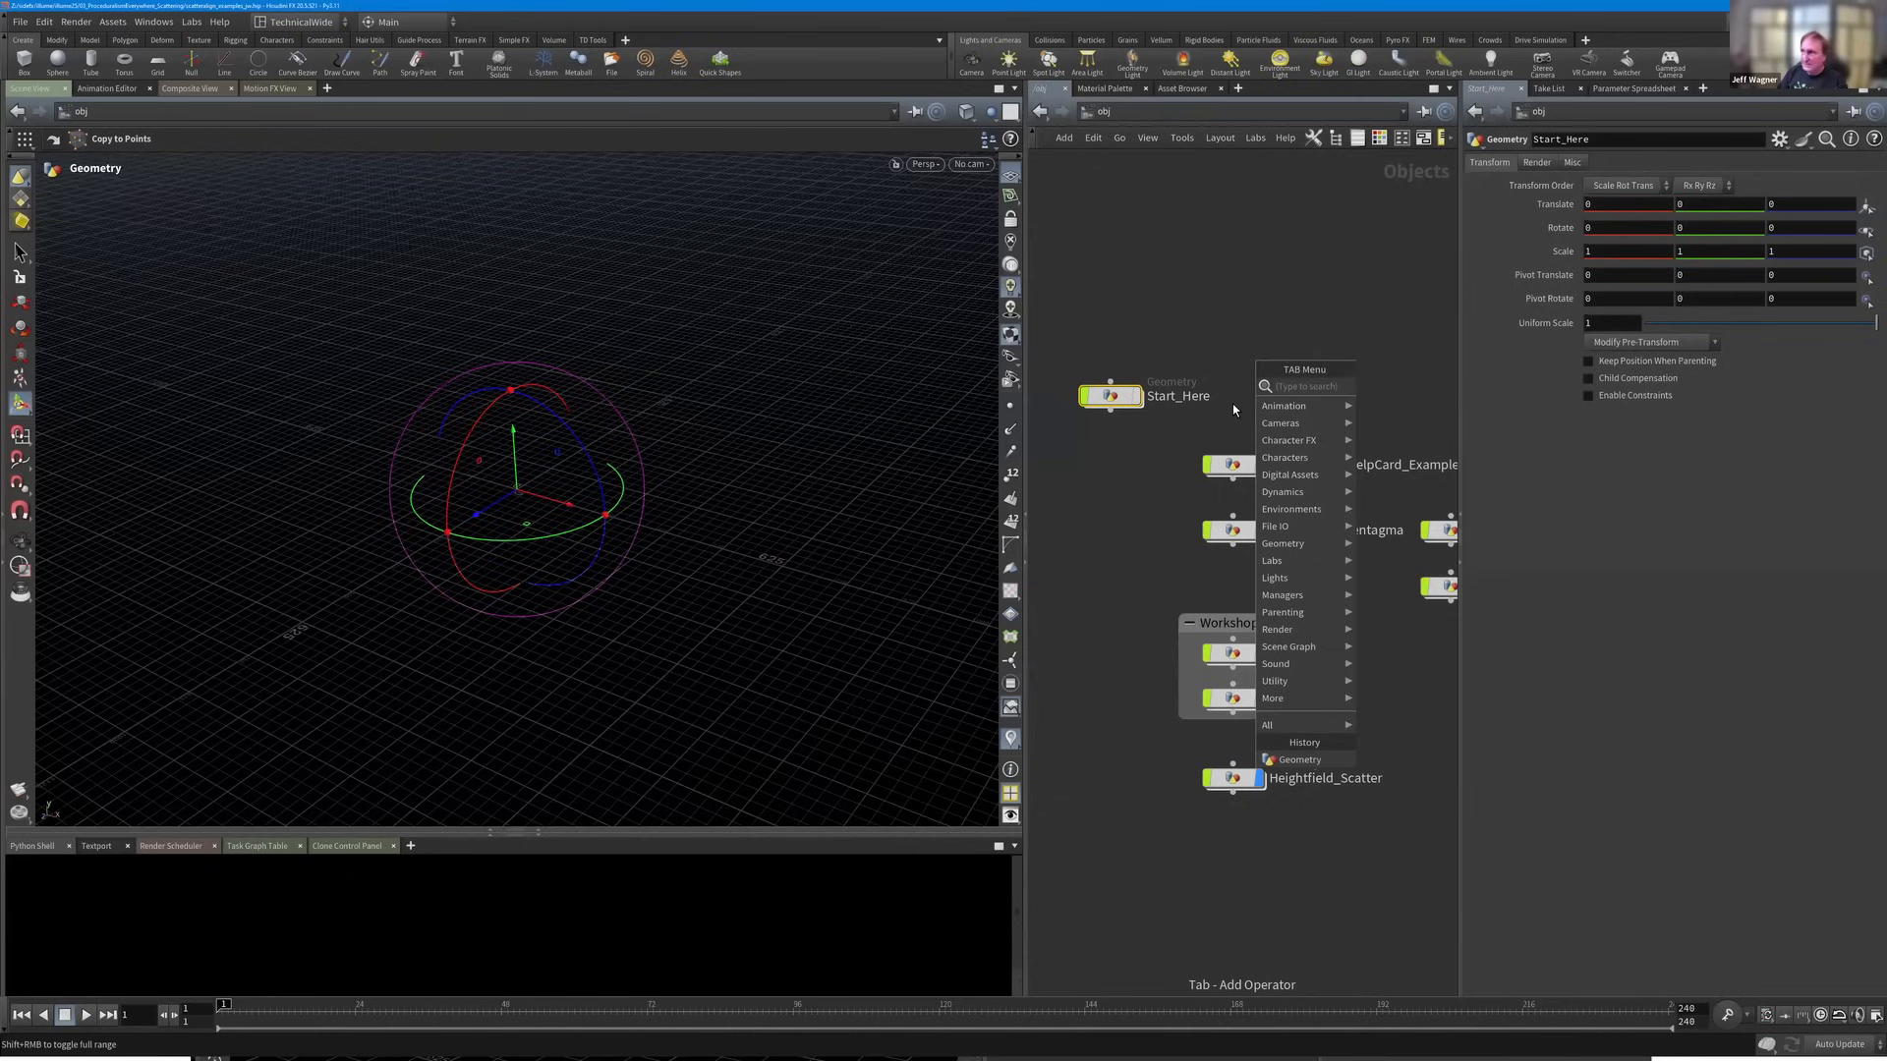
Add a Geometry object beside Start_Here and enter its network.
key("Return")
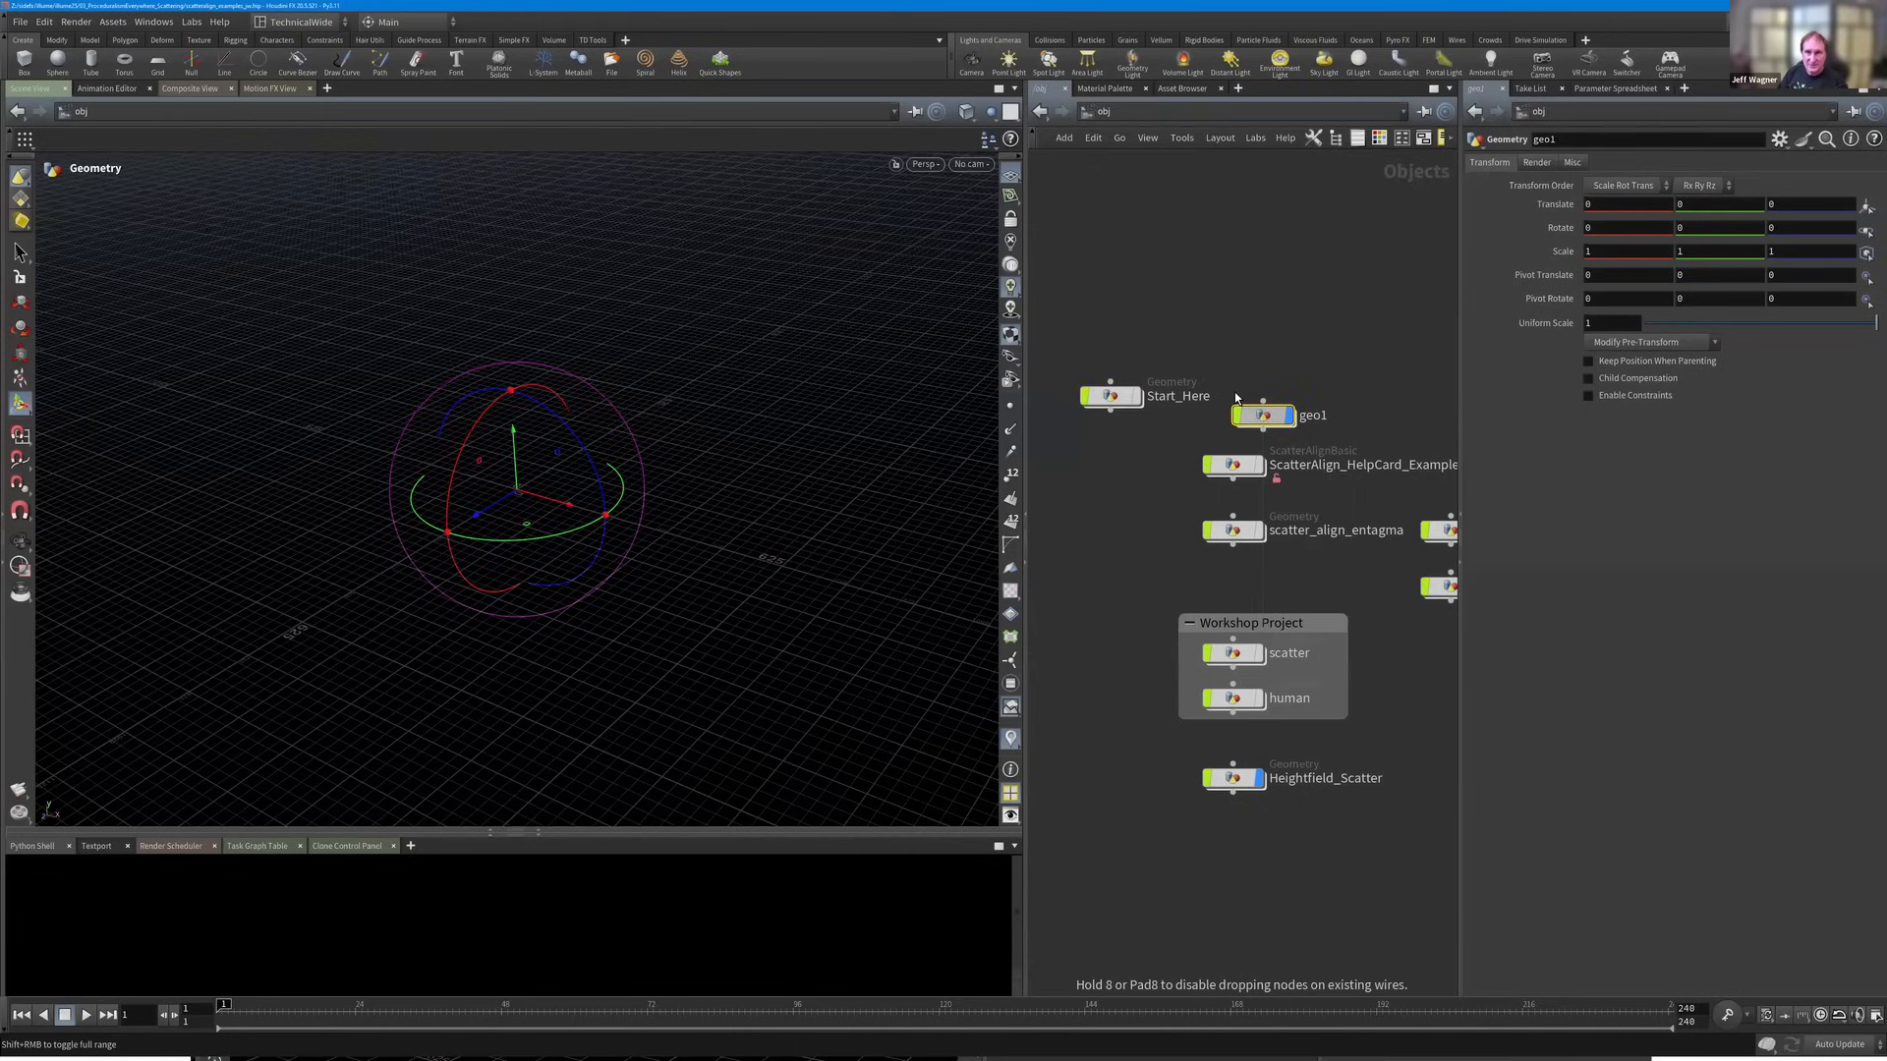
left_click(1235, 398)
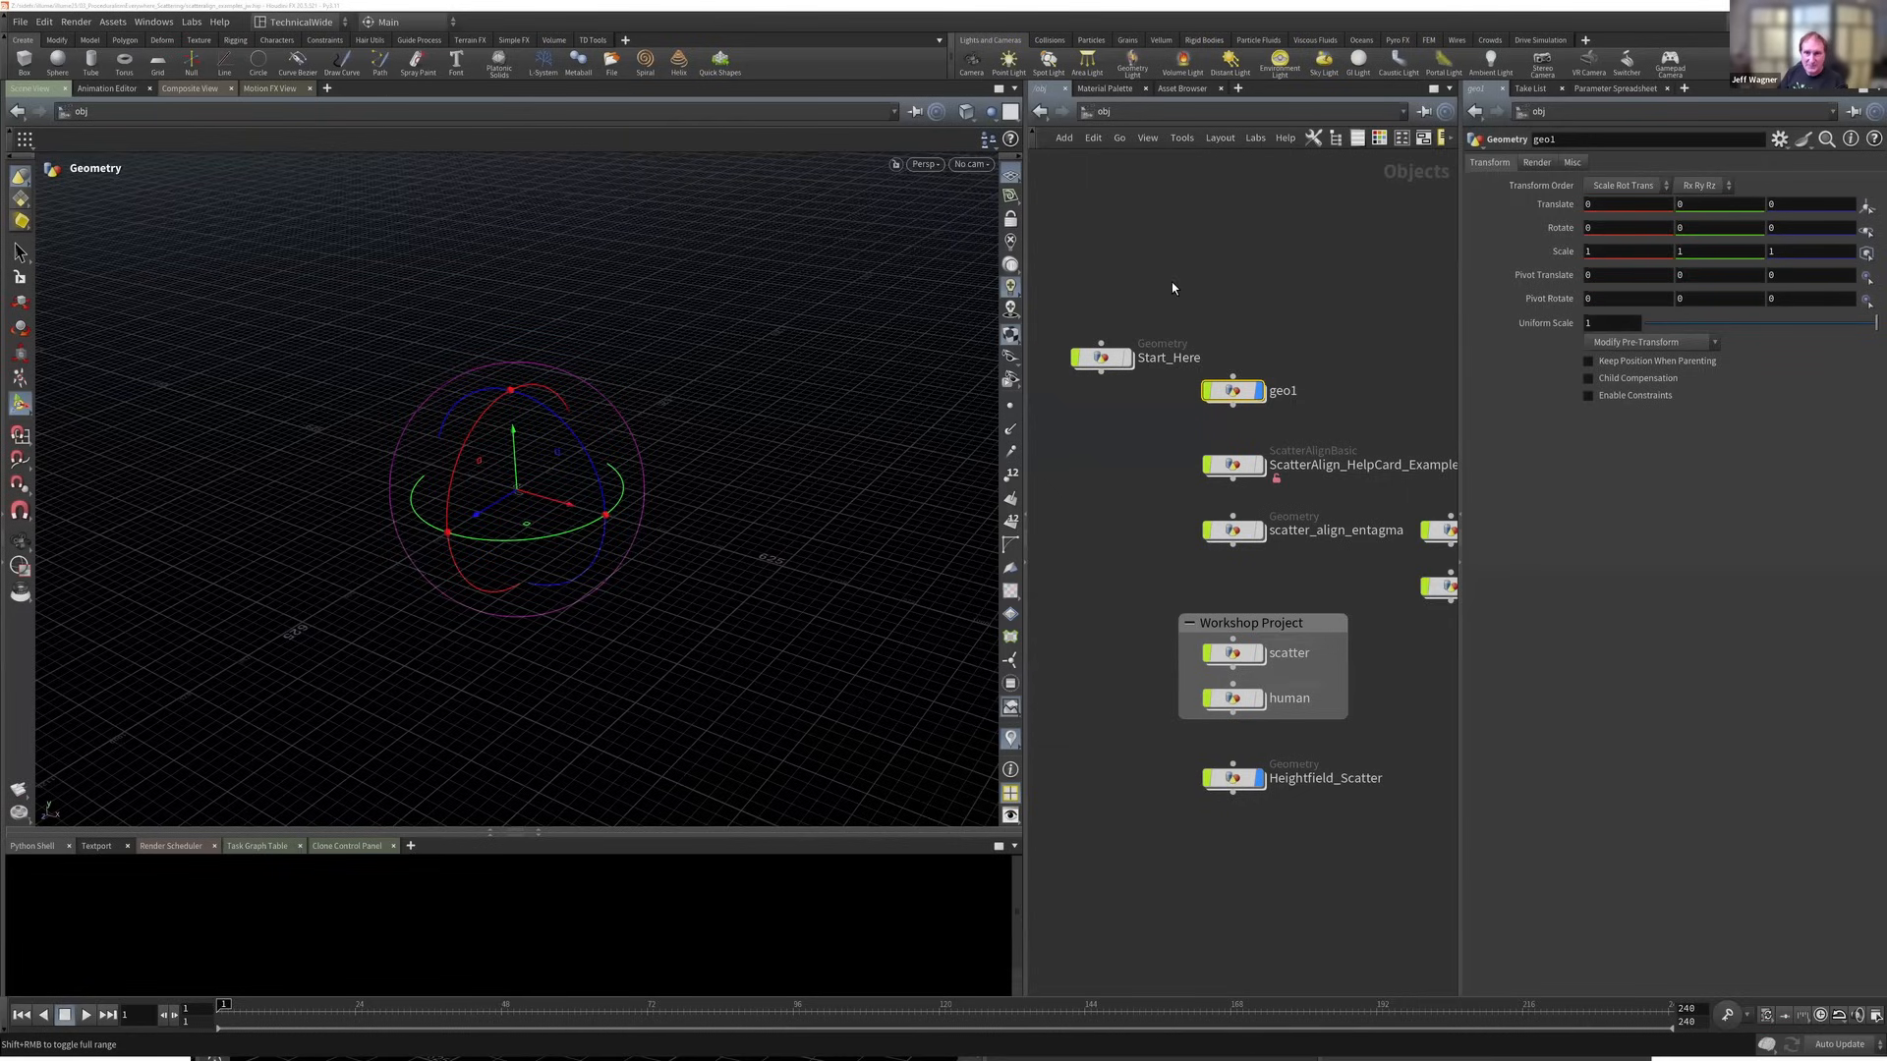
left_click(1240, 392)
double_click(1236, 391)
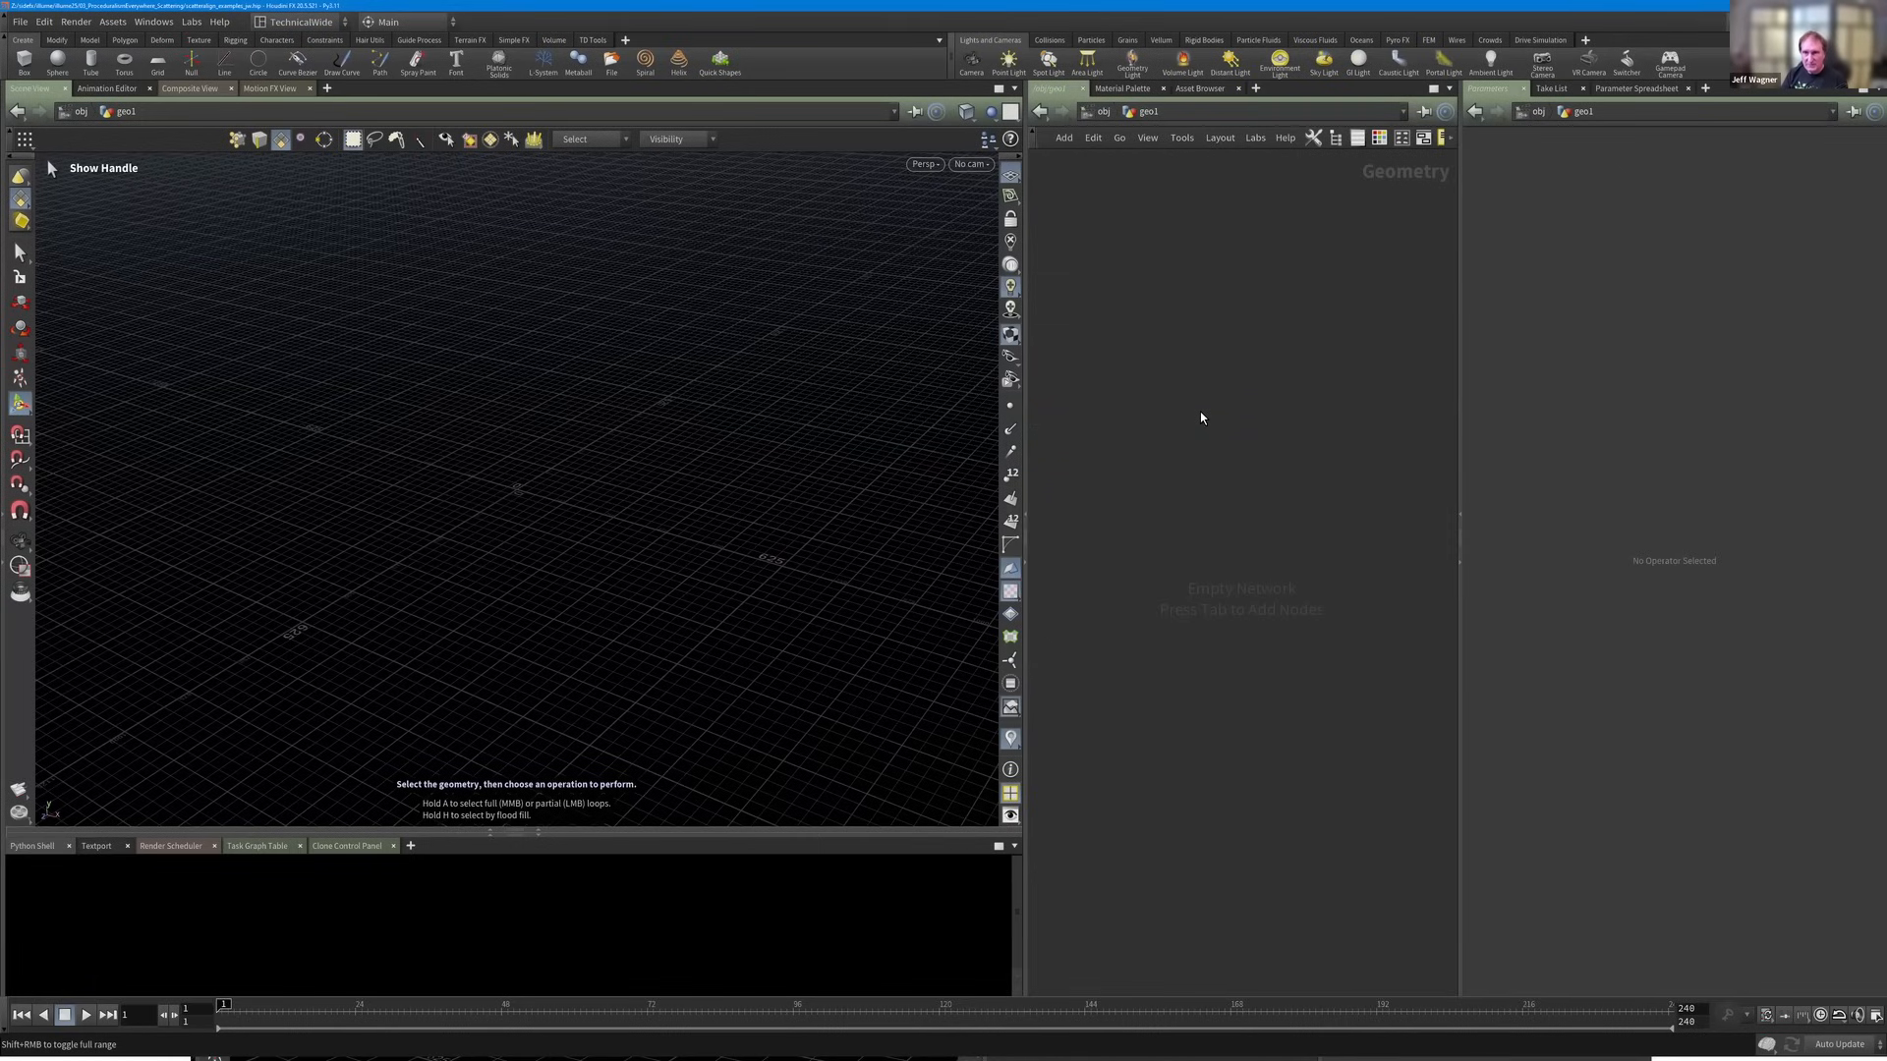
Add a Test Geometry: Rubber Toy node to the empty network and frame the toy in the viewport.
key("Tab")
type("test")
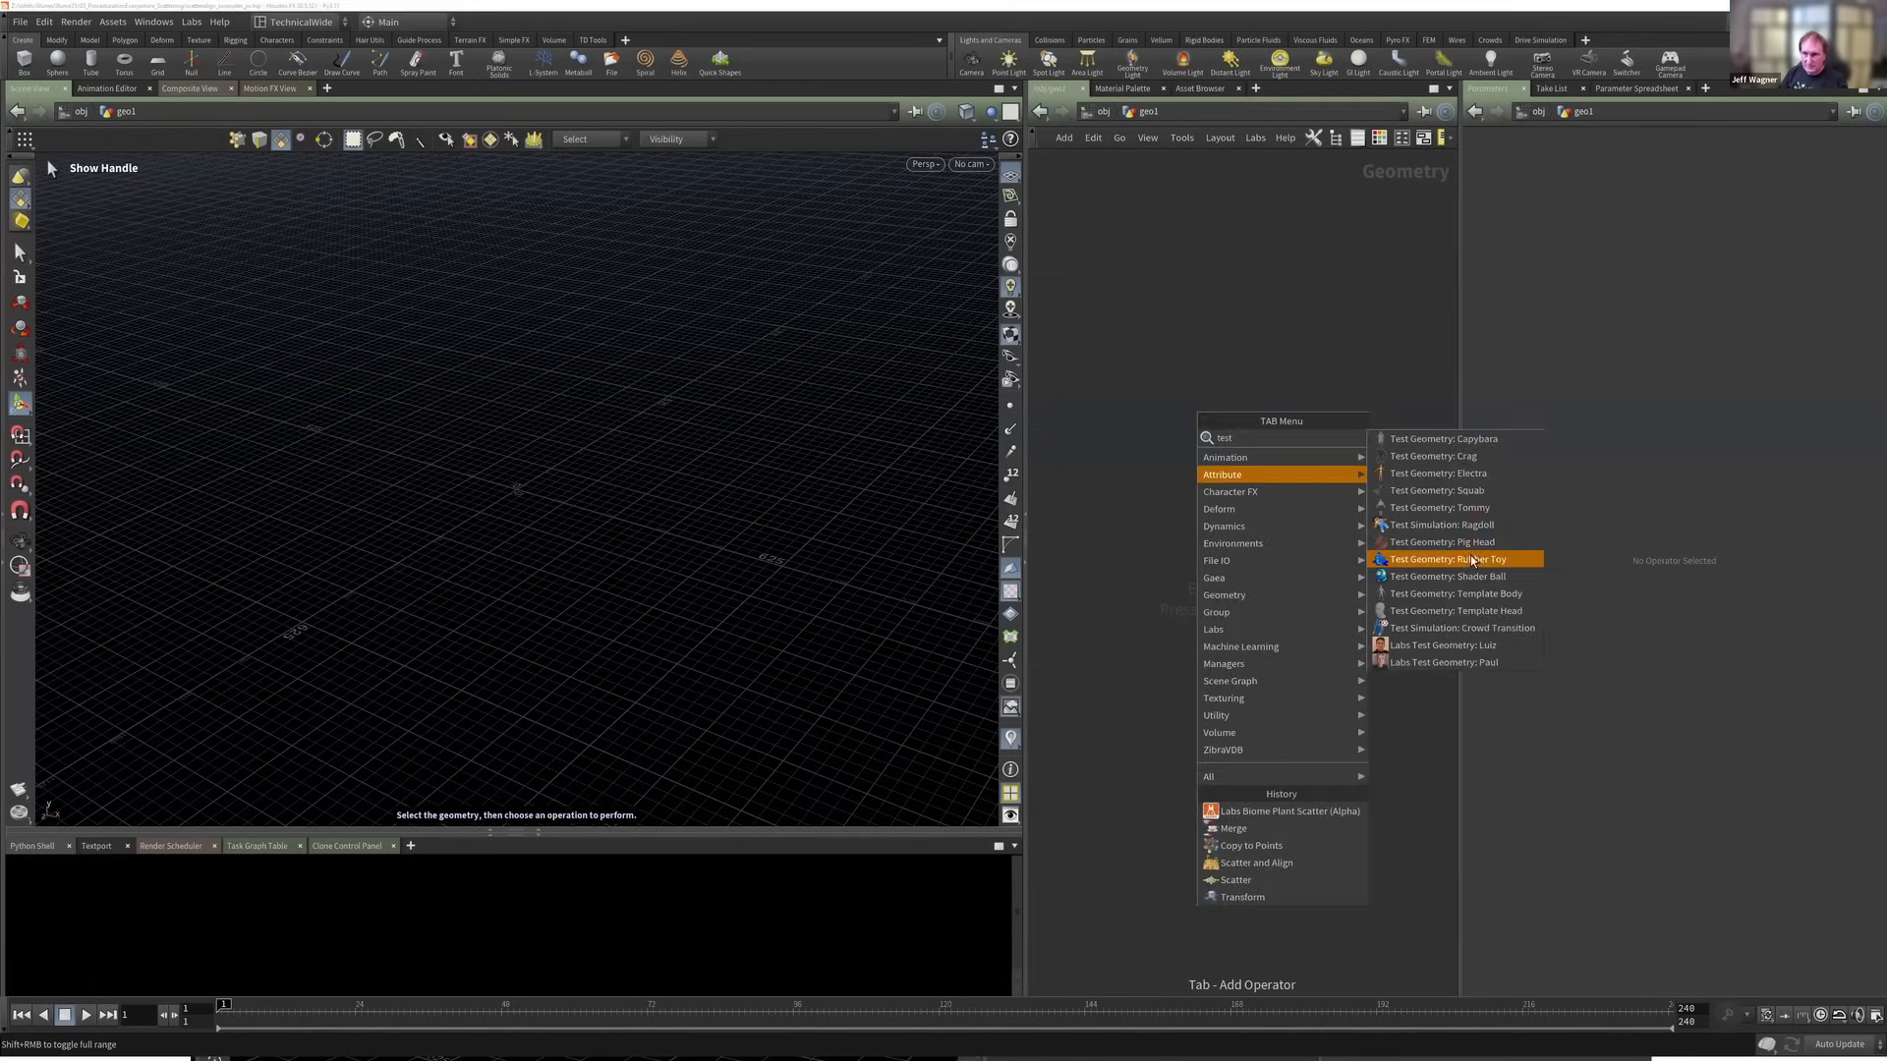
left_click(1462, 560)
left_click(1230, 383)
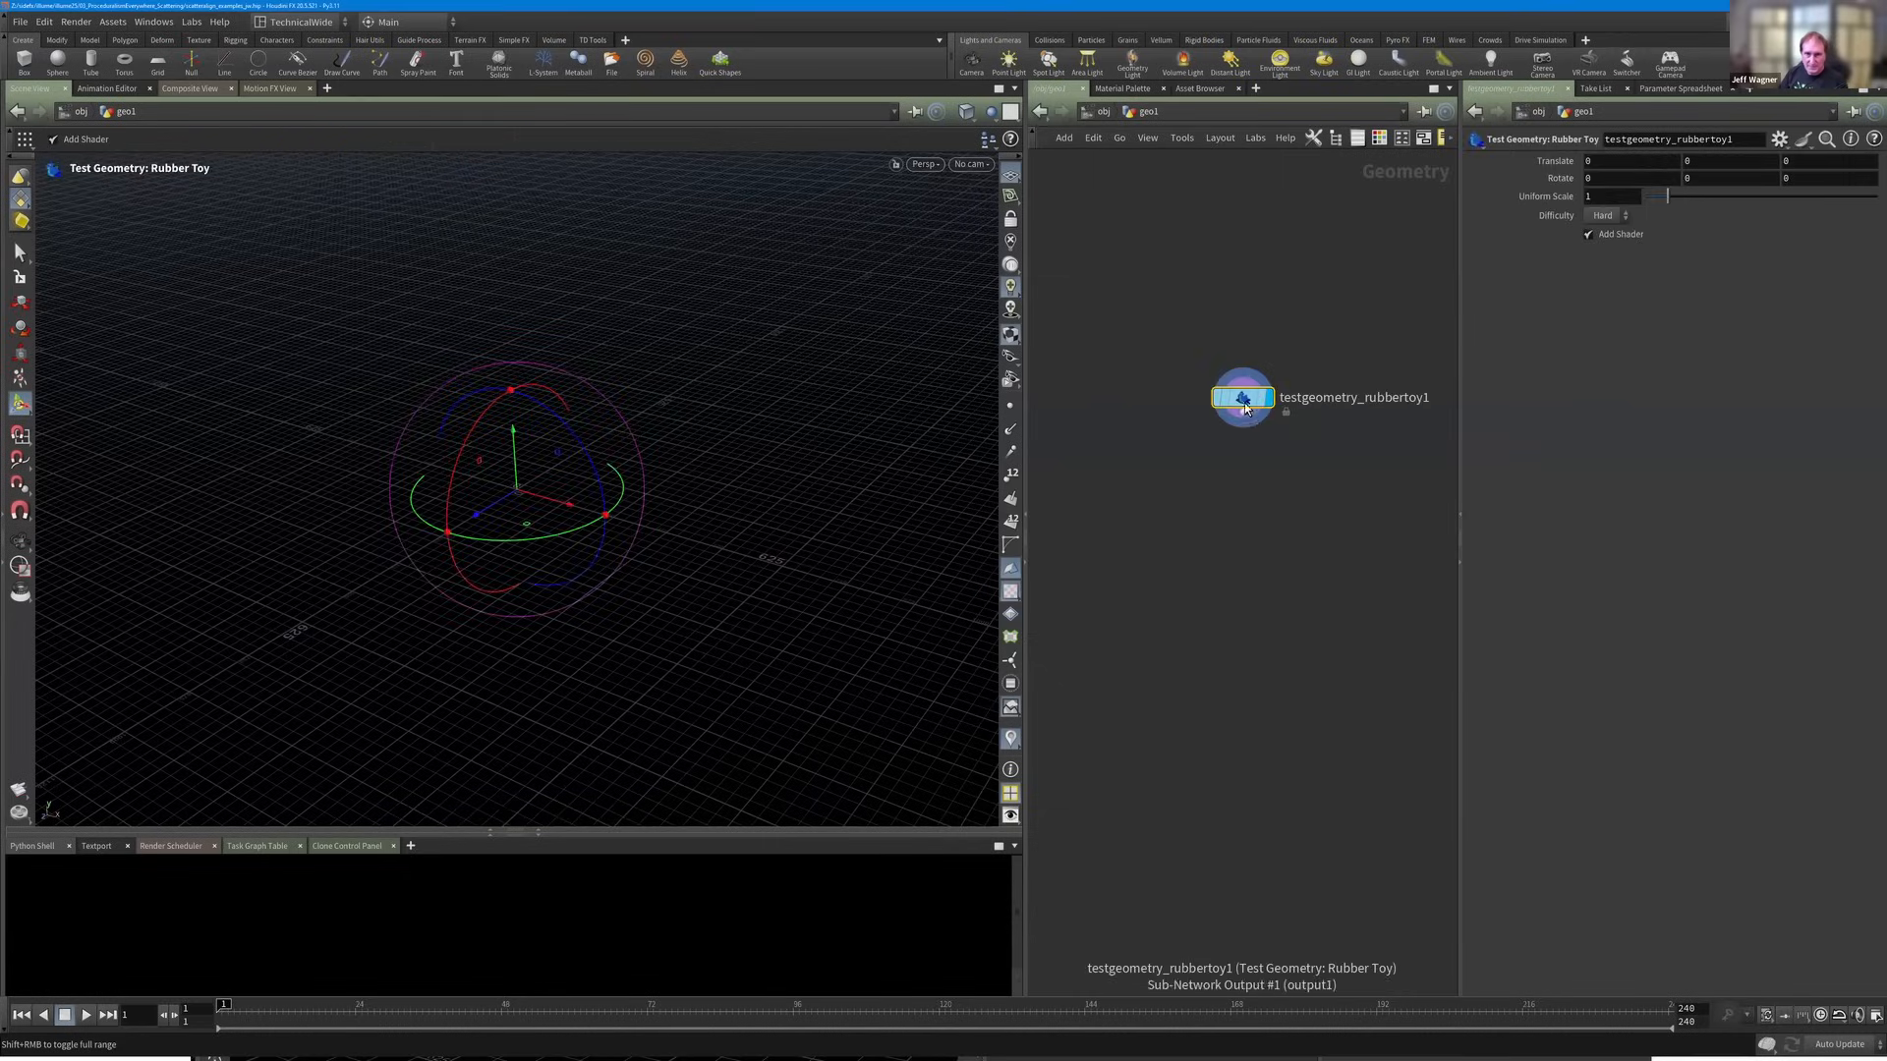
key("Escape")
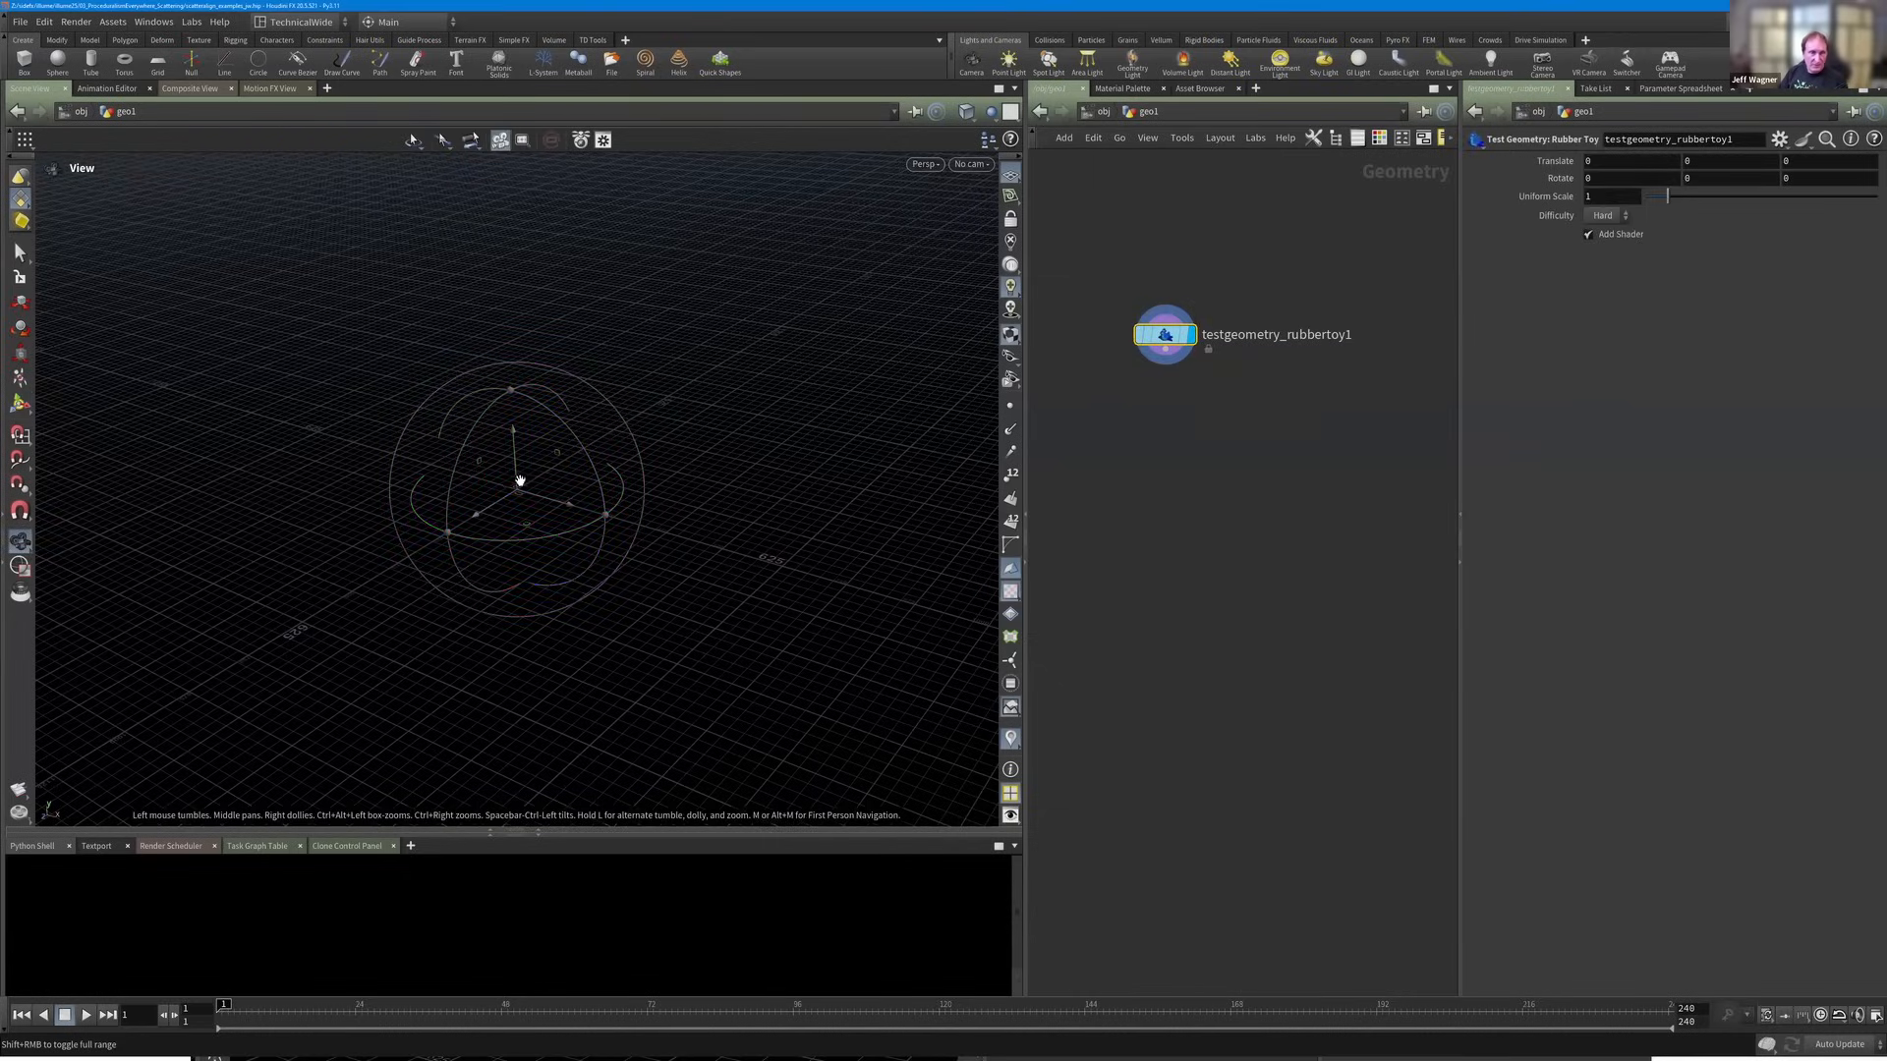
key("g")
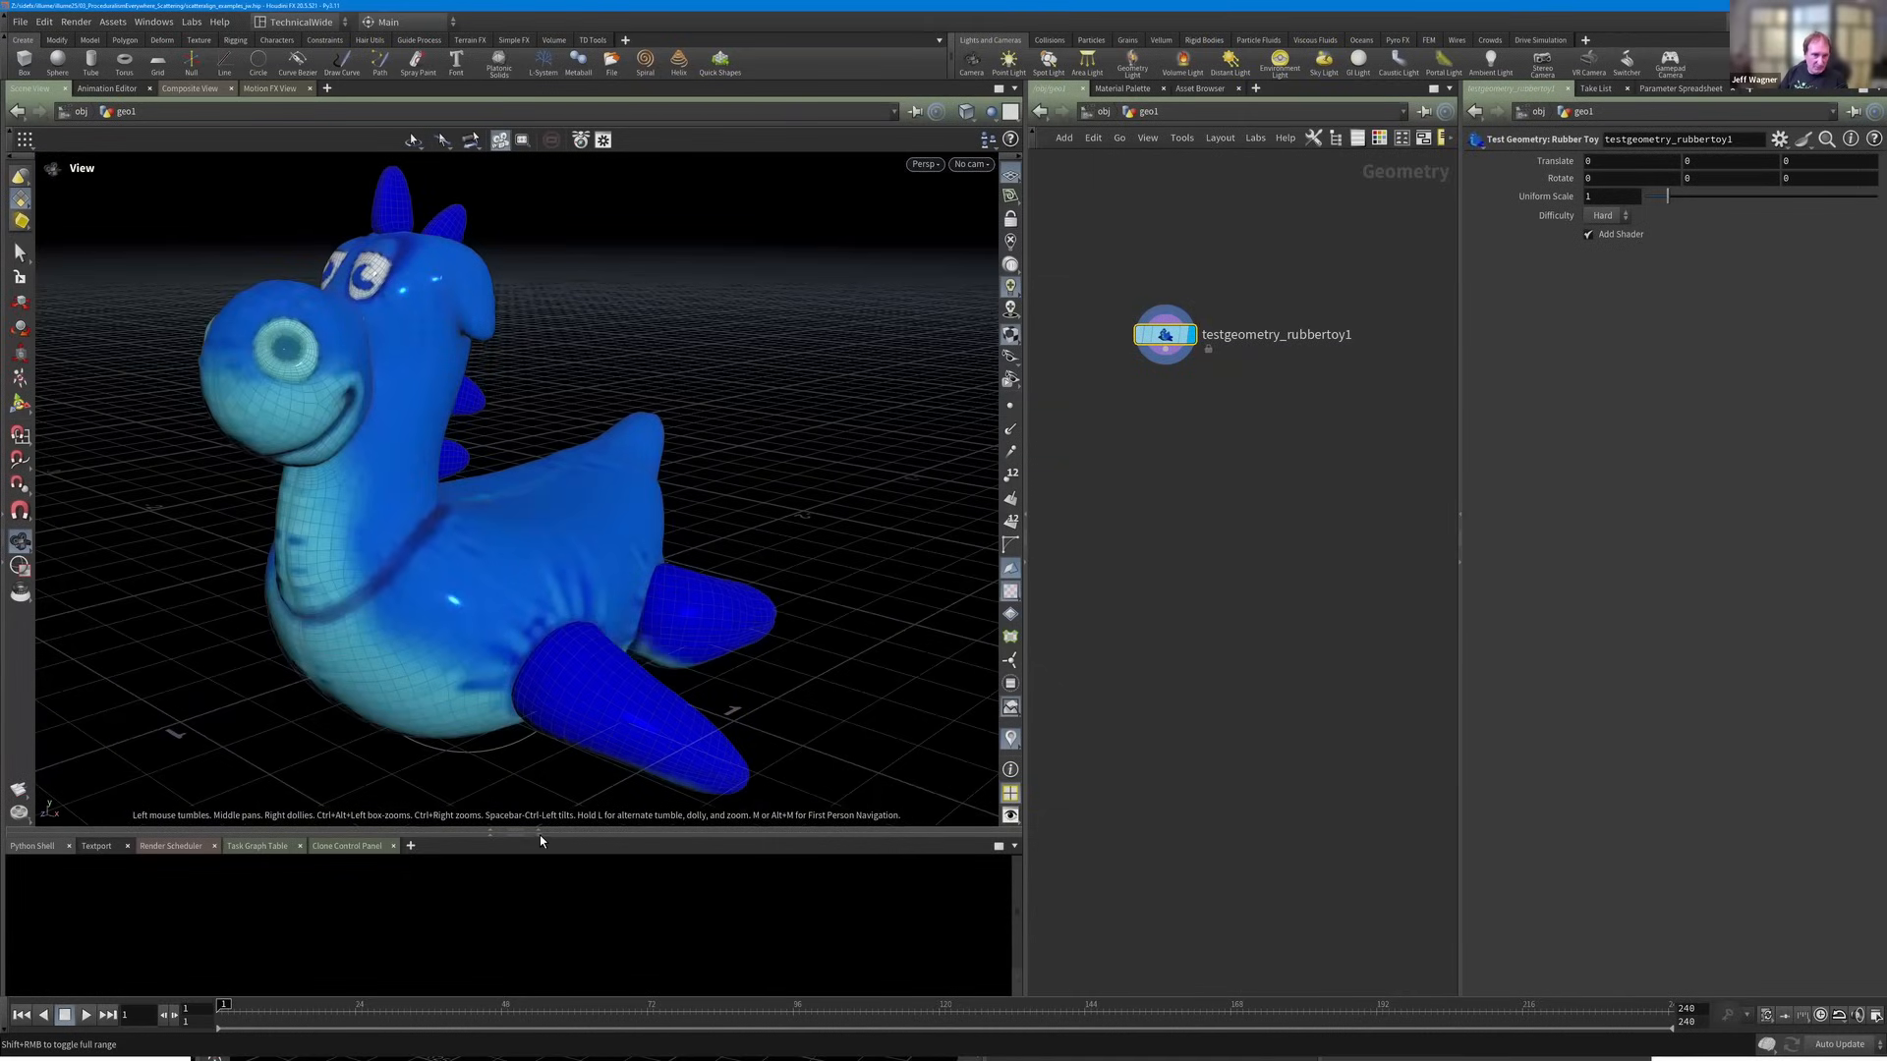
Collapse the pane below the viewport and reposition the rubber toy node to leave room beneath it.
key("Return")
left_click(537, 833)
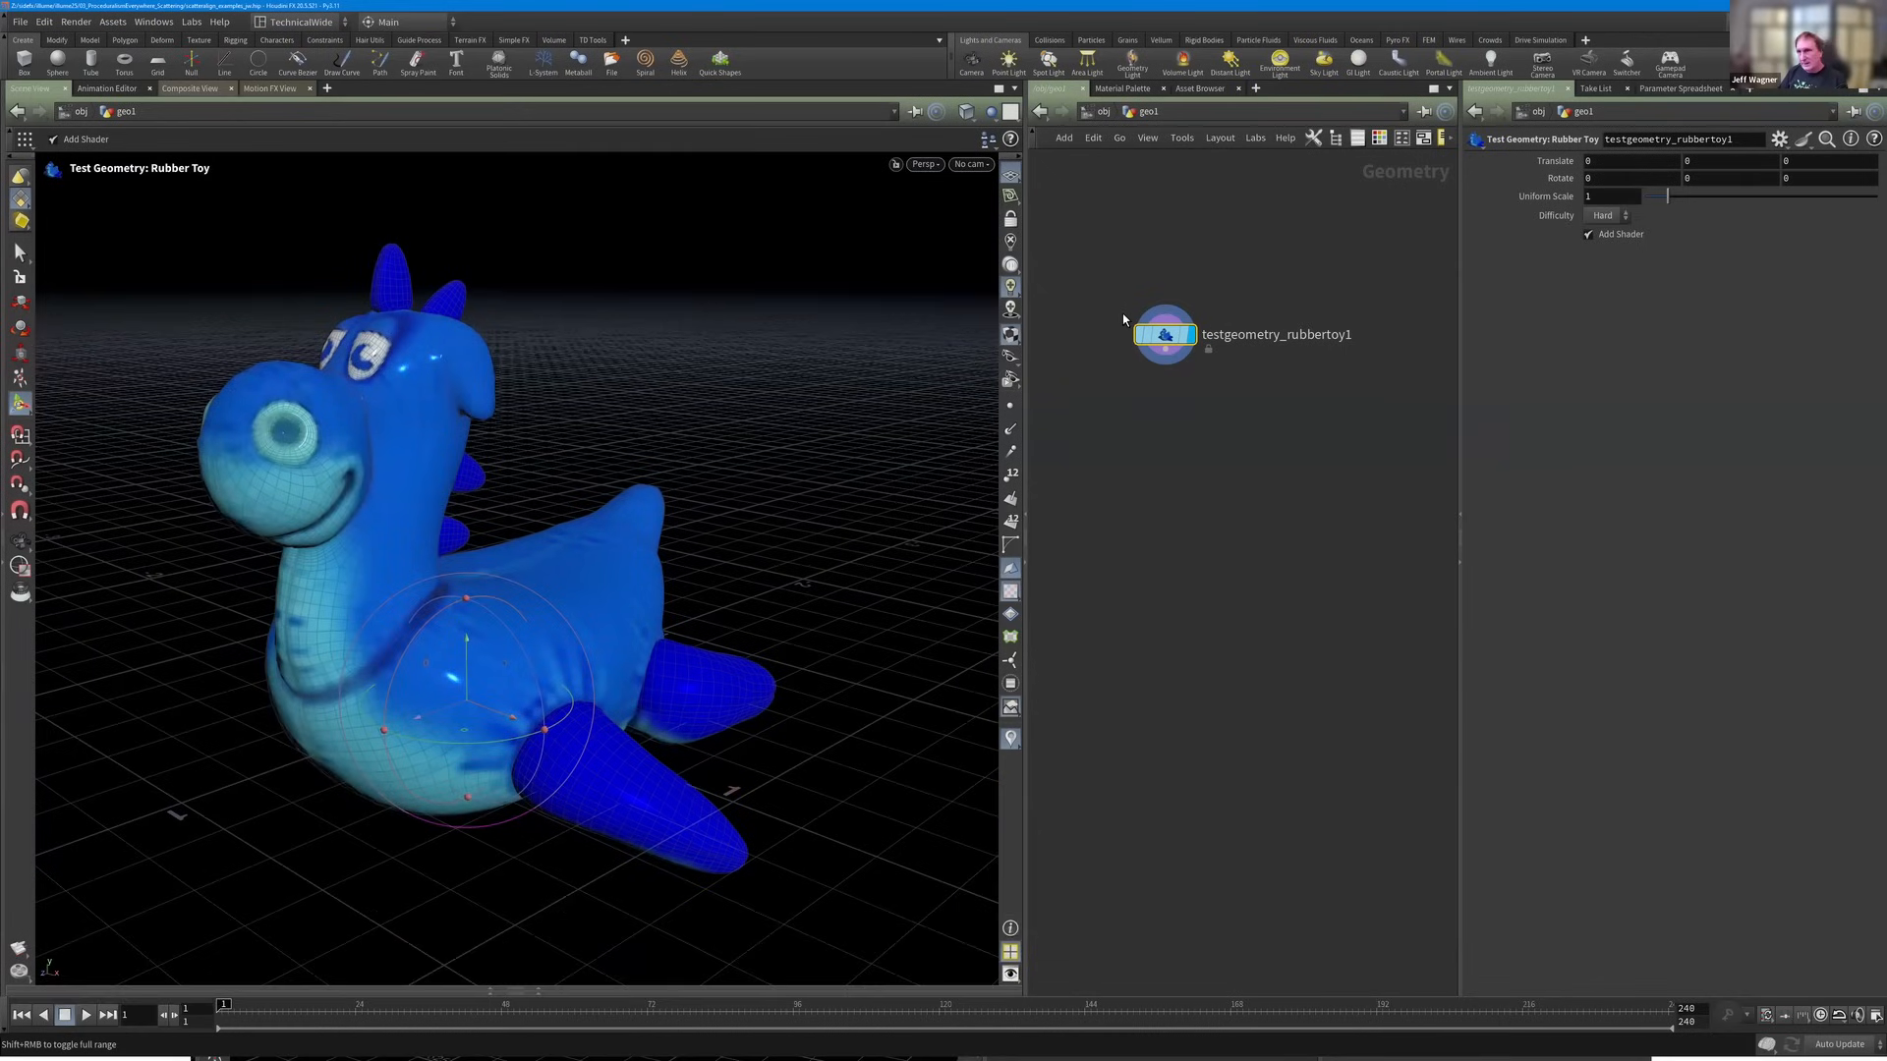
left_click_drag(1151, 333, 1114, 303)
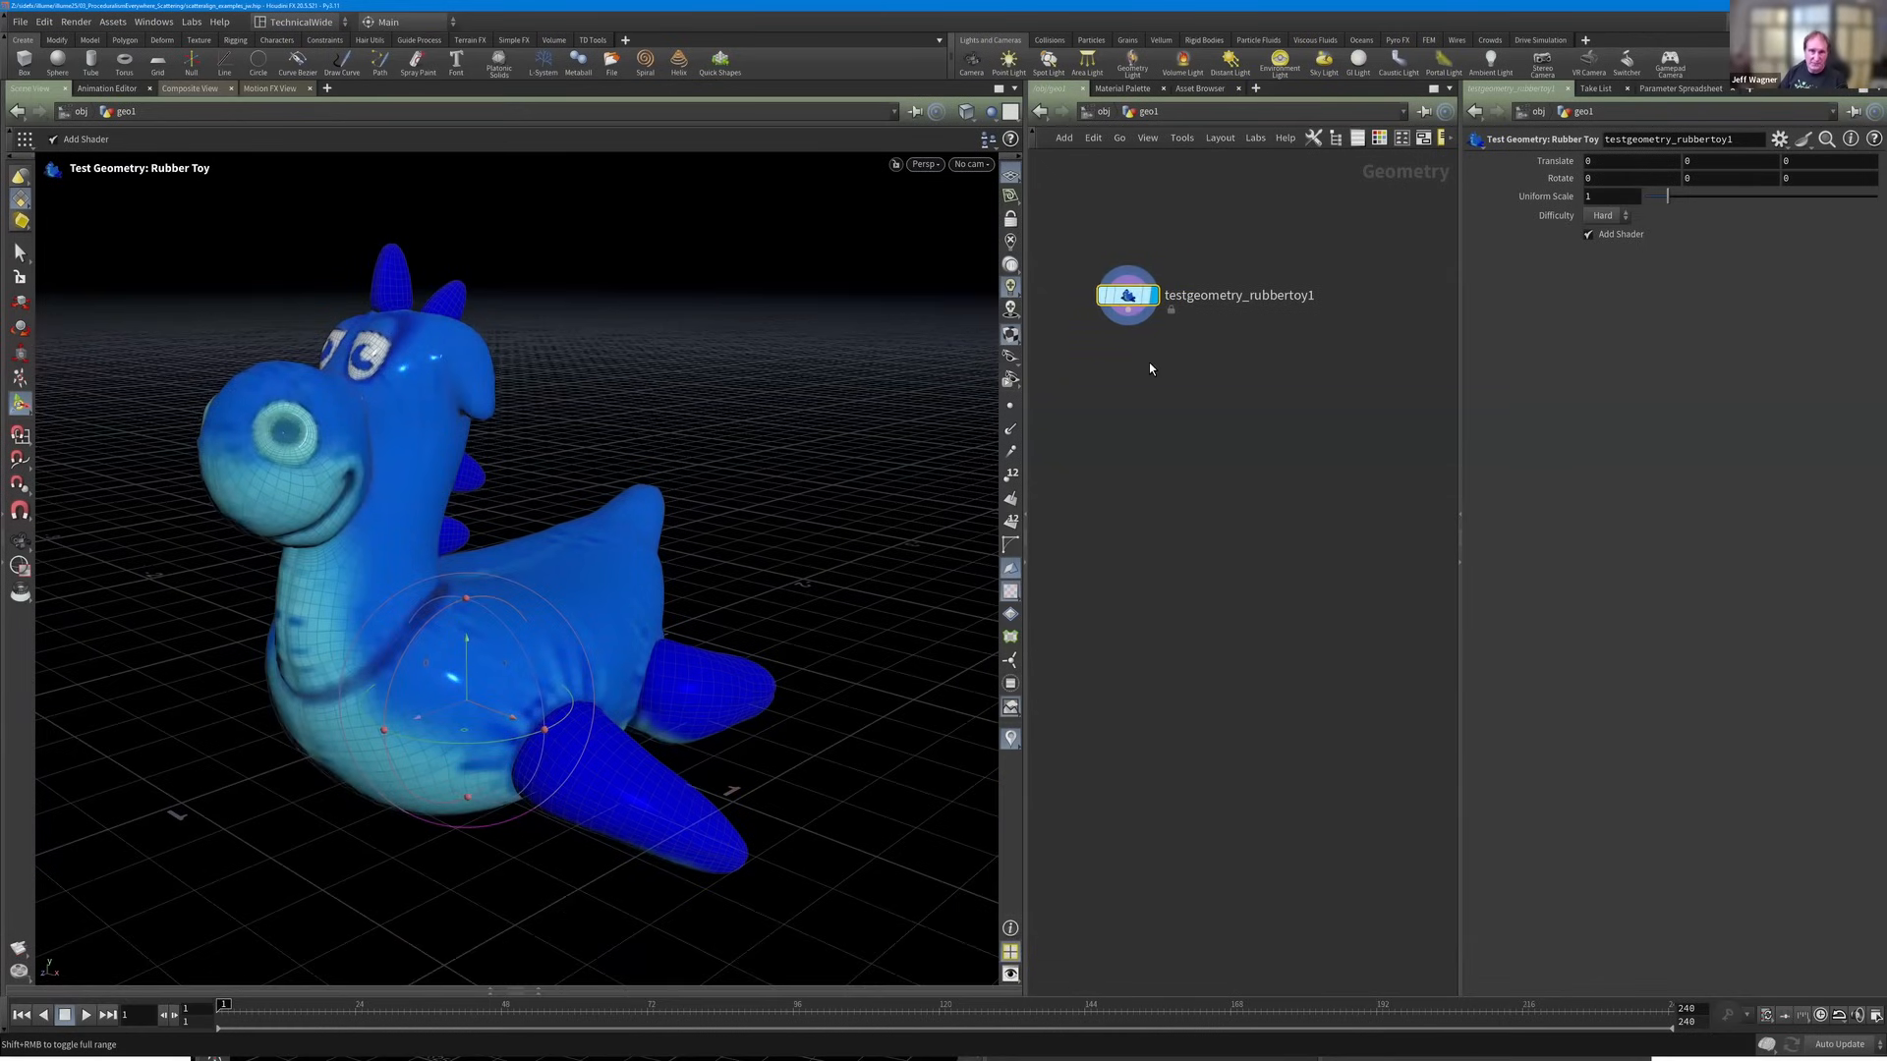
middle_click_drag(1162, 363, 1153, 398)
left_click_drag(1122, 342, 1115, 319)
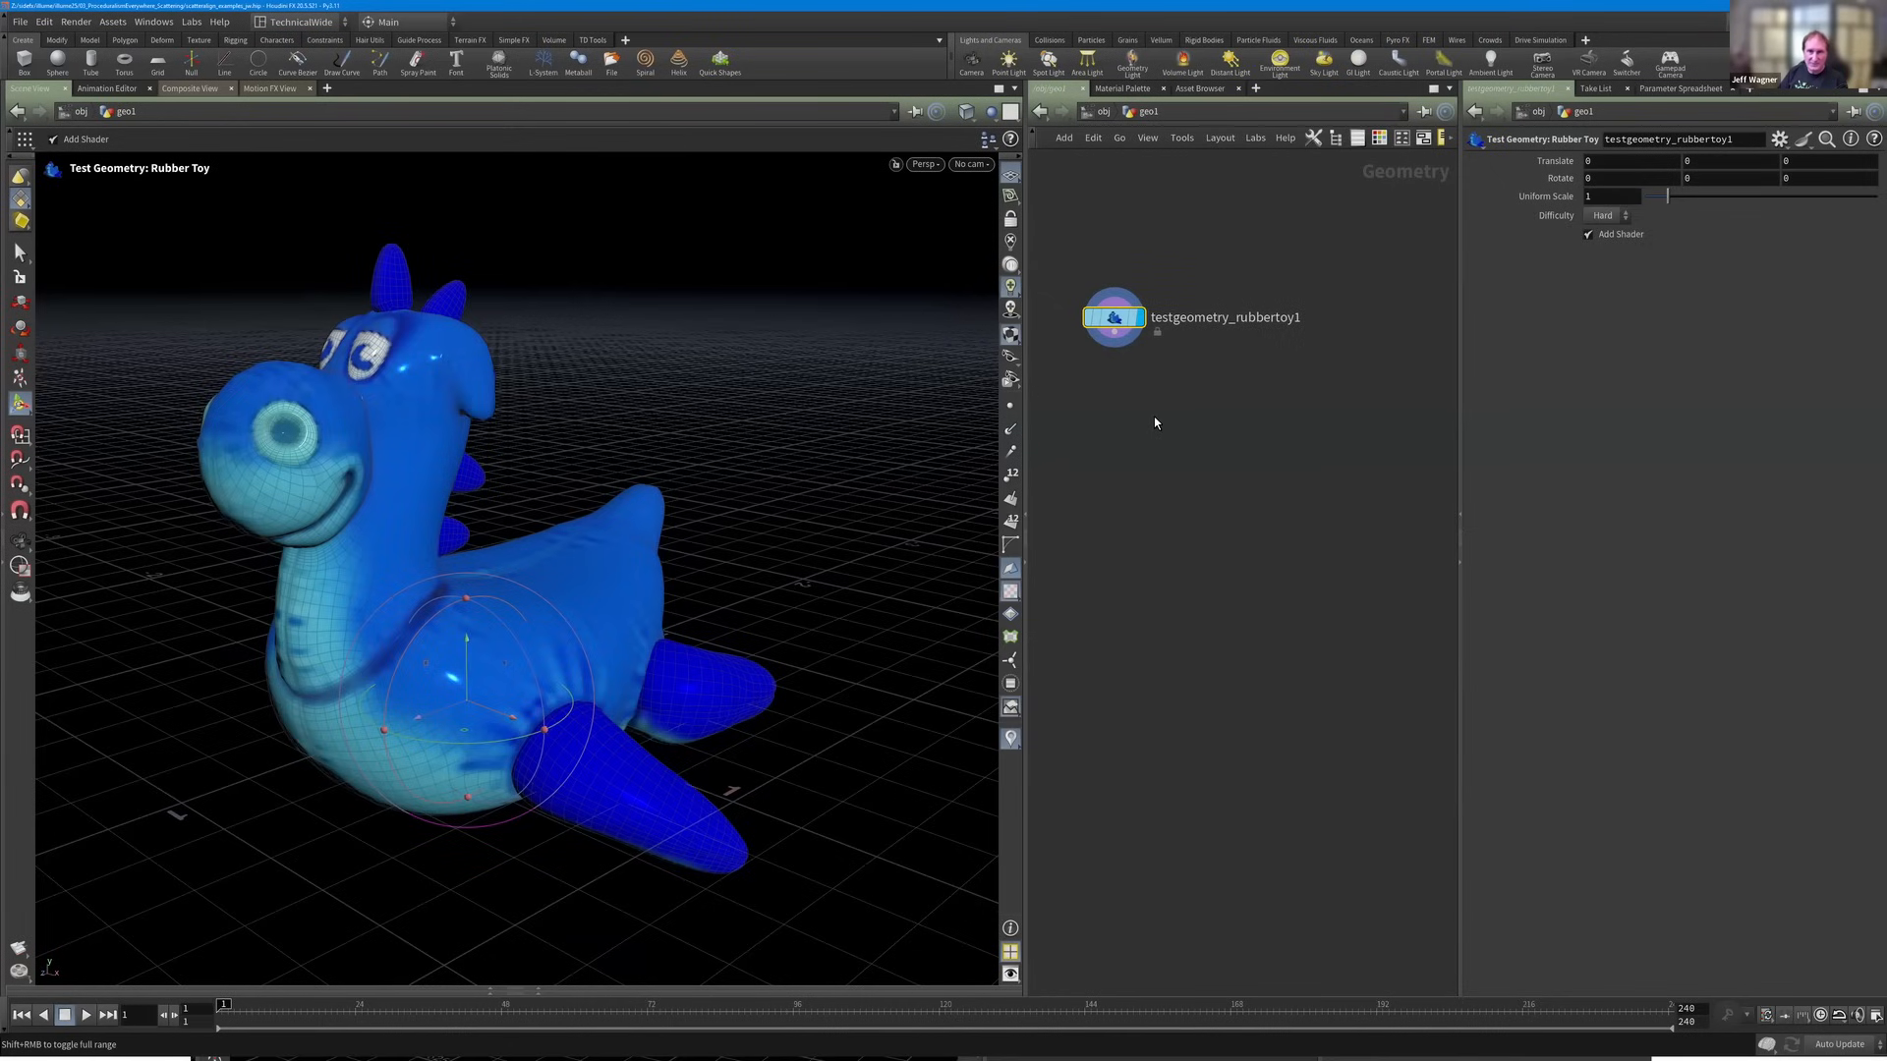
Place an Add node below the rubber toy, wired to its output, and make it the displayed node.
key("Tab")
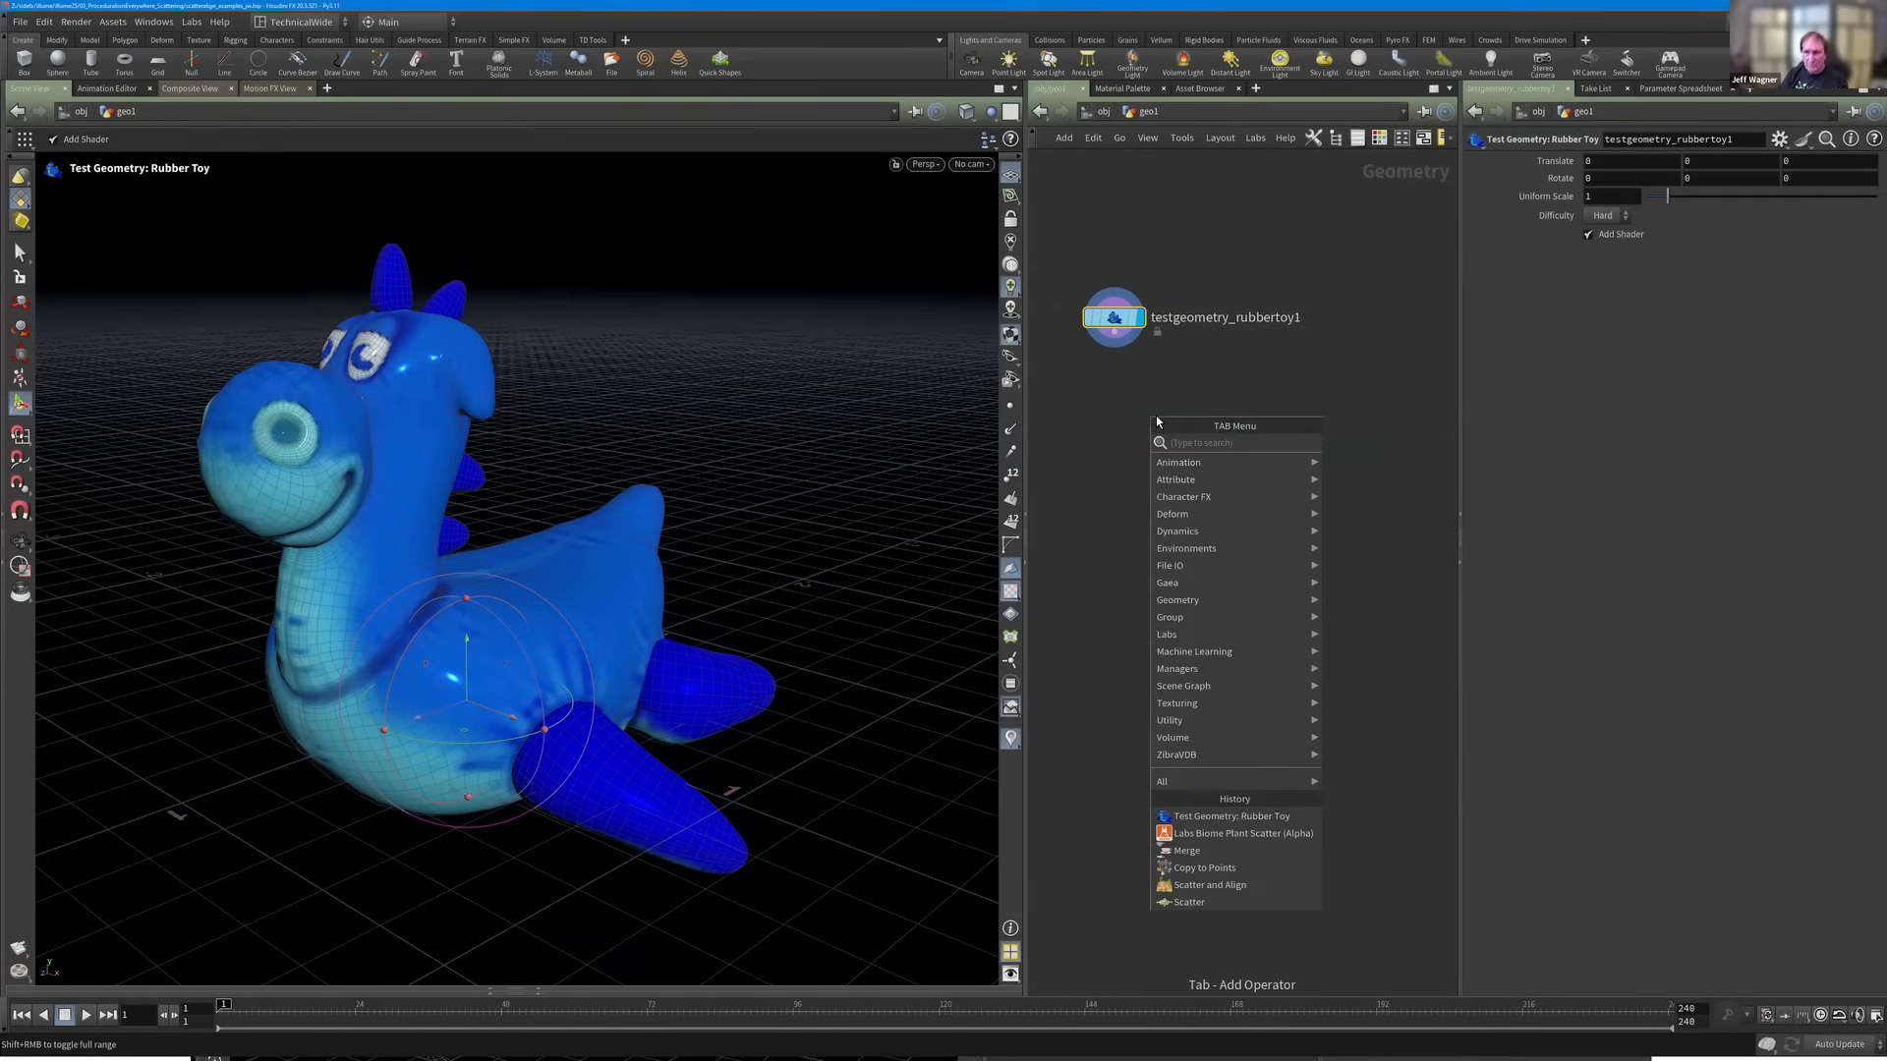
type("null")
key("Return")
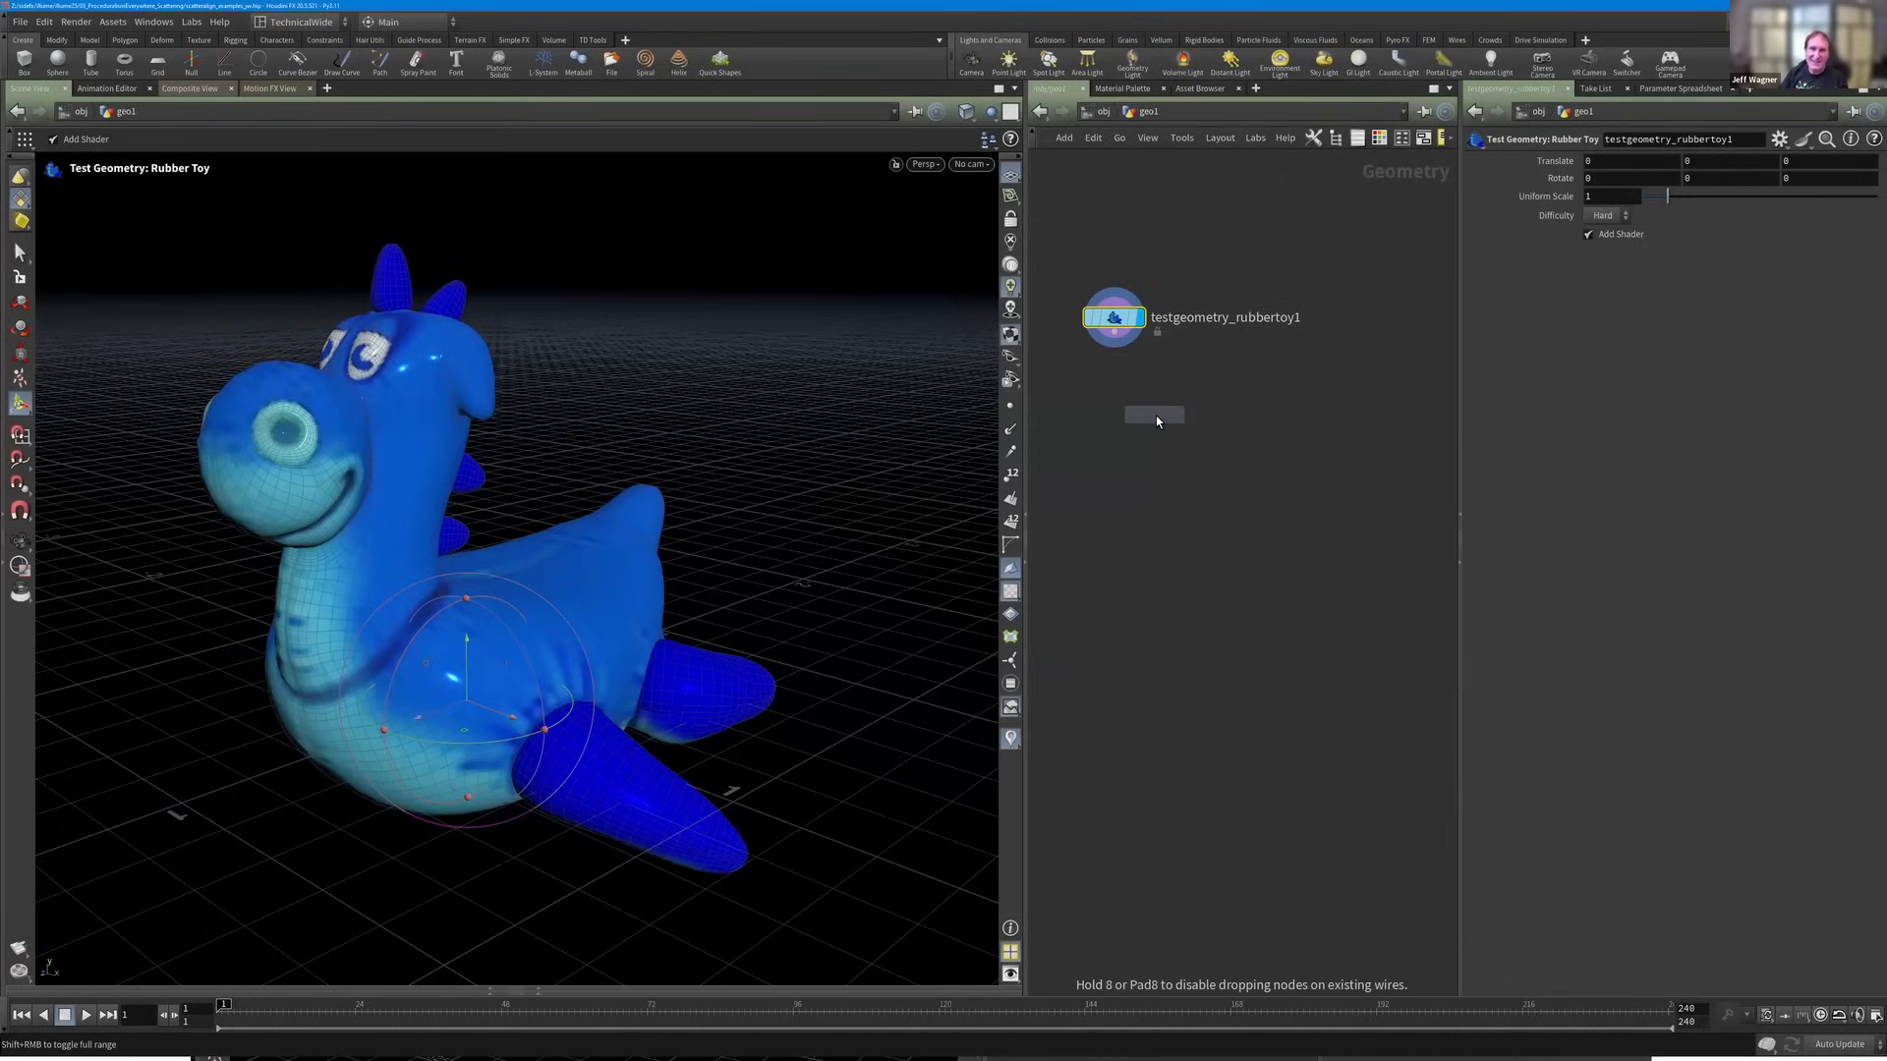
left_click(1098, 391)
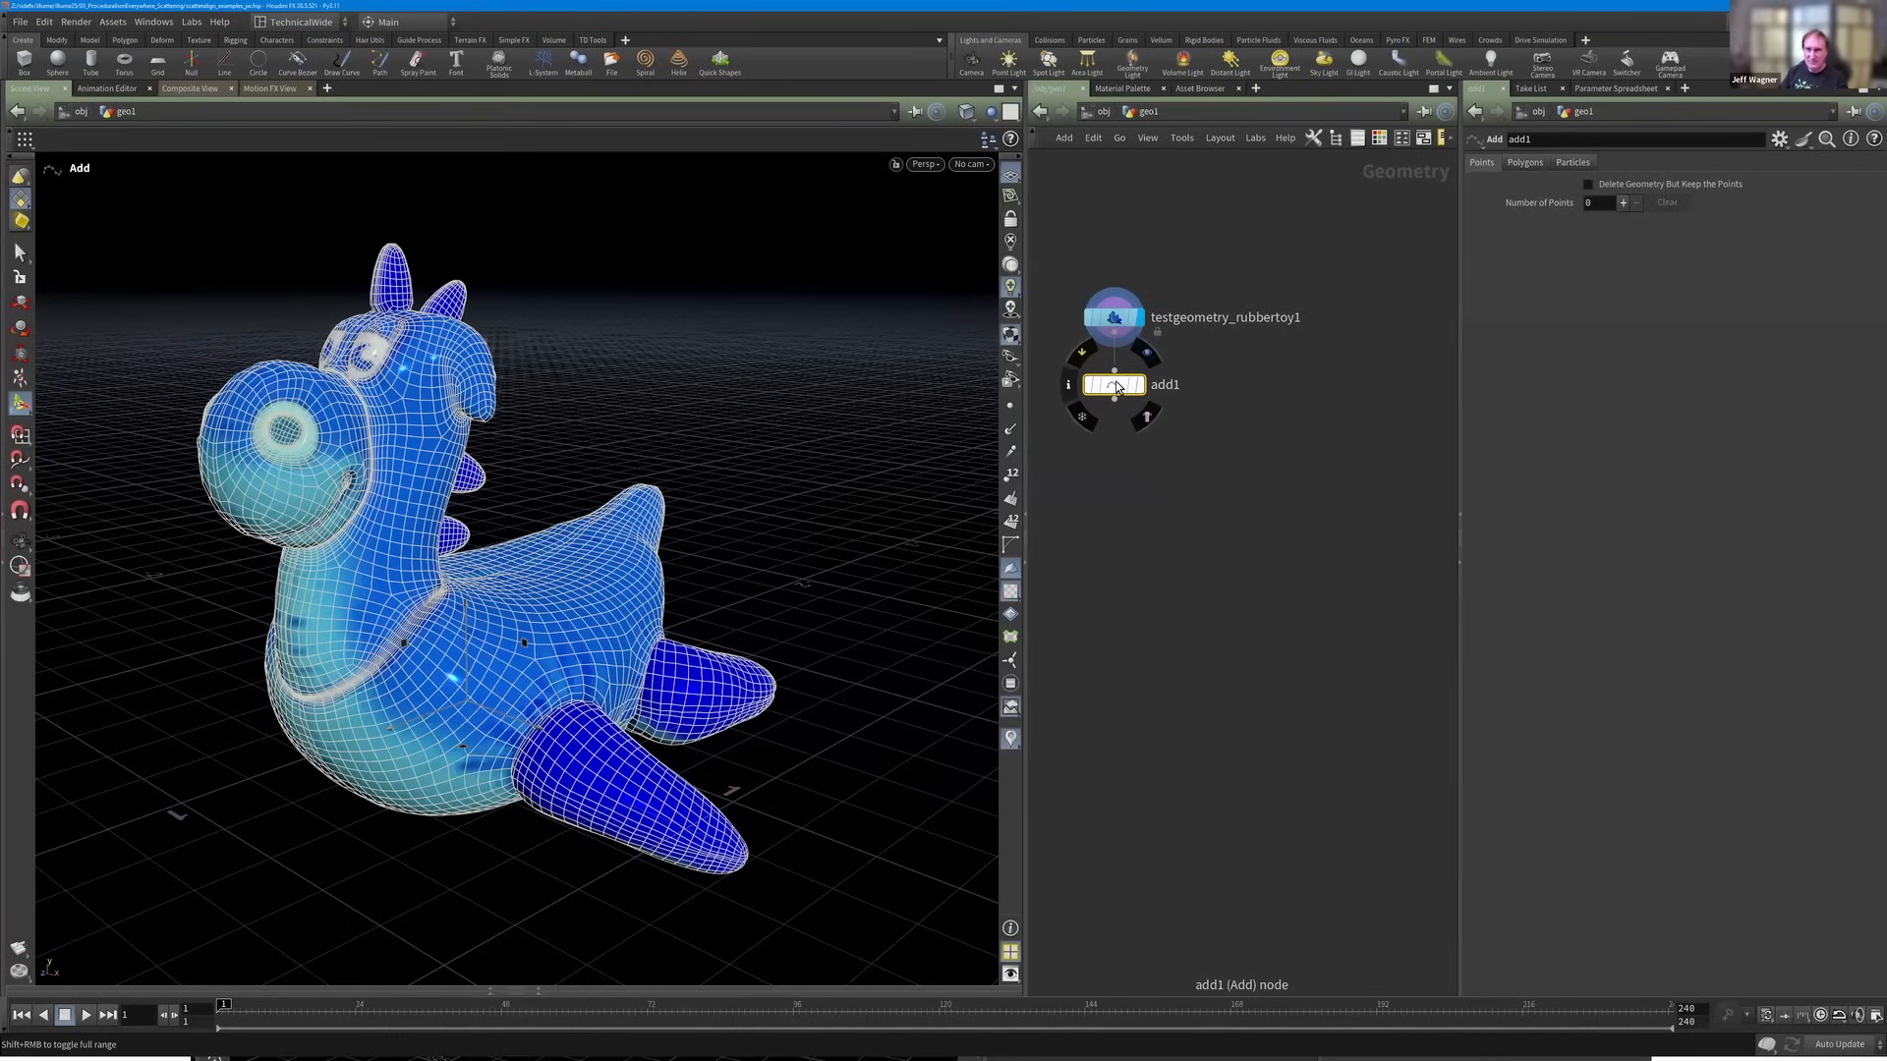
left_click_drag(1116, 385, 1115, 380)
left_click(1137, 381)
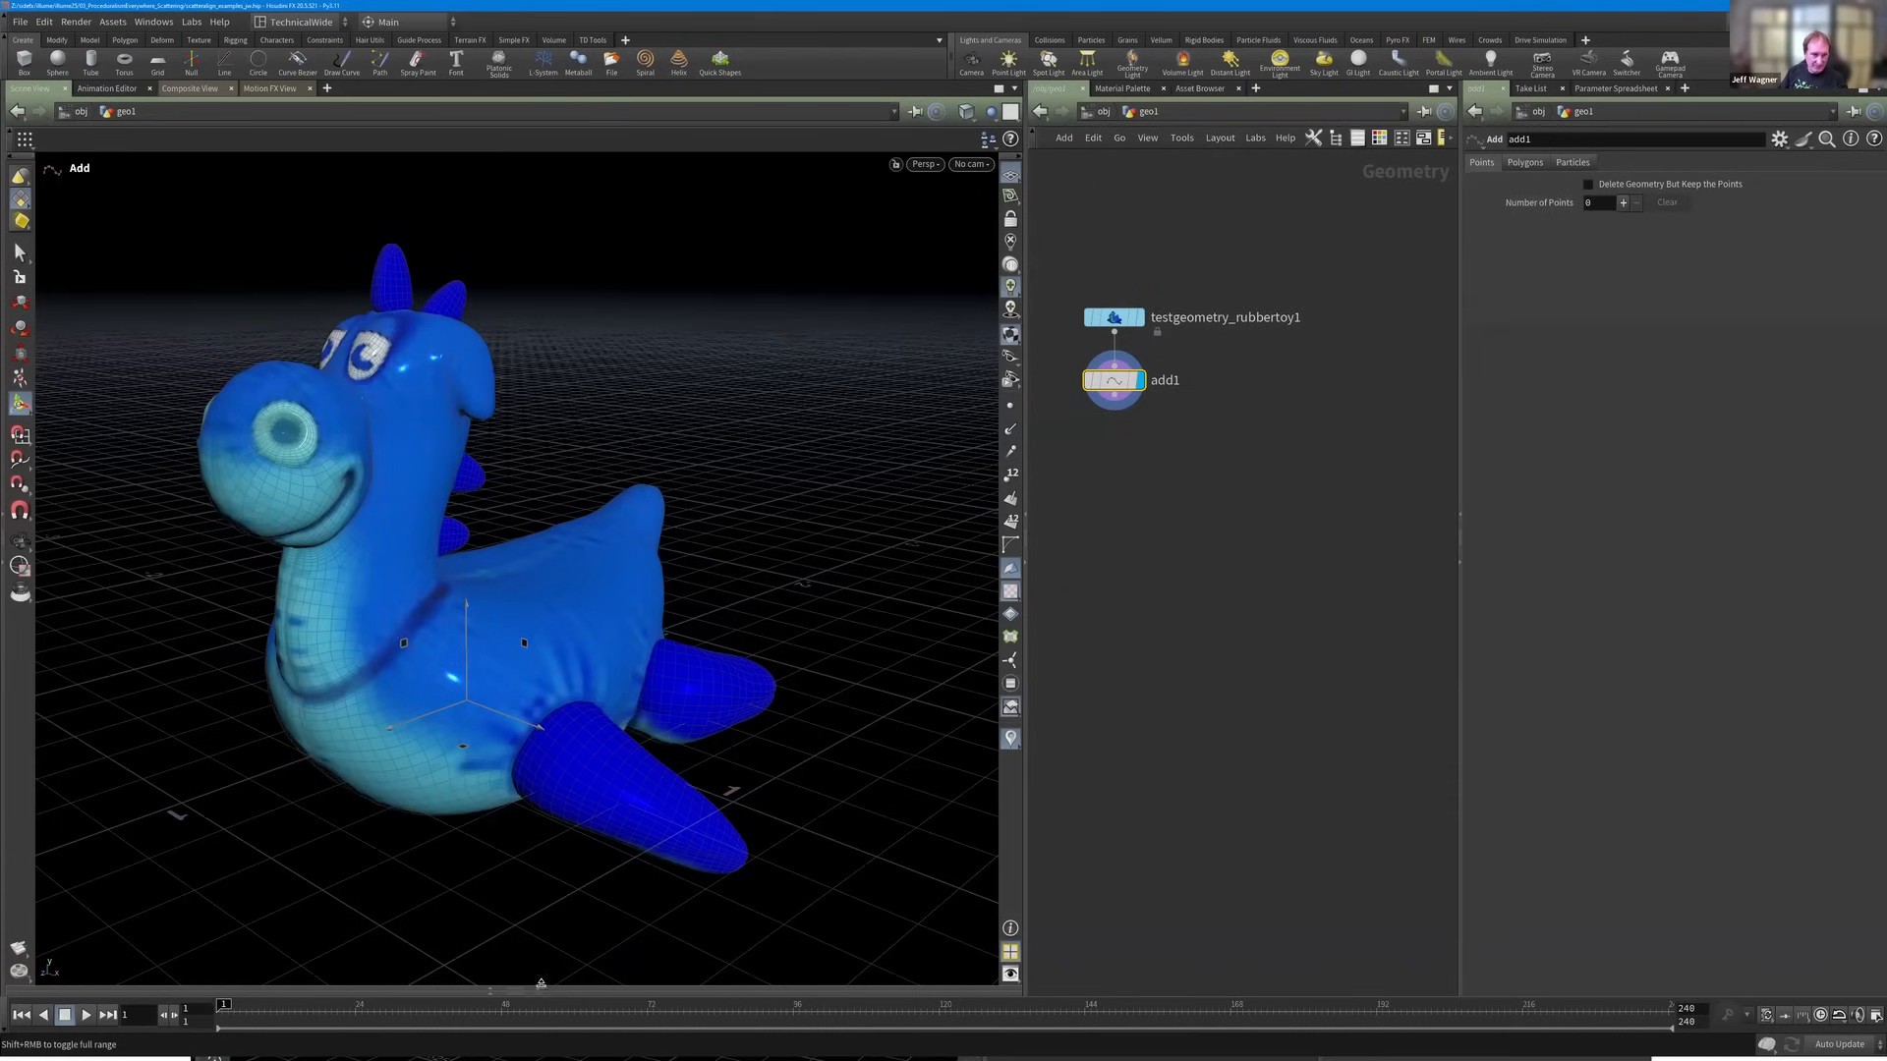
Turn on Delete Geometry But Keep the Points on the Add node and inspect its points in a reduced geometry spreadsheet.
left_click(537, 988)
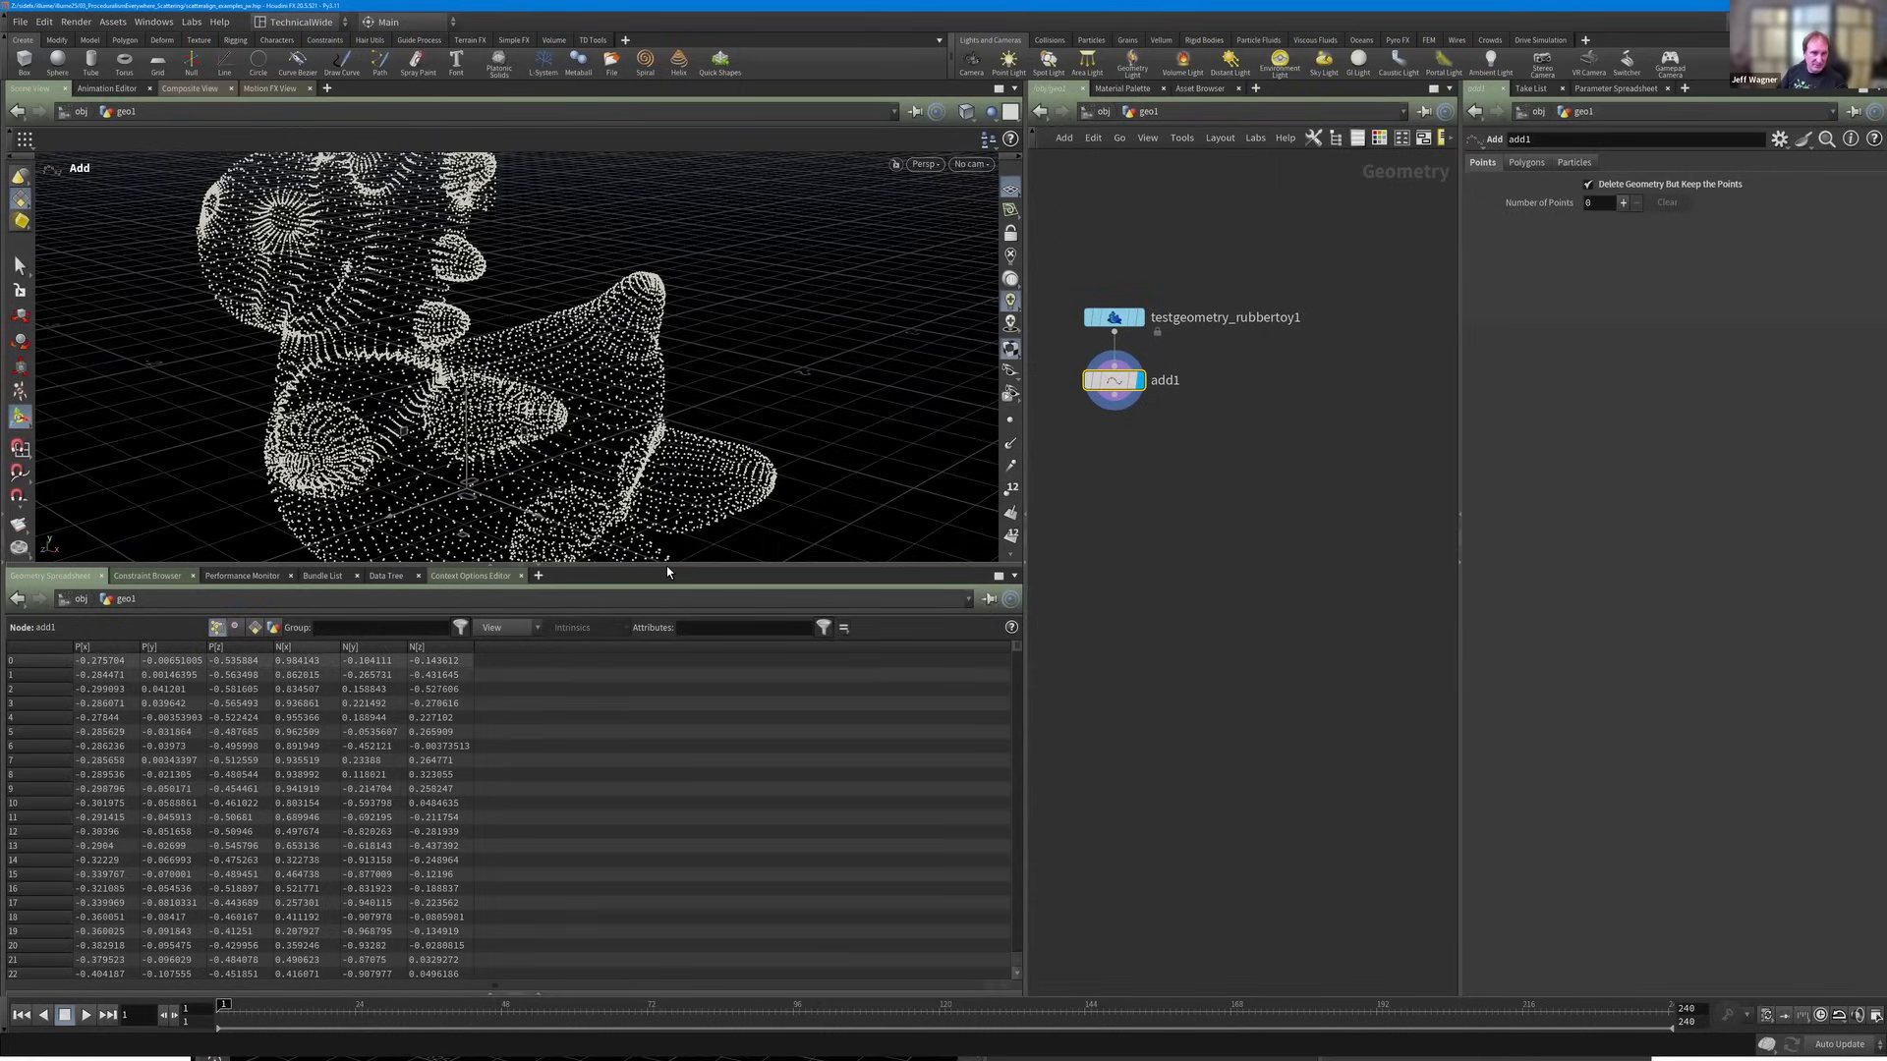
left_click_drag(666, 566, 633, 759)
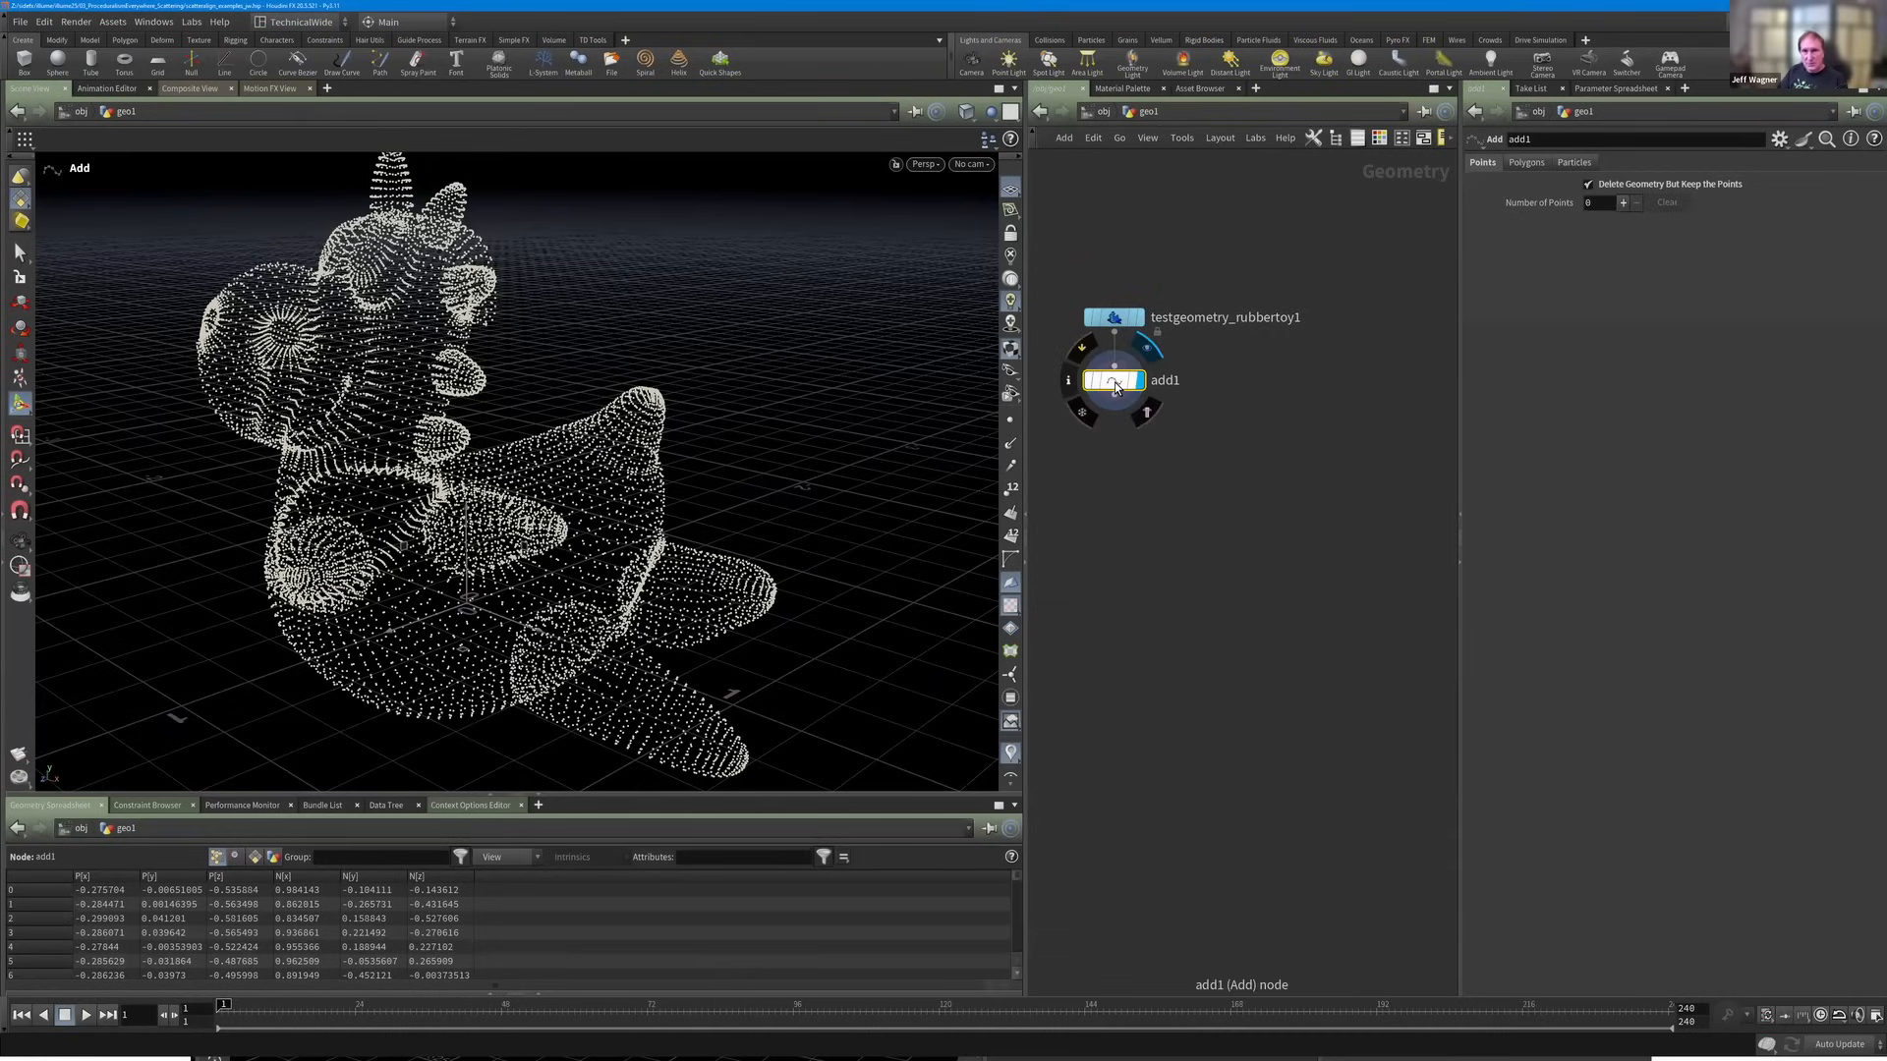
middle_click(1118, 386)
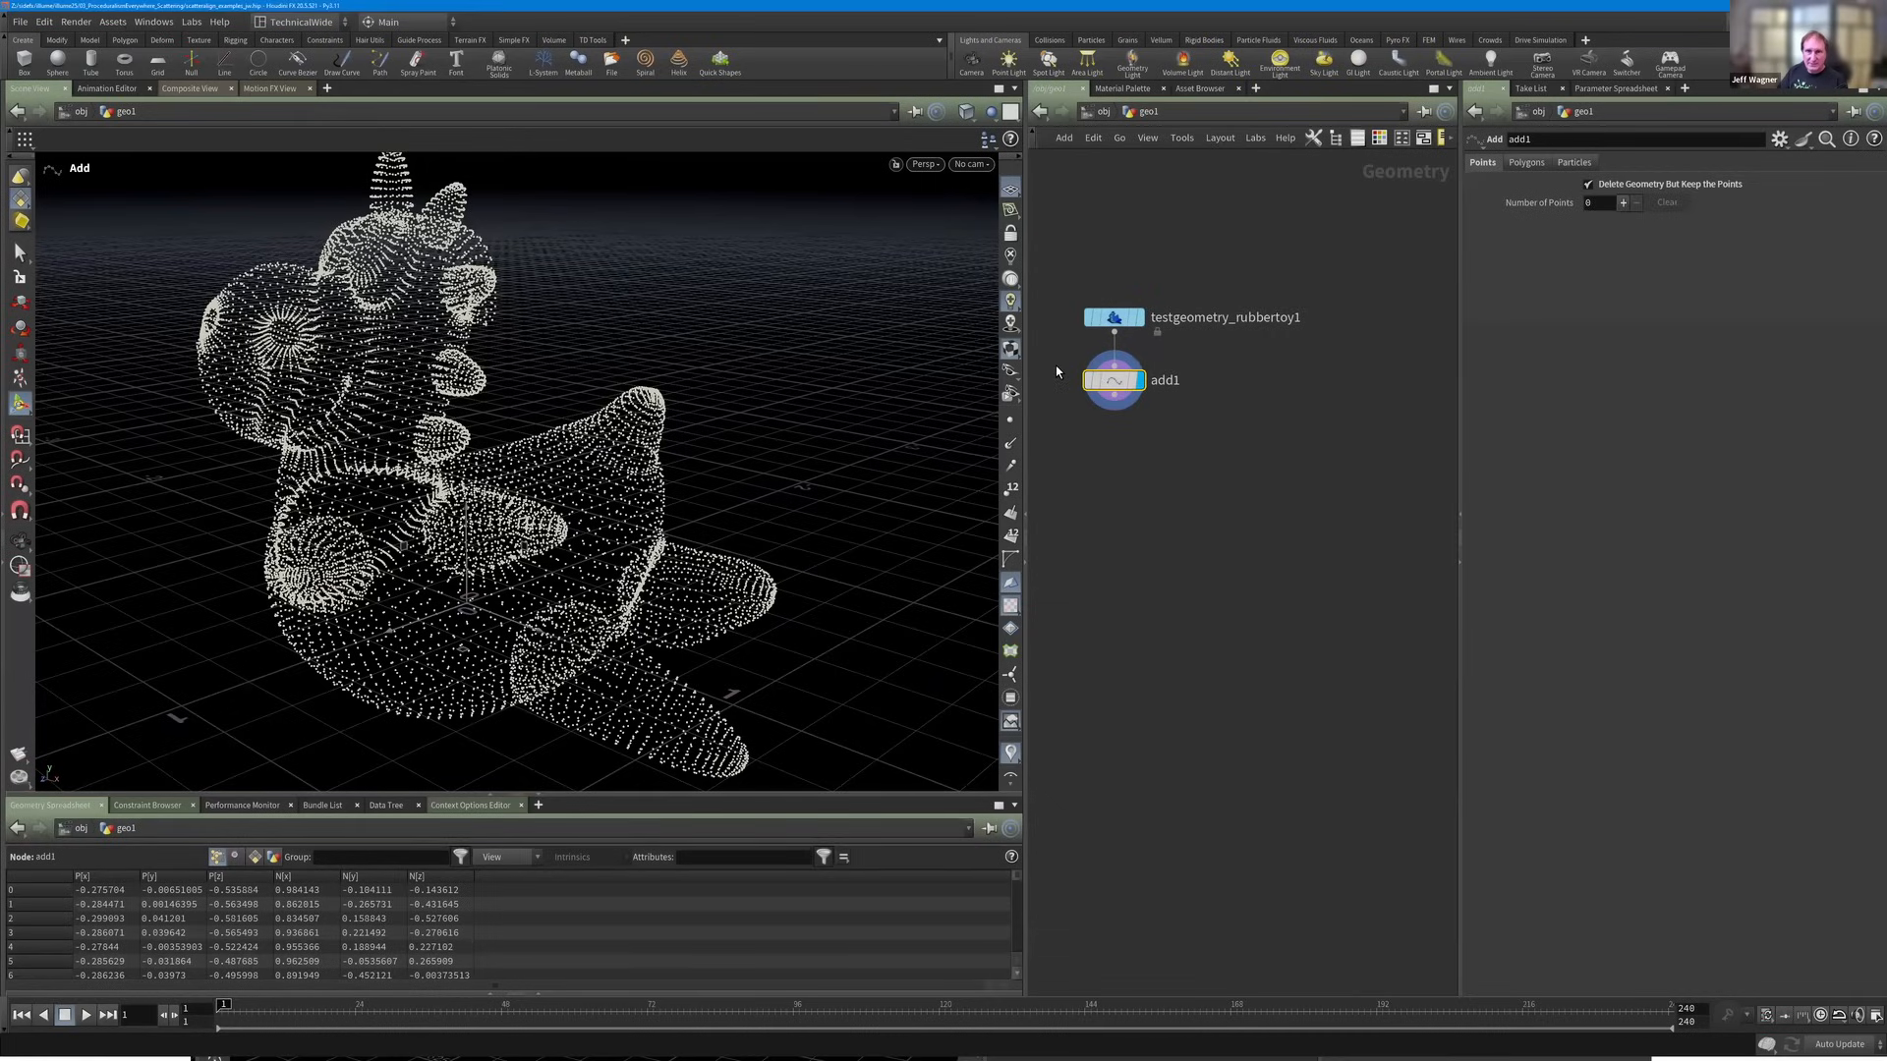
middle_click(1110, 382)
Examine the Add node's polygon creation options for By Pattern and By Group.
left_click(1526, 162)
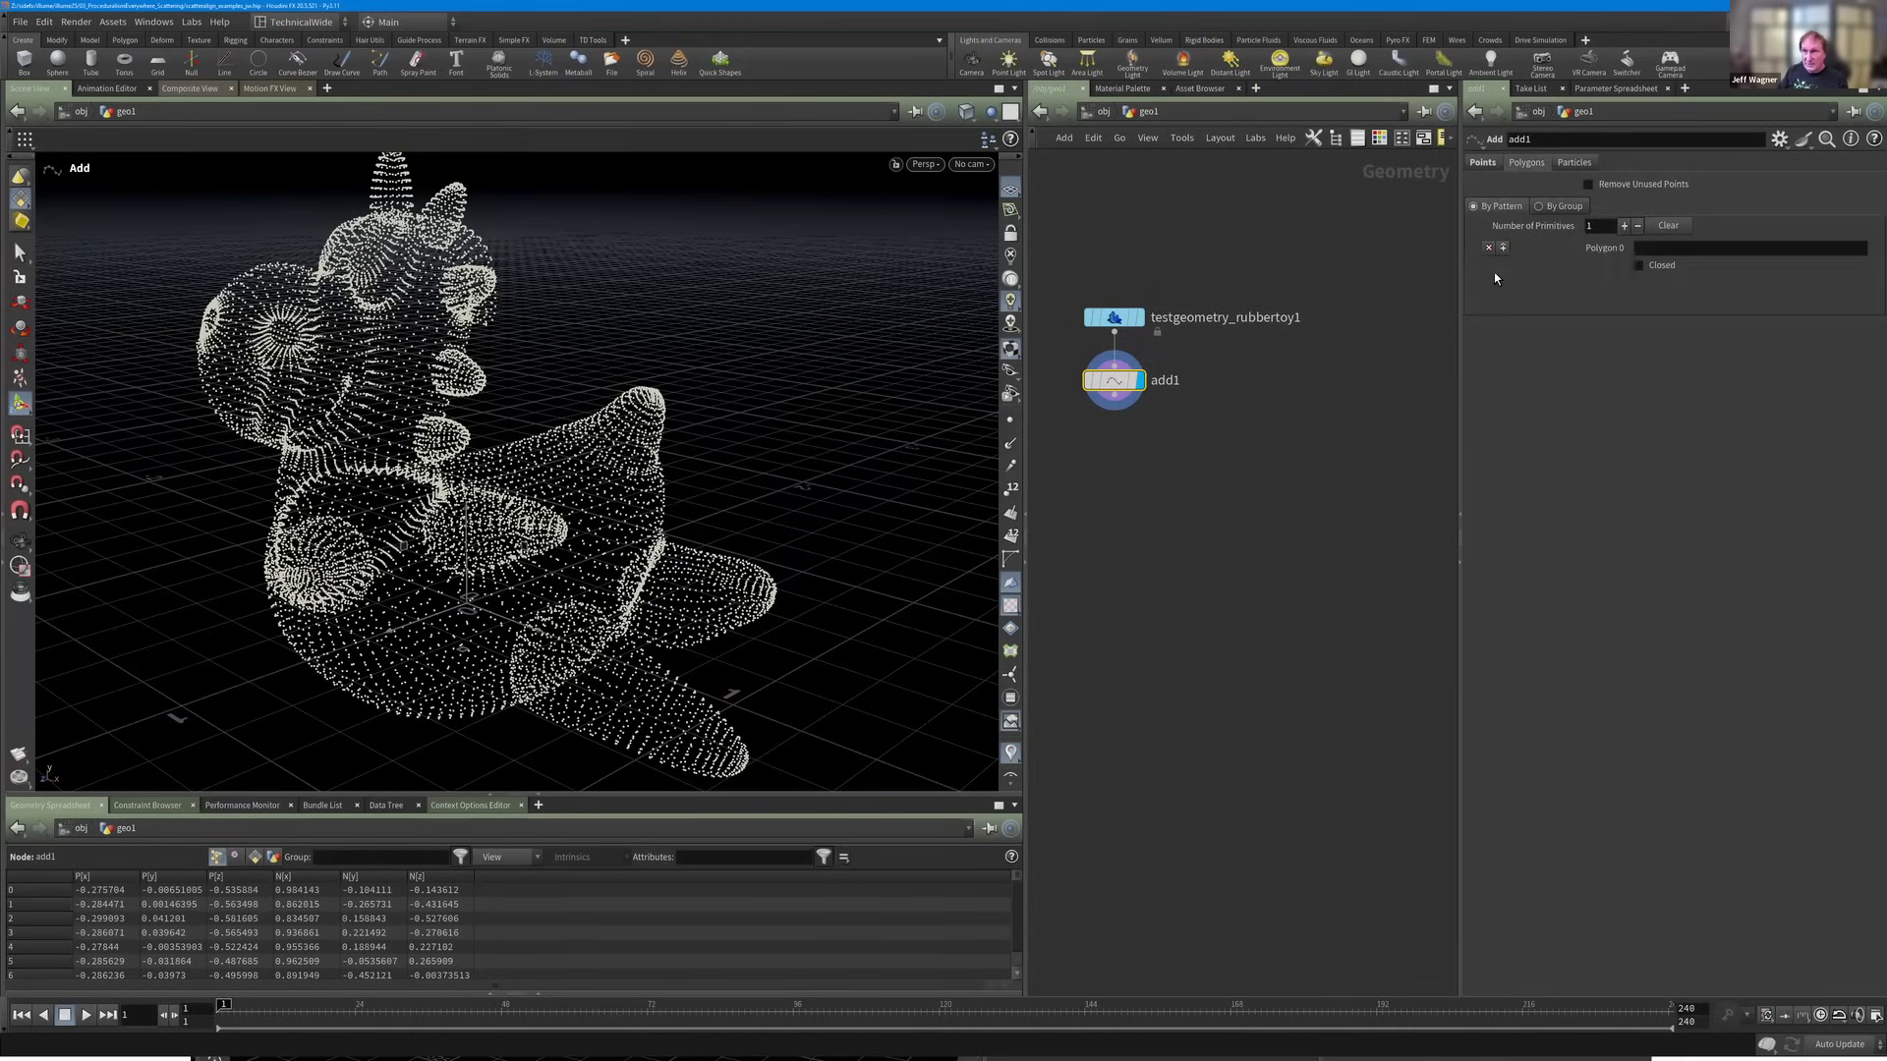
left_click(1562, 207)
left_click(1497, 208)
scroll(1251, 454, "down", 1)
middle_click_drag(1251, 454, 1231, 412)
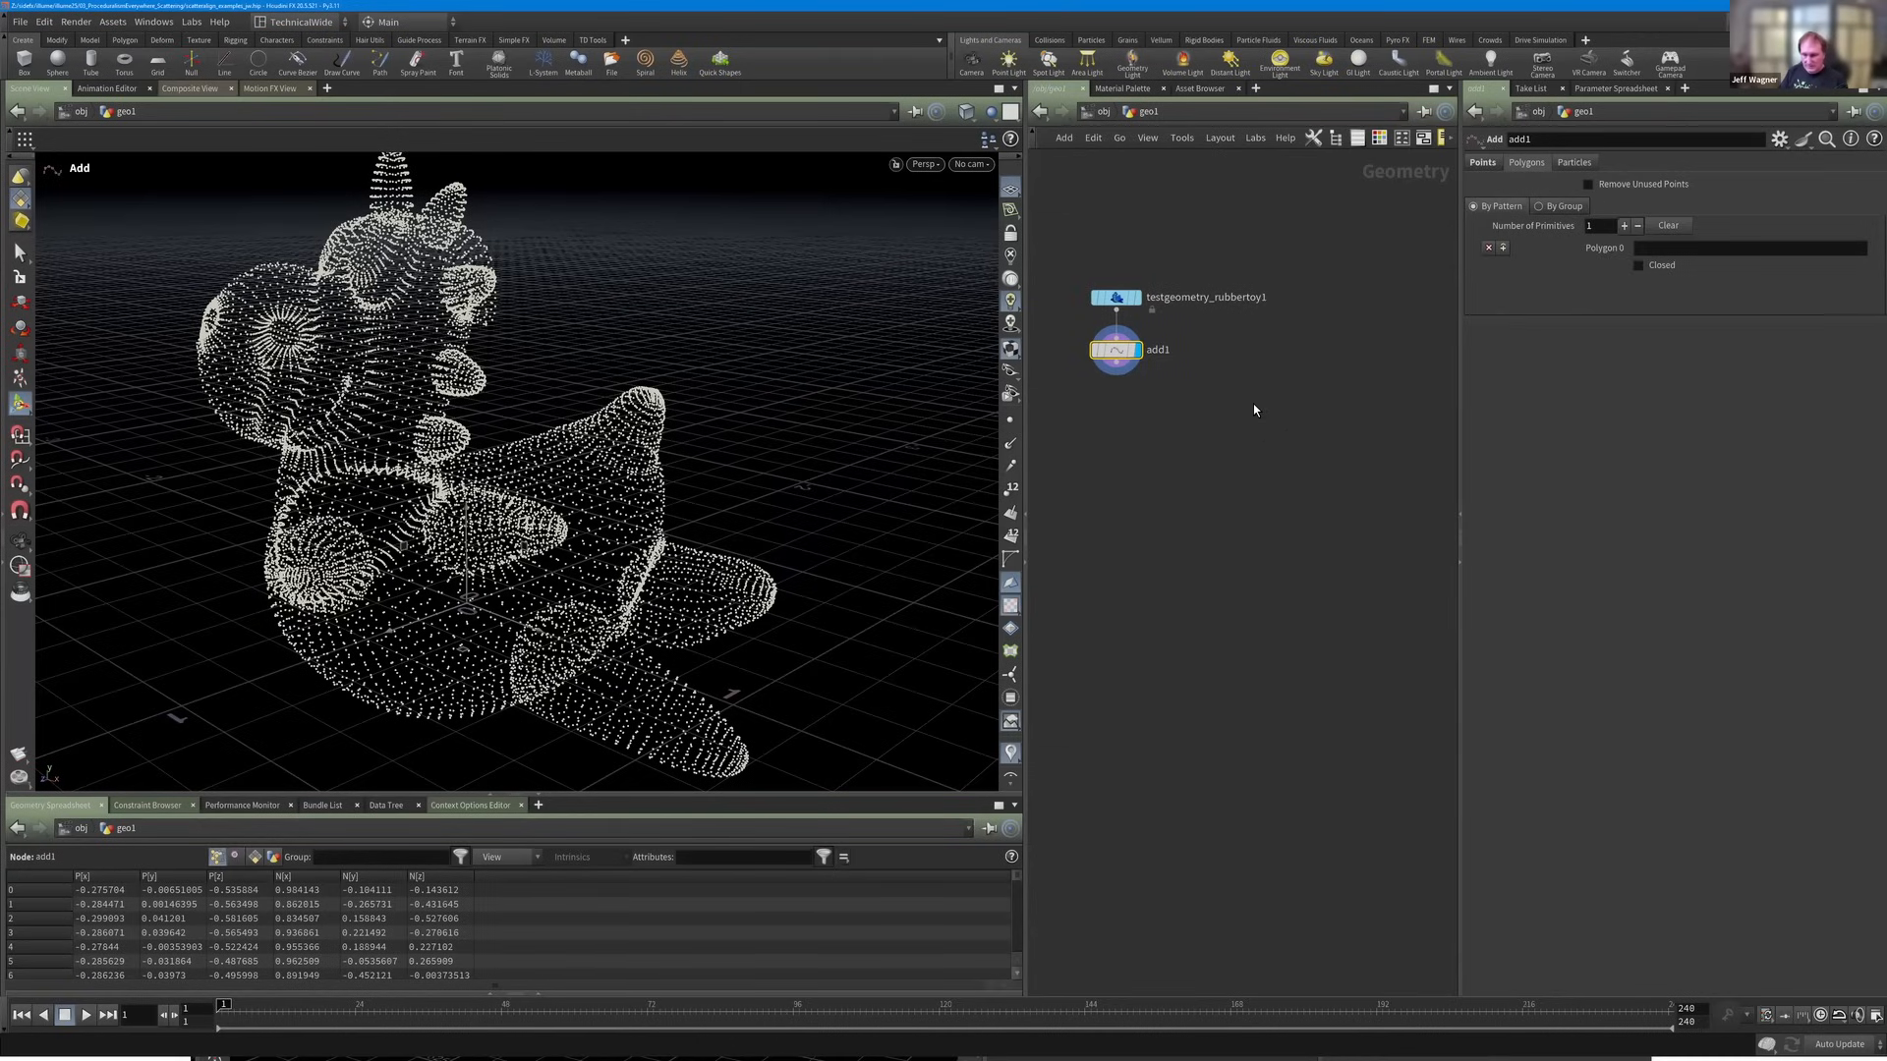
Place a Sphere node beside the Add node and set its primitive type to Primitive.
key("Tab")
key("Escape")
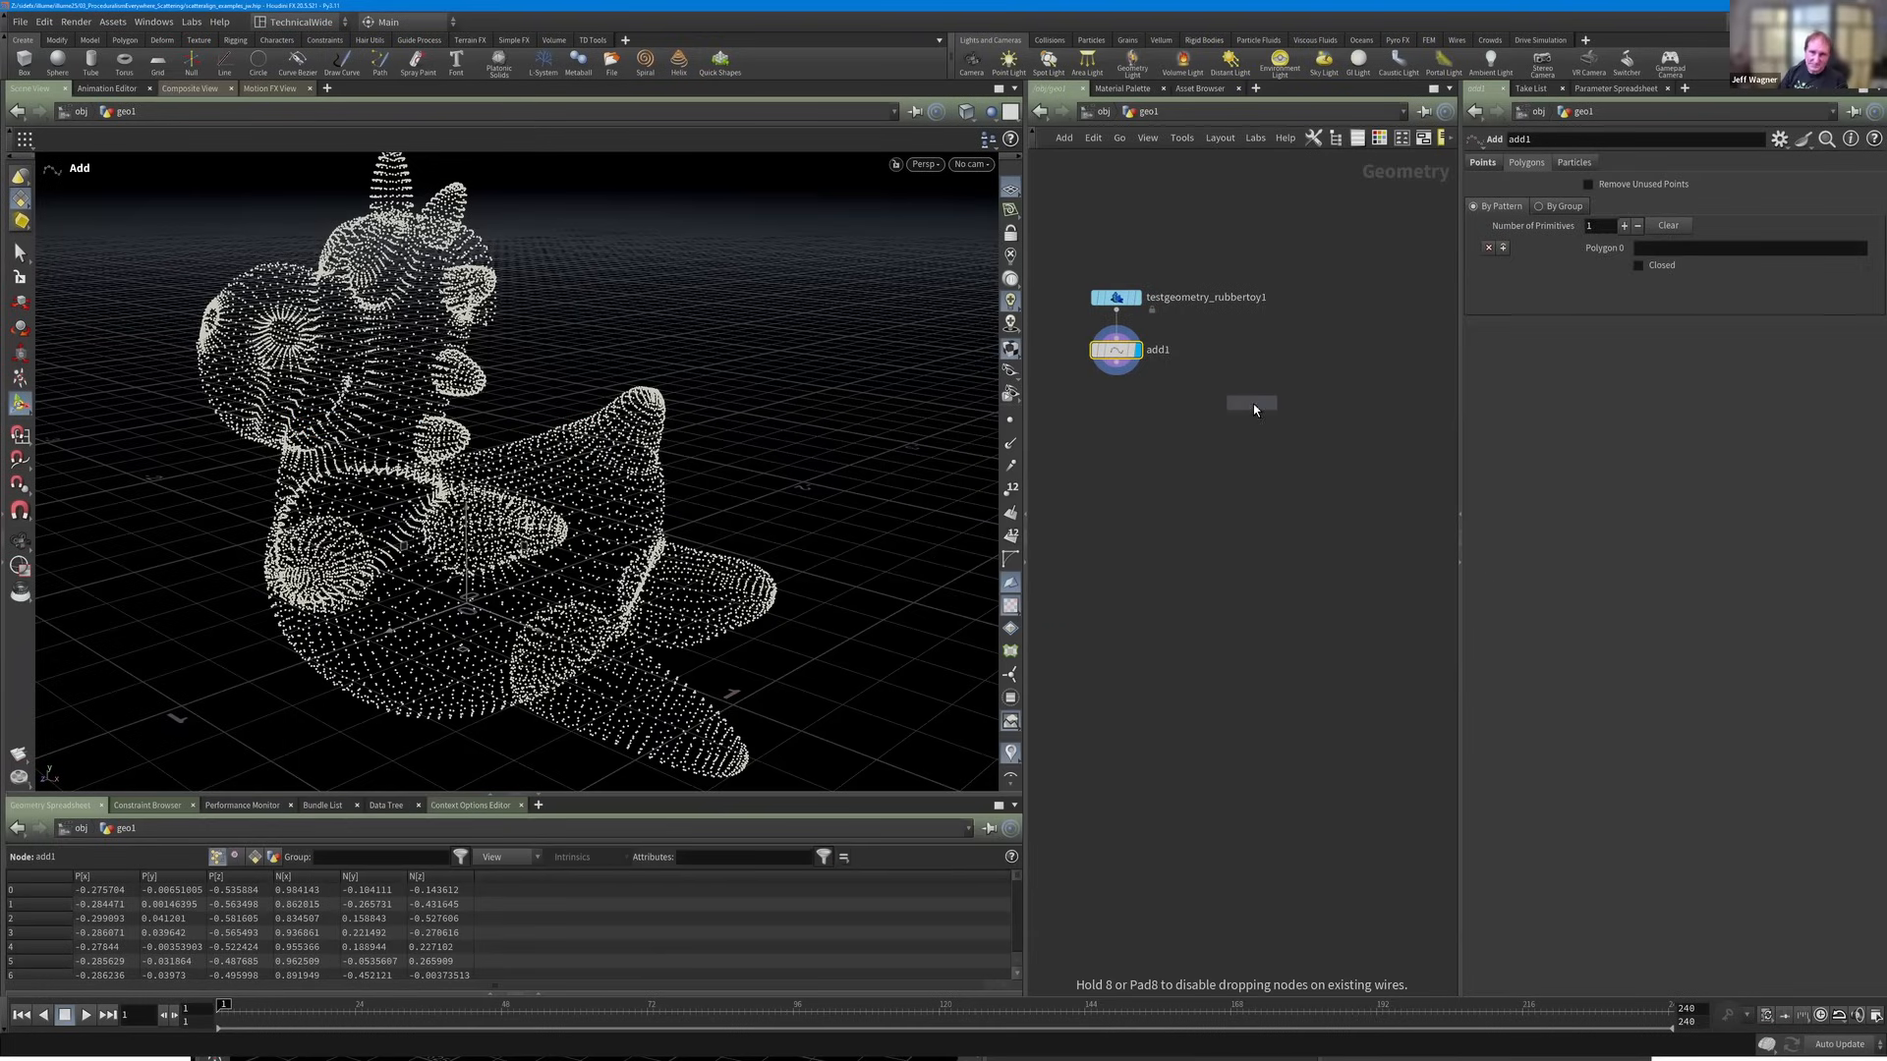
left_click(1272, 353)
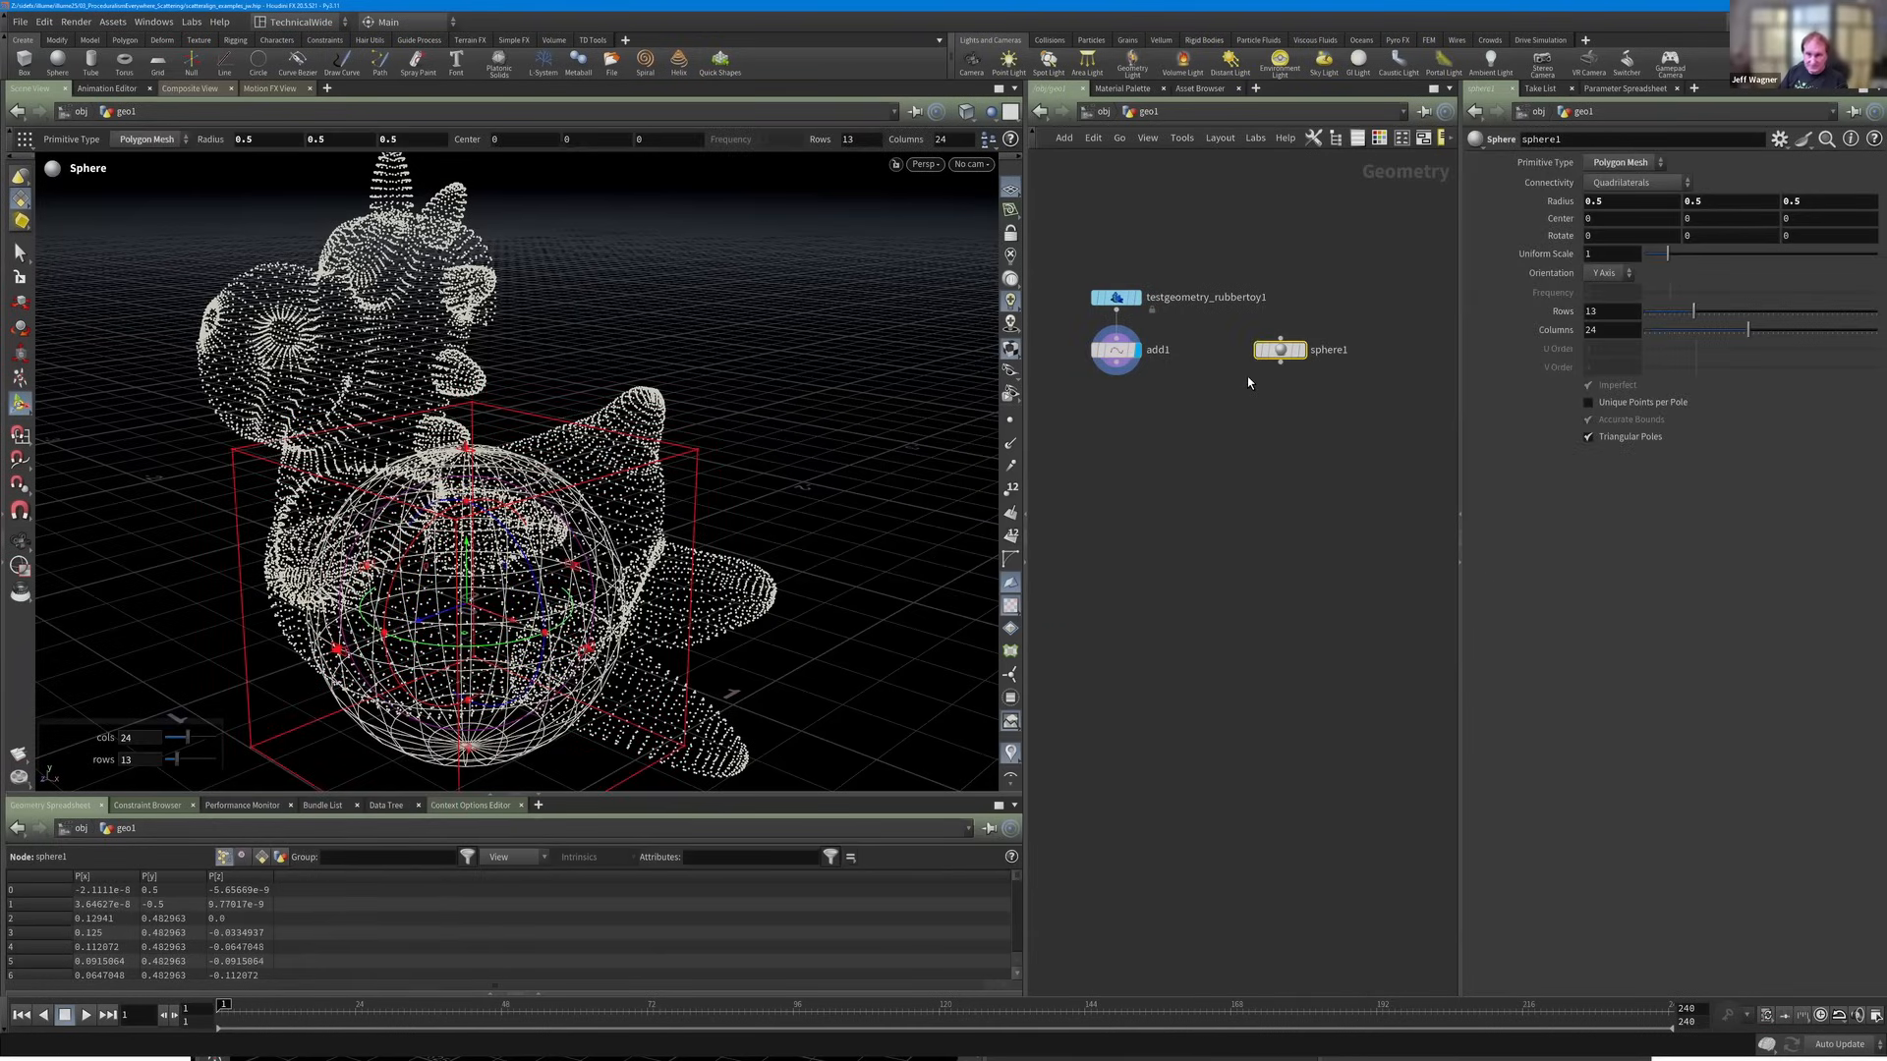
left_click(1621, 163)
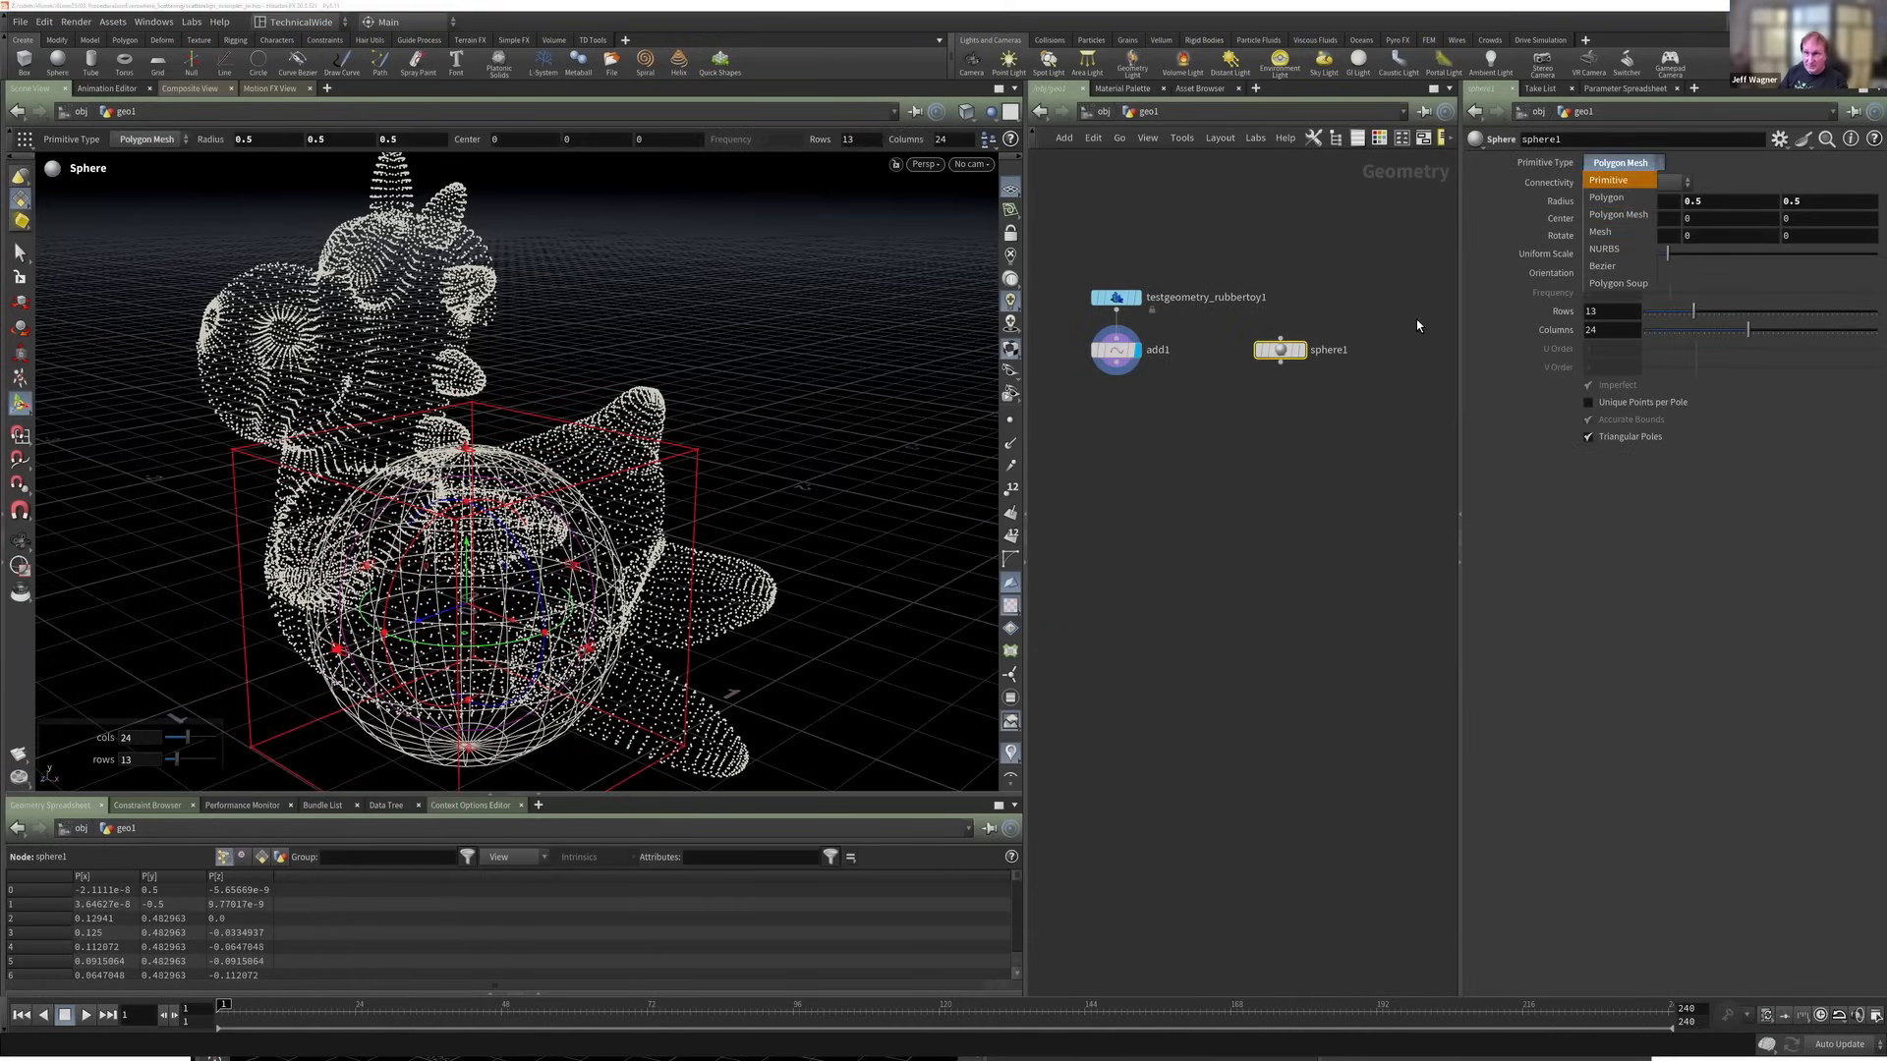
left_click(1624, 180)
Place a Copy to Points node below the Add and Sphere nodes.
key("Tab")
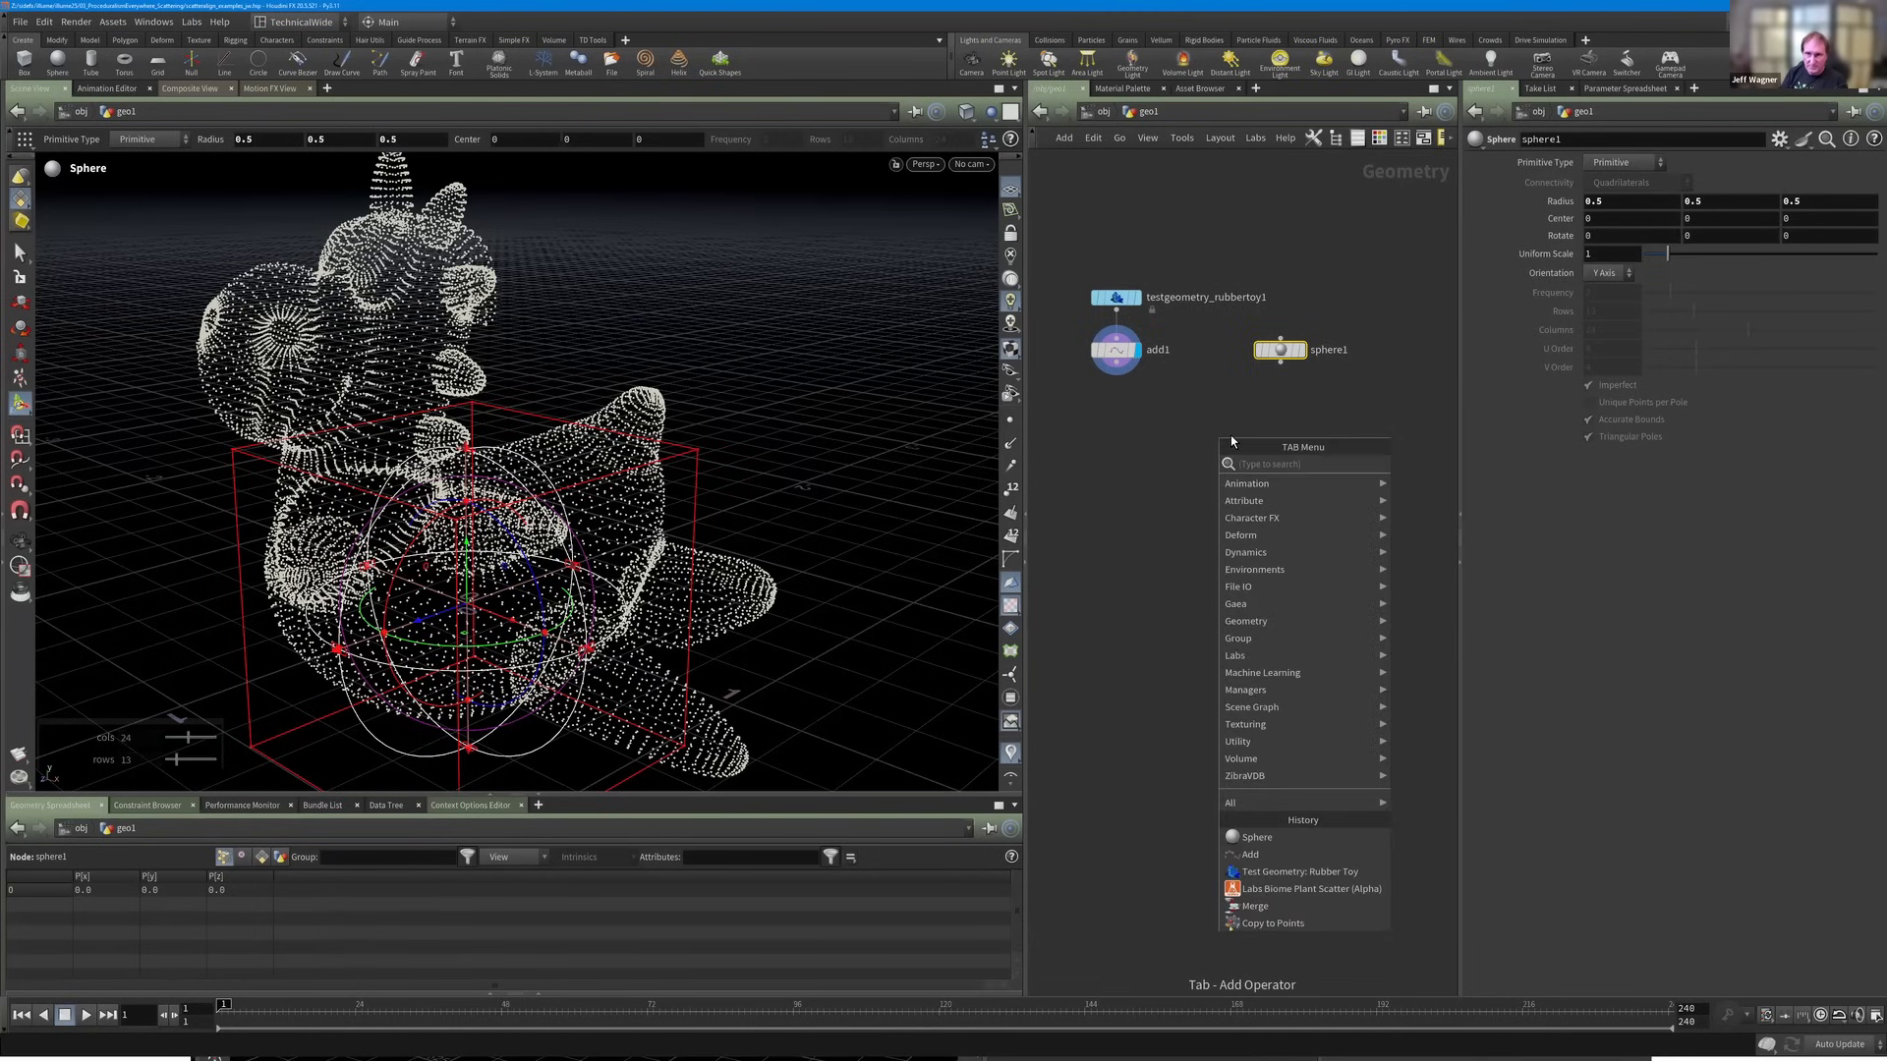
type("c")
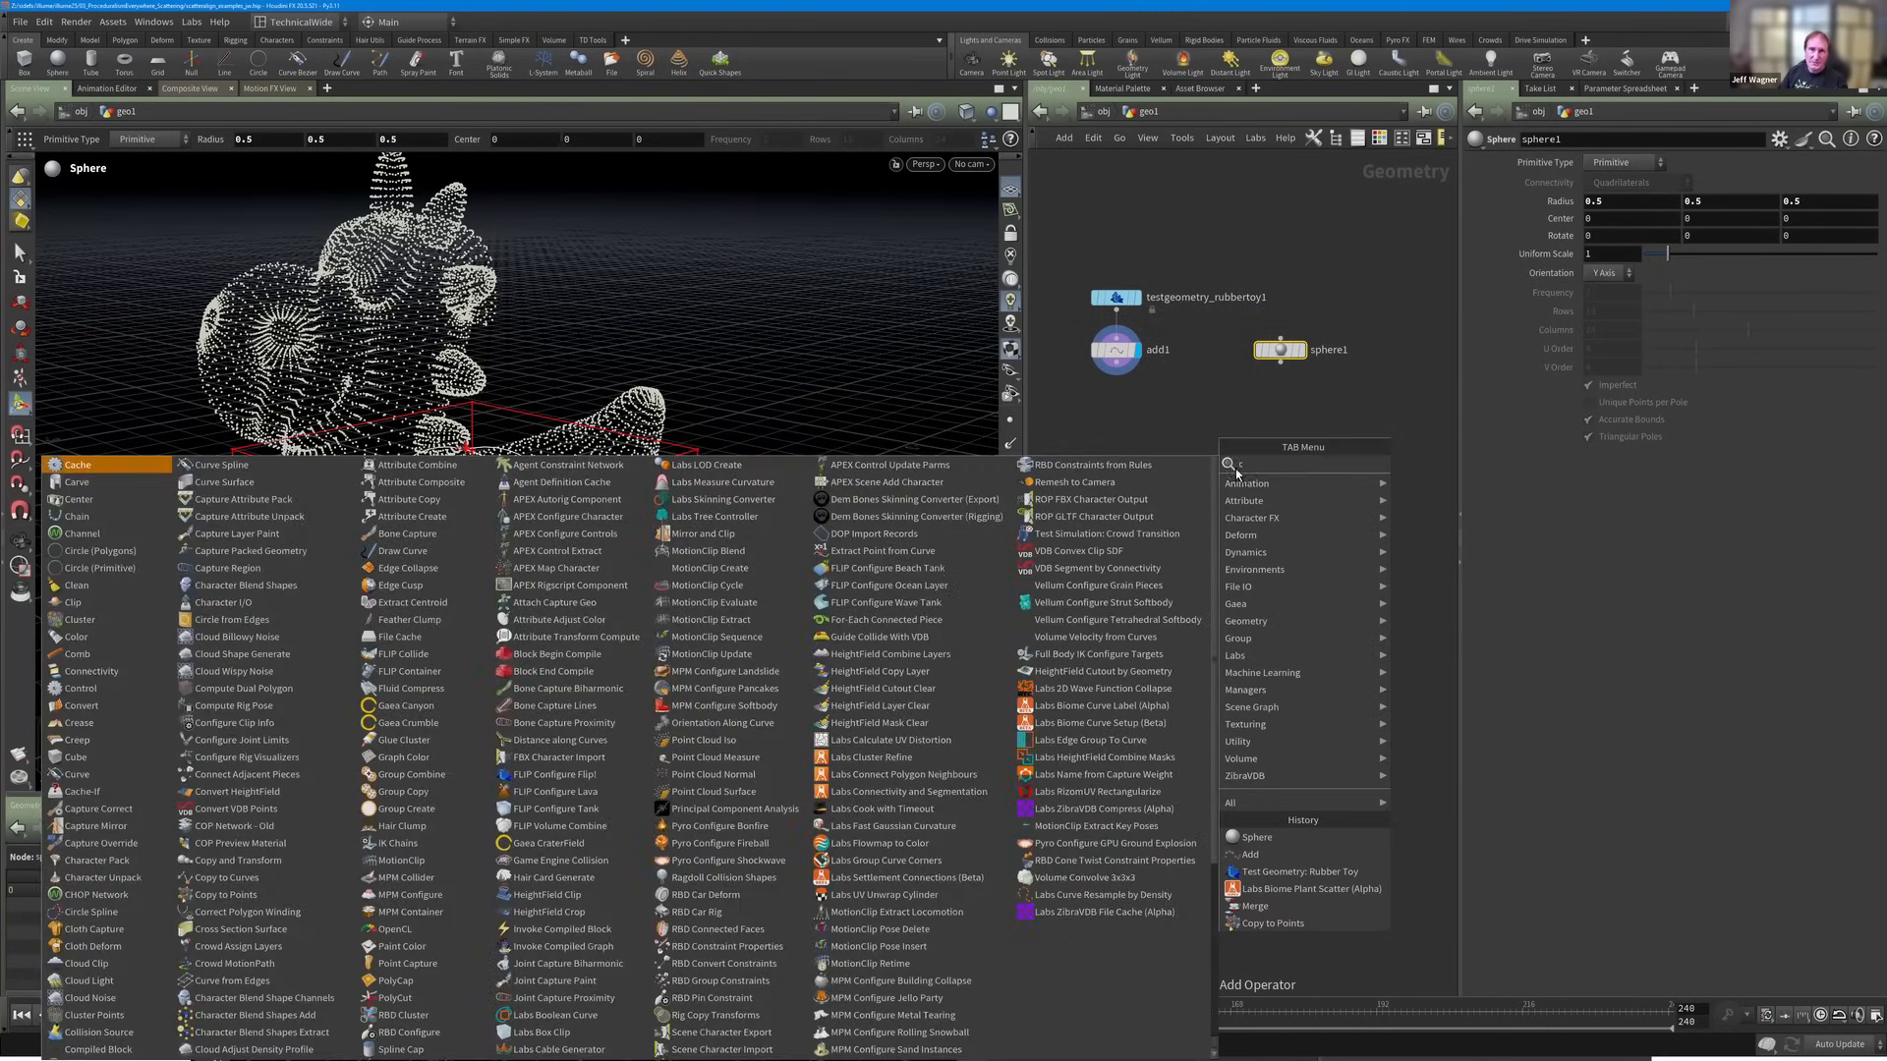
type("opytop")
key("Return")
left_click(1179, 462)
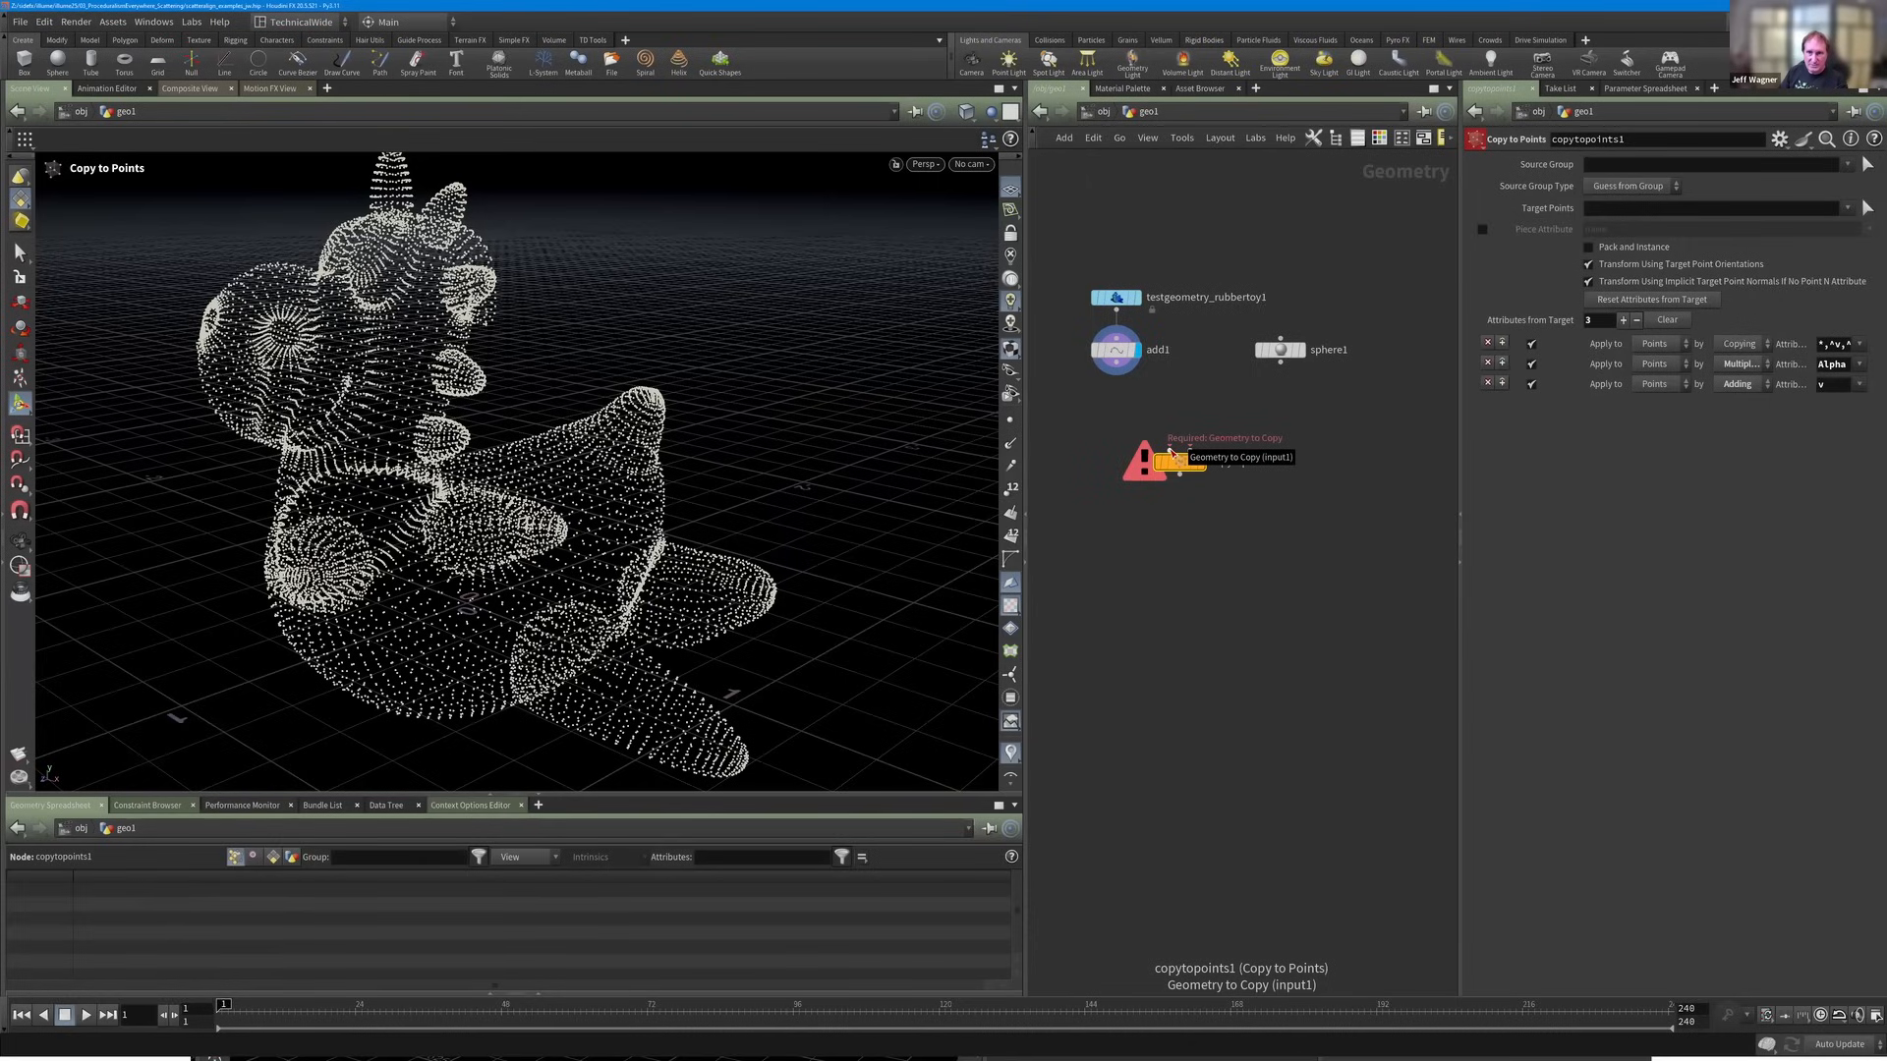
Feed the sphere as geometry to copy and the Add node as target points into Copy to Points, and display the result.
left_click(1280, 363)
left_click(1169, 451)
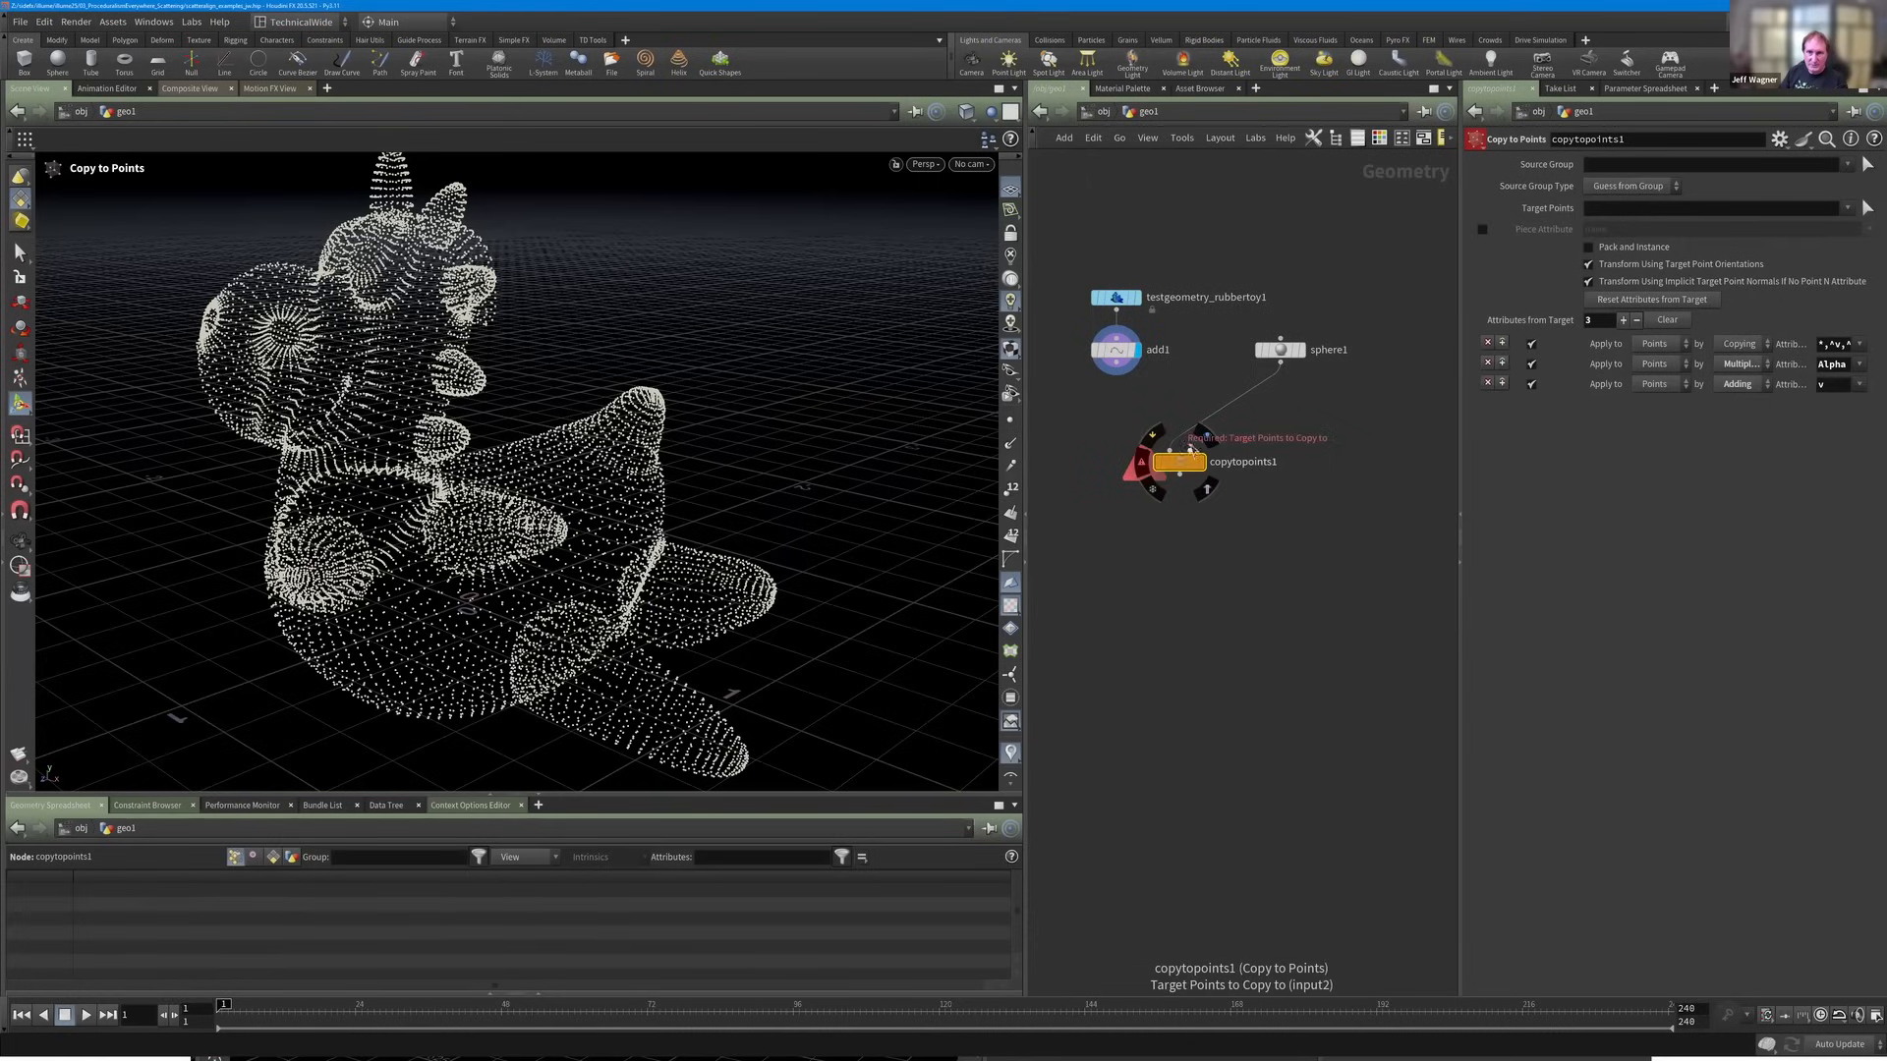
left_click(1190, 449)
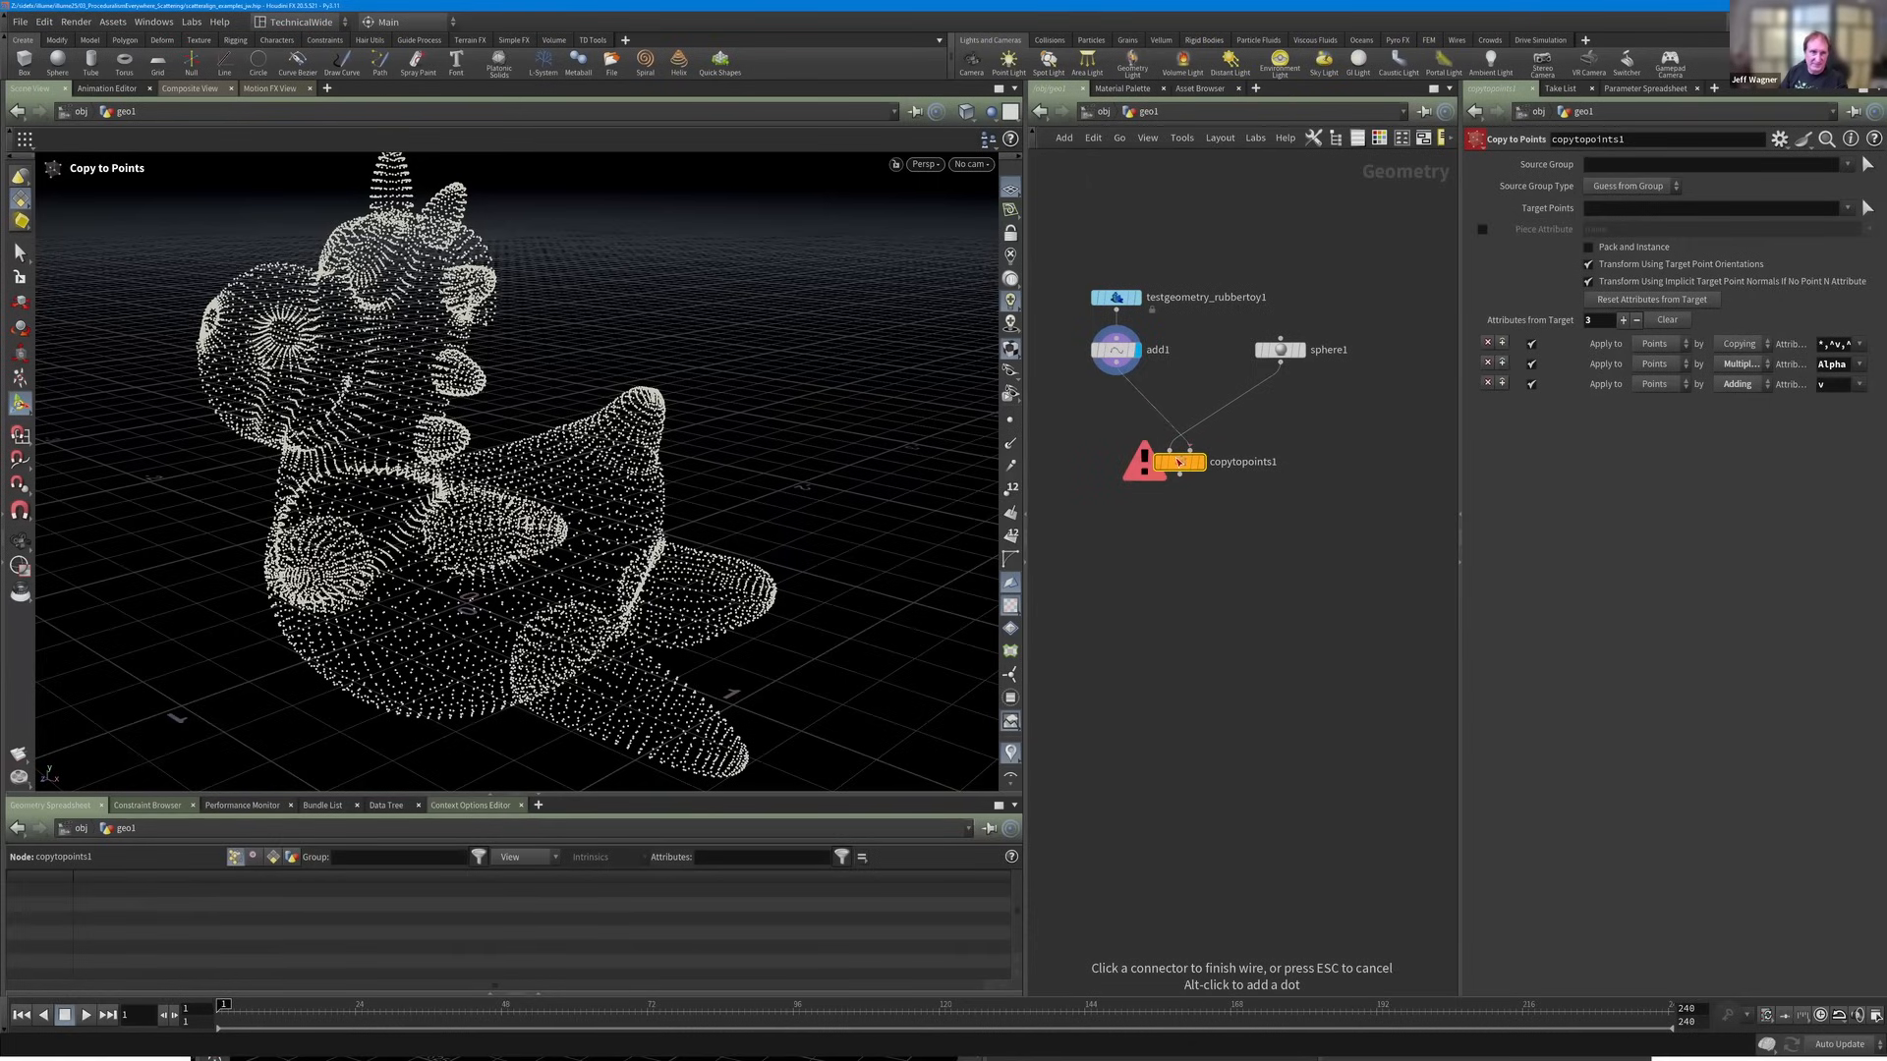
left_click(1290, 354)
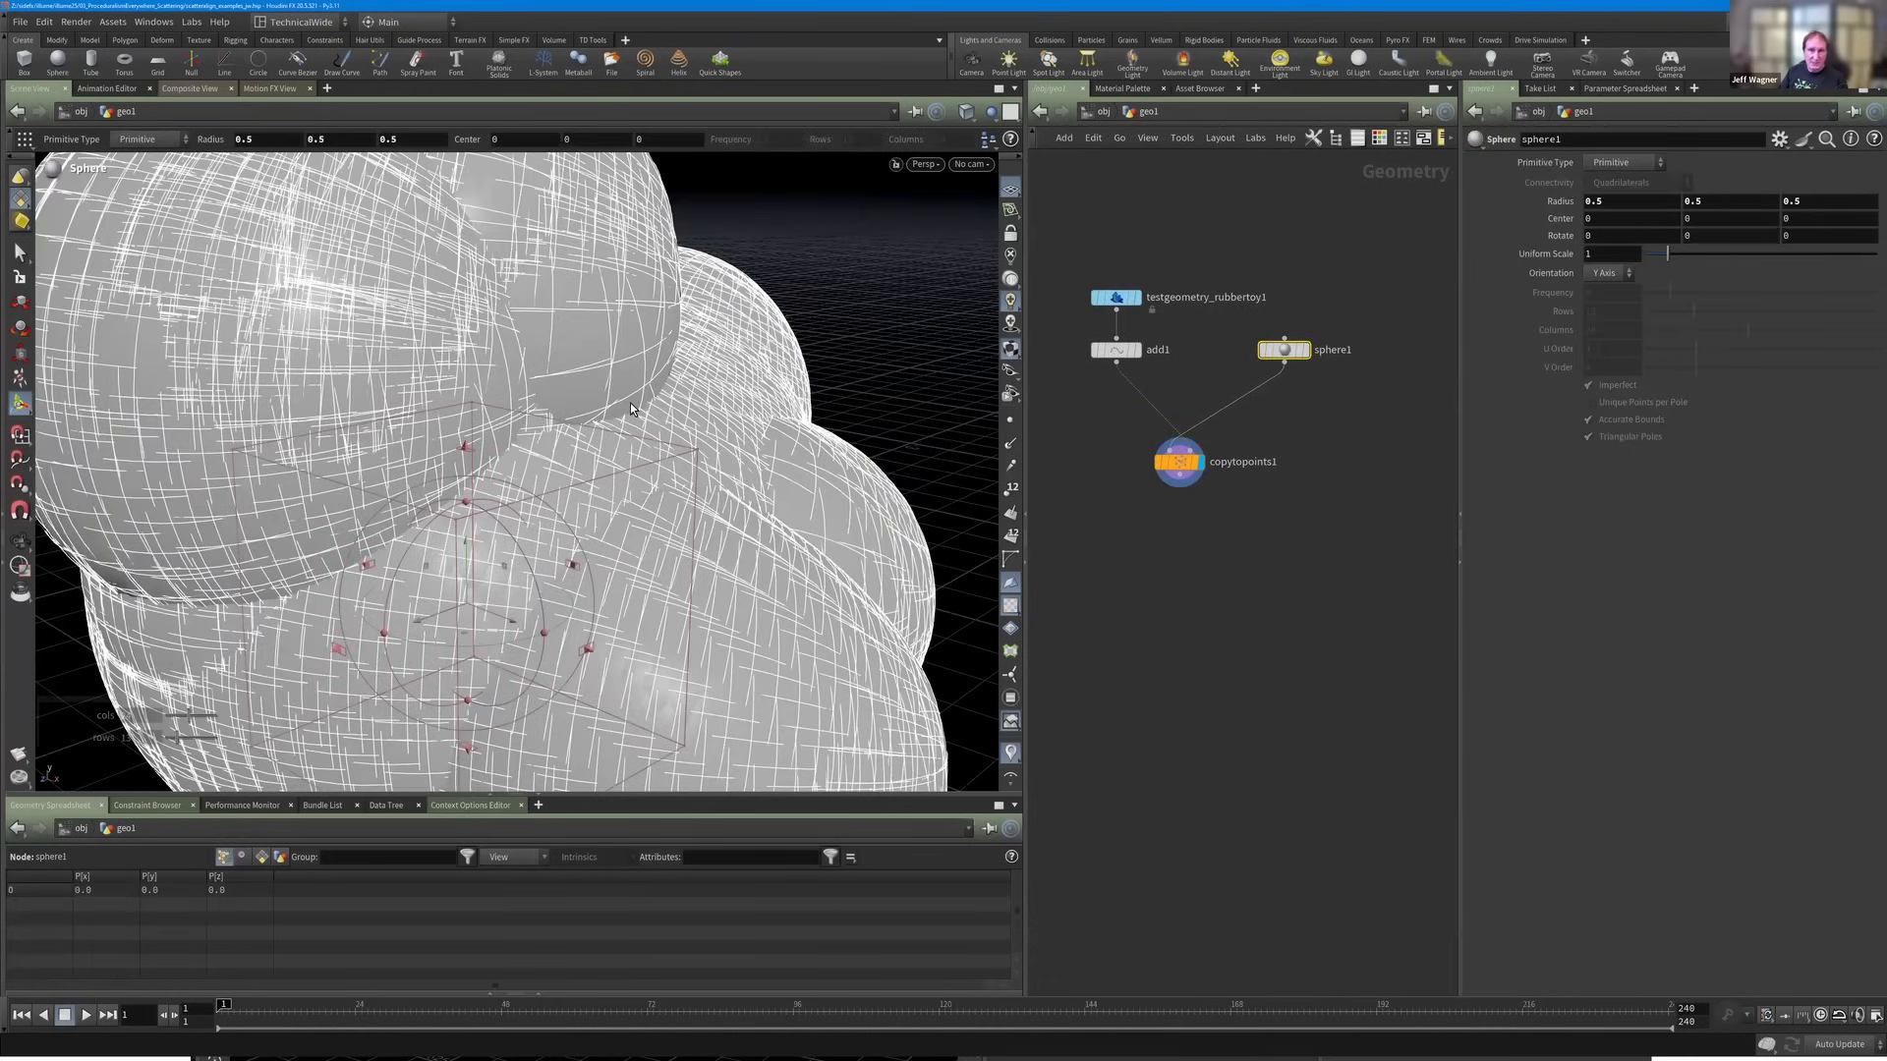
left_click_drag(1182, 463, 1177, 474)
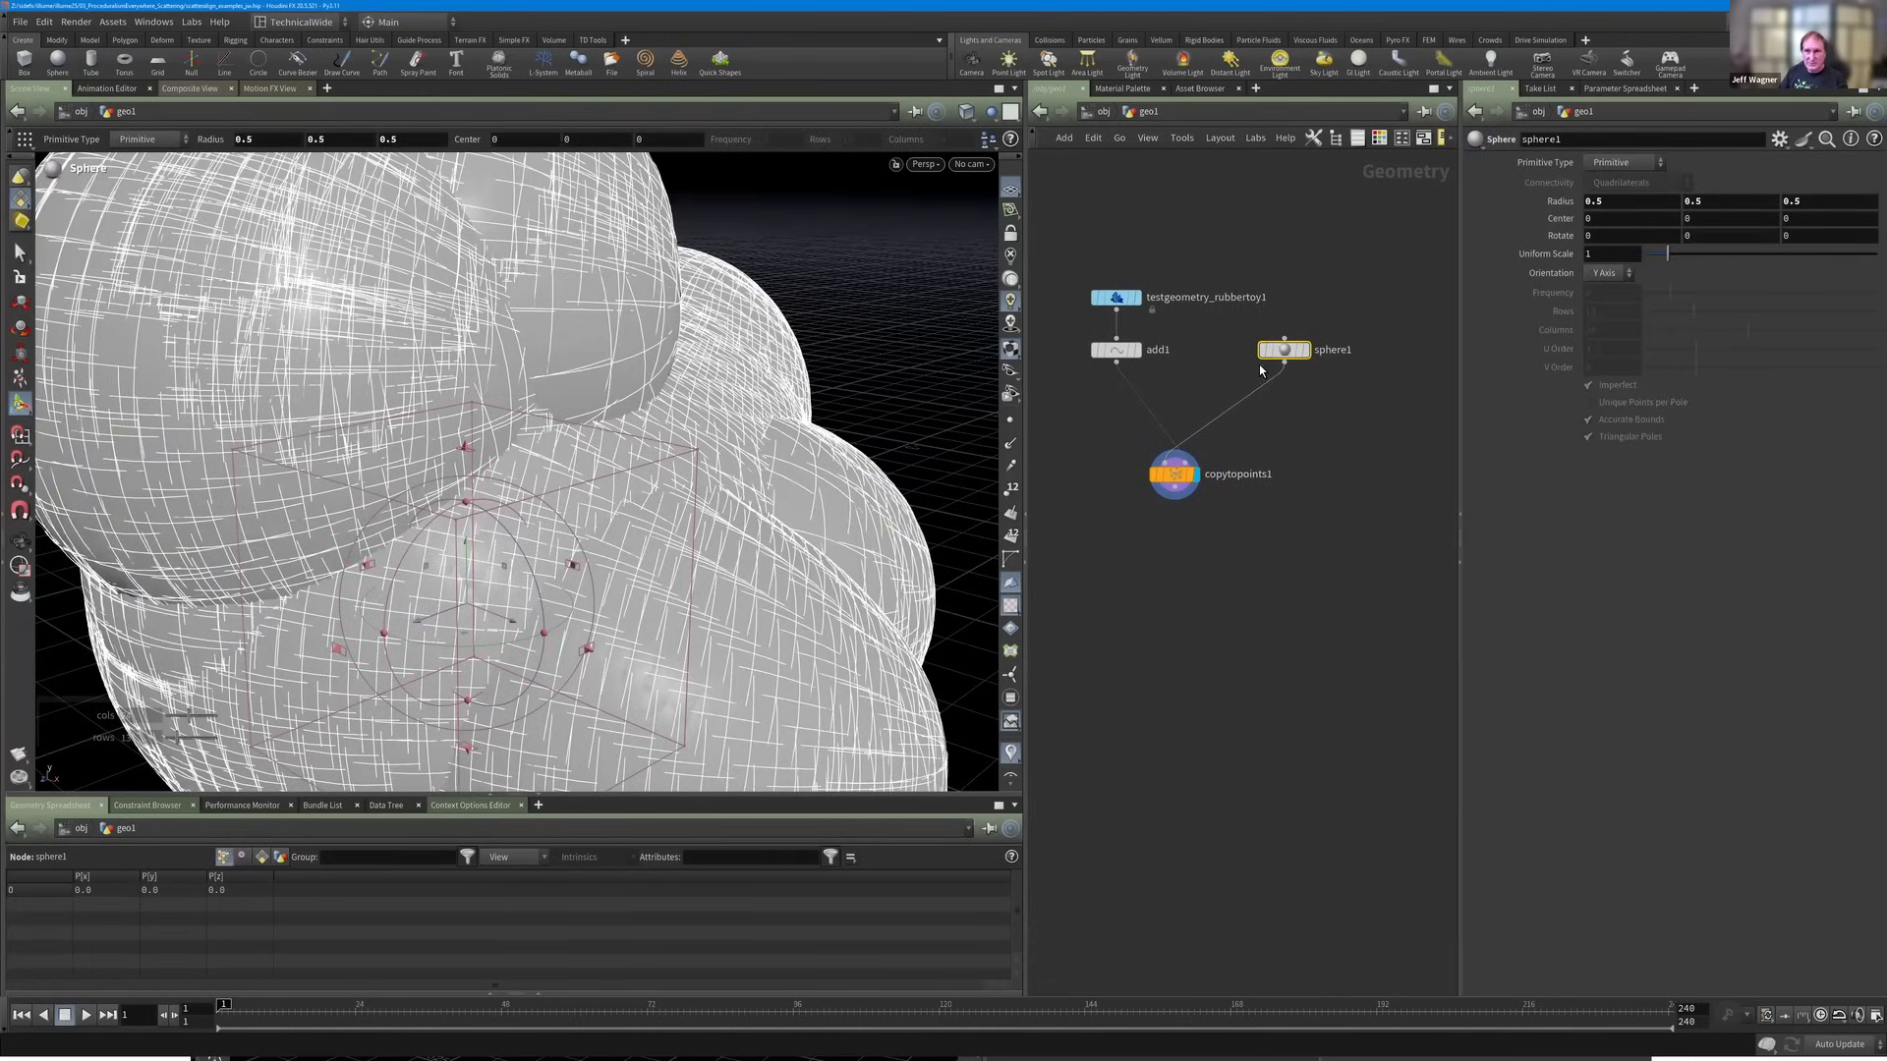
left_click_drag(1276, 351, 1282, 336)
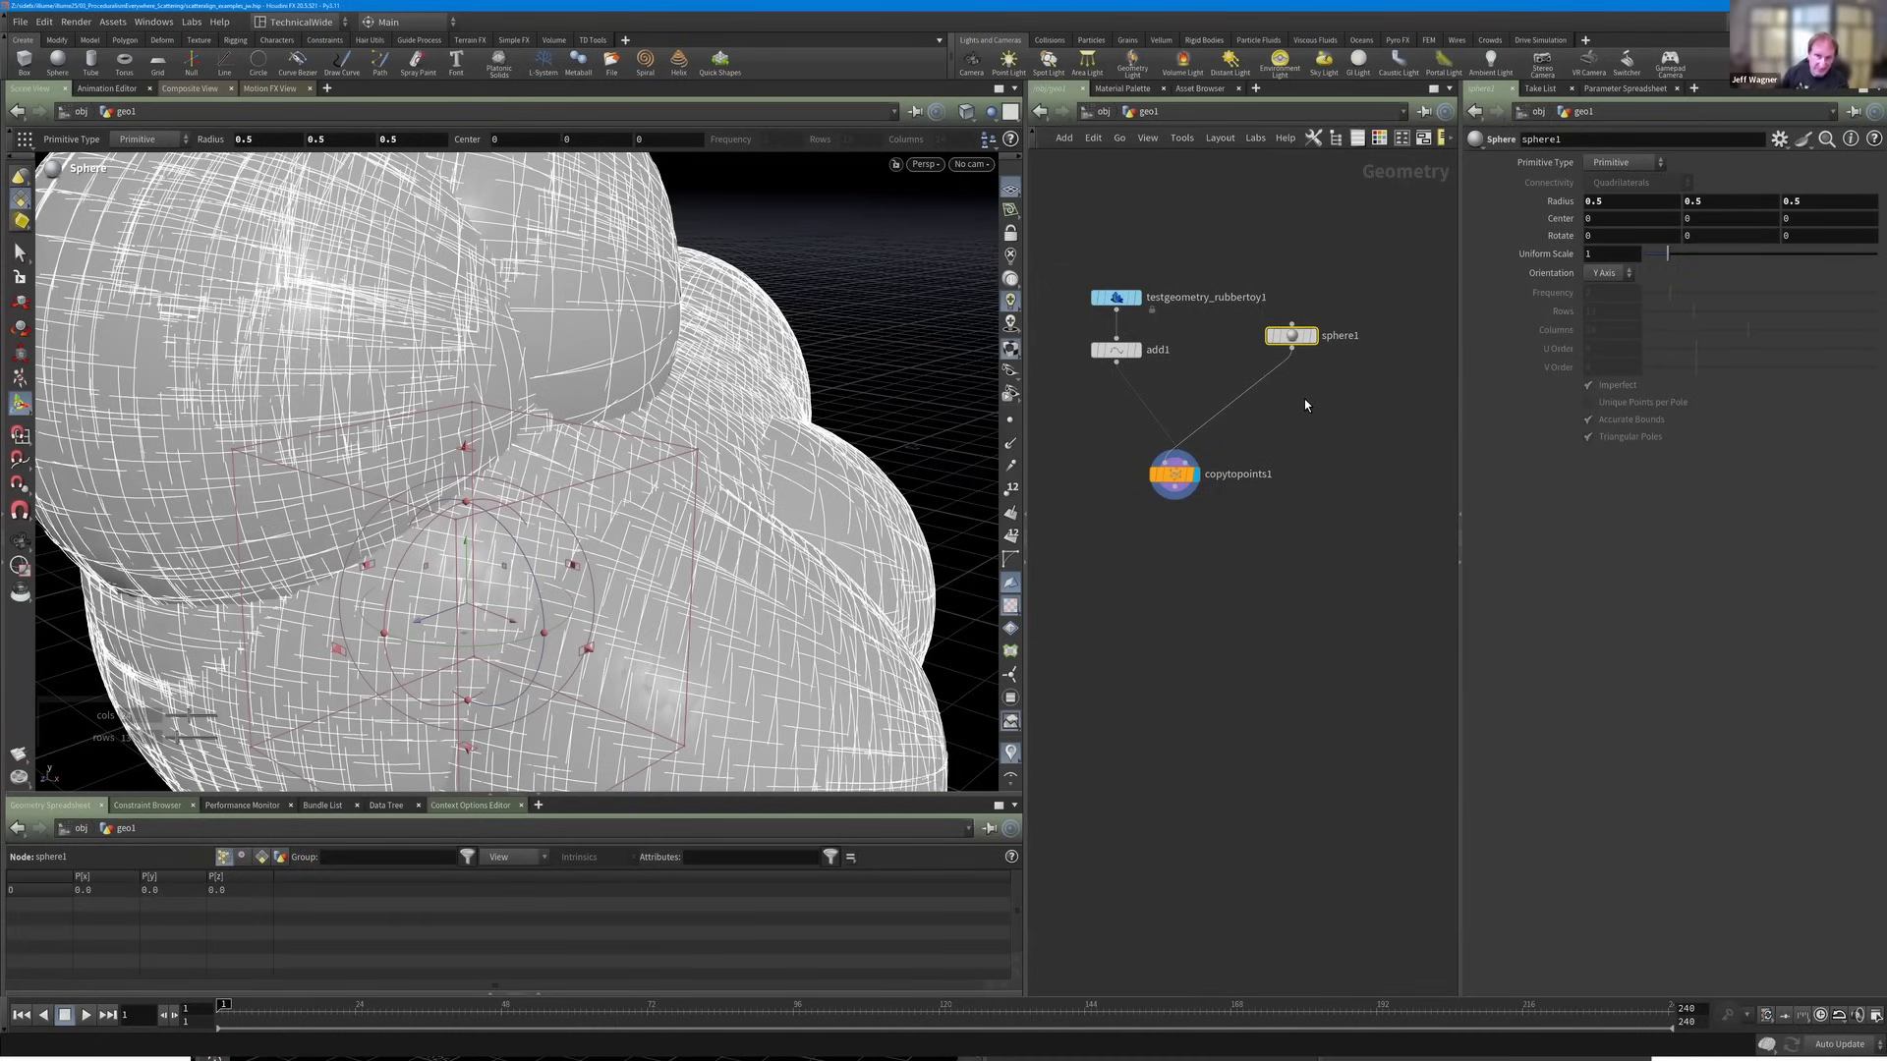
Reset the sphere's radius to 1 on all axes and offset its center to -2, 1.1, 0.
mouse_move(1291, 344)
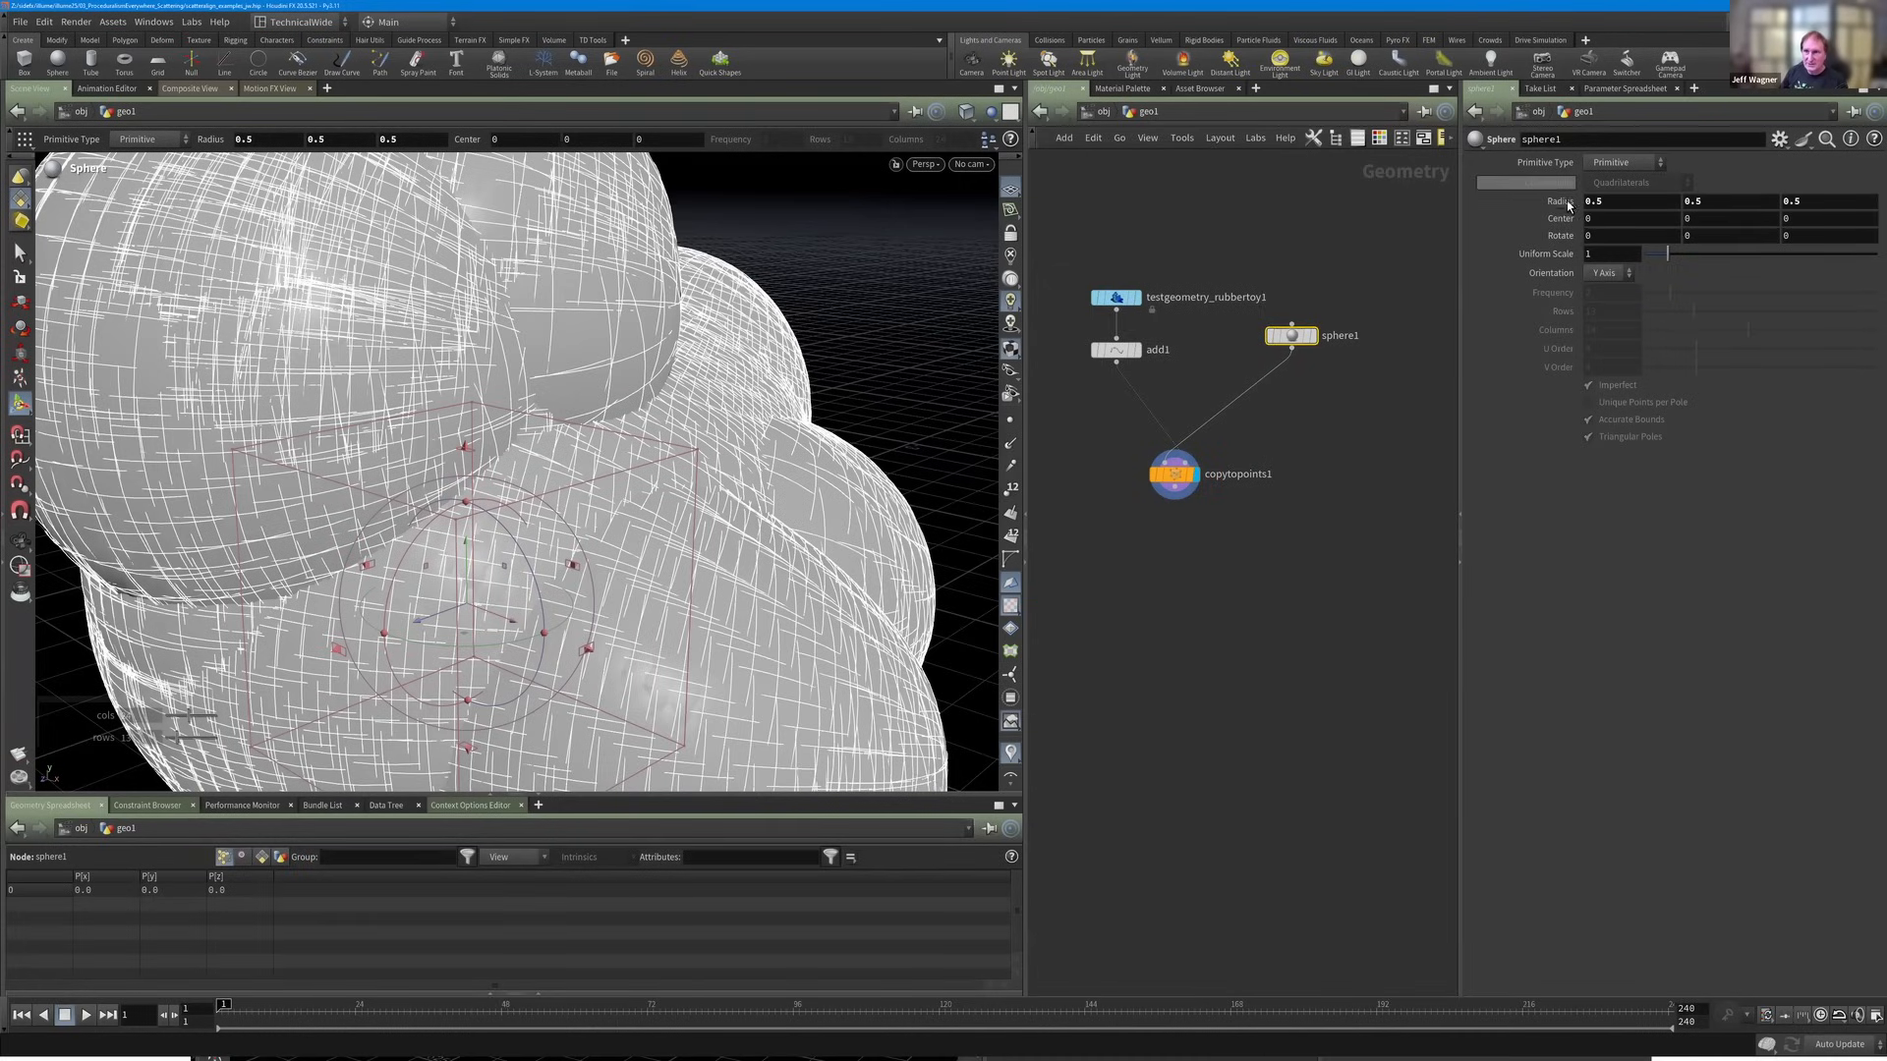
middle_click(1502, 211)
middle_click_drag(1503, 210, 1554, 200)
key("ctrl+z")
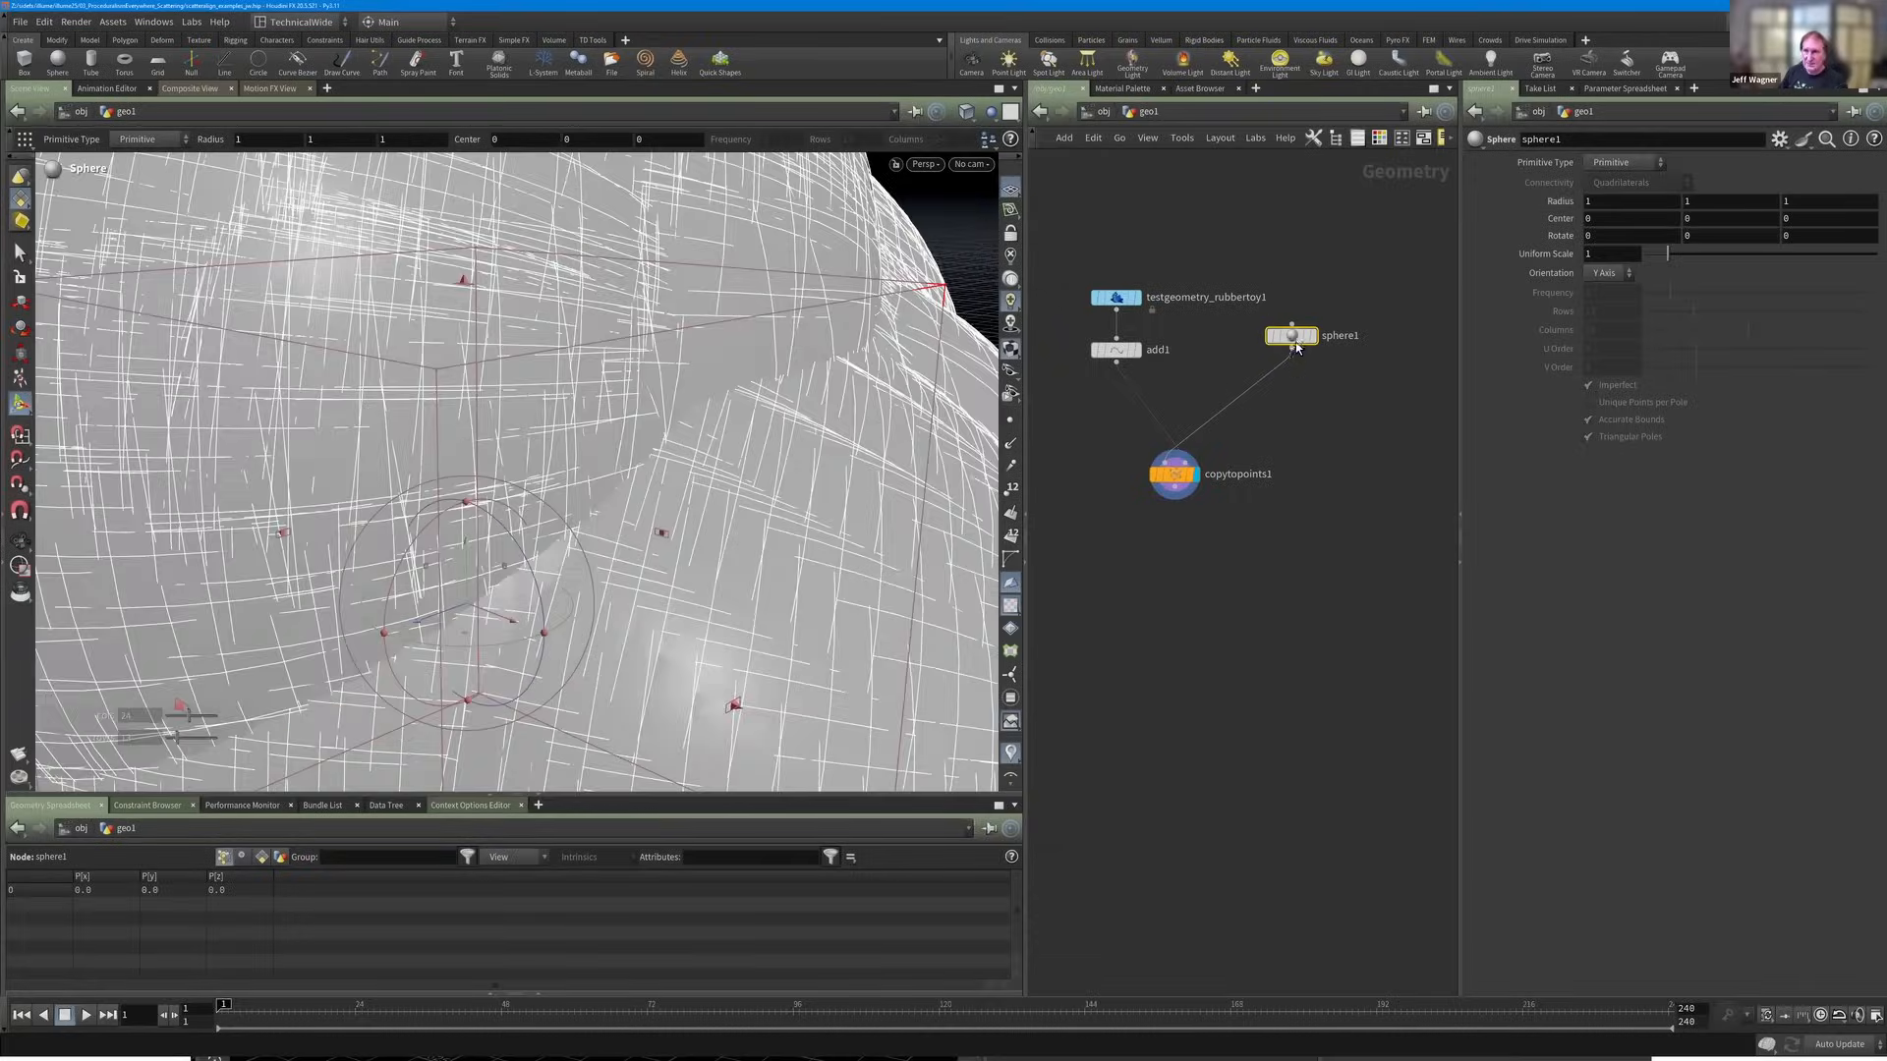
middle_click_drag(1622, 218, 1319, 424)
Insert a Match Size node between the sphere and Copy to Points, and display its result.
key("Tab")
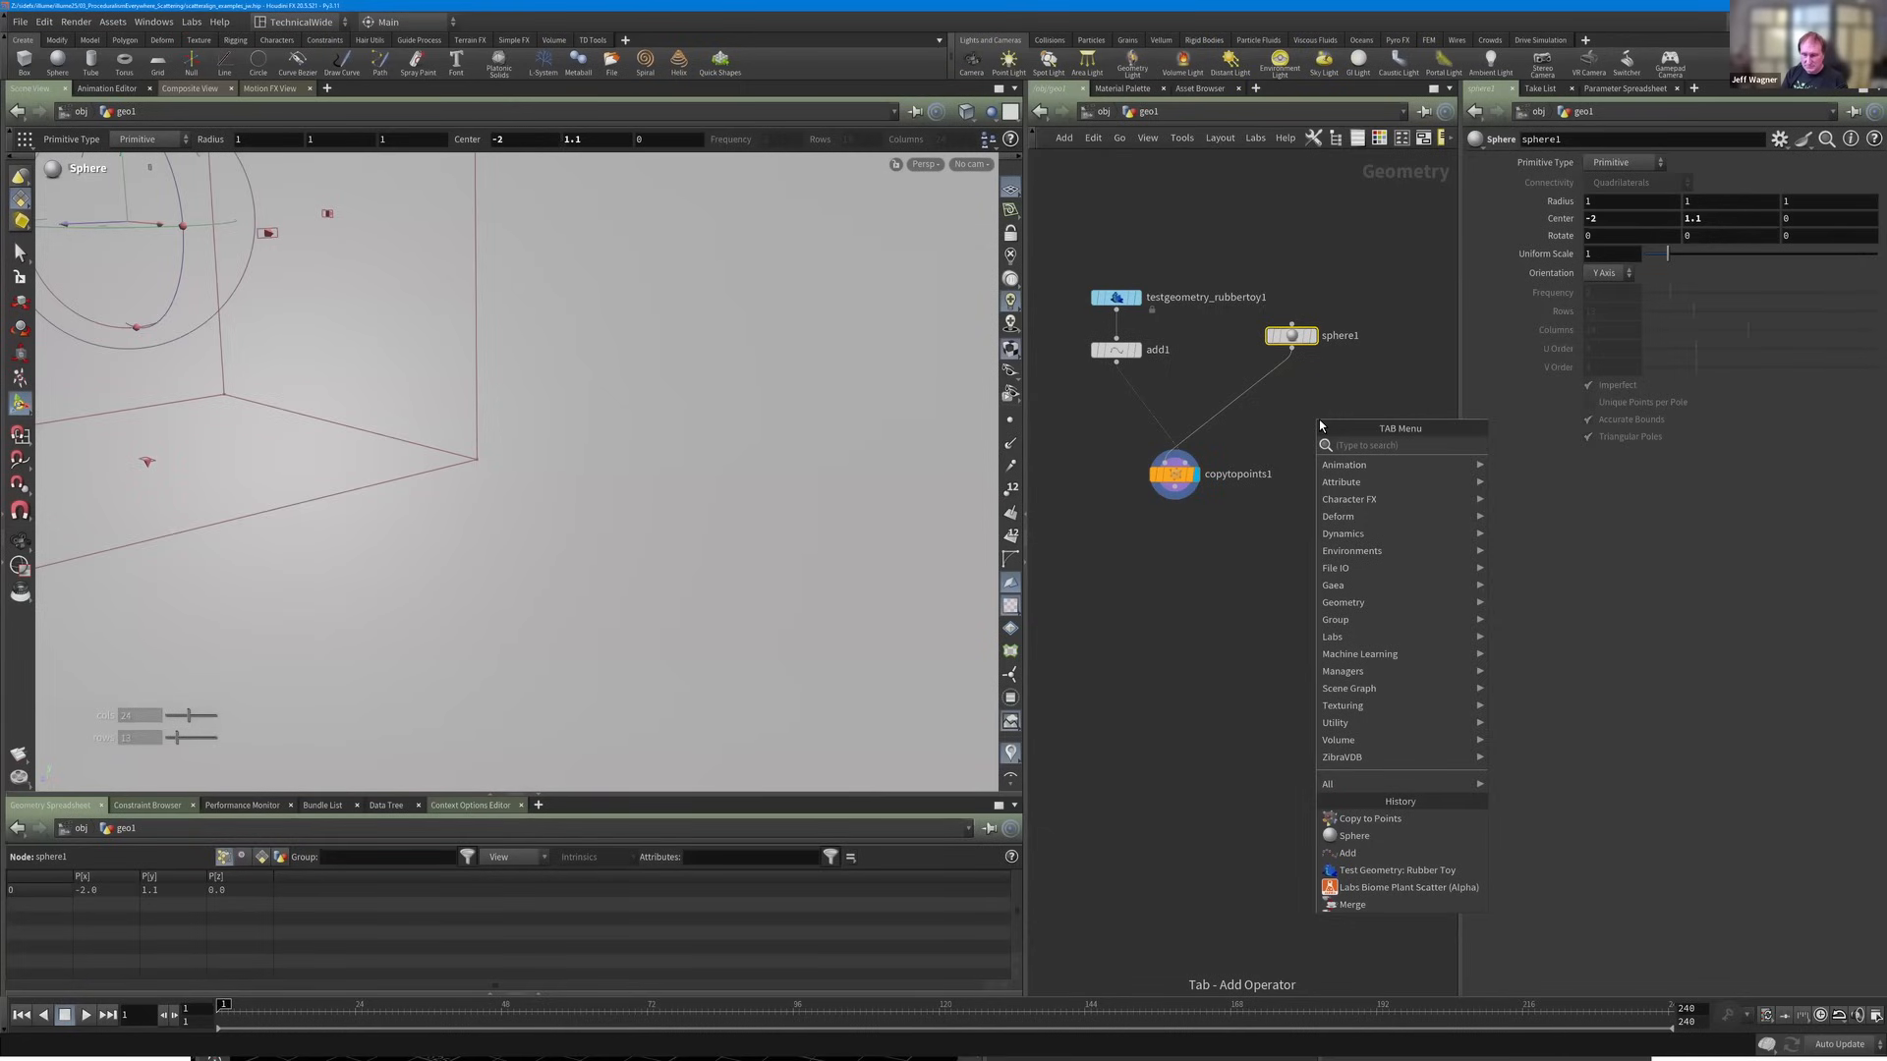
type("matc")
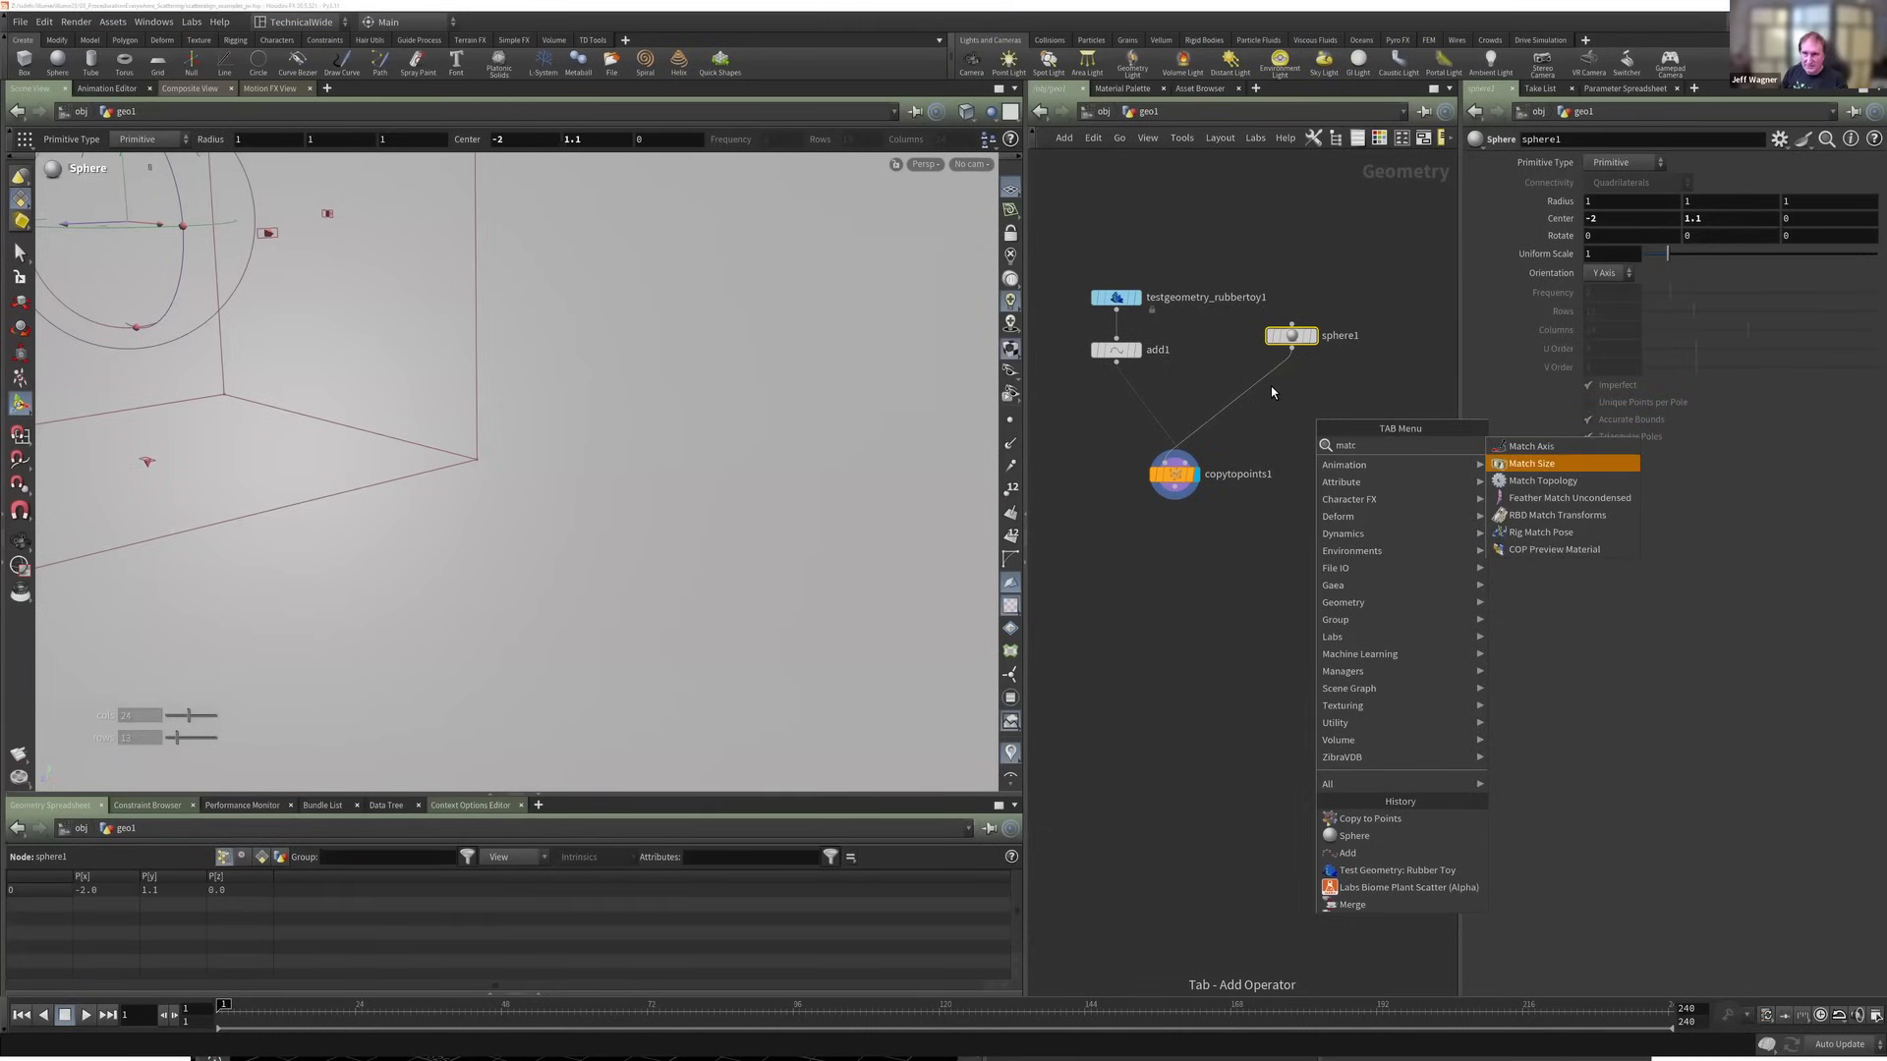
key("Return")
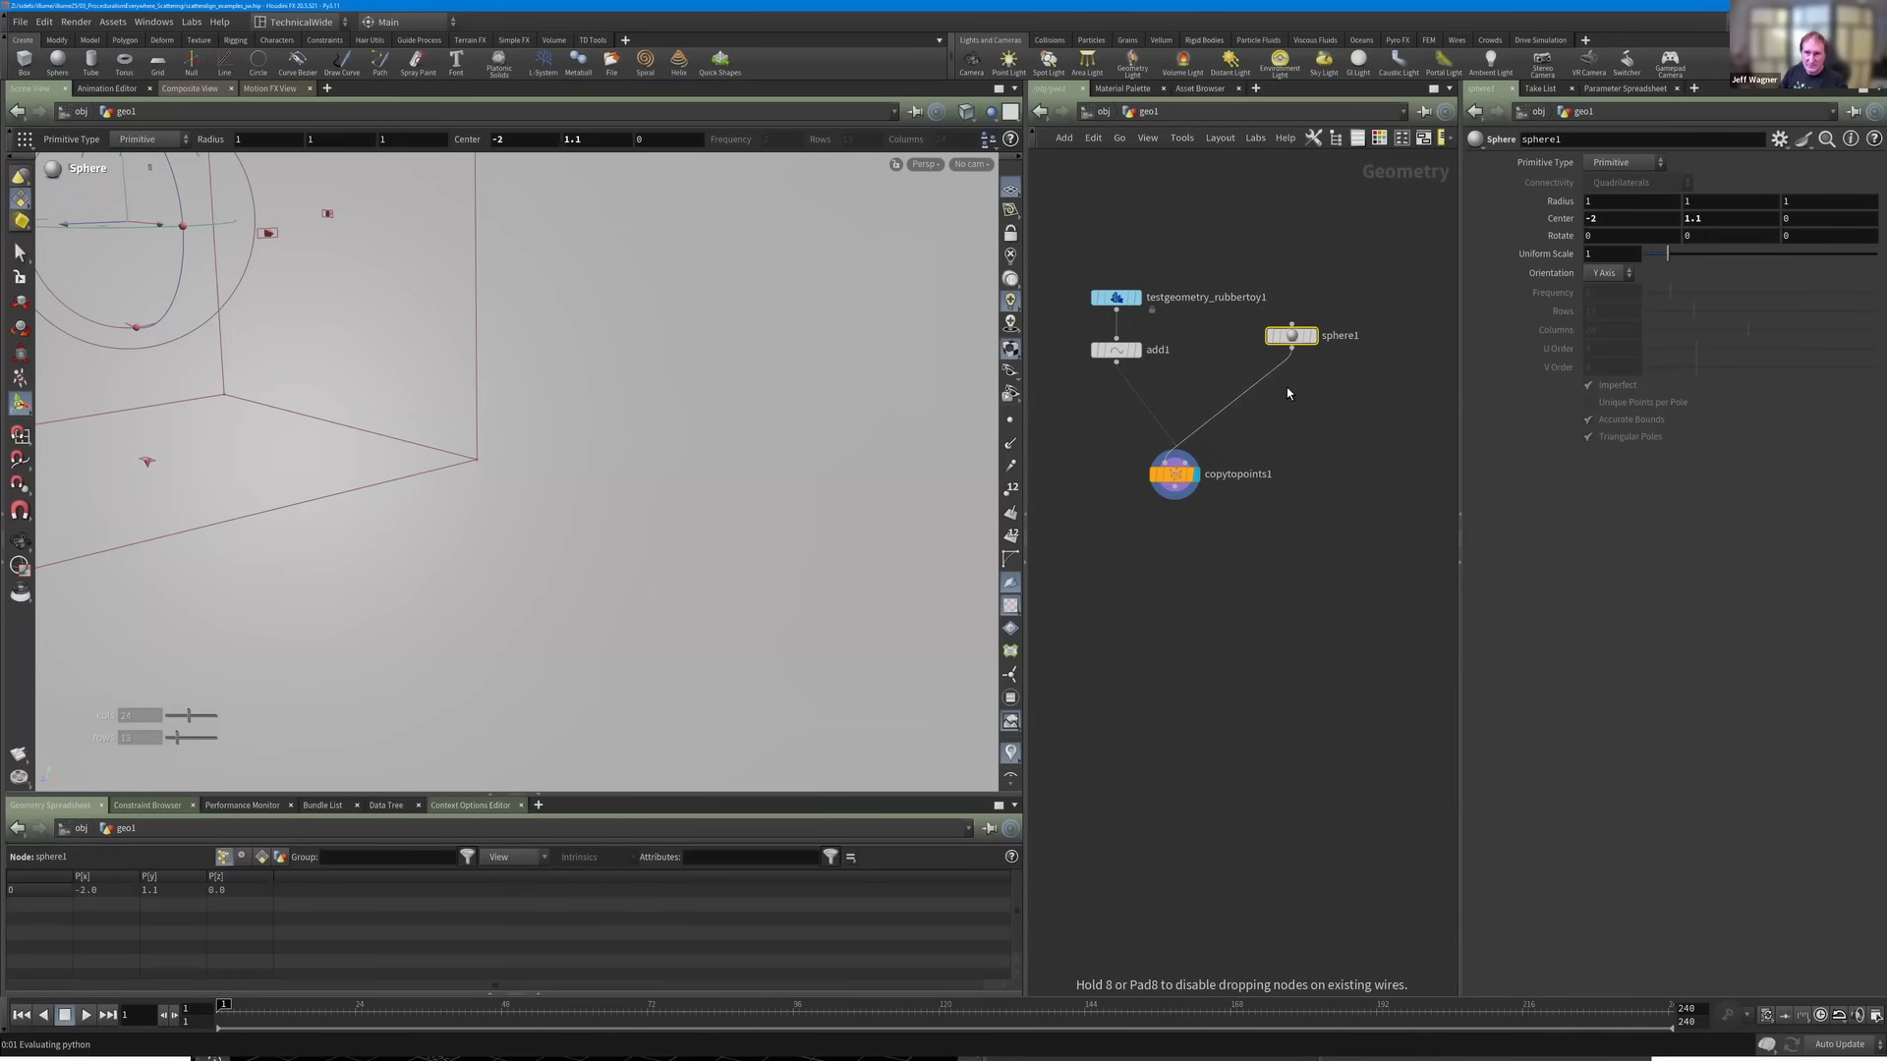
left_click(1287, 387)
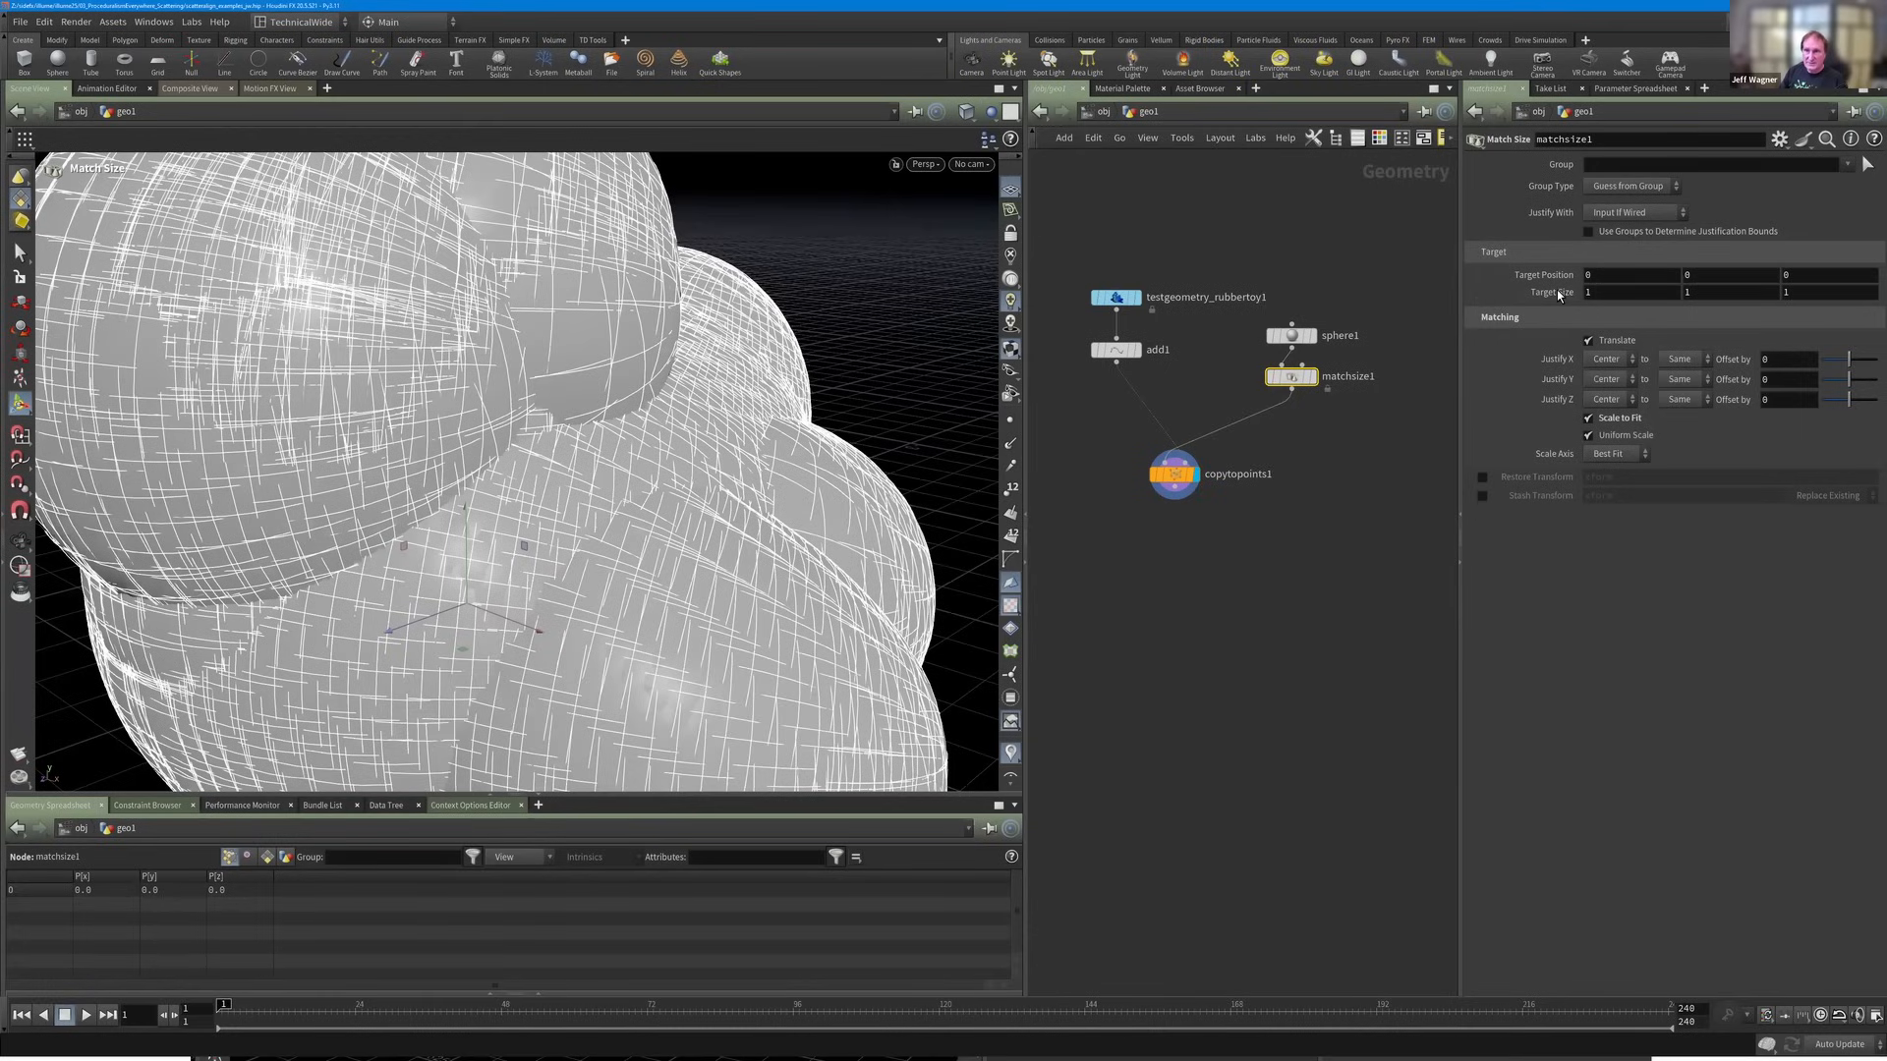
left_click(1311, 377)
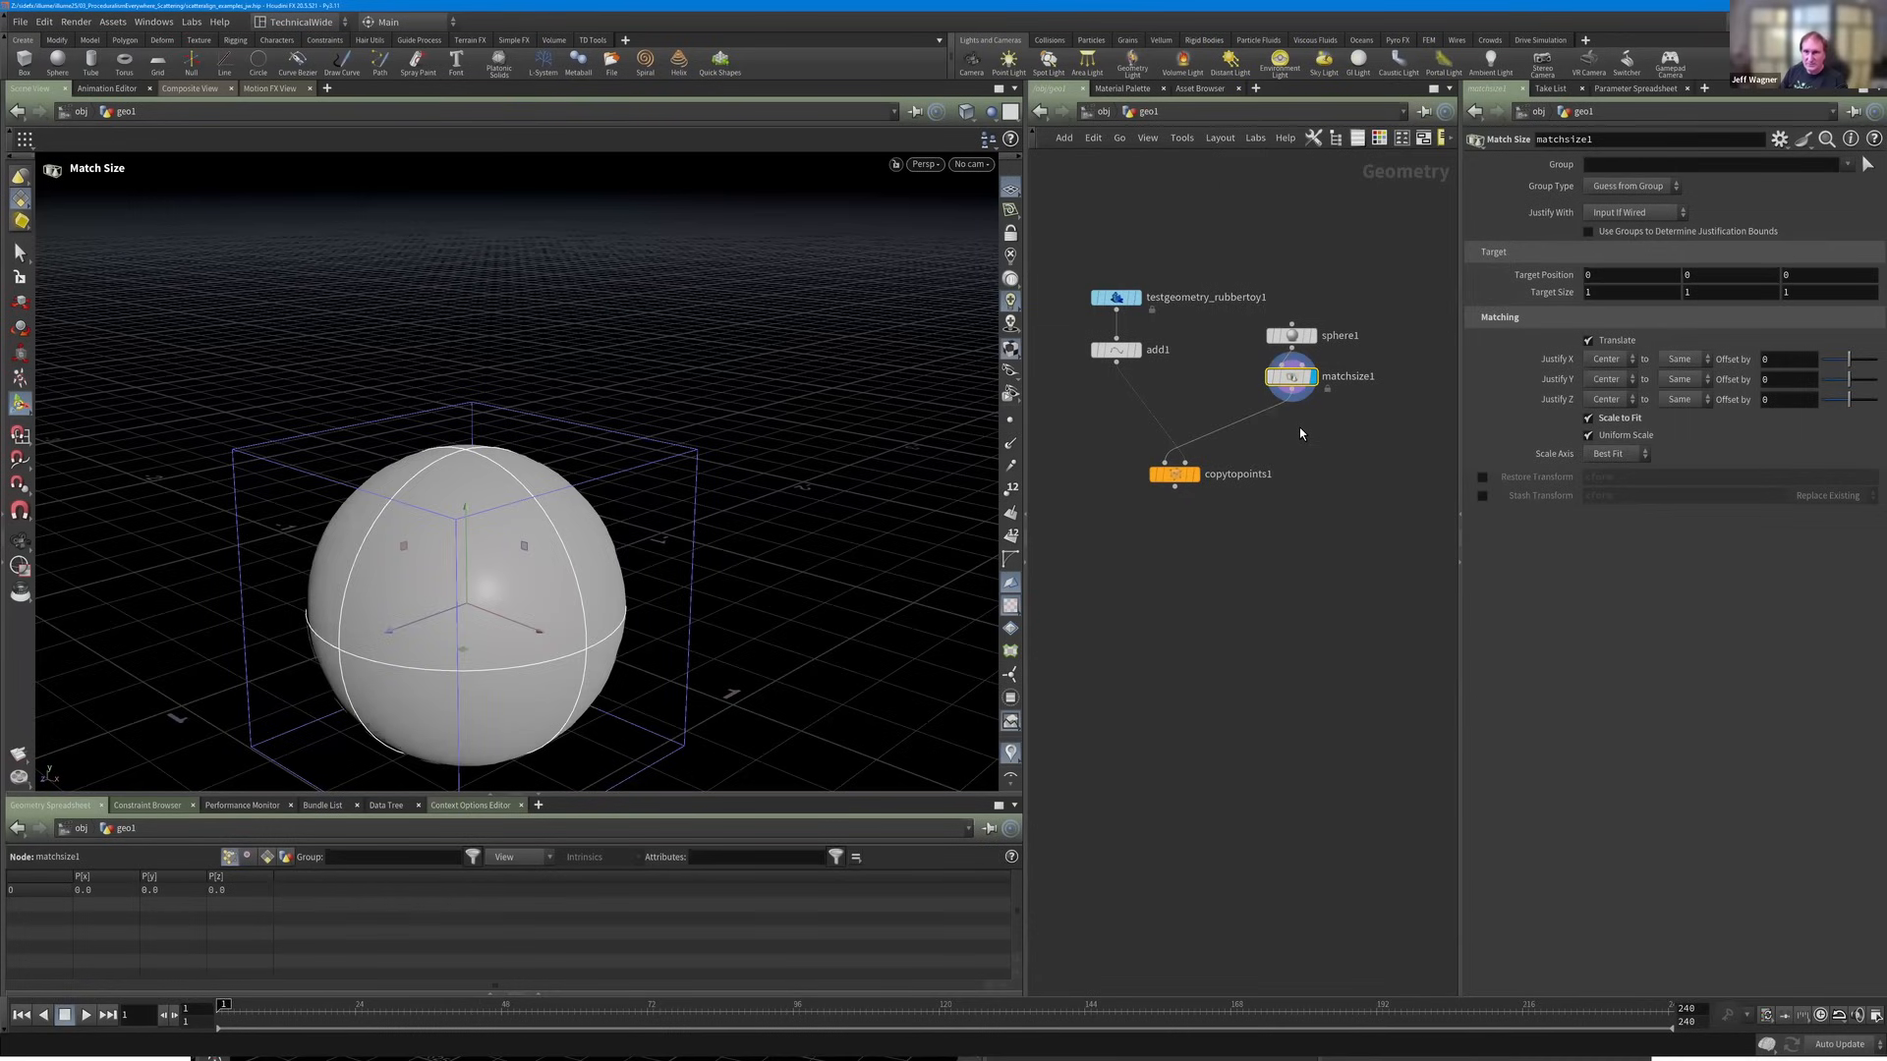
Move the Copy to Points node further down the network, then select it and display its output again.
scroll(1315, 432, "down", 1)
scroll(1196, 473, "up", 1)
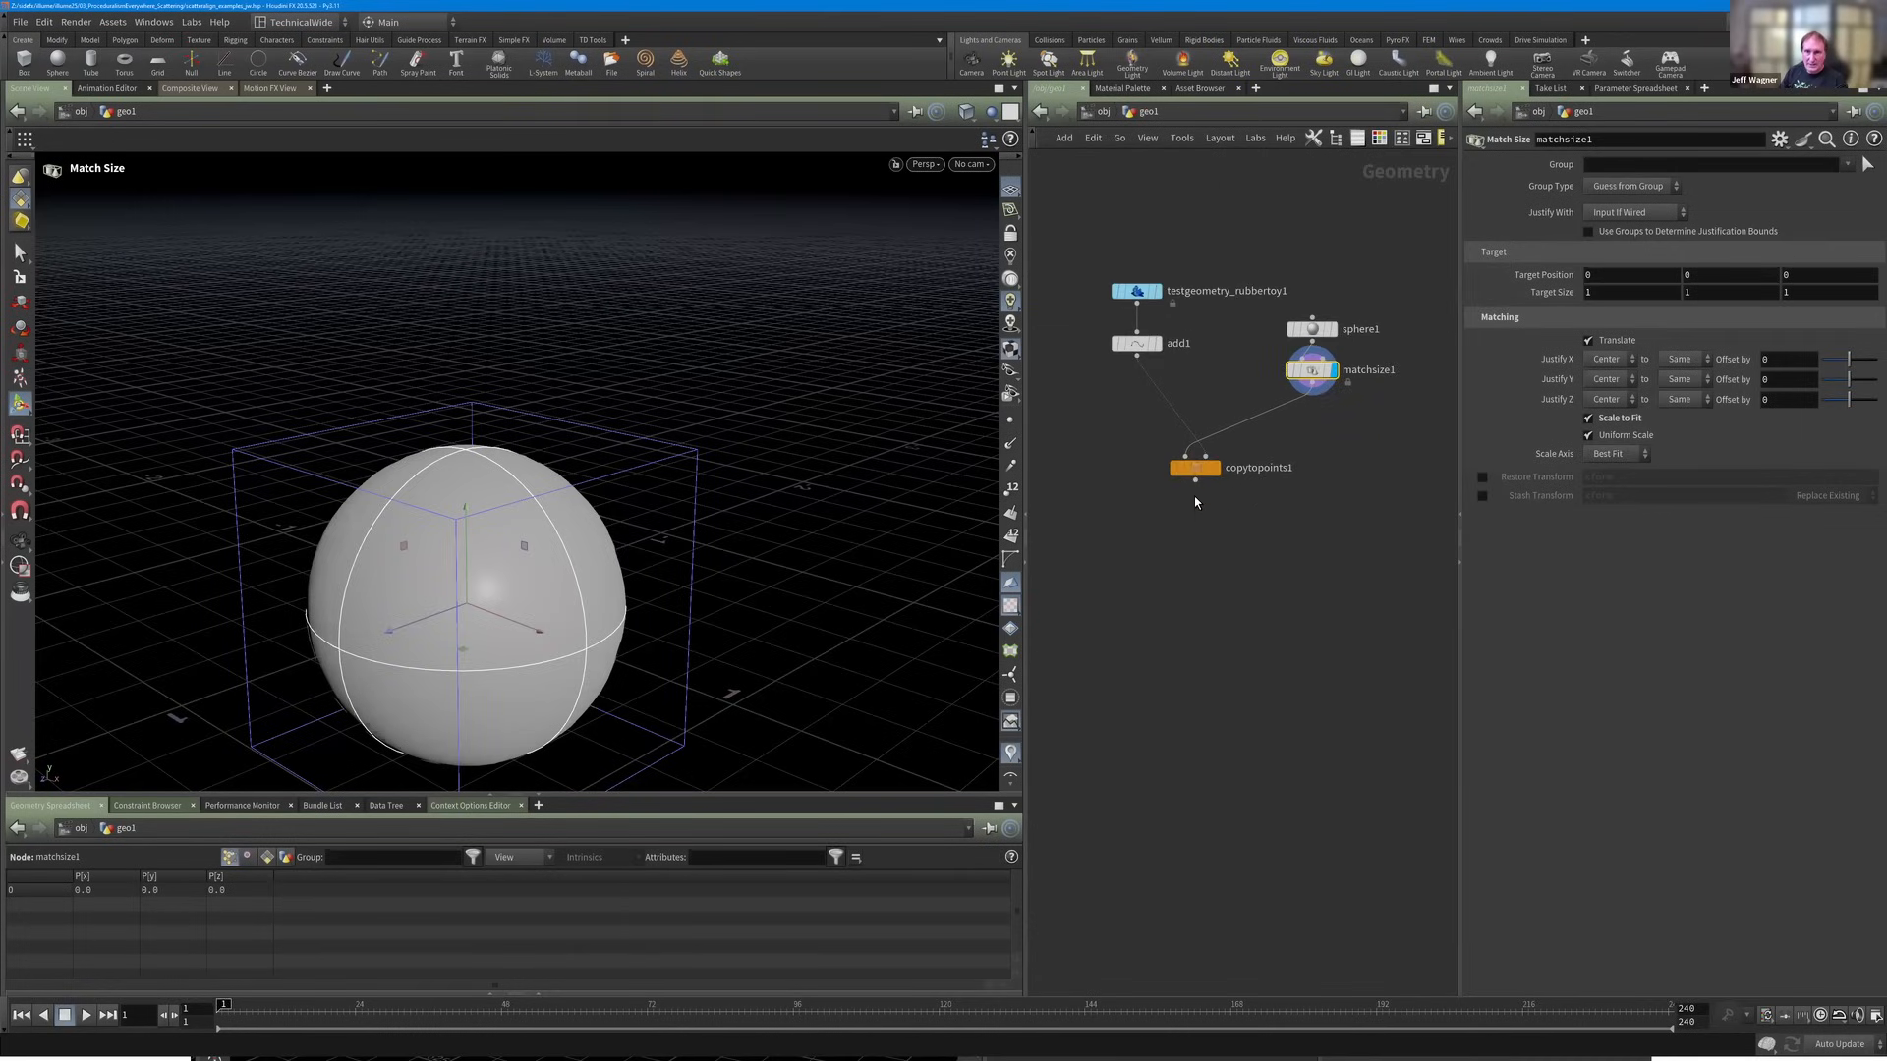
left_click_drag(1194, 468, 1194, 493)
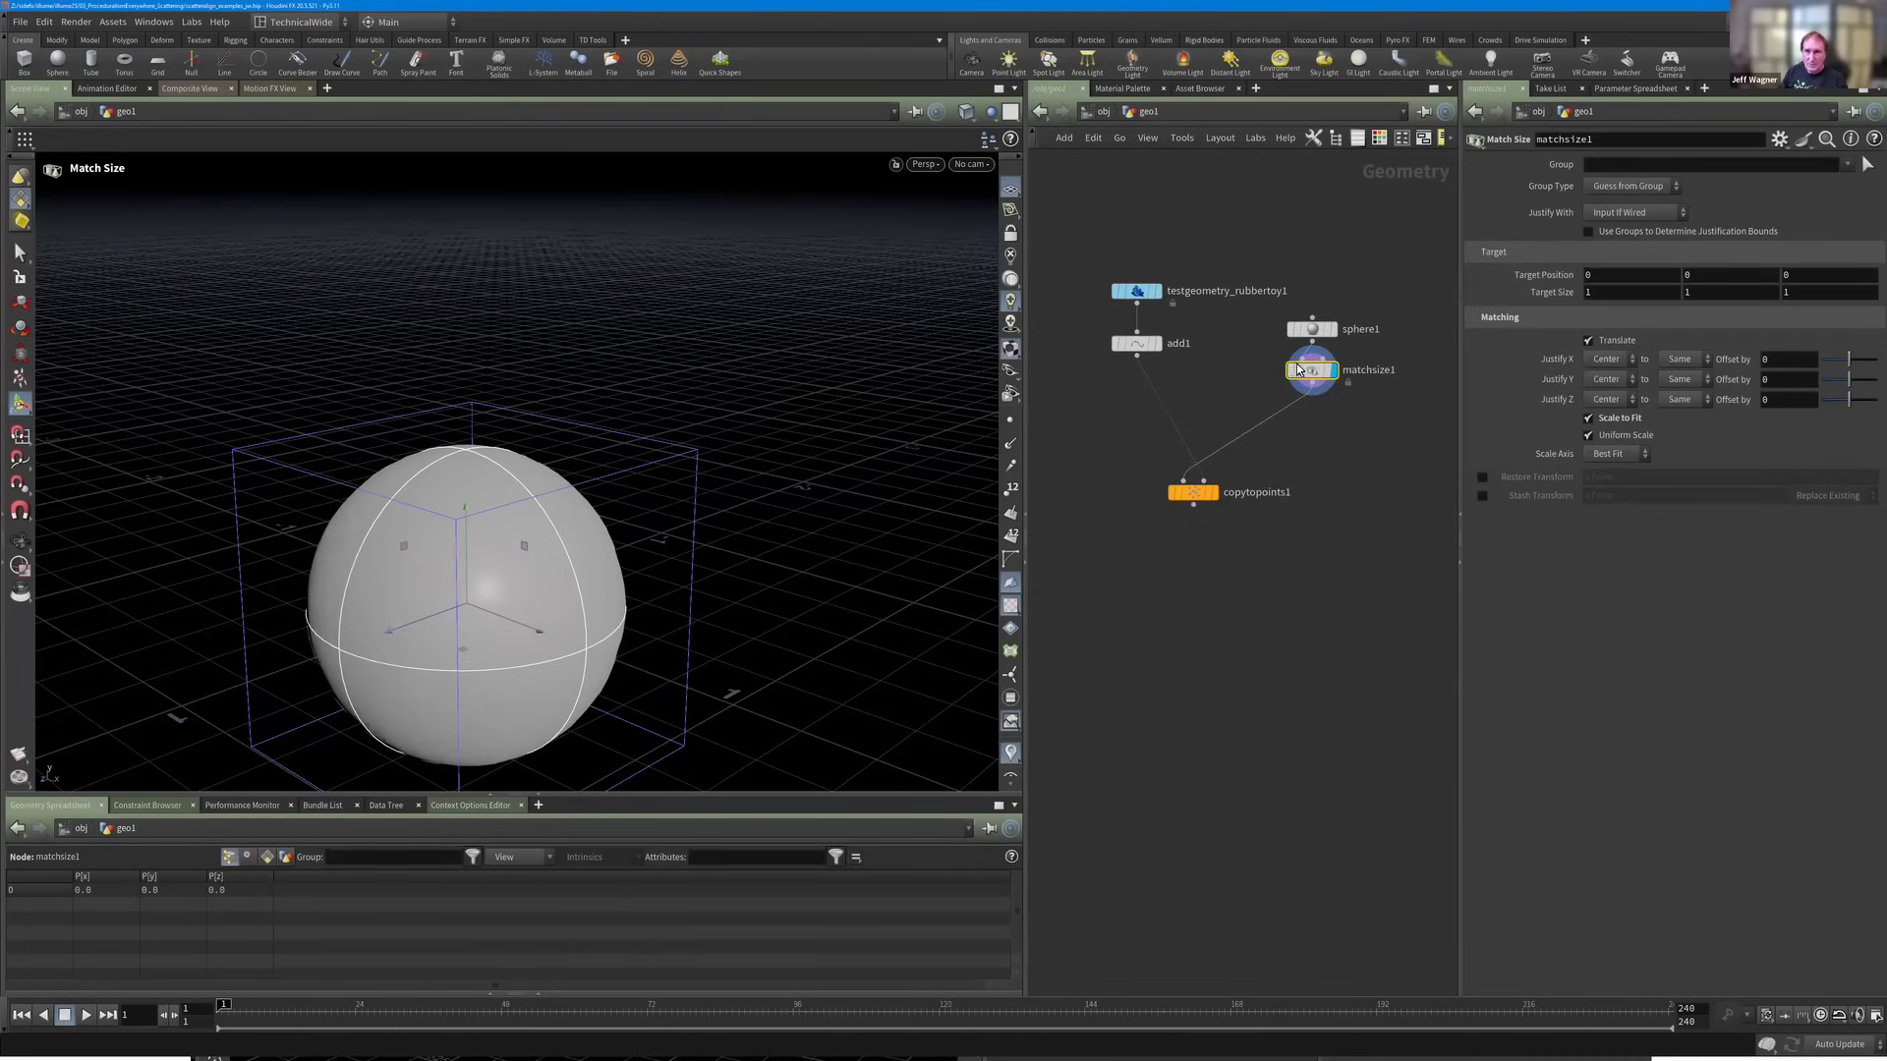
left_click(1218, 494)
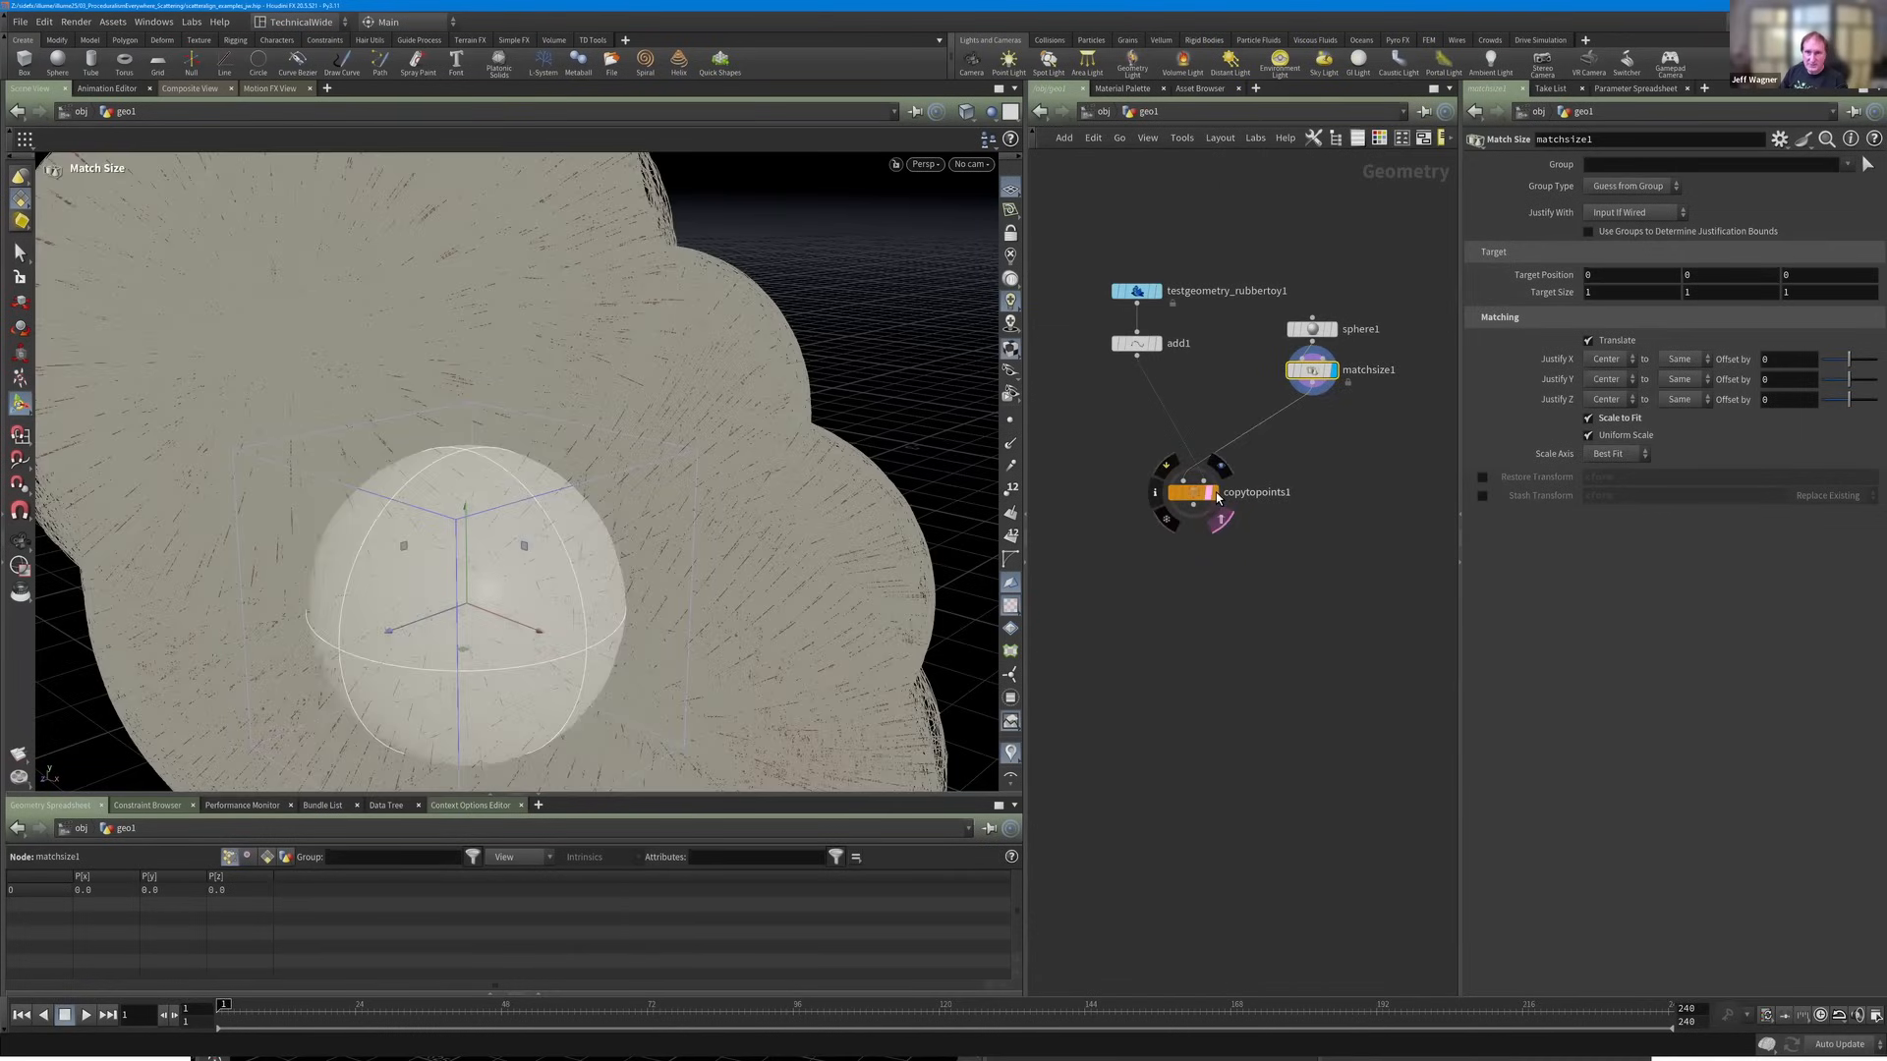
left_click(1189, 494)
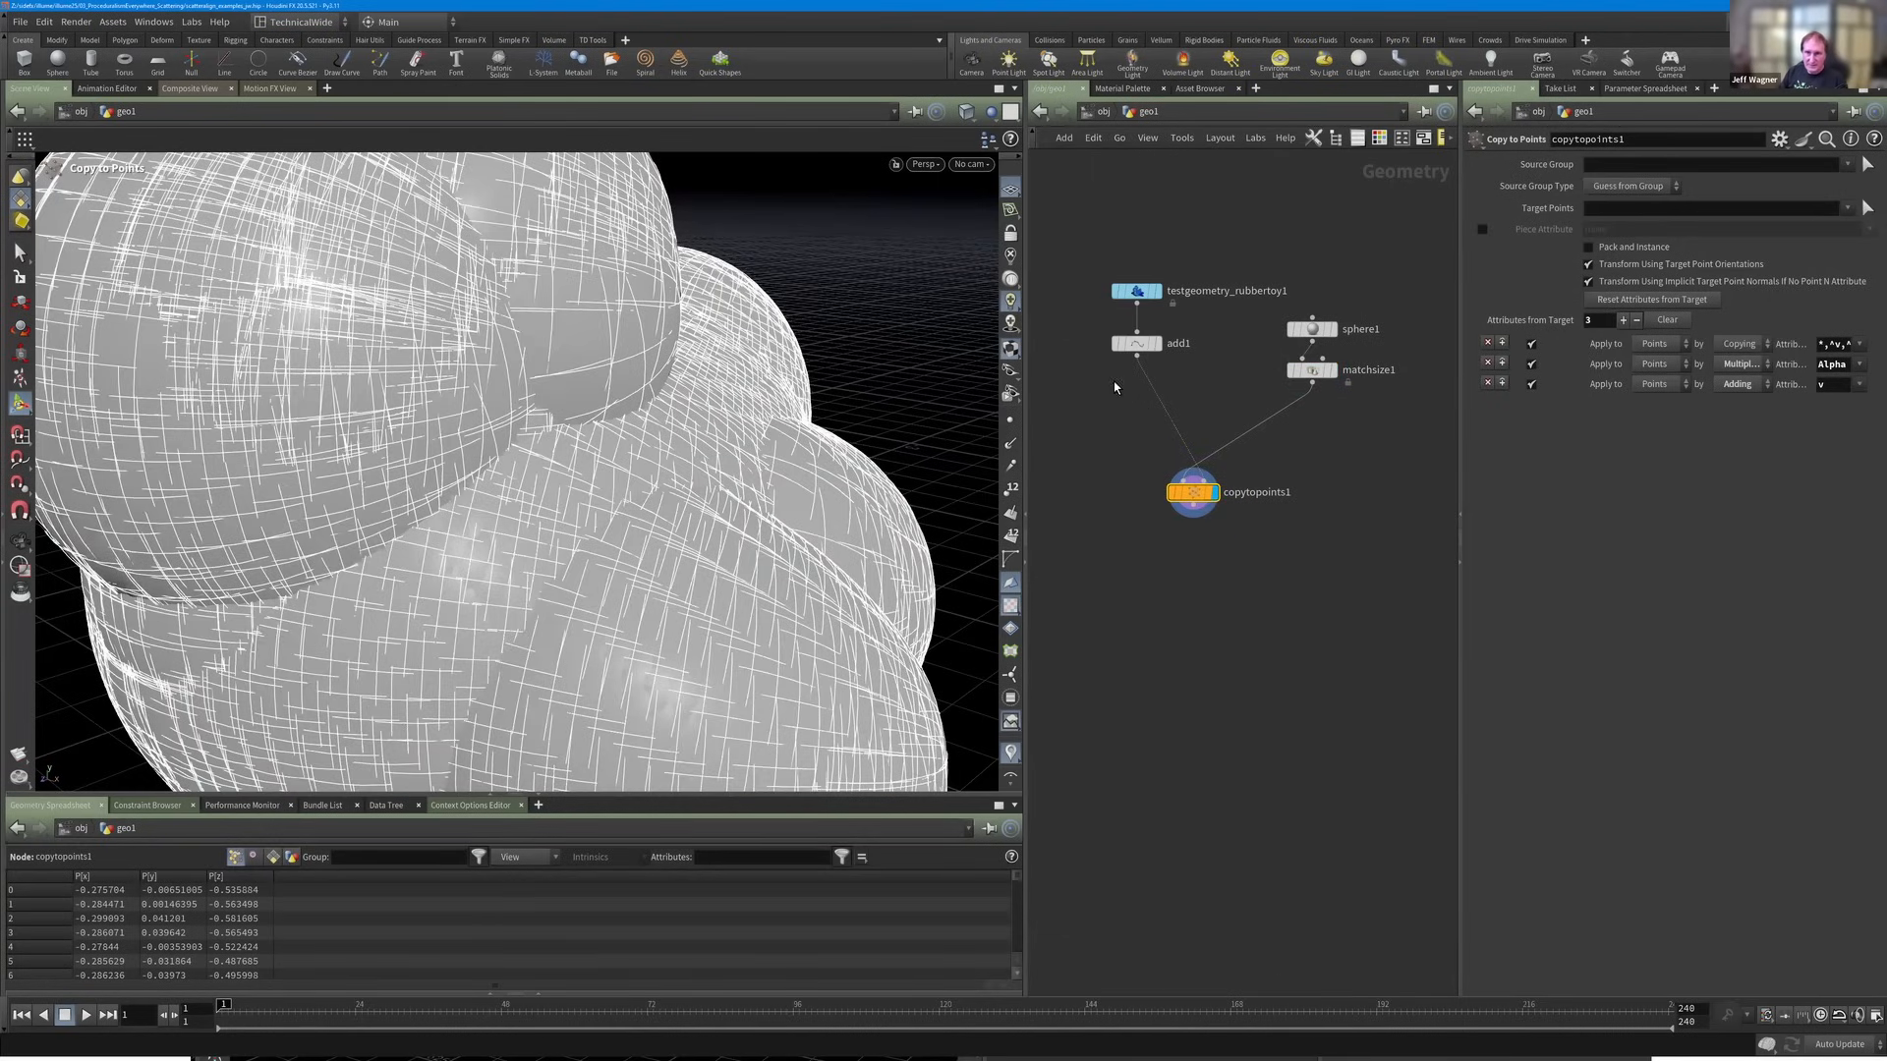
Insert an Attribute Create node between Add and Copy to Points, defining a pscale point attribute with value 0.05.
key("Tab")
type("attc")
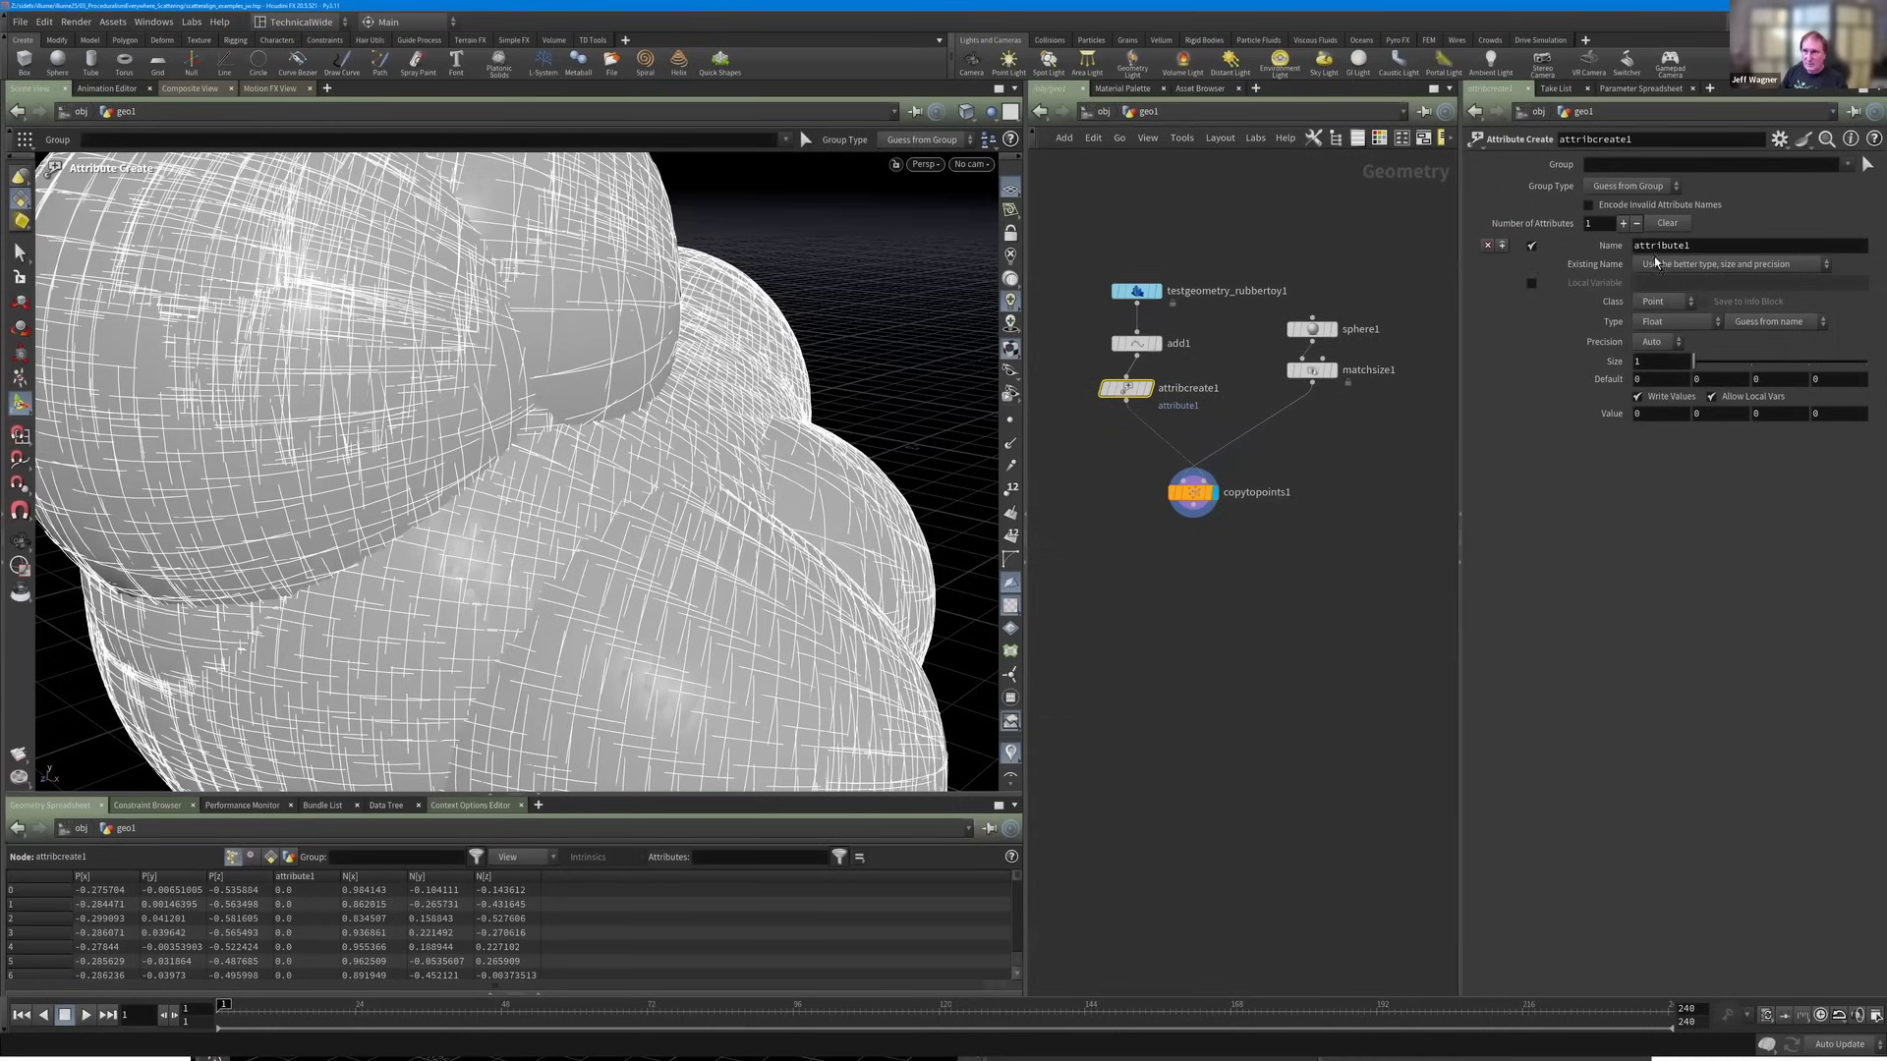
double_click(1632, 247)
type("psc")
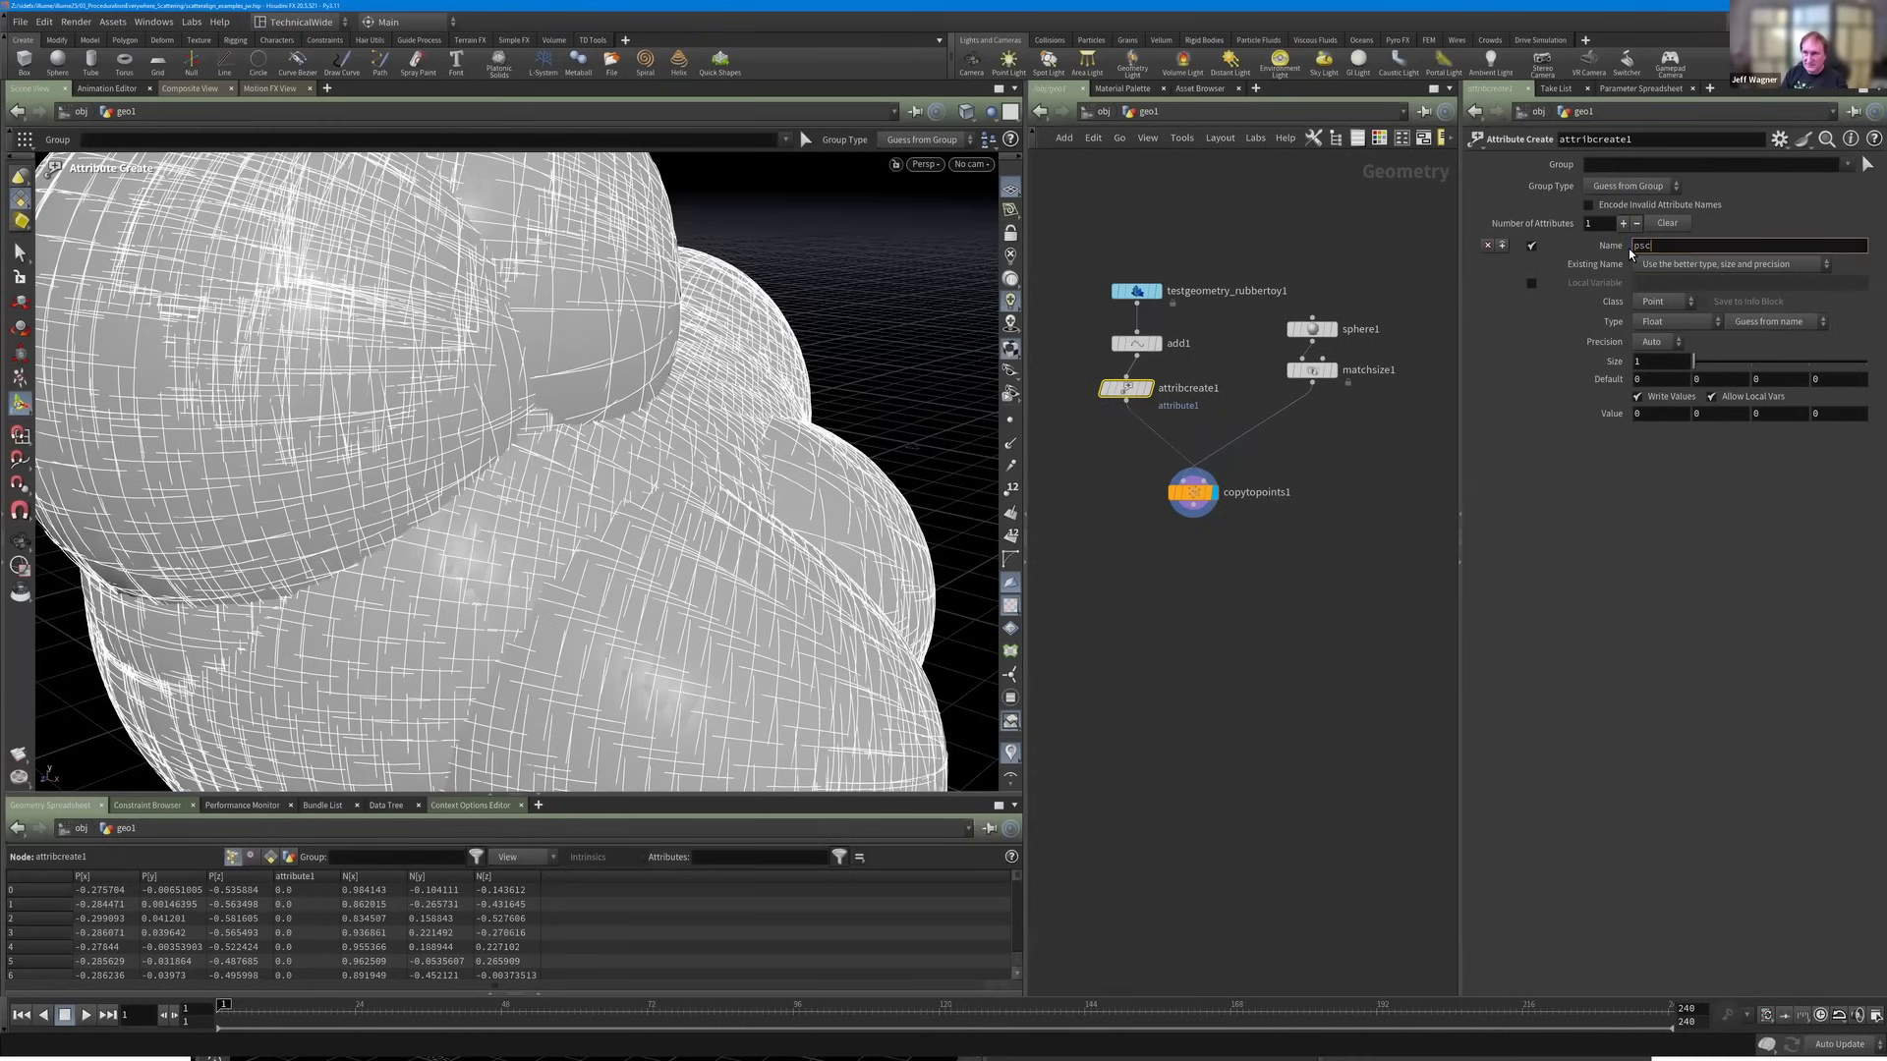
type("ale")
key("Return")
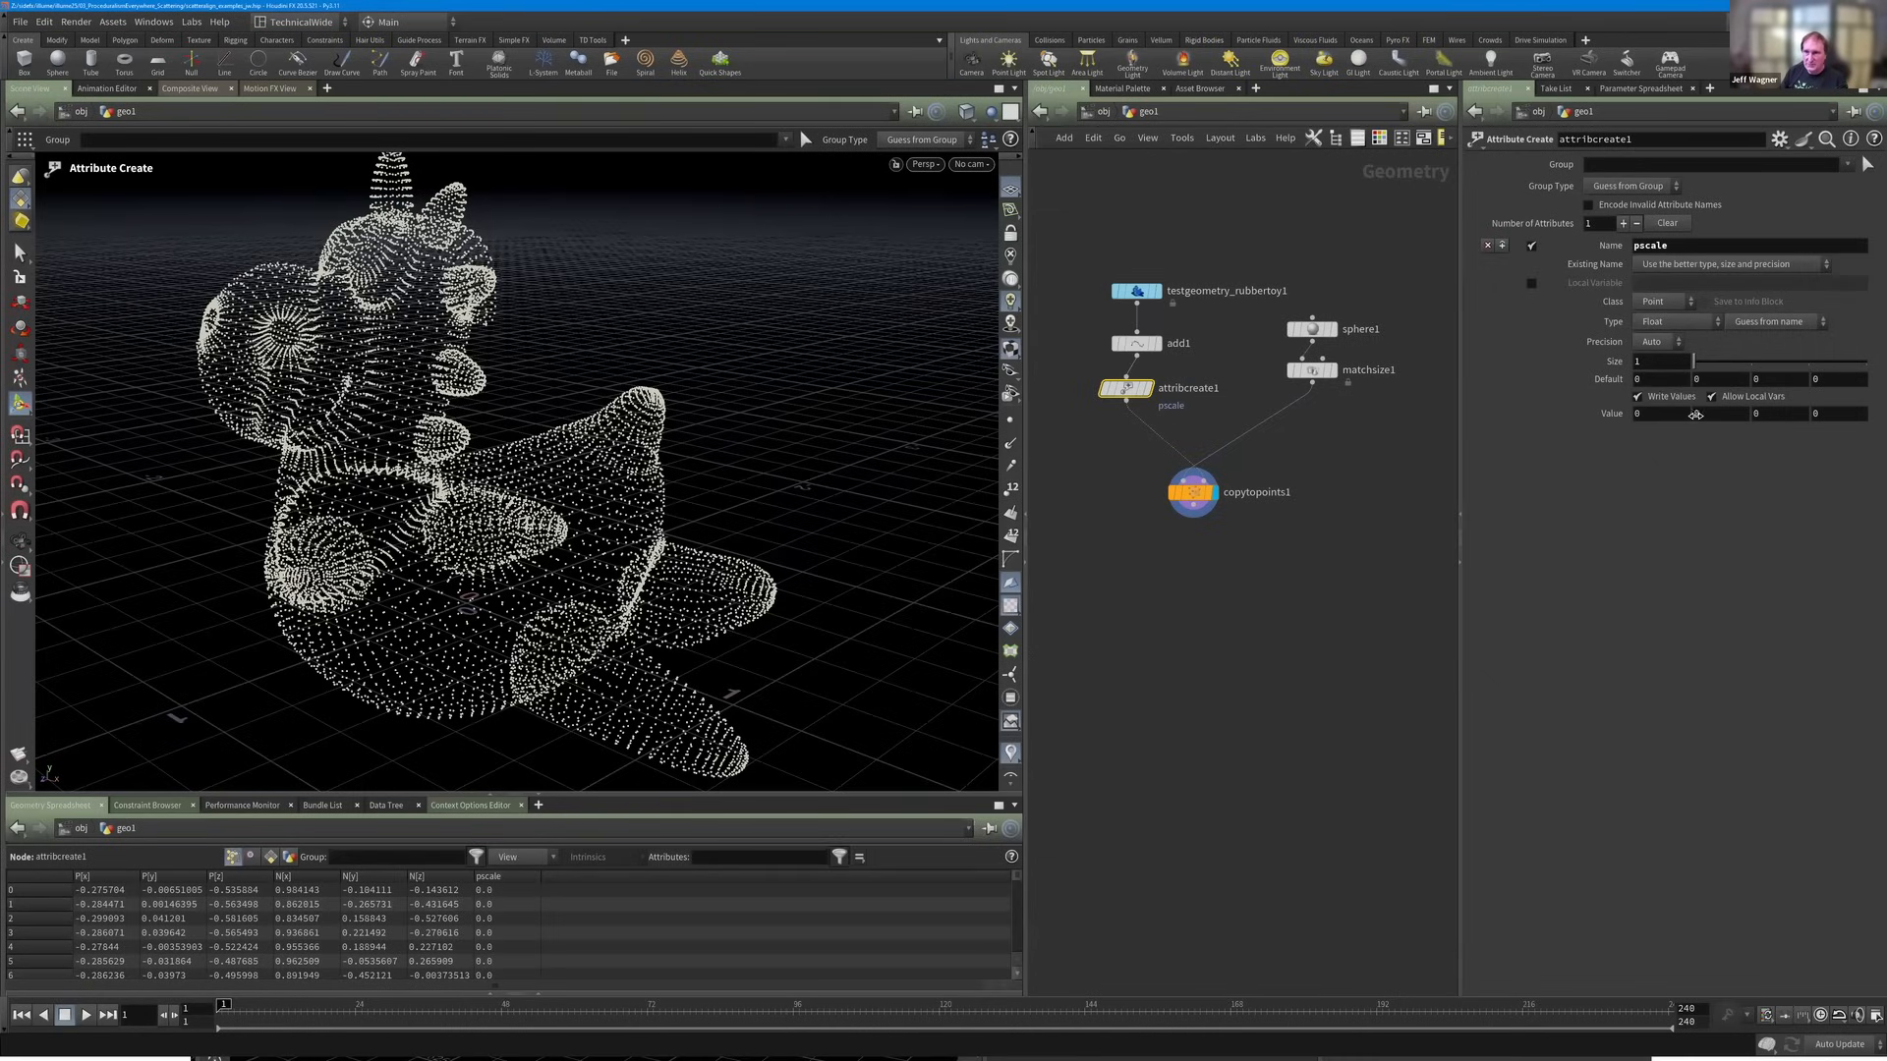
middle_click_drag(1664, 418, 1715, 446)
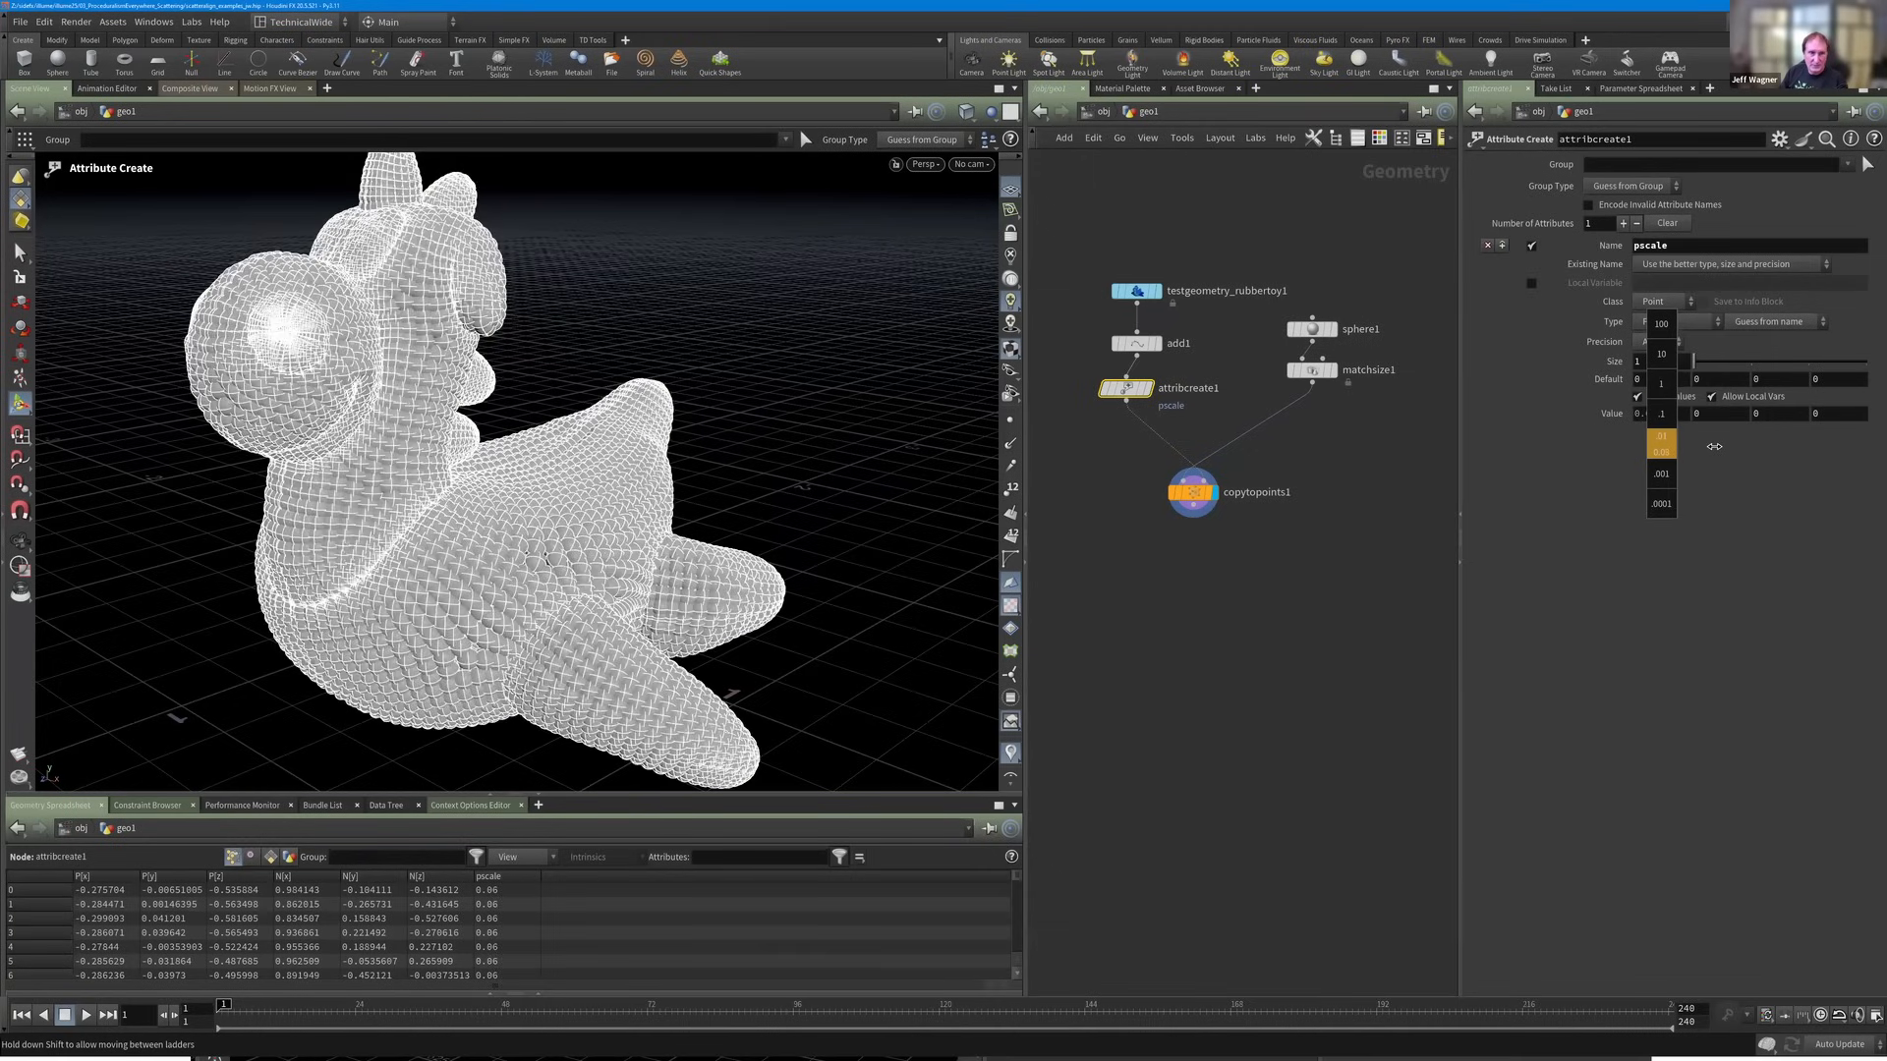
Inspect the scaled sphere copies on the rubber toy, and line up the Attribute Create node beneath Add.
left_click(1184, 483)
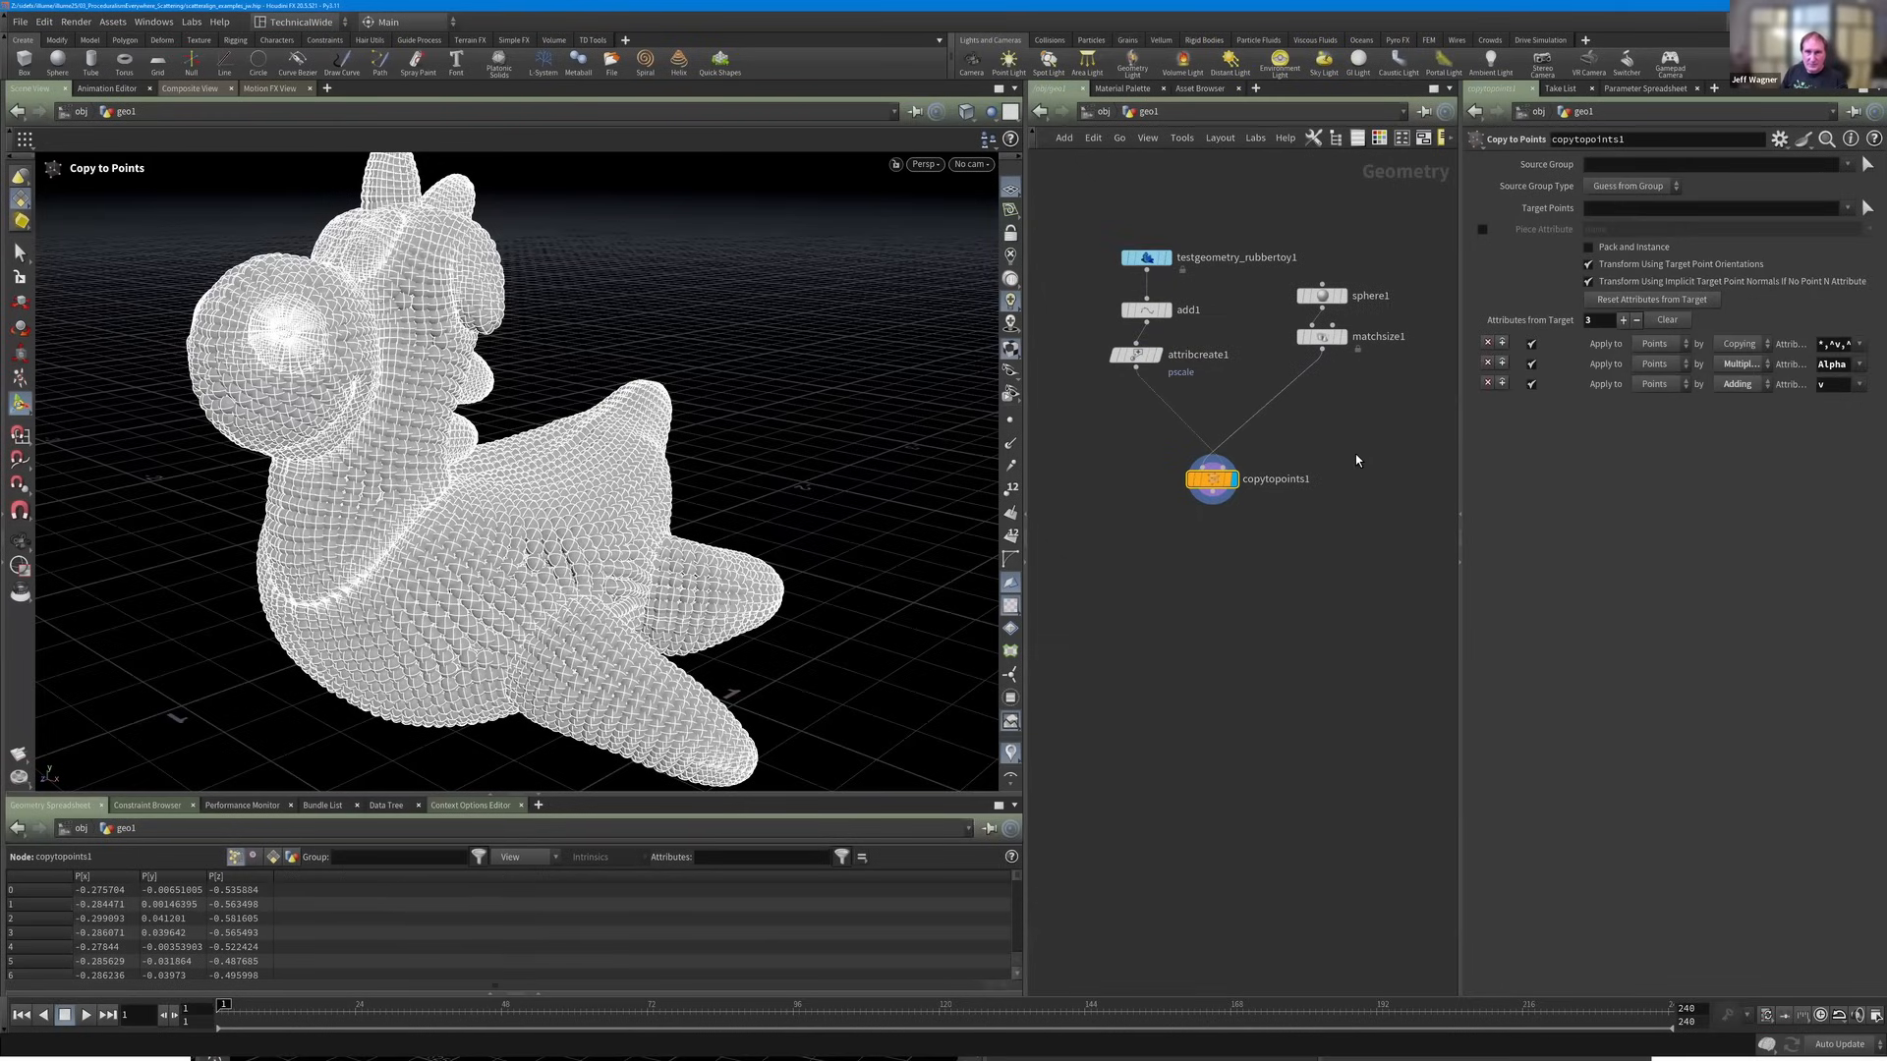
left_click(1323, 295)
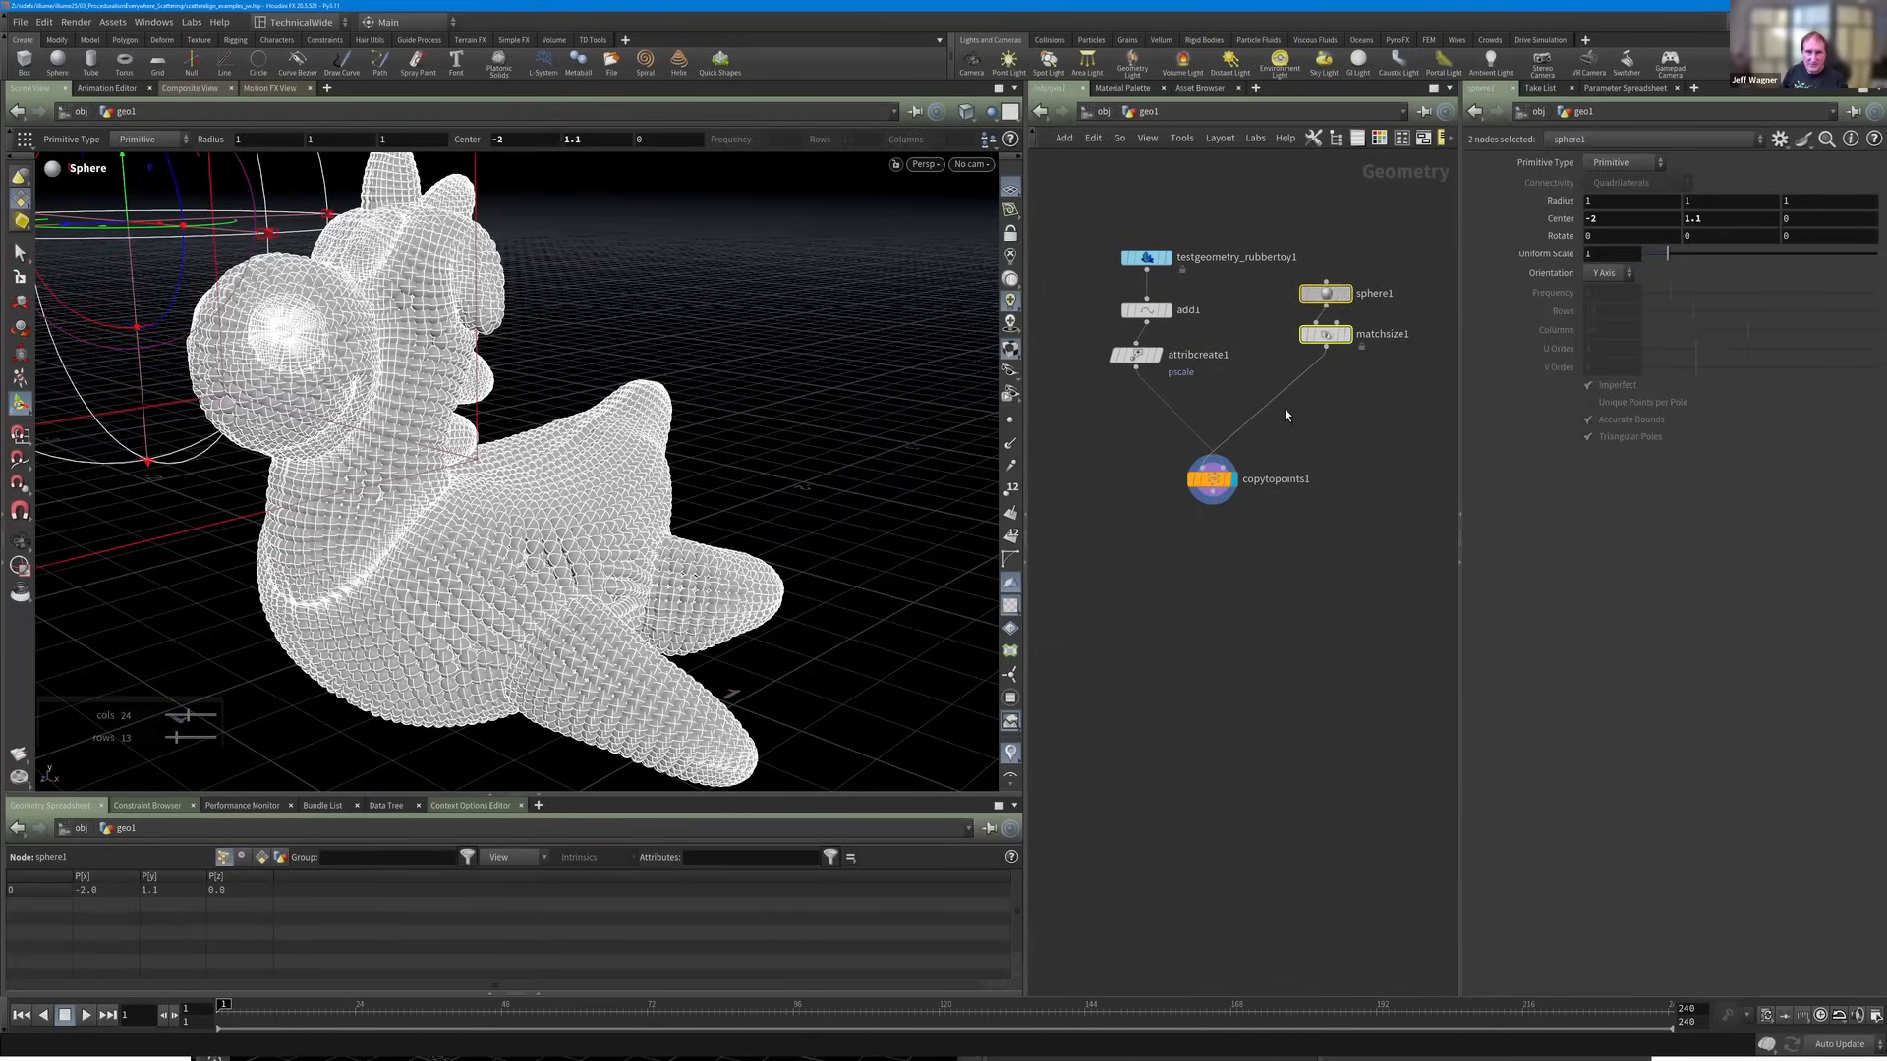
left_click(1213, 480)
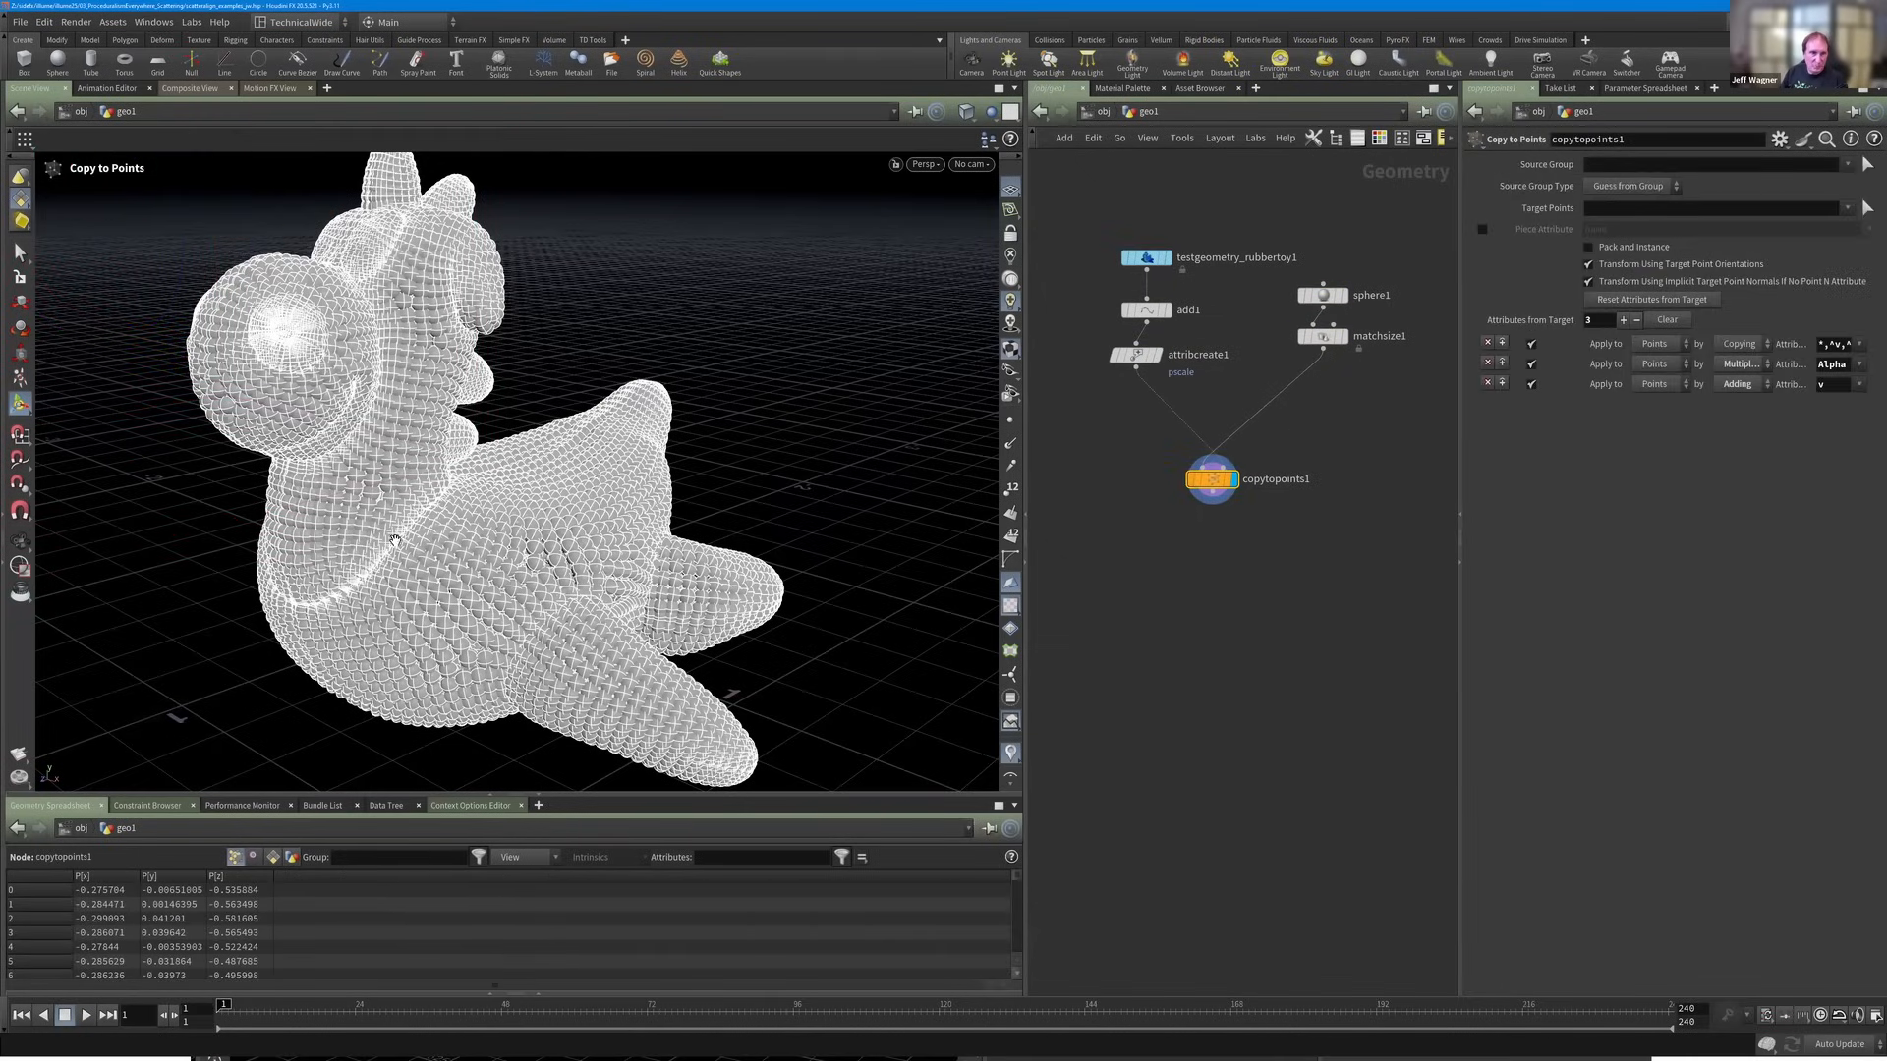
right_click_drag(499, 434, 537, 433)
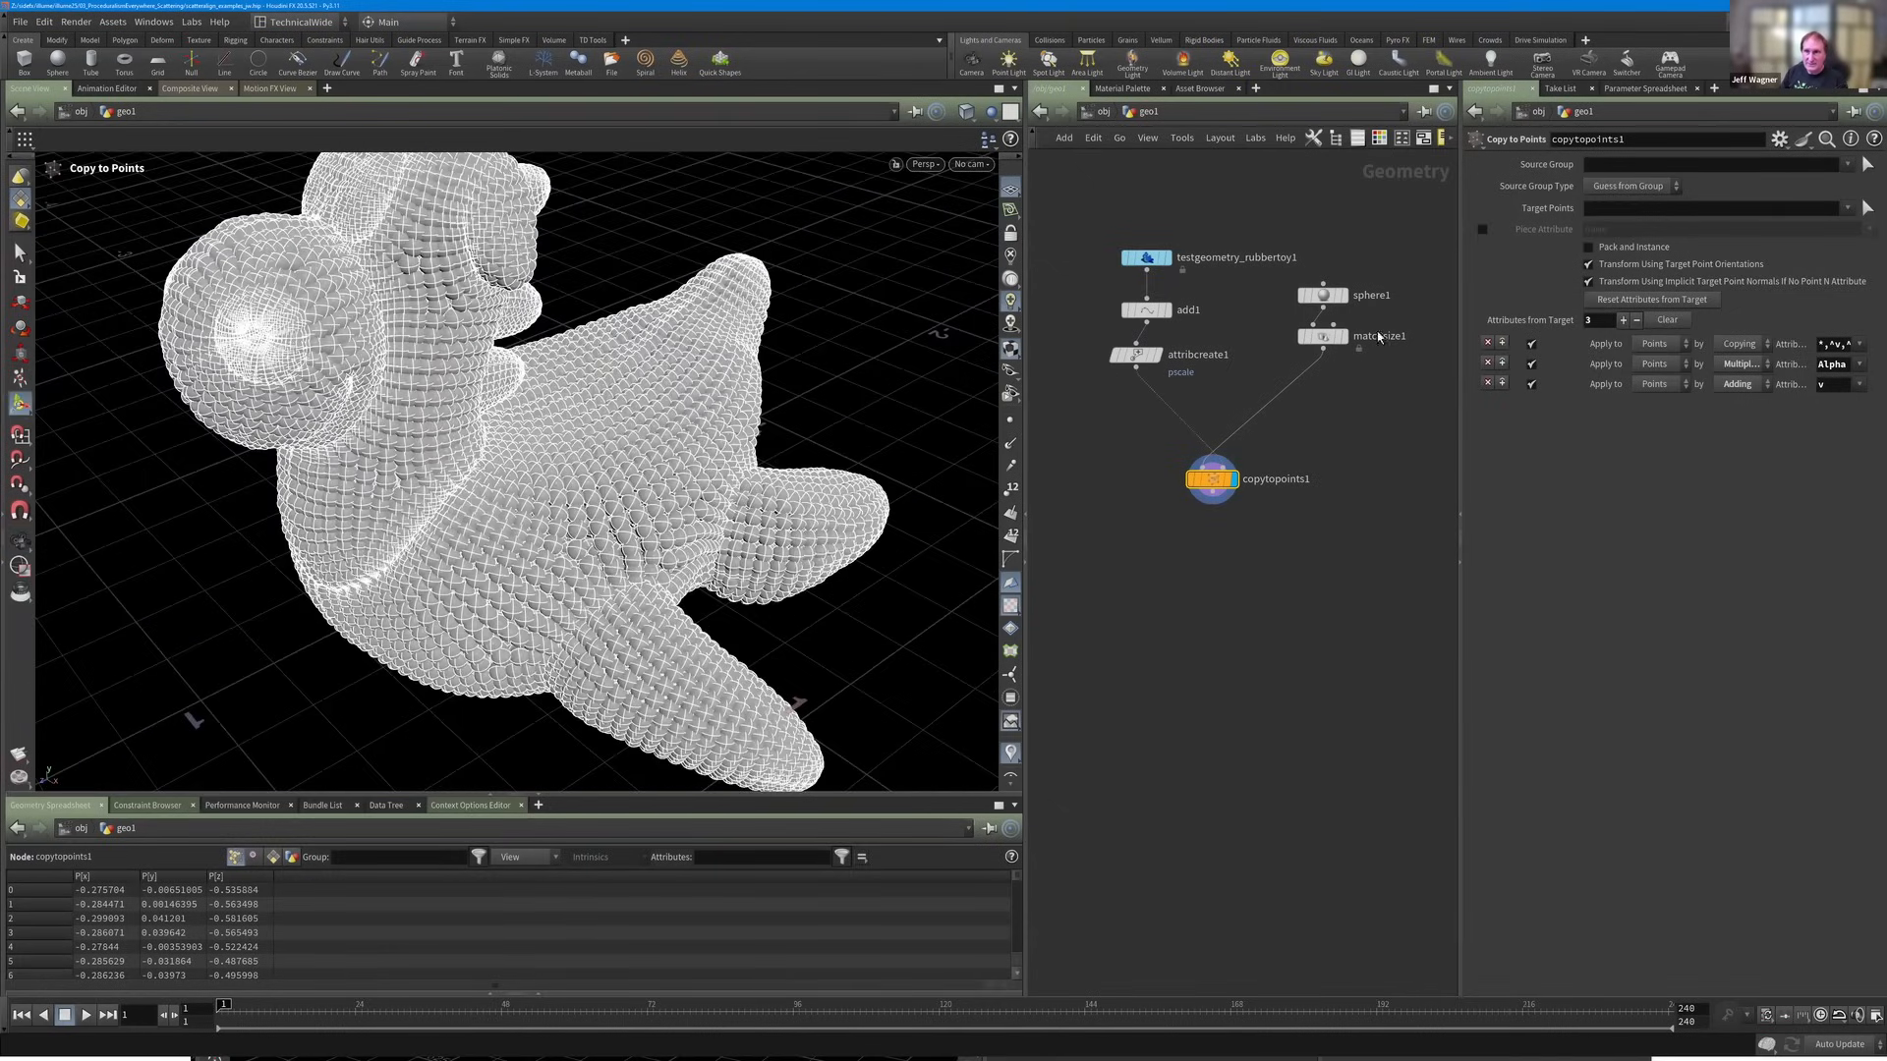
key("l")
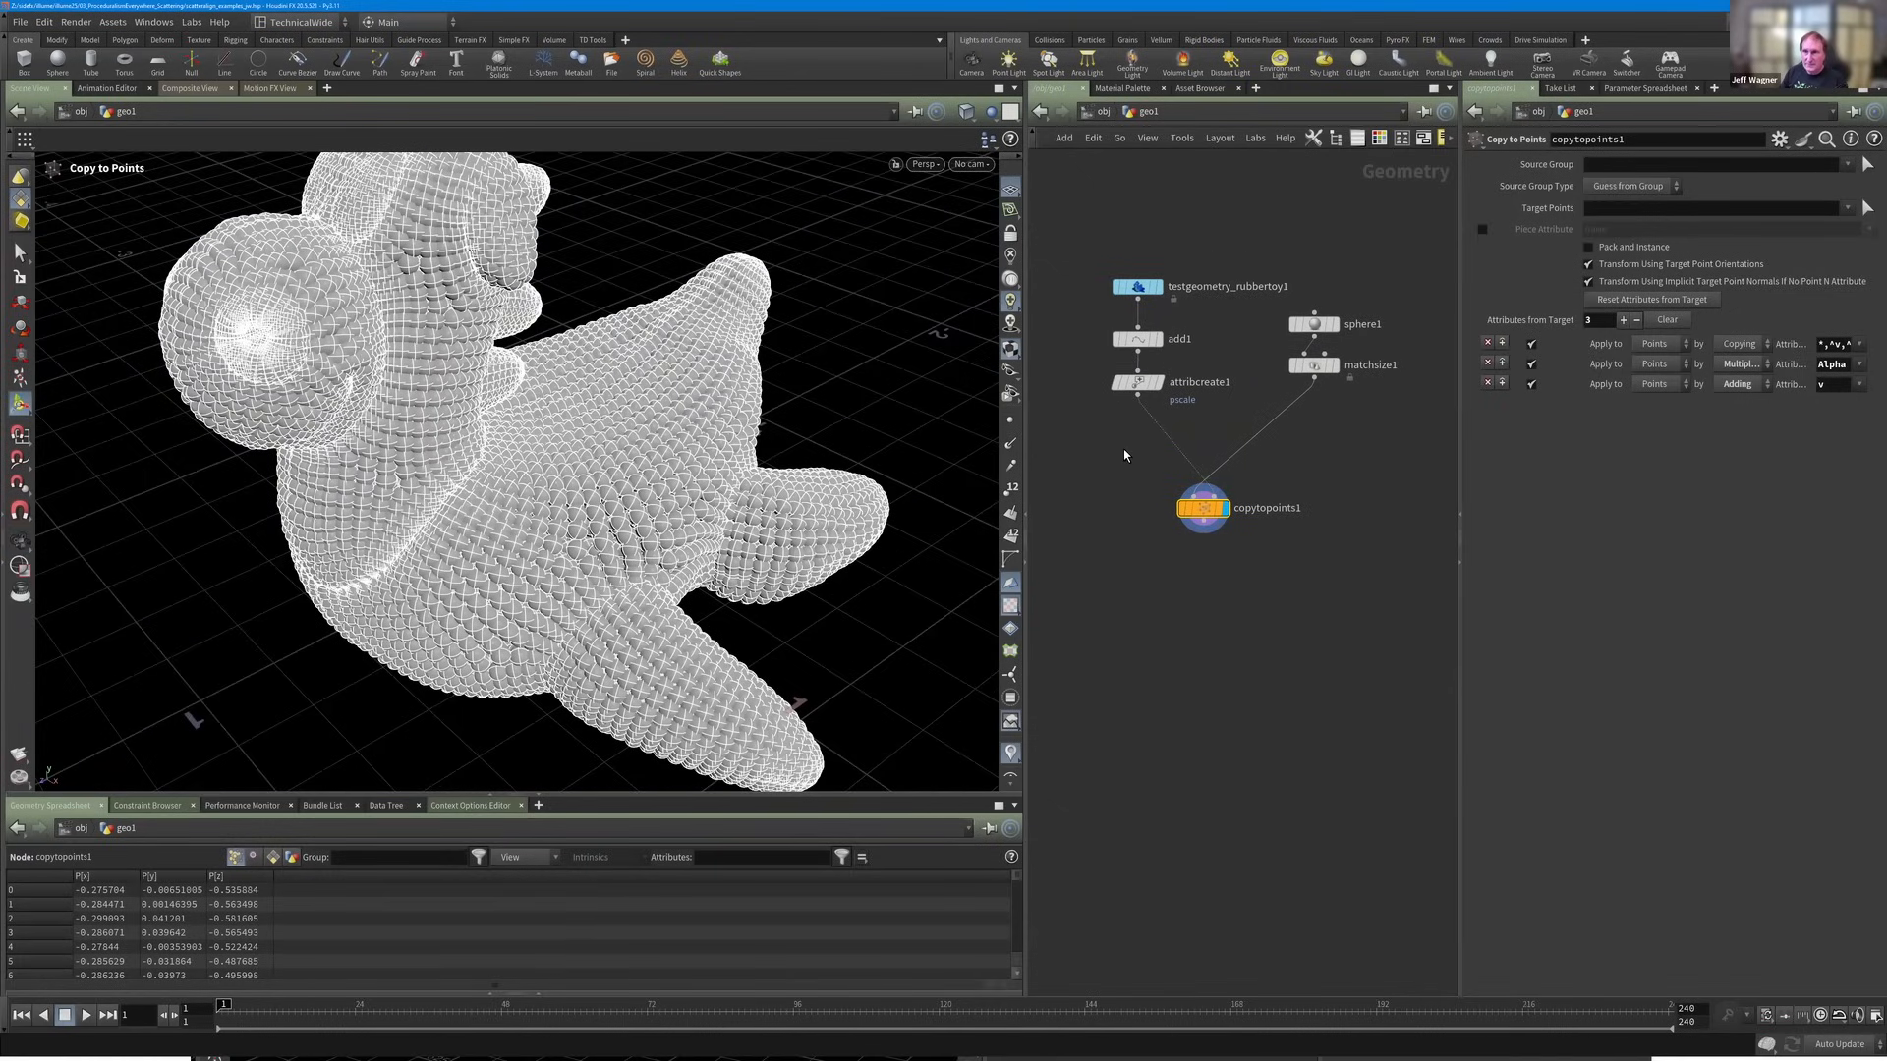
key("Tab")
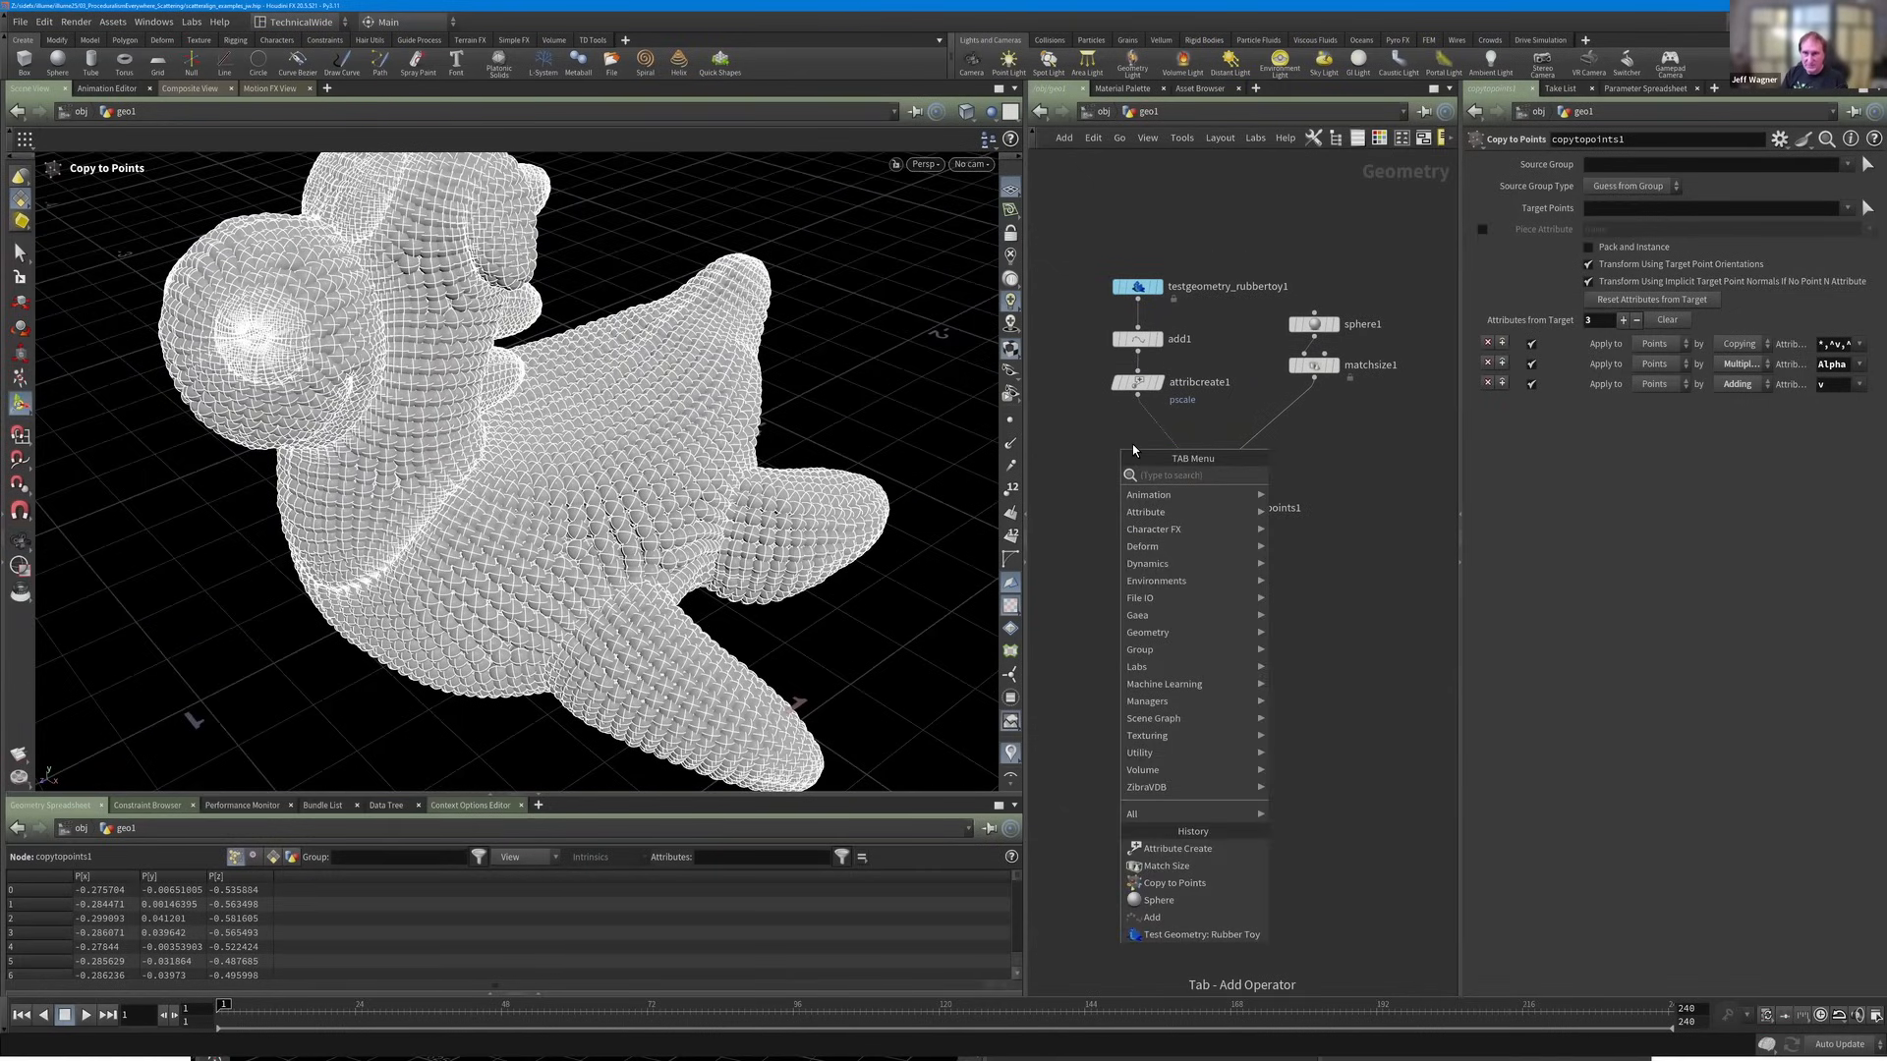
type("att")
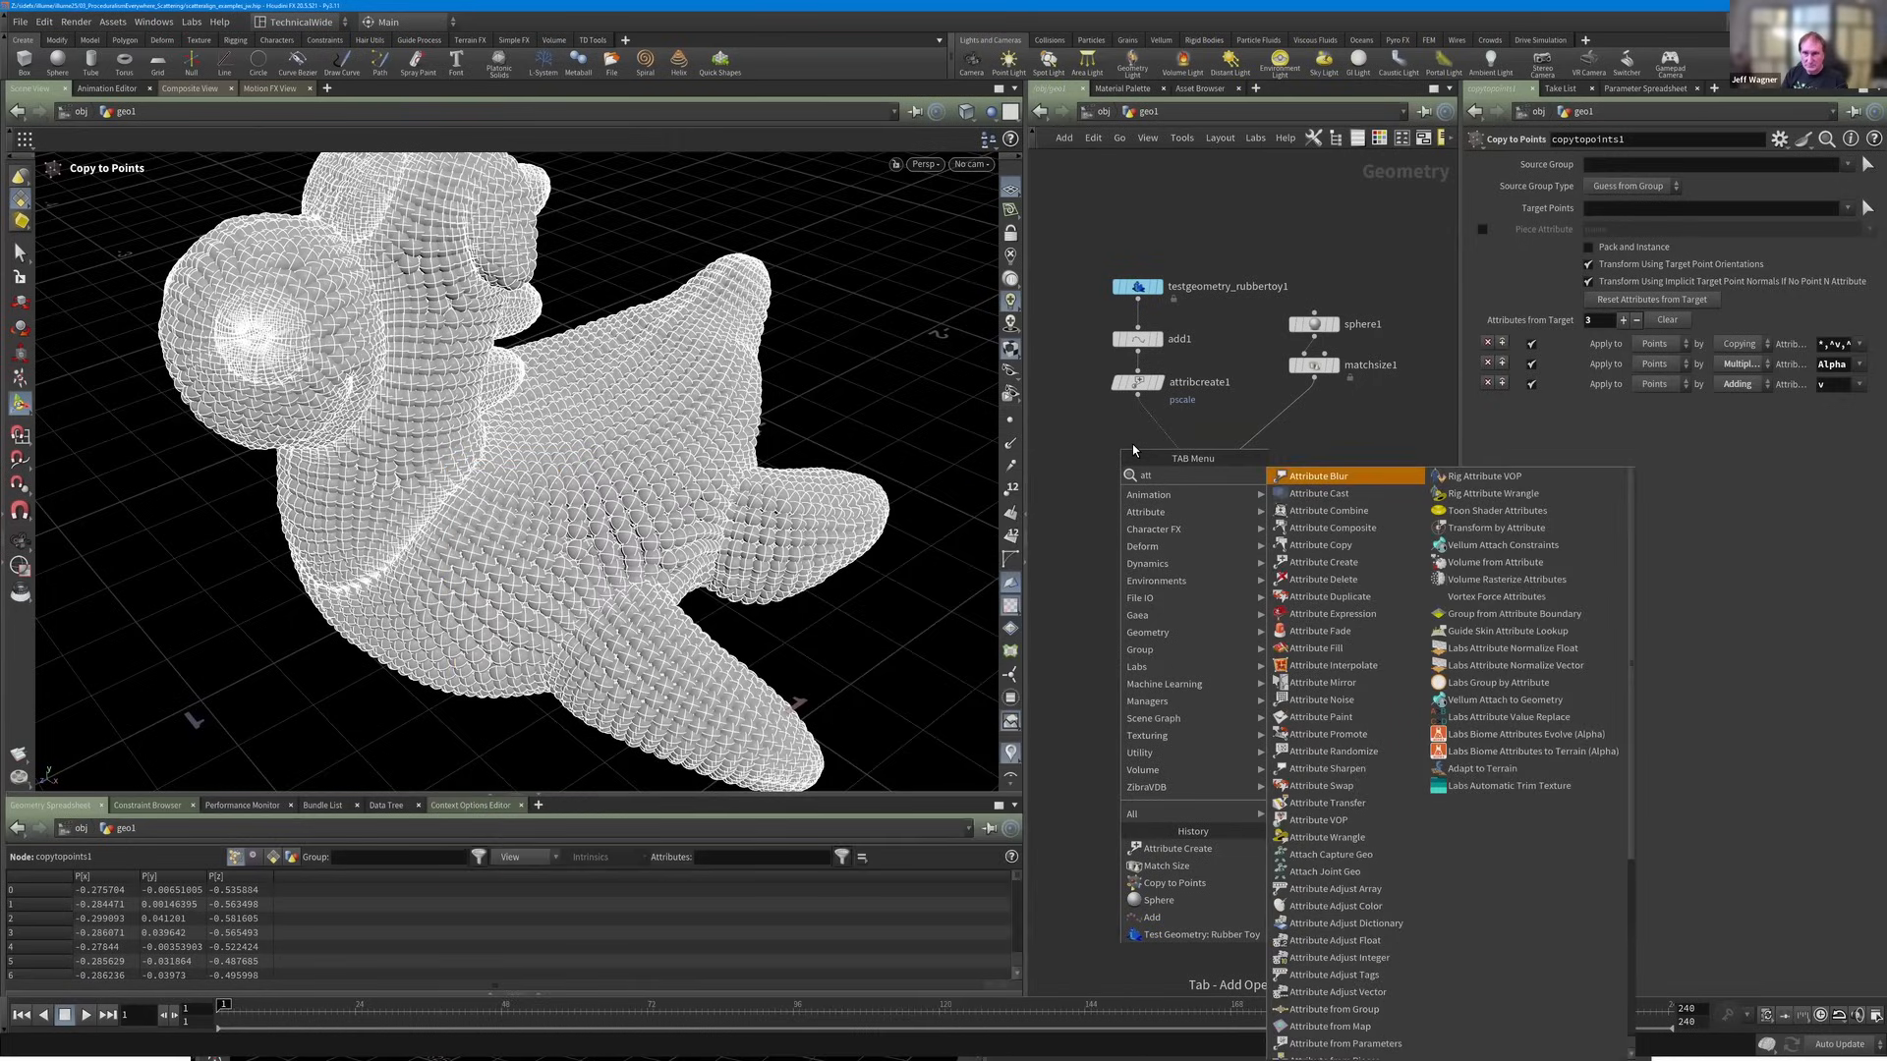
key("Escape")
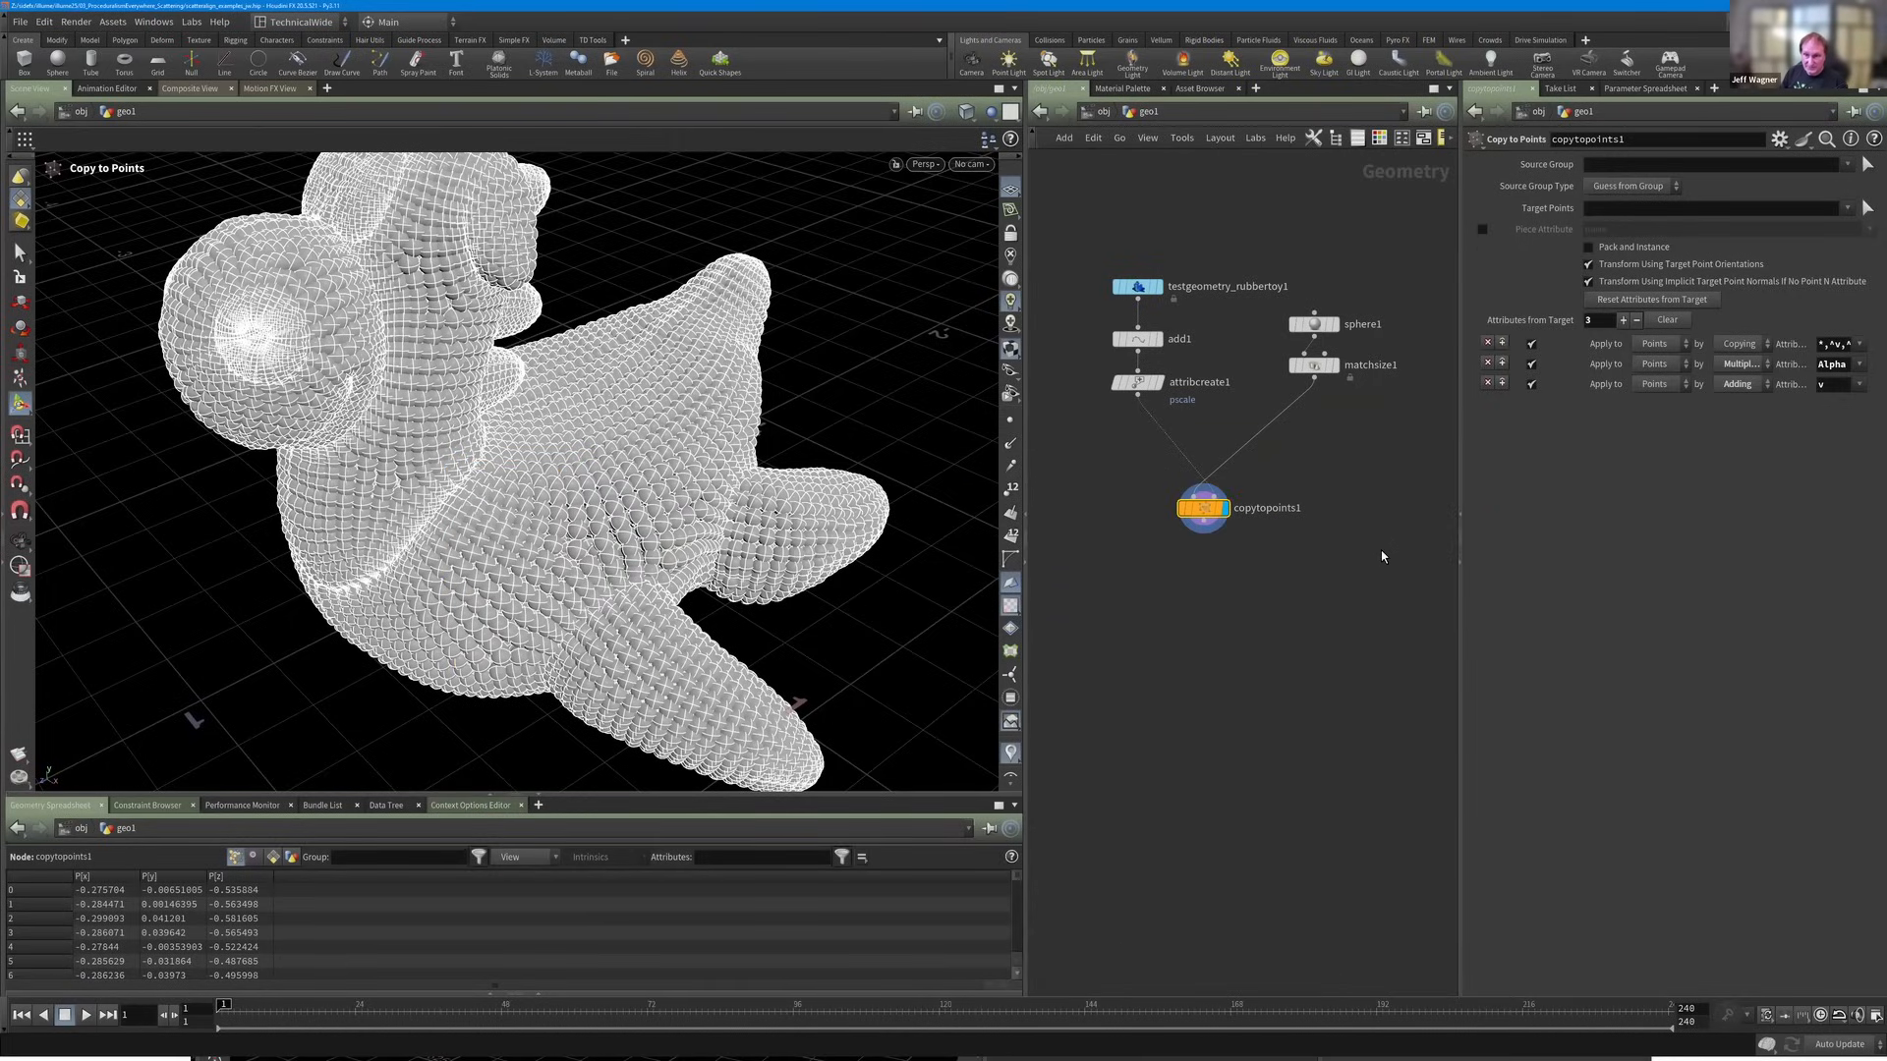
Insert an Attribute Adjust Vector node below Attribute Create, and move Copy to Points down to make room.
key("Tab")
left_click(1369, 576)
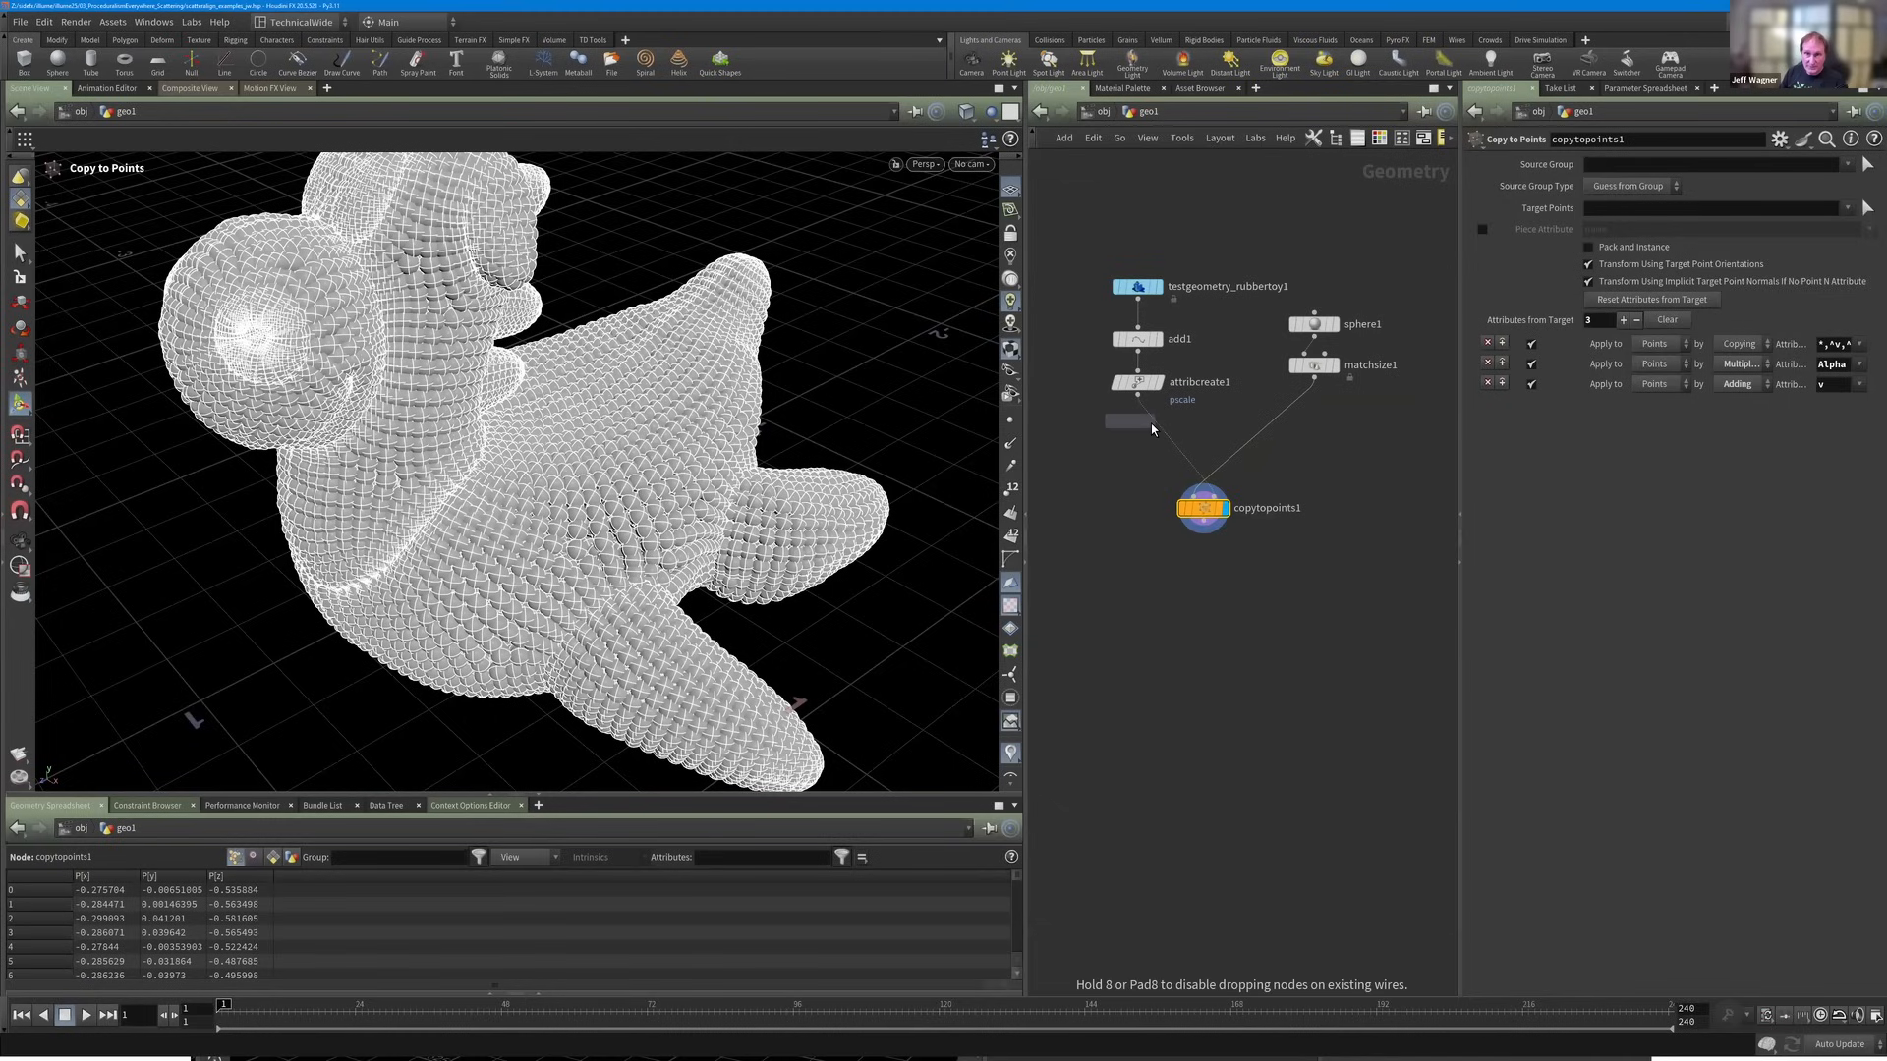
left_click(1133, 433)
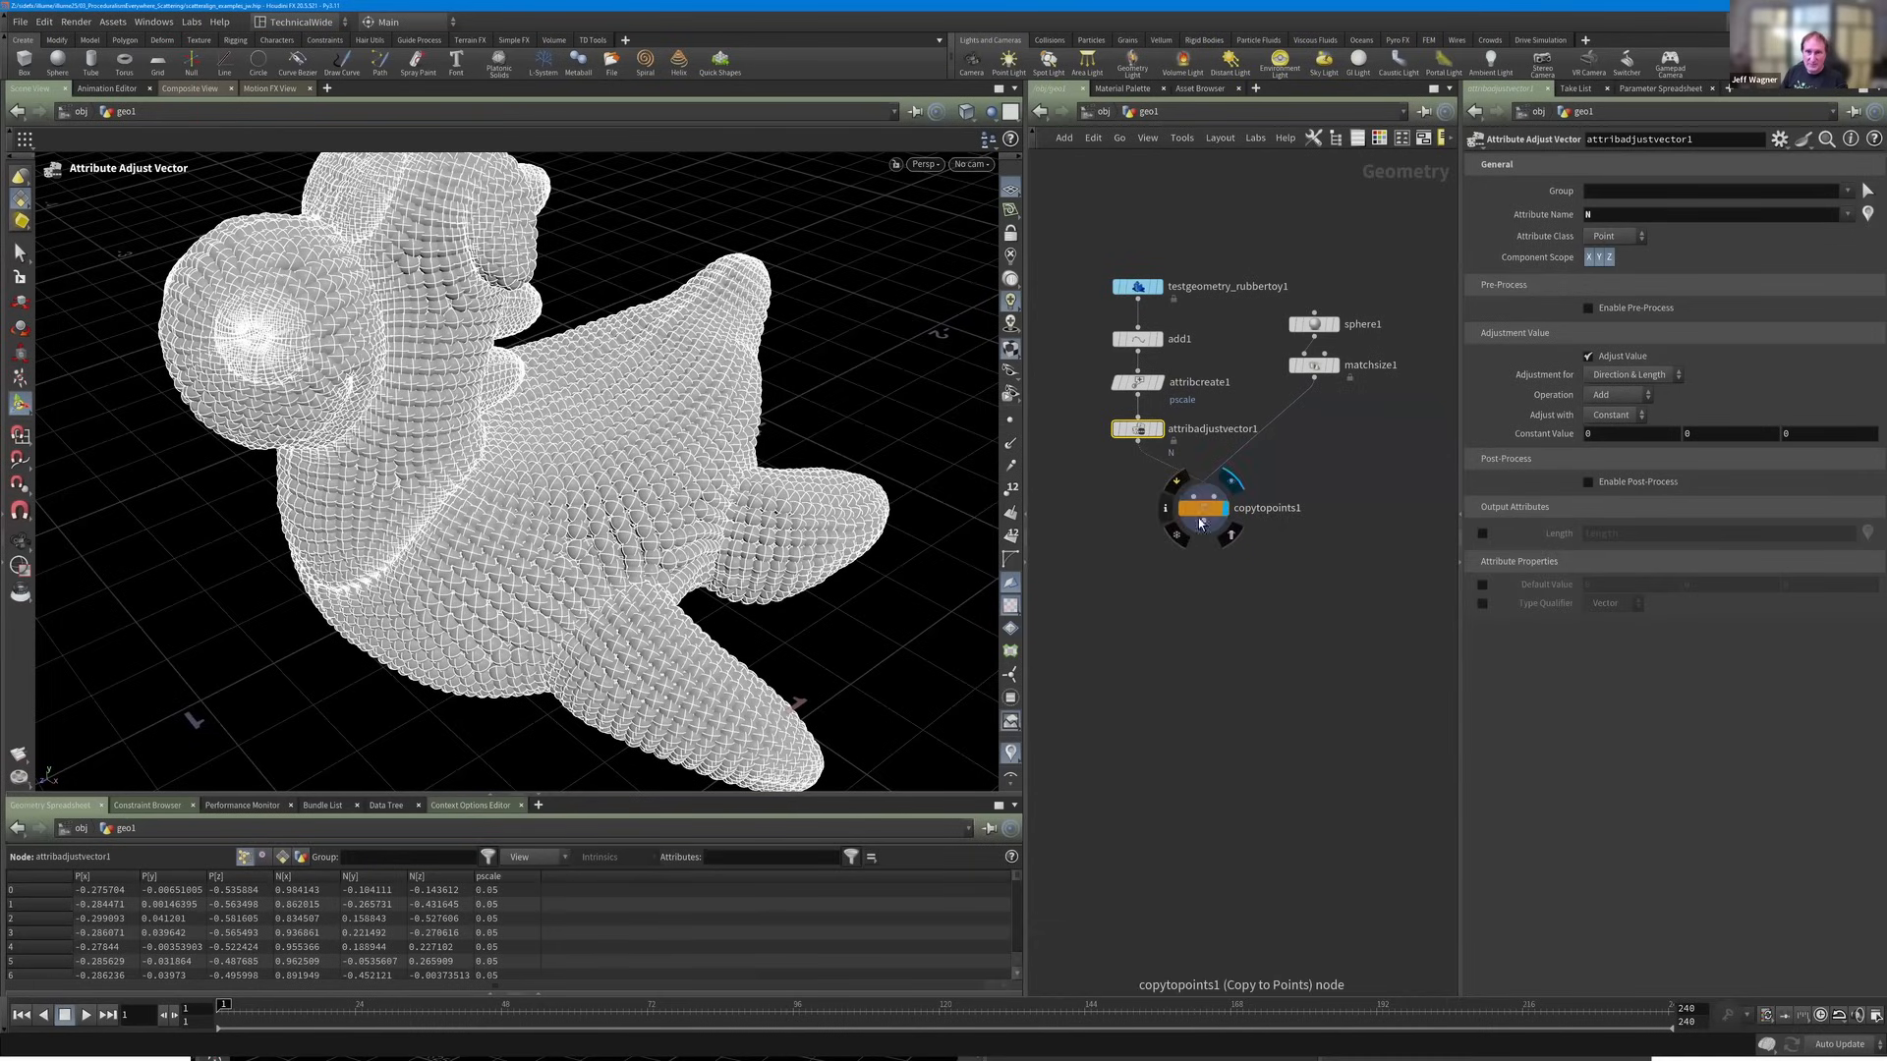
left_click_drag(1198, 524, 1211, 554)
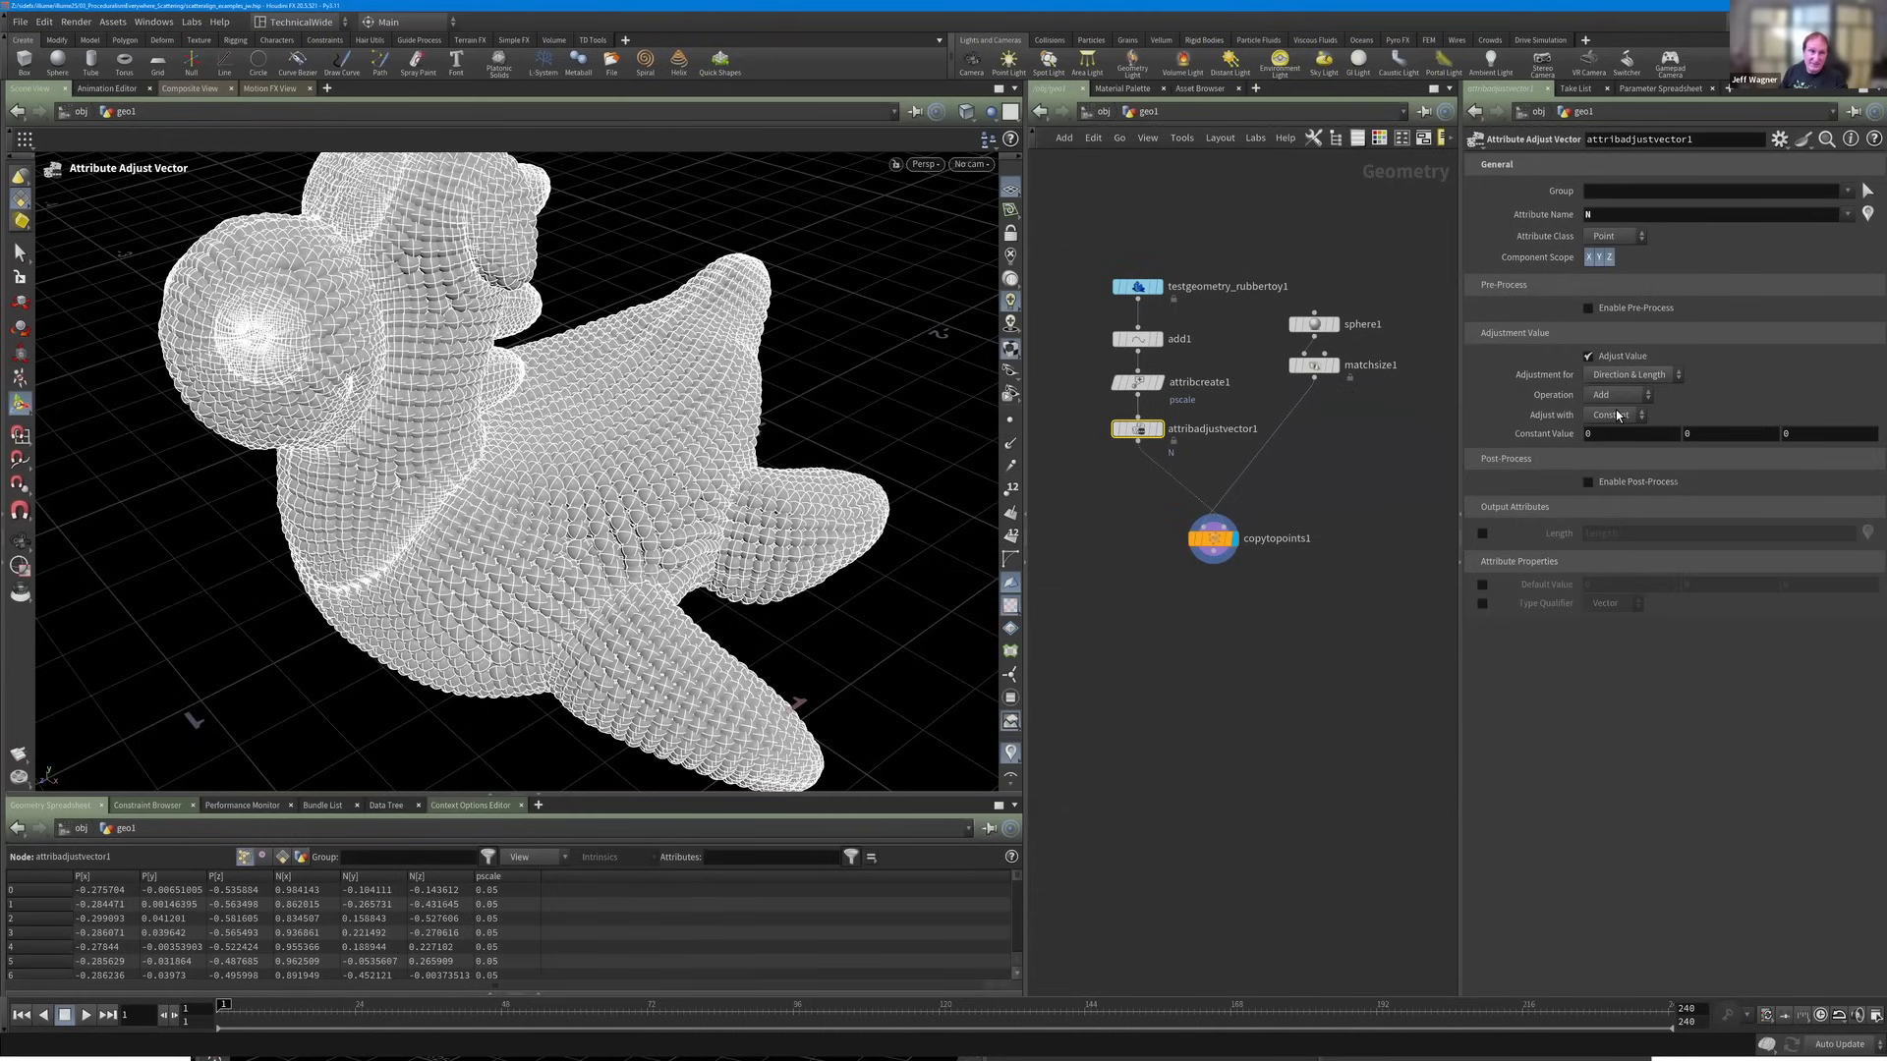
Set the vector adjustment of N to Direction Only and have it adjust with Noise.
left_click(1624, 375)
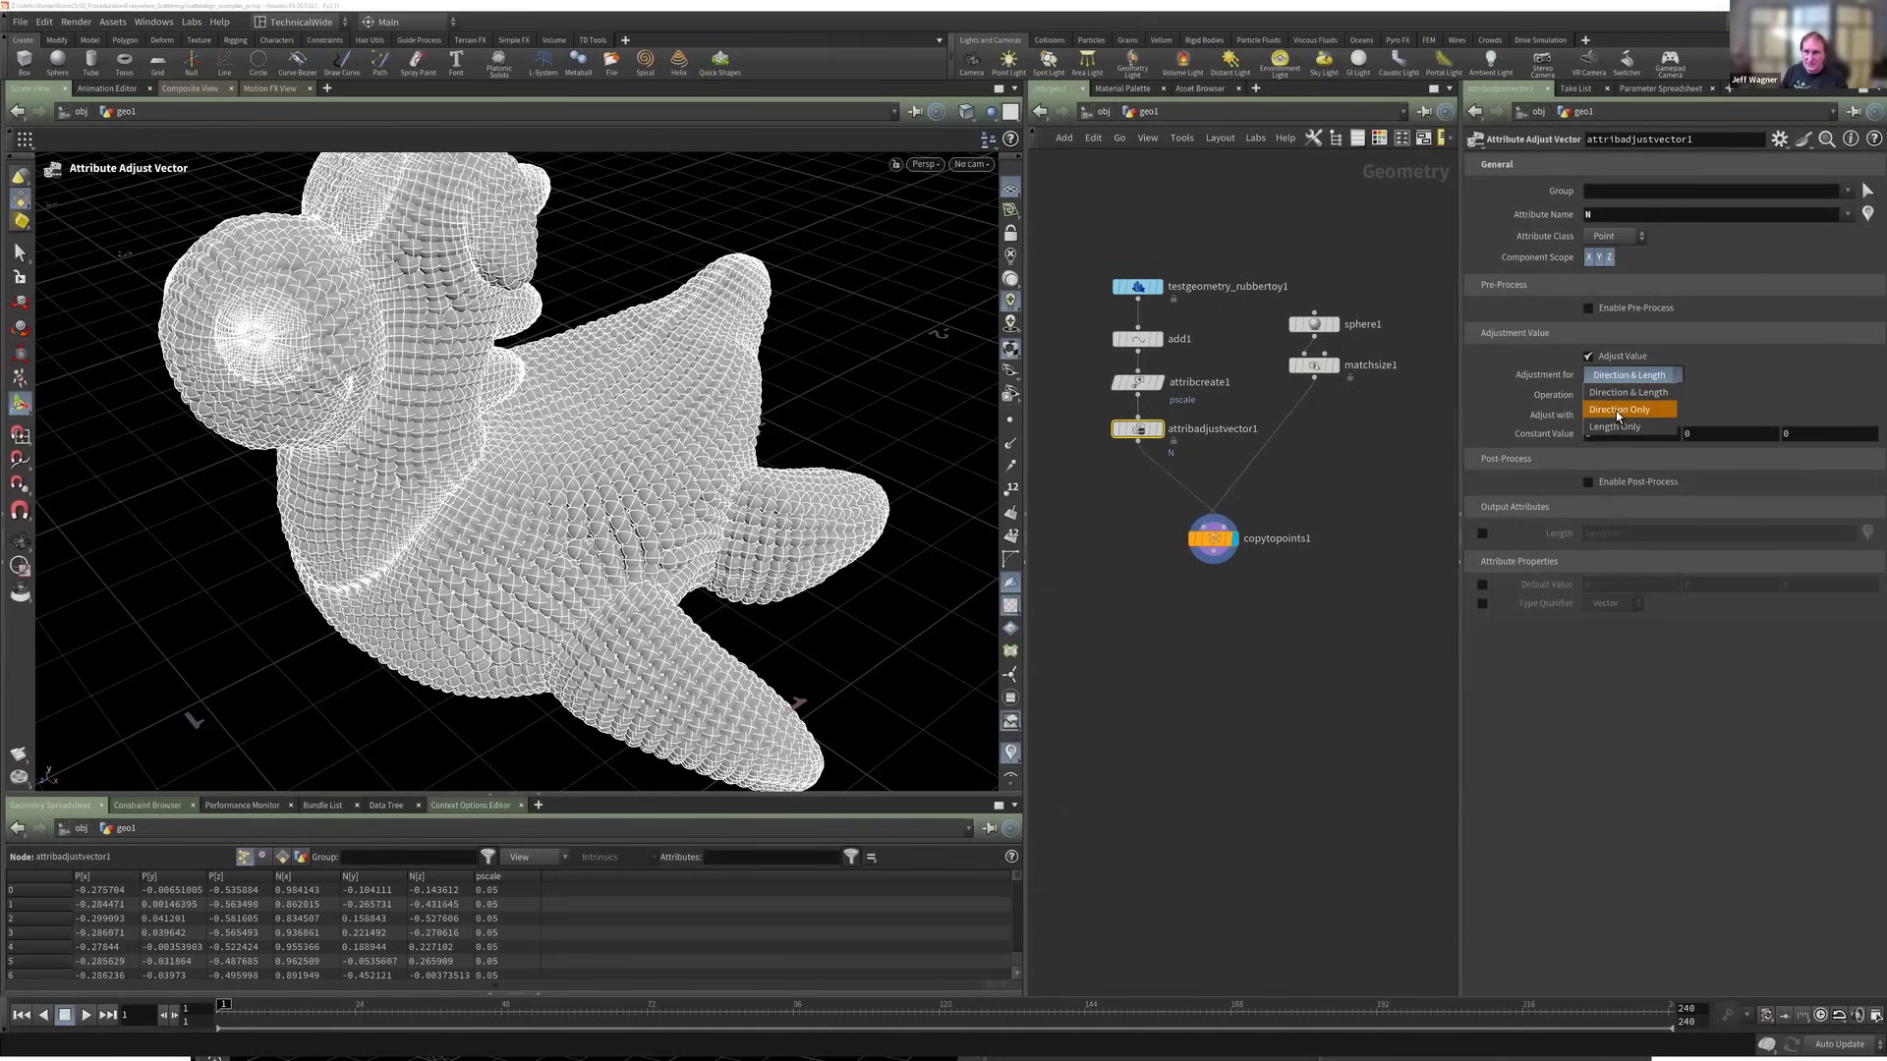
left_click(1616, 410)
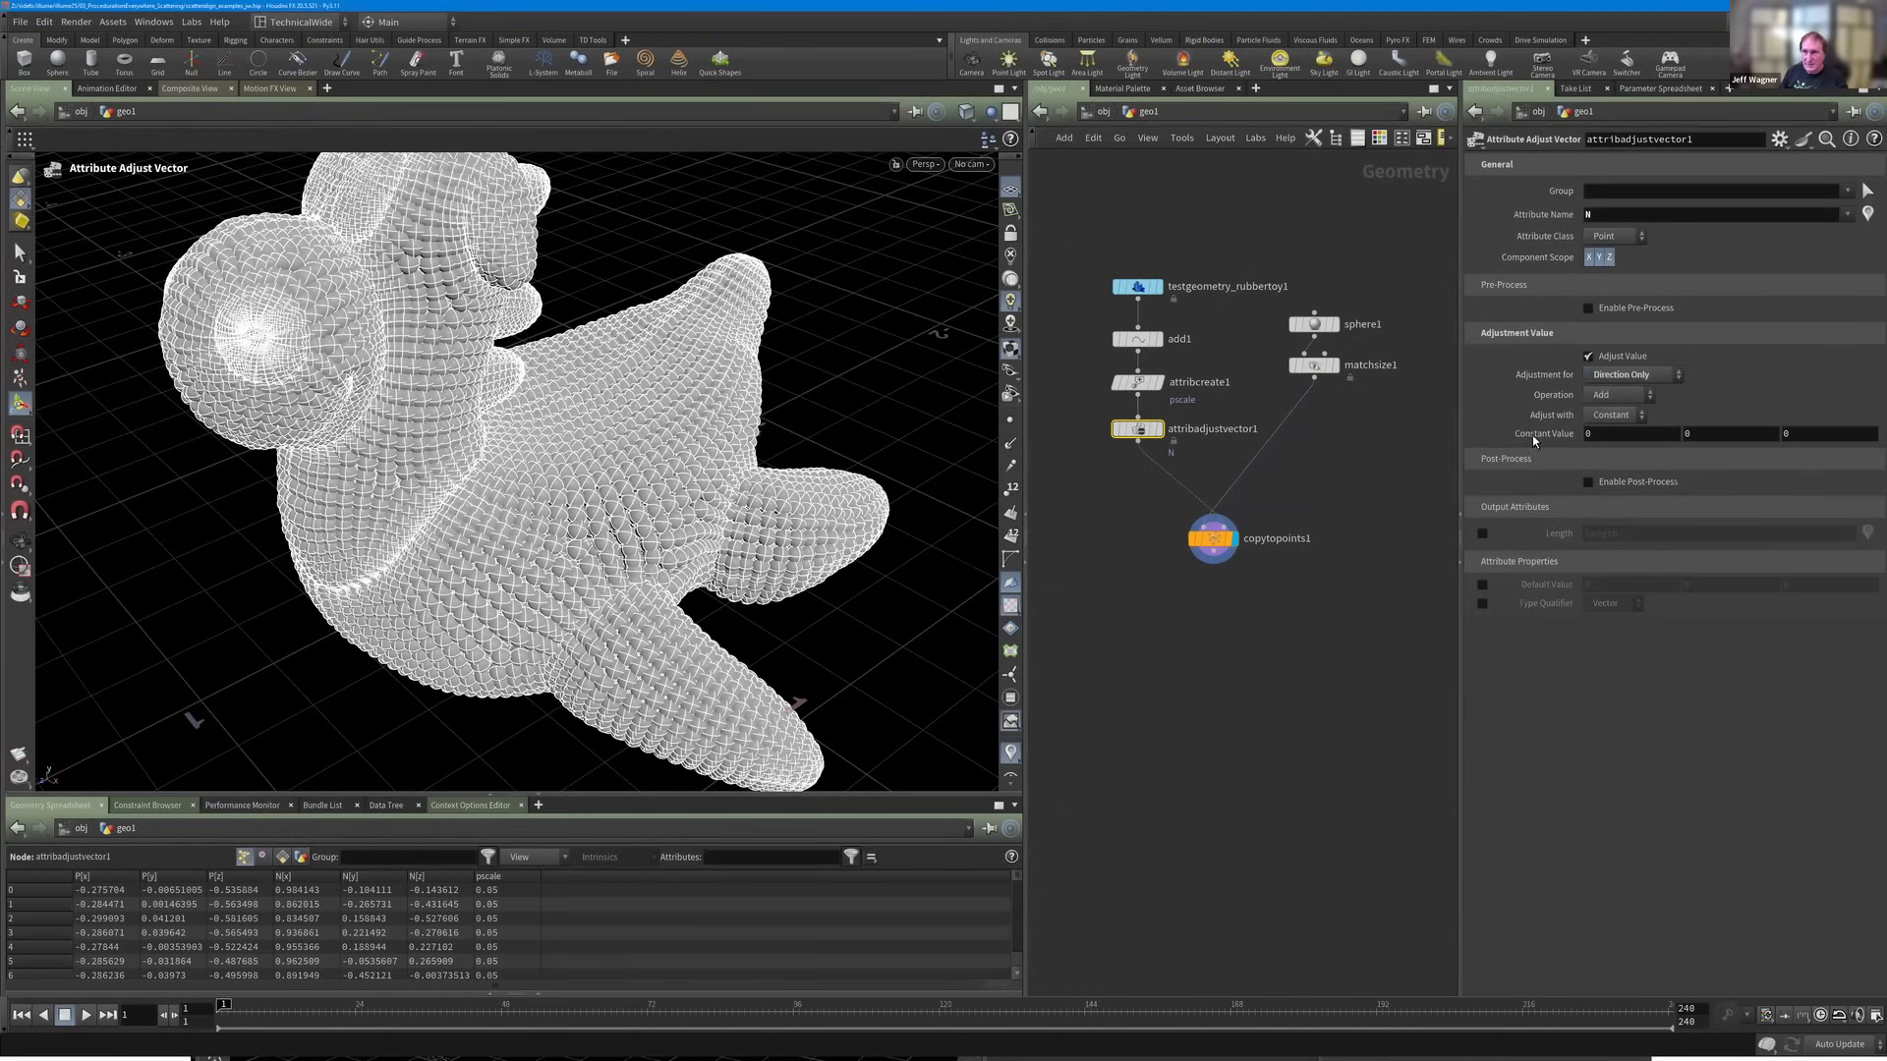
mouse_move(1593, 434)
middle_mouse_down()
mouse_move(1690, 433)
mouse_move(1472, 449)
mouse_move(1621, 437)
mouse_move(1557, 436)
mouse_move(1606, 436)
mouse_move(1617, 397)
middle_mouse_up()
key("ctrl+z")
left_click(1616, 394)
left_click(1636, 376)
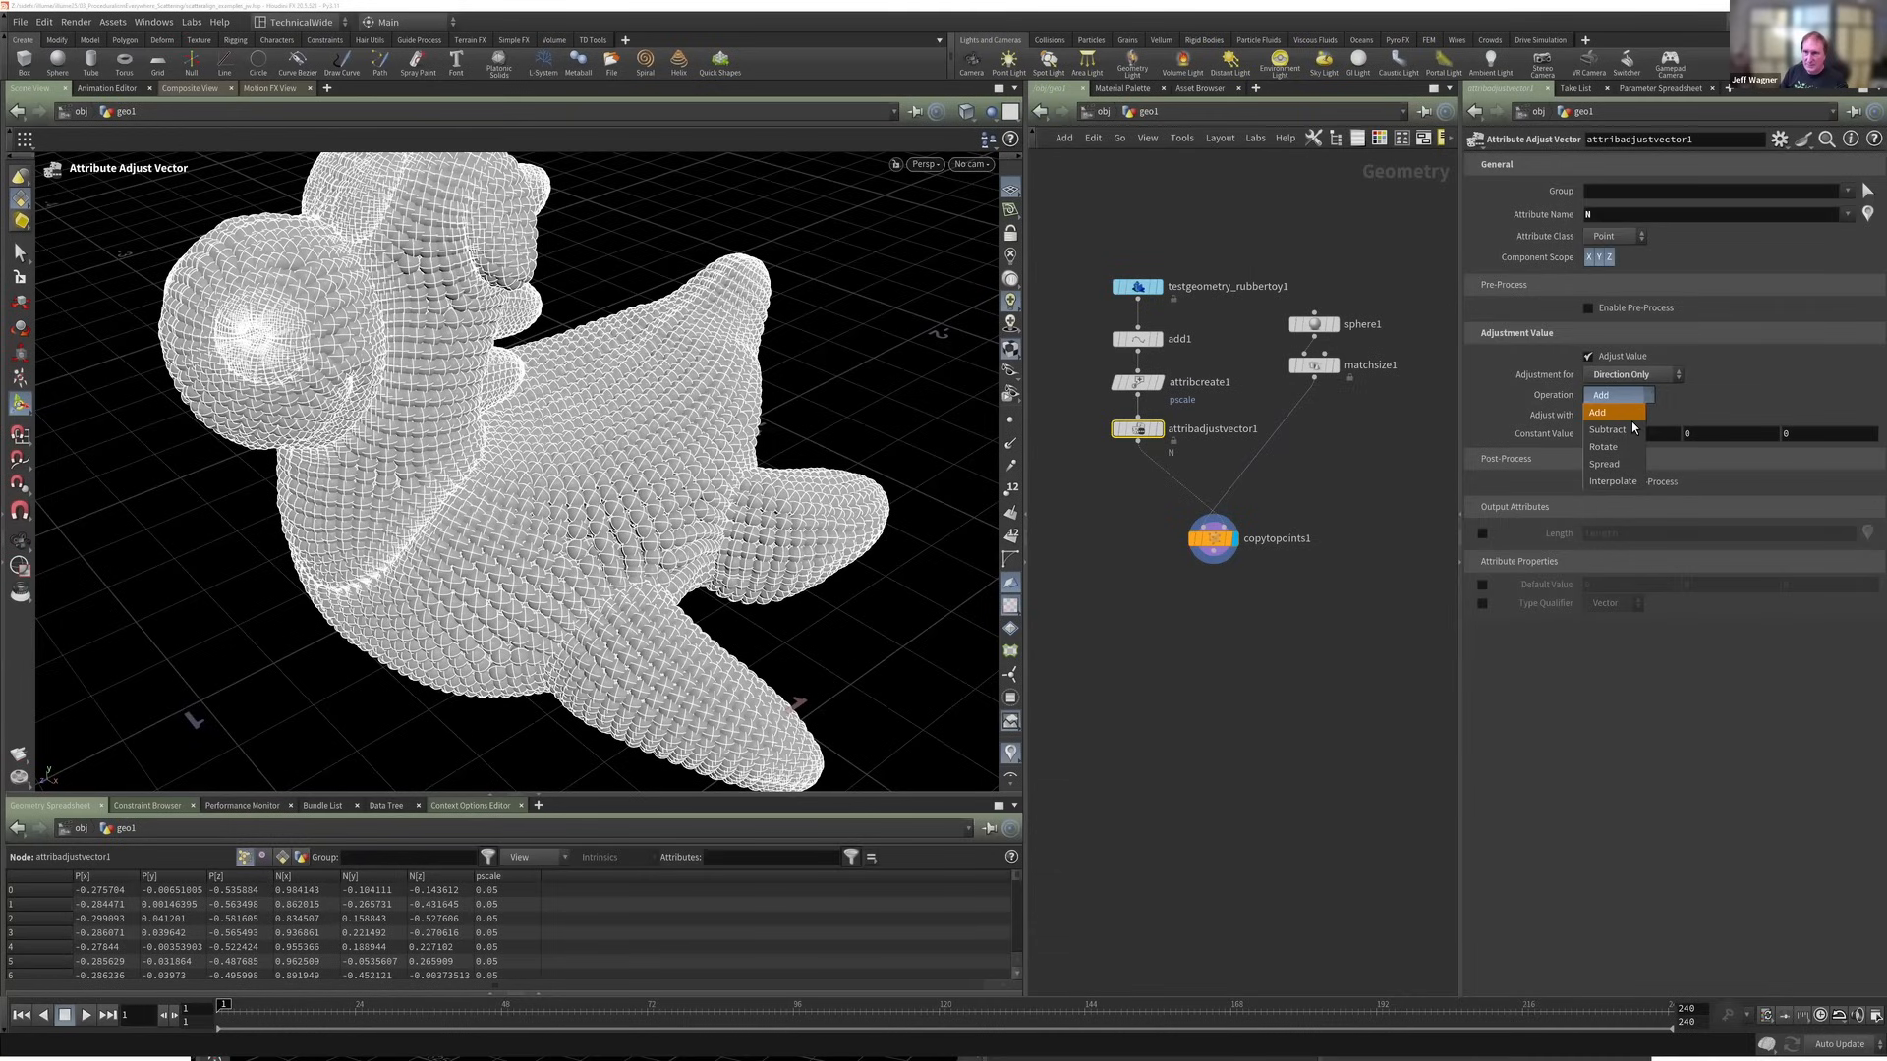
left_click(1613, 416)
left_click(1612, 470)
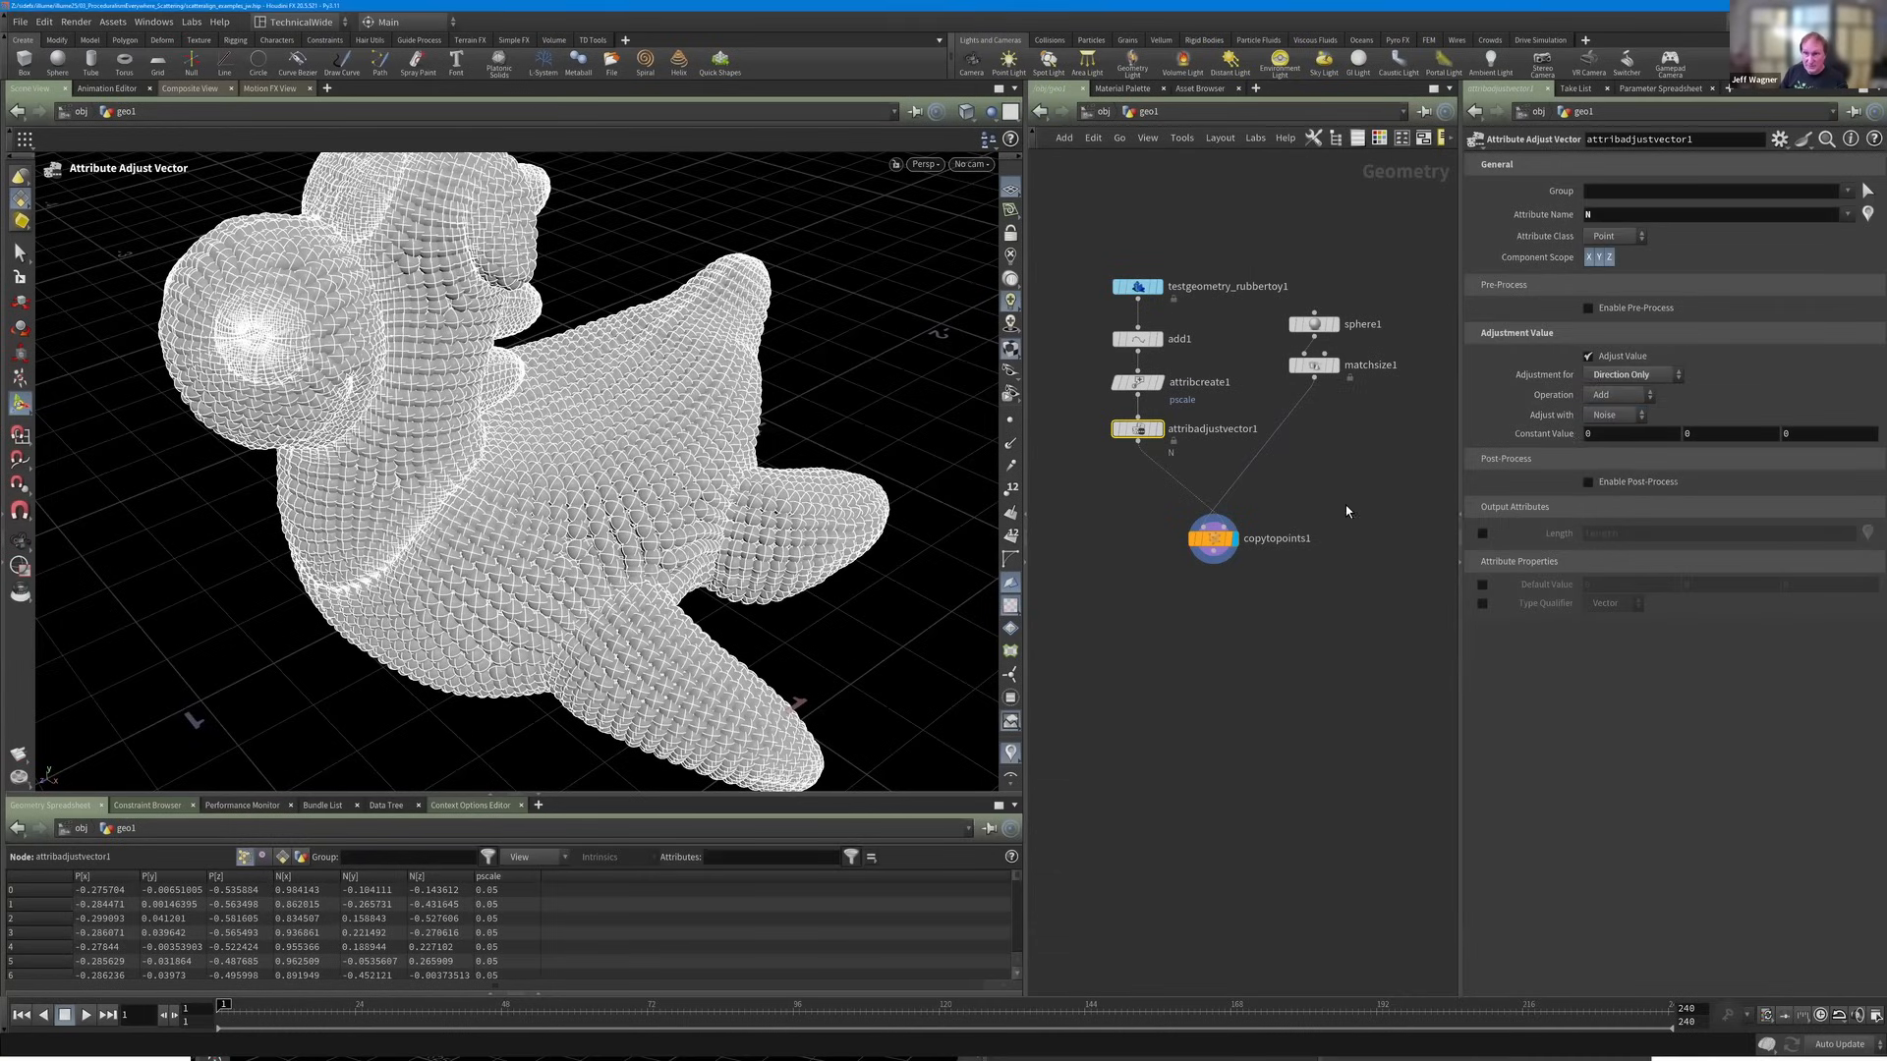
Set the noise amplitude to about 0.95 and element size to about 0.91, and reset the offset to 0 after trying it.
mouse_move(1694, 455)
left_mouse_down()
mouse_move(1632, 458)
mouse_move(1755, 457)
mouse_move(1666, 458)
left_mouse_up()
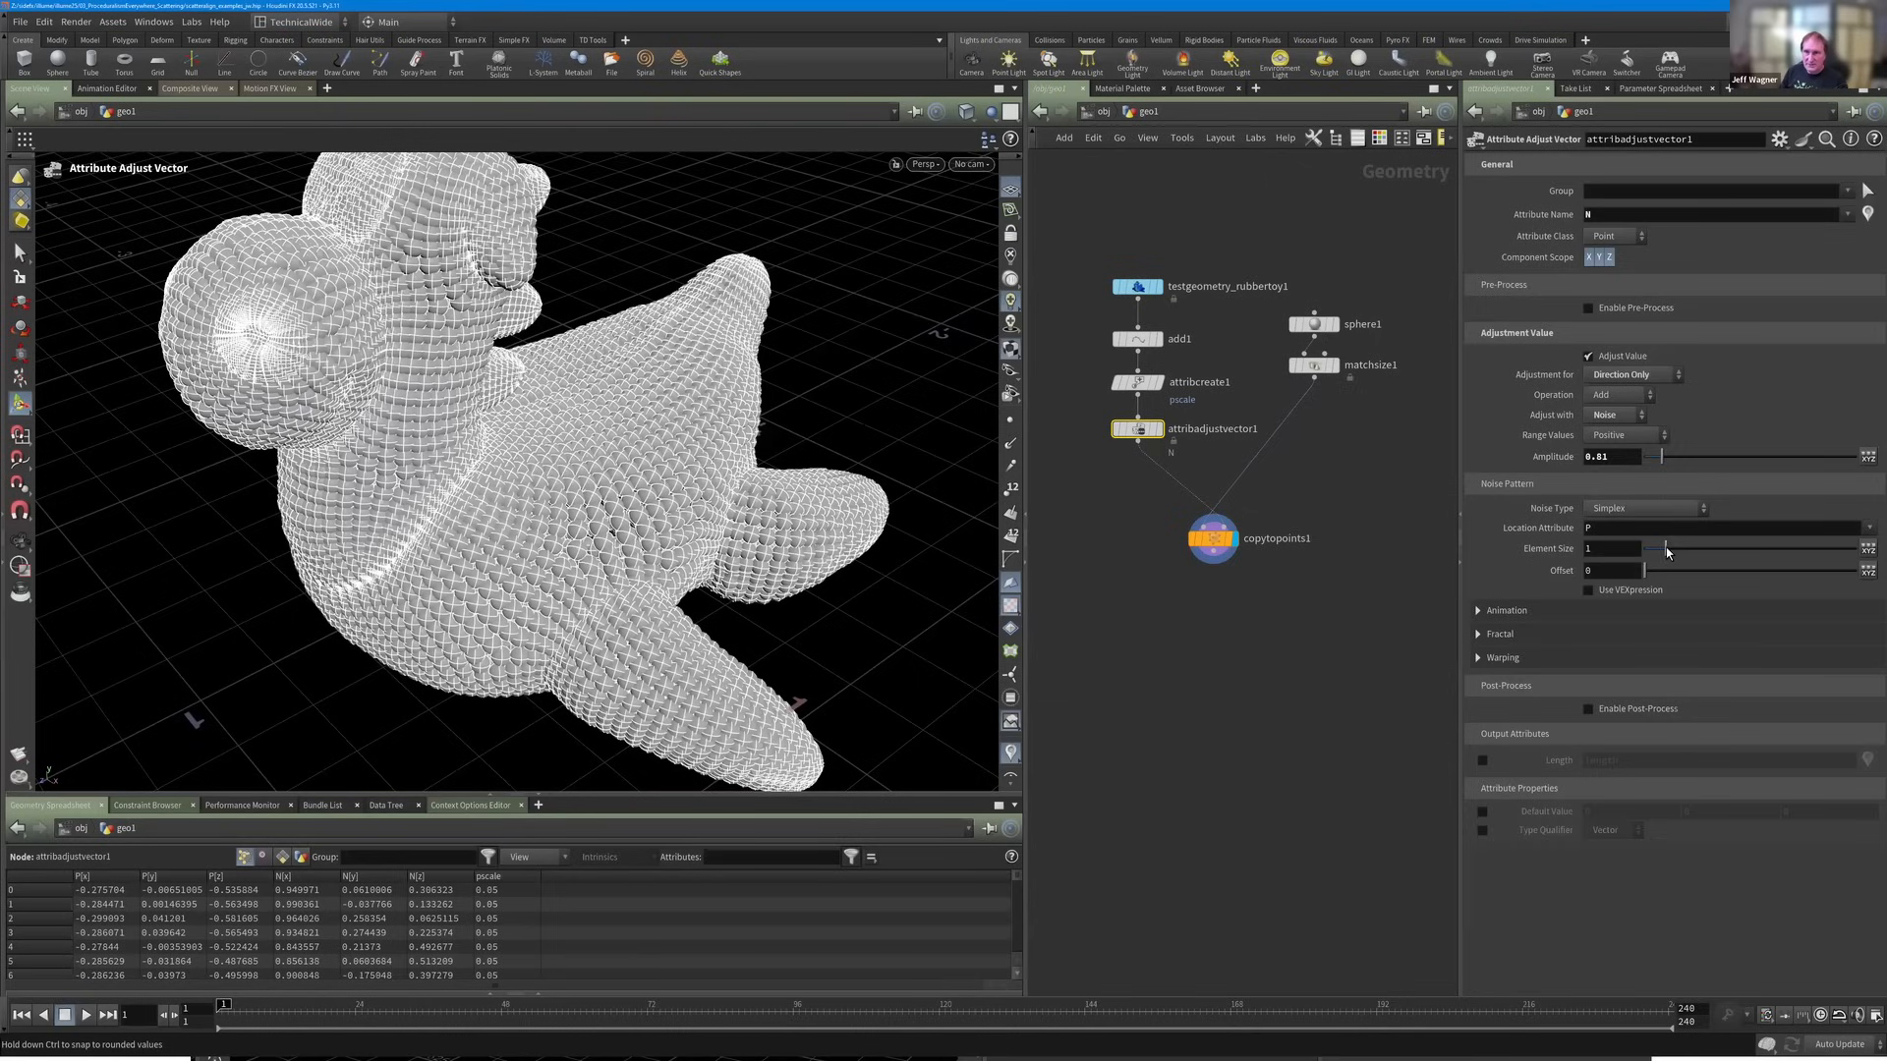
left_click_drag(1665, 546, 1664, 558)
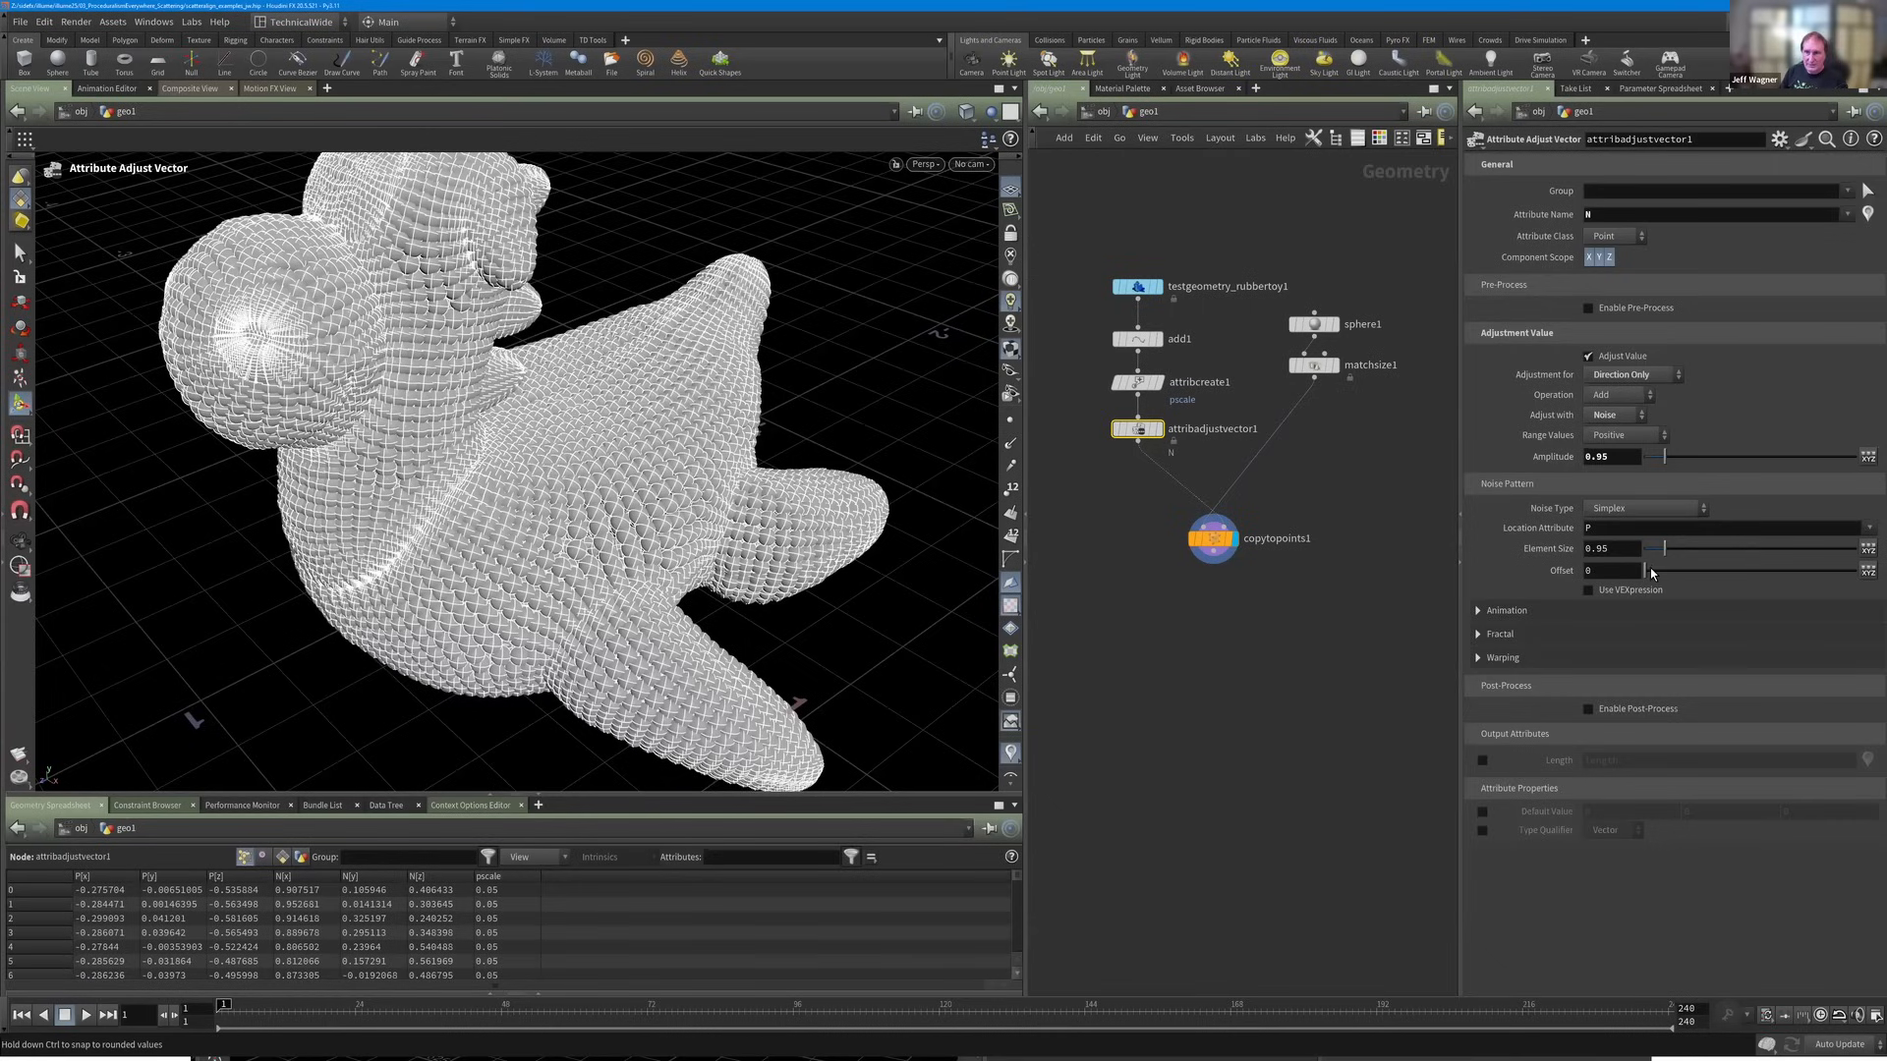
left_click(1667, 570)
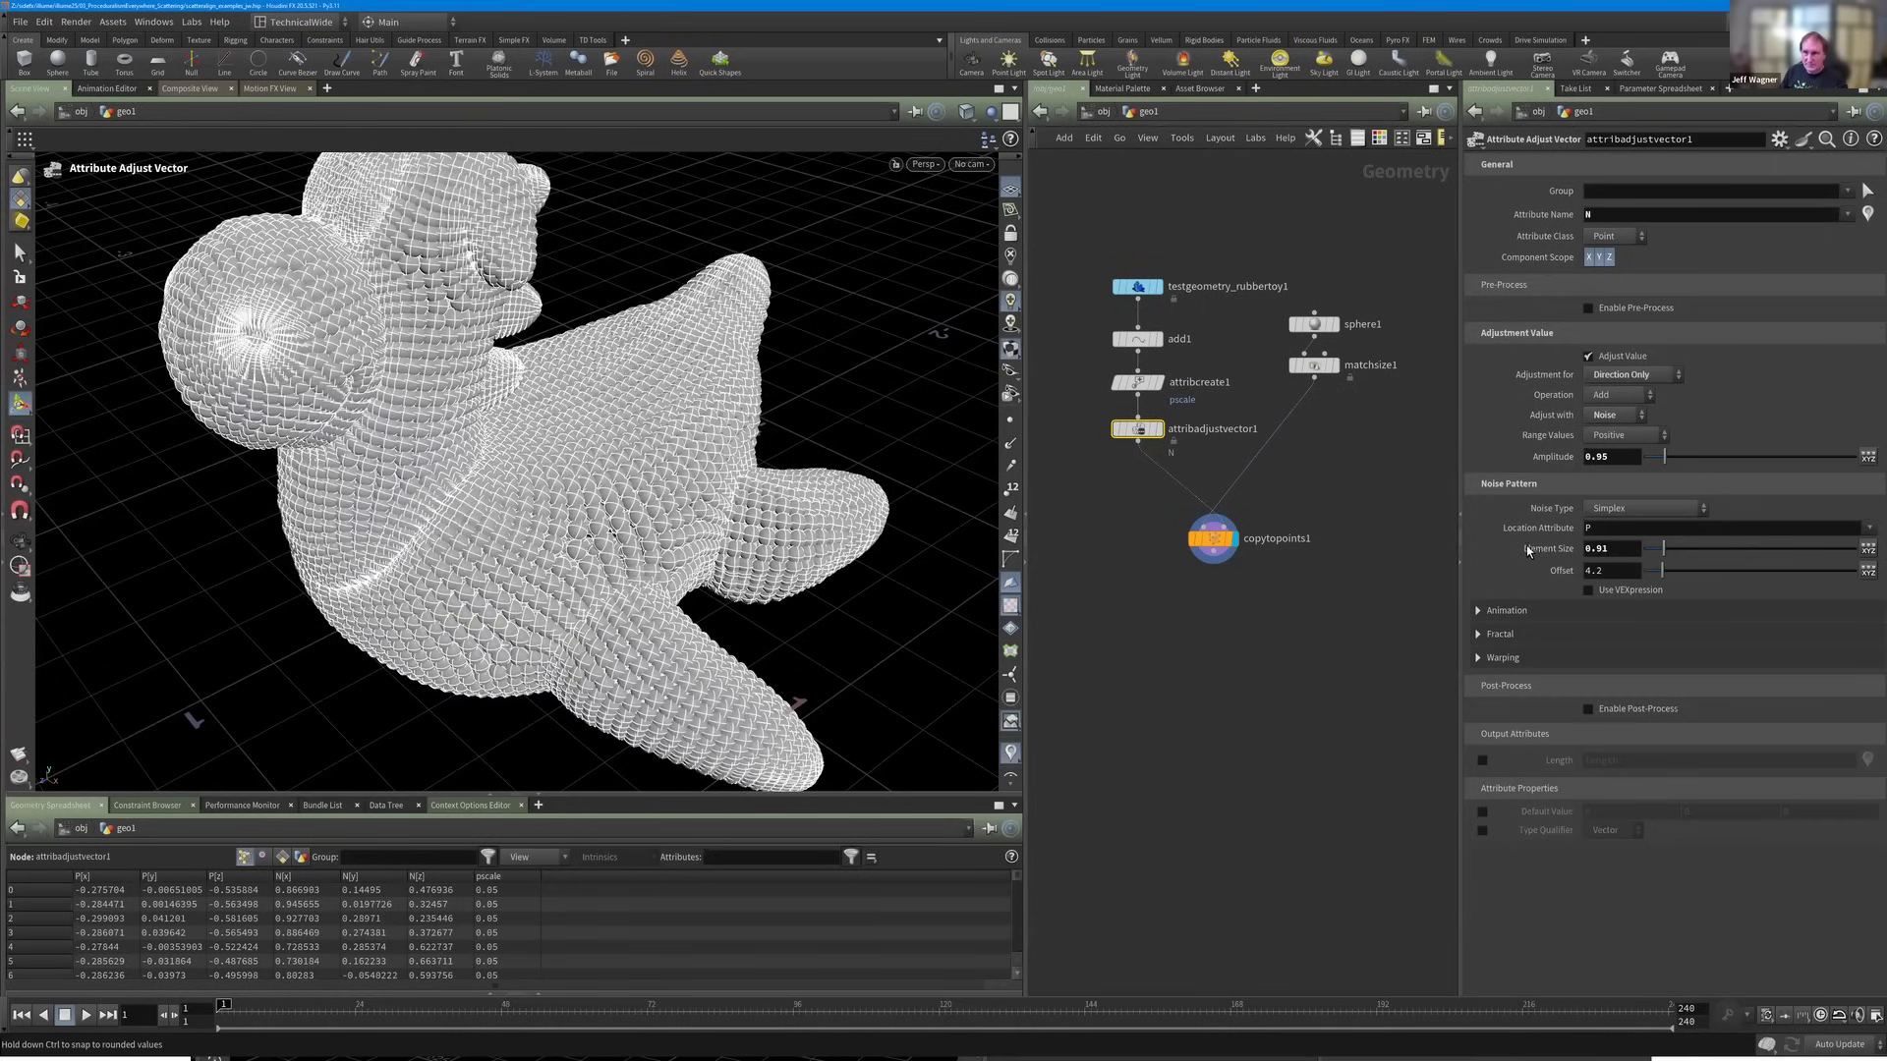
middle_click(1557, 571, "ctrl")
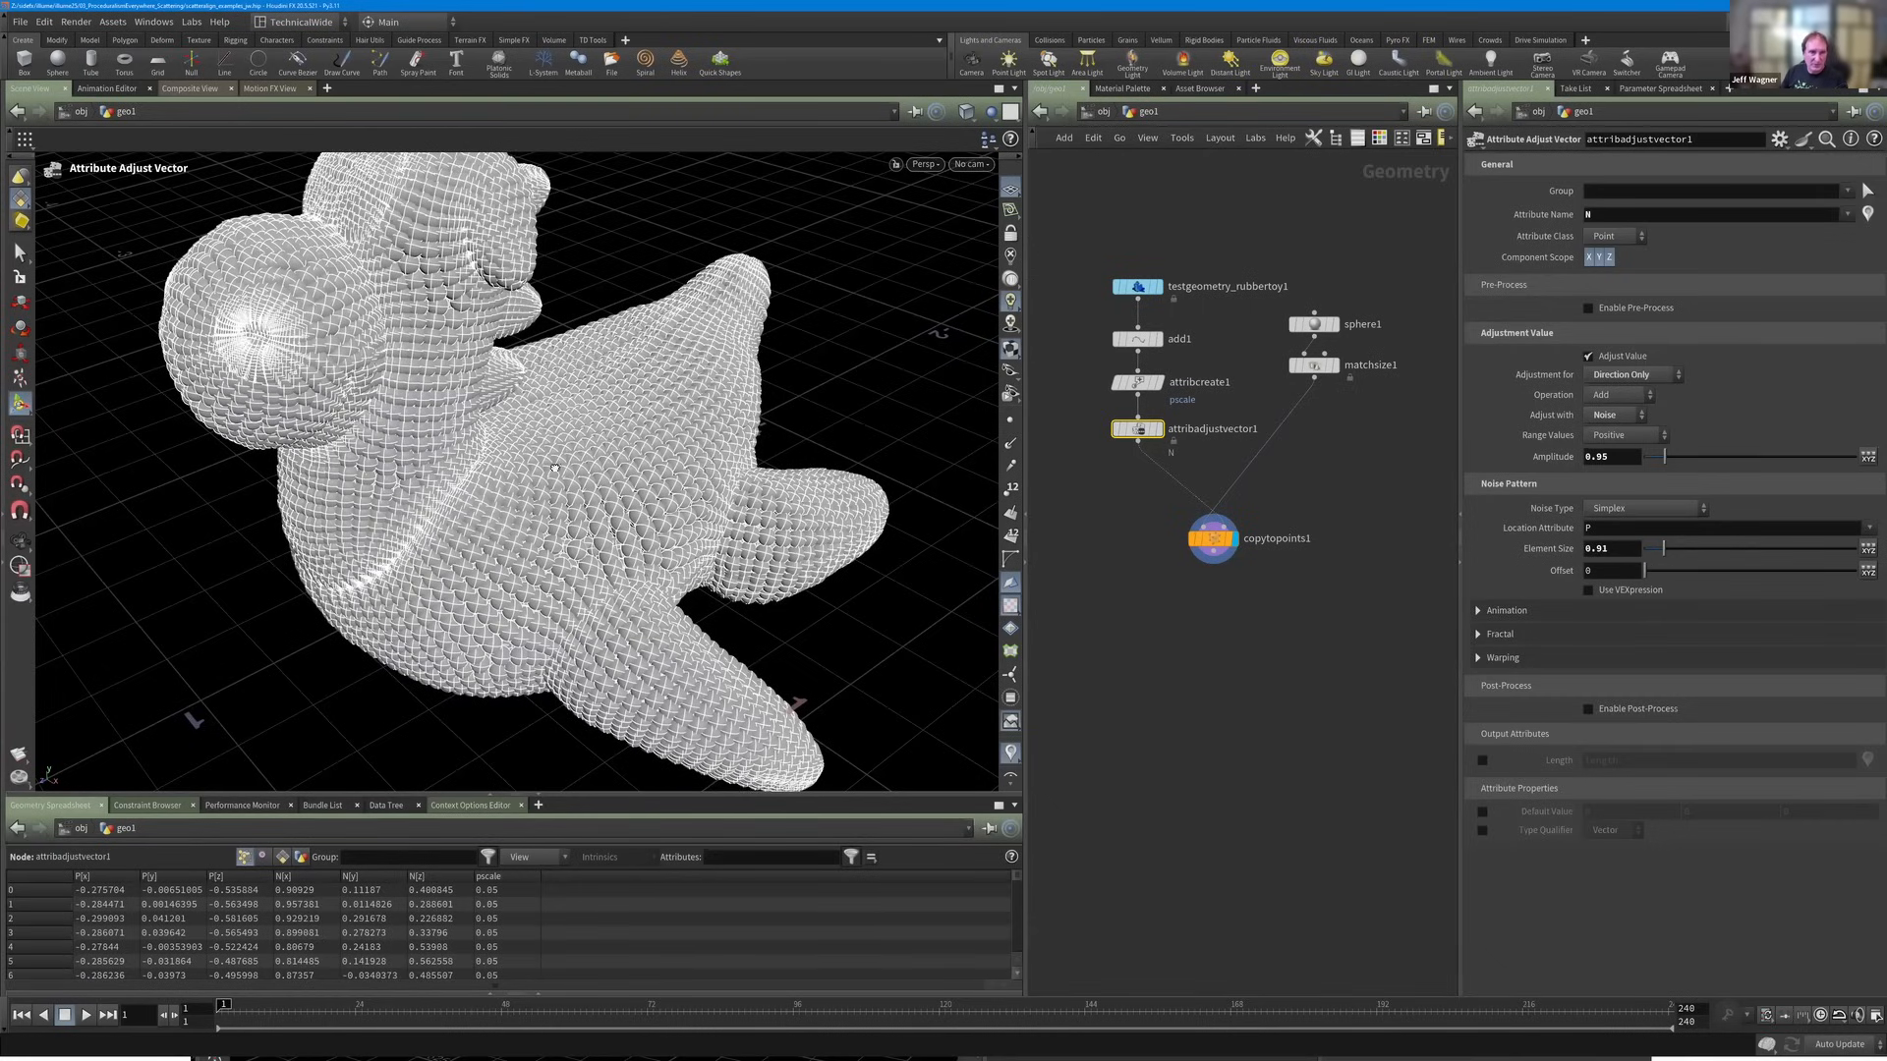
Raise the noise amplitude of the normal adjustment to about 3.77 while viewing the whole toy.
key("Escape")
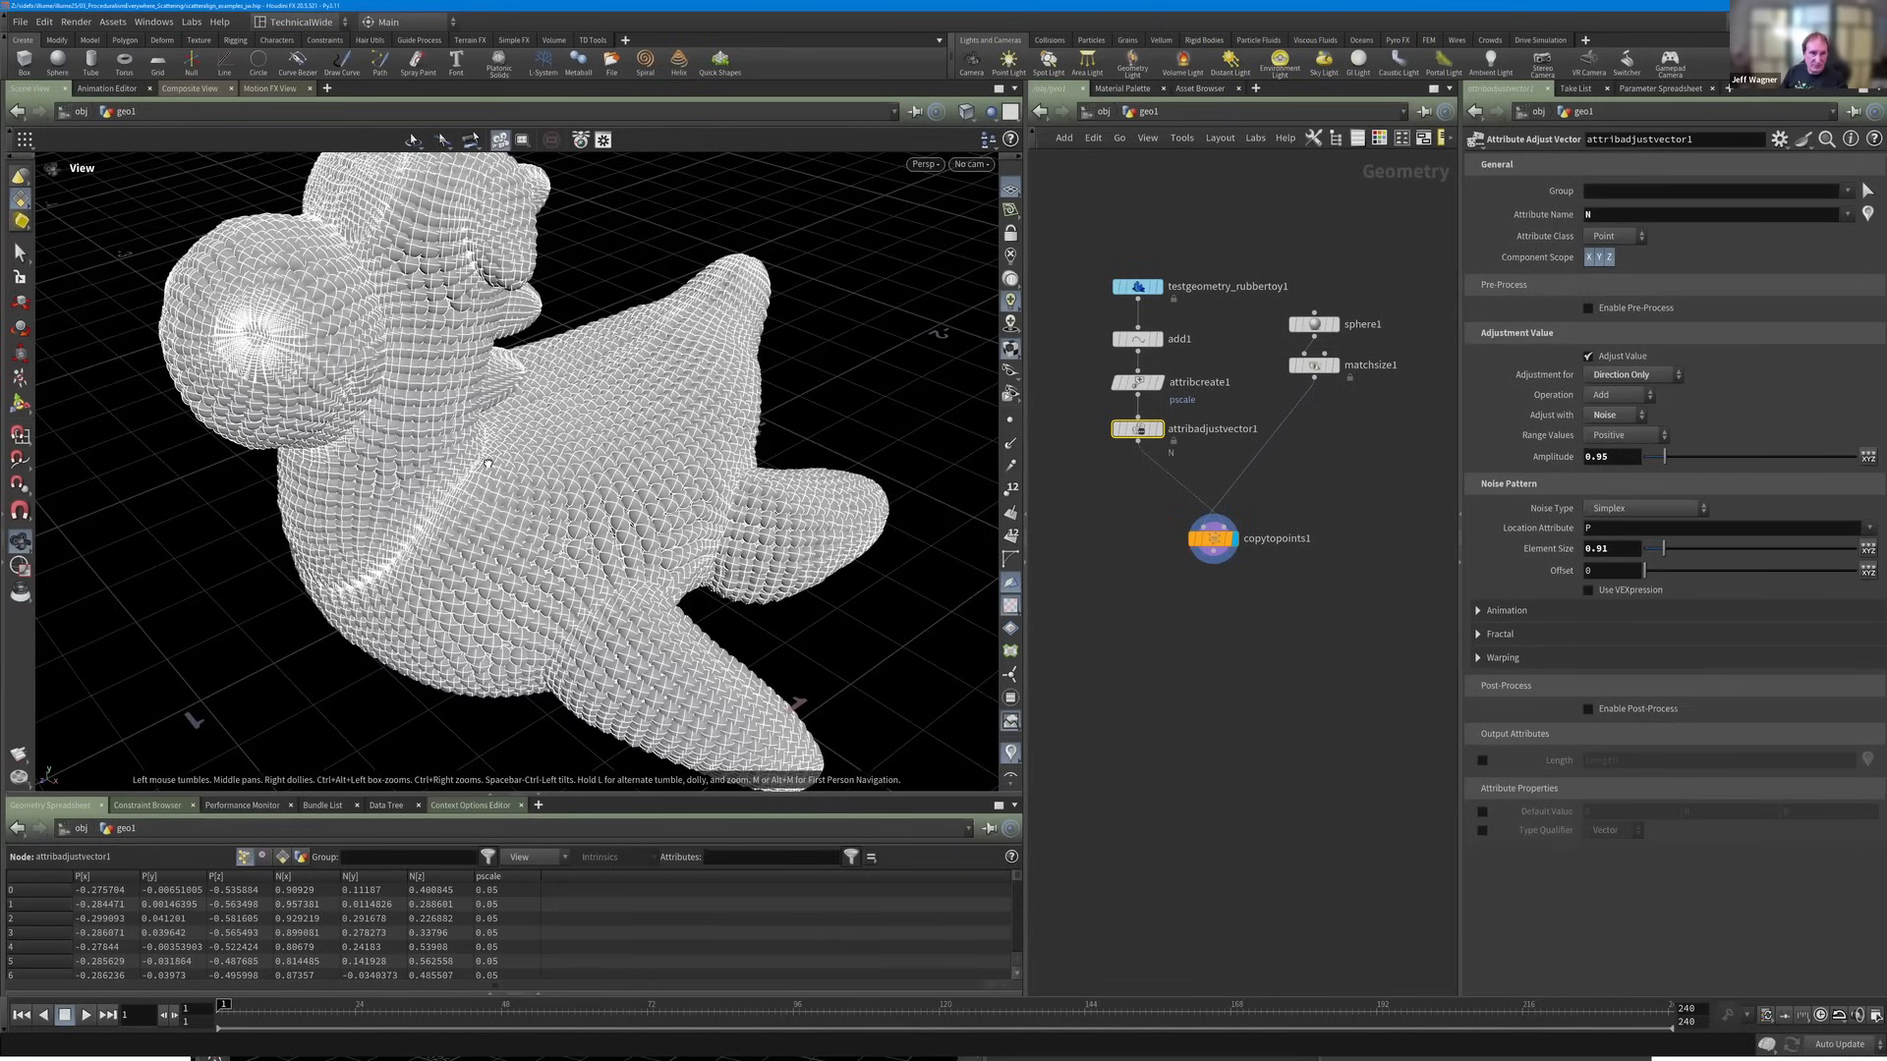
left_click_drag(489, 462, 543, 485)
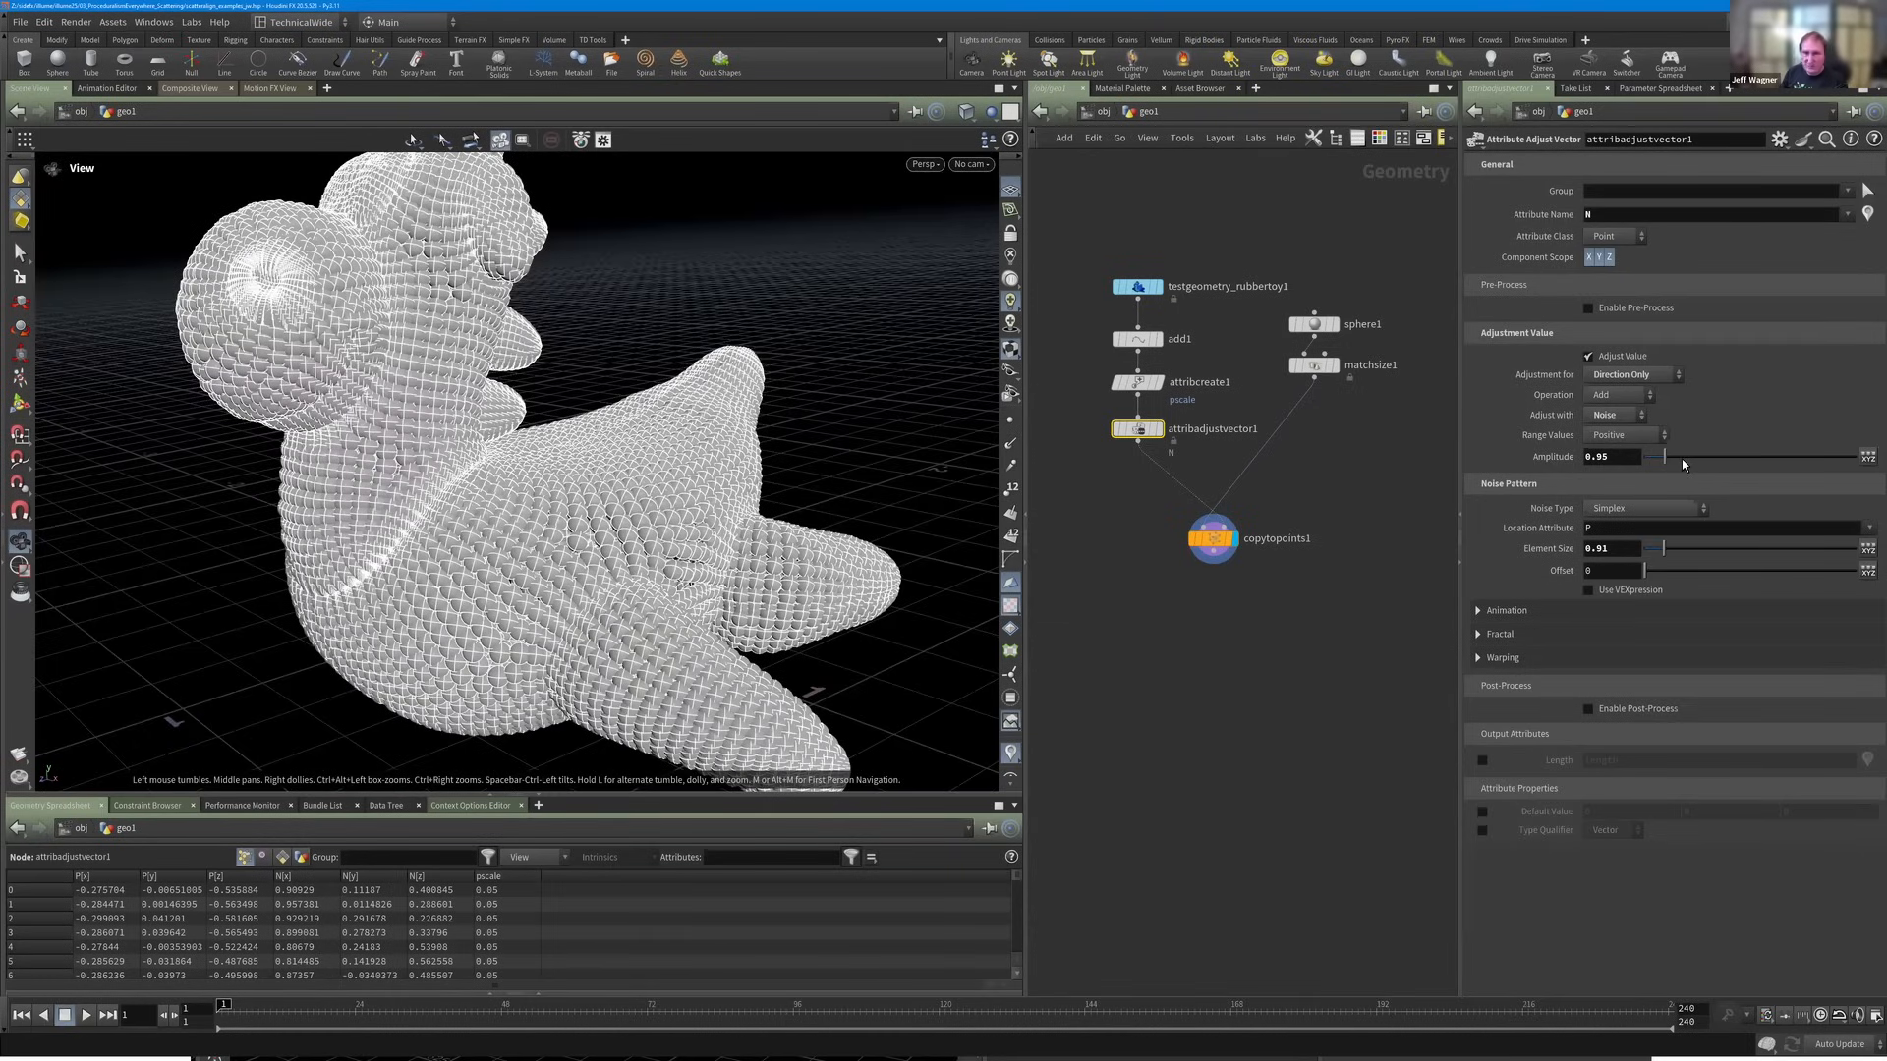
left_click(1730, 458)
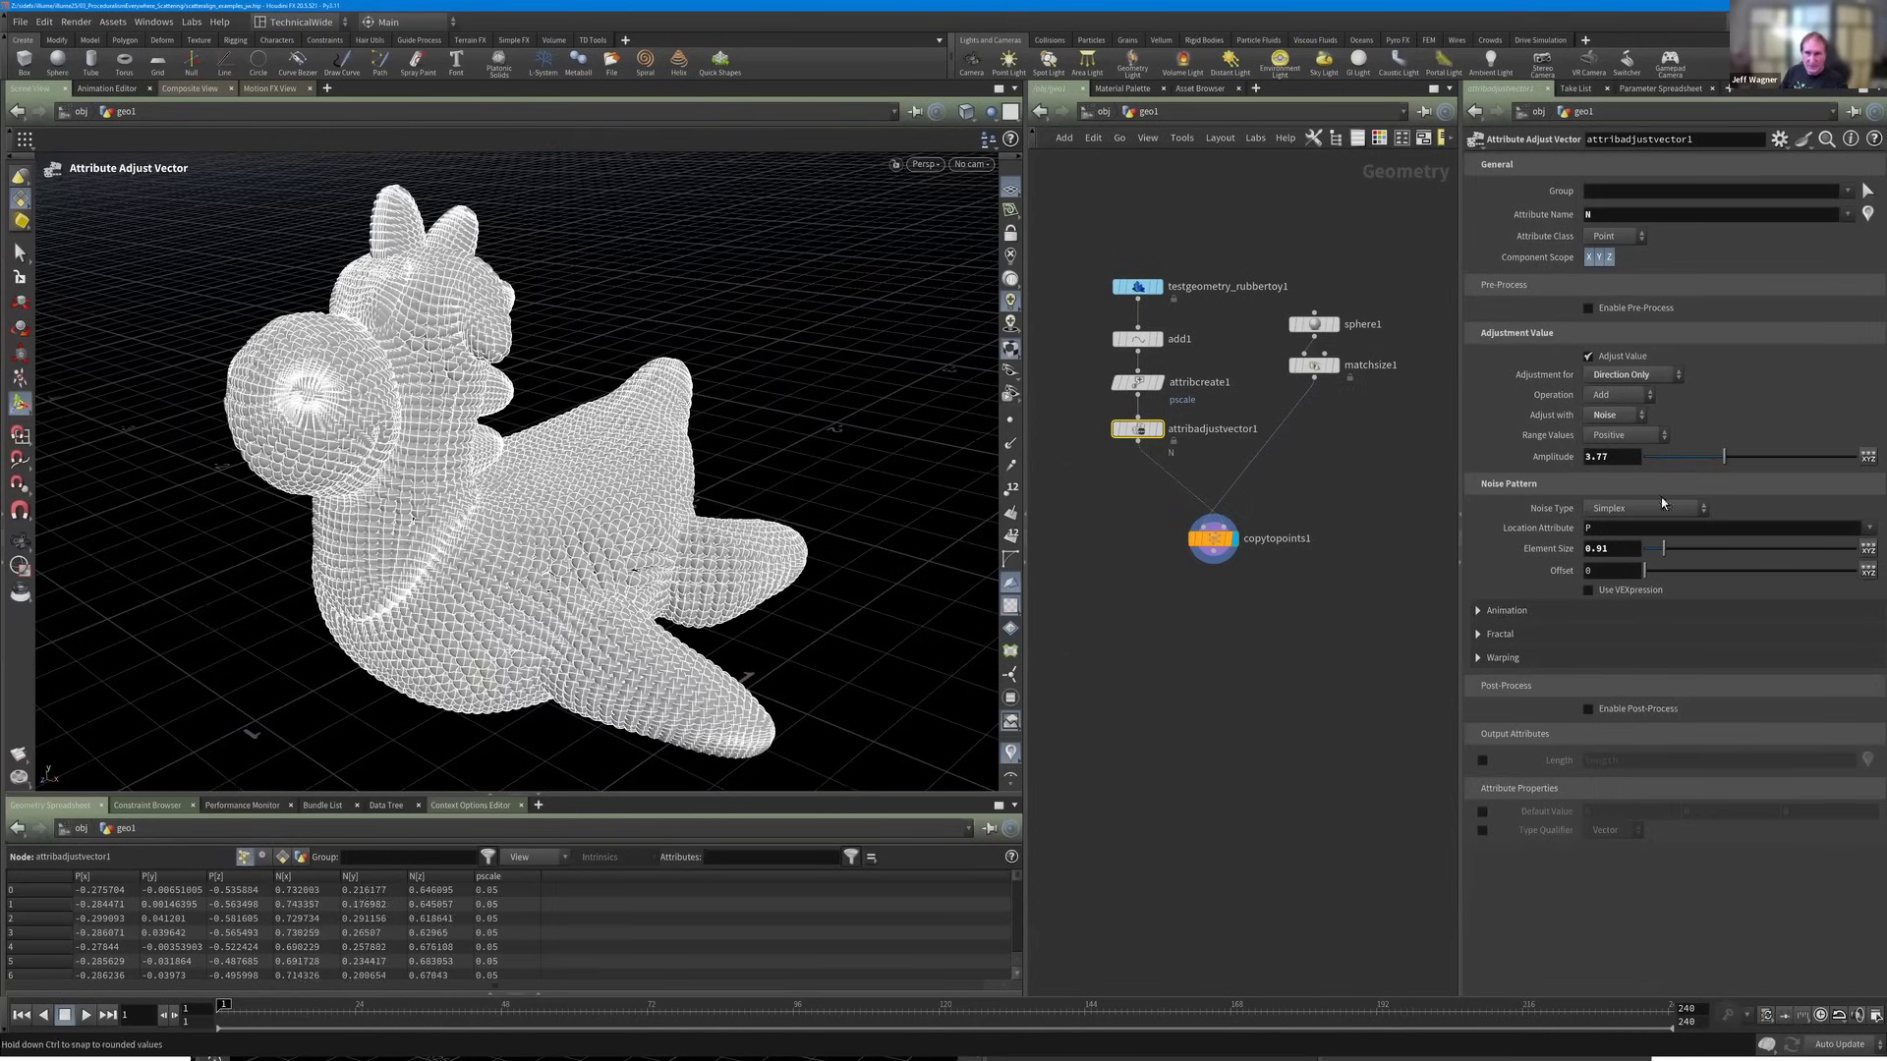
Move Copy to Points further down and insert a second Attribute Create node between Attribute Adjust Vector and Copy to Points.
left_click(1214, 540)
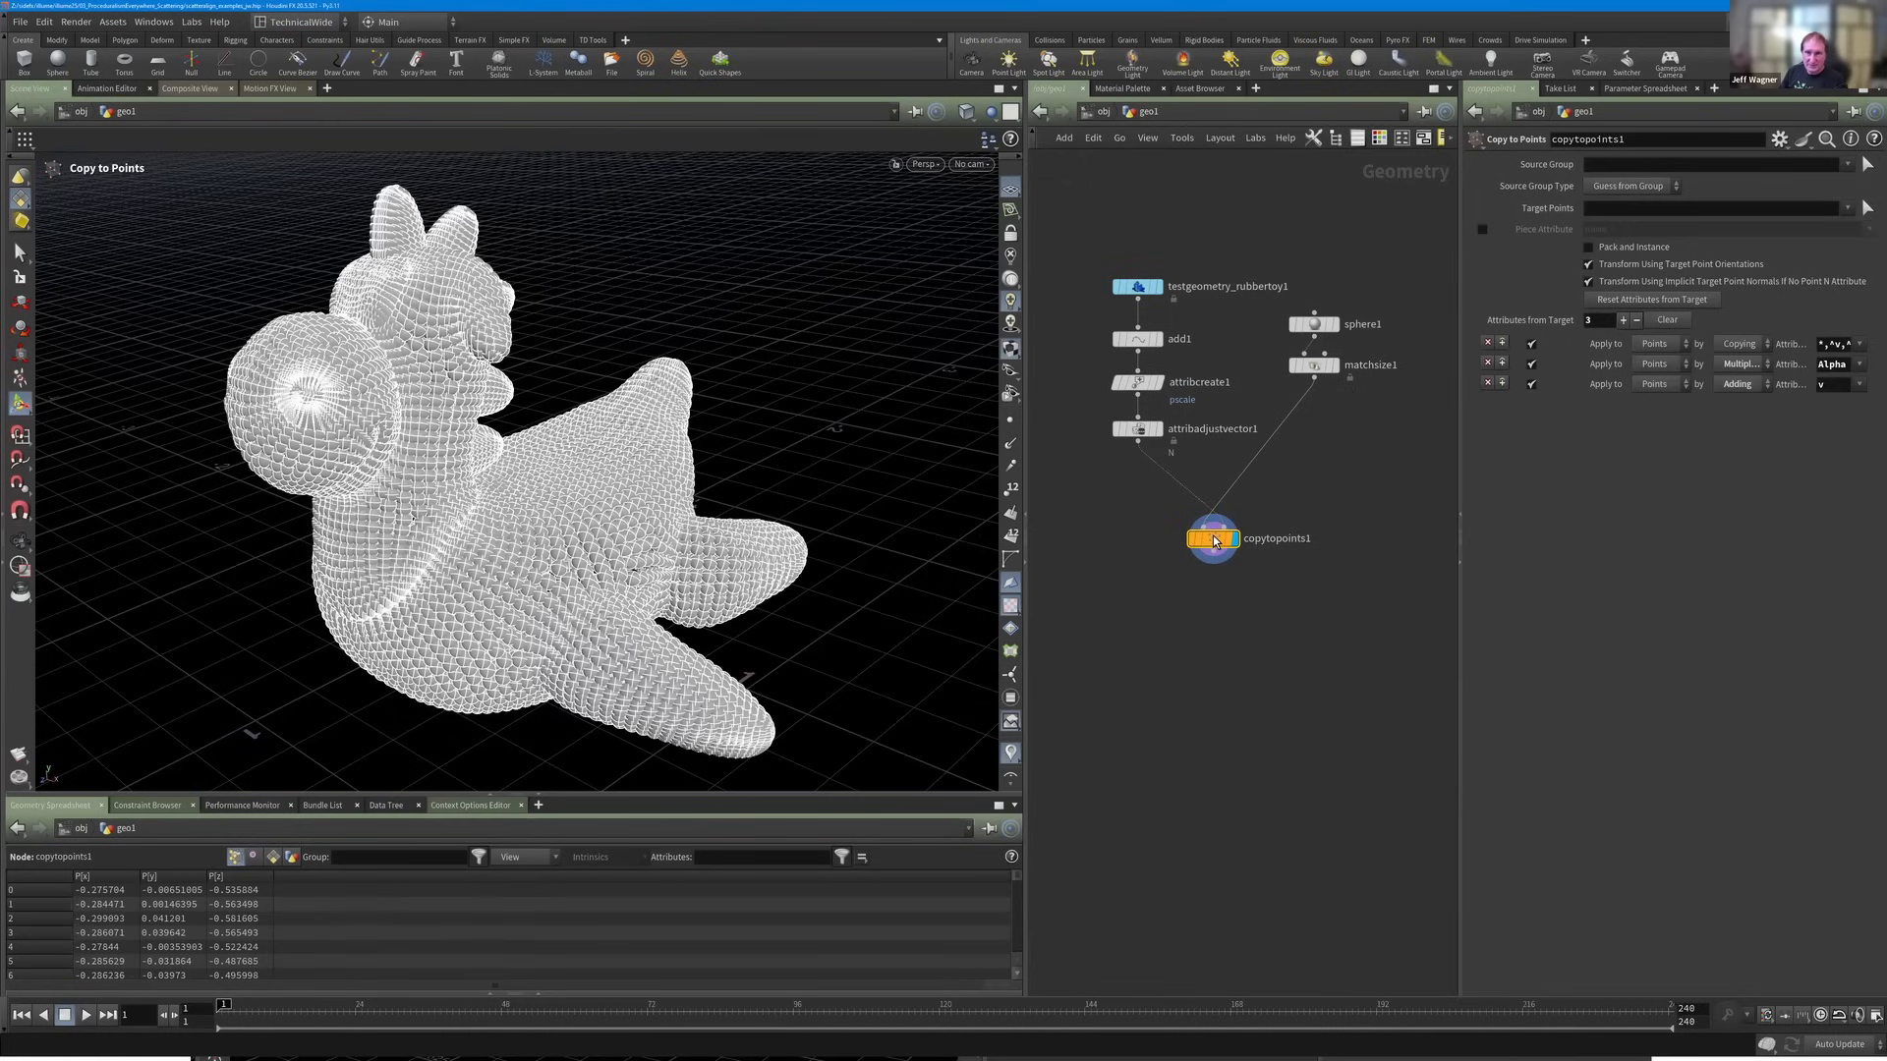
left_click_drag(1215, 536, 1221, 557)
left_click(1137, 429)
key("space")
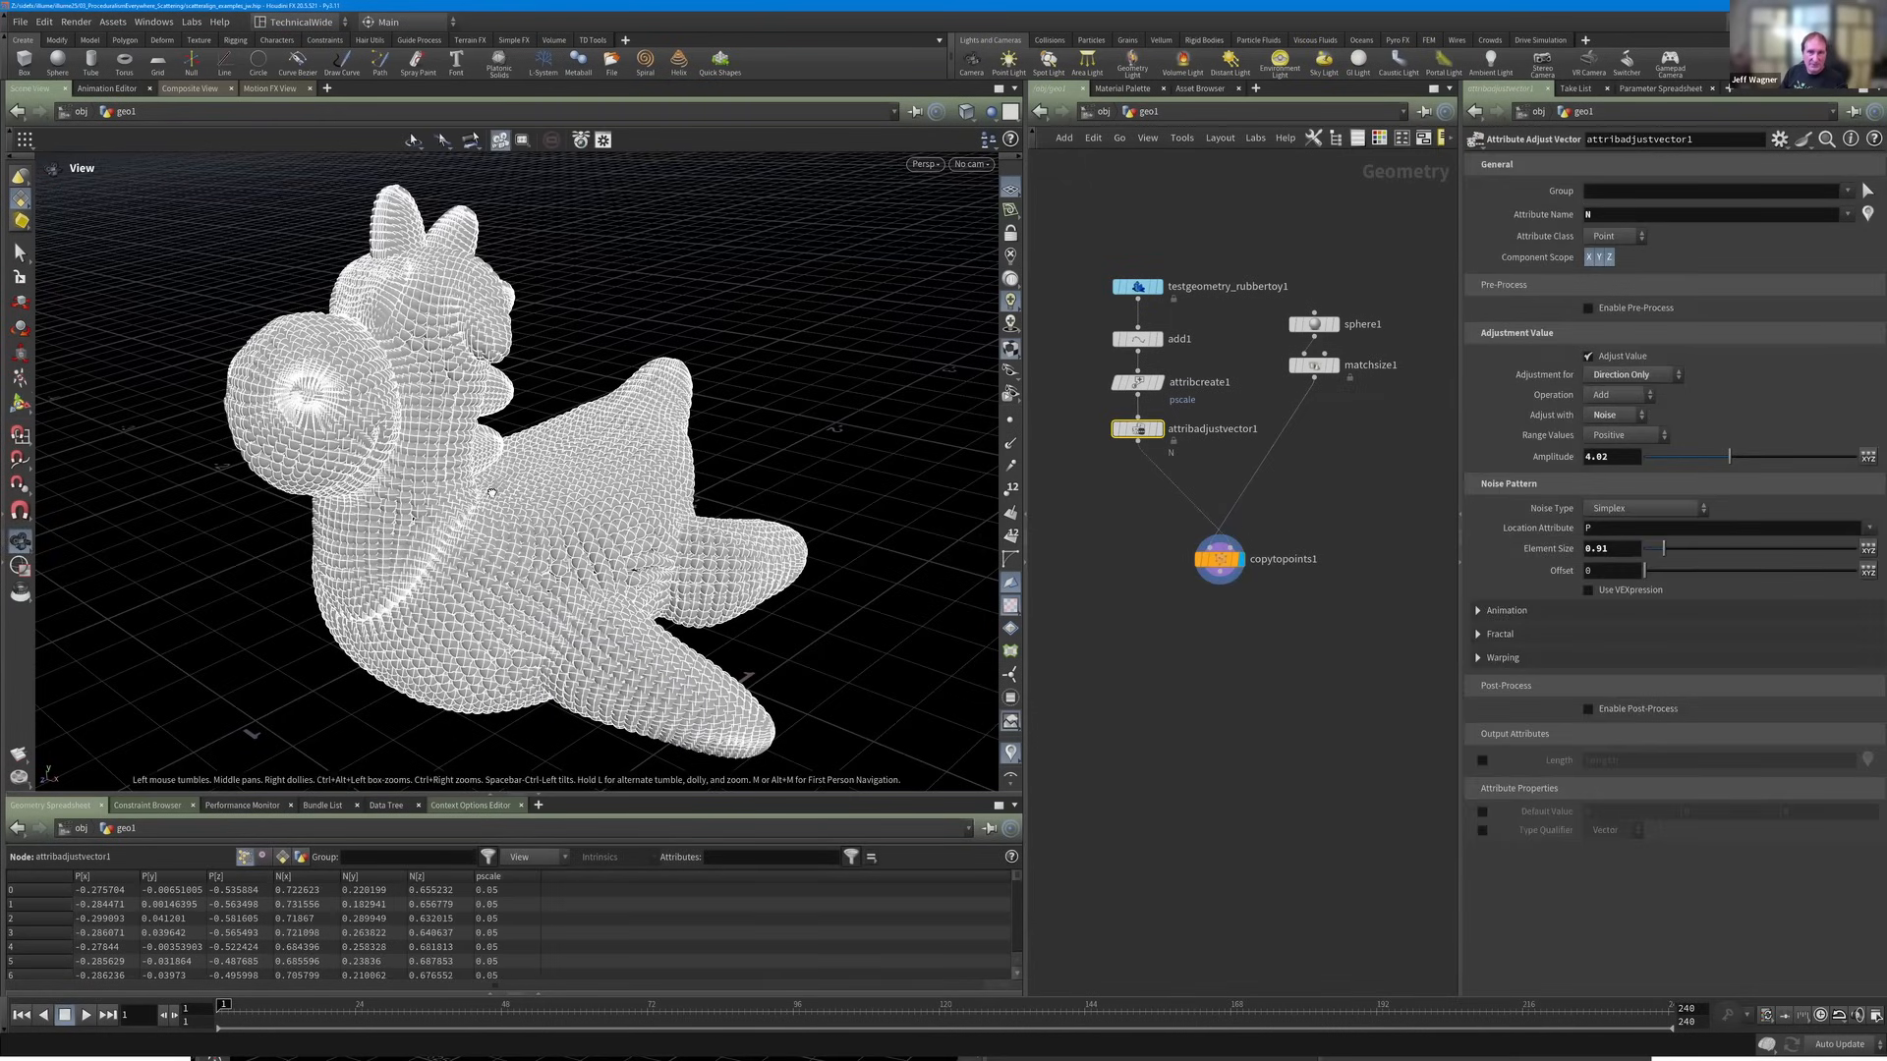
scroll(428, 511, "up", 1)
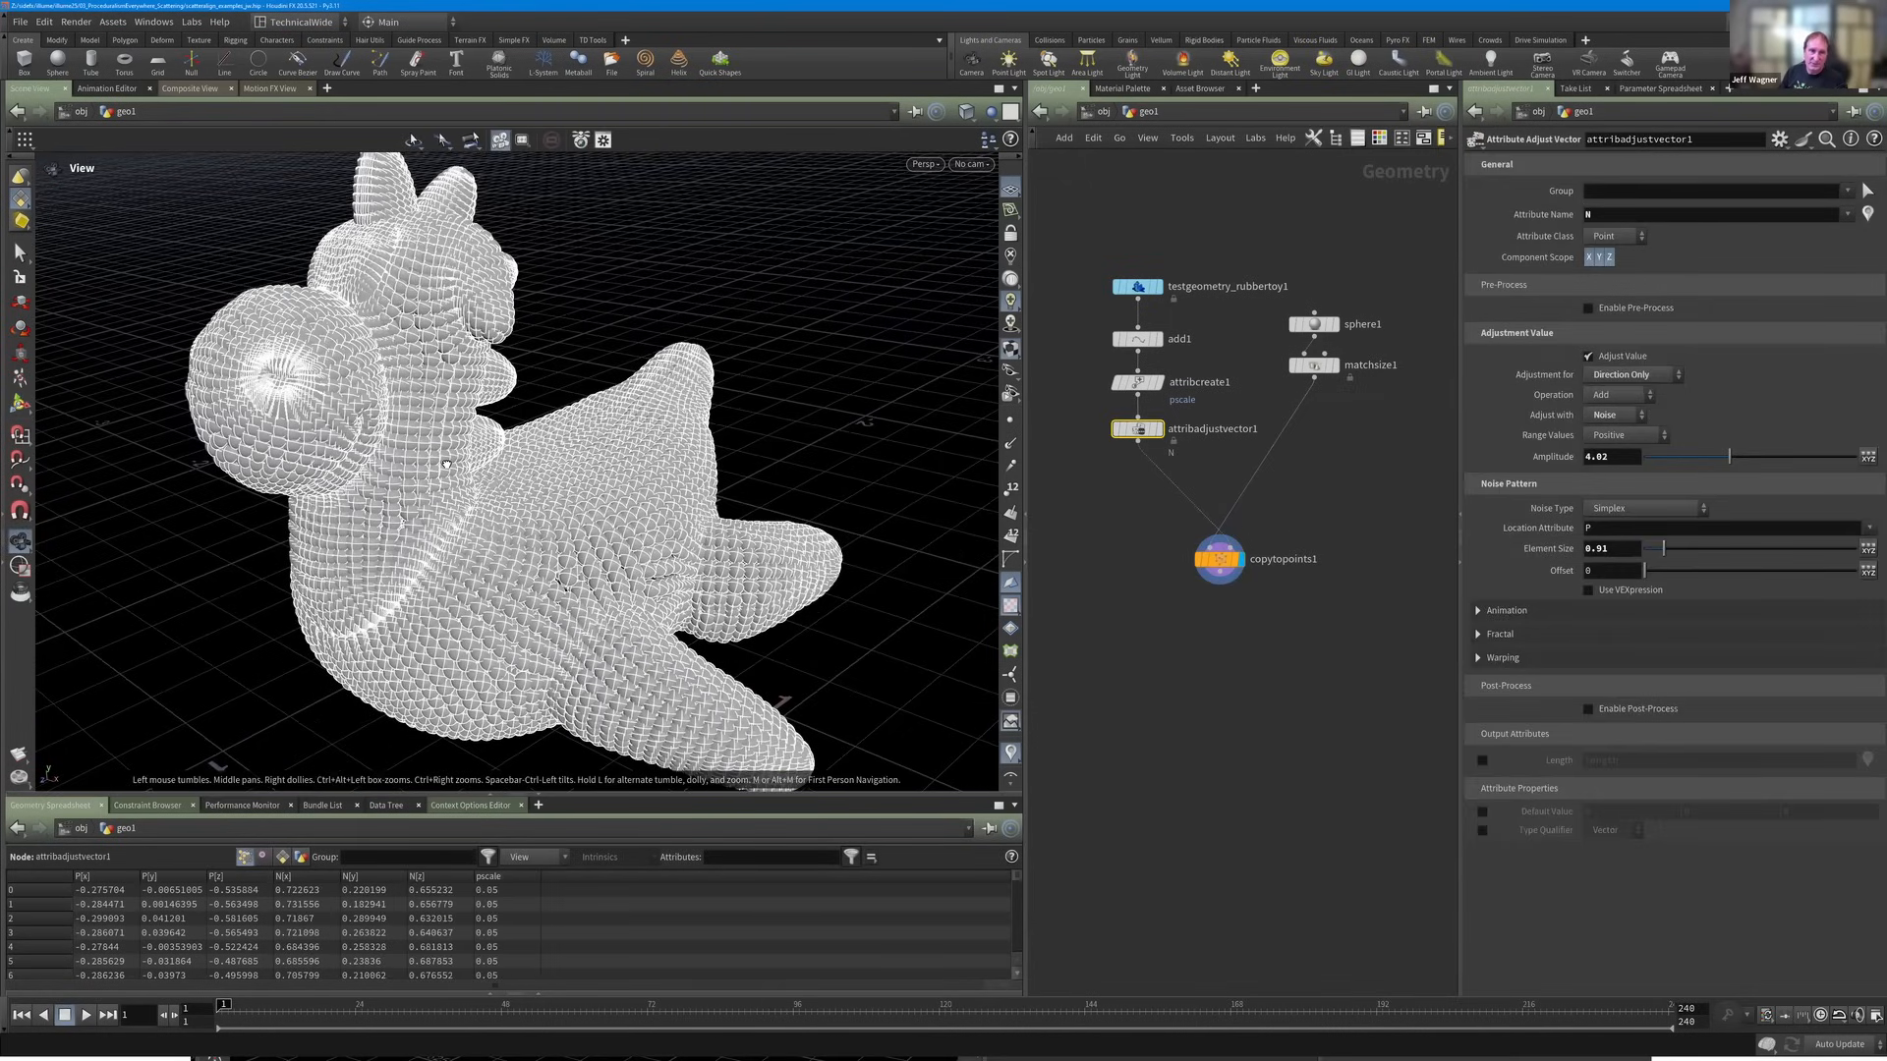
left_click_drag(445, 466, 460, 463)
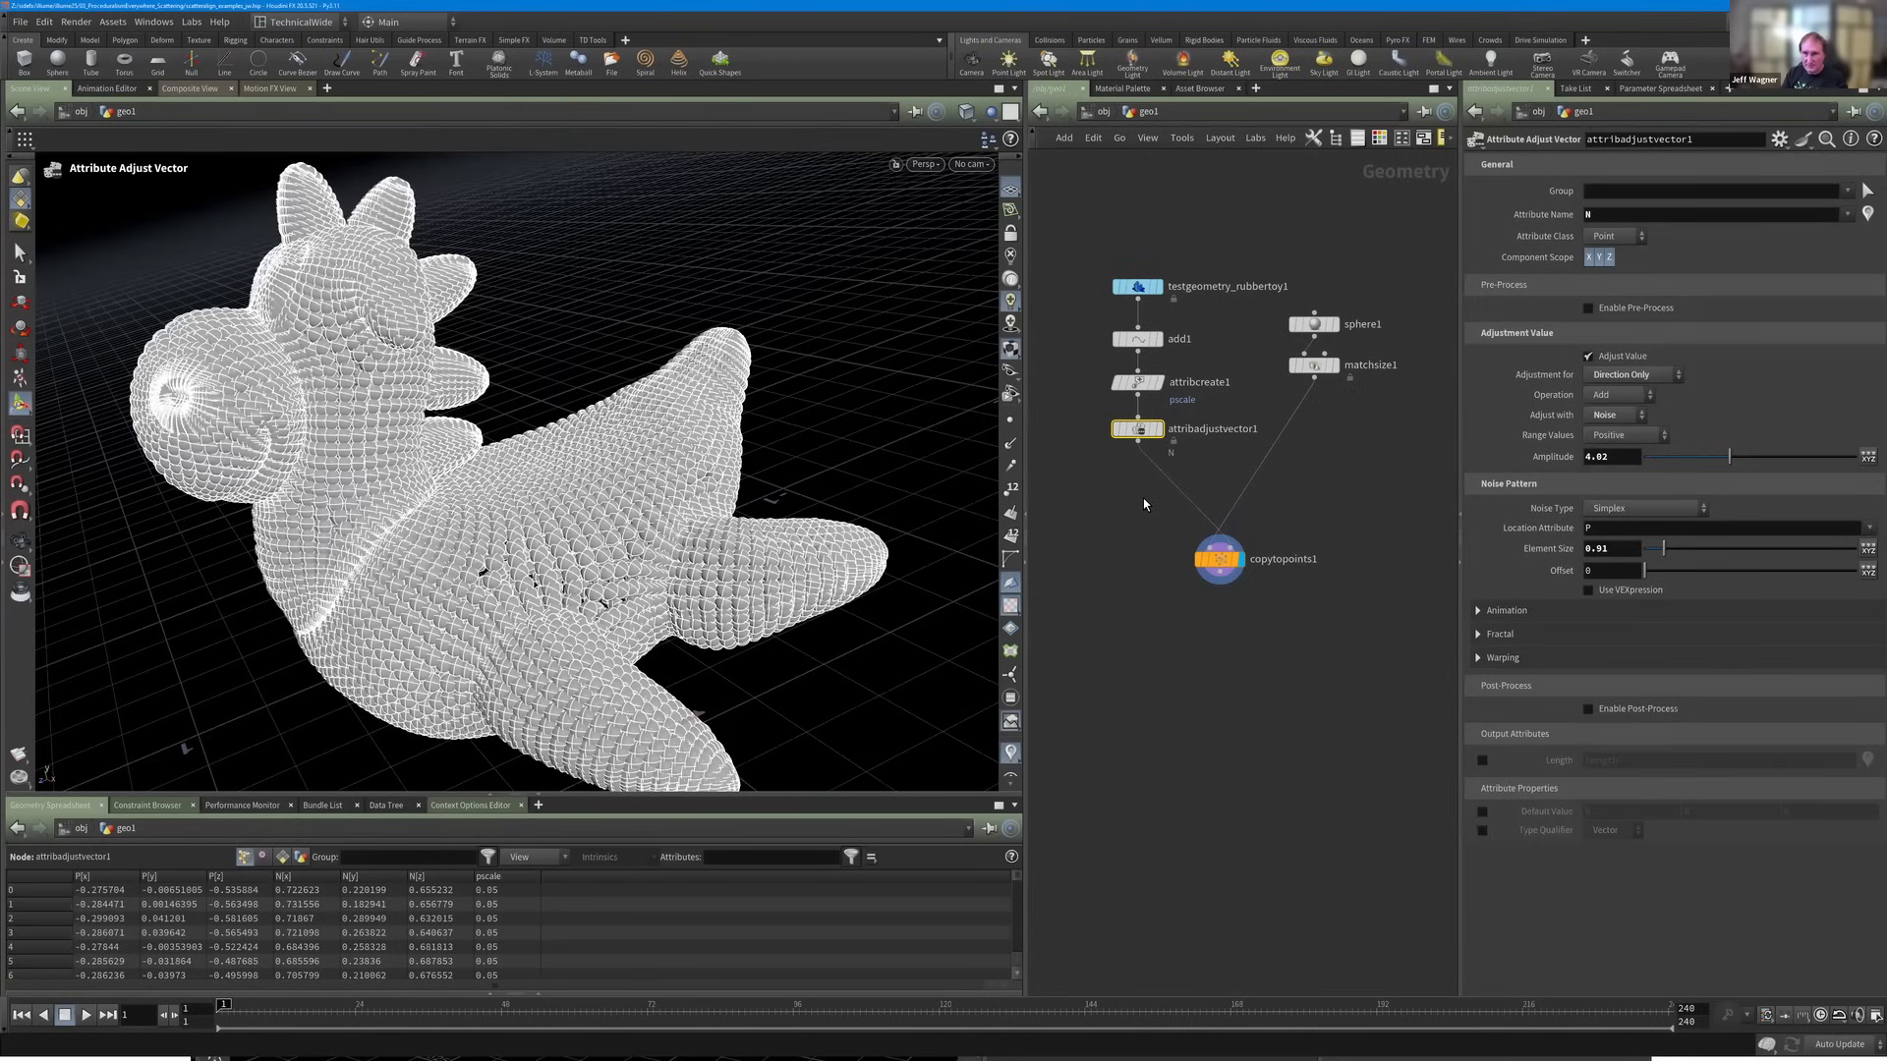
key("Tab")
type("at")
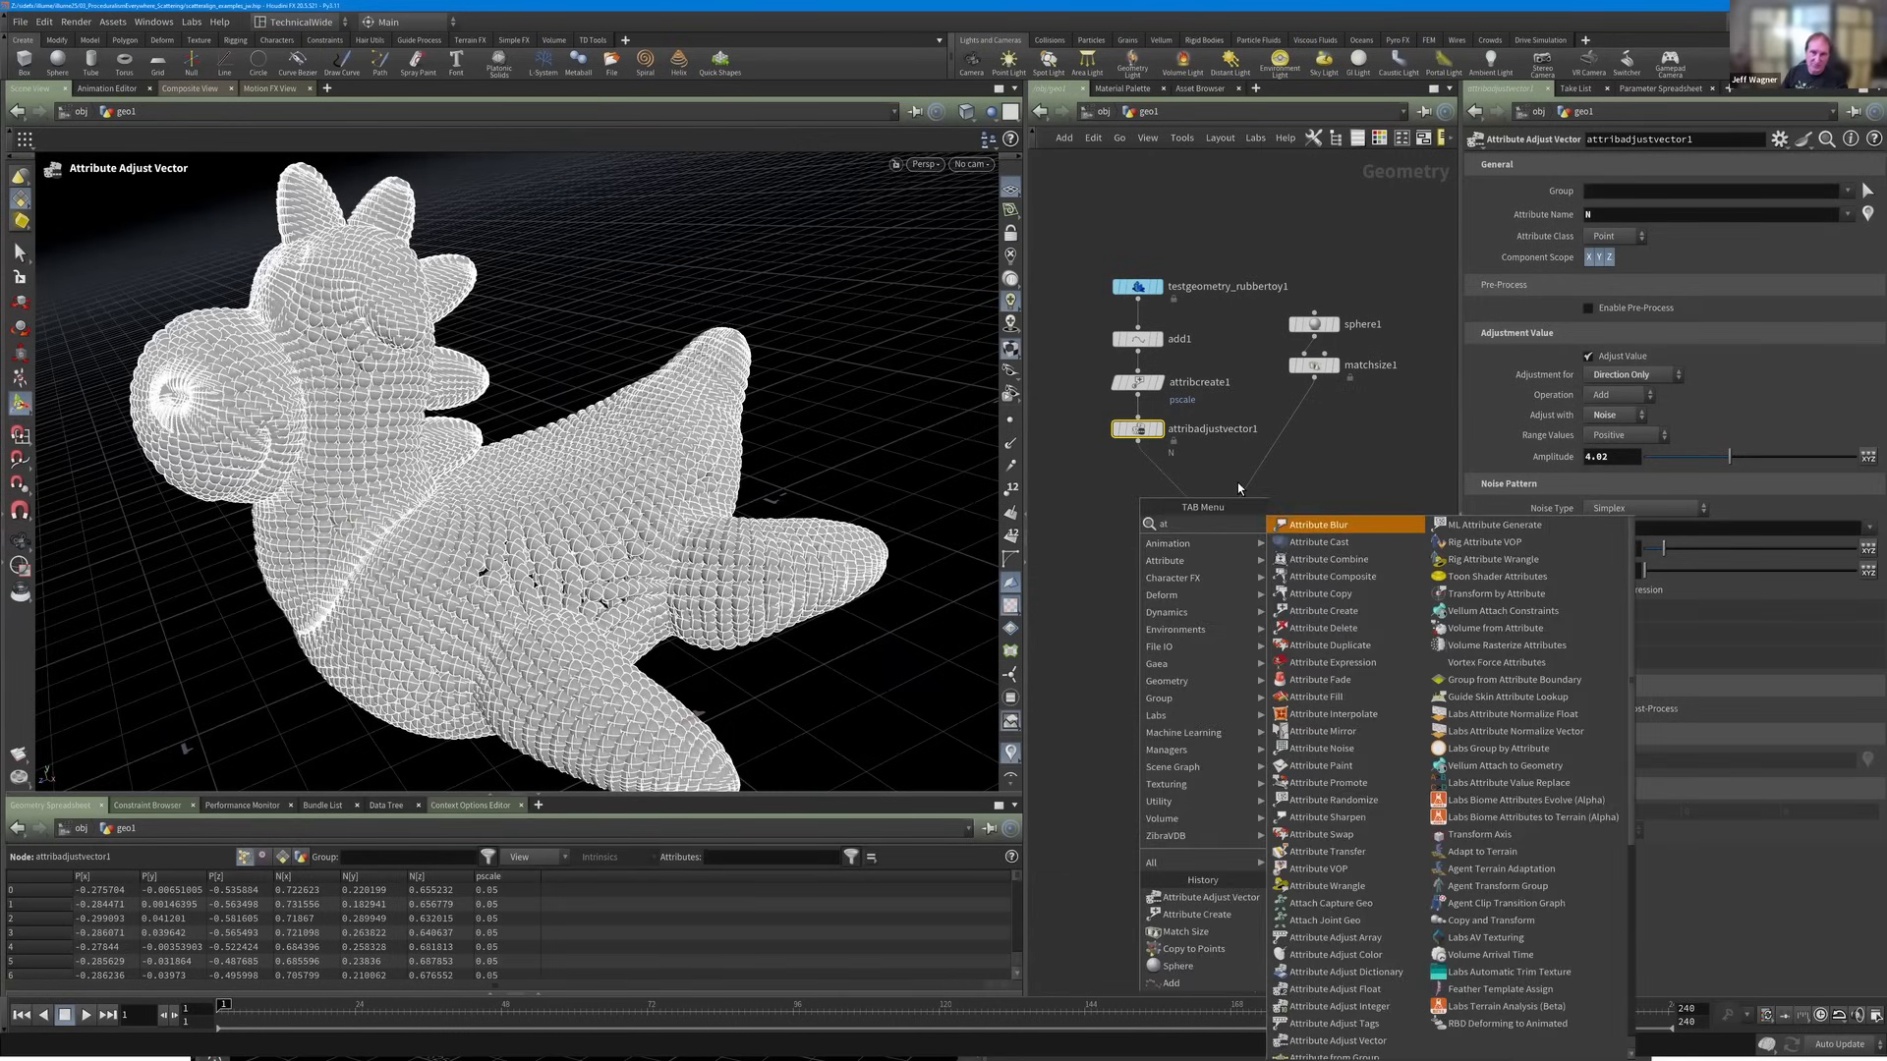
type("tribcr")
key("Return")
left_click(1142, 479)
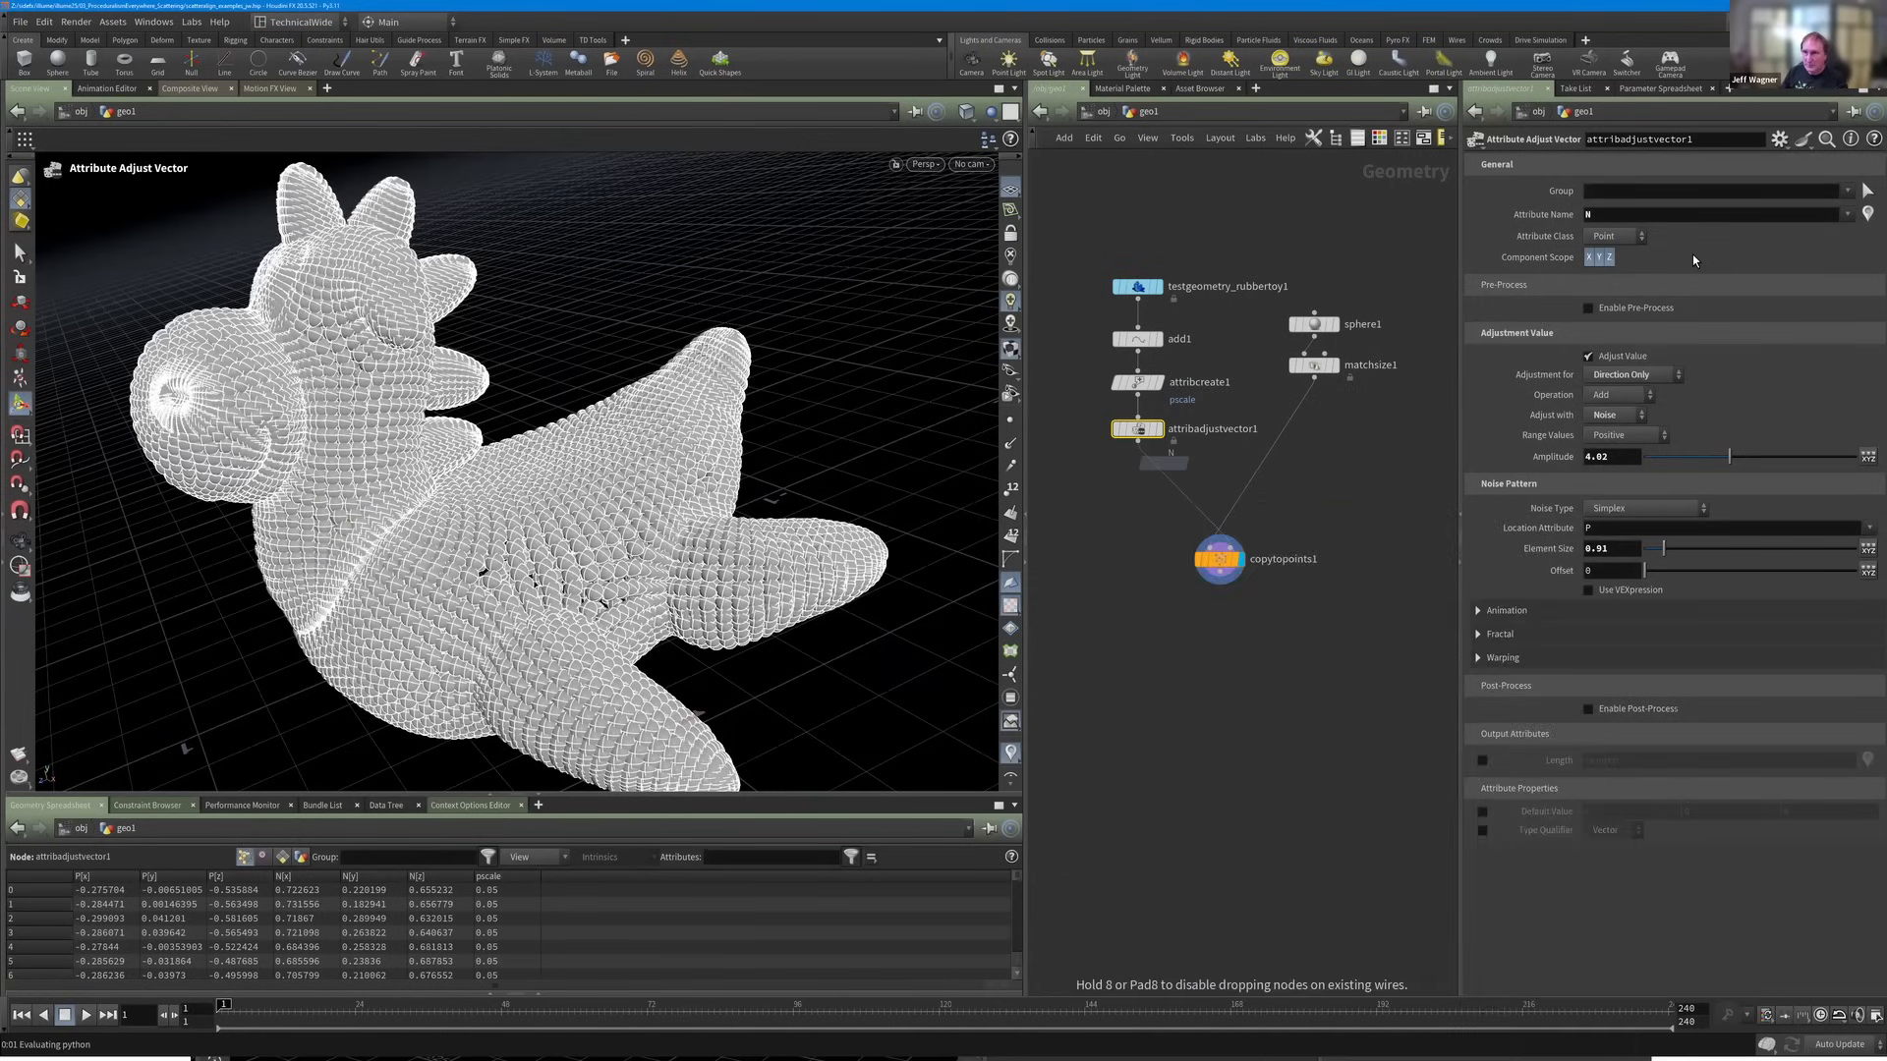
Name the new point attribute up, make it a Vector, and set its value to 0, 1, 0.
double_click(1646, 246)
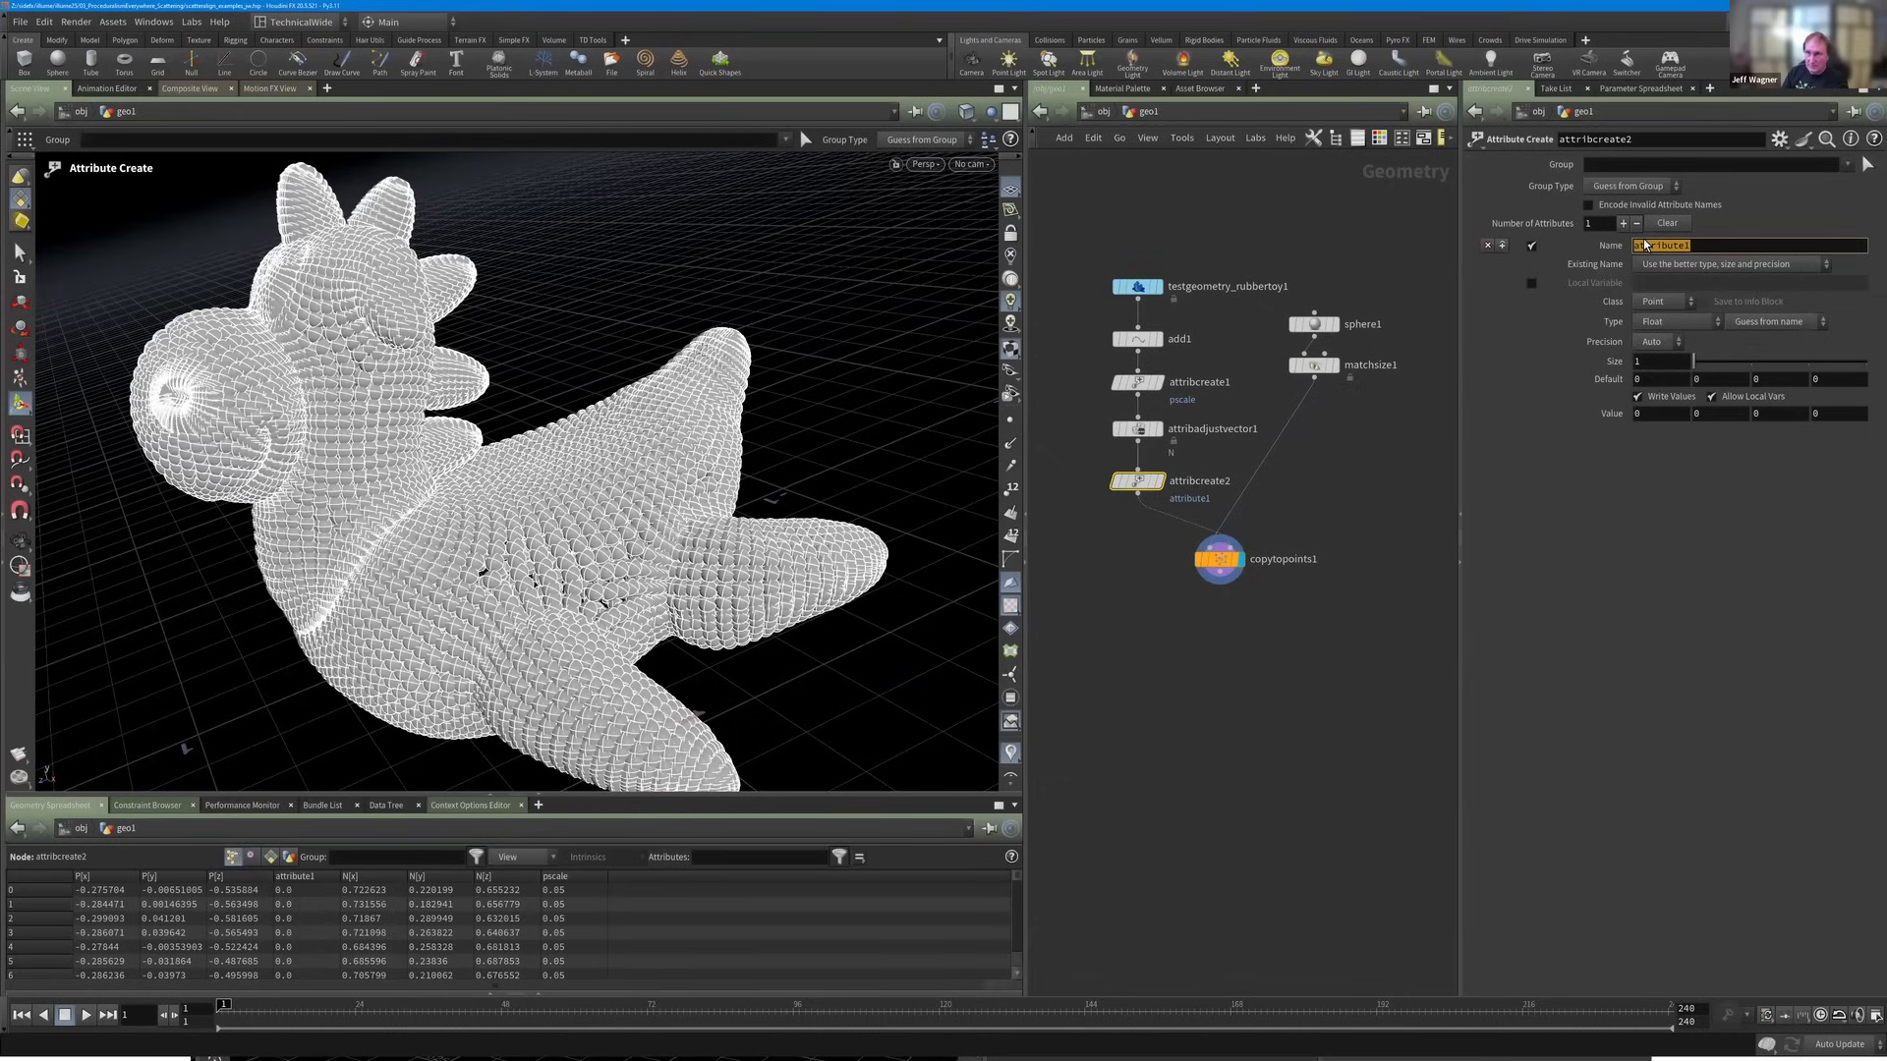
type("up")
key("Return")
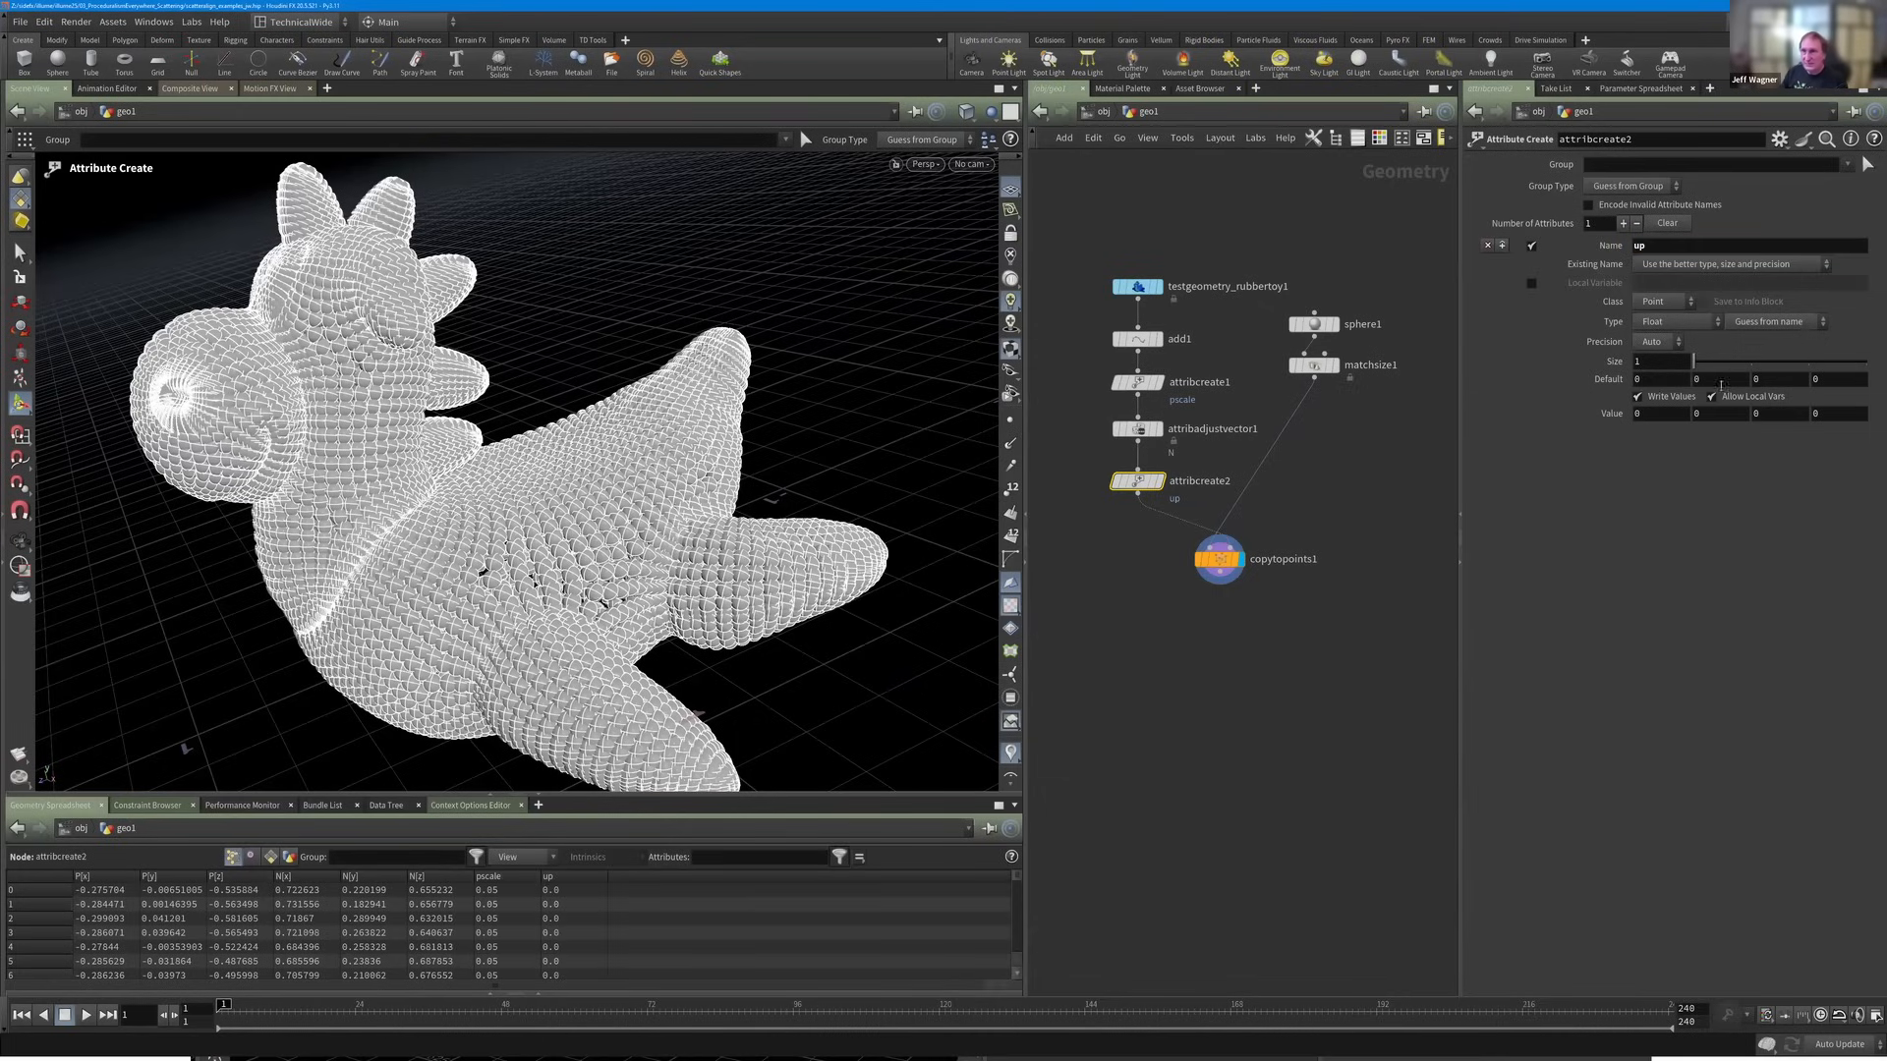
left_click(1675, 321)
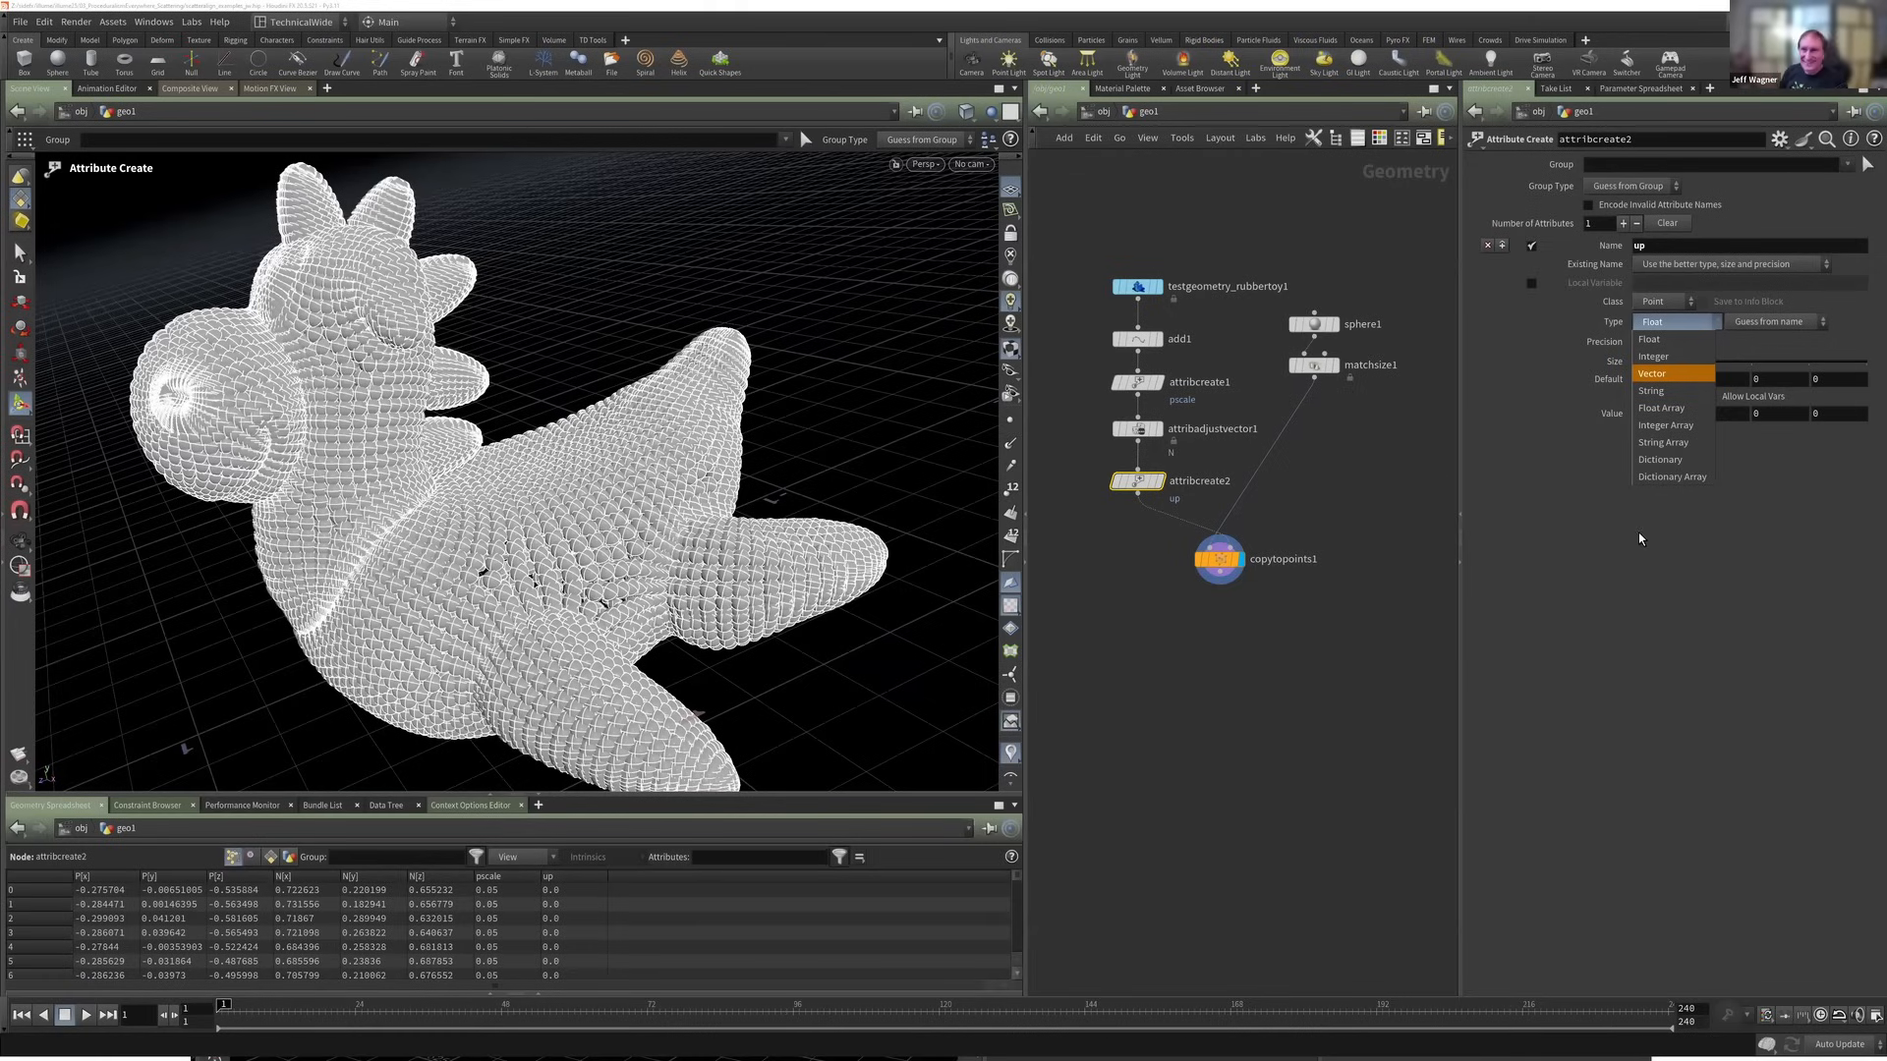
left_click(1671, 373)
double_click(1702, 394)
type("1")
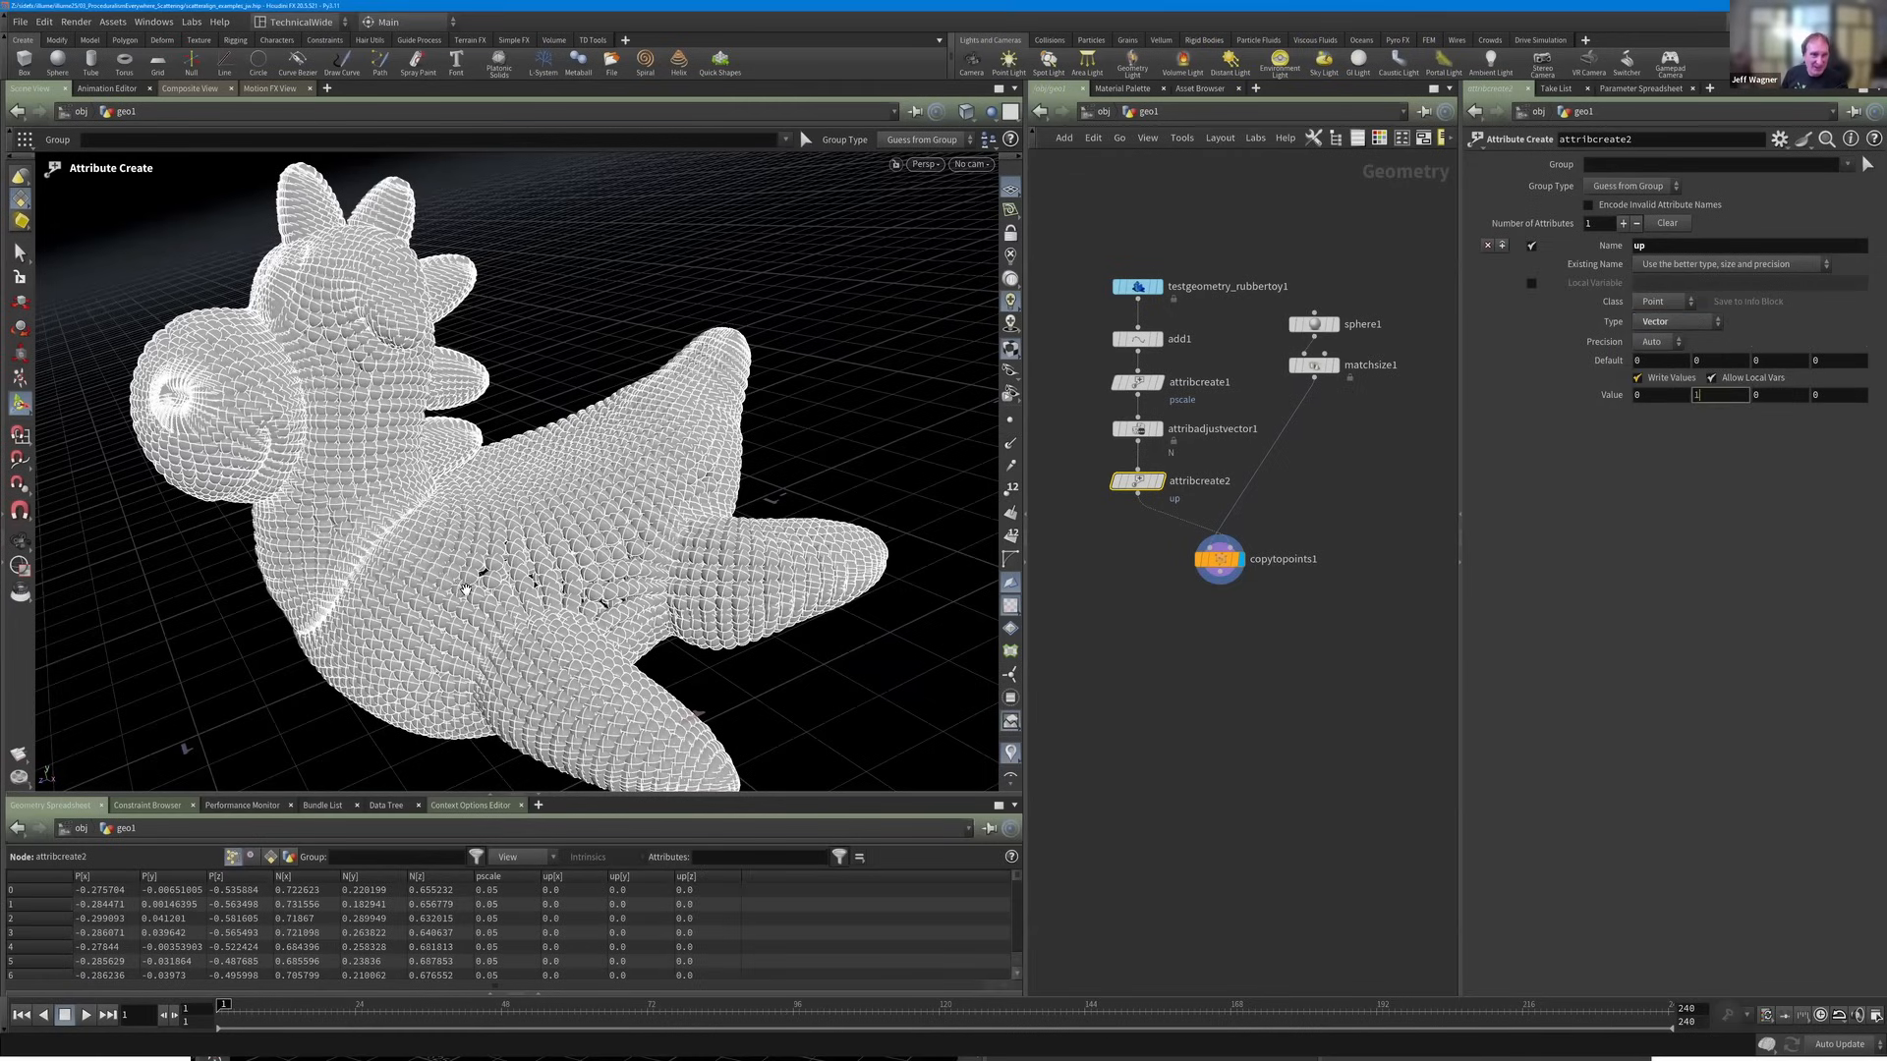
key("Return")
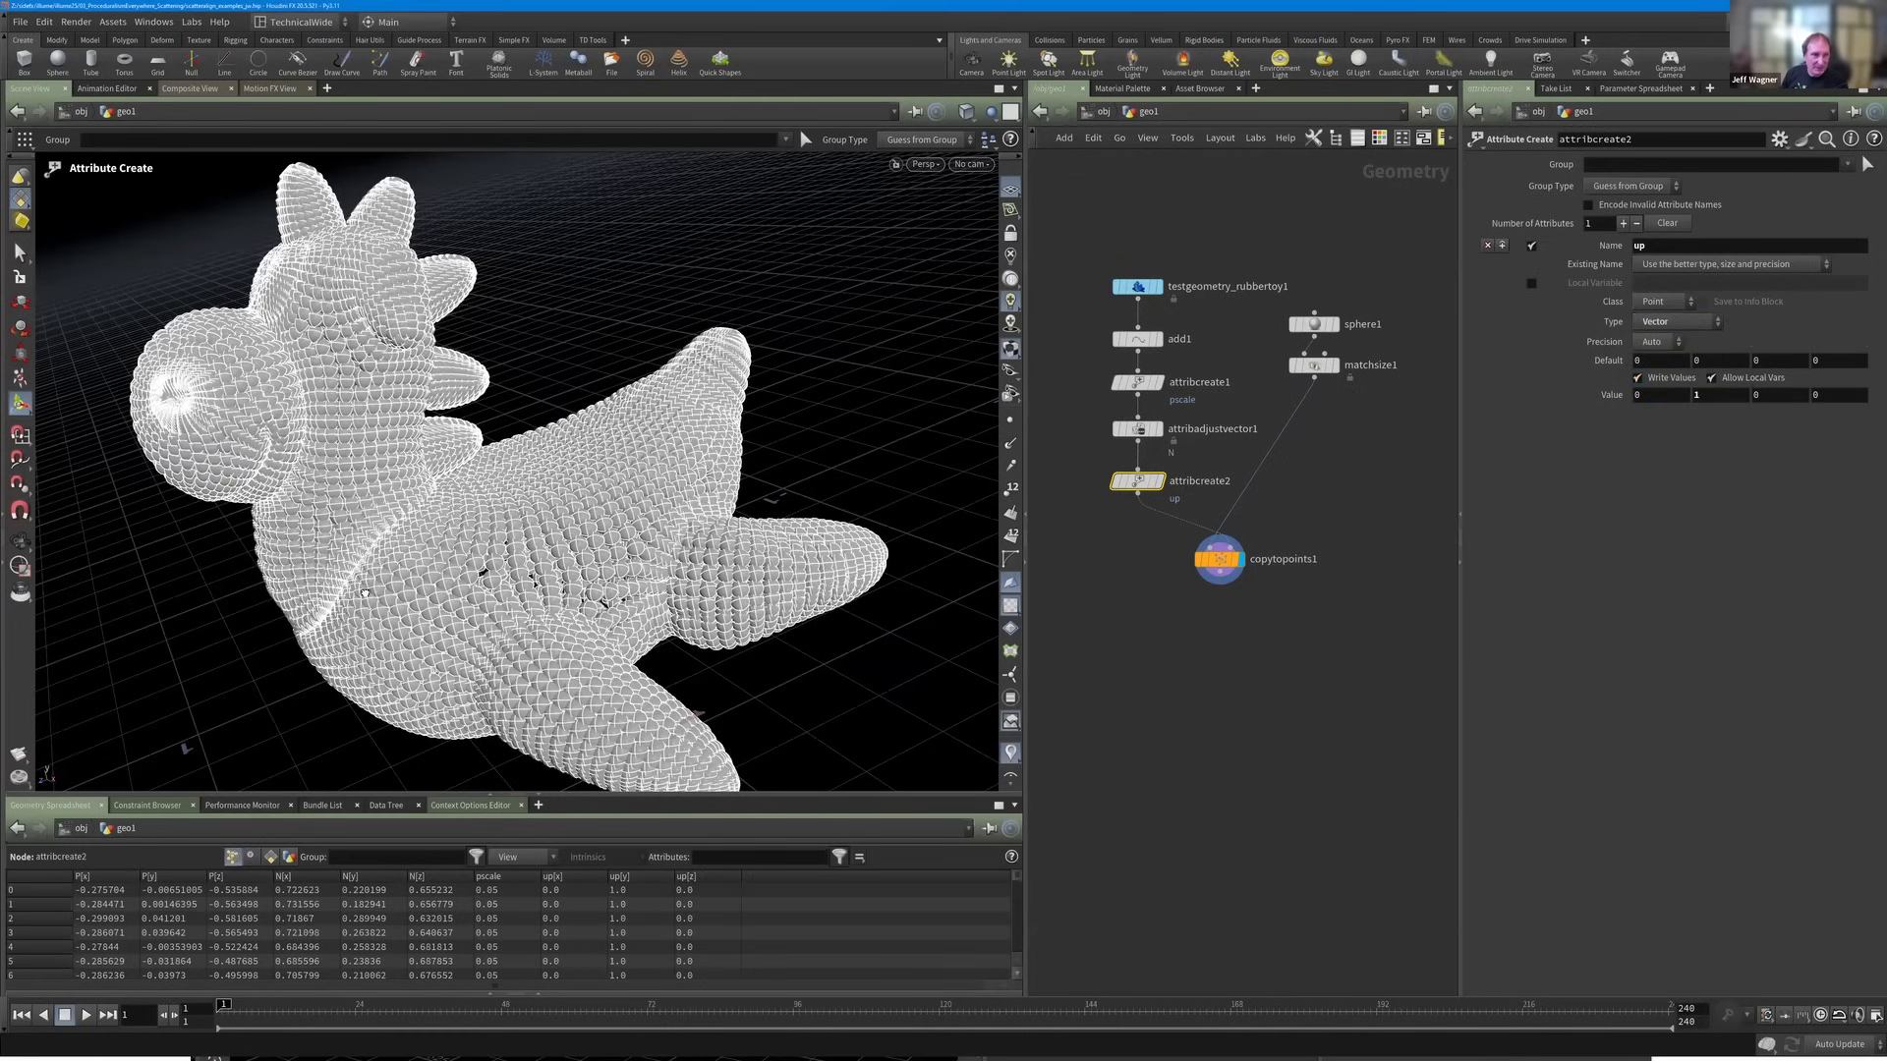
Bypass the up attribute node and re-enable it to compare the orientation of the copied spheres up close and on the whole toy.
left_click_drag(341, 610, 543, 559)
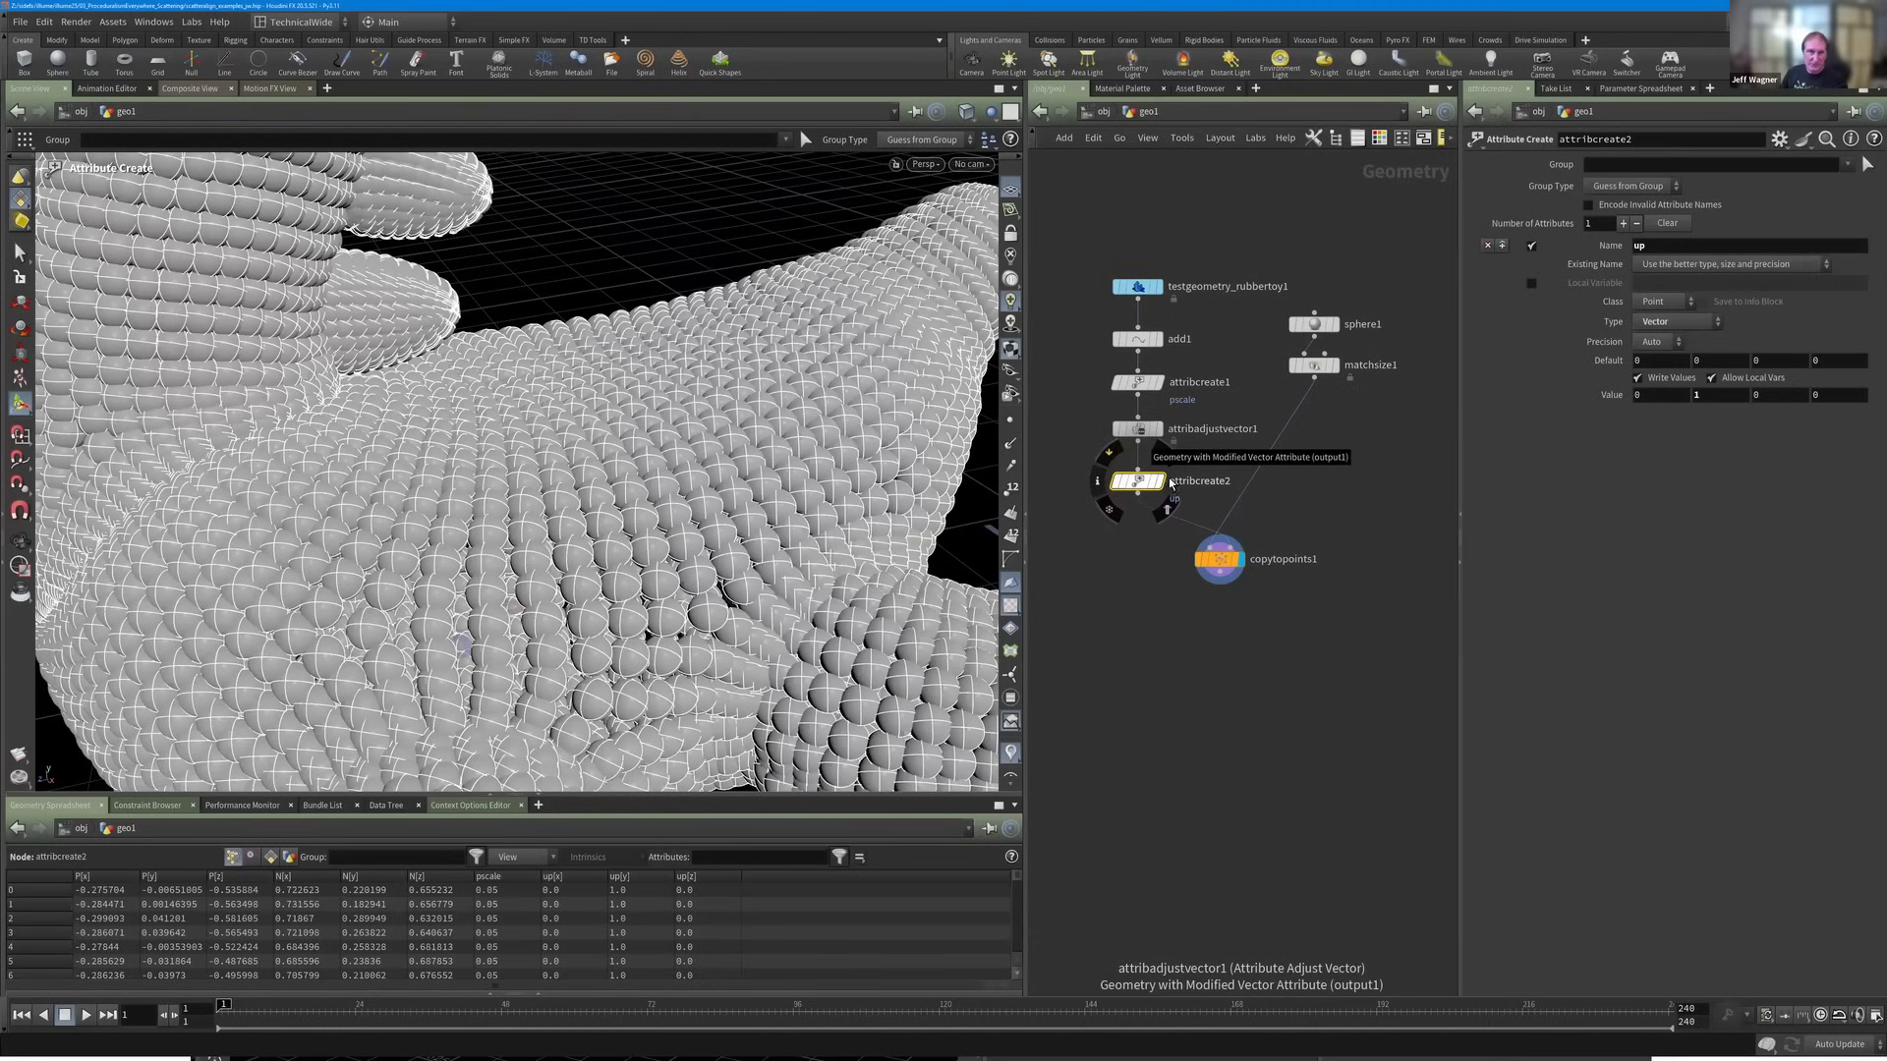
left_click(1111, 455)
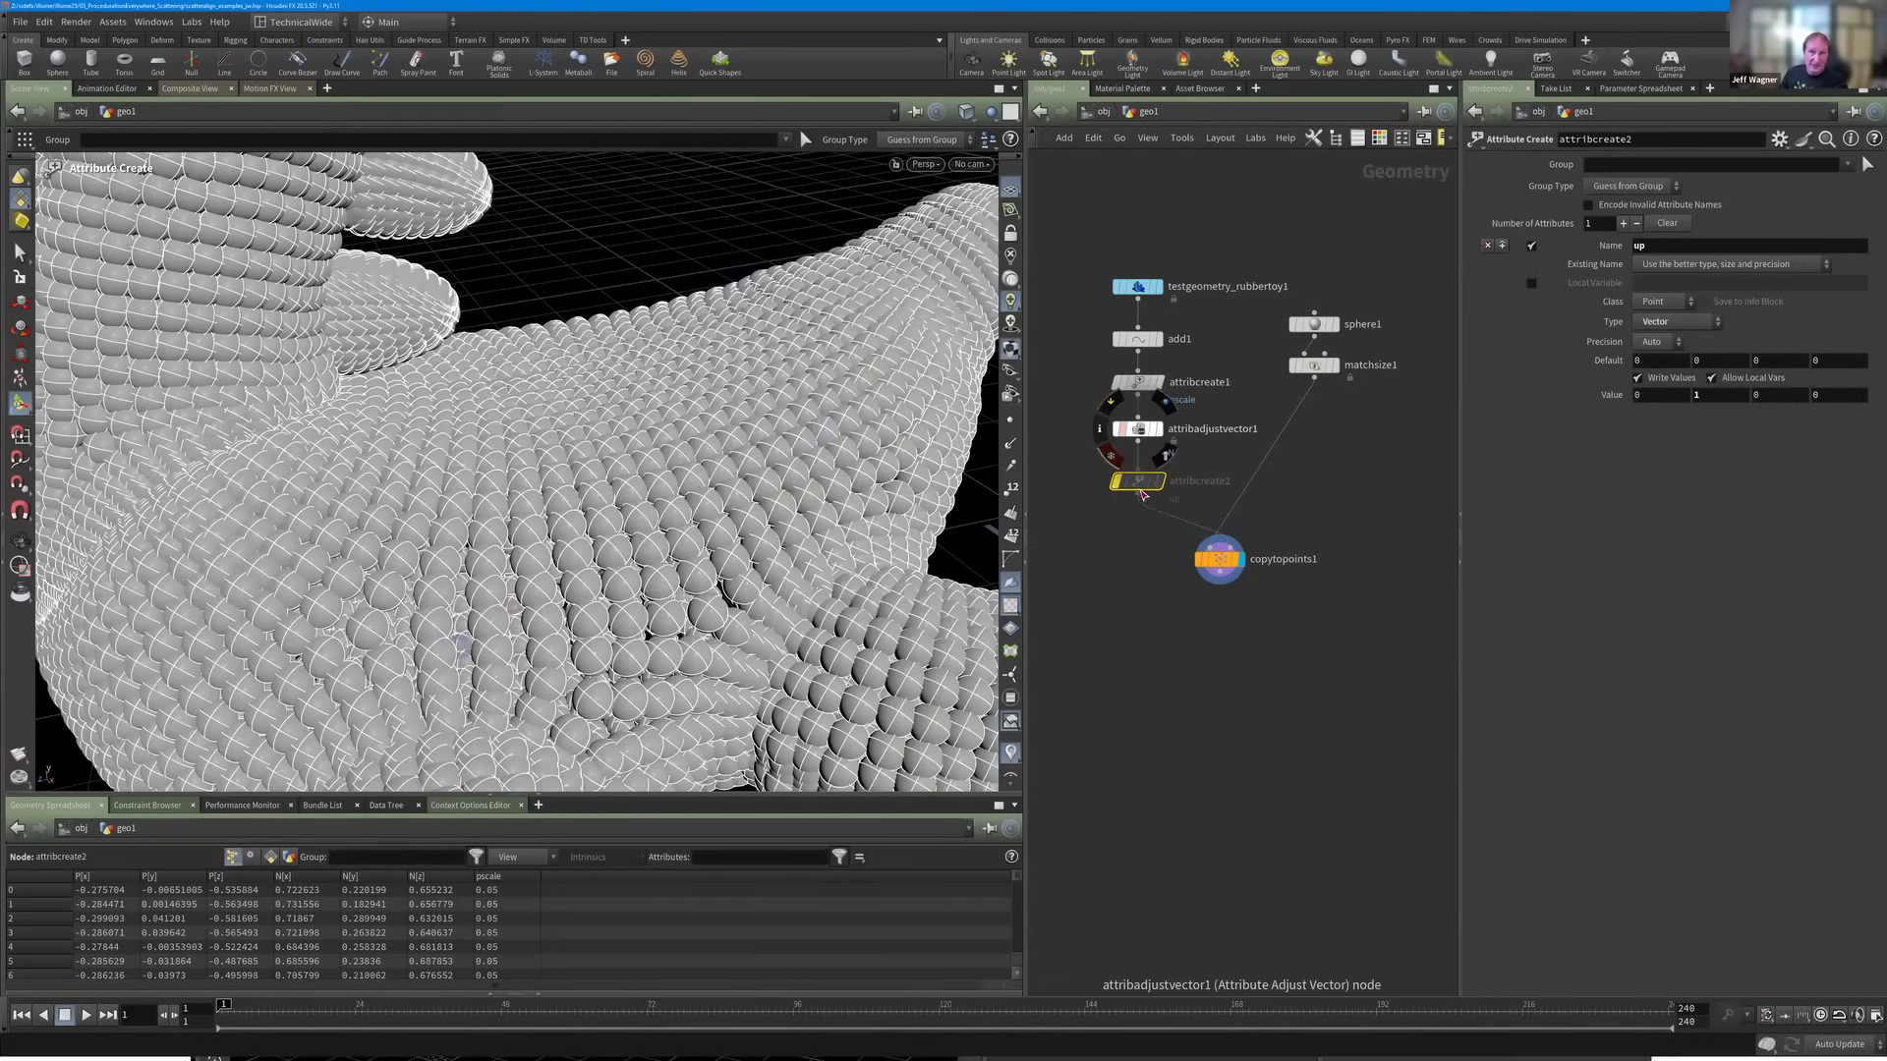
mouse_move(1111, 511)
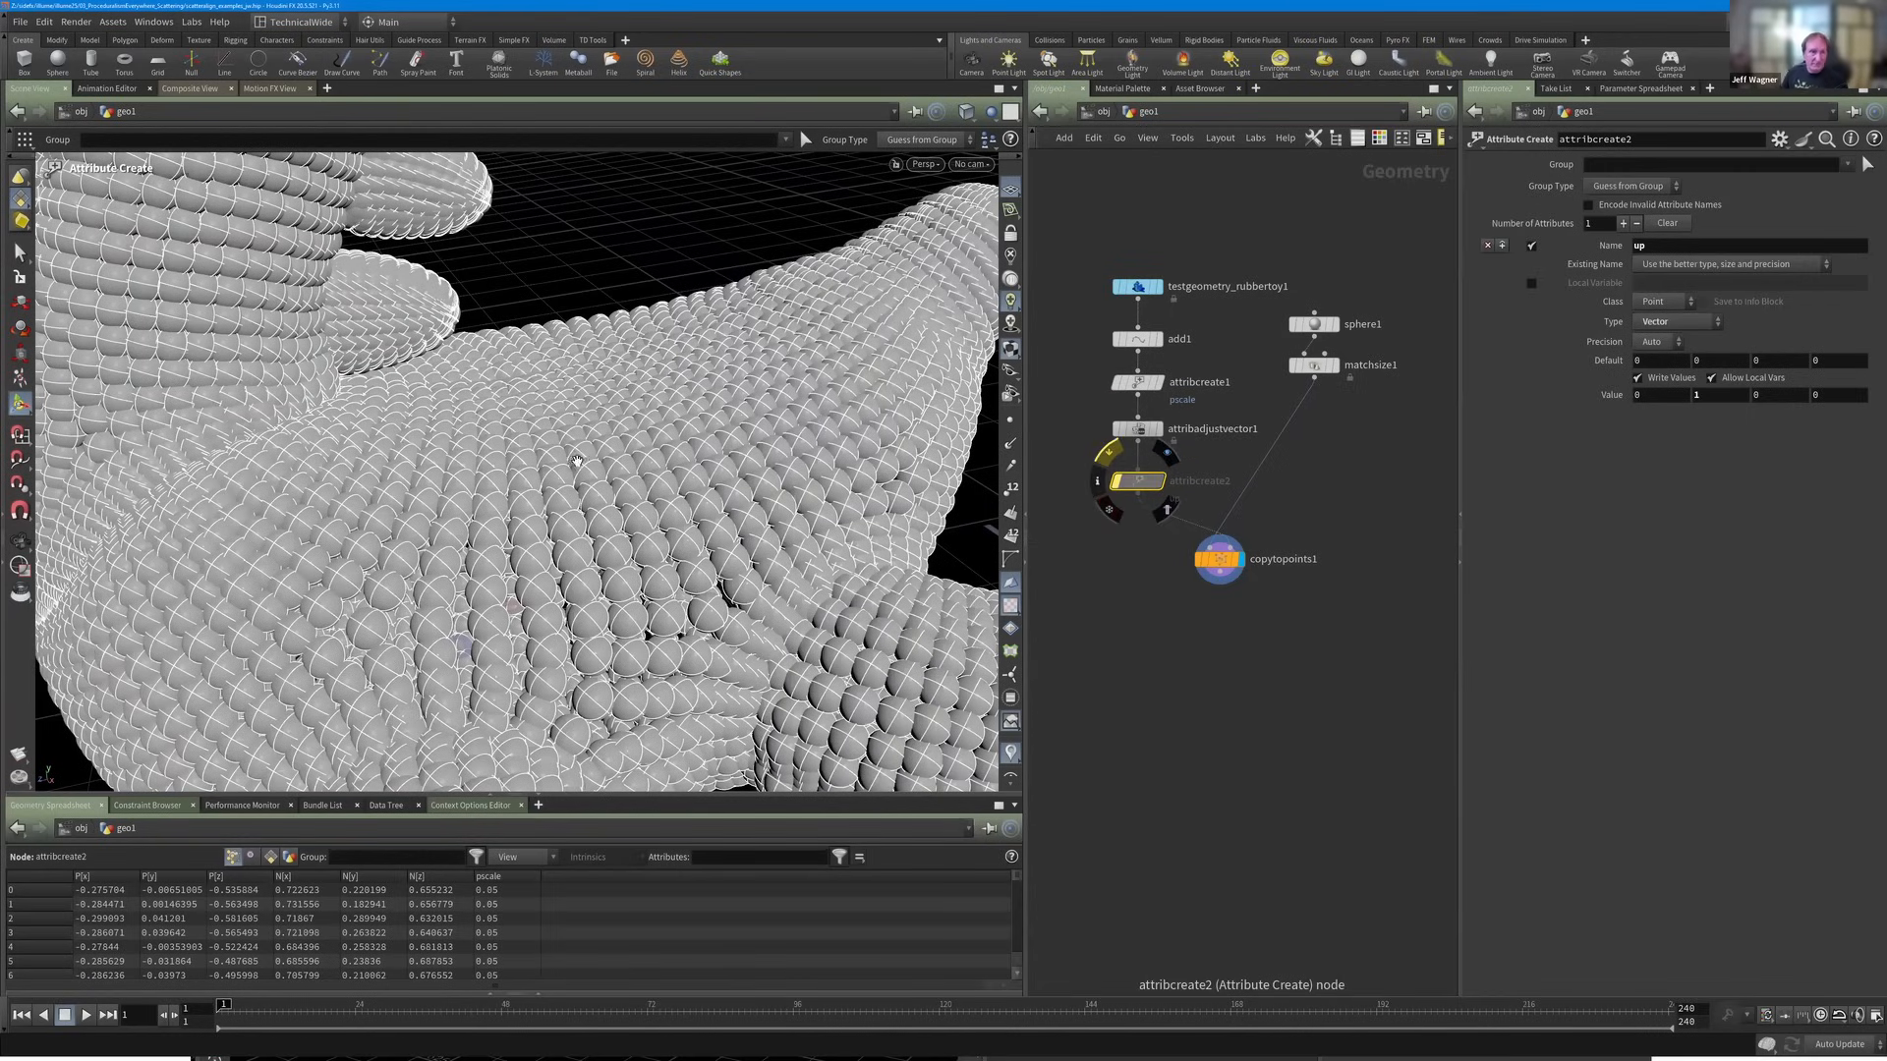
left_click(1107, 453)
key("Escape")
scroll(580, 575, "down", 3)
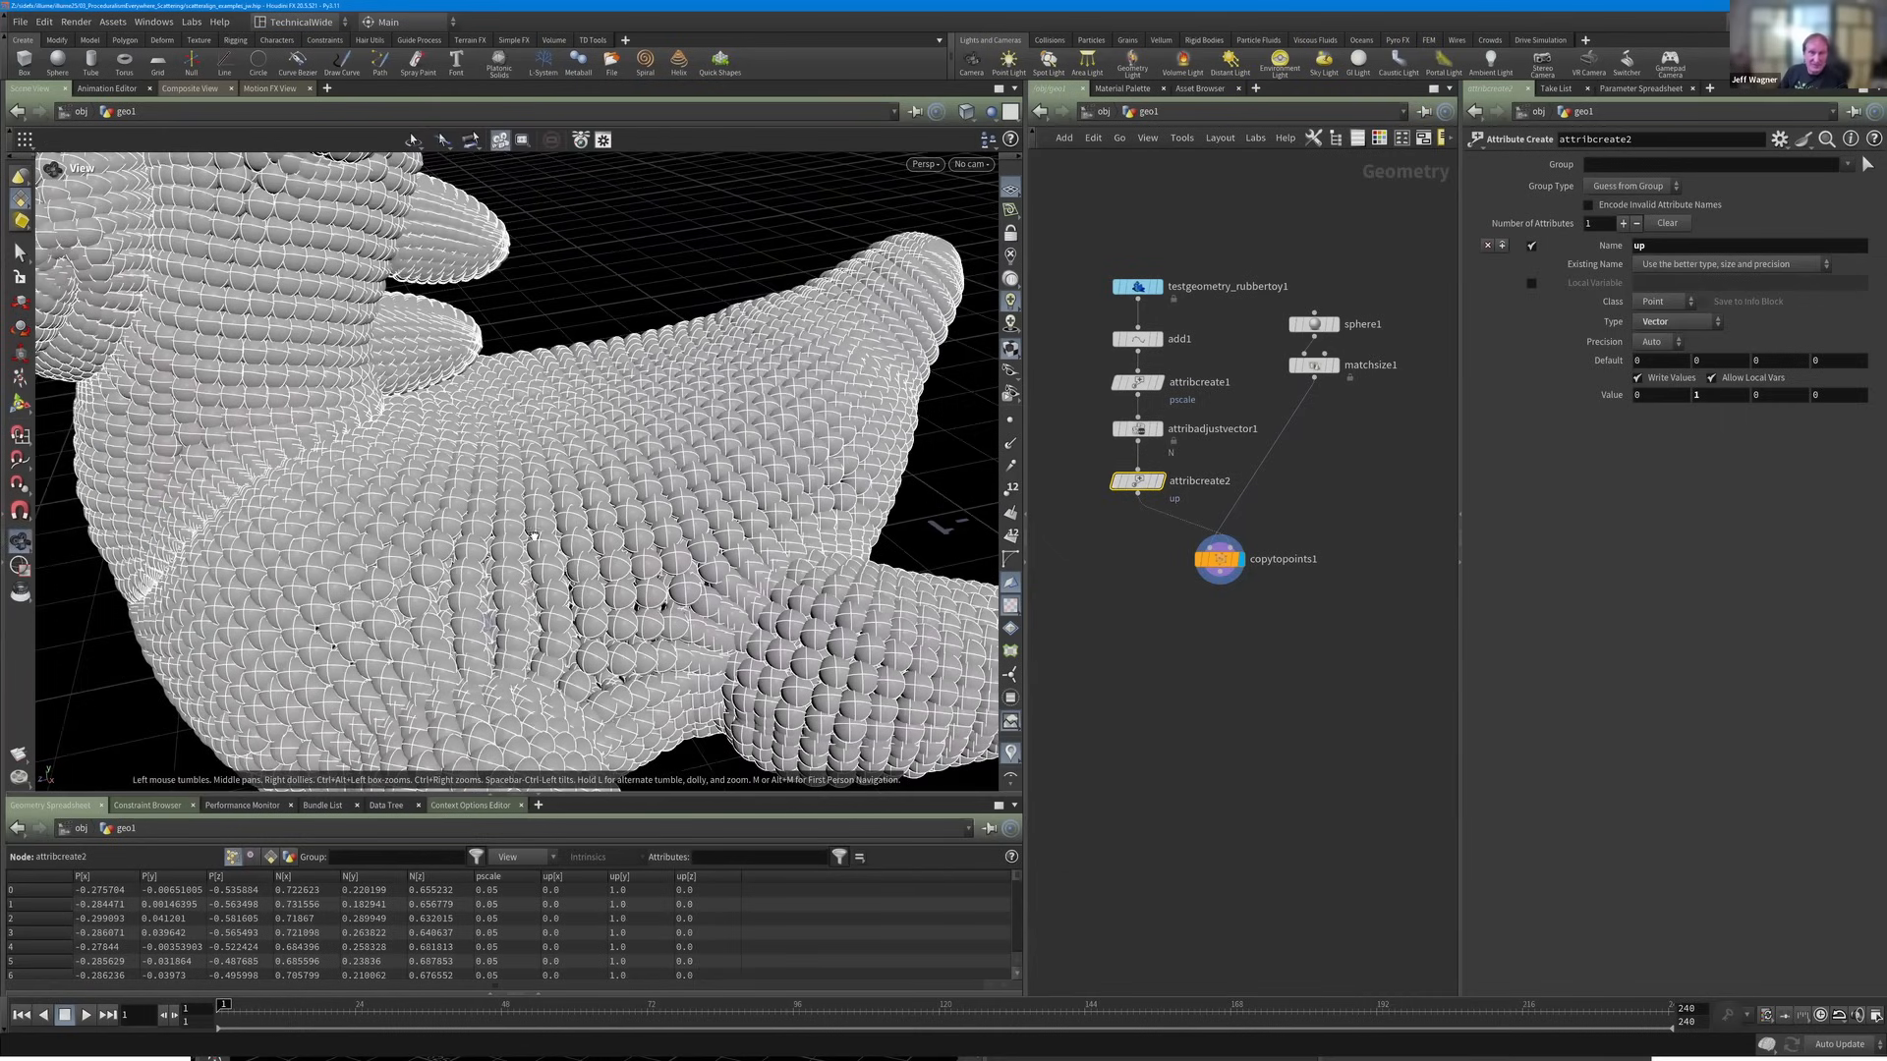
mouse_move(533, 539)
left_mouse_down()
mouse_move(503, 527)
mouse_move(553, 560)
left_mouse_up()
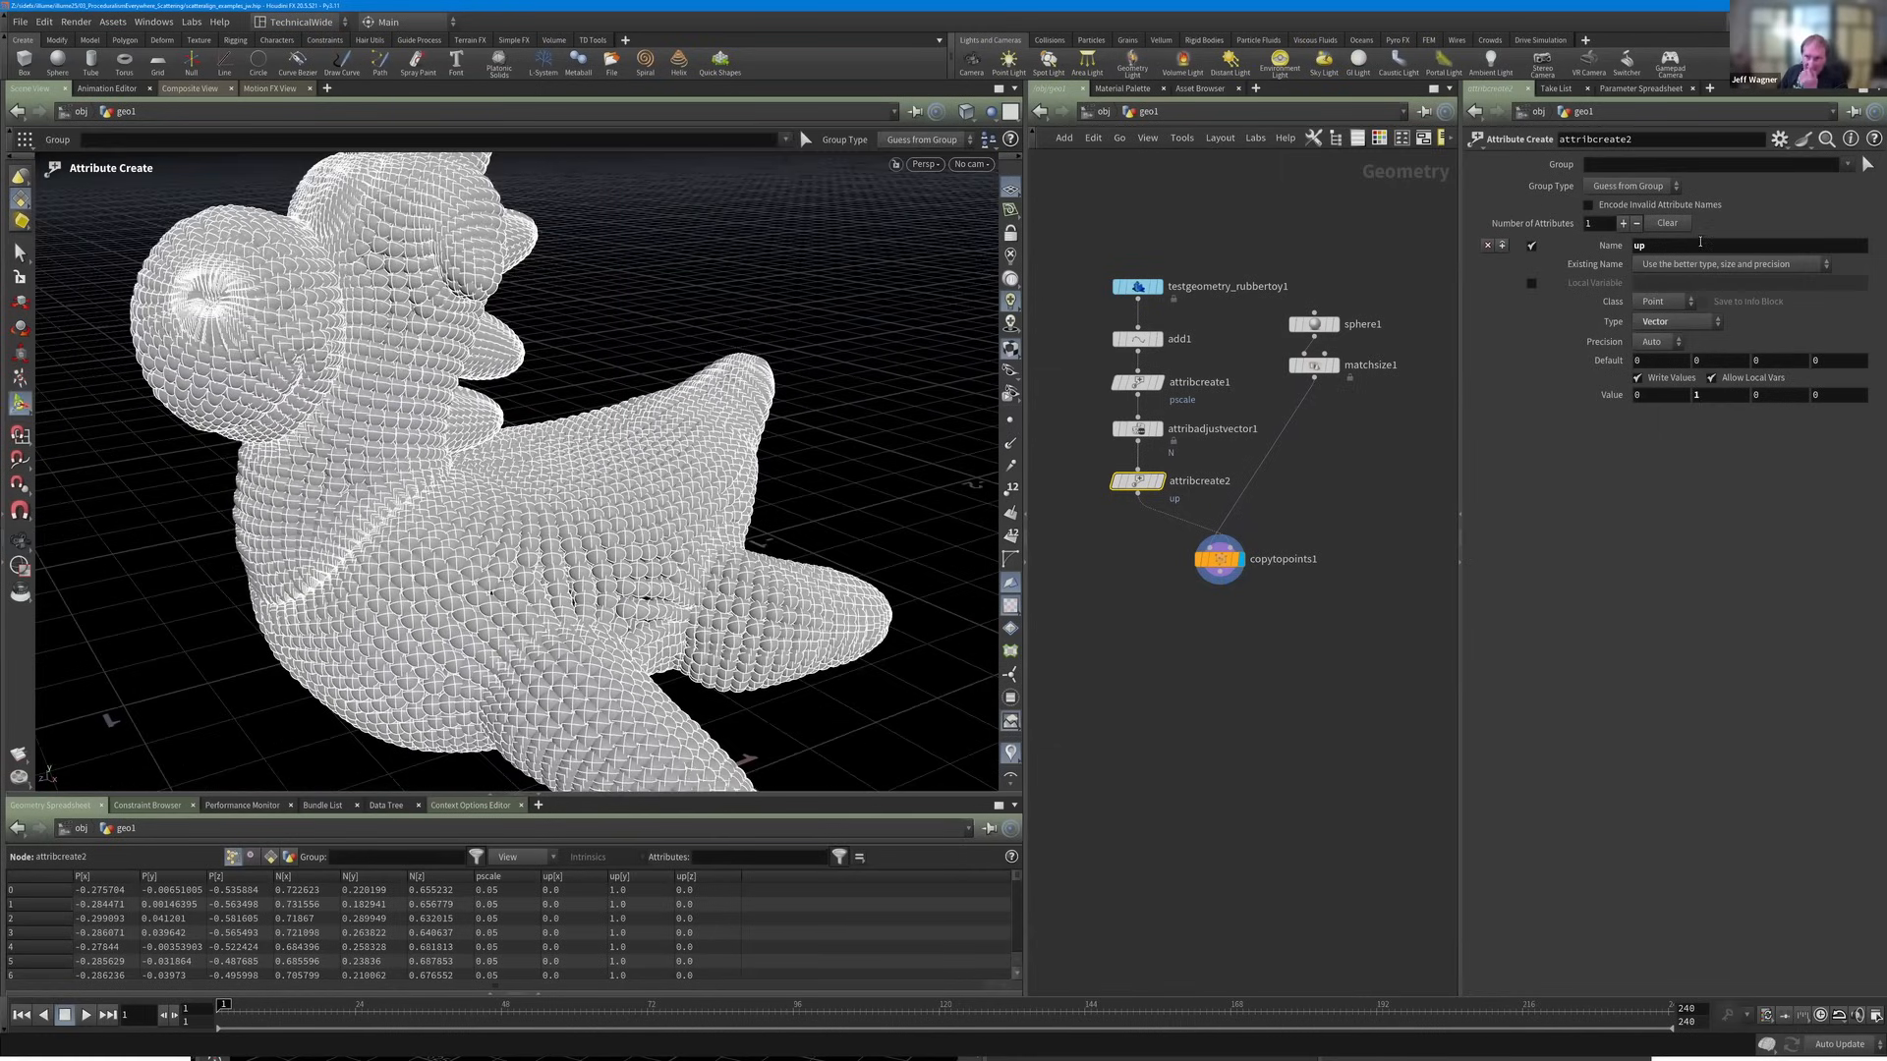
Set the sphere's Match Size target size to 0.5, 1.4, 1.5 and turn off Uniform Scale.
left_click(1315, 324)
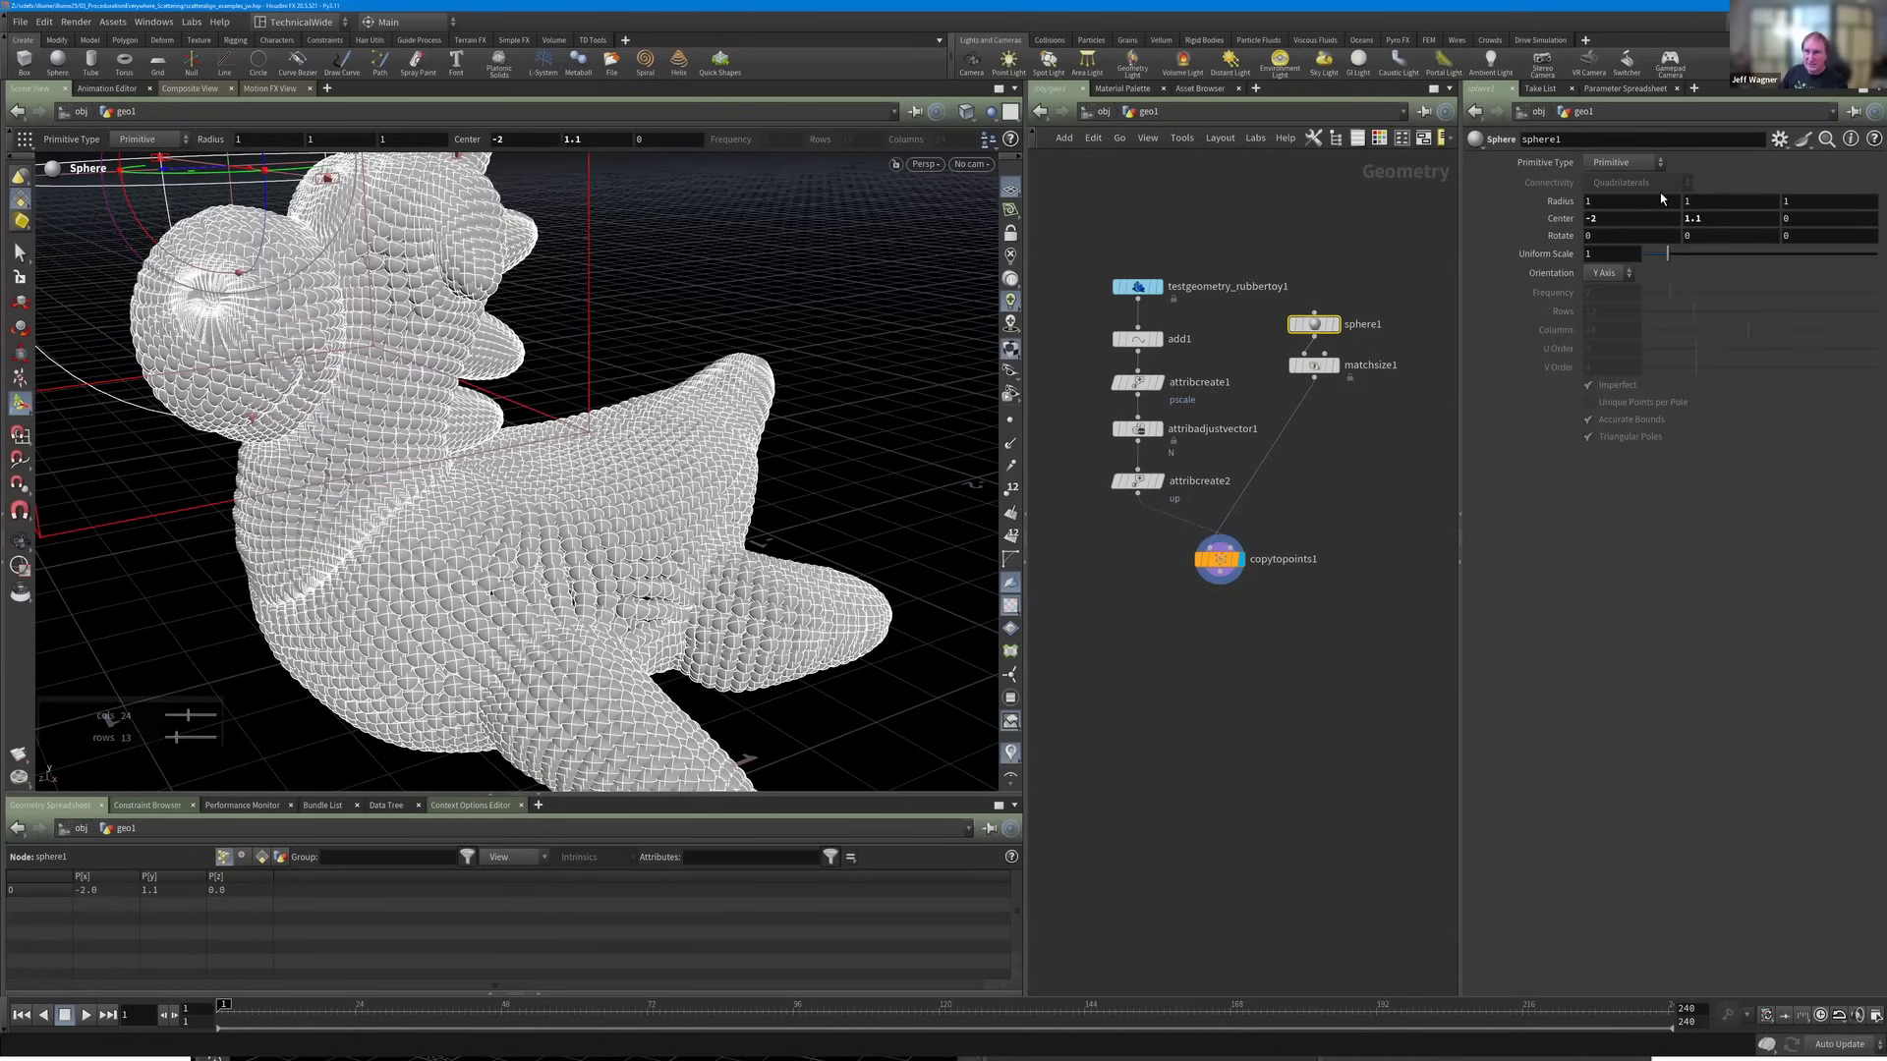
left_click(1315, 367)
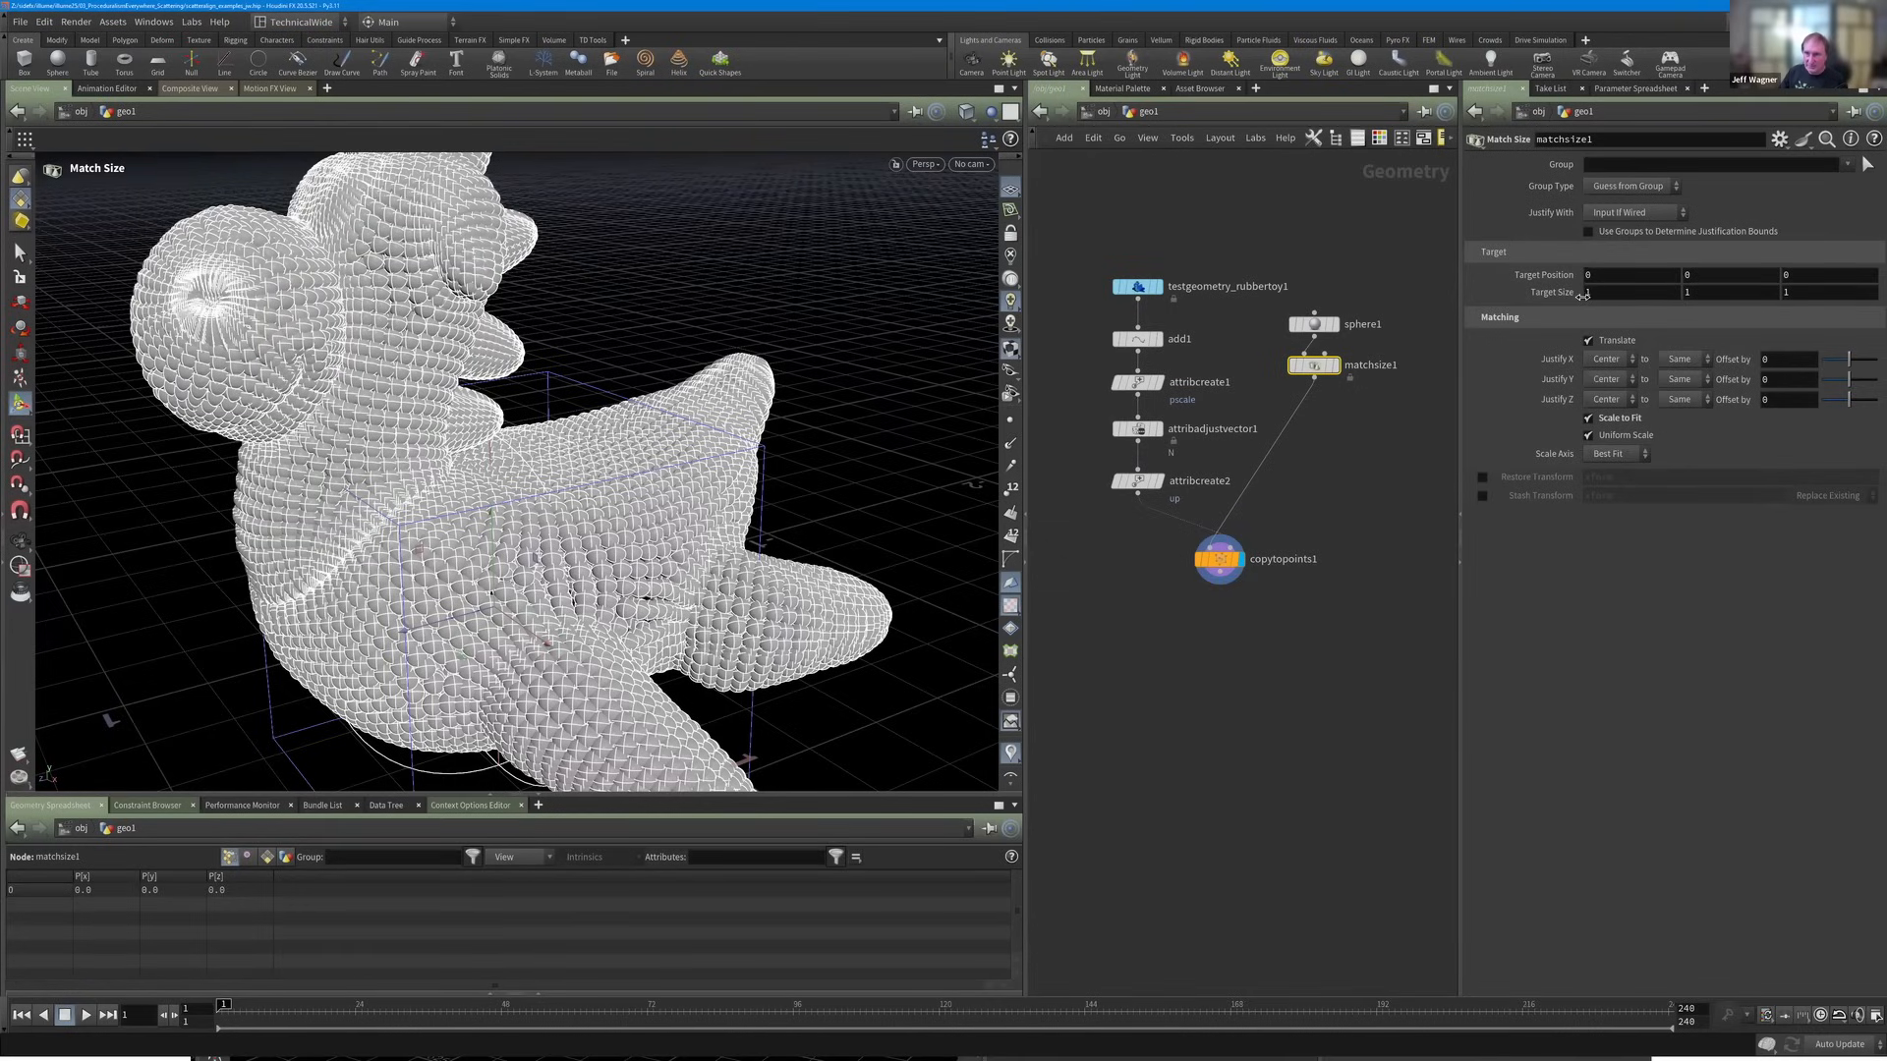
middle_click_drag(1573, 295, 1859, 291)
middle_click_drag(1801, 291, 1875, 291)
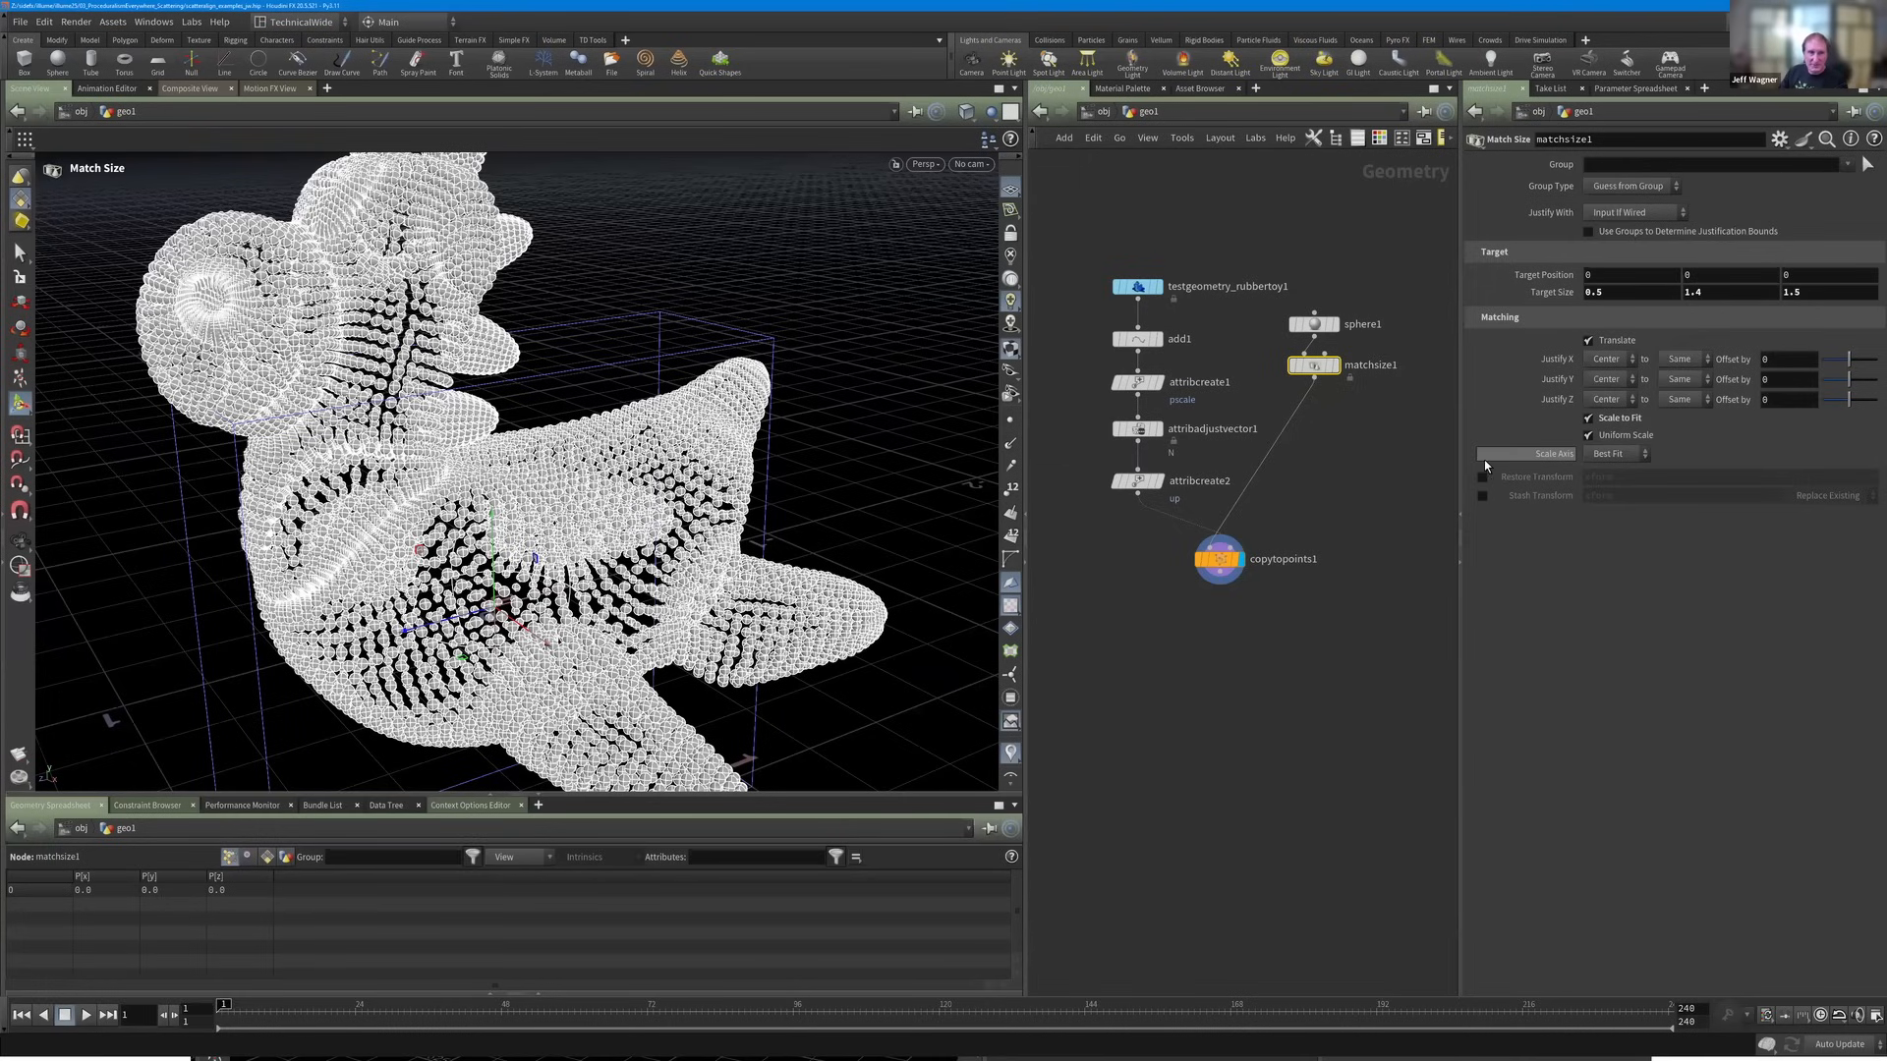
scroll(533, 534, "up", 3)
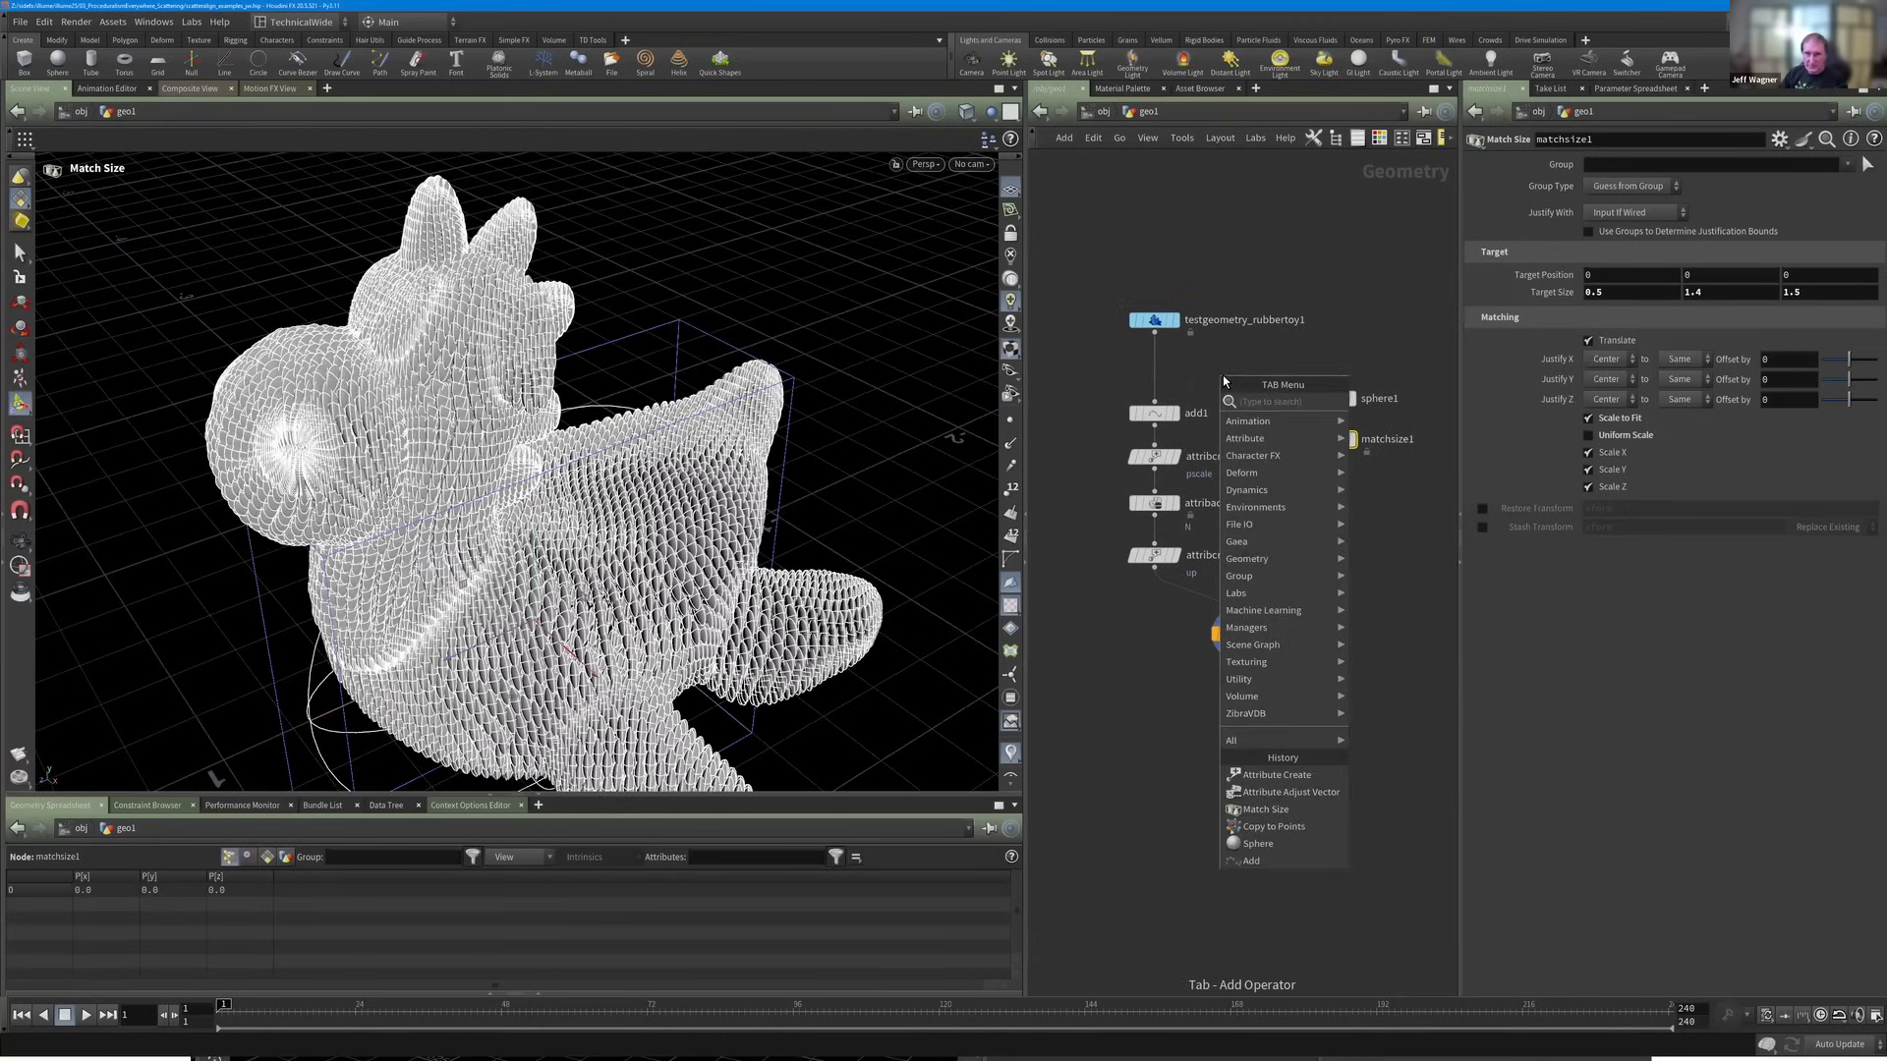
Spread the network apart to make room, and add a displayed Scatter node fed by the rubber toy between the two branches.
key("Escape")
left_click(1326, 399, "shift")
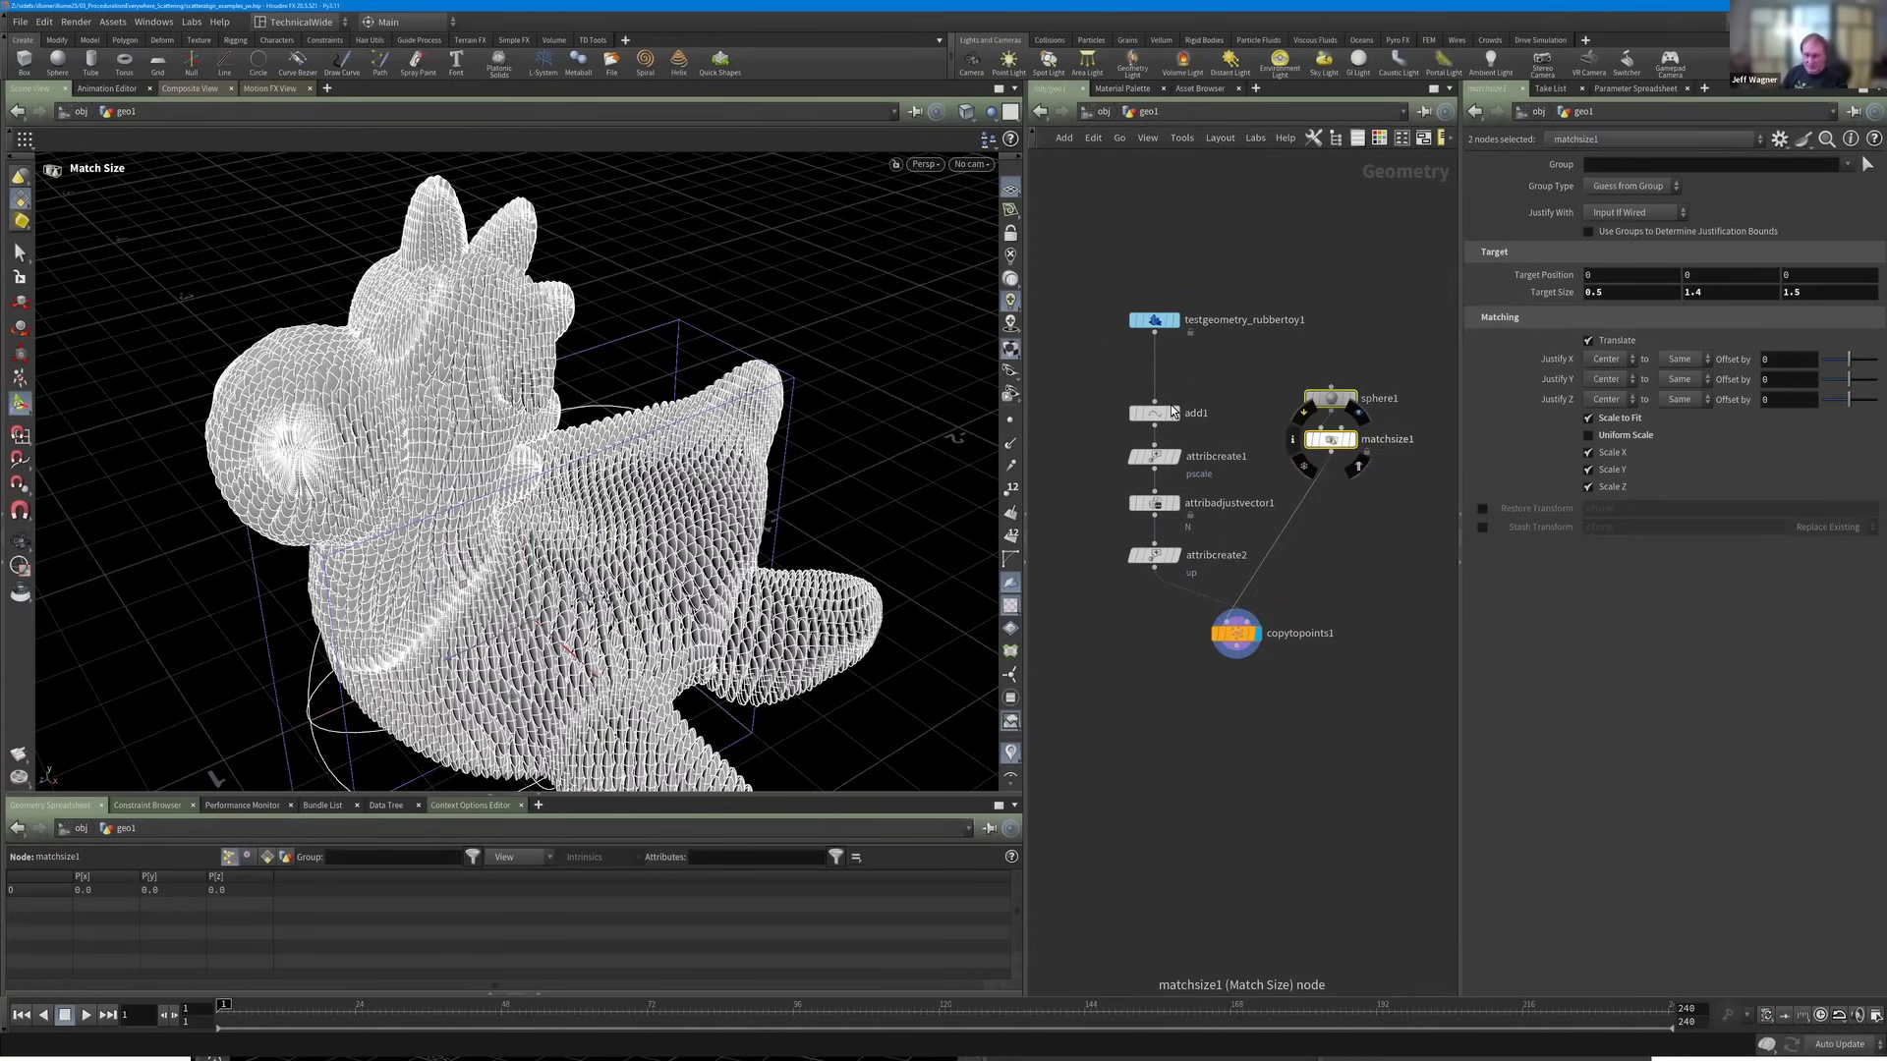
key("l")
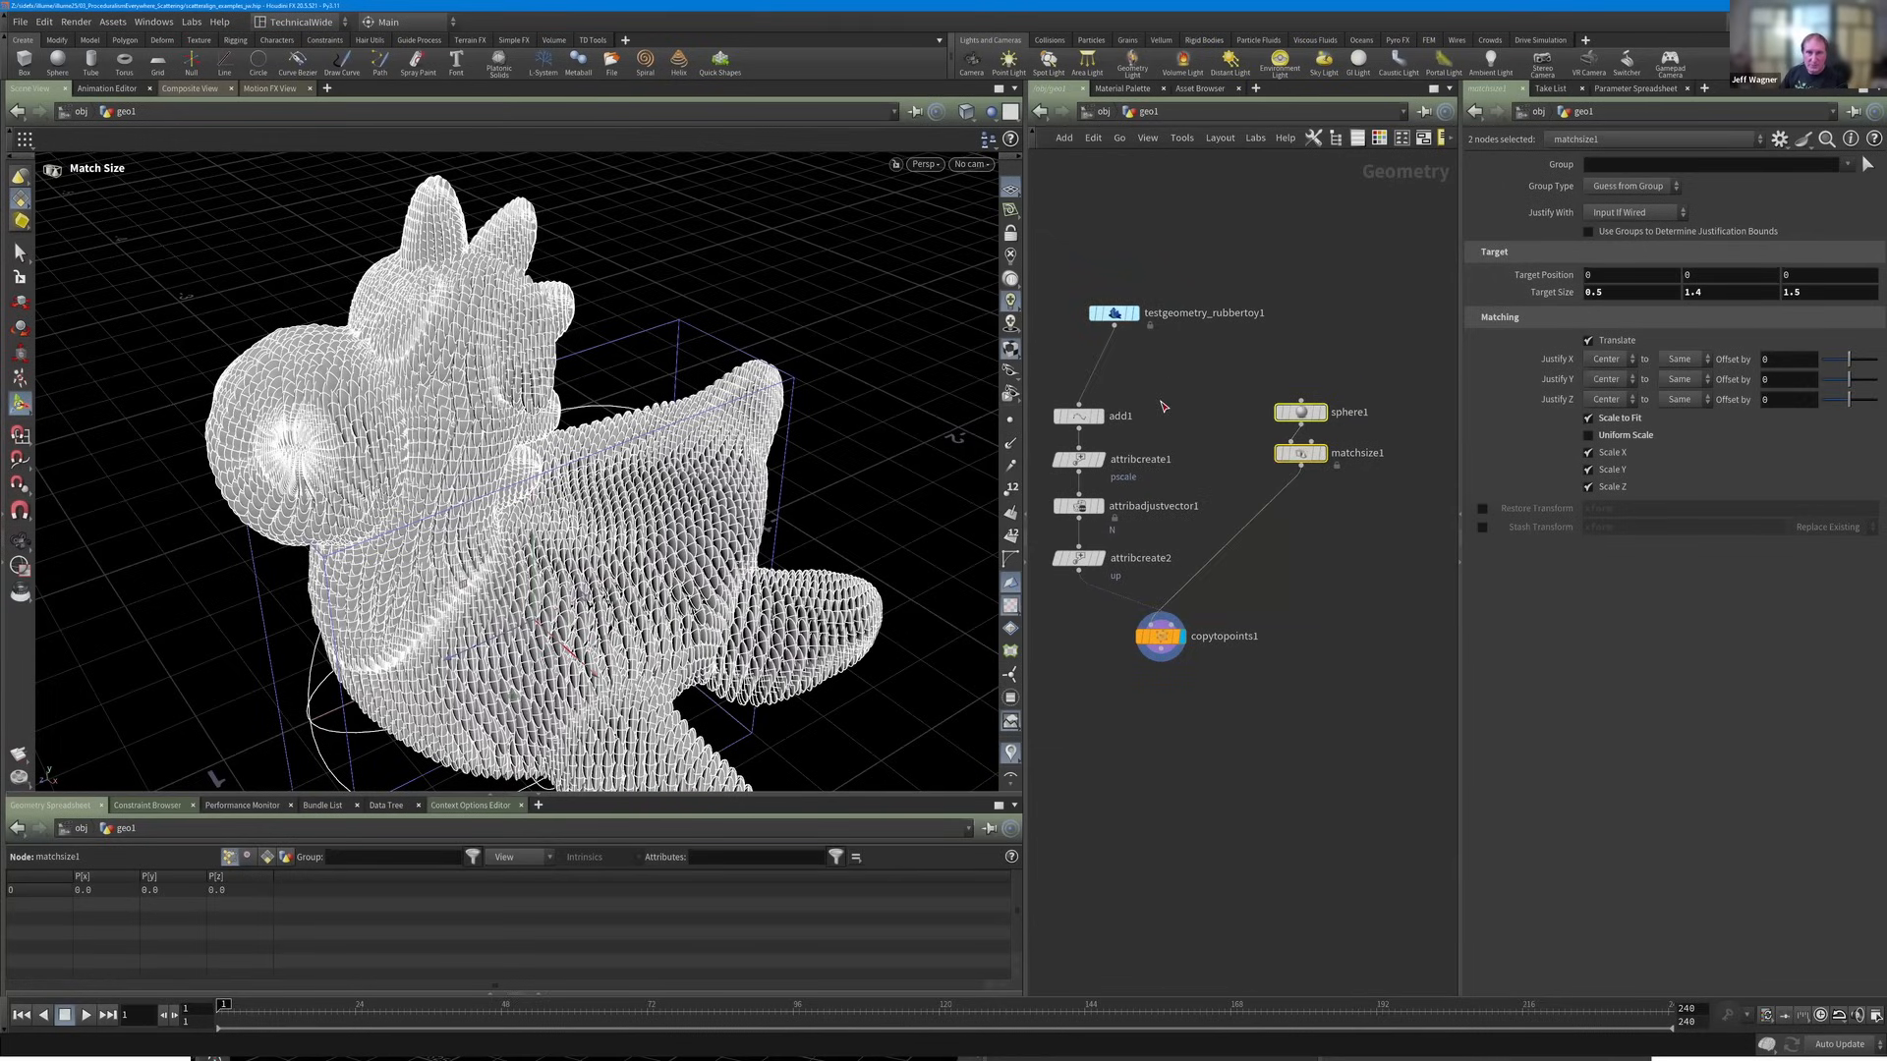
left_click(1174, 391)
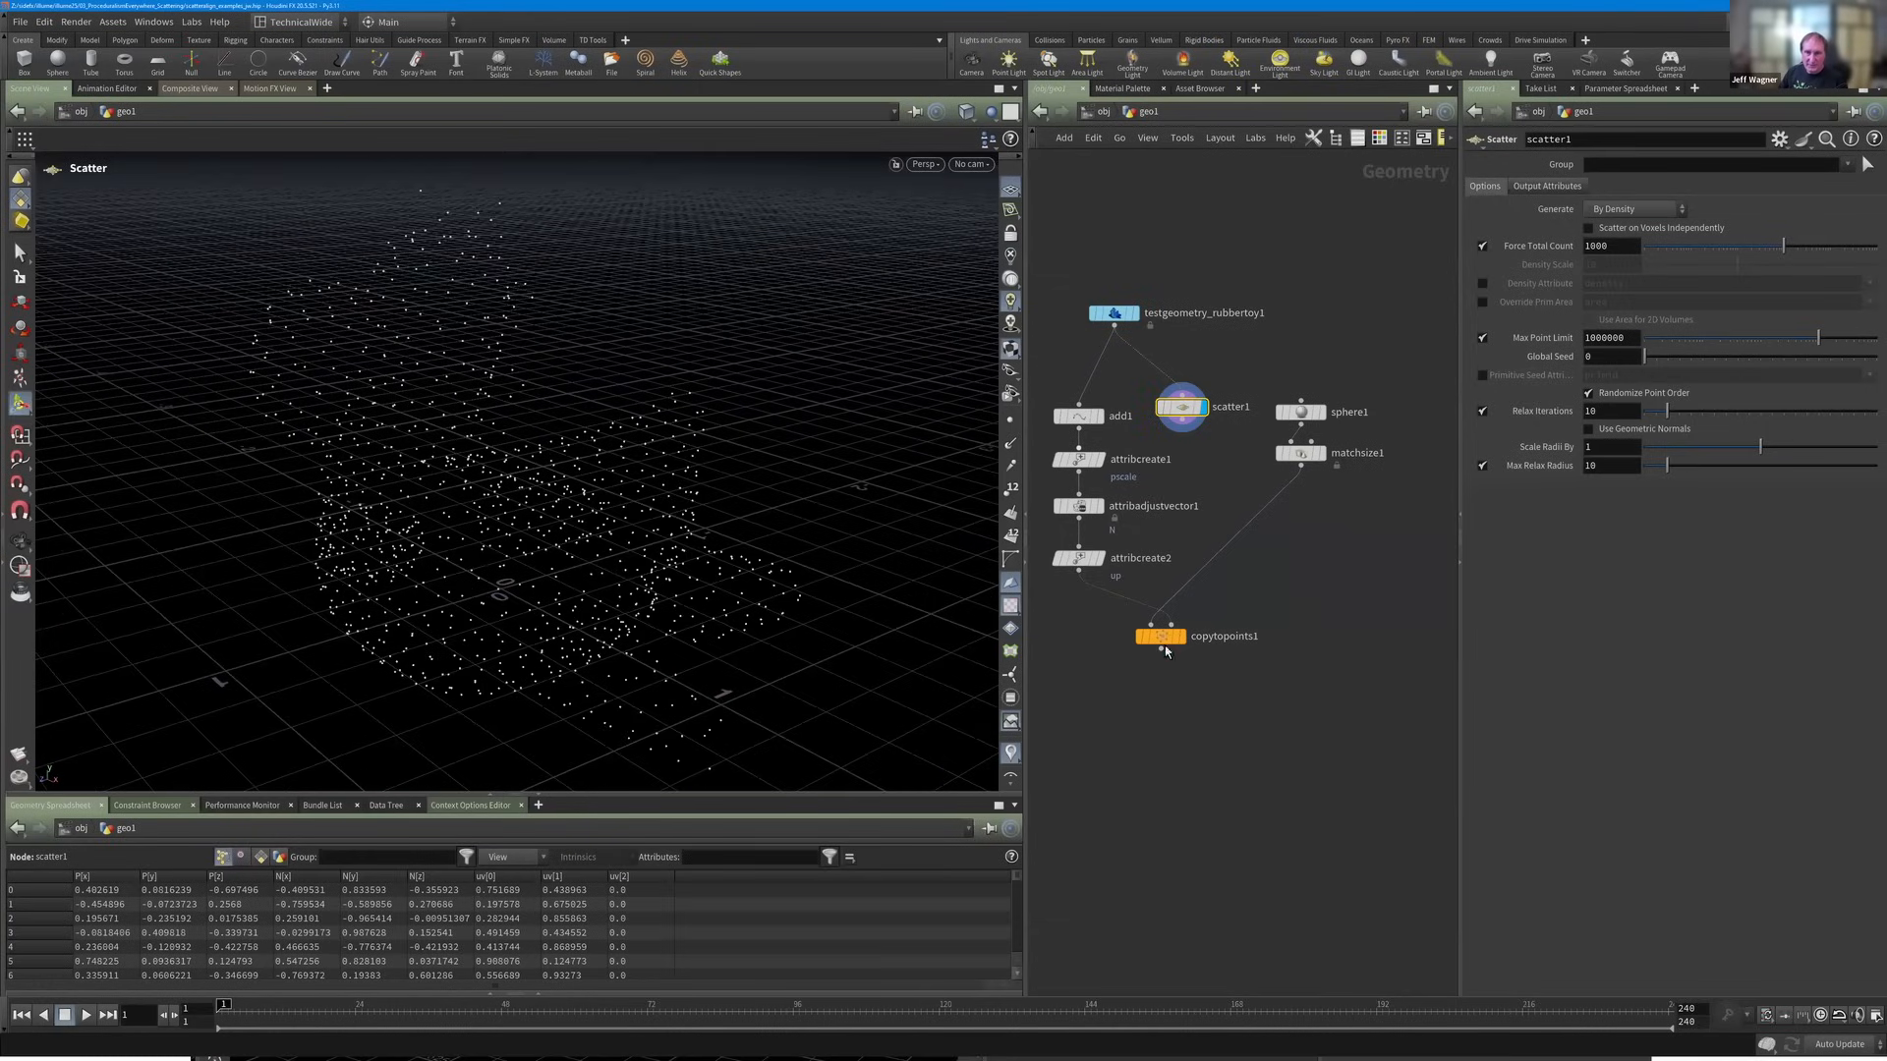
Move Copy to Points down and place a Switch node above it, below the second Attribute Create.
left_click_drag(1167, 642, 1191, 682)
key("Tab")
type("swti")
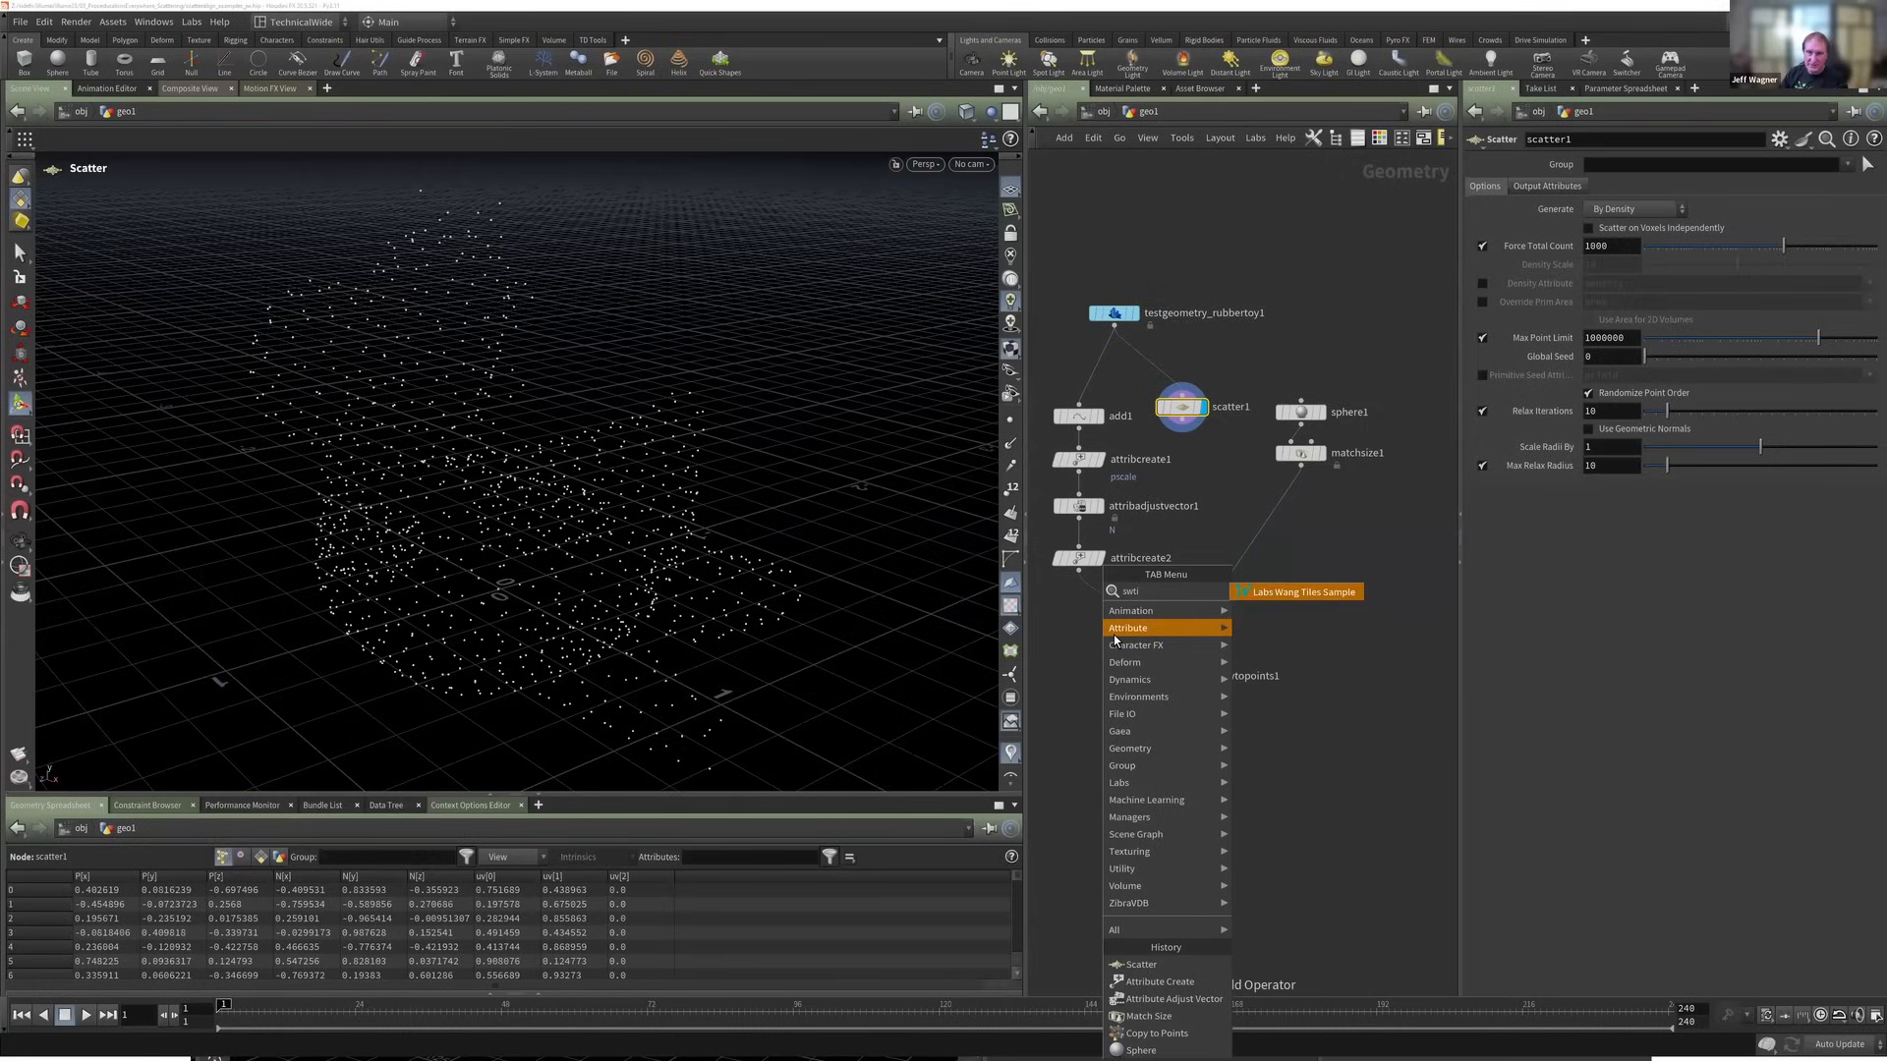
key("Return")
key("Tab")
type("sw")
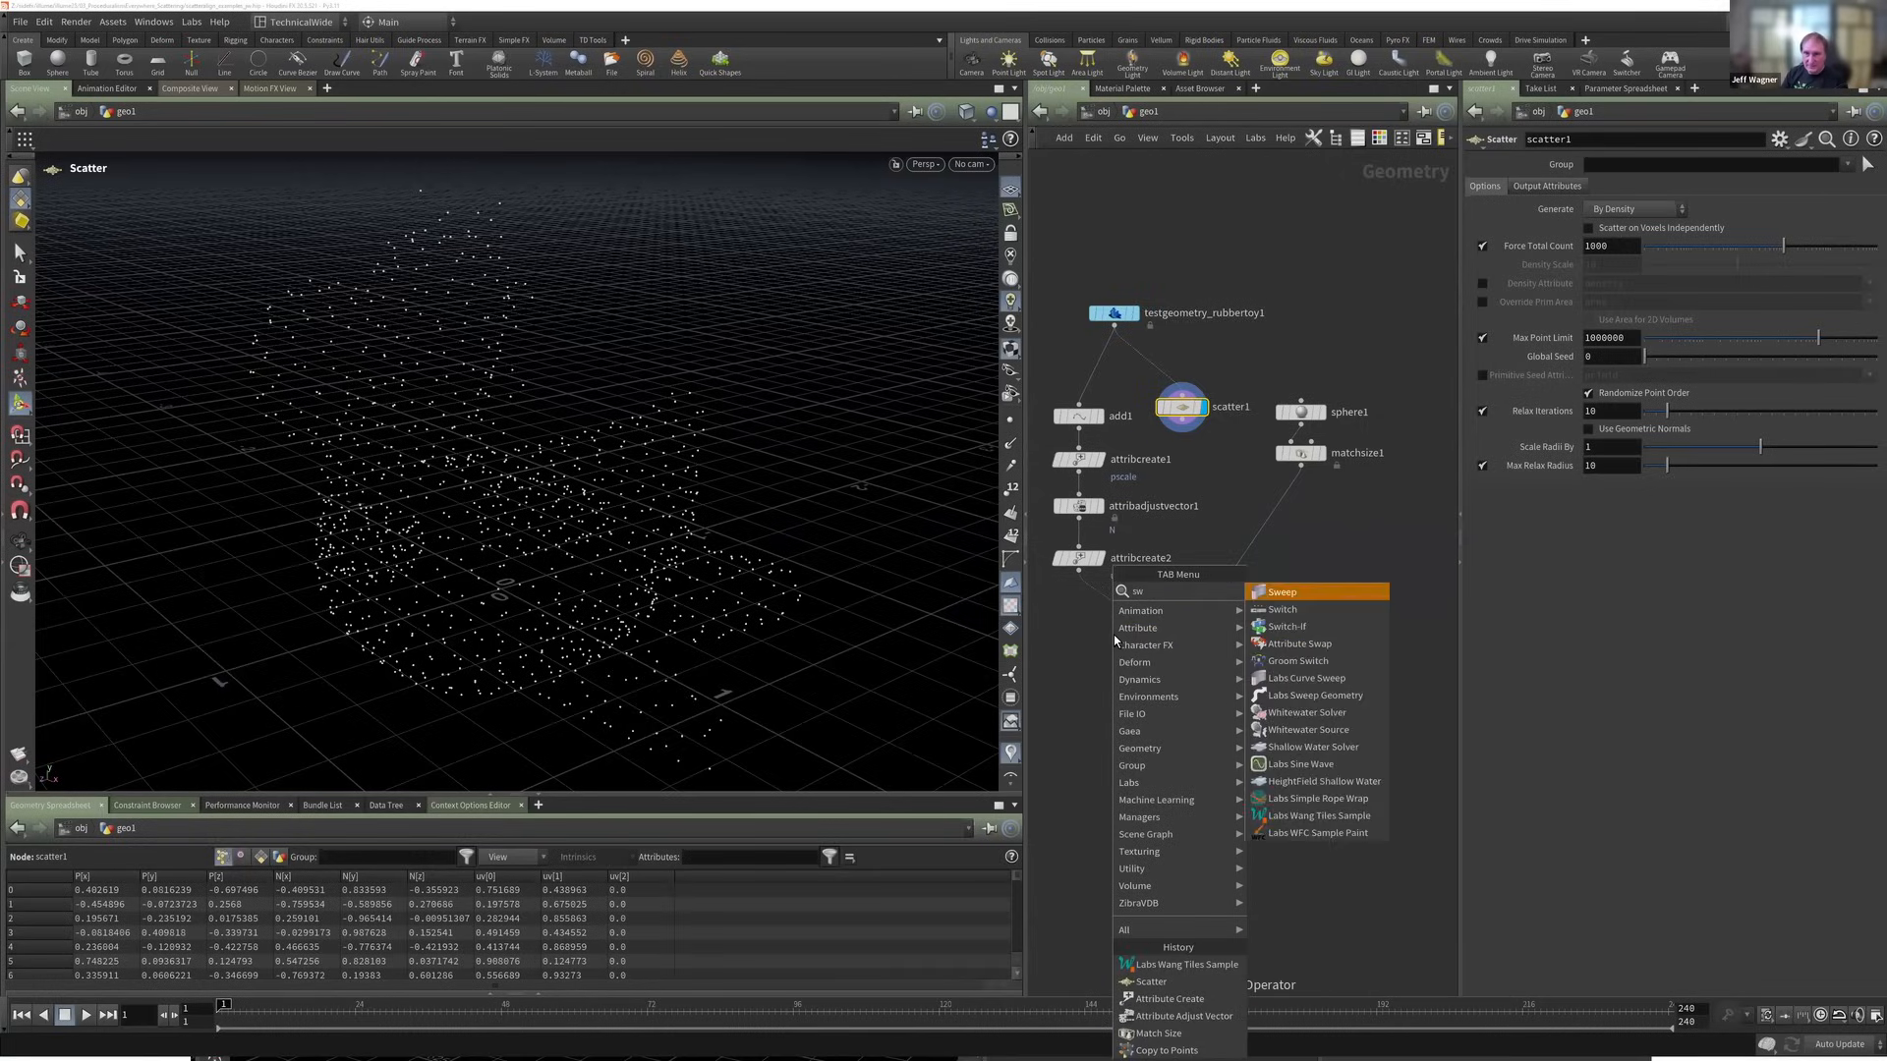
type("it")
key("Return")
left_click(1170, 603)
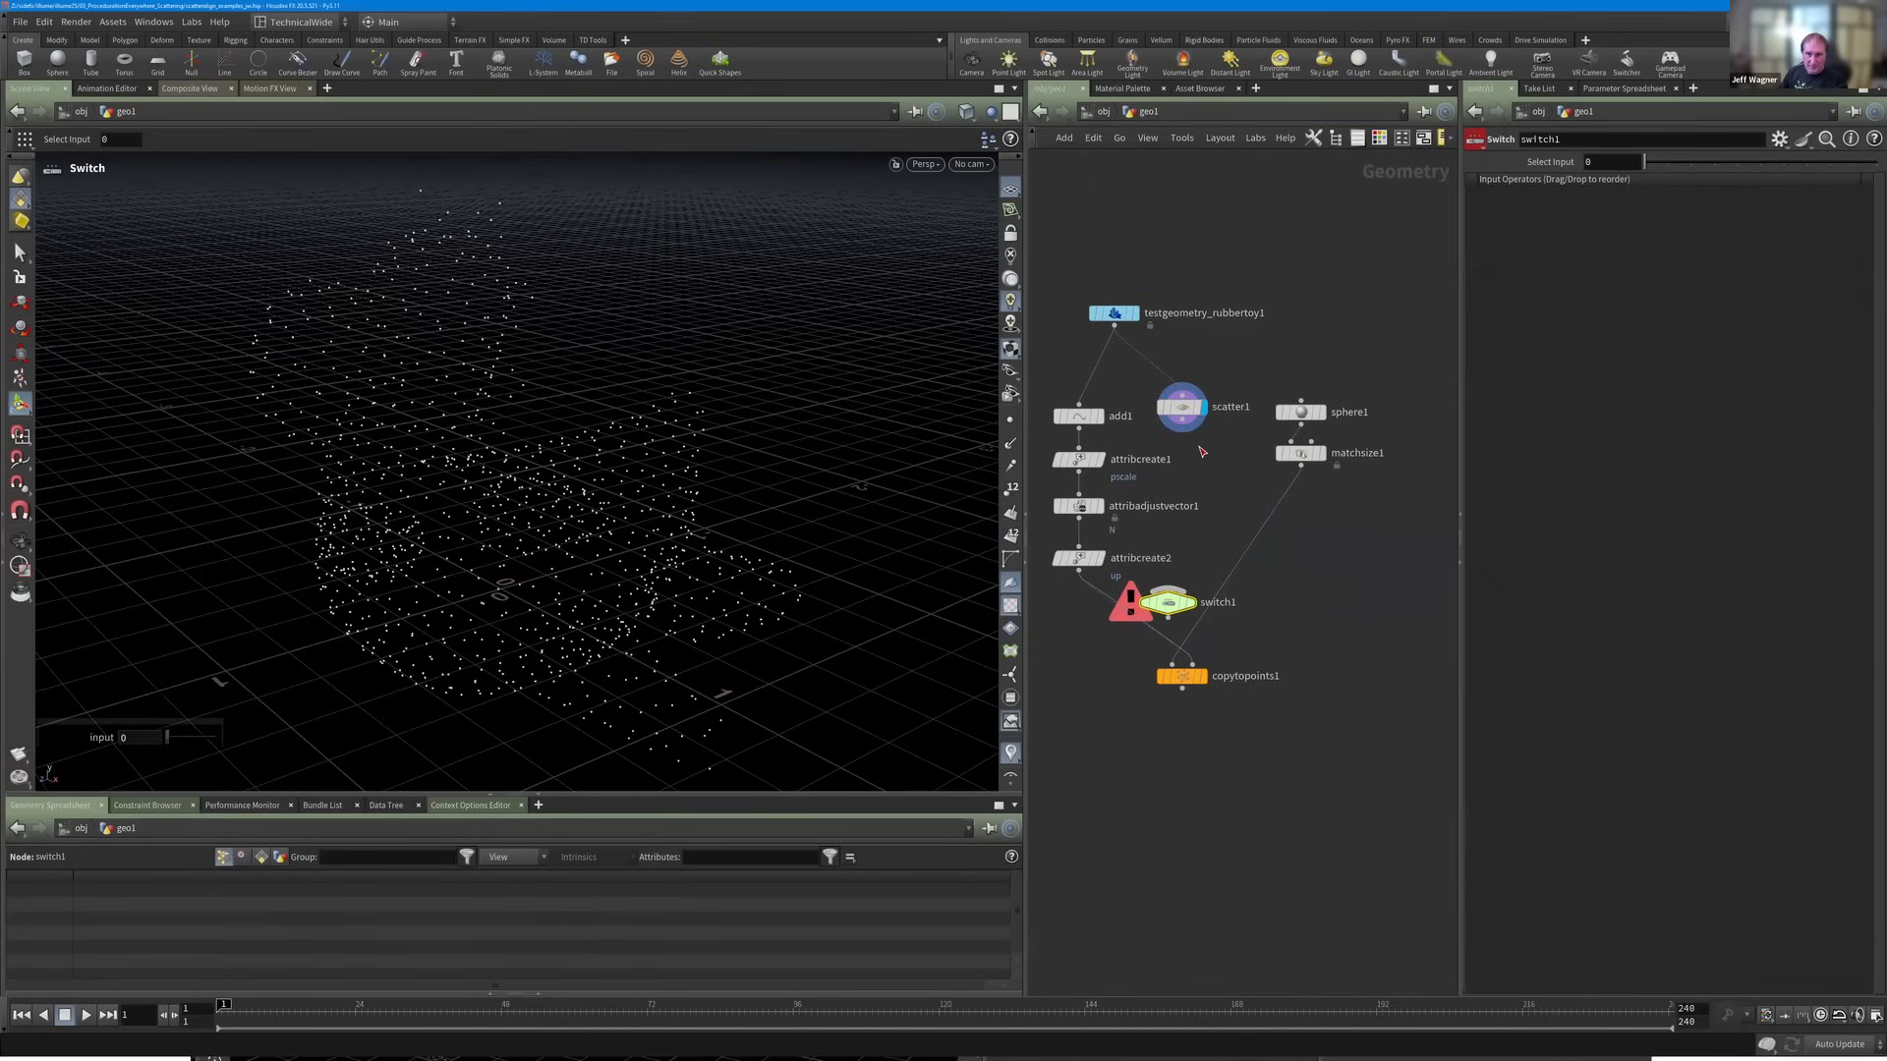
Wire the second Attribute Create and Scatter into the Switch, connect it to Copy to Points, and align it under Scatter.
left_click(1166, 618)
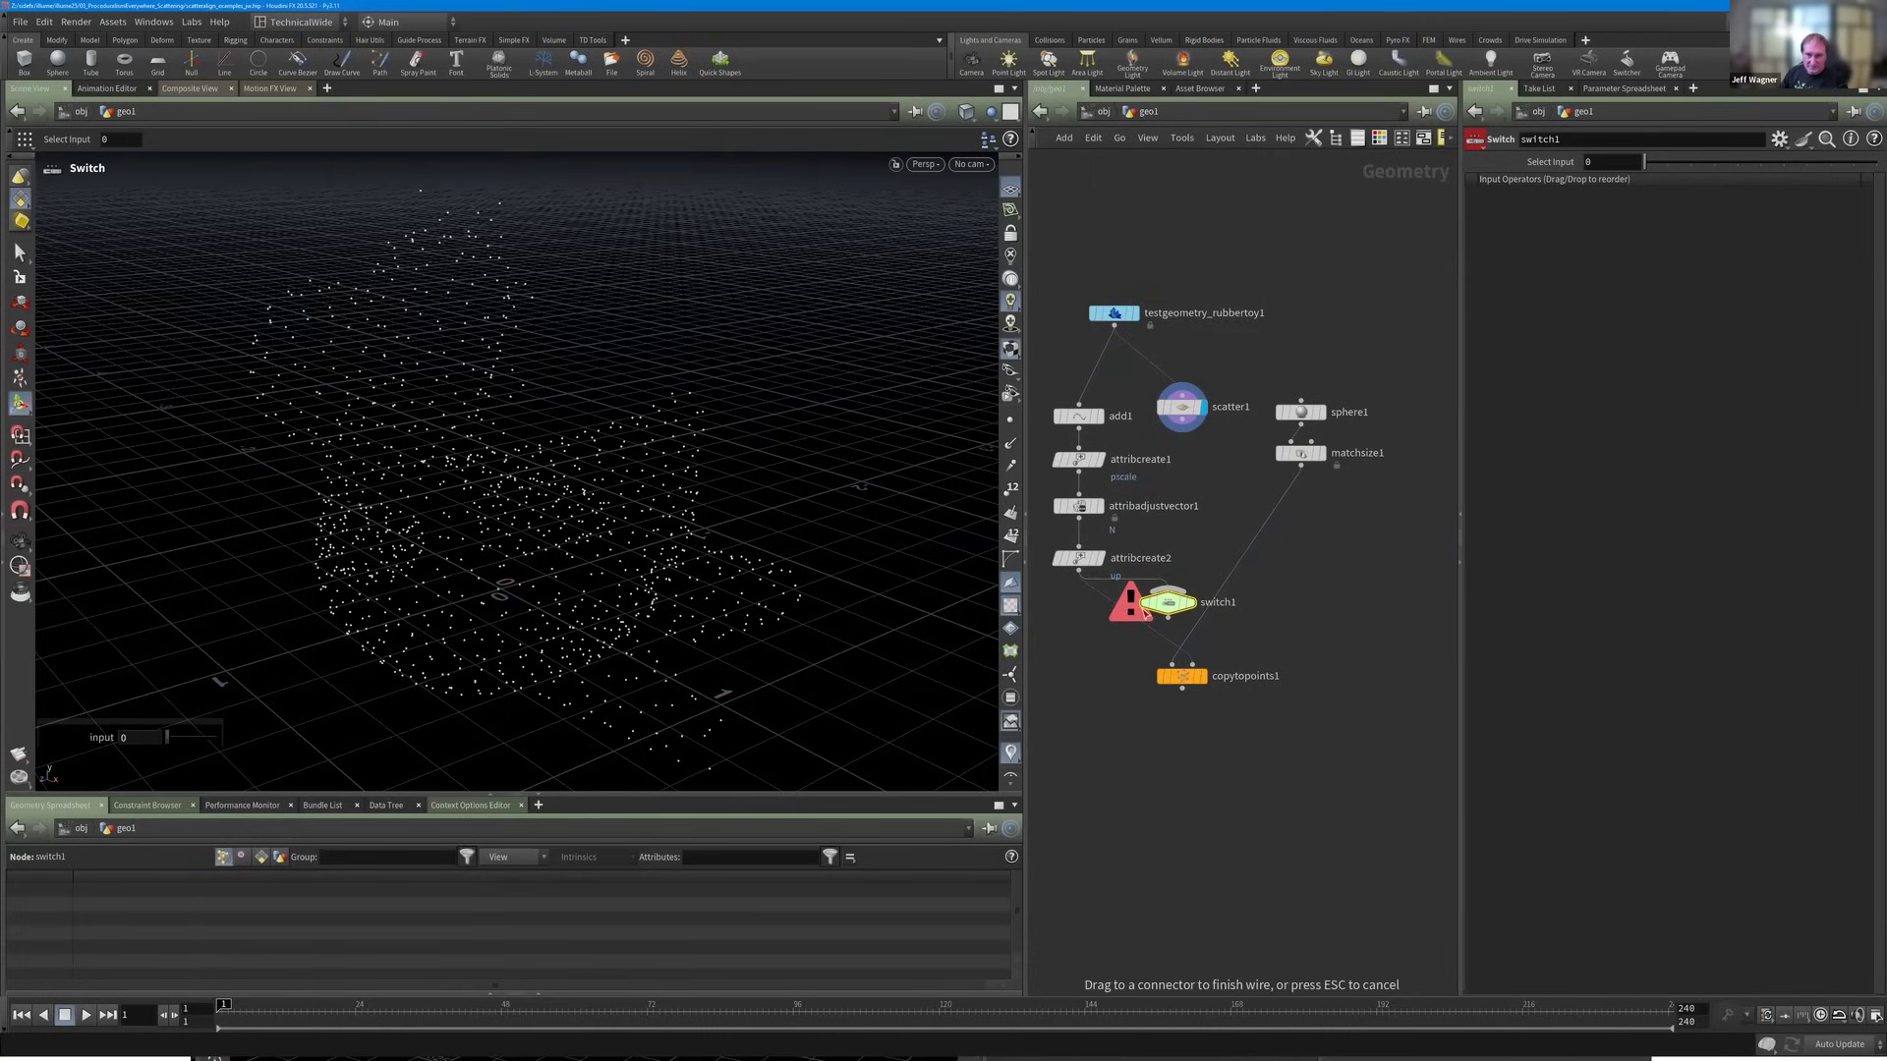
mouse_move(1168, 602)
left_mouse_down()
mouse_move(1180, 615)
mouse_move(1147, 611)
left_mouse_up()
left_click_drag(1183, 676, 1228, 718)
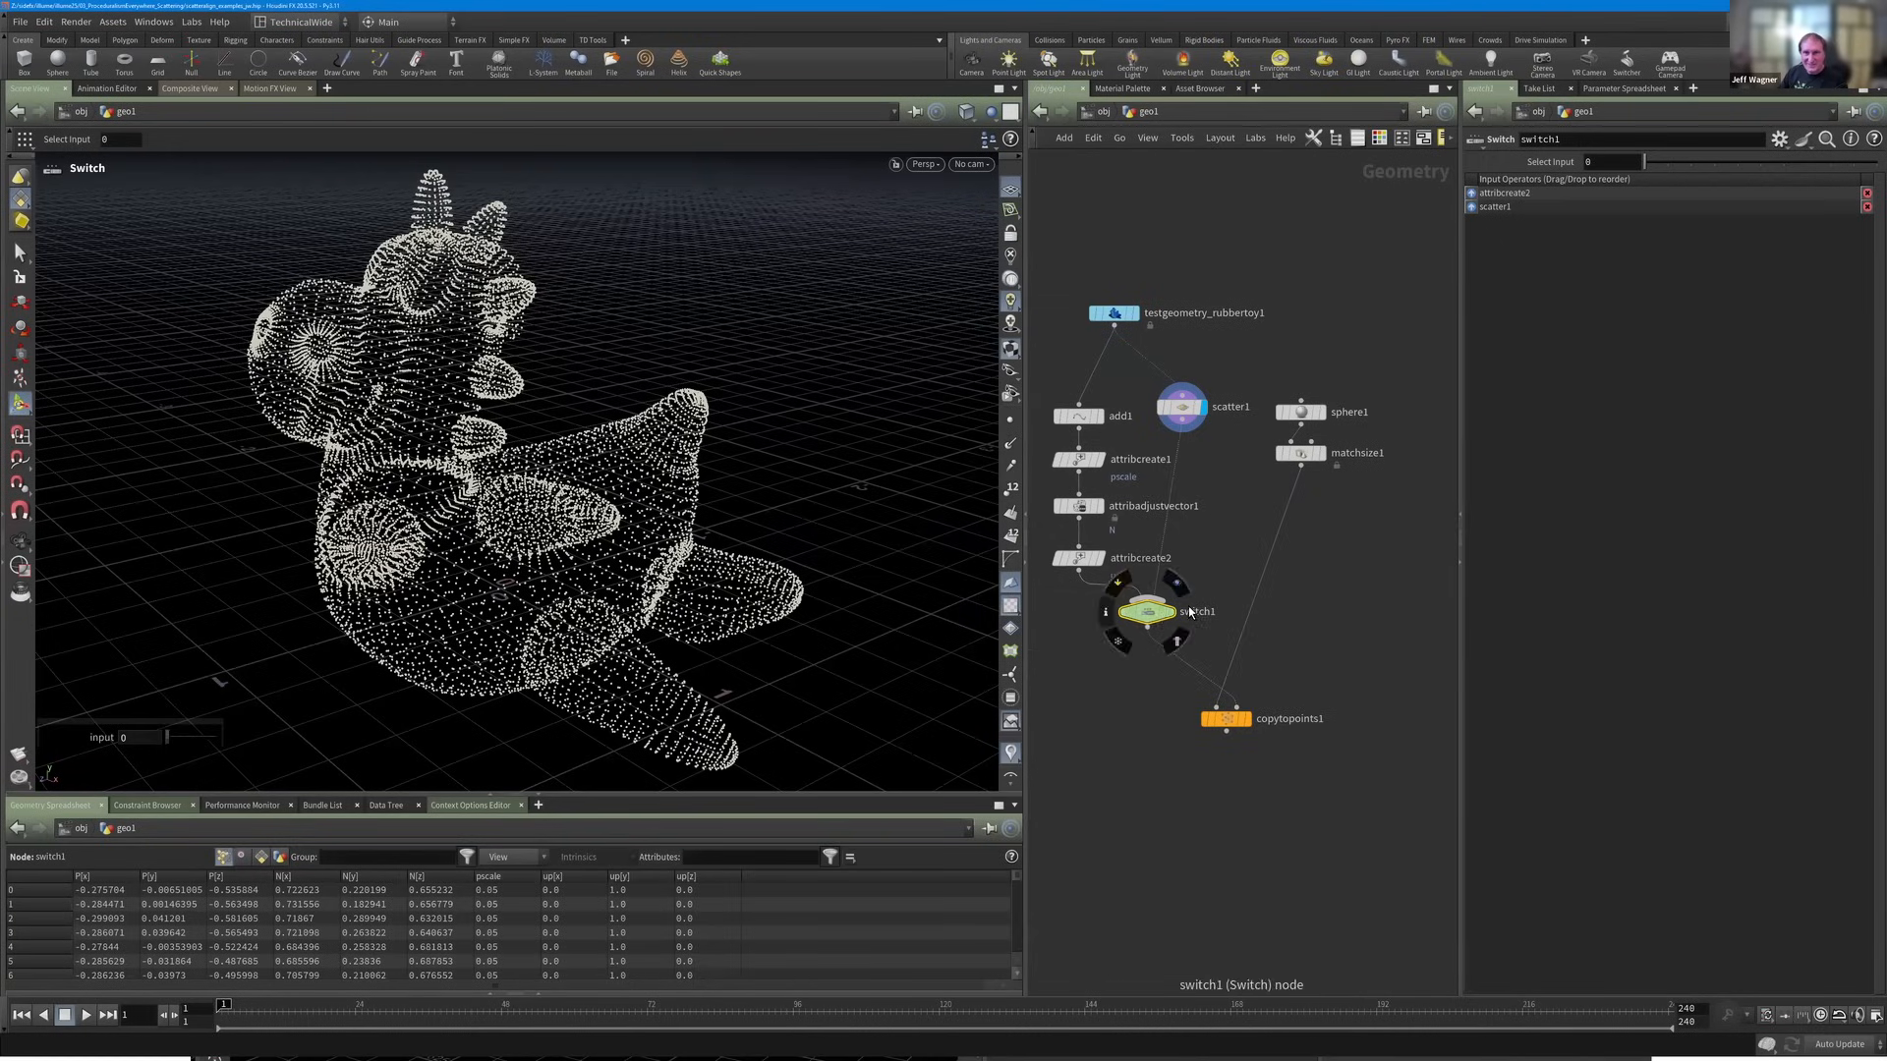
left_click_drag(1143, 612, 1173, 611)
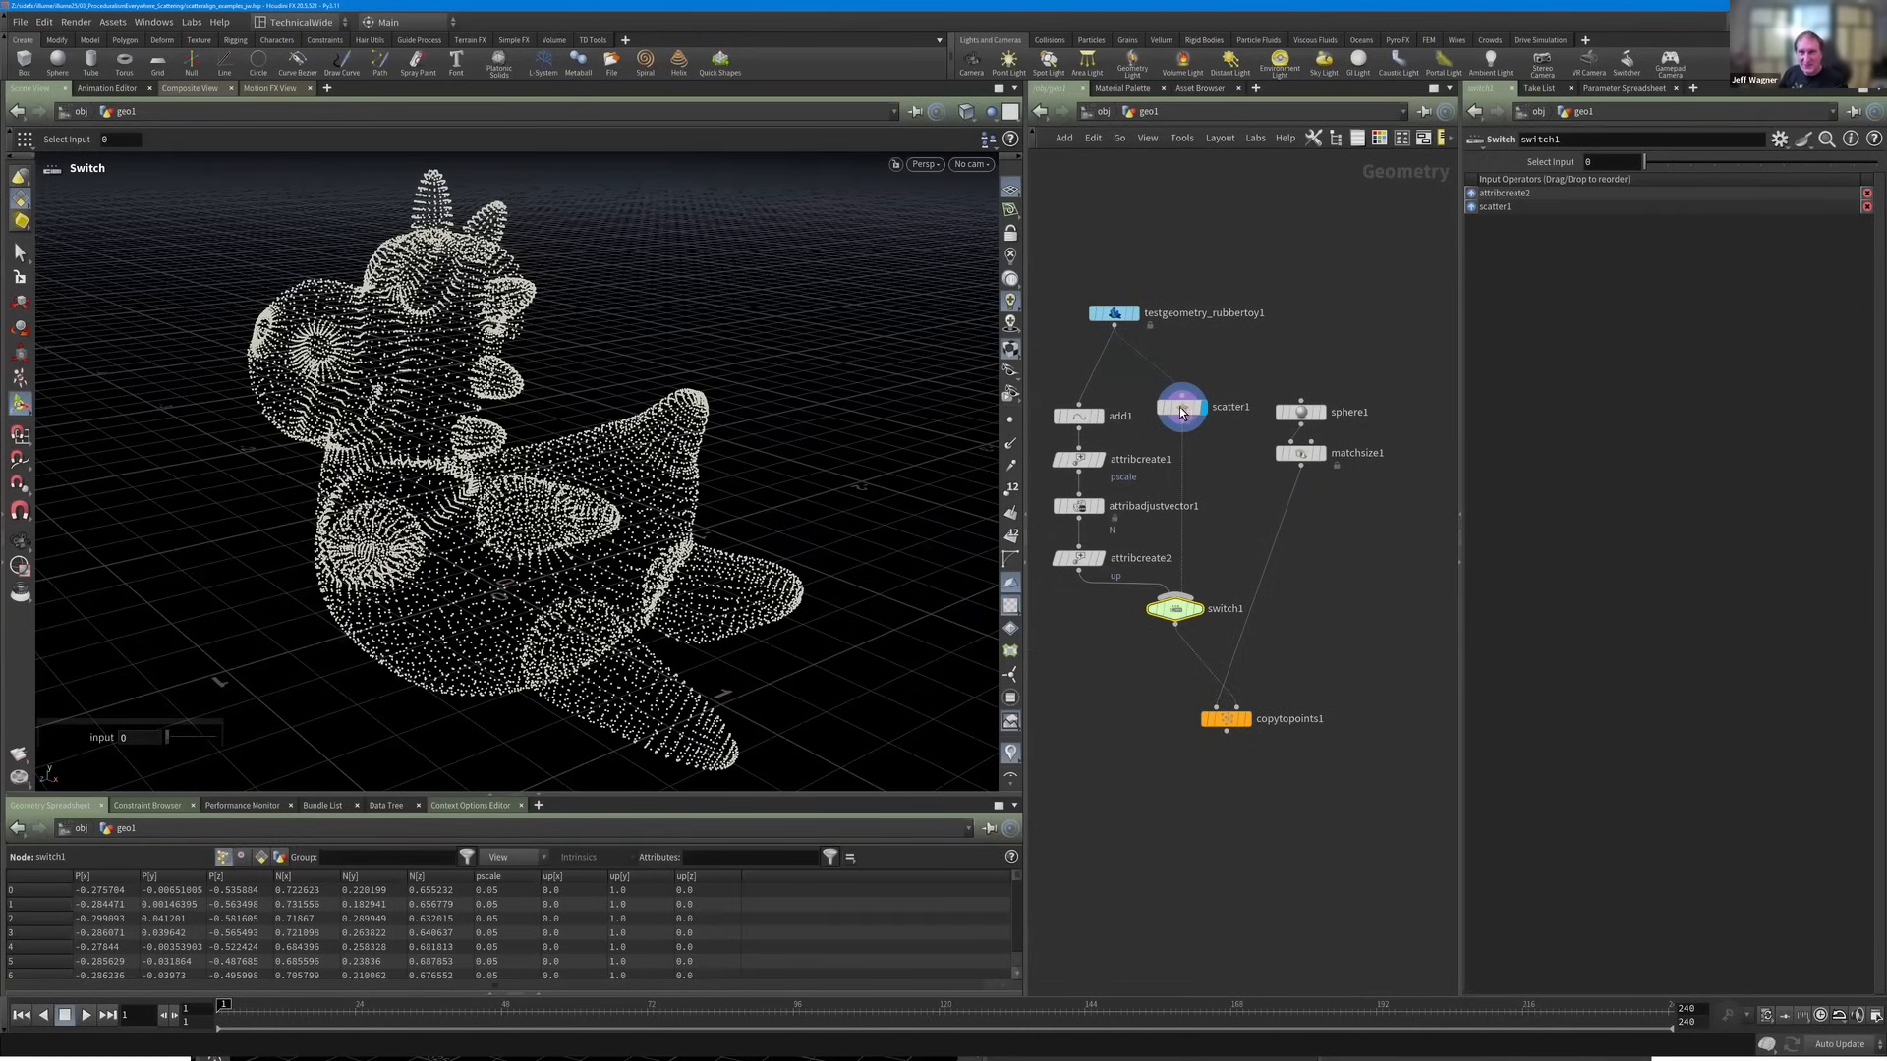
Set the Switch's selected input to 1 for the scattered points, and display Copy to Points.
left_click(1204, 408)
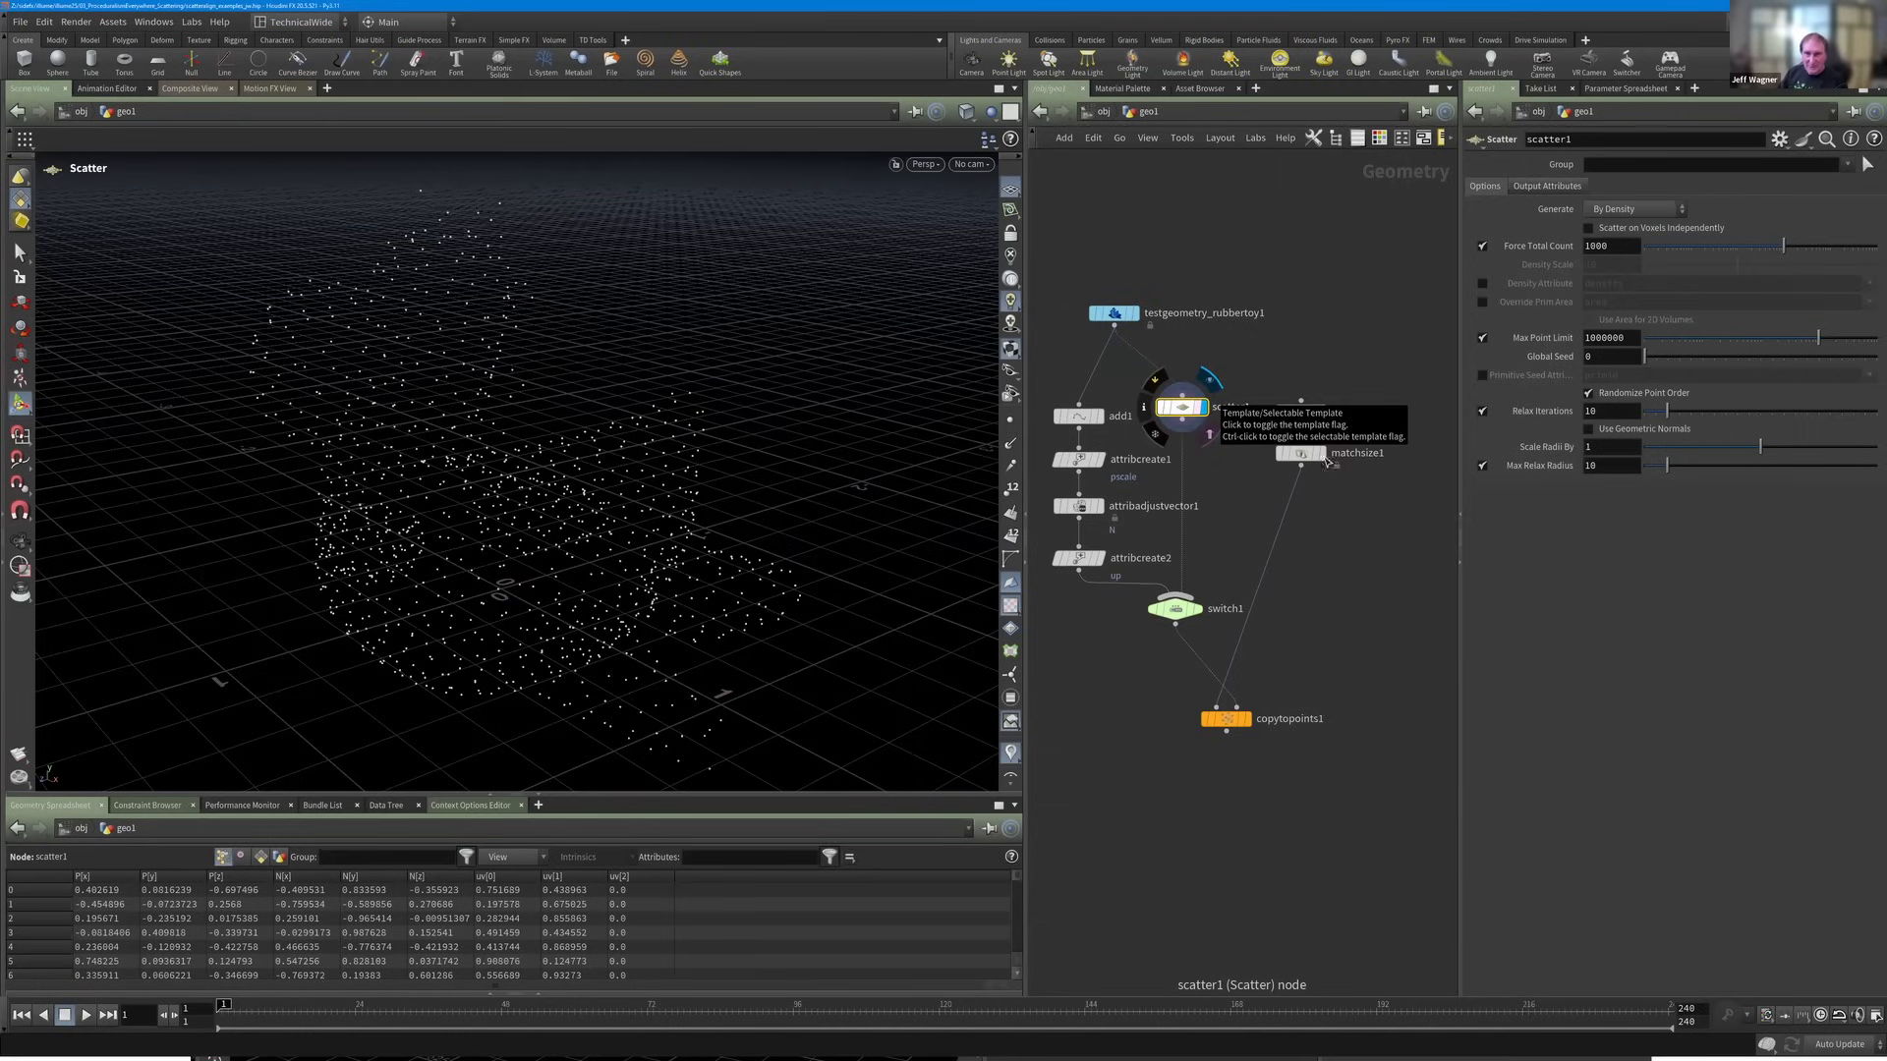
left_click_drag(1650, 161, 1678, 161)
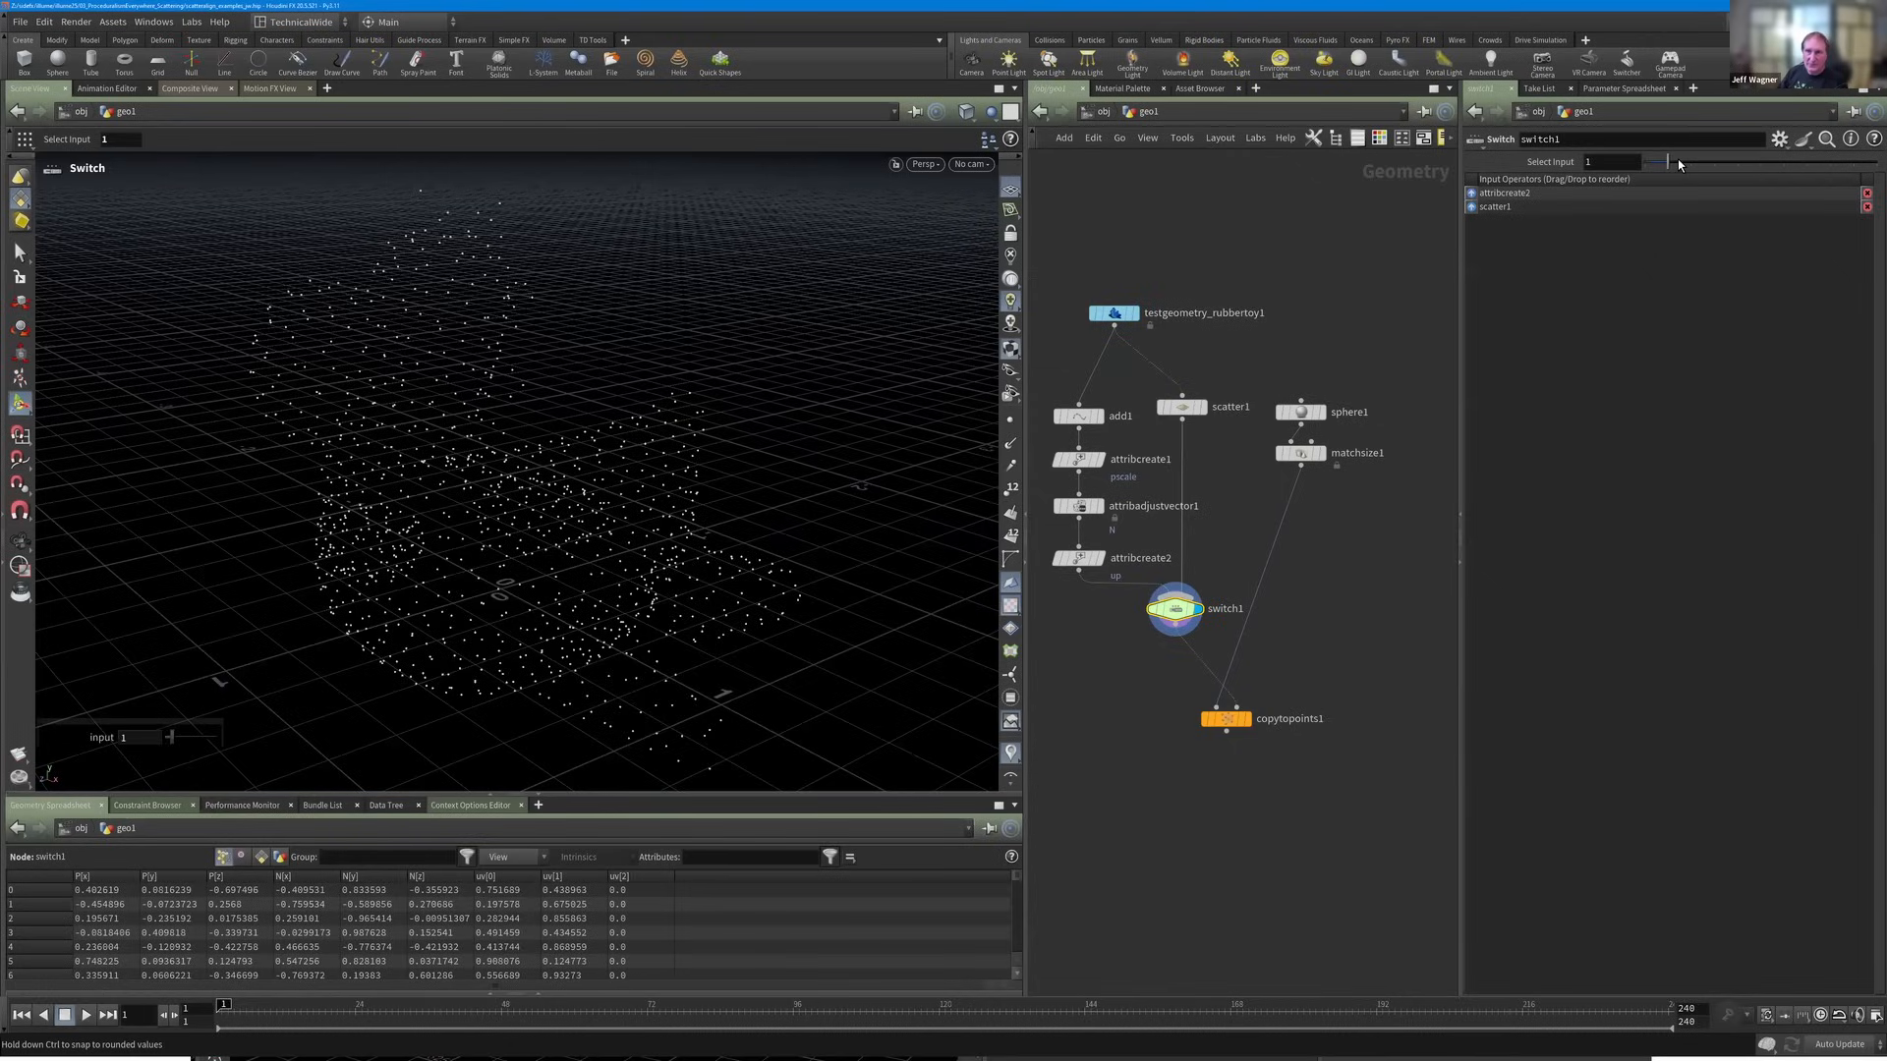
left_click(1248, 719)
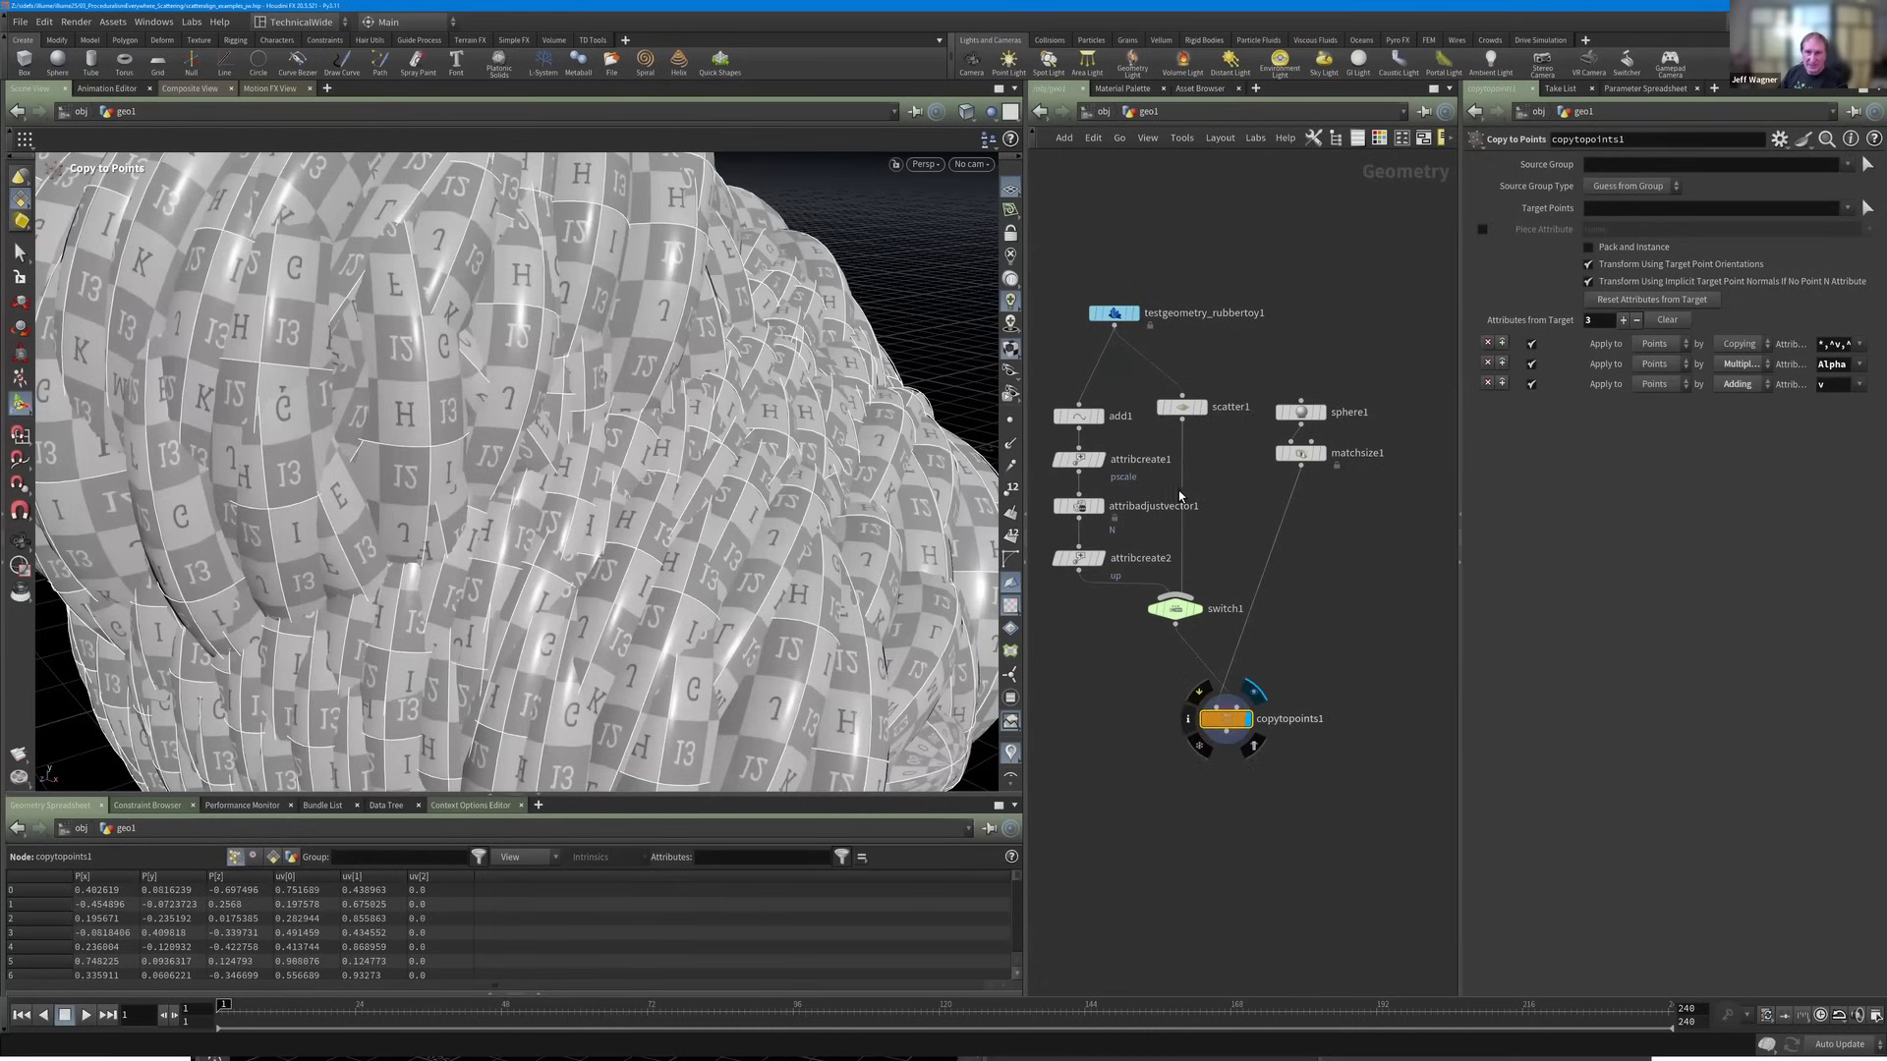
Shift the Add branch to the left, and insert copies of its three attribute nodes between Scatter and the Switch.
scroll(1101, 601, "down", 2)
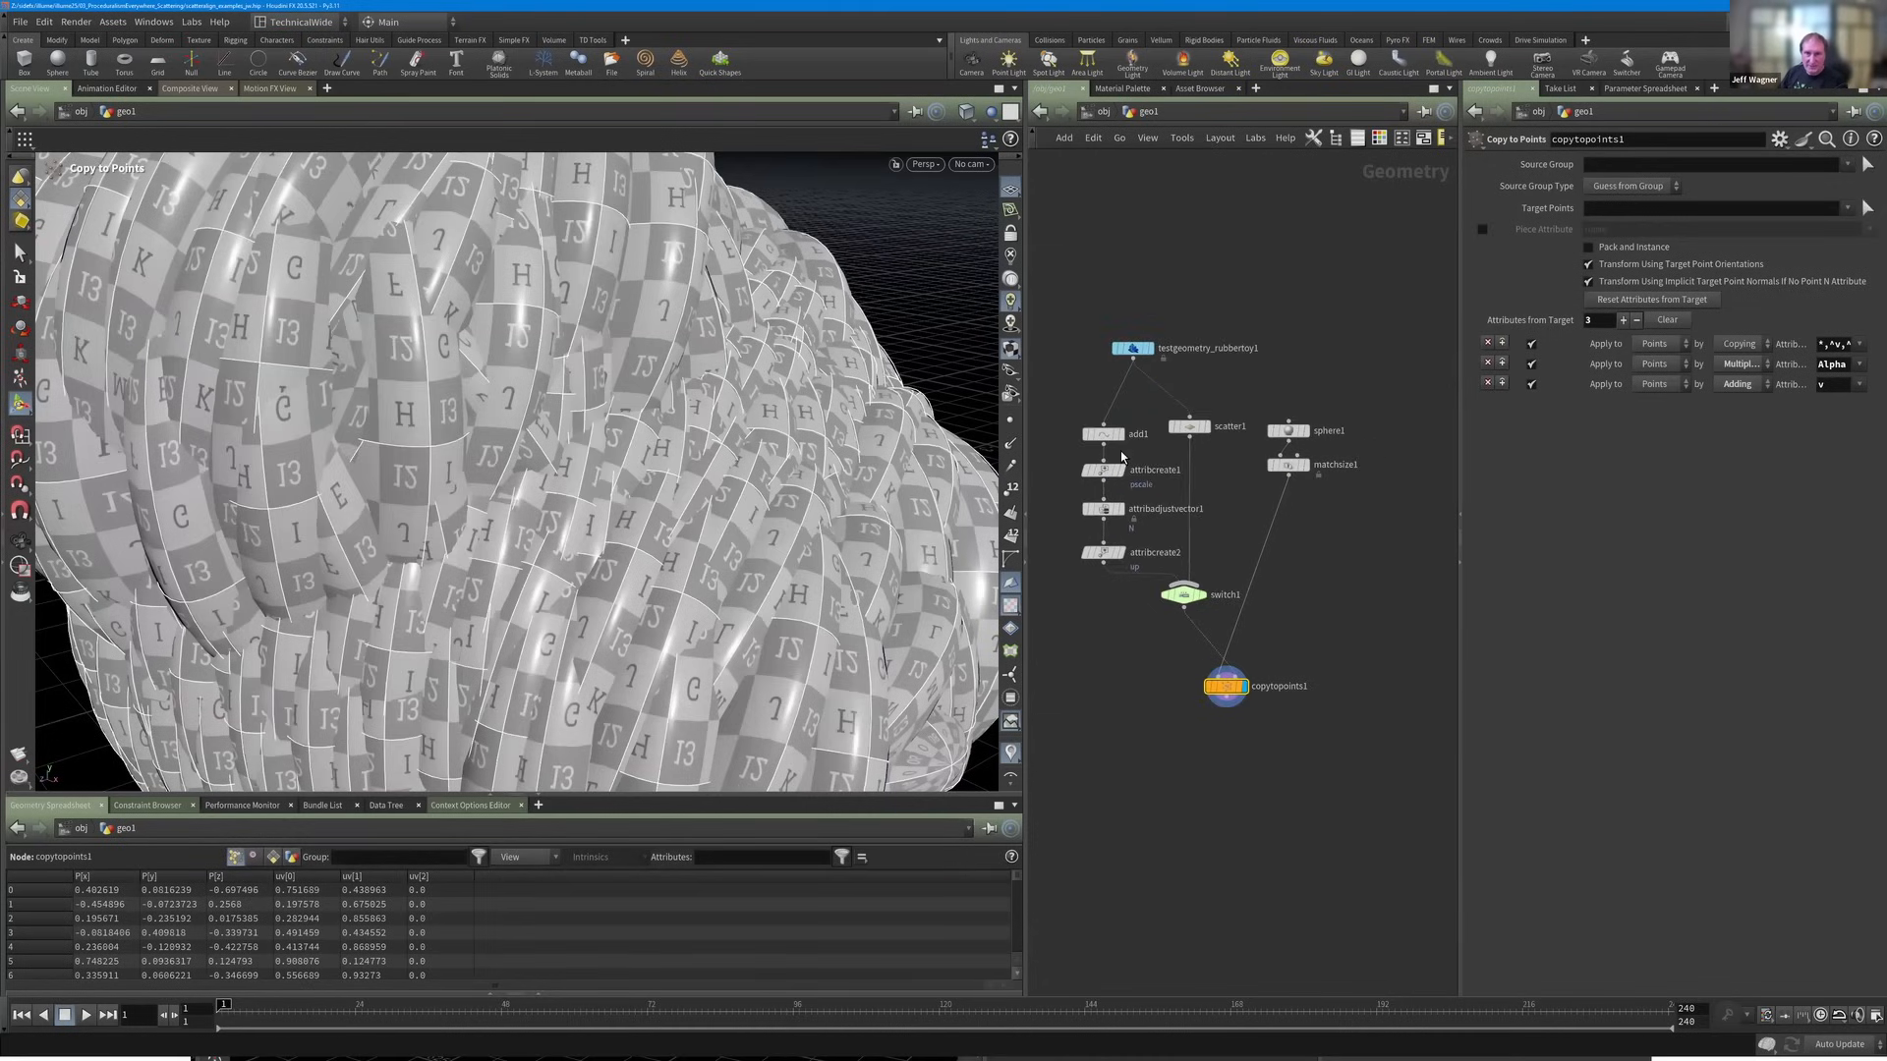
middle_click_drag(1053, 436, 1068, 450)
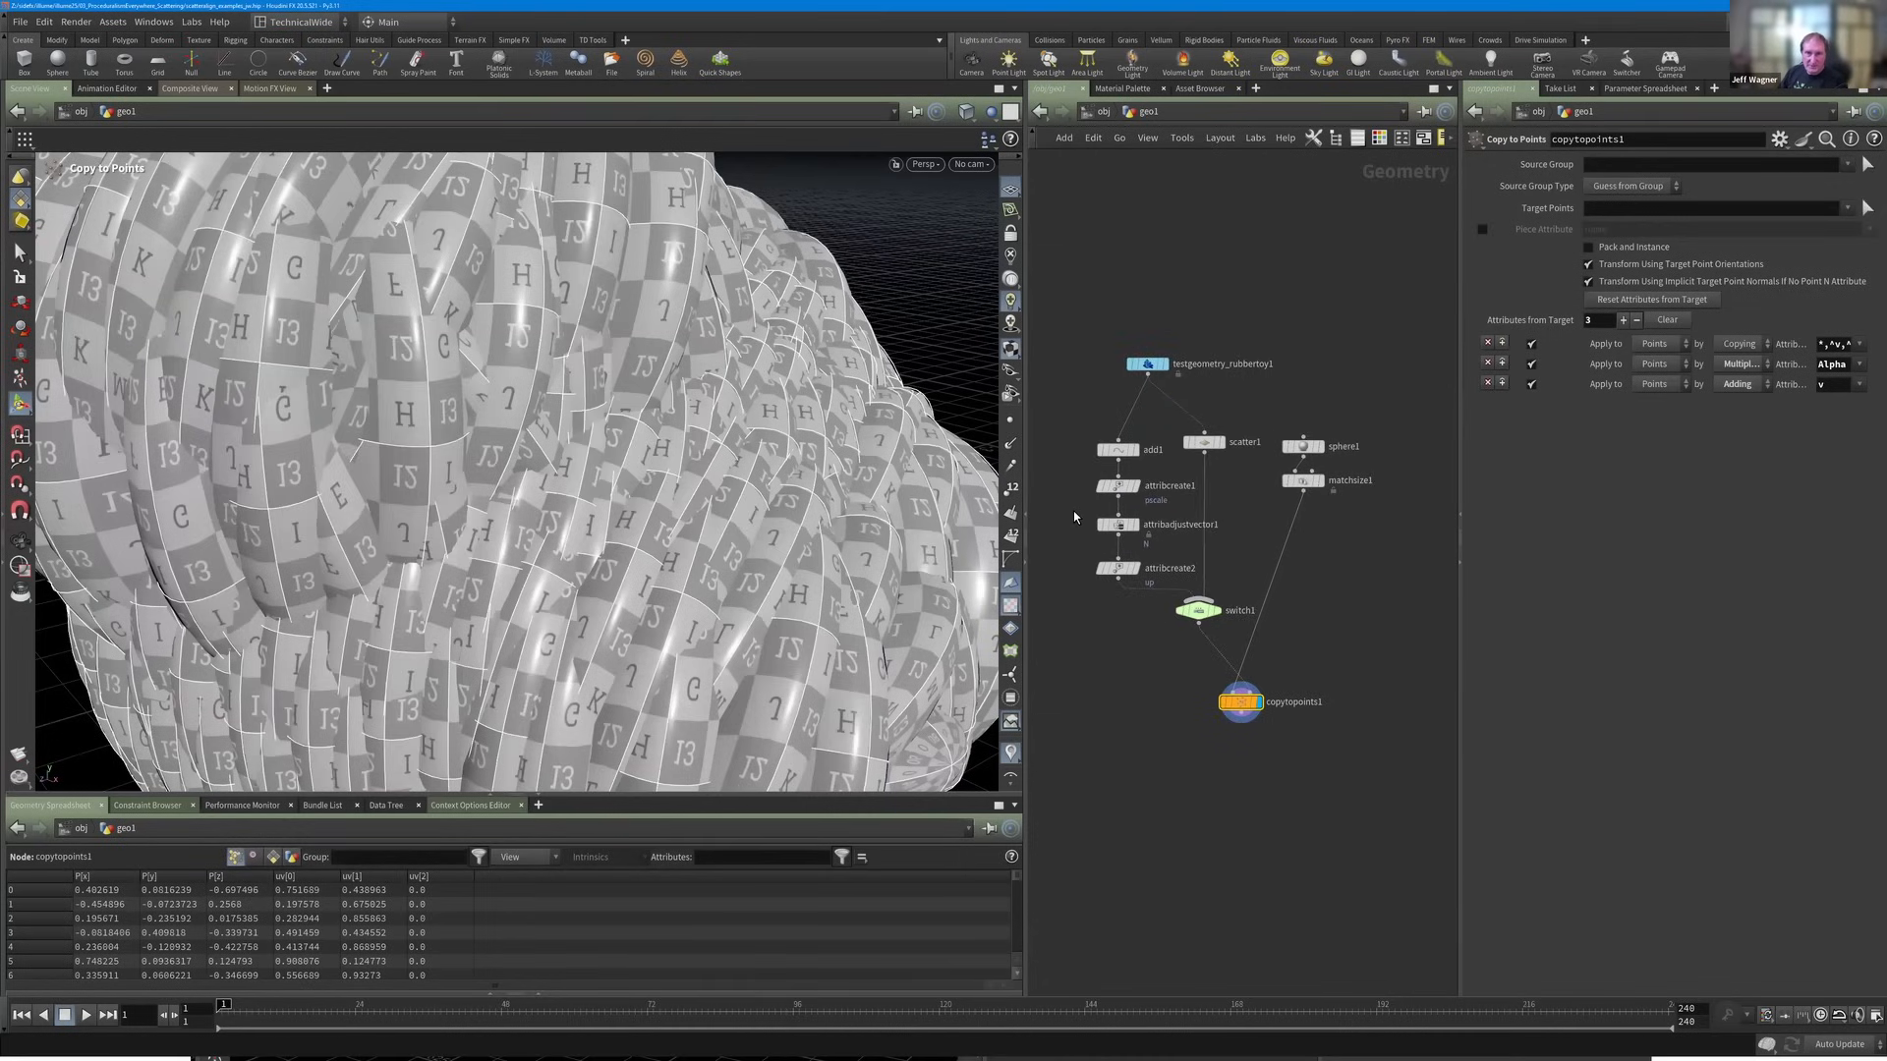
left_click_drag(1073, 428, 1145, 581)
left_click_drag(1108, 488, 1057, 480)
left_click_drag(1137, 578, 1068, 482)
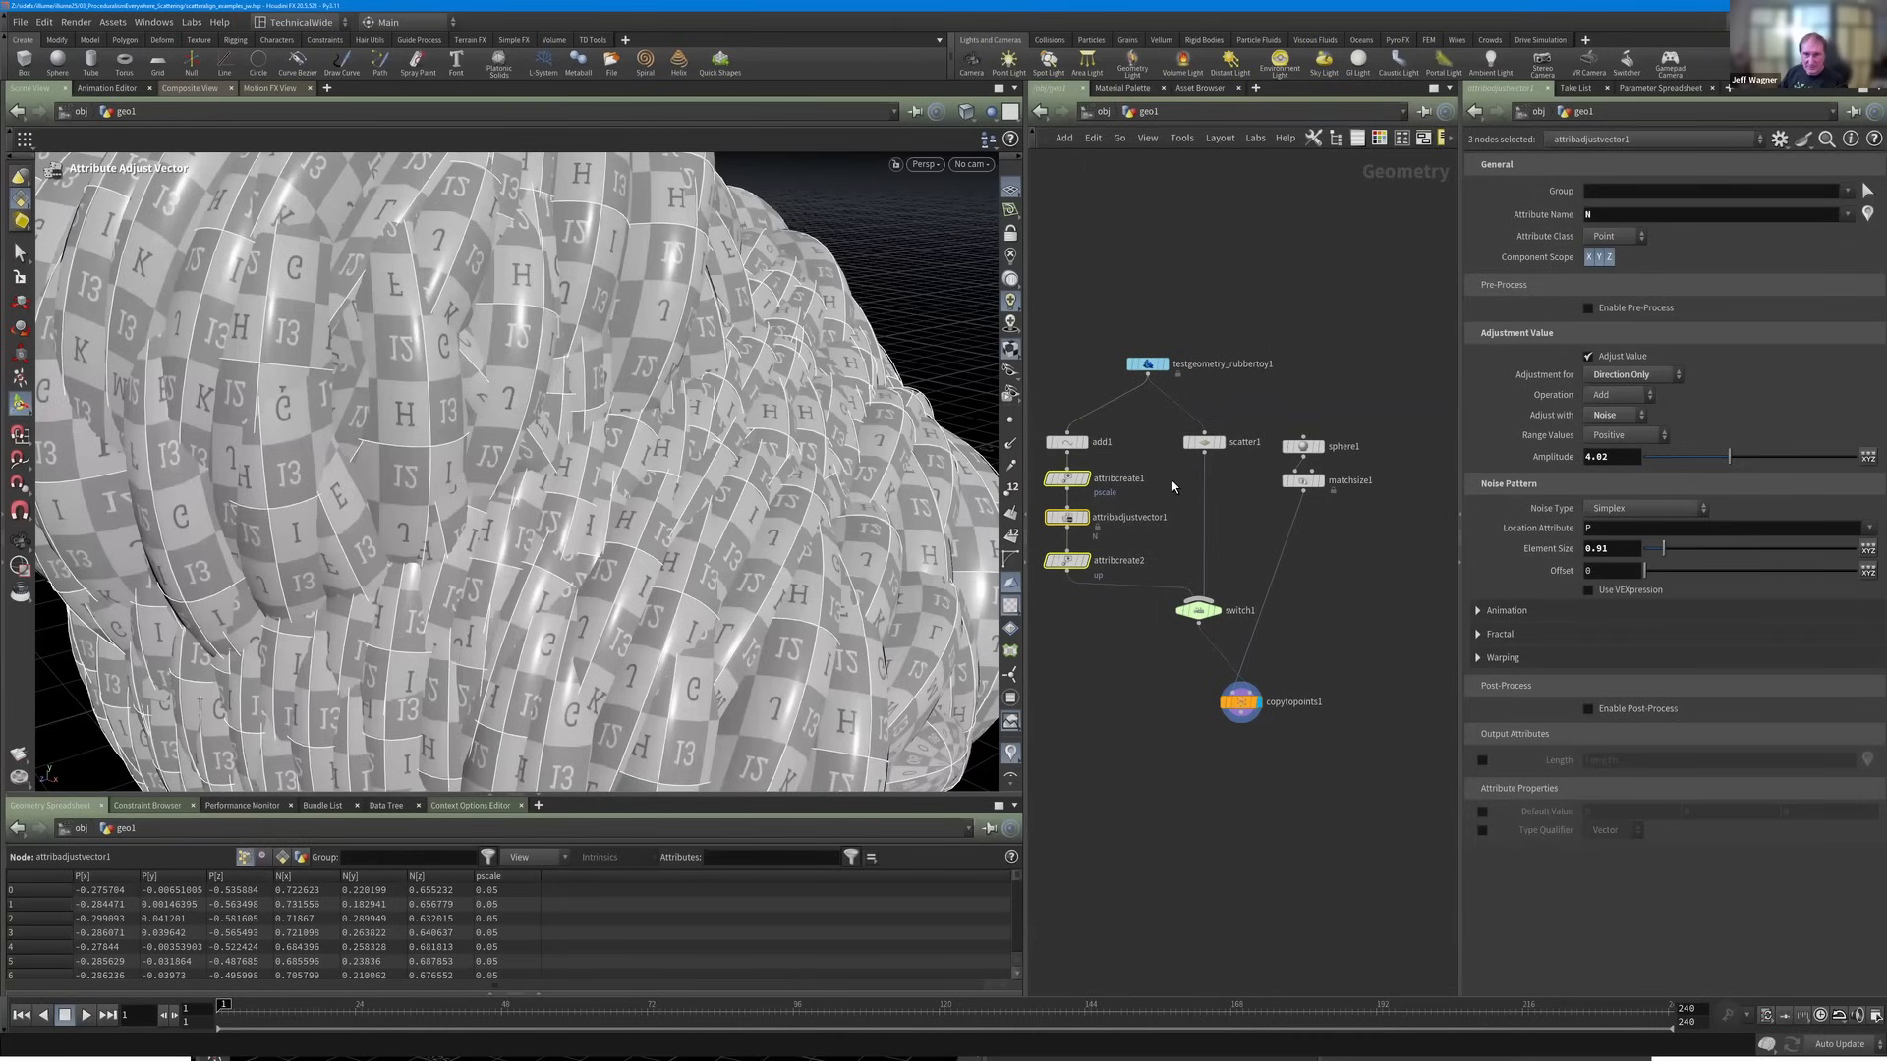
key("ctrl+v")
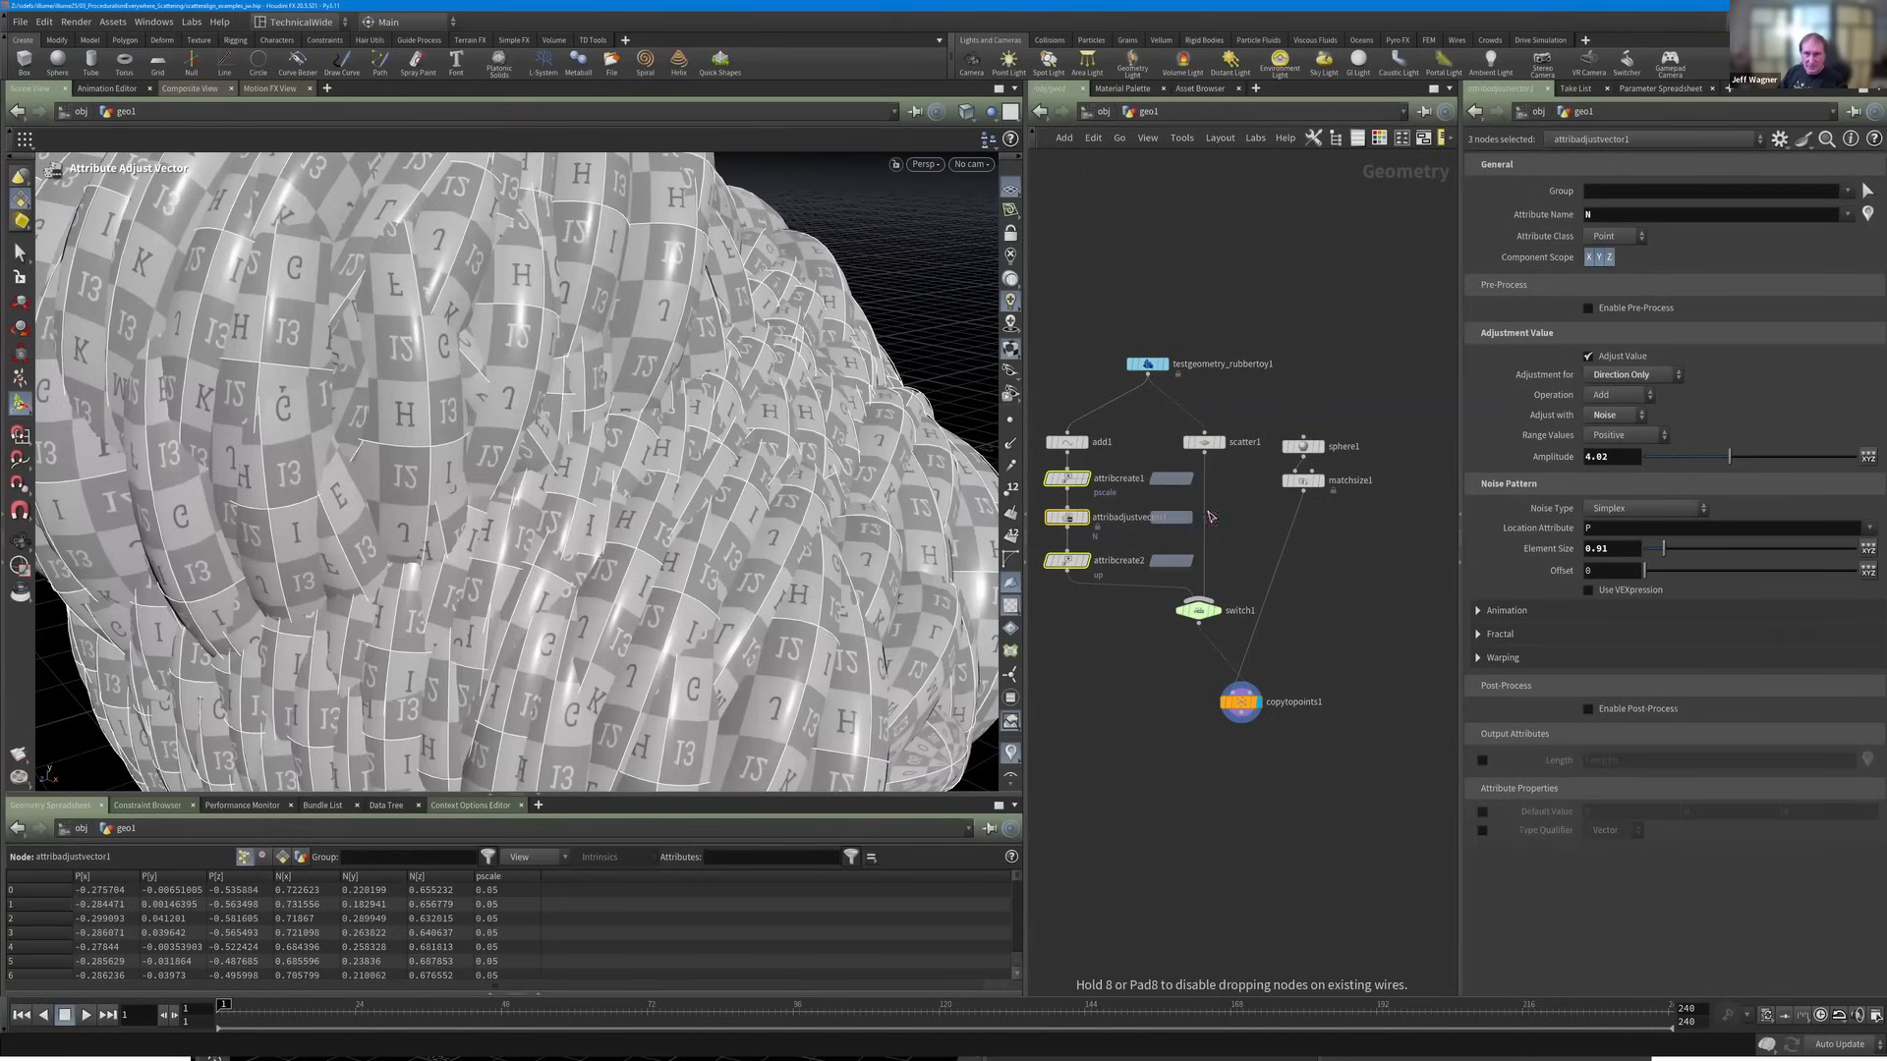
Centre the Switch between the two point branches, and set Scatter's Force Total Count to 3005.
left_click(1209, 449)
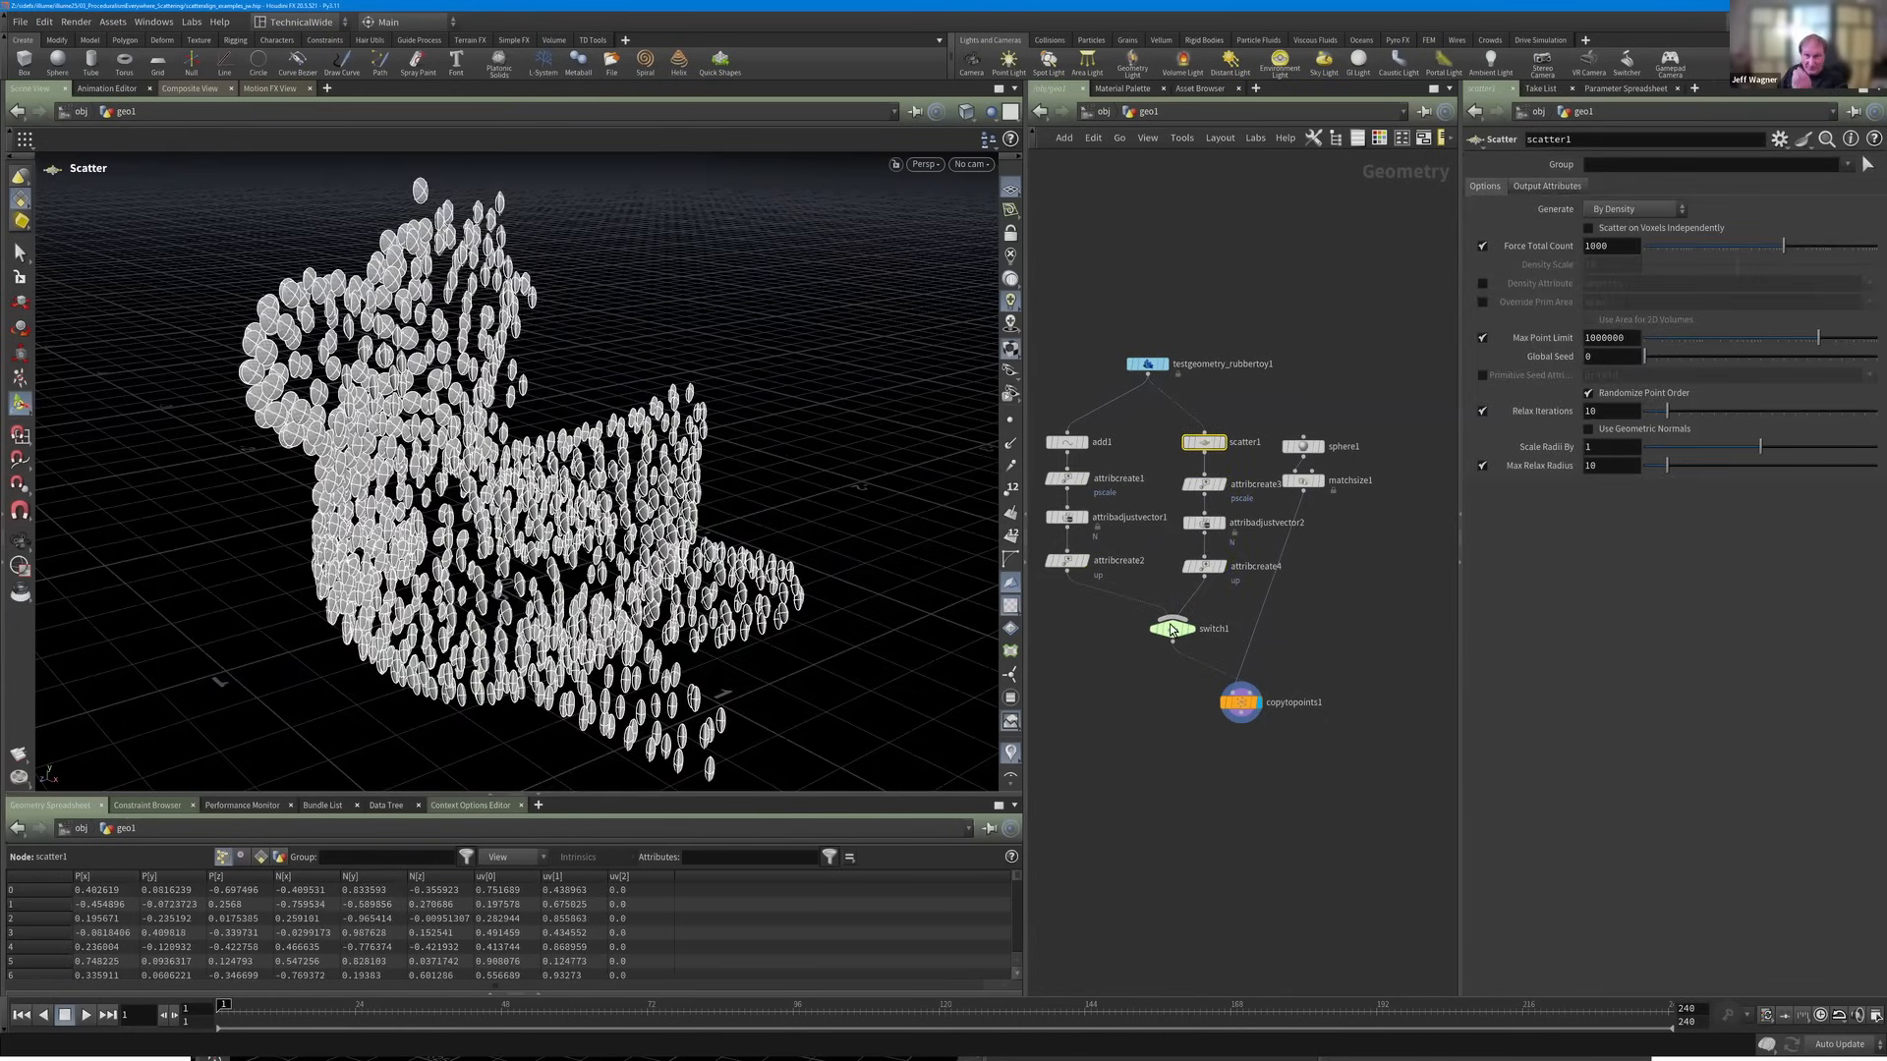
left_click_drag(1171, 629, 1146, 630)
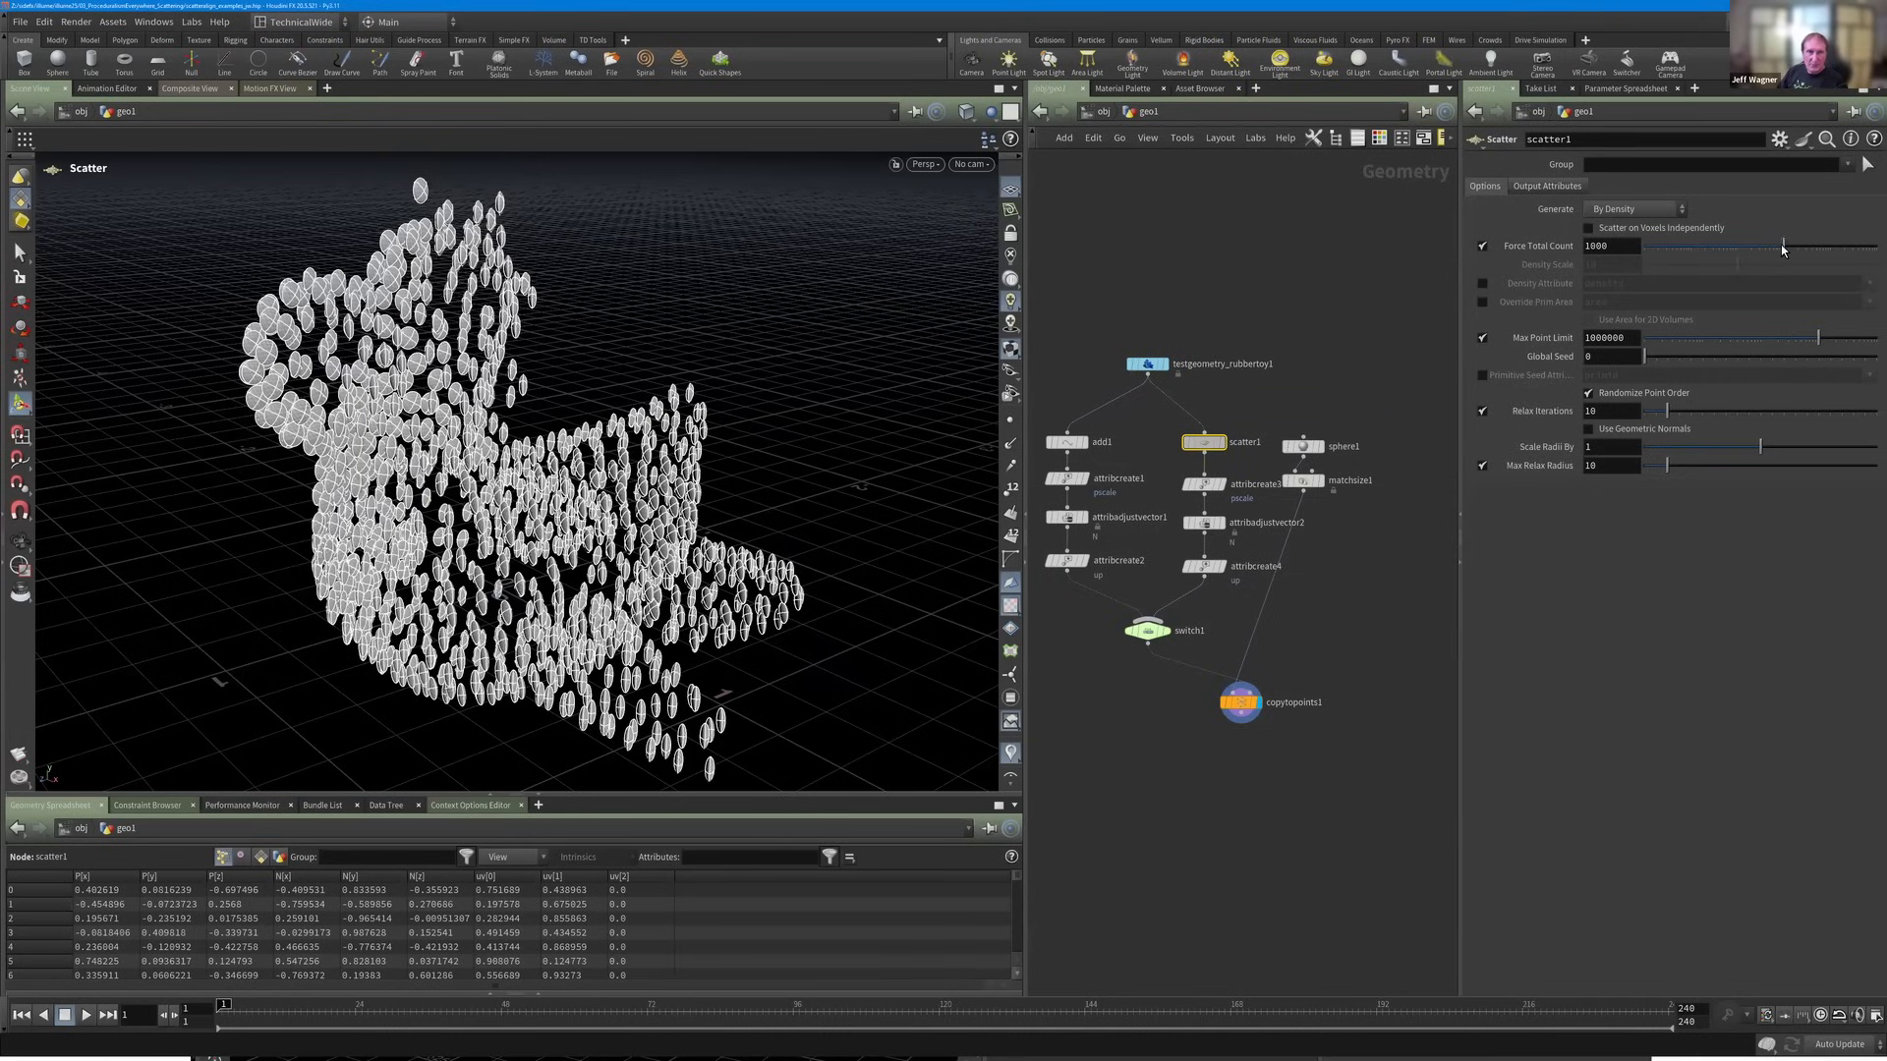
left_click_drag(1783, 249, 1798, 248)
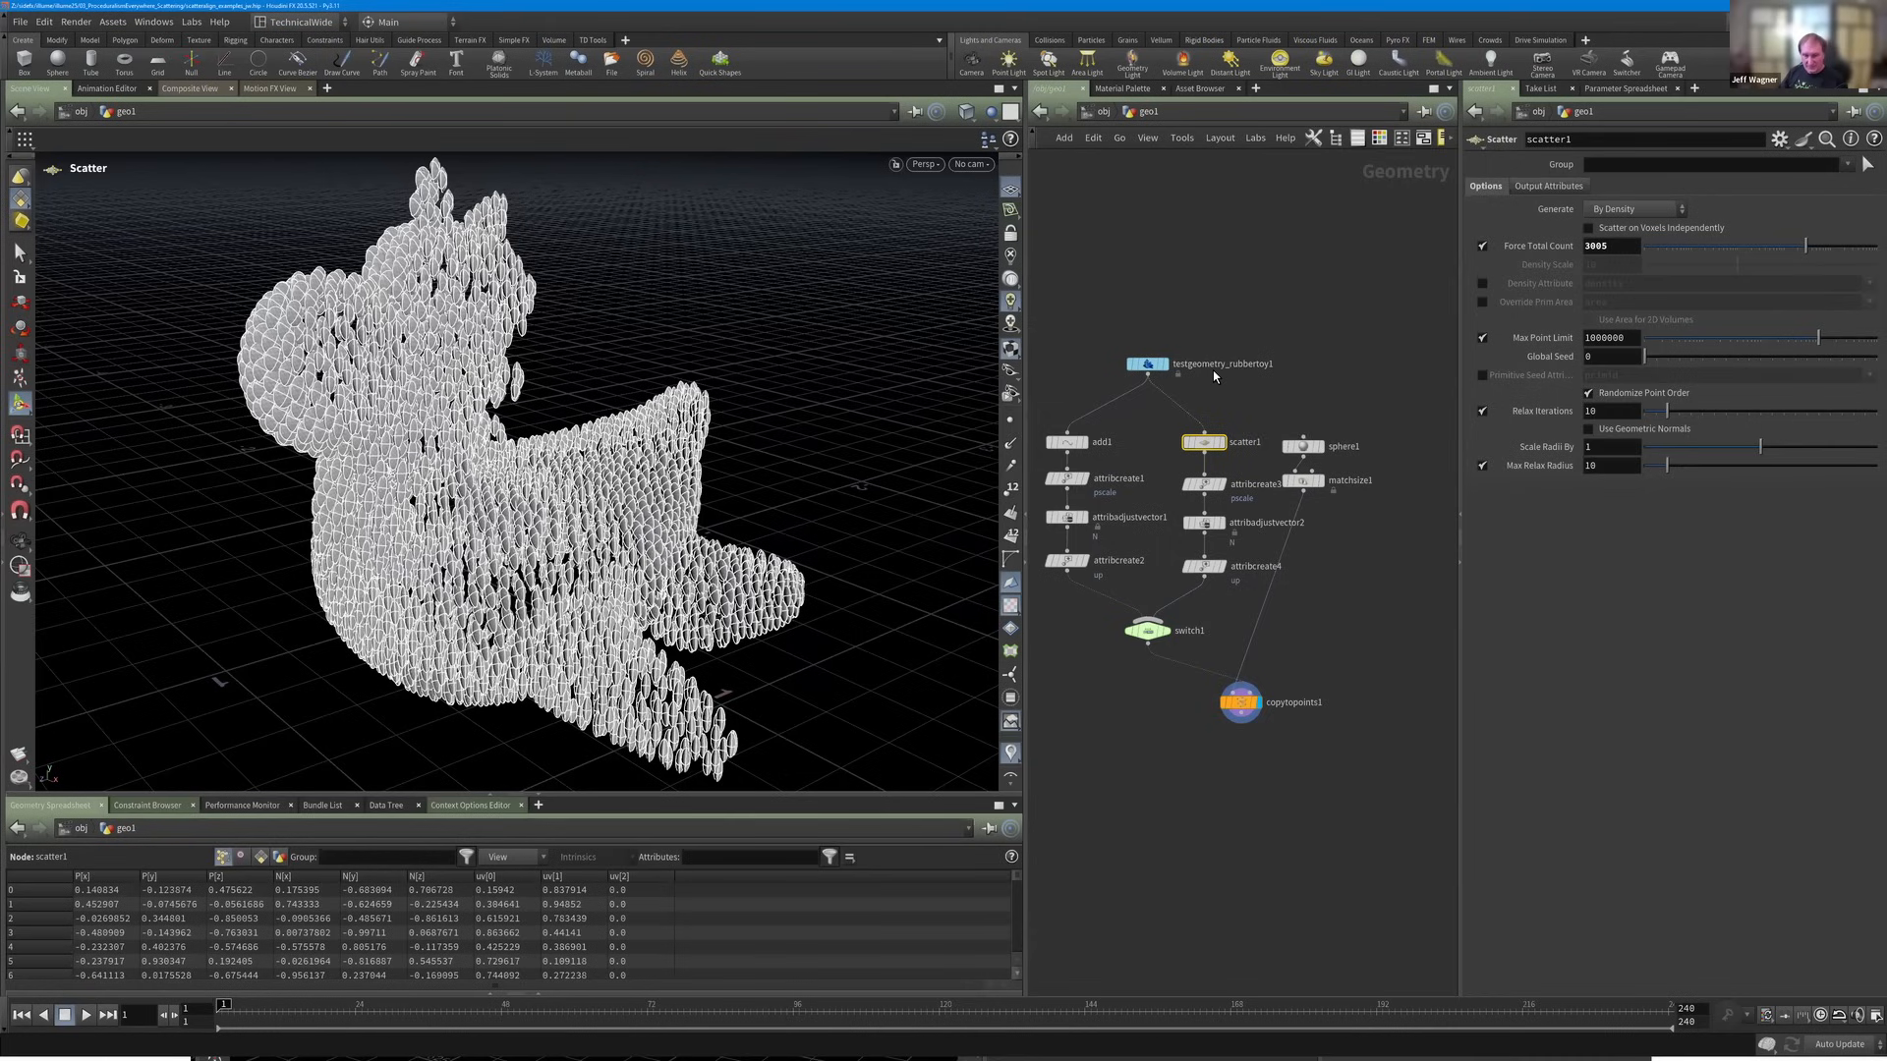
Insert a Twist node between the rubber toy and Scatter, and twist the toy by a negative amount.
scroll(1214, 375, "up", 3)
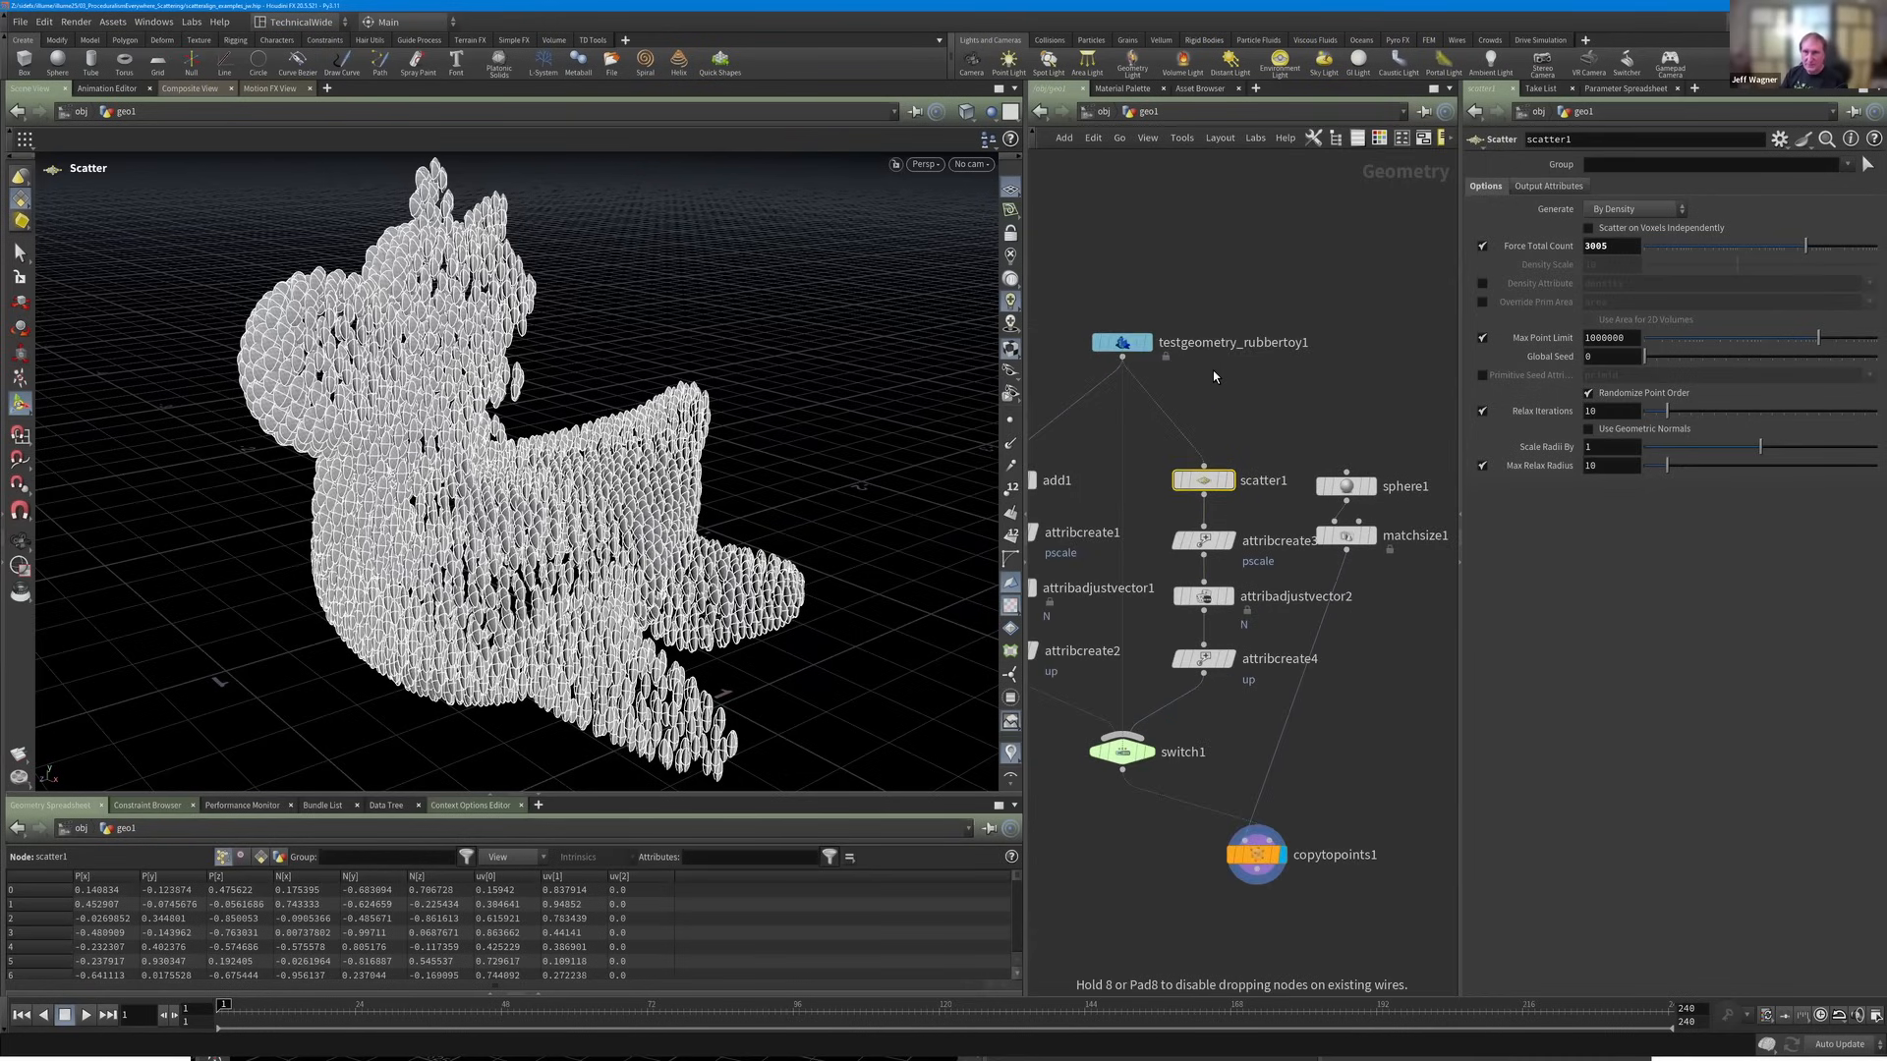
key("Tab")
type("t")
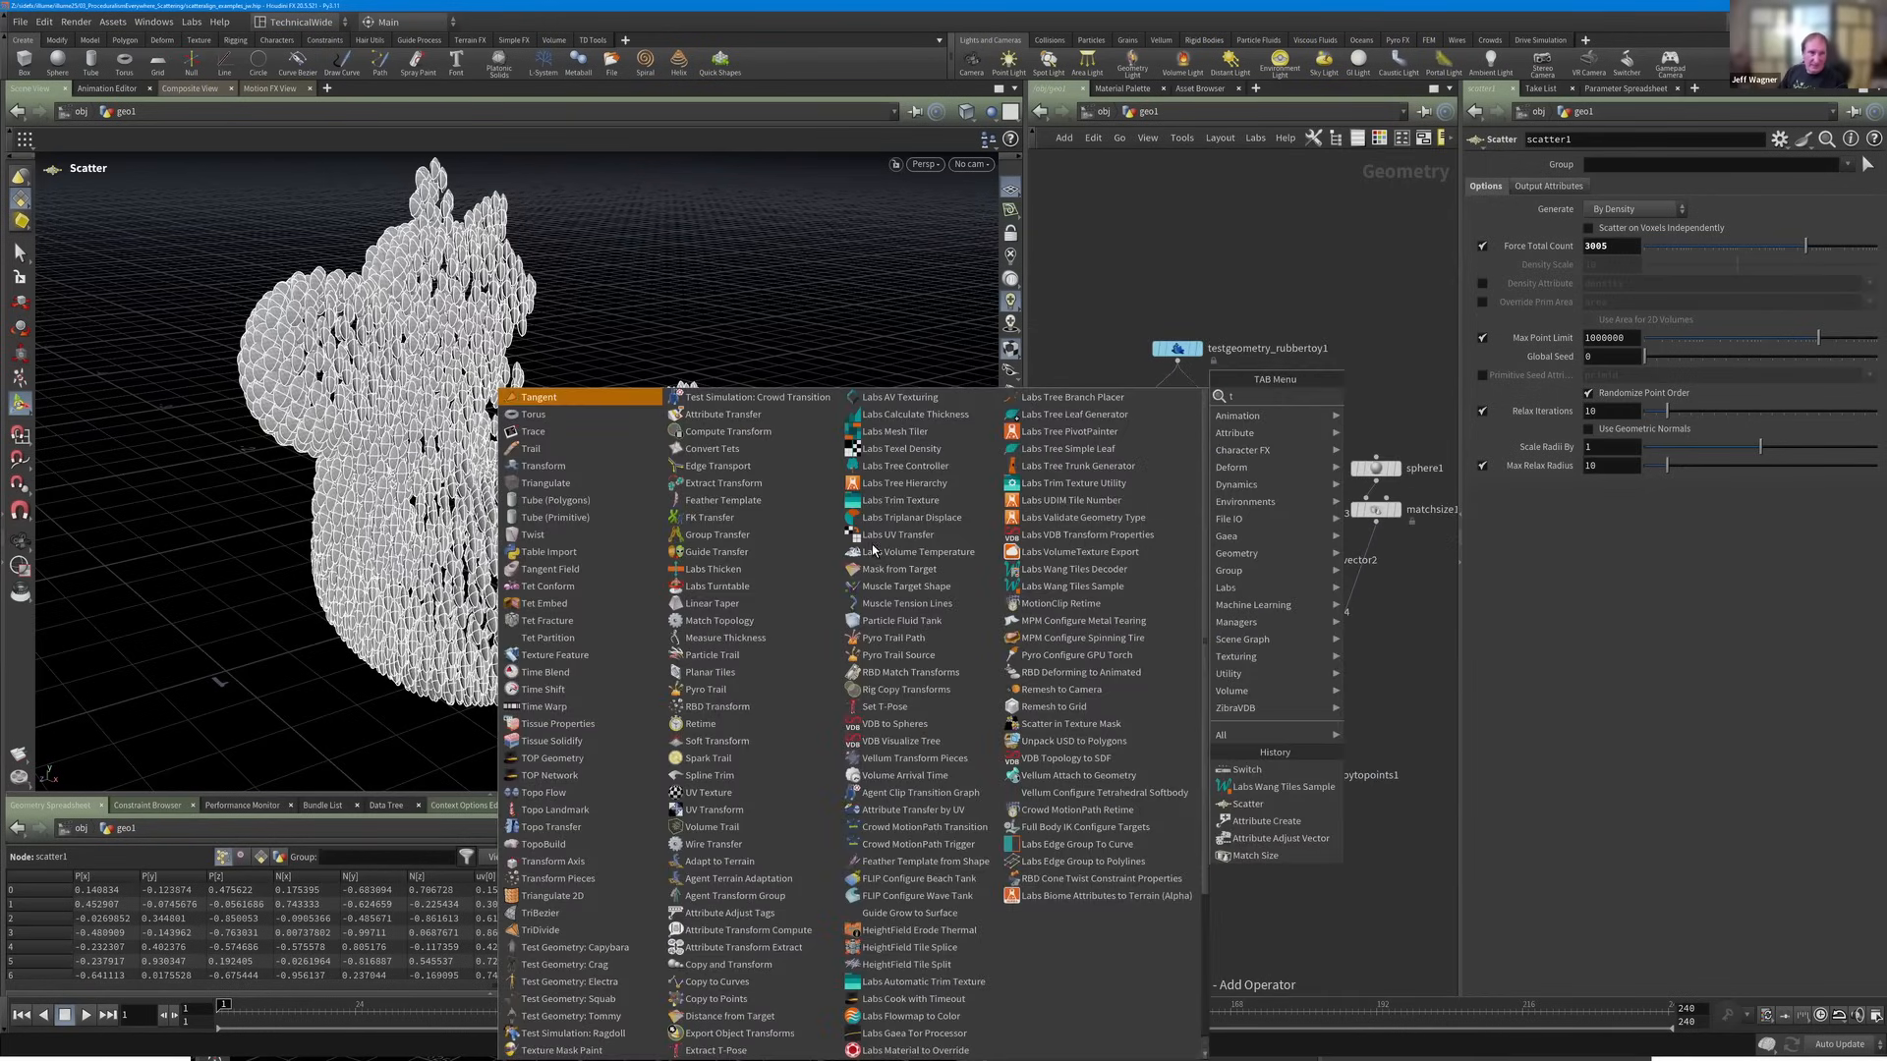
type("wist")
key("Return")
left_click(1212, 397)
left_click(1221, 387)
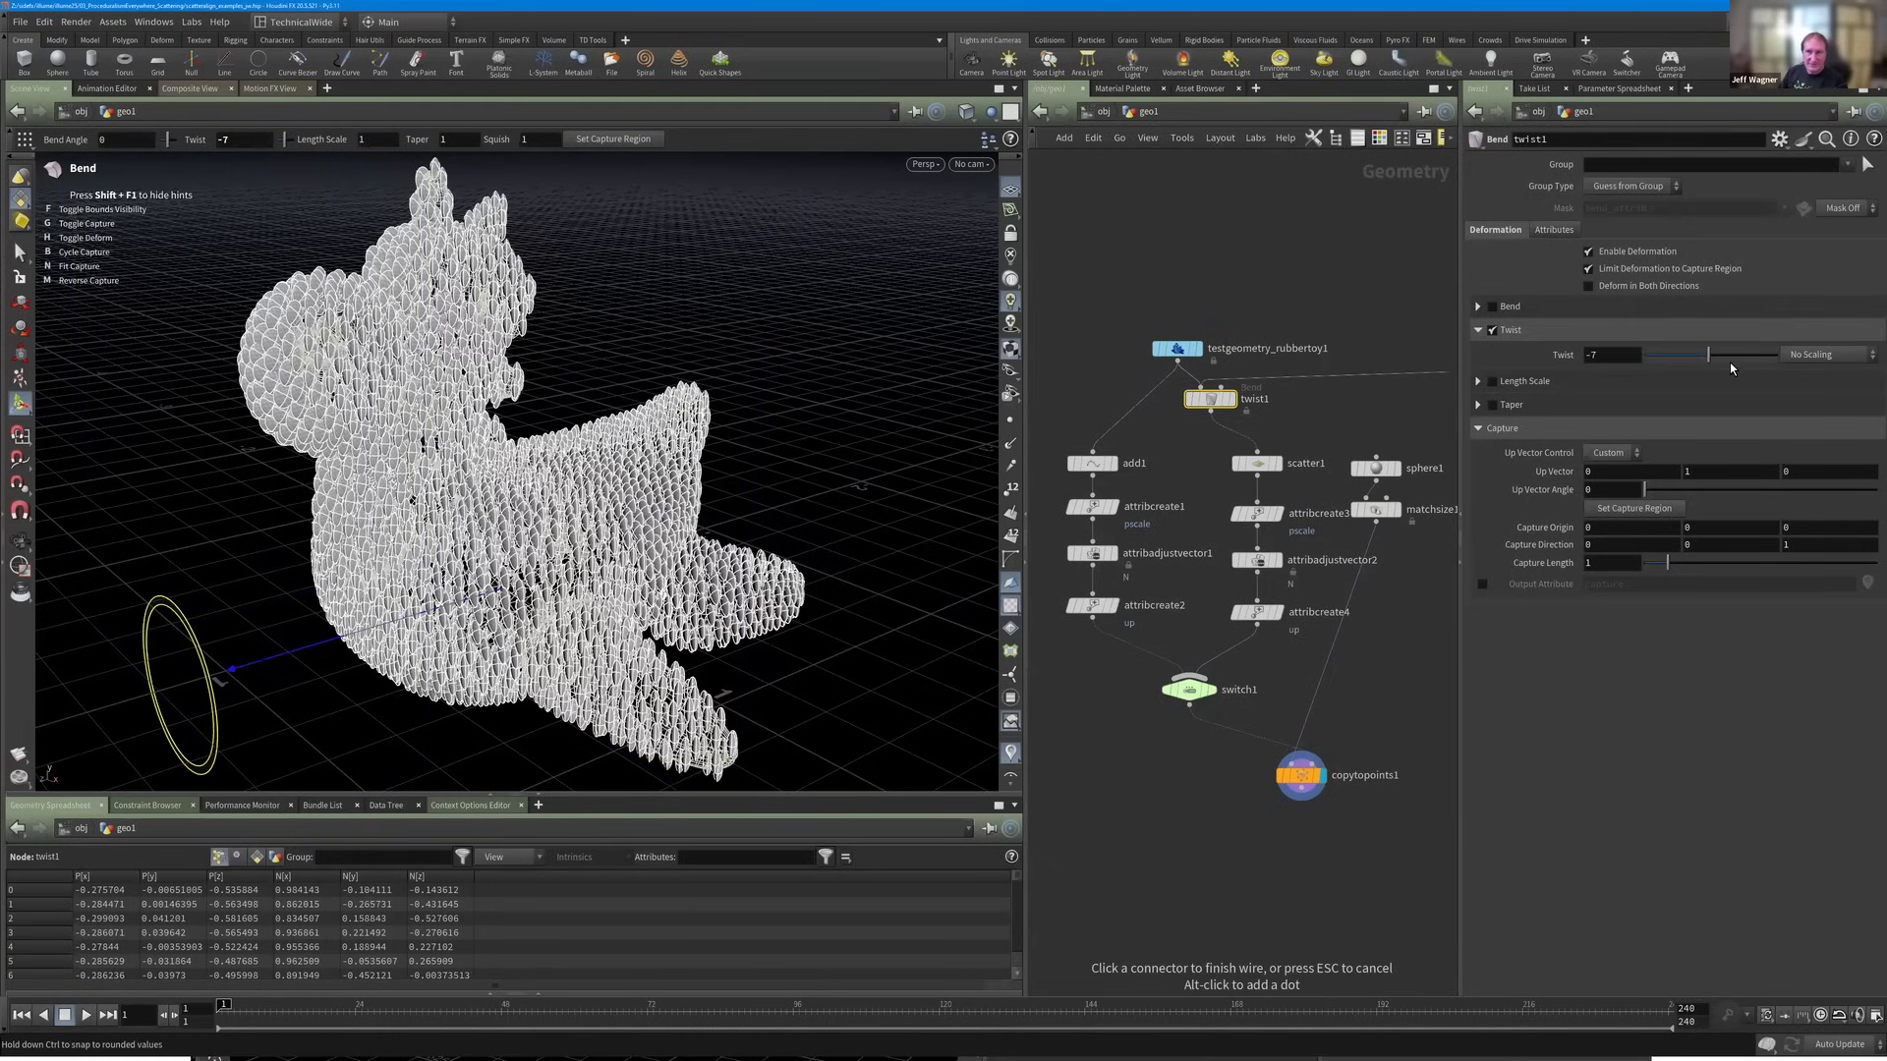
left_click_drag(1708, 355, 1703, 355)
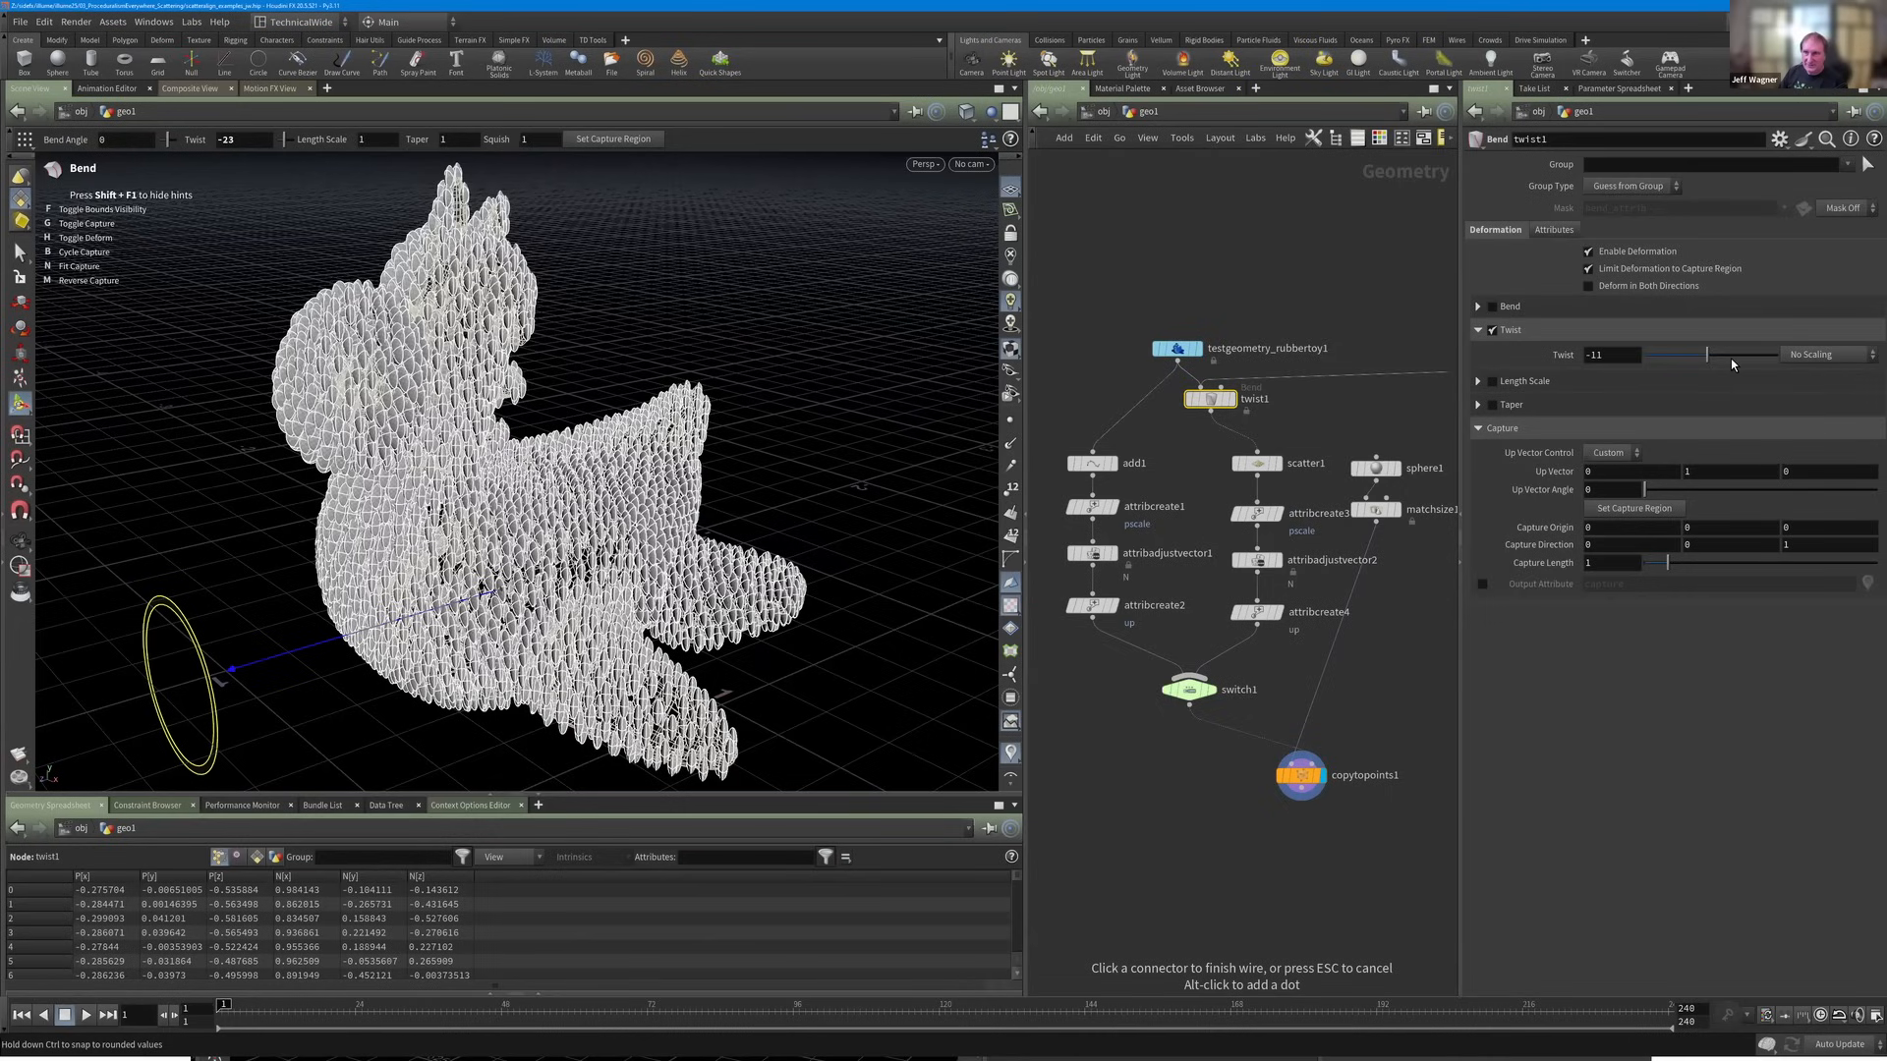
mouse_move(1707, 355)
left_mouse_down()
mouse_move(1730, 356)
mouse_move(1721, 371)
mouse_move(1678, 355)
left_mouse_up()
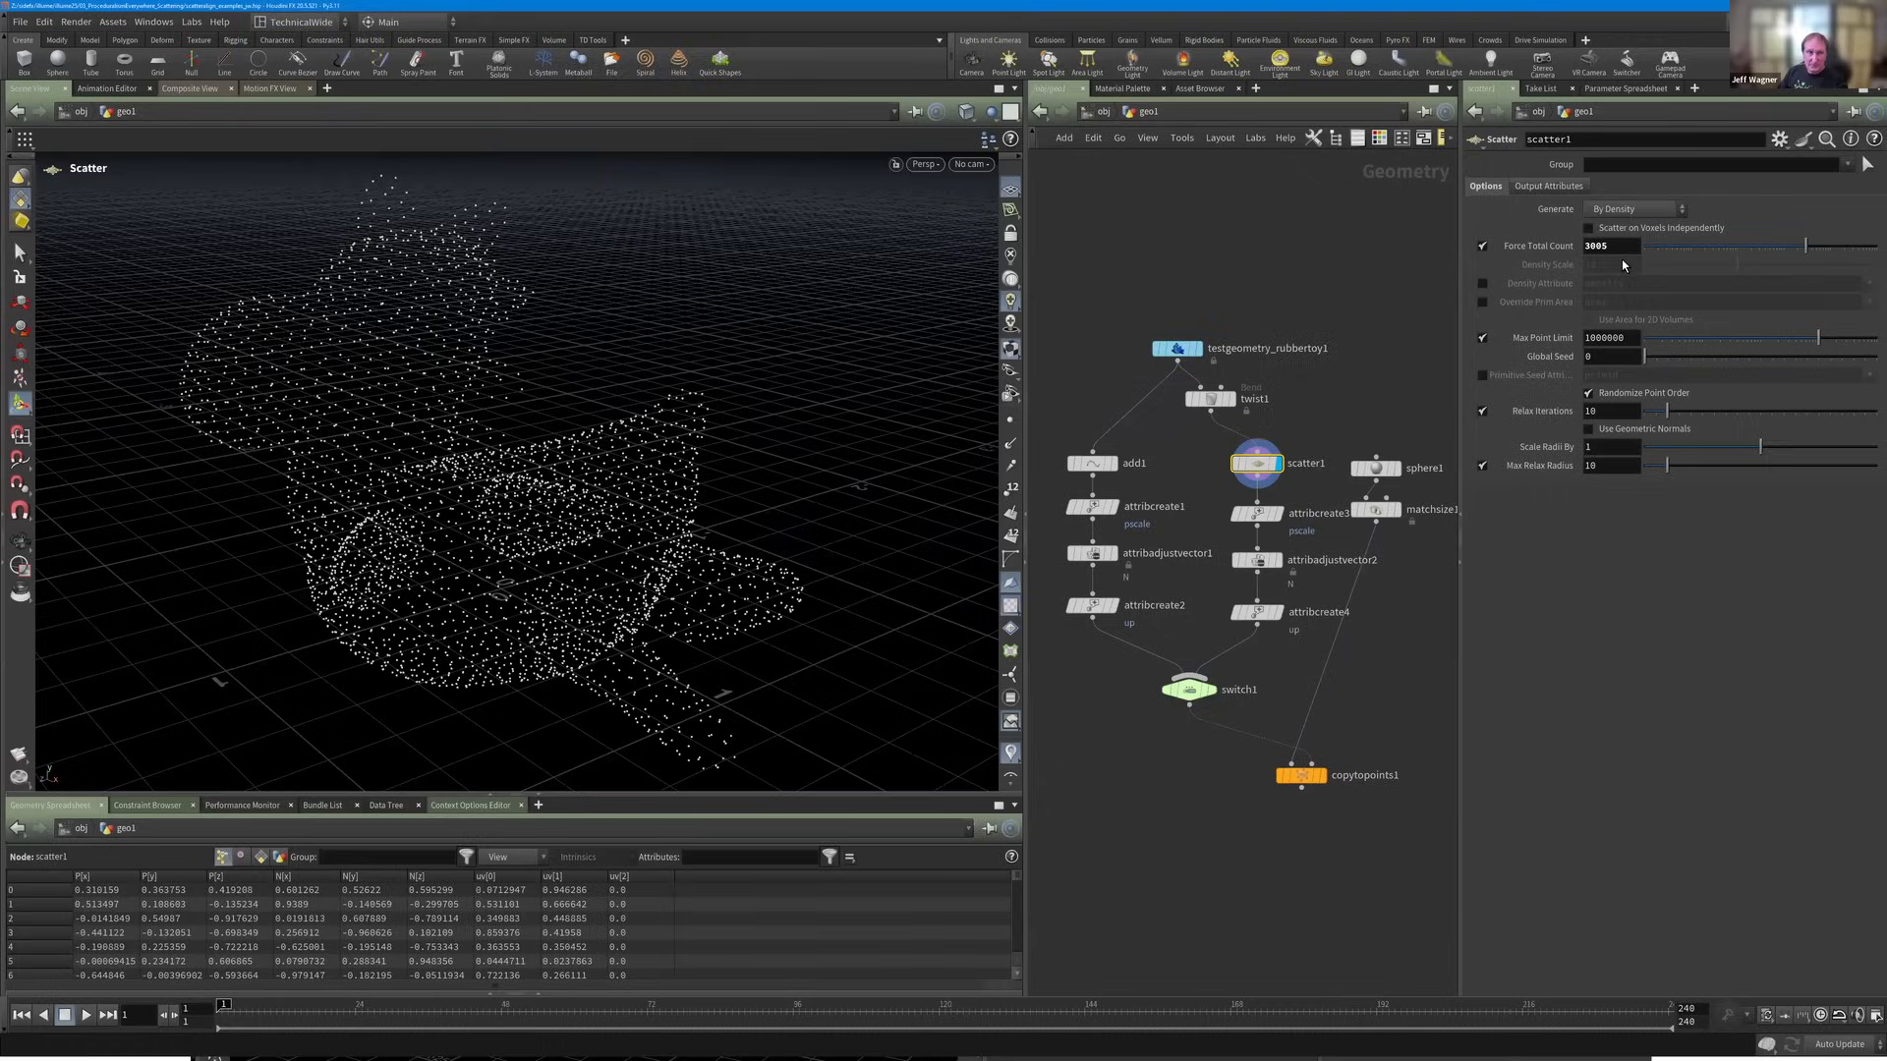
Set Scatter to generate points In Texture Space with a Density Scale of about 5175.87, and inspect the twisted points.
left_click(1632, 209)
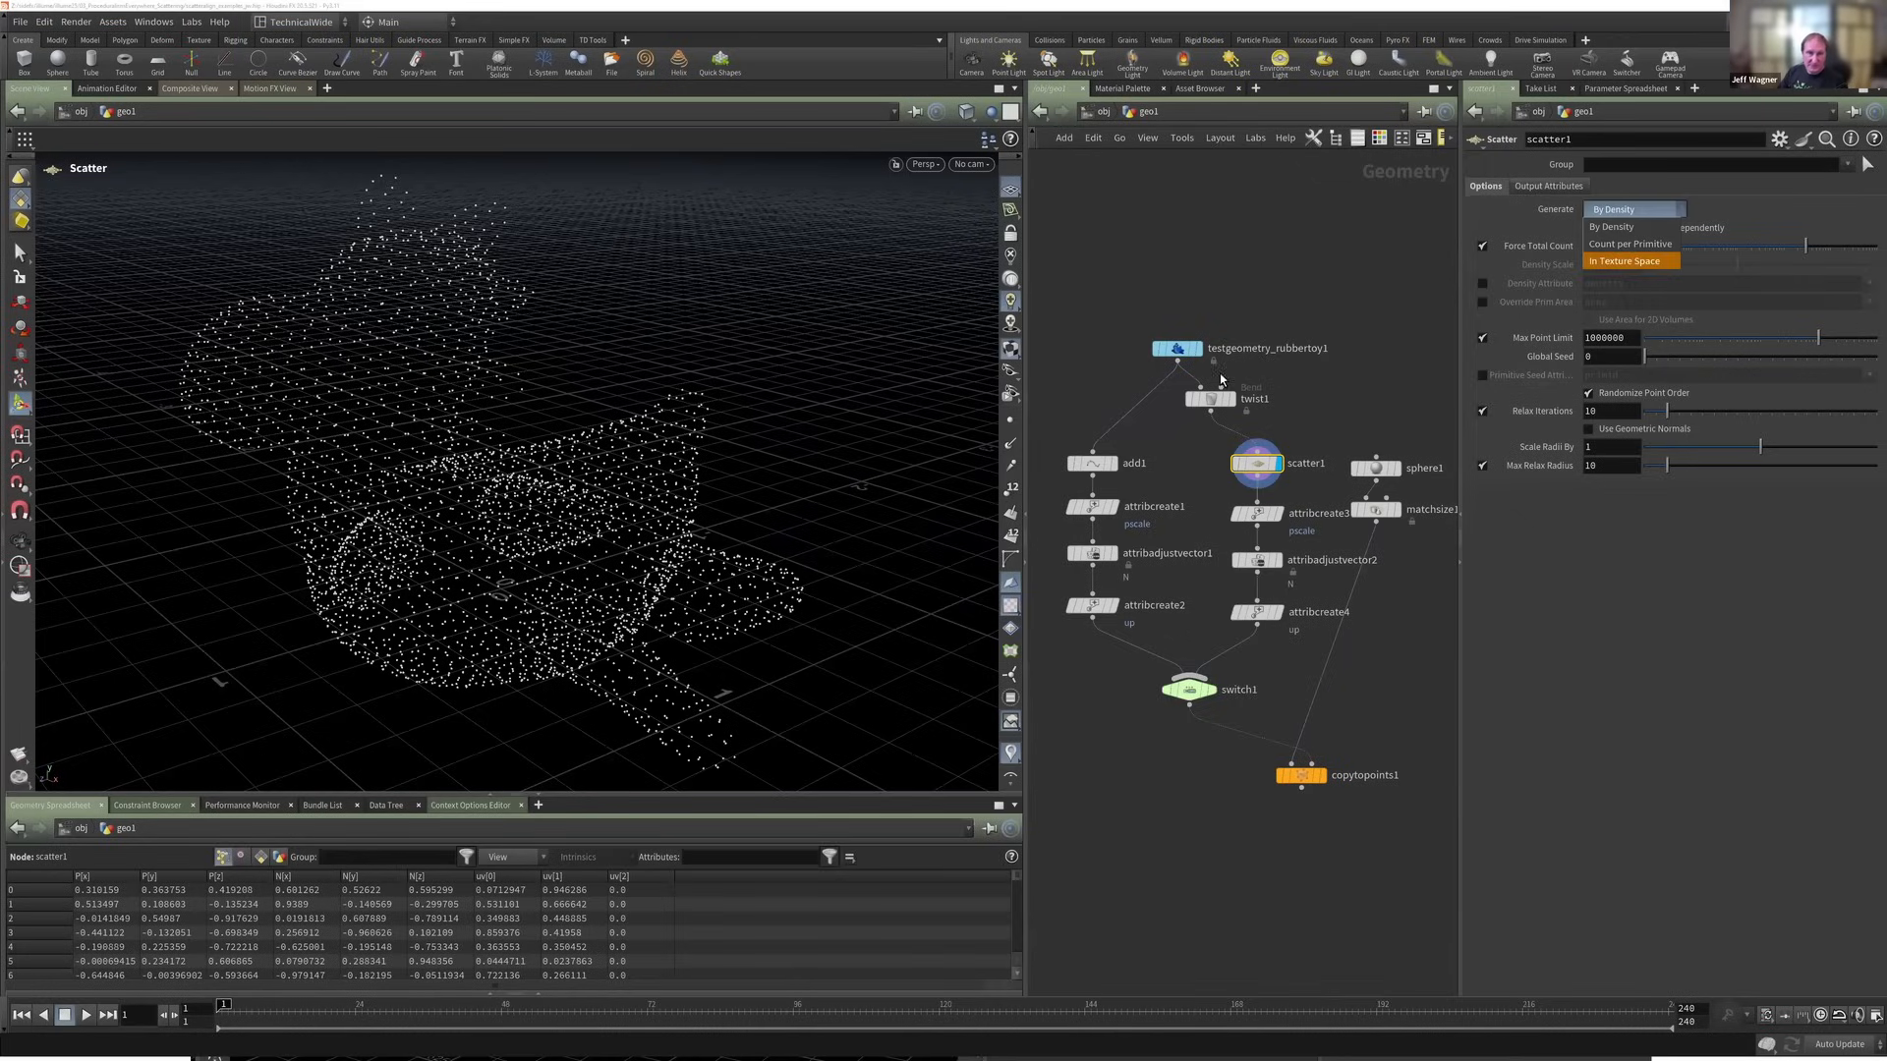
left_click(1600, 263)
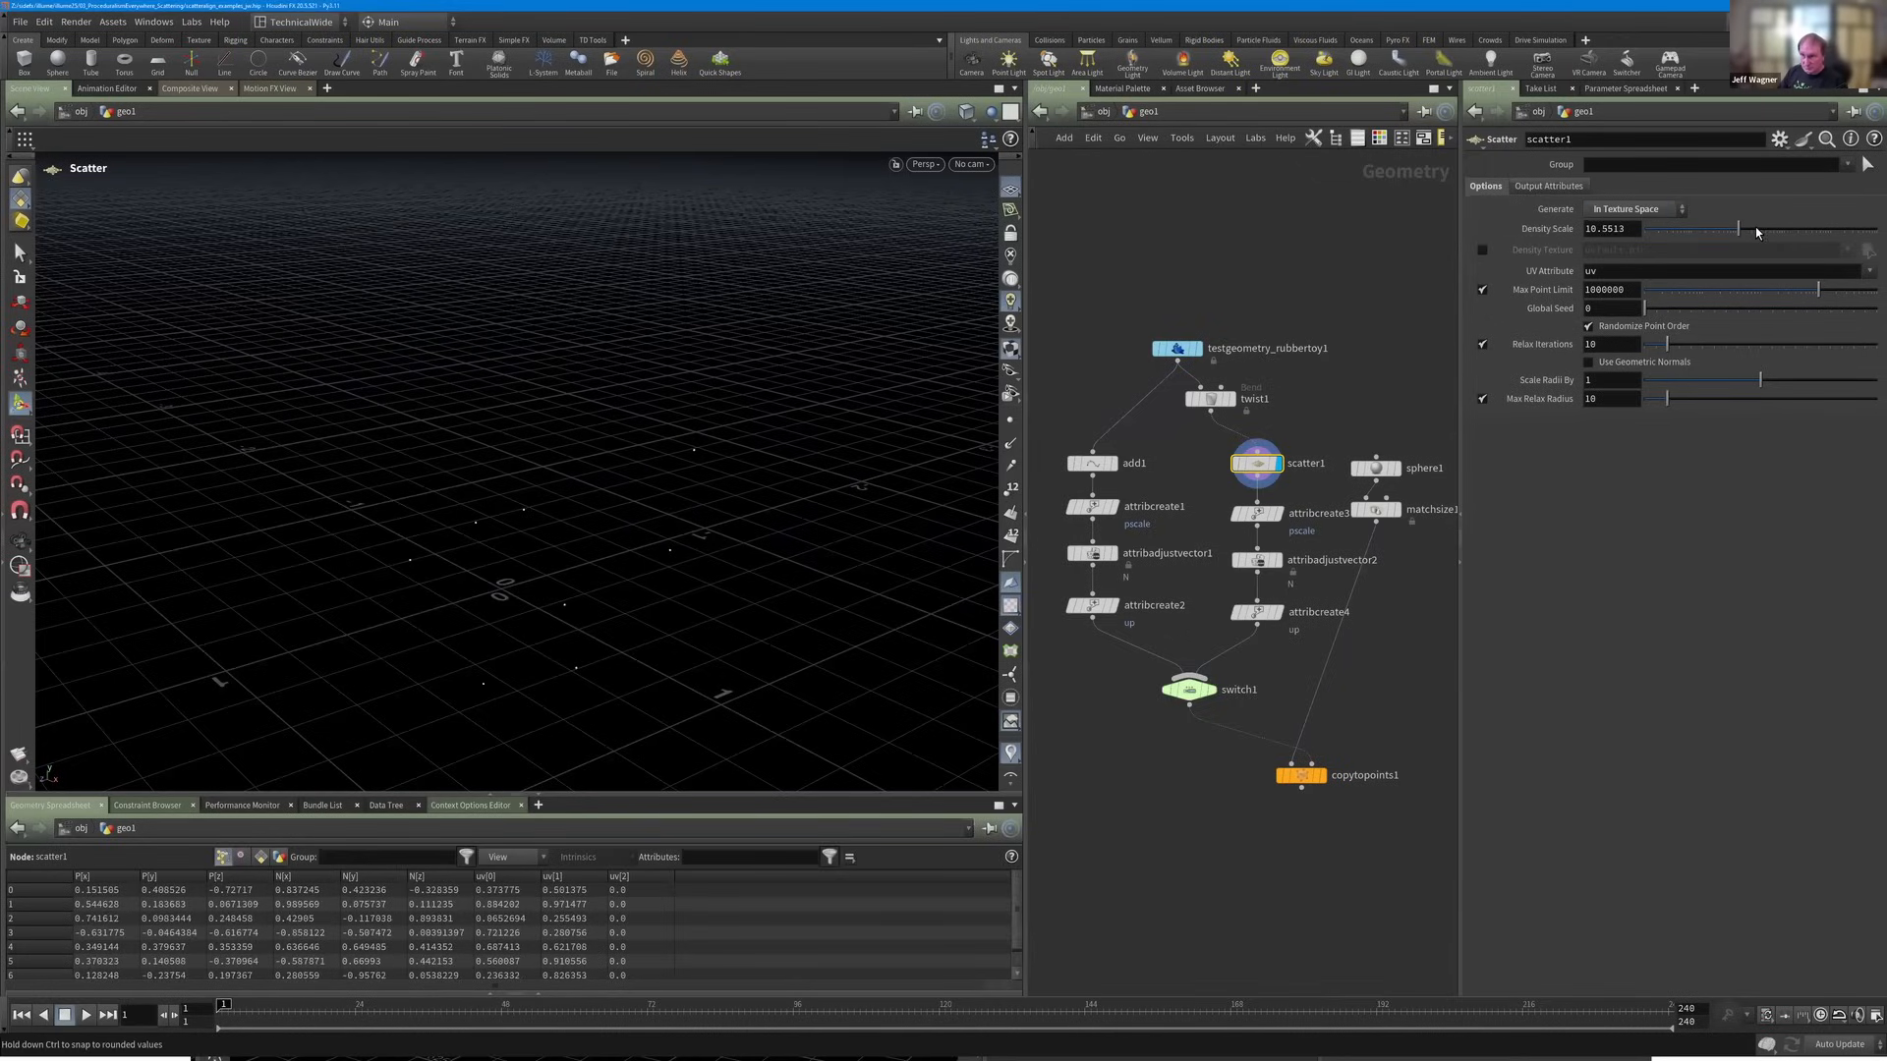
left_click_drag(1820, 227, 1867, 229)
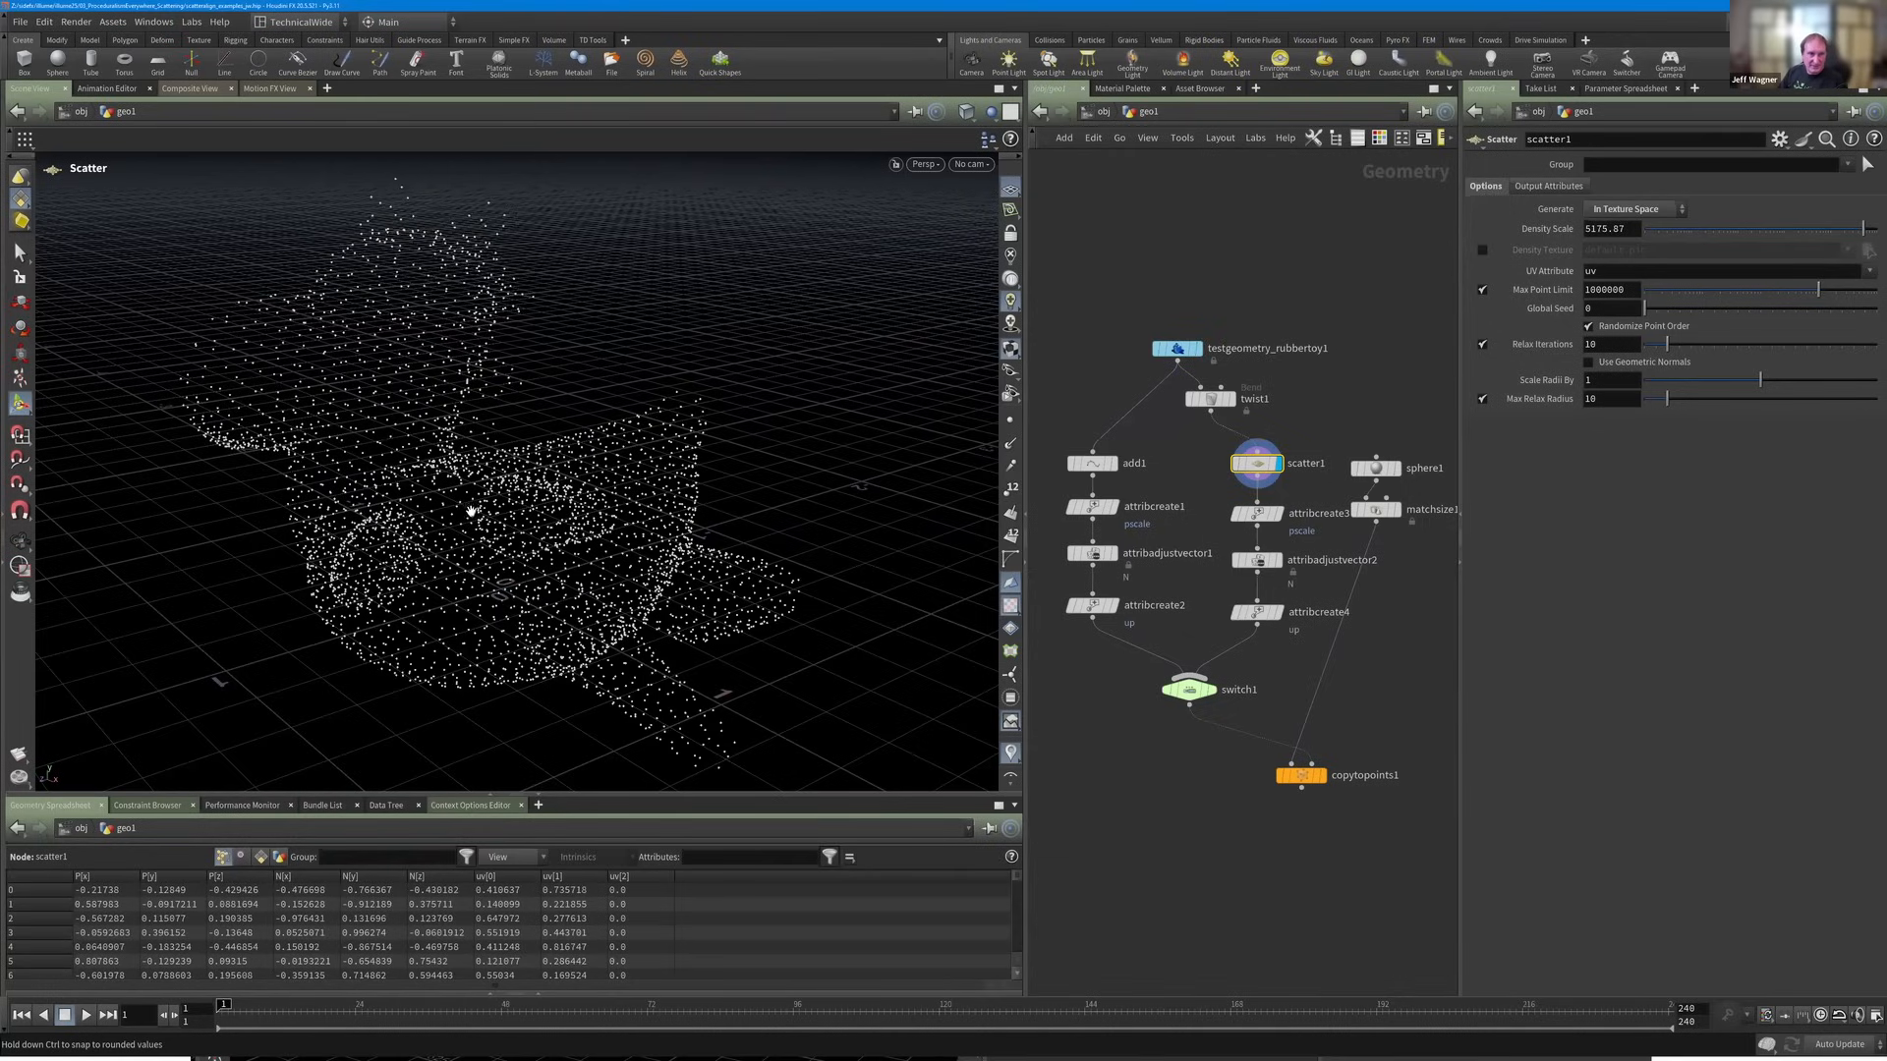
left_click_drag(480, 645, 527, 591, "alt")
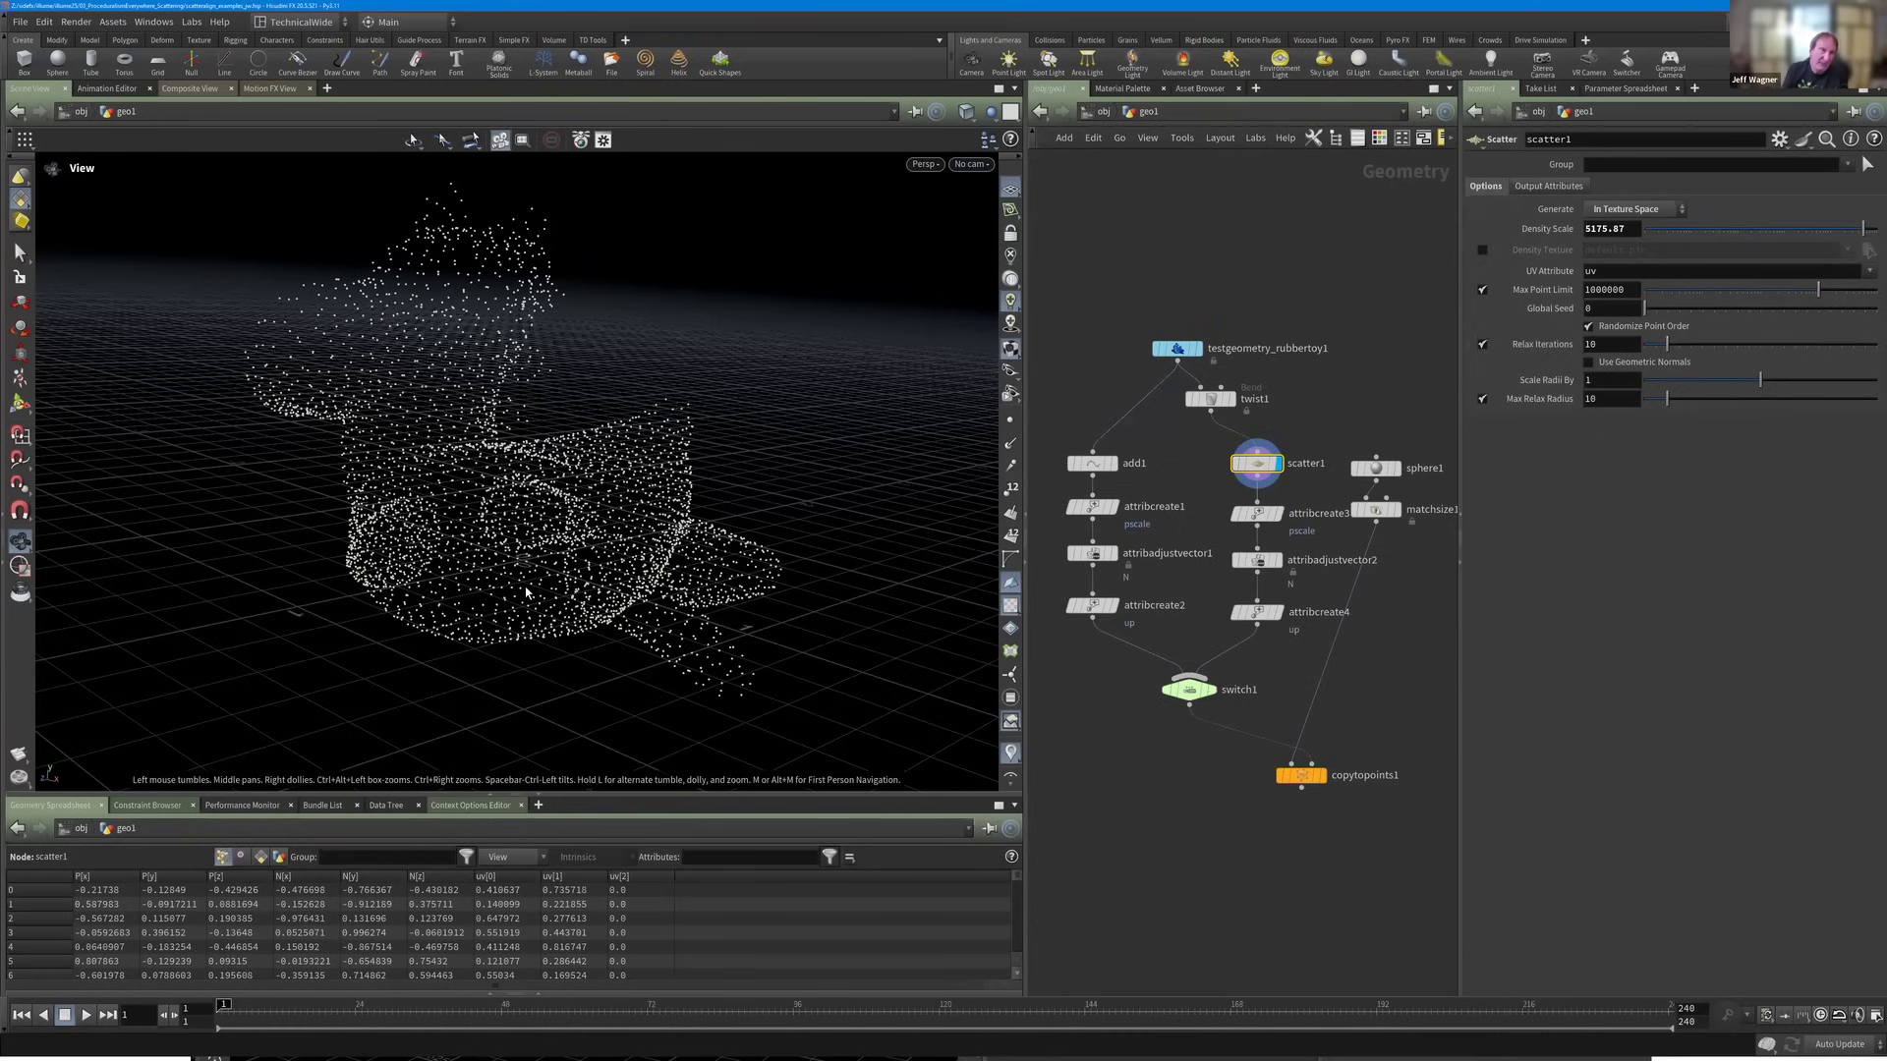
middle_click_drag(527, 581, 525, 593, "alt")
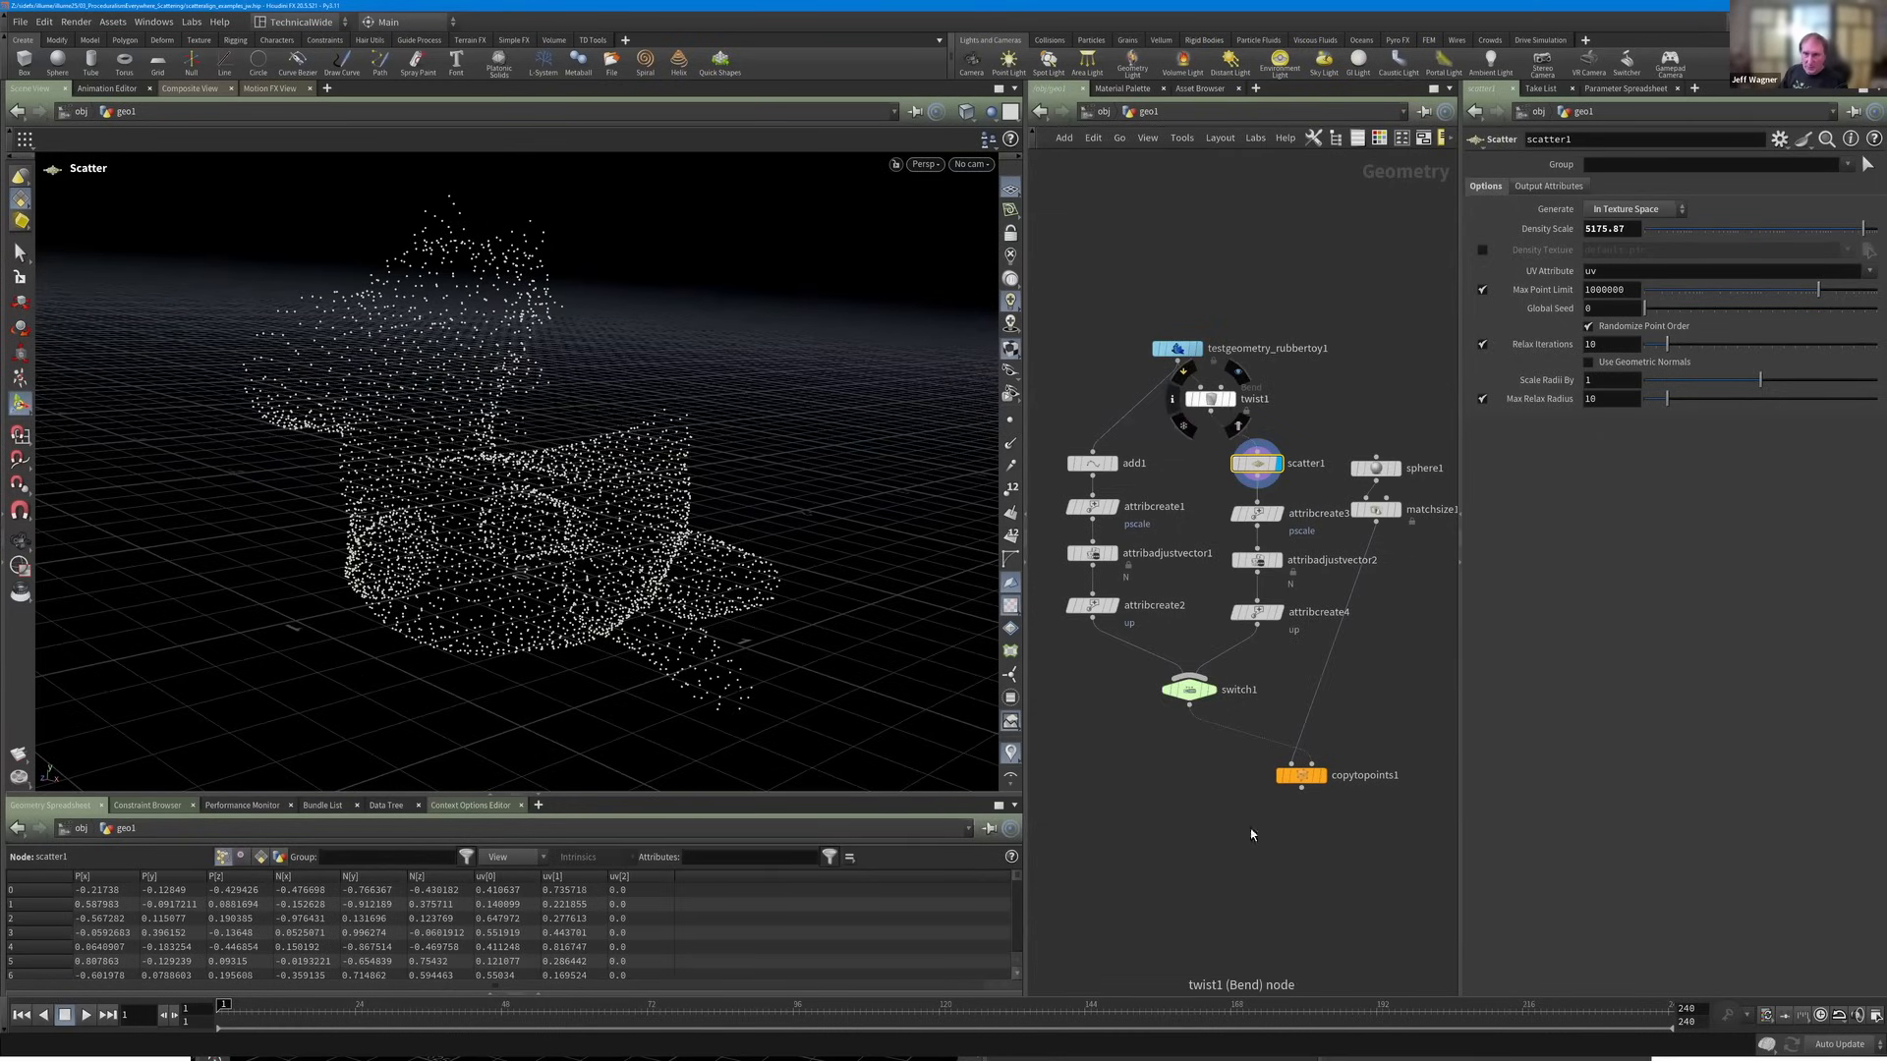
Display Copy to Points, and try positive and negative Twist amounts on the rubber toy, settling on 44.
left_click_drag(1722, 360, 1553, 498)
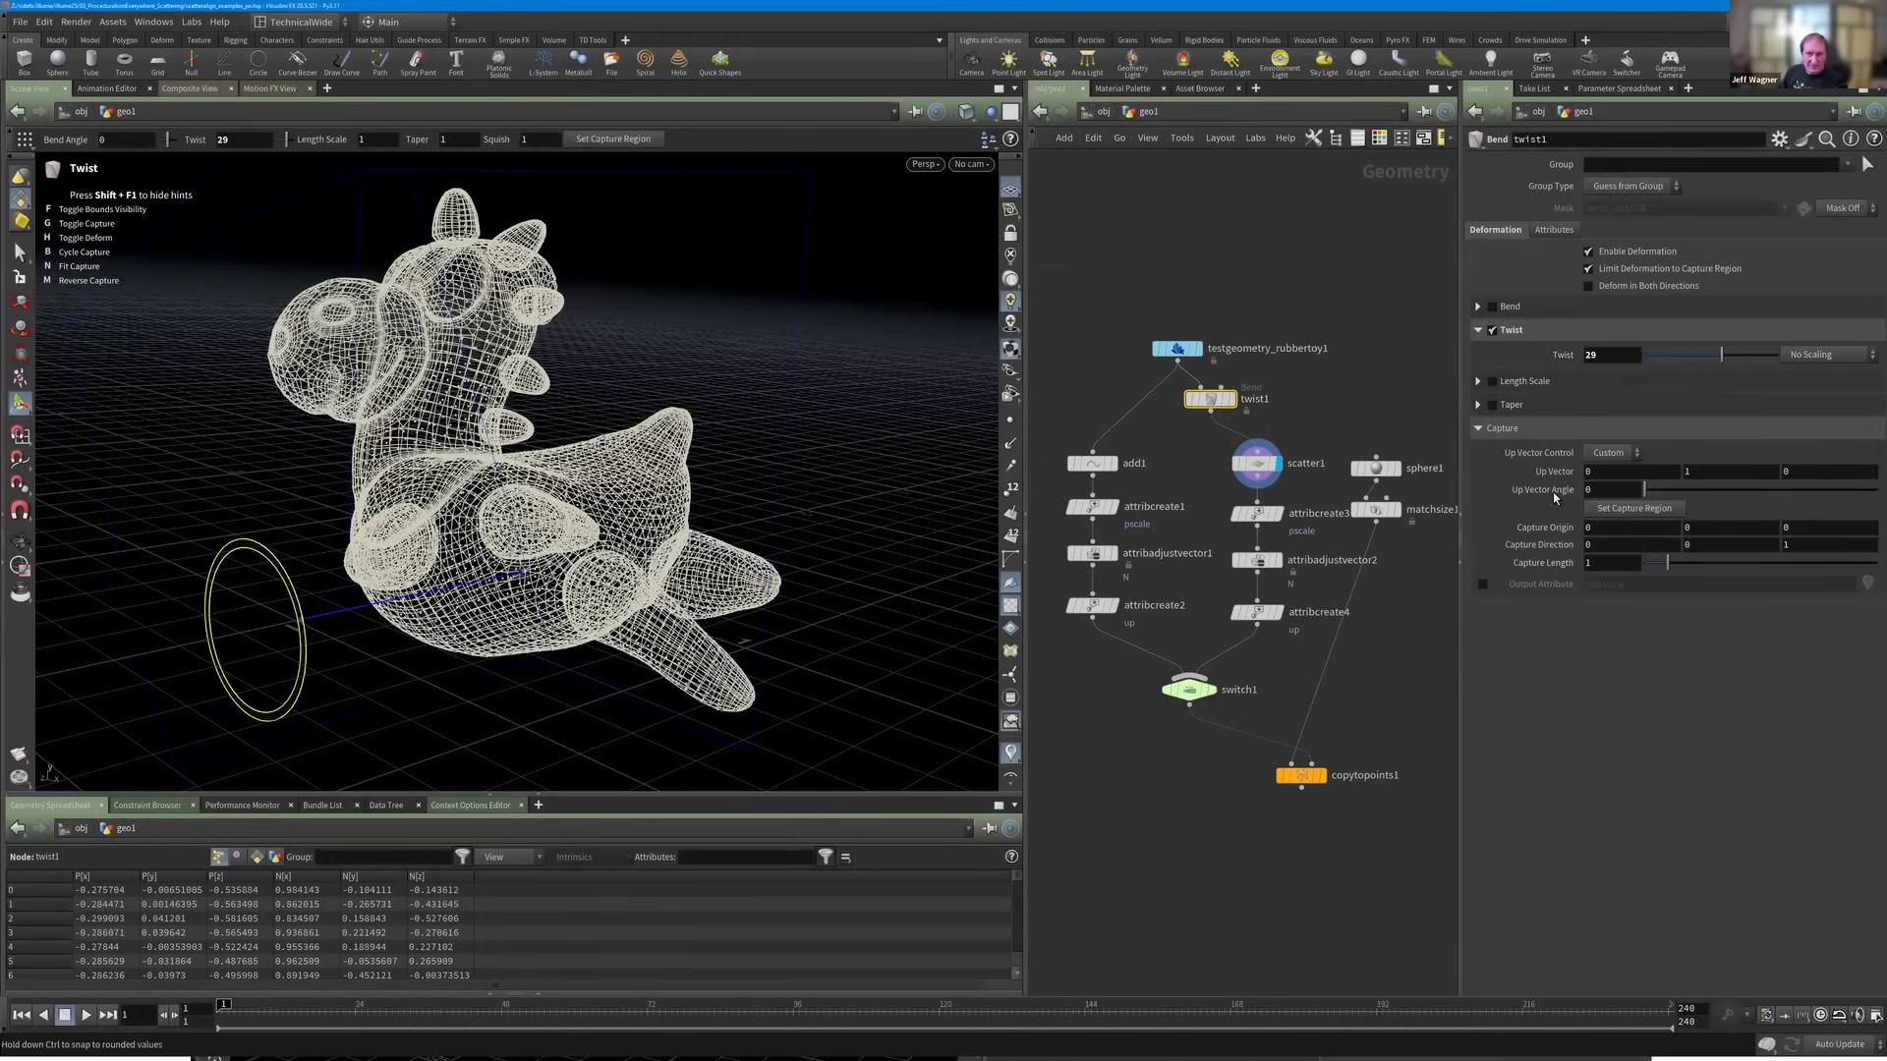
left_click(1322, 776)
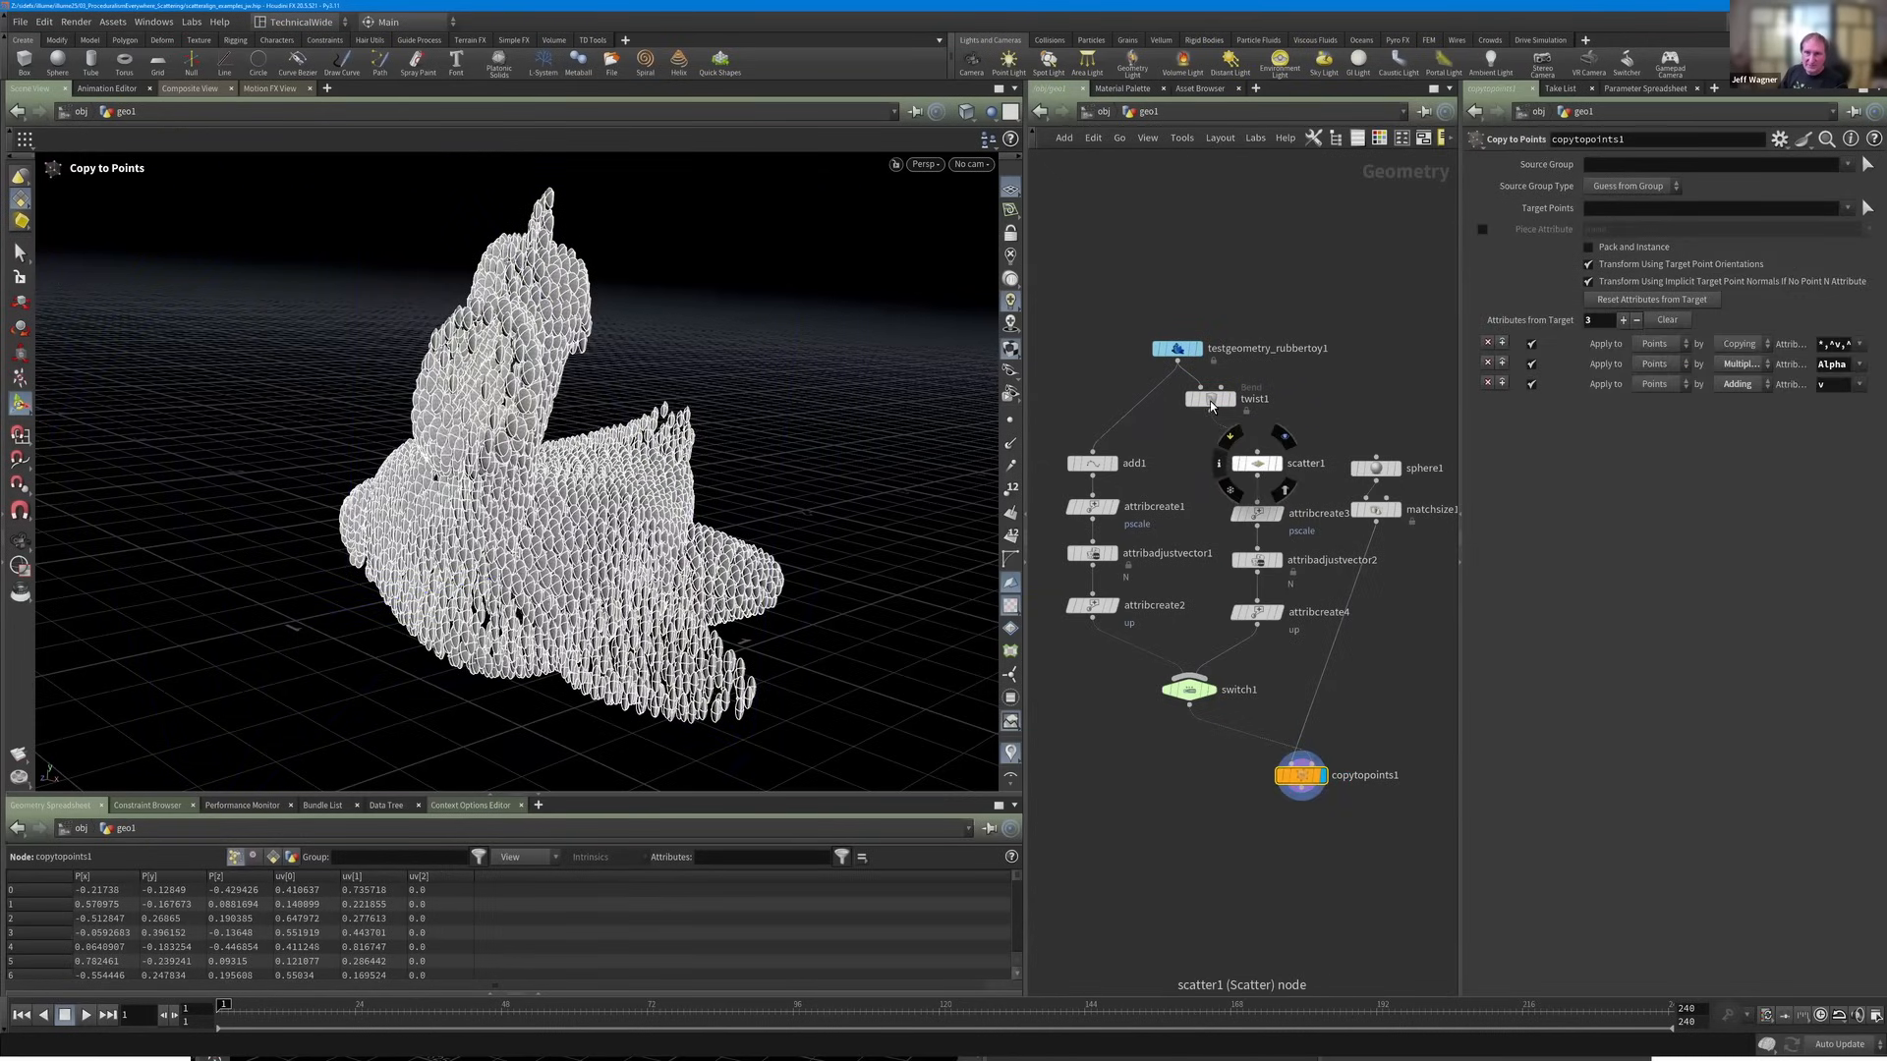
left_click_drag(1694, 352, 1720, 355)
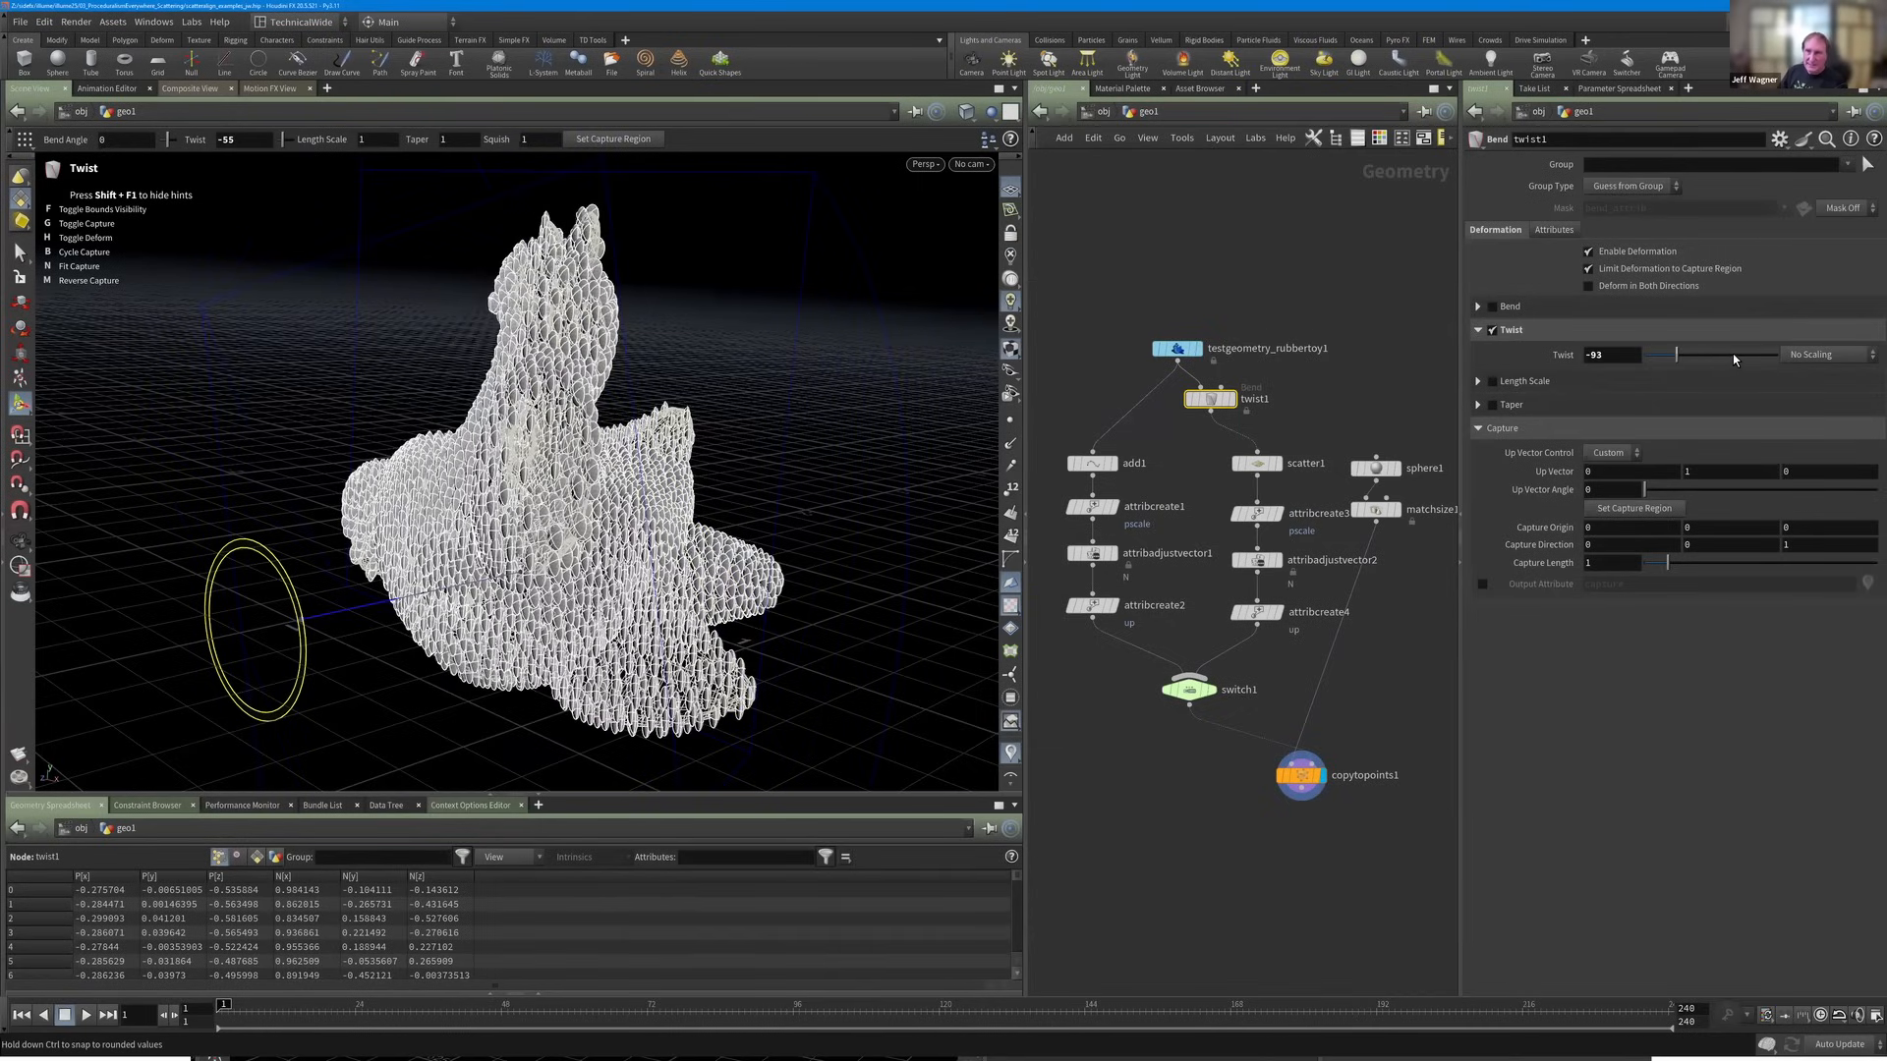
left_click(1736, 354)
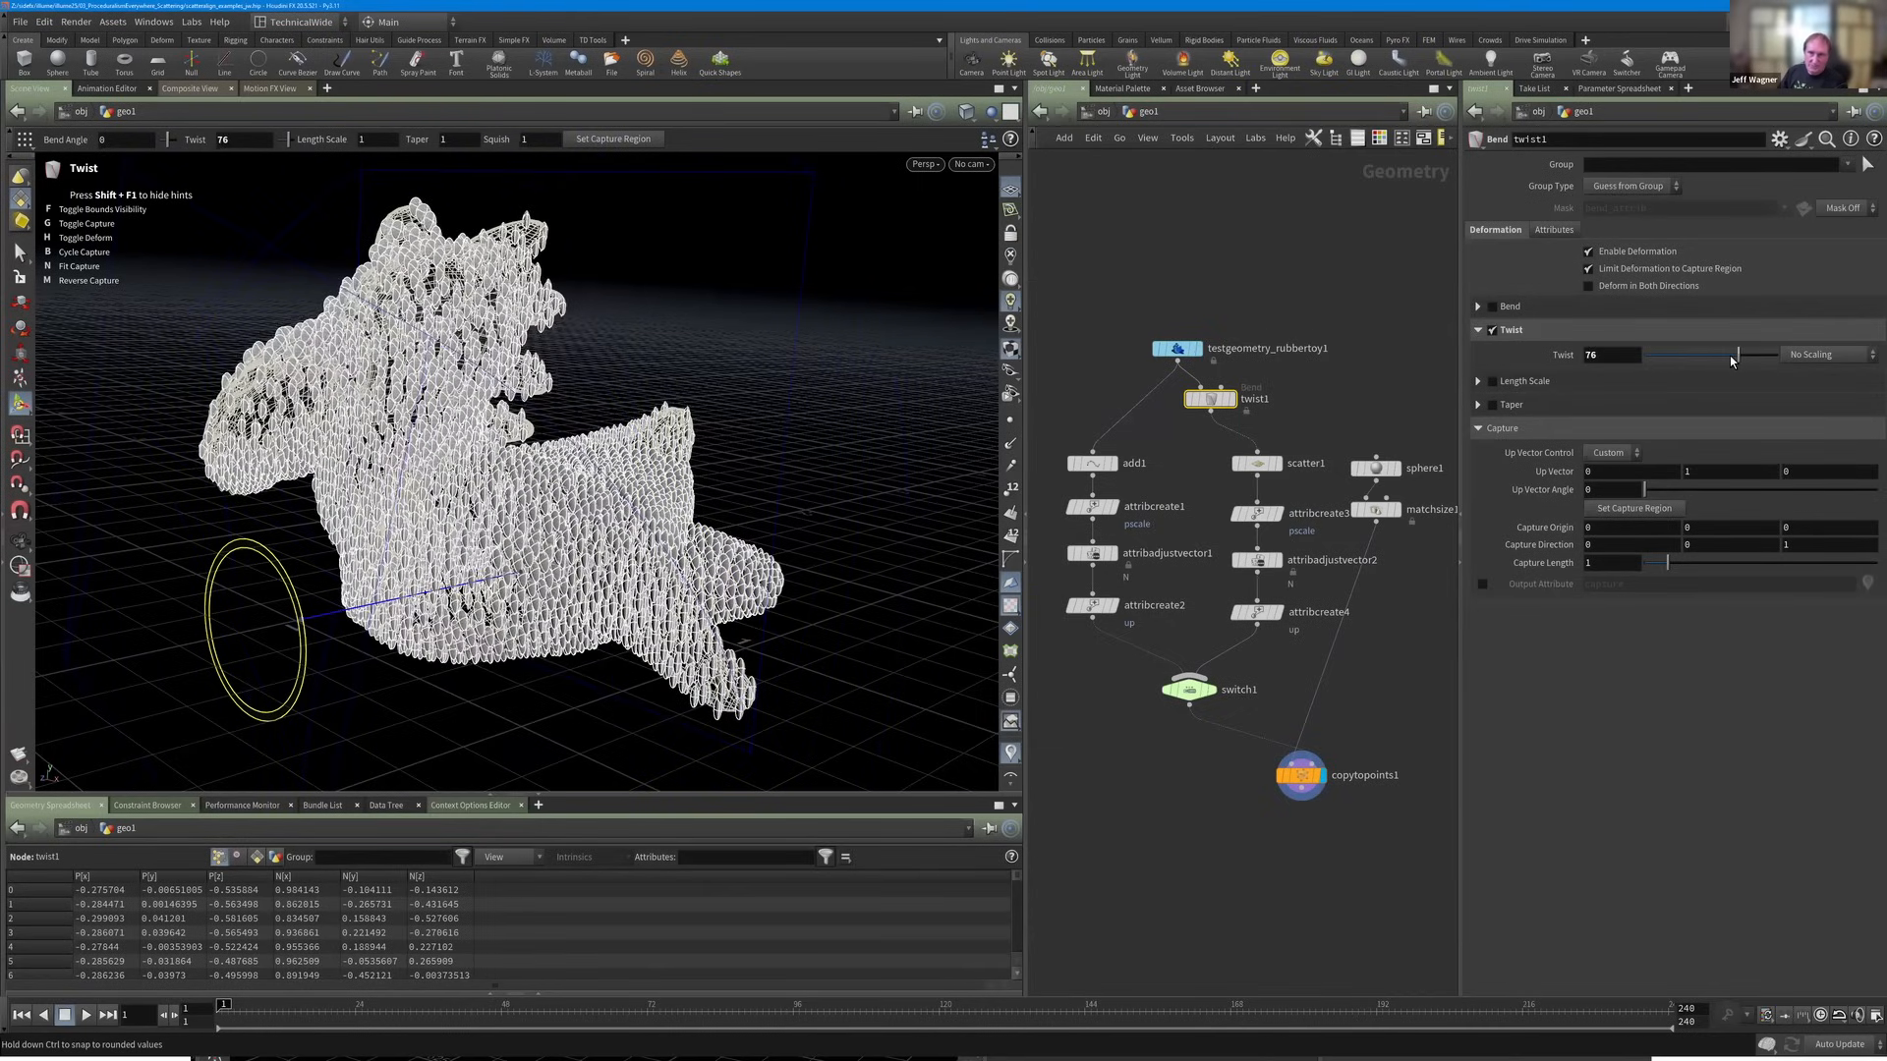
left_click_drag(1732, 360, 1730, 359)
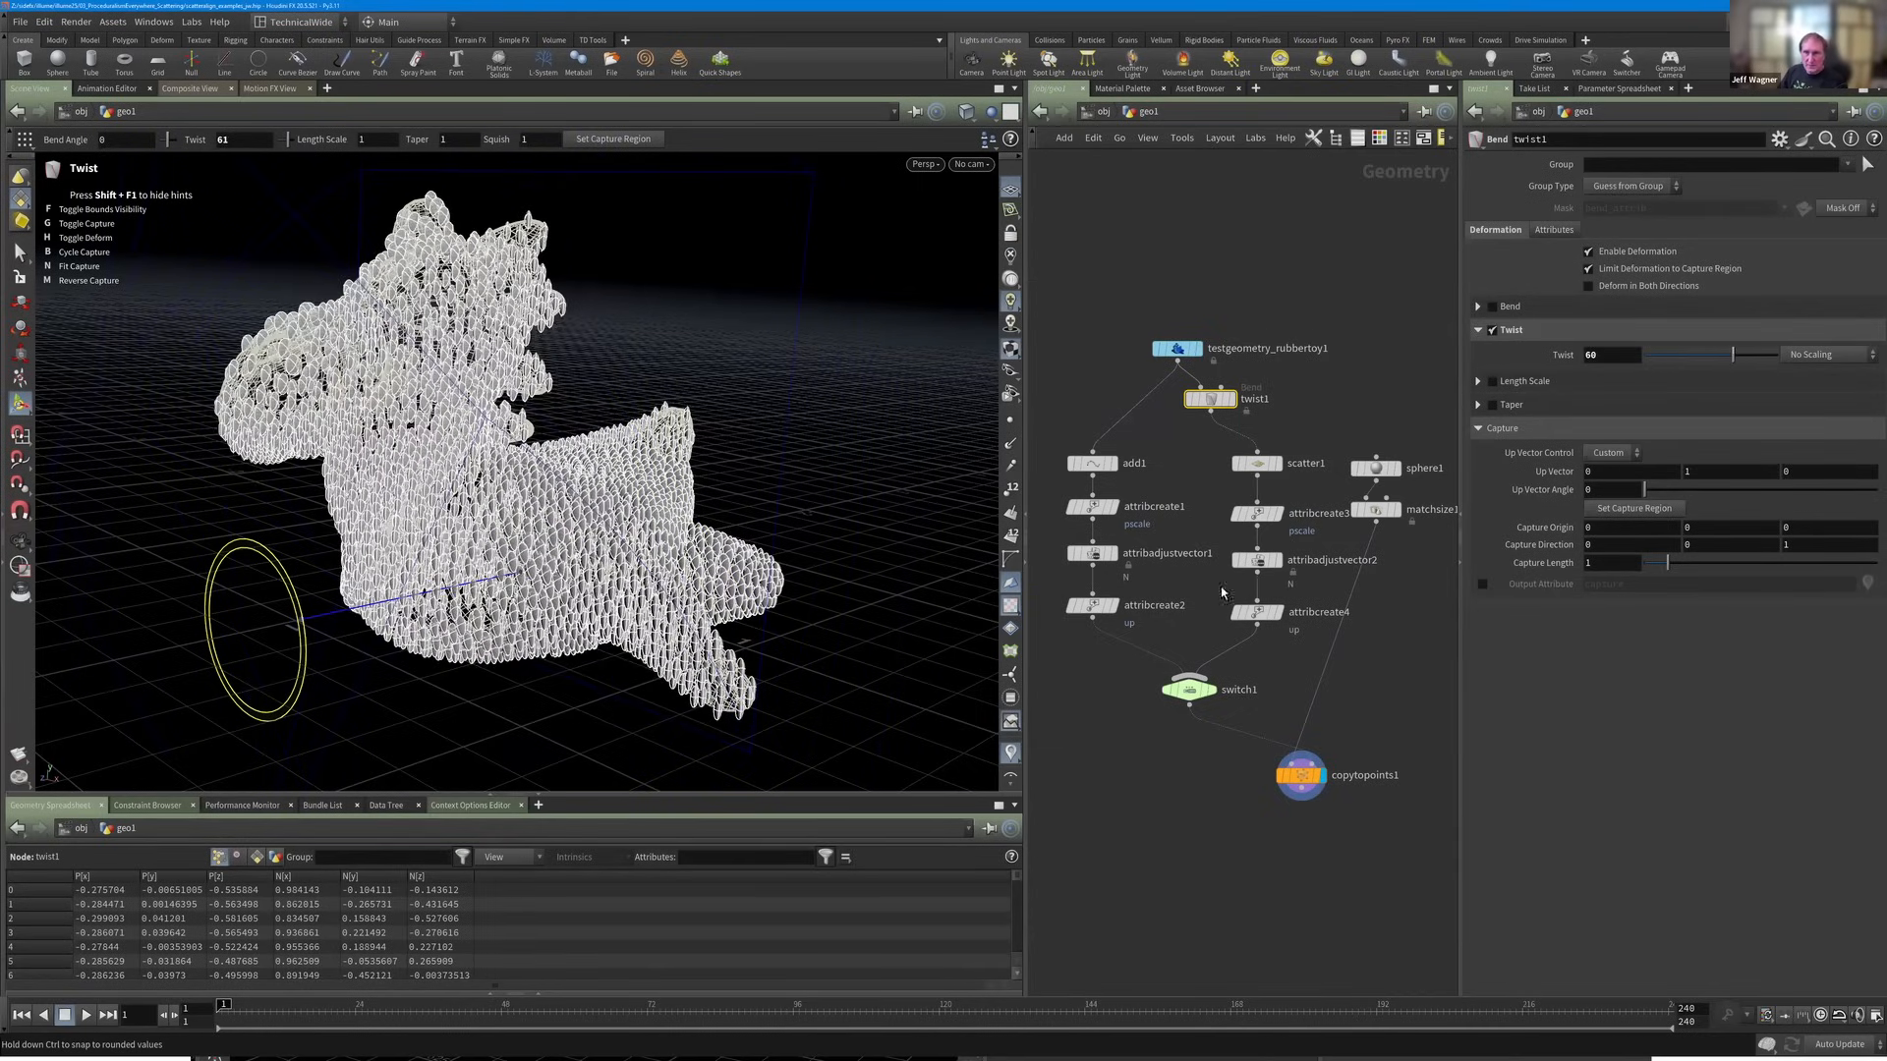
Move Sphere and Match Size further away from the Scatter branch, and align Copy to Points beneath Match Size.
scroll(1219, 570, "down", 2)
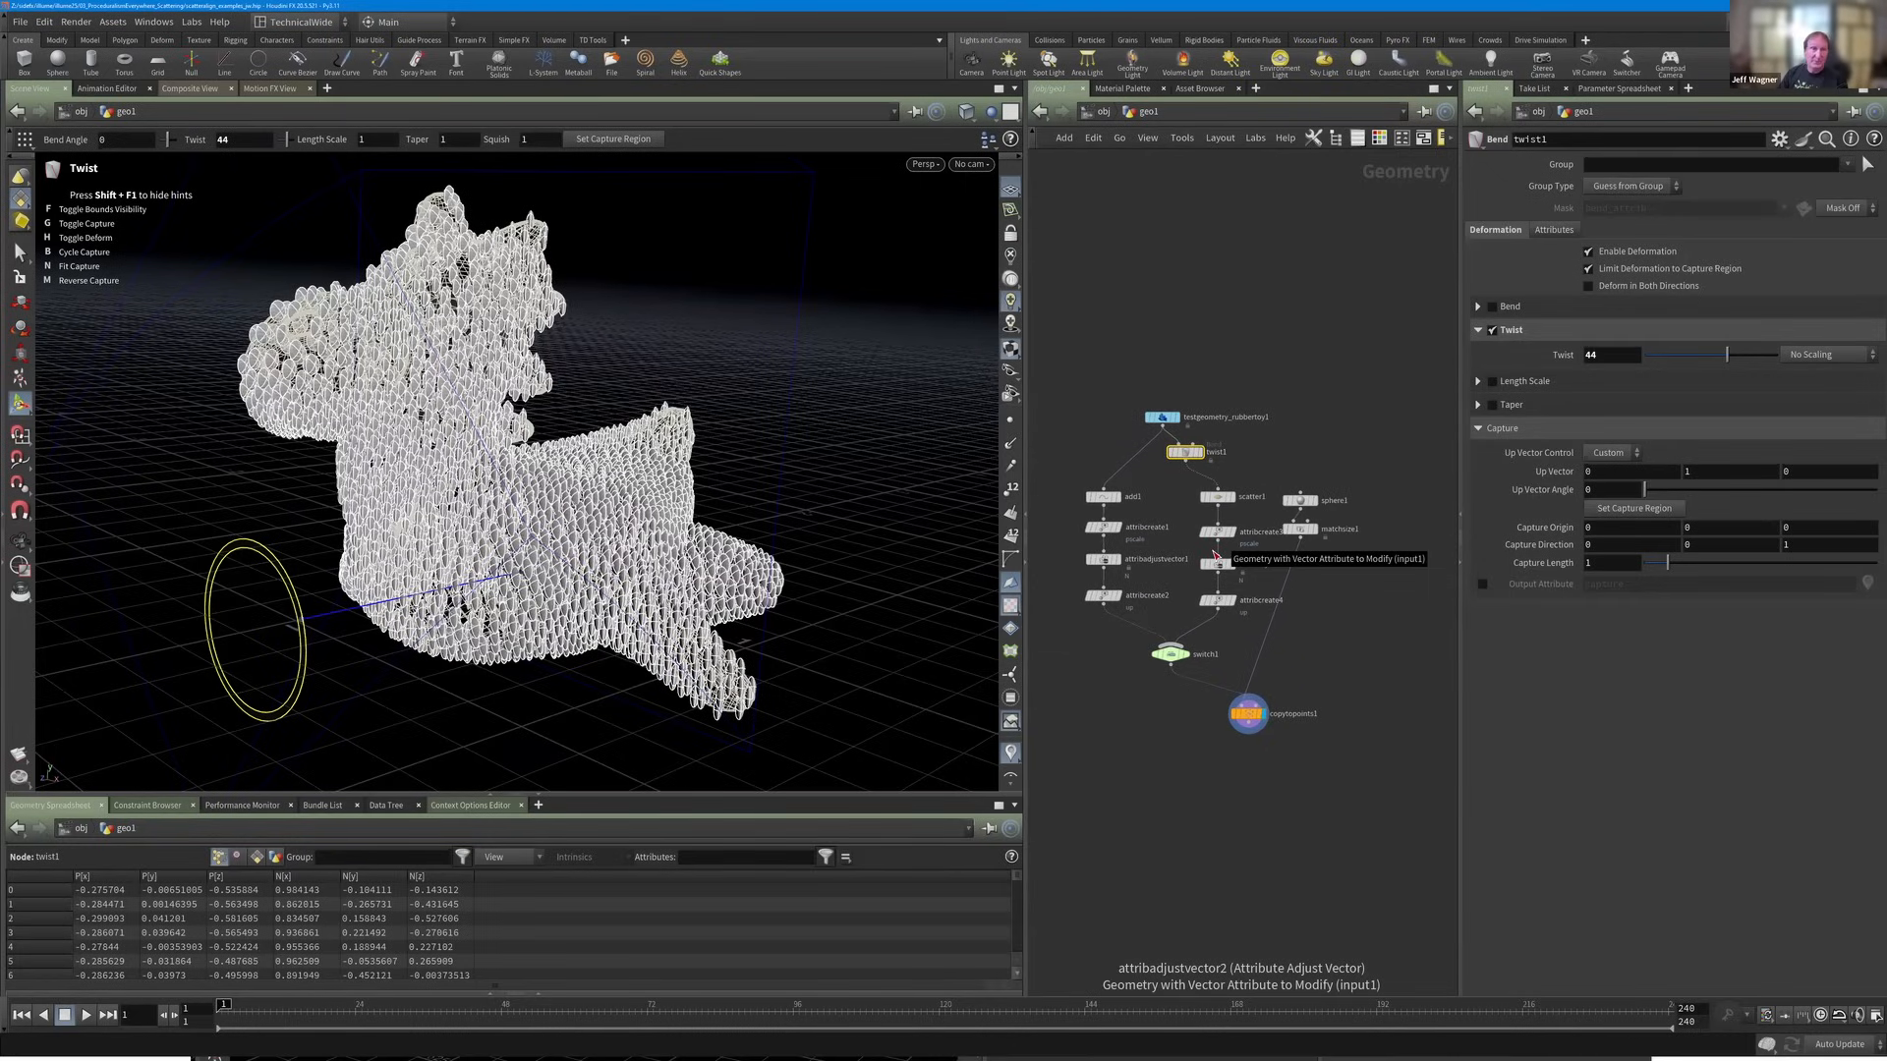
scroll(1288, 652, "up", 1)
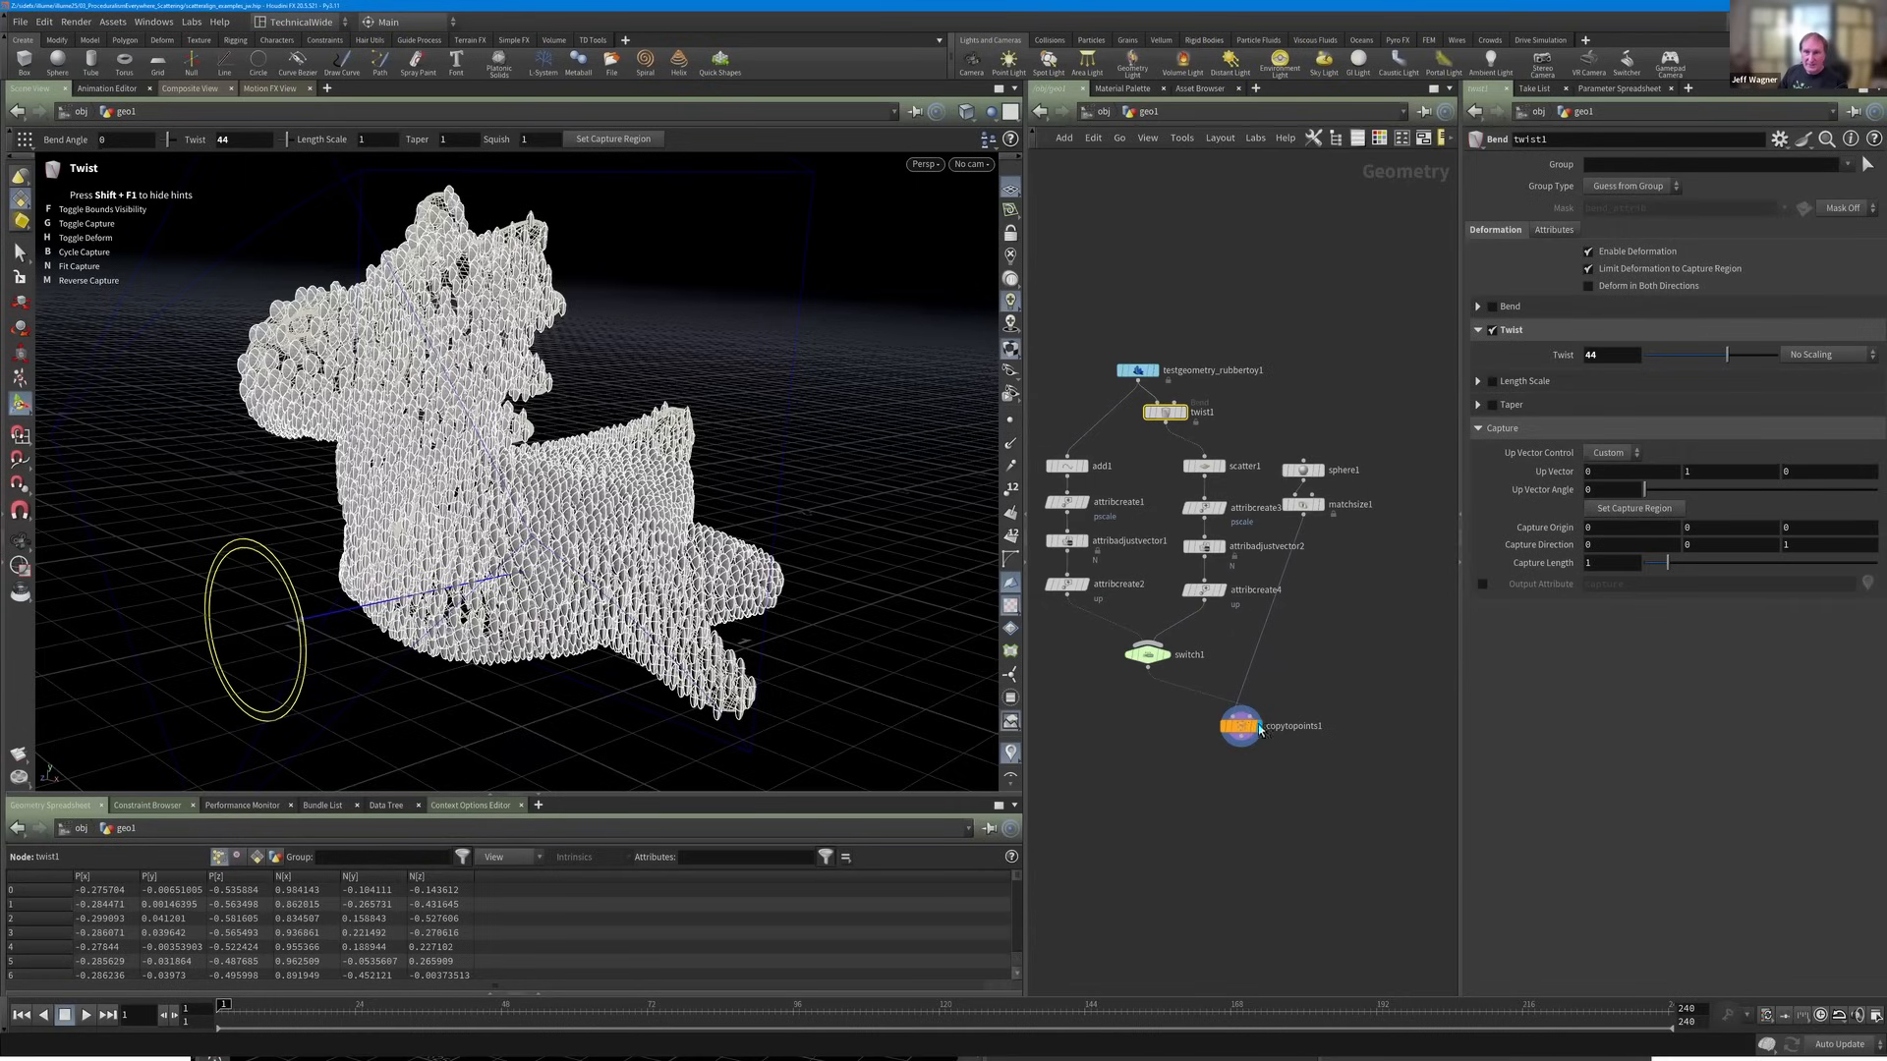
left_click_drag(1292, 724, 1308, 709)
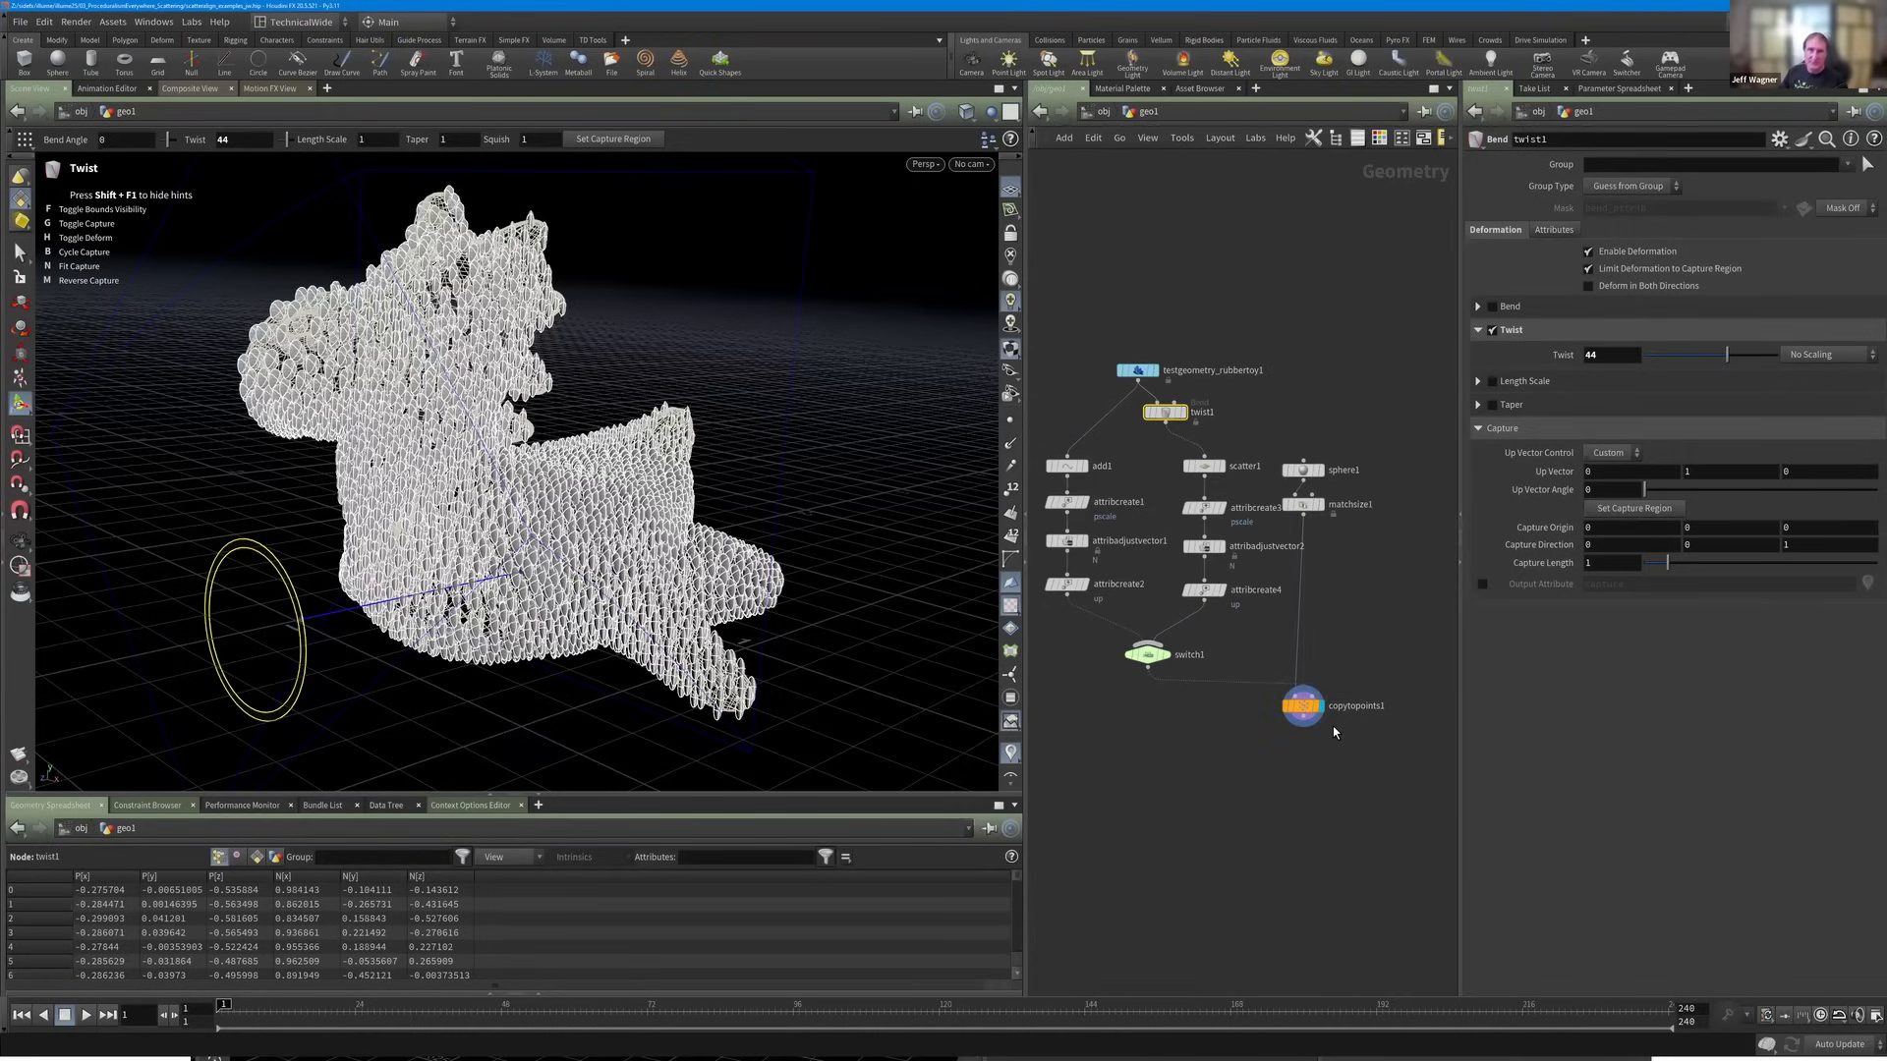
left_click_drag(1325, 715, 1326, 727)
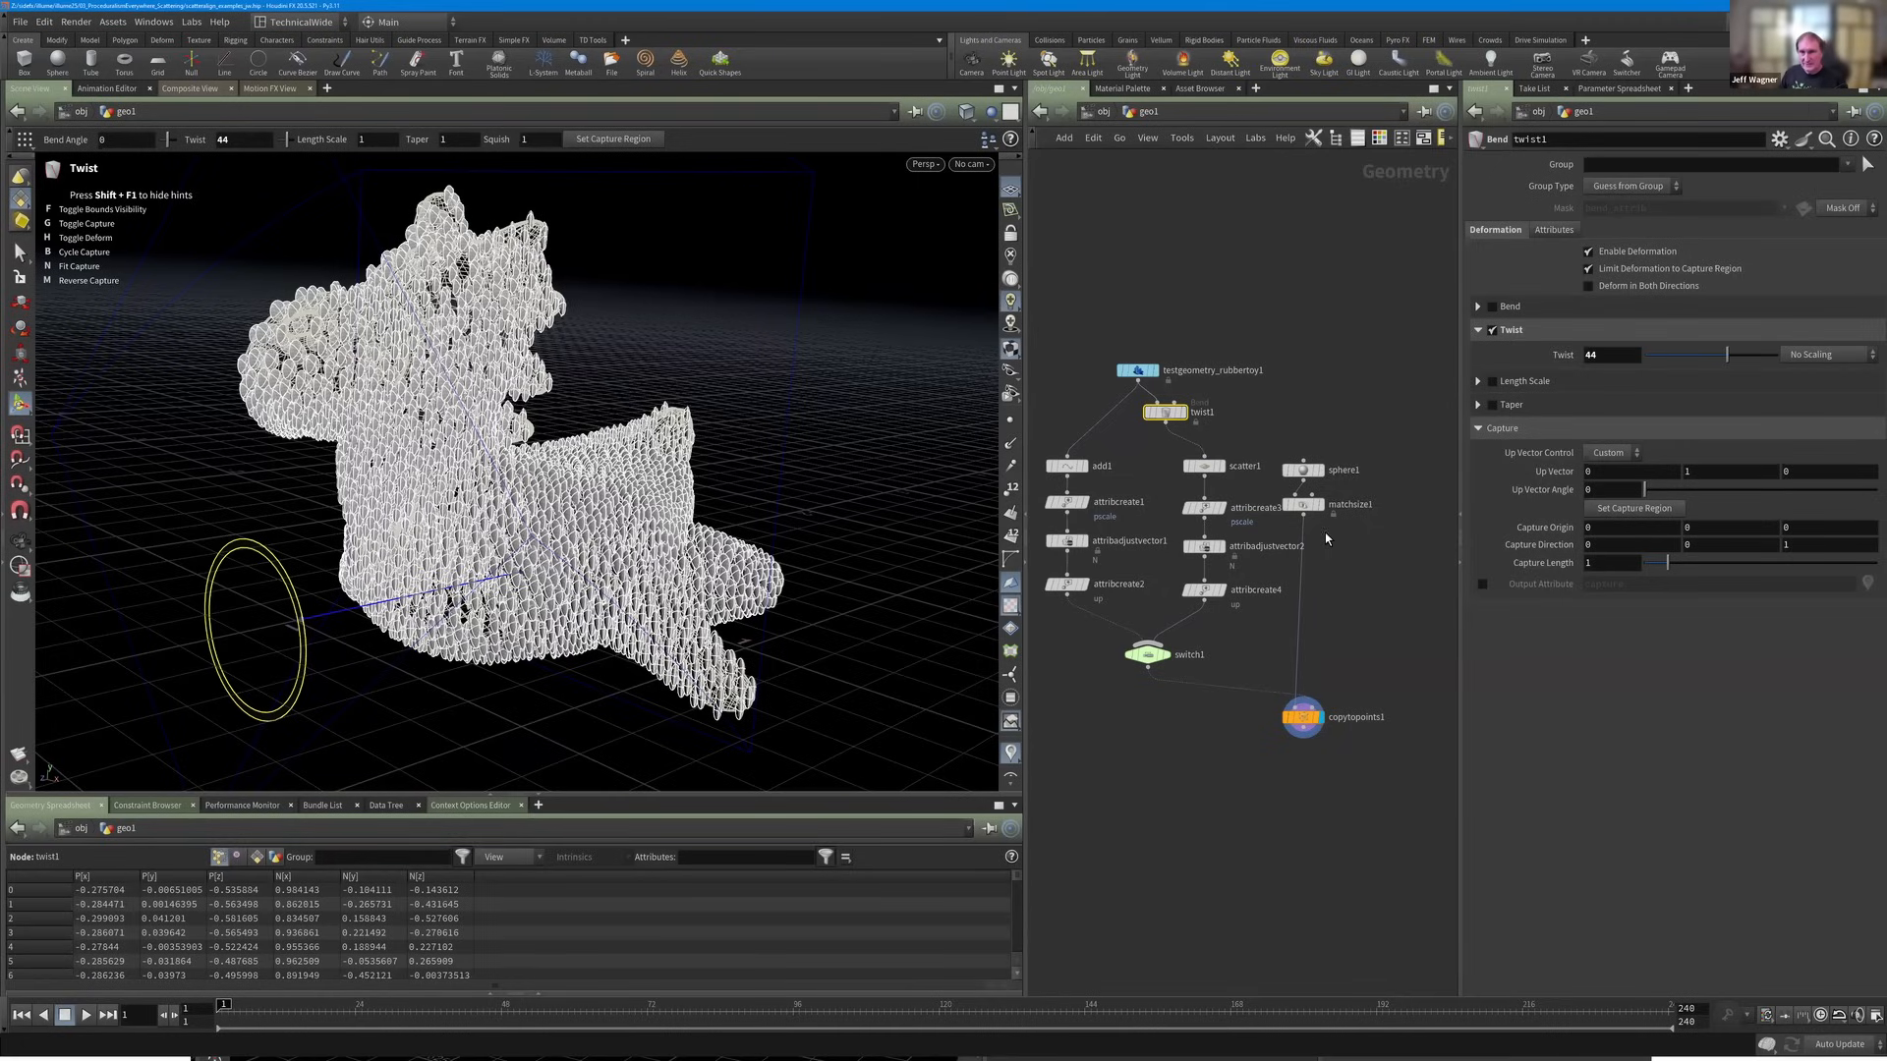
left_click_drag(1337, 430, 1325, 505)
left_click(1326, 499)
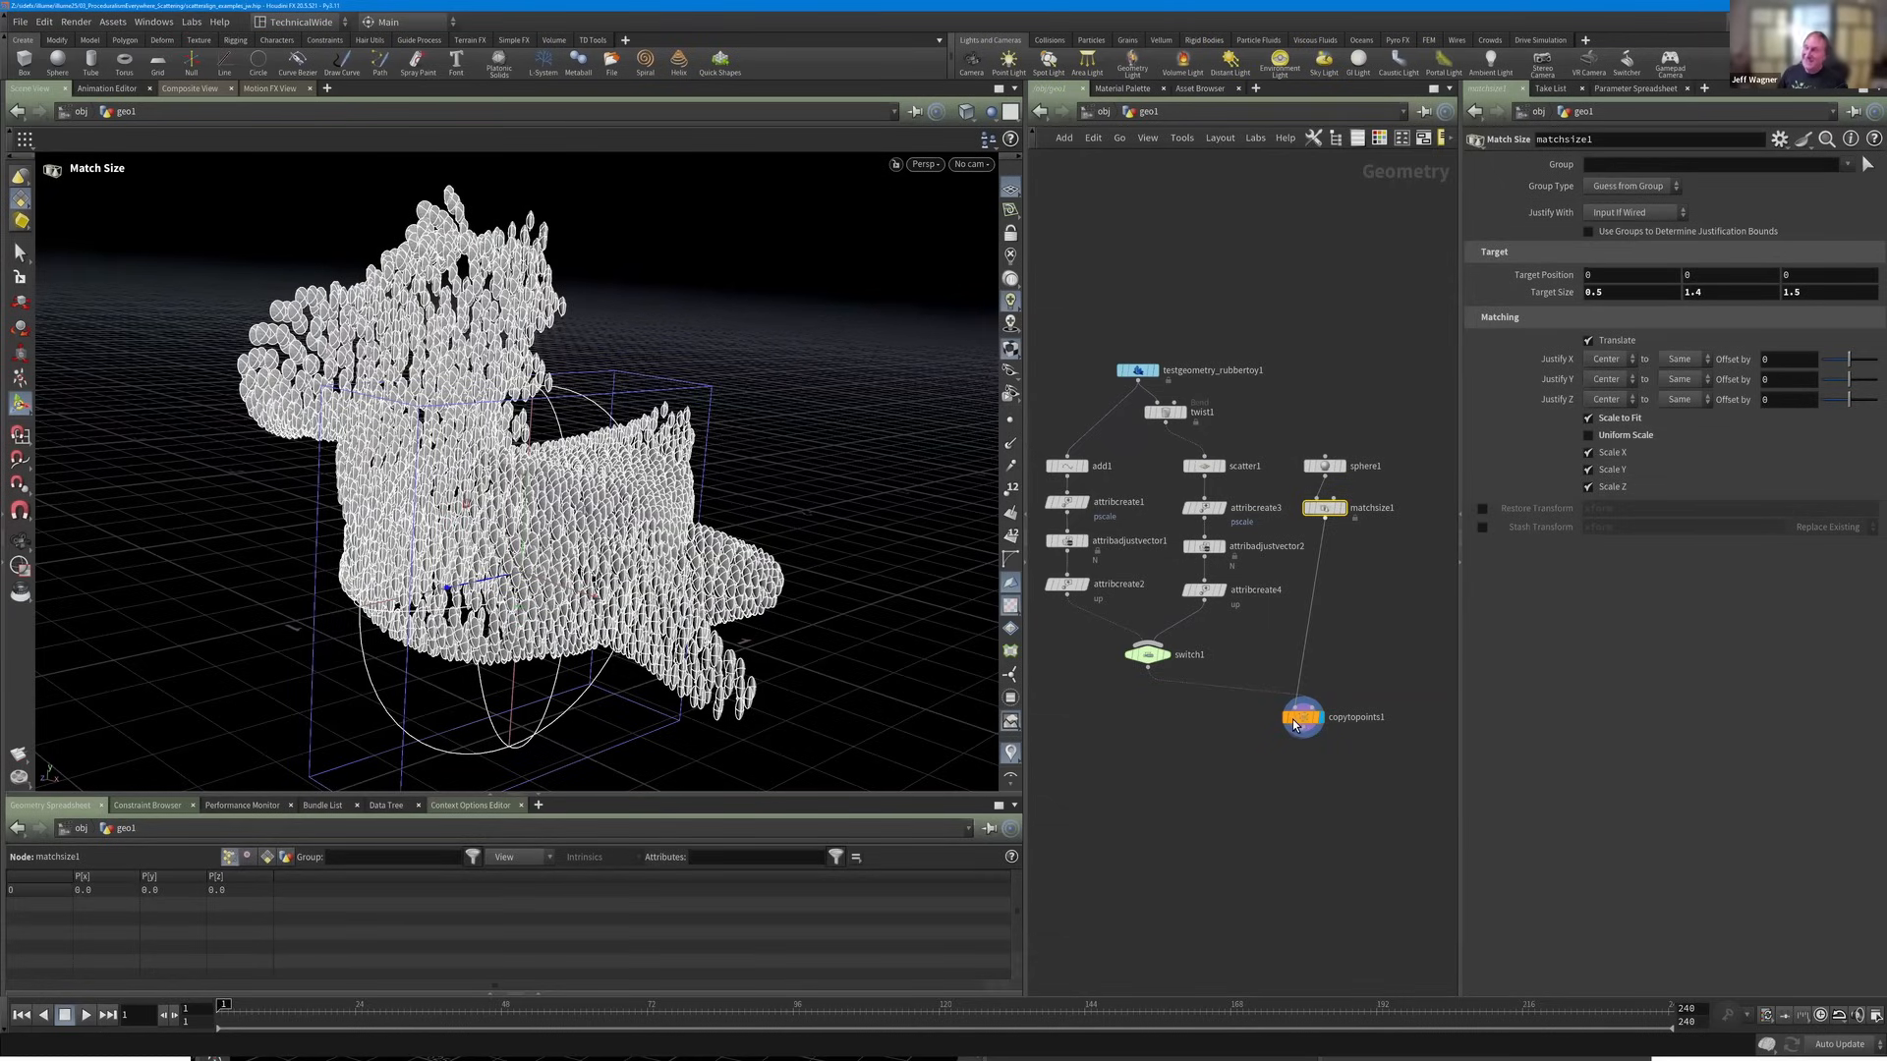
left_click_drag(1297, 725, 1327, 708)
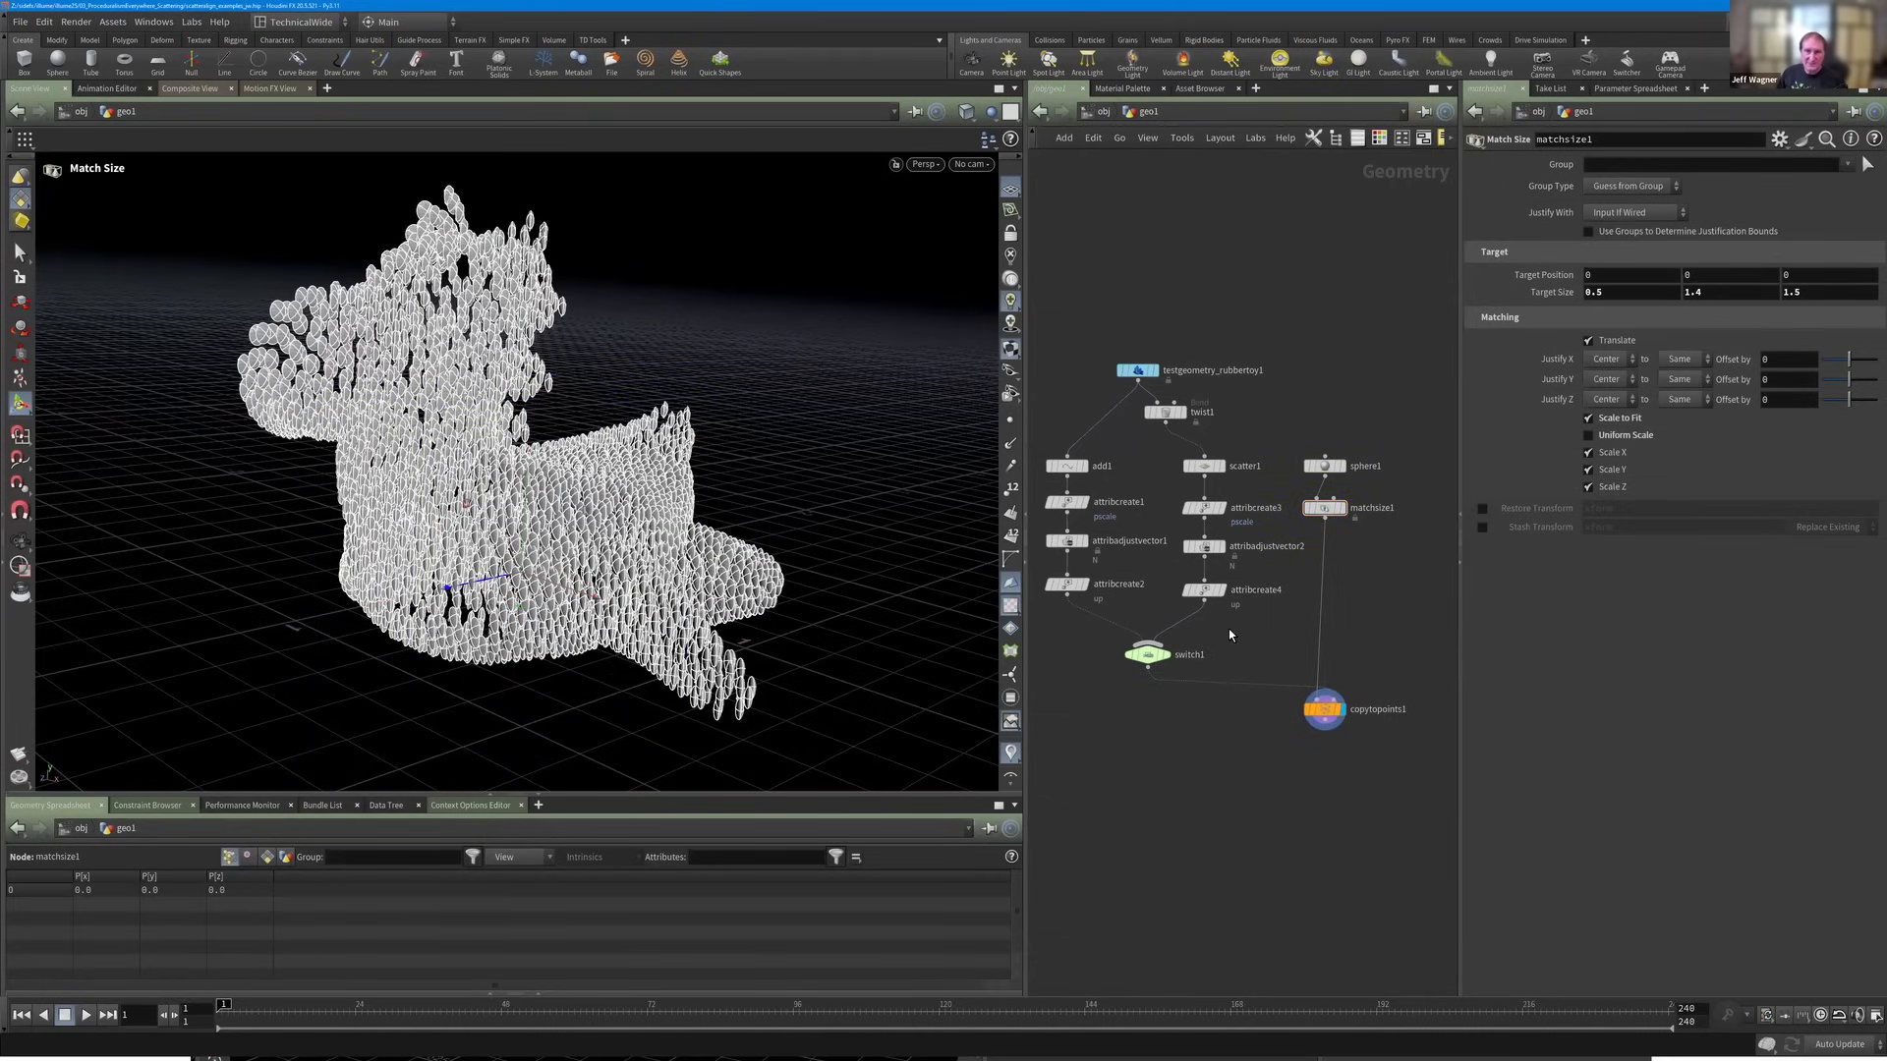
Lower Sphere and Match Size together, and place Copy to Points between their branch and the Switch.
middle_click_drag(1228, 629, 1245, 621)
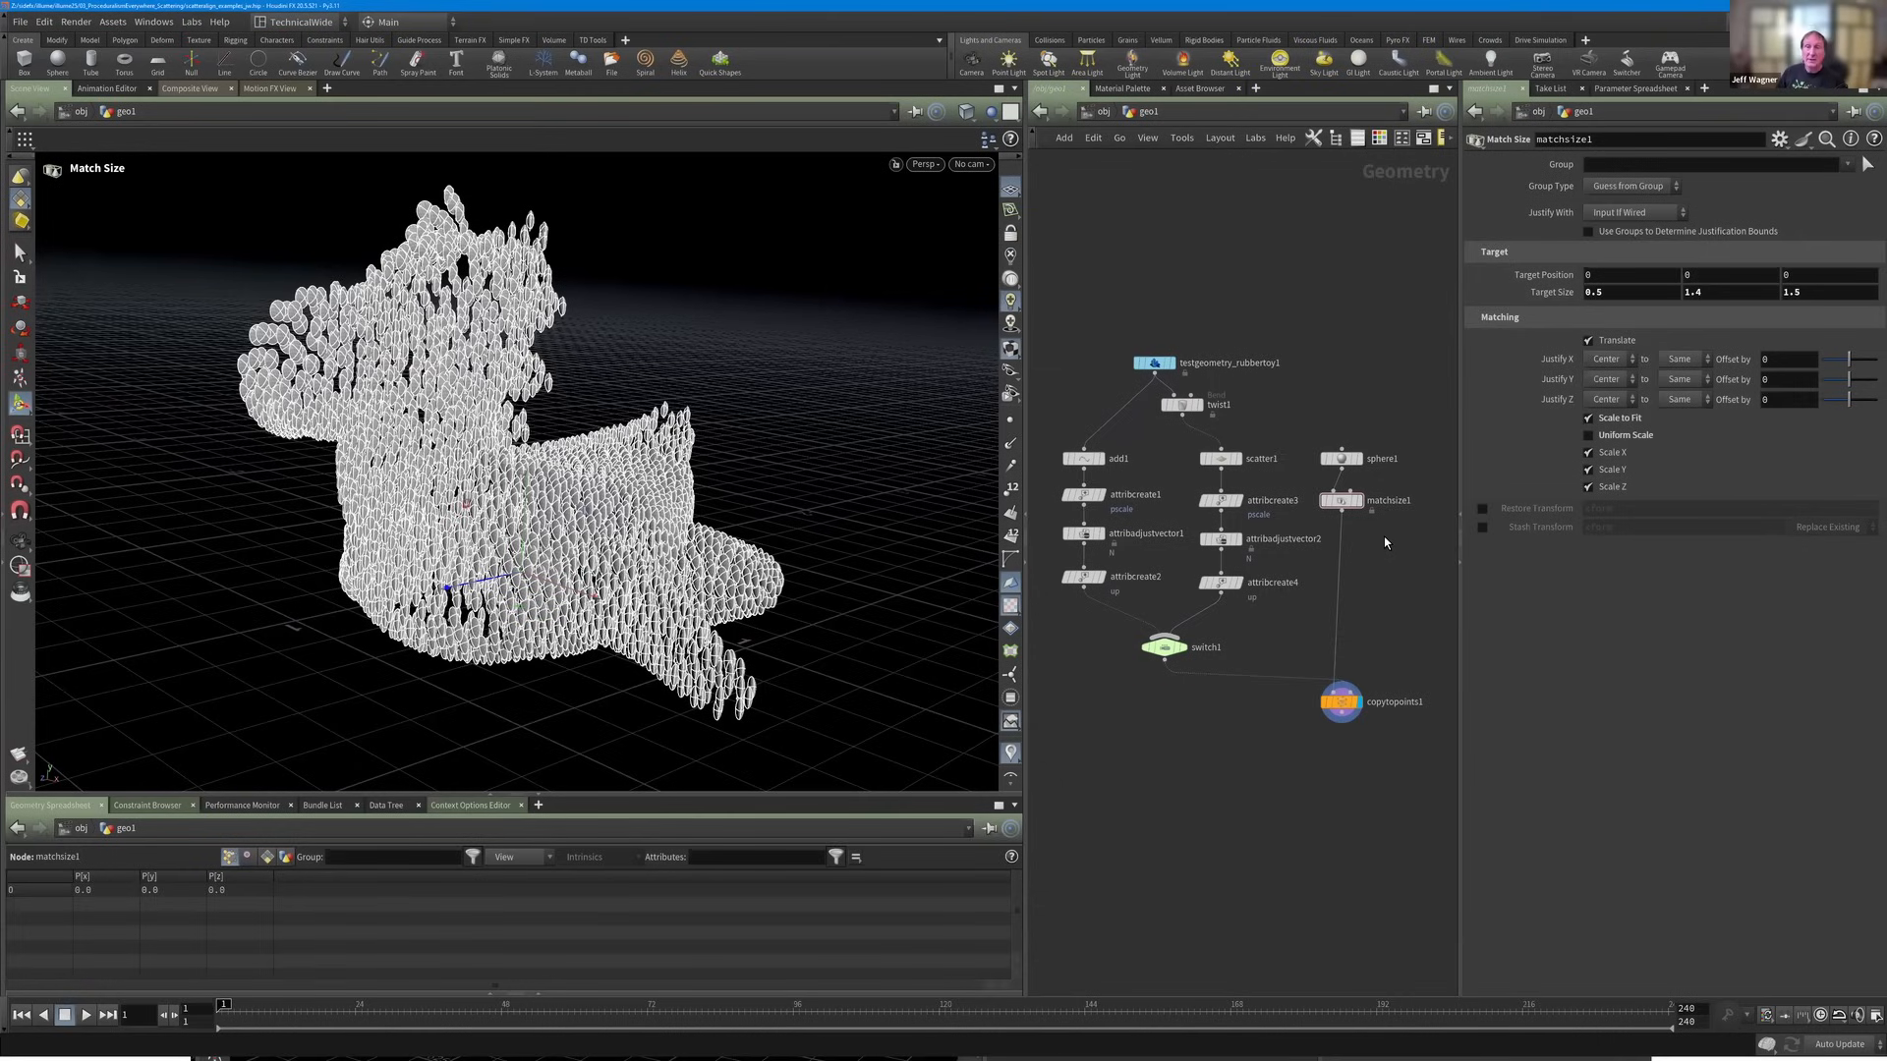
left_click_drag(1384, 537, 1356, 479)
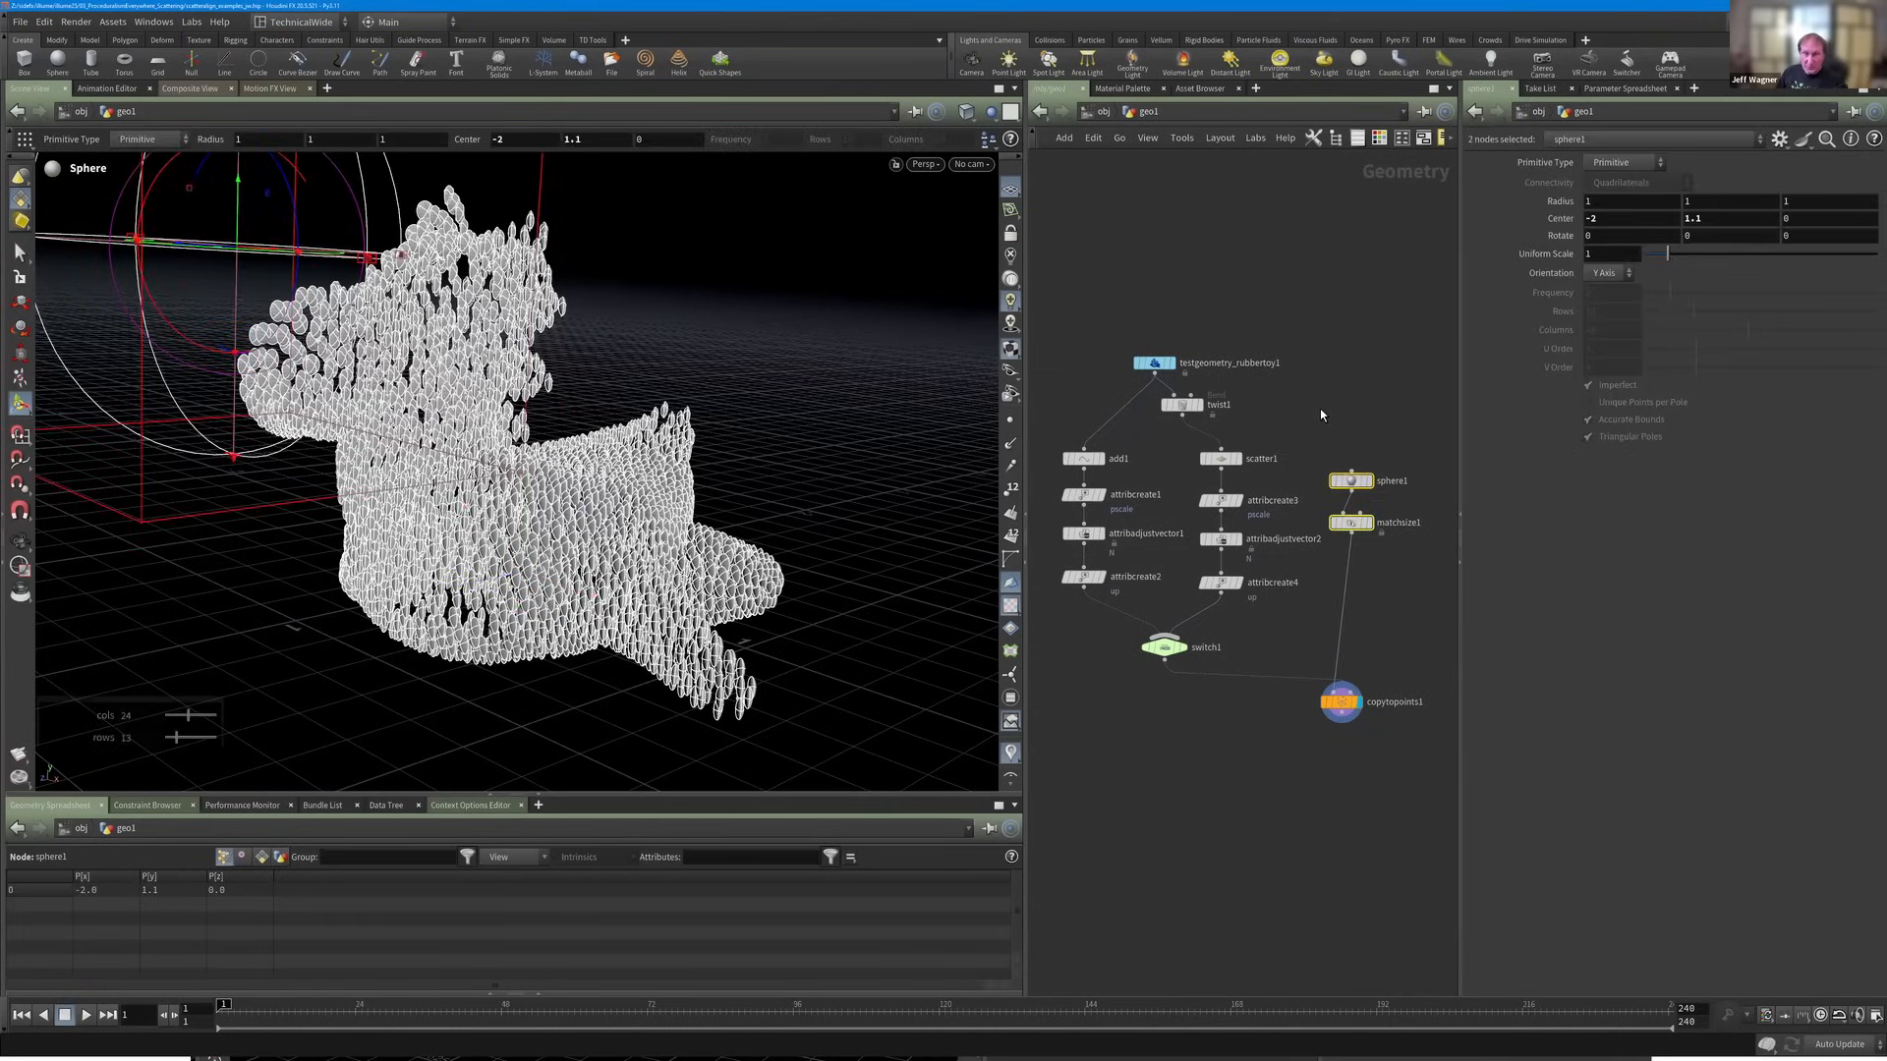
left_click(1321, 411)
scroll(1334, 418, "down", 3)
scroll(1268, 437, "up", 5)
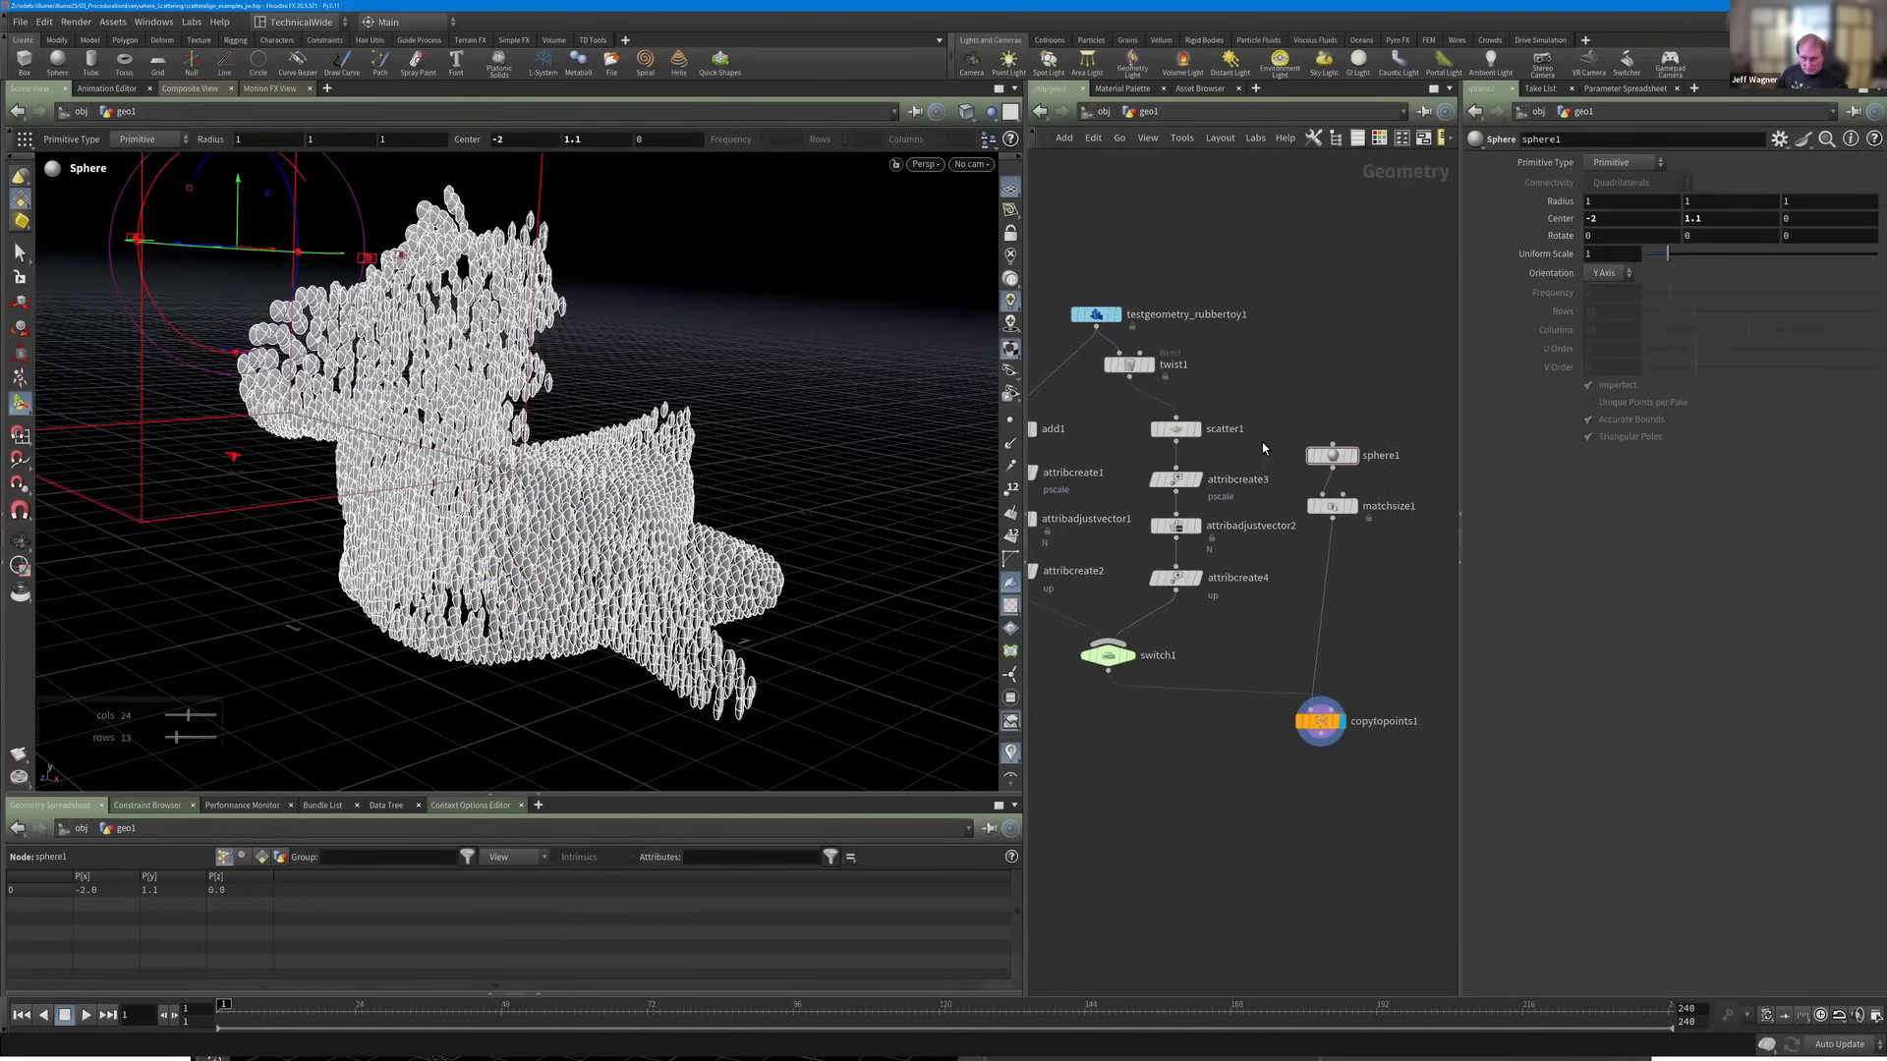
scroll(1262, 442, "down", 1)
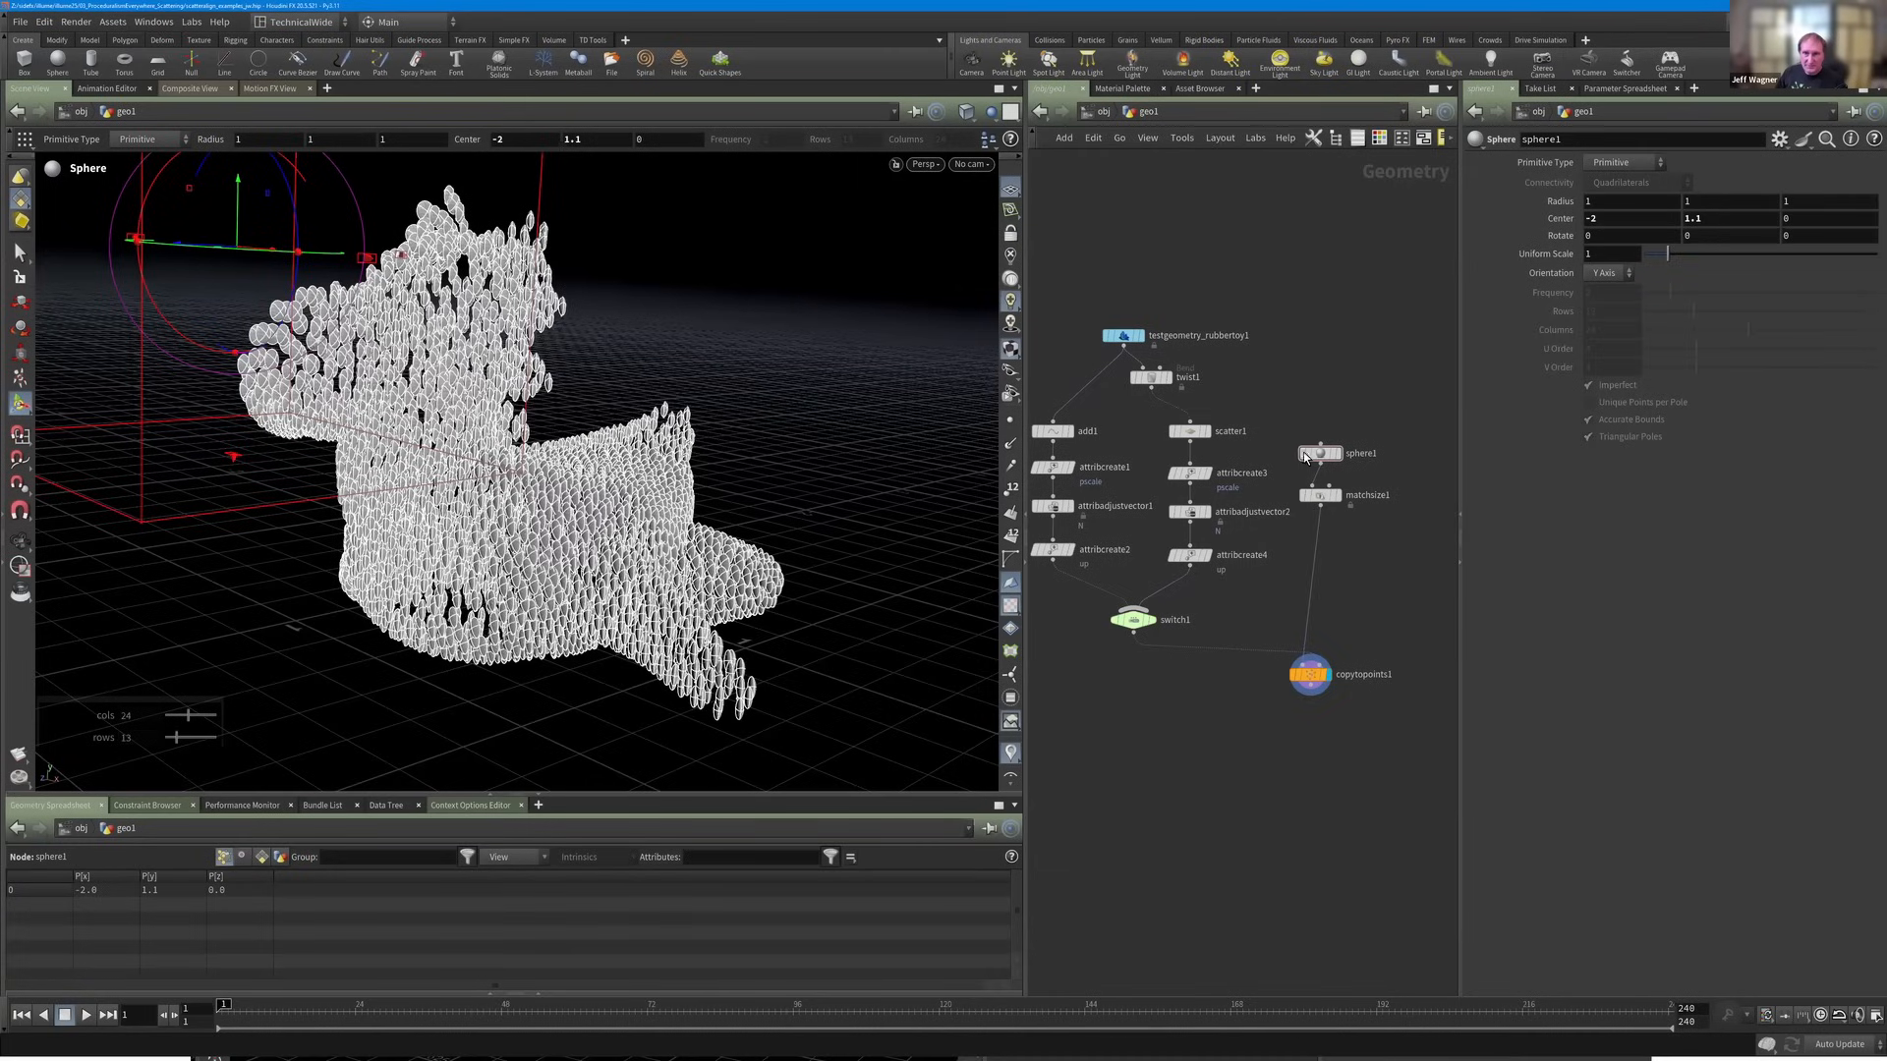
left_click_drag(1365, 519, 1293, 442)
middle_click_drag(1304, 457, 1283, 456)
left_click_drag(1295, 454, 1302, 456)
left_click_drag(1288, 677, 1251, 699)
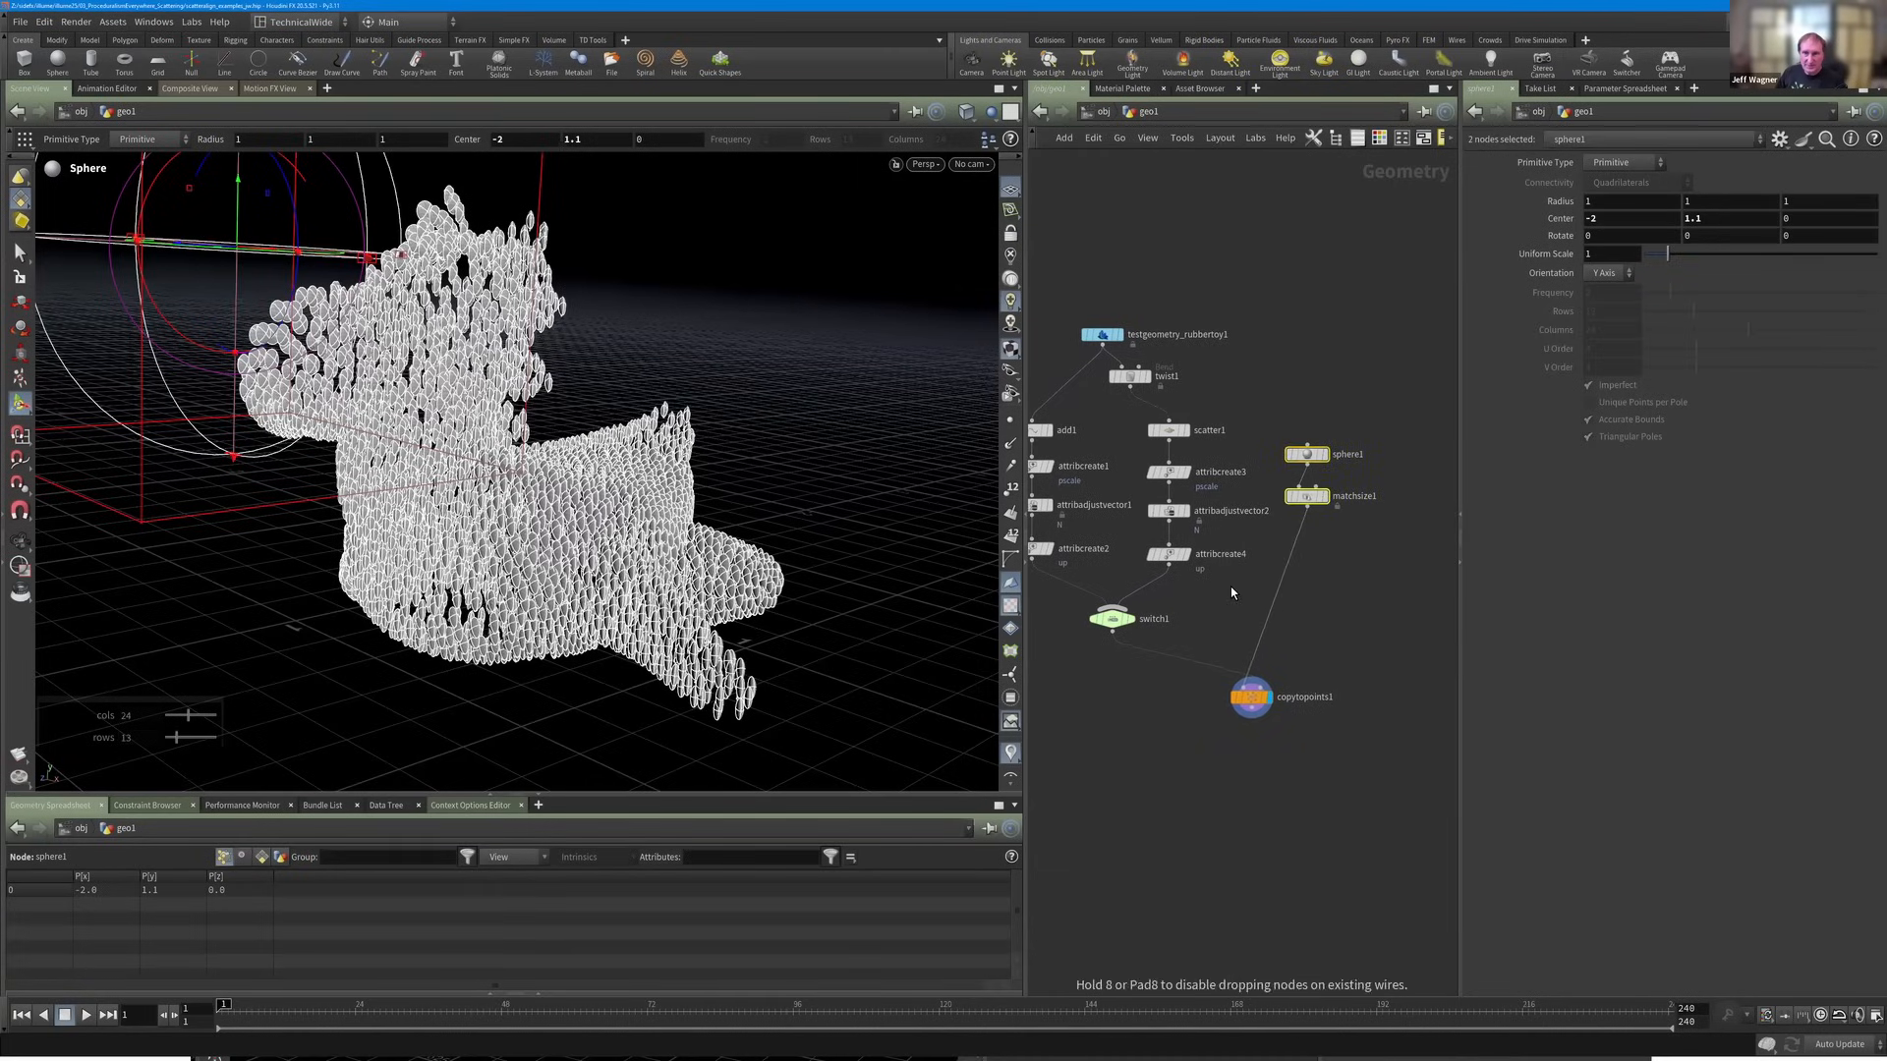
Add a Scatter and Align node below the Match Size branch and feed it from the Twist output.
middle_click_drag(1239, 608, 1252, 612)
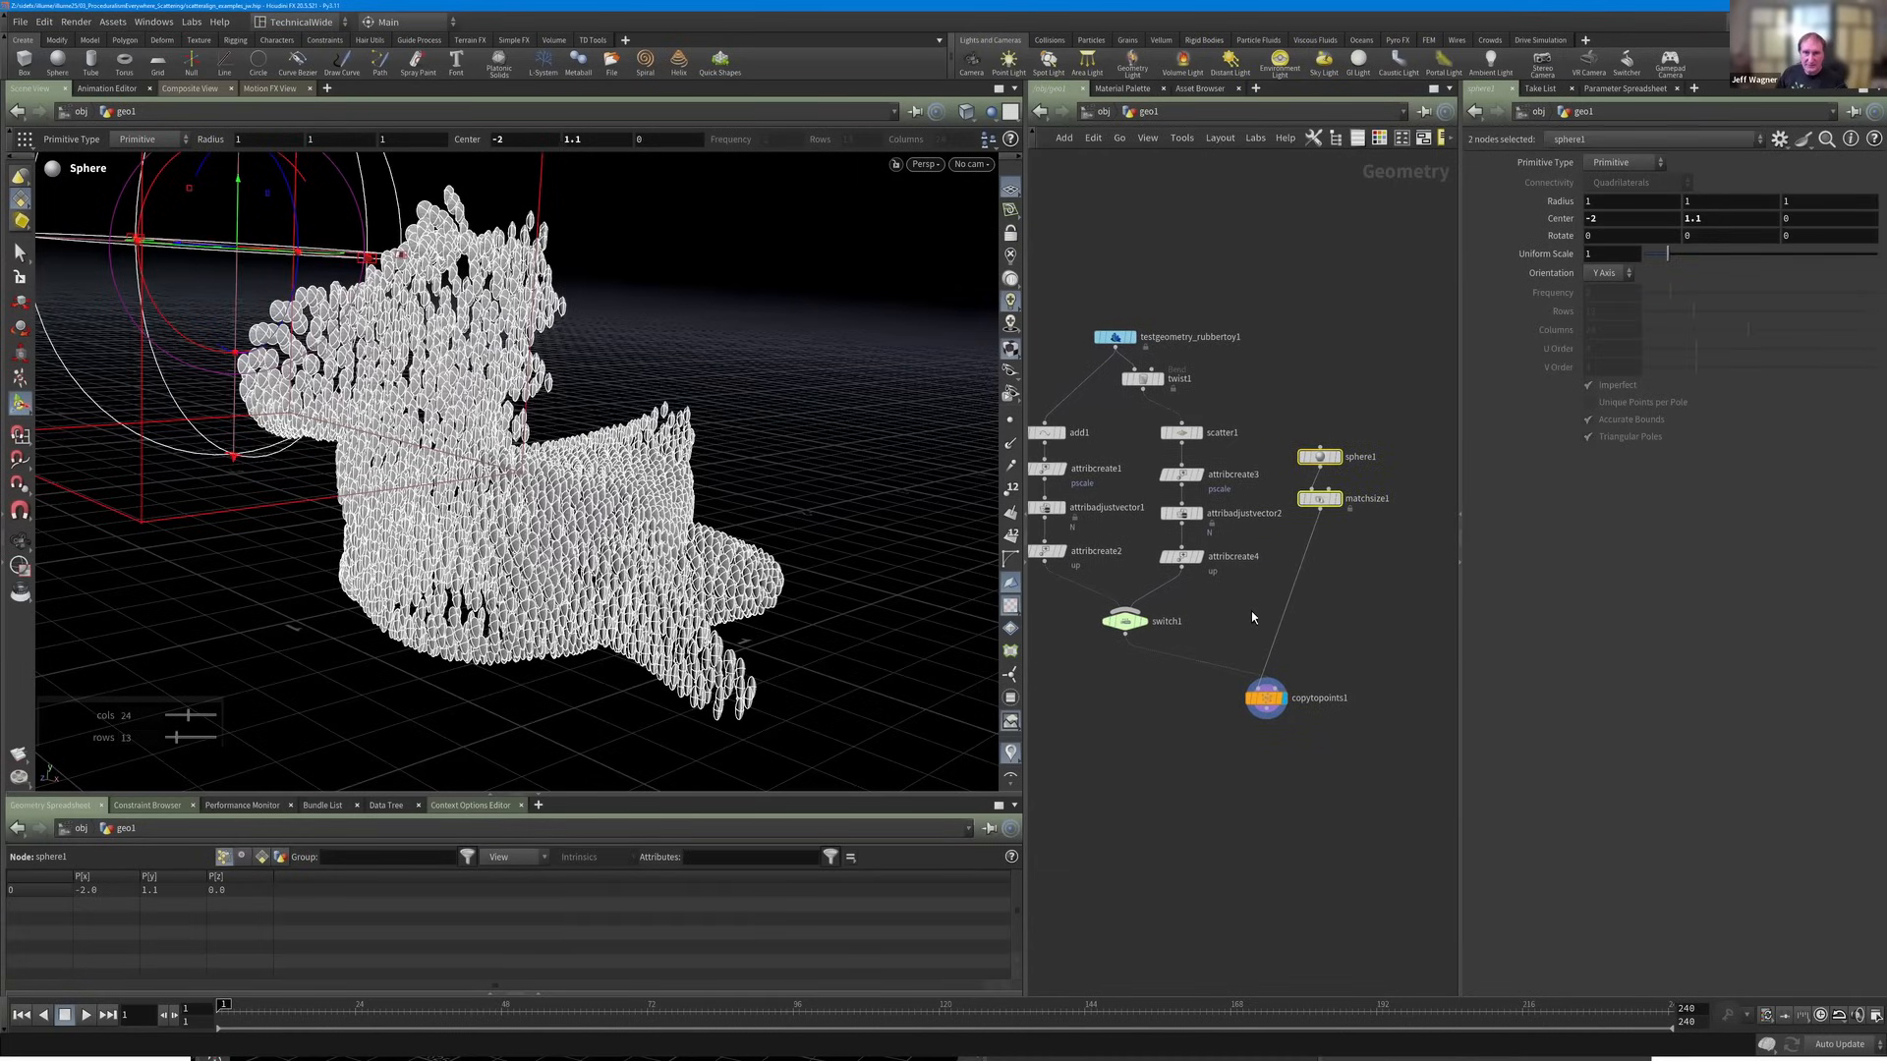
key("Tab")
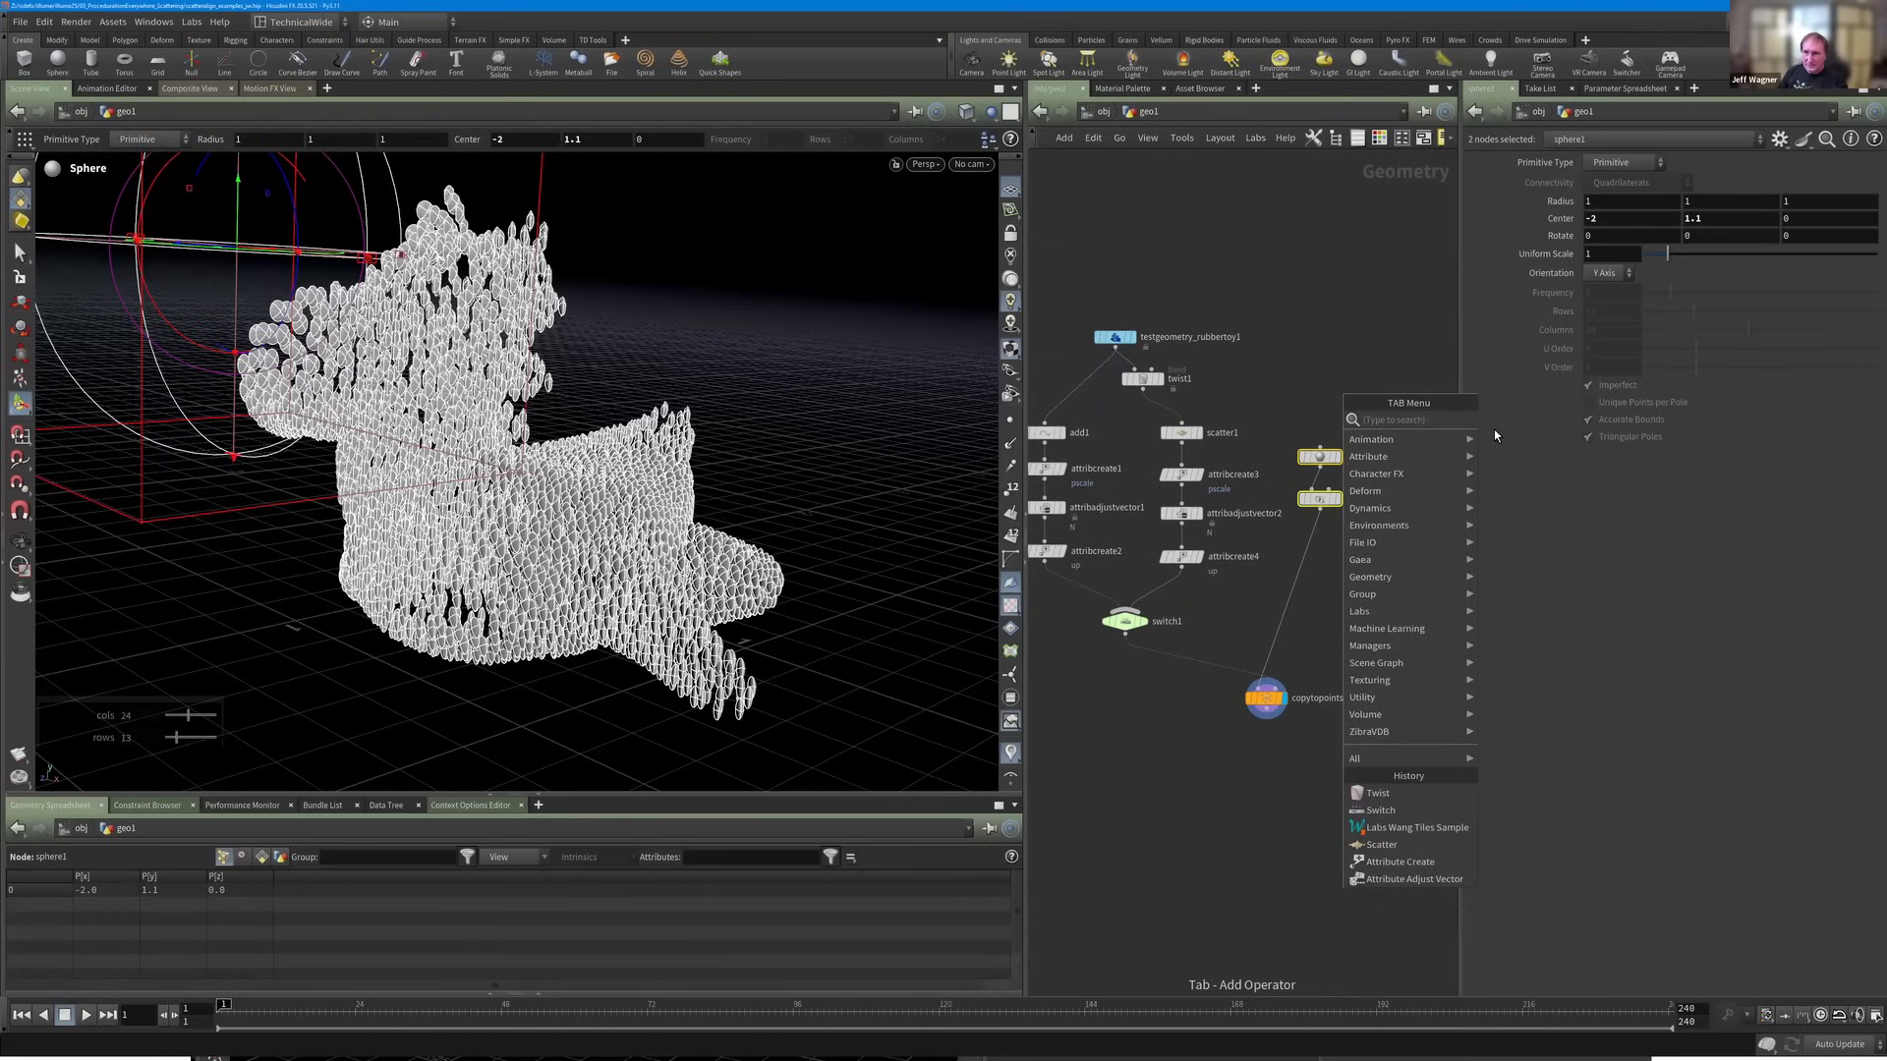
type("scatte")
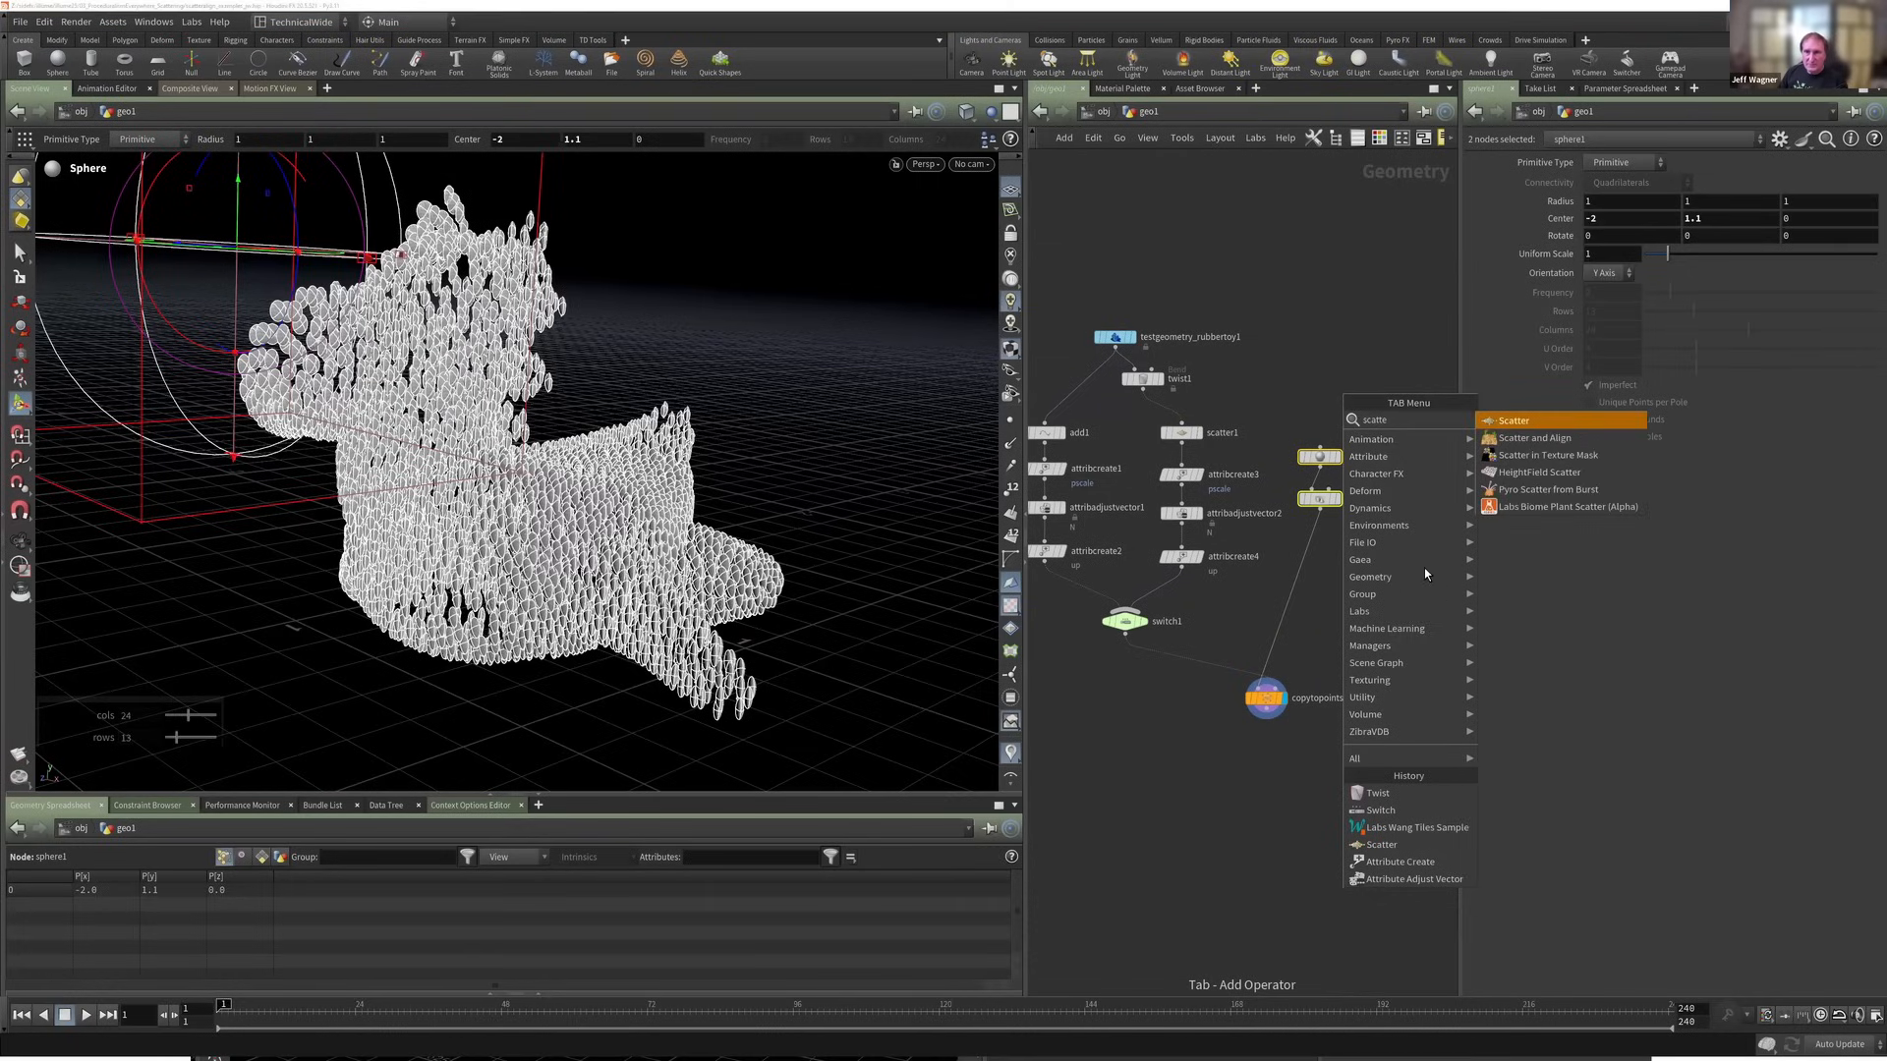
key("Down")
key("Return")
left_click(1380, 572)
middle_click_drag(1114, 396, 1081, 401)
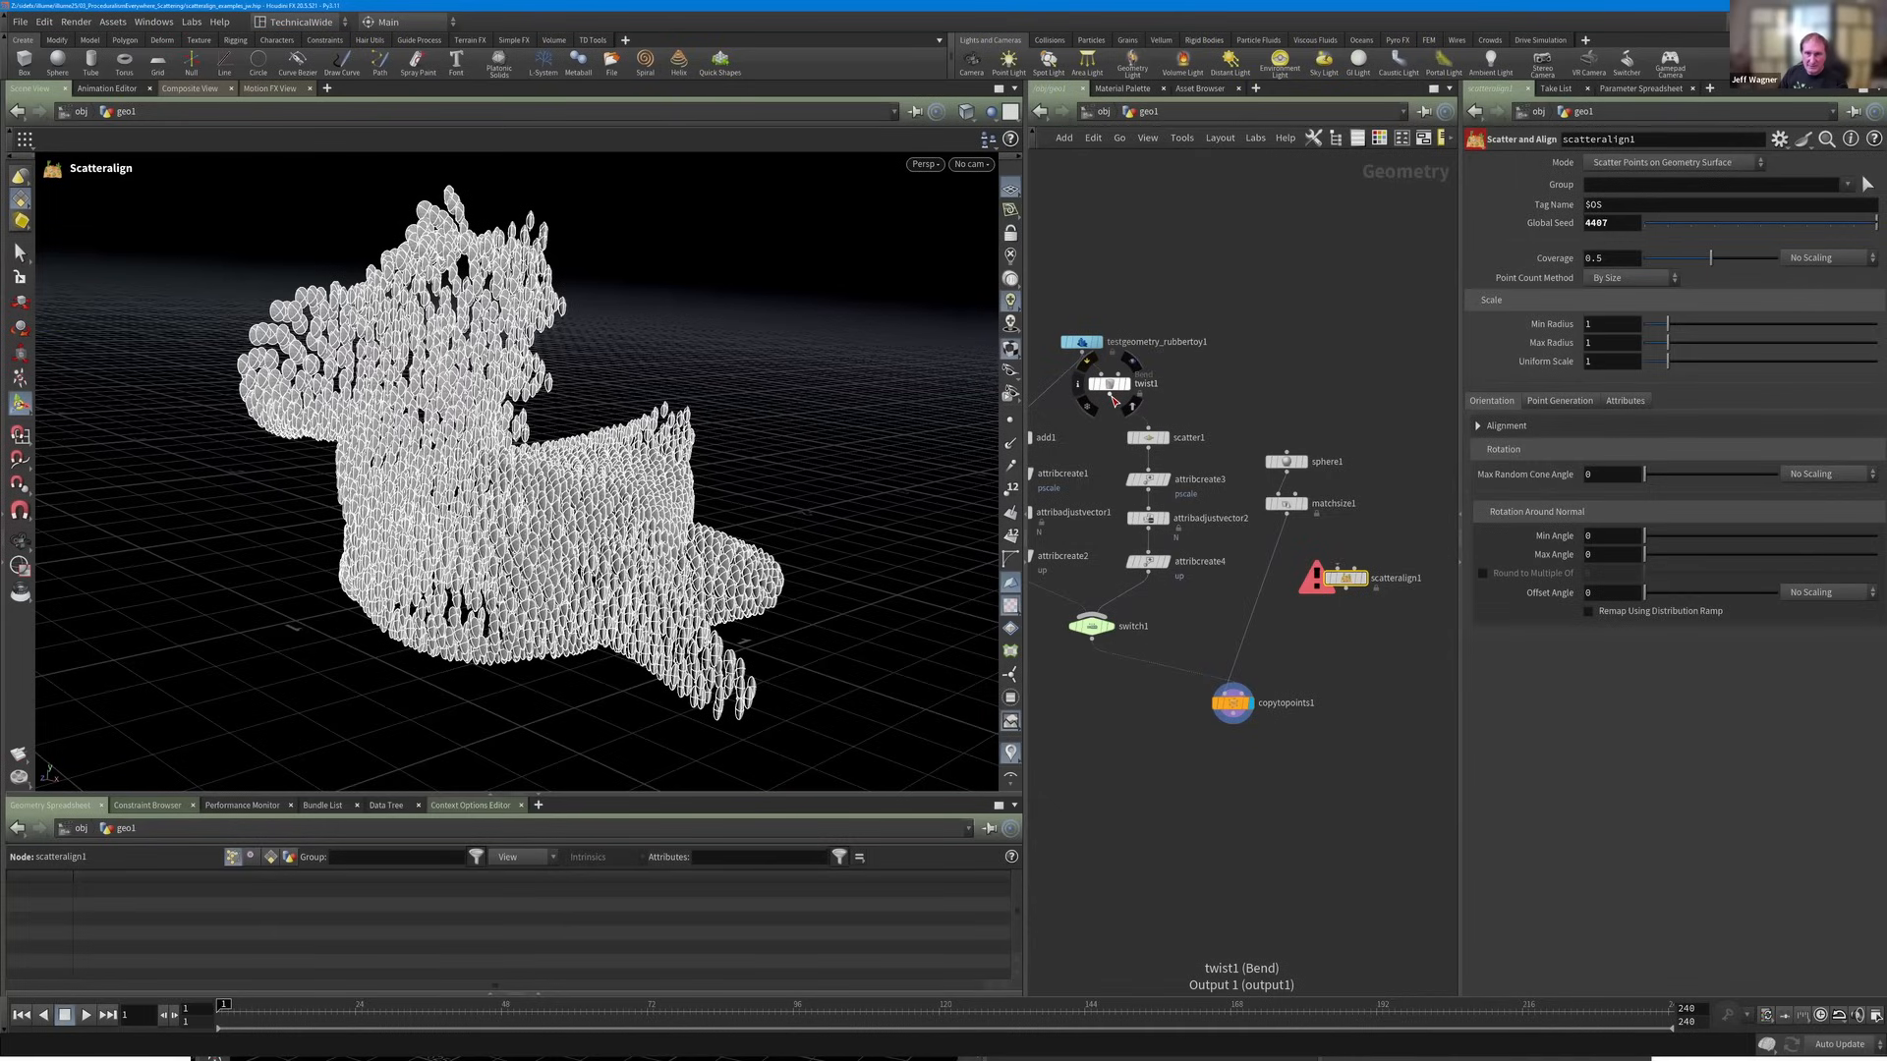
left_click_drag(1114, 400, 1346, 580)
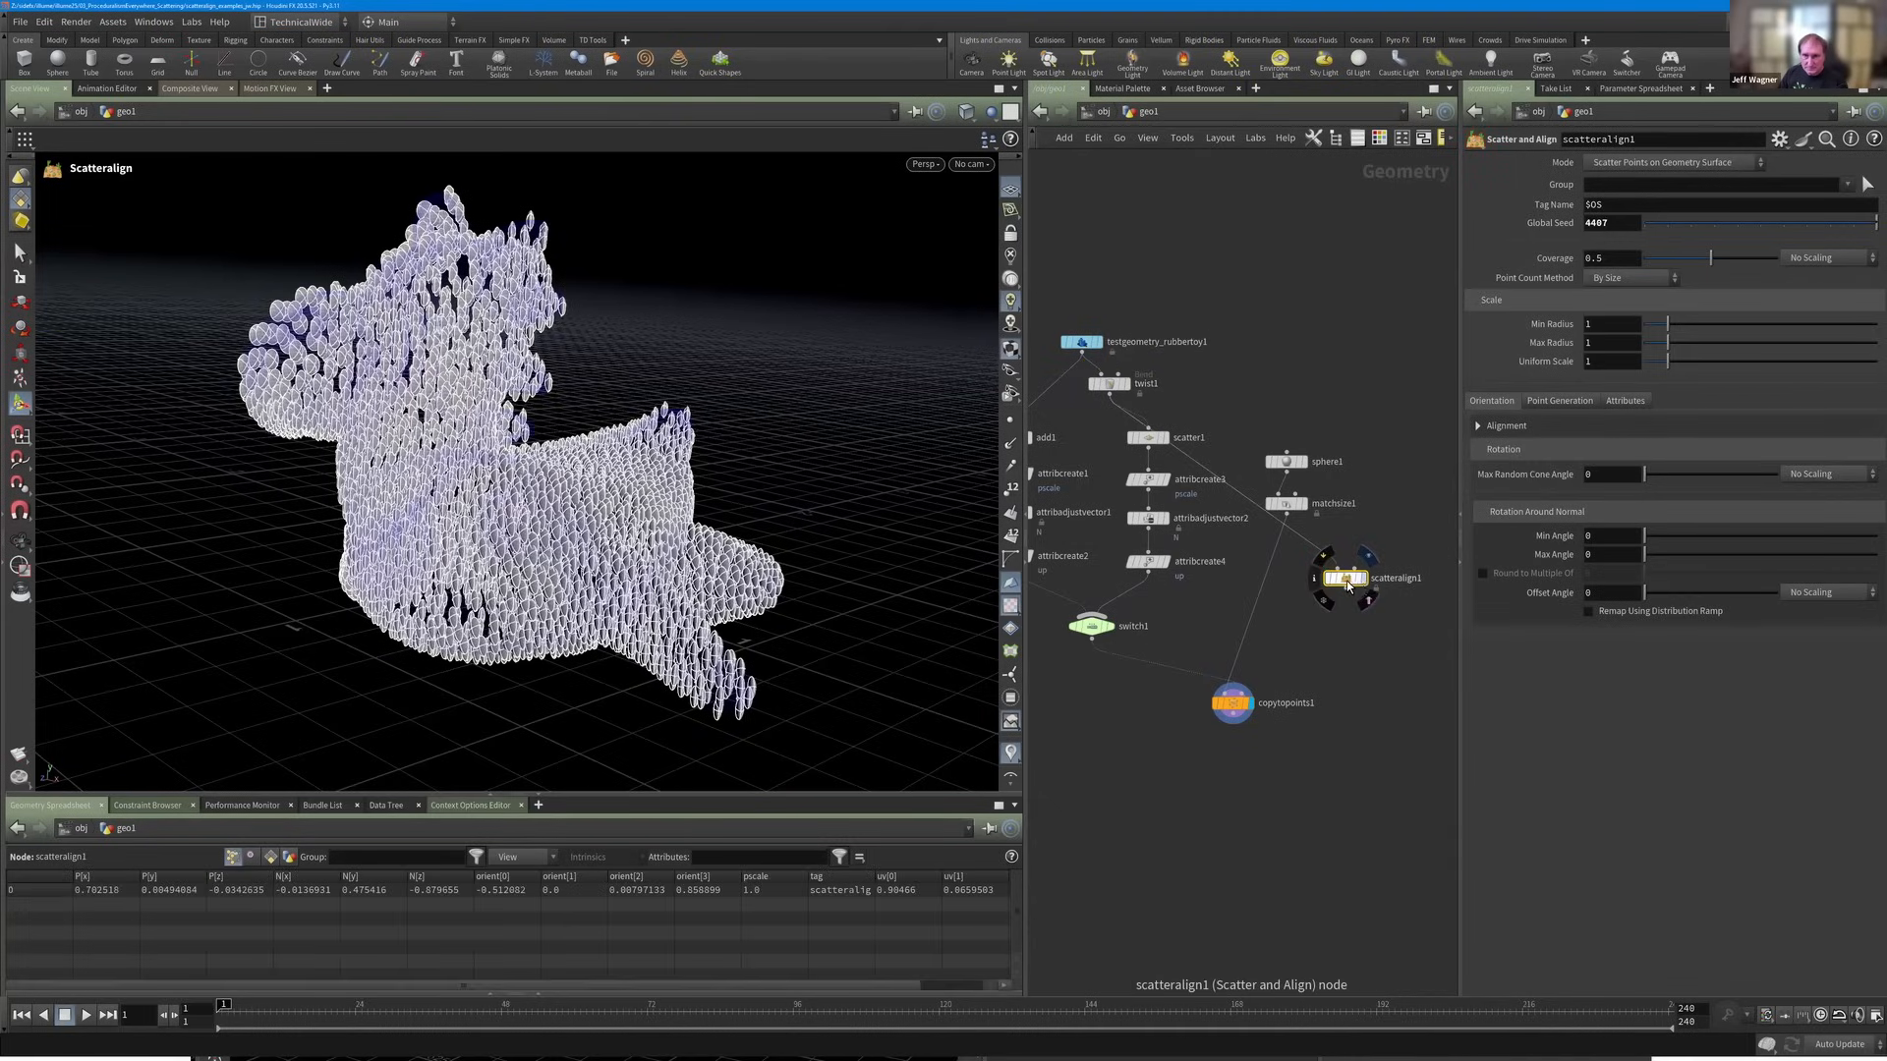
Display Scatter and Align, and reposition it around the Sphere and Match Size branch until it sits below Match Size.
key("r")
left_click_drag(1347, 580, 1348, 592)
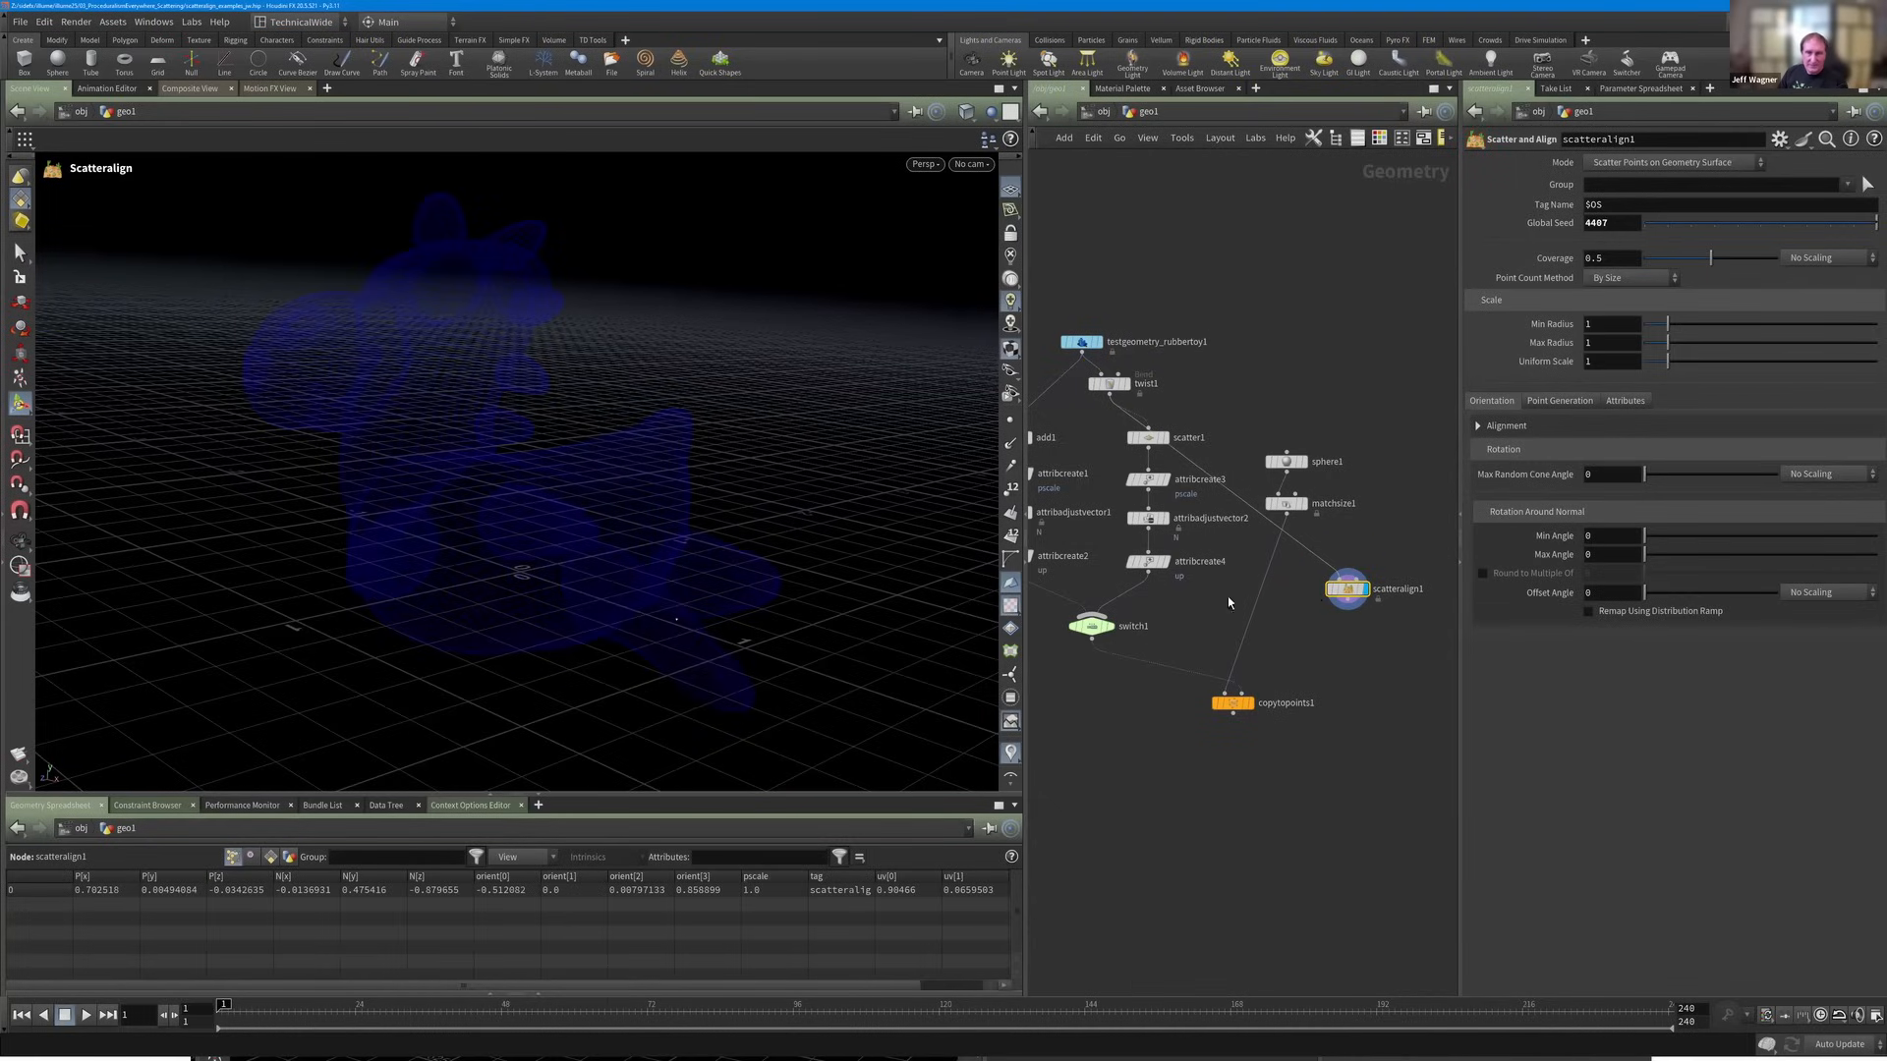
middle_click_drag(1340, 592, 1299, 569)
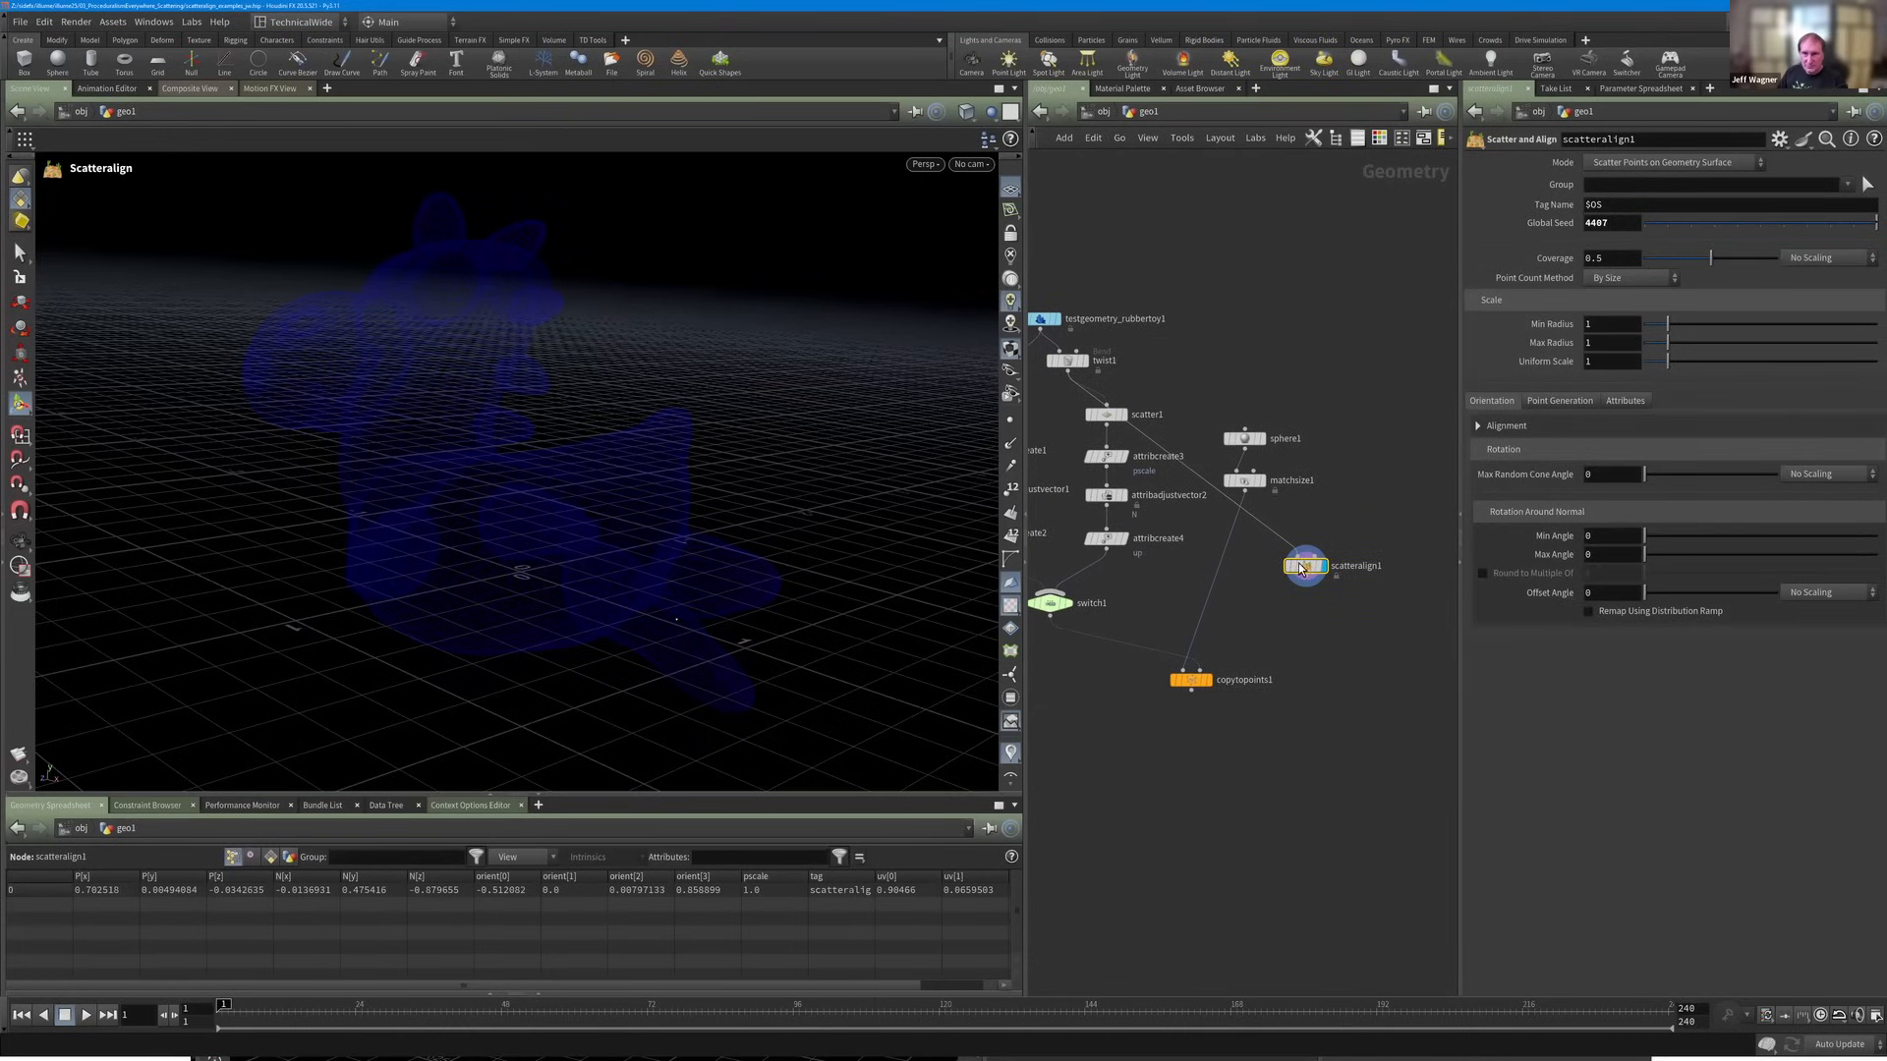
left_click_drag(1300, 570, 1314, 553)
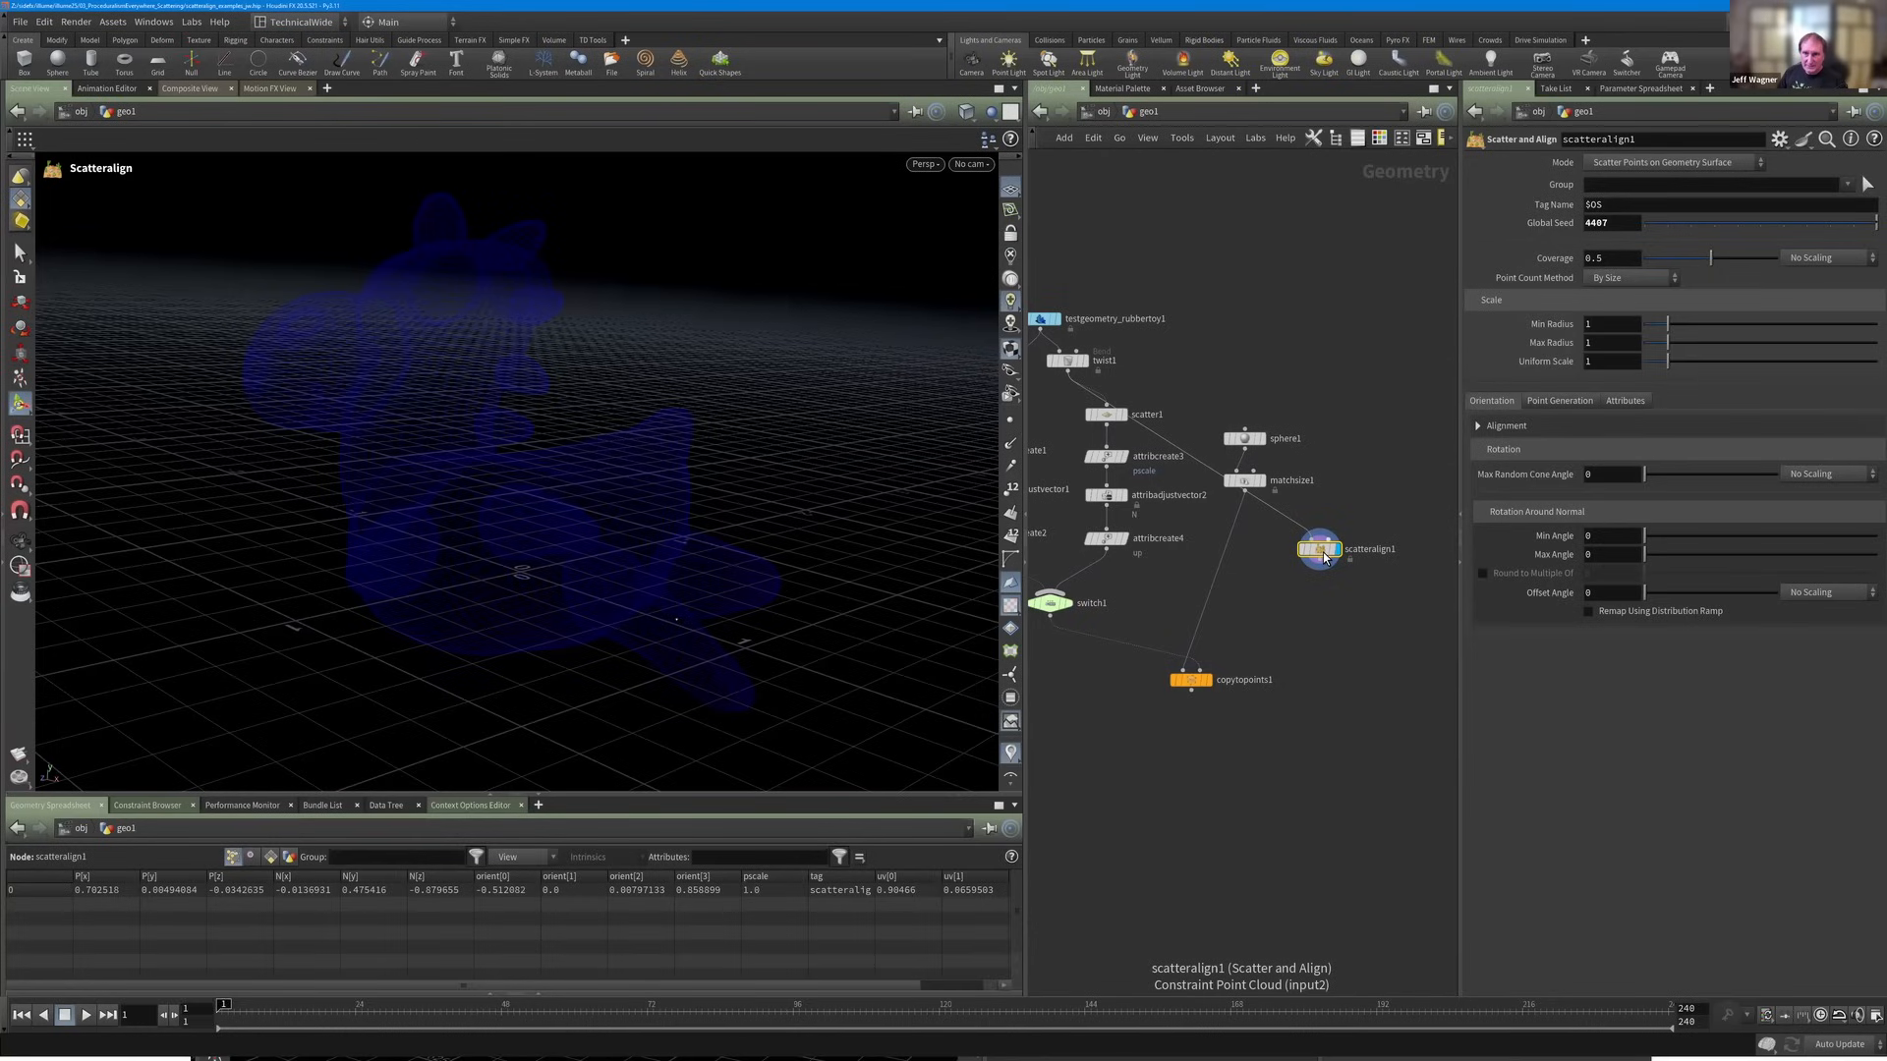
left_click_drag(1317, 553, 1303, 551)
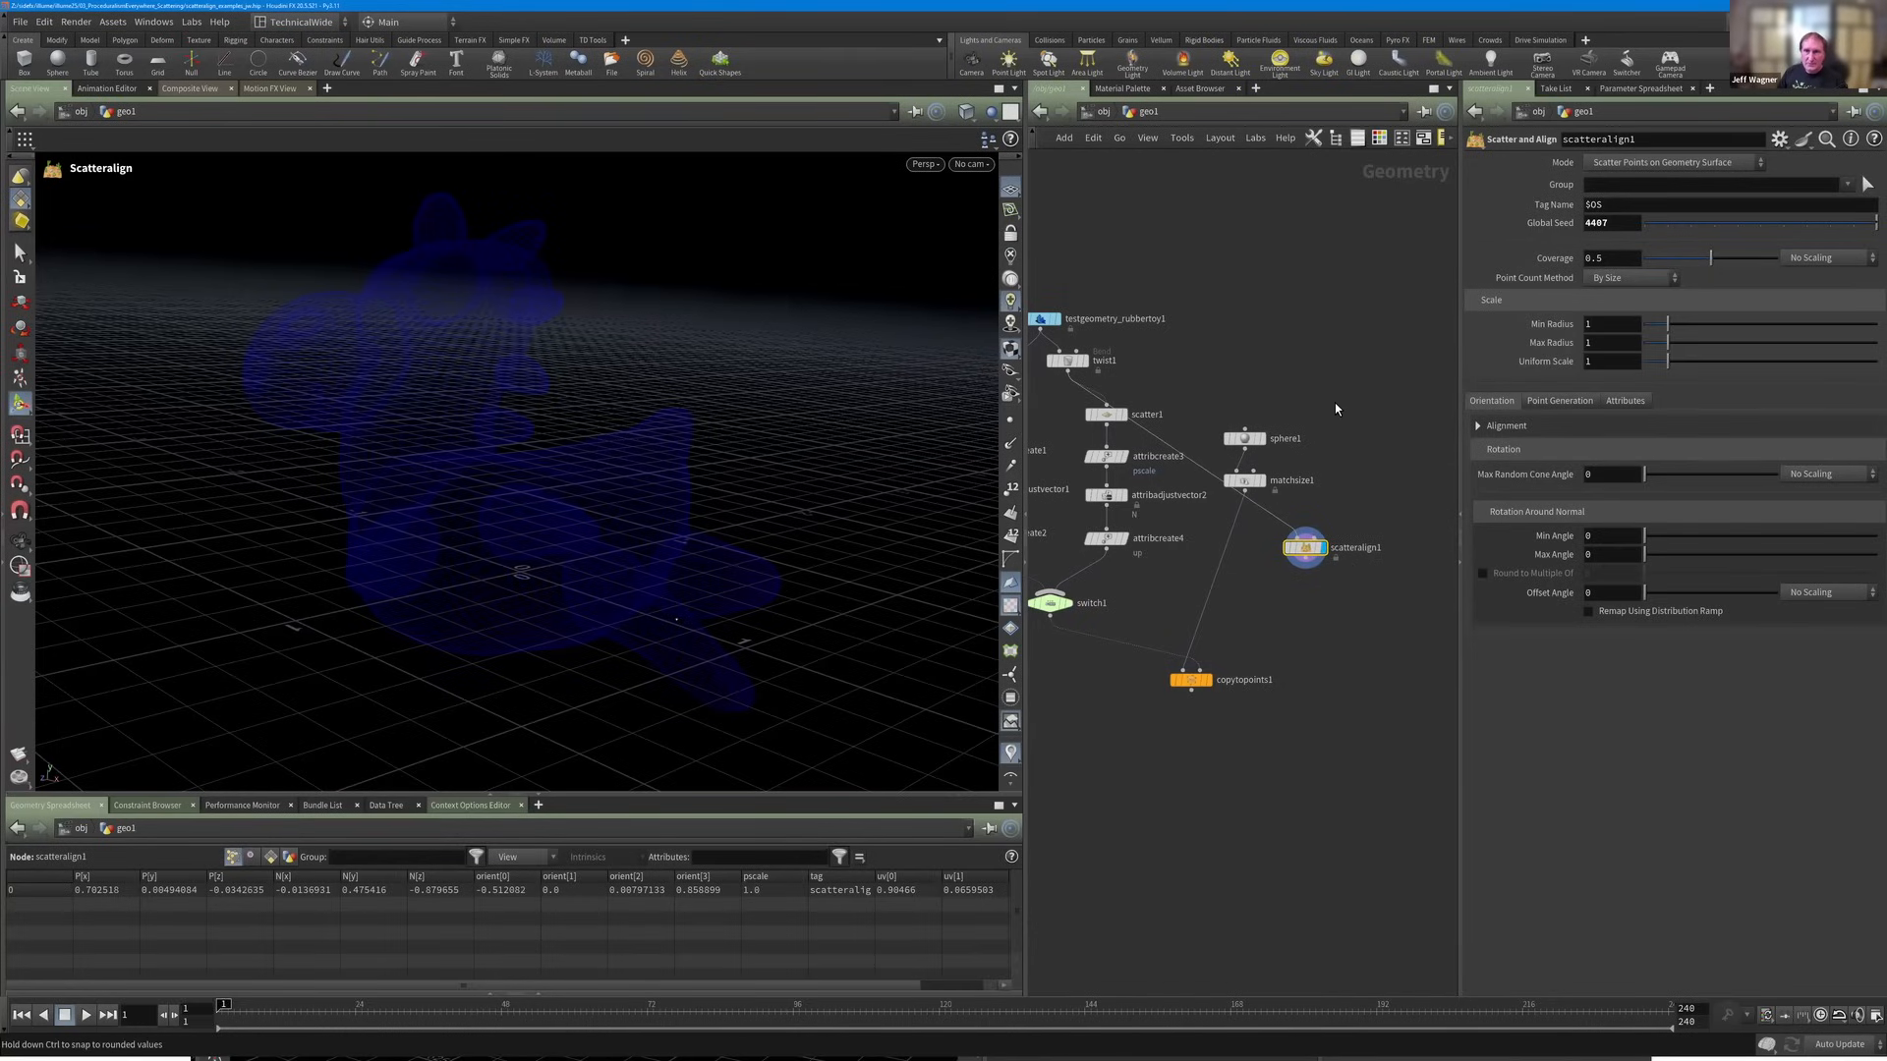
left_click_drag(1303, 550, 1329, 422)
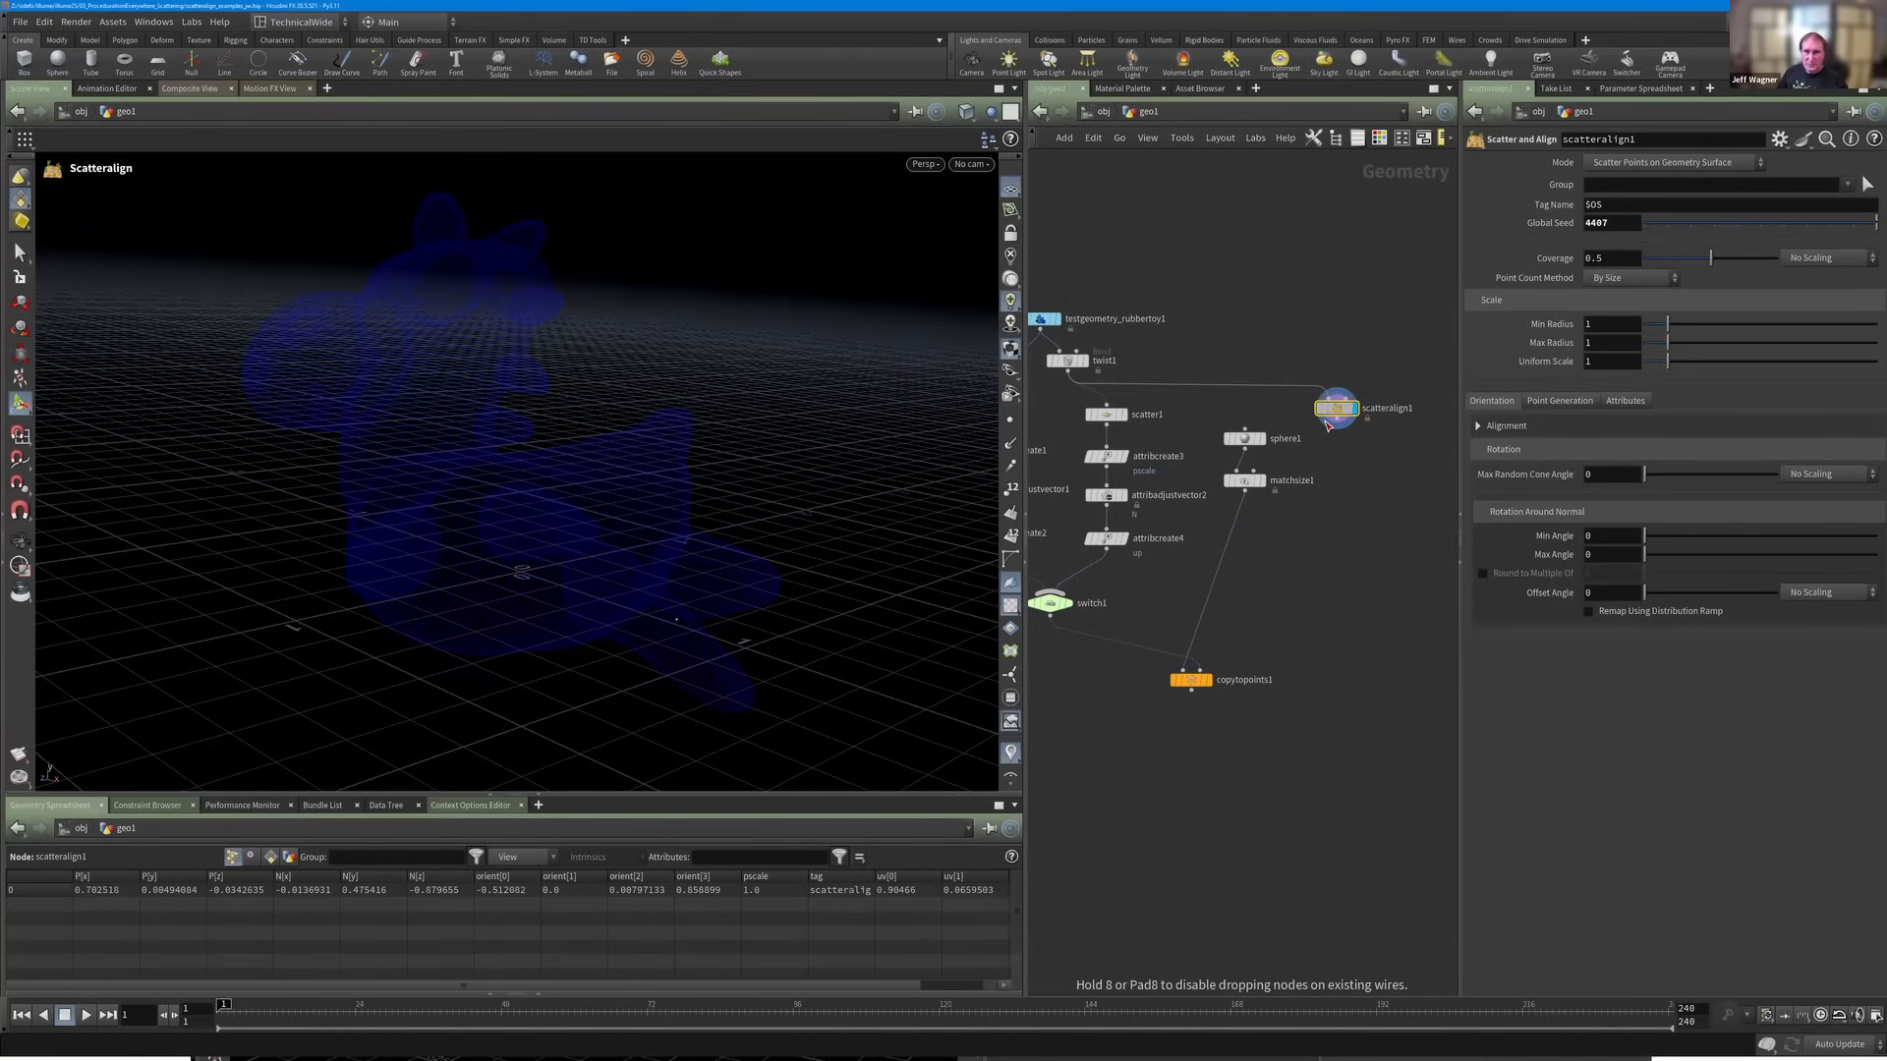
key("ctrl+z")
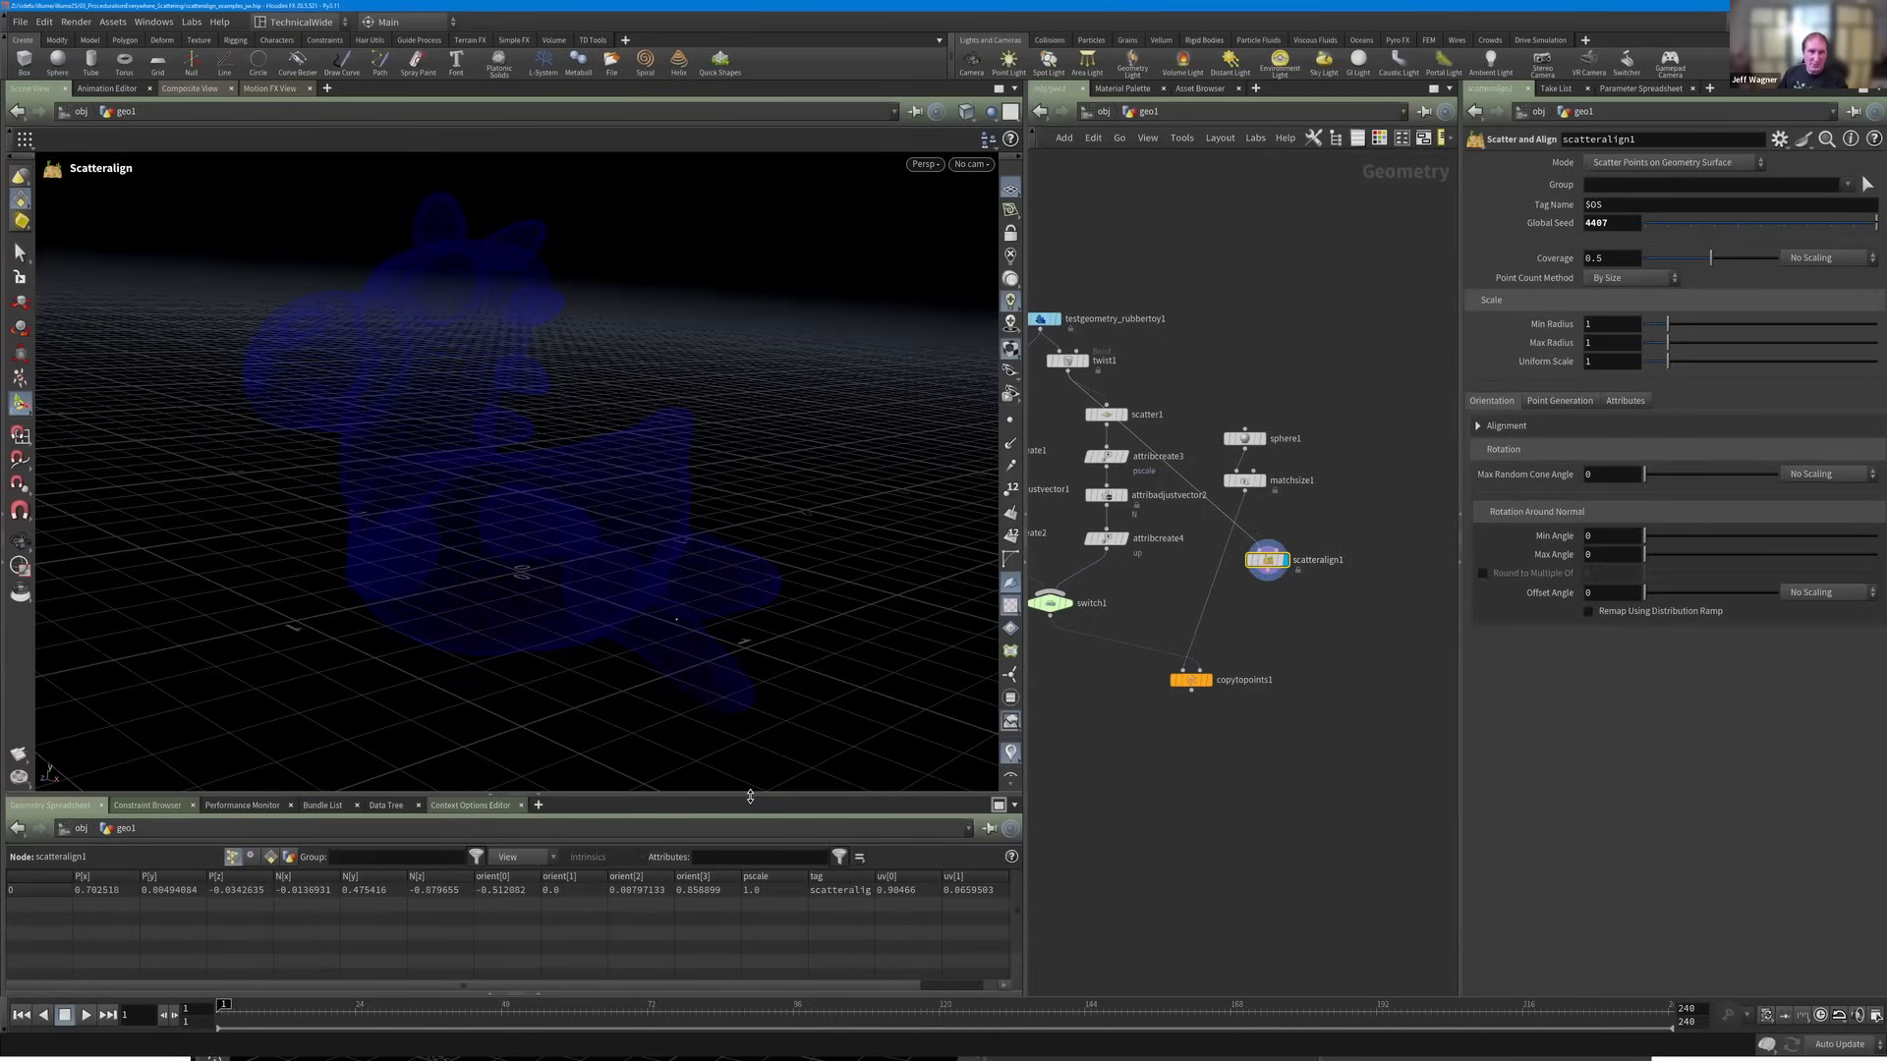
Enlarge the viewport slightly, and connect the Scatter and Align output to the Switch as an additional input.
left_click_drag(751, 796, 751, 833)
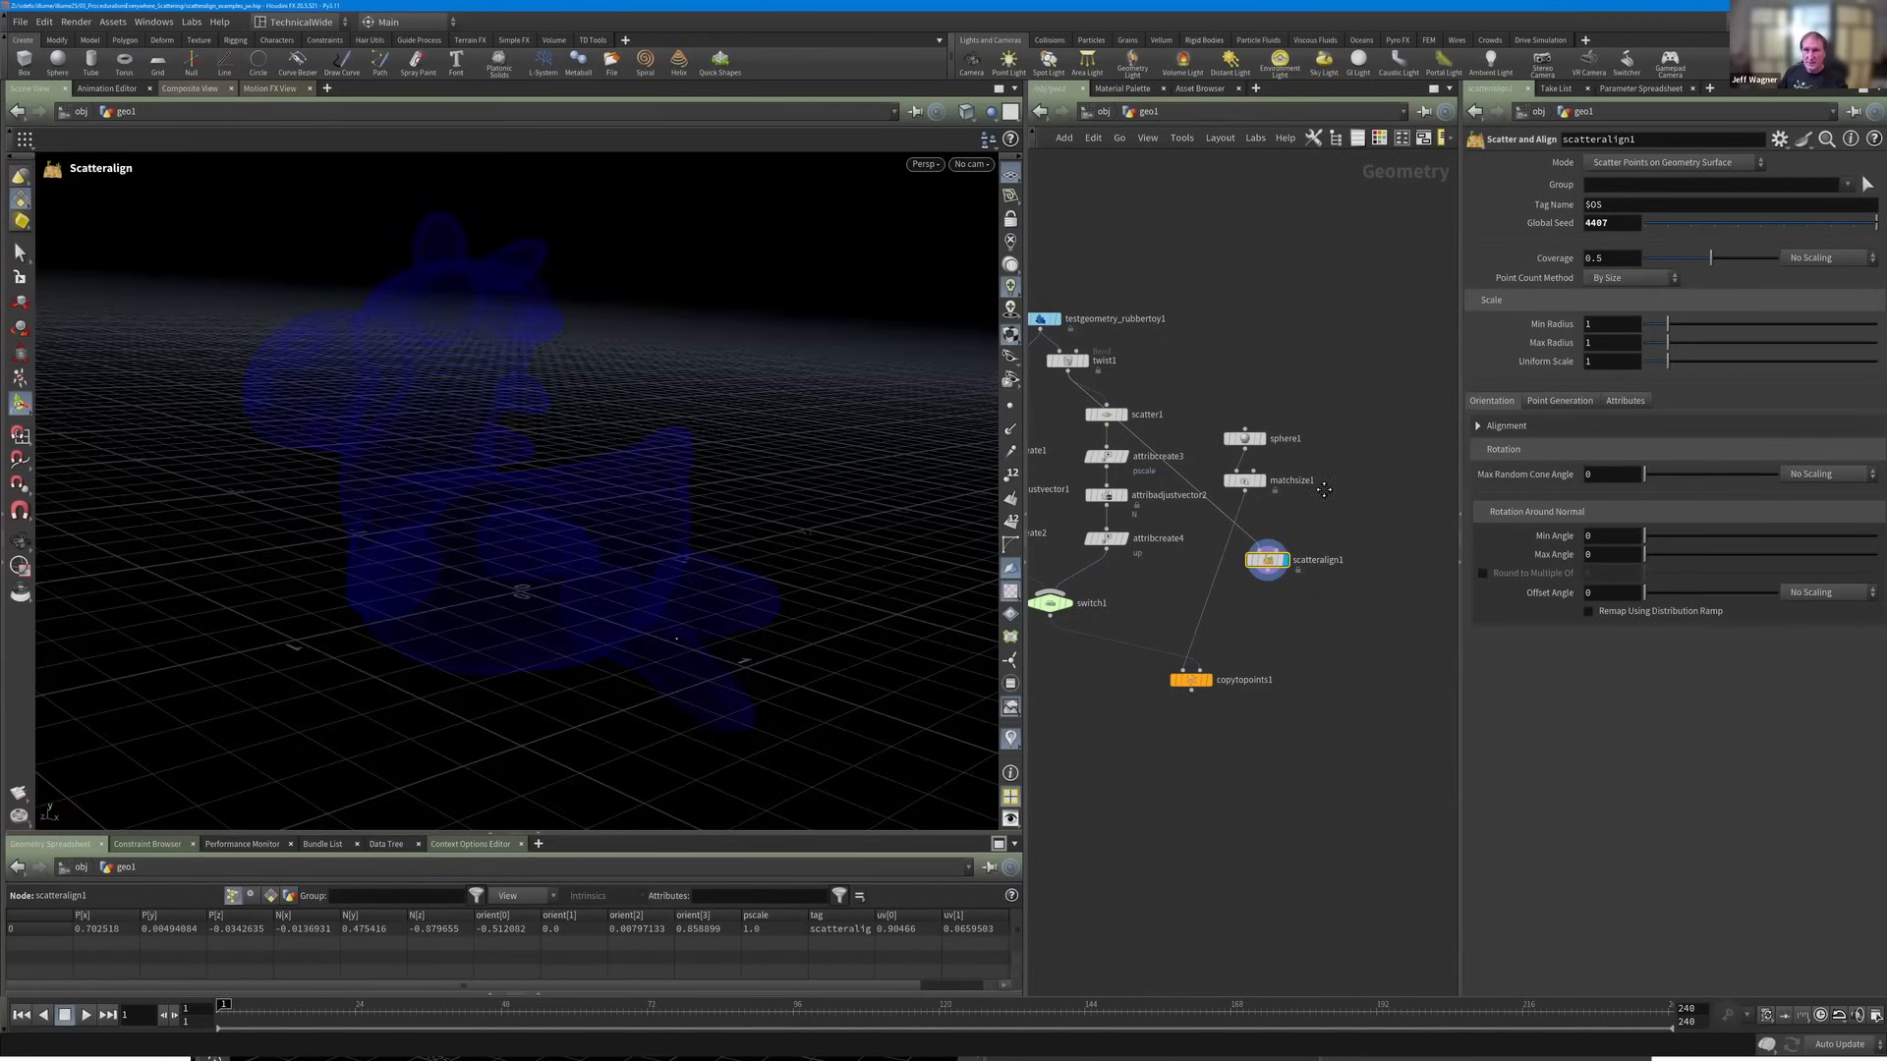
scroll(1277, 531, "up", 3)
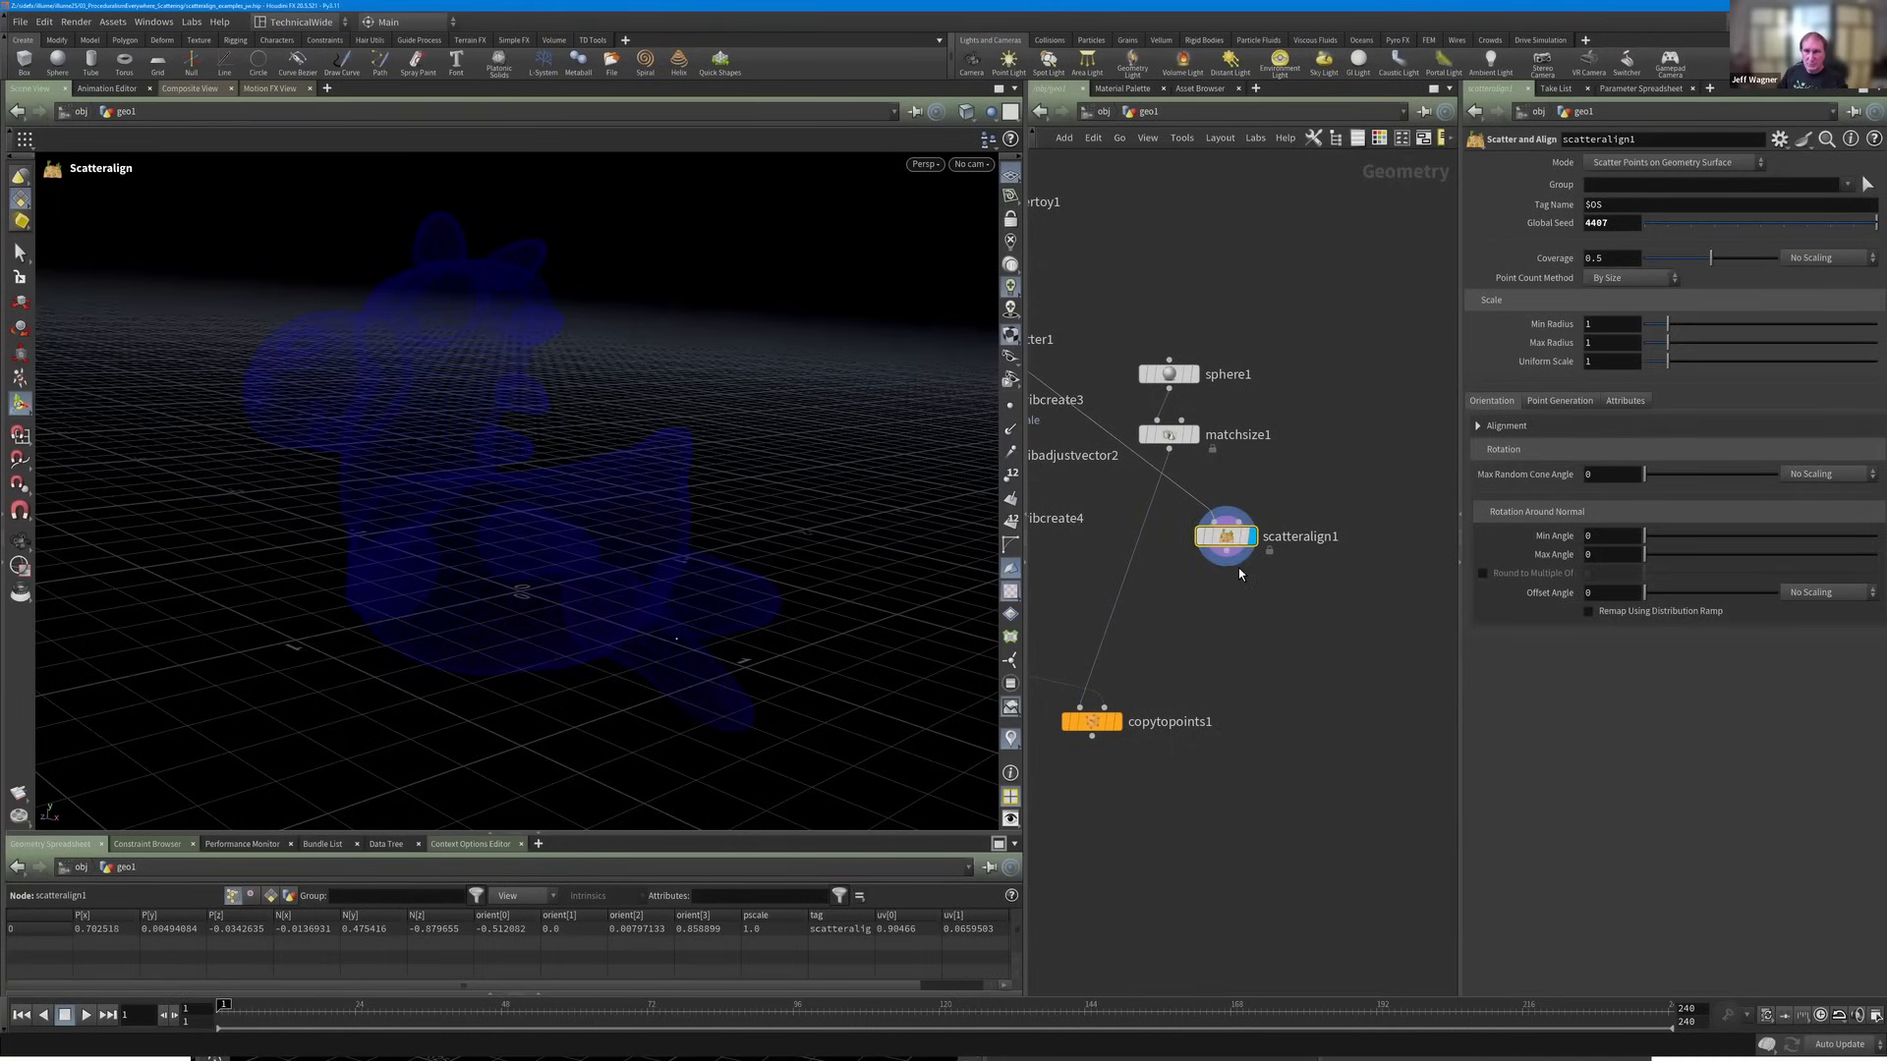
mouse_move(1231, 539)
scroll(1305, 546, "down", 3)
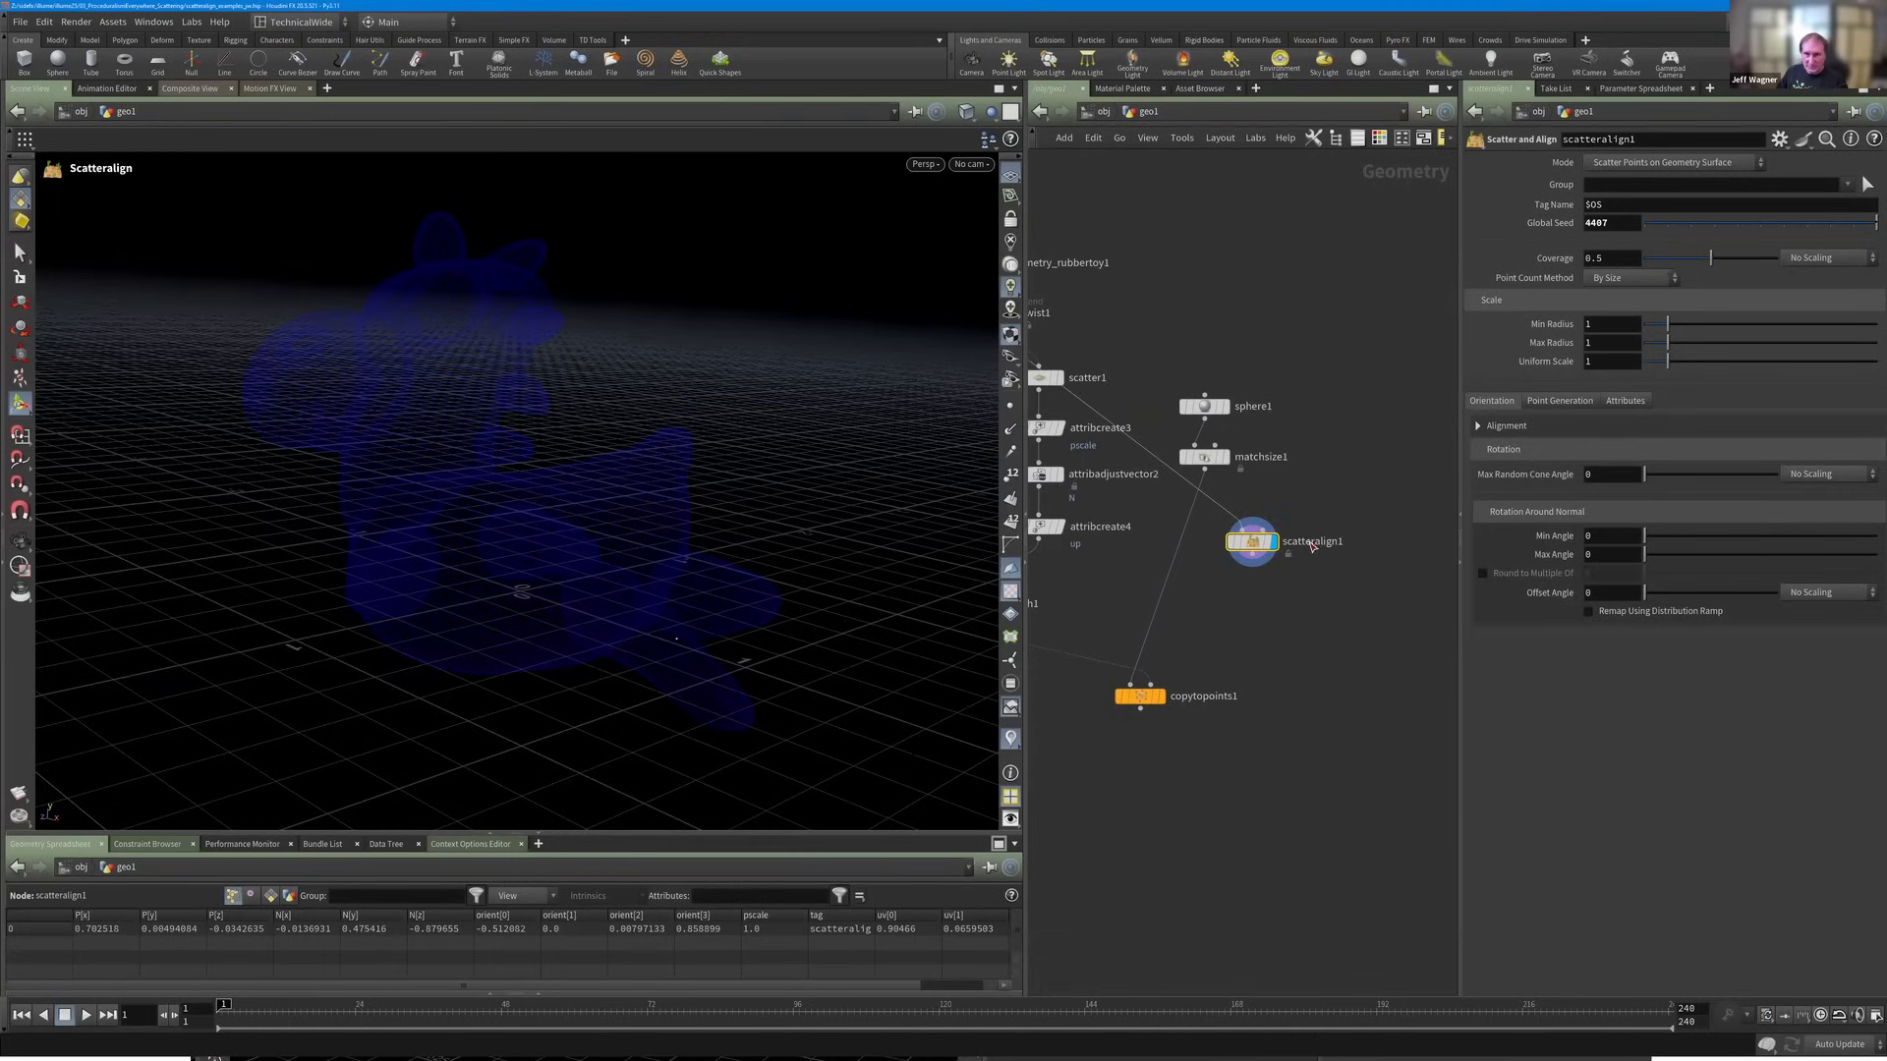
middle_click_drag(1312, 546, 1372, 530)
mouse_move(1312, 537)
left_mouse_down()
mouse_move(1085, 569)
mouse_move(1144, 576)
left_mouse_up()
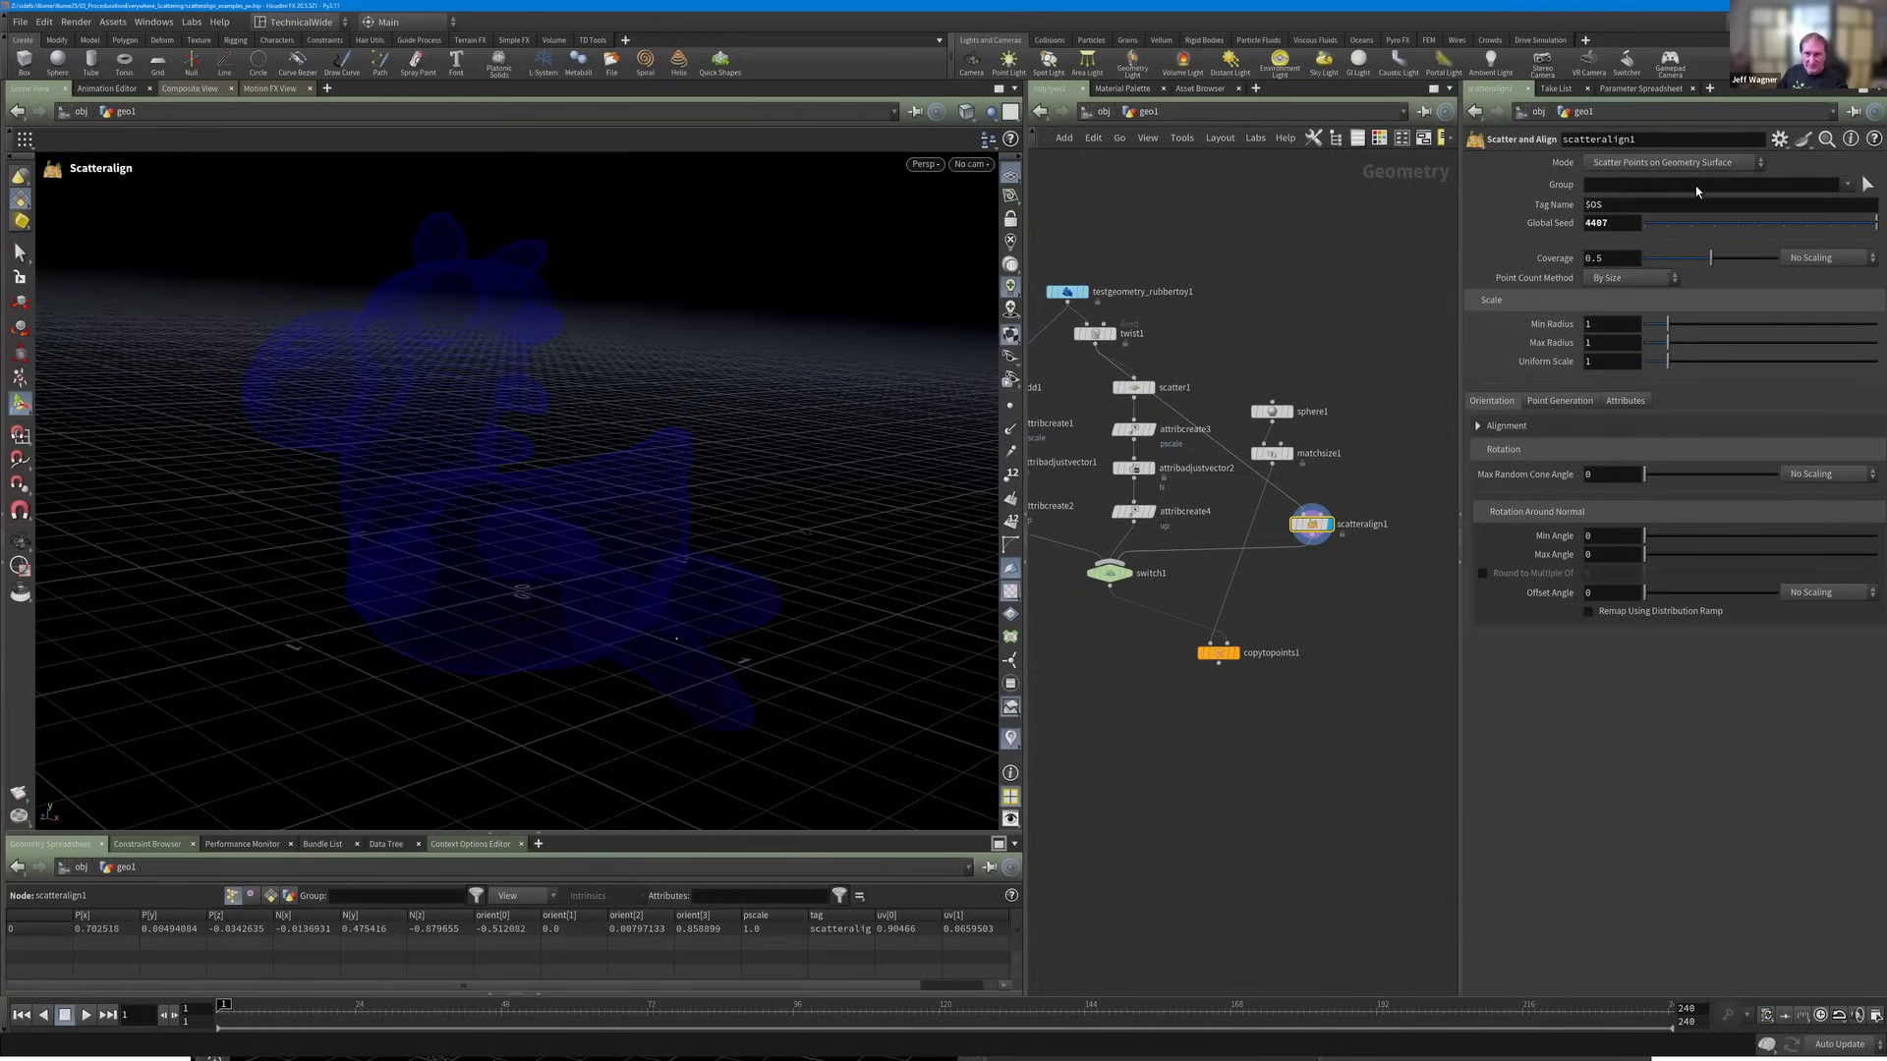
Preview Copy to Points, then display Scatter and Align and raise its Coverage to 0.619.
left_click(1238, 654)
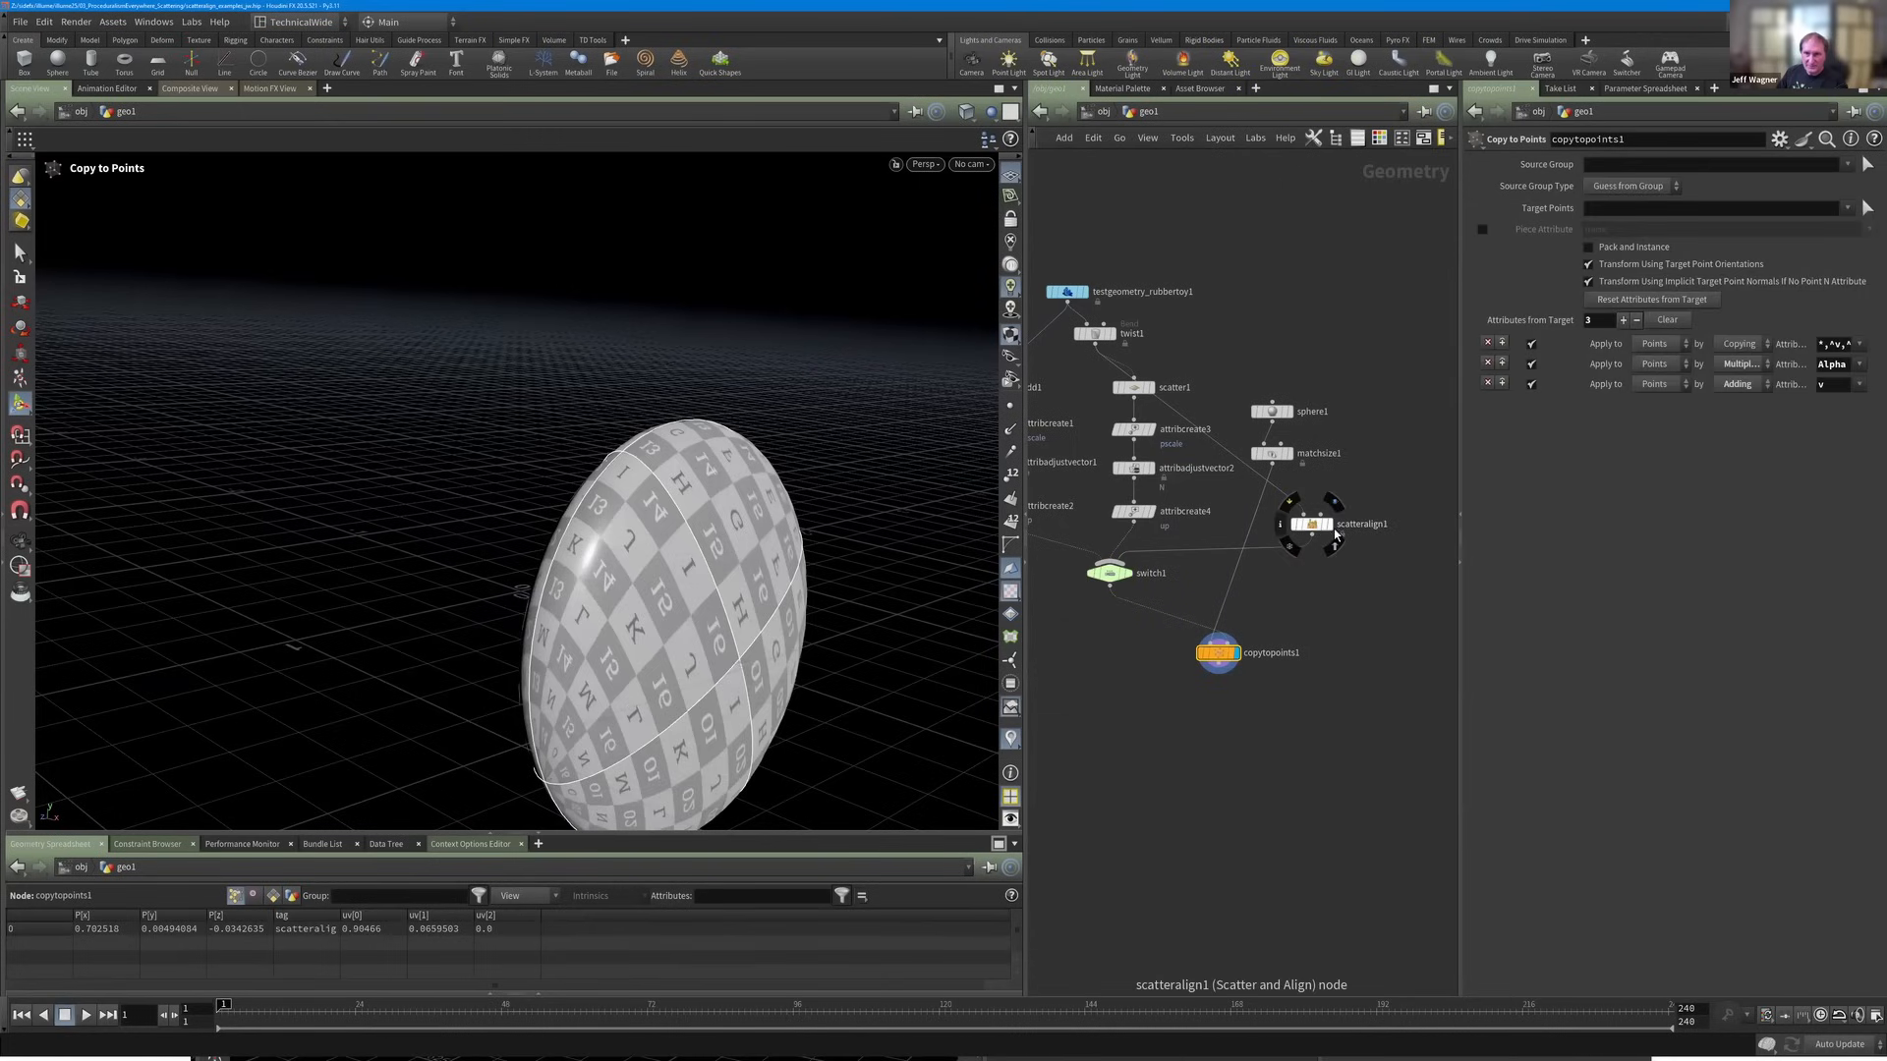
left_click(1309, 528)
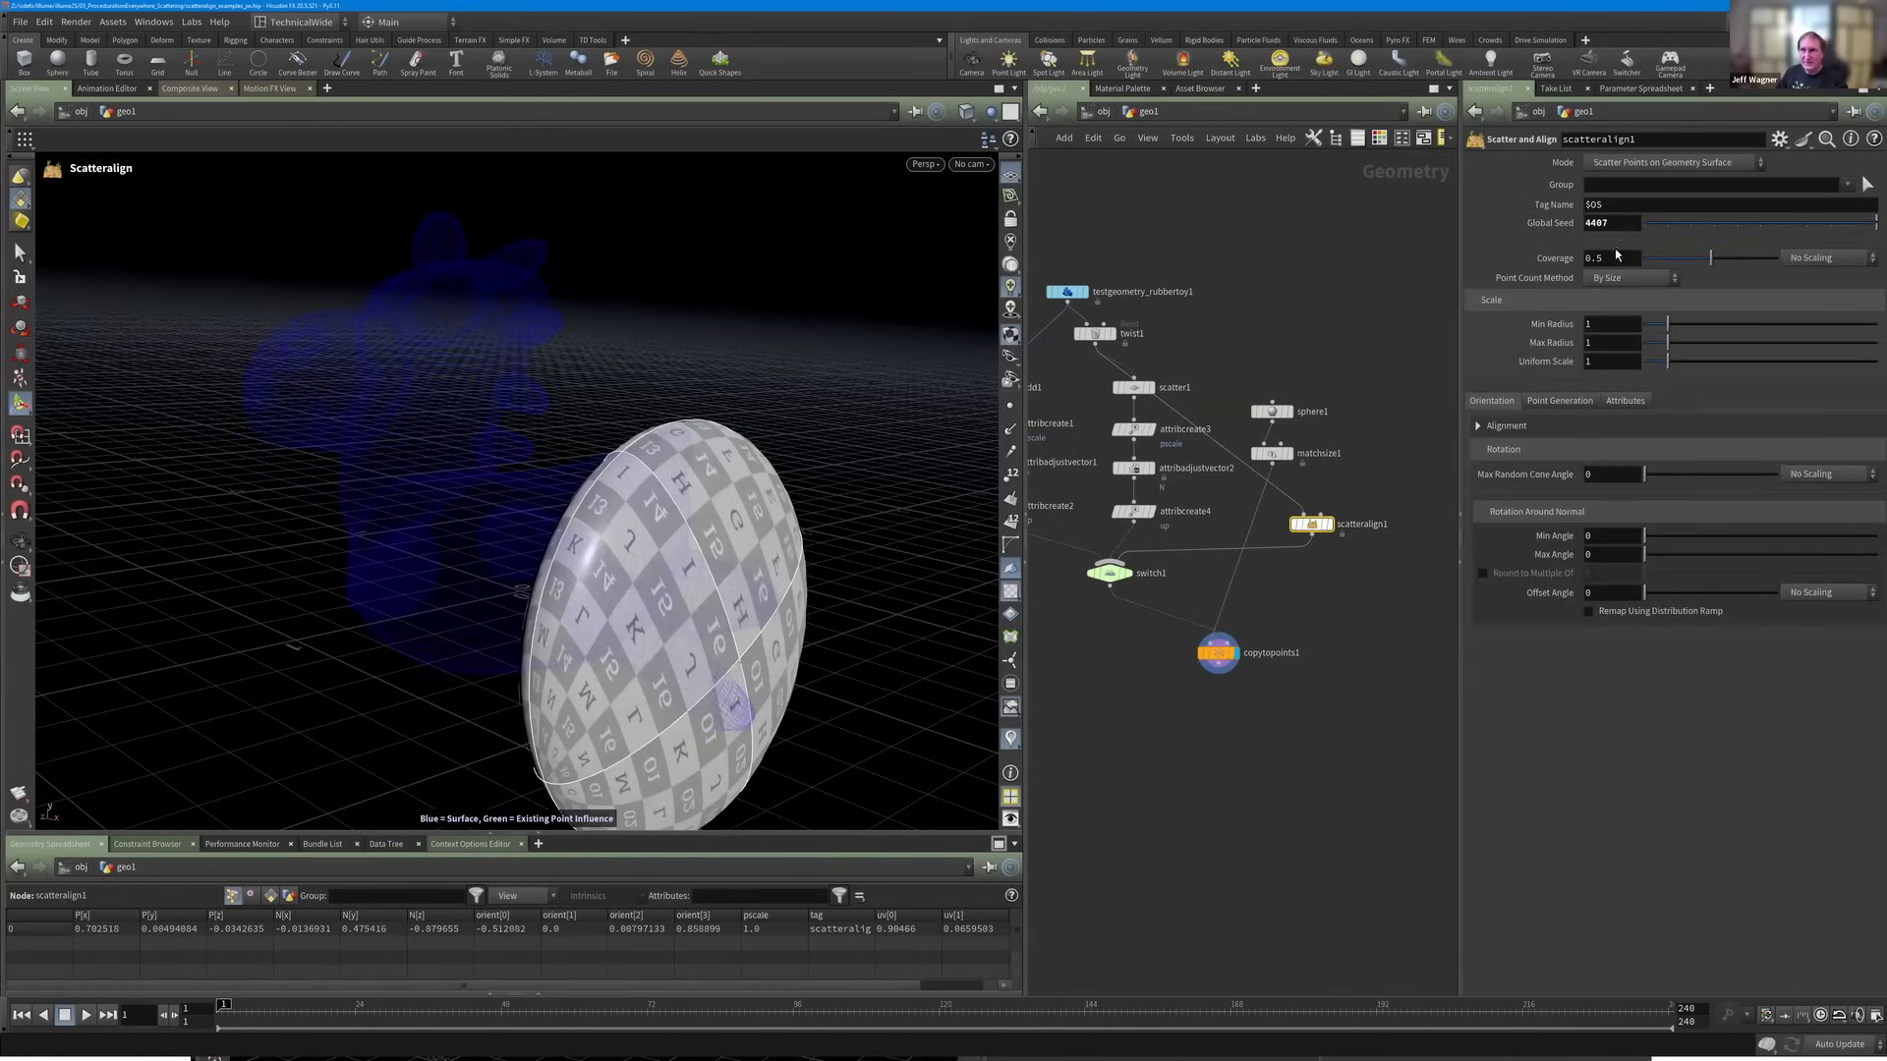
left_click(1330, 524)
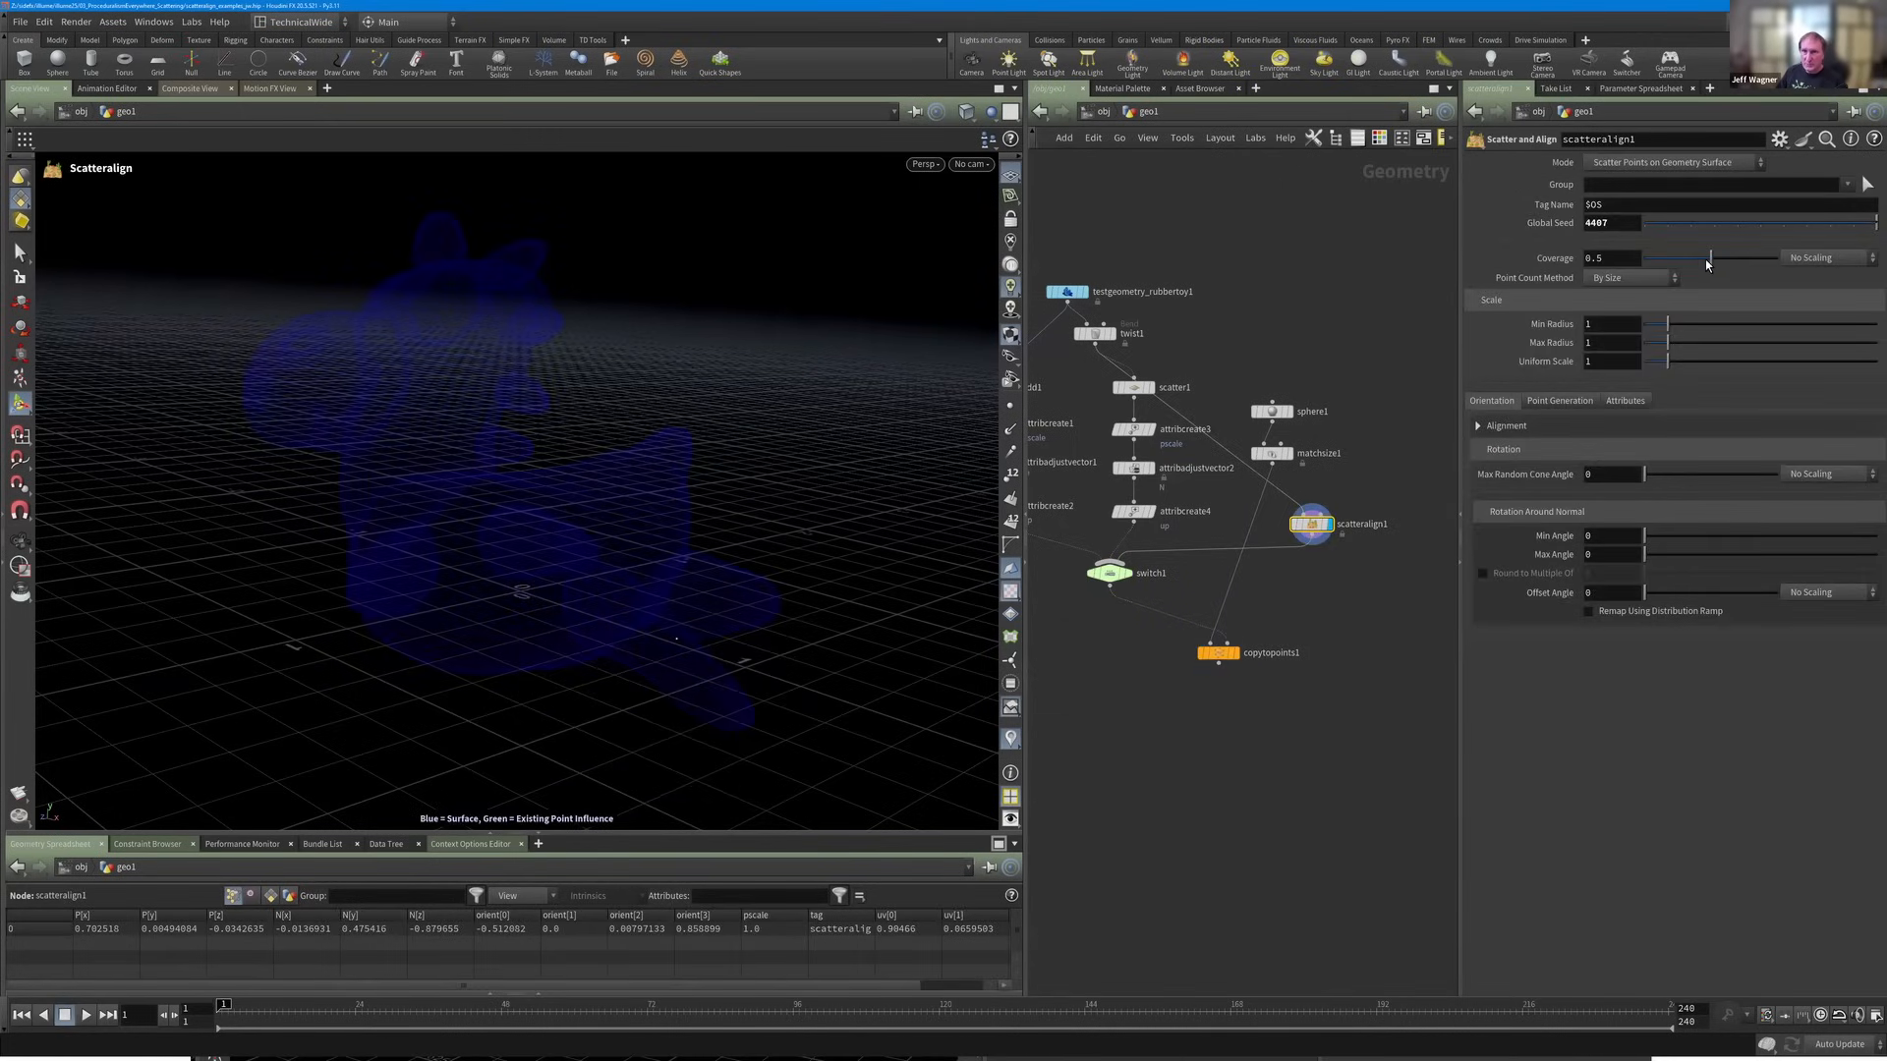
left_click_drag(1709, 259, 1725, 260)
Shift Sphere and Match Size together away from the Scatter branch, and show the Match Size parameters.
middle_click_drag(1206, 499, 1229, 500)
mouse_move(1305, 392)
left_mouse_down()
mouse_move(1342, 467)
mouse_move(1333, 402)
left_mouse_up()
left_click(1229, 497)
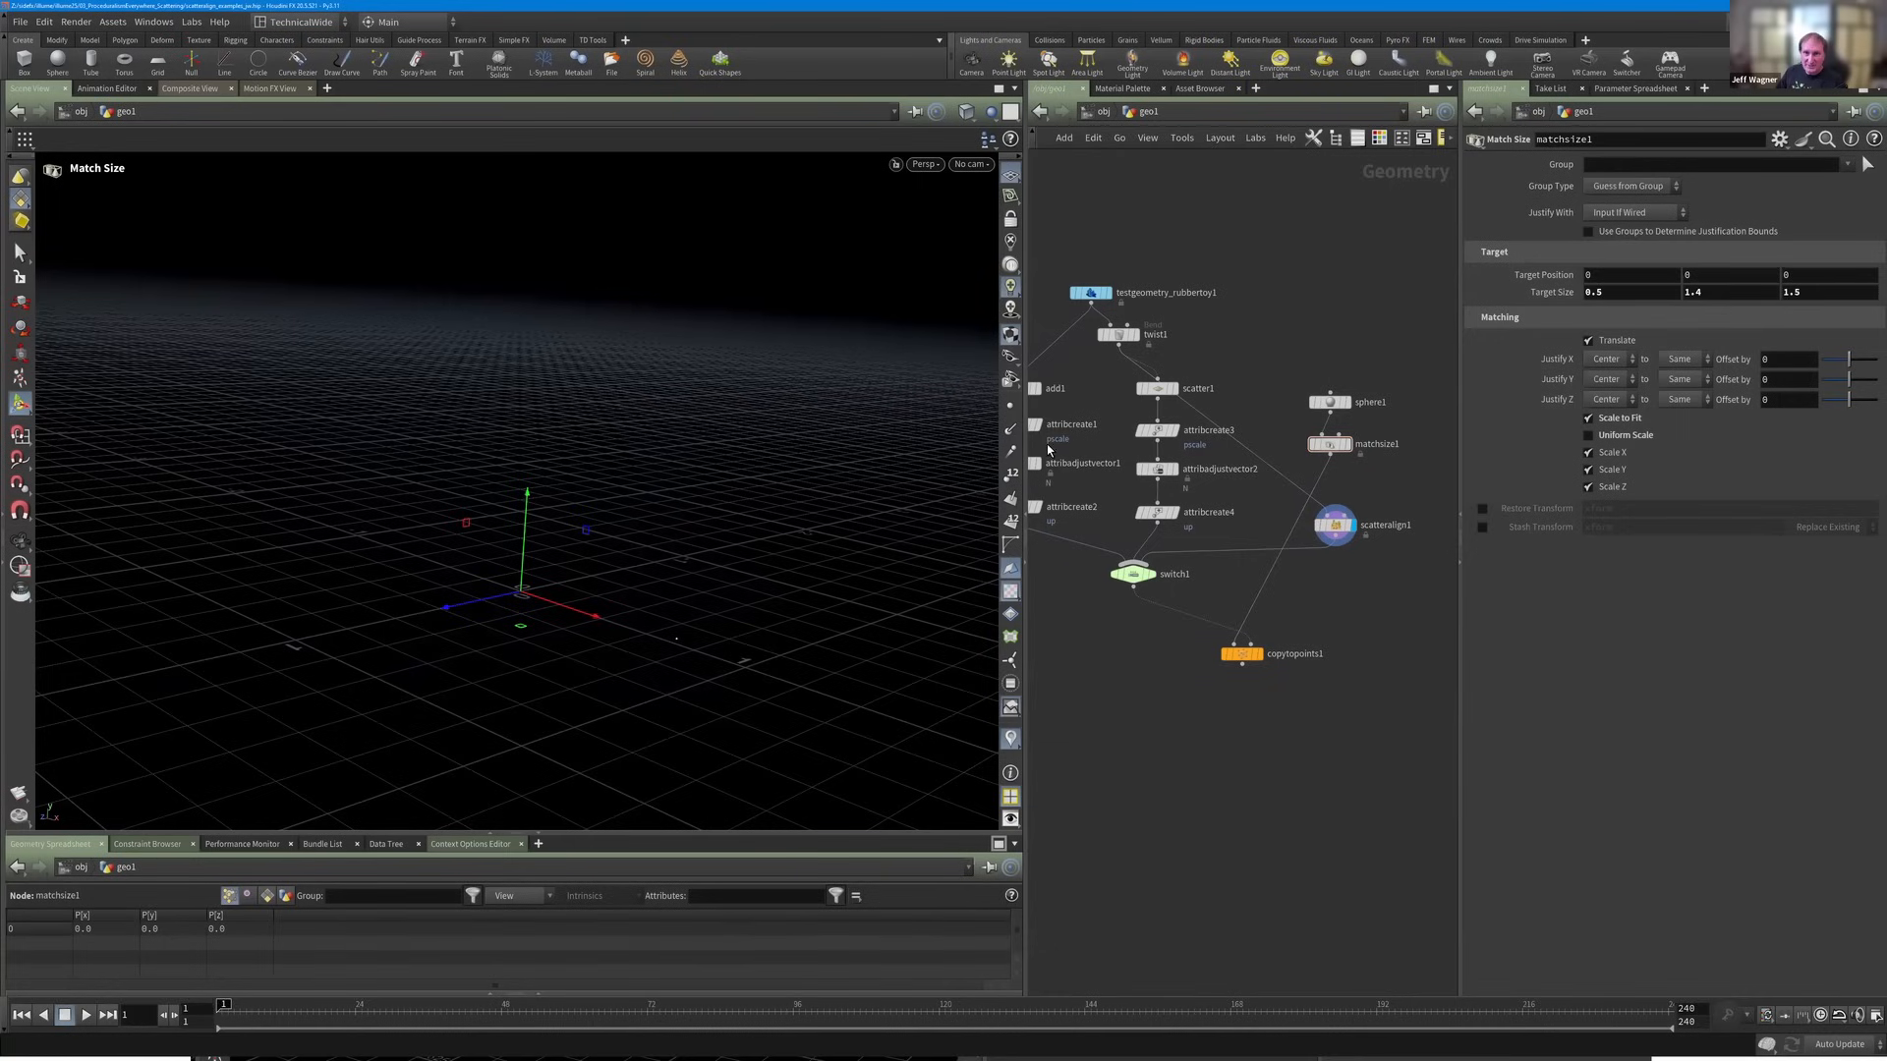
Insert a copy of the pscale Attribute Create between Twist and Scatter and Align, and set its value to 0.15.
middle_click_drag(1046, 439, 1081, 440)
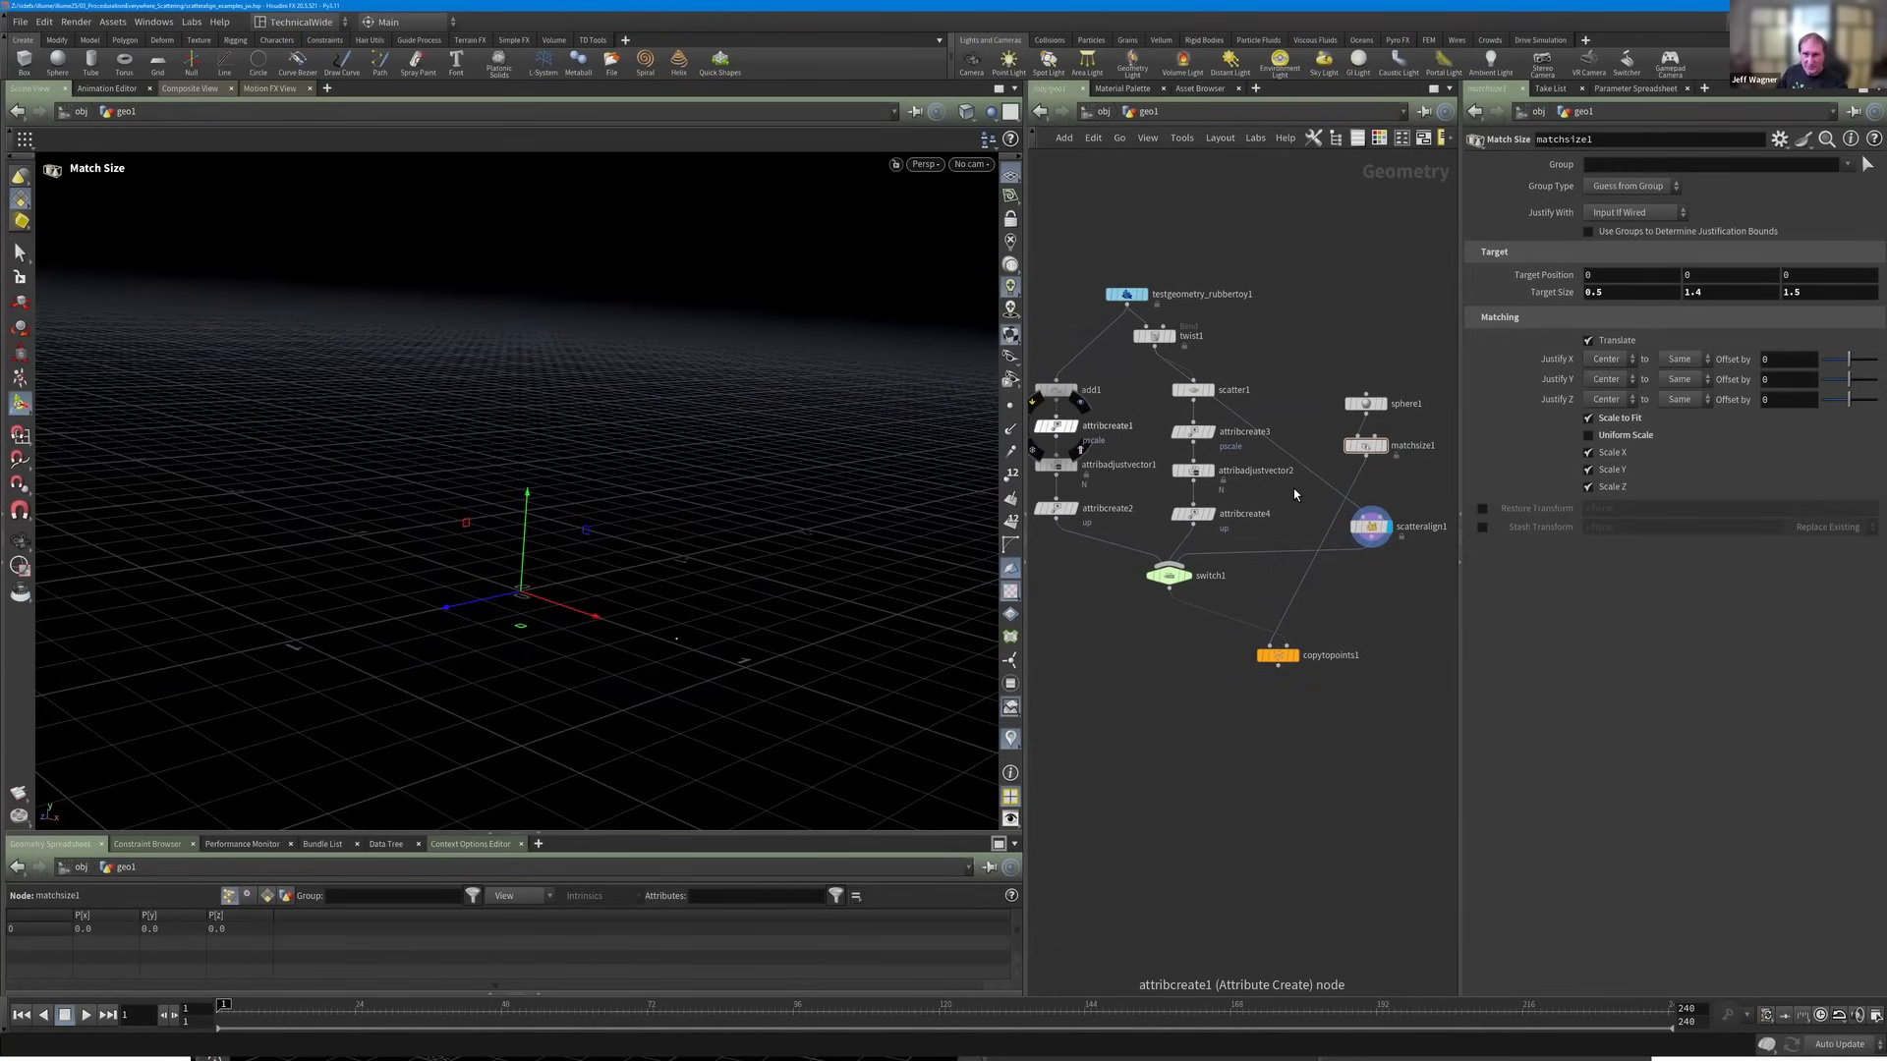
key("Tab")
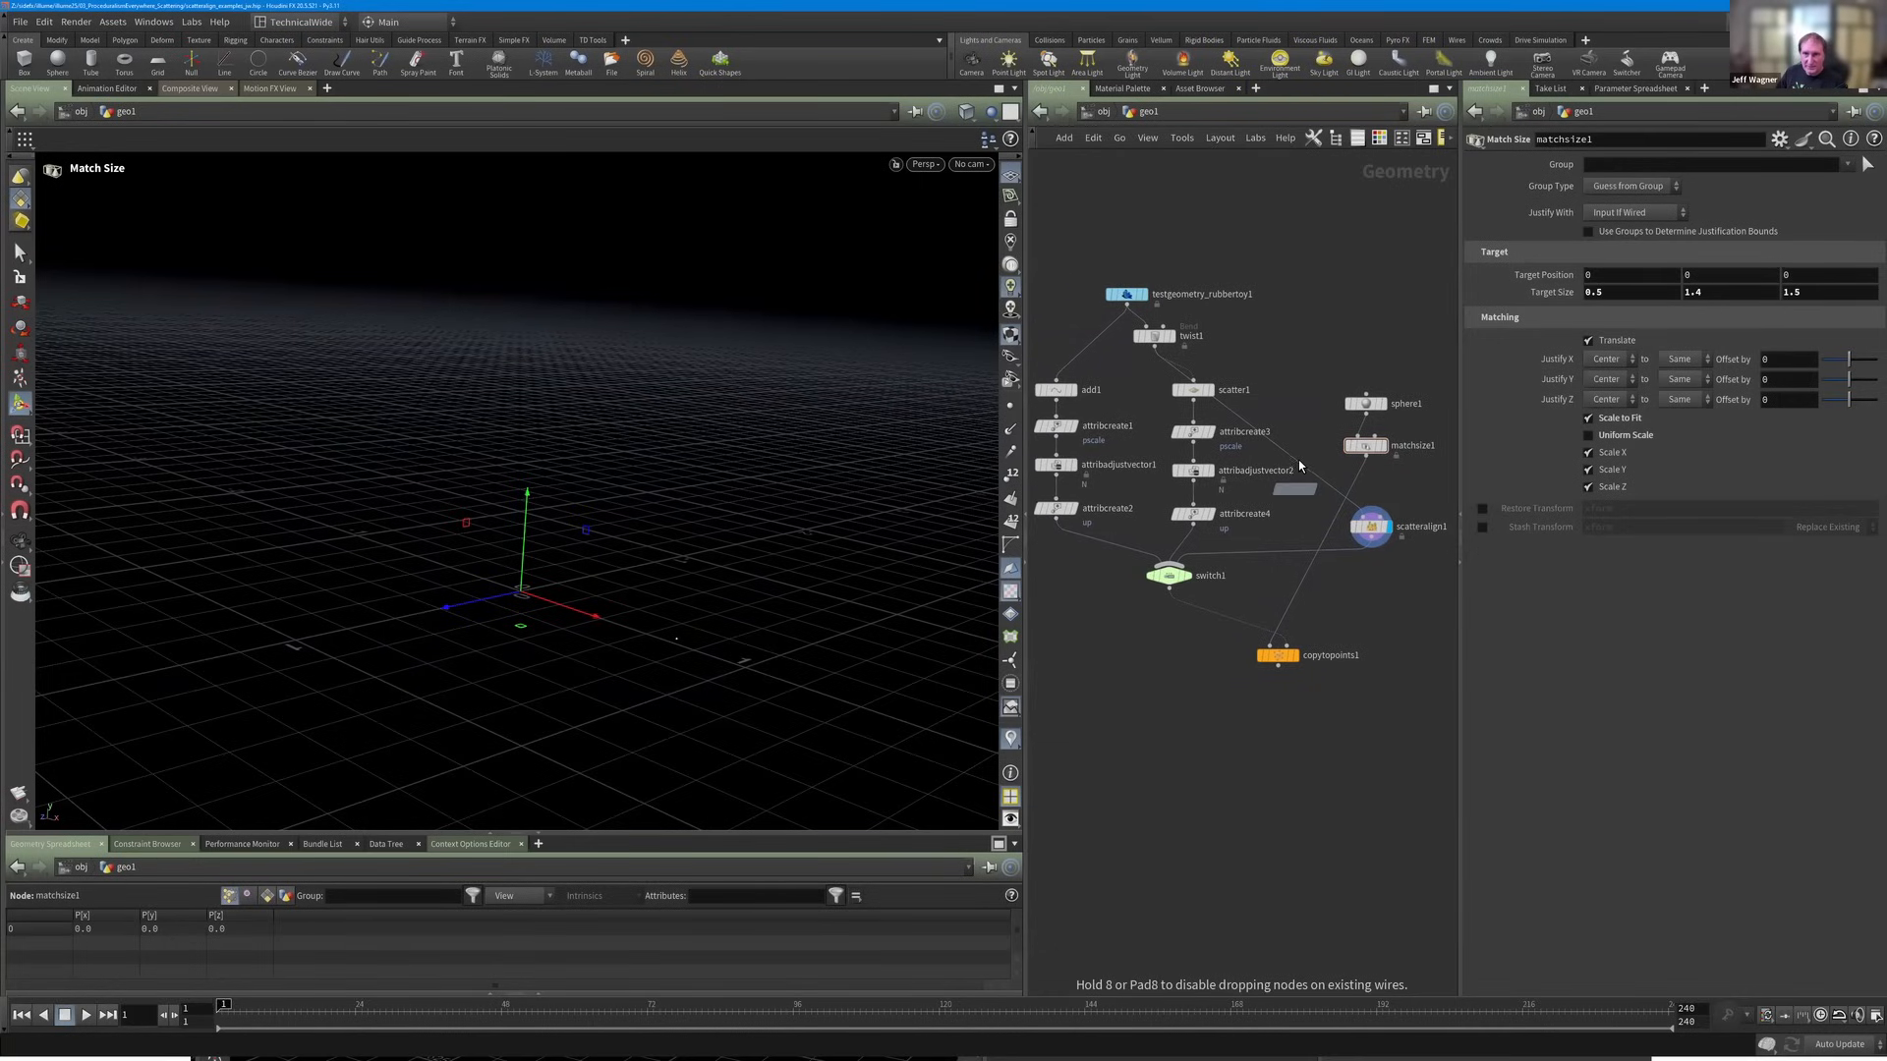
left_click(1311, 482)
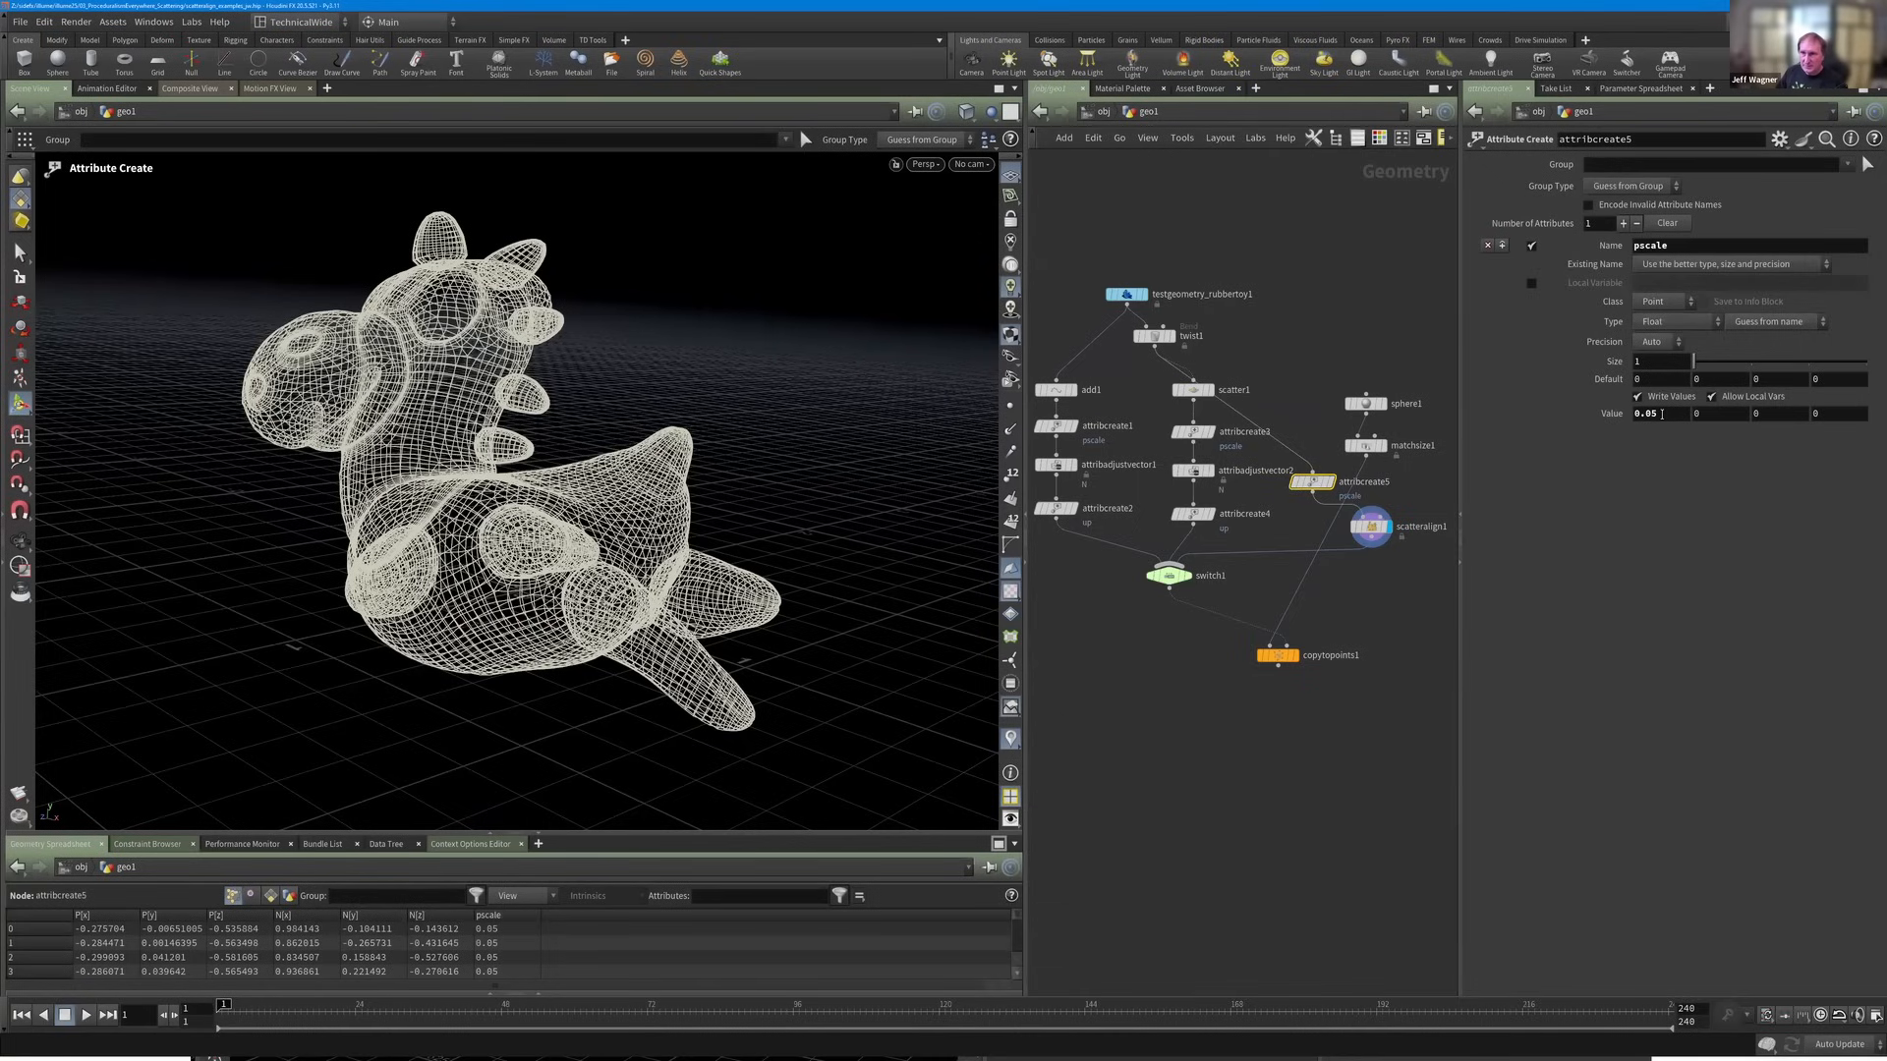
left_click_drag(1653, 414, 1646, 415)
type("1")
key("Return")
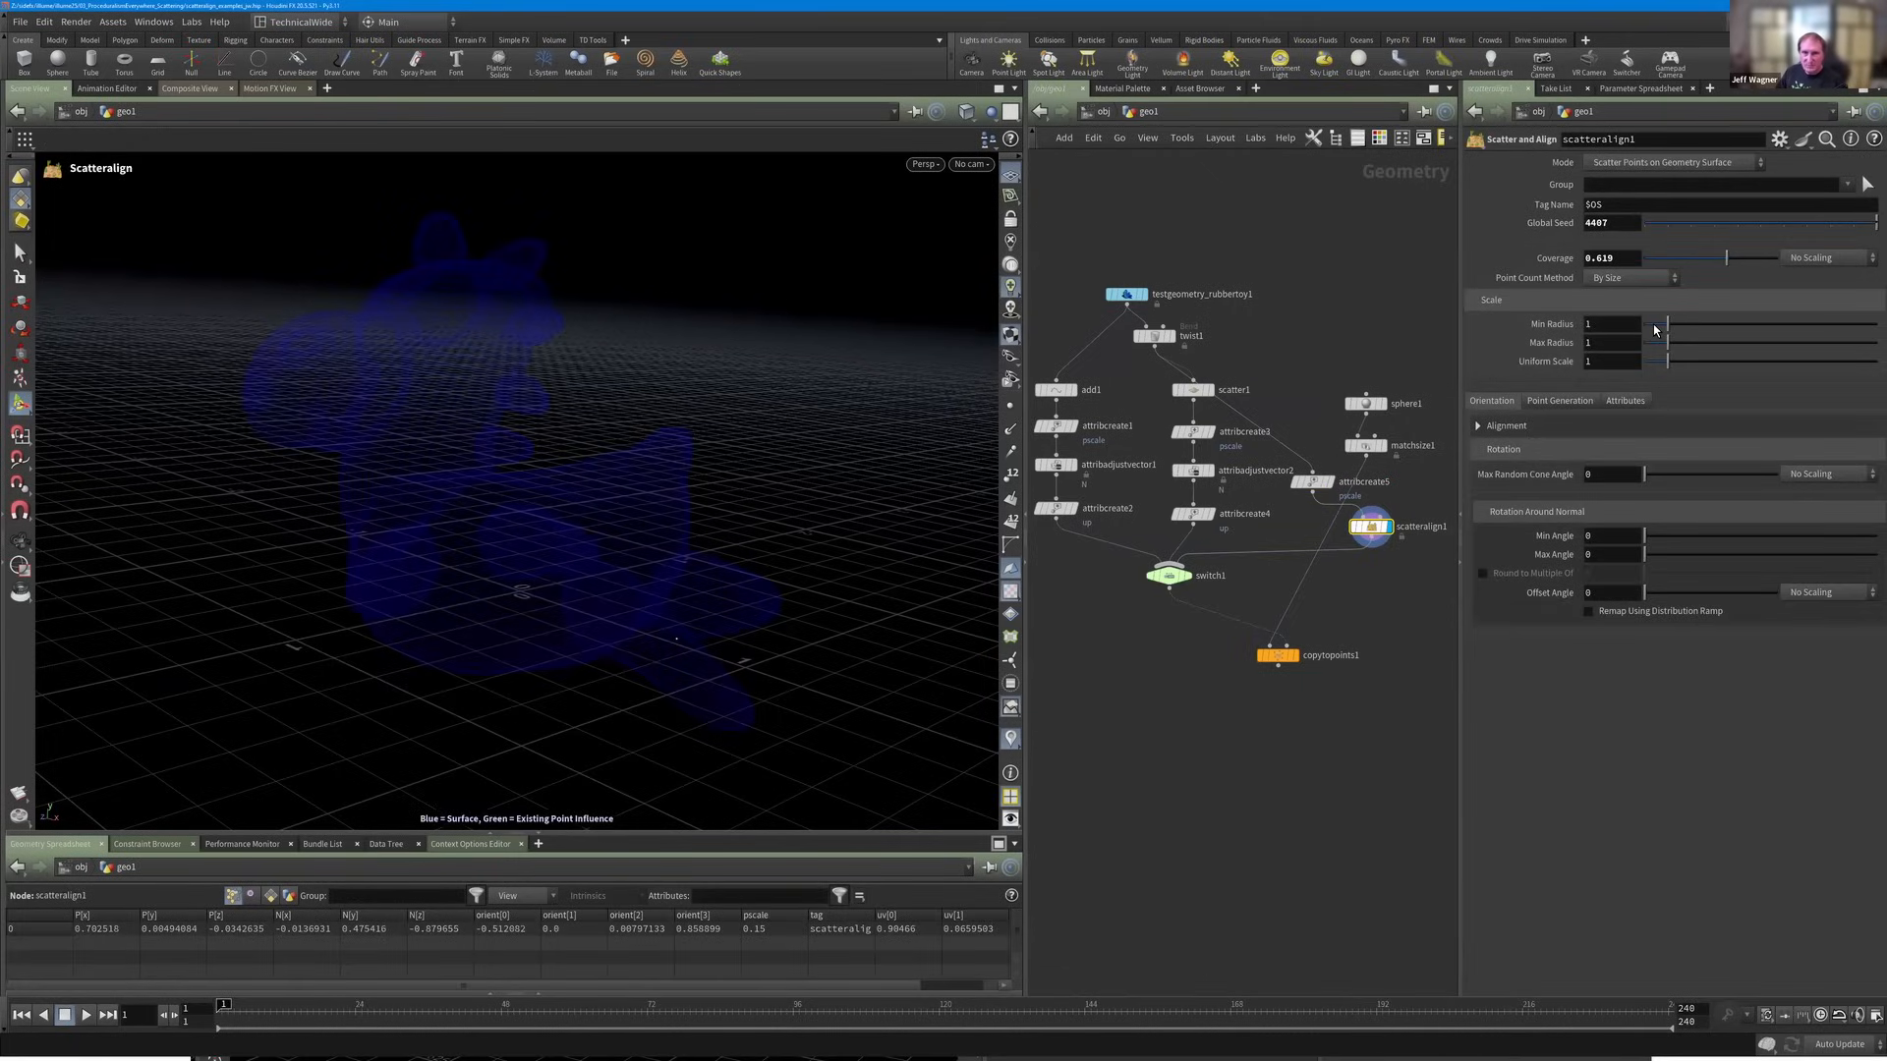
Set Scatter and Align's Min Radius to 0.13, Max Radius to 0.25 and Uniform Scale to 0.44, and vary Coverage from 0.126 to 0.833.
left_click_drag(1655, 330, 1652, 368)
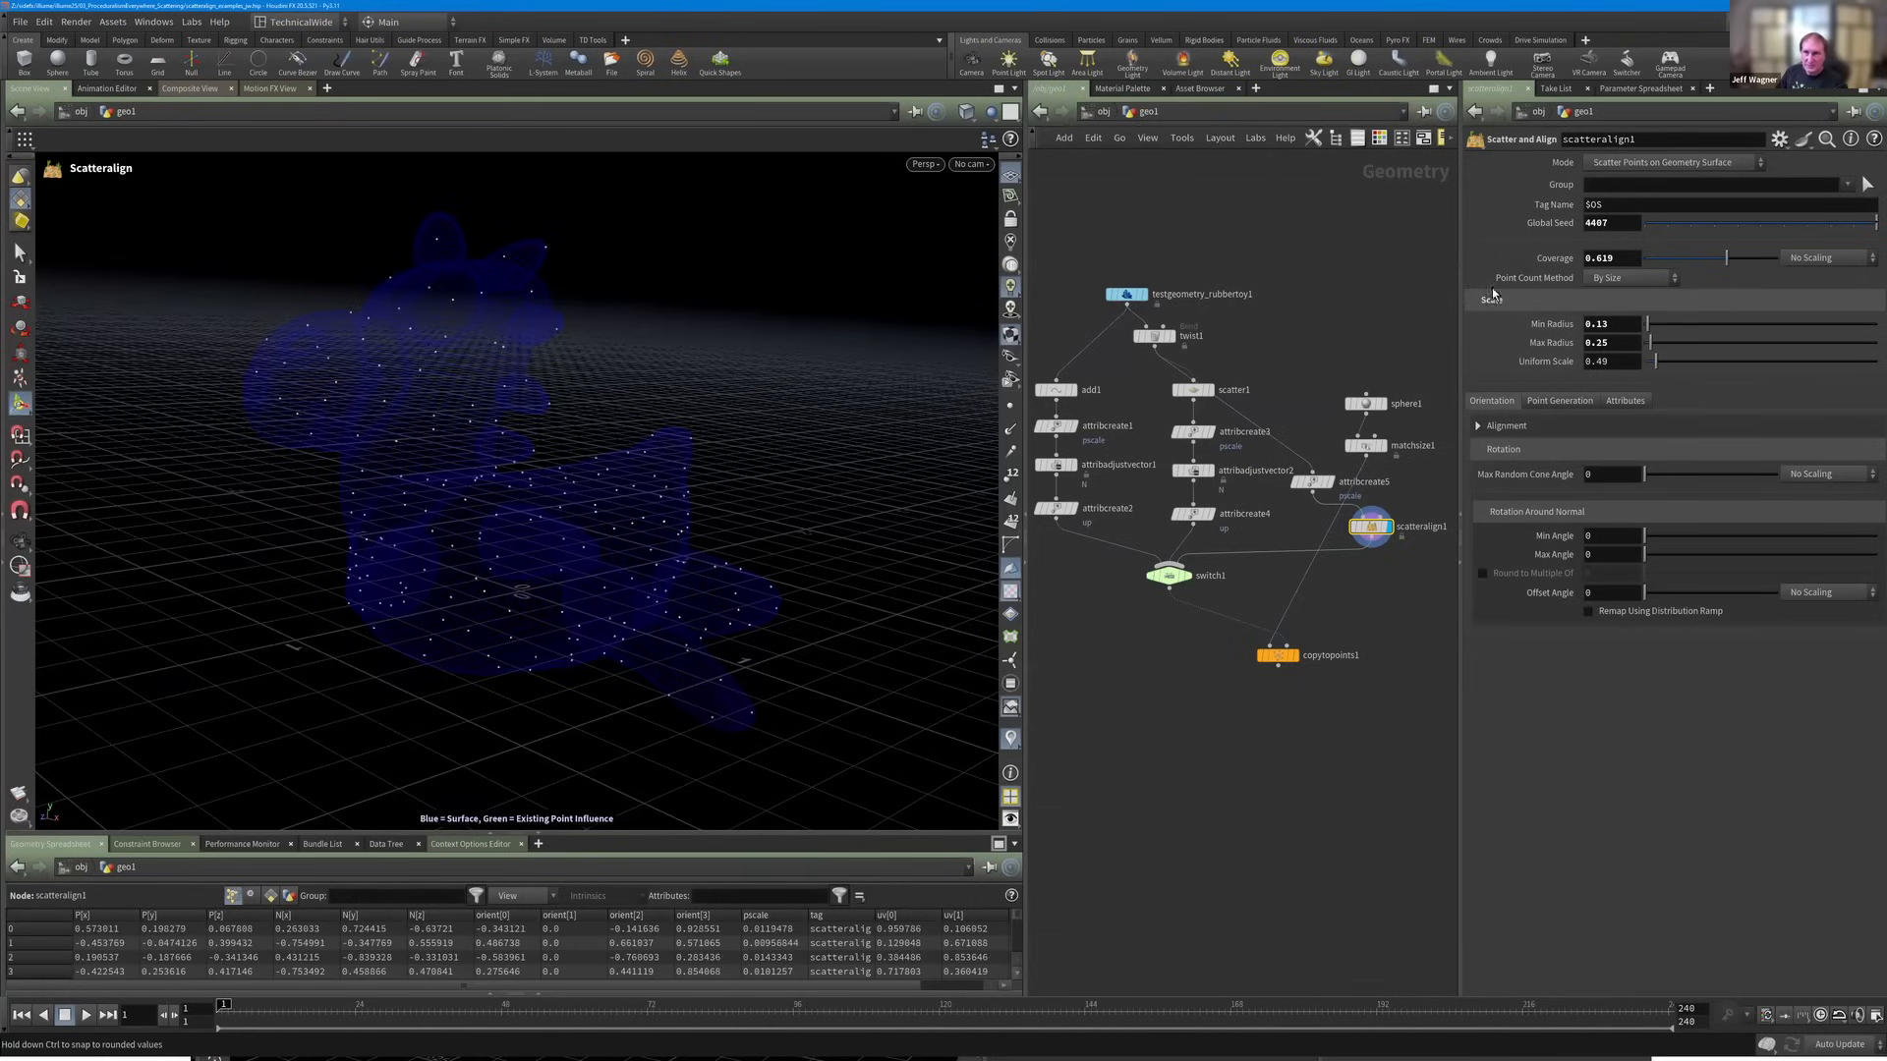
left_click(1661, 259)
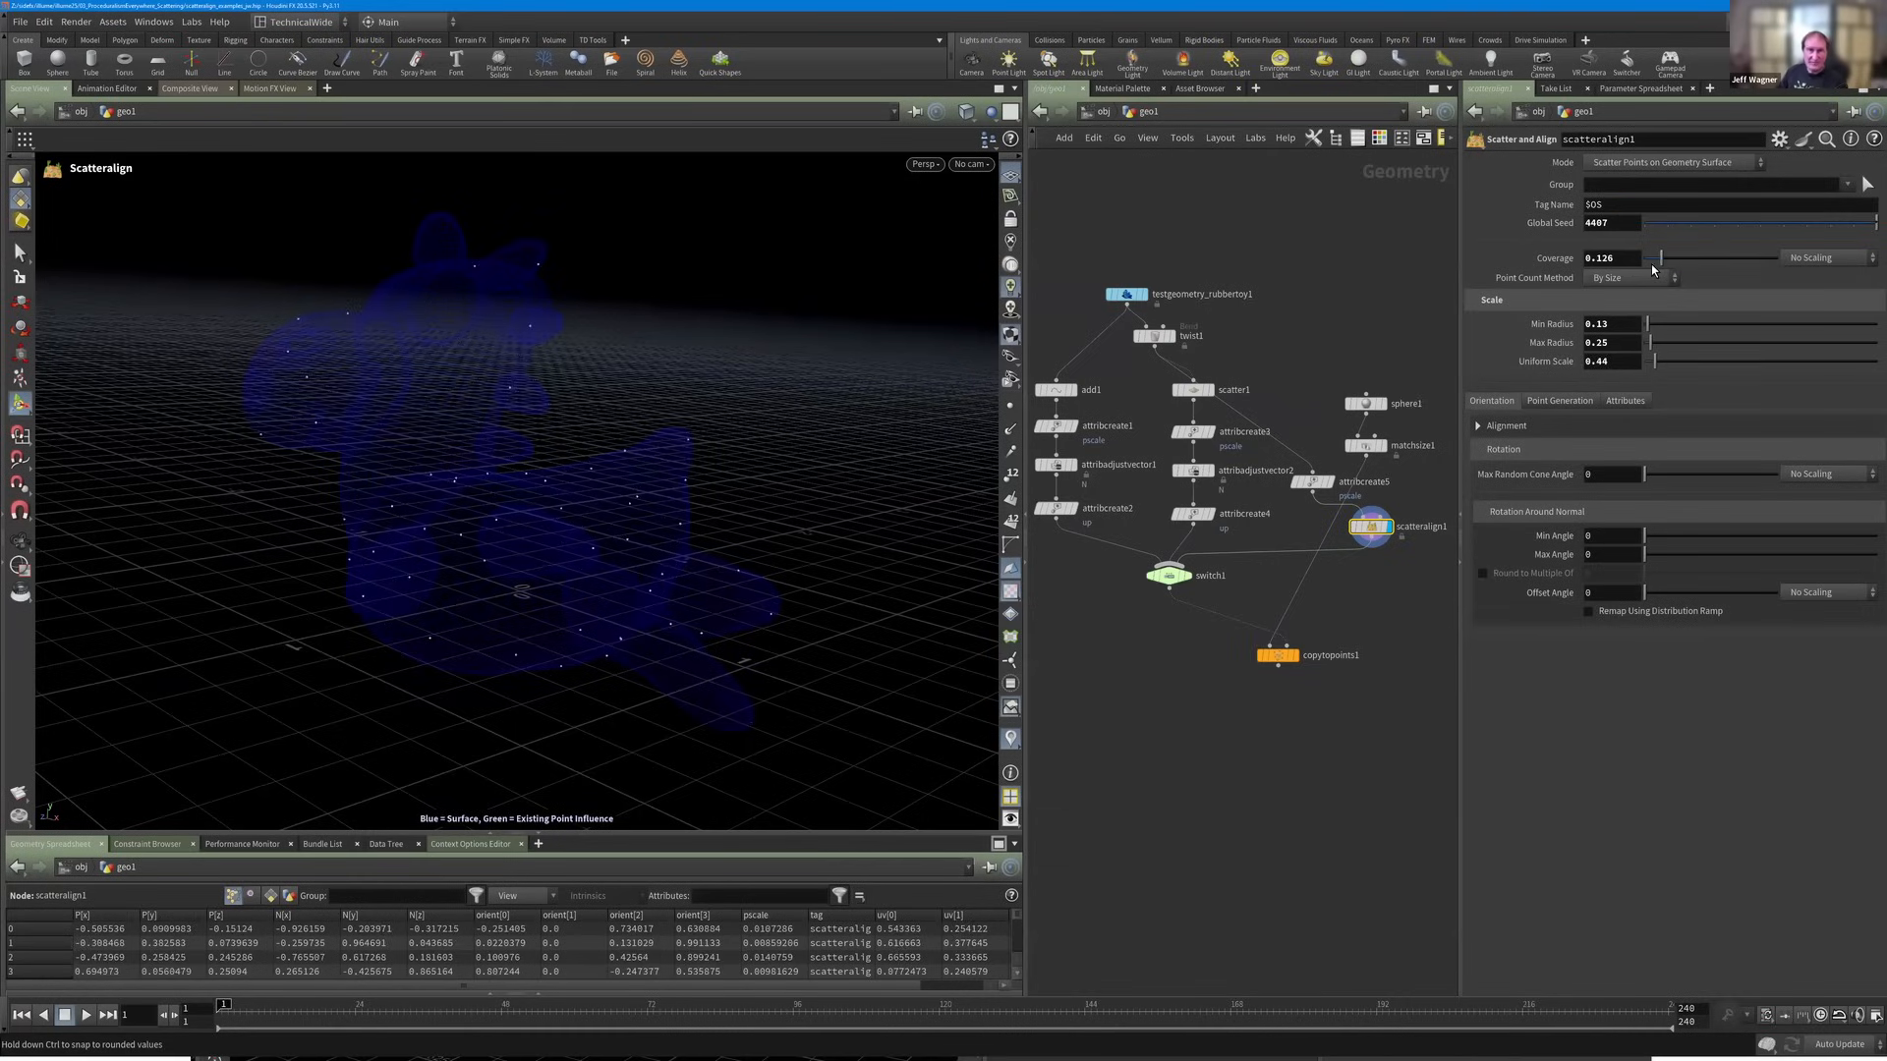
left_click_drag(1676, 261, 1746, 260)
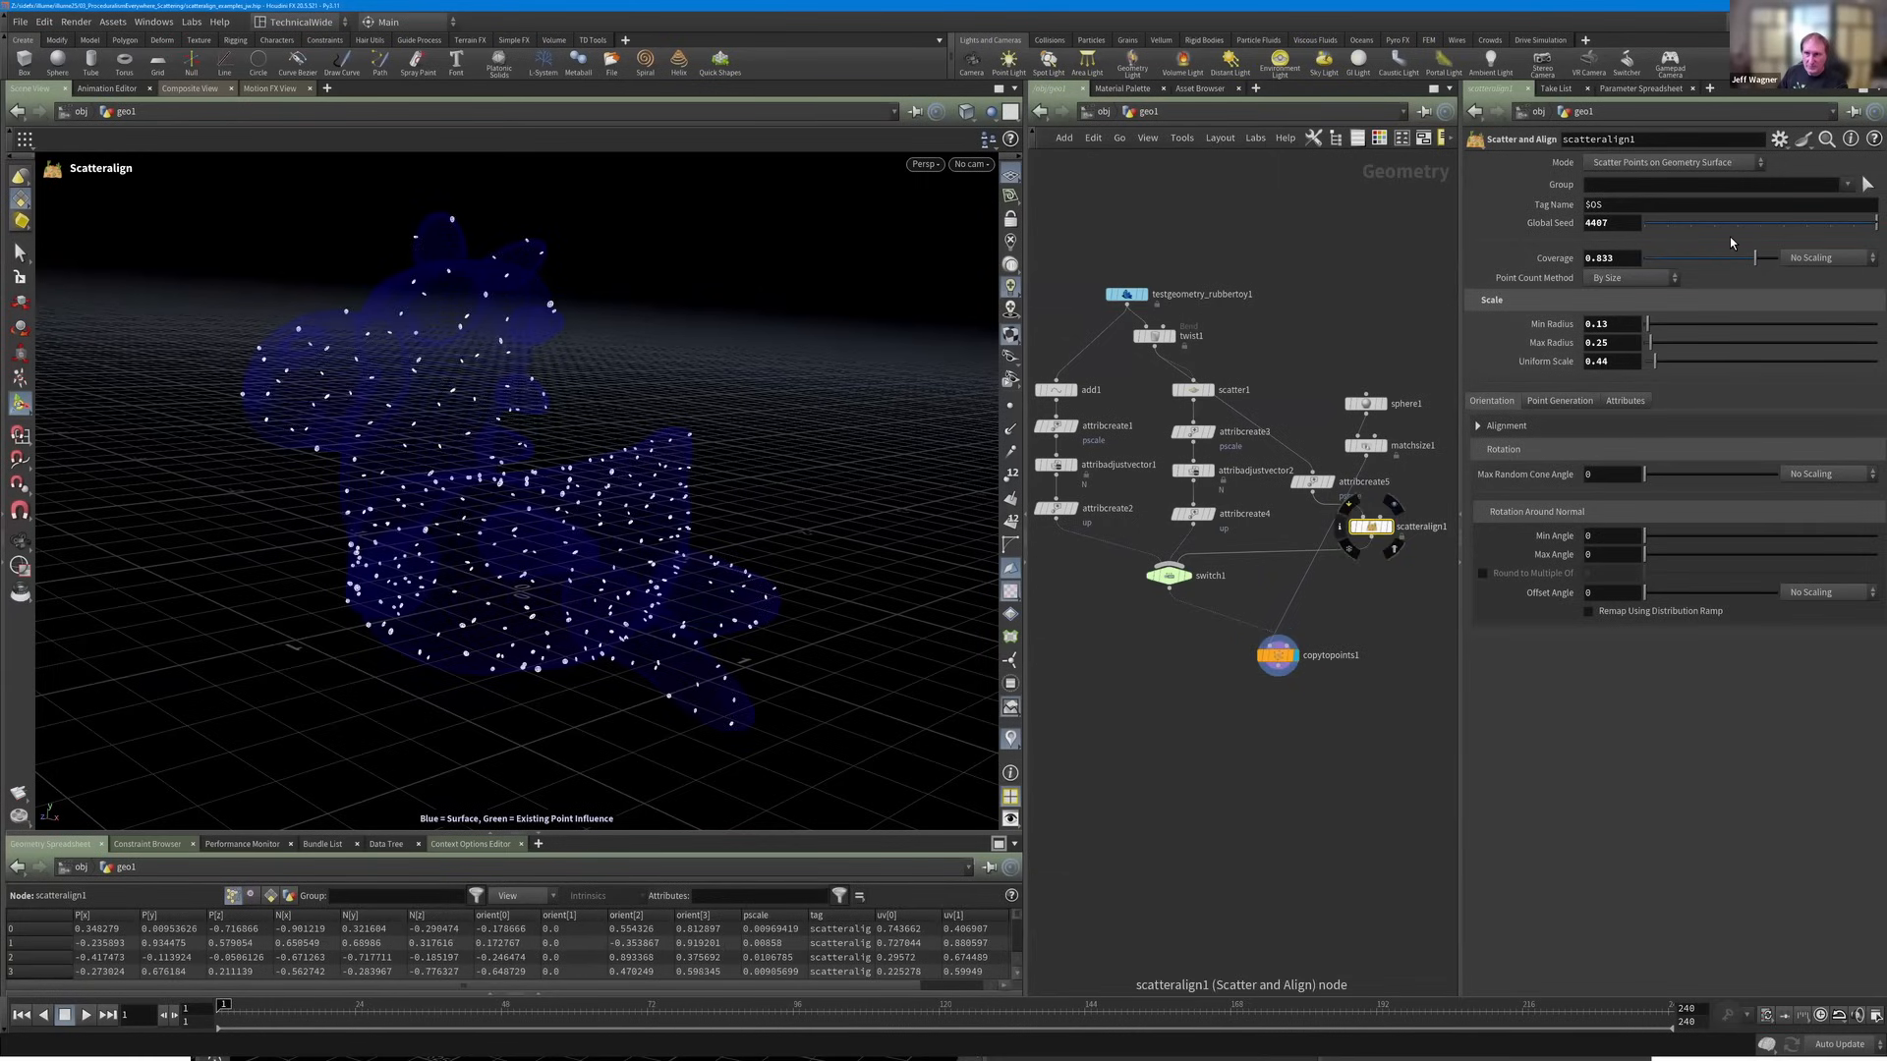
Try a Coverage of 0.944, settle on 0.456, and increase Min Radius to 0.49 and Max Radius to 0.85.
left_click_drag(1770, 260, 1730, 263)
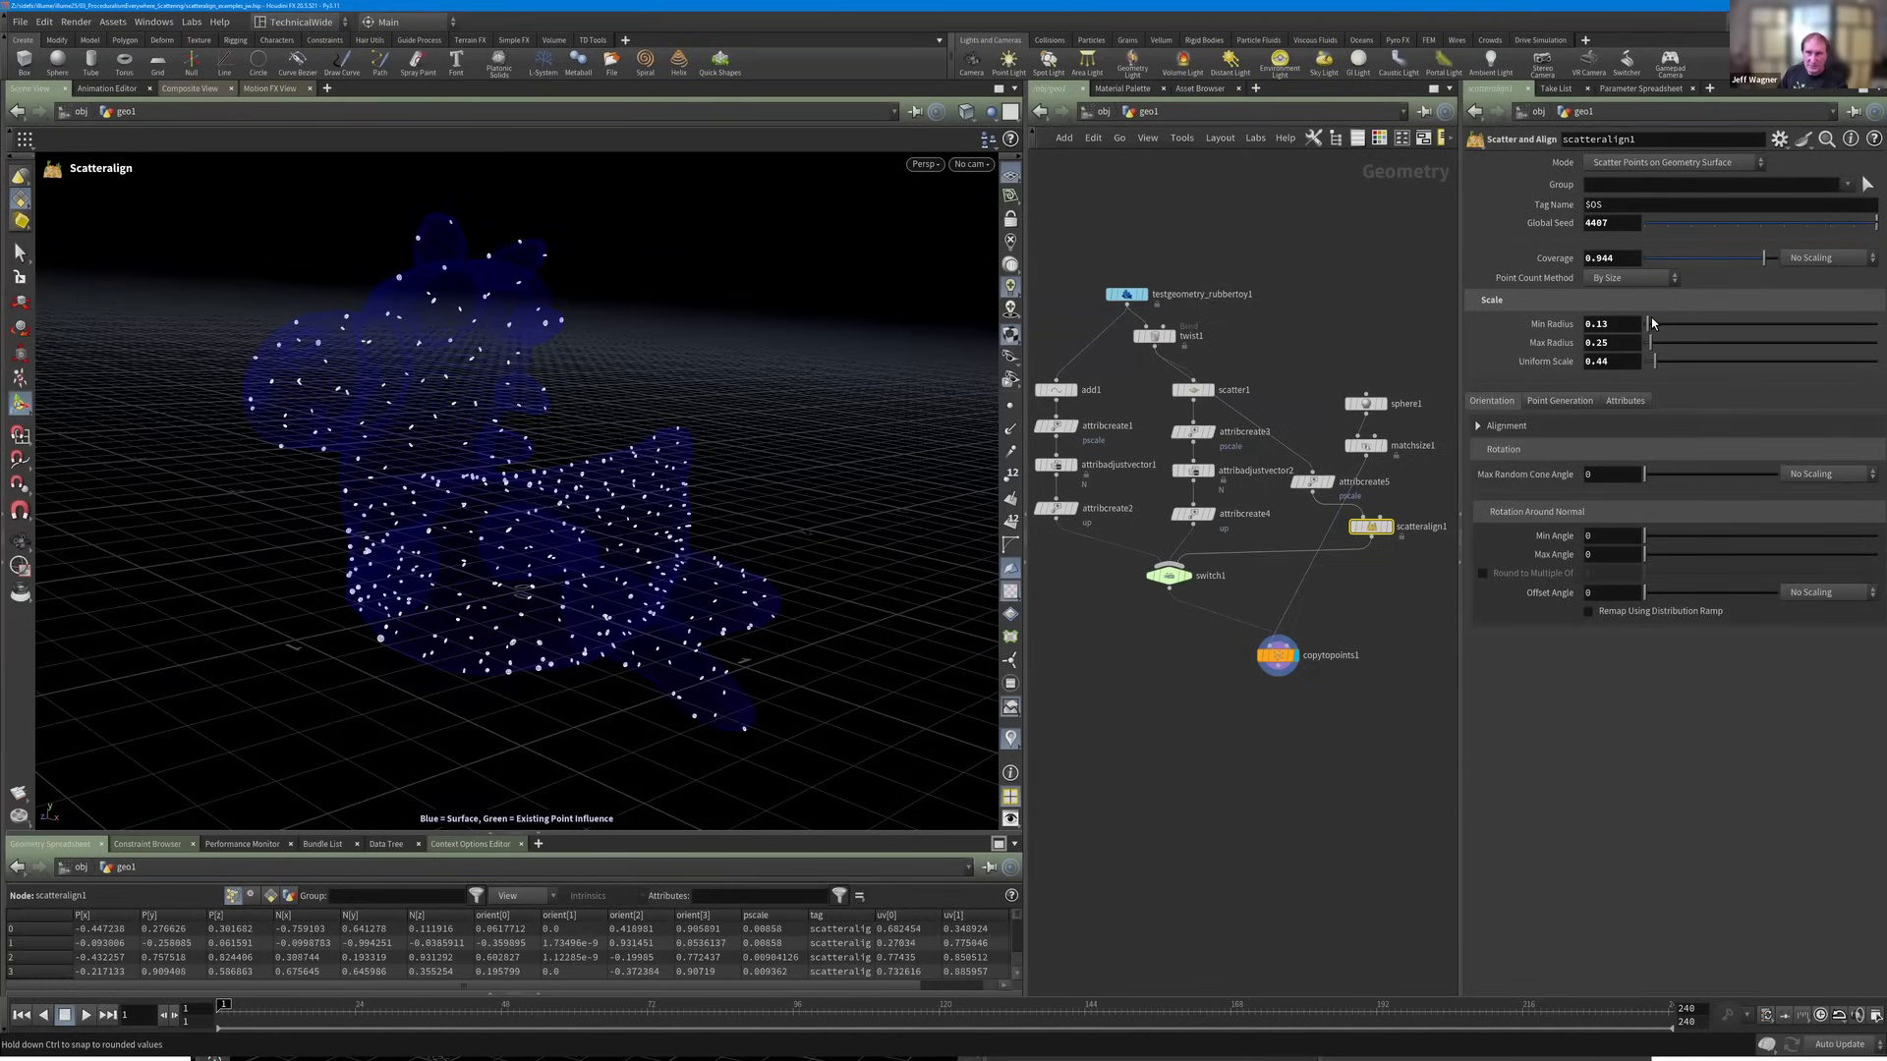
mouse_move(1650, 342)
left_mouse_down()
mouse_move(1670, 346)
mouse_move(1656, 324)
left_mouse_up()
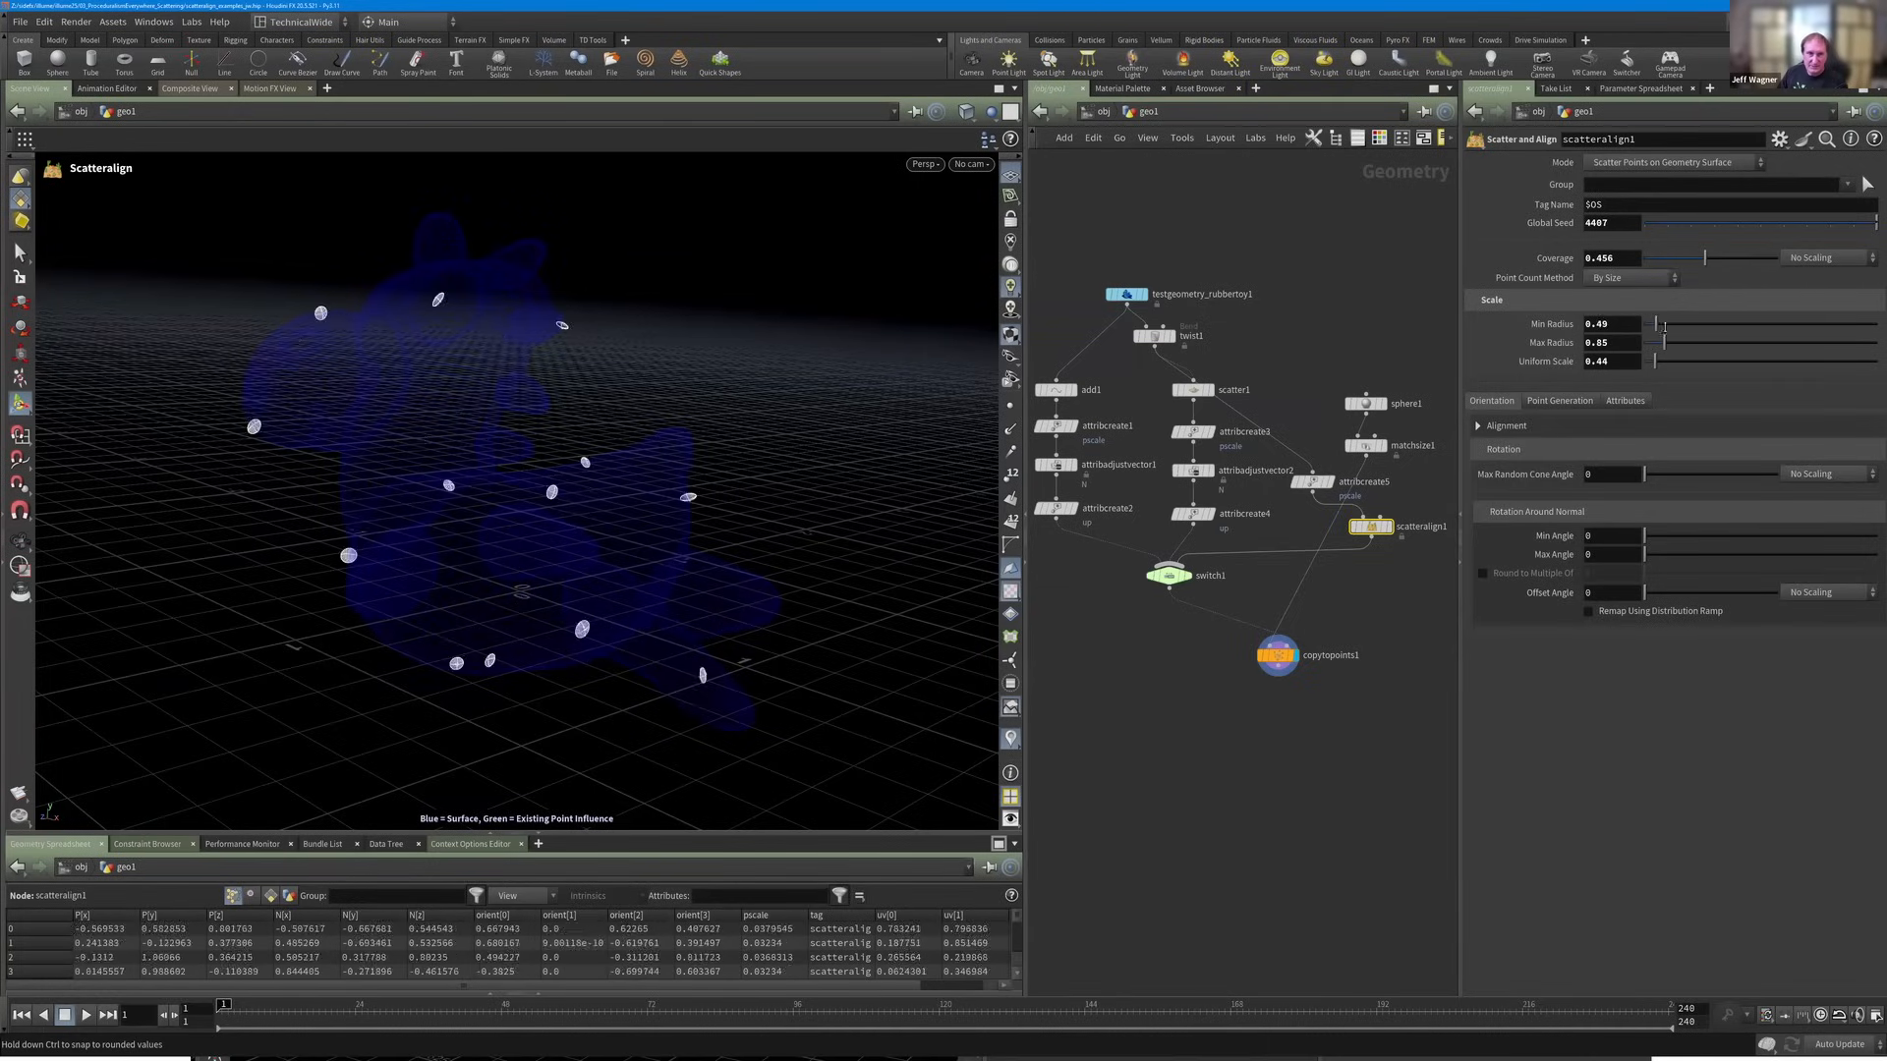
middle_click_drag(1406, 476, 1383, 455)
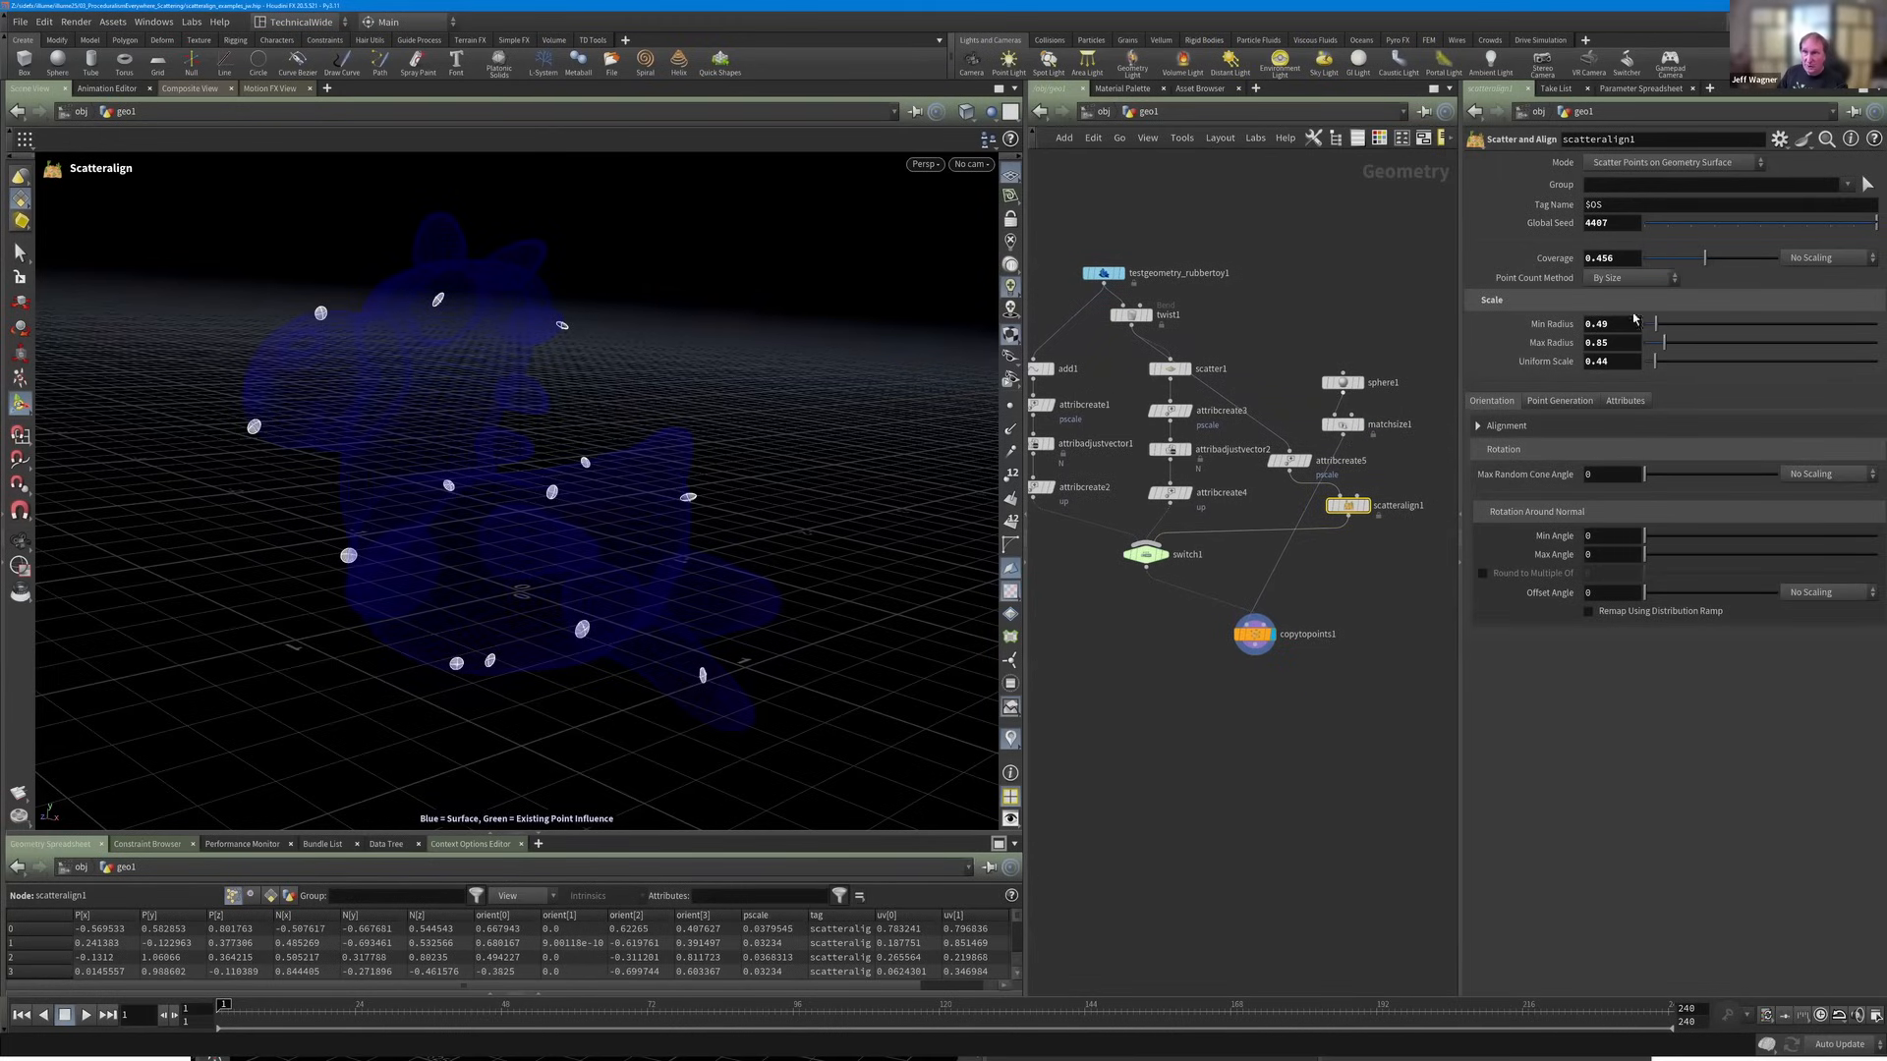
Switch the Point Count Method to By Density, with Coverage at 0.626 and a Density Scale of 7.37.
left_click(1593, 343)
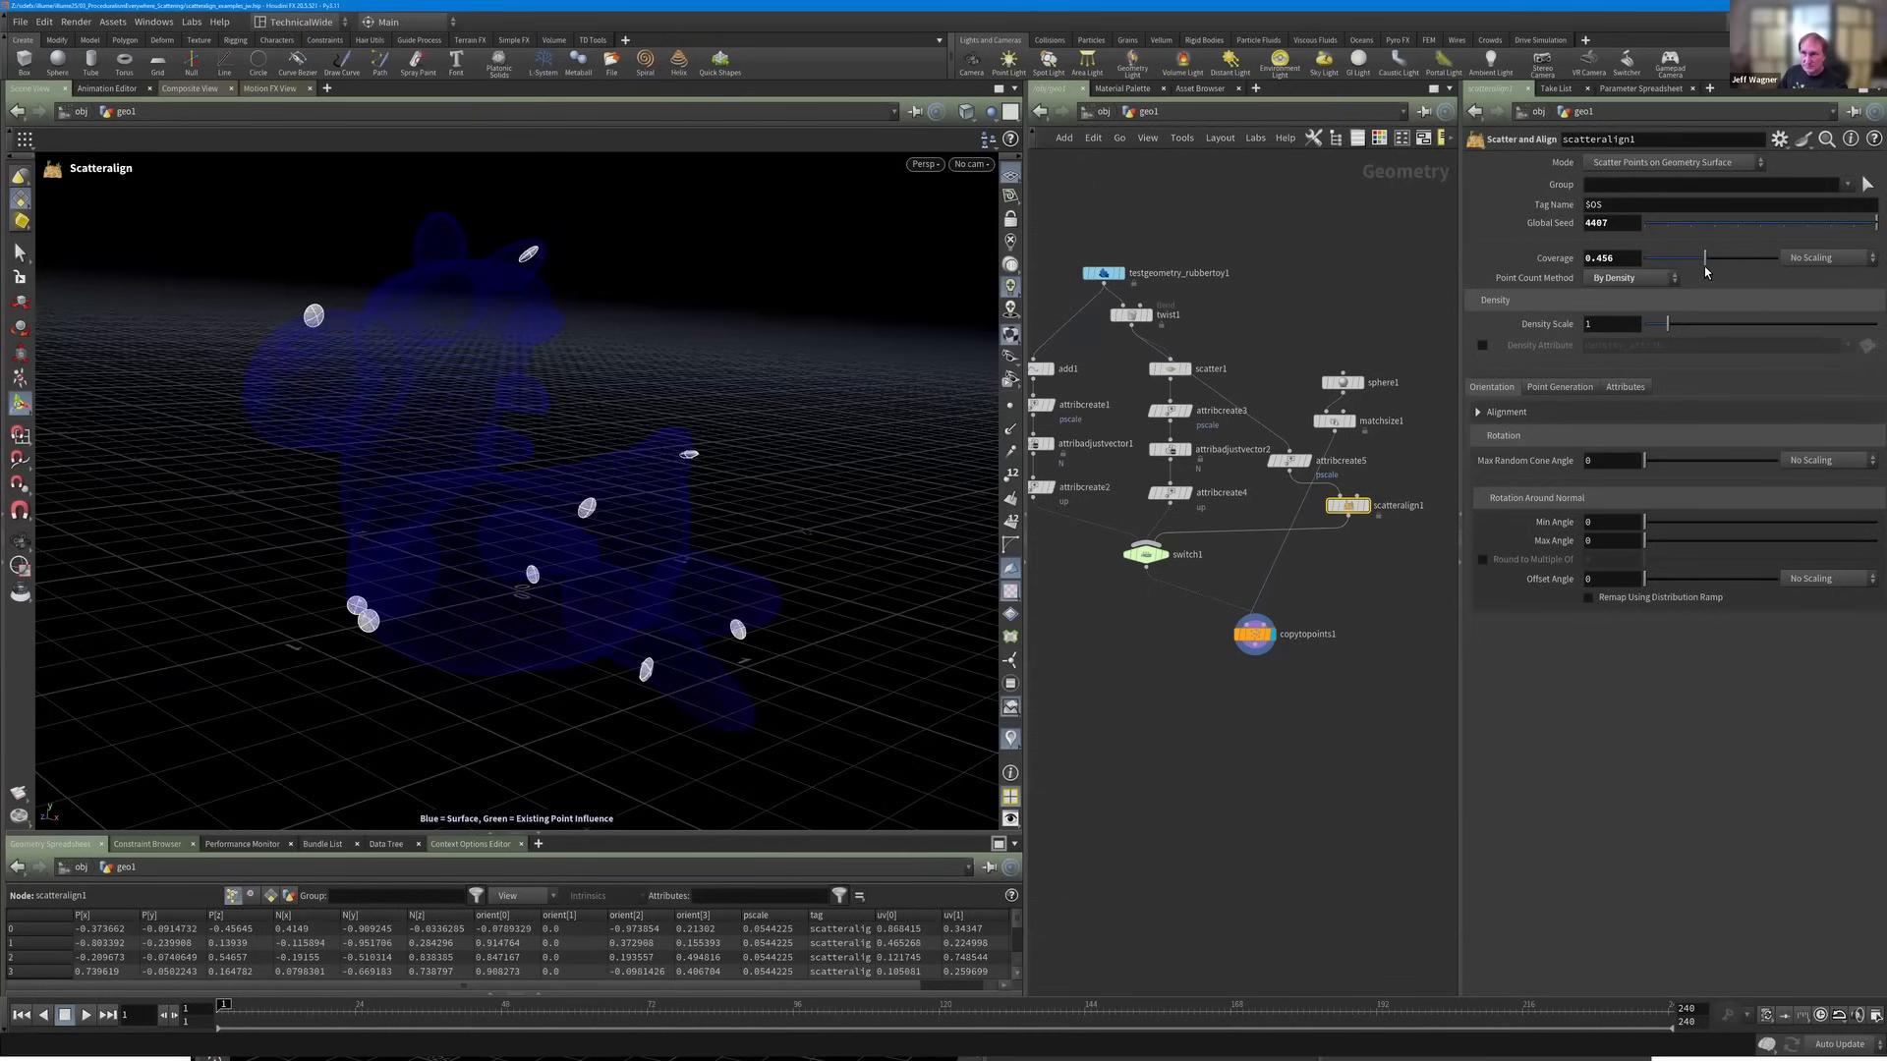
mouse_move(1706, 258)
left_mouse_down()
mouse_move(1689, 262)
mouse_move(1727, 257)
left_mouse_up()
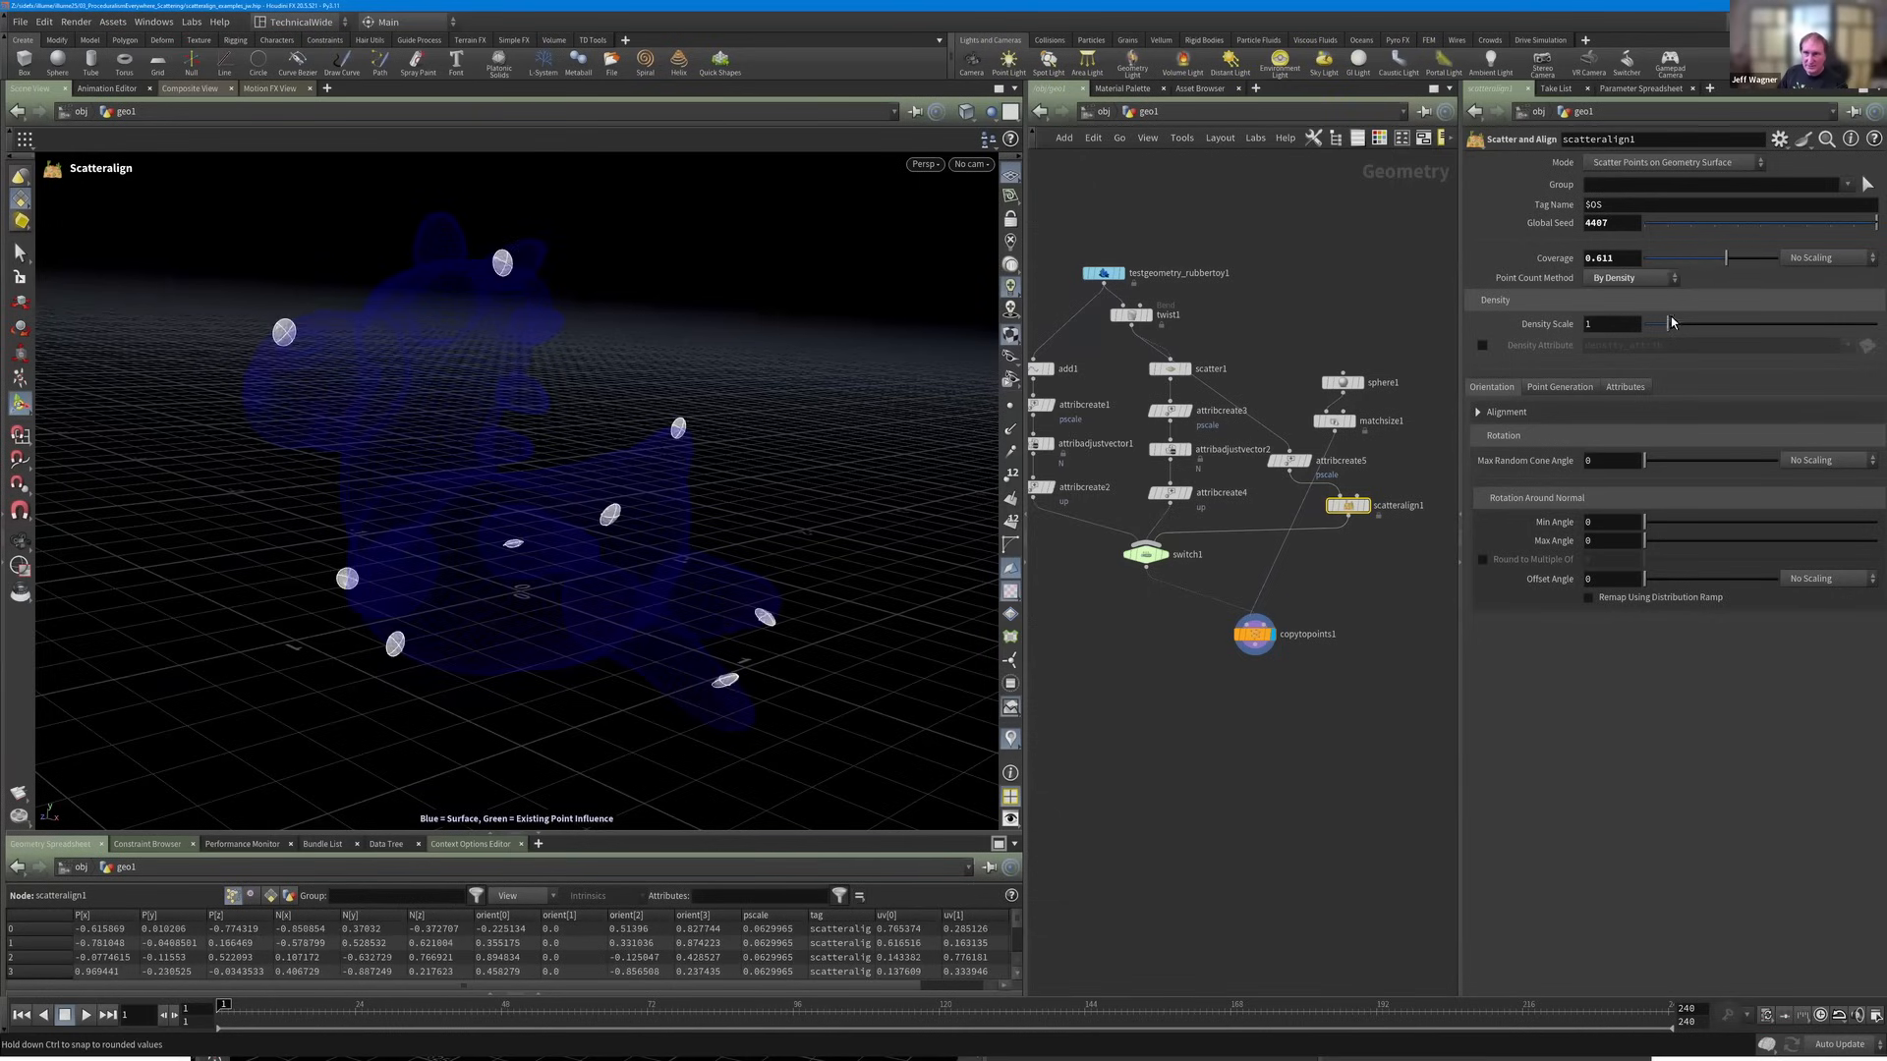
left_click_drag(1667, 323, 1832, 325)
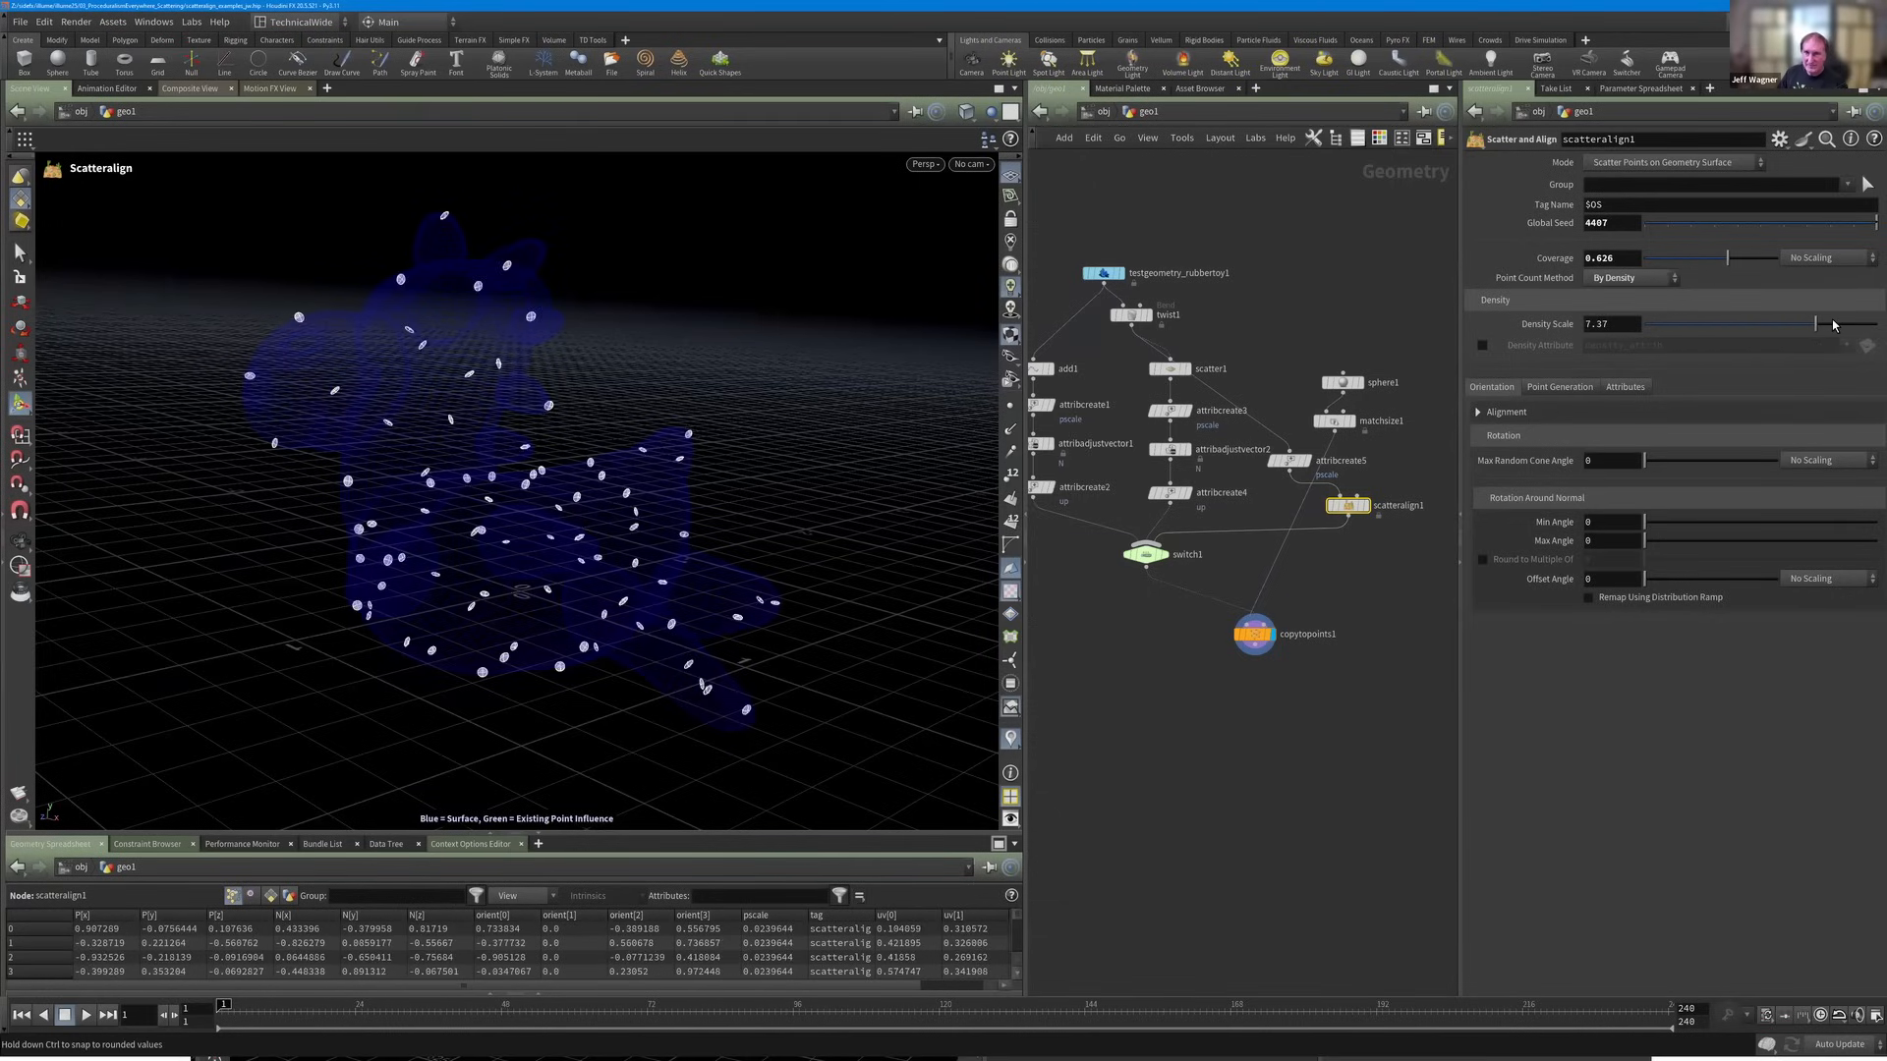
Change the Point Count Method to By Point Spacing and adjust Spacing to 0.37.
left_click(1674, 278)
left_click(1653, 332)
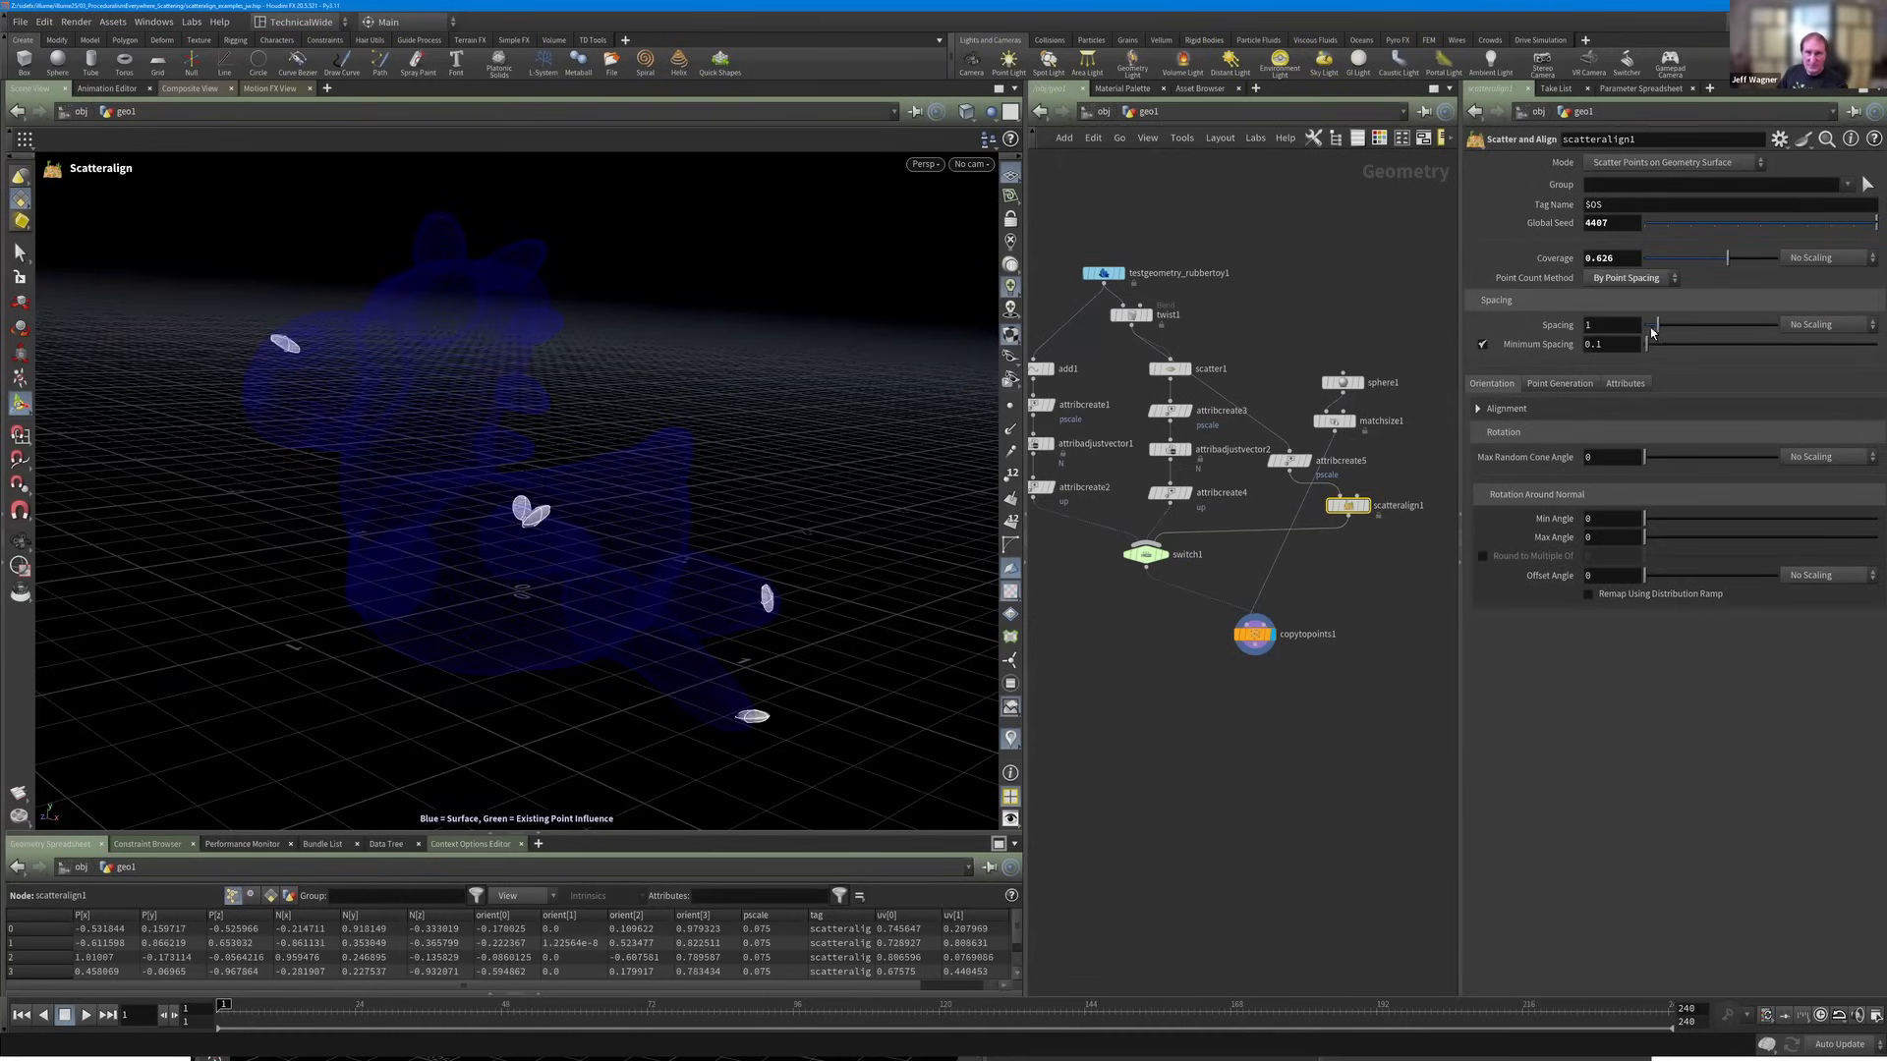
left_click_drag(1652, 332, 1650, 333)
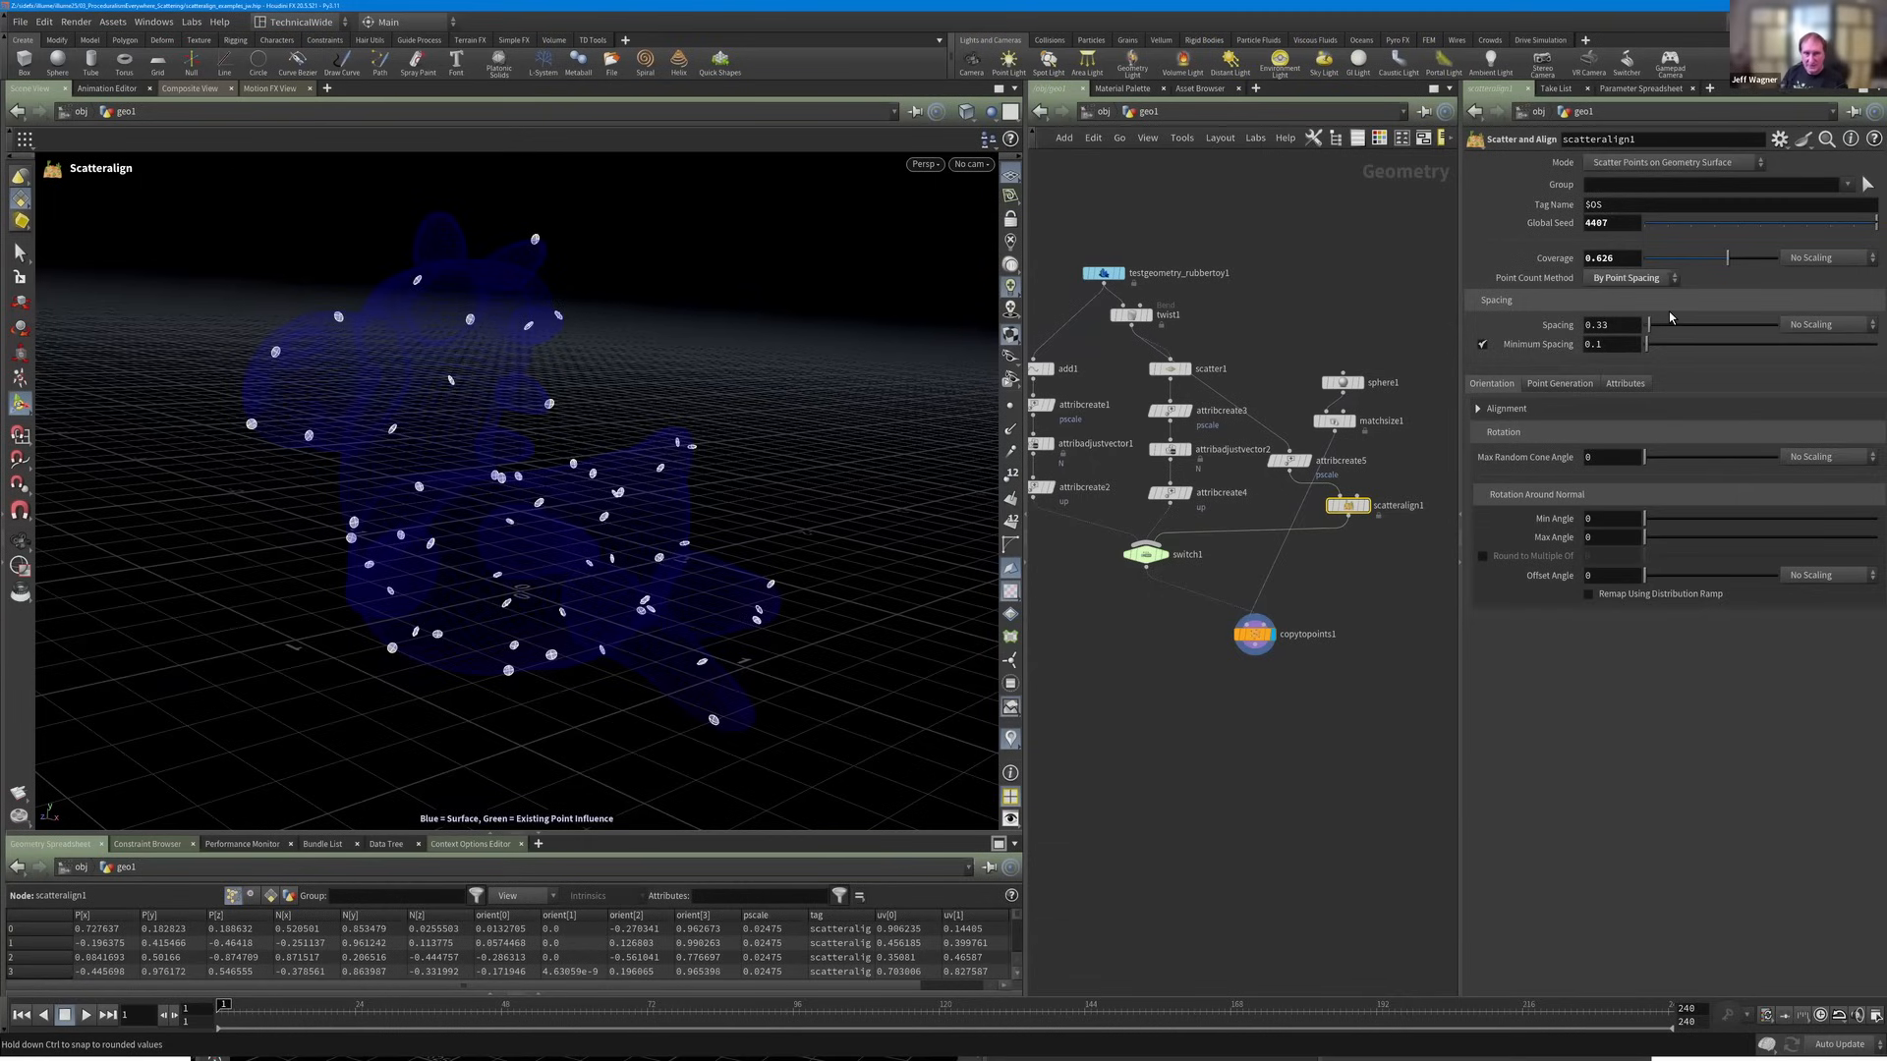
left_click_drag(1669, 312, 1669, 312)
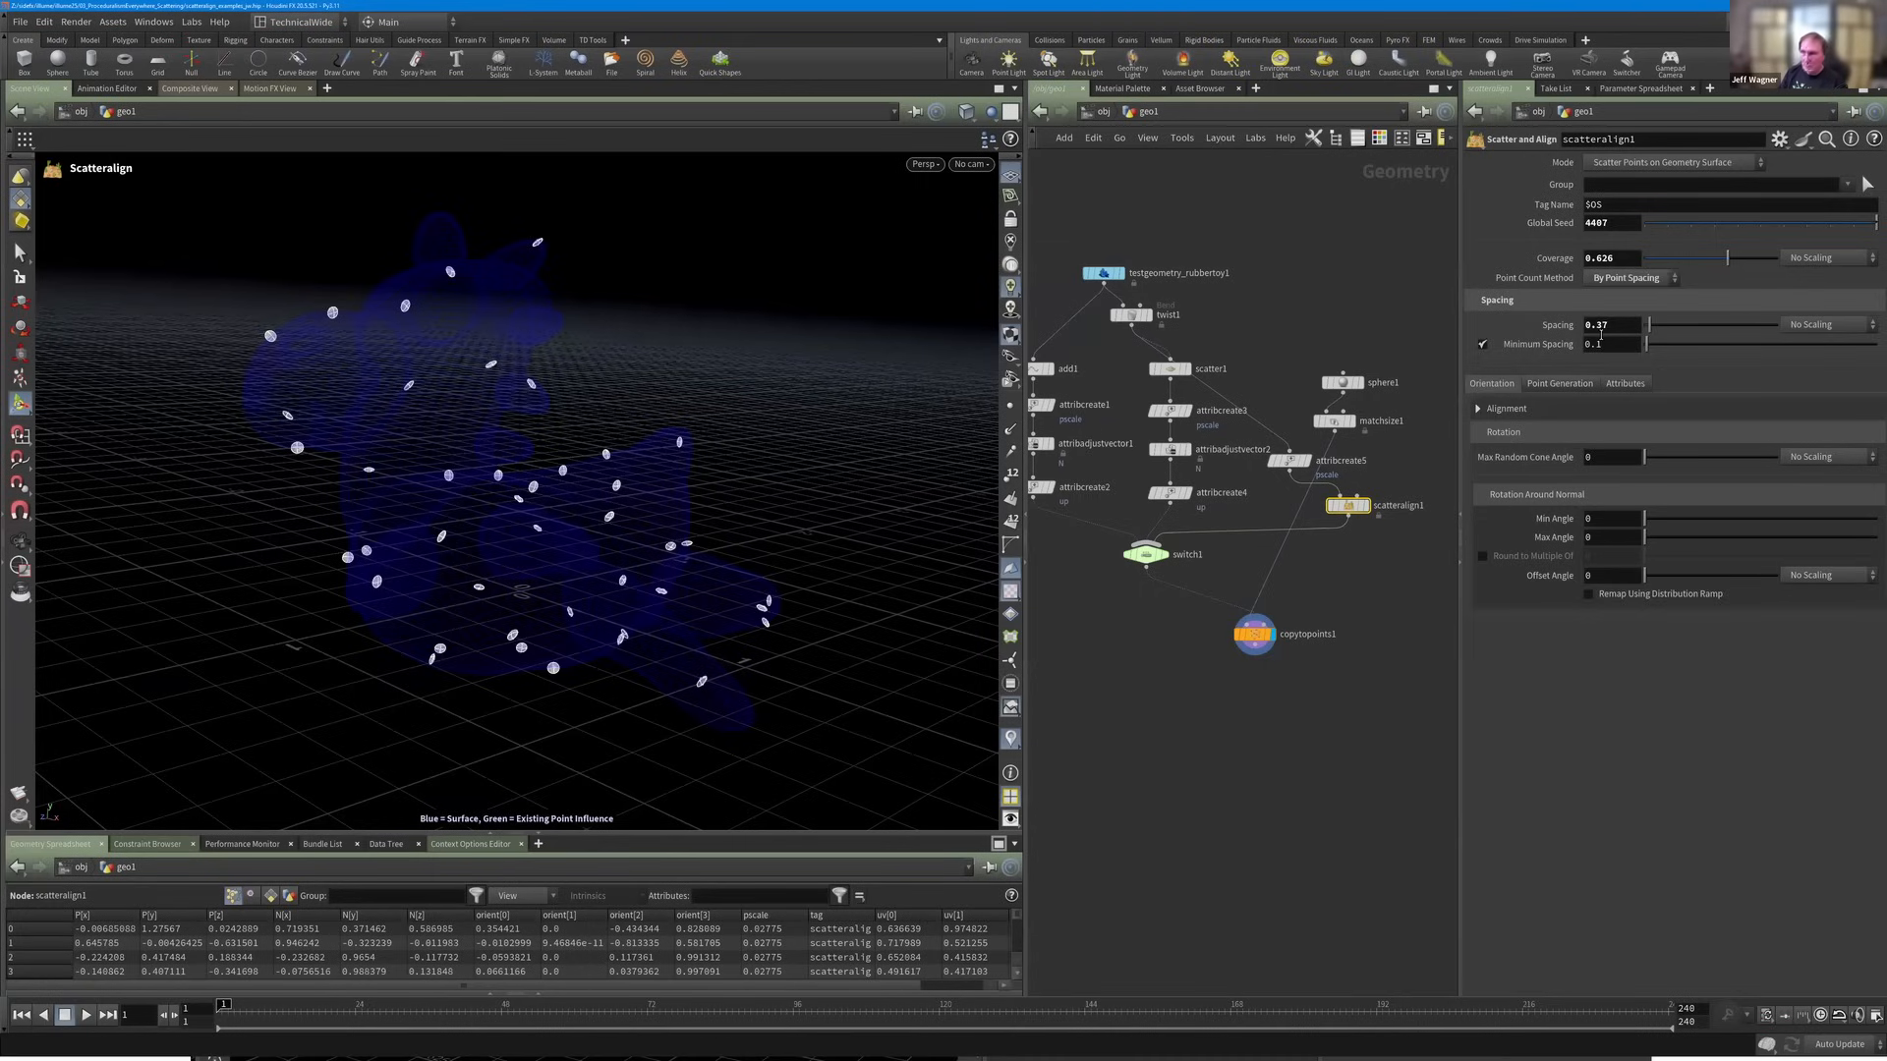
Set Scatter and Align's Minimum Spacing to 0.01 and reduce its Spacing to 0.15.
type("0")
key("Return")
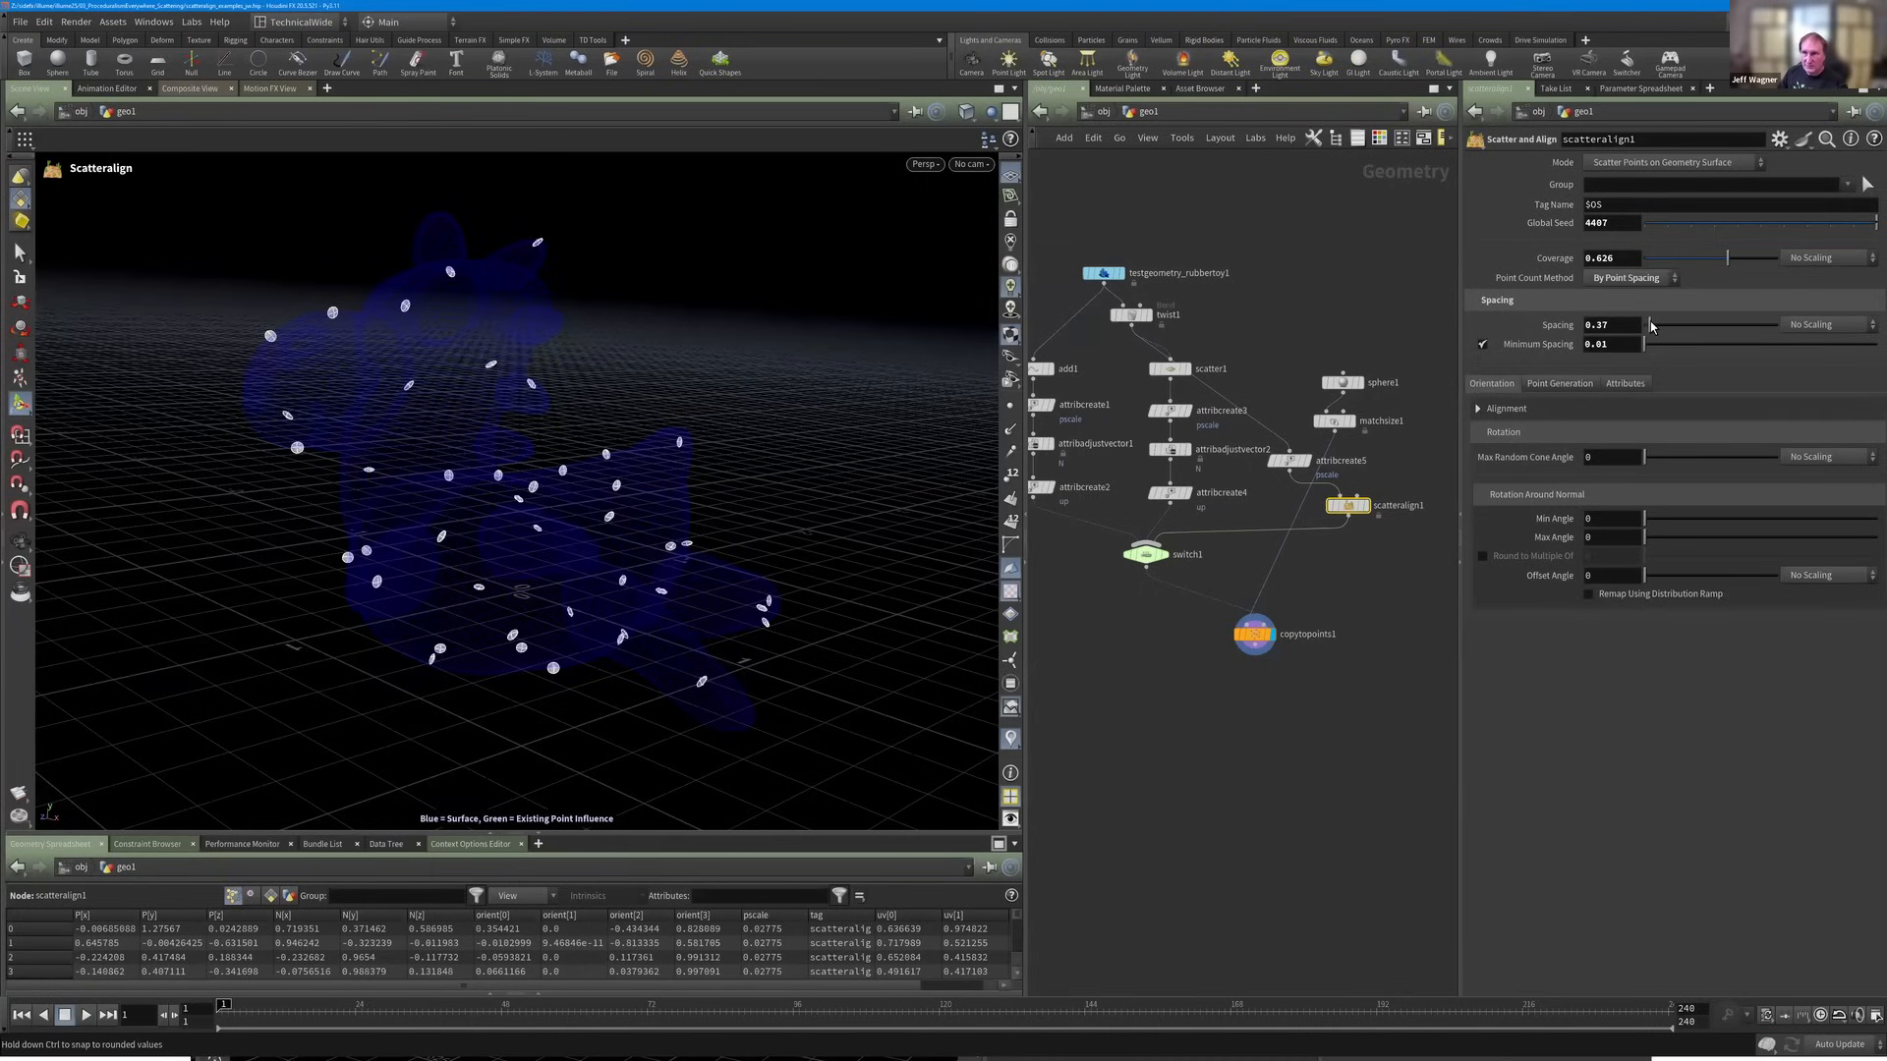
left_click_drag(1650, 328, 1647, 327)
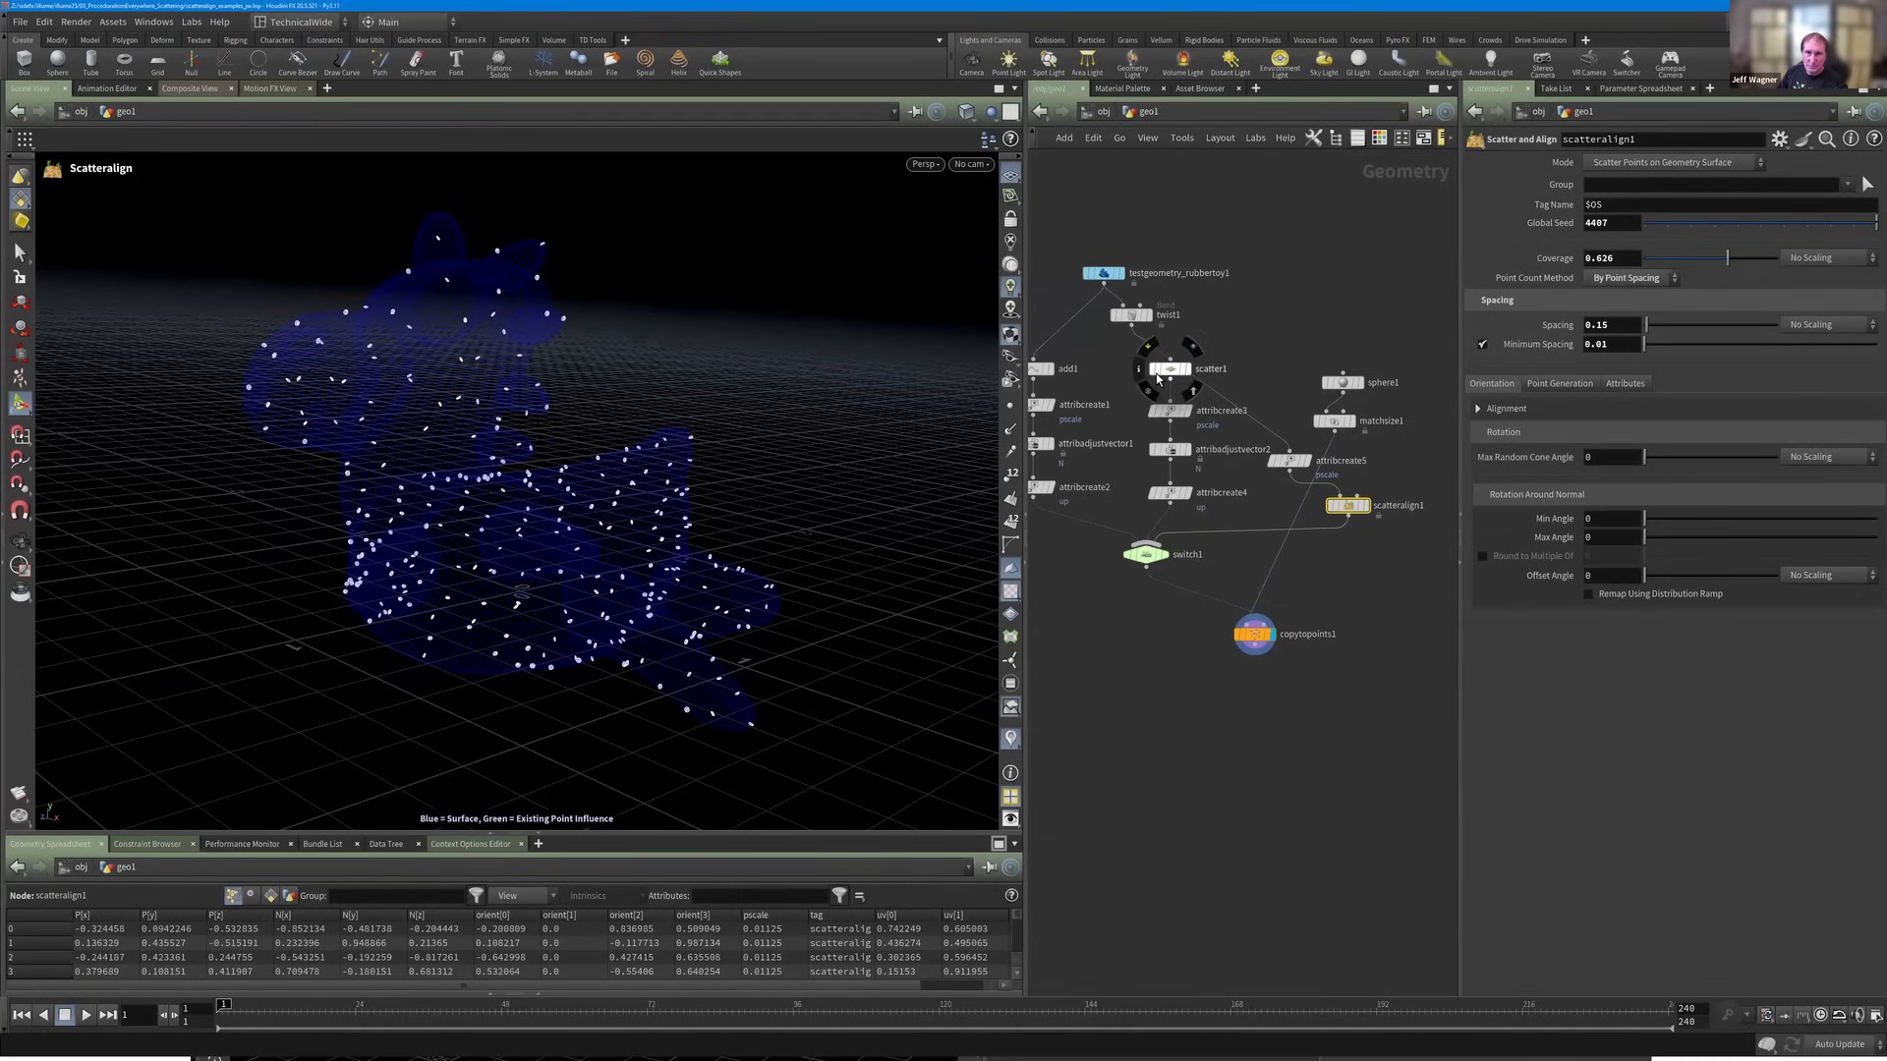
Enlarge the geometry spreadsheet pane below the viewport and shift the Scatter and Align node slightly lower in the network.
left_click(1397, 509)
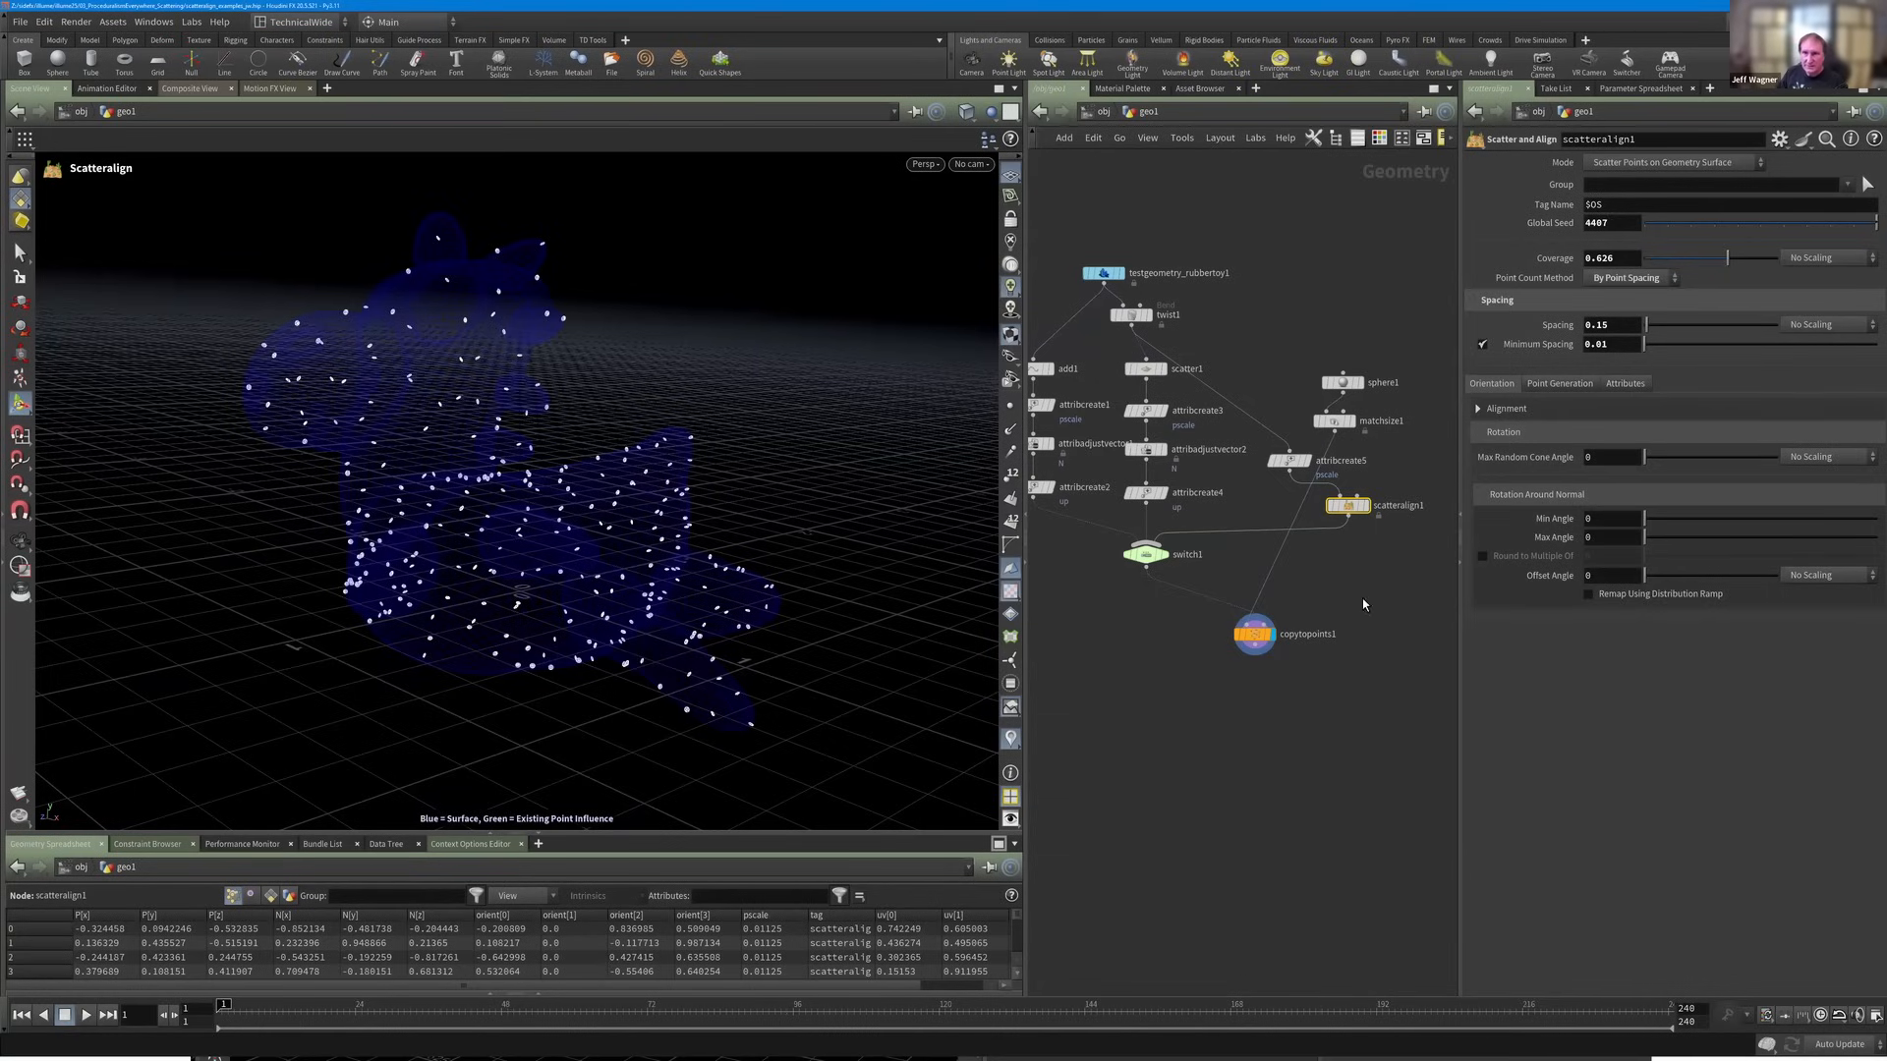
middle_click_drag(1323, 531, 1295, 540)
left_click_drag(1325, 518, 1320, 526)
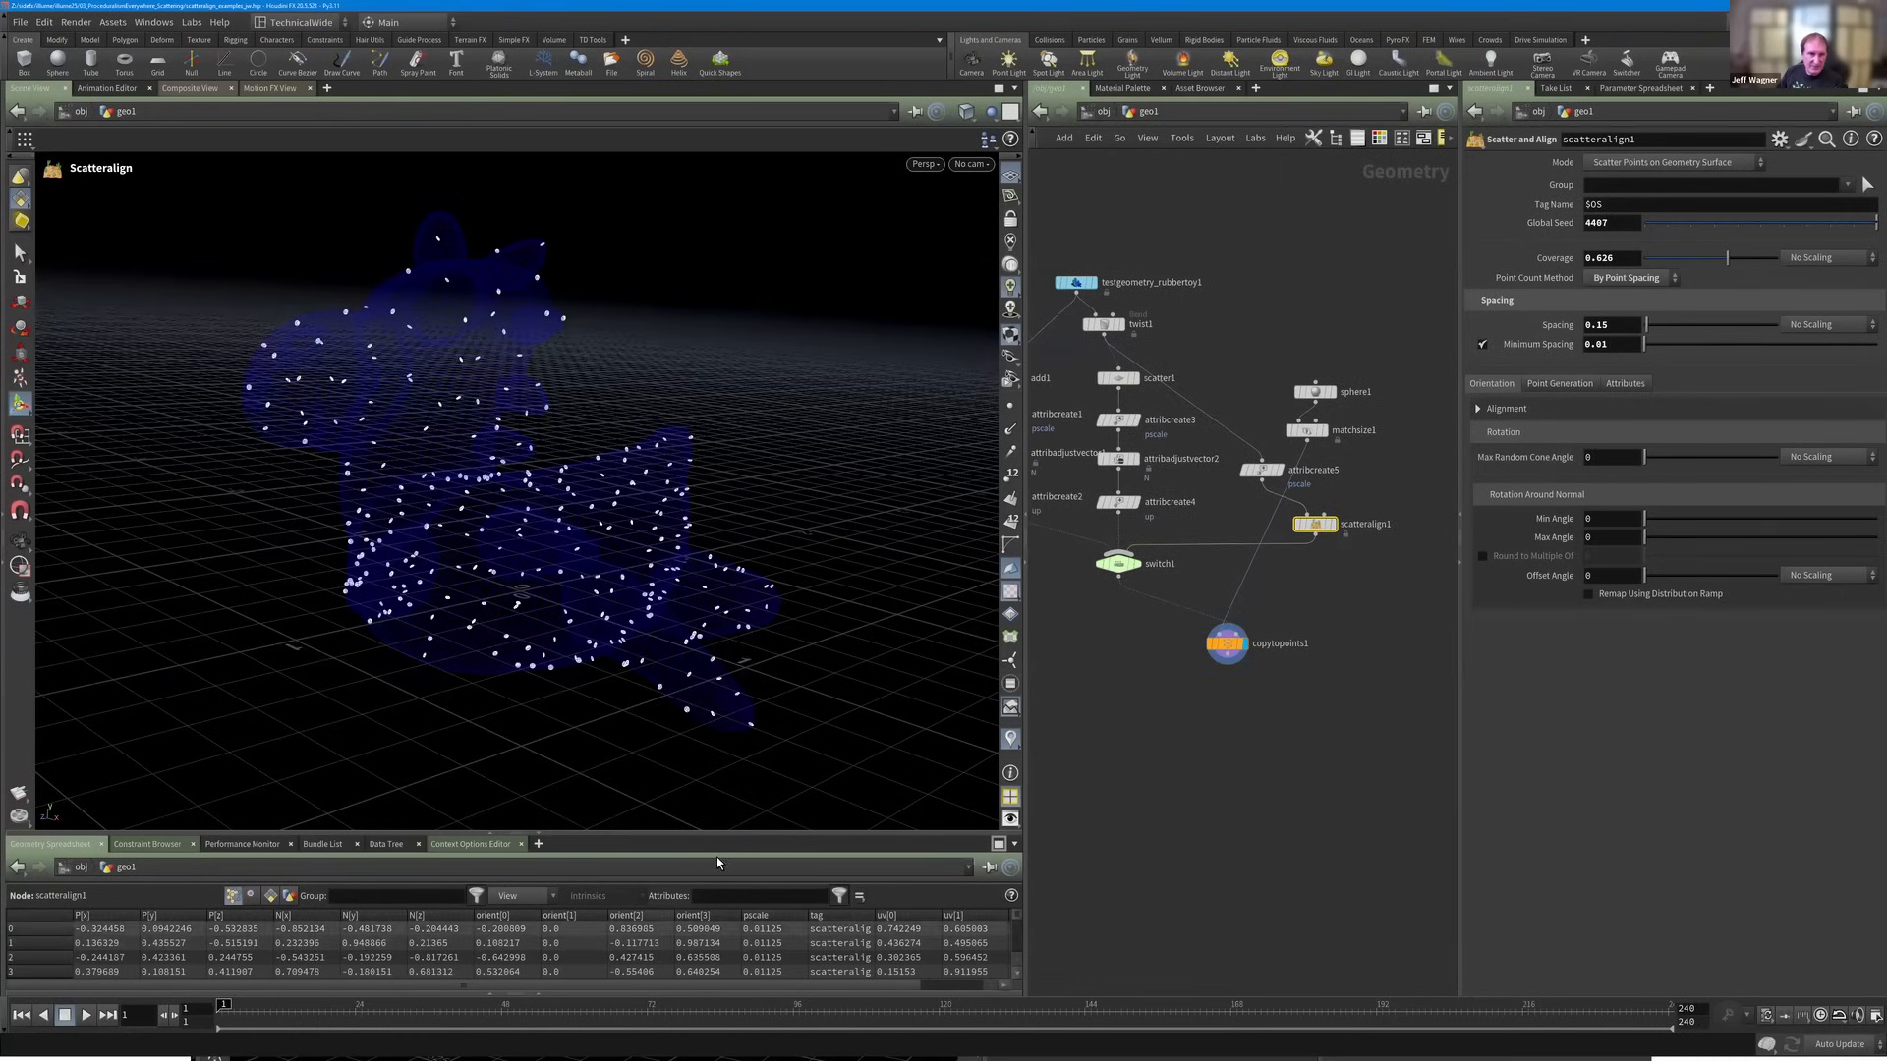
left_click_drag(754, 834, 742, 710)
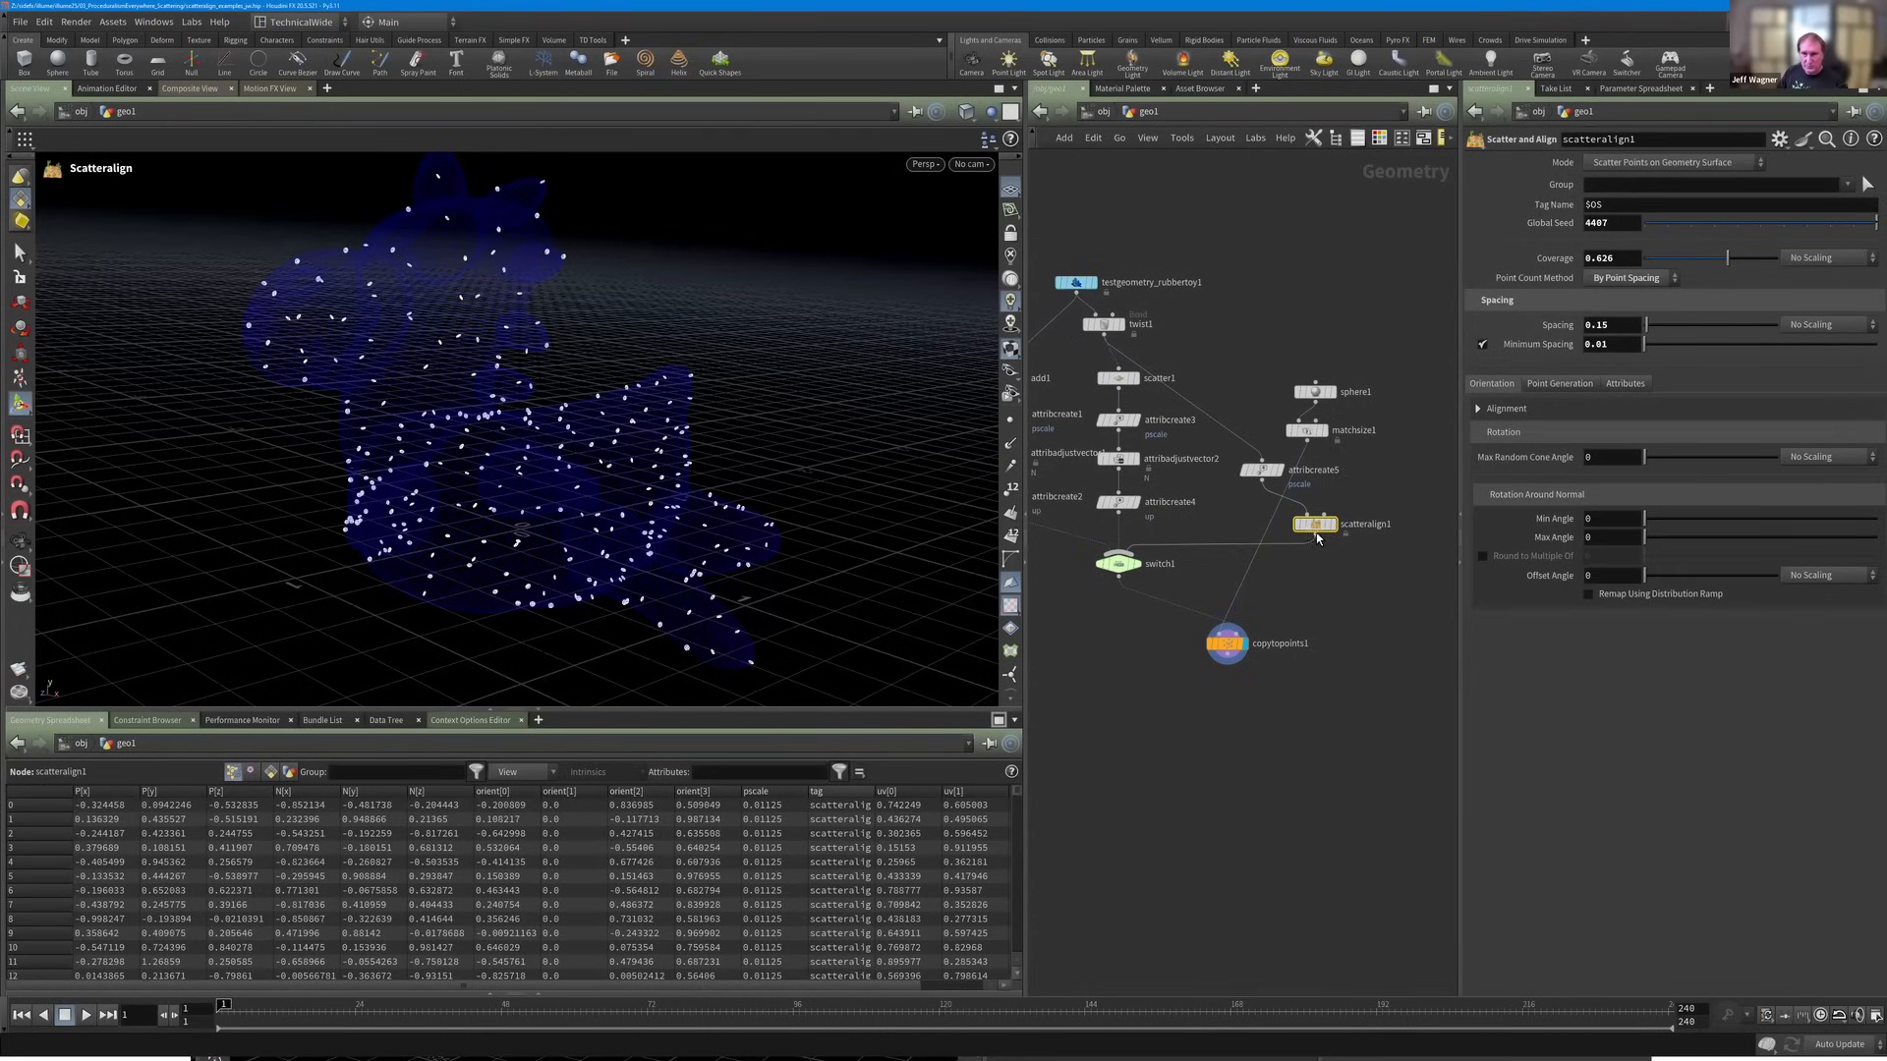
left_click_drag(1317, 528, 1317, 538)
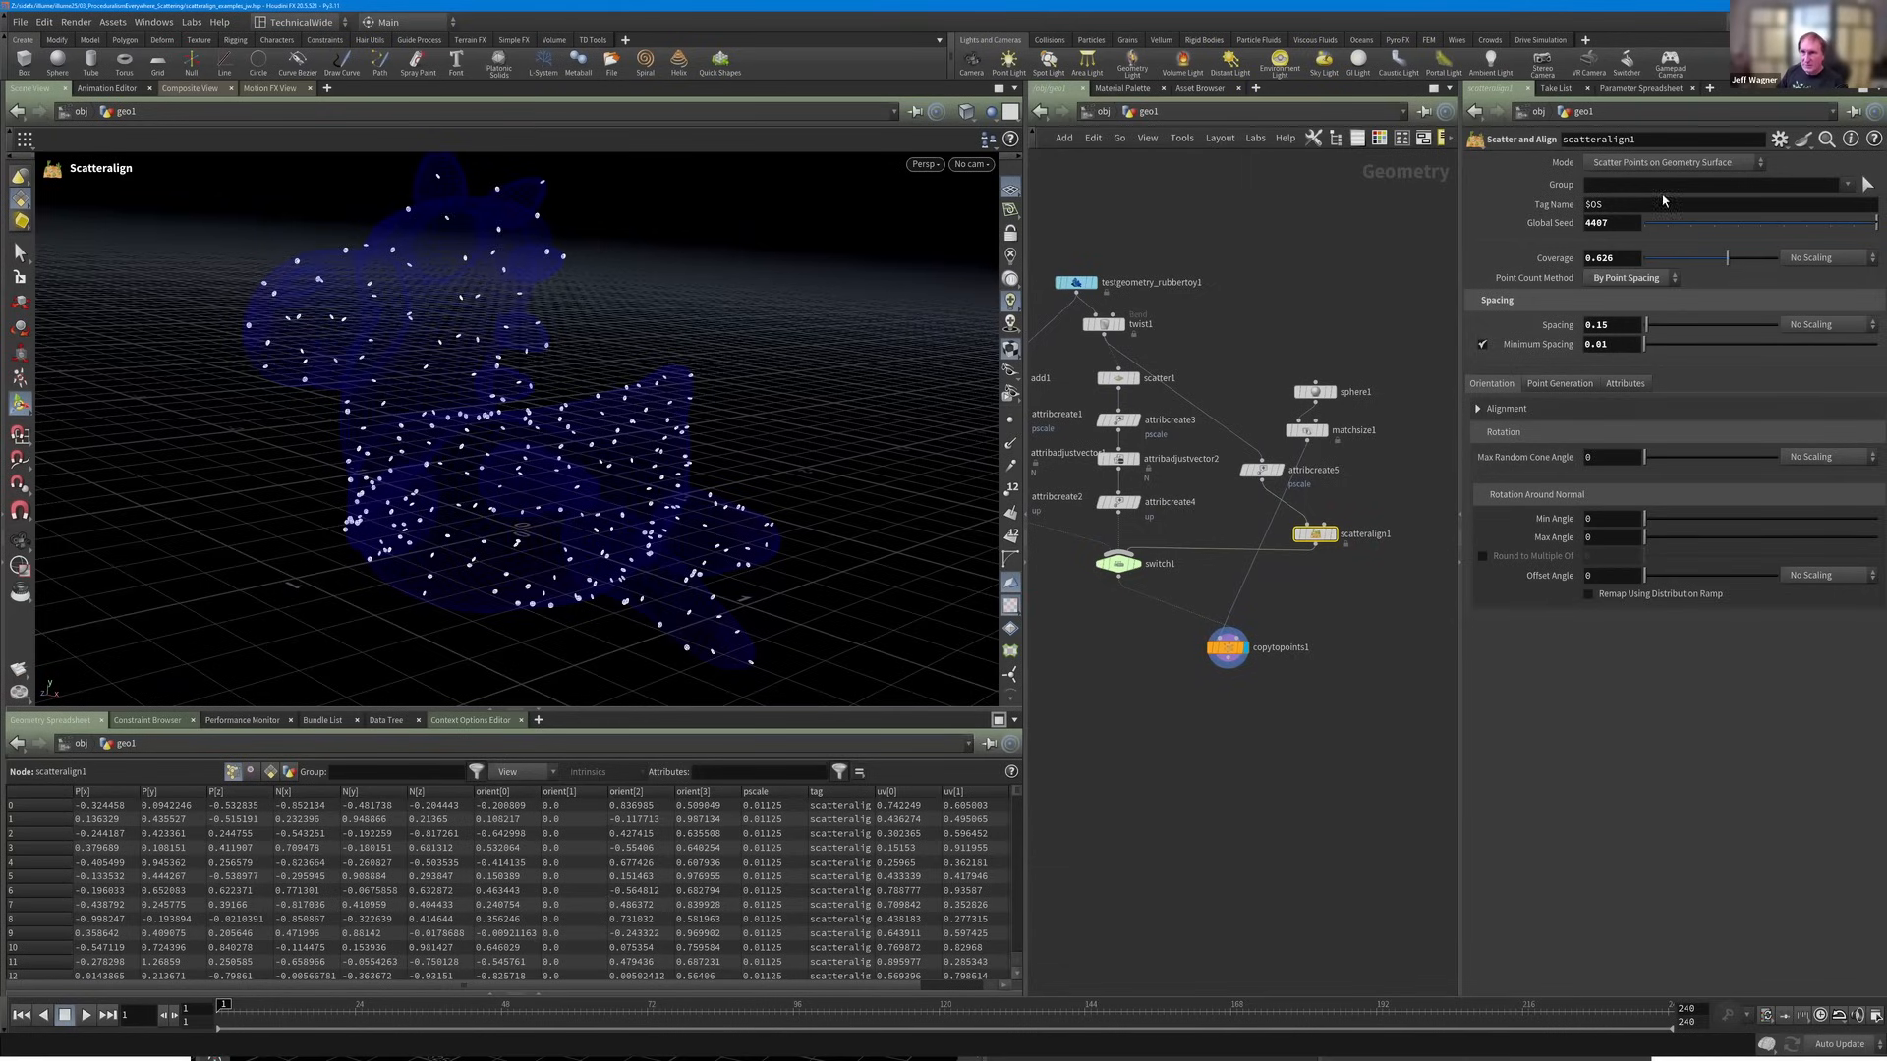
Rename the Scatter and Align node to sphere and nudge it into place in the network.
double_click(1364, 533)
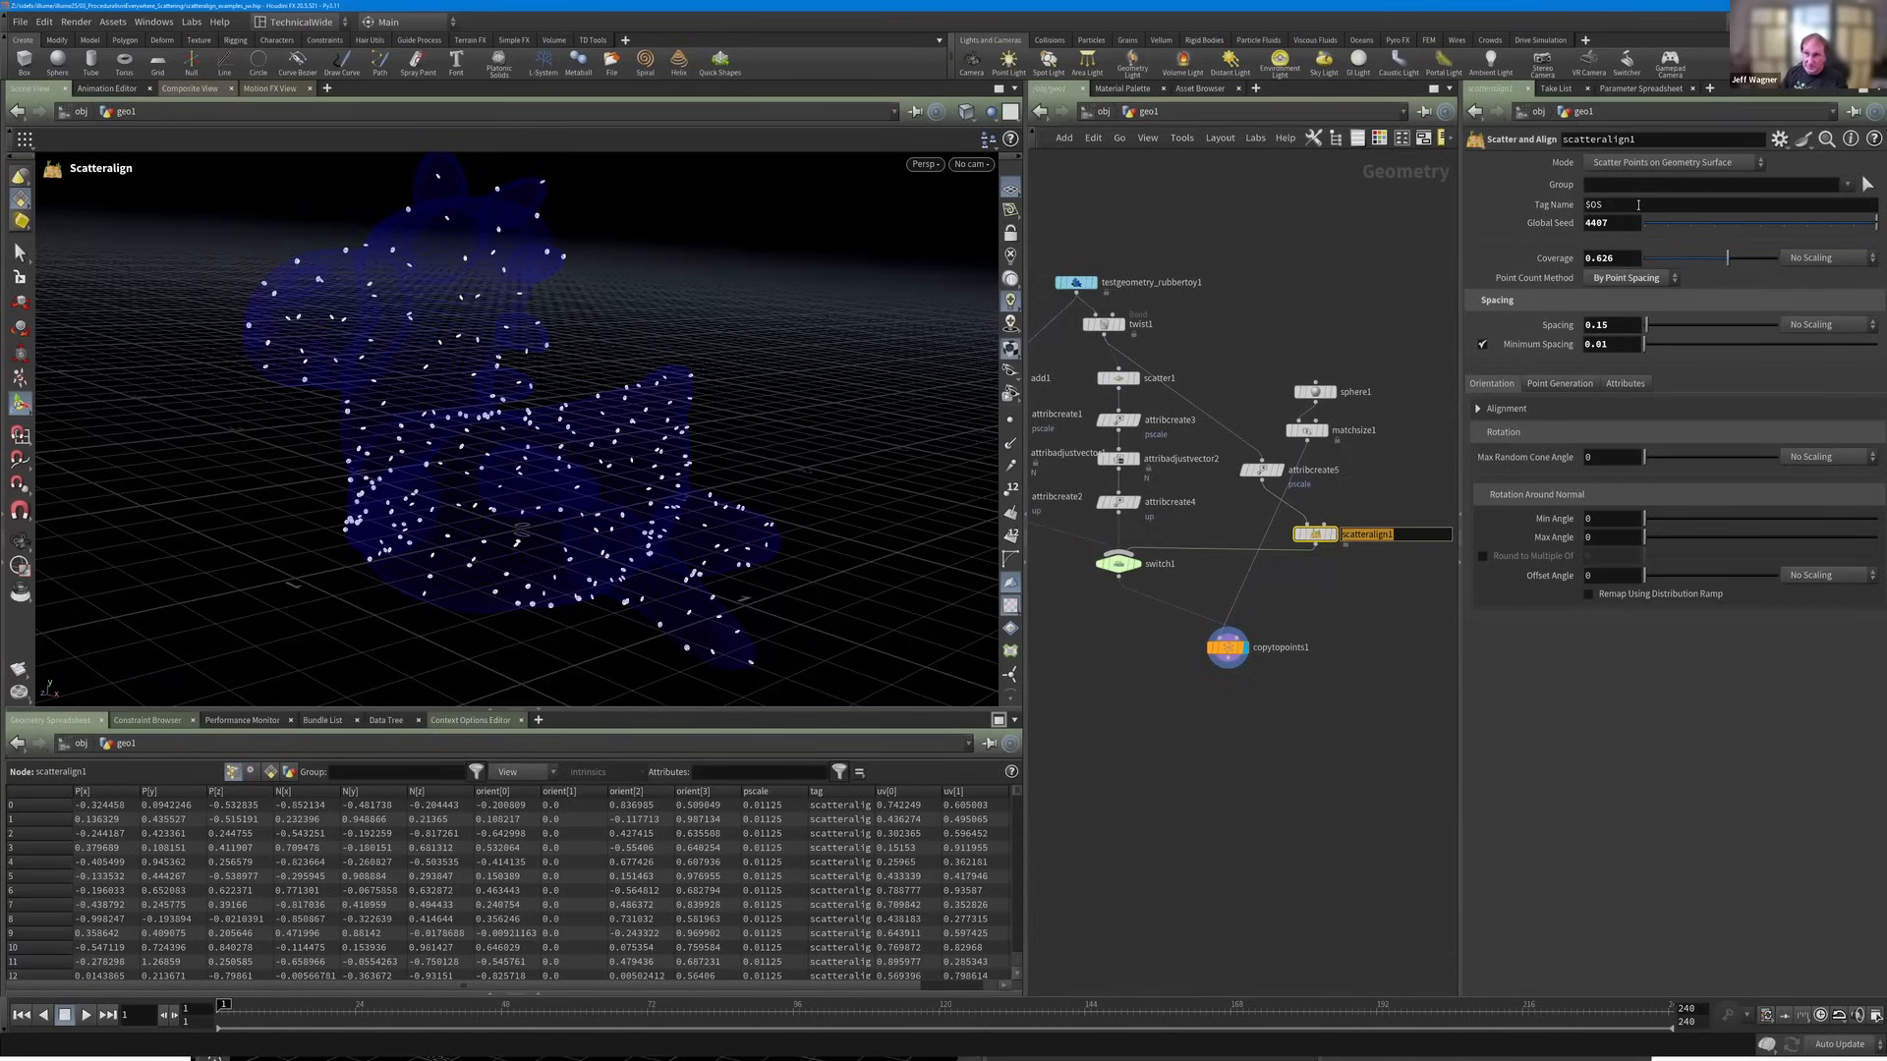
type("sphere")
key("Return")
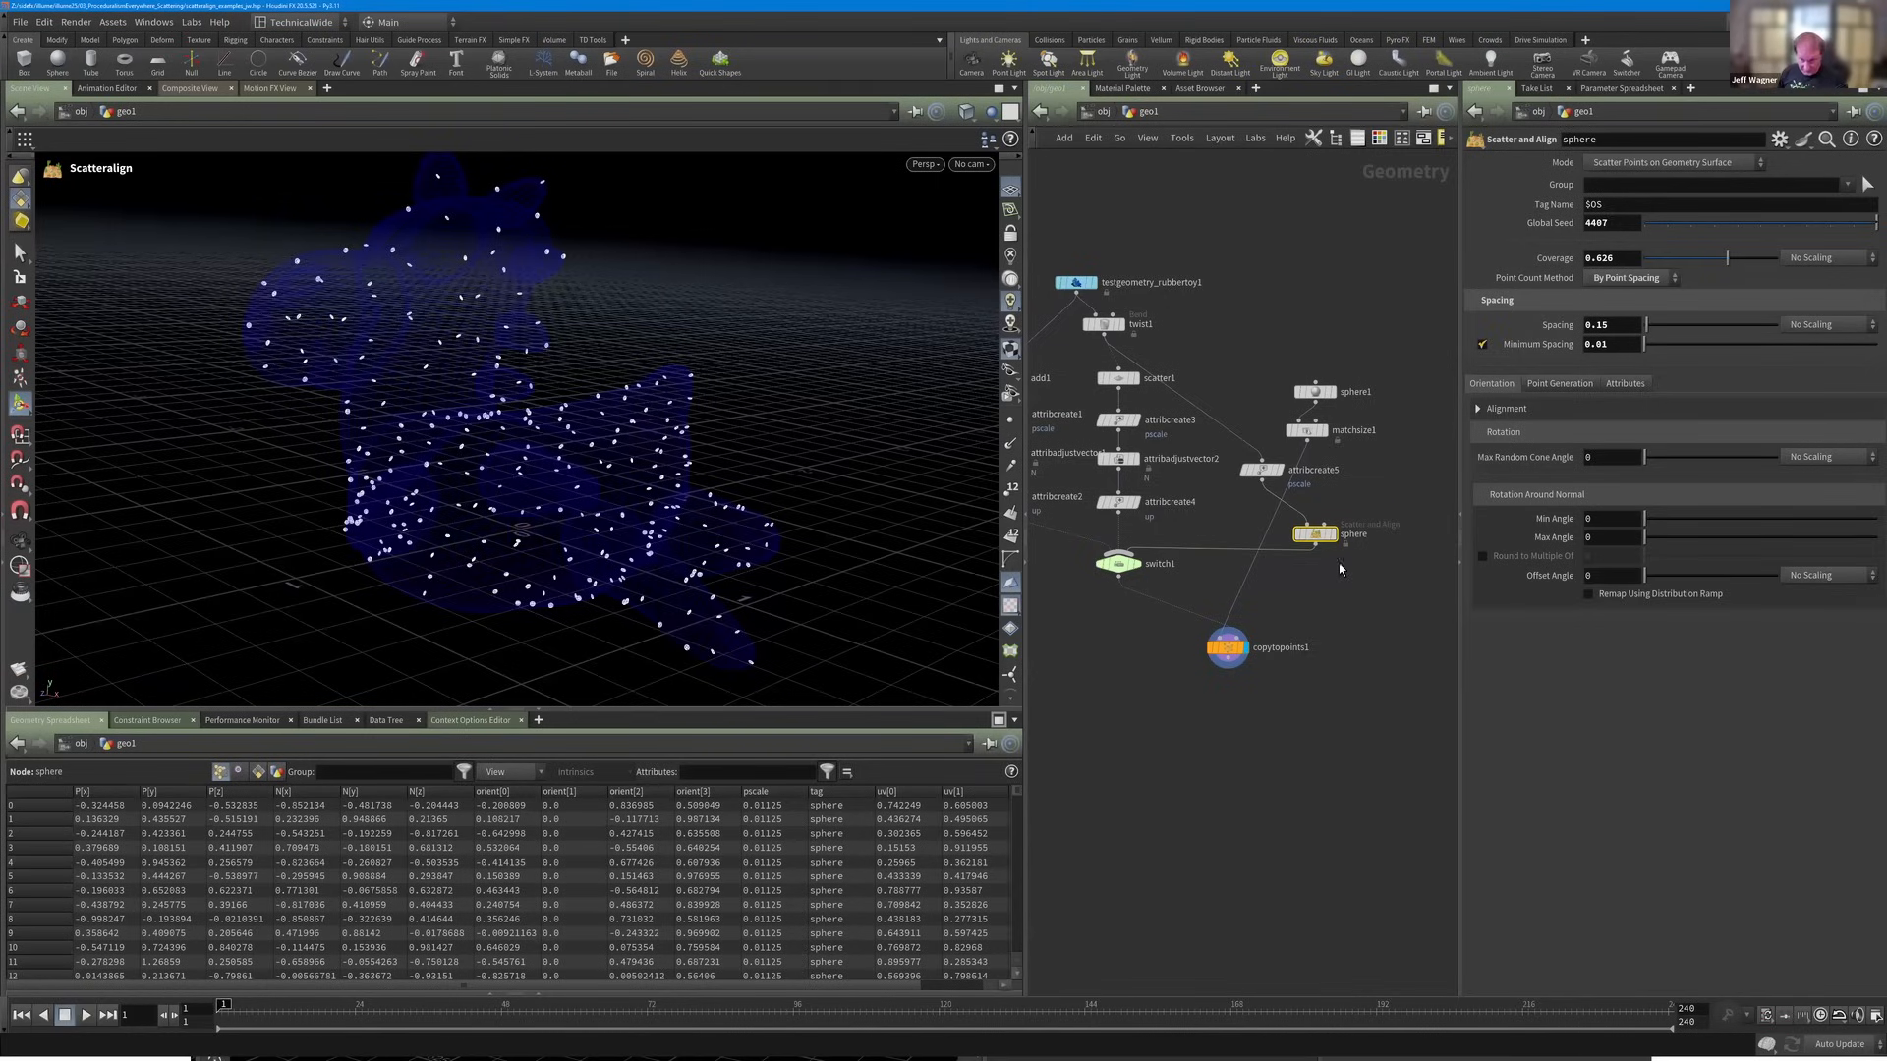
mouse_move(1321, 541)
left_click_drag(1321, 541, 1321, 535)
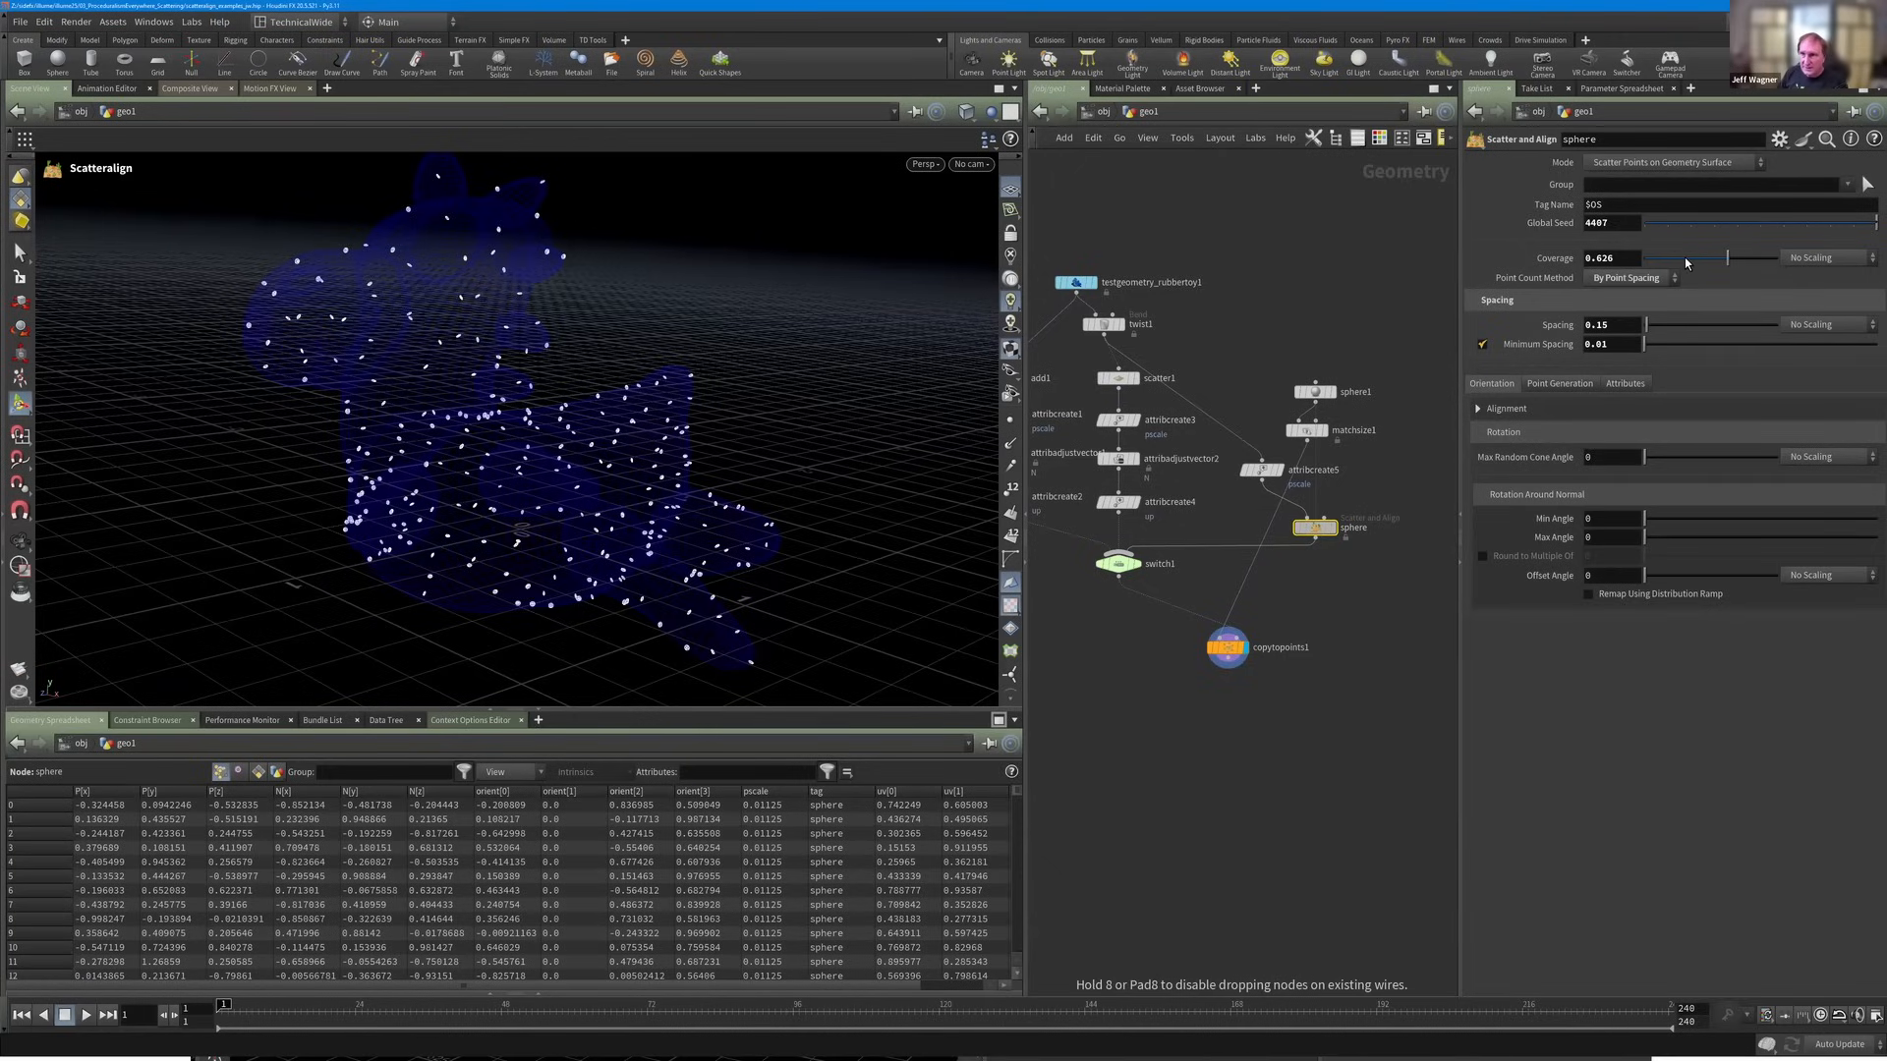
Lower the sphere node's Coverage to 0.107, try a Spacing of 0.41, and return to a Spacing of 0.19.
left_click_drag(1676, 261, 1658, 262)
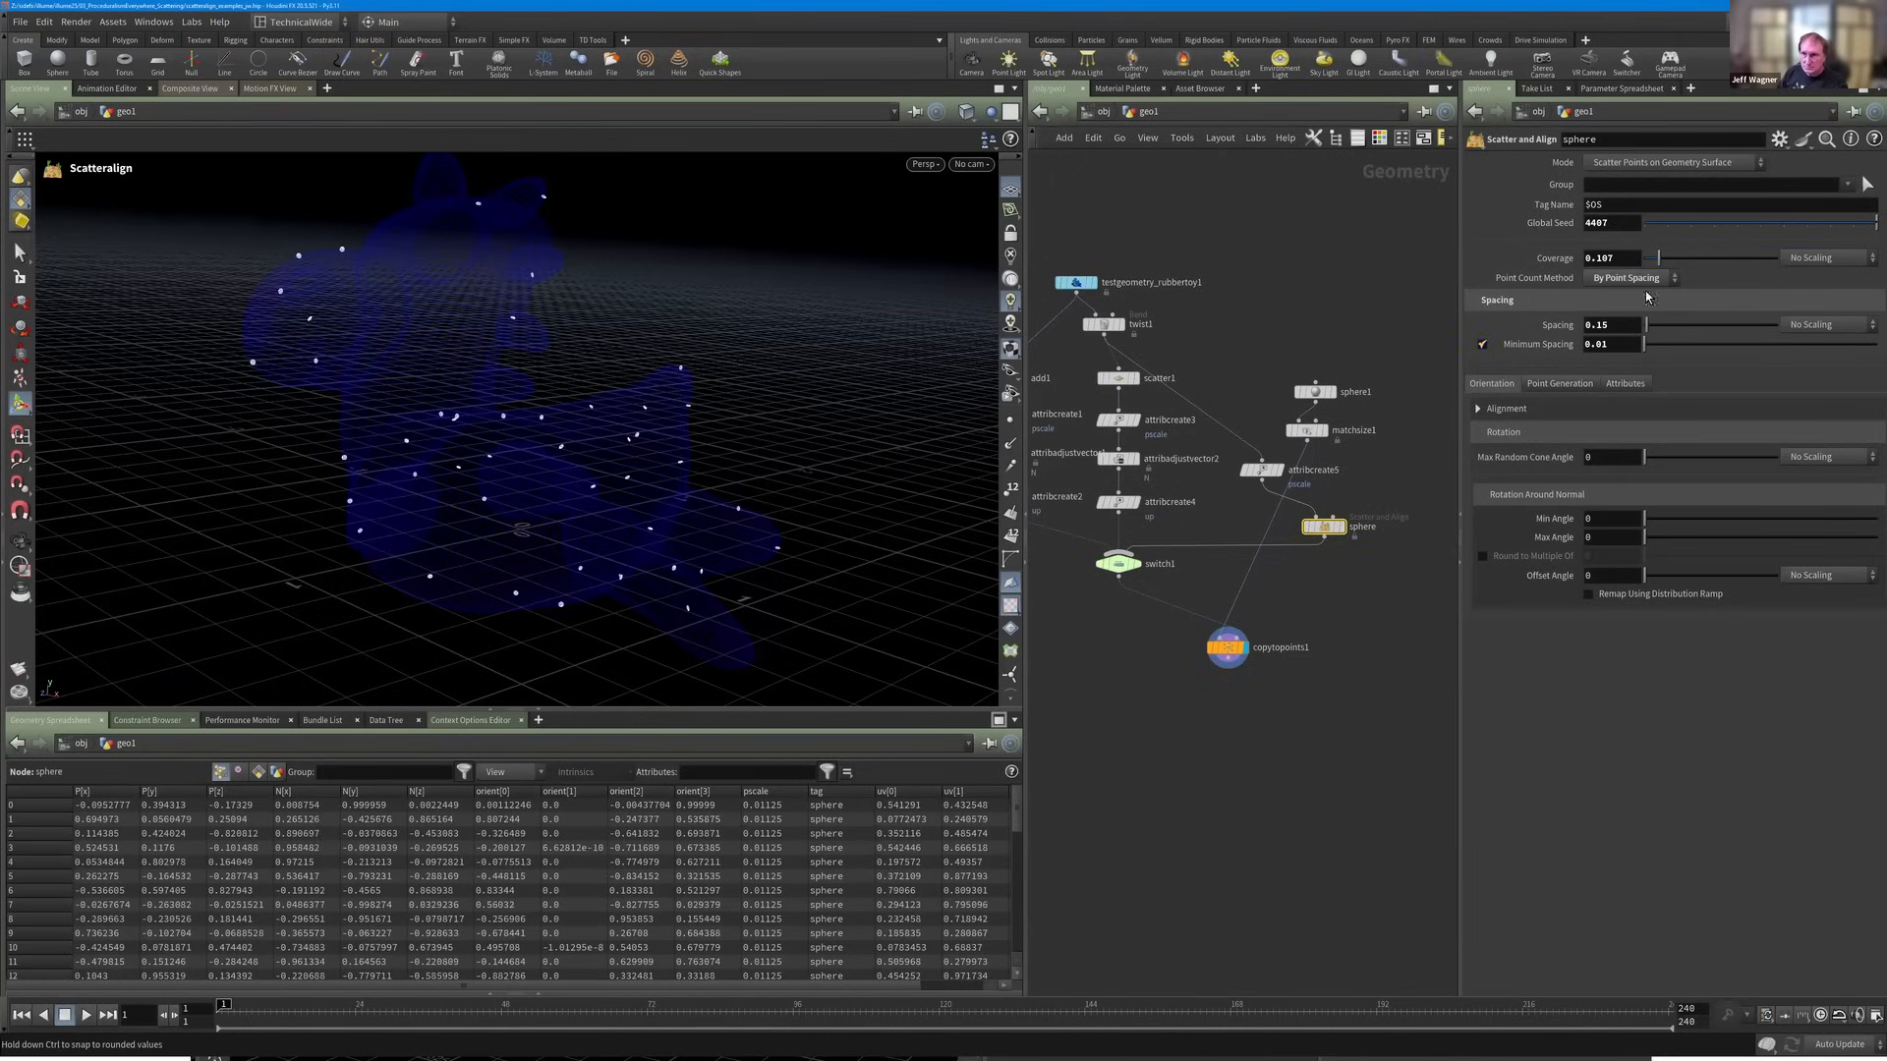
left_click_drag(1655, 332, 1651, 332)
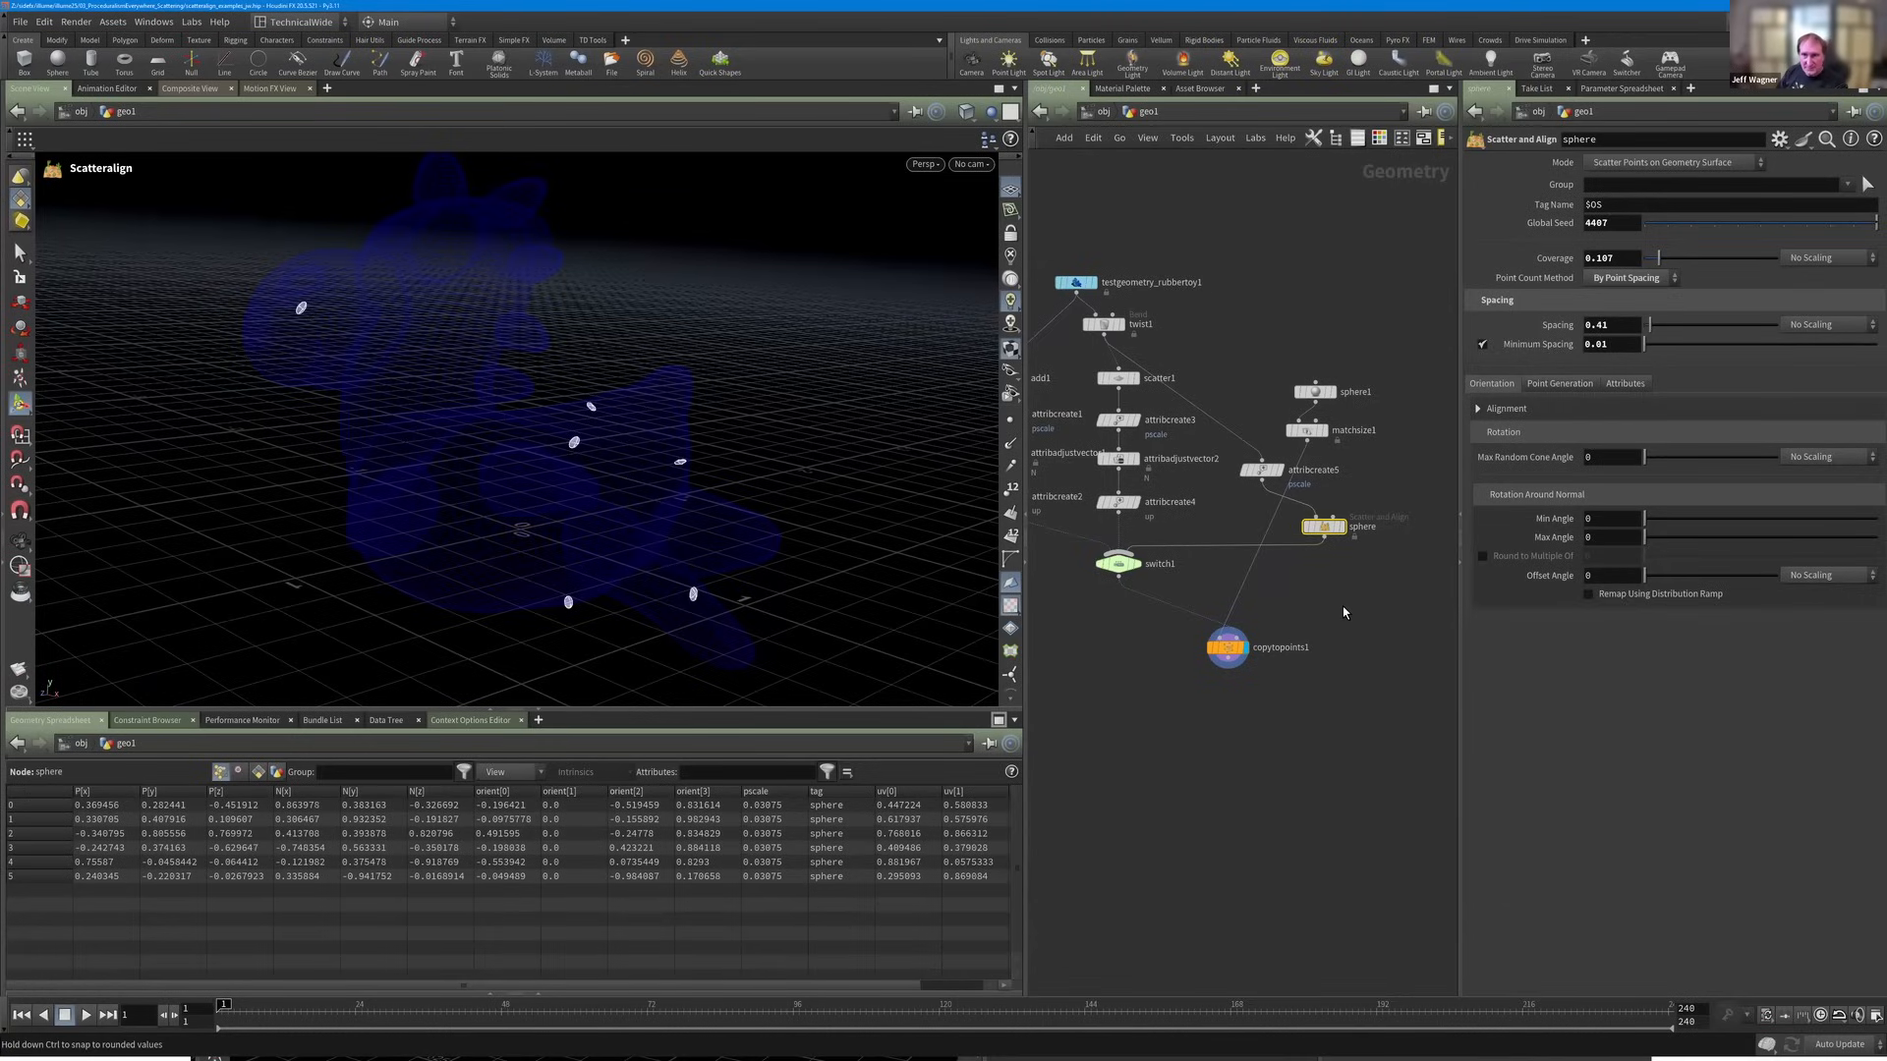
key("ctrl+z")
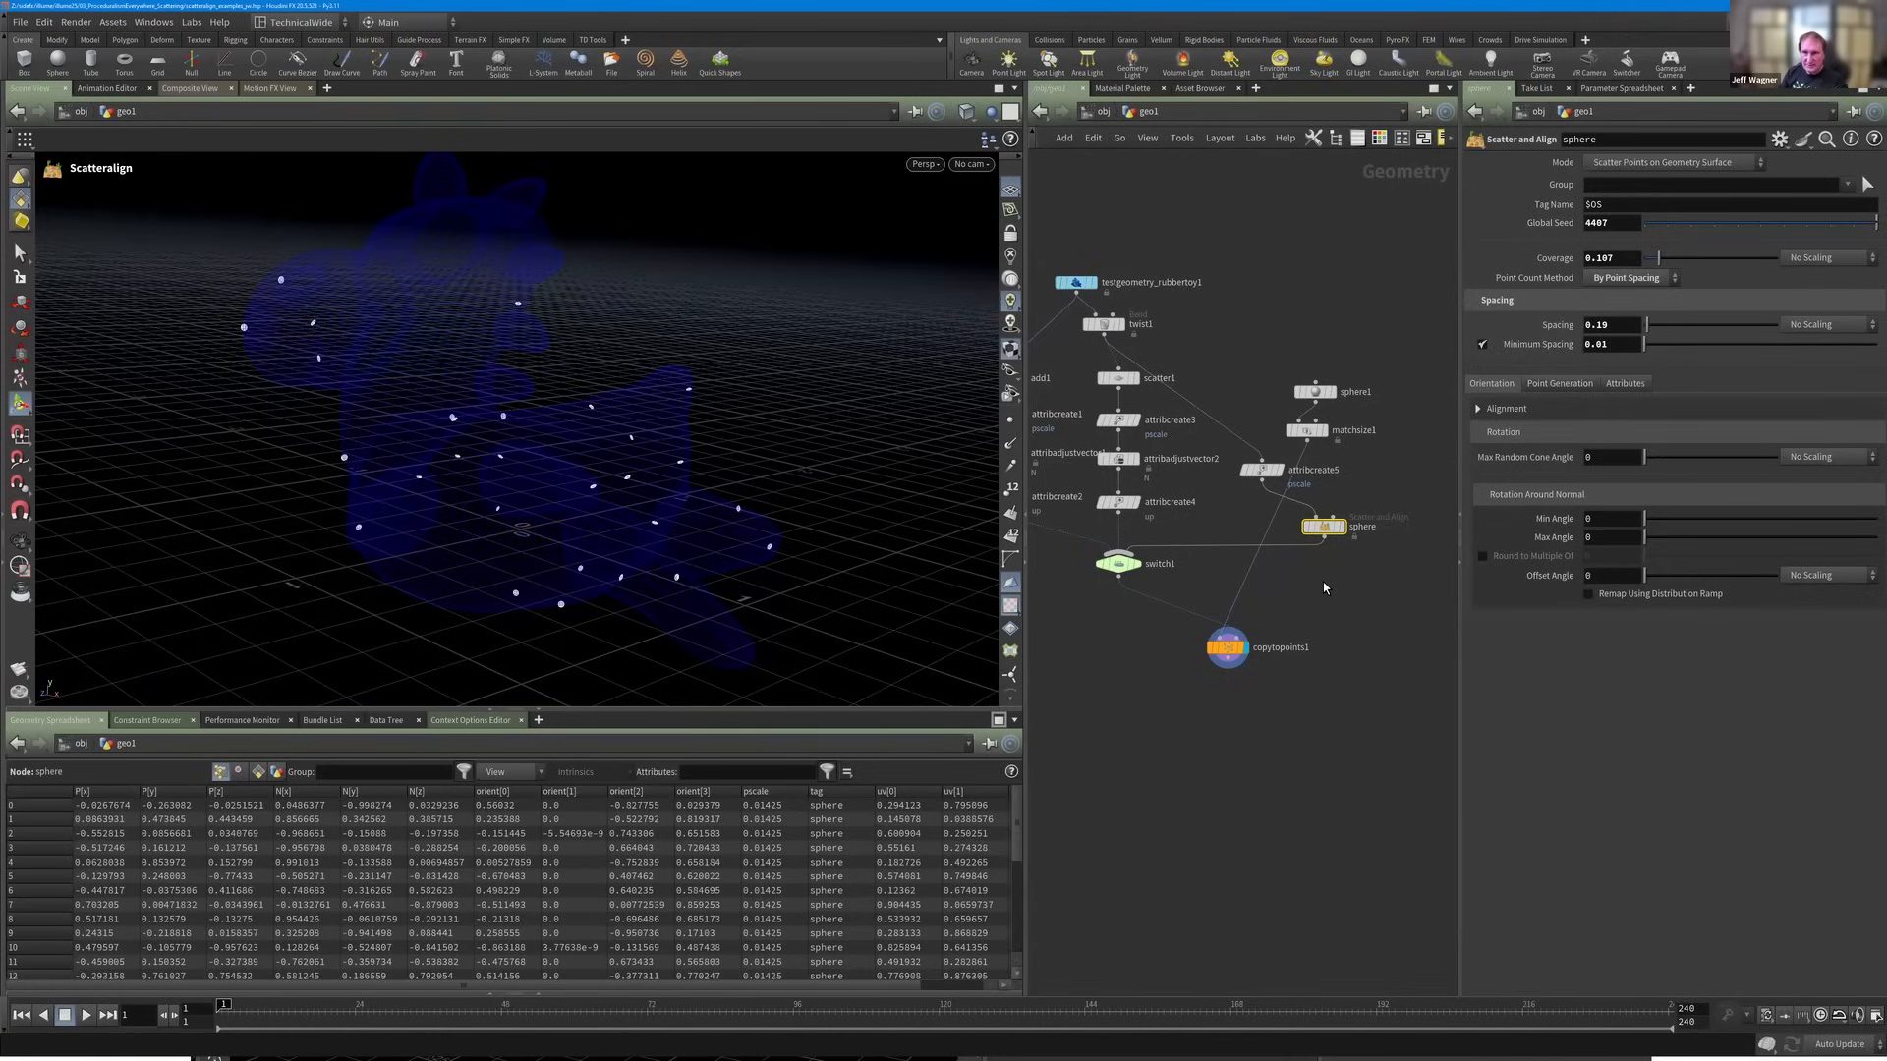
Add a second Scatter and Align node below the sphere node and connect attribcreate5 to its Scatter Surface input.
key("Tab")
type("scat")
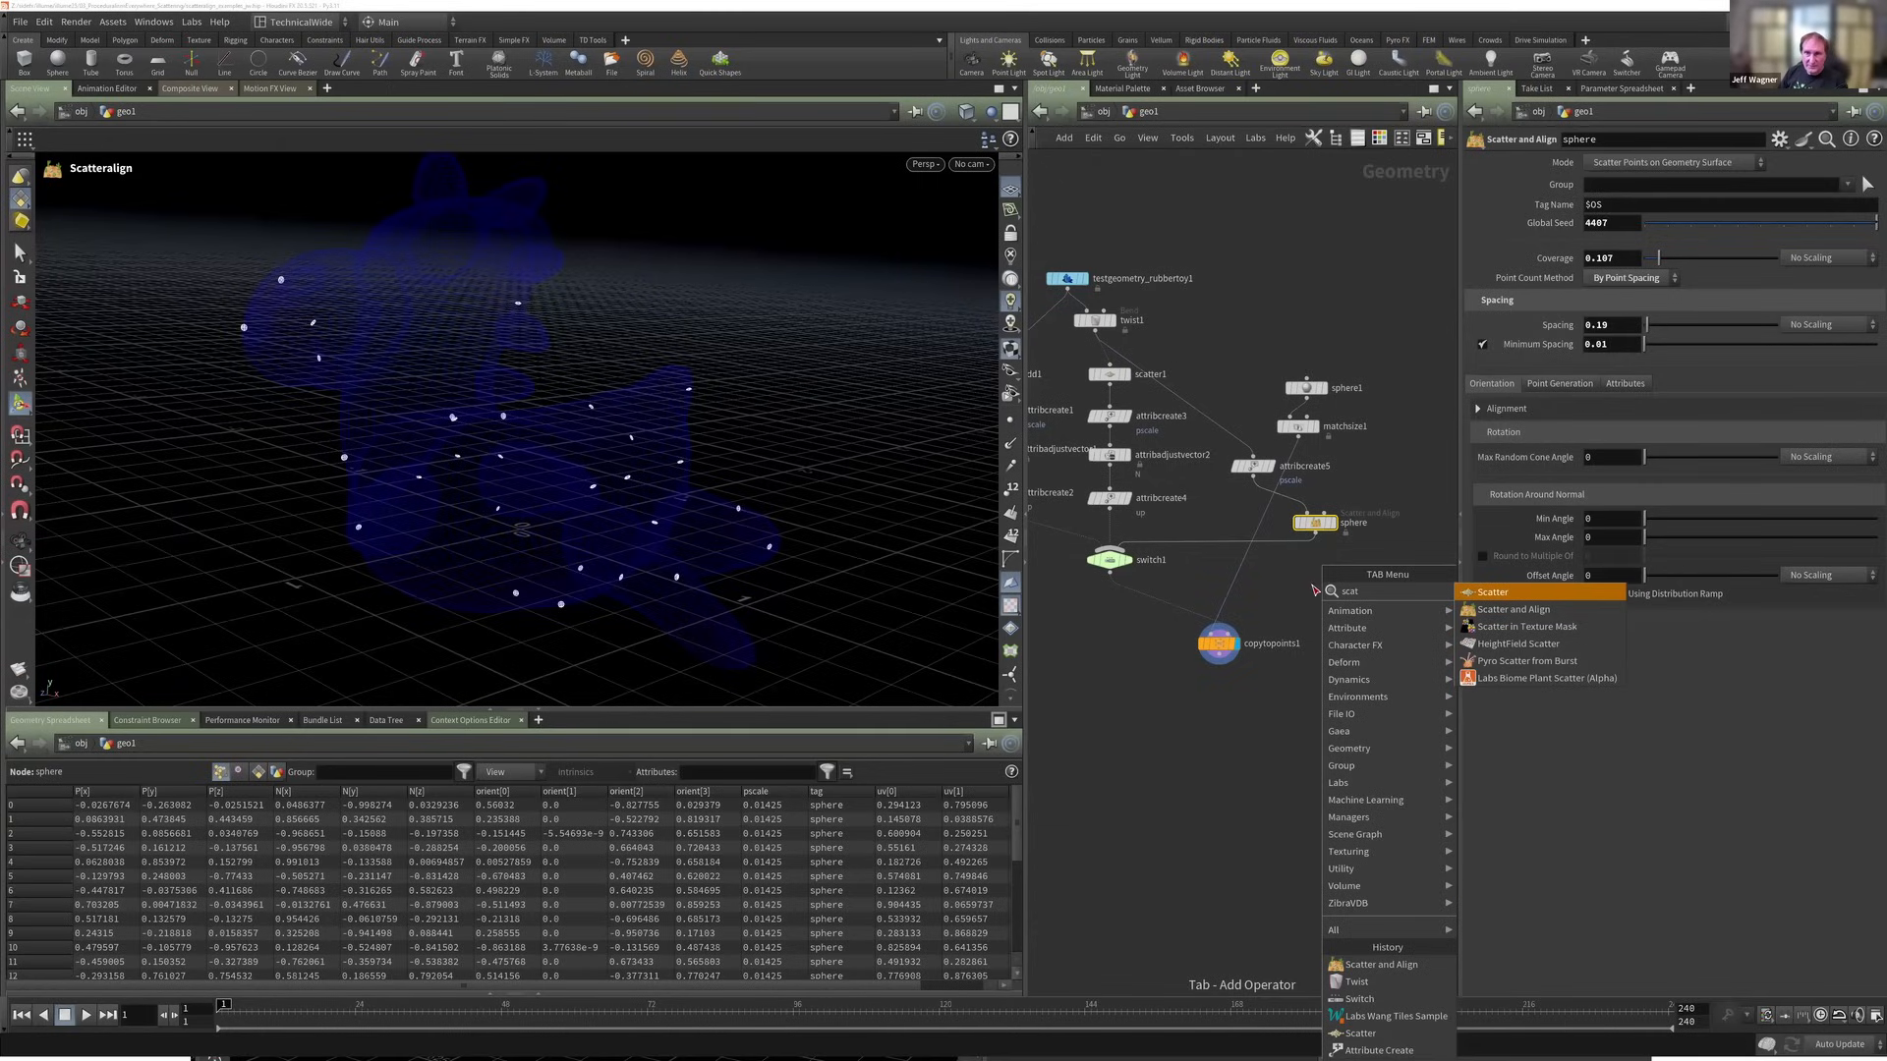
key("Down")
key("Return")
left_click(1295, 593)
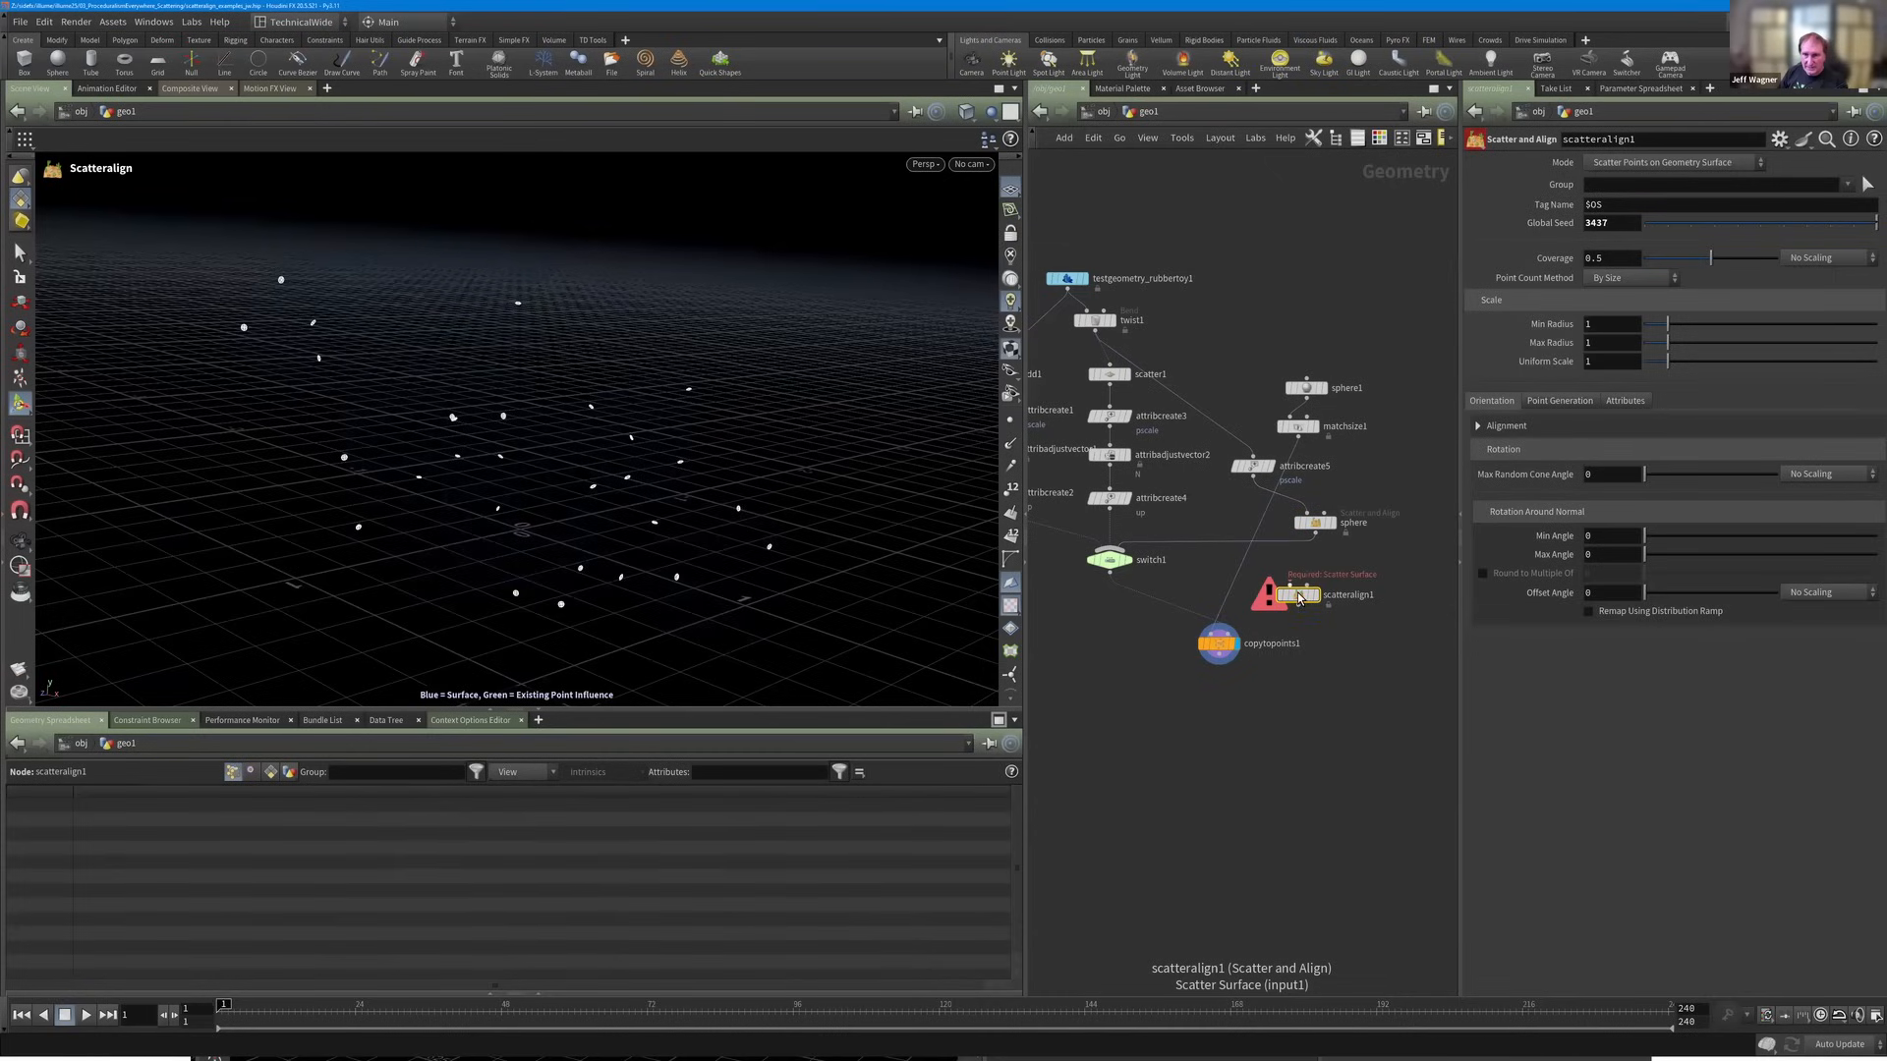
left_click_drag(1290, 588, 1284, 574)
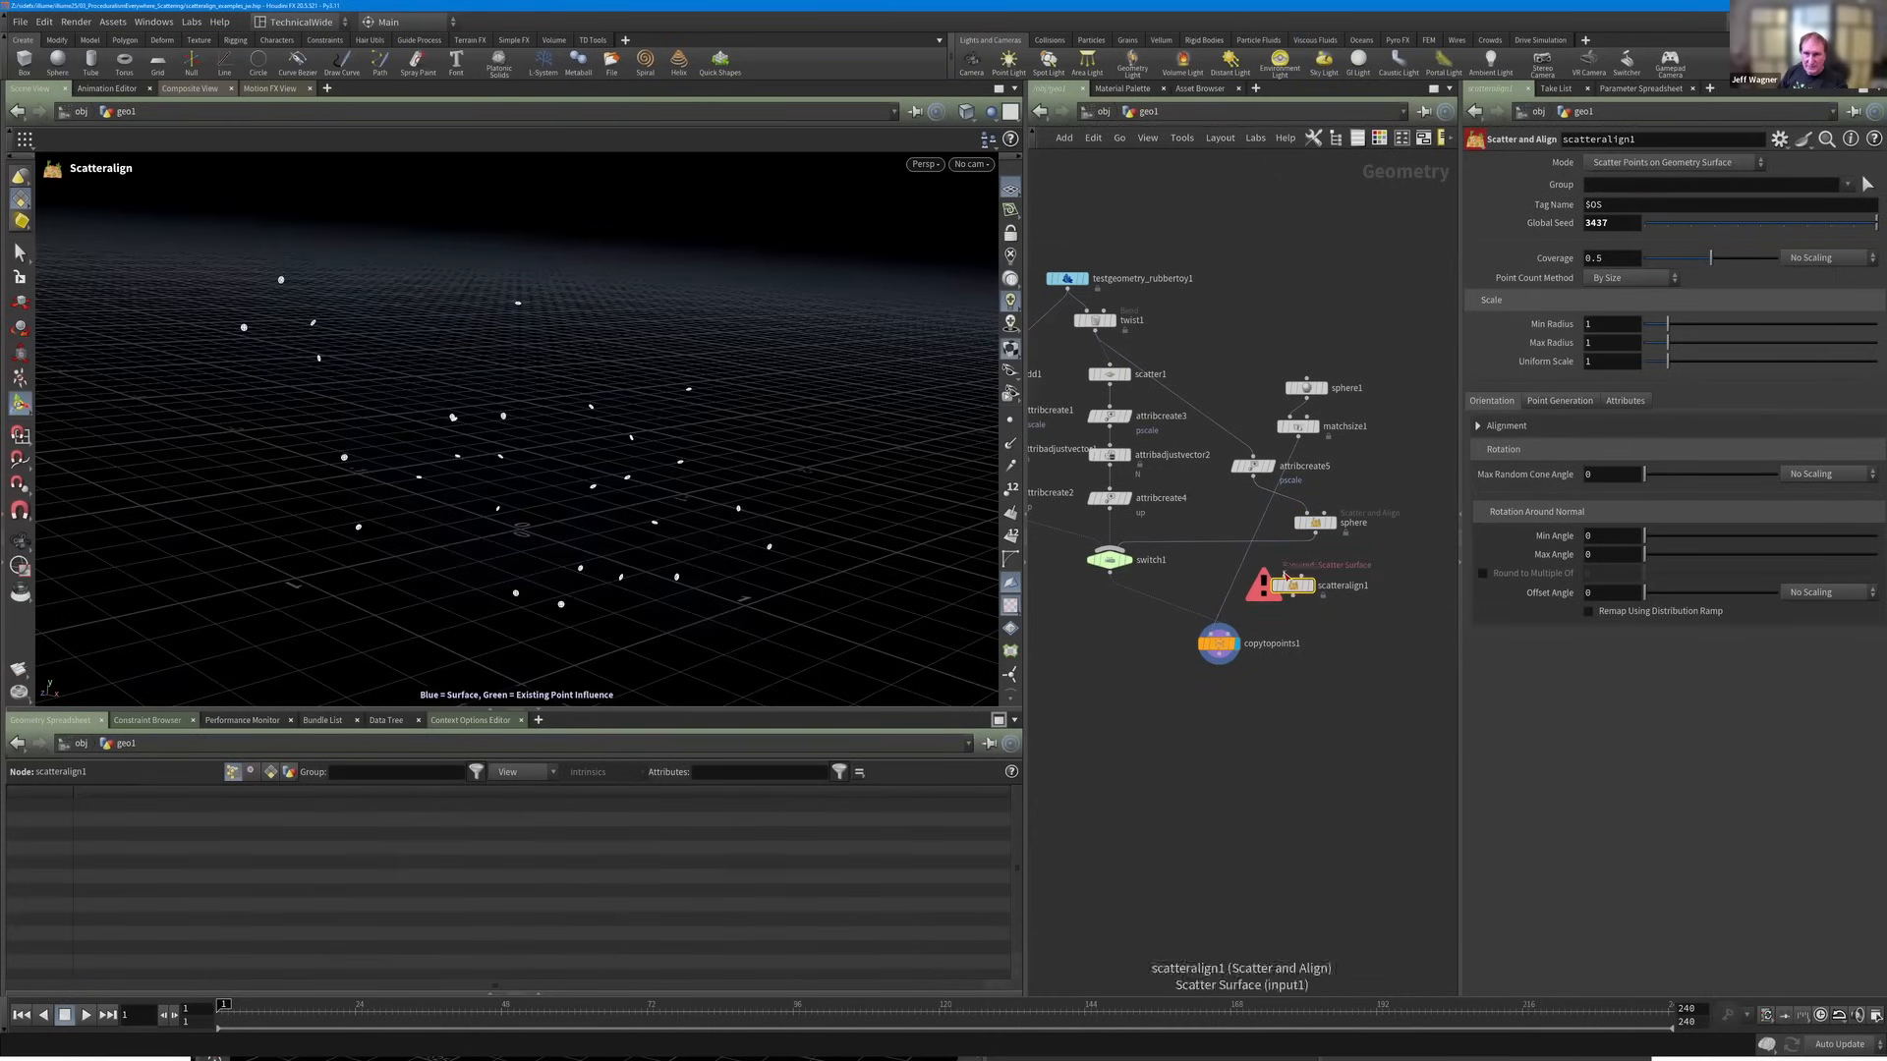
left_click(1284, 576)
left_click(1255, 478)
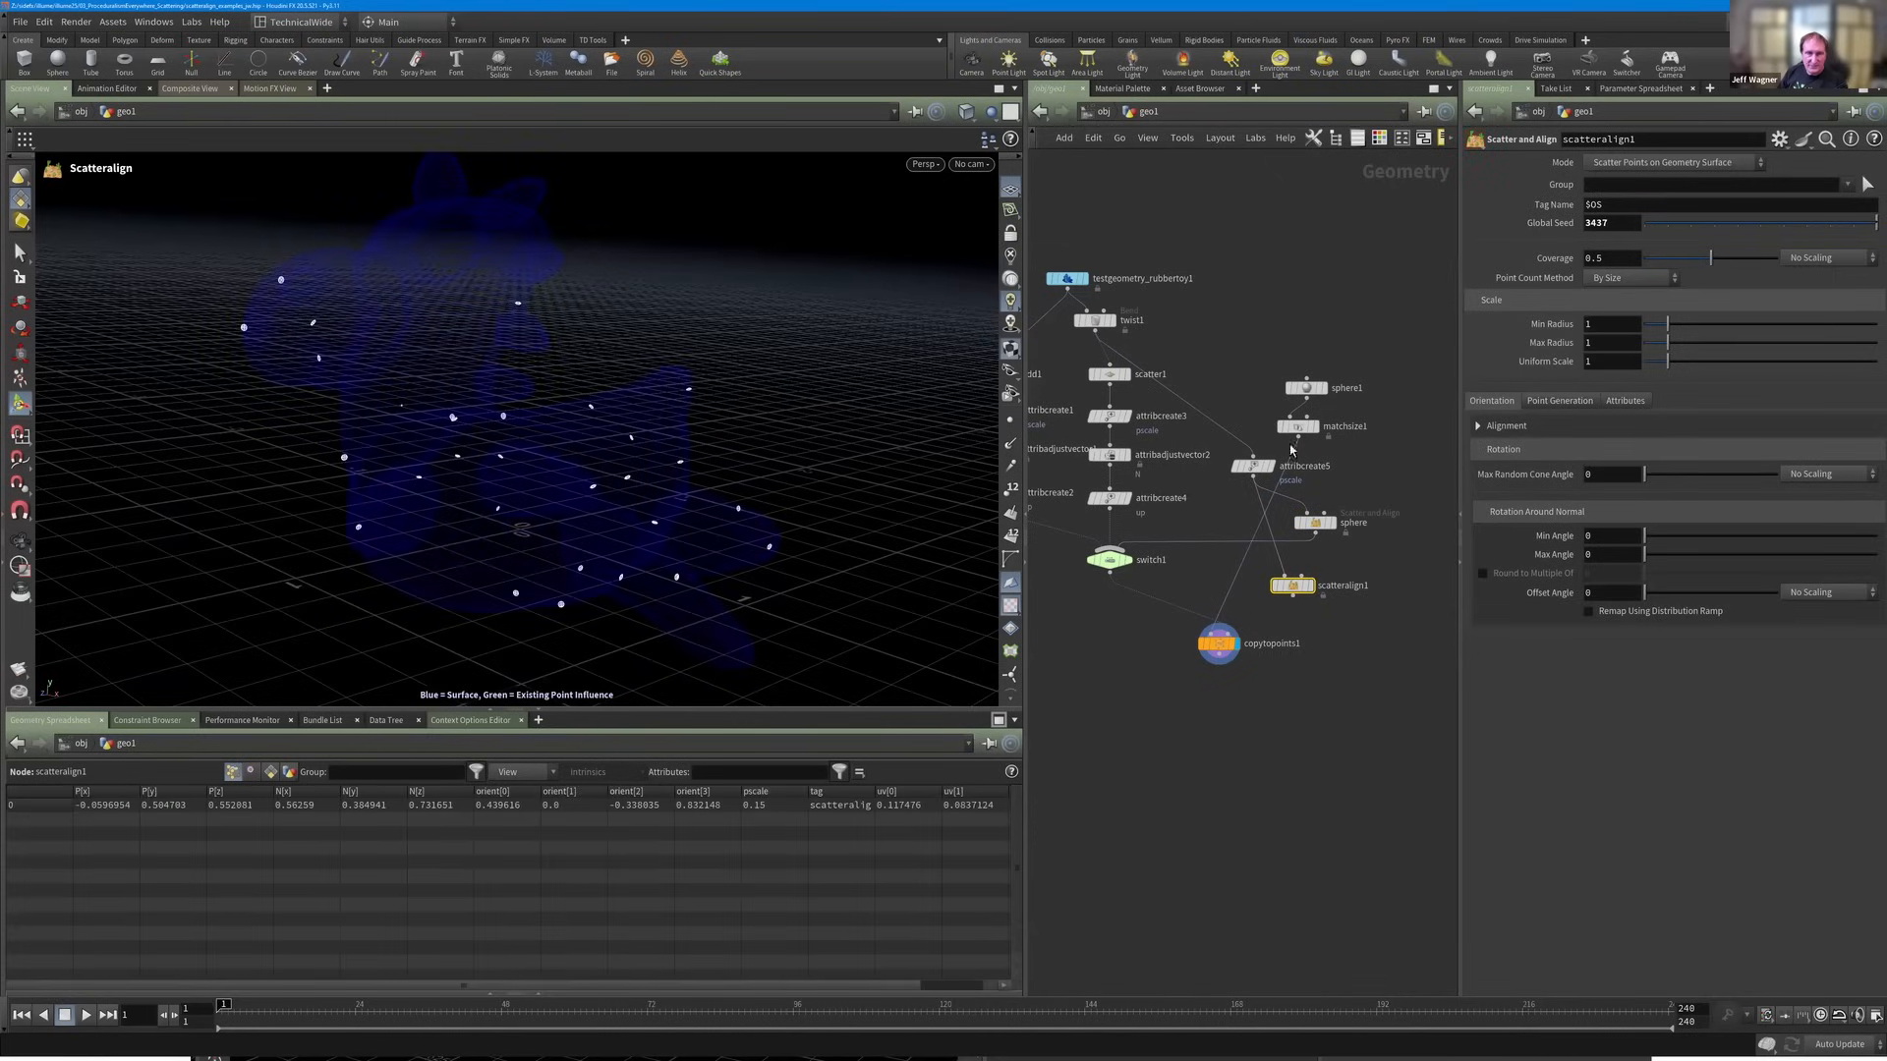
Wire the sphere node's created points into the new Scatter and Align's second input and display the new node.
left_click(1315, 535)
scroll(1316, 537, "up", 3)
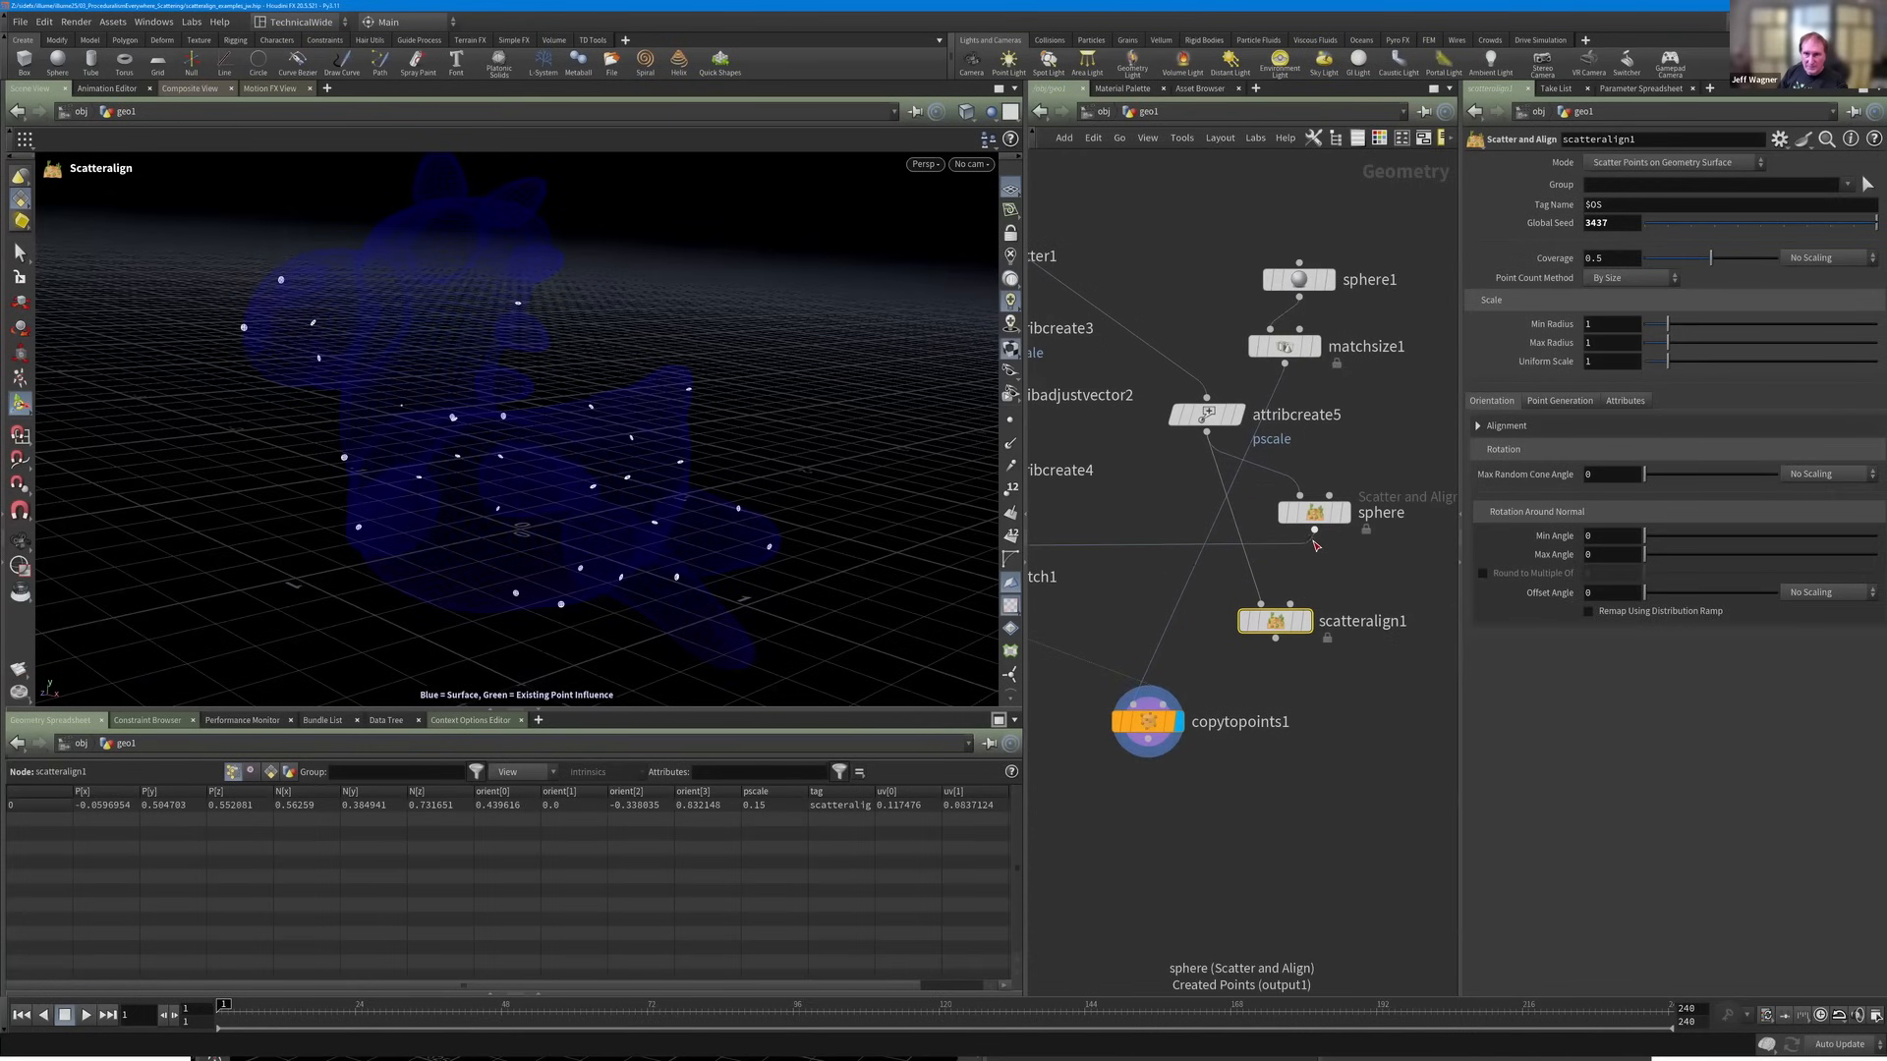
left_click(1291, 604)
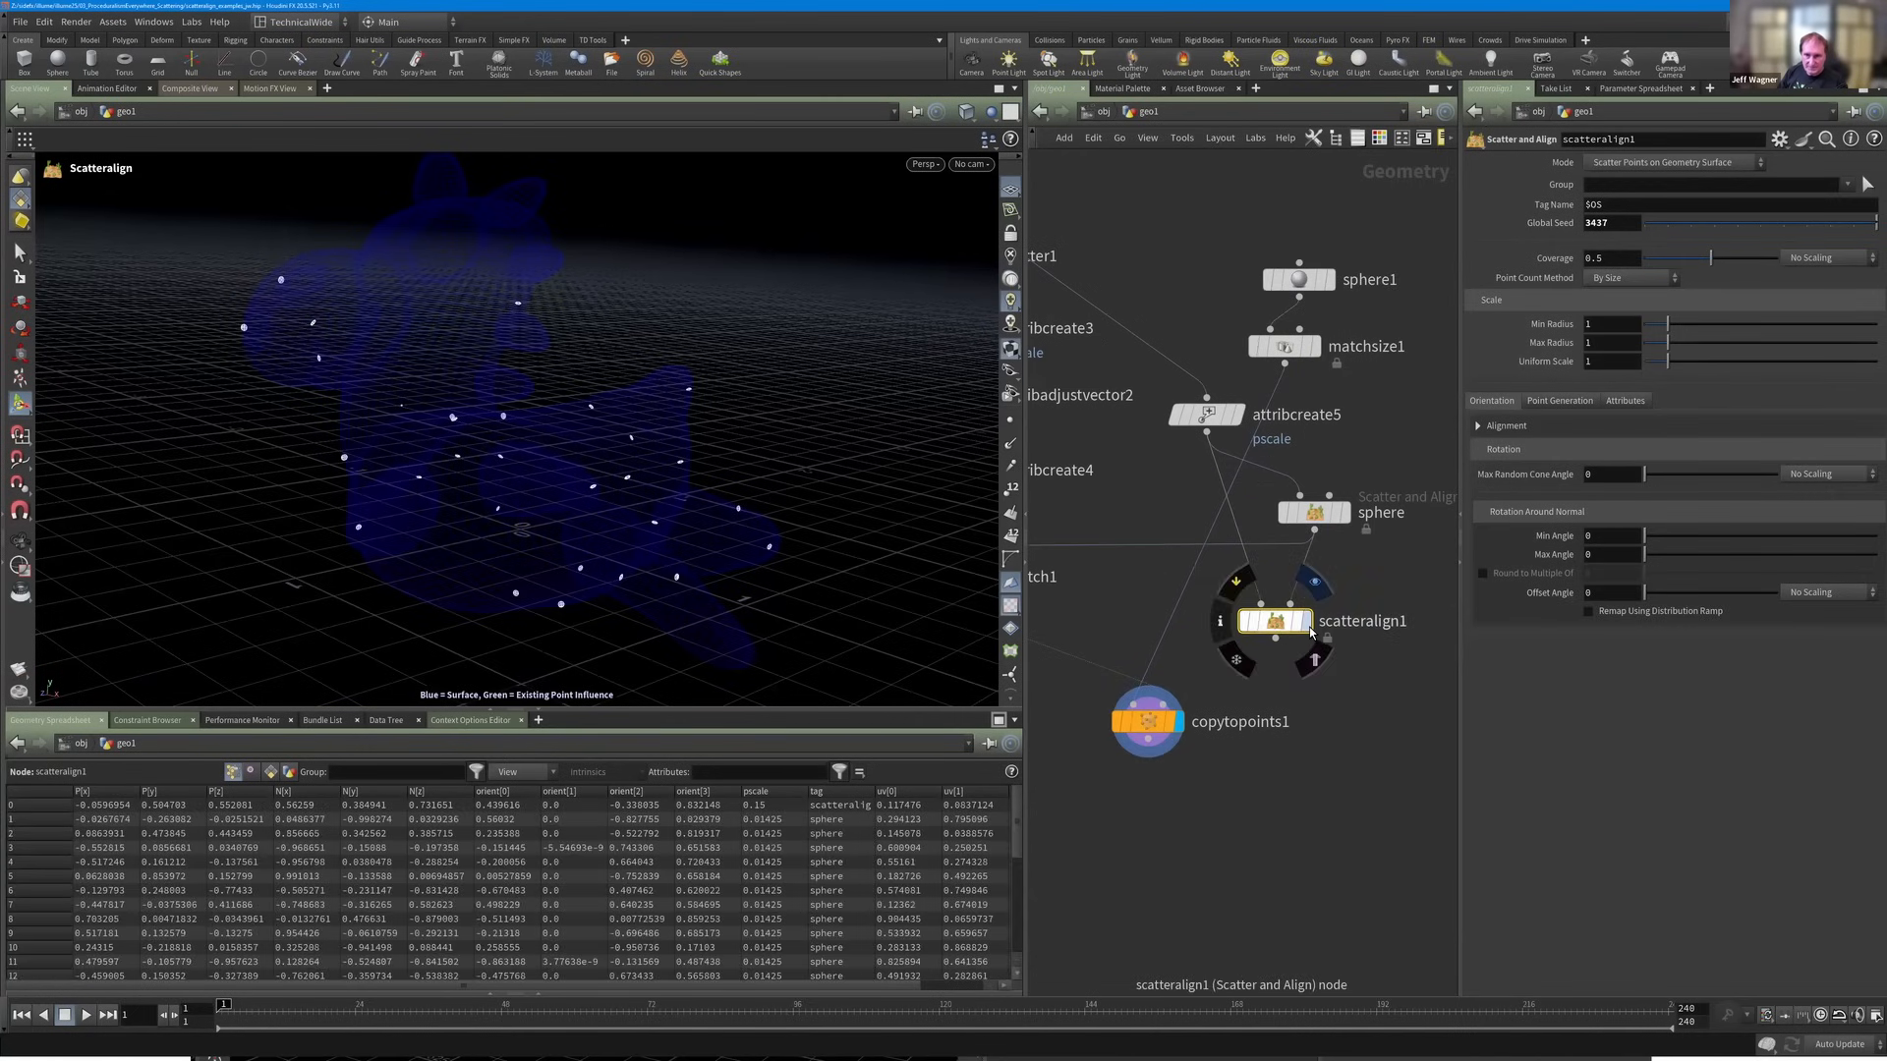
left_click(1307, 625)
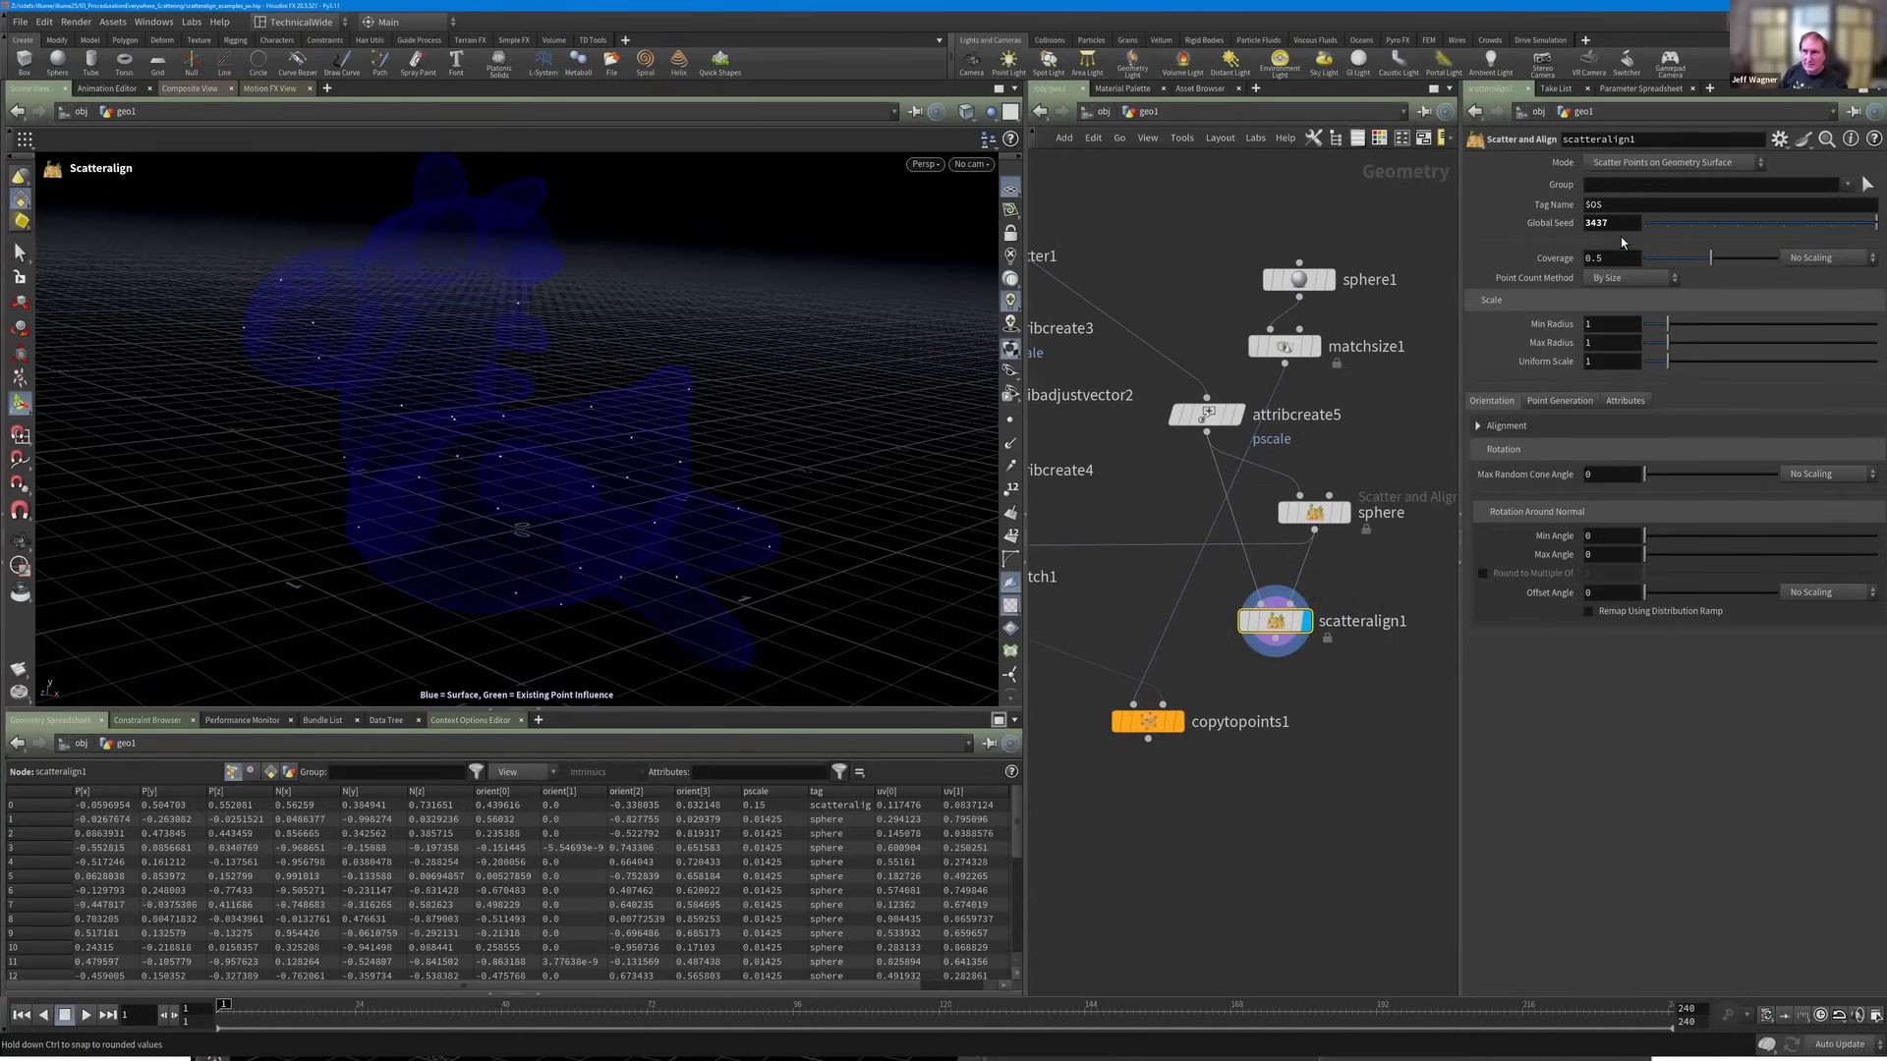
Rename the new Scatter and Align node to box.
double_click(1376, 620)
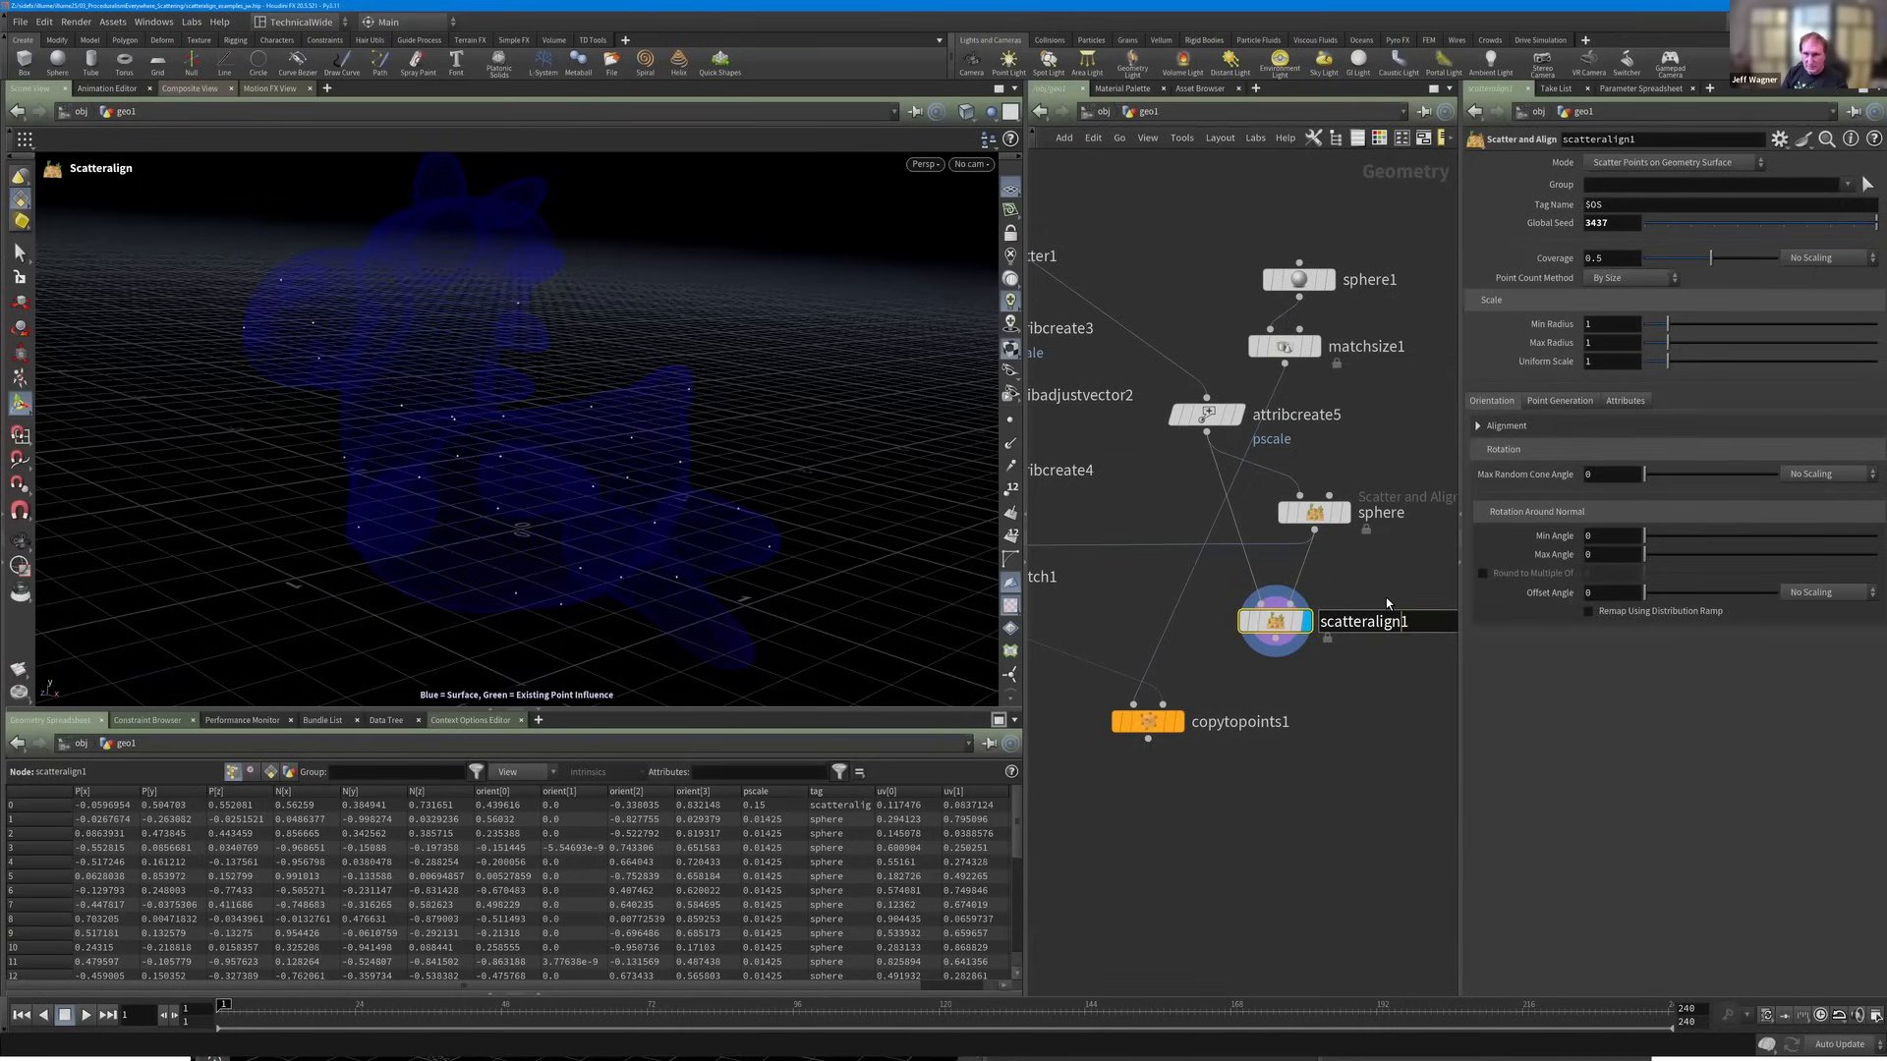
type("box")
key("Return")
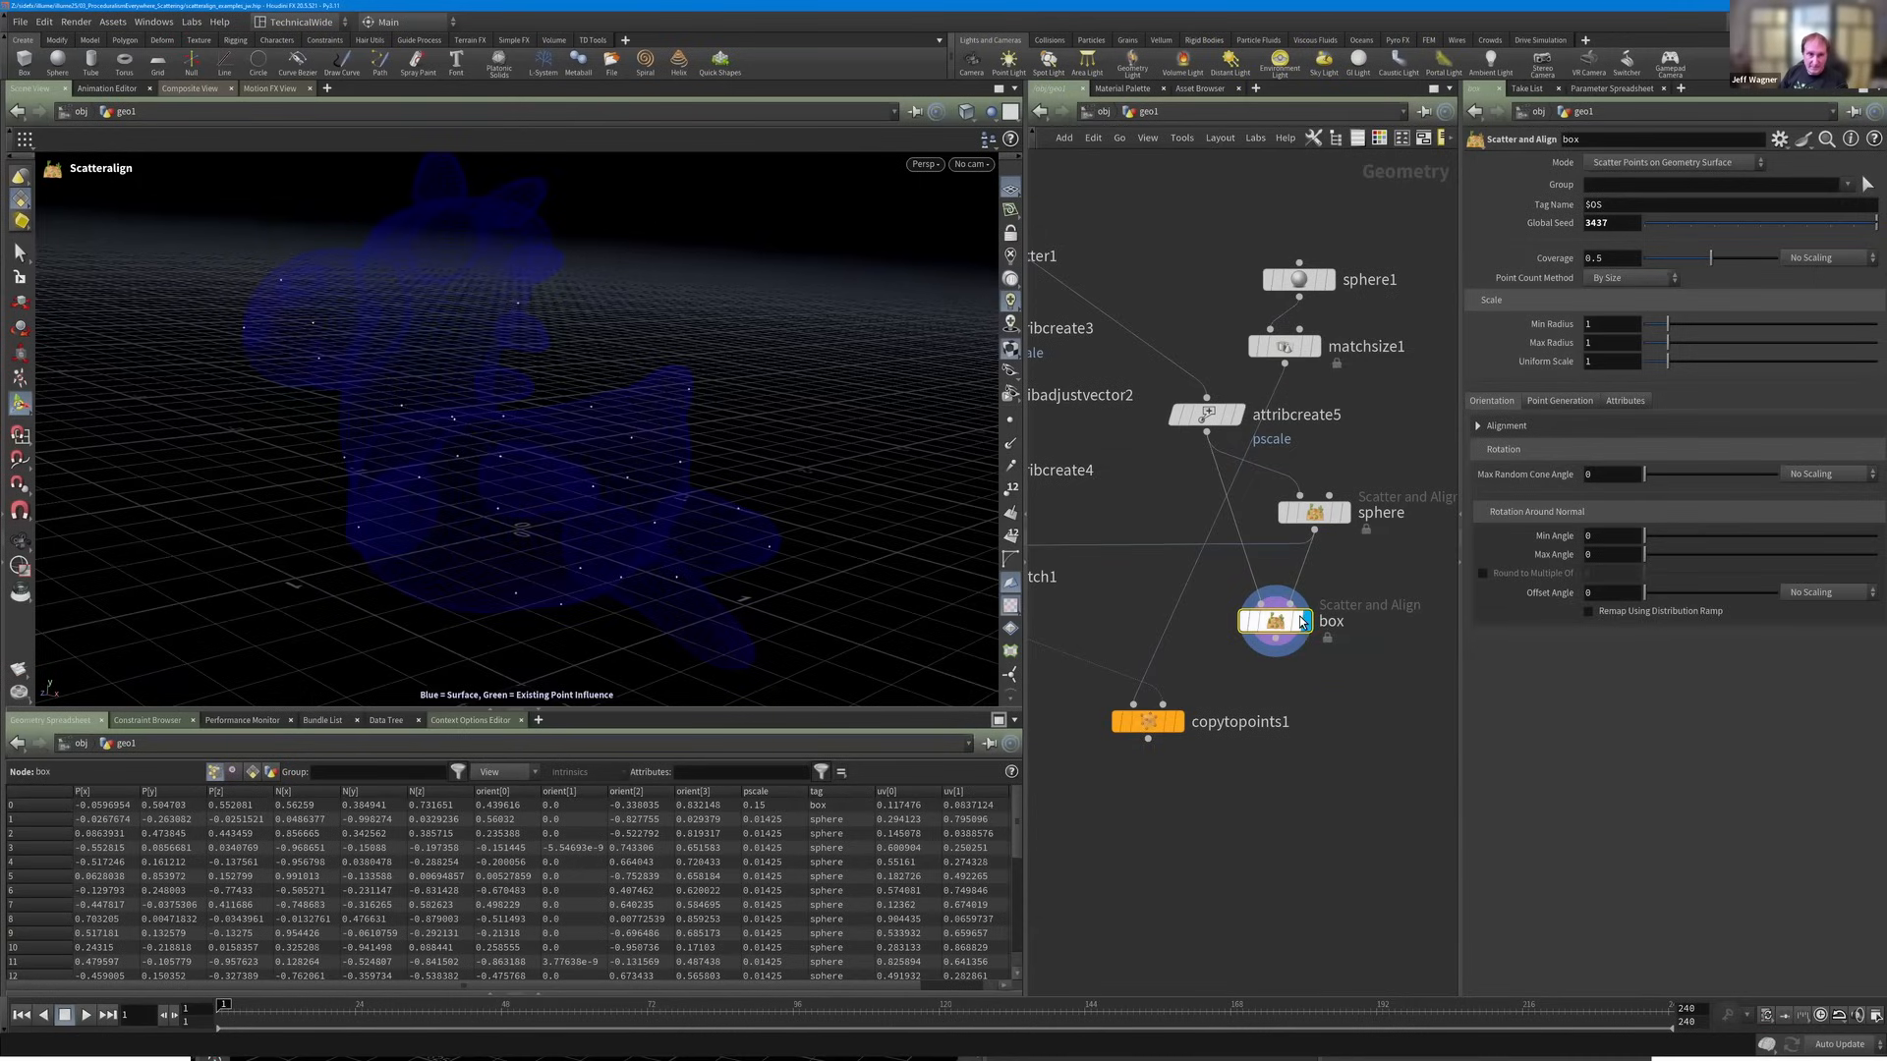
Set the box node's Coverage to 0.185, try By Density, and switch to Number of Points with Total Points at 637.
left_click_drag(1711, 257, 1666, 261)
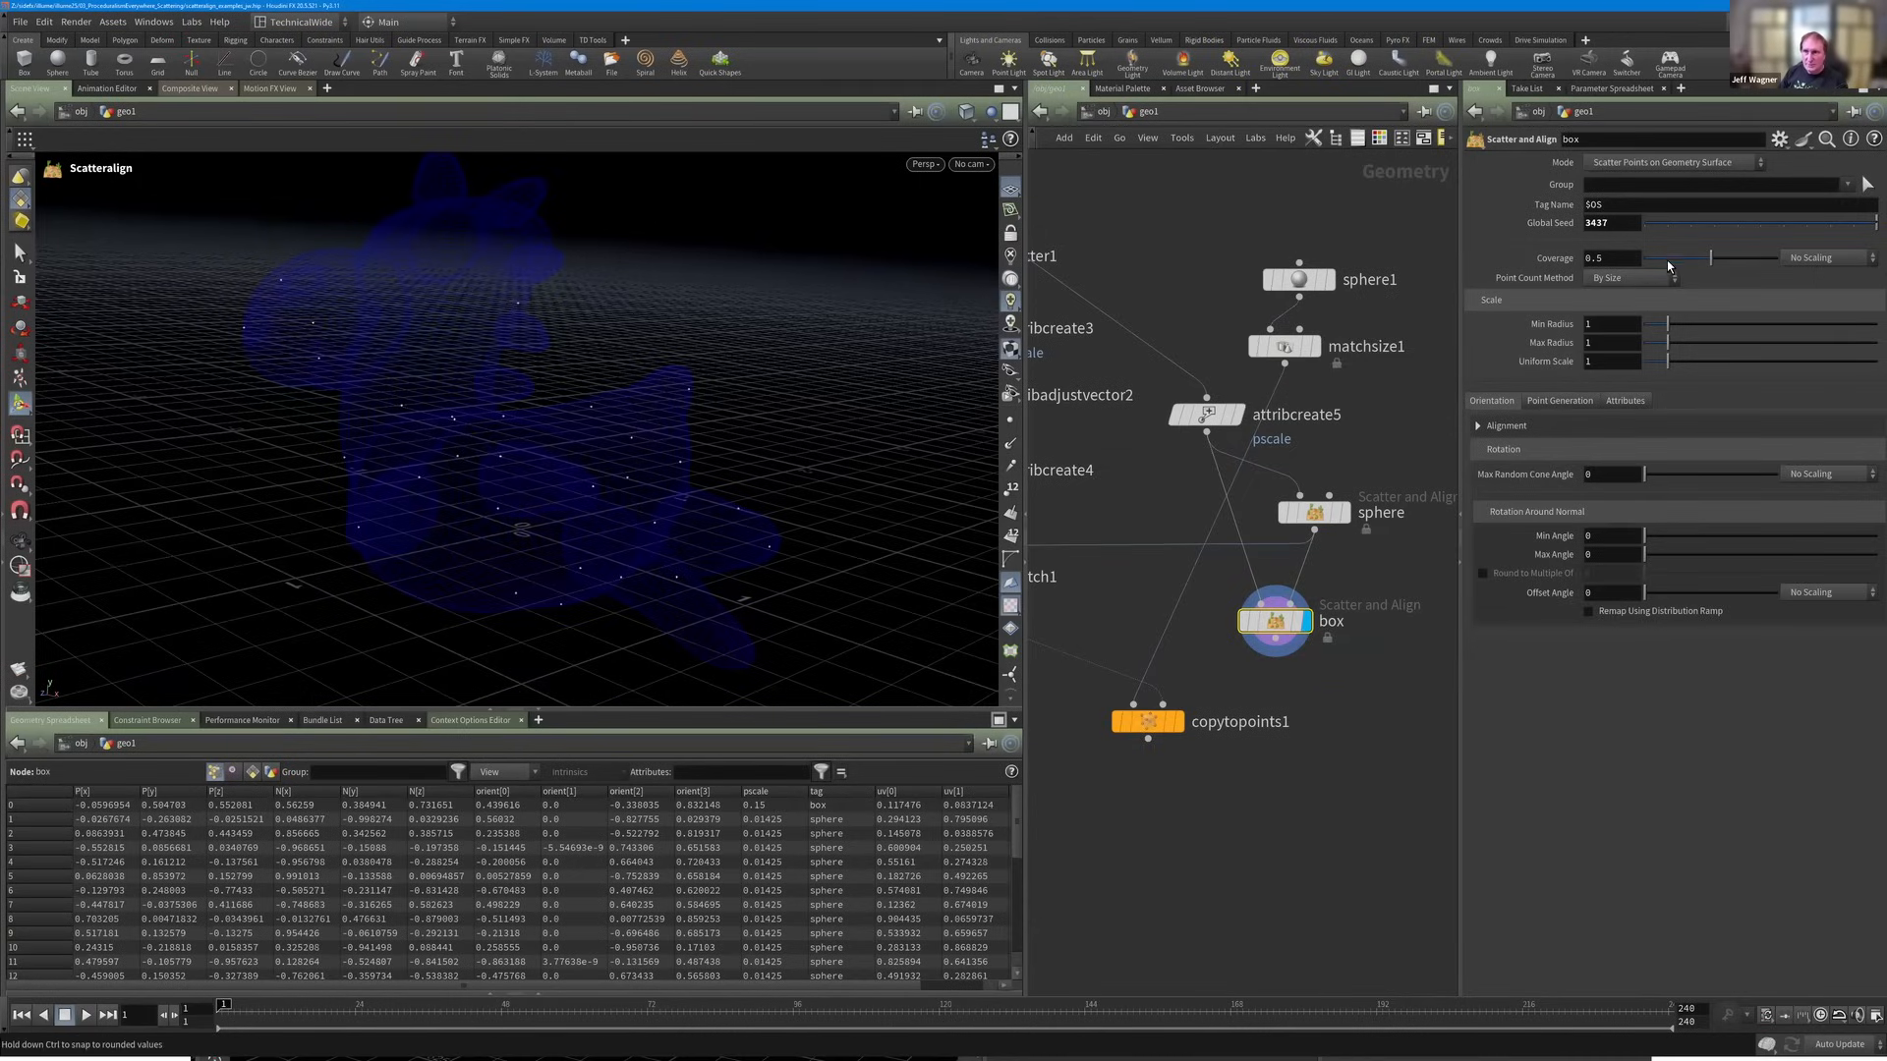
left_click(1641, 277)
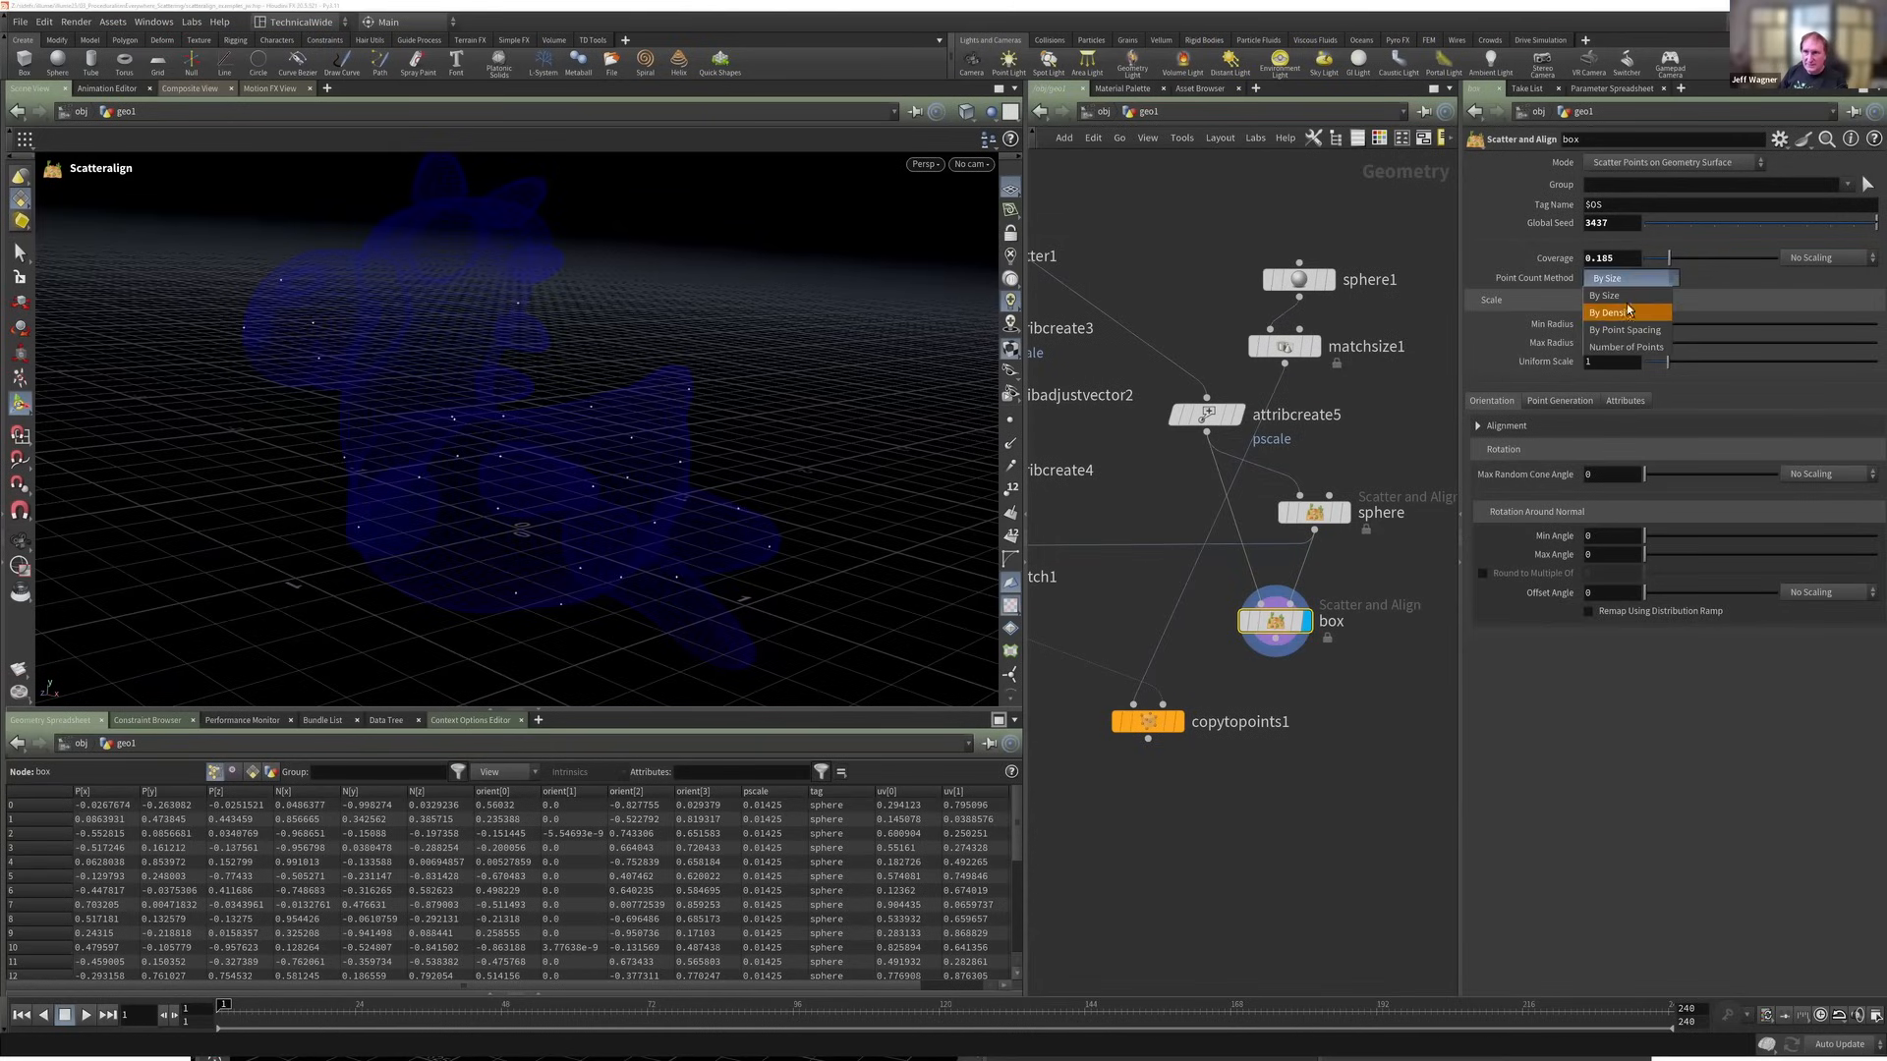
left_click(1619, 314)
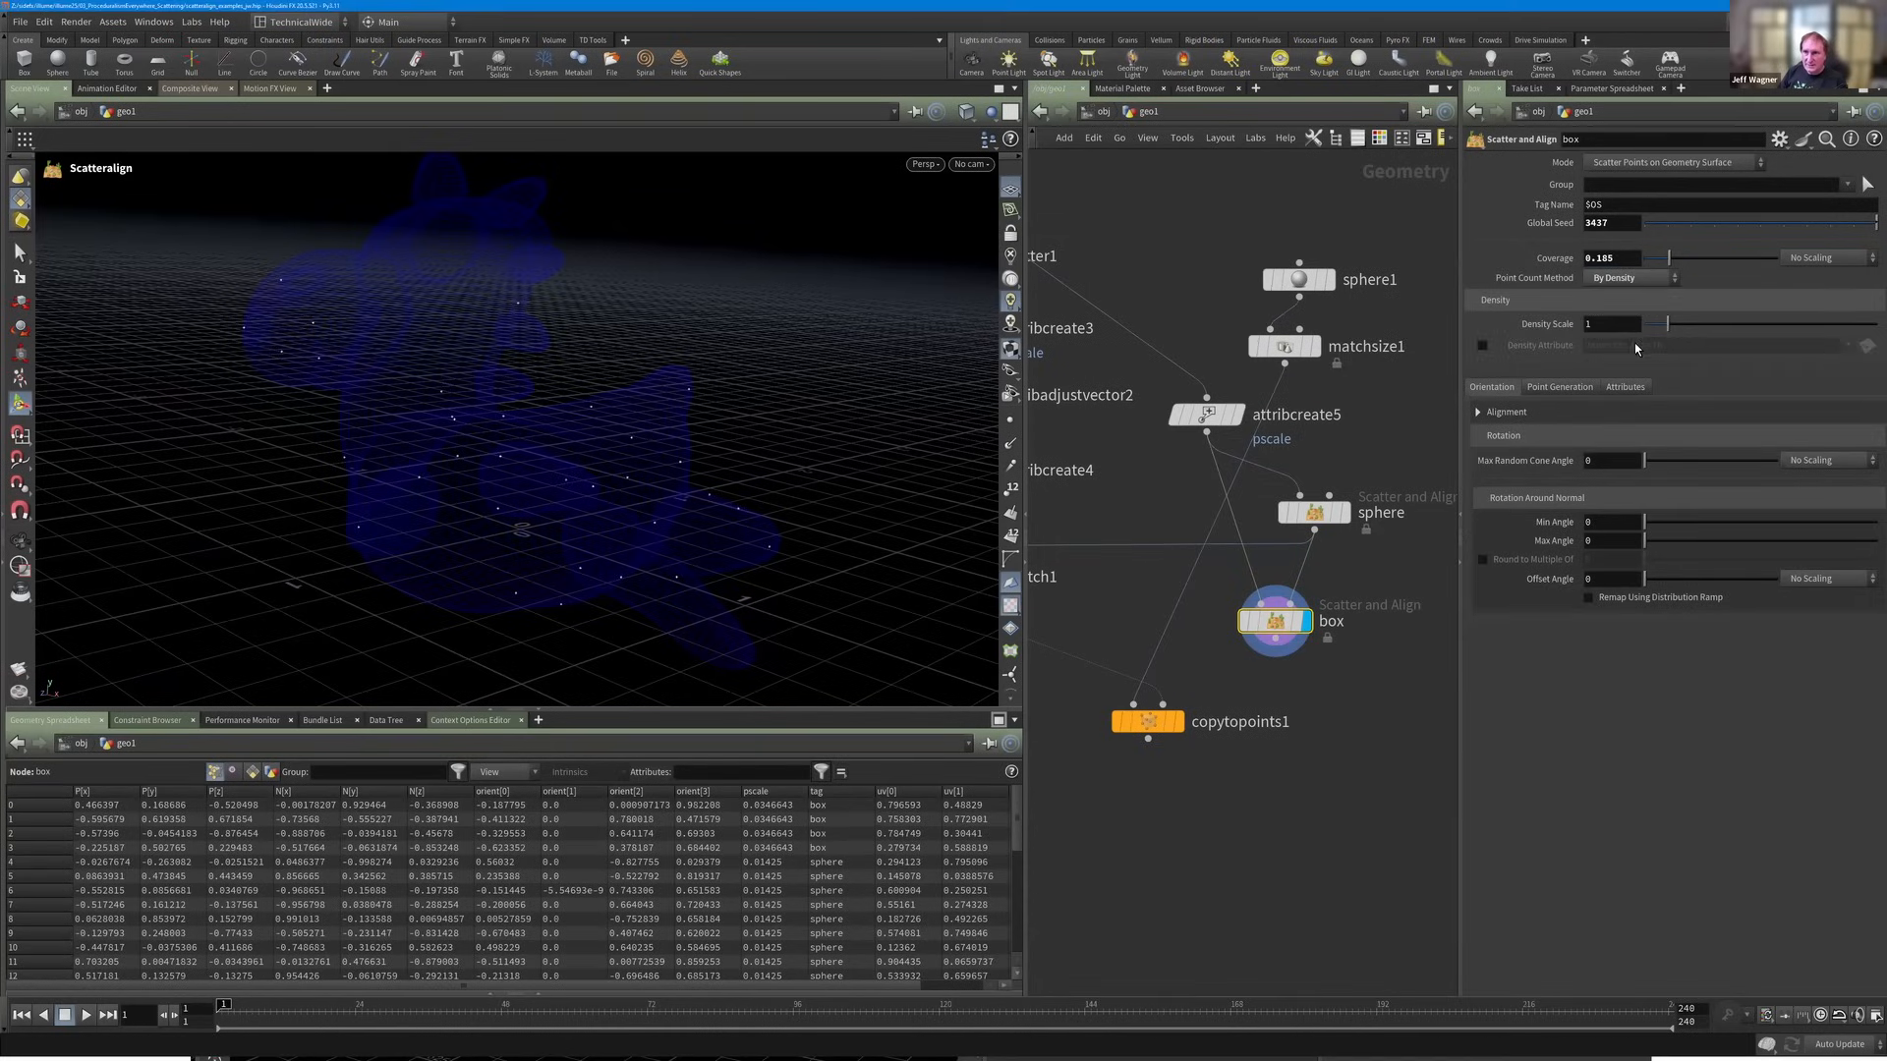
left_click(1631, 277)
left_click(1651, 296)
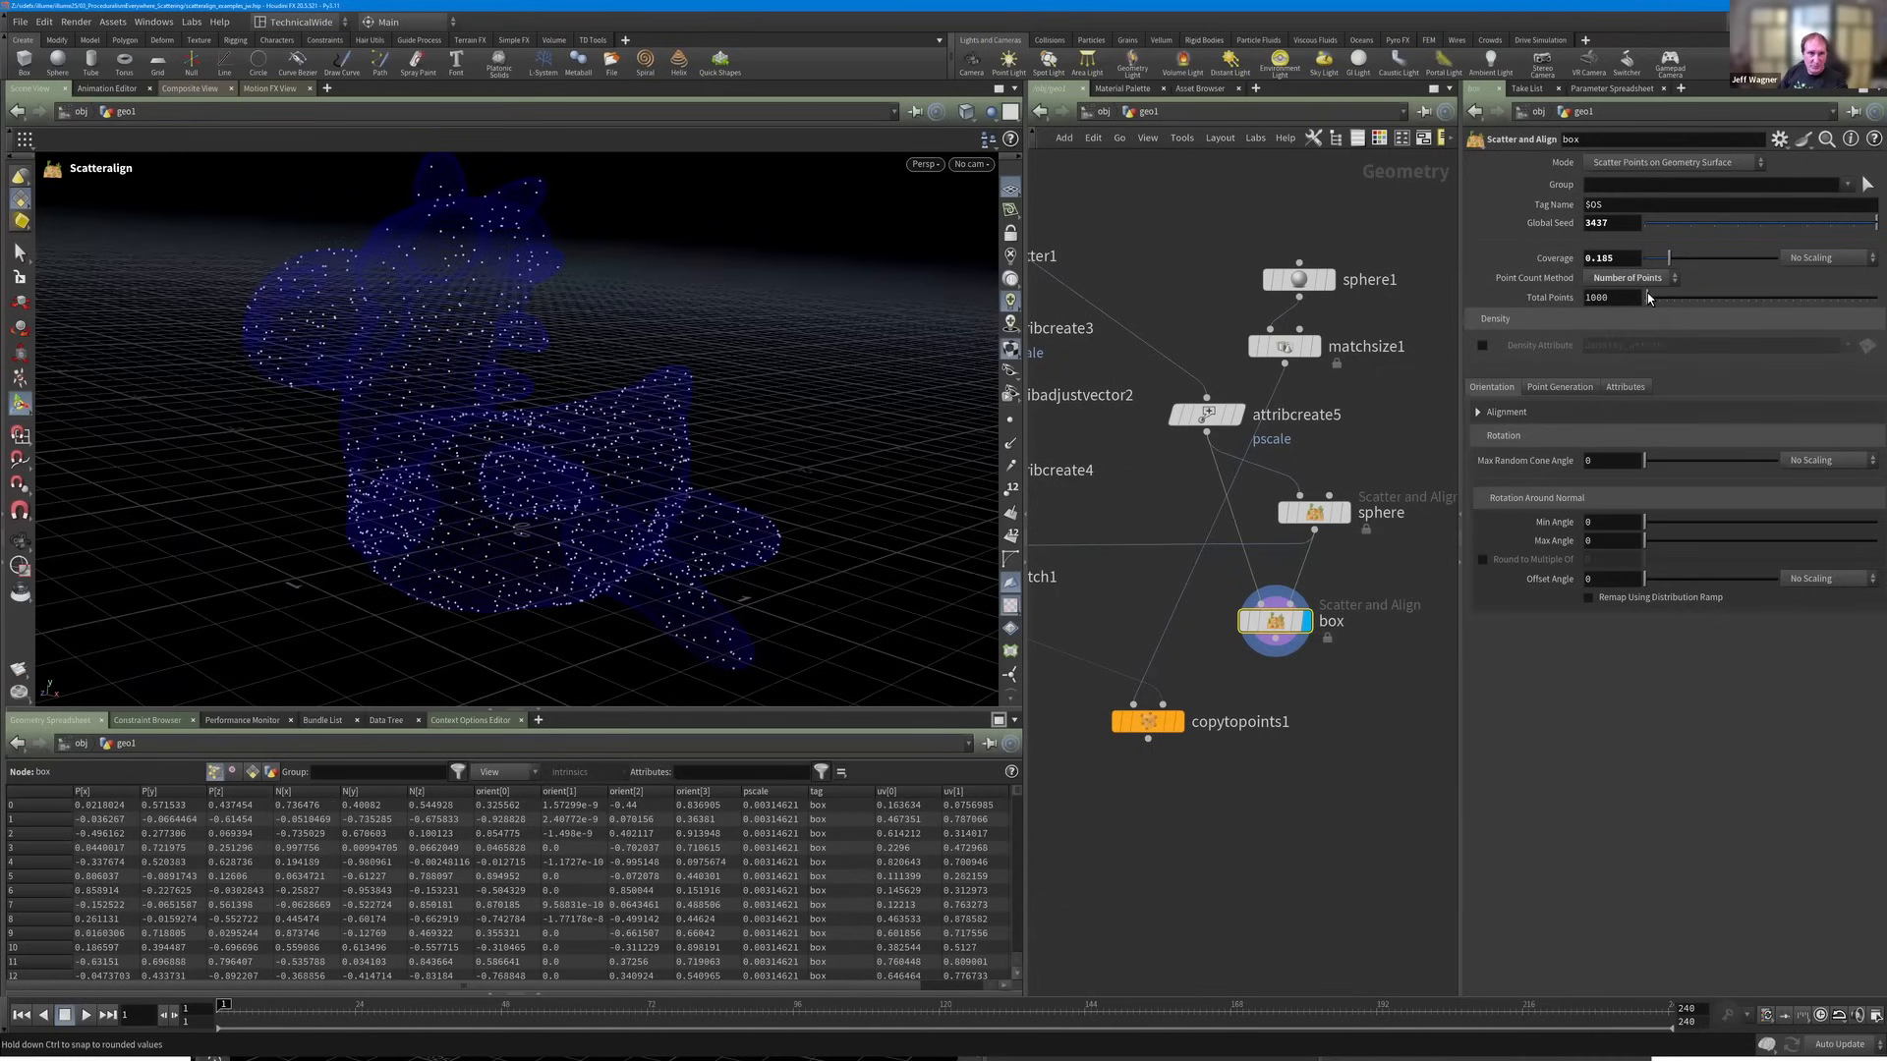
left_click(1647, 297)
mouse_move(639, 458)
right_mouse_down("alt")
mouse_move(1099, 548)
mouse_move(645, 452)
right_mouse_up("alt")
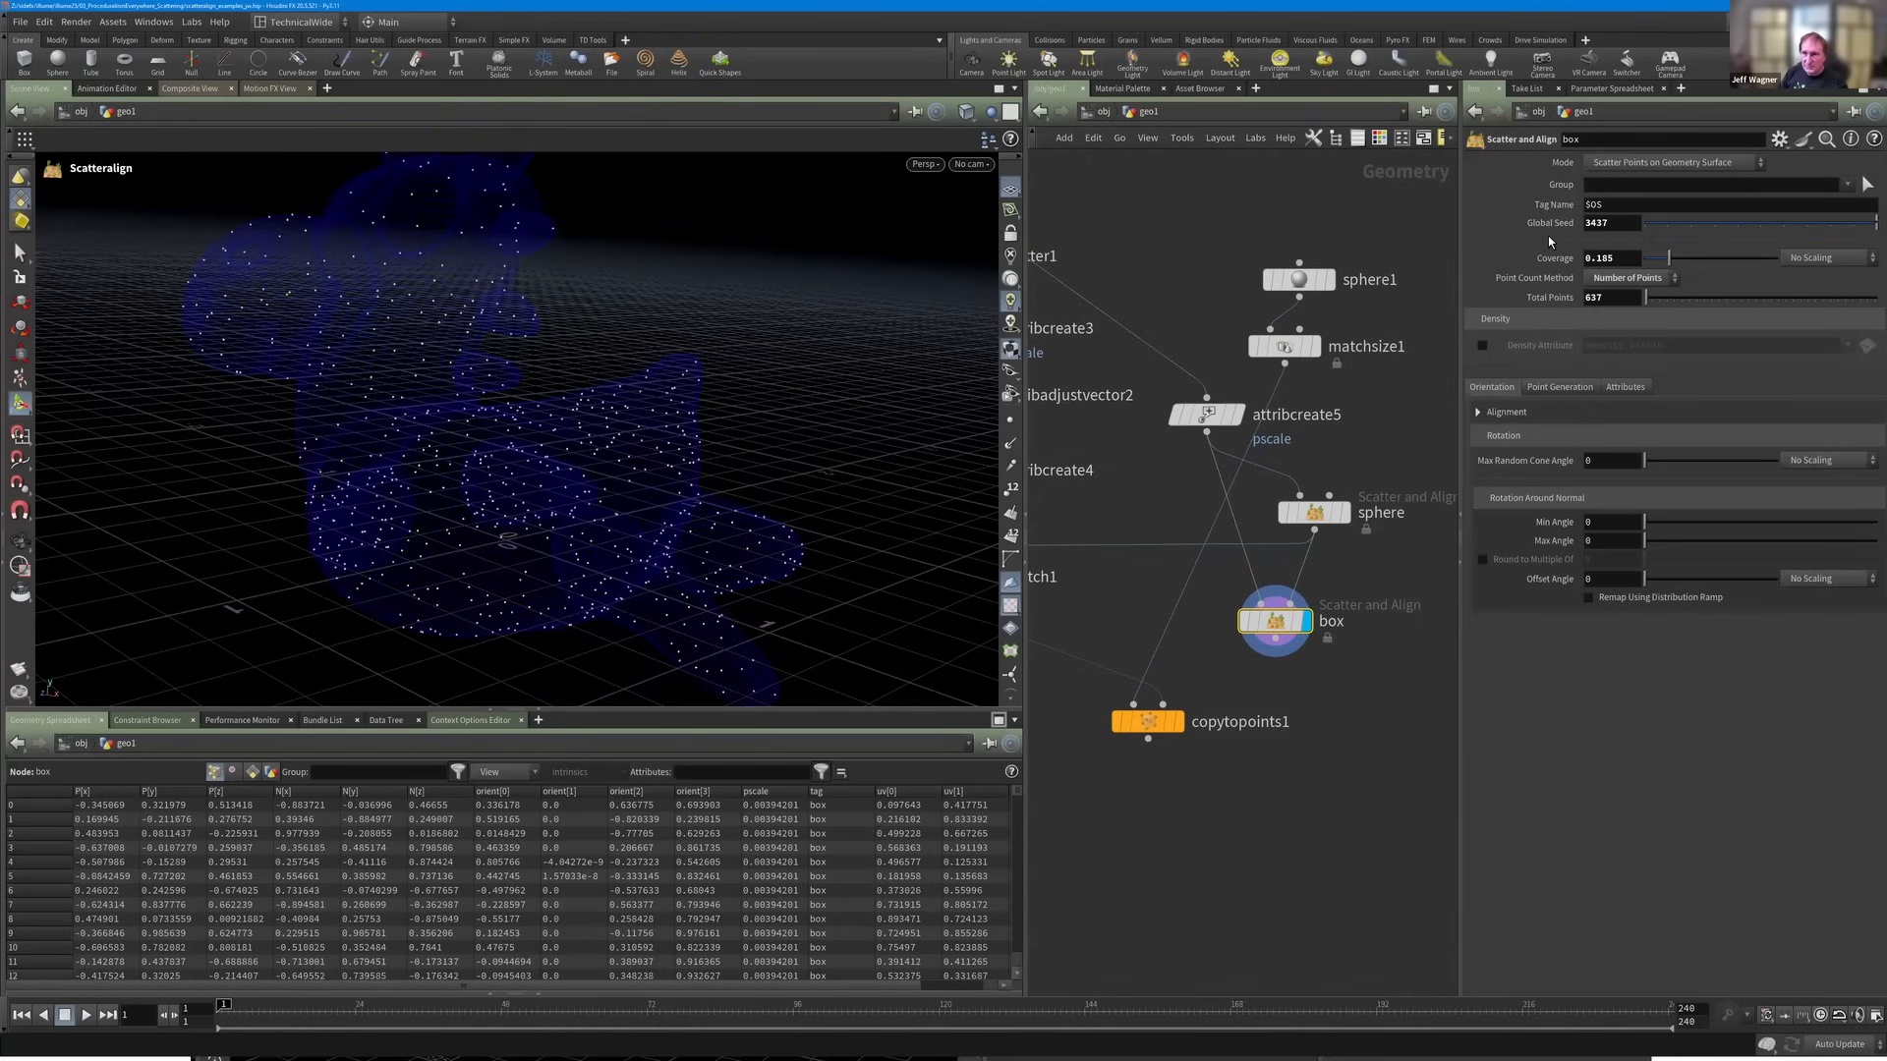
Enable Avoid Constraint Points on the box node, try a Radius Scale of 7.65, and set it to 0.
left_click(1569, 387)
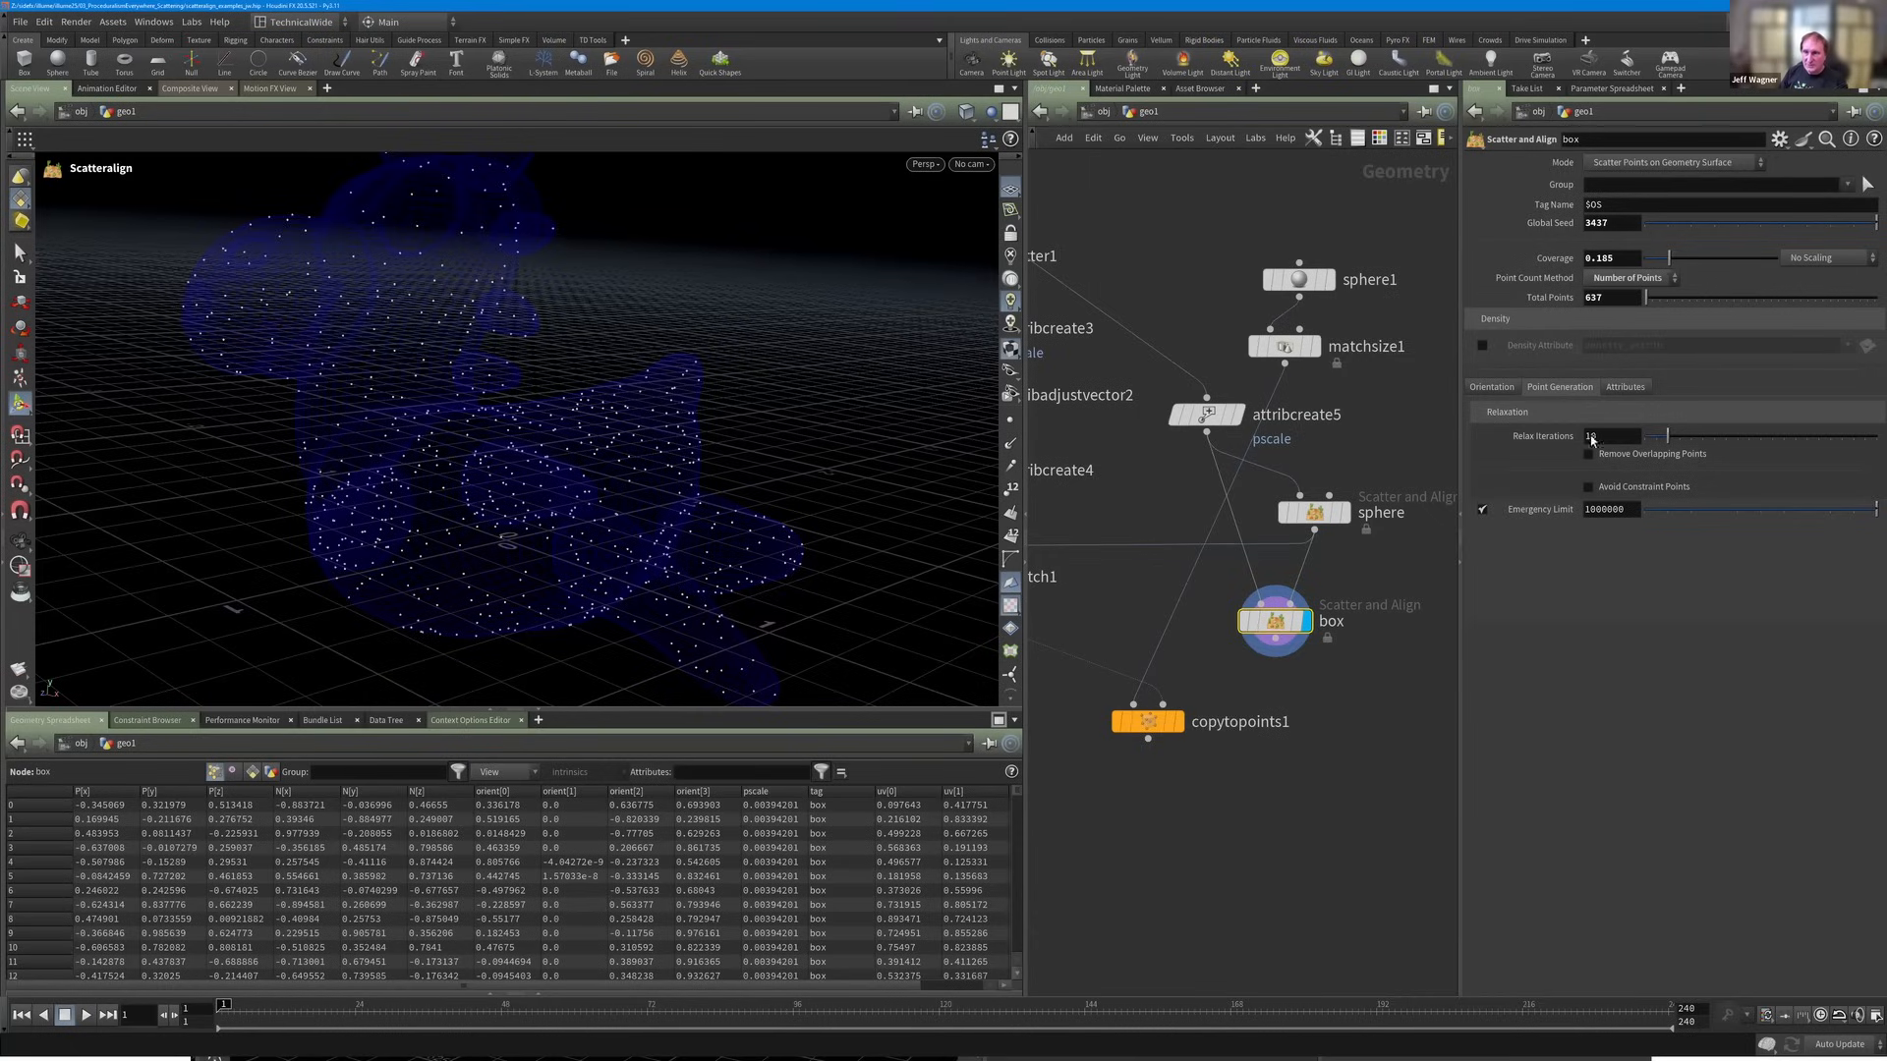
left_click(1589, 487)
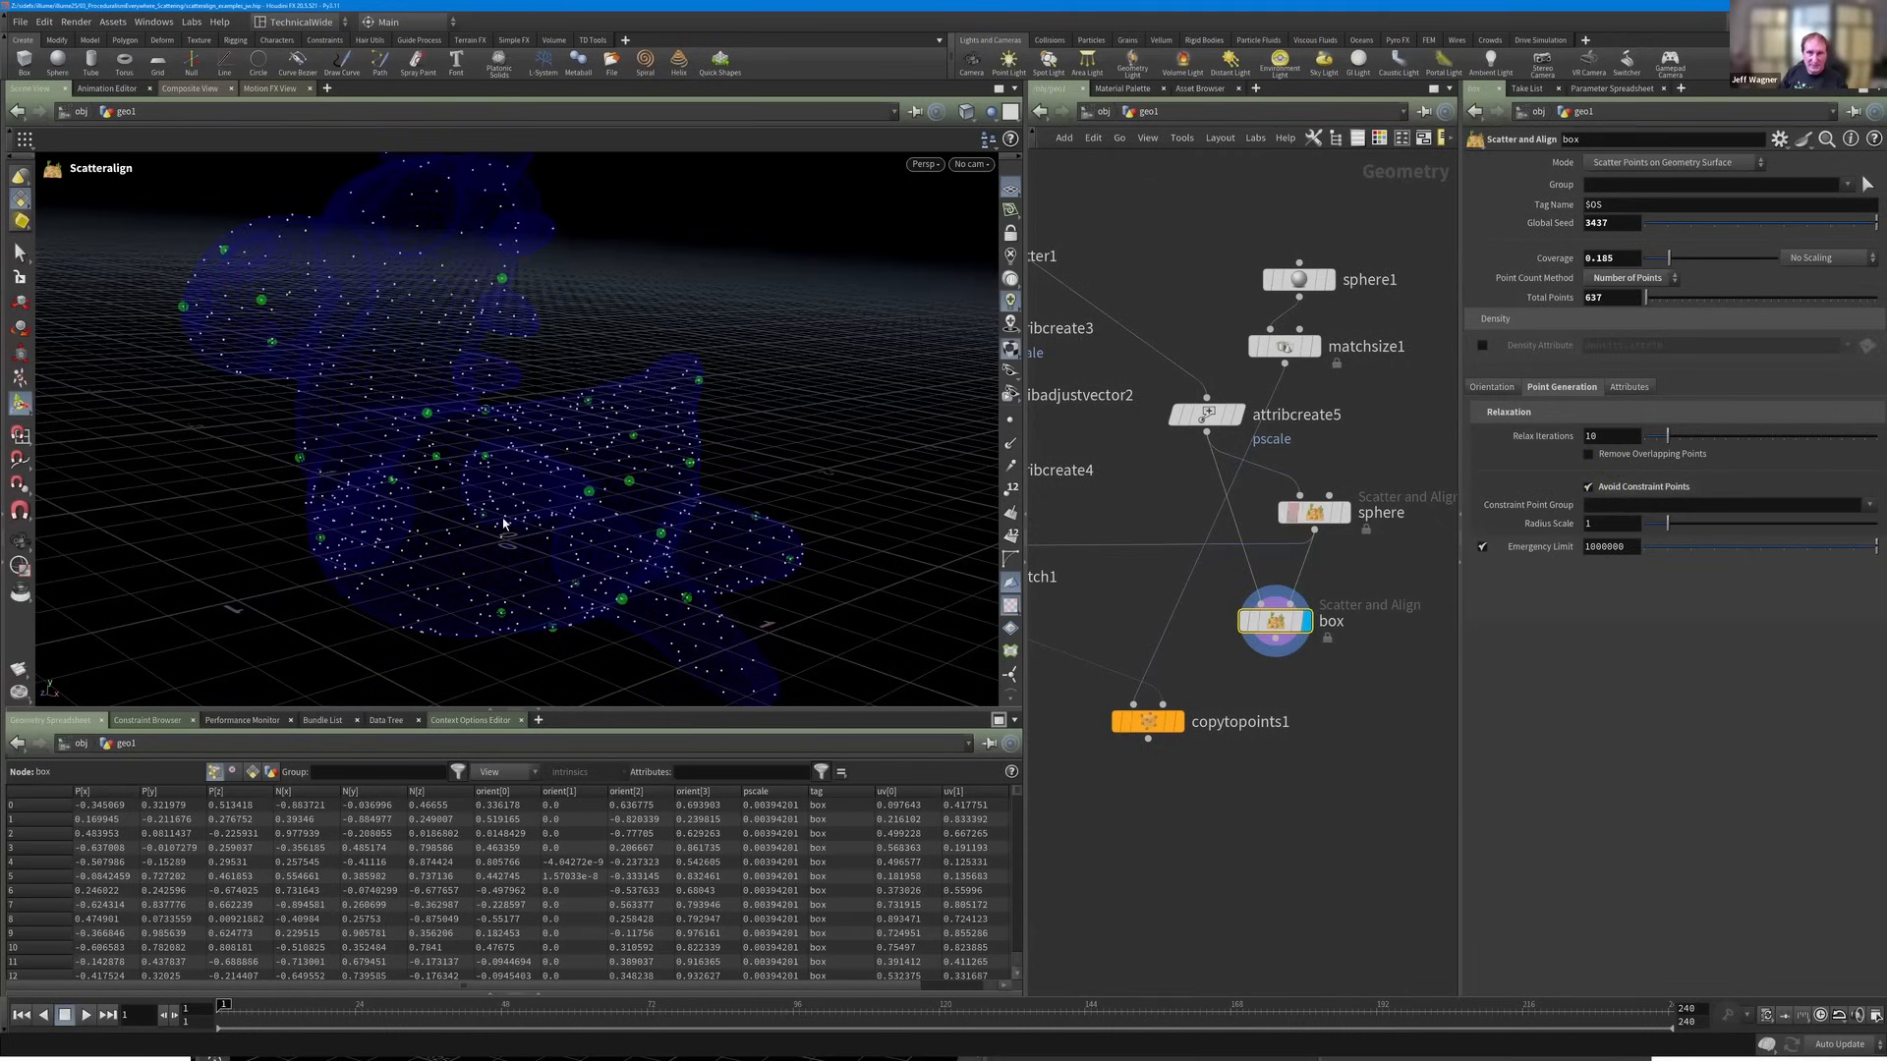
right_click_drag(587, 490, 583, 466, "alt")
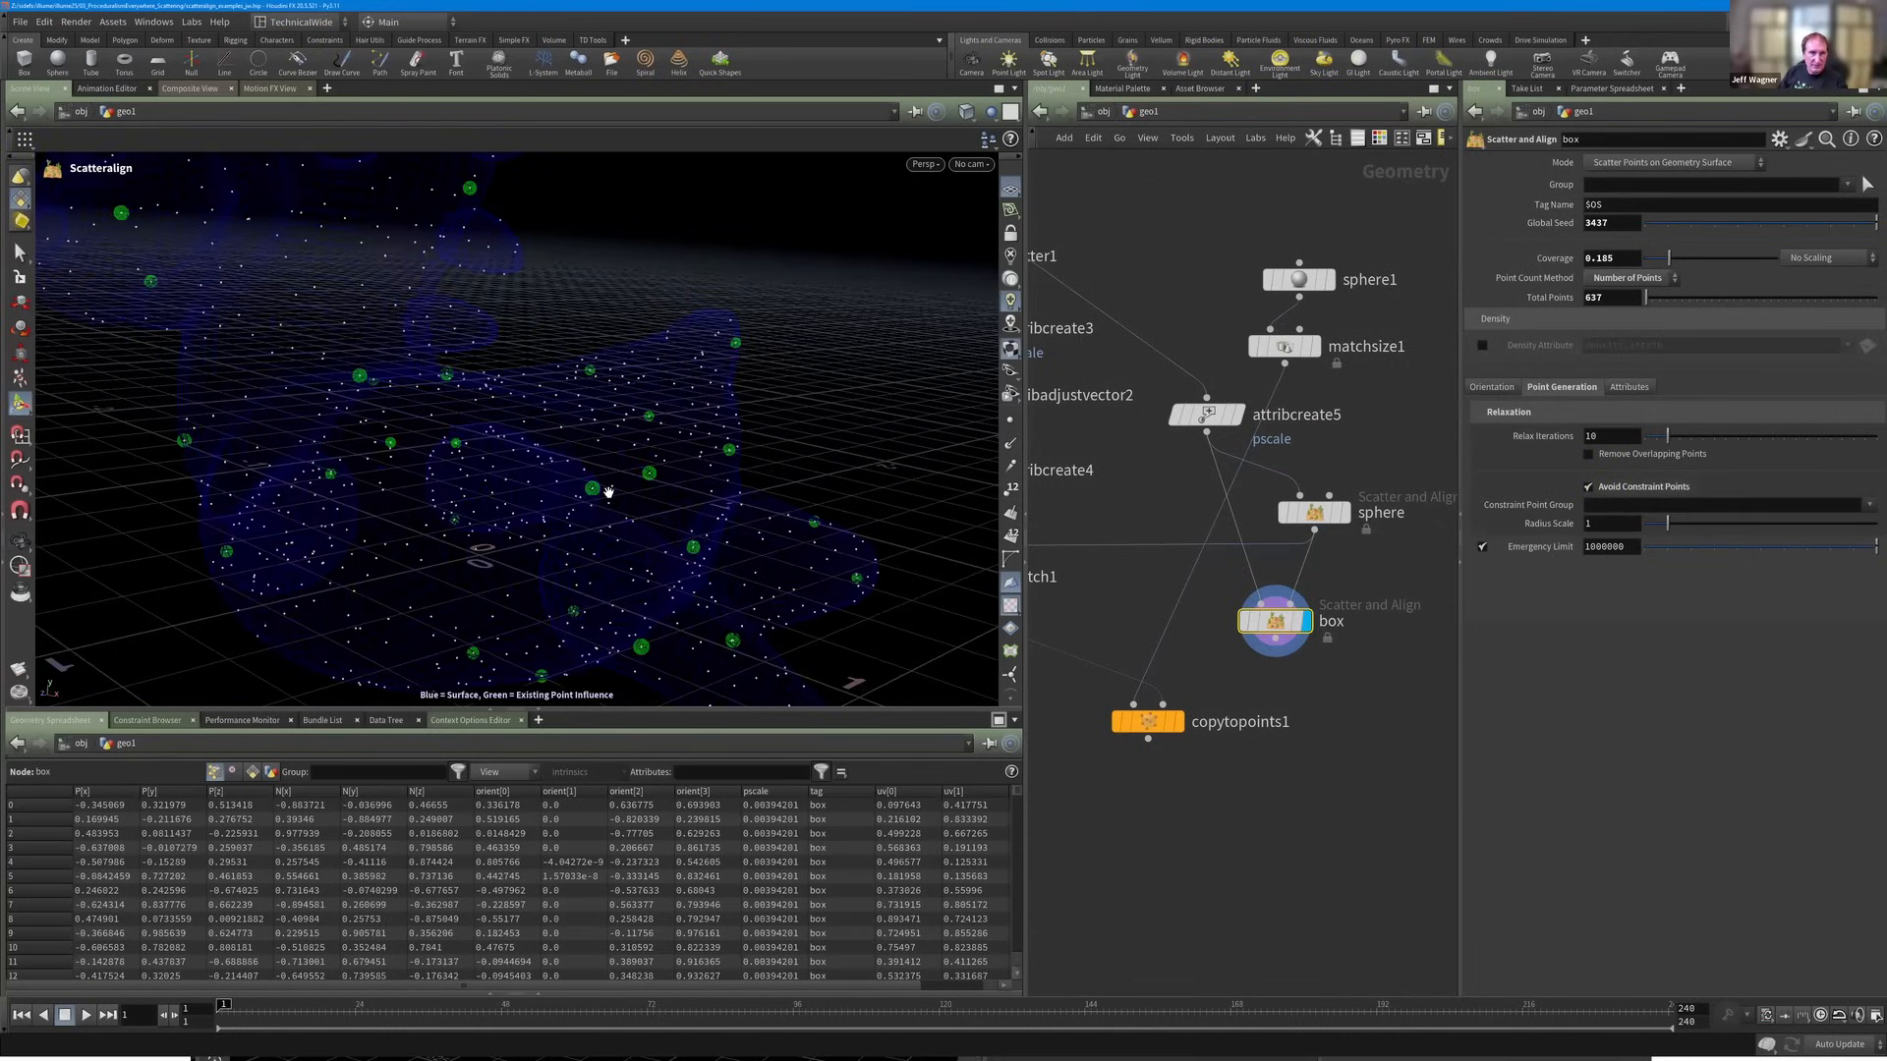
left_click_drag(630, 487, 642, 498, "alt")
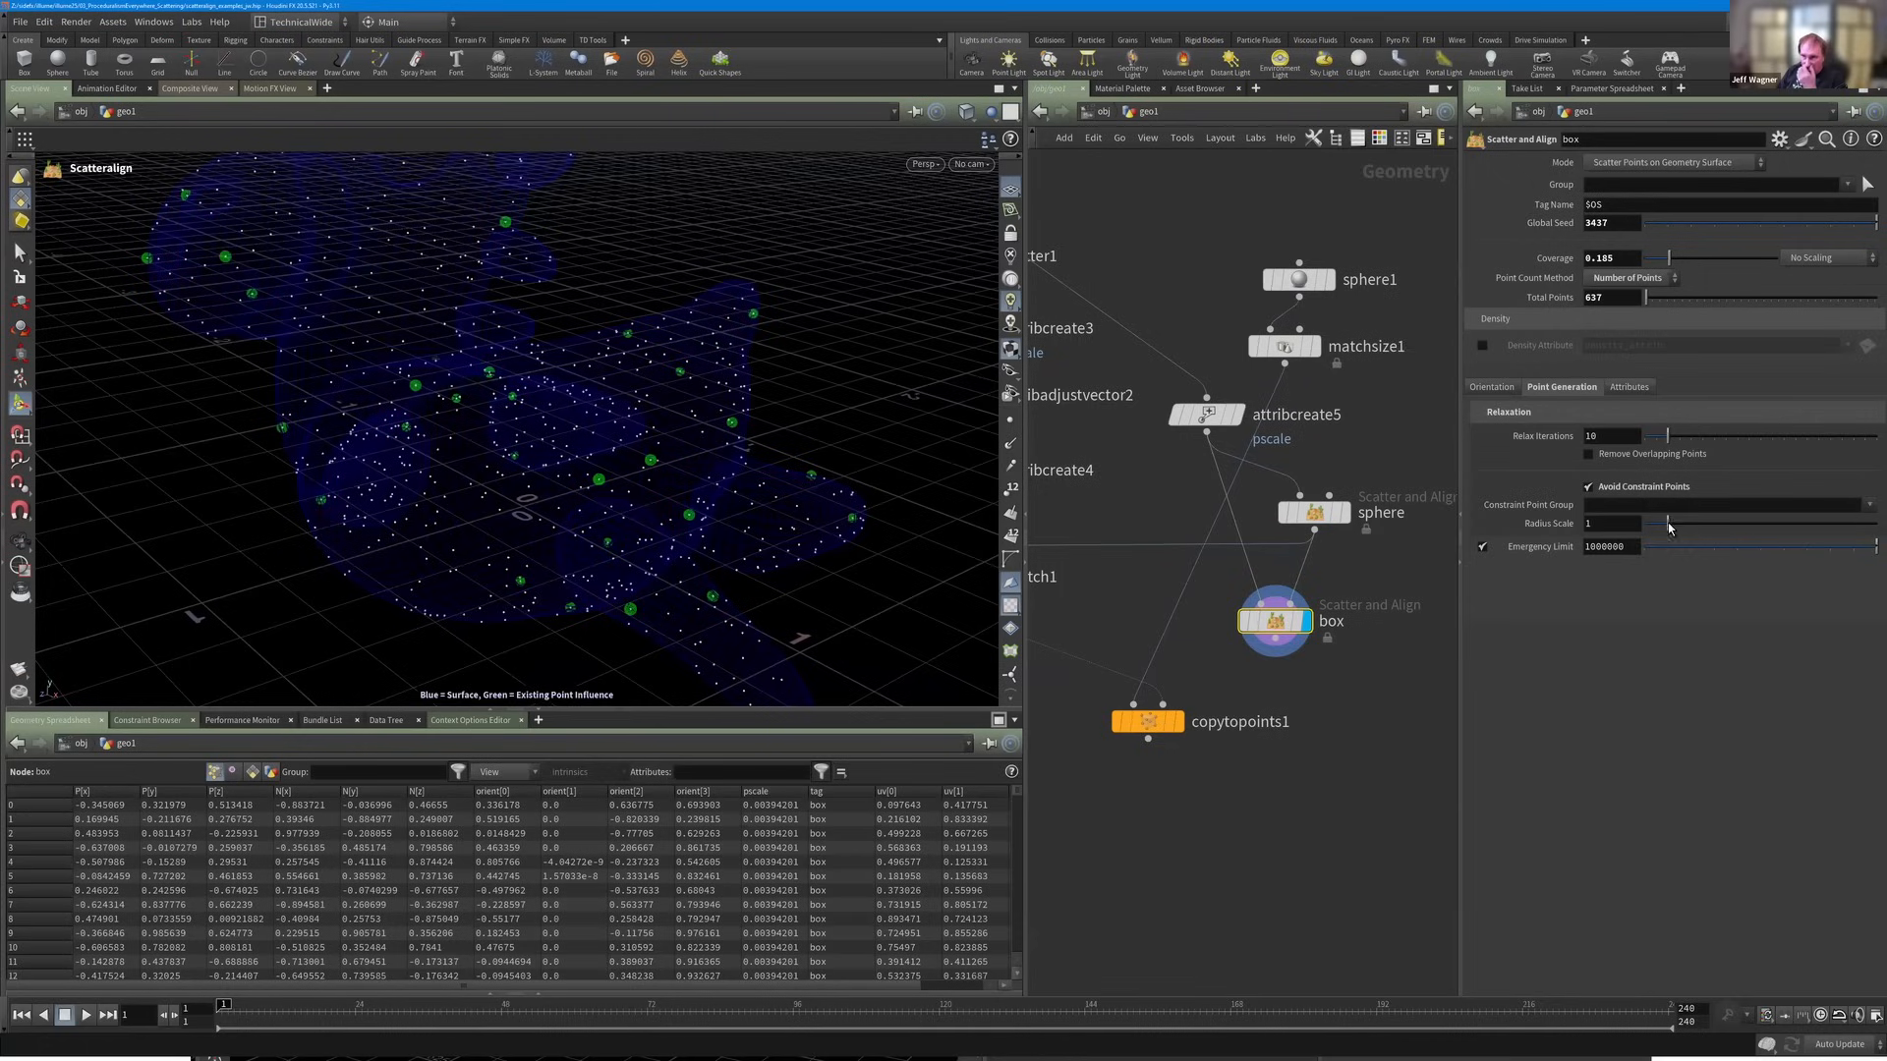
left_click_drag(1667, 523, 1804, 524)
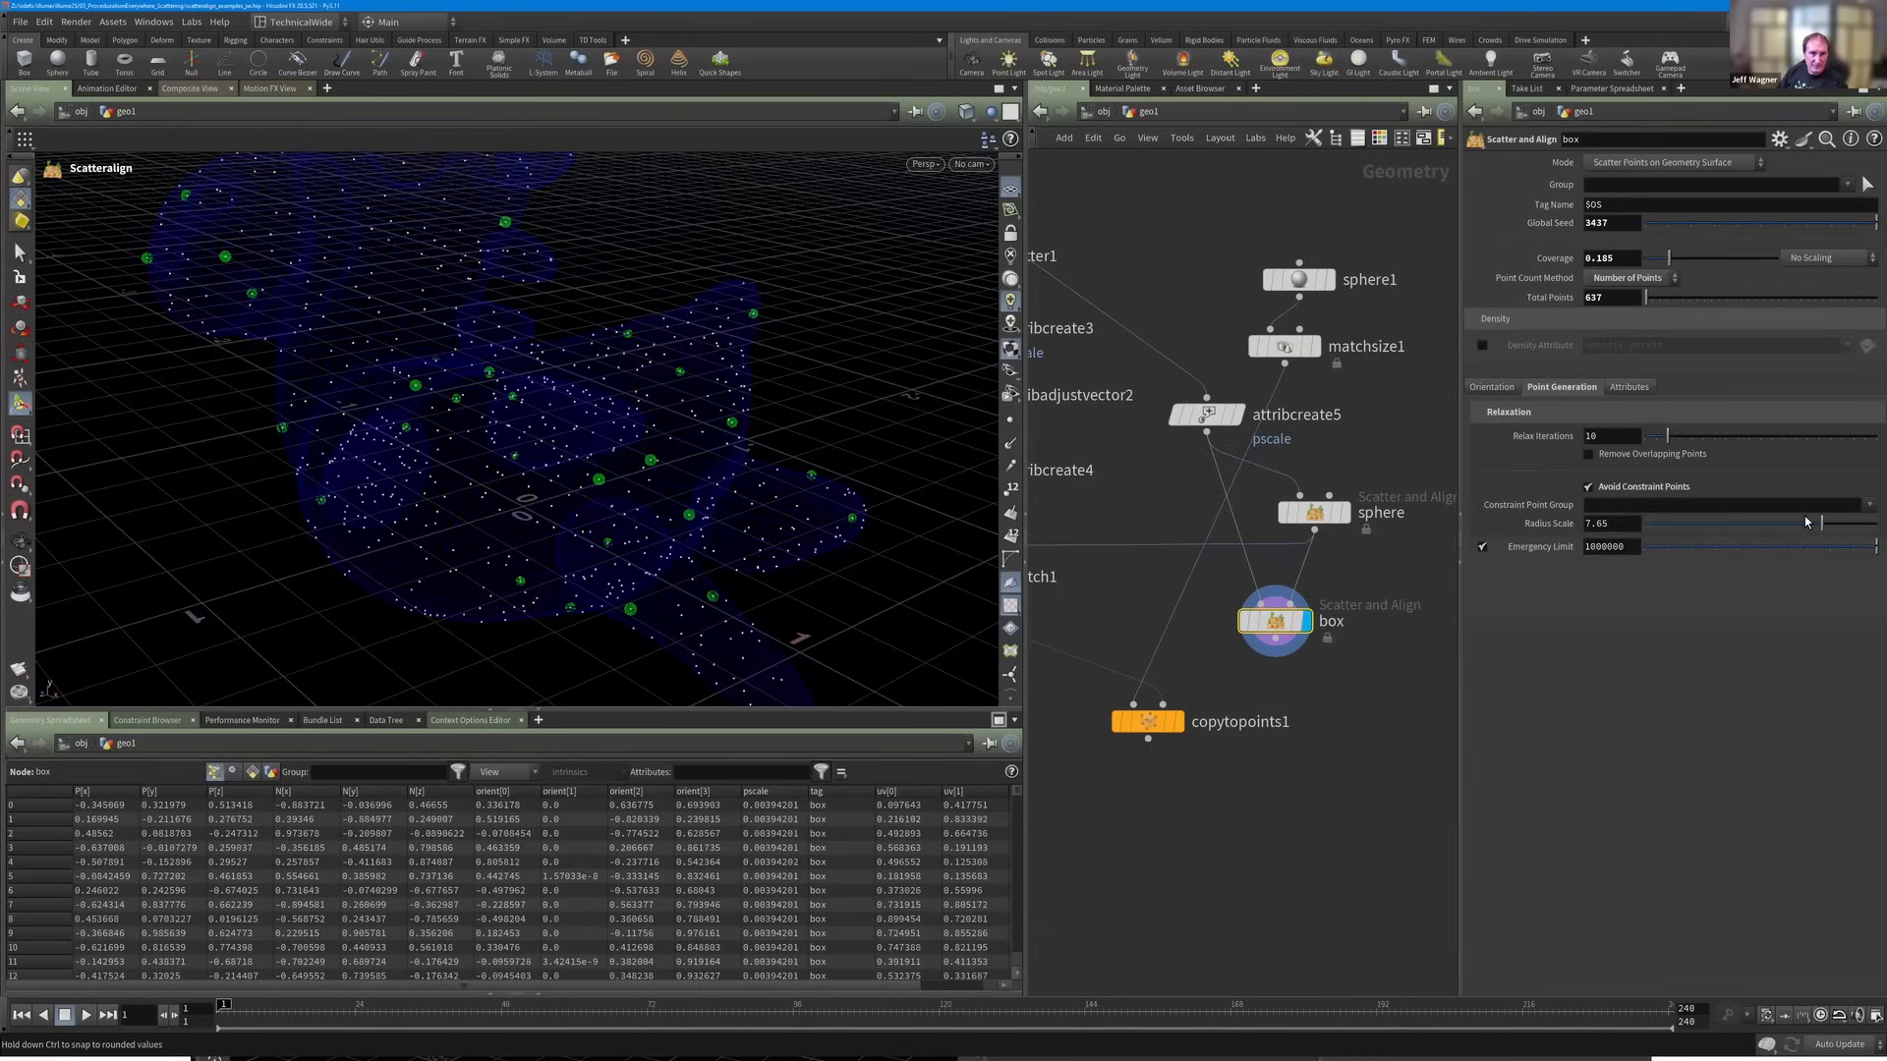
left_click(1642, 521)
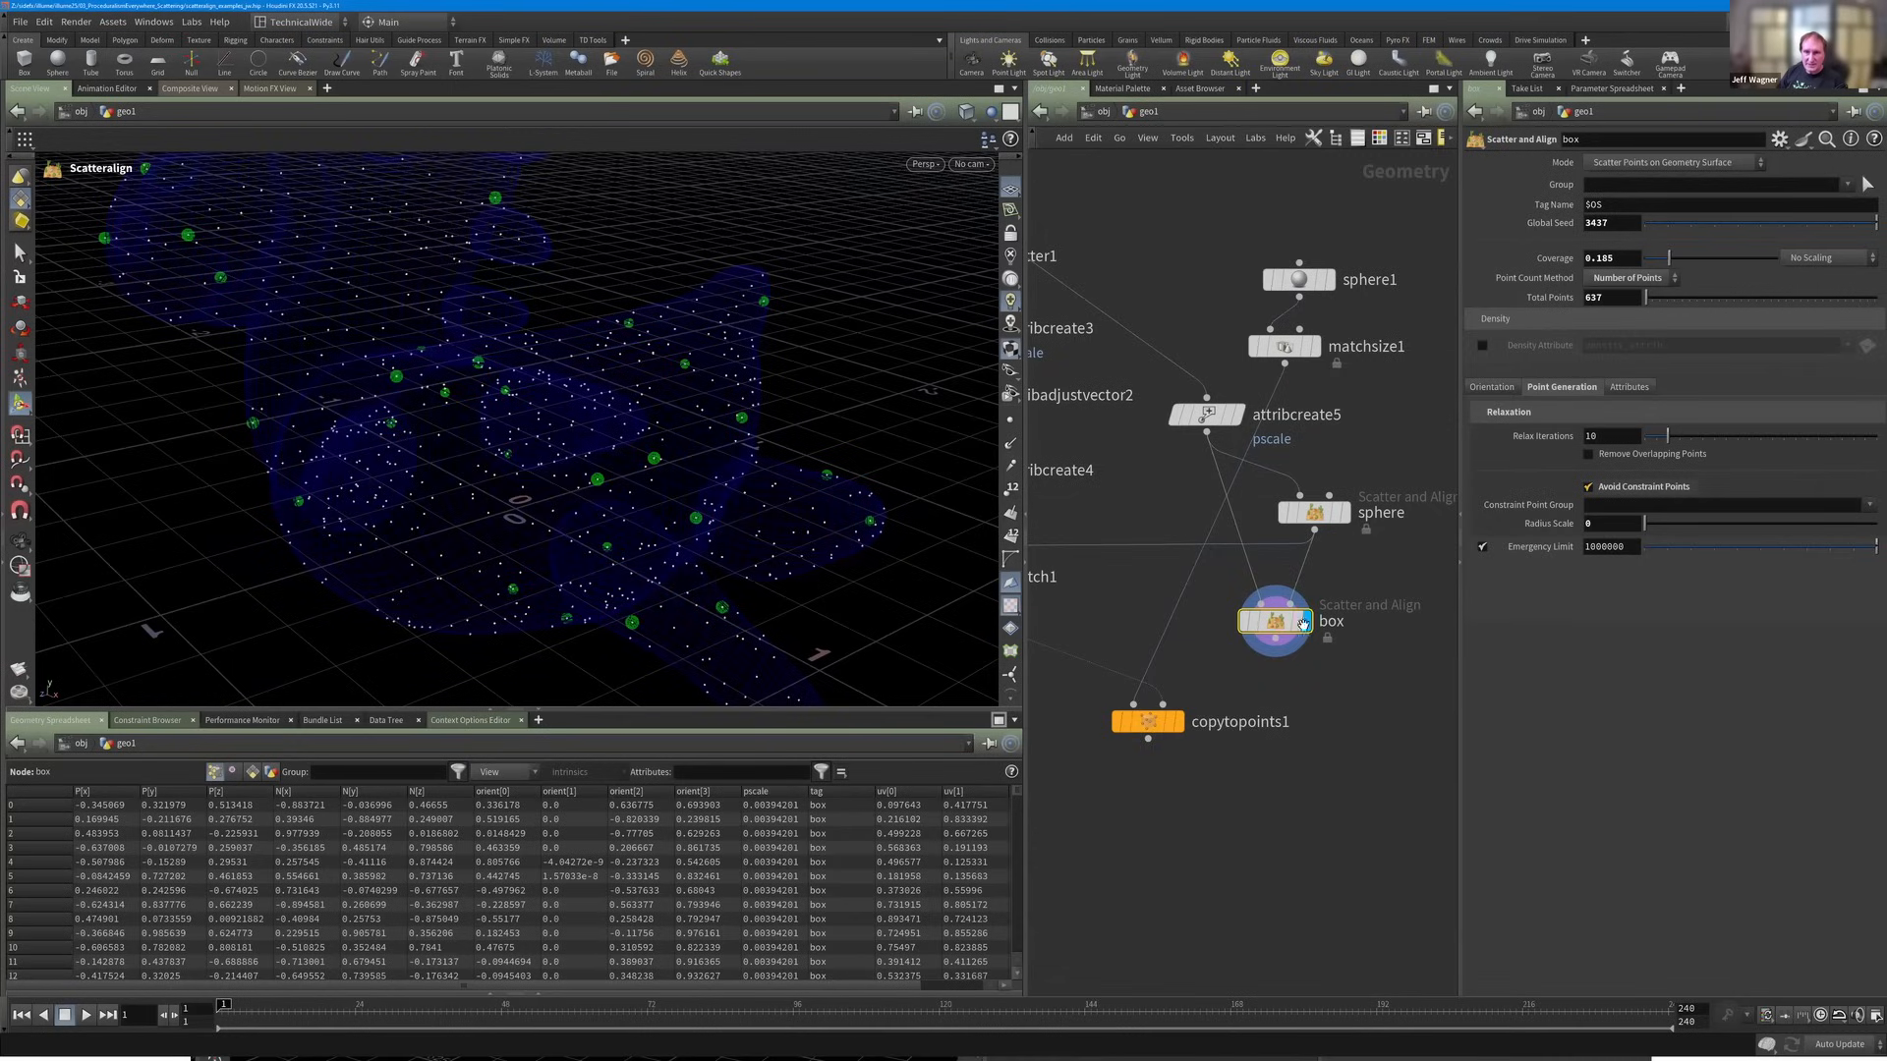
Sort the box node's points by the tag attribute in the geometry spreadsheet.
middle_click_drag(1277, 646, 1275, 592)
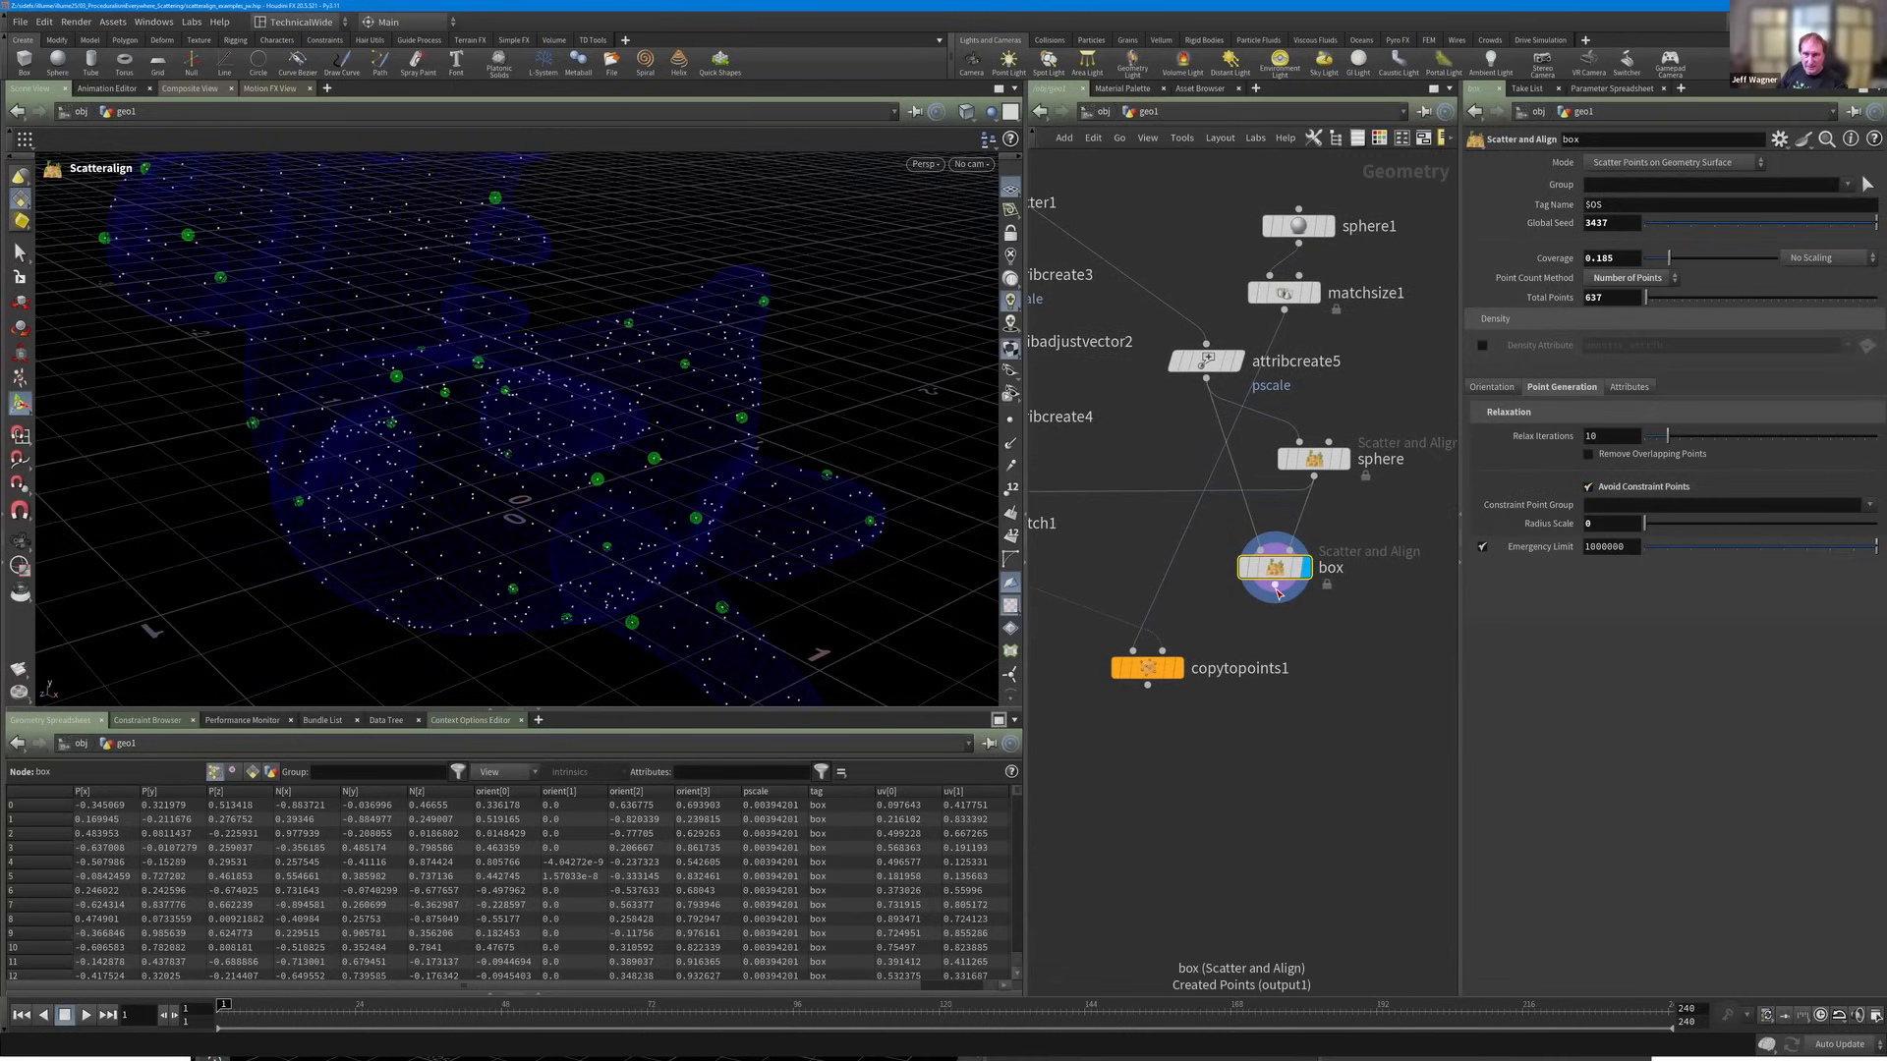
mouse_move(1279, 578)
scroll(1280, 578, "down", 4)
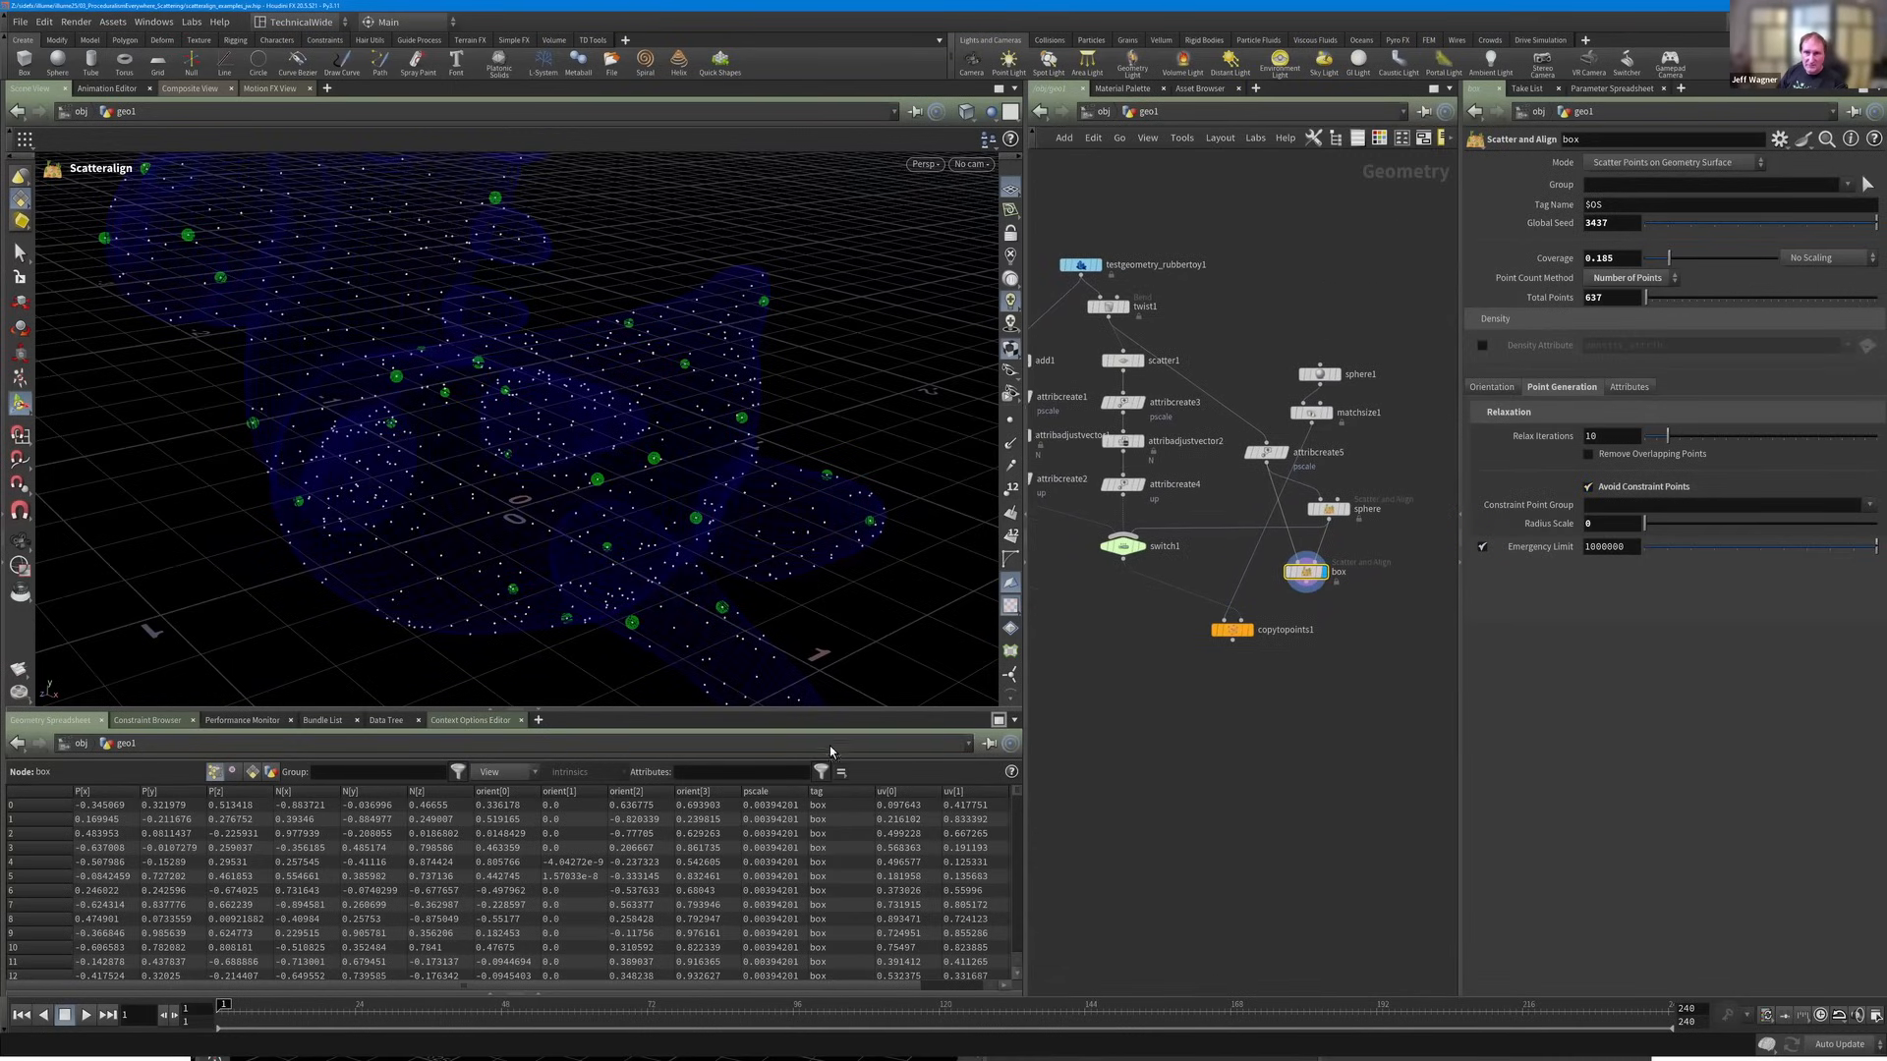
left_click(851, 791)
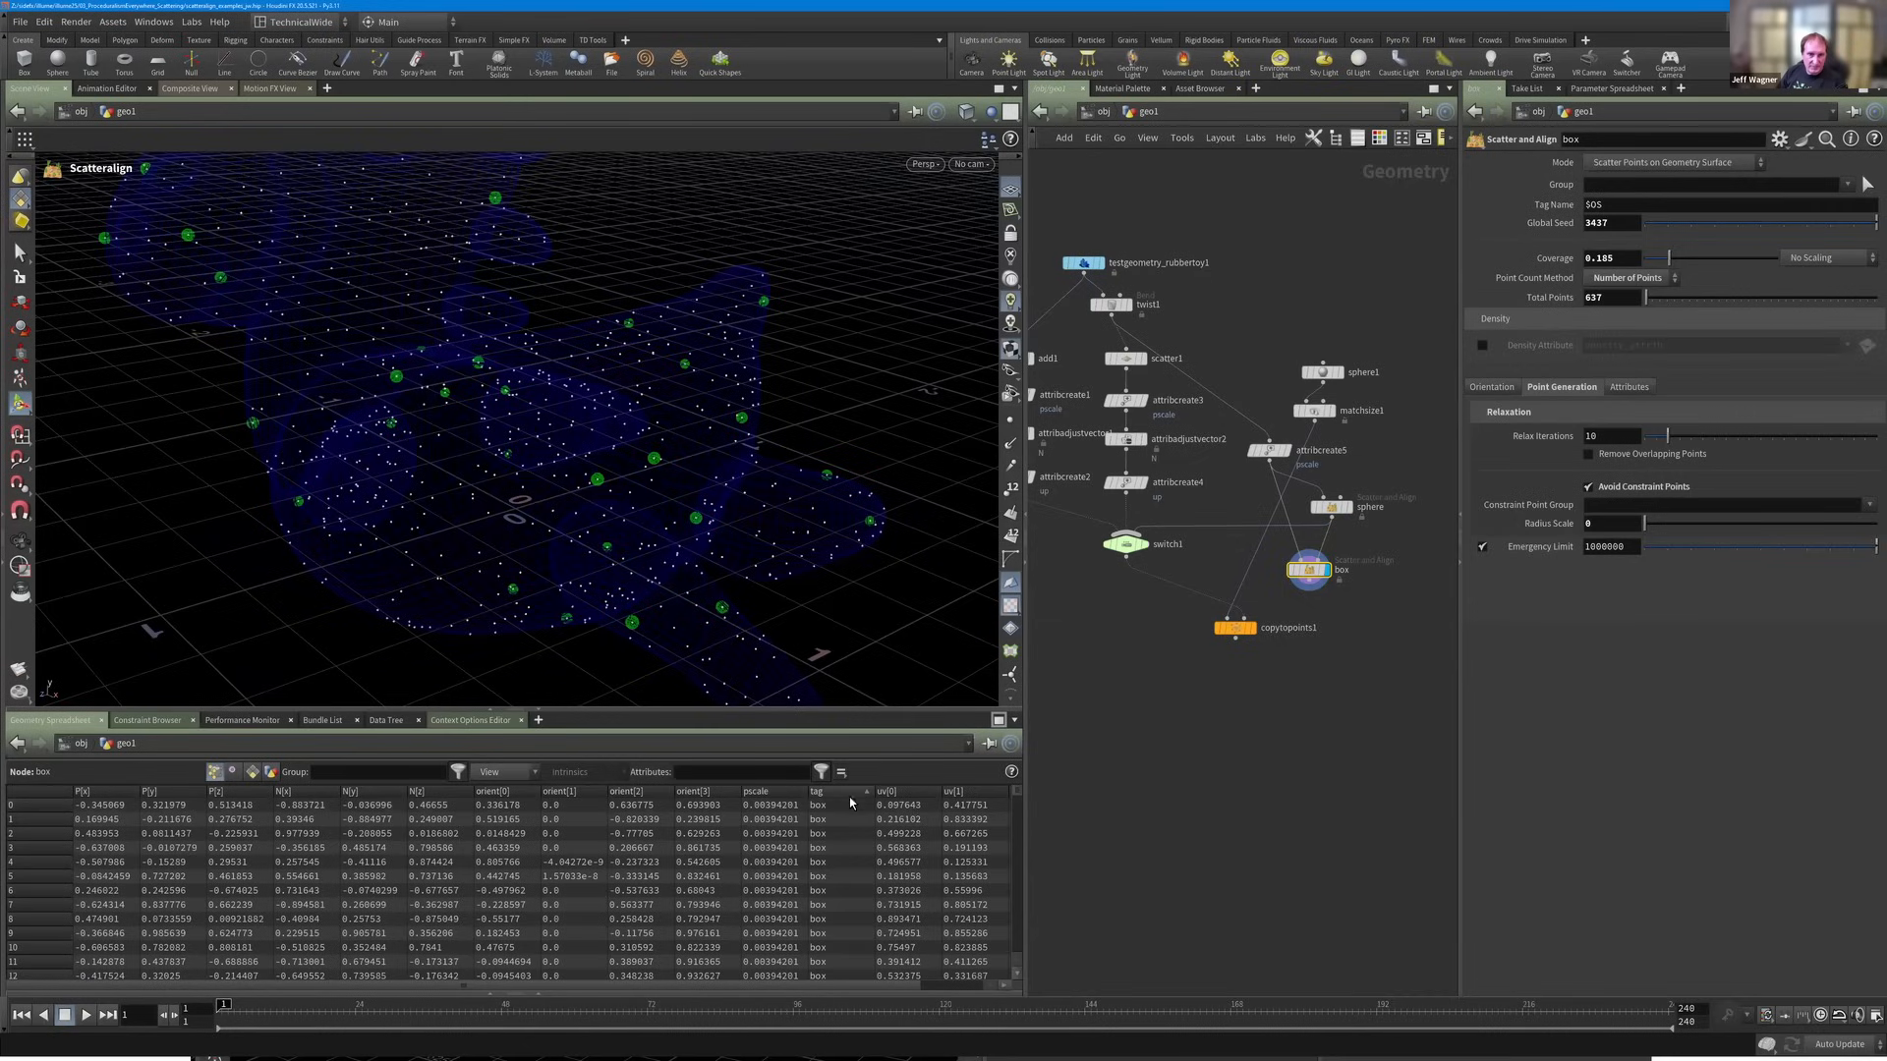
Reverse and restore the tag sort order in the geometry spreadsheet to examine the sphere and box points.
left_click(842, 791)
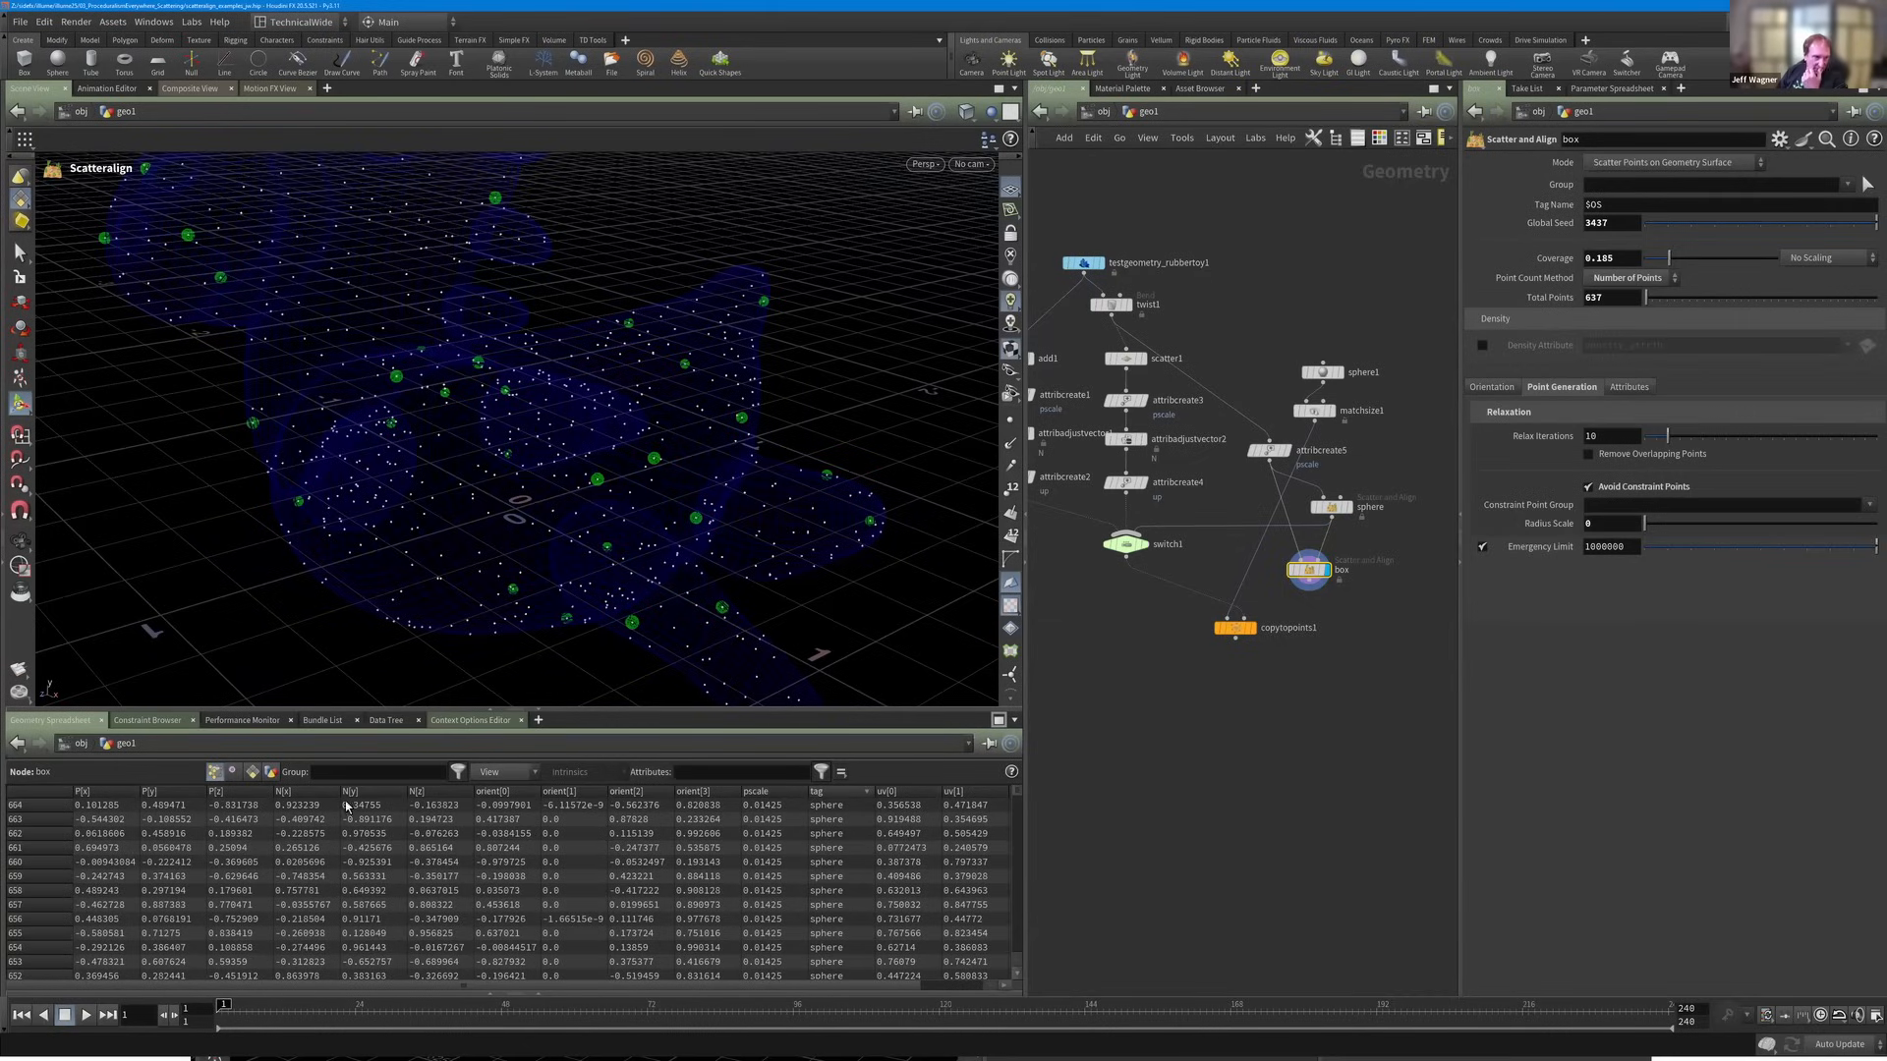
left_click(842, 791)
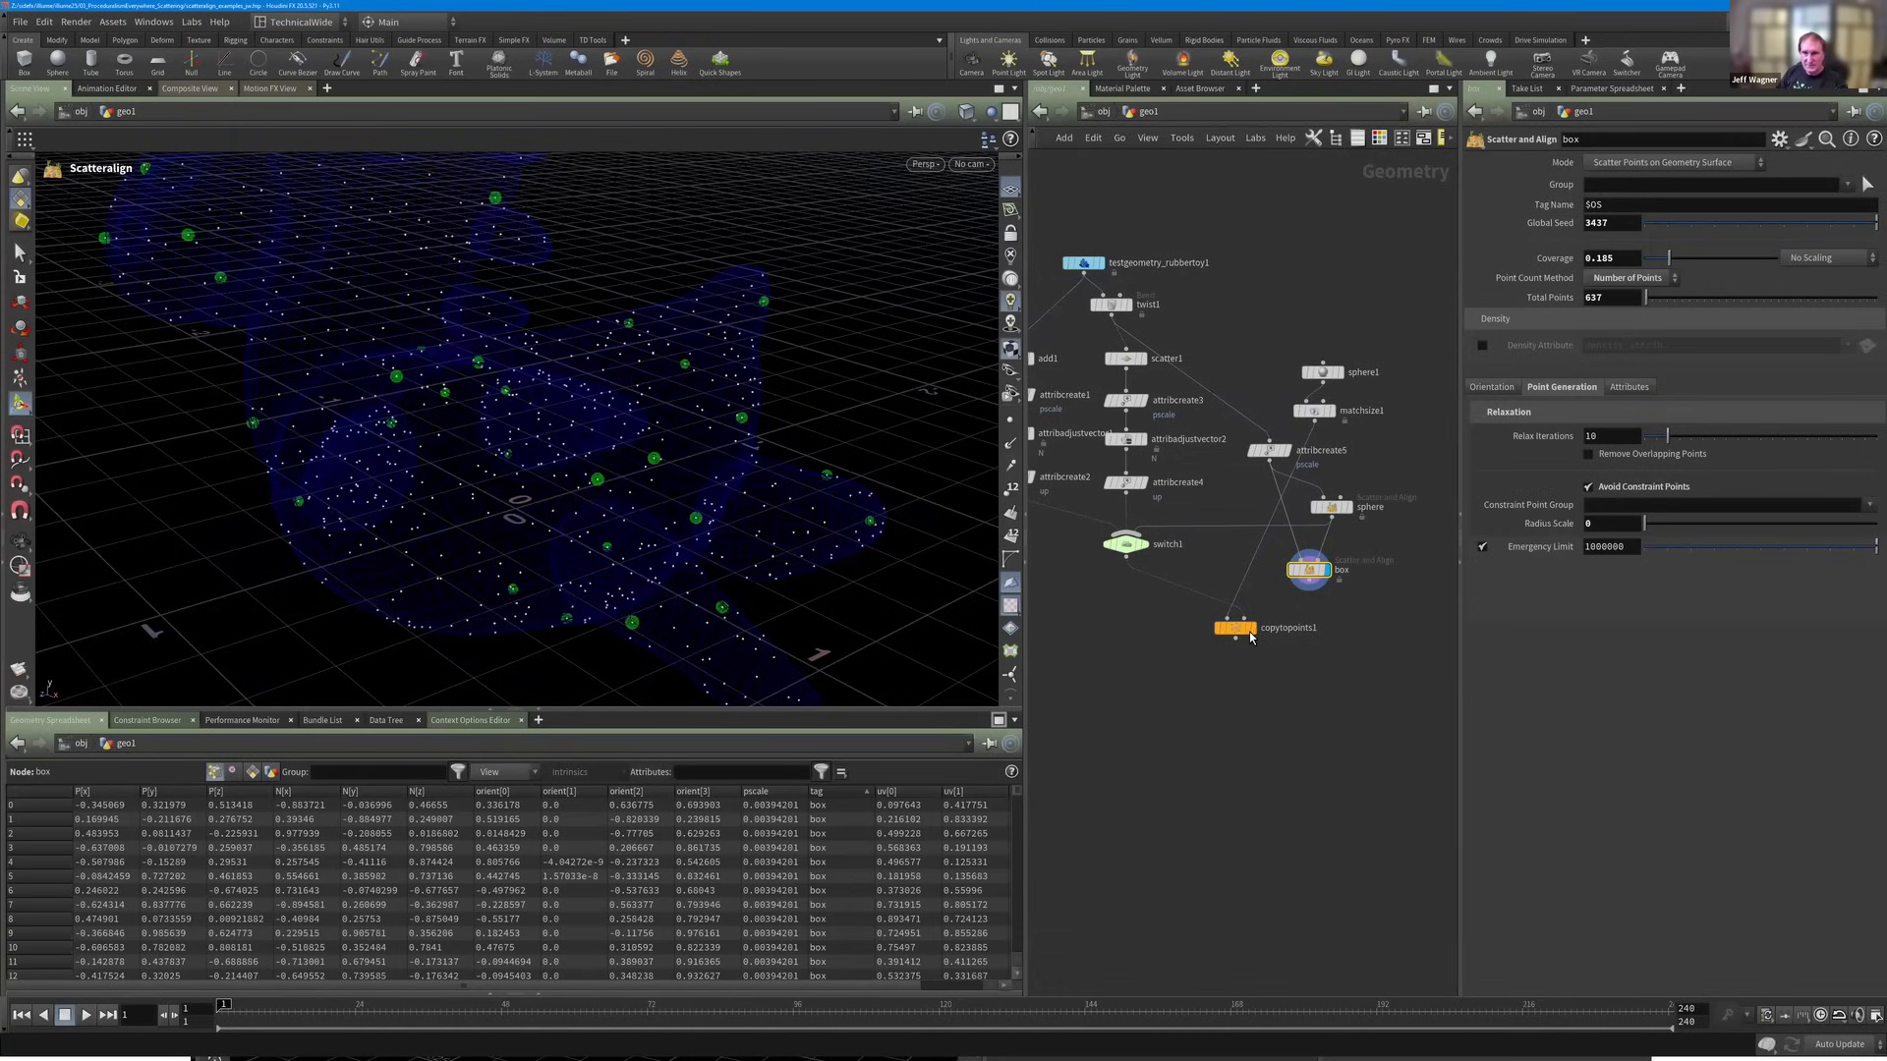
Move the Copy to Points node lower, add a Box node, and place sphere1 beside it, clear of matchsize1.
left_click_drag(1251, 637, 1252, 668)
scroll(1126, 554, "up", 2)
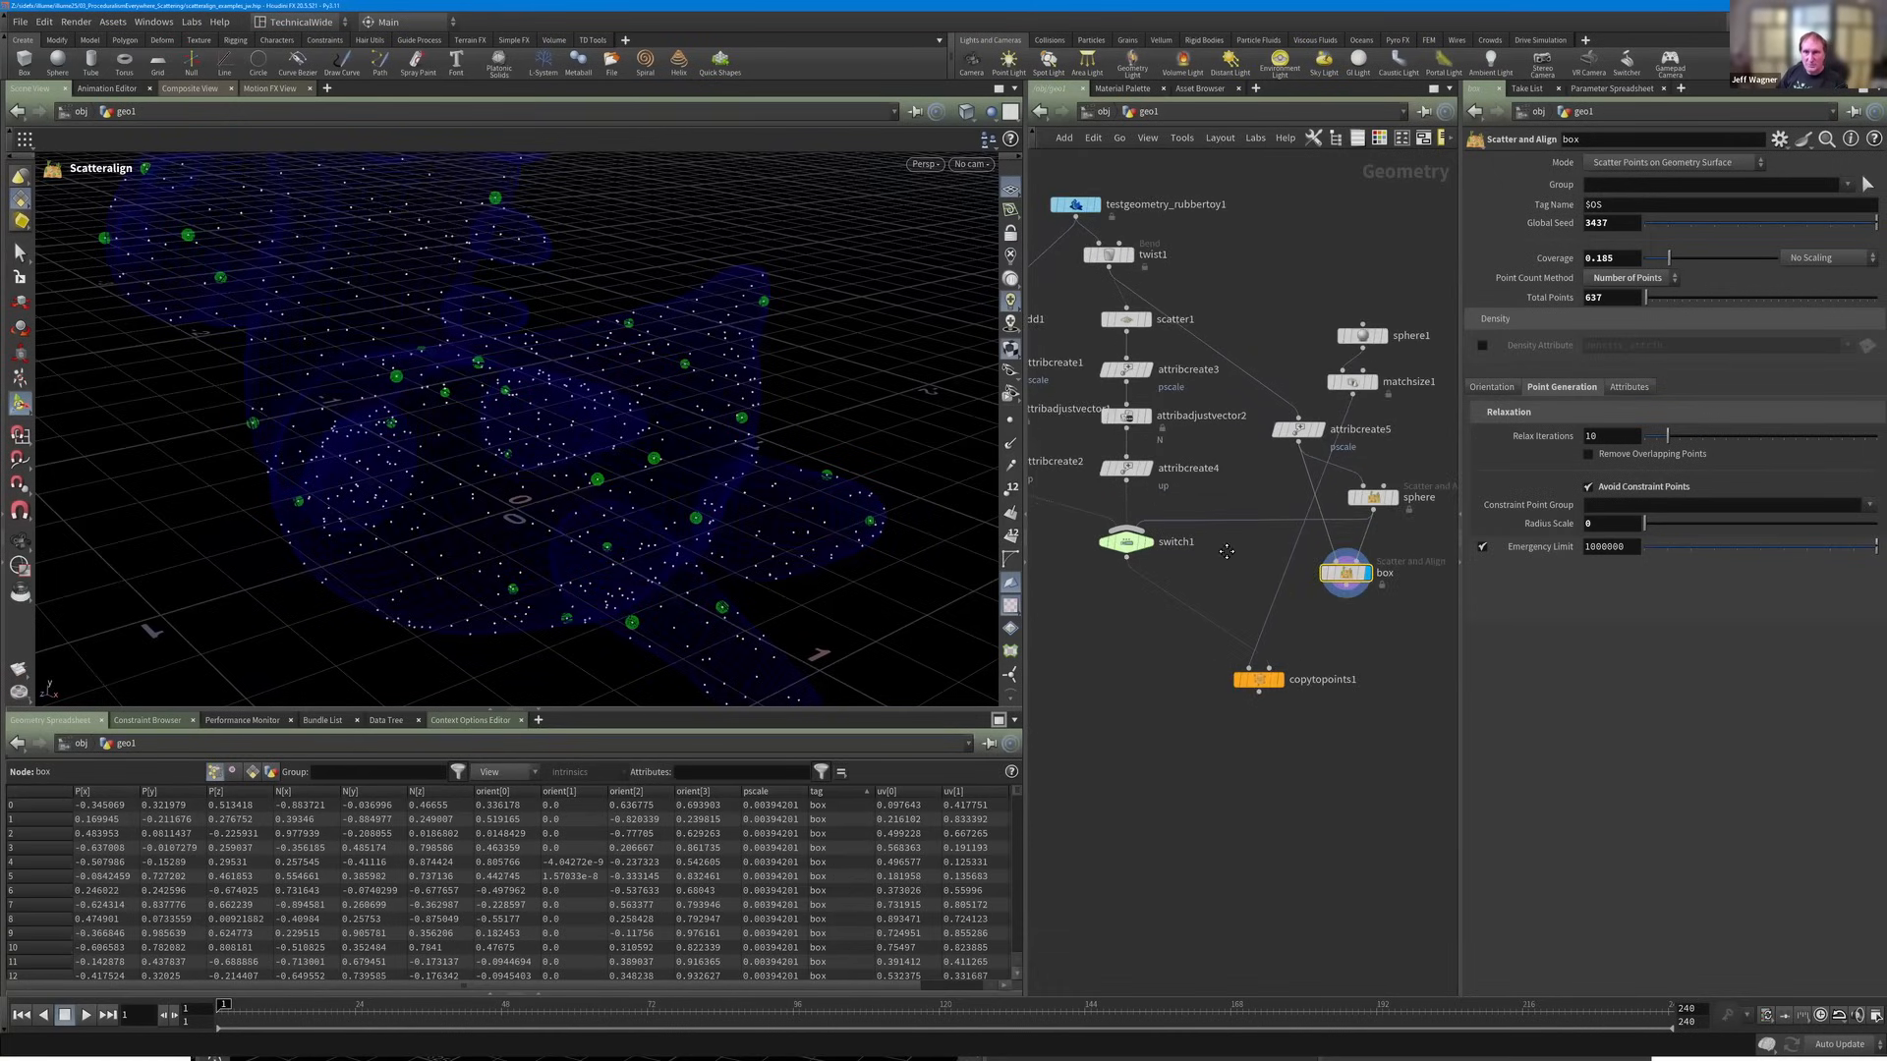
scroll(1226, 550, "down", 4)
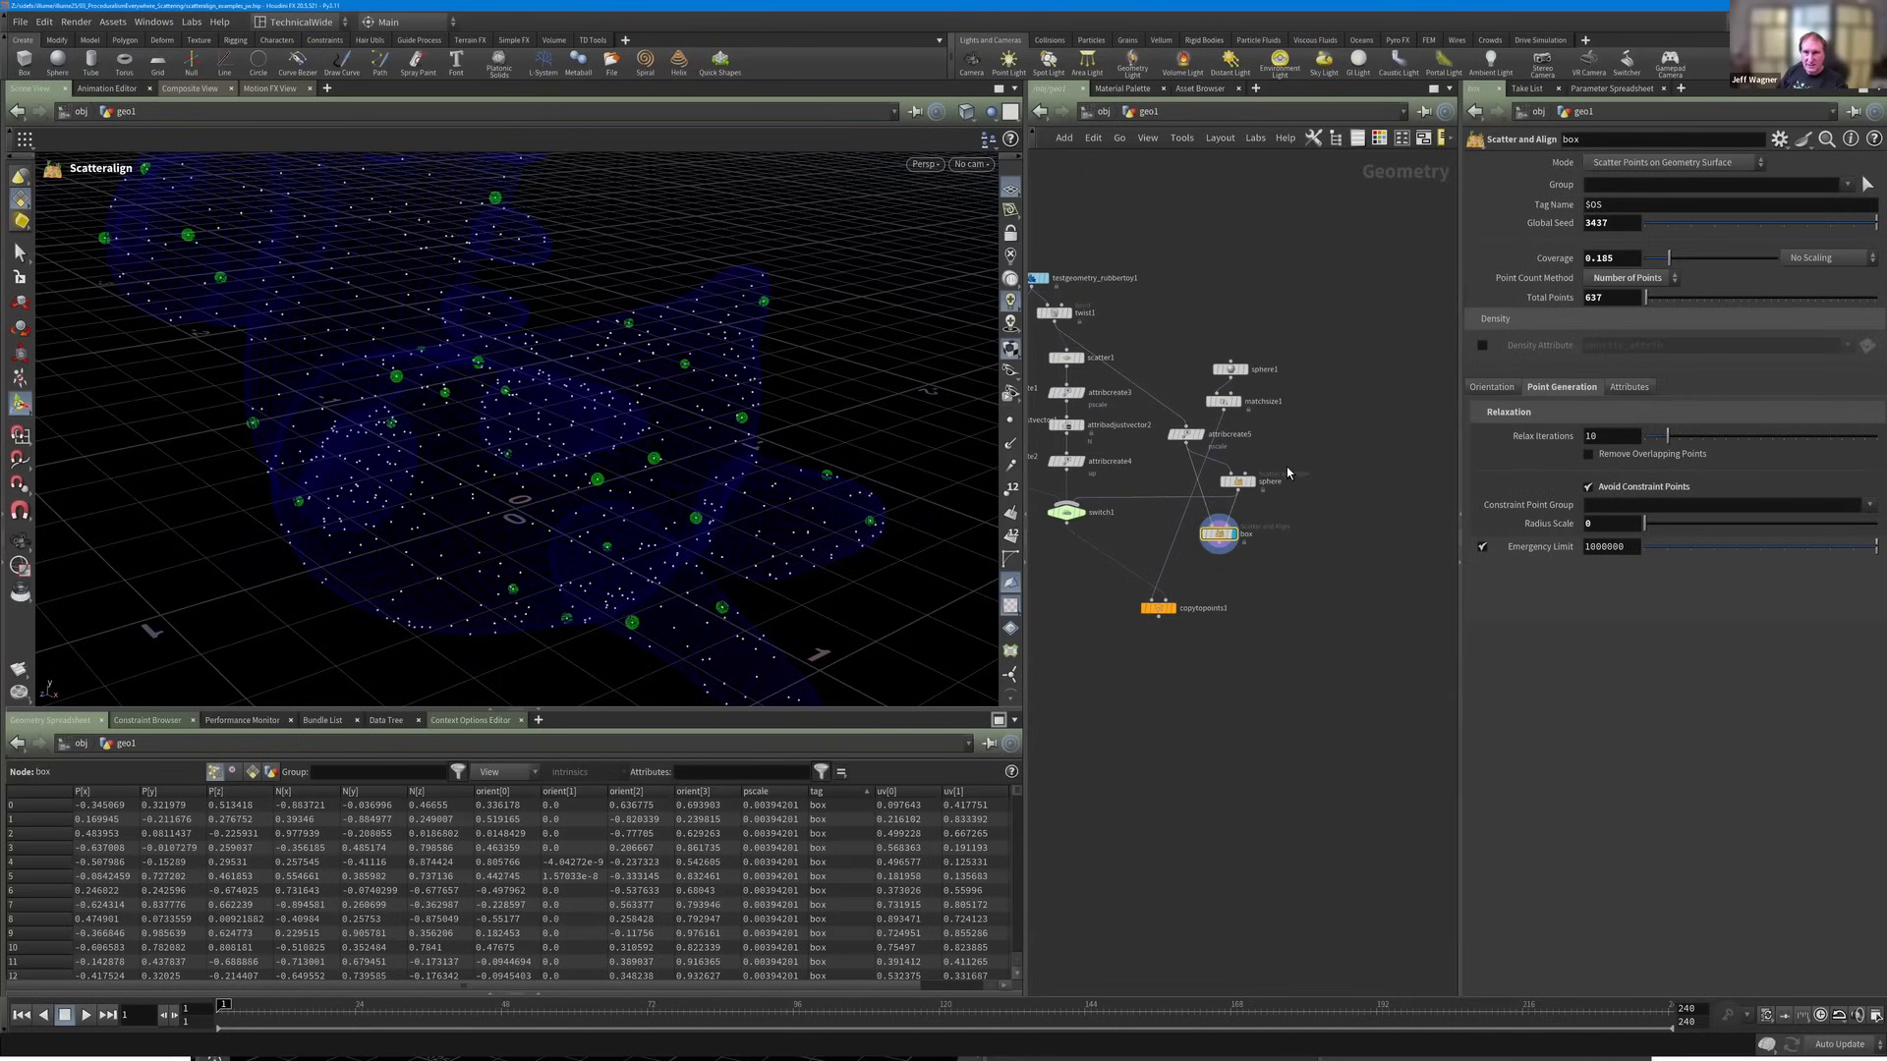
mouse_move(1244, 375)
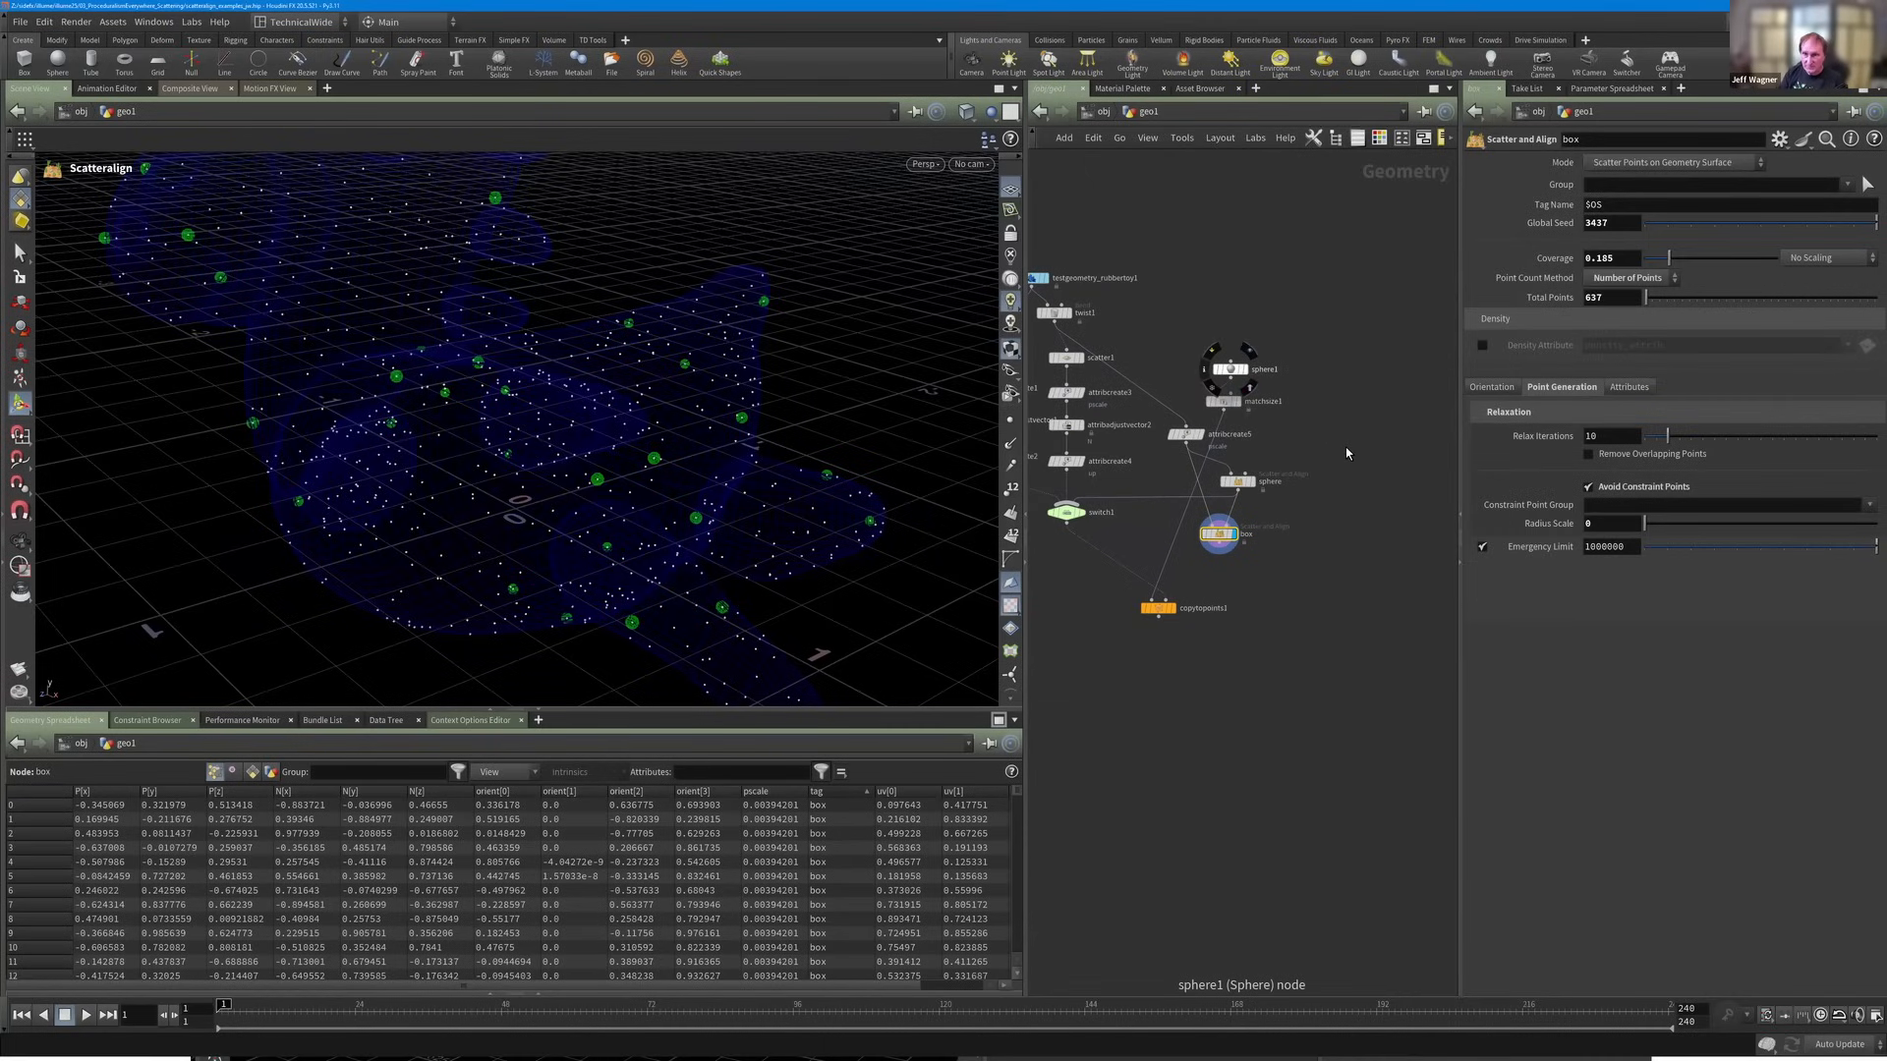
key("Tab")
type("box")
key("Return")
left_click(1390, 434)
left_click_drag(1292, 365, 1320, 433)
scroll(1342, 462, "up", 2)
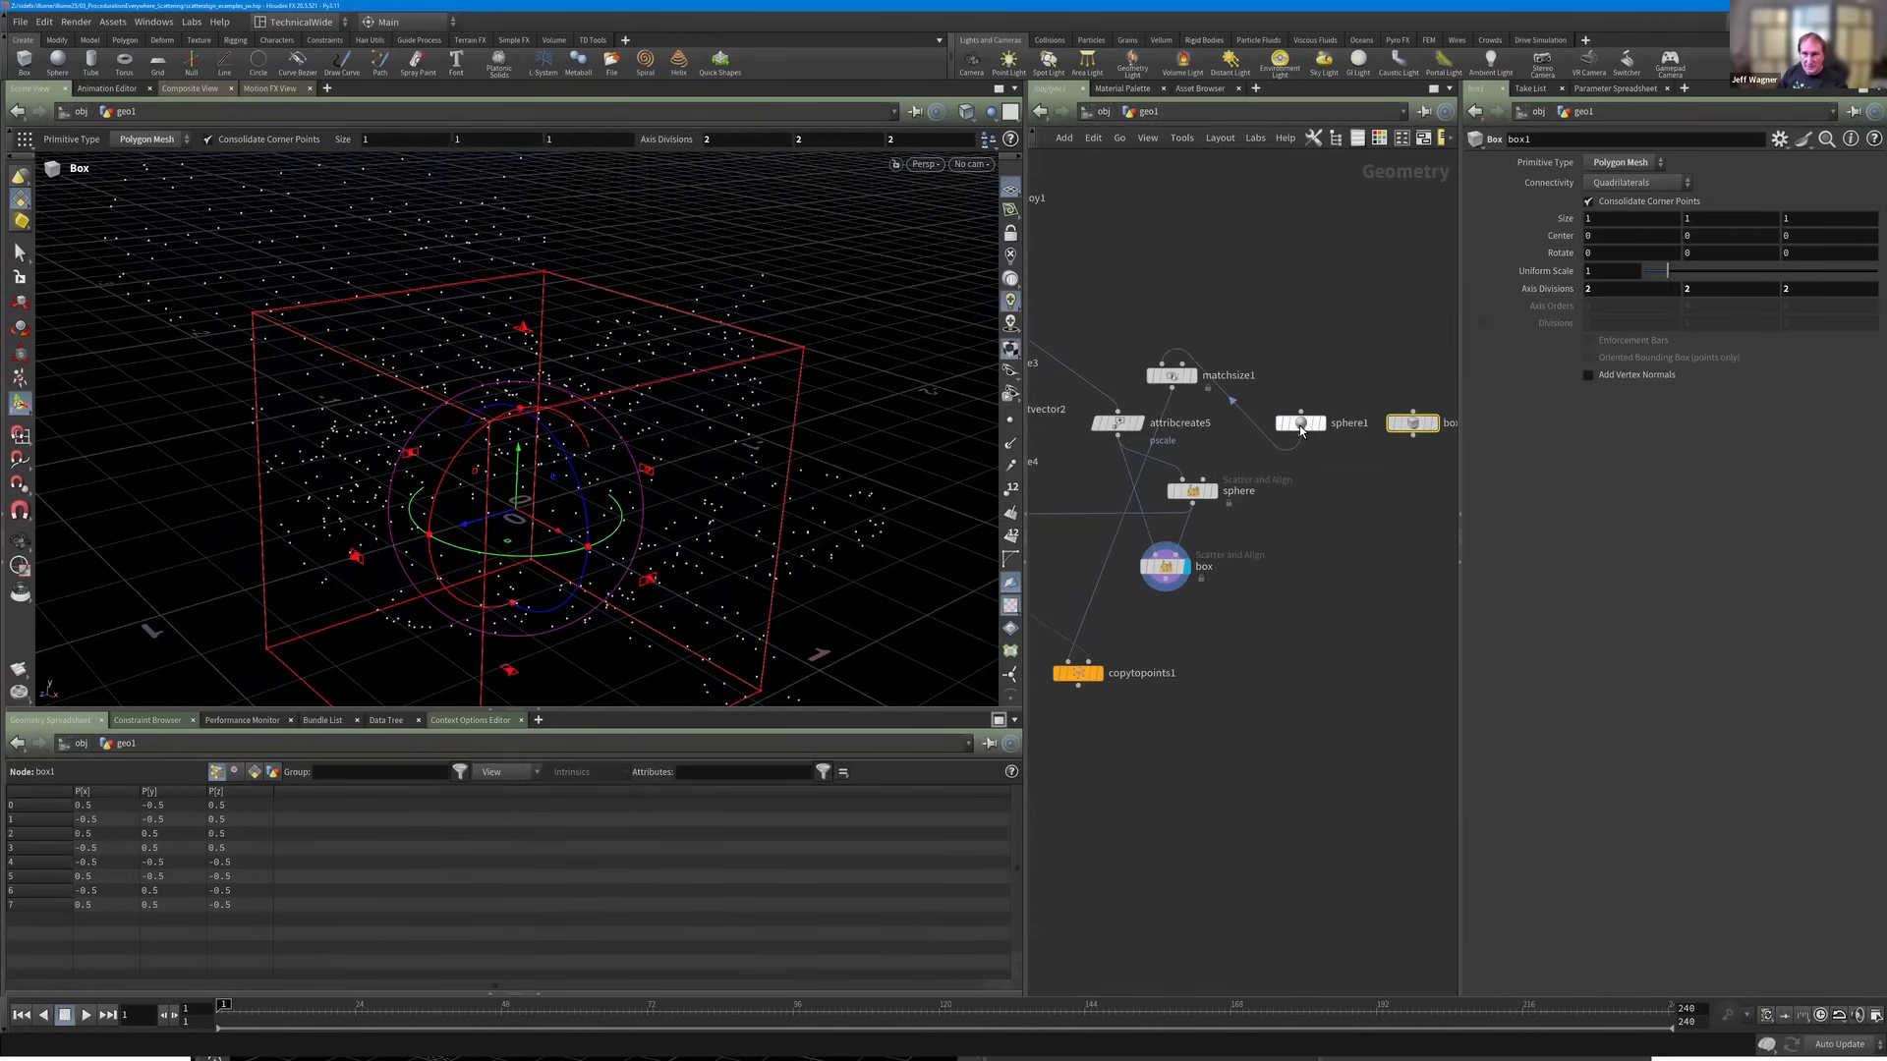
Reset the sphere1 node's Center to 0, 0, 0 and set its Uniform Scale to 0.5.
left_click(1299, 426)
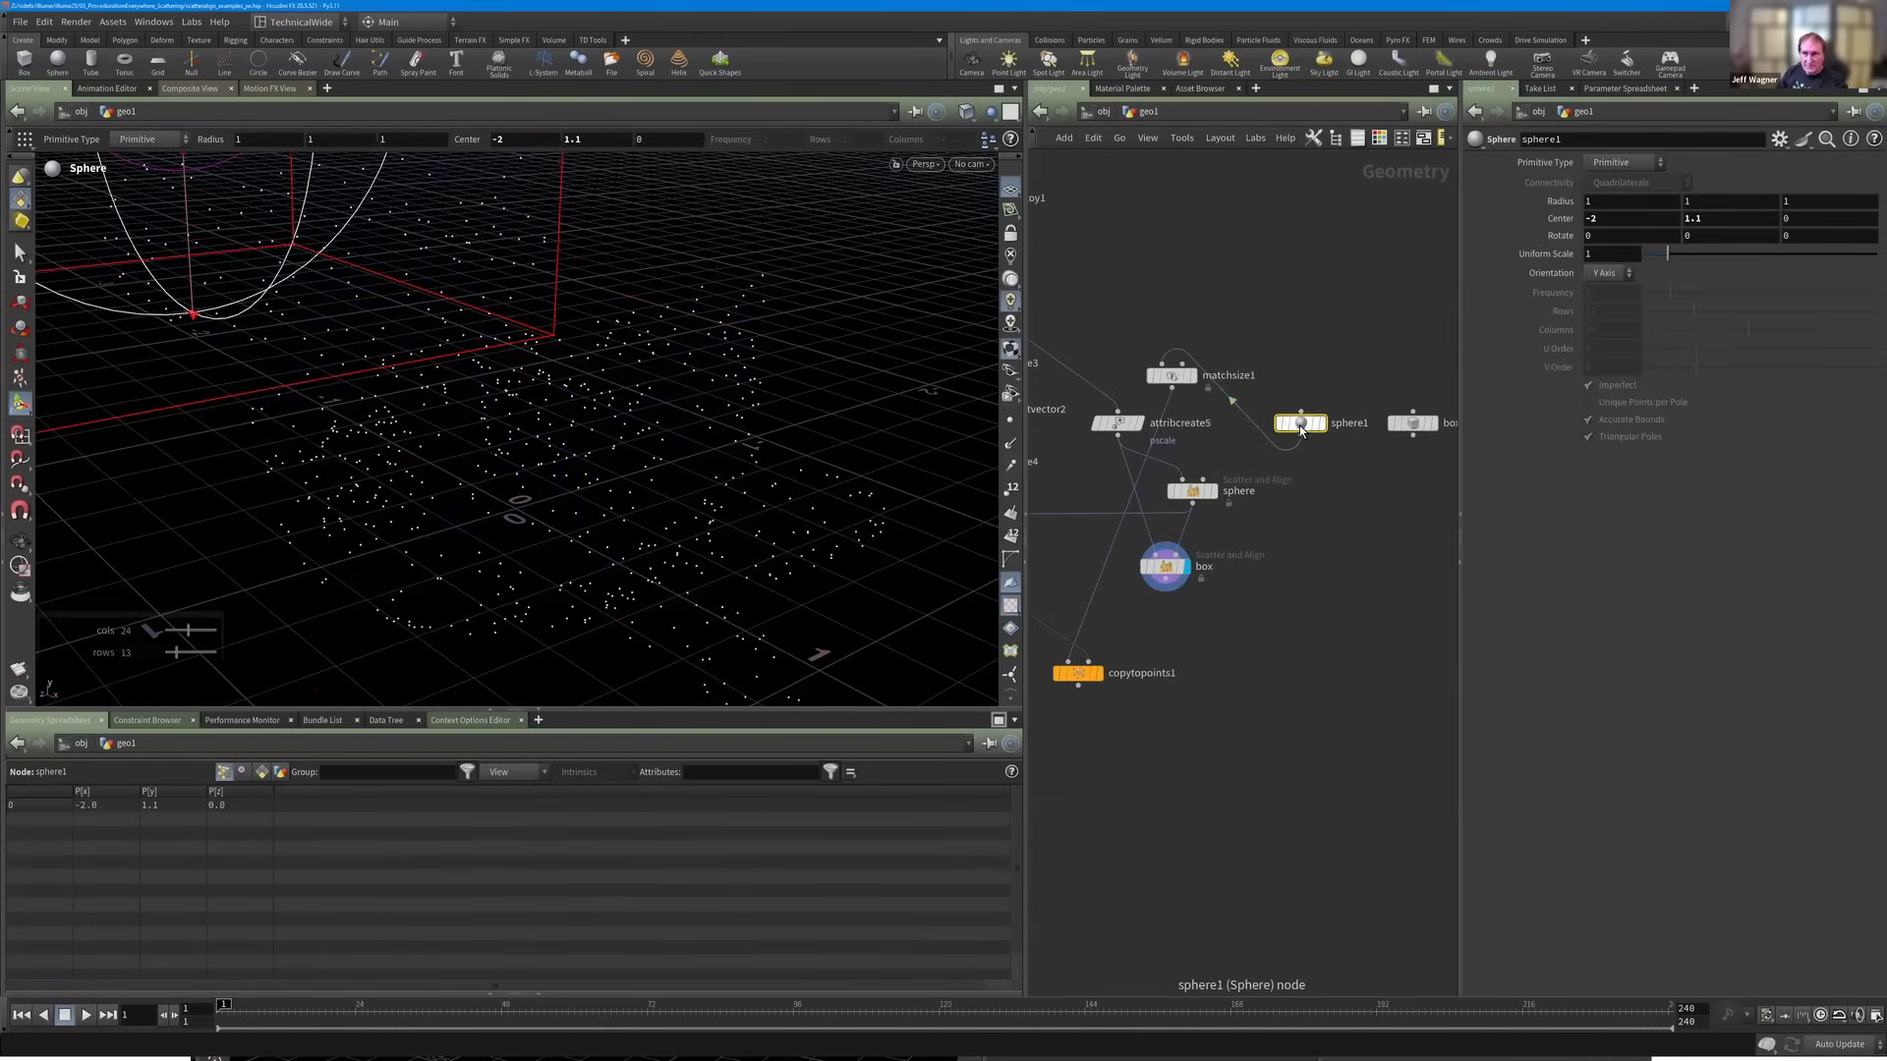
middle_click(1566, 218, "ctrl")
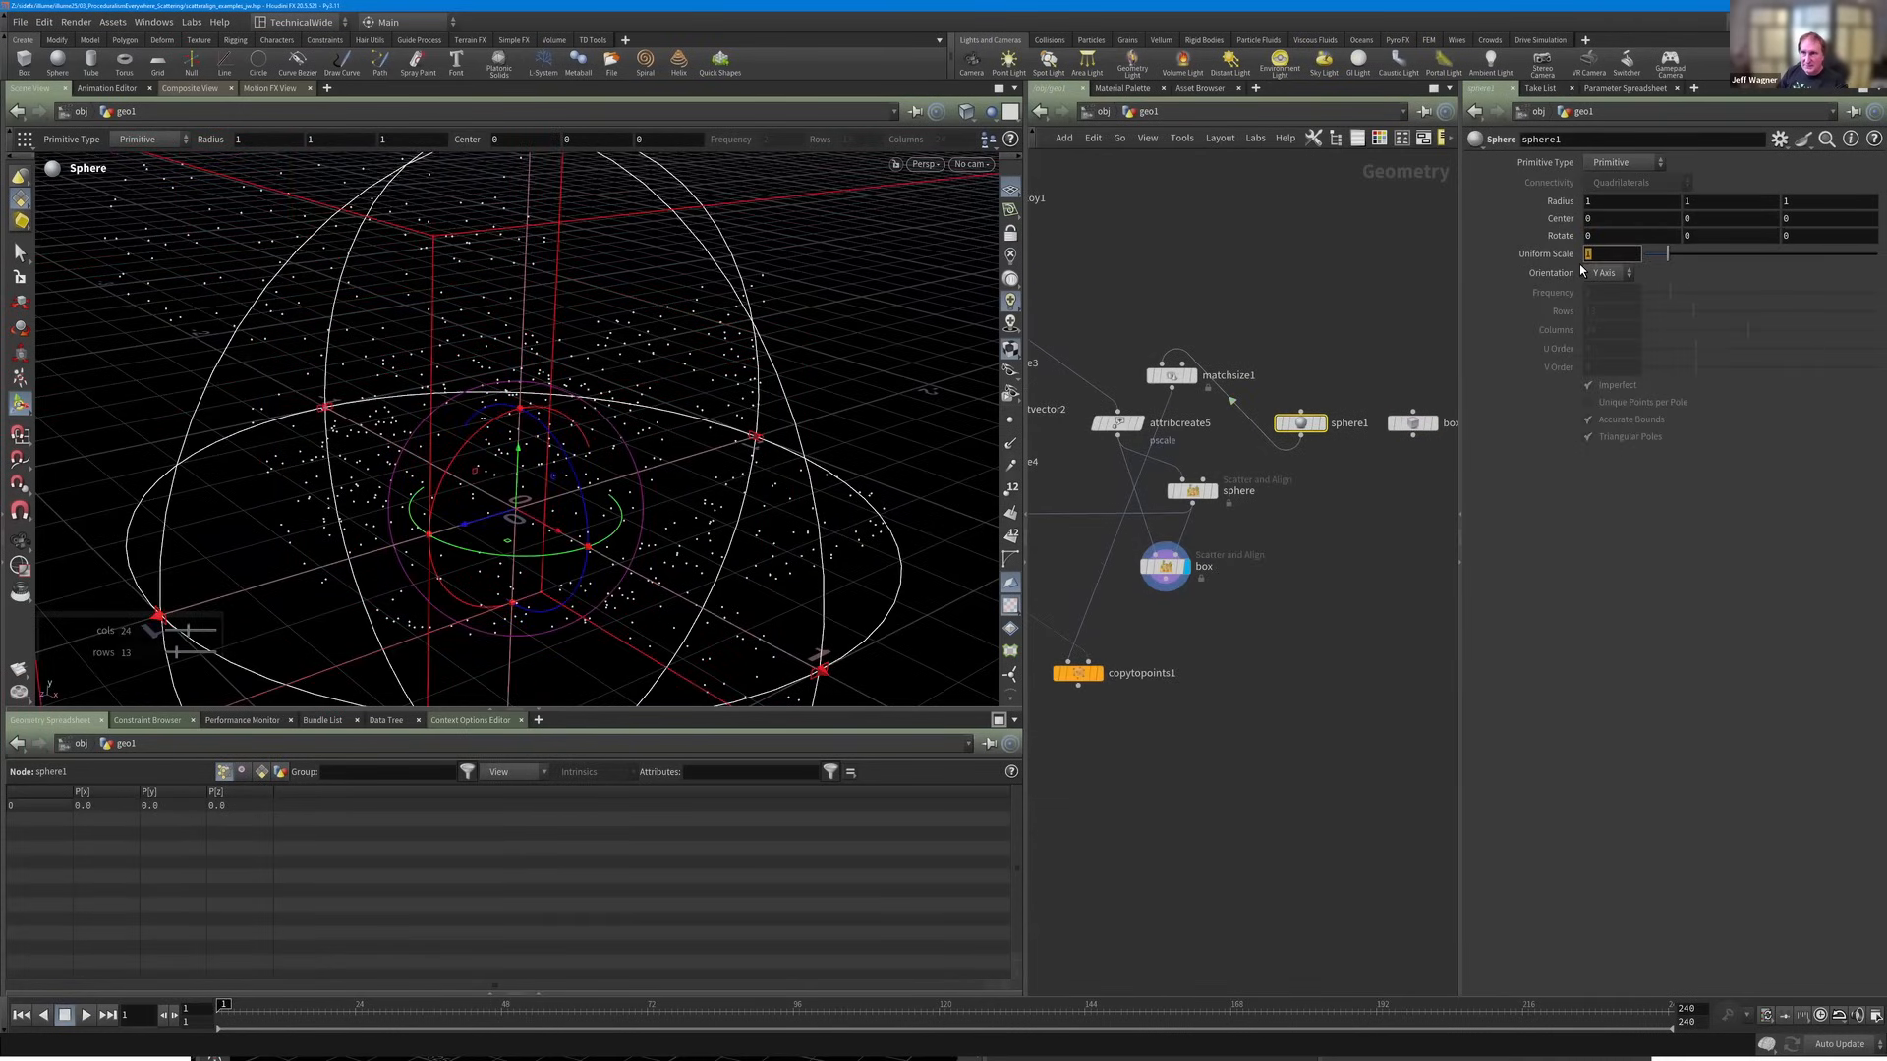
type("0.5")
key("Return")
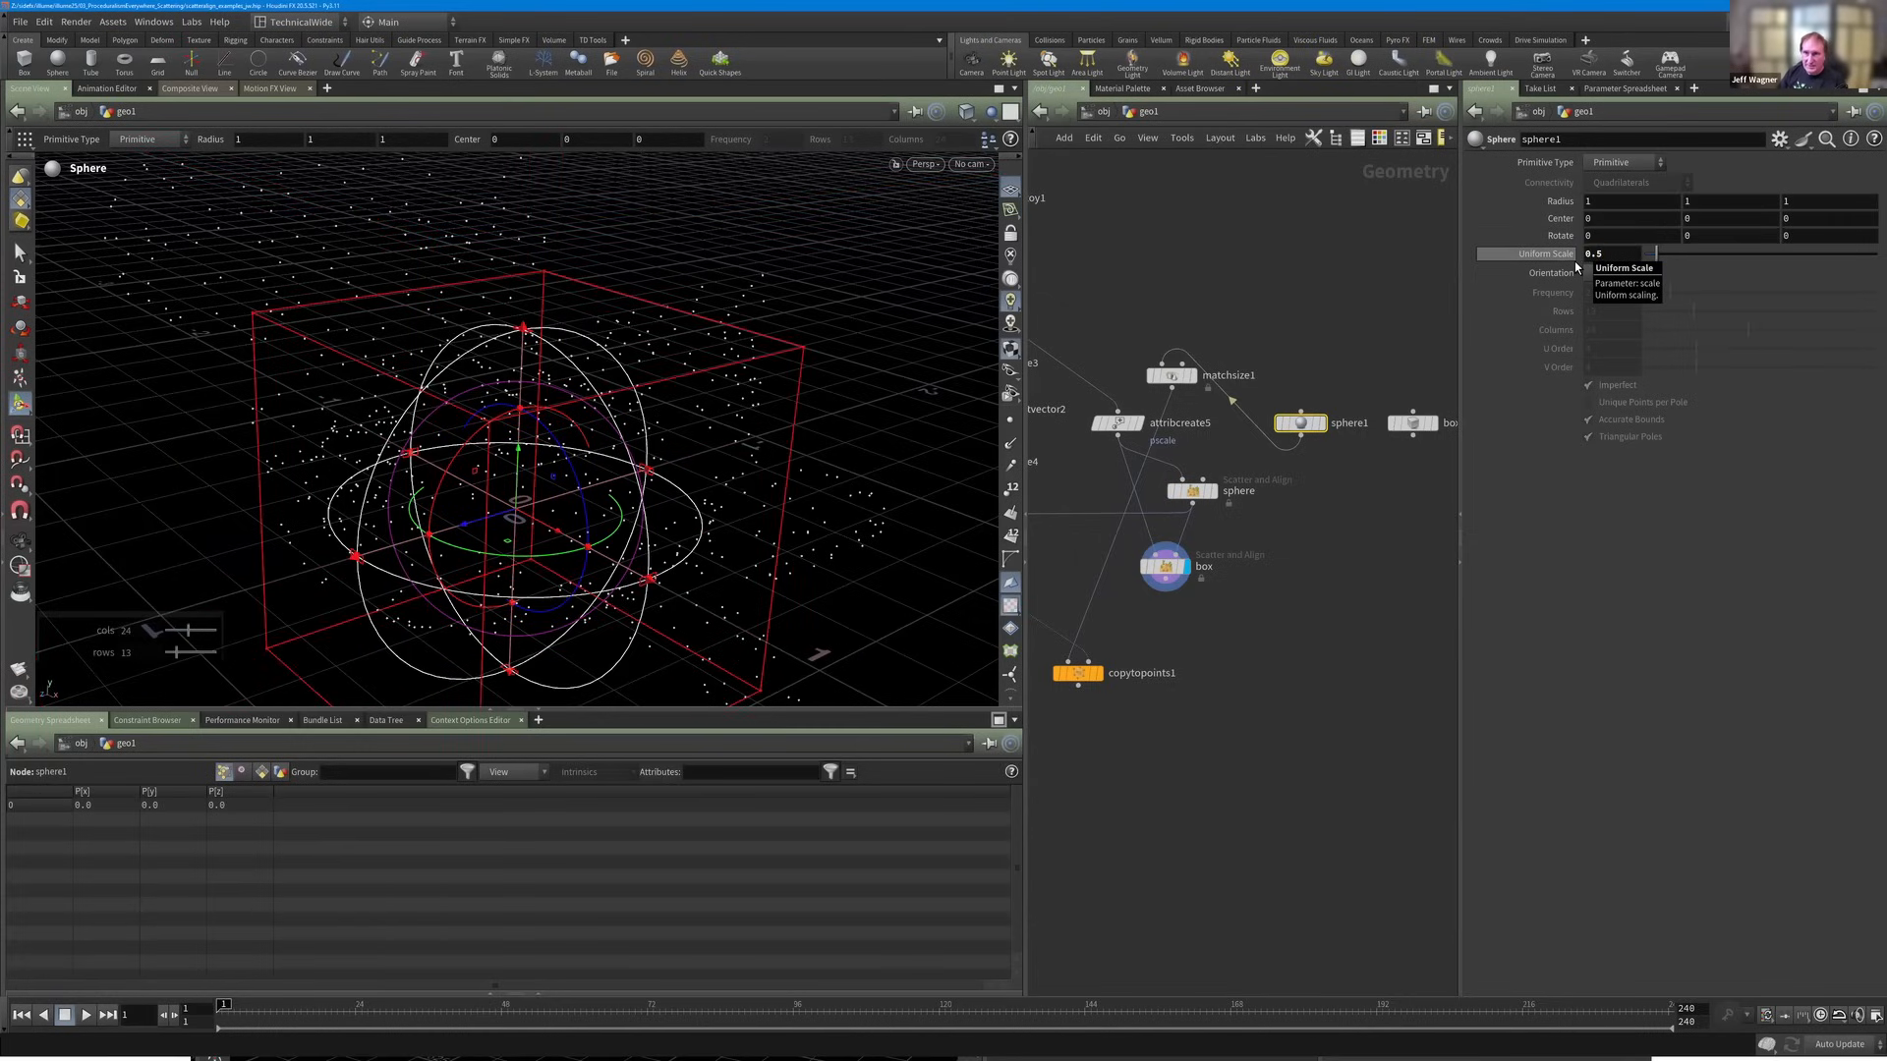
Add a Name node below sphere1, connected to its output, and set its Attribute to sphere.
key("Tab")
type("na")
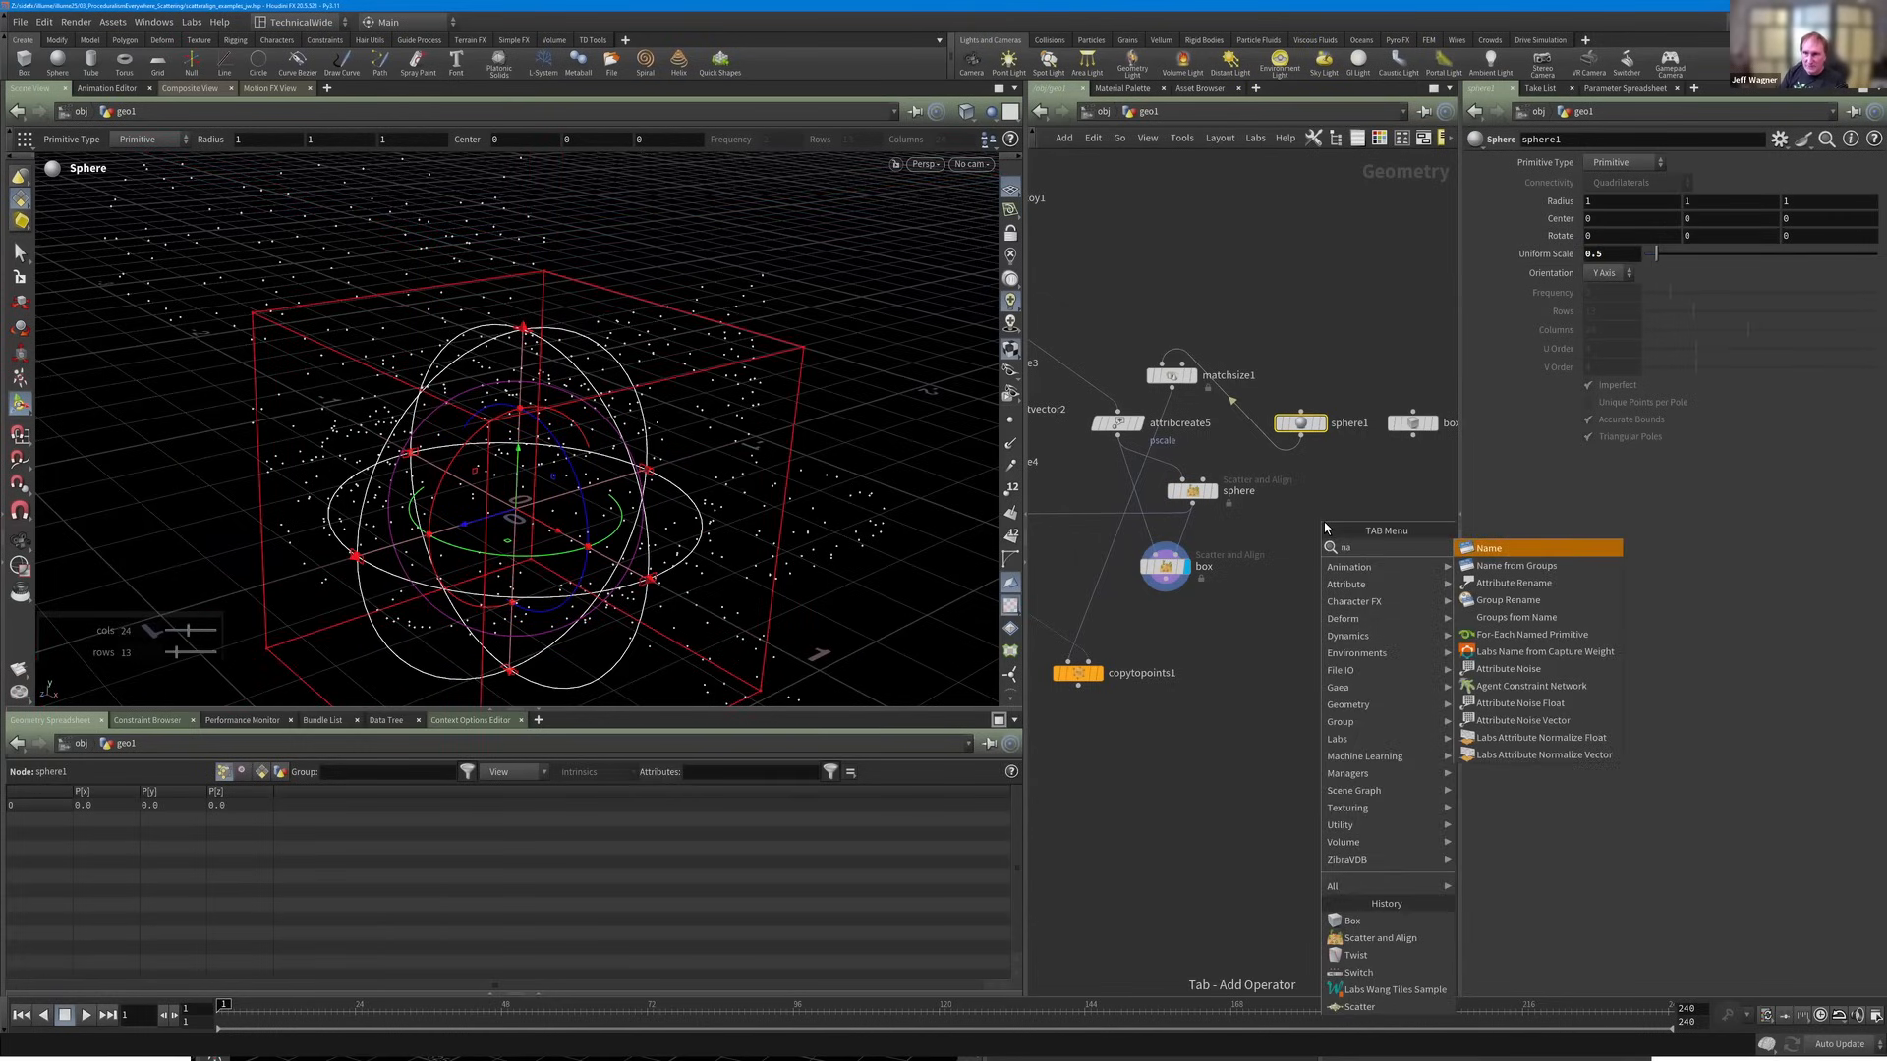
key("Return")
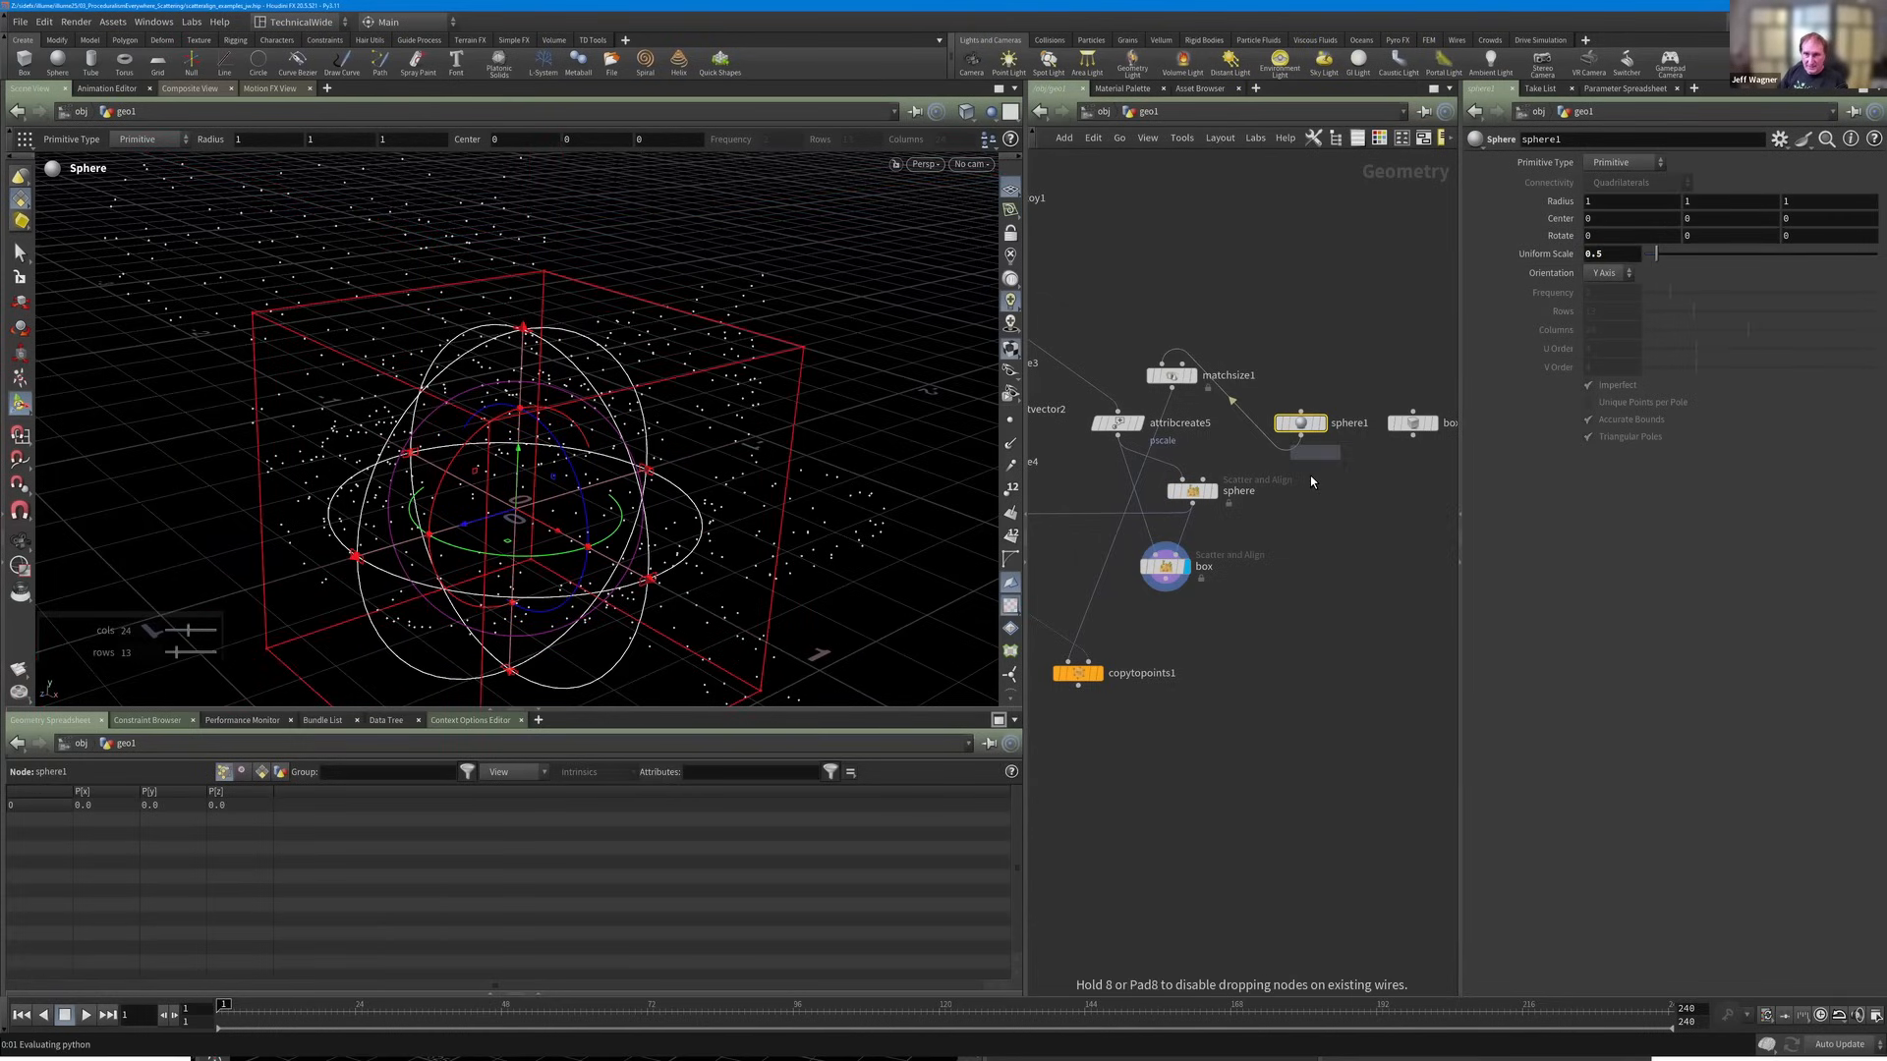
left_click(1308, 495)
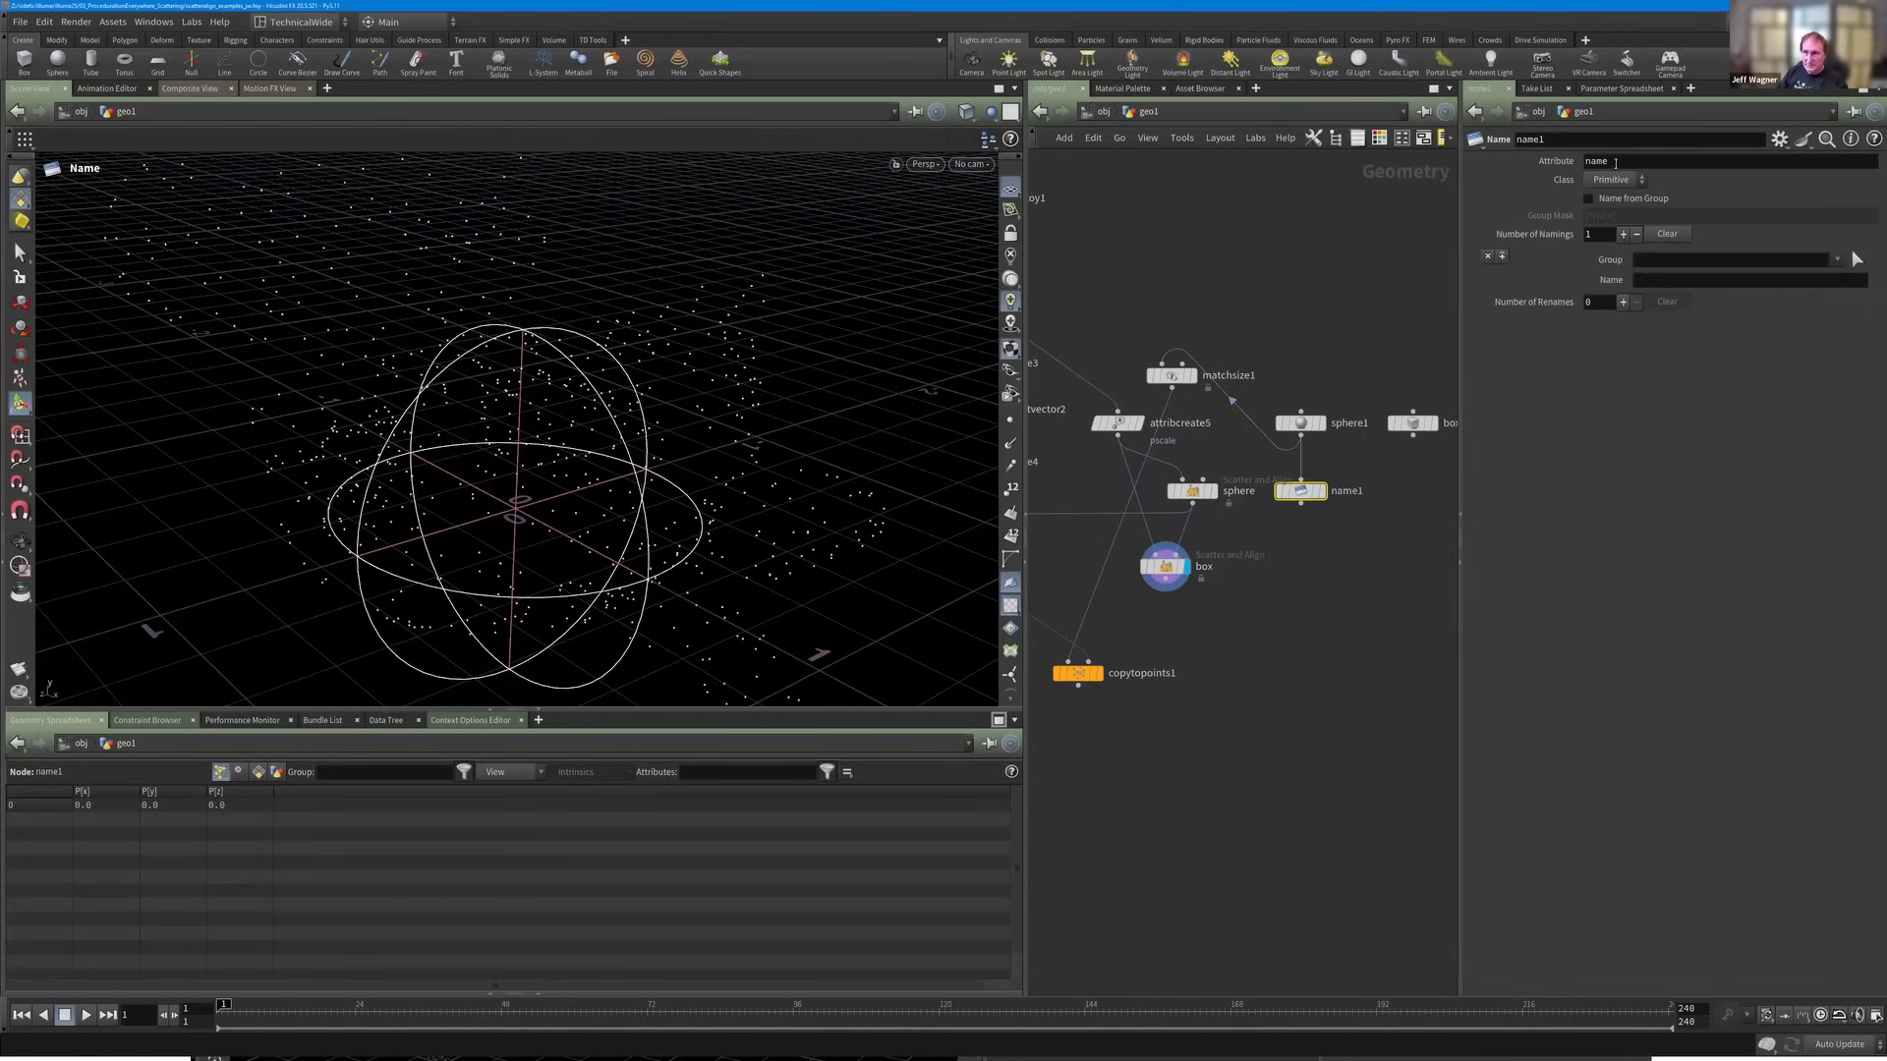
double_click(1615, 164)
type("sphere")
key("Return")
Duplicate the Name node beneath box1, fed by that box, and set the copy's Attribute to box.
left_click_drag(1300, 492, 1407, 479, "alt")
middle_click_drag(1430, 498, 1298, 514)
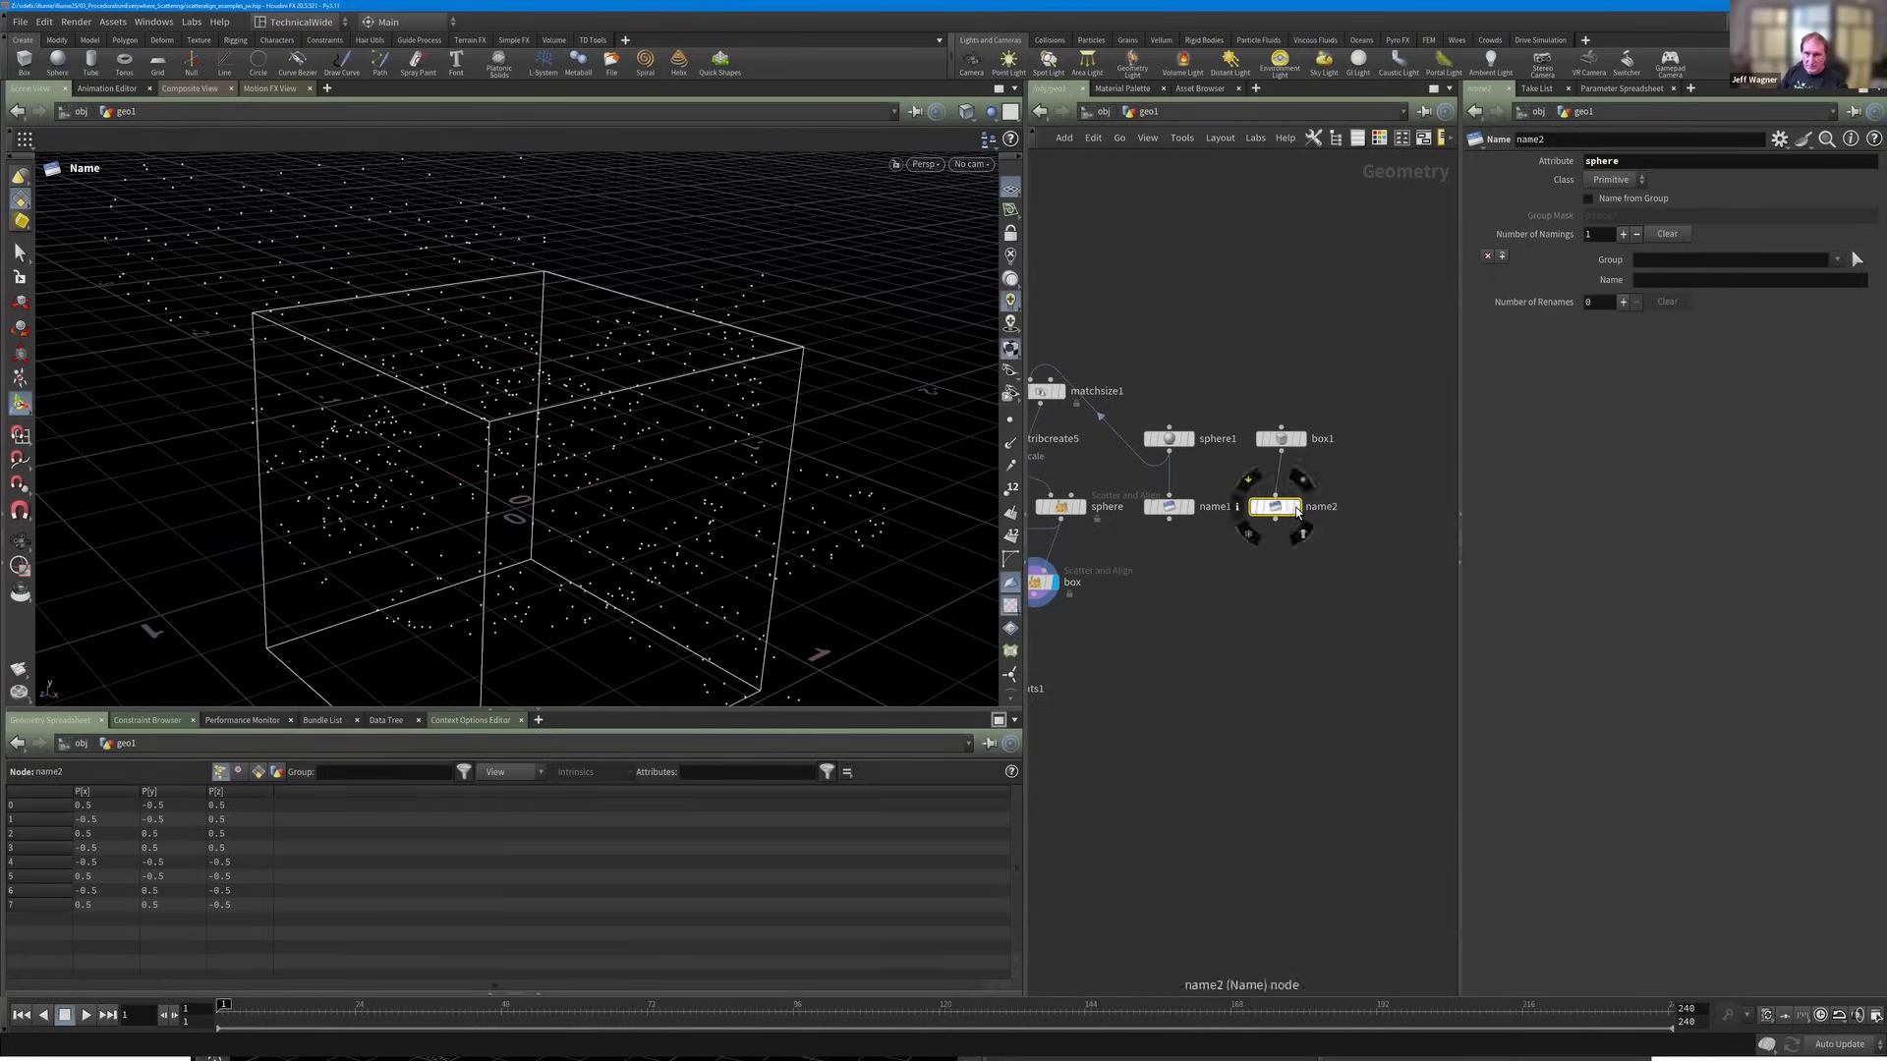
left_click_drag(1297, 510, 1303, 510)
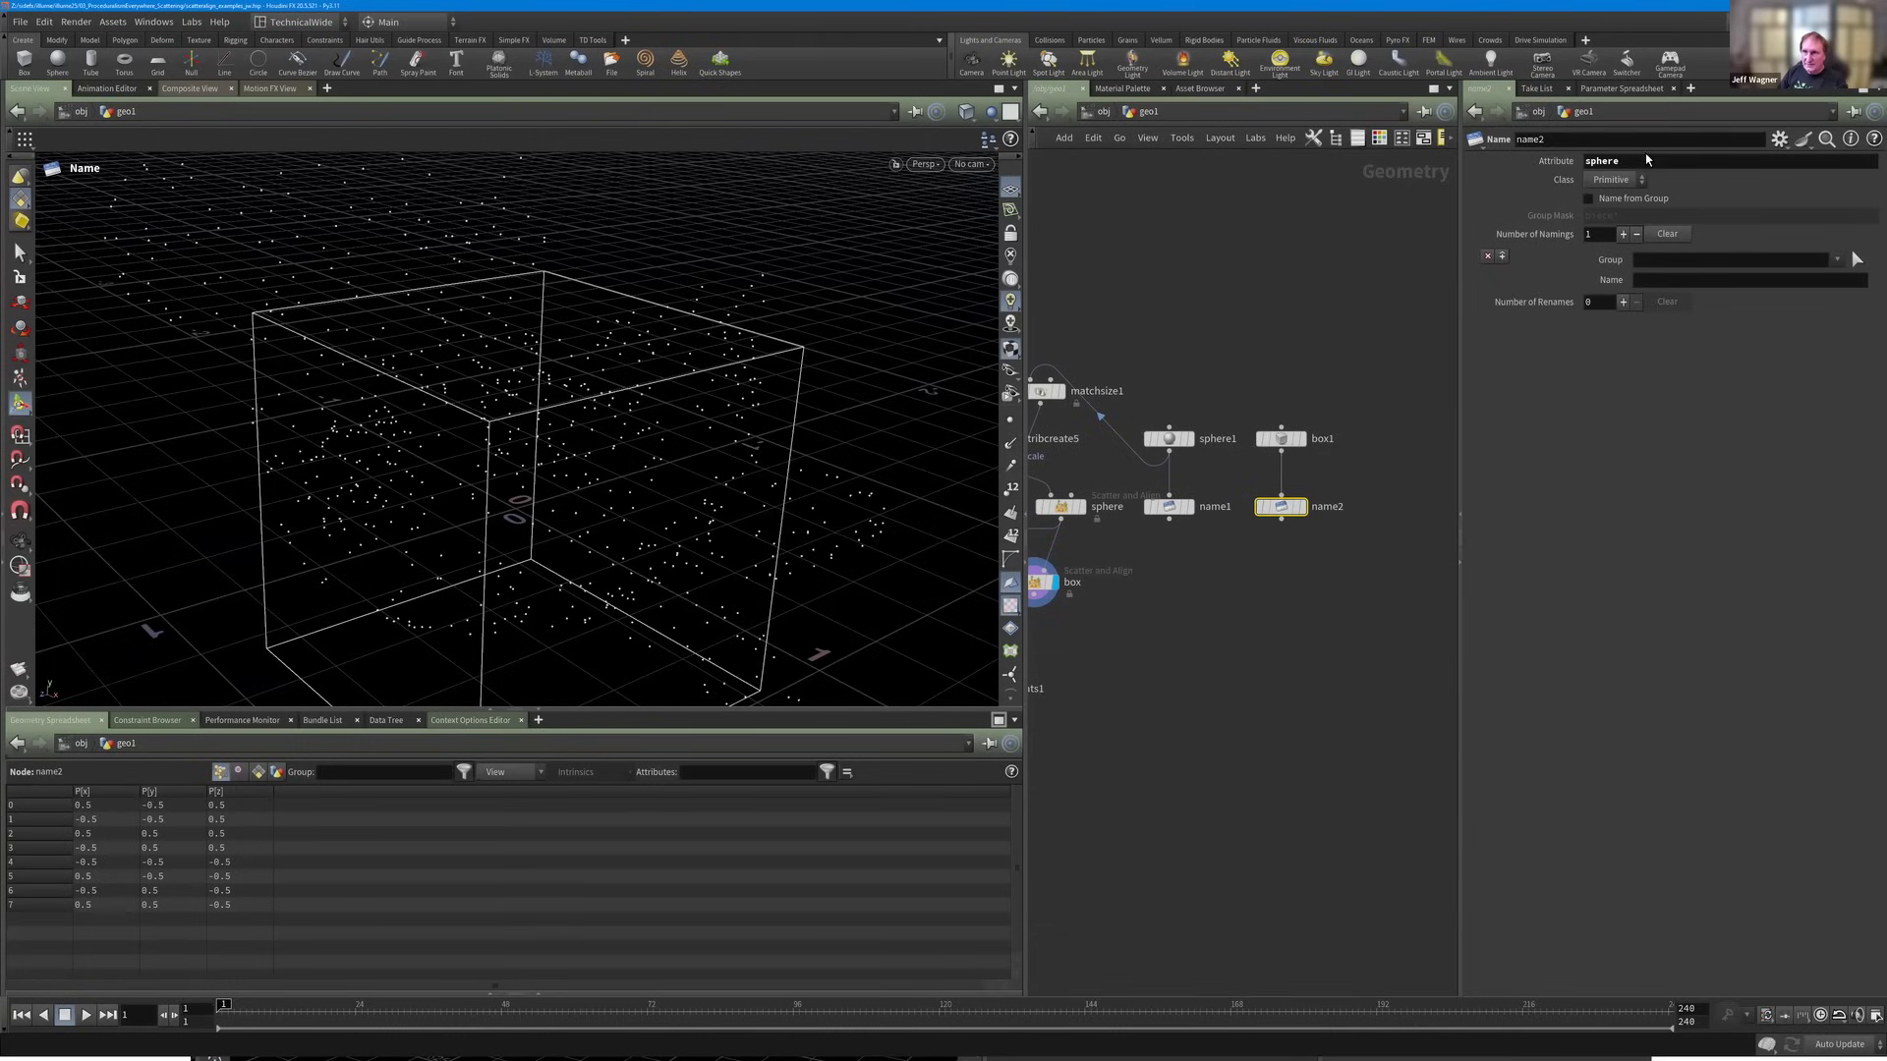
left_click_drag(1647, 159, 1577, 158)
type("box")
key("Return")
scroll(1287, 511, "down", 1)
middle_click_drag(1287, 511, 1331, 481)
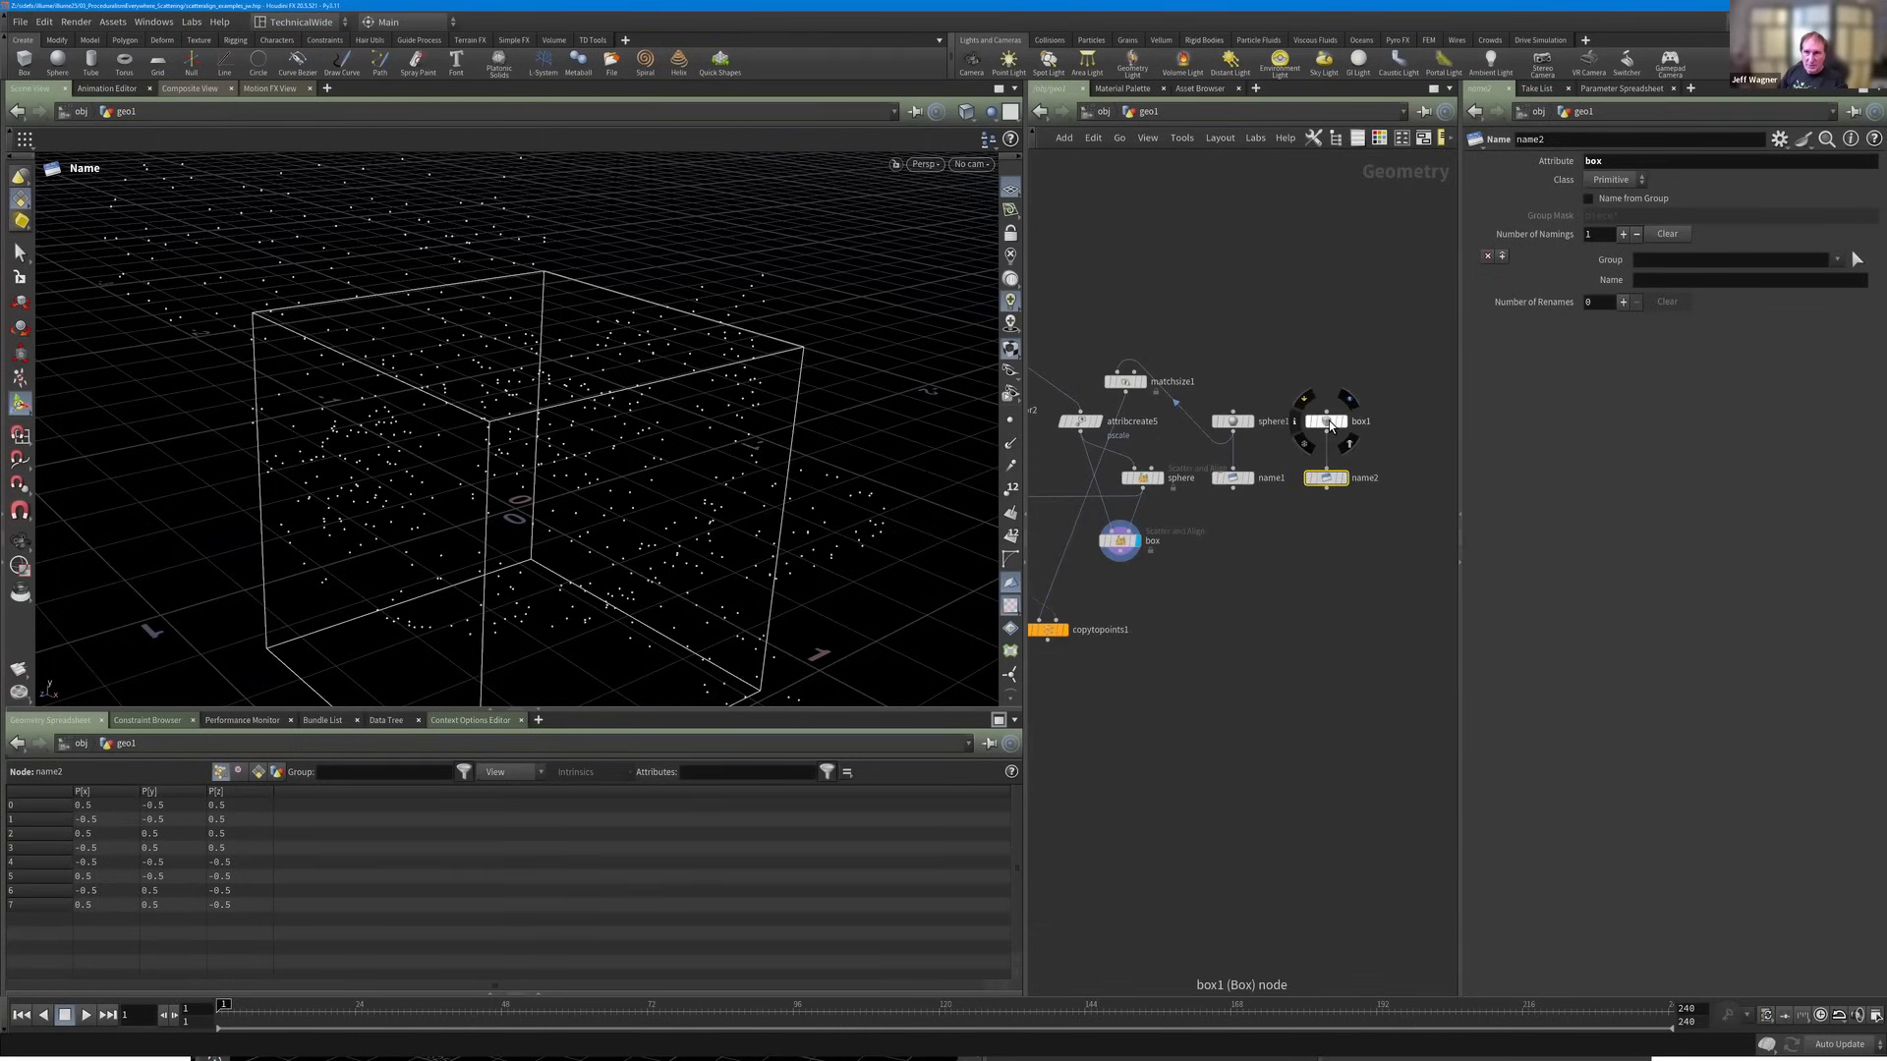
Add a Merge node combining the two Name nodes and display its result.
left_click(1327, 421)
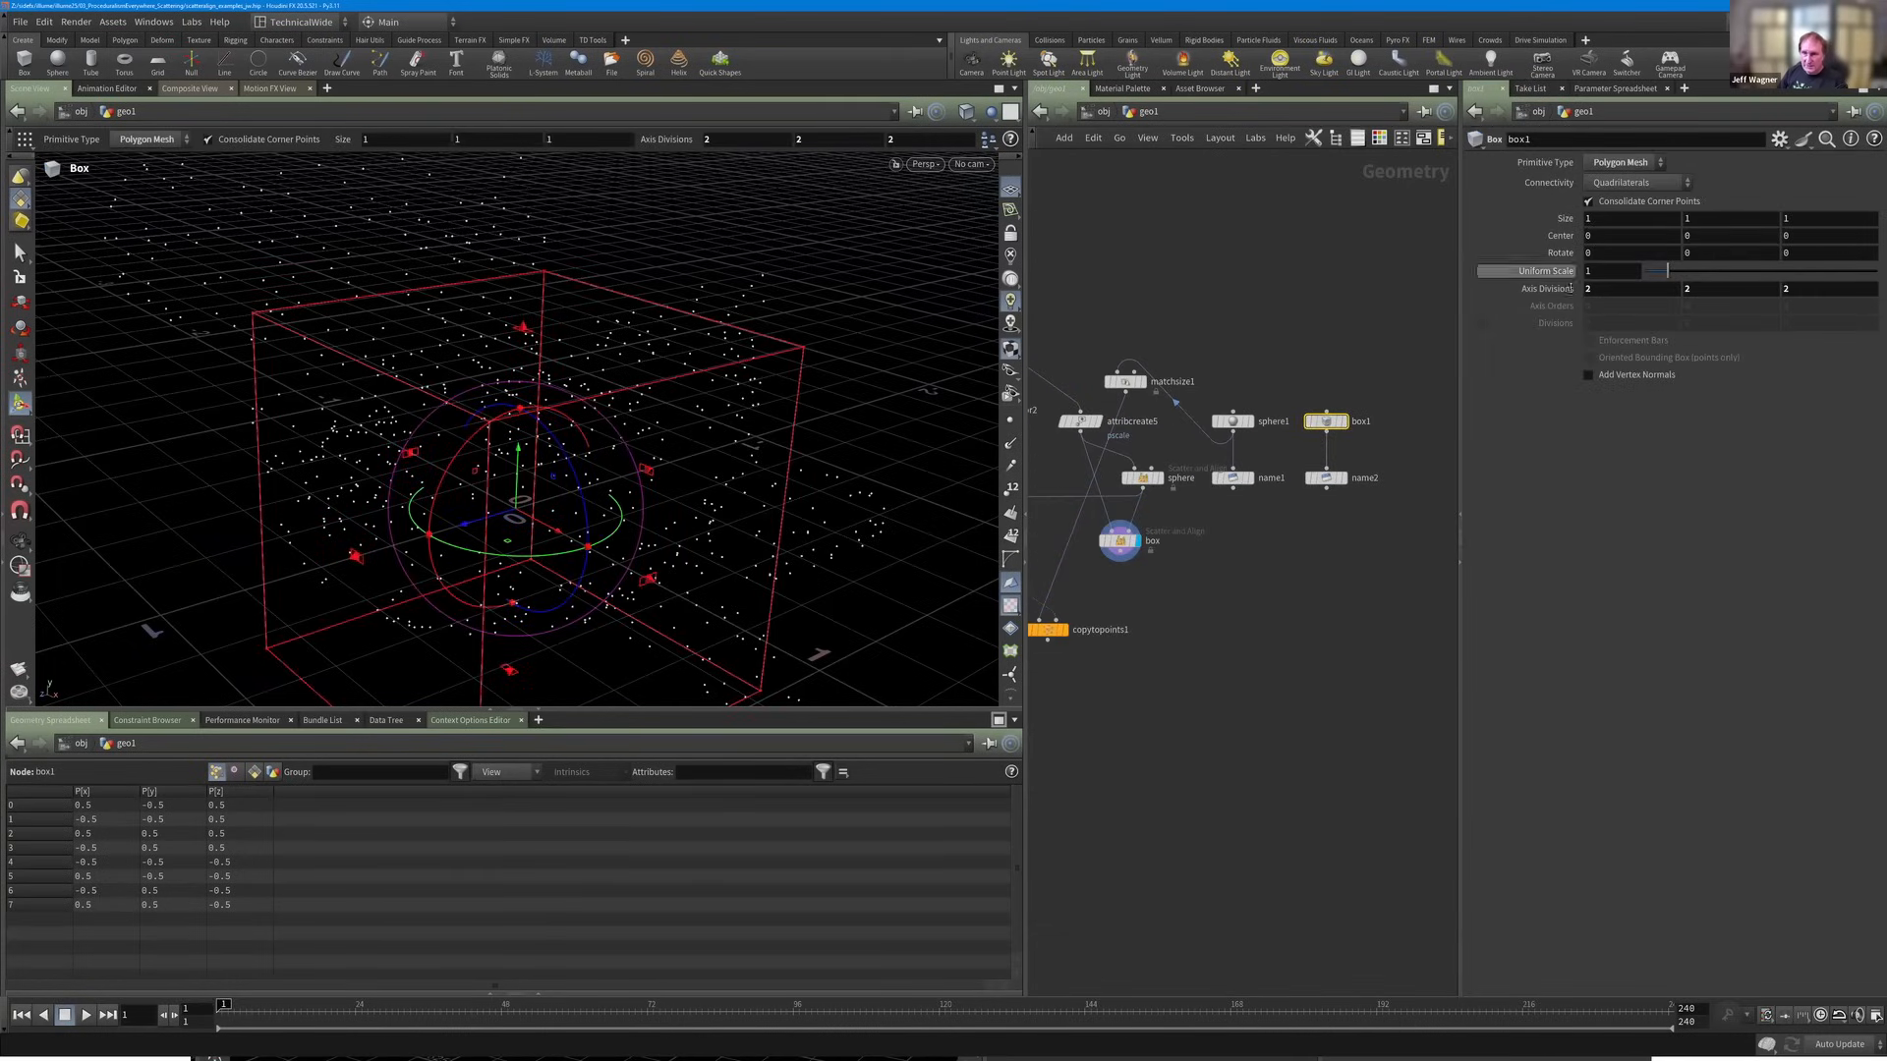
middle_click_drag(1266, 555, 1297, 542)
scroll(1299, 511, "up", 1)
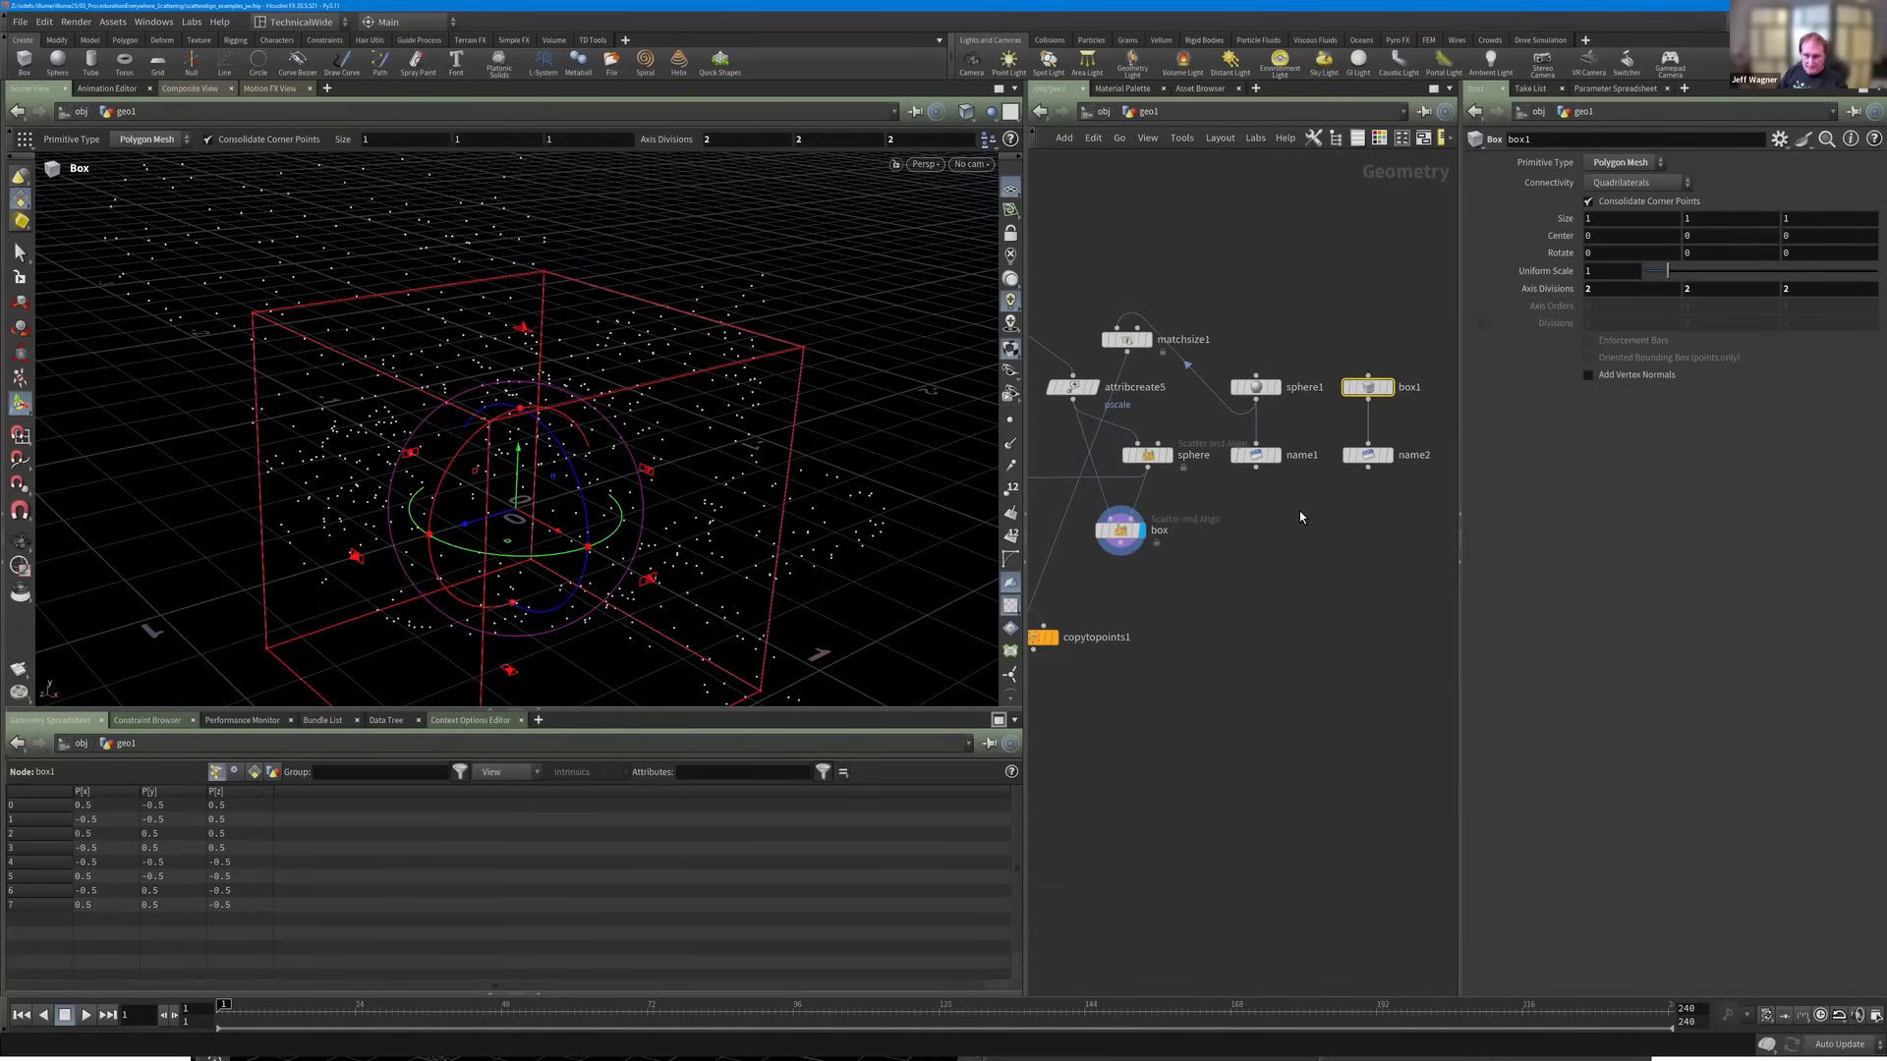
key("Tab")
type("mer")
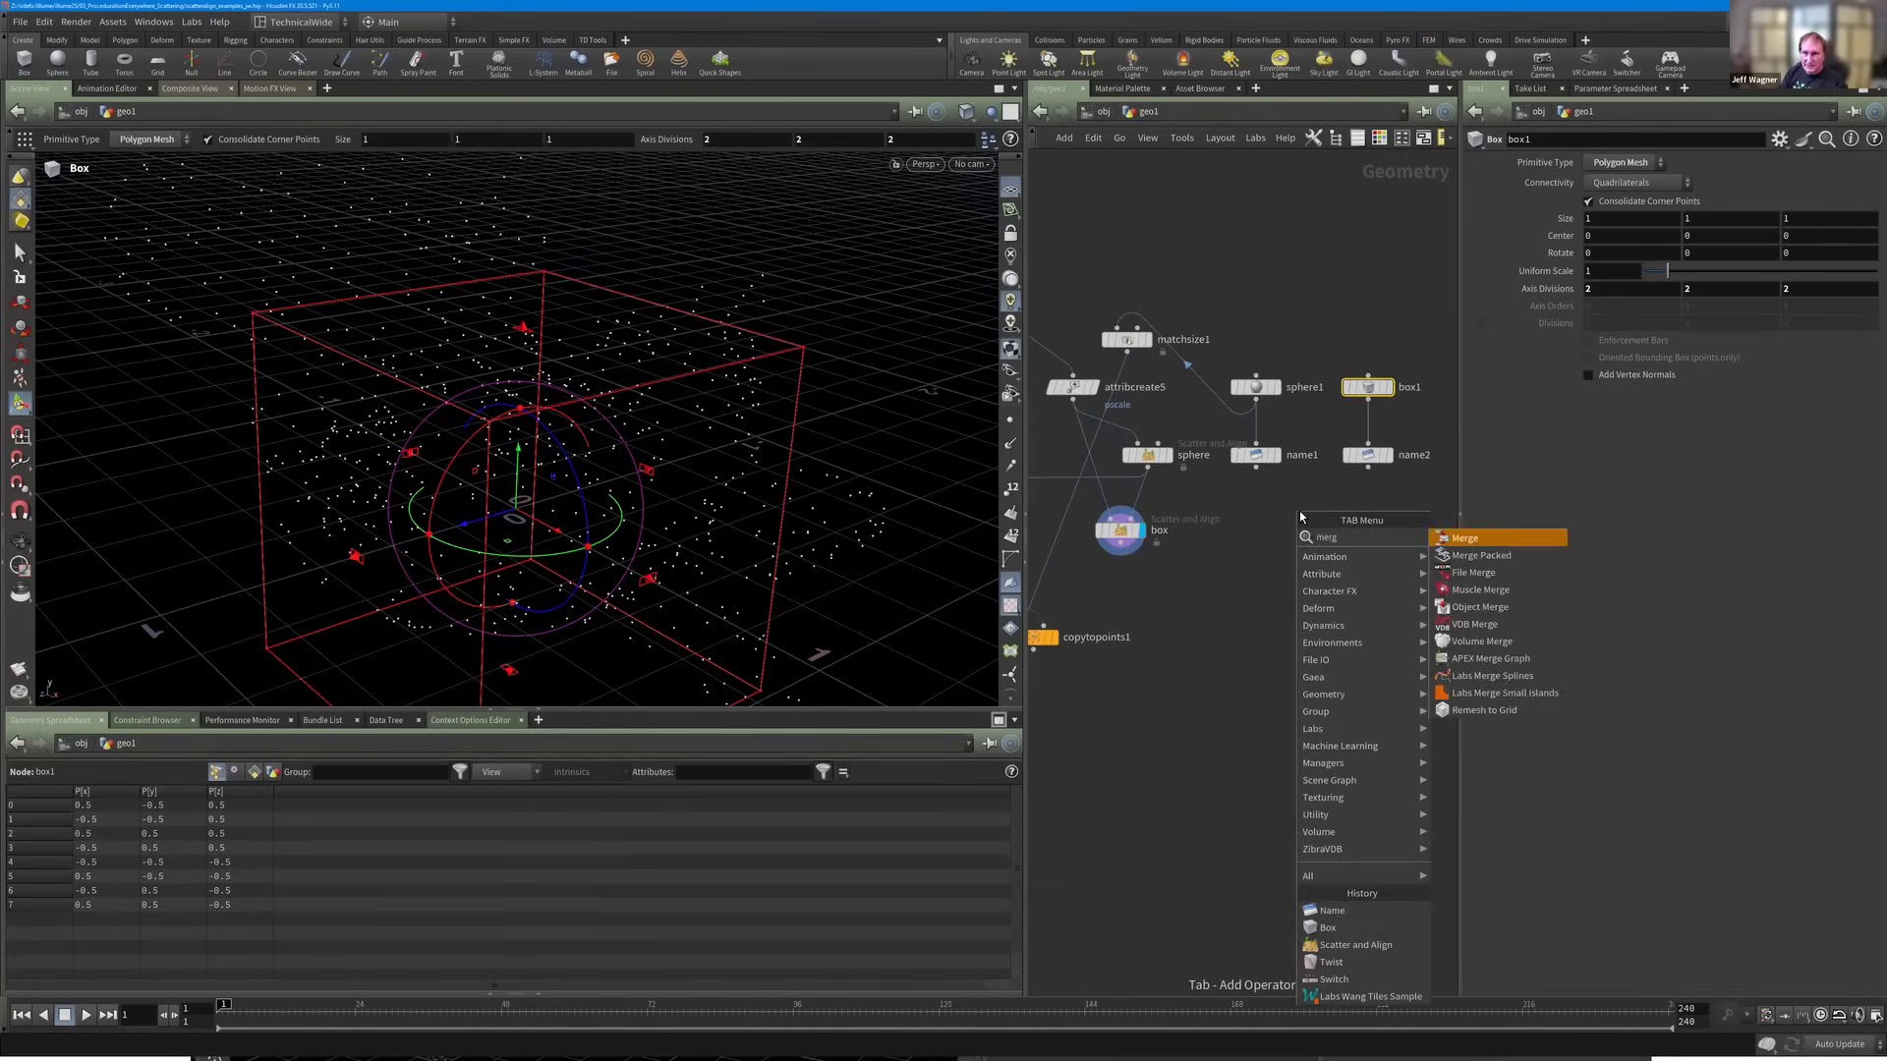
key("Return")
left_click_drag(1382, 438, 1254, 472)
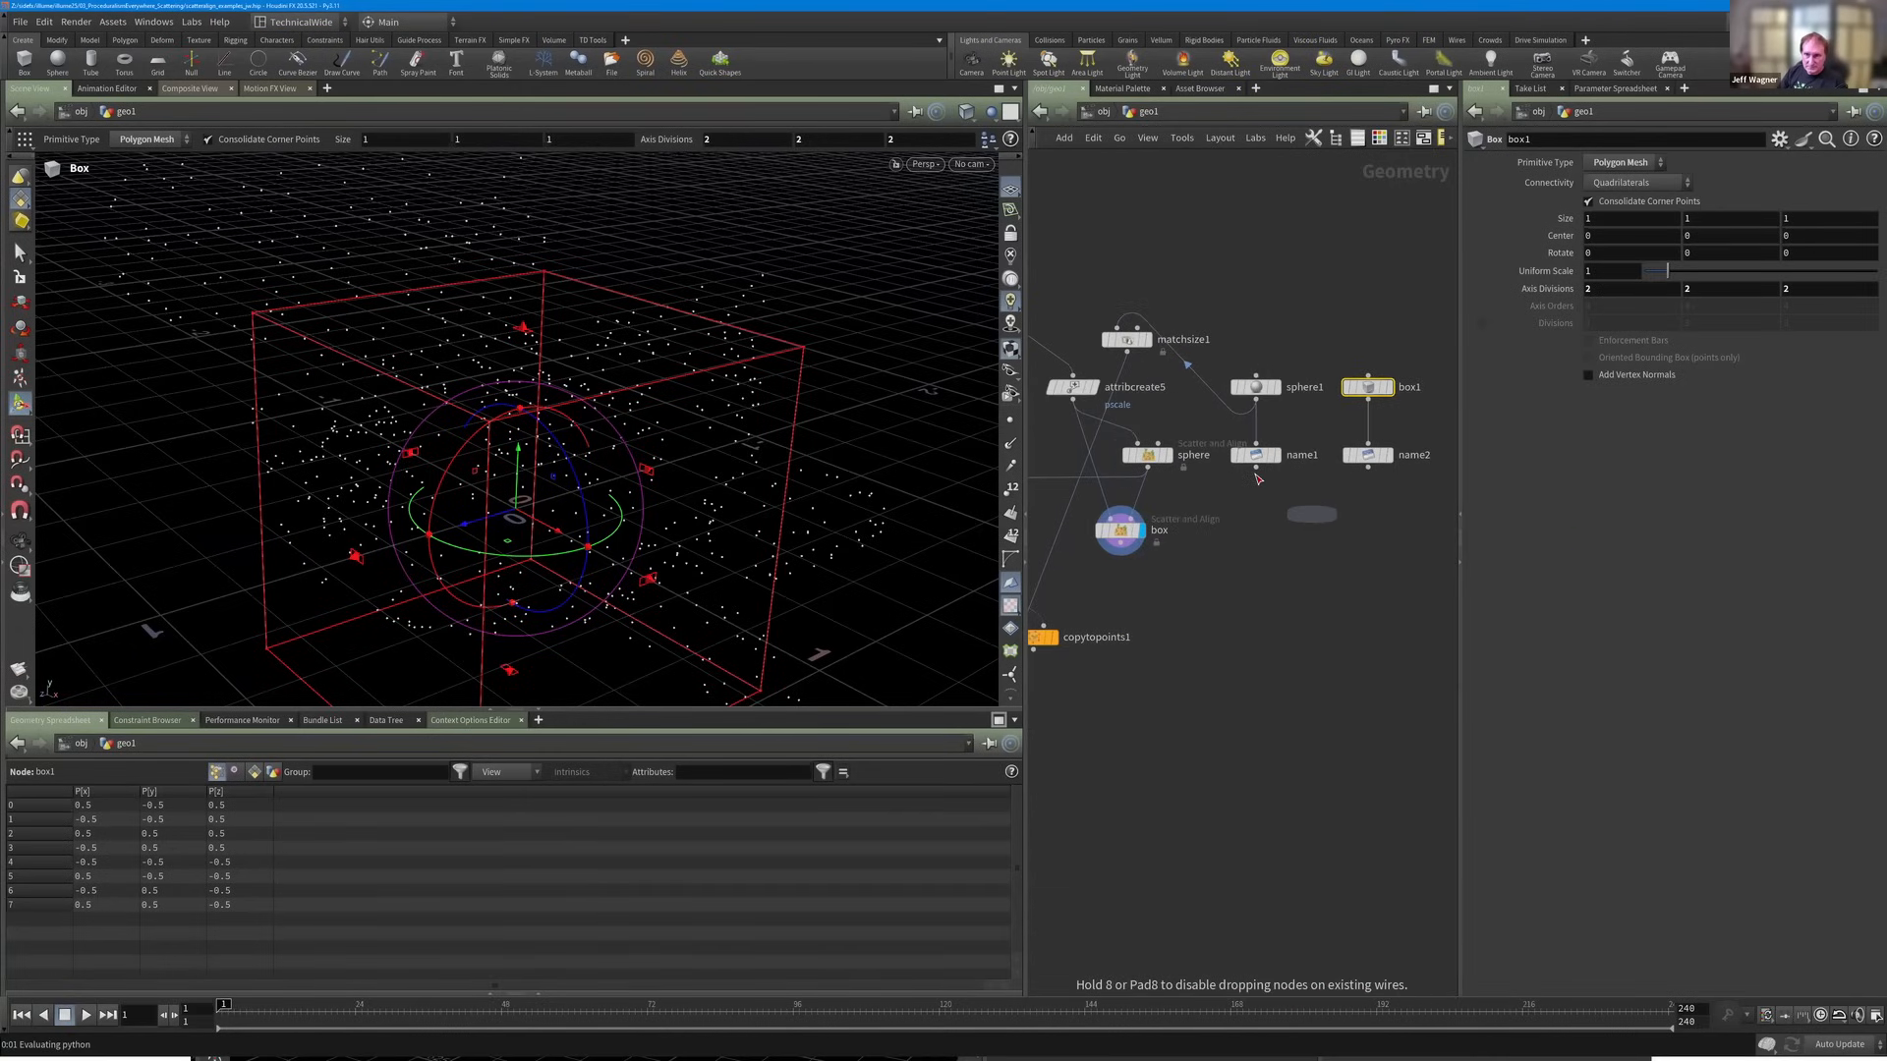
left_click(1256, 470)
left_click(1313, 507)
left_click(1338, 488)
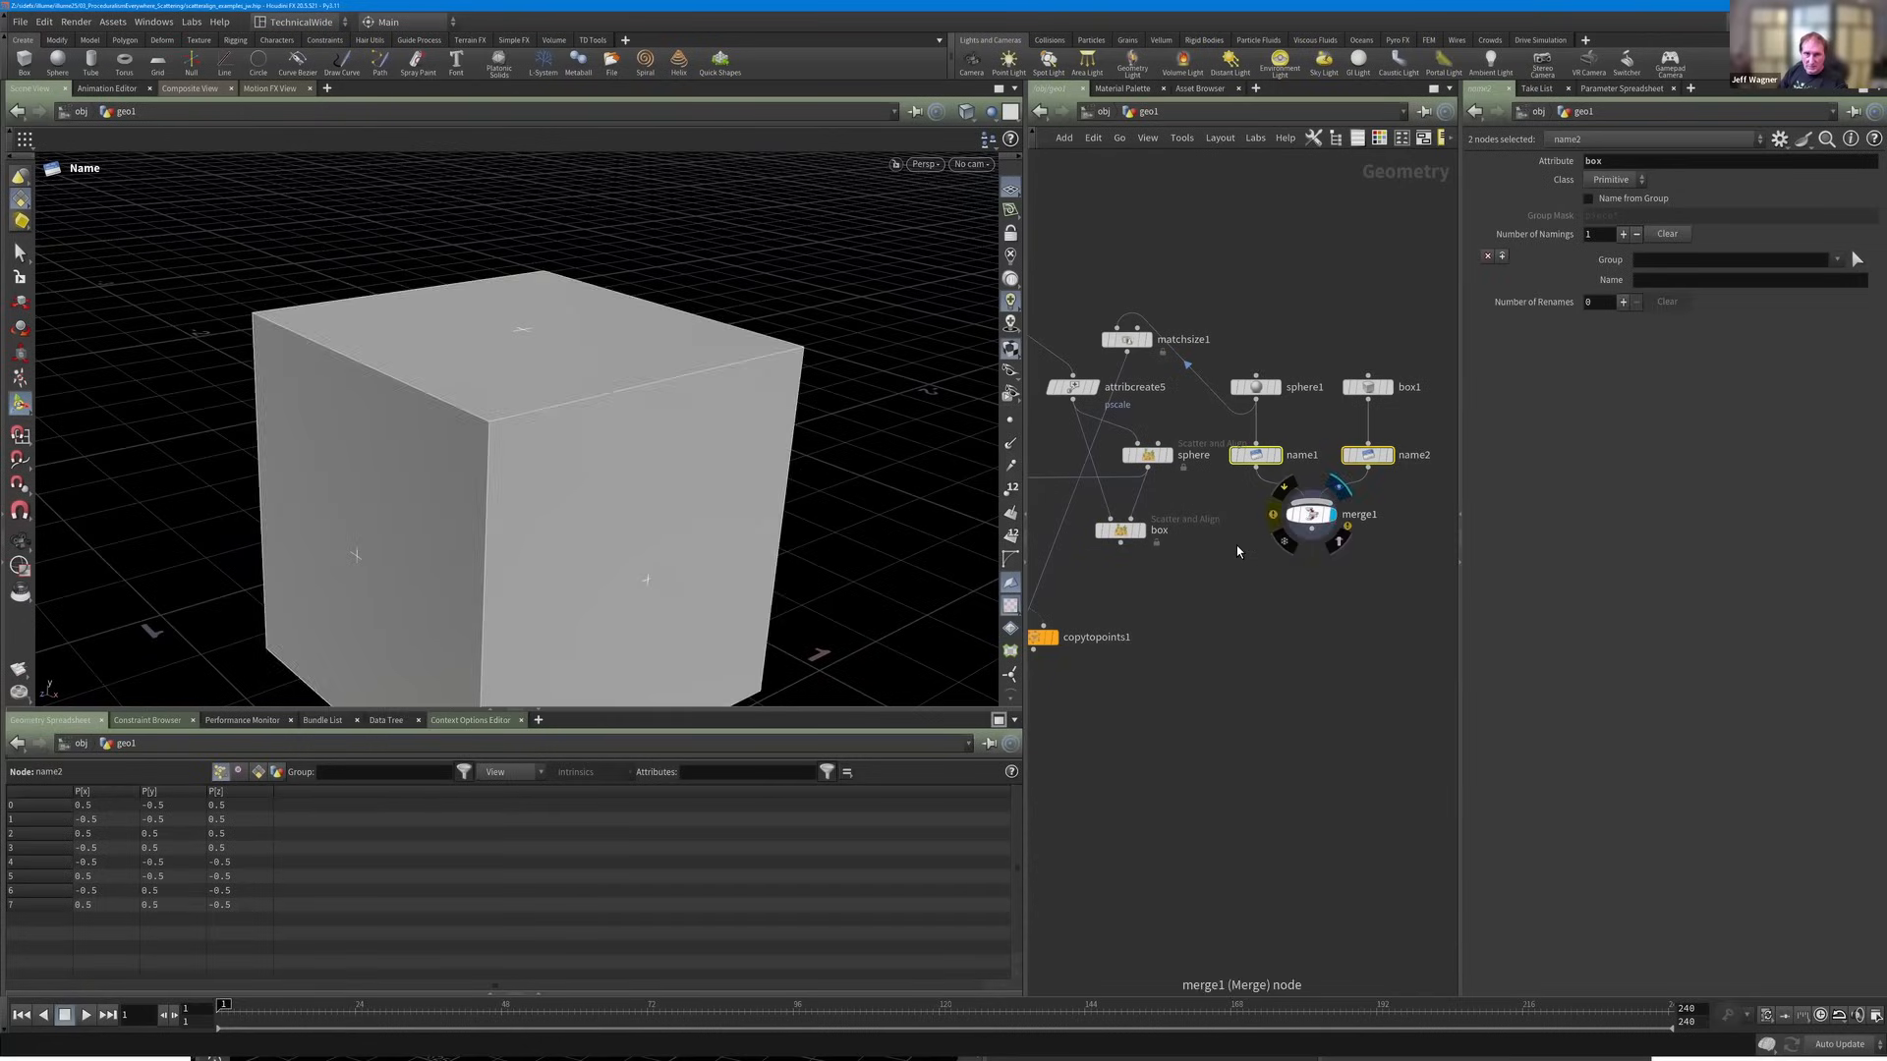
key("Escape")
scroll(560, 505, "down", 1)
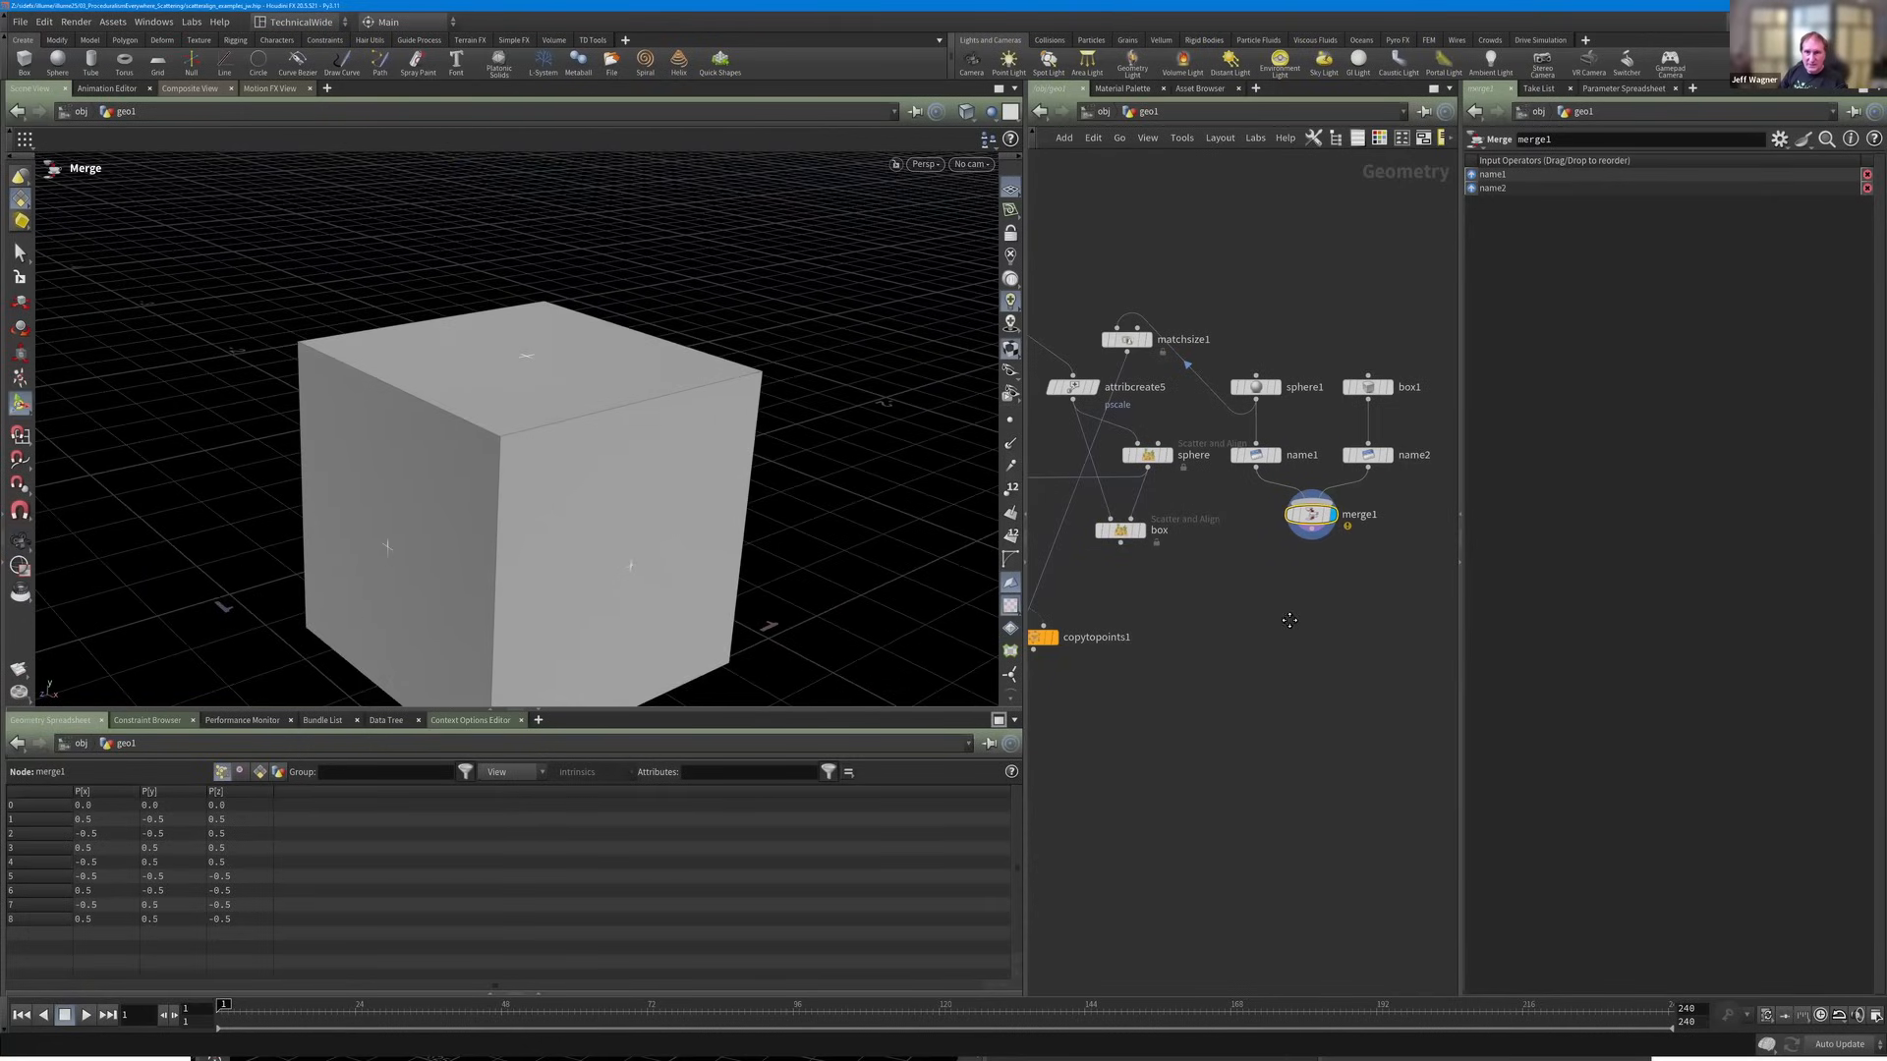
Connect the merge1 output to the first input of the Copy to Points node, replacing matchsize1.
middle_click_drag(1247, 646, 1291, 611)
scroll(1291, 611, "down", 1)
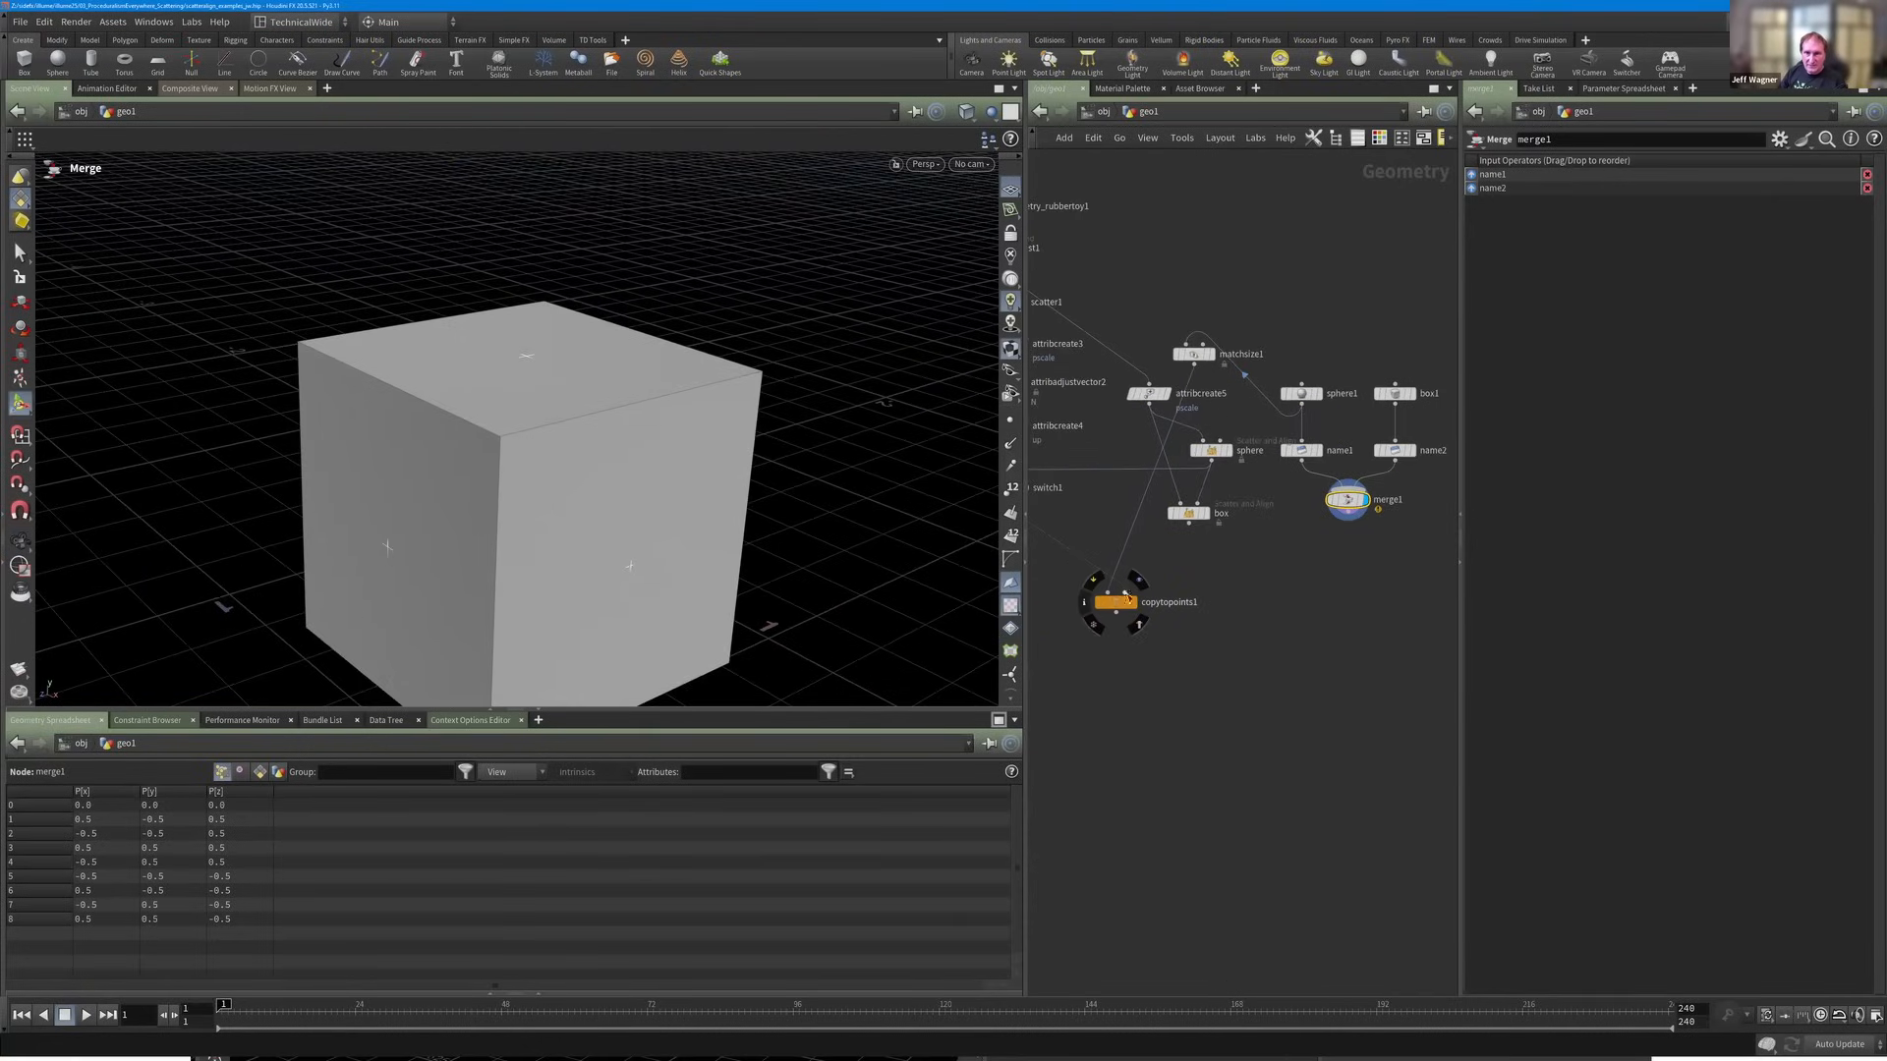
middle_click_drag(1058, 533, 1181, 535)
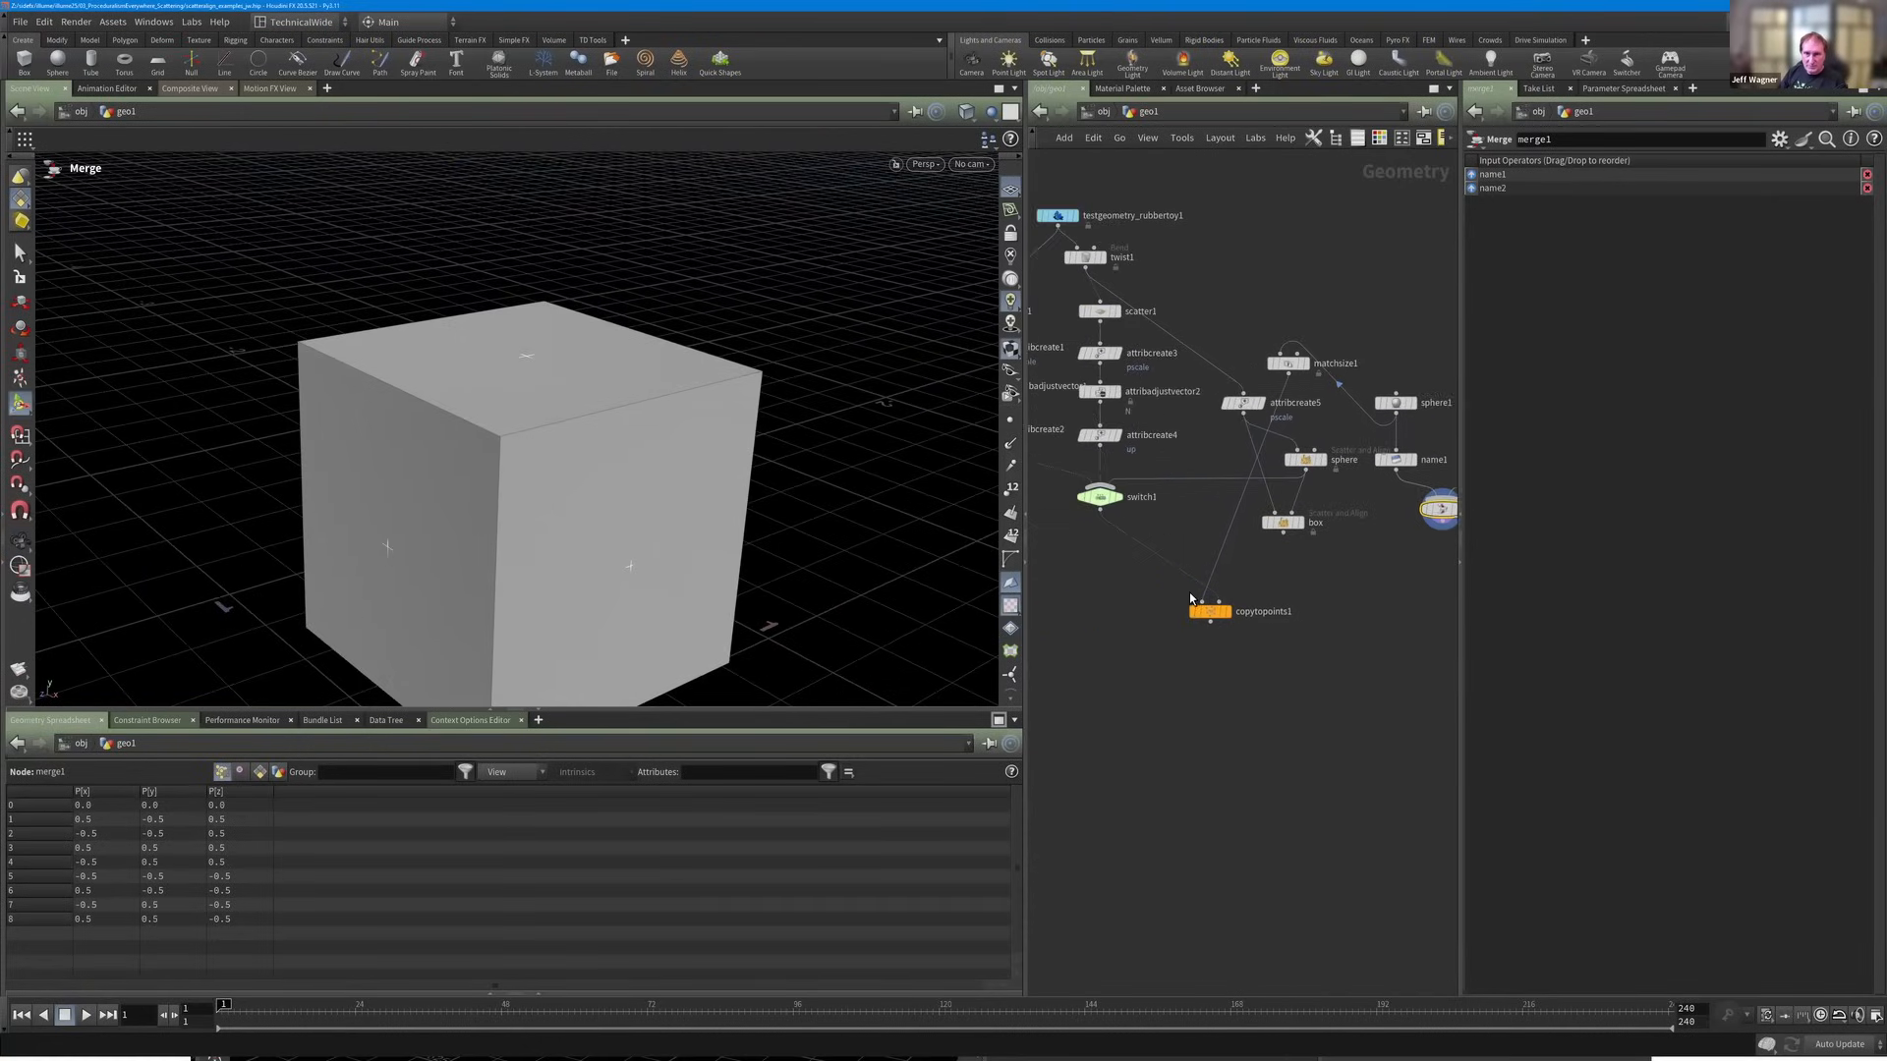
scroll(1187, 590, "up", 2)
left_click(1205, 605)
middle_click_drag(1338, 570, 610, 633)
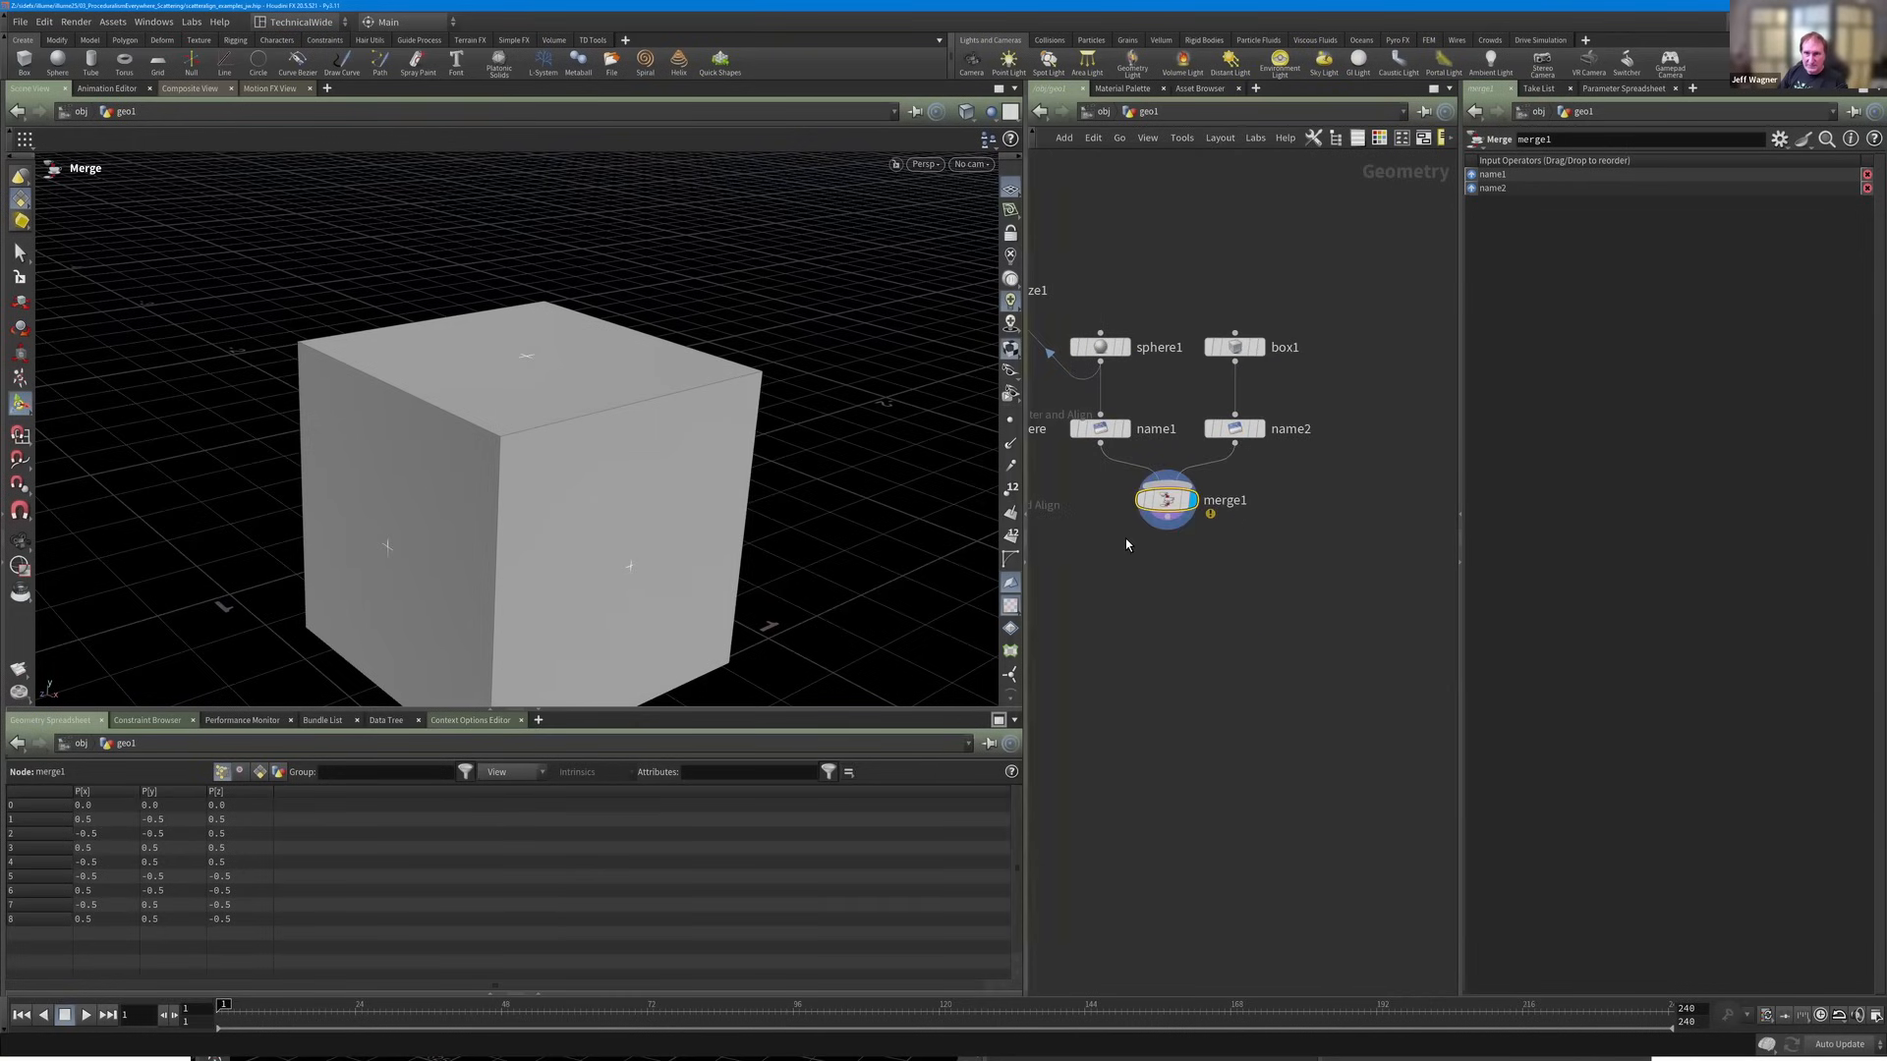
left_click(1166, 523)
scroll(1095, 644, "down", 2)
middle_click_drag(1128, 652, 1351, 613)
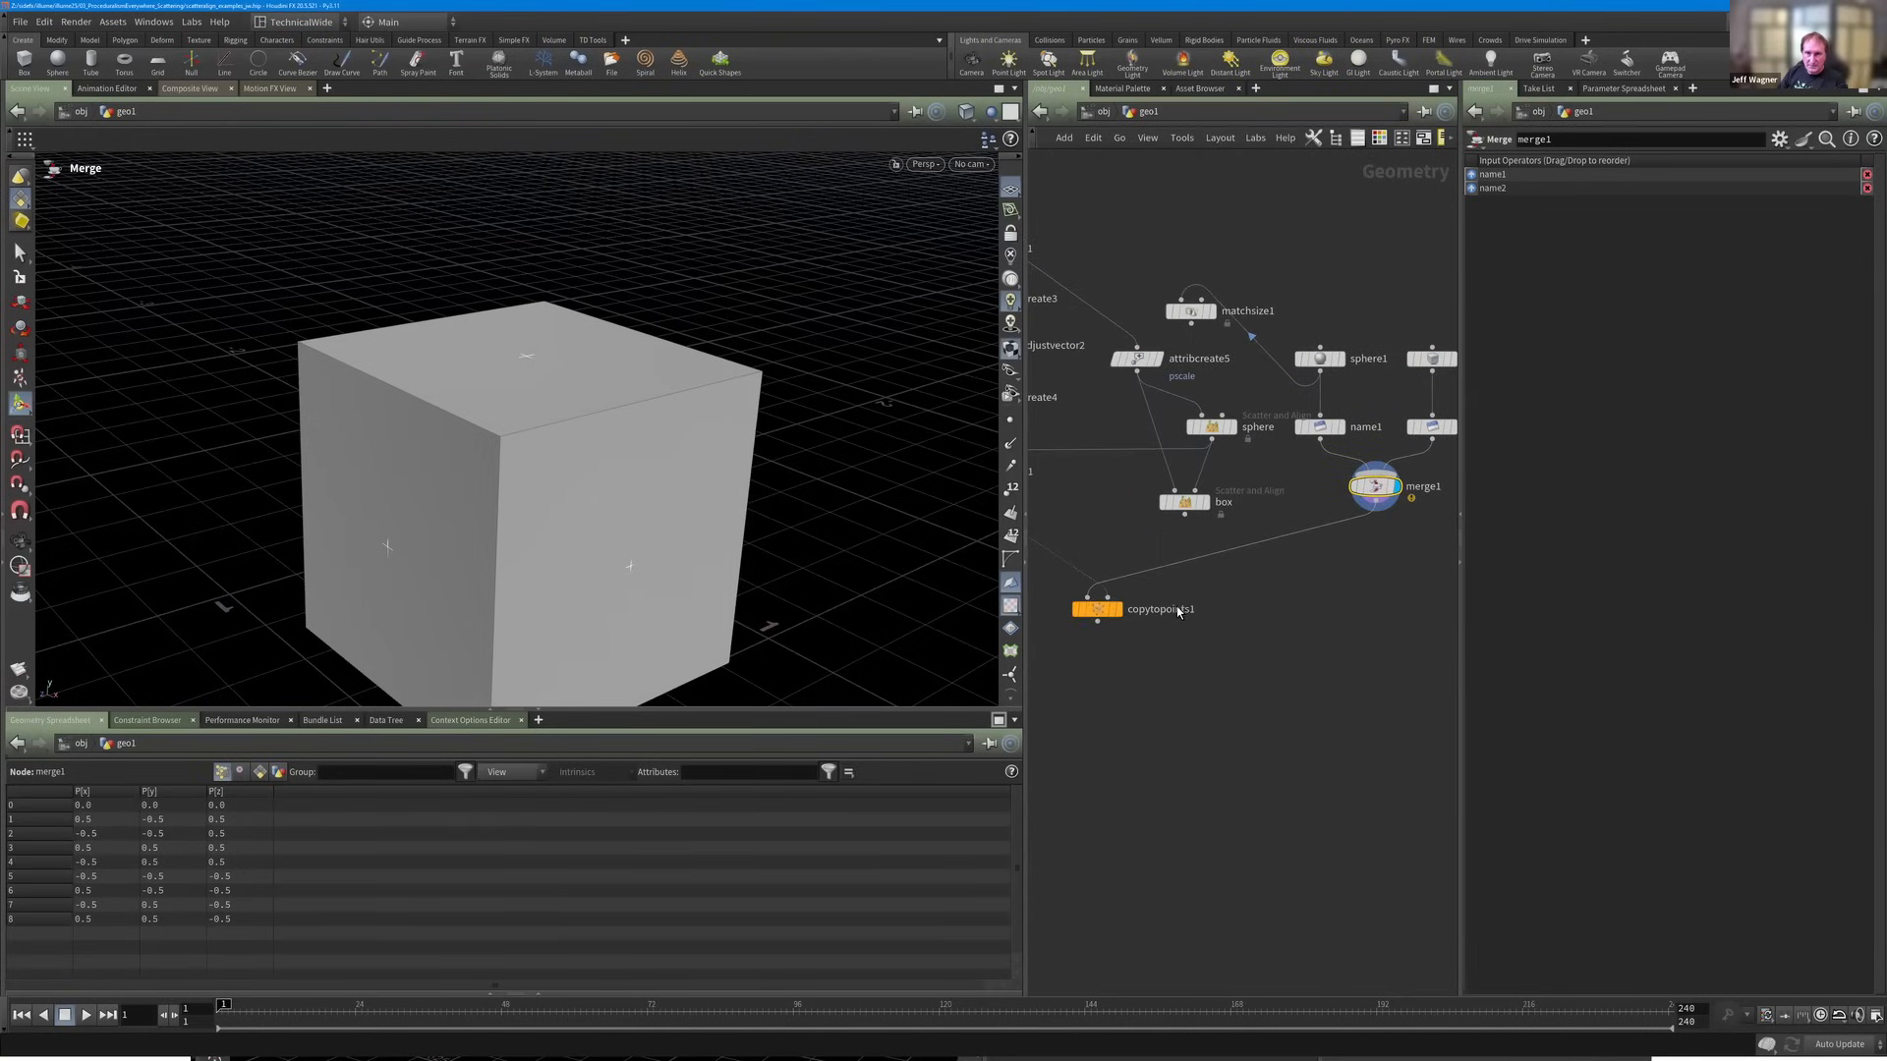
Display and select the Copy to Points node and enable its Piece Attribute, set to name.
left_click(1117, 609)
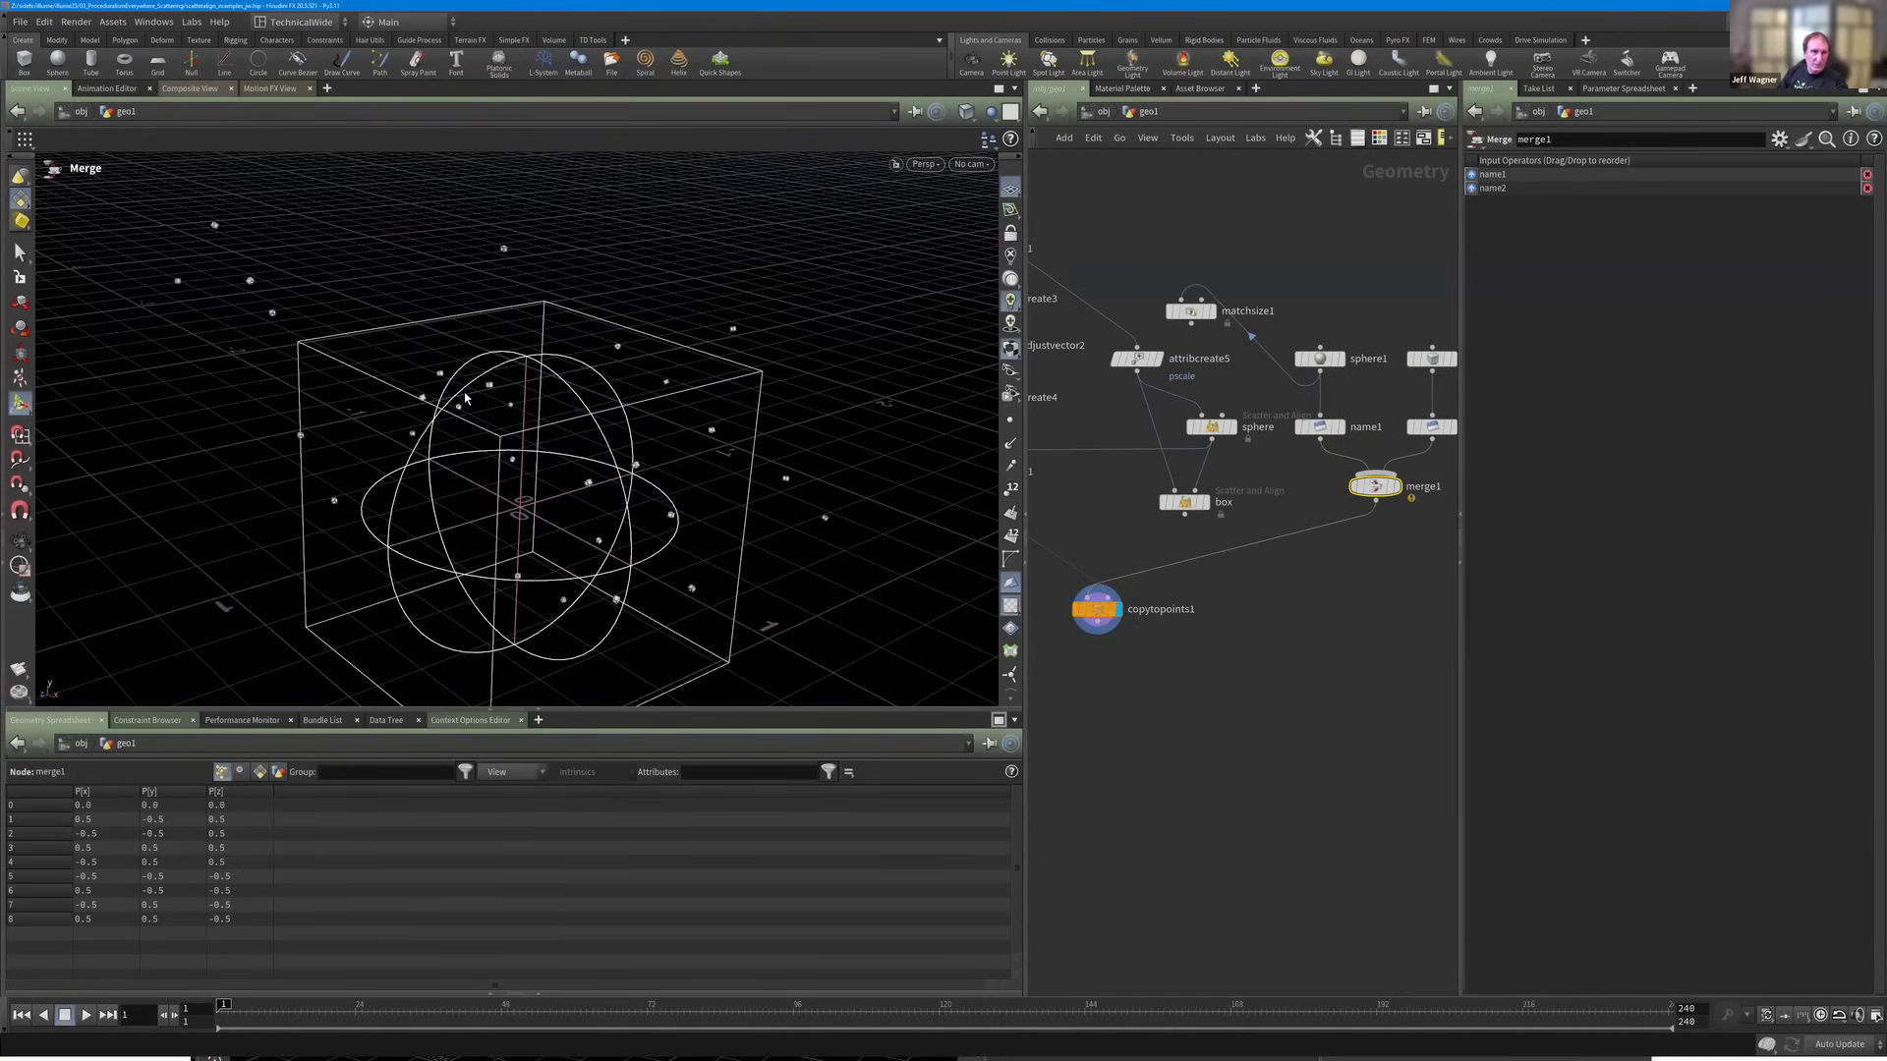
key("Return")
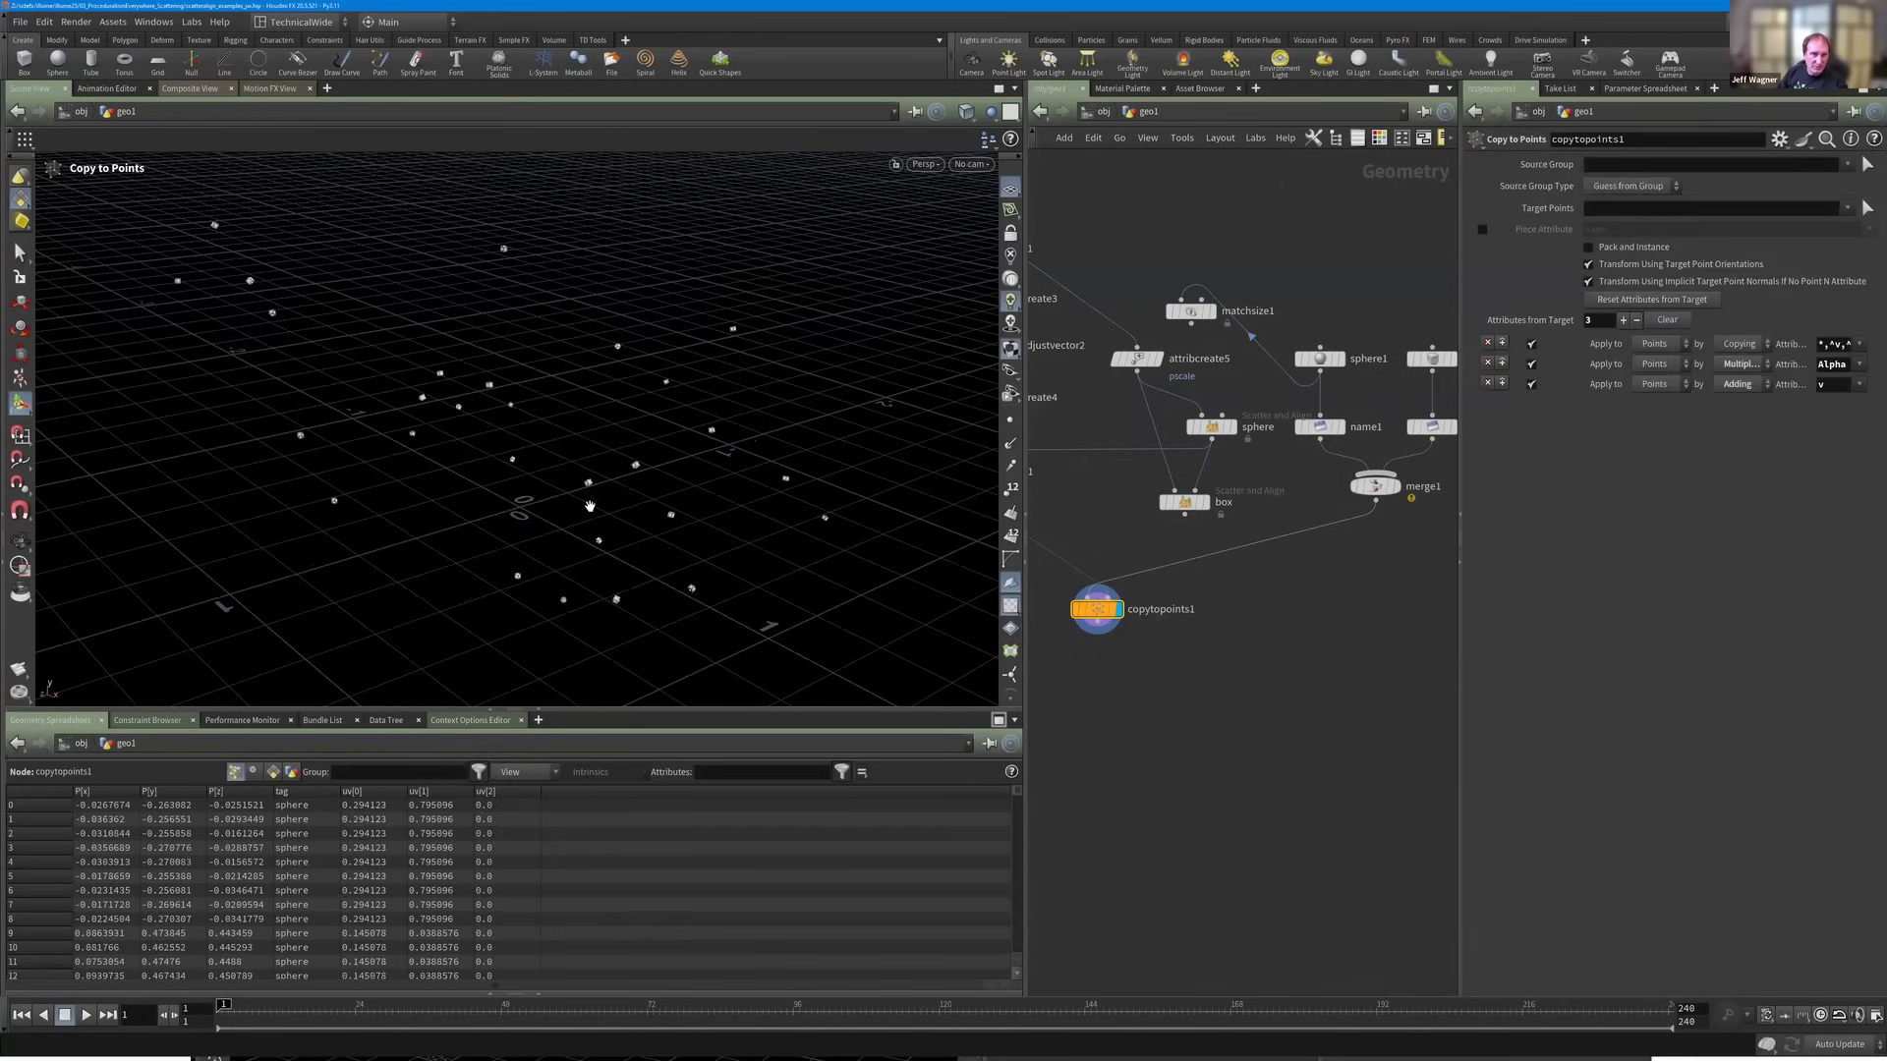
key("Escape")
scroll(576, 492, "up", 5)
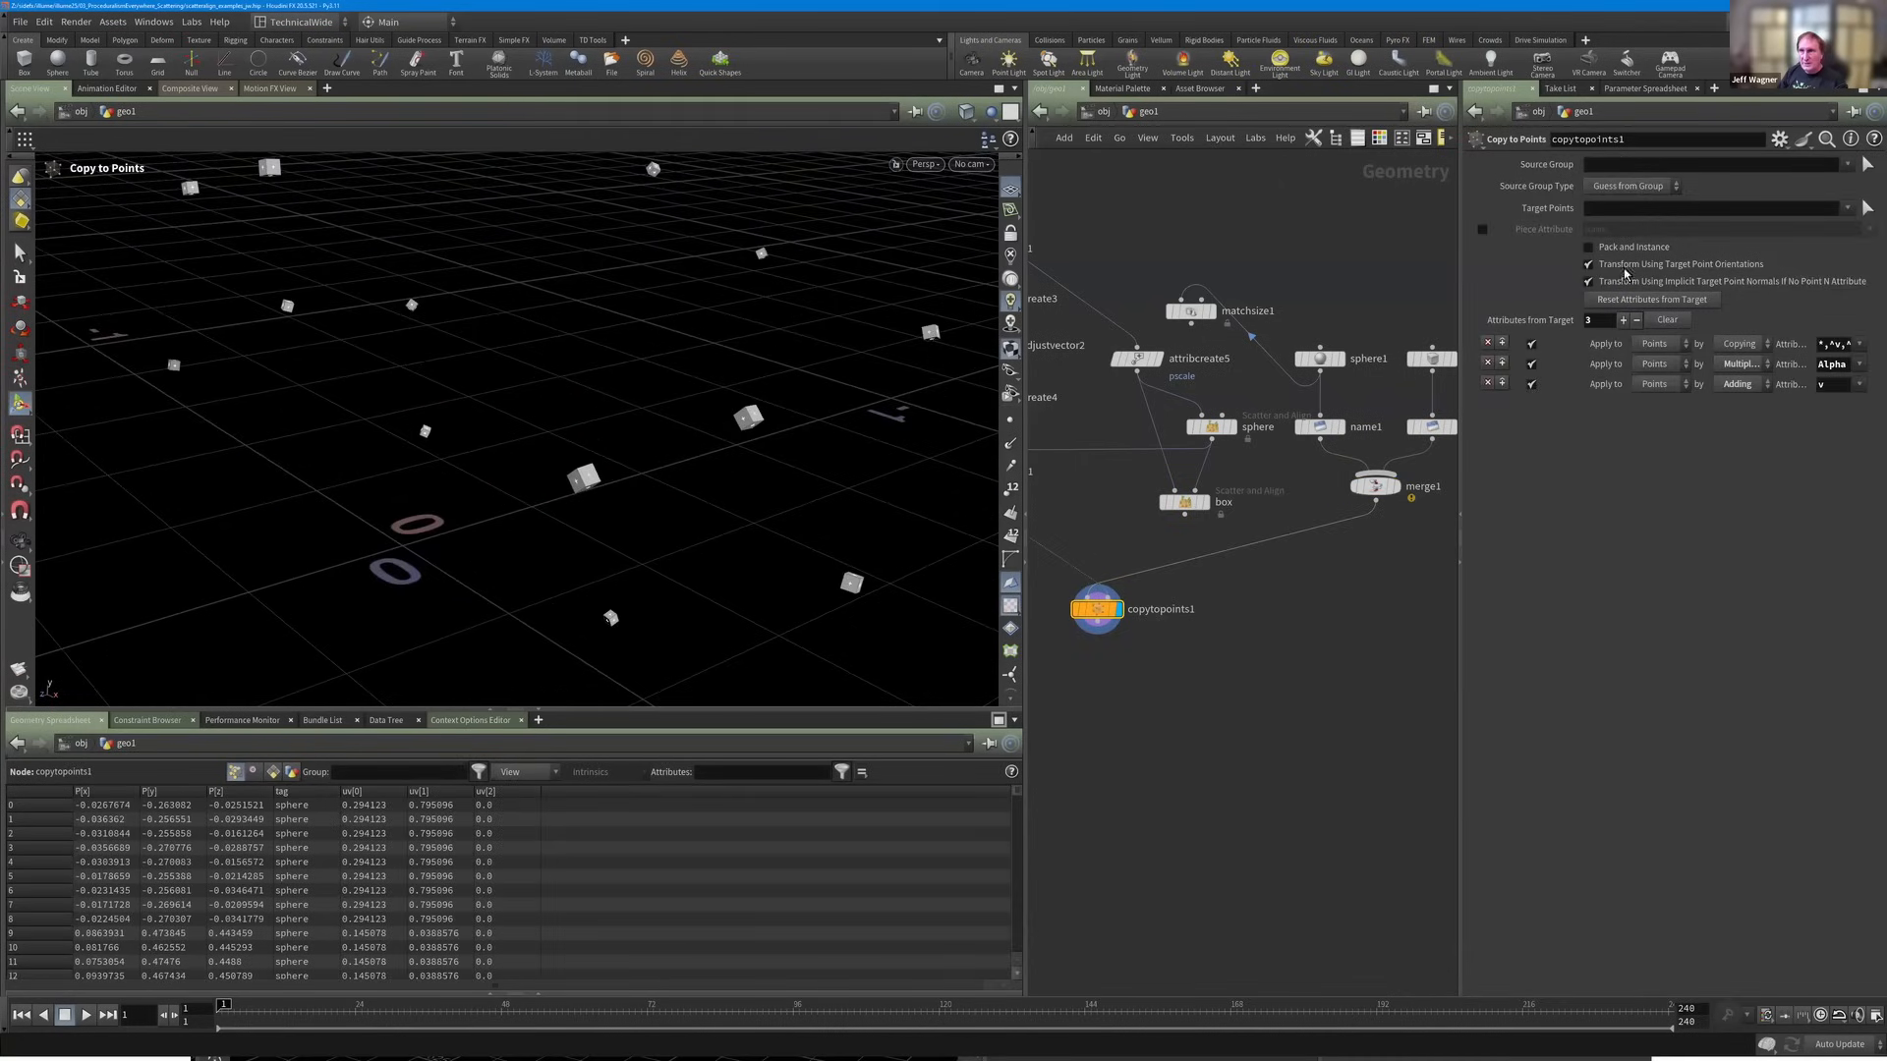
left_click(1483, 229)
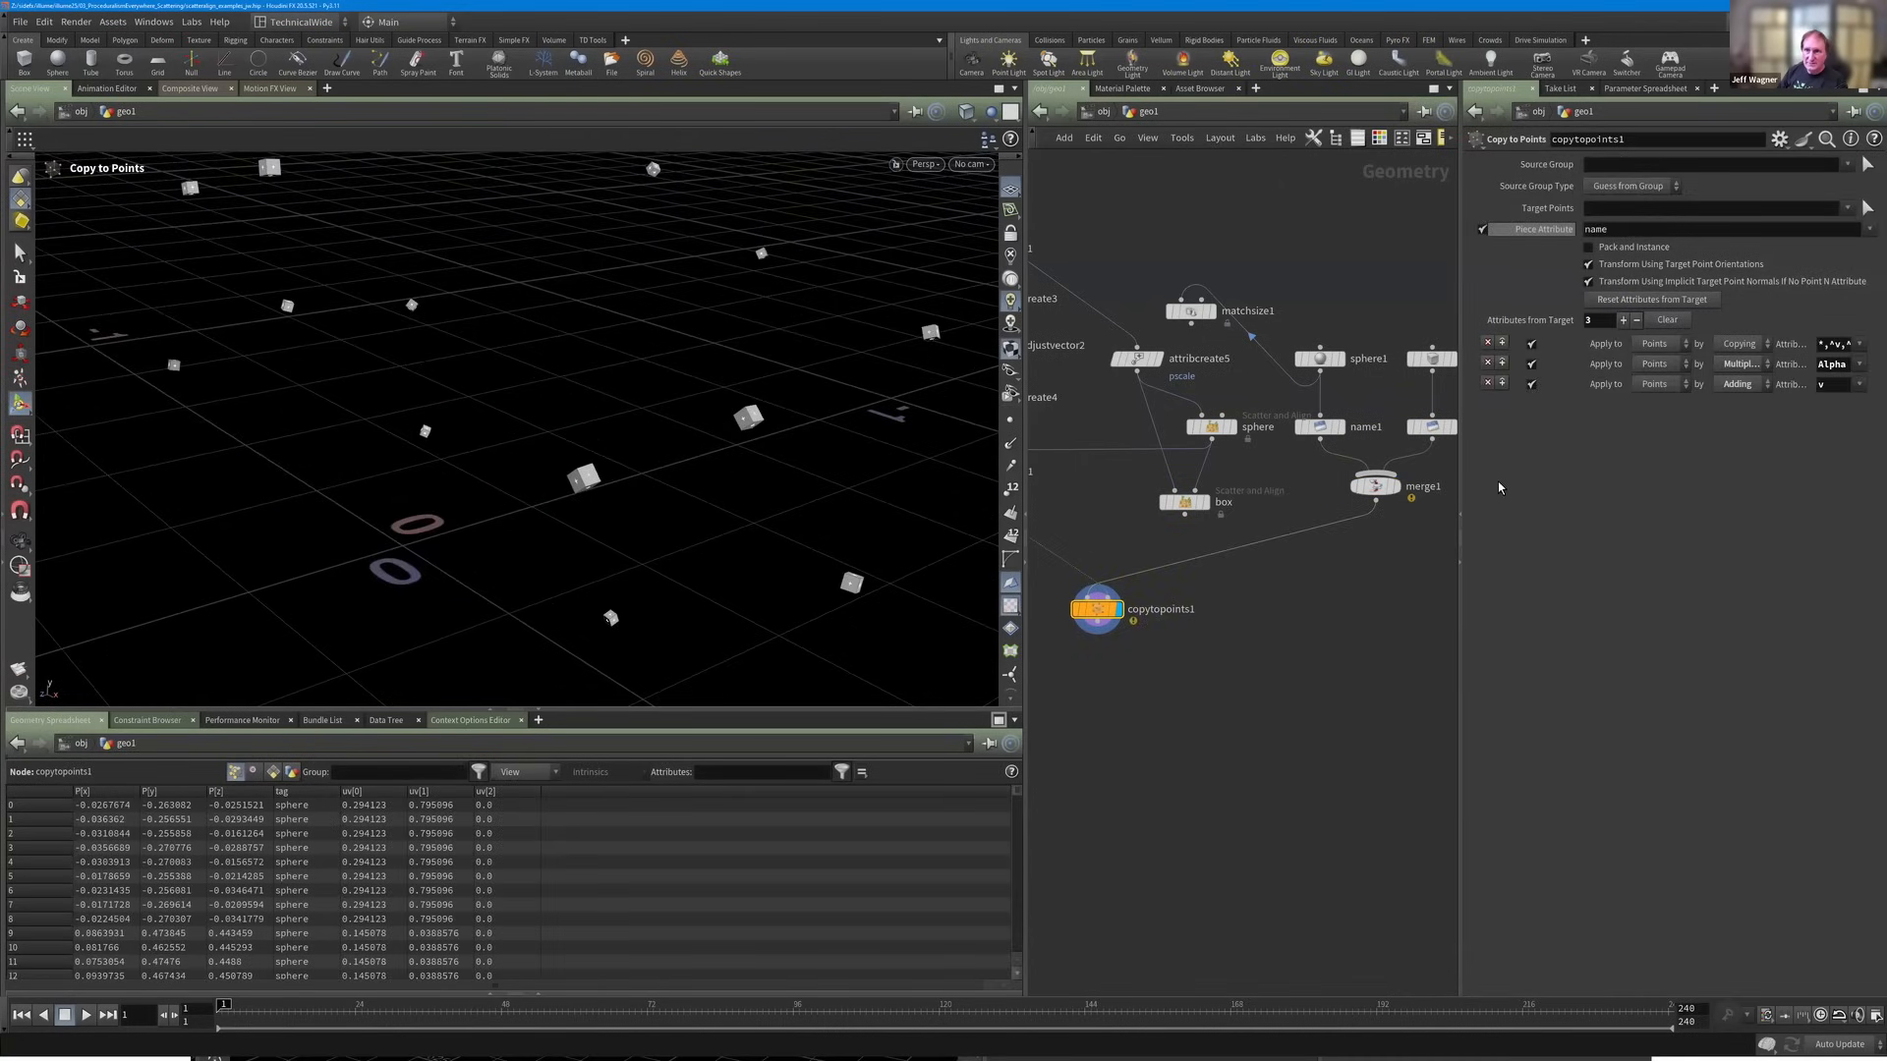
left_click(1620, 209)
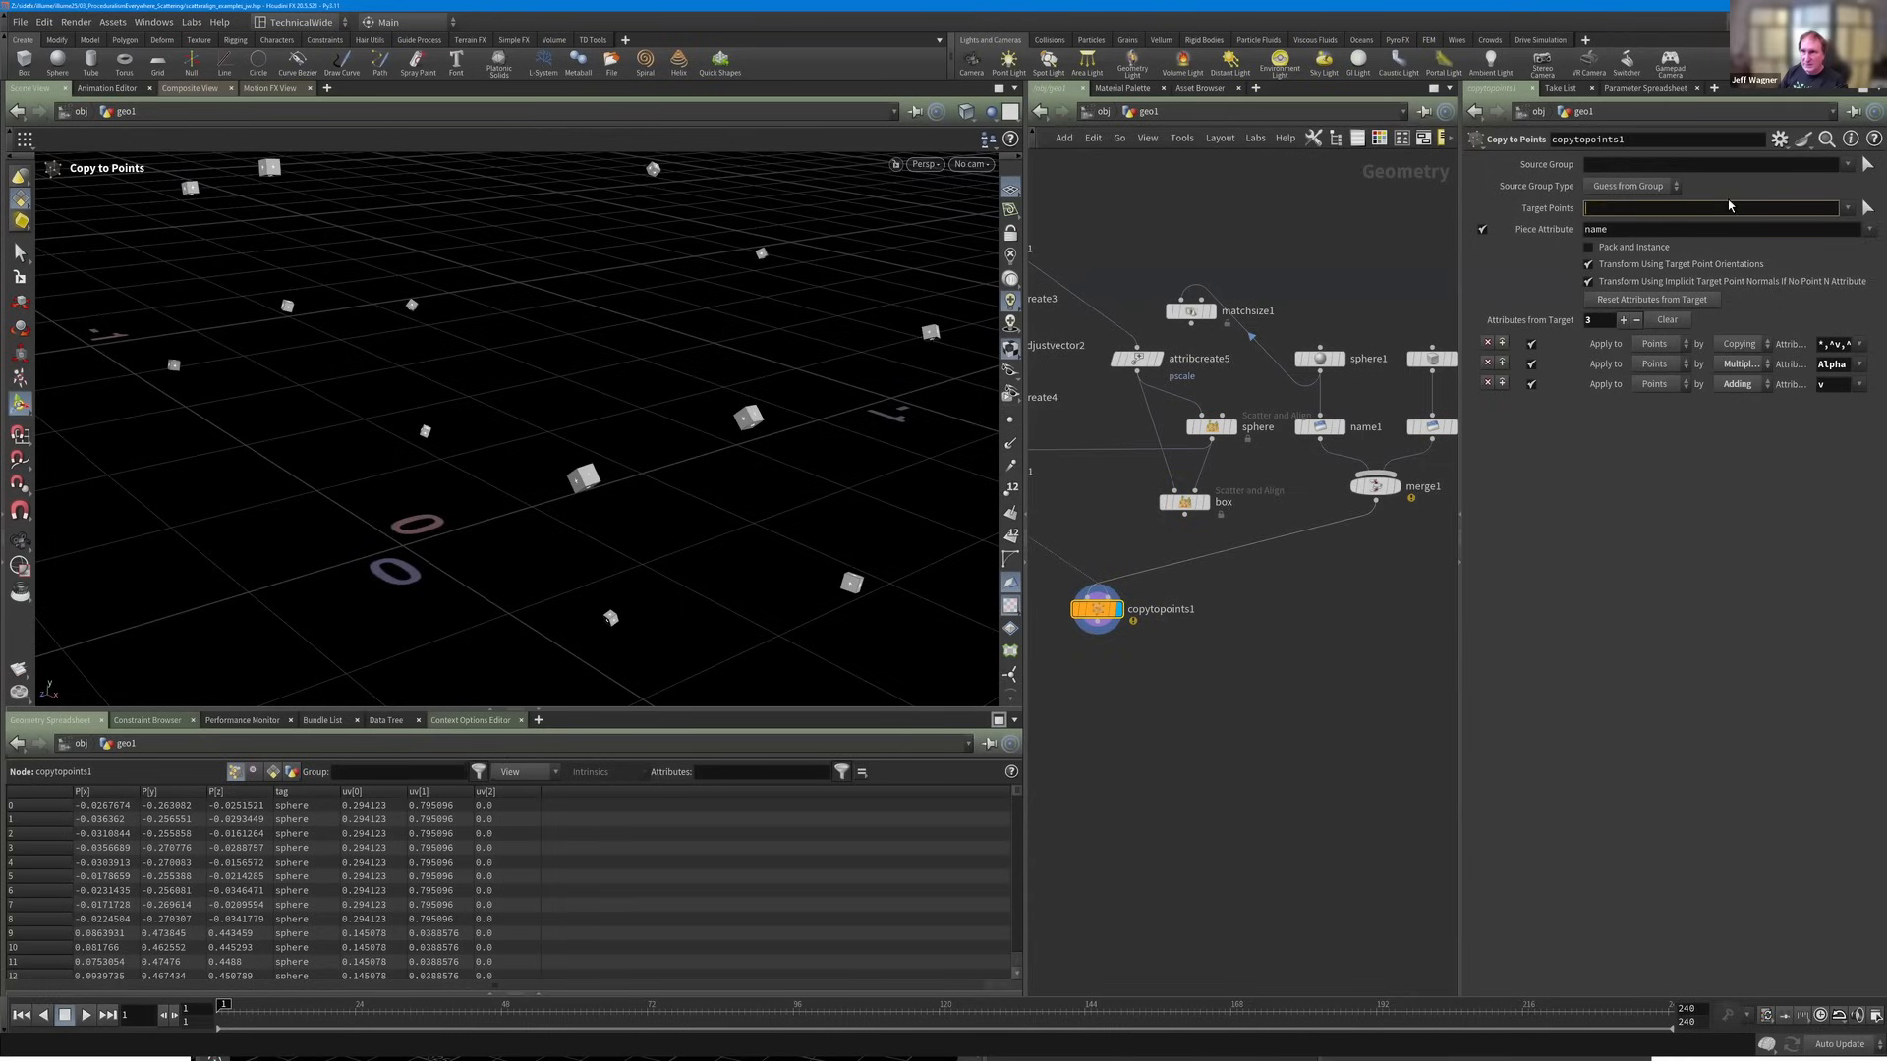
Connect the box Scatter and Align node to the second input of copytopoints1 and inspect the copied instances.
scroll(1267, 570, "down", 3)
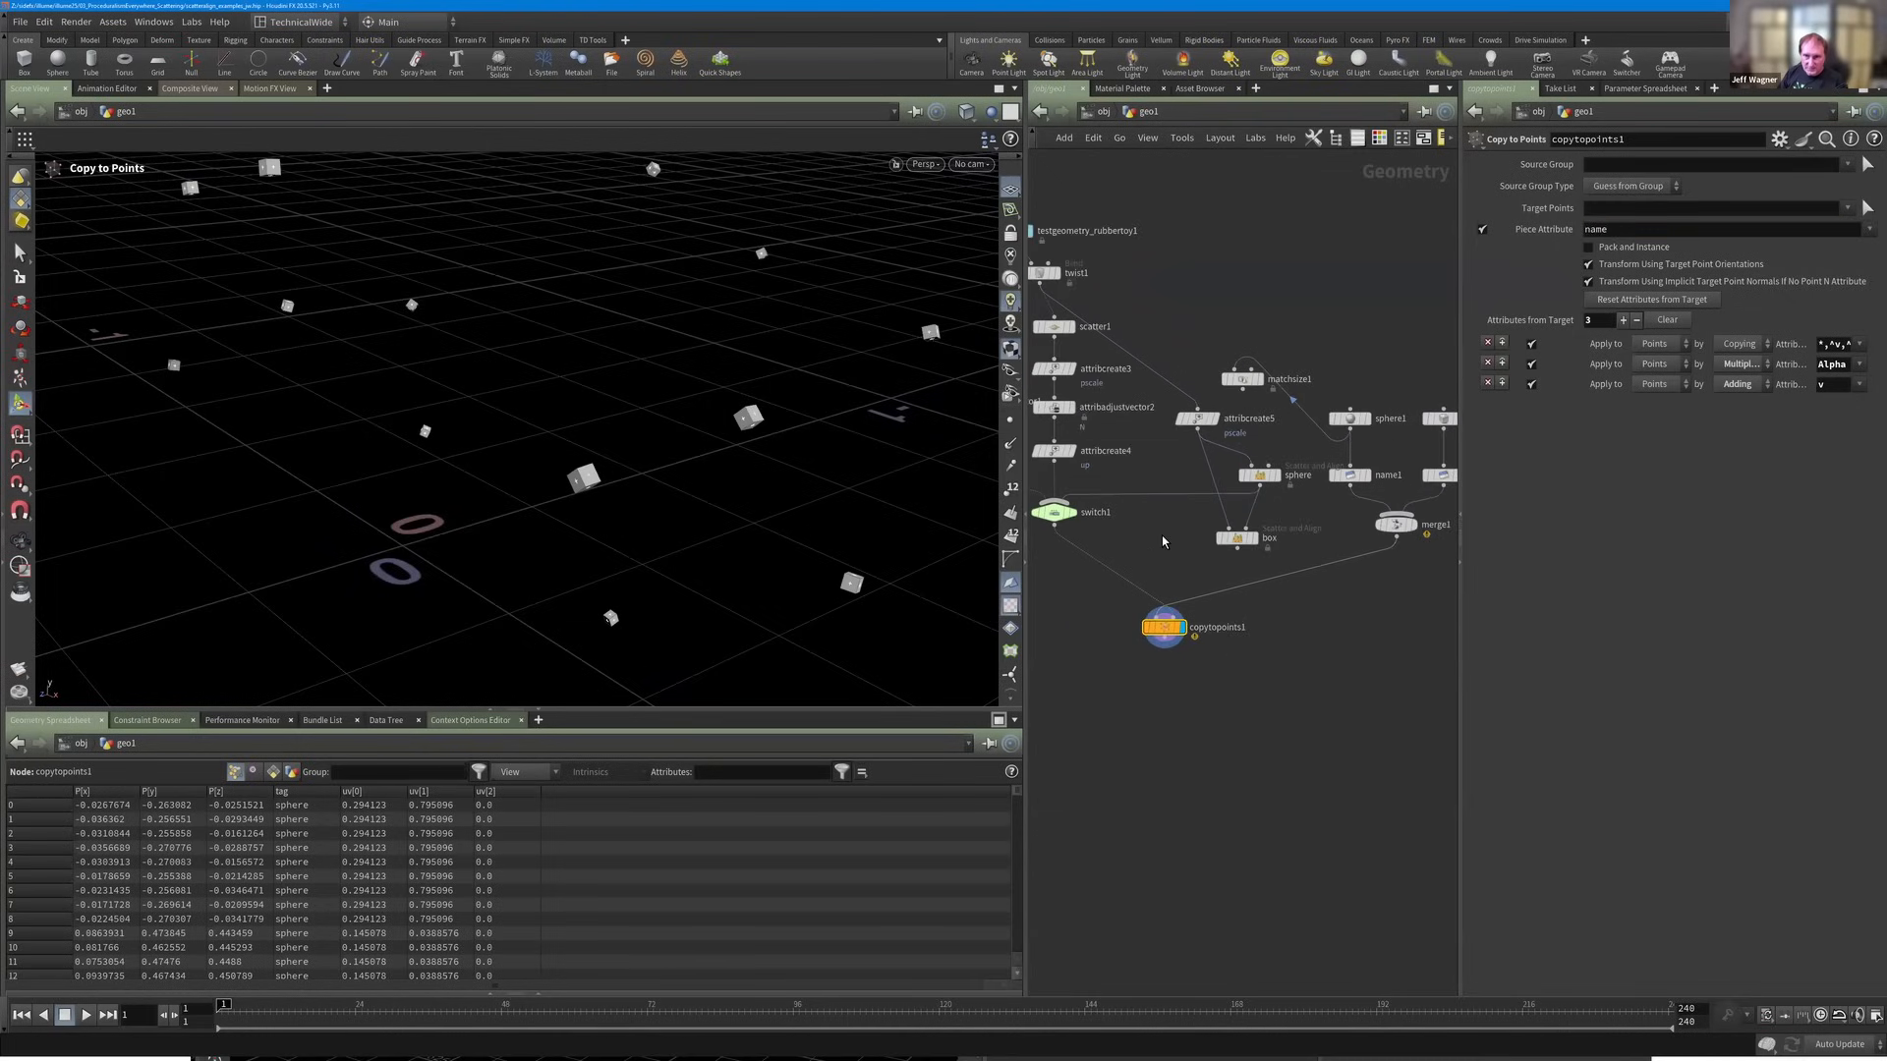
middle_click_drag(1102, 519, 1041, 495)
mouse_move(1174, 518)
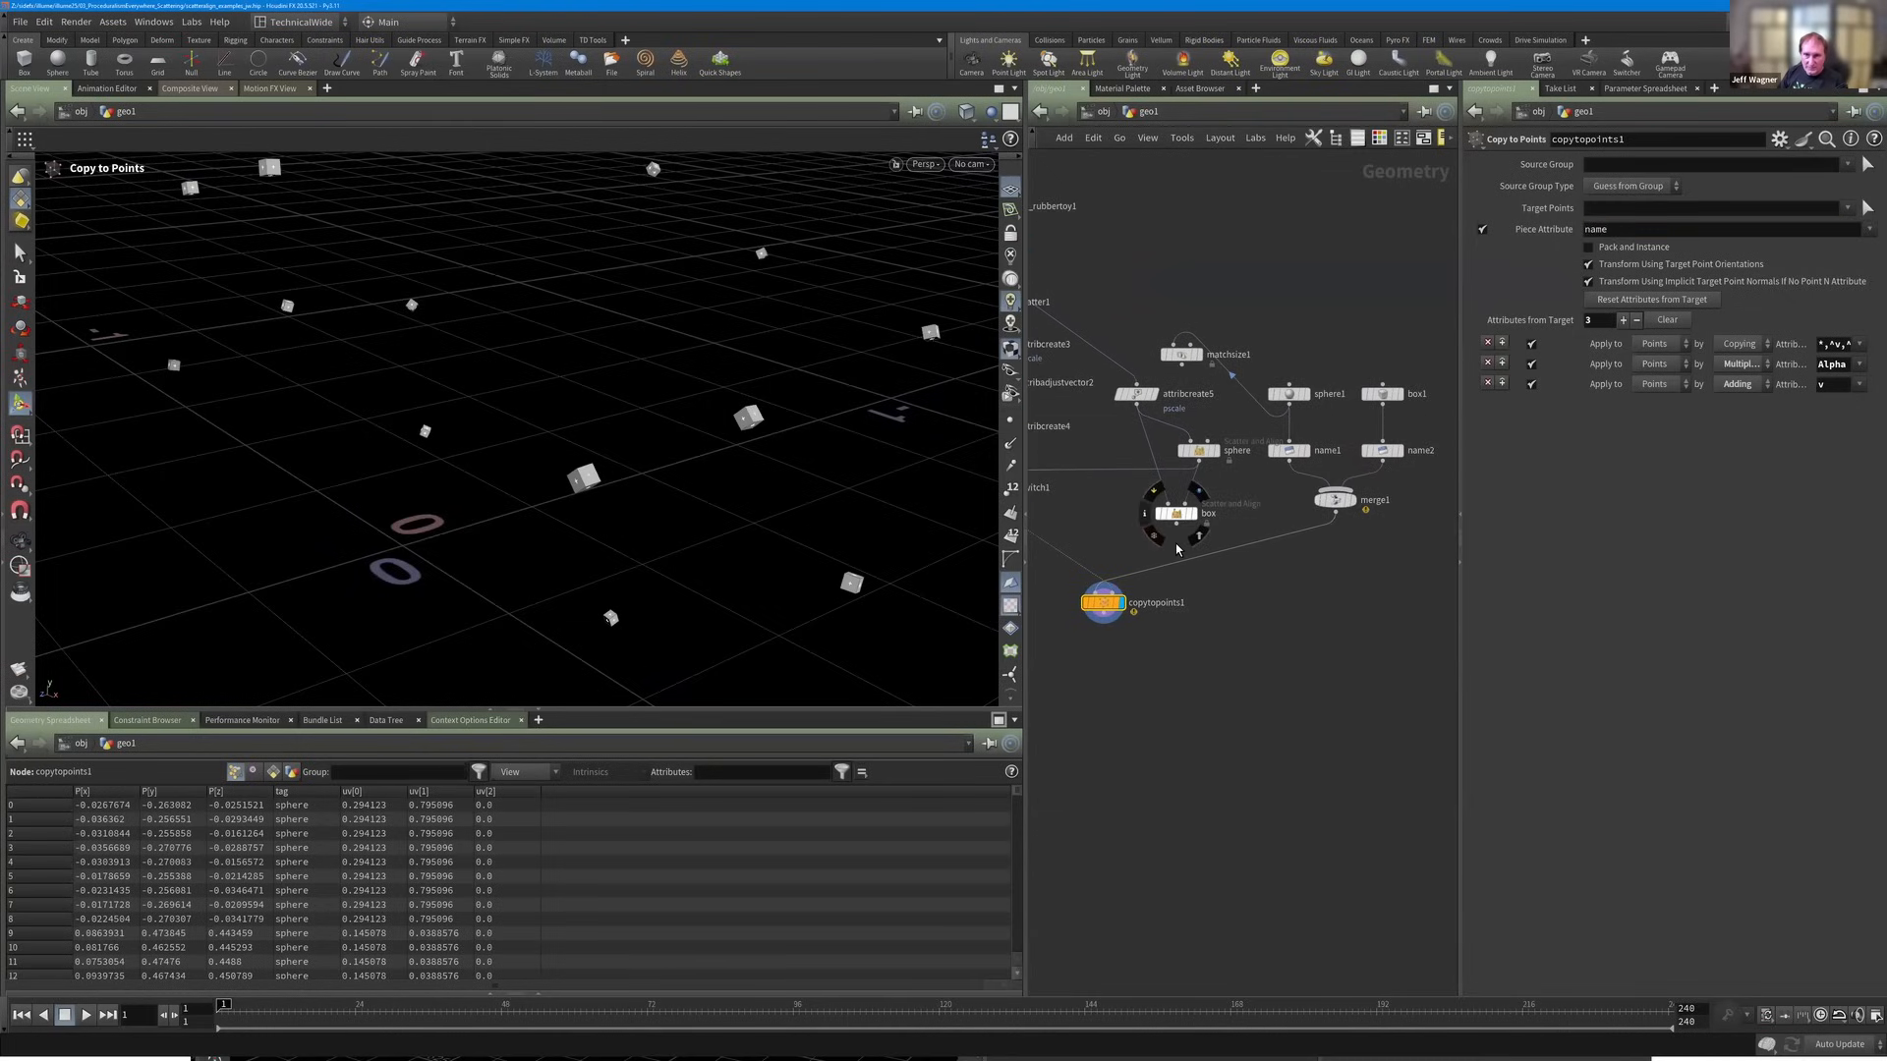
scroll(1176, 541, "up", 2)
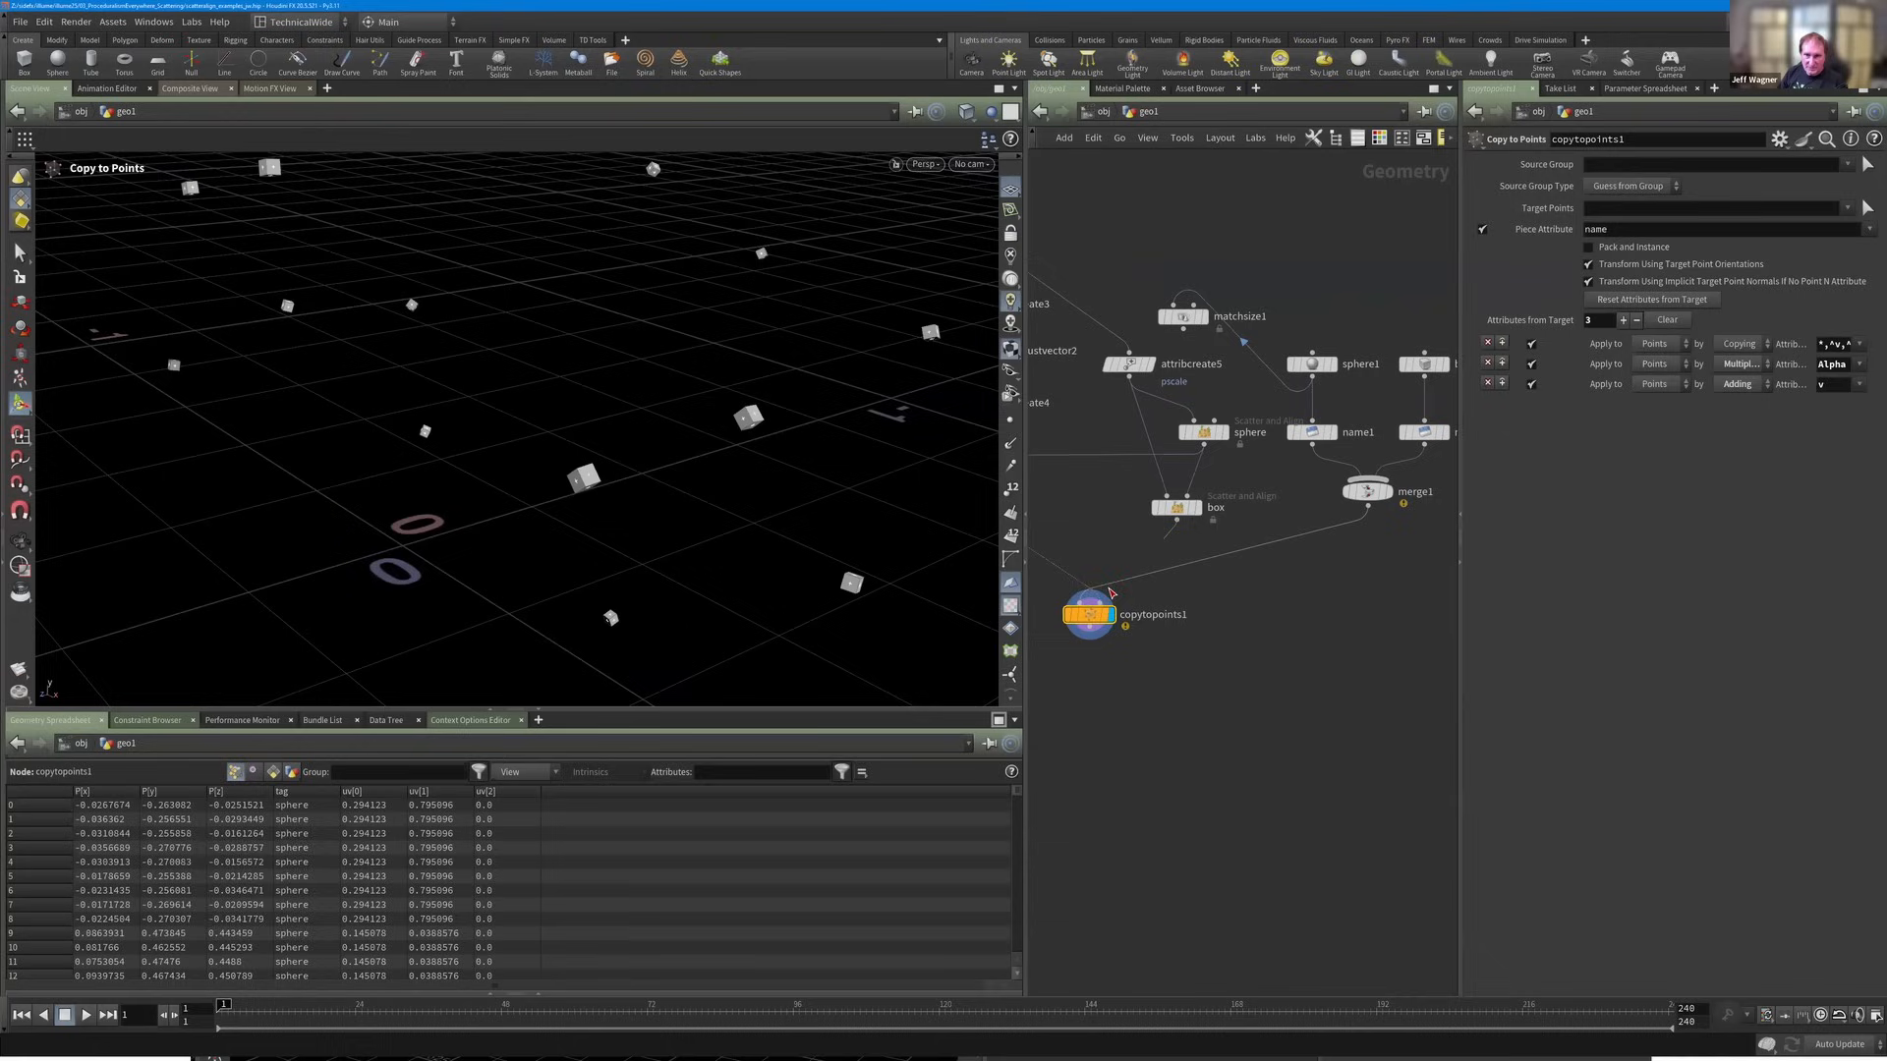
left_click_drag(1108, 588, 1145, 626)
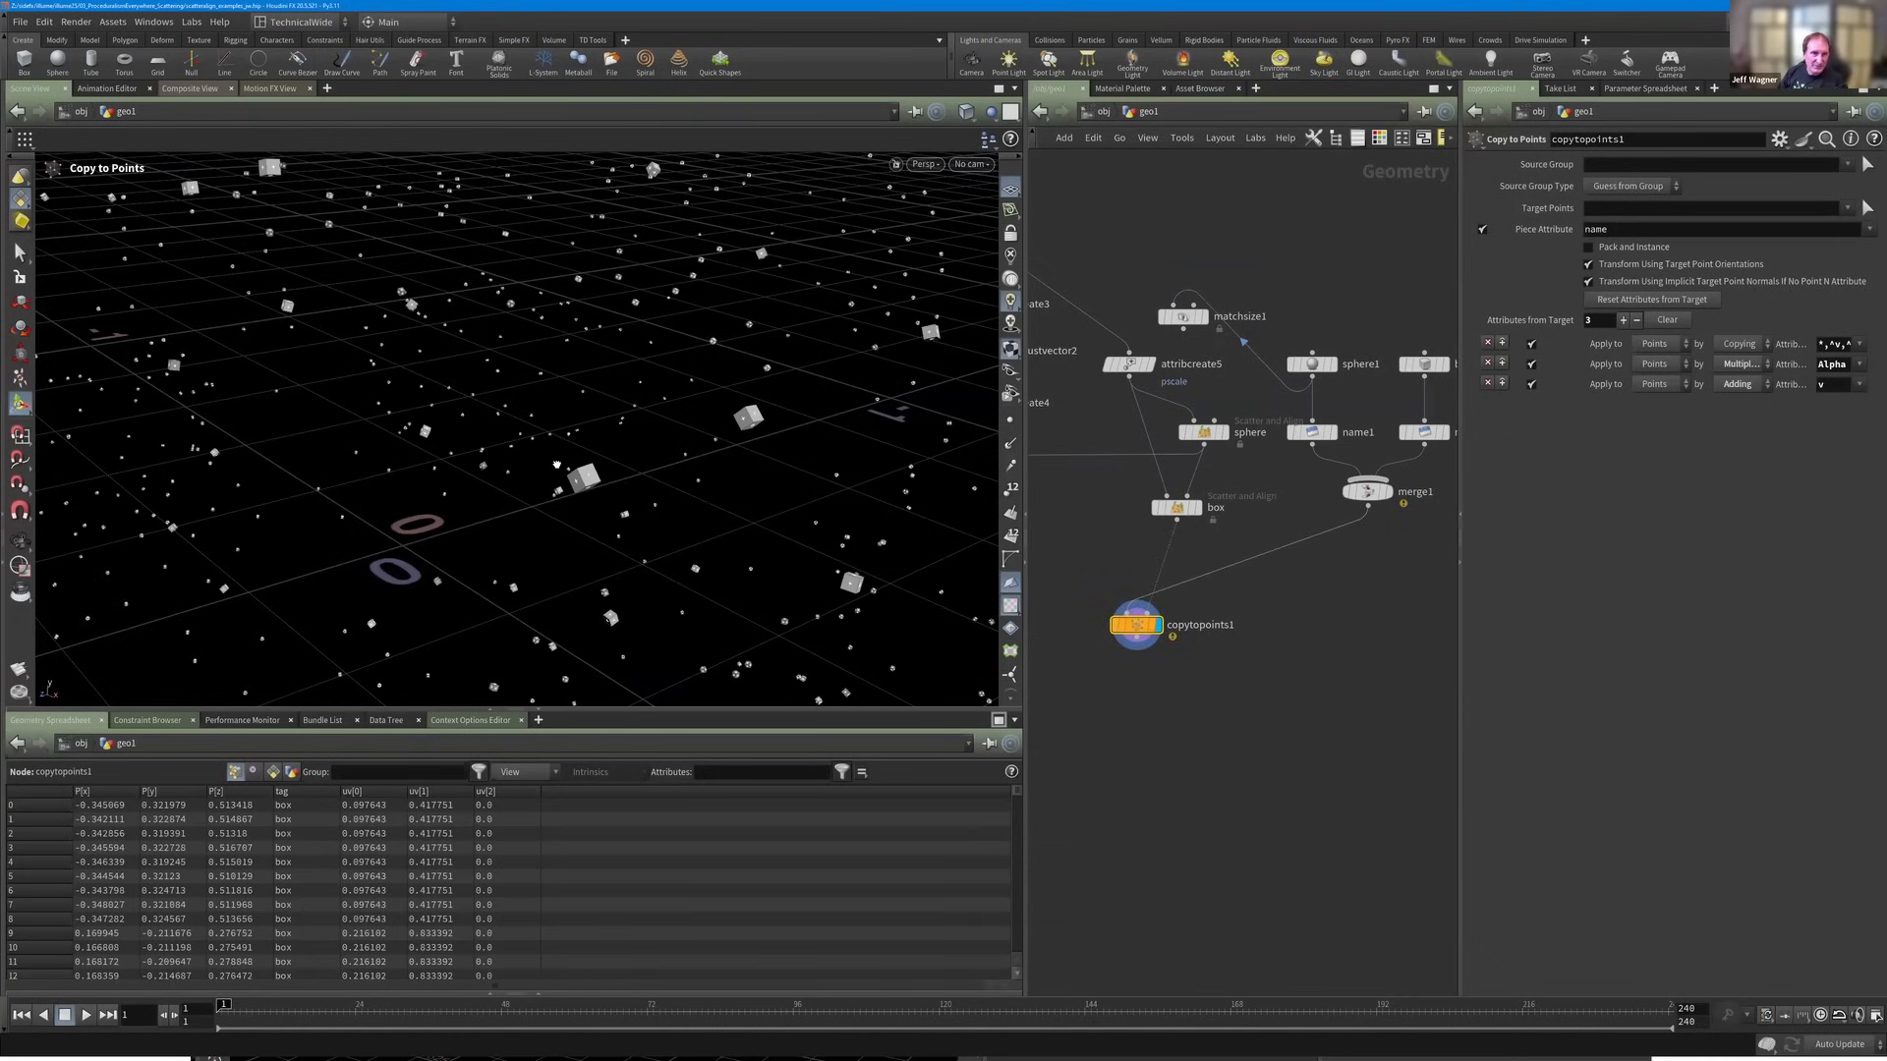
left_click_drag(556, 464, 540, 348)
right_click_drag(542, 348, 555, 294)
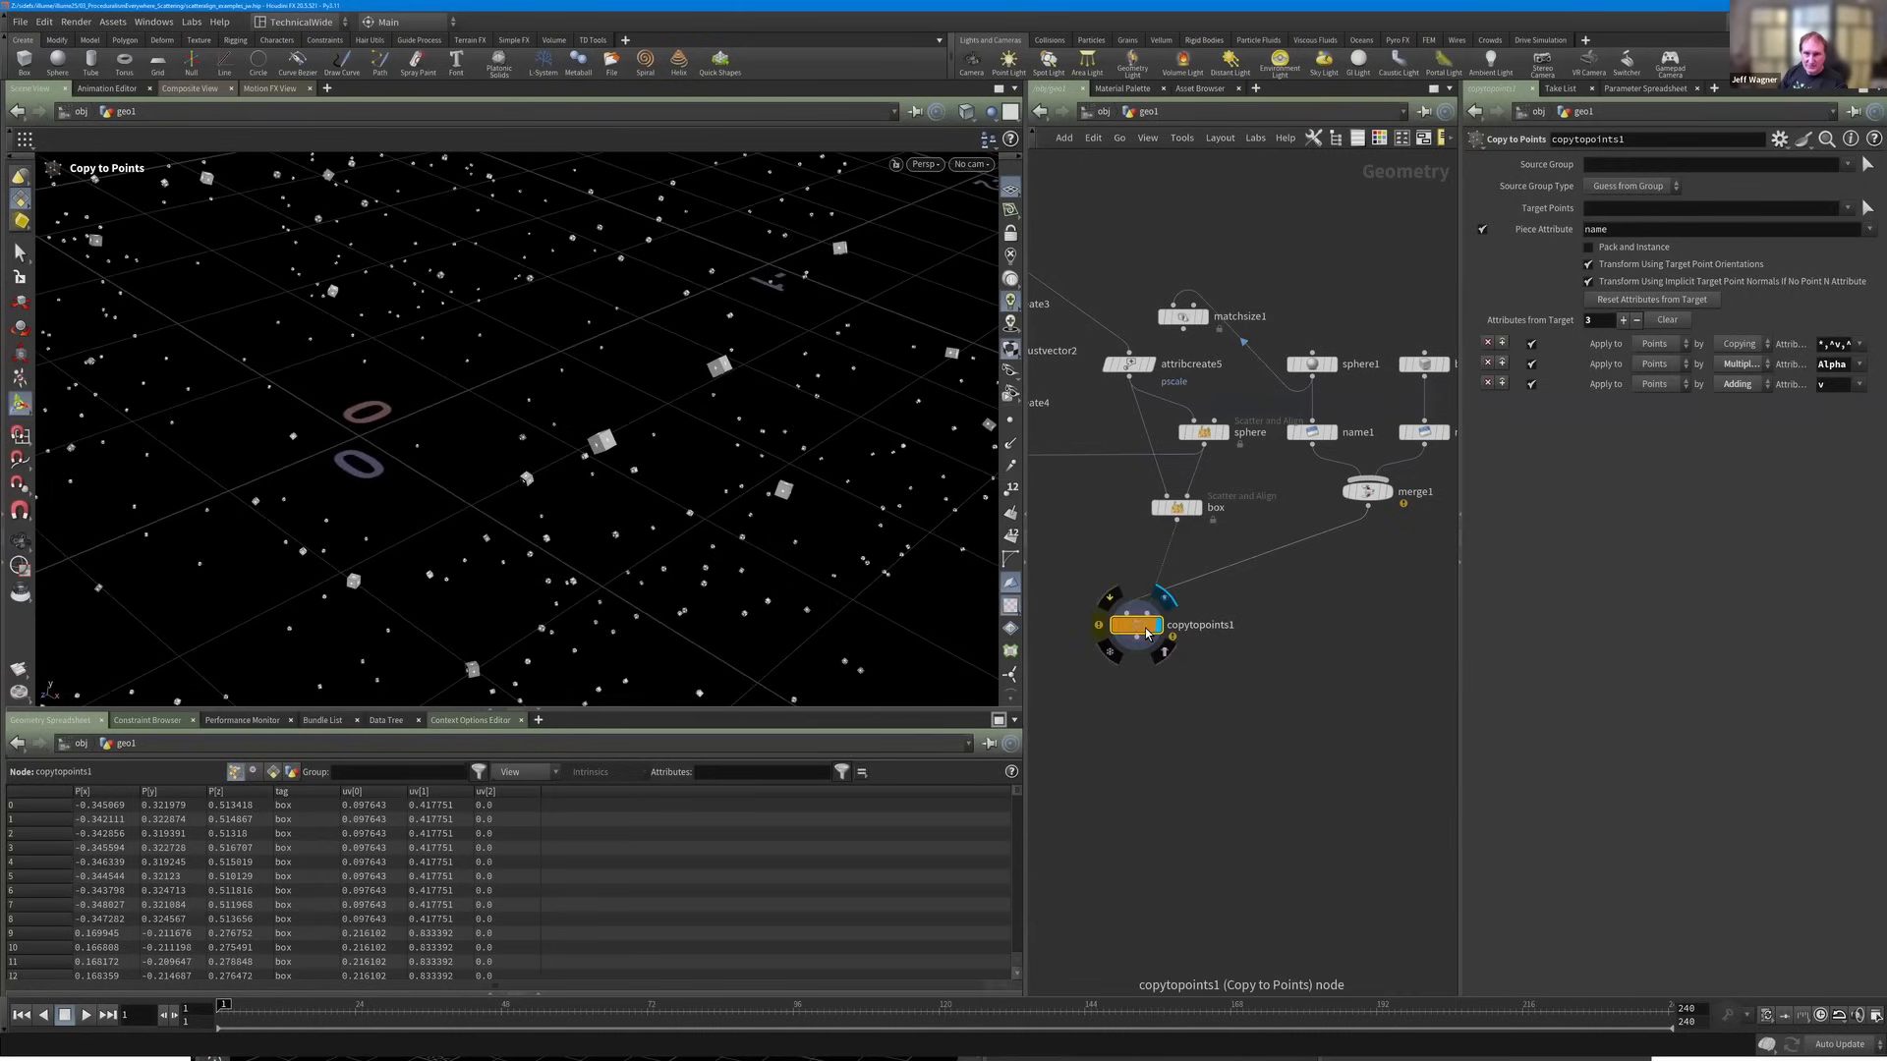
Check the sphere and box Scatter and Align nodes and set the Piece Attribute of copytopoints1 to tag.
left_click_drag(1183, 511, 1180, 500)
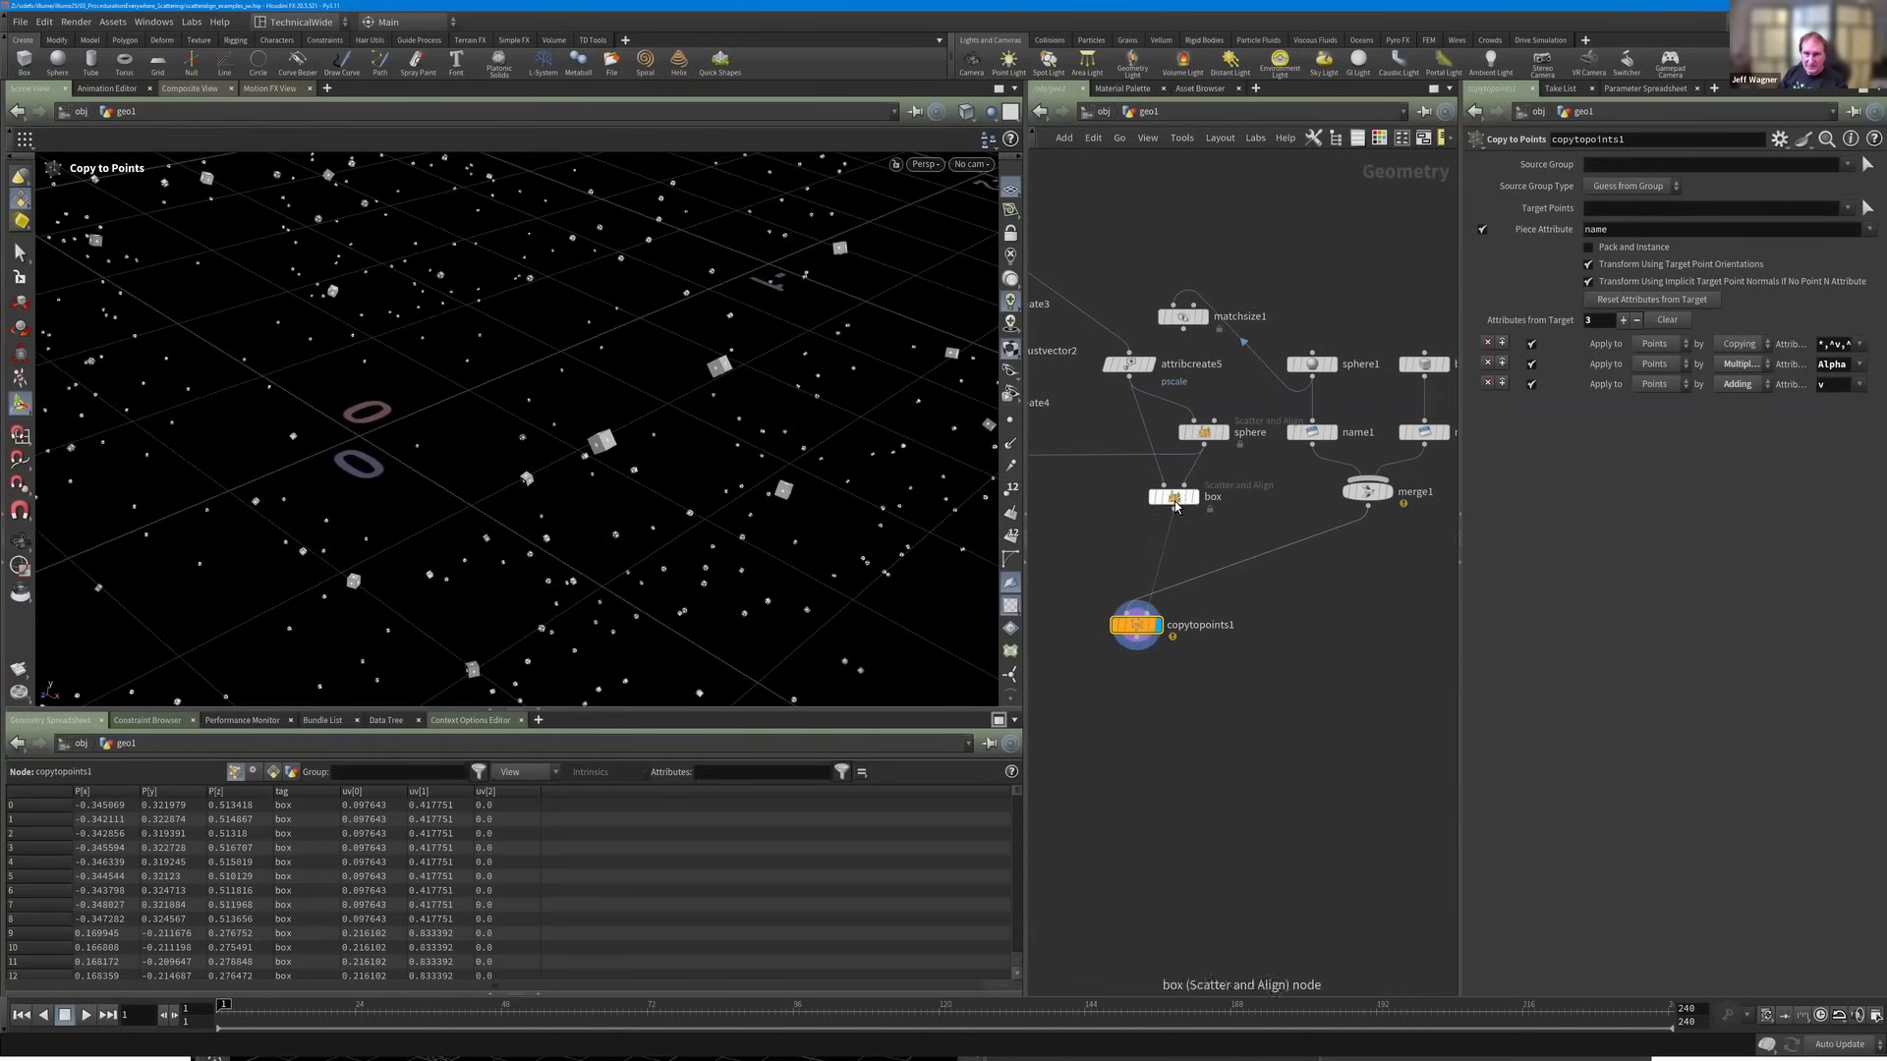
left_click(1204, 433)
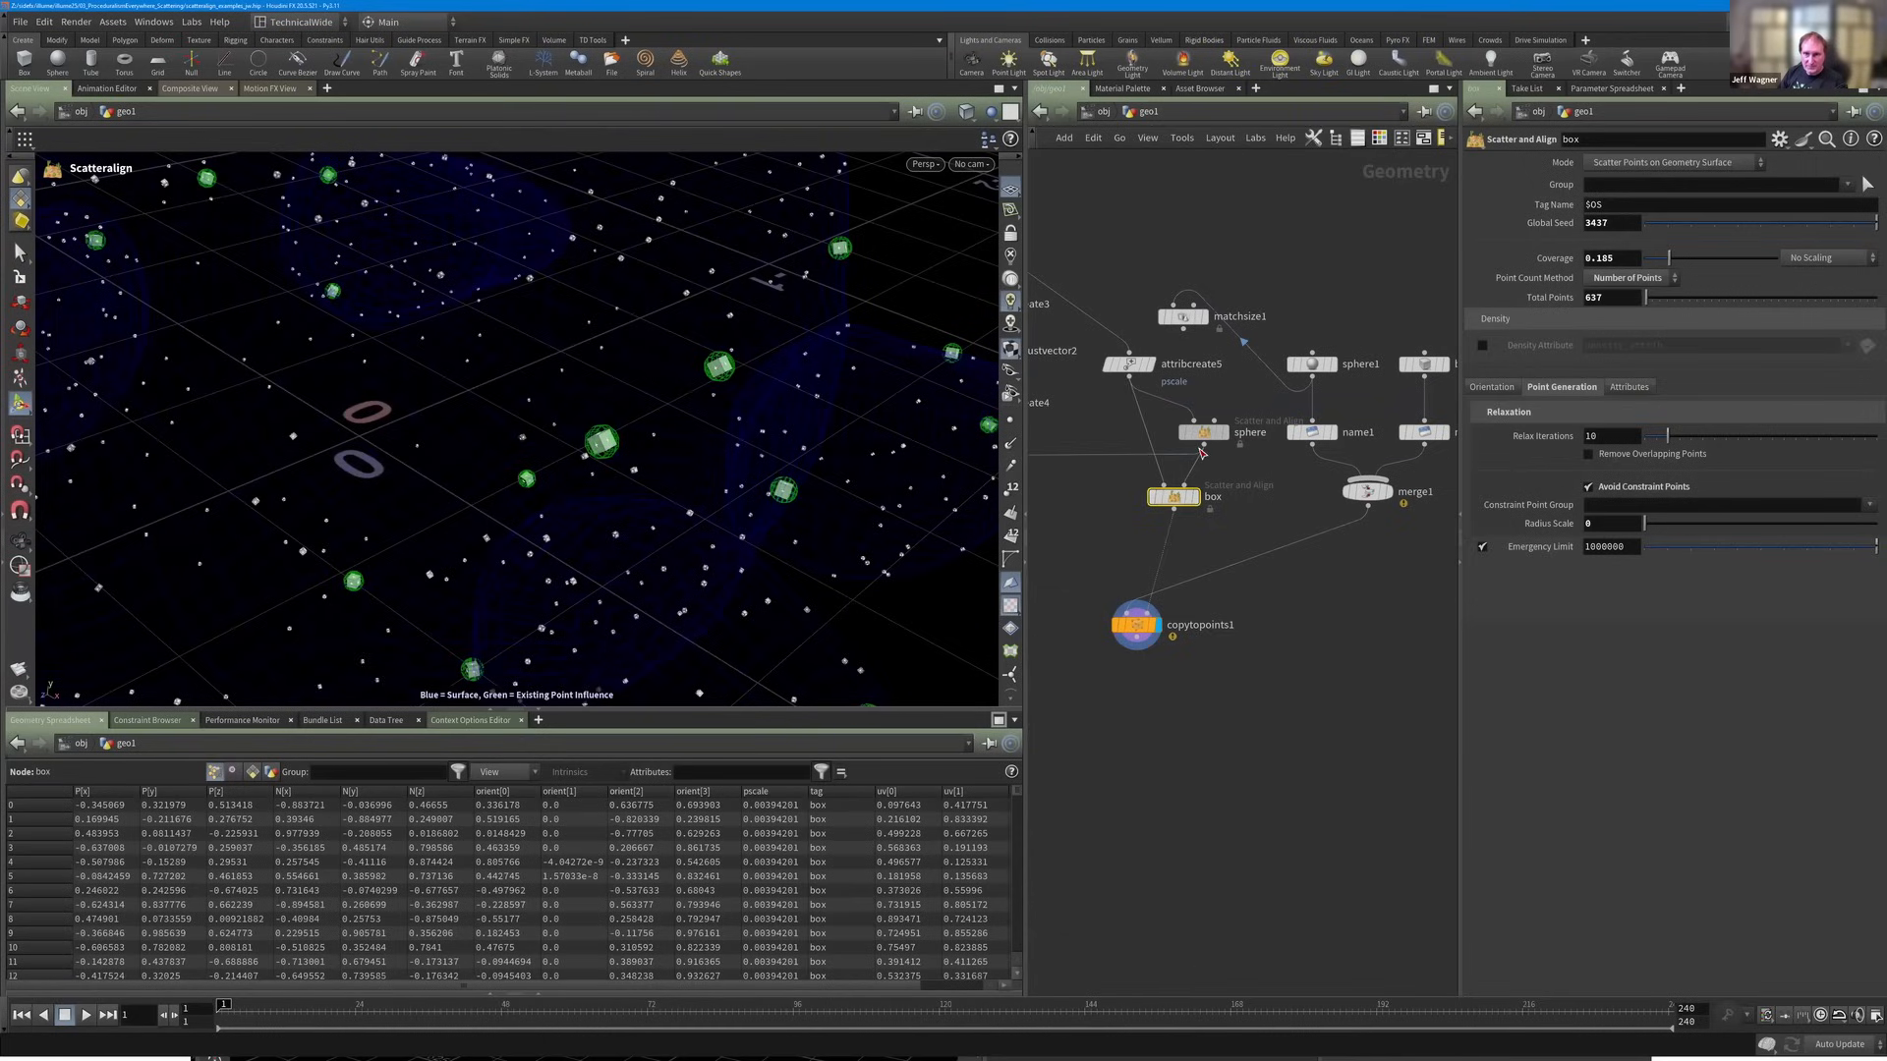
left_click(1177, 498)
left_click(1137, 631)
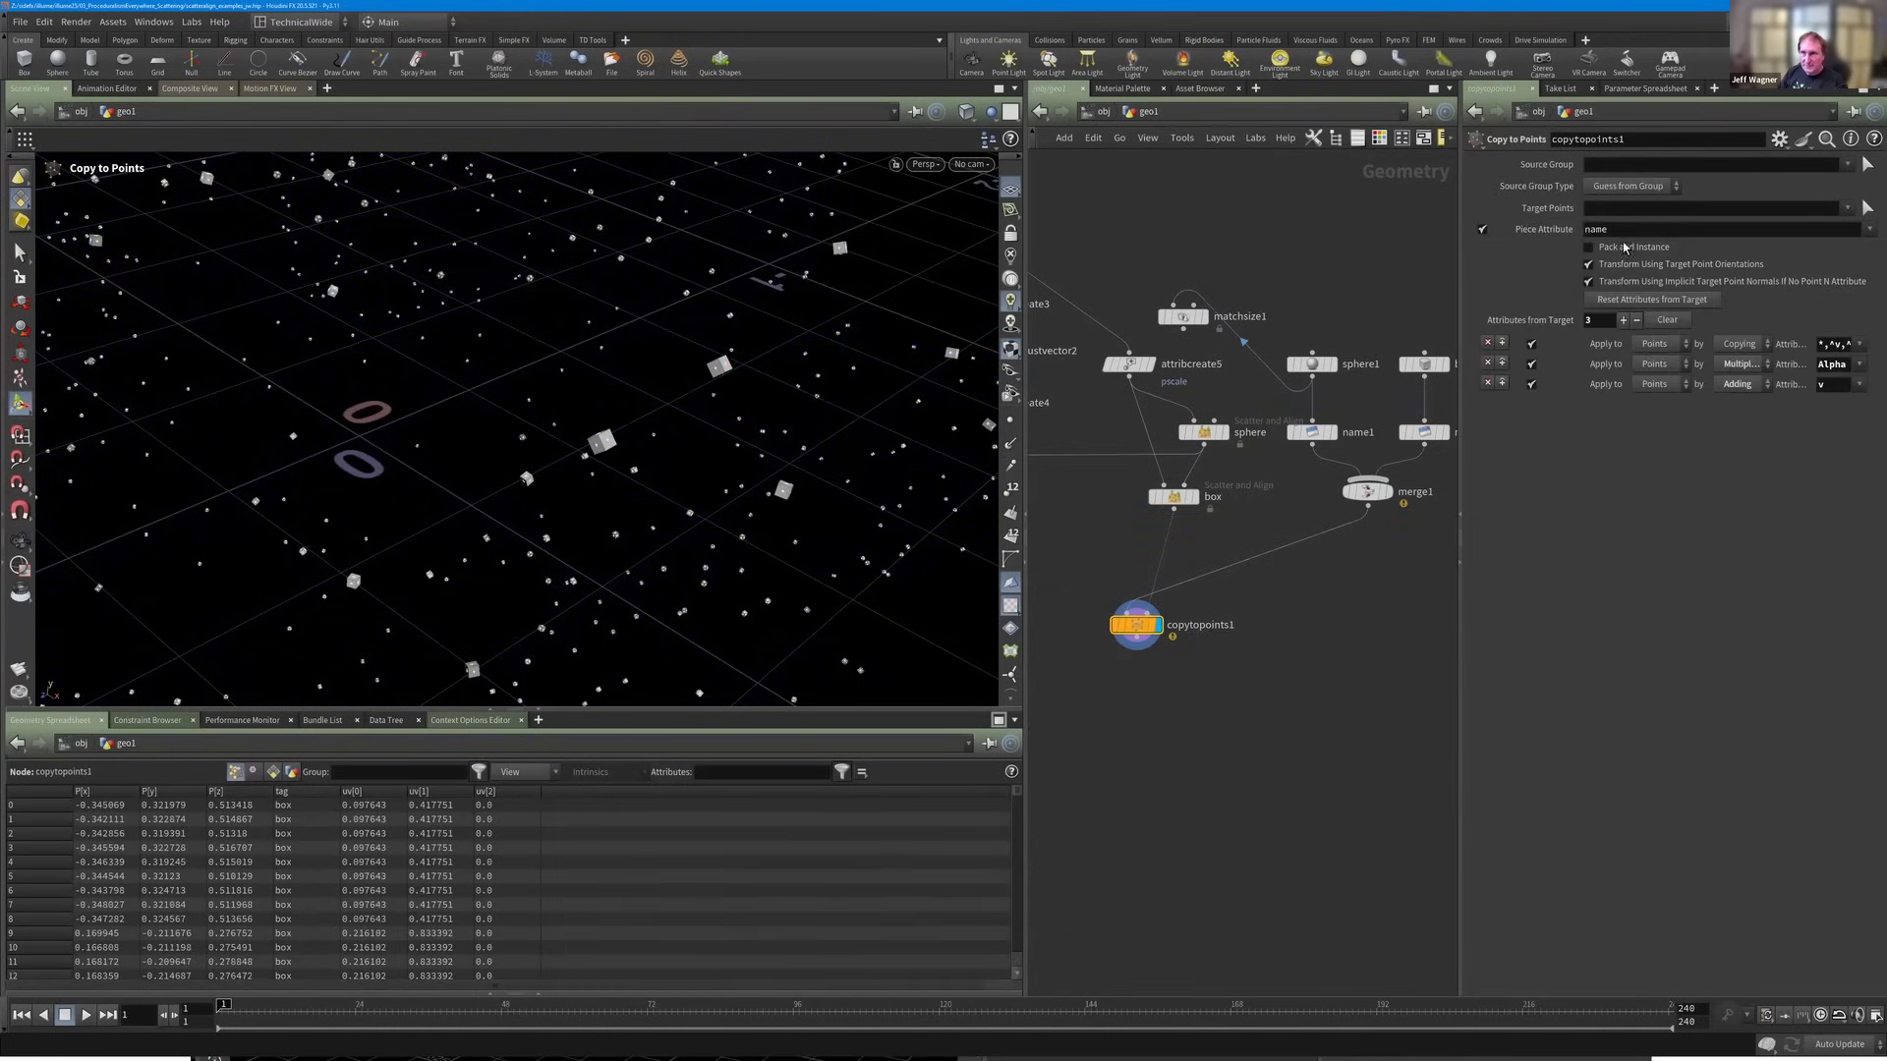
double_click(1584, 233)
type("tag")
key("Return")
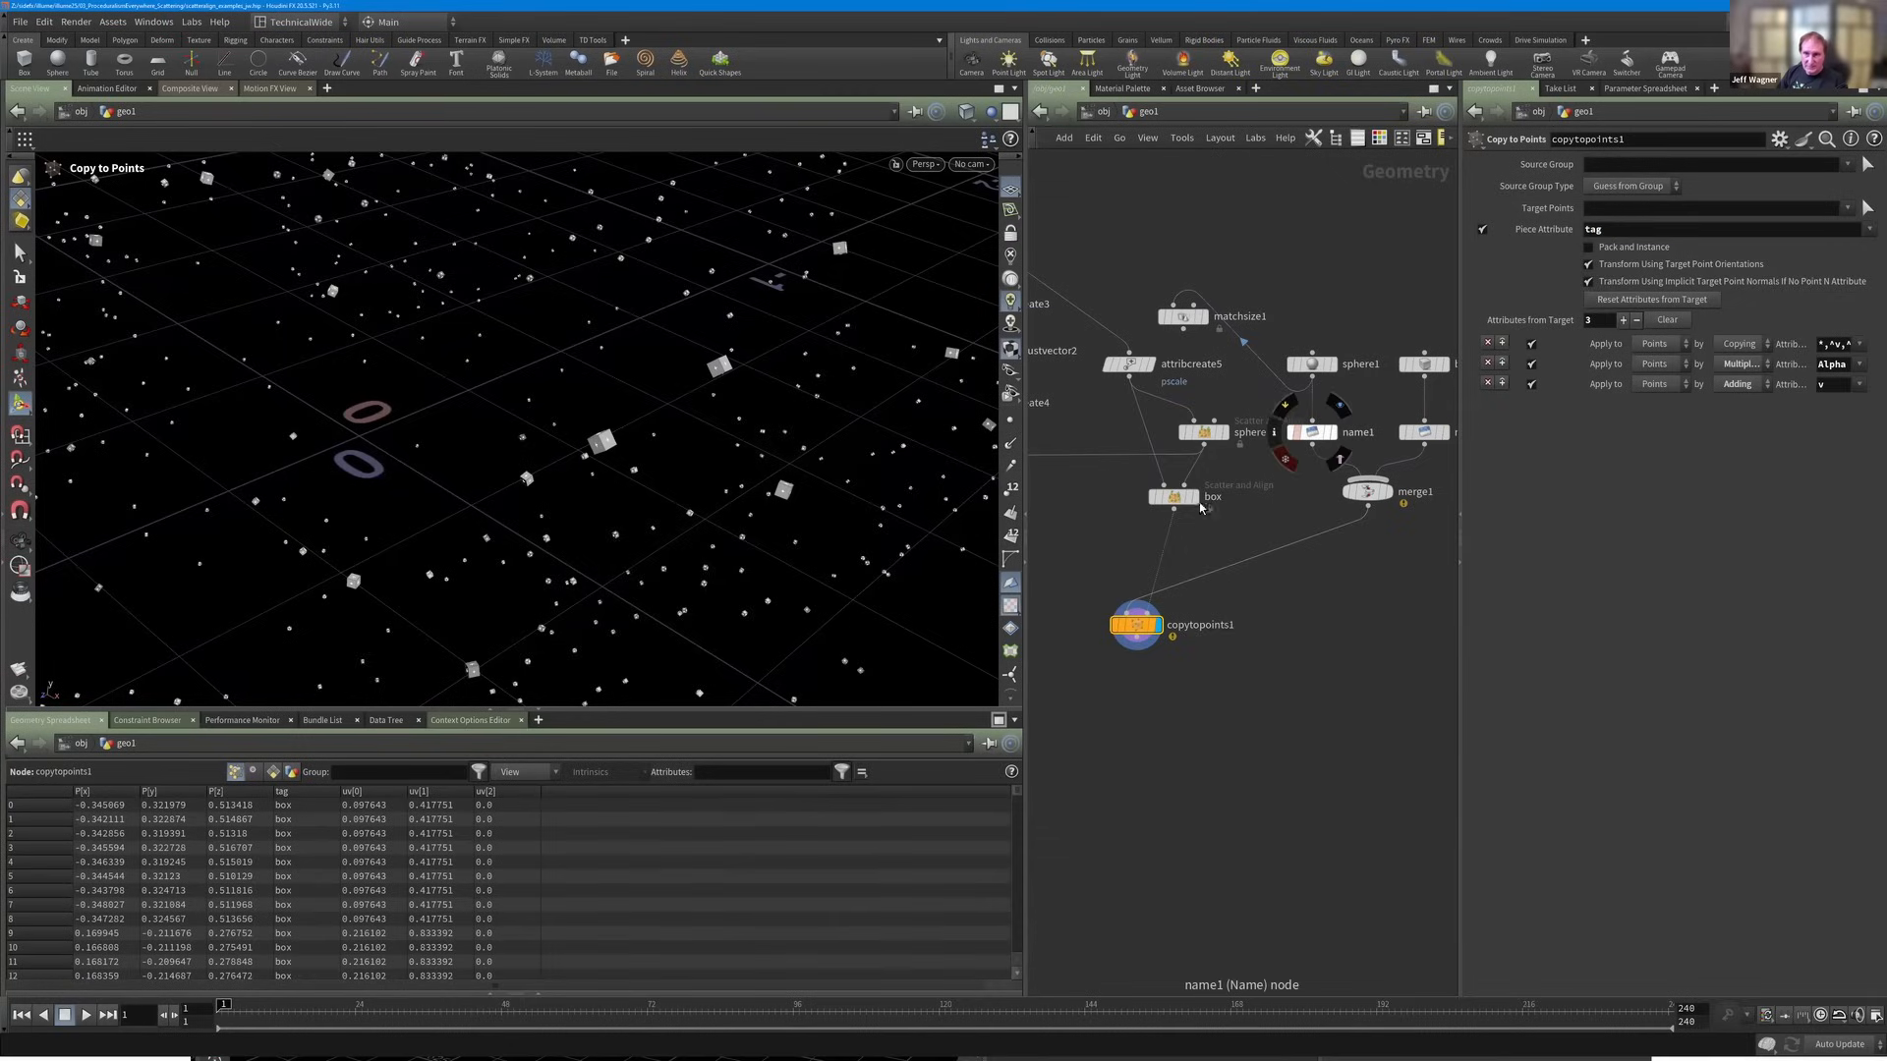
scroll(1199, 508, "up", 2)
middle_click_drag(1199, 508, 1045, 557)
left_click_drag(1336, 491, 1183, 439)
left_click_drag(1609, 162, 1565, 160)
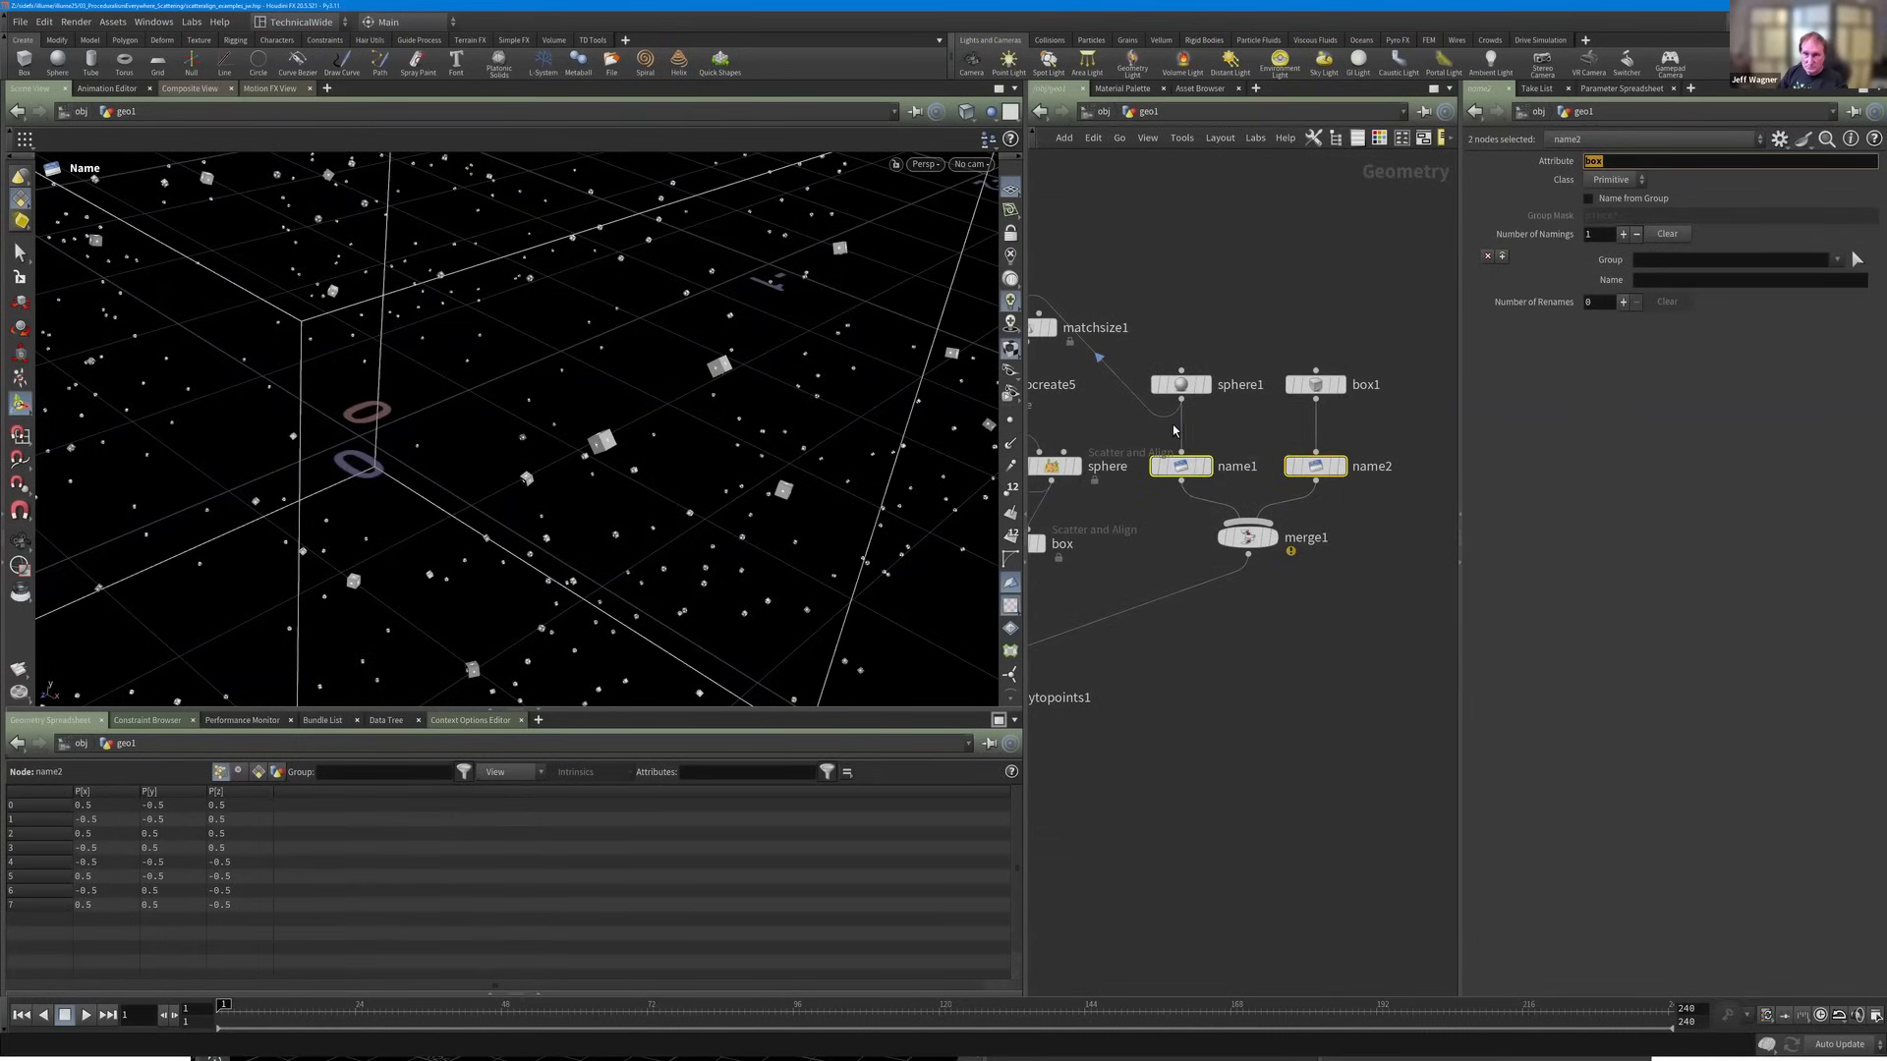
left_click_drag(1173, 426, 1399, 476)
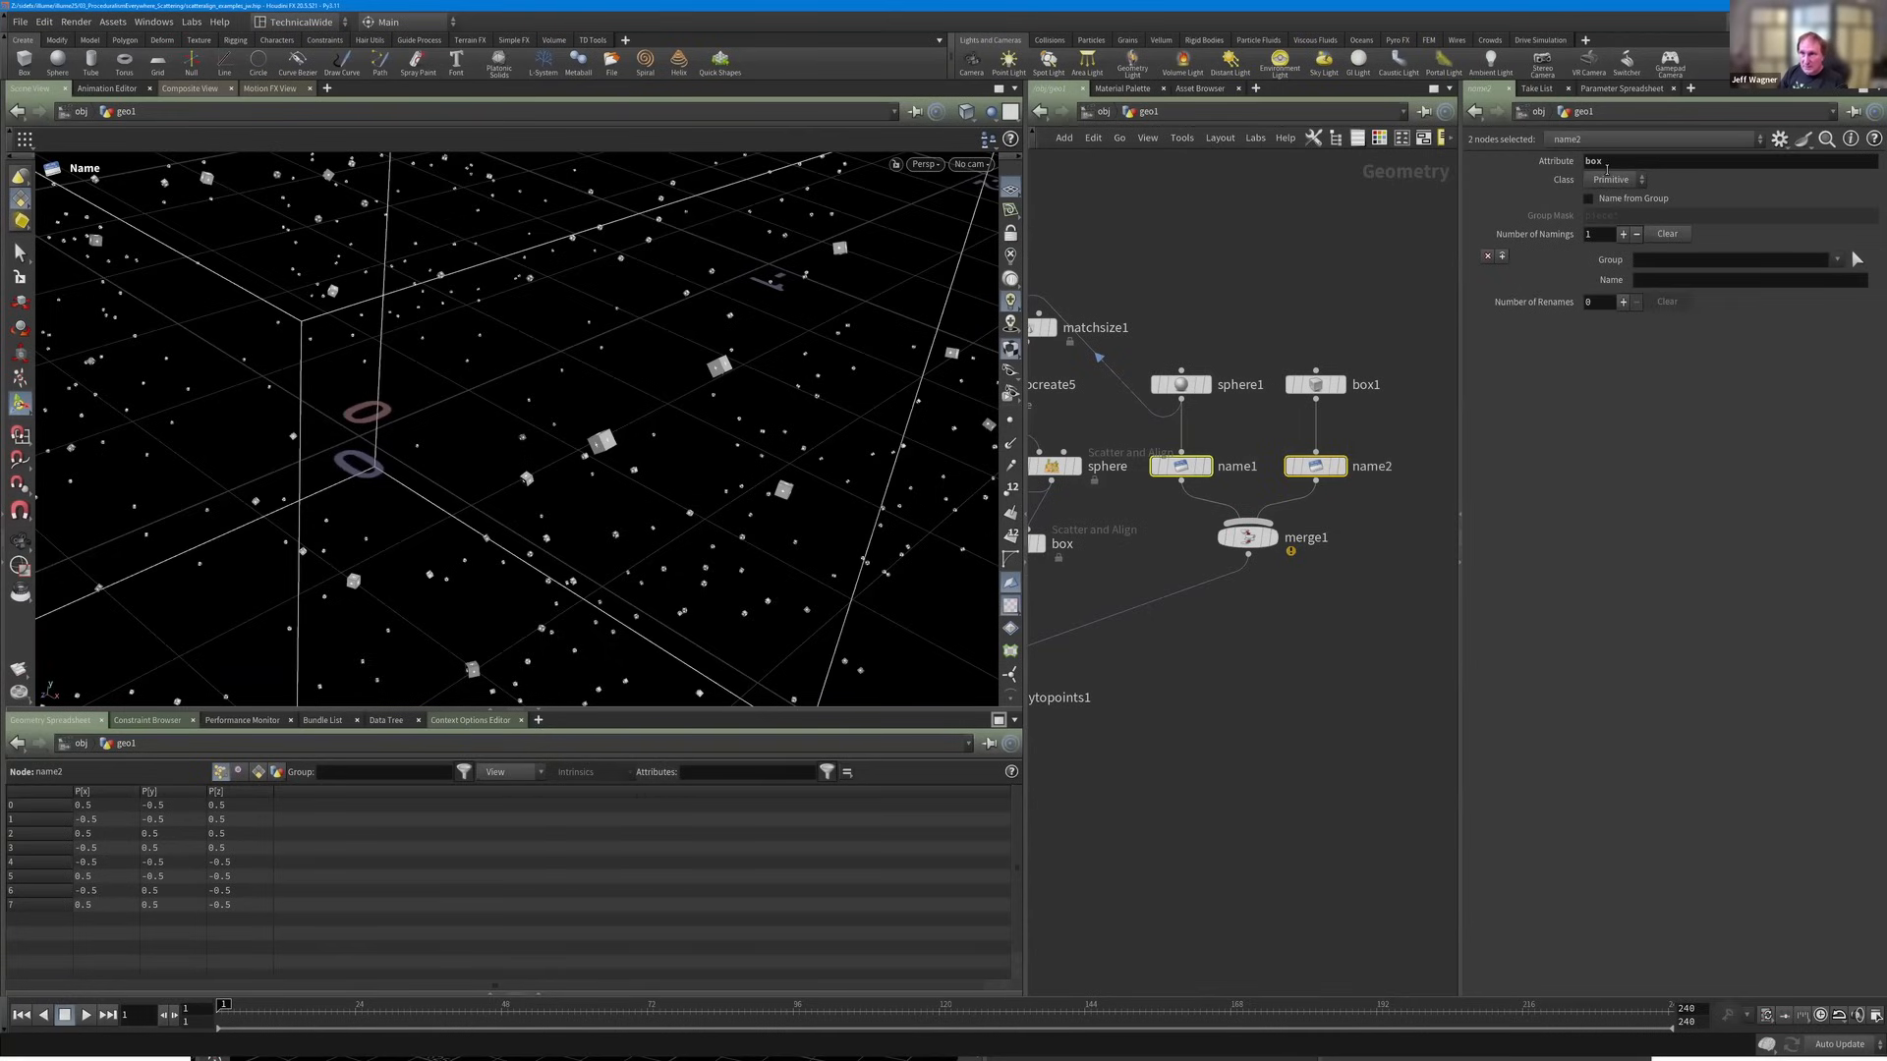
left_click(1180, 465)
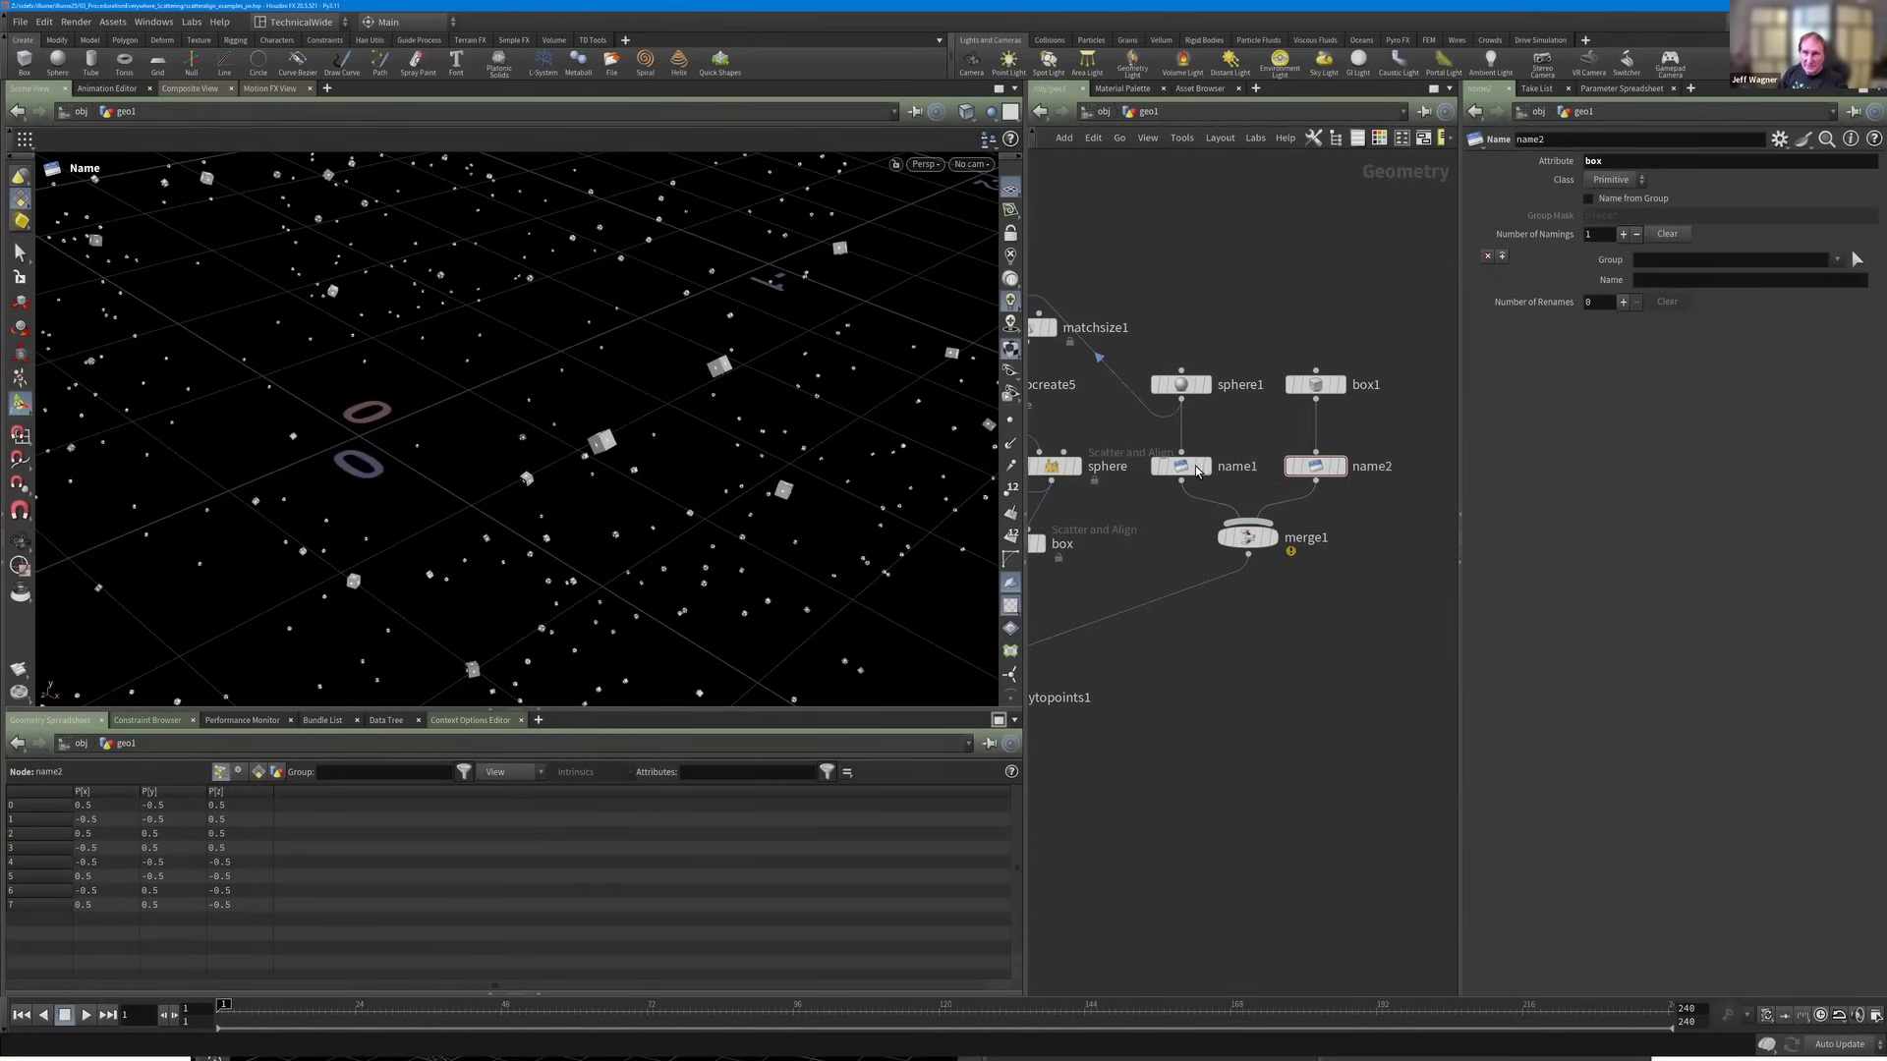
double_click(1597, 161)
type("naem")
key("Return")
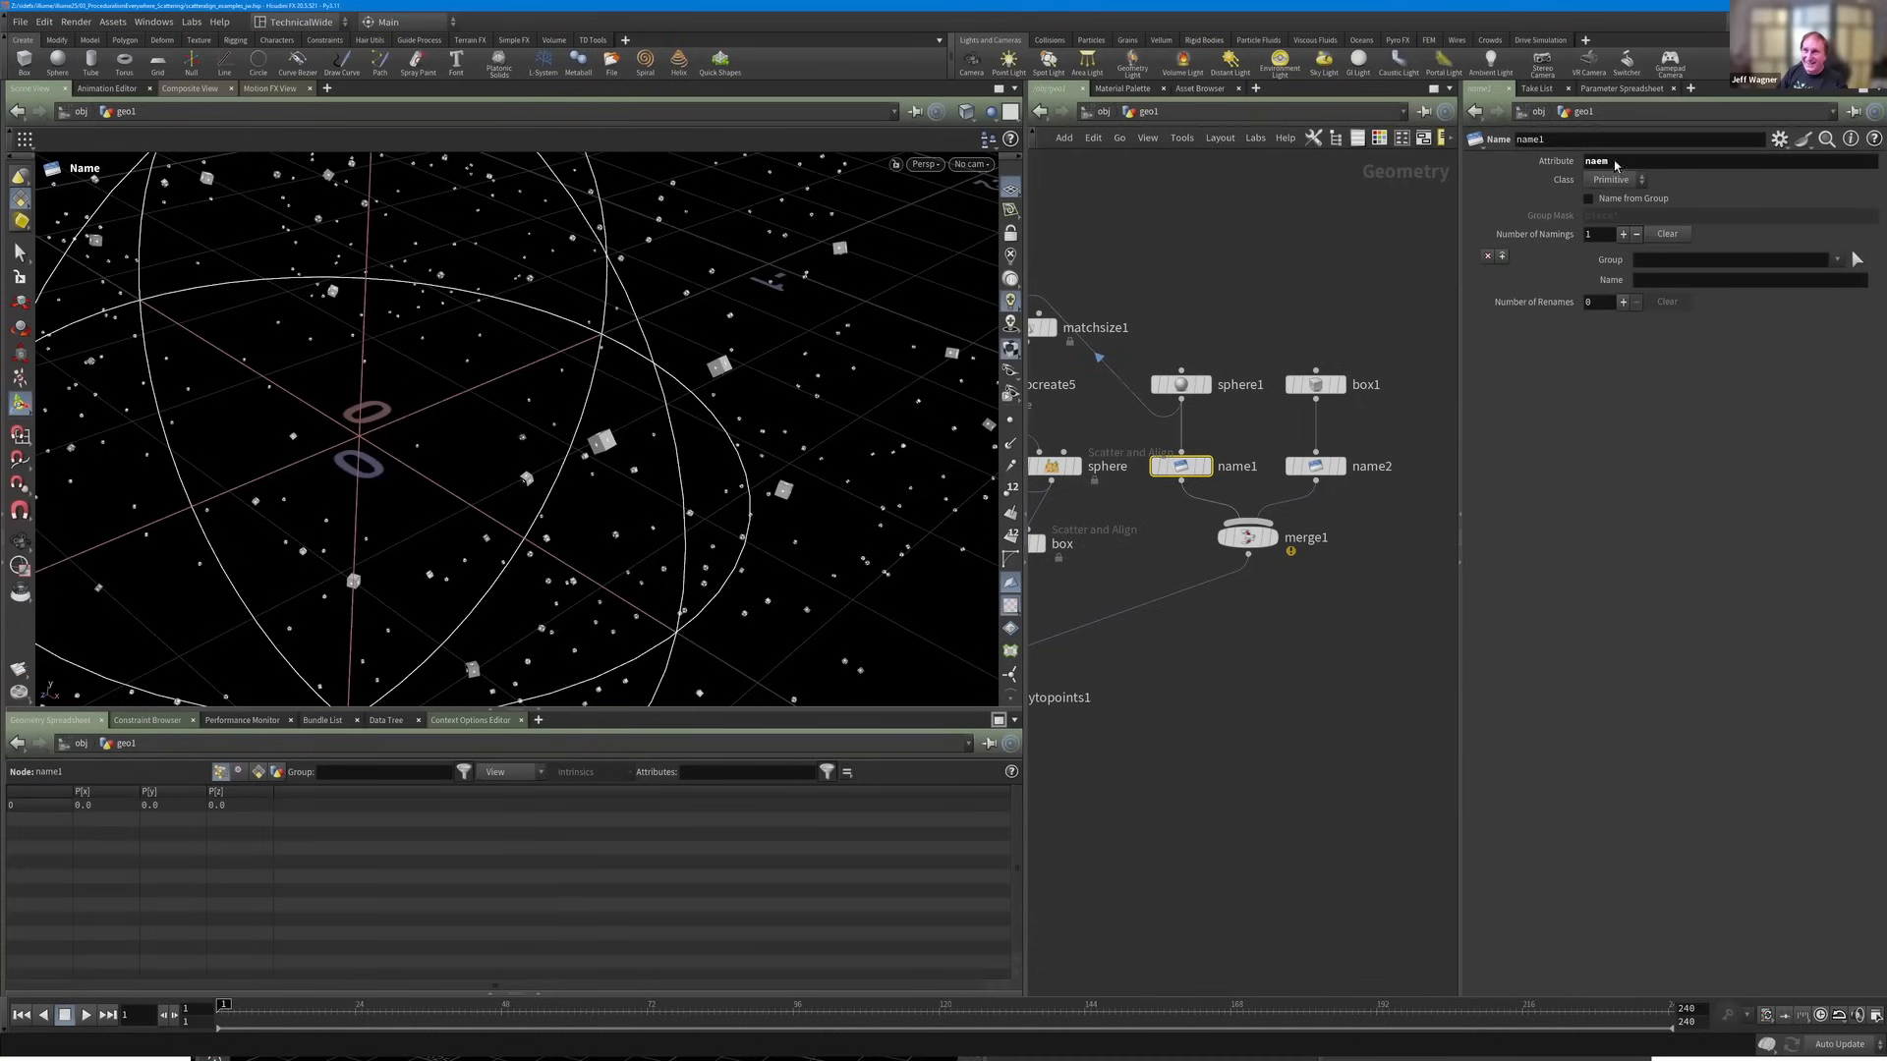
Set the Attribute of both Name nodes, name1 and name2, to name.
left_click_drag(1125, 511, 1415, 426)
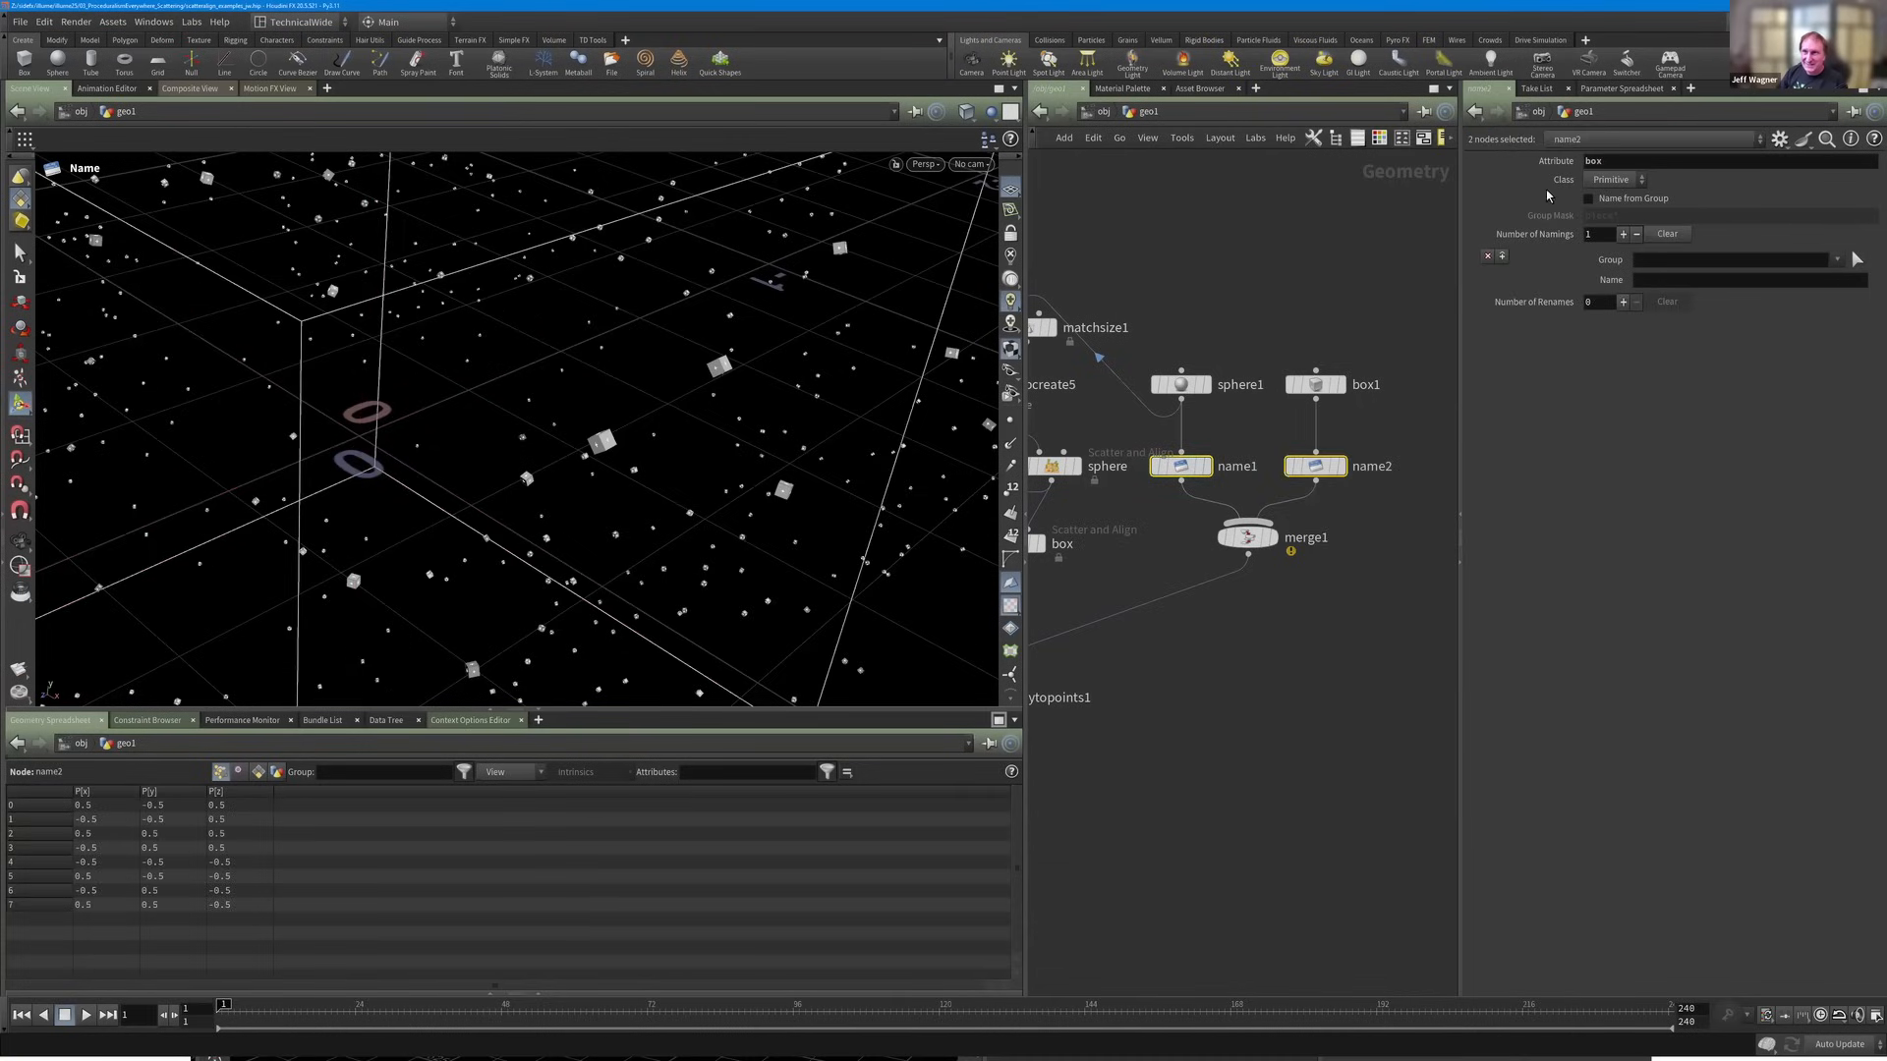
double_click(1618, 160)
type("name")
key("Return")
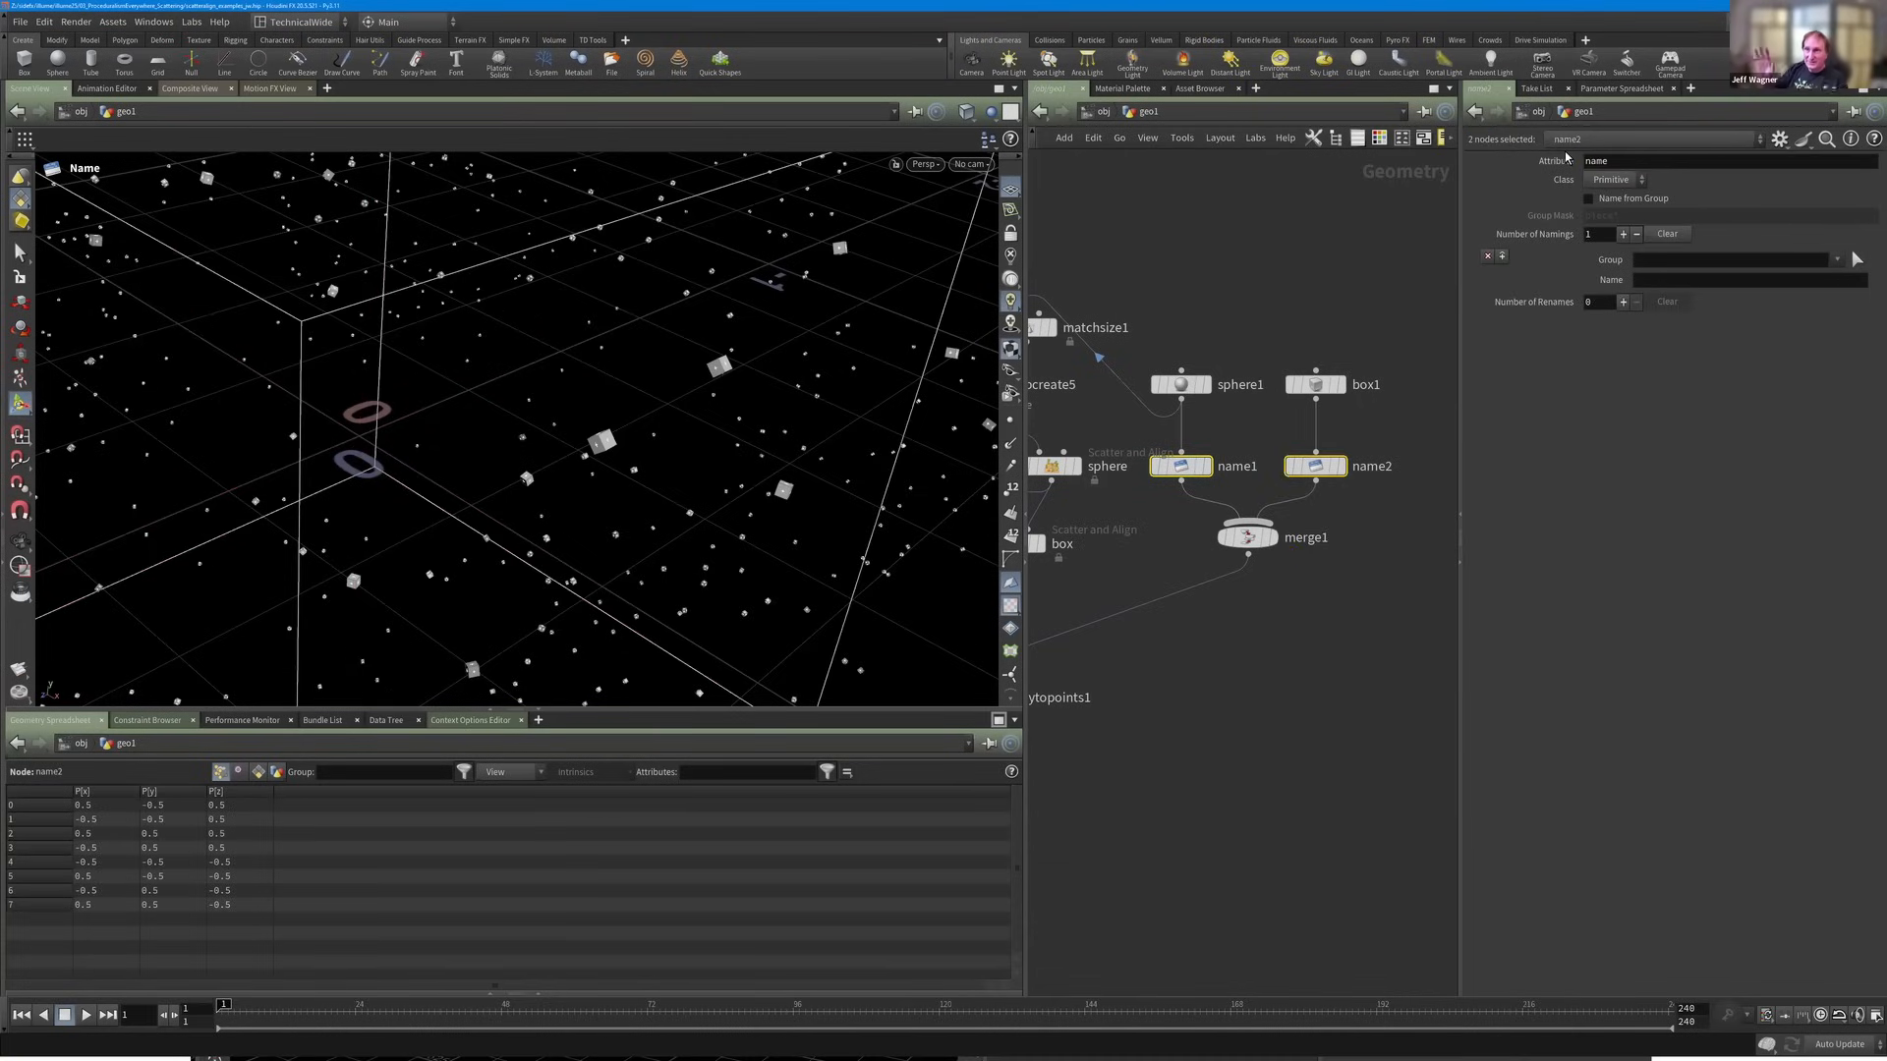
Set the Name value to sphere on the name1 node and to box on the name2 node.
left_click(1658, 280)
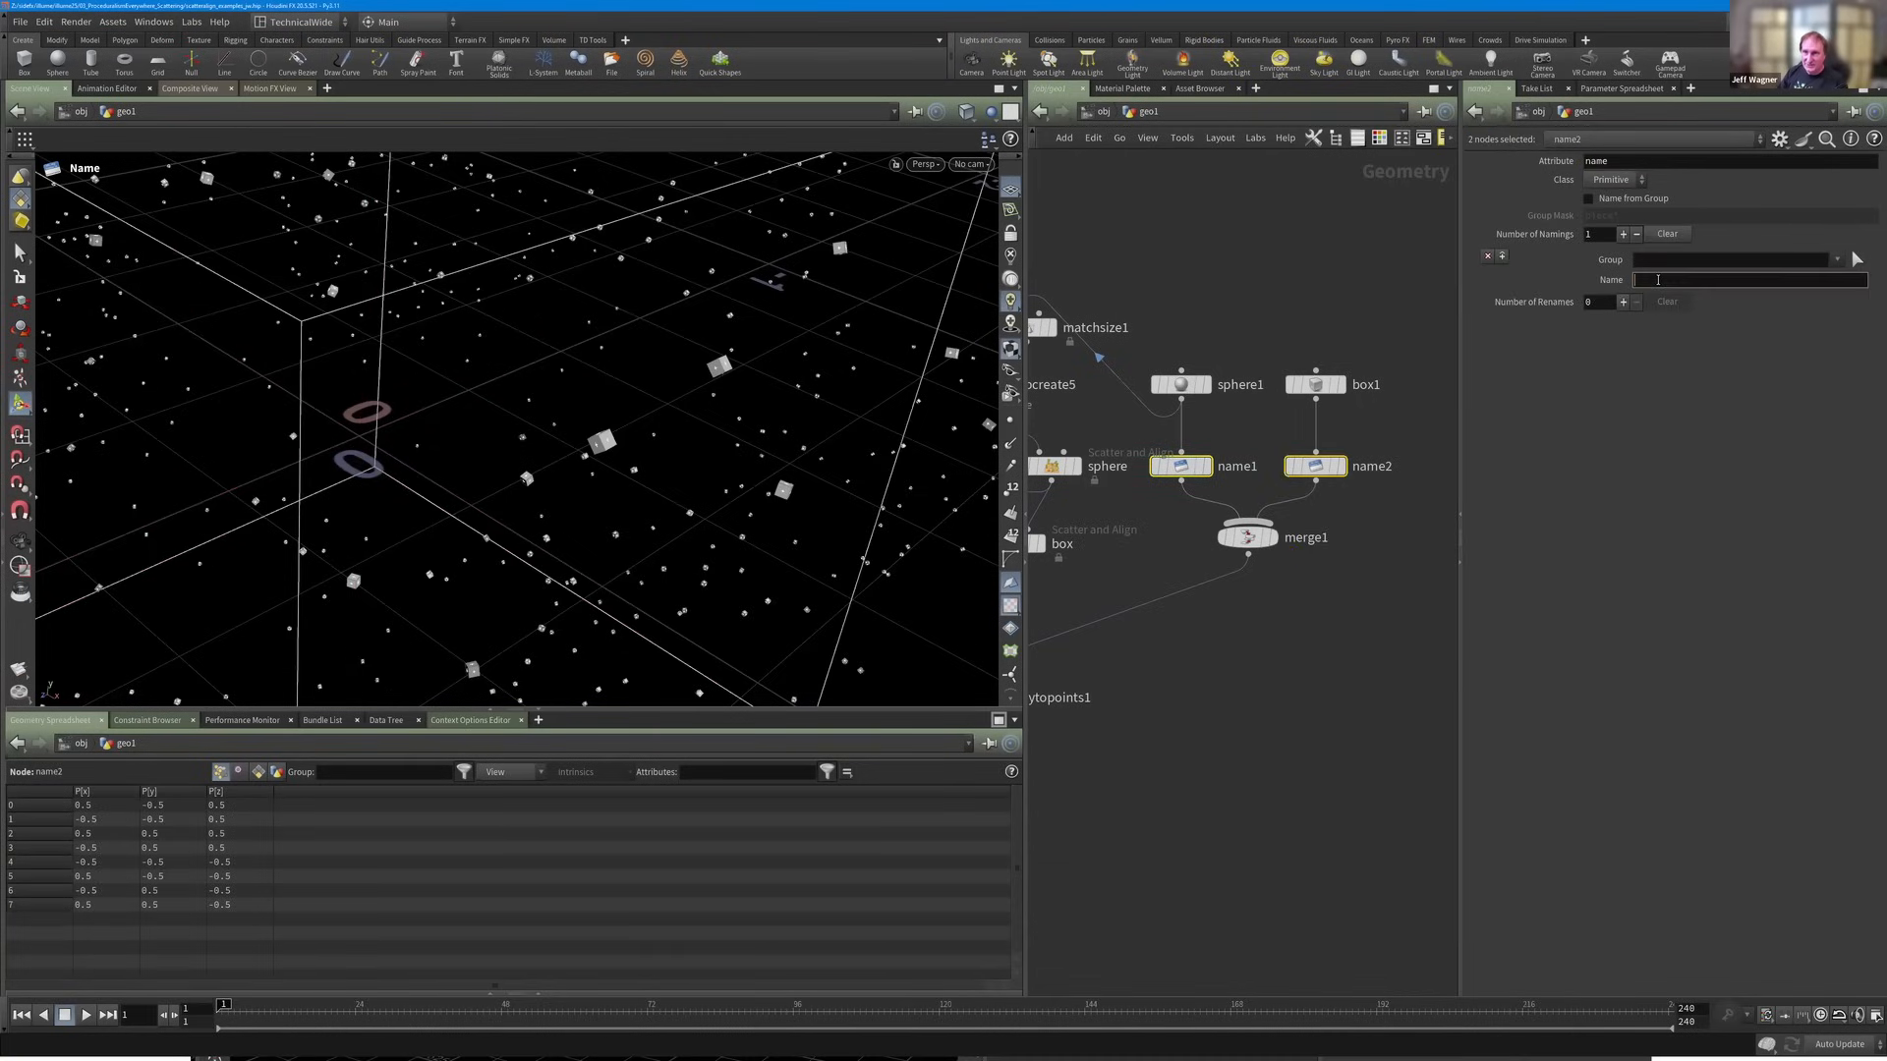
left_click(1180, 466)
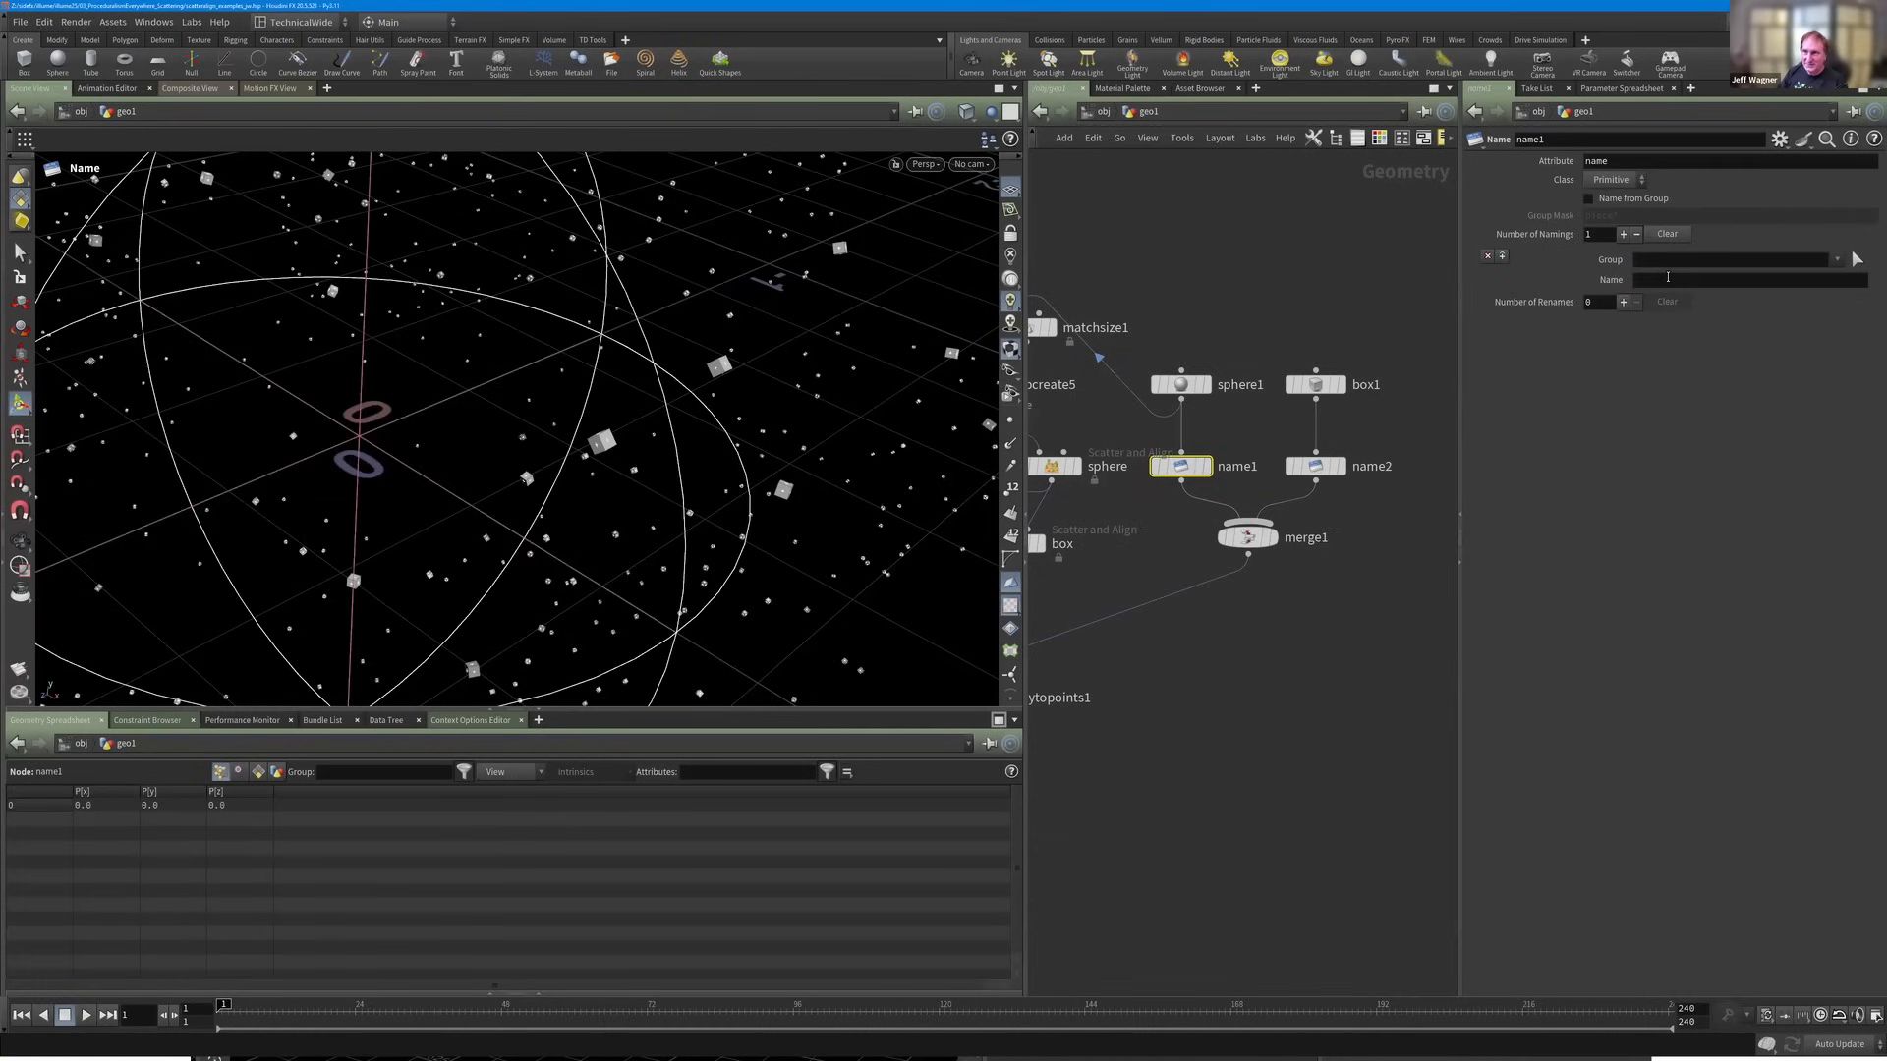
left_click(1661, 279)
key("Return")
left_click(1315, 466)
left_click(1704, 281)
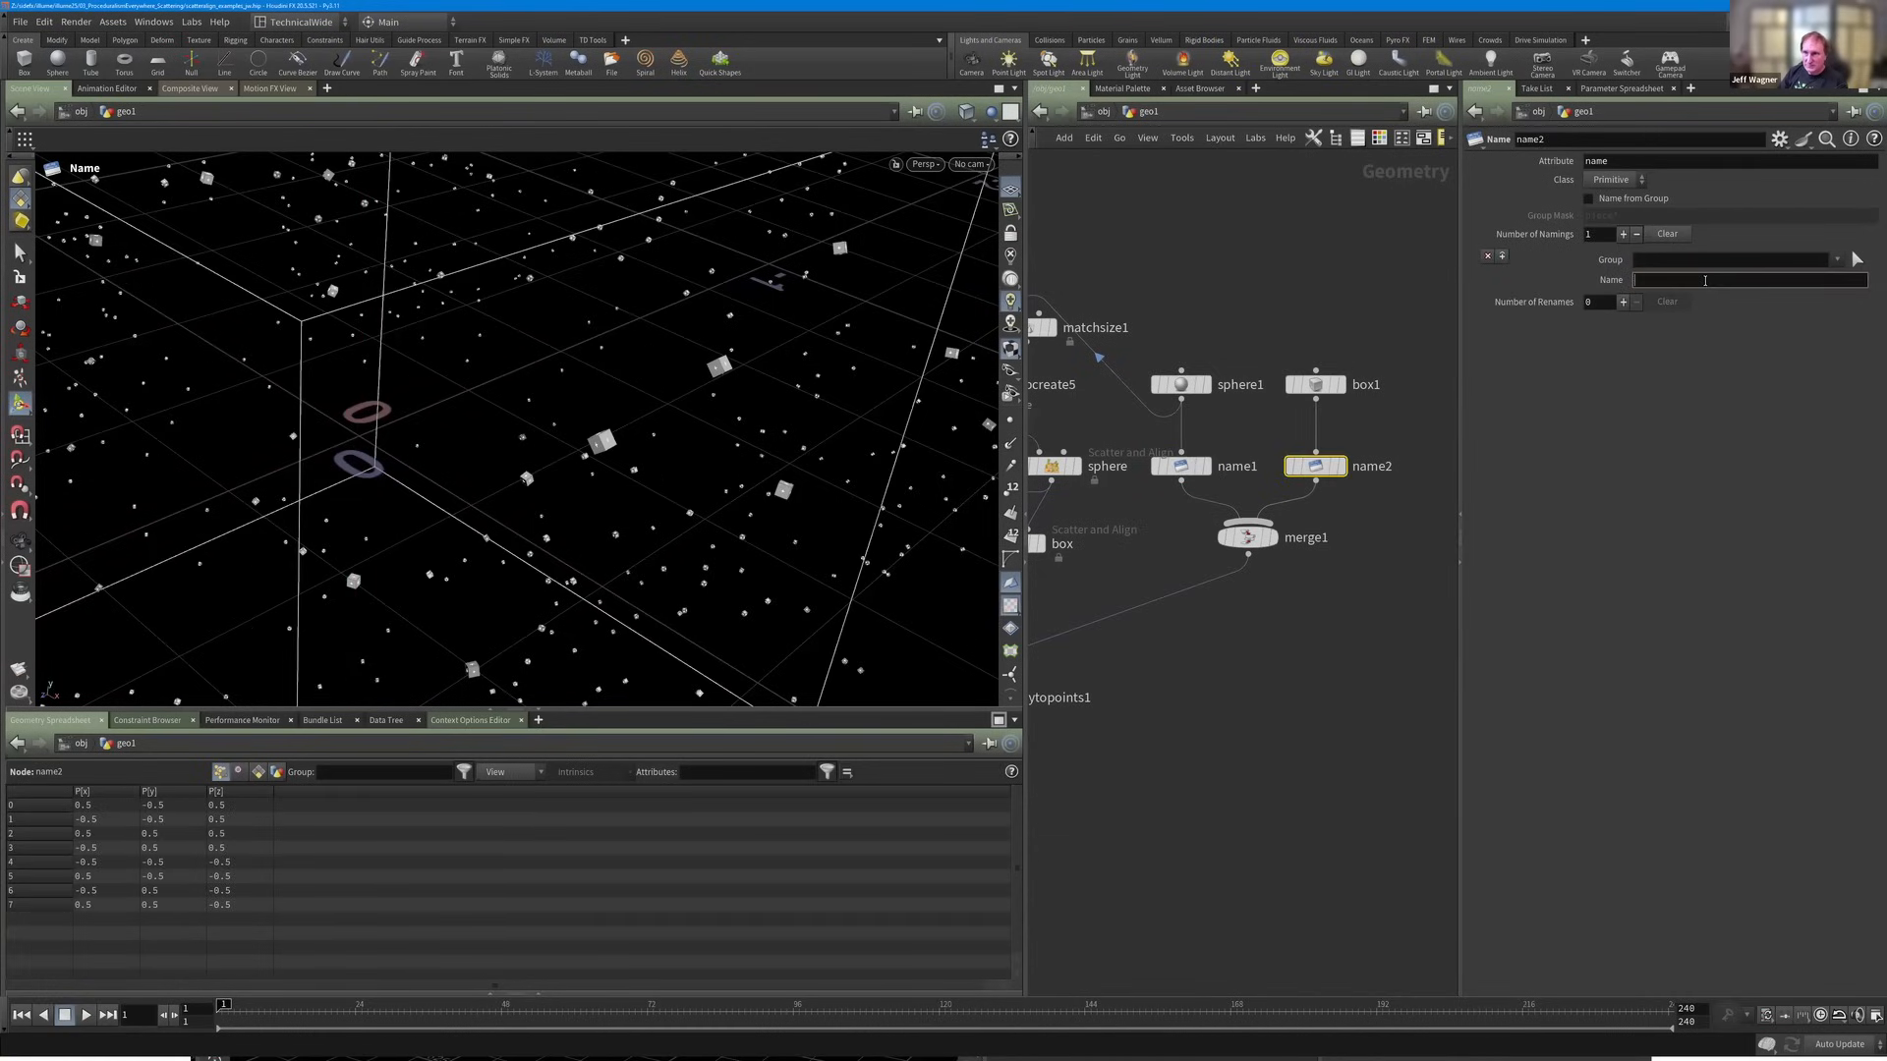
type("box")
key("Return")
Try name as the Piece Attribute of copytopoints1 and return it to tag.
scroll(1255, 695, "down", 1)
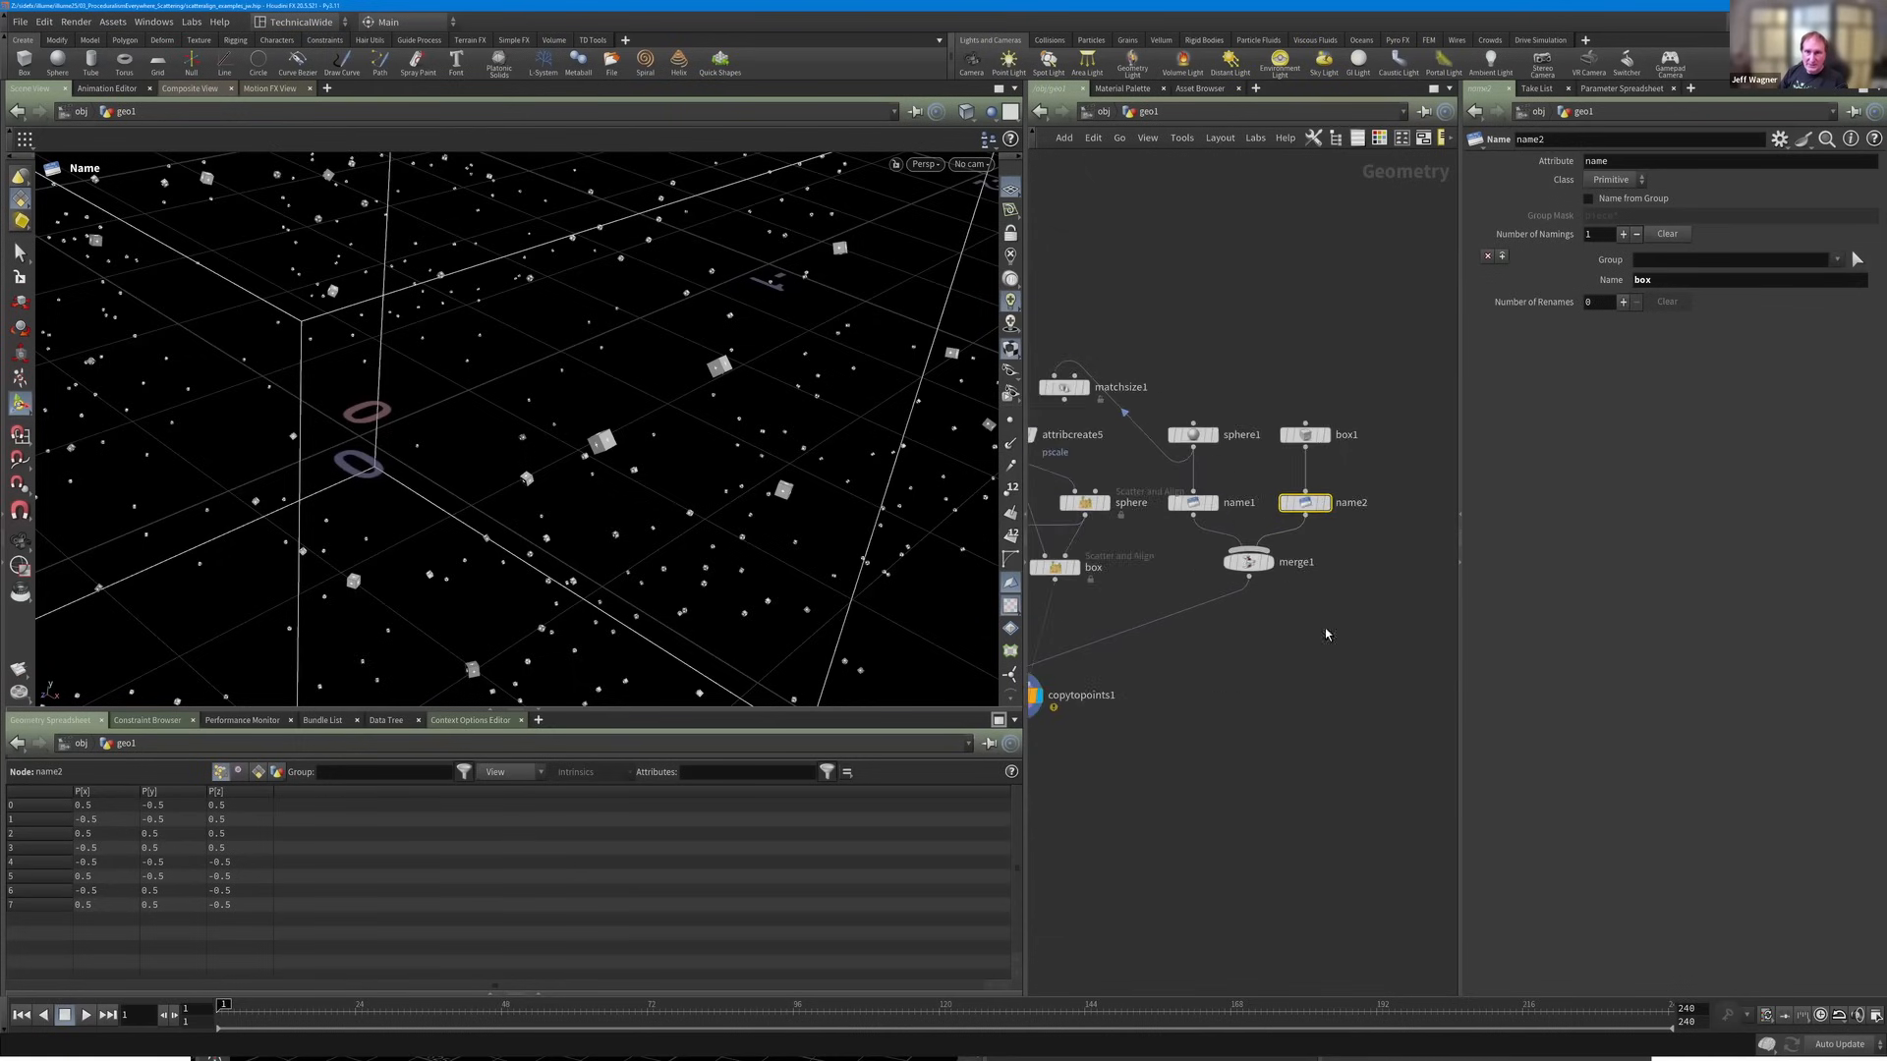
middle_click_drag(1327, 632, 1523, 560)
scroll(1218, 634, "up", 2)
left_click(1218, 632)
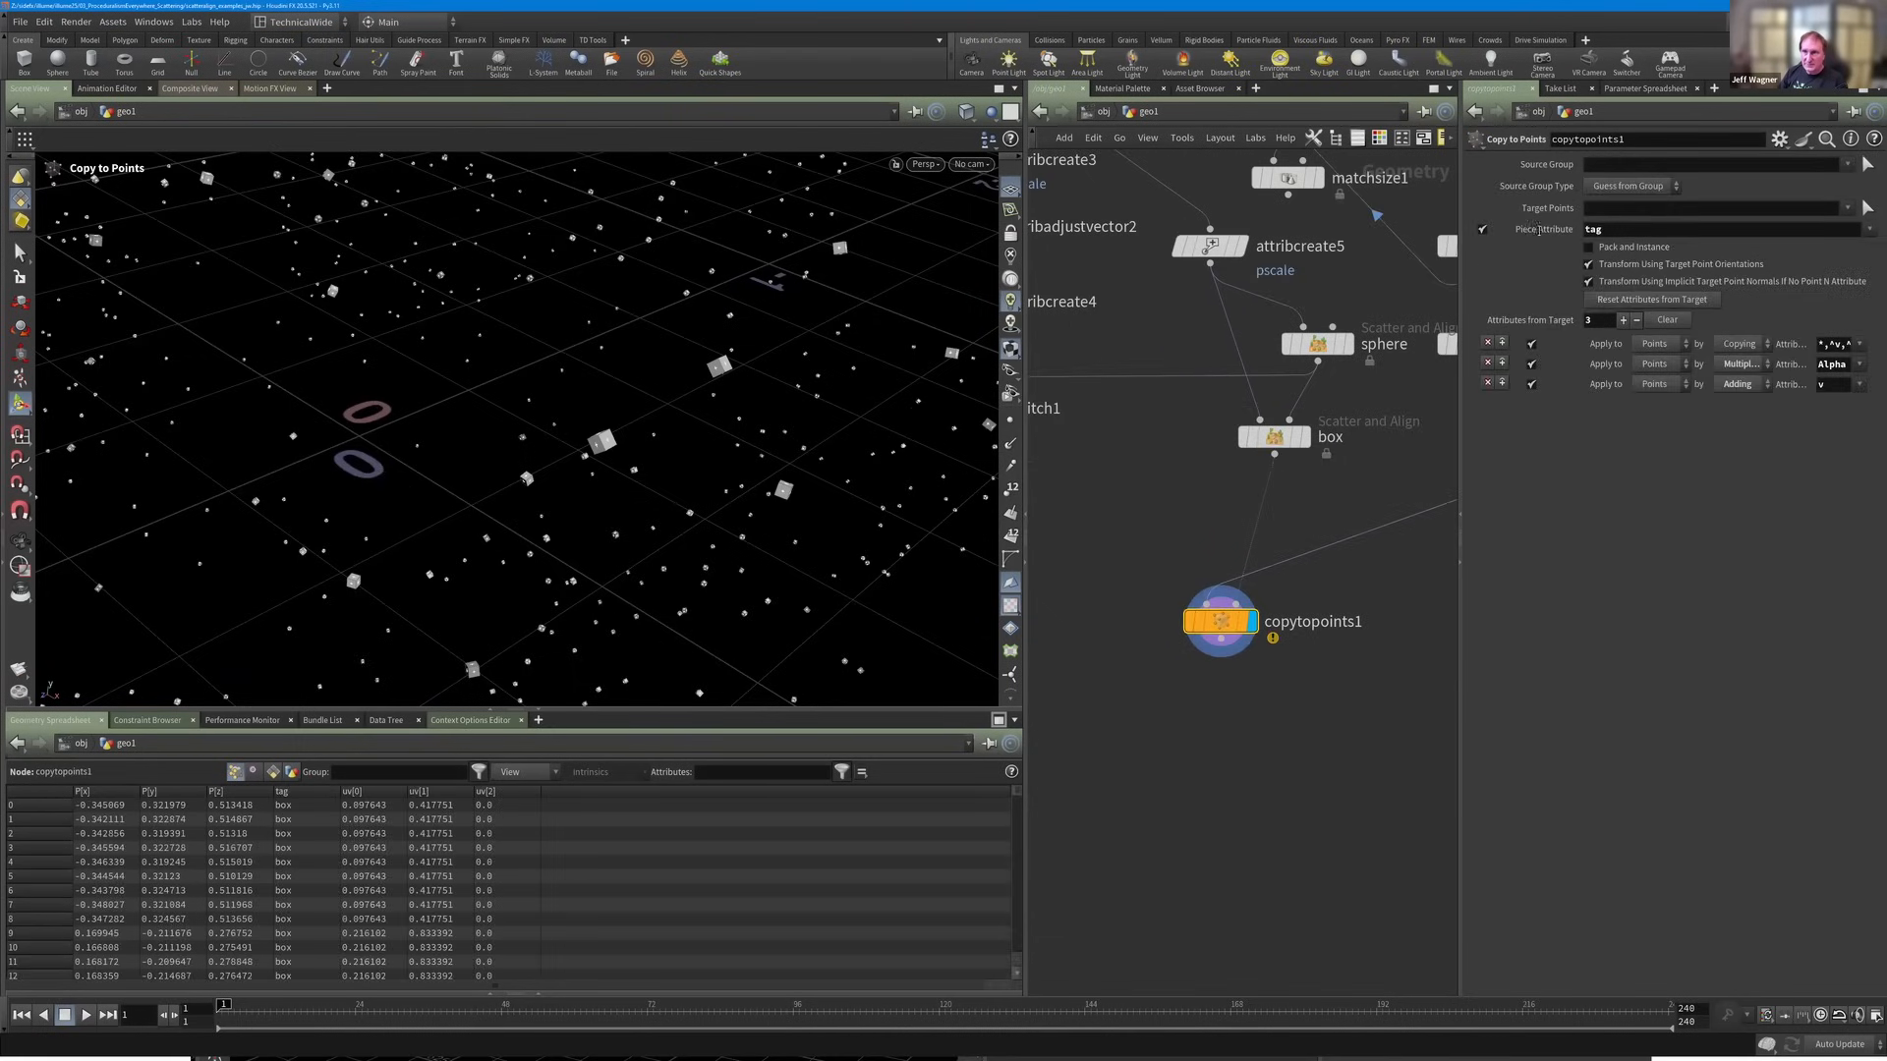
double_click(1587, 229)
type("name")
double_click(1571, 230)
type("t")
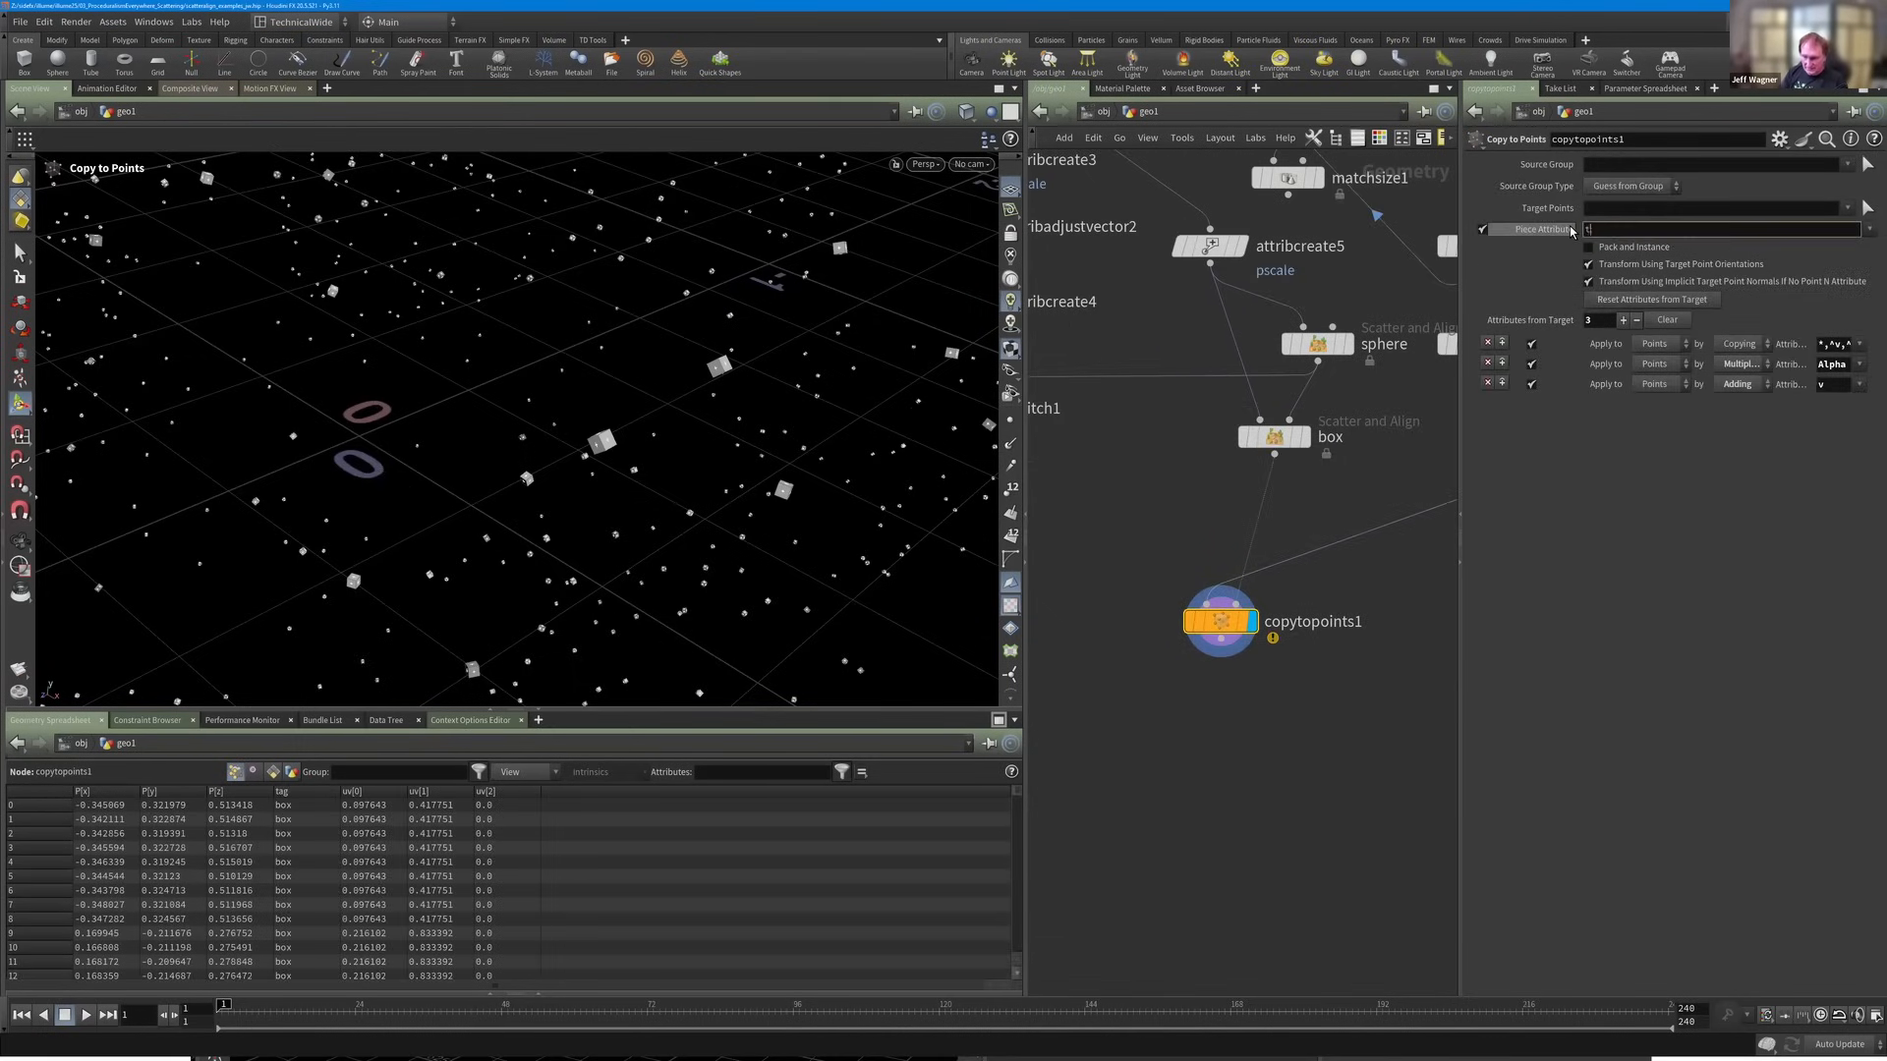
Select name1 and name2 together and set their Attribute to tag.
middle_click_drag(1382, 449, 1105, 492)
left_click_drag(1140, 331, 1429, 408)
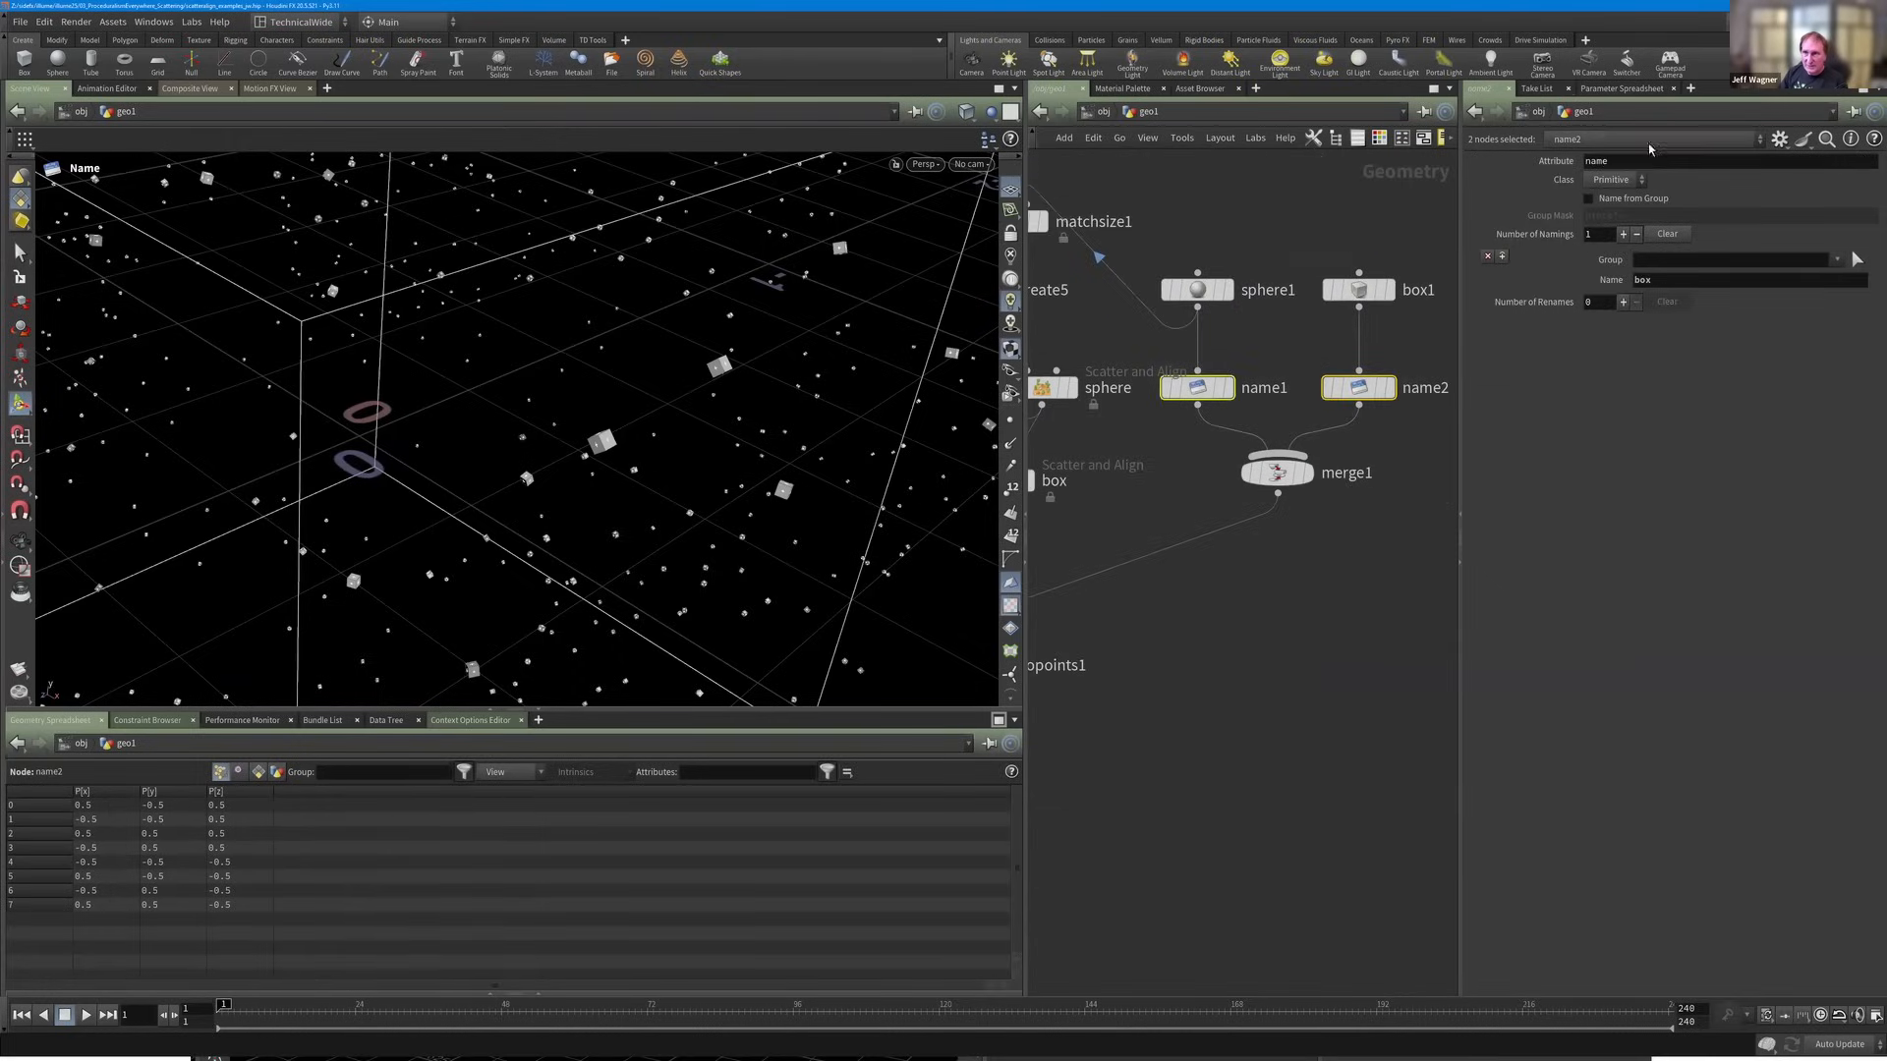
key("Return")
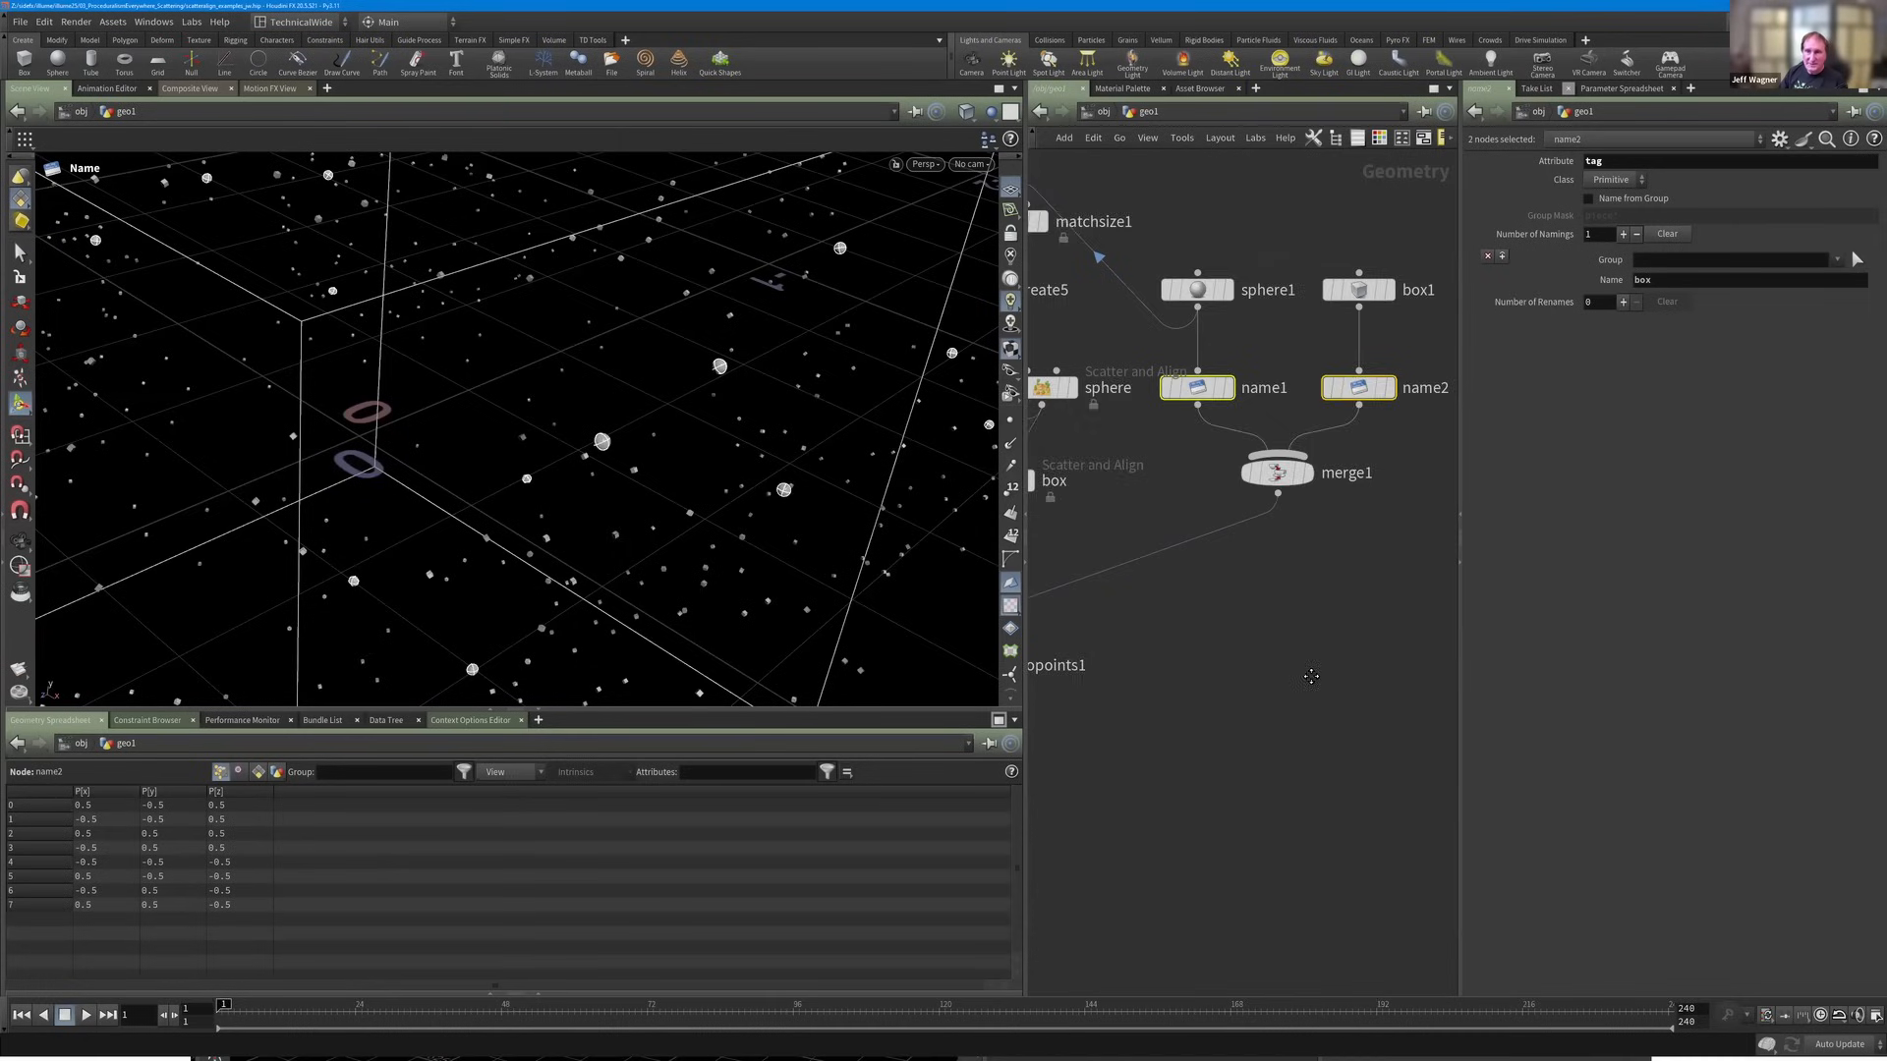
Move the copytopoints1 node in the network to sit between and below the box scatter and merge1 nodes.
scroll(1311, 676, "down", 3)
left_click_drag(1111, 656, 1237, 602)
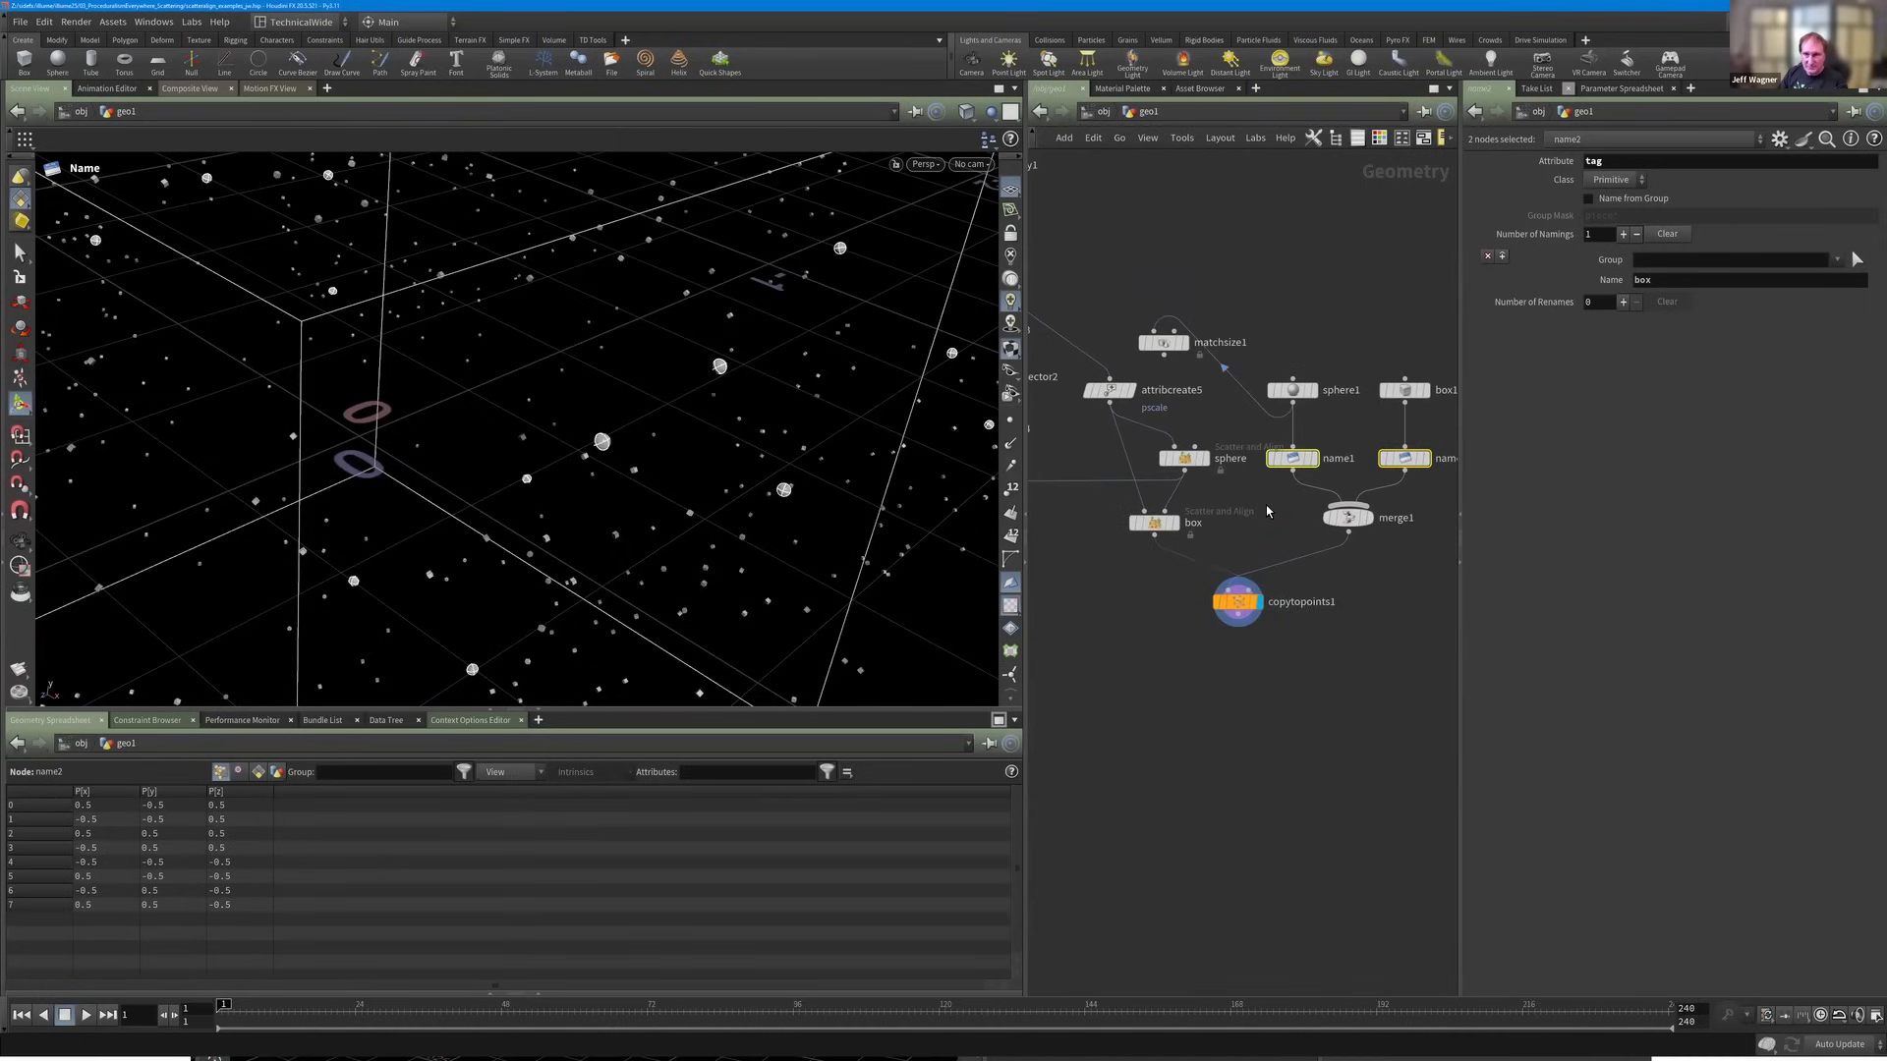
scroll(1267, 512, "up", 2)
middle_click_drag(1270, 524, 1195, 535)
scroll(1195, 536, "down", 1)
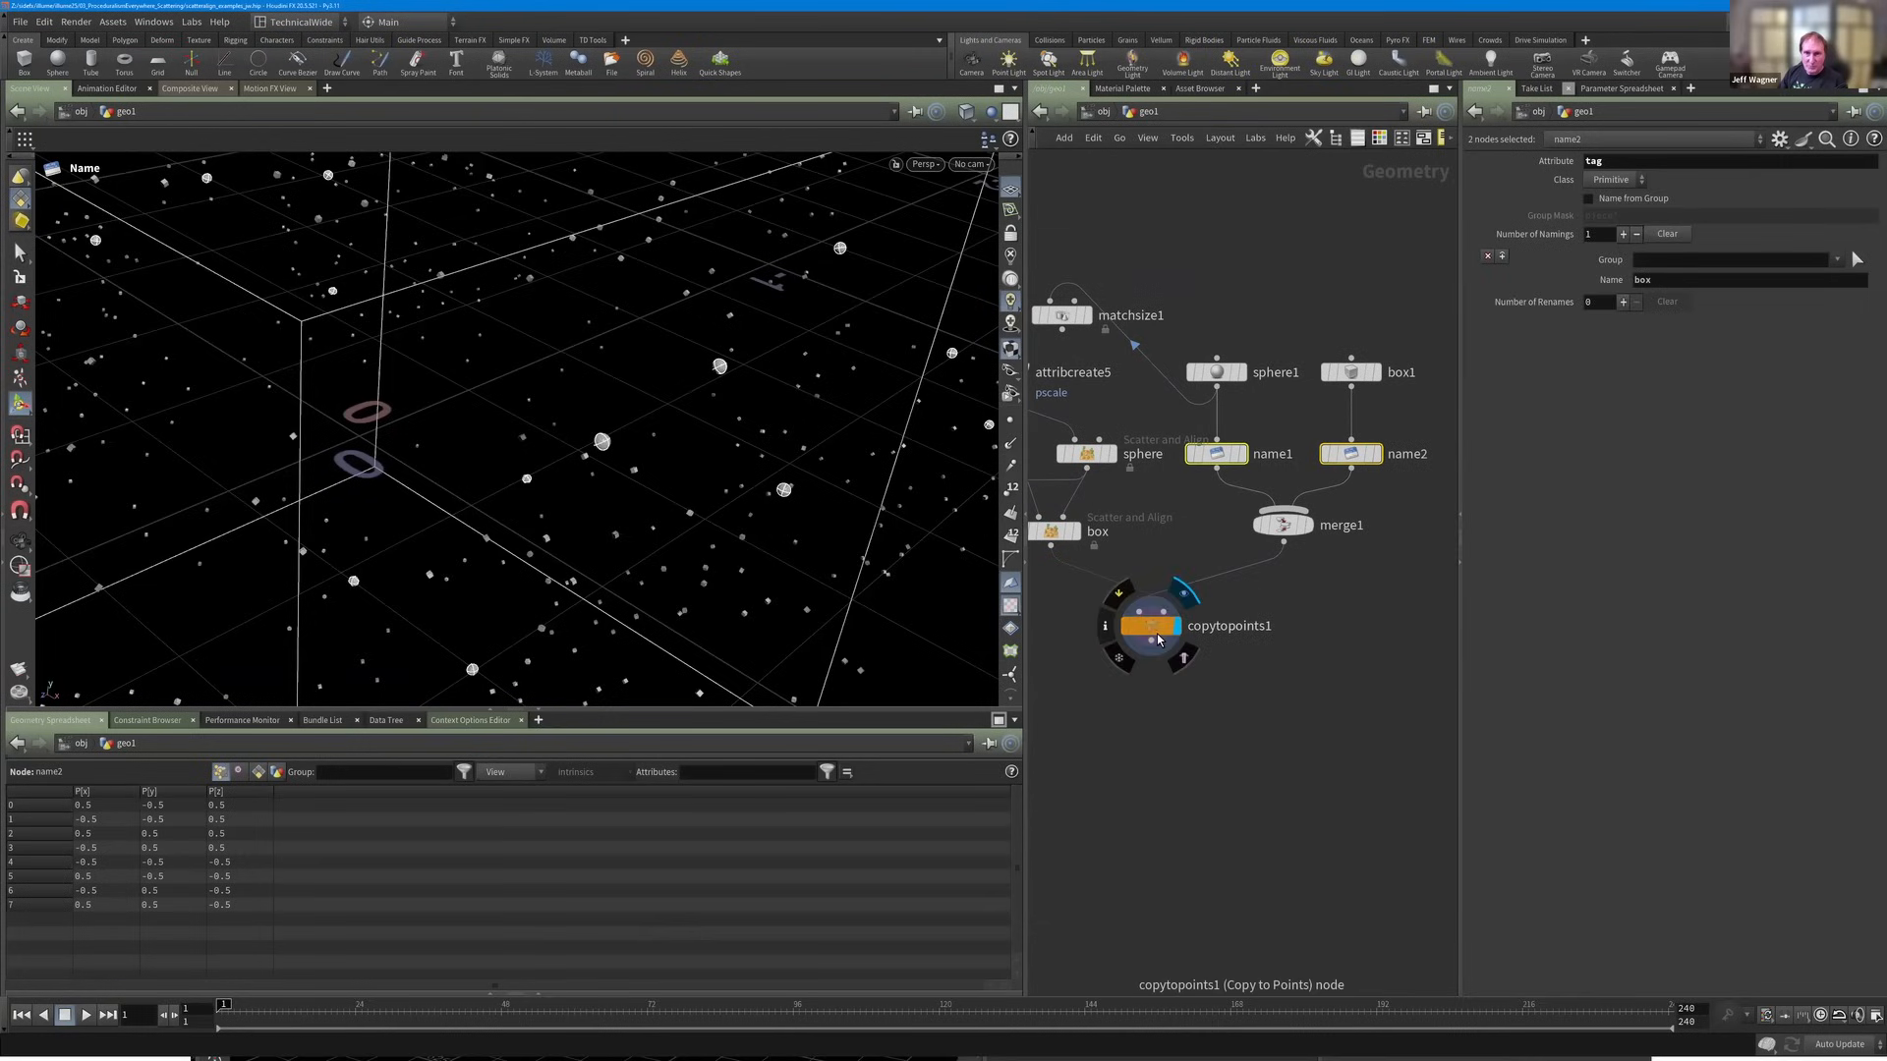
left_click(1155, 631)
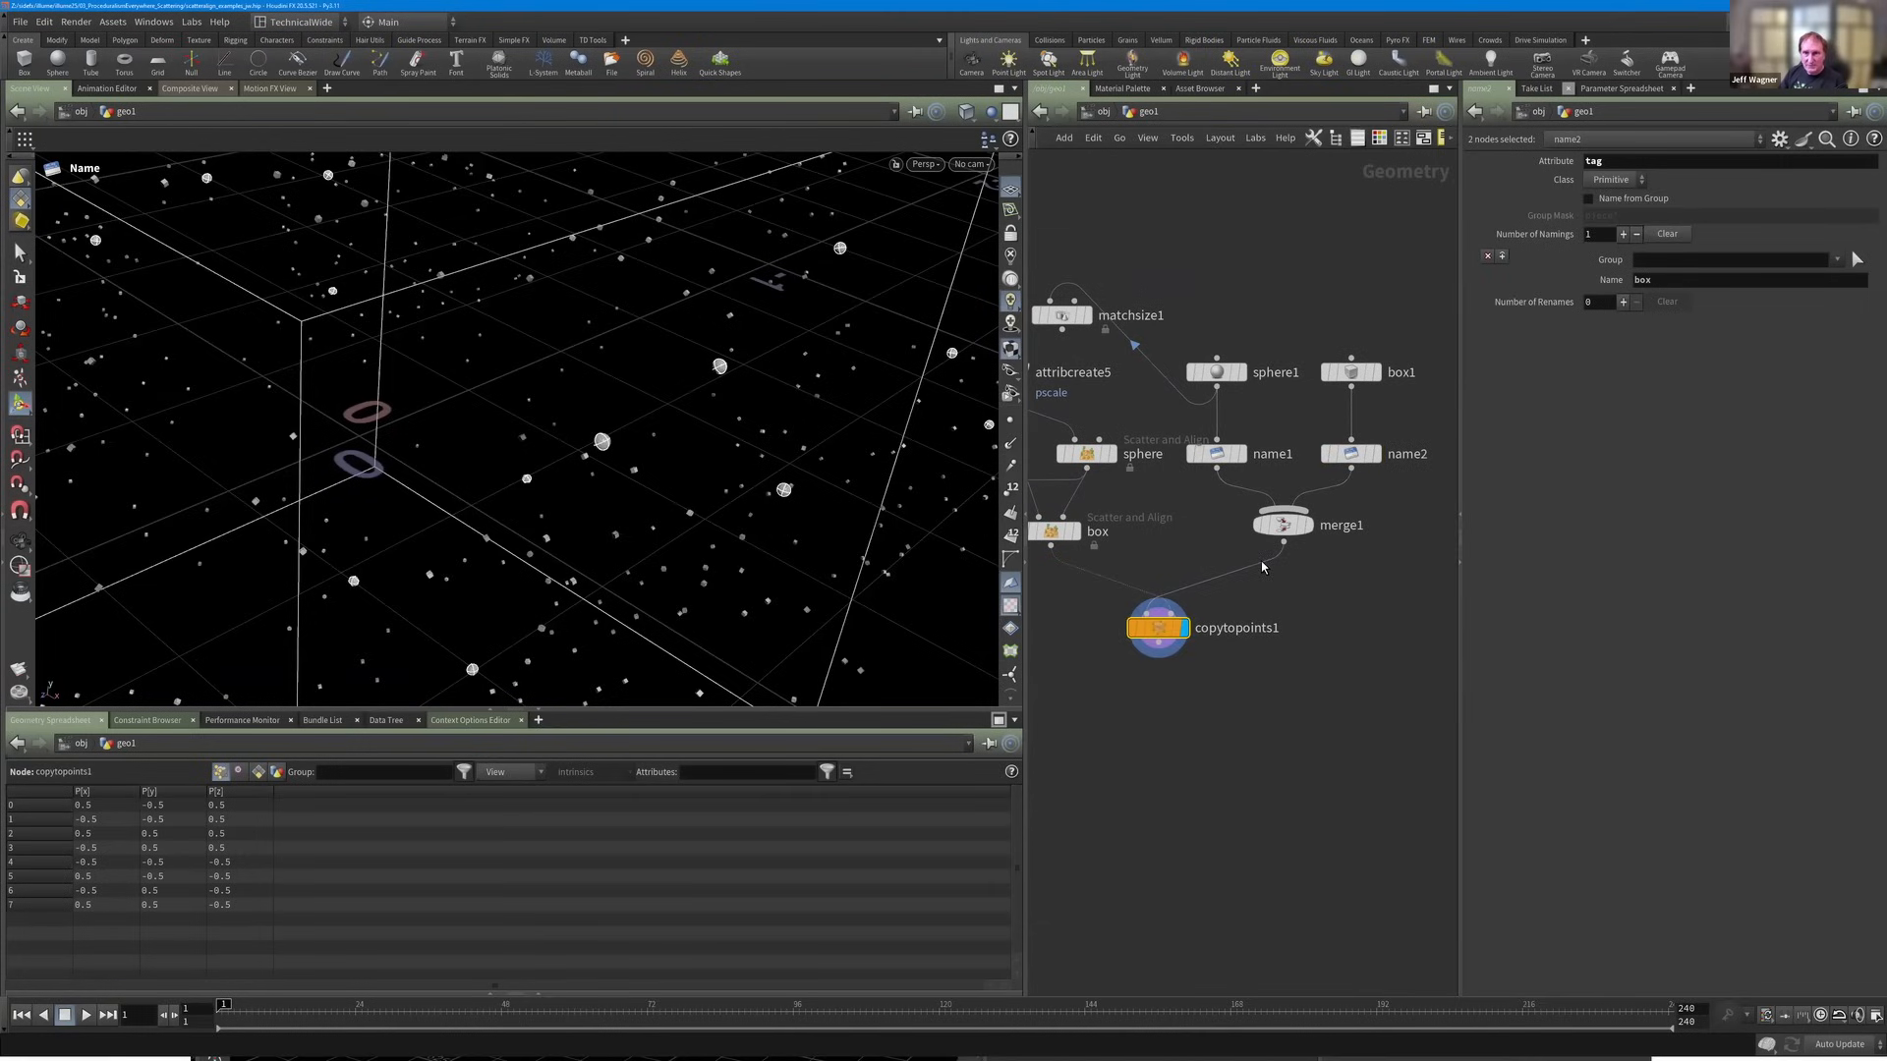
Compare the tag attribute on name1, the box scatter, copytopoints1 and the sphere scatter.
left_click(1221, 458)
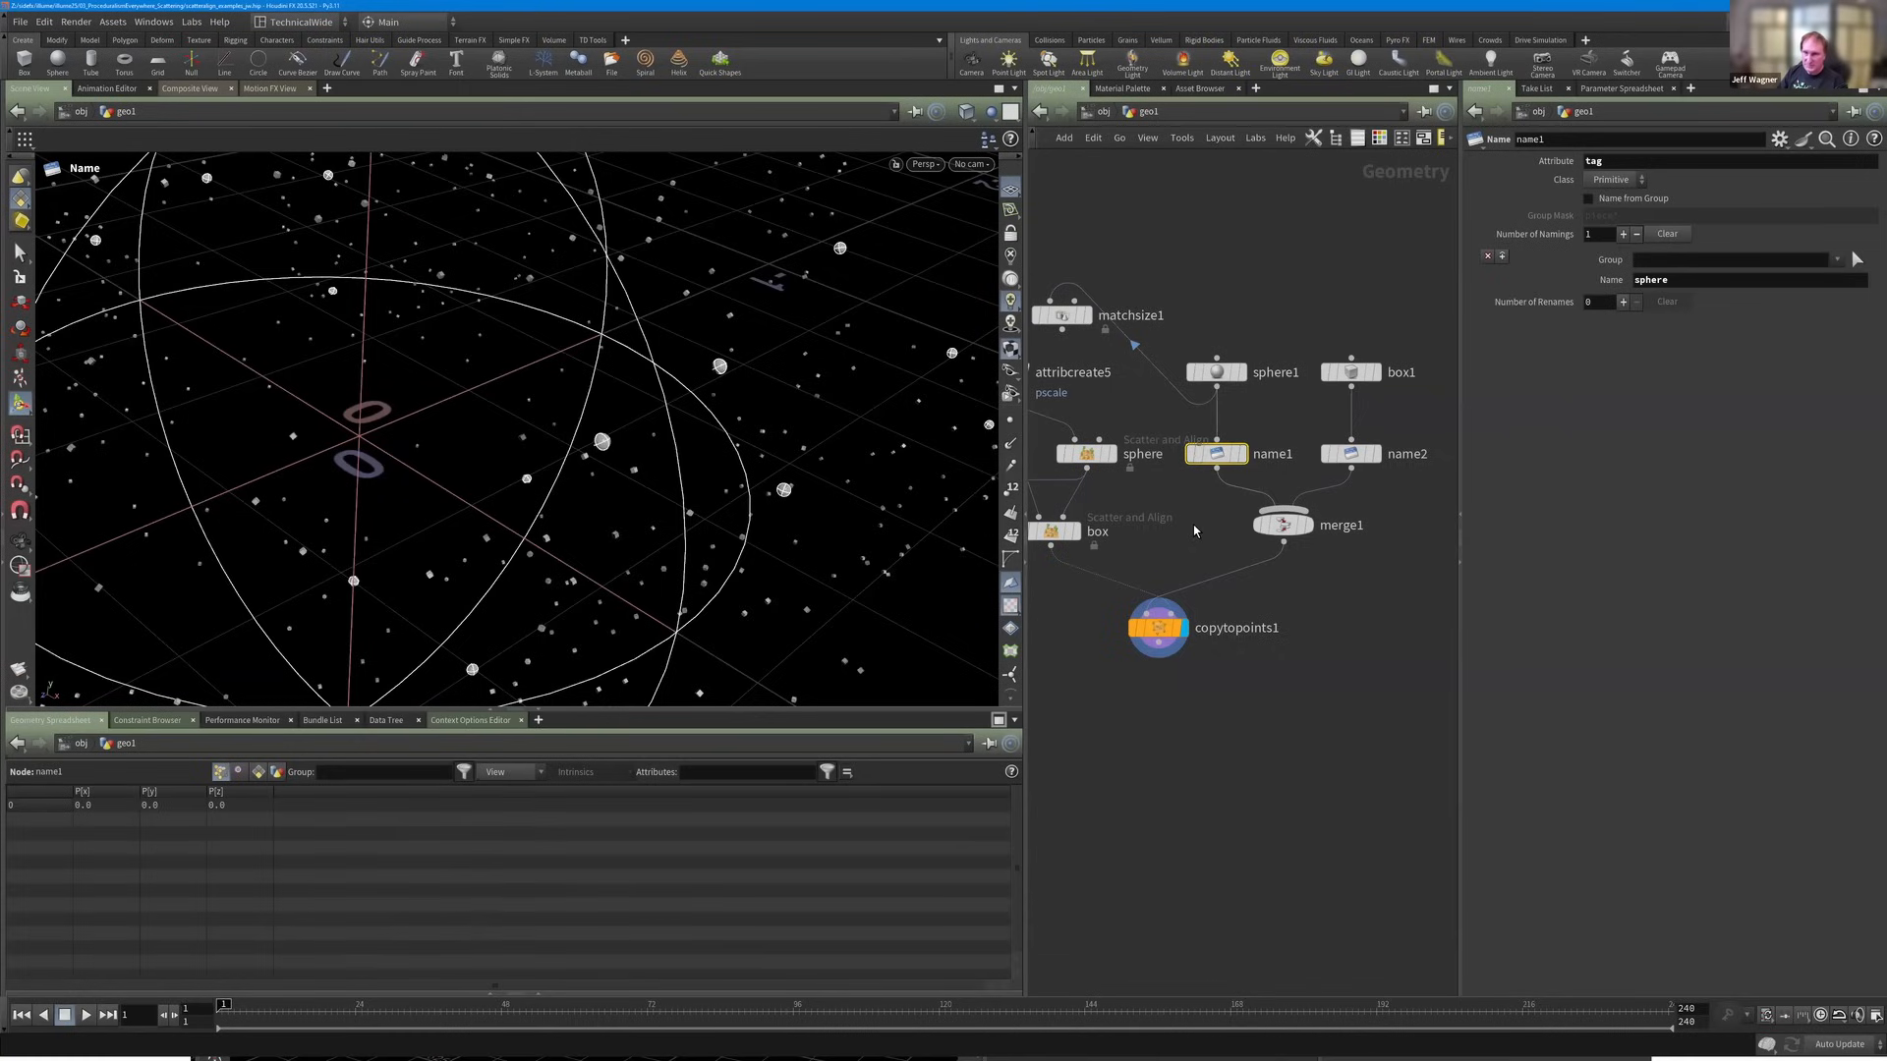
middle_click_drag(1177, 557, 1227, 544)
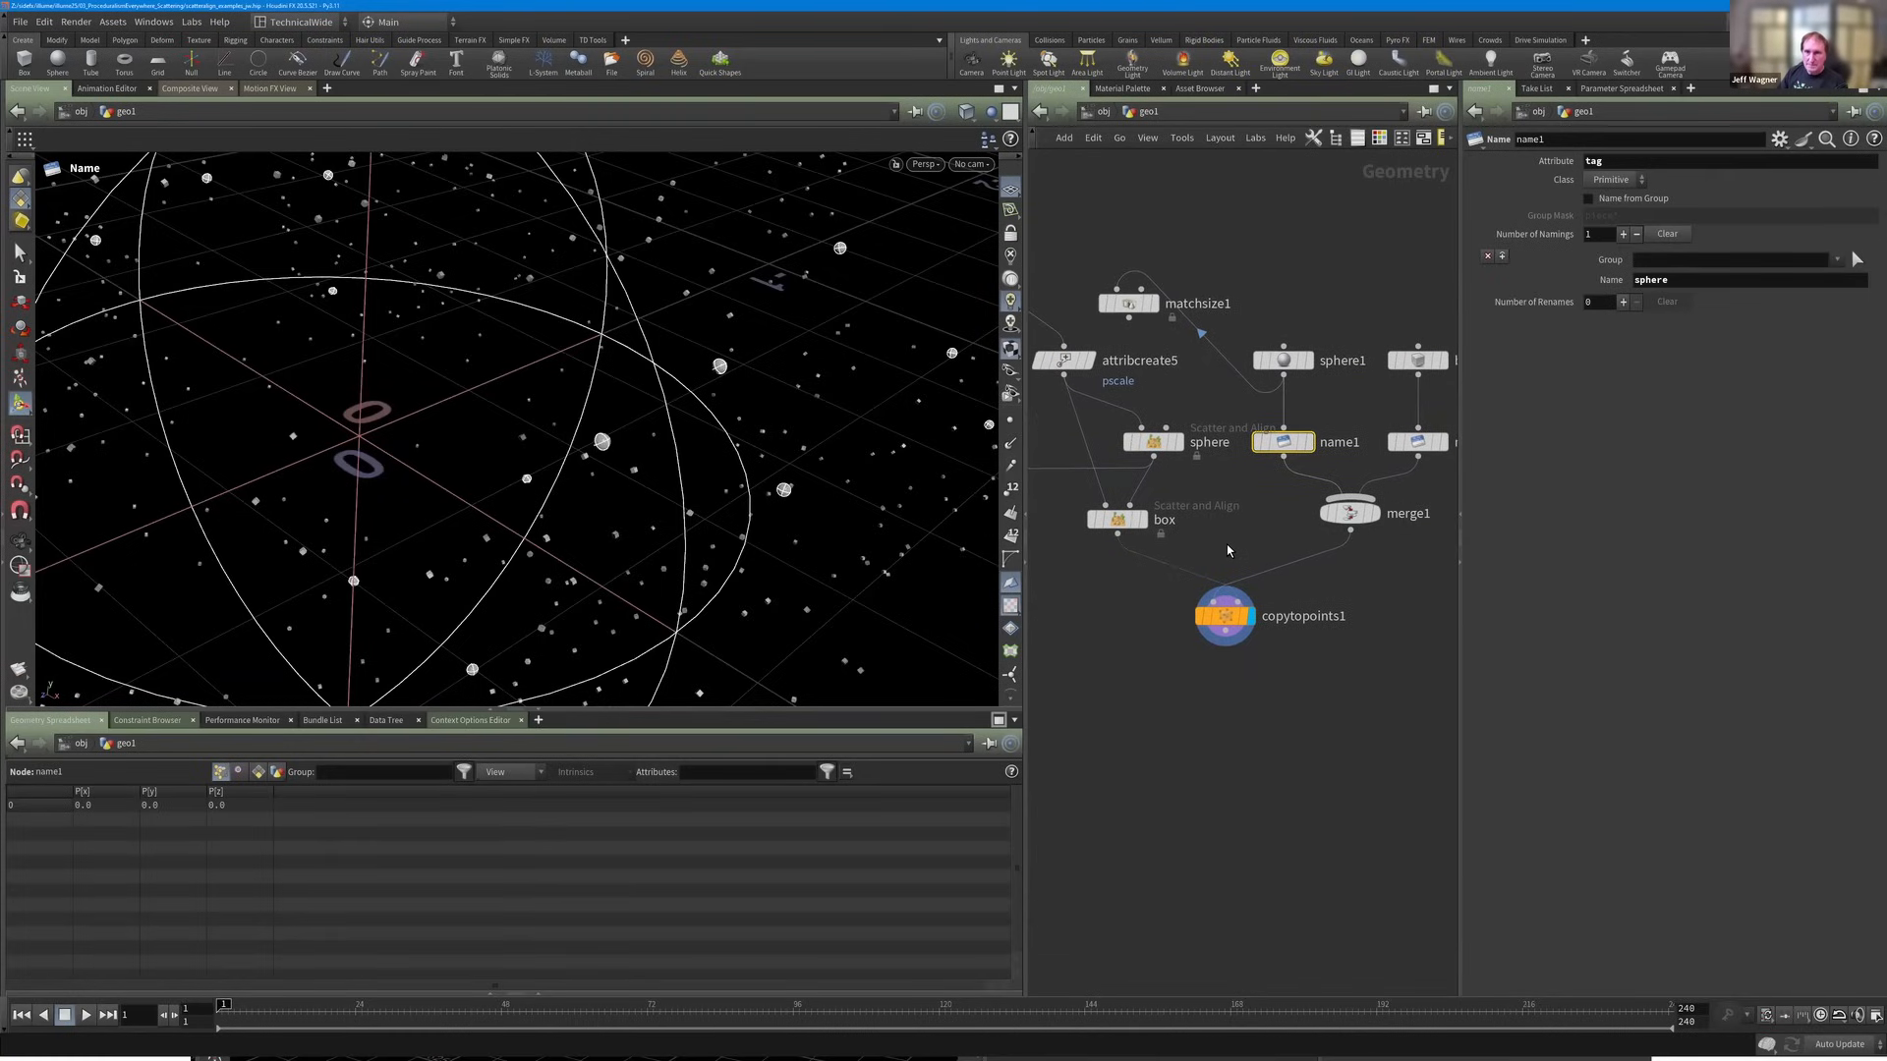
left_click(1123, 528)
left_click(1224, 616)
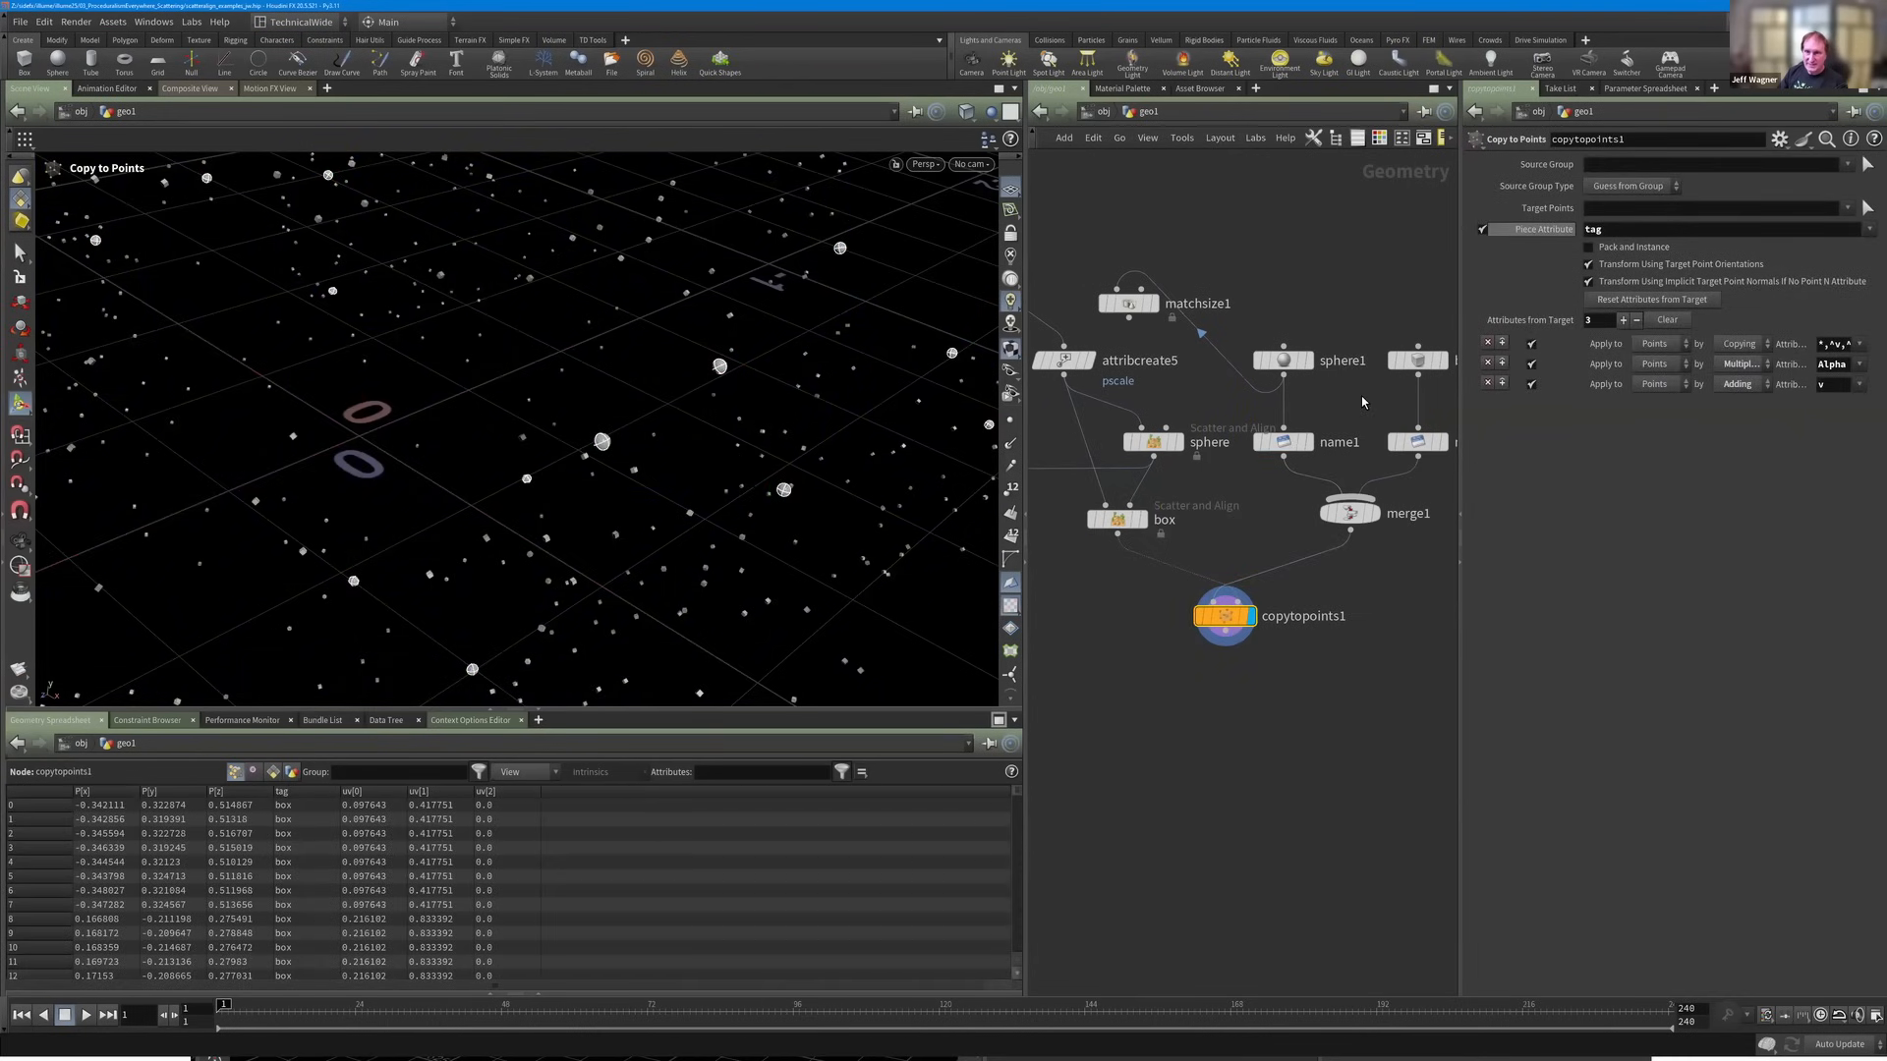
mouse_move(1235, 425)
middle_mouse_down()
mouse_move(1220, 433)
mouse_move(1250, 443)
middle_mouse_up()
left_click(1174, 459)
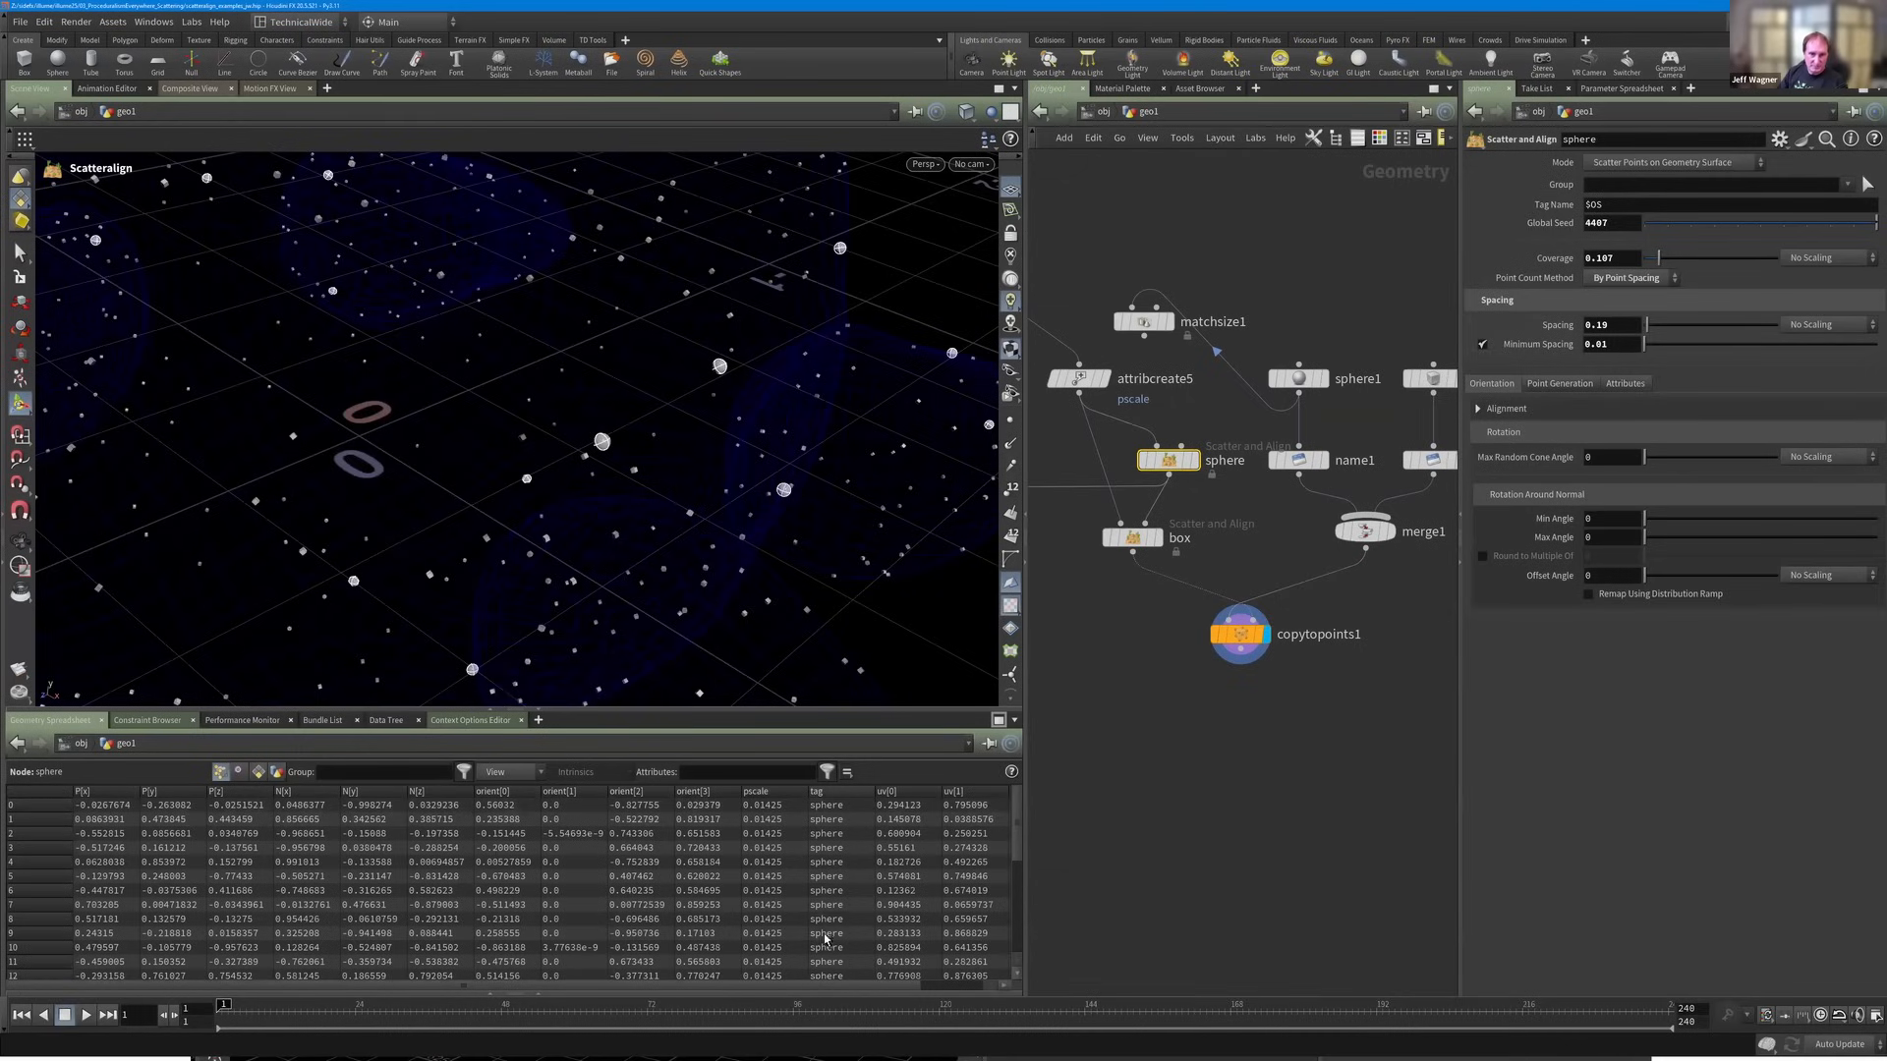
Inspect the name2 node's settings and its primitive attributes in the geometry spreadsheet.
middle_click_drag(1292, 461, 1177, 493)
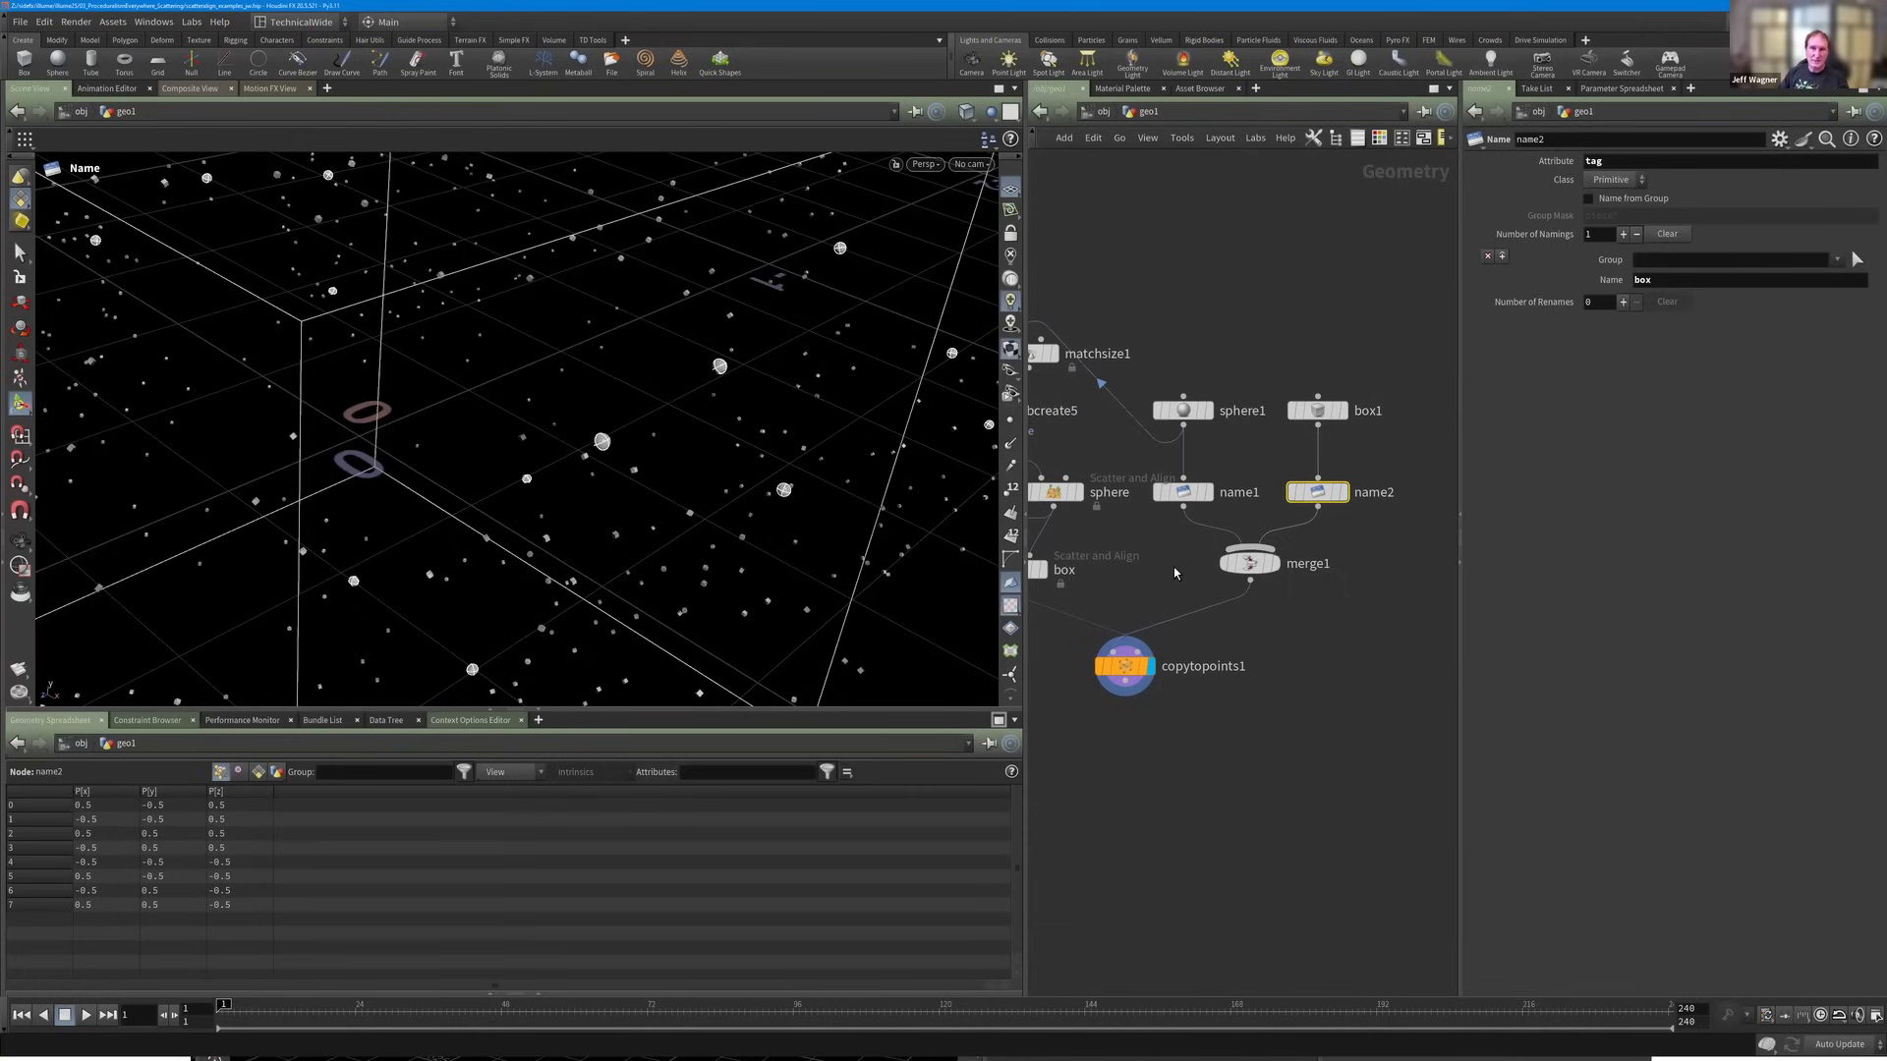
scroll(1186, 581, "down", 1)
middle_click_drag(1186, 581, 1241, 573)
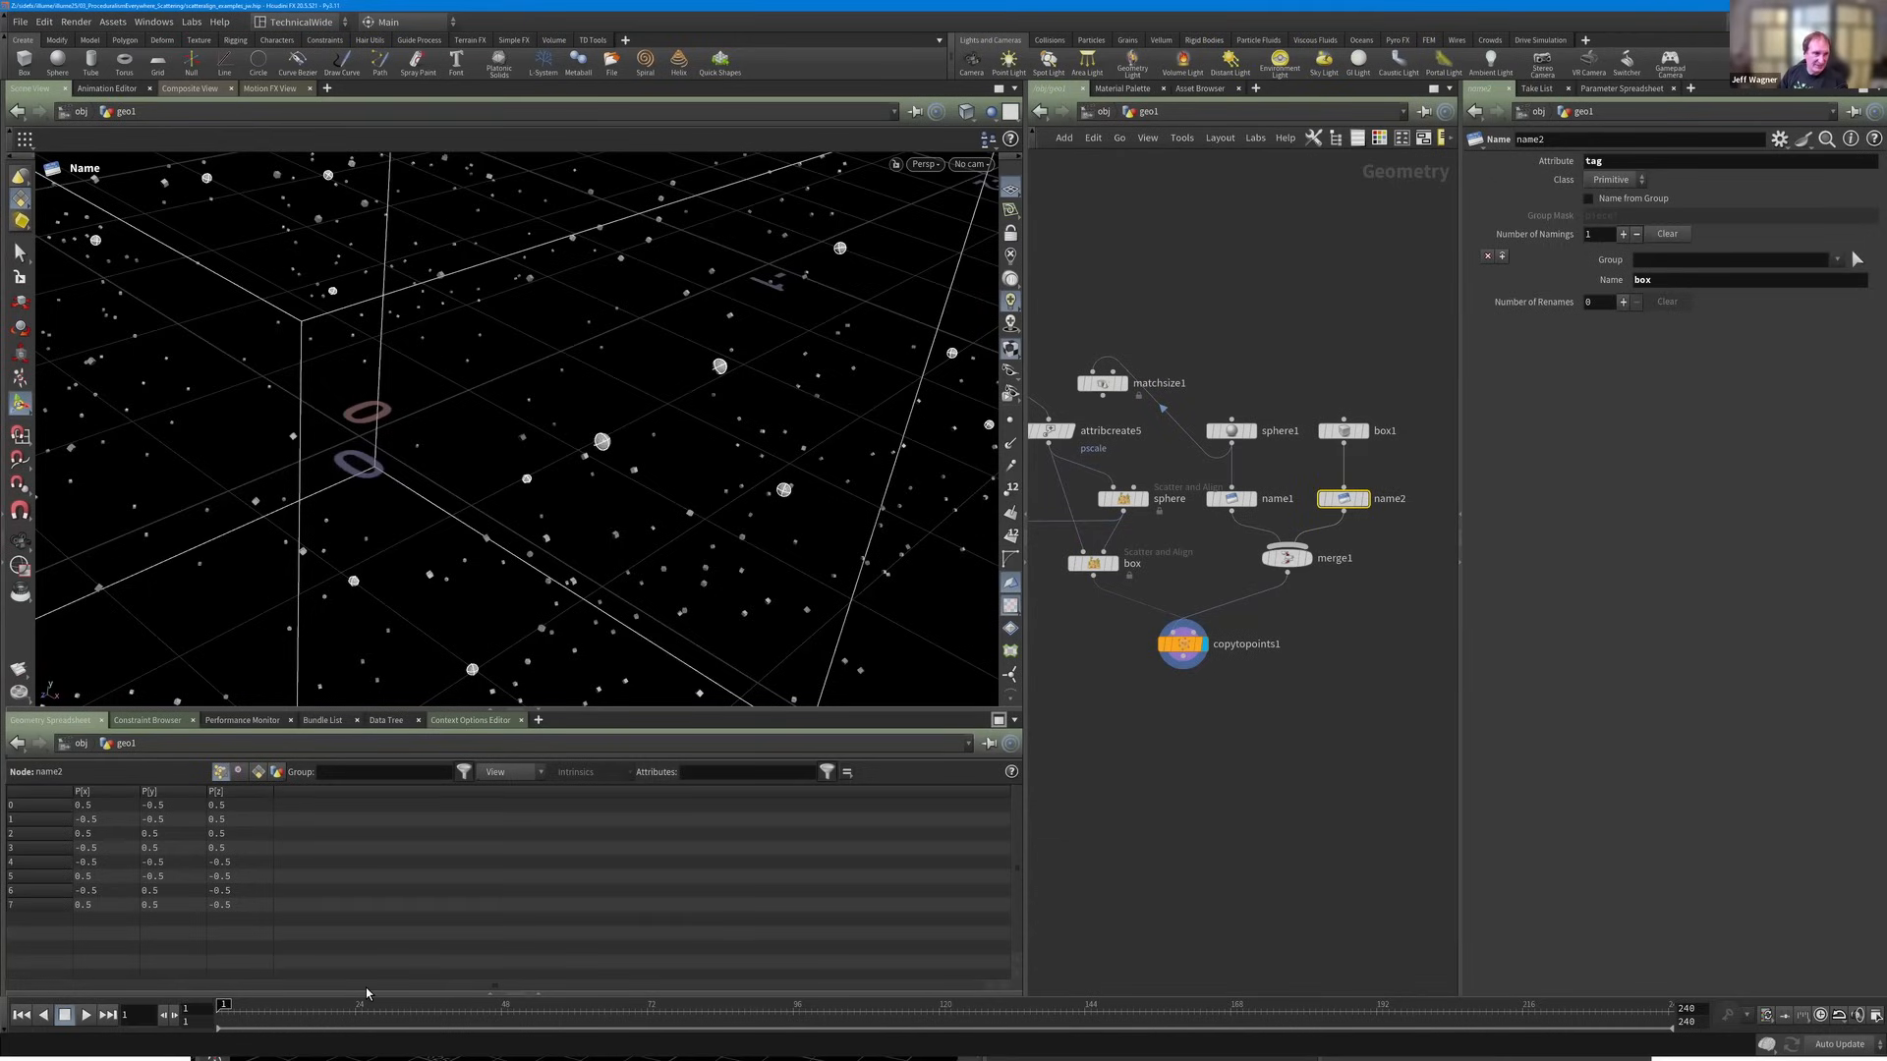
left_click(260, 772)
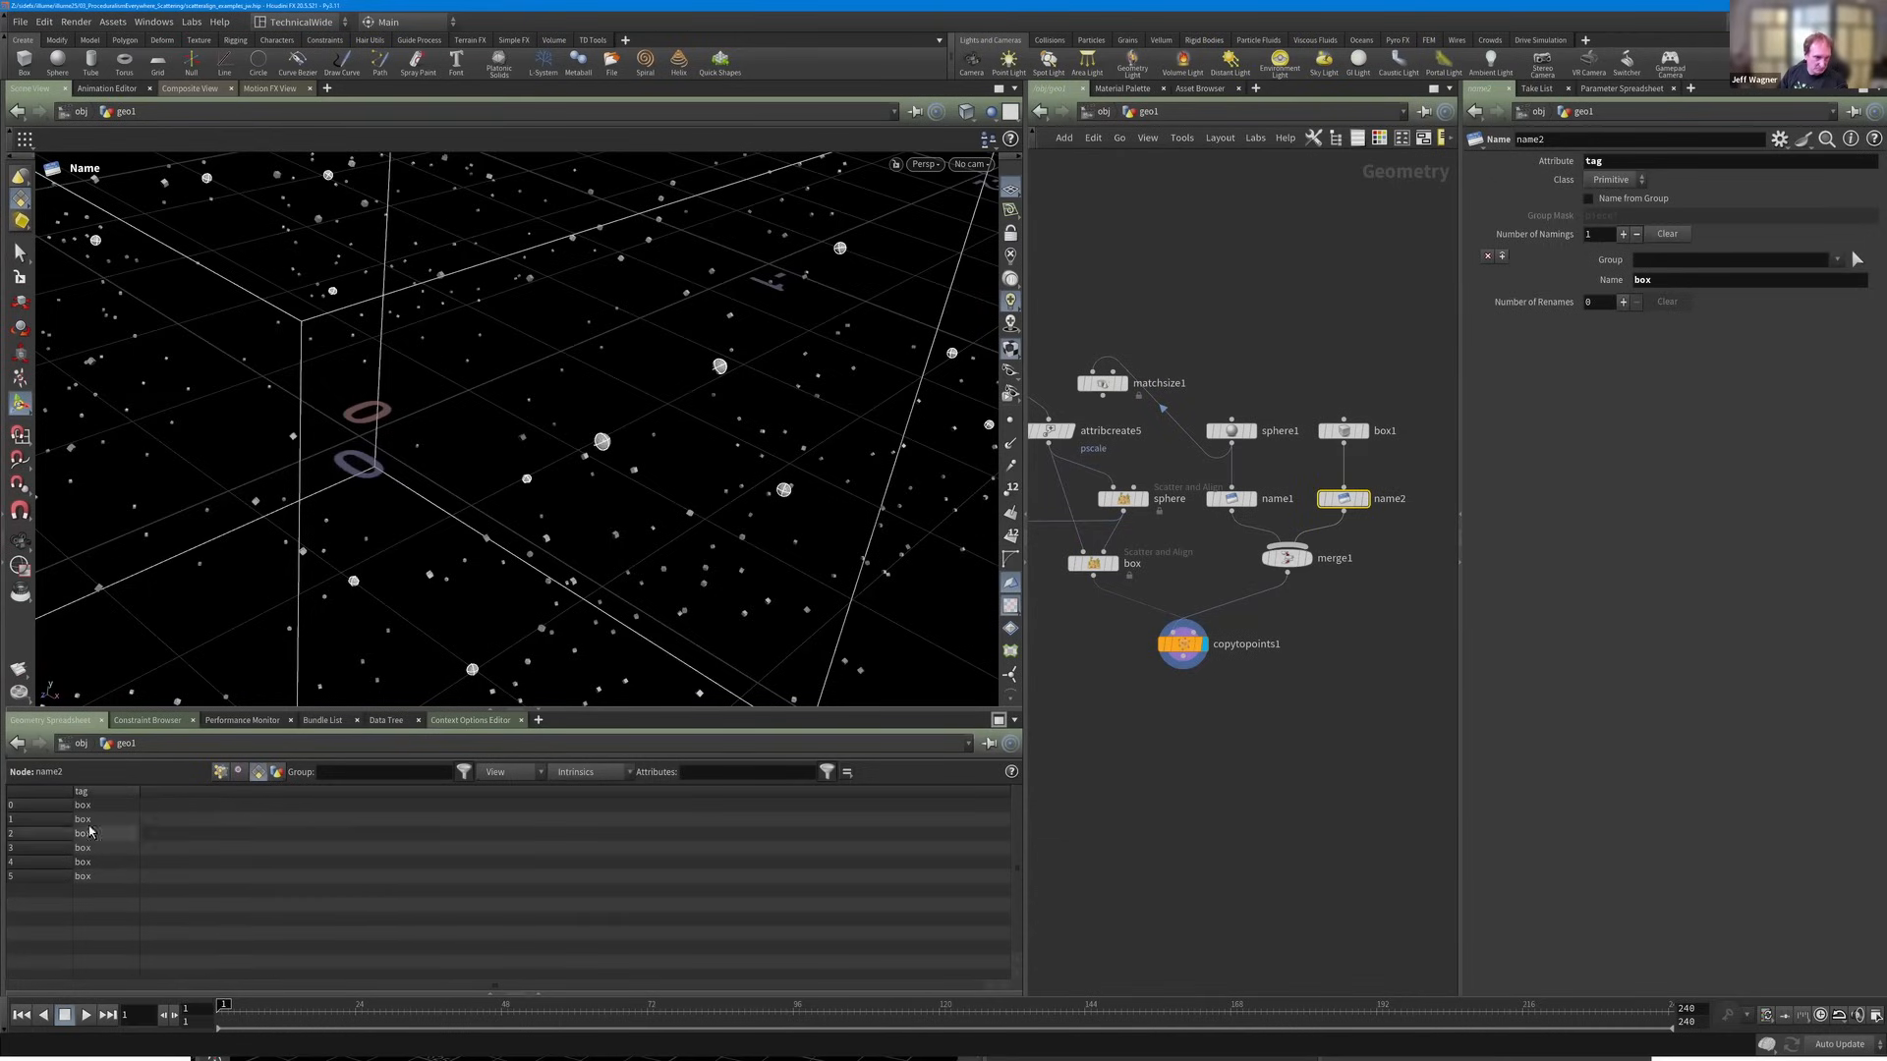
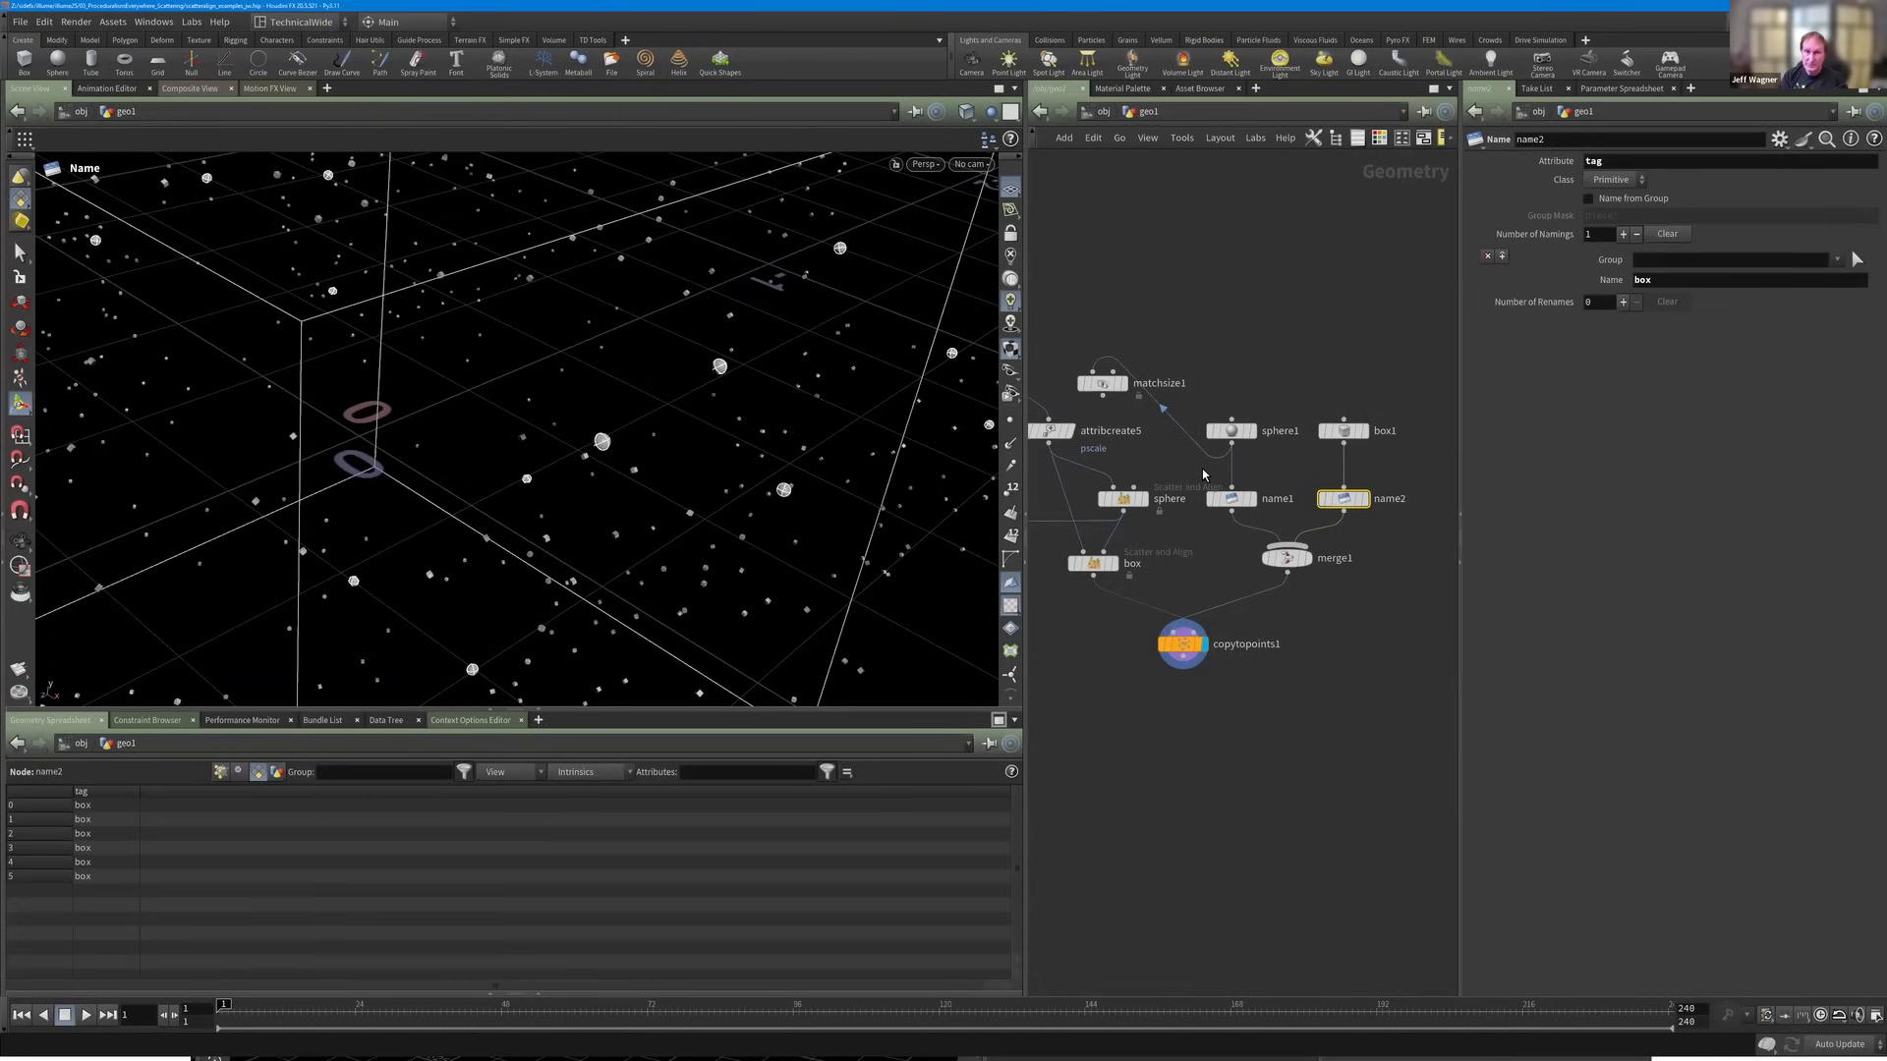
Enlarge the viewport slightly and enable Pack and Instance on the copytopoints1 node.
left_click(1182, 647)
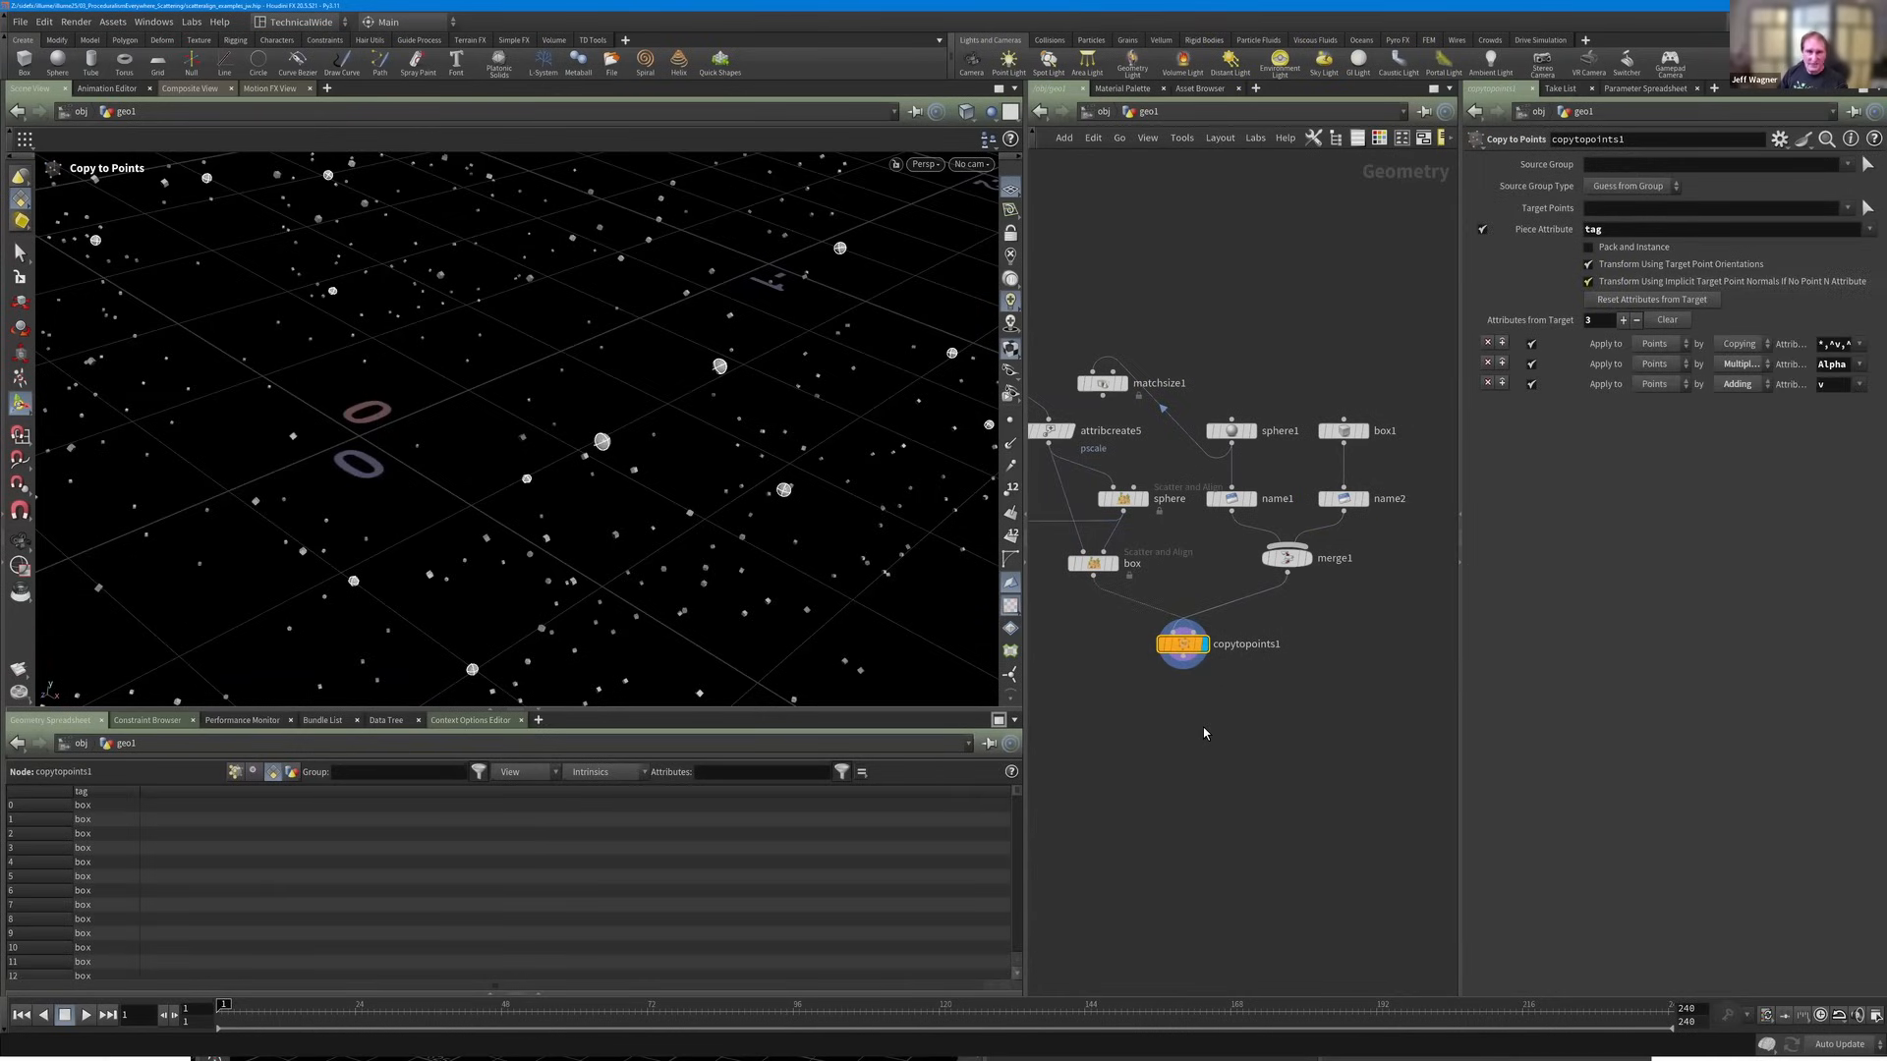
left_click_drag(853, 717, 902, 746)
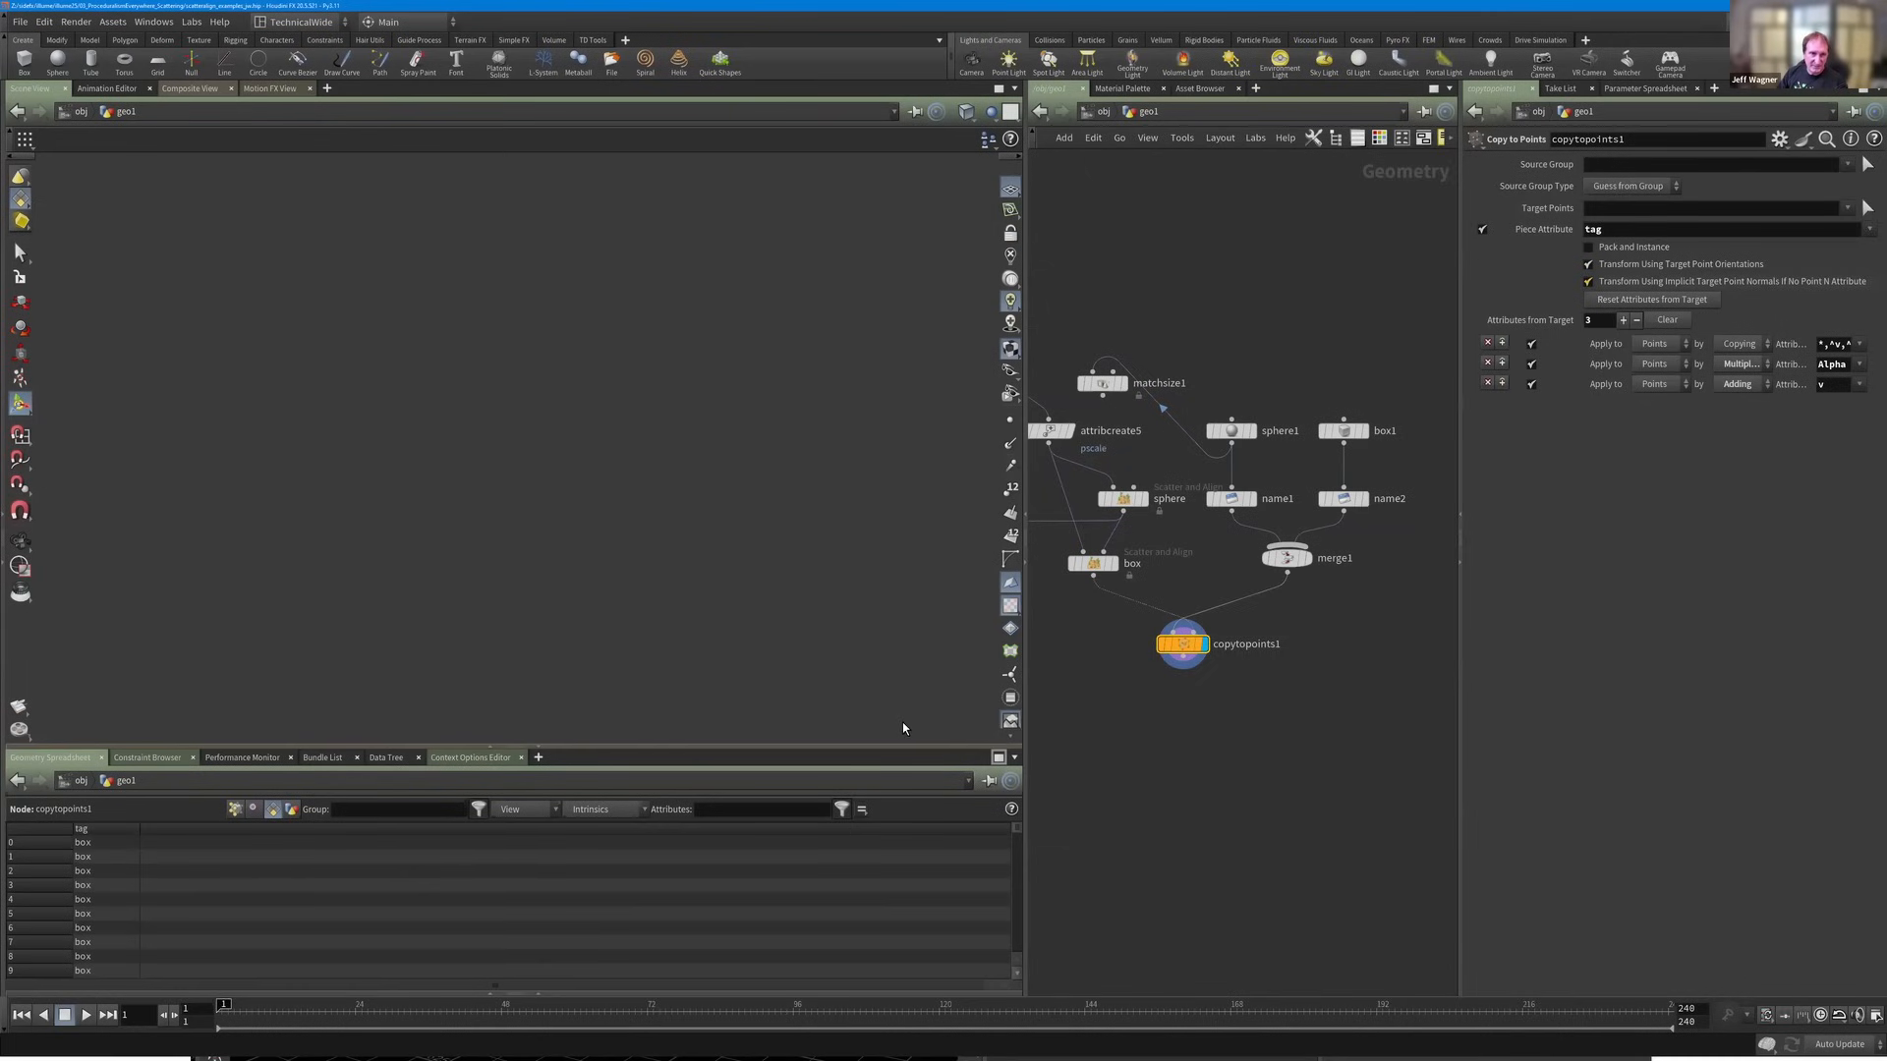
left_click(1588, 247)
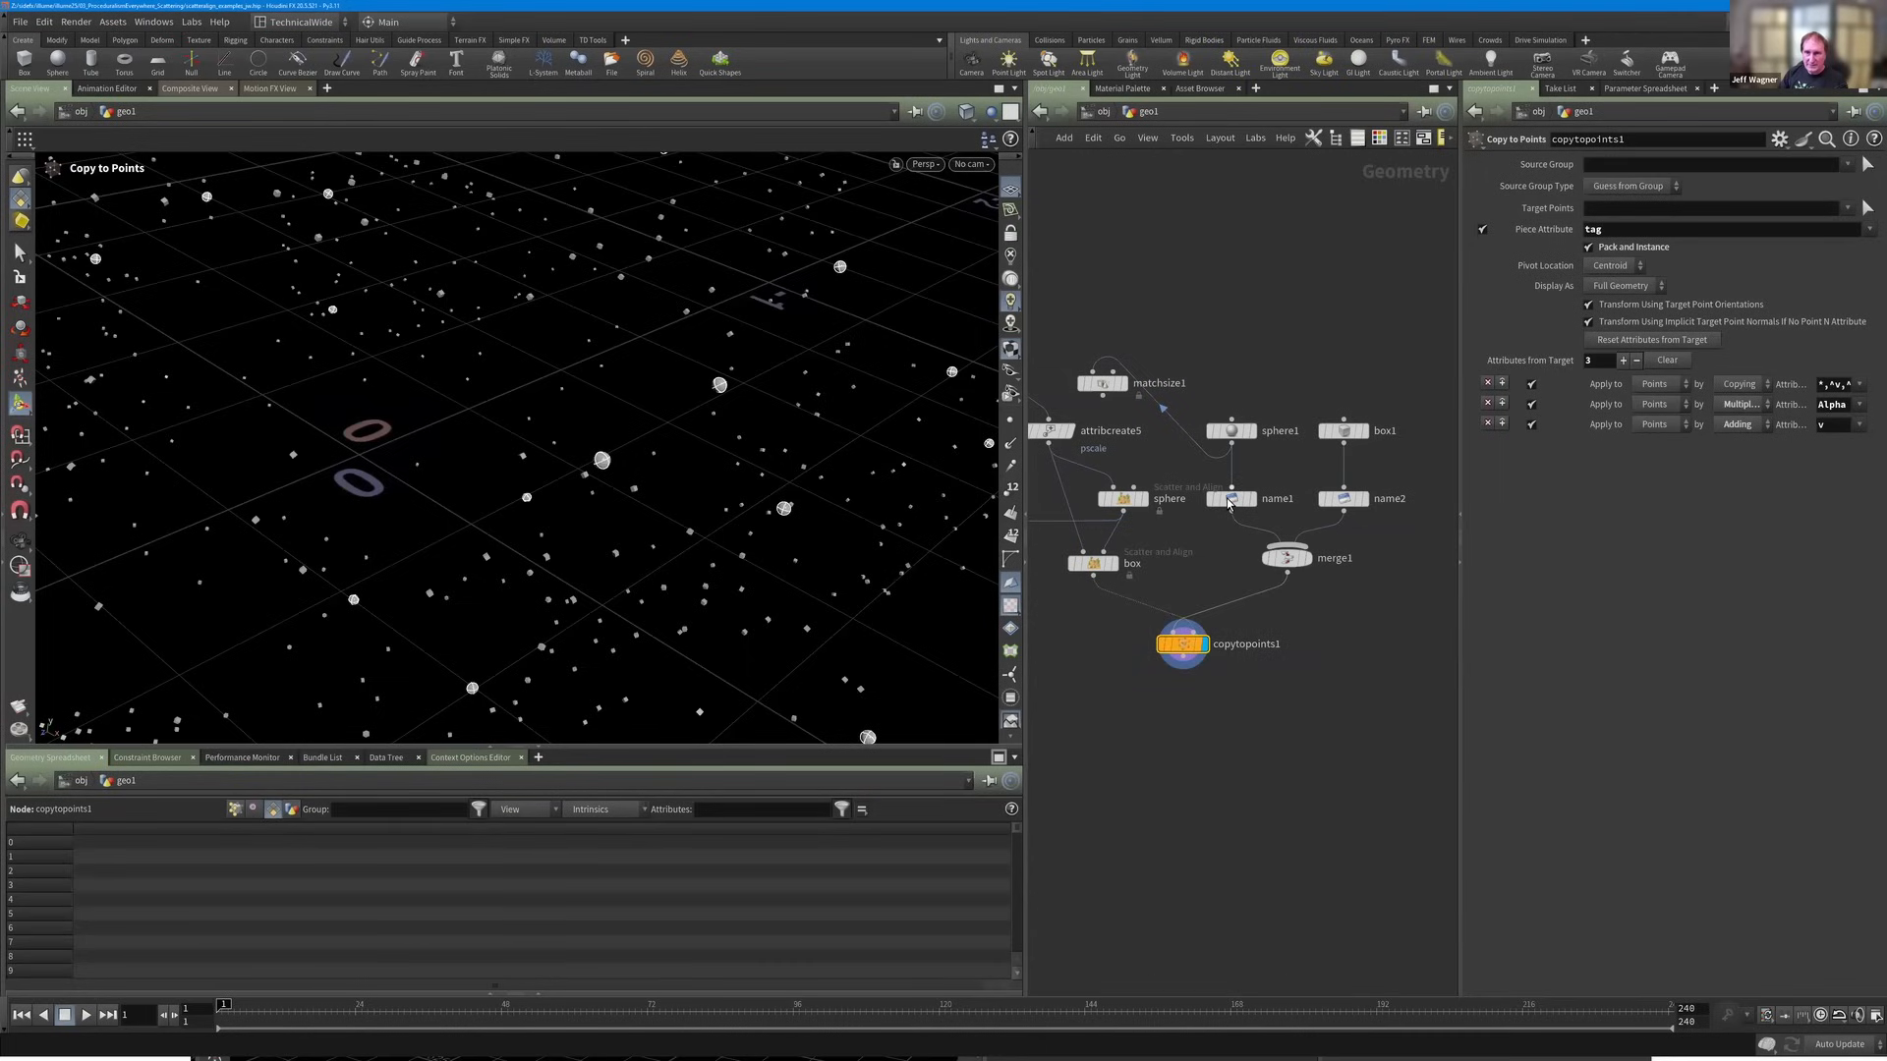
Open the node information for copytopoints1 to examine its packed geometry and point attributes.
mouse_move(1366, 501)
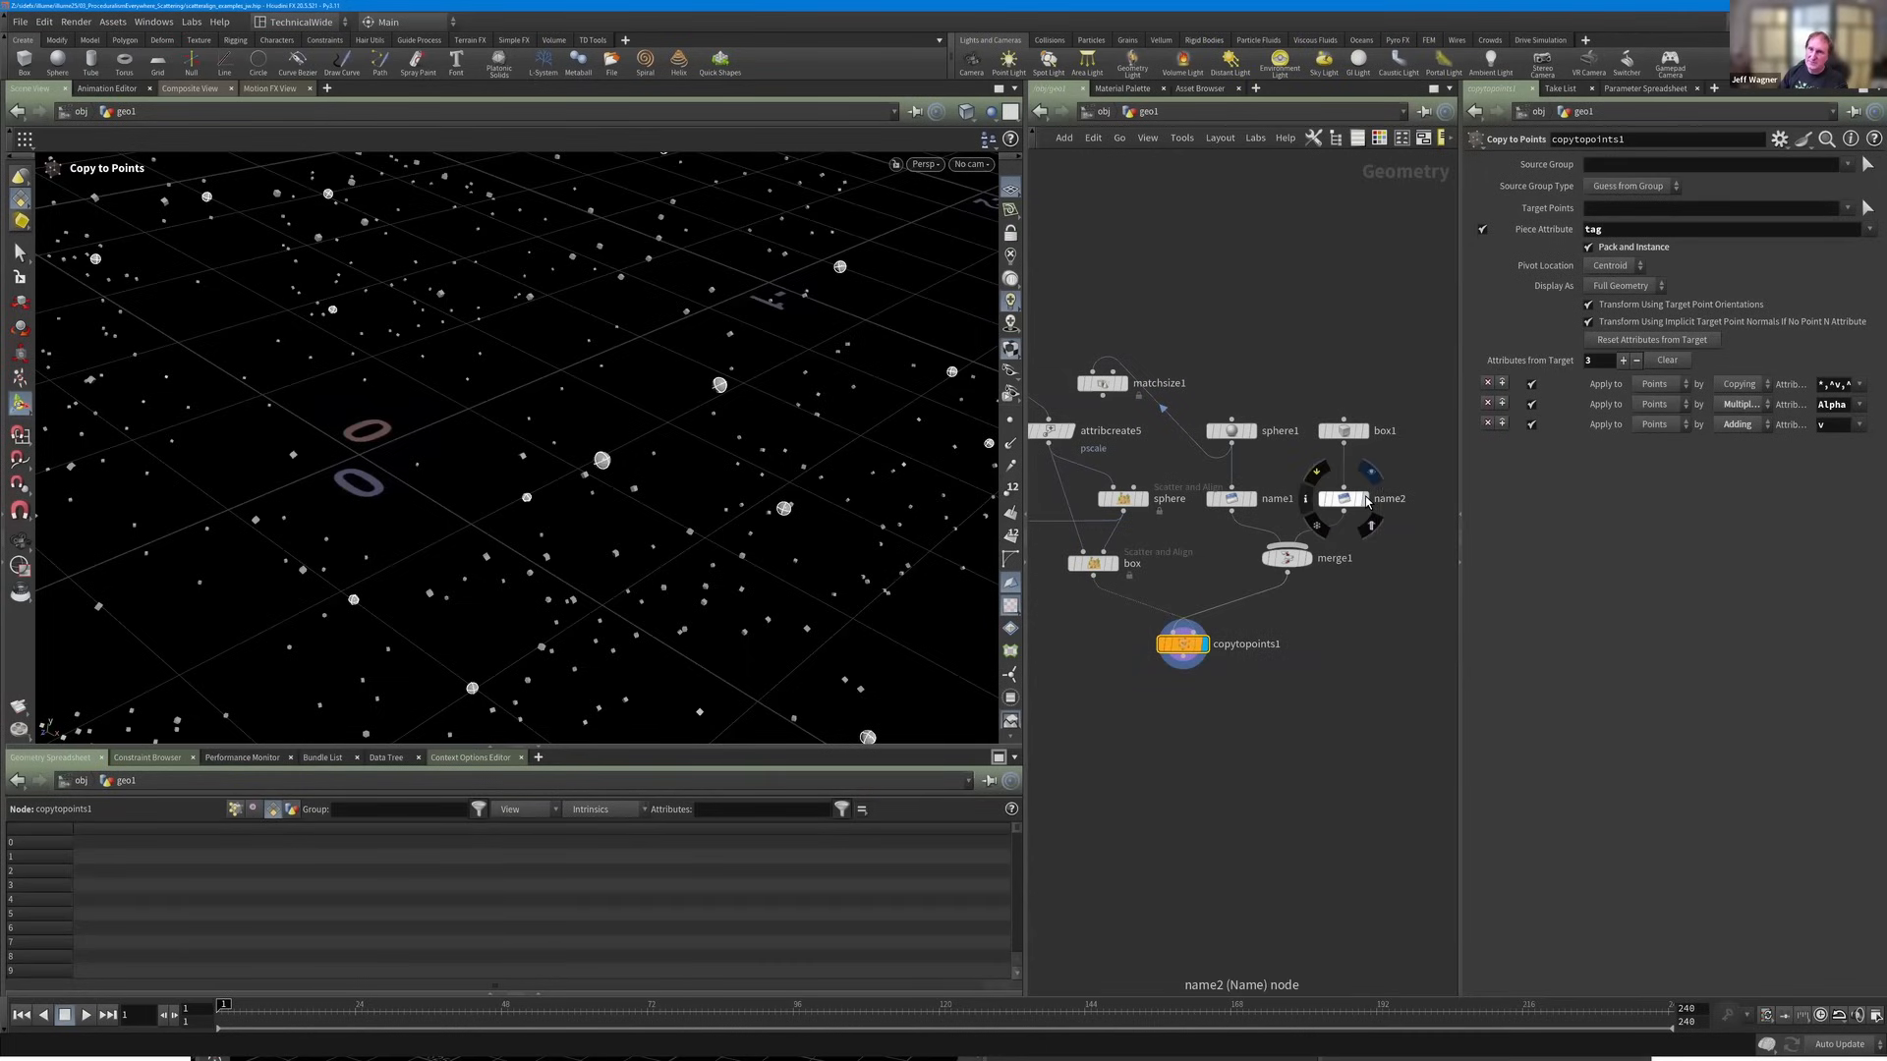
mouse_move(1189, 651)
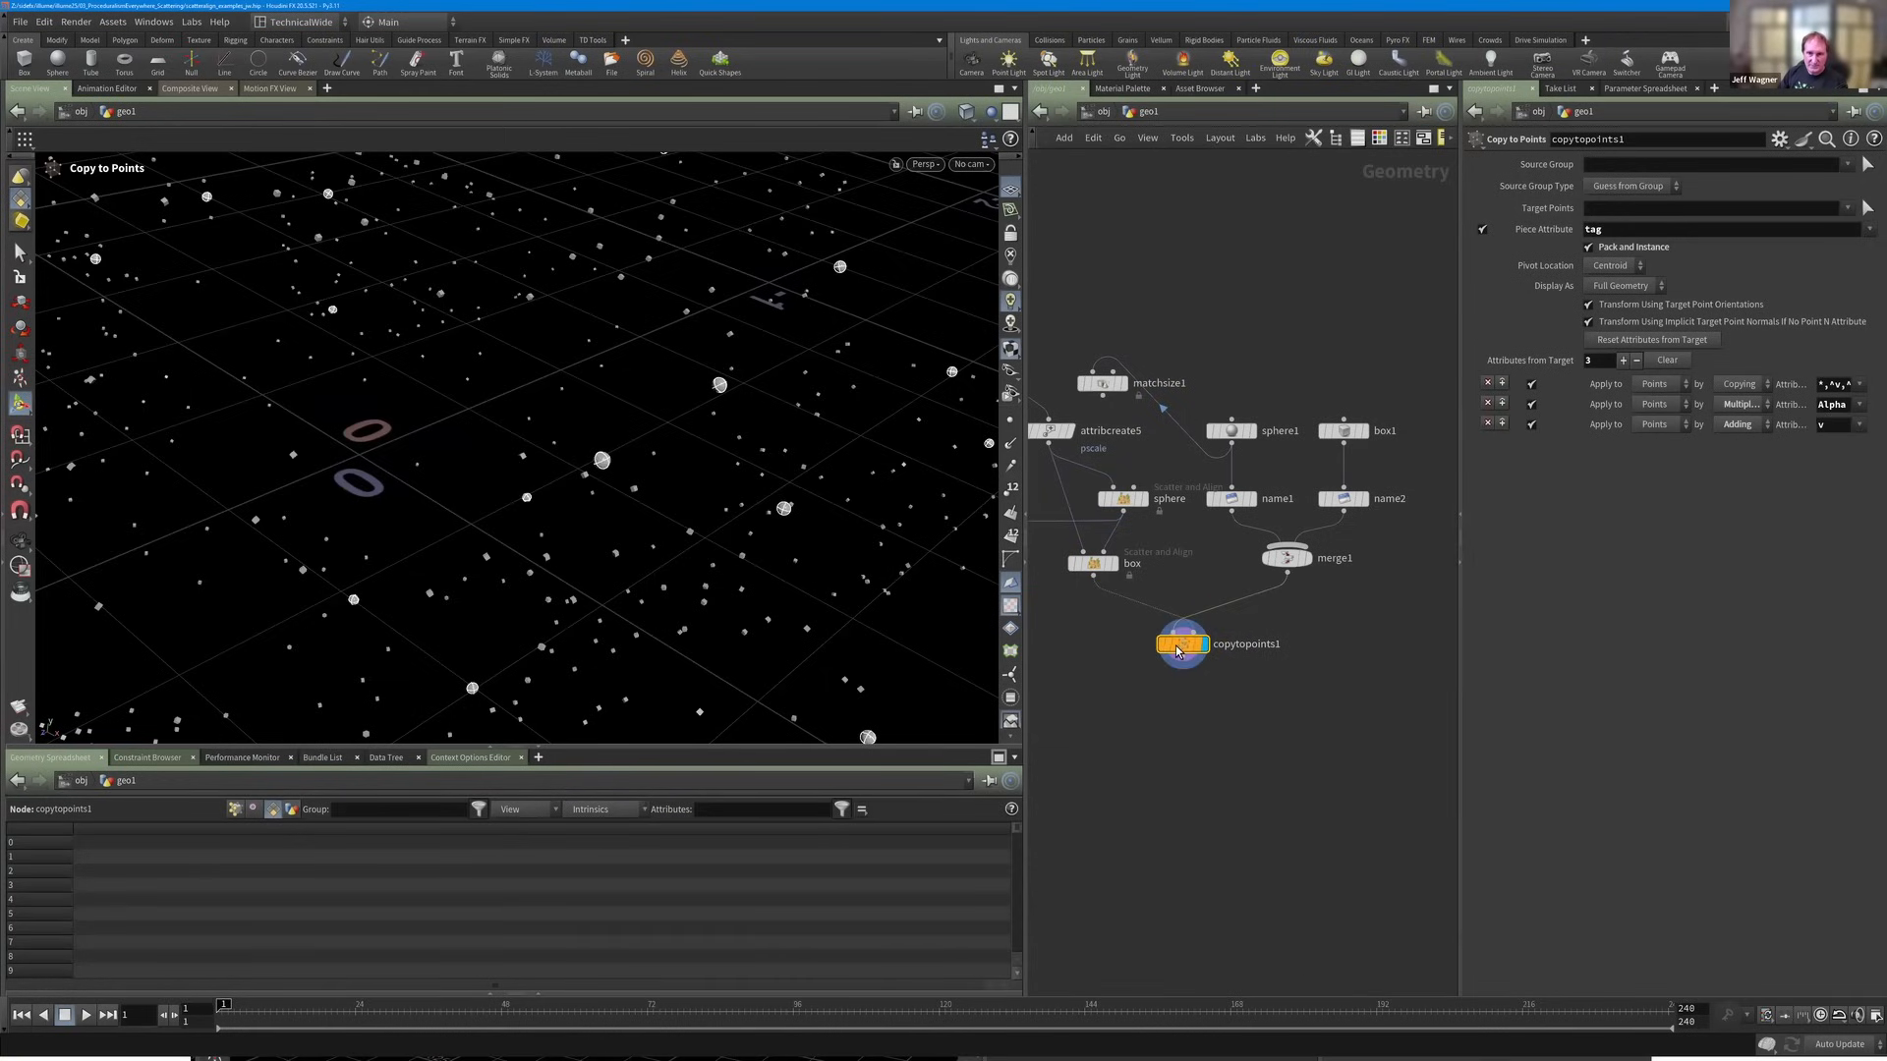
left_click(1145, 644)
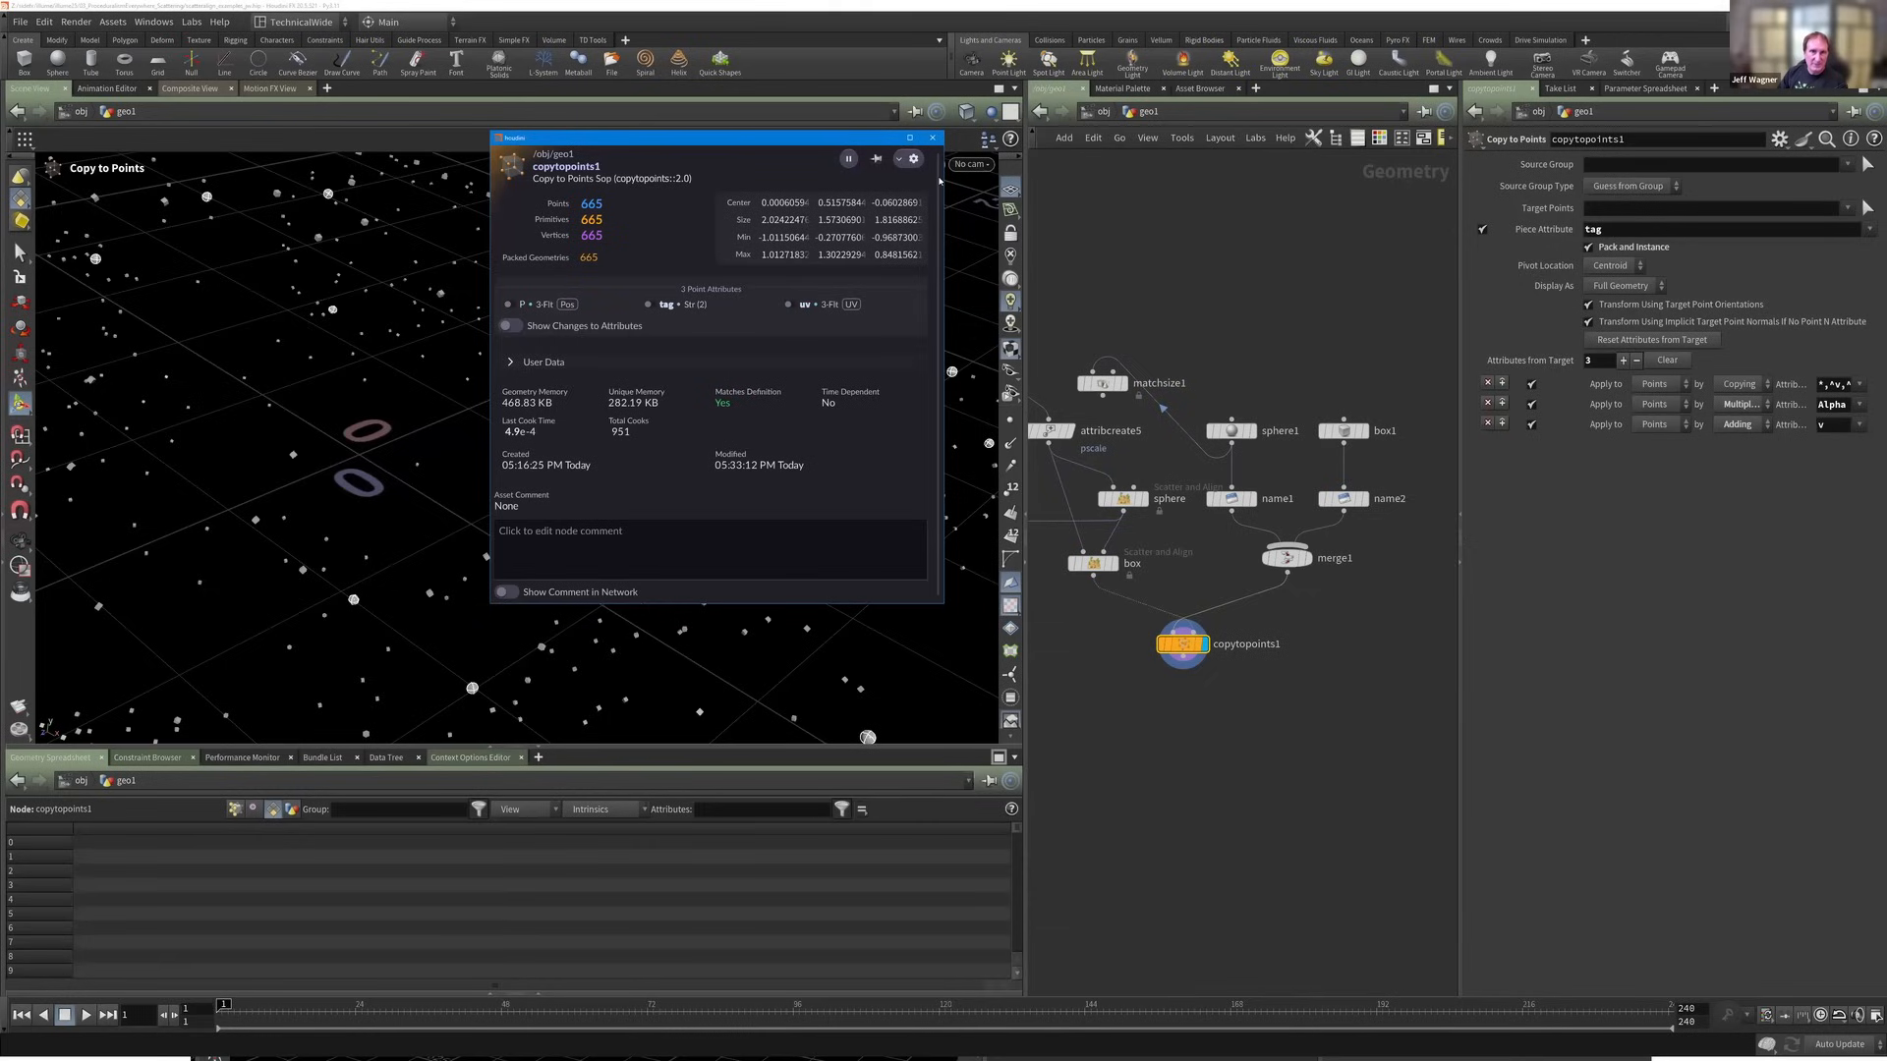
Close the node information and hide the geo1 object at the object level.
left_click(934, 139)
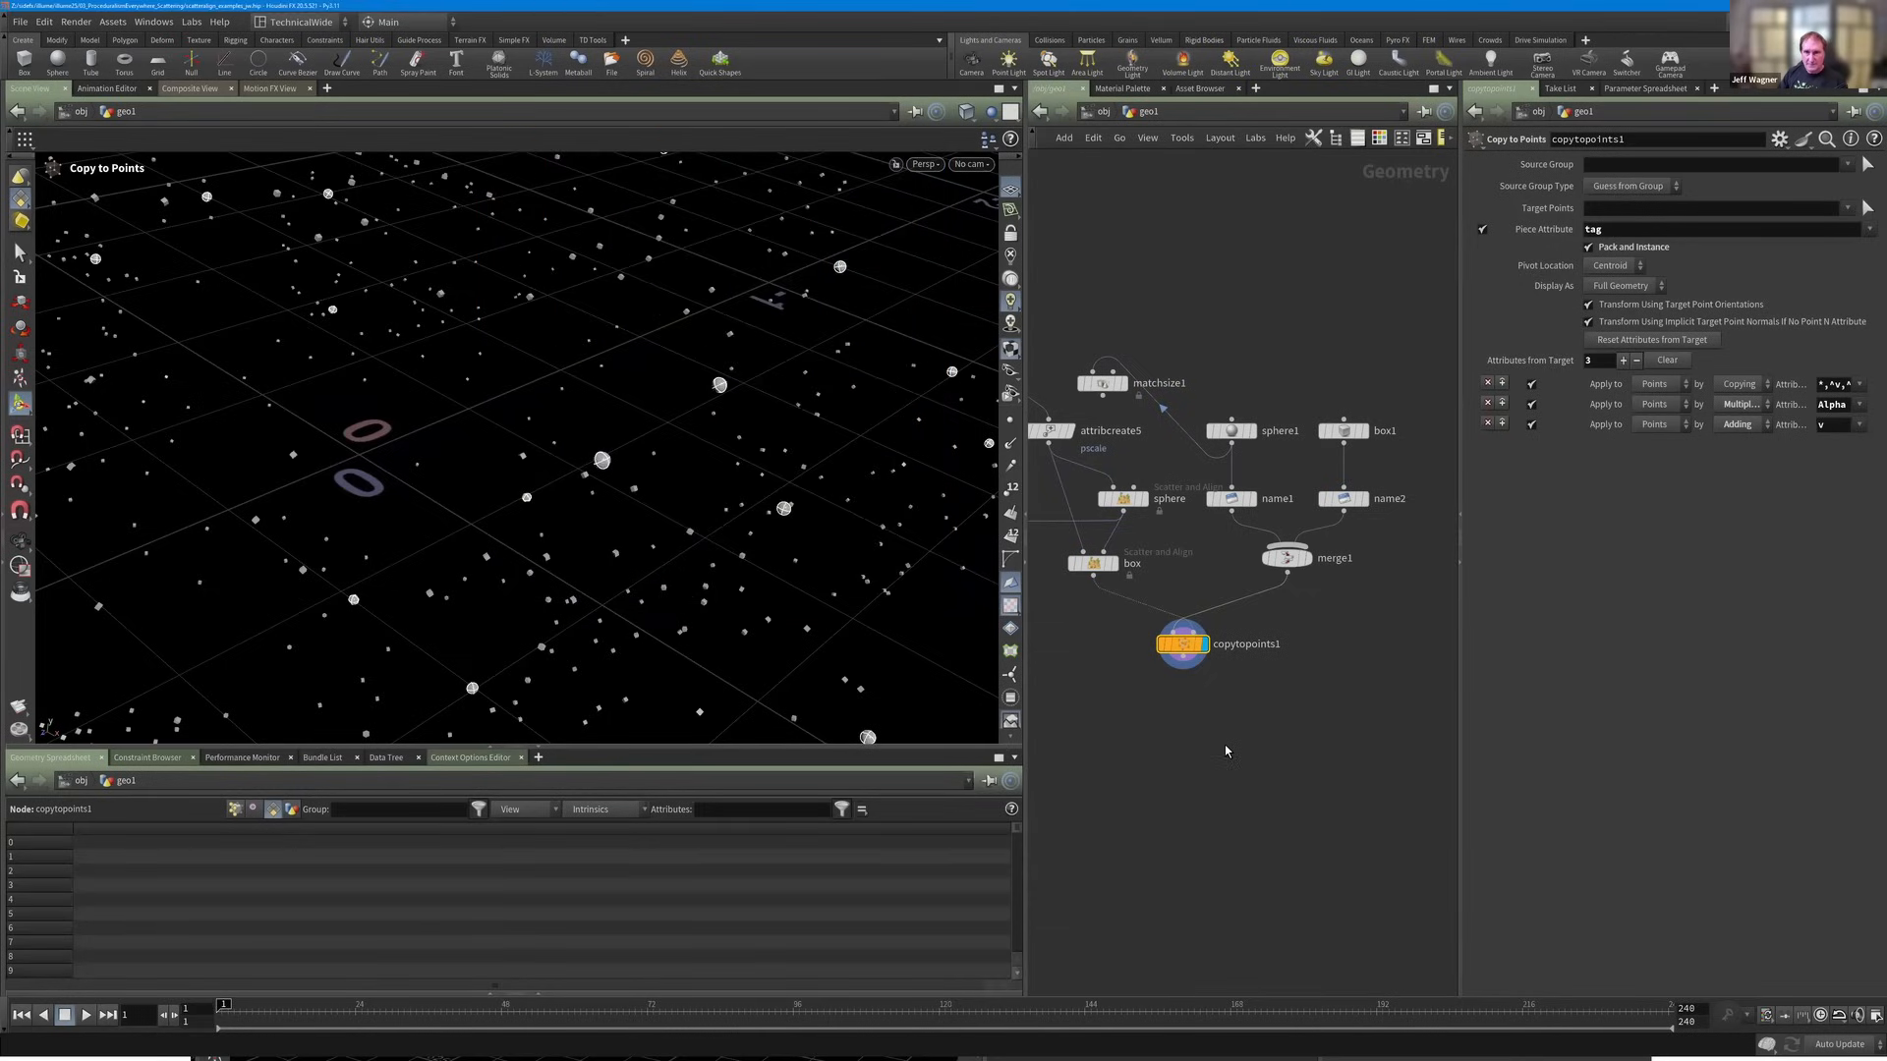
key("h")
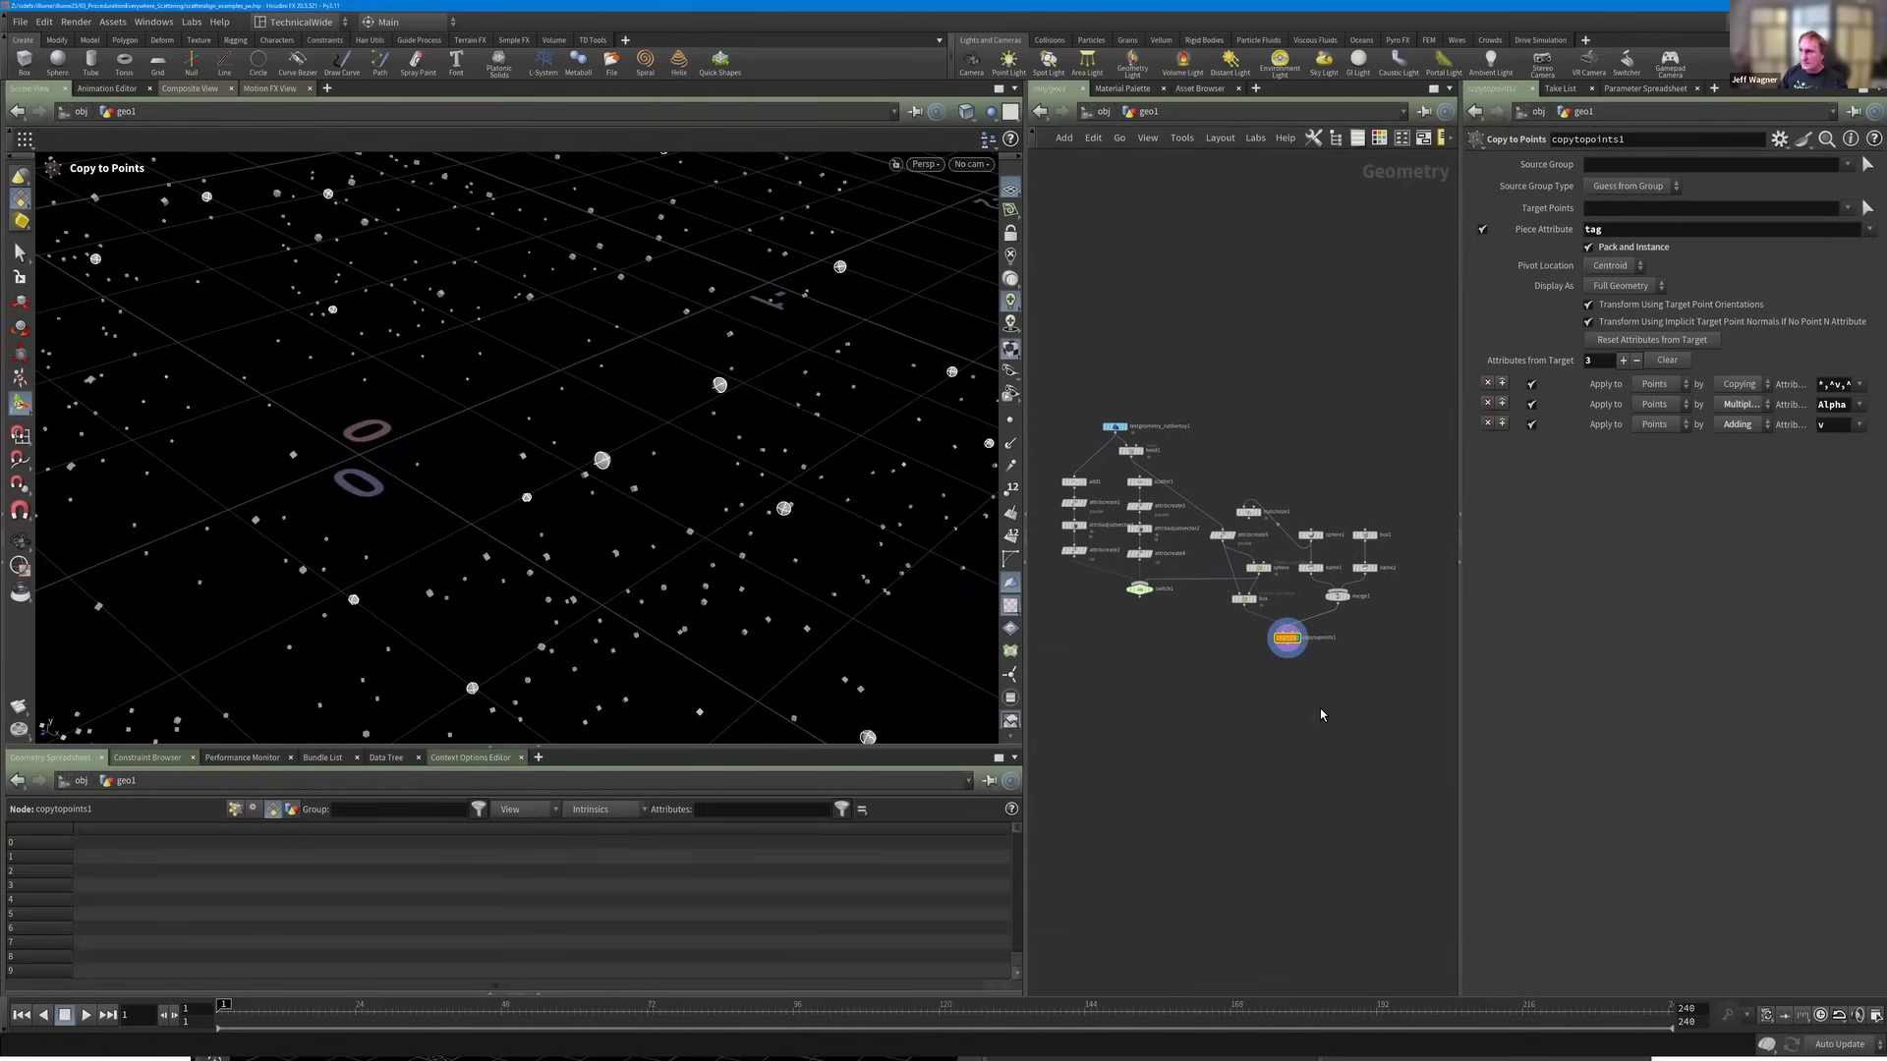
key("u")
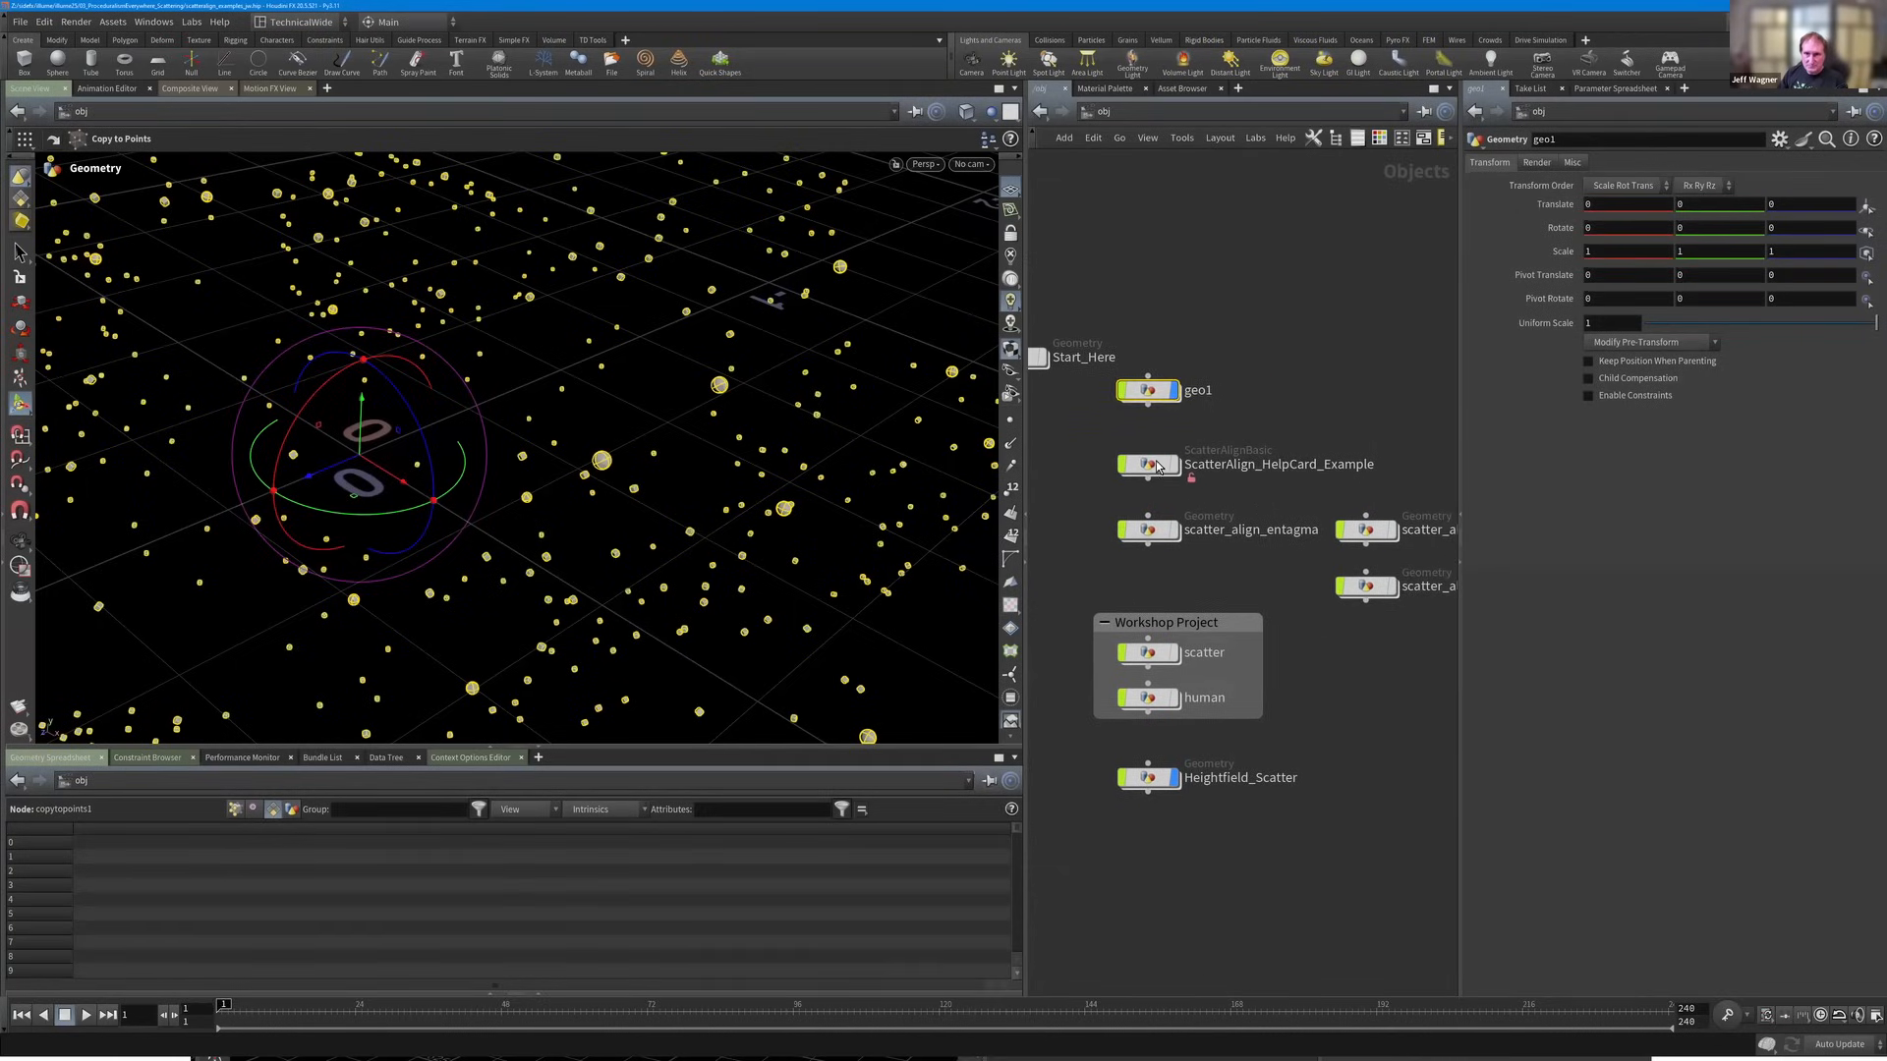
left_click(1147, 464)
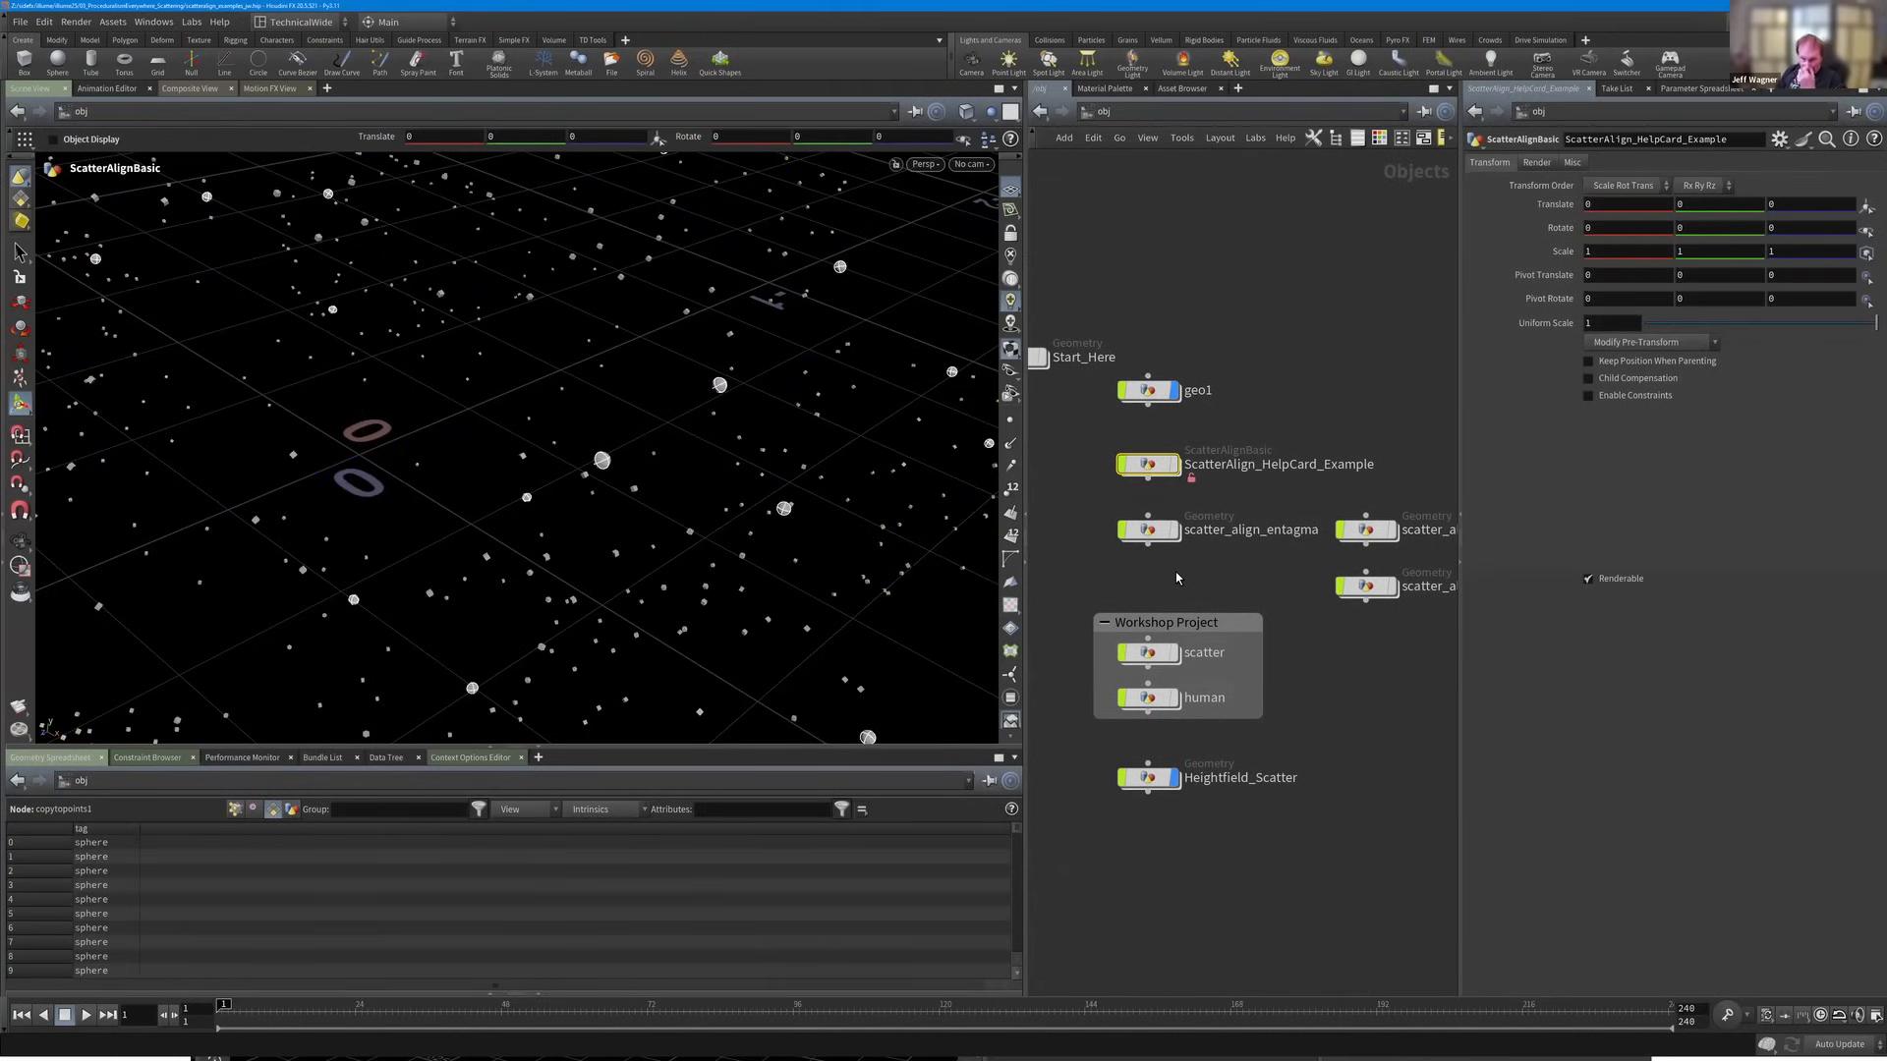
left_click(1175, 390)
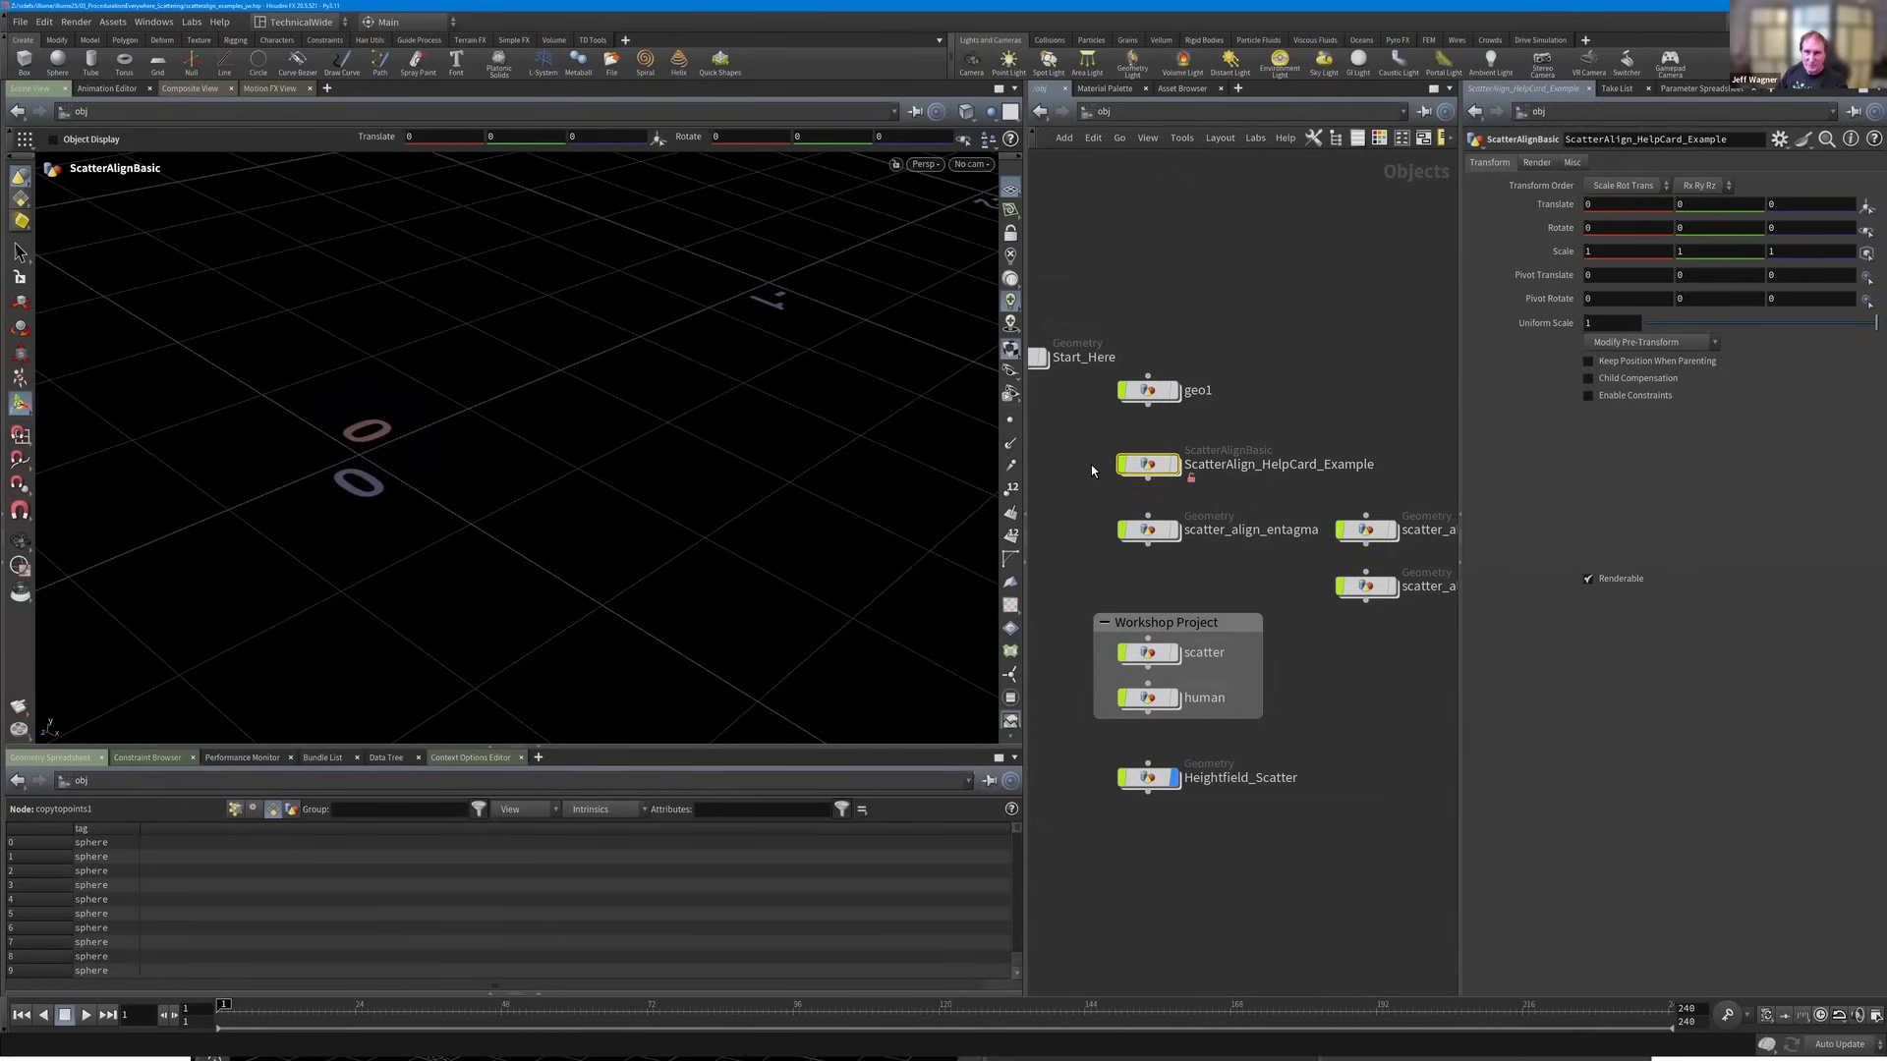
Open the ScatterAlign_HelpCard_Example network around its copytopoints1 and merge nodes.
double_click(1160, 467)
middle_click_drag(1187, 664, 1136, 560)
scroll(1137, 560, "up", 4)
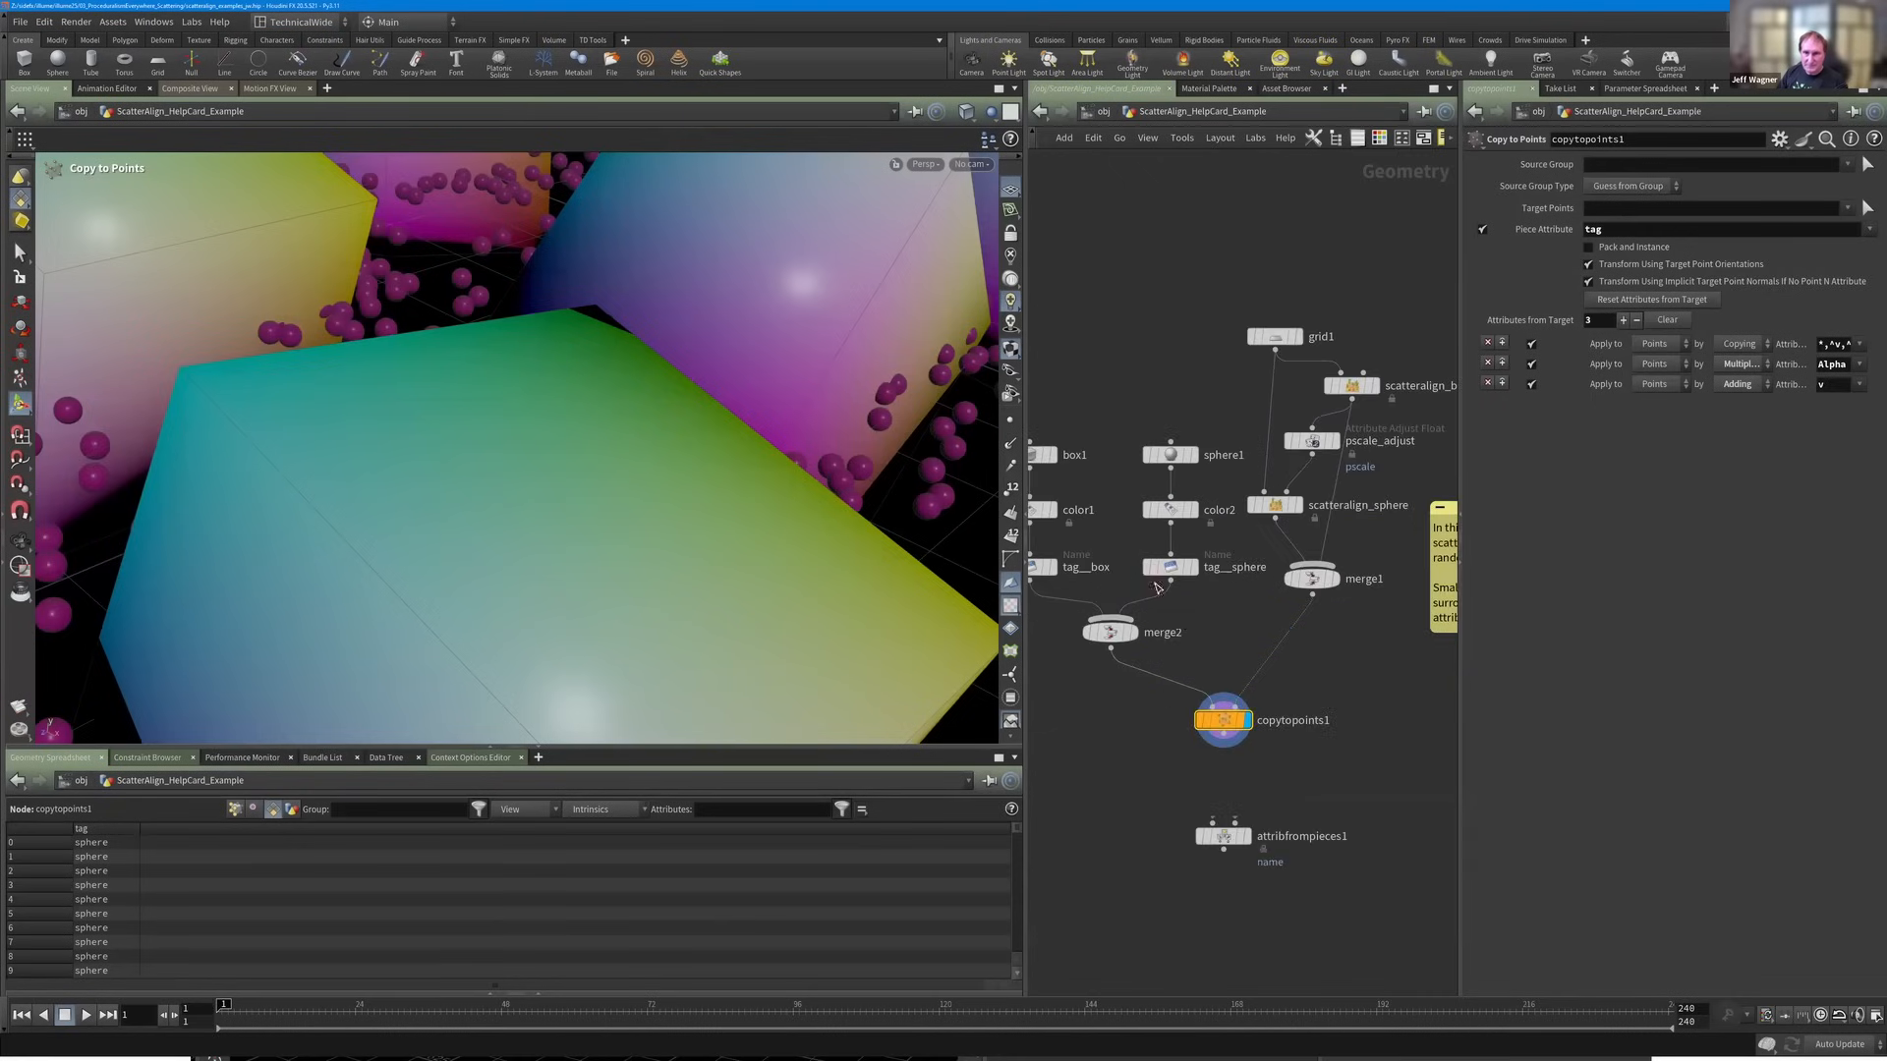
middle_click_drag(1191, 629, 1165, 642)
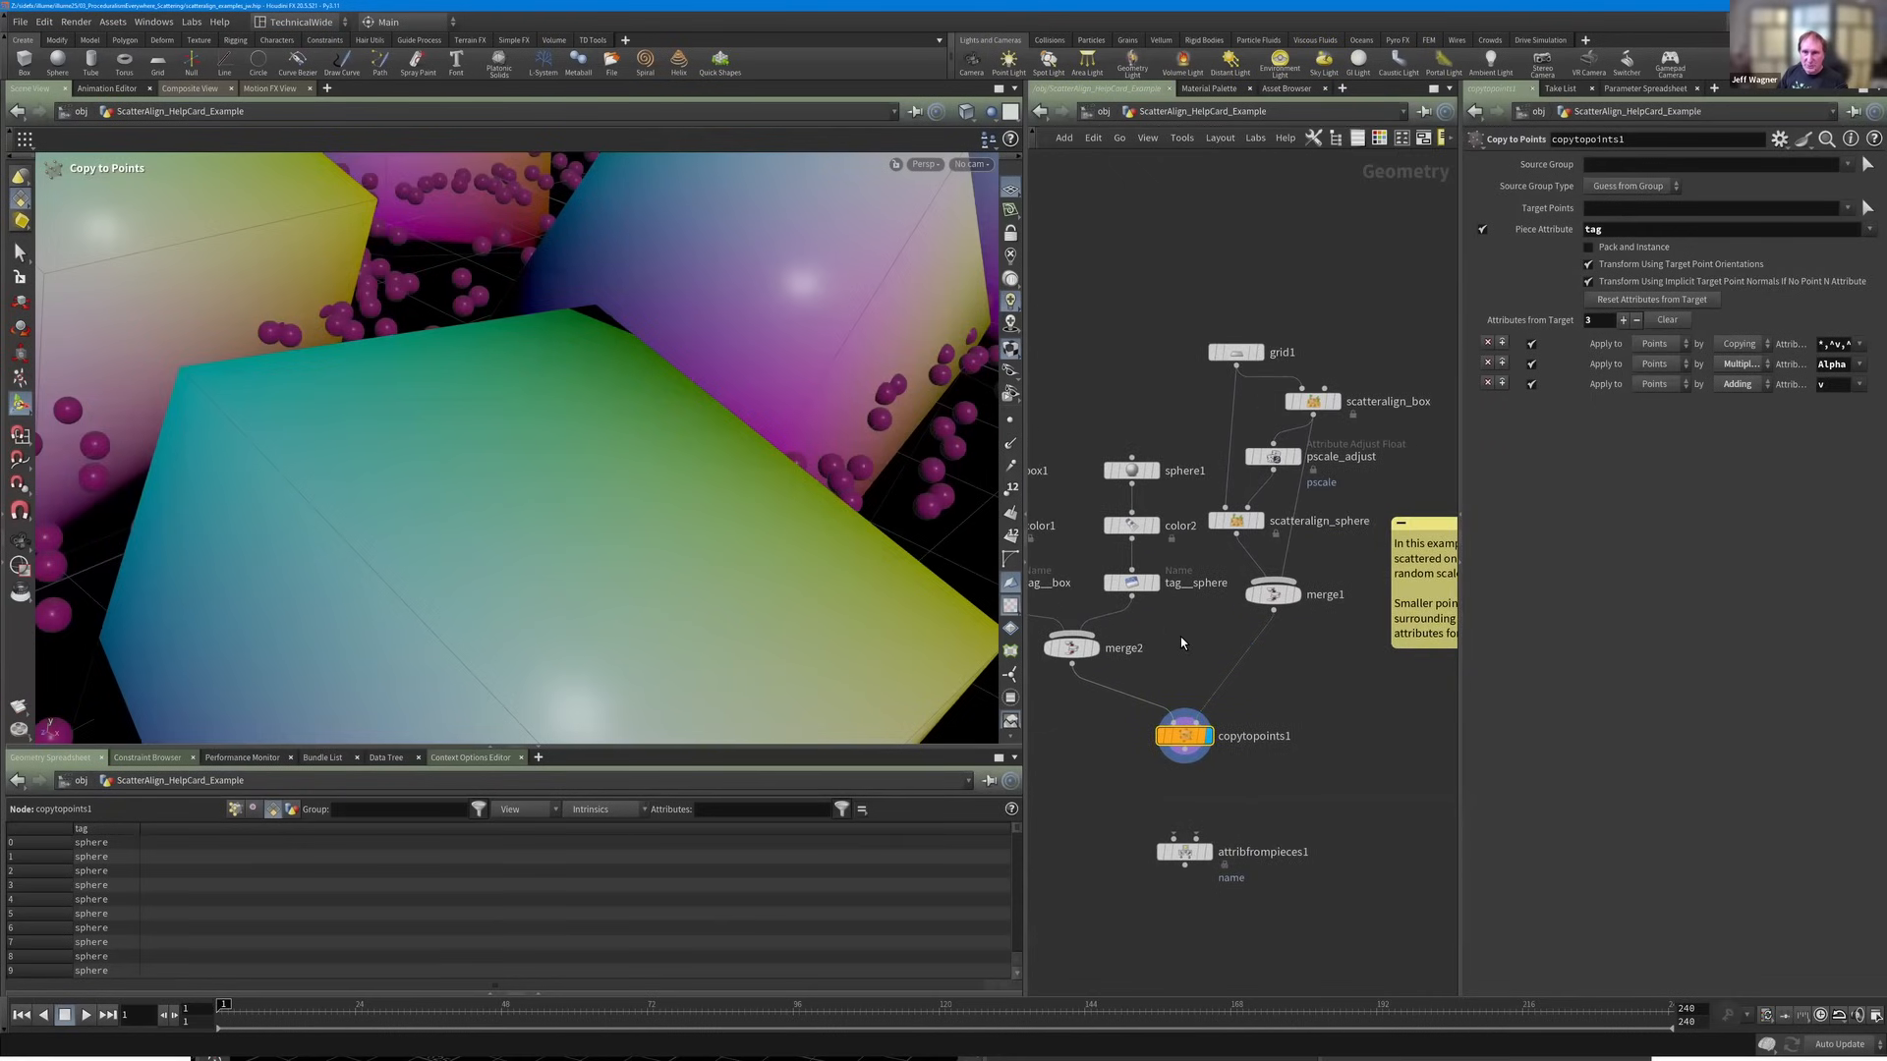
scroll(1178, 634, "up", 1)
Try wiring tag__sphere directly into the source input of copytopoints1 and reconnect merge2 in its place.
left_click(1122, 589)
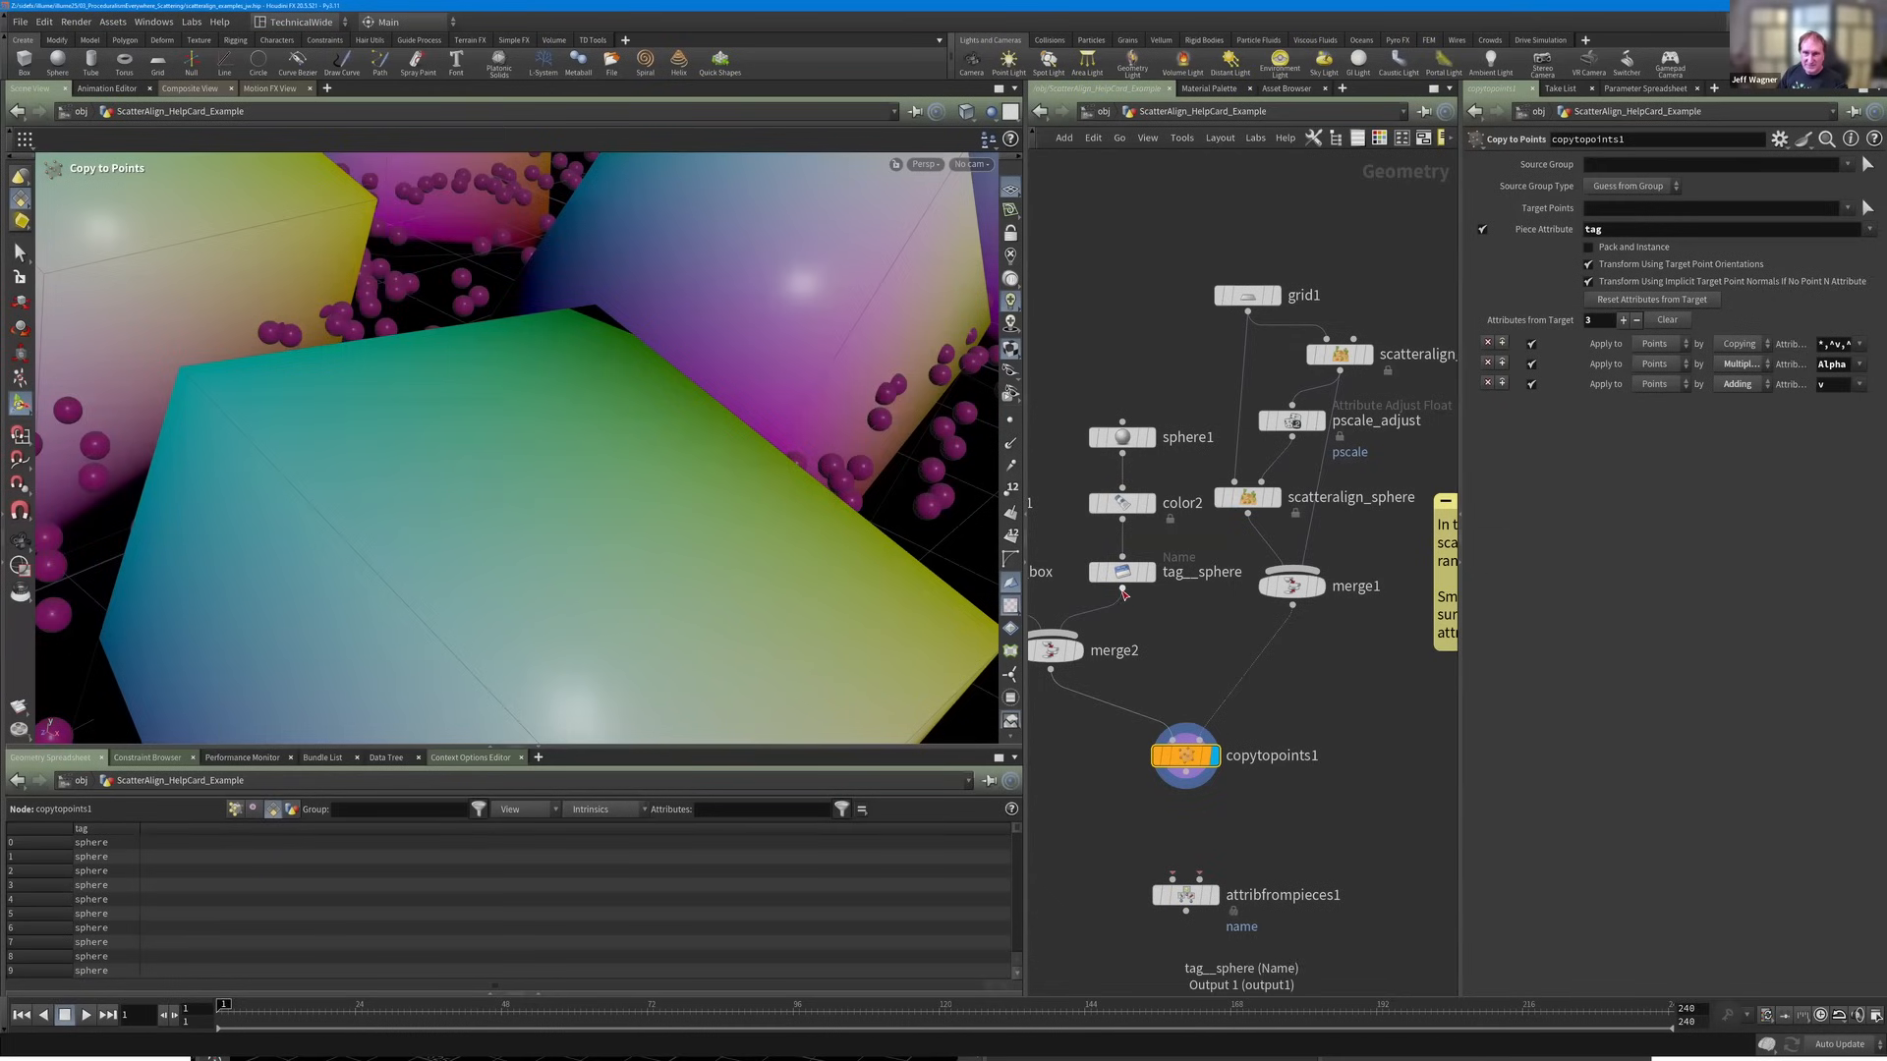
left_click(1182, 637)
scroll(1202, 640, "down", 4)
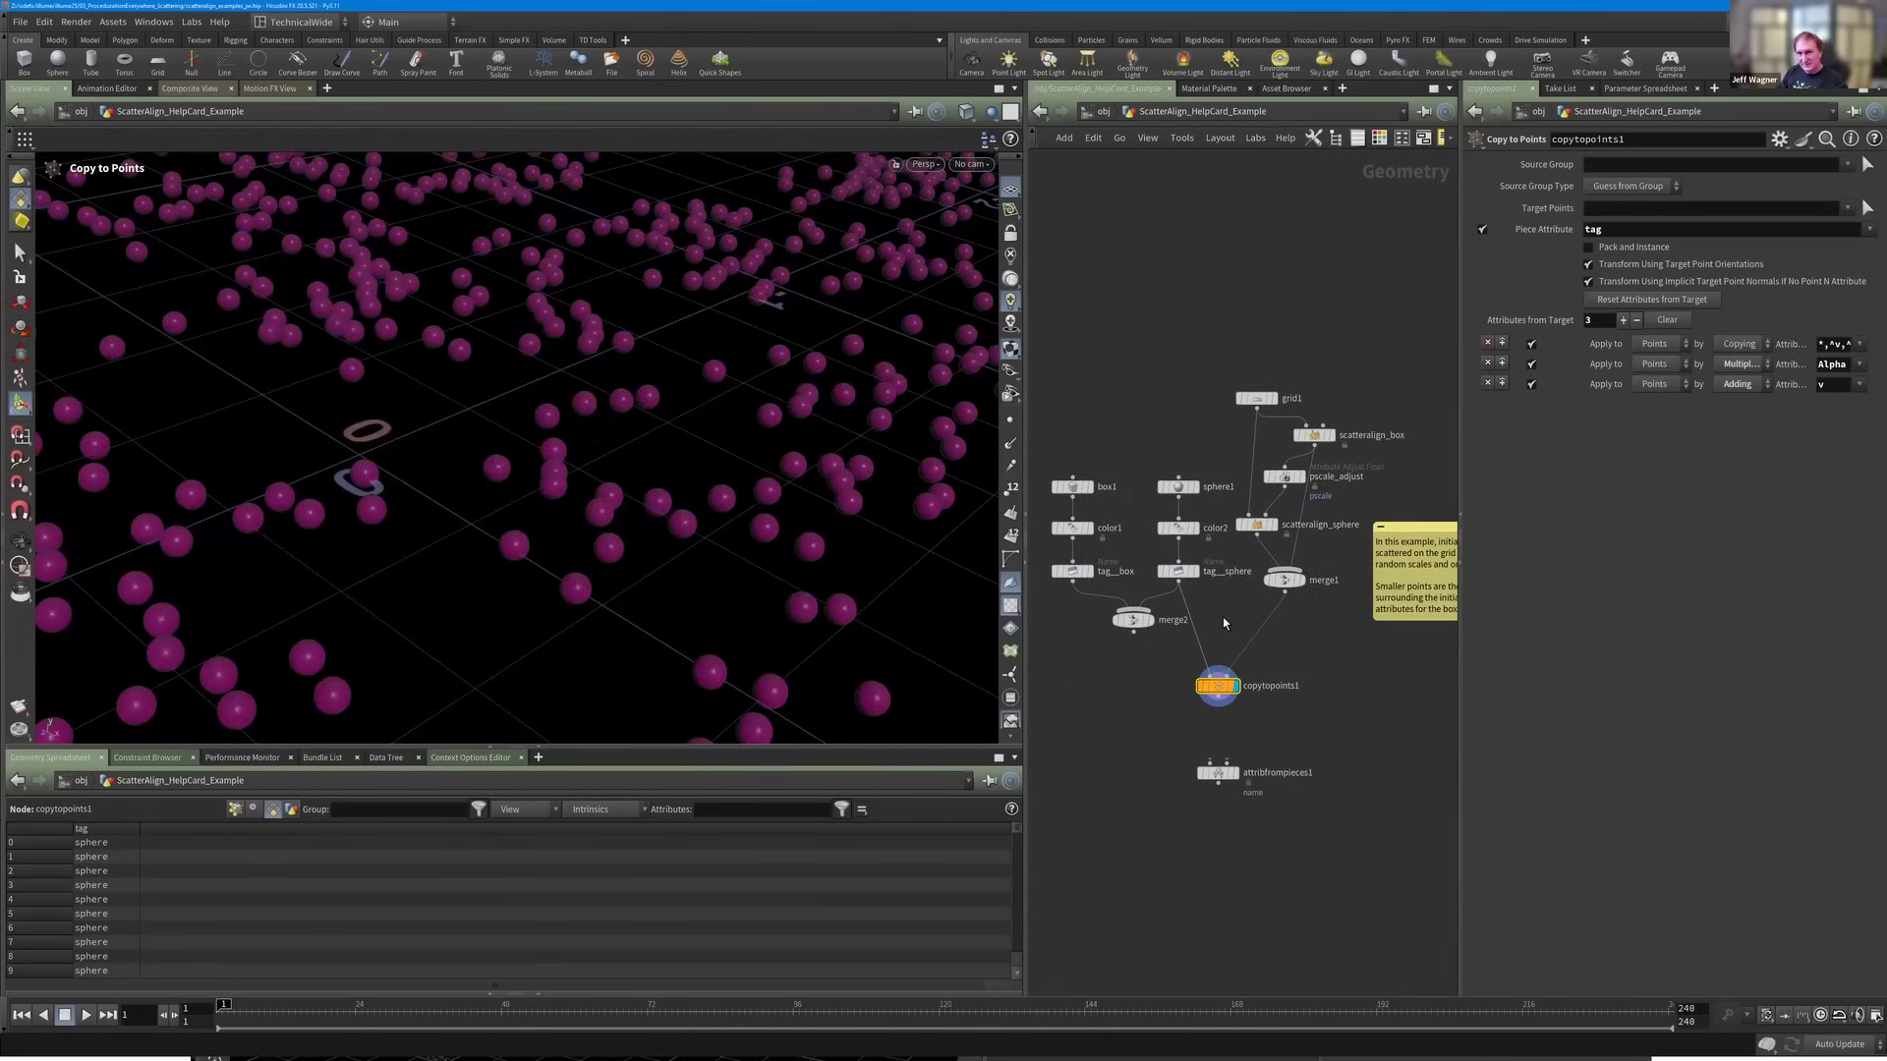
scroll(1179, 608, "up", 3)
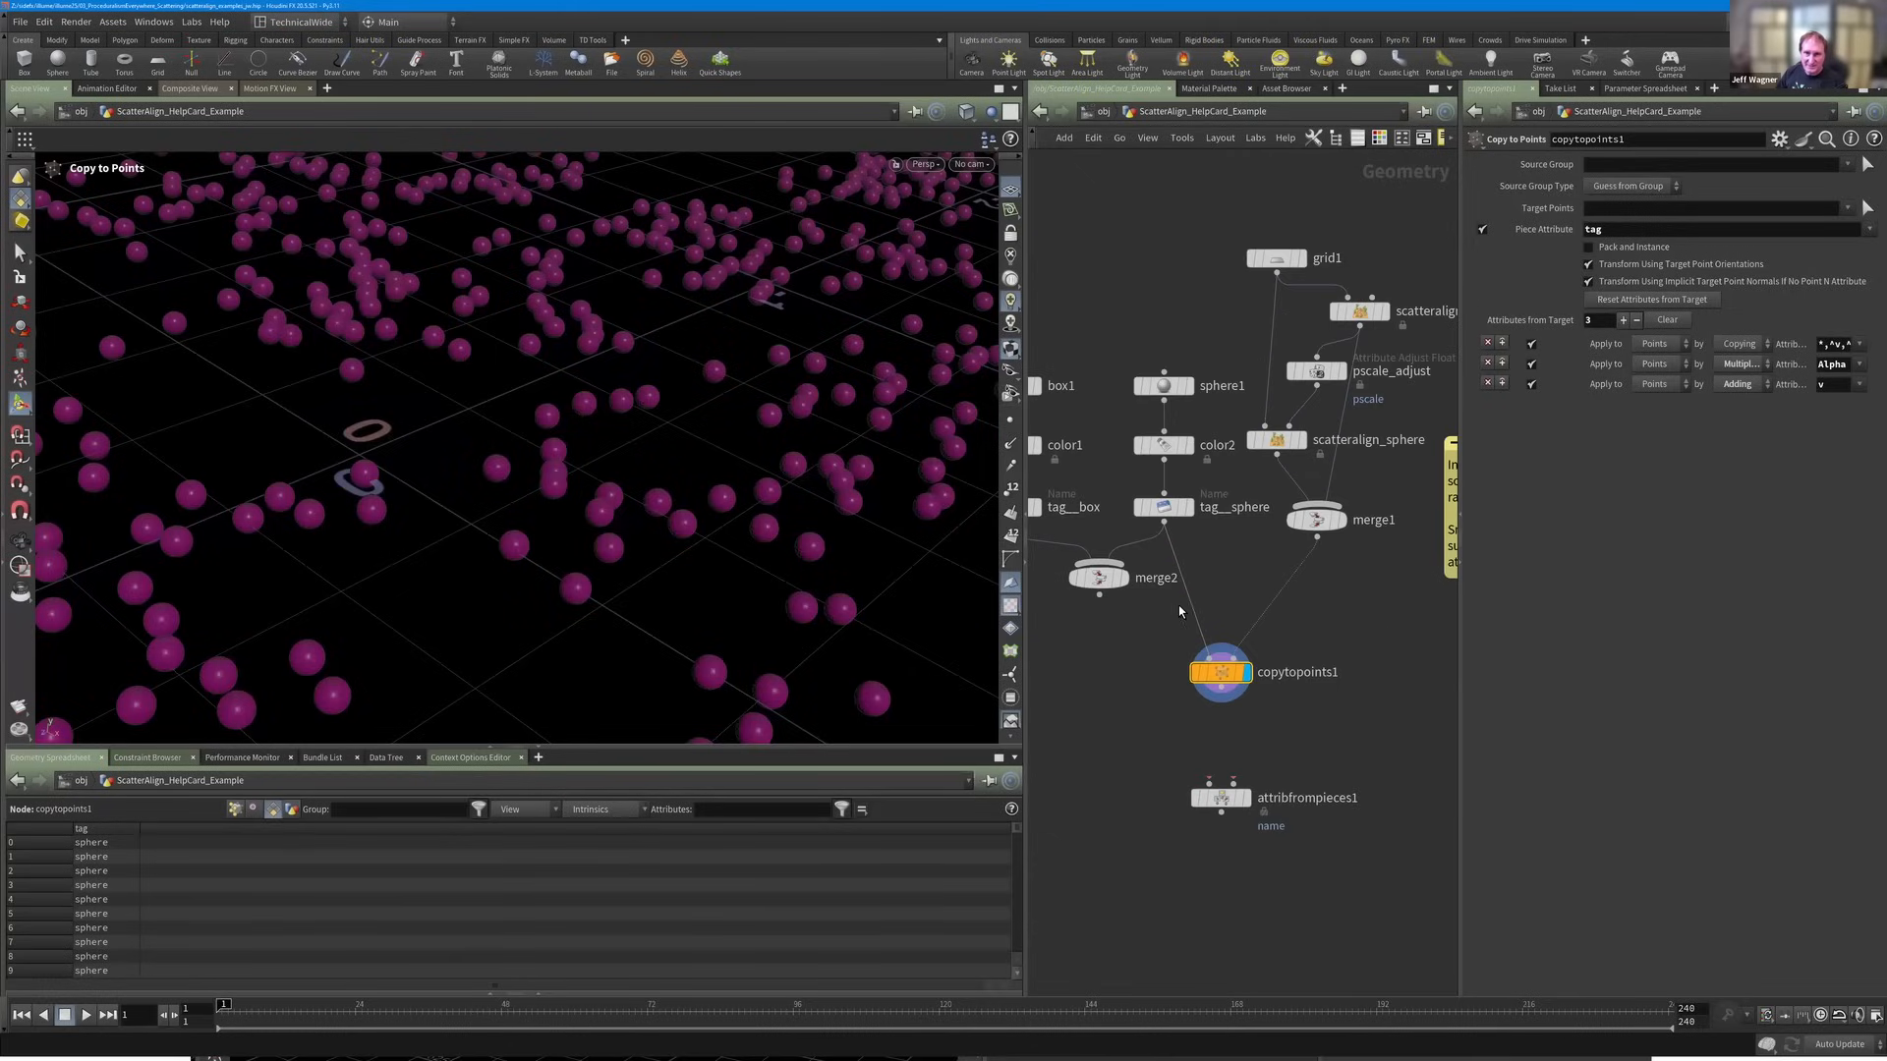
left_click(1099, 595)
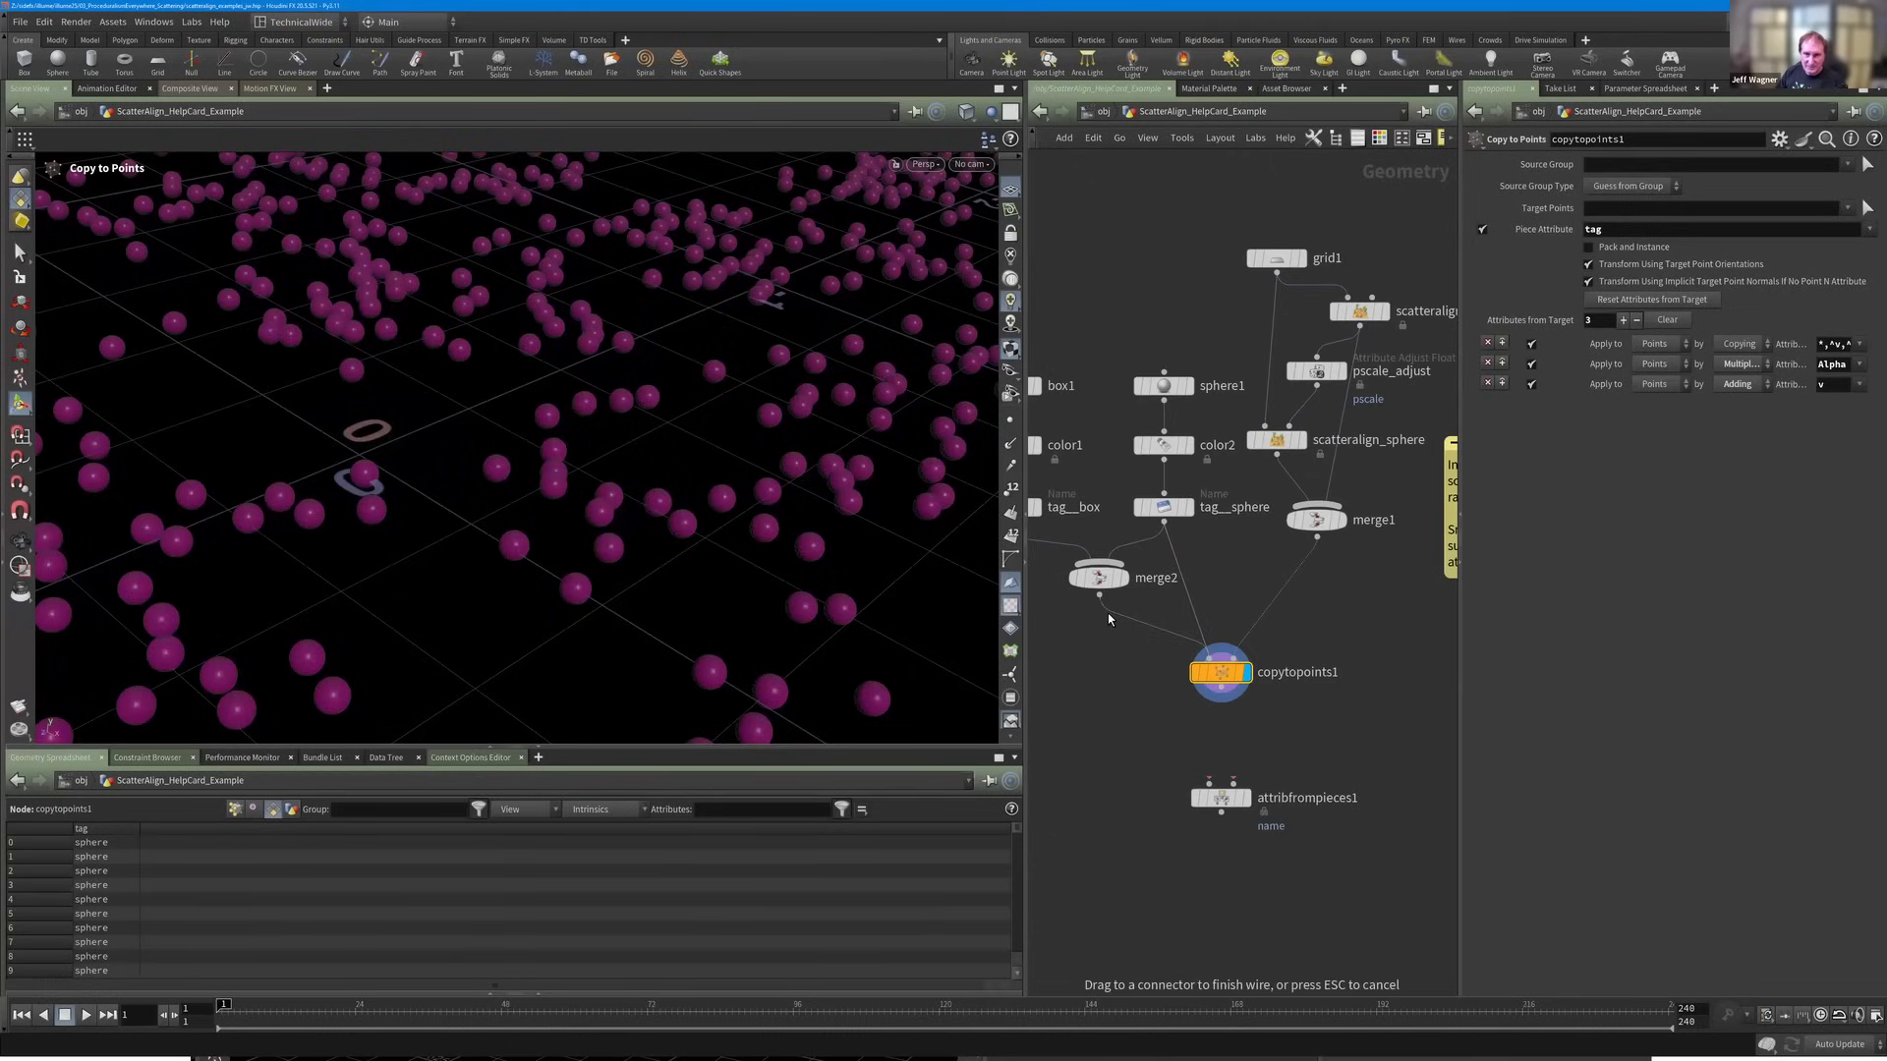
scroll(1210, 561, "down", 3)
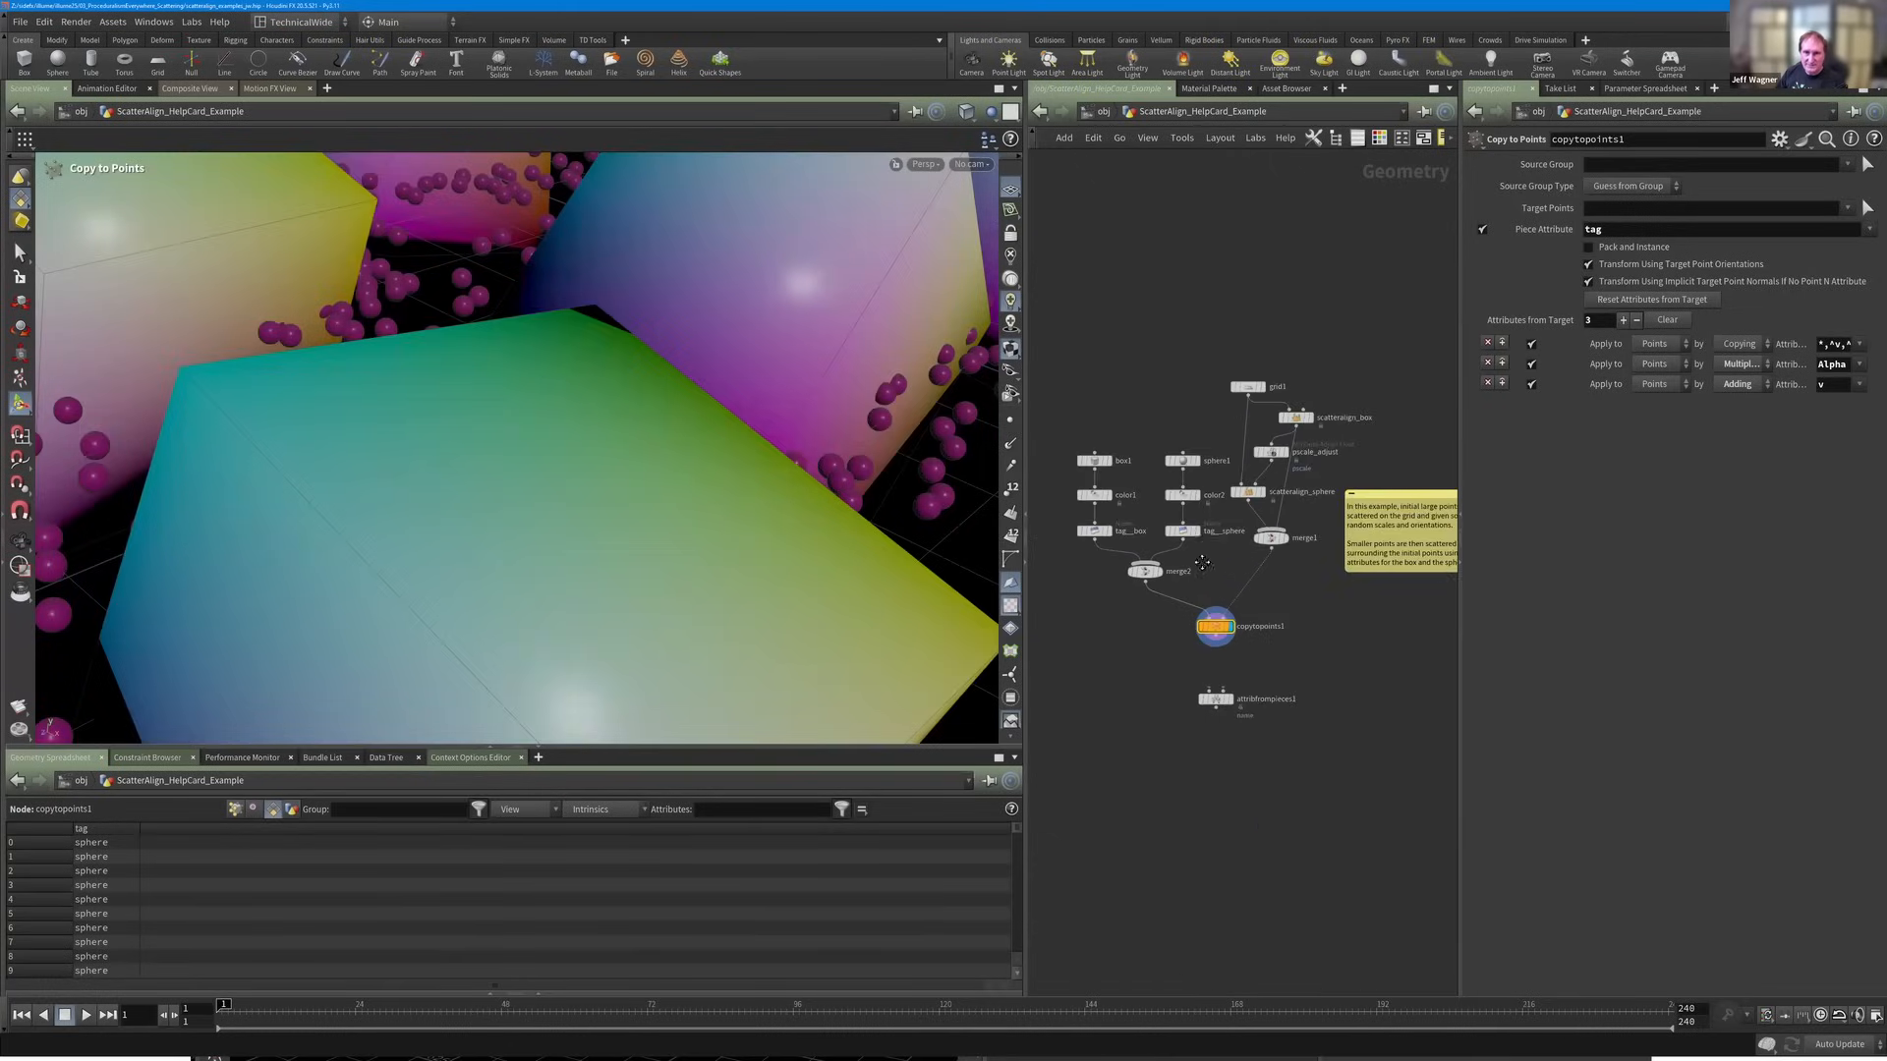
Examine the example's copied boxes and surrounding small spheres from a wider angle, along with its node network.
middle_click_drag(1214, 561, 1190, 515)
scroll(1190, 519, "down", 3)
key("Escape")
left_click_drag(619, 484, 525, 393)
right_click_drag(524, 393, 598, 521)
right_click_drag(567, 437, 667, 525)
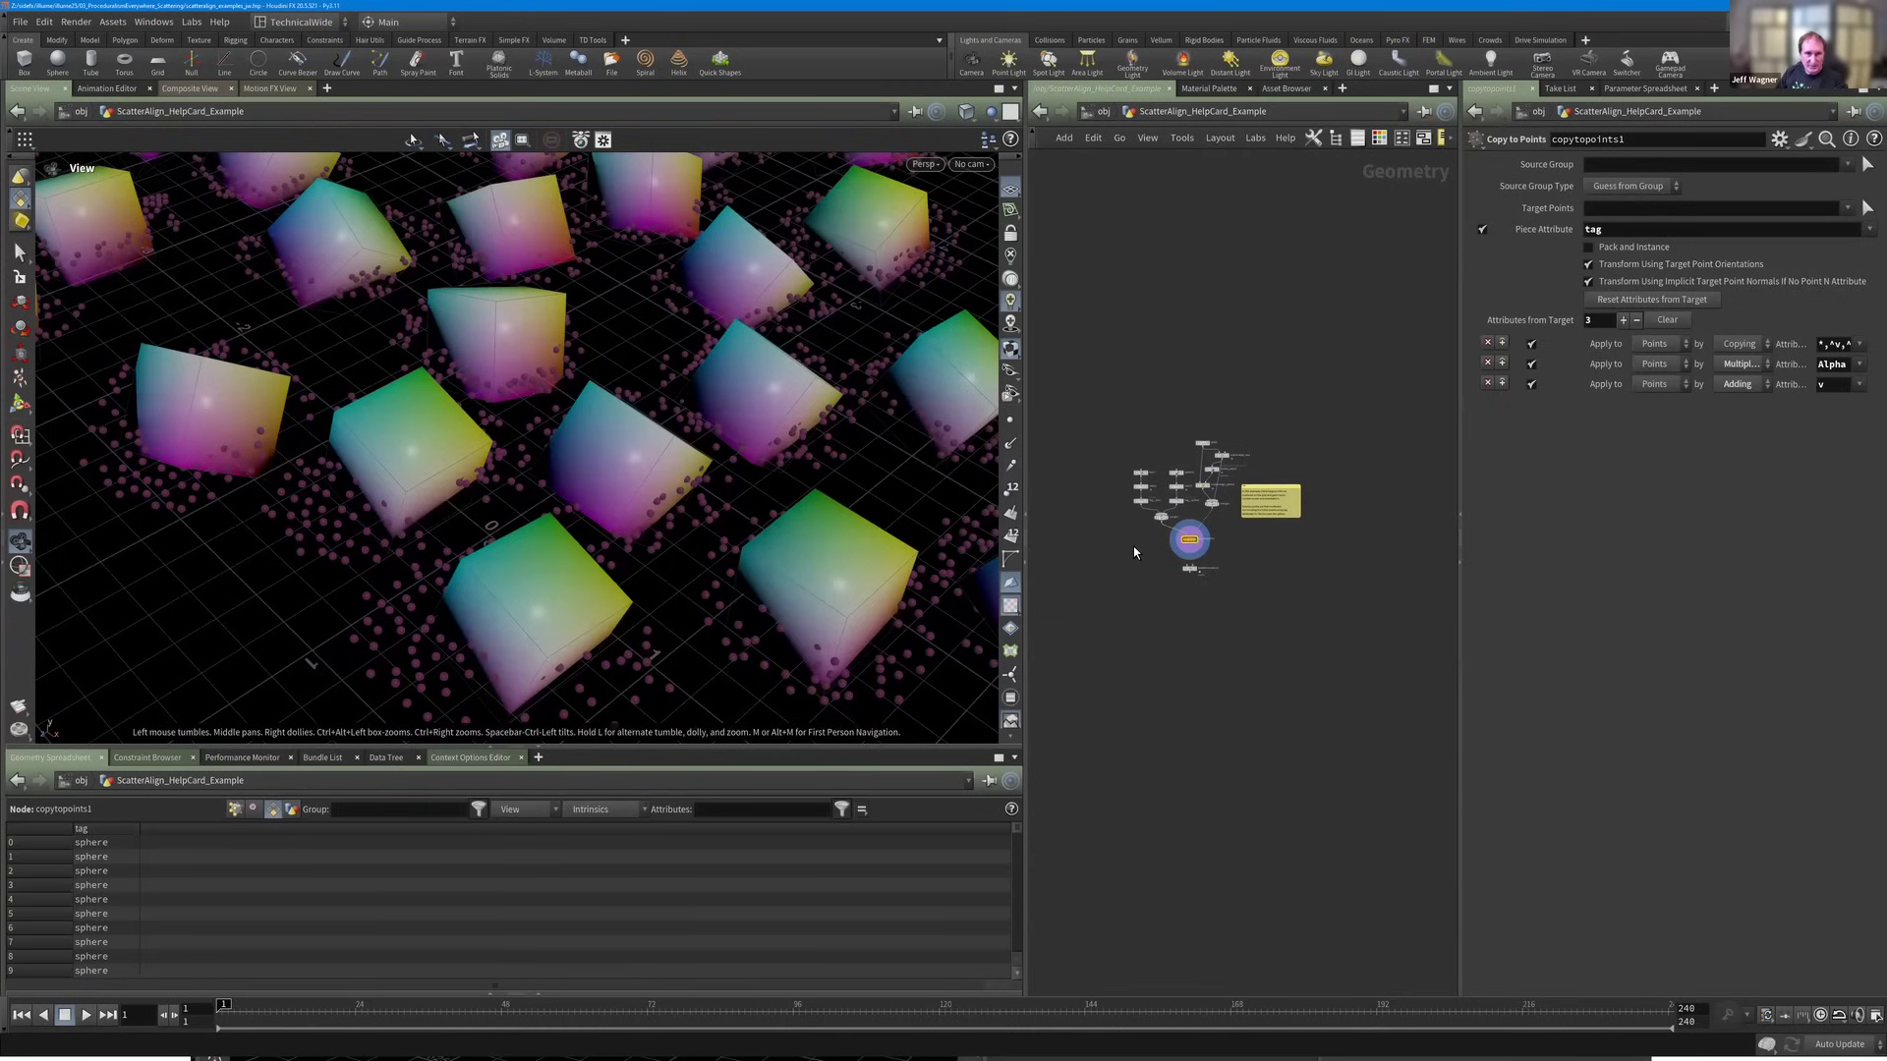
scroll(1175, 592, "up", 6)
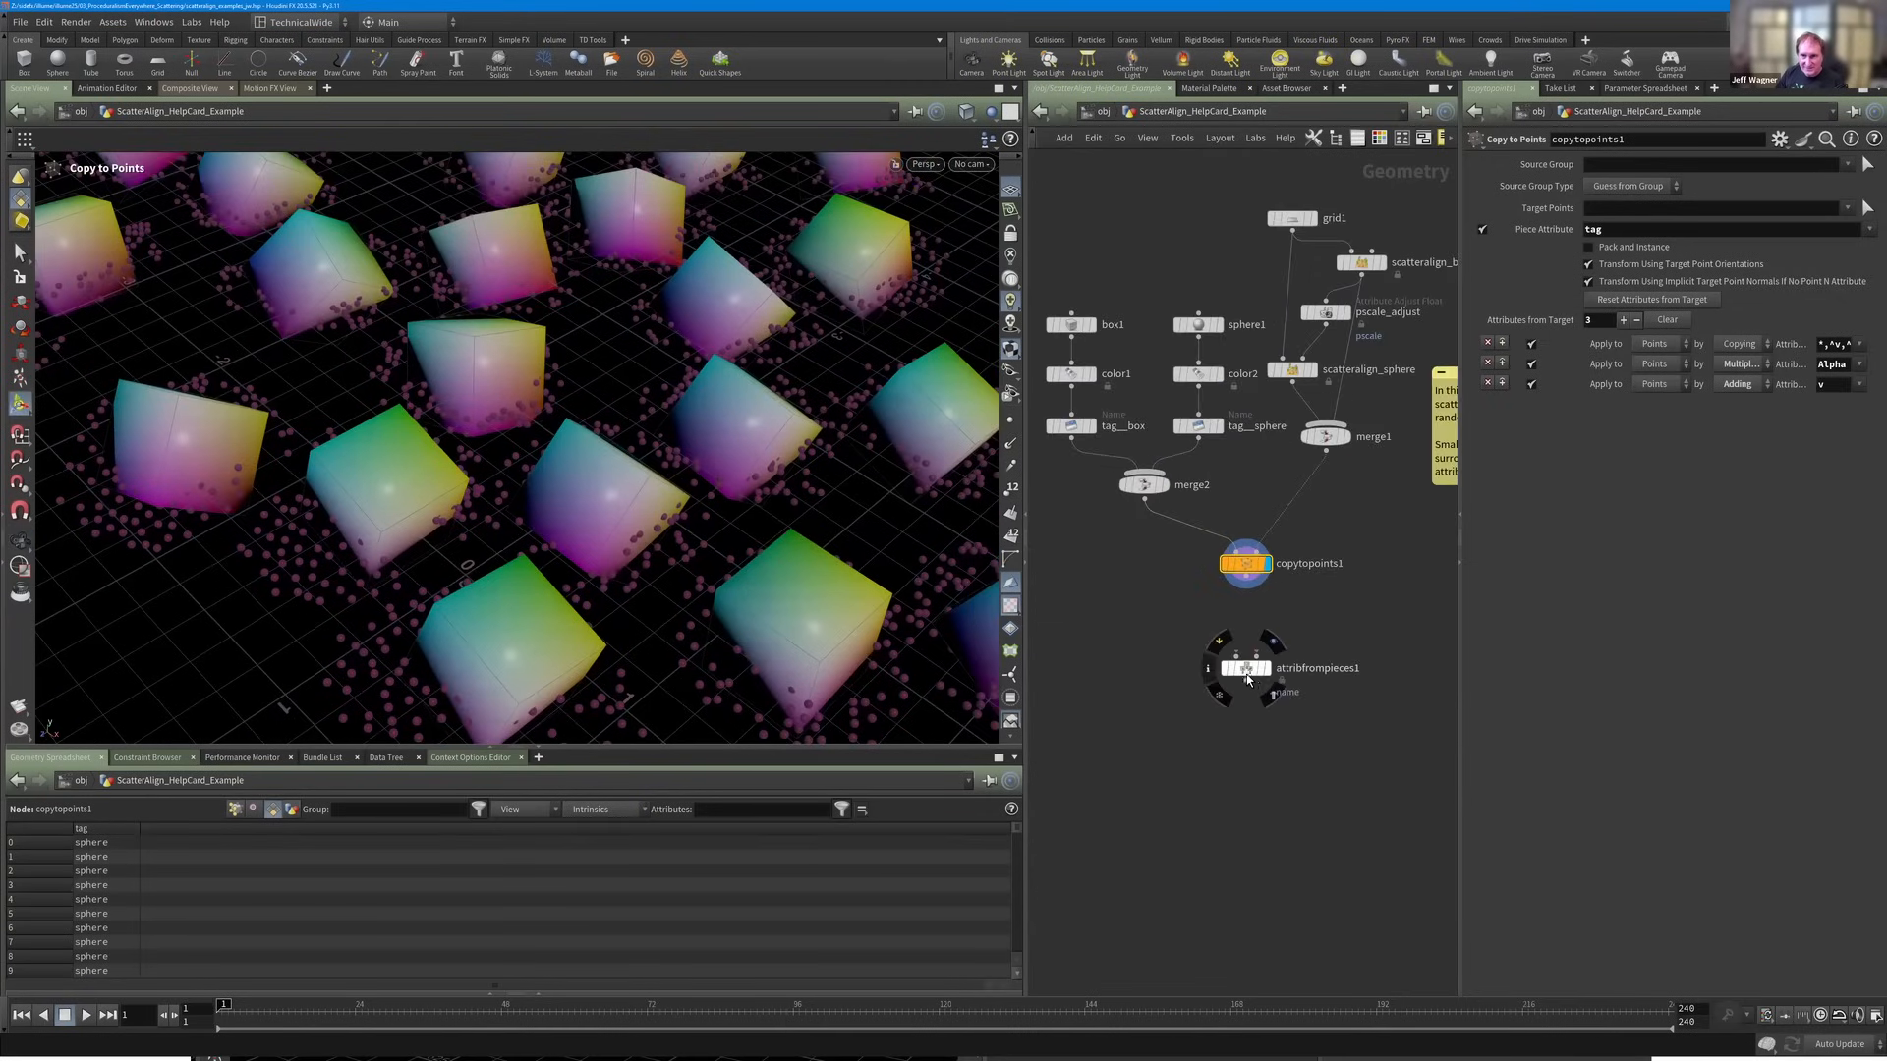
scroll(1184, 629, "down", 2)
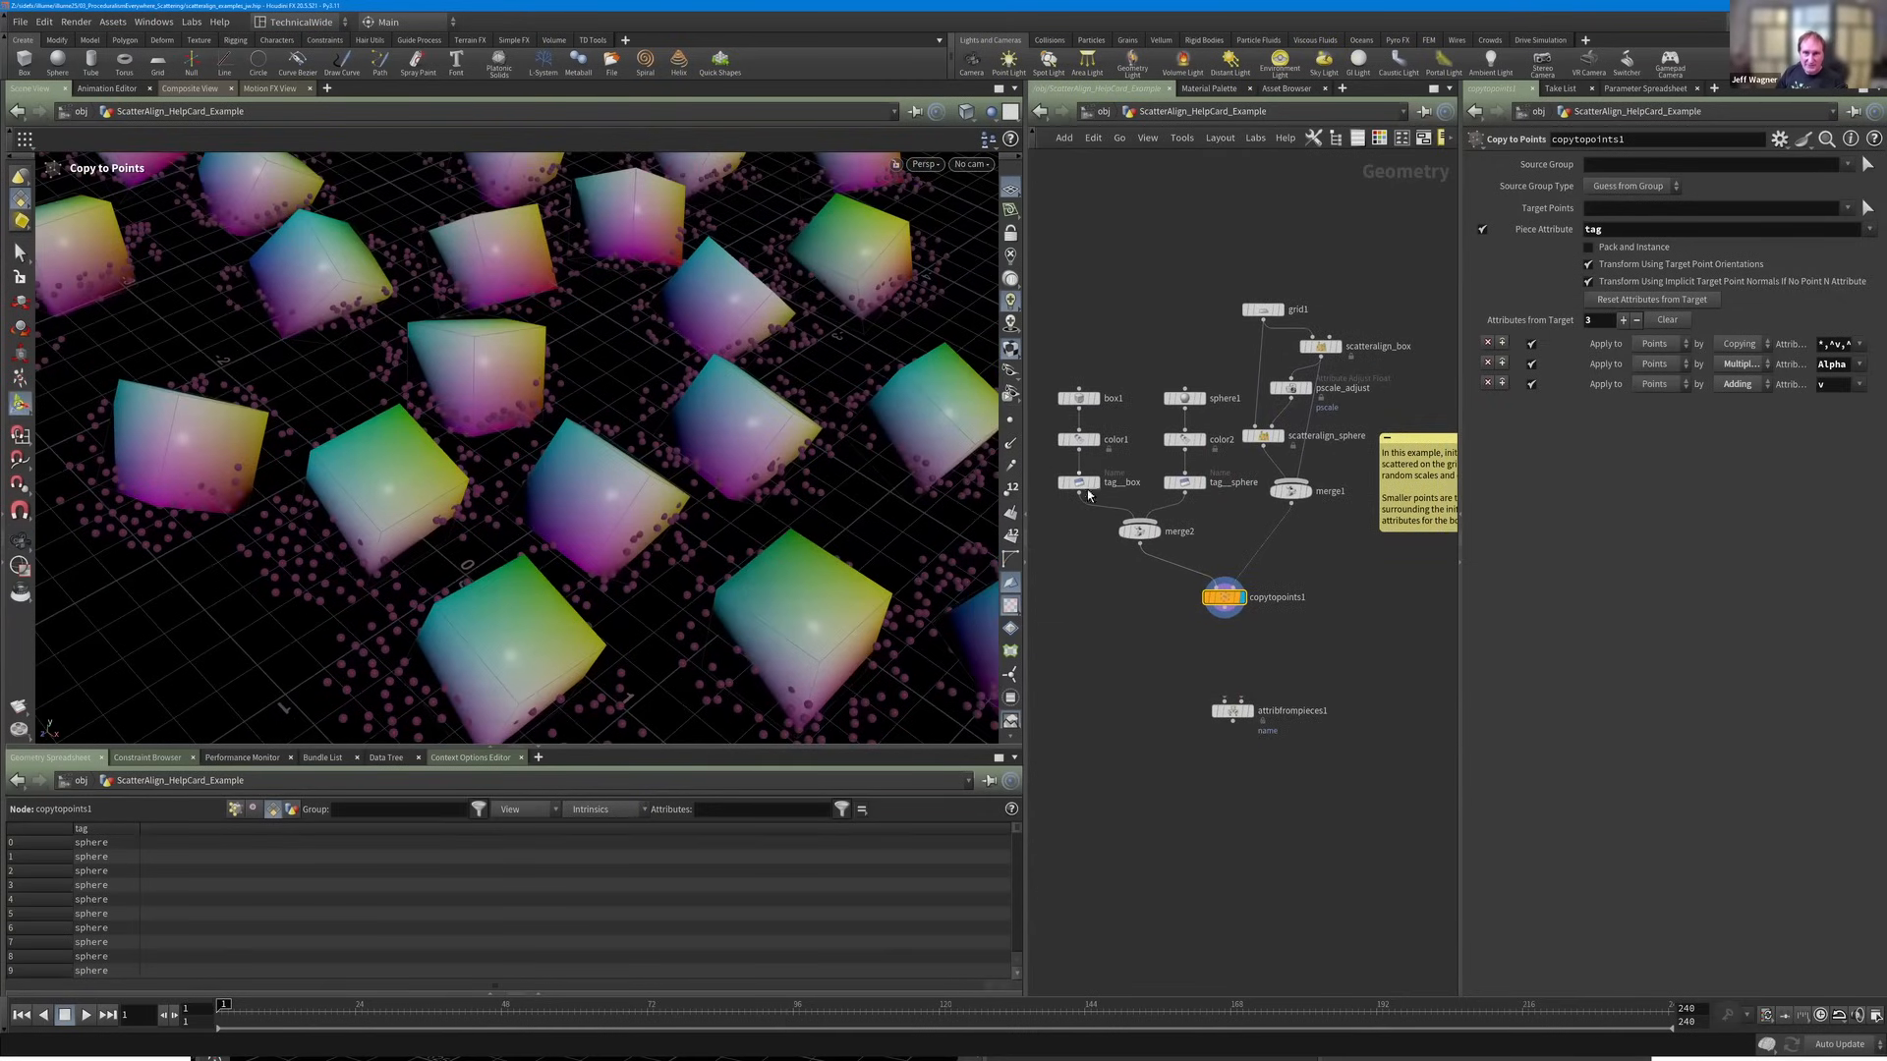
Compare the tag settings of tag__box, tag__sphere, scatteralign_sphere and scatteralign_box.
scroll(1081, 469, "up", 5)
left_click(1258, 477)
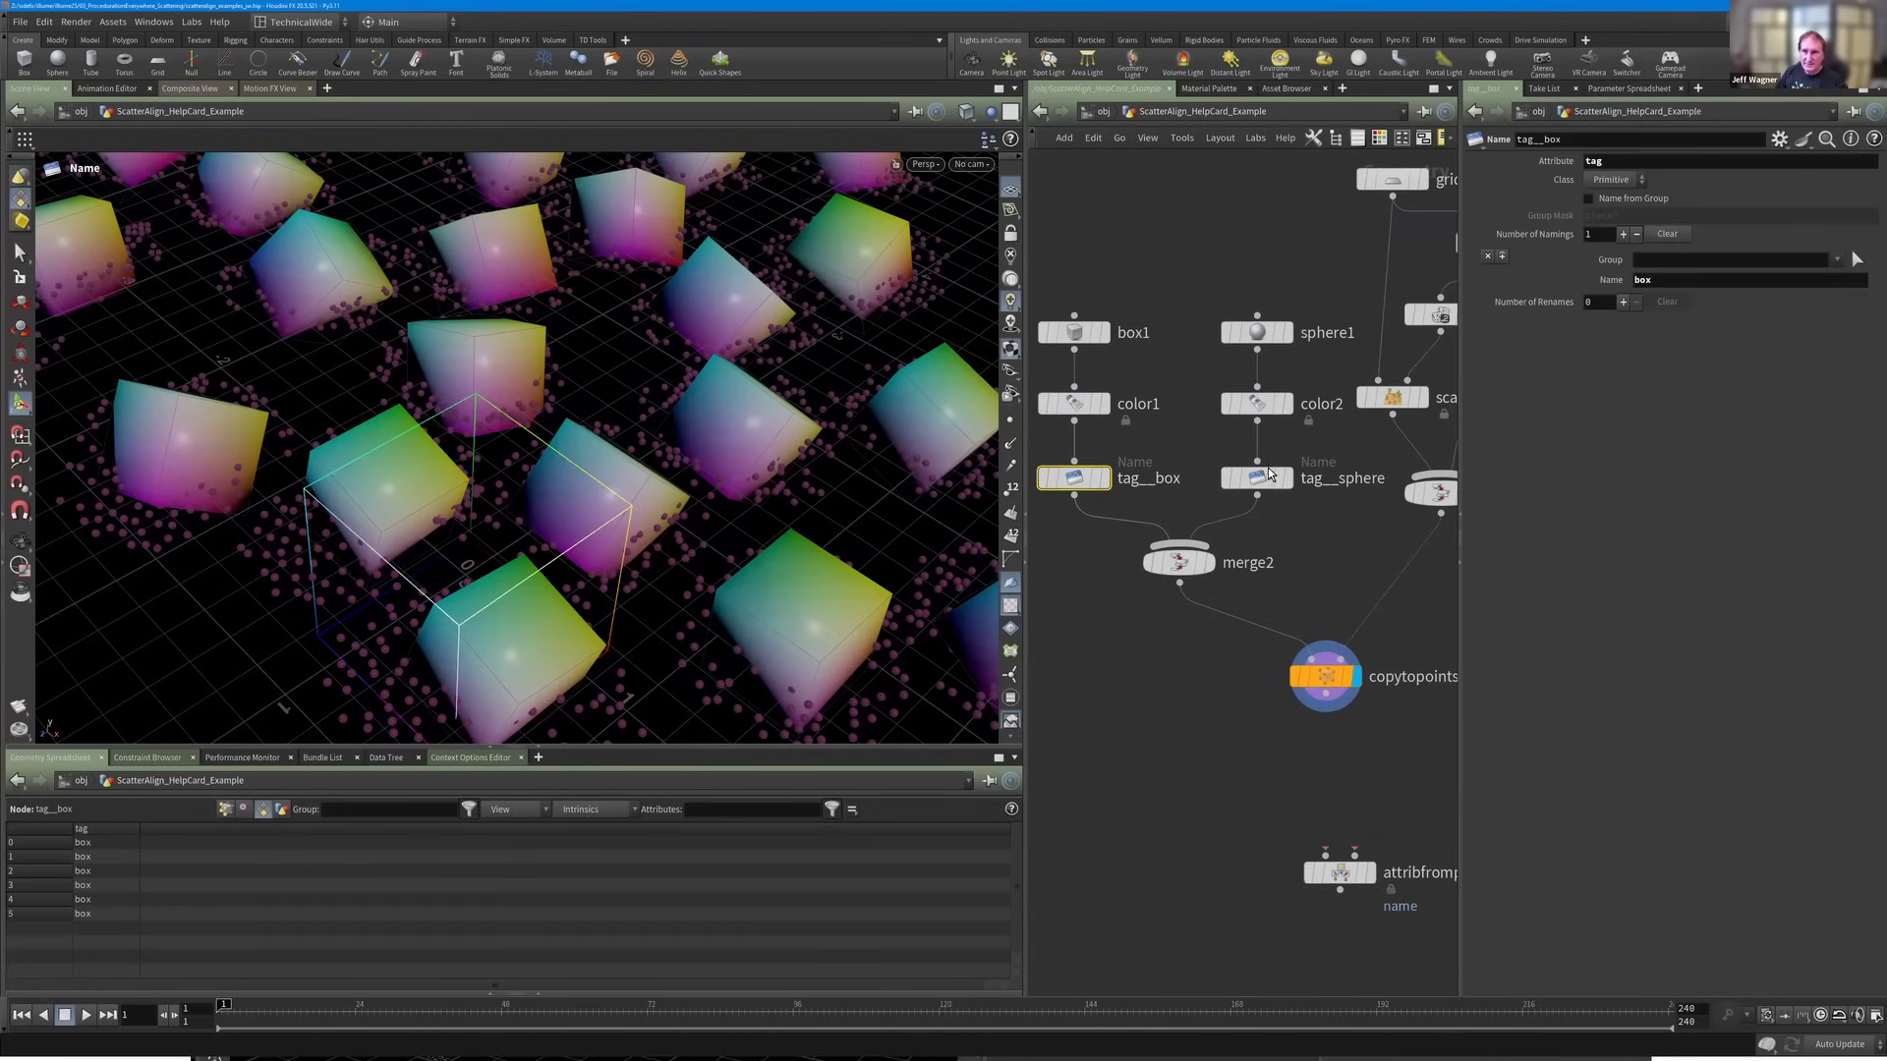
middle_click_drag(1265, 583, 1107, 611)
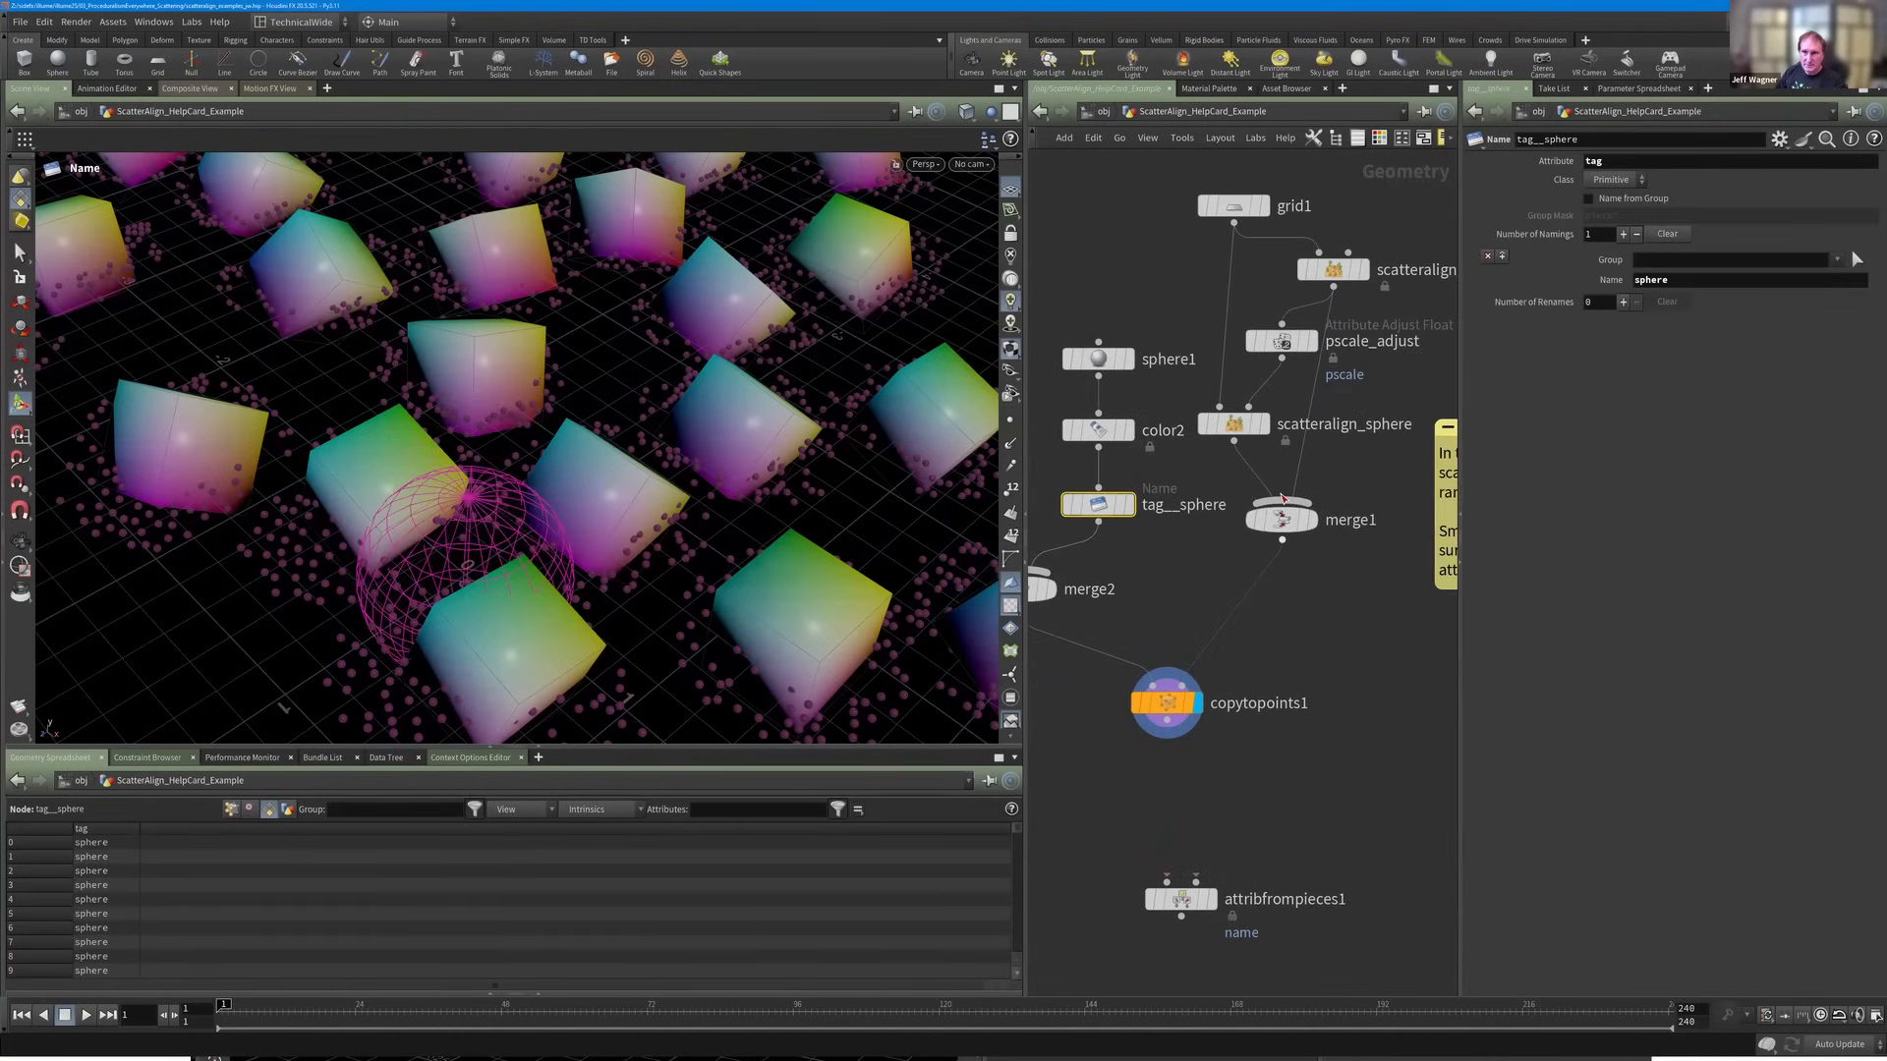
left_click(1234, 423)
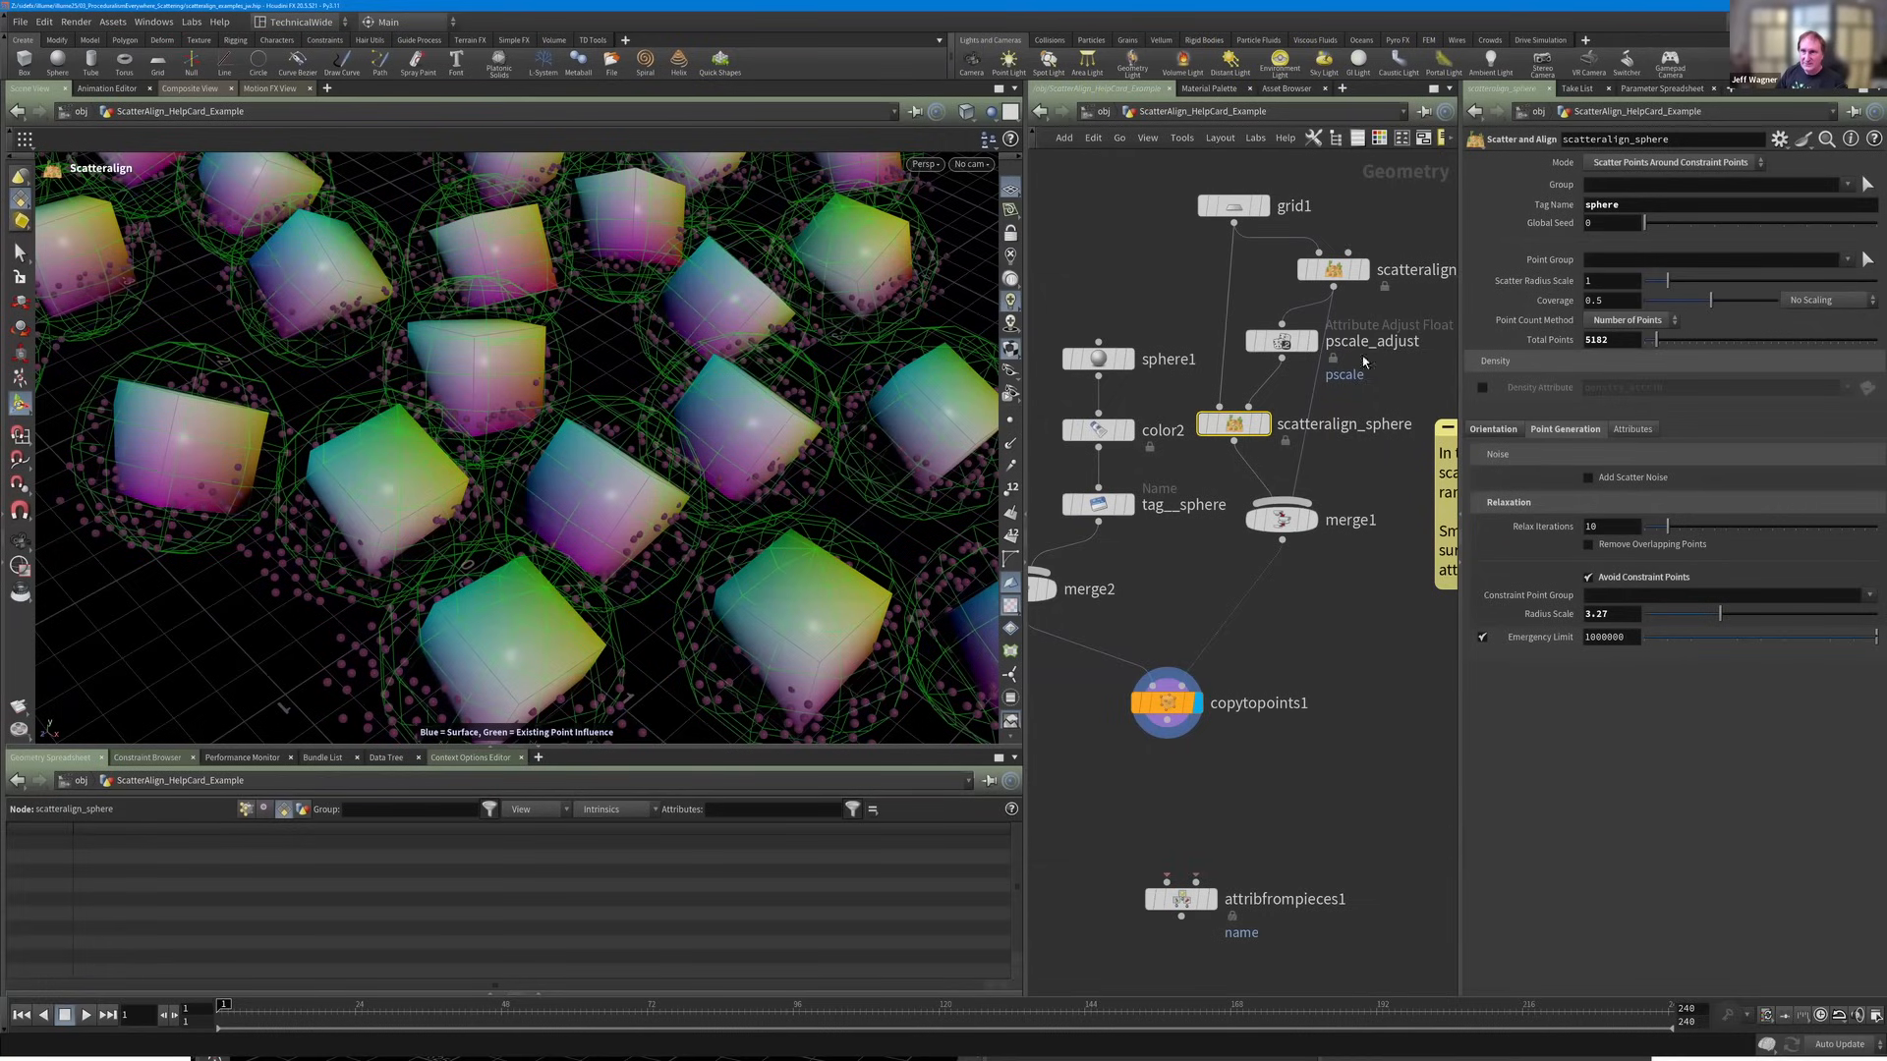
left_click(1332, 274)
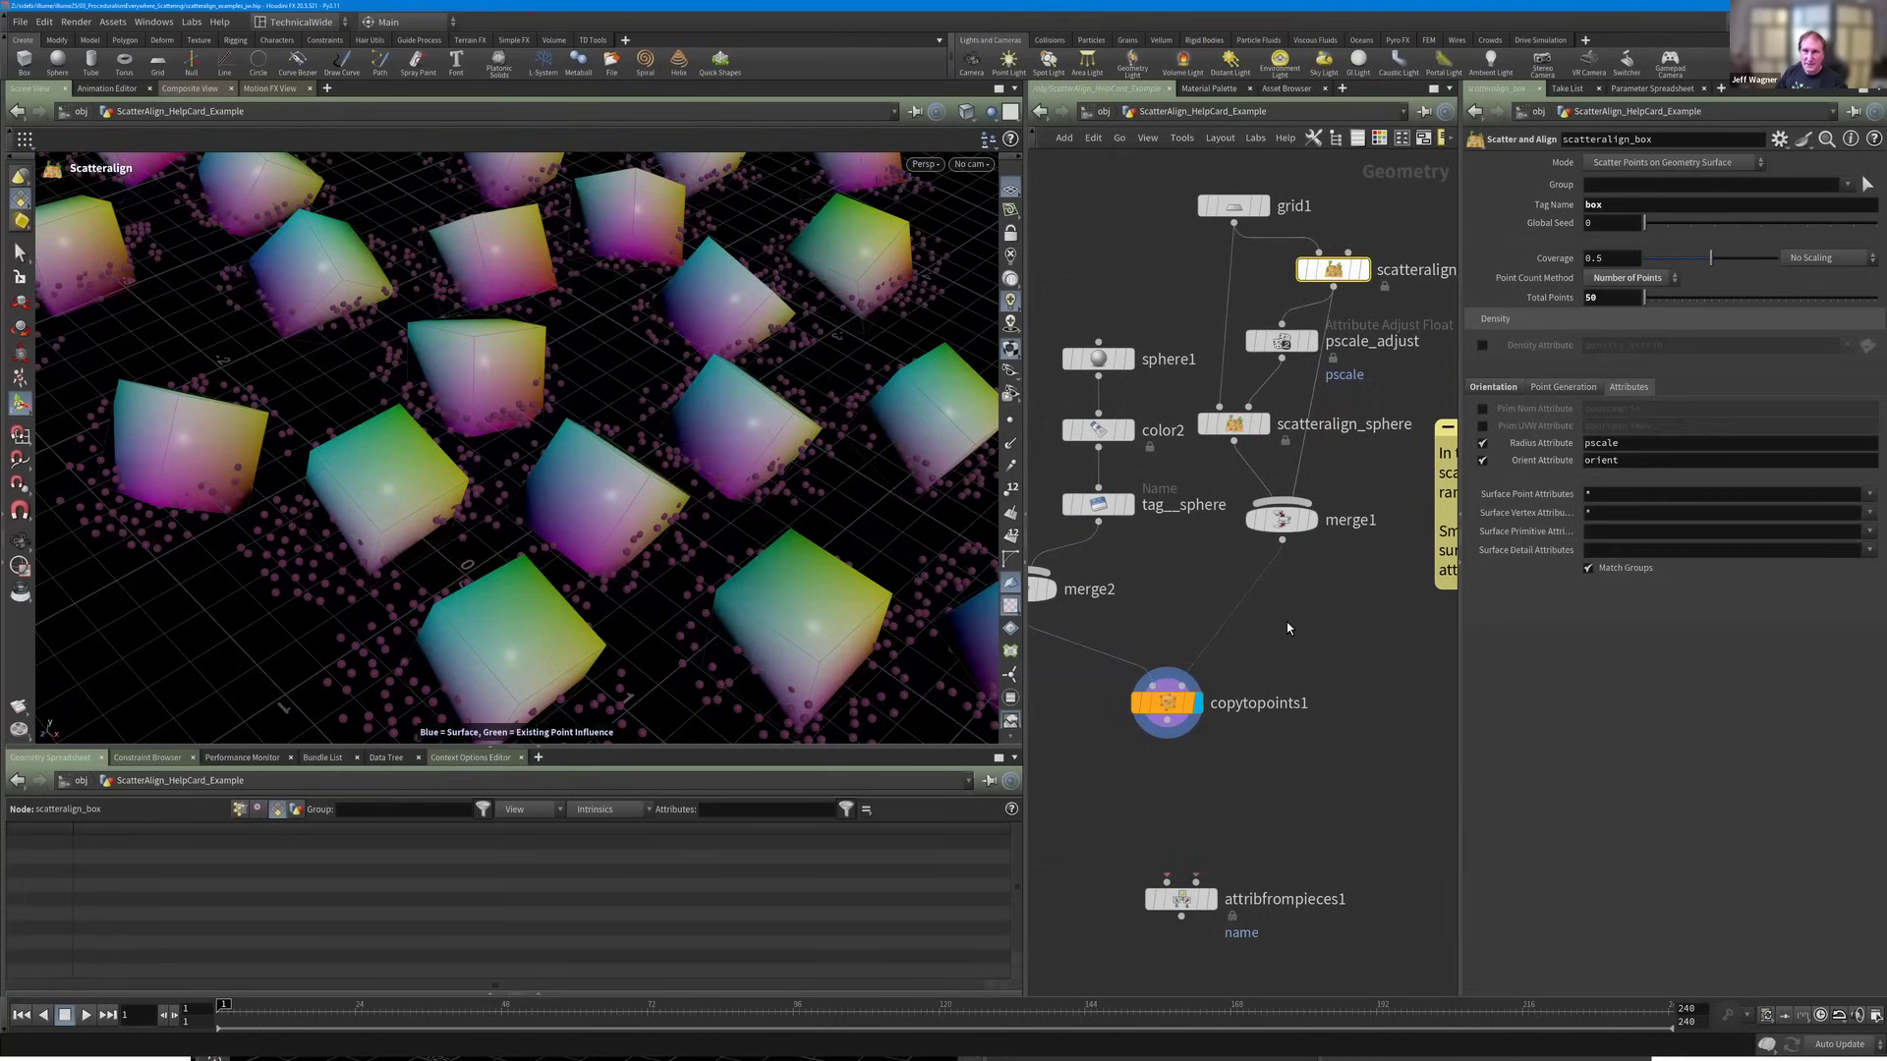
Display scatteralign_box and pscale_adjust in turn to examine the box points on the grid and the pscale adjustment settings.
middle_click_drag(1292, 616, 1271, 570)
scroll(1274, 560, "down", 2)
scroll(1277, 541, "up", 1)
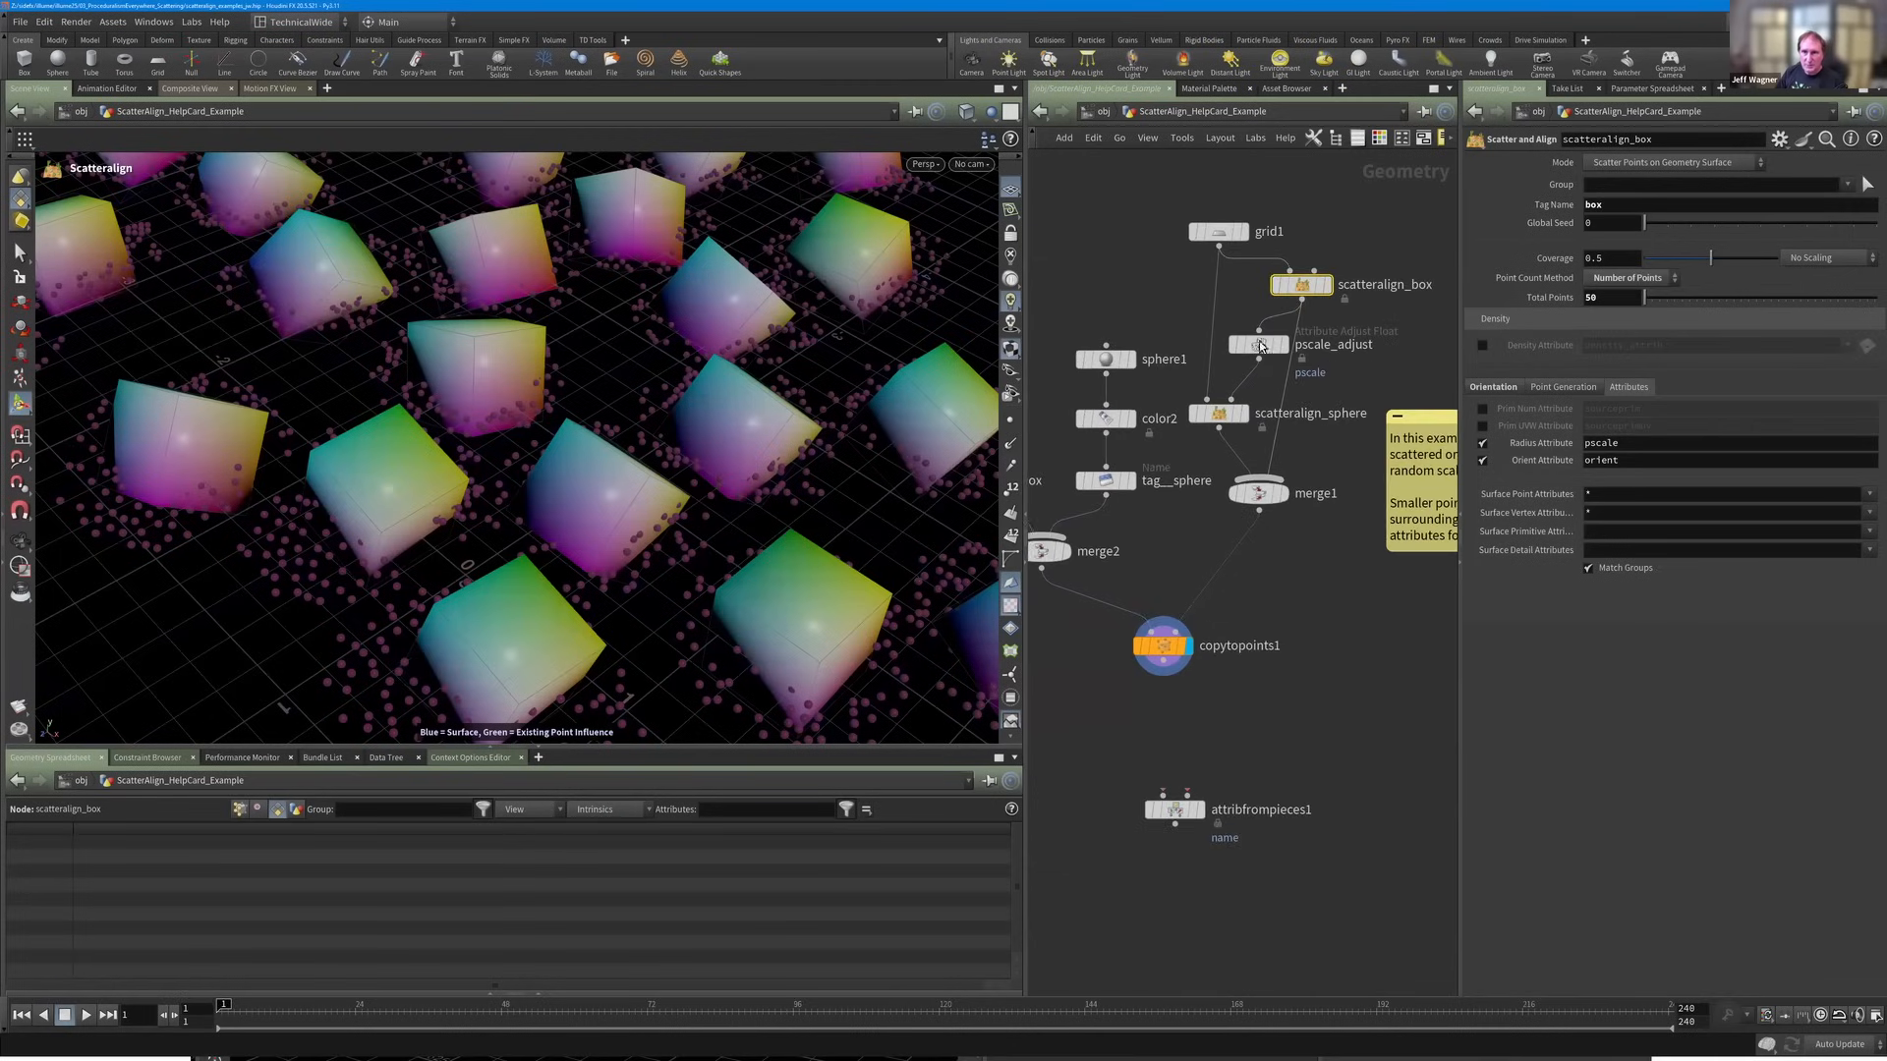
scroll(1315, 393, "up", 1)
middle_click_drag(1311, 454, 1251, 528)
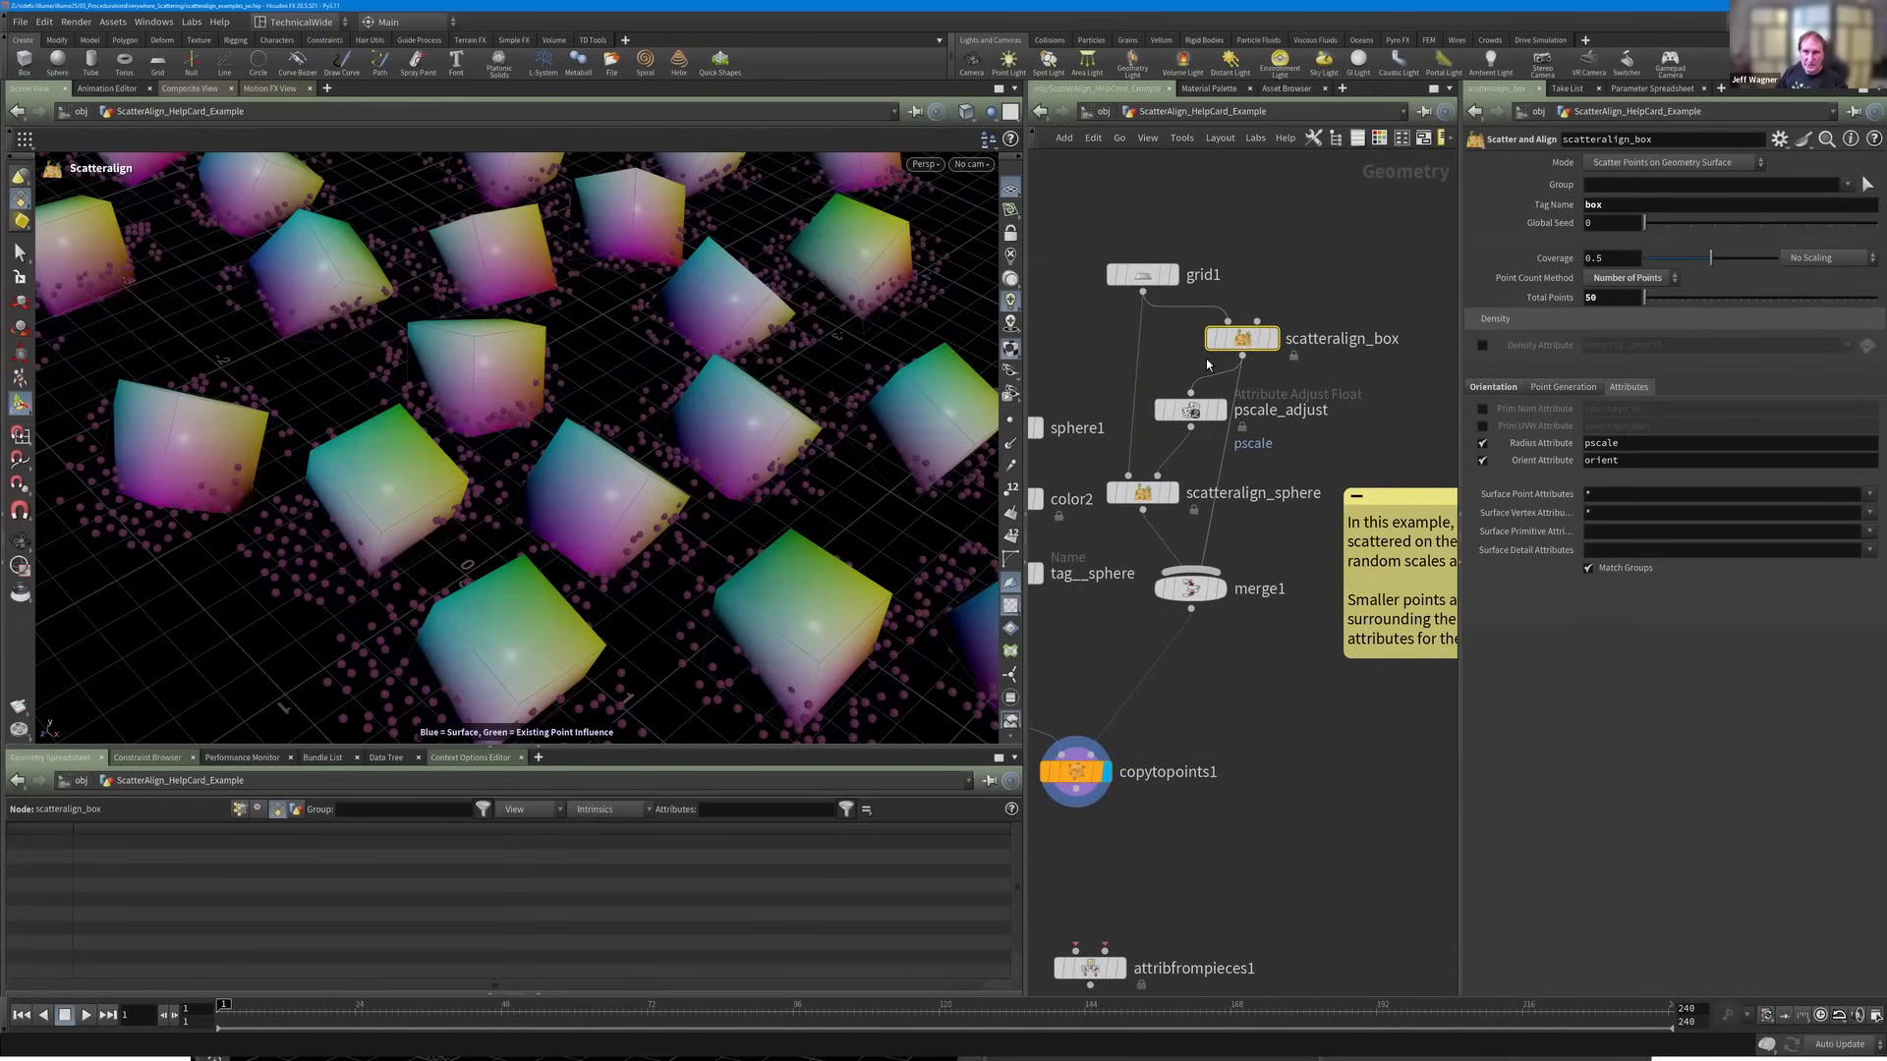
left_click(1272, 339)
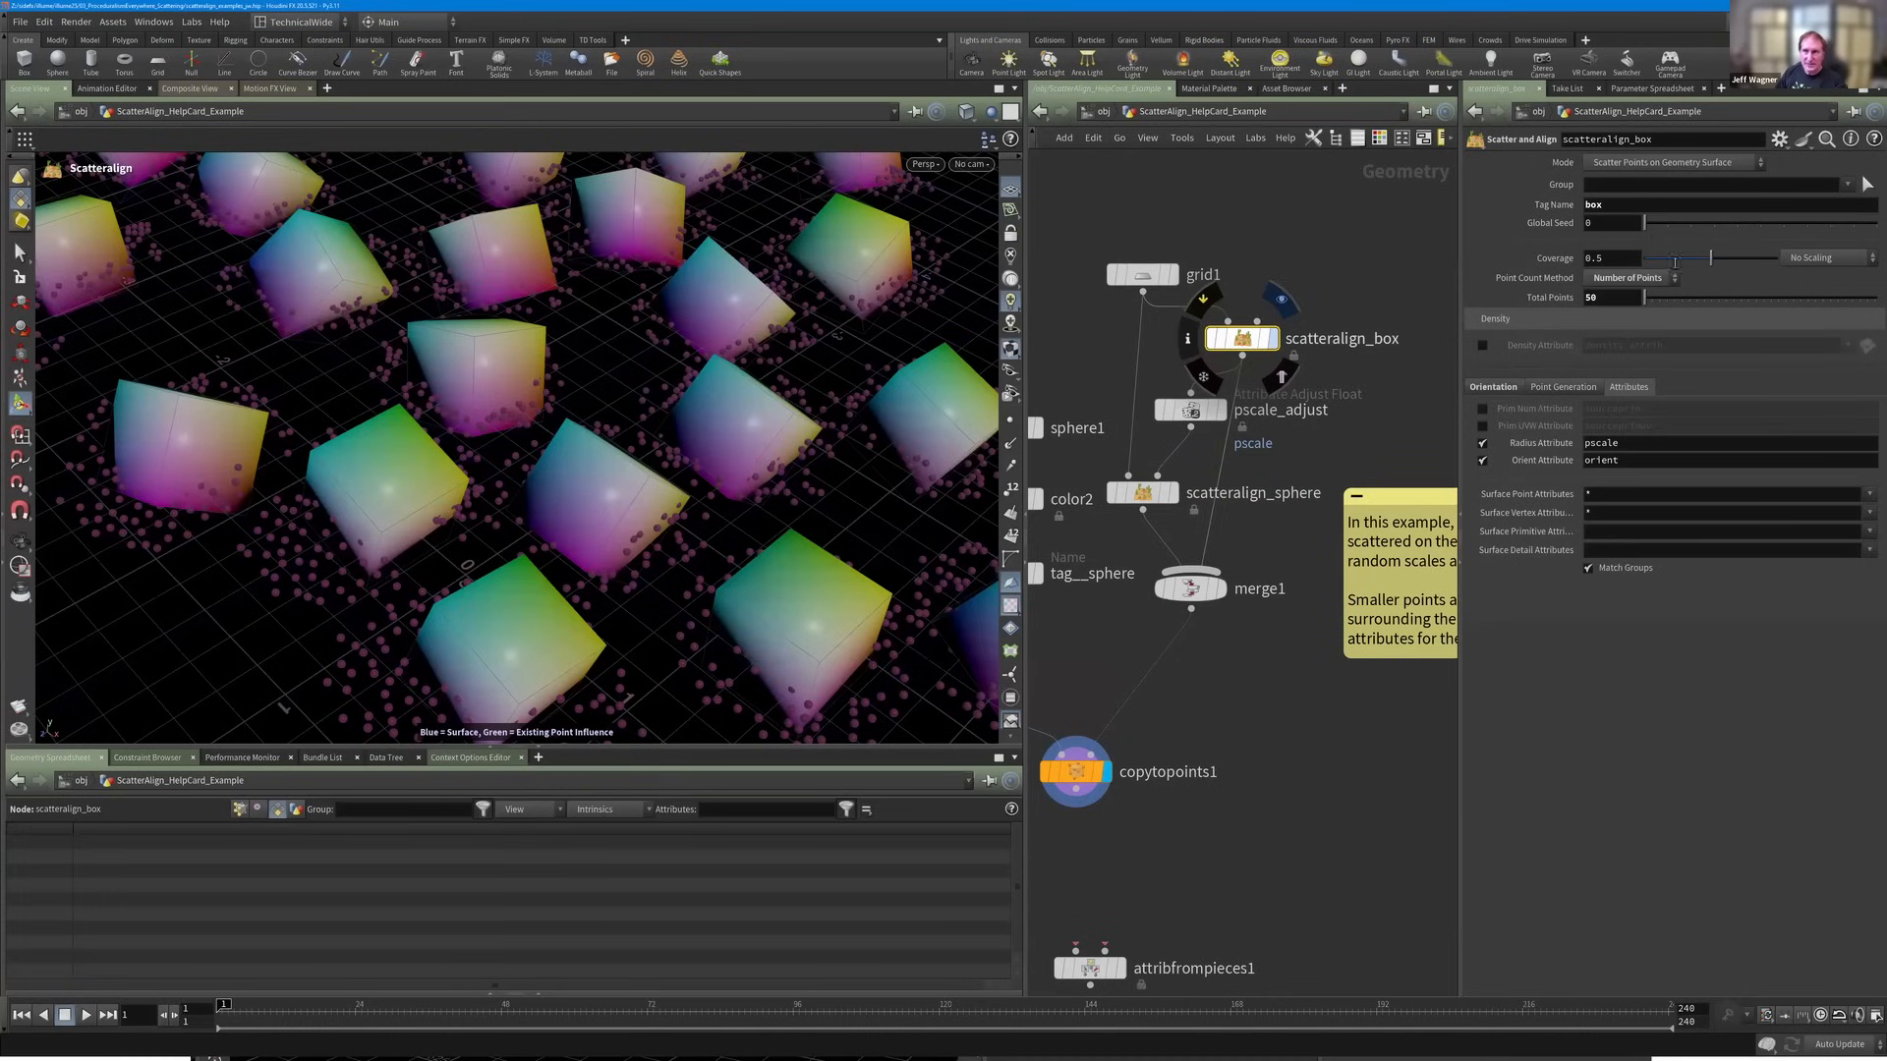
right_click_drag(535, 402, 562, 438, "alt")
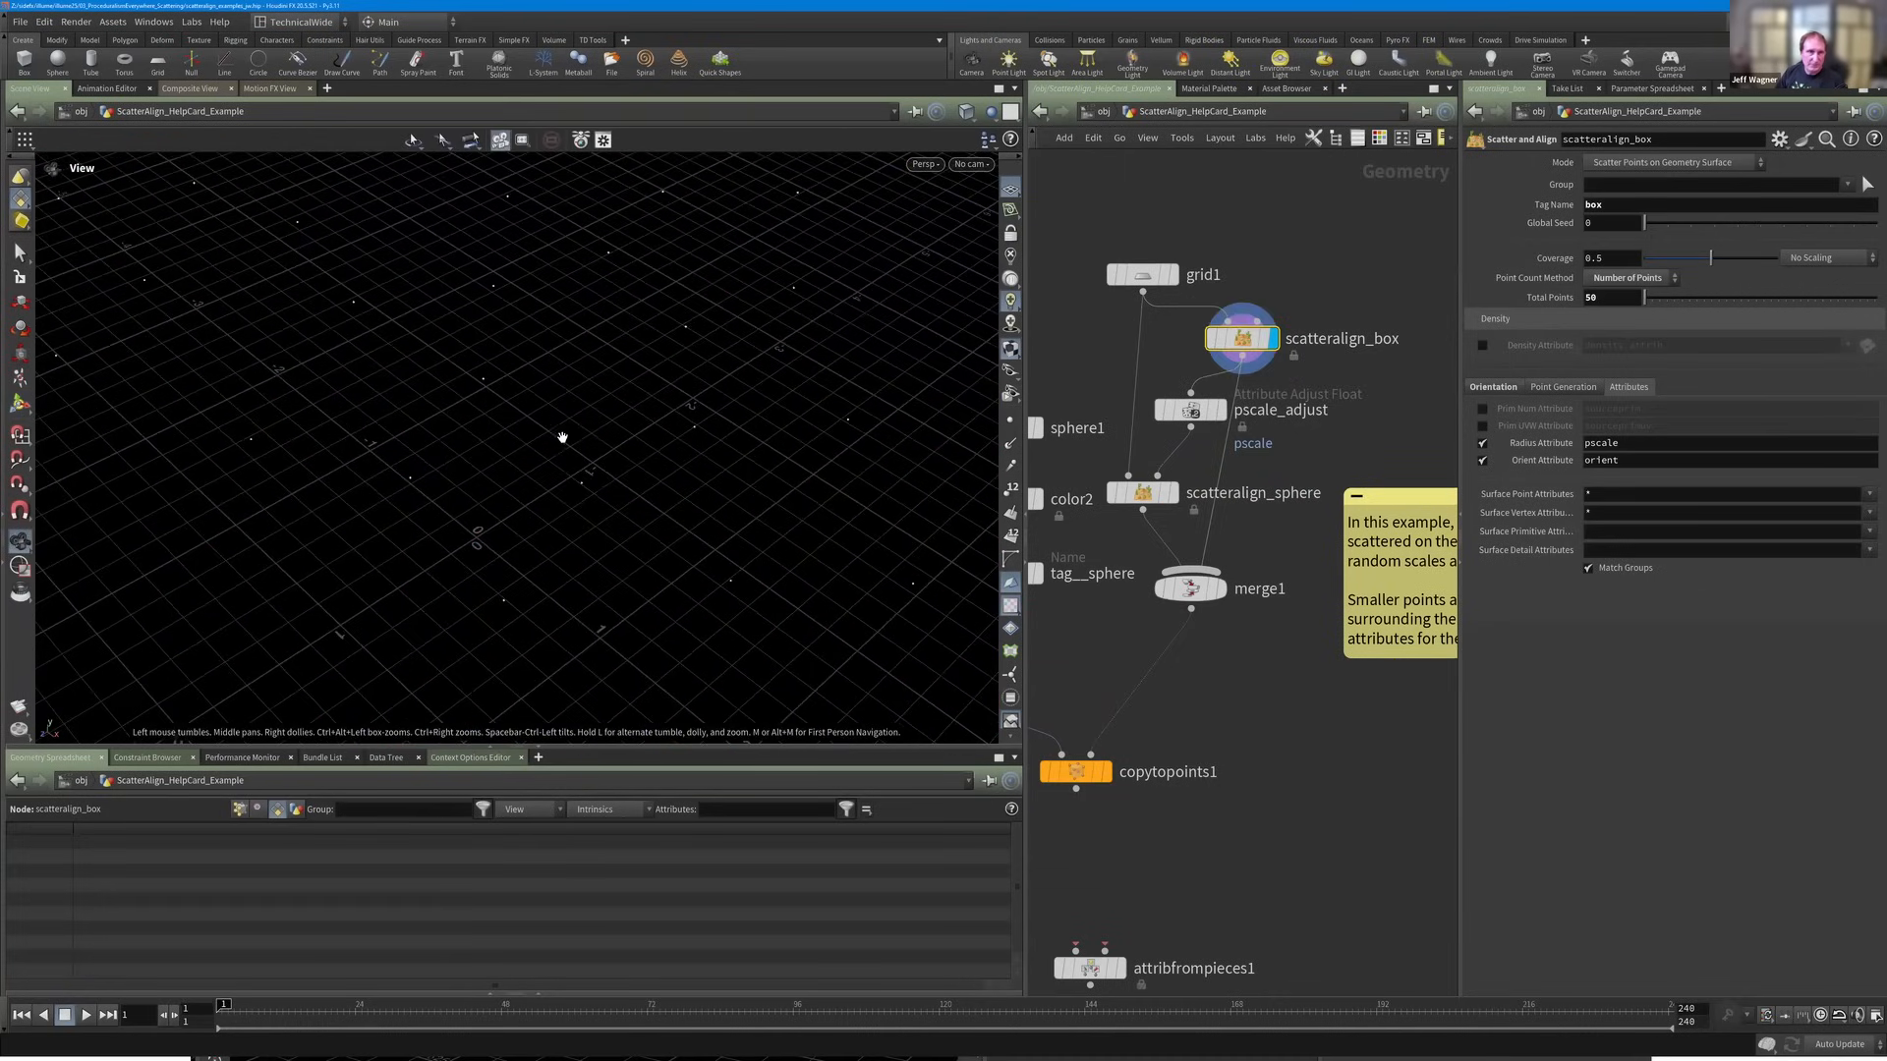
right_click_drag(593, 515, 593, 479)
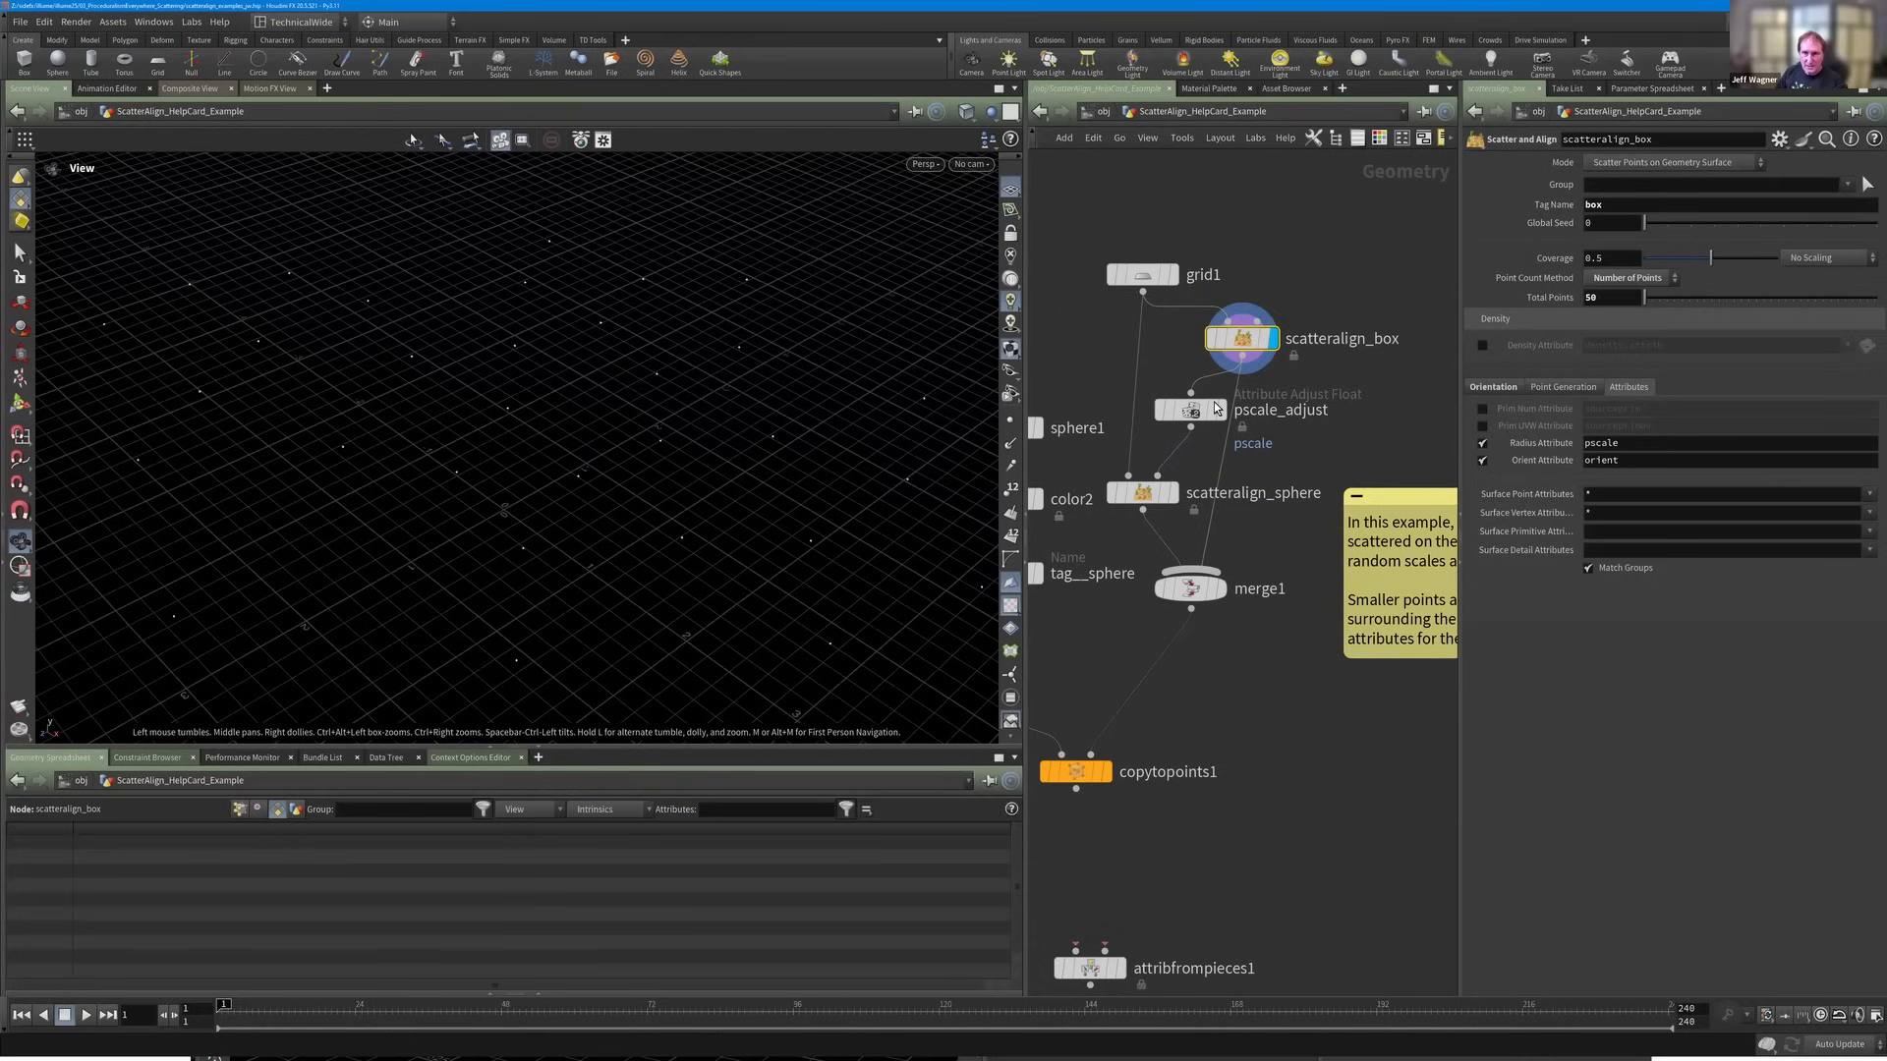
left_click(1190, 417)
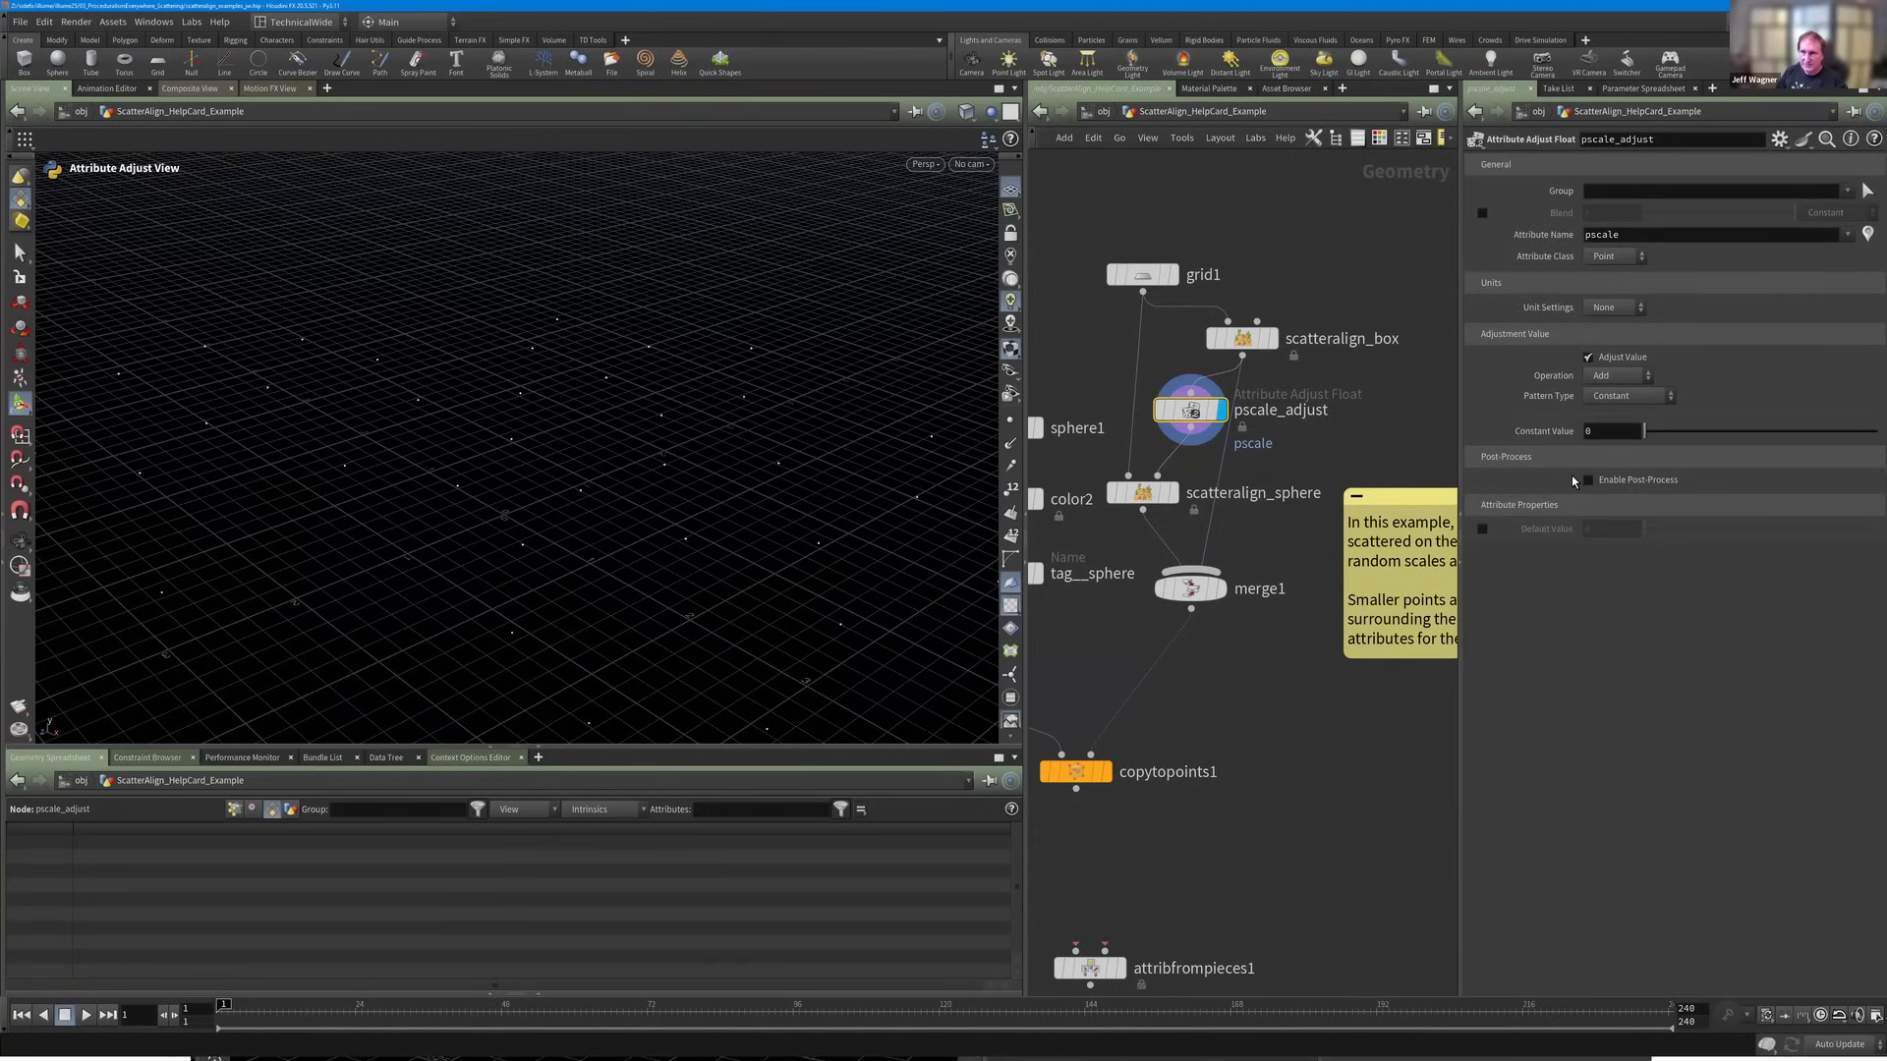
Display scatteralign_sphere to inspect its points scattered around the constraint points.
left_click(1143, 496)
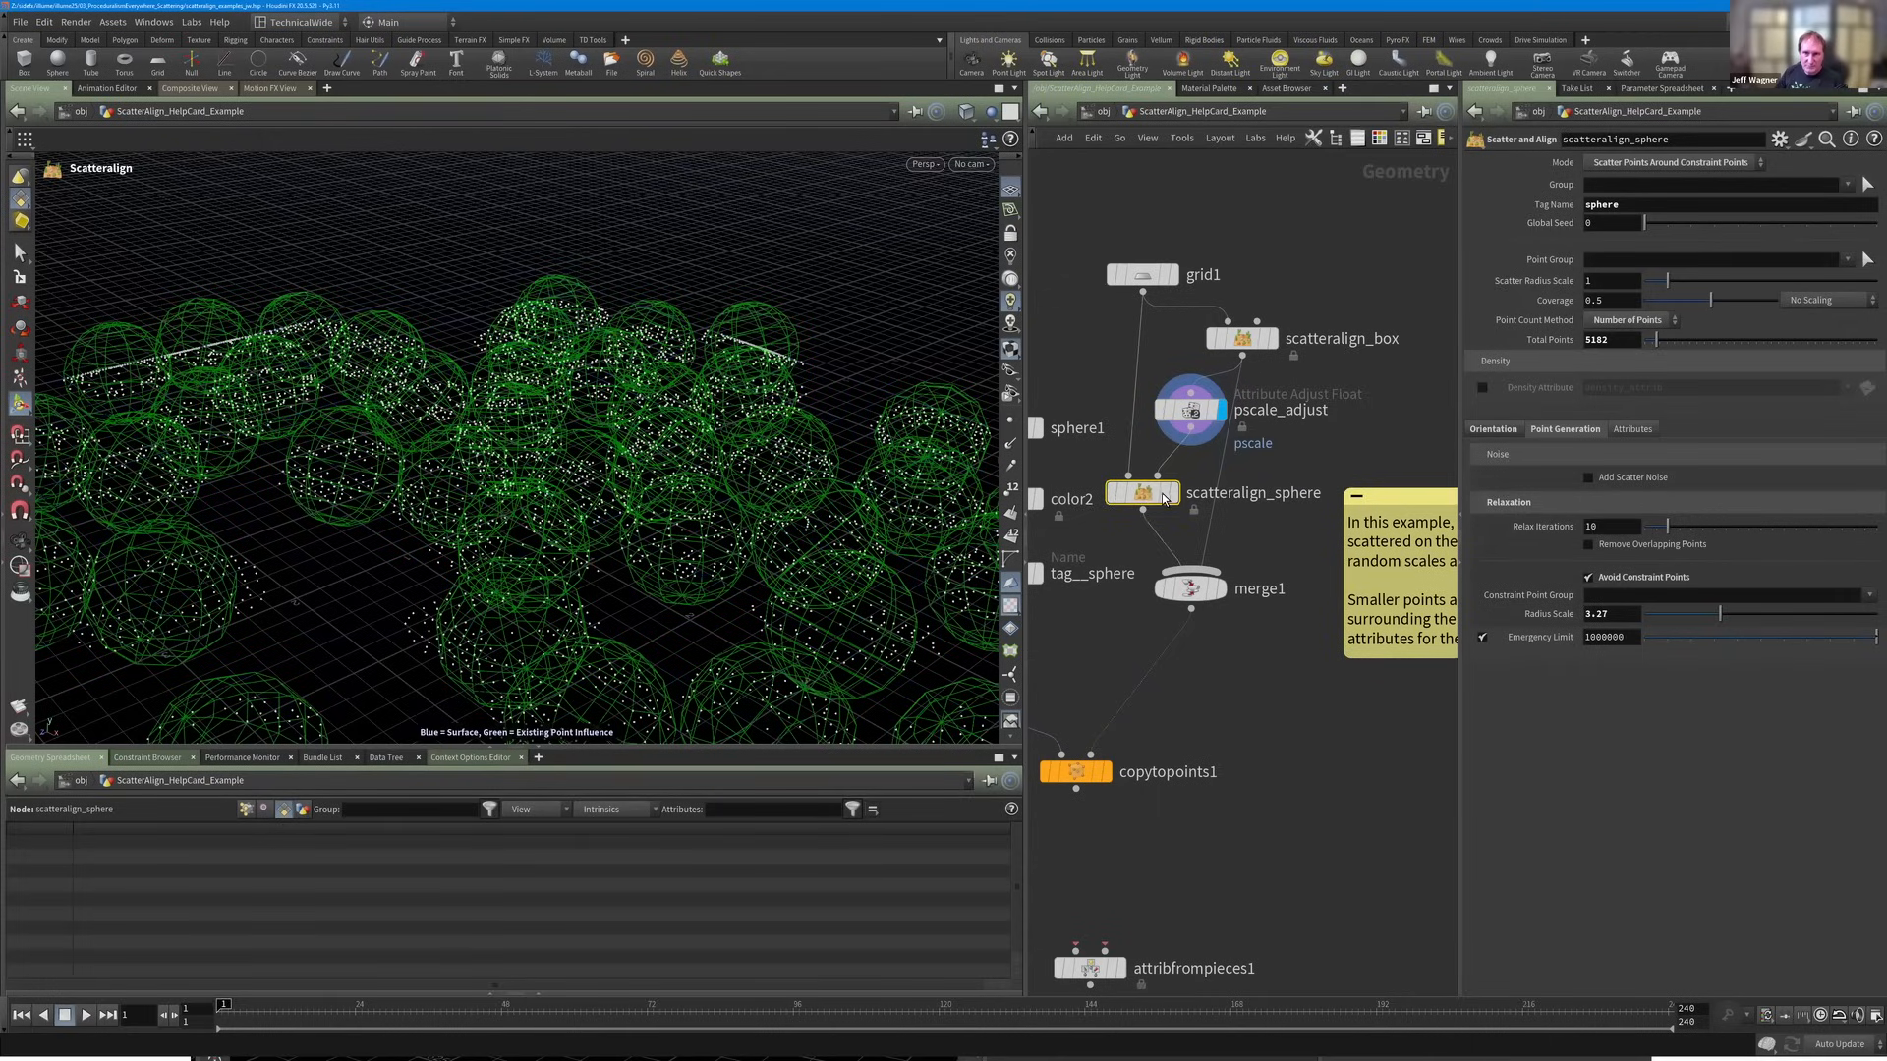
key("Escape")
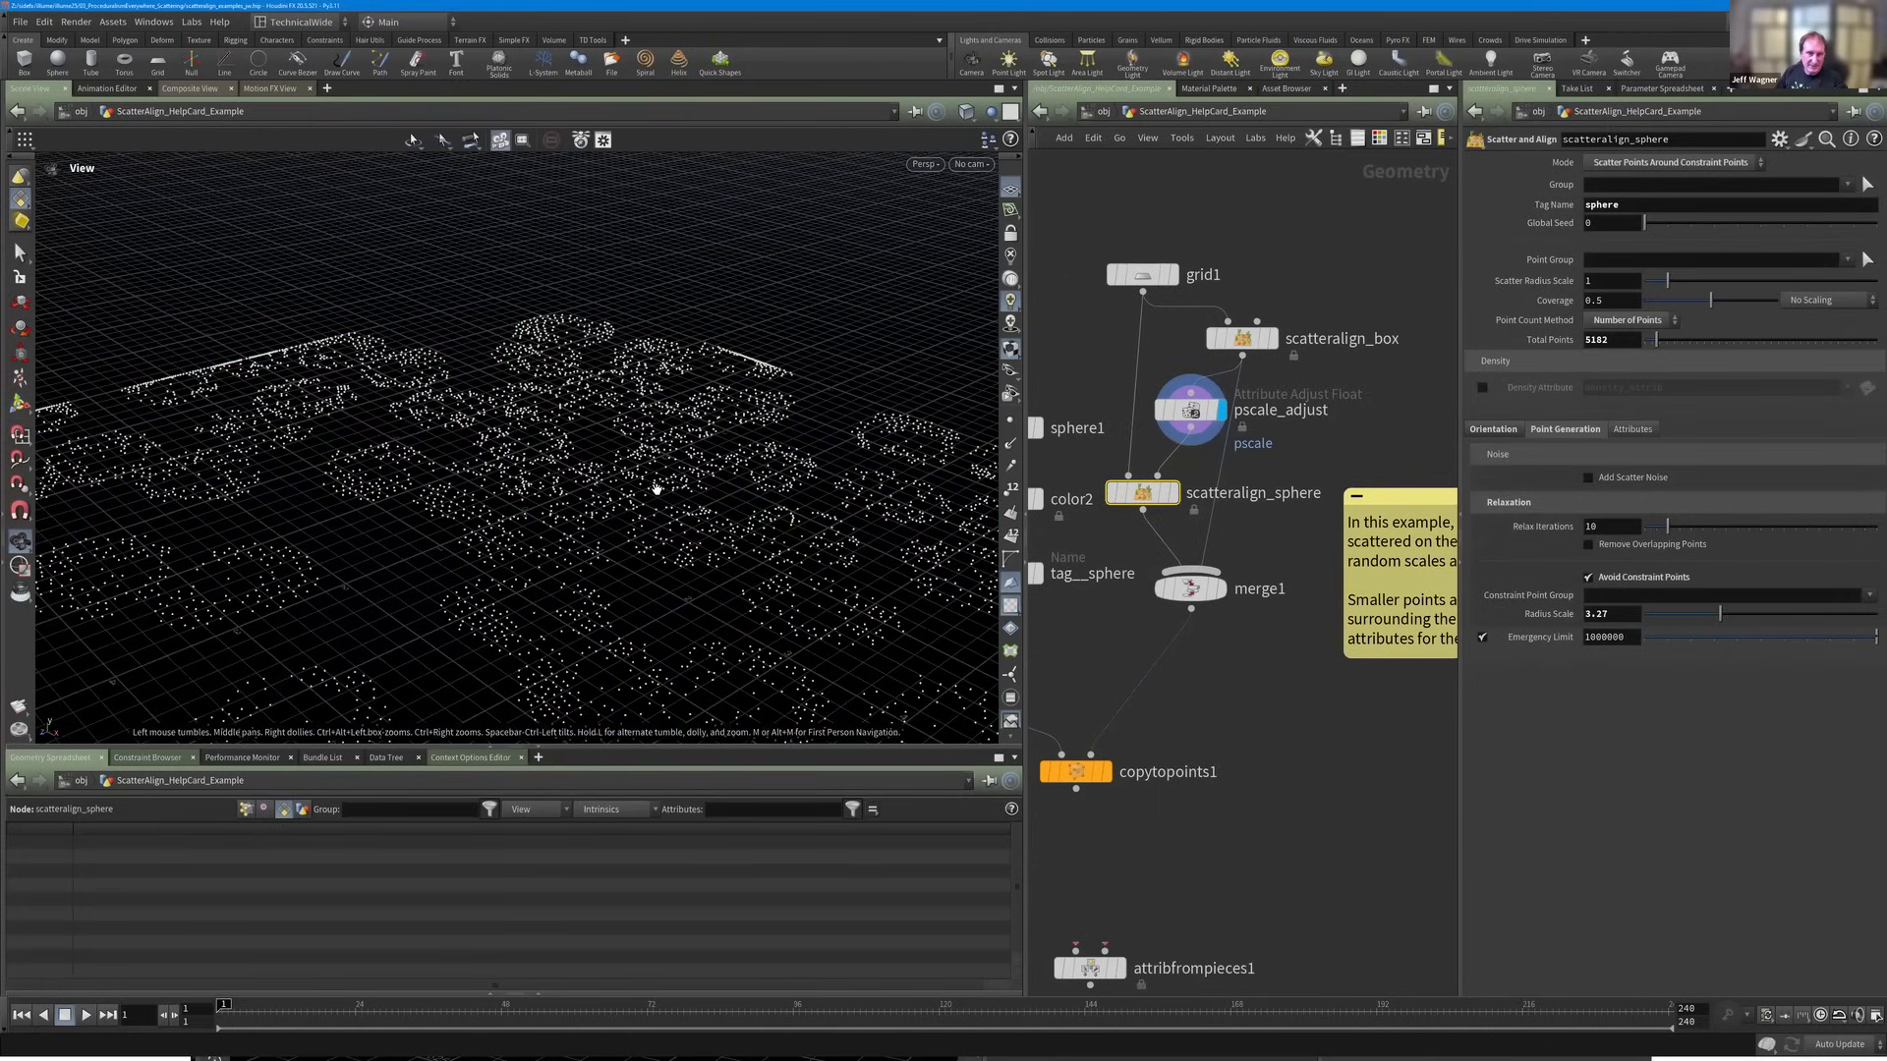
left_click_drag(657, 489, 658, 535)
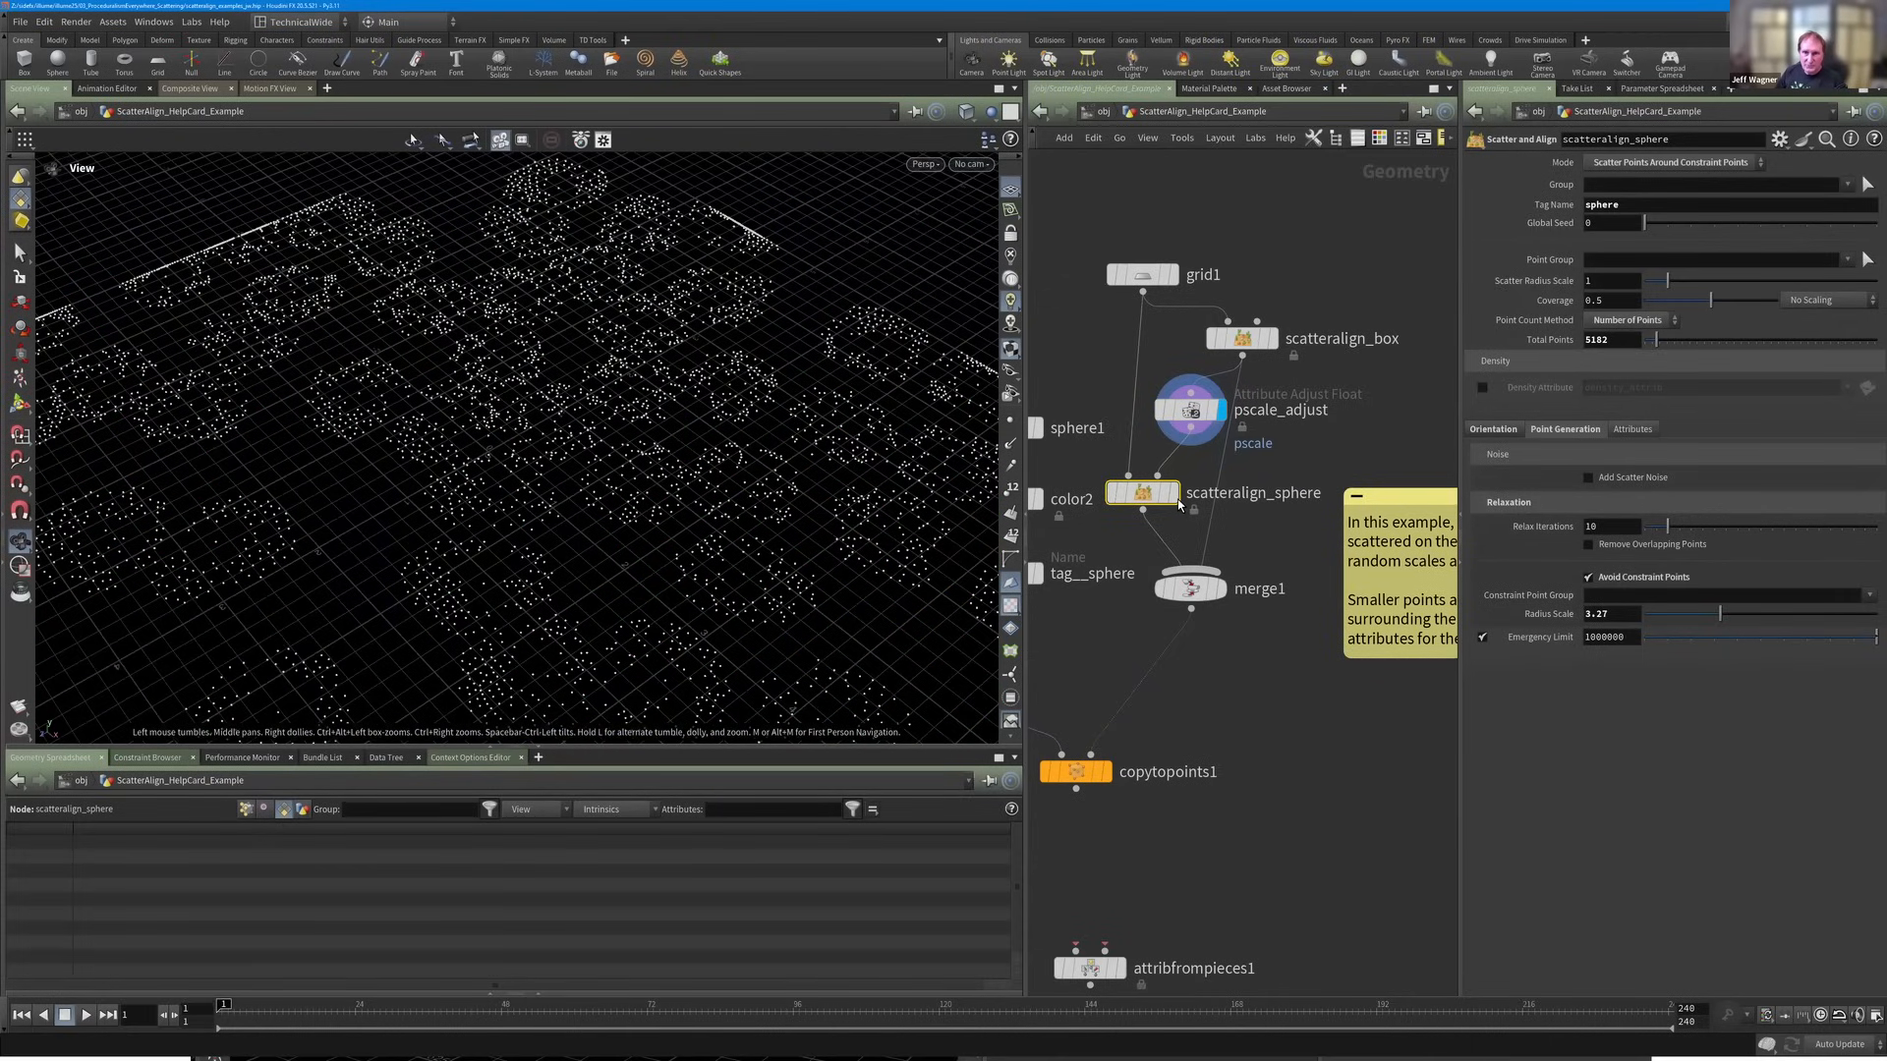
left_click(1175, 494)
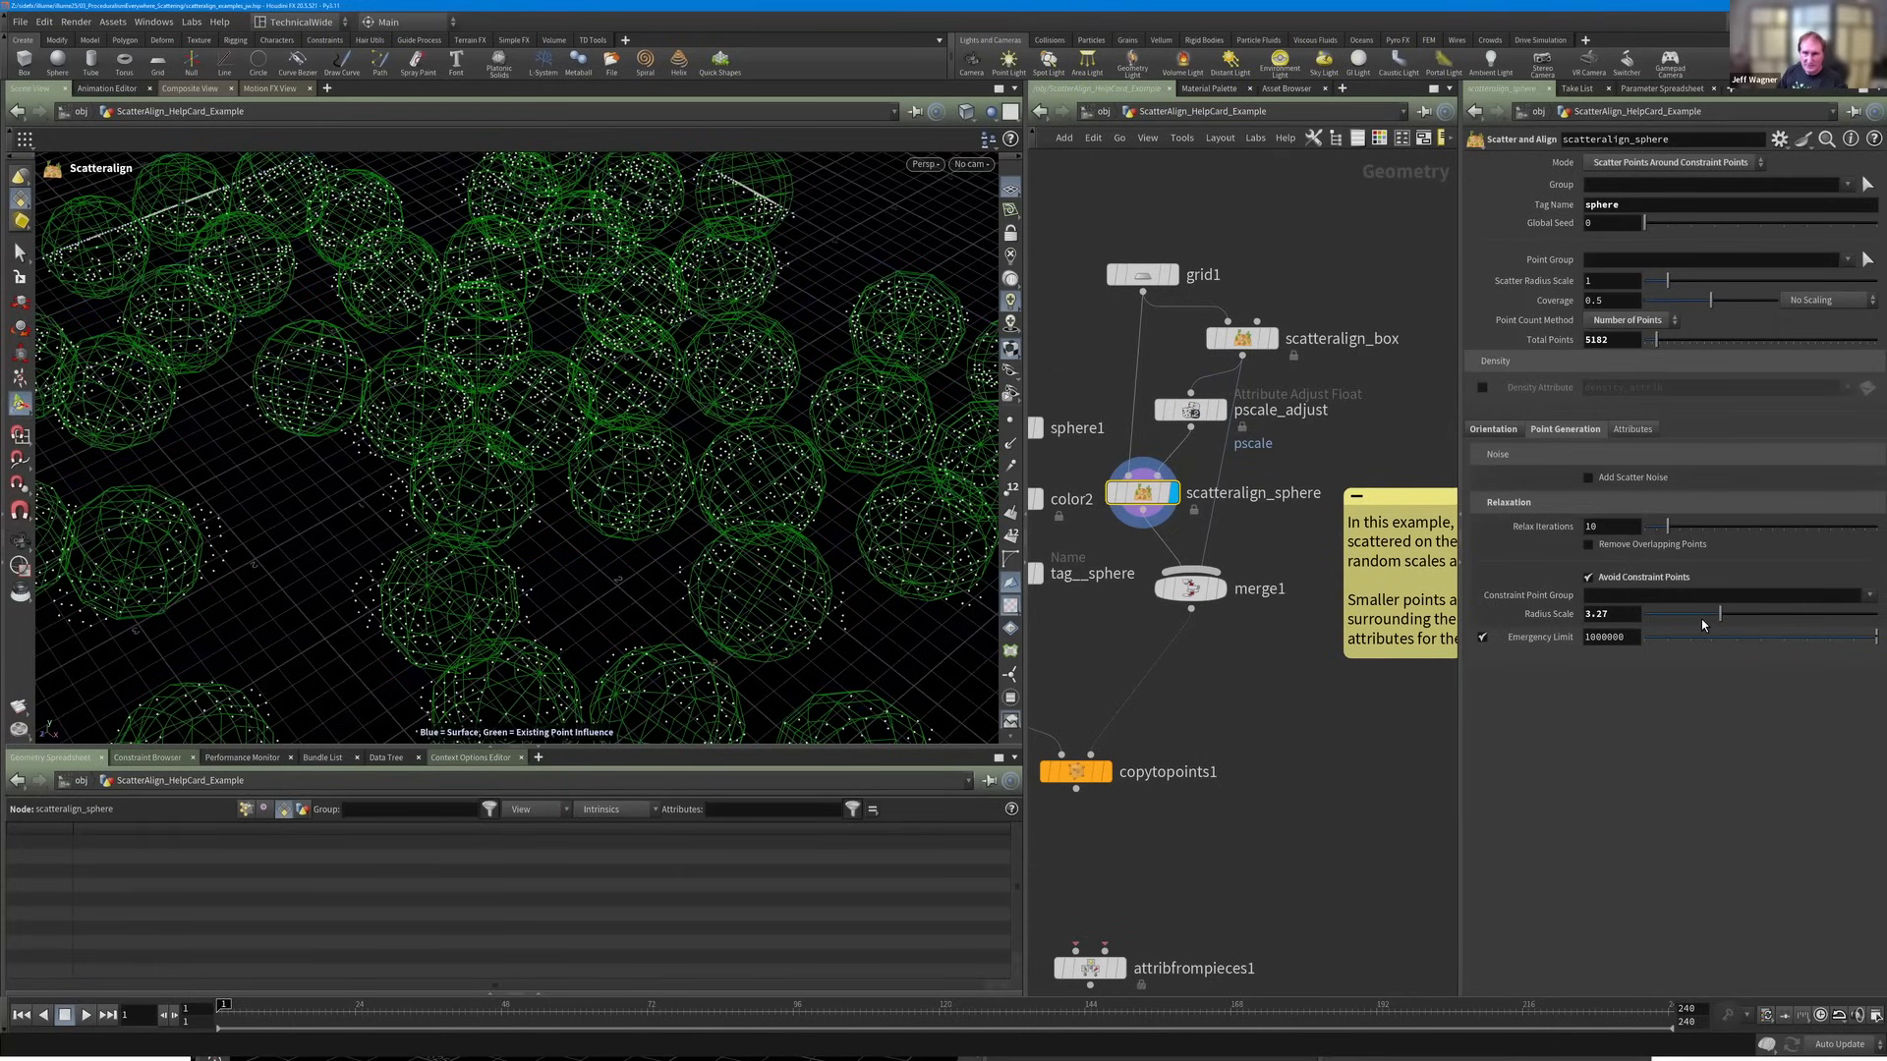
Test the Avoid Constraint Points Radius Scale of scatteralign_sphere at 0.3 and settle on 2.71.
left_click_drag(1678, 622, 1677, 622)
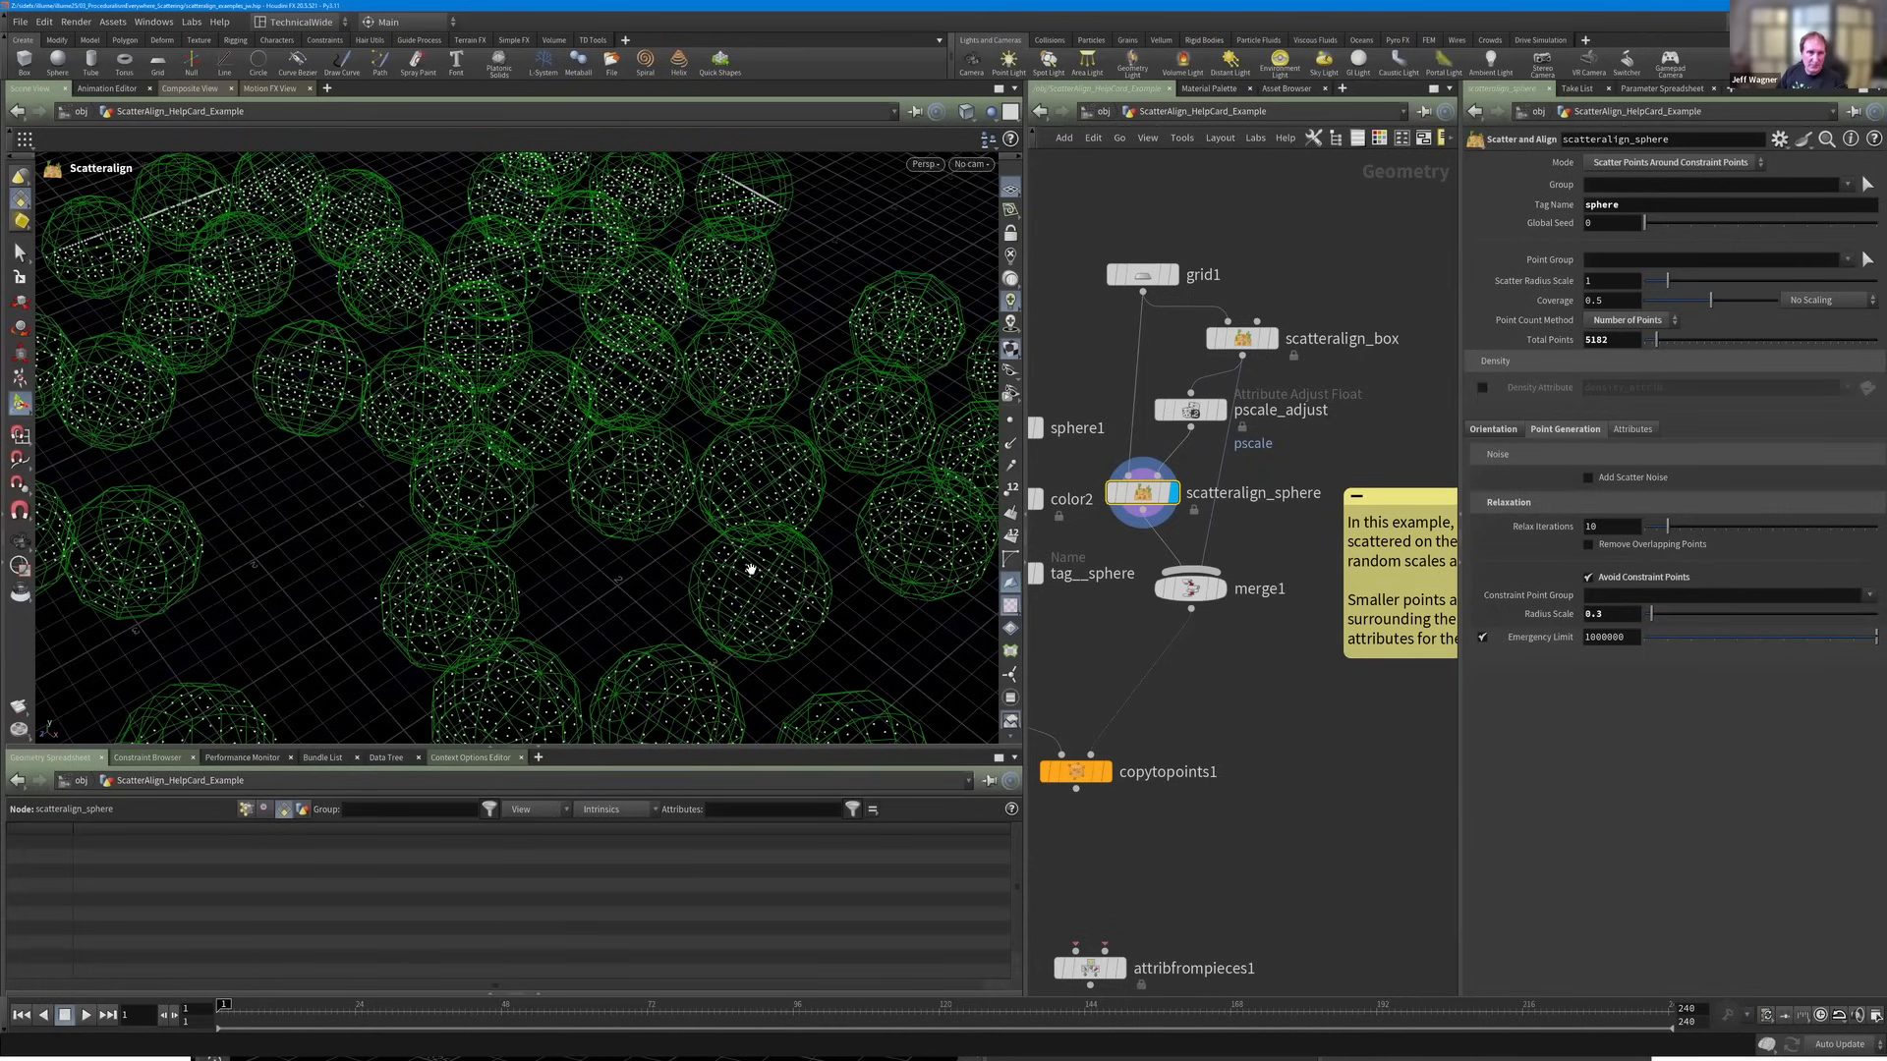
key("Escape")
left_click_drag(742, 553, 662, 557)
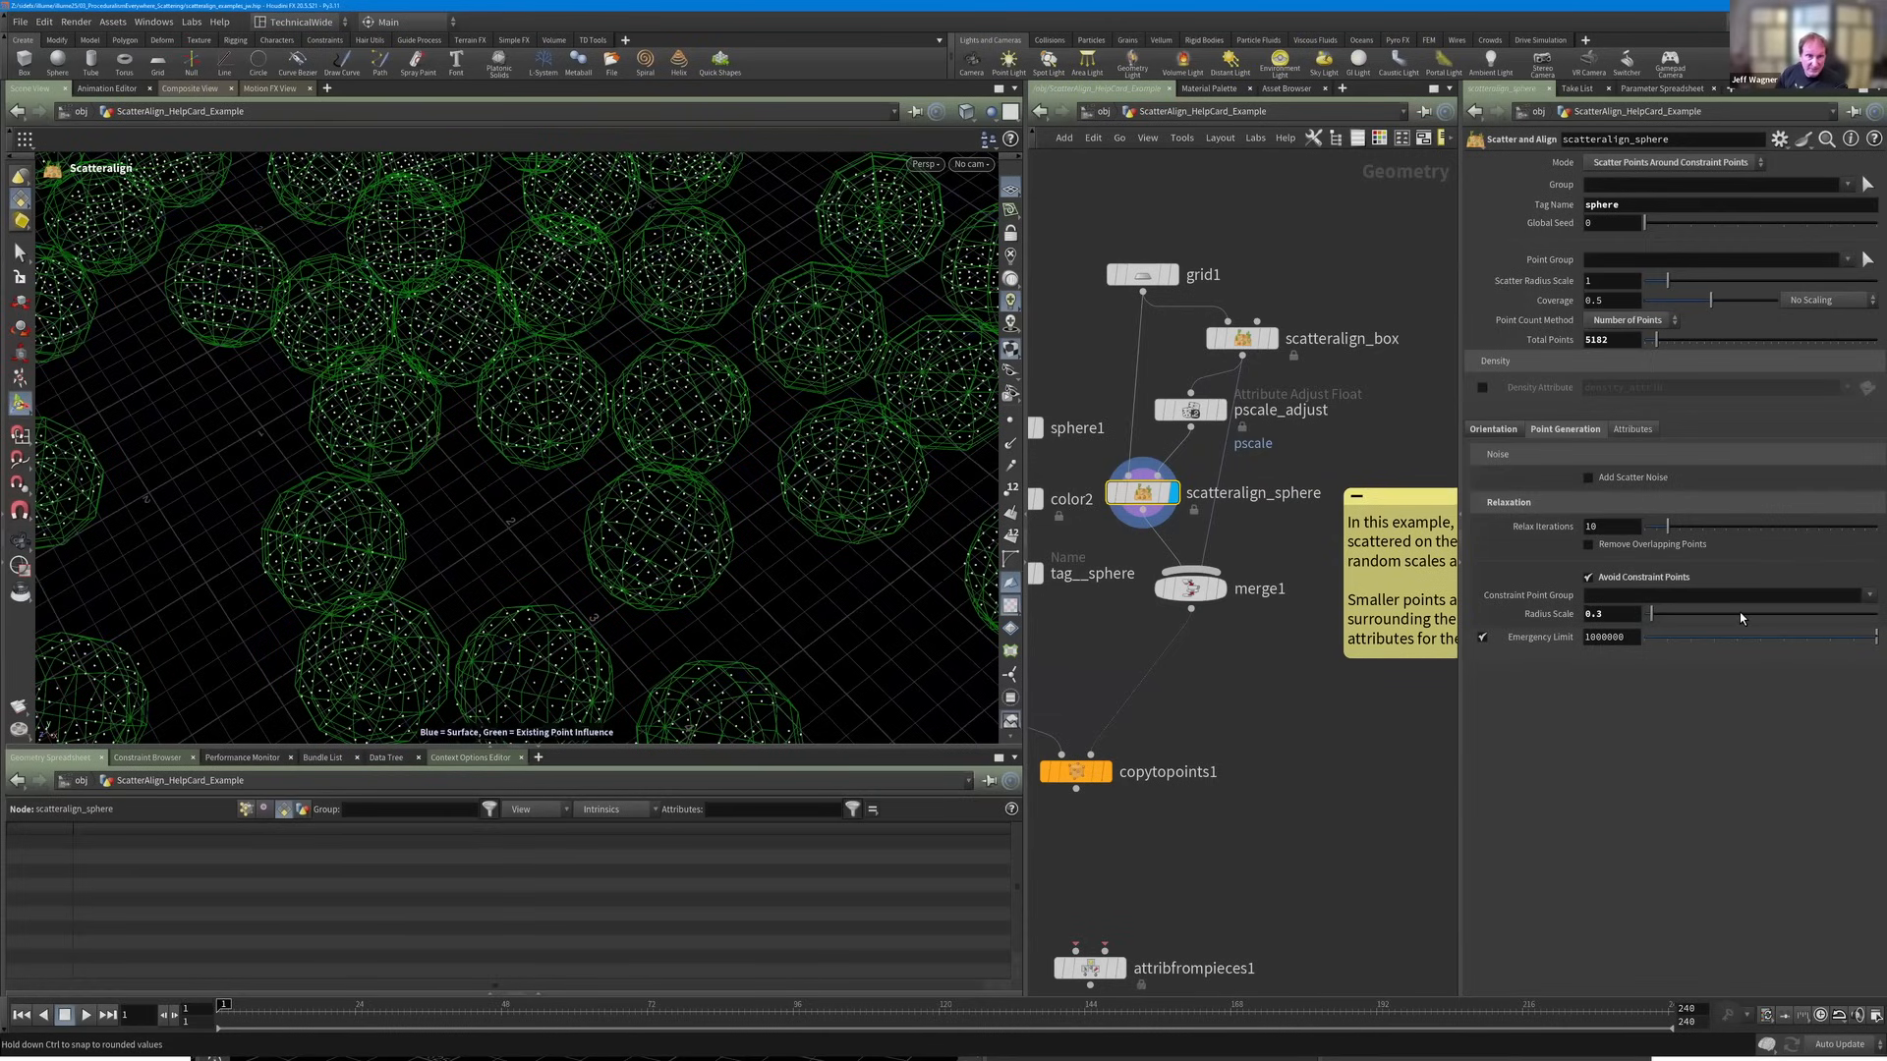
left_click_drag(1772, 611, 1726, 617)
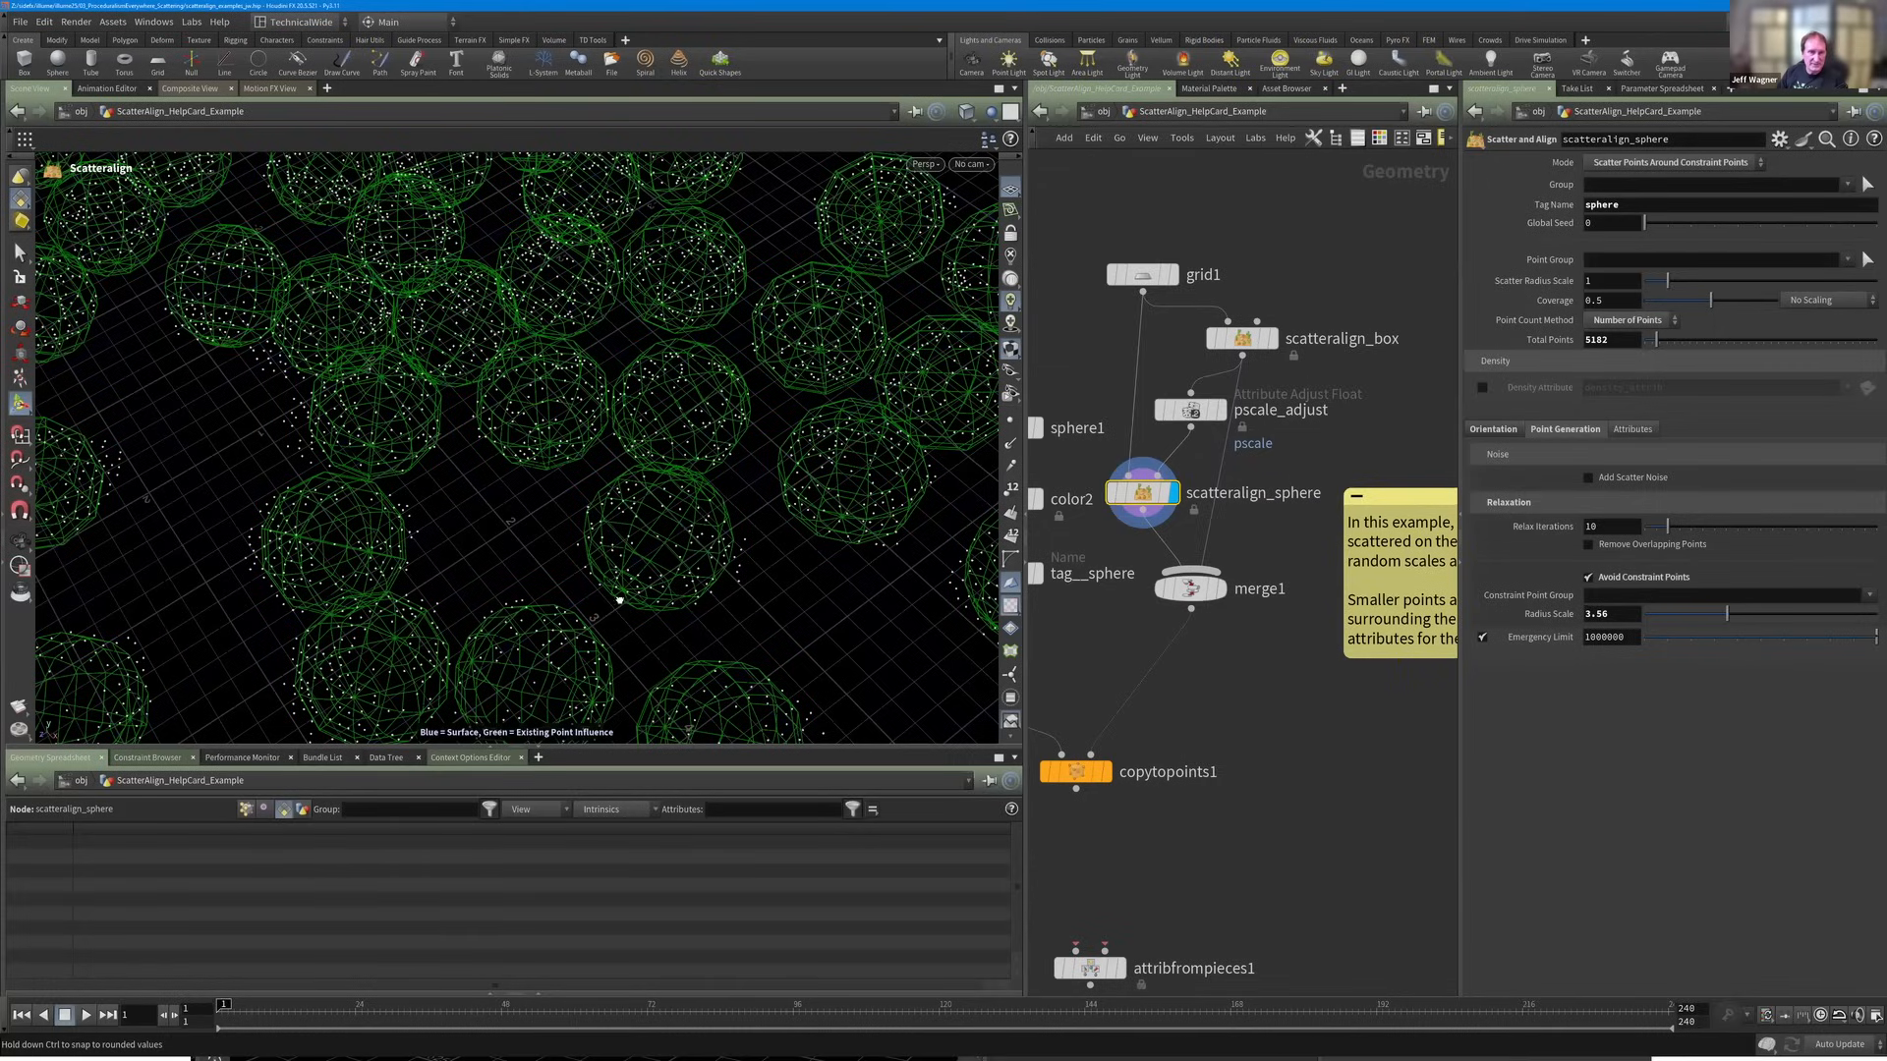
left_click_drag(684, 610, 622, 567)
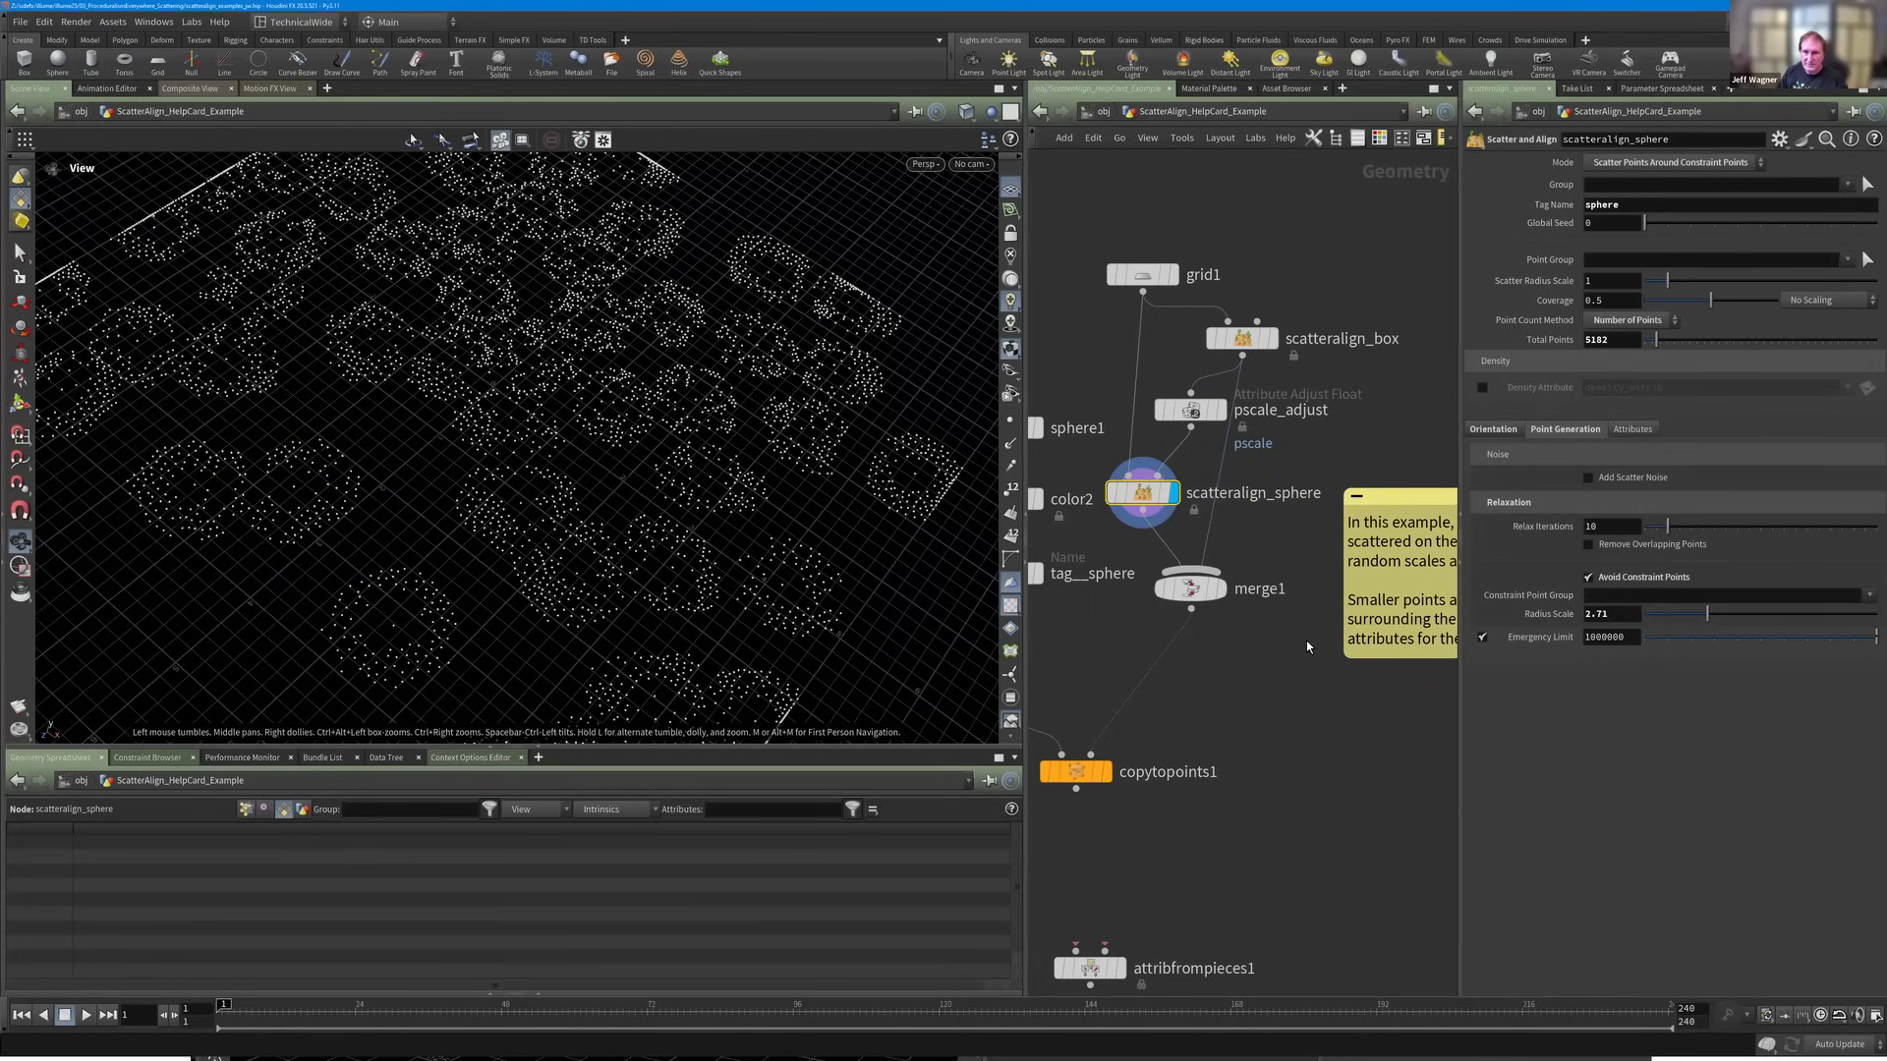
Display the combined points of merge1 and switch the display back to copytopoints1.
scroll(1275, 516, "down", 1)
middle_click_drag(1275, 517, 1323, 468)
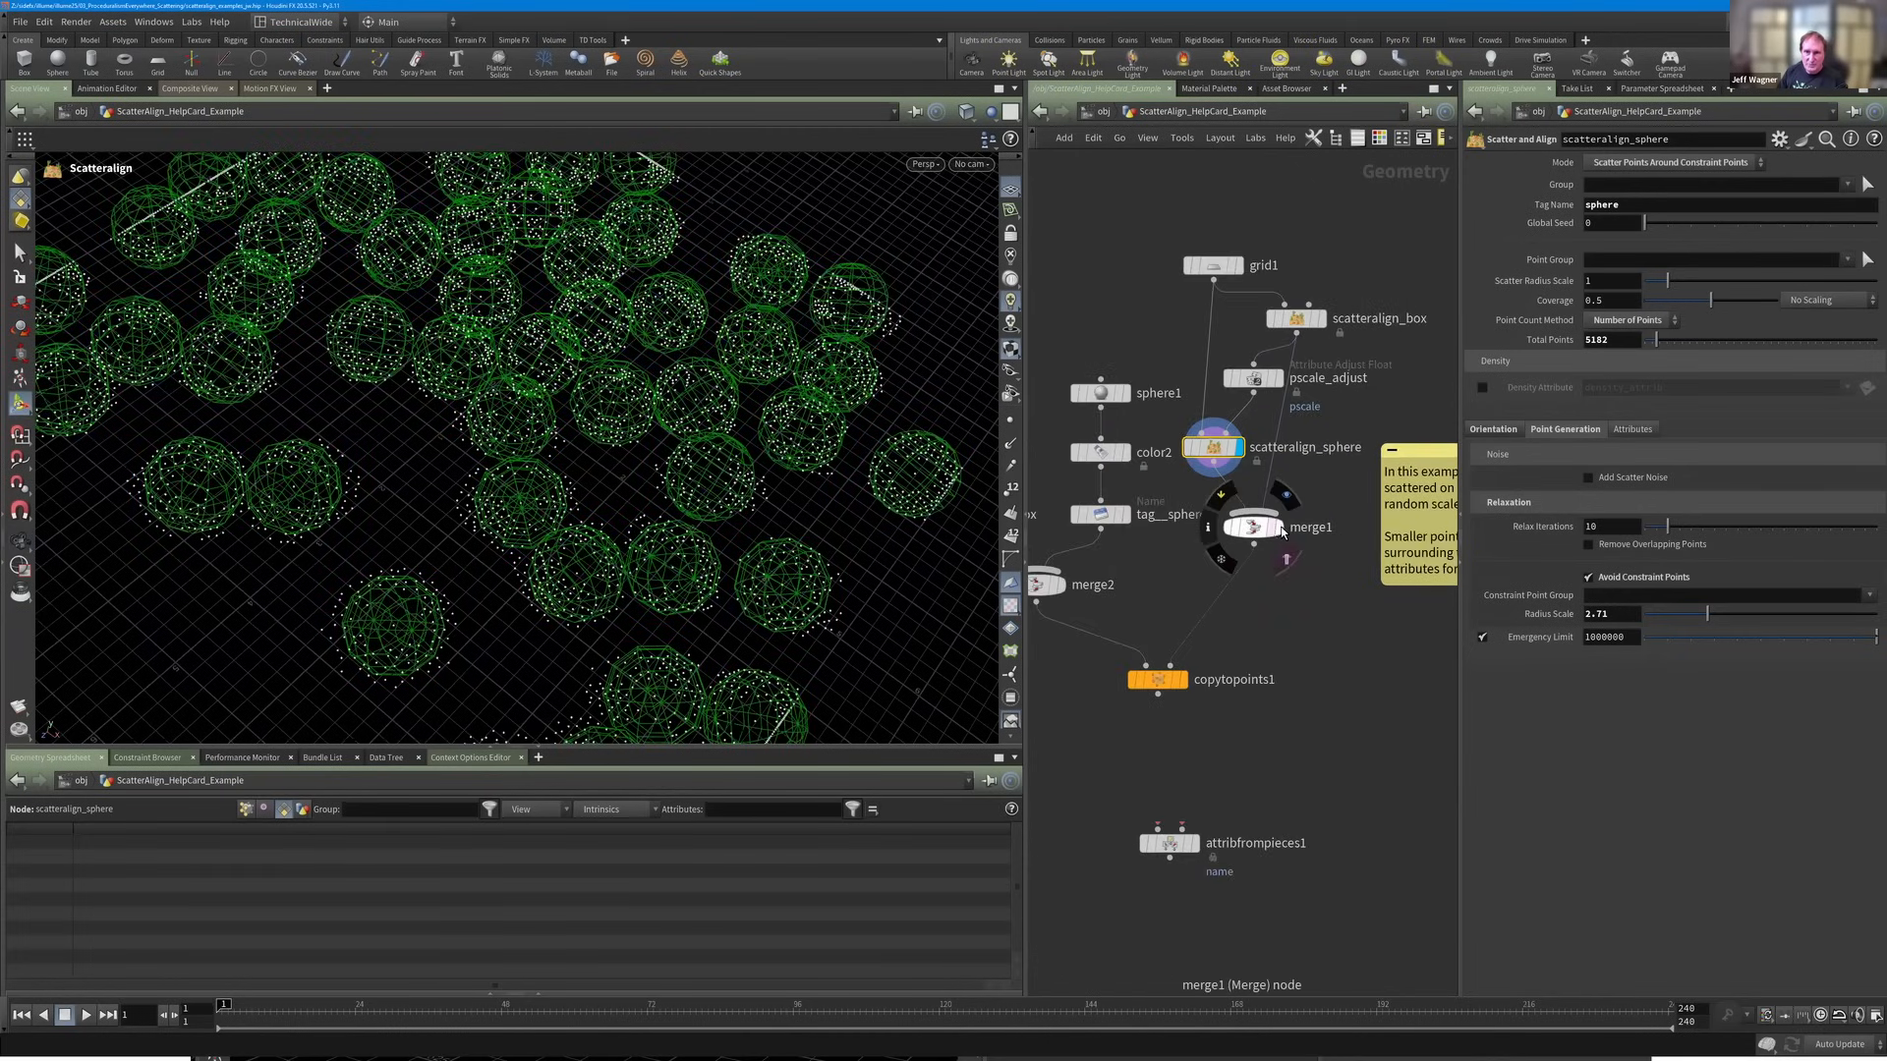
left_click(1164, 680)
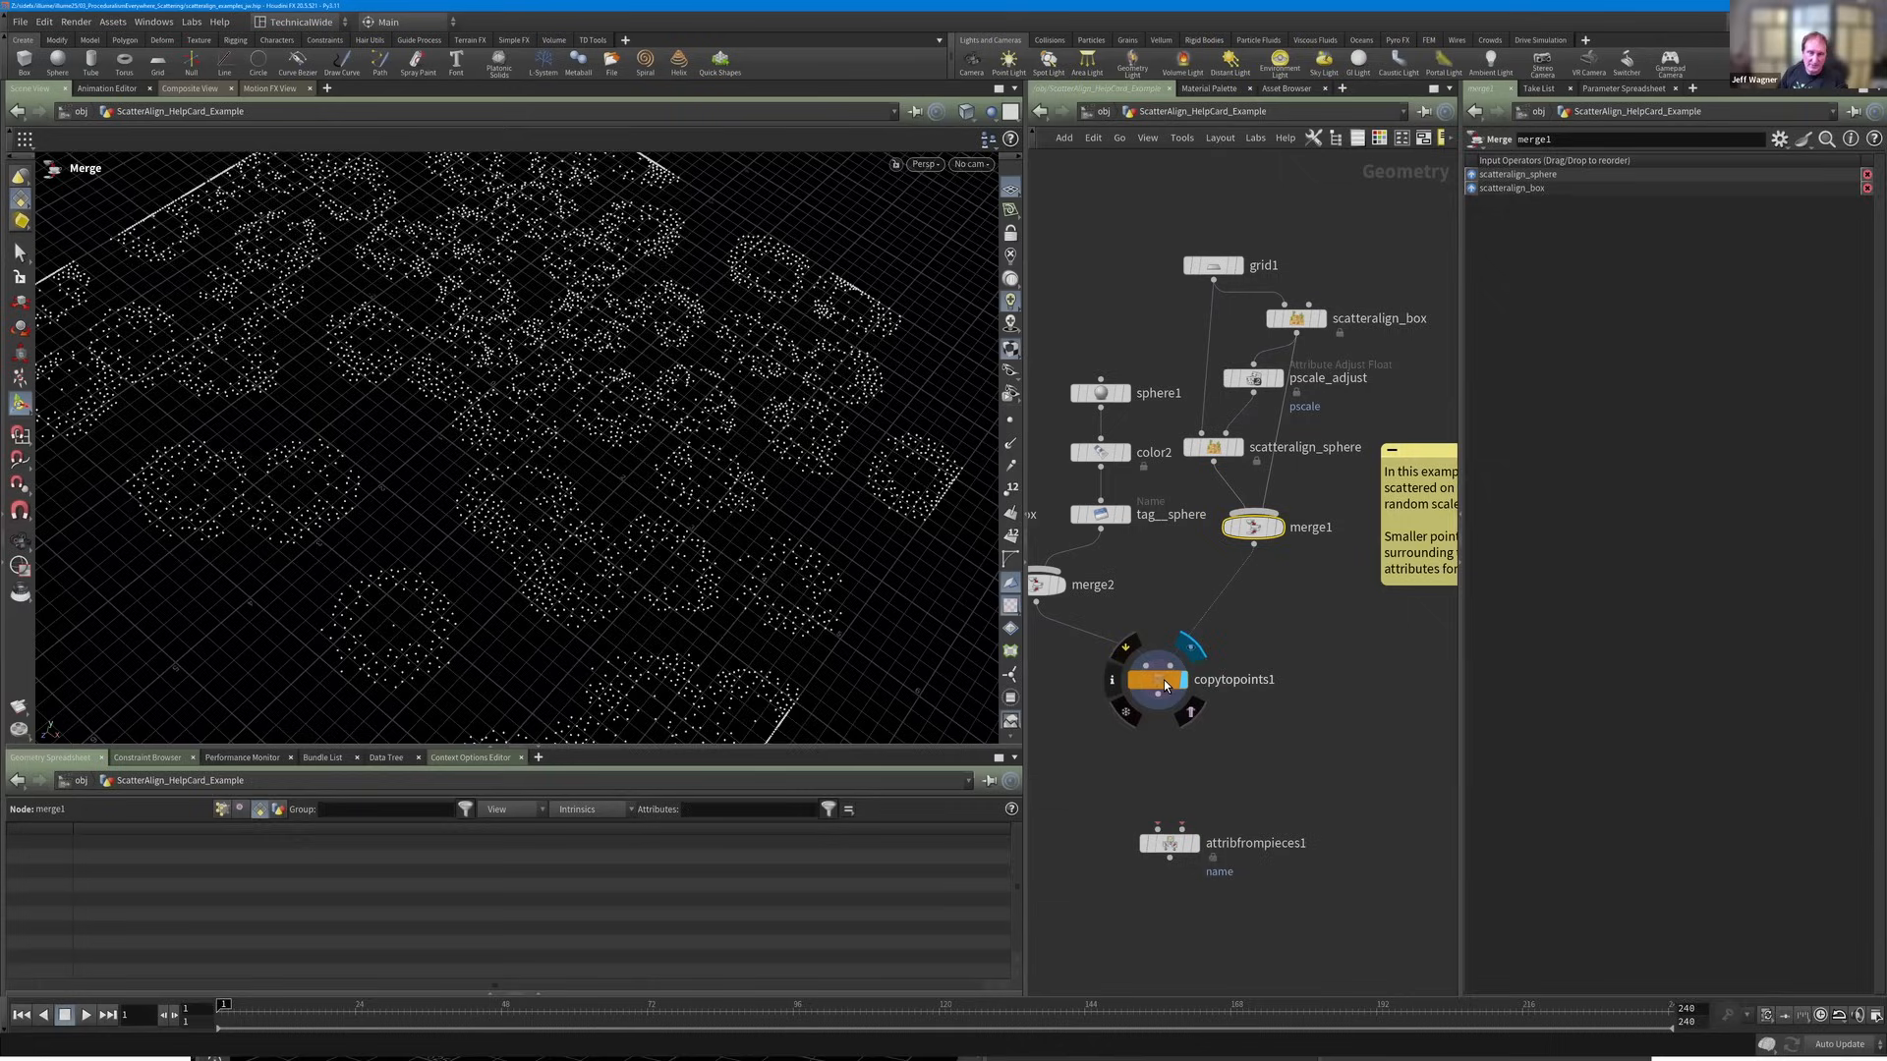
Inspect the boxes and surrounding small spheres produced by copytopoints1 from a different viewing angle.
scroll(1155, 564, "down", 3)
middle_click_drag(1155, 564, 1234, 564)
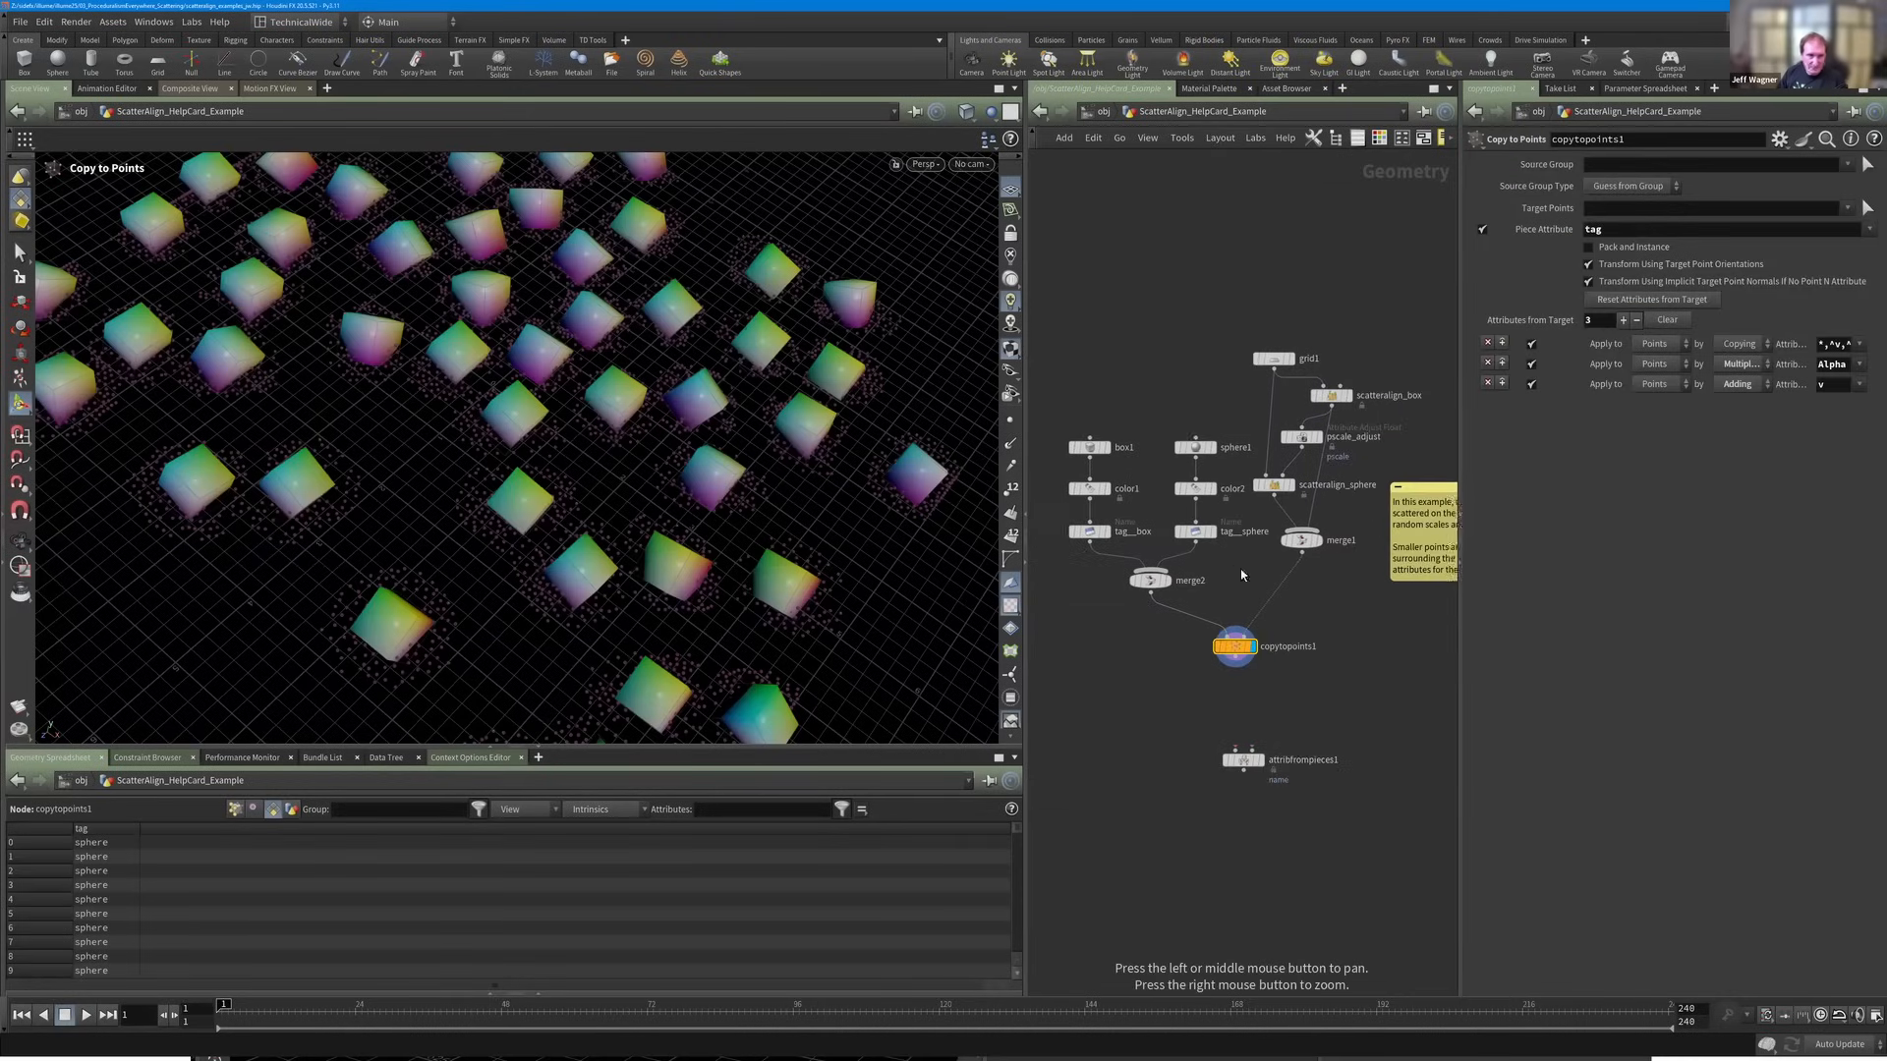
left_click_drag(562, 550, 471, 566)
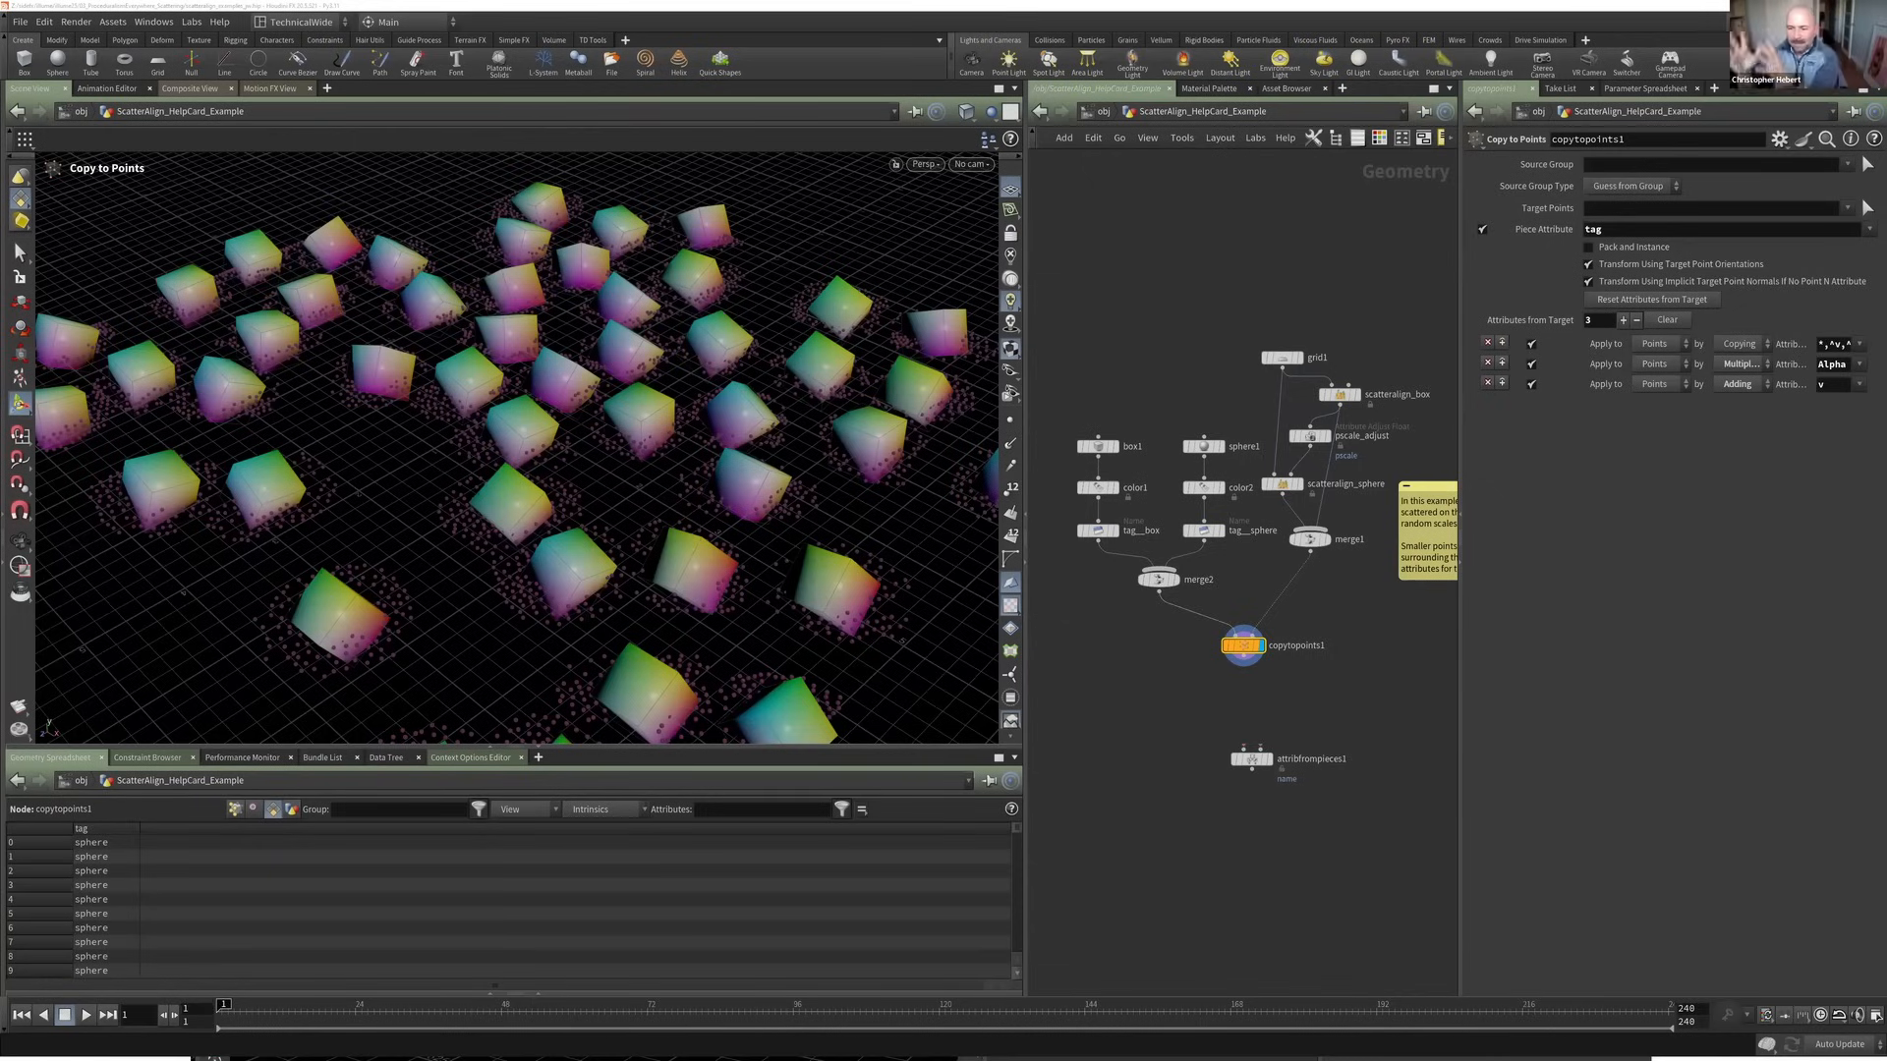
scroll(1177, 652, "down", 2)
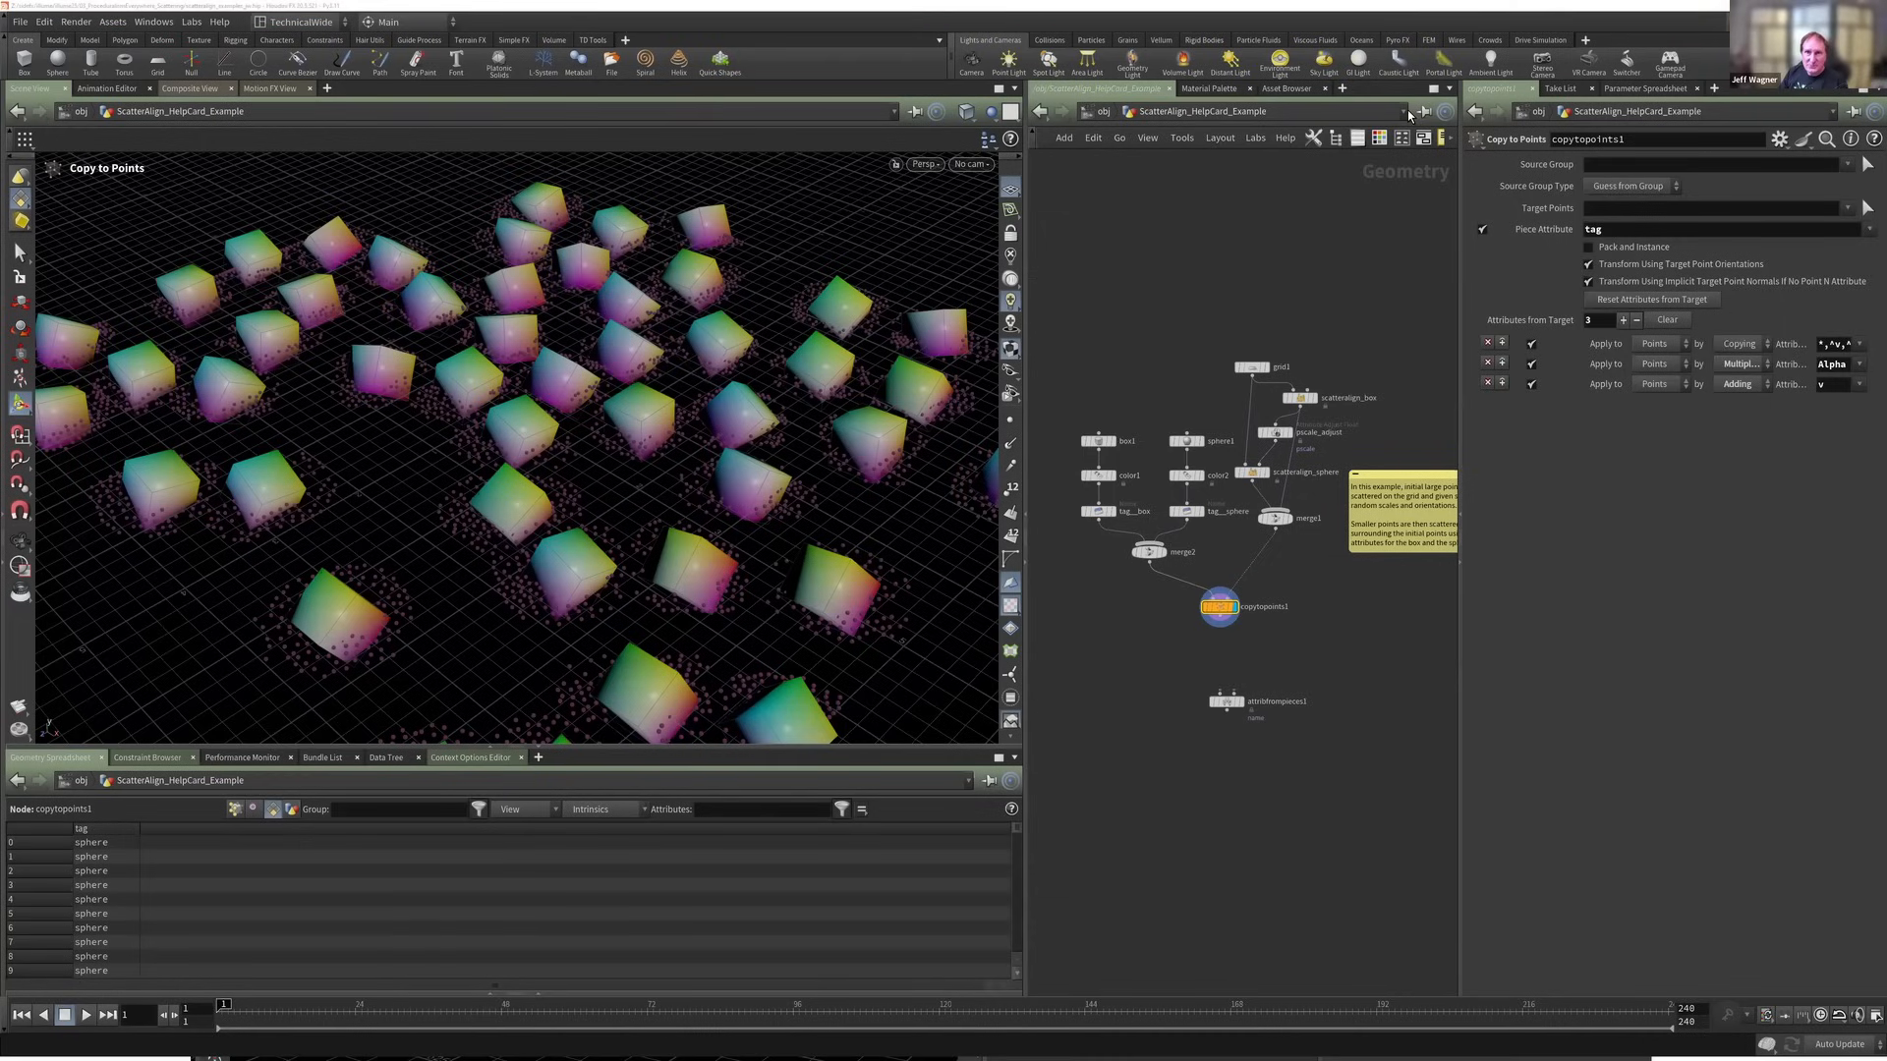
left_click(1126, 6)
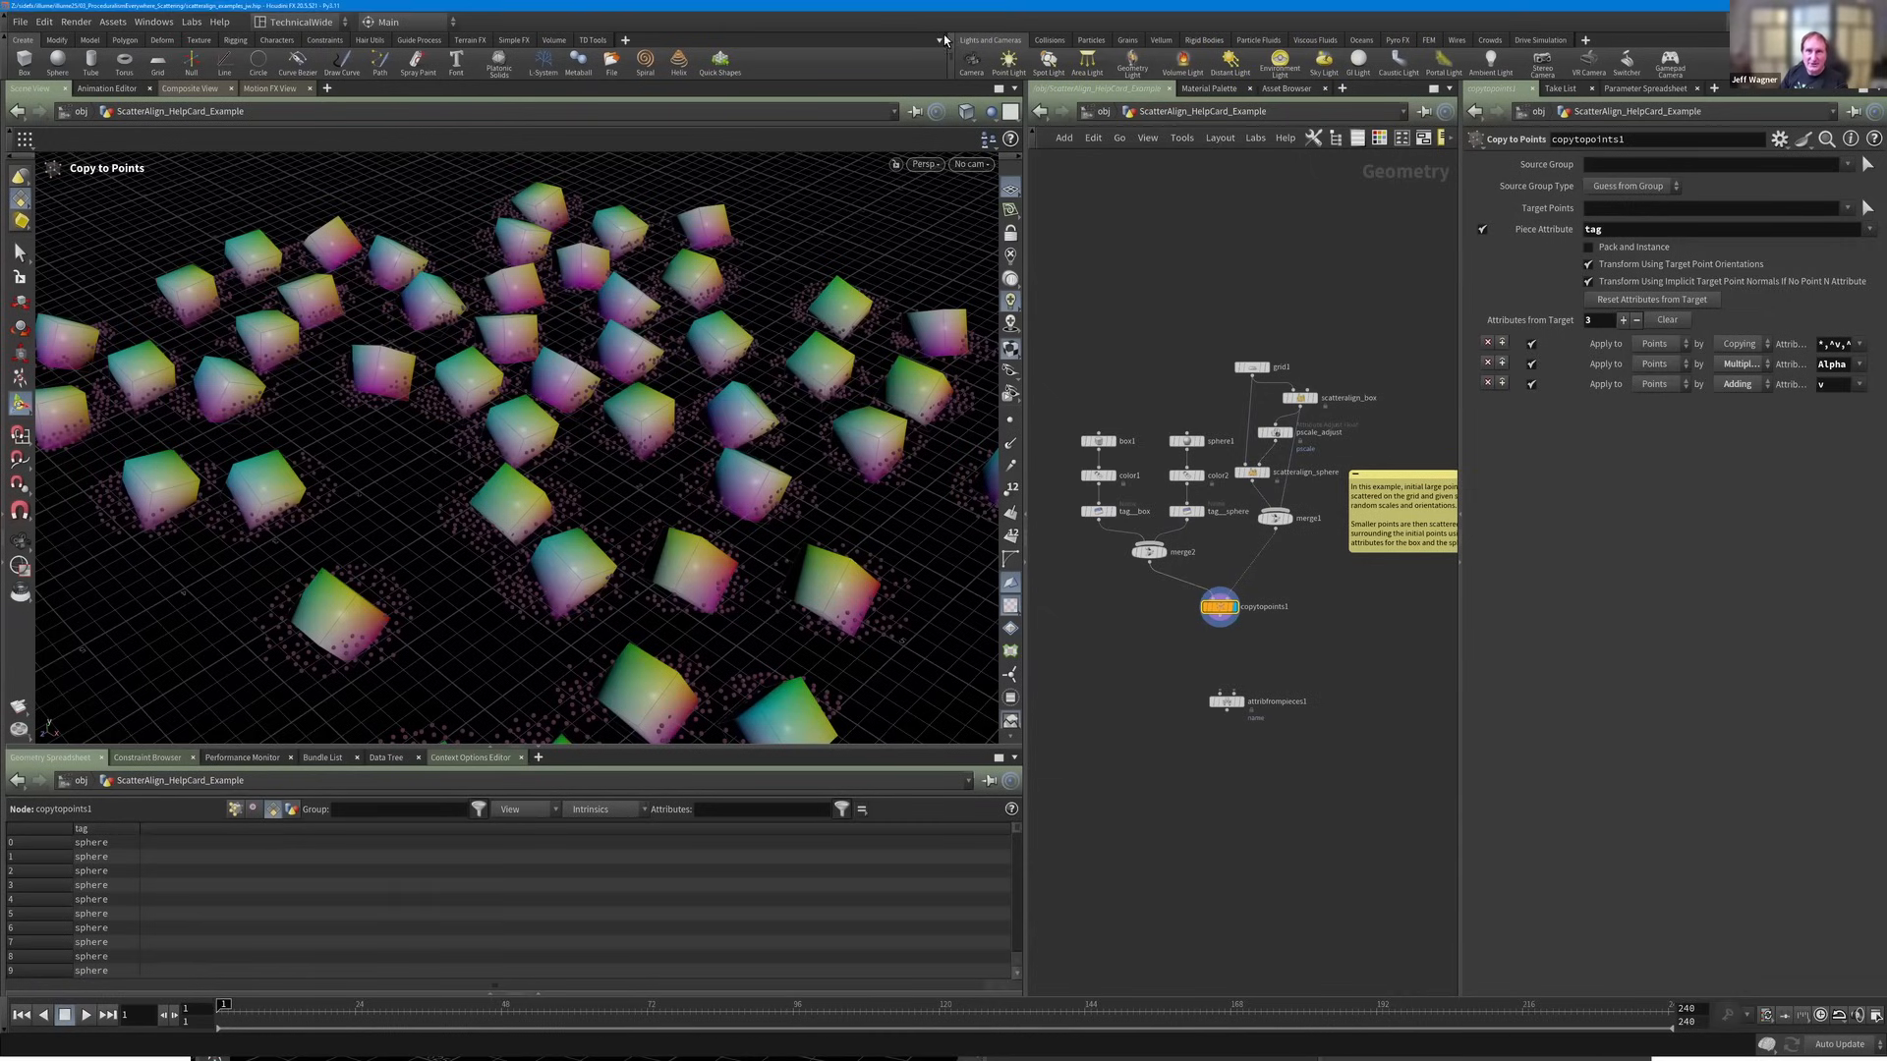
left_click(1114, 5)
Add a Line node in an empty area of the network beyond the sticky note and frame the line in the viewport.
scroll(1380, 626, "down", 2)
middle_click_drag(1448, 351, 1169, 364)
scroll(1254, 496, "up", 4)
middle_click_drag(1254, 496, 1305, 436)
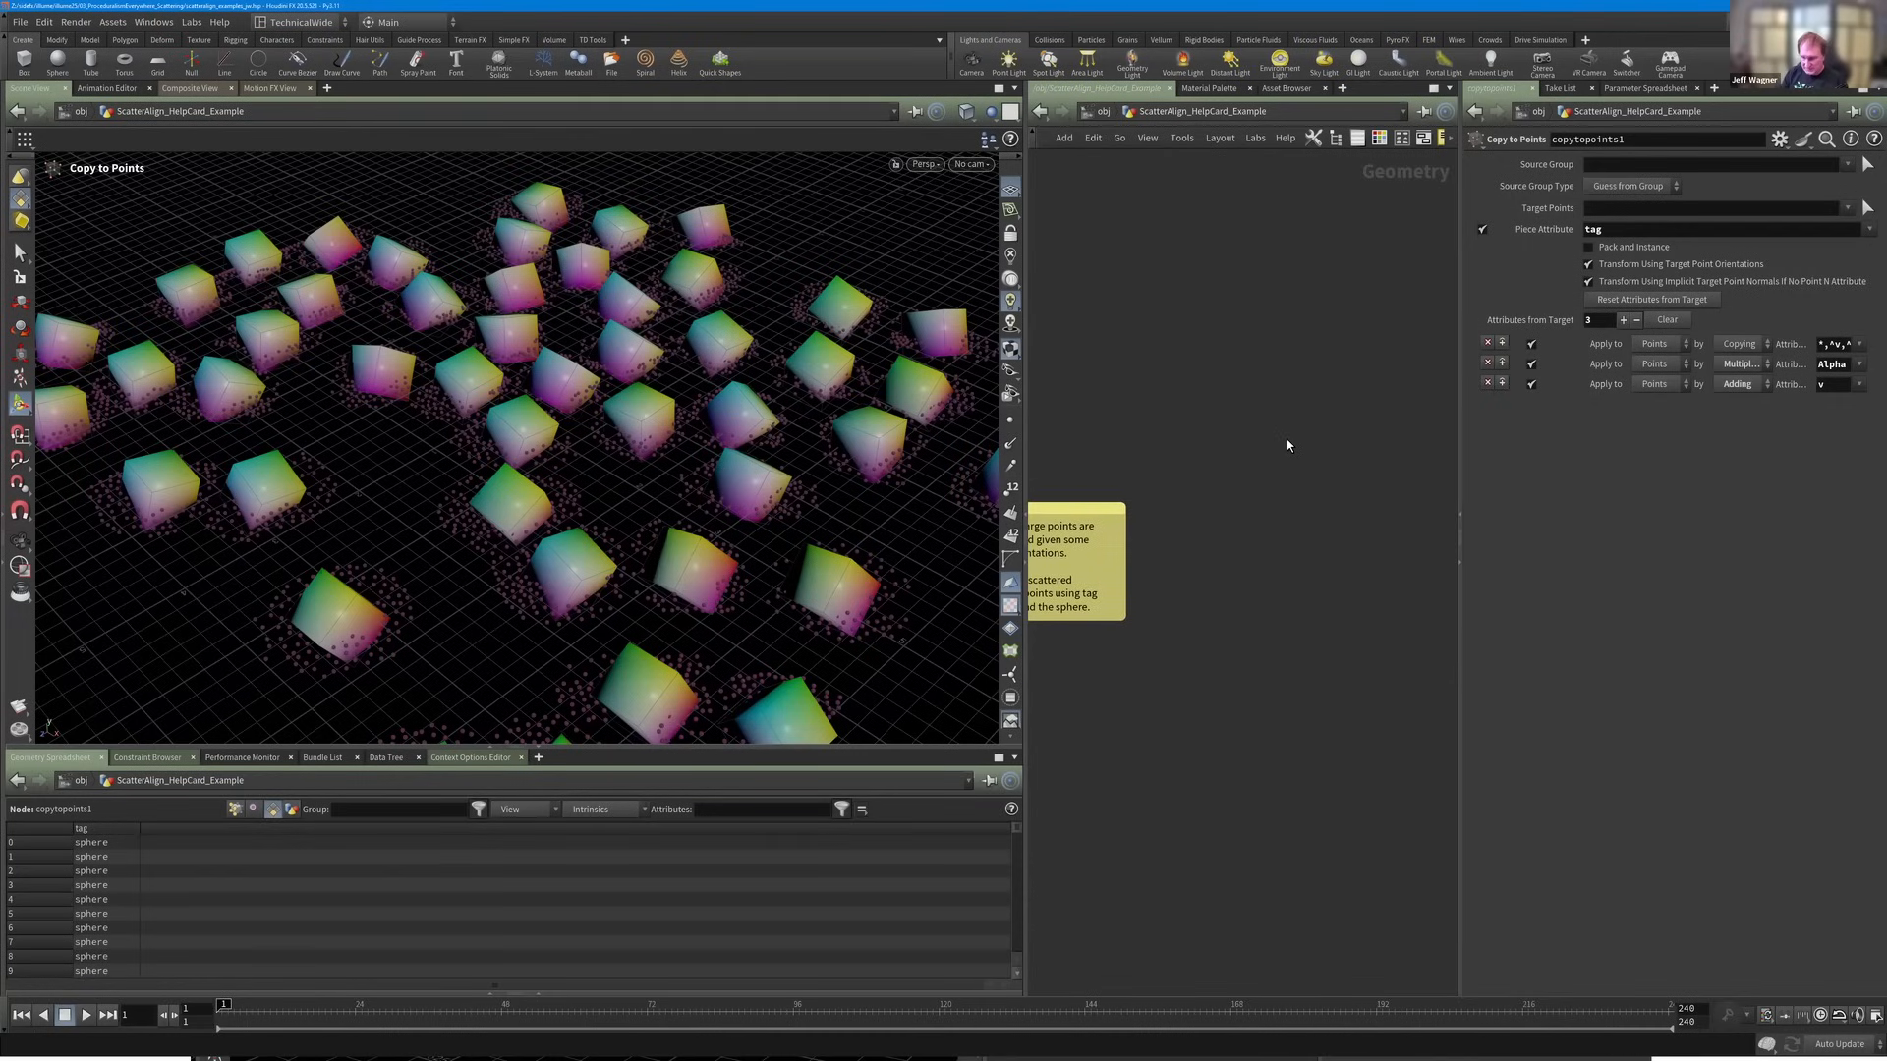
key("Tab")
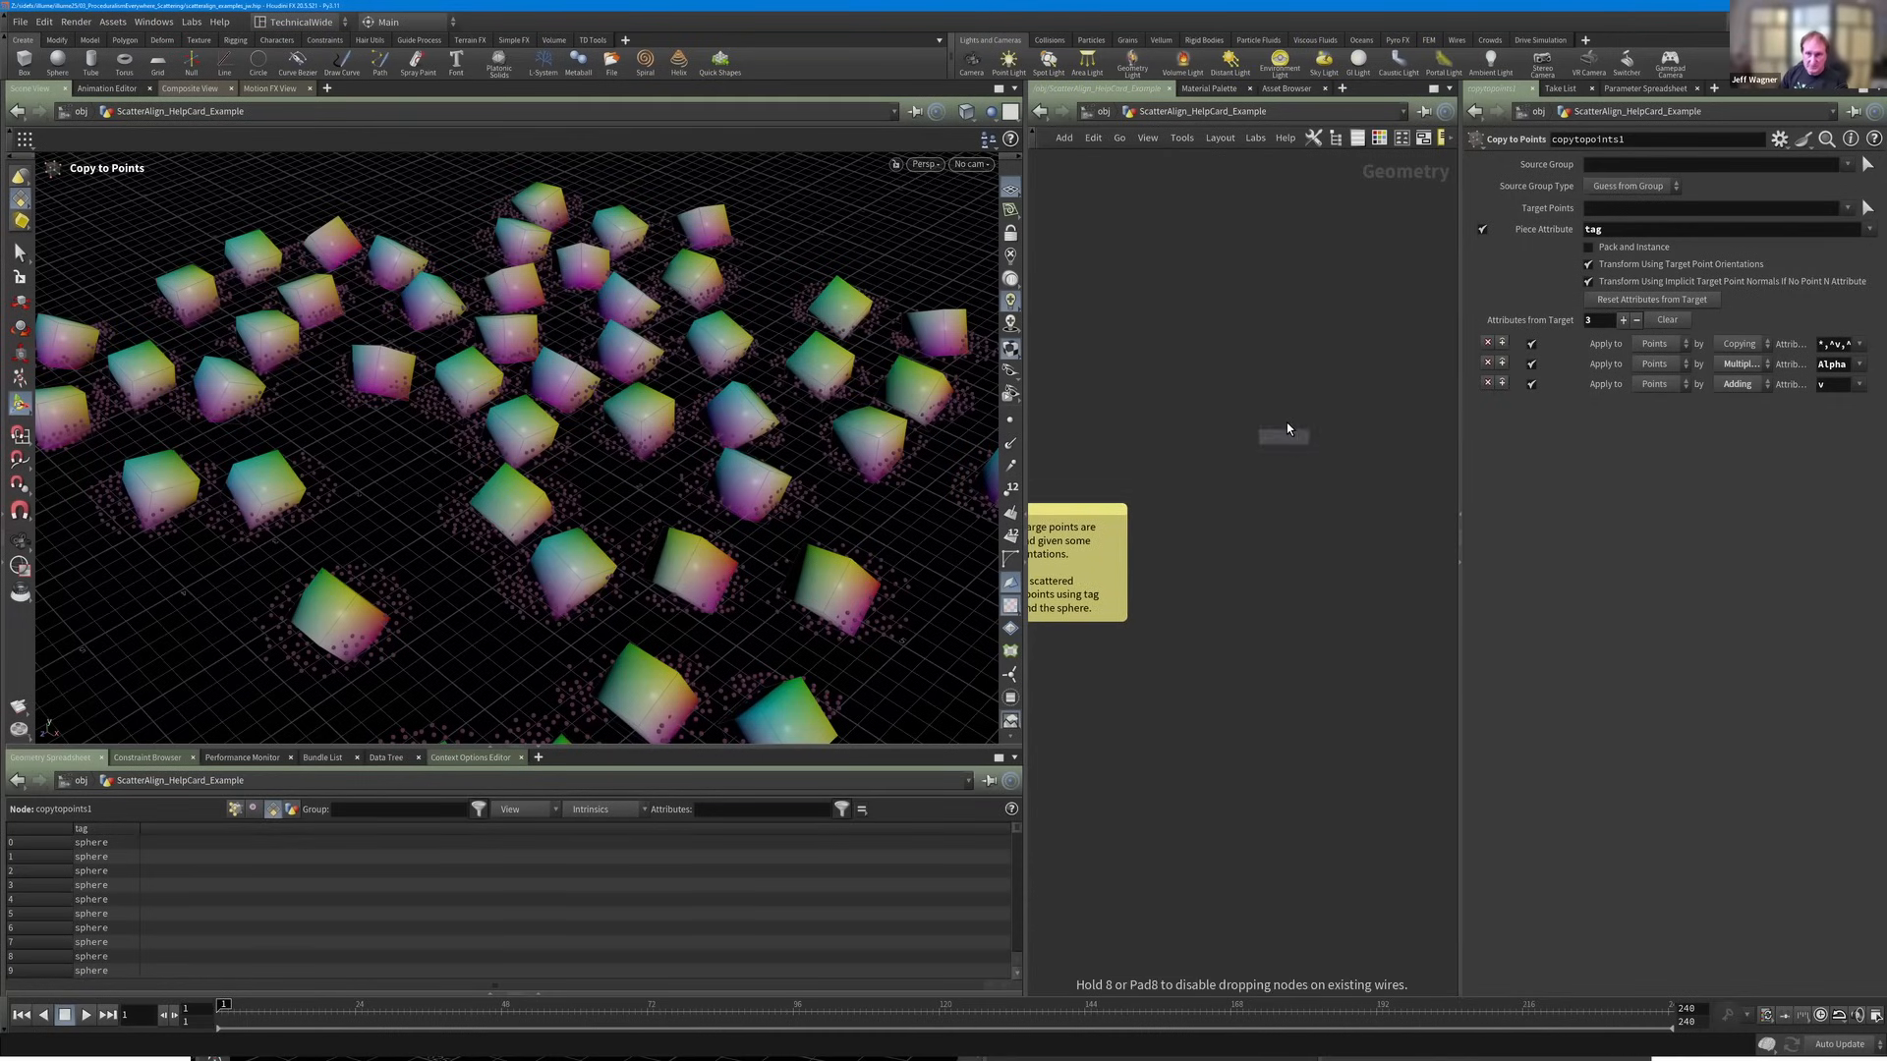
left_click(1288, 424)
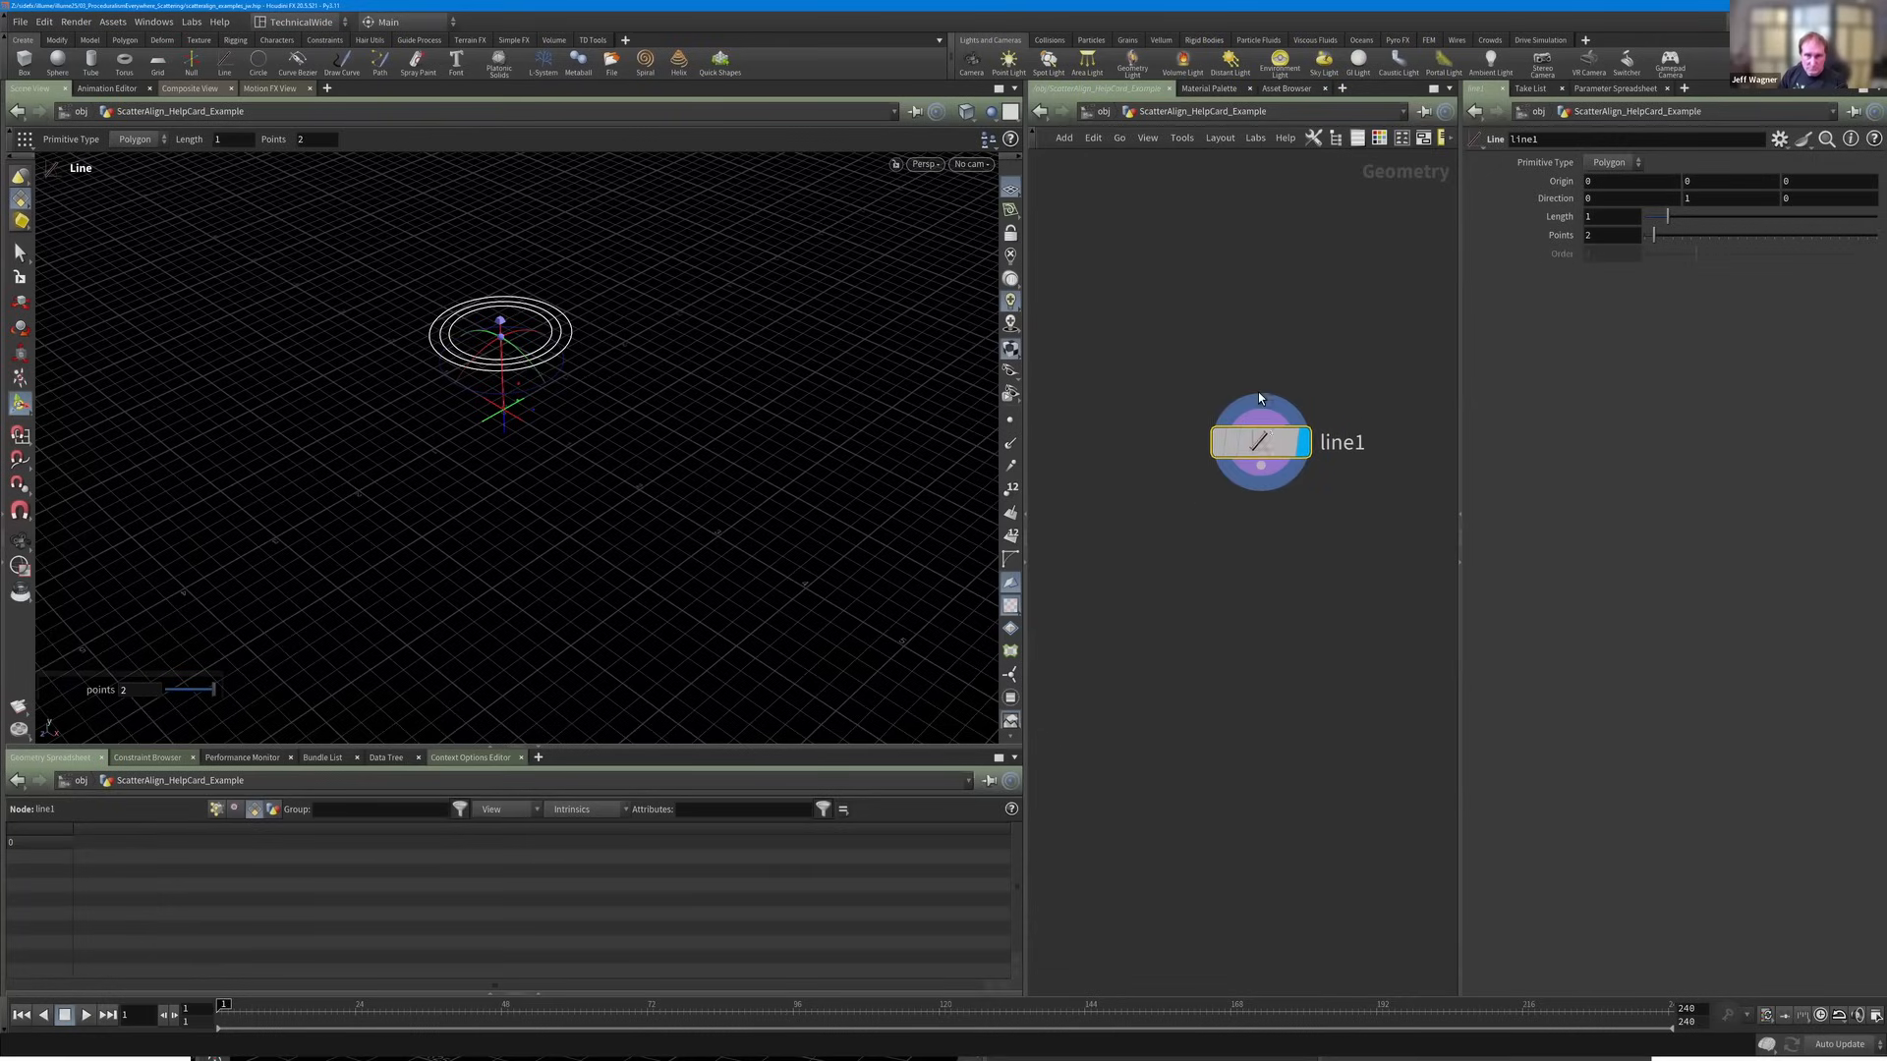
left_click_drag(1272, 445, 1258, 392)
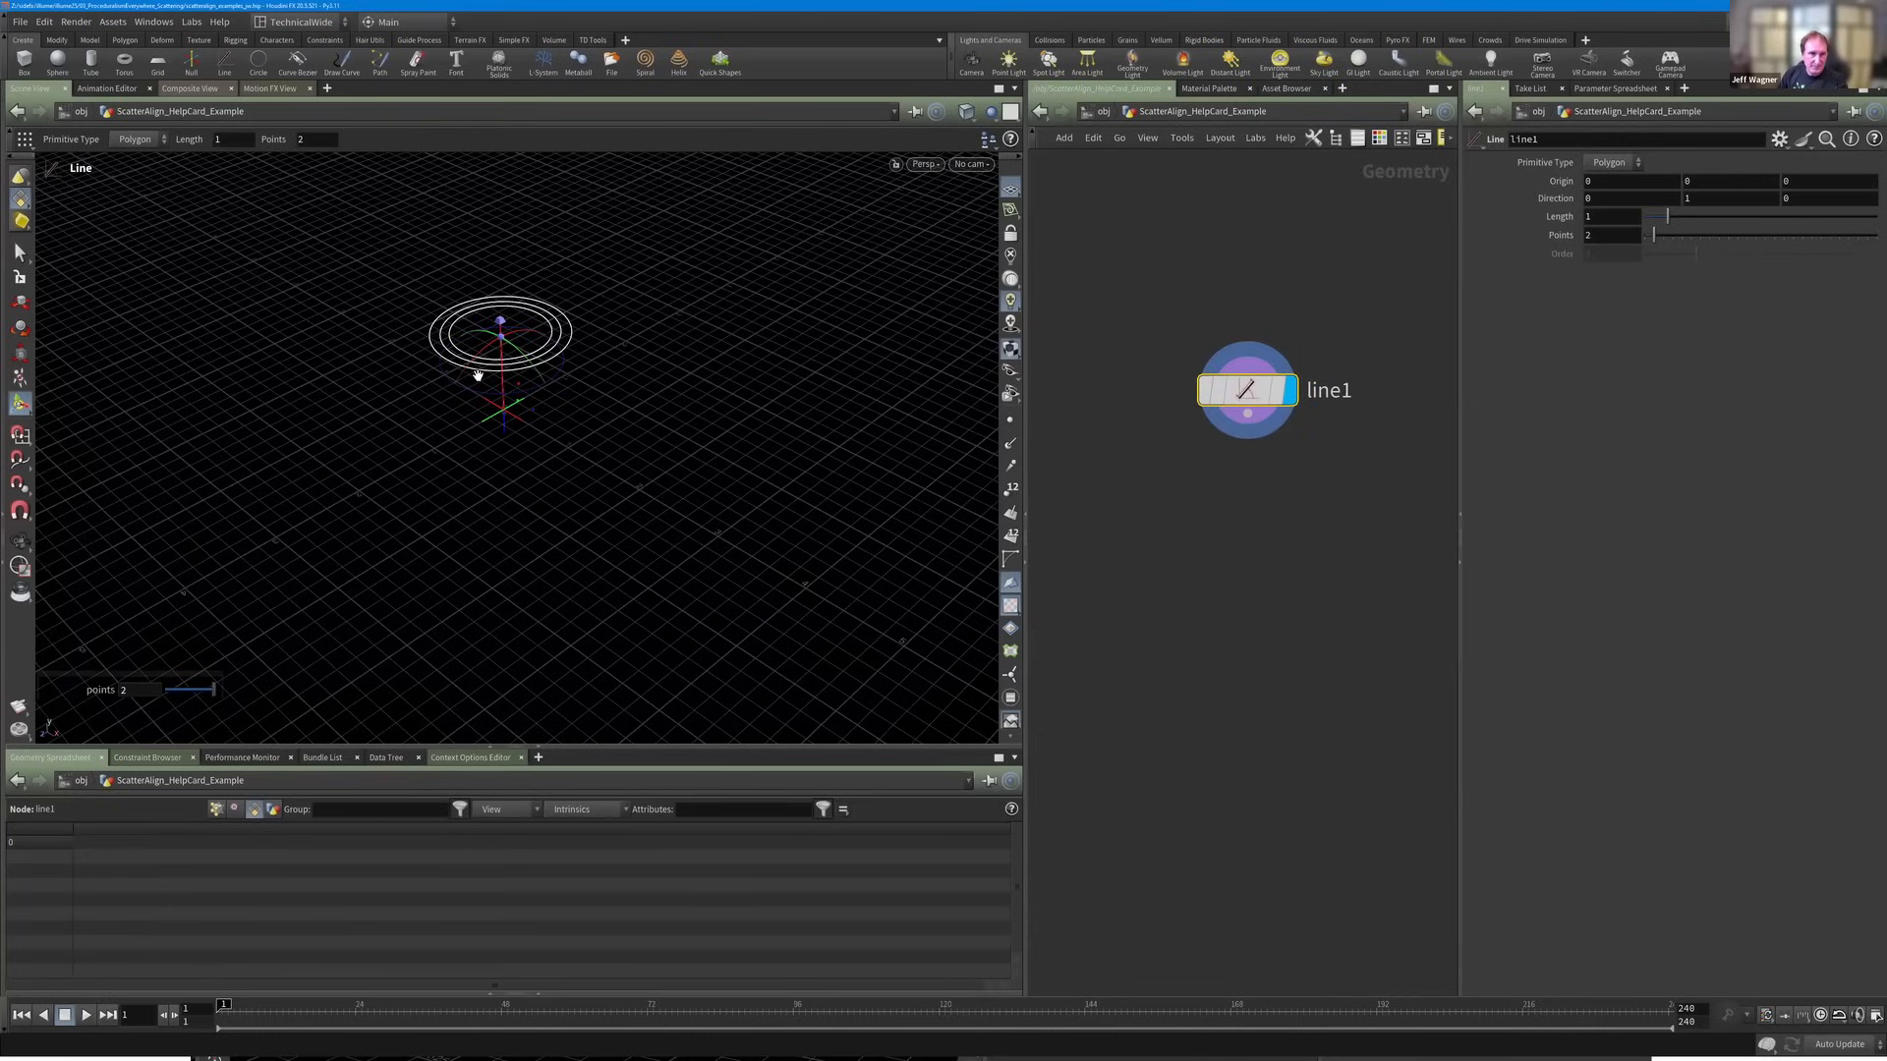
key("Escape")
scroll(527, 365, "up", 3)
left_click_drag(548, 600, 592, 436)
middle_click_drag(579, 516, 645, 424)
right_click_drag(644, 424, 501, 451)
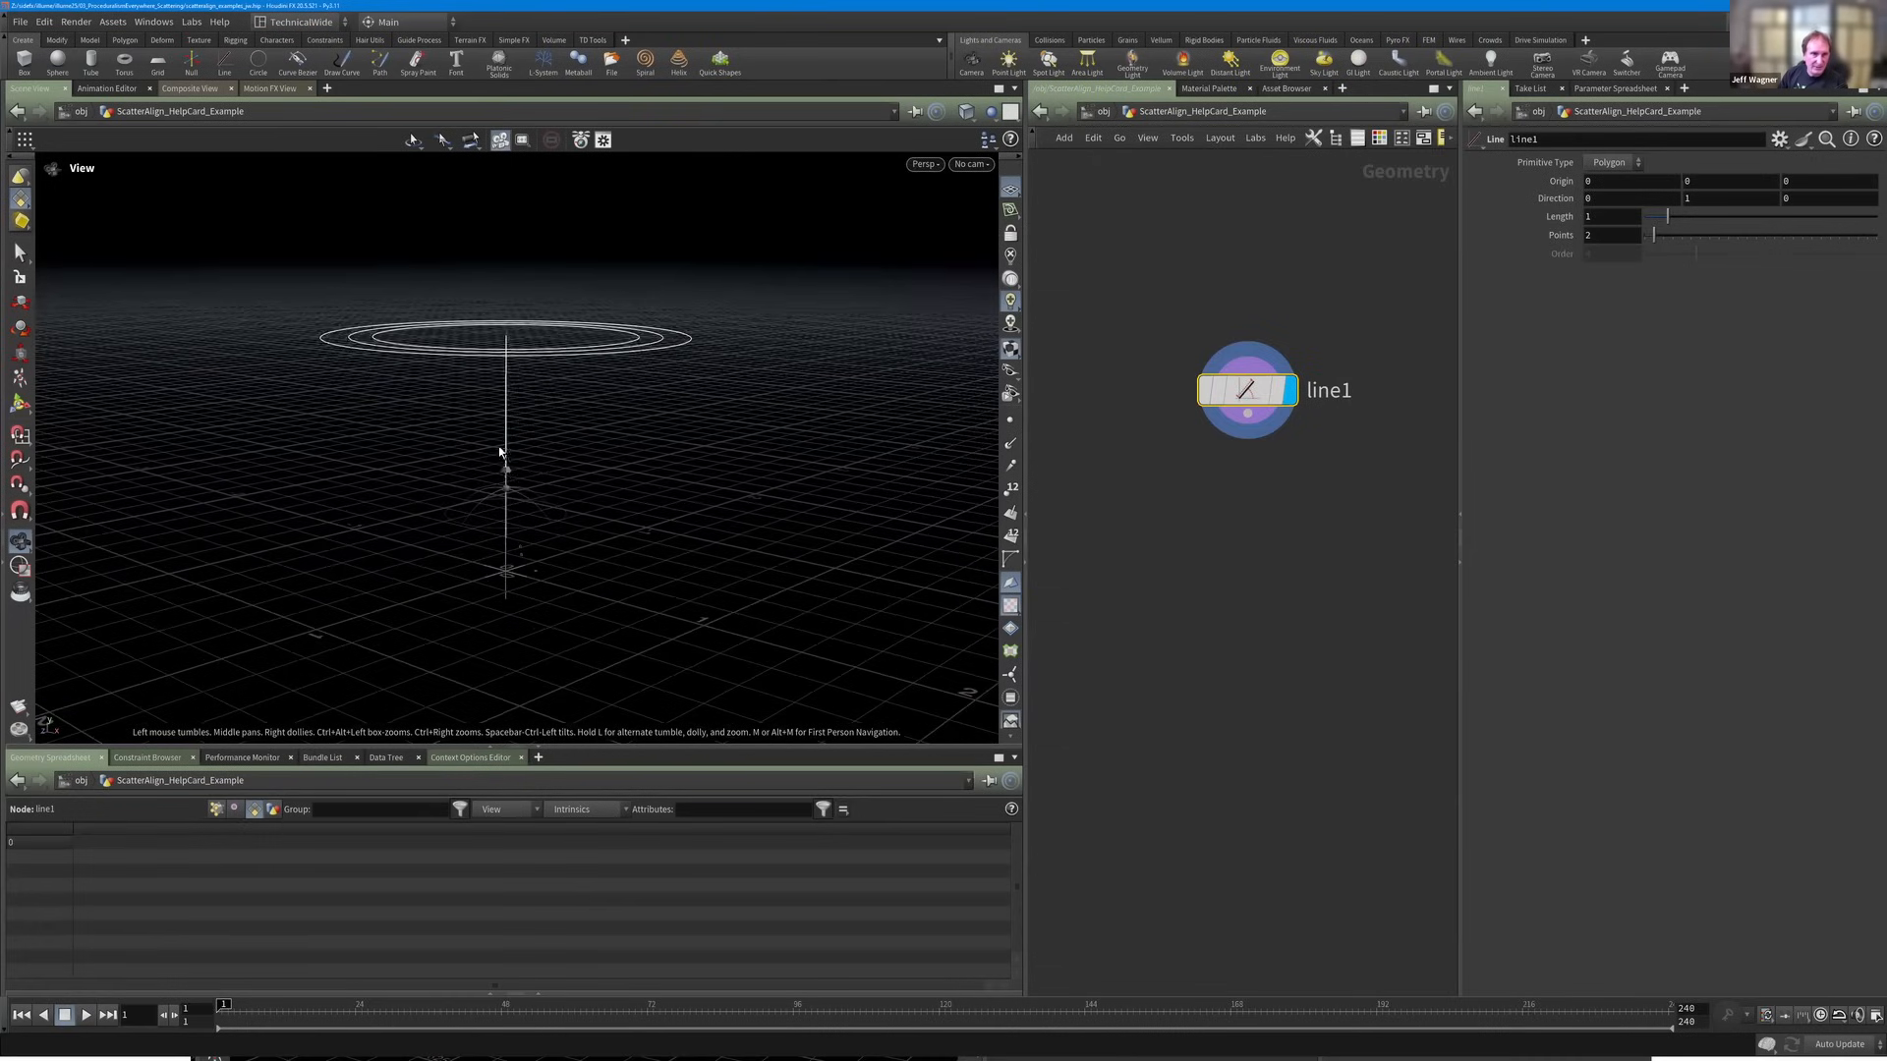
middle_click_drag(537, 351, 546, 342)
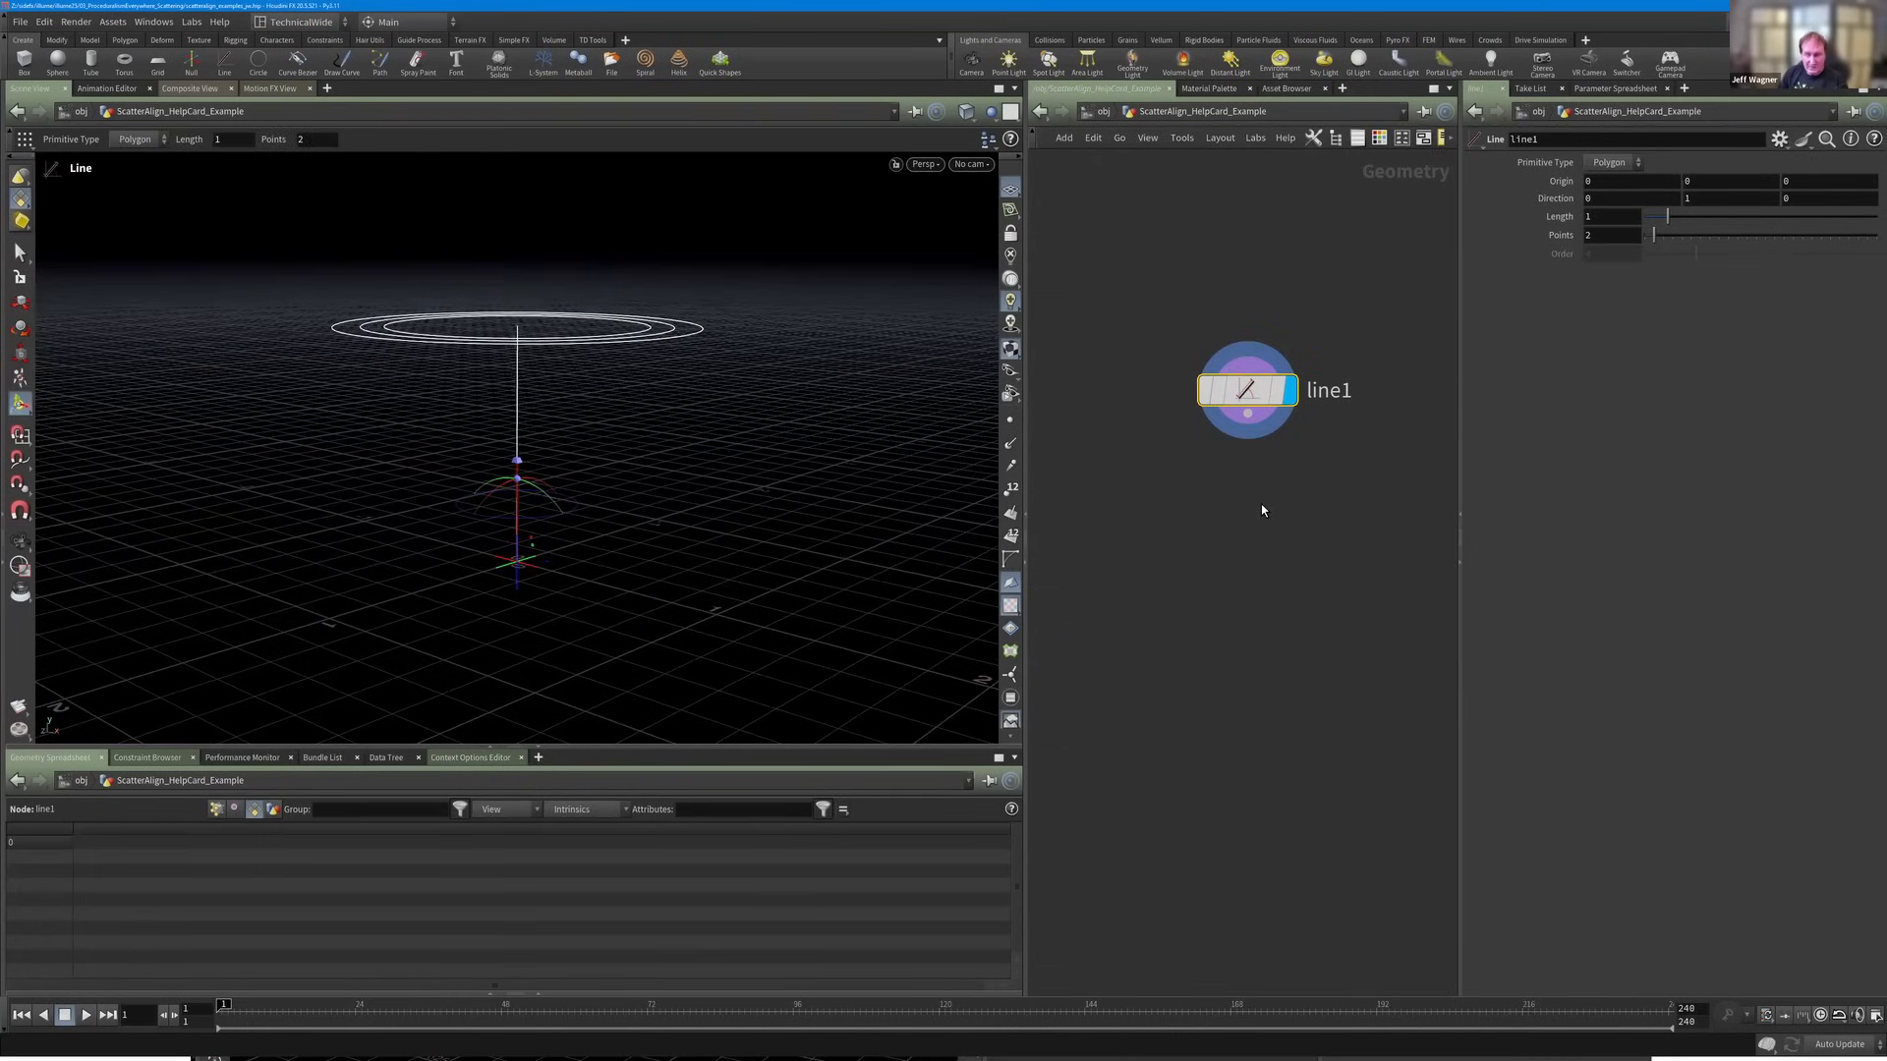
key("Tab")
type("s")
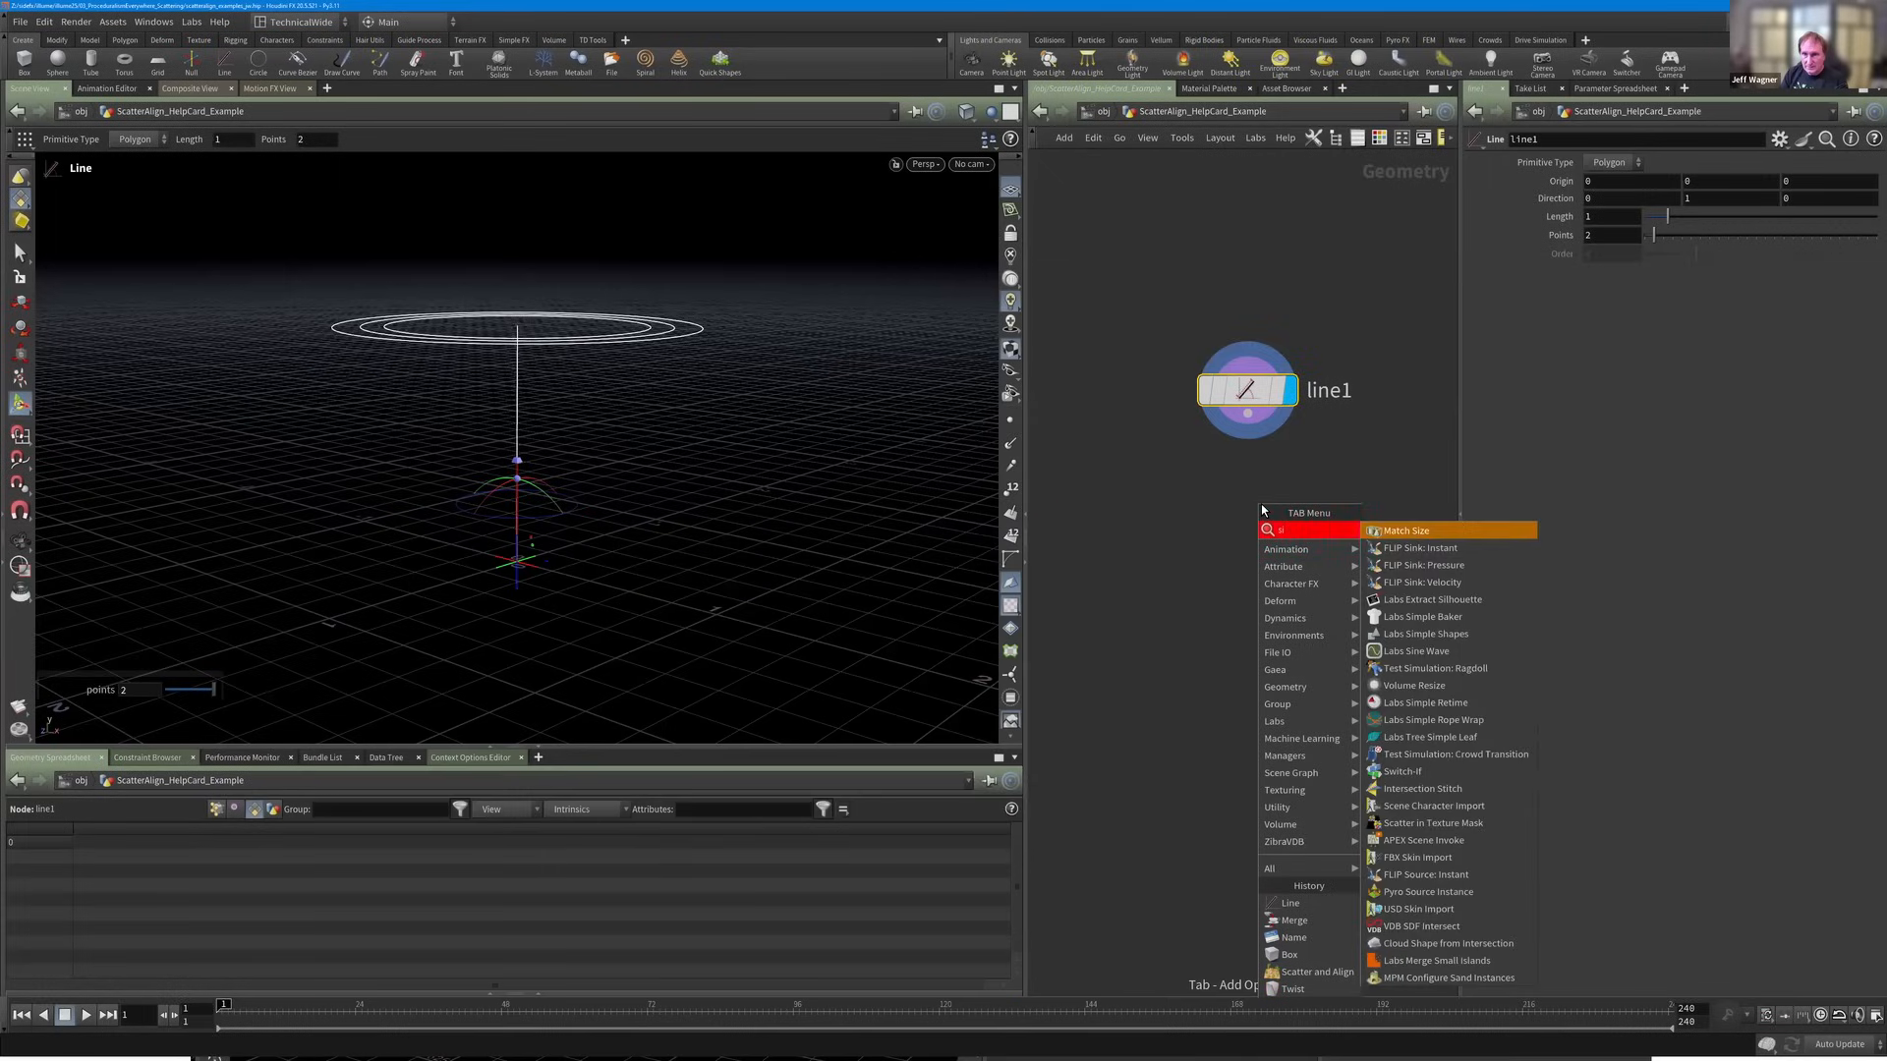
type("we")
key("Return")
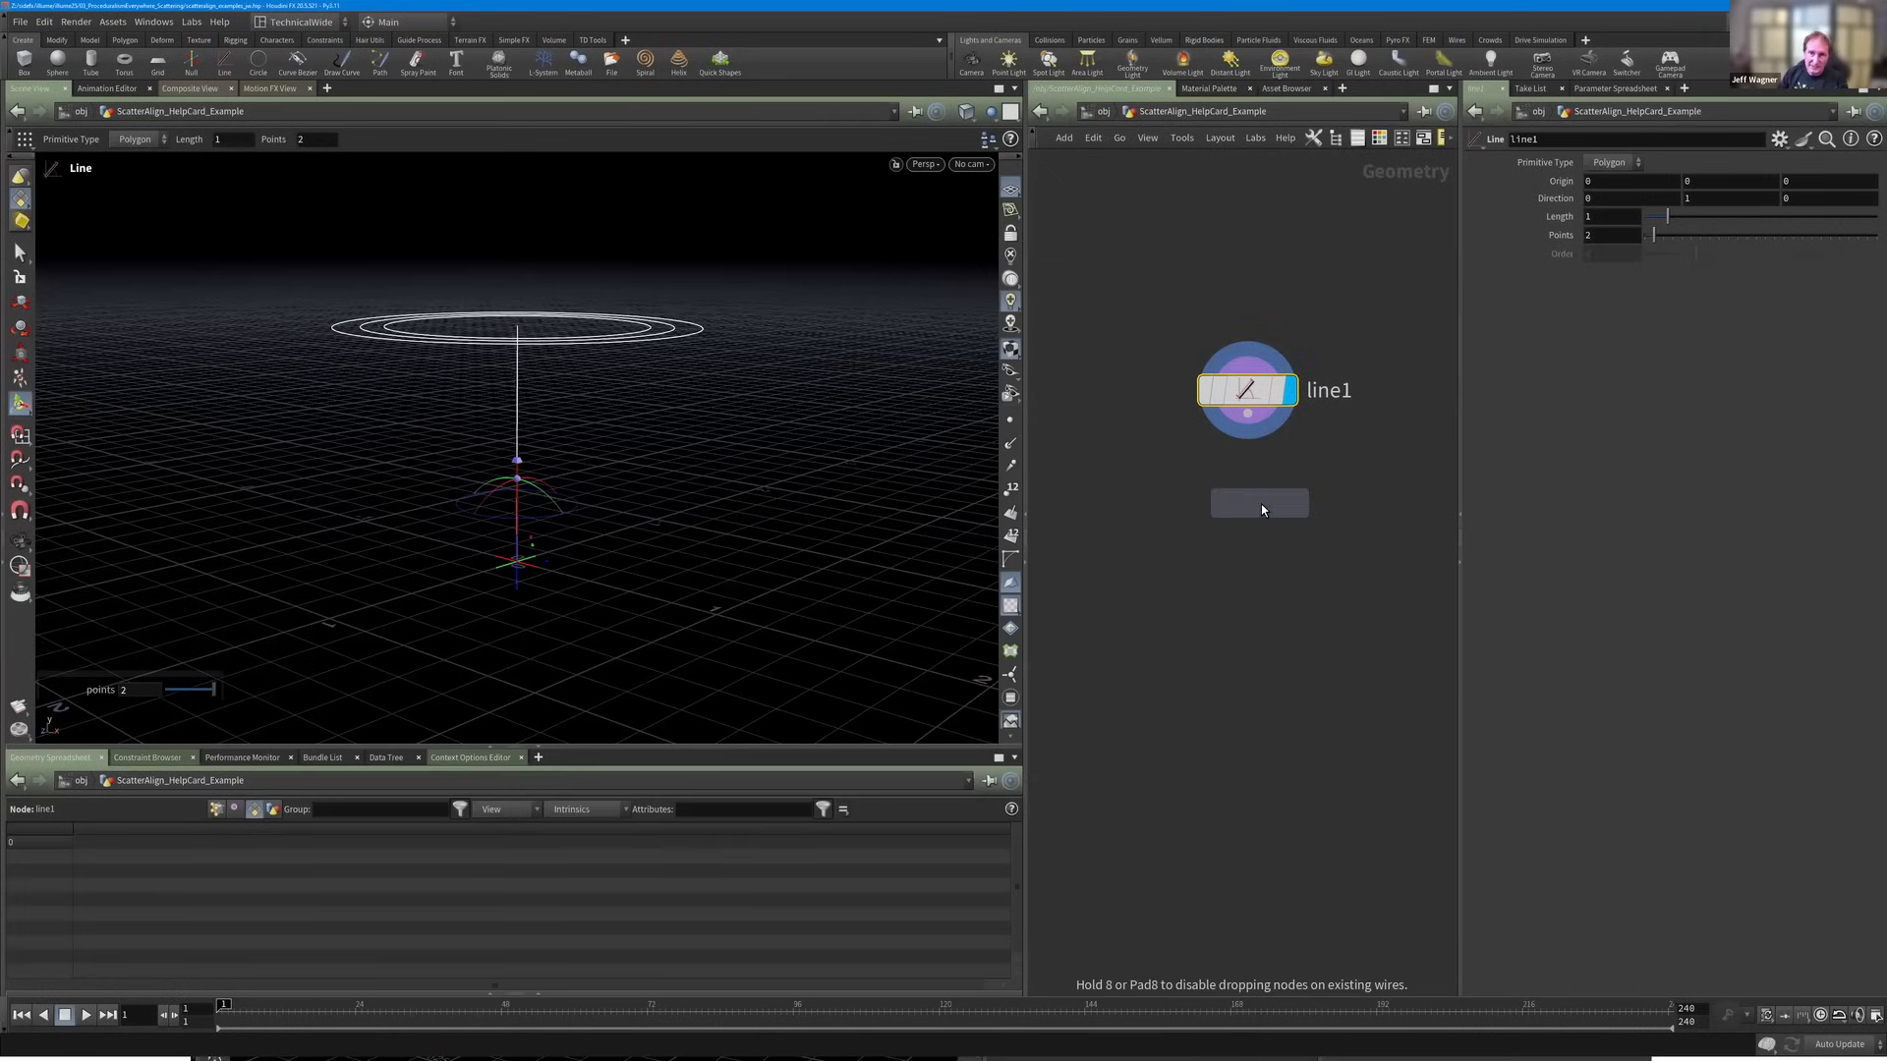
left_click(1249, 532)
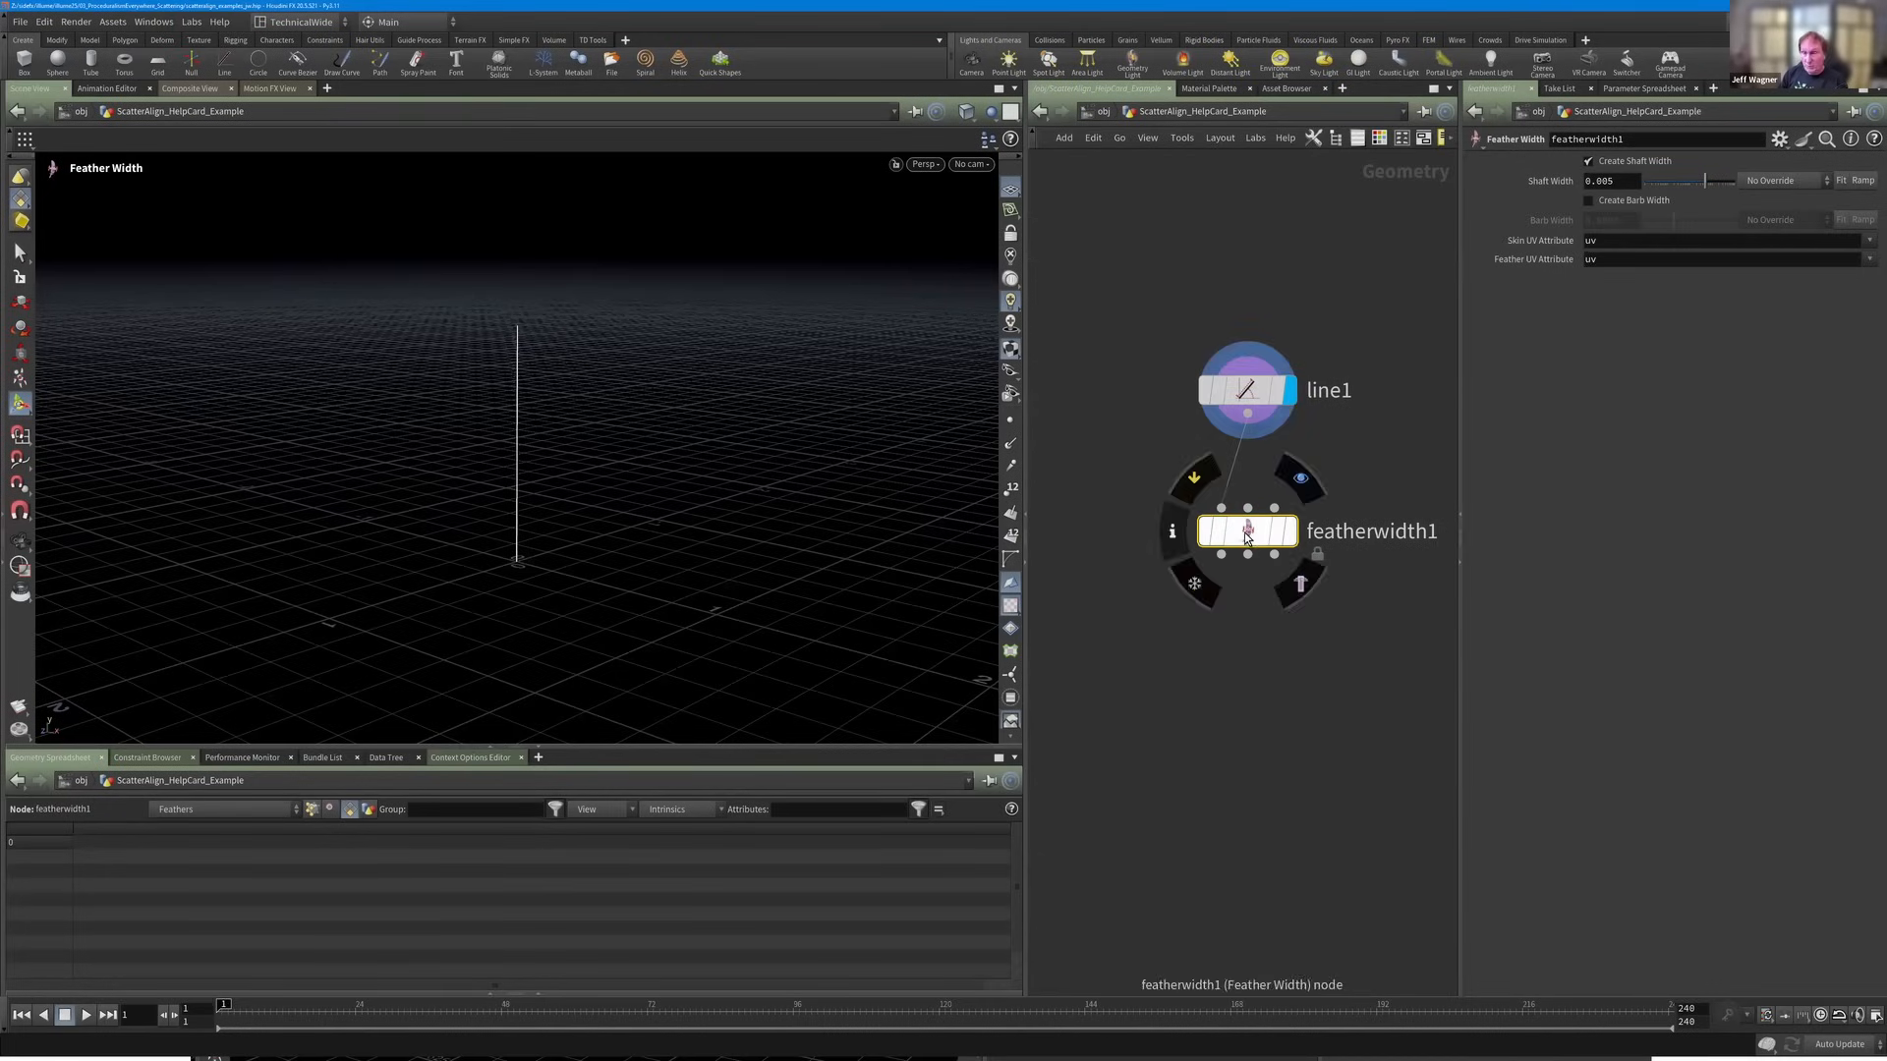
left_click_drag(1242, 532, 1242, 521)
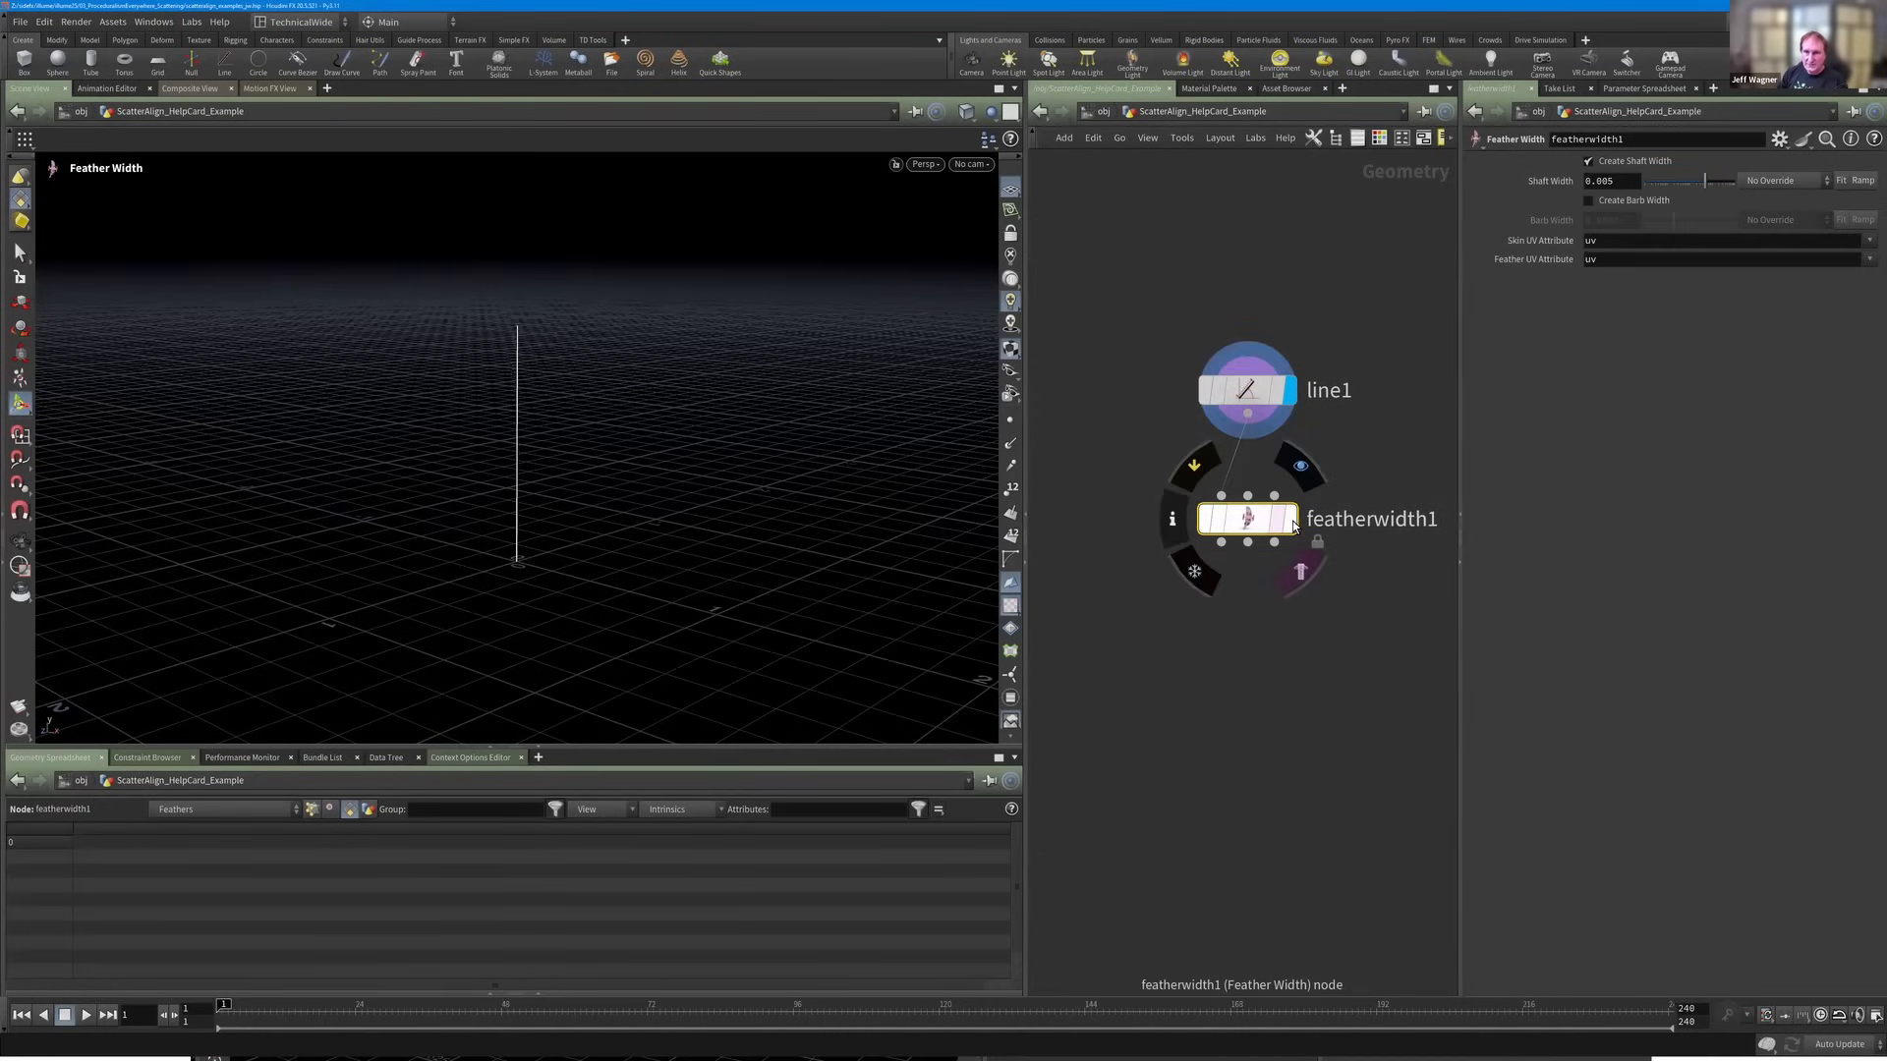
key("Delete")
key("Tab")
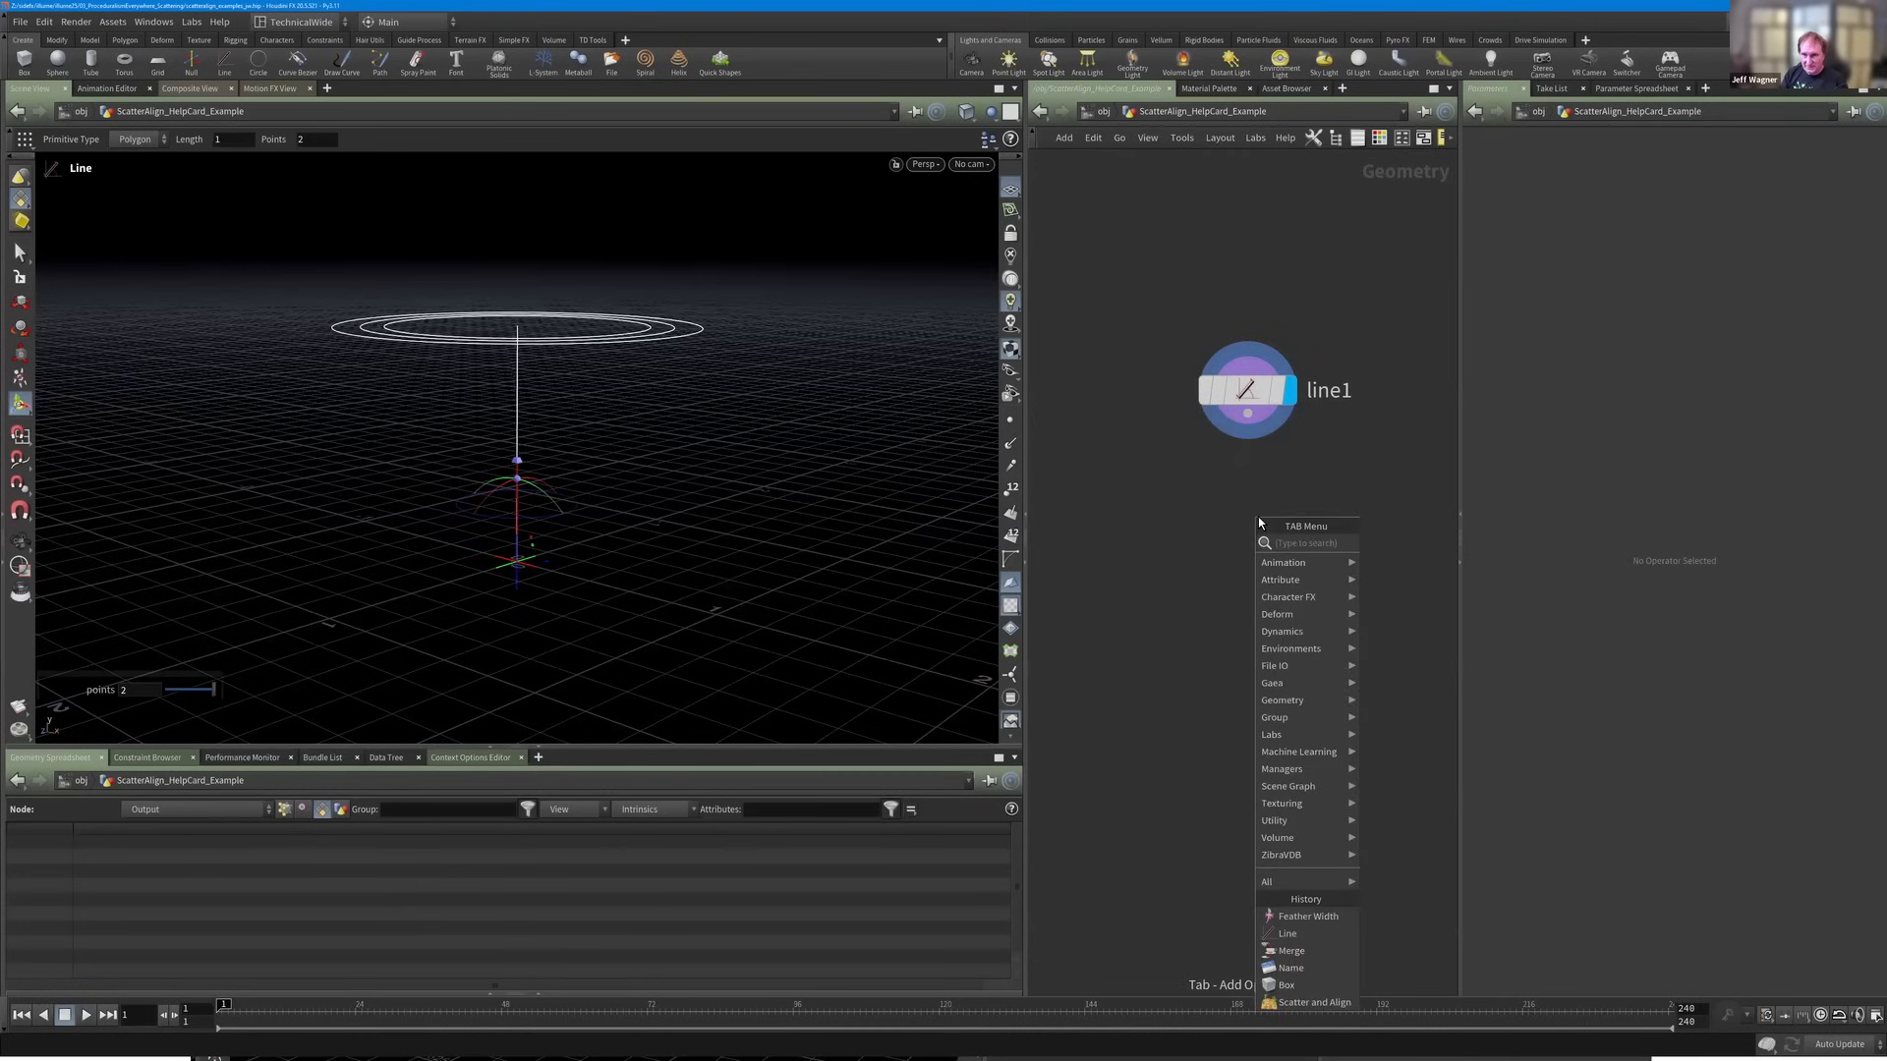
type("w")
key("BackSpace")
key("Escape")
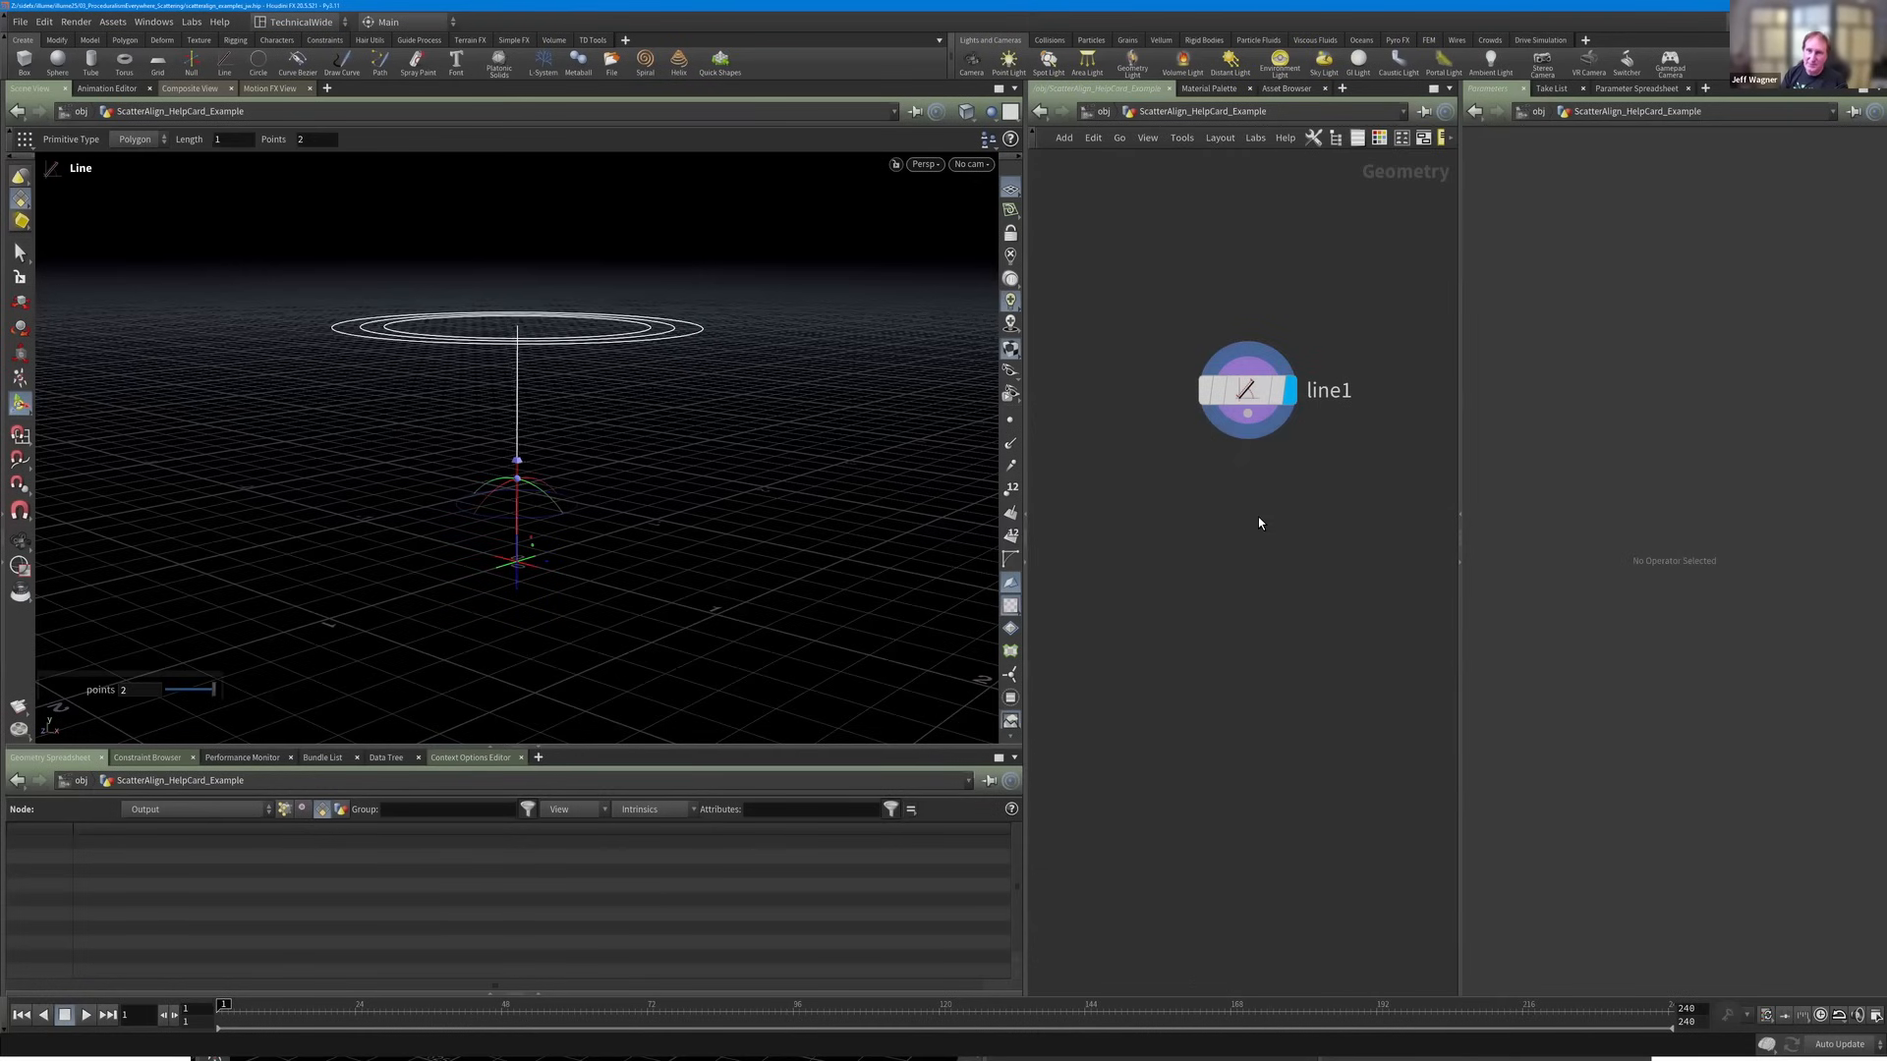
Add an Attribute Adjust Float node below line1, wire line1 into it and display it.
key("Tab")
type("att")
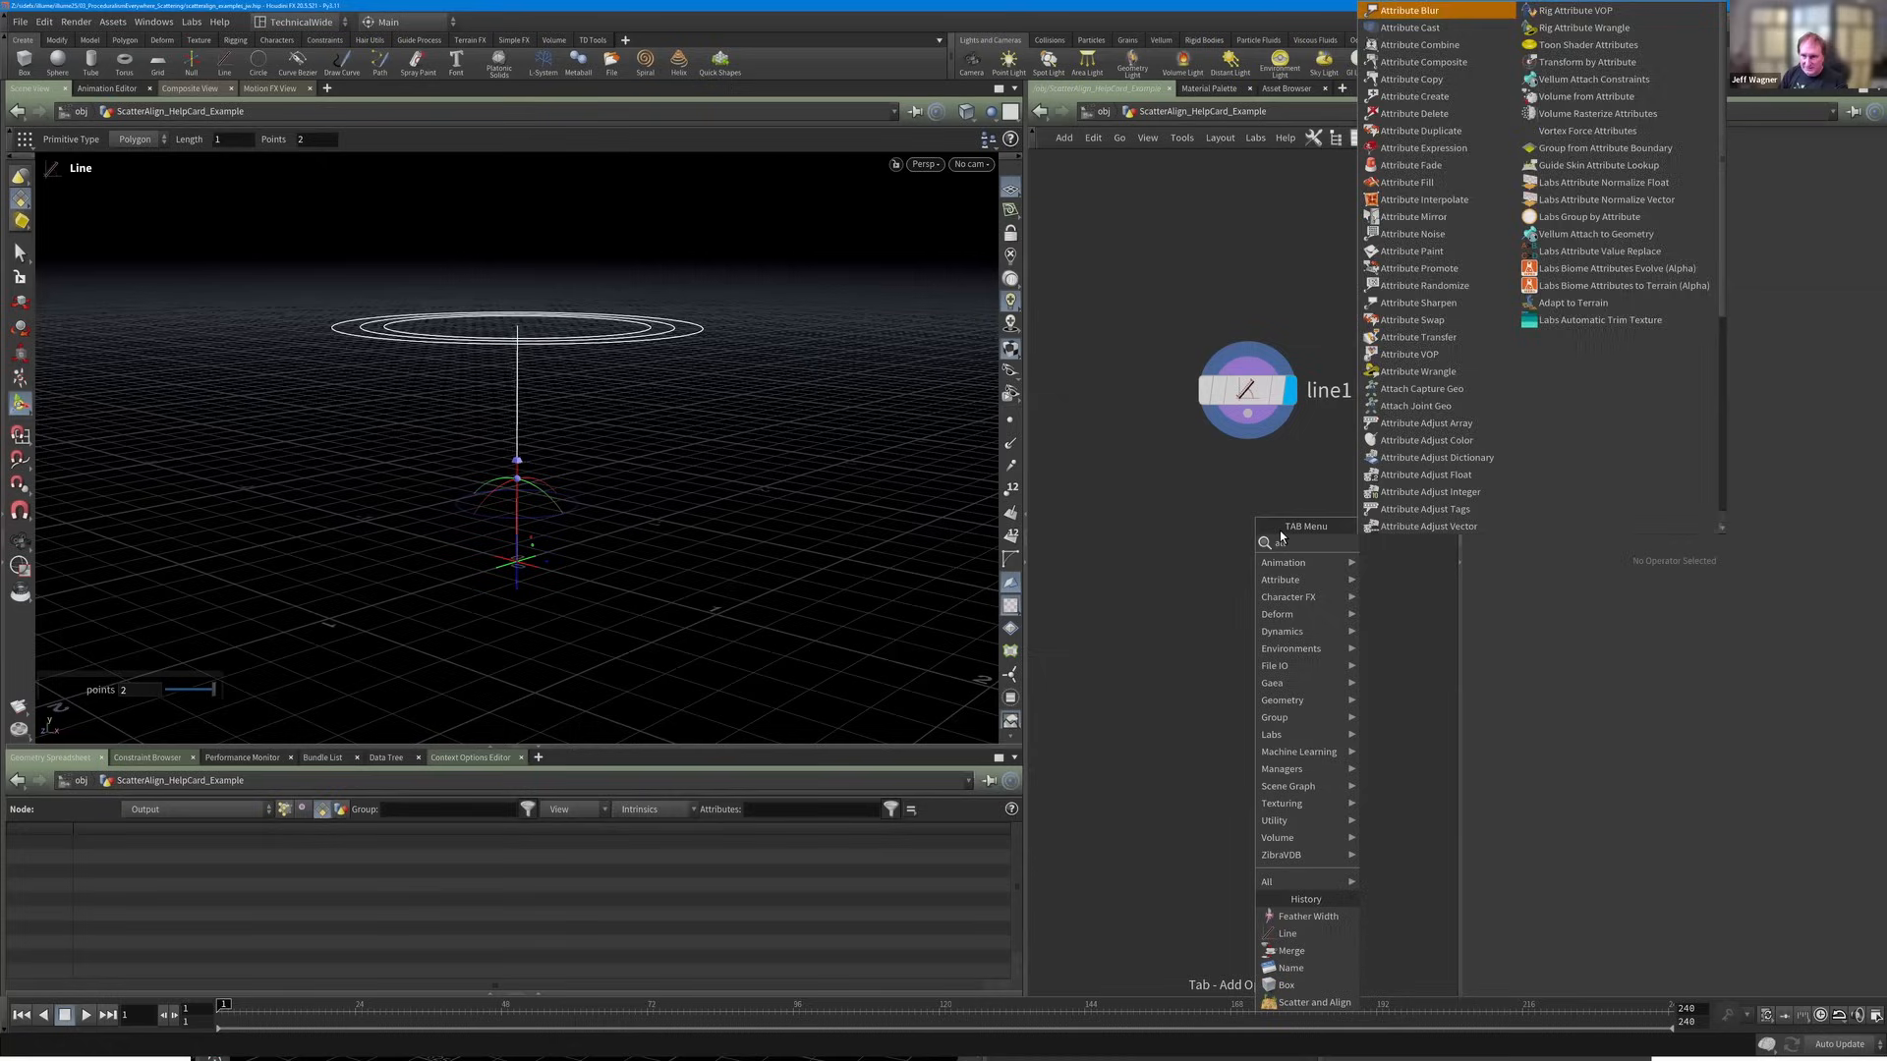
type("adj")
left_click(1411, 595)
left_click(1263, 503)
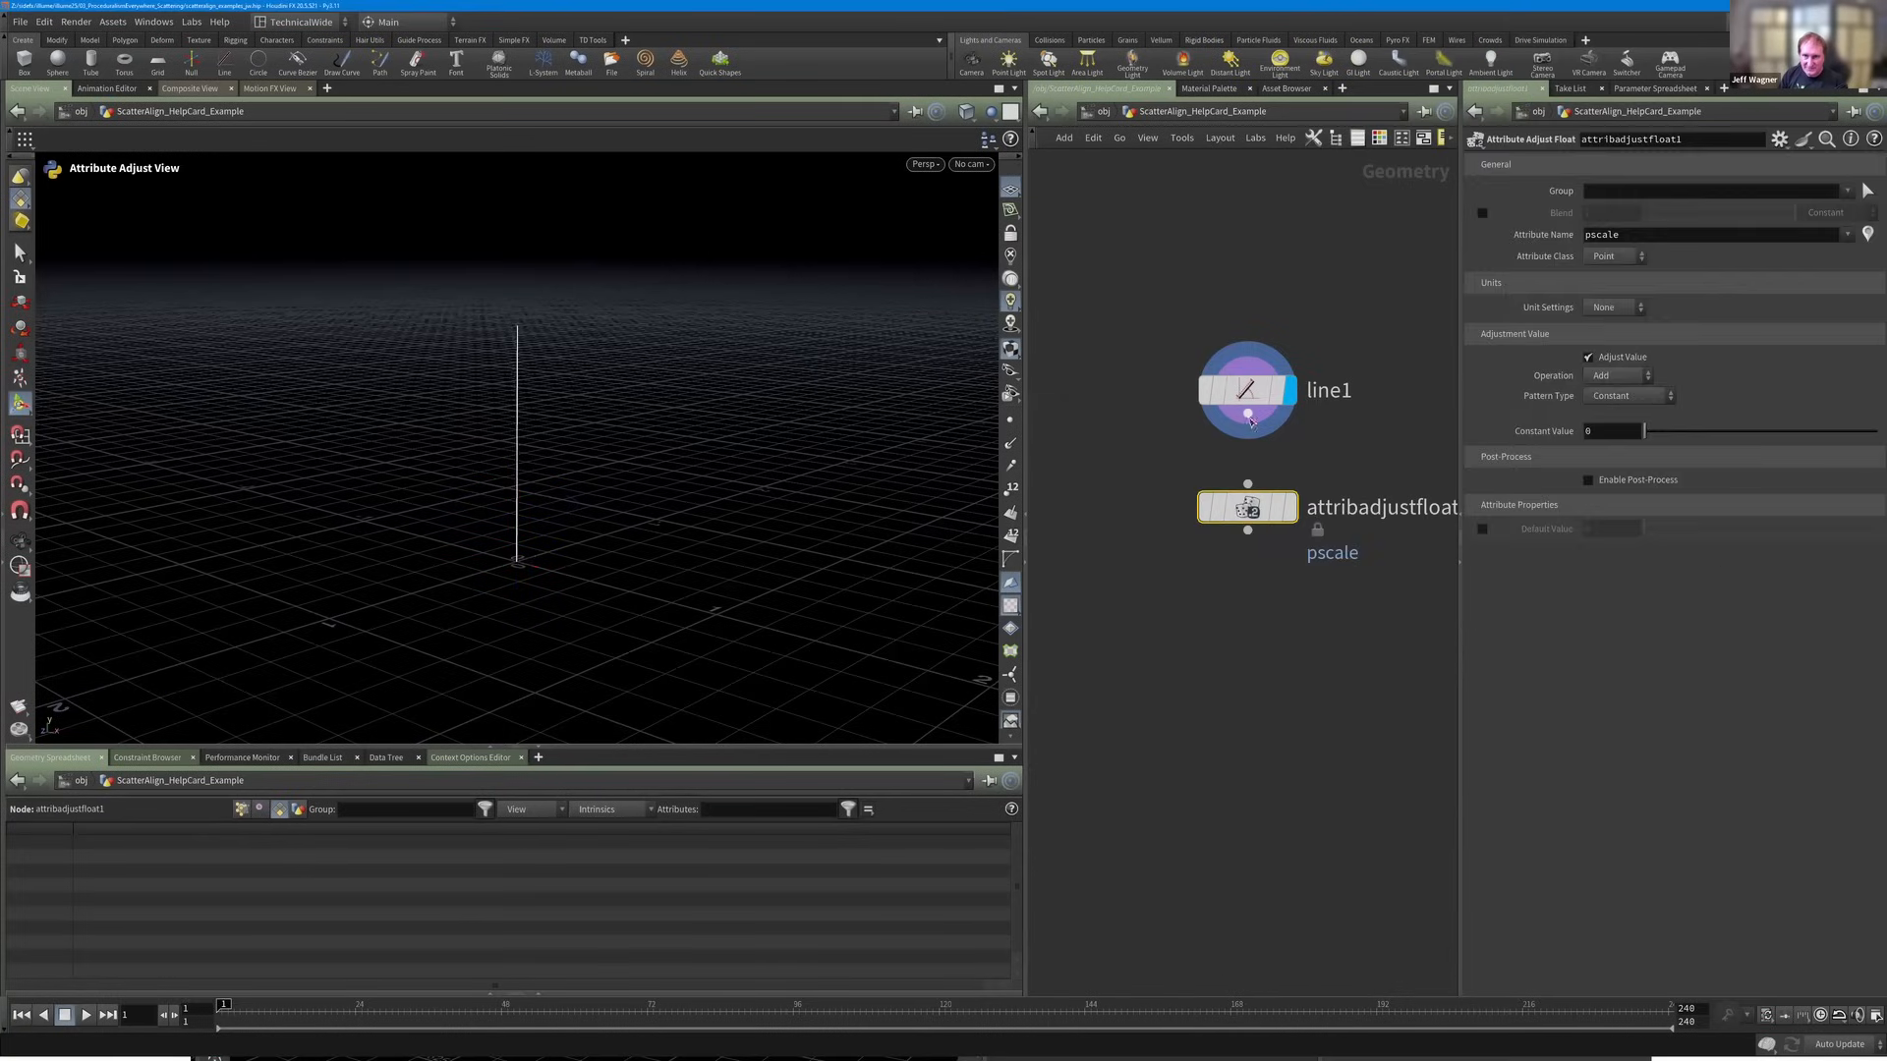
left_click(1290, 507)
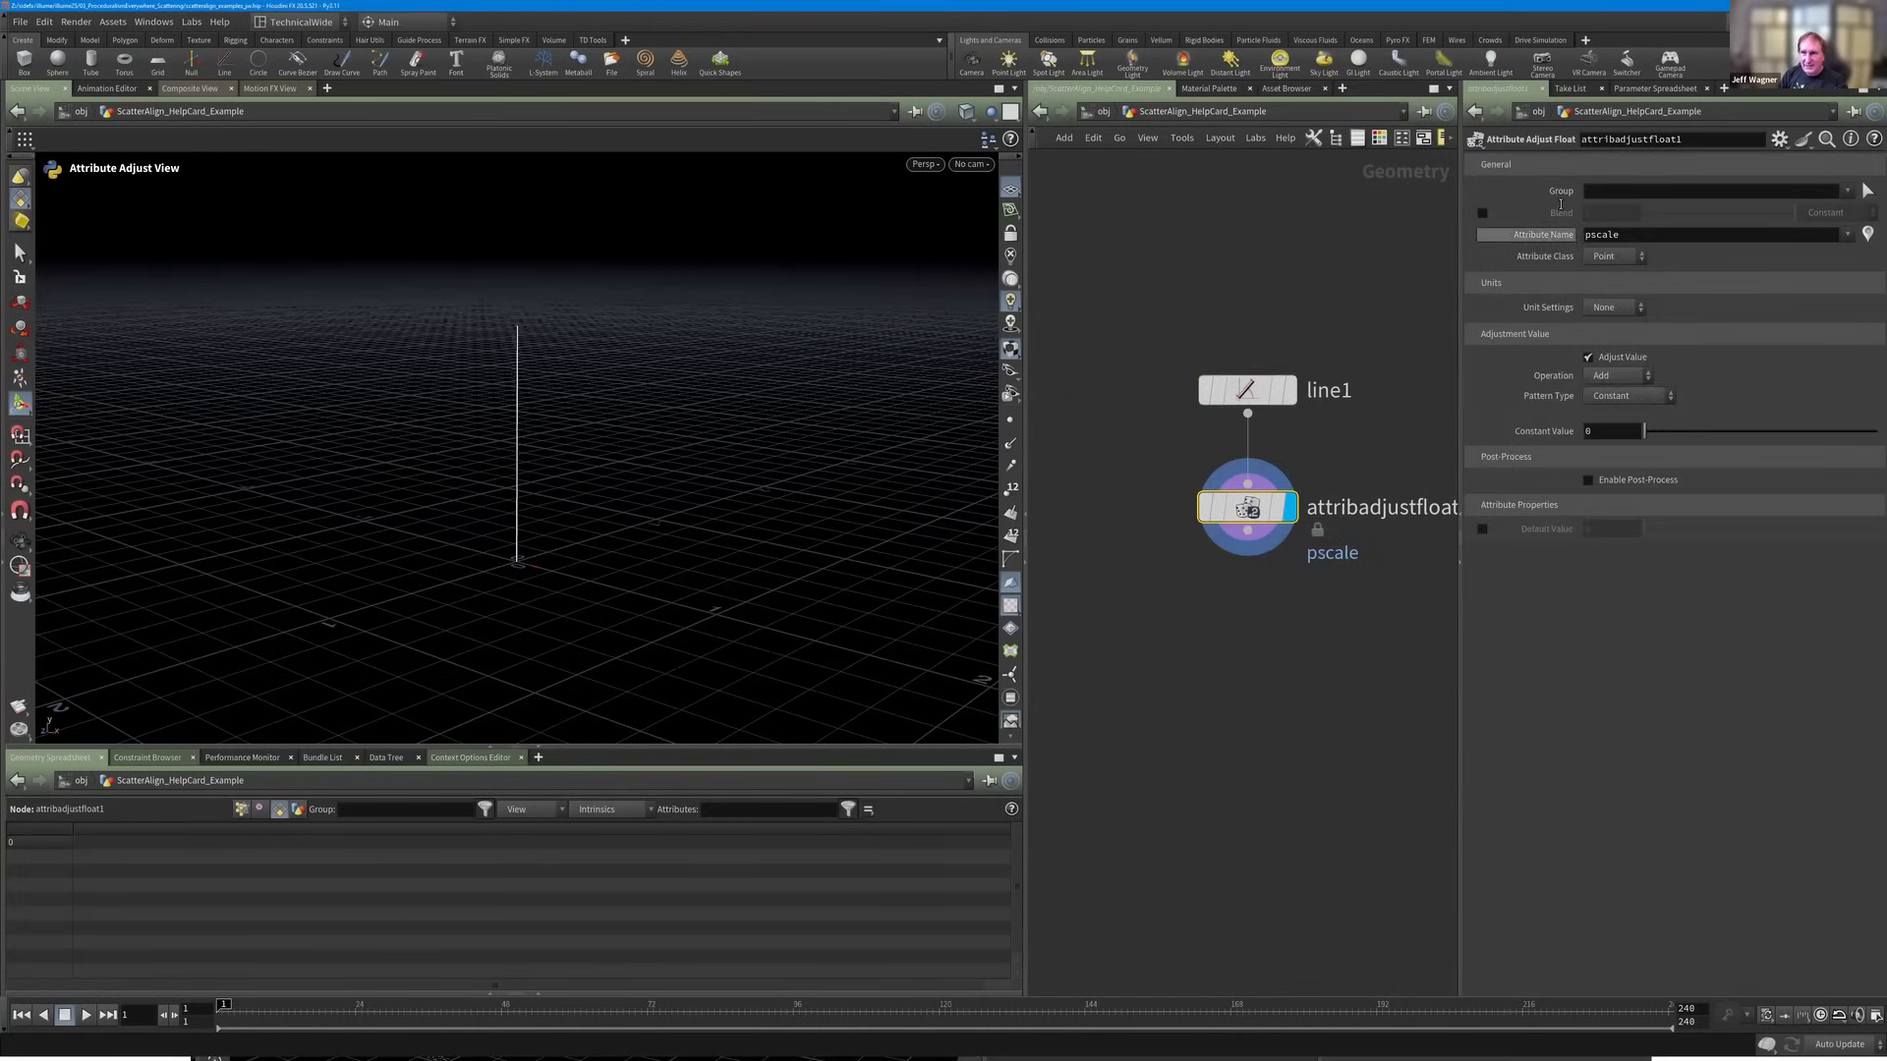
Set the adjusted attribute to width with a constant value of 0.4, and list the point attributes in the spreadsheet.
left_click_drag(1627, 235, 1570, 236)
key("BackSpace")
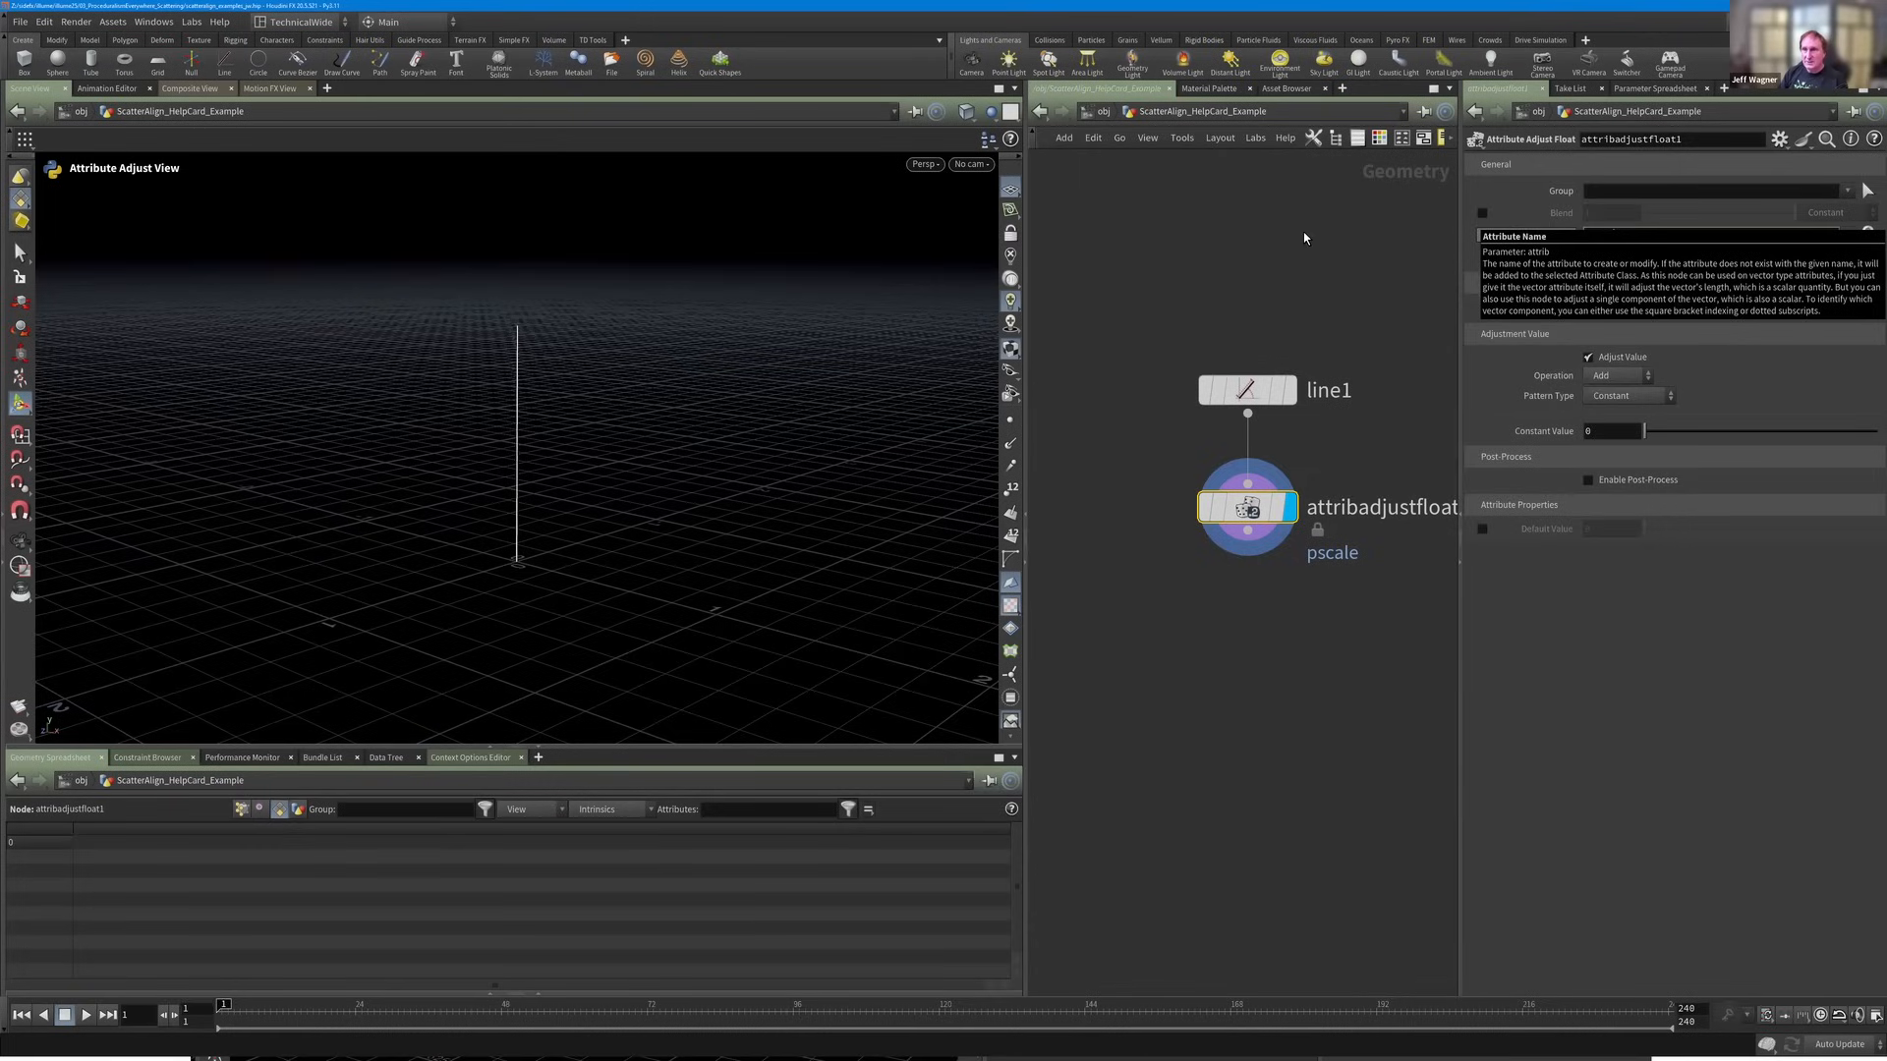
type("width")
key("Return")
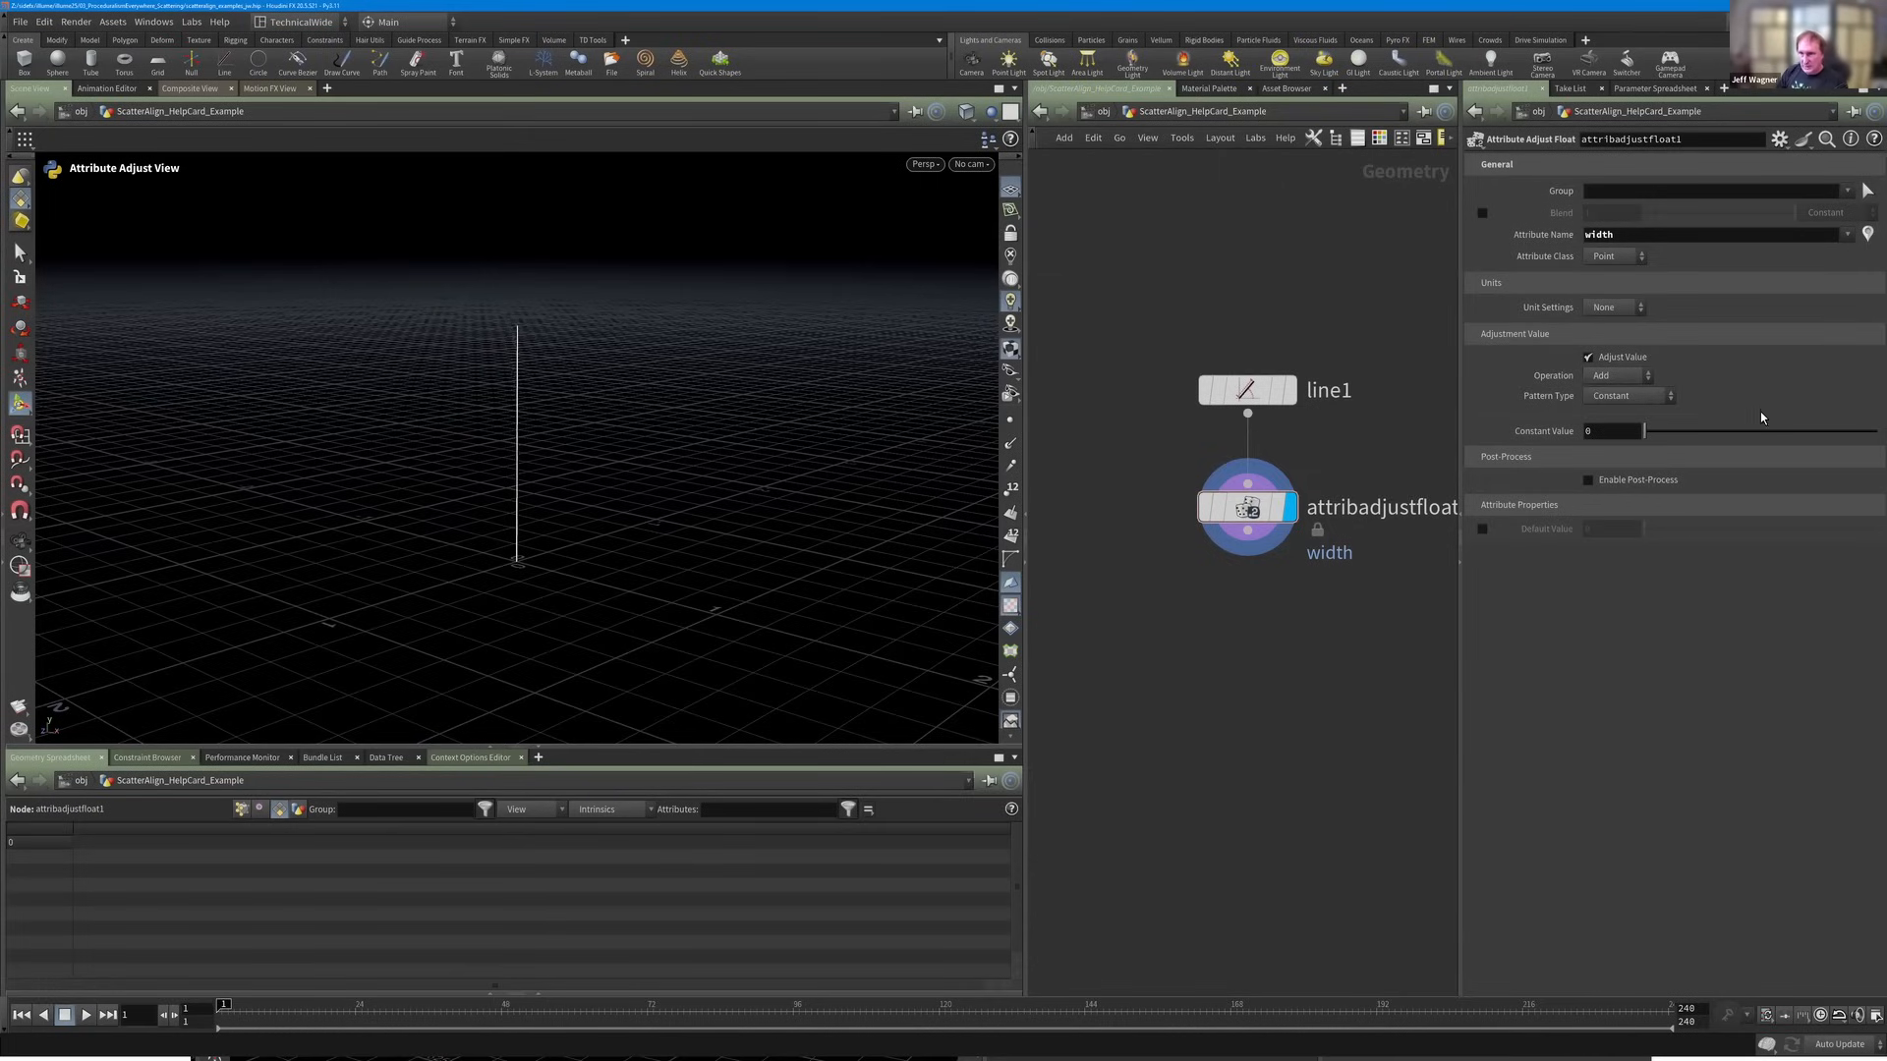
left_click(1666, 432)
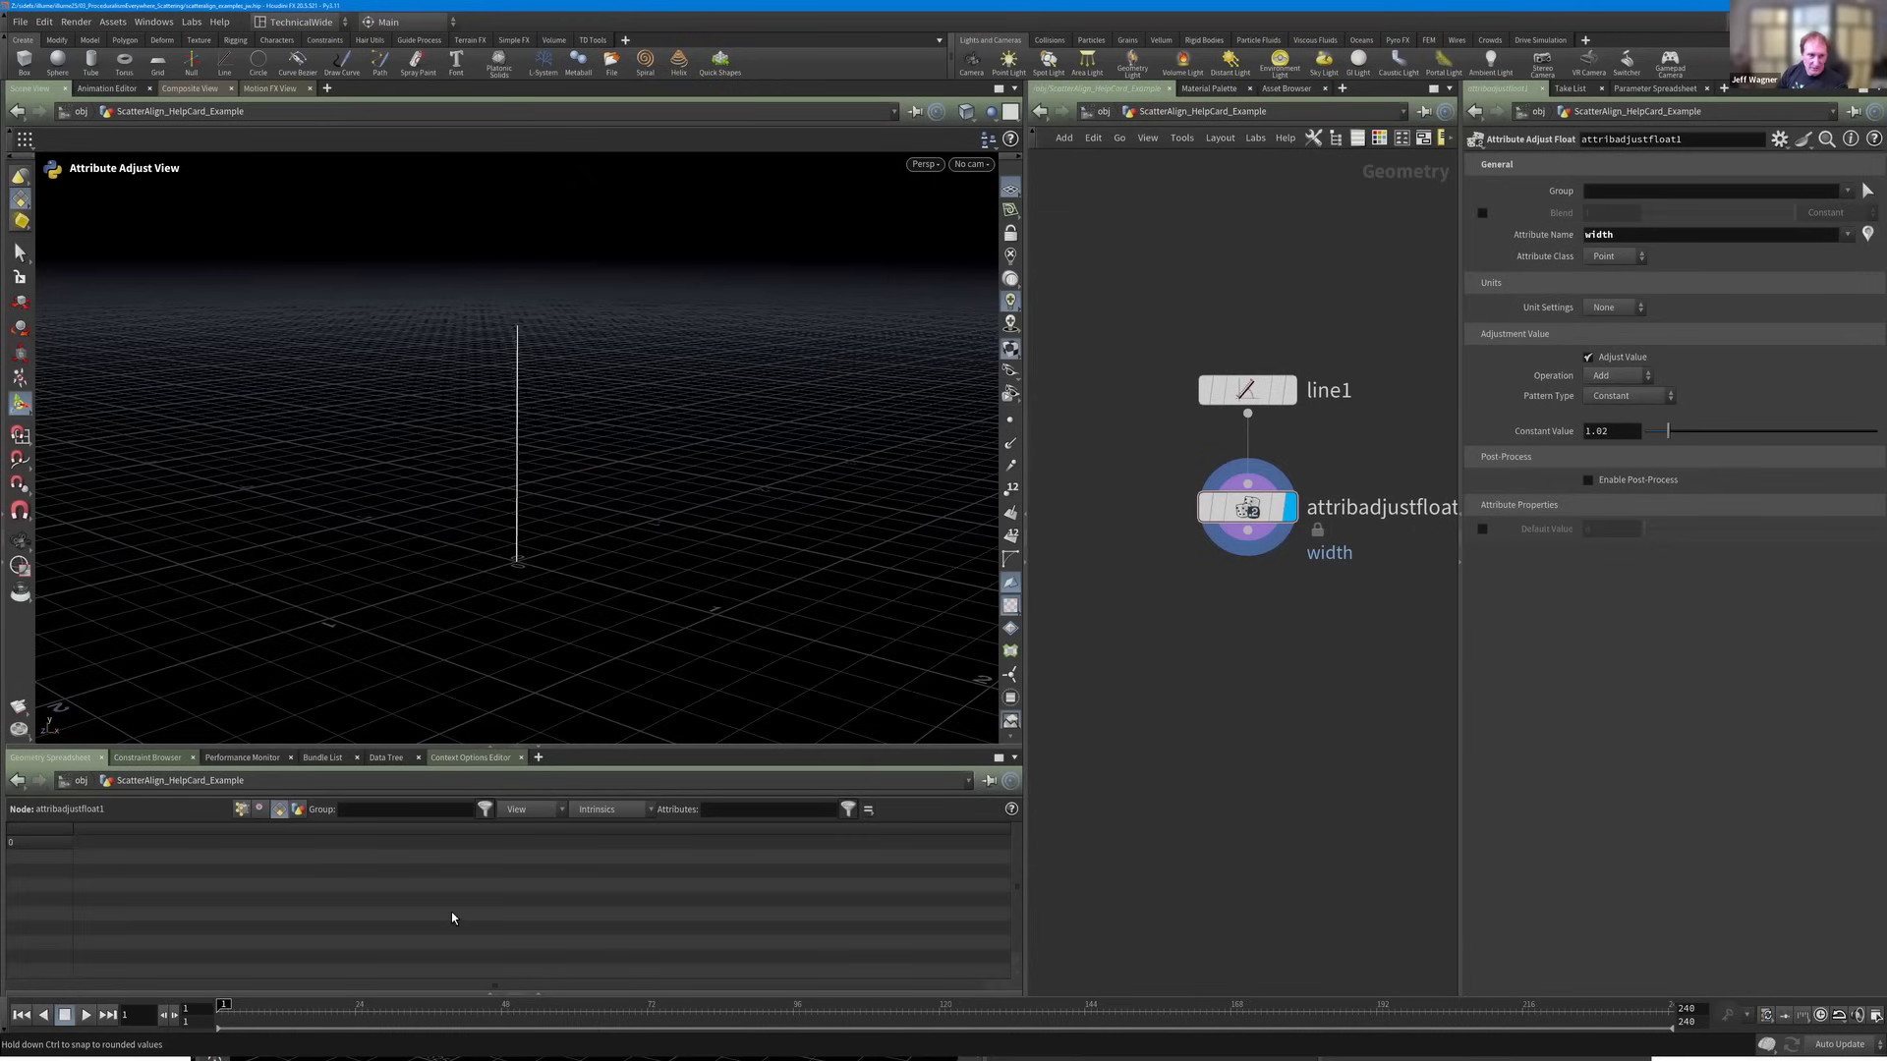
left_click(242, 809)
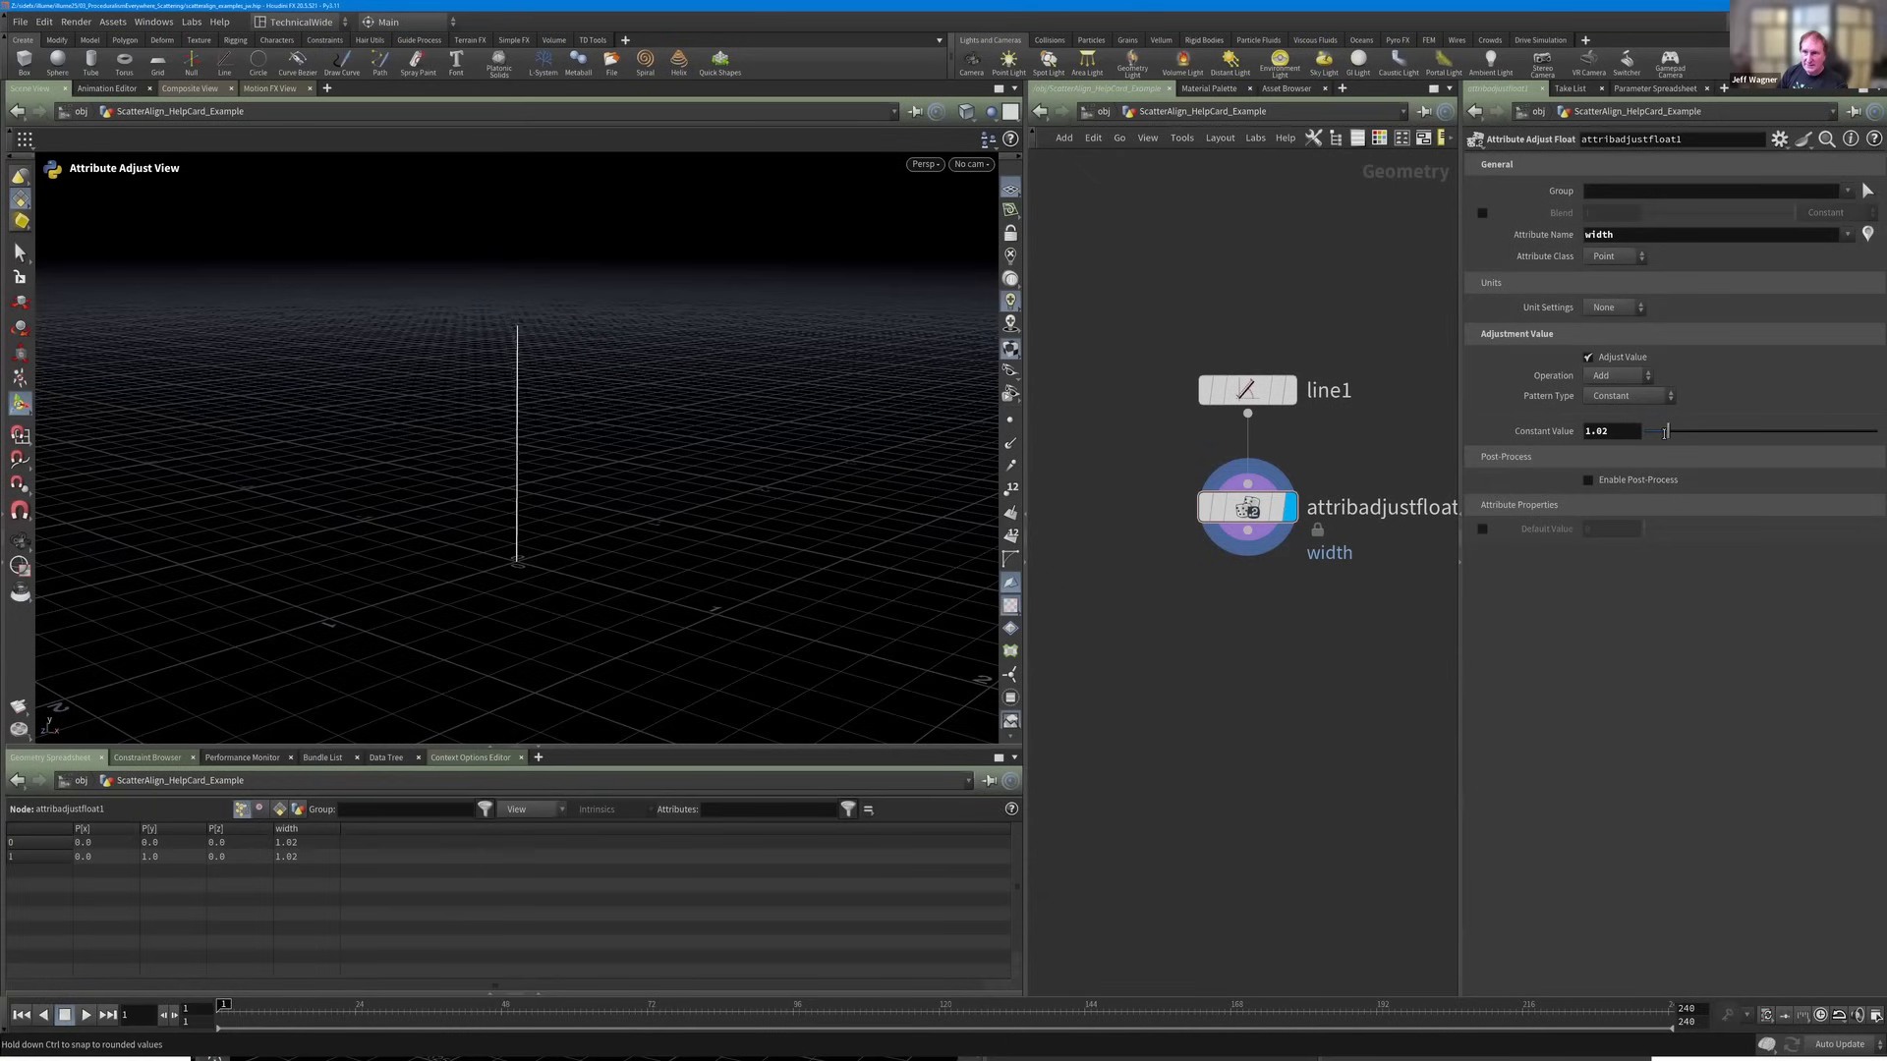
left_click_drag(1665, 432, 1654, 437)
Zoom in on the line and draw a render region around it with the Render Region tool.
key("Escape")
scroll(530, 445, "up", 1)
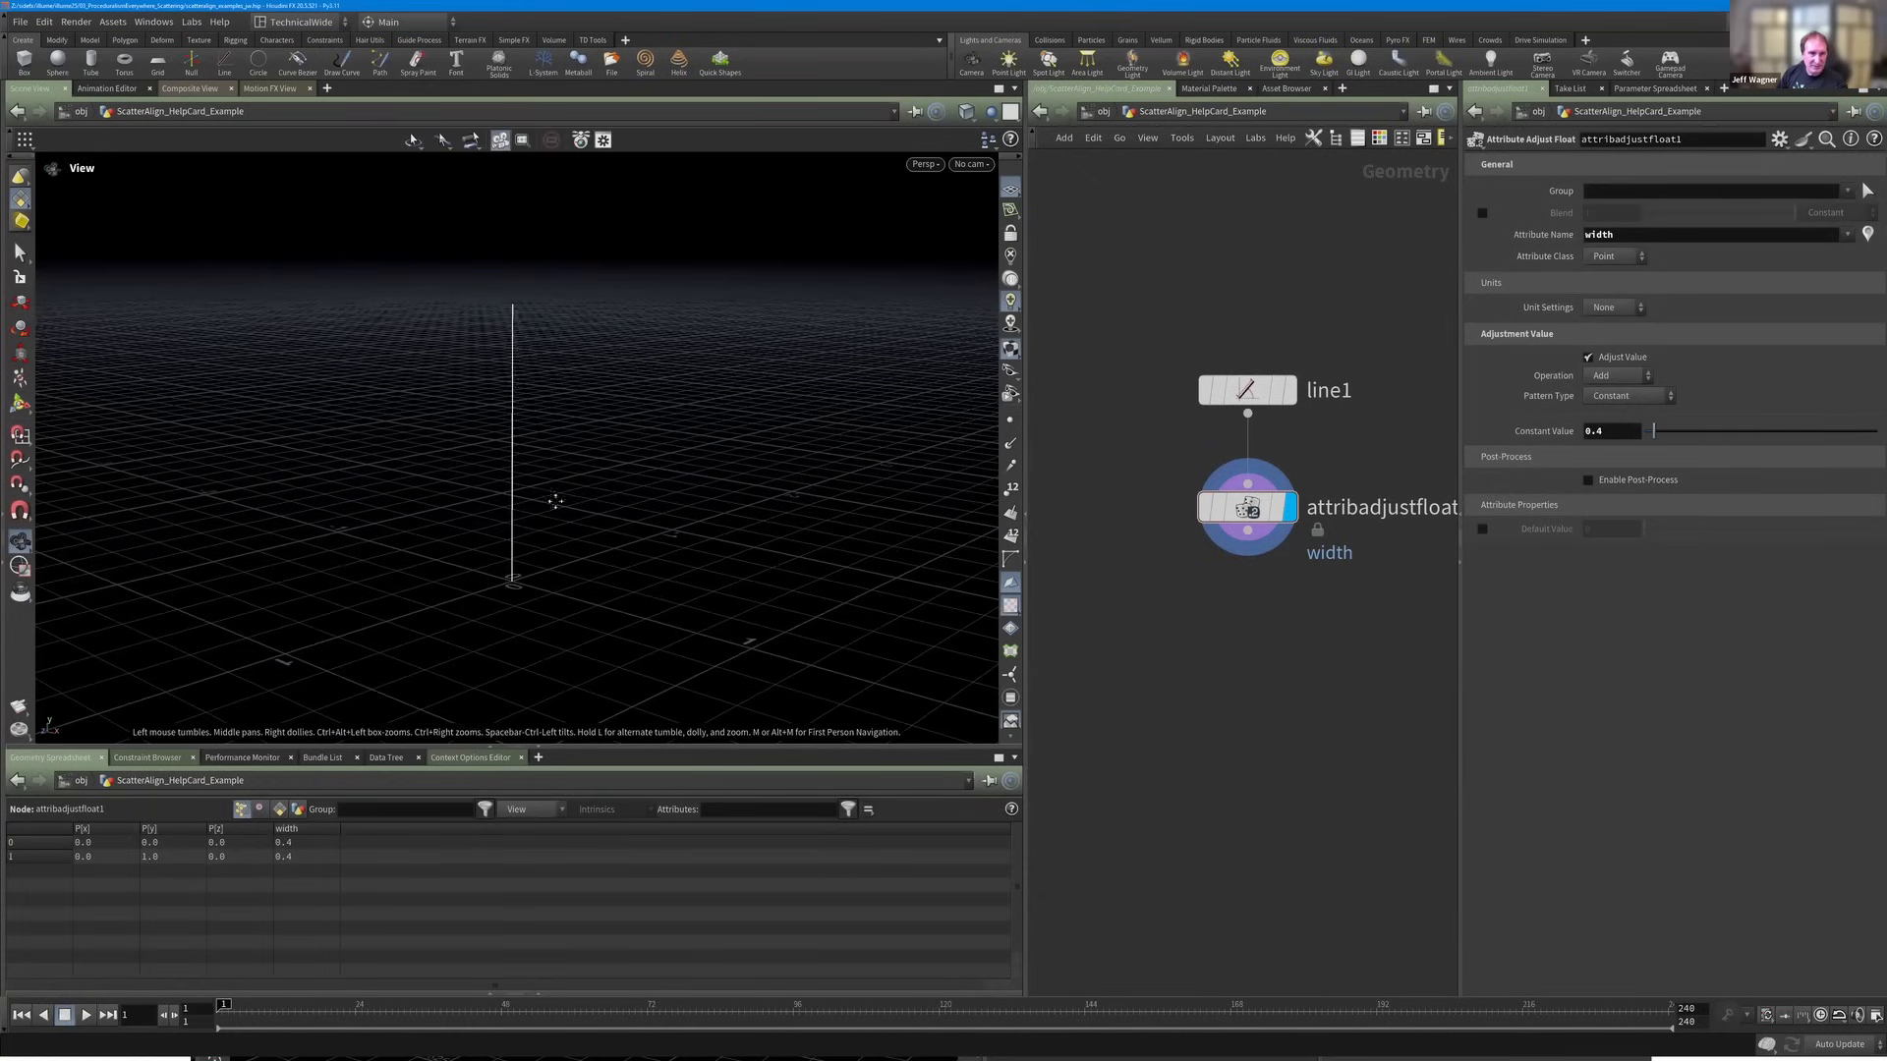
scroll(570, 457, "up", 1)
scroll(491, 400, "up", 2)
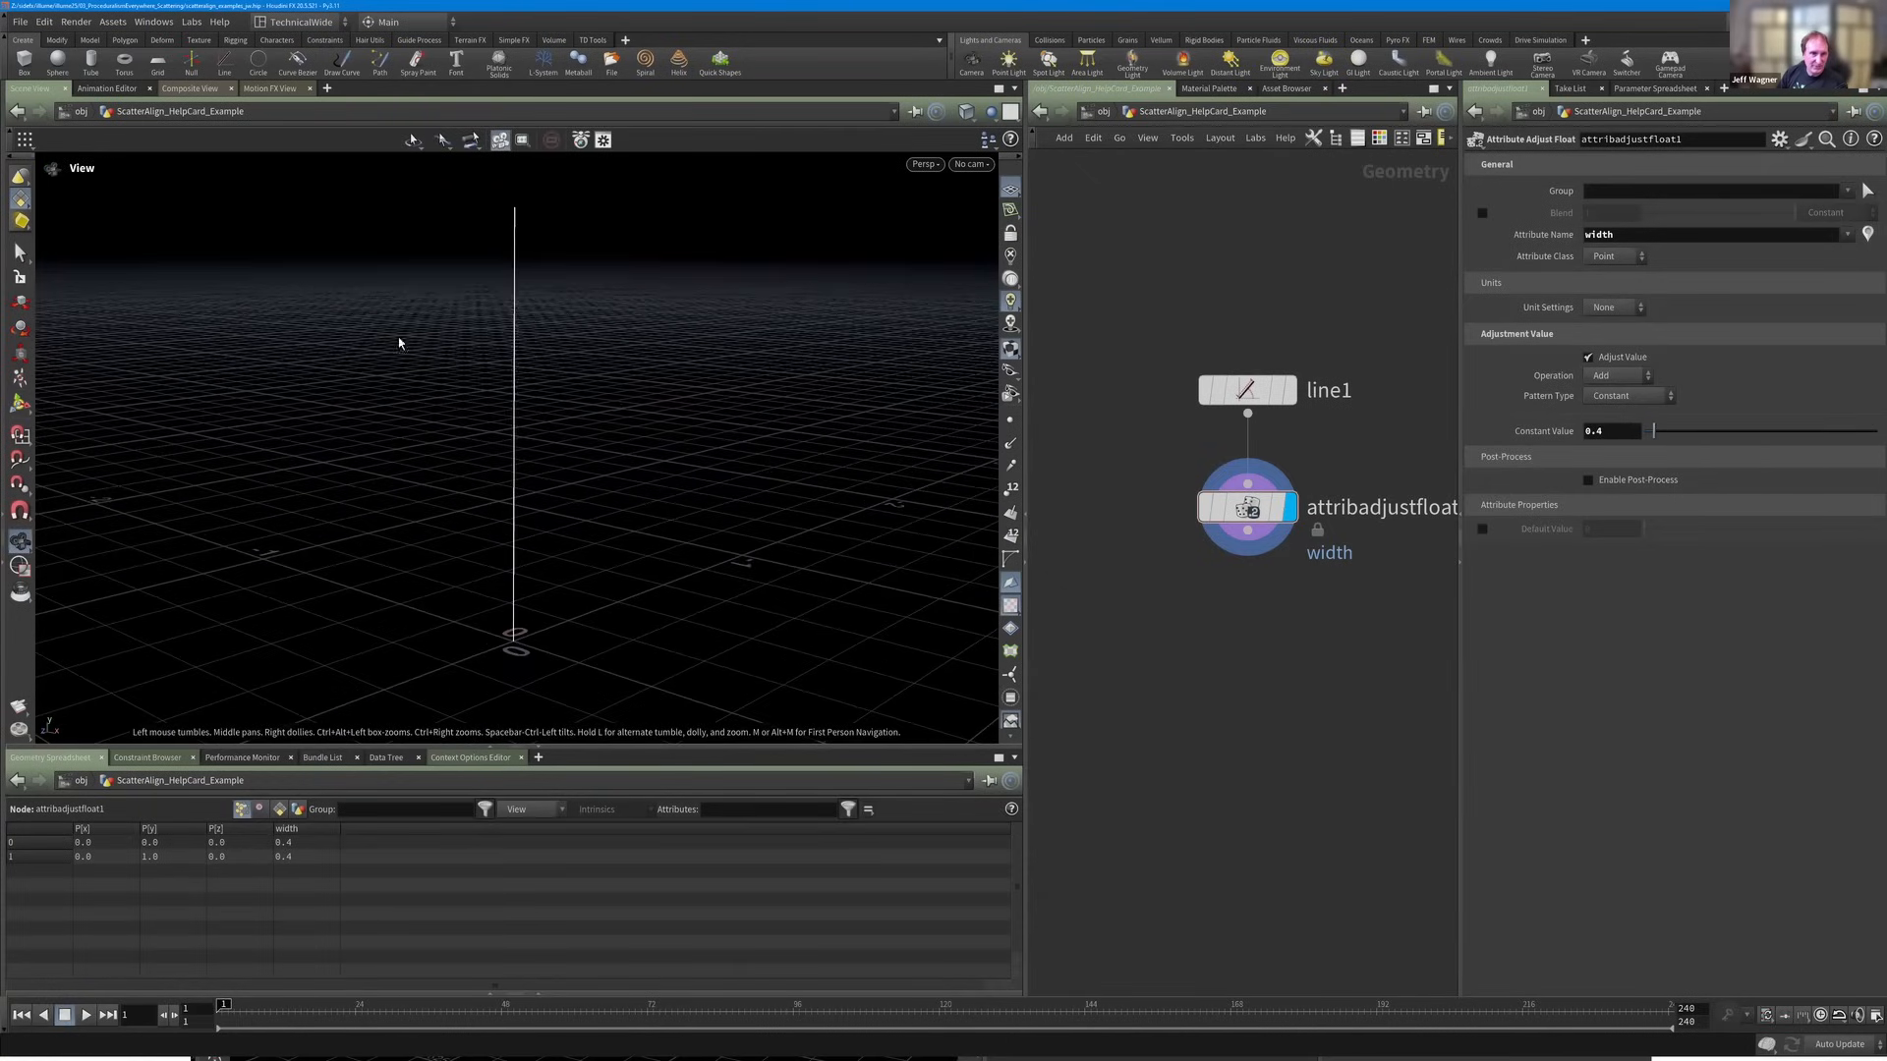
scroll(403, 341, "up", 1)
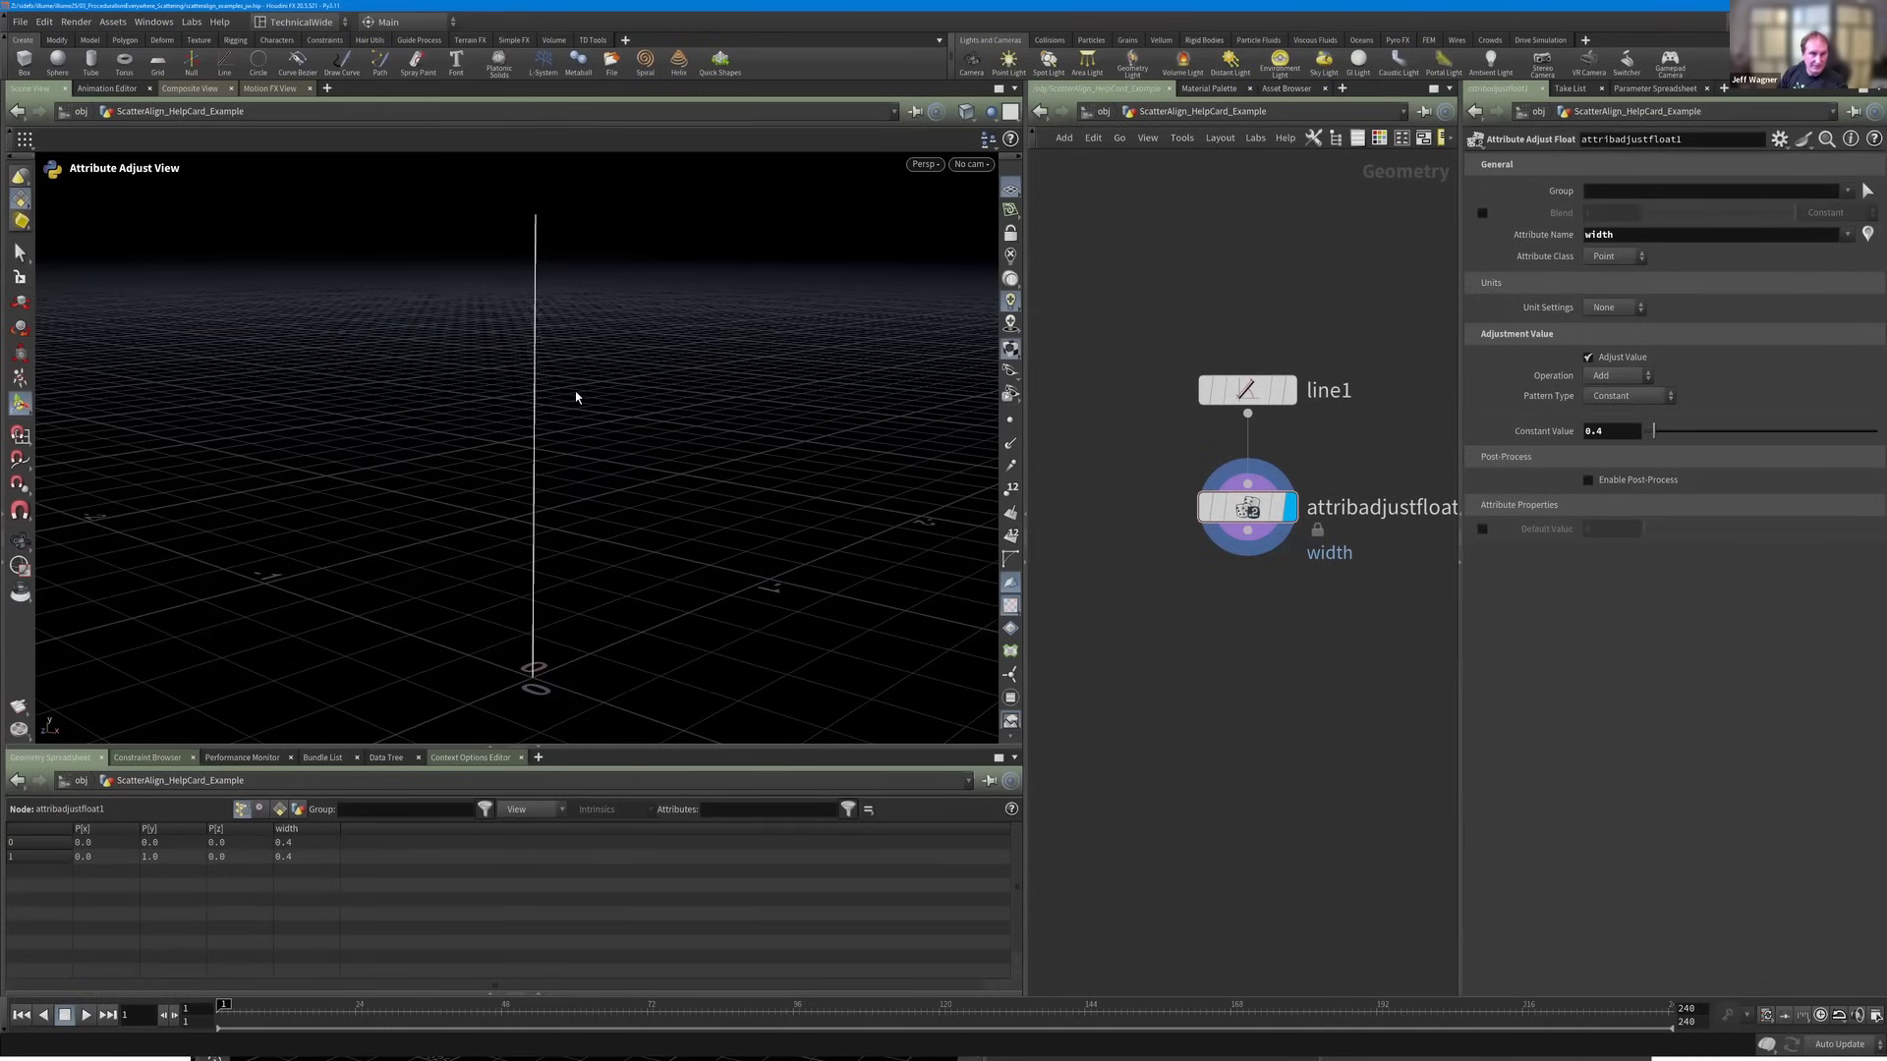
left_click(993, 116)
left_click(19, 568)
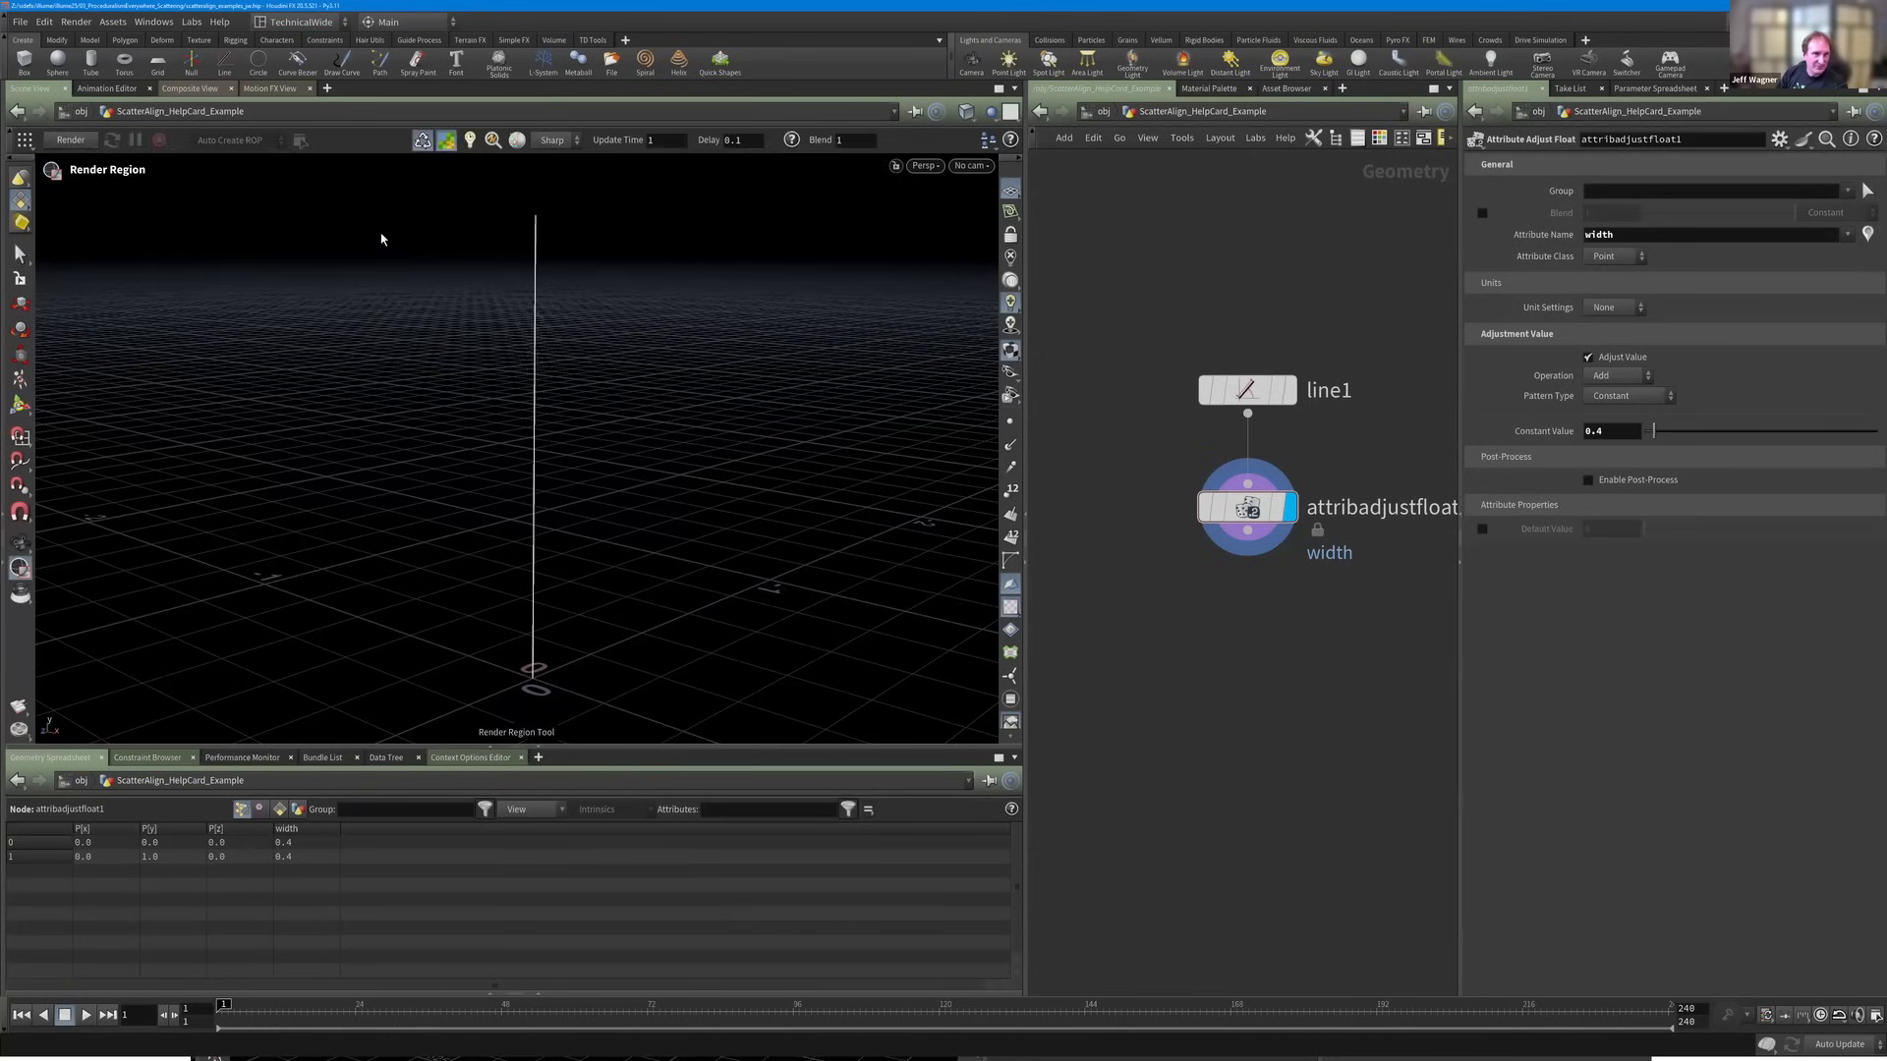
left_click_drag(761, 661, 352, 185)
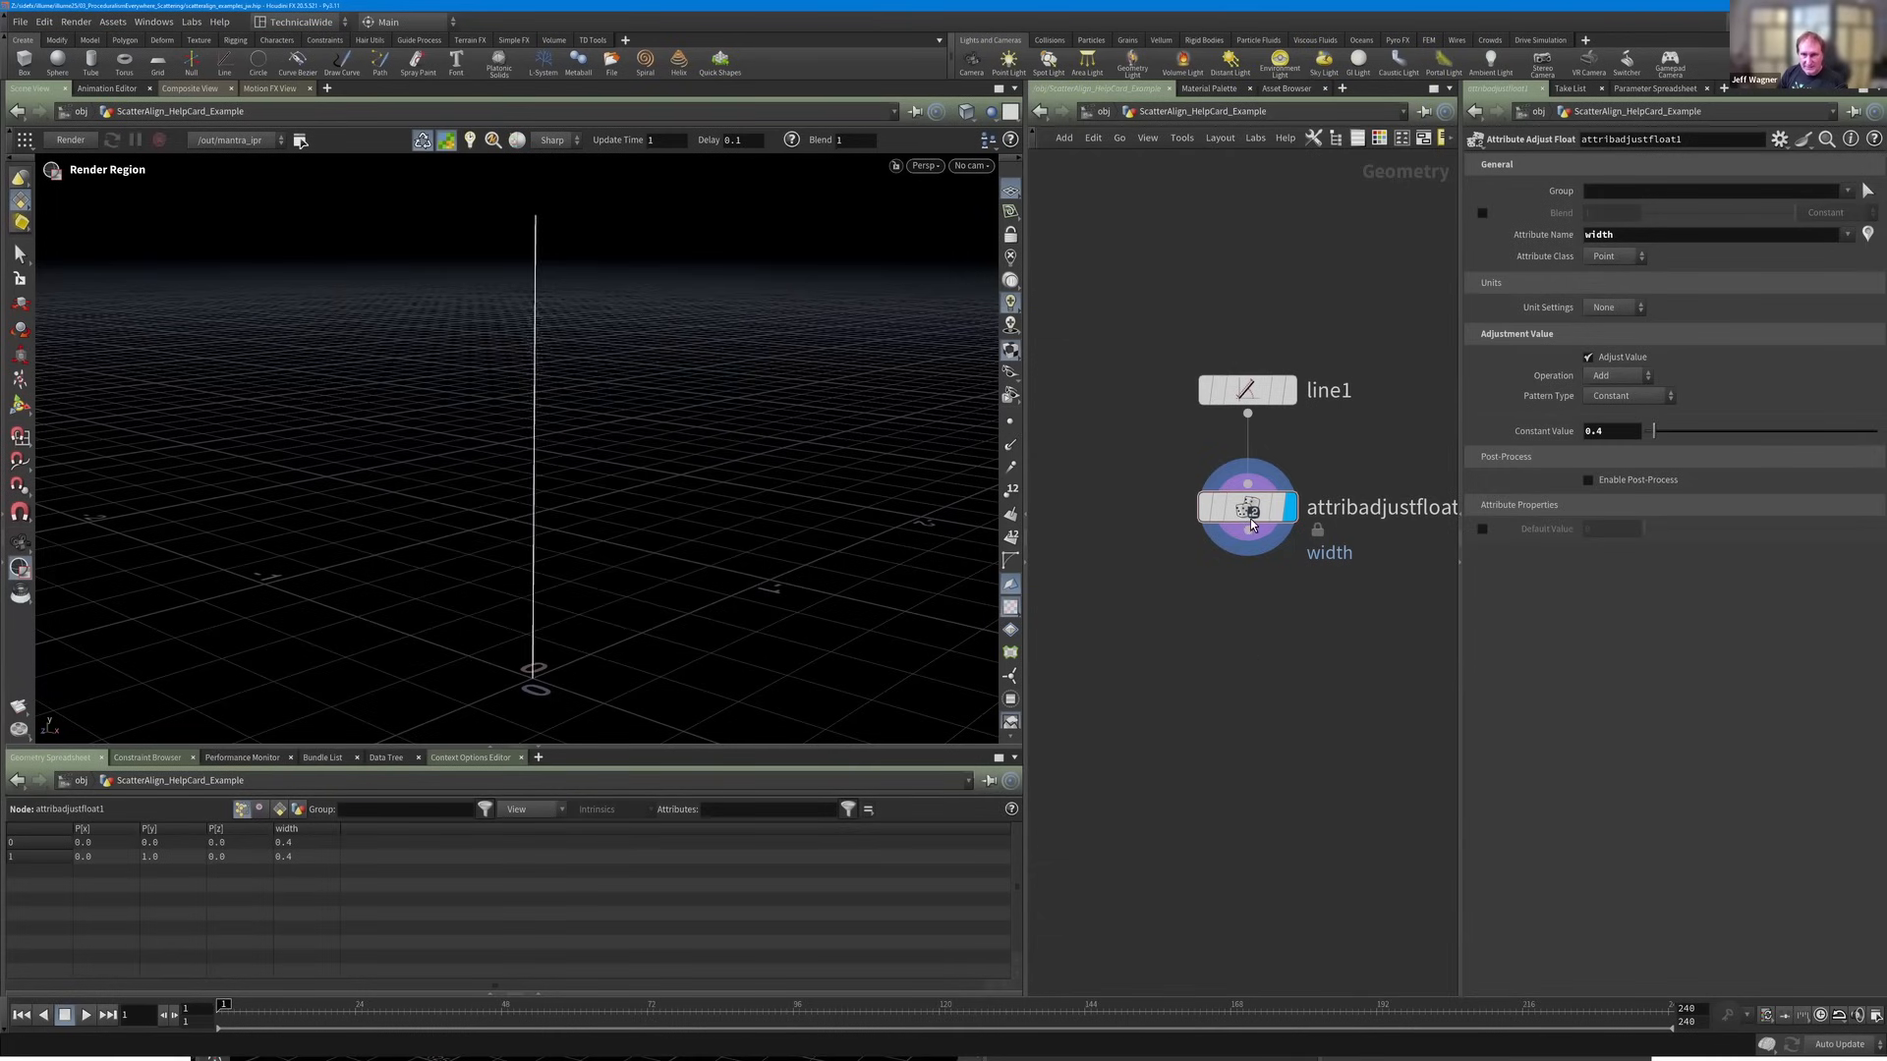
key("Tab")
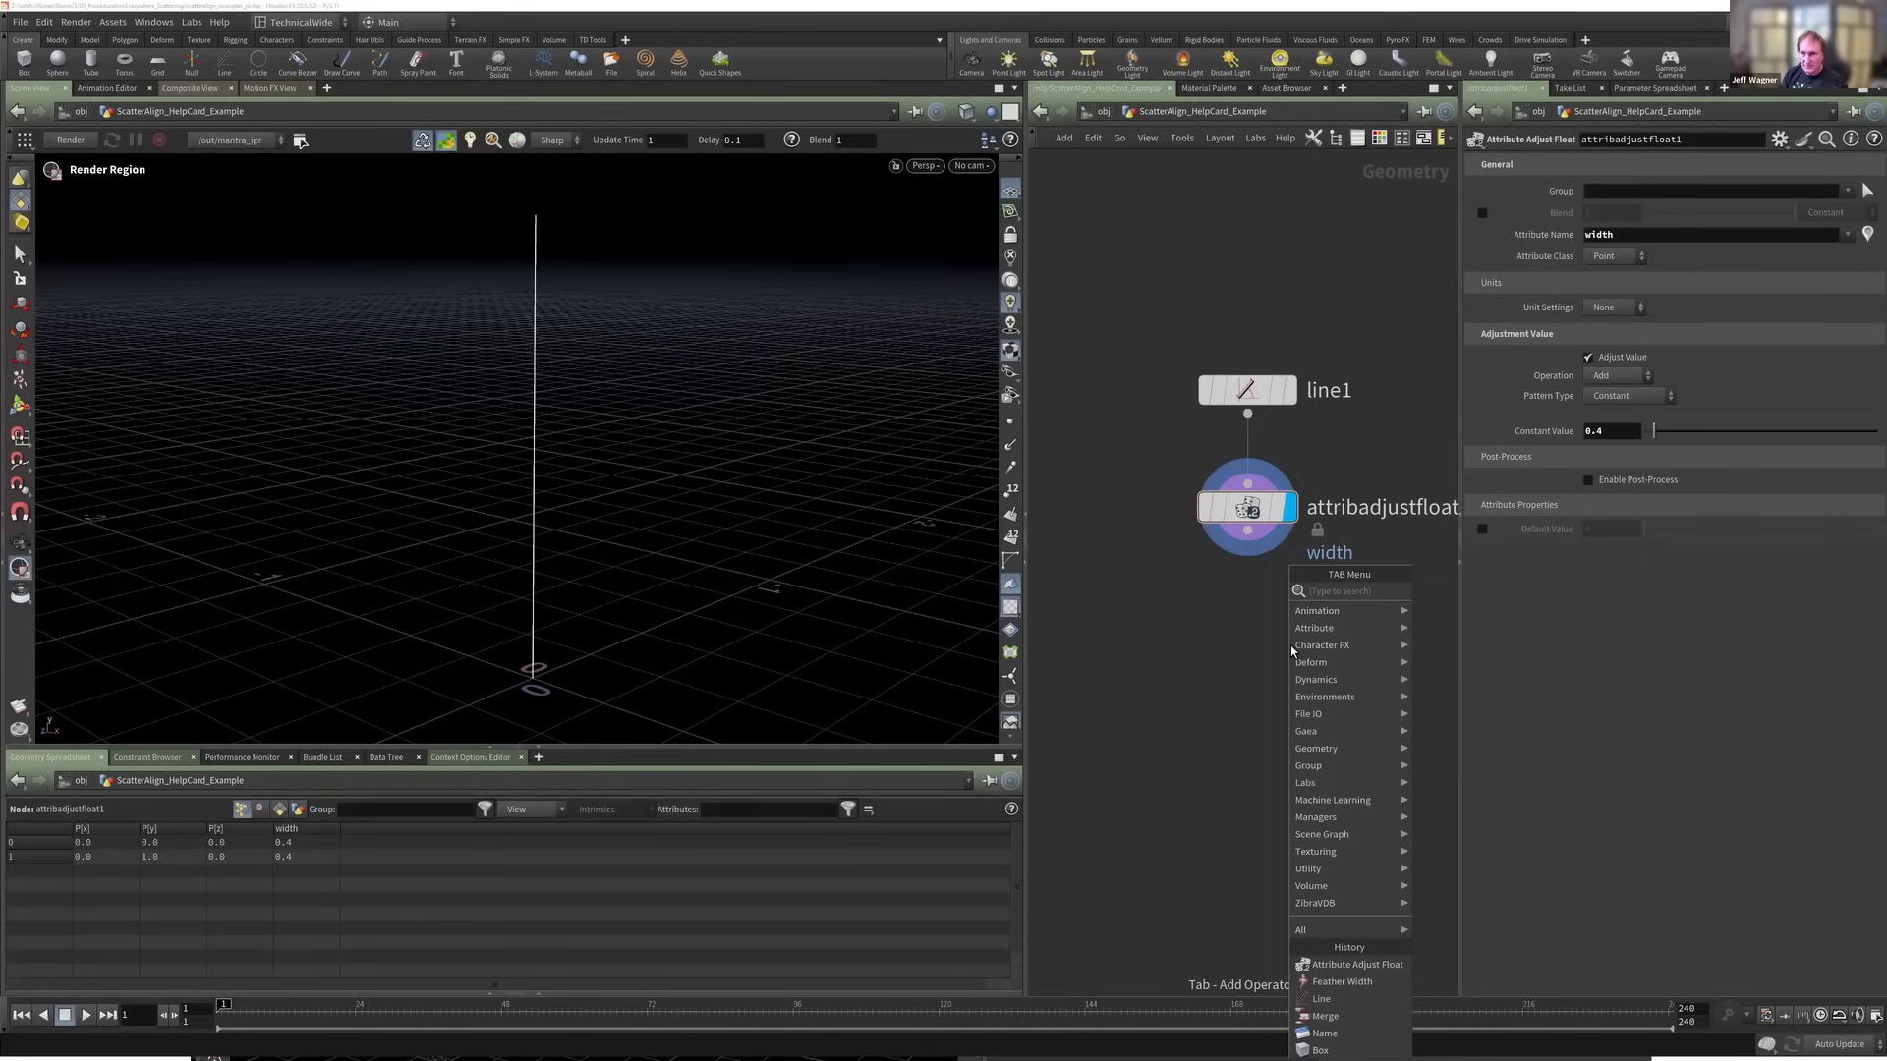
type("attafl")
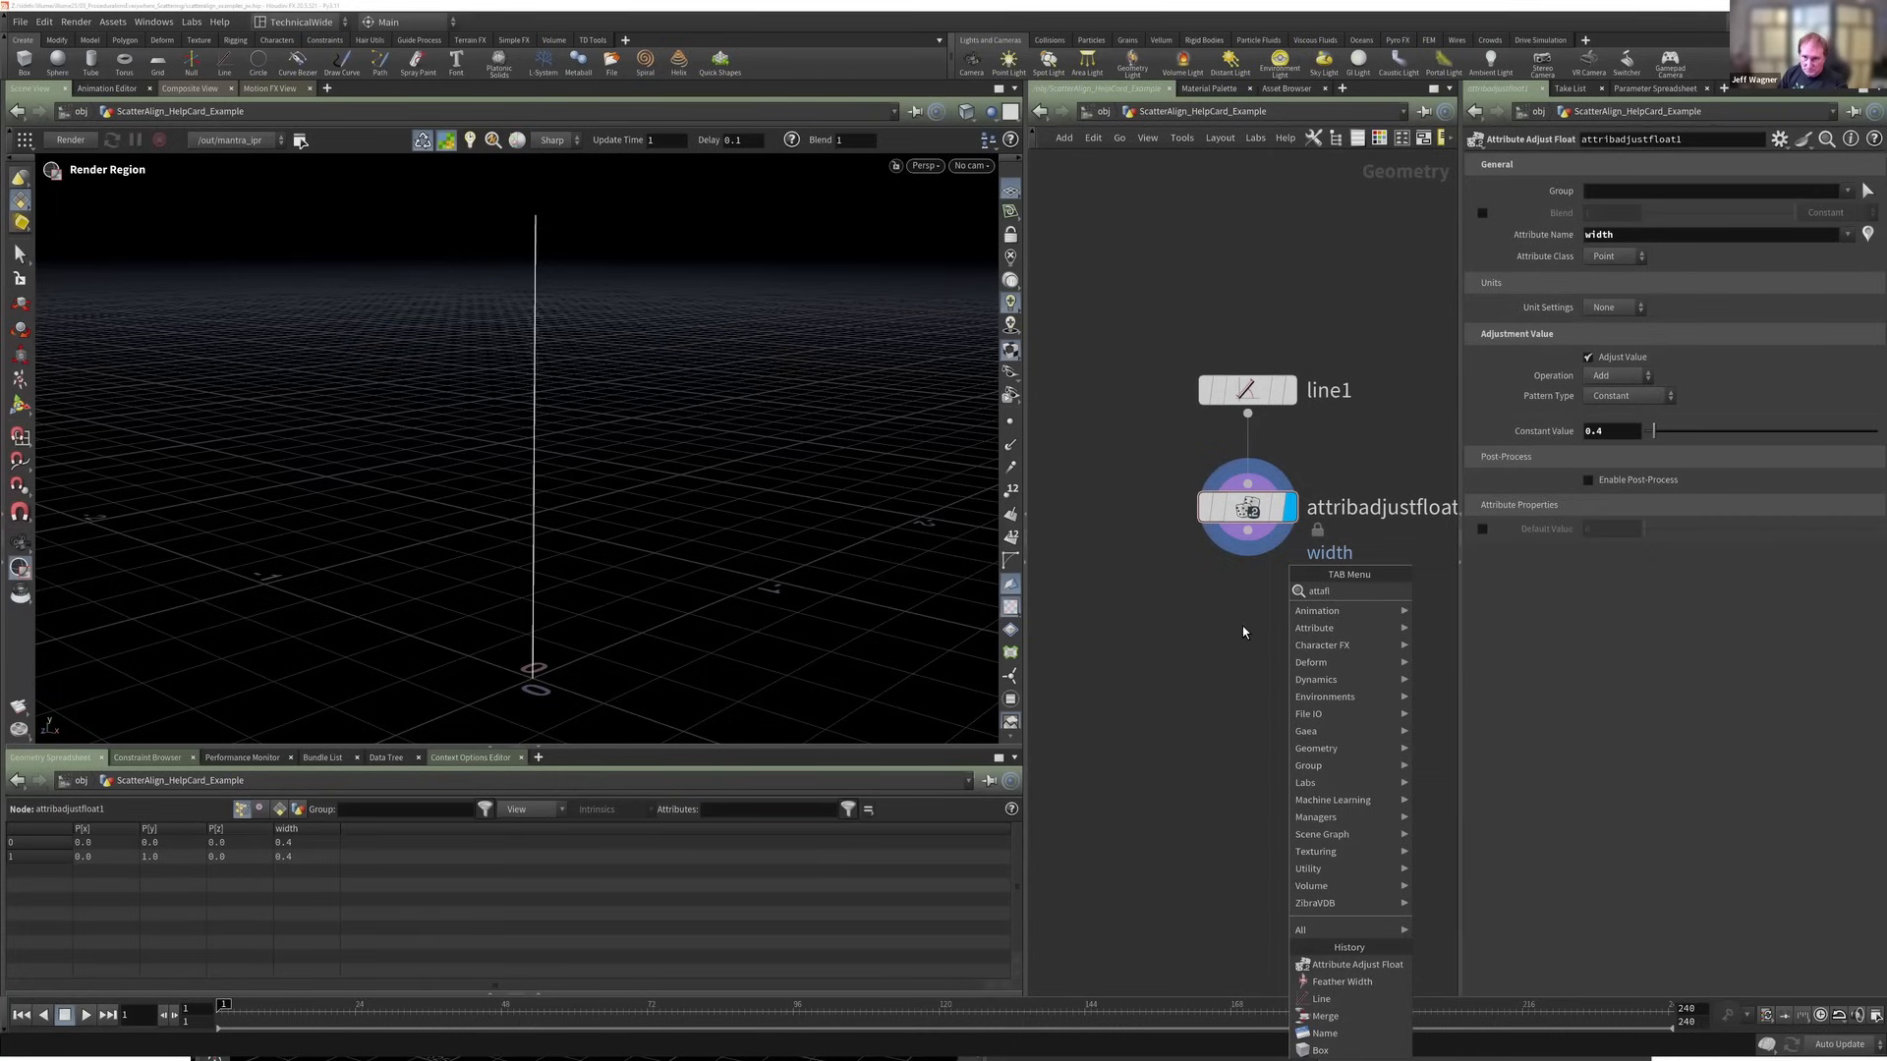
key("Escape")
Add a second Attribute Adjust Float node below the width adjustment and display it.
key("Tab")
type("atad")
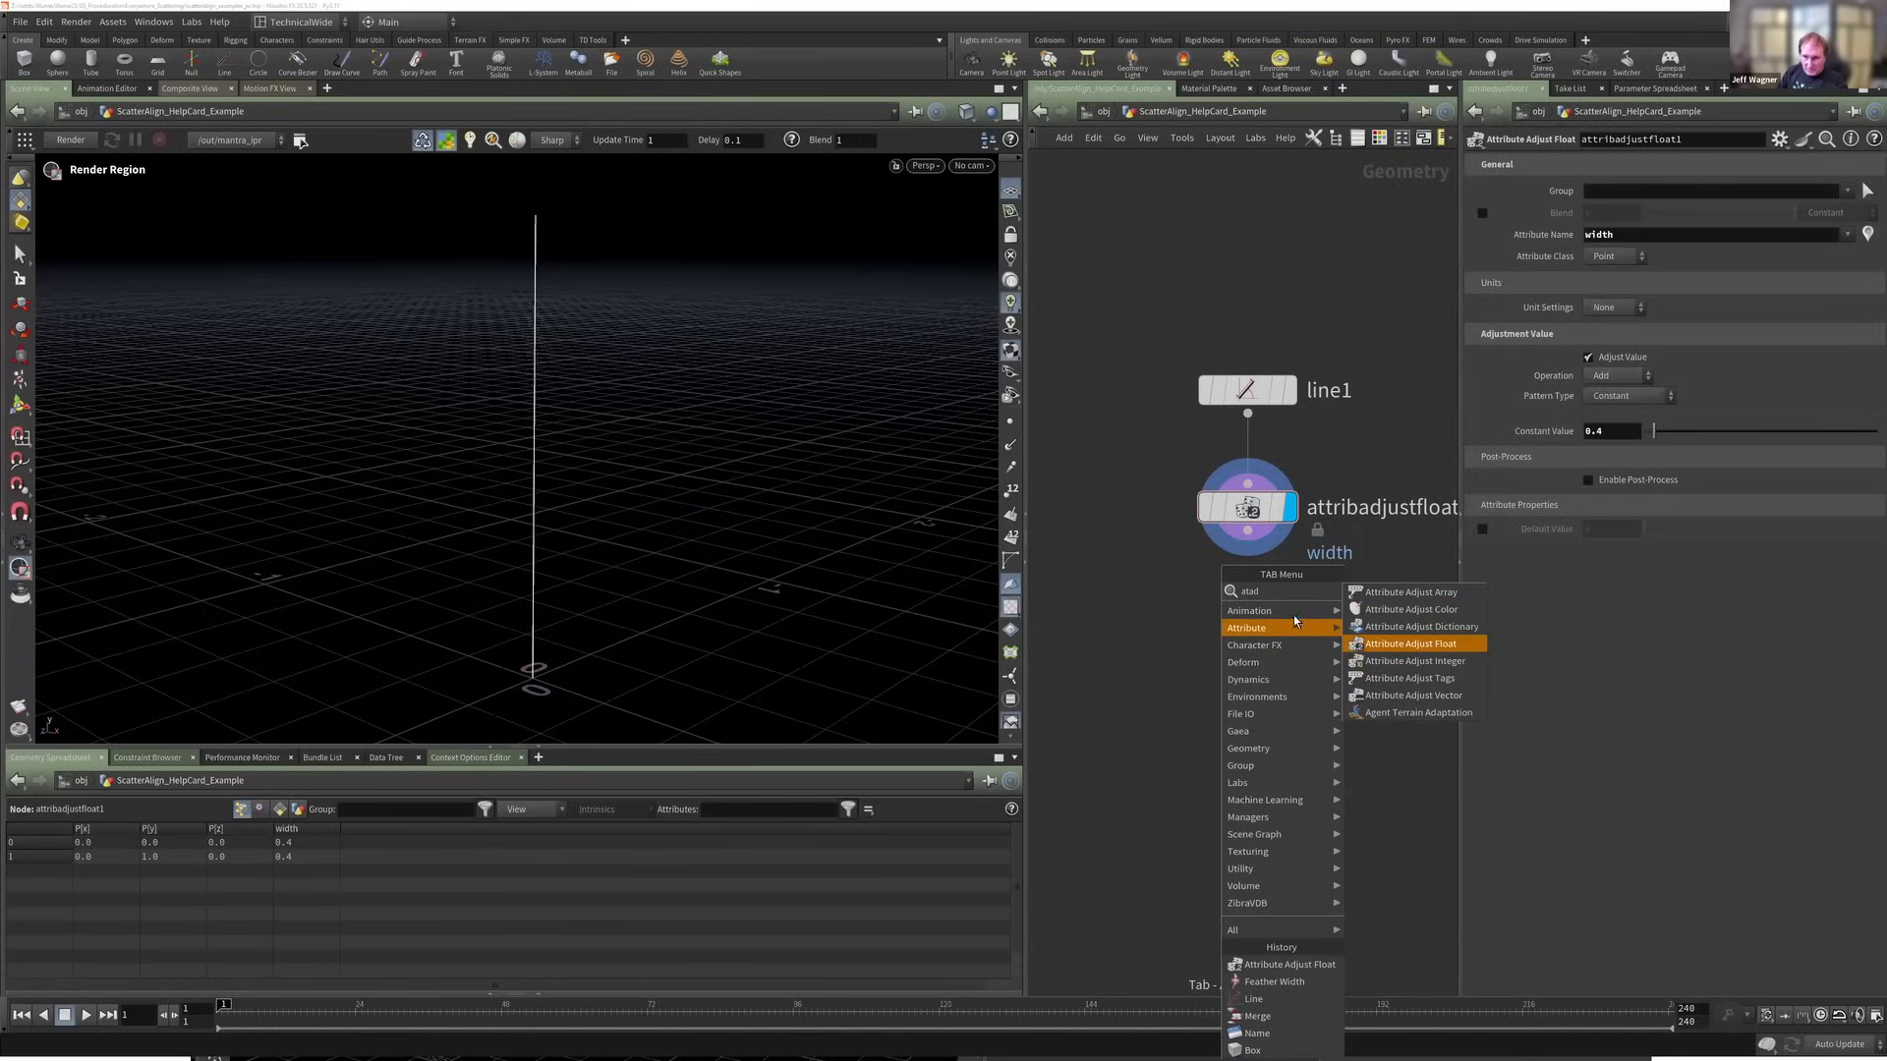
key("Return")
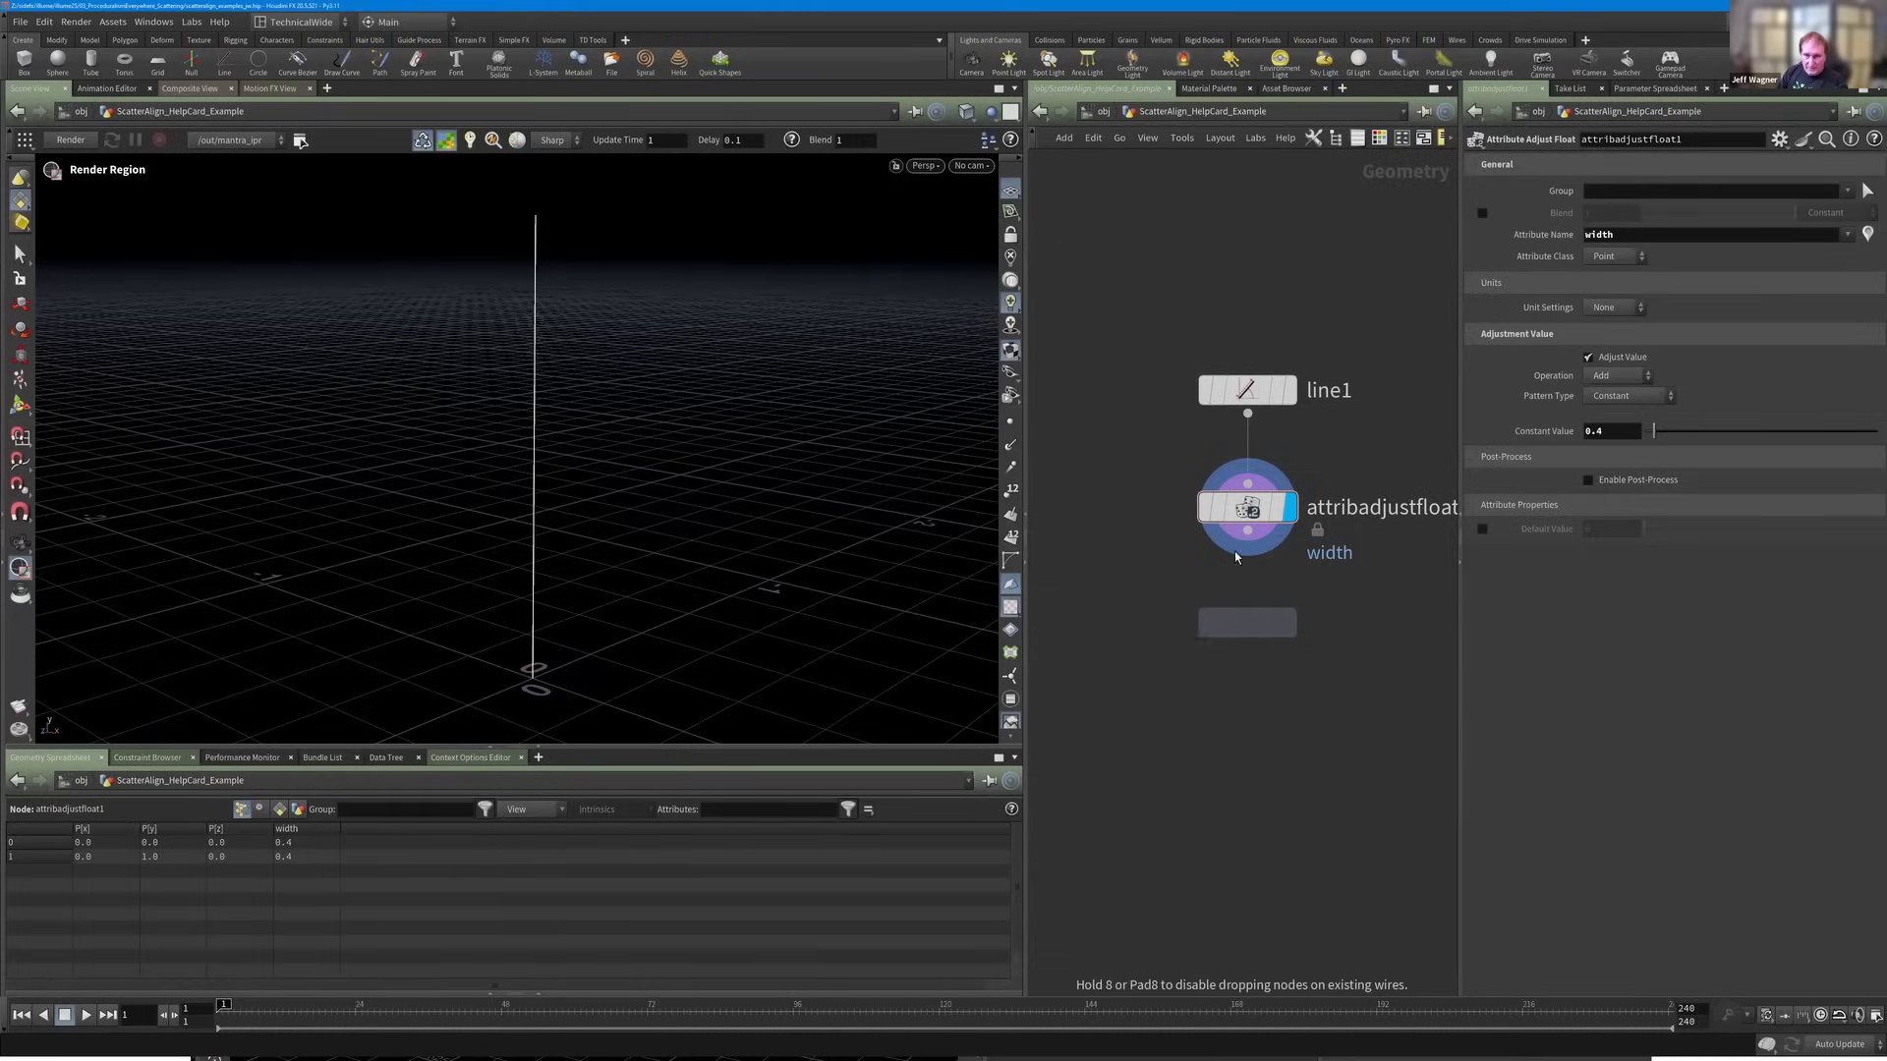
left_click(1256, 624)
left_click(1289, 623)
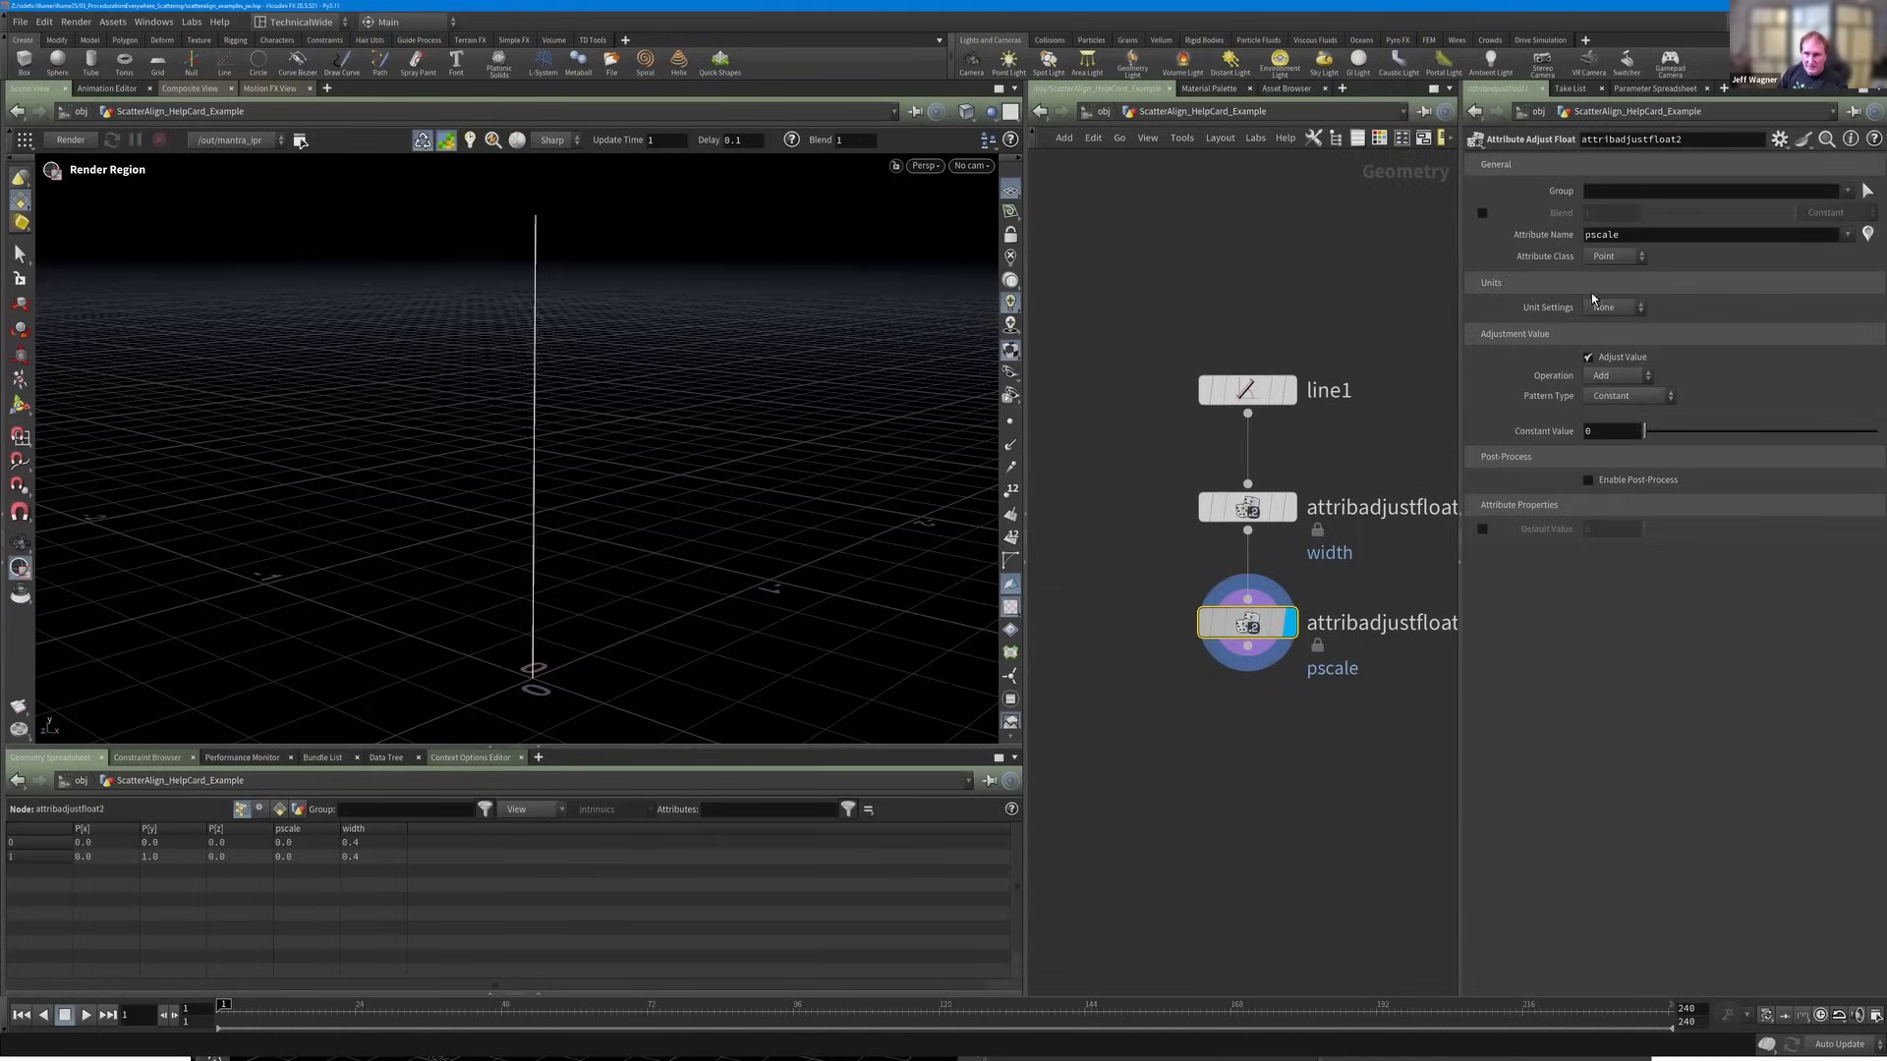
Set the Attribute Name of the second Attribute Adjust Float node to N.
double_click(1657, 238)
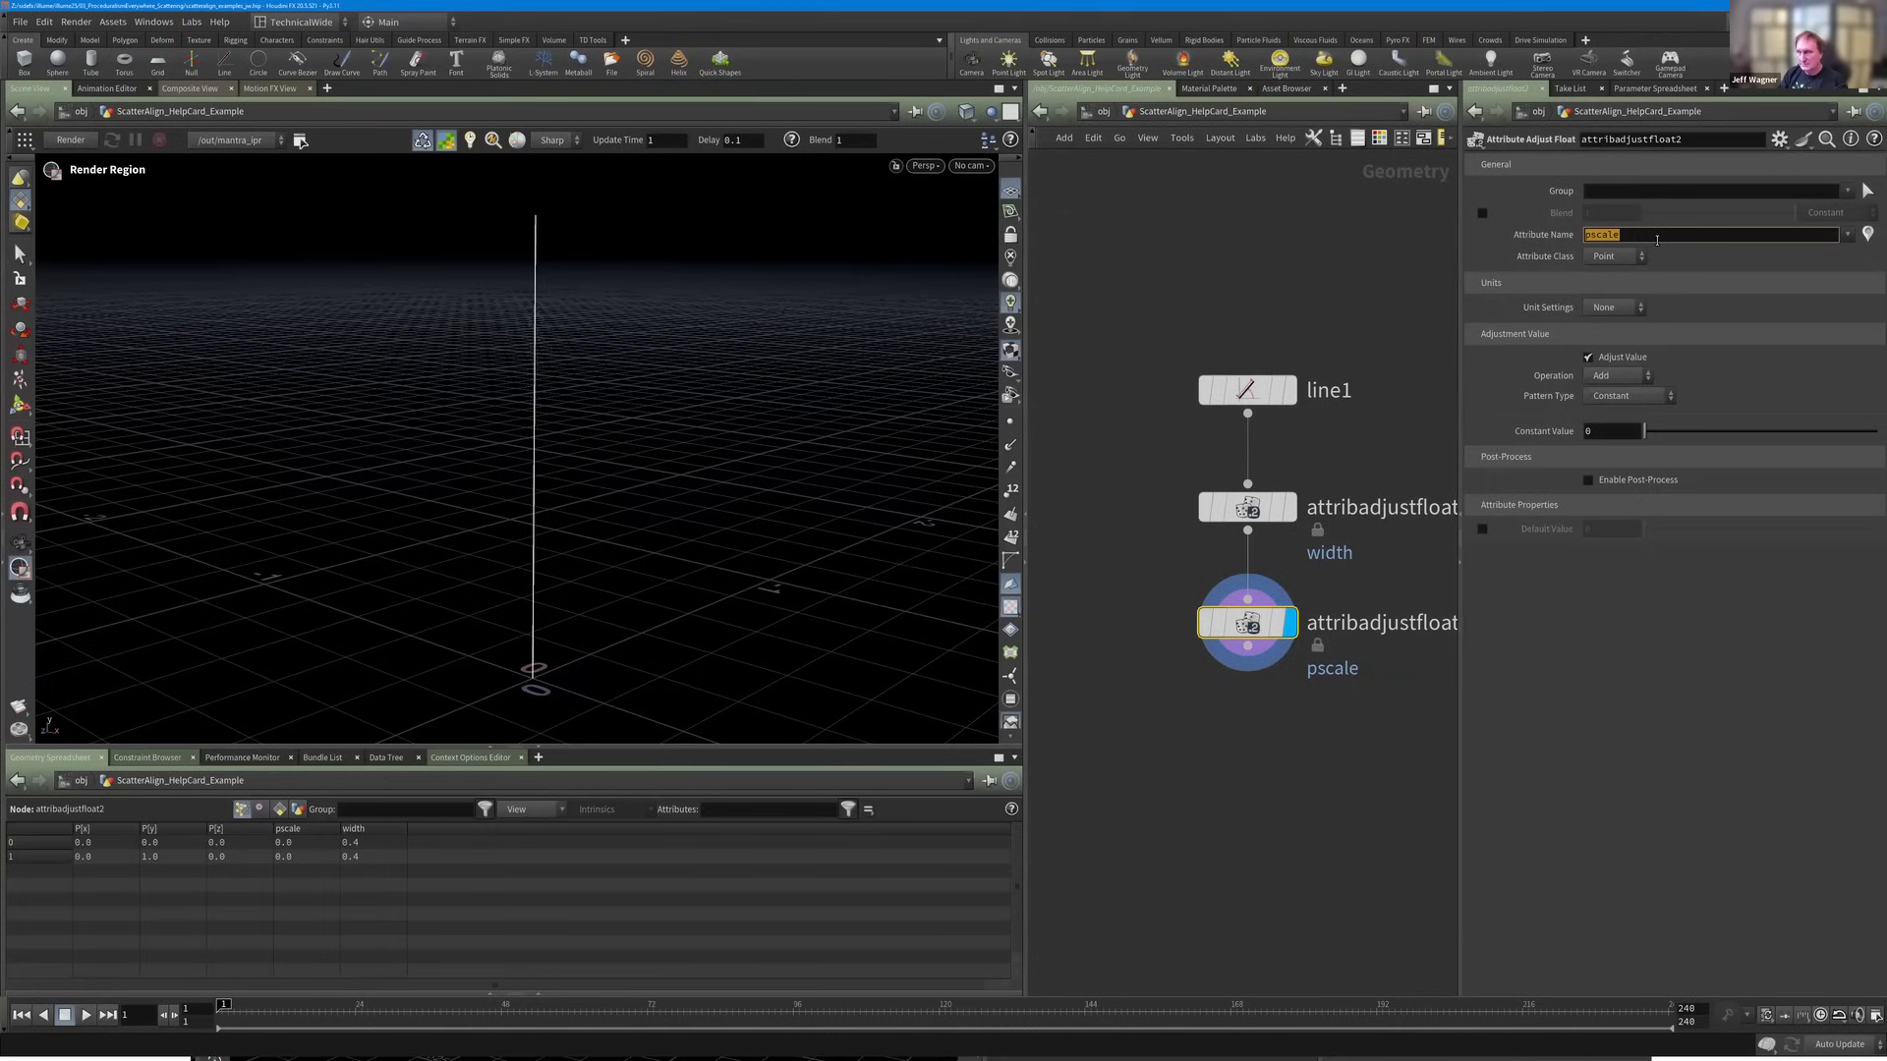
type("ori")
key("BackSpace")
key("BackSpace")
key("BackSpace")
type("N")
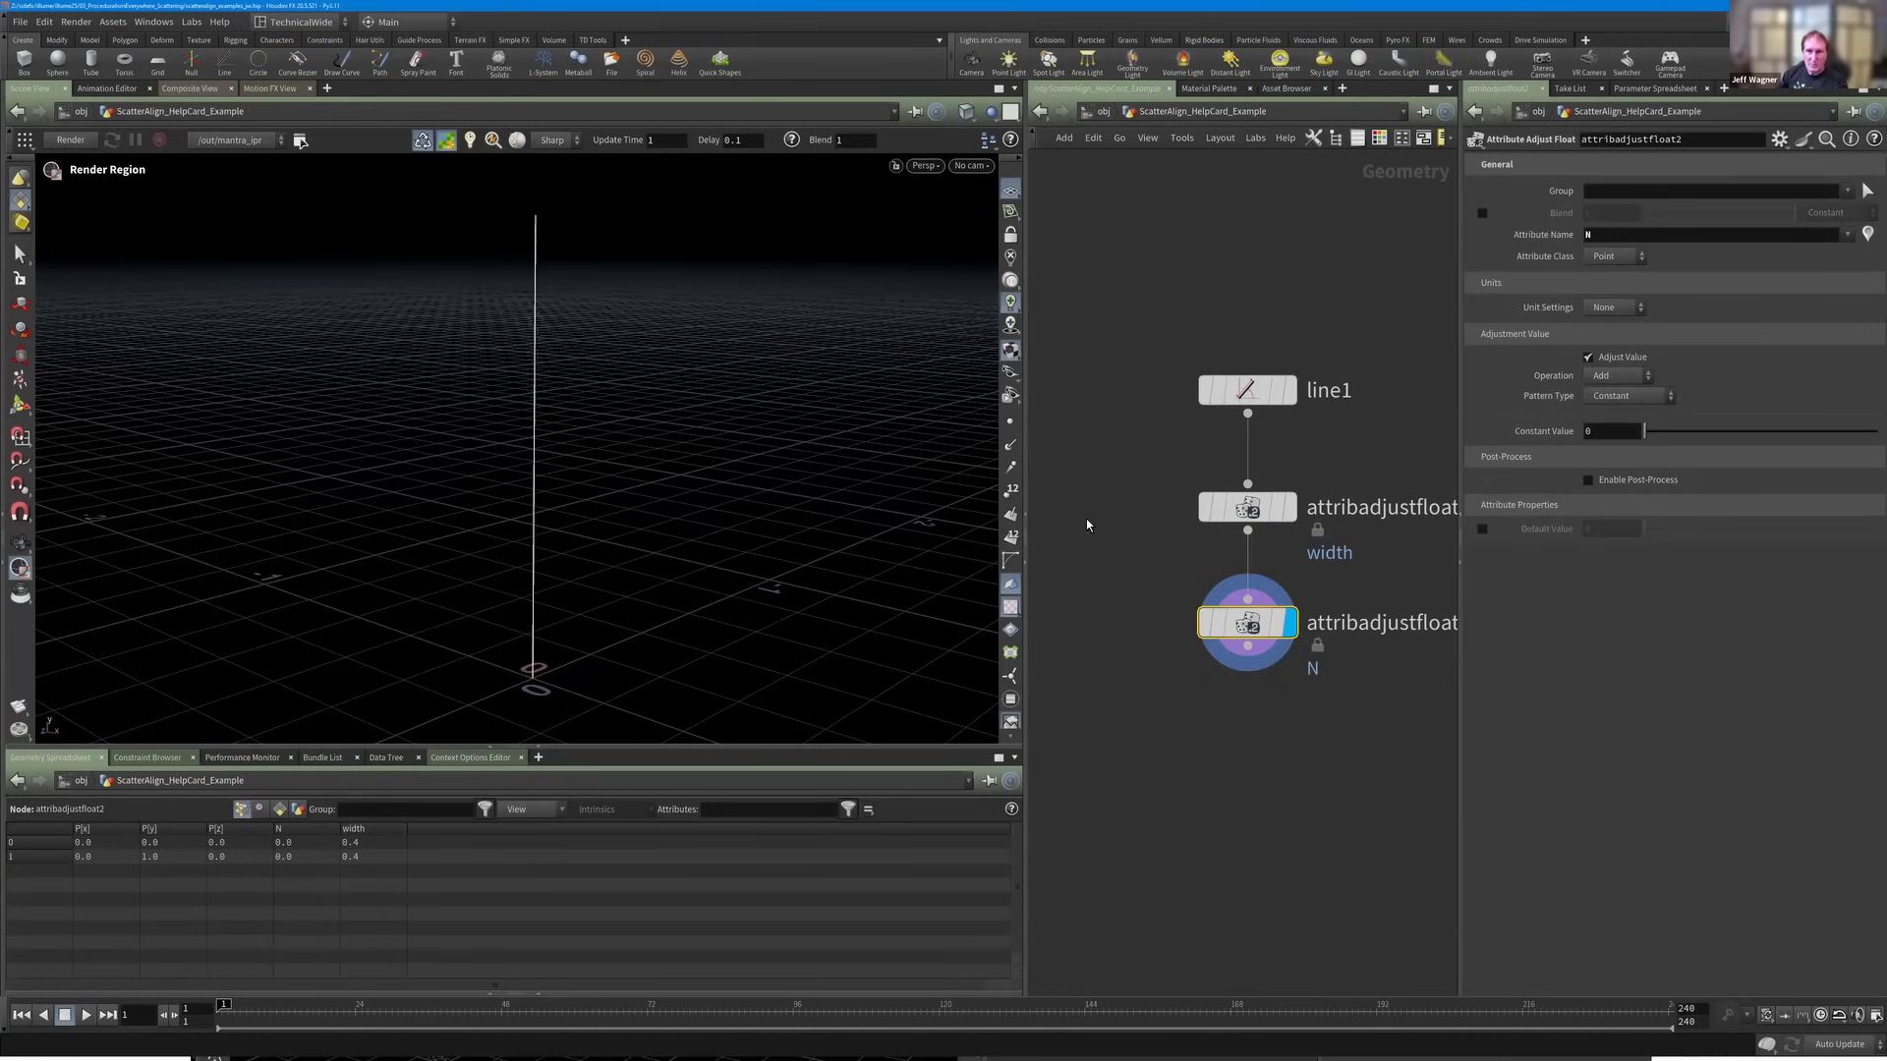
Review the settings of the two Attribute Adjust Float nodes that create the width and N attributes.
left_click(1248, 507)
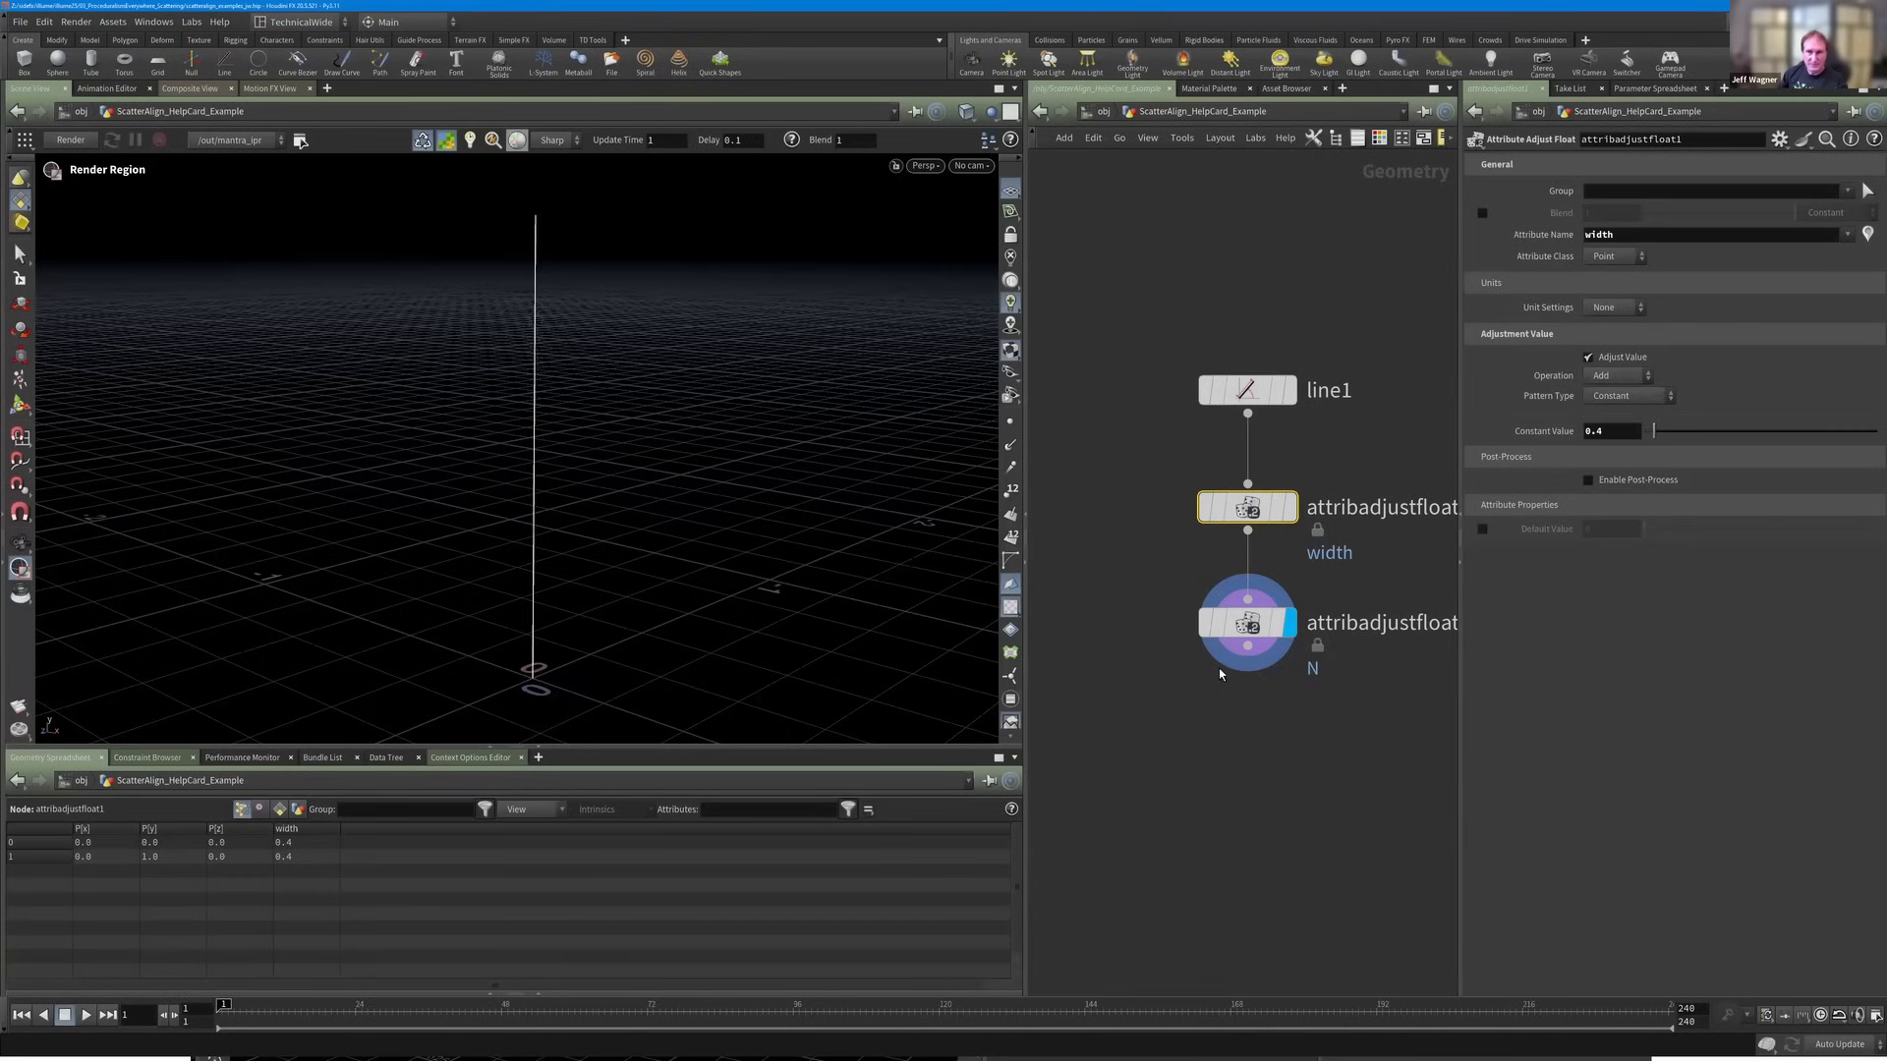
left_click(1240, 623)
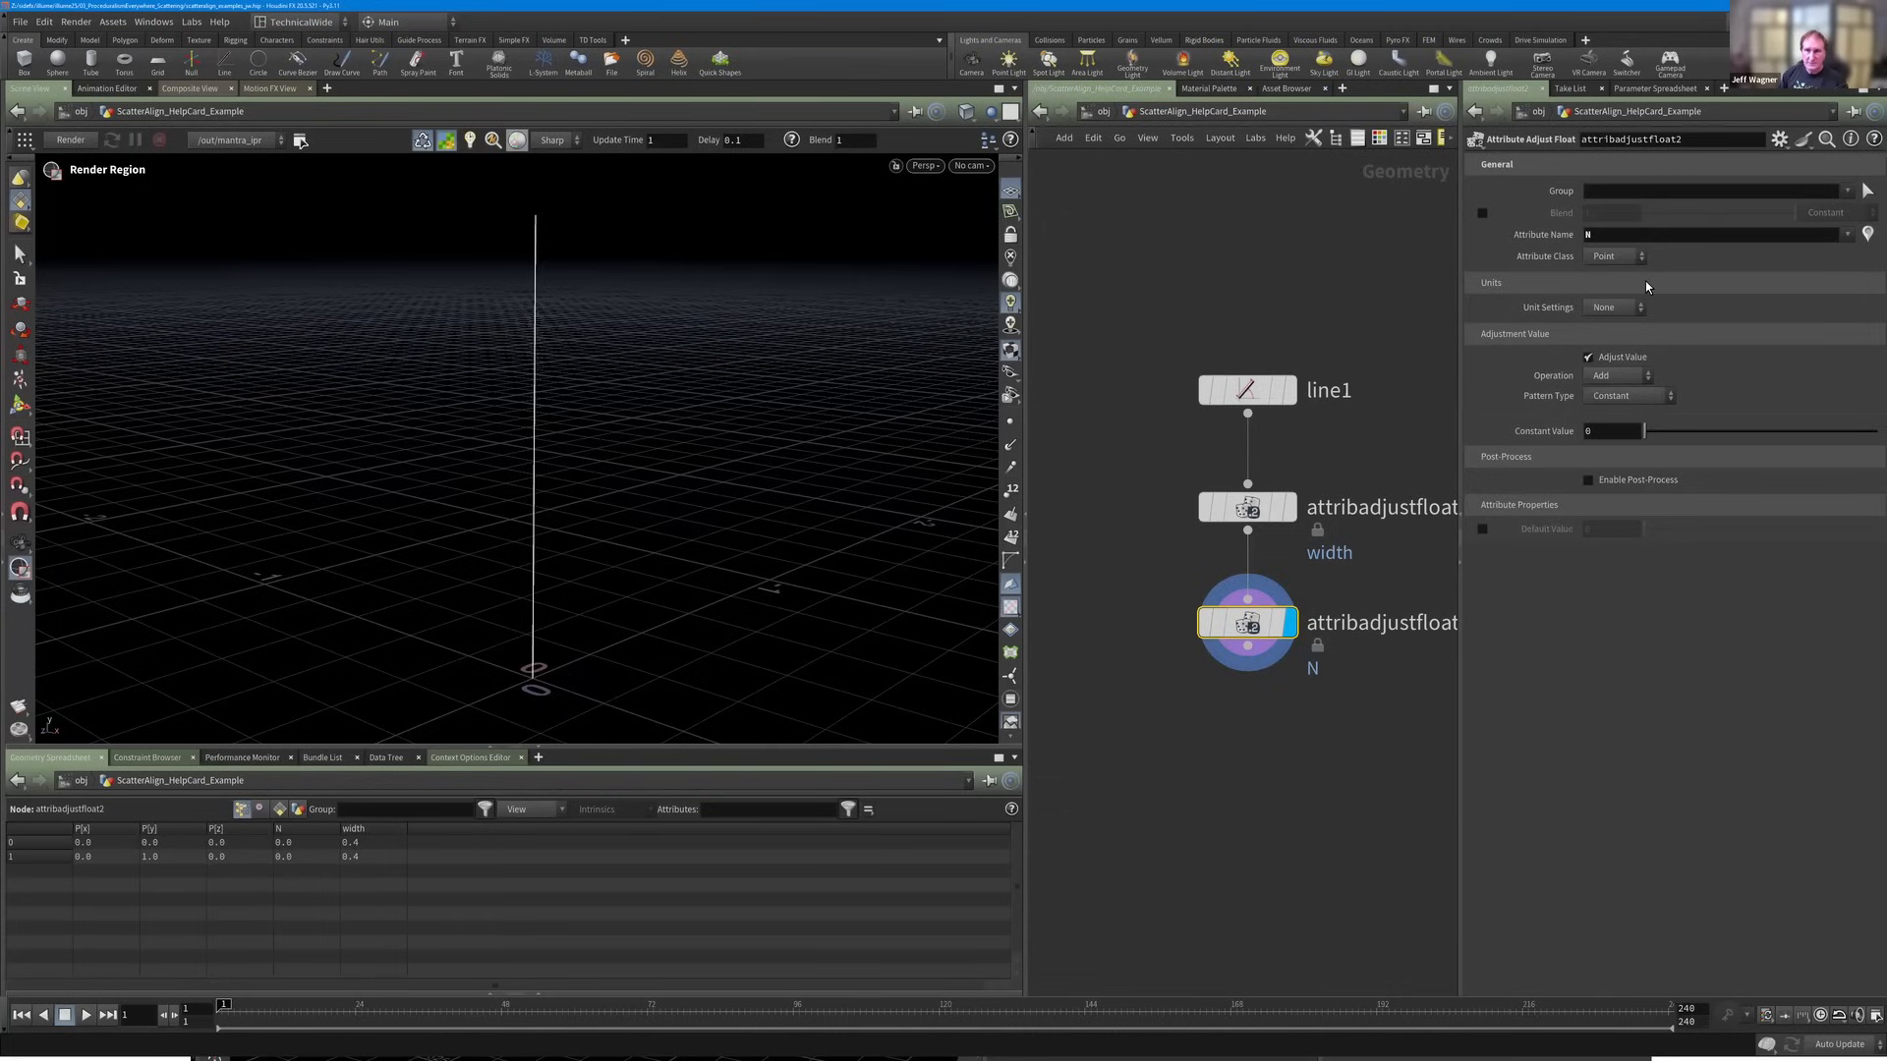
mouse_move(1257, 629)
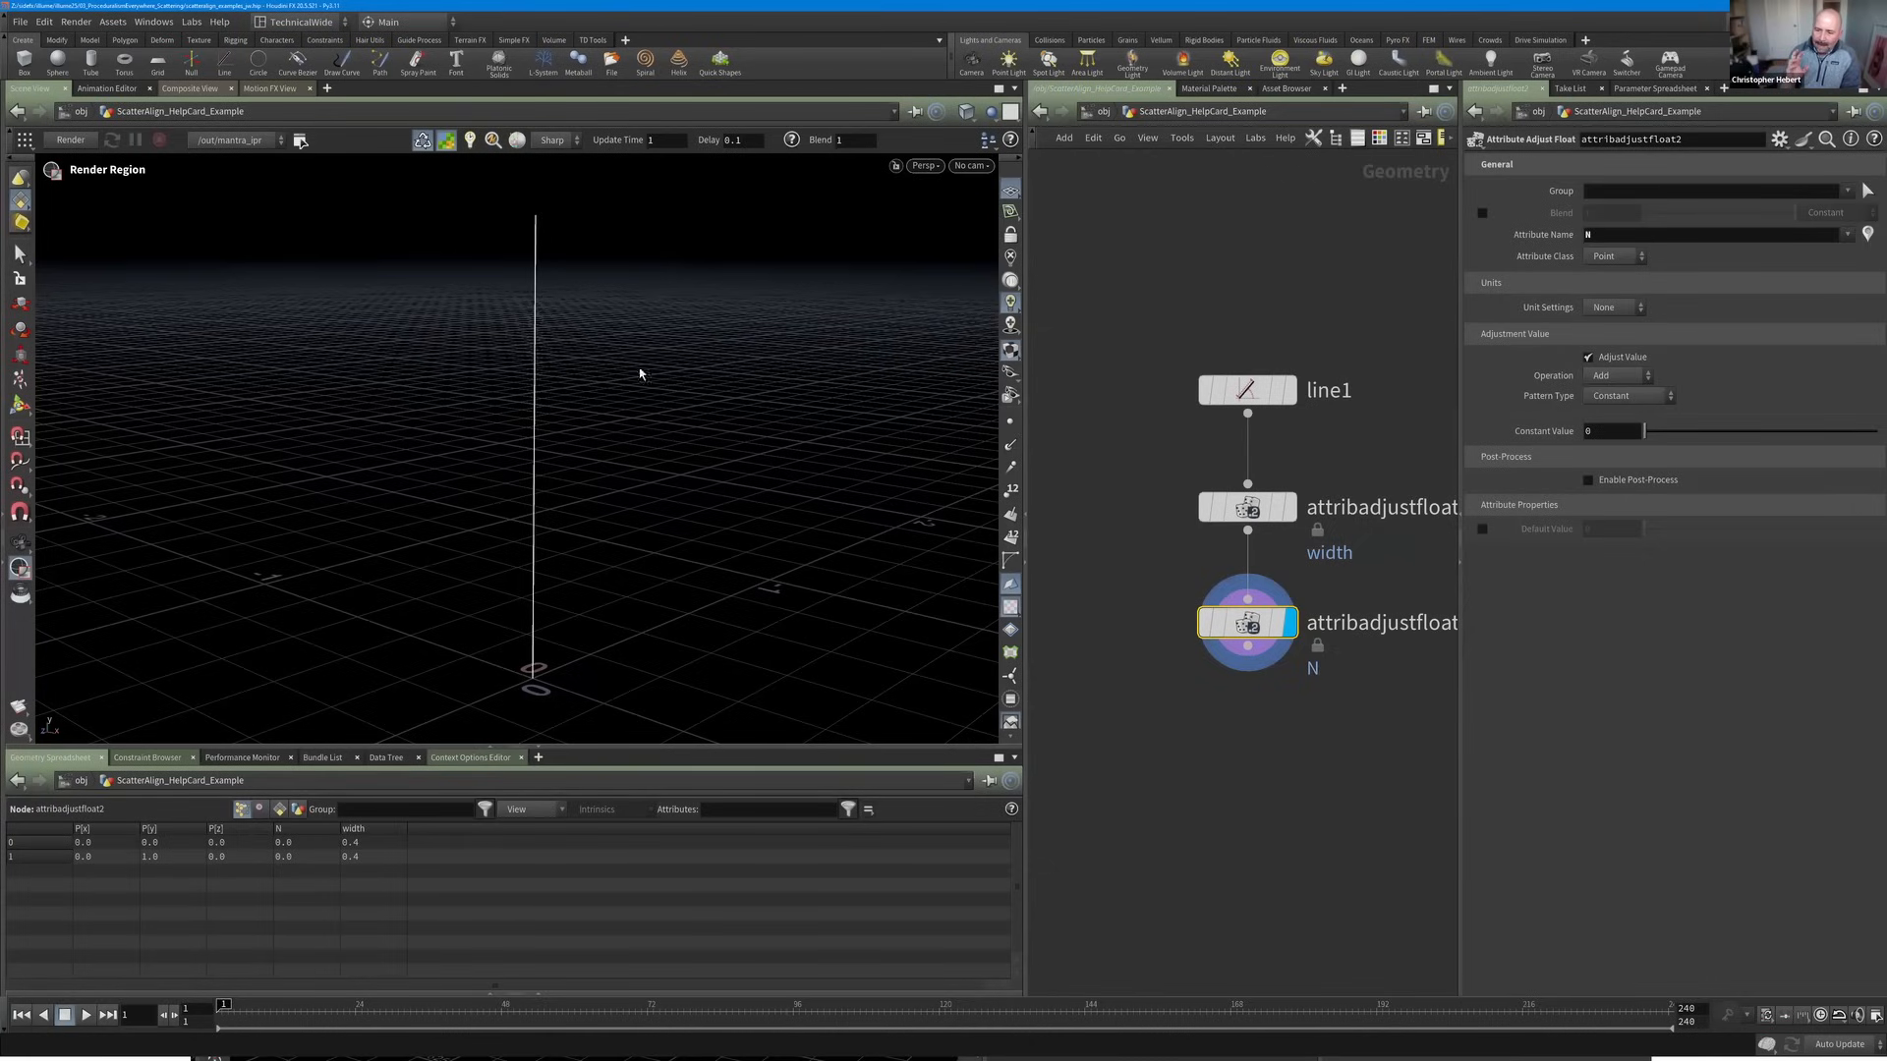
Draw a trial render region in the viewport and close it.
left_click_drag(201, 176, 880, 718)
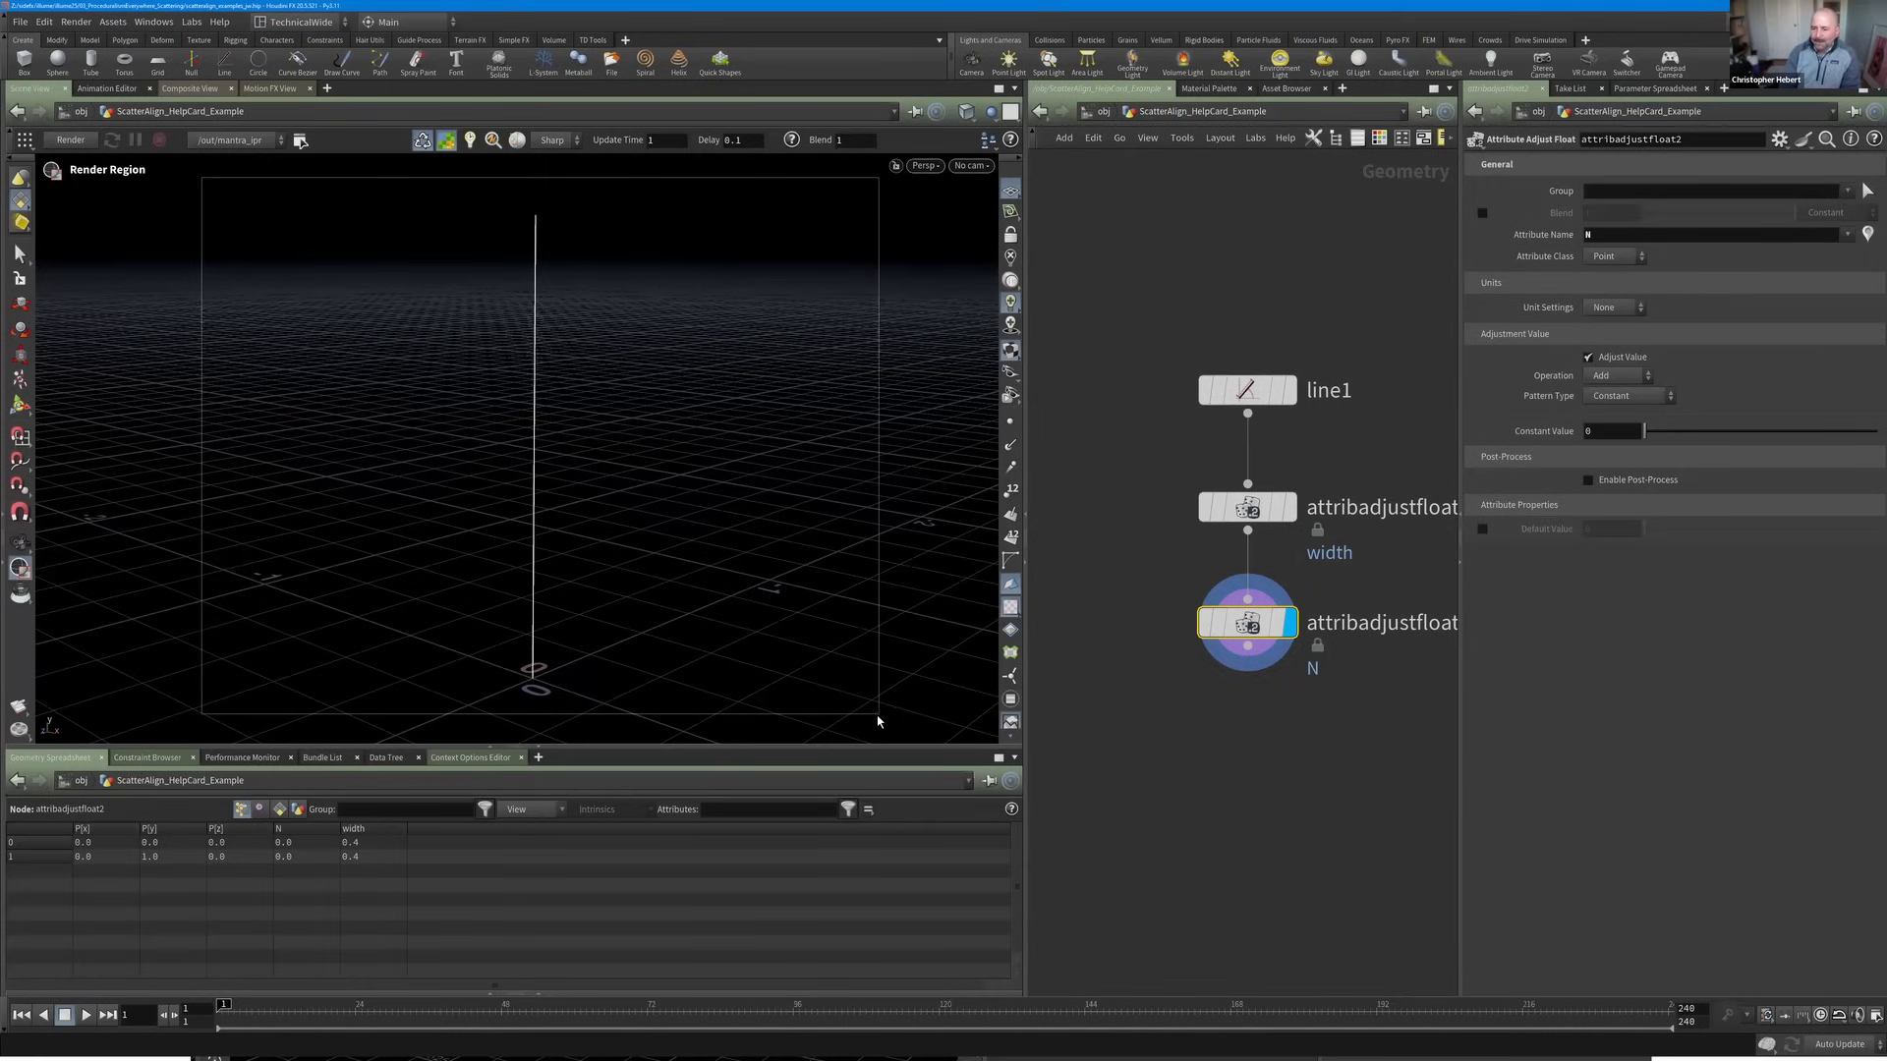
left_click_drag(200, 177, 383, 327)
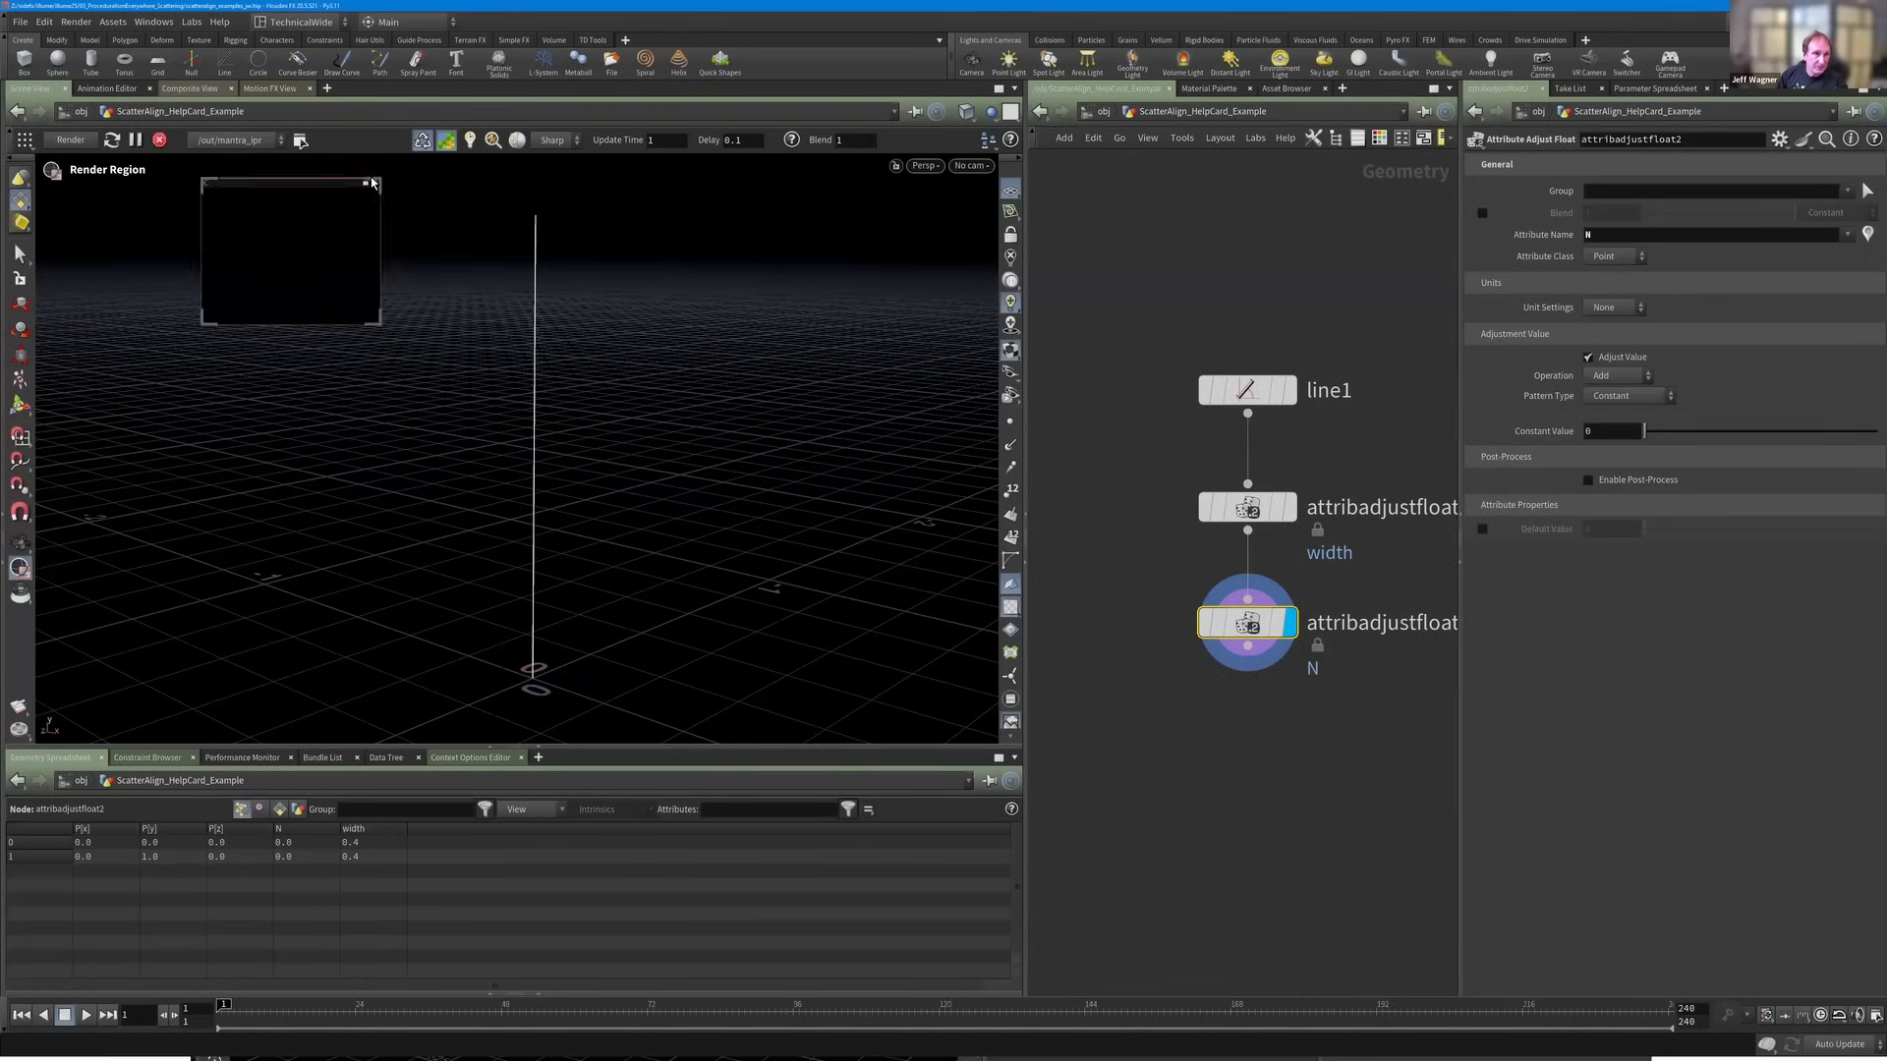
left_click(374, 186)
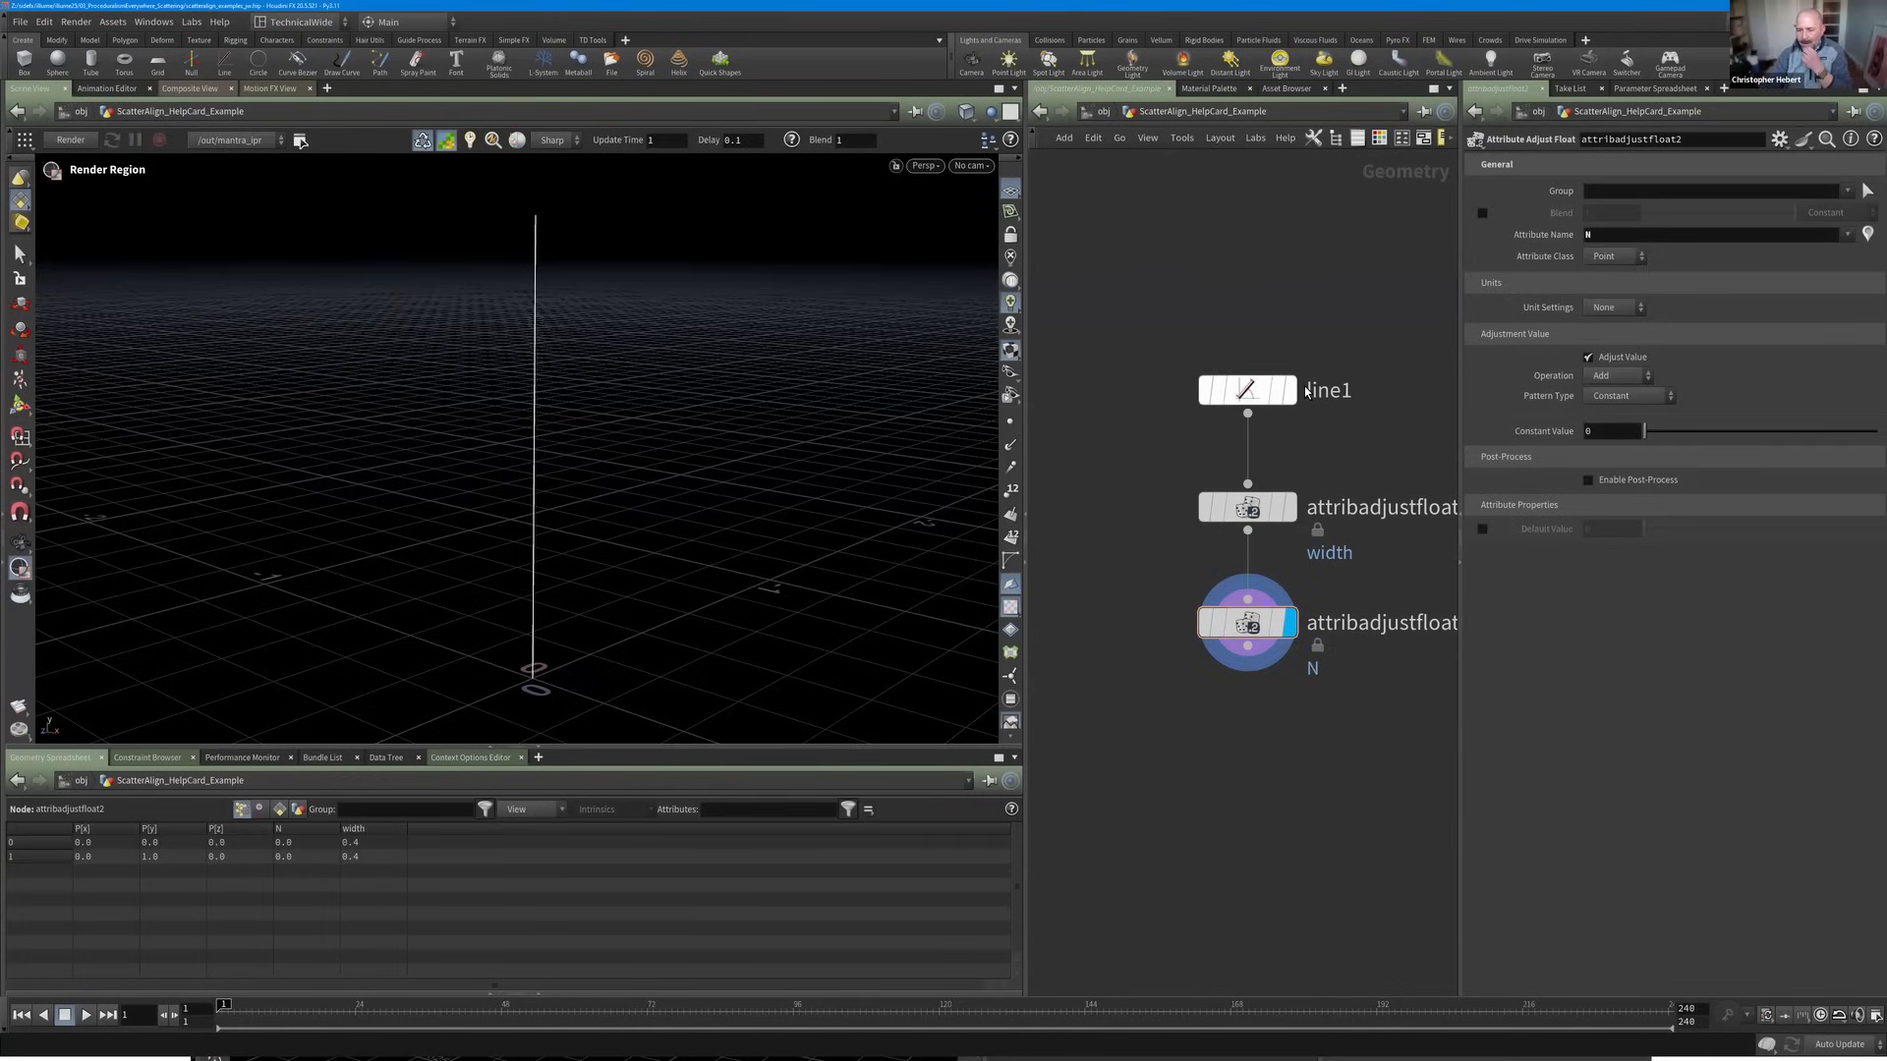
scroll(1263, 290, "down", 3)
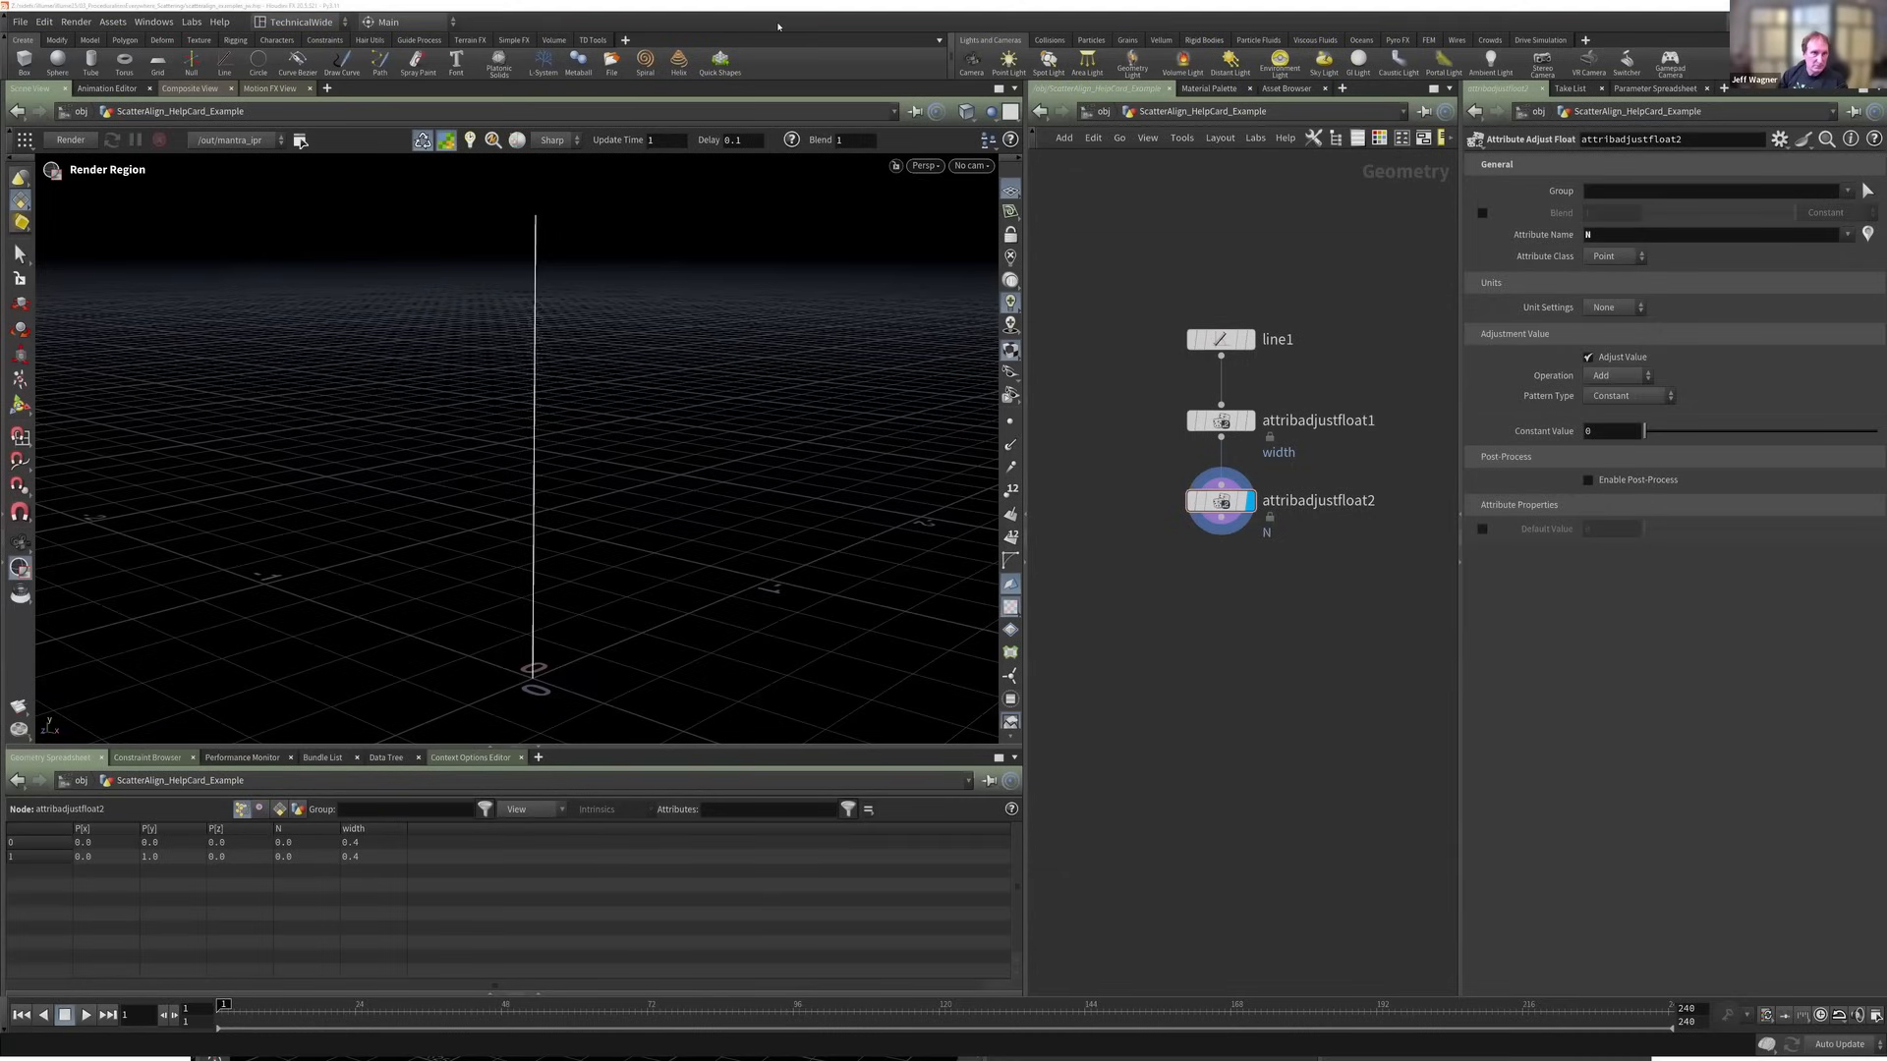
Review the default installation options for a new build in Houdini Launcher, then cancel and return to the maximized scene.
double_click(23, 12)
left_click(960, 430)
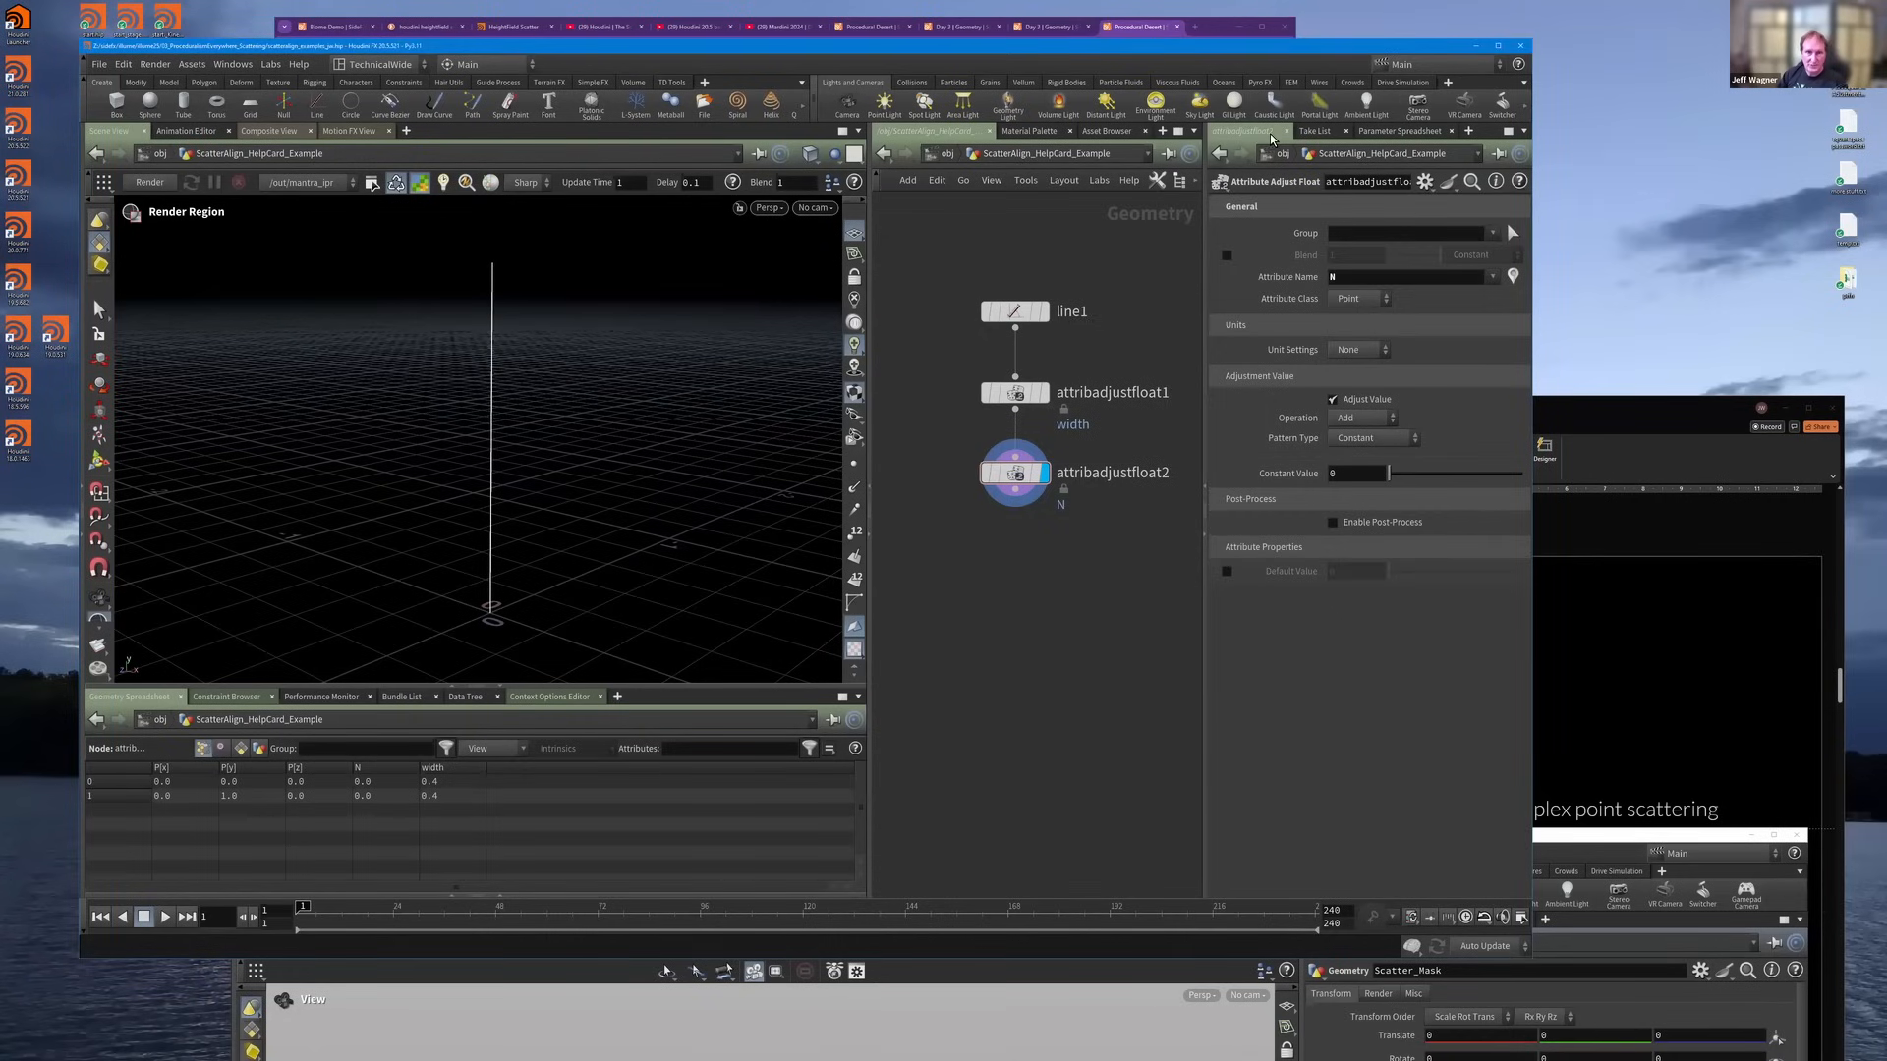
left_click(1135, 272)
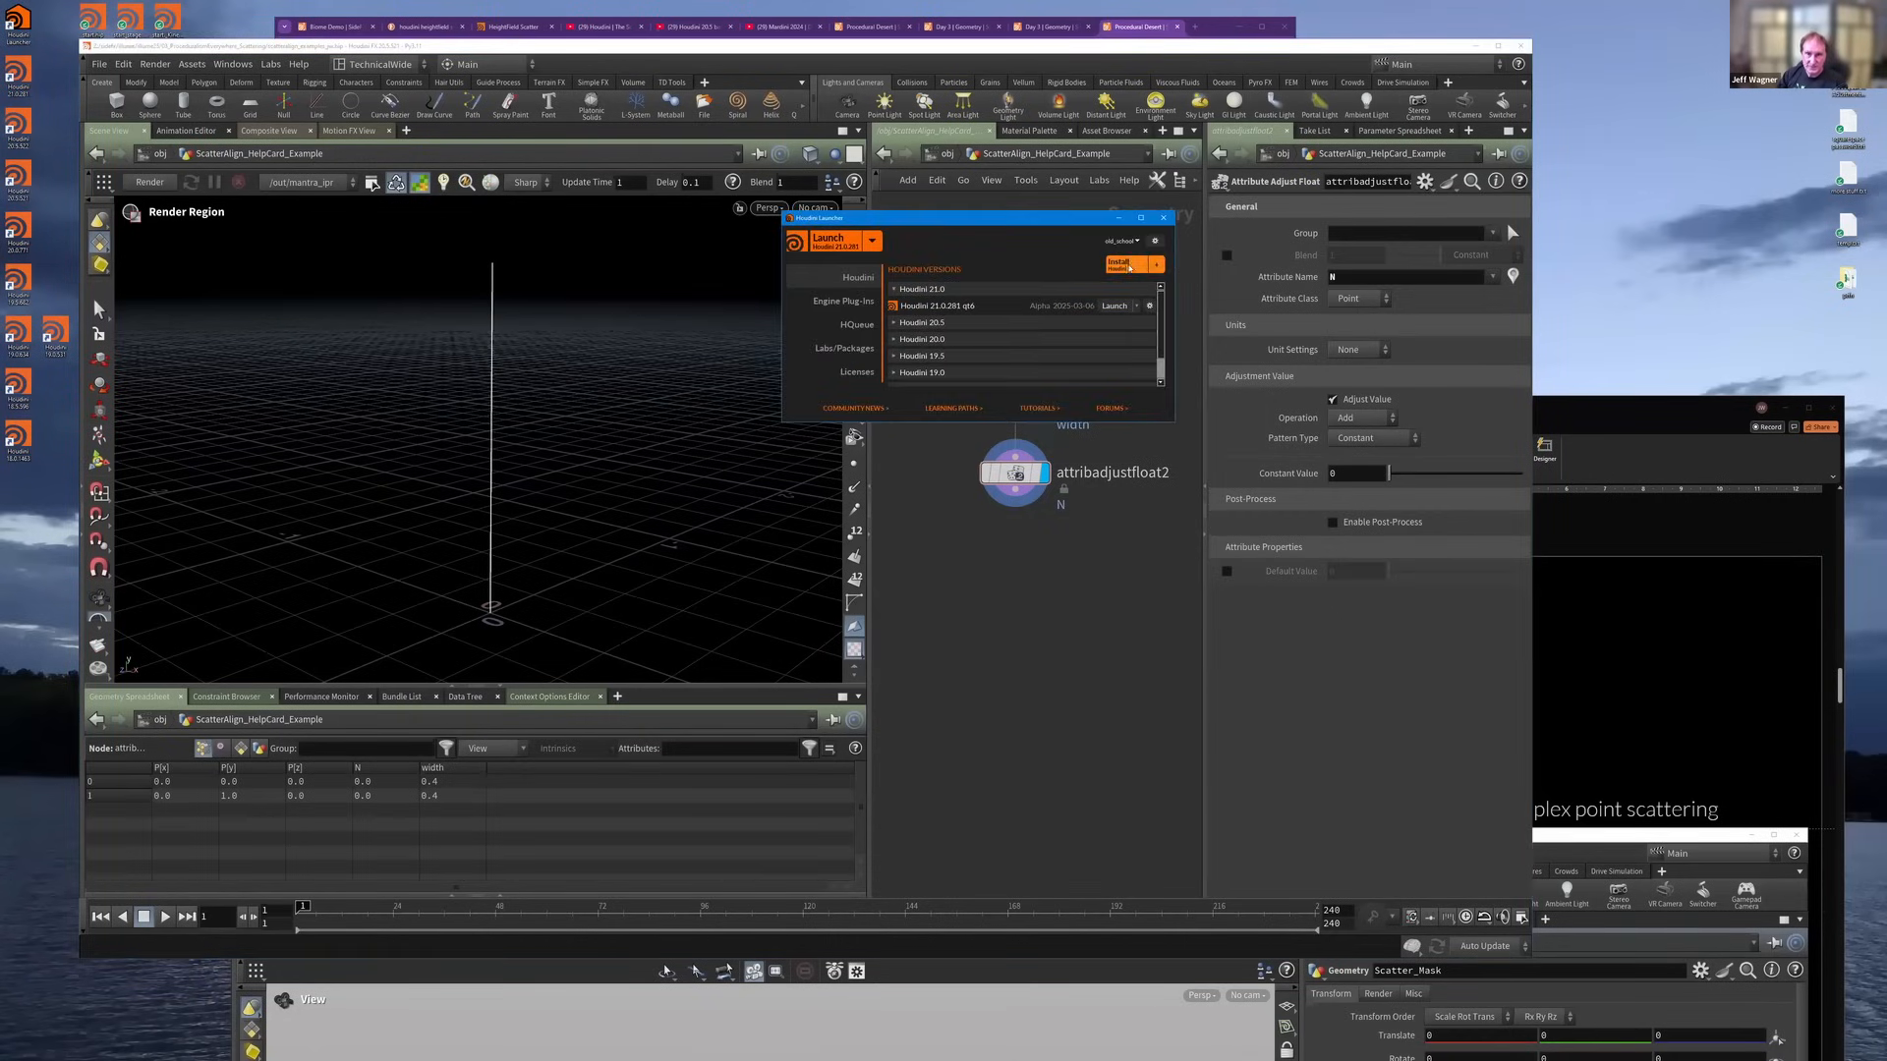
left_click(911, 341)
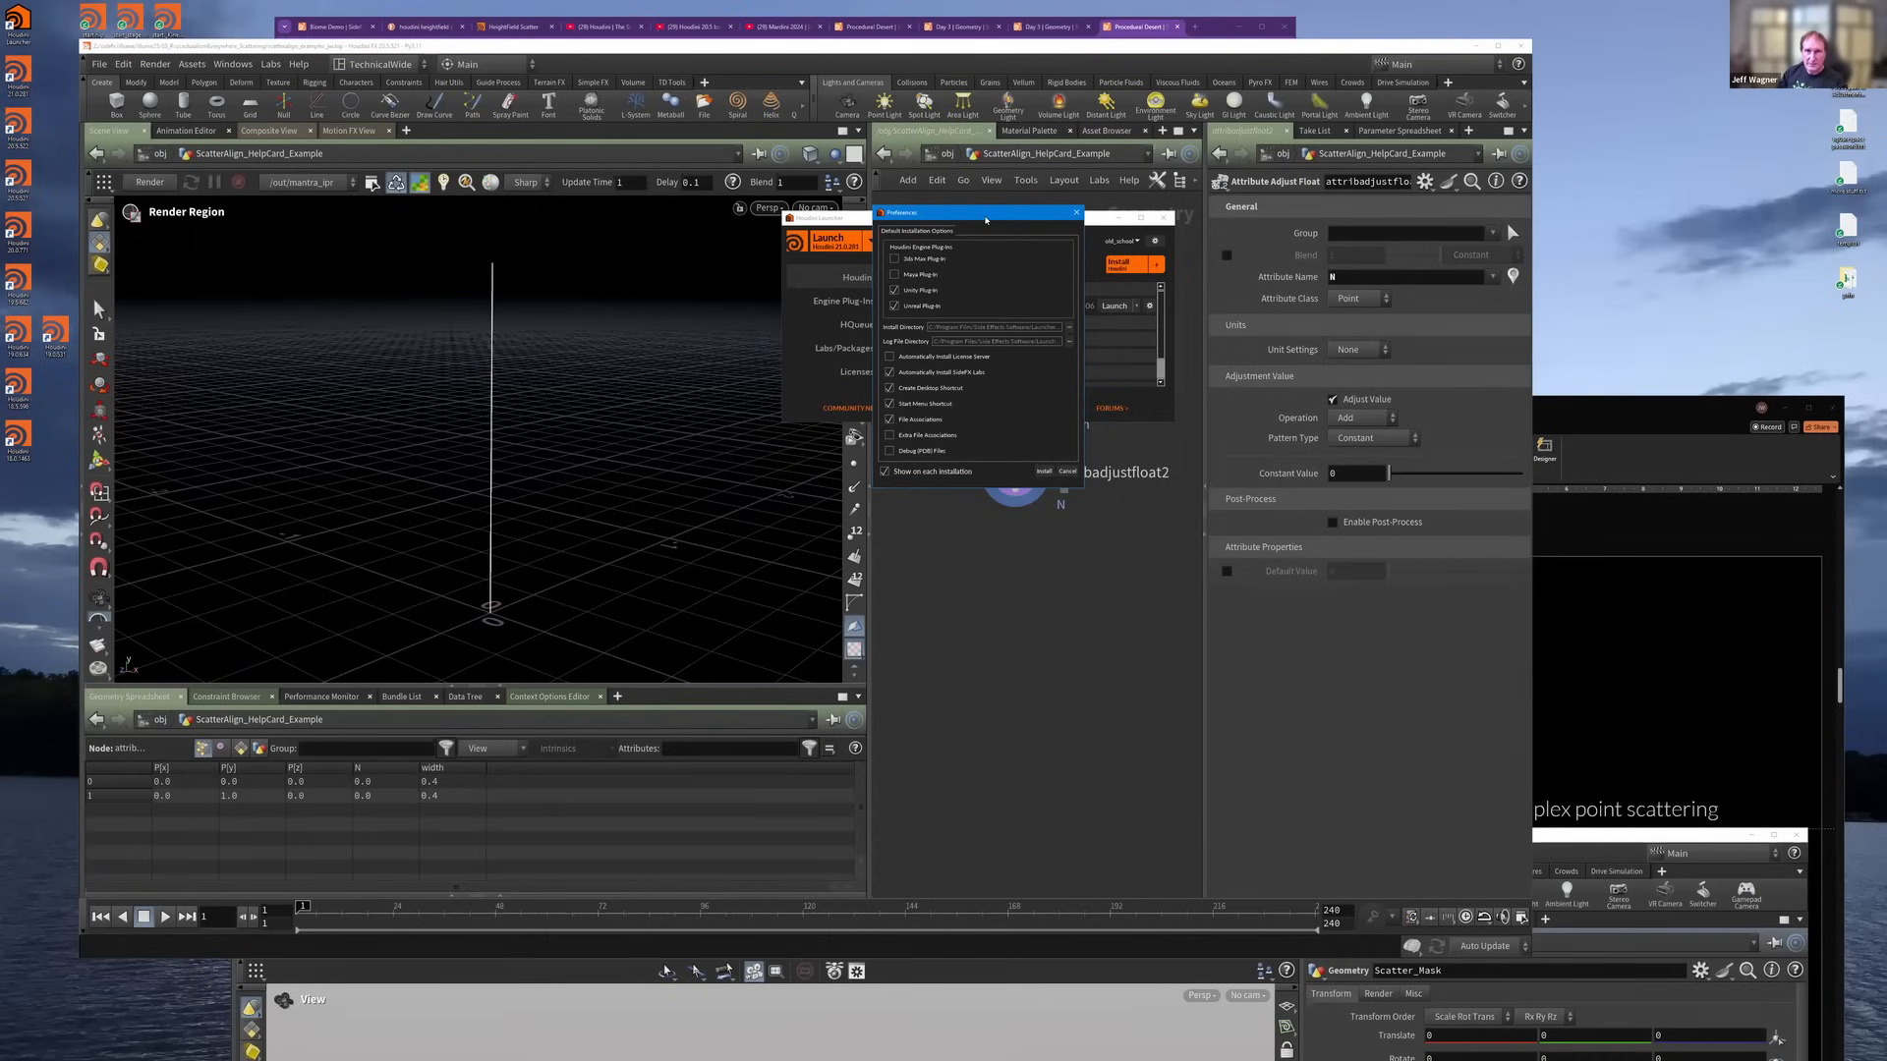
left_click_drag(985, 219, 990, 210)
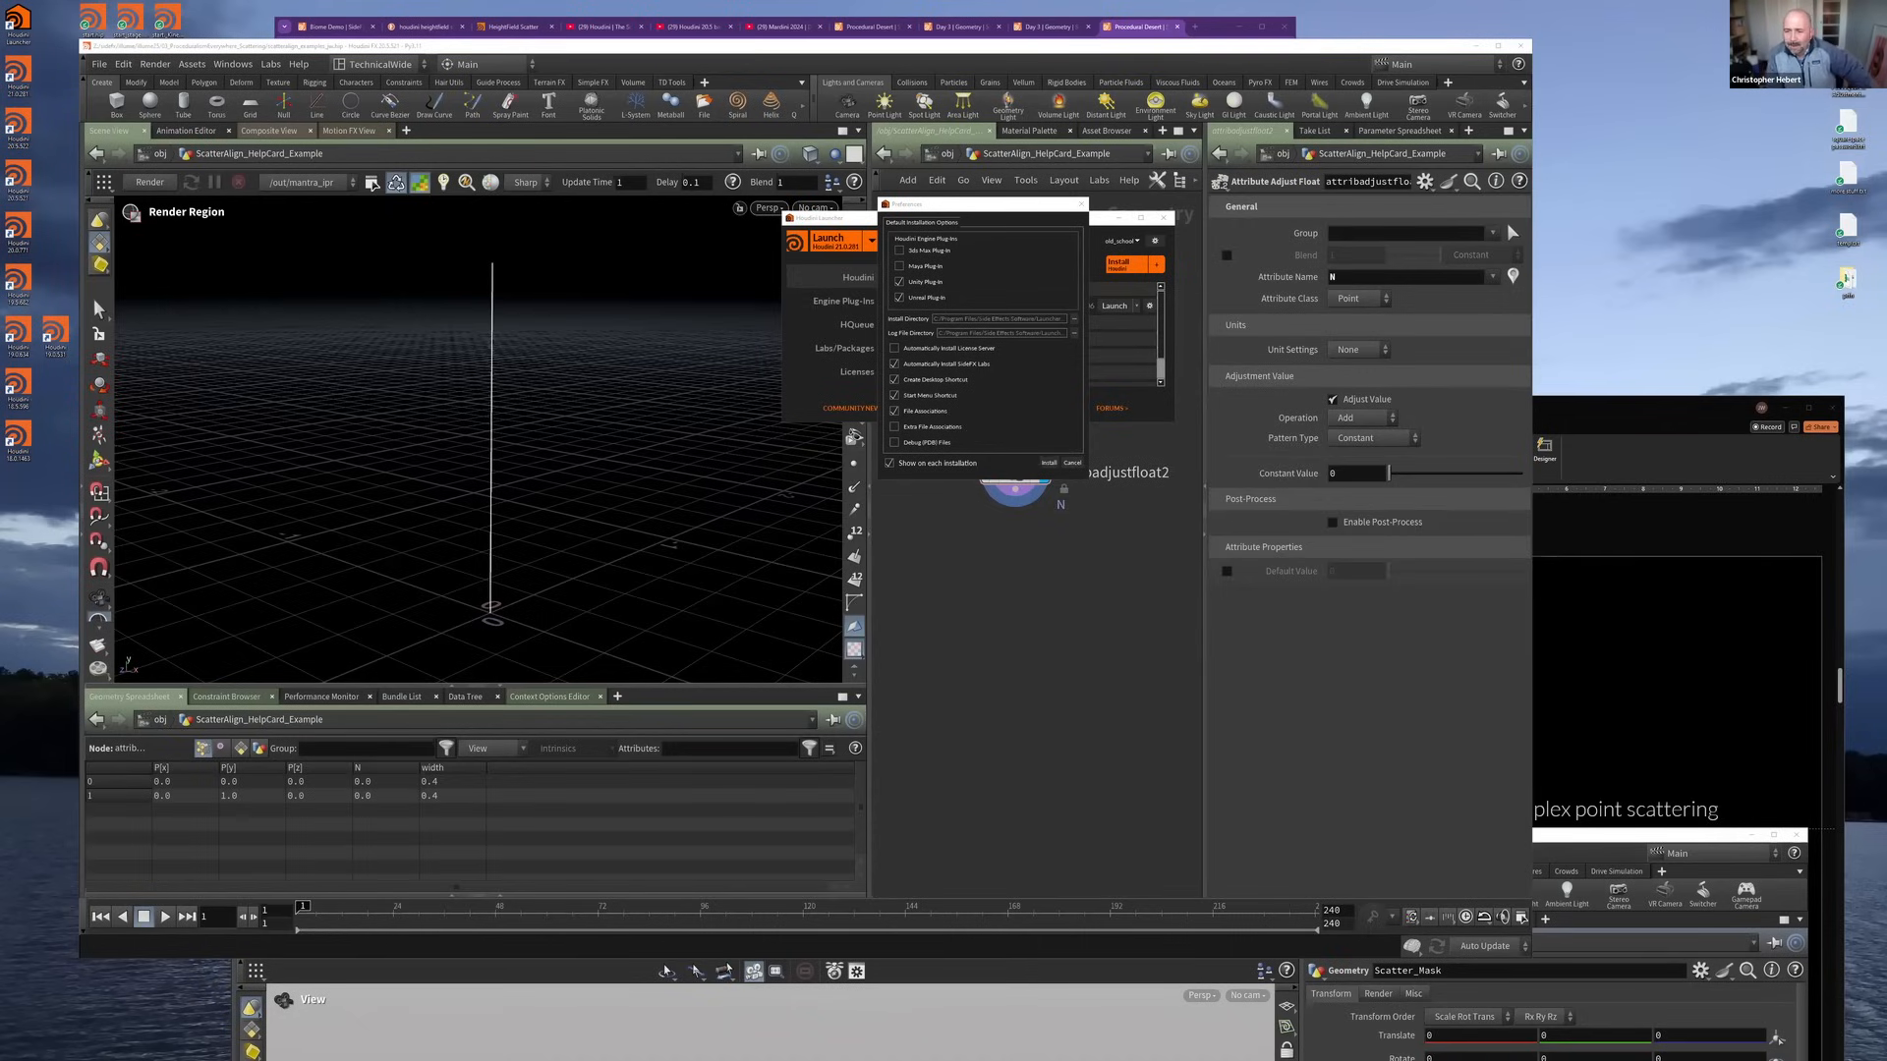
left_click(1104, 474)
left_click(1071, 464)
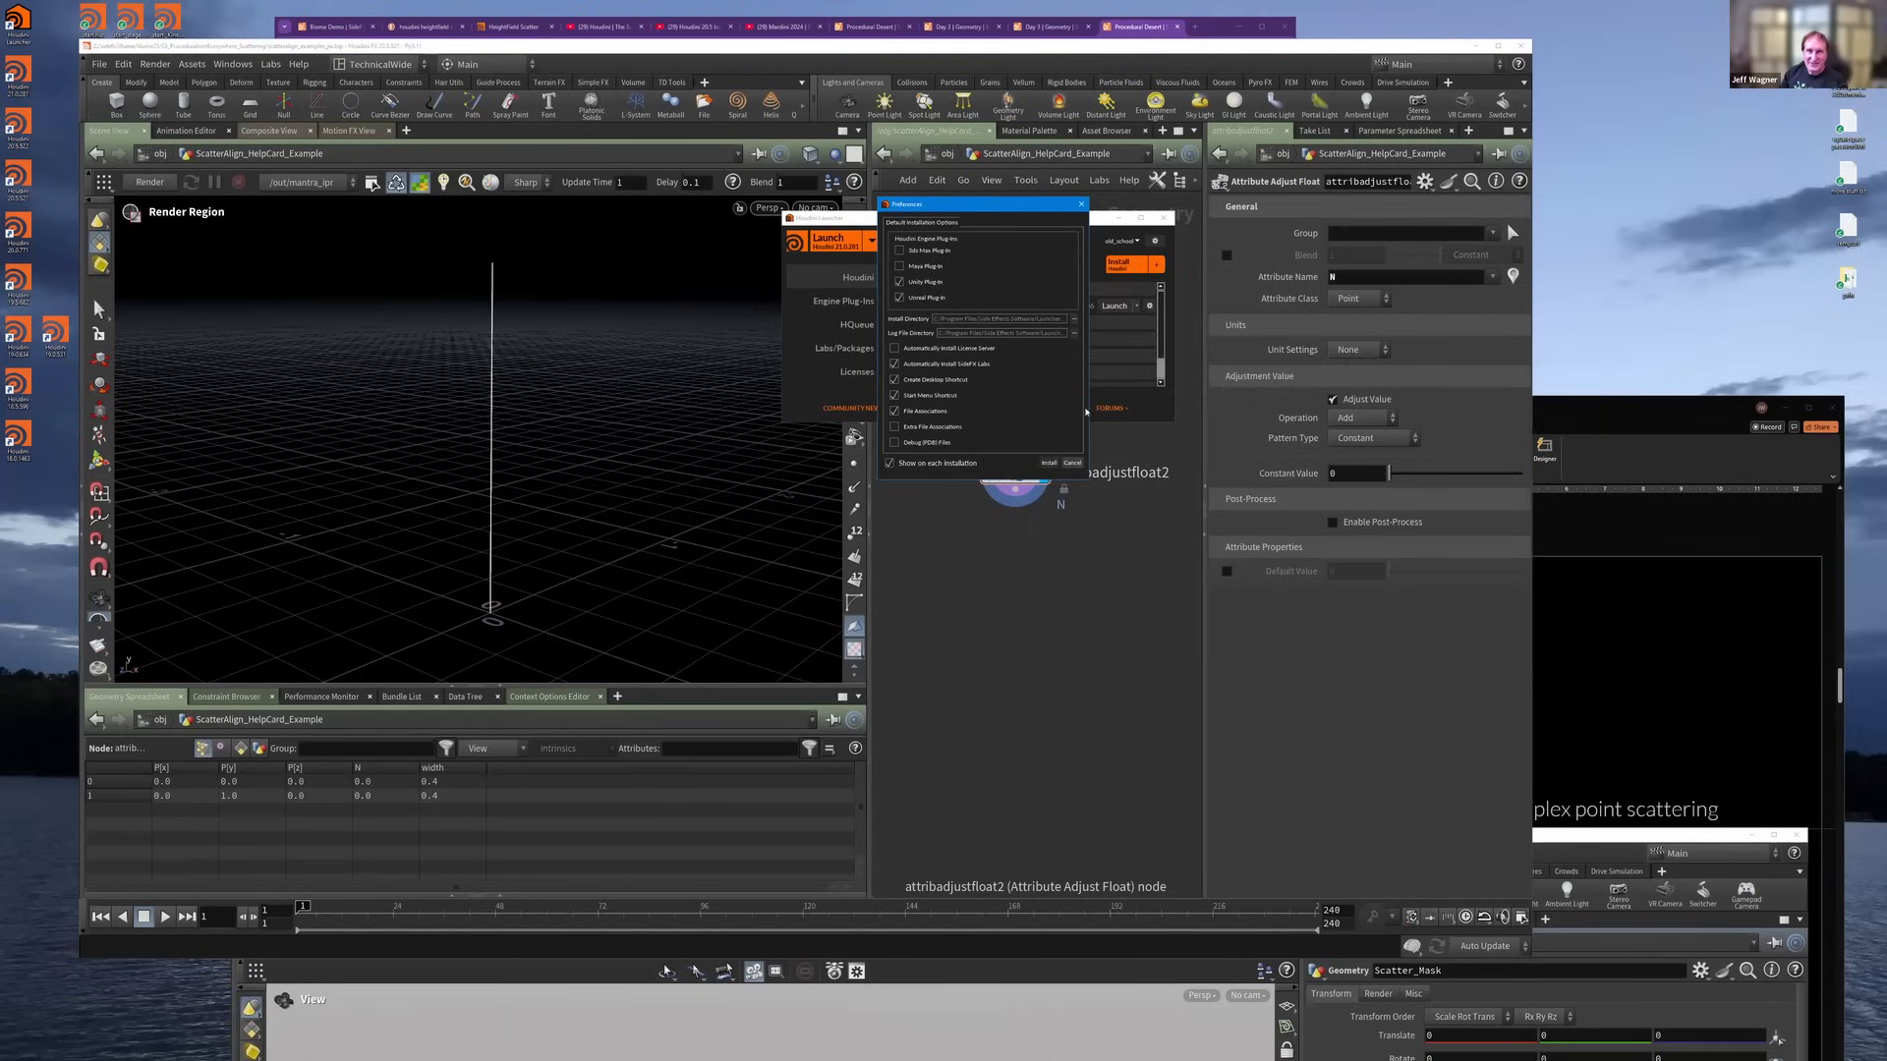
left_click(1072, 464)
left_click(1163, 219)
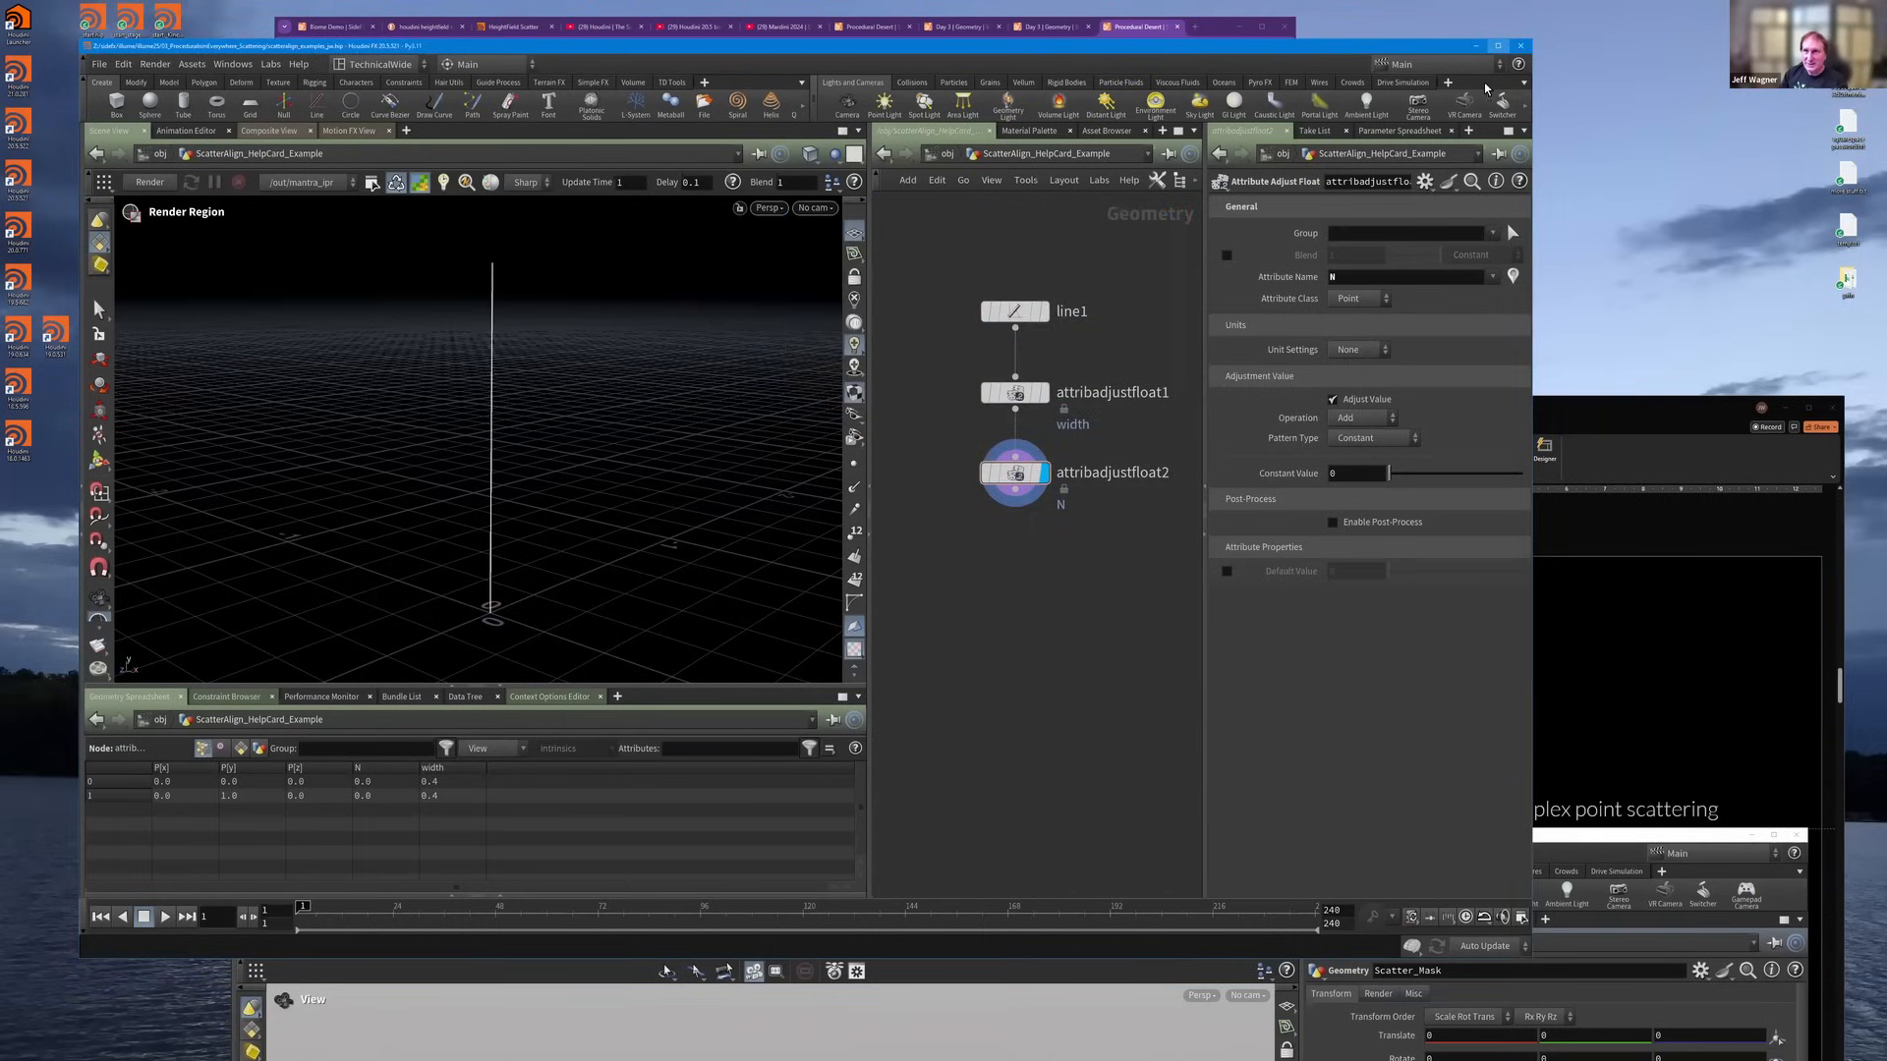
left_click(1497, 46)
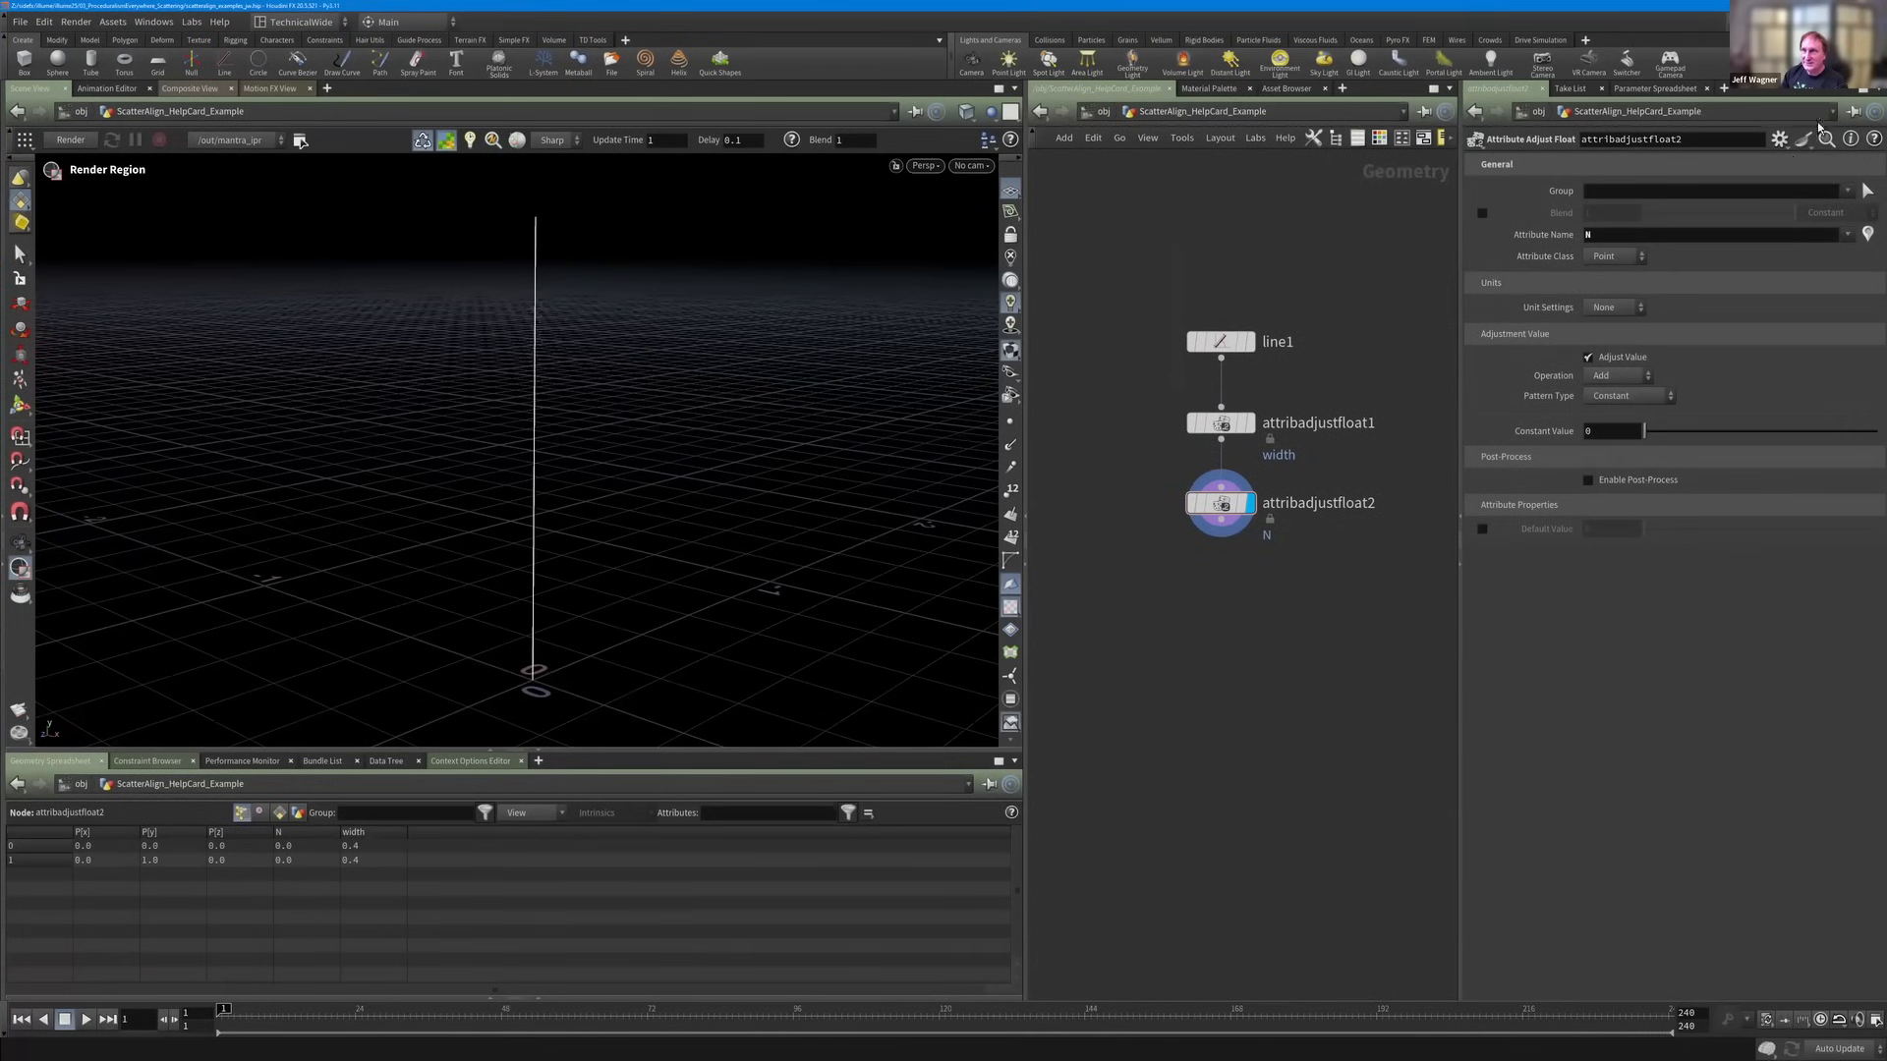
Load the LineDirection example file of the line1 node and read its explanatory note.
left_click(1227, 346)
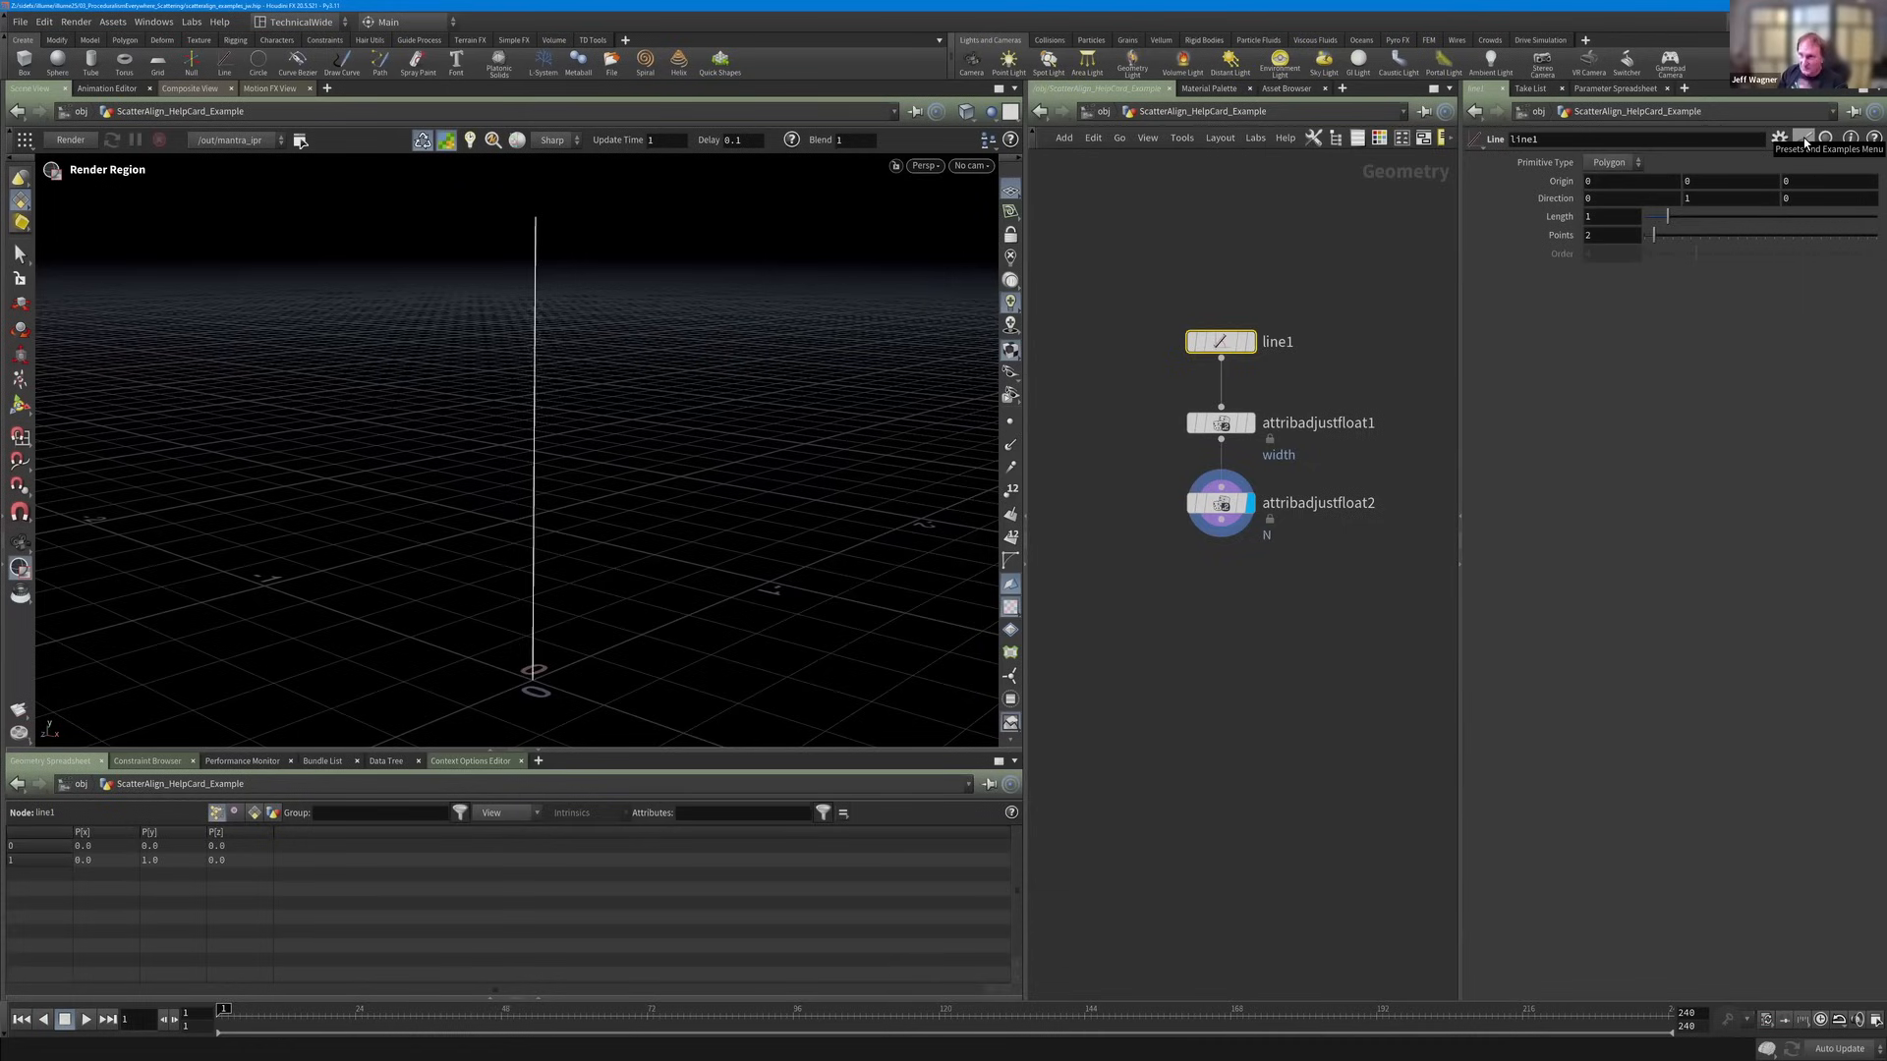
left_click(1804, 143)
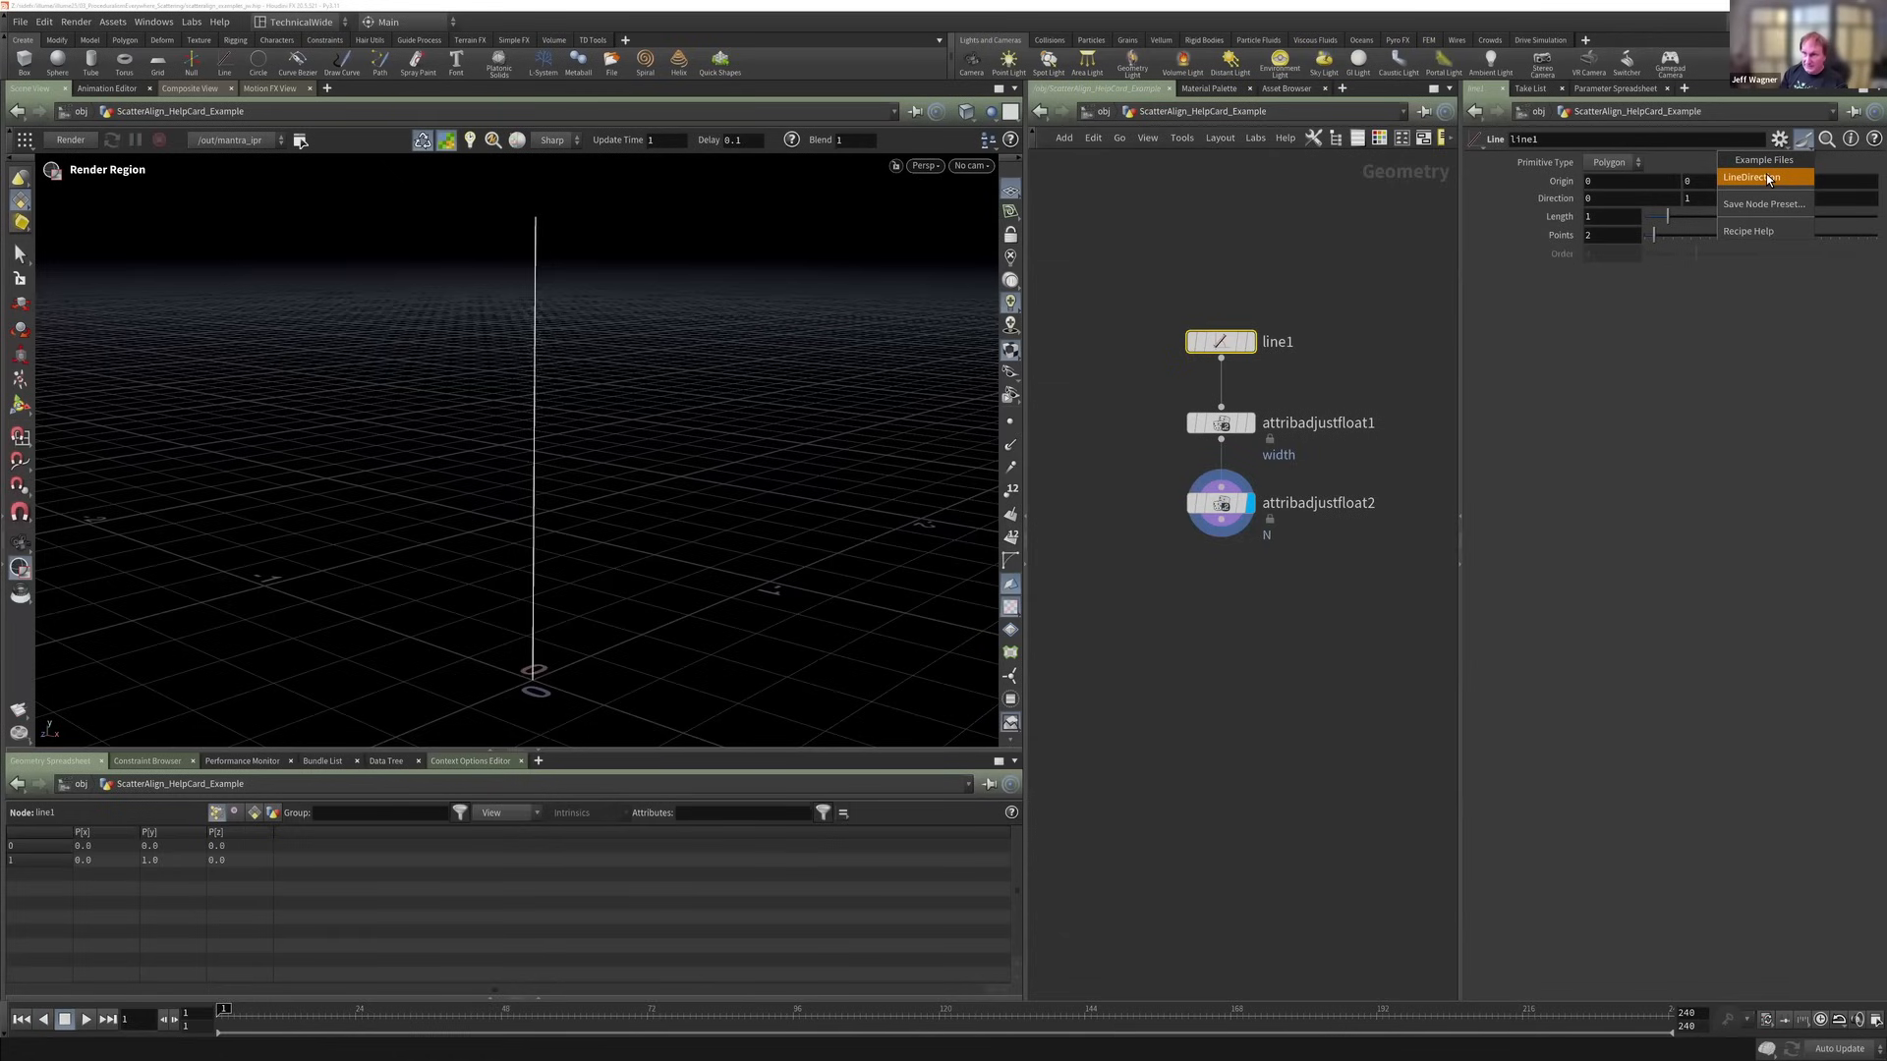
left_click(1766, 177)
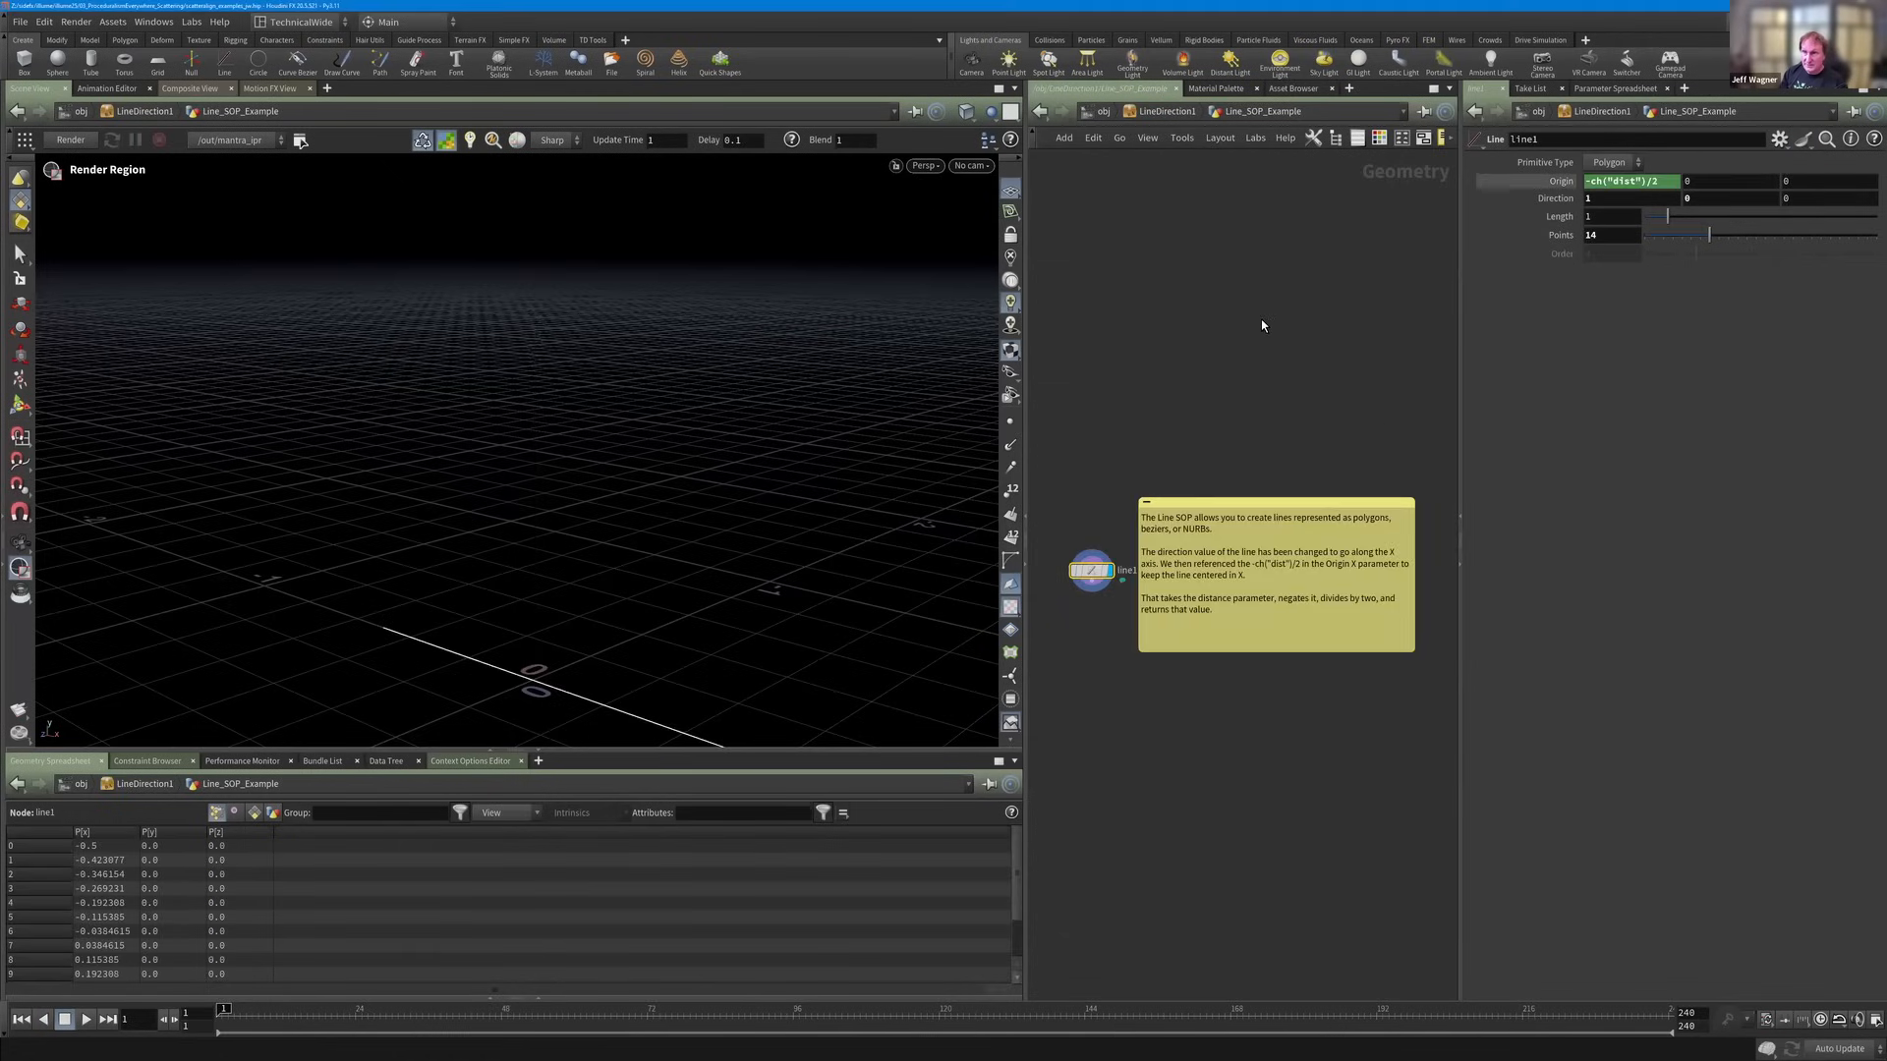
scroll(1109, 590, "up", 3)
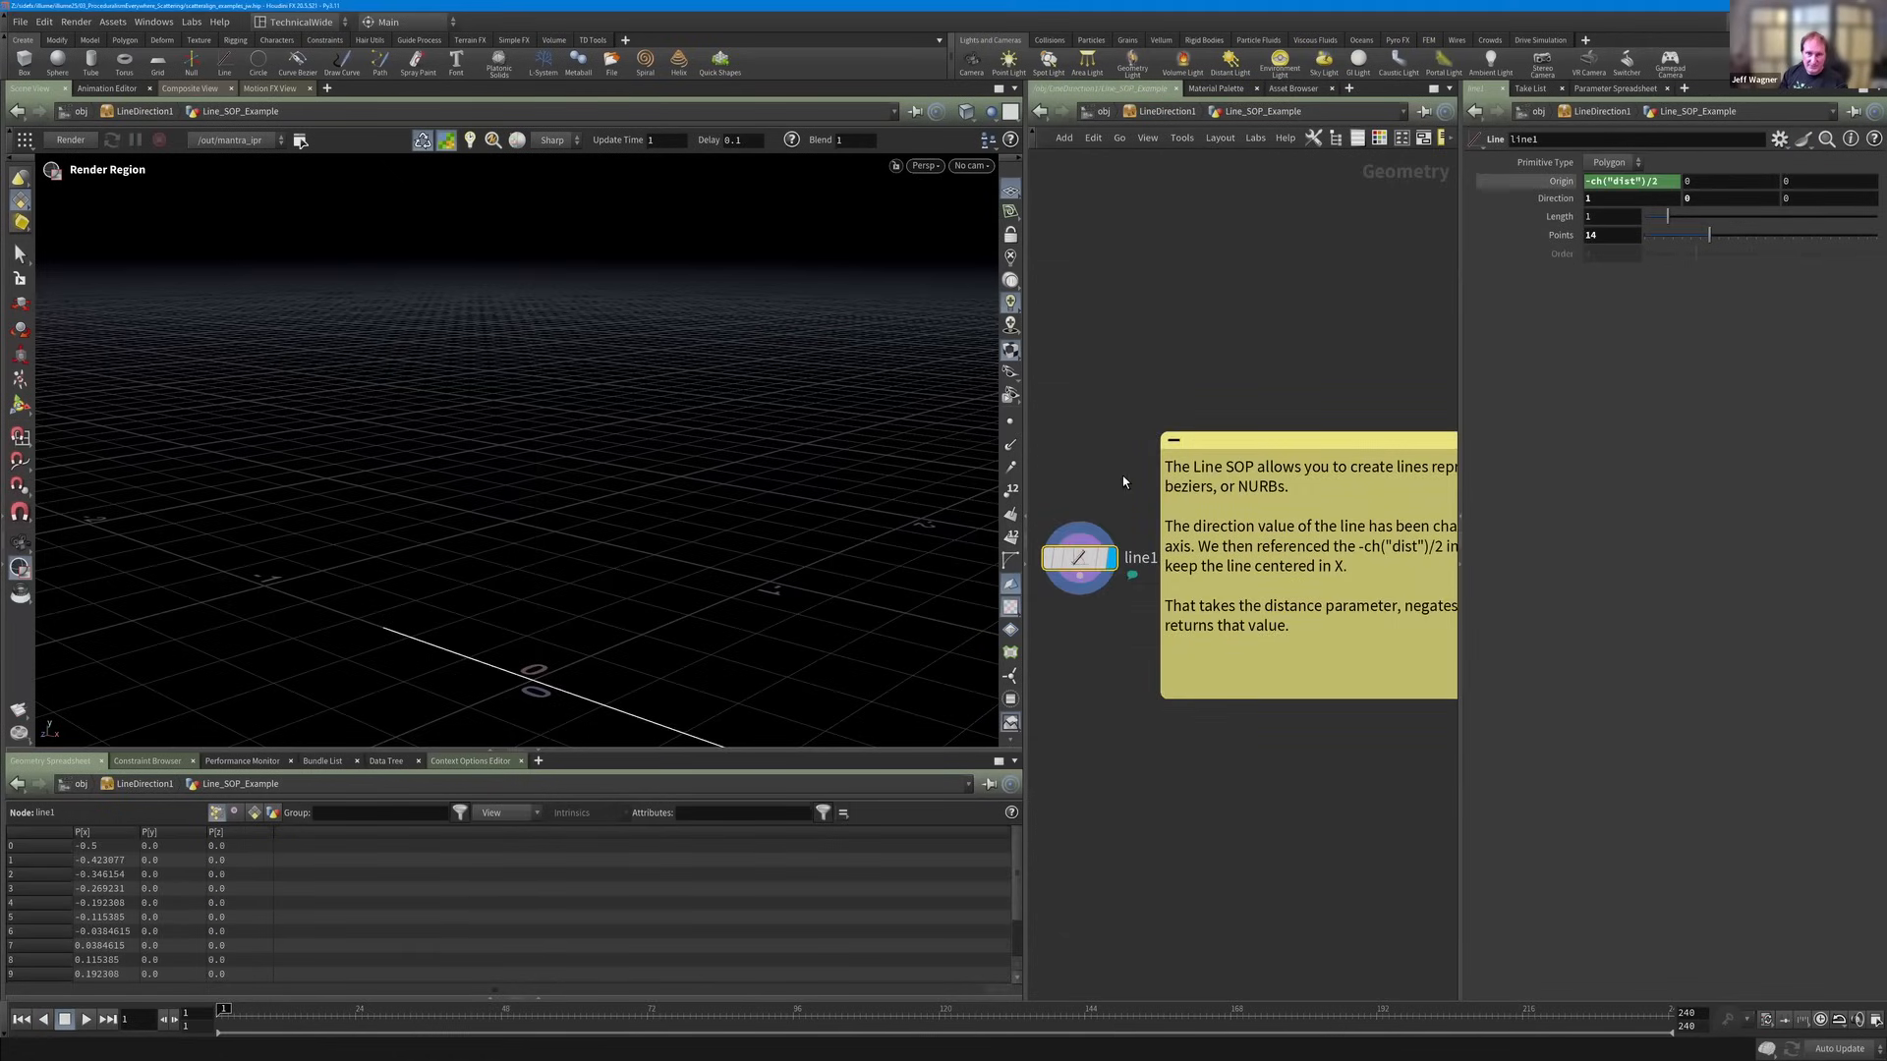
scroll(1130, 374, "down", 2)
middle_click_drag(1101, 427, 1113, 463)
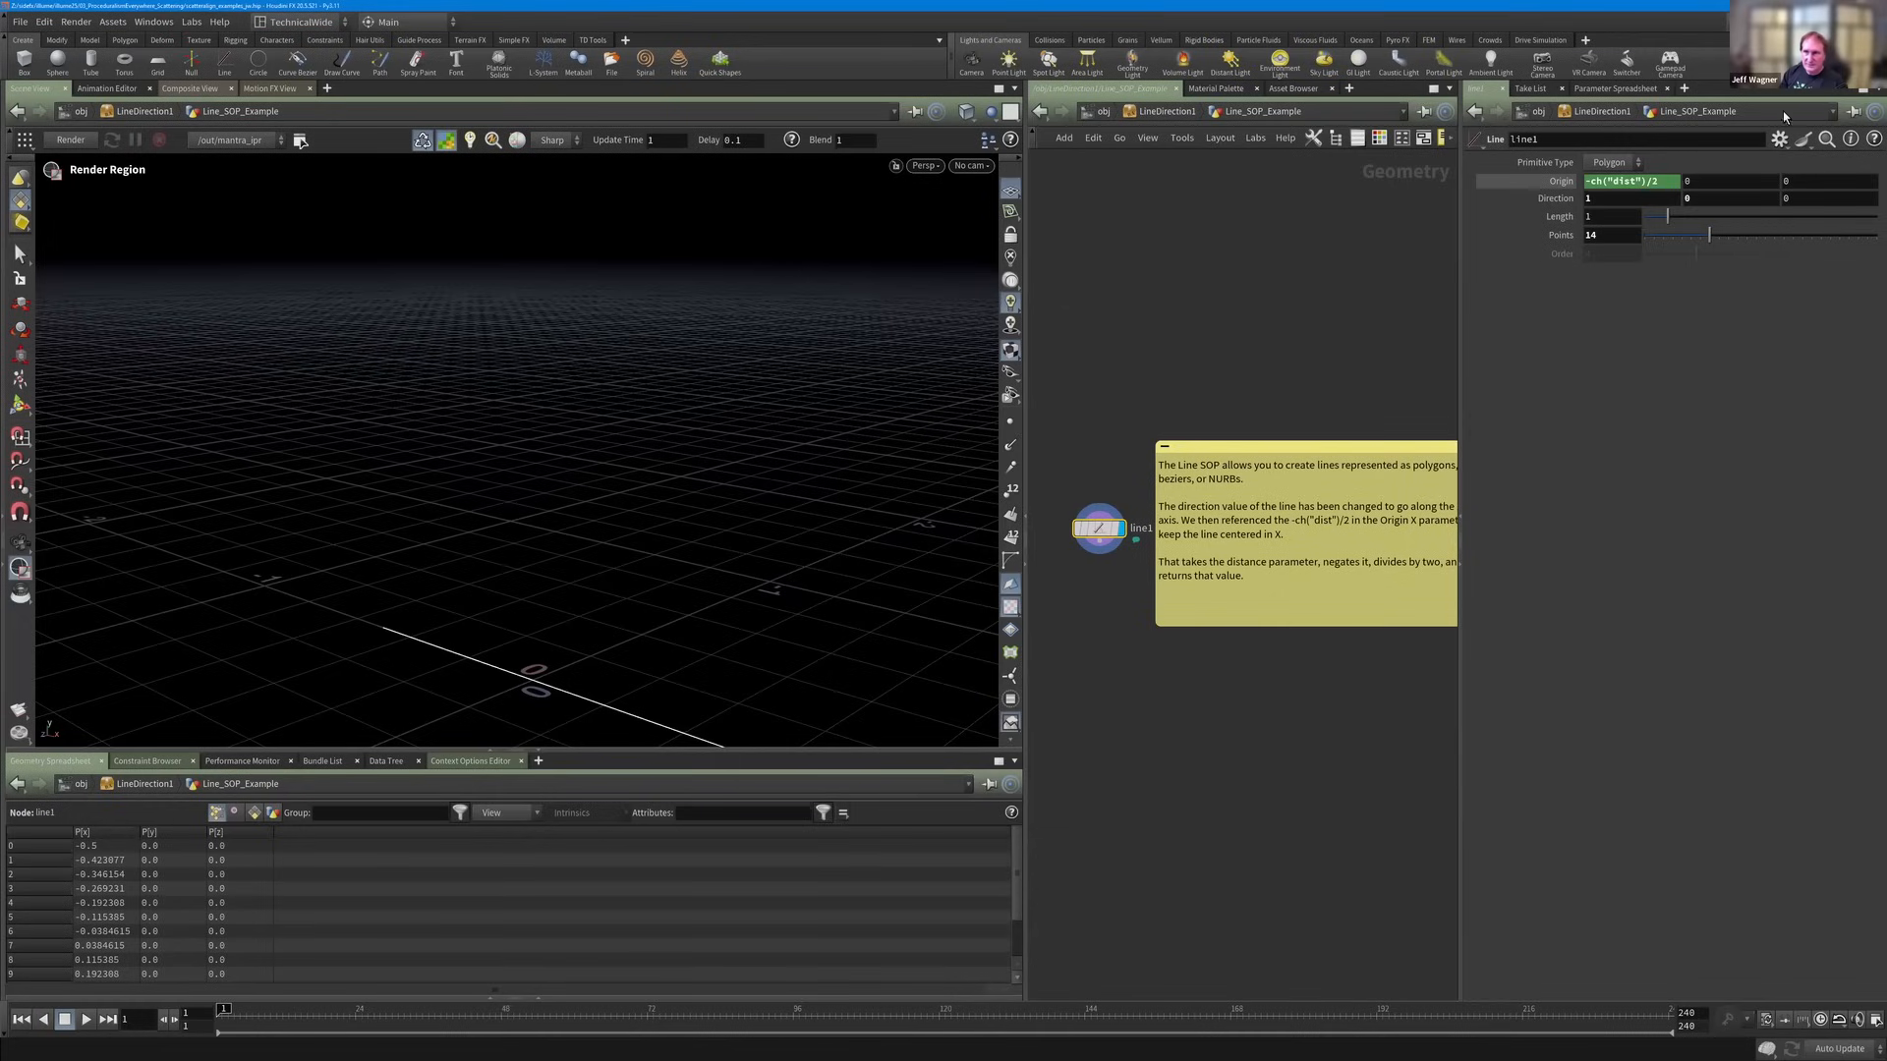
Check which parameters of the example's line node a saved node preset would capture, without saving it.
left_click(1806, 142)
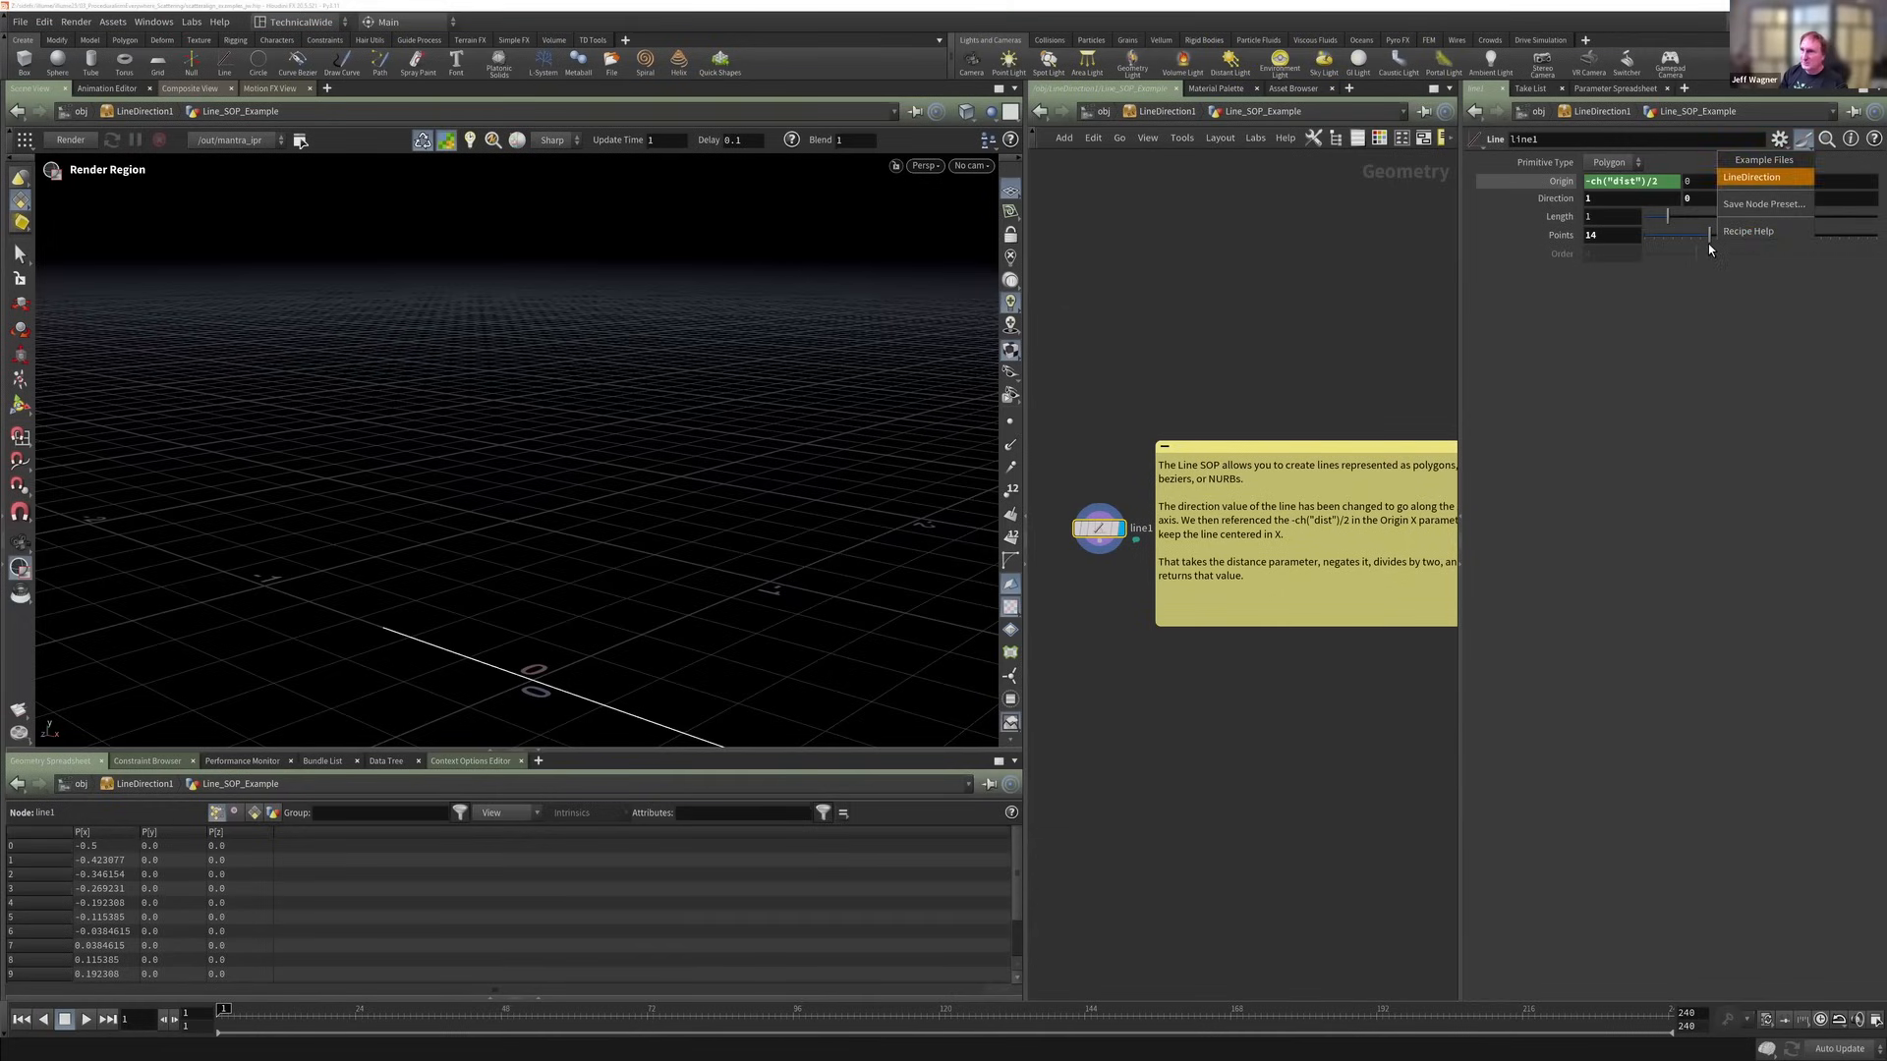
left_click(1775, 200)
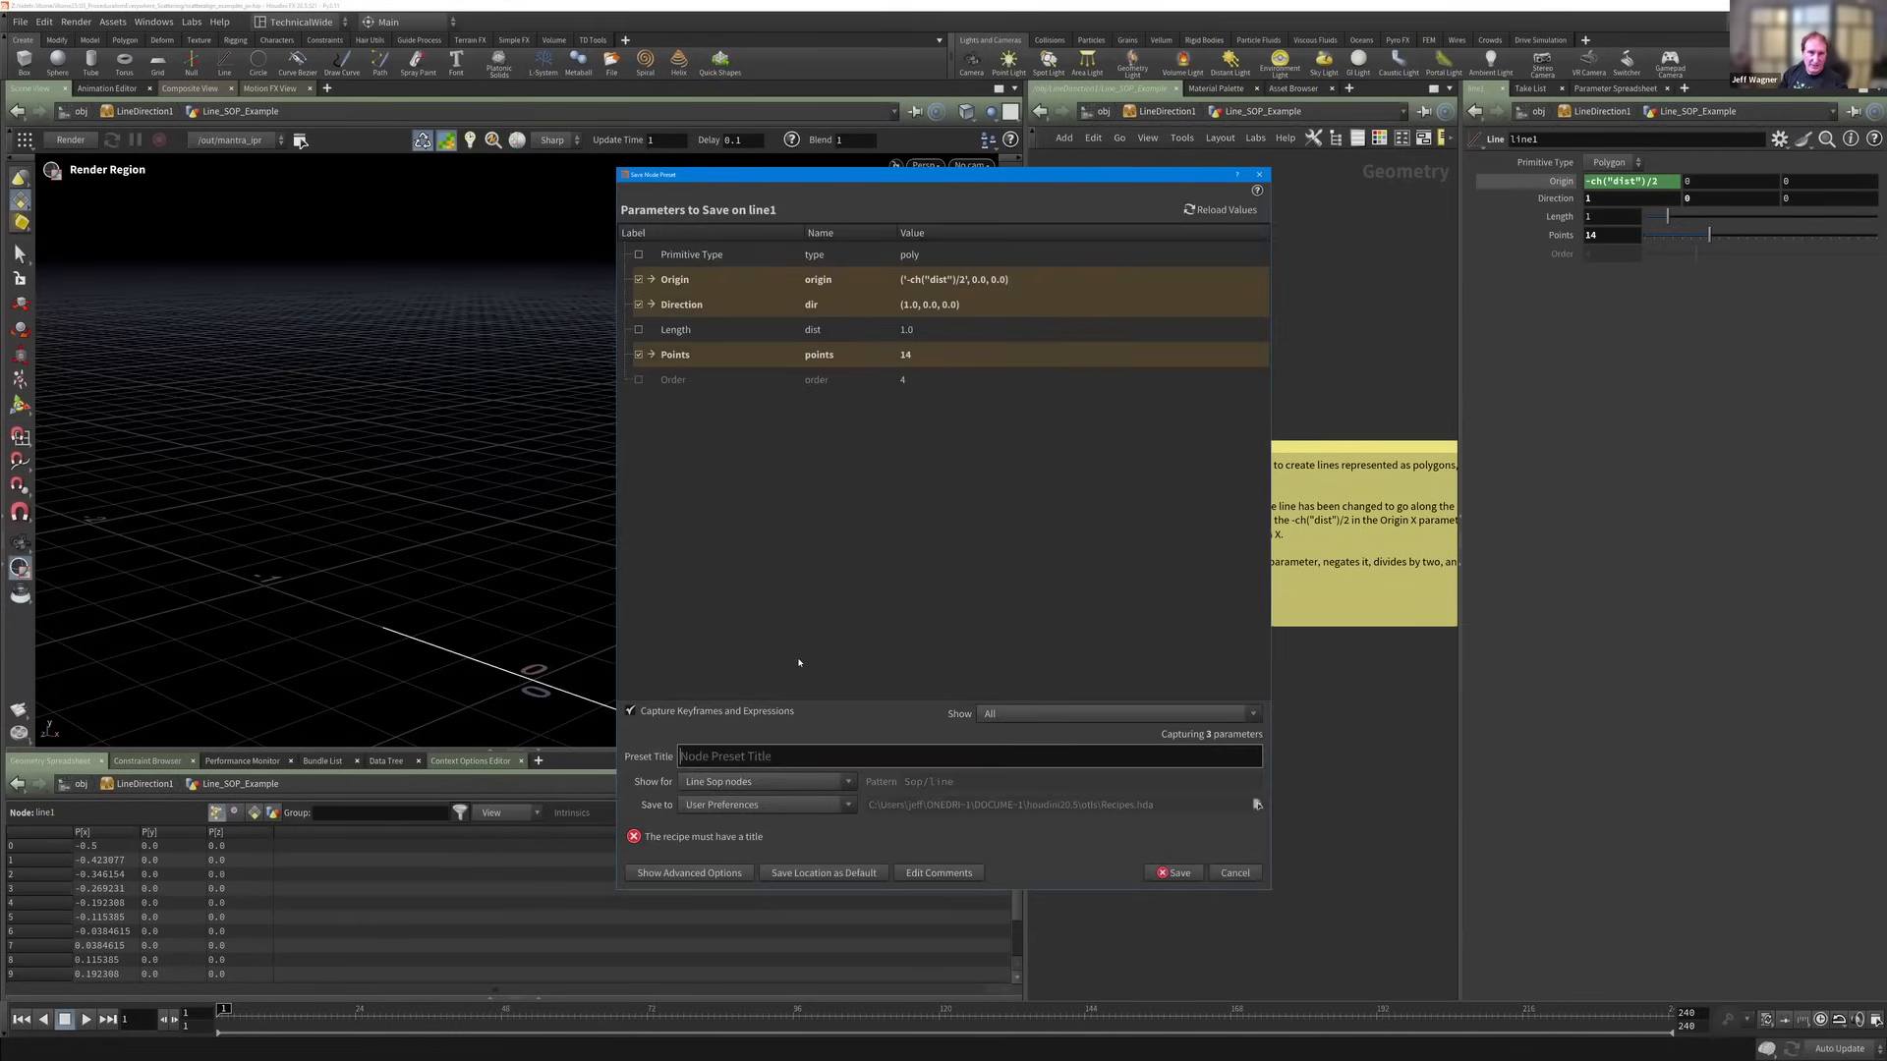
left_click(1231, 869)
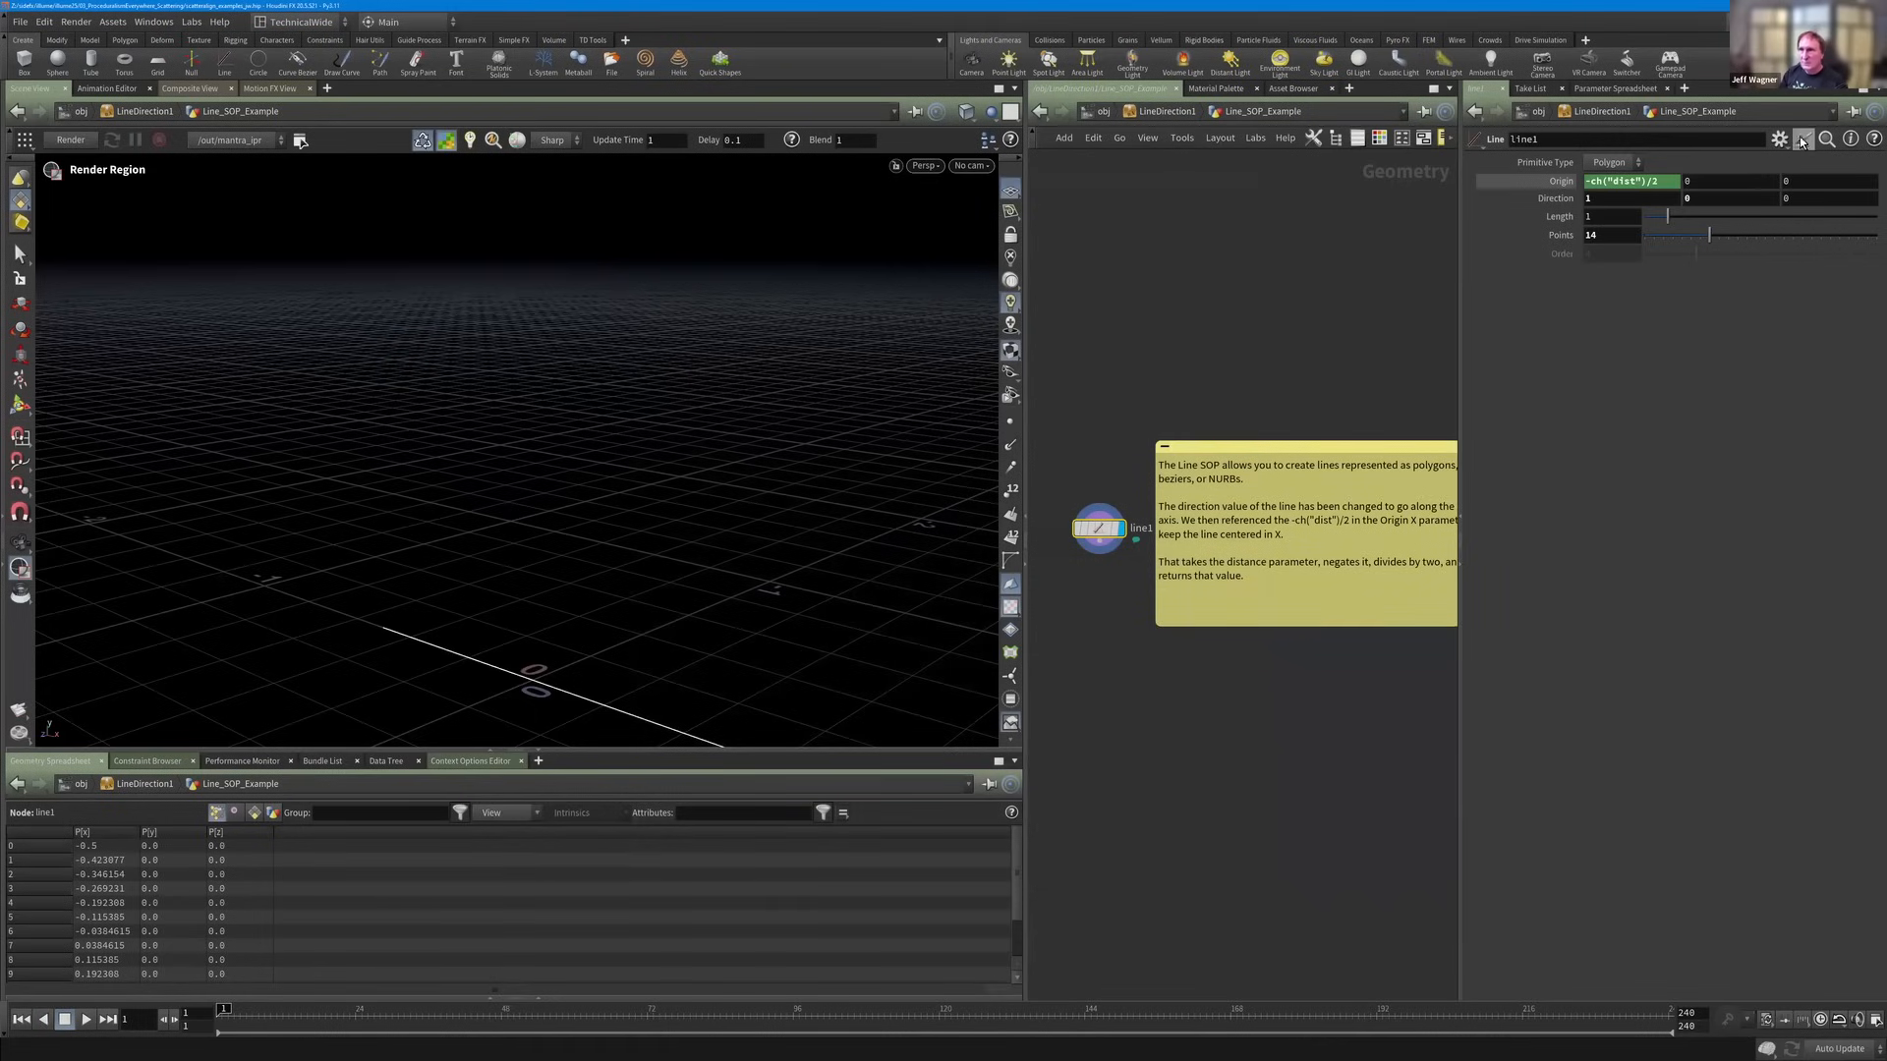
Add a HeightField node in an empty area of the ScatterAlign_HelpCard_Example network and display it.
scroll(1187, 366, "down", 2)
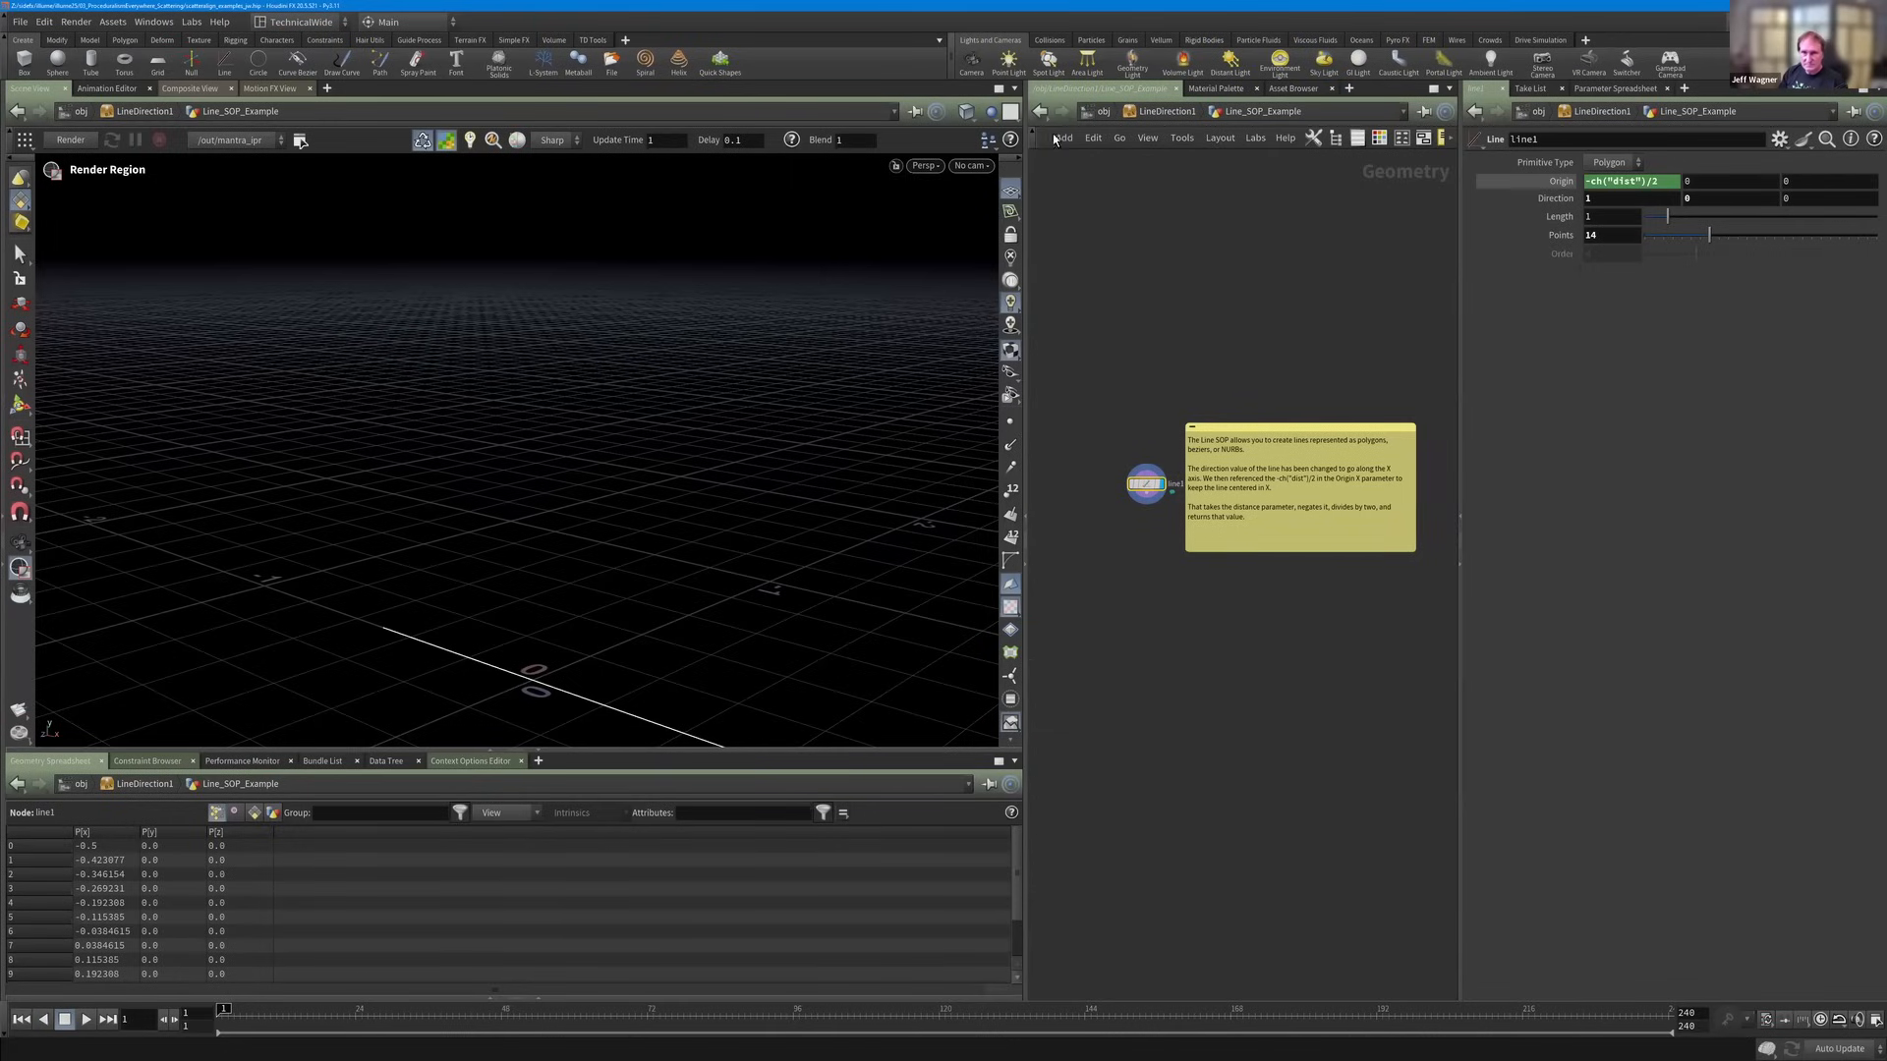
left_click(1039, 111)
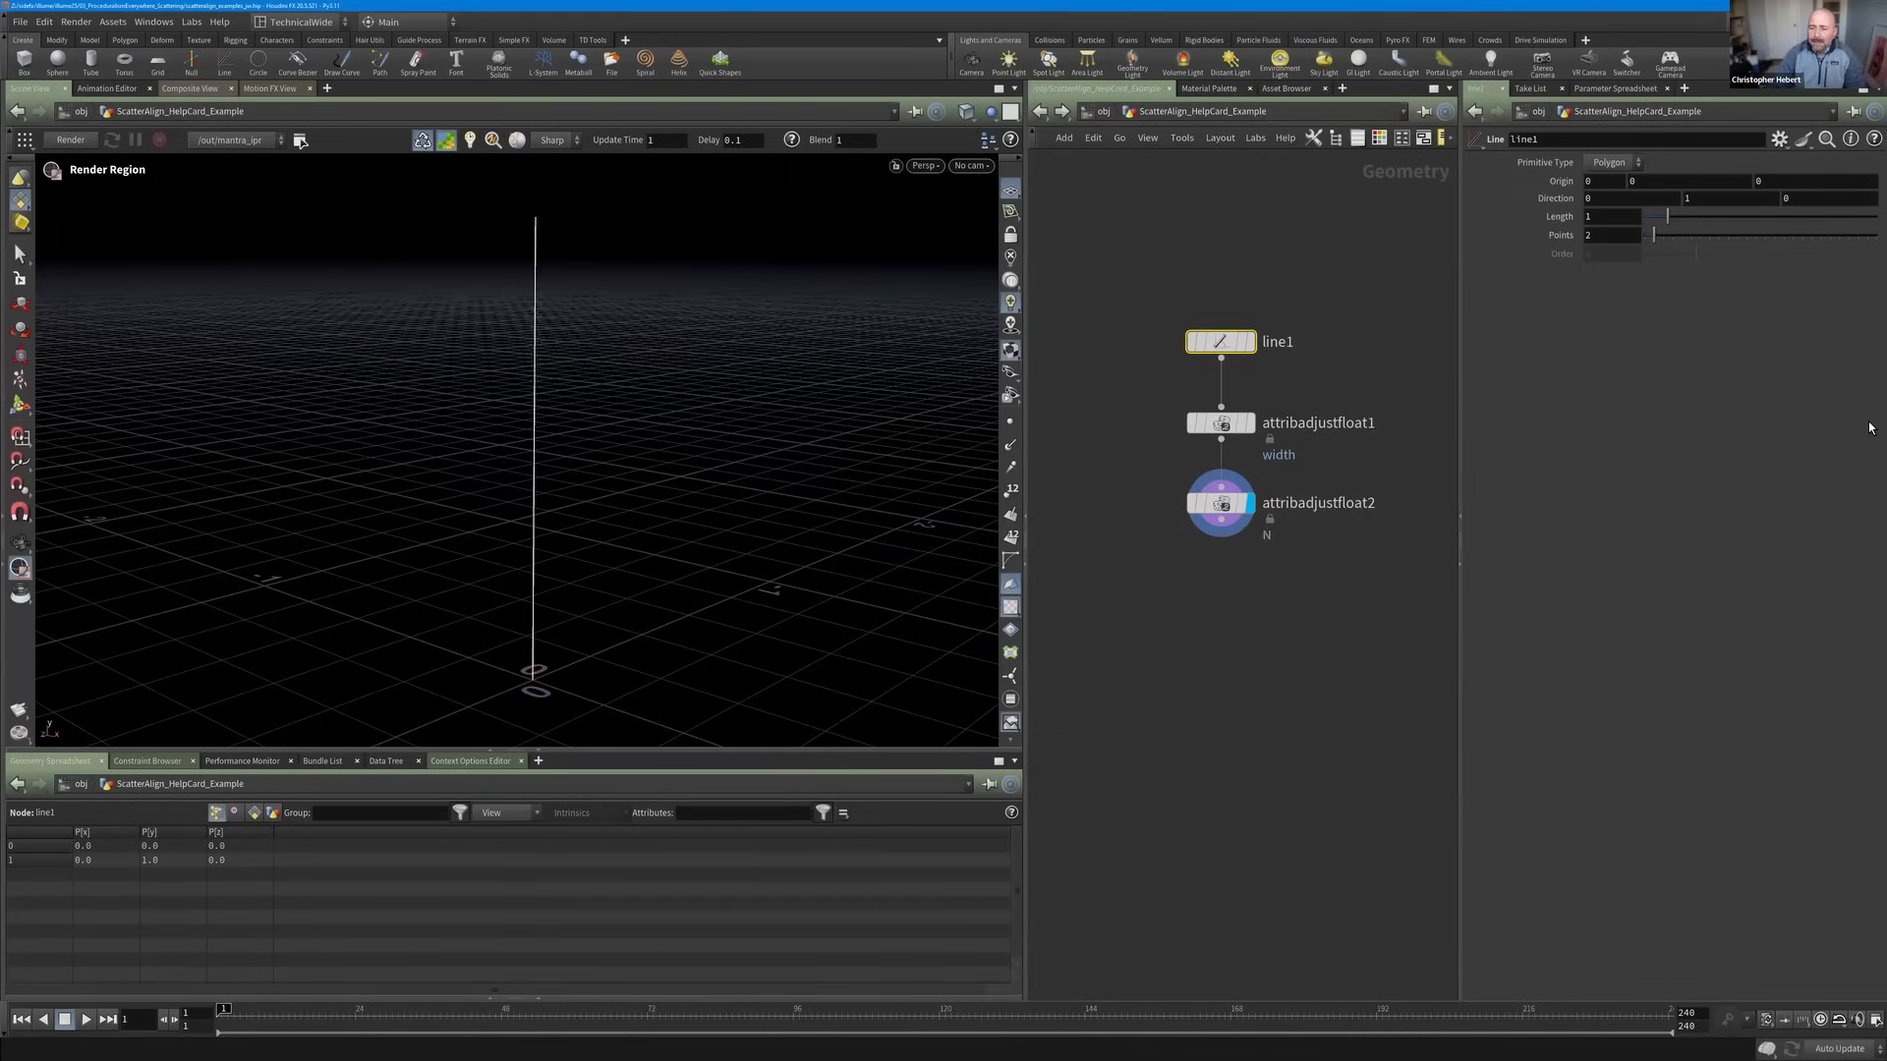
middle_click_drag(1299, 321, 1277, 311)
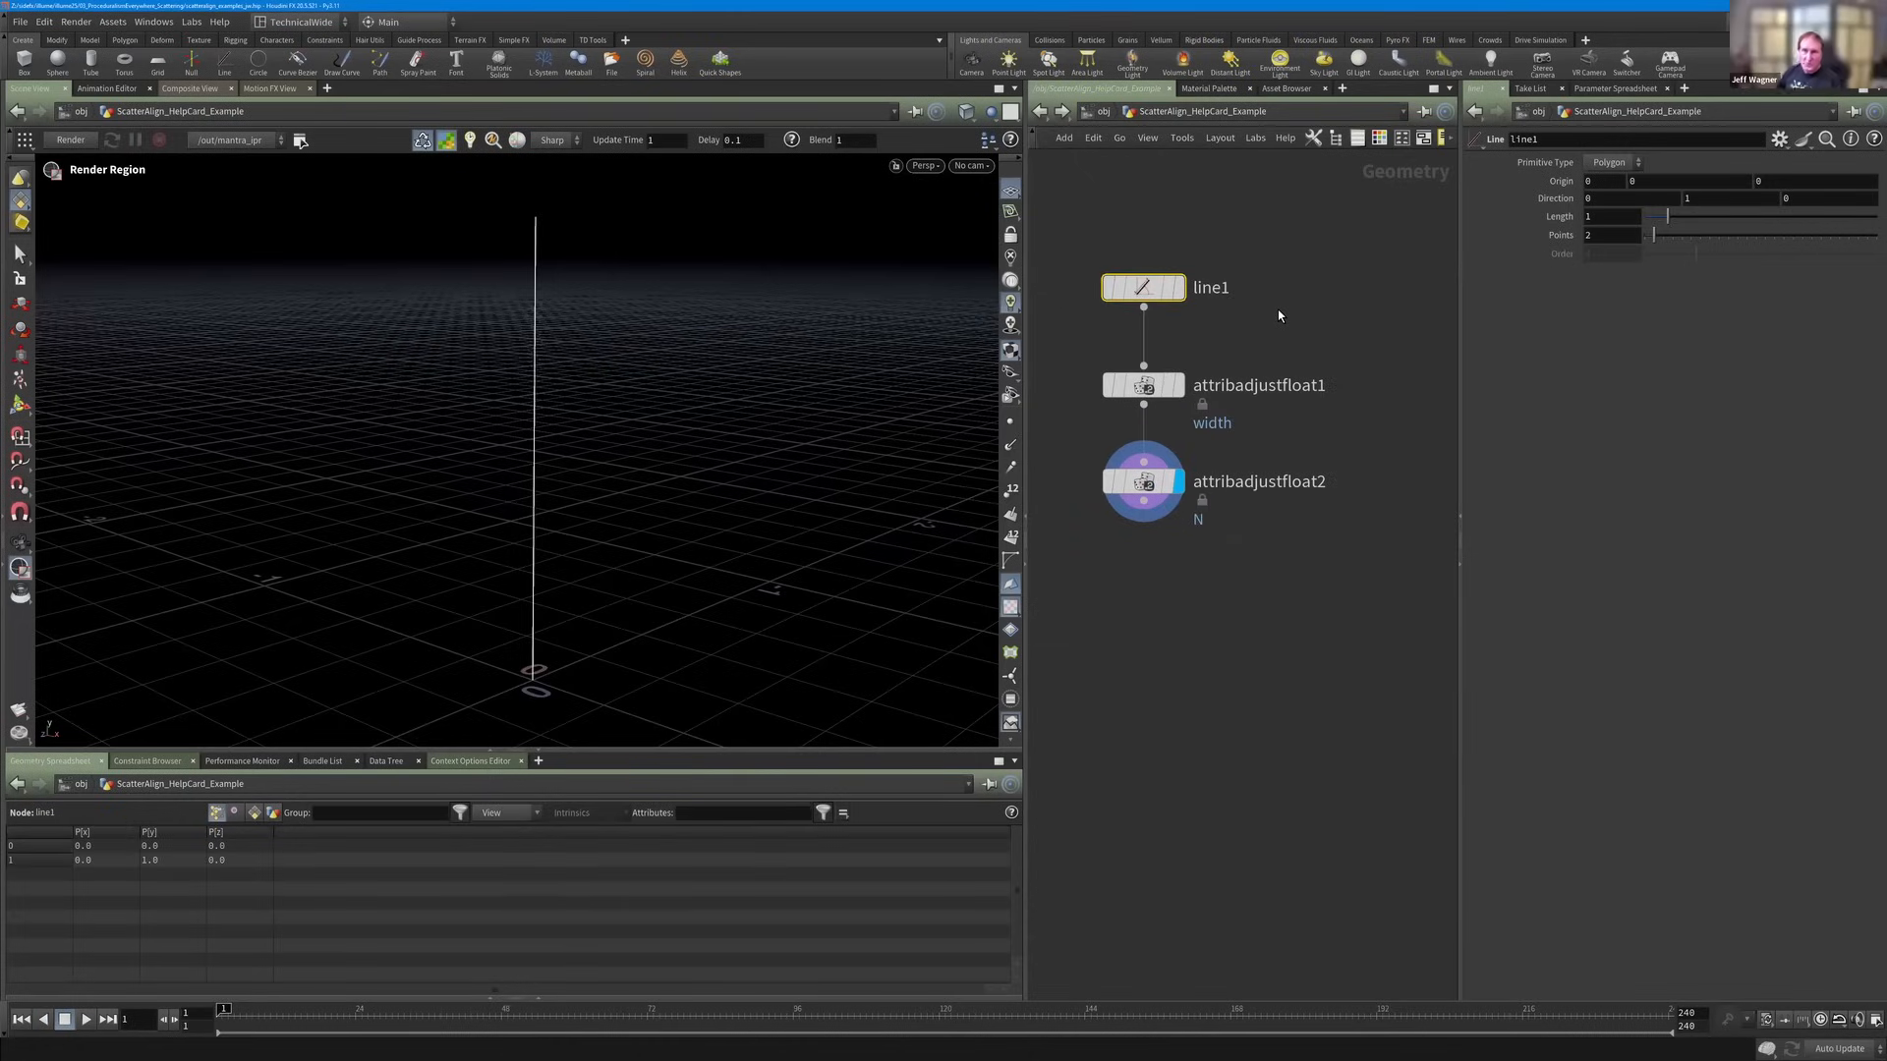
scroll(1293, 320, "down", 4)
middle_click_drag(1411, 346, 1207, 381)
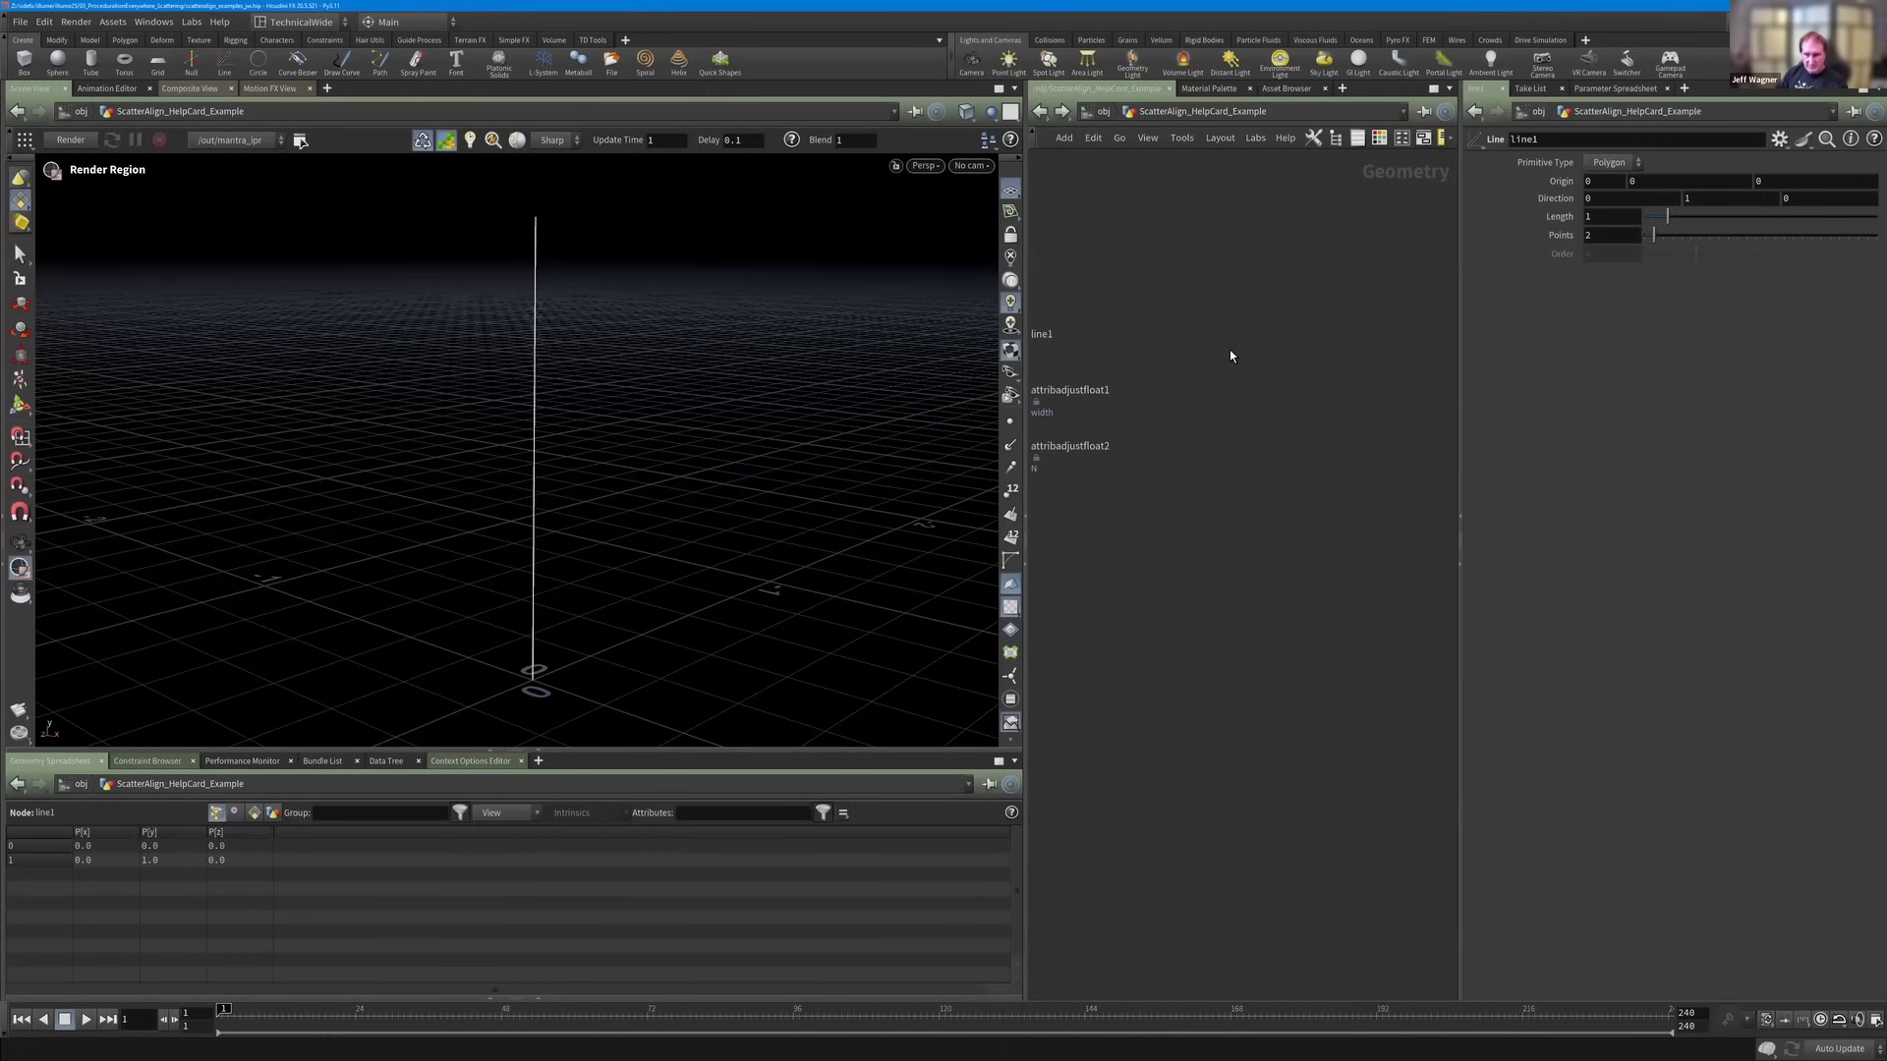
key("Tab")
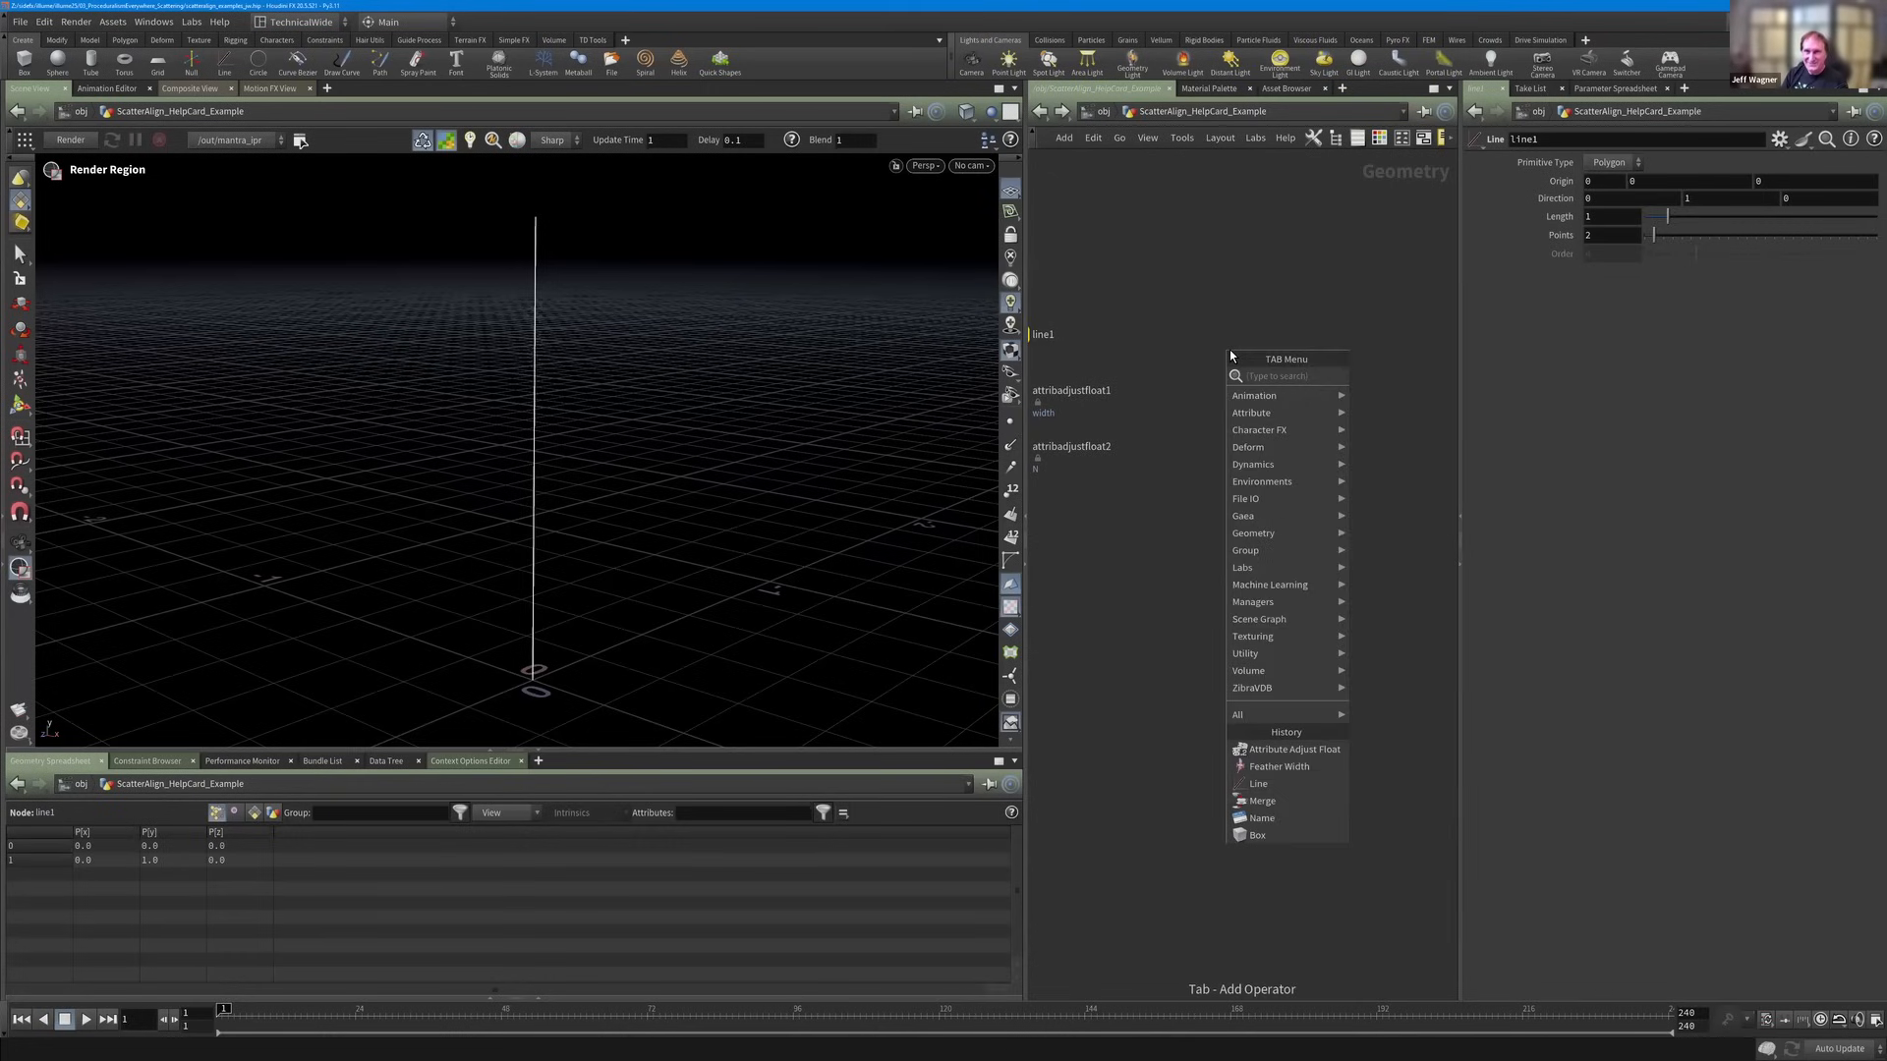
type("heigh")
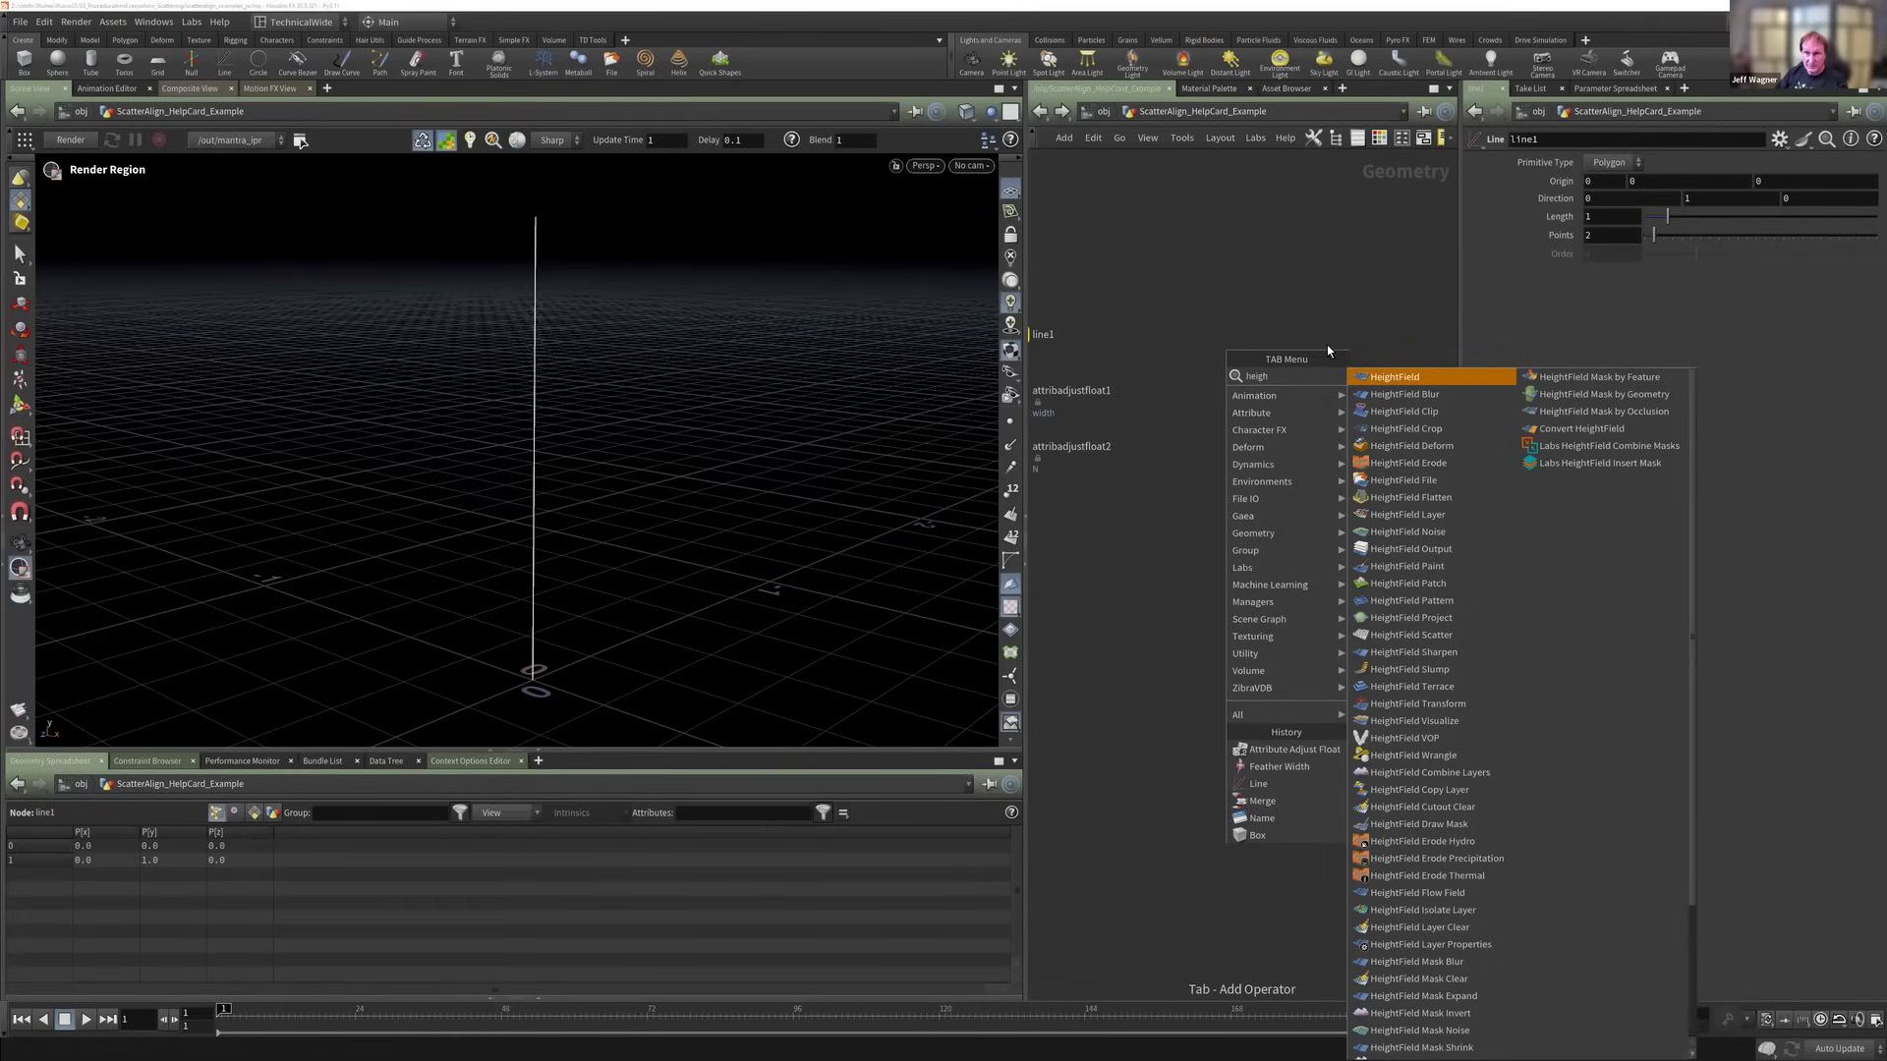
key("Return")
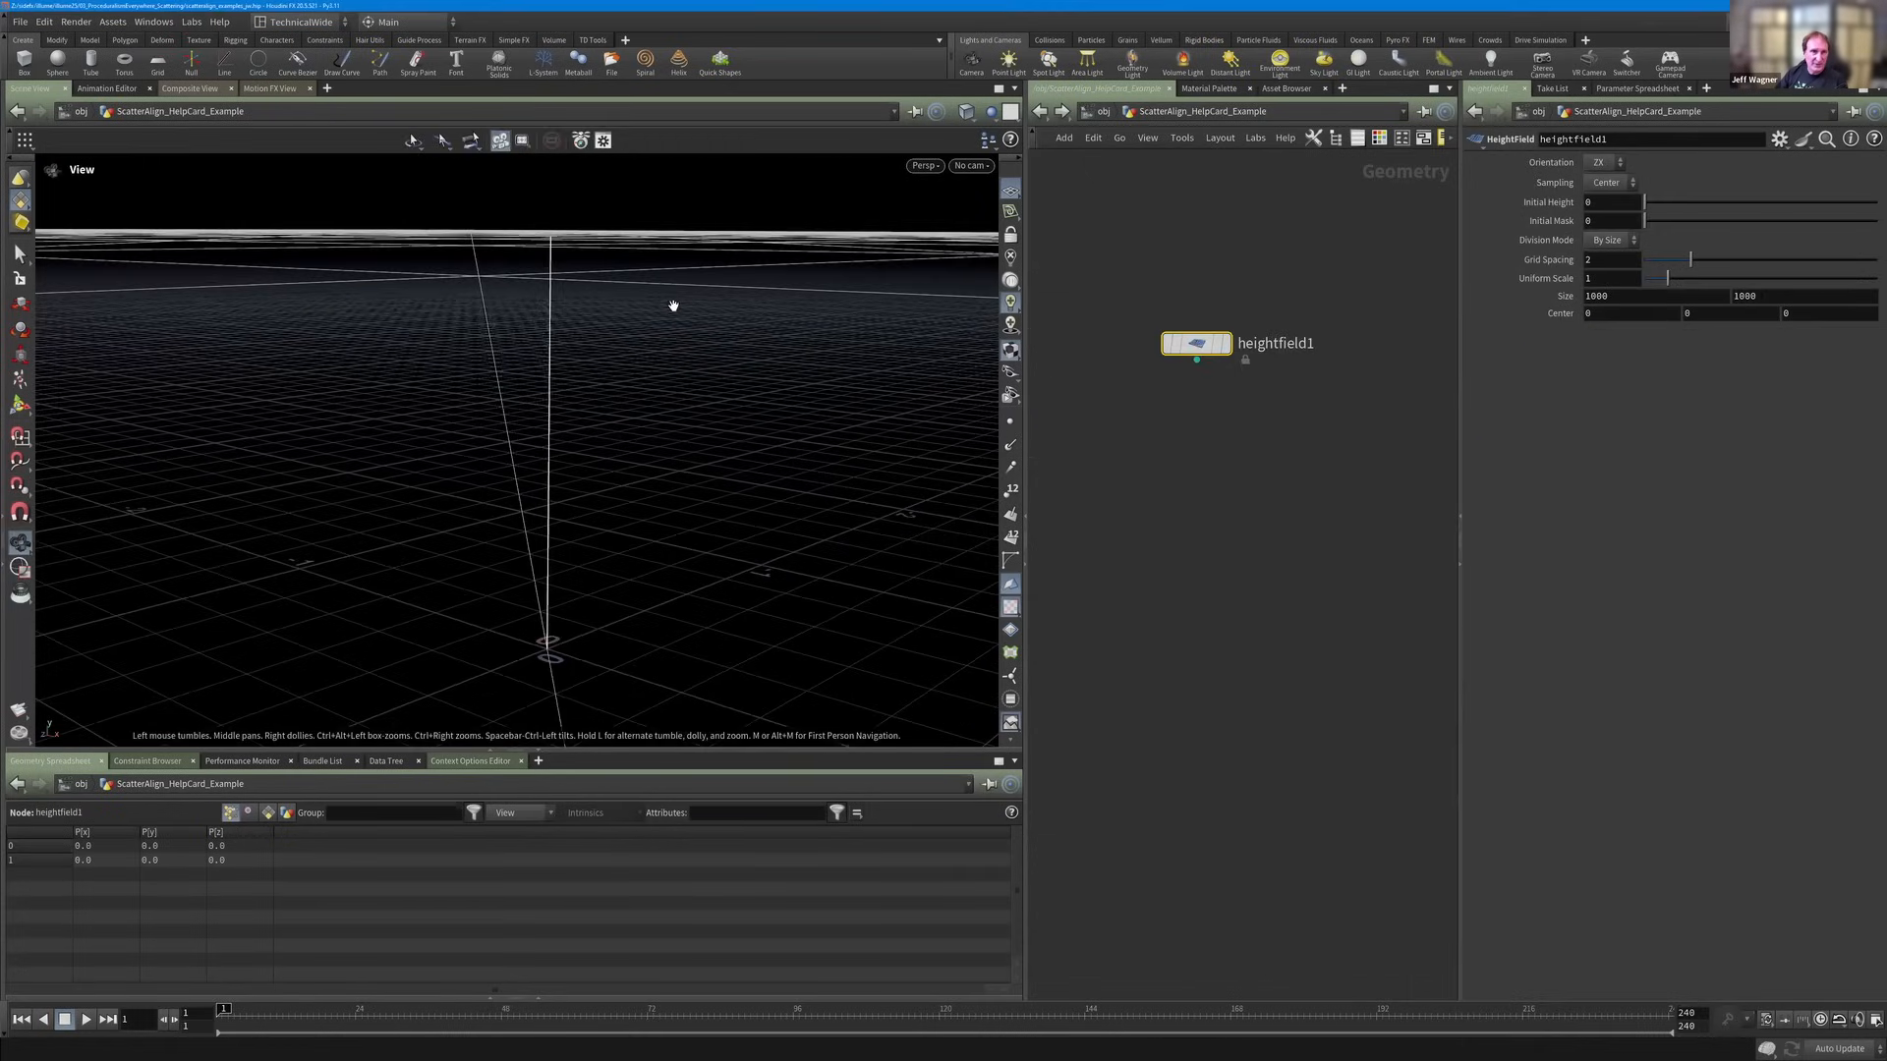
left_click_drag(717, 451, 632, 513)
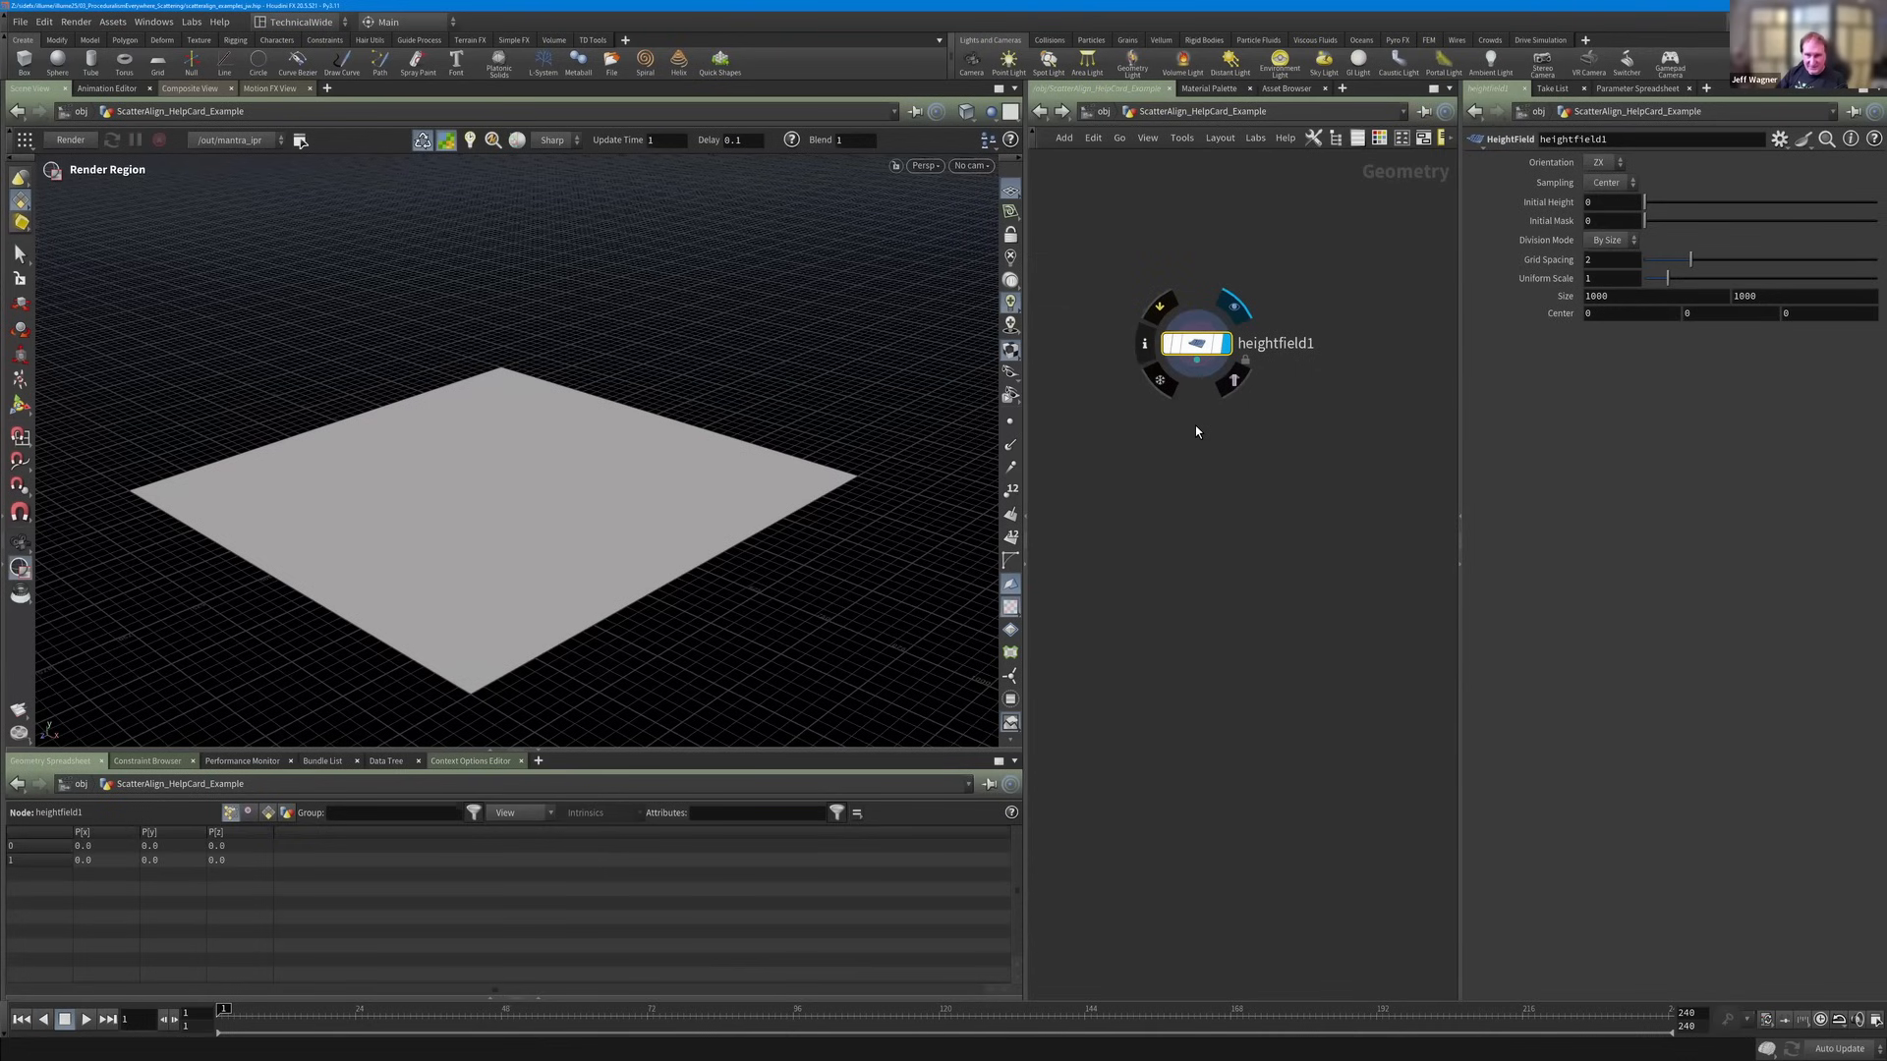
Add a HeightField Noise node below heightfield1, connect it to the heightfield's output and display it.
key("Tab")
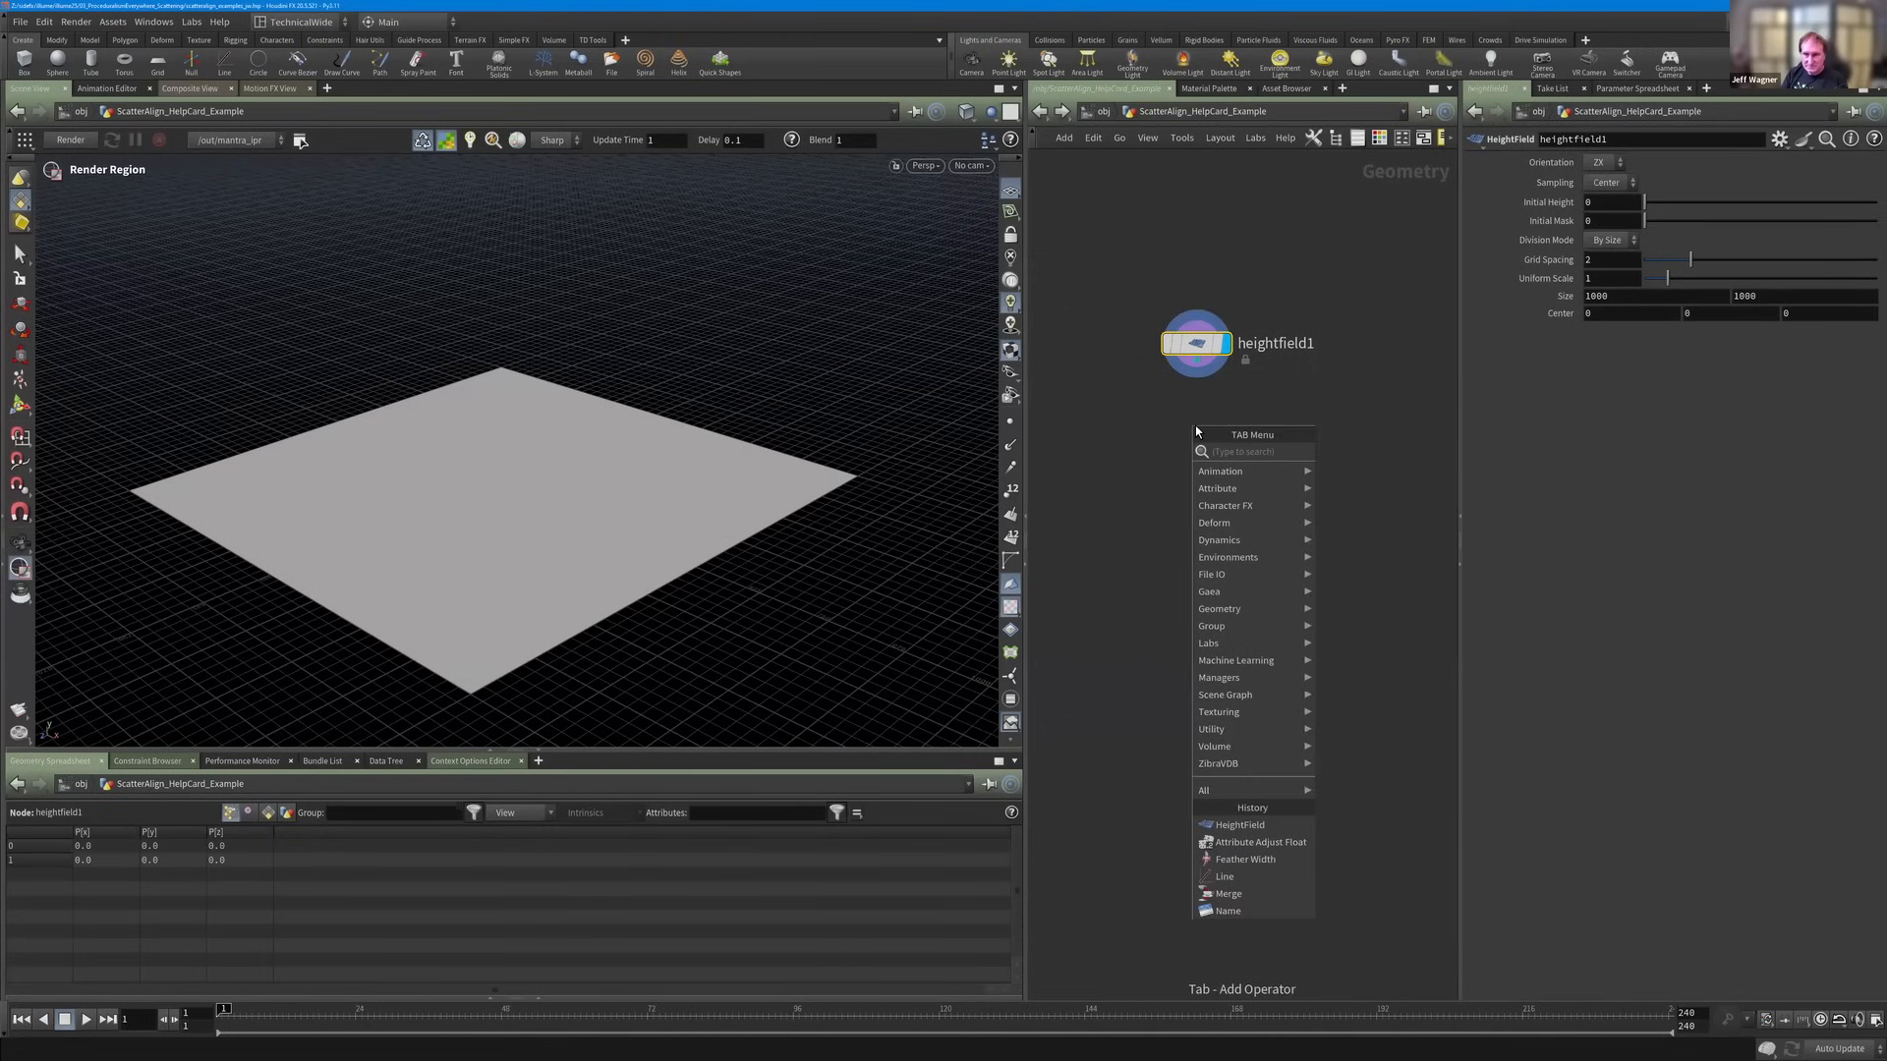
type("hei")
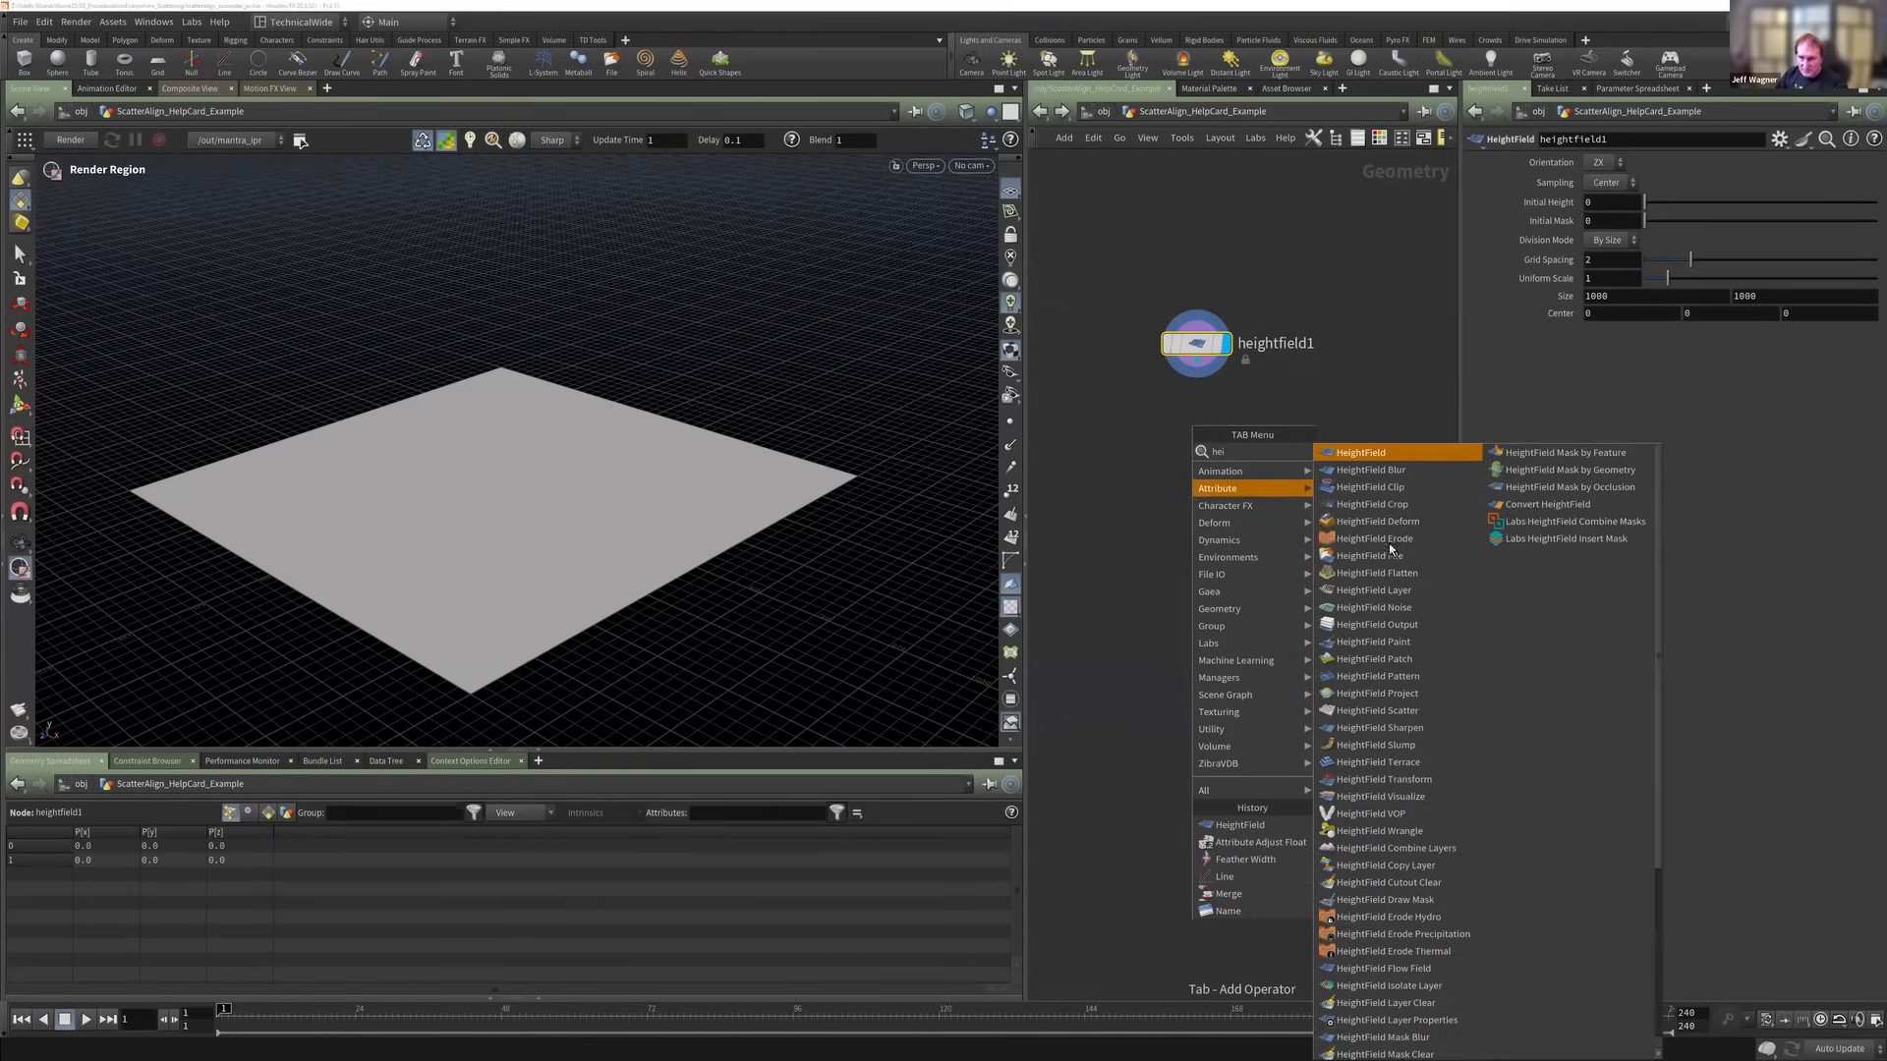
left_click(1399, 607)
left_click(1196, 459)
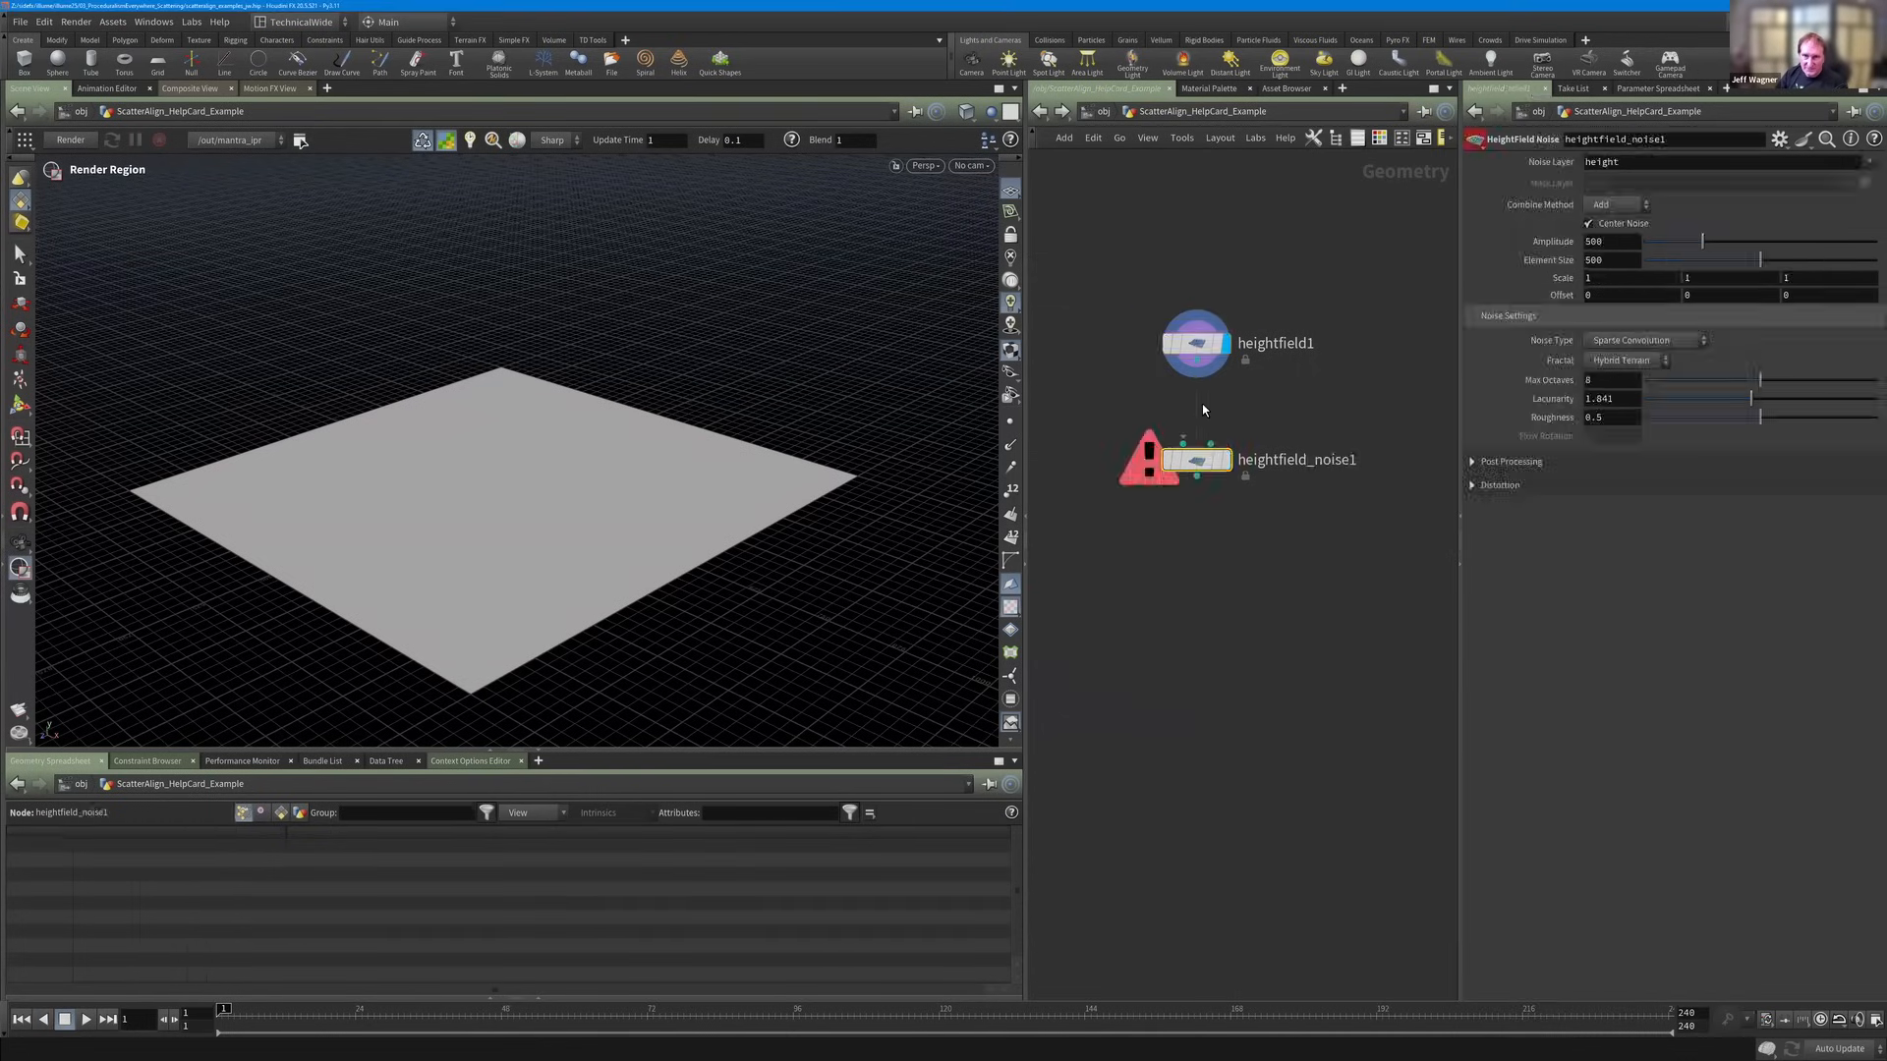
left_click(1228, 462)
key("l")
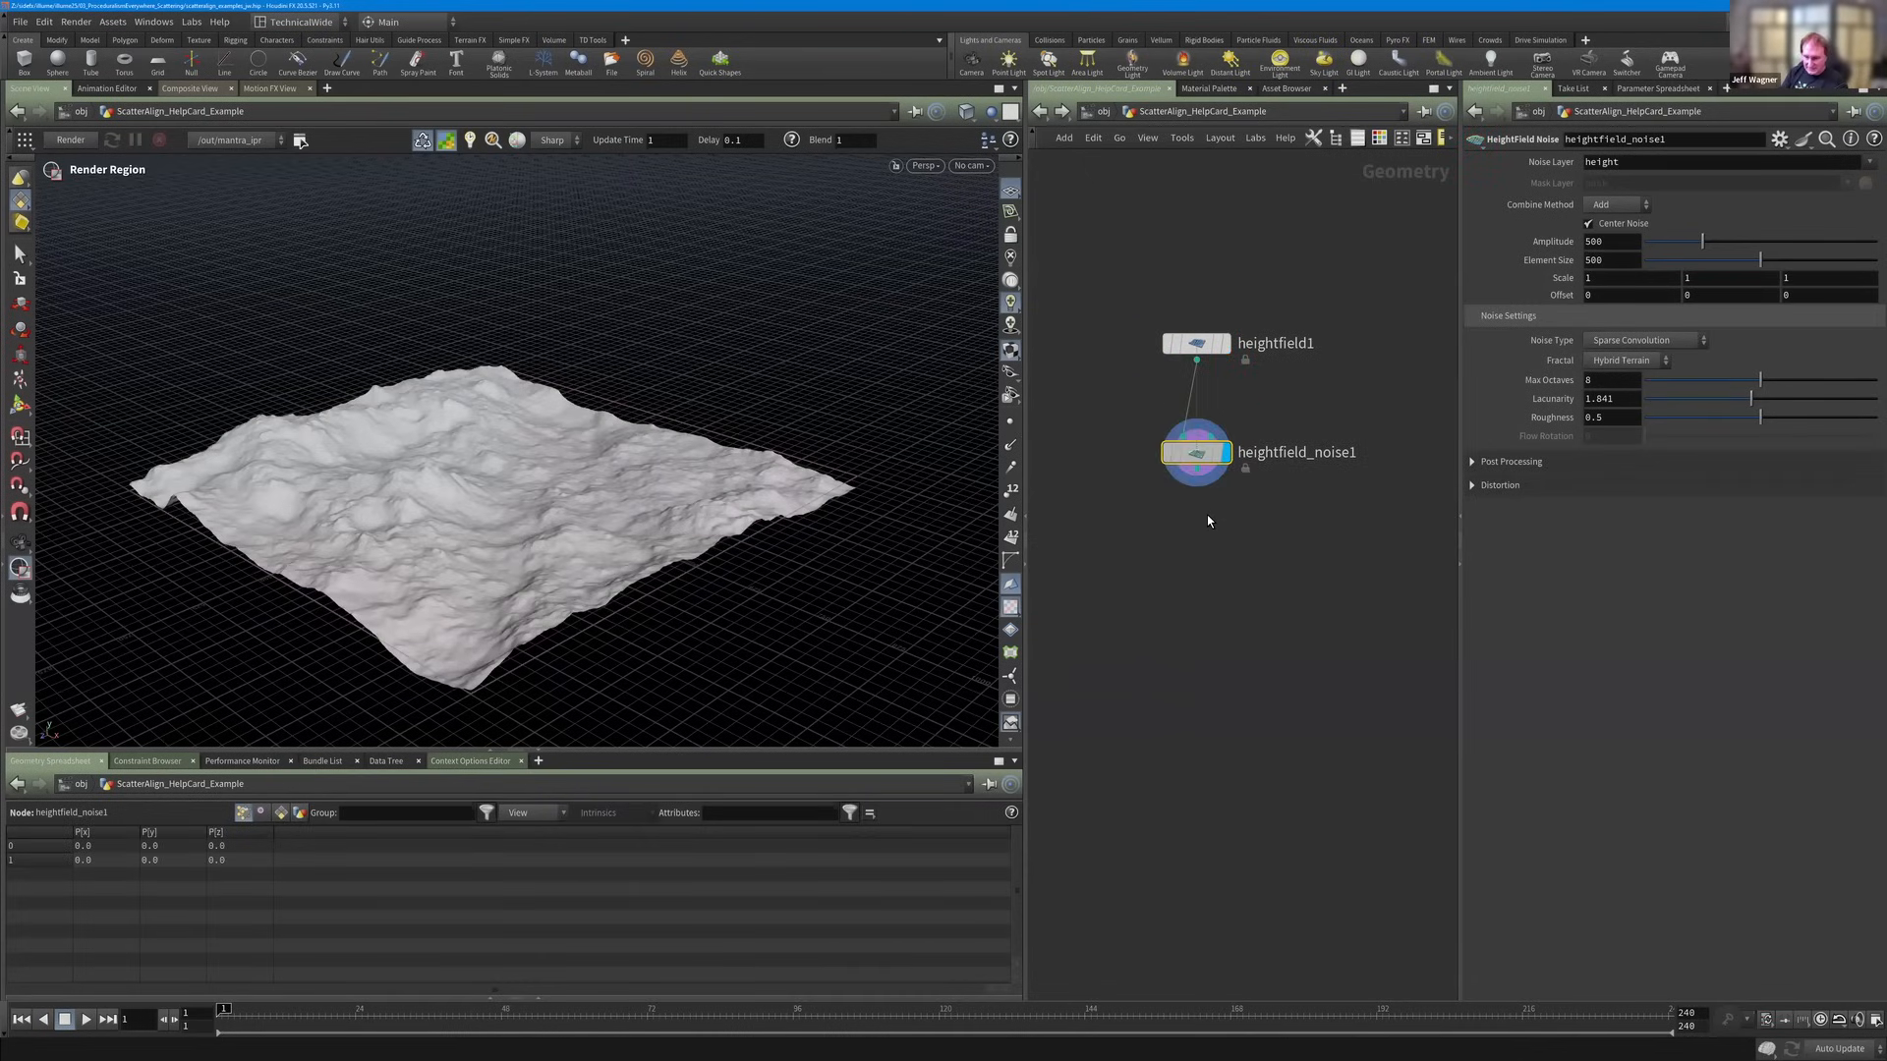
key("Tab")
type("h")
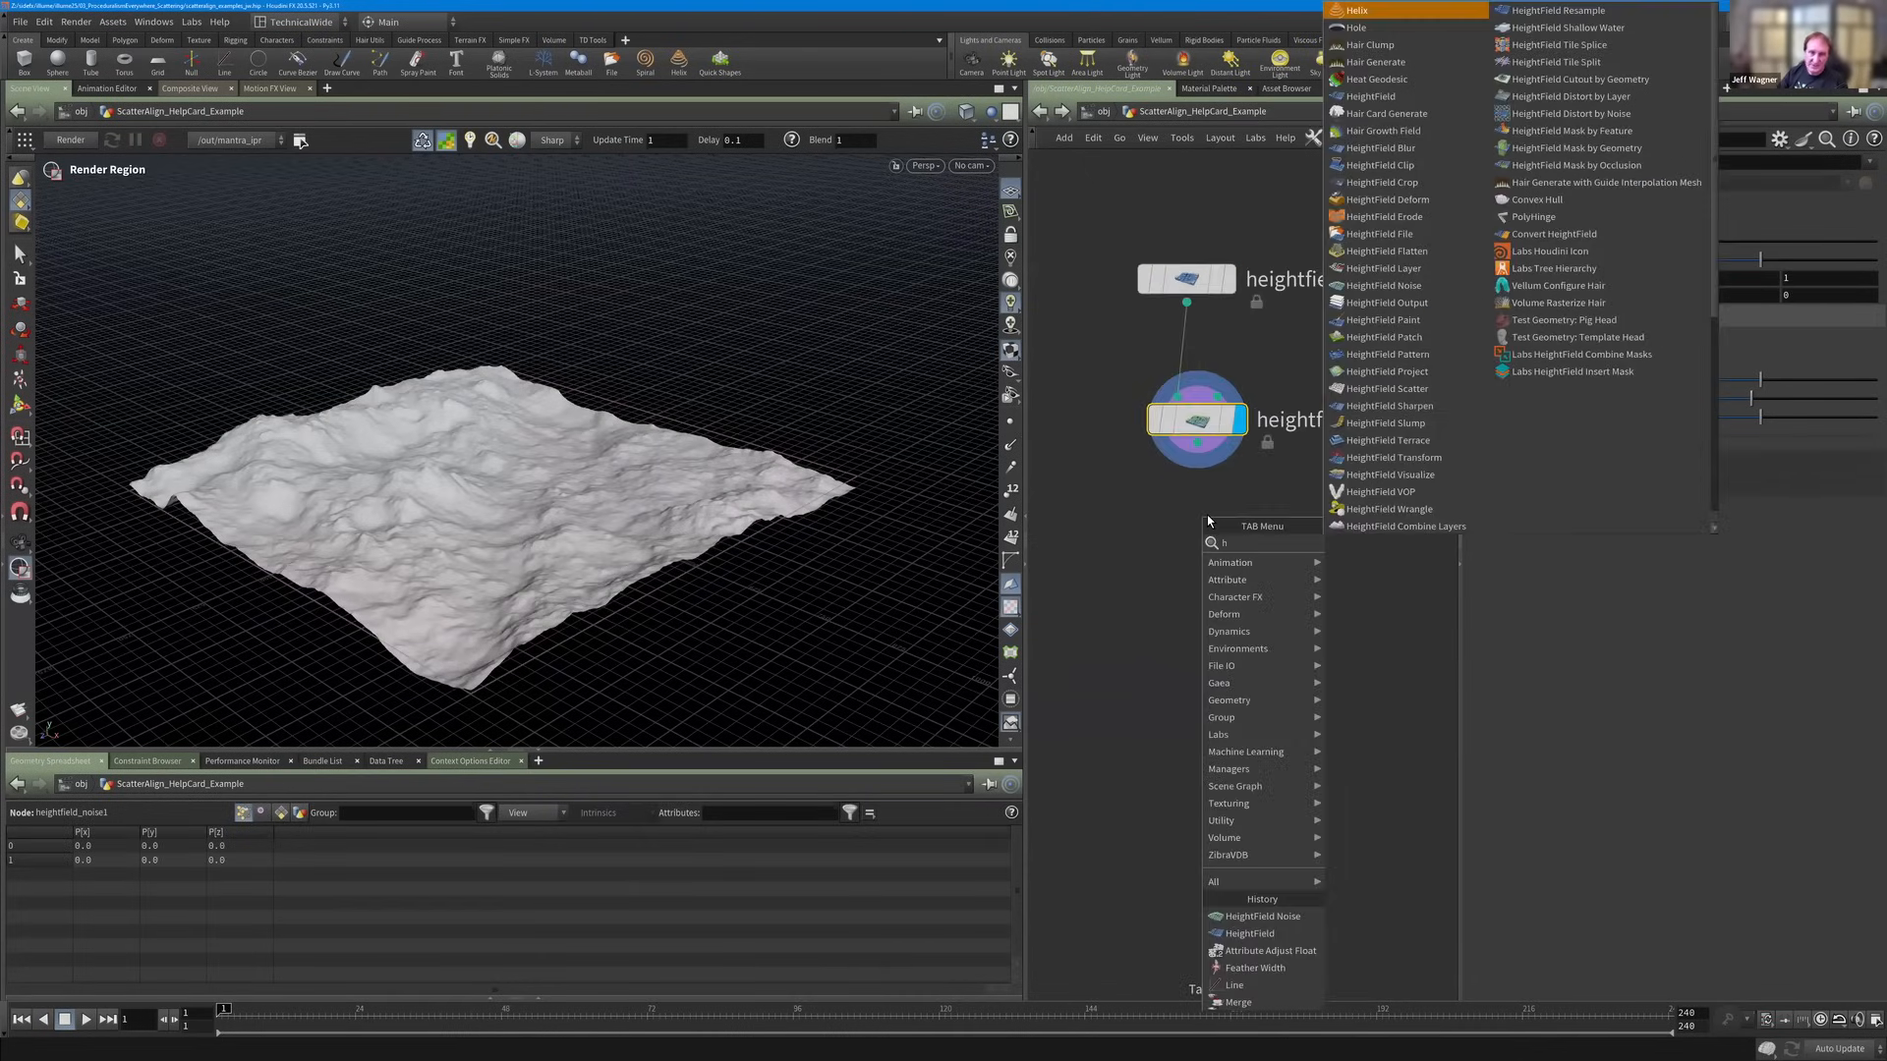
key("Return")
Add a HeightField Mask by Feature node below heightfield_noise1, connect it to the noise output and display its slope mask.
key("Tab")
type("hfma")
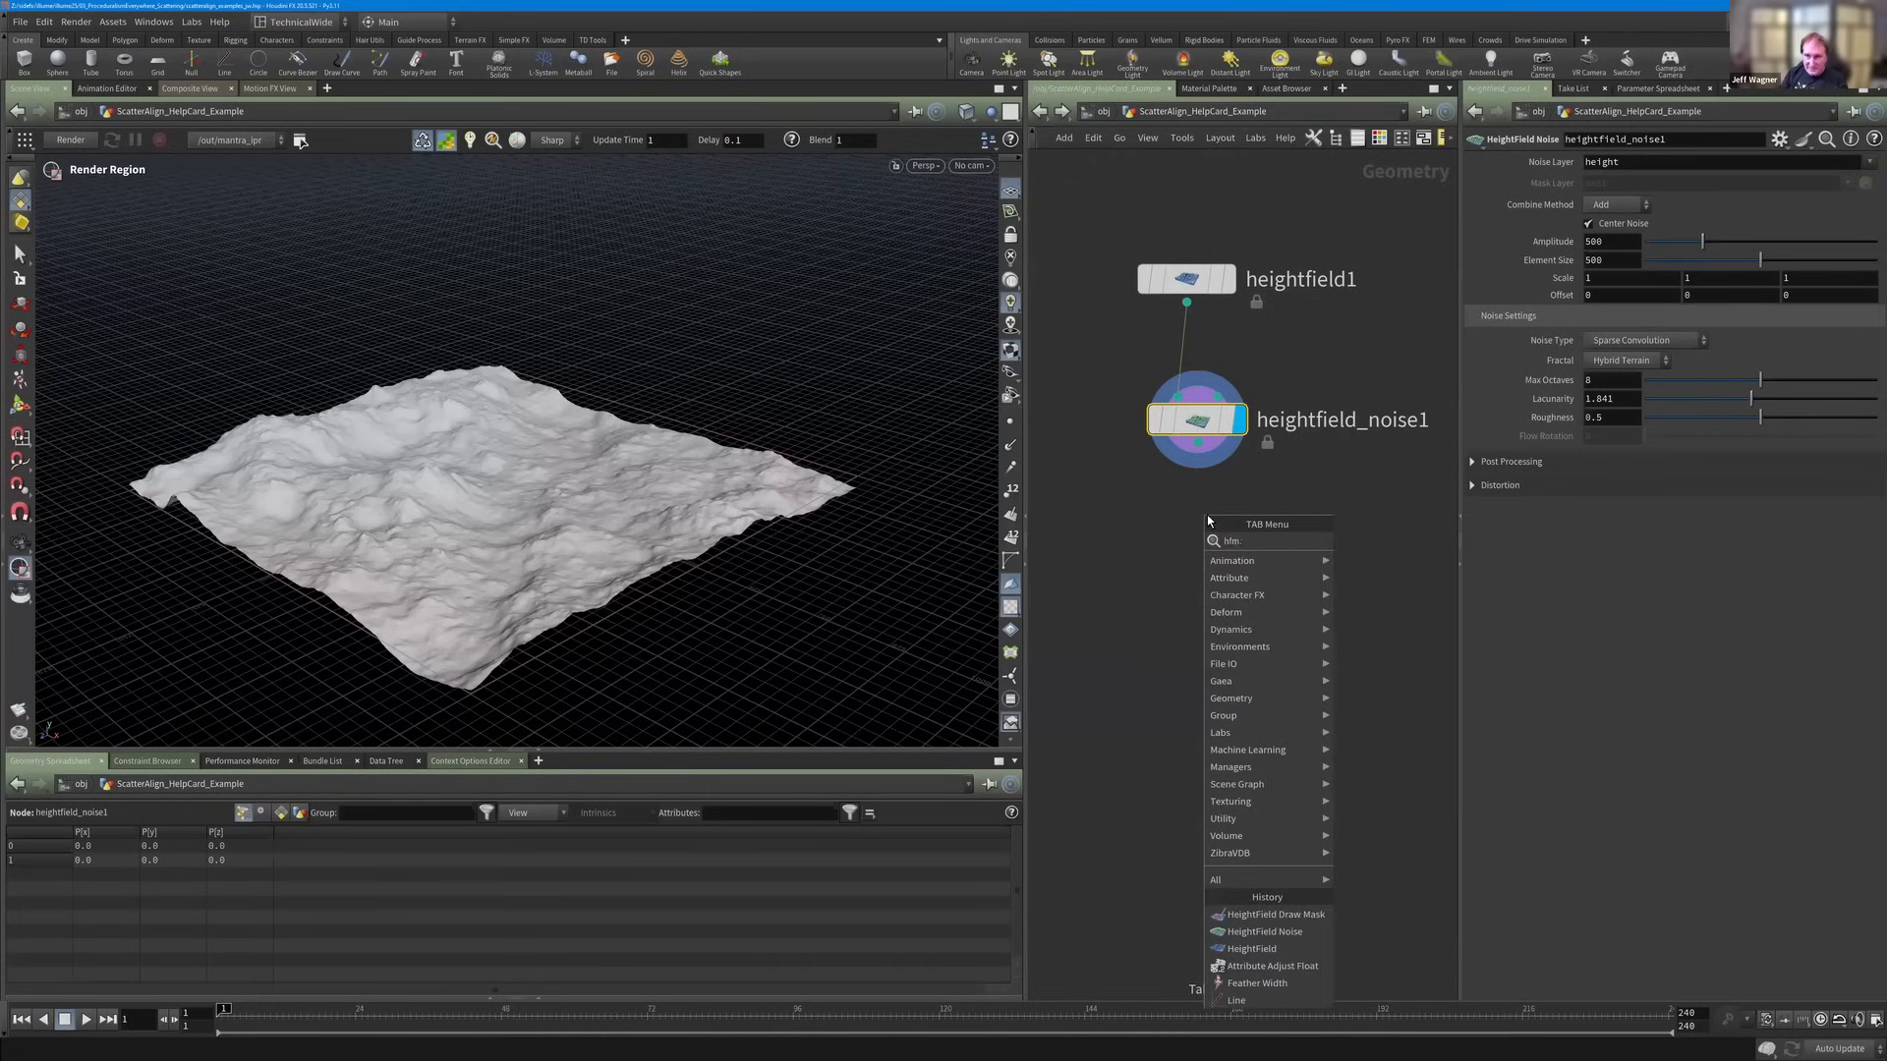
key("BackSpace")
key("BackSpace")
key("BackSpace")
key("BackSpace")
type("heightfiel")
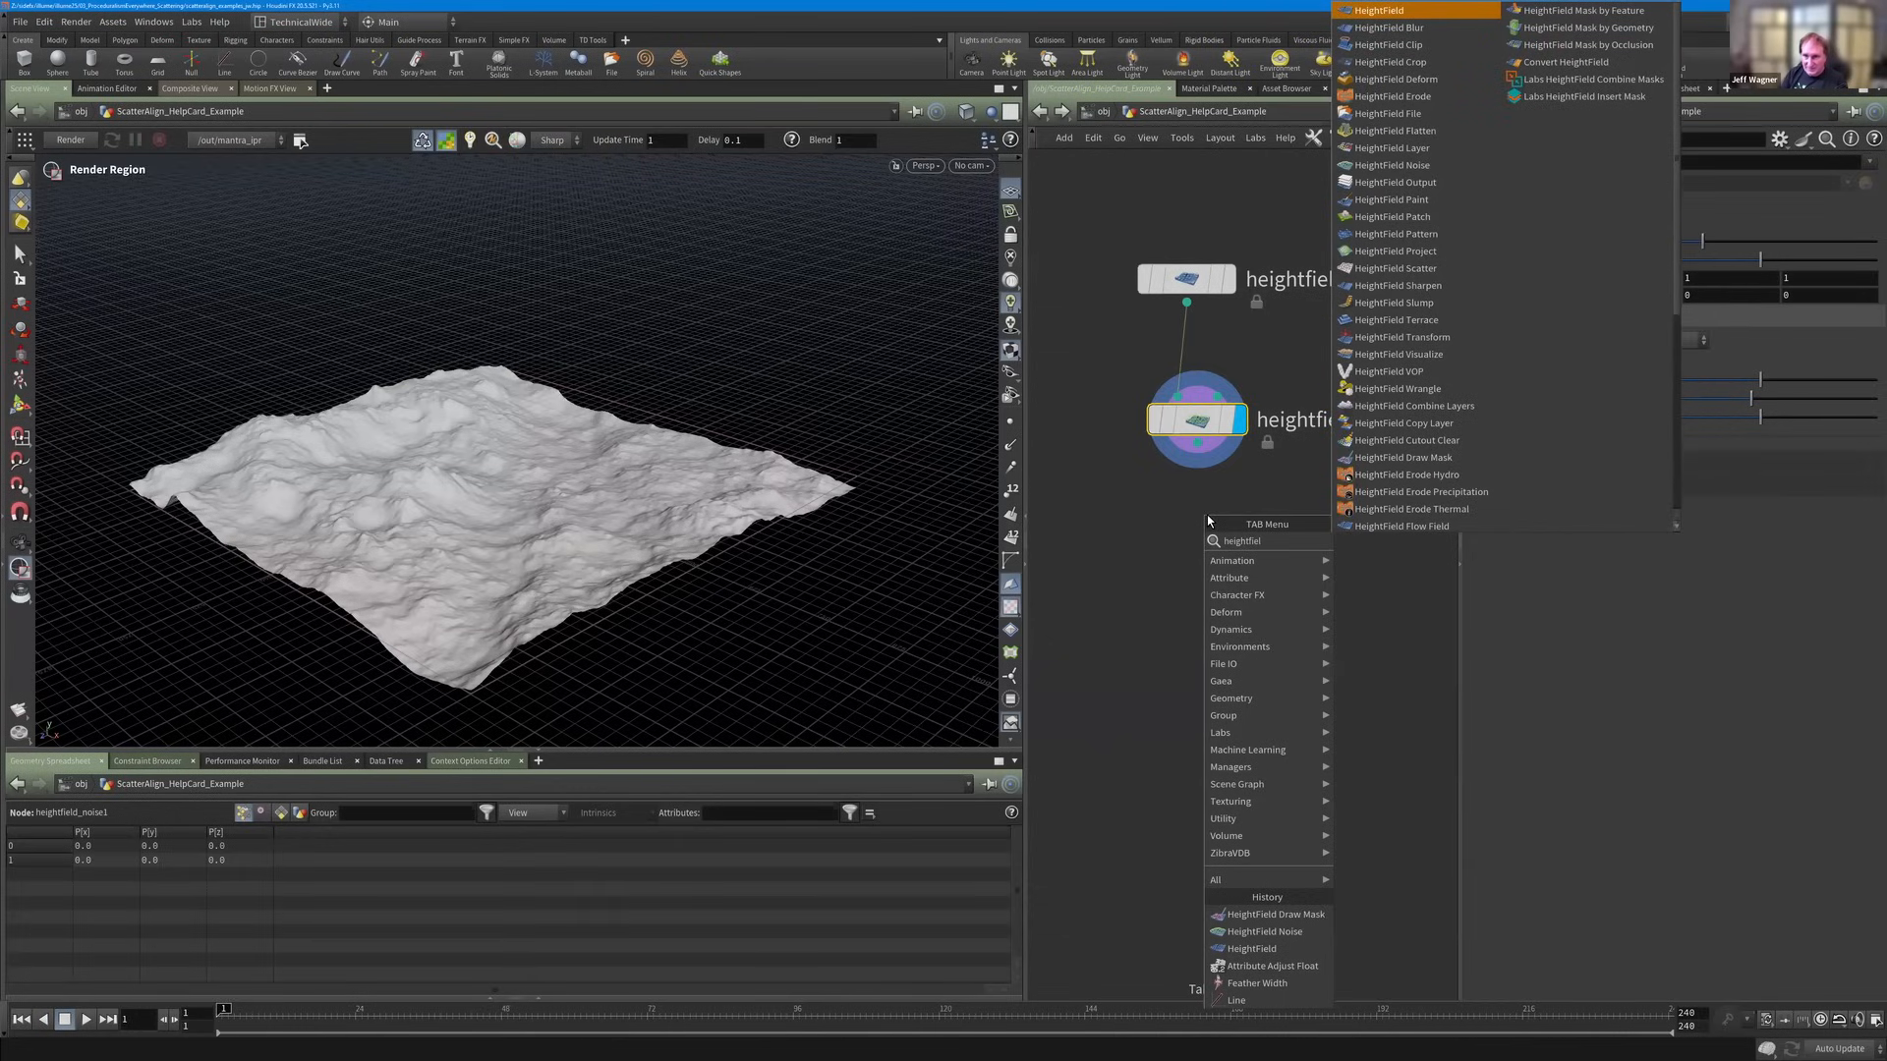
type("dma")
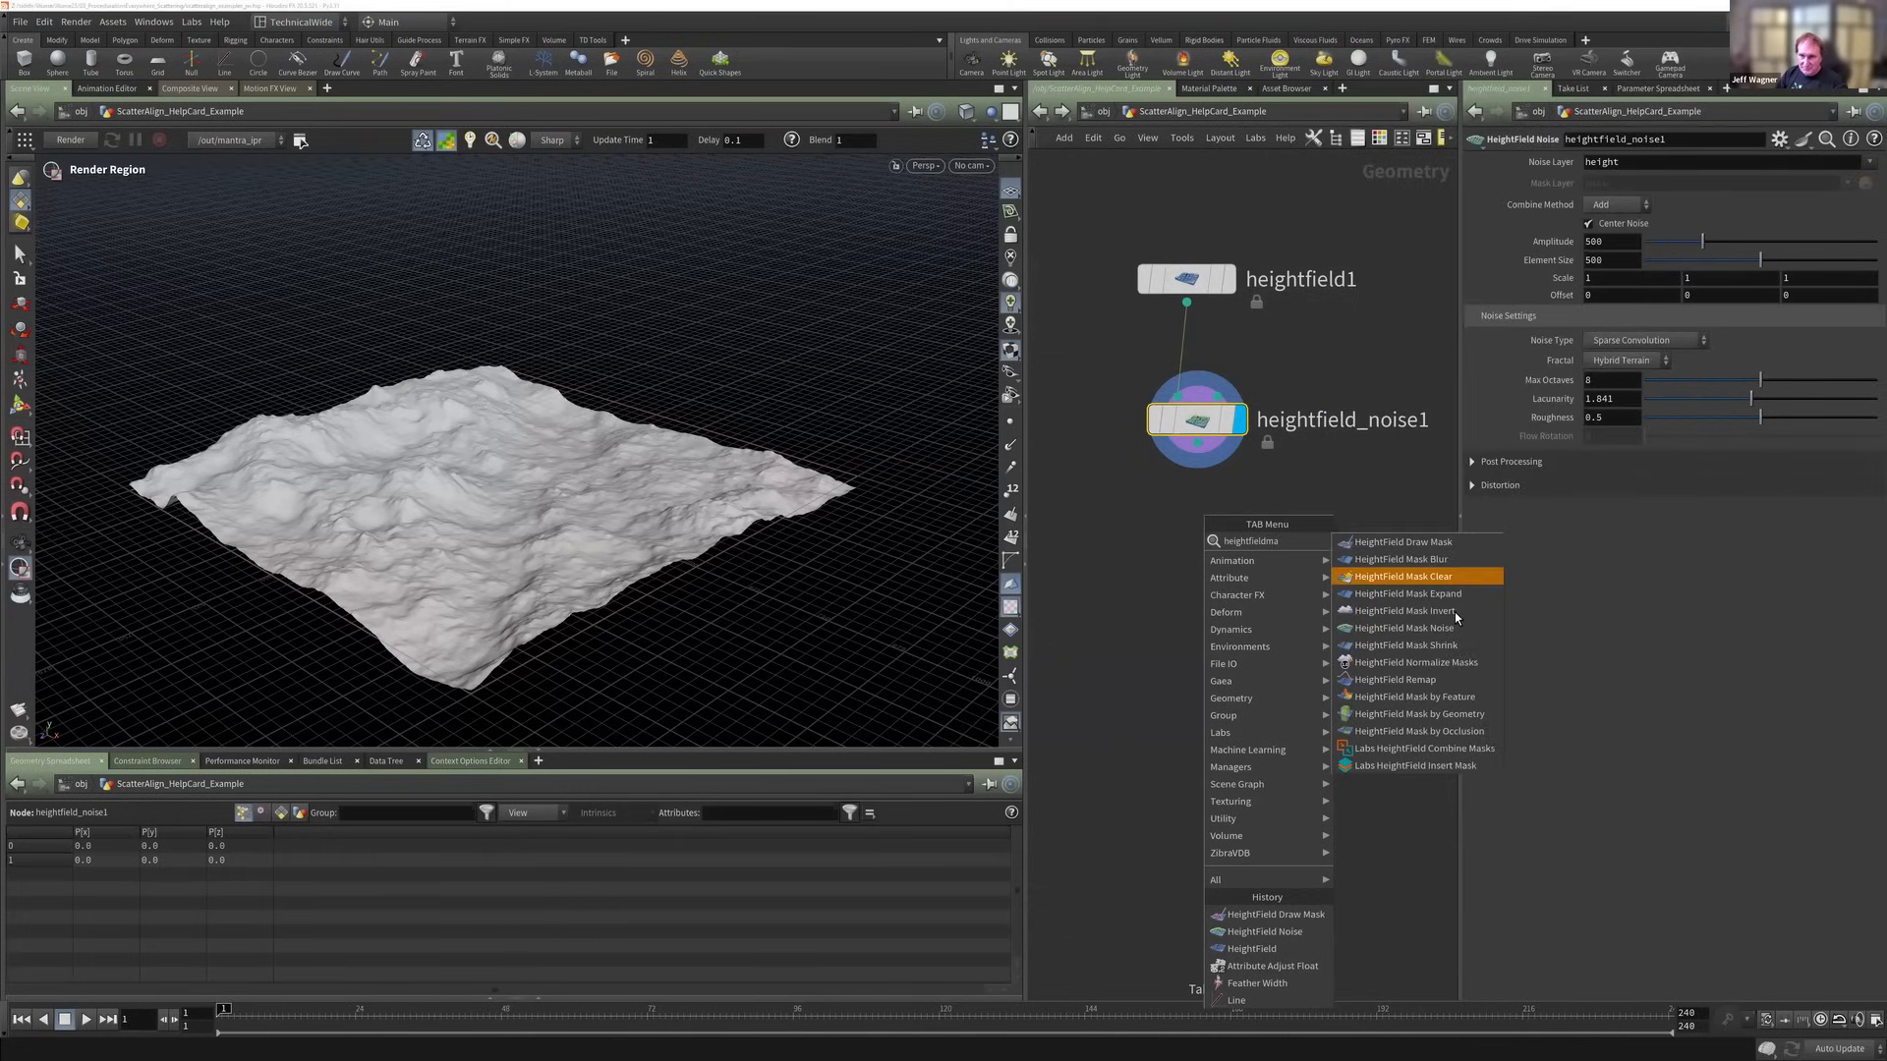
left_click(1436, 697)
left_click(1260, 594)
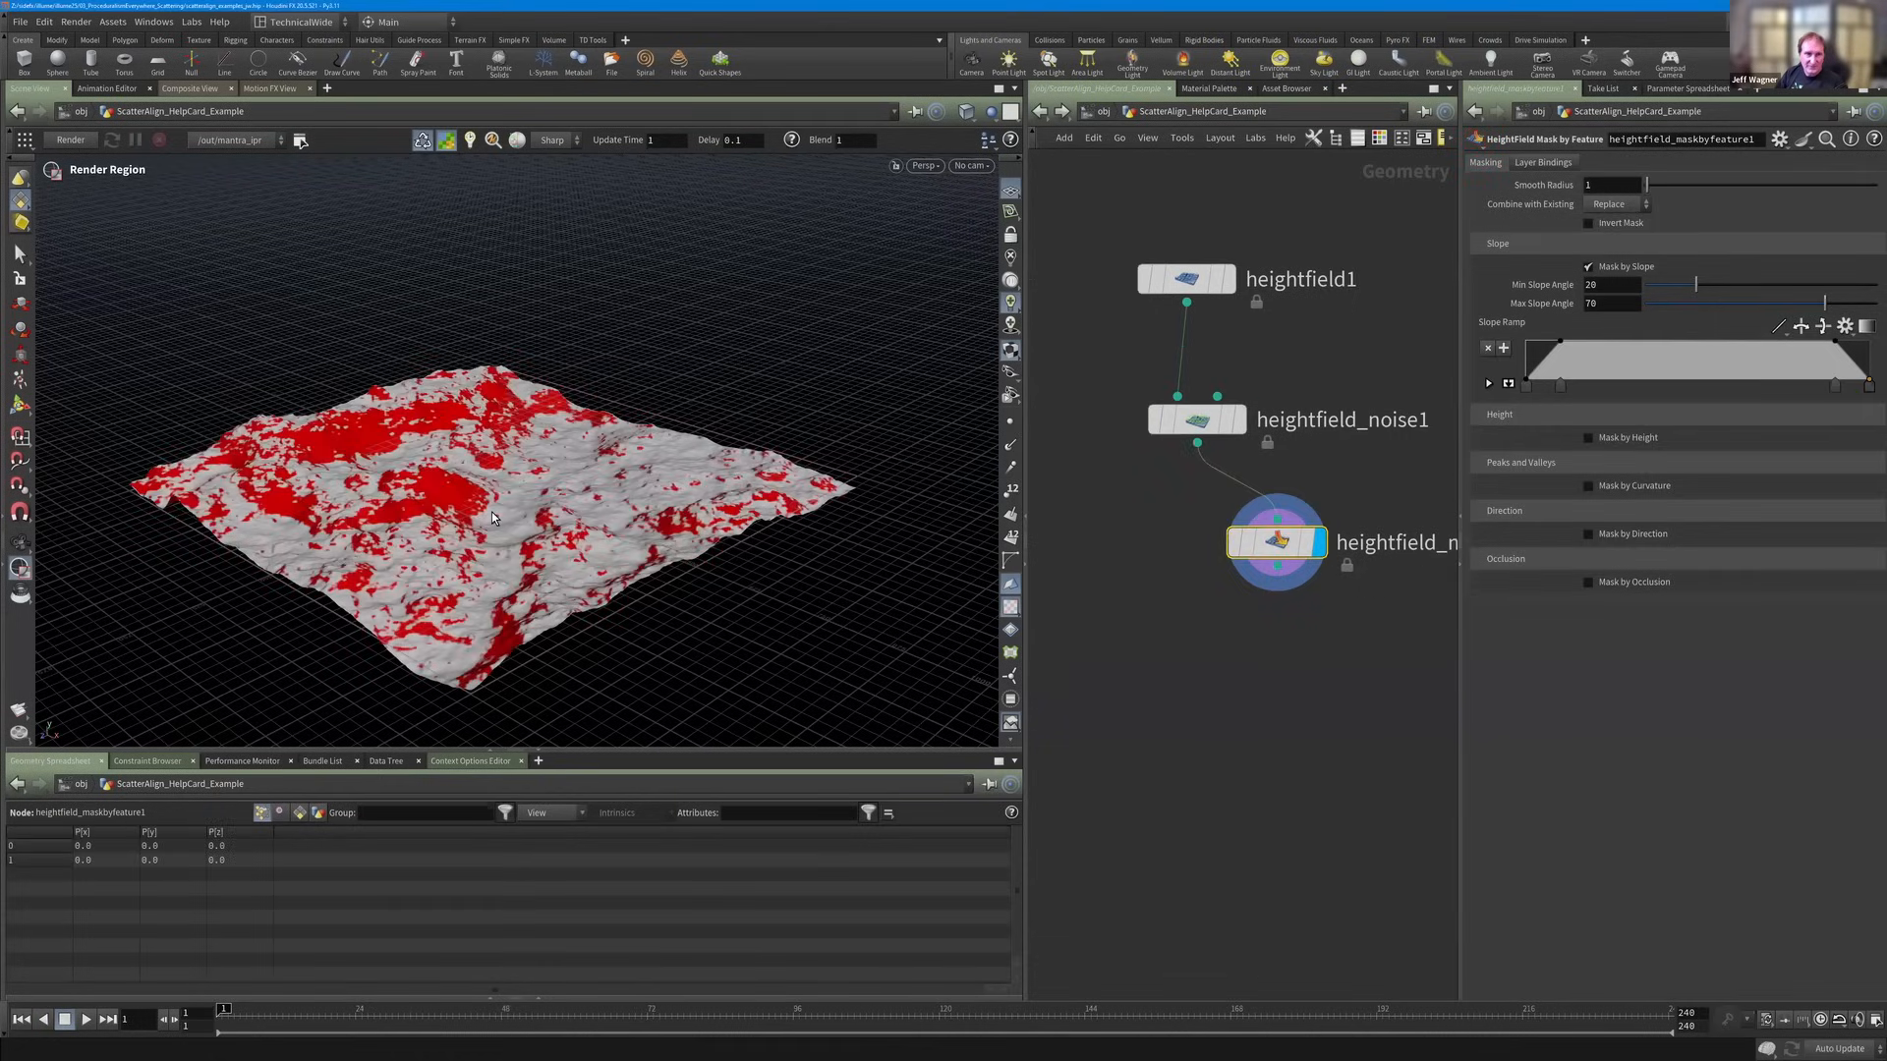
key("Escape")
right_click_drag(442, 499, 505, 518)
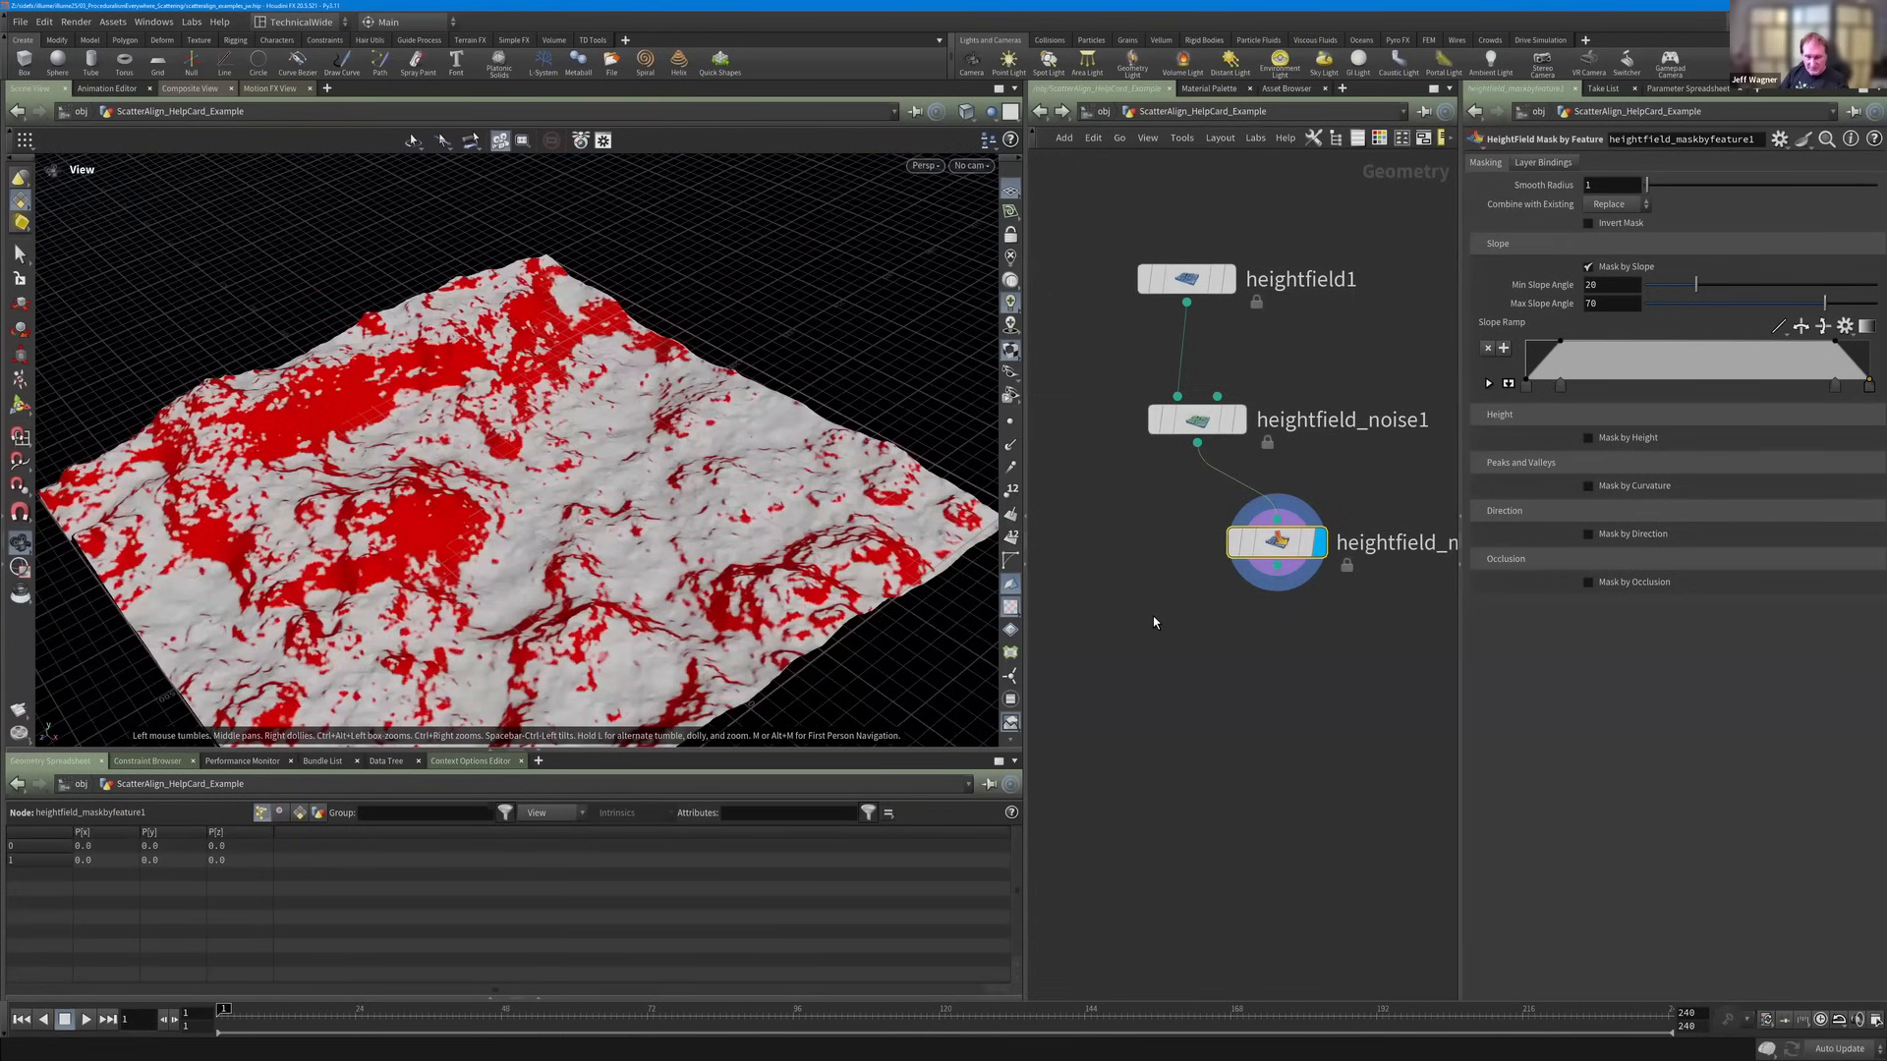
Add a HeightField Scatter node fed by the noise terrain and the mask-by-feature output, and display it.
key("Tab")
type("h")
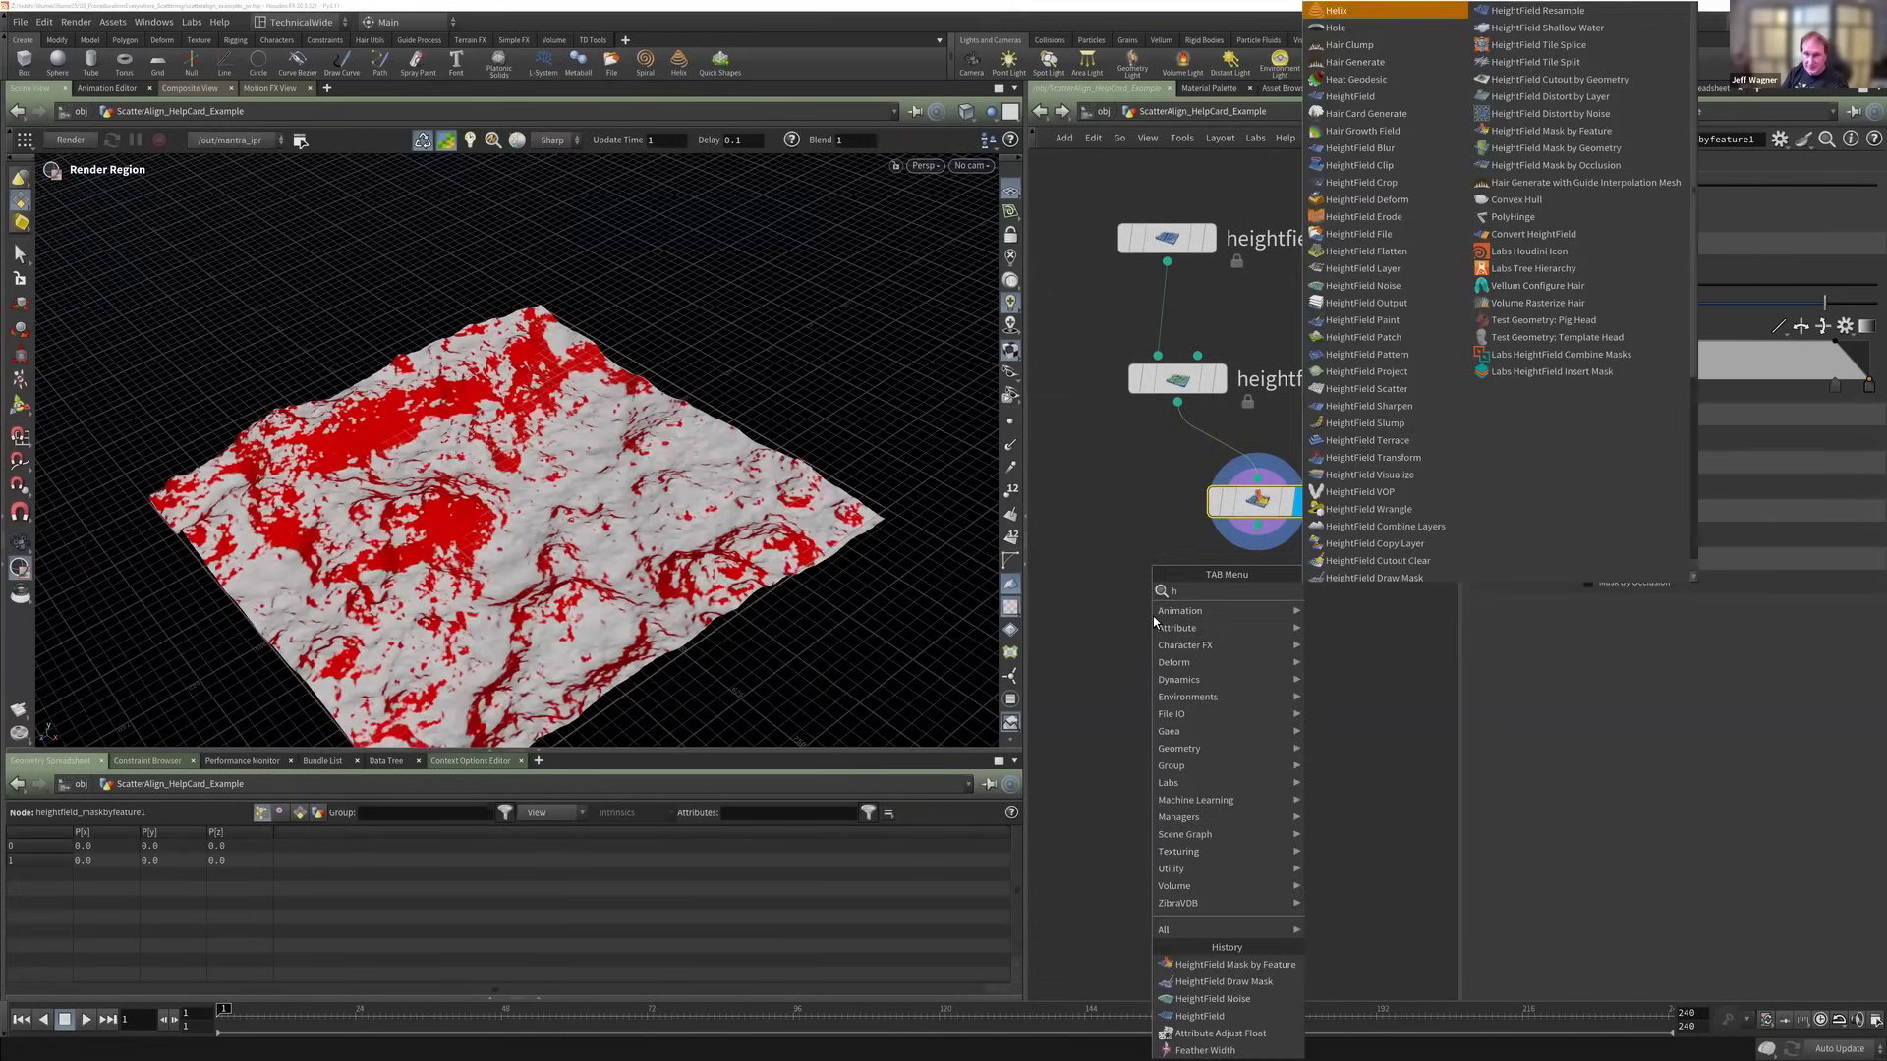
type("fsc")
key("Return")
left_click(1191, 620)
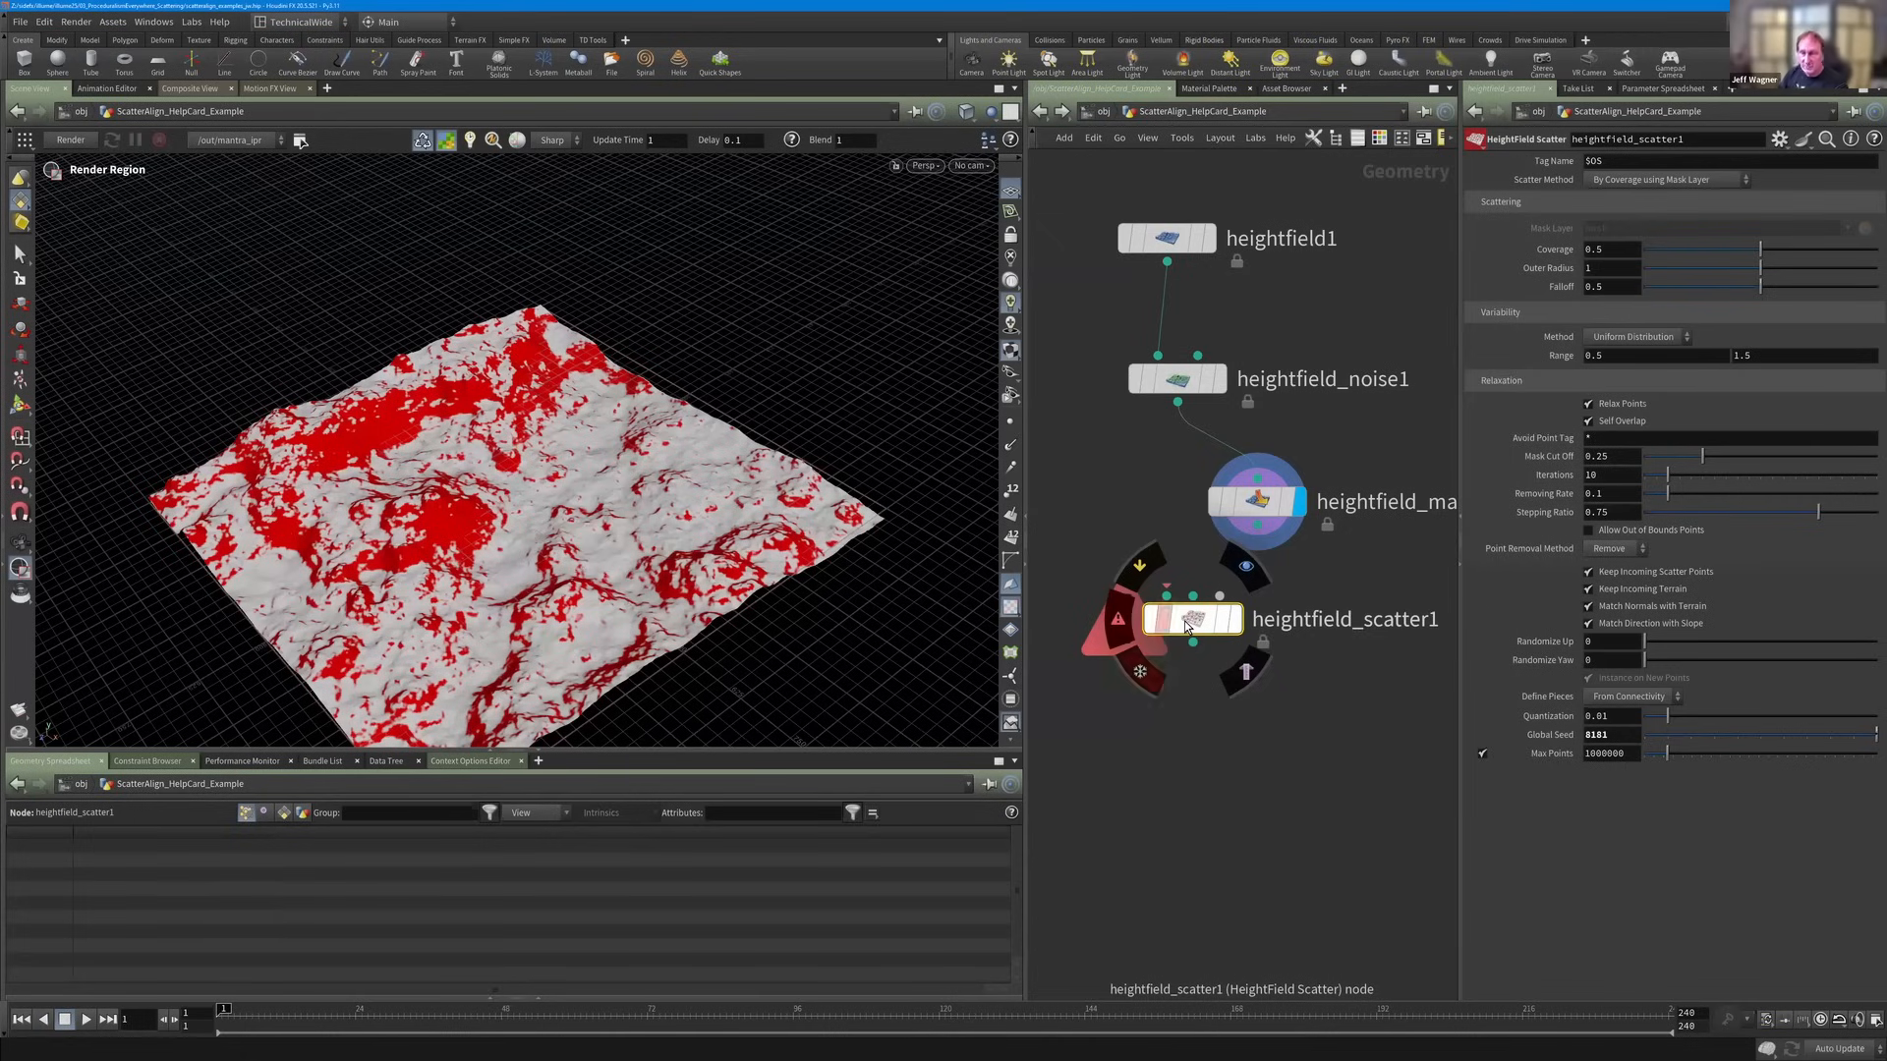
left_click_drag(1193, 623, 1205, 653)
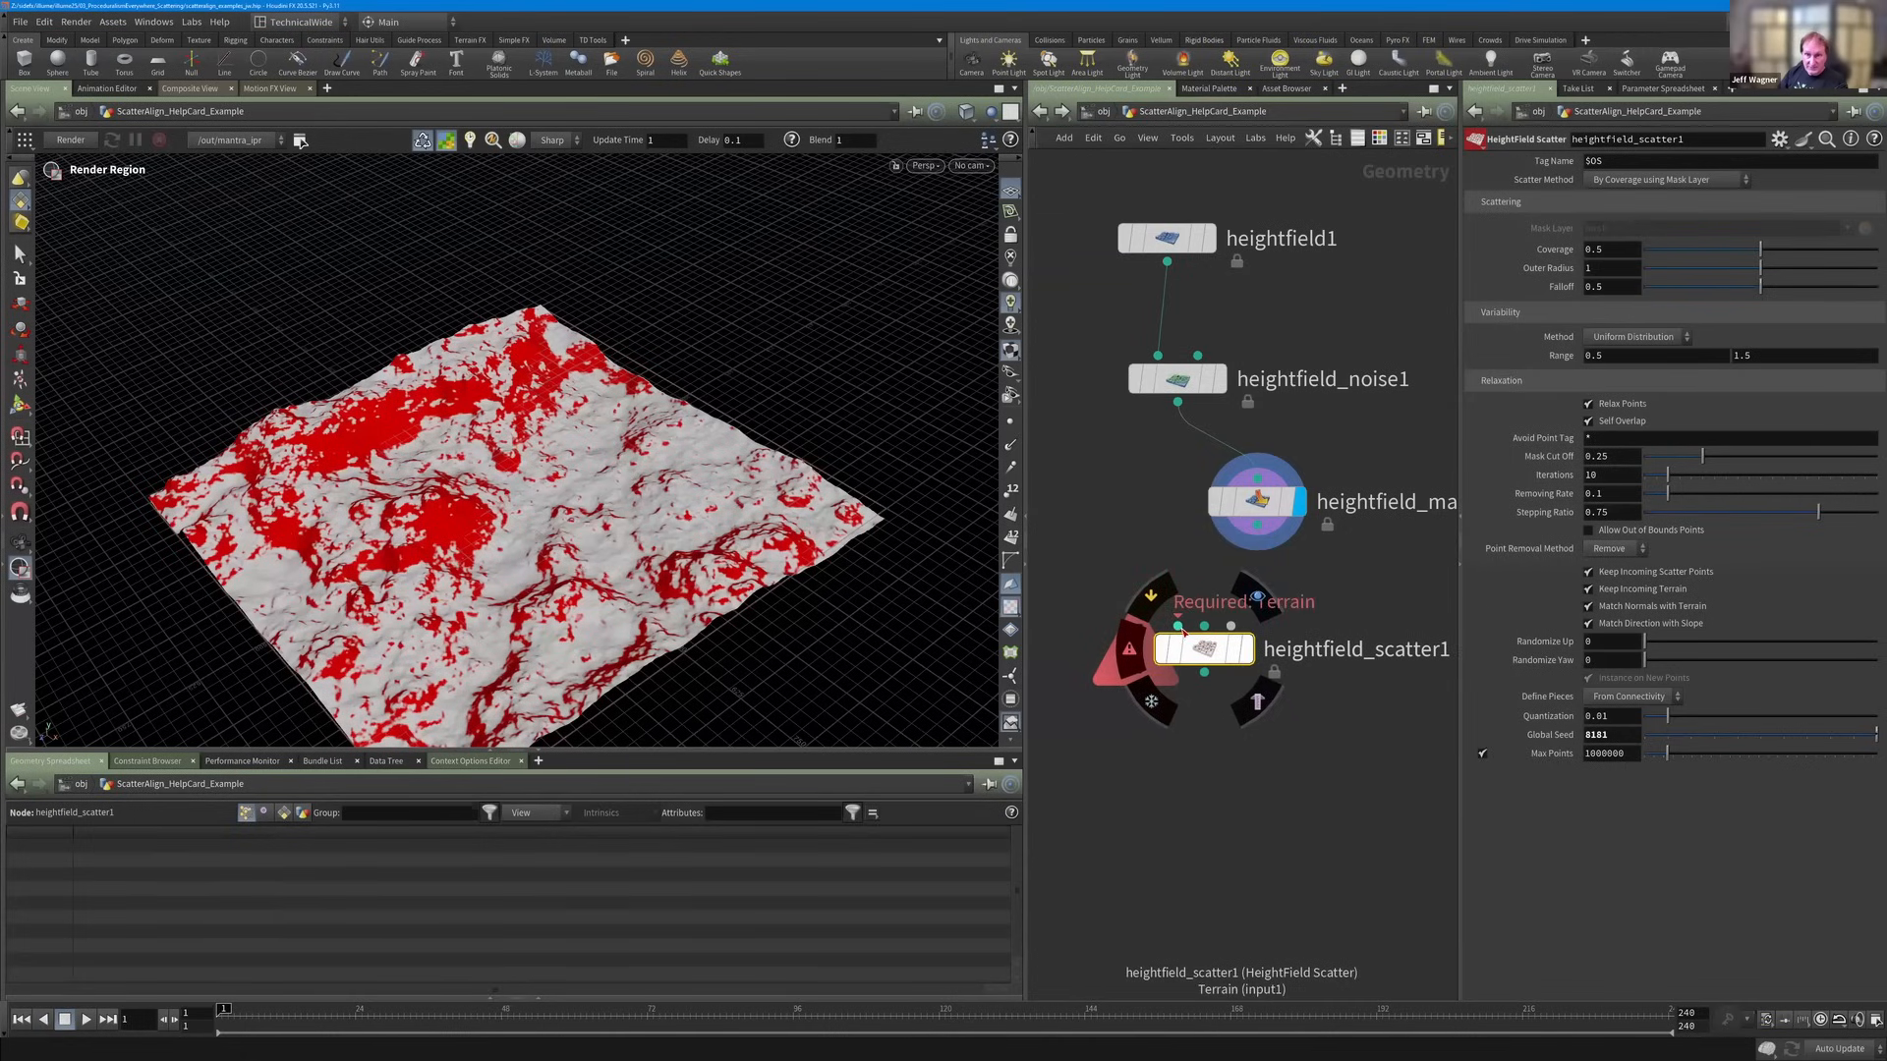
left_click(1178, 626)
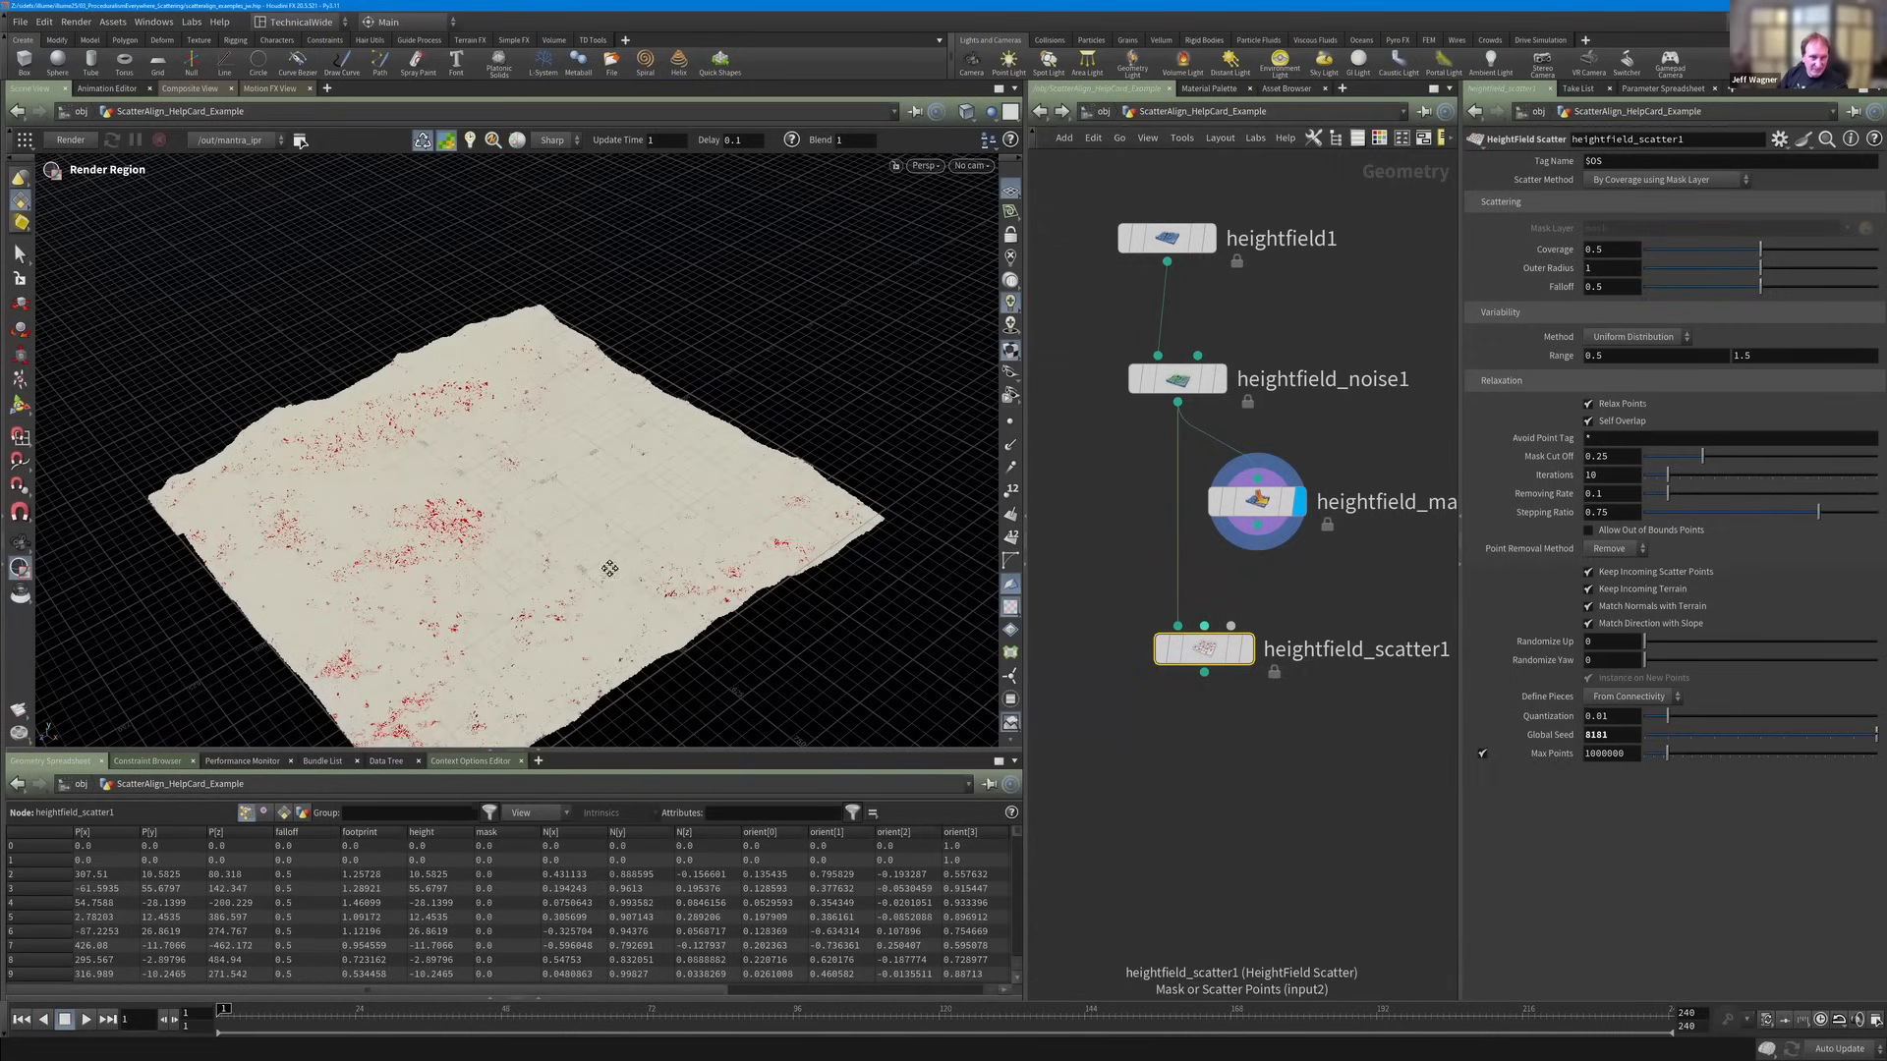
left_click_drag(603, 621, 614, 584, "alt")
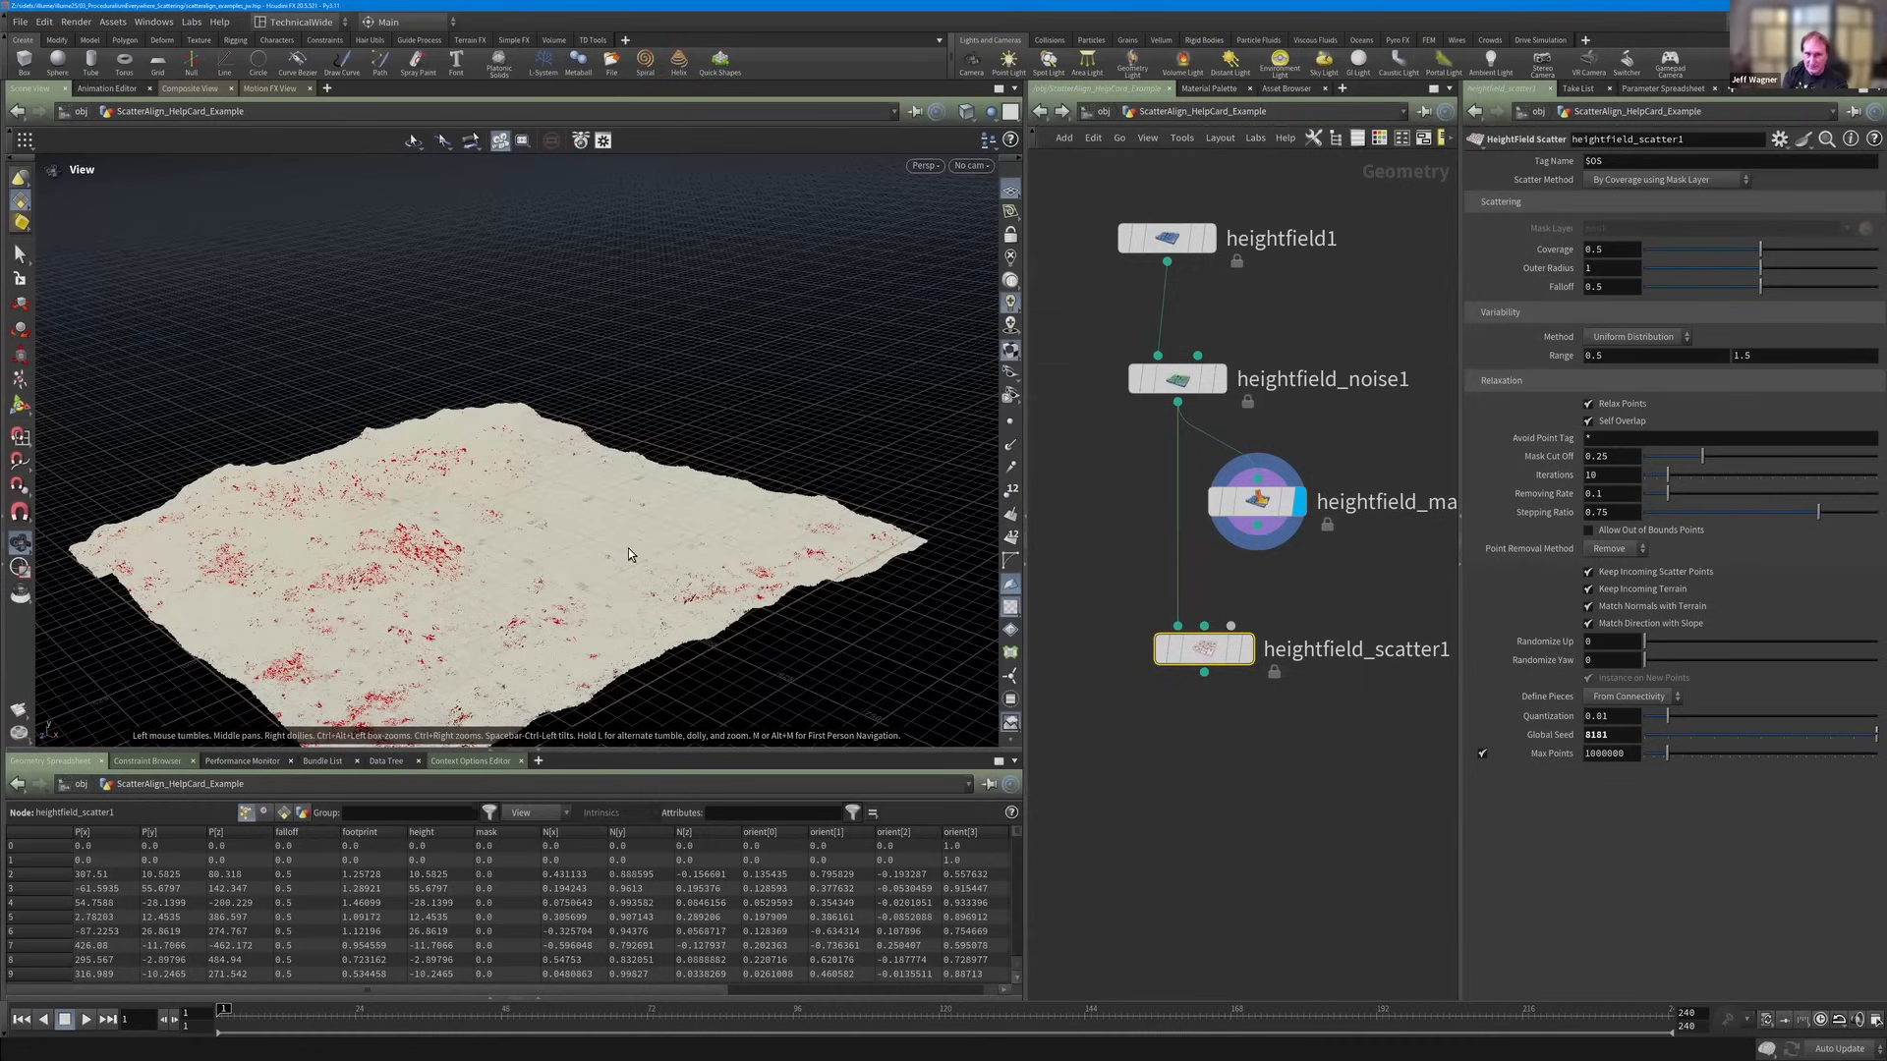
scroll(628, 548, "up", 5)
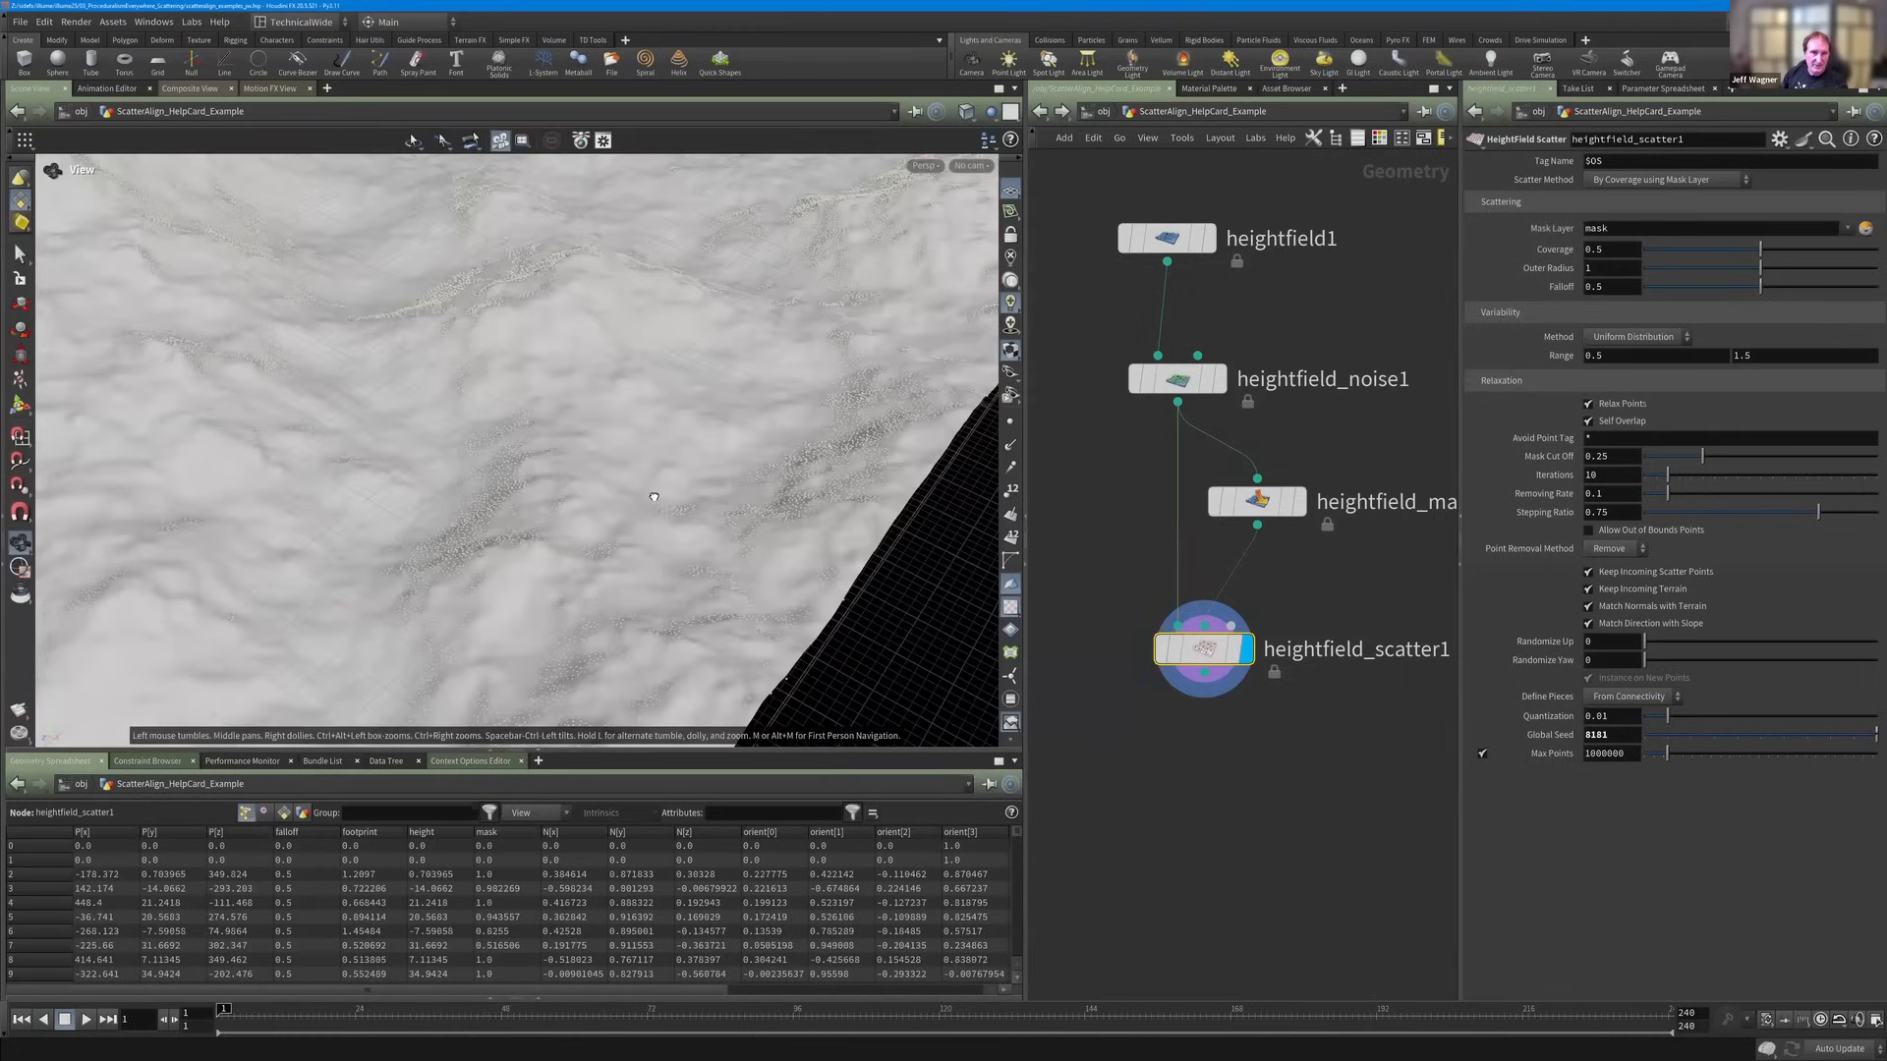
Switch the viewport to wireframe shading to examine the points scattered on the masked slopes.
left_click_drag(651, 493, 711, 509)
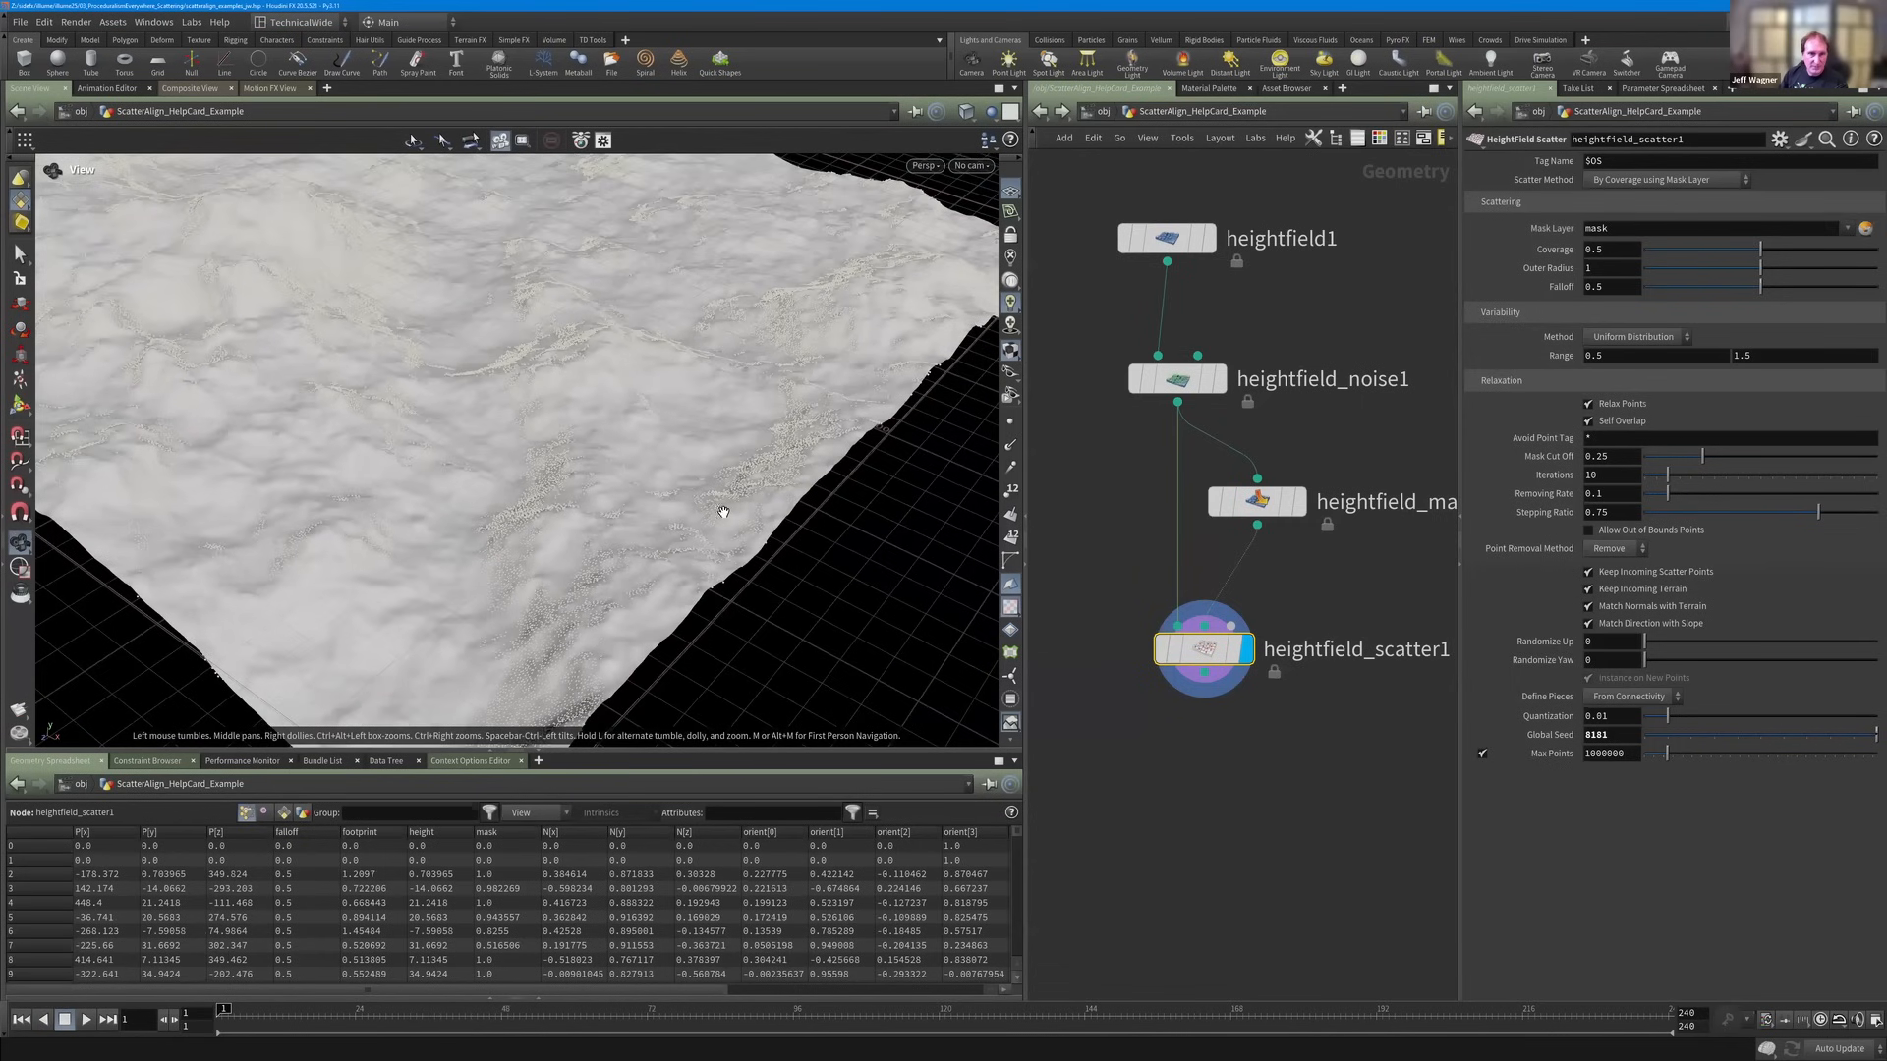
key("w")
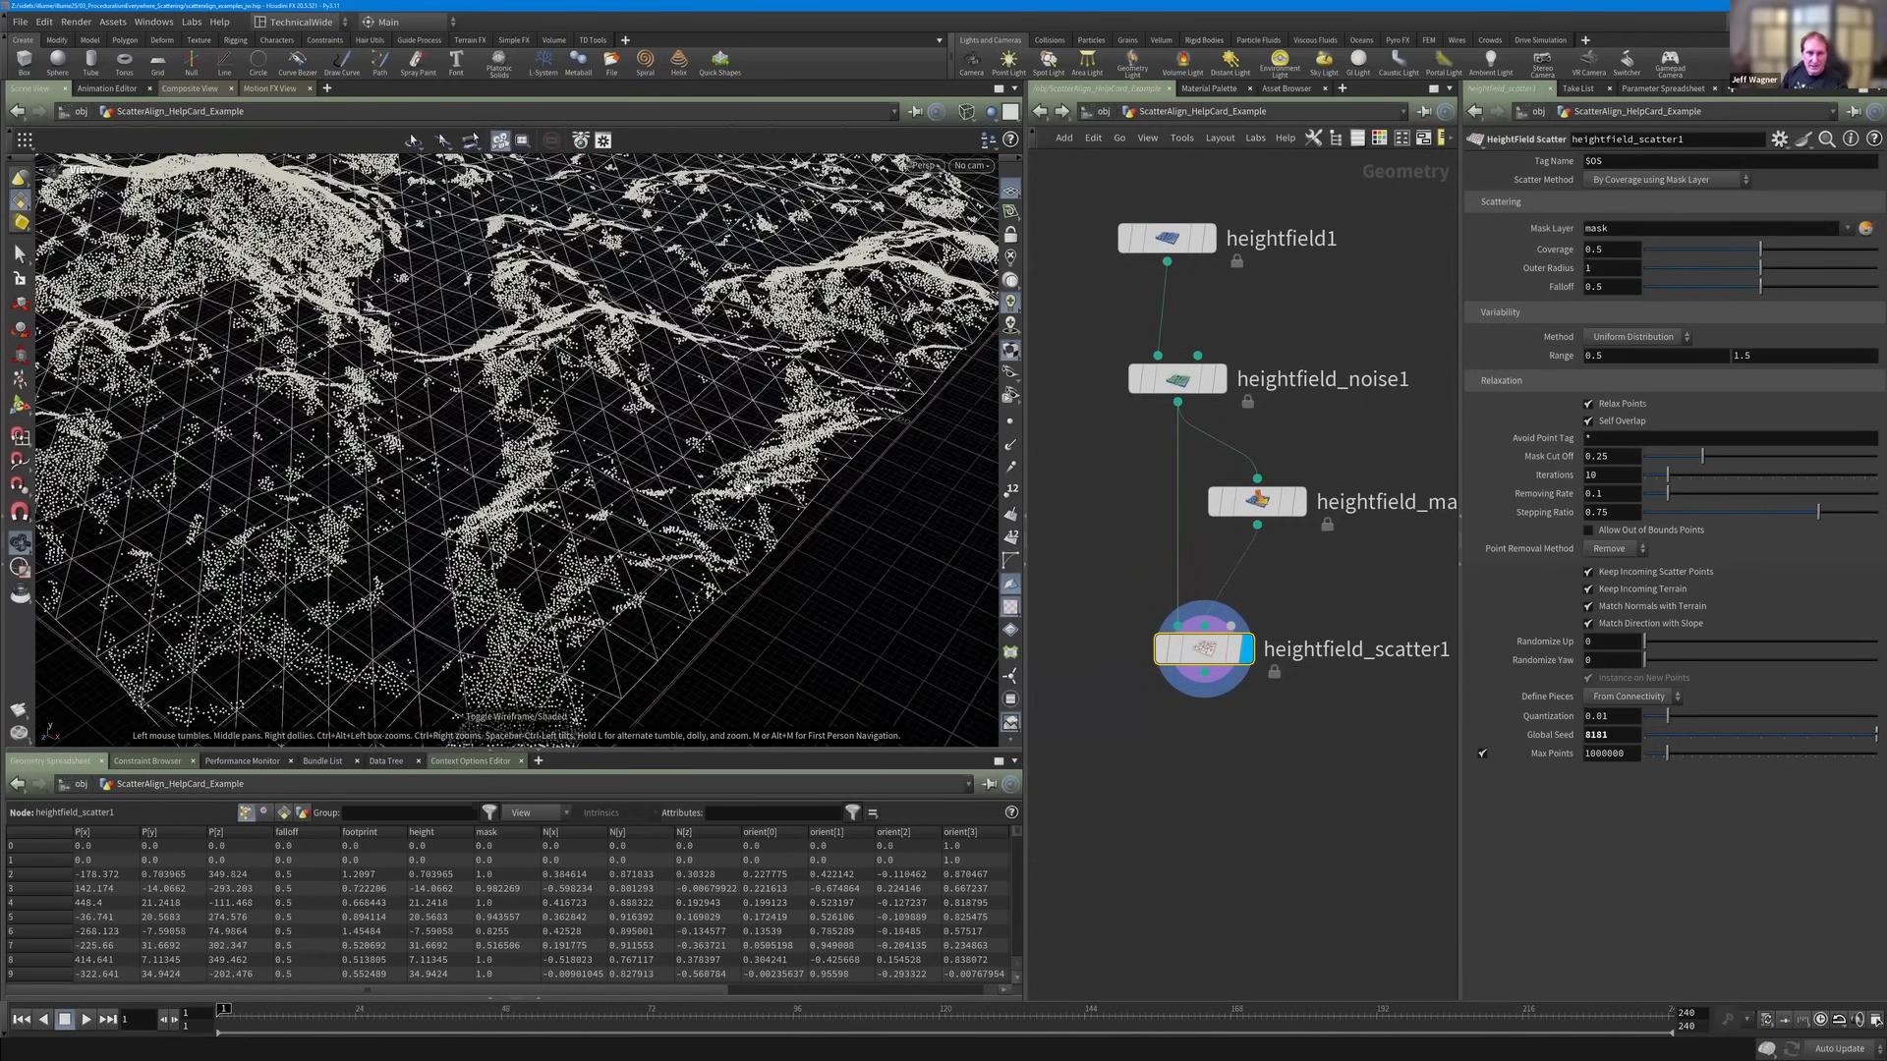
scroll(706, 498, "down", 2)
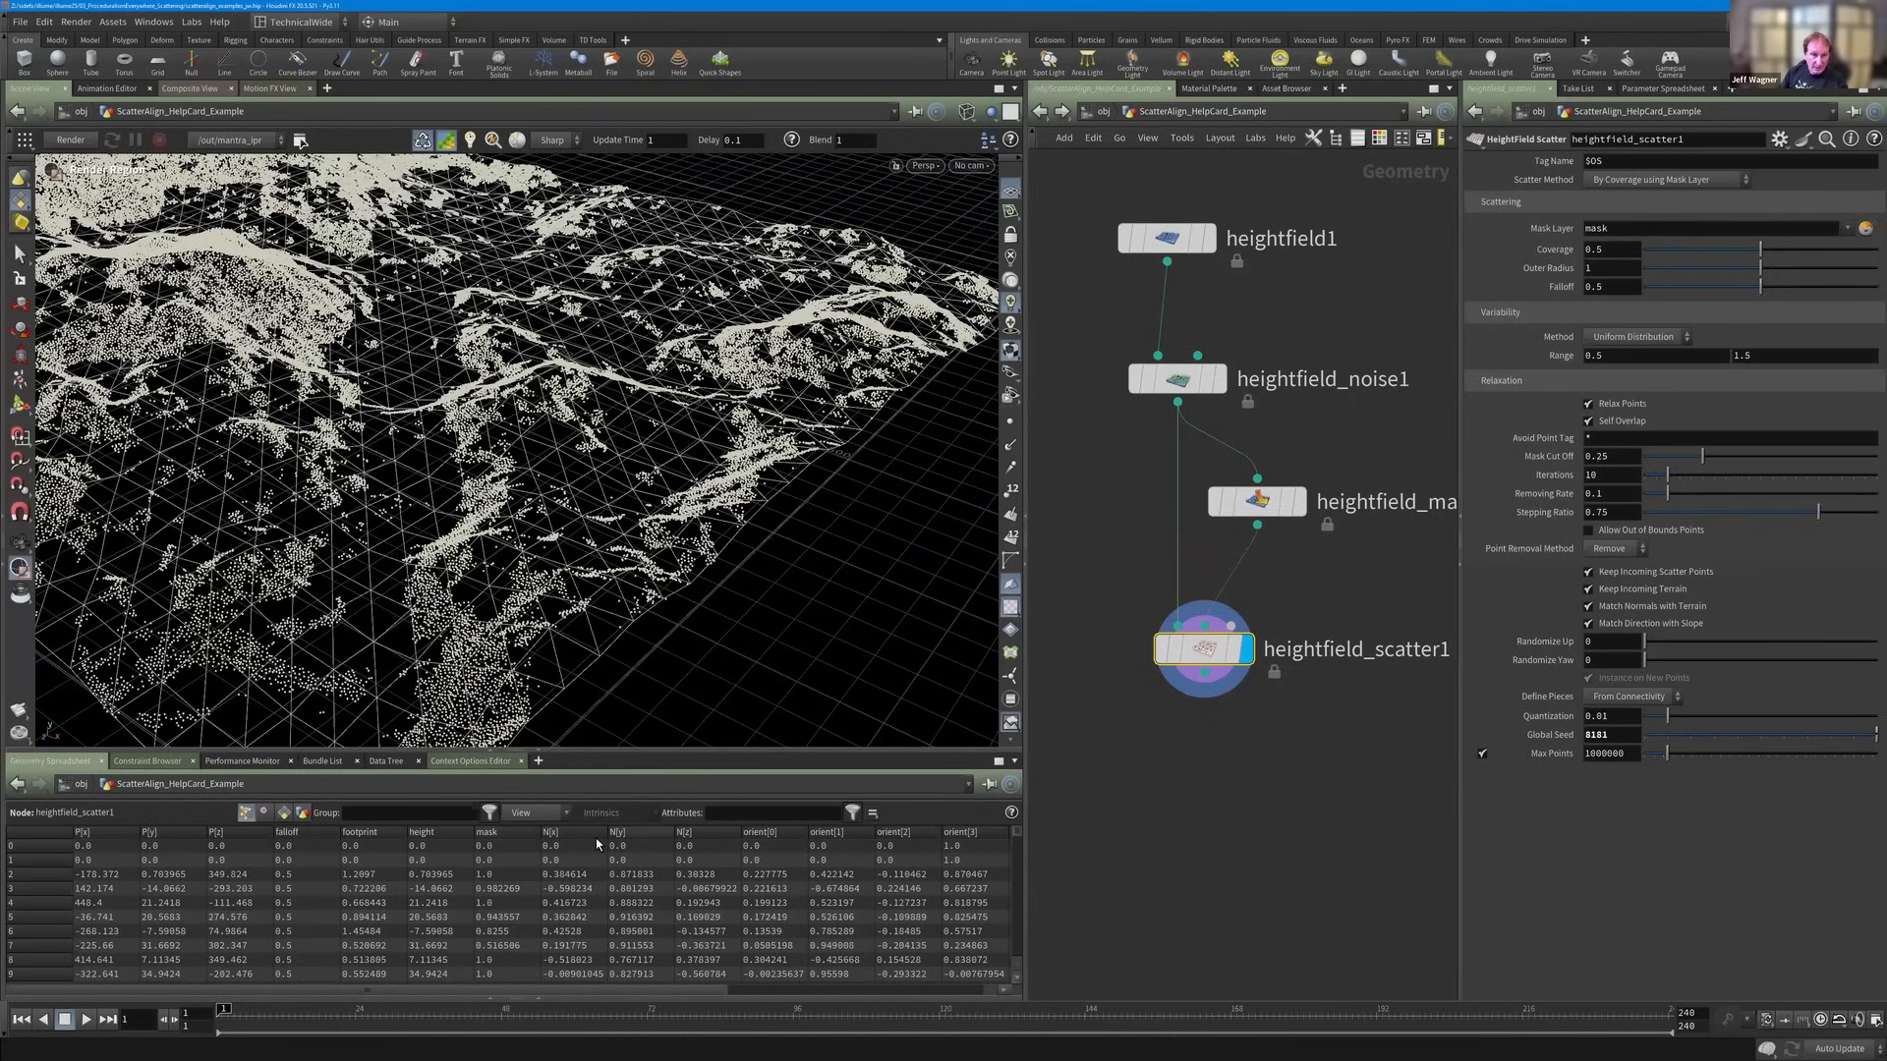
Move heightfield_scatter1 aside and add a Test Geometry: Rubber Toy node beside it.
left_click_drag(1218, 653, 1168, 616)
key("h")
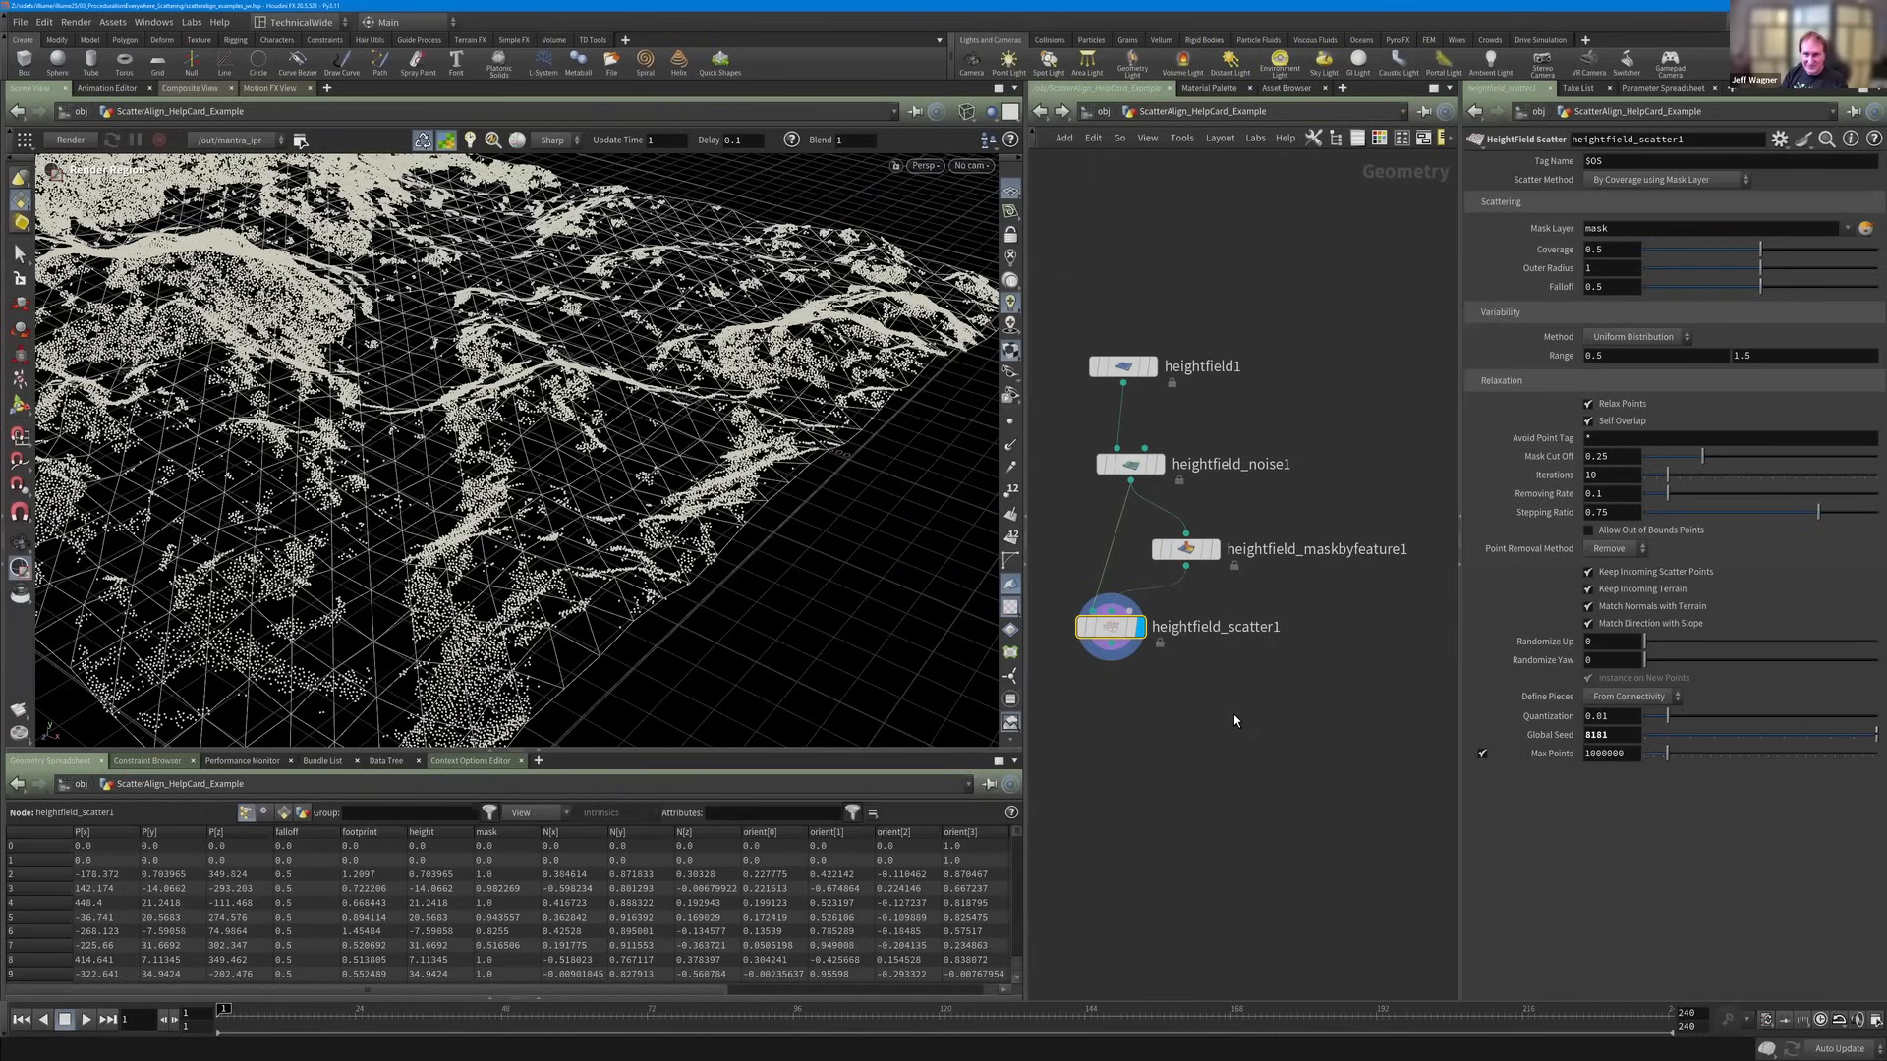
key("Tab")
mouse_move(1277, 697)
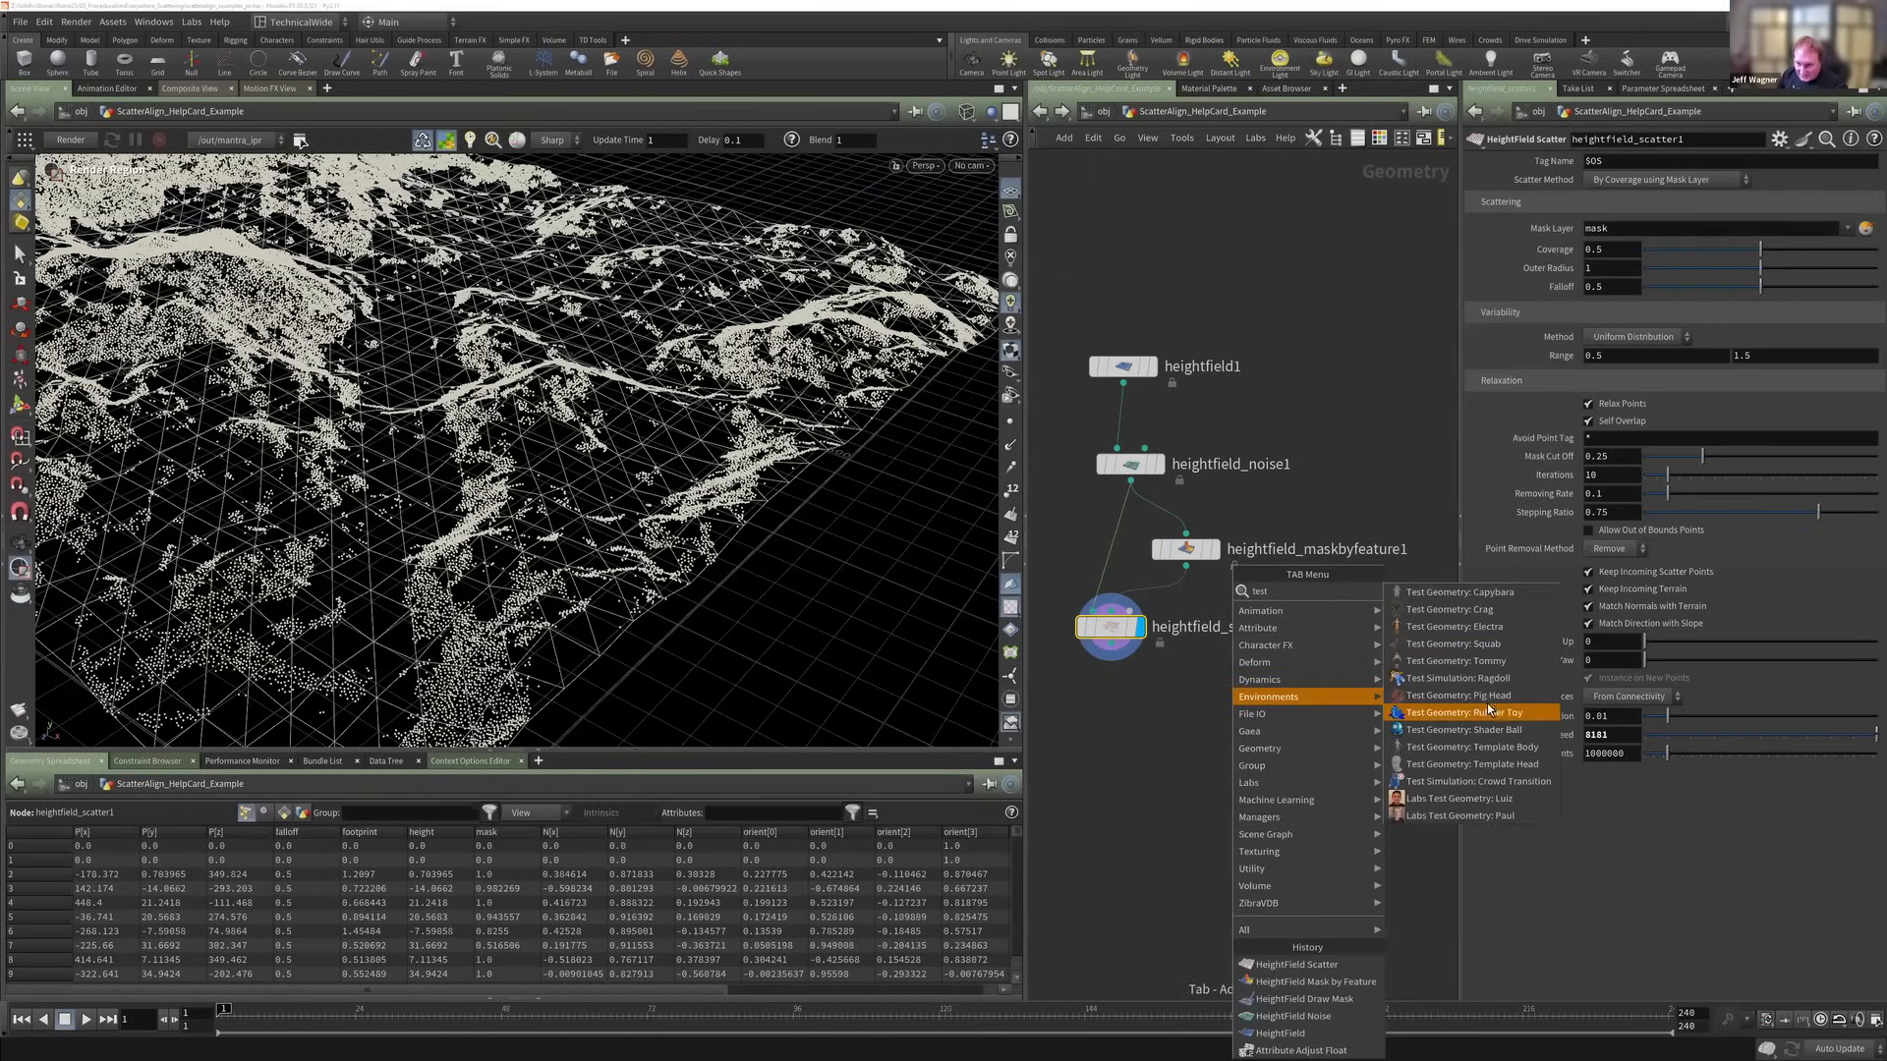
left_click(1487, 714)
left_click(1339, 653)
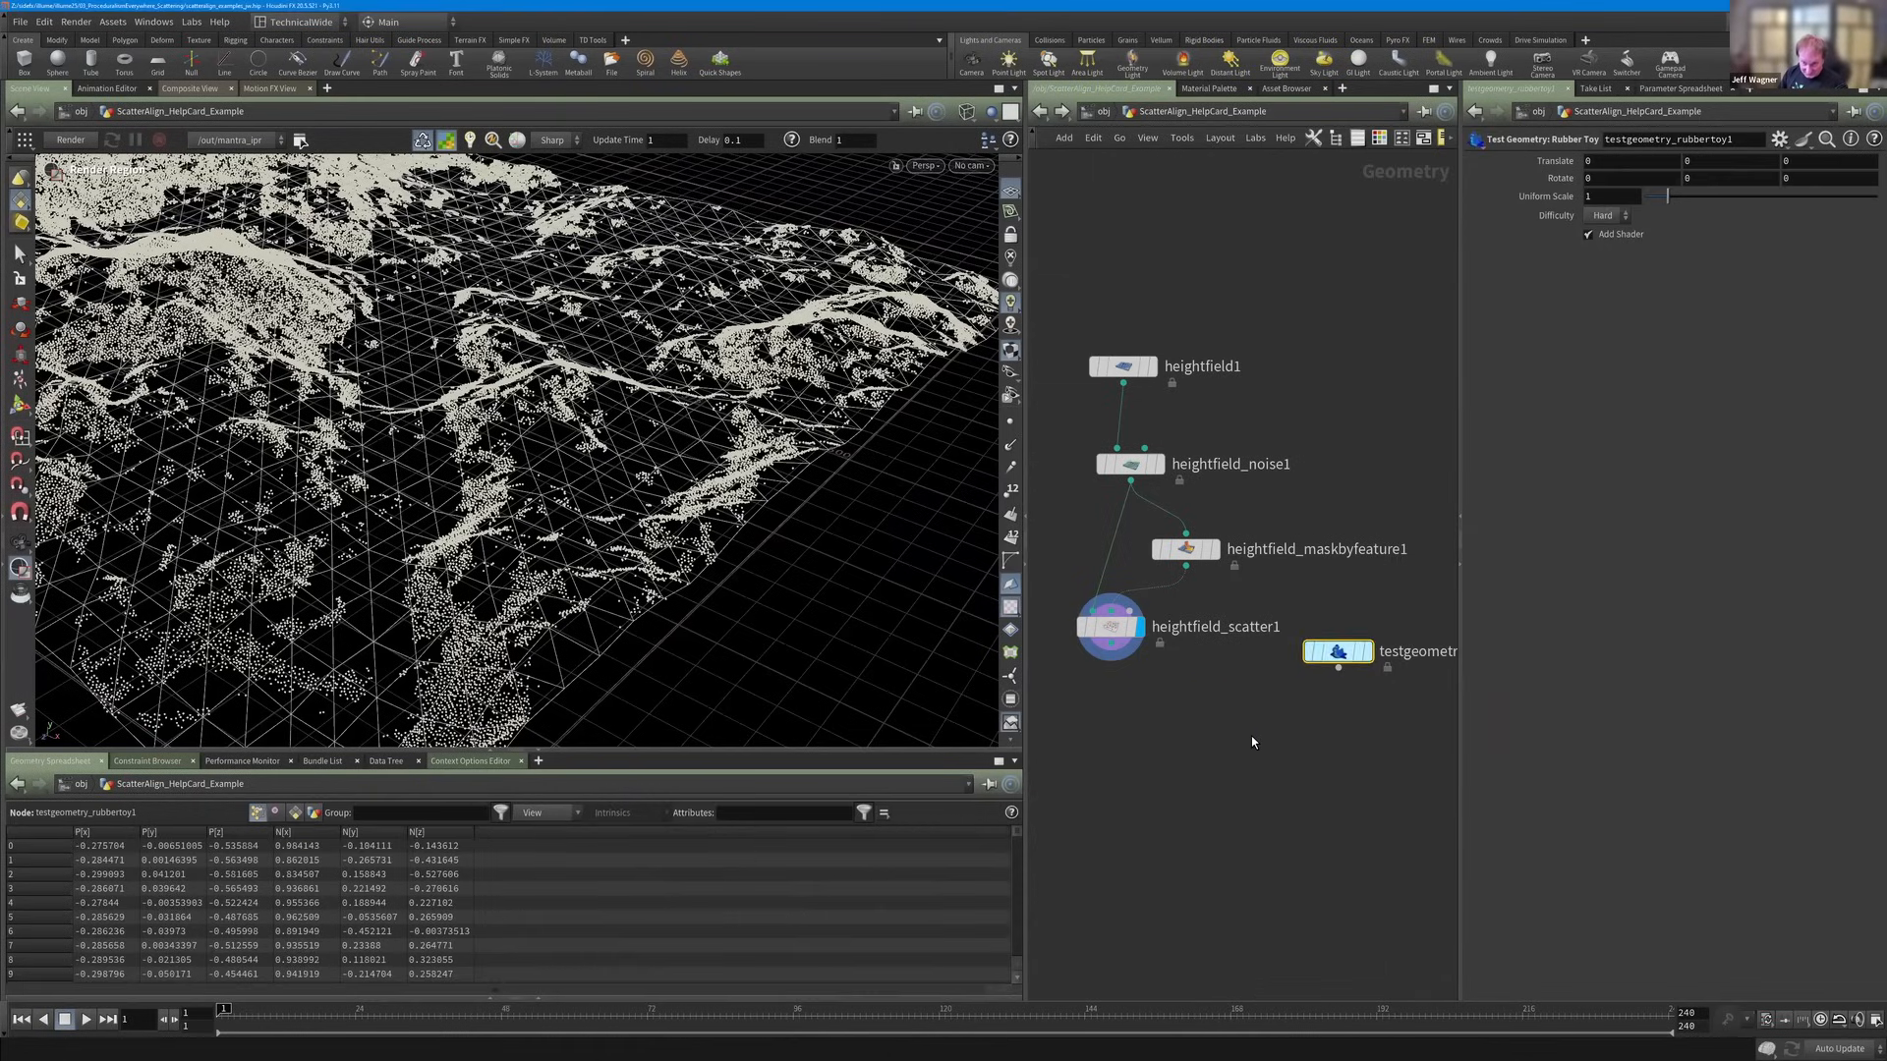
Add a Copy to Points node below the rubber toy and connect the toy's output to its first input.
key("Tab")
type("cop")
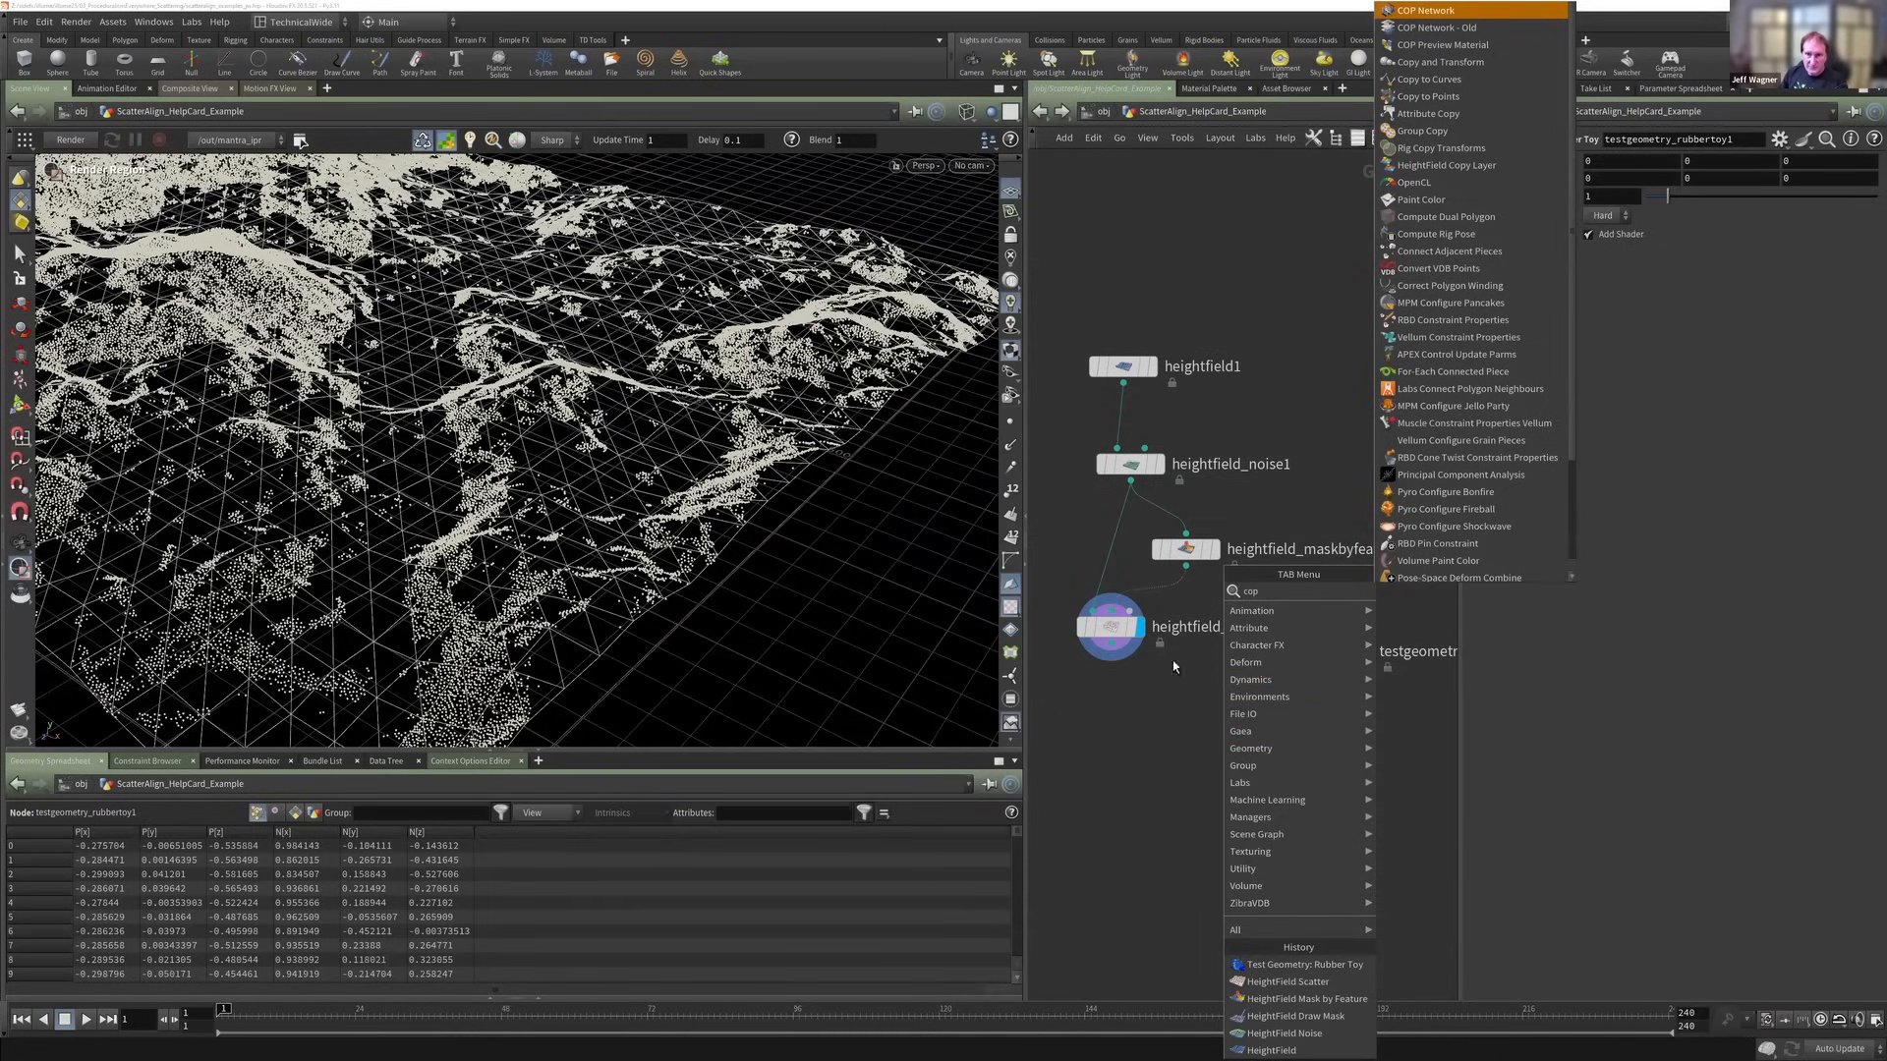
left_click(1428, 96)
scroll(1174, 662, "up", 3)
left_click(1226, 765)
left_click(1409, 670)
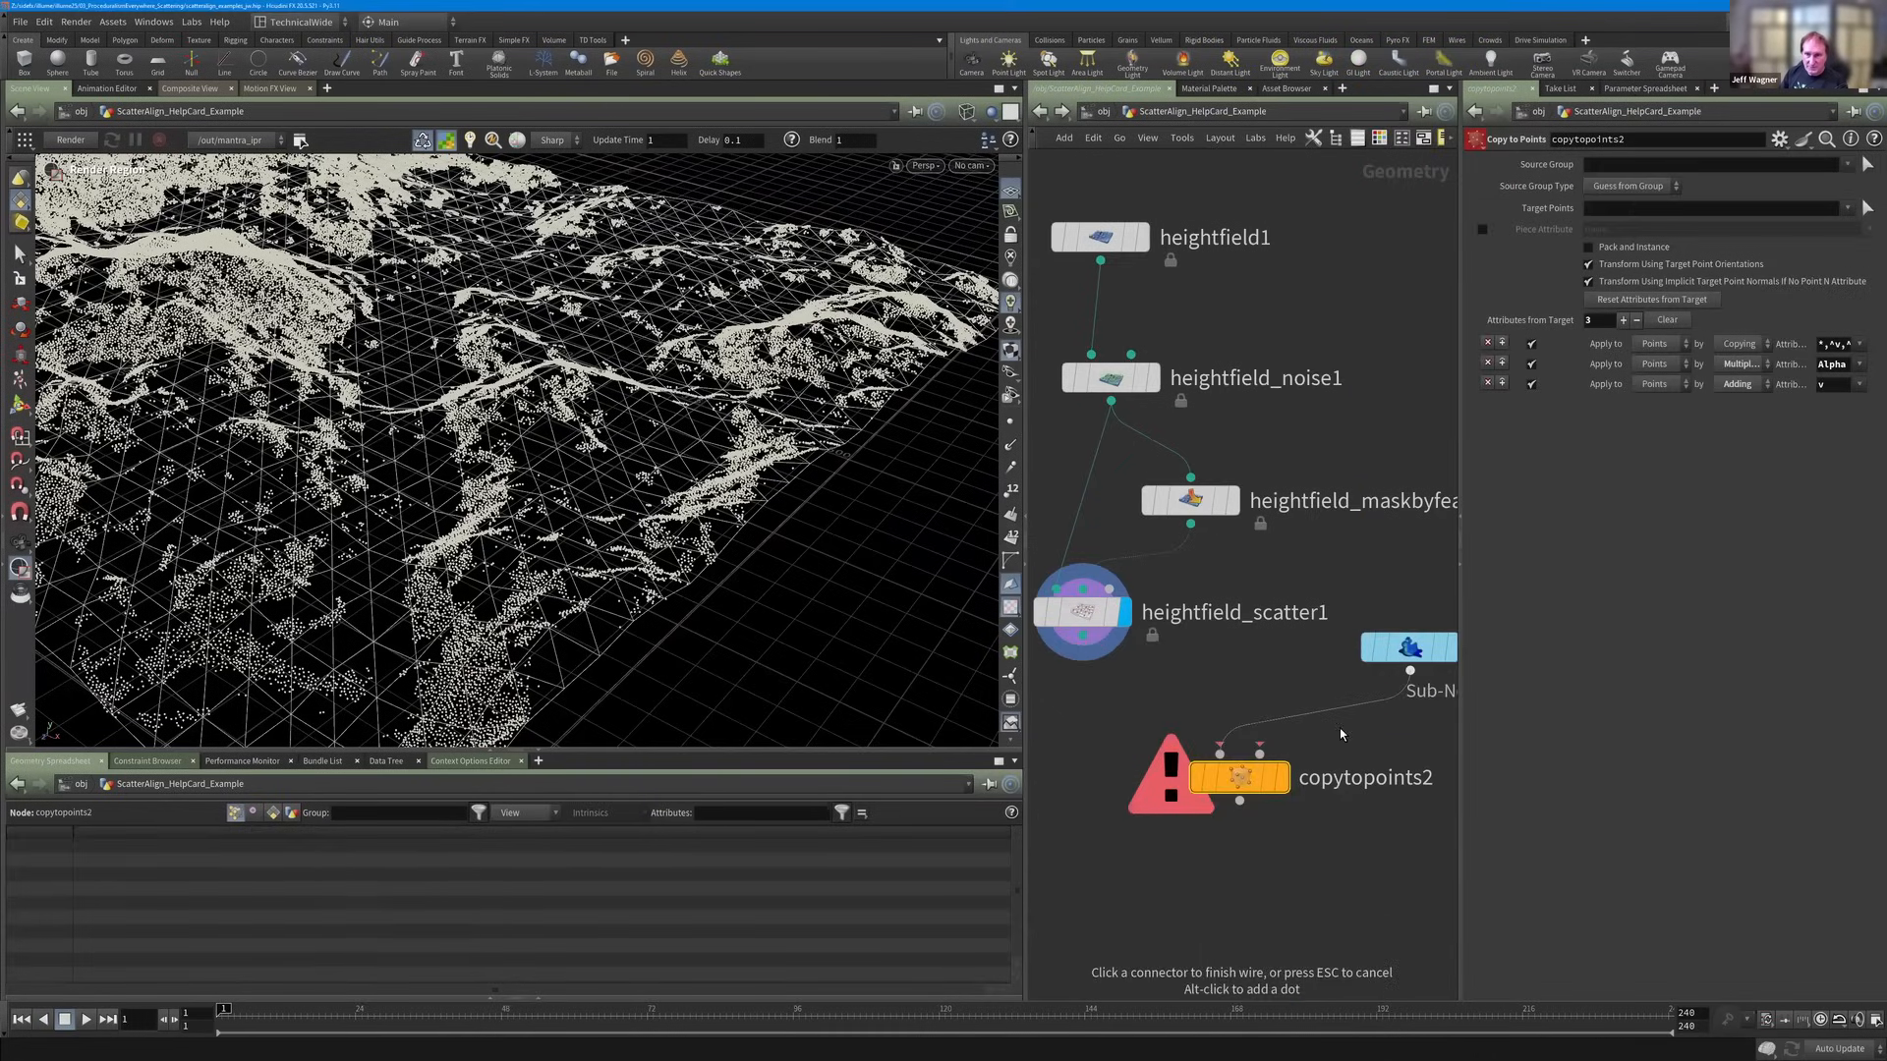
left_click(1263, 752)
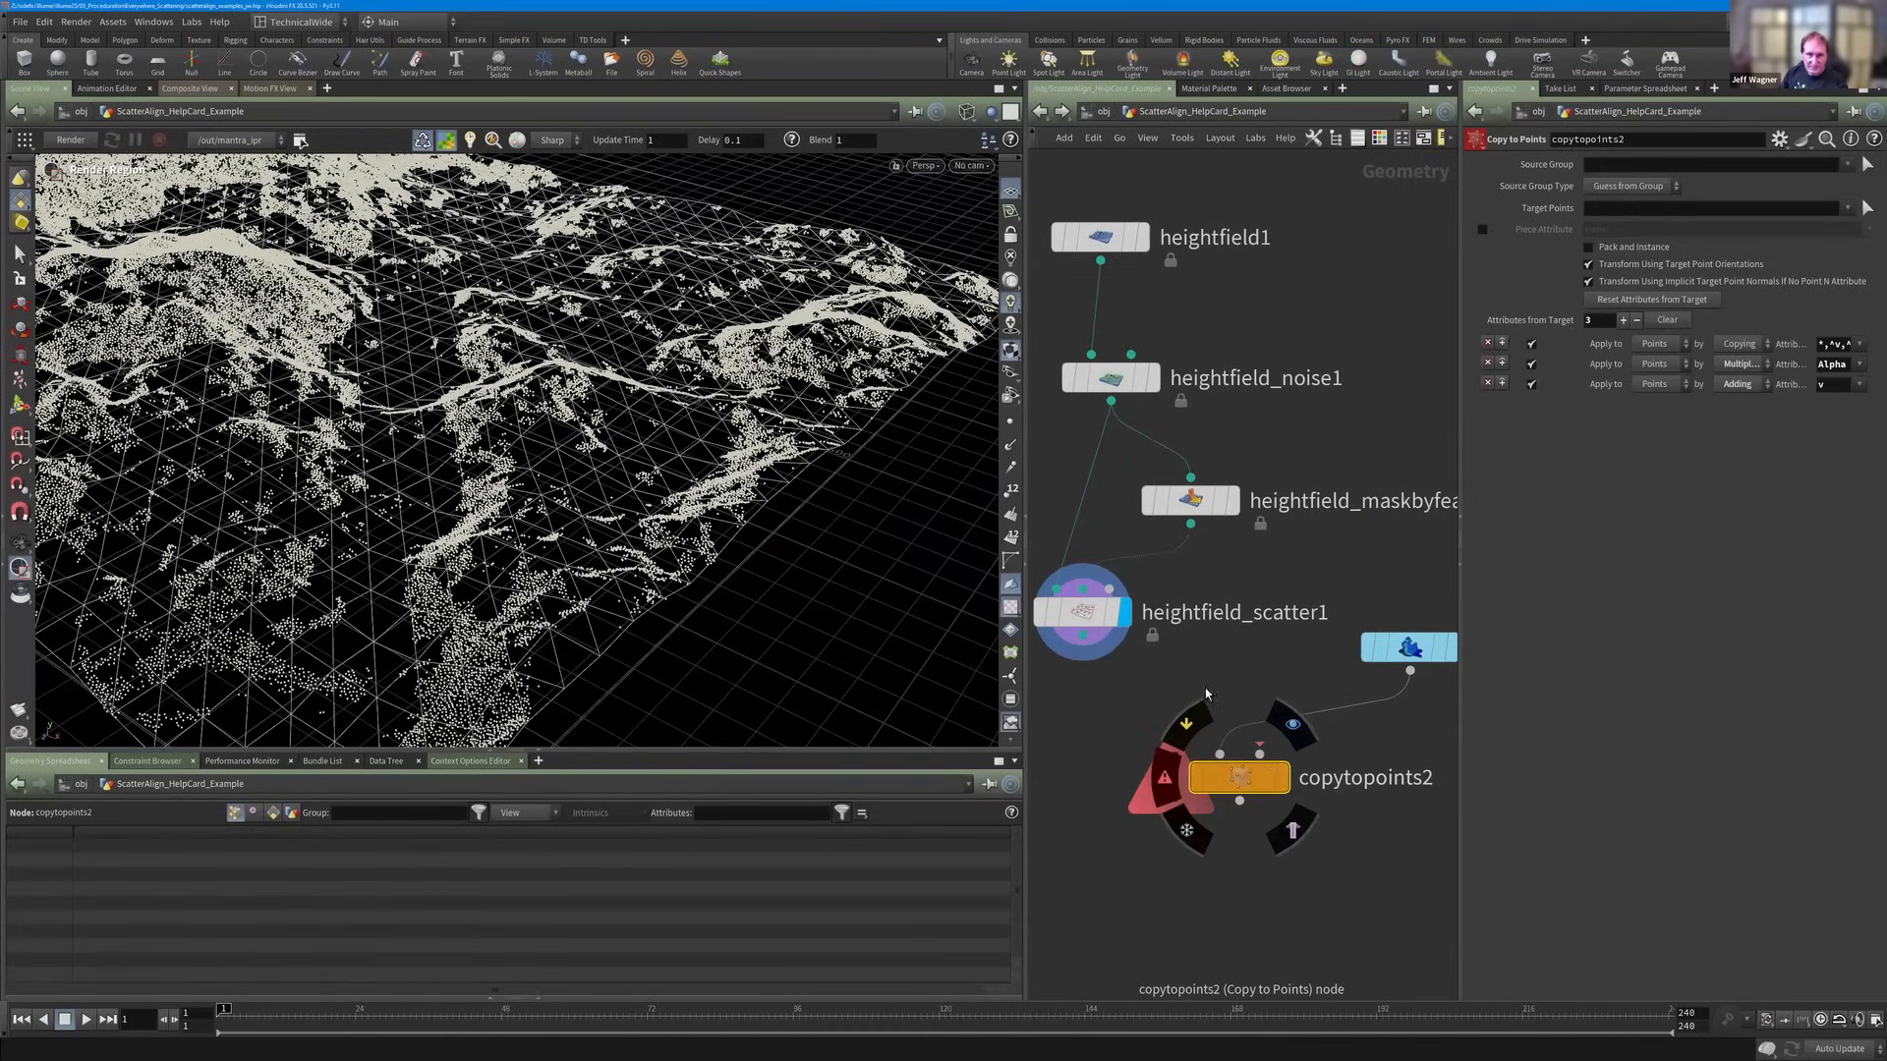
Reduce the Coverage of heightfield_scatter1 to 0.119.
left_click(1045, 618)
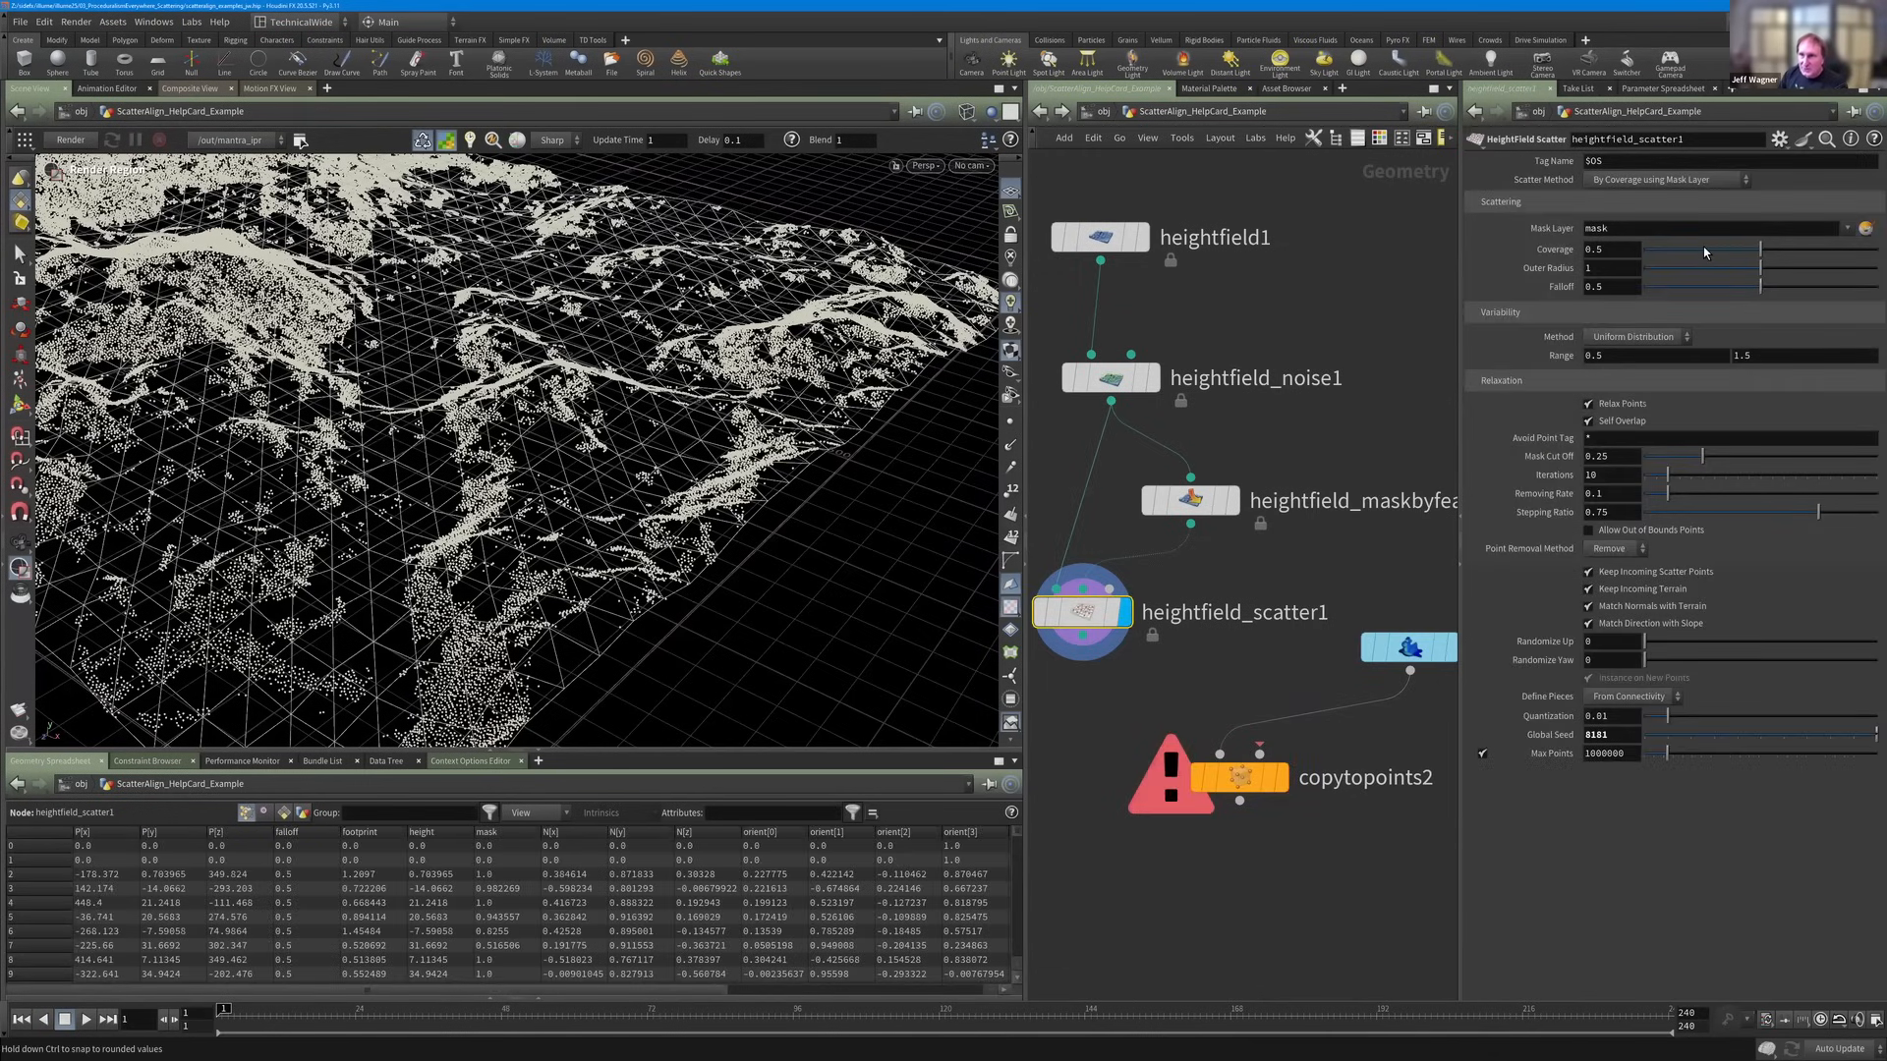
left_click_drag(1759, 254, 1671, 255)
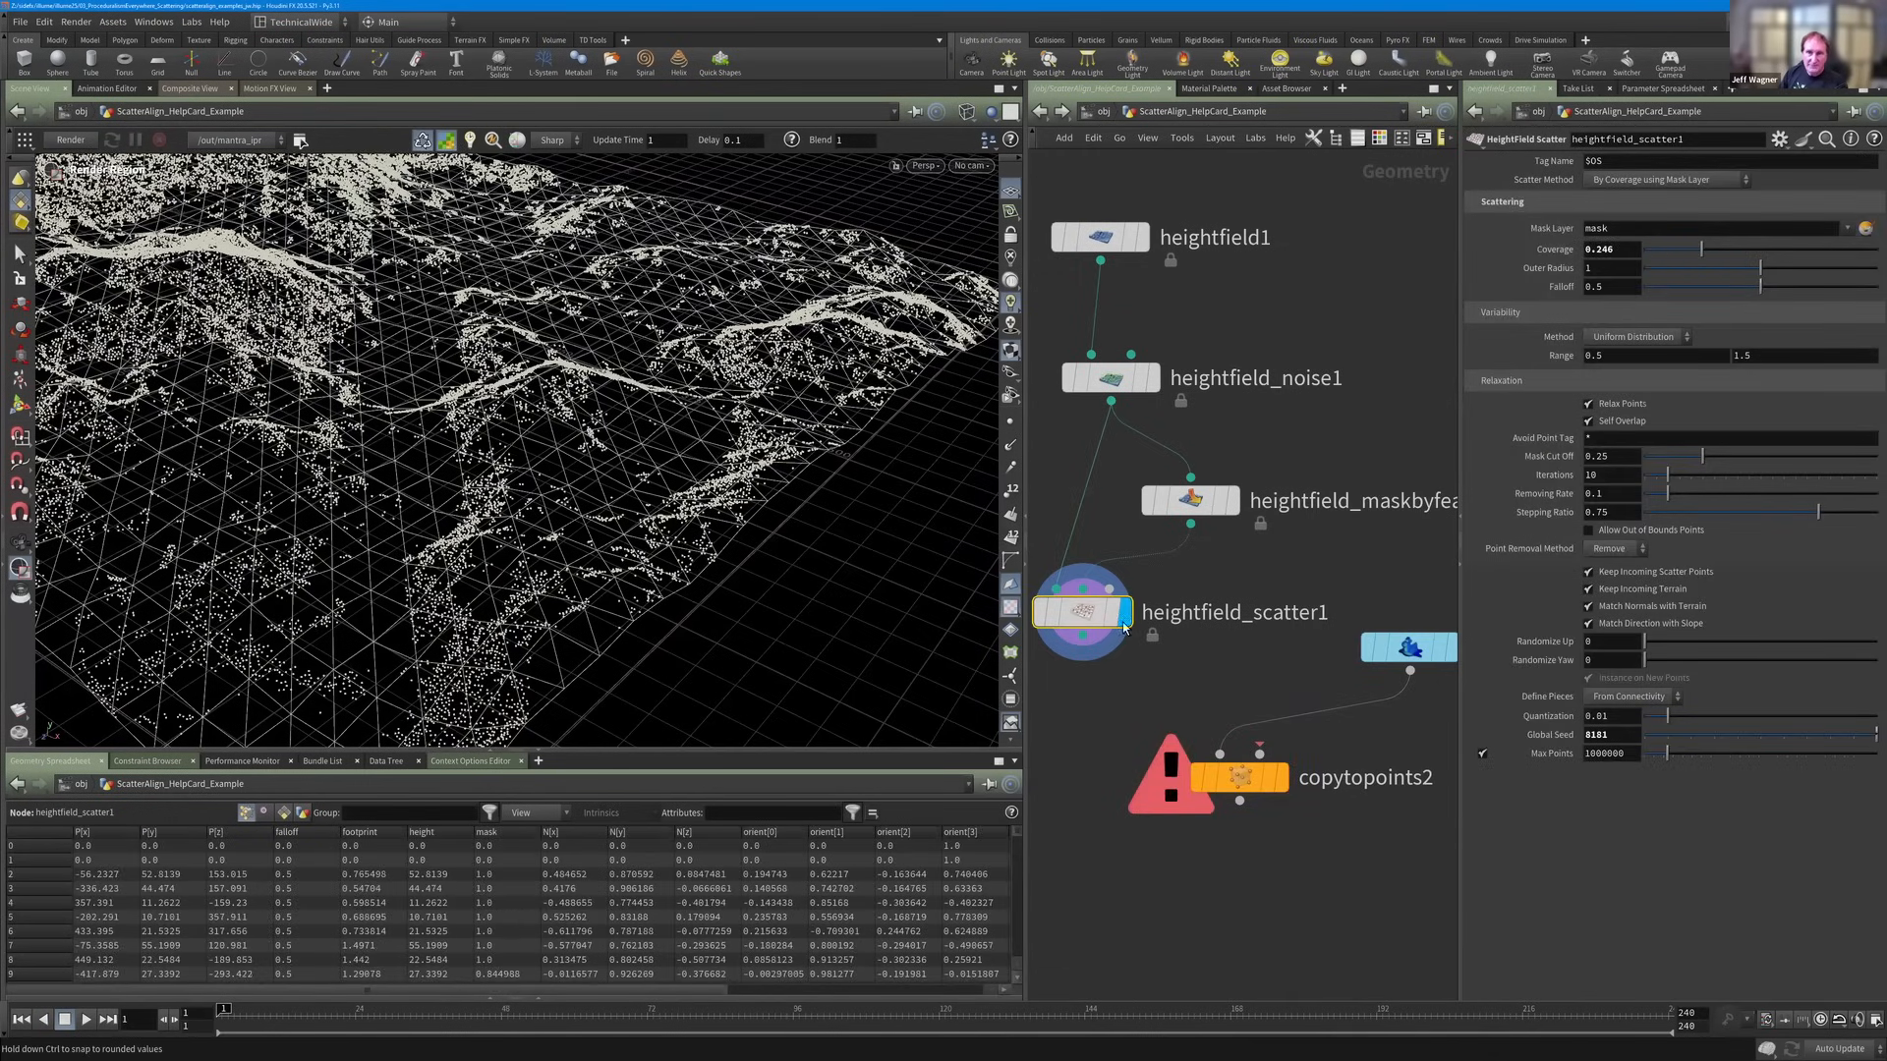
scroll(1187, 589, "down", 2)
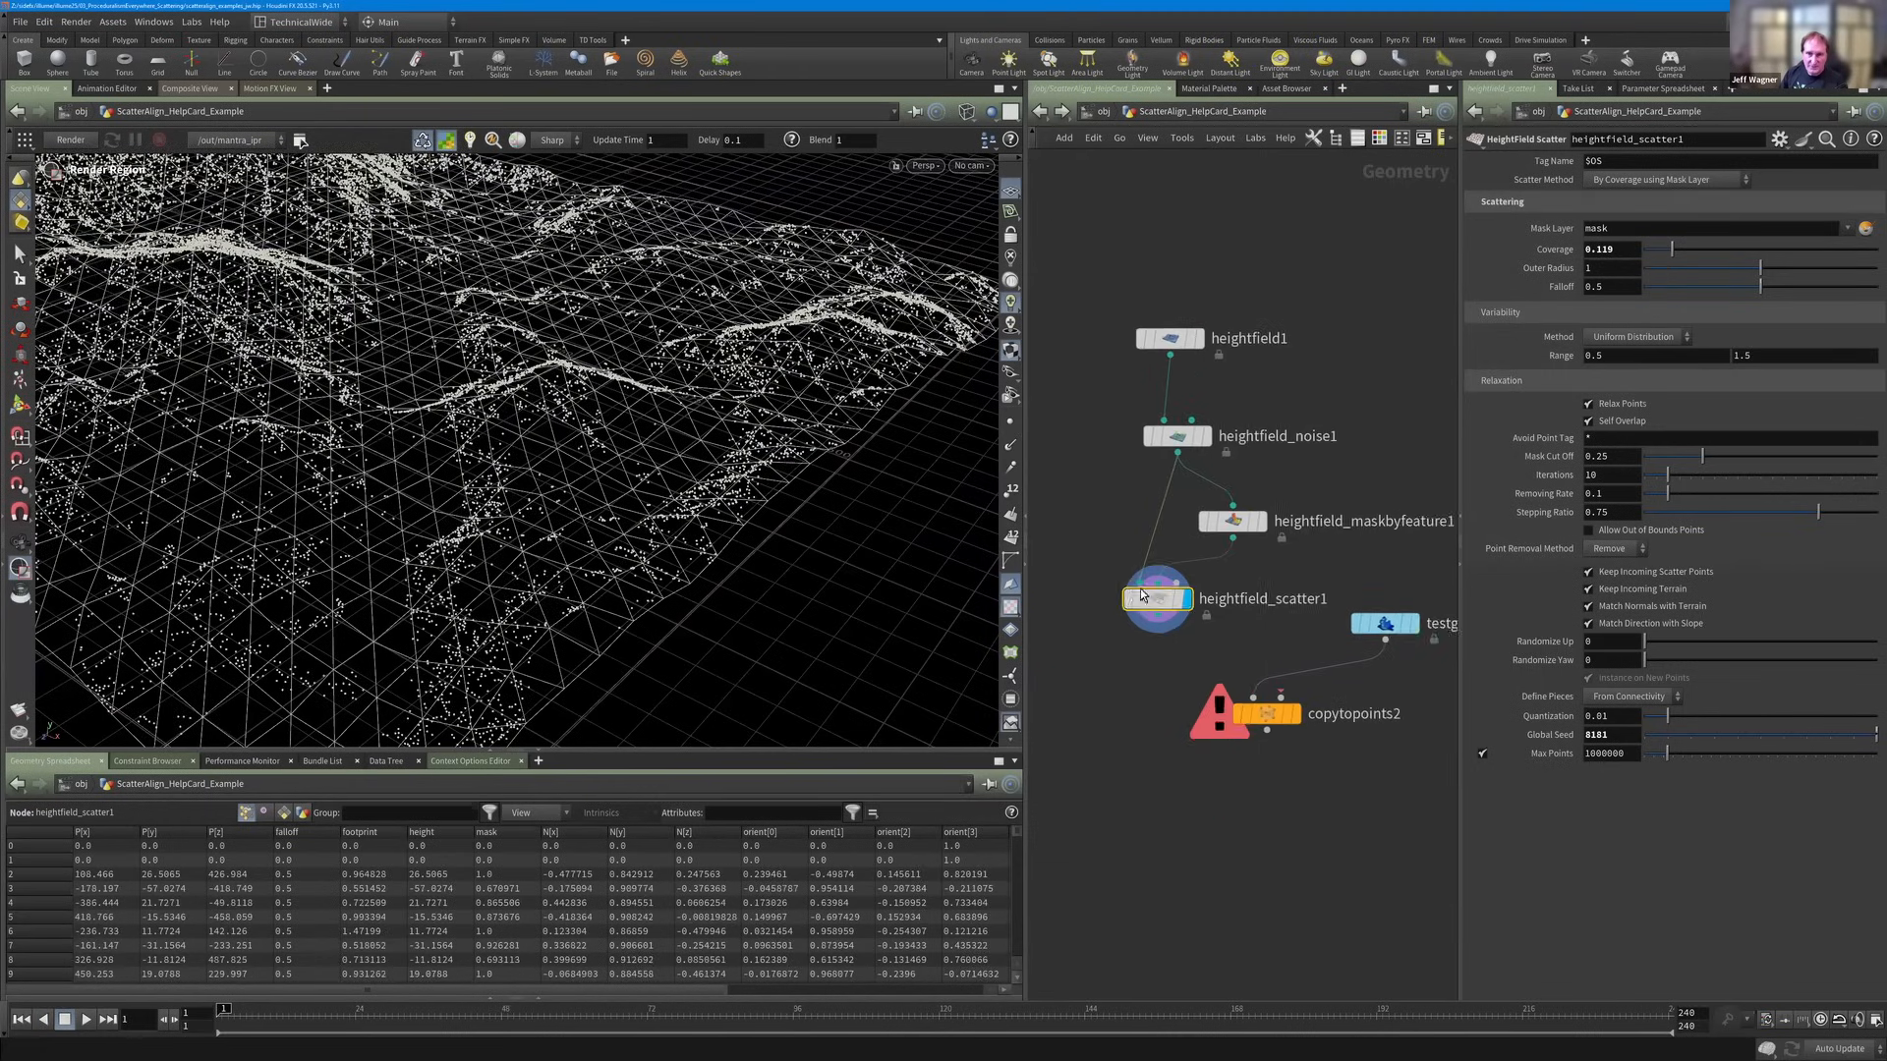
Add a Scatter and Align node beside heightfield_scatter1.
key("Tab")
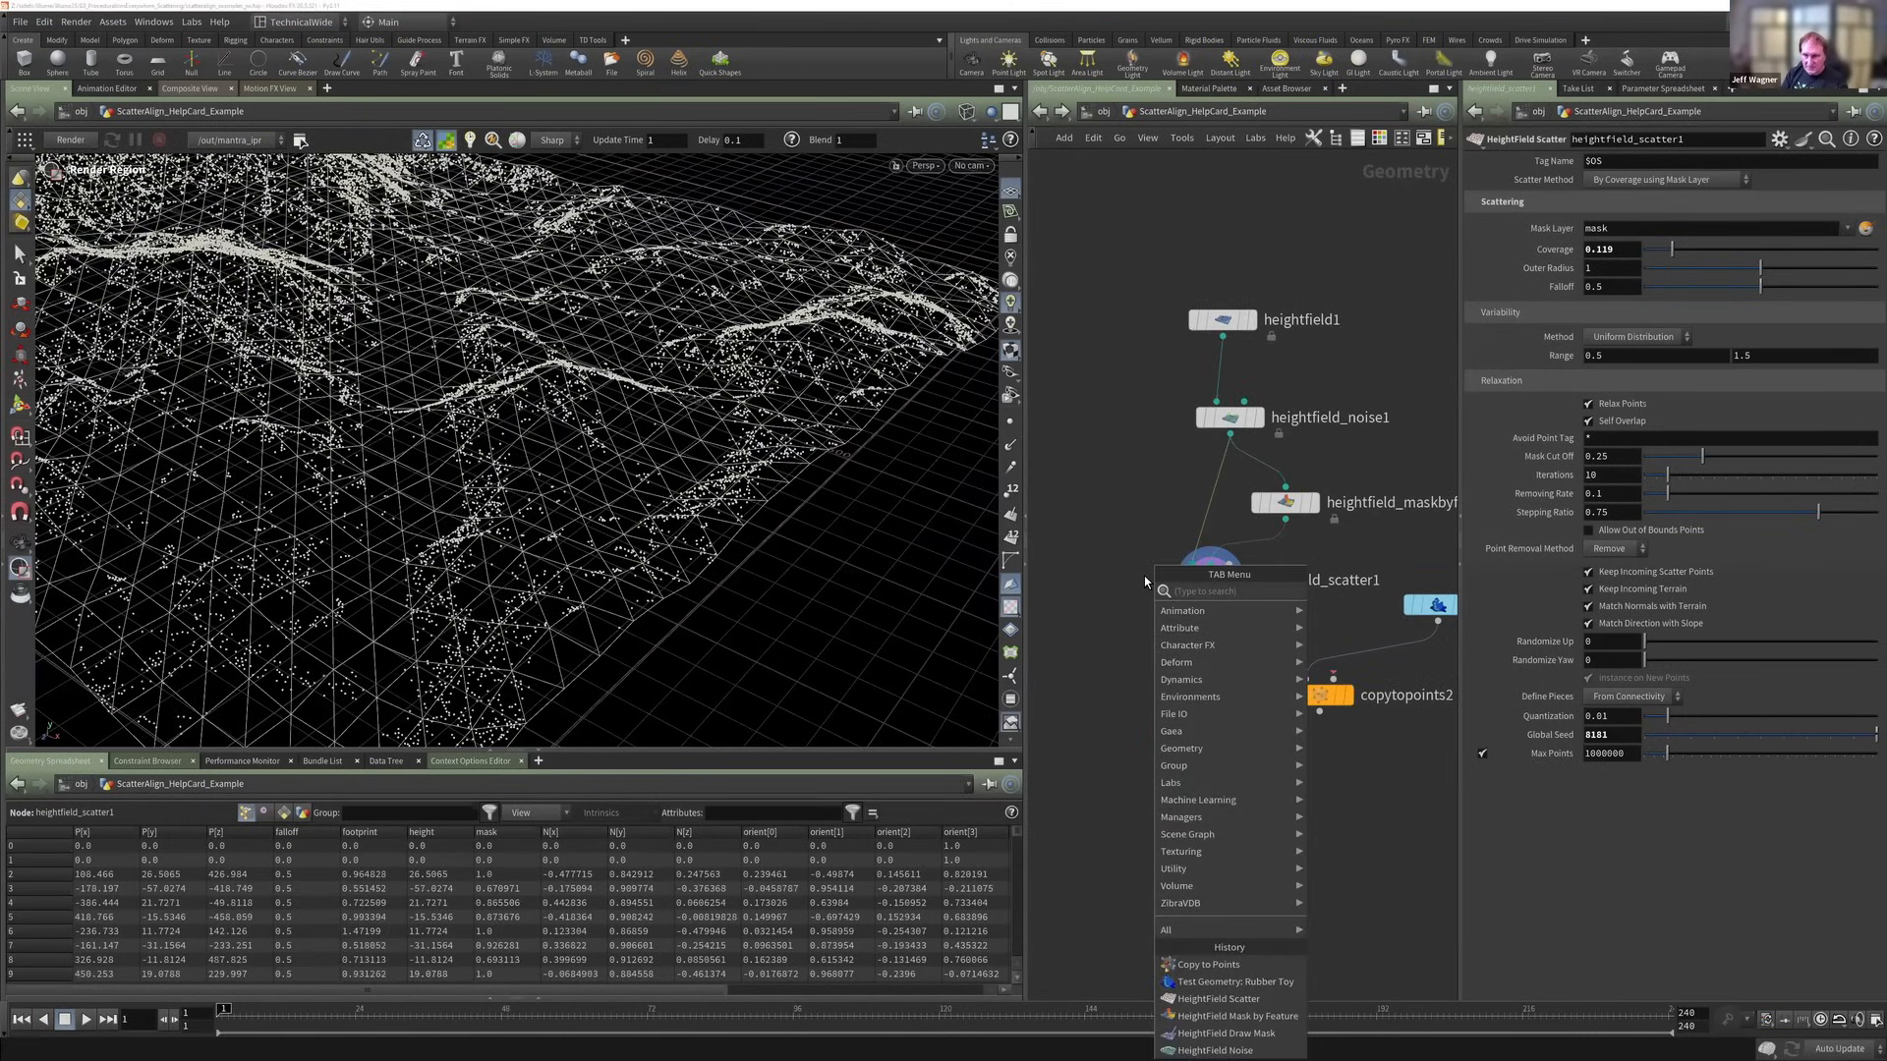
type("sca")
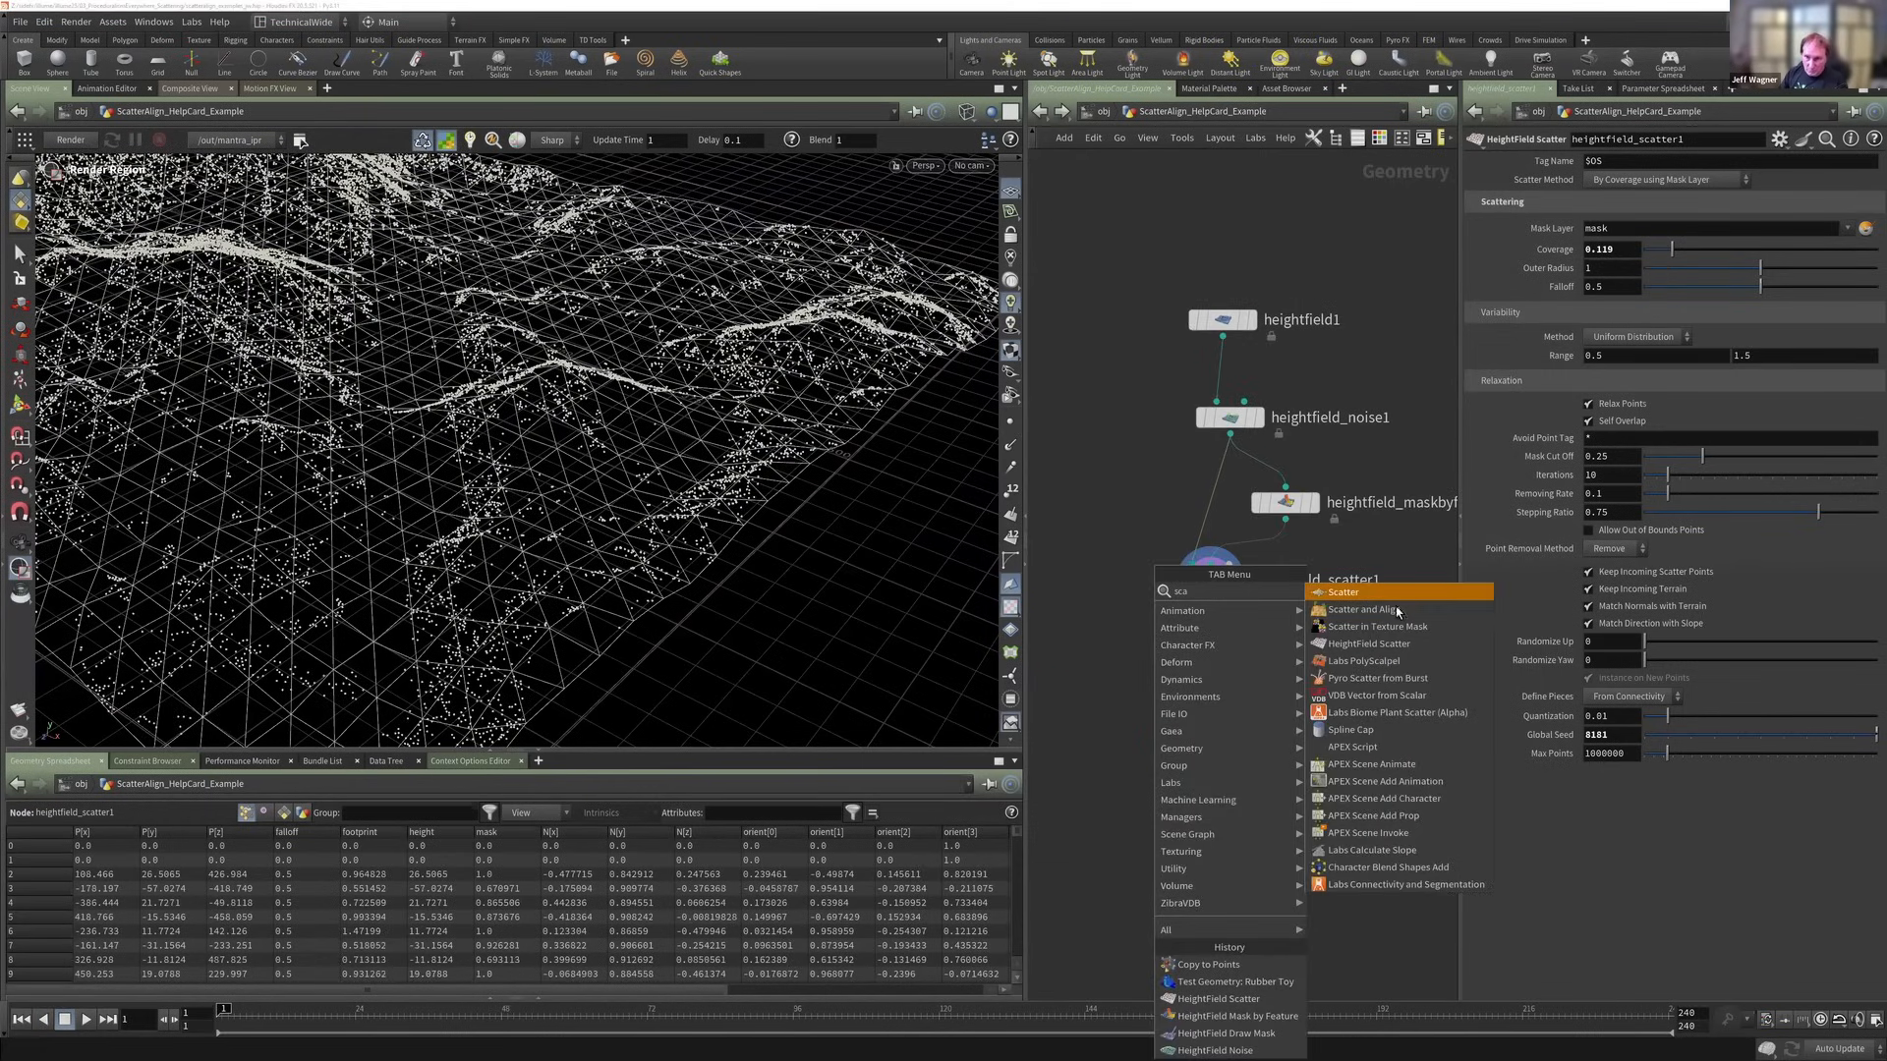
key("Return")
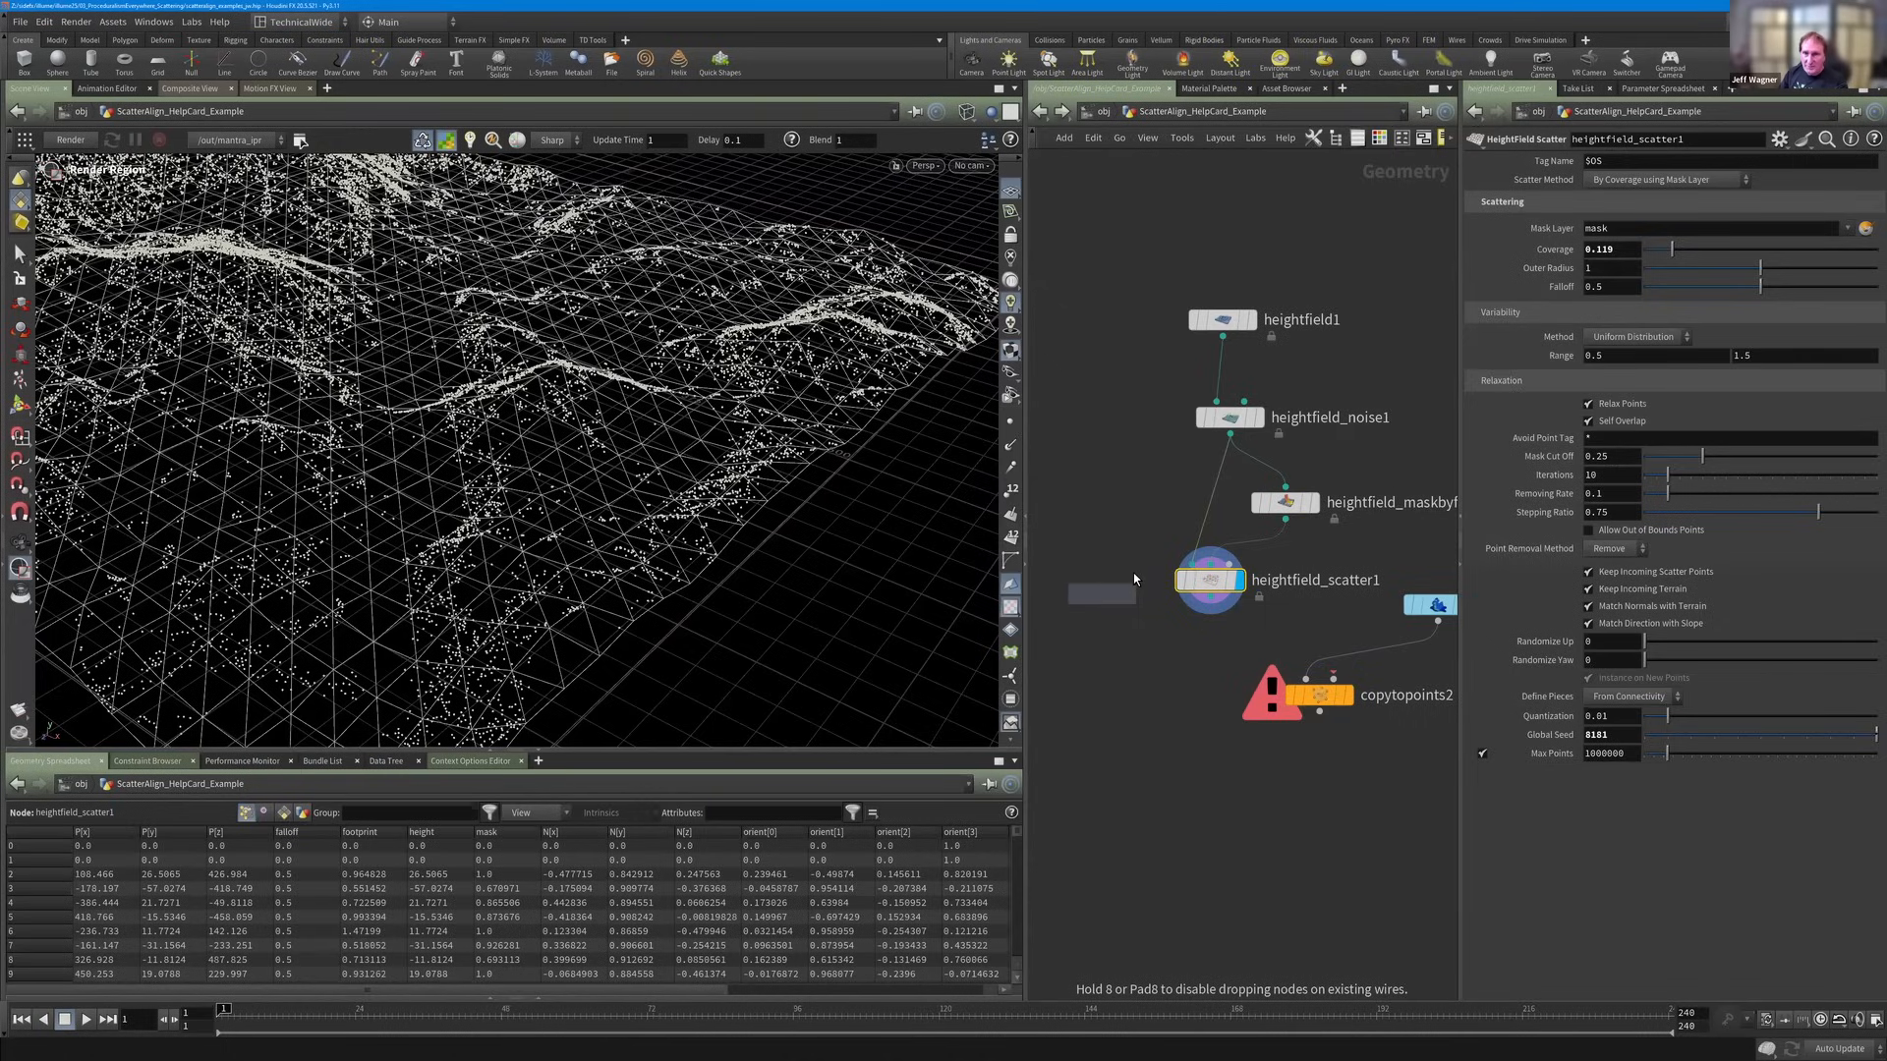
left_click(1094, 574)
right_click(1088, 574)
mouse_move(1194, 648)
left_click(1270, 647)
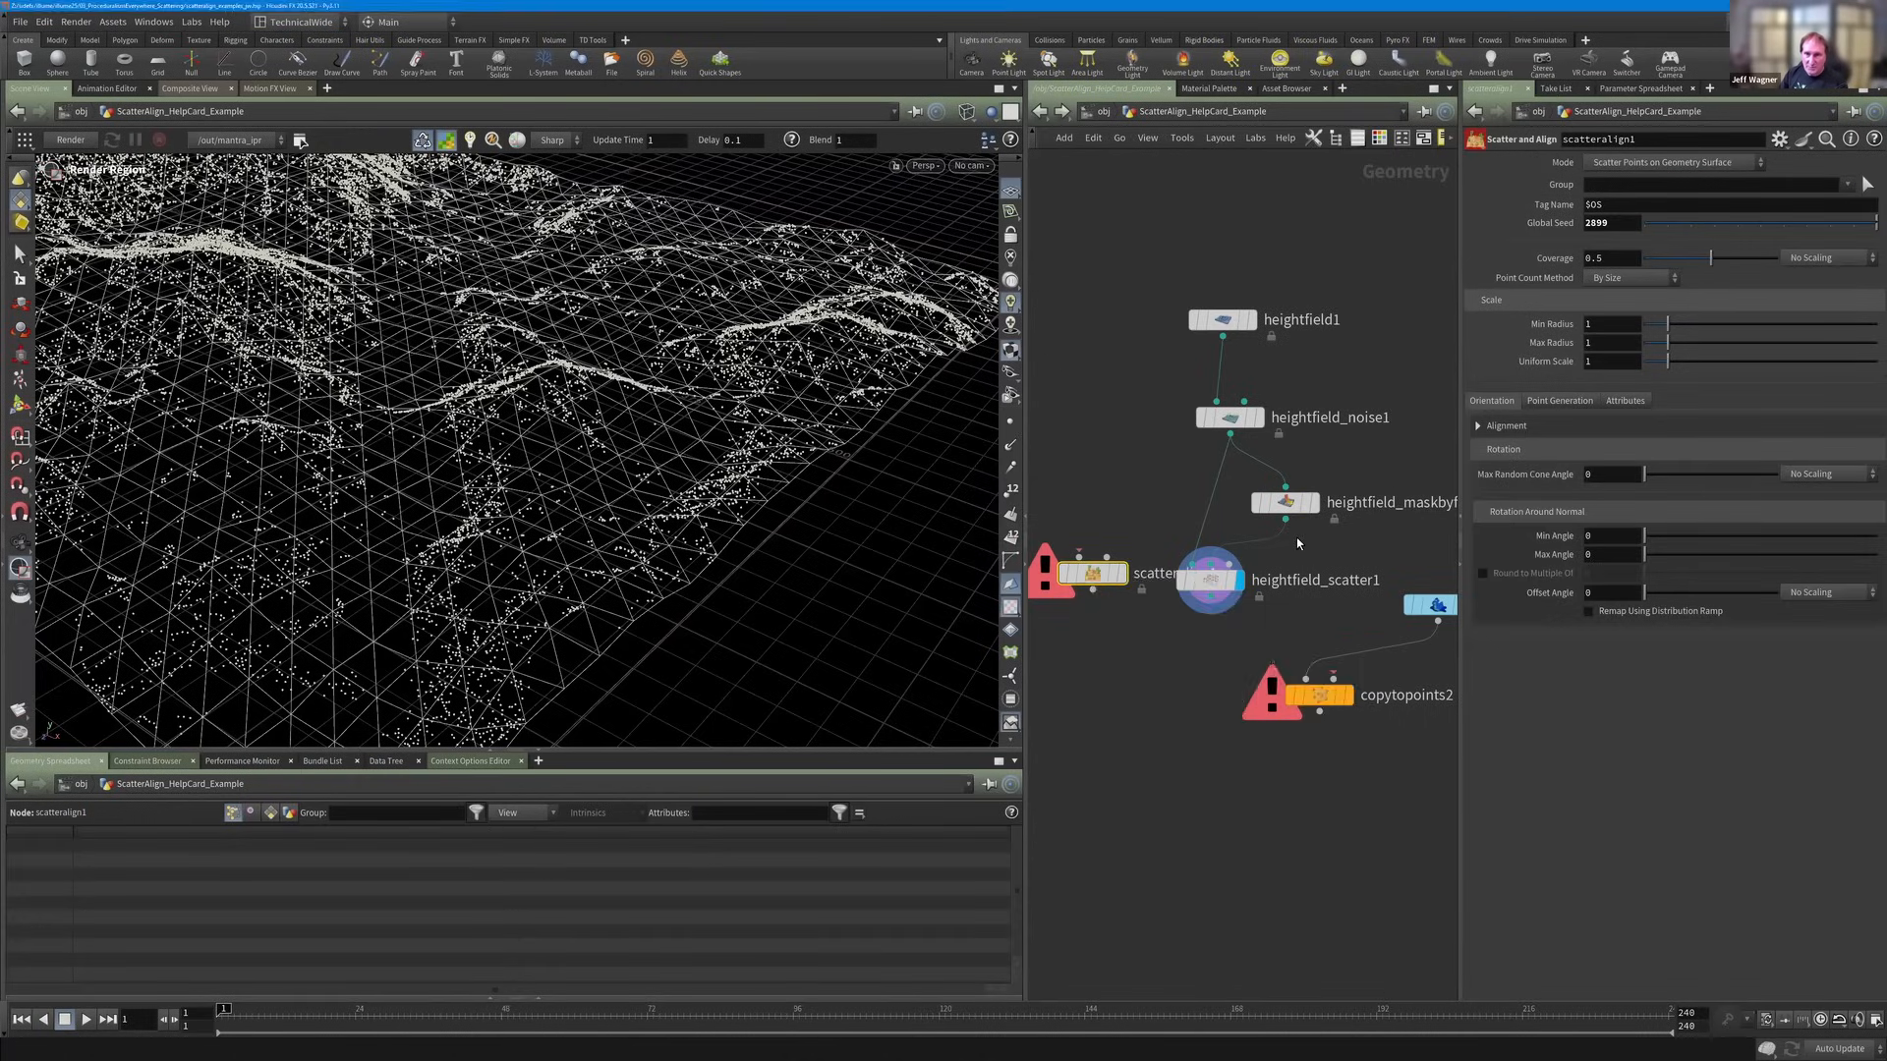
left_click_drag(1359, 378, 1362, 352)
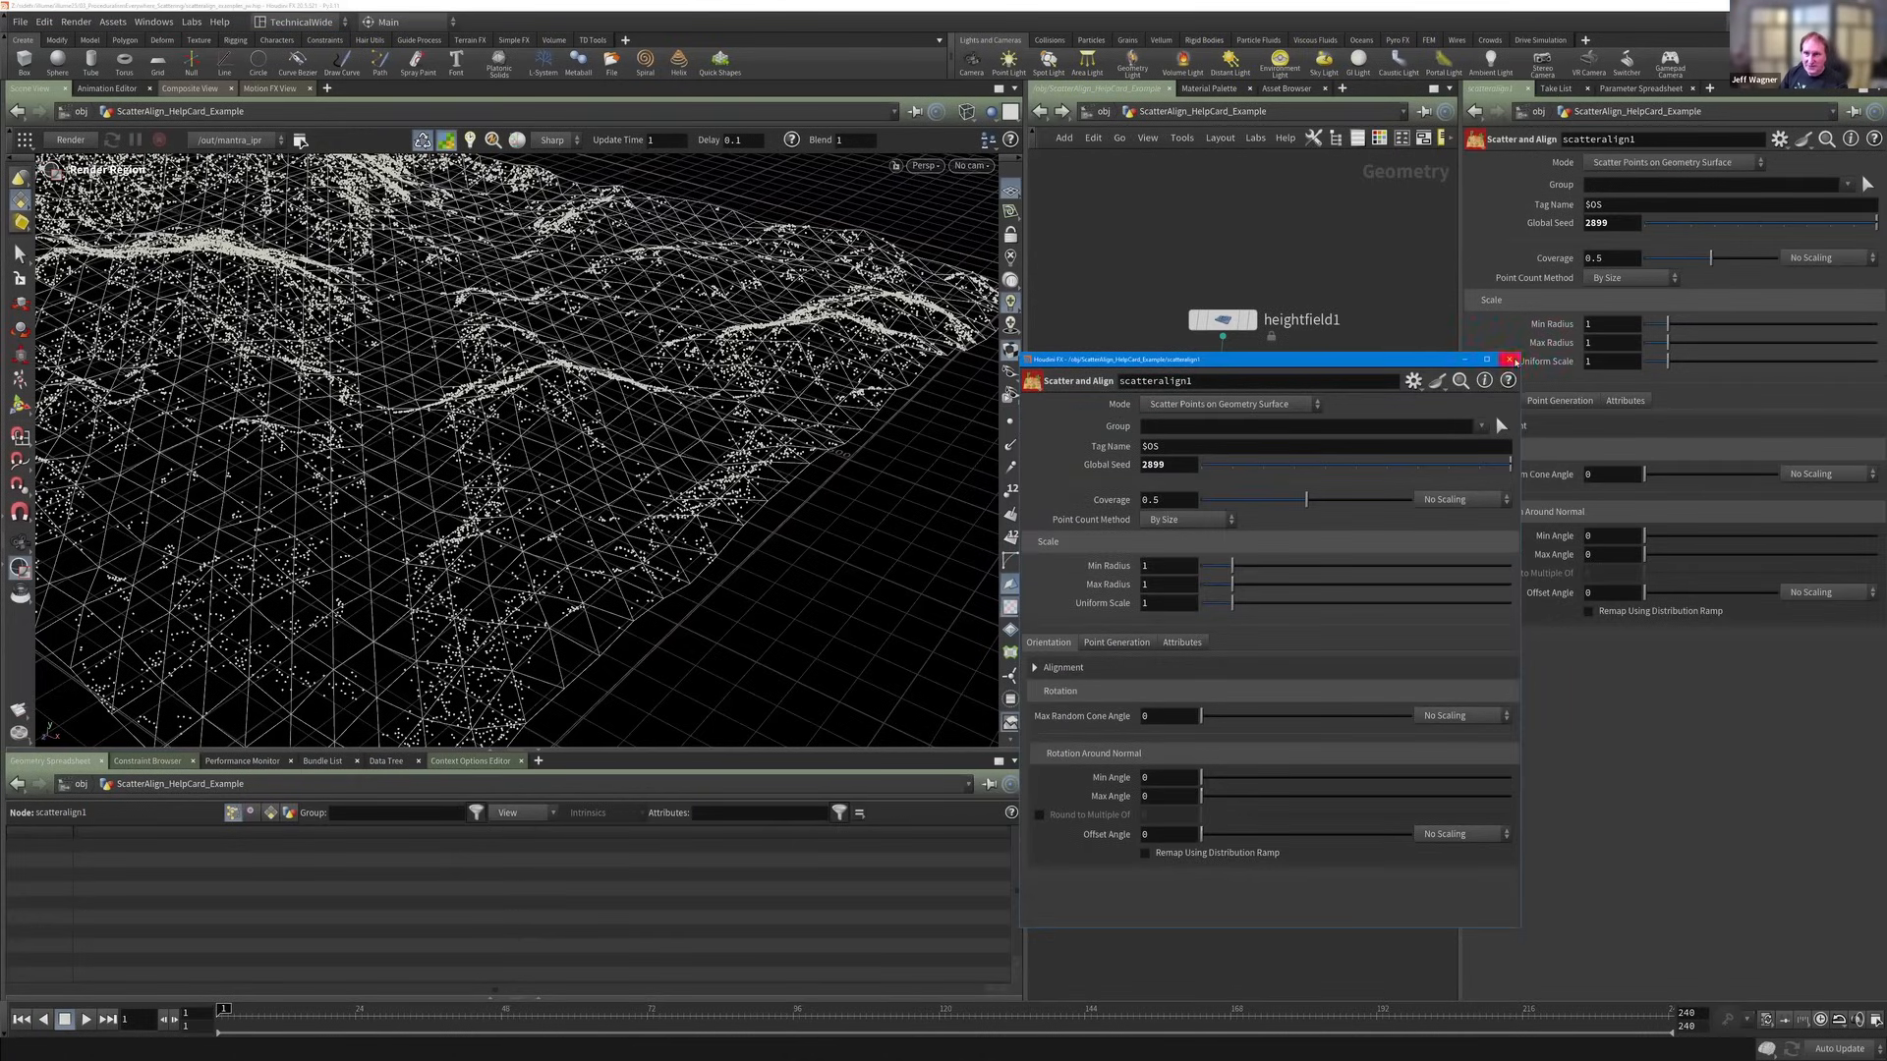
left_click(1514, 363)
Open the parameters of scatteralign1 in a separate floating window and move it clear of the network.
right_click(1089, 572)
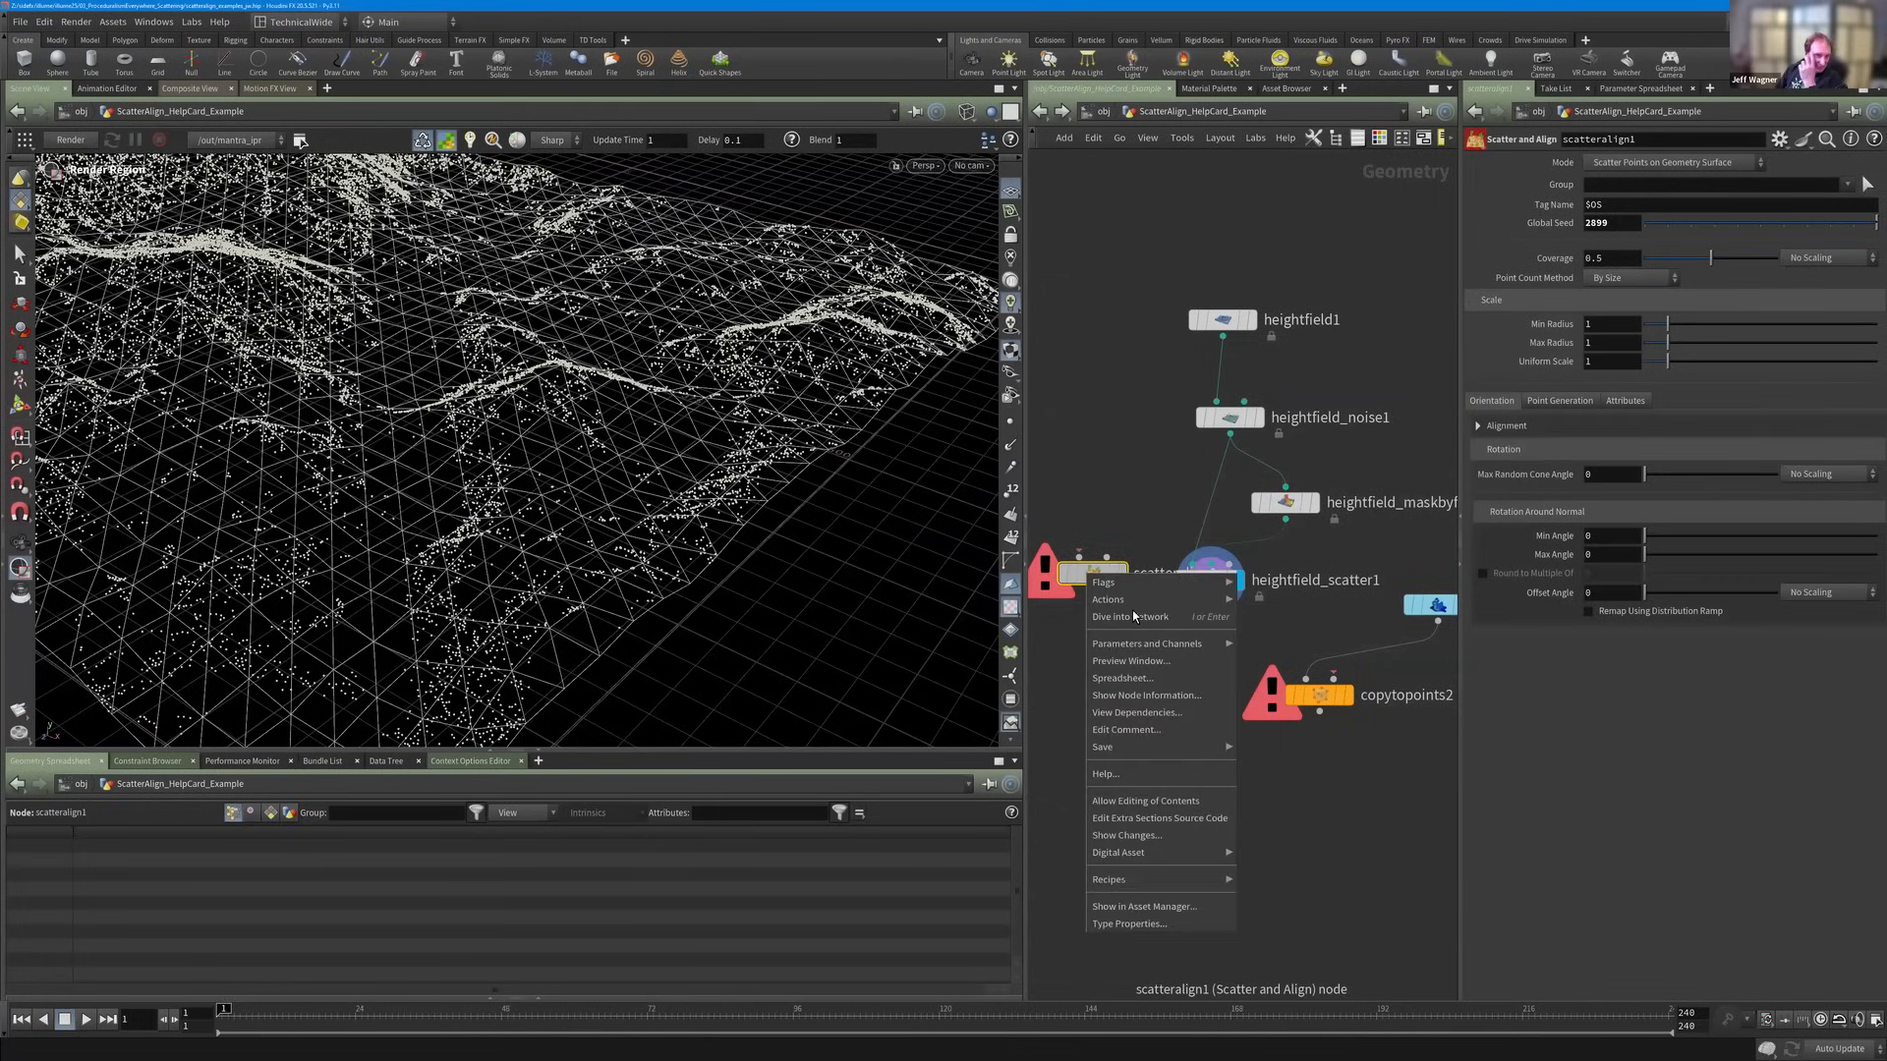
left_click(1262, 648)
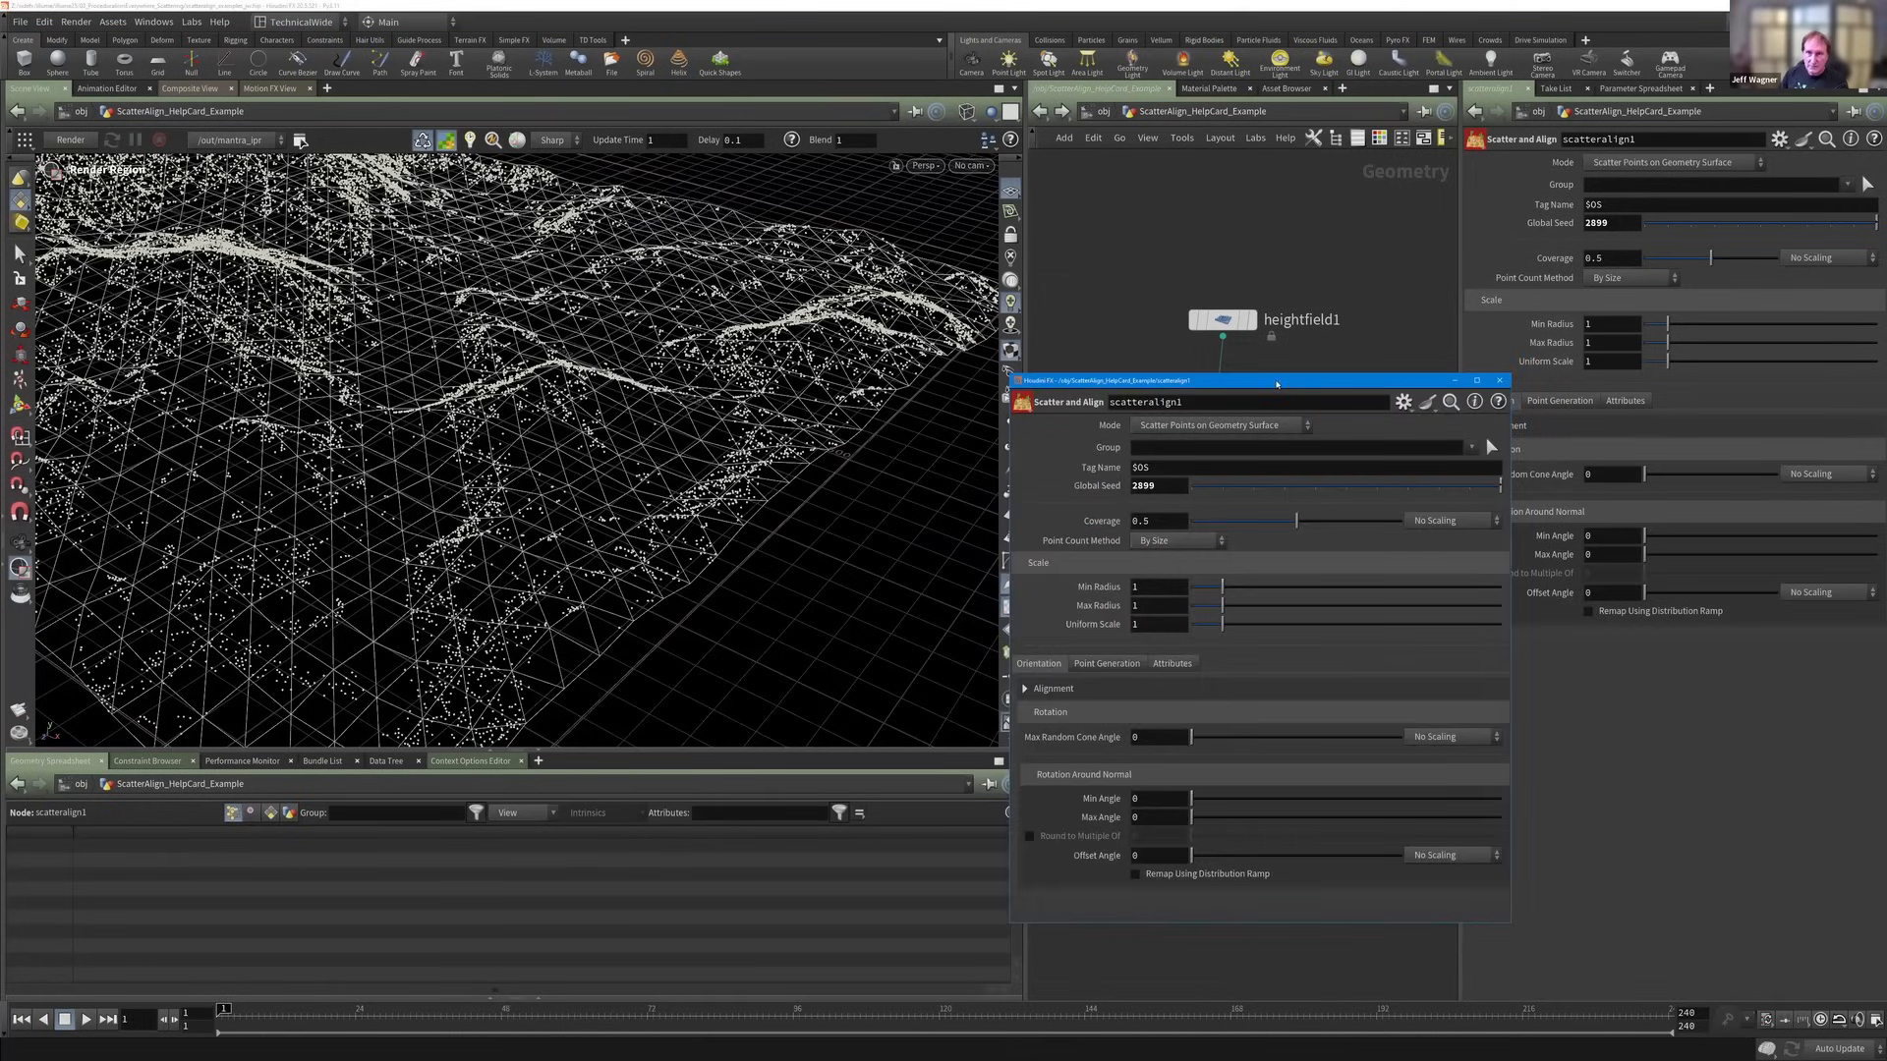
left_click_drag(1281, 383, 660, 528)
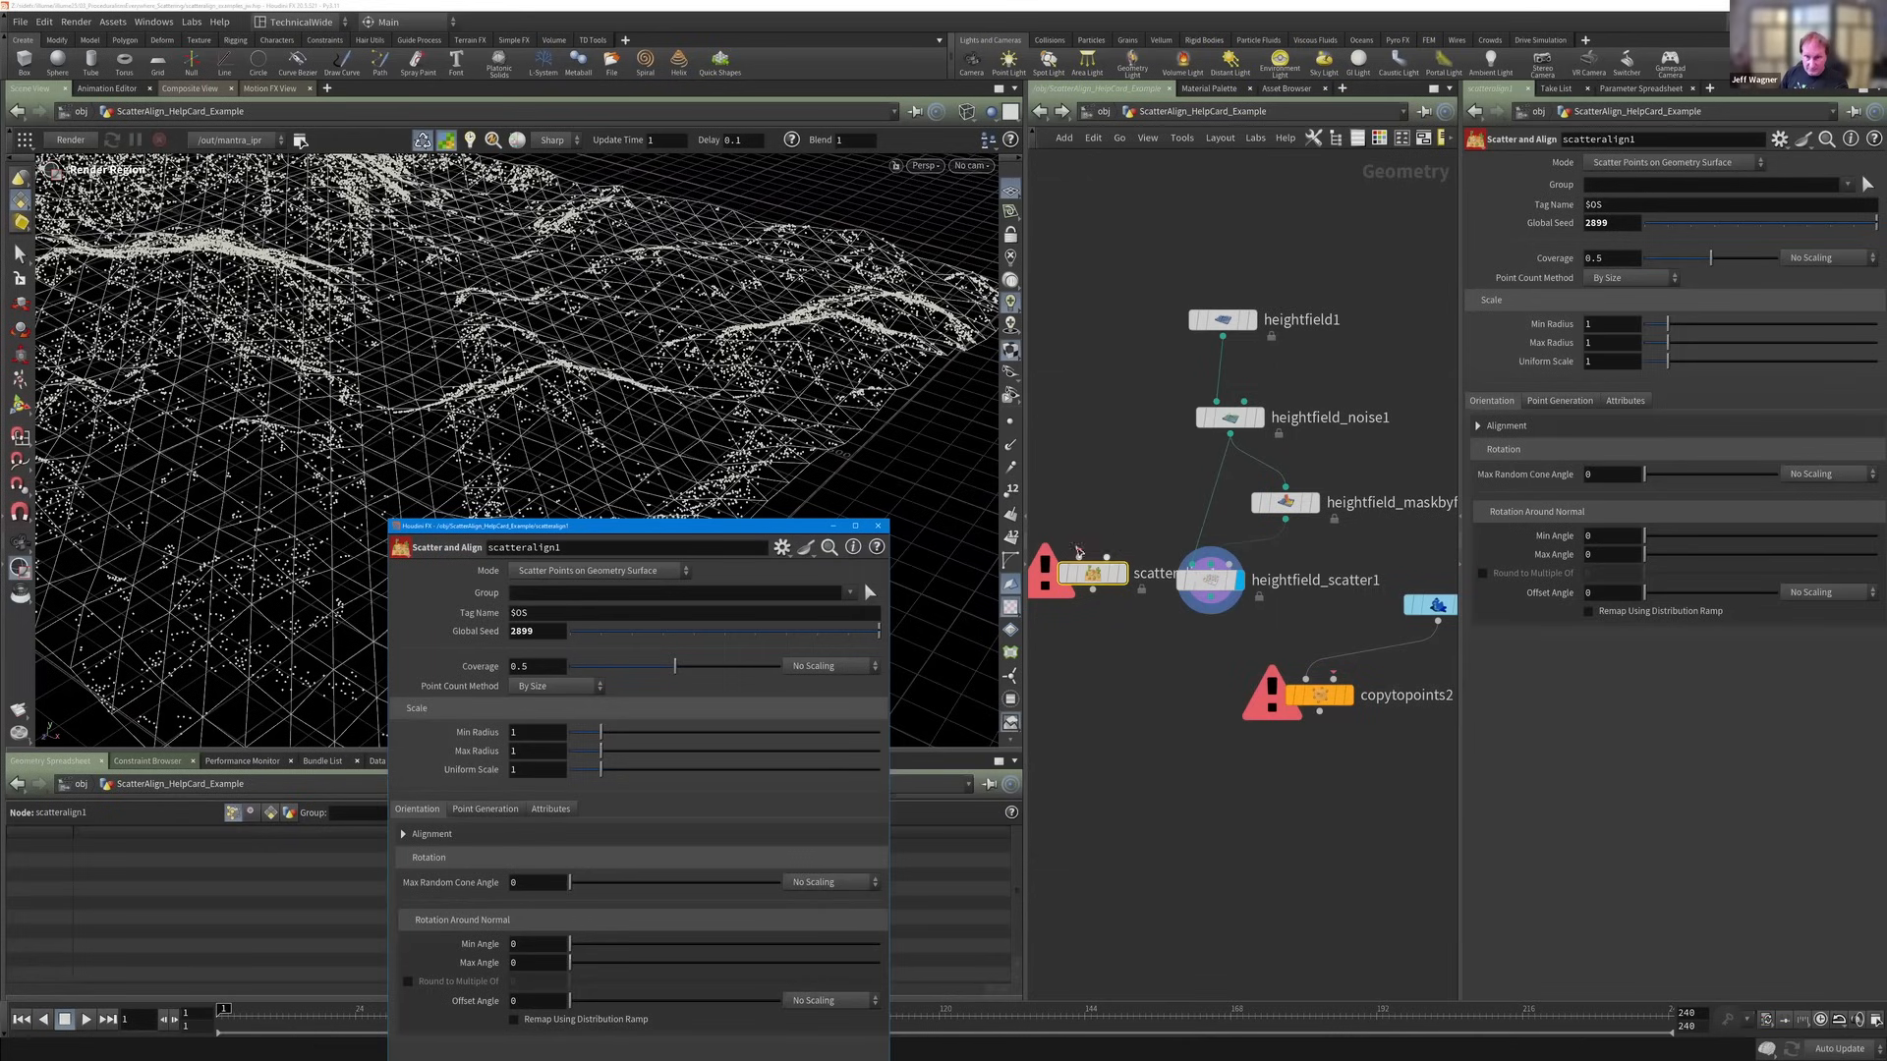
View the parameters of heightfield1 and heightfield_noise1 while the floating scatteralign1 window stays open.
left_click(1240, 372)
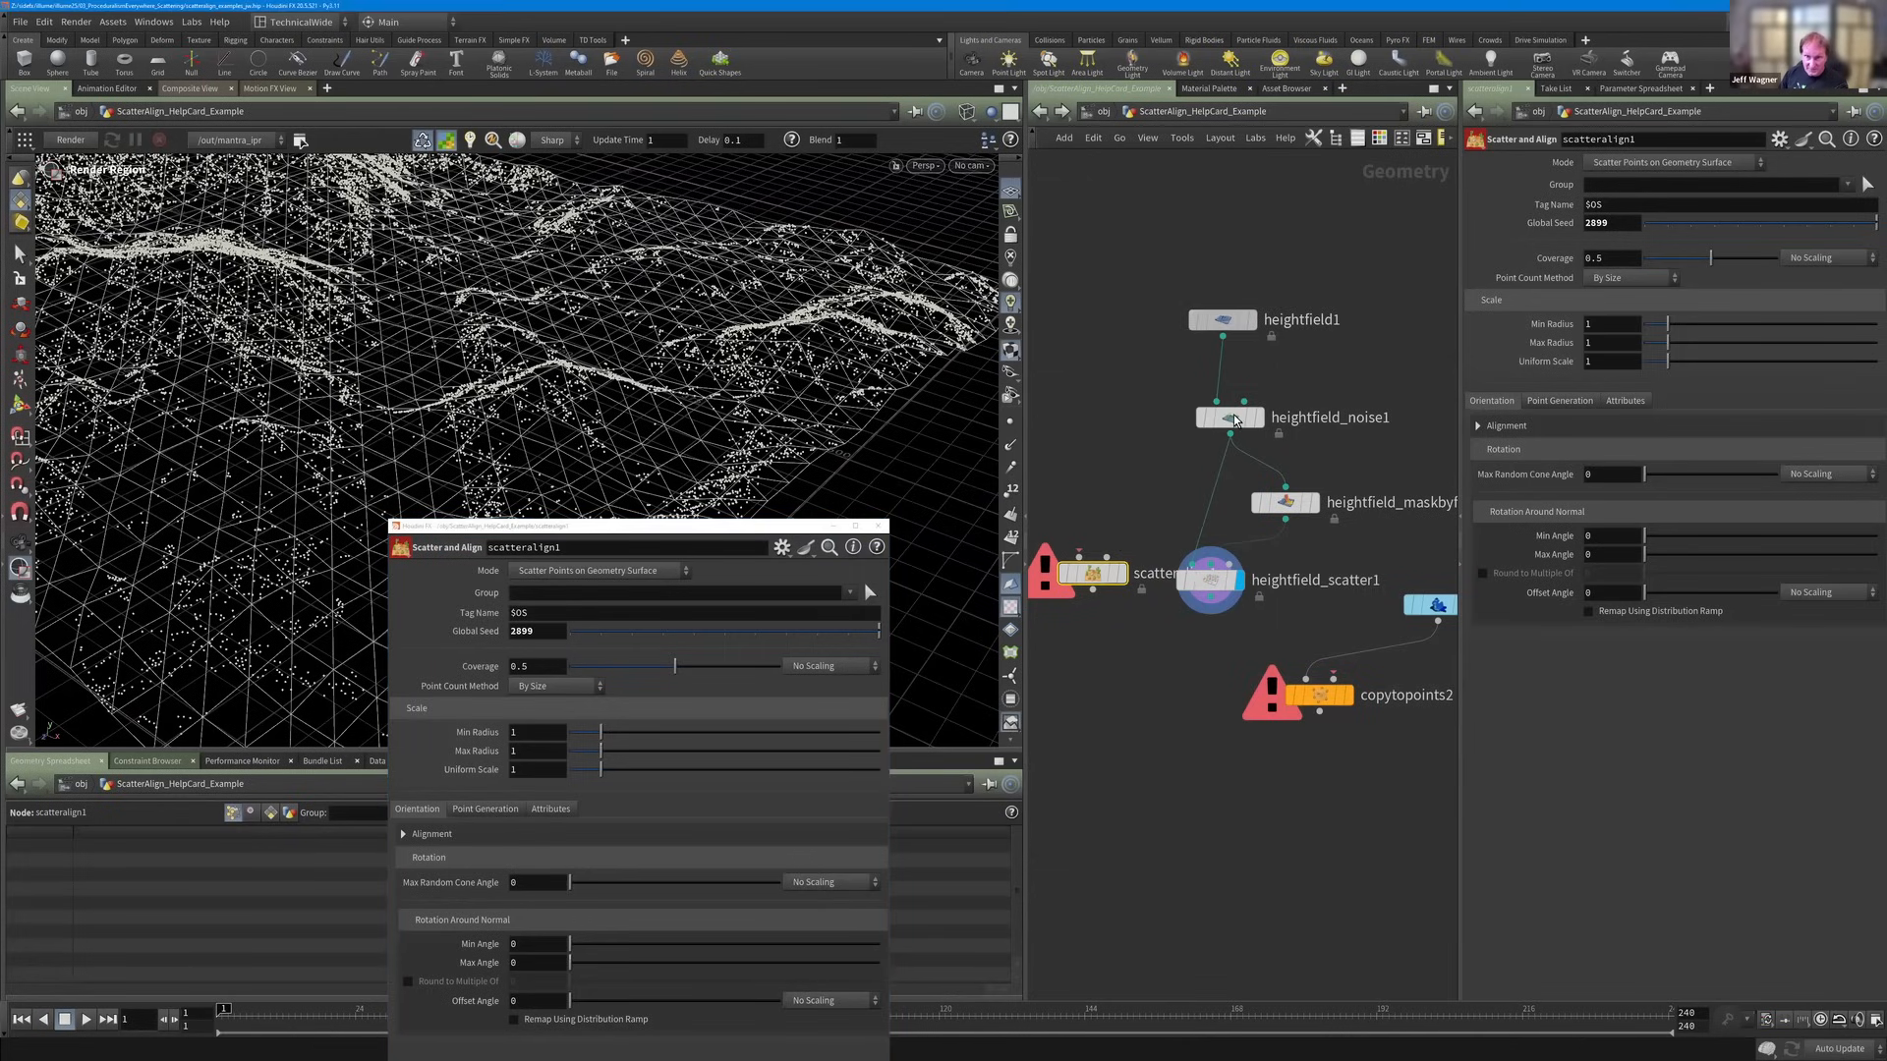
left_click(1223, 319)
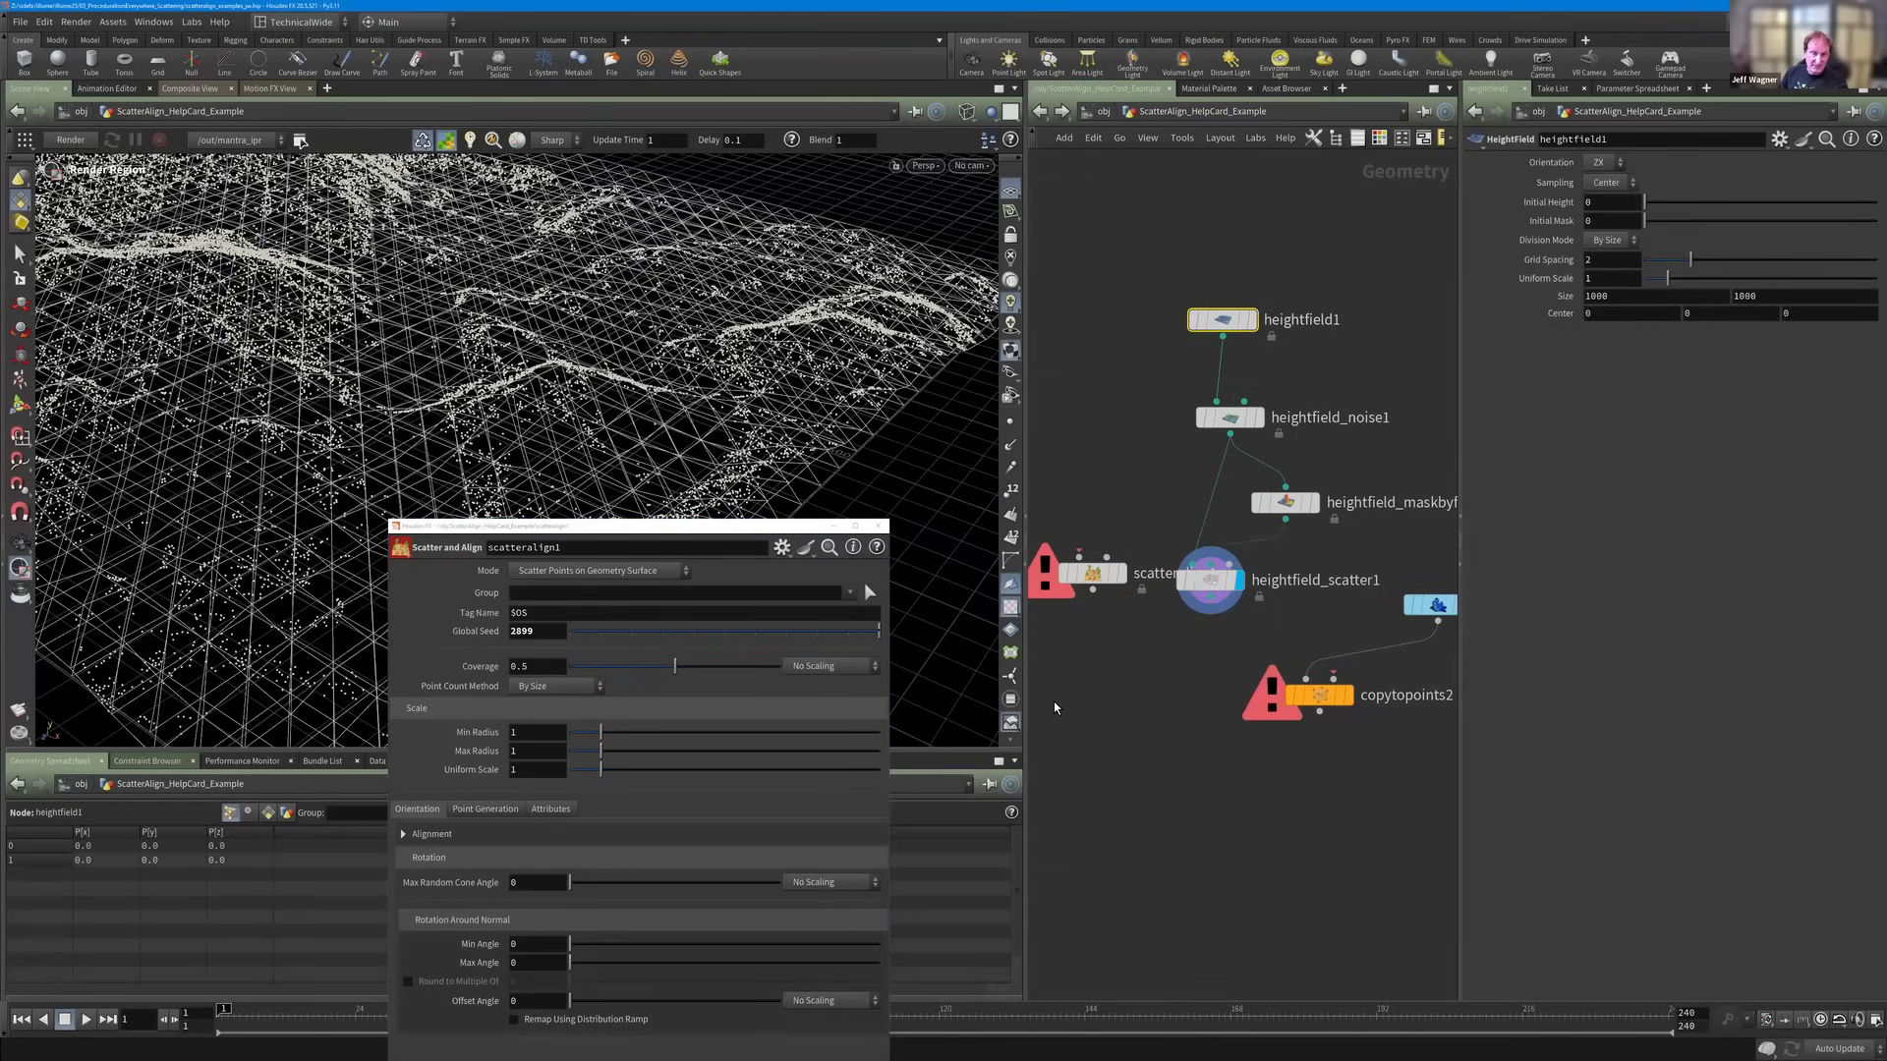
key("Down")
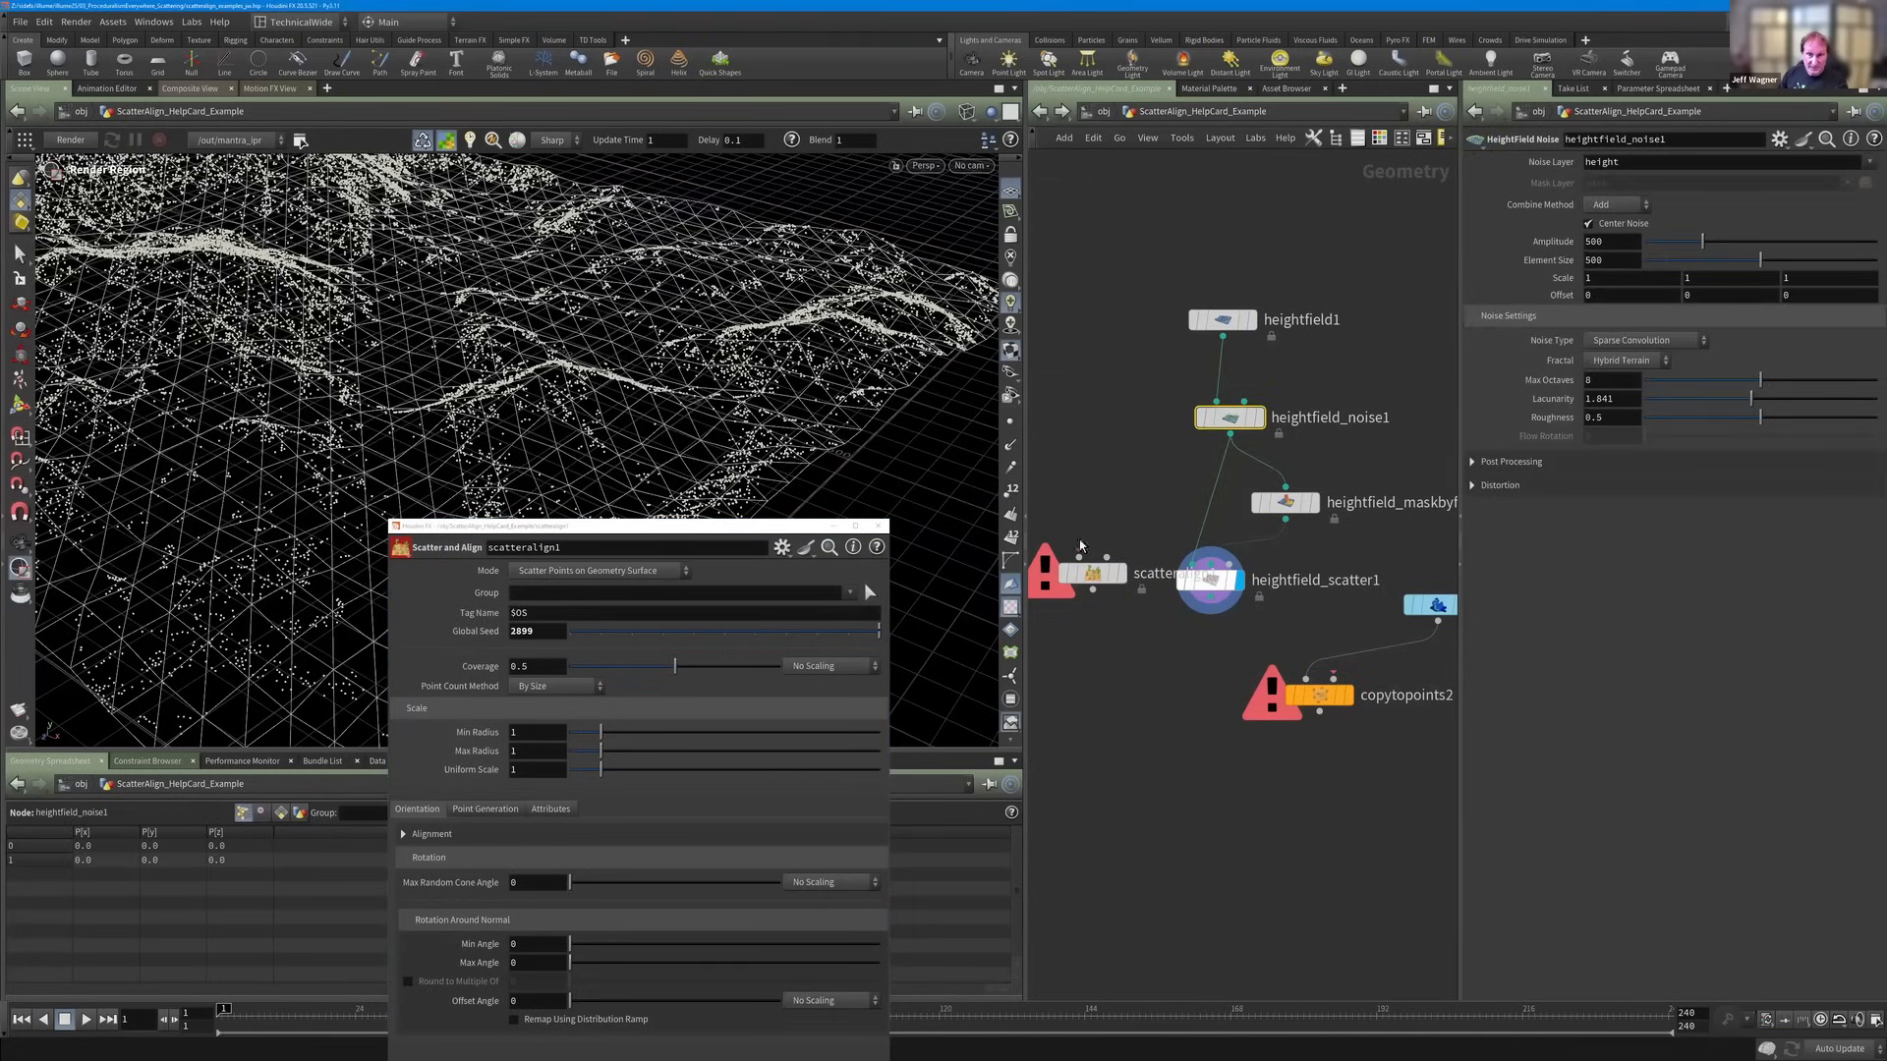
Compare the parameters of heightfield_scatter1 with the floating scatteralign1 parameters placed beside them, and close the floating window.
key("Down")
left_click(721, 521)
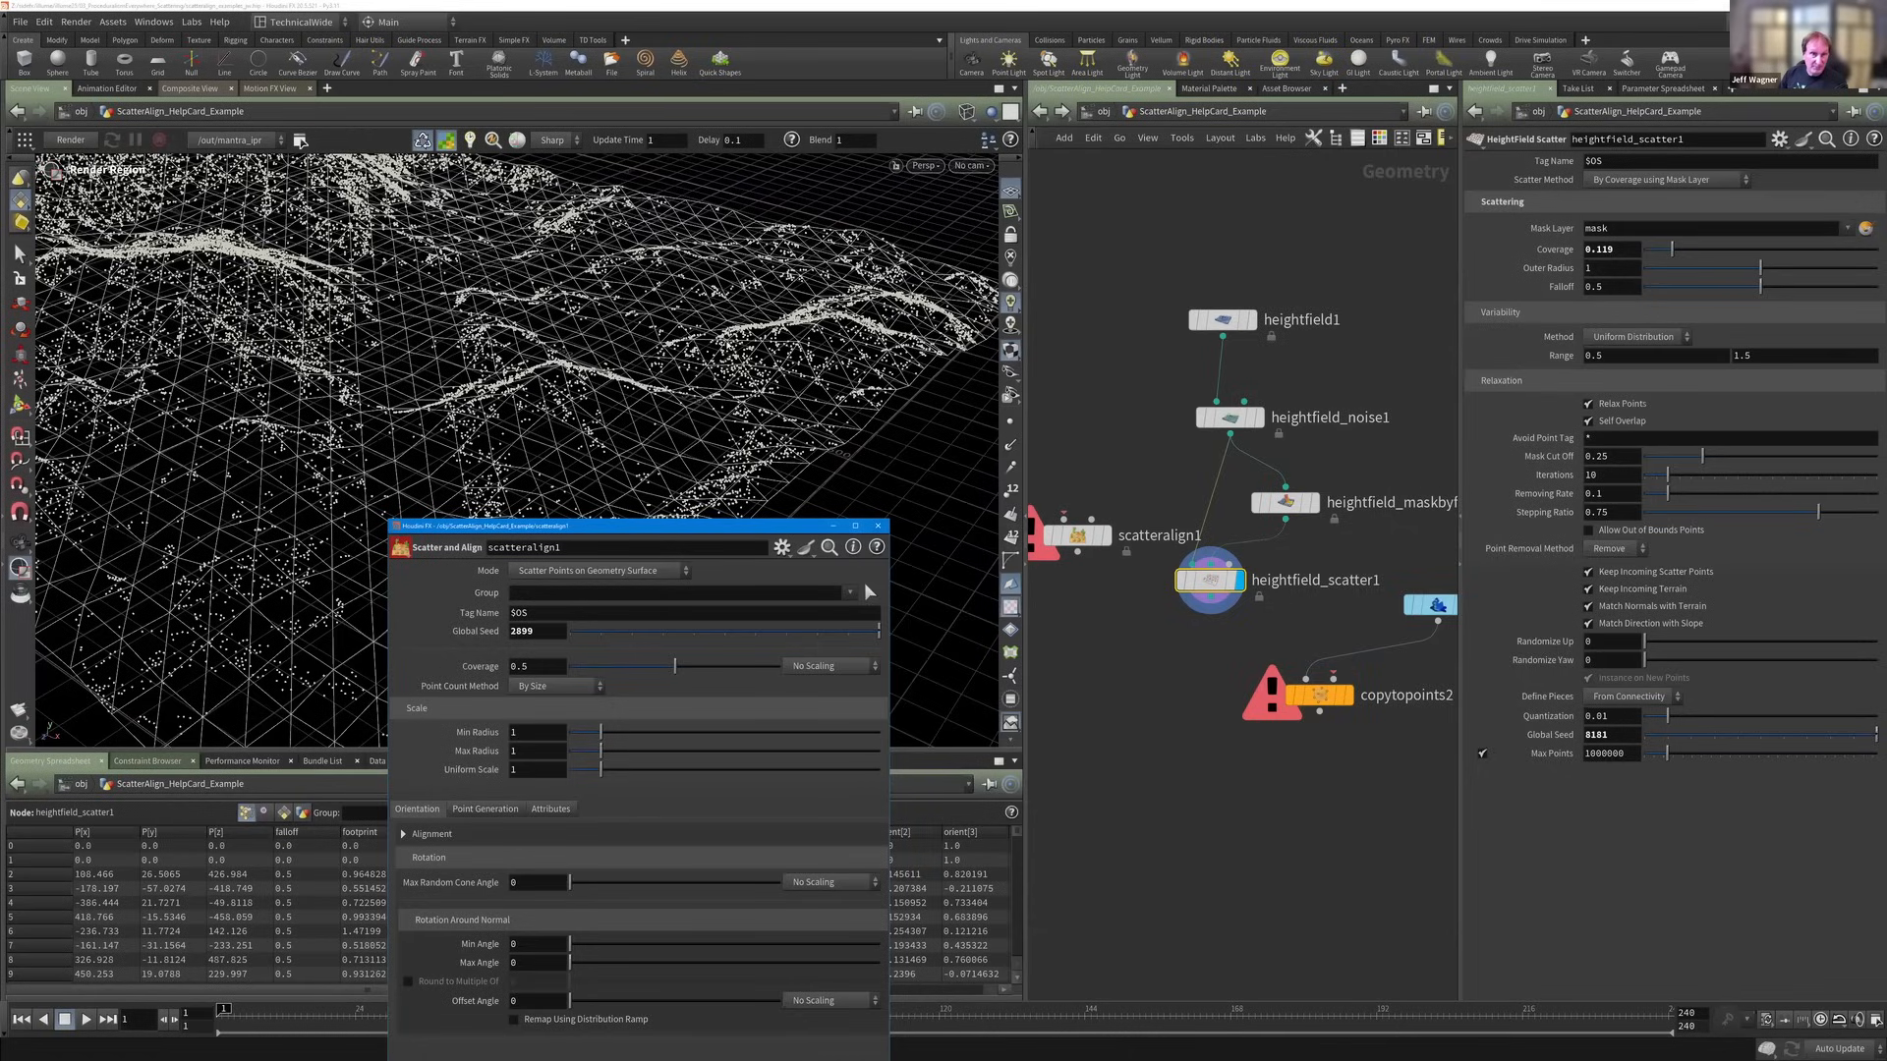
left_click_drag(720, 522, 630, 314)
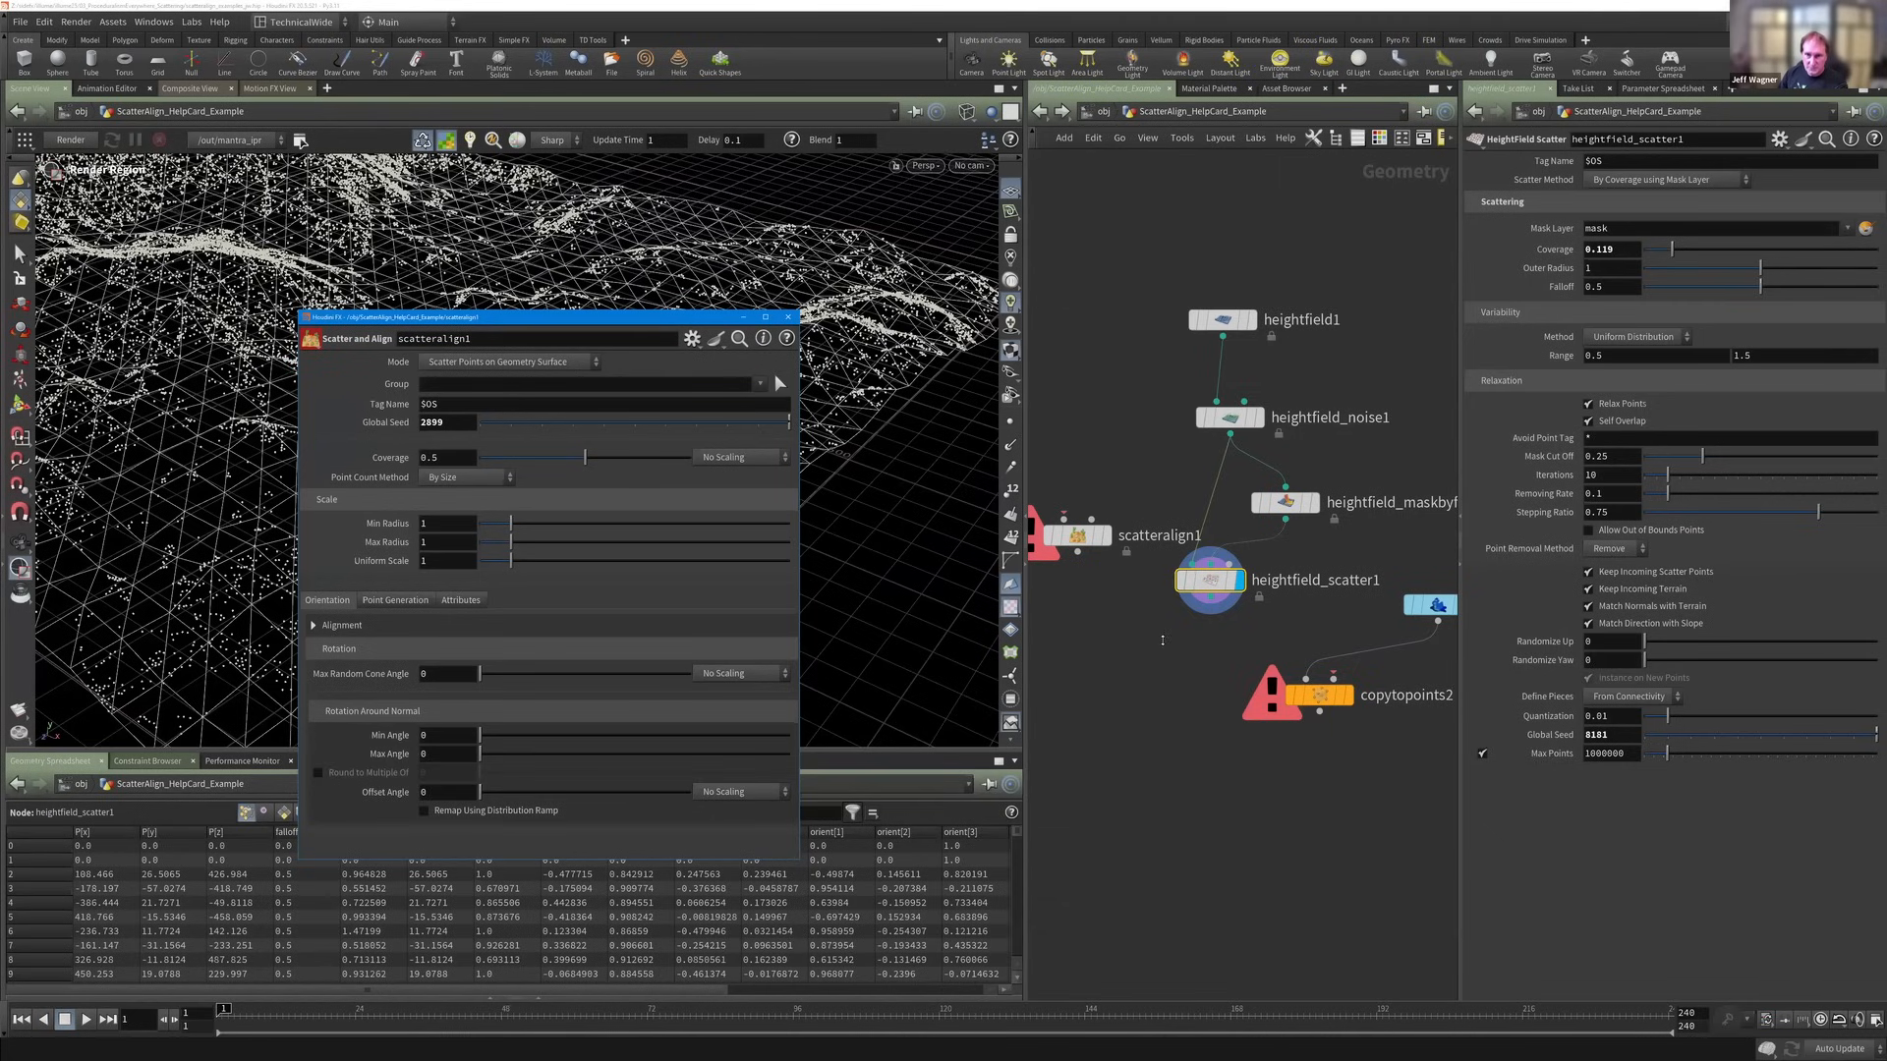
left_click_drag(698, 321, 1352, 100)
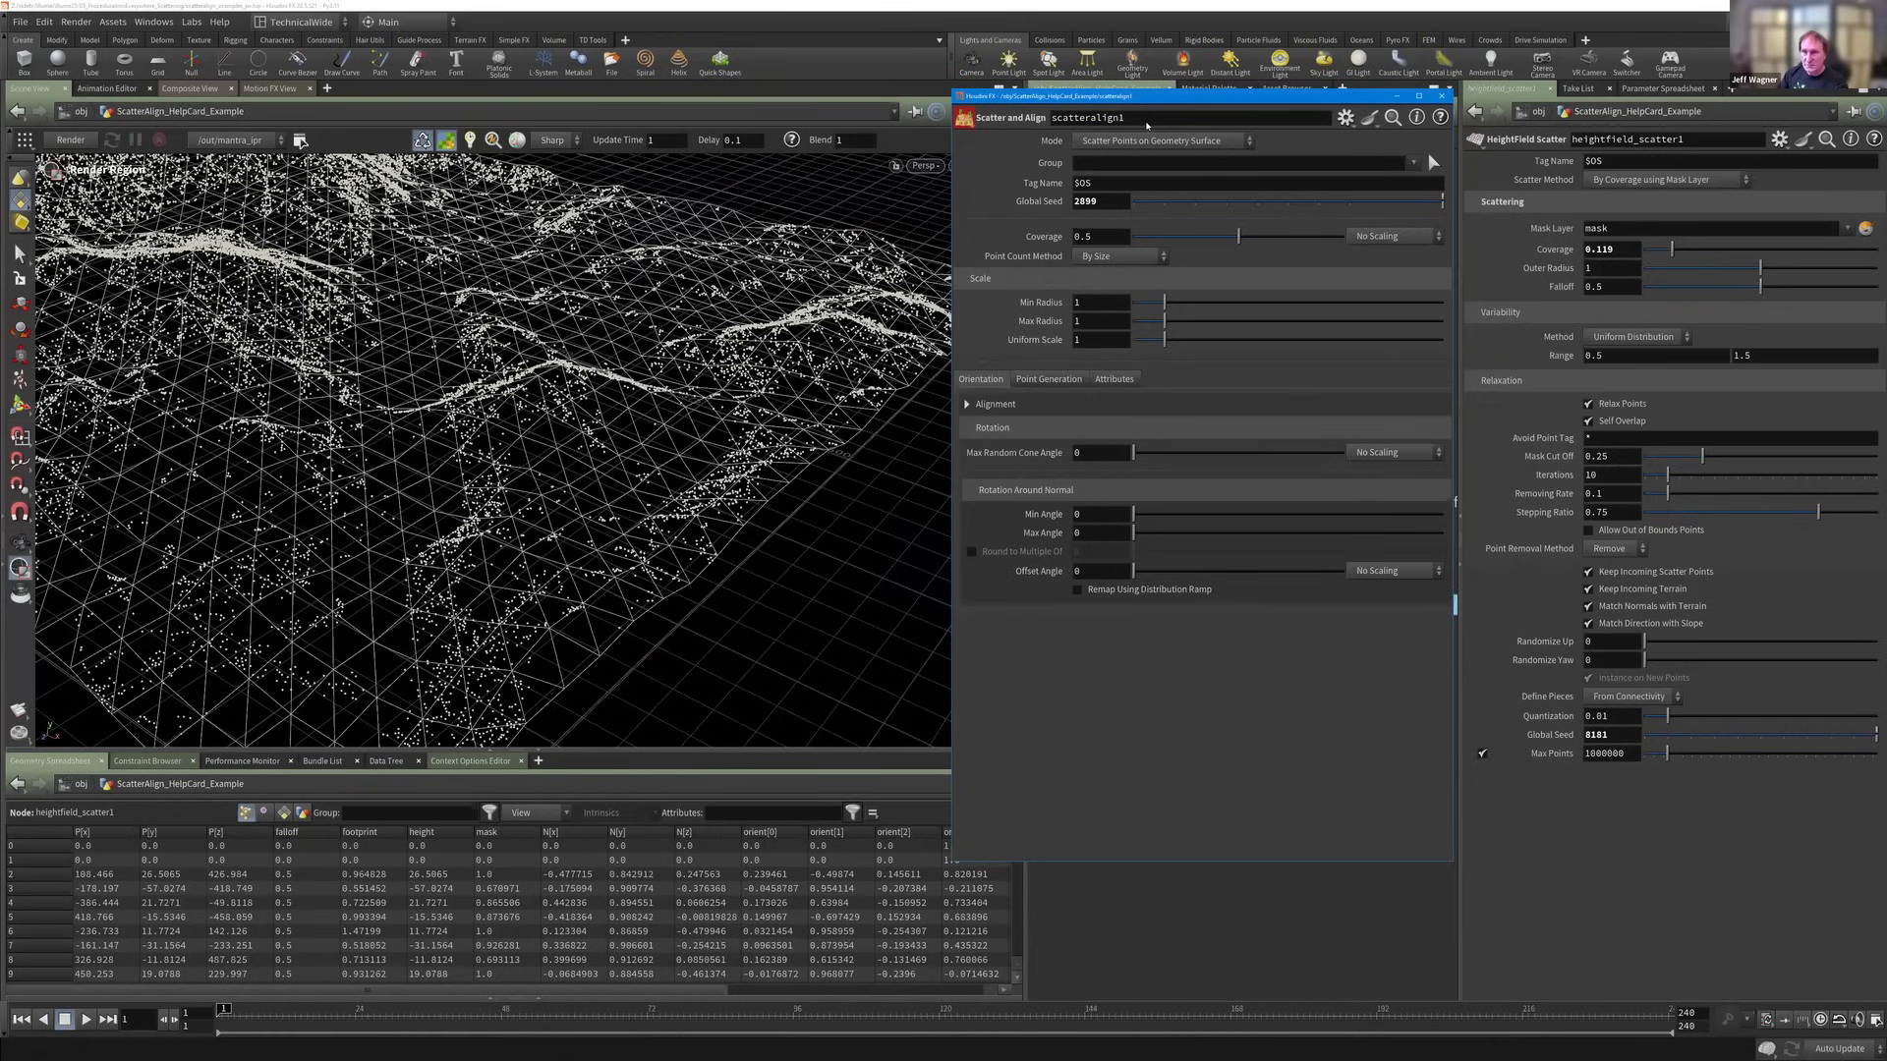
left_click_drag(1177, 97, 1185, 120)
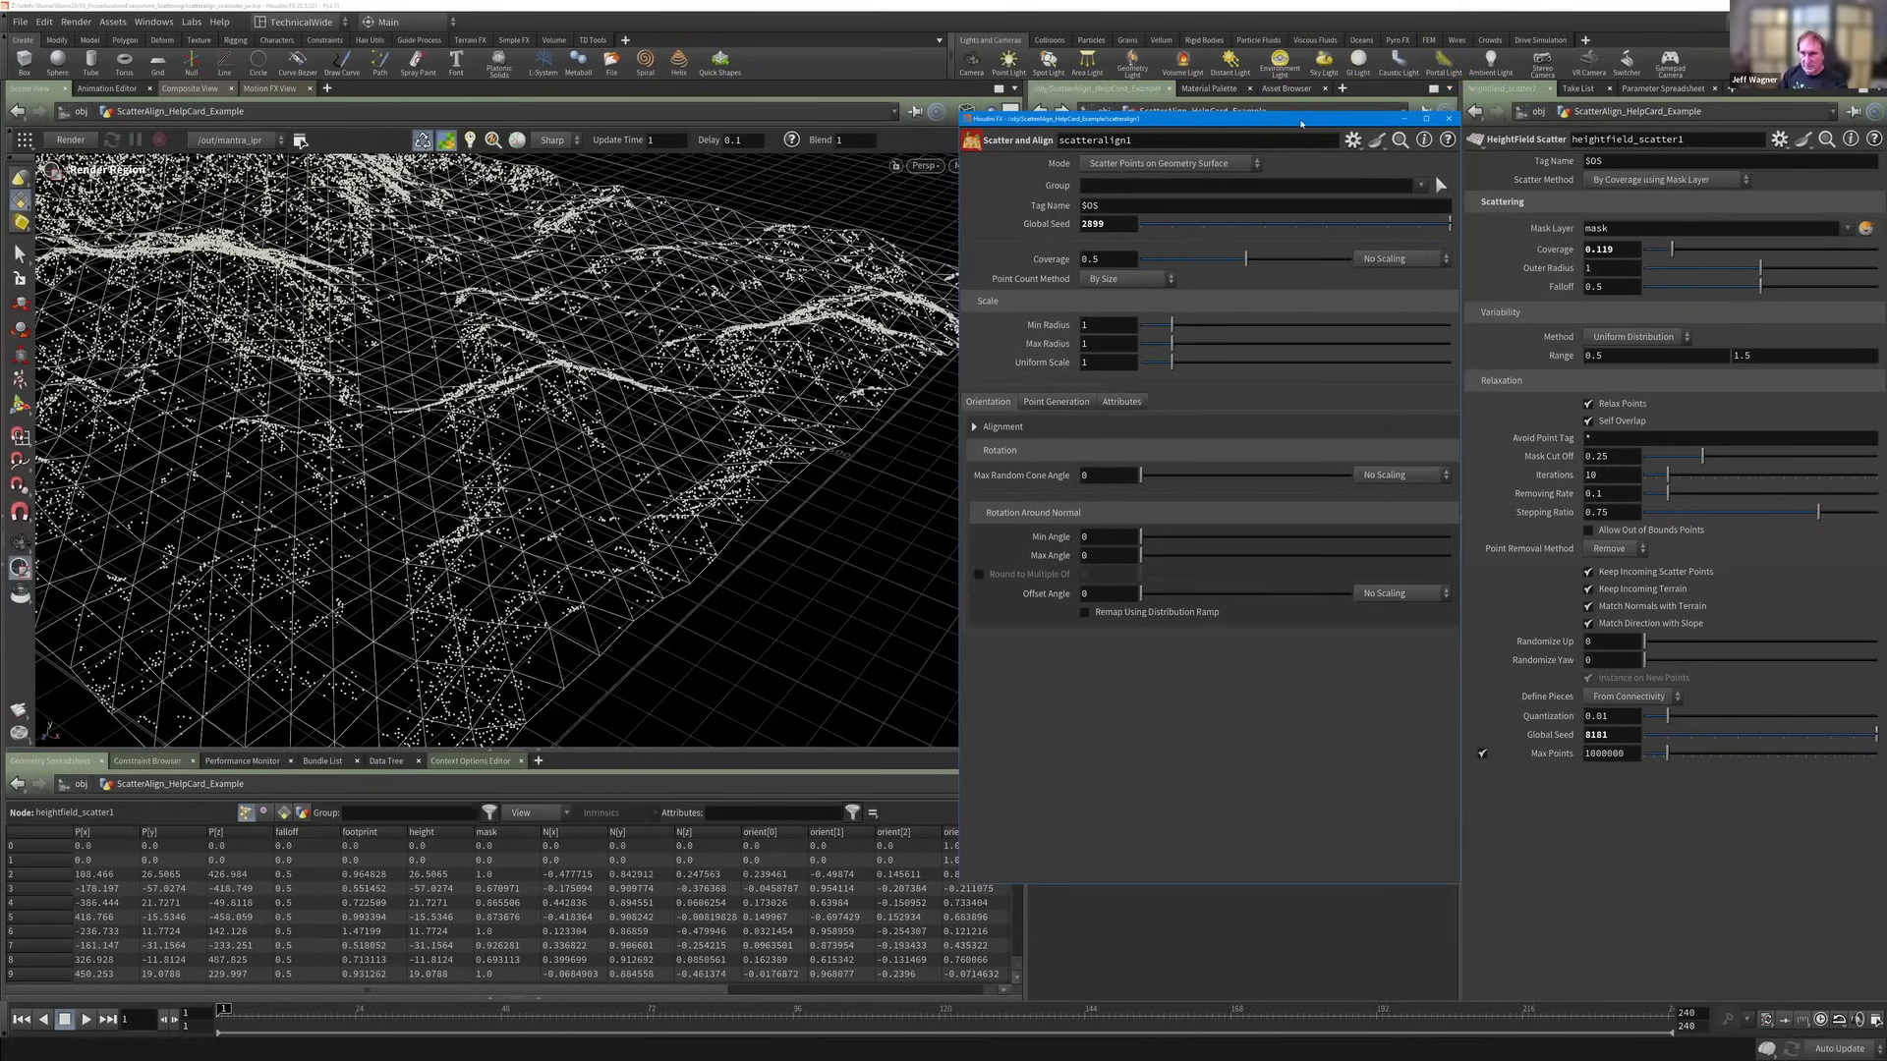
left_click_drag(1300, 123, 1300, 122)
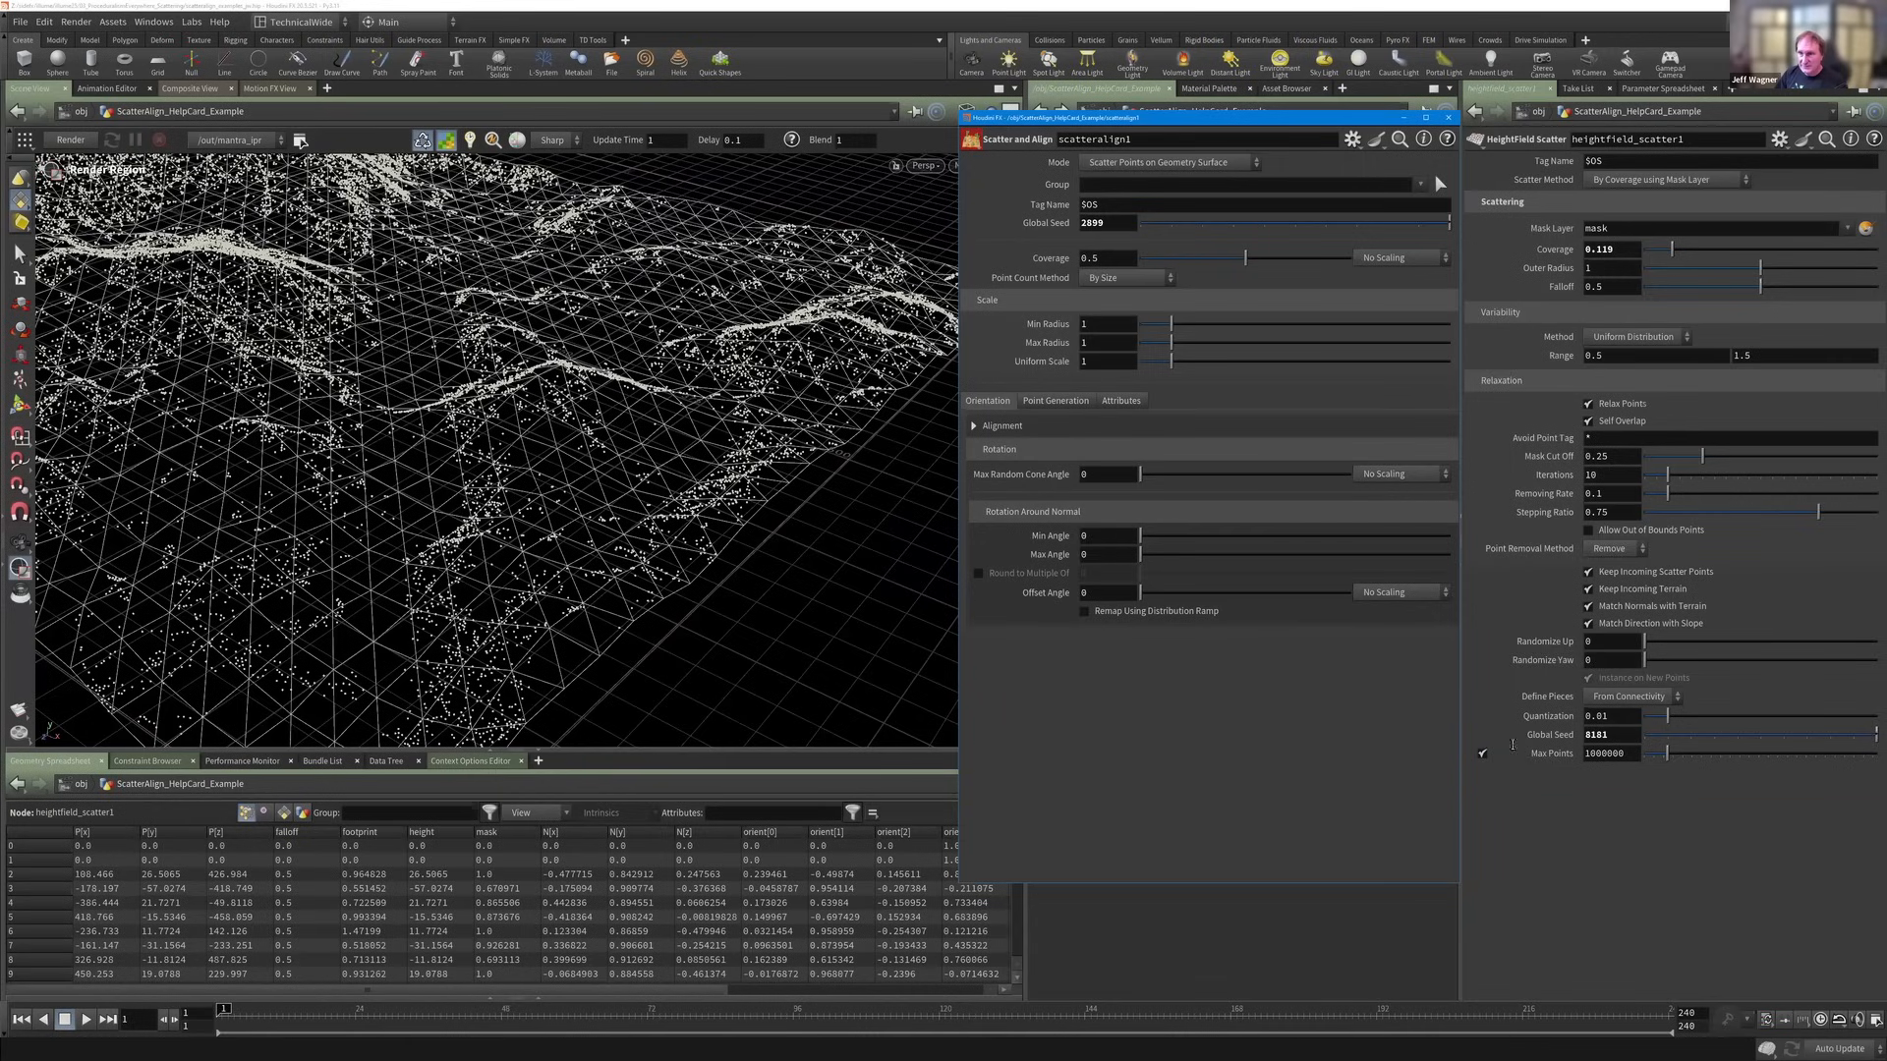
left_click(1449, 117)
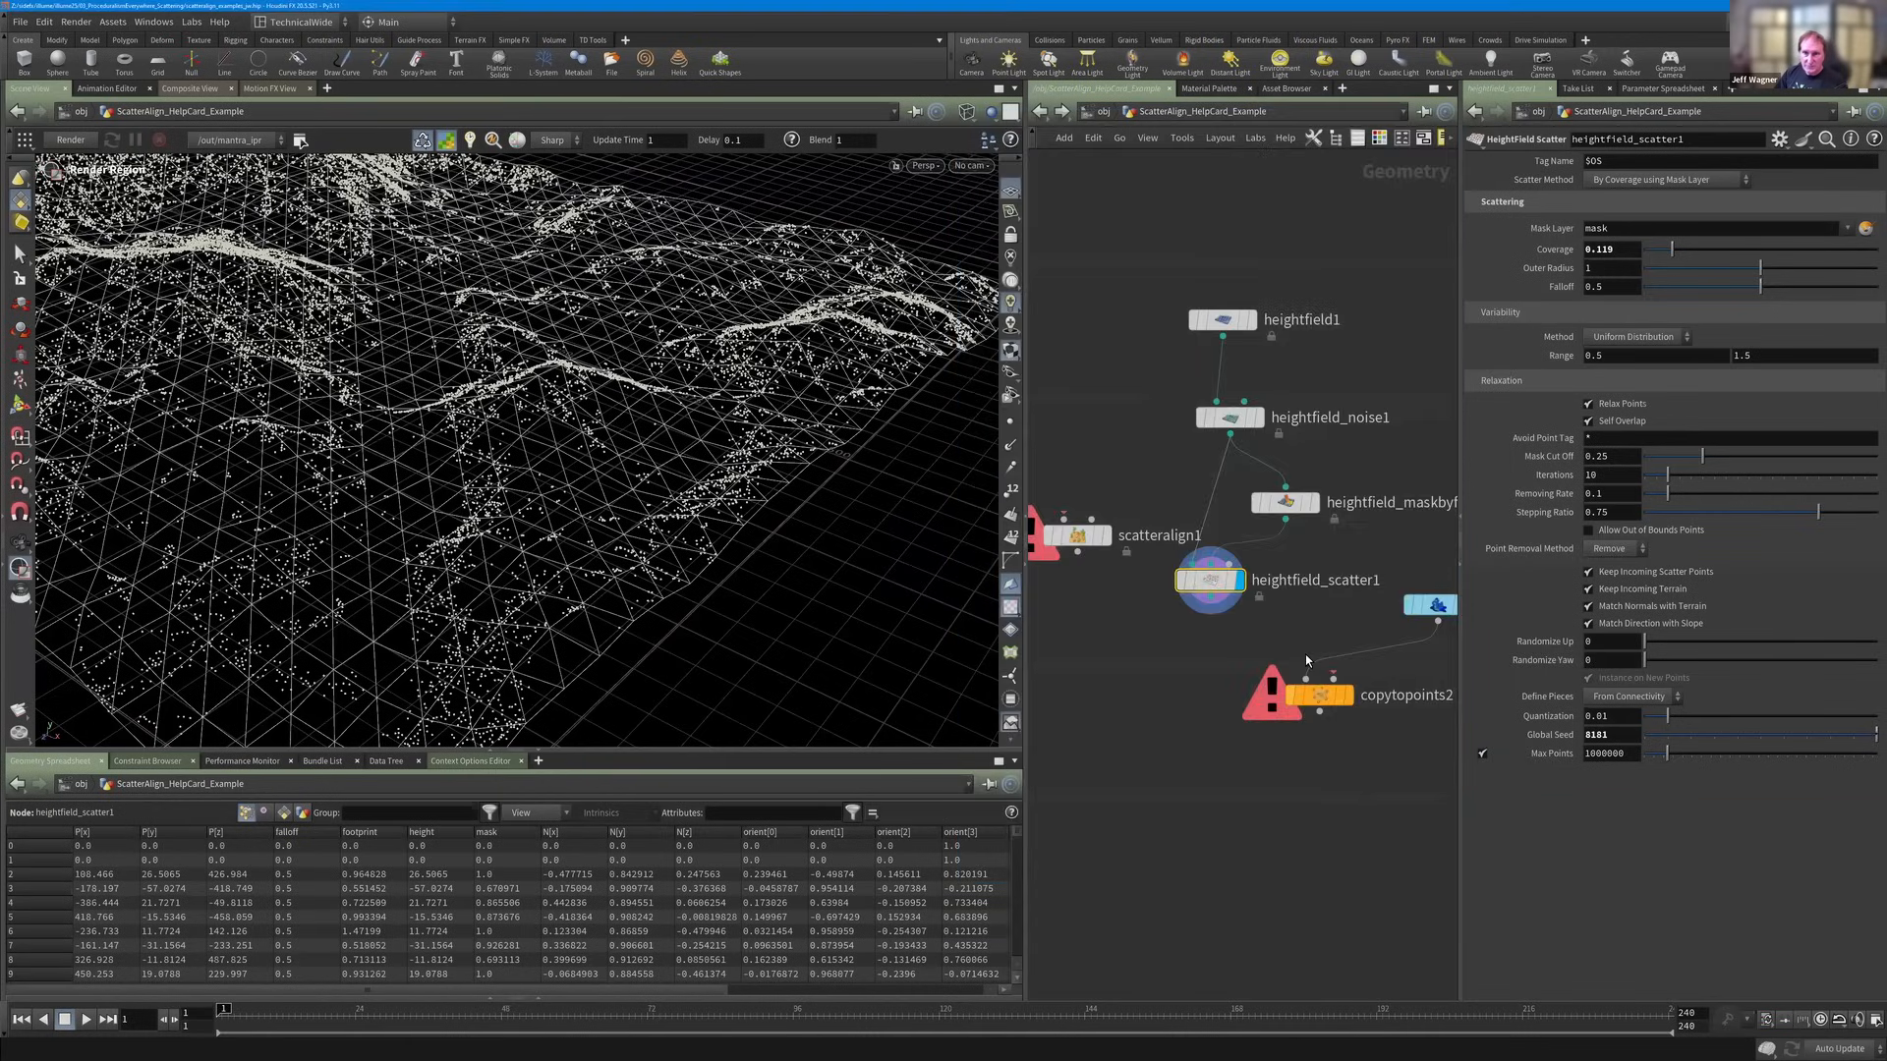
Wire the output of heightfield_scatter1 into copytopoints2 and look inside the heightfield_scatter1 network.
middle_click_drag(1305, 654, 1212, 582)
left_click(1120, 524)
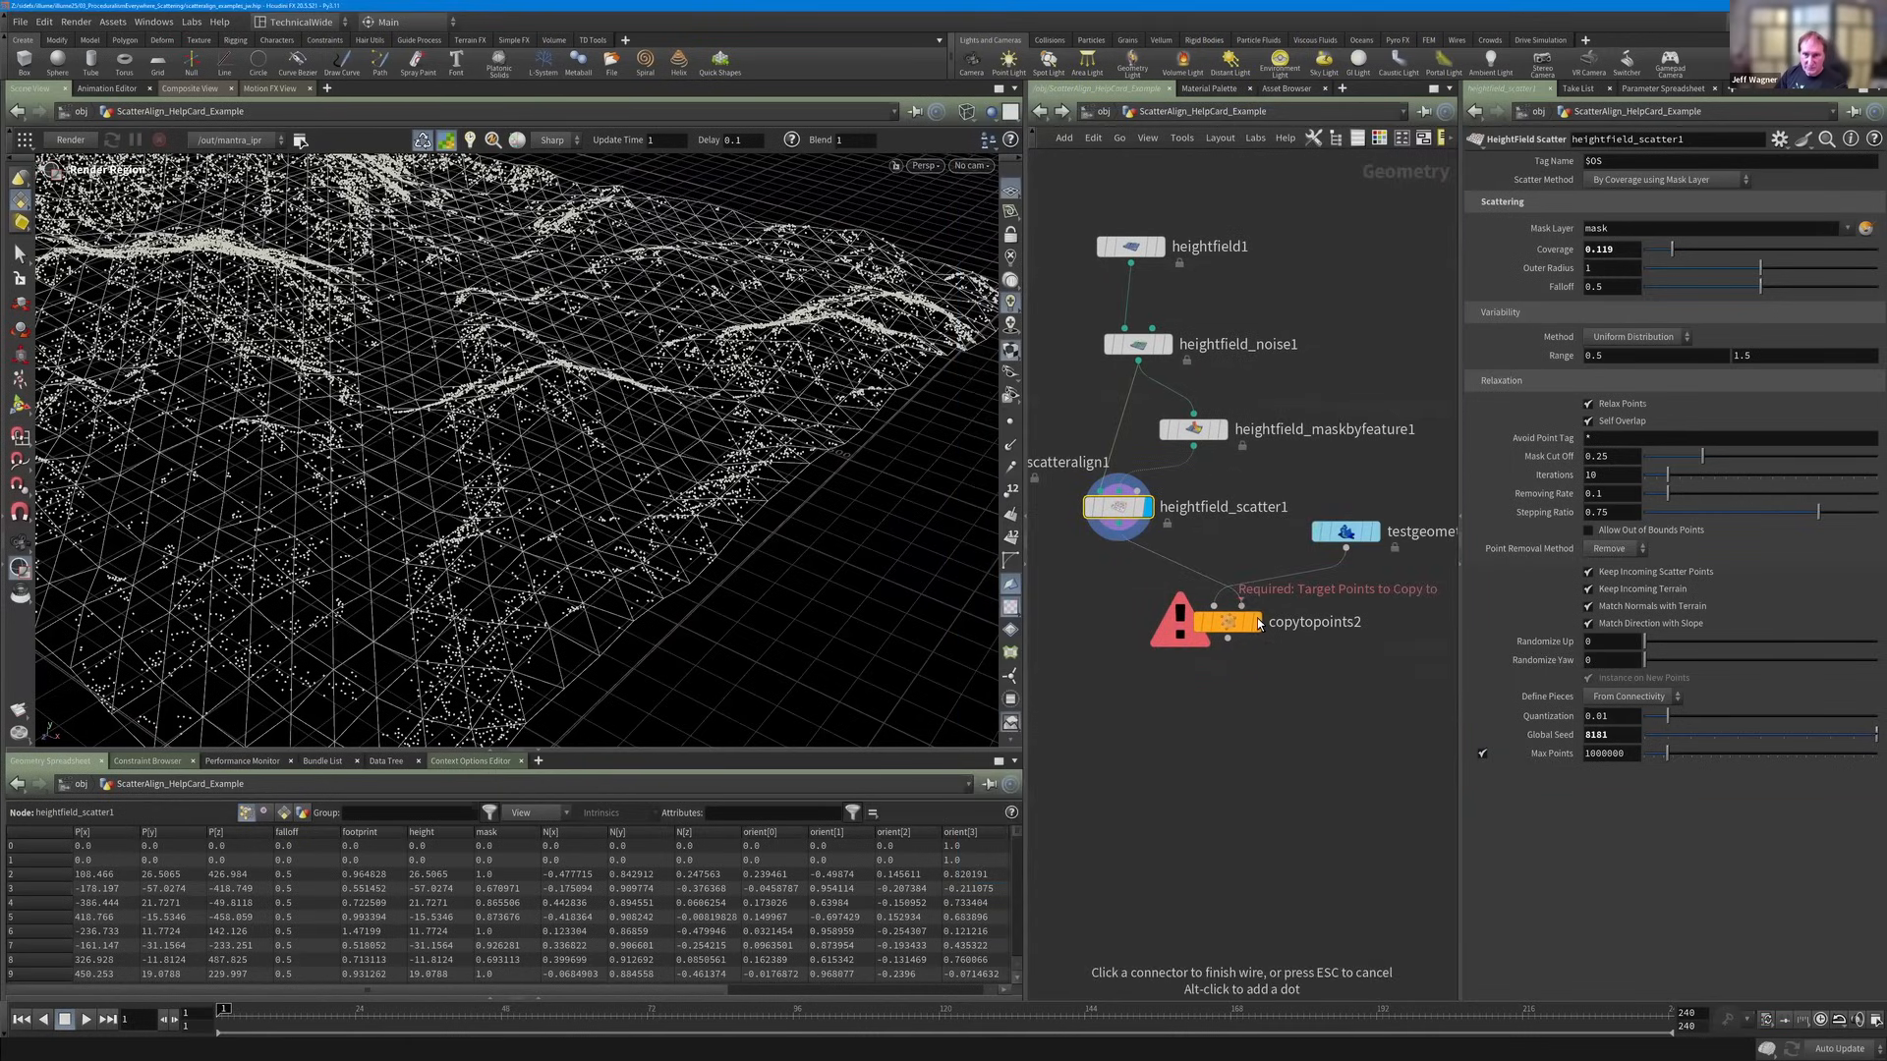
left_click(1225, 624)
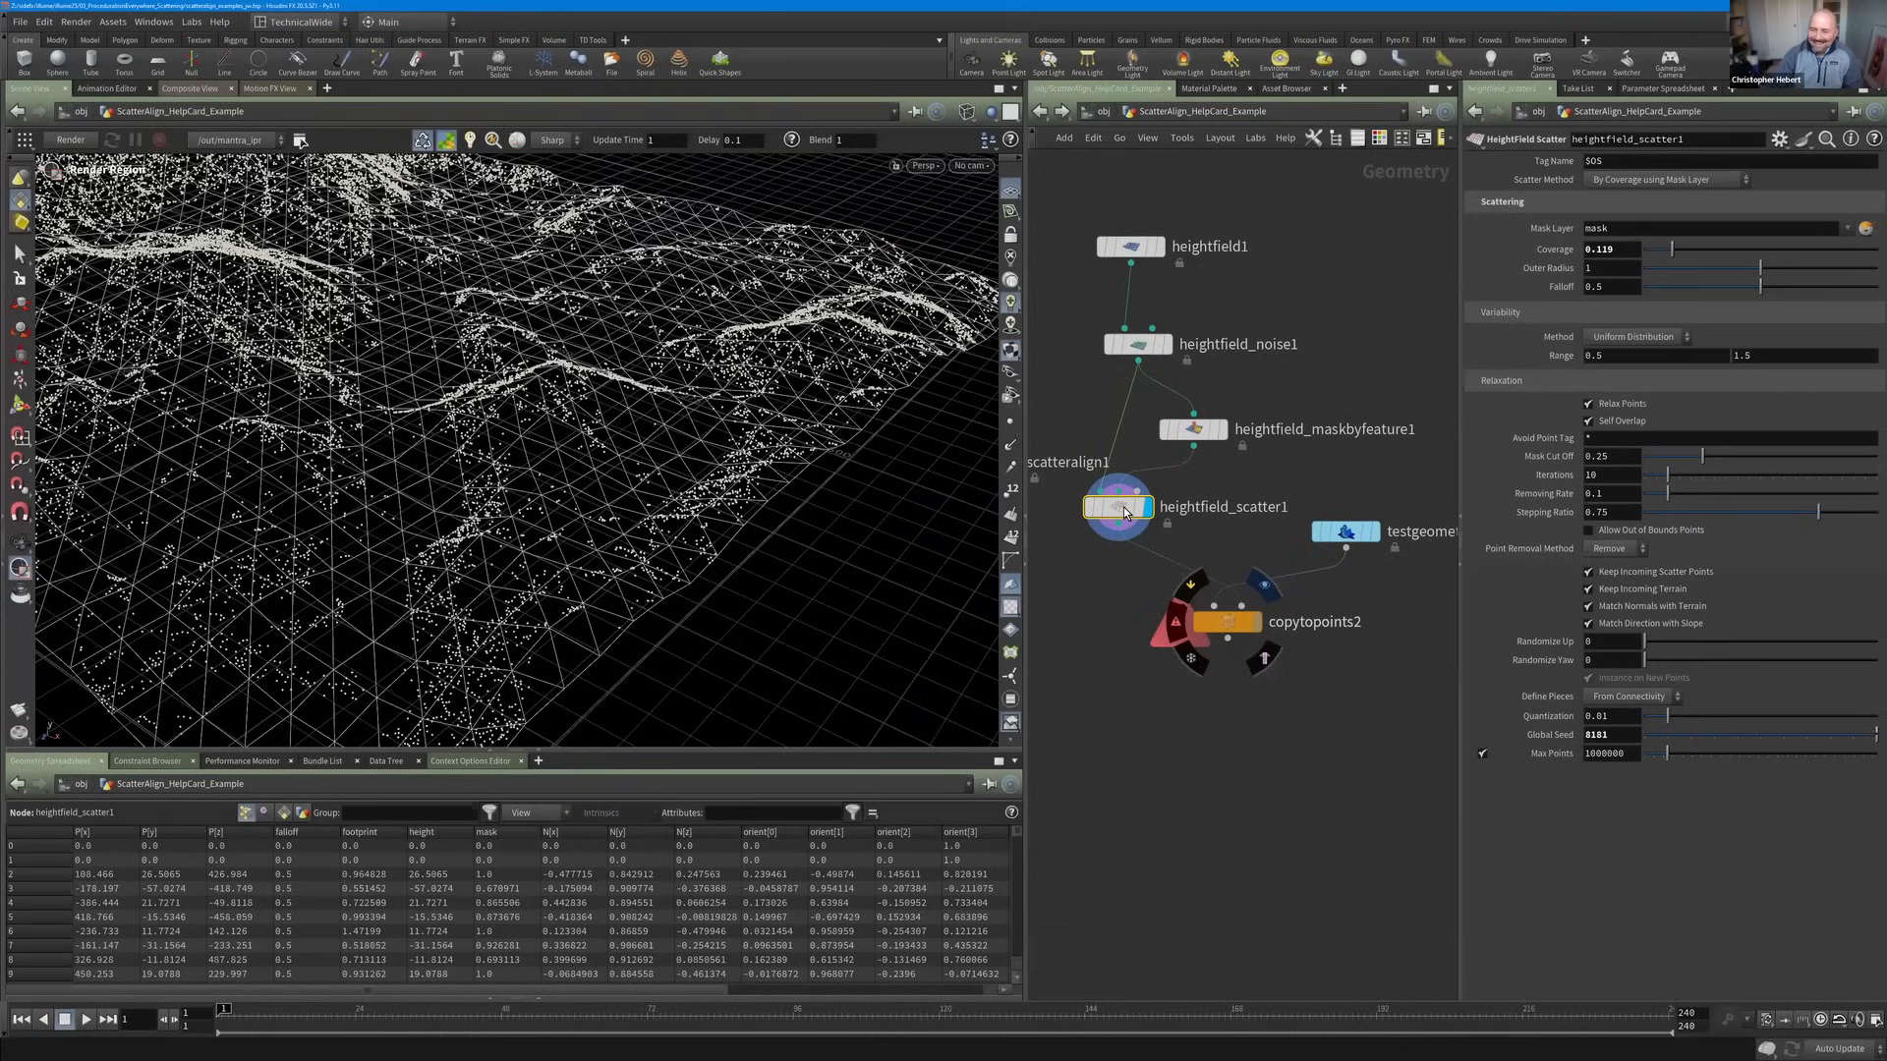
double_click(1120, 508)
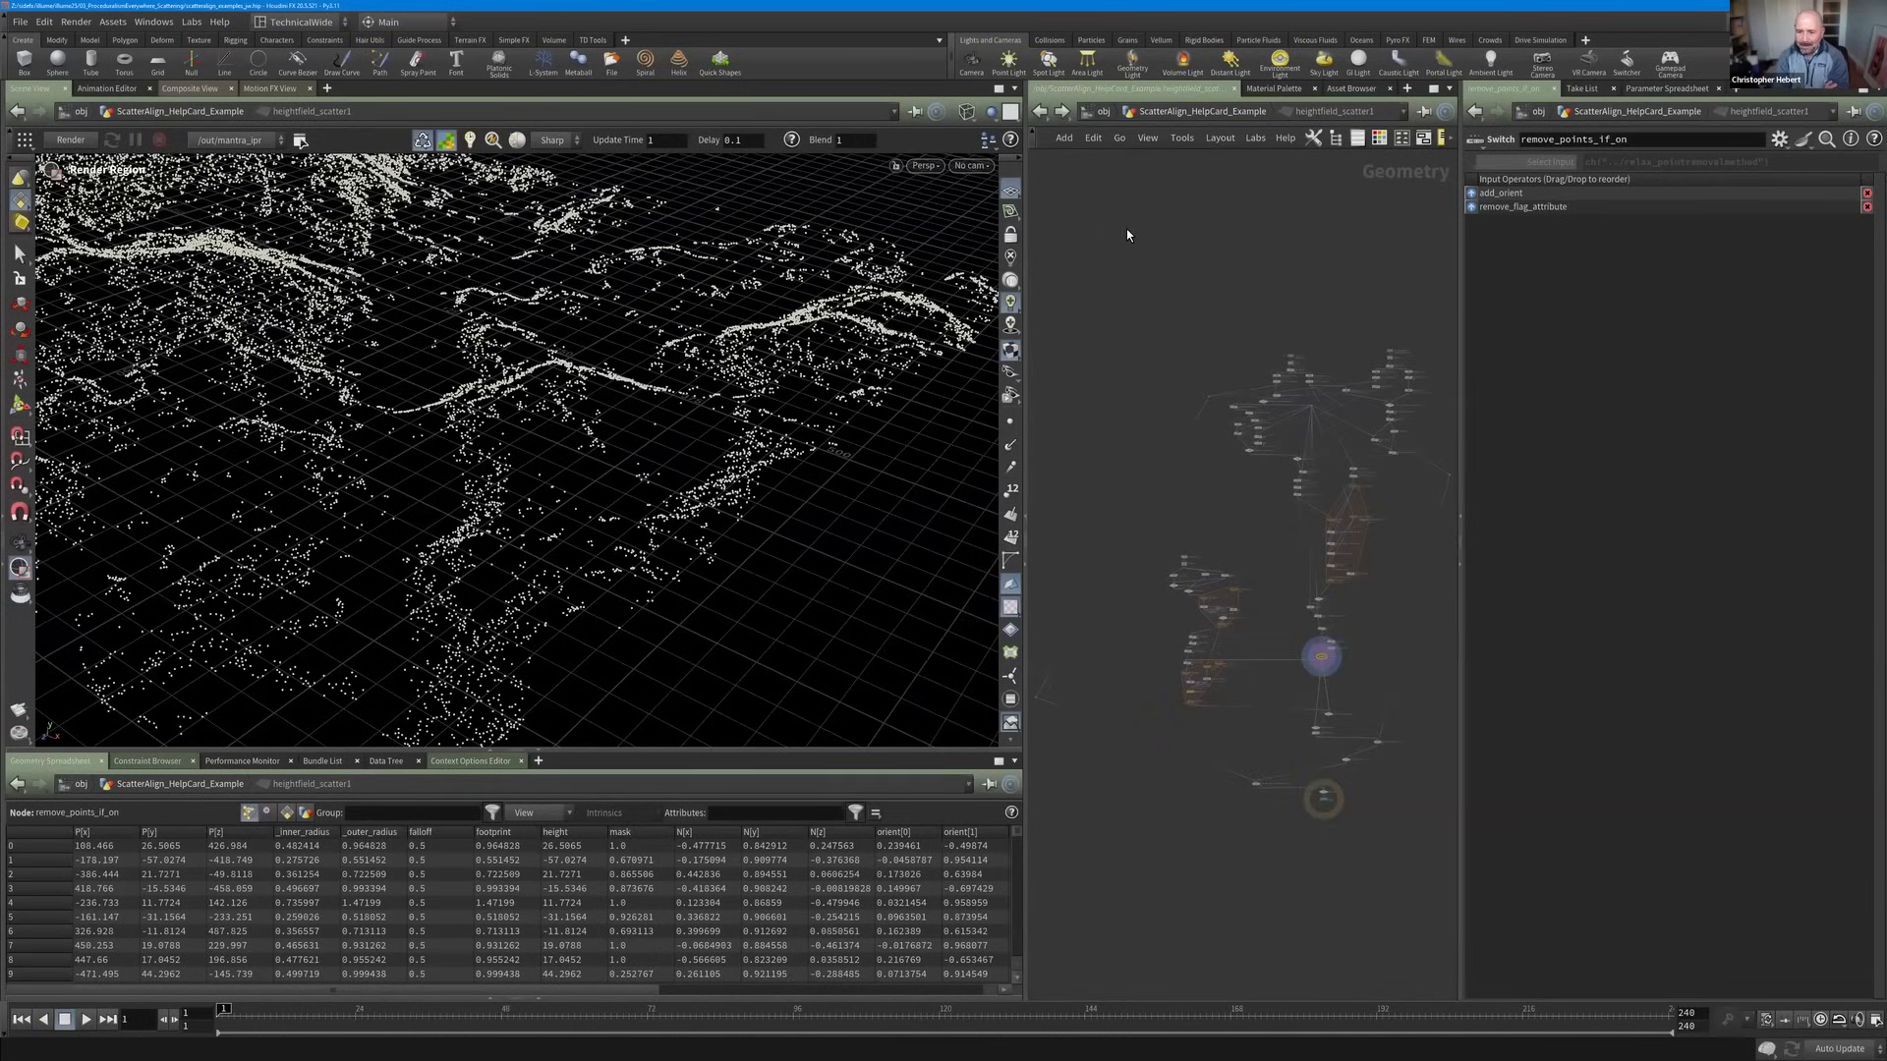
Return to the object level and open the network inside scatter_align_entagma.
left_click(1102, 112)
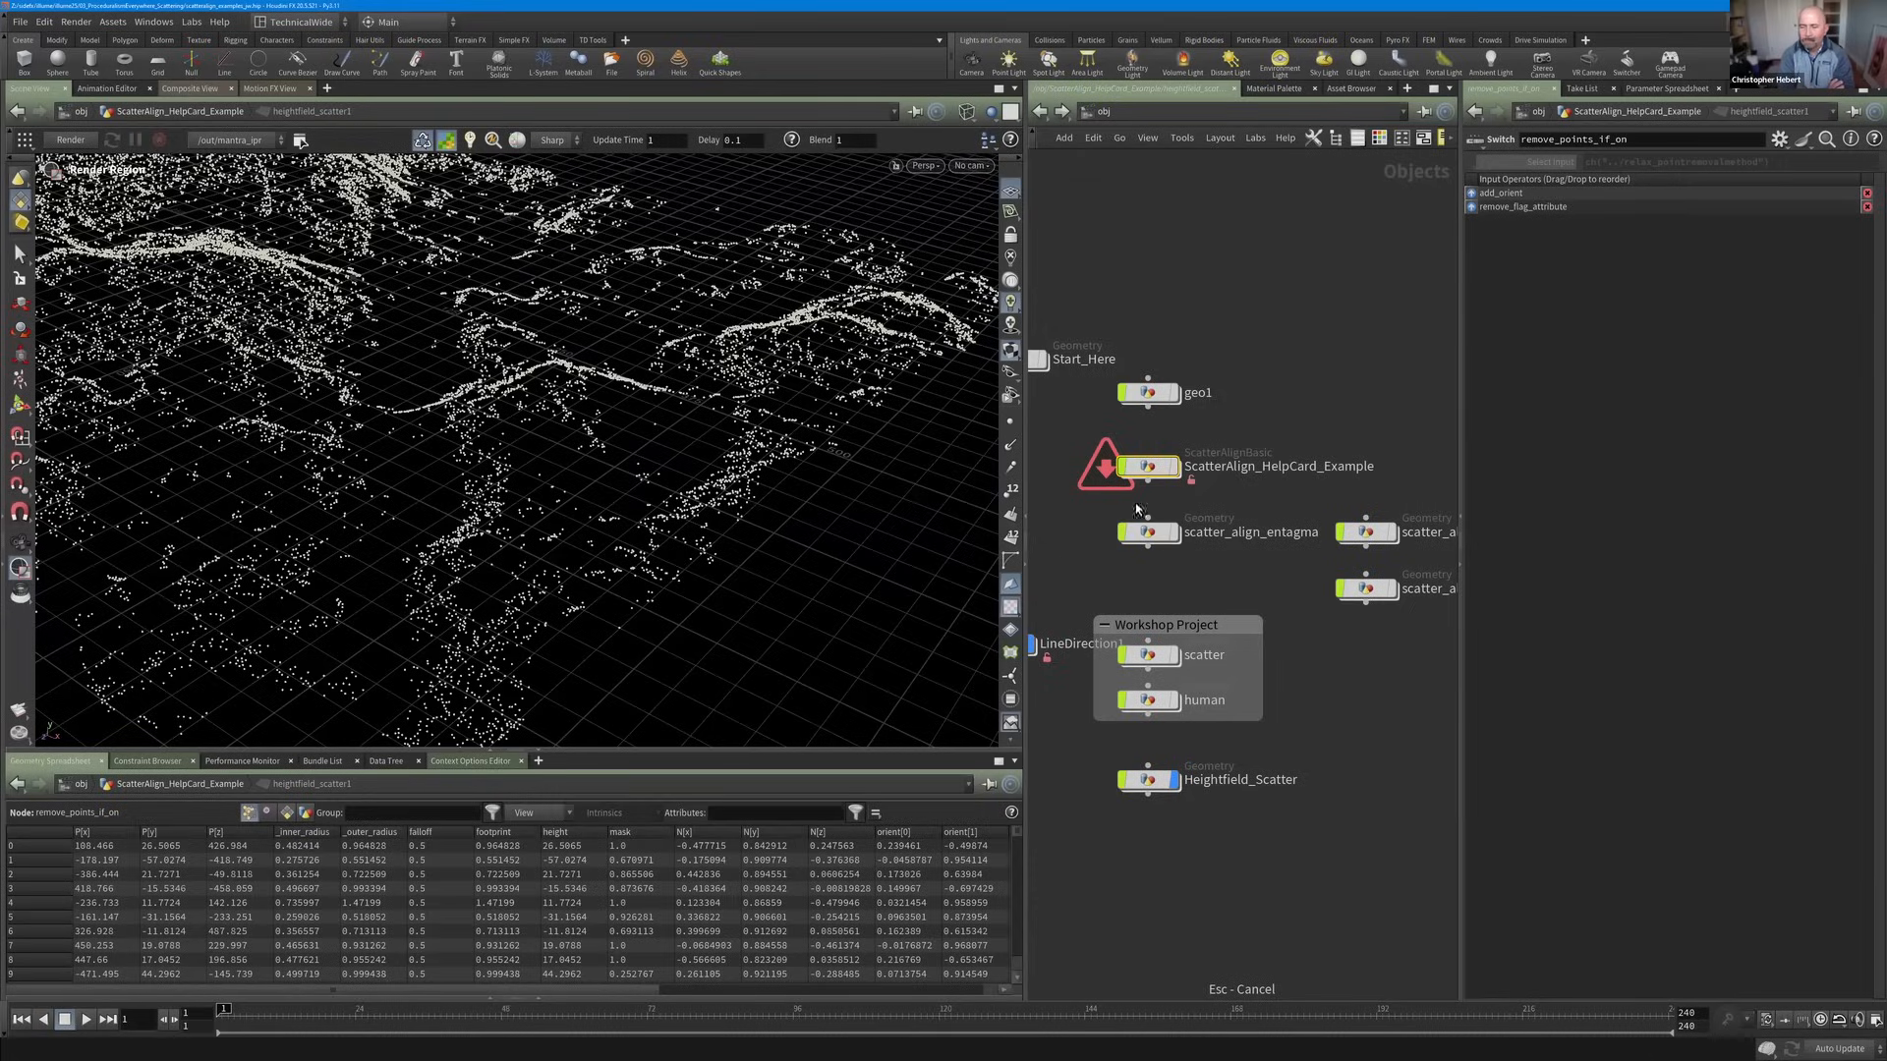
left_click(1148, 532)
middle_click_drag(1152, 573, 1187, 552)
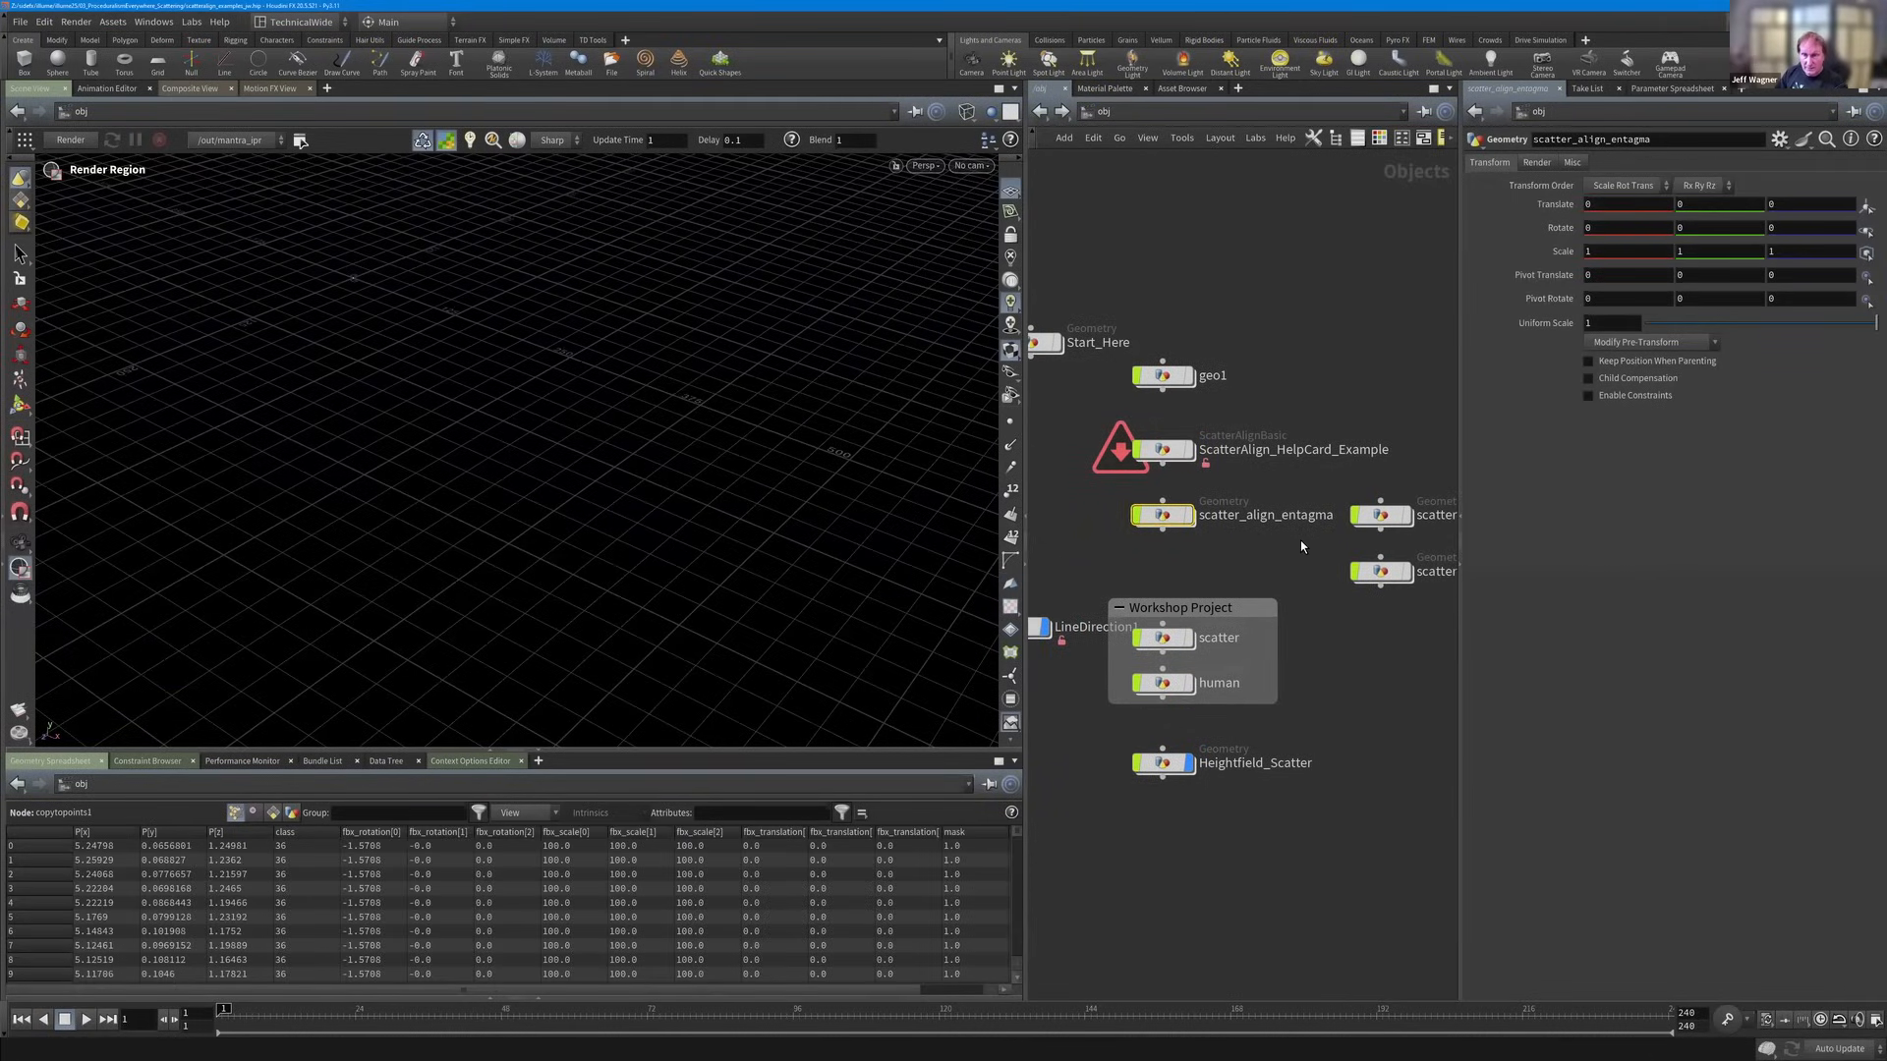
scroll(1277, 503, "down", 2)
scroll(1185, 500, "up", 3)
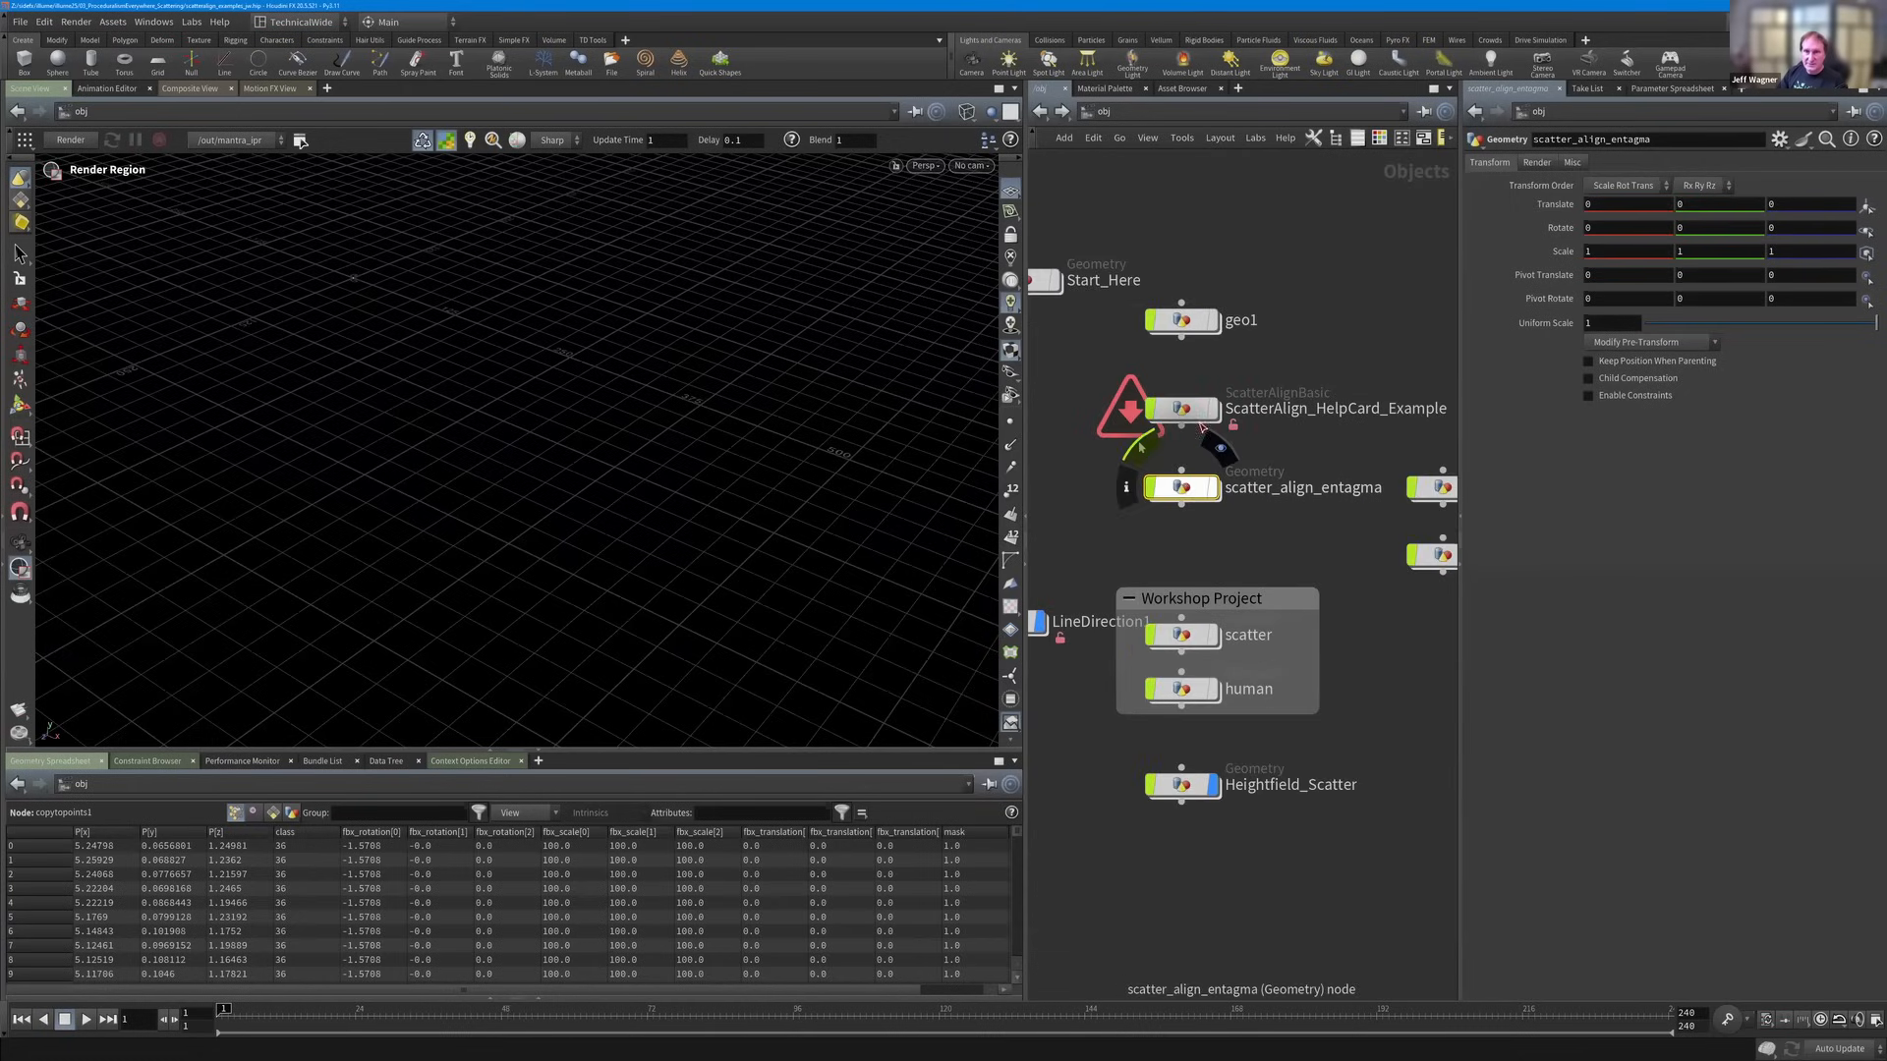
double_click(1184, 489)
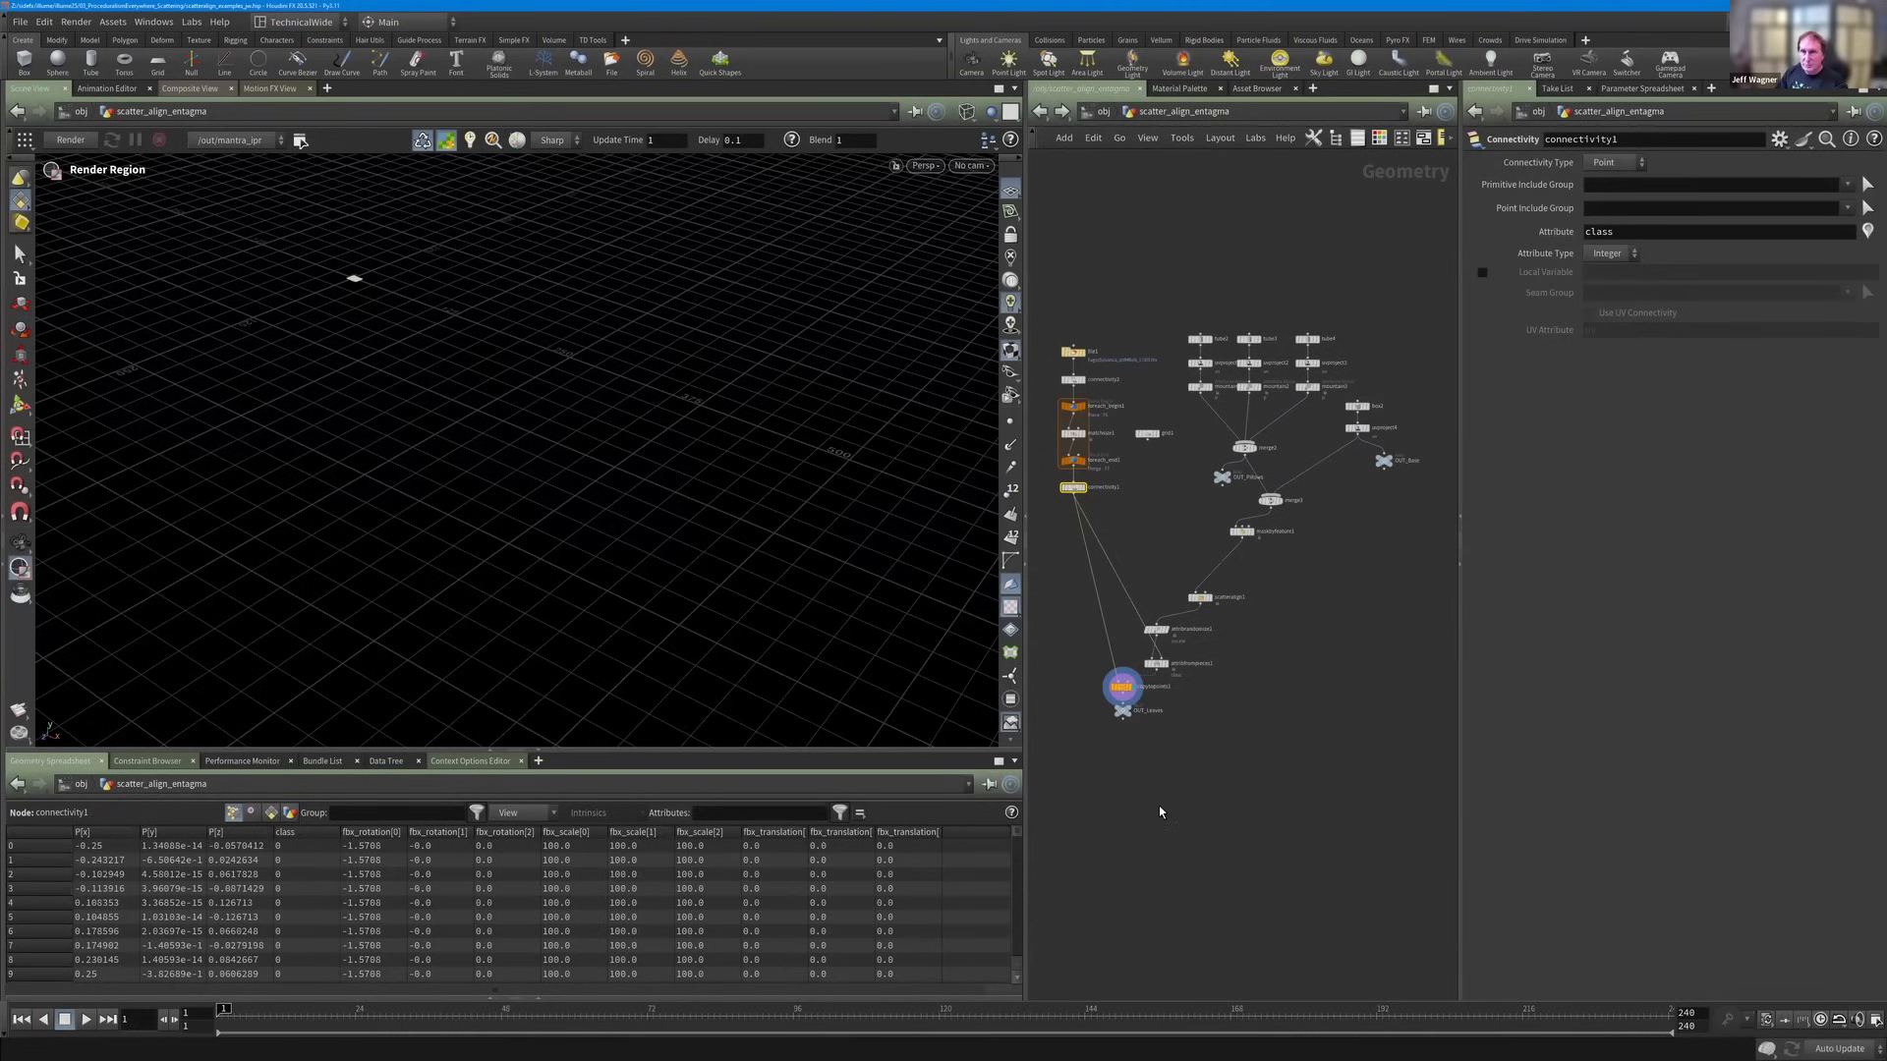
Look over the leaf scattering network and view the parameters of its scatteralign1 node.
scroll(1269, 610, "up", 2)
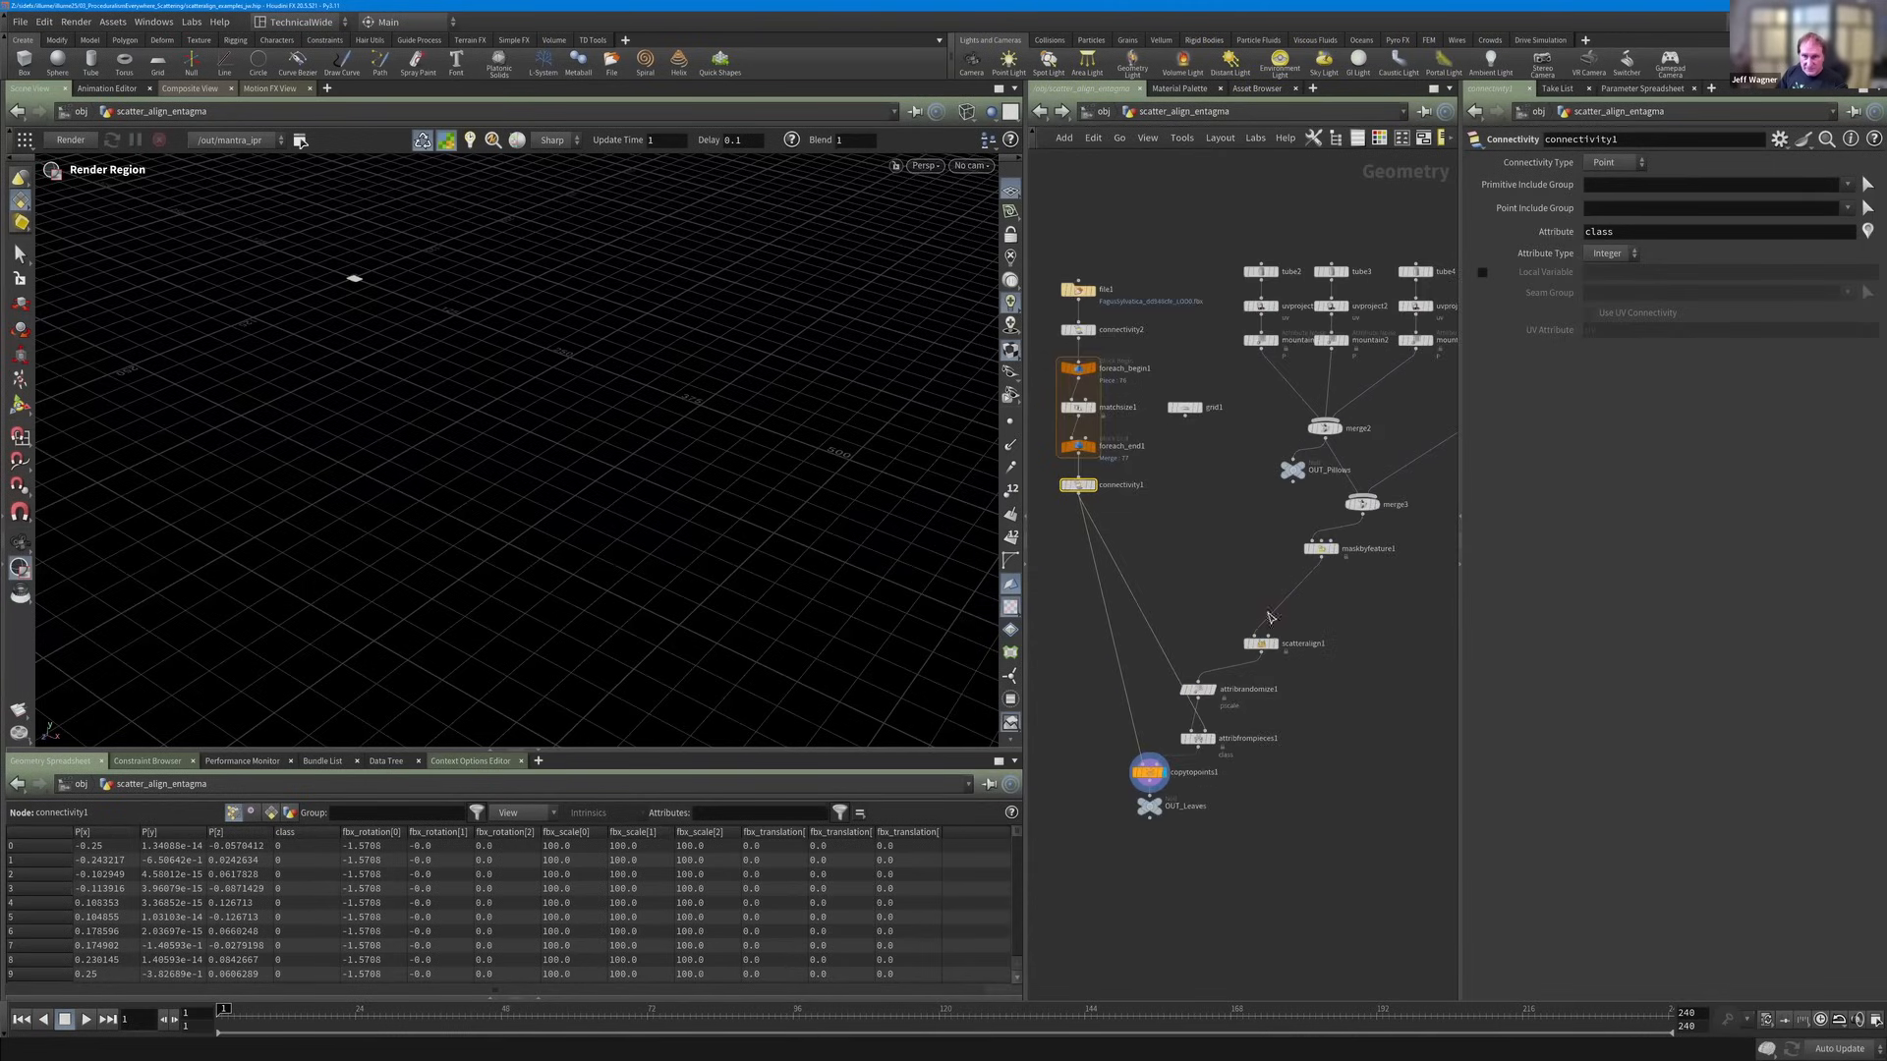
scroll(1268, 611, "down", 1)
left_click_drag(1253, 623, 1257, 589, "ctrl")
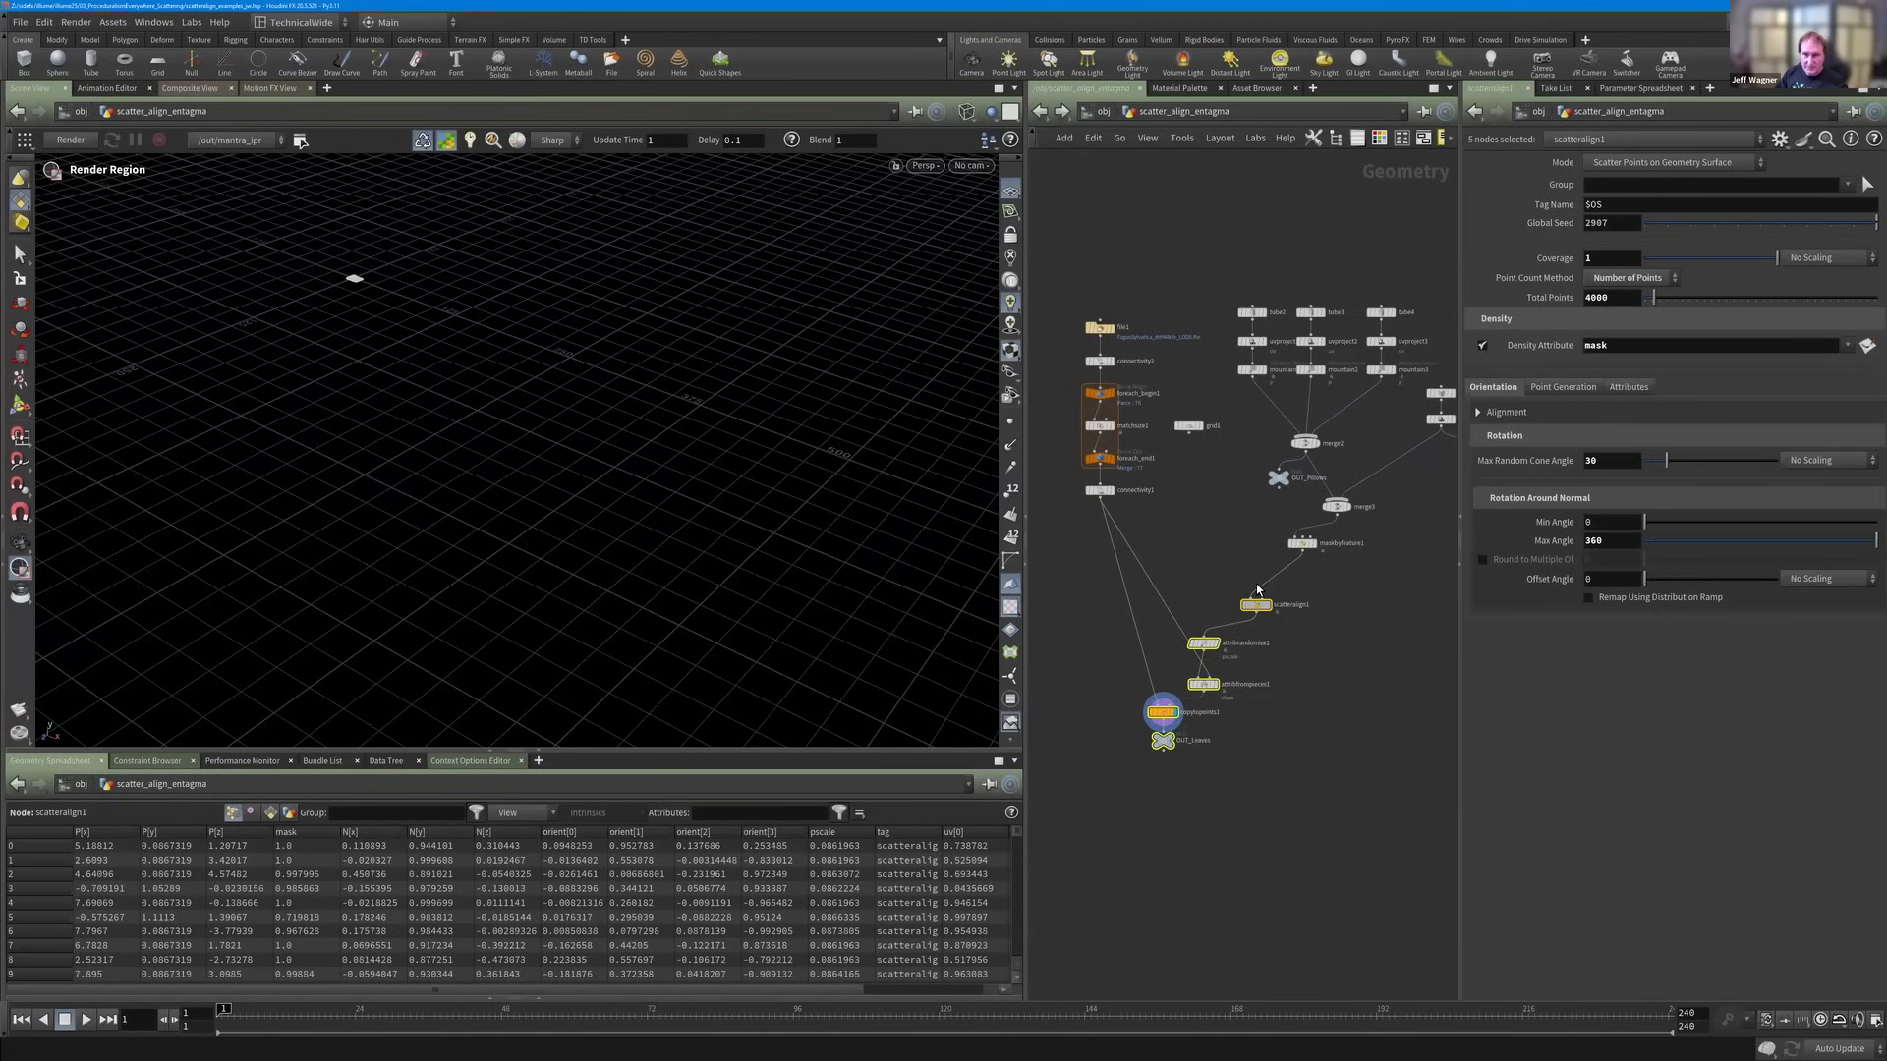
left_click(1332, 470)
scroll(1376, 474, "up", 2)
middle_click_drag(1125, 508, 1277, 526)
scroll(1276, 526, "down", 1)
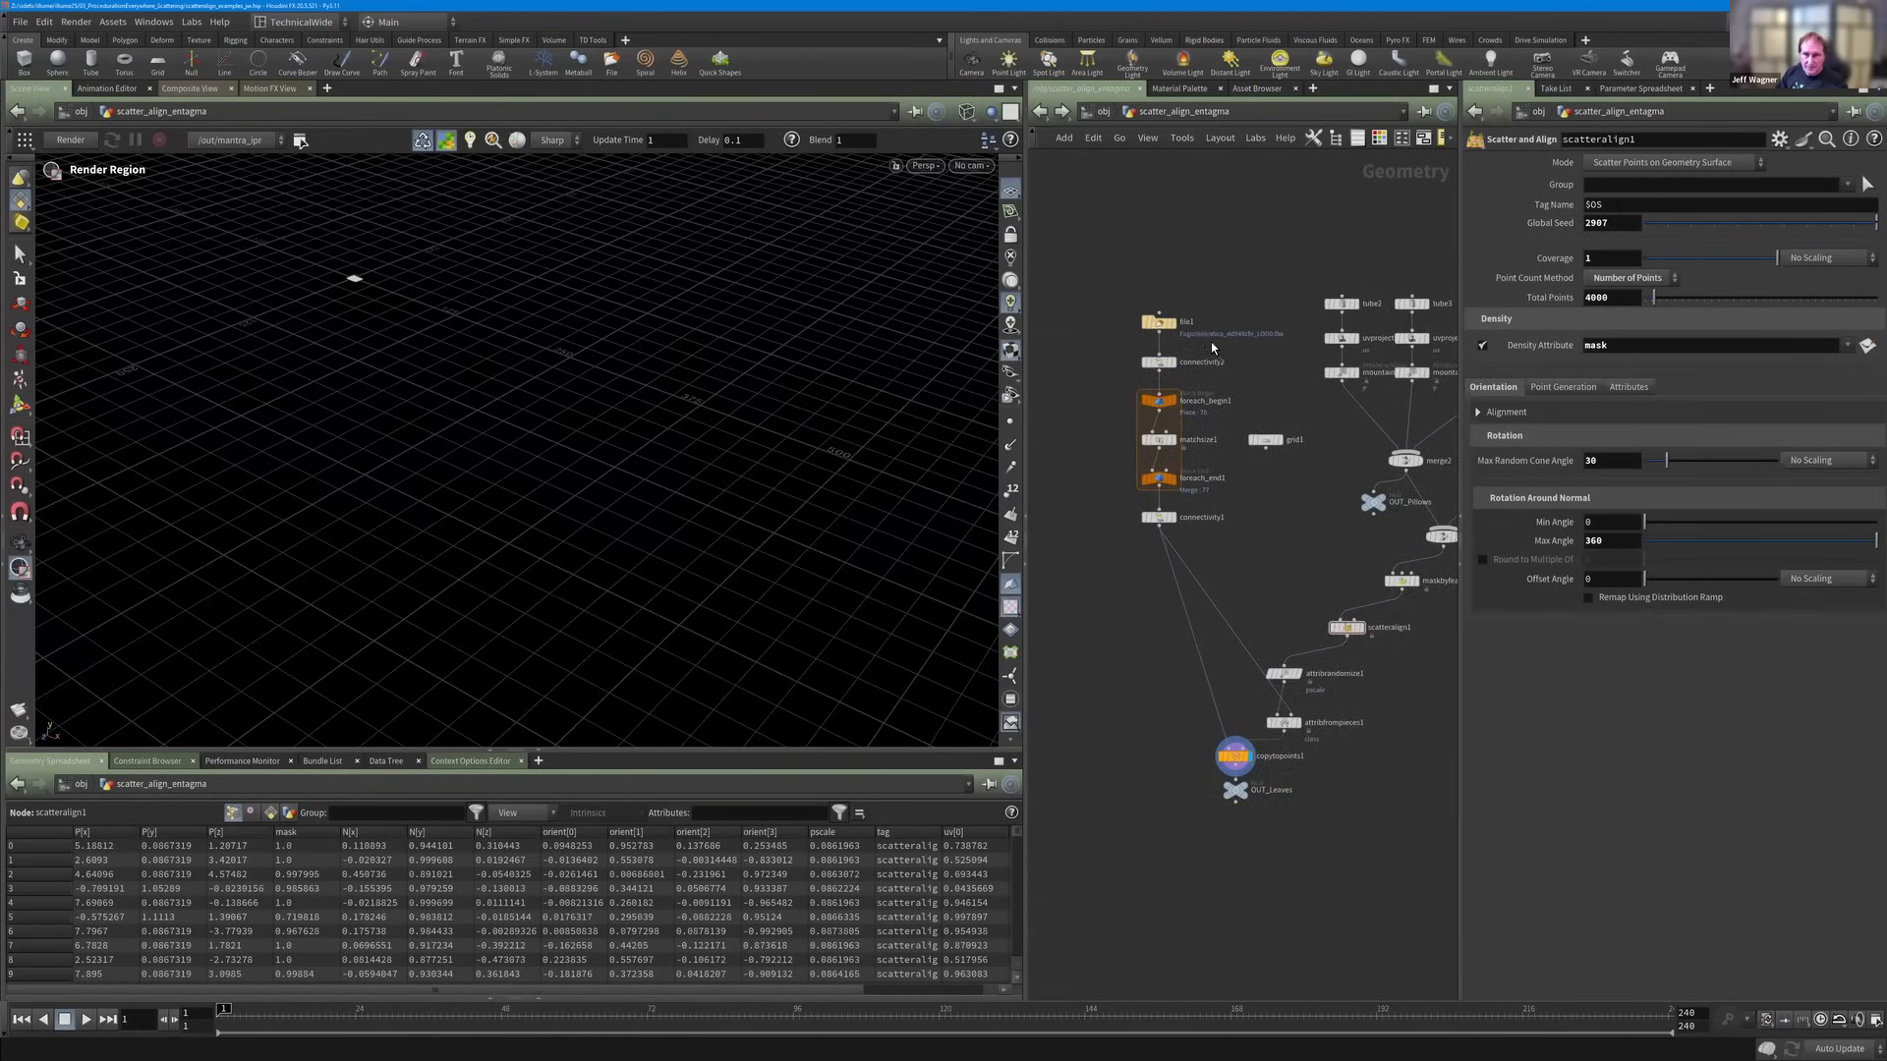
Display the file1 leaf geometry and frame all of its leaves in the viewport.
scroll(1209, 340, "up", 4)
mouse_move(1112, 312)
key("r")
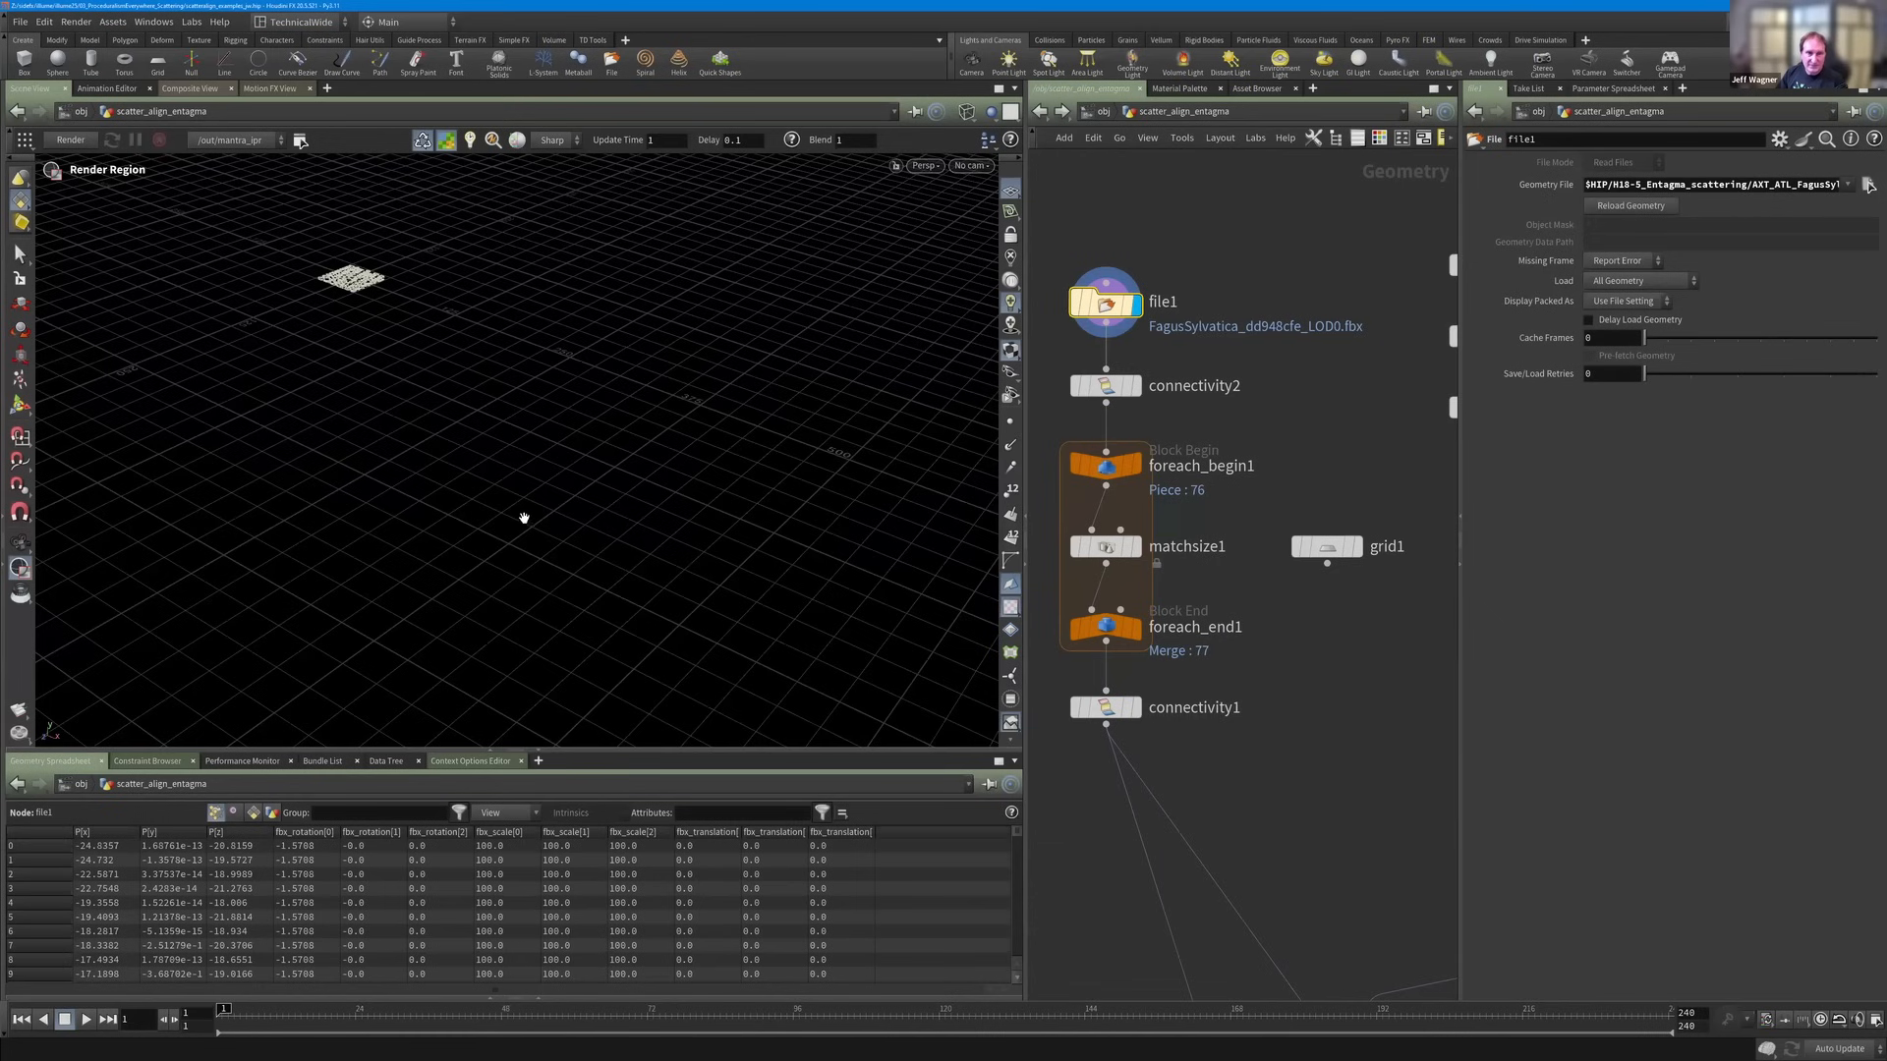
key("space+g")
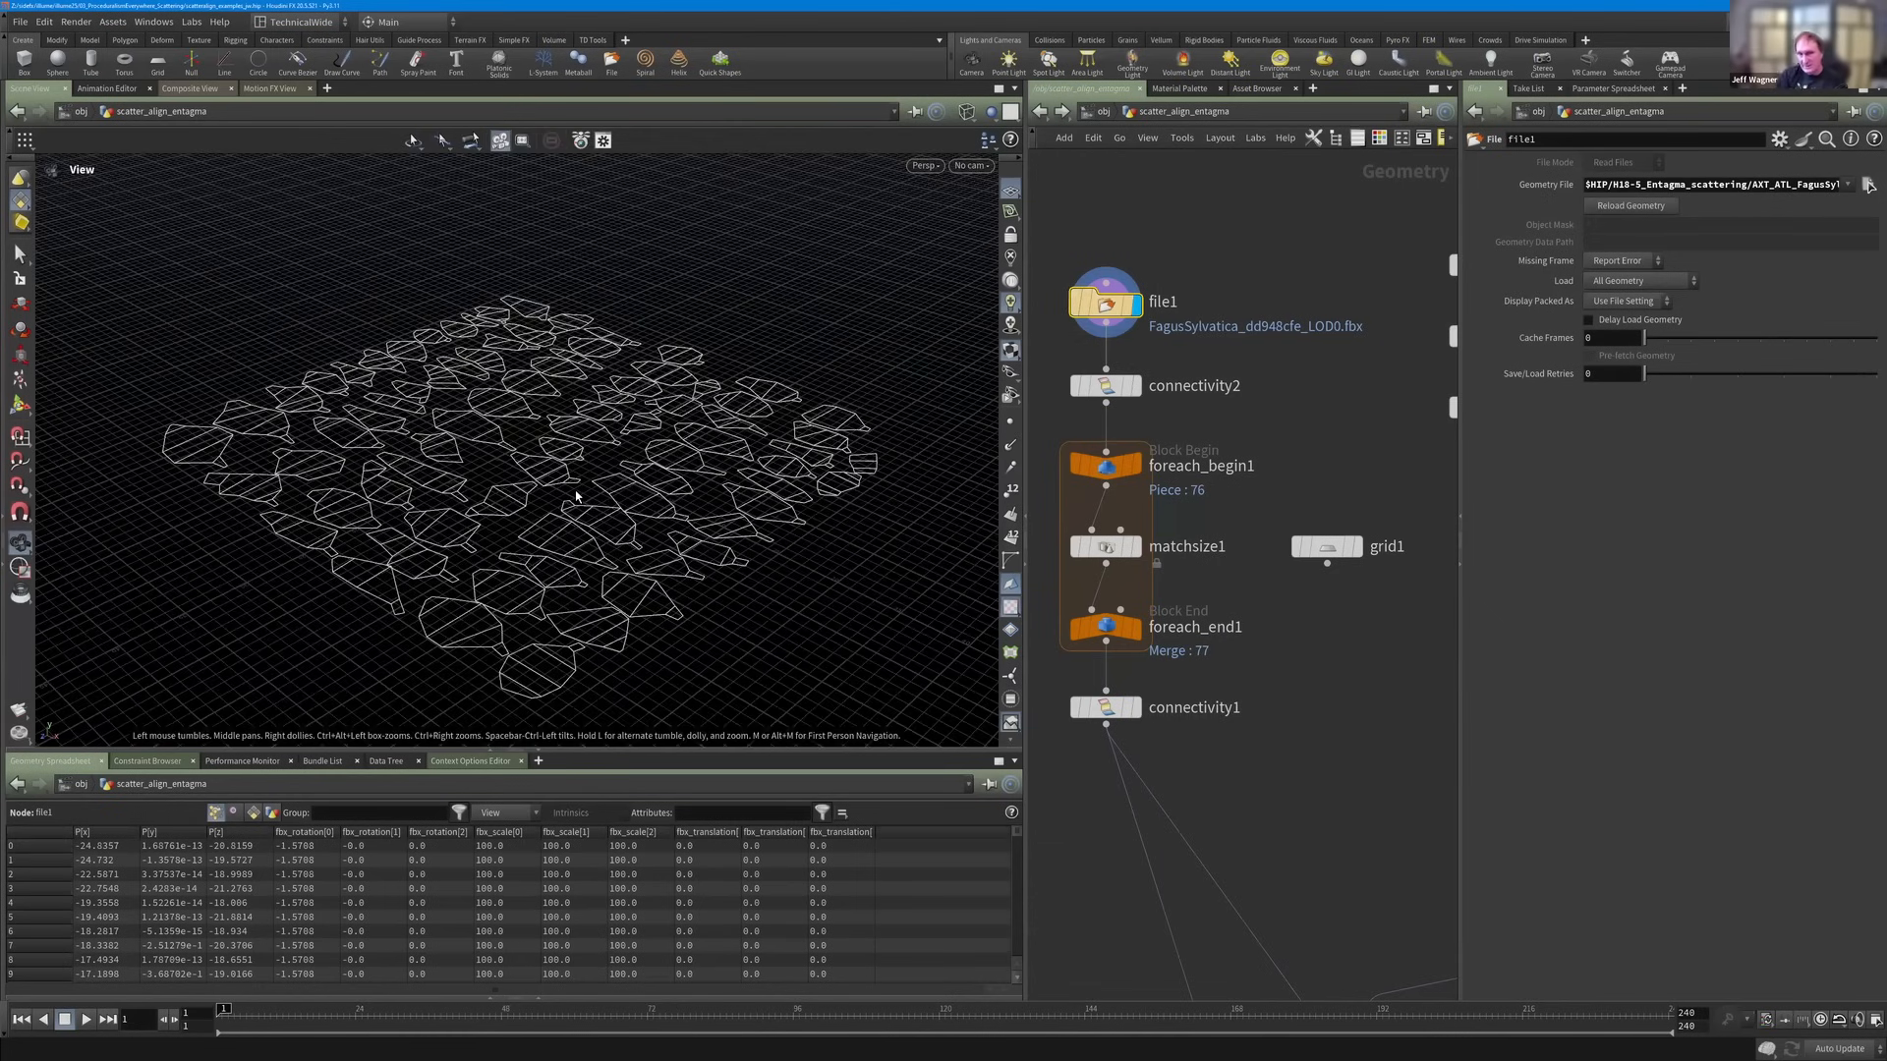
key("space+h")
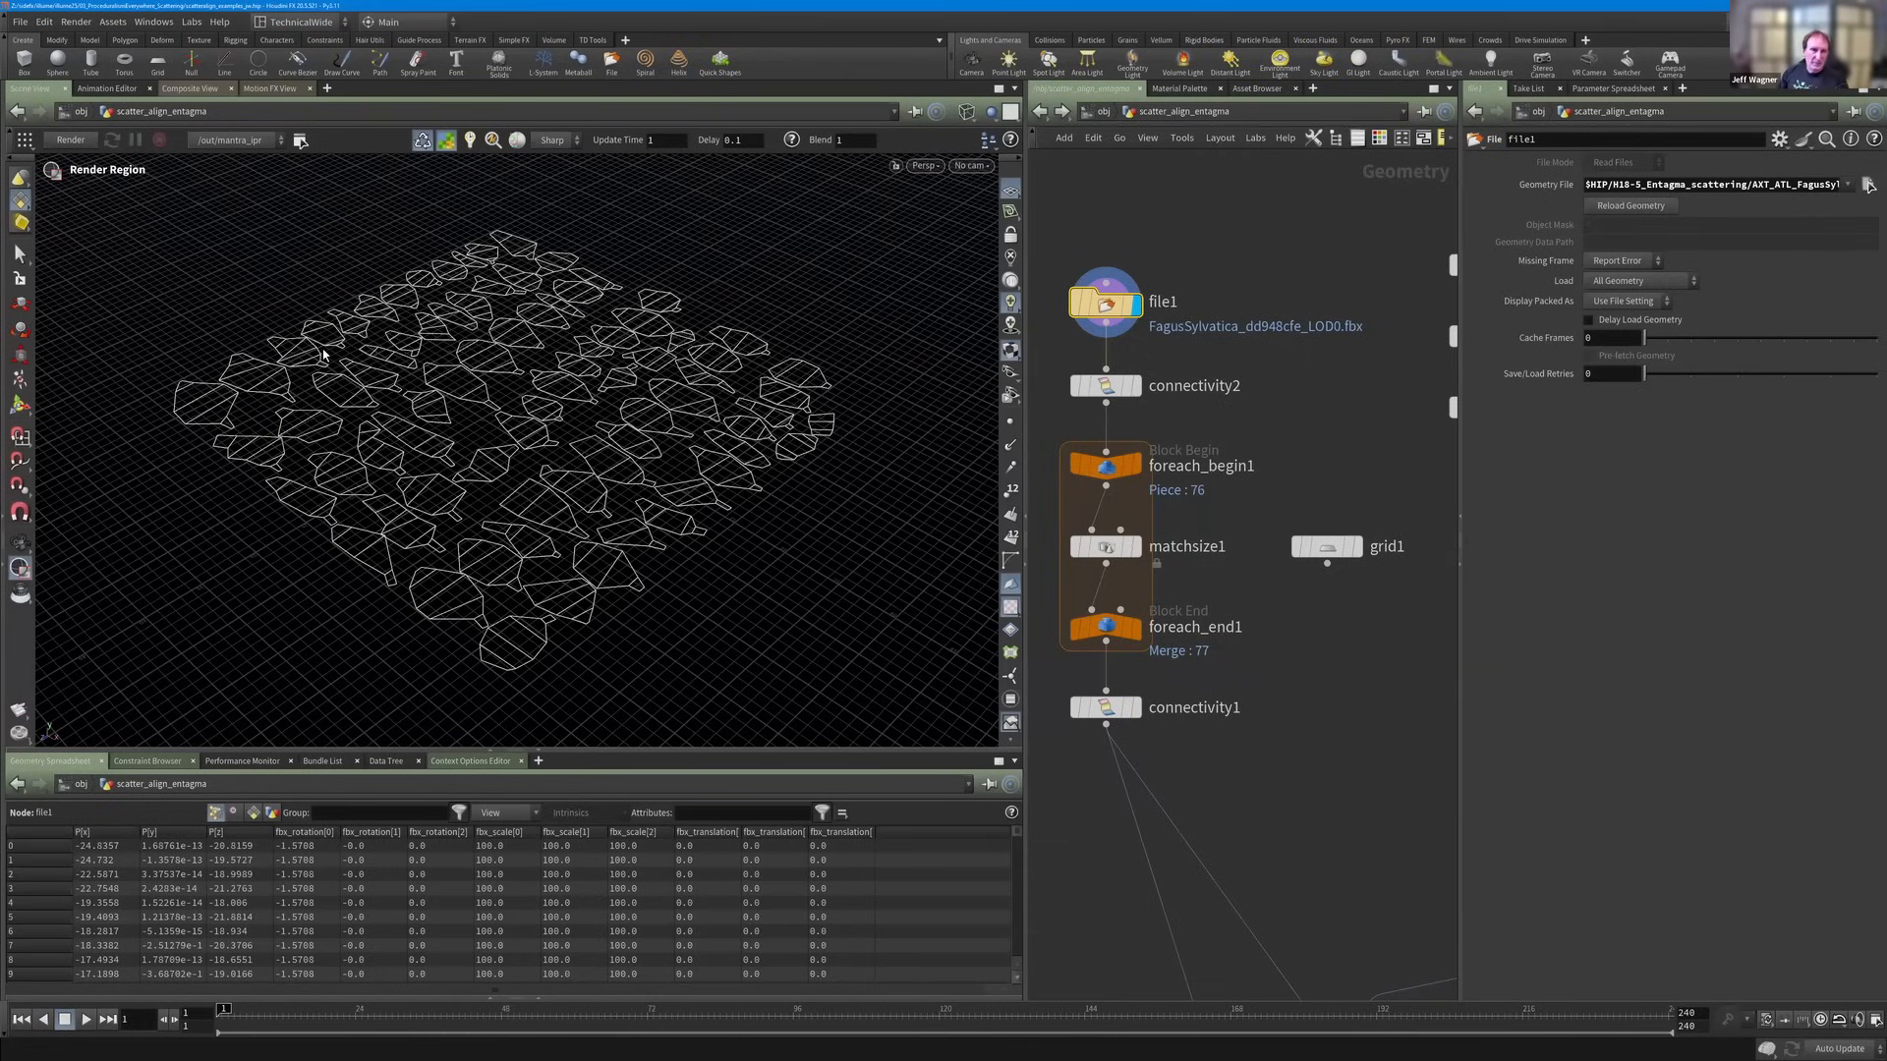
key("Escape")
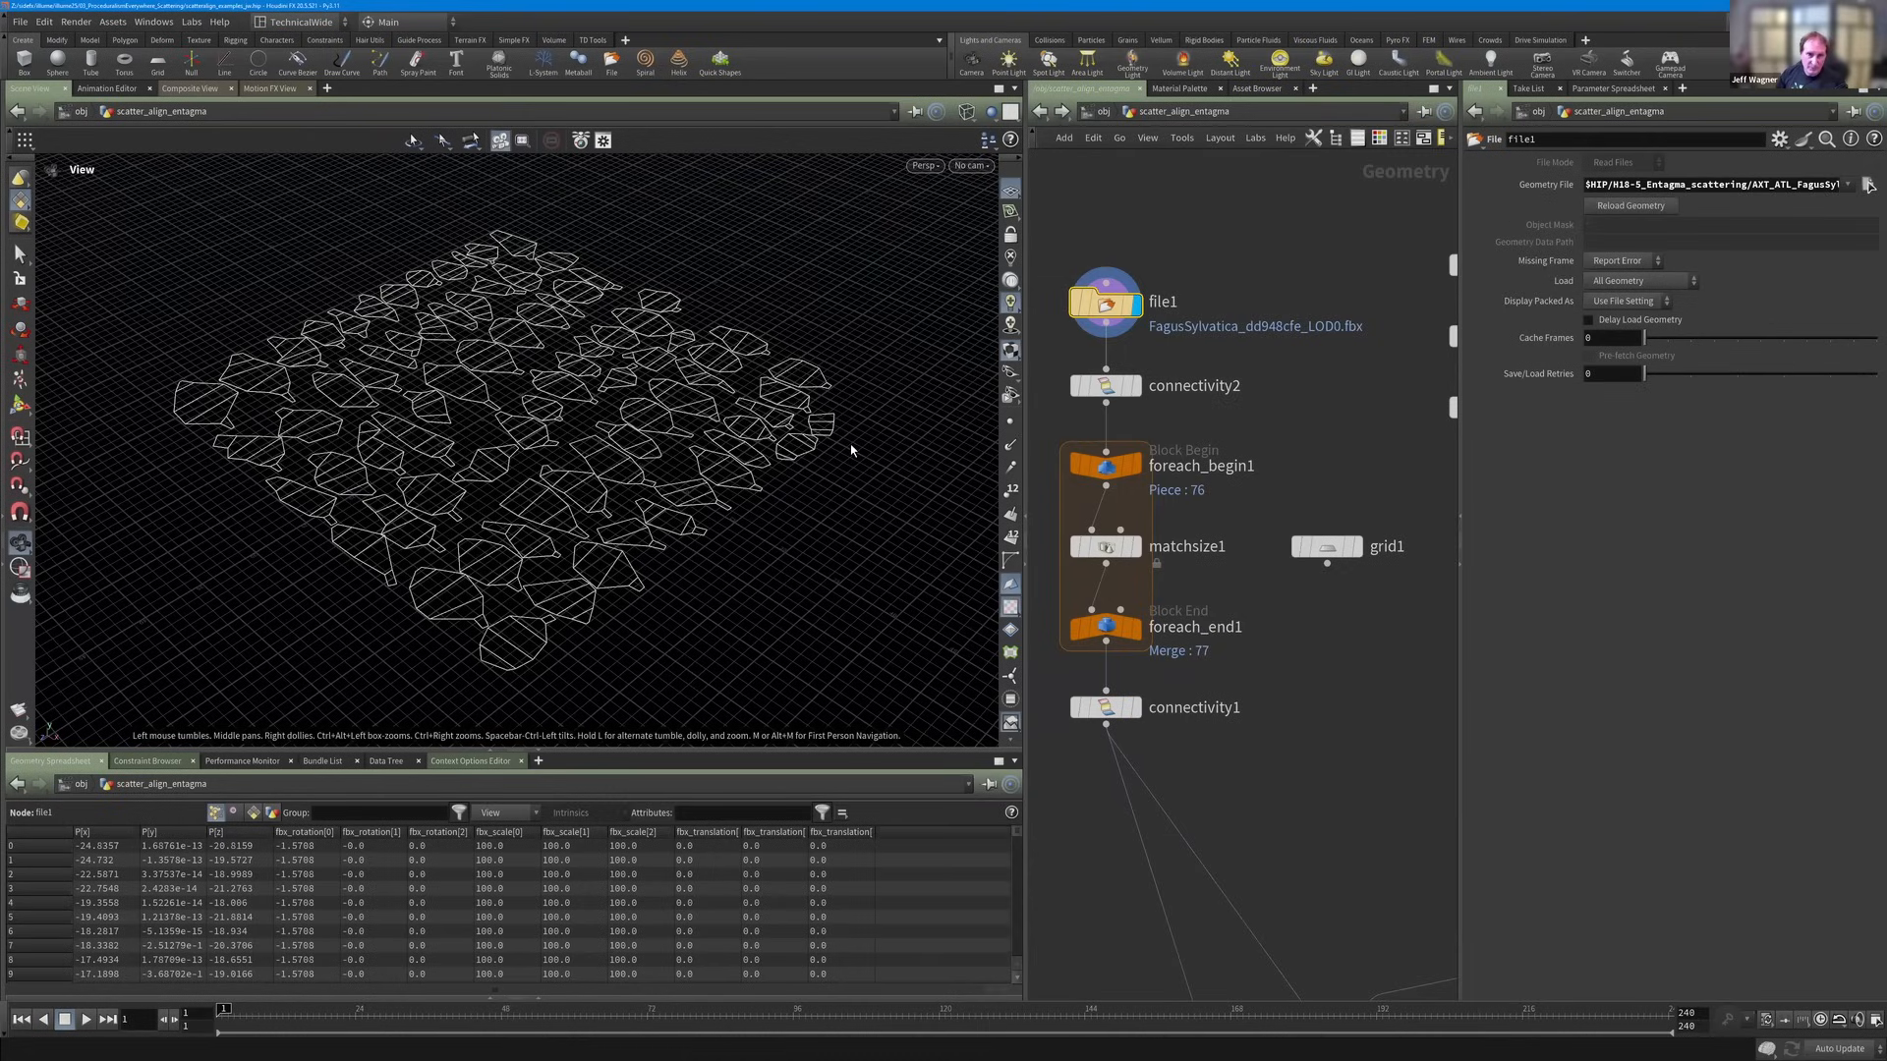
left_click_drag(851, 450, 603, 493)
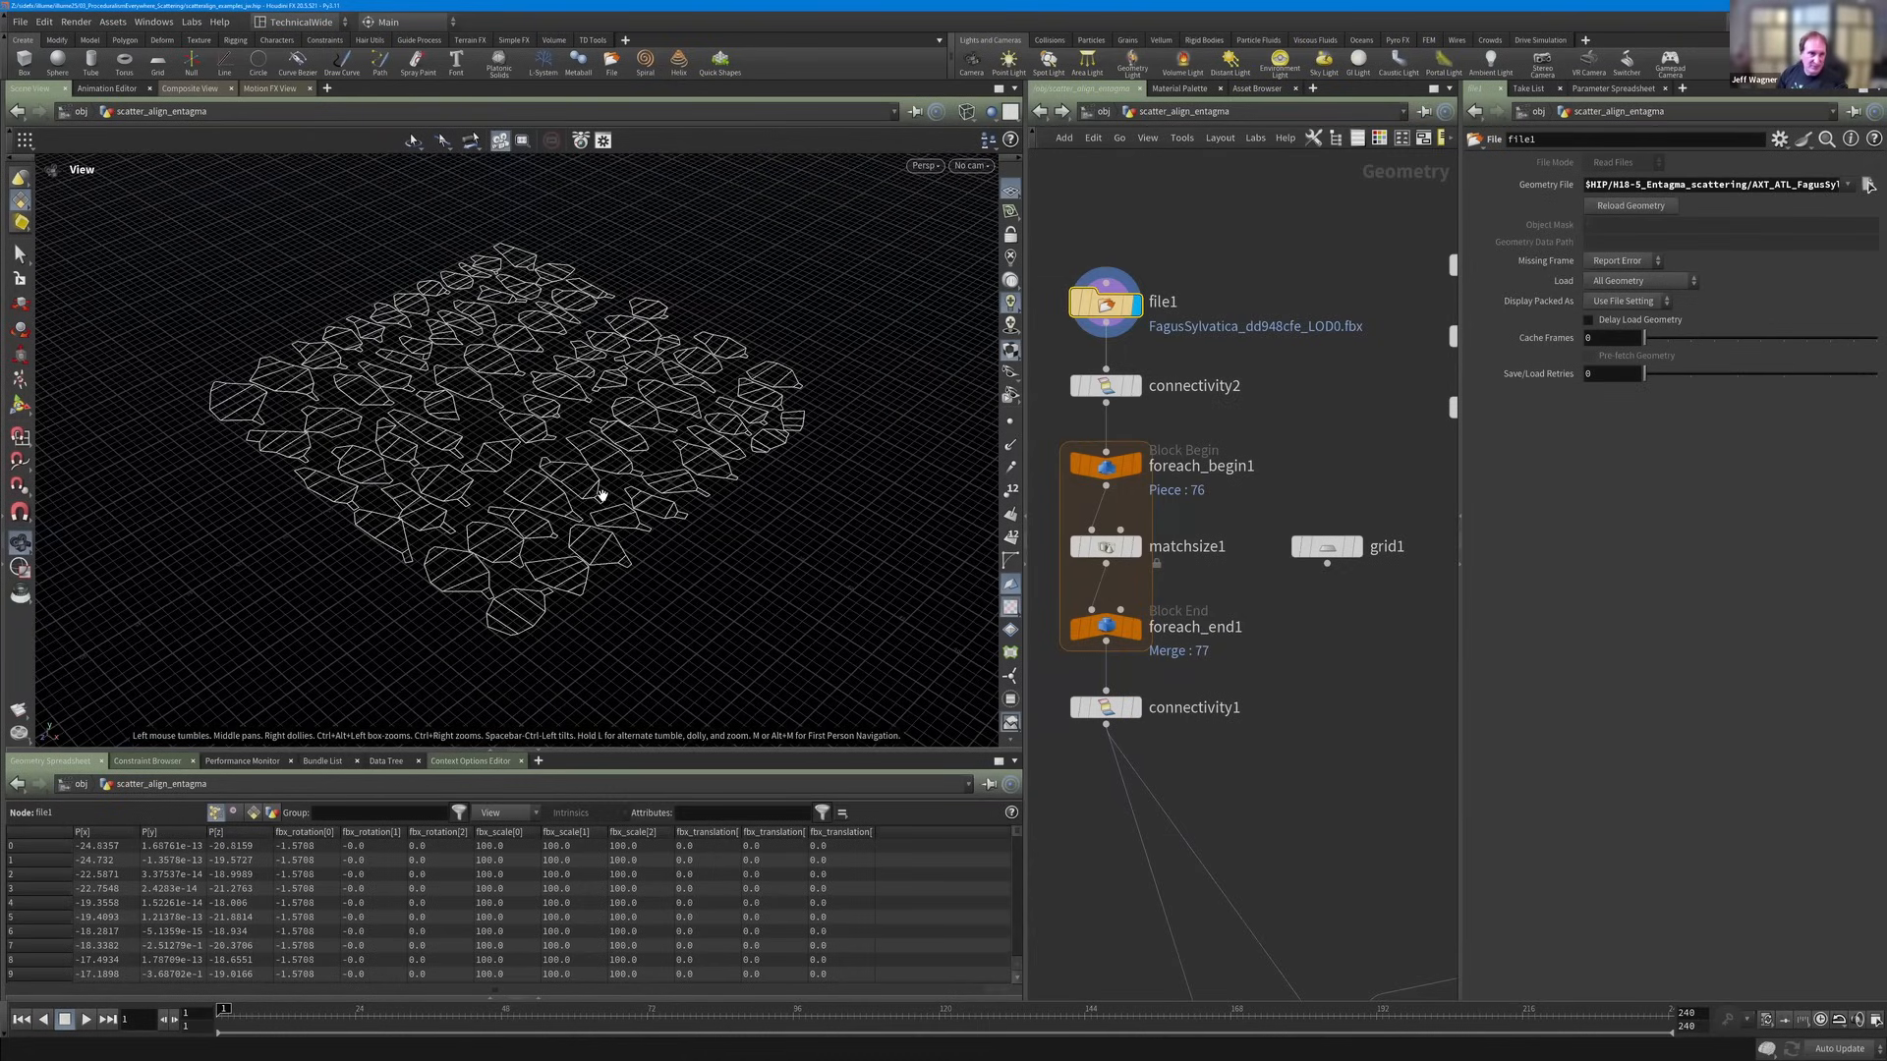
middle_click_drag(518, 437, 504, 449)
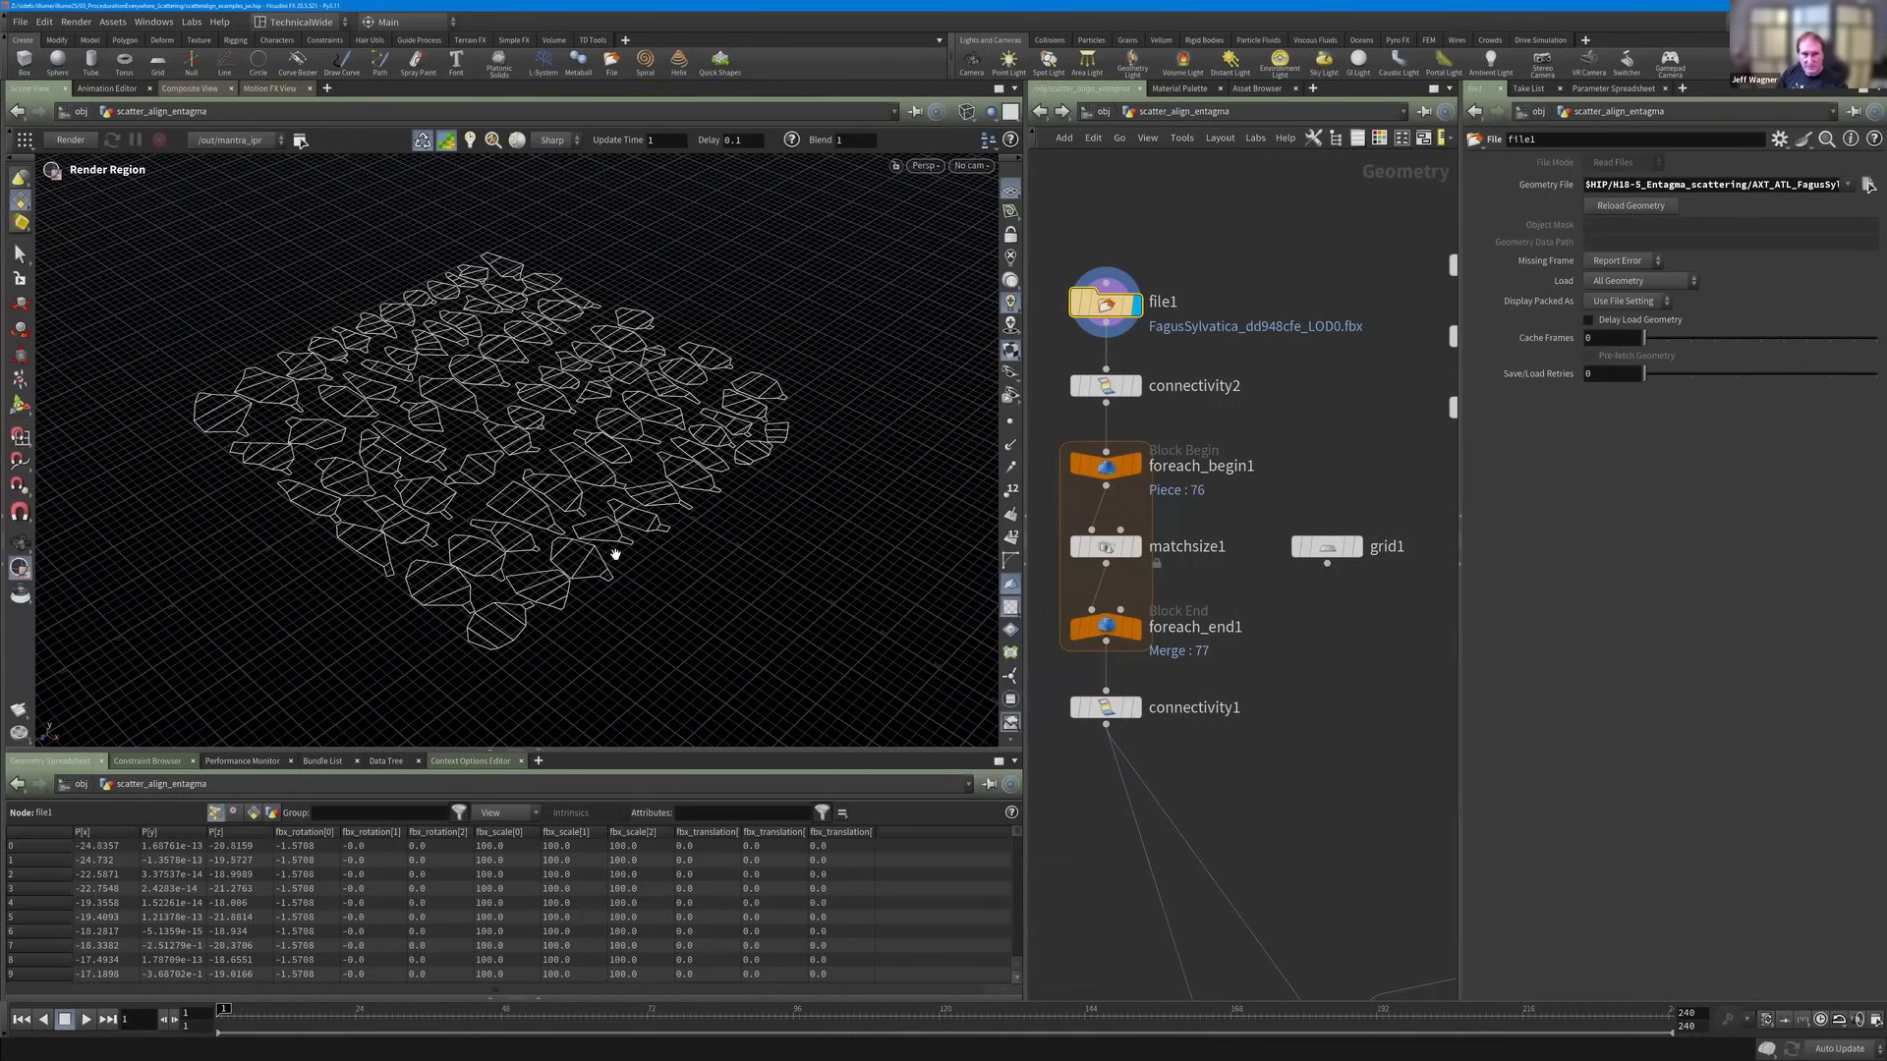
Switch the viewport from wireframe to shaded display and view the leaf geometry up close.
key("Escape")
key("w")
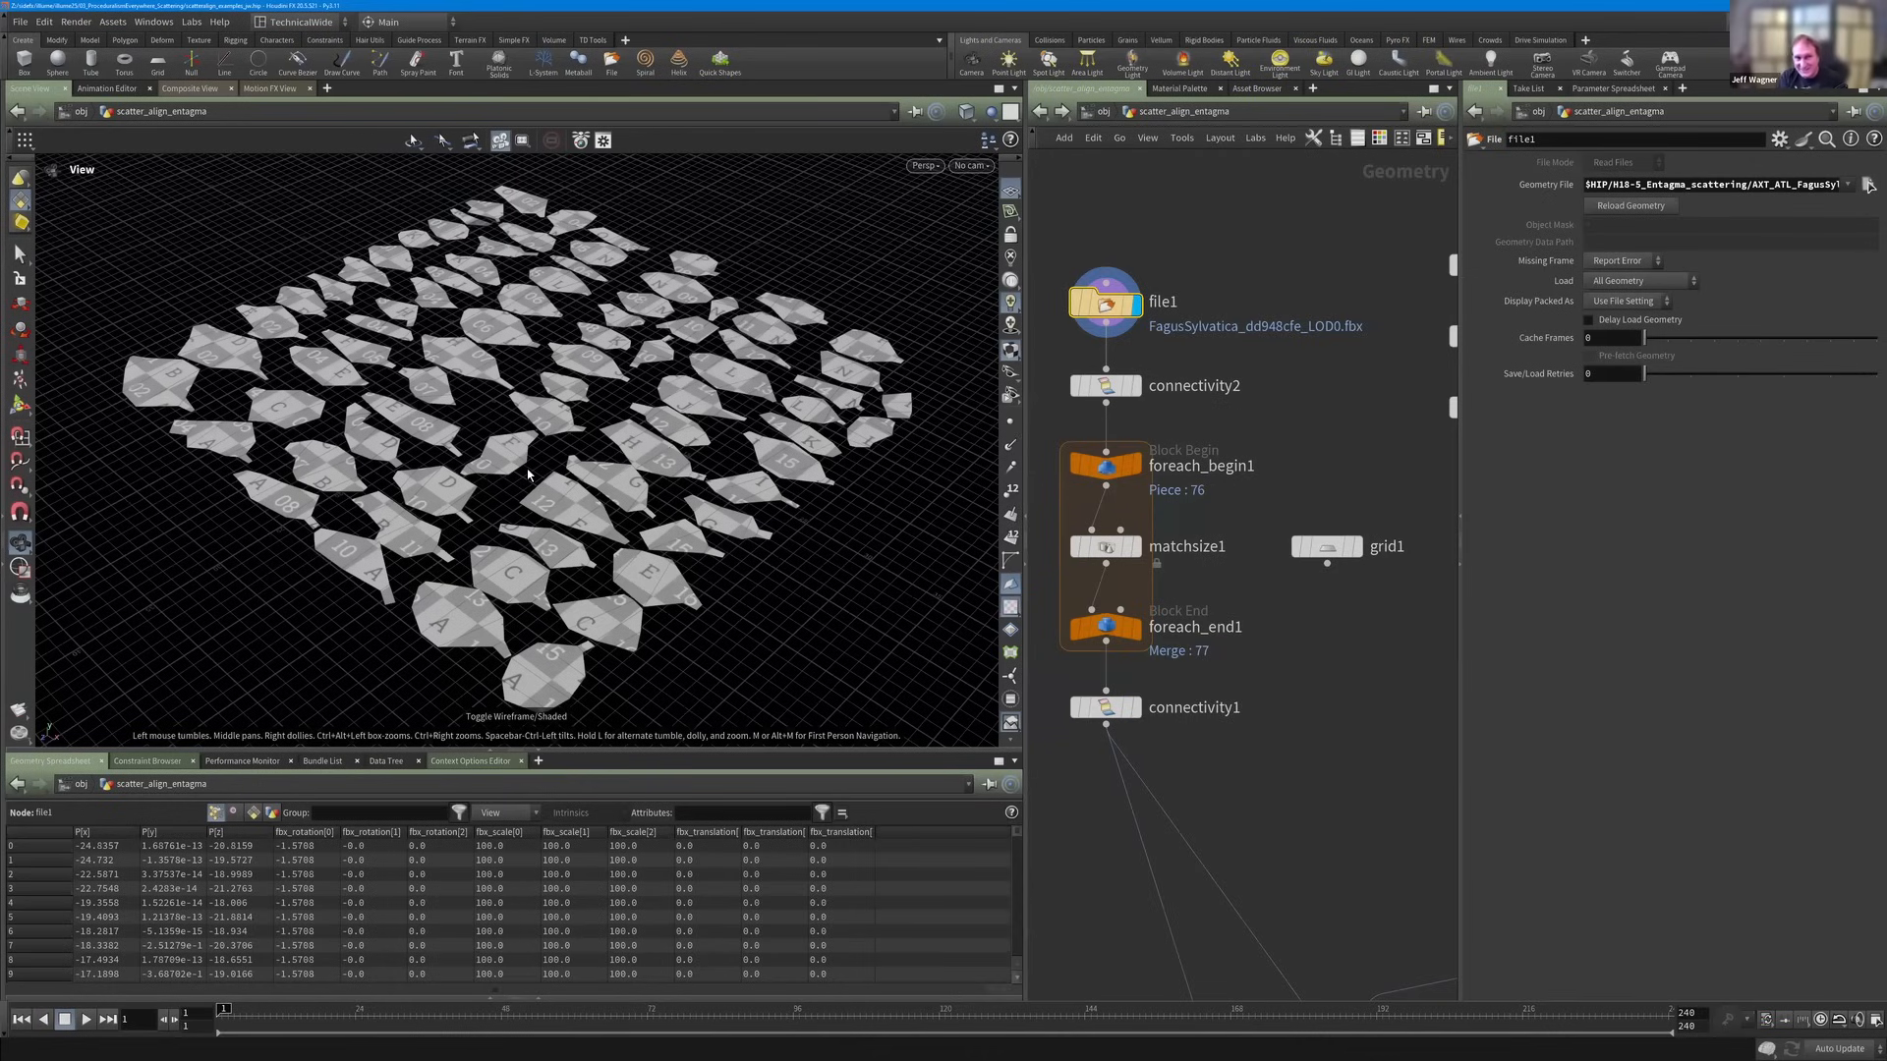
left_click_drag(534, 475, 528, 476)
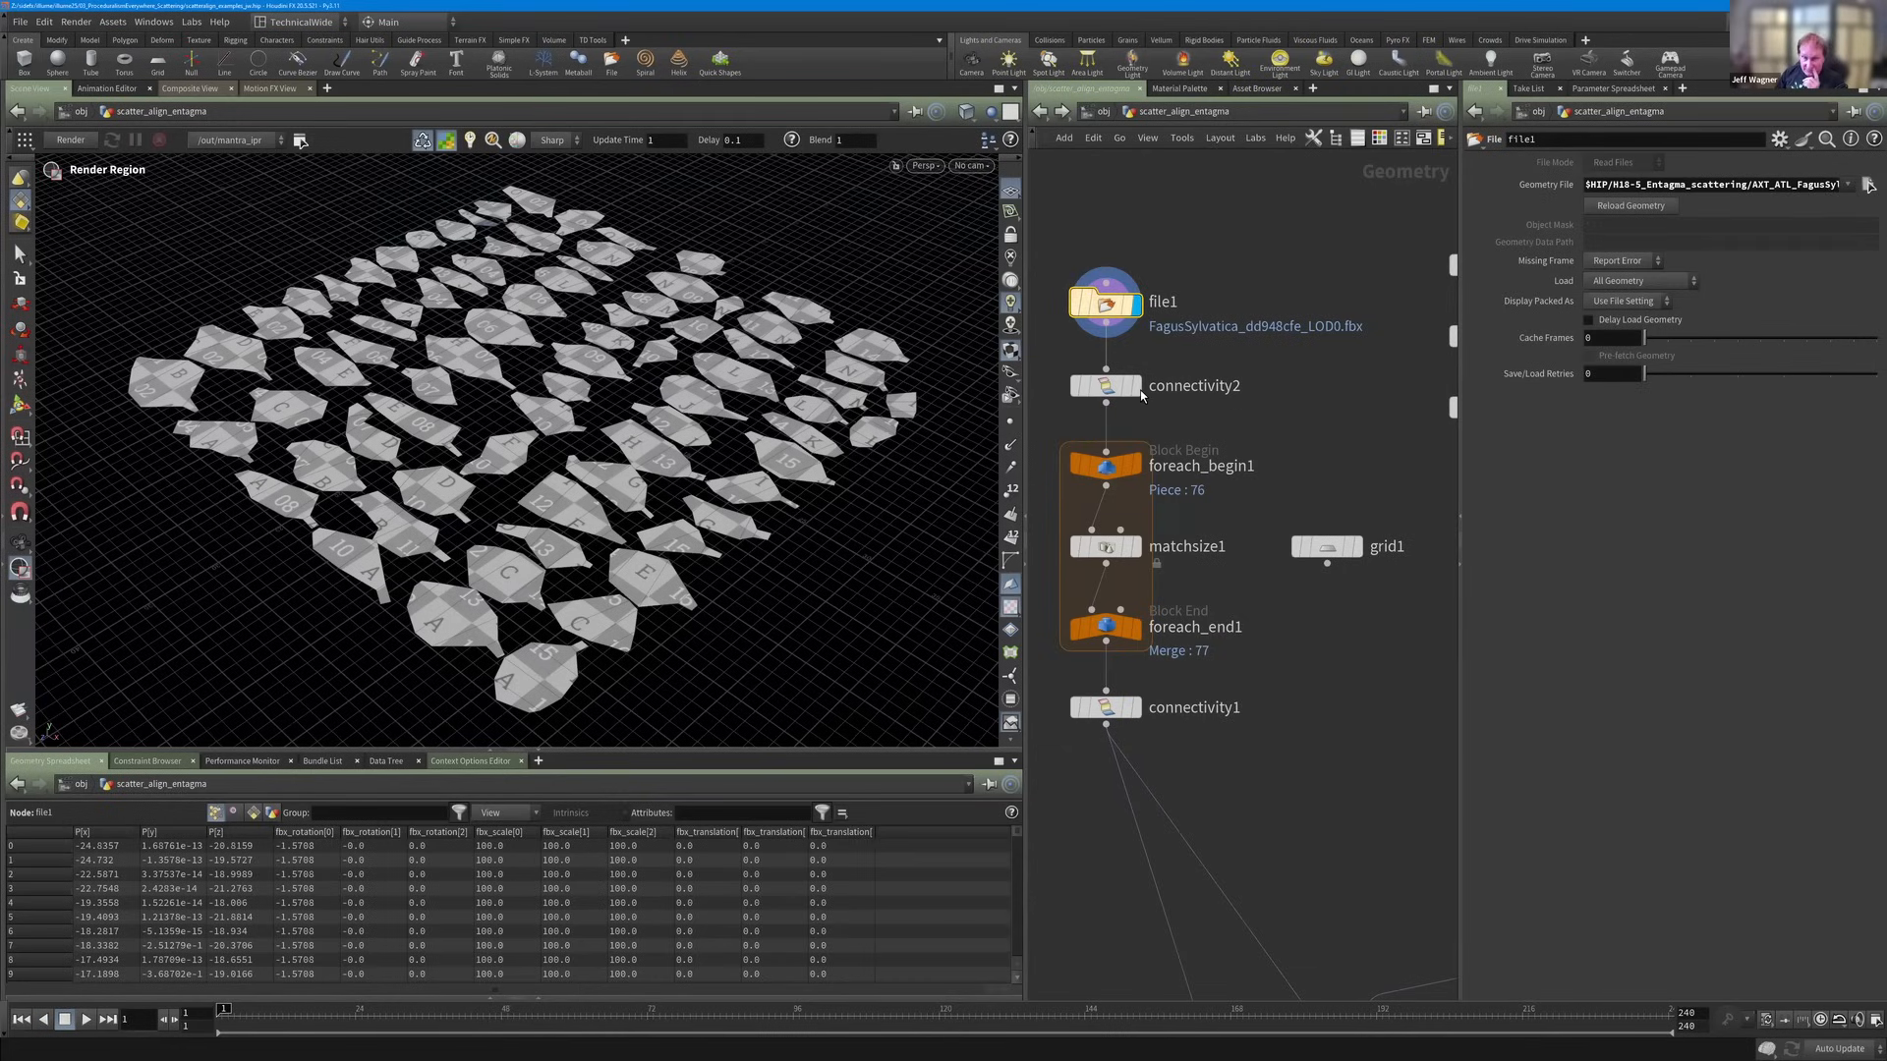
Reposition the file1 node slightly higher above connectivity2 in the network.
scroll(1214, 437, "down", 3)
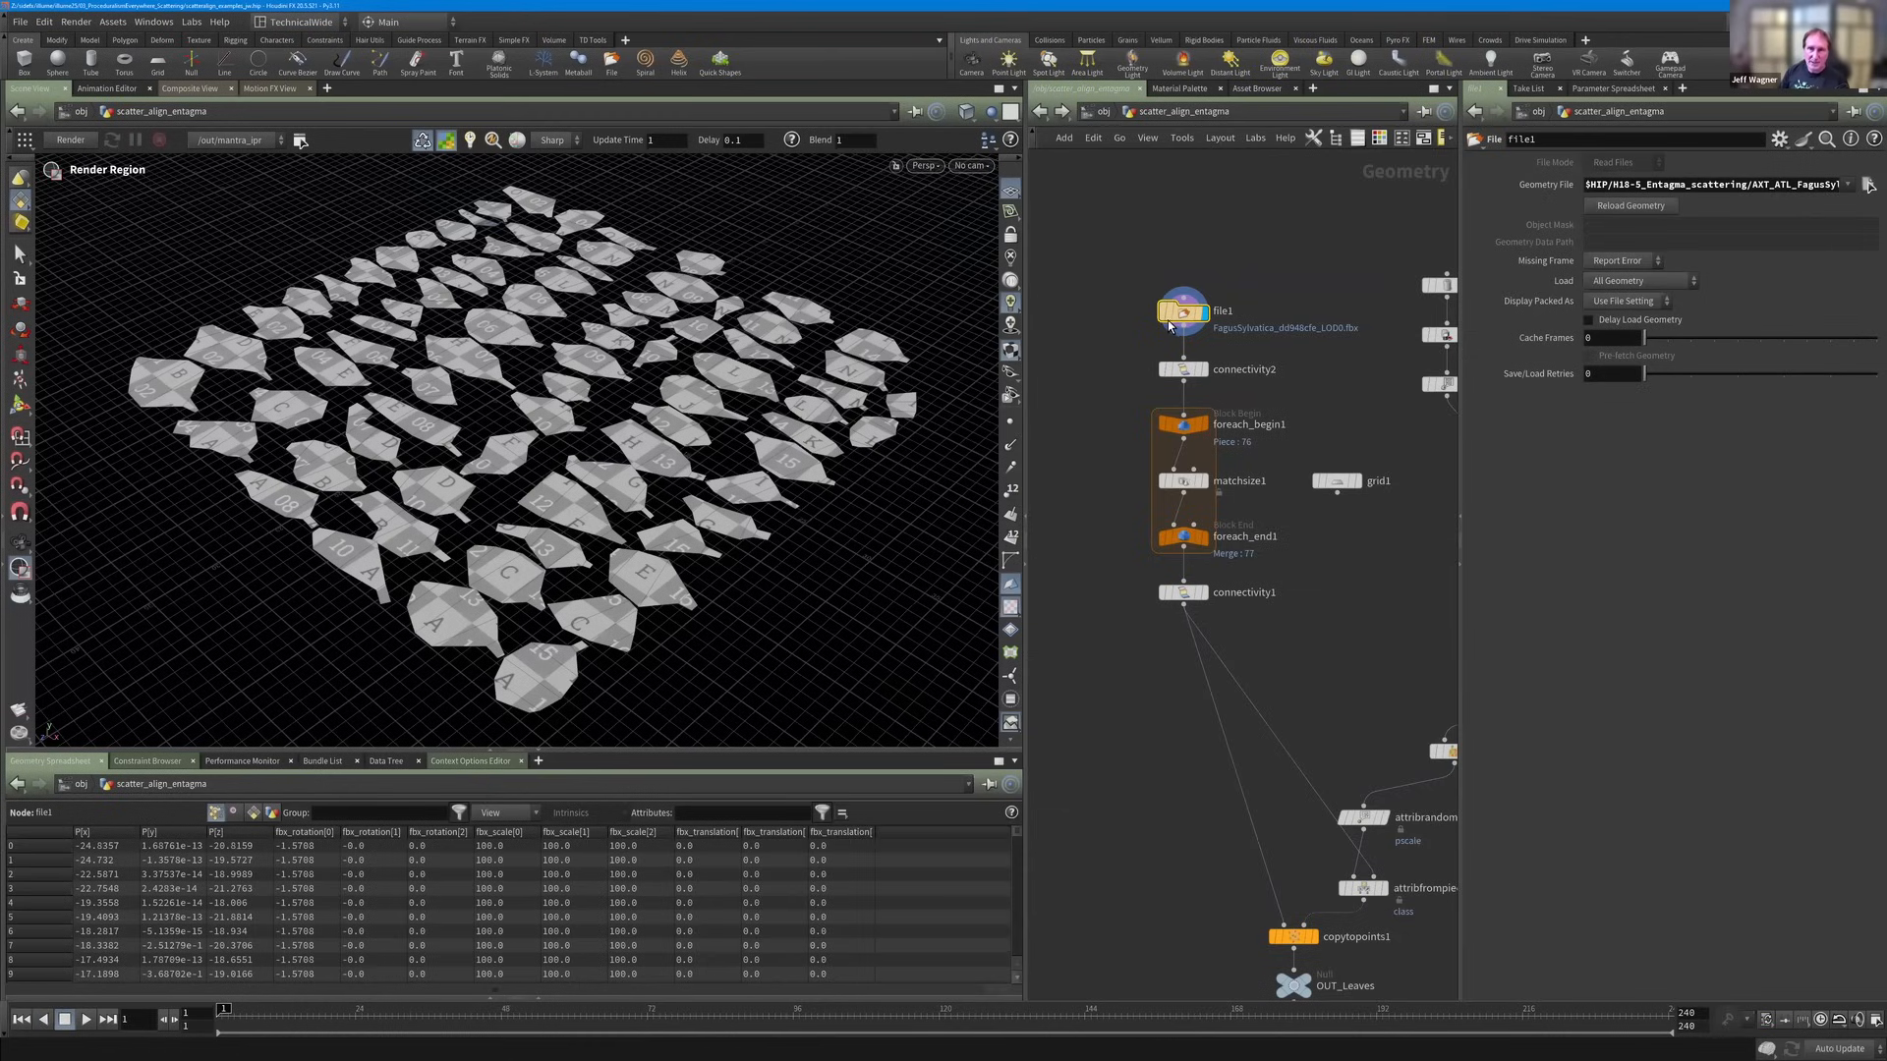
mouse_move(1183, 313)
left_click_drag(1183, 313, 1183, 302)
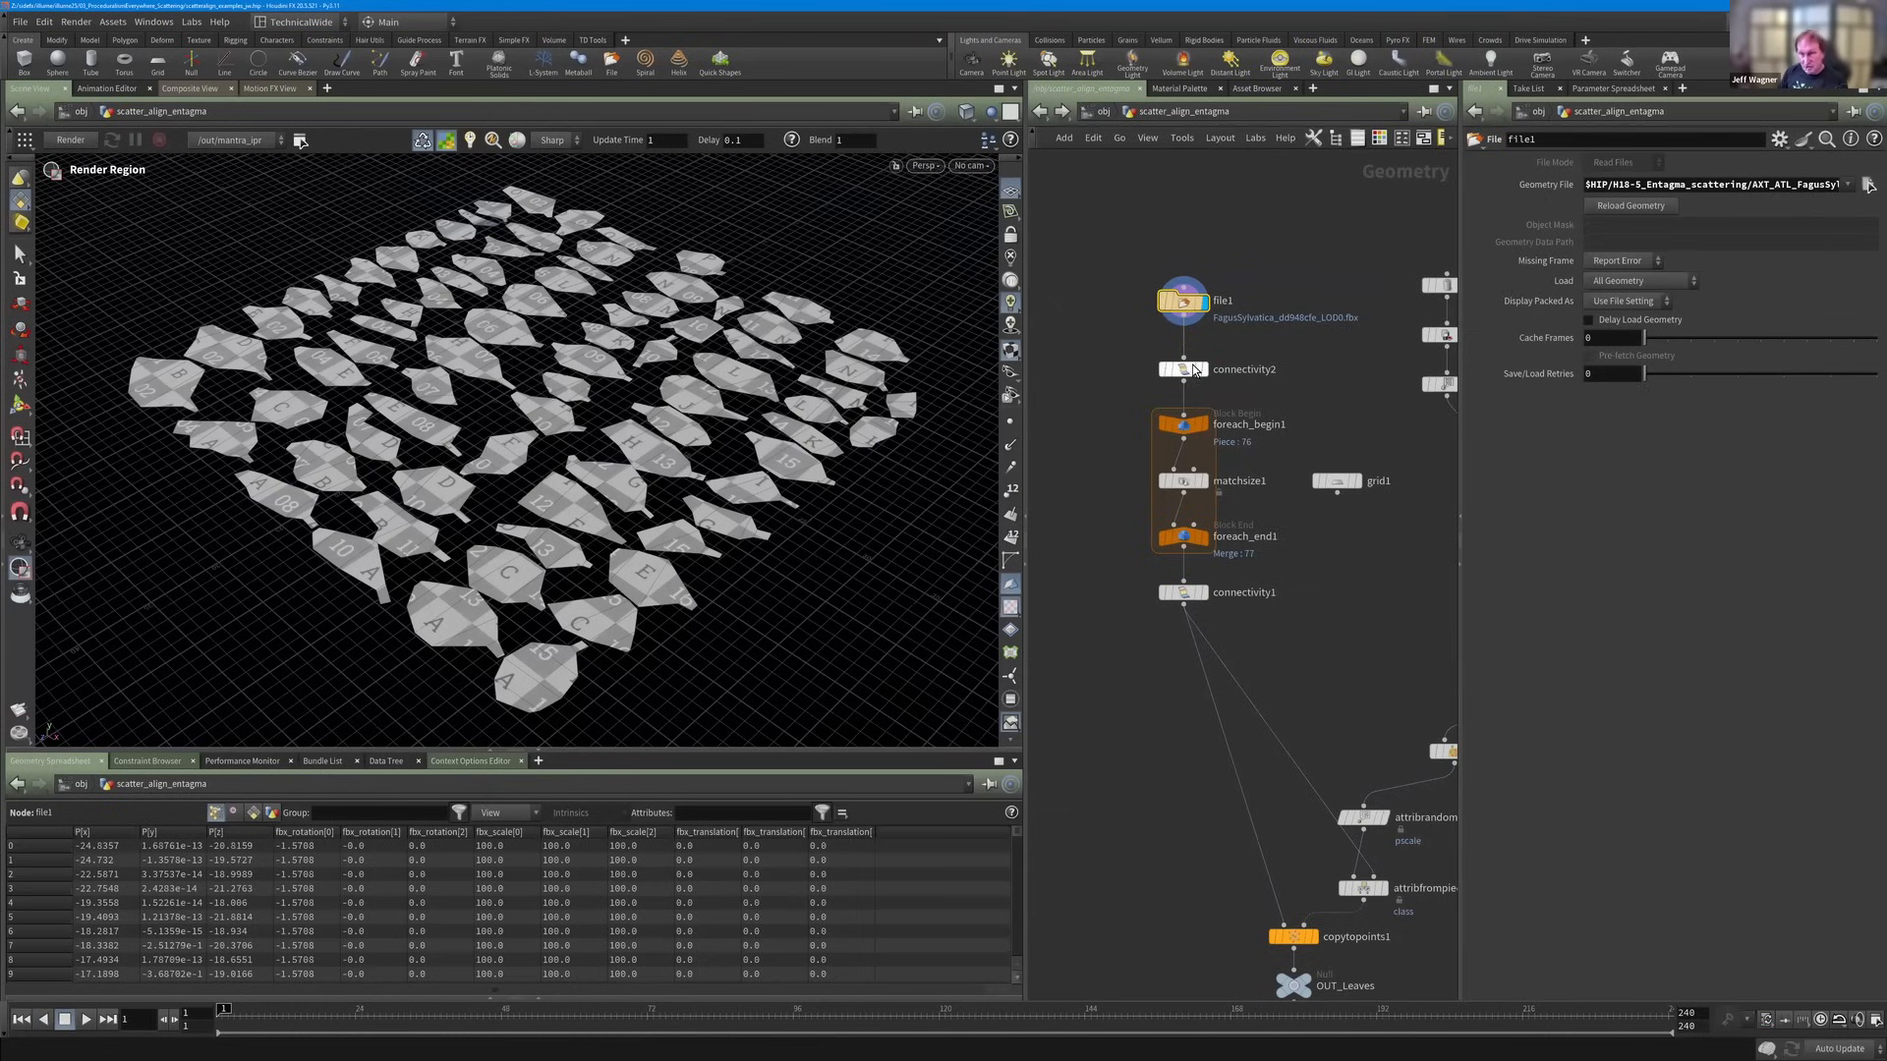
mouse_move(1185, 375)
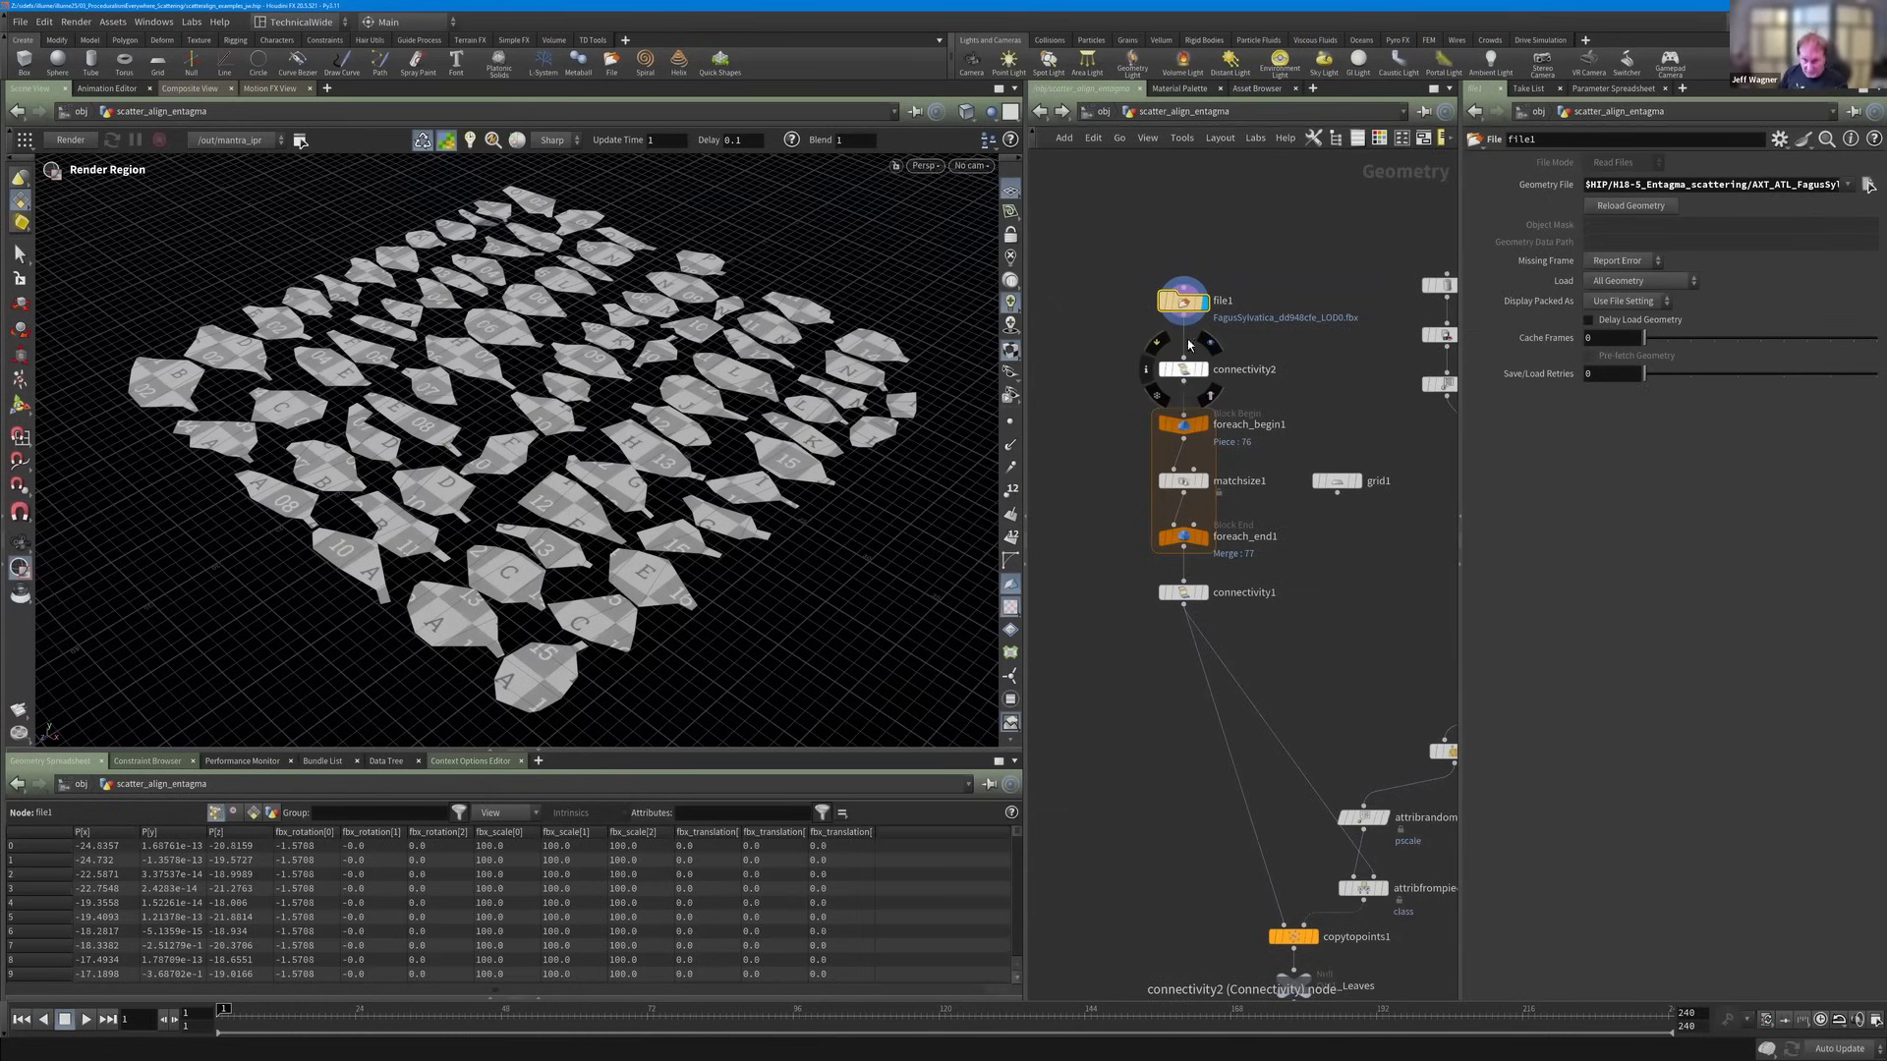
left_click_drag(1185, 309, 1185, 314)
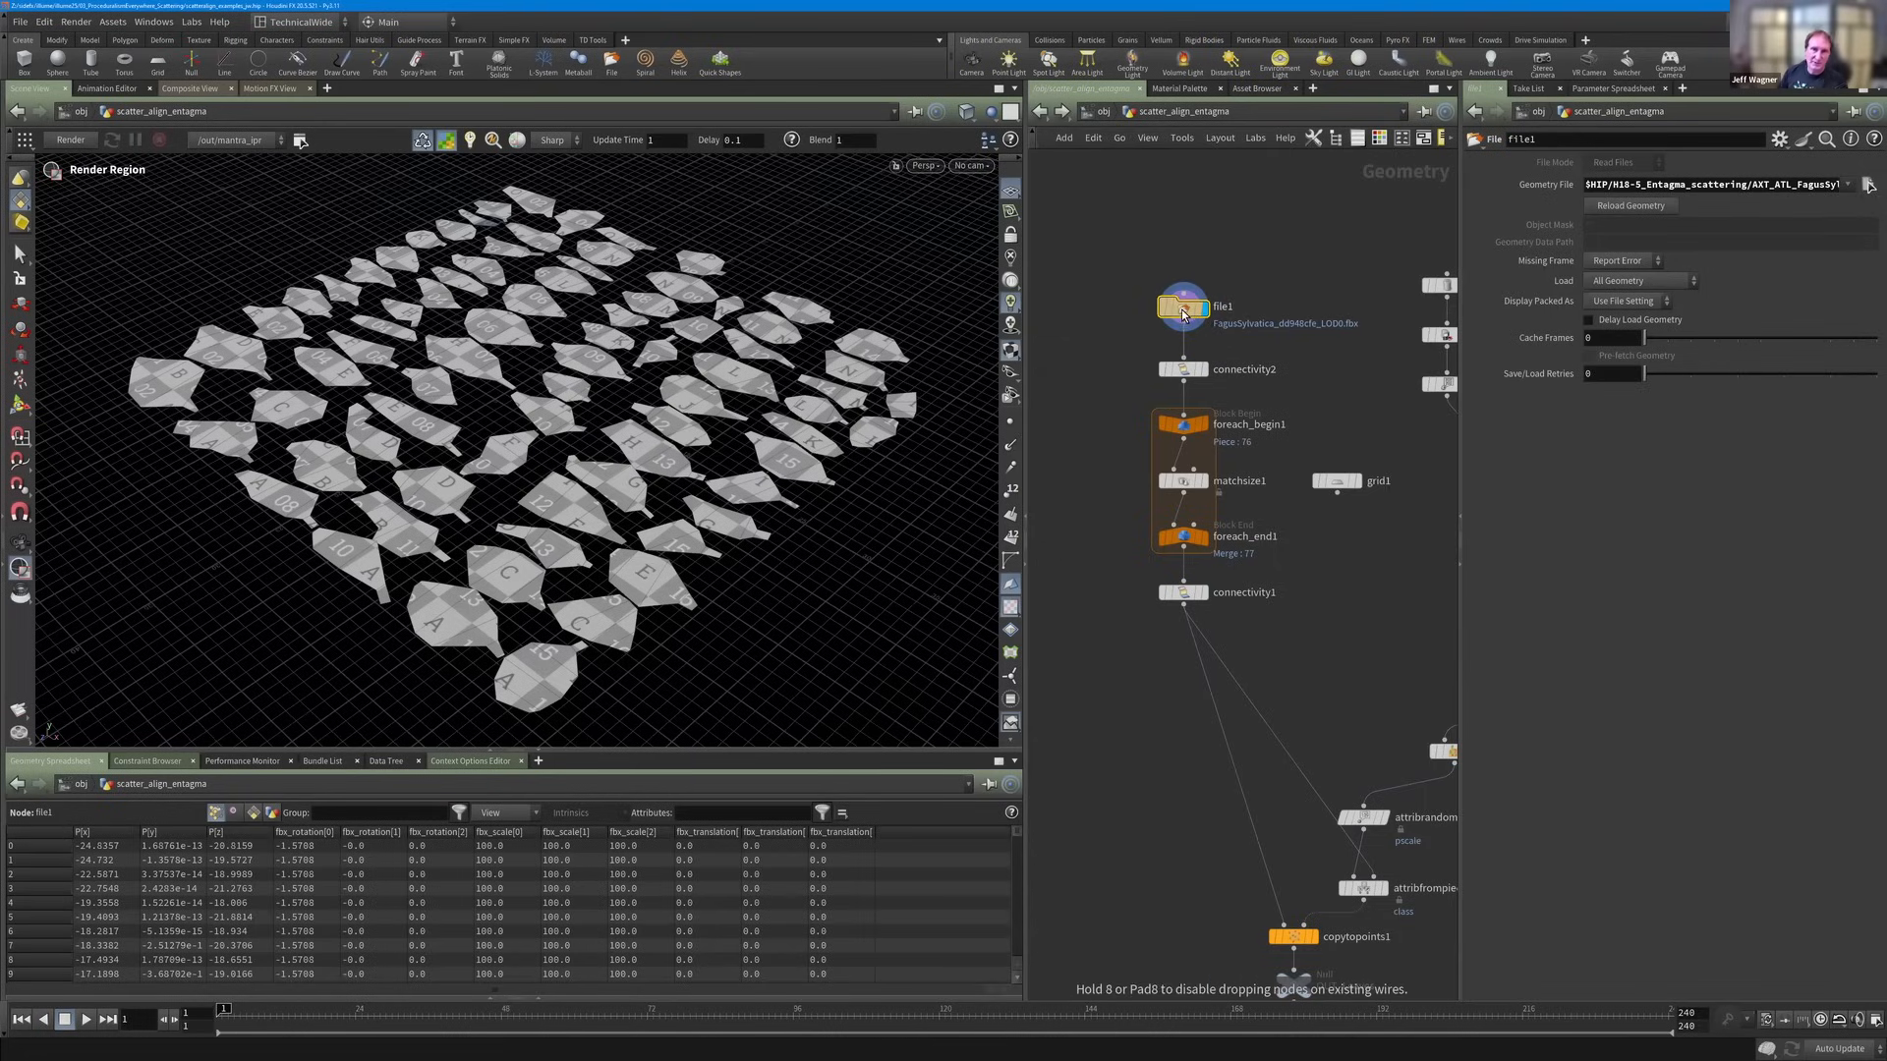
mouse_move(1197, 308)
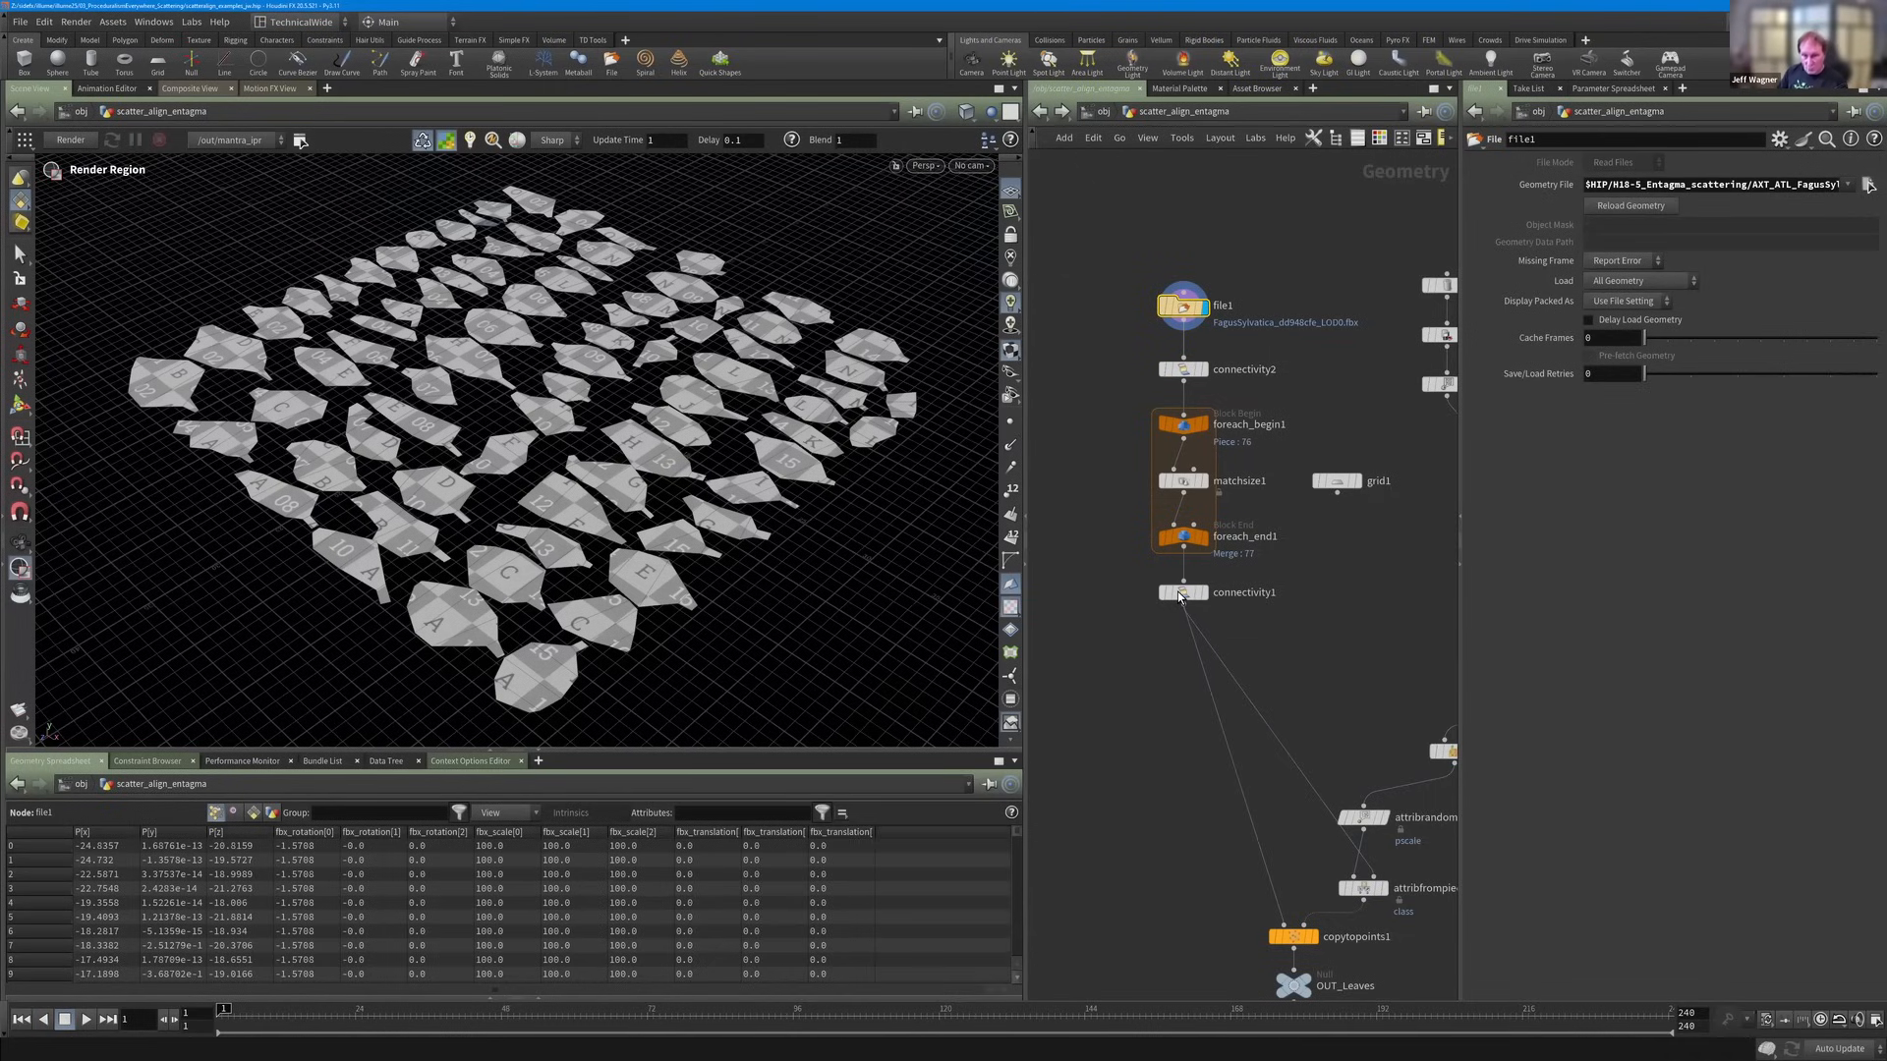
Display connectivity2 with all leaves framed in the viewport, and make the geometry spreadsheet slightly taller.
scroll(1180, 595, "up", 2)
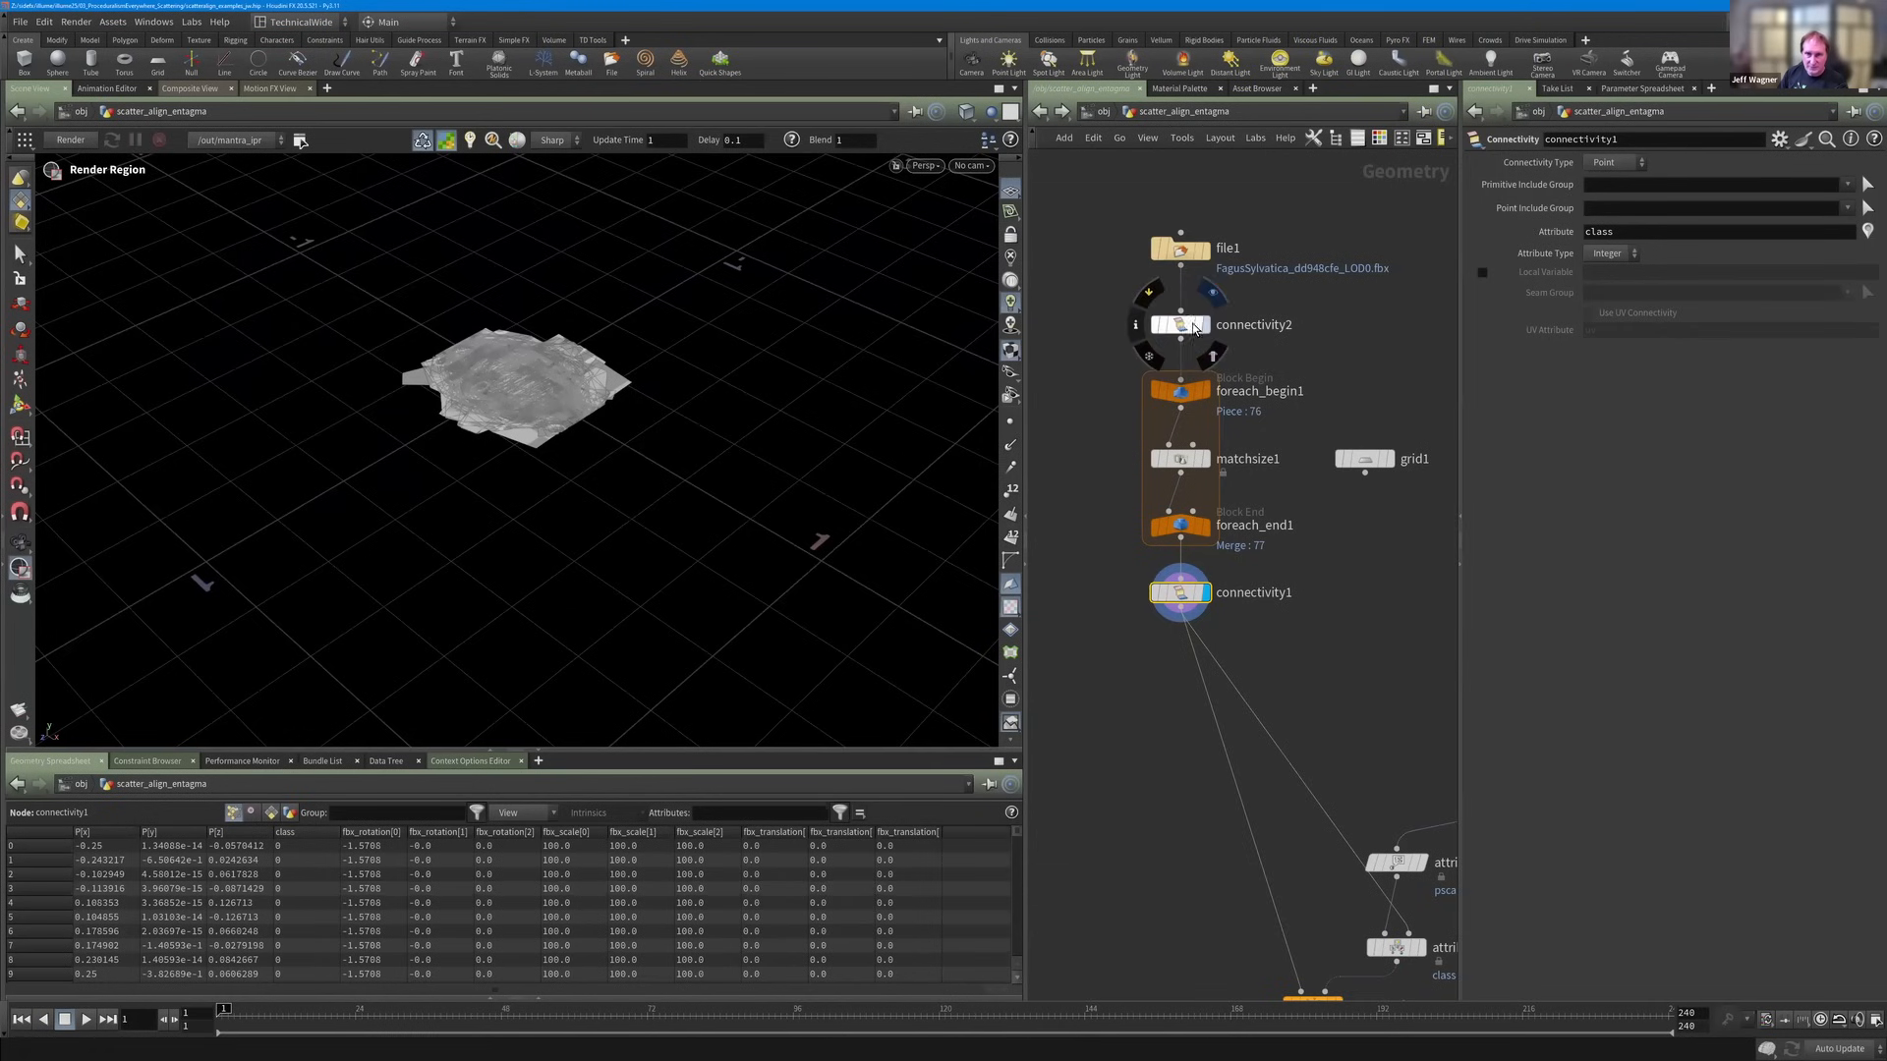
left_click(1194, 329)
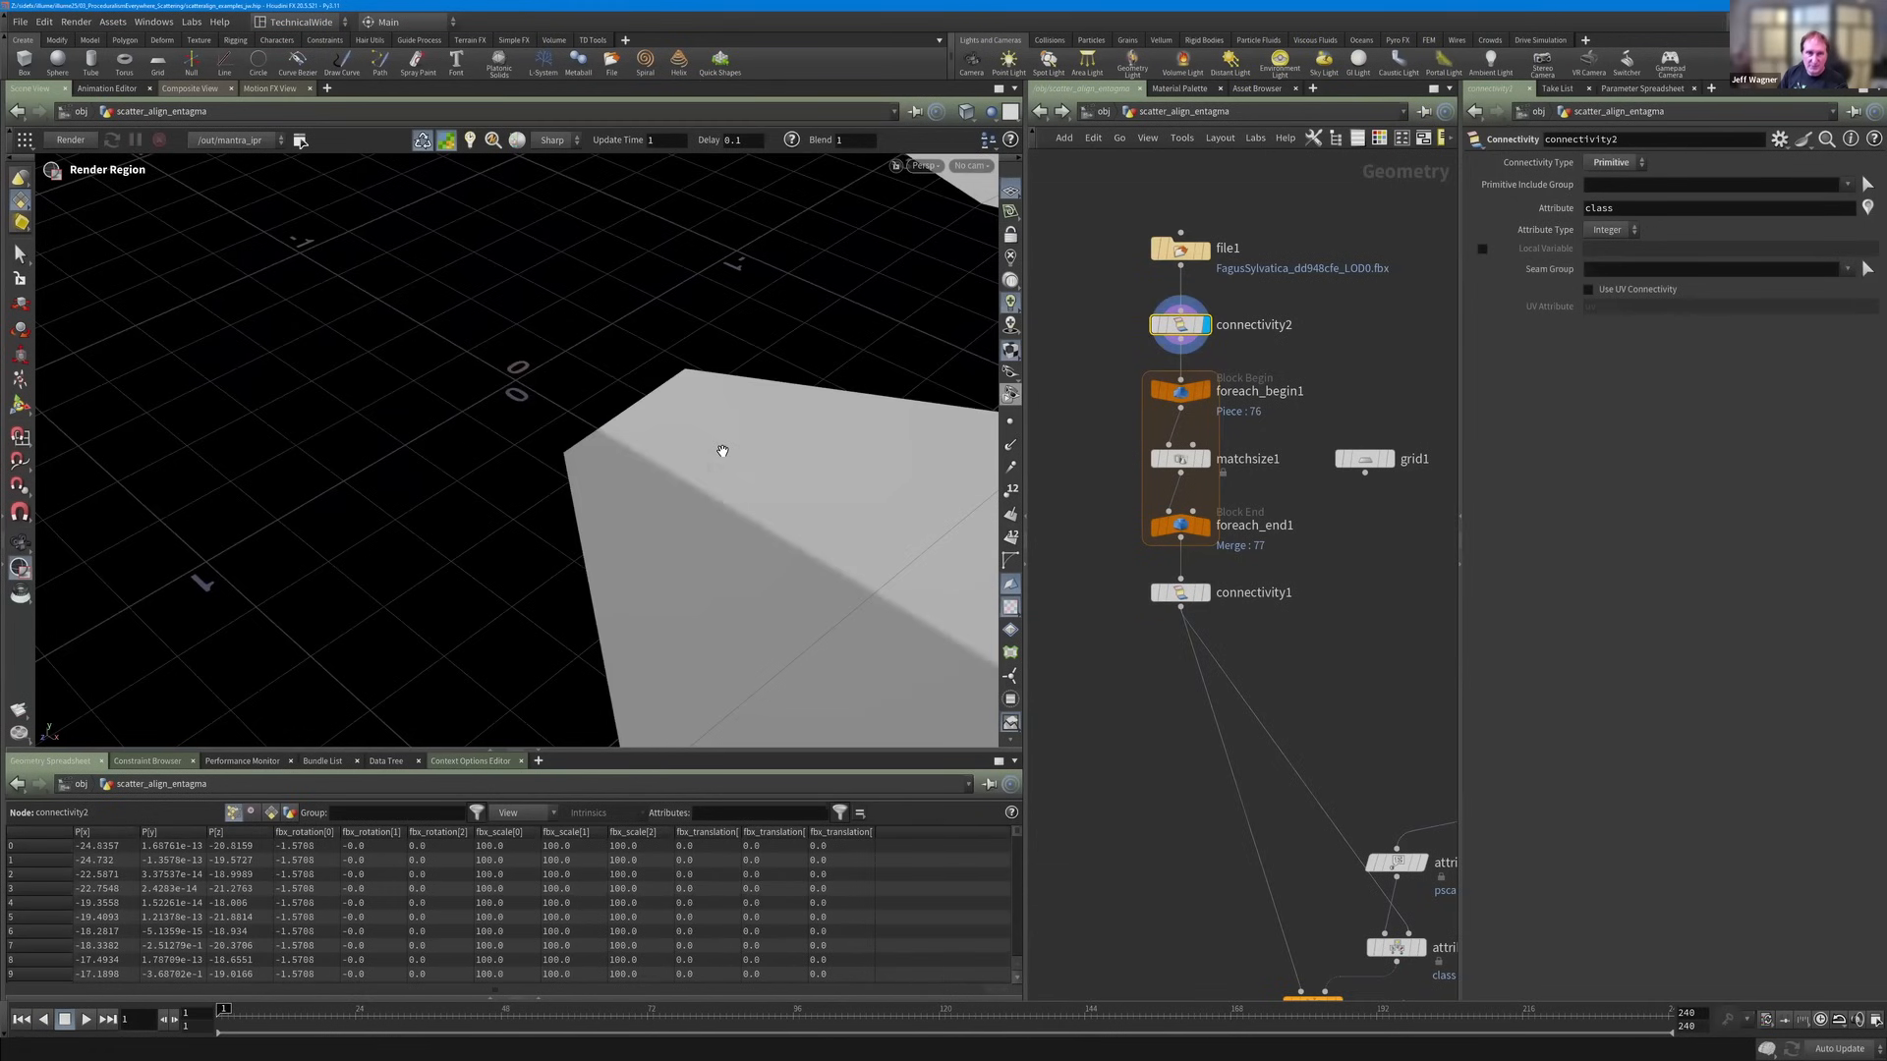
key("Escape")
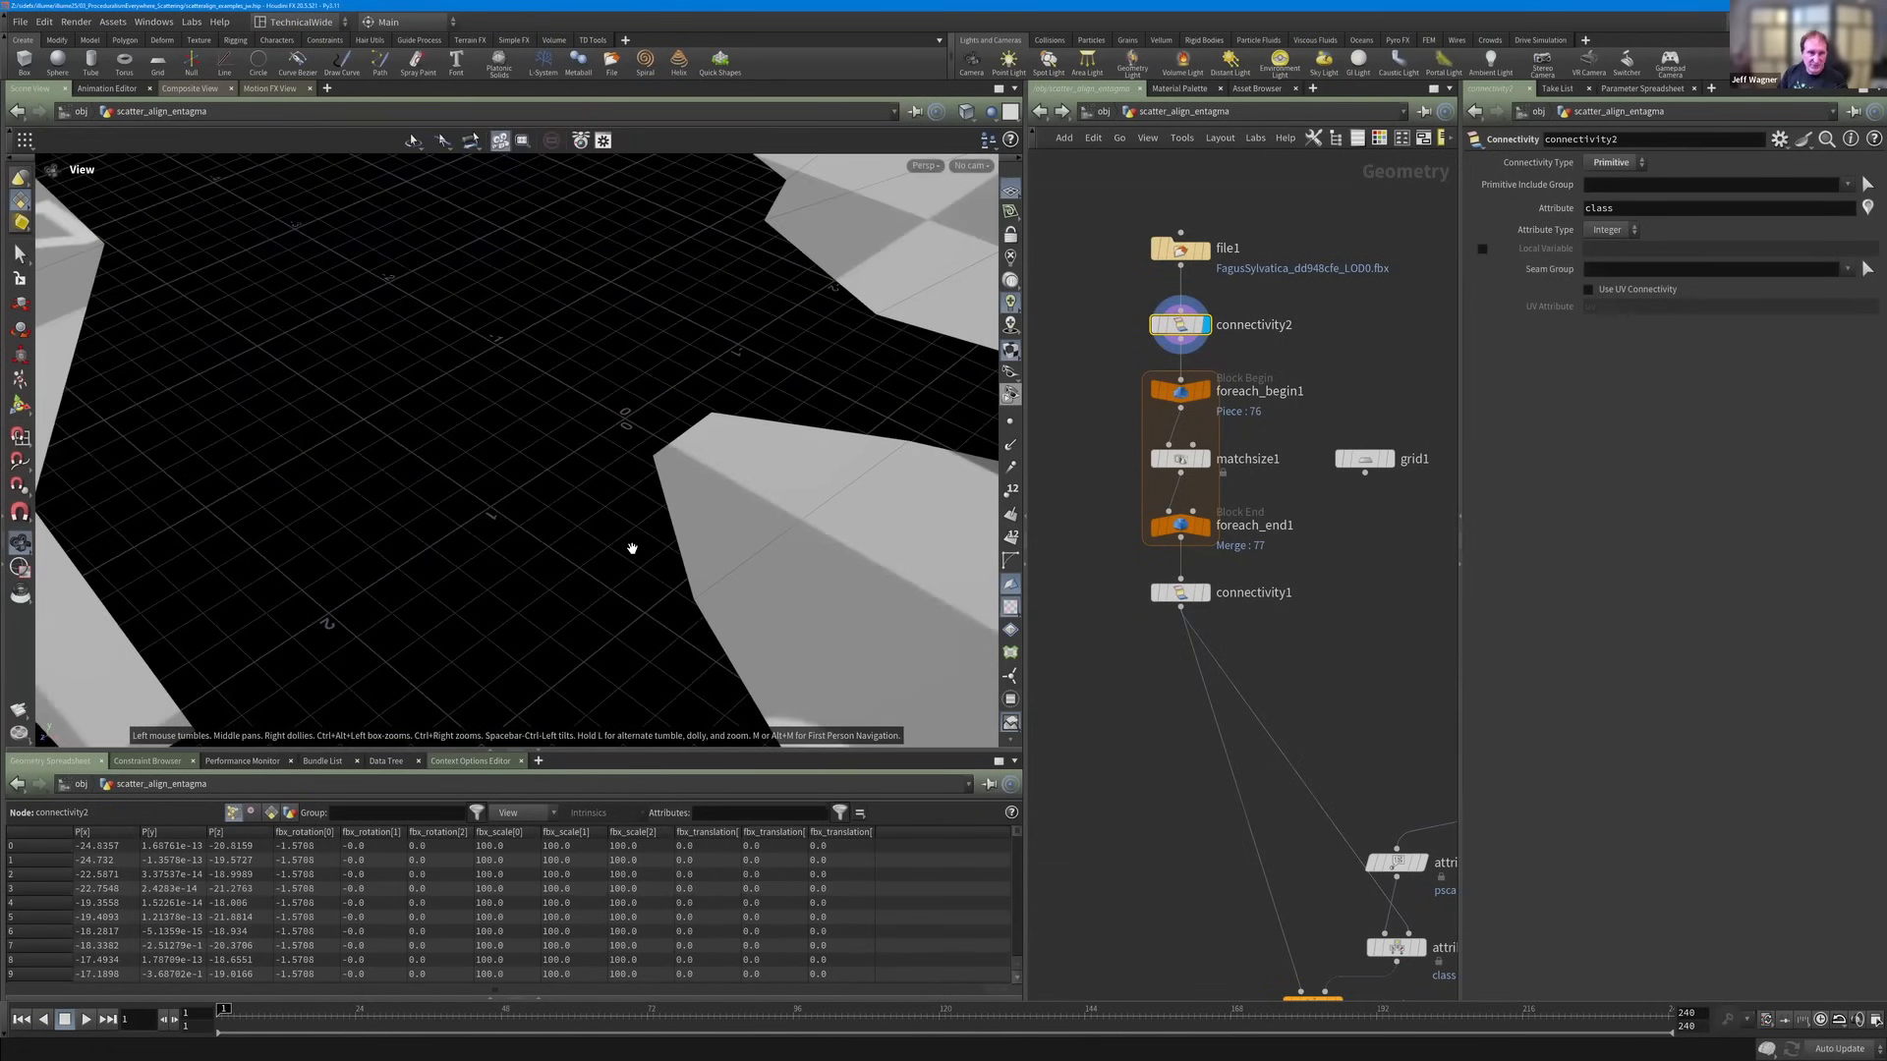
key("h")
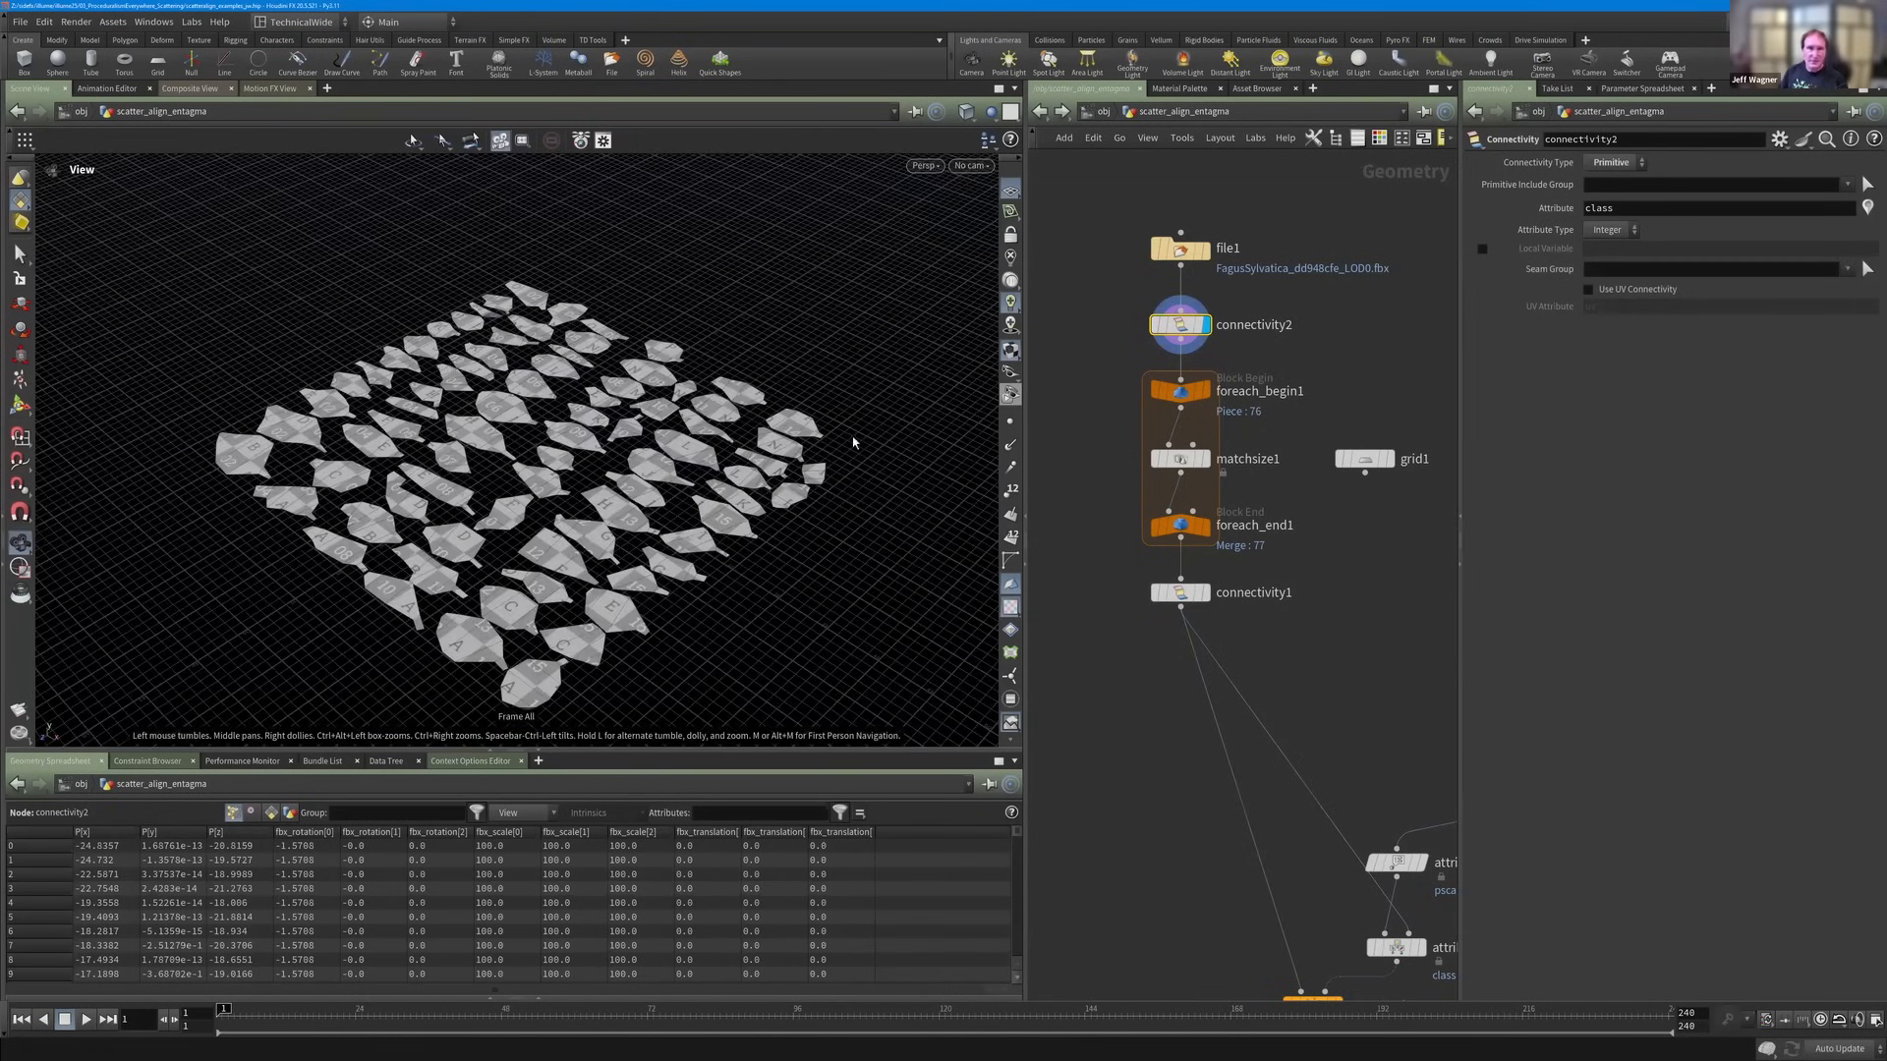
key("space+g")
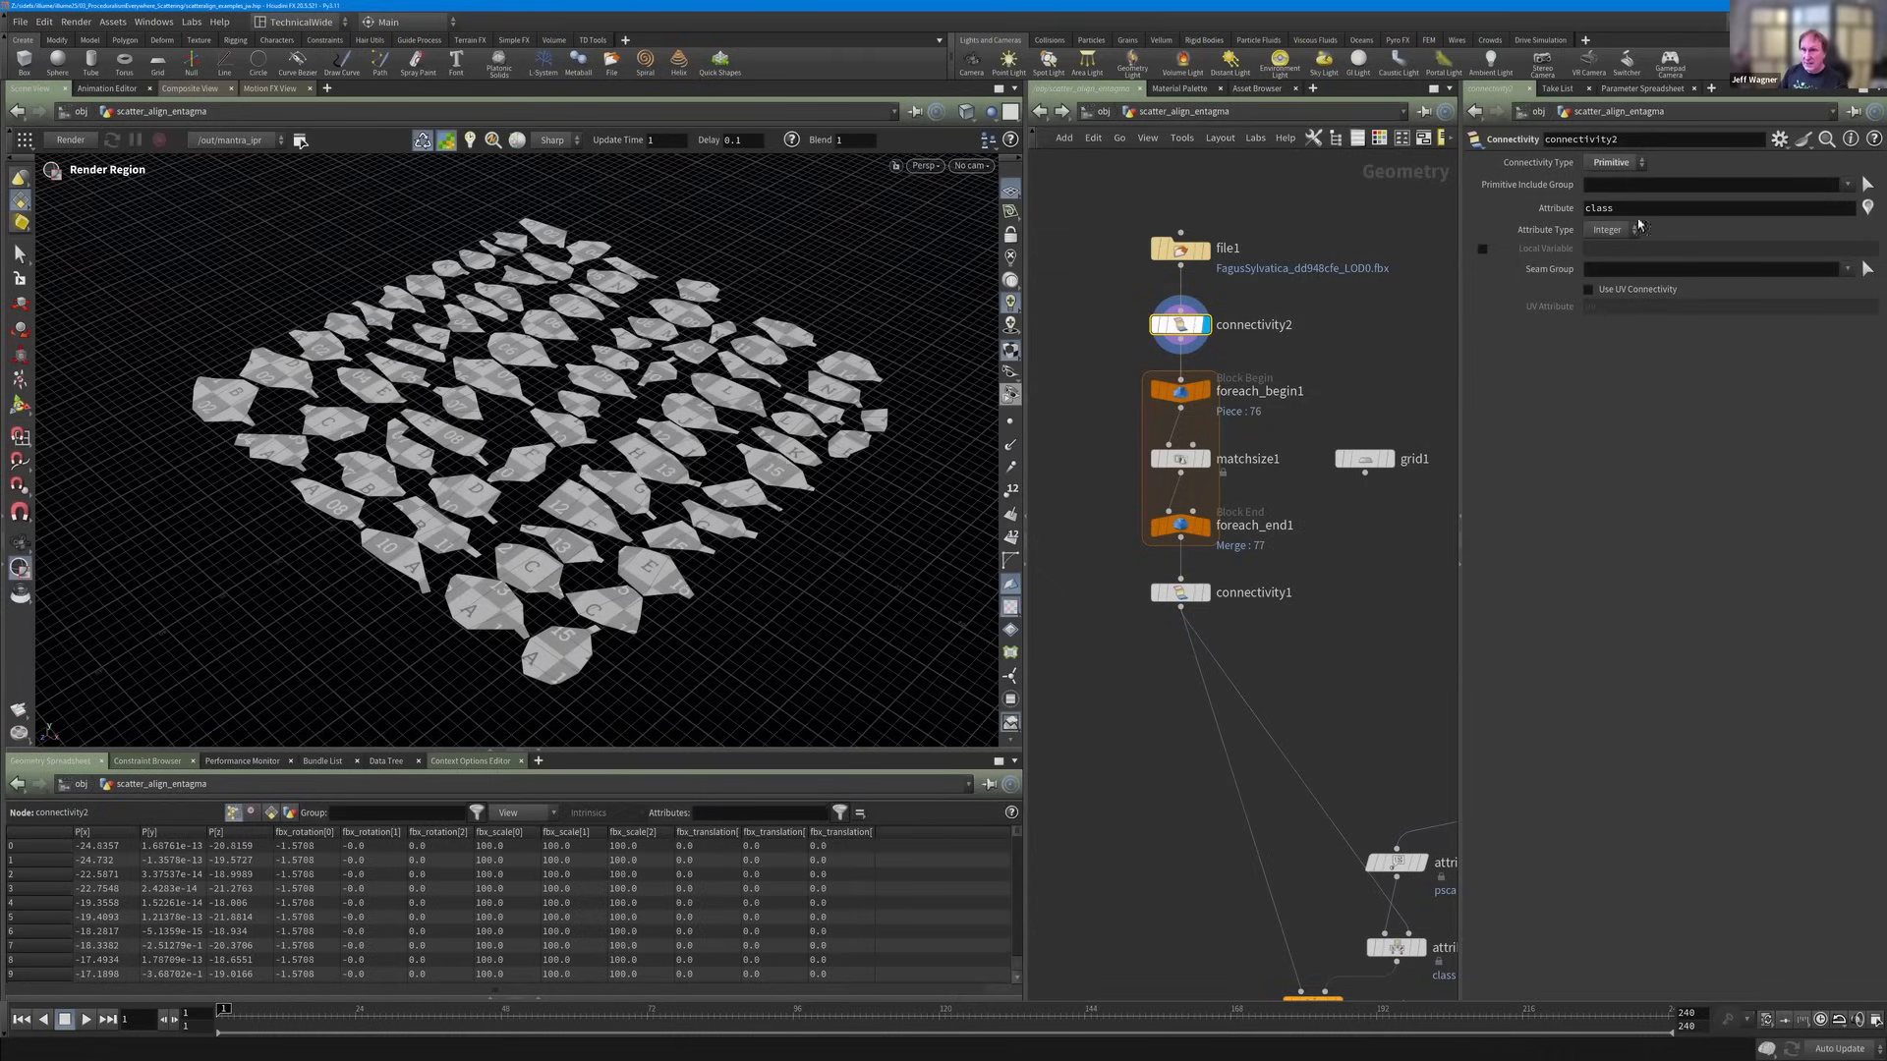
left_click_drag(680, 753, 680, 740)
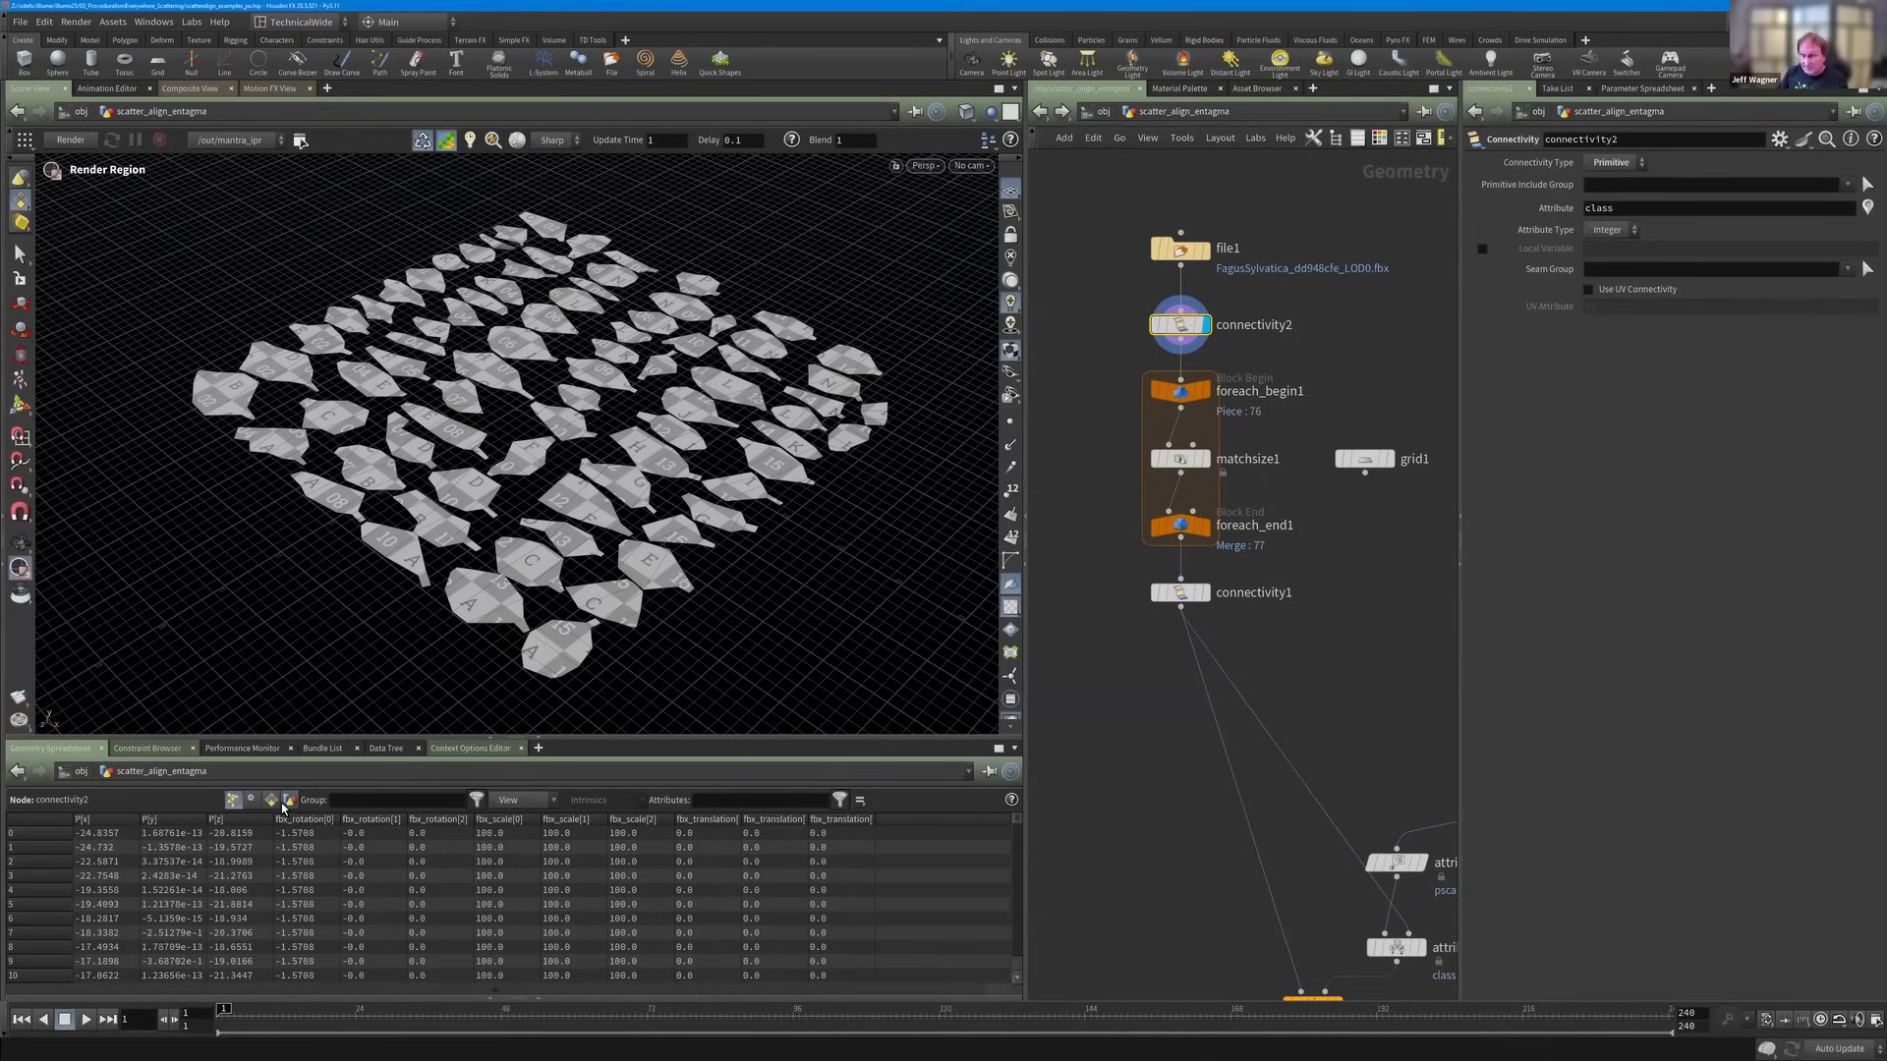
Examine connectivity2's vertex, detail and primitive attributes, widening the name column, and compare the class values with the leaves seen up close.
left_click(251, 801)
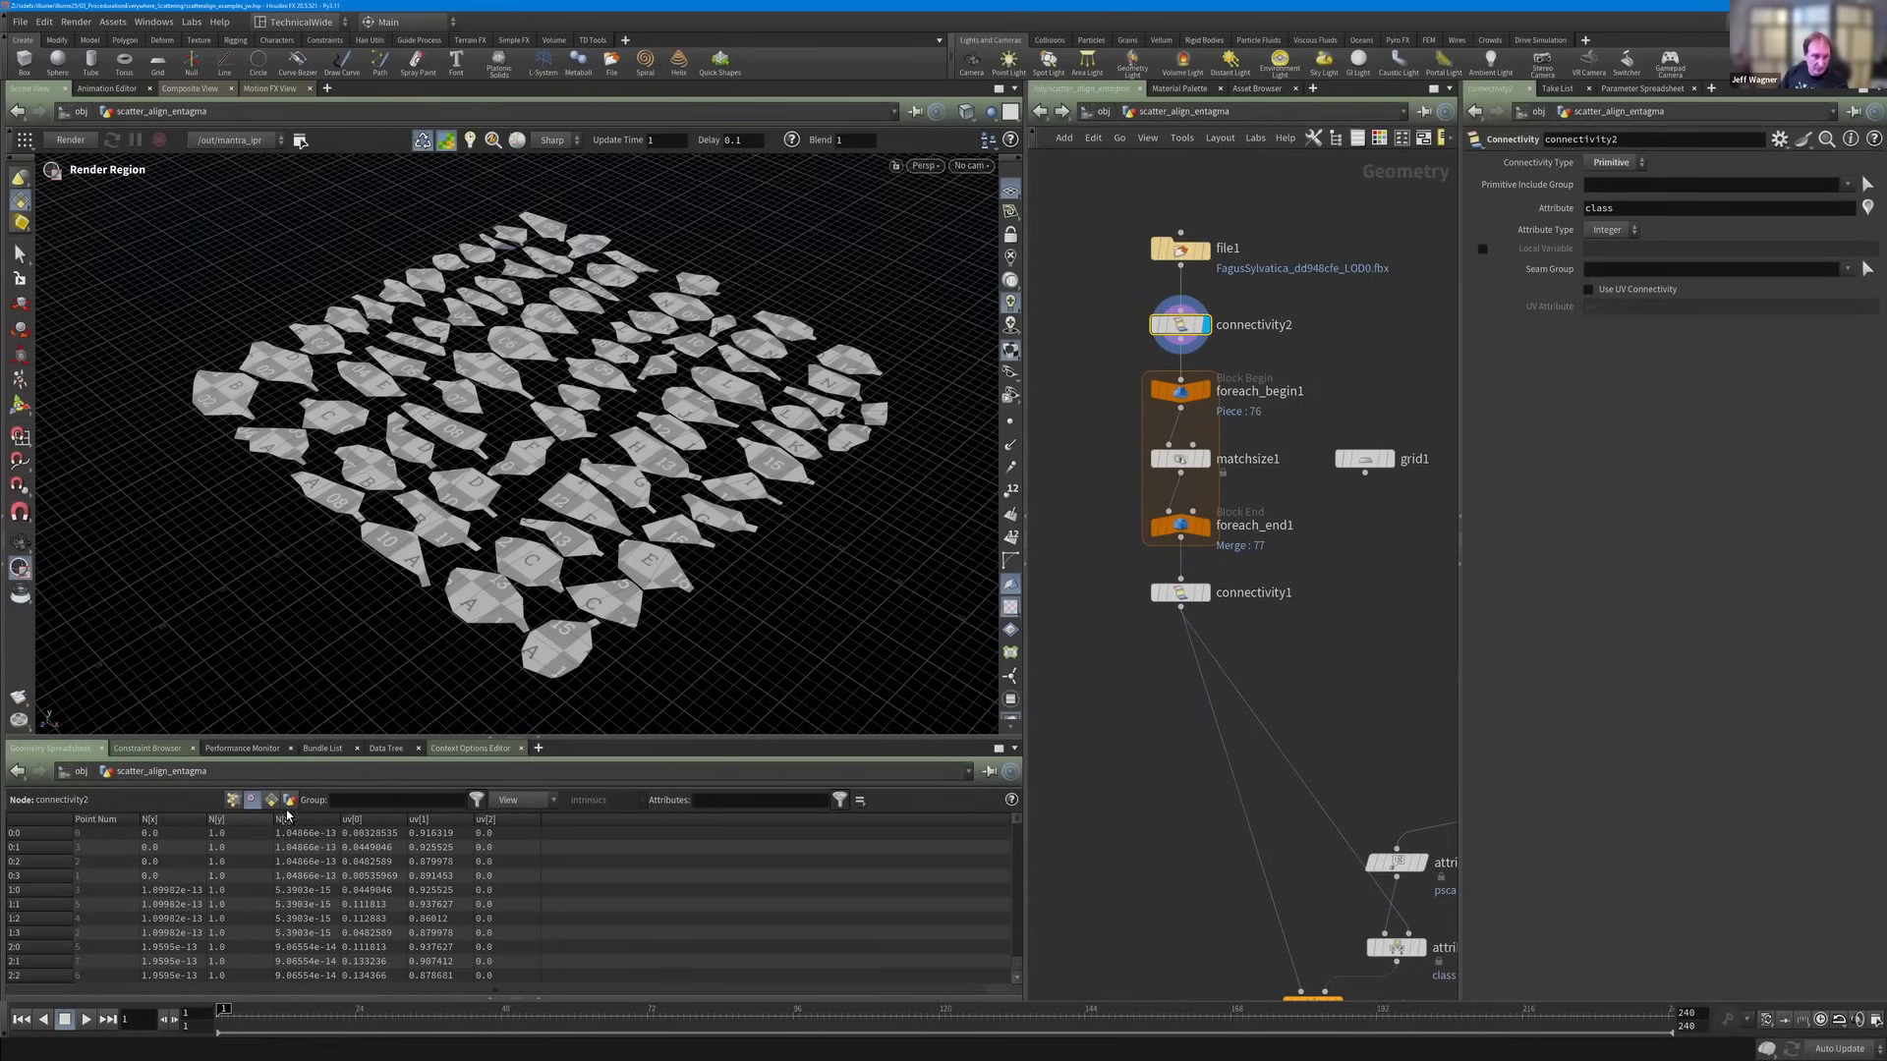
left_click(290, 799)
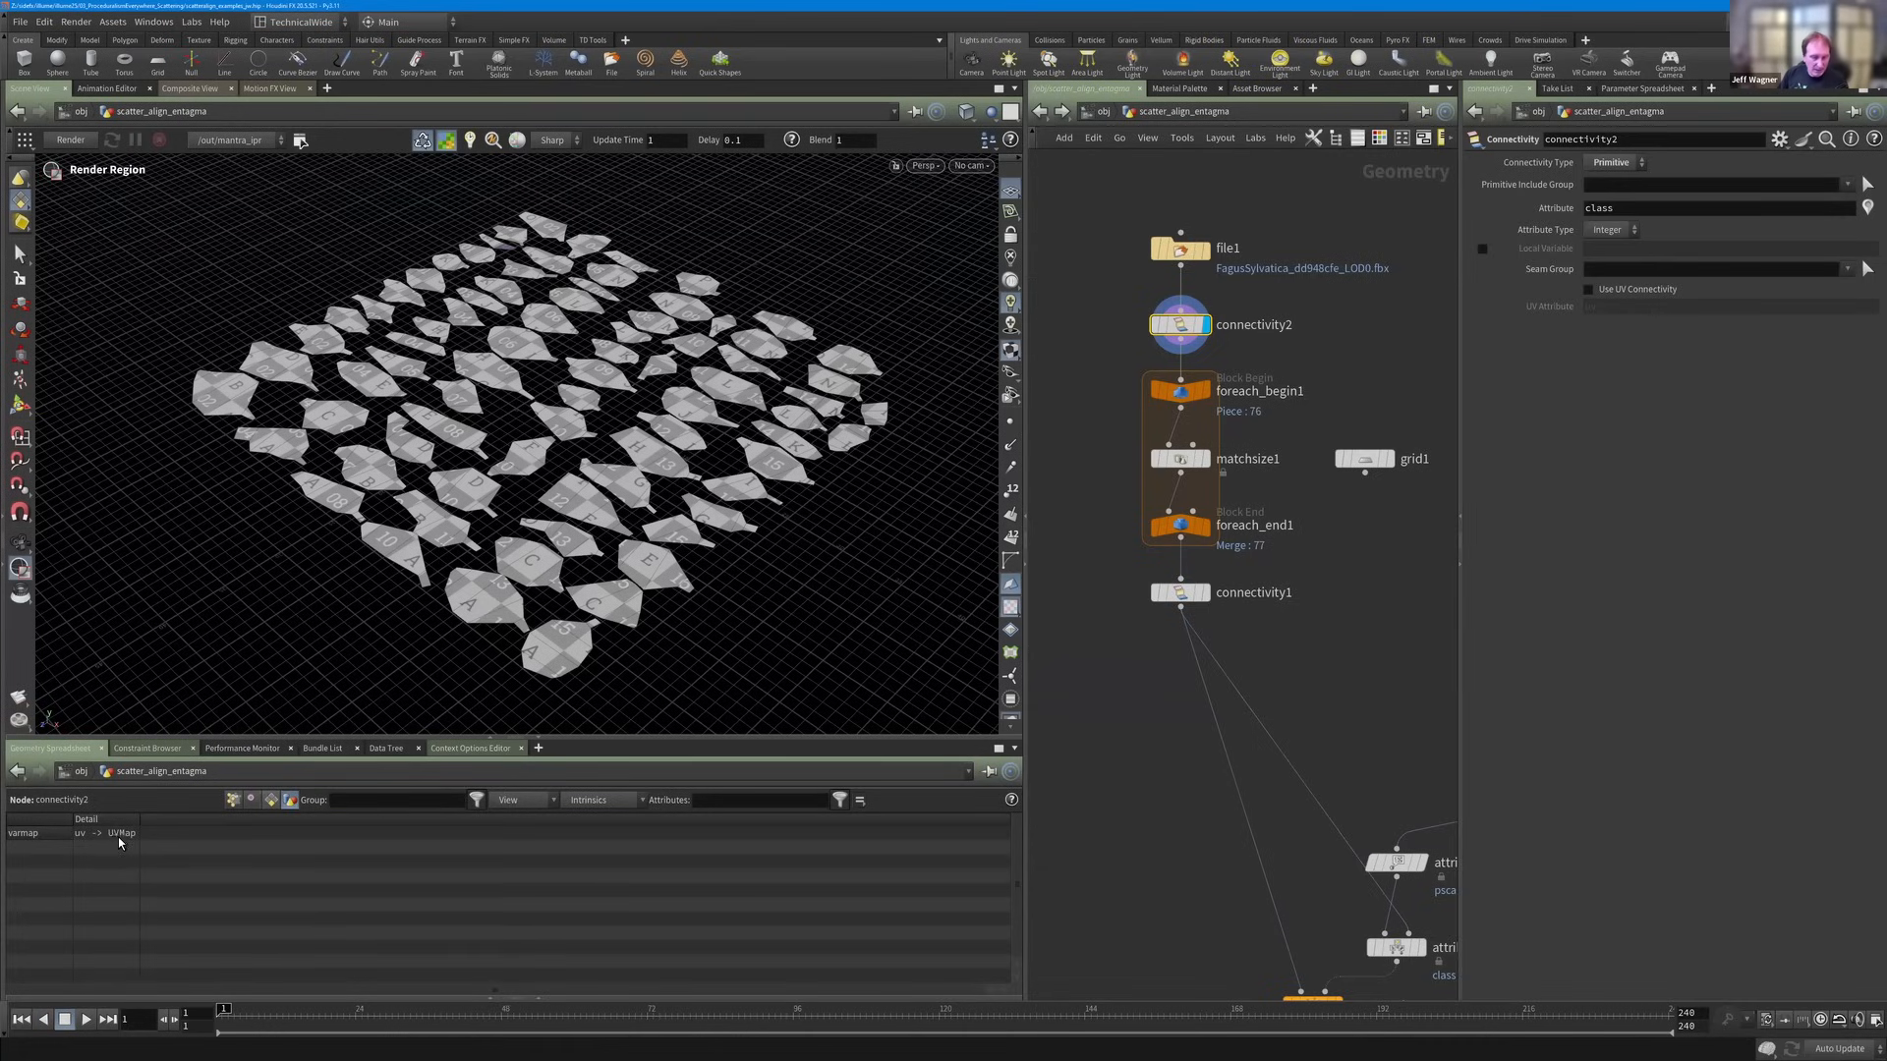
left_click(271, 800)
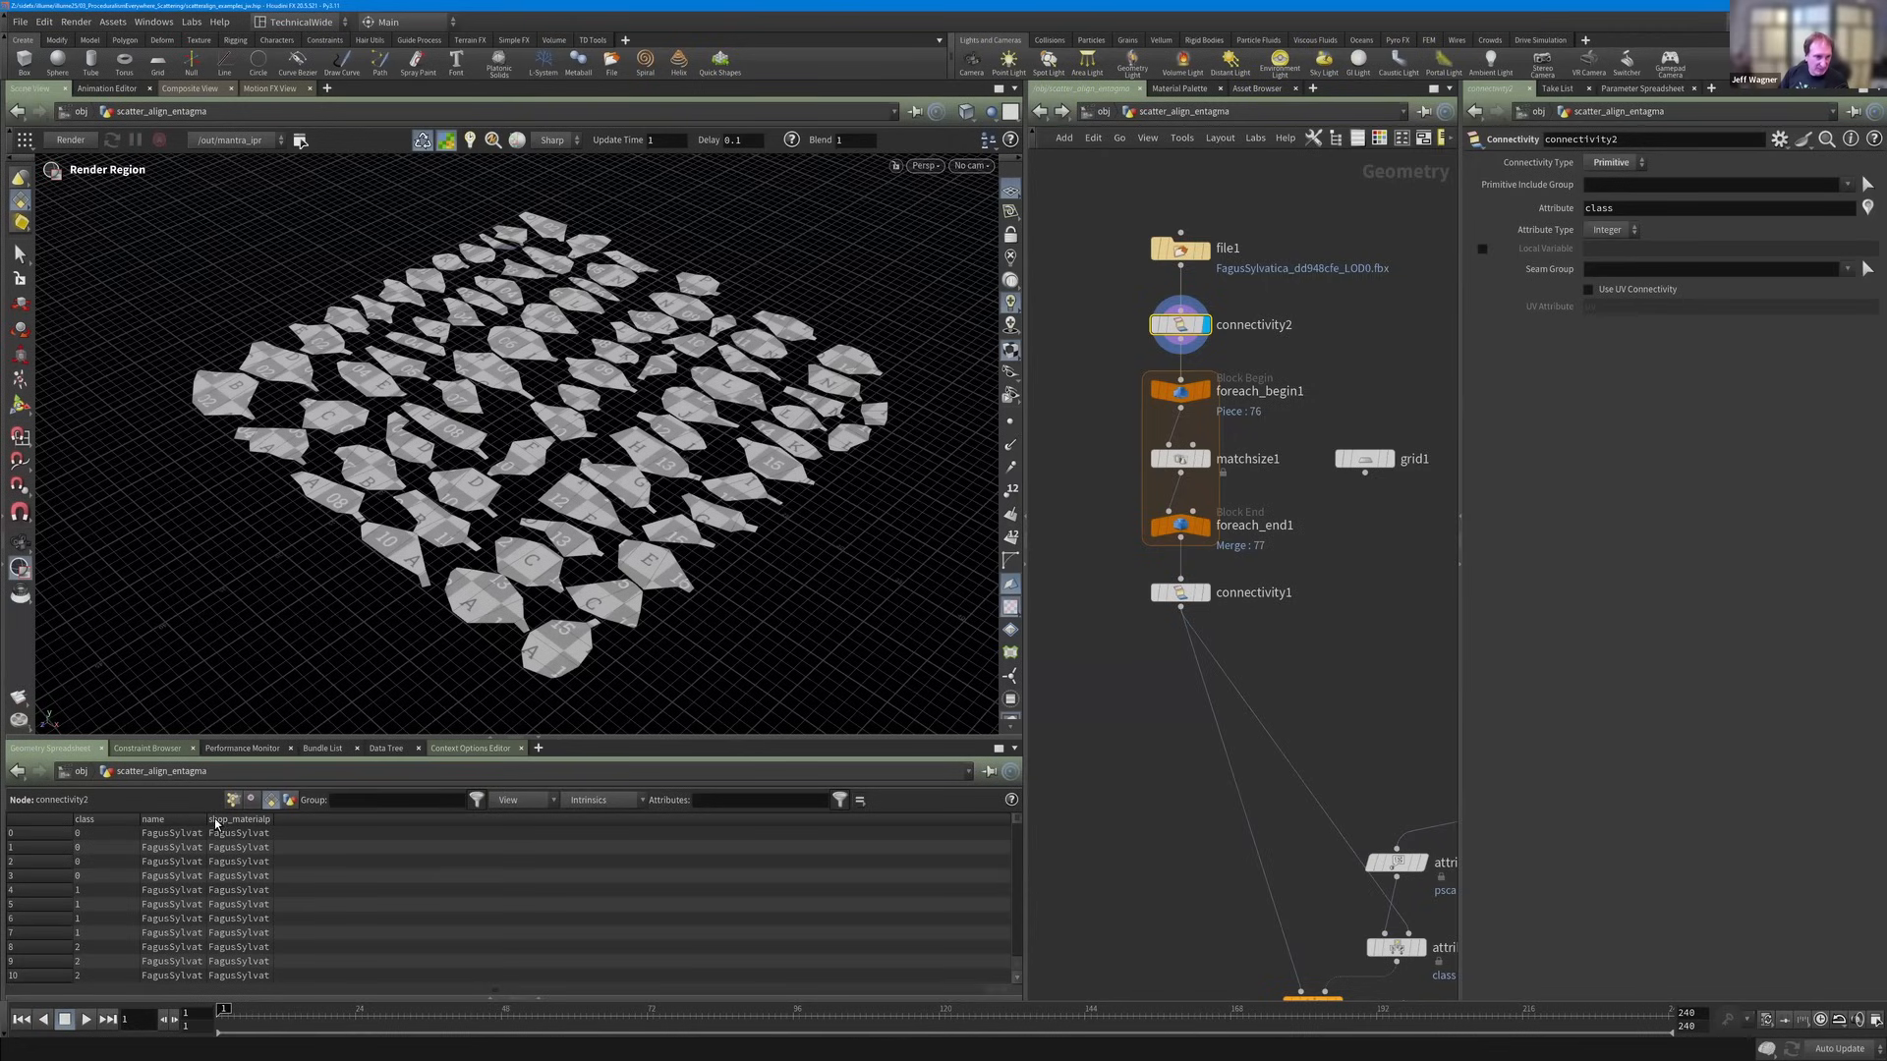
left_click_drag(210, 822, 224, 823)
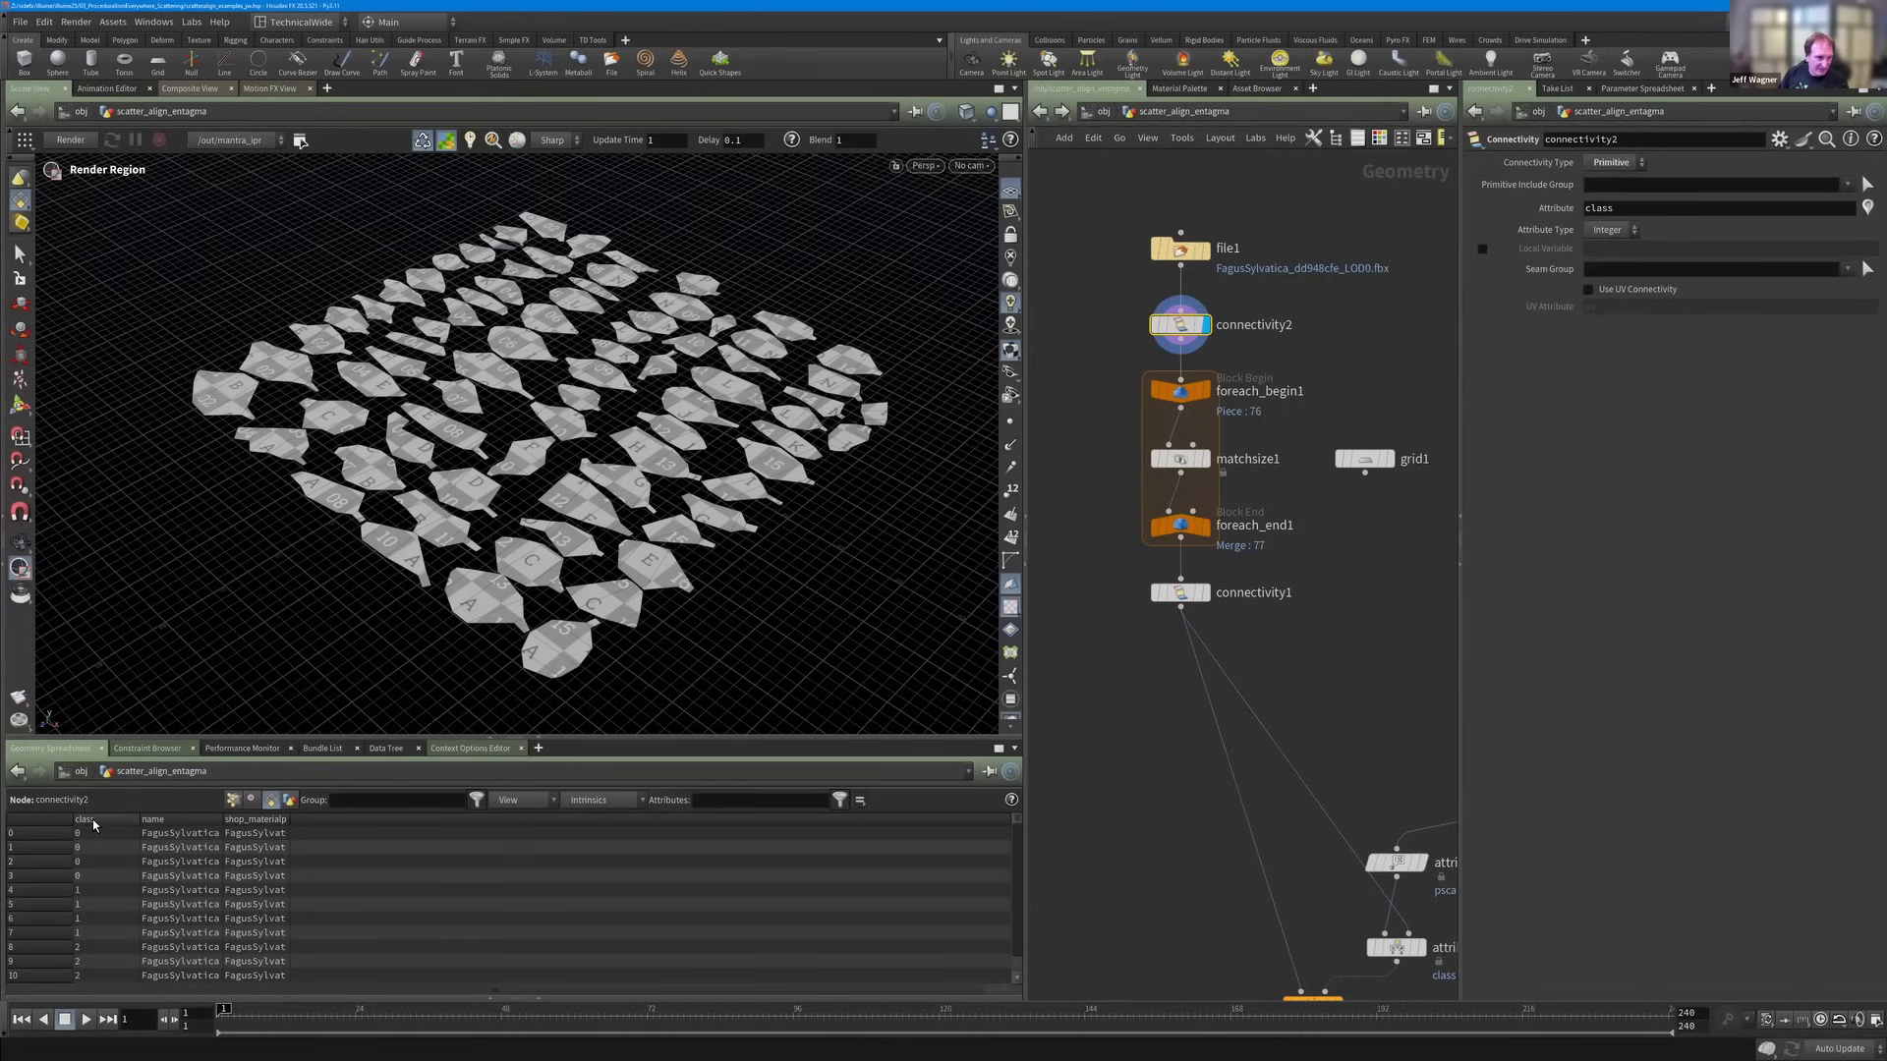
scroll(104, 909, "down", 2)
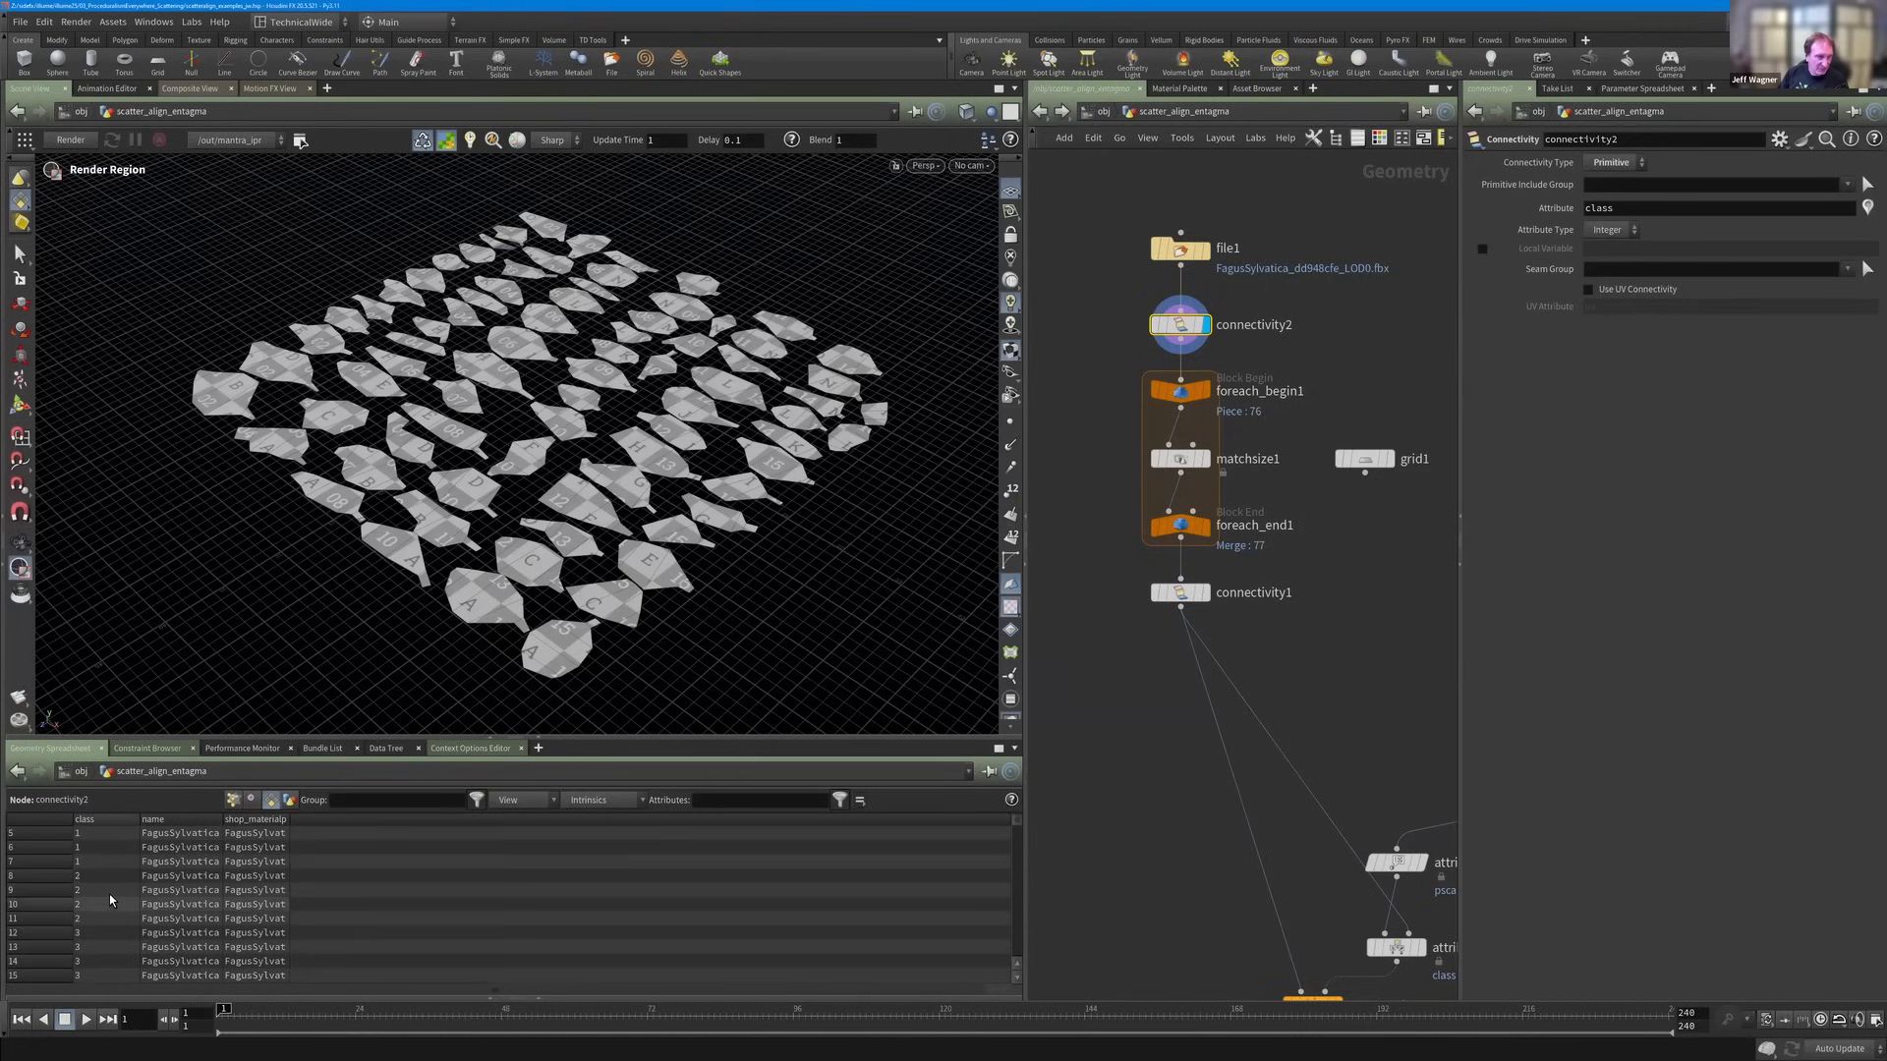
scroll(122, 864, "up", 2)
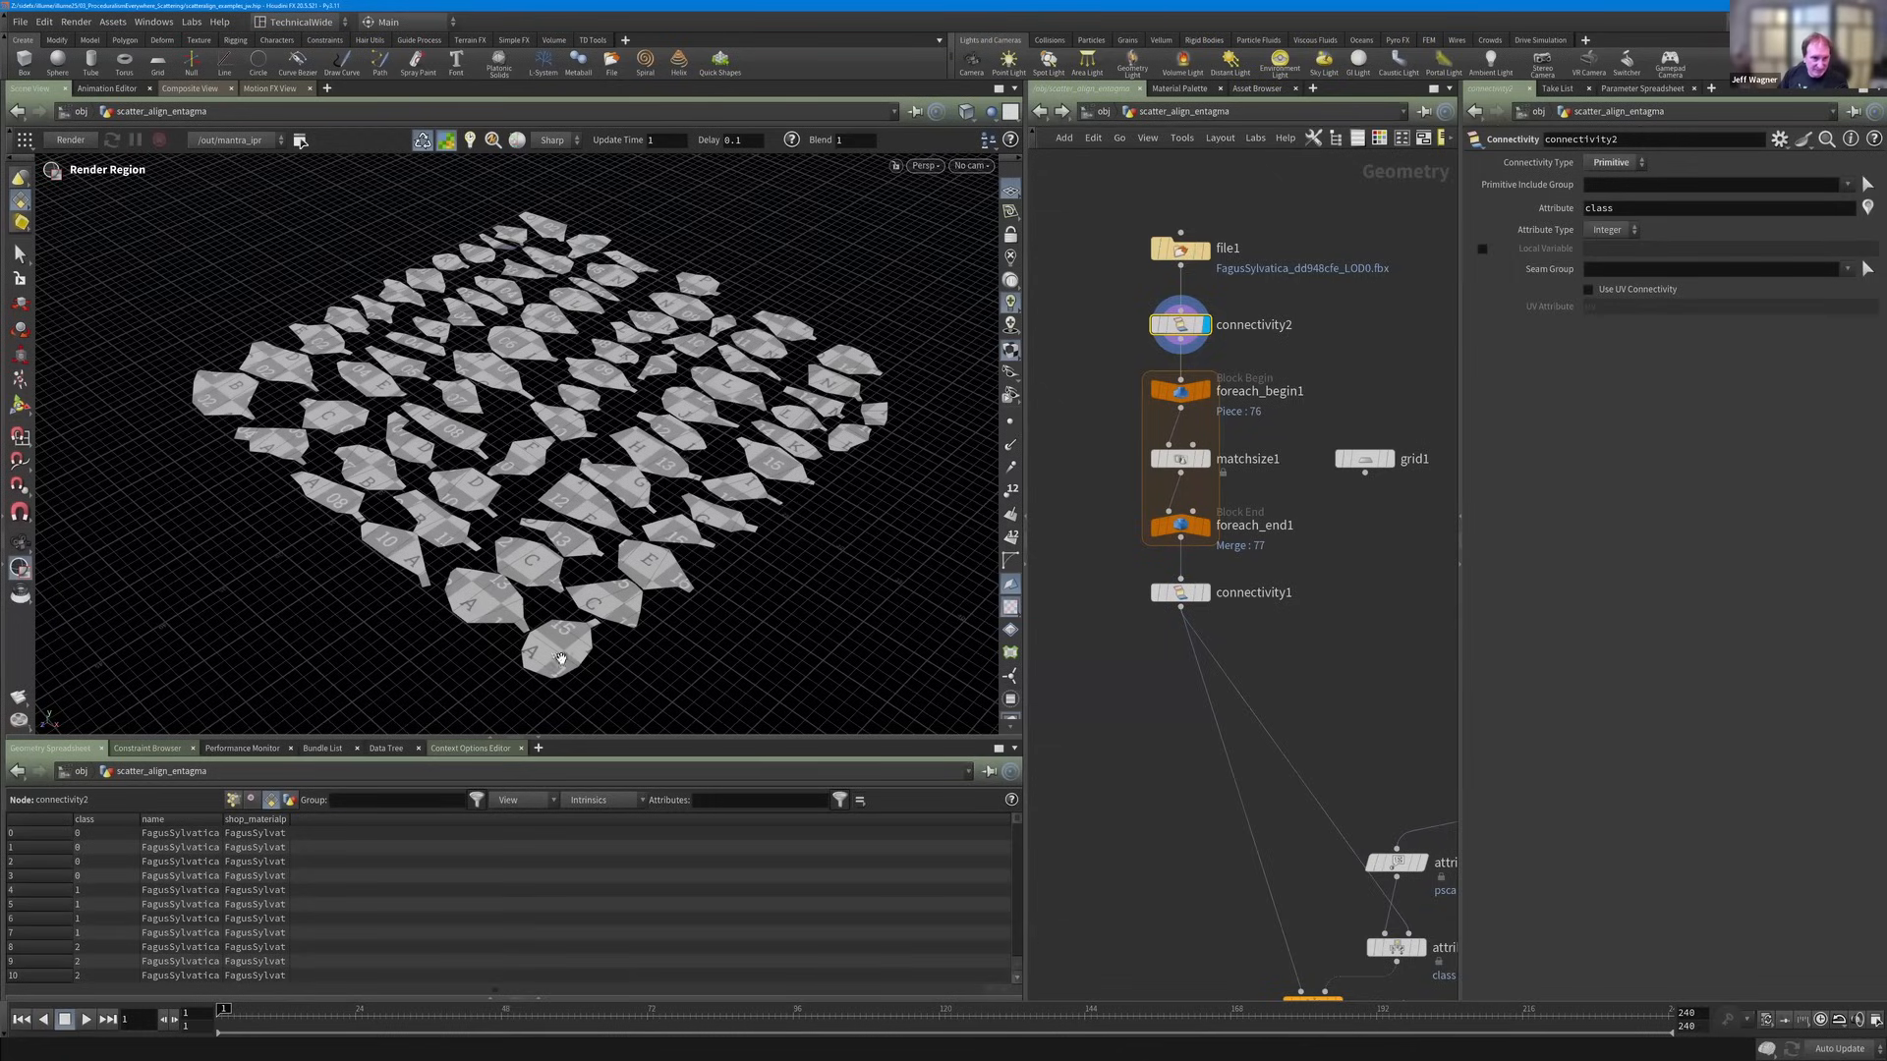
key("Escape")
scroll(558, 646, "up", 1)
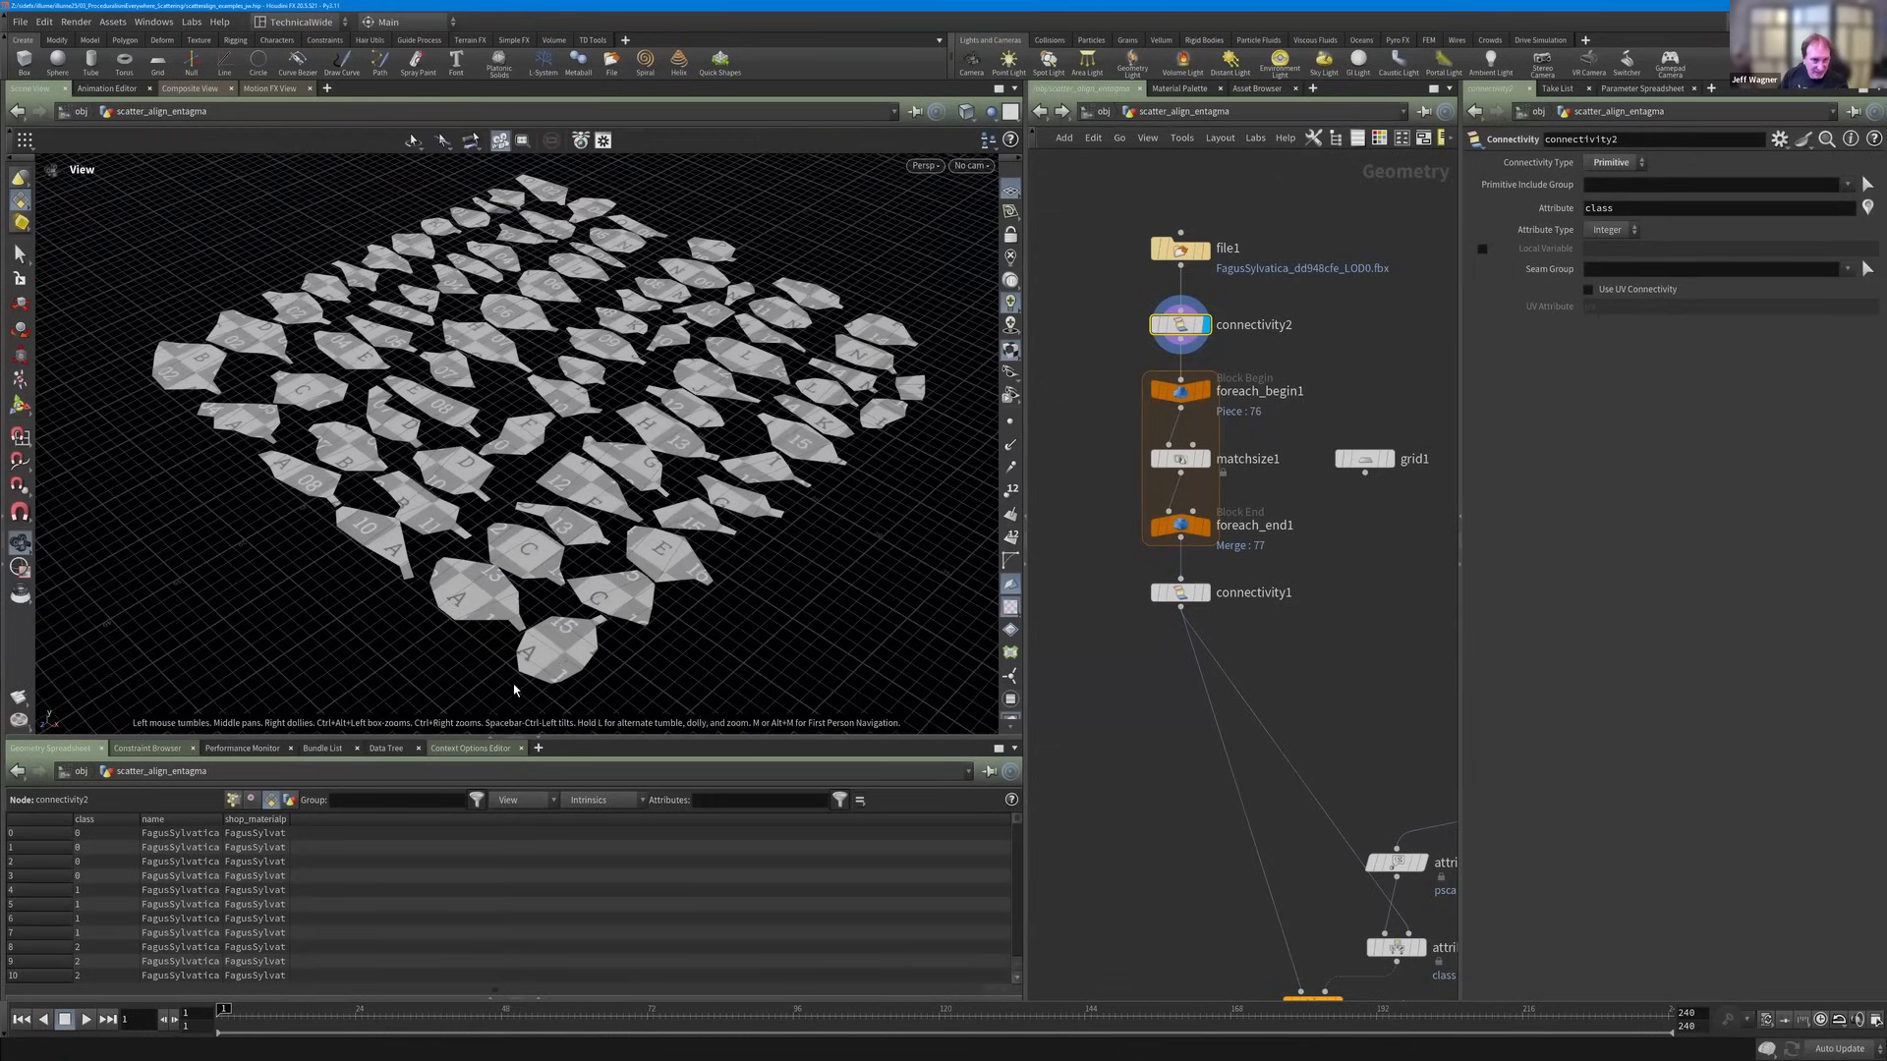
scroll(521, 678, "up", 3)
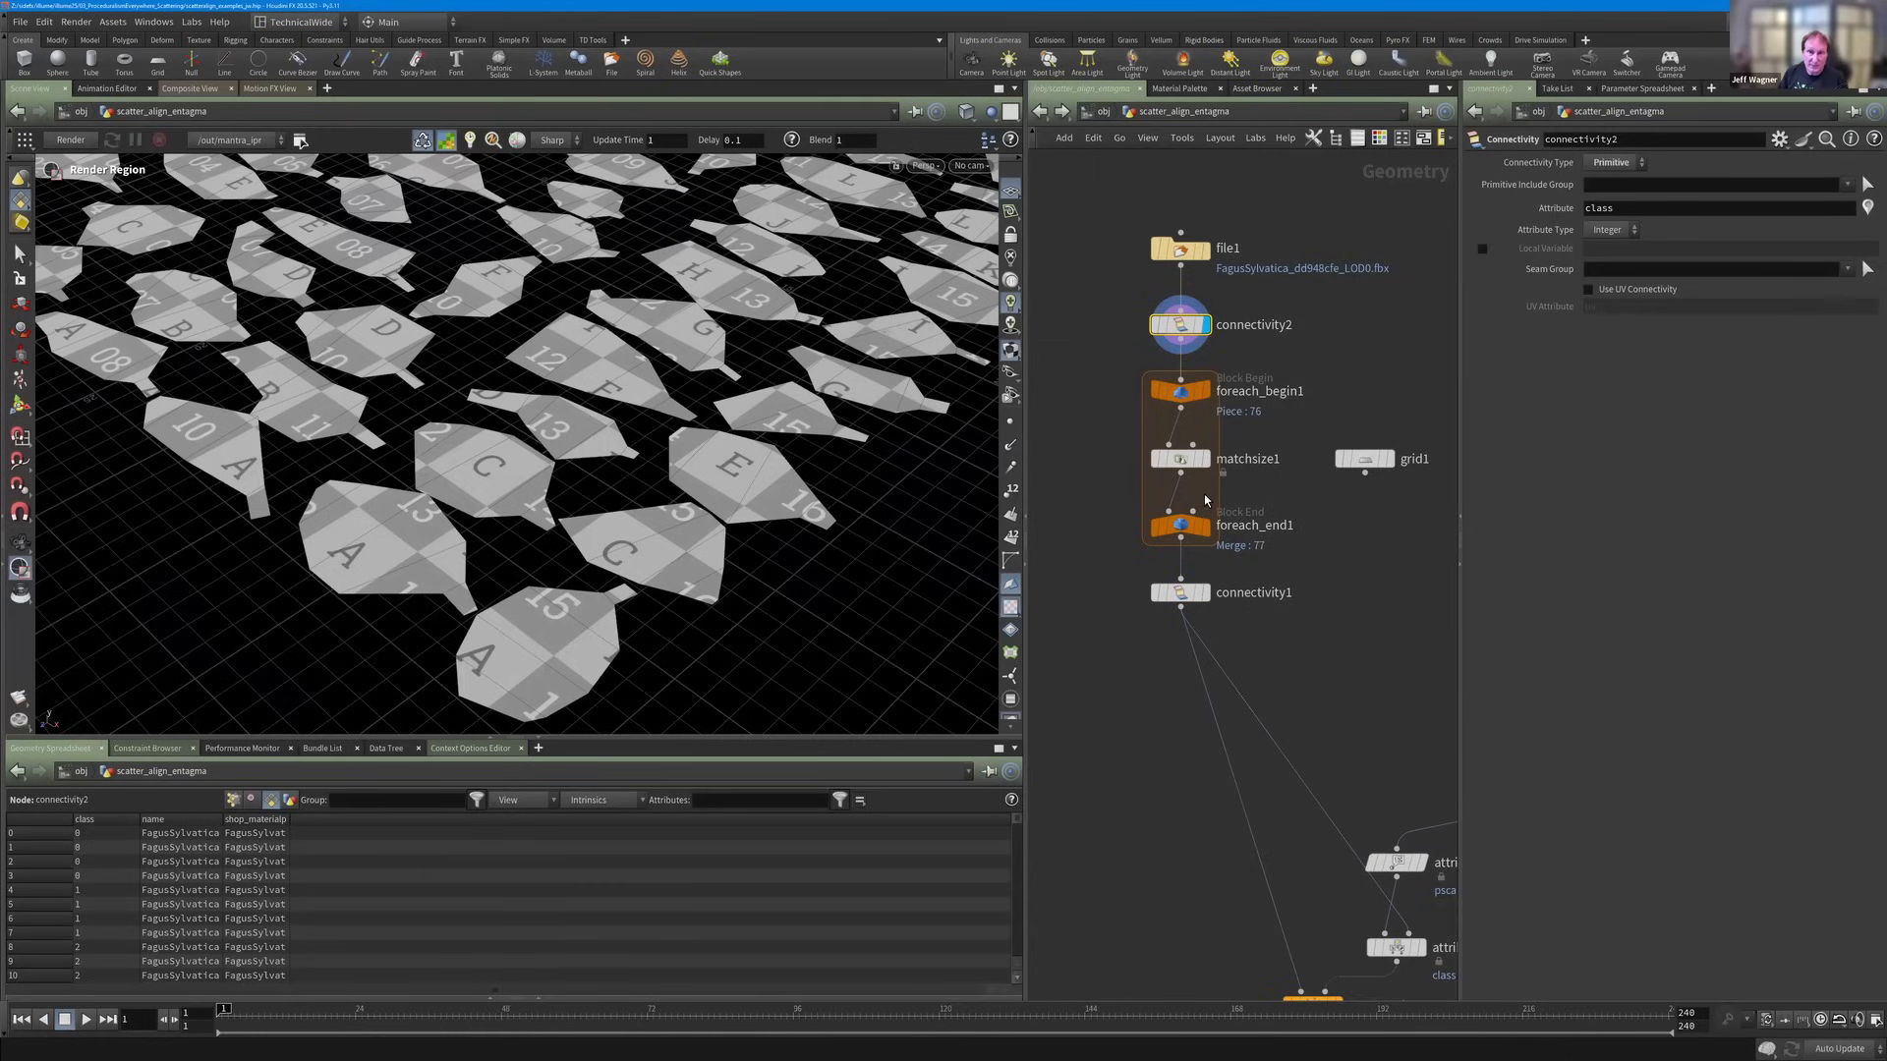
mouse_move(698, 389)
right_mouse_down()
mouse_move(749, 375)
mouse_move(688, 421)
right_mouse_up()
key("Escape")
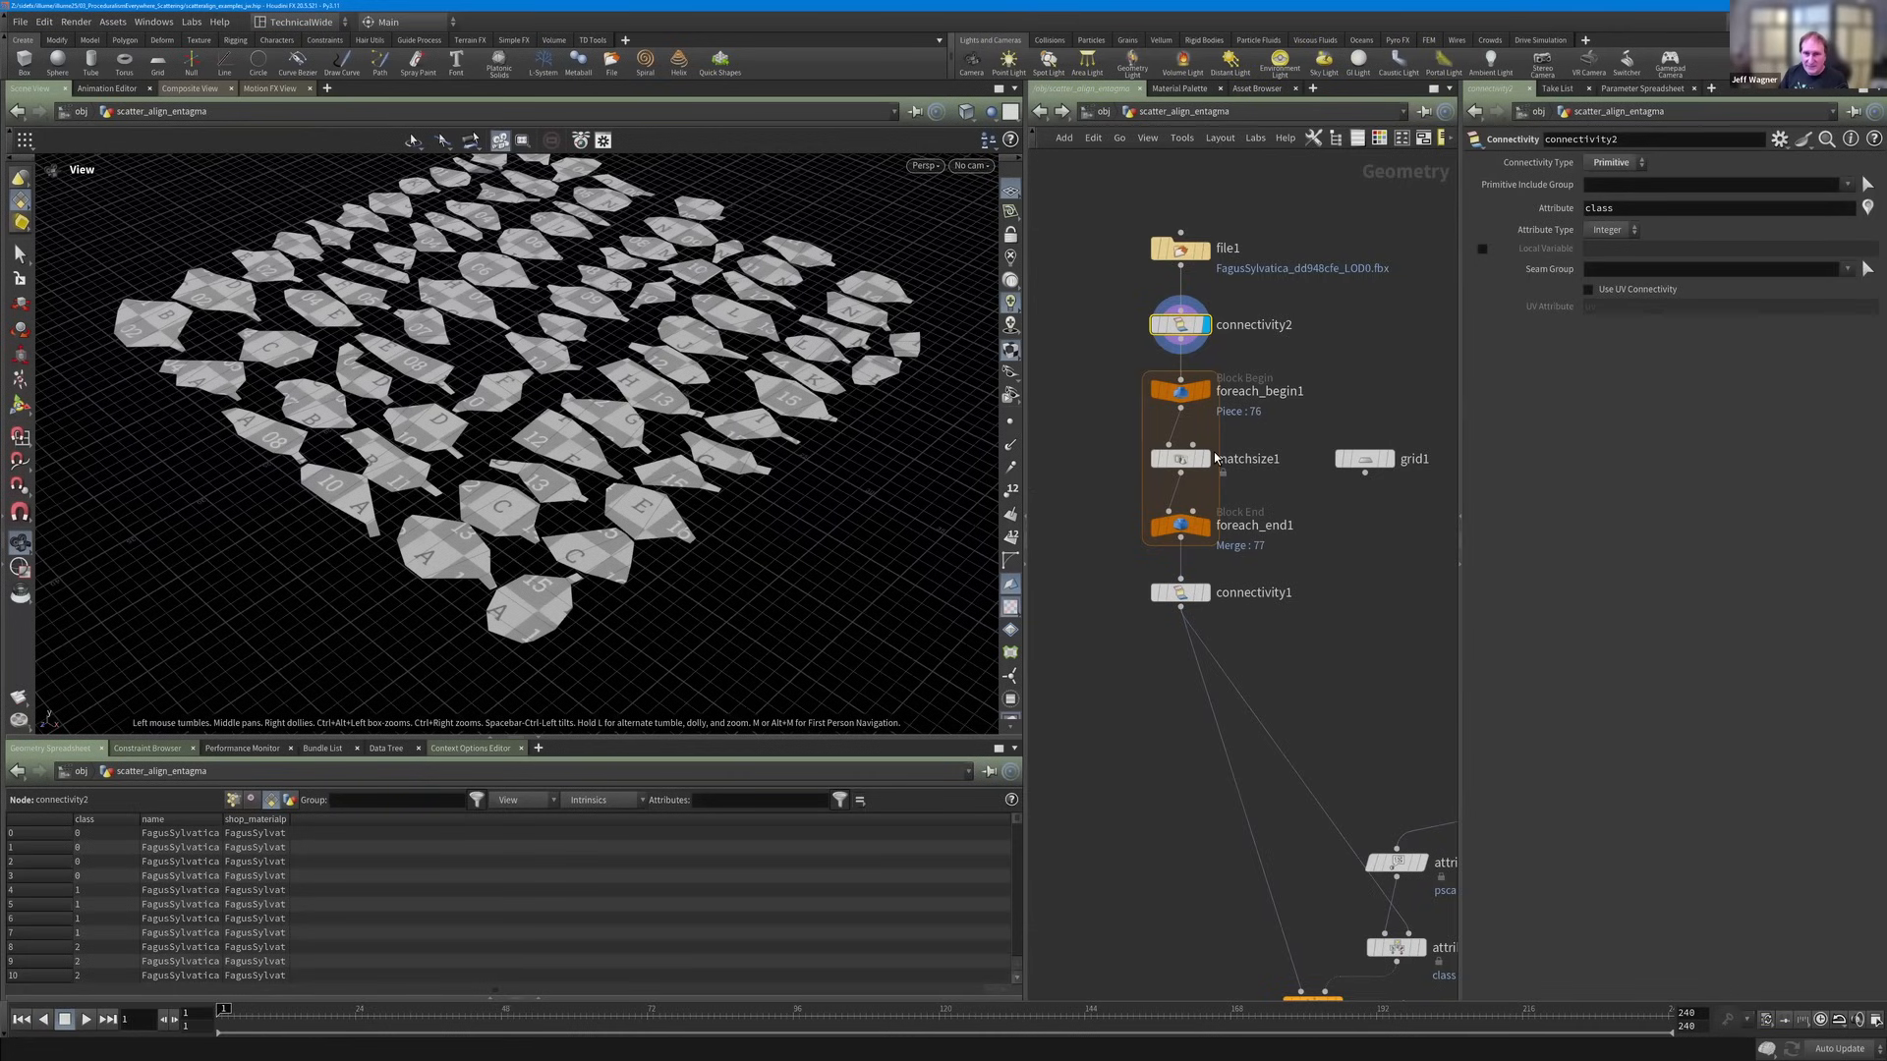
Display and select matchsize1, and view its single leaf within the target bounding box up close from several angles.
left_click(1209, 462)
left_click(1208, 460)
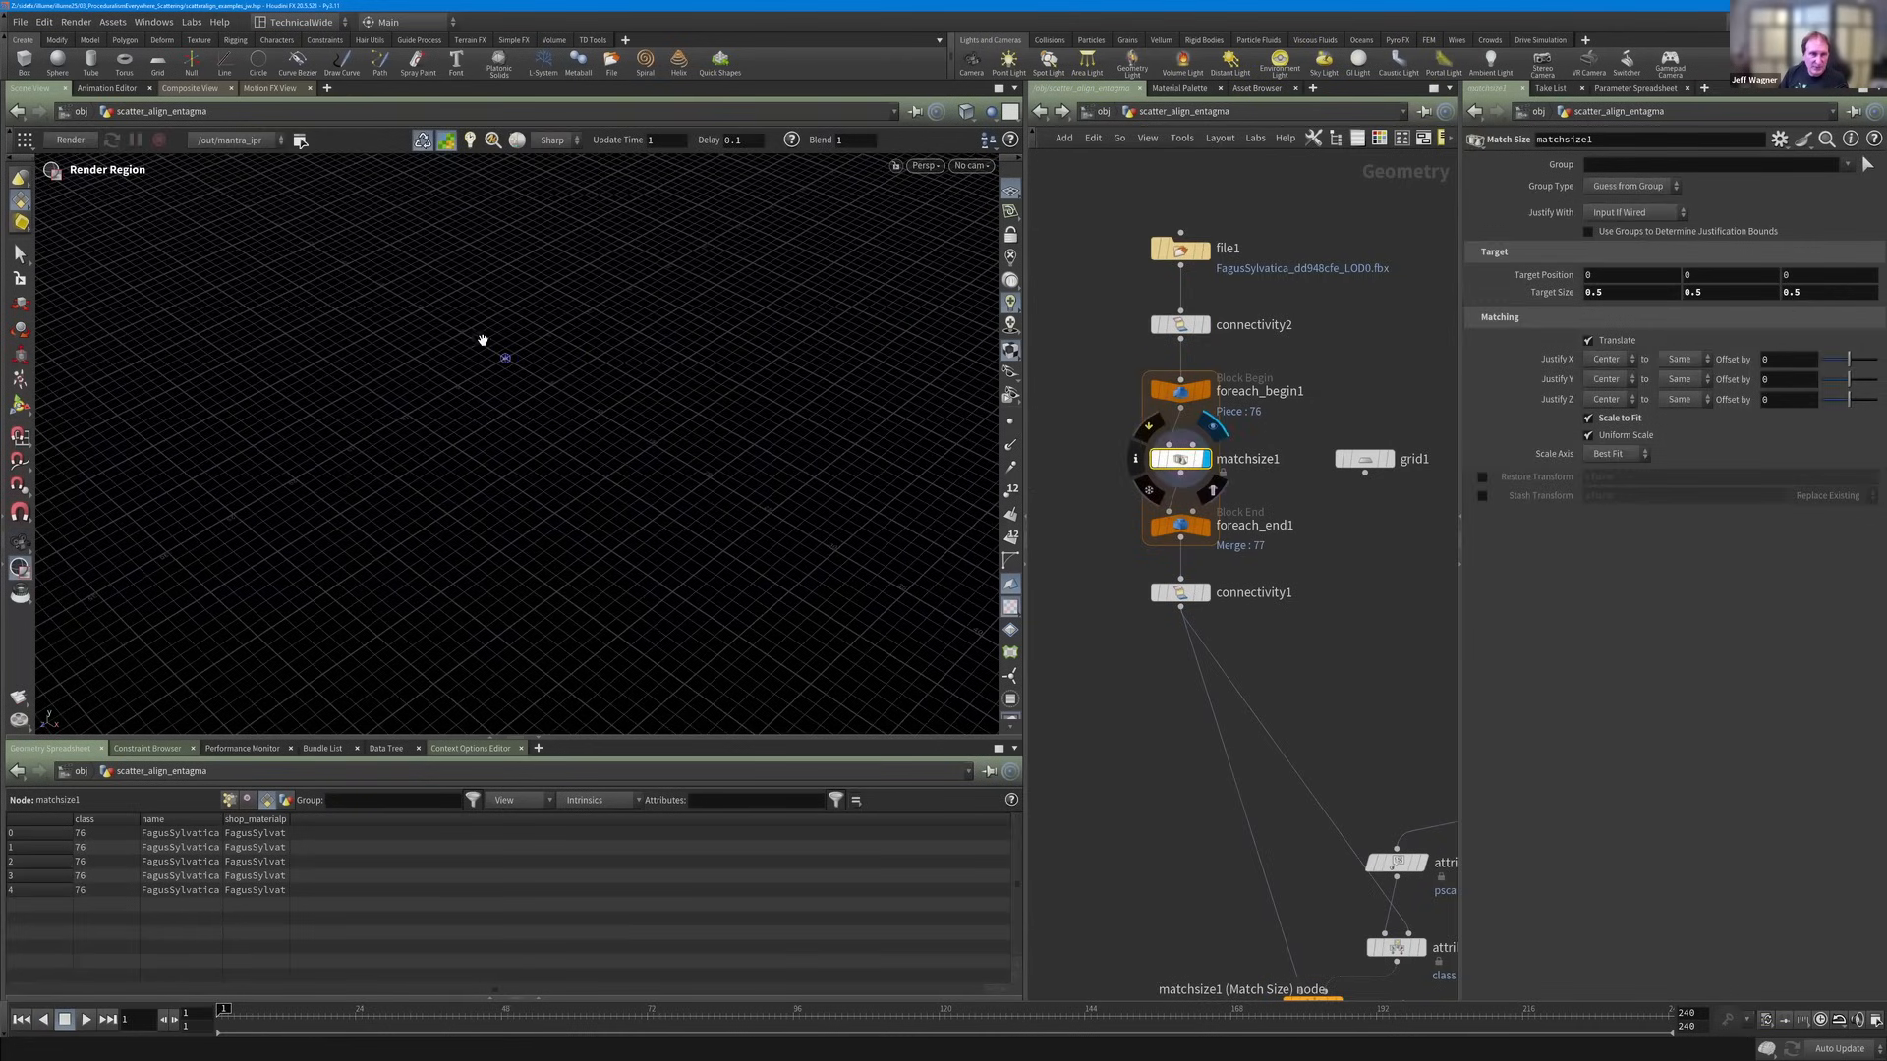
key("Escape")
right_click_drag(600, 390, 674, 429)
middle_click_drag(466, 309, 639, 367)
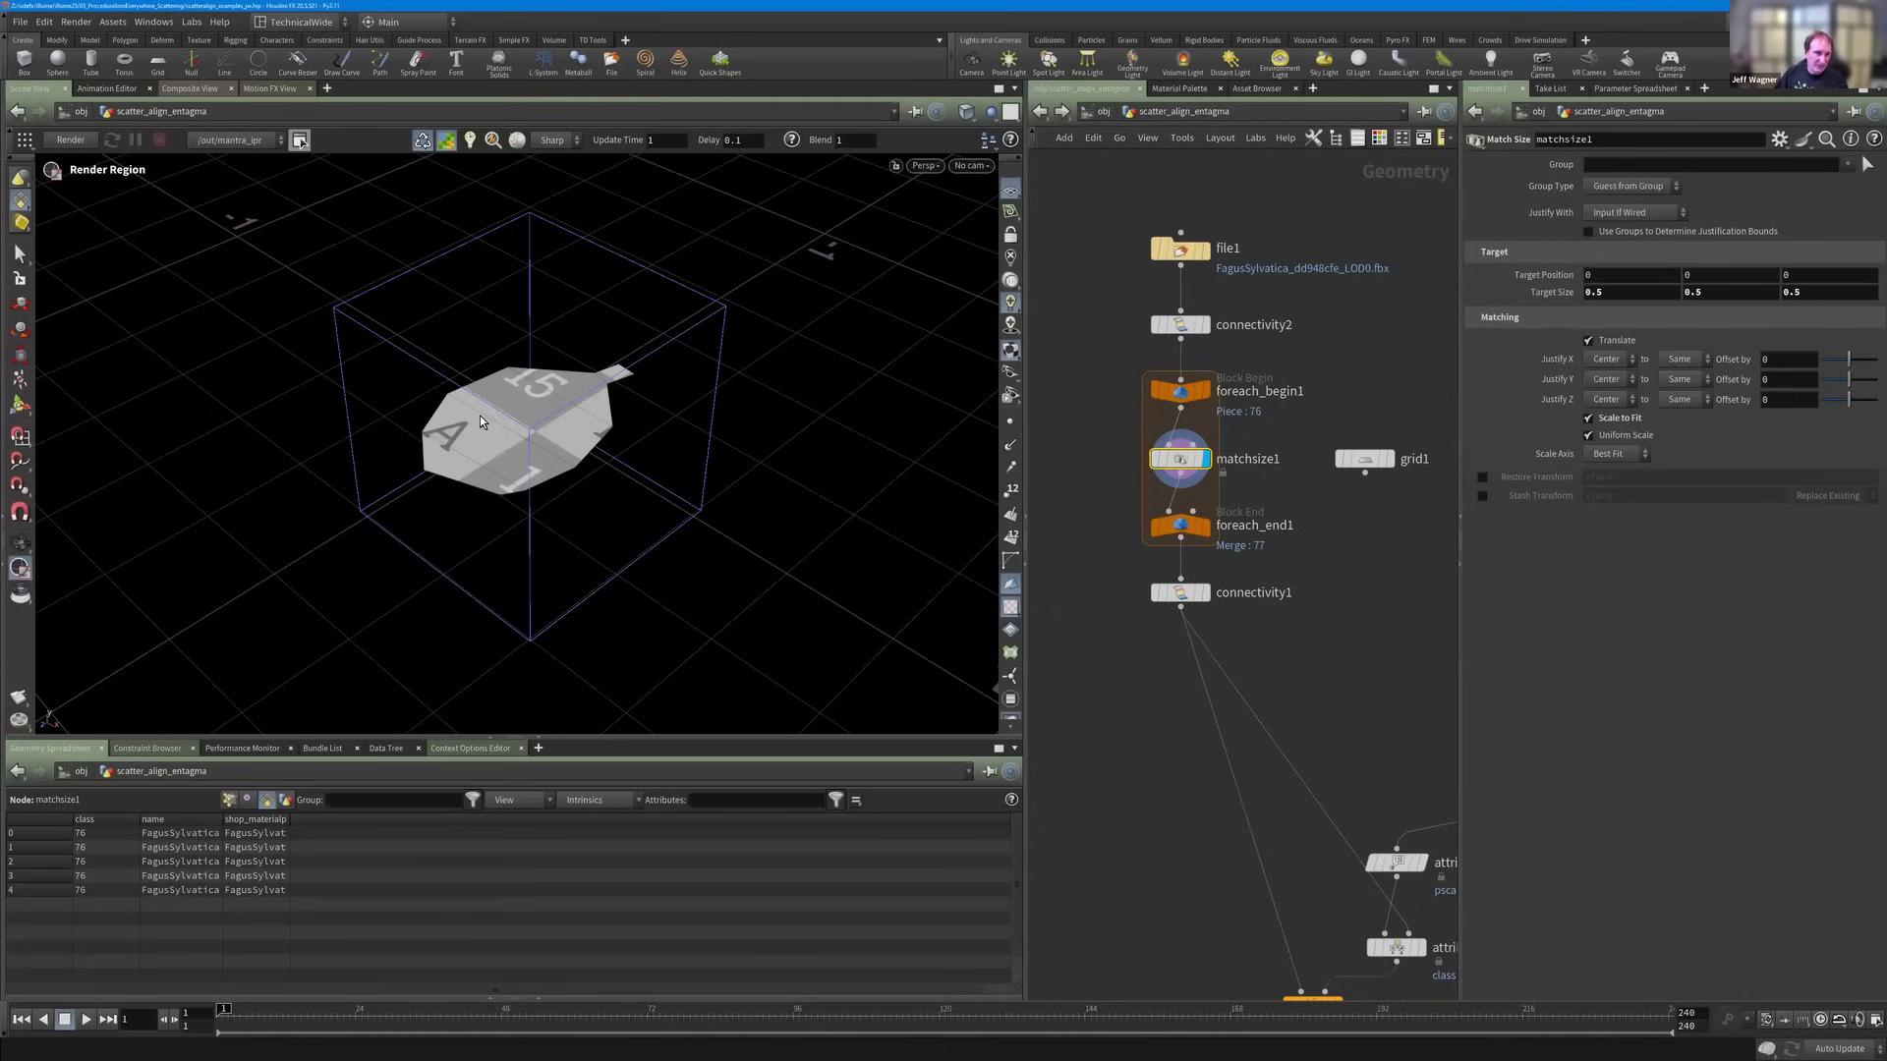
key("Escape")
left_click_drag(550, 425, 688, 344)
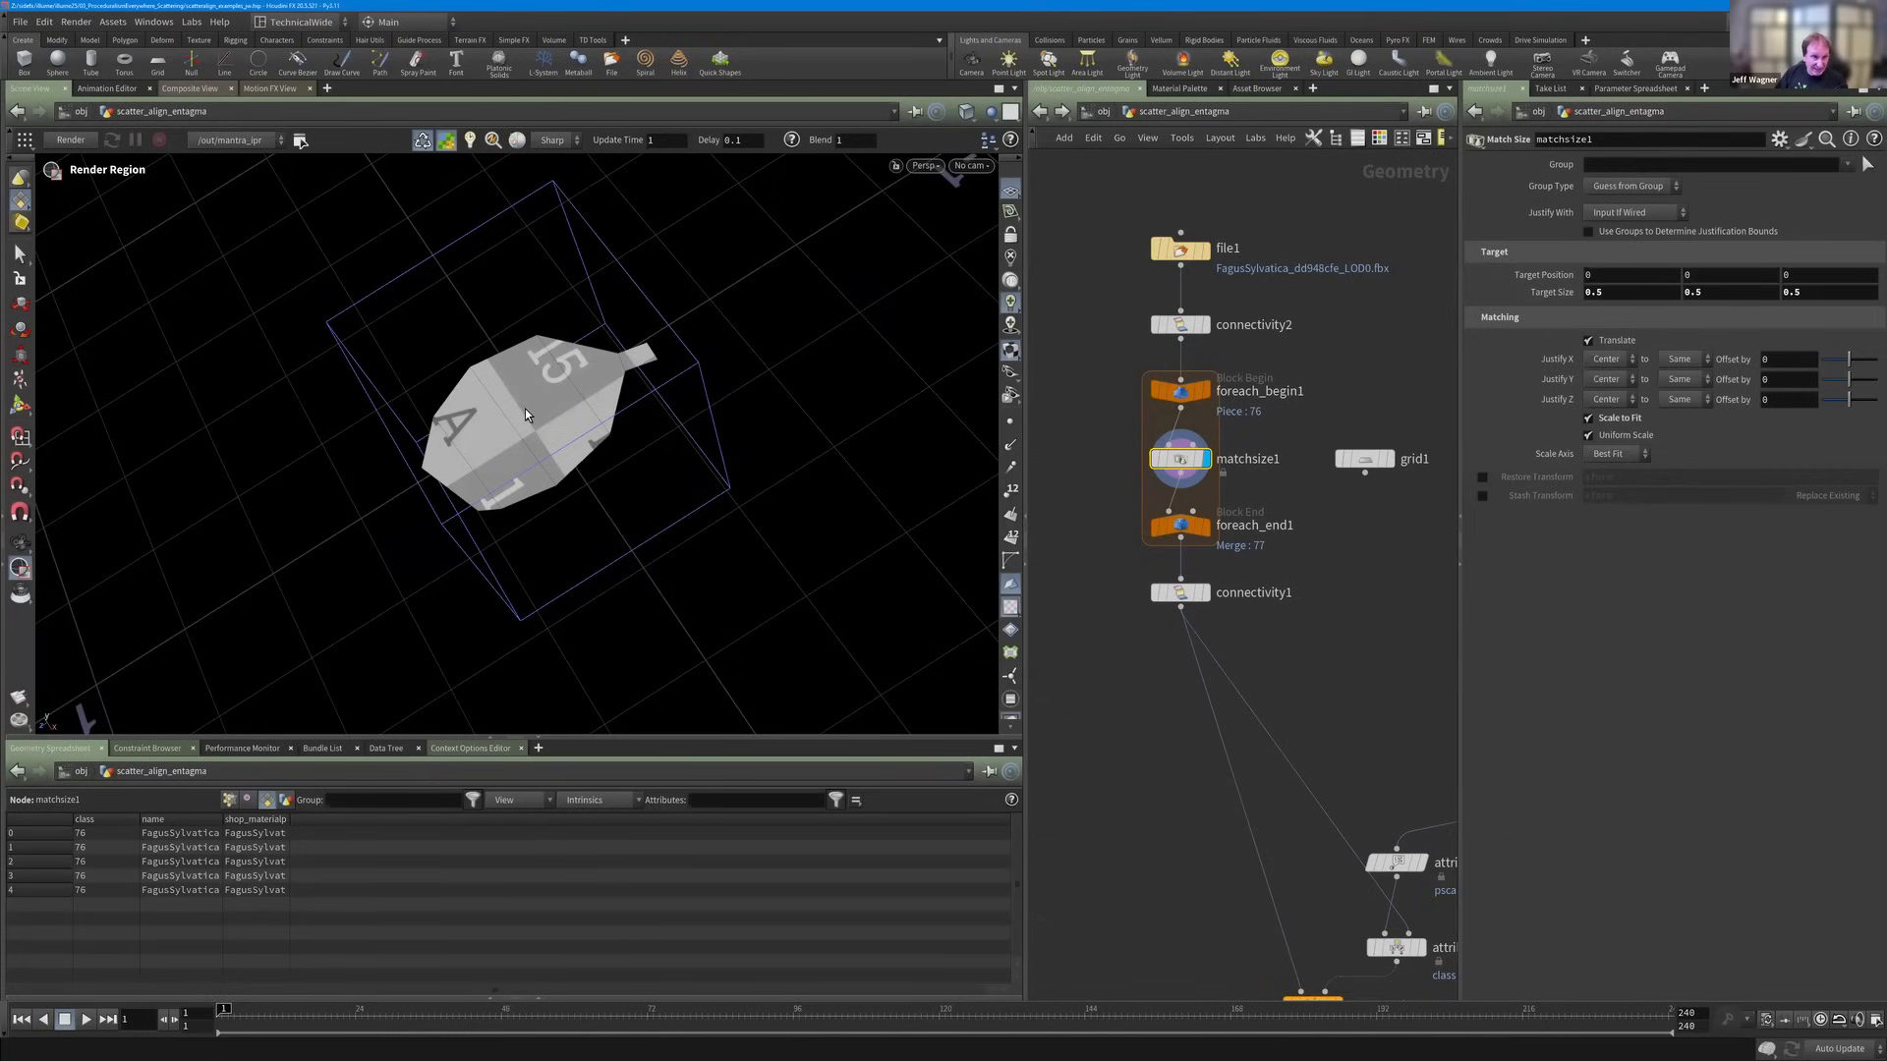
left_click_drag(540, 431, 567, 420, "alt")
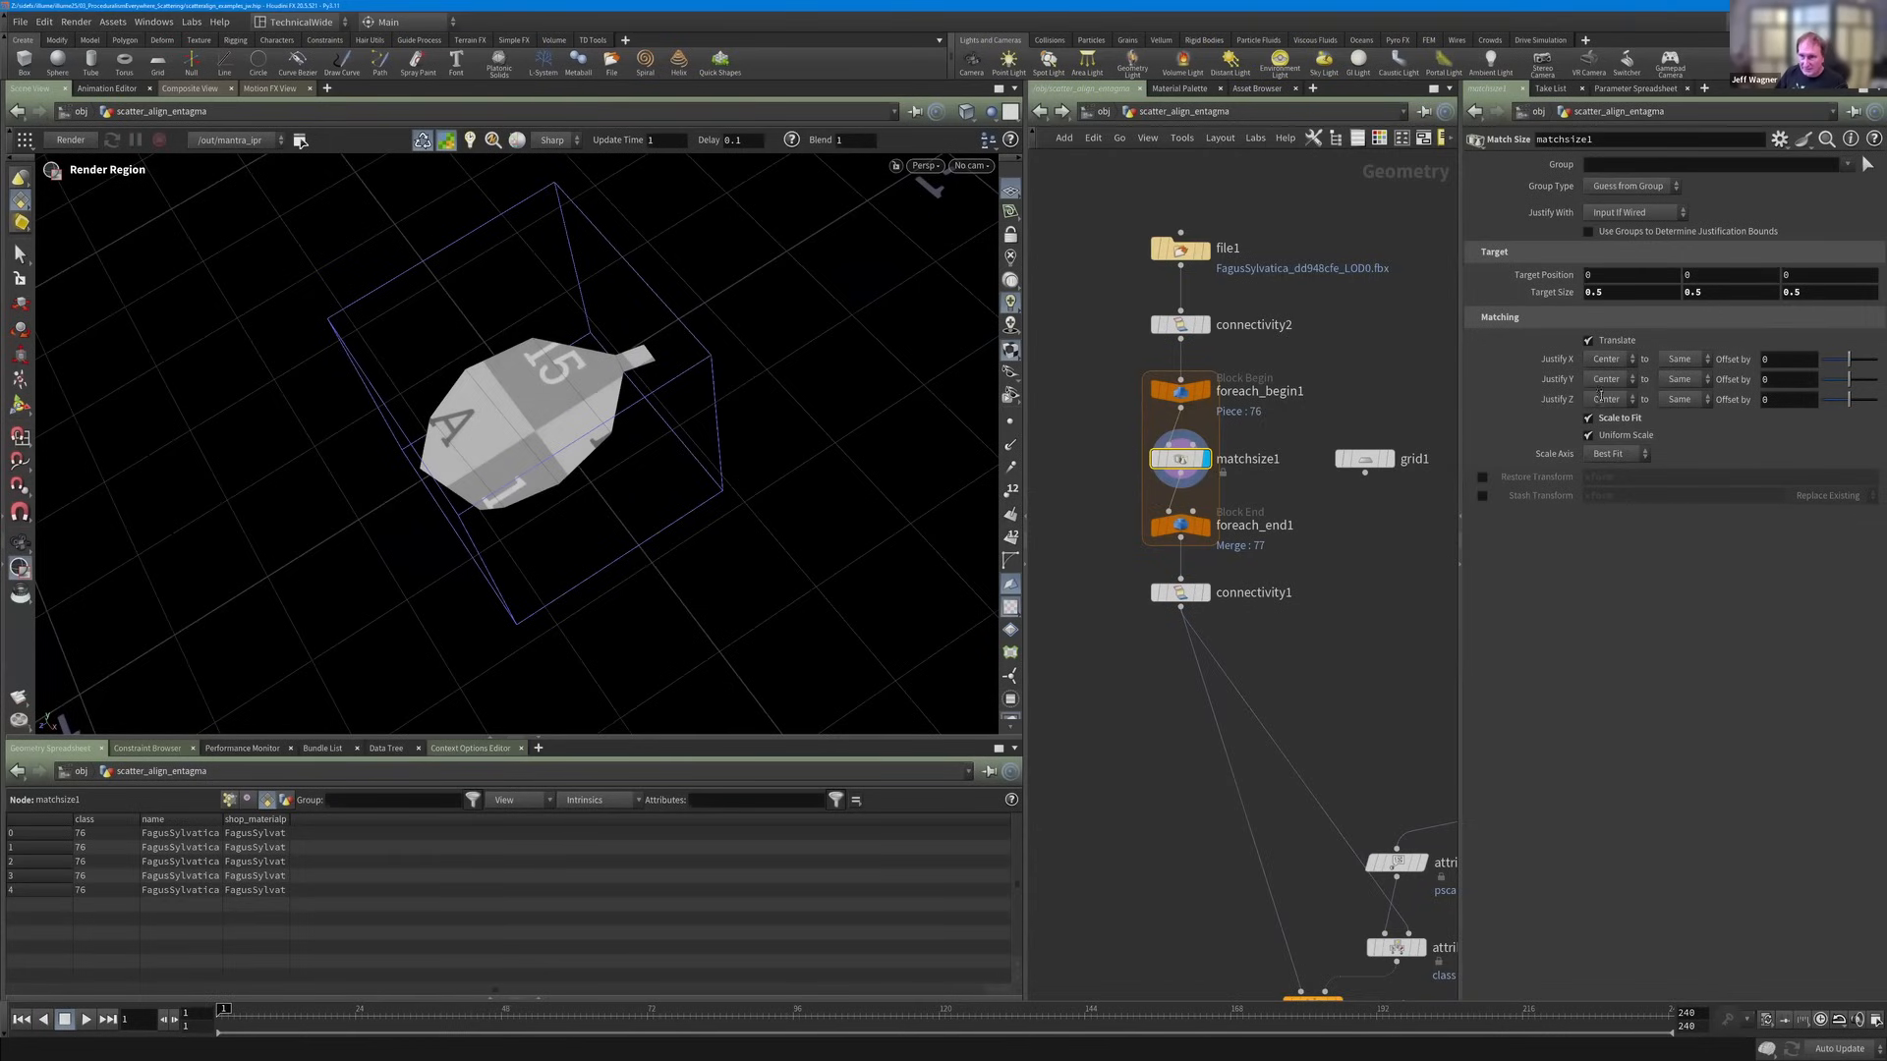
Try Min as matchsize1's Justify Z target, then set it to Max and check the leaf's stem against the origin.
left_click(1679, 400)
left_click(1682, 419)
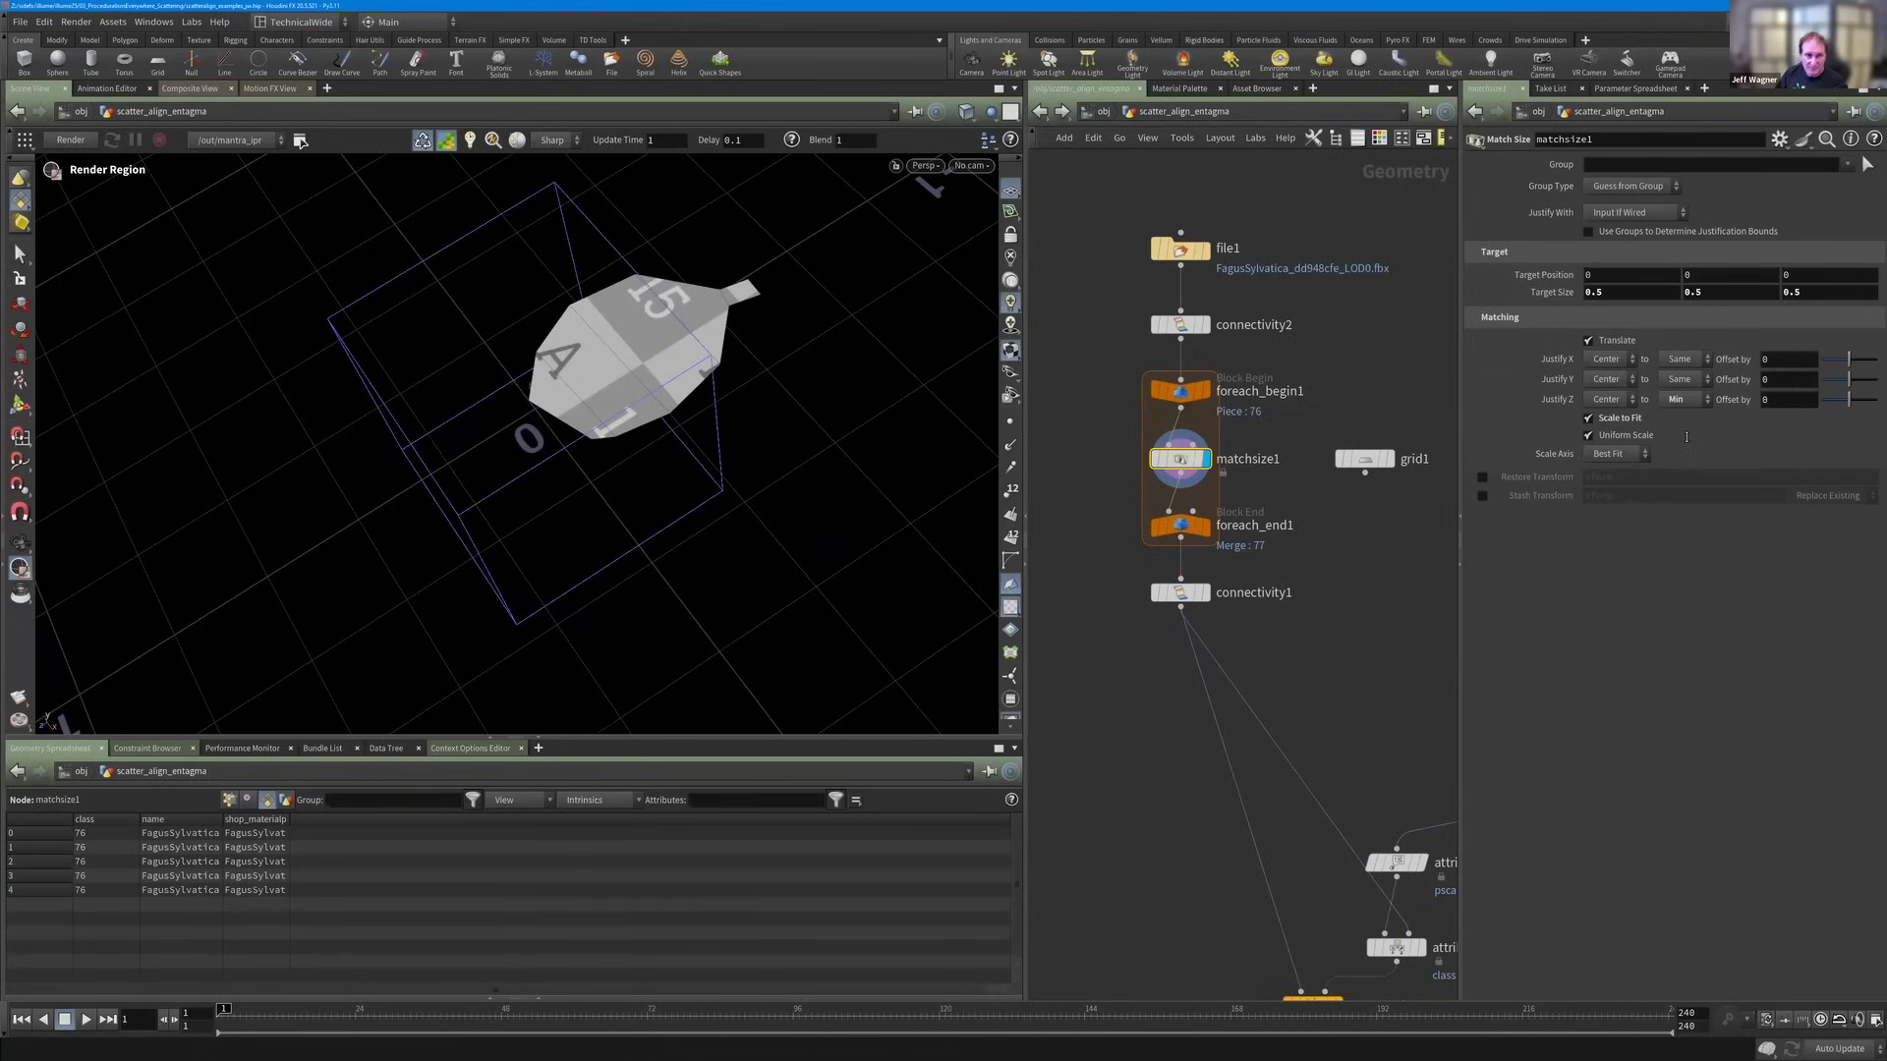
left_click(1680, 400)
left_click(1680, 467)
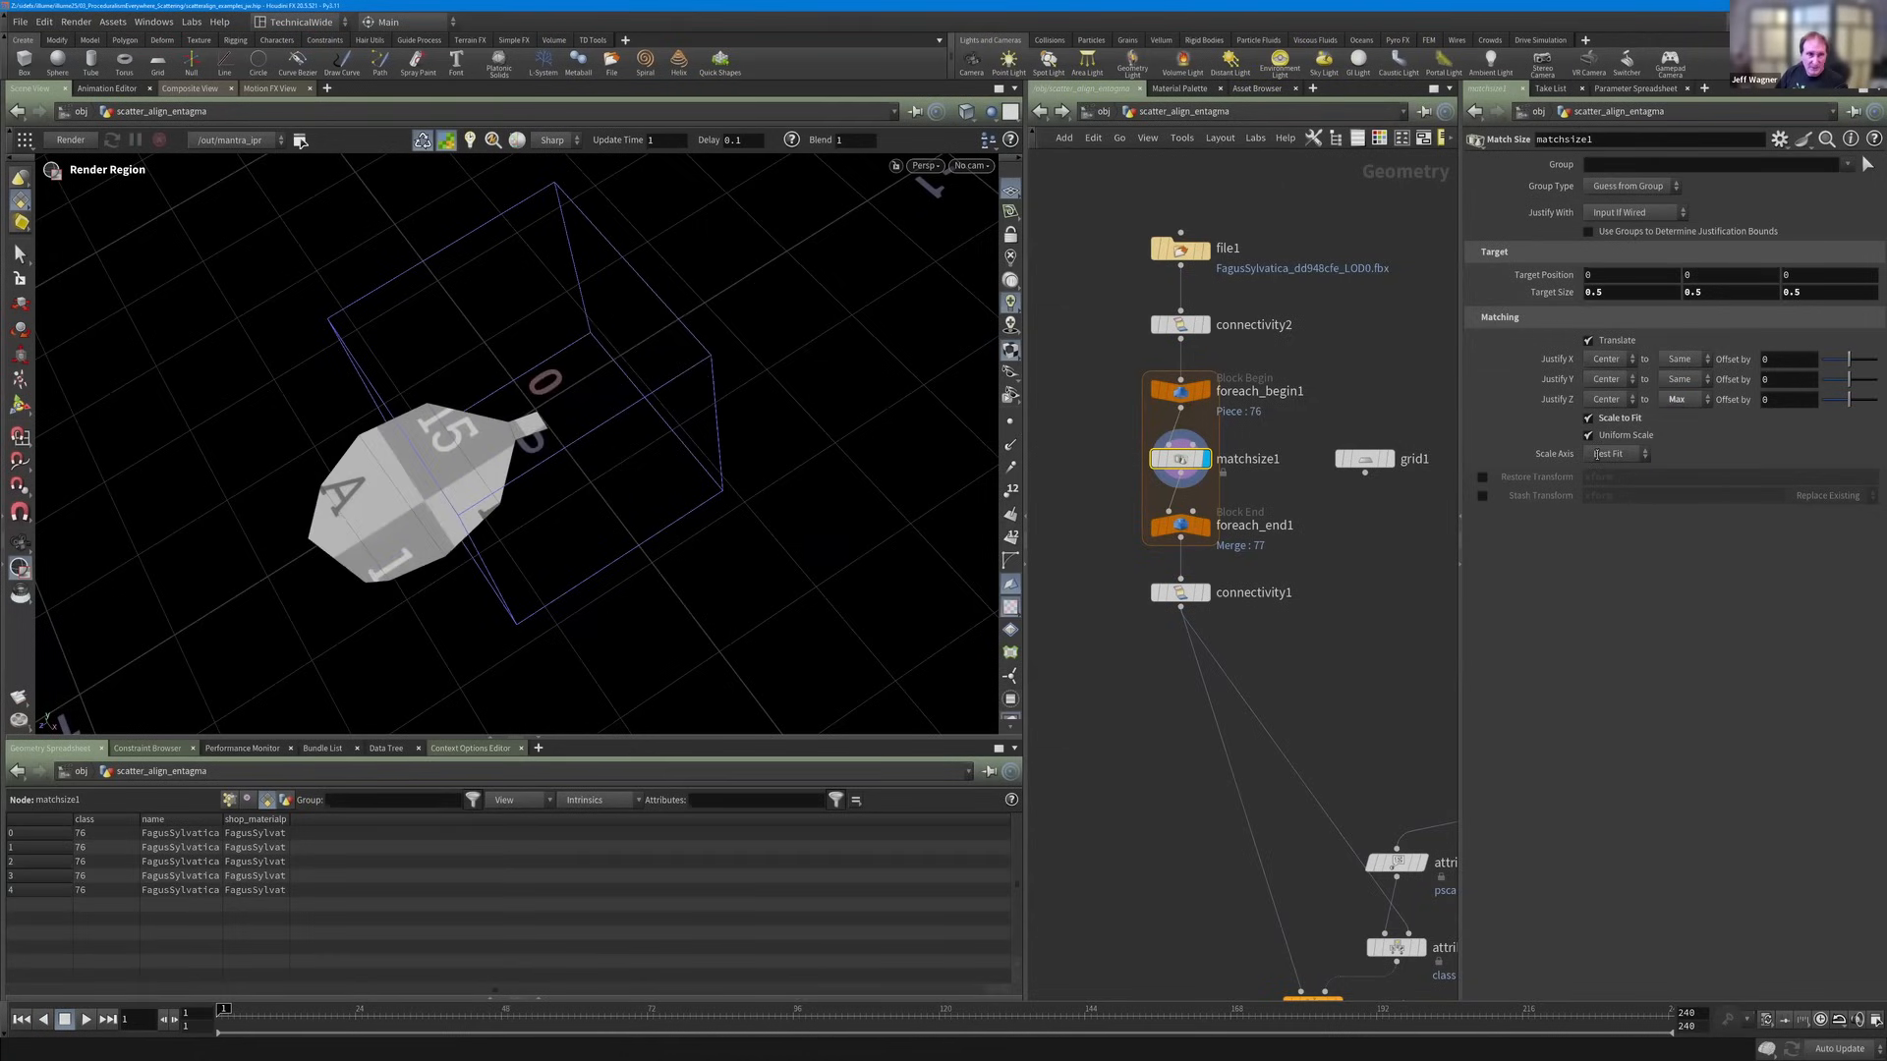
left_click_drag(577, 551, 512, 432)
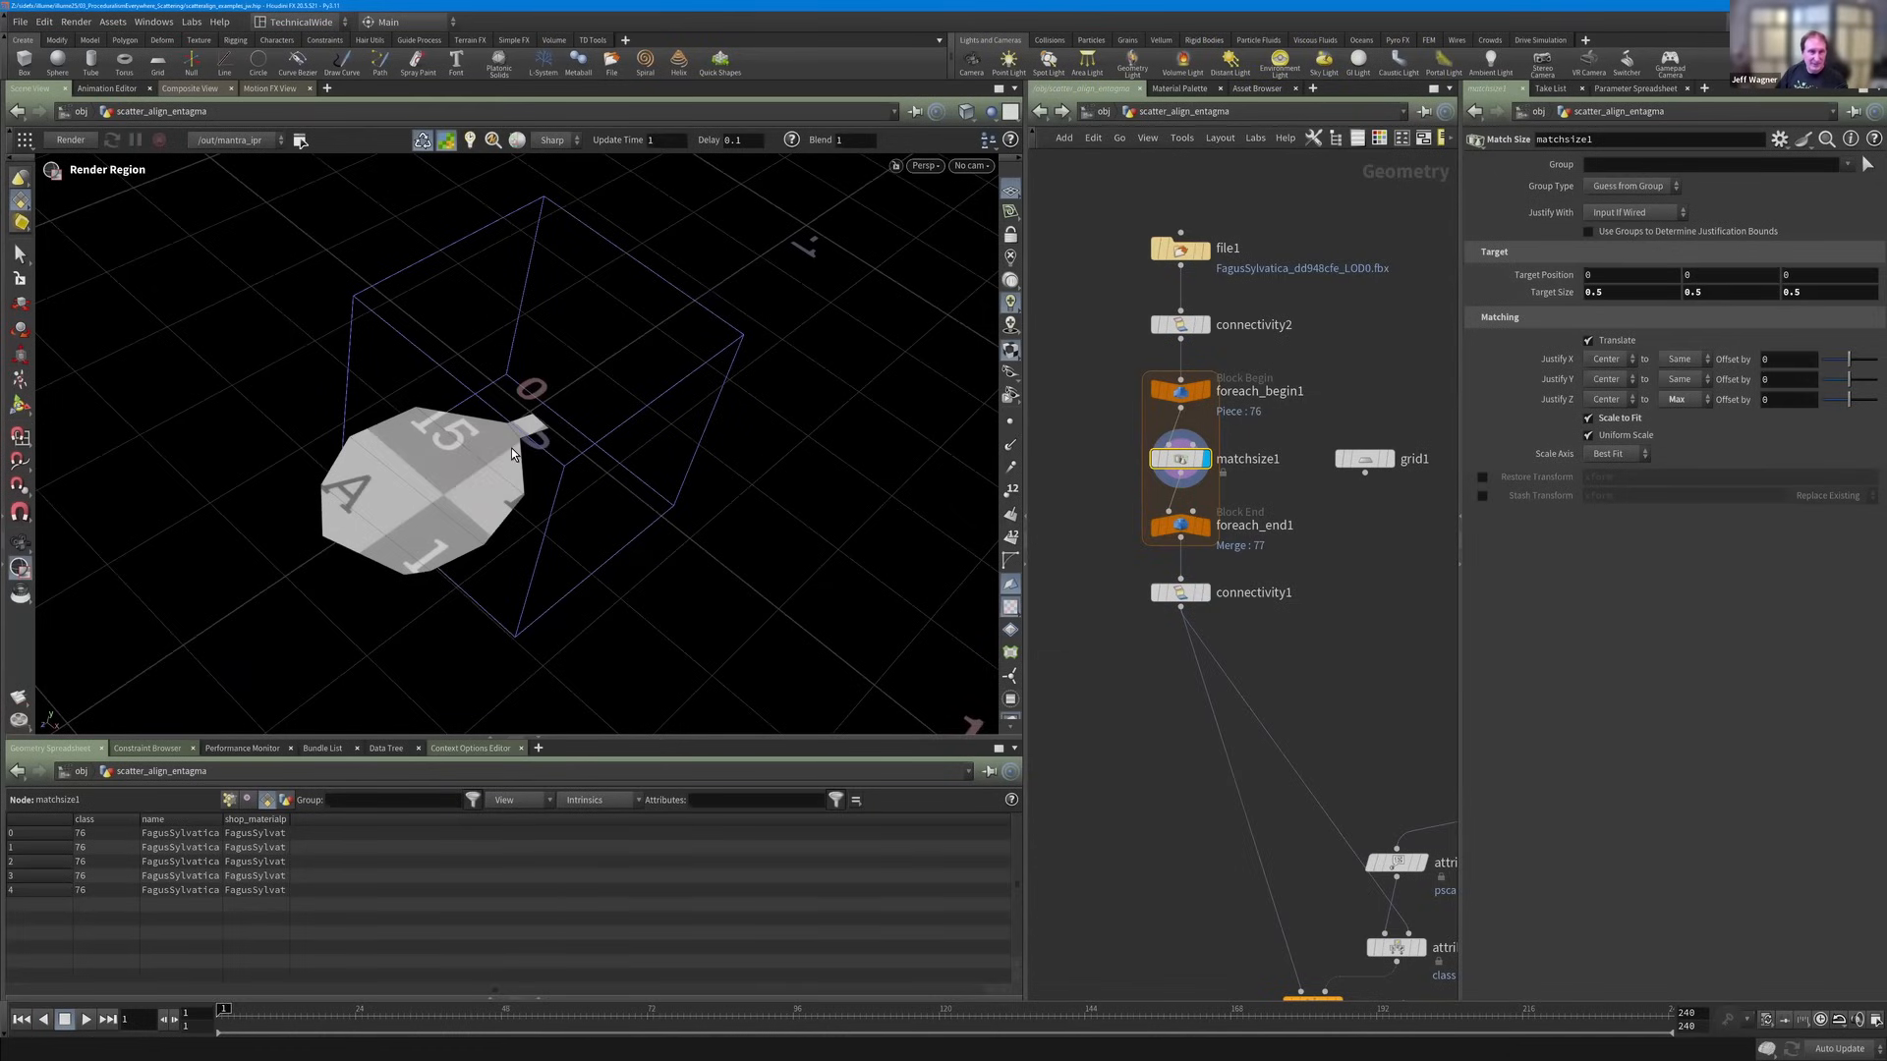
left_click_drag(511, 448, 513, 437)
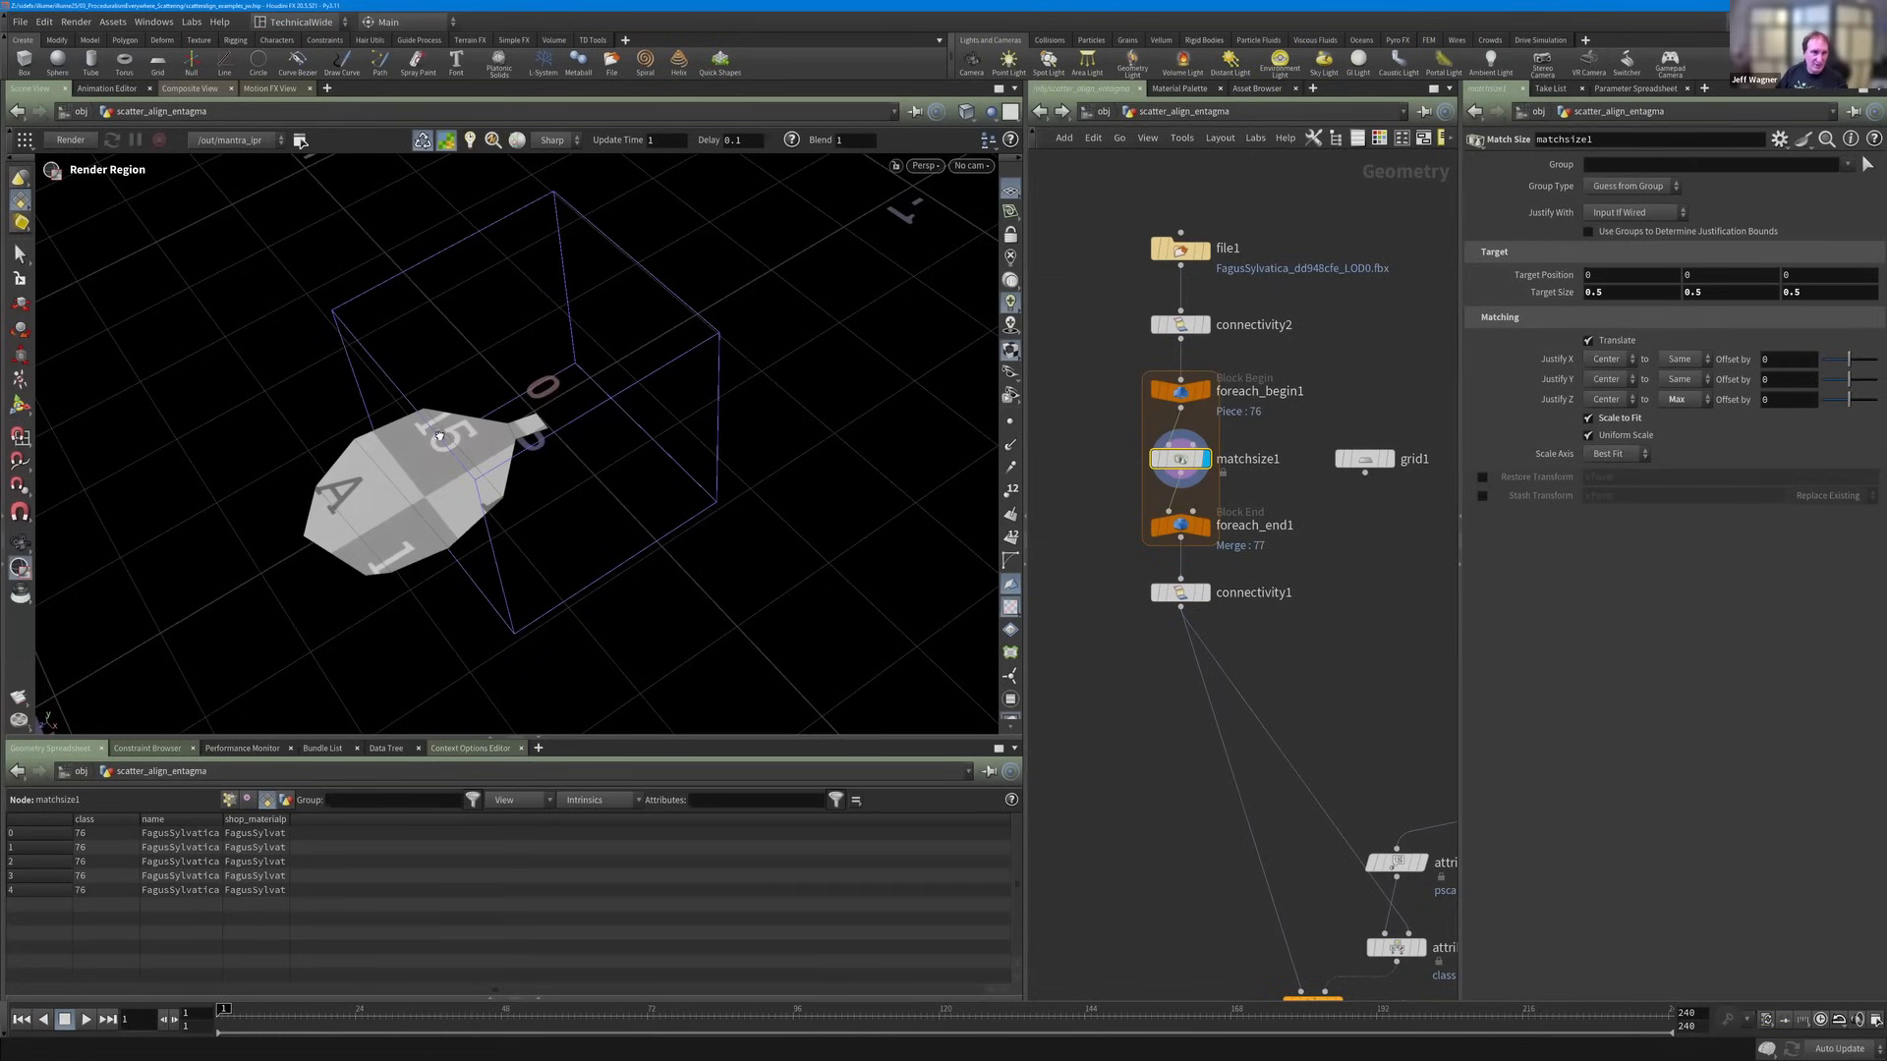
Display and select connectivity1 to view all the leaves gathered at the origin.
key("Escape")
left_click_drag(436, 432, 432, 414)
left_click_drag(434, 504, 472, 556)
left_click(1205, 592)
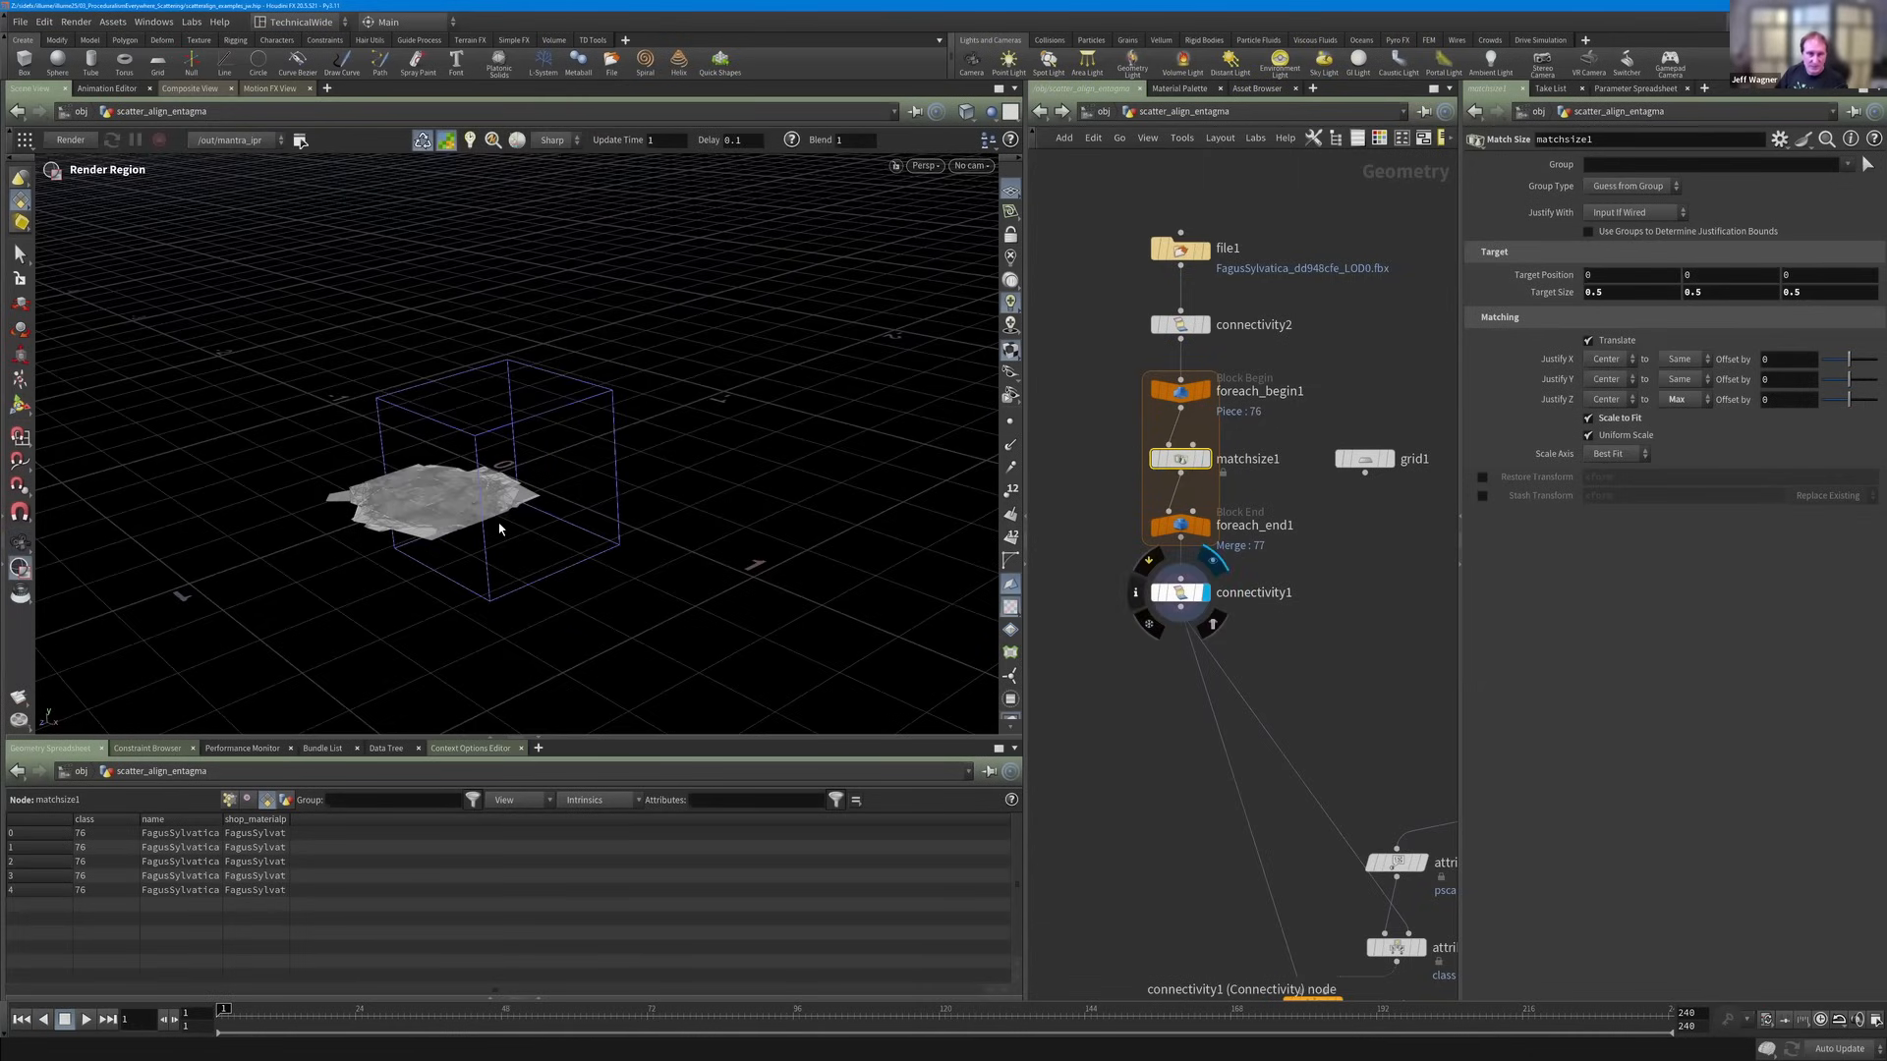
left_click(1180, 593)
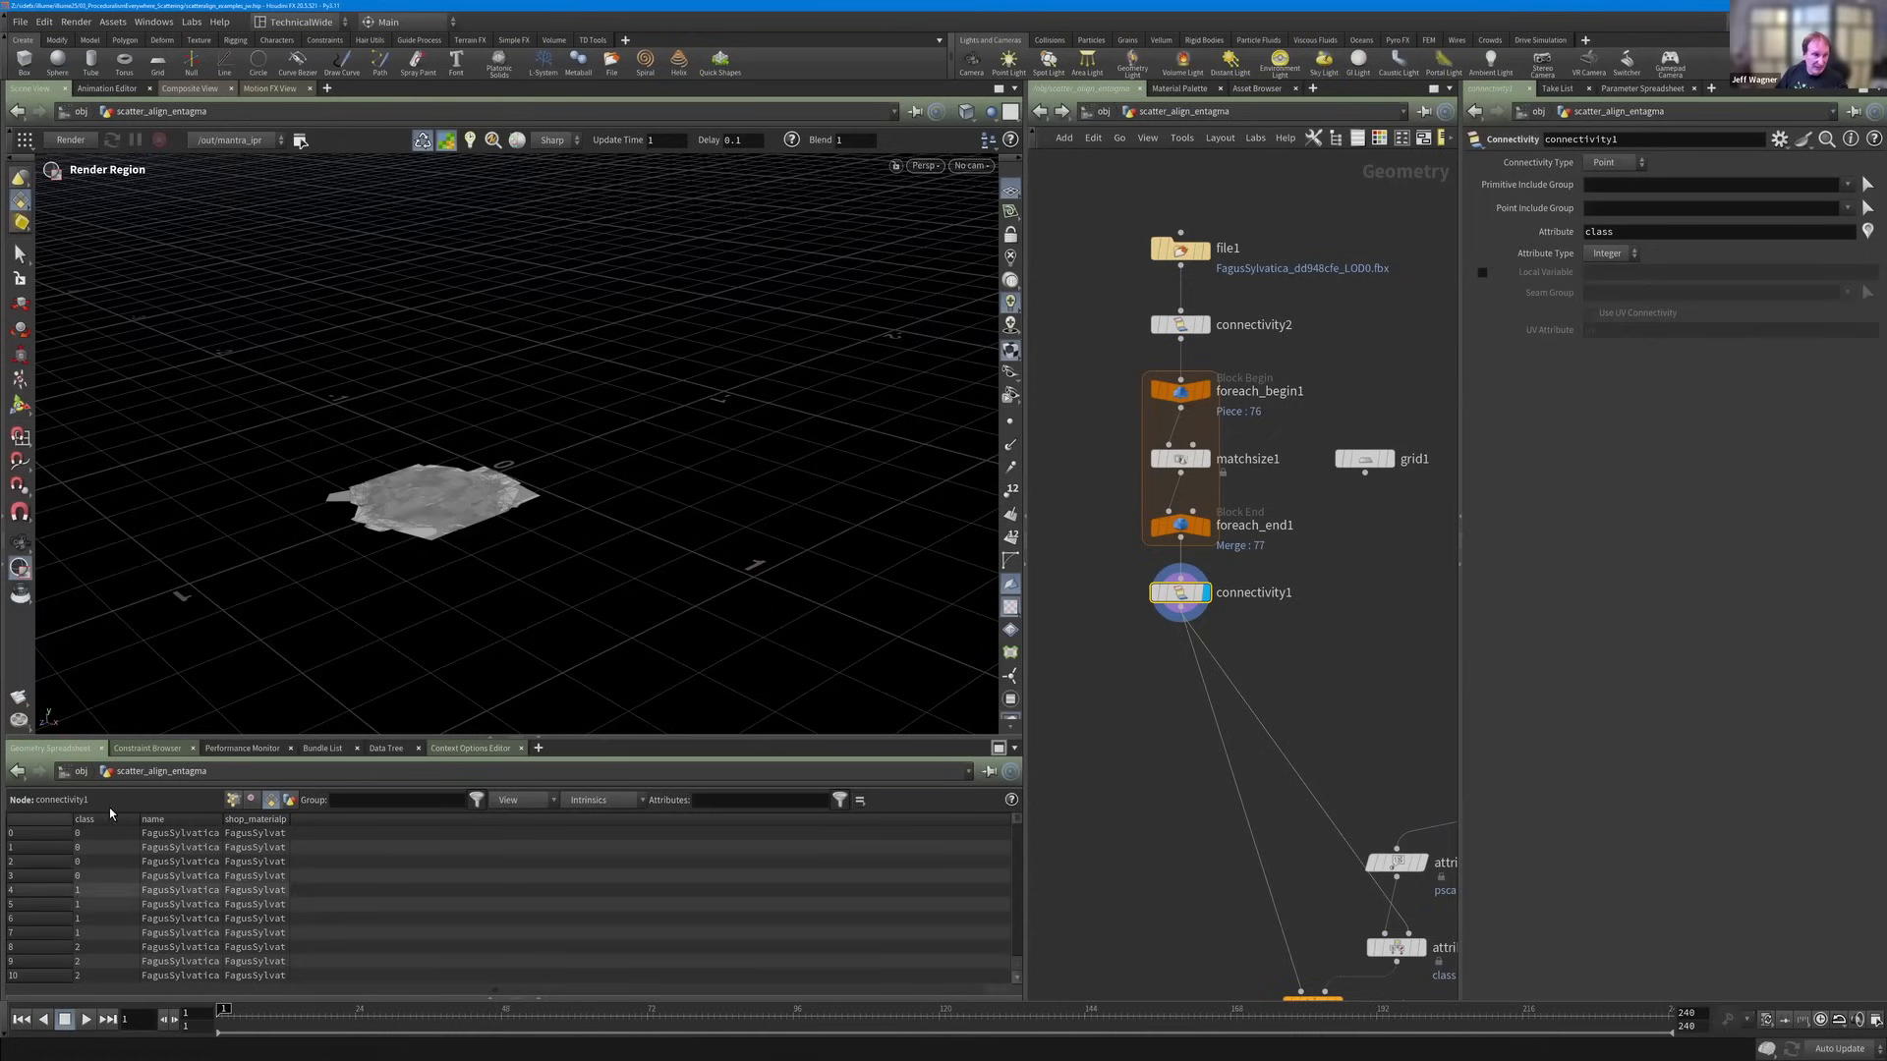
Display and select merge2 with its three noisy tubes in view, followed by merge3, which combines them with the ground slab.
scroll(1266, 696, "down", 2)
middle_click_drag(1448, 814, 1223, 772)
scroll(1376, 678, "up", 2)
scroll(1314, 660, "down", 2)
scroll(1224, 639, "up", 2)
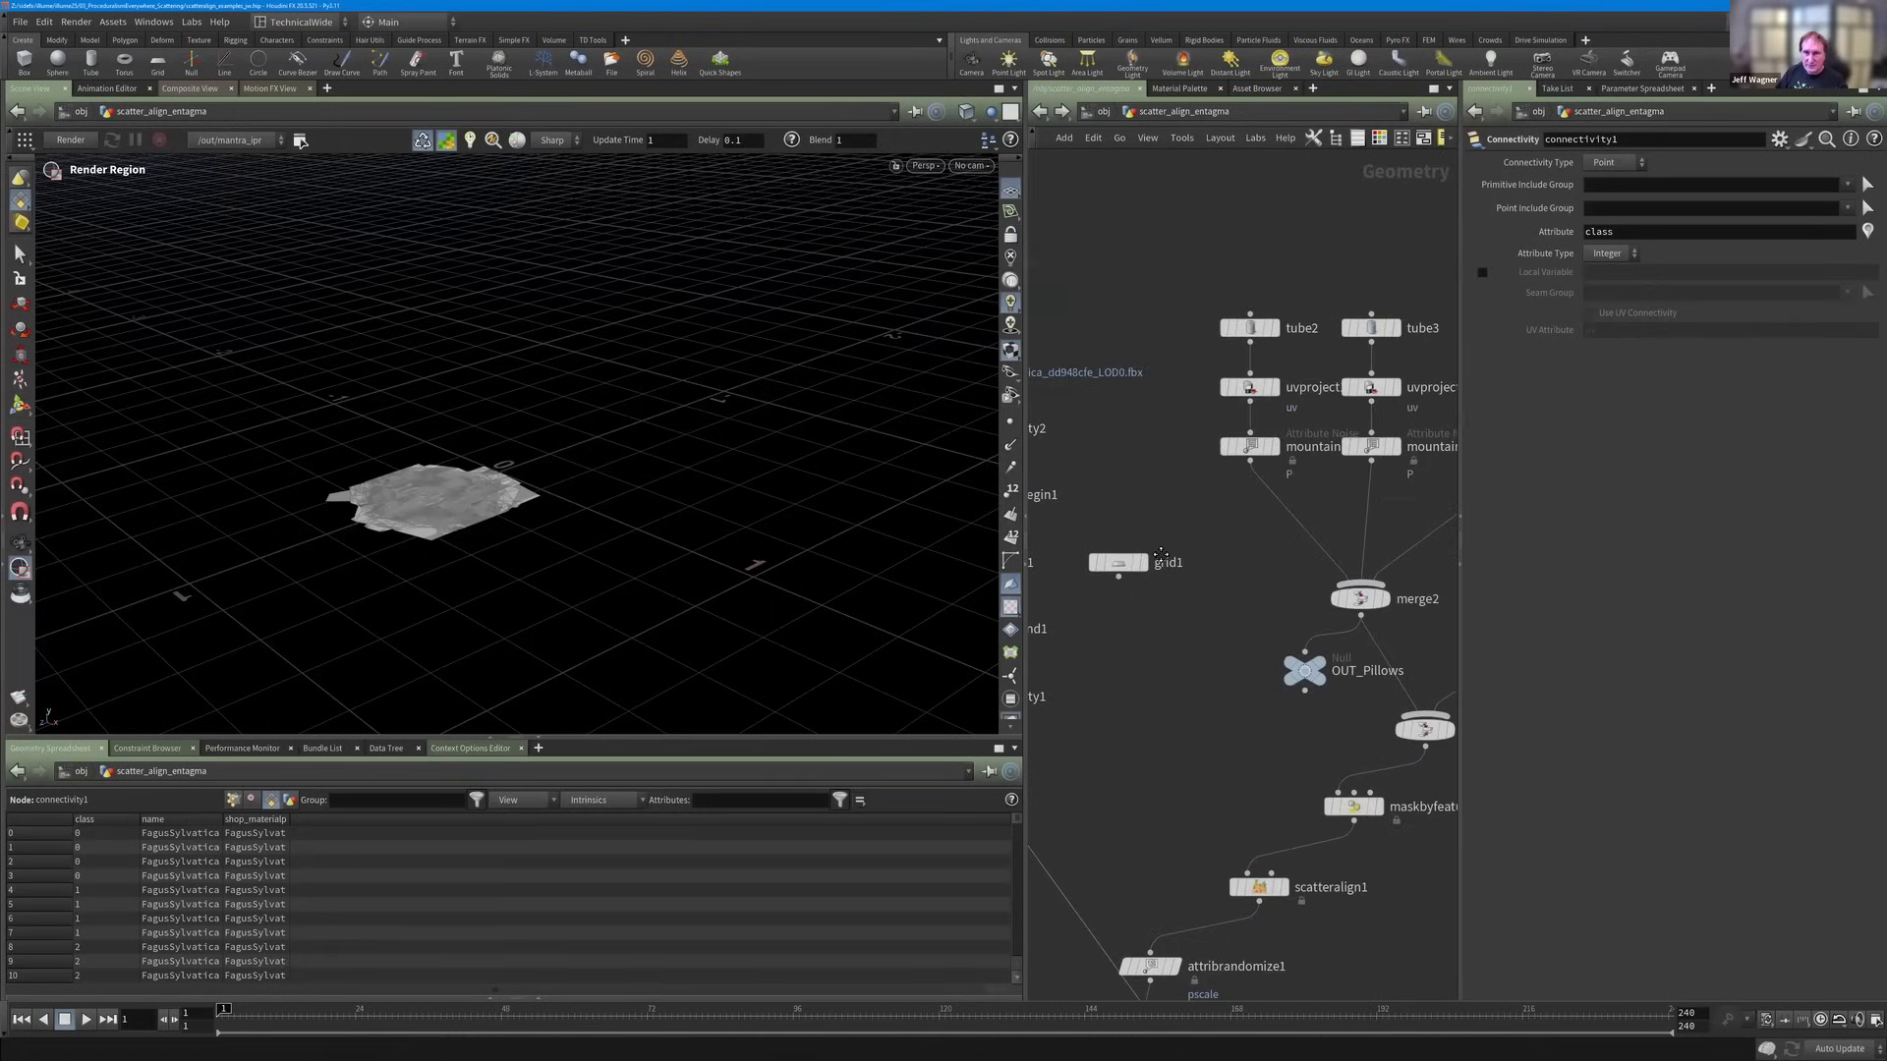
left_click(1218, 621)
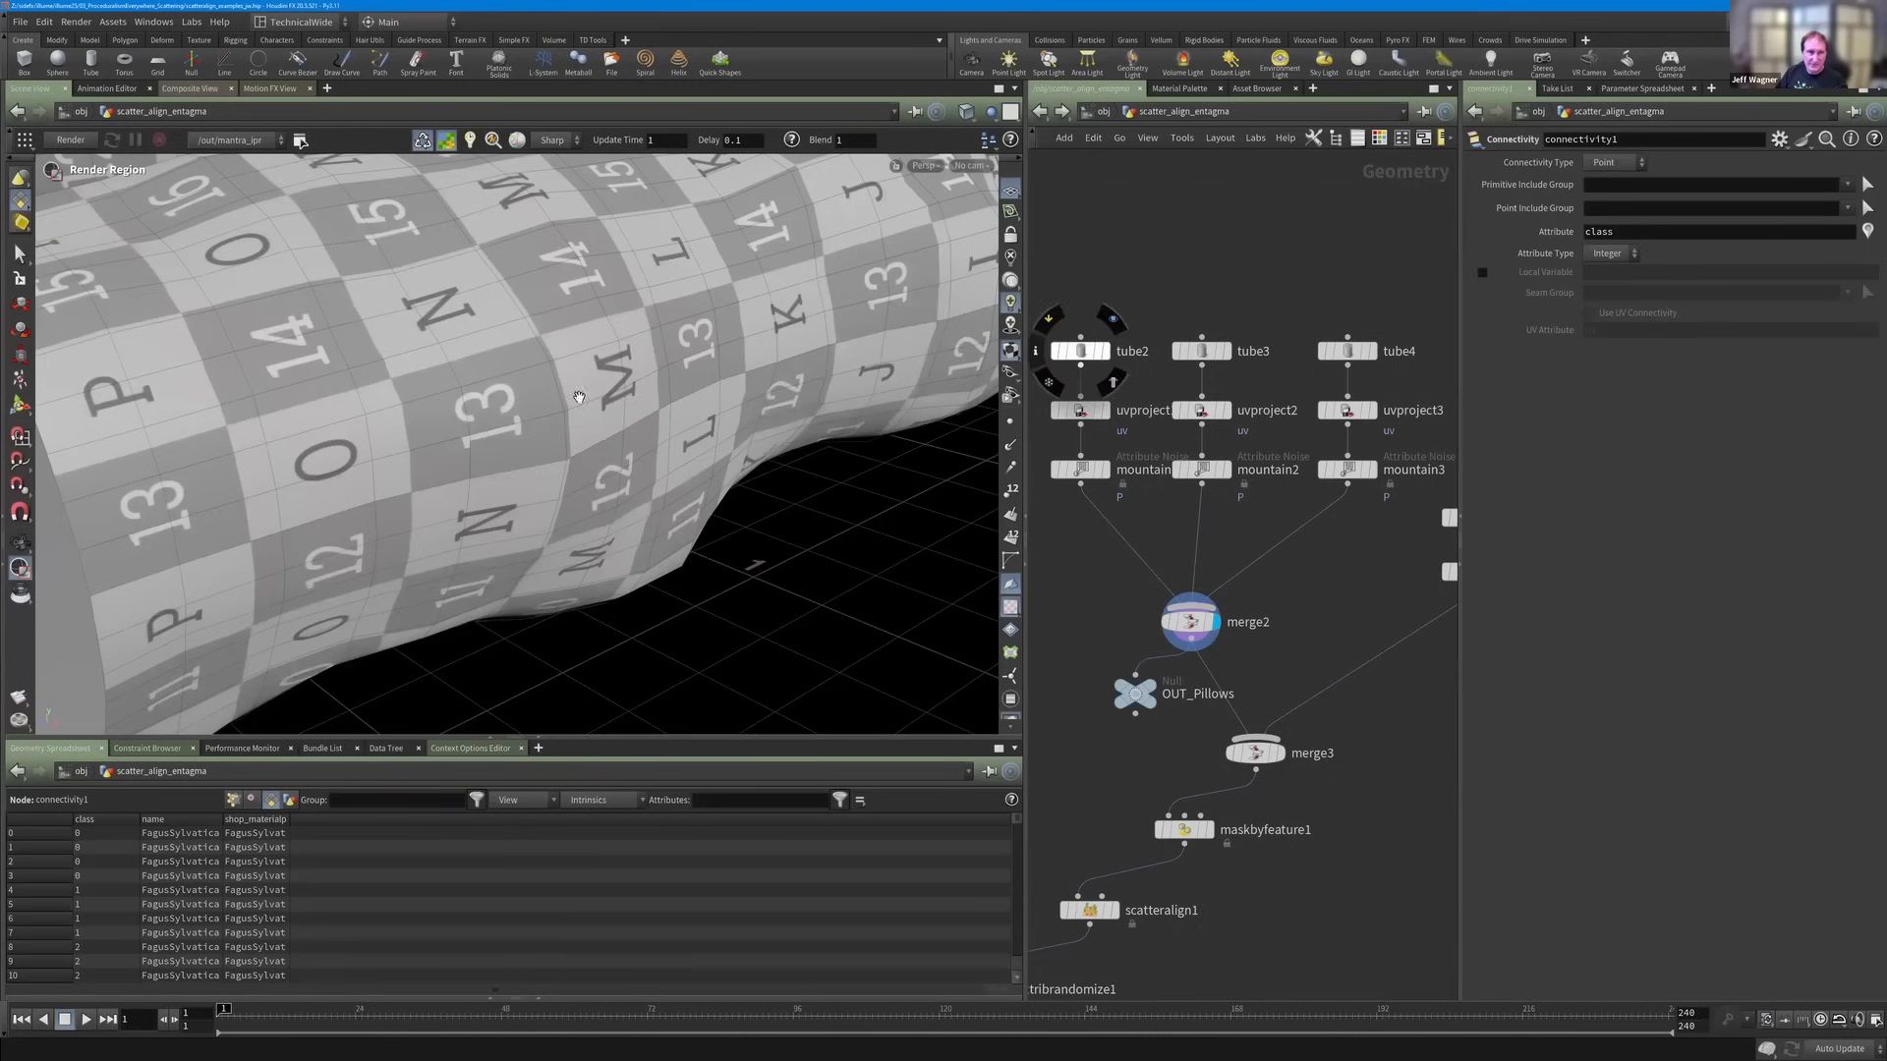
key("Escape")
scroll(668, 447, "down", 6)
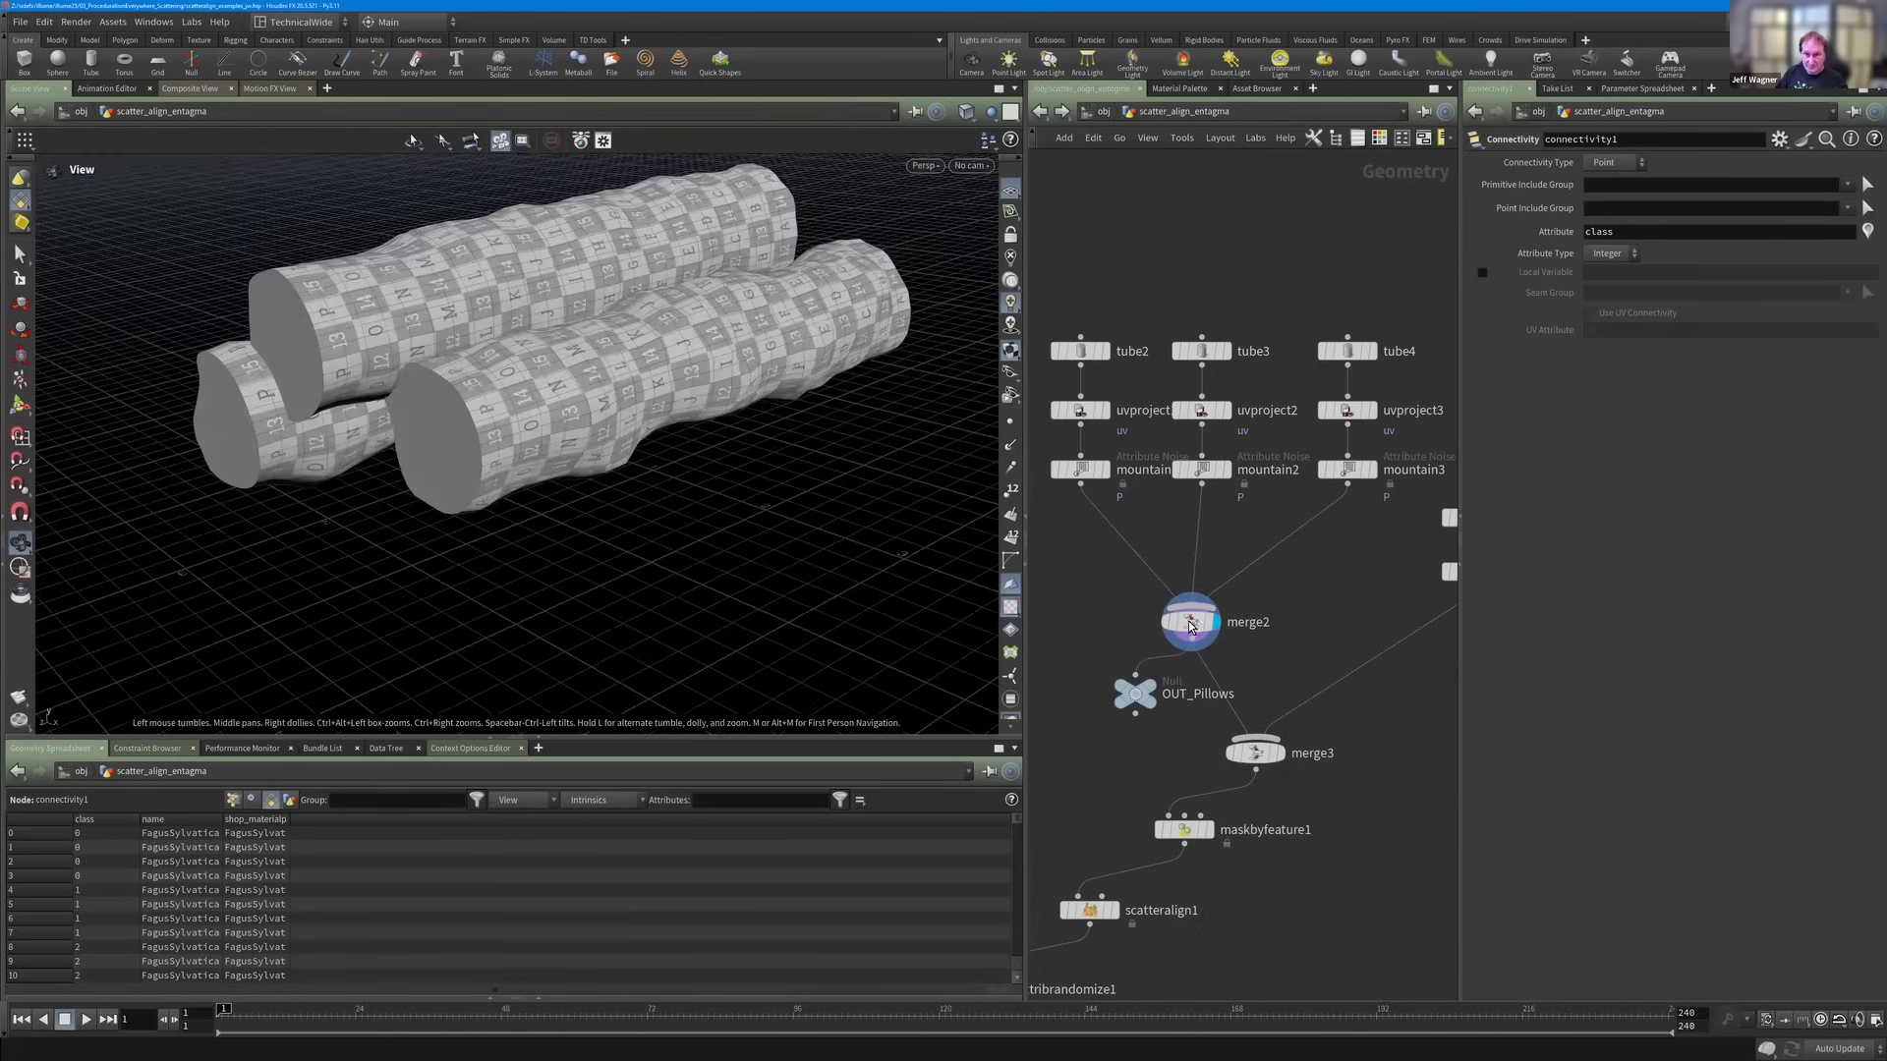
left_click(1189, 621)
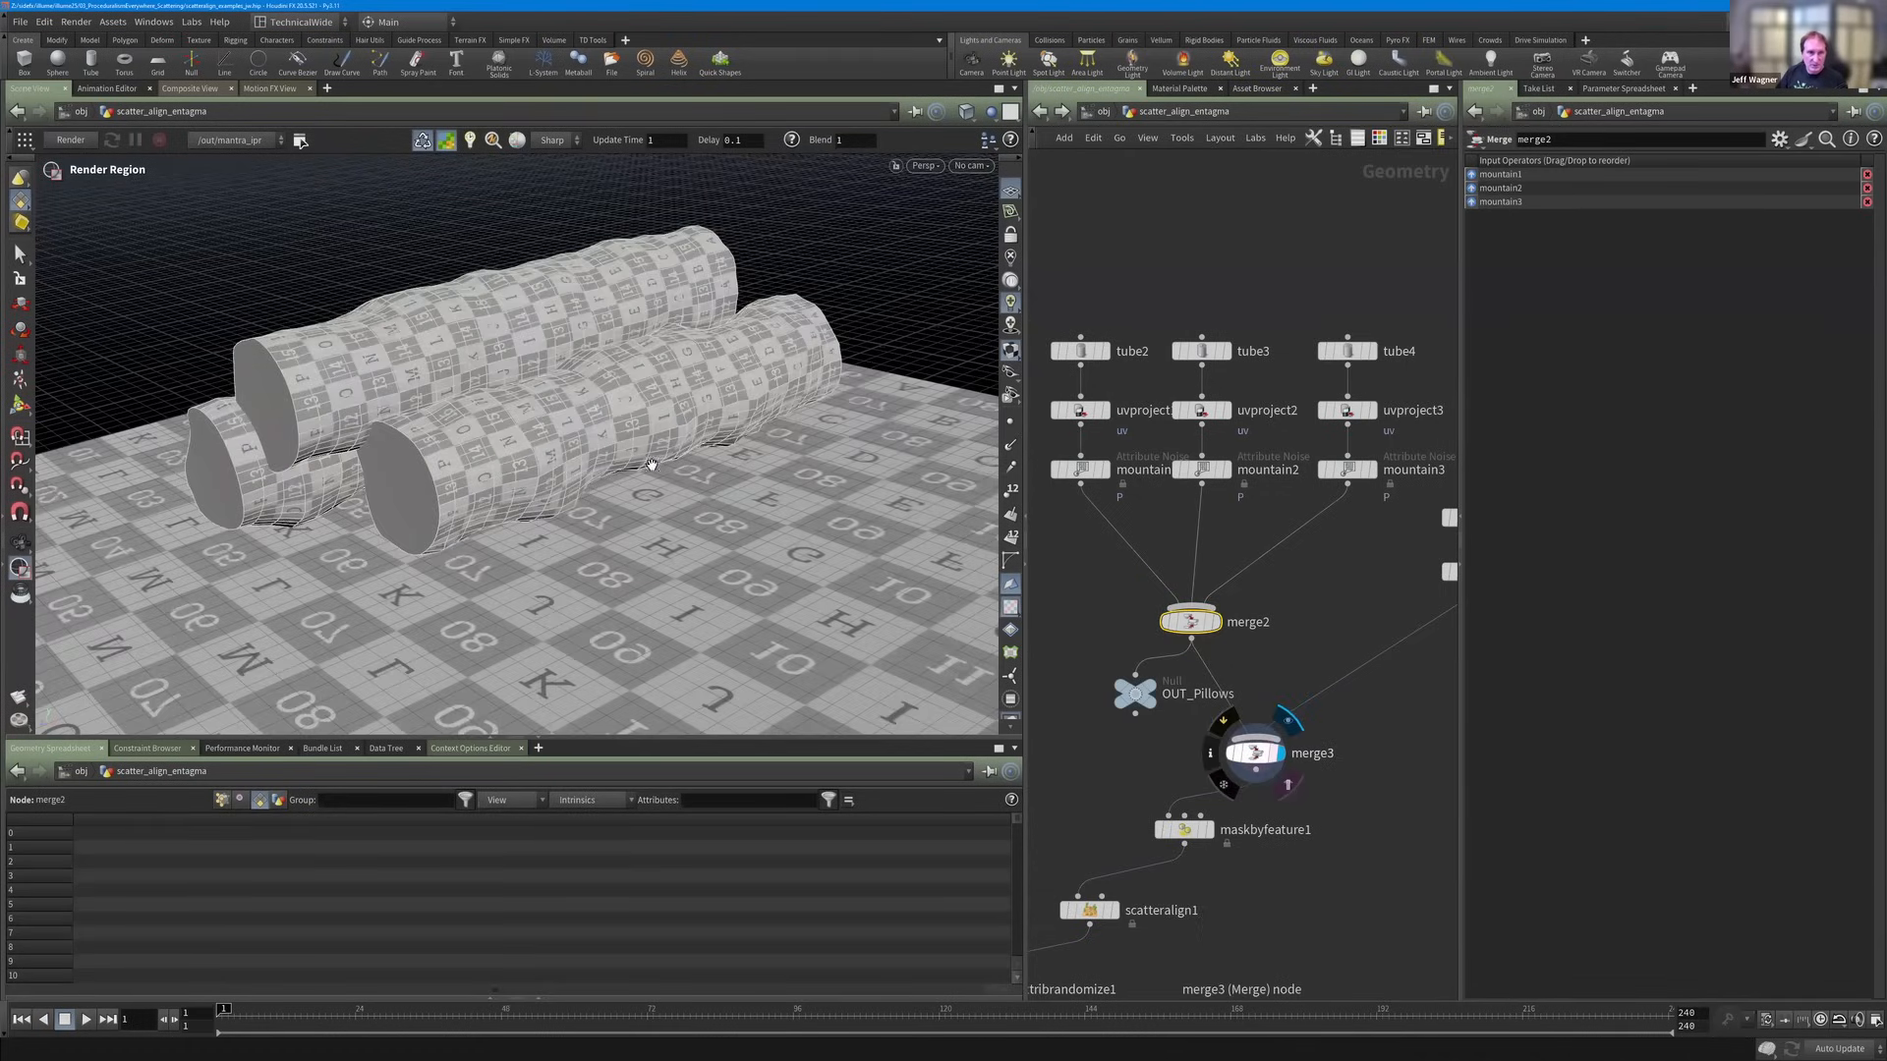
left_click(1255, 752)
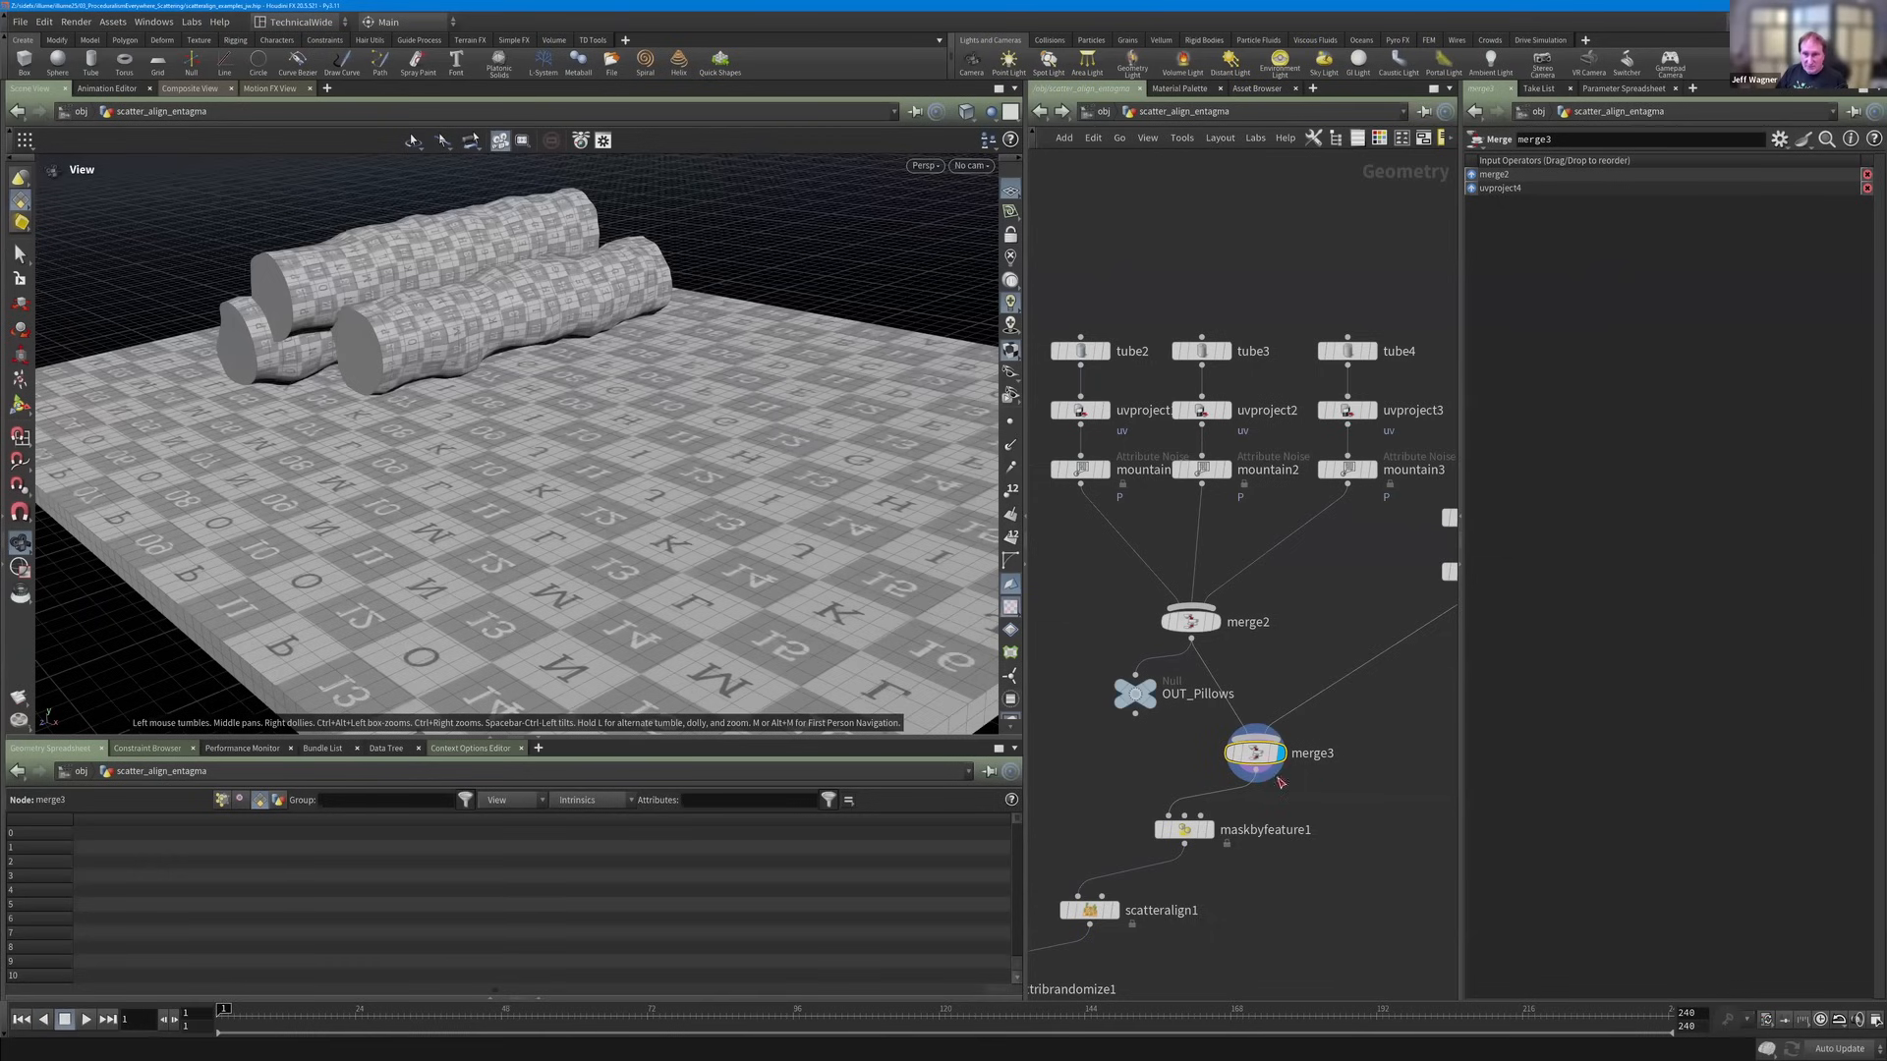
Display and select maskbyfeature1, and activate its viewport handle to inspect the red mask around the tubes.
middle_click_drag(1189, 835, 1223, 740)
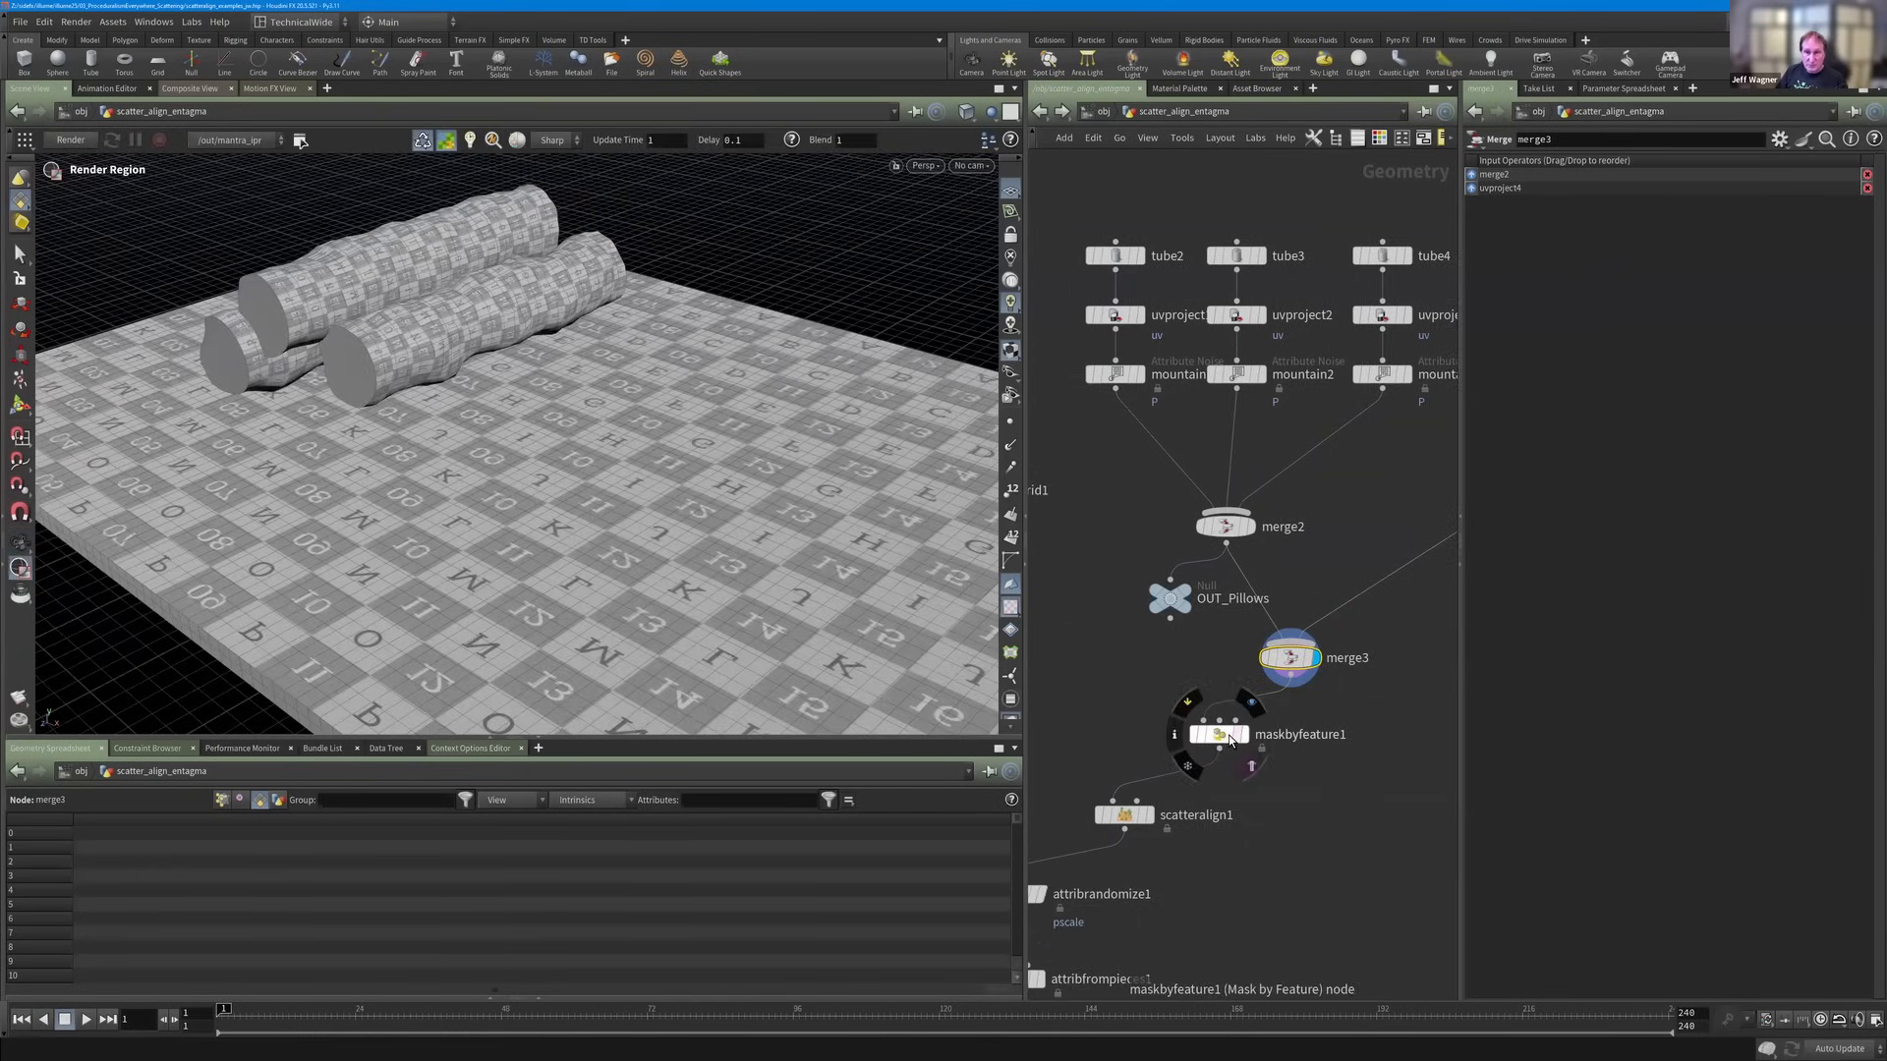
left_click(1223, 740)
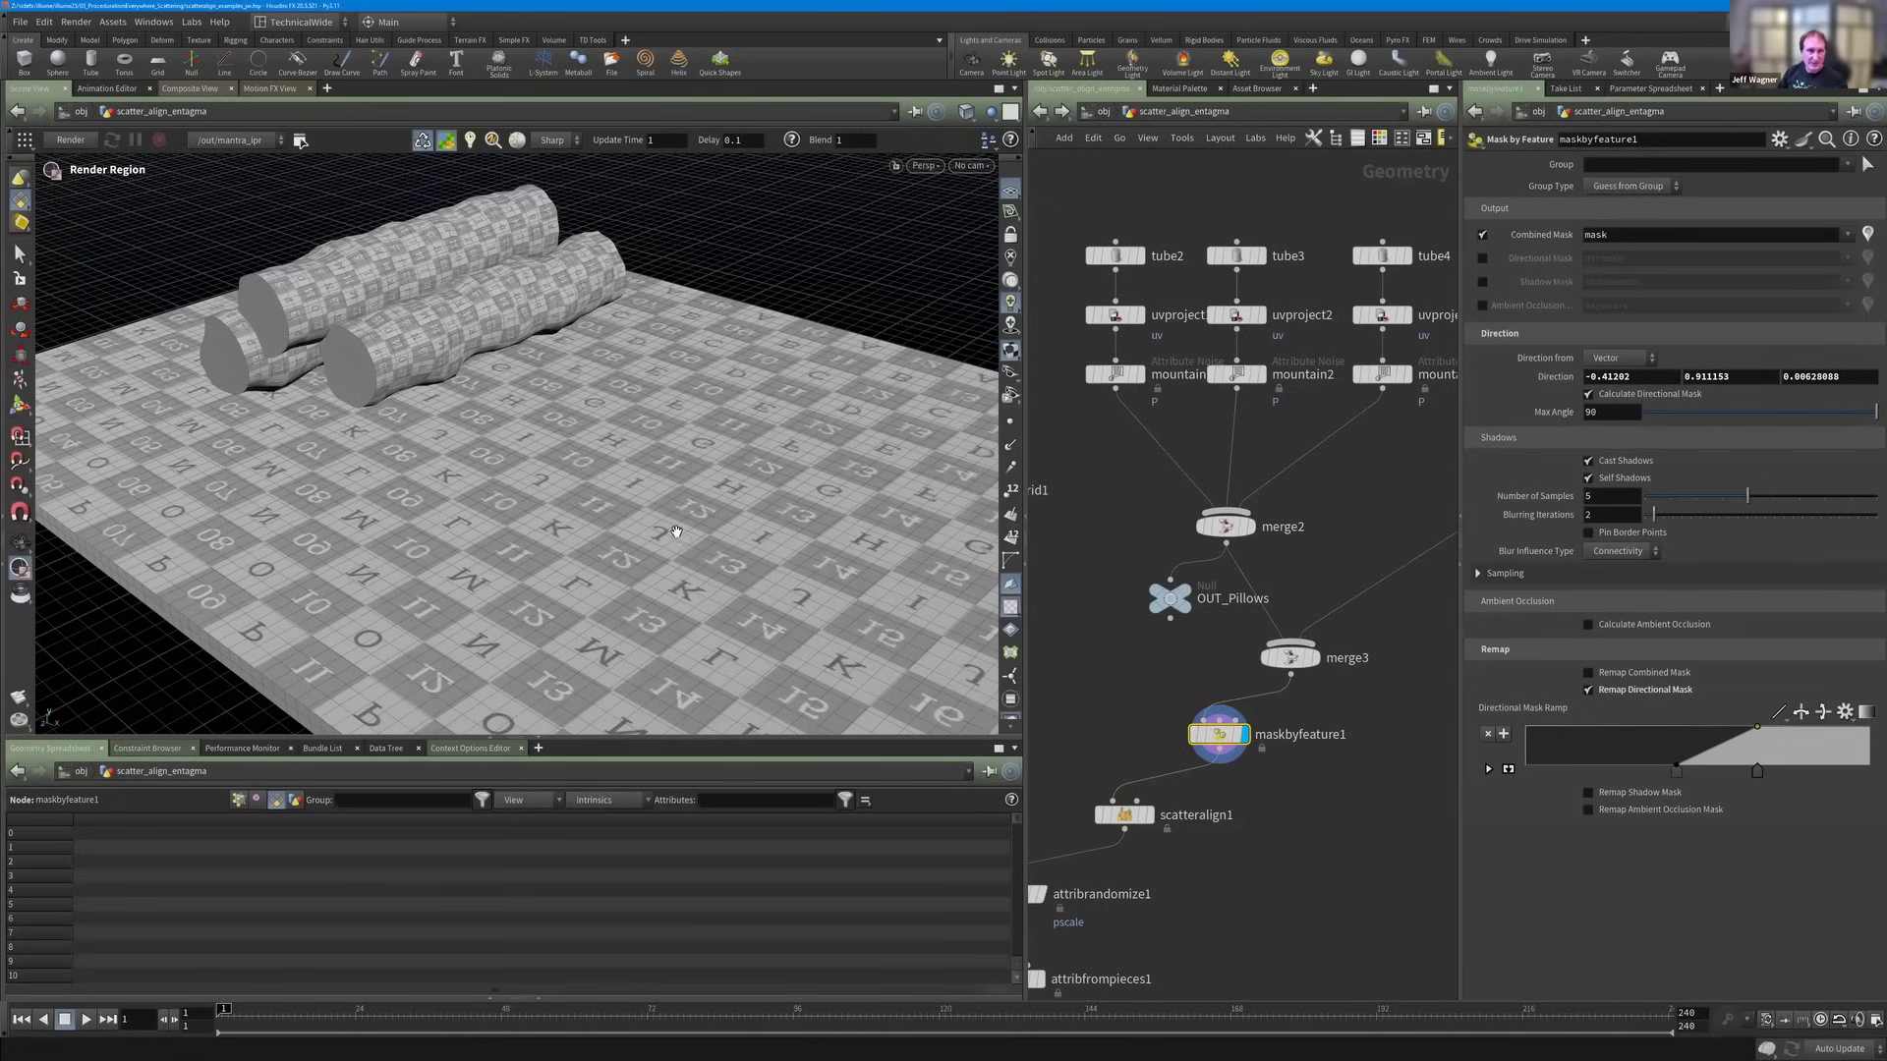
key("Return")
key("Escape")
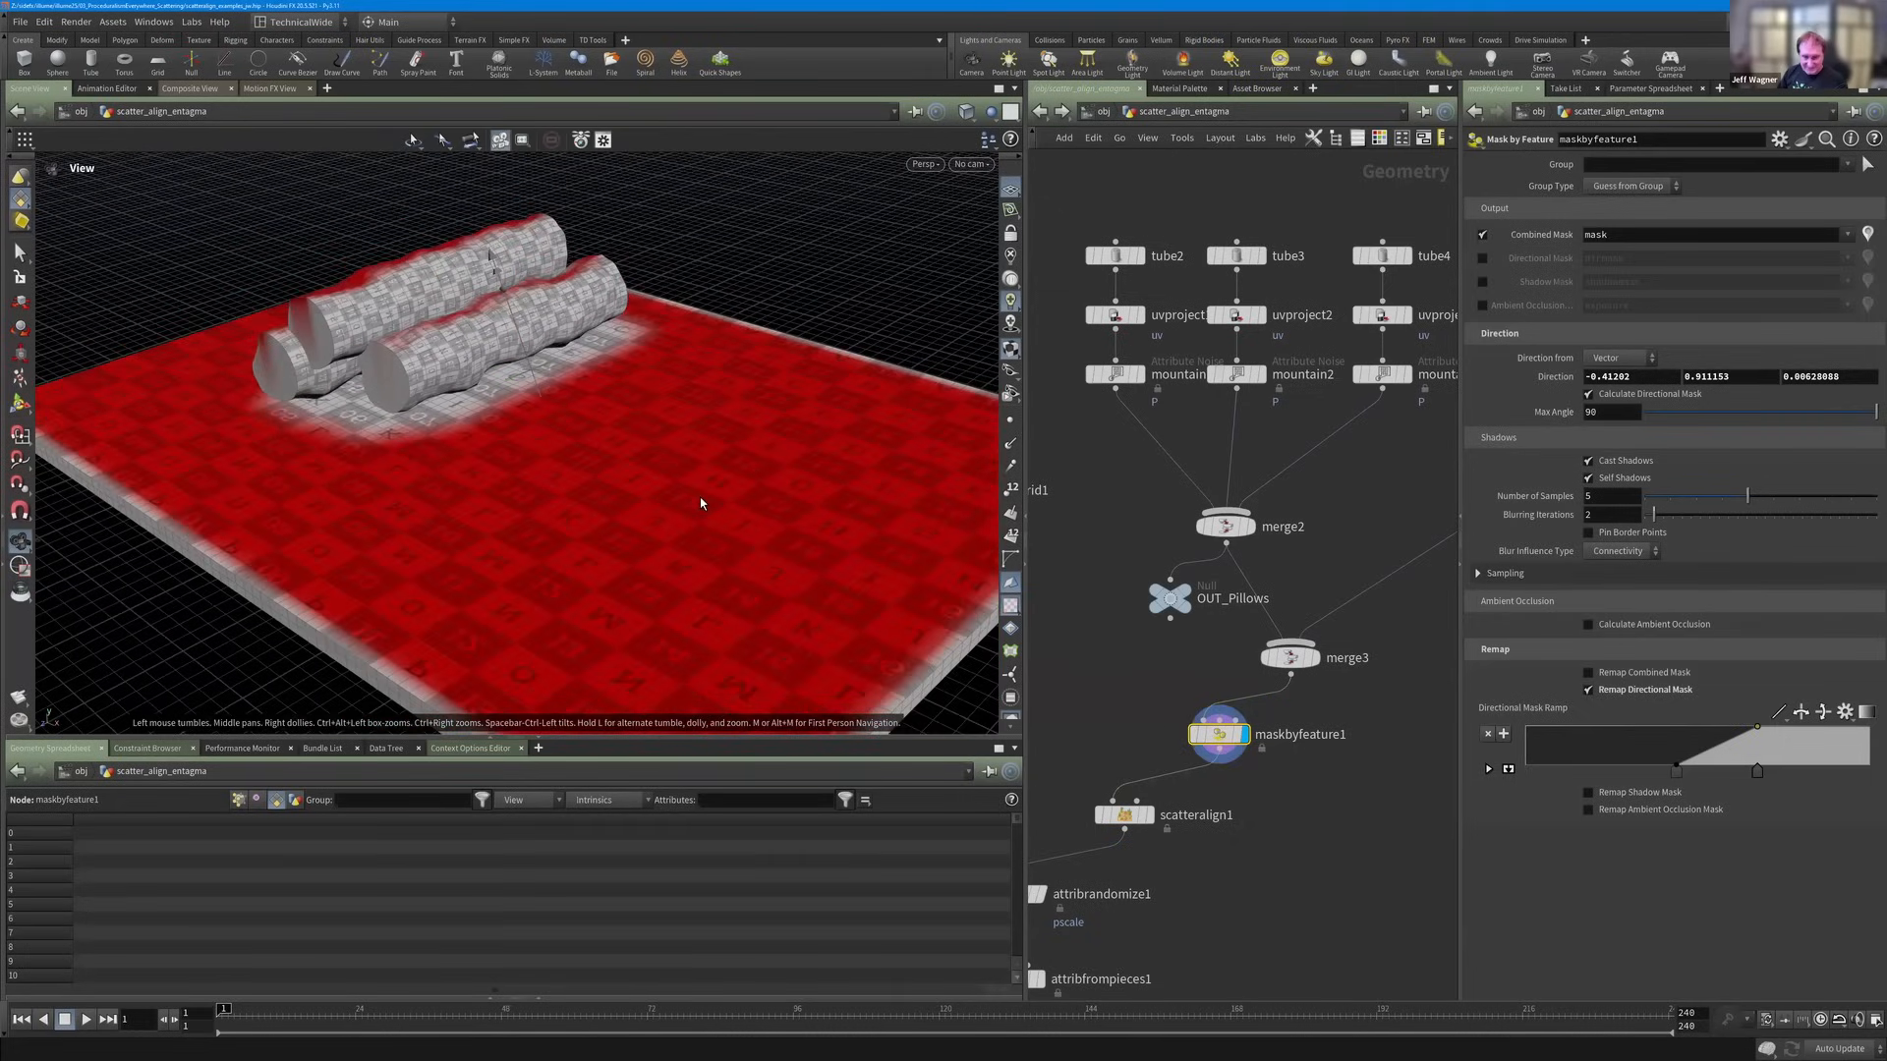
key("Escape")
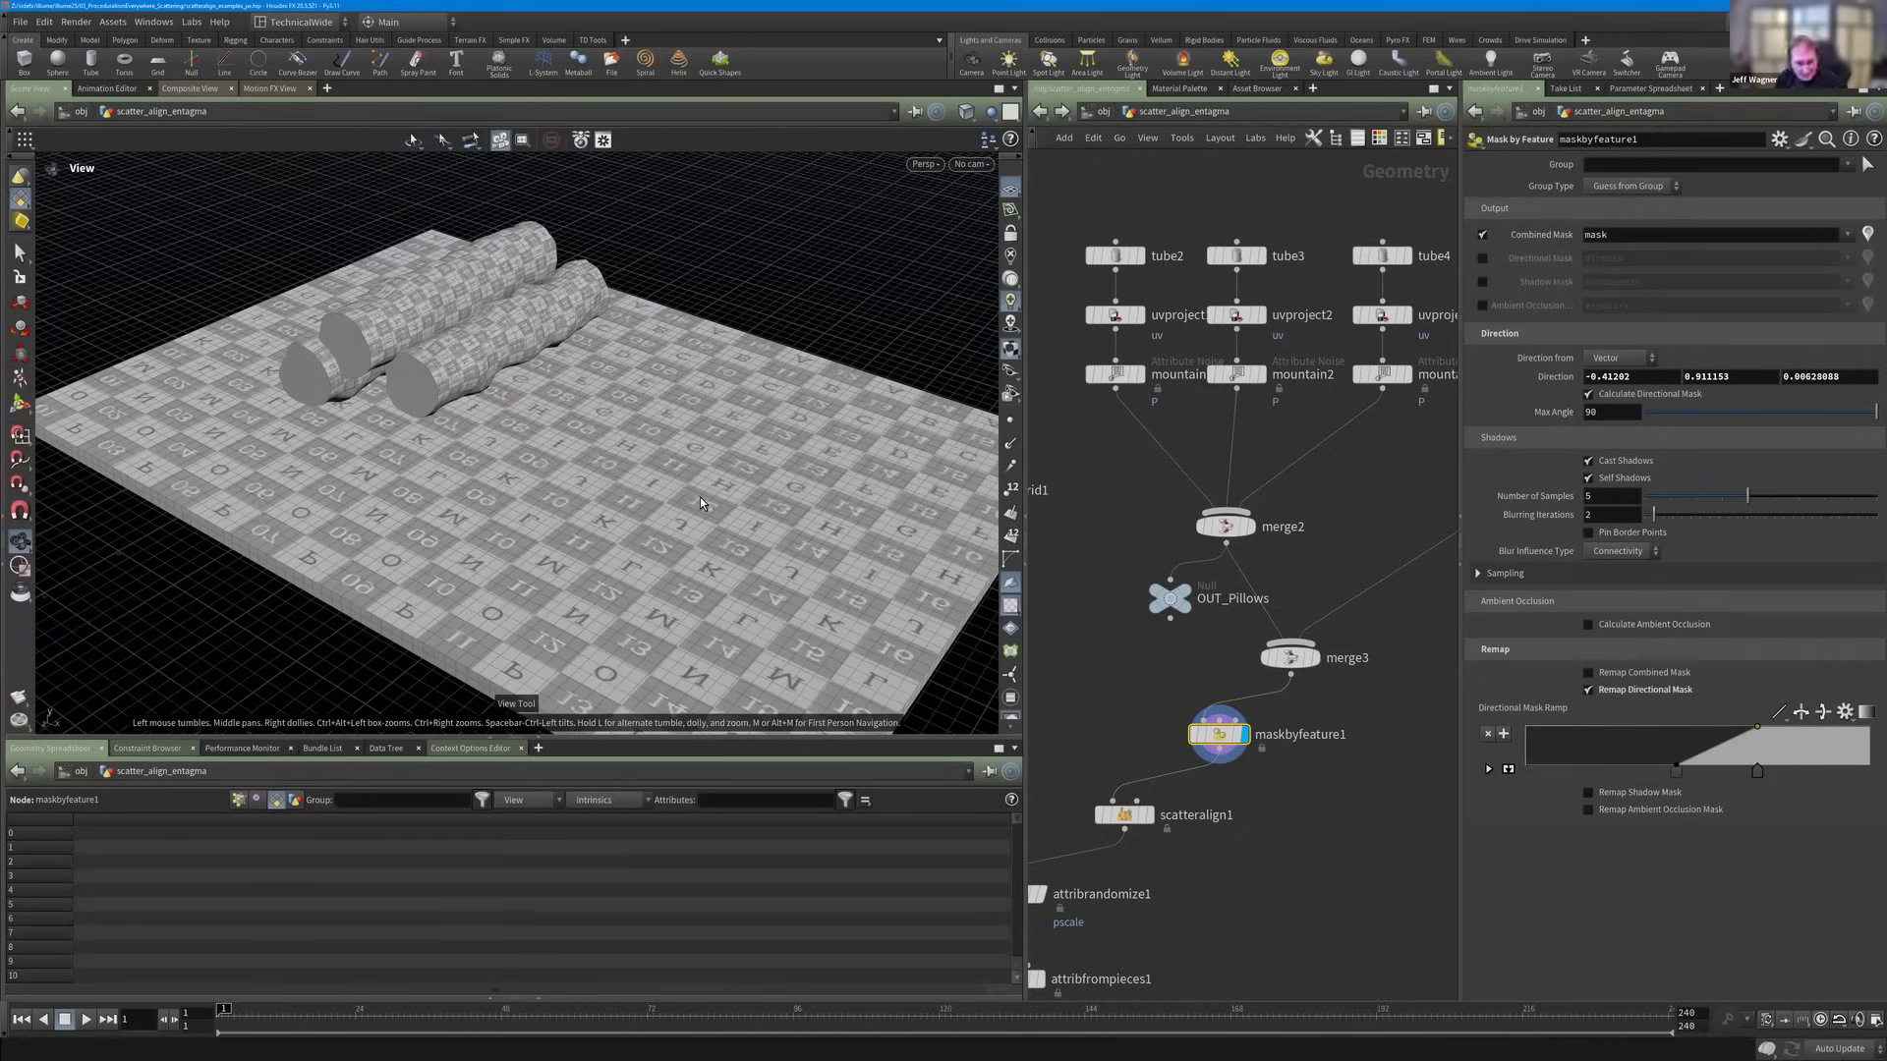
key("Return")
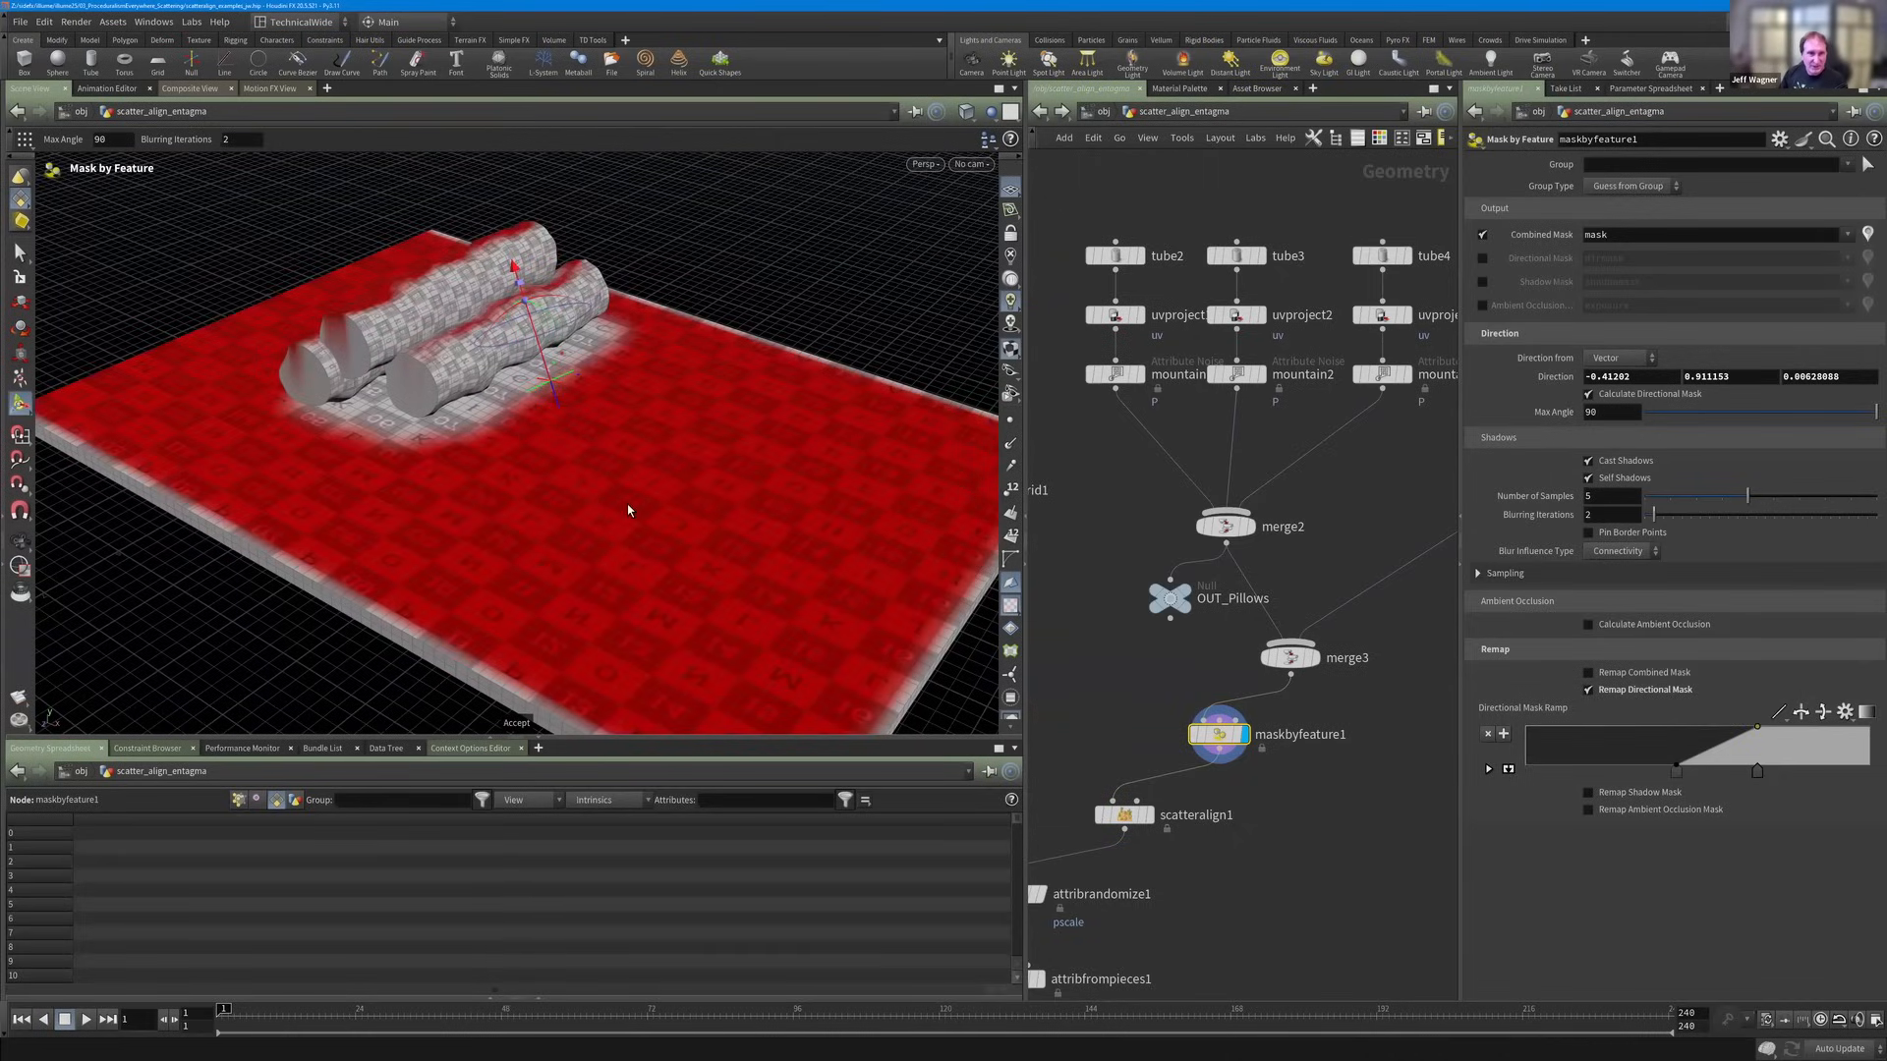
right_click_drag(629, 511, 463, 473, "alt")
left_click_drag(648, 442, 602, 417, "alt")
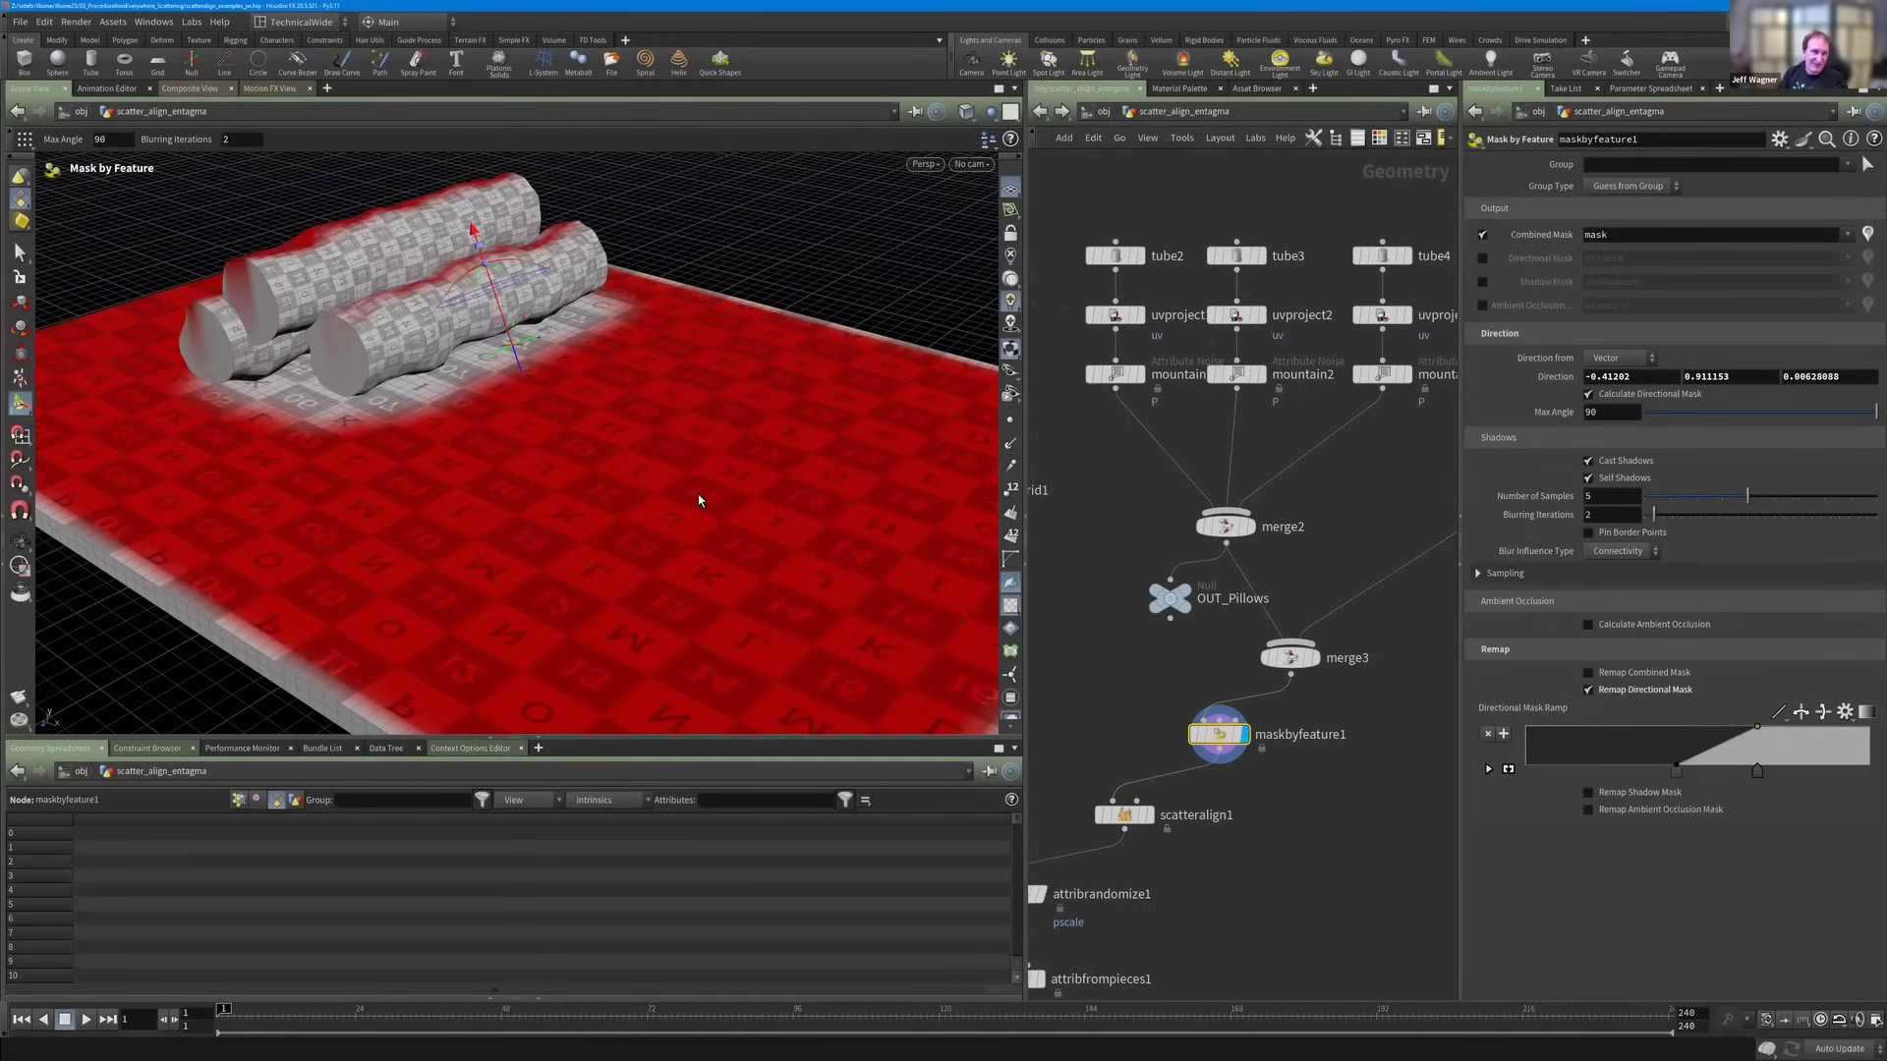
left_click_drag(698, 500, 738, 489, "alt")
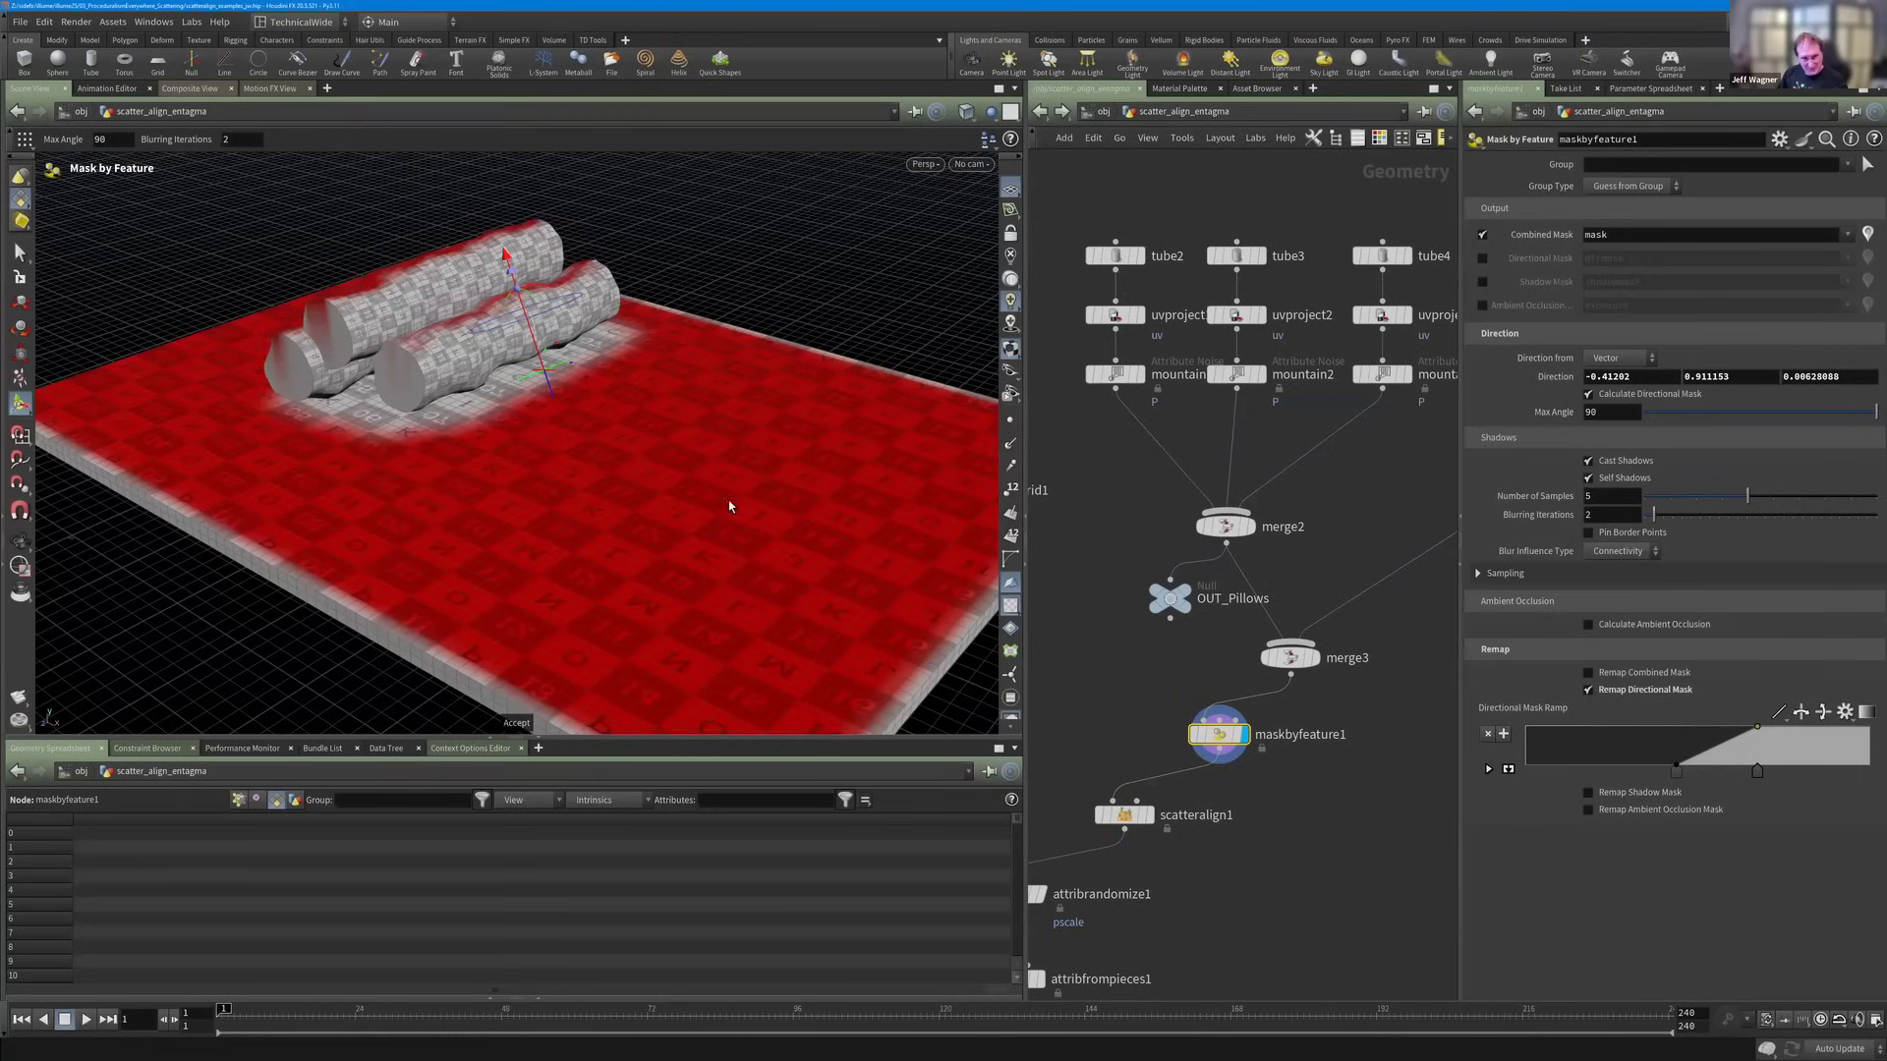
Rotate the Mask by Feature direction handle in the viewport to a direction of about -0.249, 0.965, 0.083.
left_click_drag(503, 279, 621, 349, "alt")
key("Return")
mouse_move(619, 348)
left_mouse_down()
mouse_move(578, 321)
mouse_move(591, 336)
left_mouse_up()
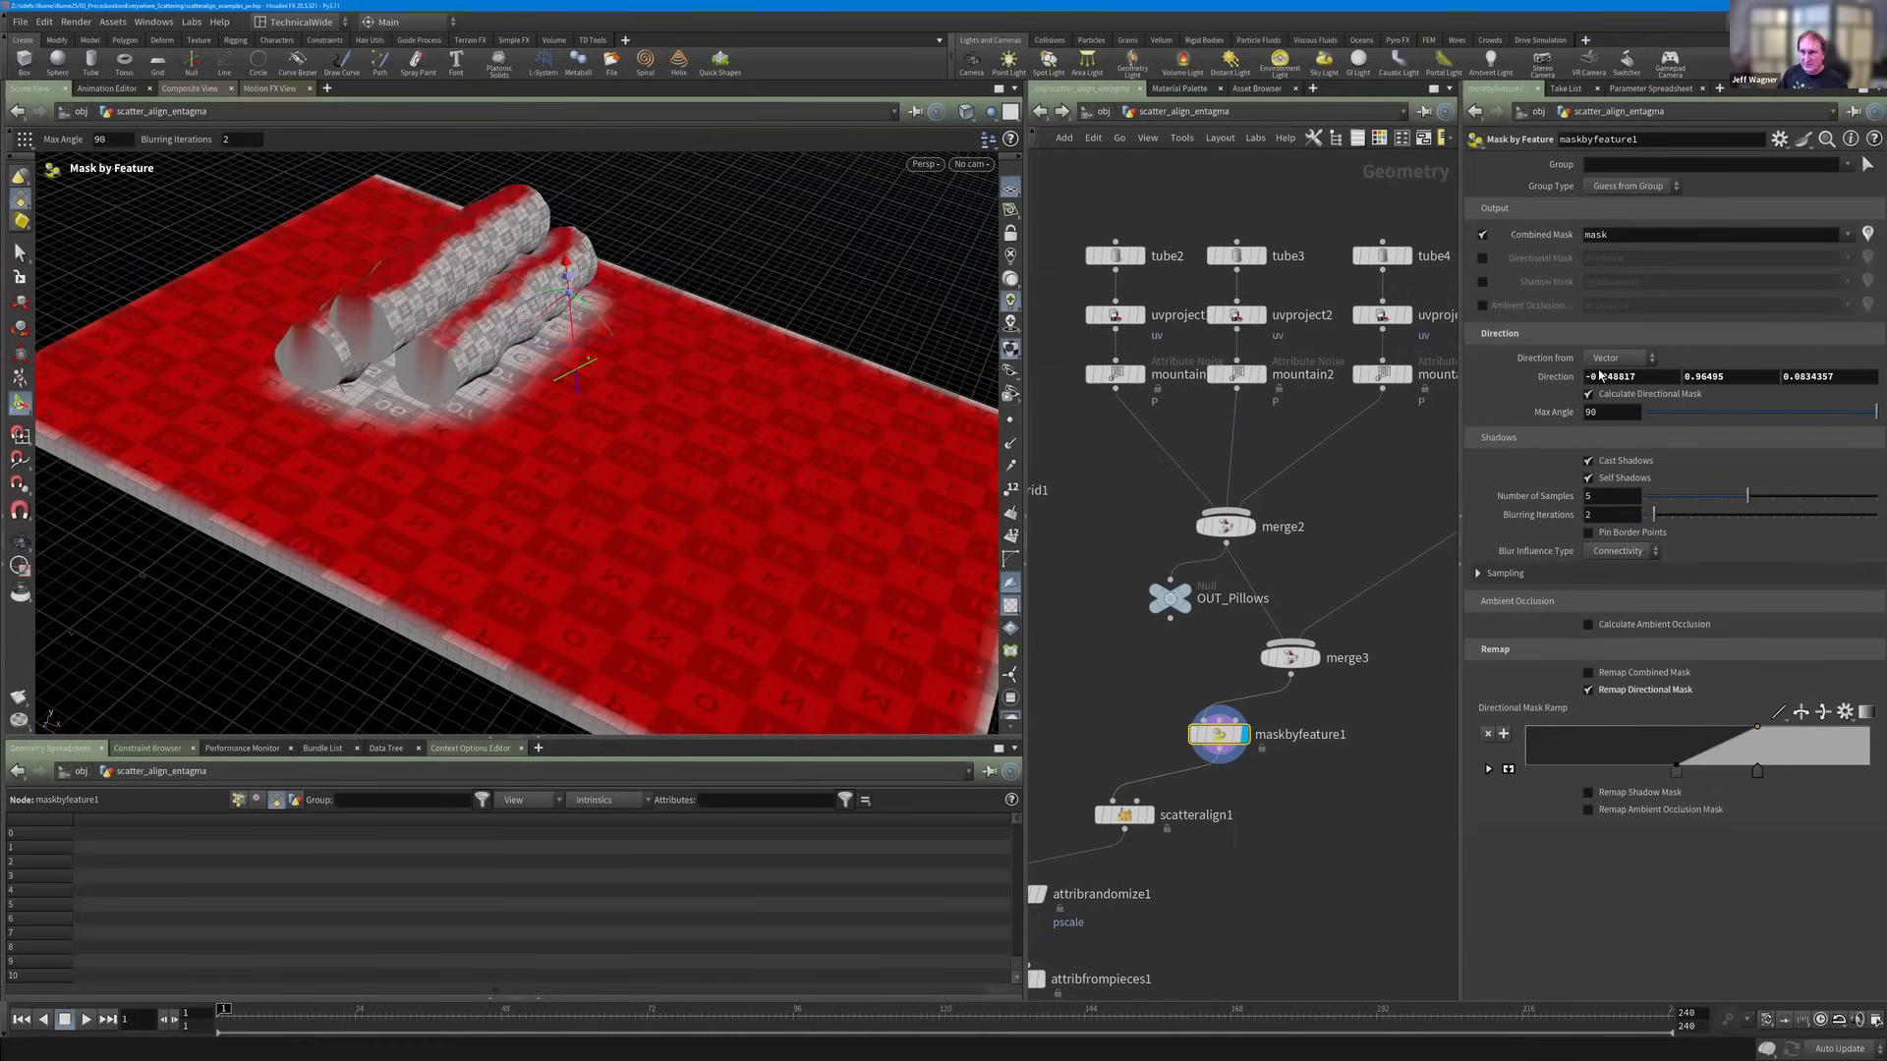
Toggle Self Shadows off and back on for maskbyfeature1, and enable Calculate Ambient Occlusion.
left_click(1589, 479)
left_click(1589, 479)
left_click(1588, 625)
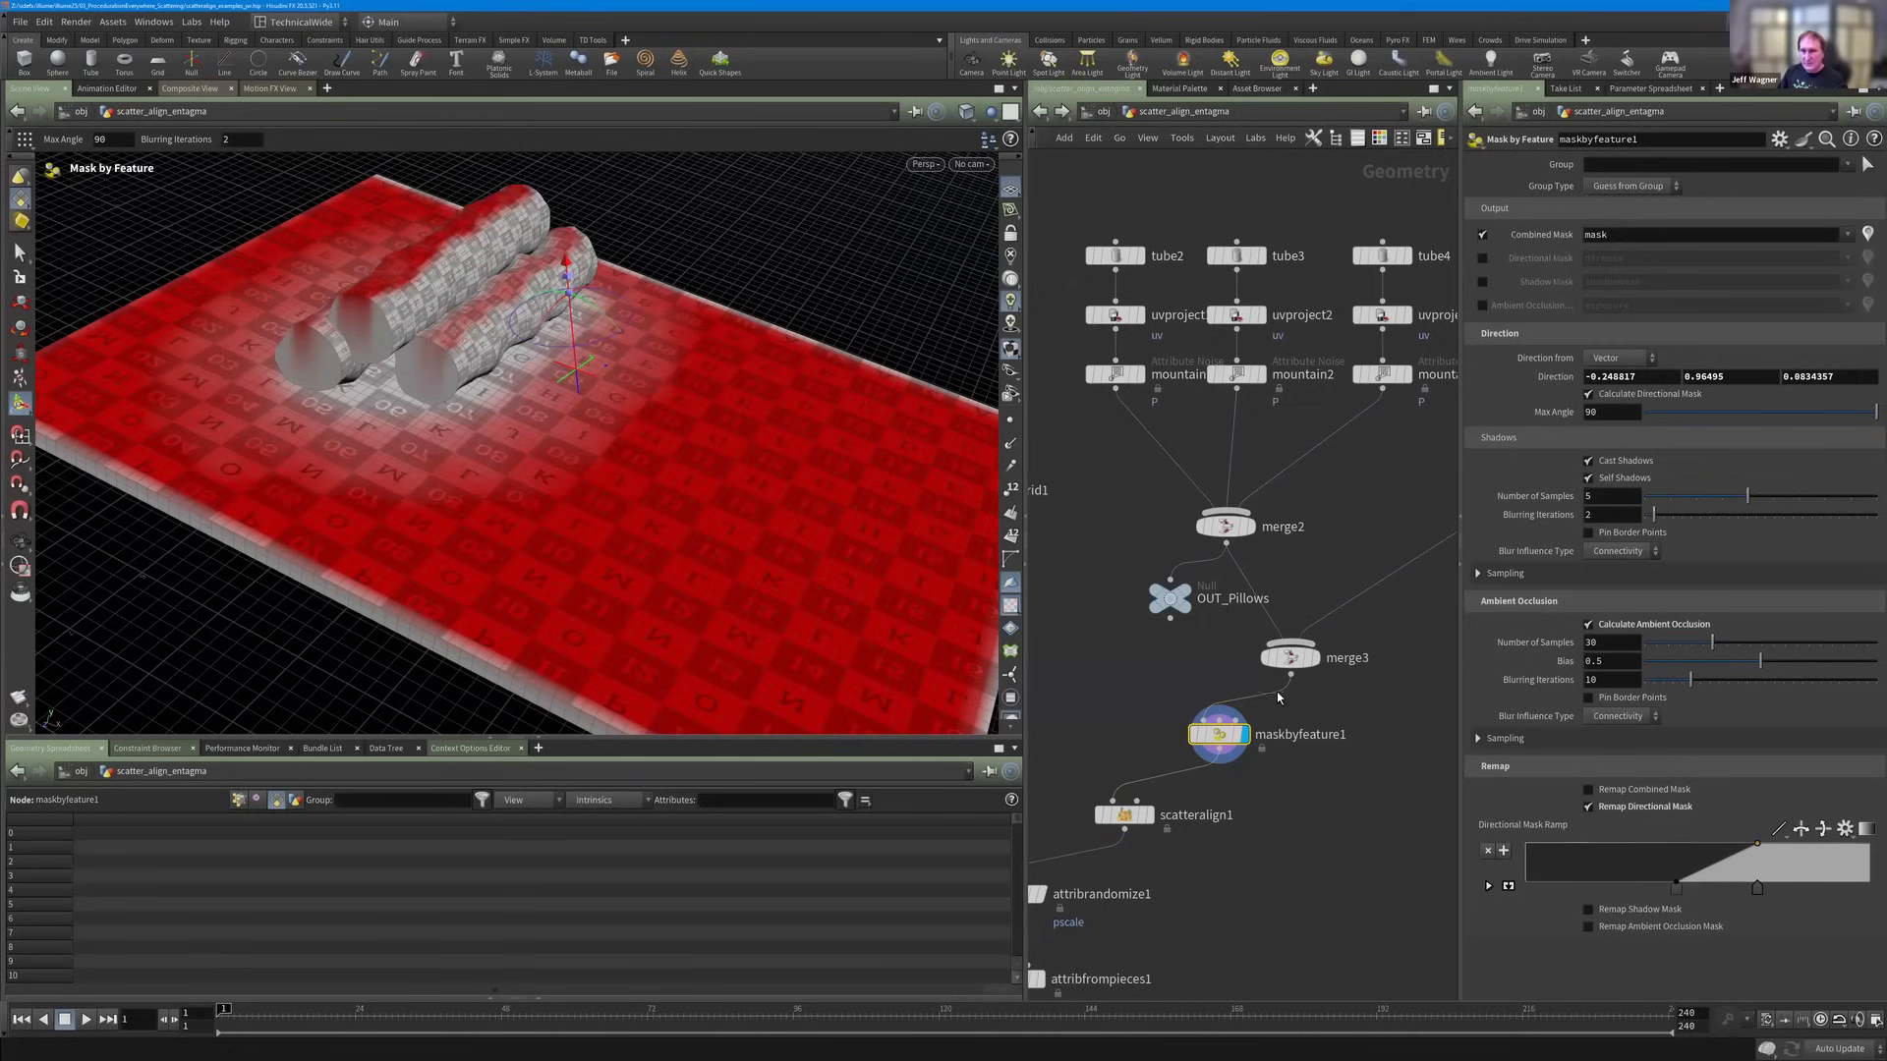
Reposition the maskbyfeature1 node slightly sideways so that it sits closer beneath merge3 in the network.
middle_click_drag(1311, 718, 1255, 615)
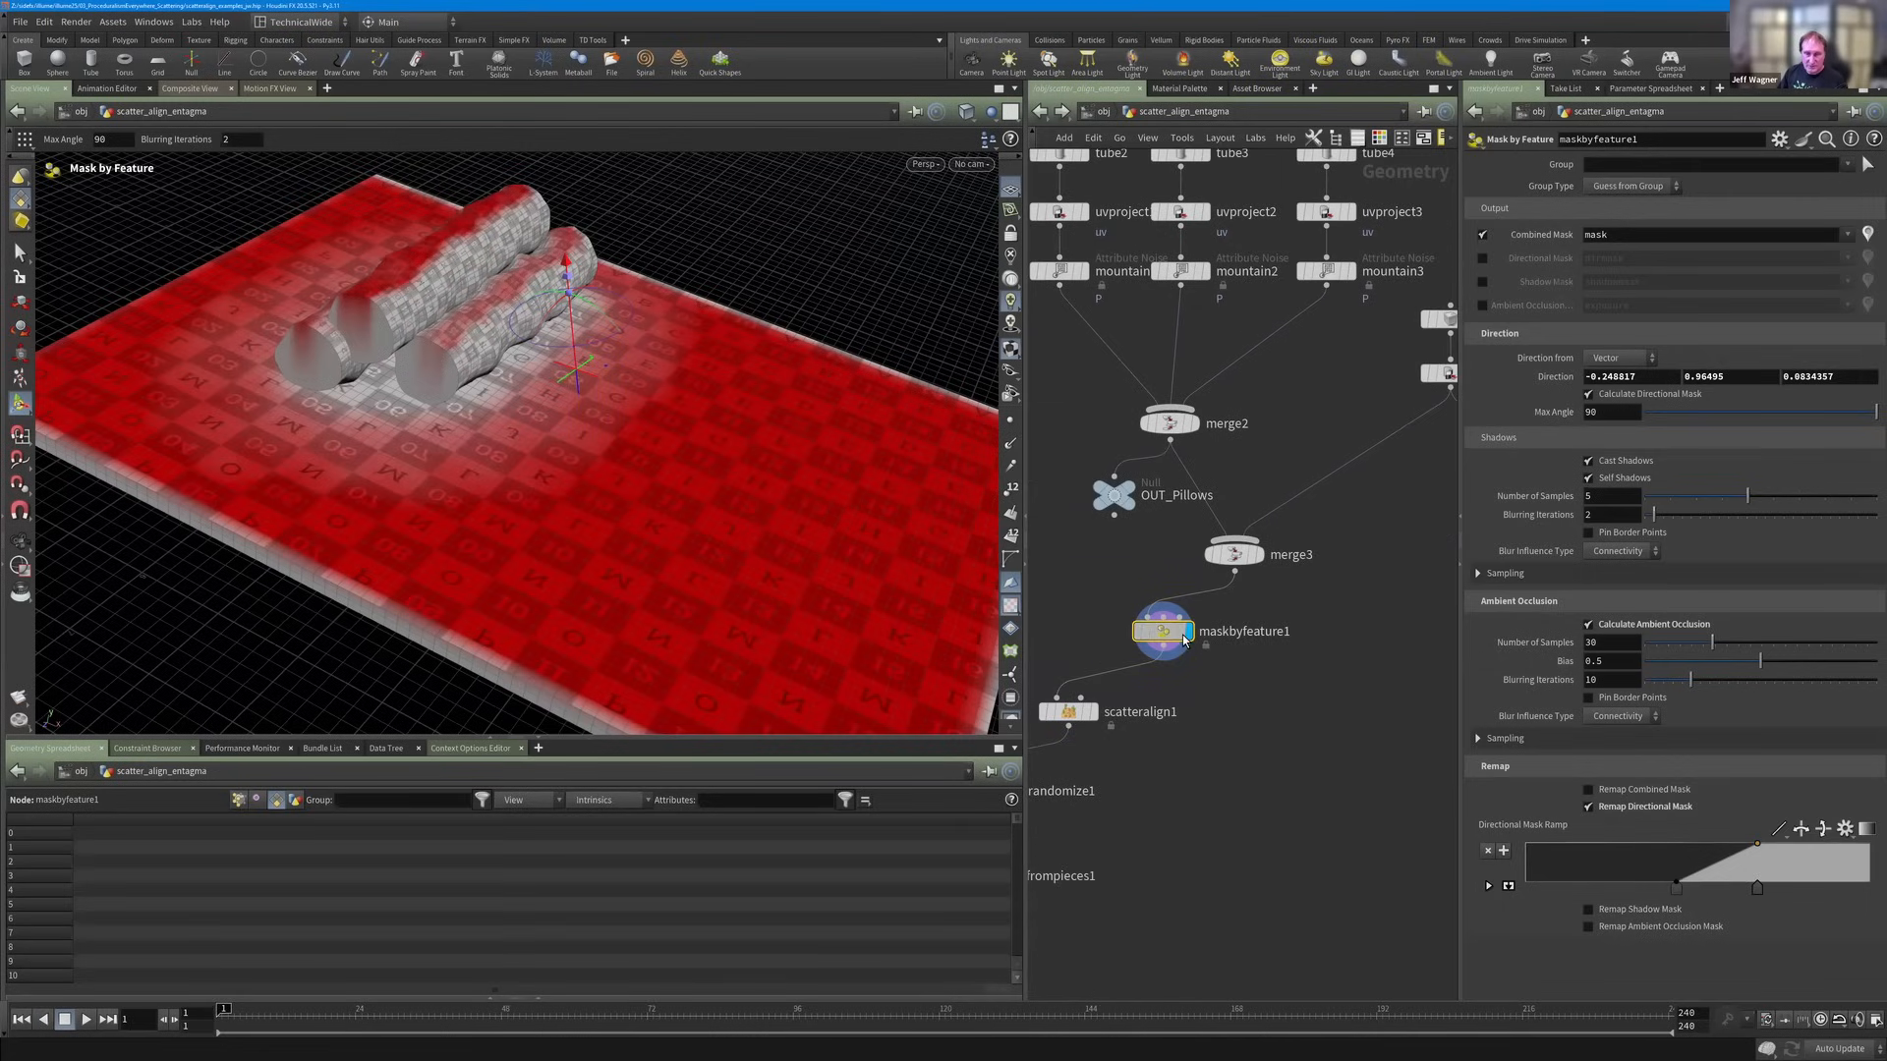
left_click_drag(1168, 639, 1191, 639)
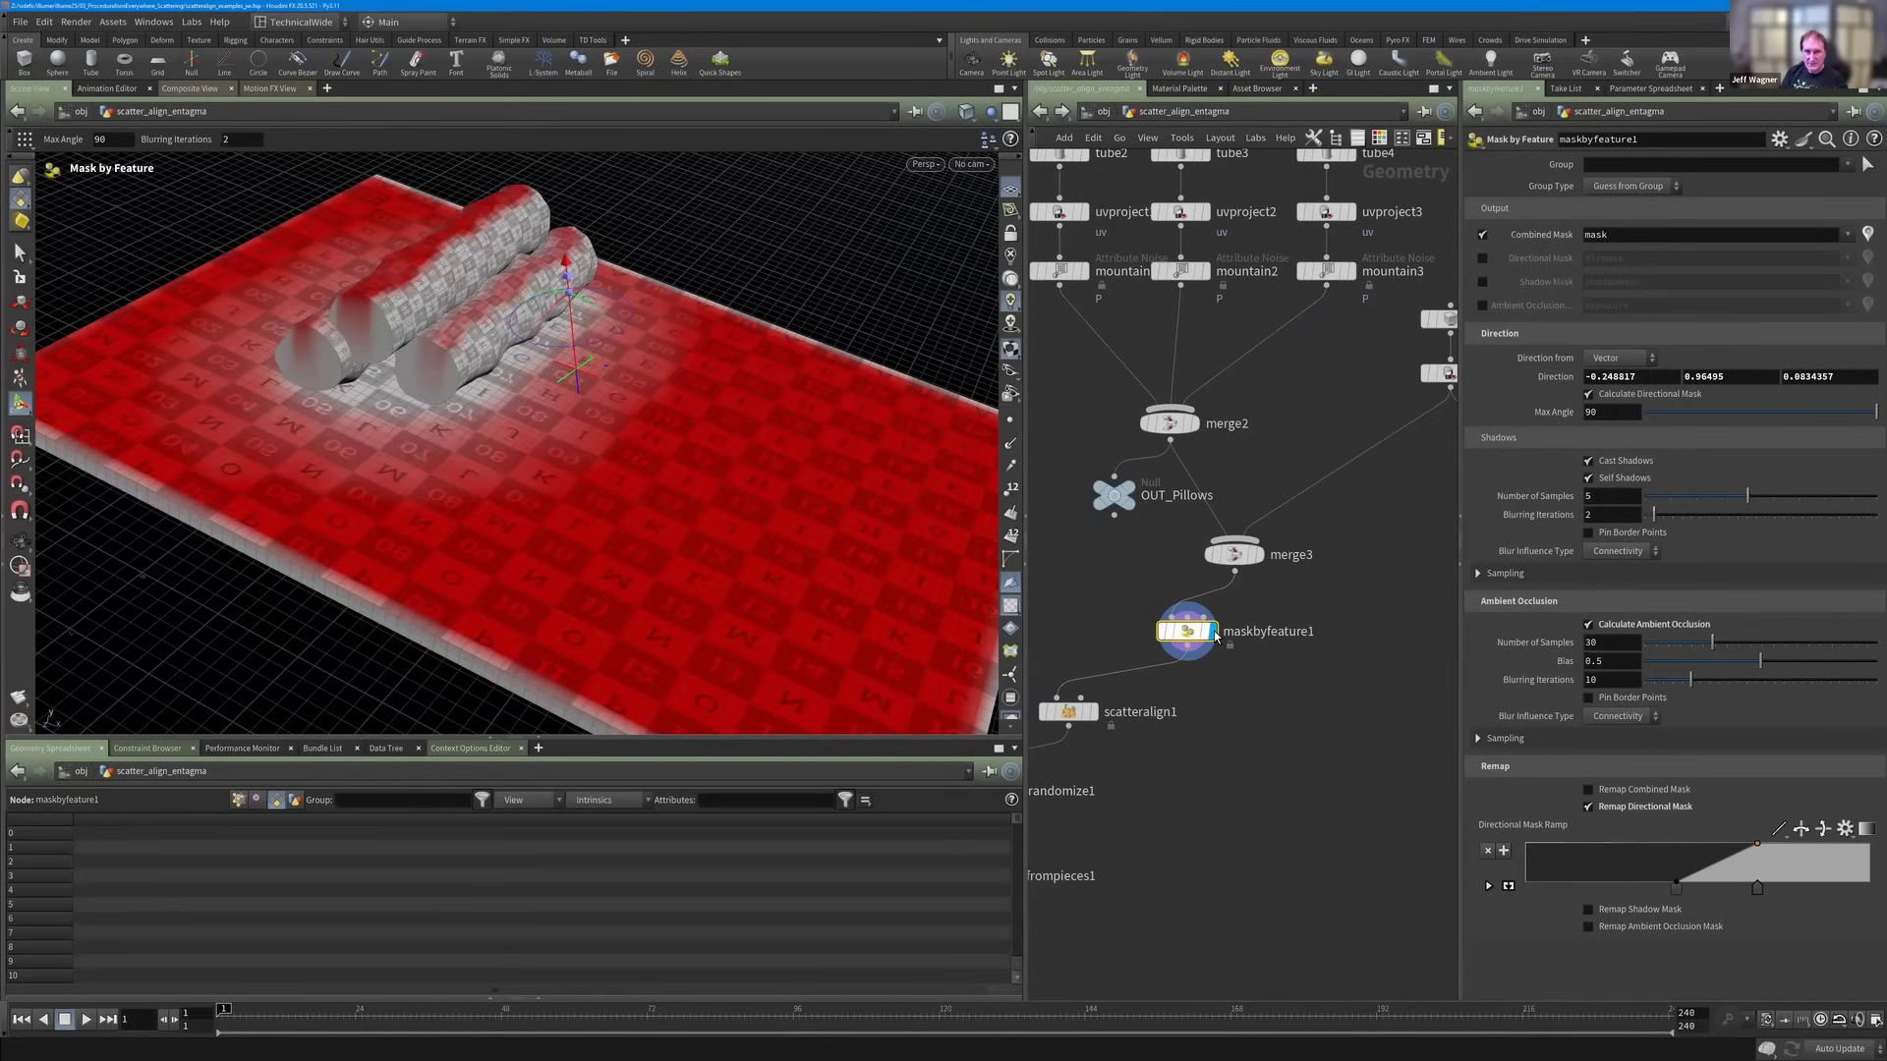
Nudge the maskbyfeature1 node into a new spot beneath merge3 and tumble the viewport slightly around the masked tubes.
mouse_move(1216, 636)
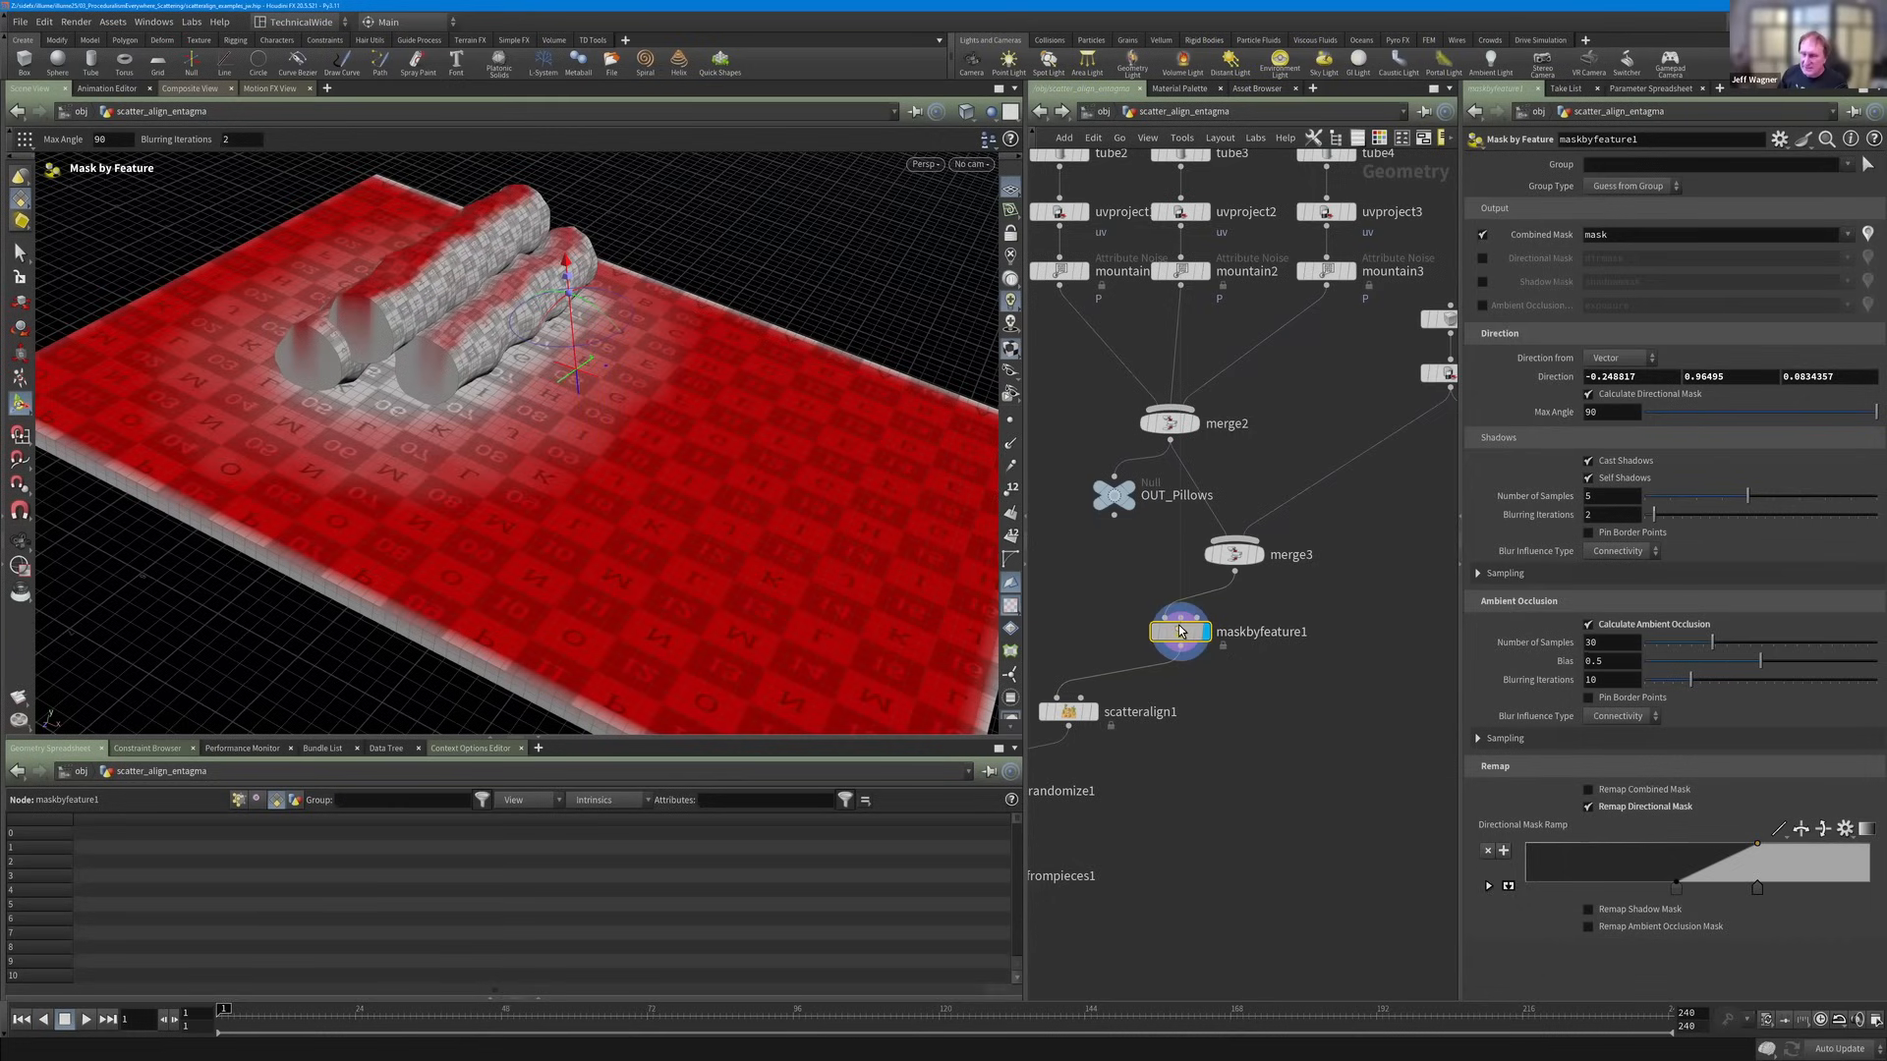
left_click_drag(1225, 629, 1209, 626)
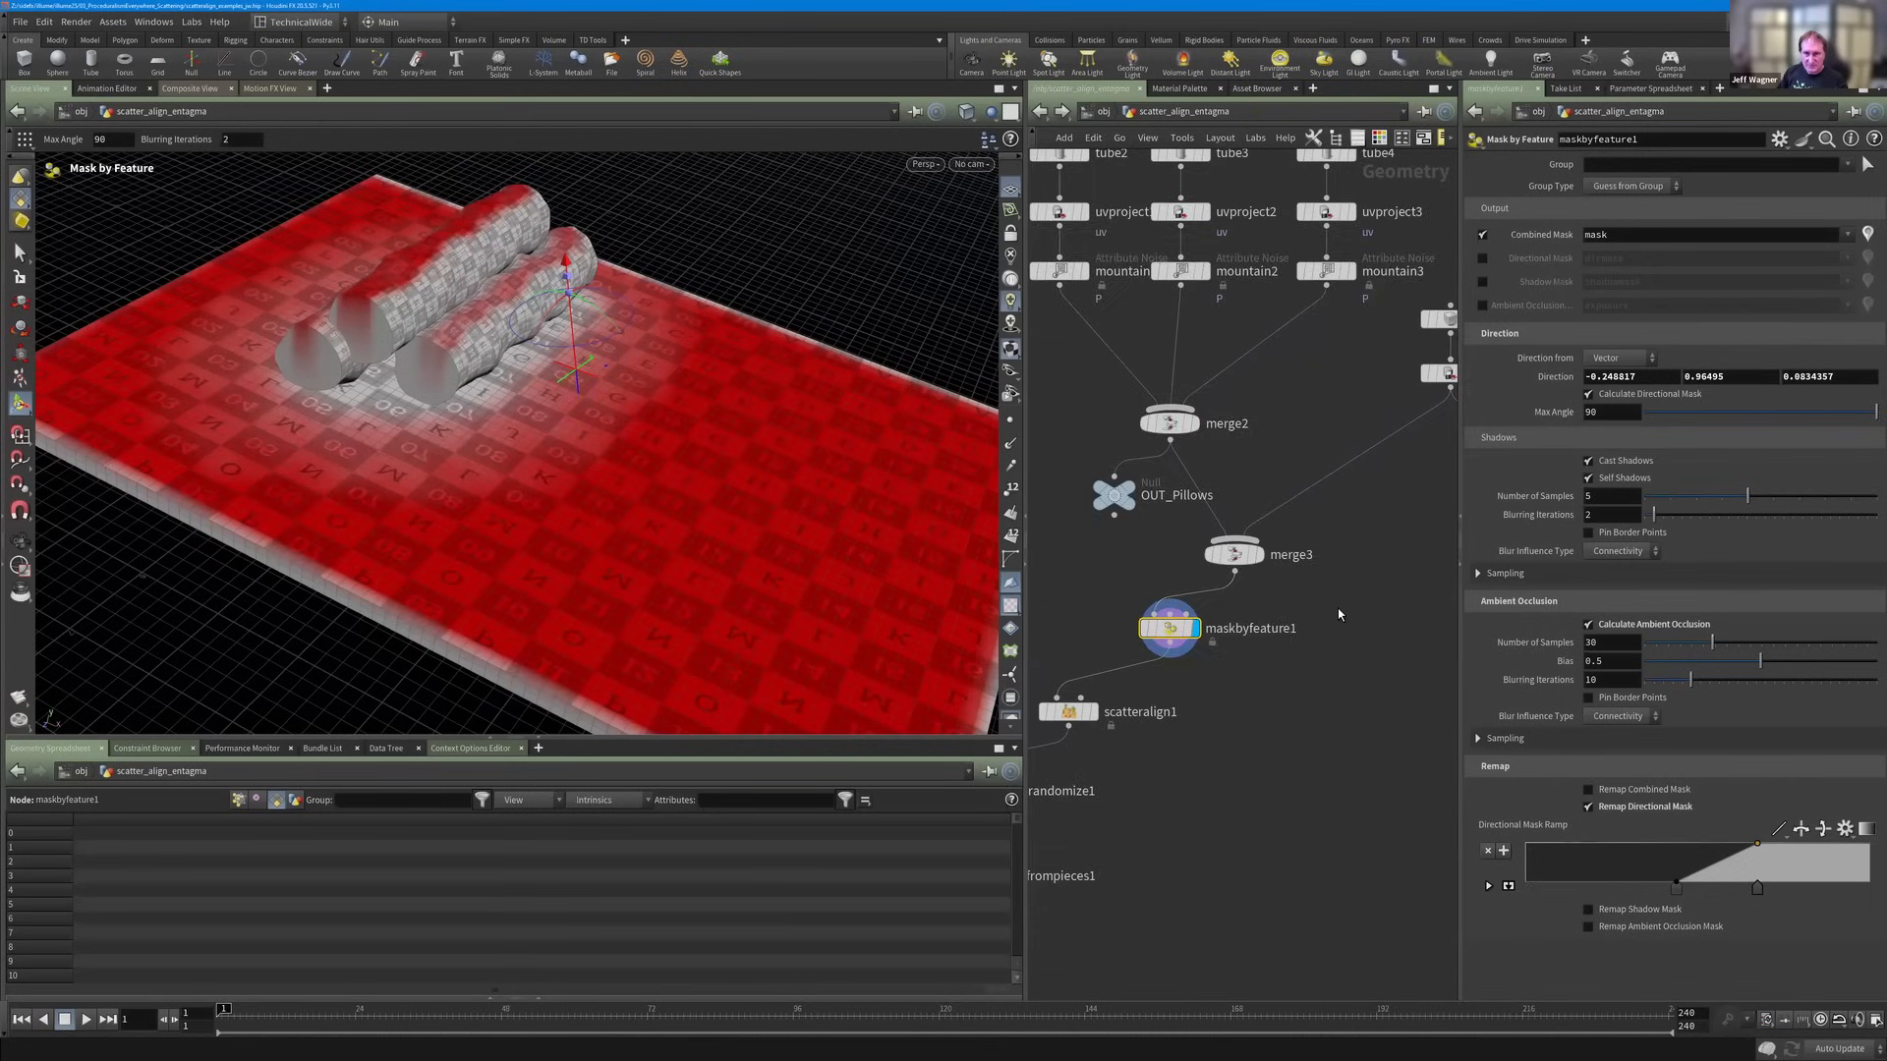
scroll(1338, 614, "down", 2)
middle_click_drag(1126, 402, 1051, 437)
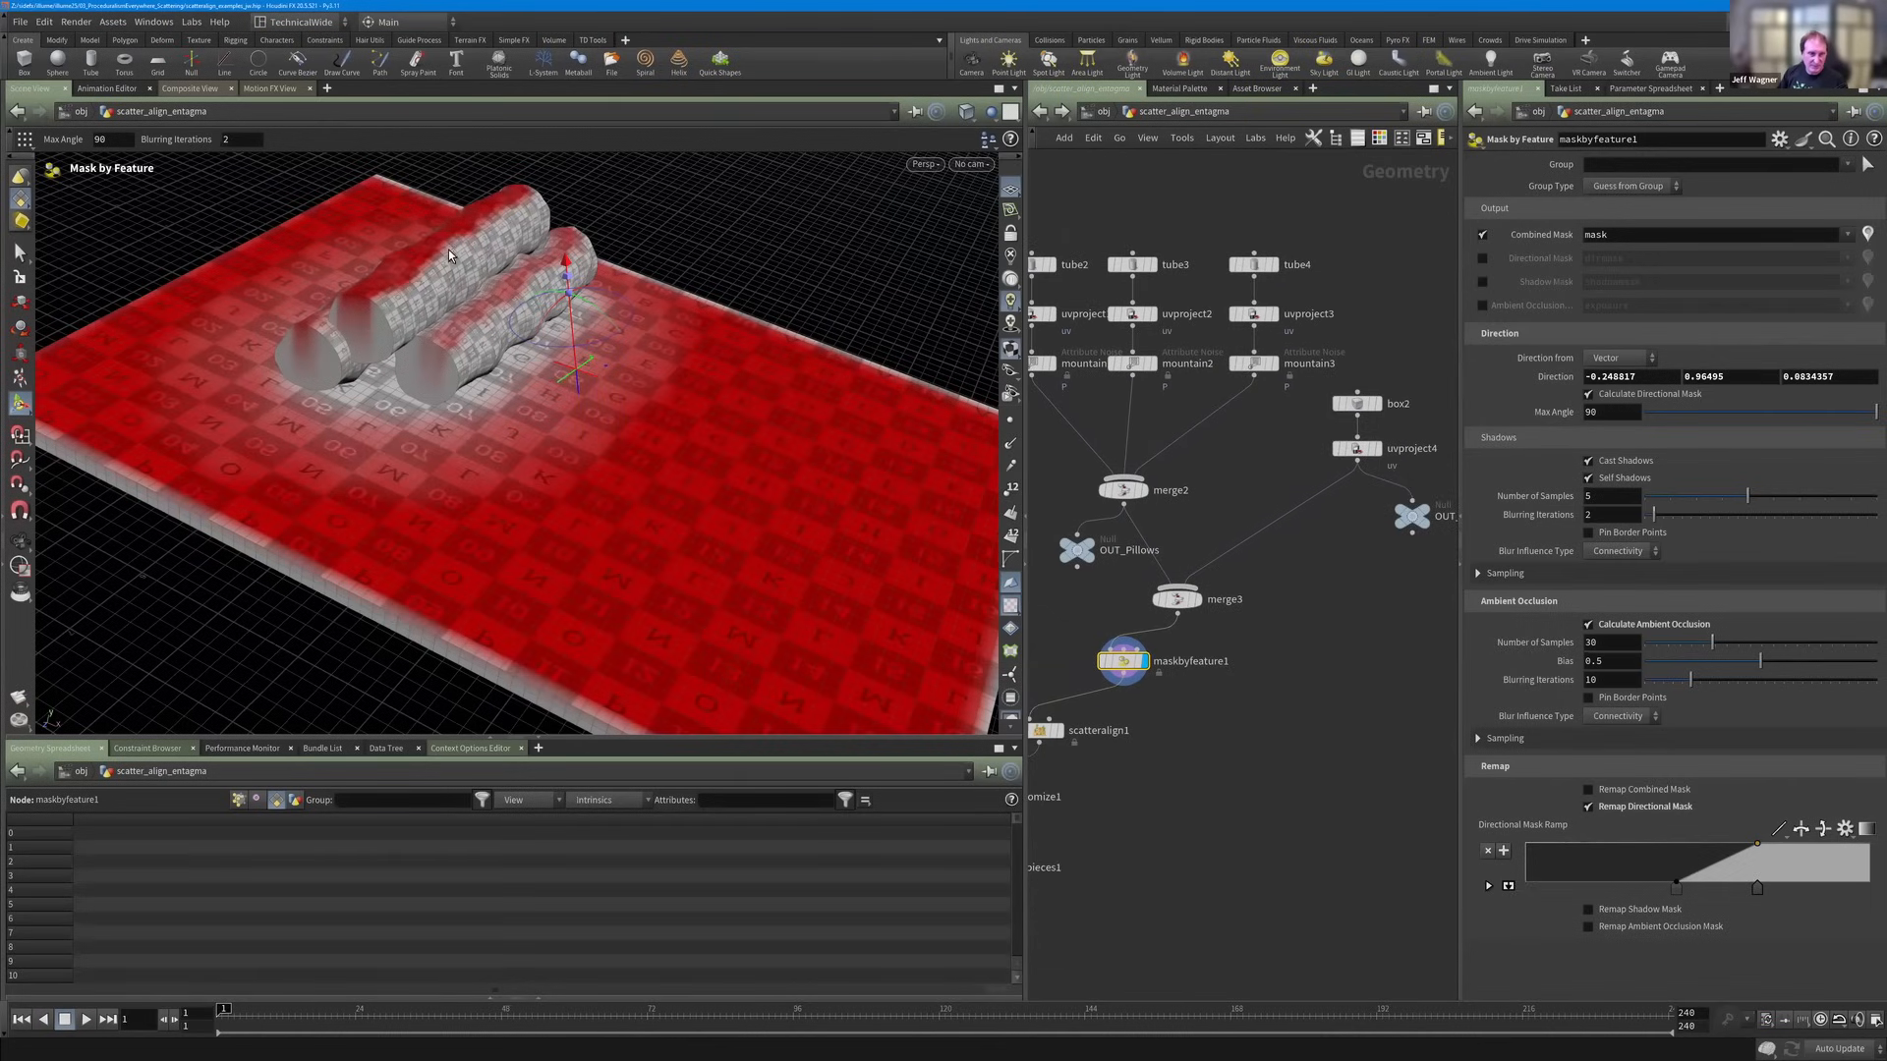
left_click_drag(588, 476, 589, 480, "alt")
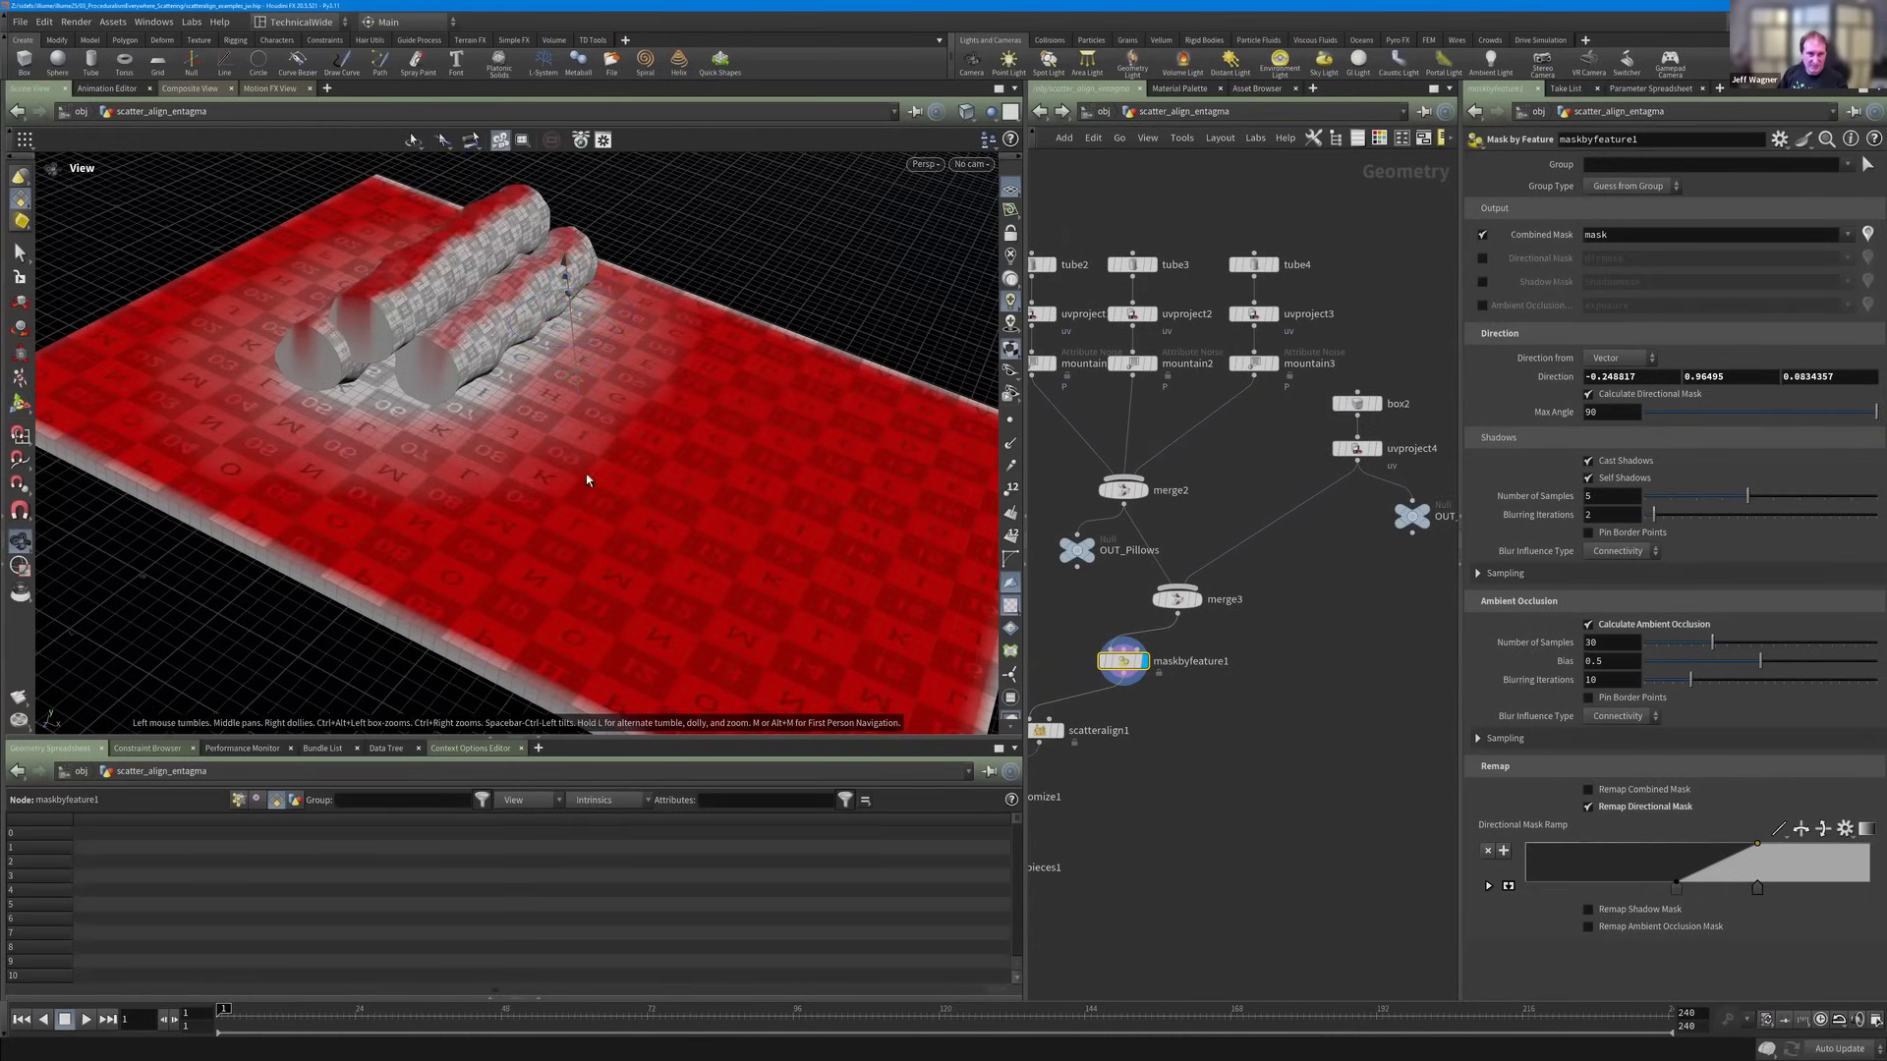
left_click(1138, 664)
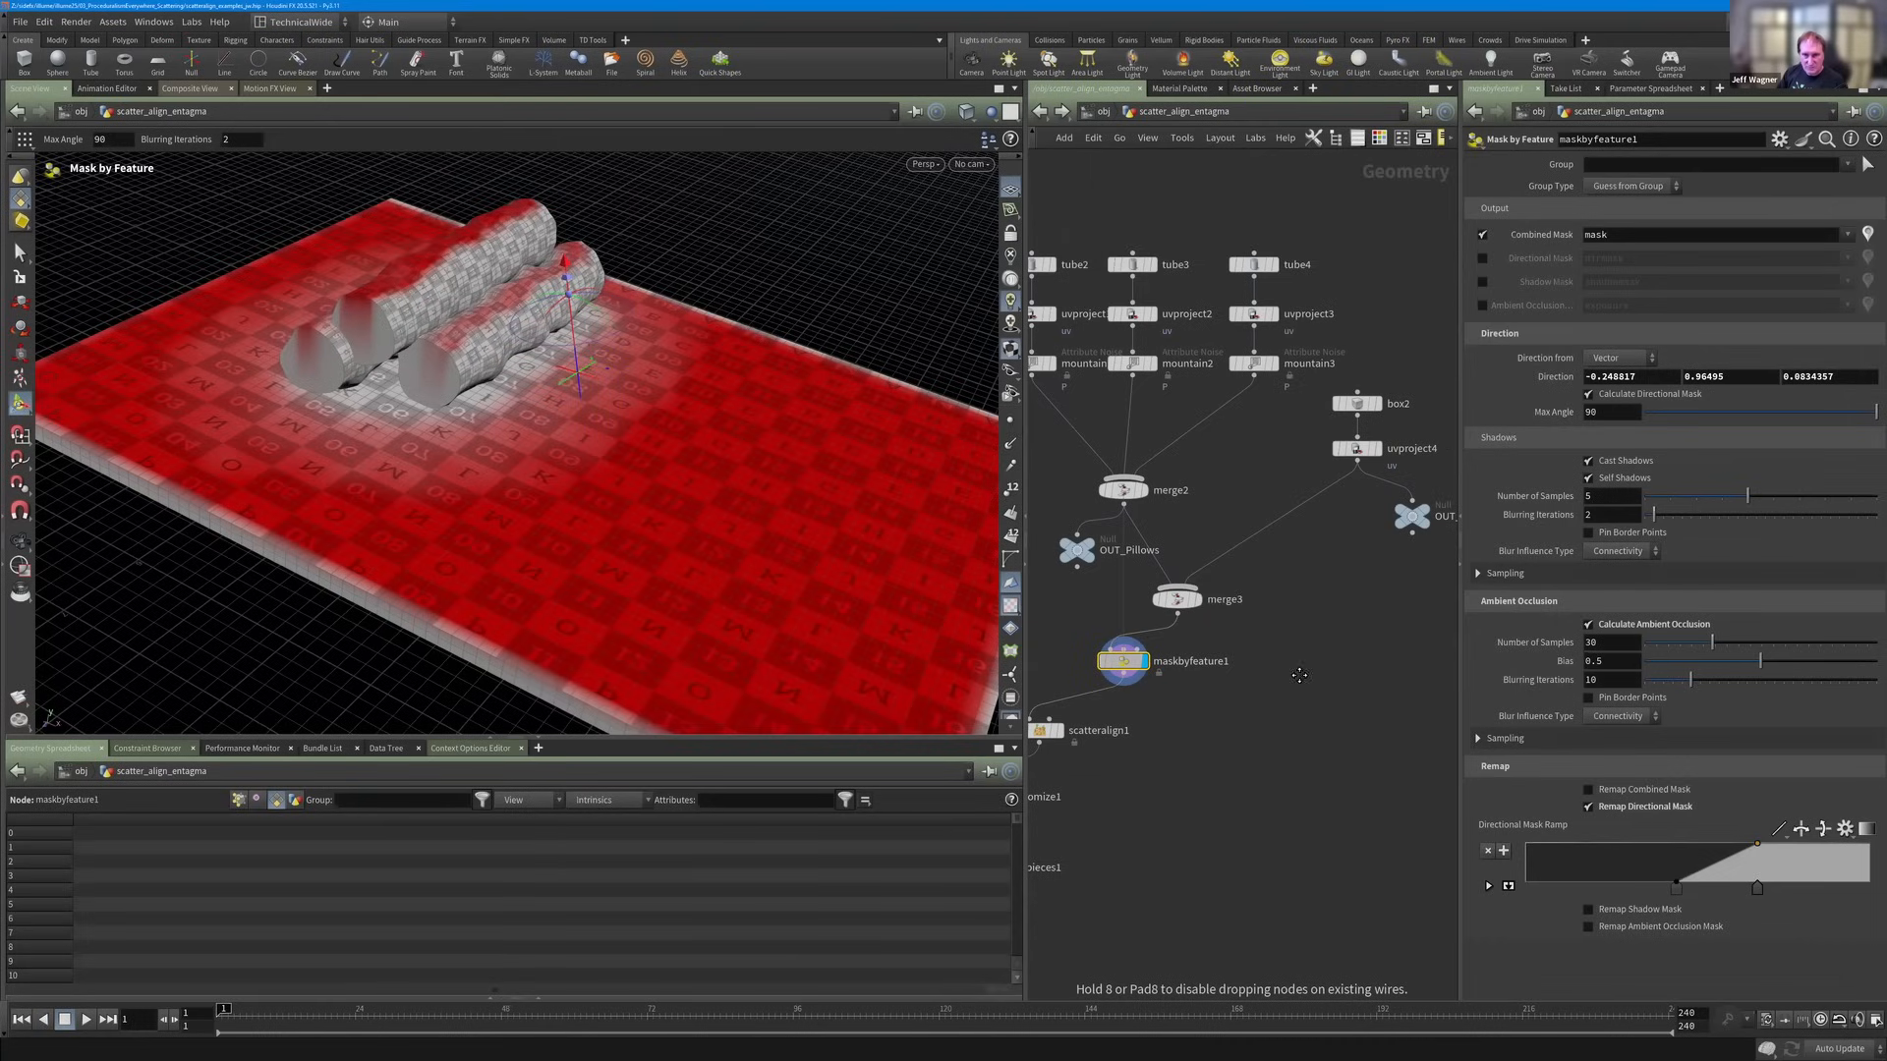
left_click_drag(1146, 664, 1155, 666)
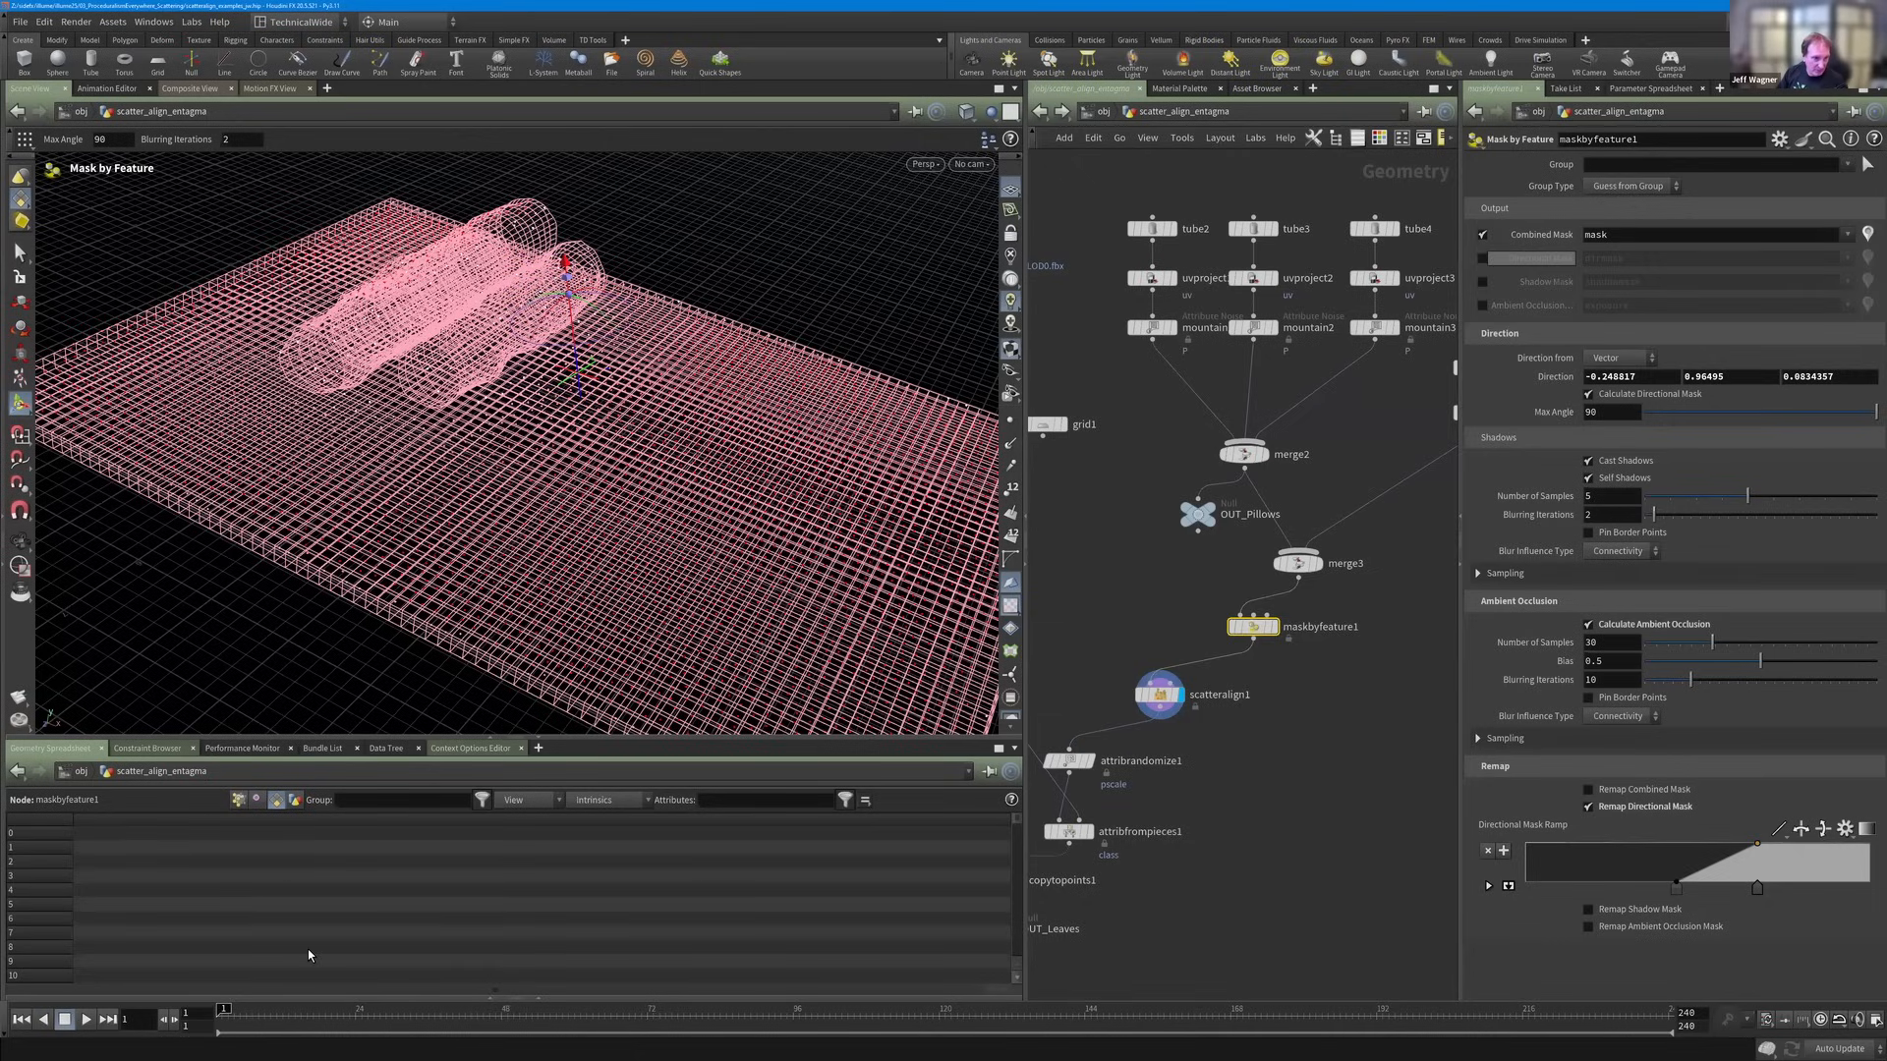
List maskbyfeature1's point attributes in the Geometry Spreadsheet, with scatteralign1 displayed, and shift the maskbyfeature1 node slightly.
left_click(238, 800)
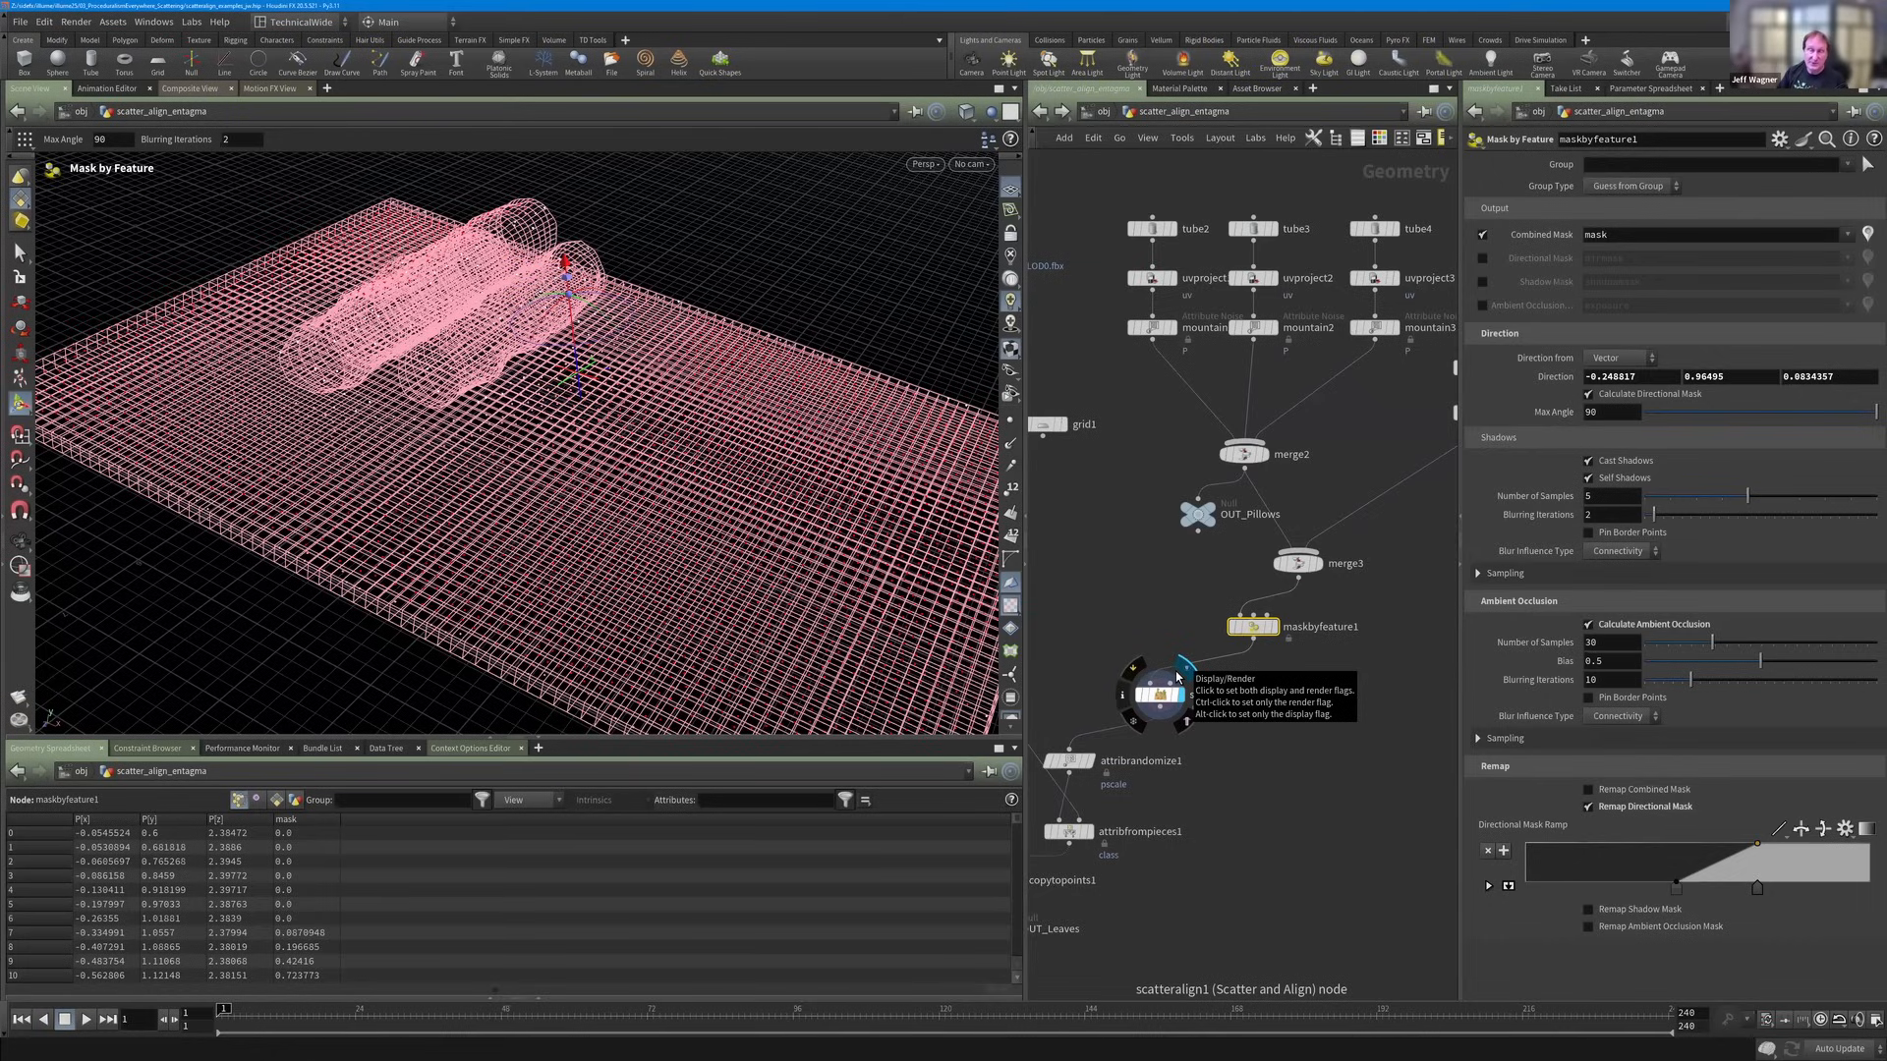
left_click(1179, 677)
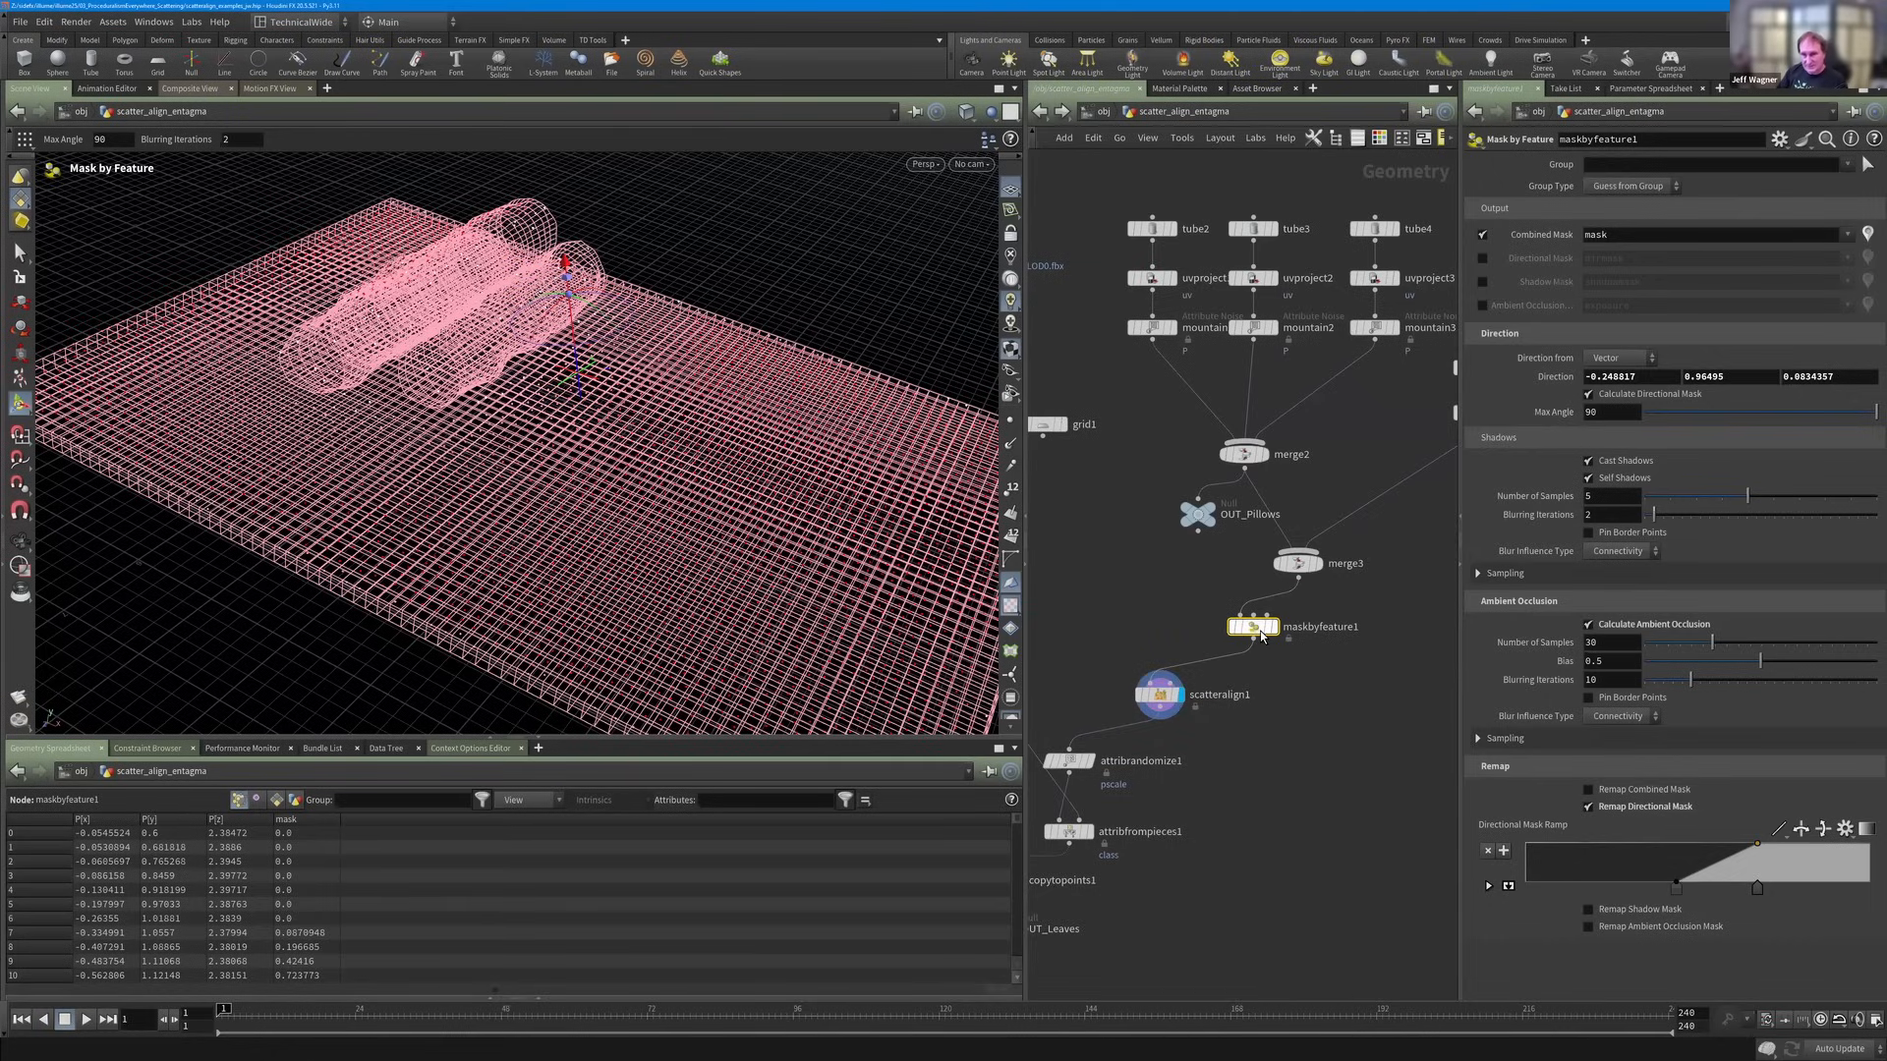
left_click_drag(1259, 629, 1253, 626)
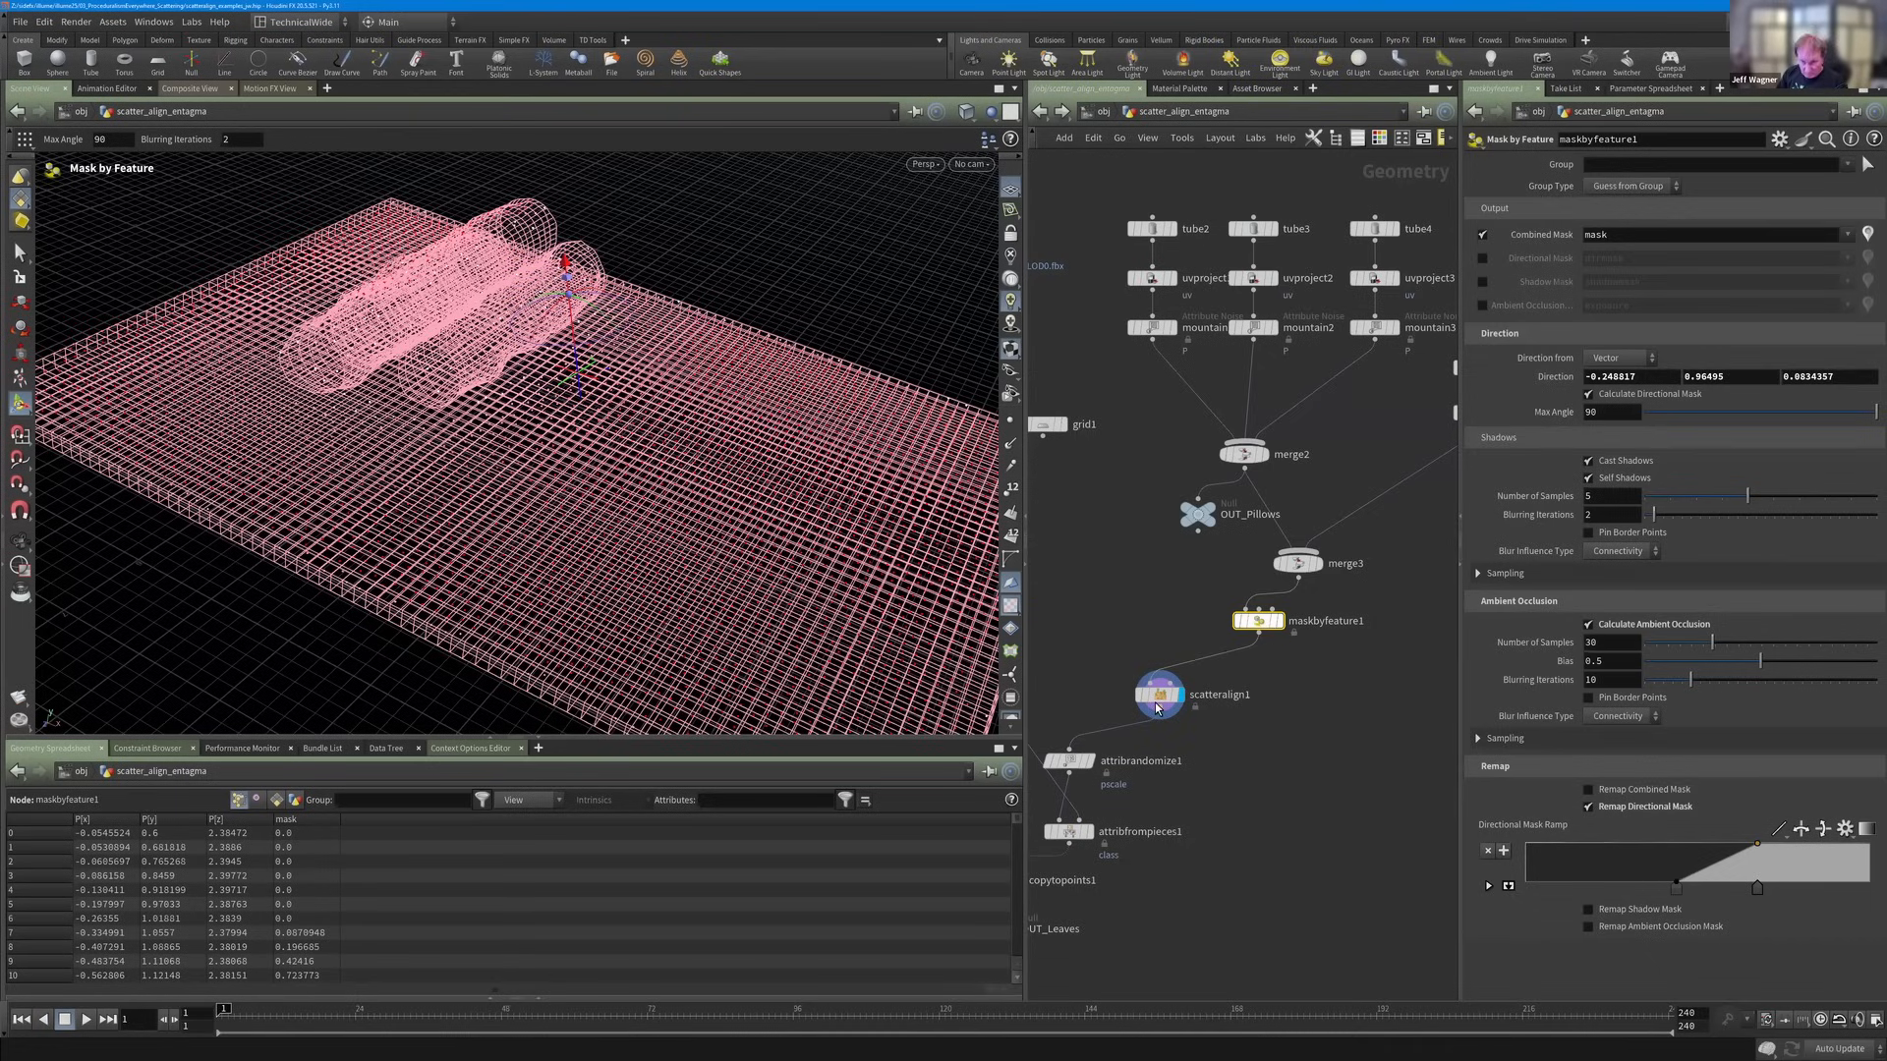
Select scatteralign1 to inspect its scattered points, density settings and point attributes.
mouse_move(1161, 701)
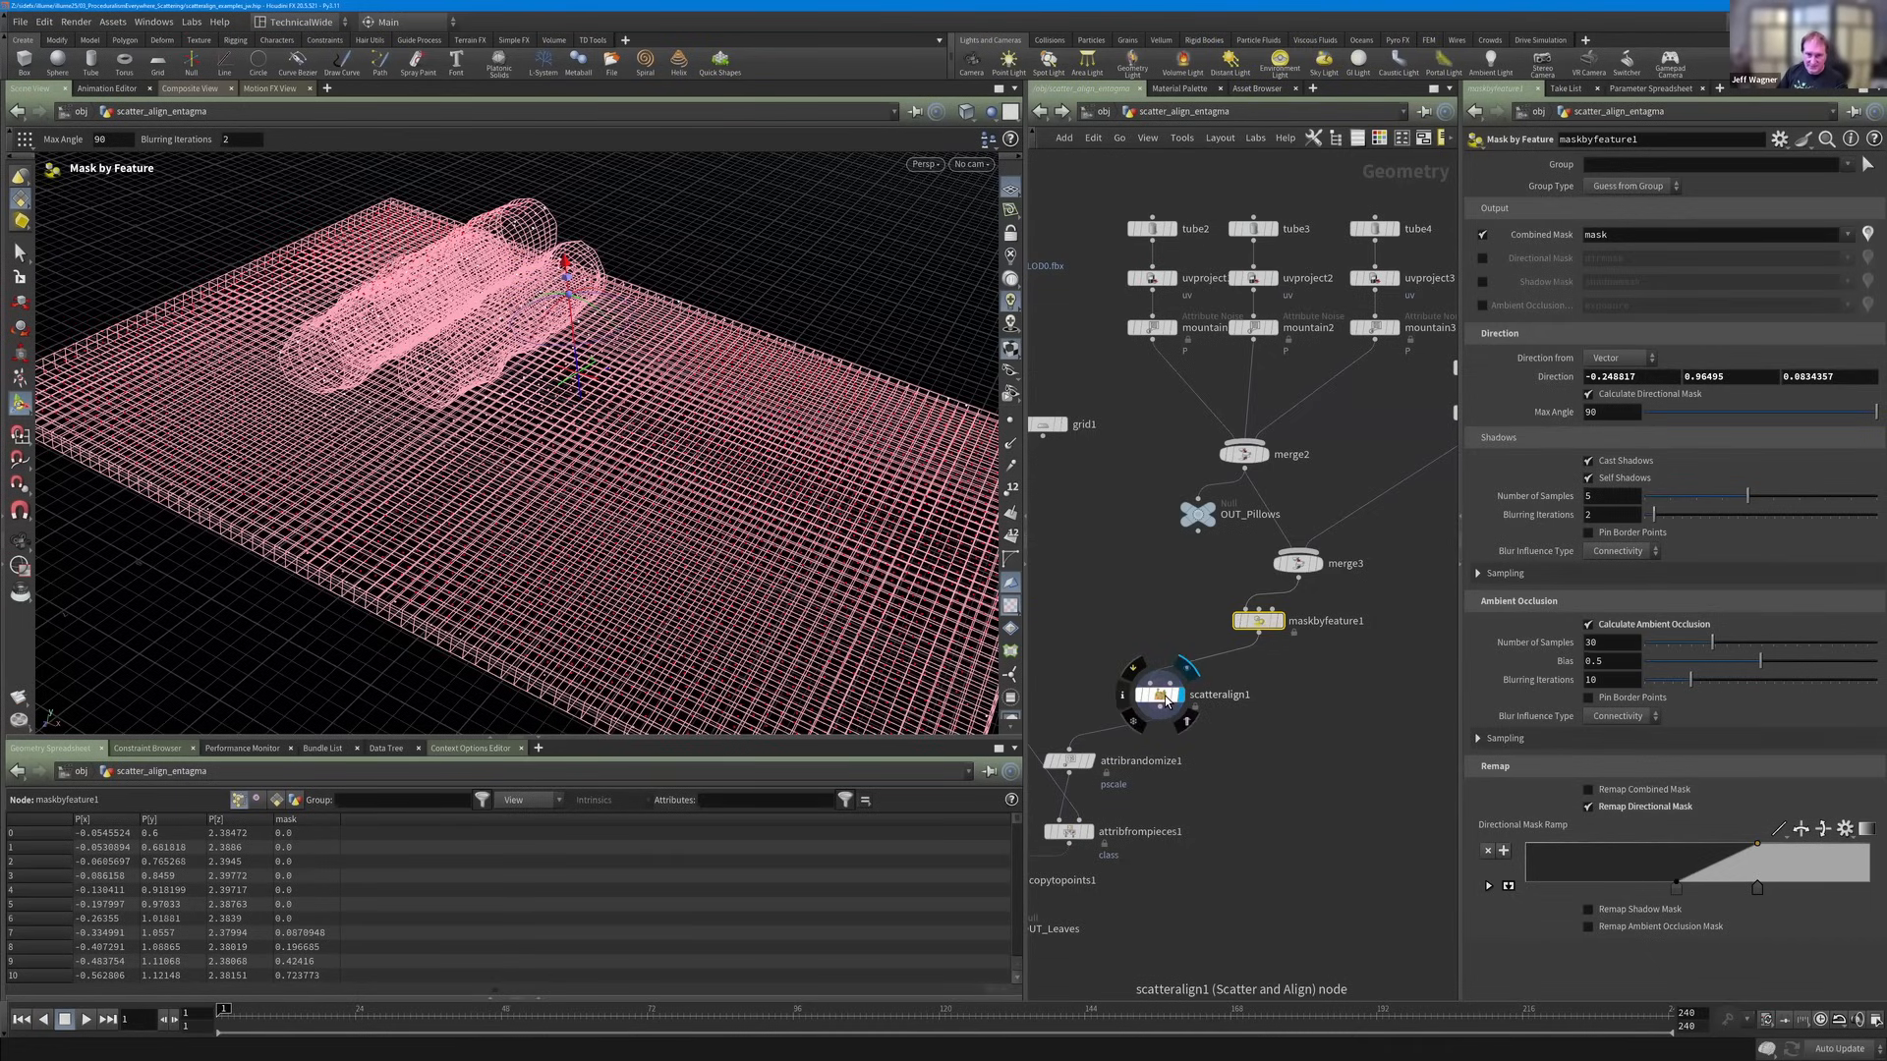
left_click(1163, 698)
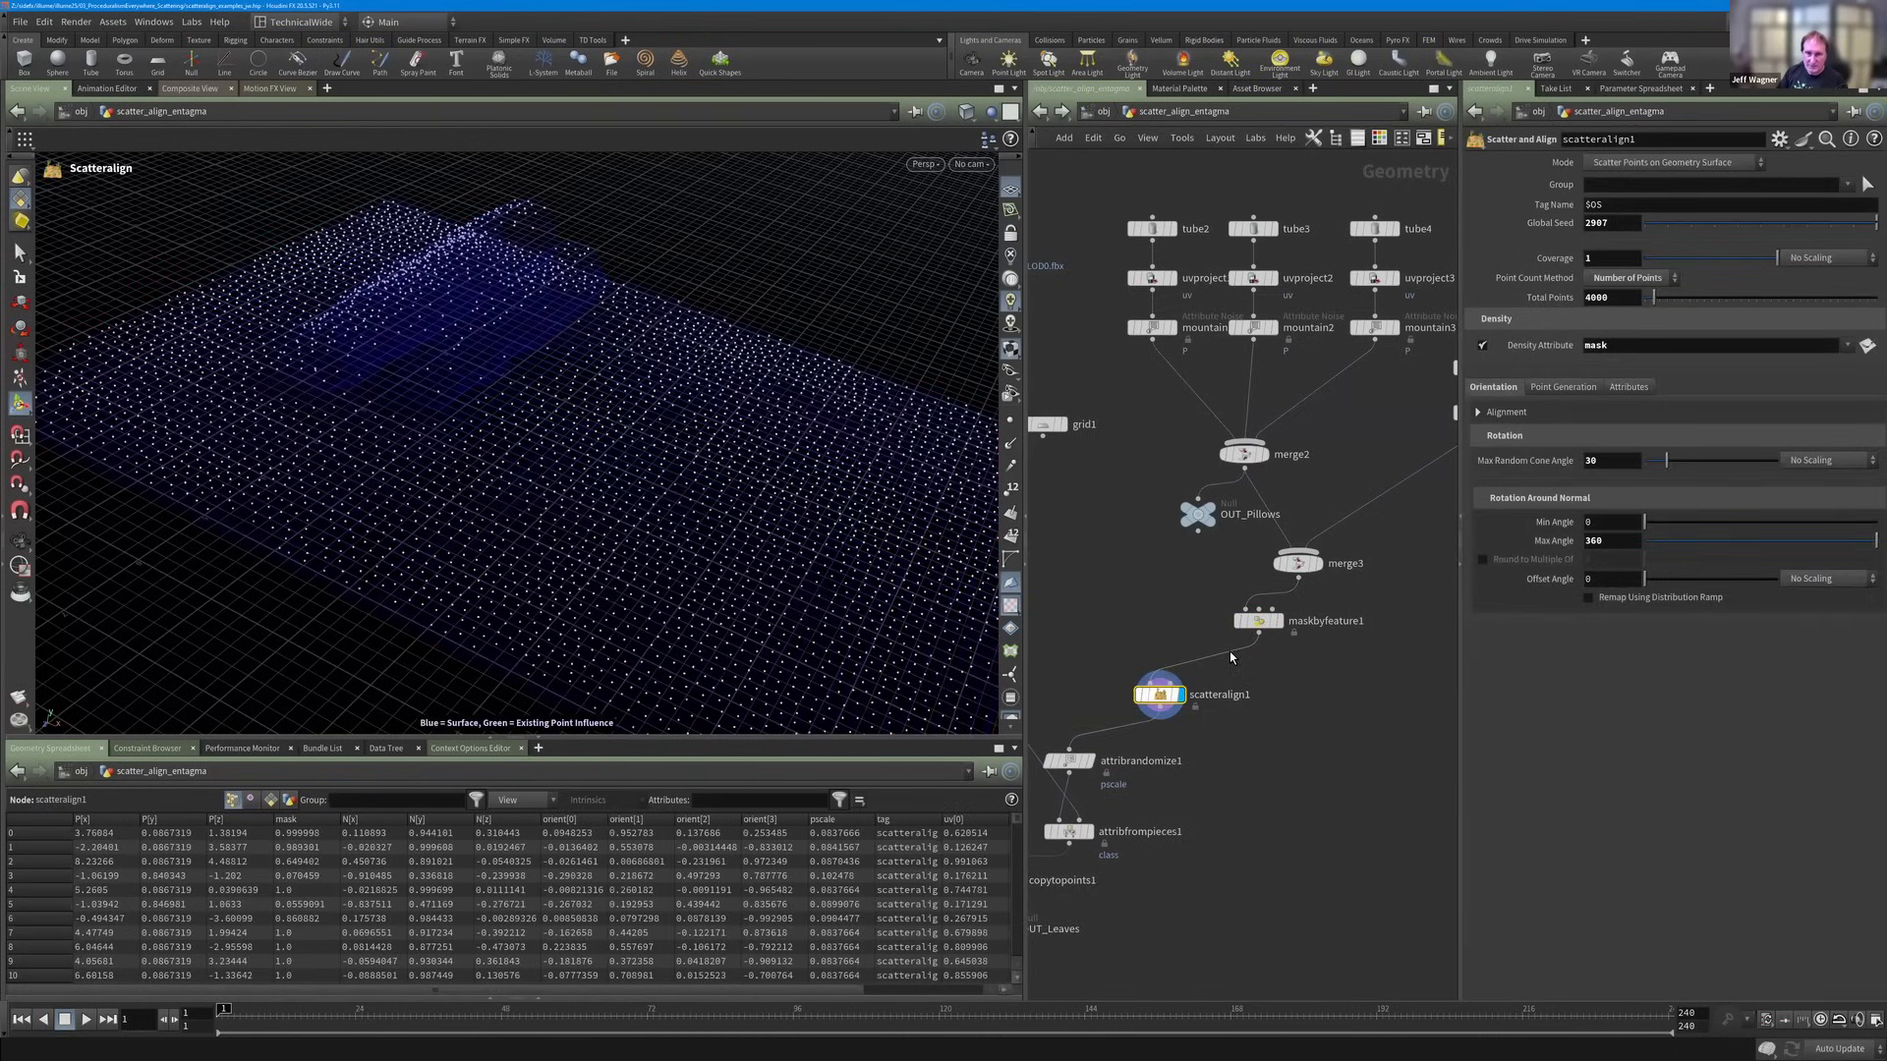
middle_click_drag(1292, 697, 1365, 654)
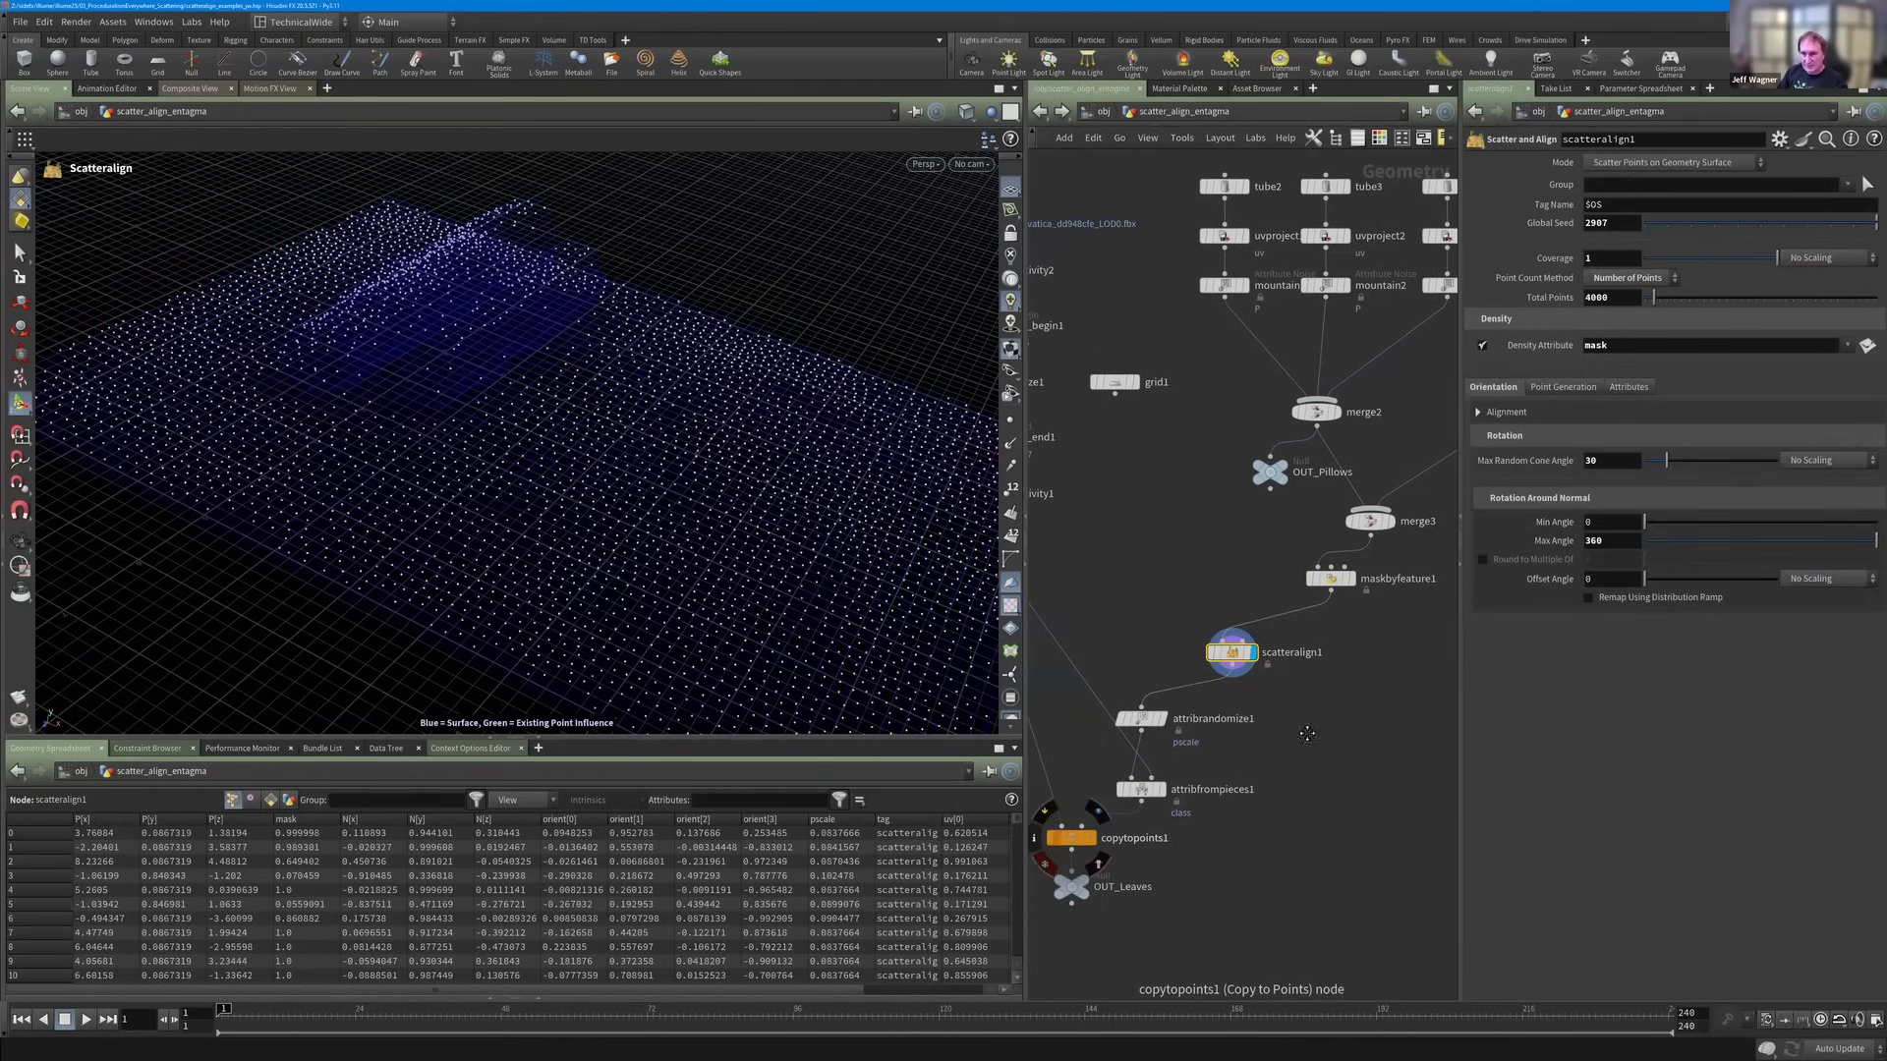
key("Up")
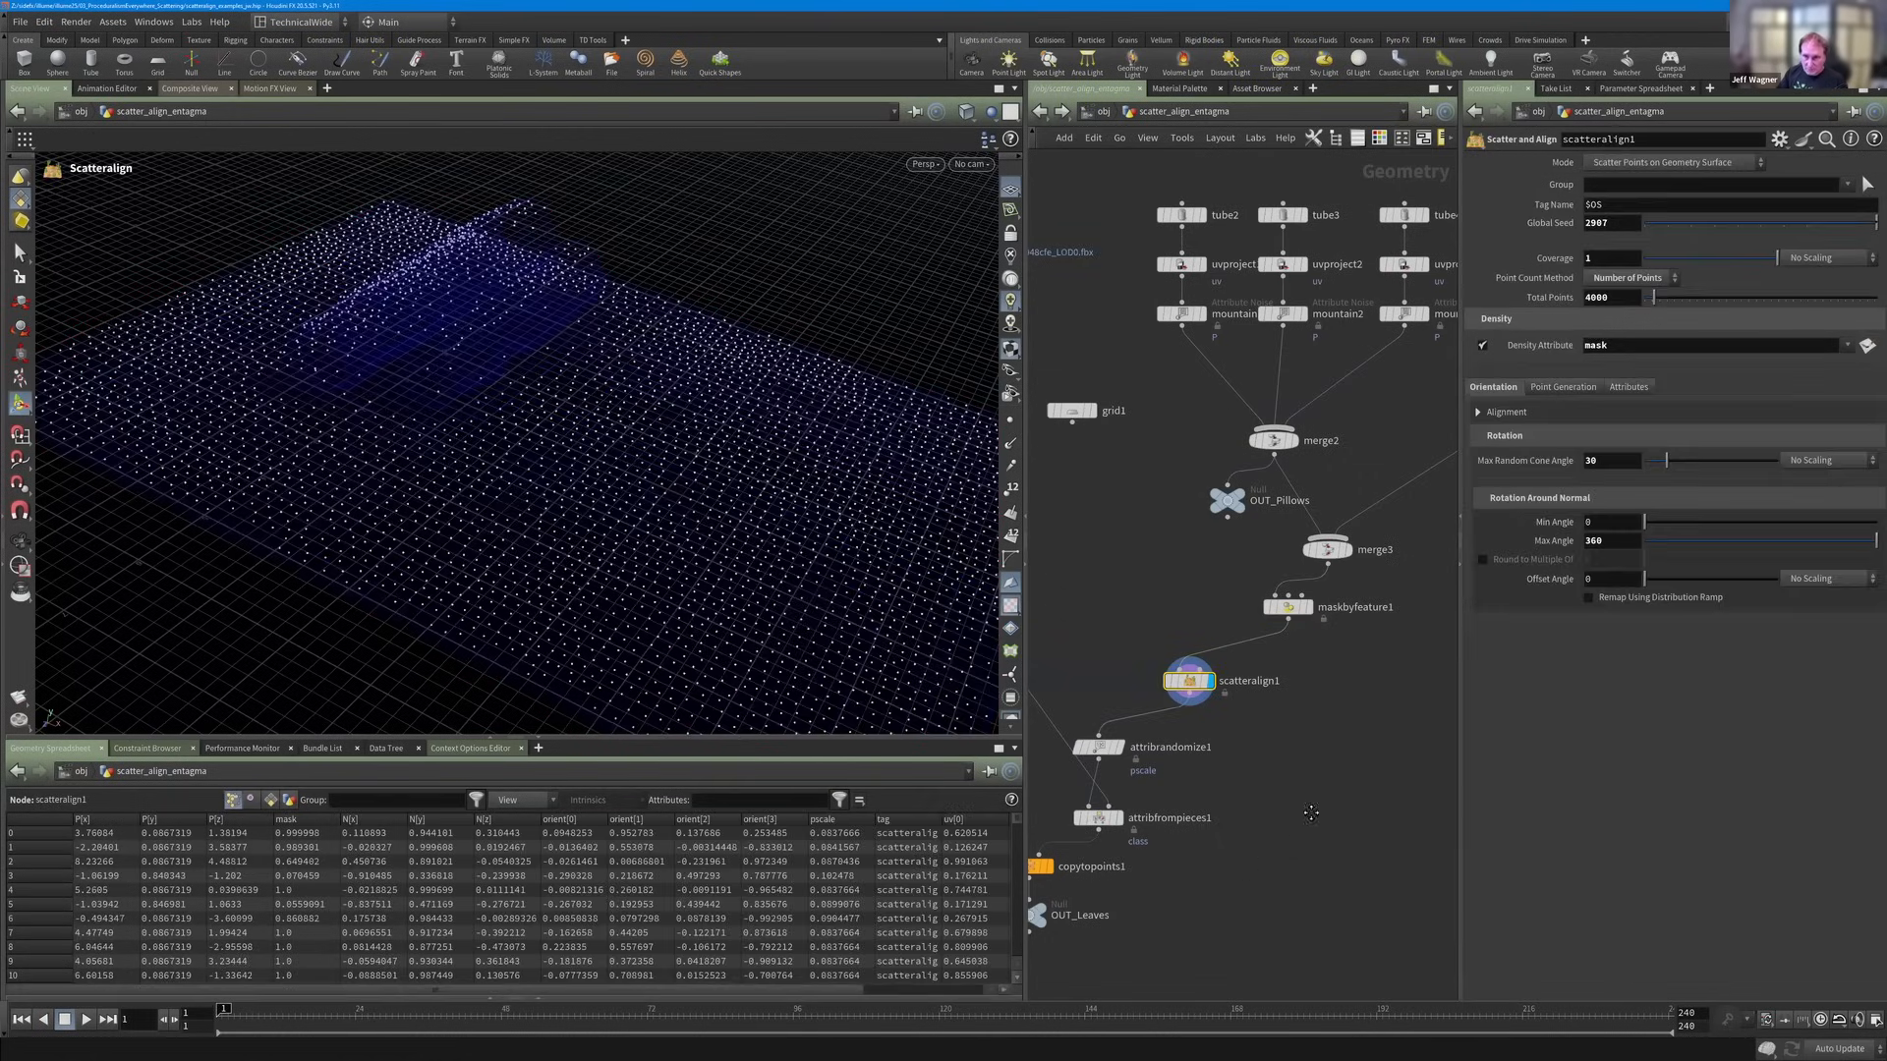
With attribfrompieces1 displayed and selected, examine its class attribute values and trace its input wire back to connectivity1.
middle_click_drag(1302, 749, 1359, 676)
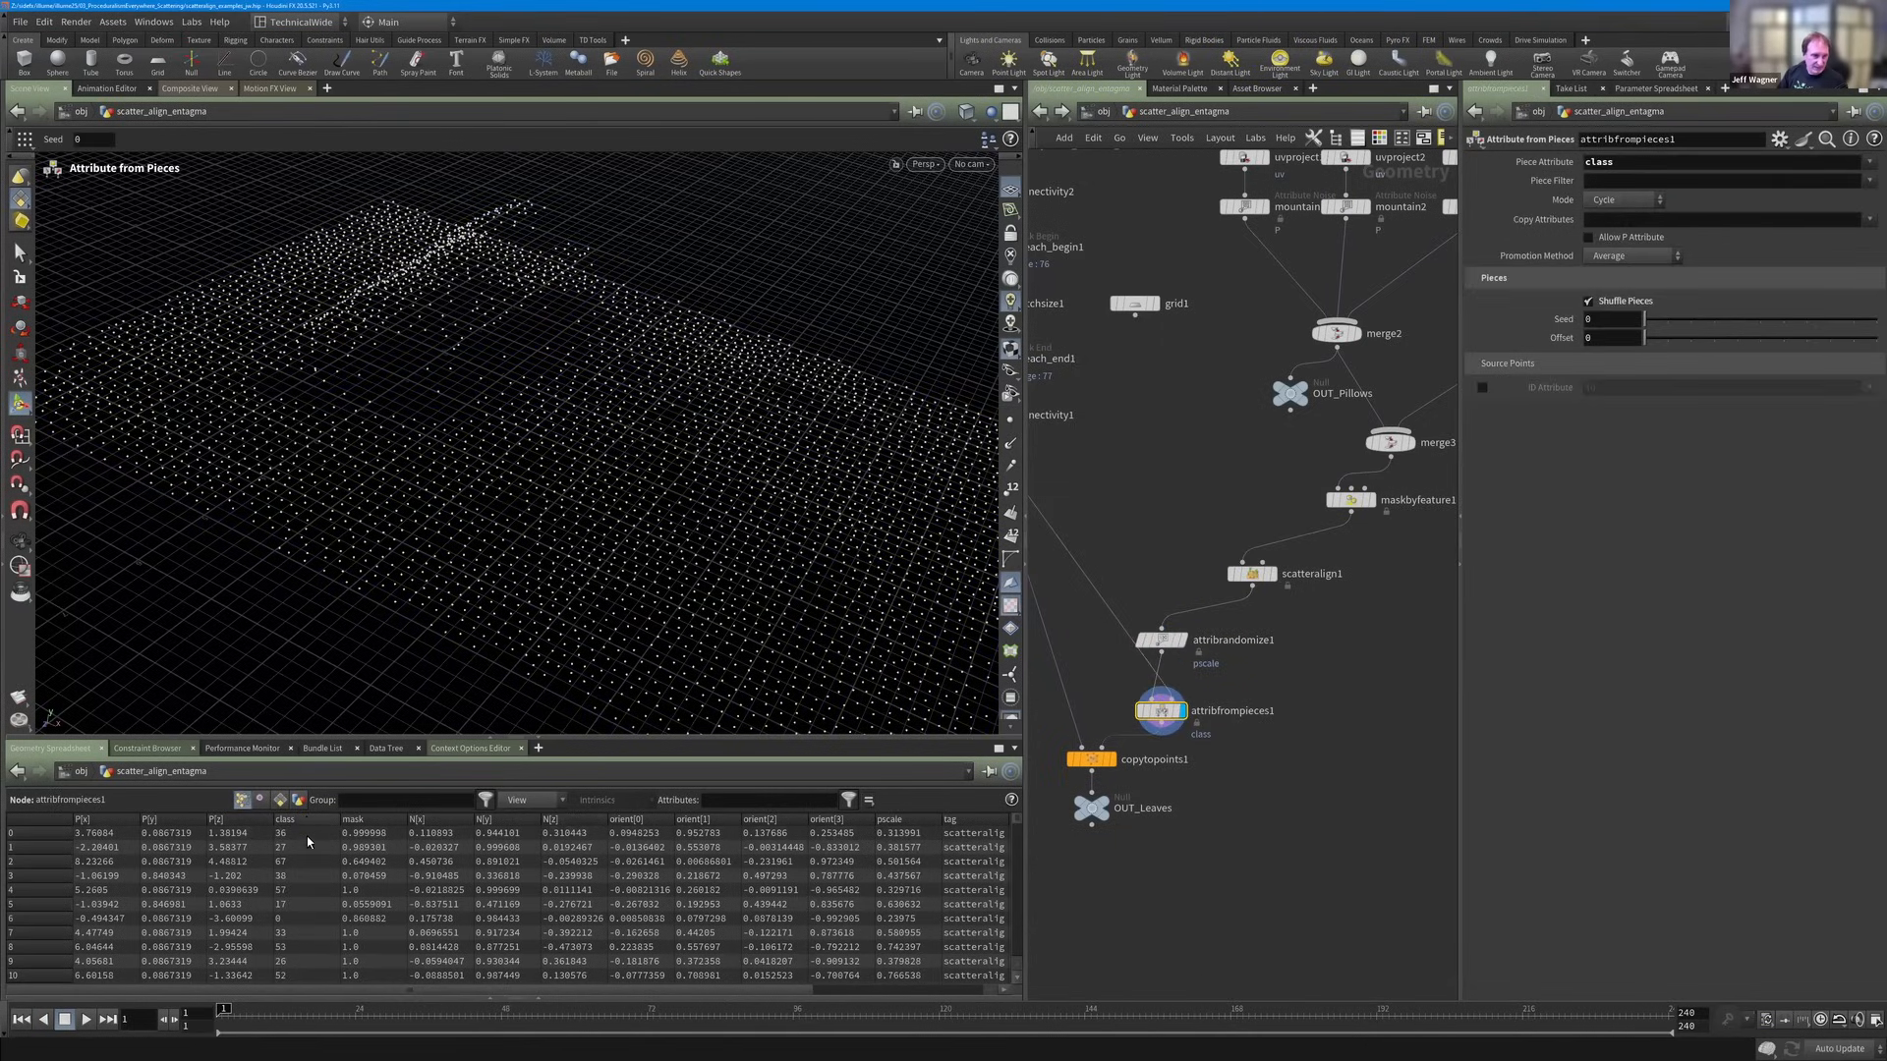
scroll(1176, 515, "down", 1)
middle_click_drag(1170, 509, 1266, 543)
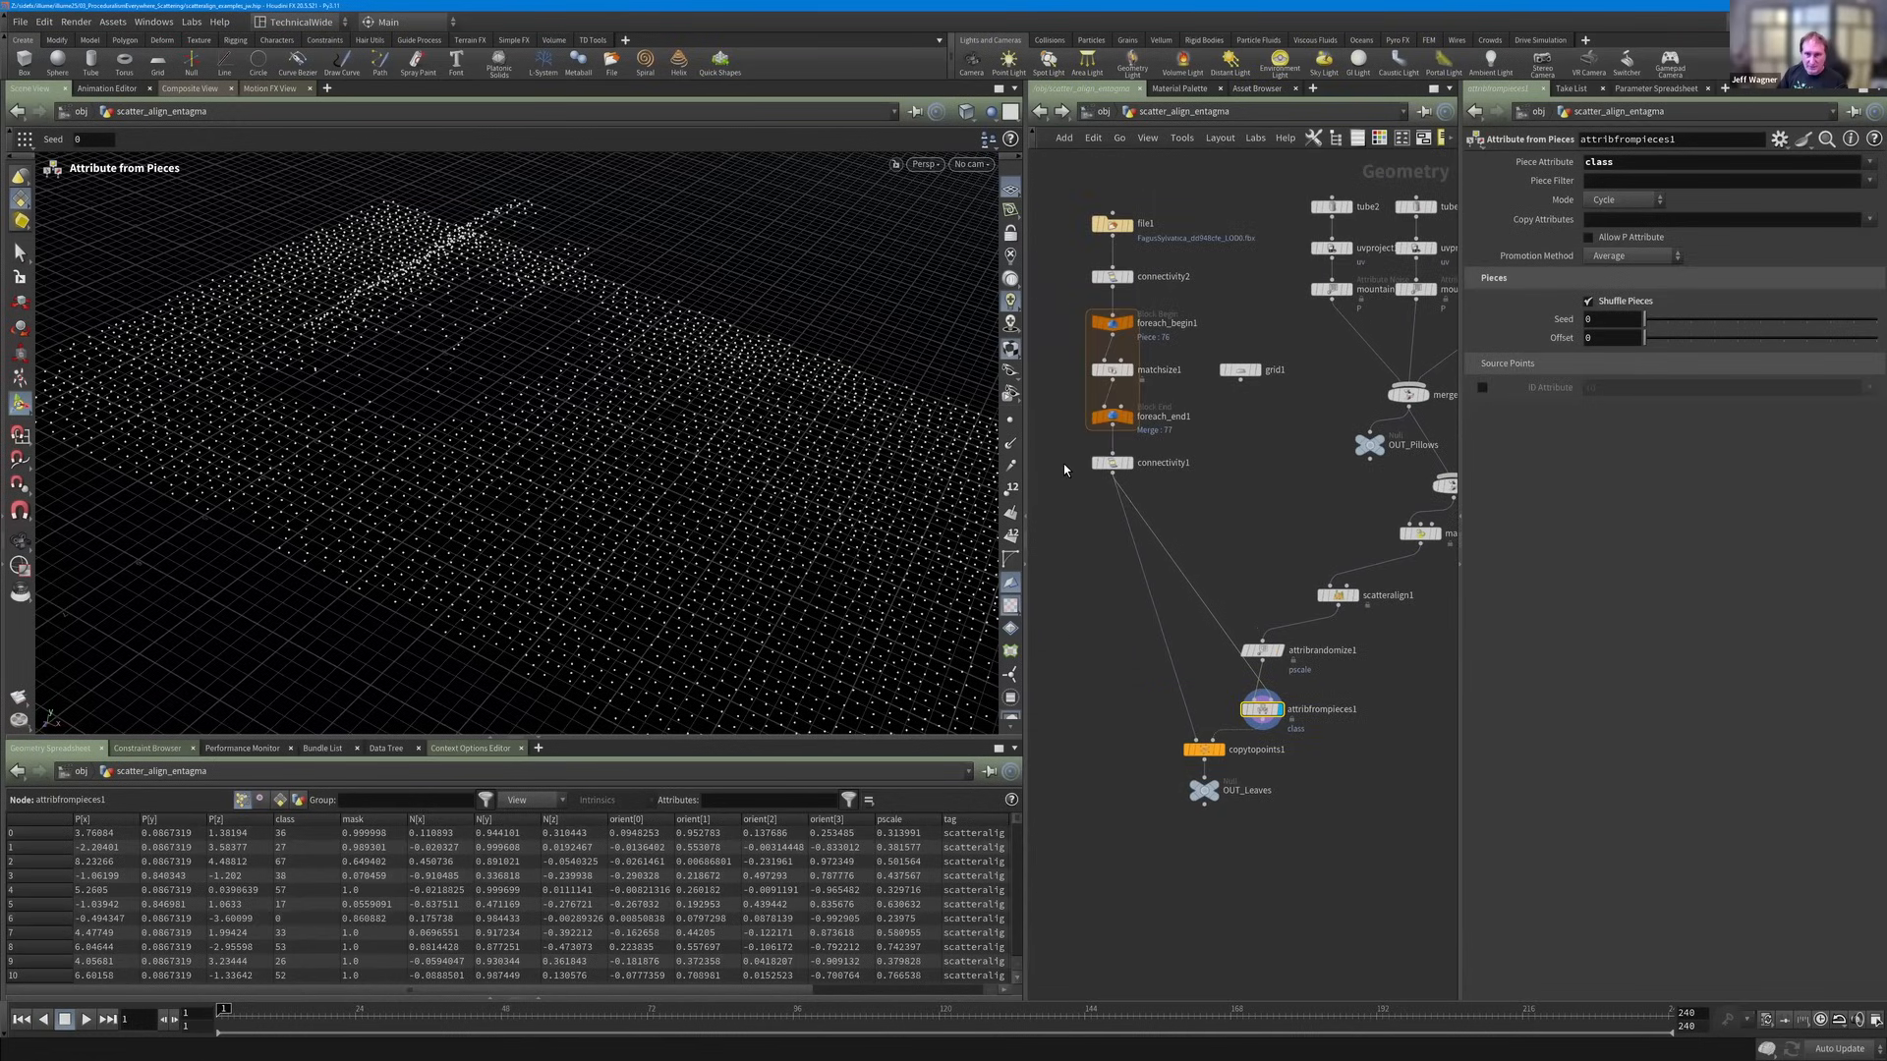
mouse_move(1269, 712)
scroll(1246, 617, "up", 3)
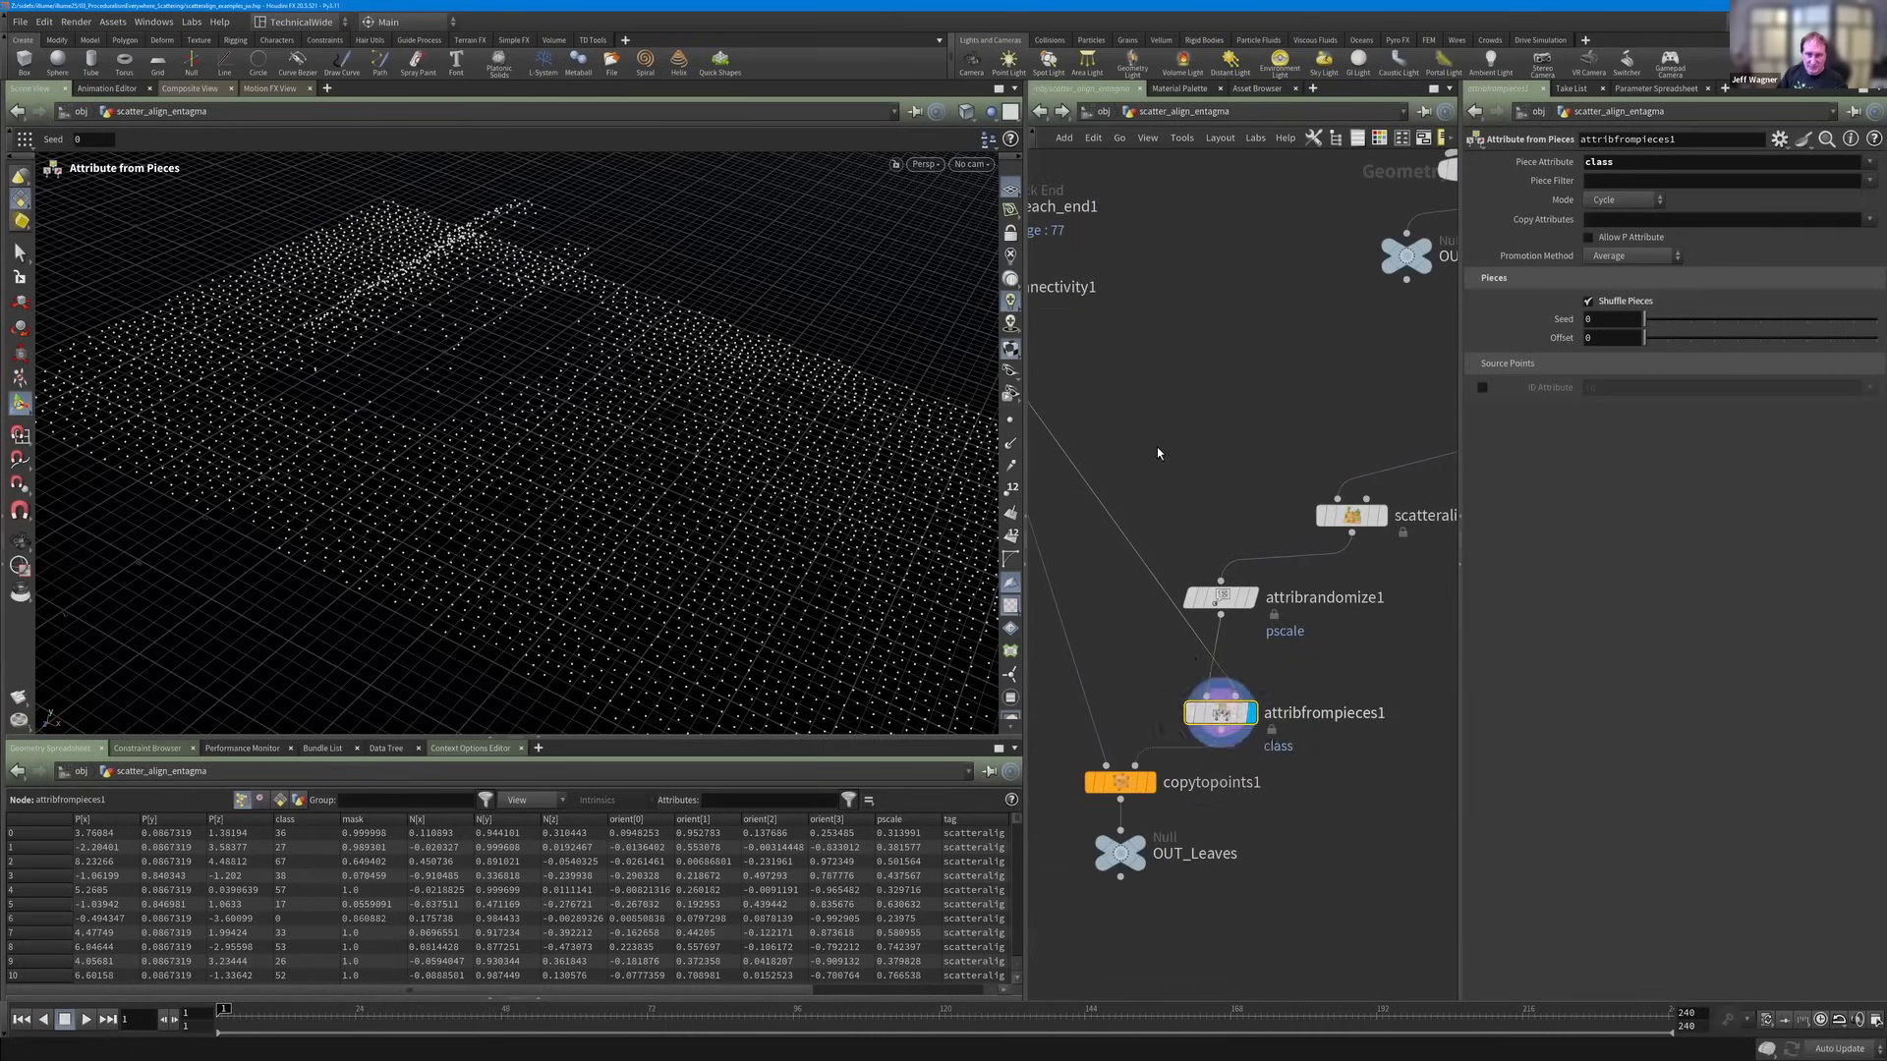
scroll(1158, 450, "down", 1)
middle_click_drag(1091, 386, 1206, 447)
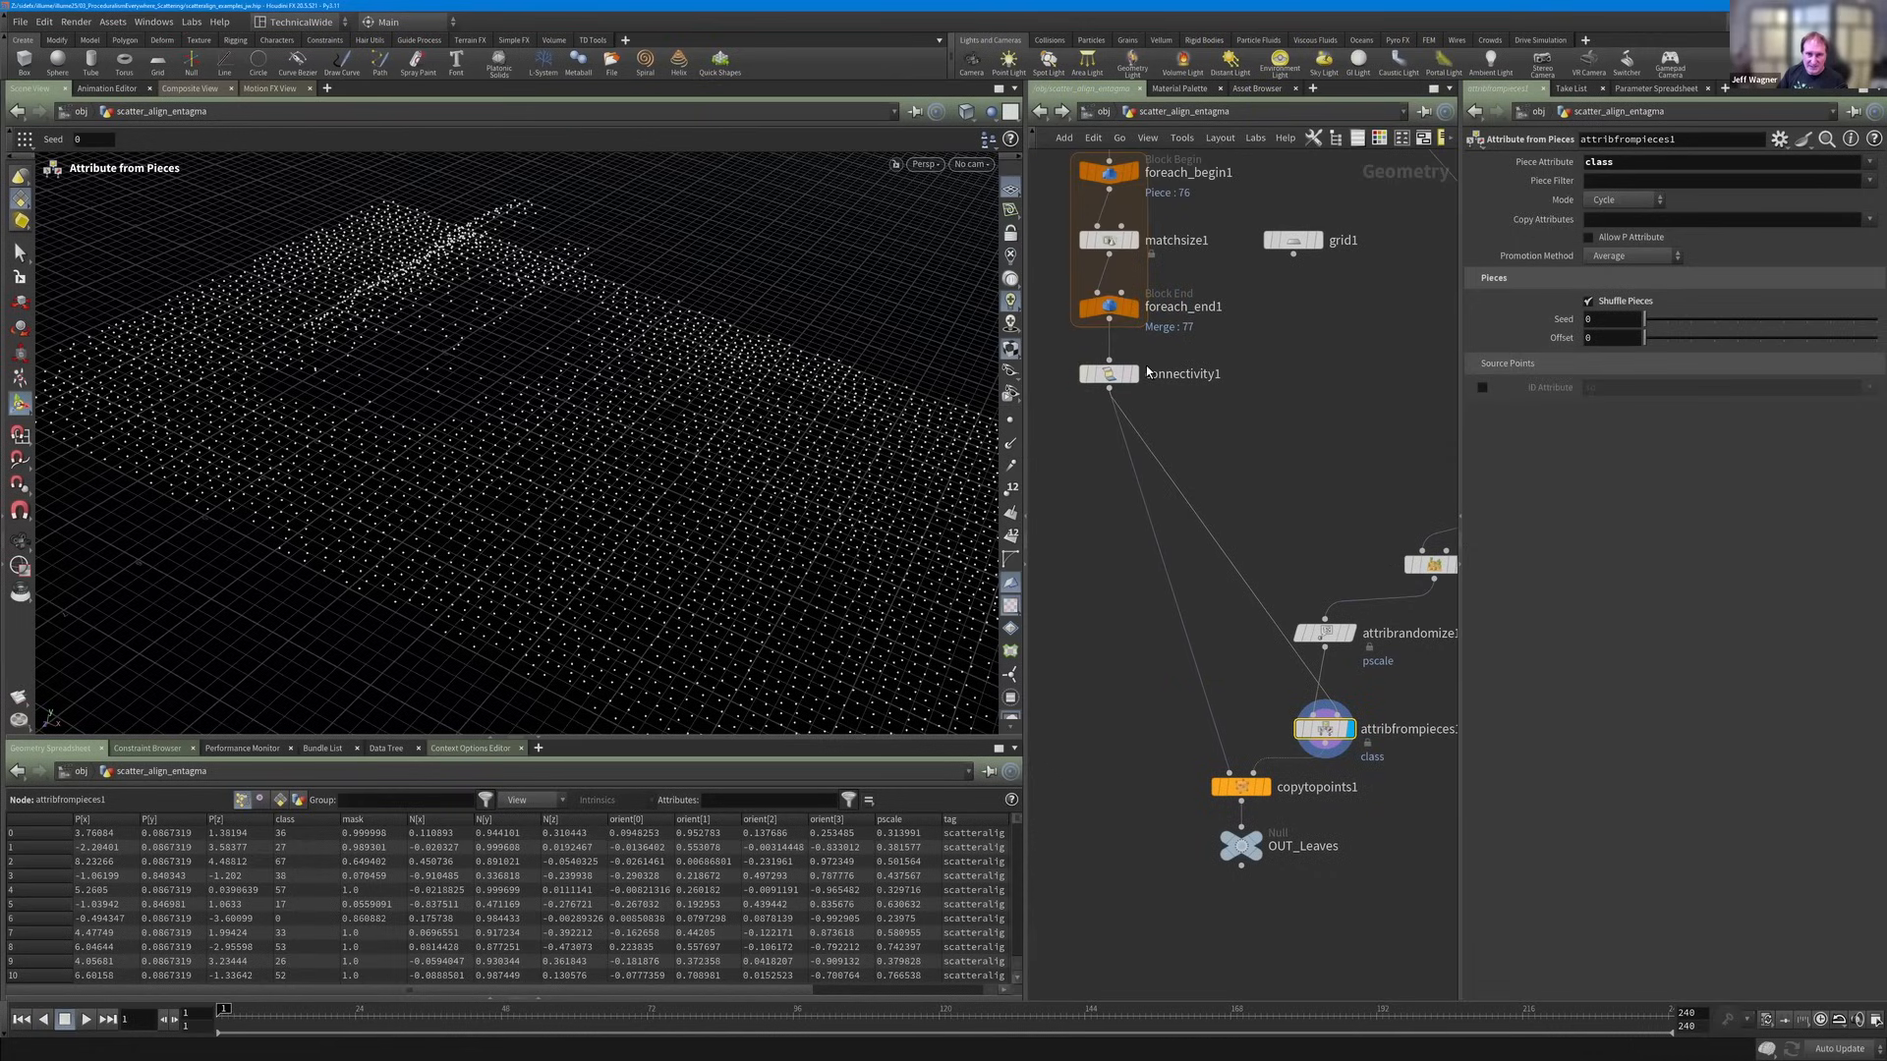
left_click(1055, 369)
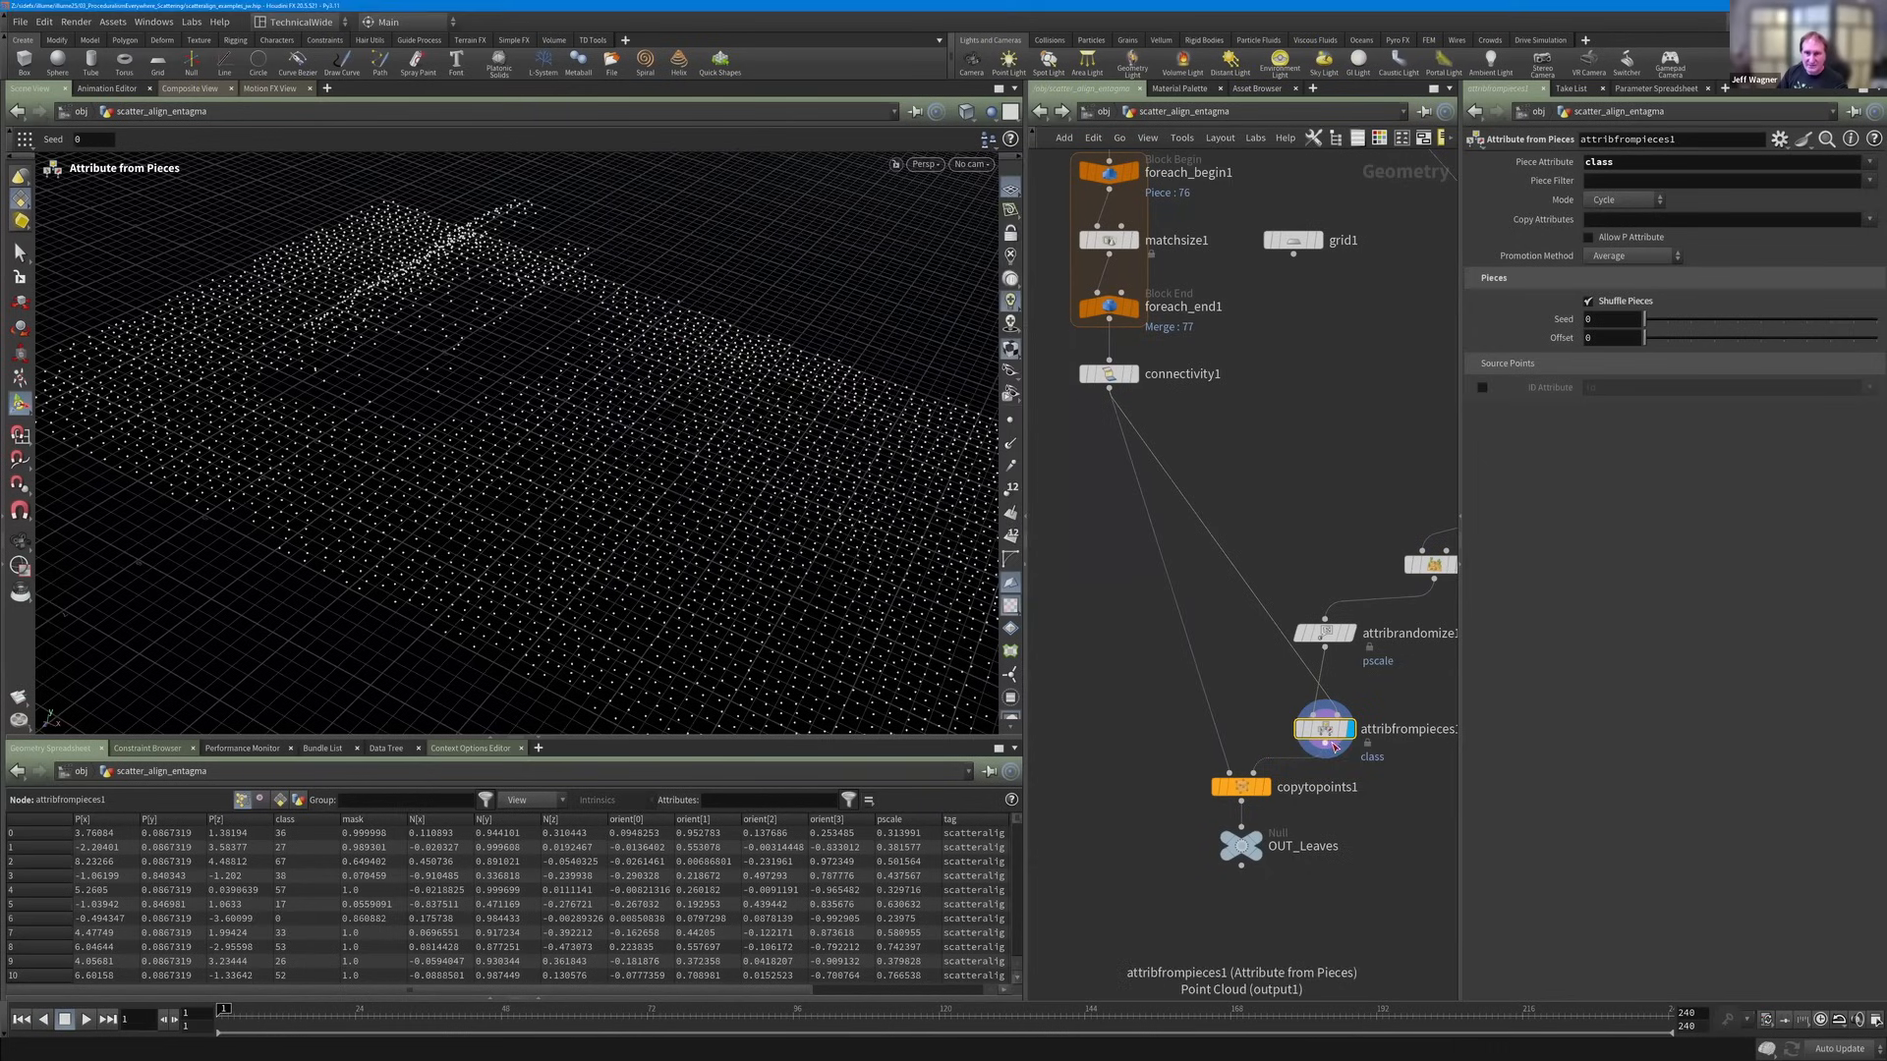
mouse_move(1328, 732)
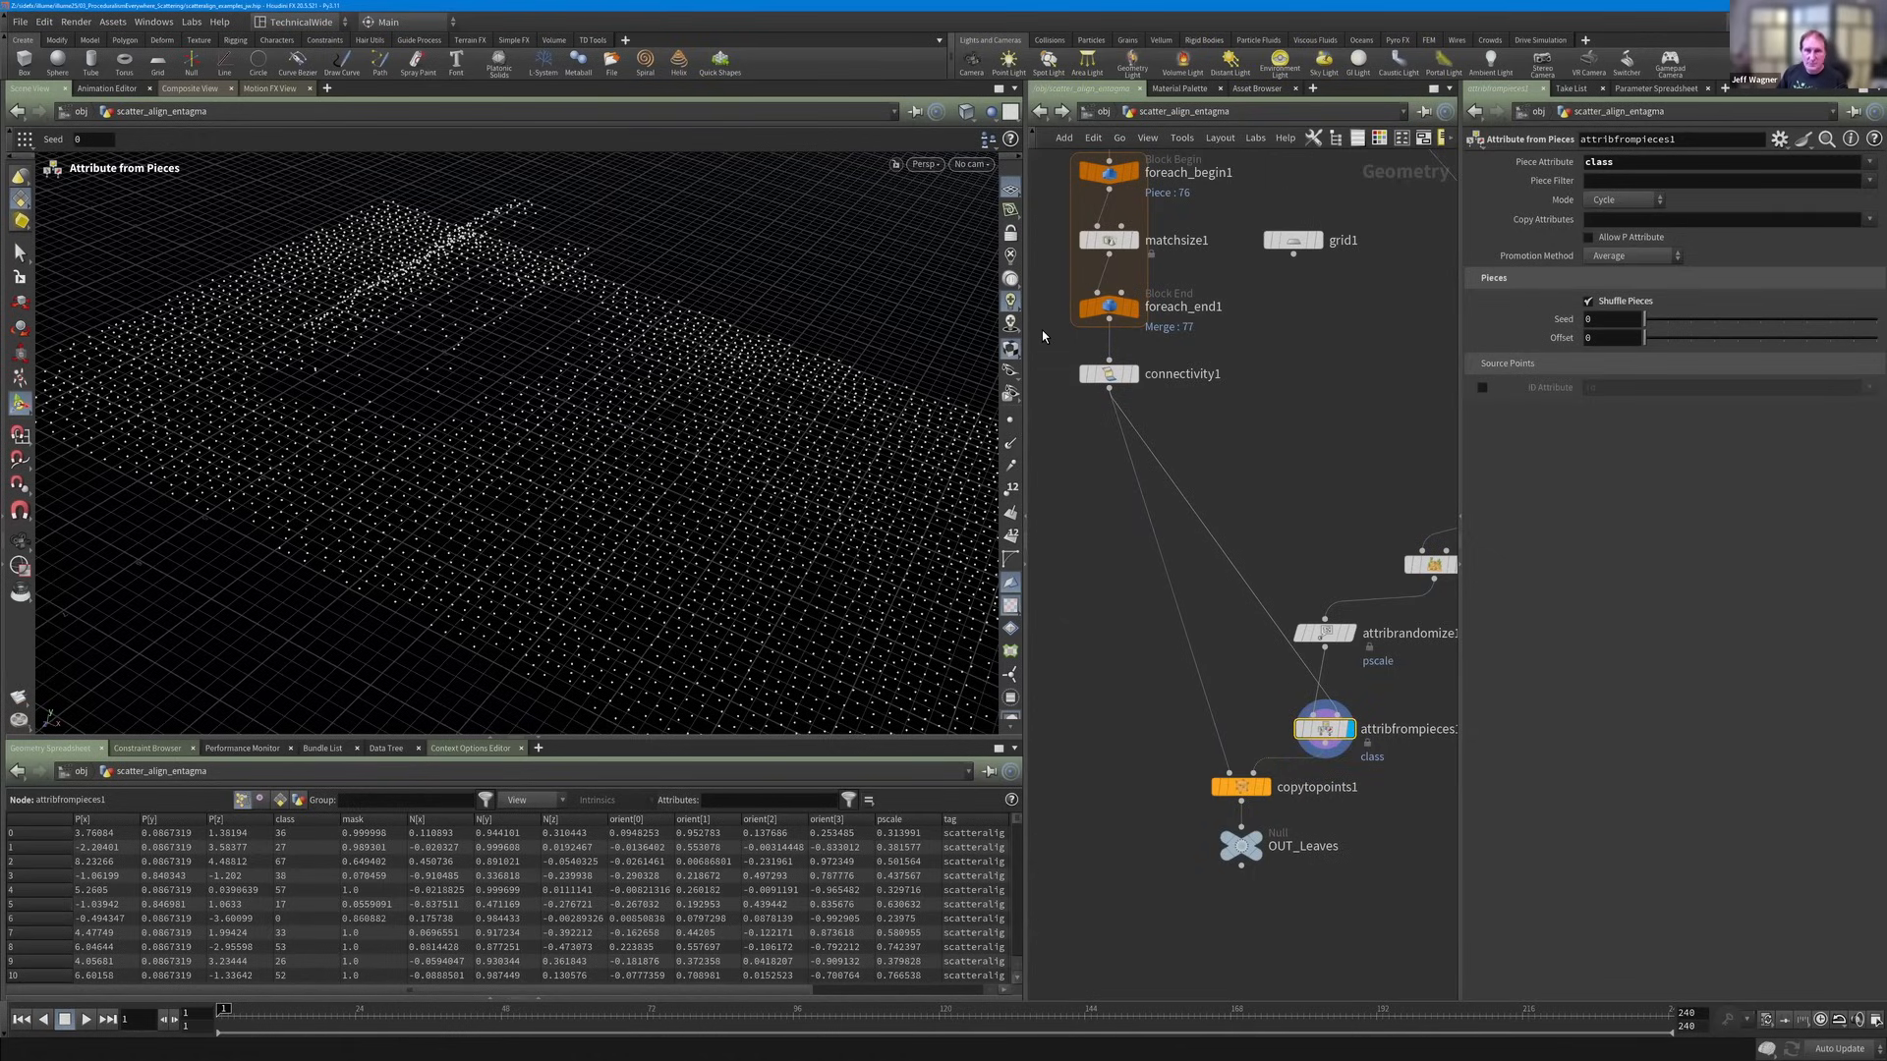
middle_click_drag(1108, 376, 1041, 336)
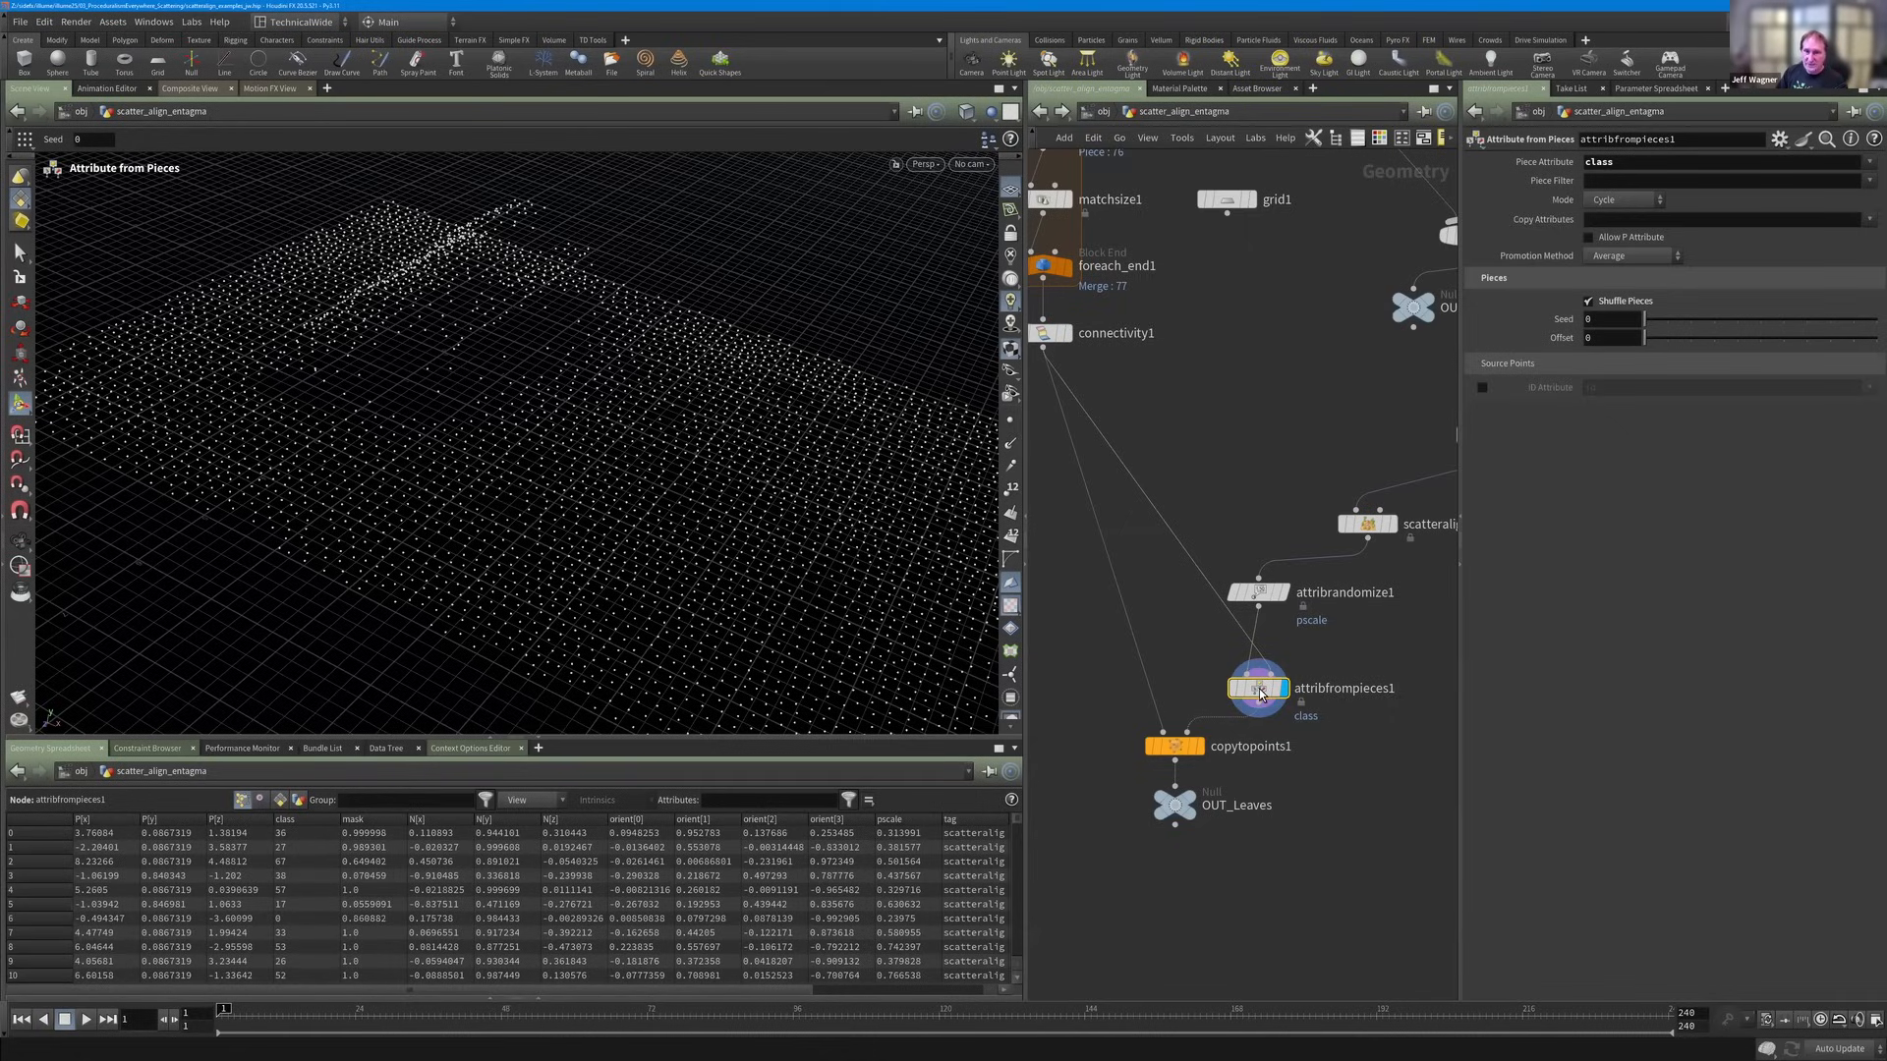
Move attribfrompieces1 closer above copytopoints1, and select and display copytopoints1 to view the copied leaves up close.
left_click_drag(1262, 694, 1241, 682)
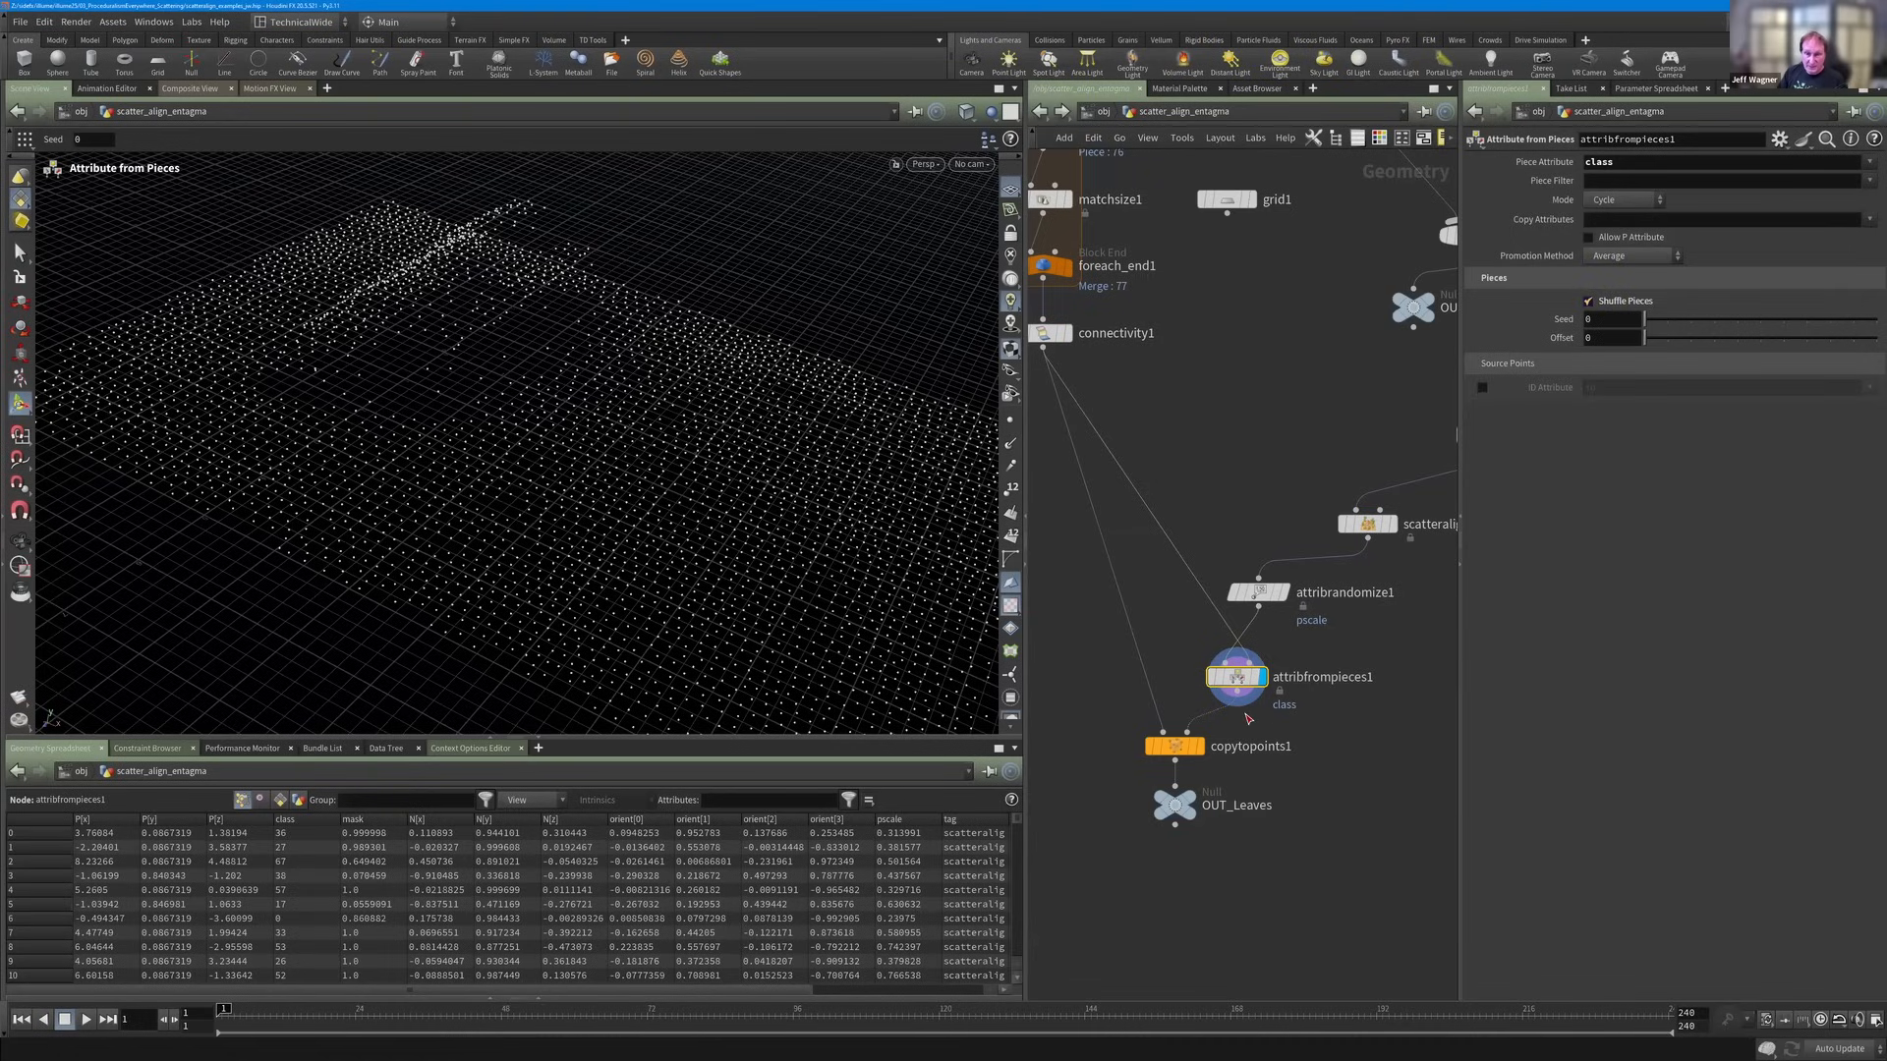
left_click(1197, 746)
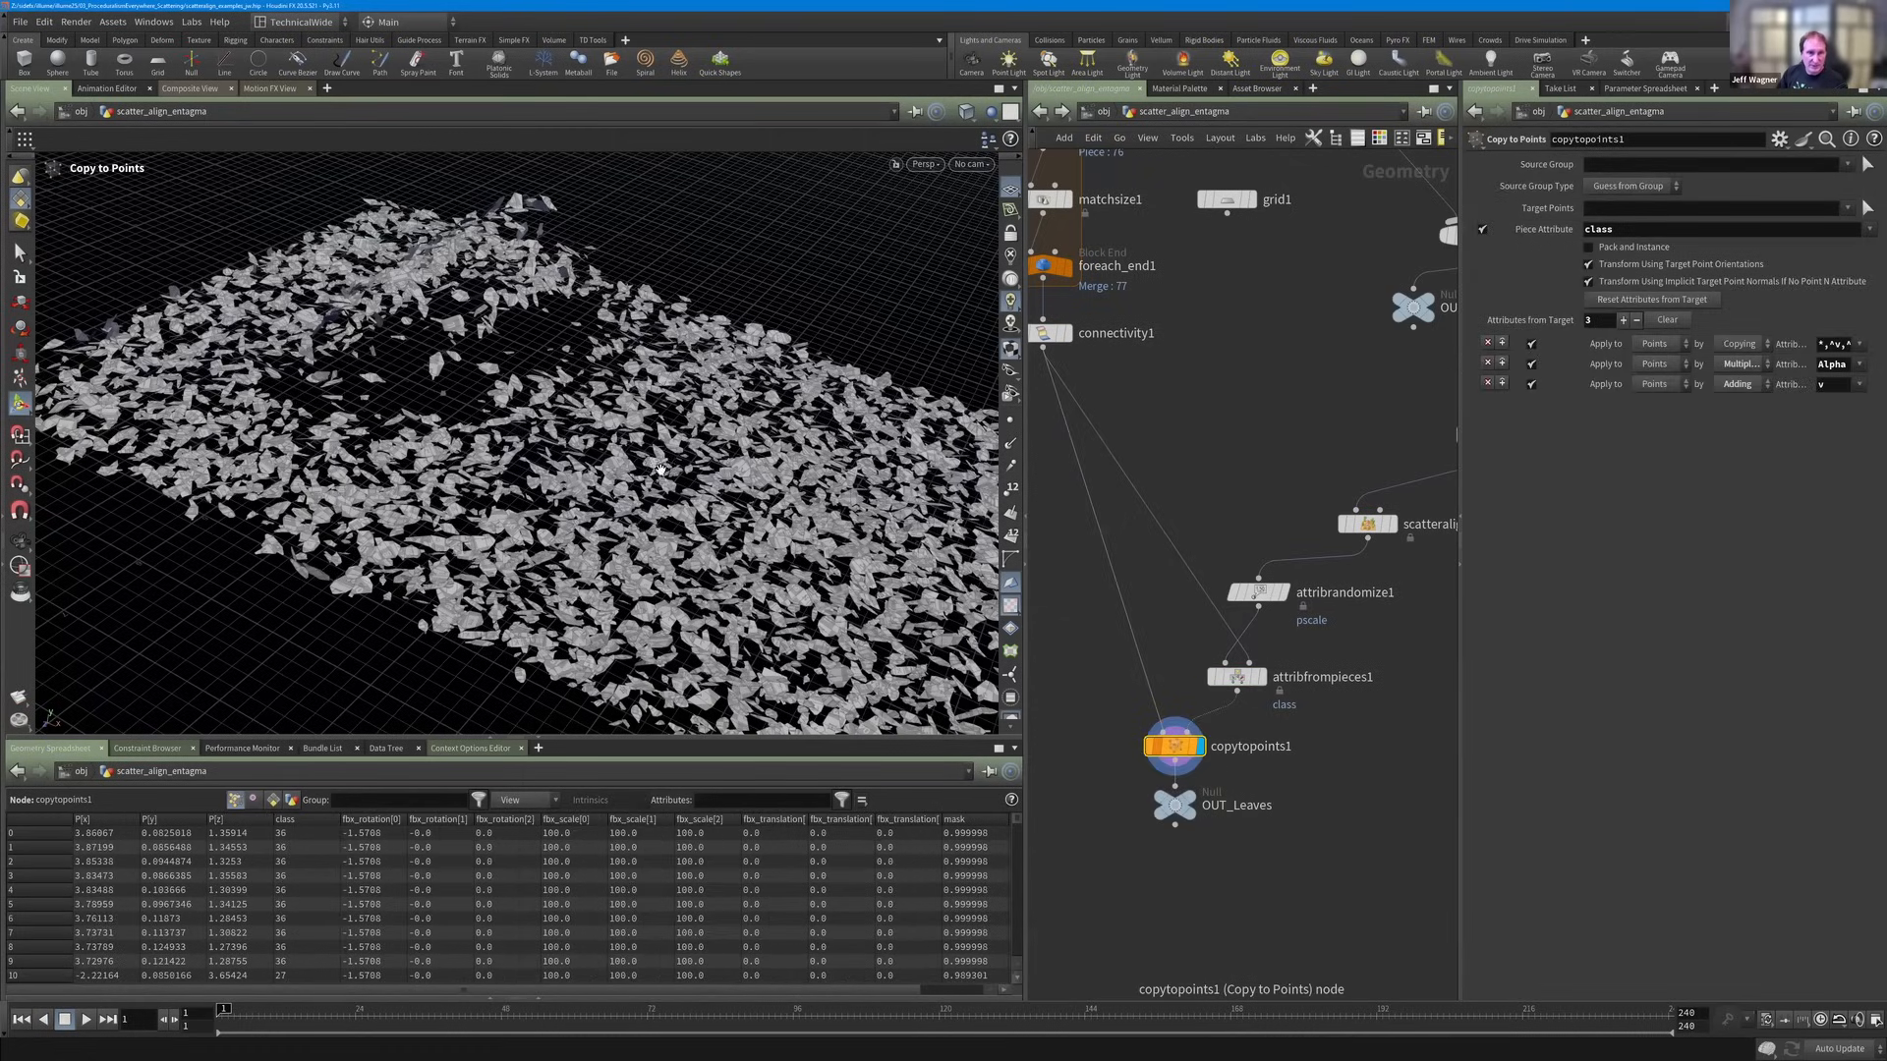
right_click_drag(660, 470, 670, 566)
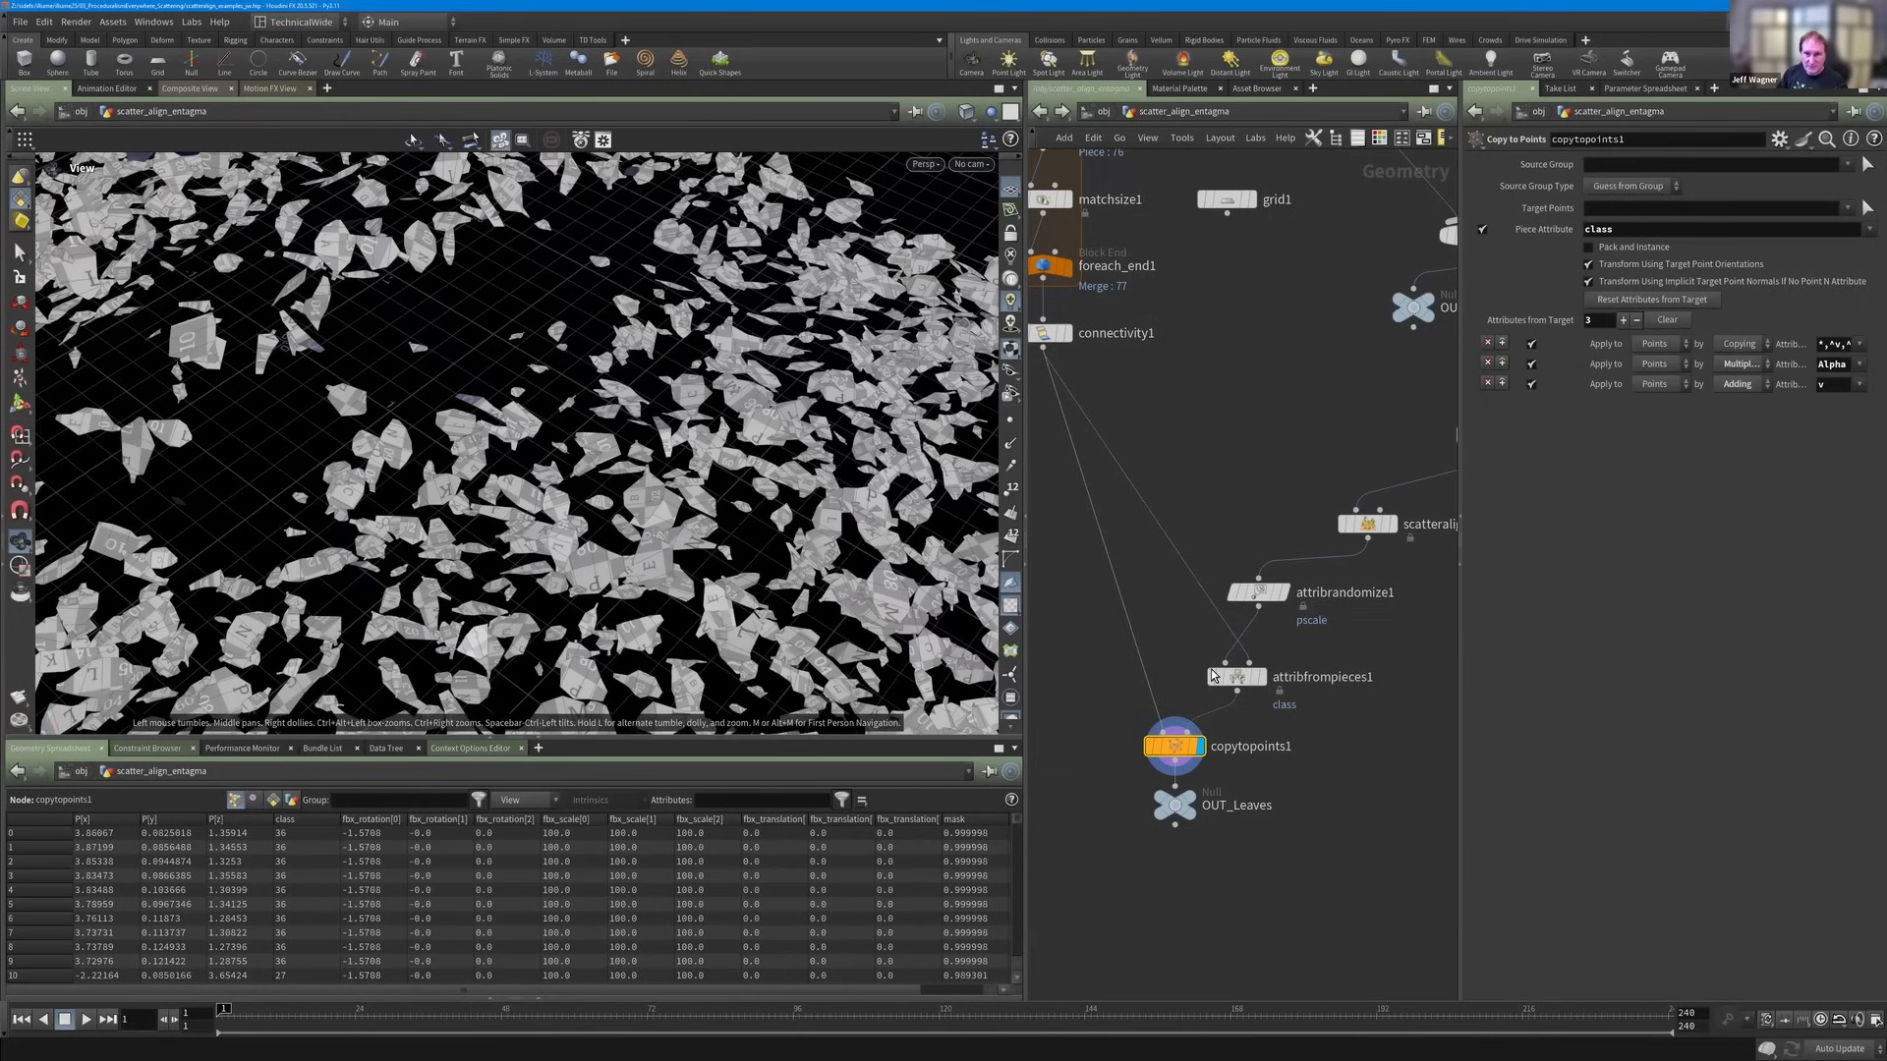
Set the Pieces seed of attribfrompieces1 to 5 and change its mode to Patches.
left_click(1237, 678)
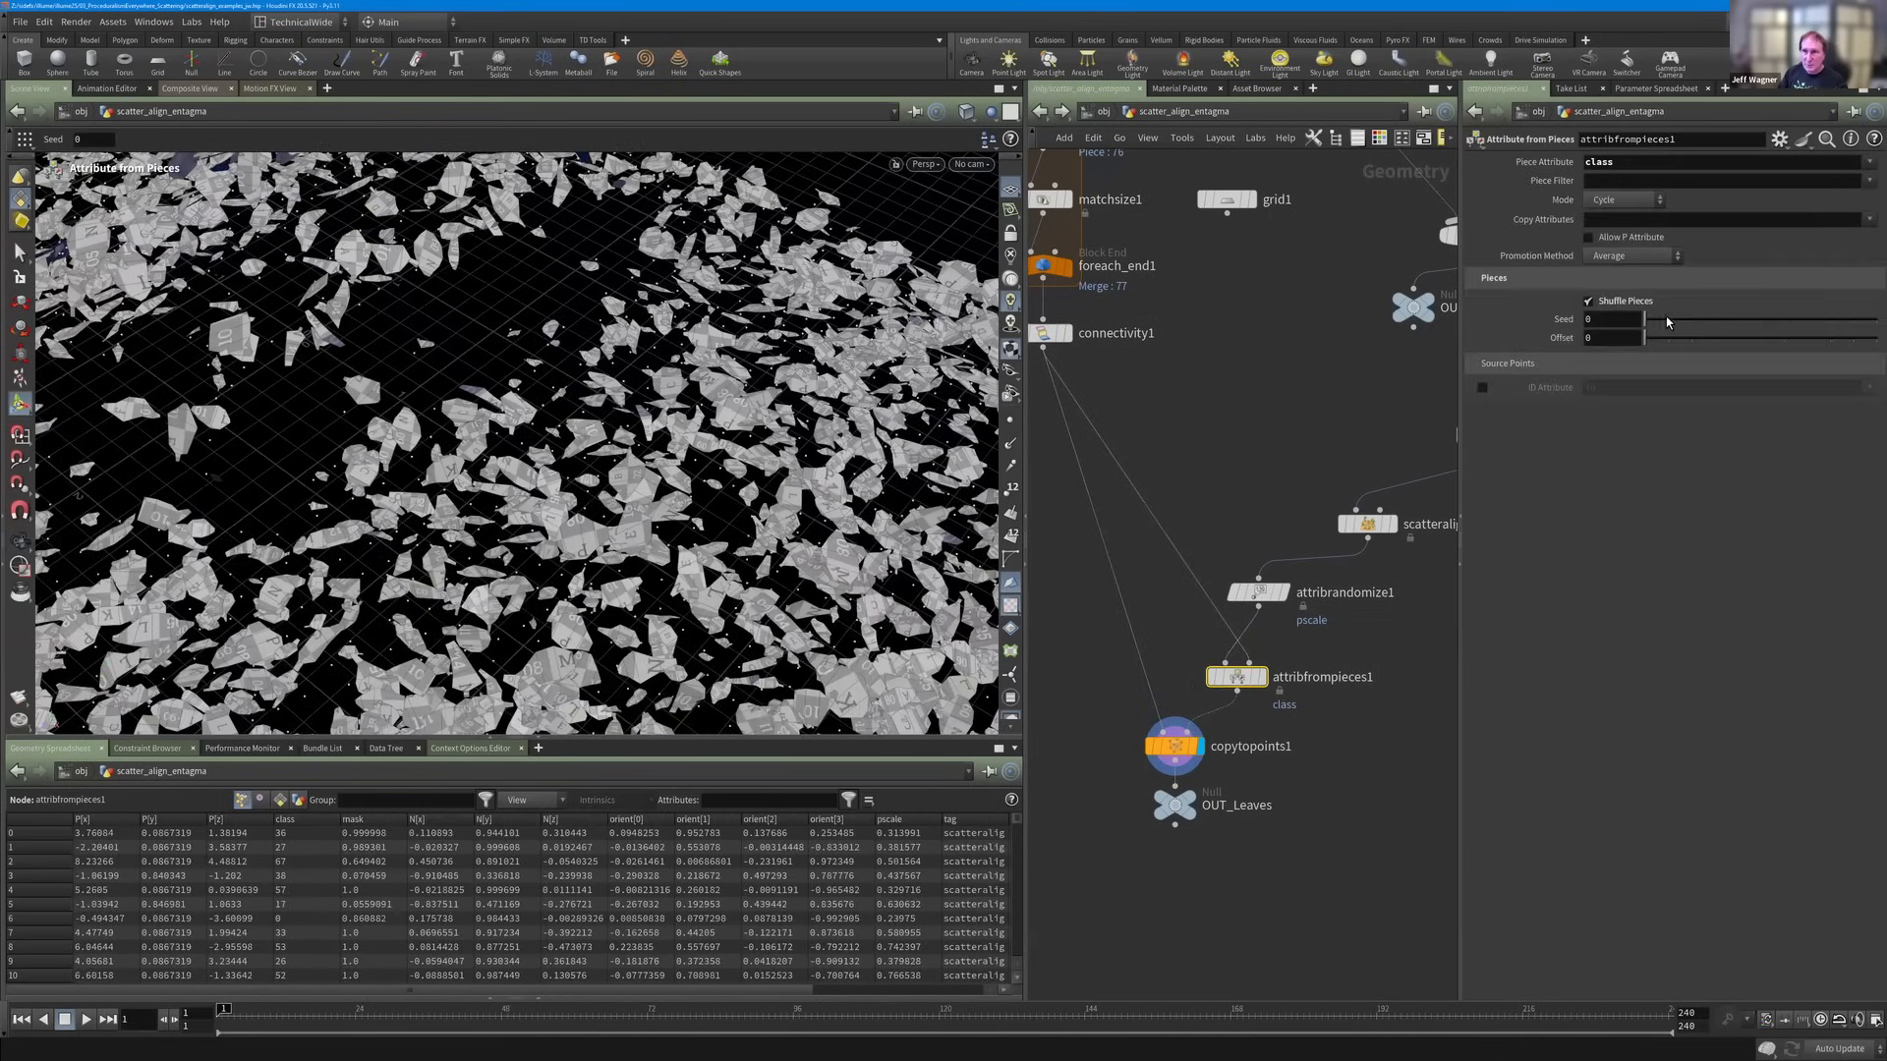
left_click_drag(1715, 324, 1768, 317)
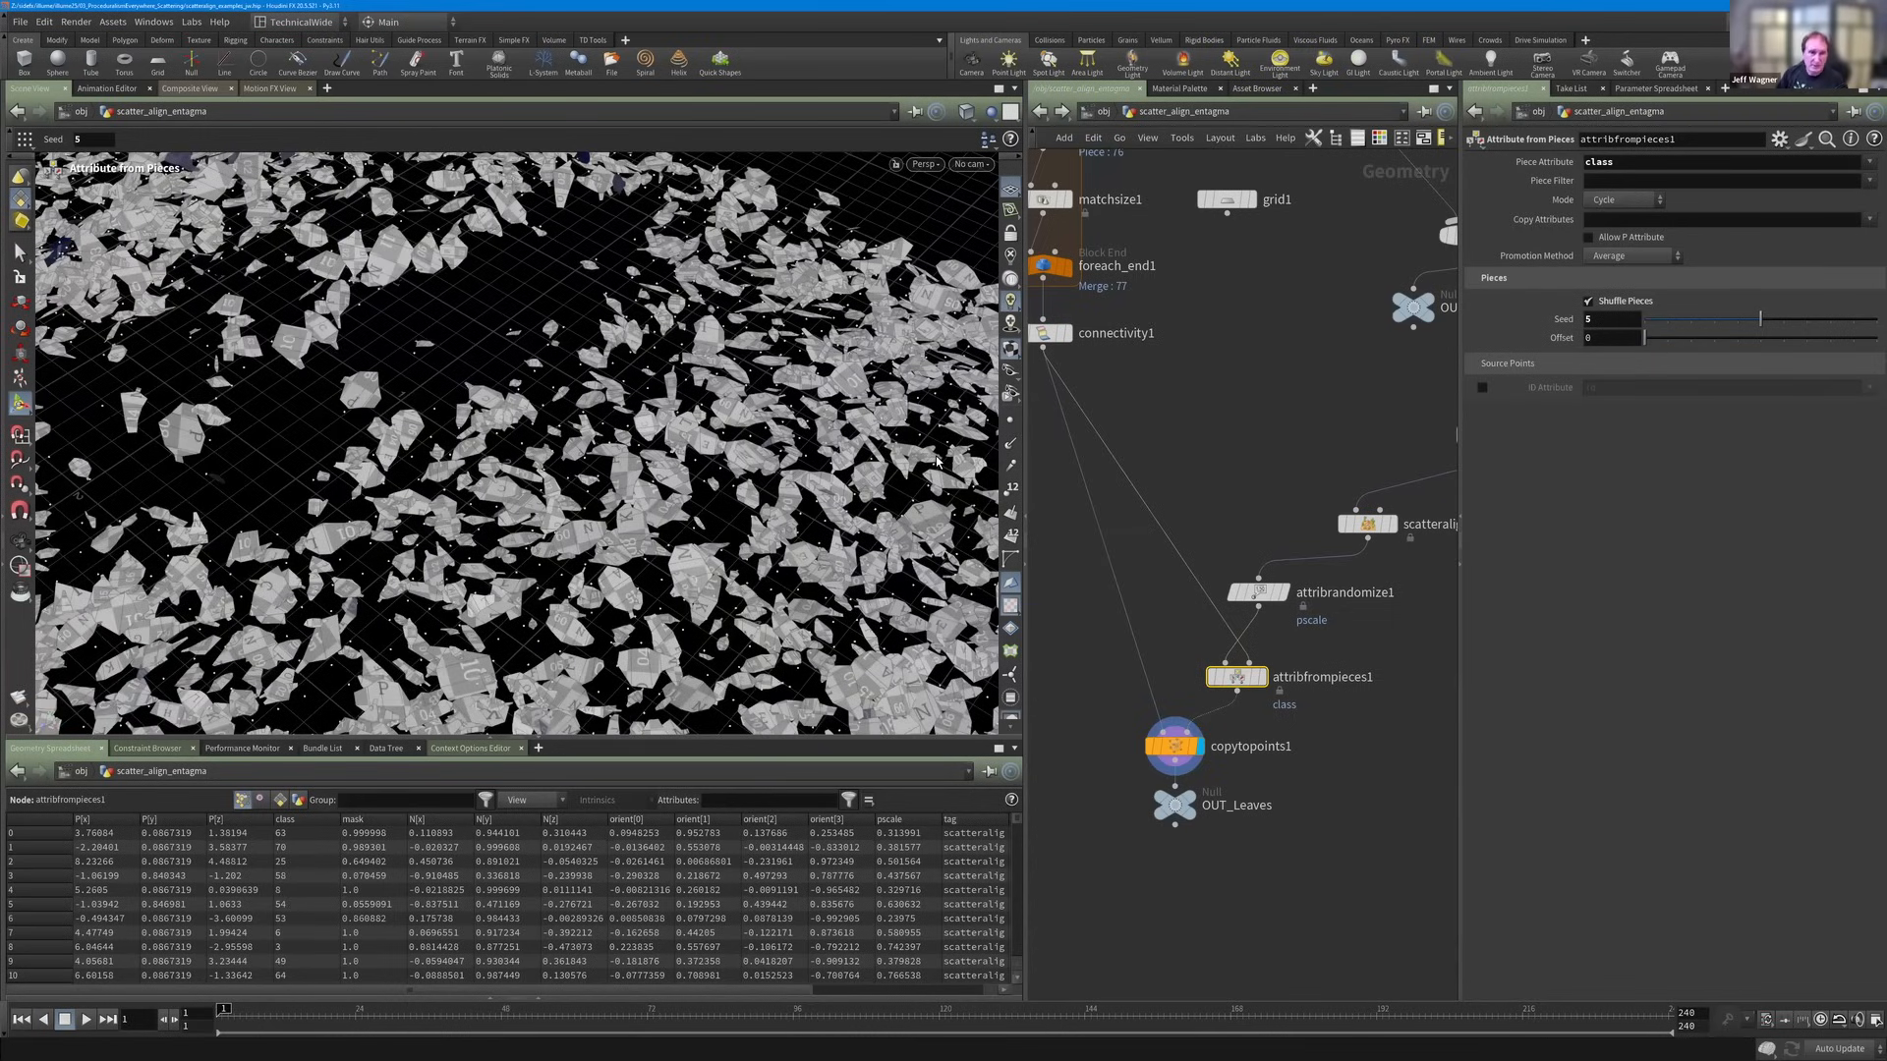
left_click(1607, 258)
left_click(1631, 128)
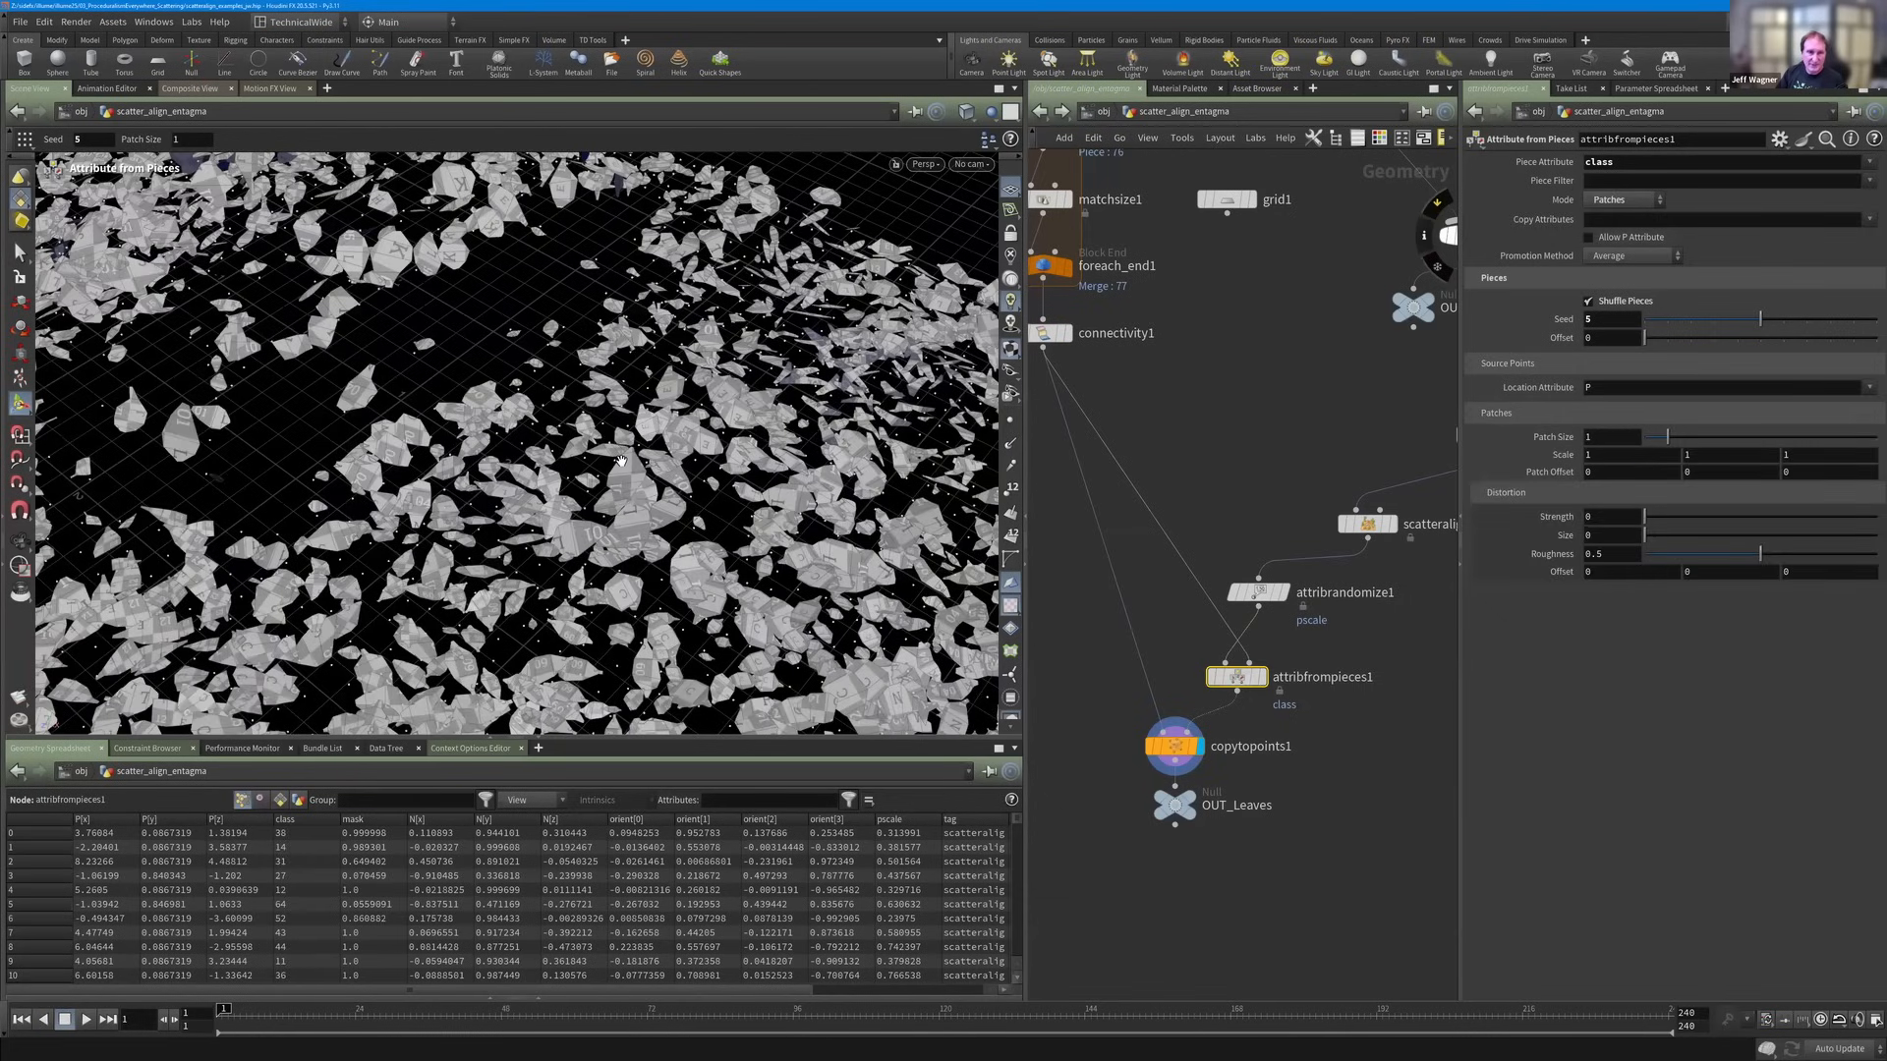
scroll(590, 482, "down", 5)
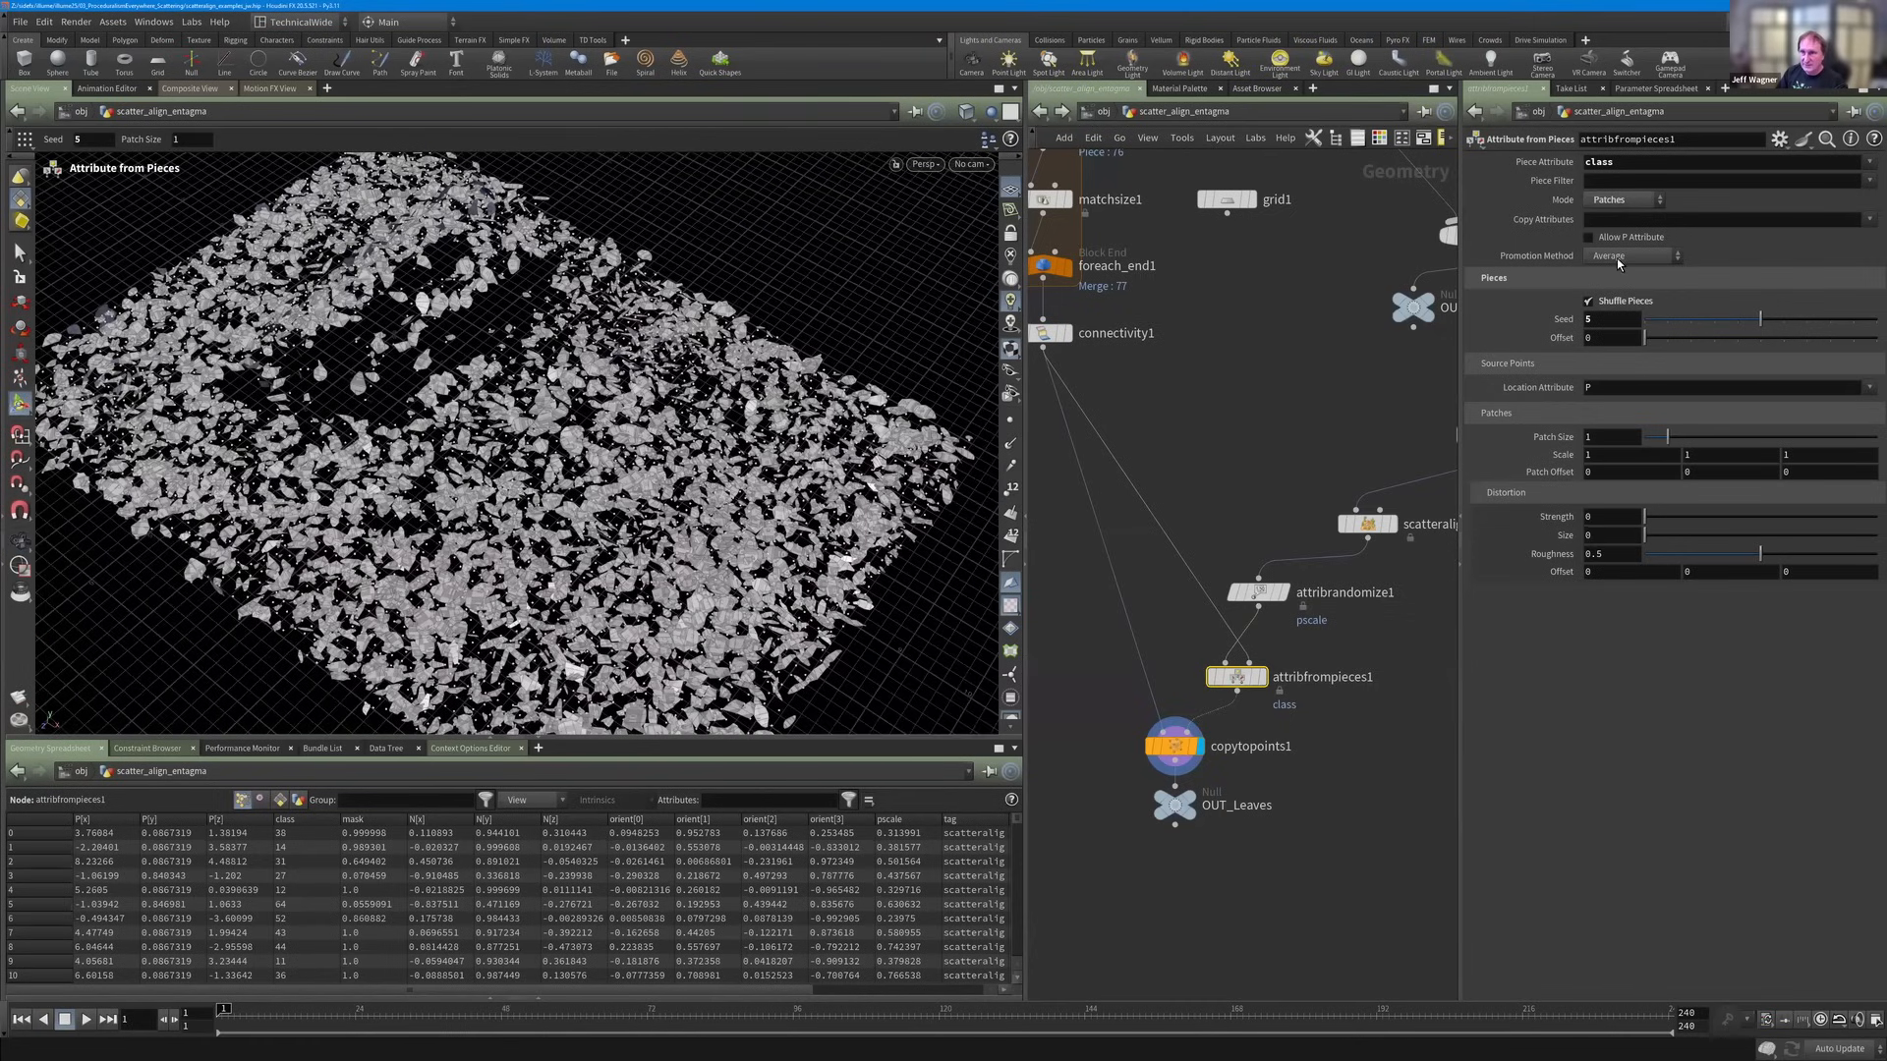
Change the attribfrompieces1 mode to Noise and adjust the middle points of the Remap Noise ramp for a steeper transition.
left_click(1614, 201)
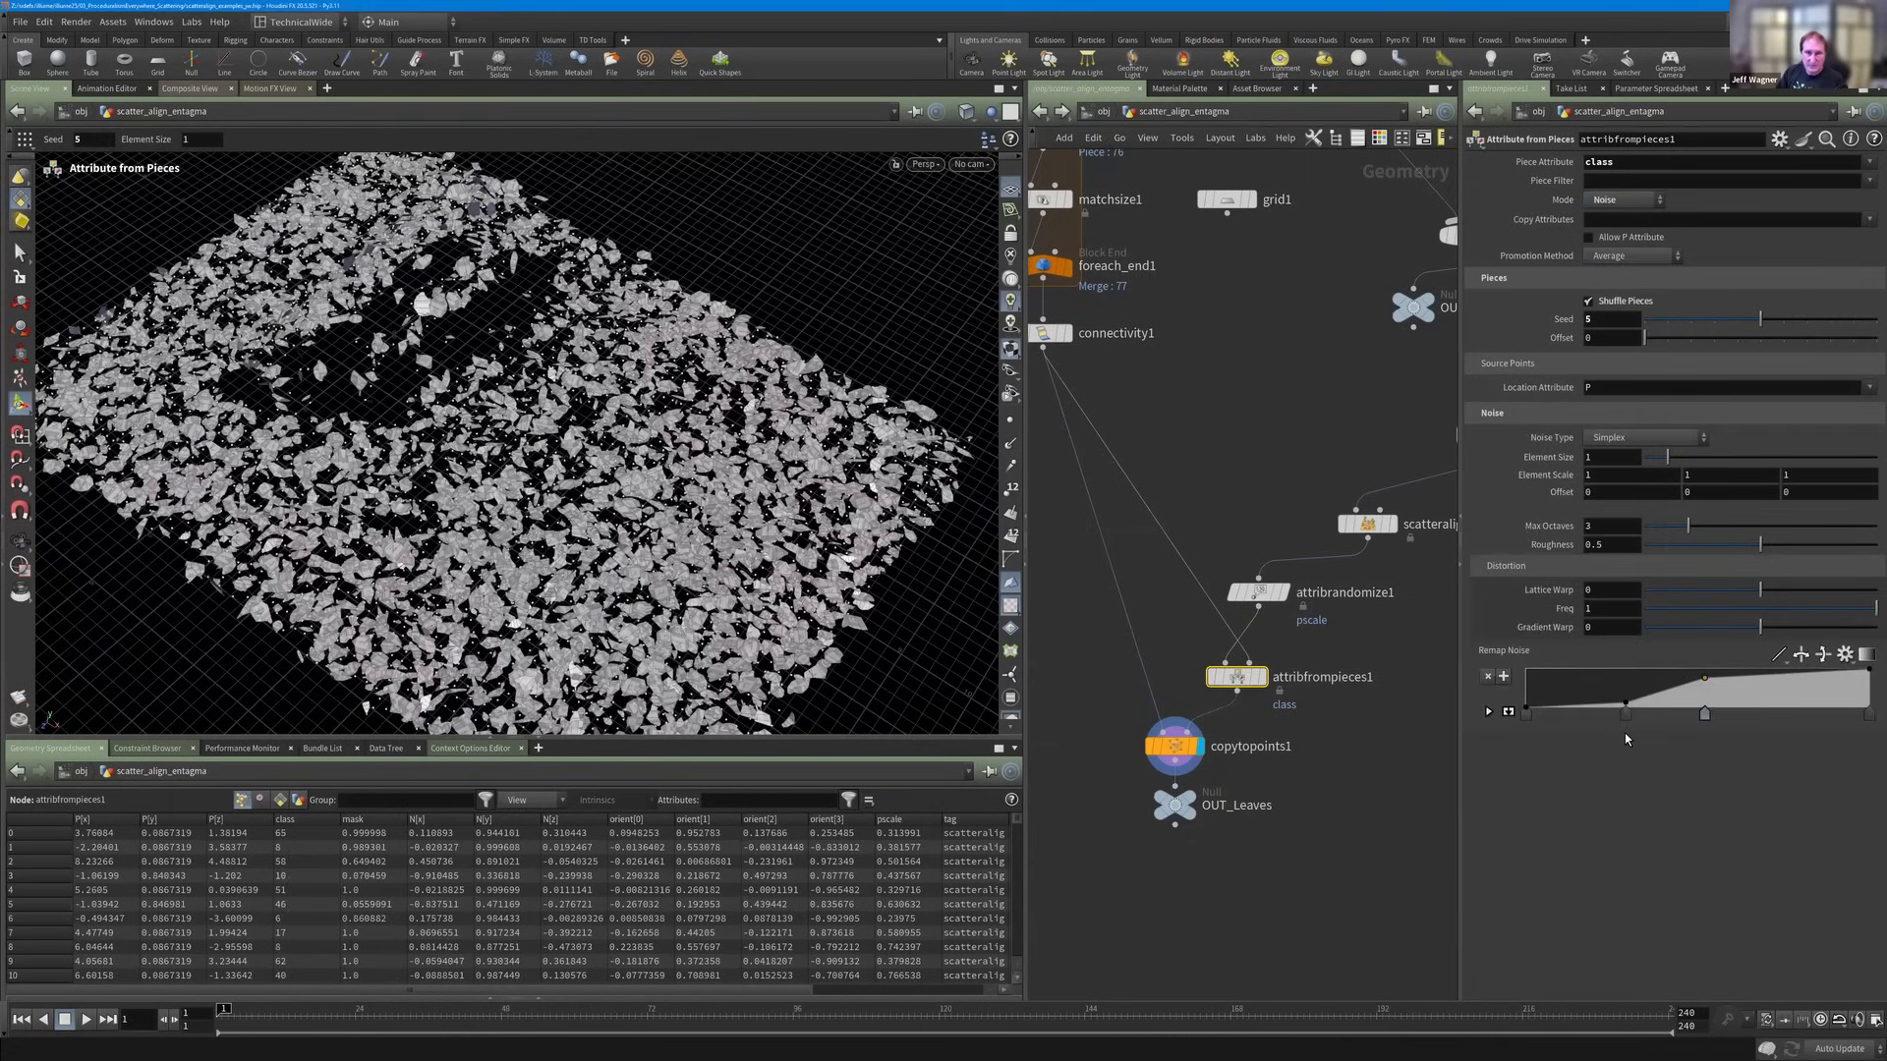
left_click_drag(1619, 716, 1650, 713)
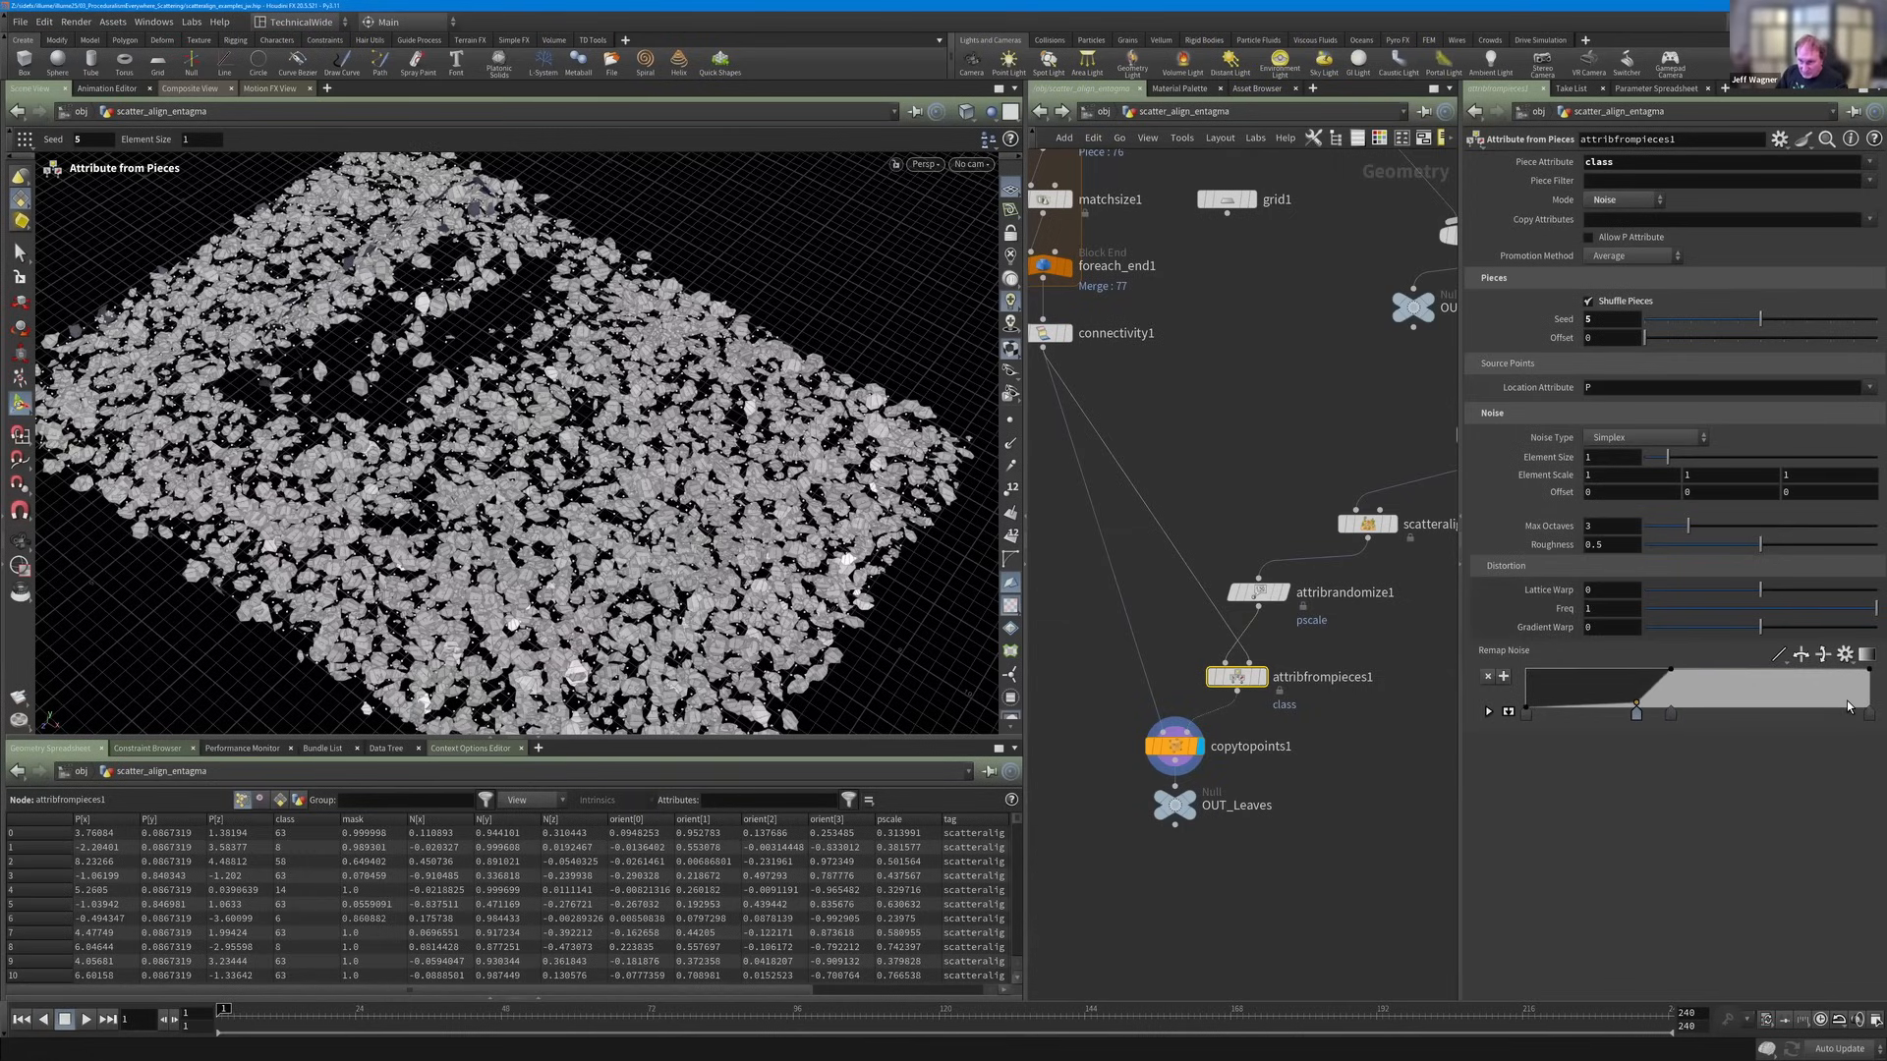
left_click(1670, 713)
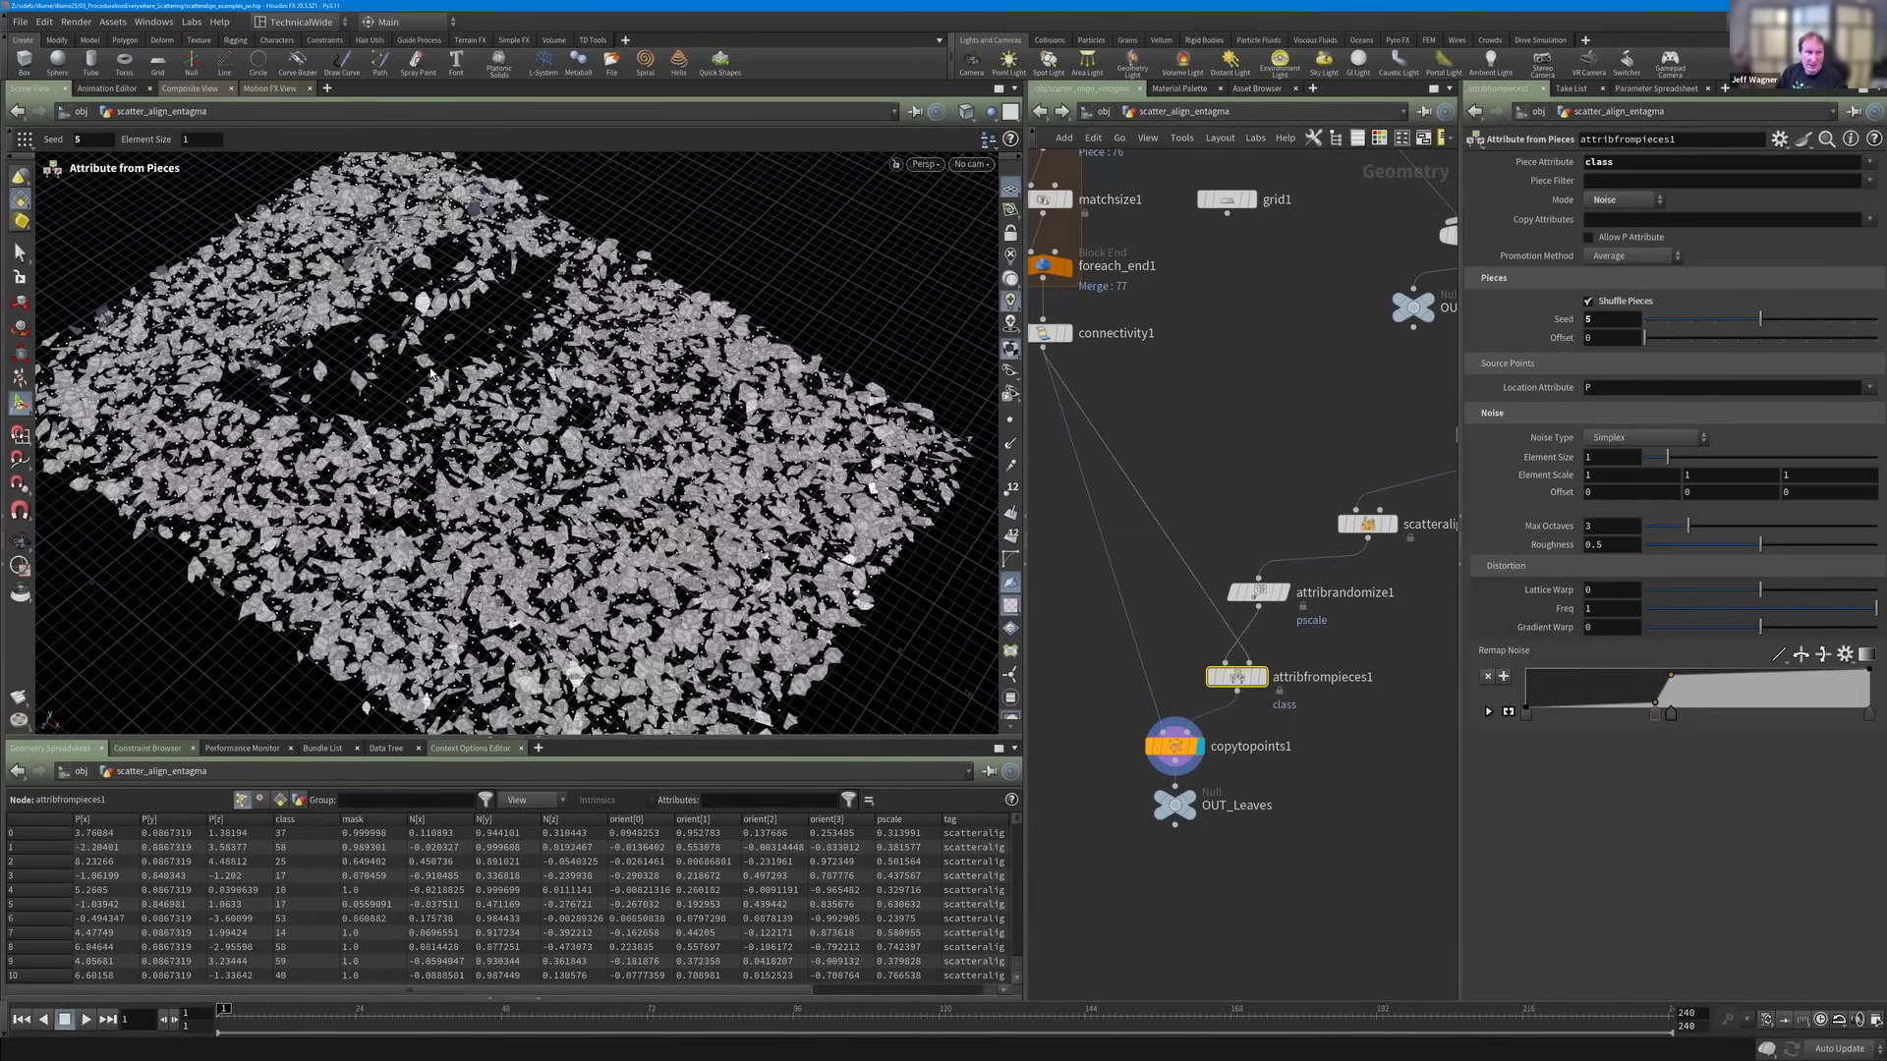
Look over the promotion methods of attribfrompieces1 and change its mode to Random.
left_click(1631, 255)
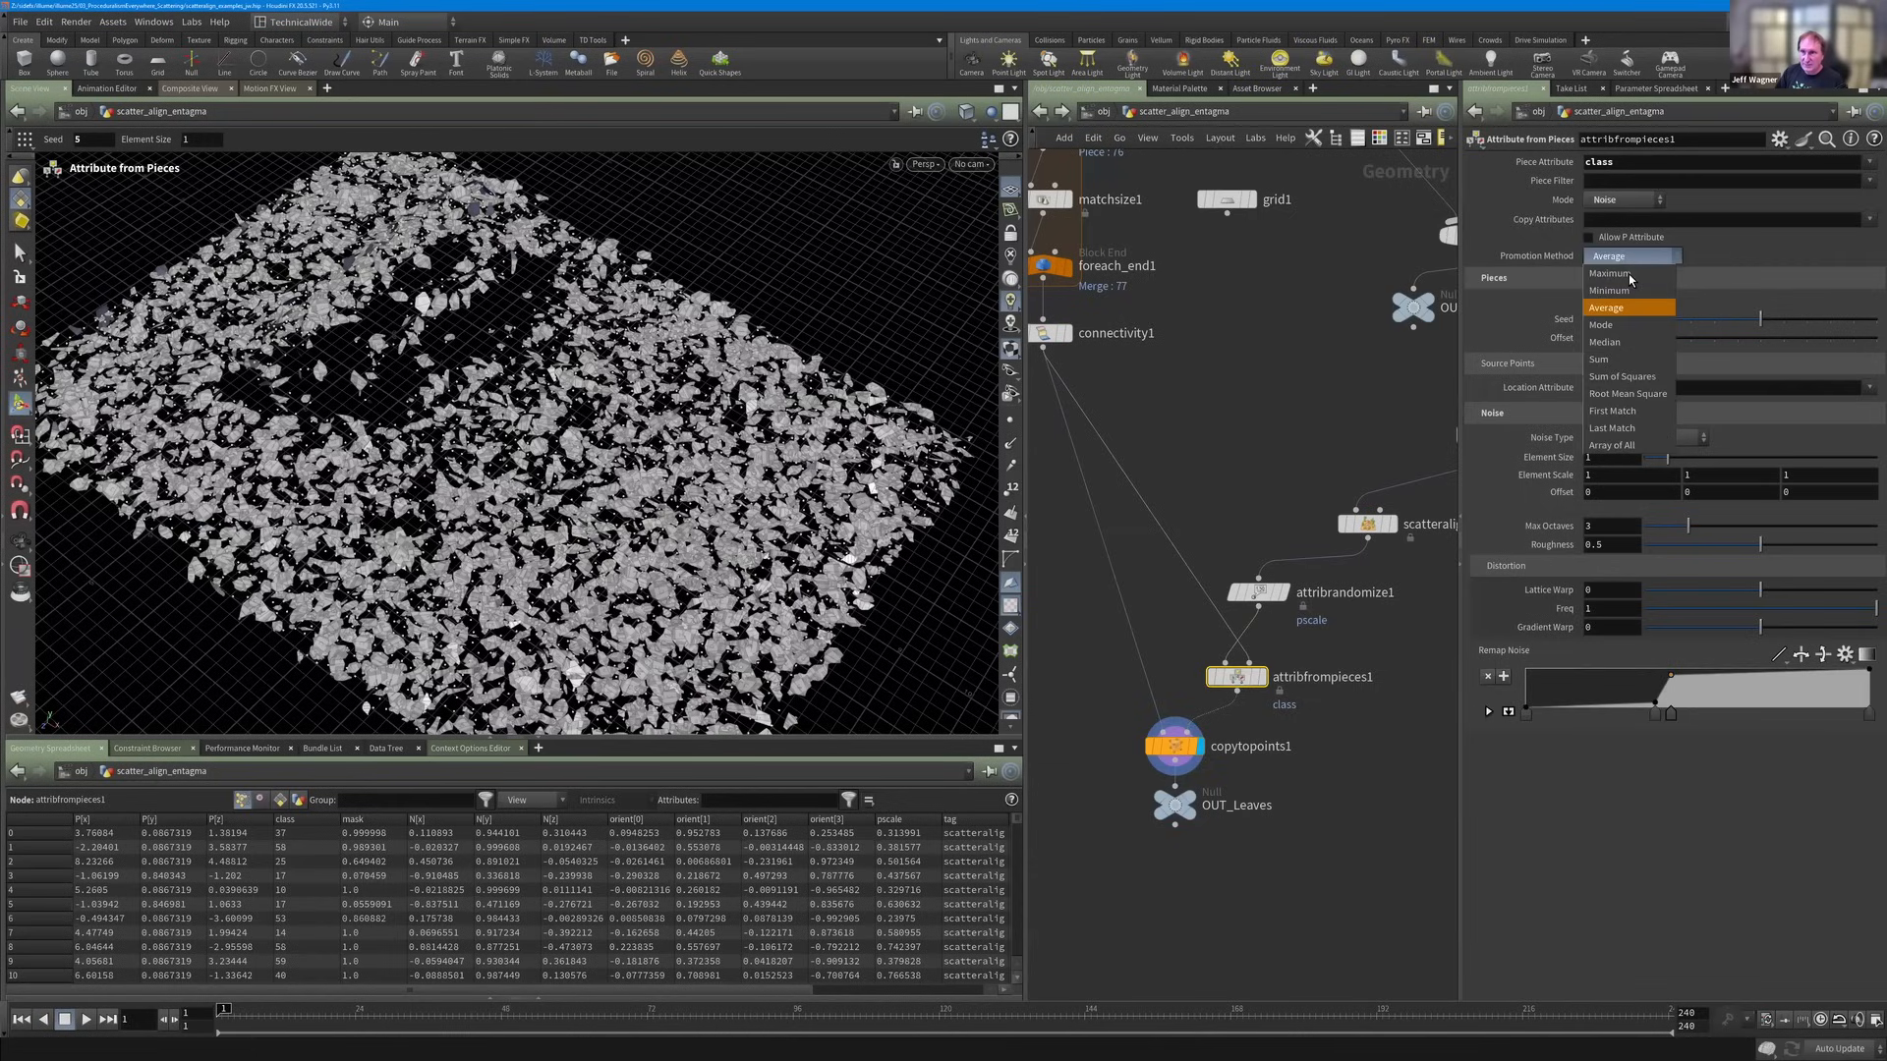
left_click(1625, 199)
left_click(1627, 269)
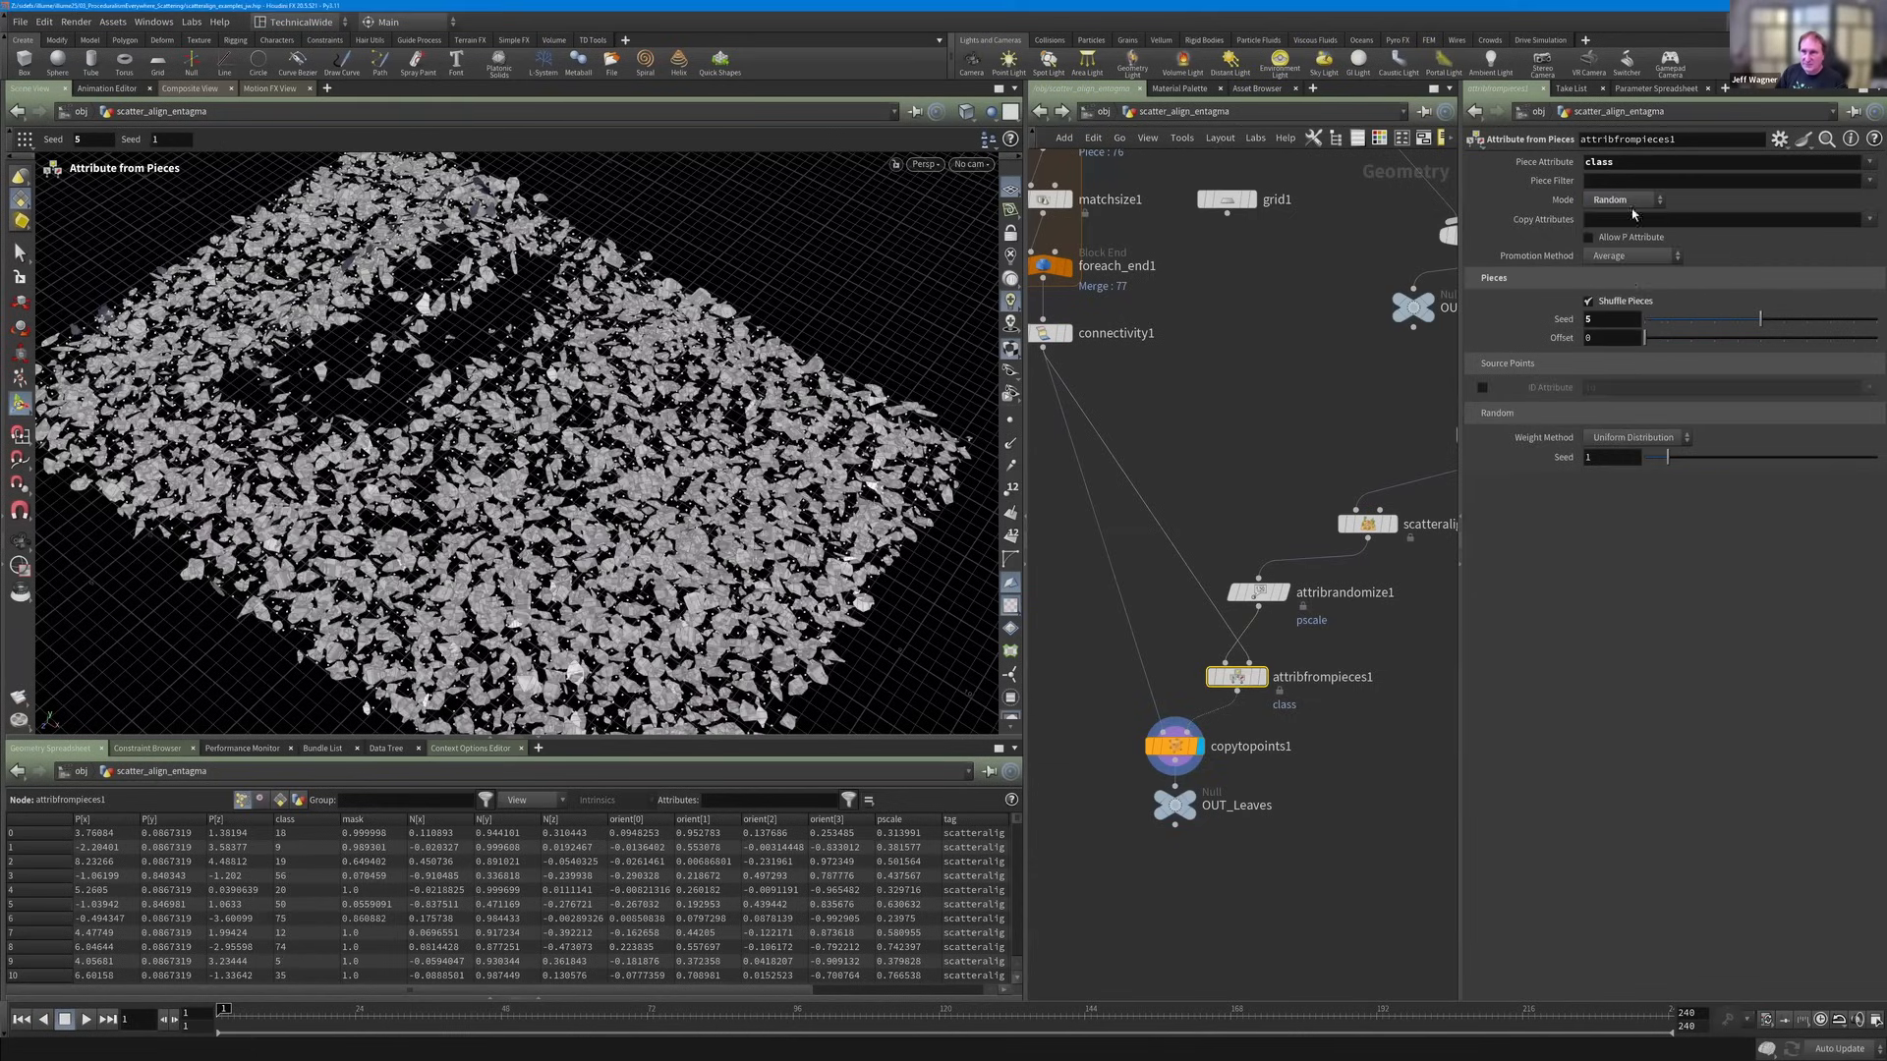
Try the Map Attribute mode on attribfrompieces1, and switch the mode to VEXpression.
left_click(1627, 200)
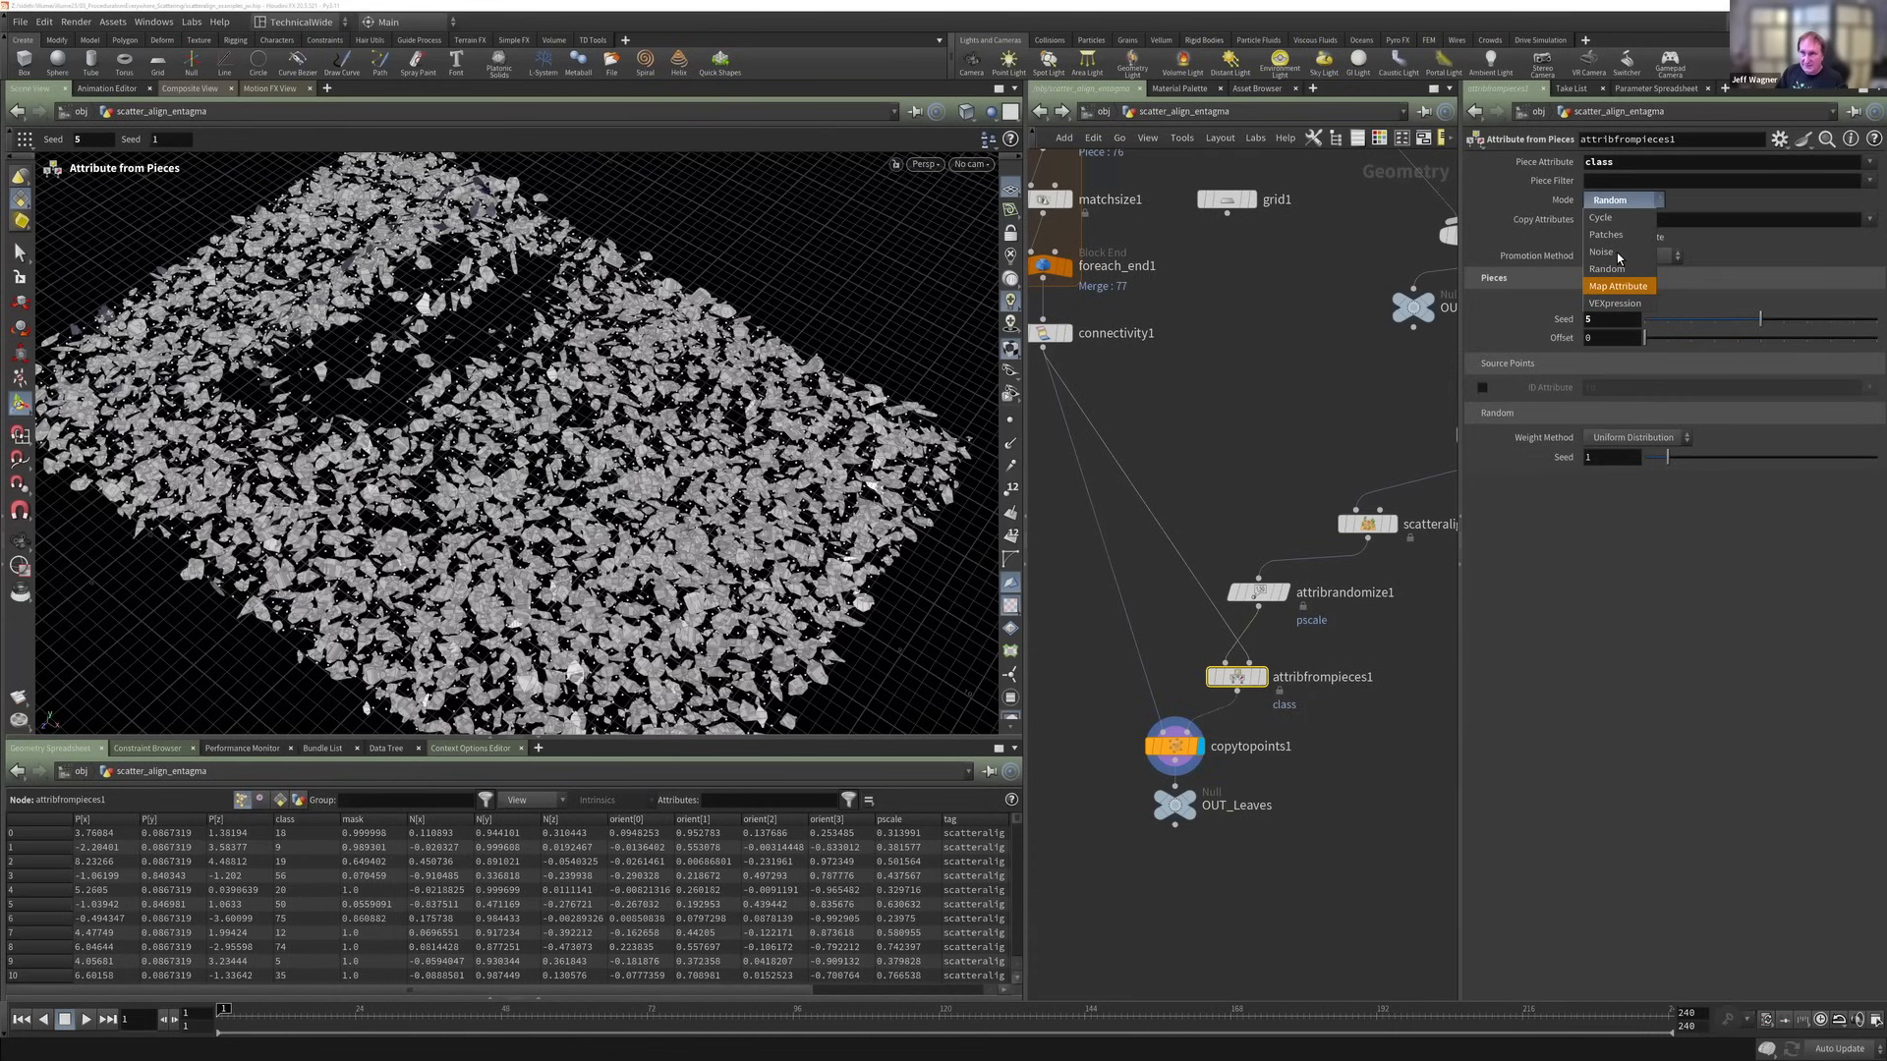
left_click(1621, 286)
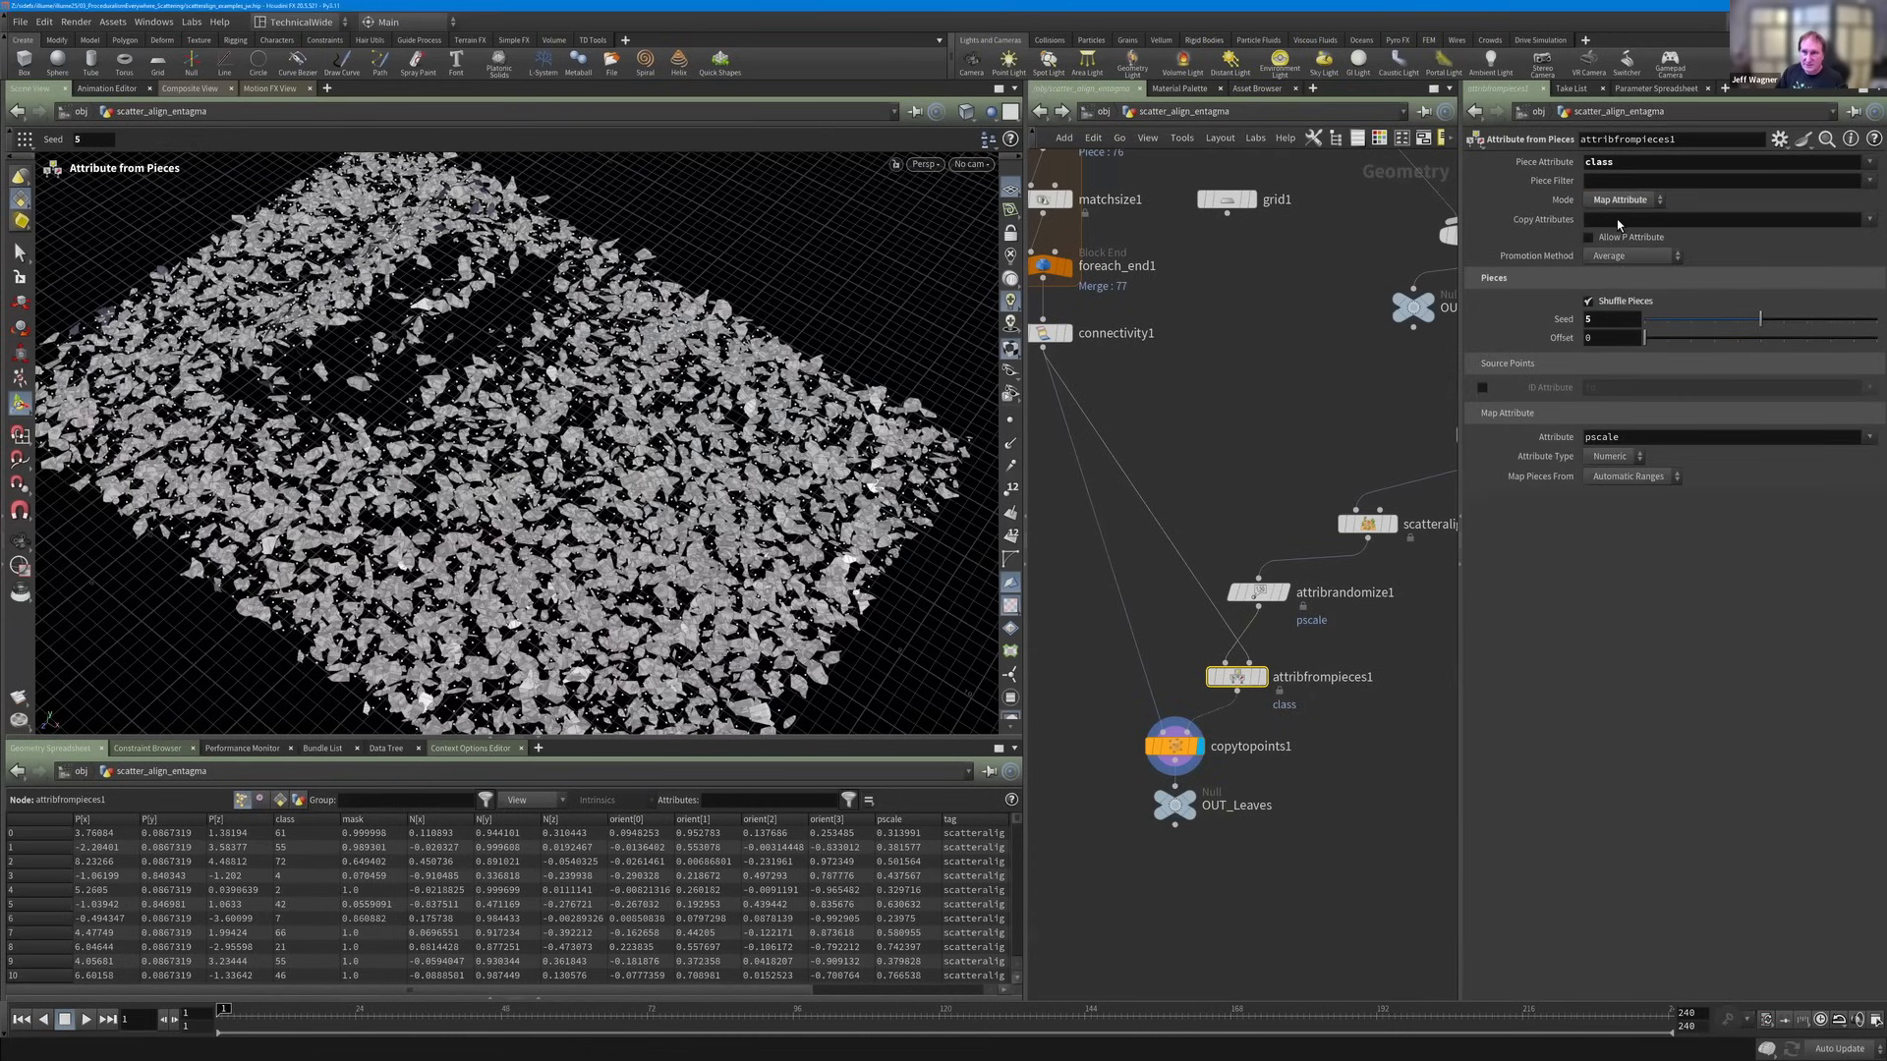
left_click(1622, 201)
left_click(1621, 280)
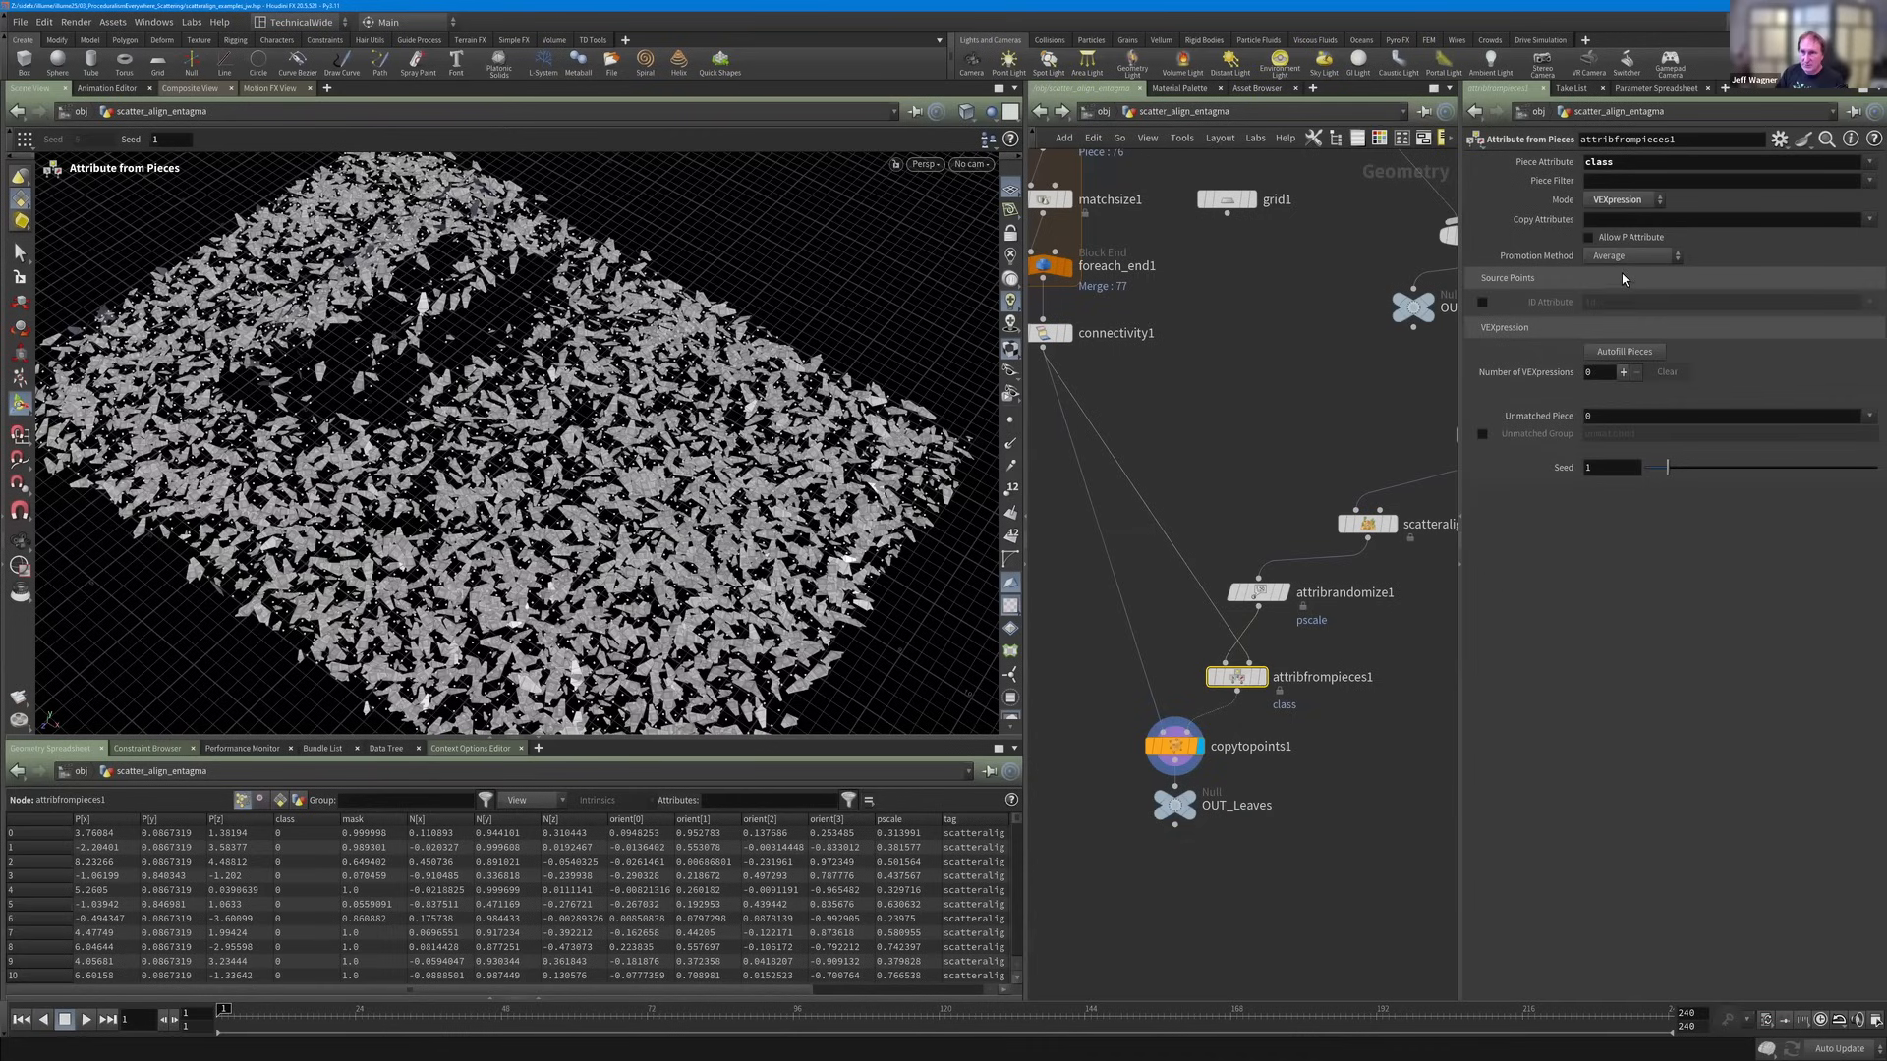
Undo the last two mode changes on attribfrompieces1 and select the copytopoints1 node.
key("ctrl+z")
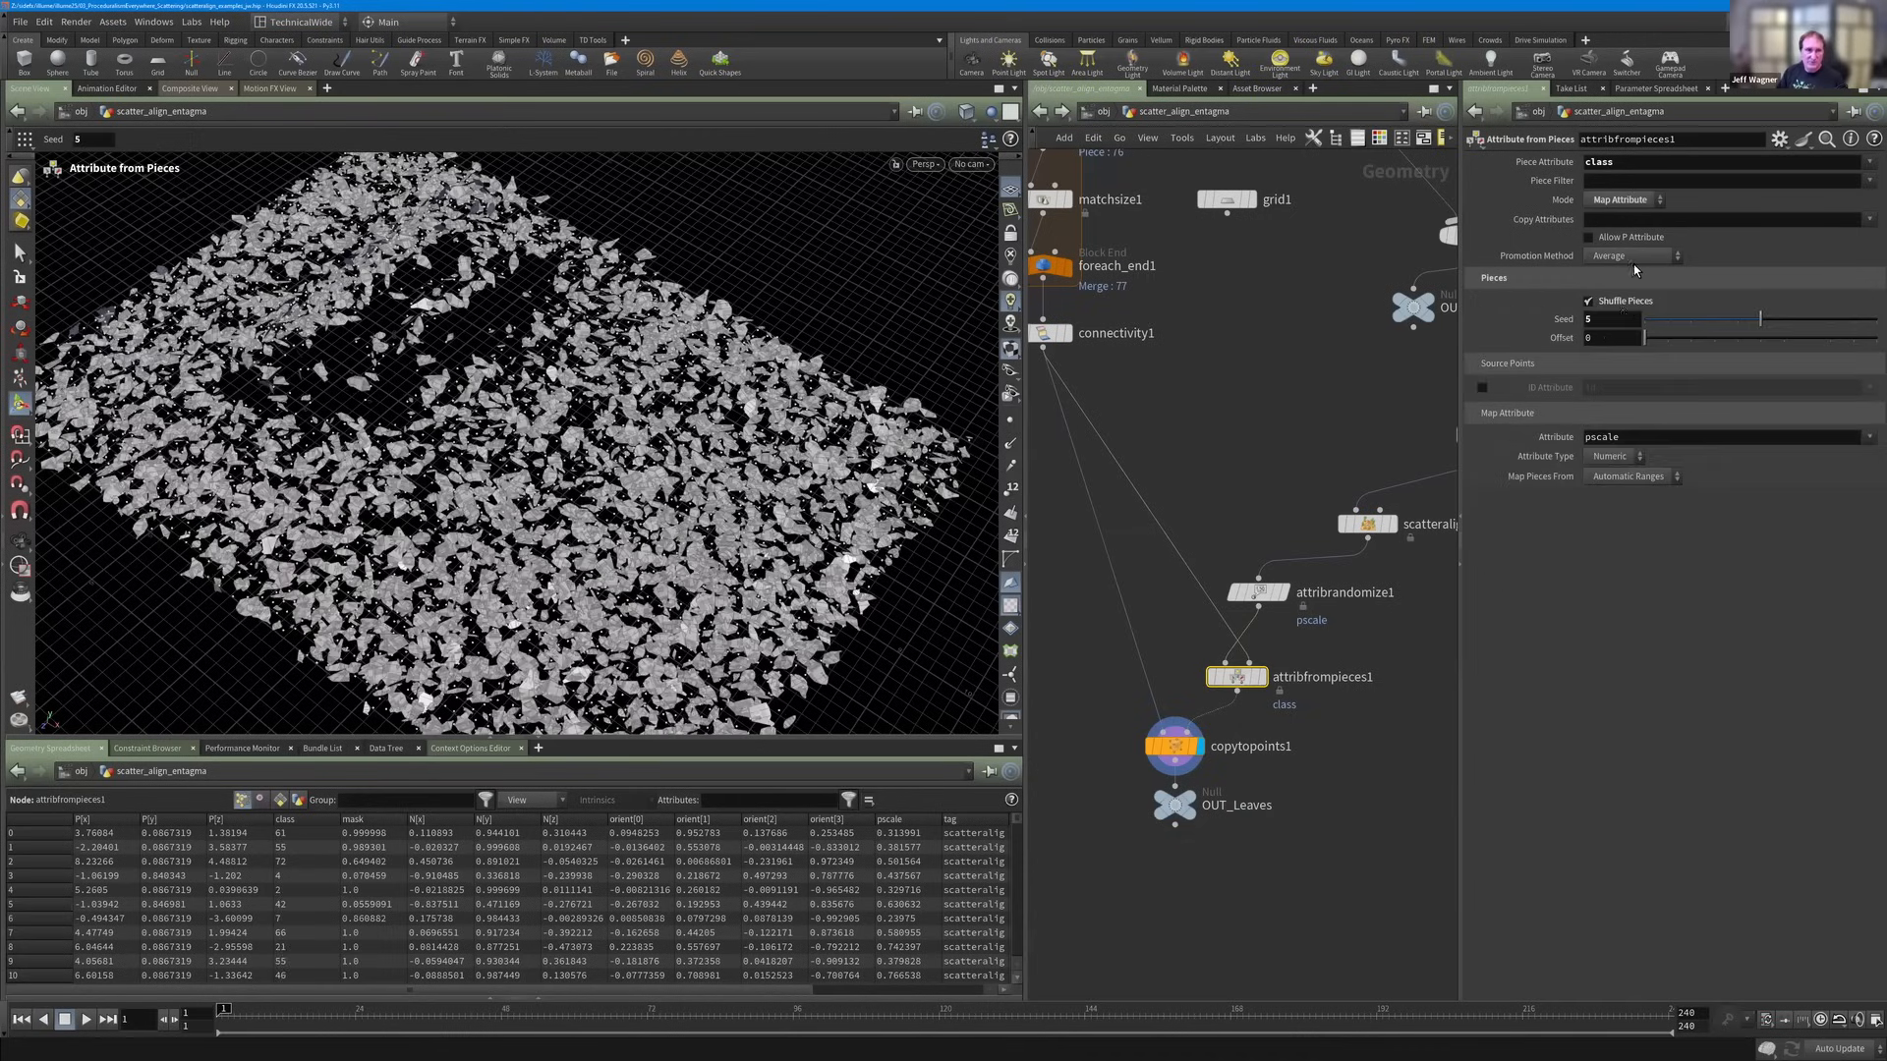
key("ctrl+z")
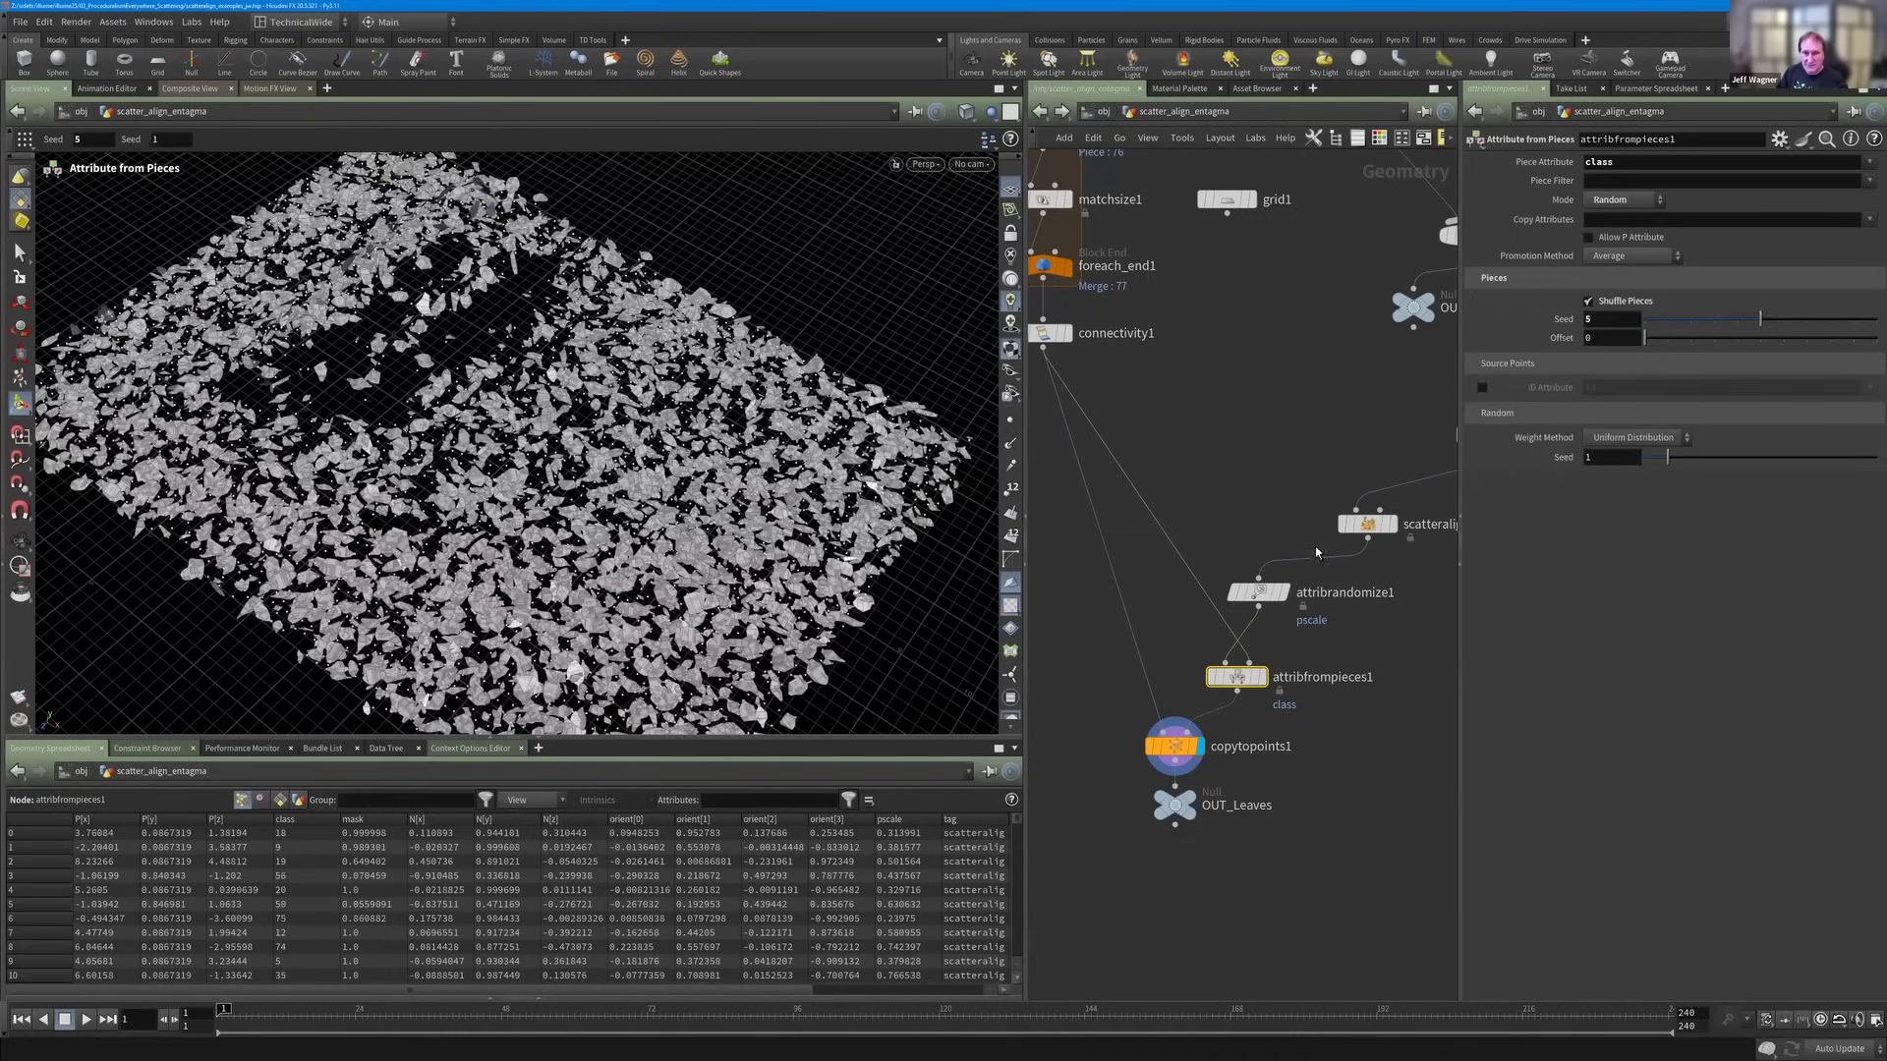
middle_click_drag(1273, 761, 1272, 666)
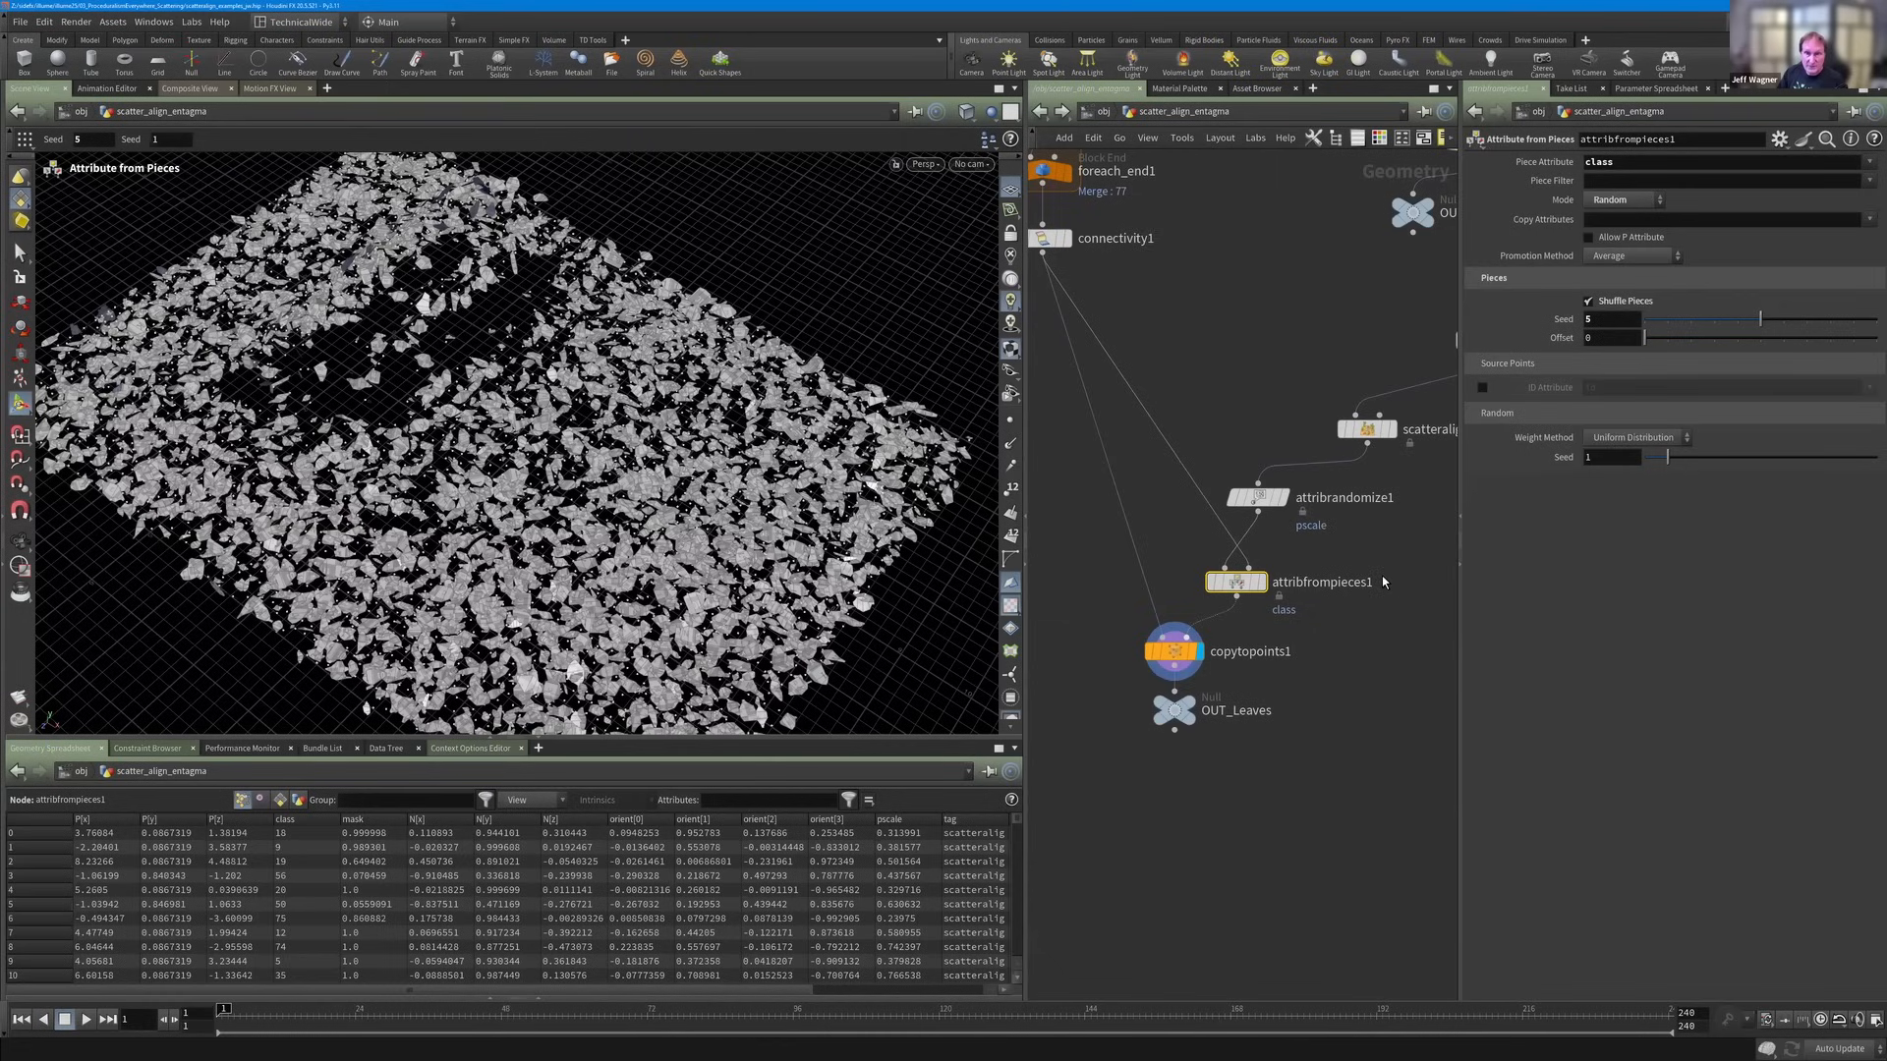
key("Down")
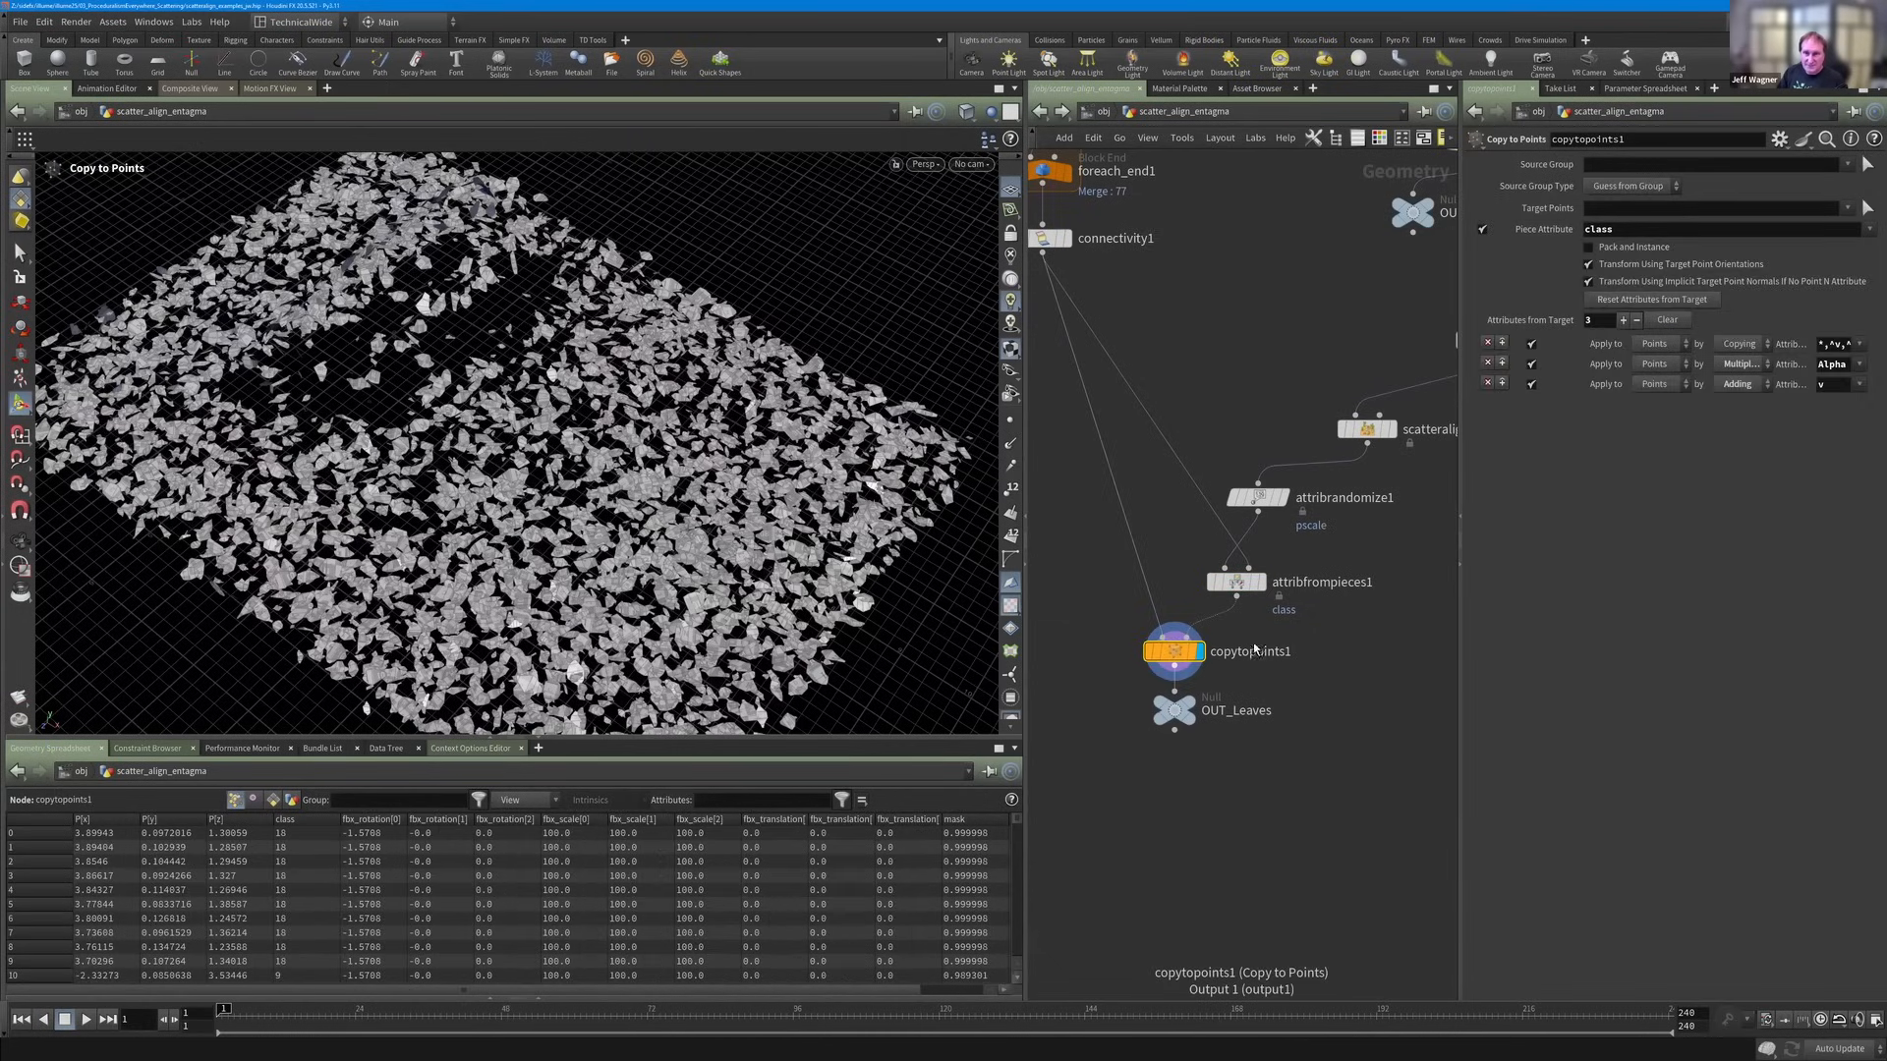
Show the base geometry at box2 and uvproject4, and the single tree model at transform1.
scroll(1268, 526, "down", 5)
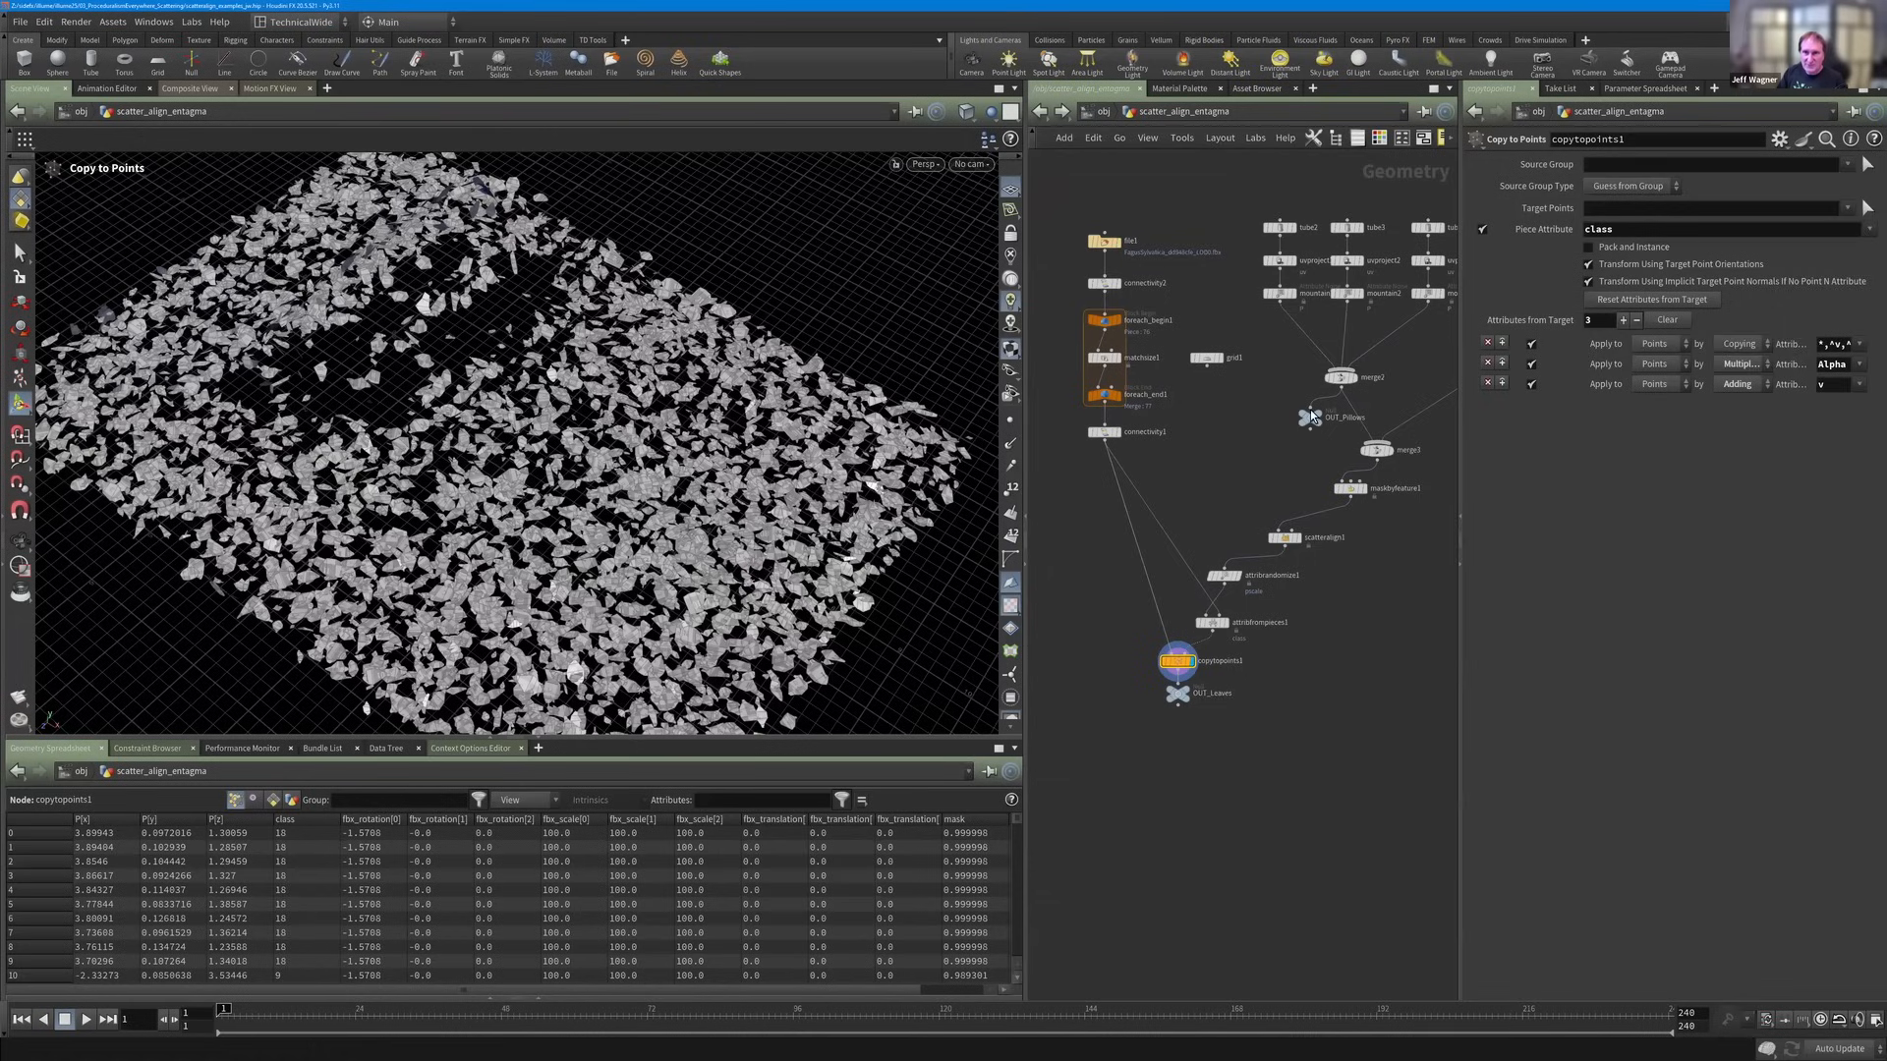
middle_click_drag(1311, 410, 1100, 483)
scroll(1287, 399, "up", 3)
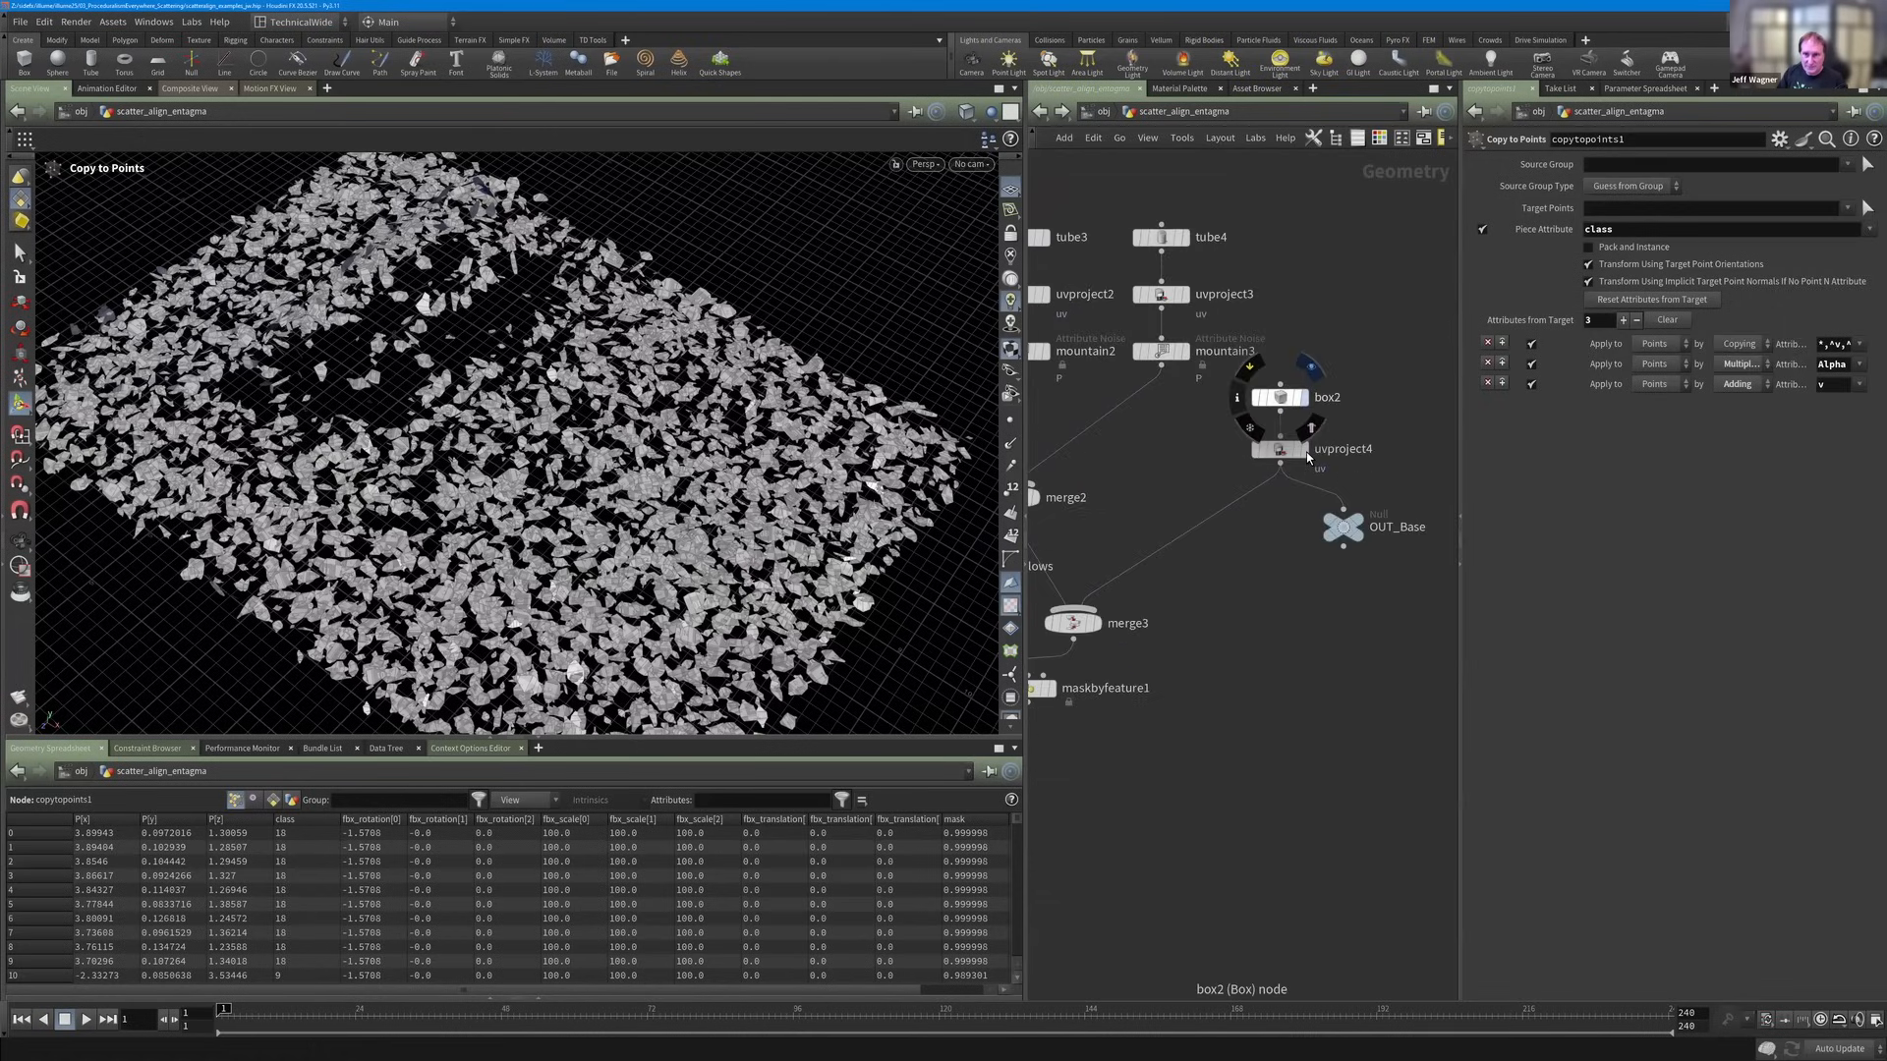
left_click(1303, 398)
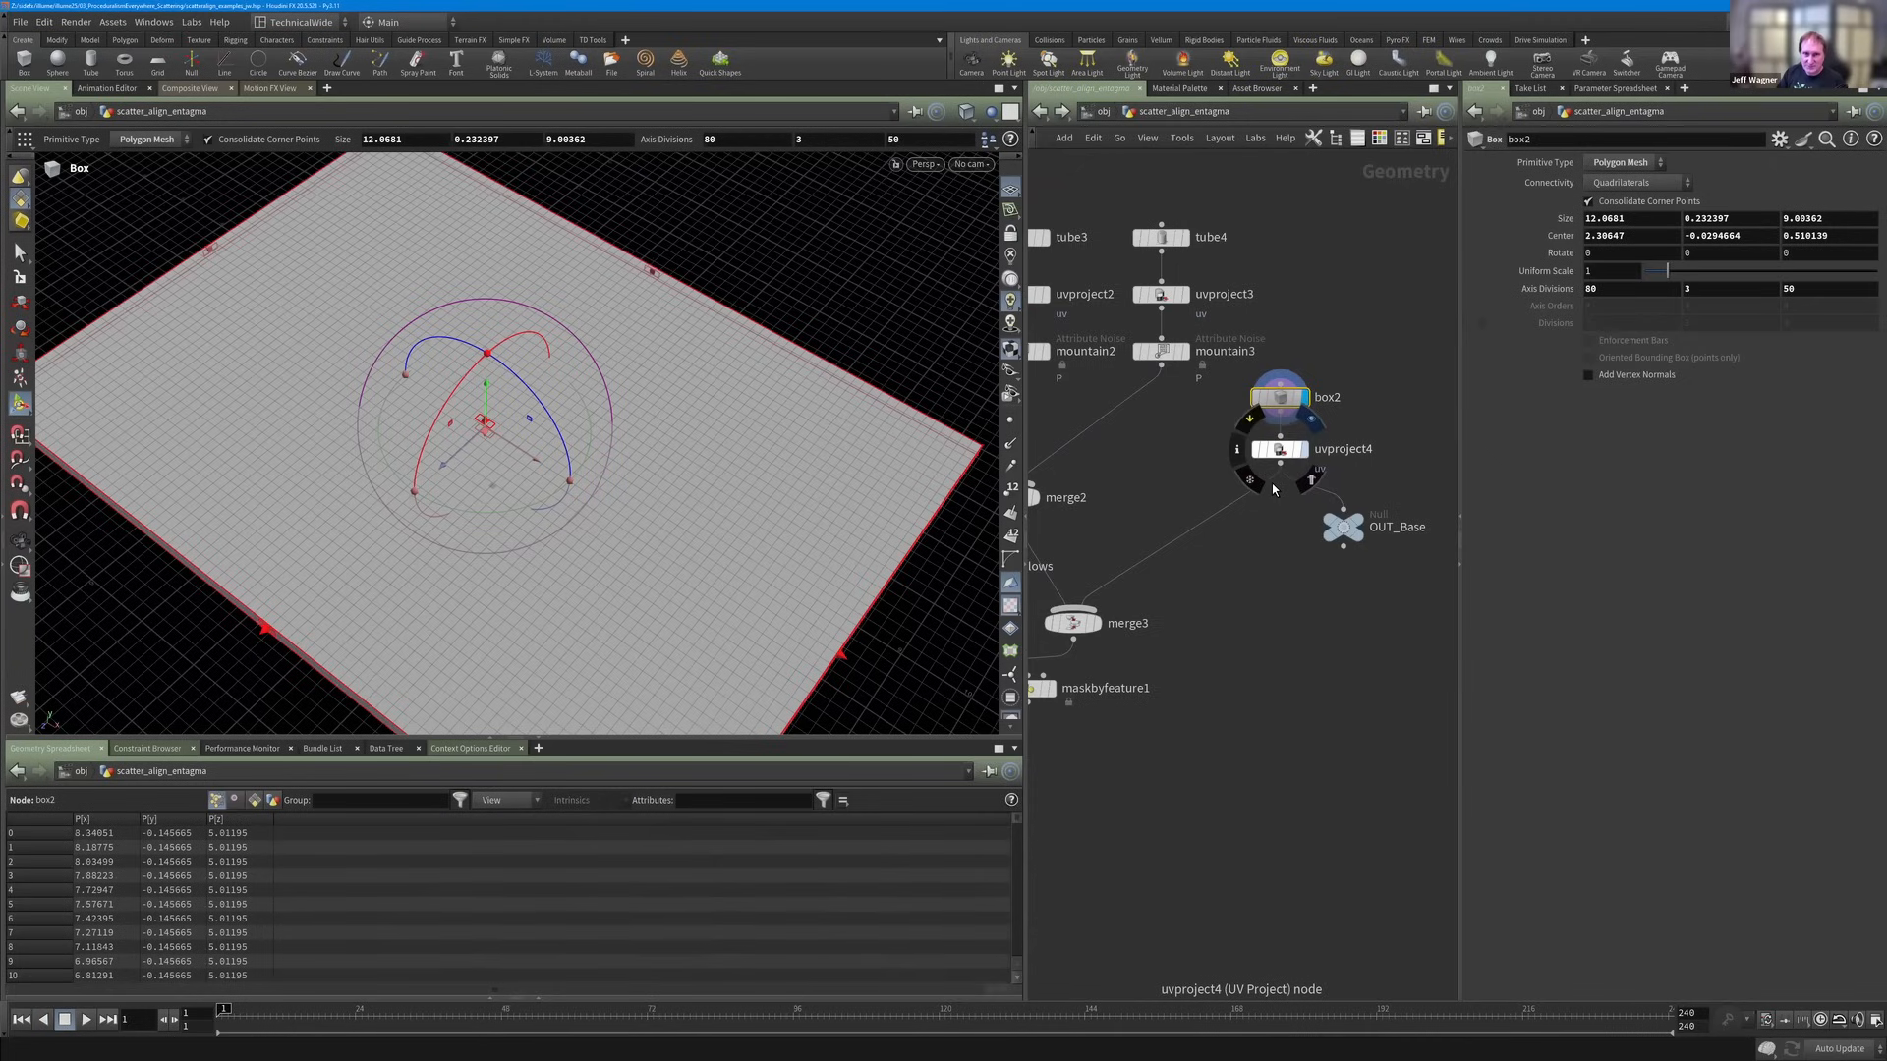
key("Page_Down")
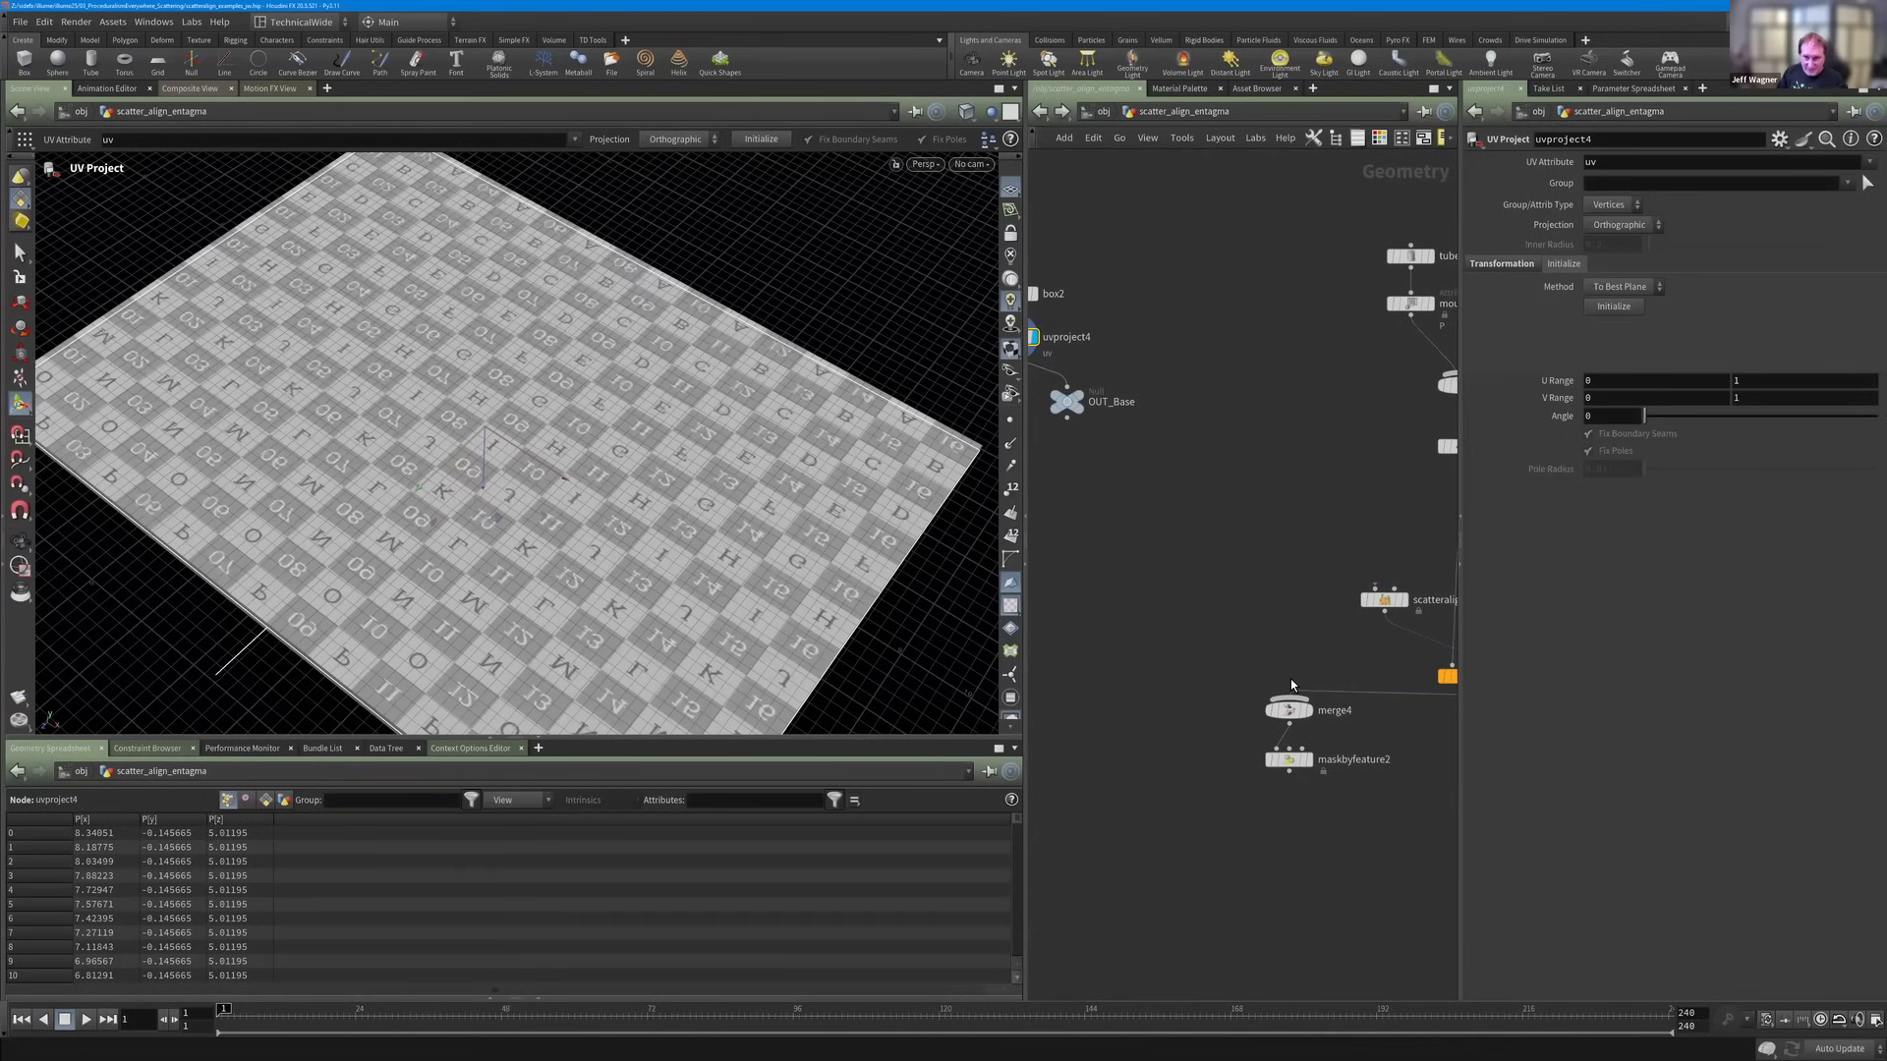
key("2")
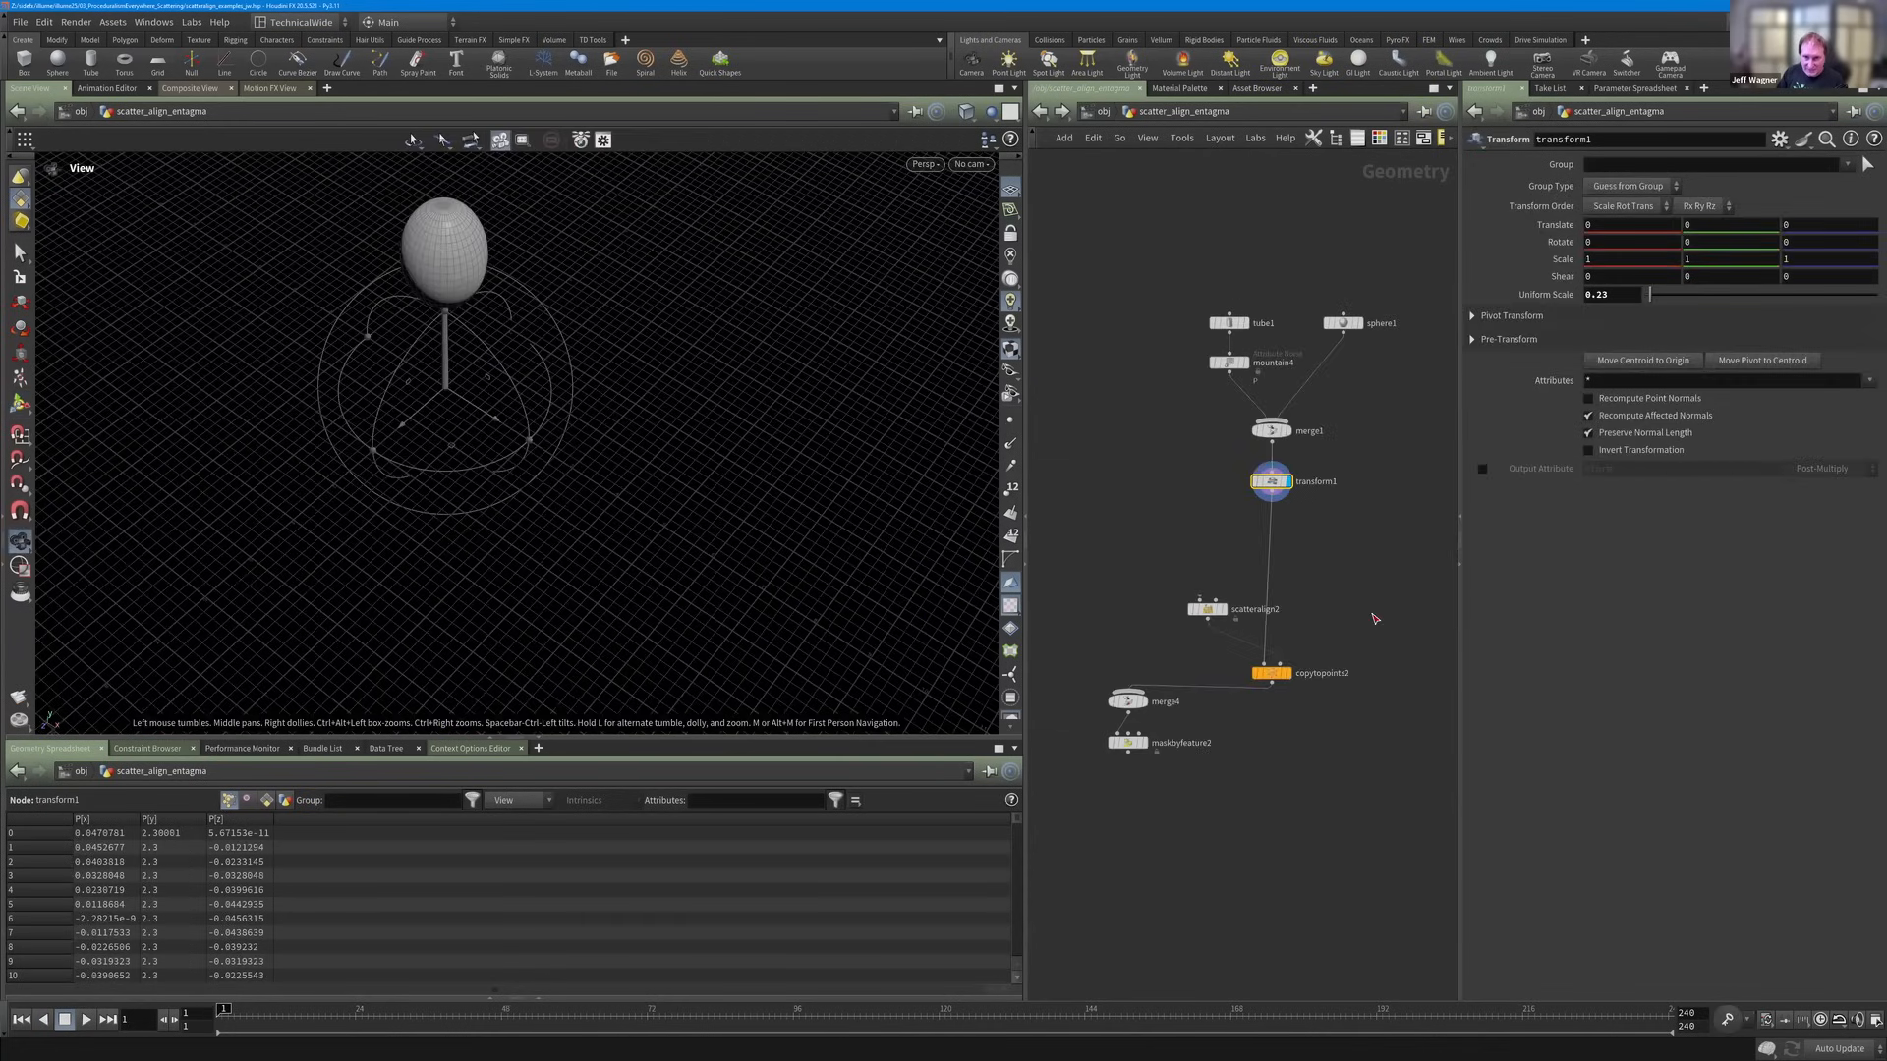
Display copytopoints2 and wire maskbyfeature1 into the scatteralign2 input so the trees are copied onto scattered points.
left_click(1287, 674)
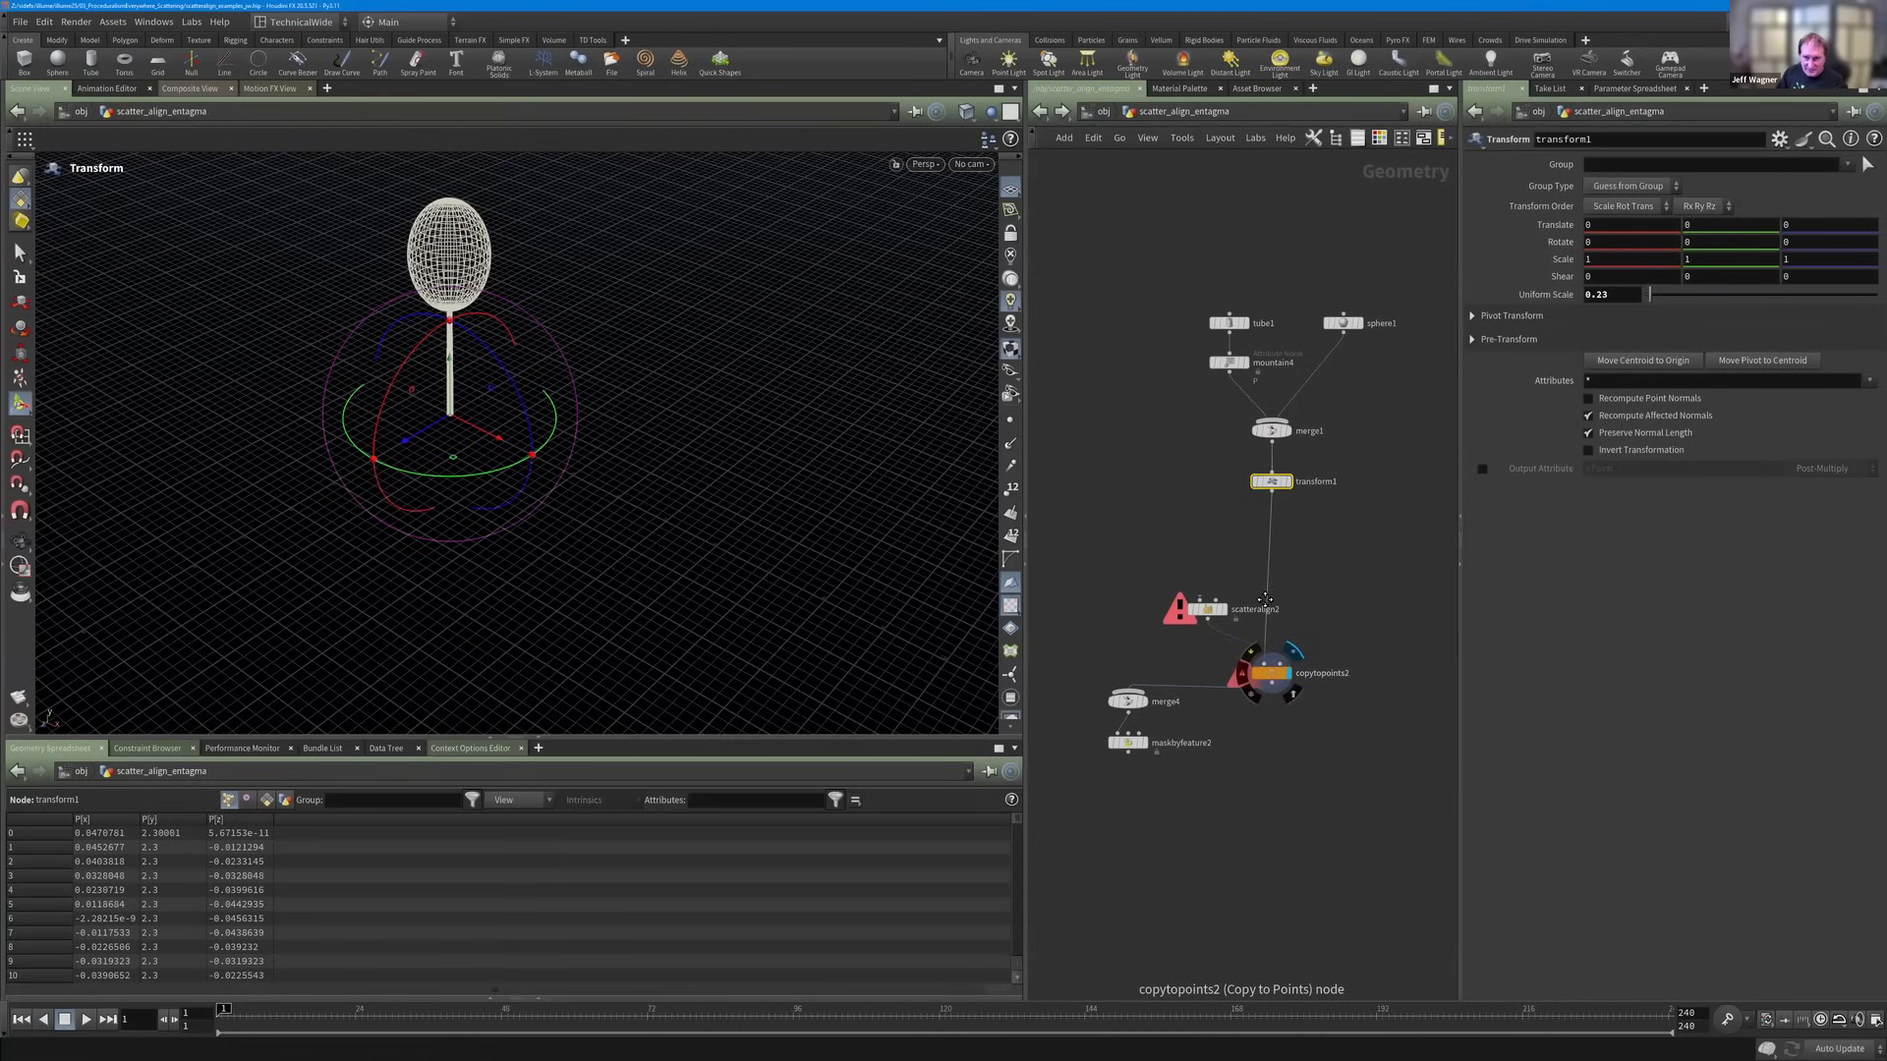
middle_click_drag(1061, 609, 1232, 620)
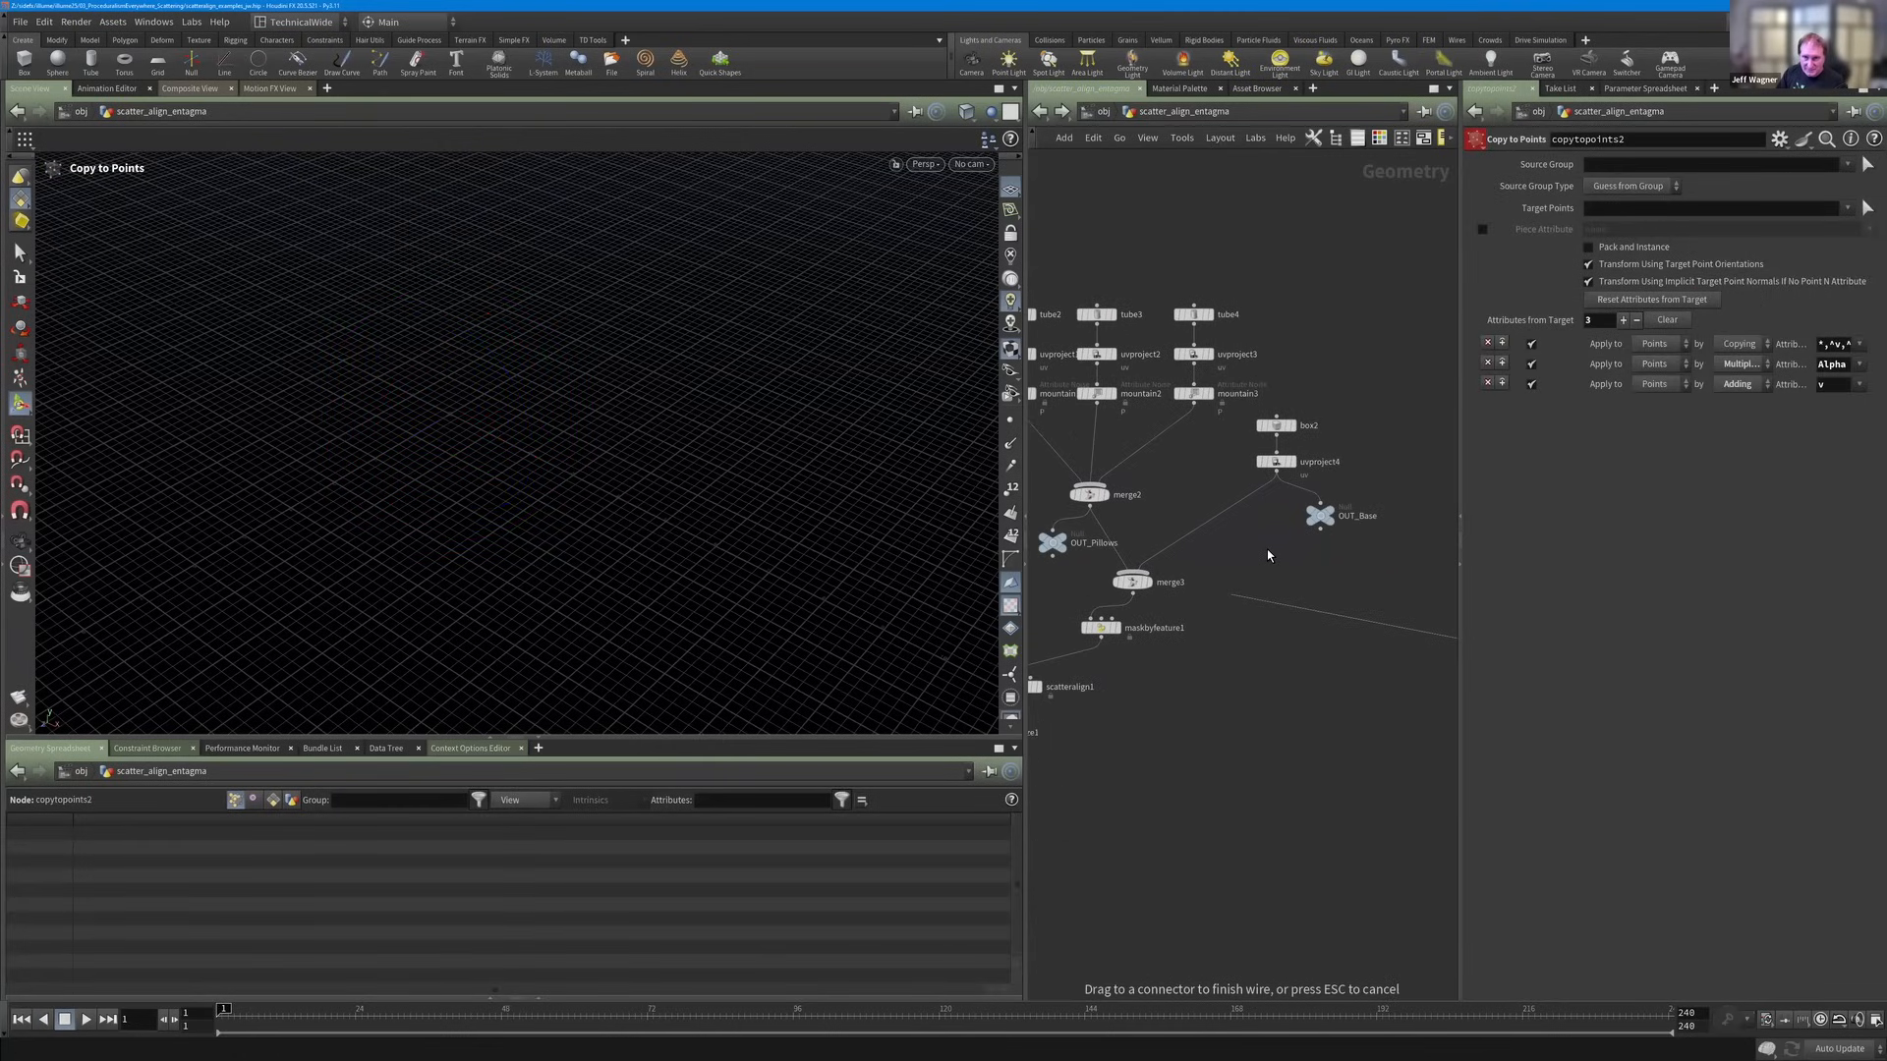
middle_click_drag(1266, 550, 1428, 452)
left_click(1264, 543)
middle_click_drag(1395, 598, 1071, 659)
scroll(1242, 658, "down", 3)
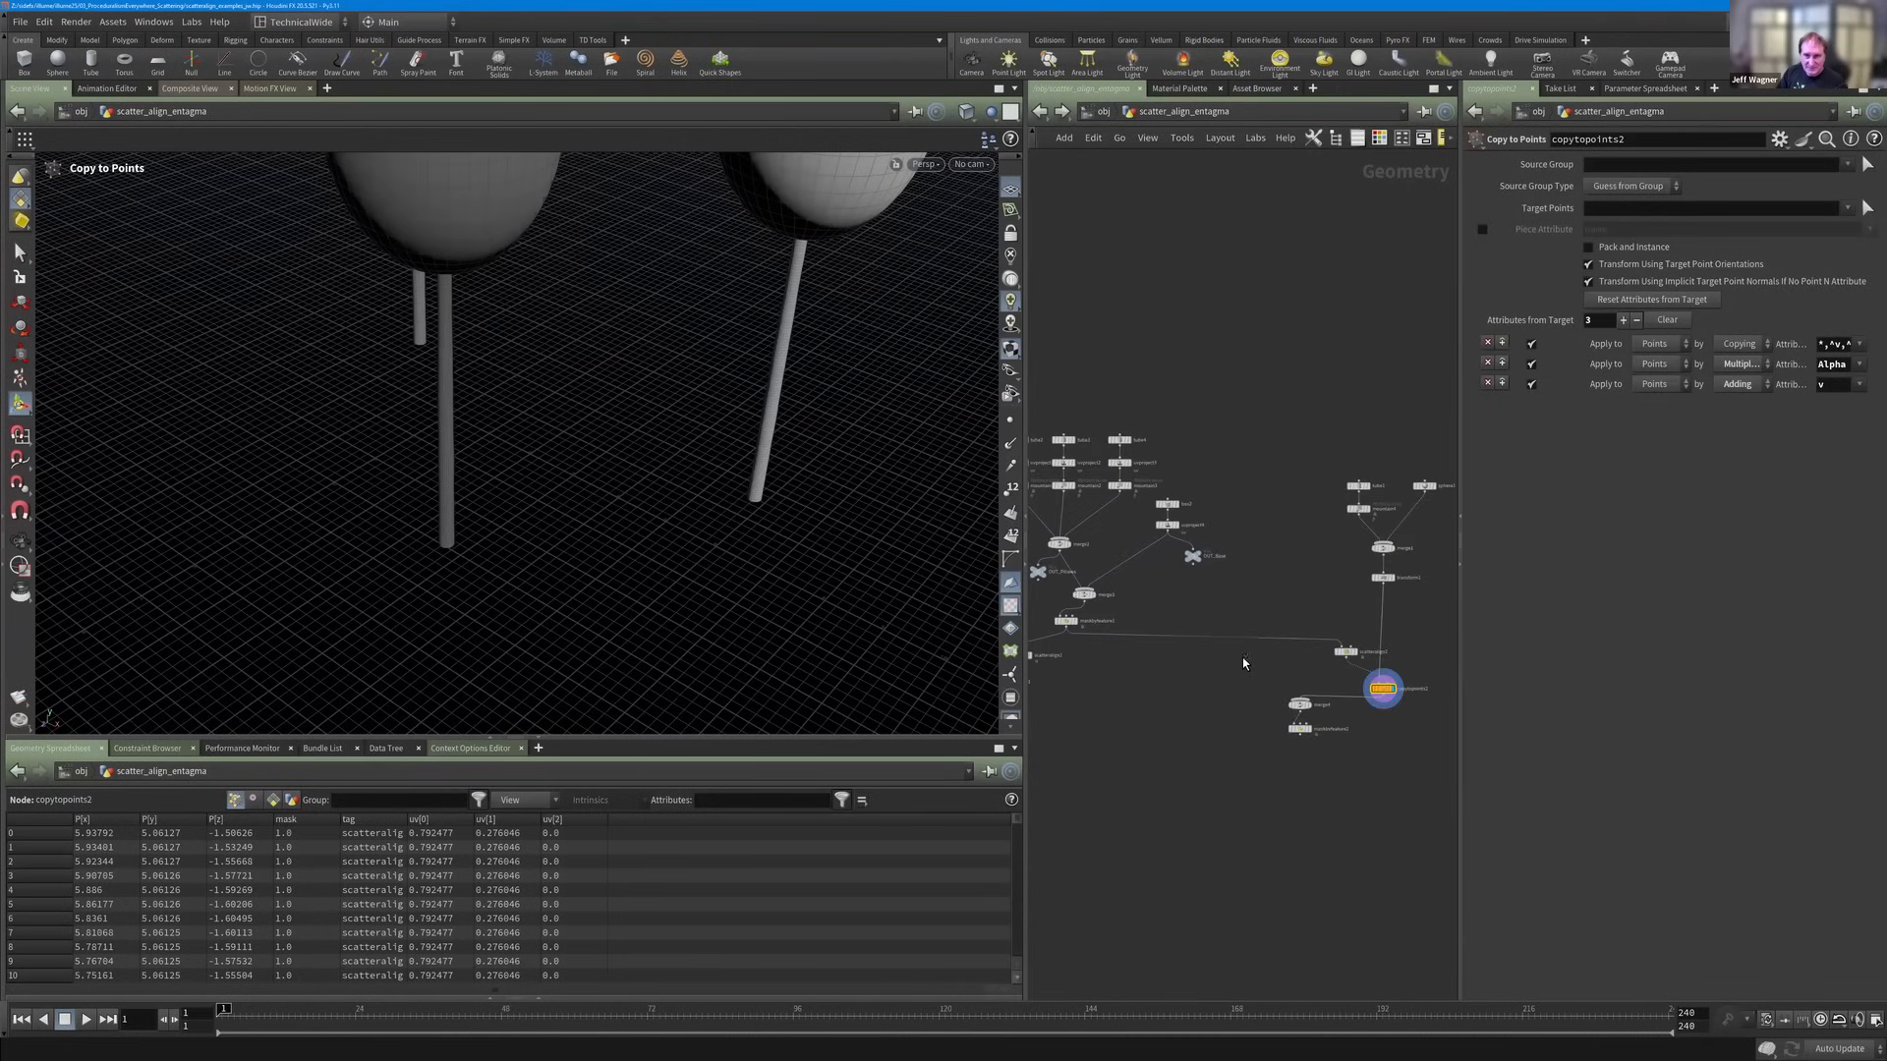
scroll(1360, 624, "up", 4)
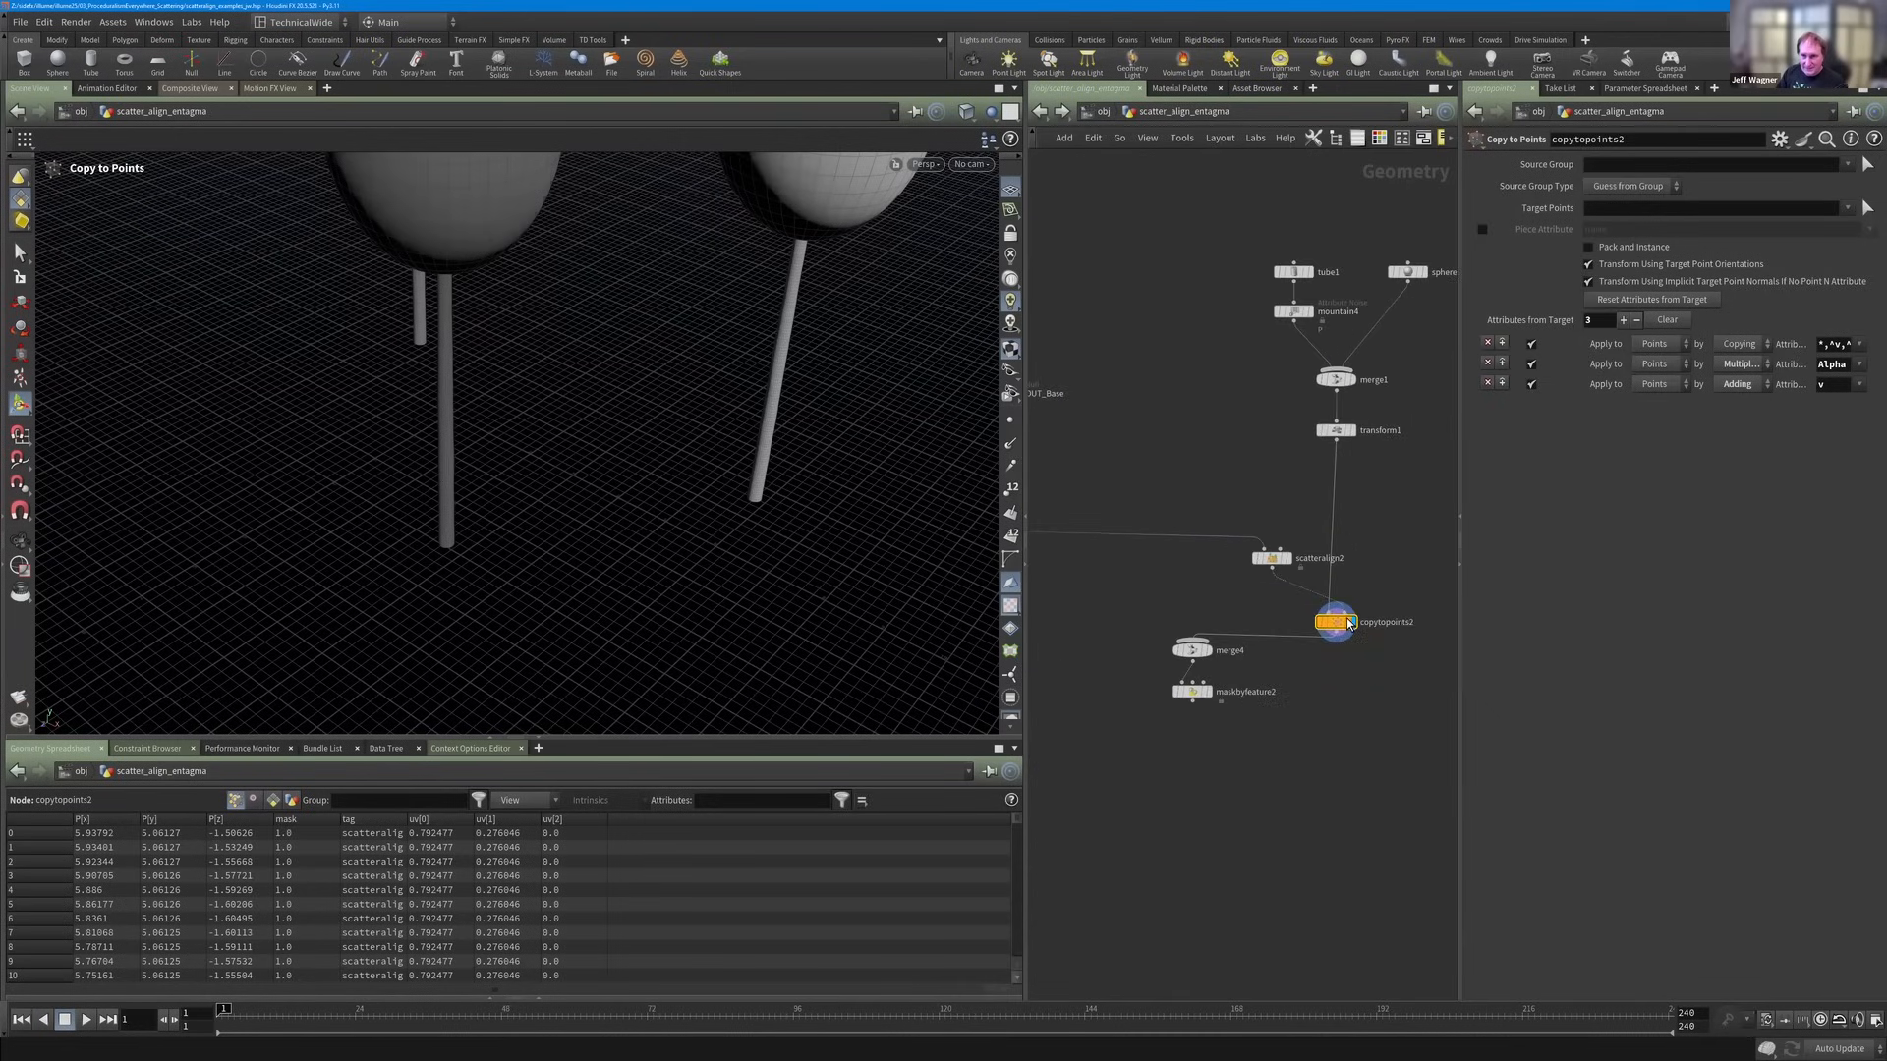
key("Escape")
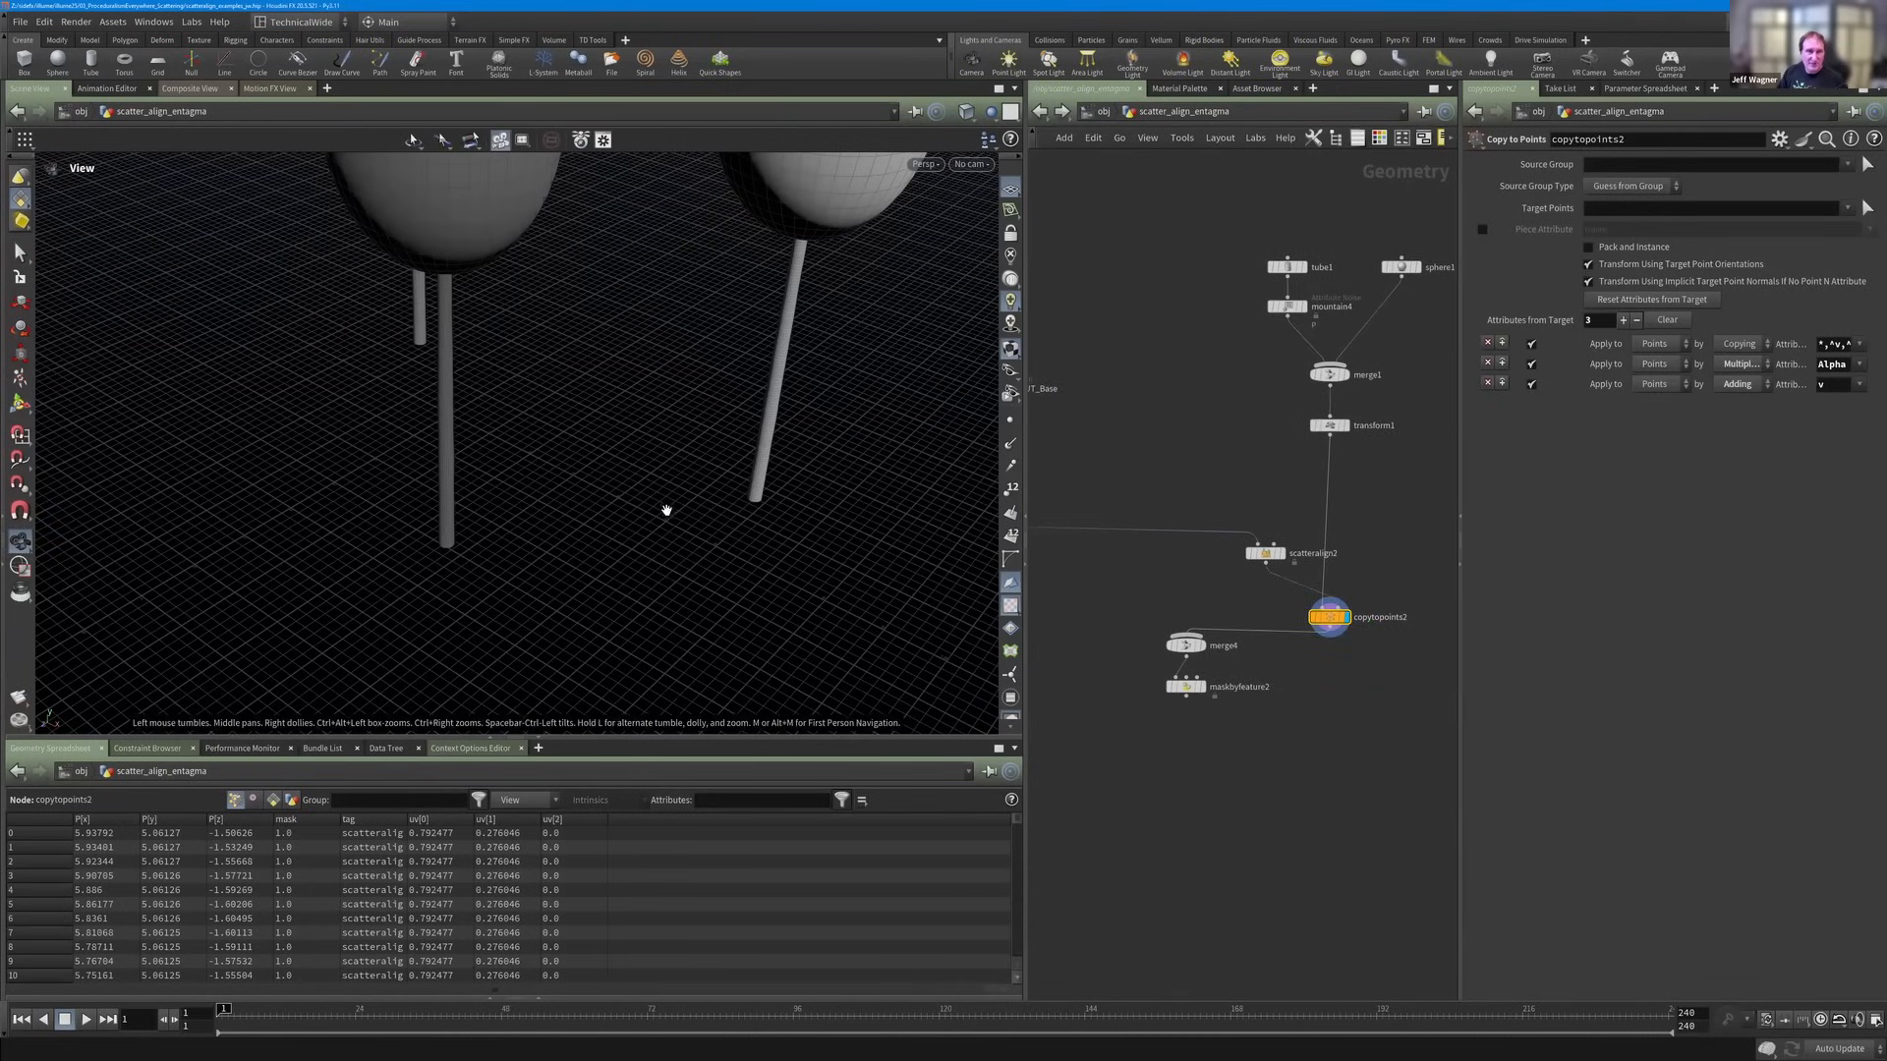
right_click_drag(1082, 566, 1137, 568)
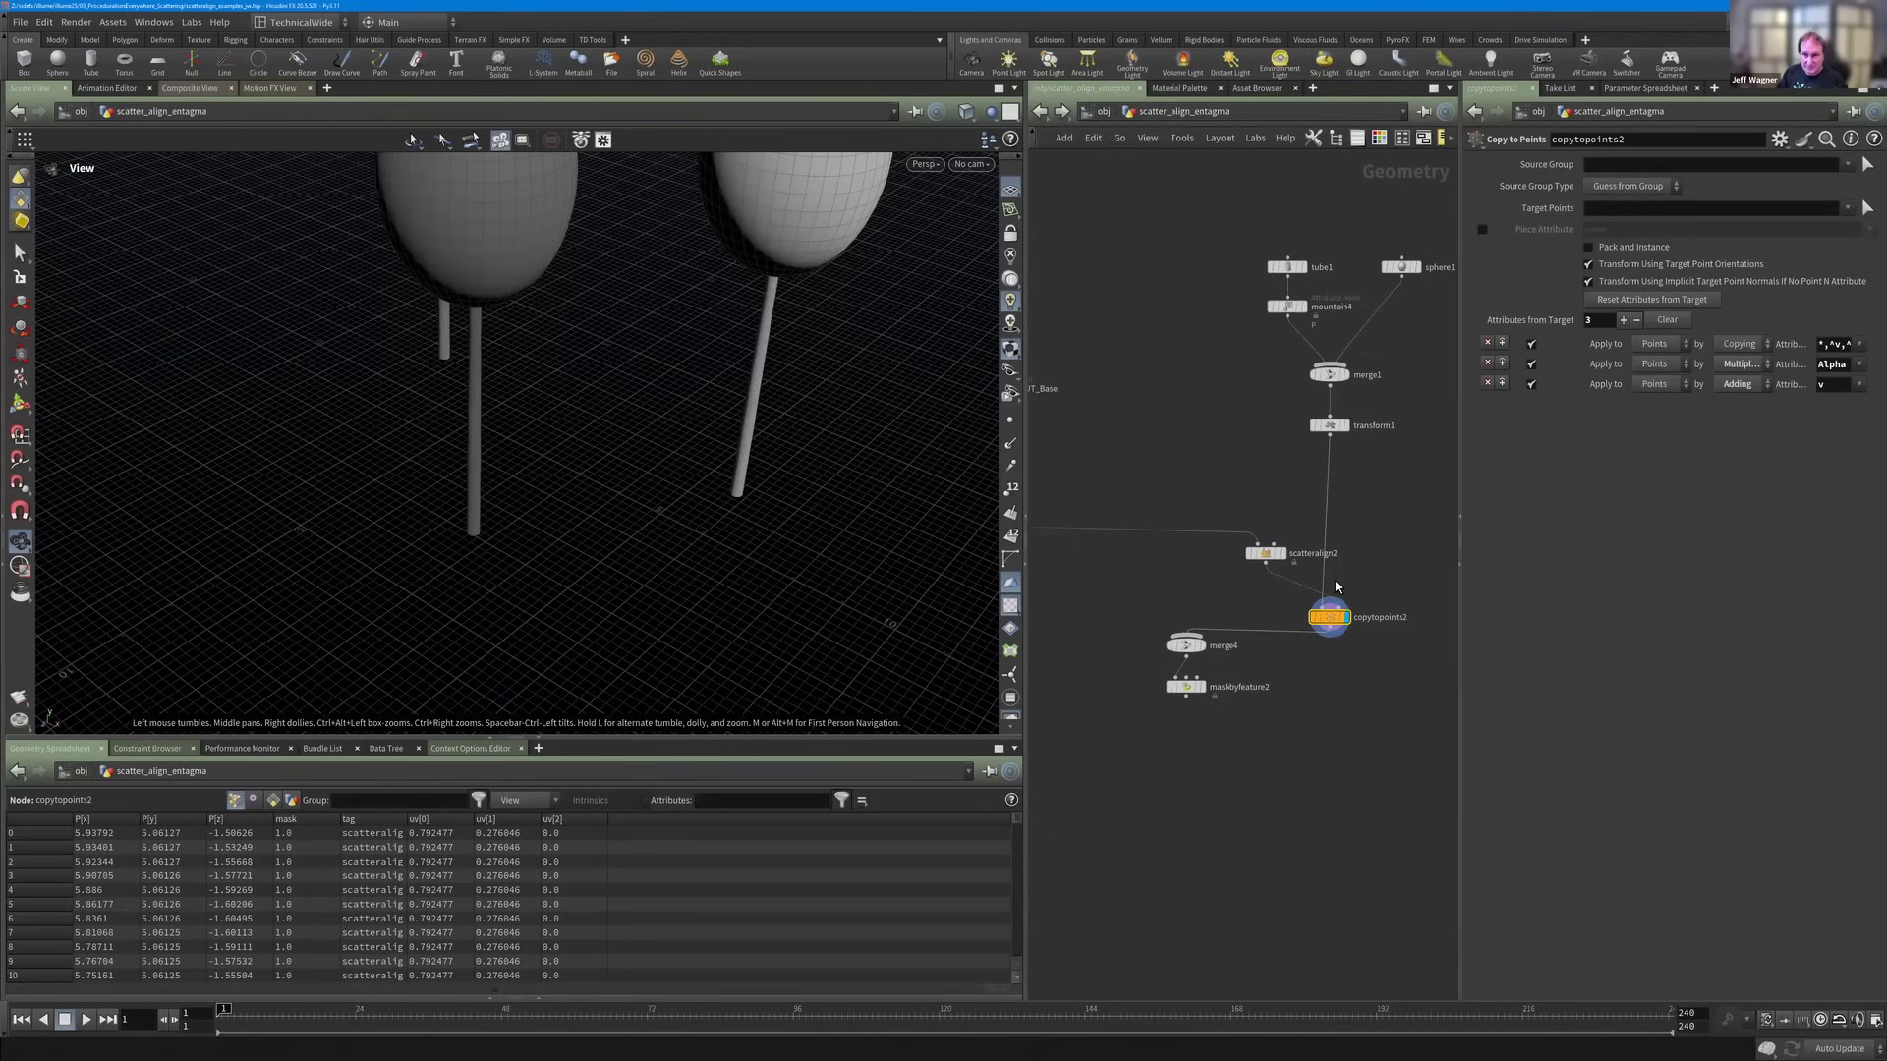
scroll(1252, 627, "down", 3)
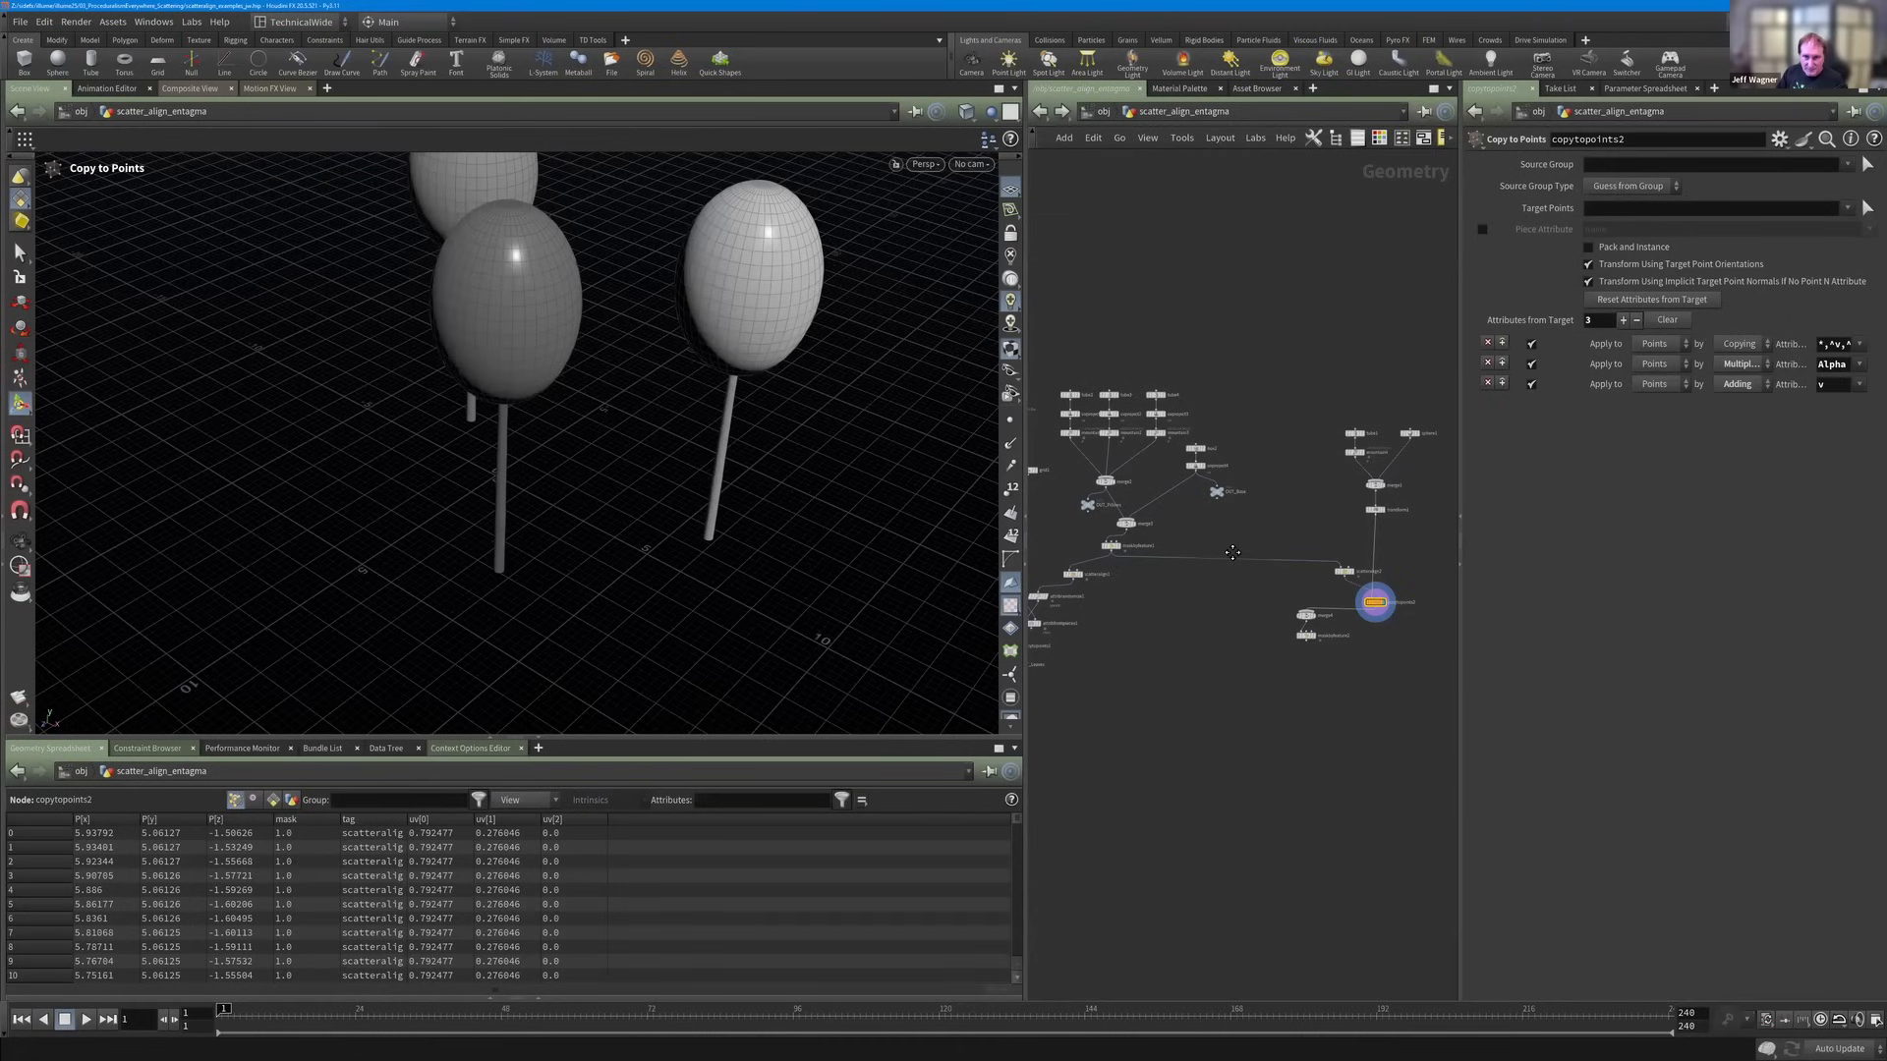
Wire merge3 into merge4 alongside copytopoints2, and display and select merge4.
scroll(1220, 525, "up", 4)
left_click(1218, 517)
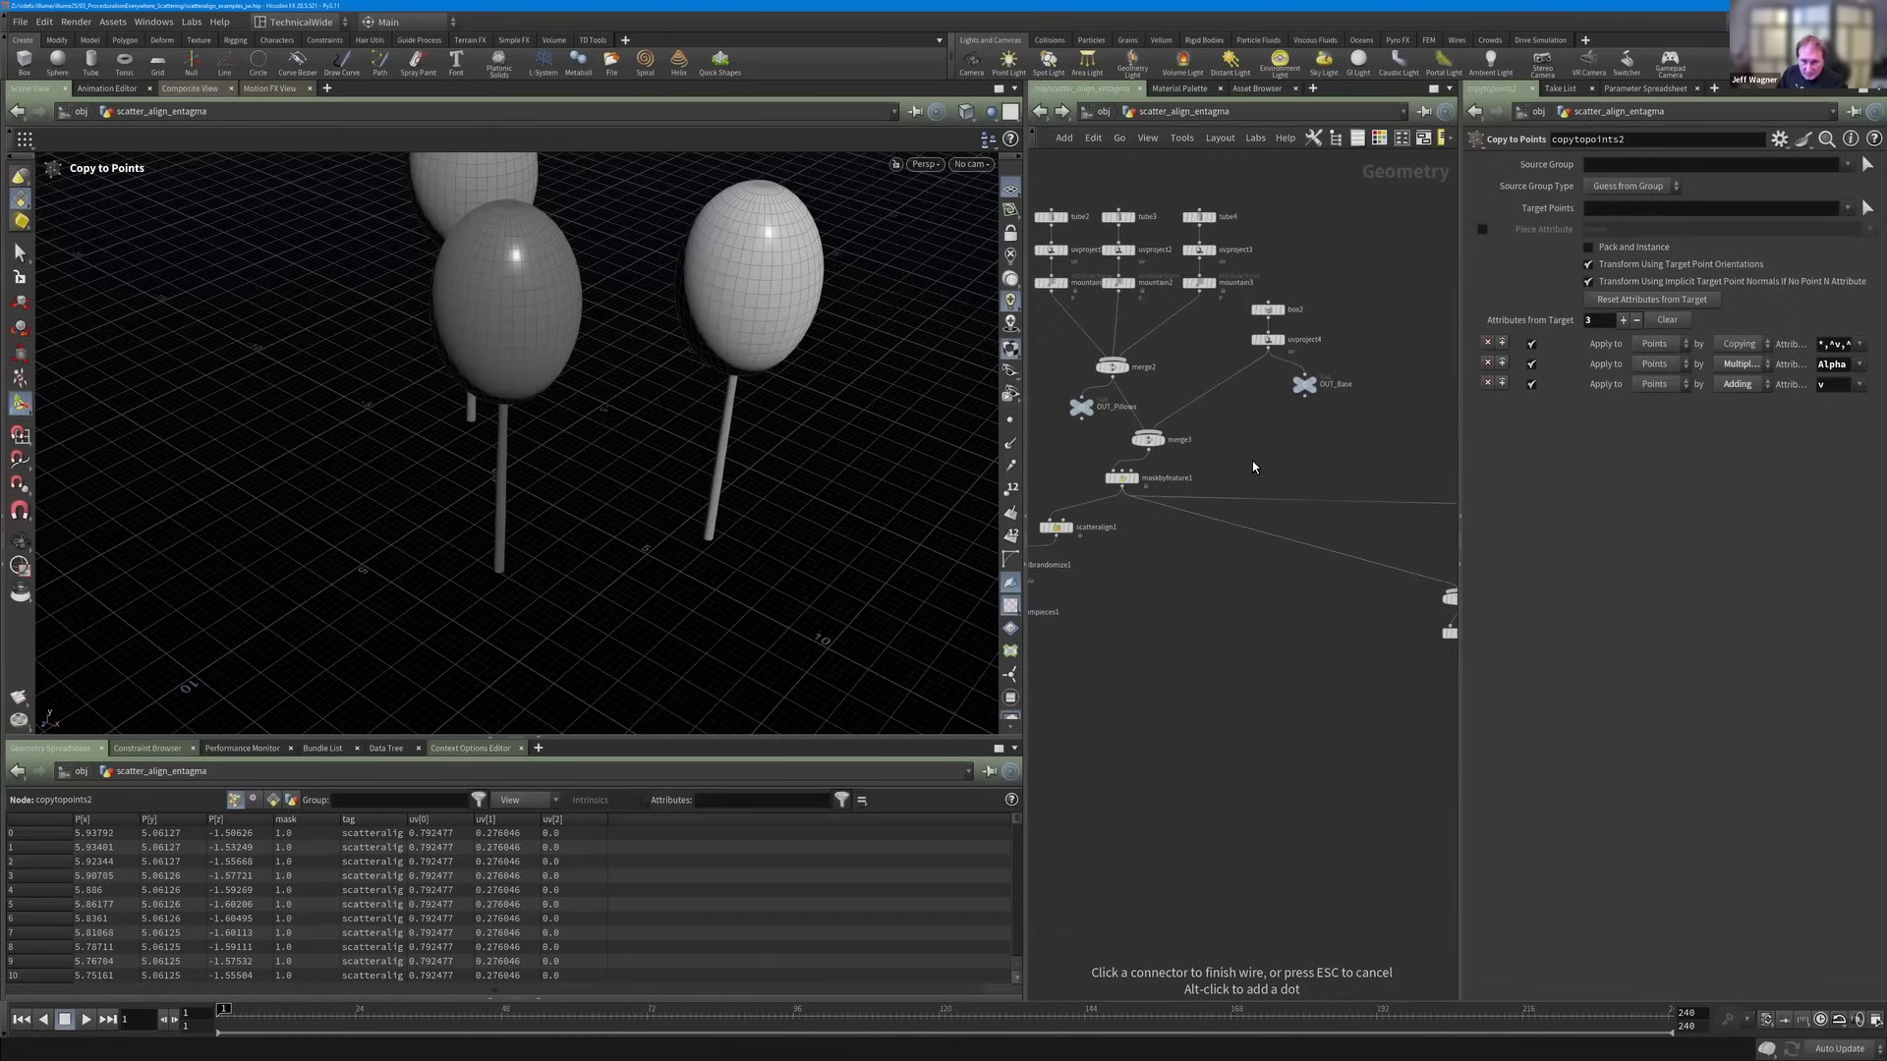
middle_click_drag(1252, 468, 1350, 471)
middle_click_drag(1334, 569, 1012, 533)
left_click(1246, 564)
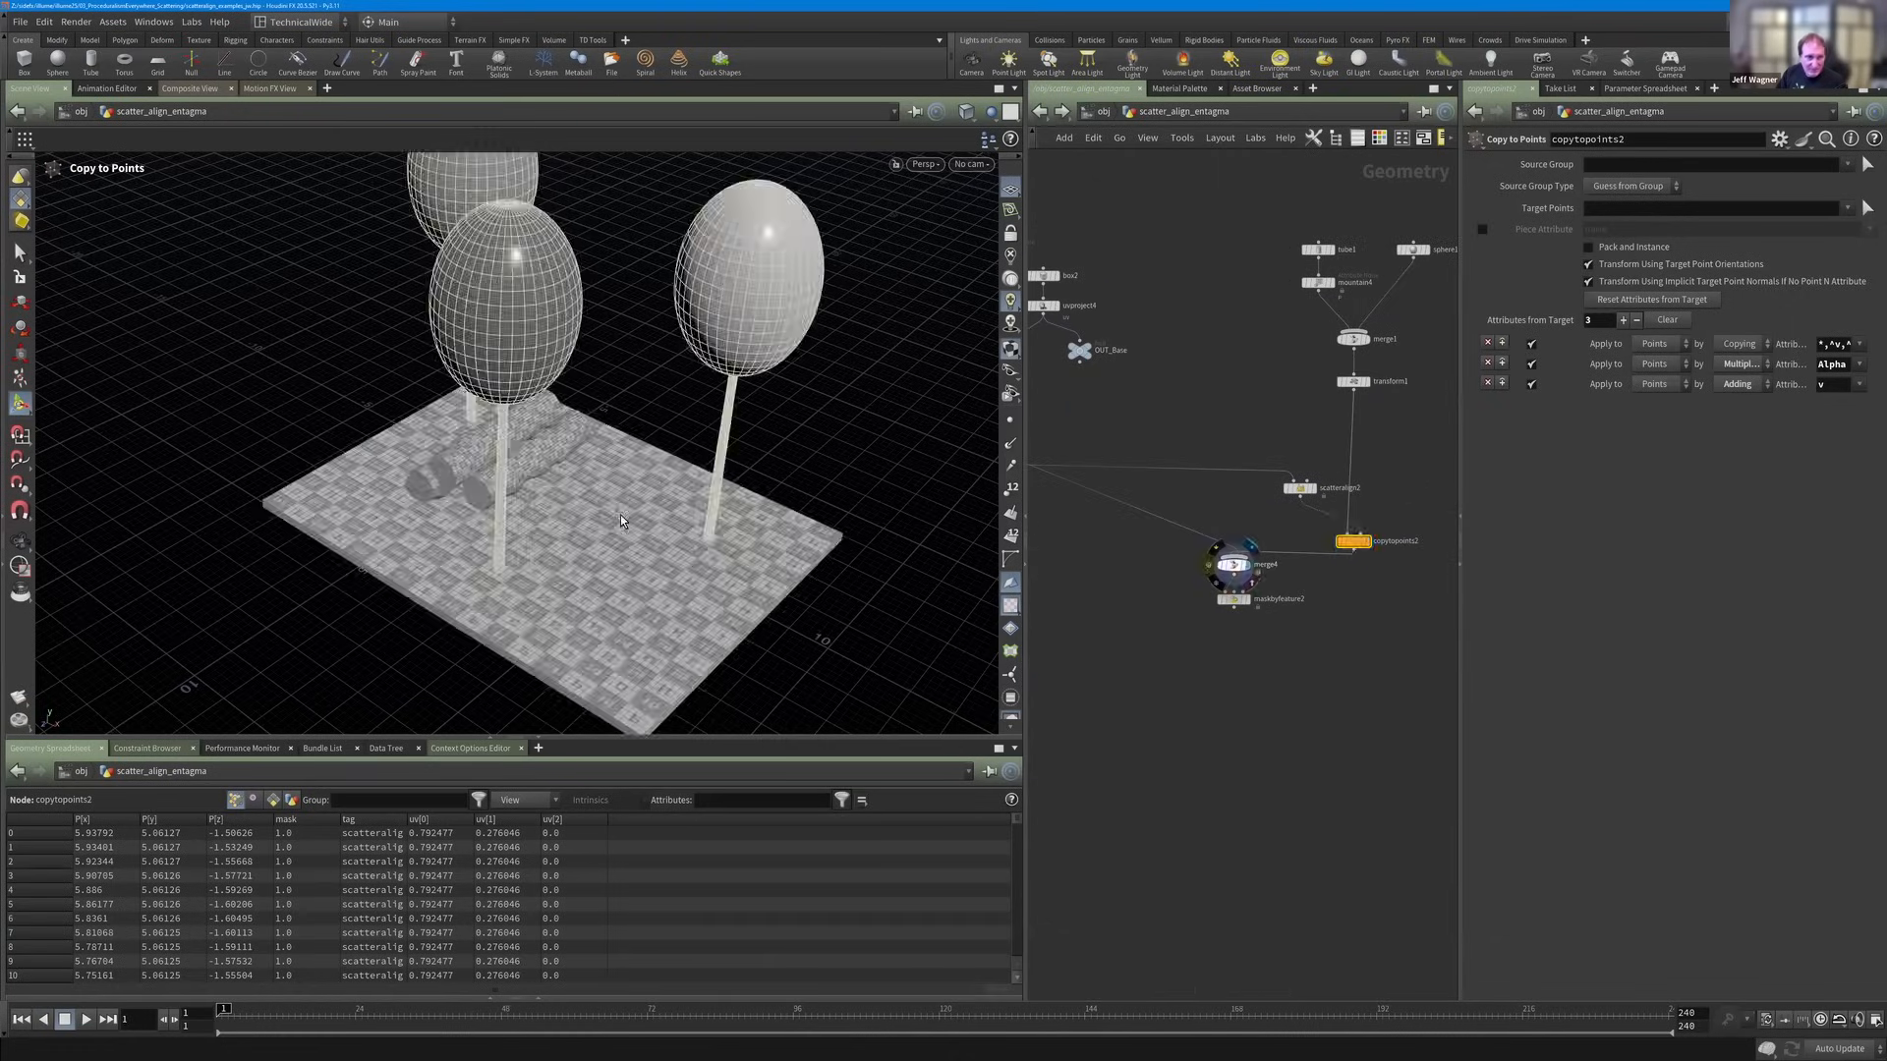
left_click(1230, 564)
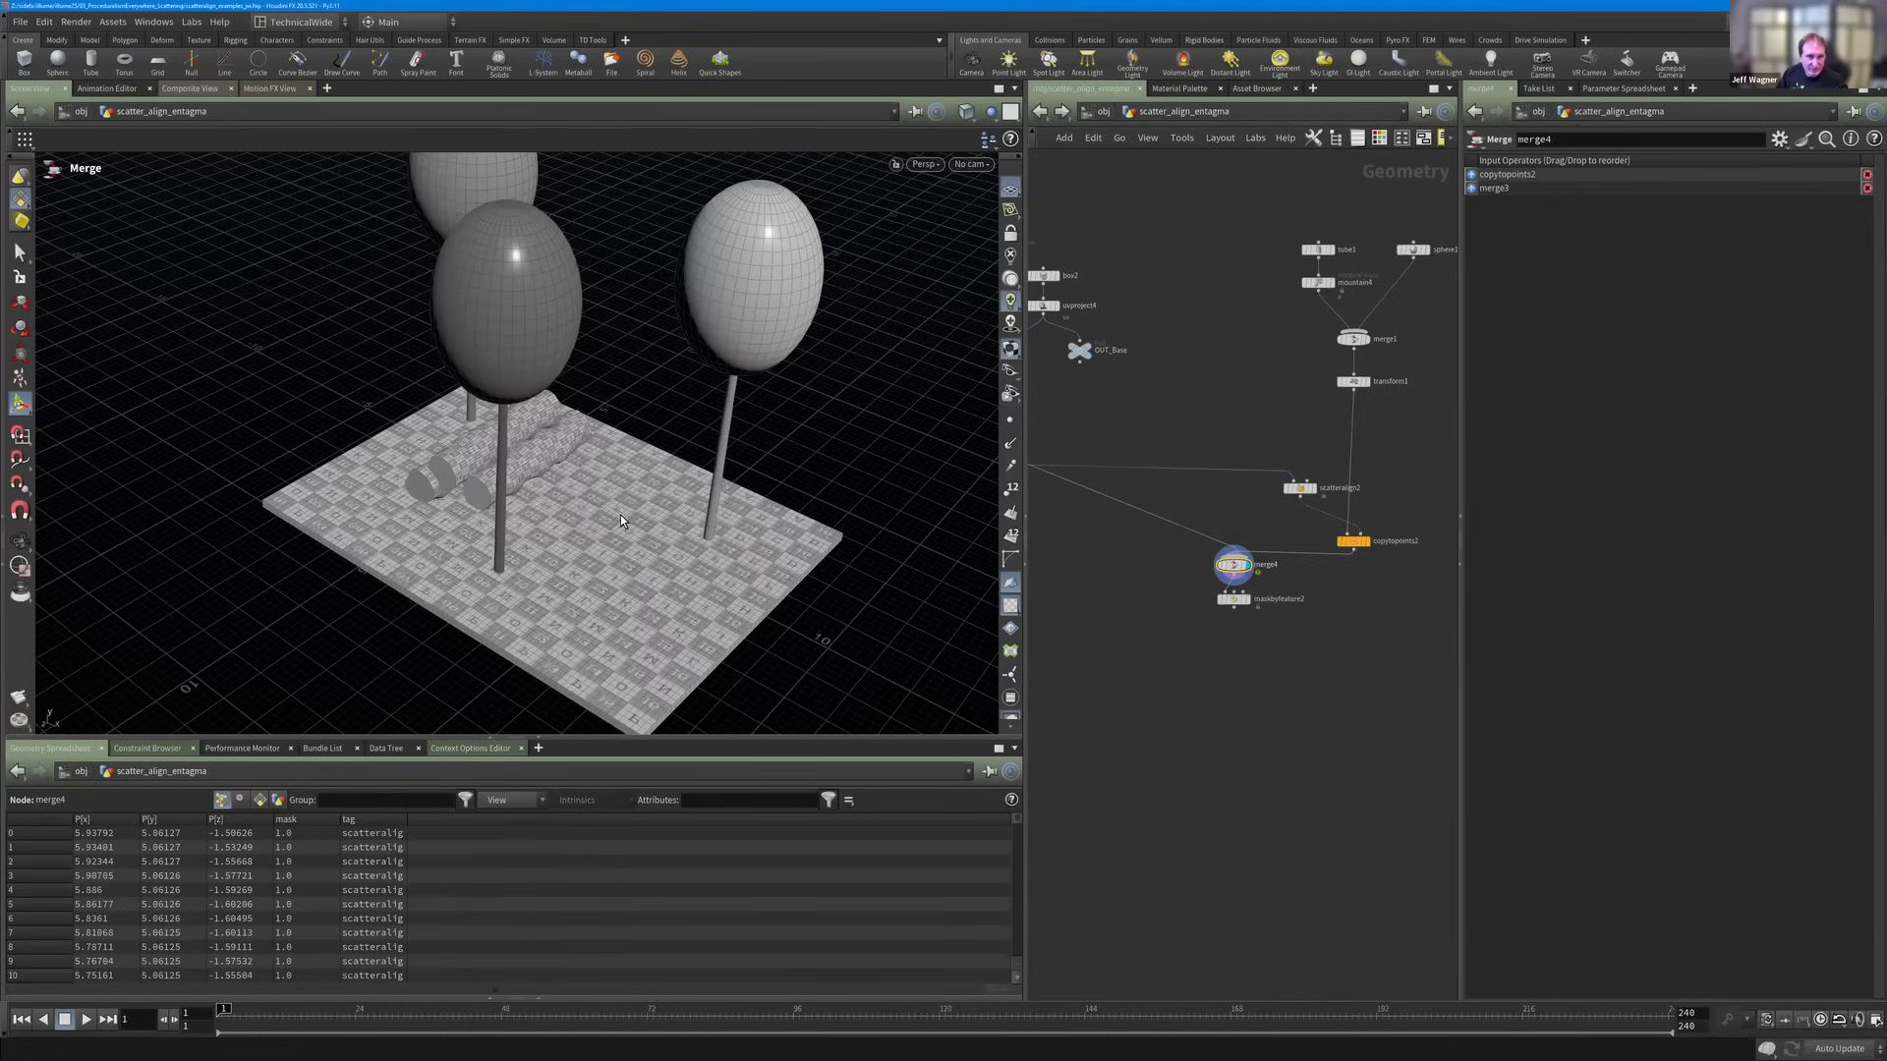
Display maskbyfeature2 and examine the mask around the tree trunks and logs.
left_click(1246, 602)
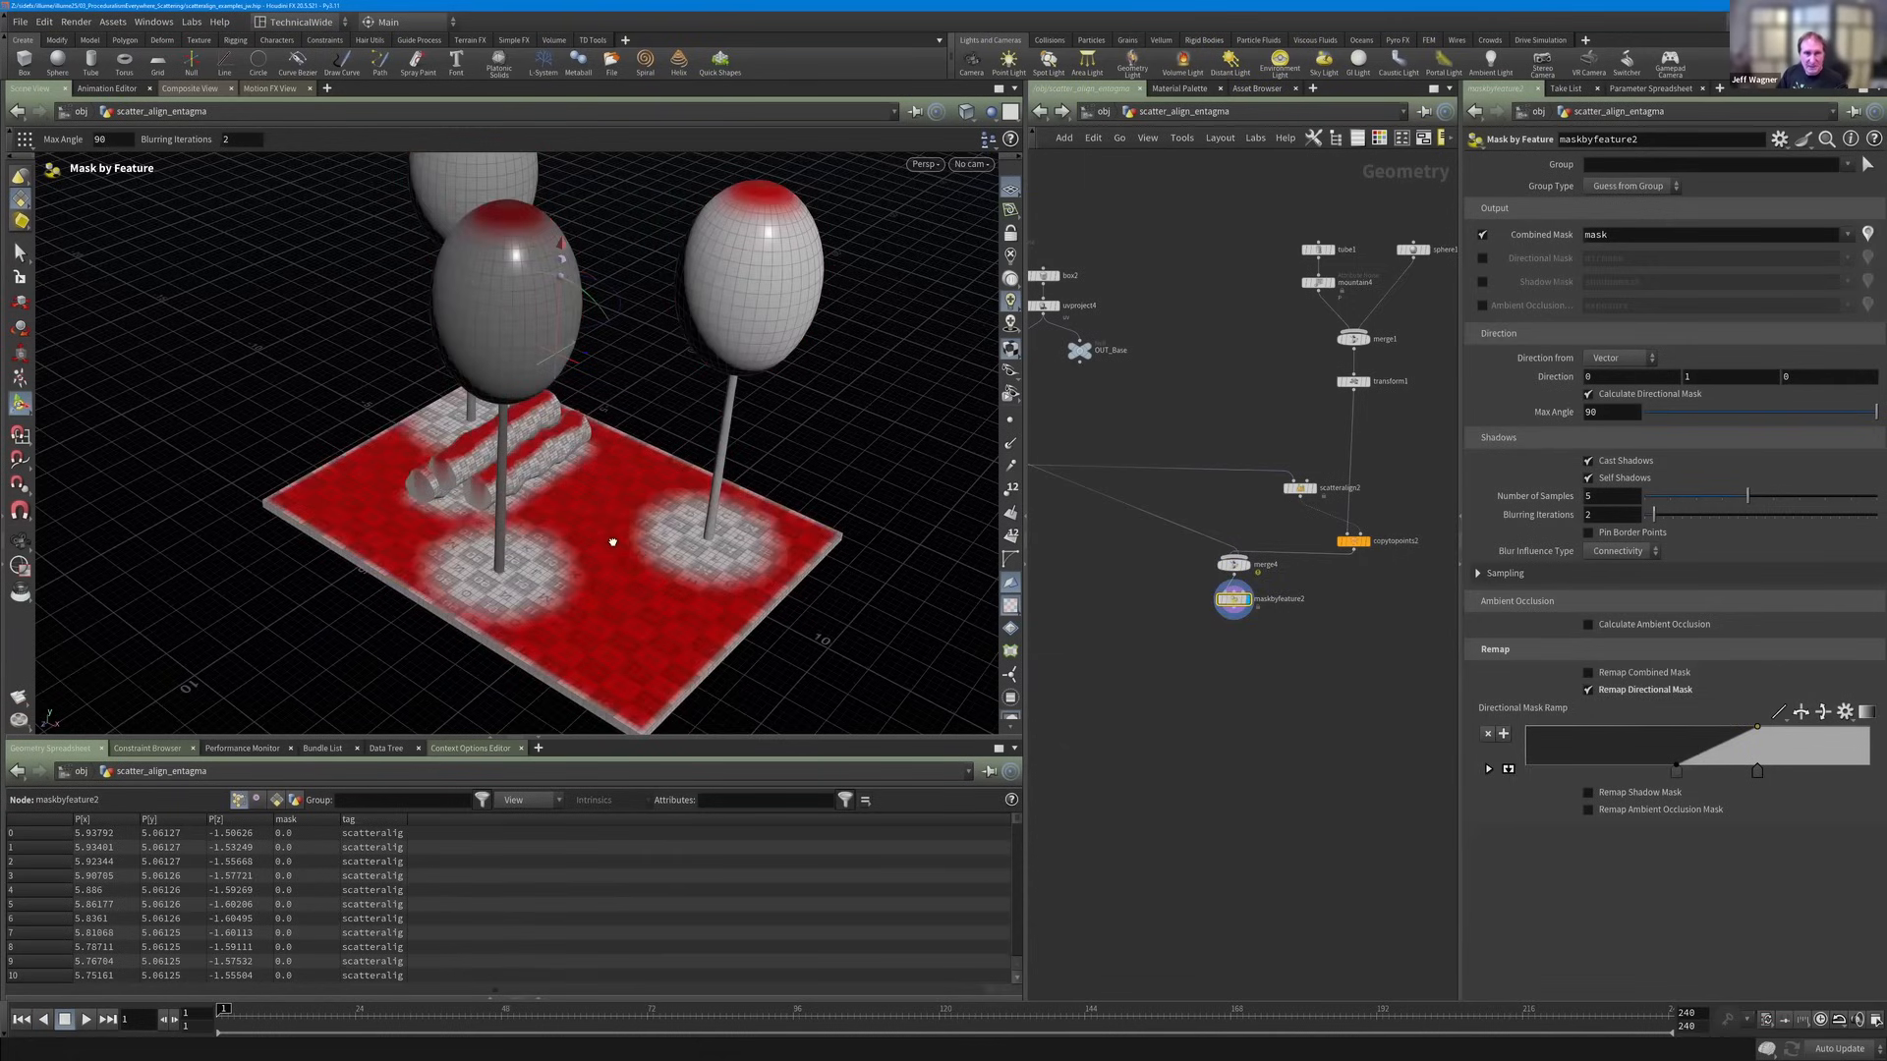
key("Escape")
scroll(658, 531, "up", 2)
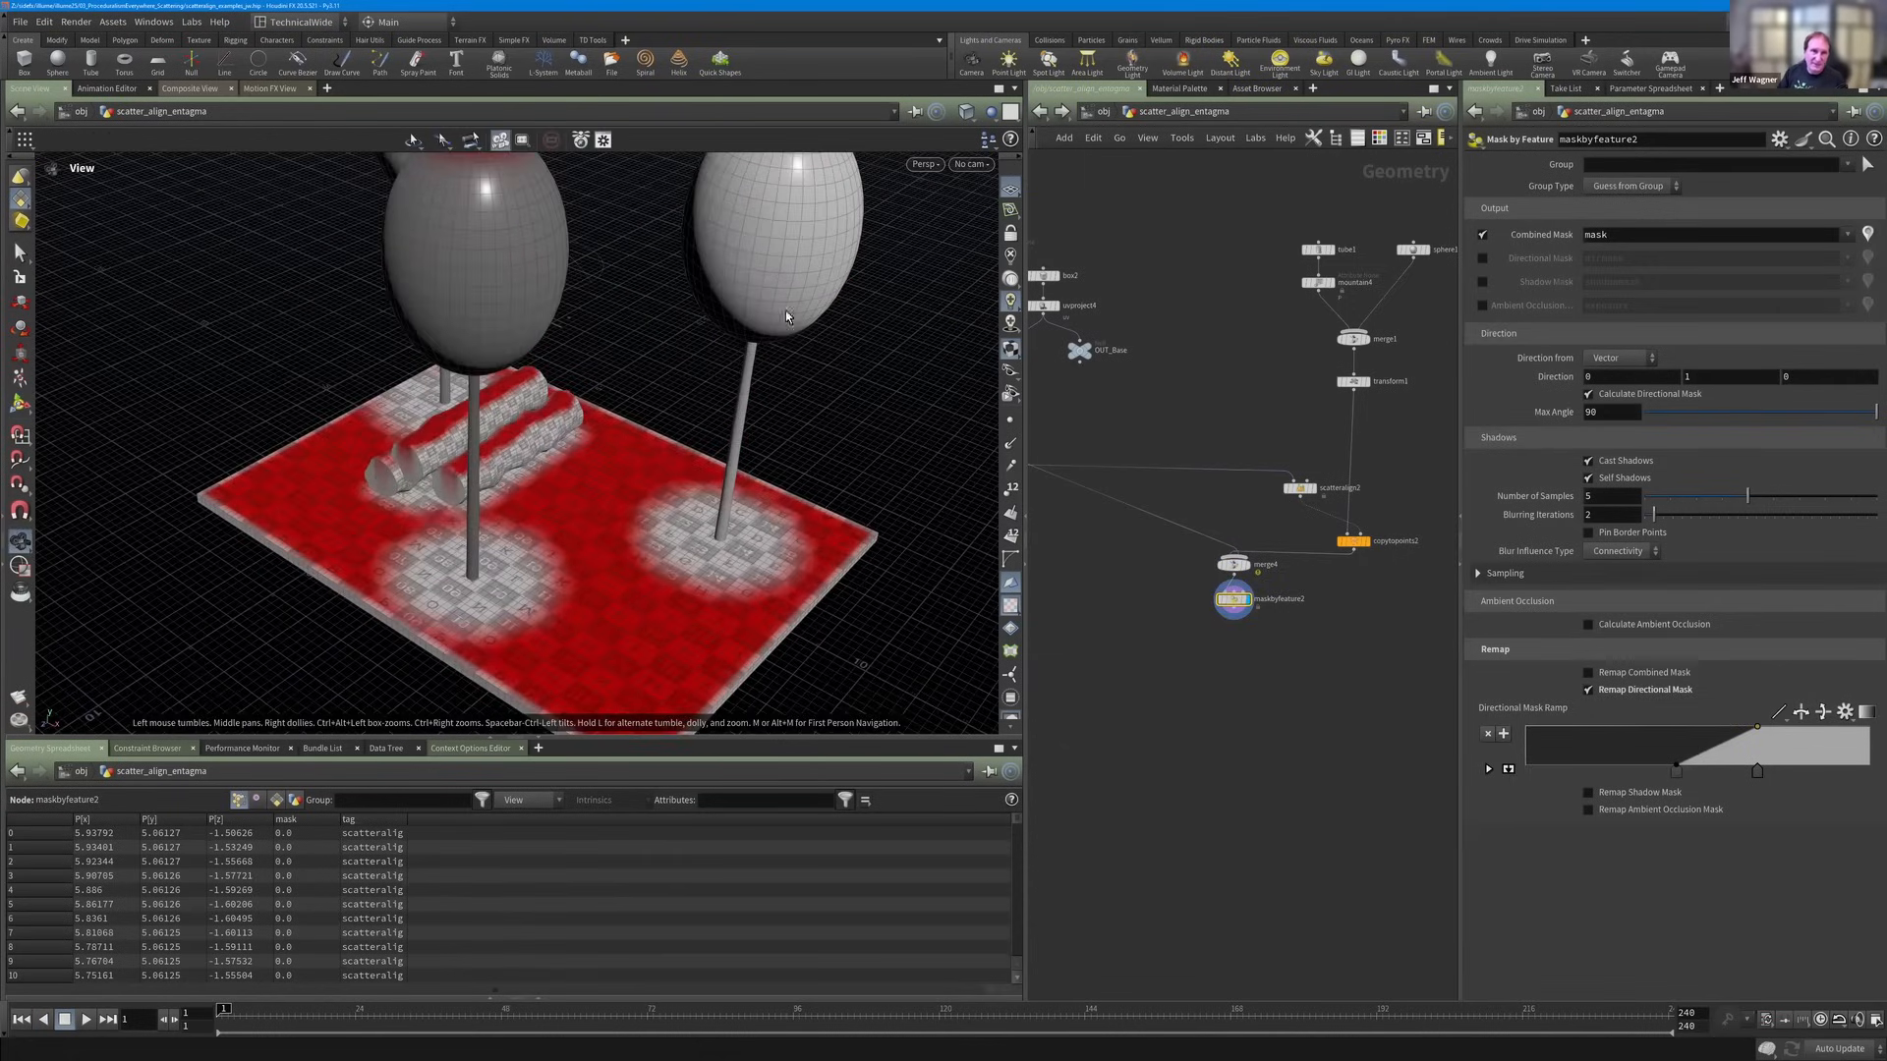
scroll(668, 443, "down", 3)
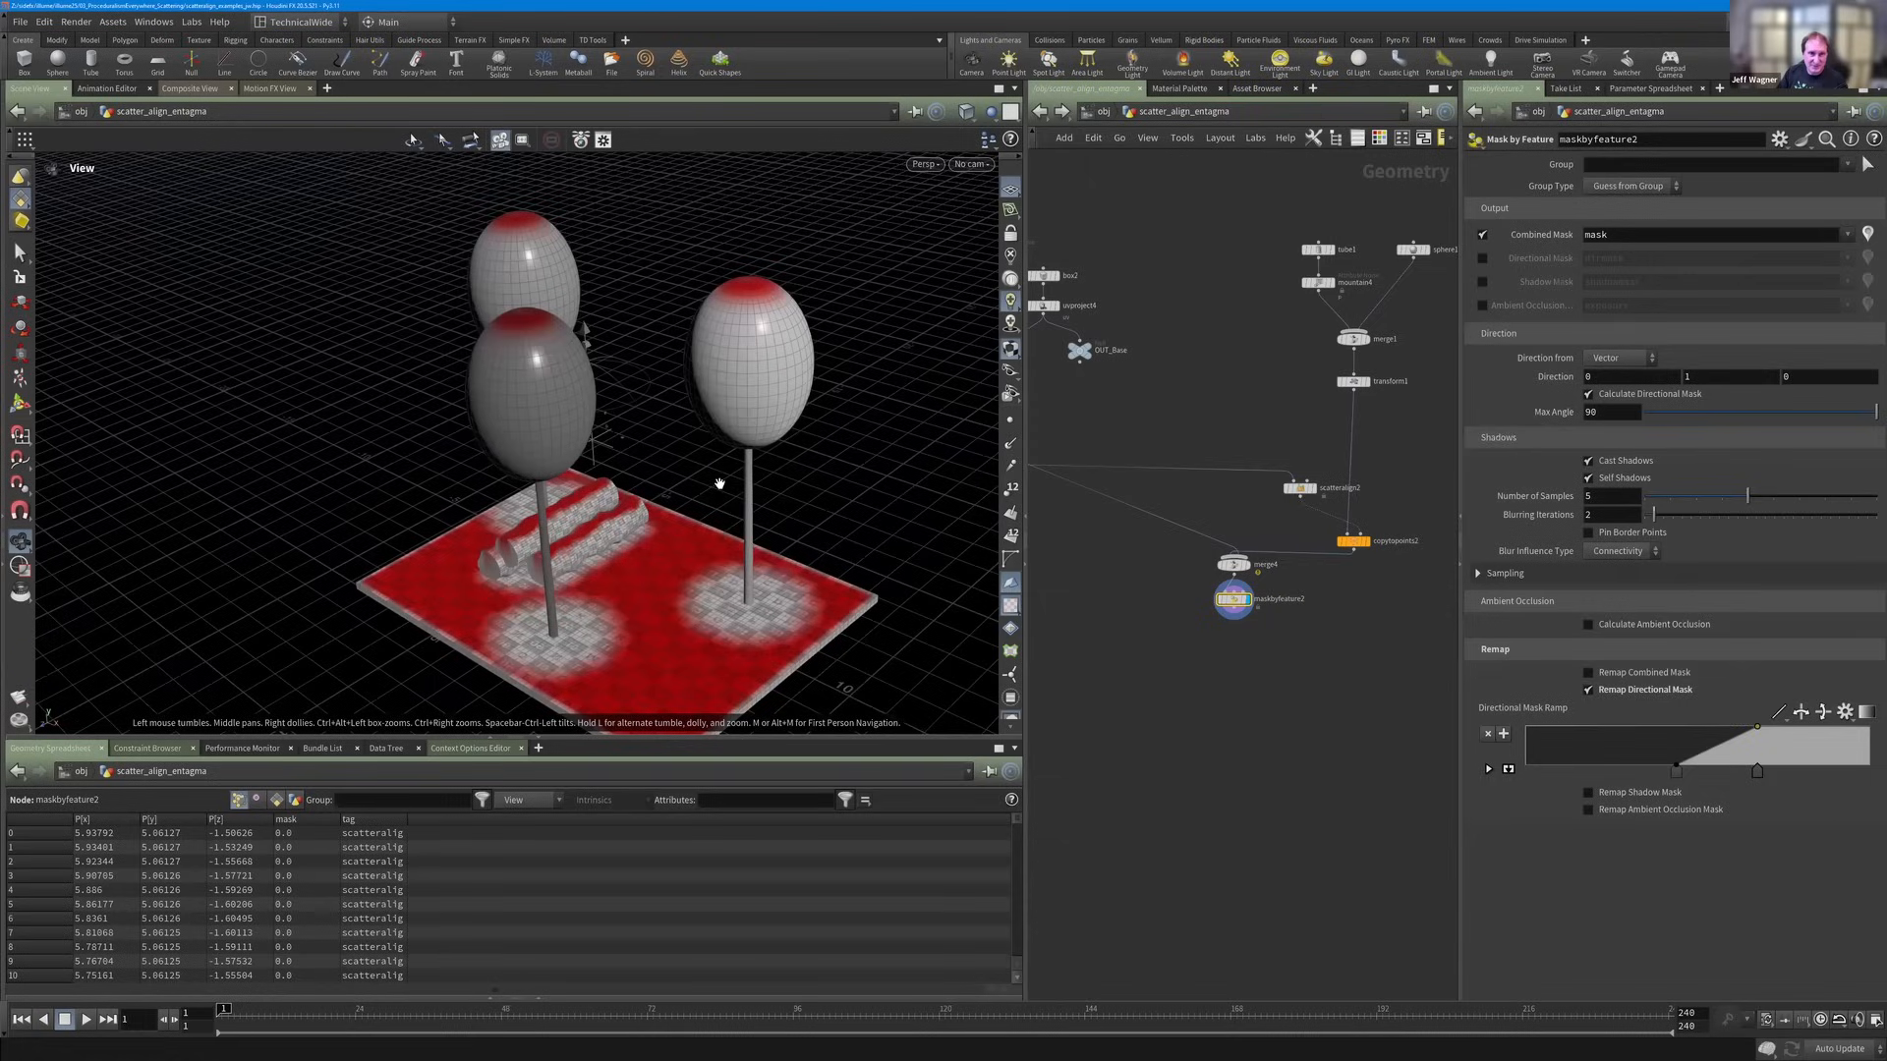
left_click_drag(716, 518, 357, 636)
scroll(665, 505, "up", 3)
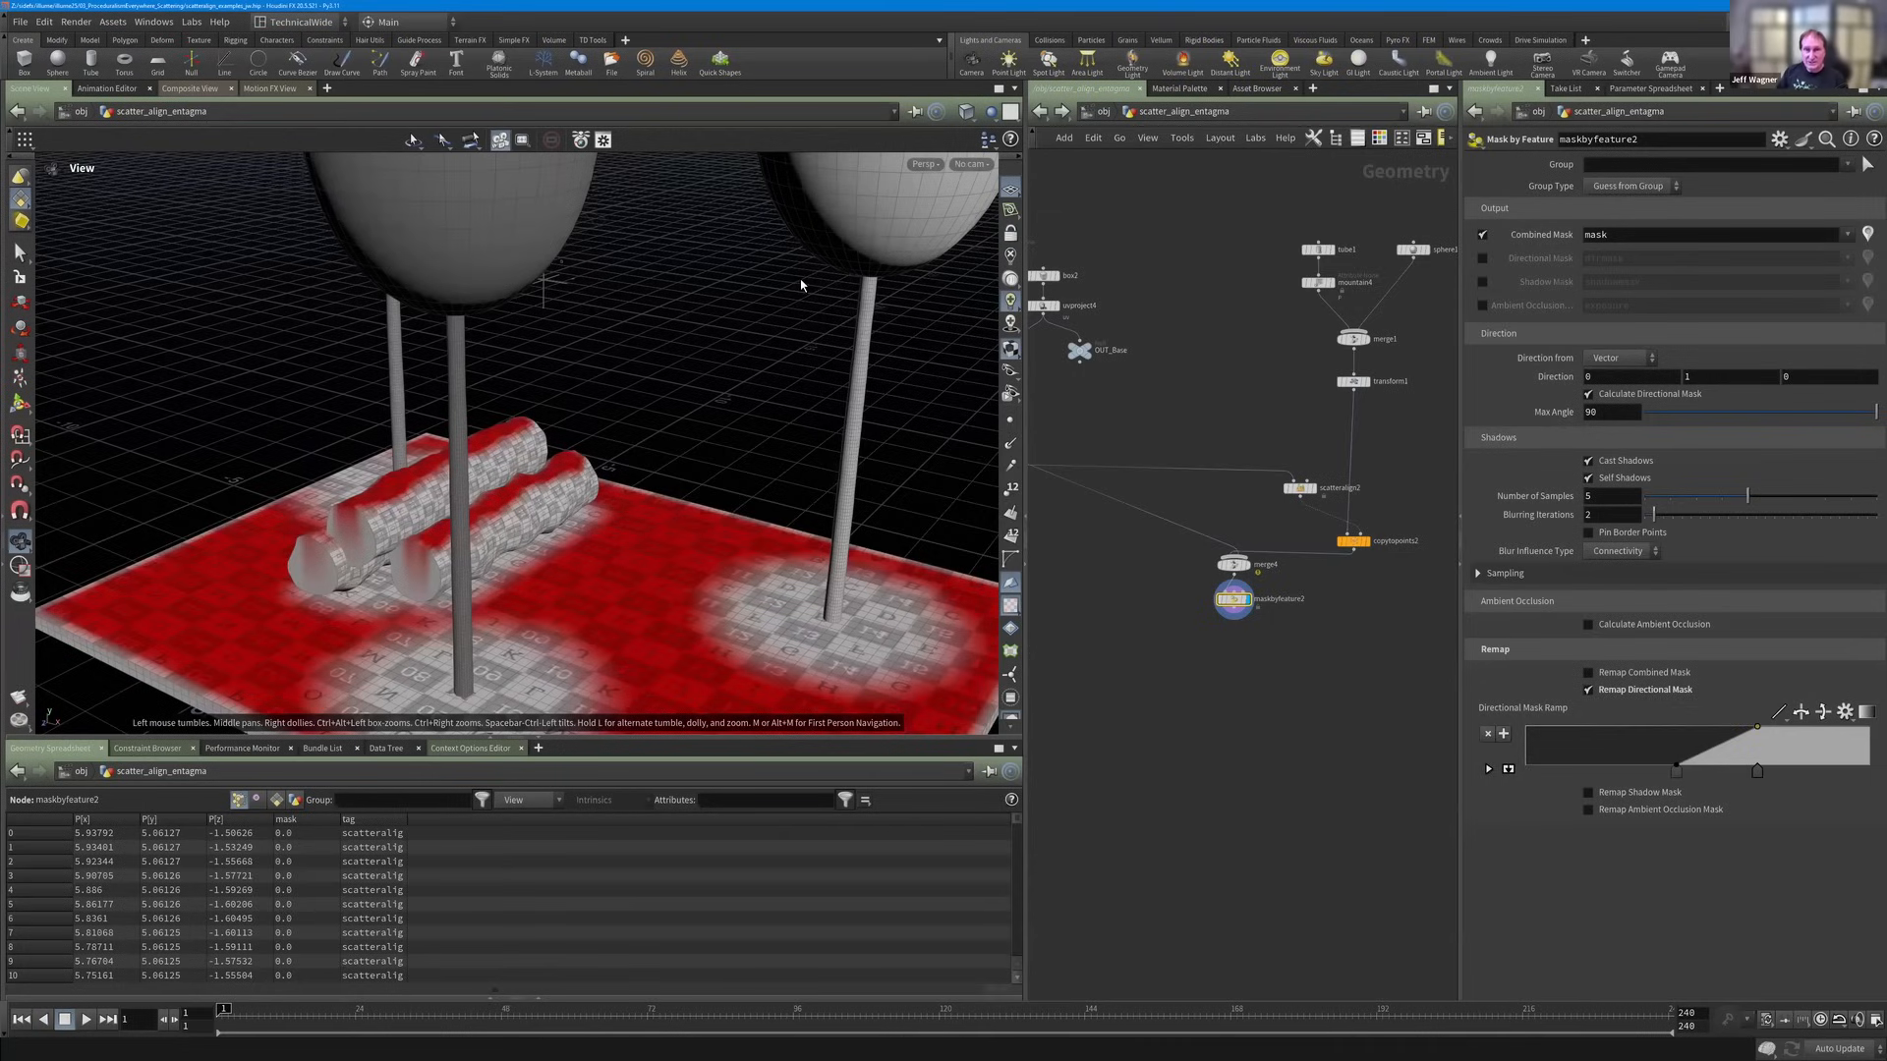
middle_click_drag(825, 427, 801, 285)
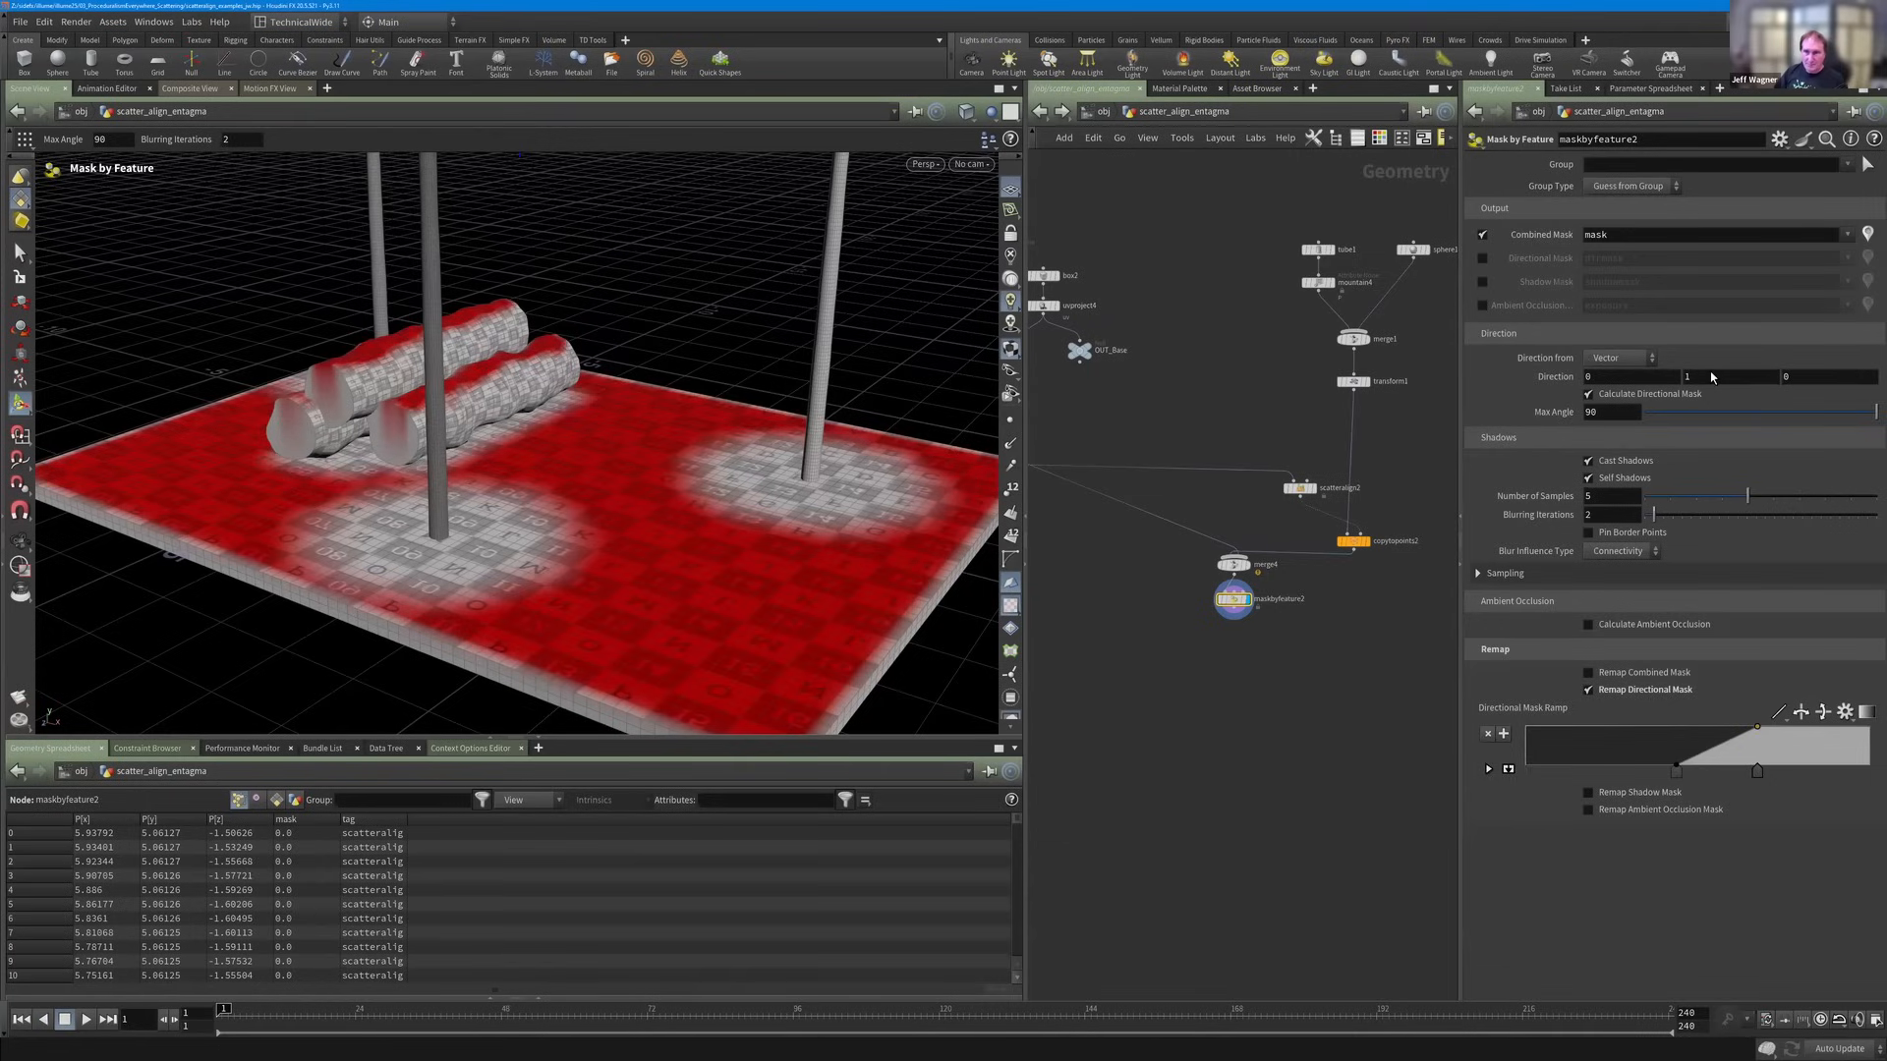
Try a lower Max Angle and ambient occlusion calculation on maskbyfeature2.
middle_click_drag(1657, 376, 1609, 474)
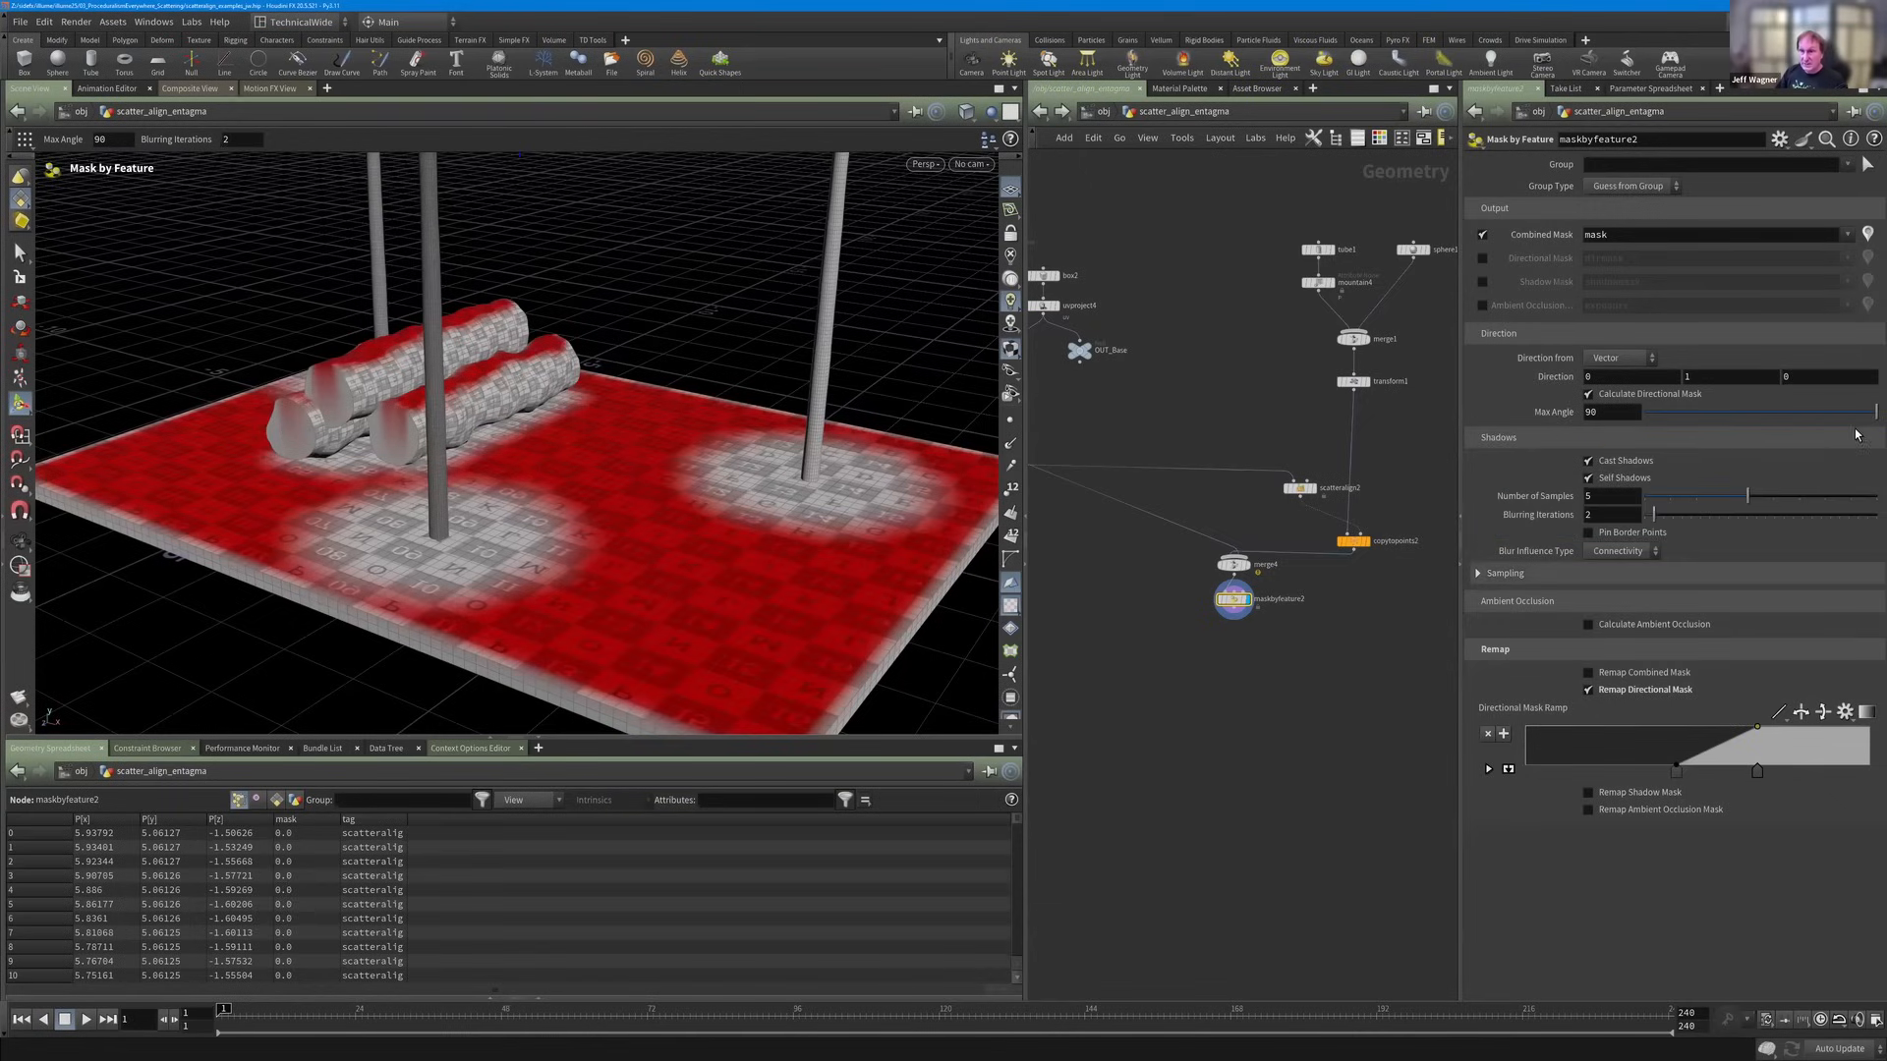
left_click_drag(1851, 417, 1669, 420)
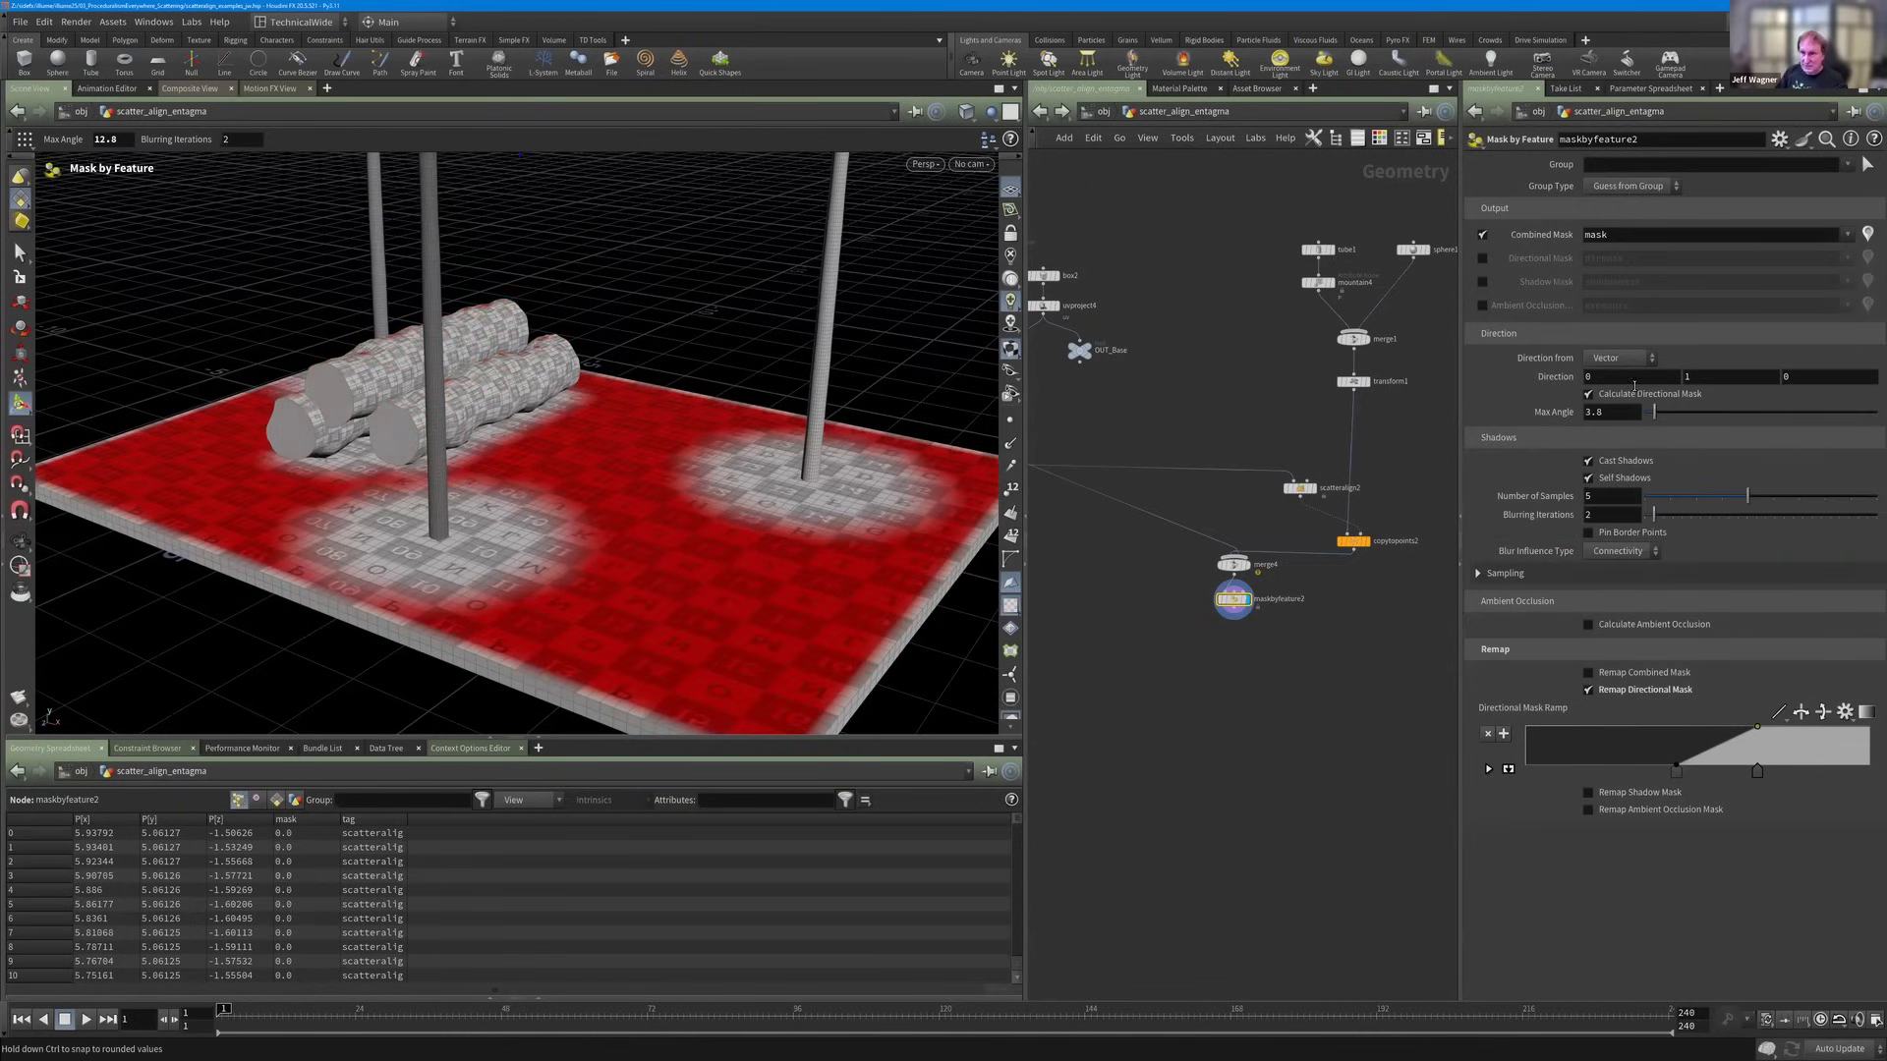
key("ctrl+z")
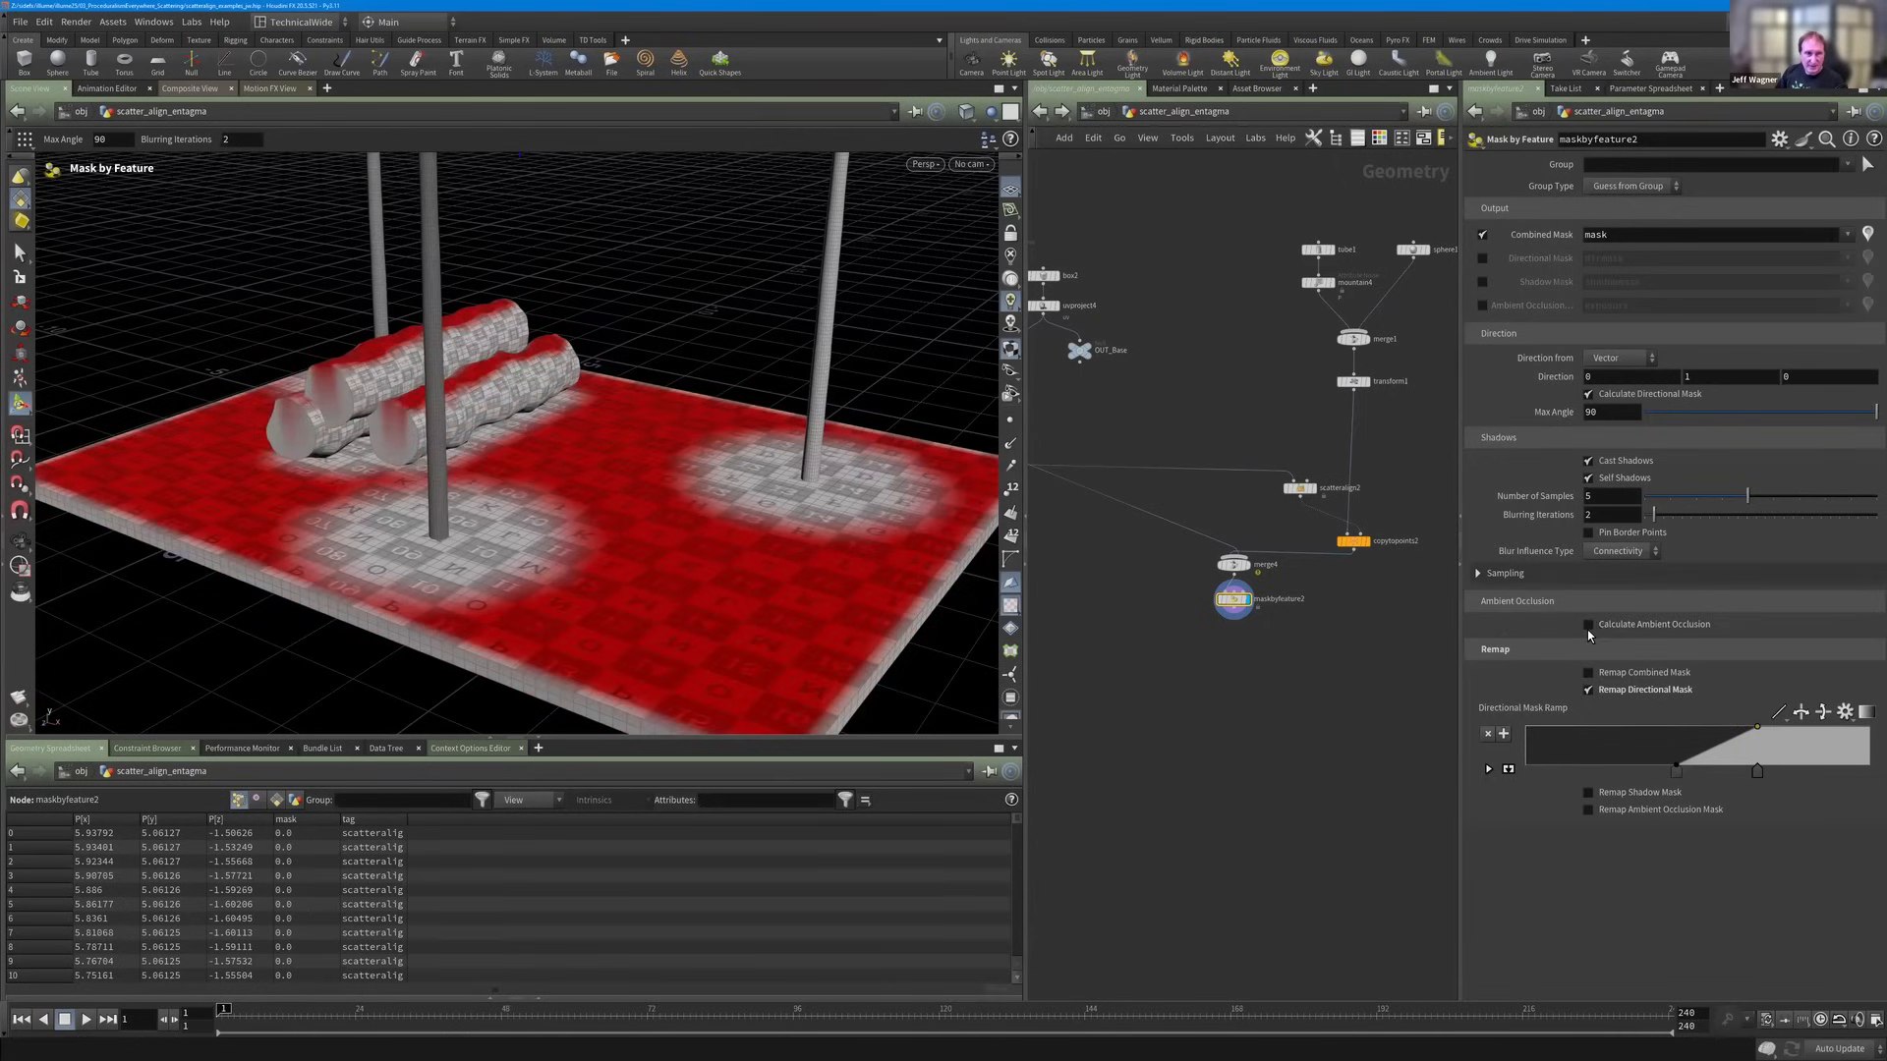
left_click(1588, 626)
left_click(1587, 626)
Wire maskbyfeature2 into scatteralign1 to drive the leaf scatter, and select scatteralign2 with the leaves displayed.
scroll(783, 476, "down", 2)
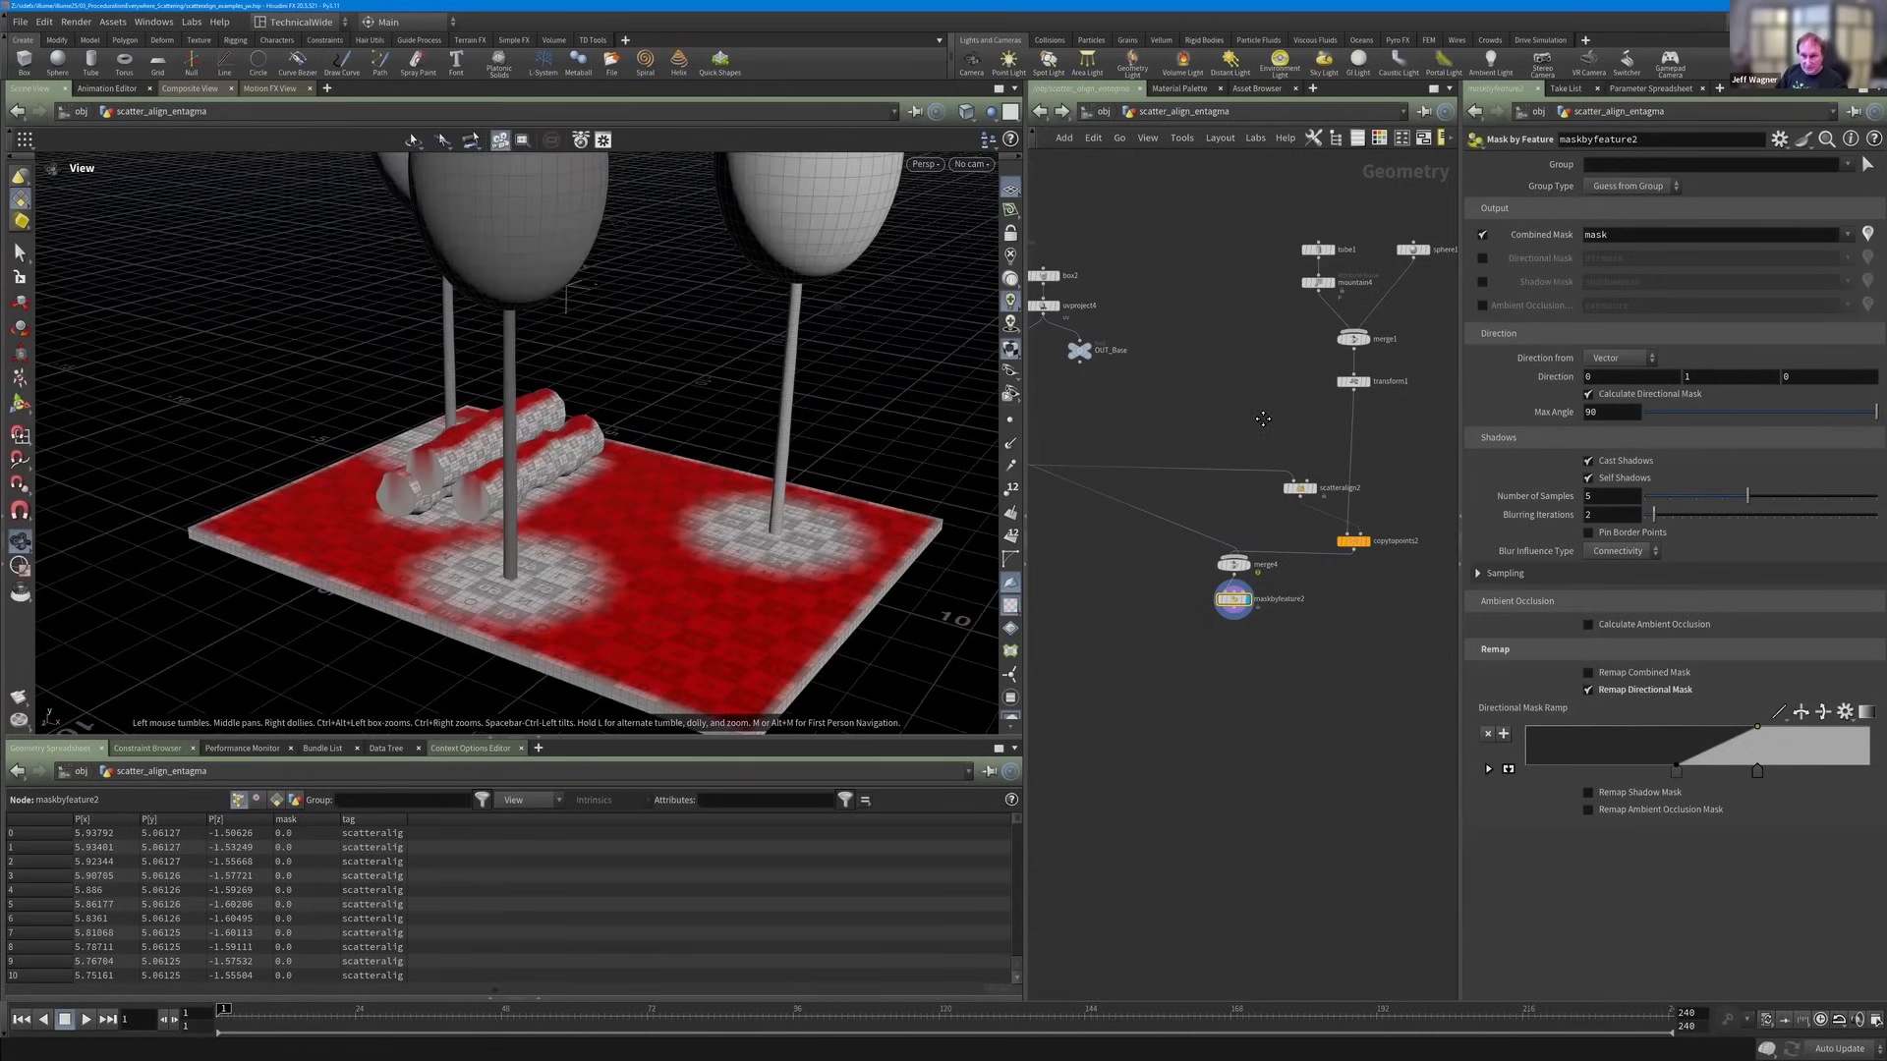
middle_click_drag(1248, 417, 1257, 429)
right_click_drag(1257, 429, 1300, 431)
middle_click_drag(1300, 430, 1389, 433)
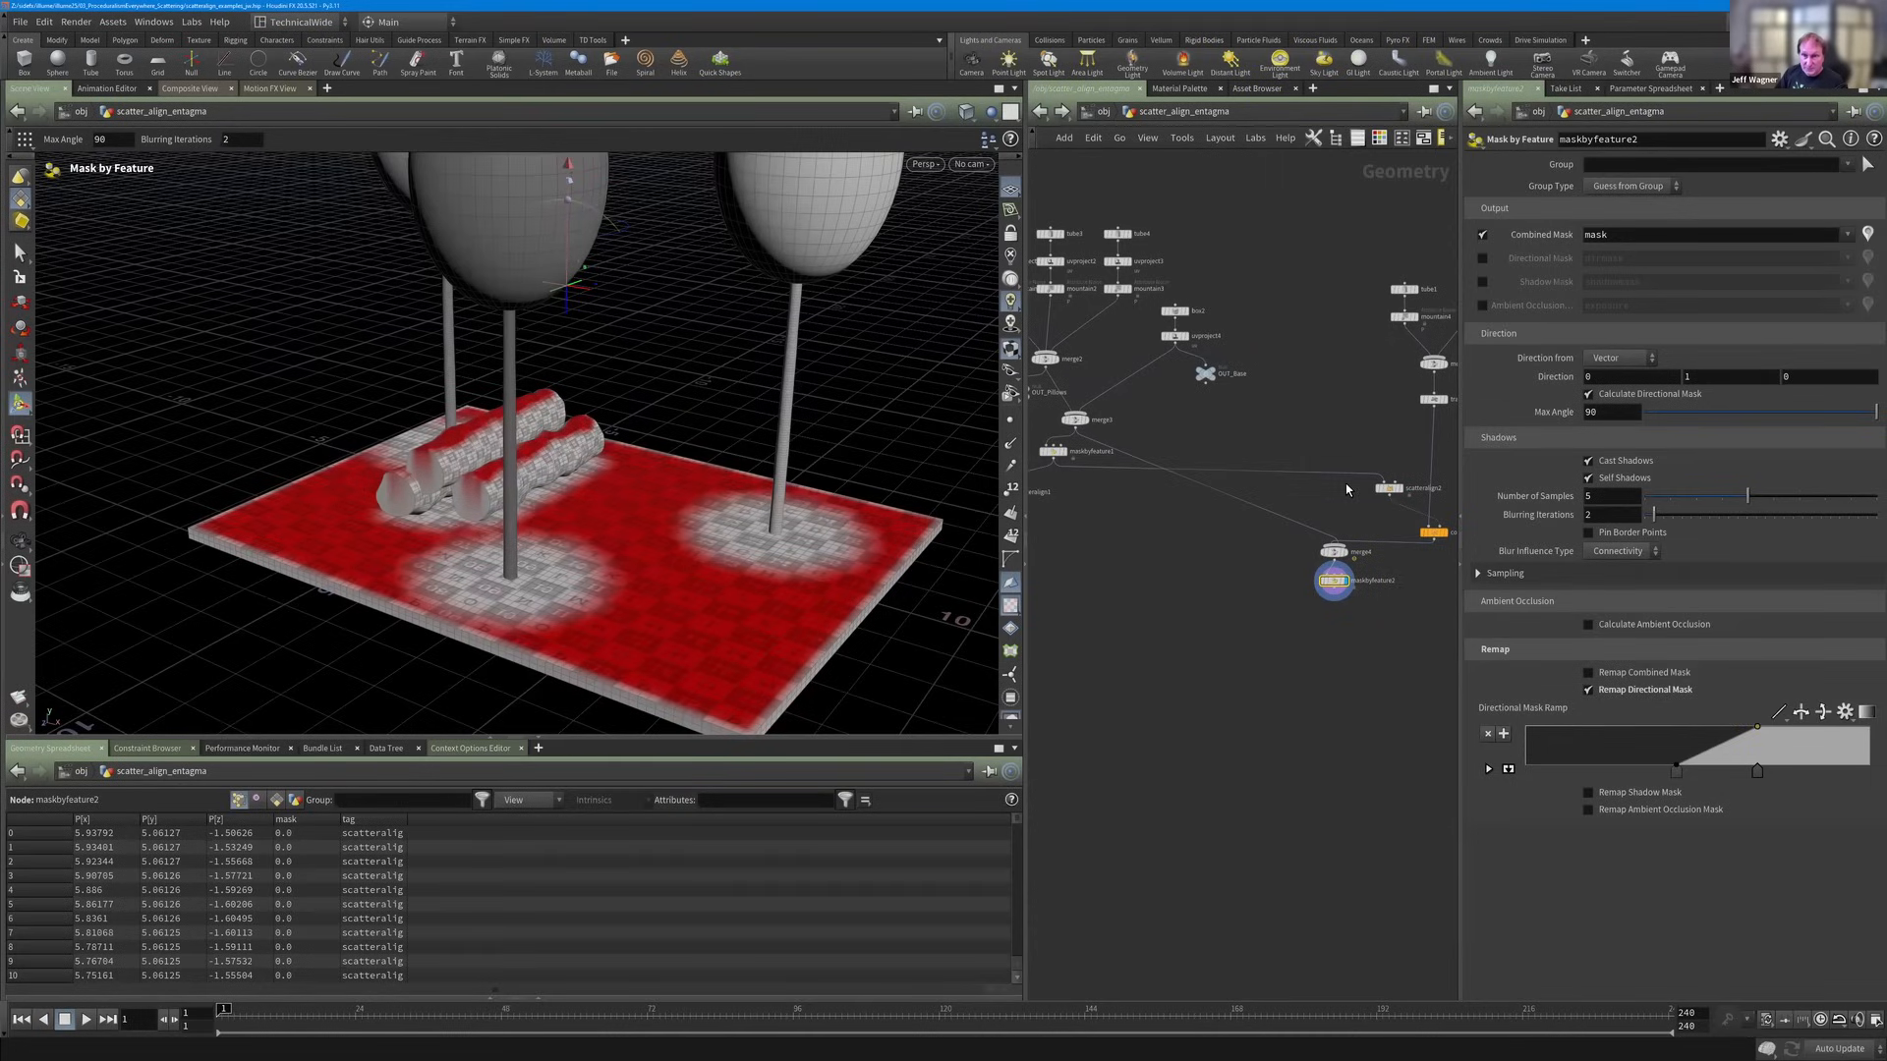
middle_click_drag(1388, 467, 1347, 463)
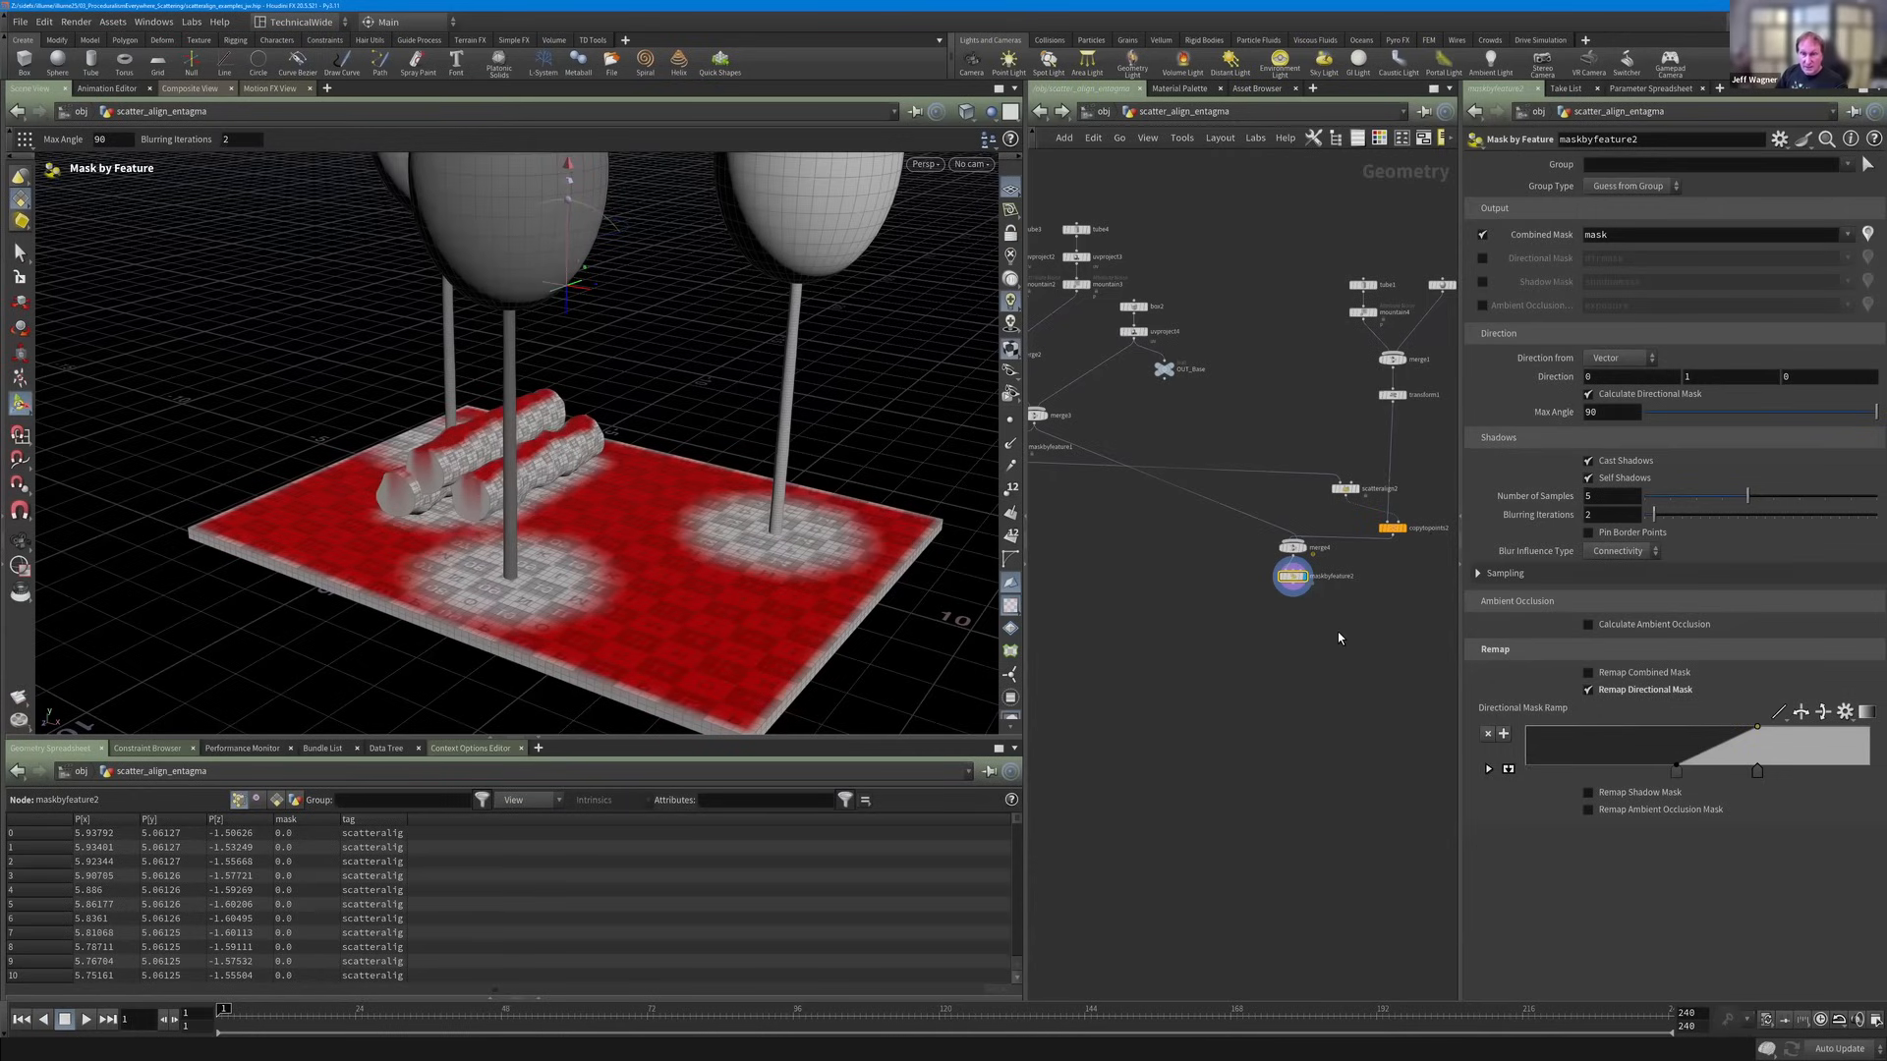
middle_click_drag(1135, 558, 1219, 546)
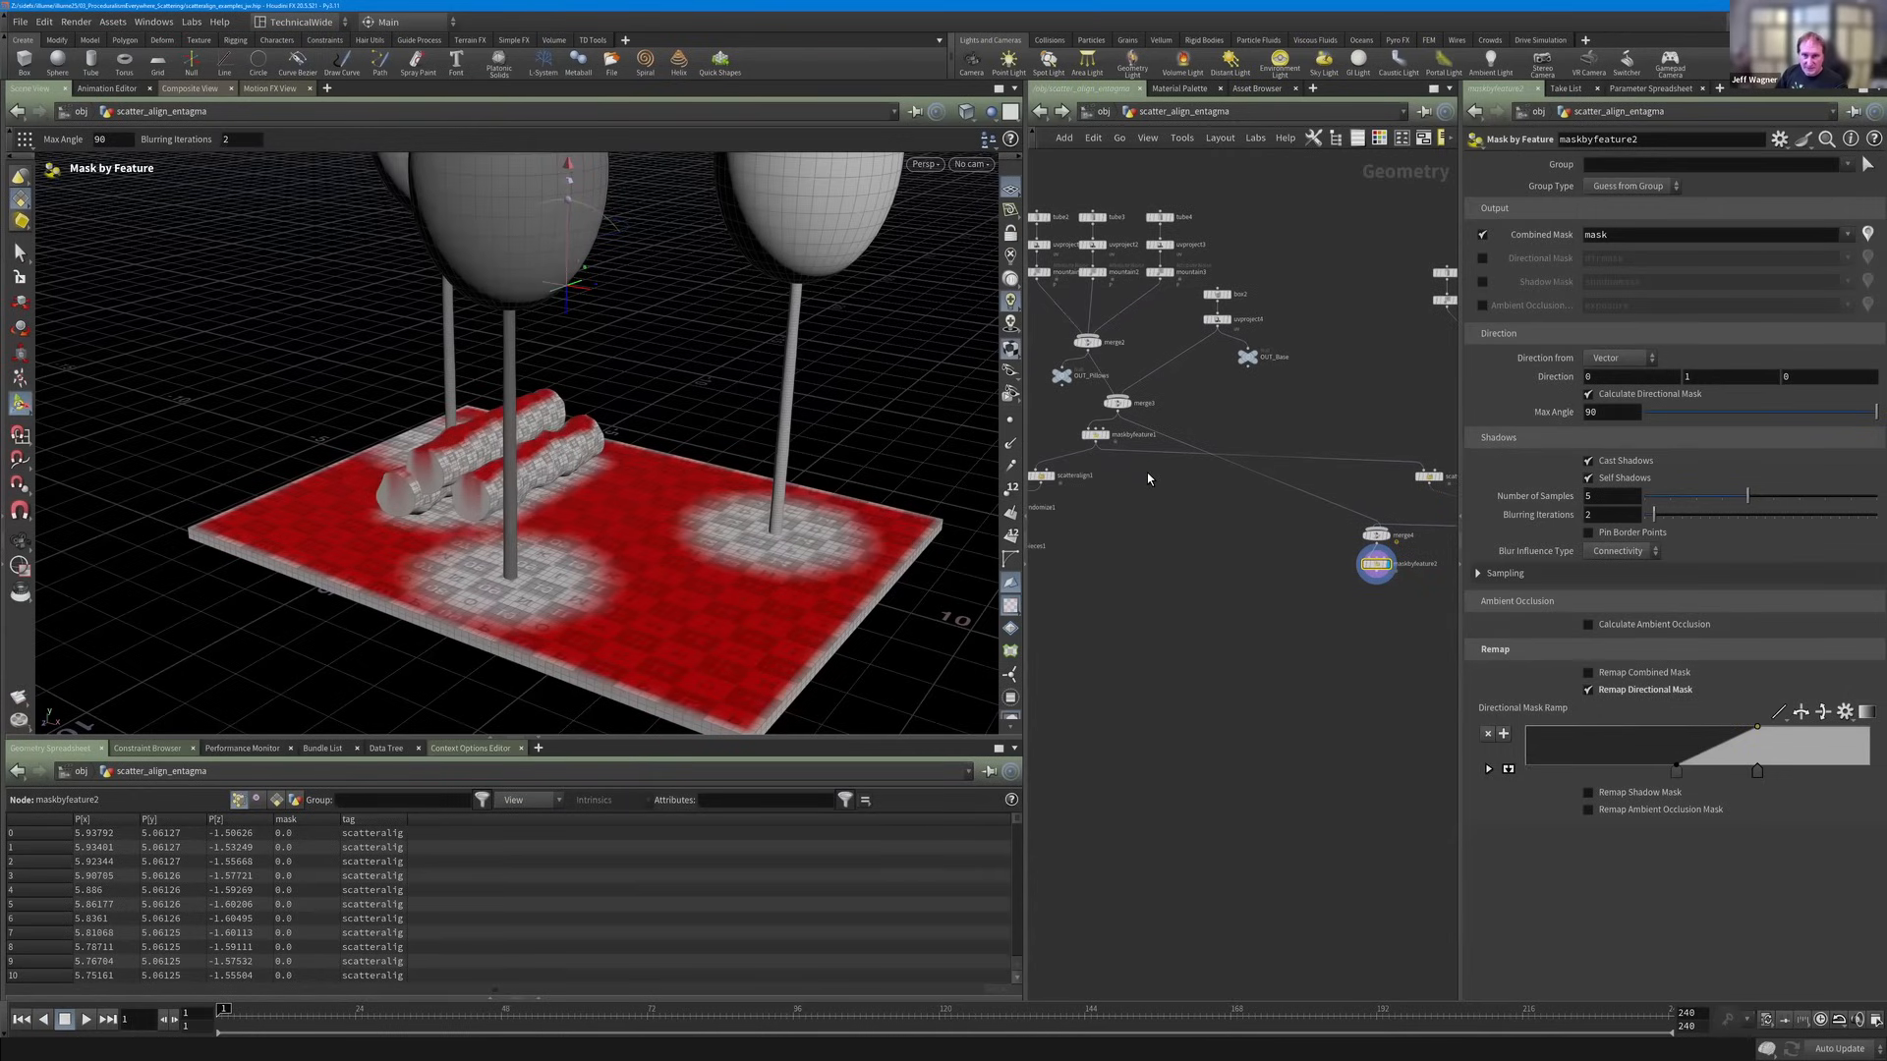
middle_click_drag(1062, 481, 1166, 479)
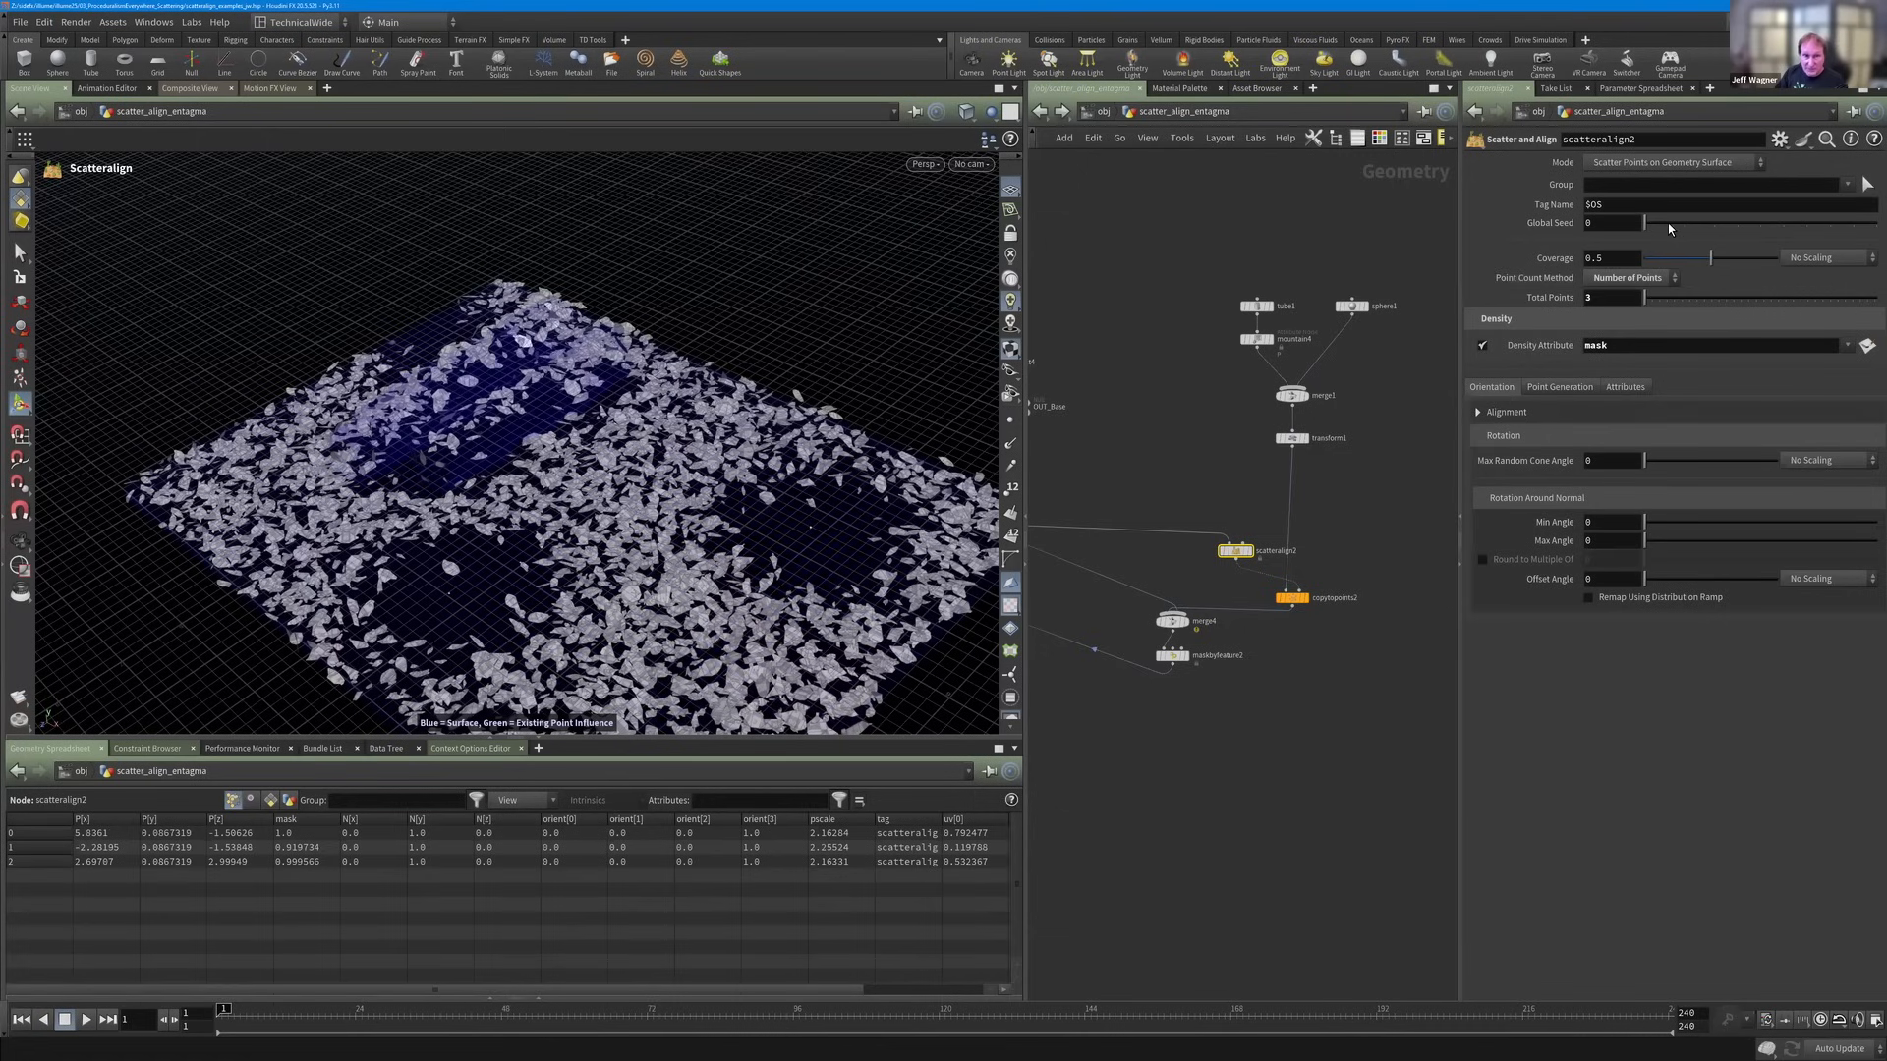
Set the Global Seed of scatteralign2 to 5 and inspect the moved trees over the leaves.
left_click_drag(1675, 225, 1687, 226)
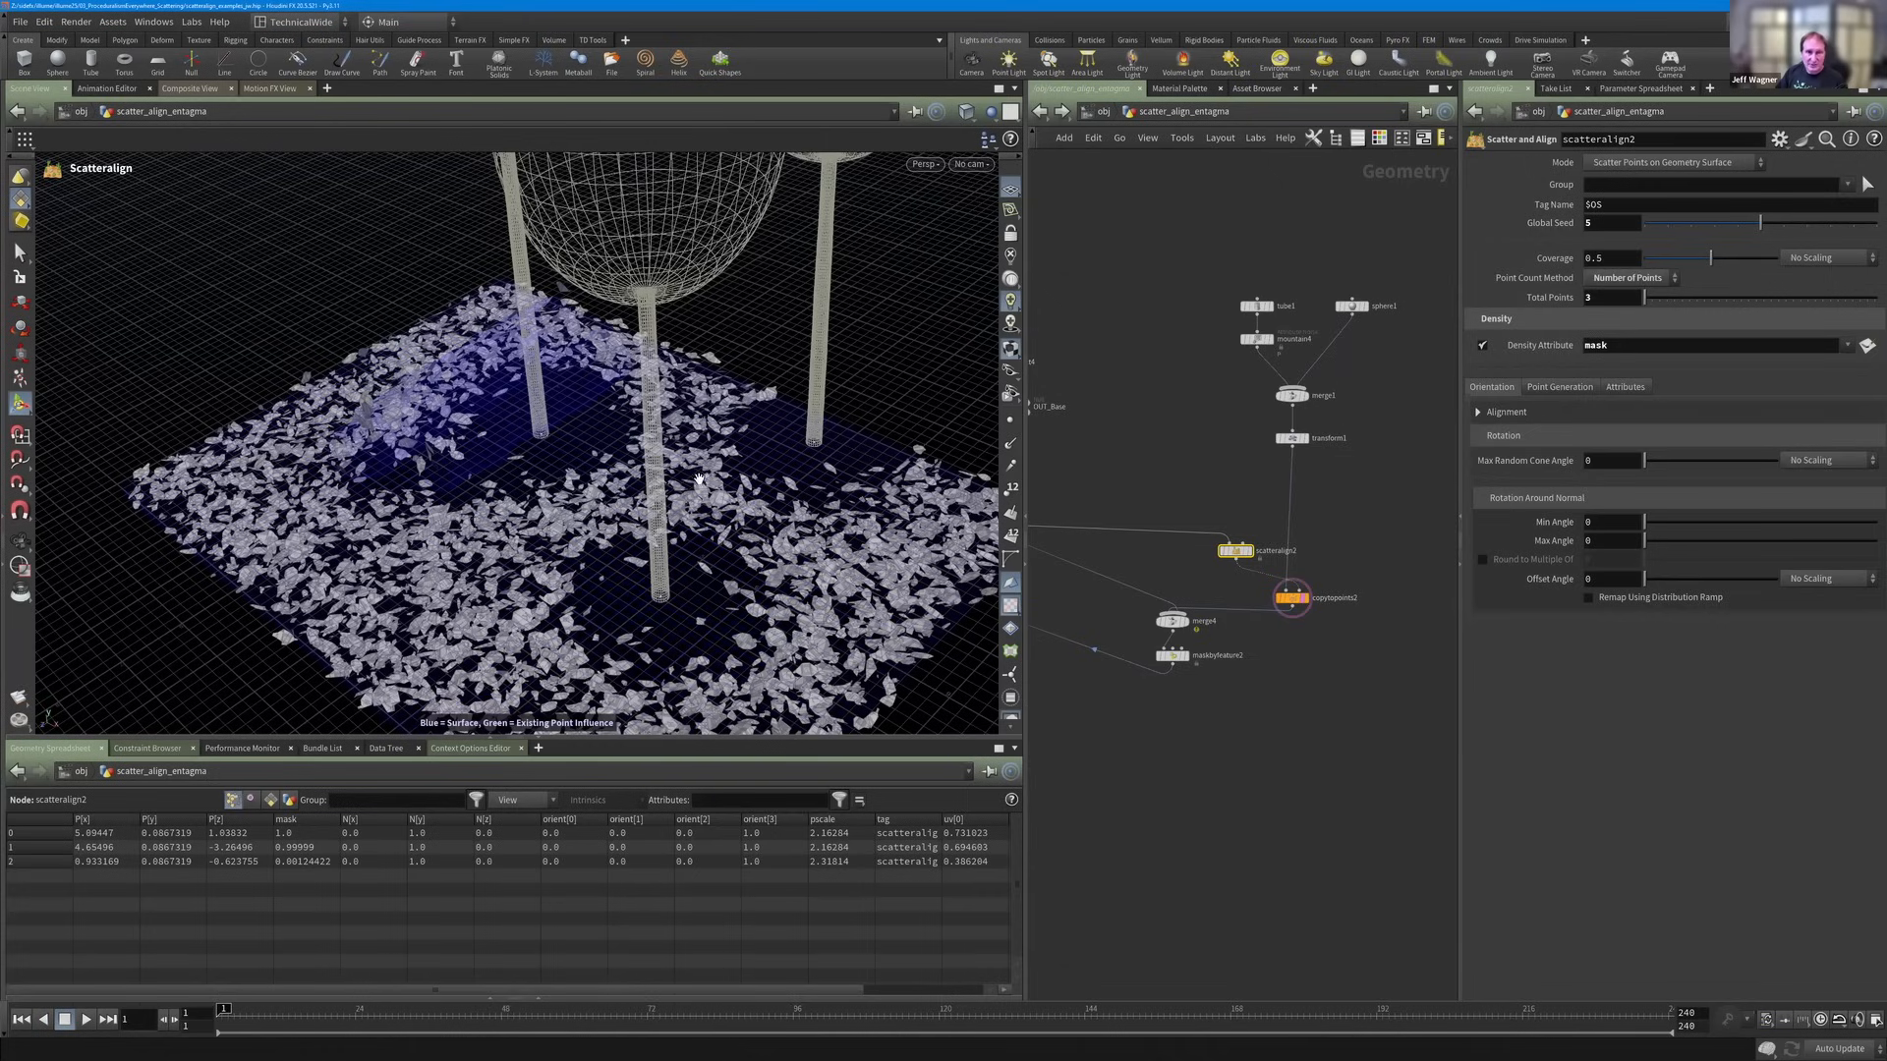
key("Escape")
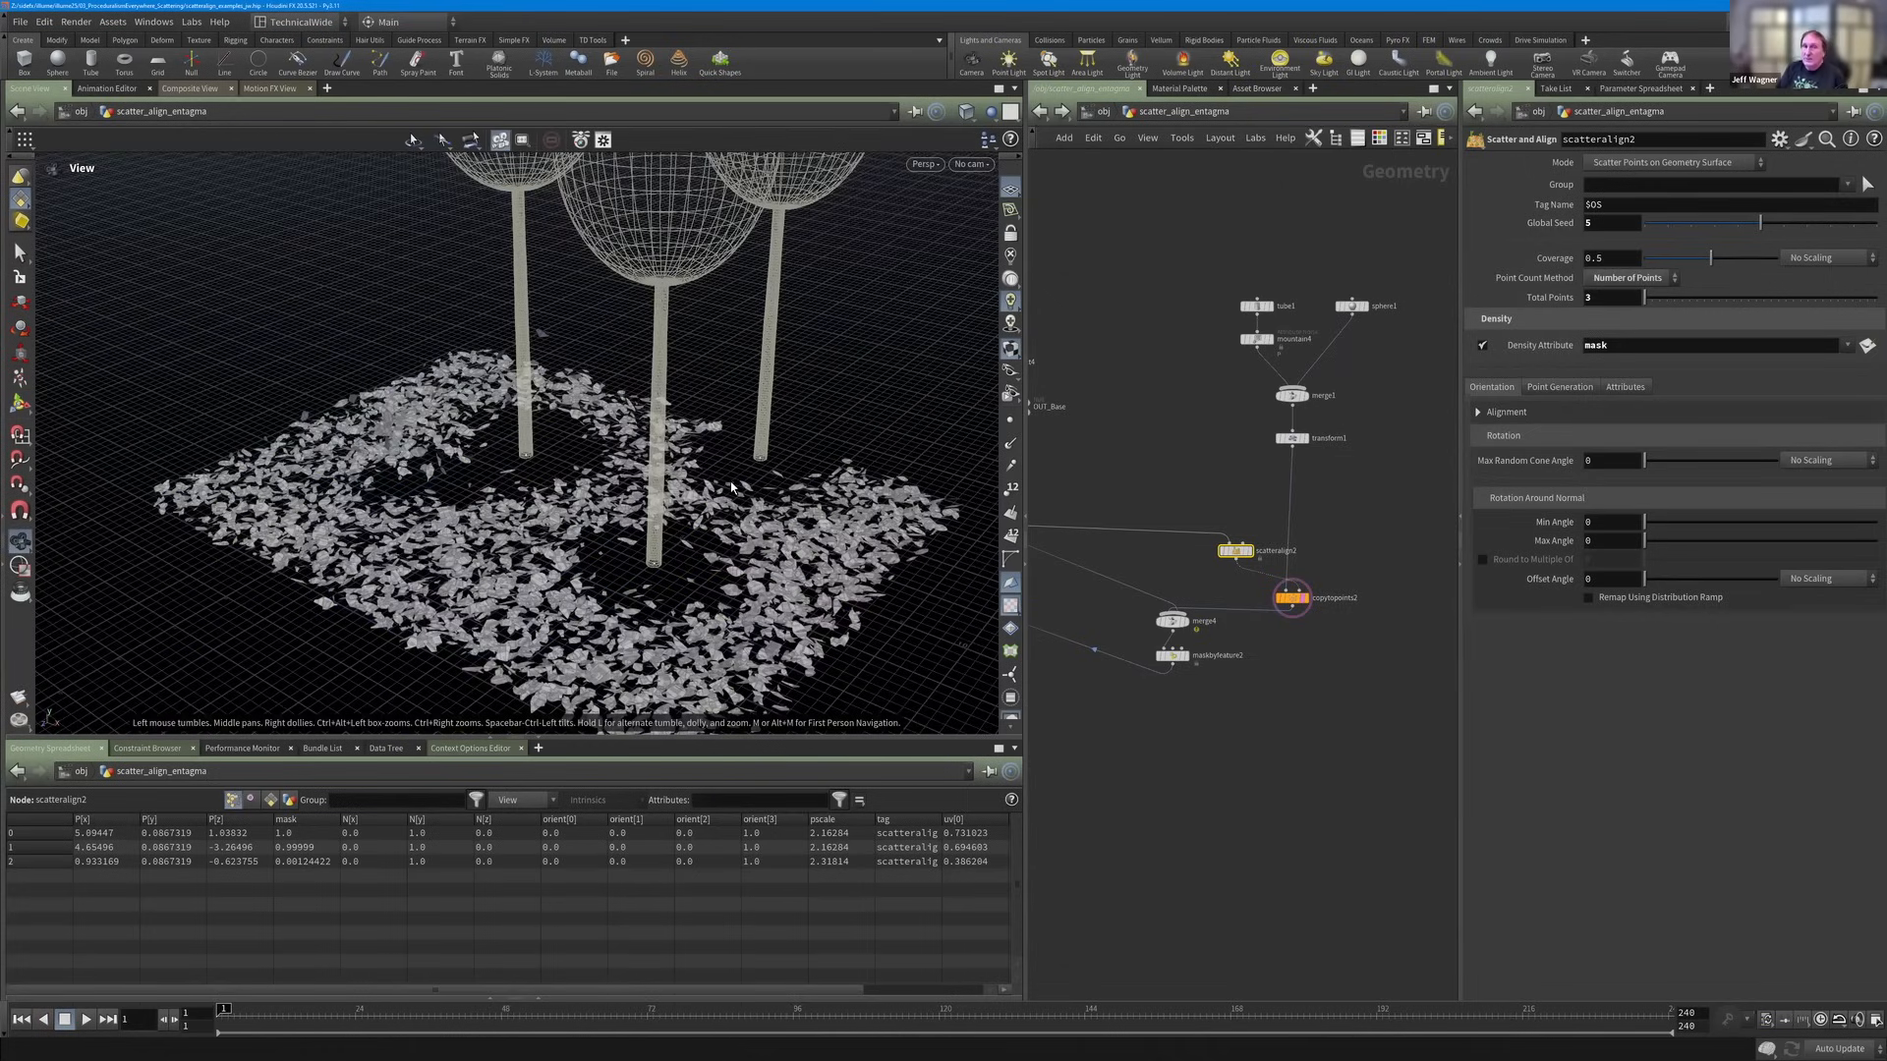
left_click_drag(725, 489, 731, 487)
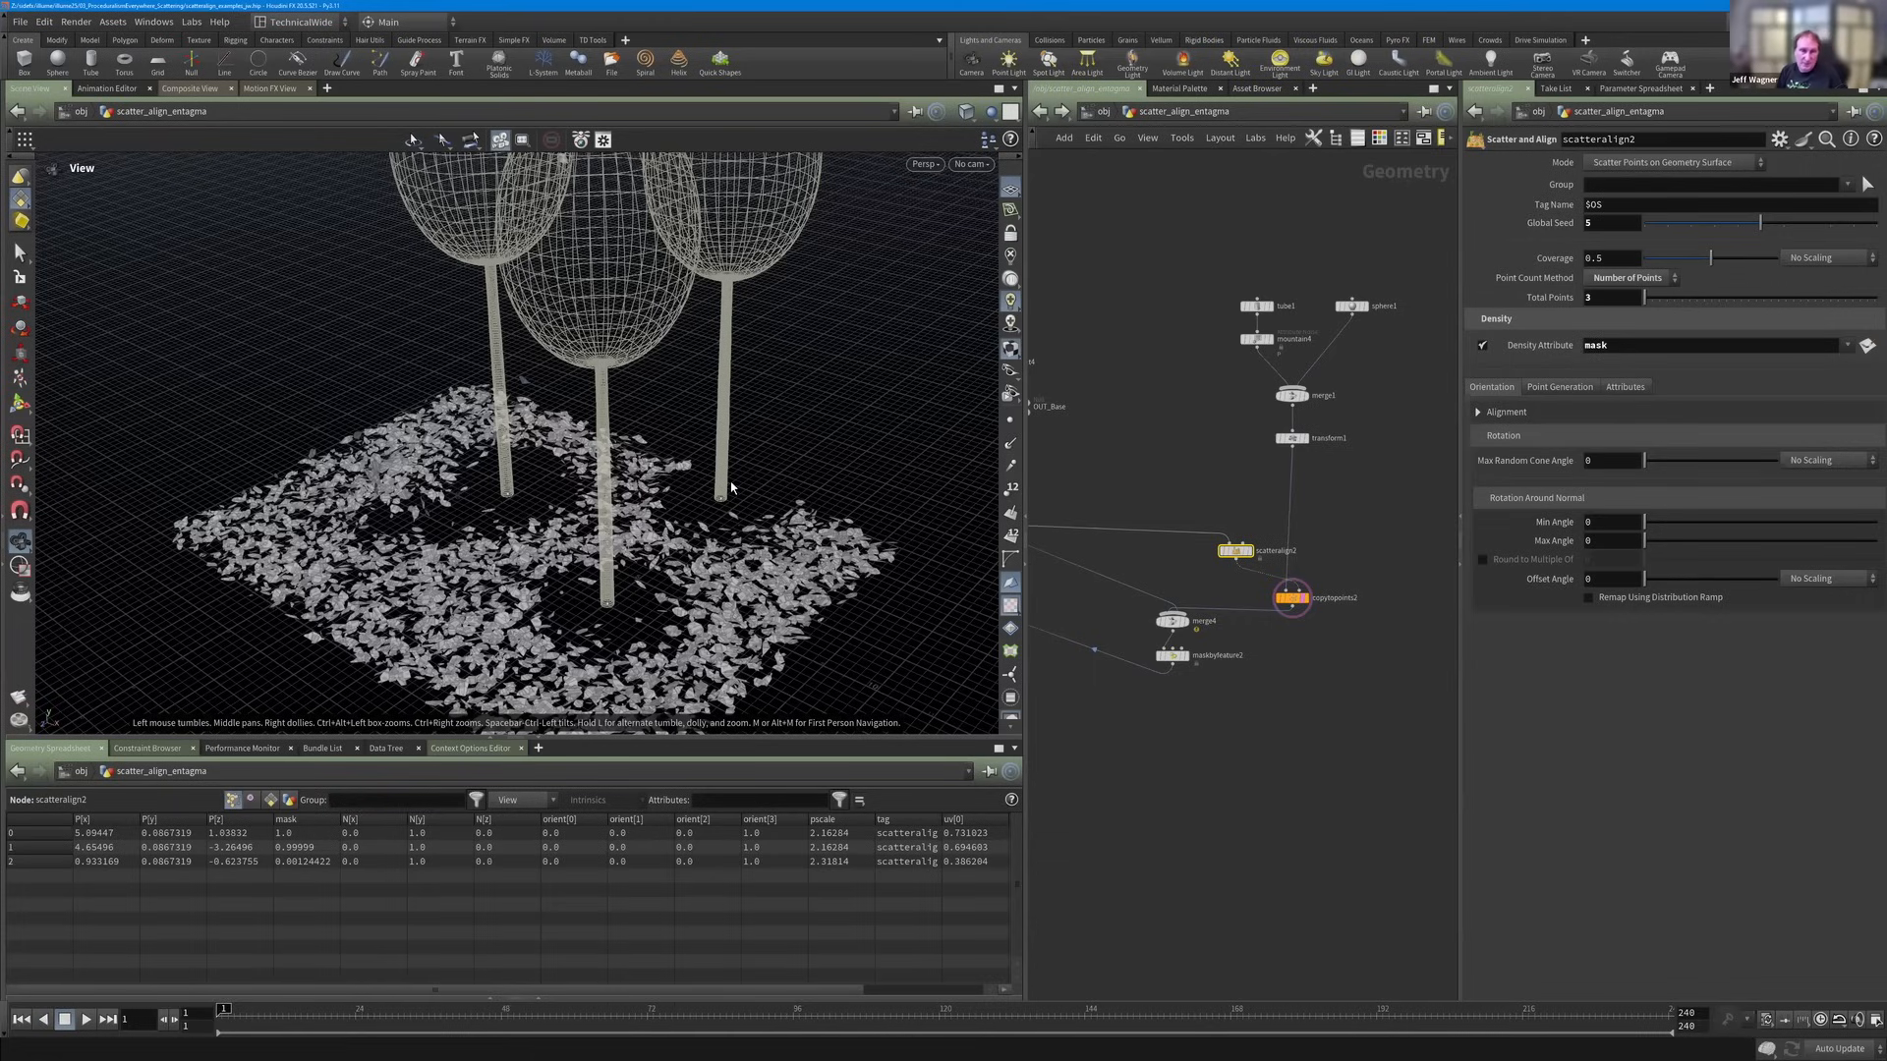
Return to the leaf branch around OUT_Leaves and show the parameters of scatteralign1.
key("Return")
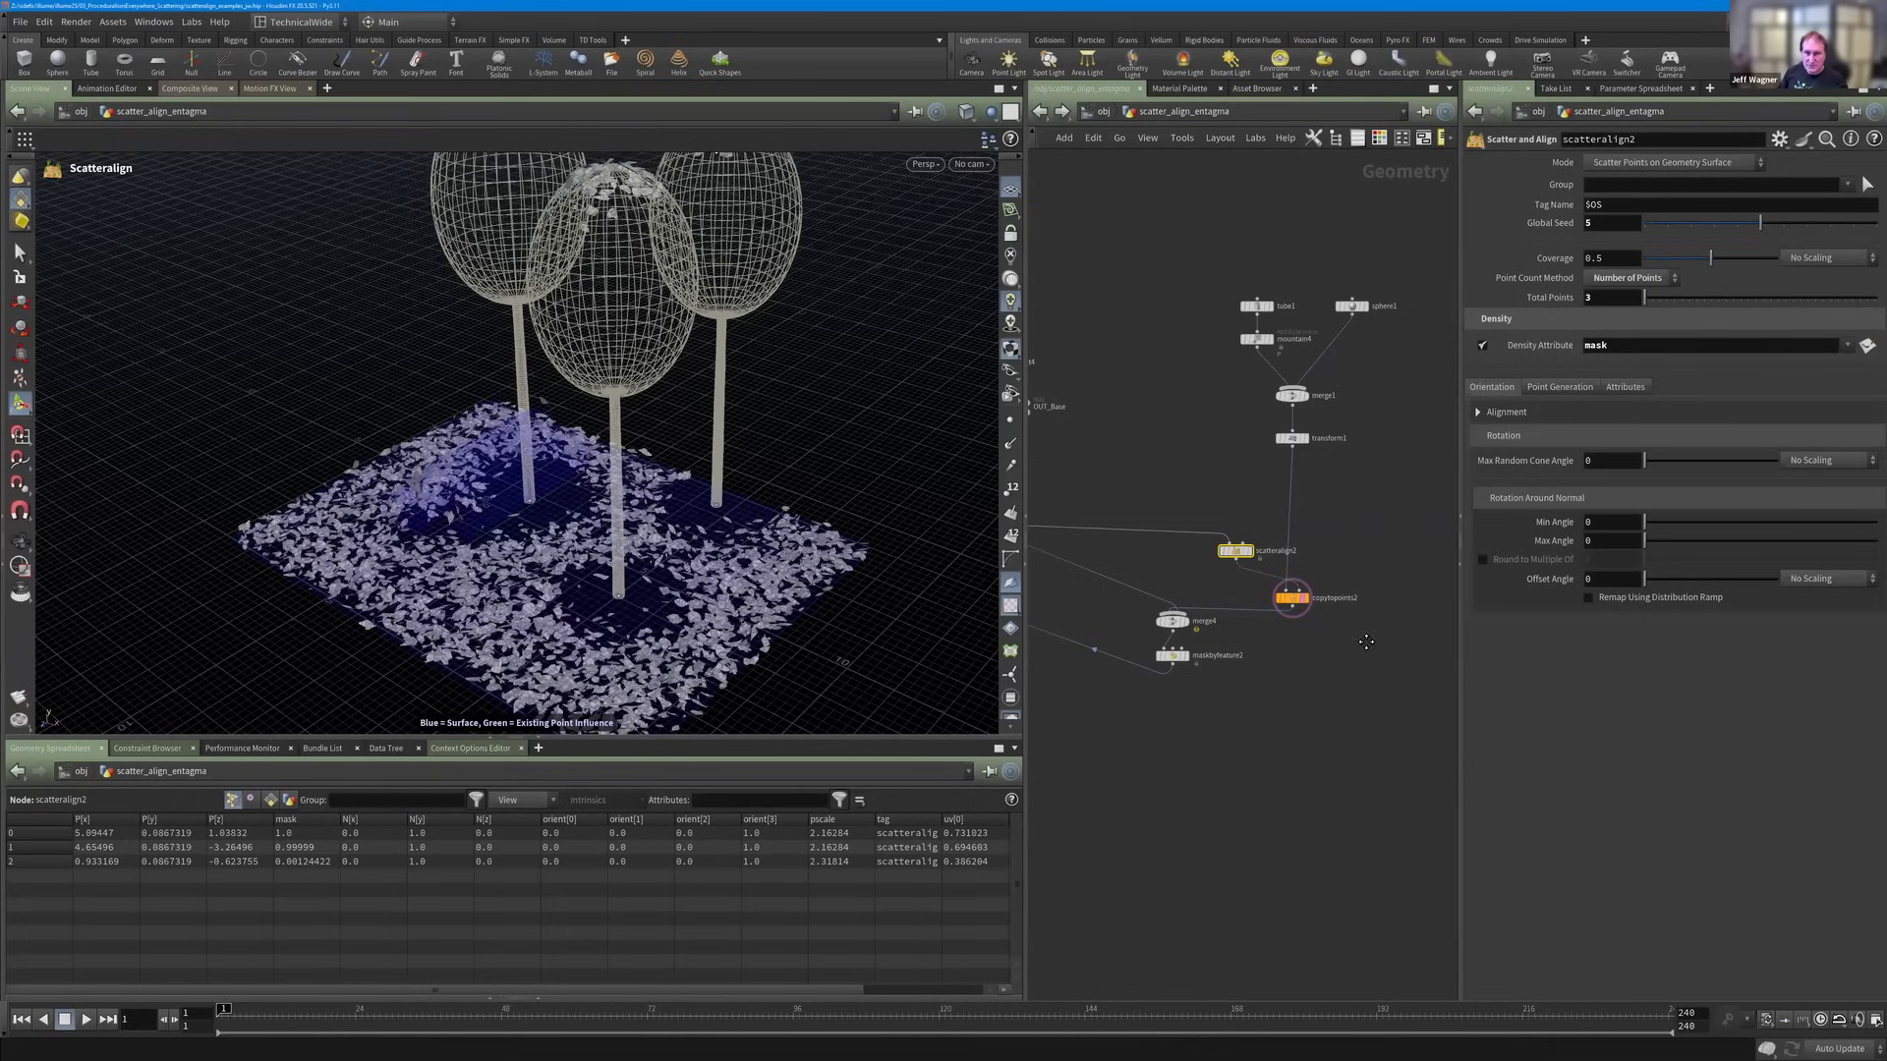
key("1")
left_click(1081, 653)
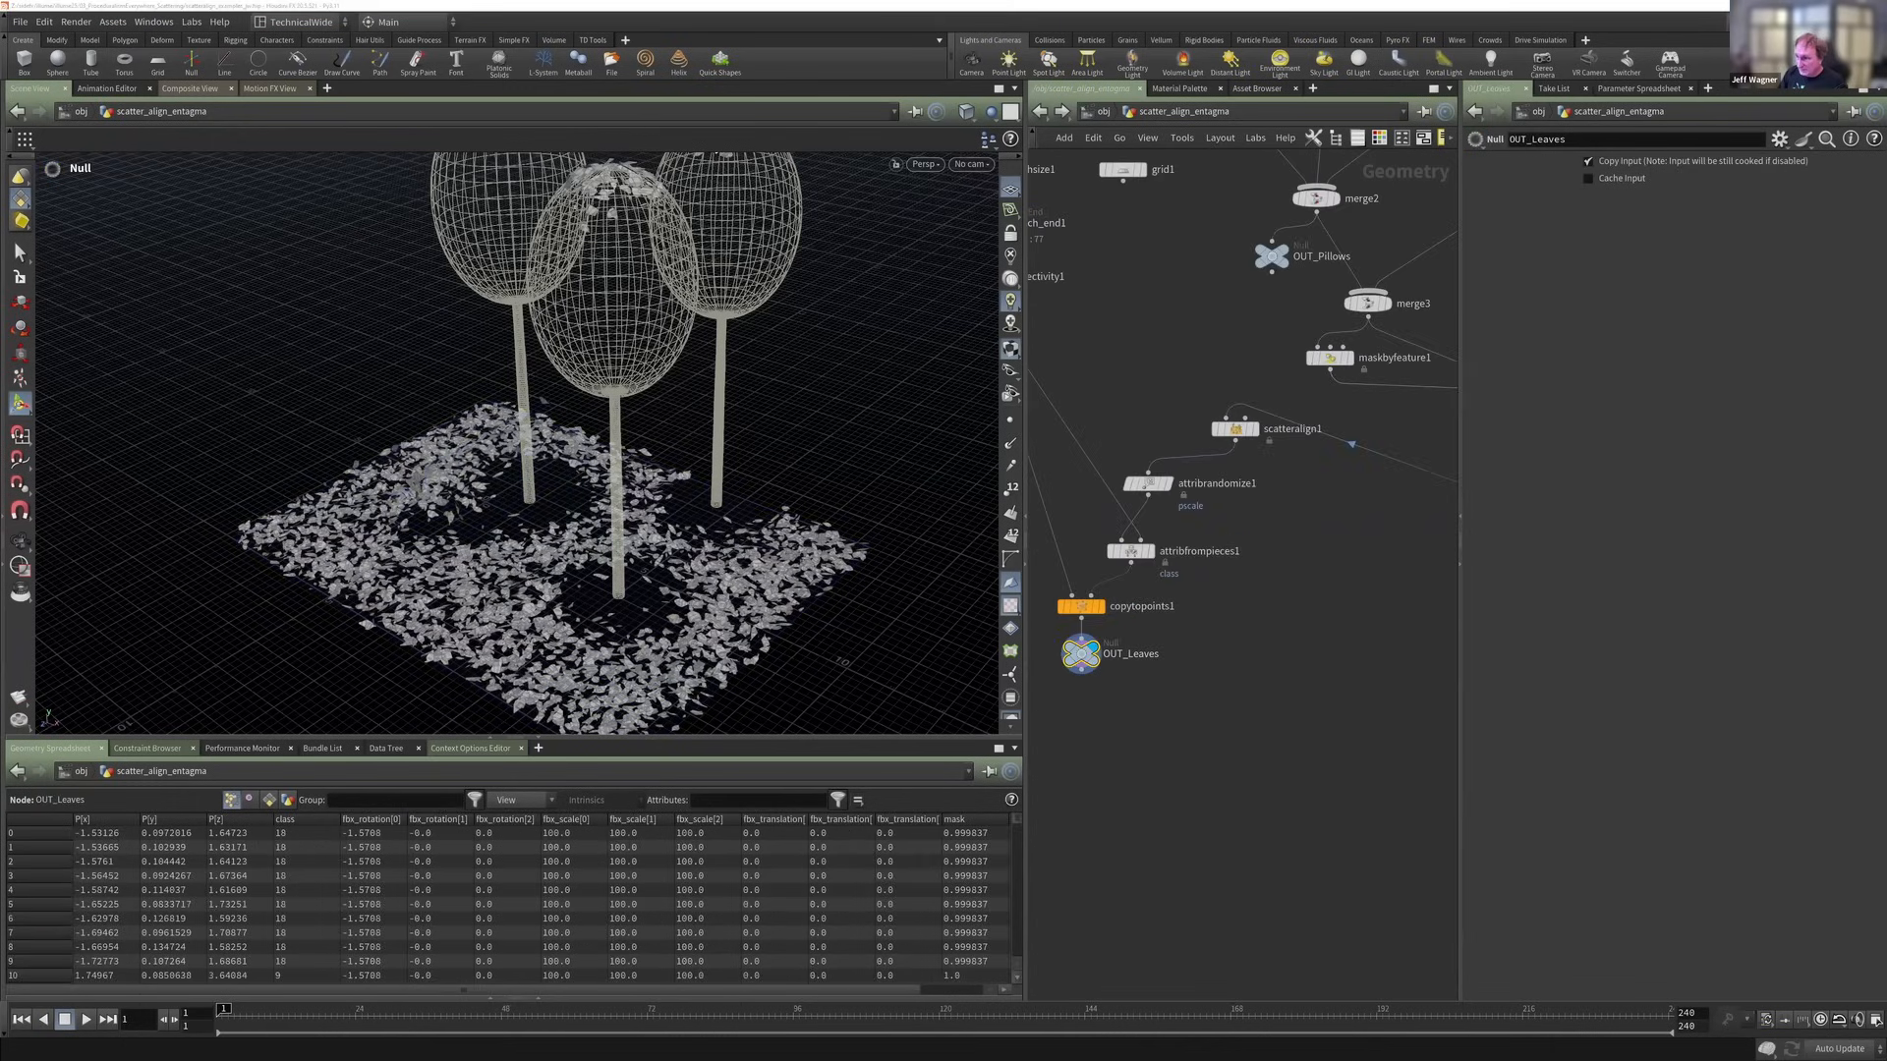
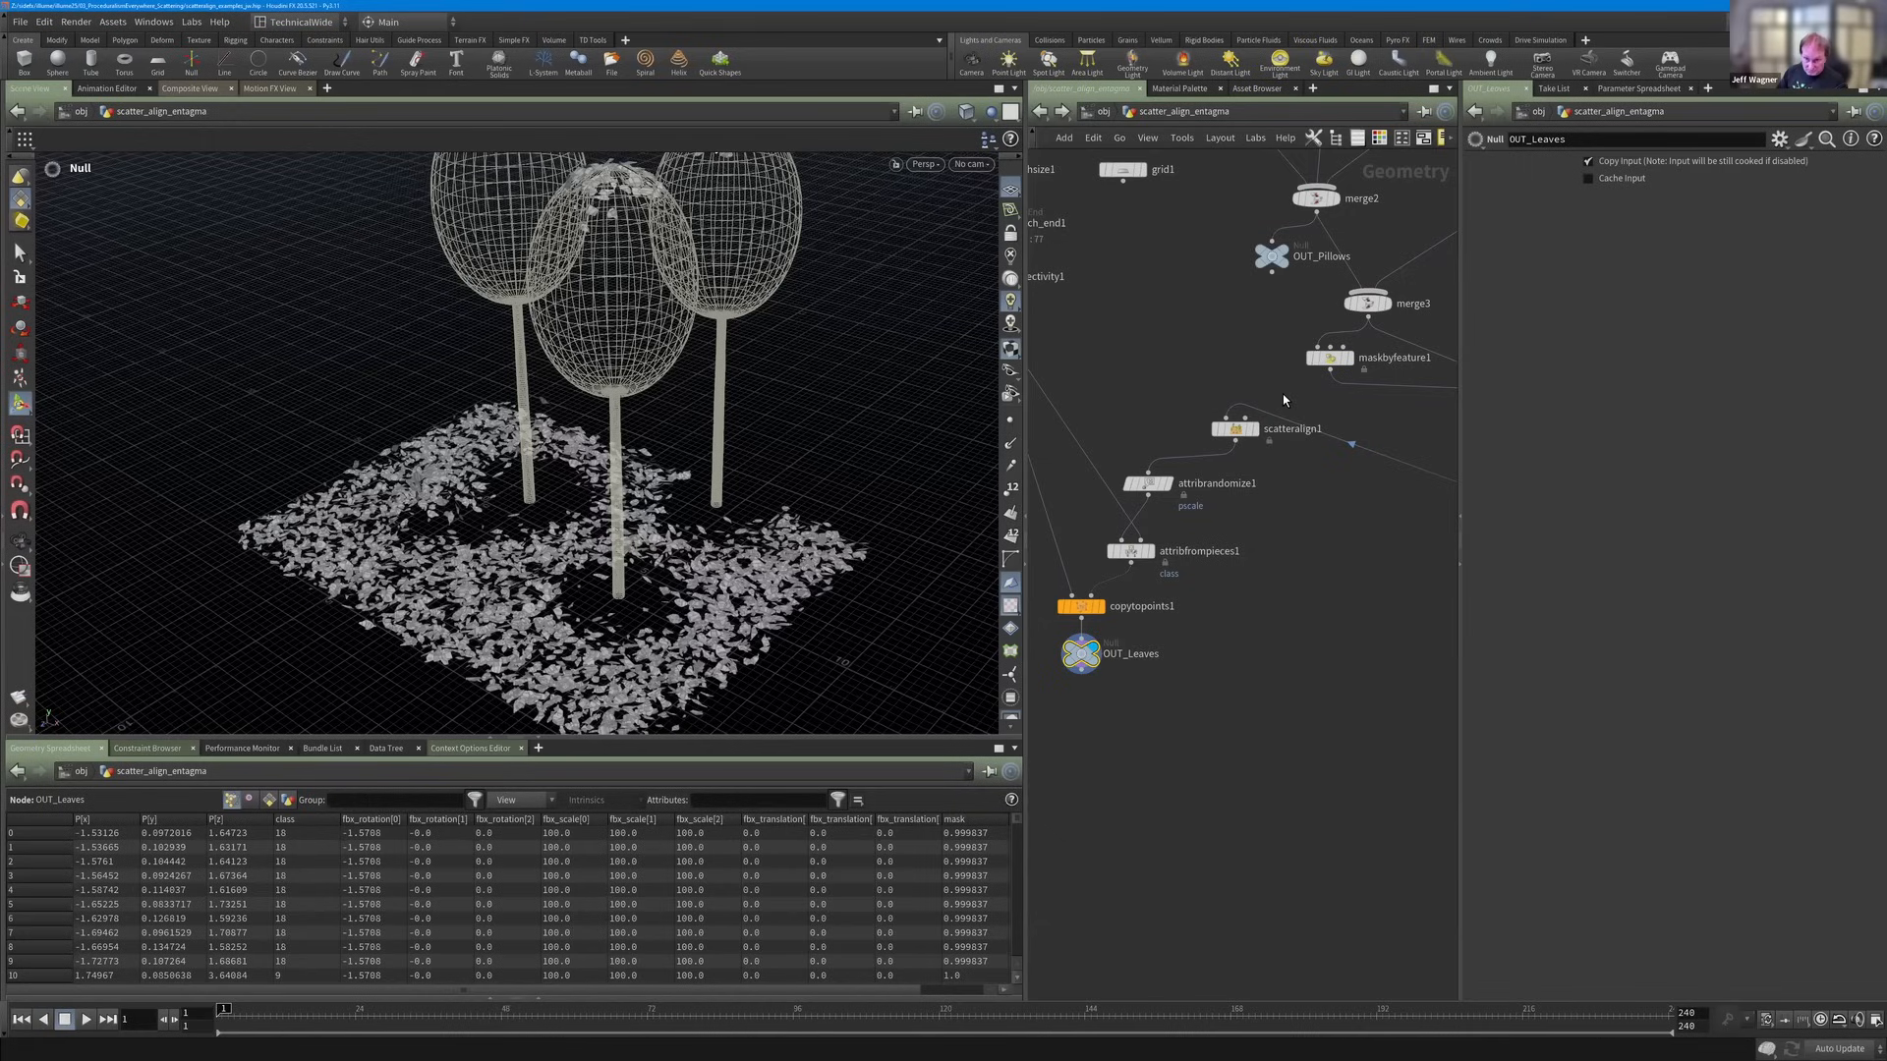
left_click(1236, 428)
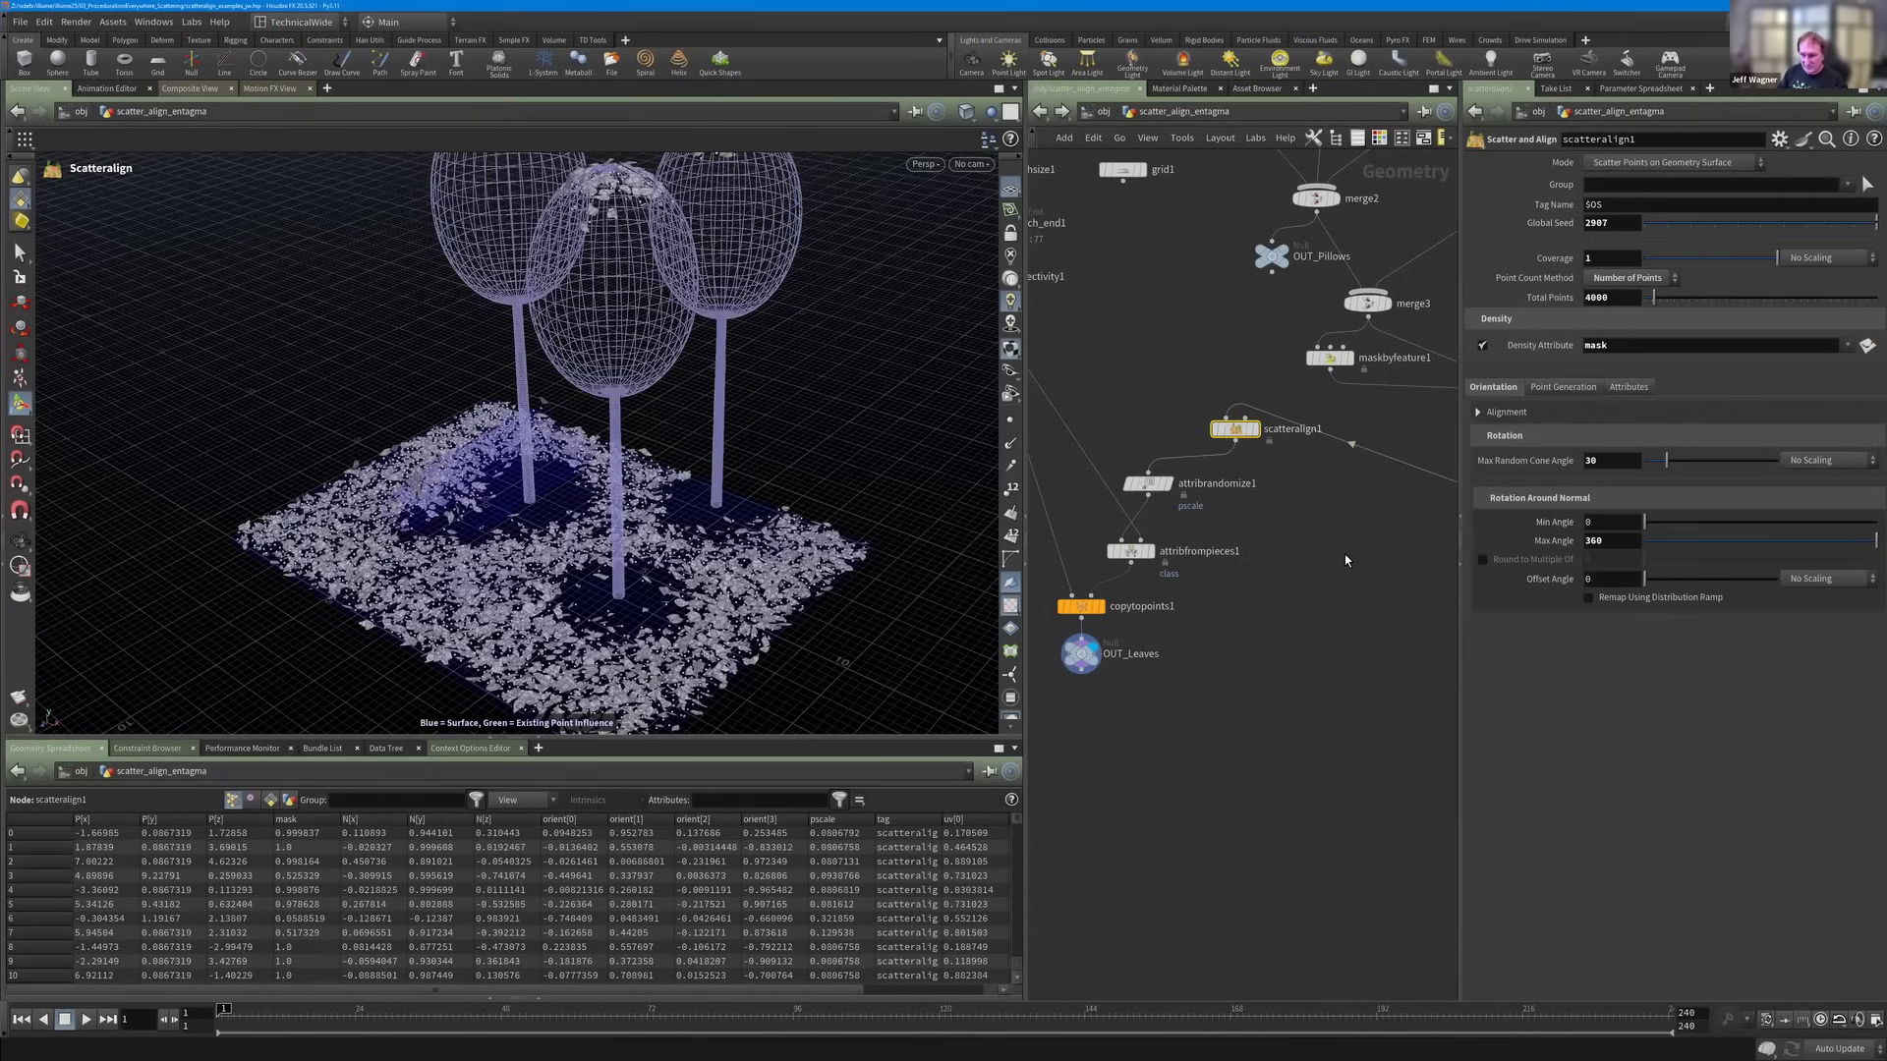
Go up to the object level, open ScatterAlign_HelpCard_Example and display copytopoints1 of the box and sphere example.
key("u")
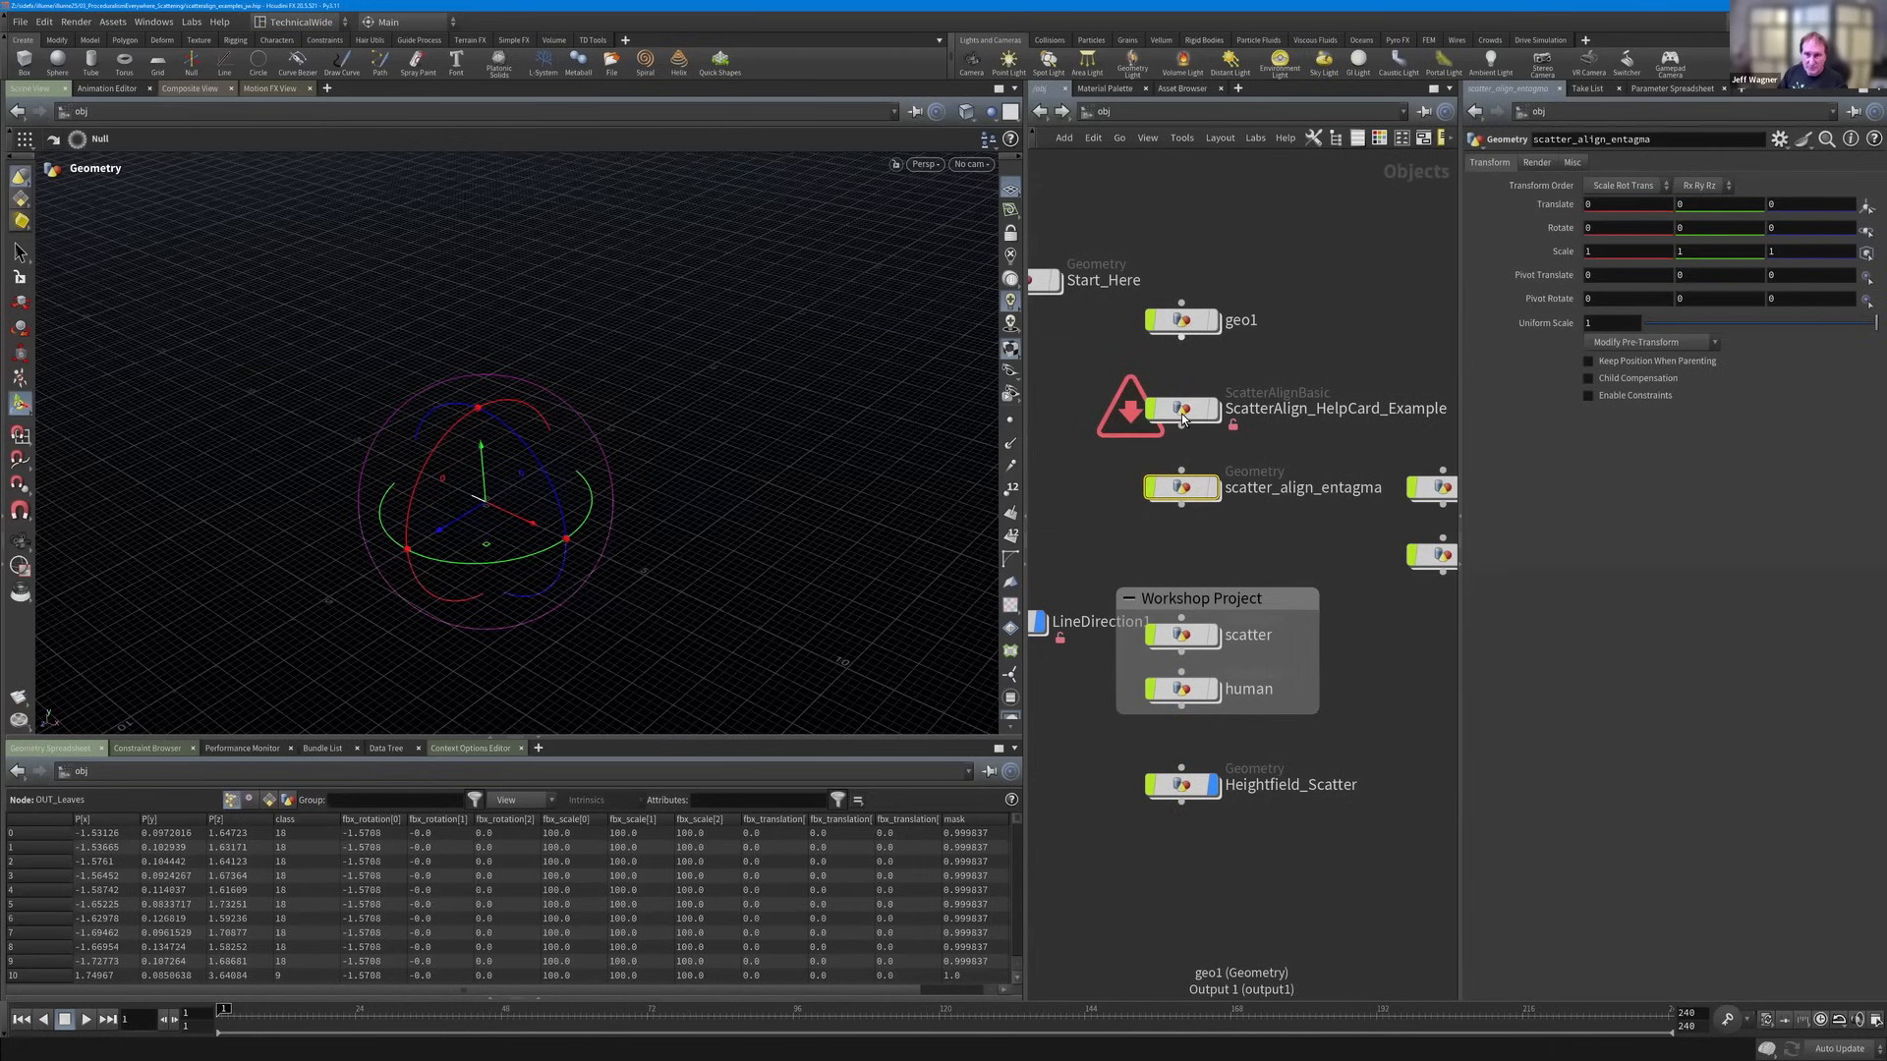
mouse_move(1187, 415)
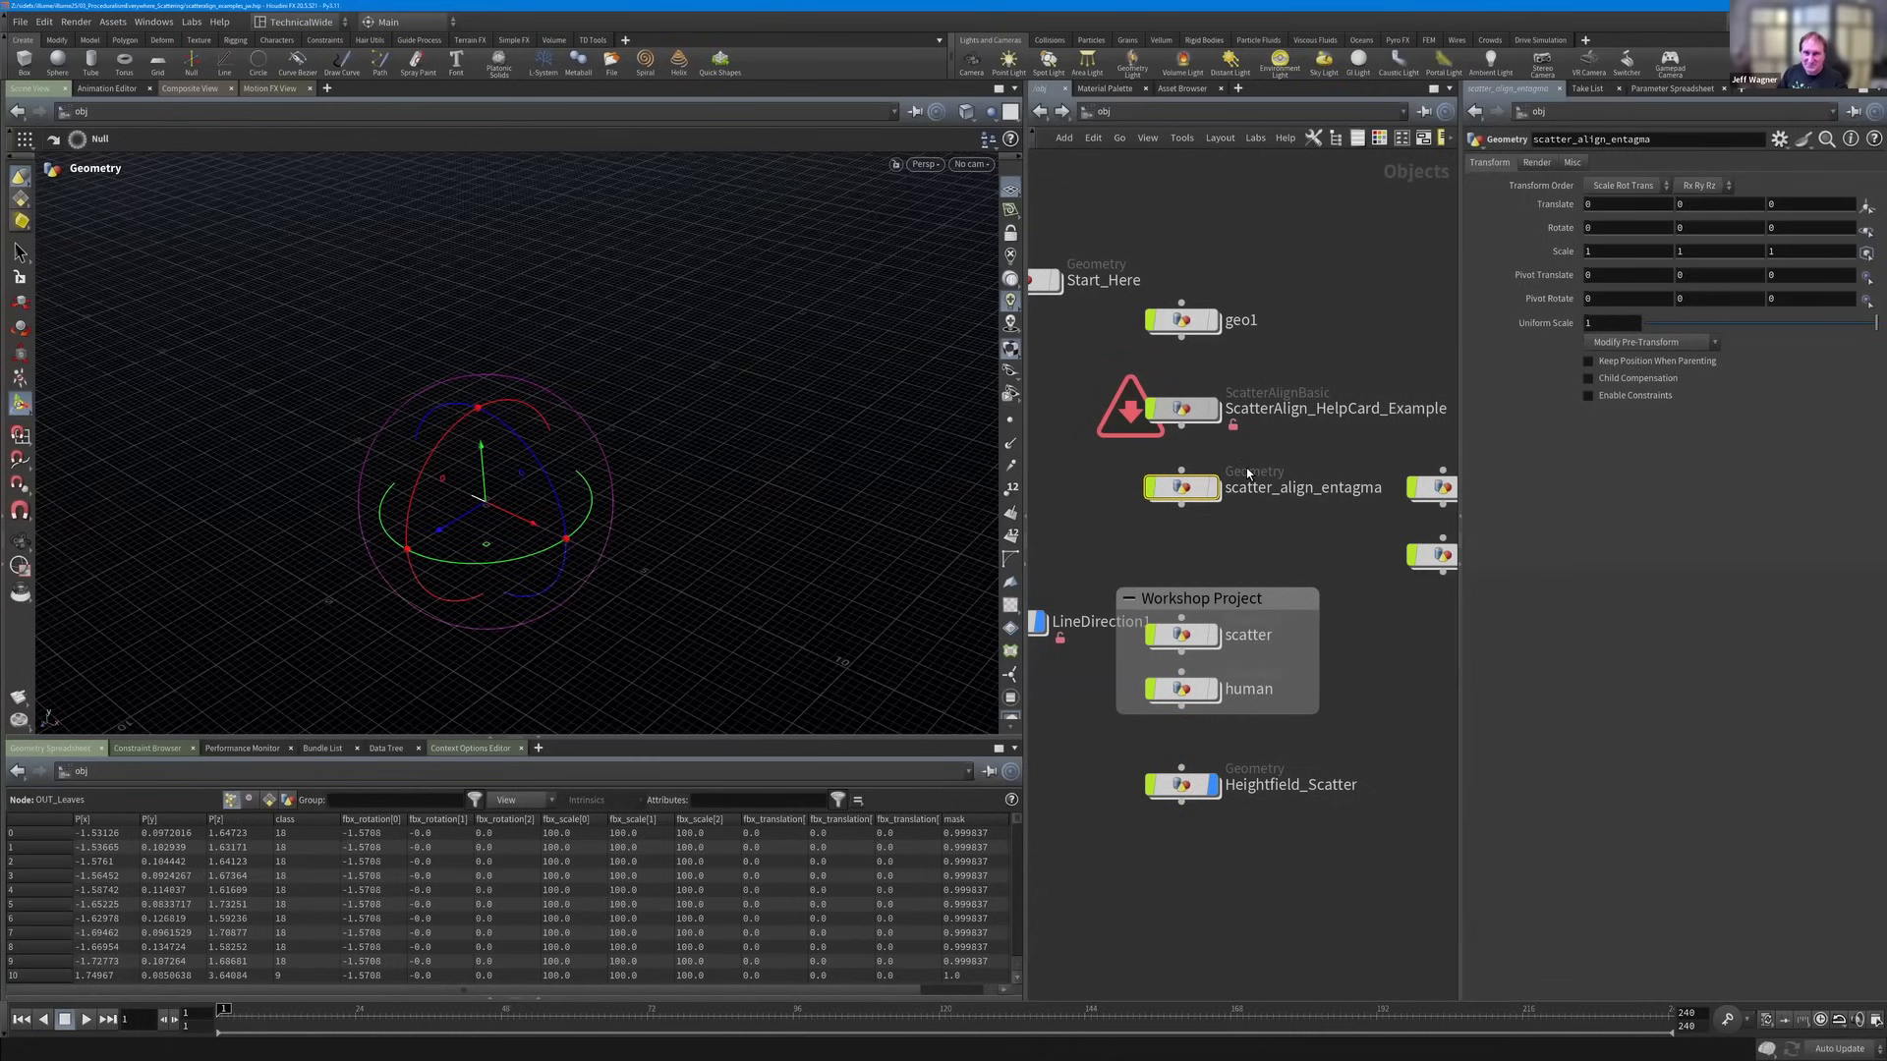
key("alt+Left")
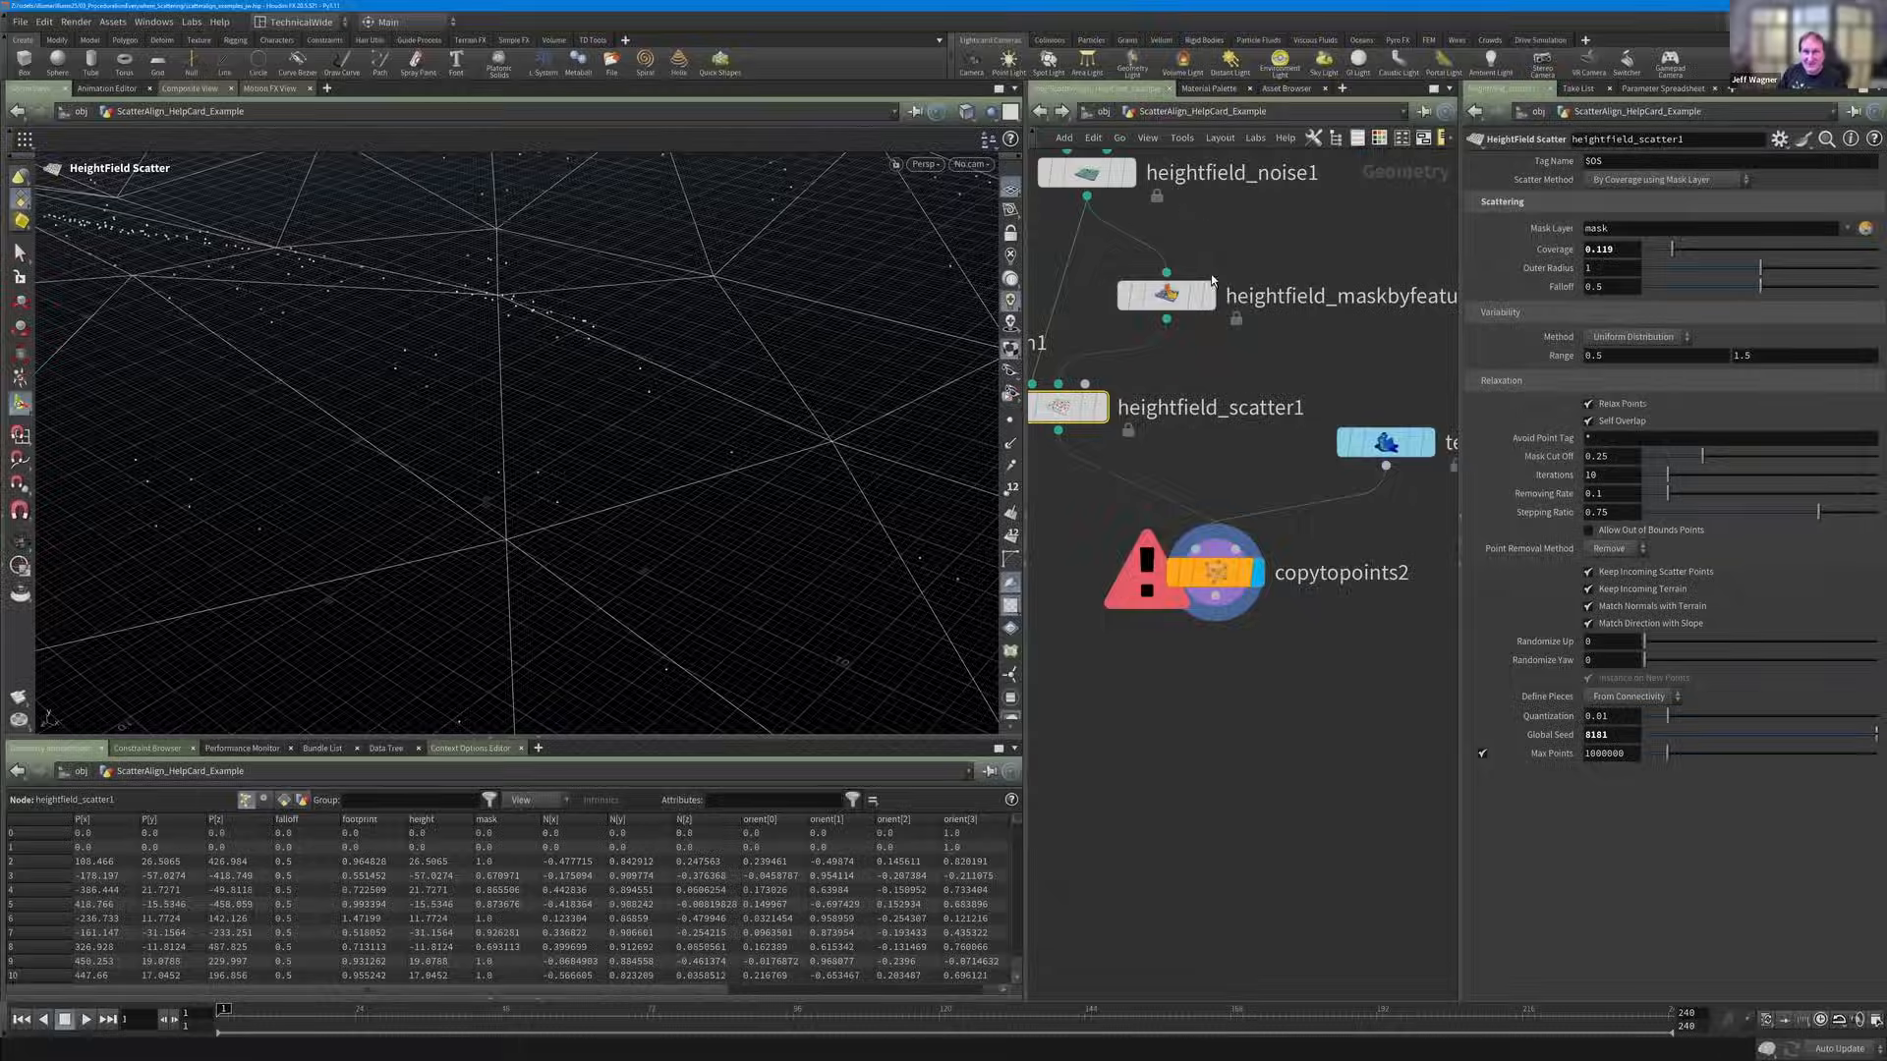
left_click(1130, 179)
scroll(1208, 256, "down", 5)
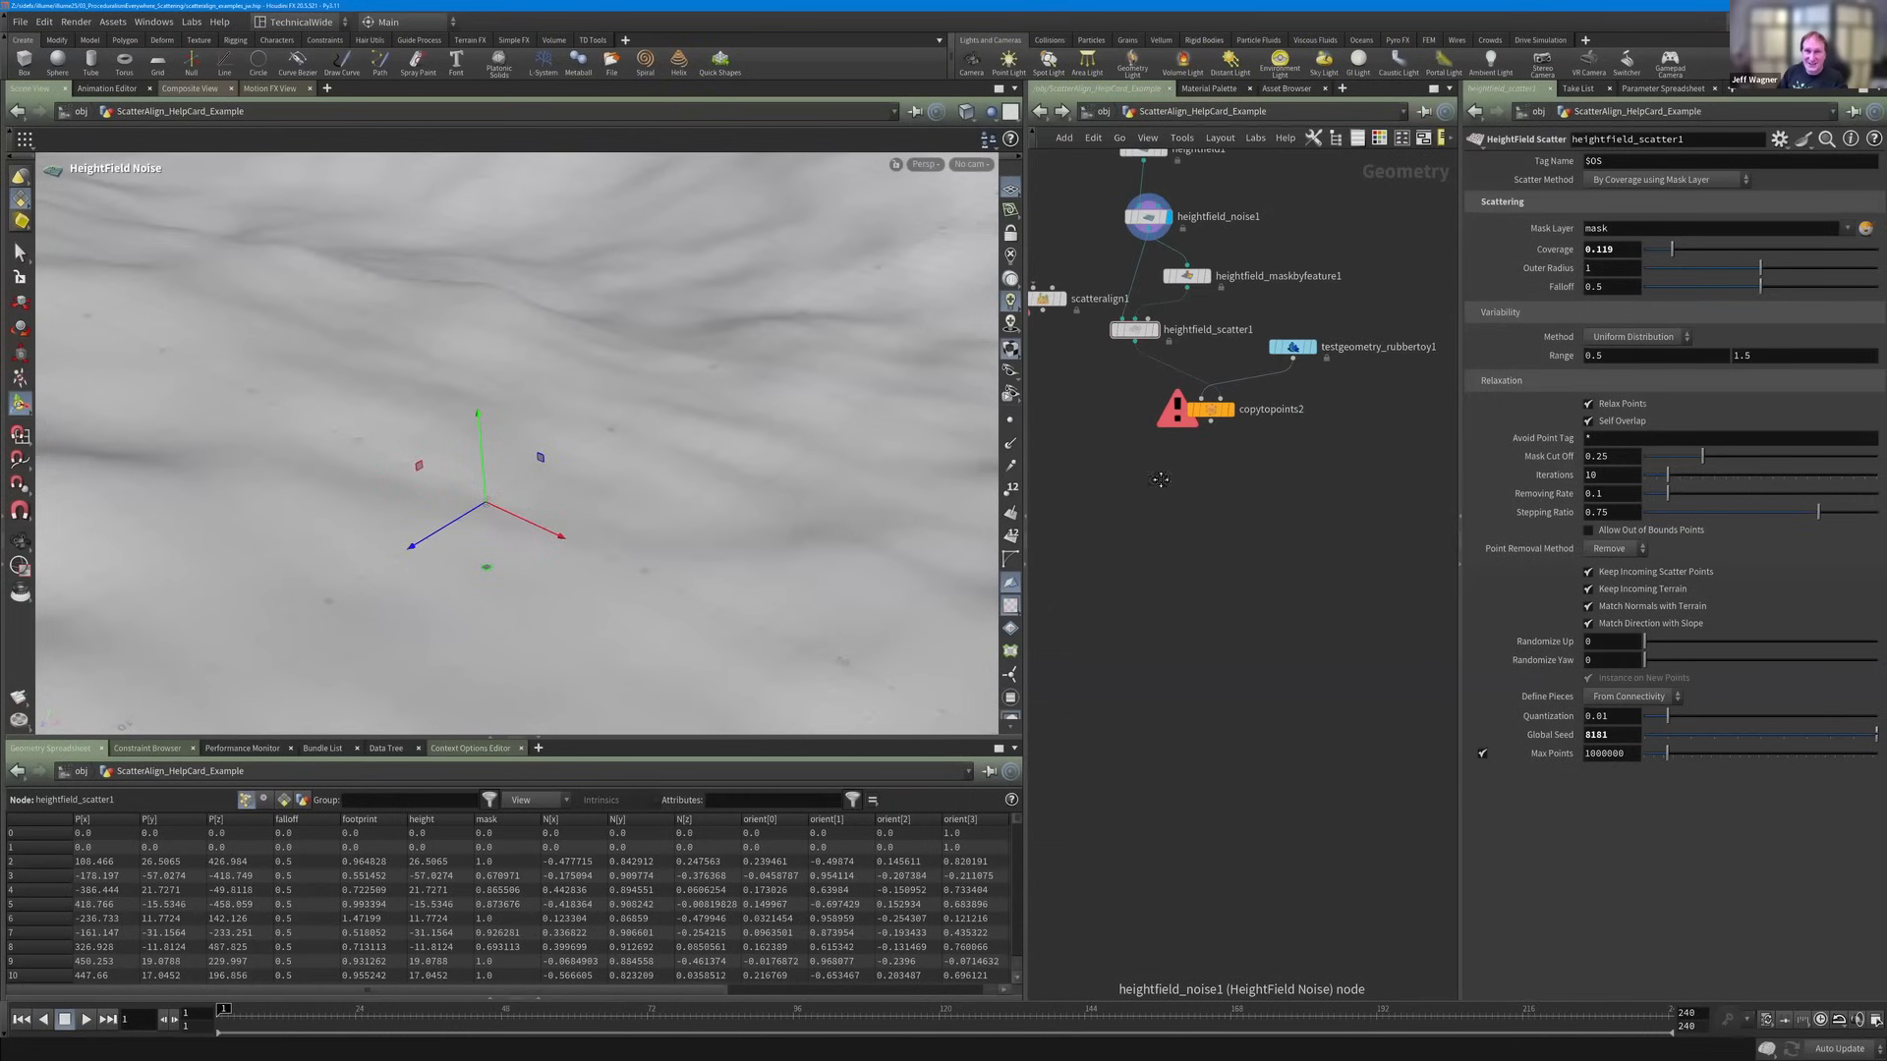
scroll(1282, 559, "down", 4)
middle_click_drag(1061, 452, 1242, 521)
scroll(1242, 521, "up", 4)
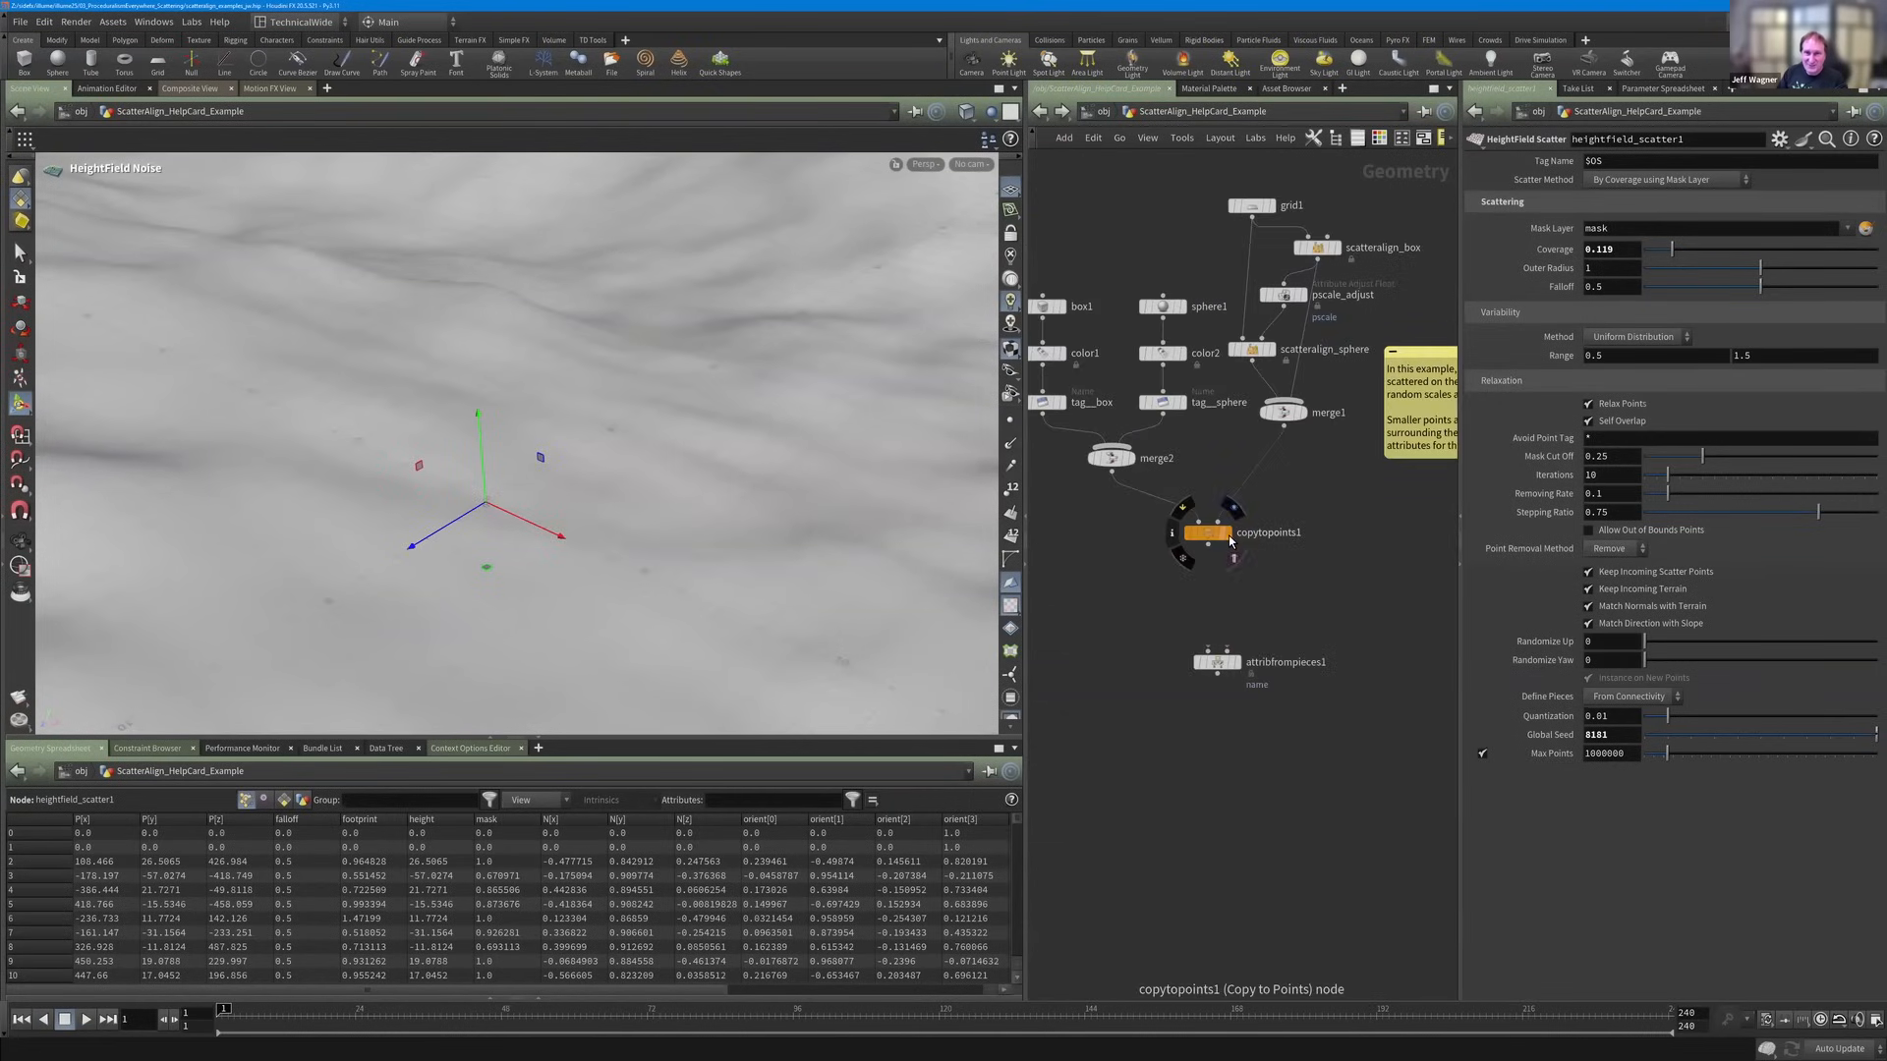
left_click(1233, 508)
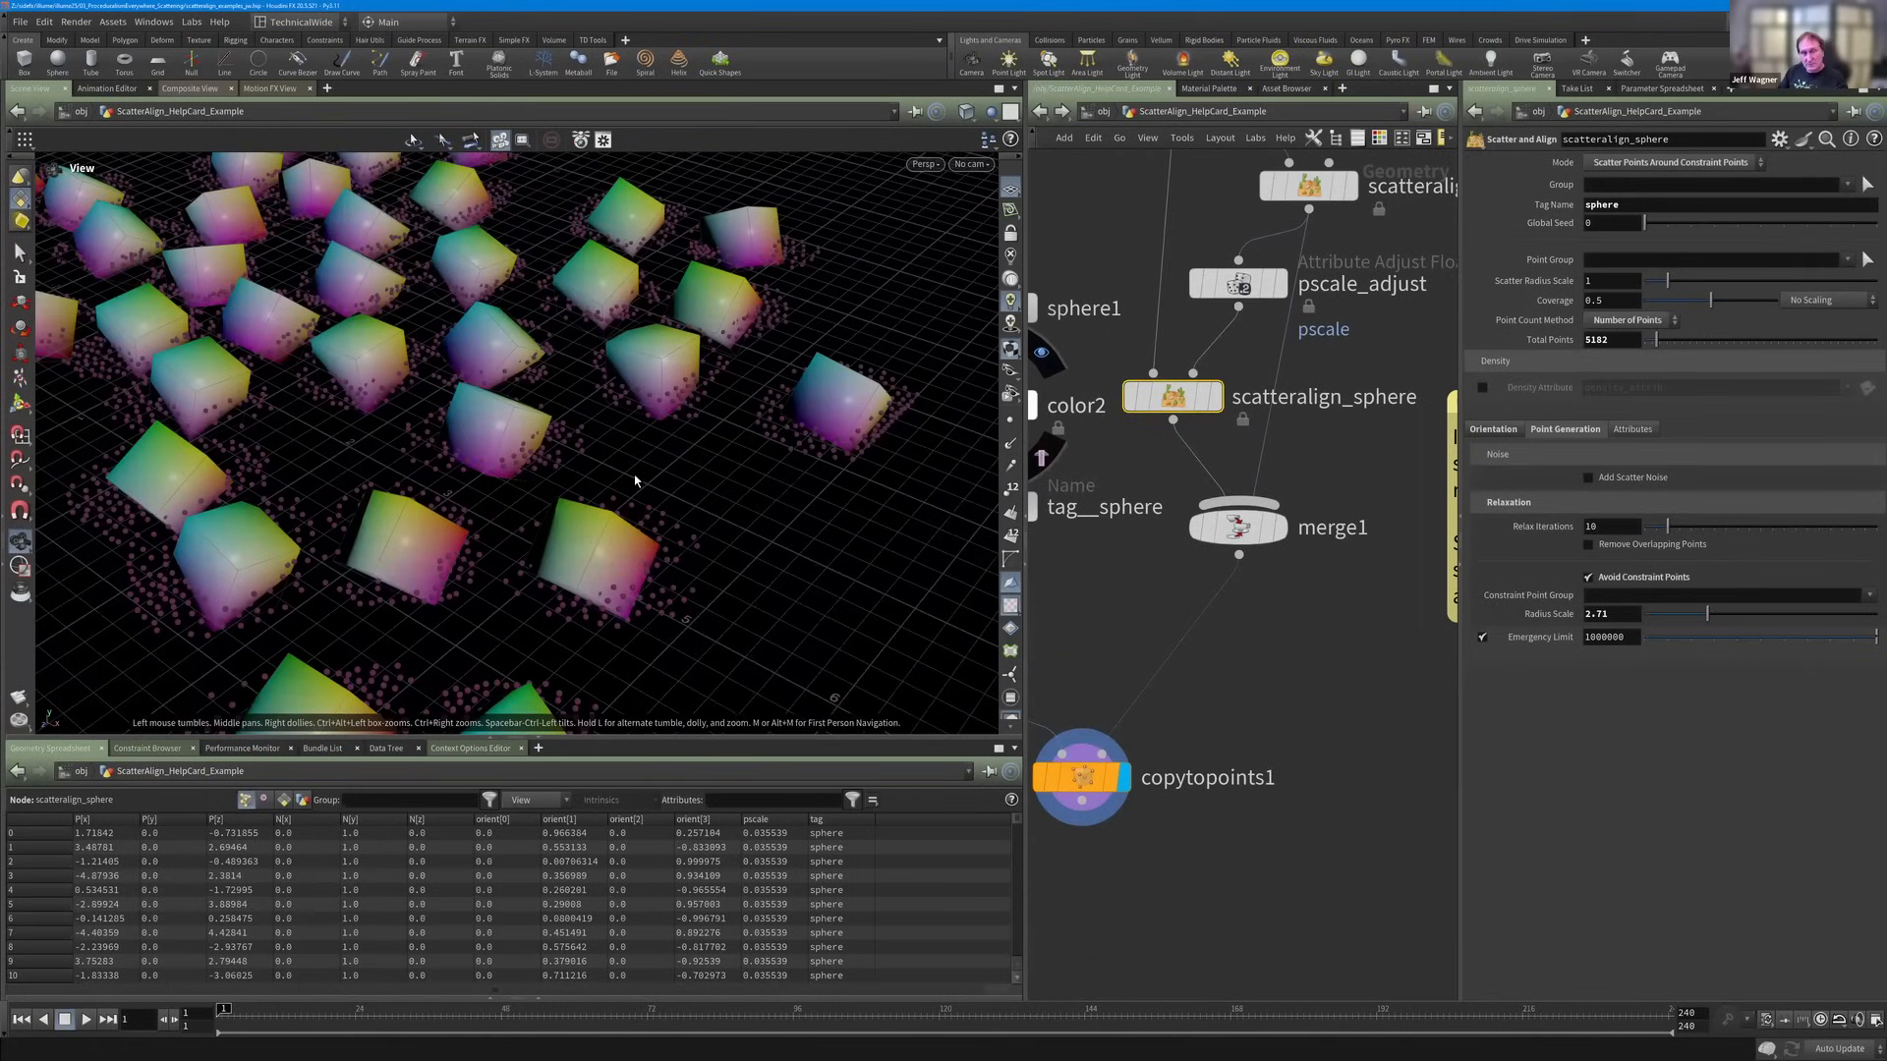
Examine the constraint radius guides of scatteralign_sphere around the boxes and the options of its Point Count Method.
key("Return")
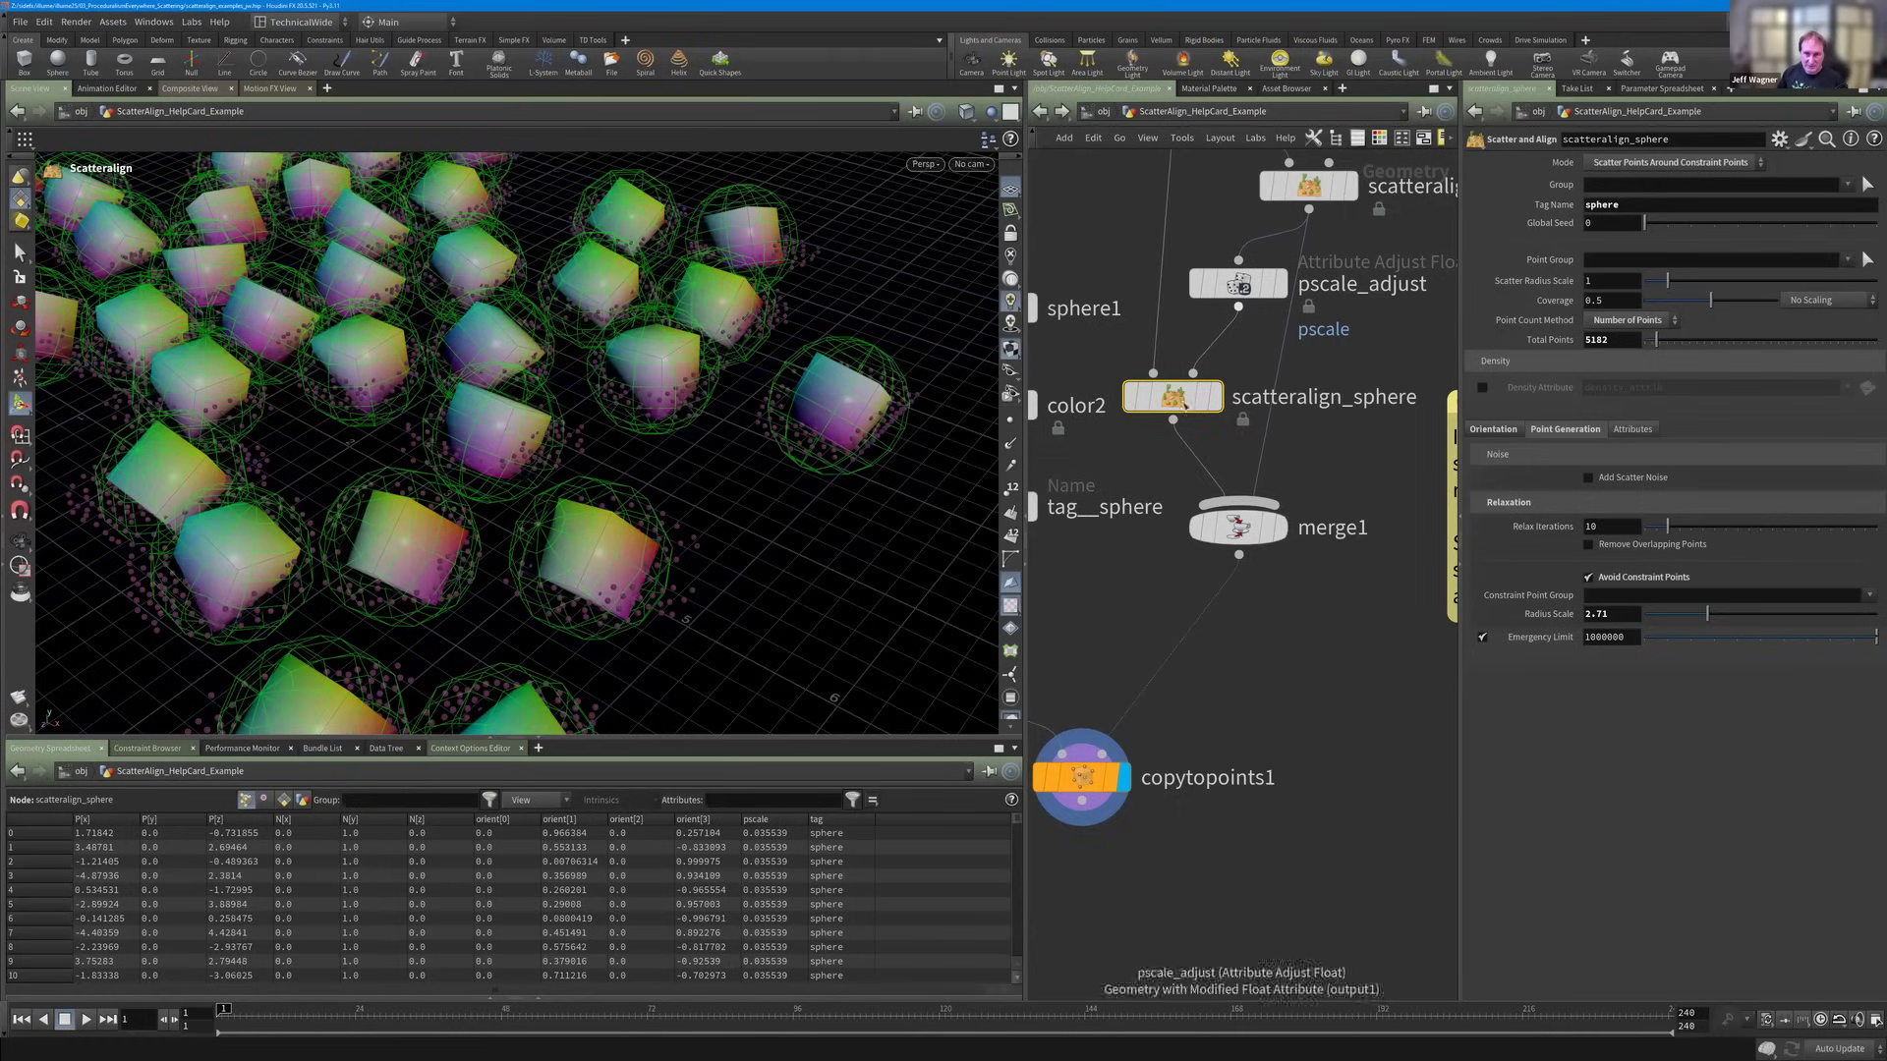
mouse_move(1192, 393)
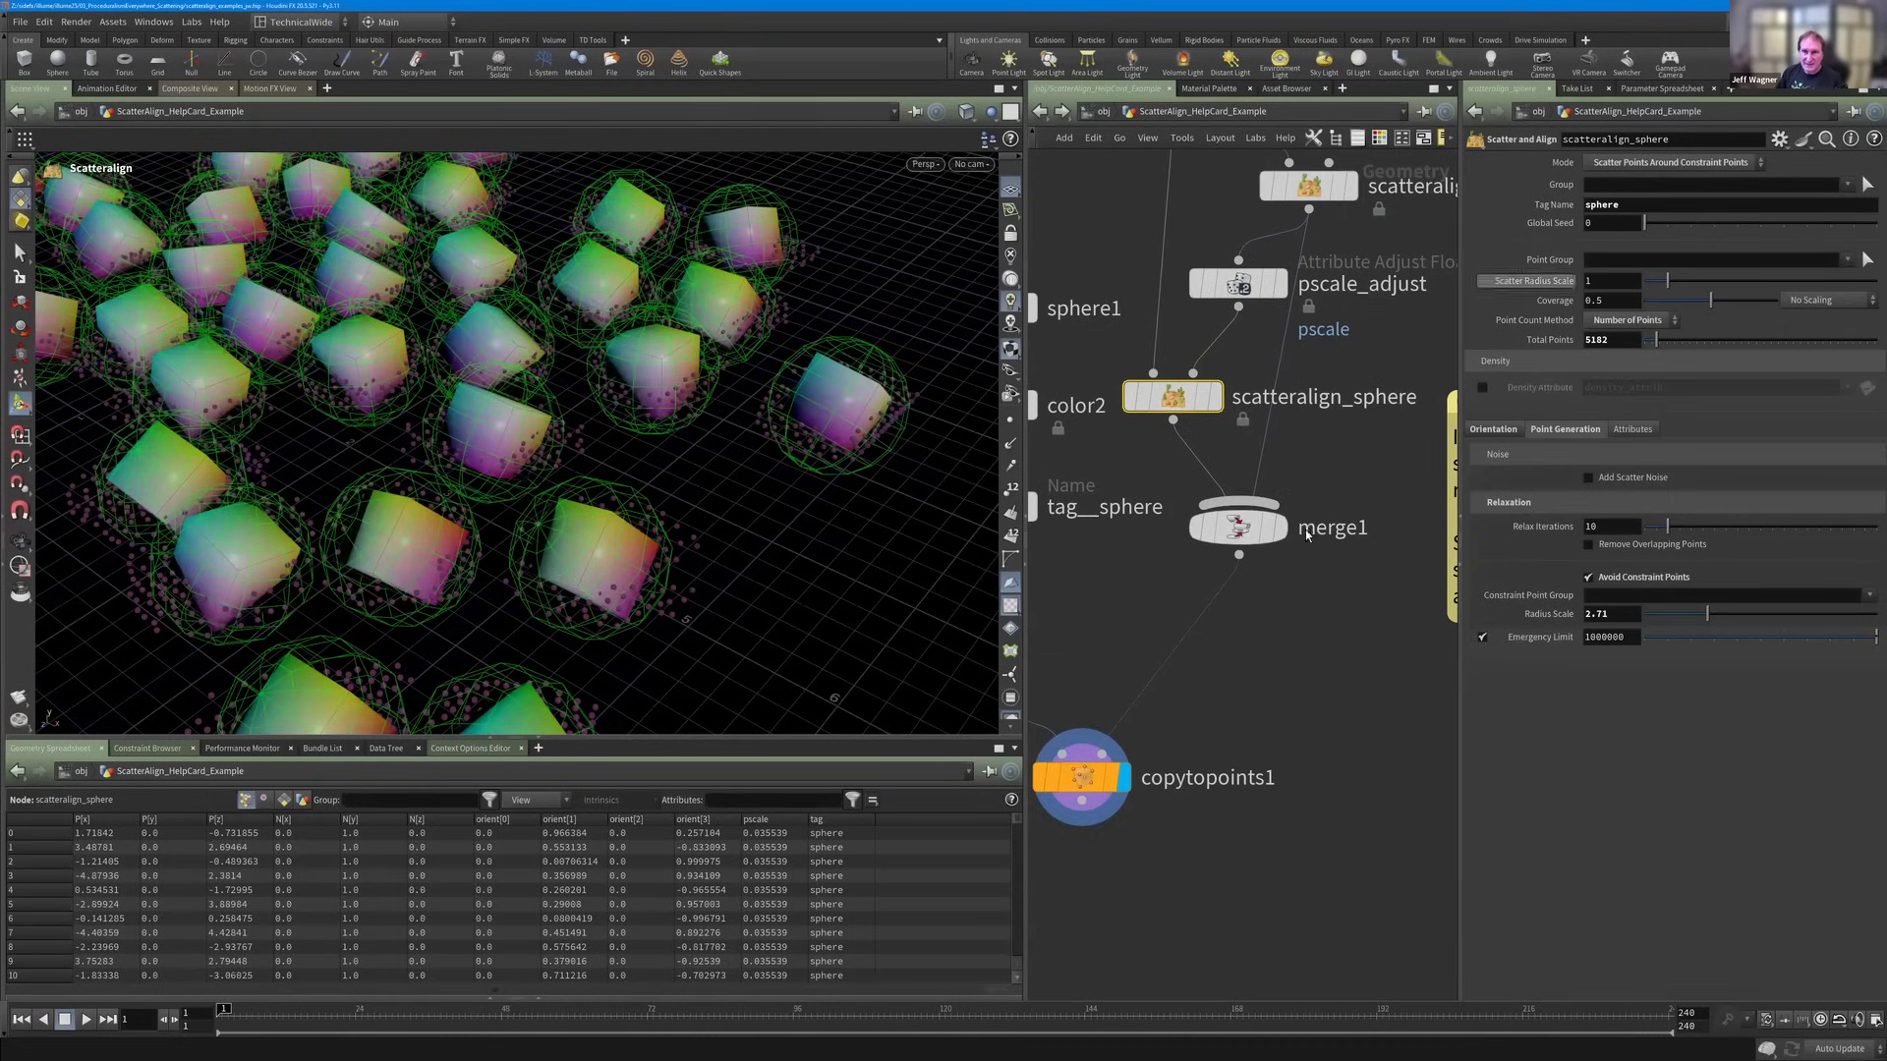
scroll(1282, 639, "down", 3)
middle_click_drag(1287, 655, 1282, 617)
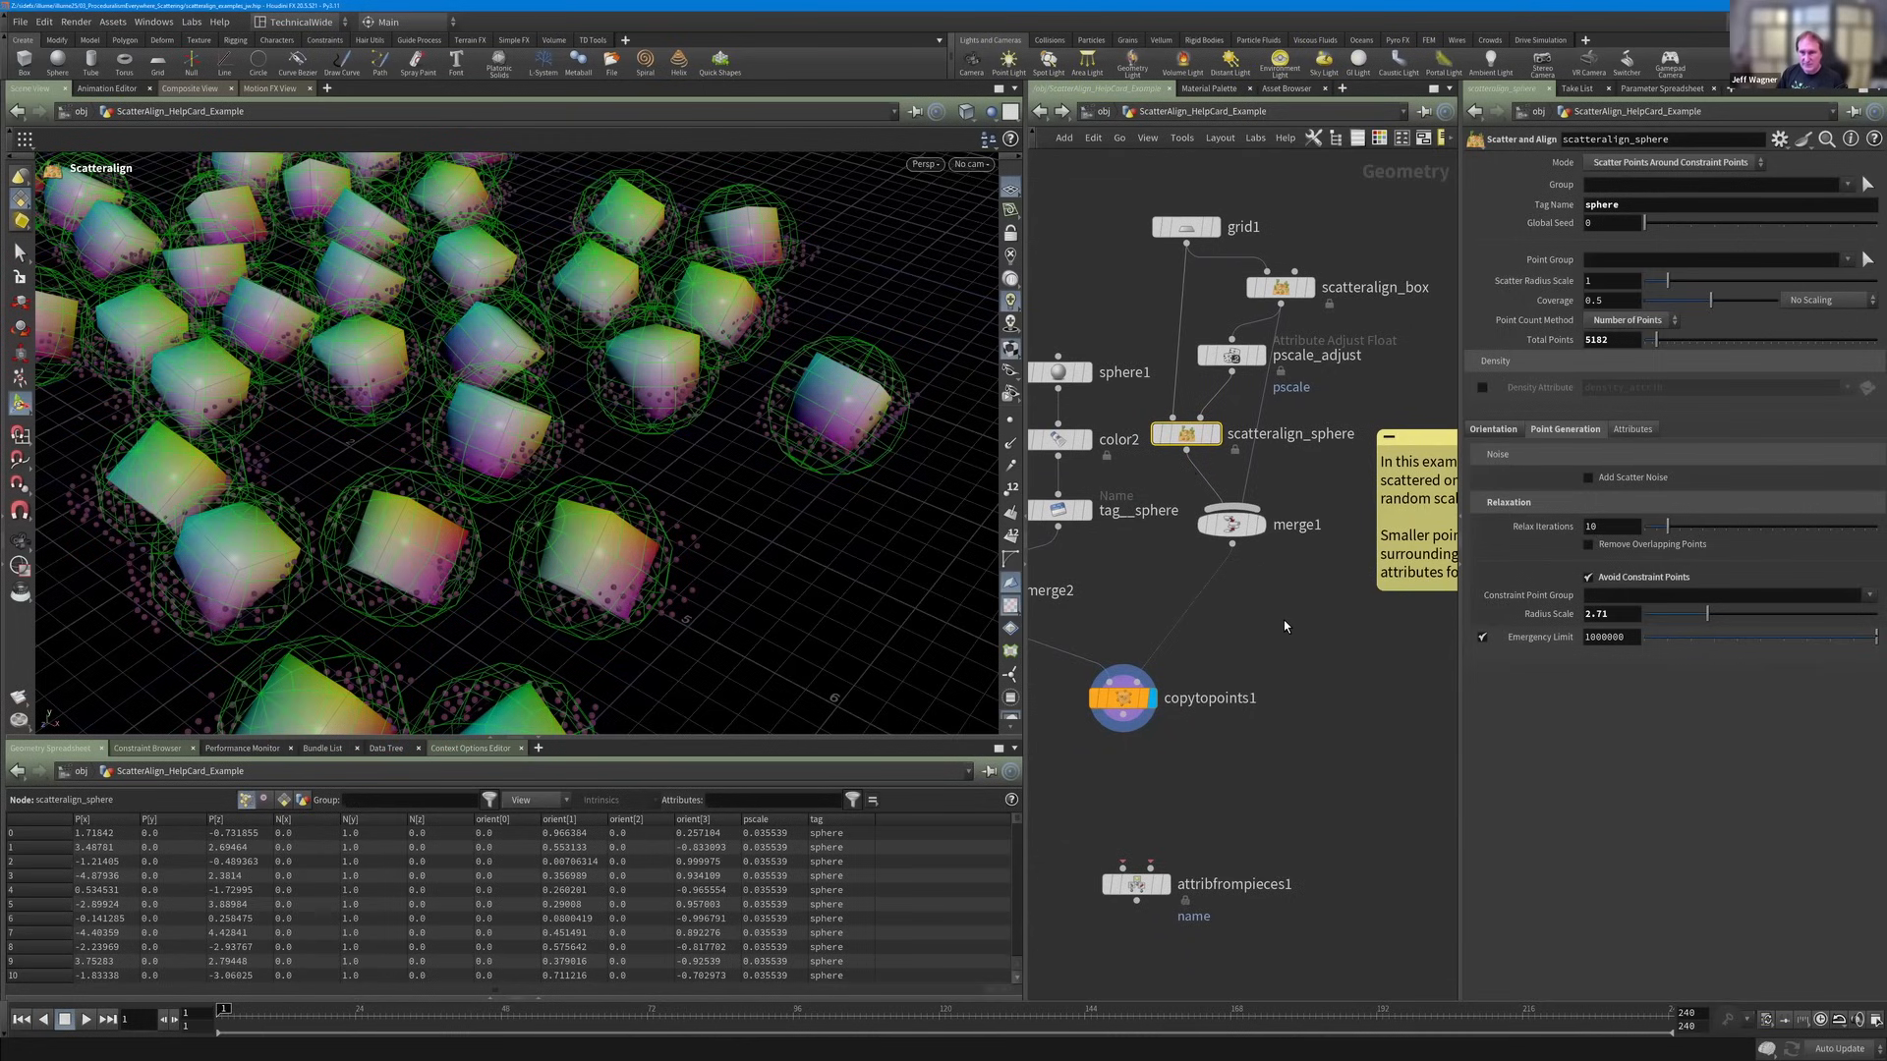
mouse_move(1193, 450)
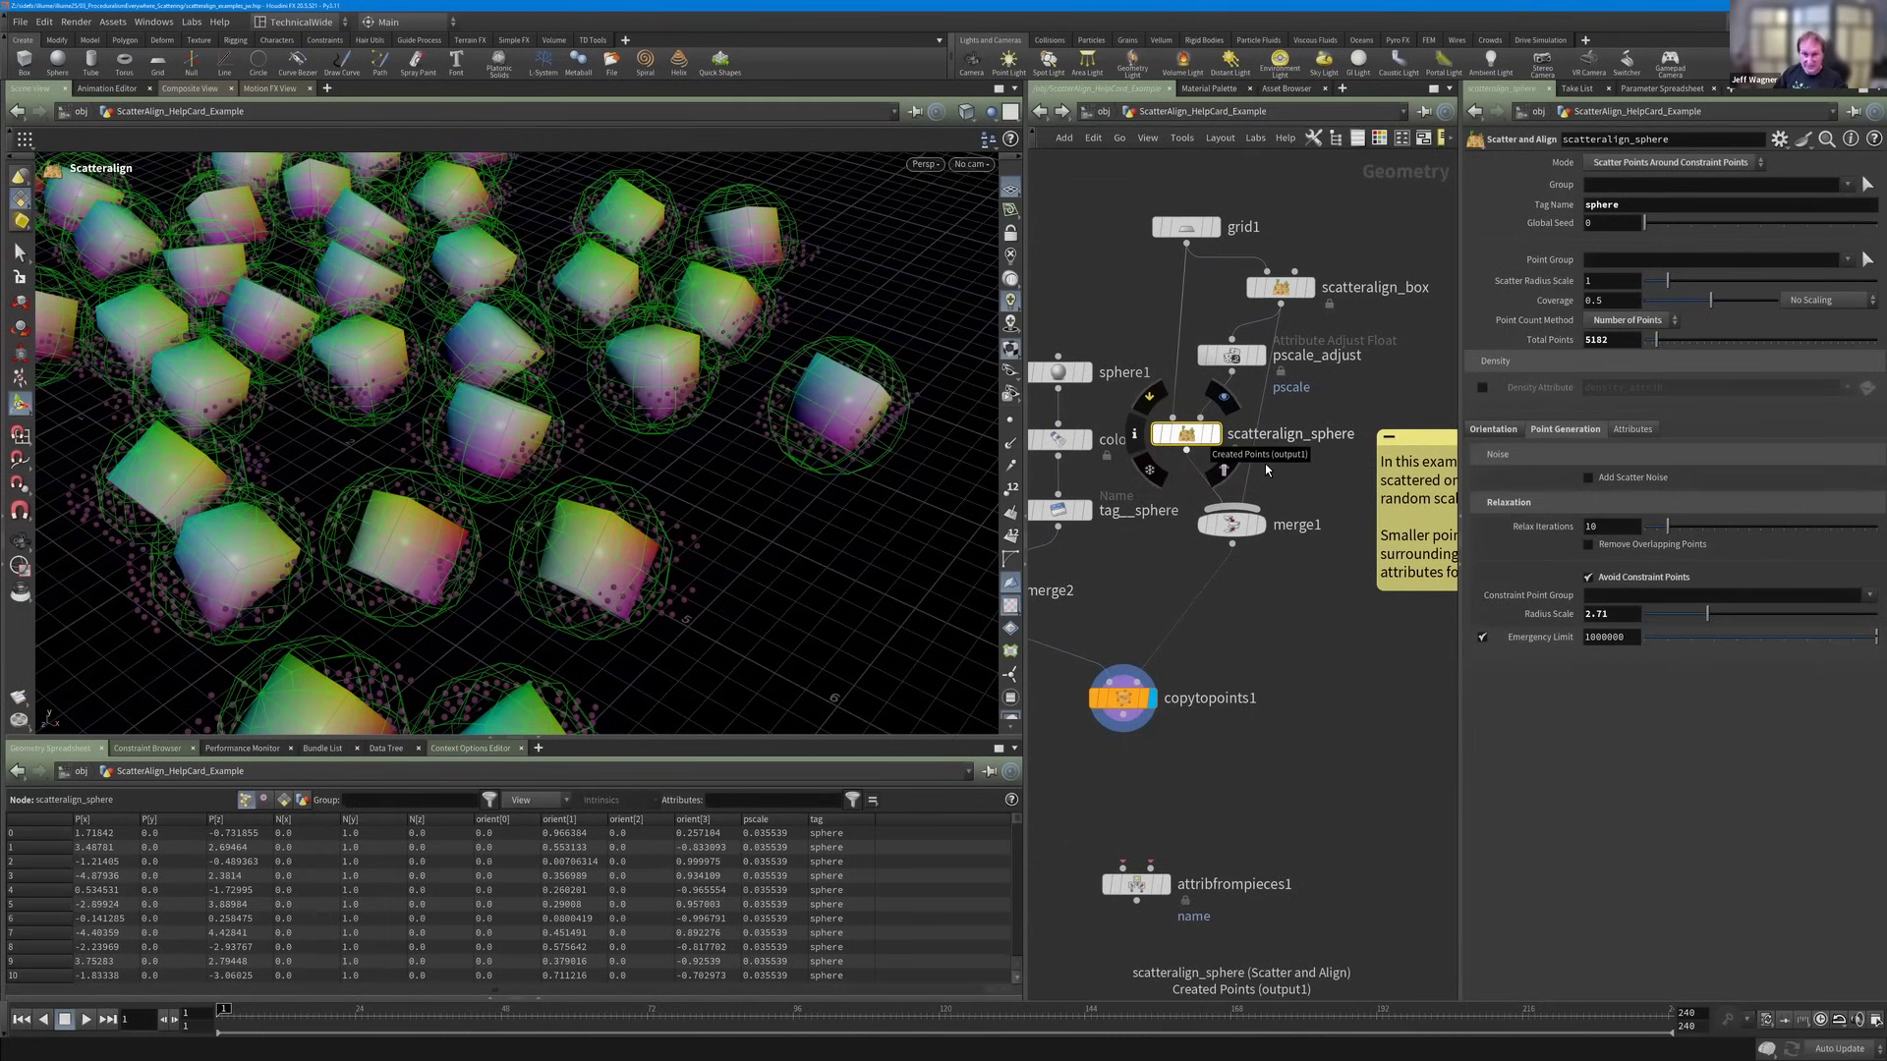
middle_click_drag(1141, 448, 1264, 439)
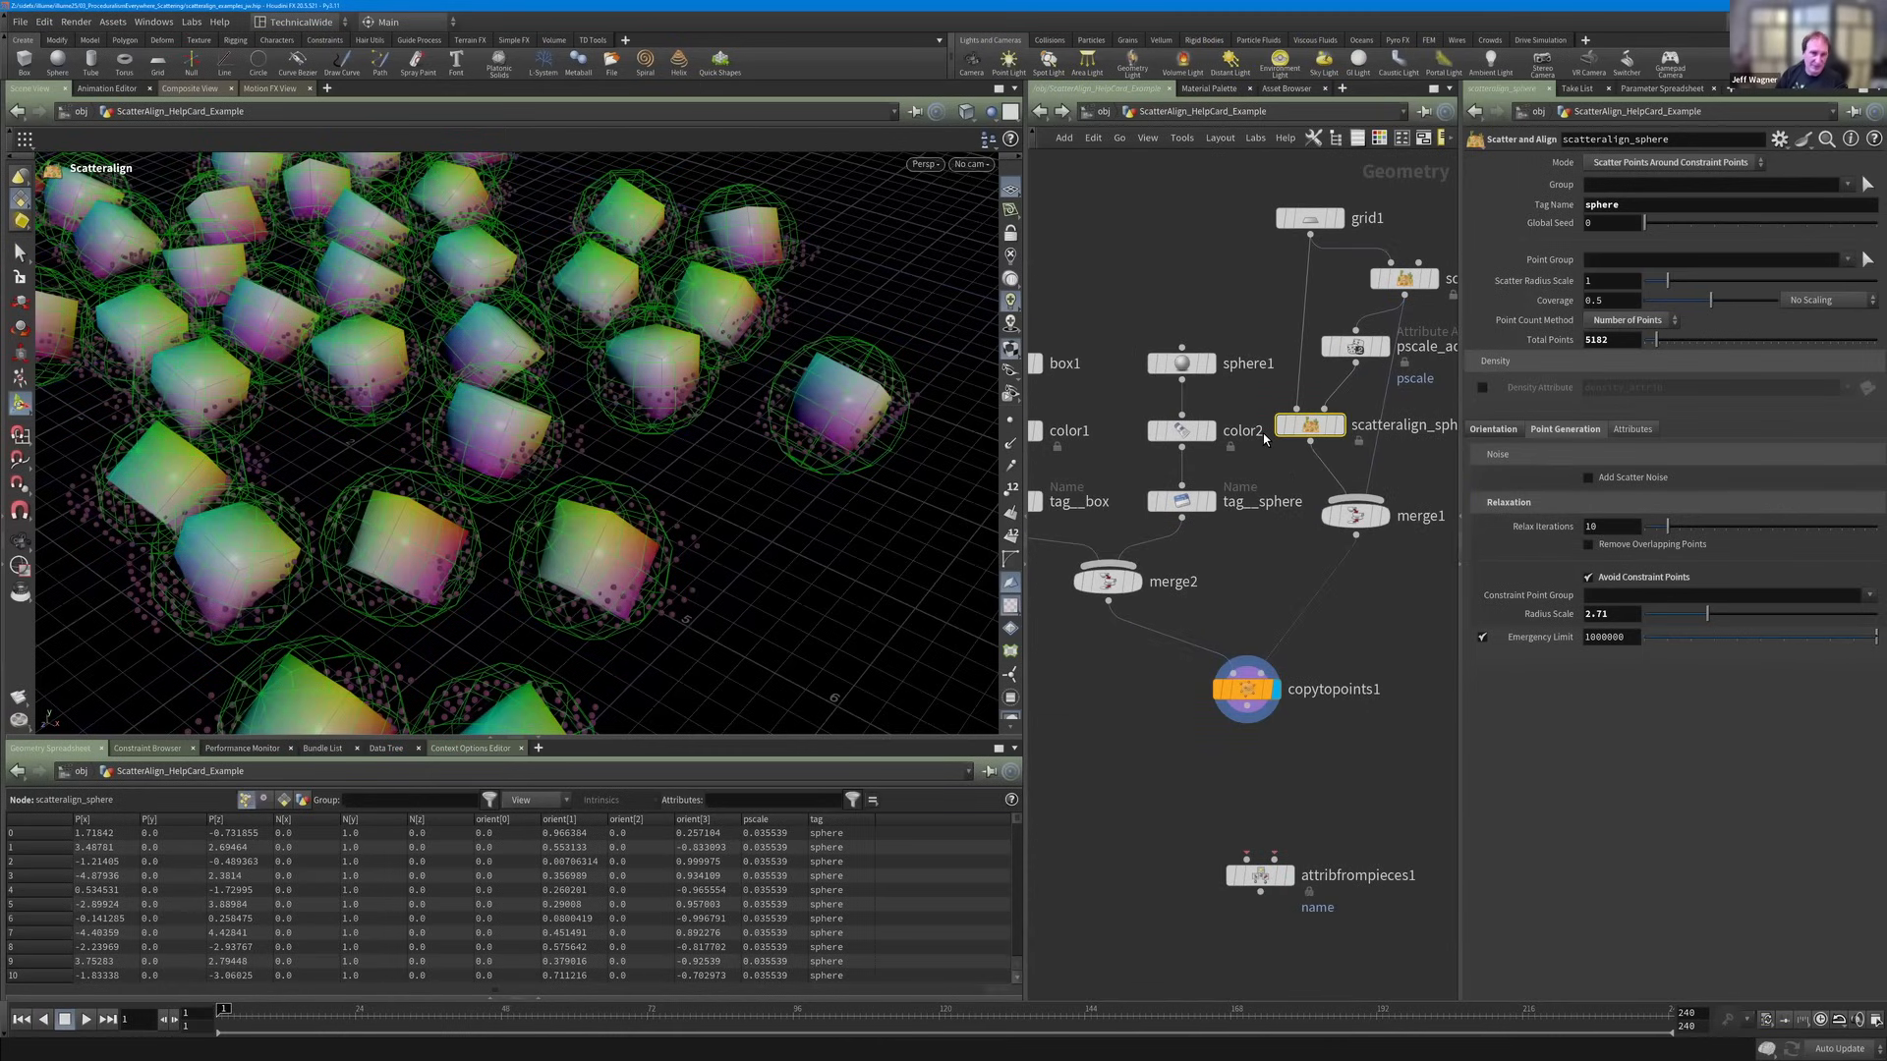
key("h")
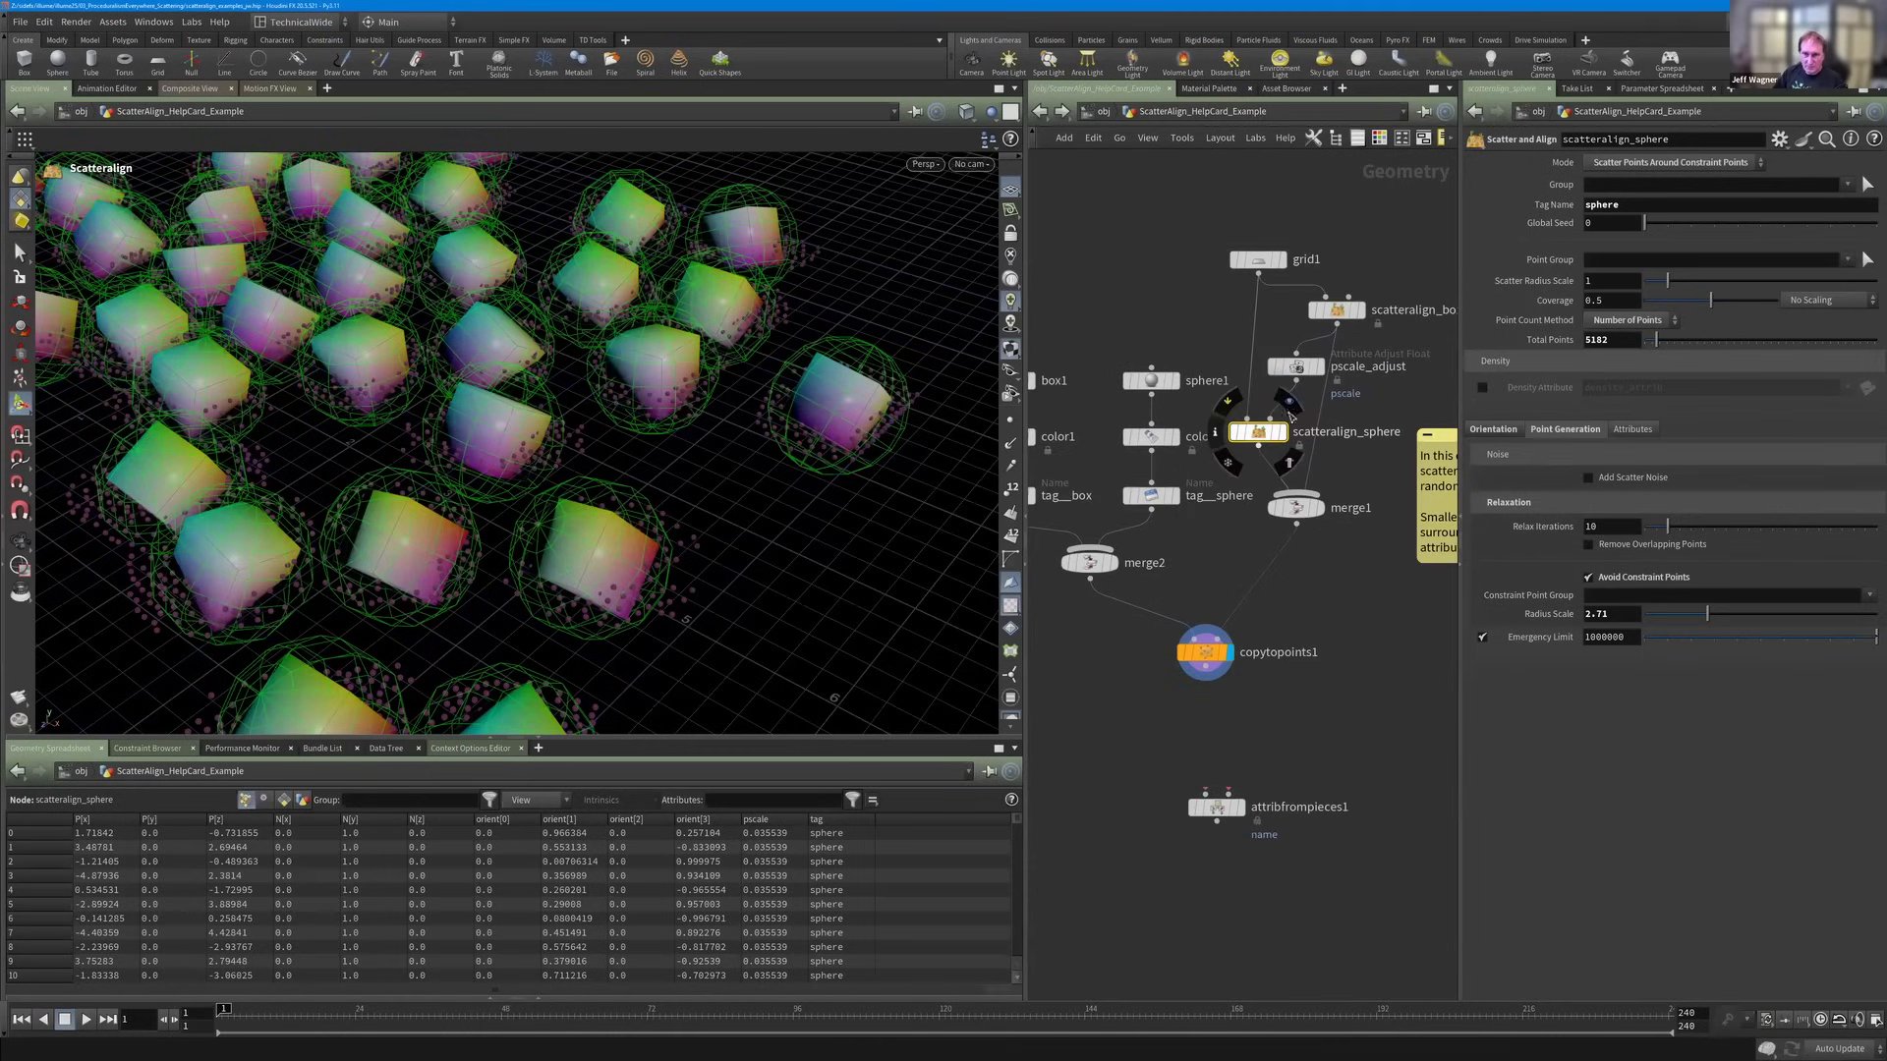
left_click(1627, 320)
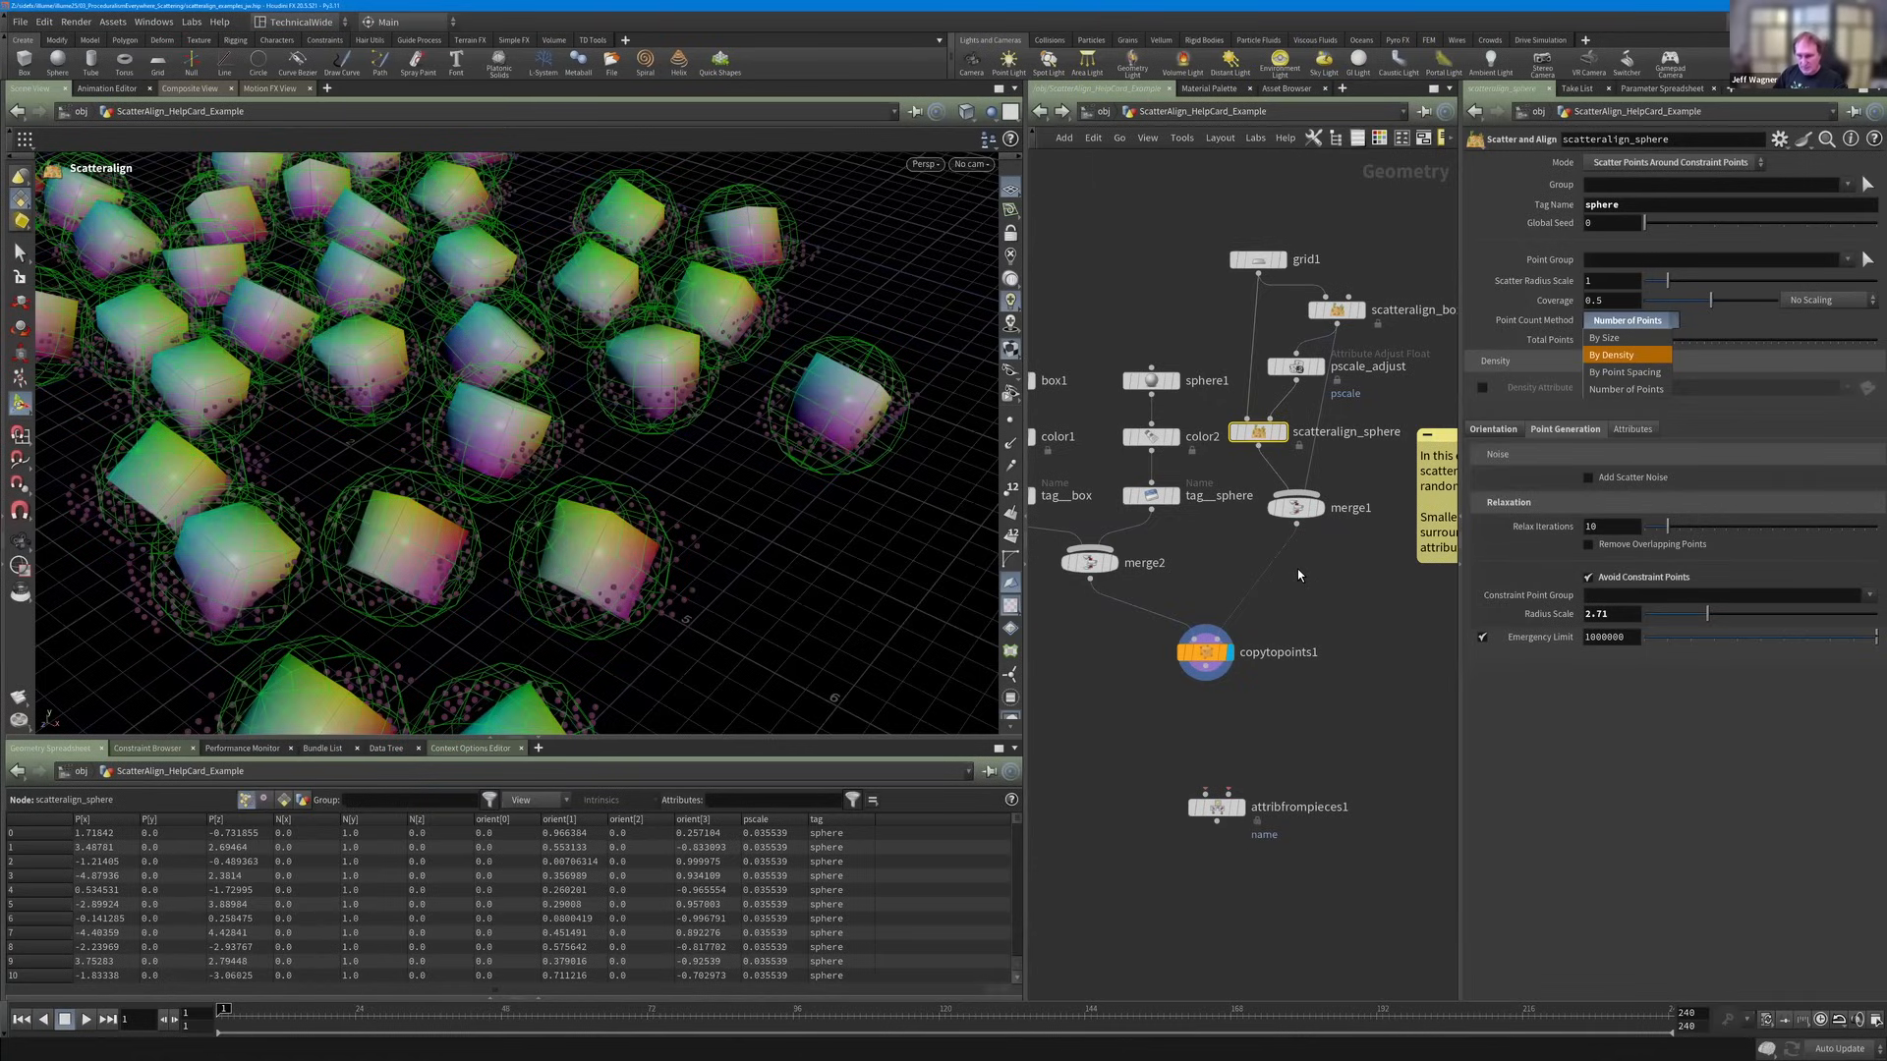
middle_click_drag(1300, 591, 1237, 611)
scroll(1237, 611, "down", 1)
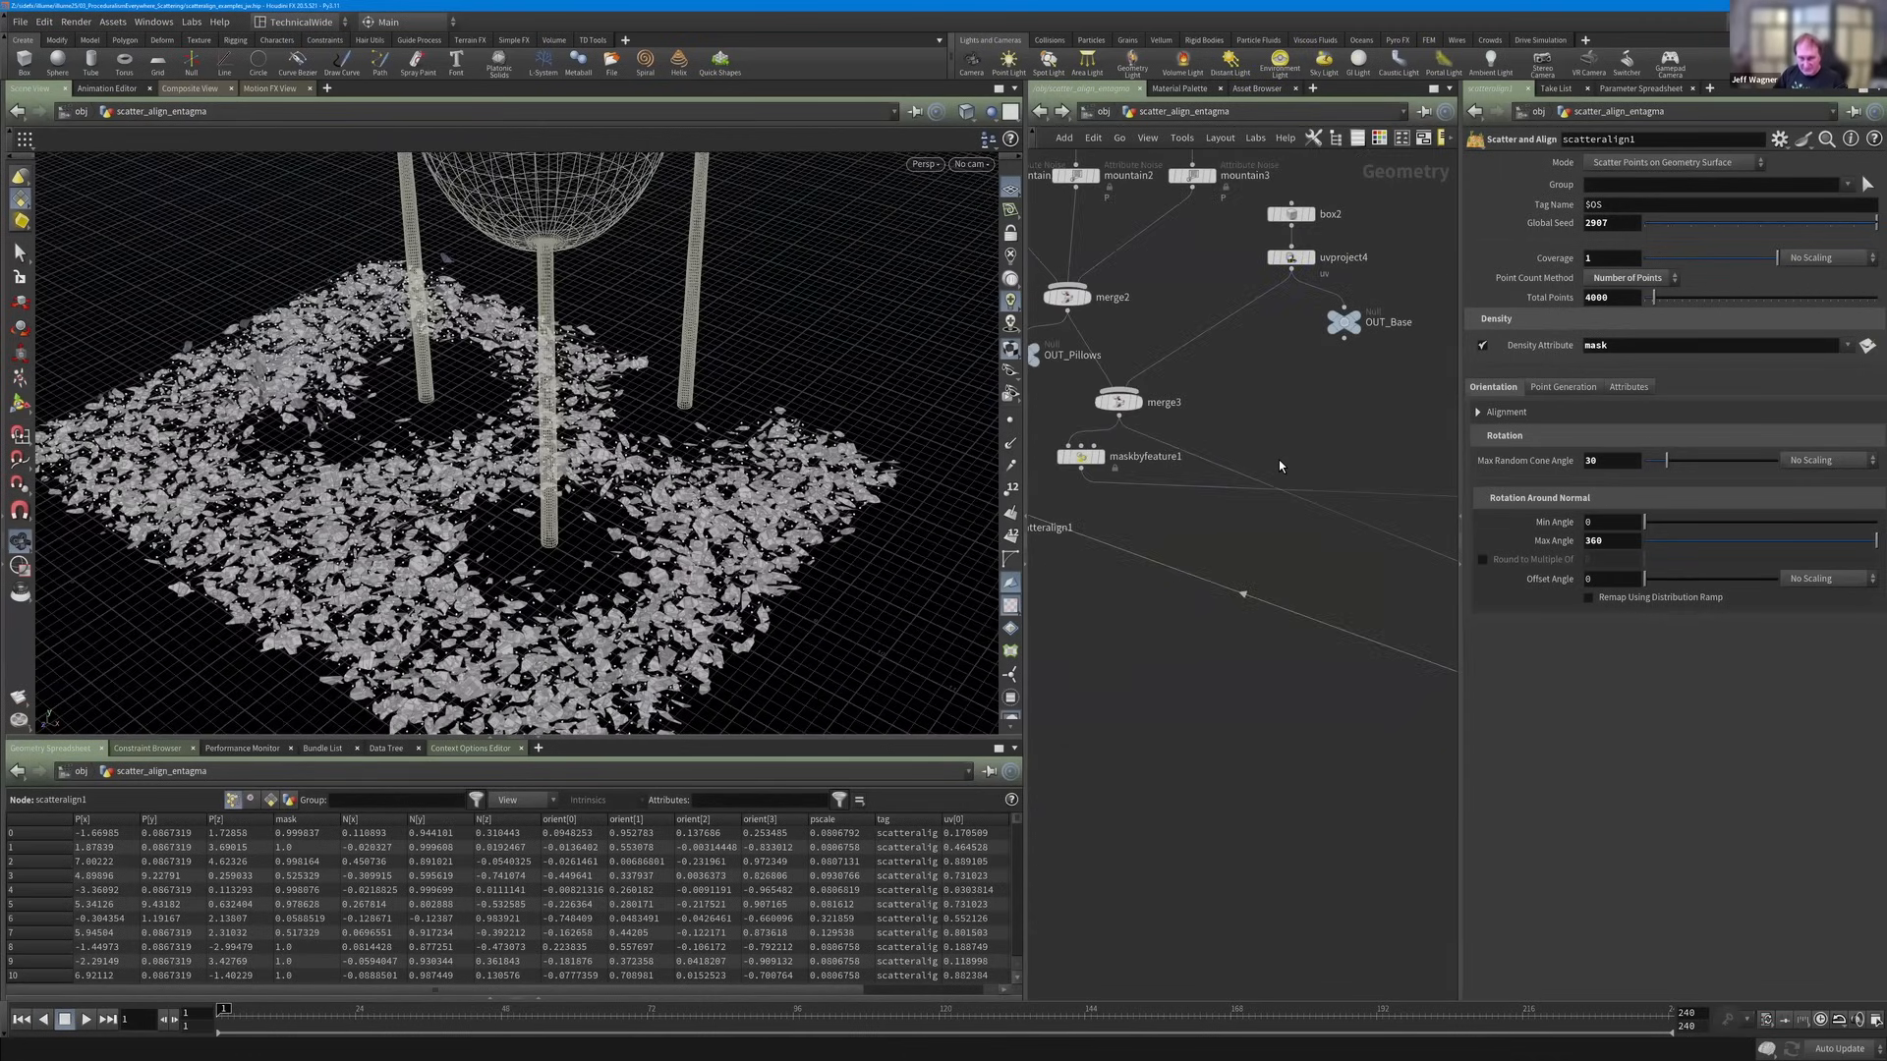
Return to the scatter_align_entagma network and review the branches feeding scatteralign1 and OUT_Leaves.
scroll(1199, 532, "down", 1)
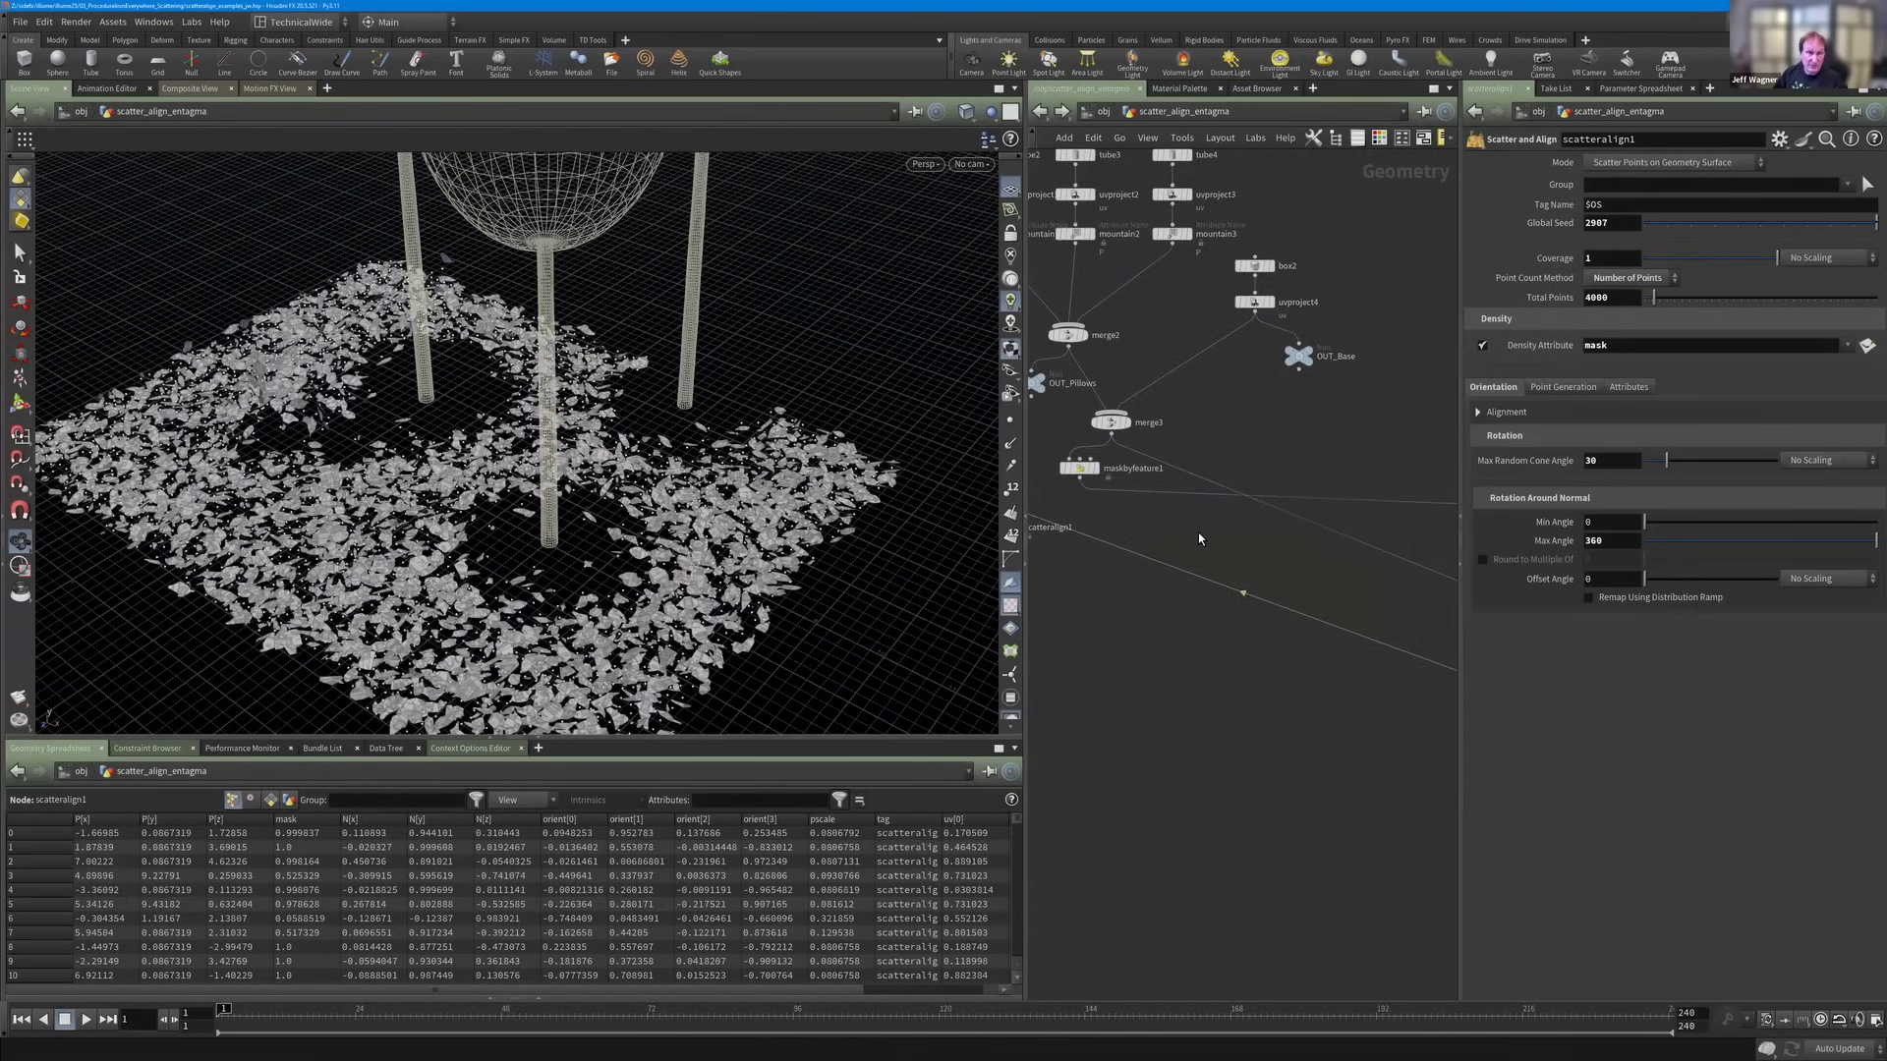
scroll(1275, 541, "down", 2)
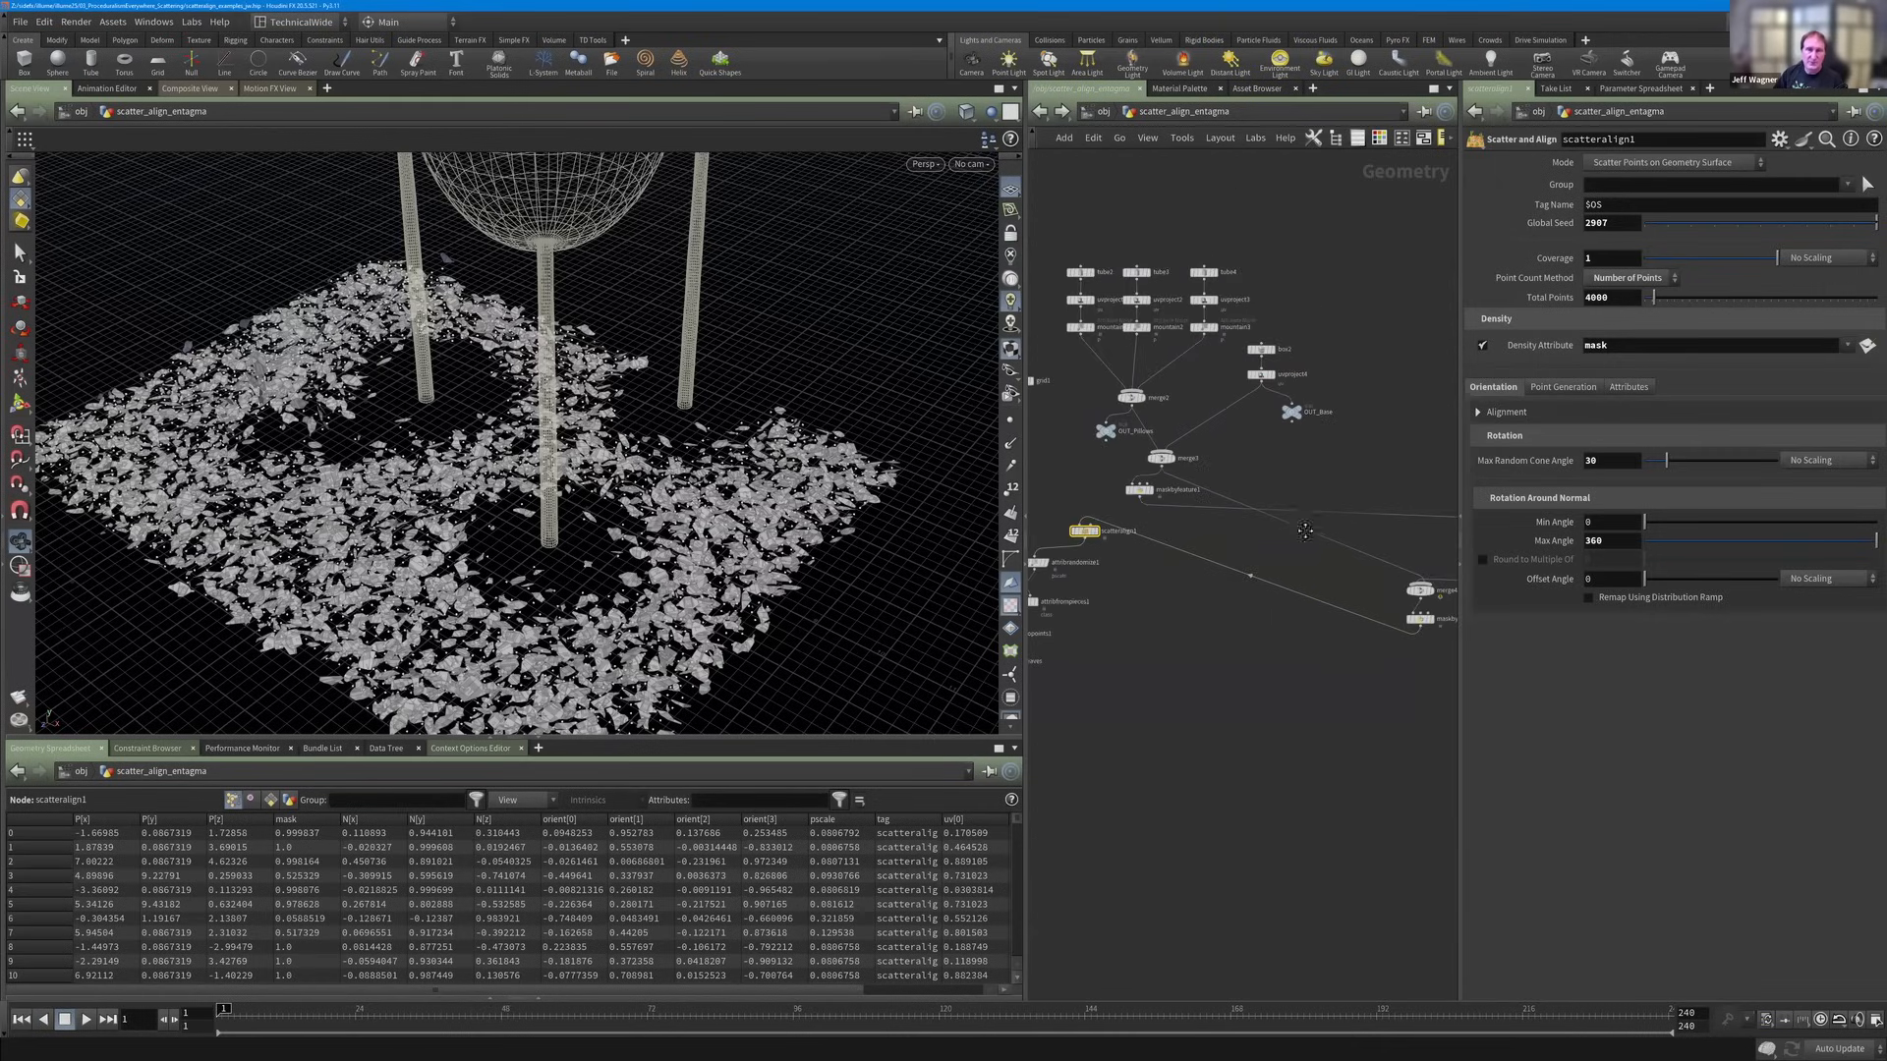
middle_click_drag(1387, 564, 1334, 505)
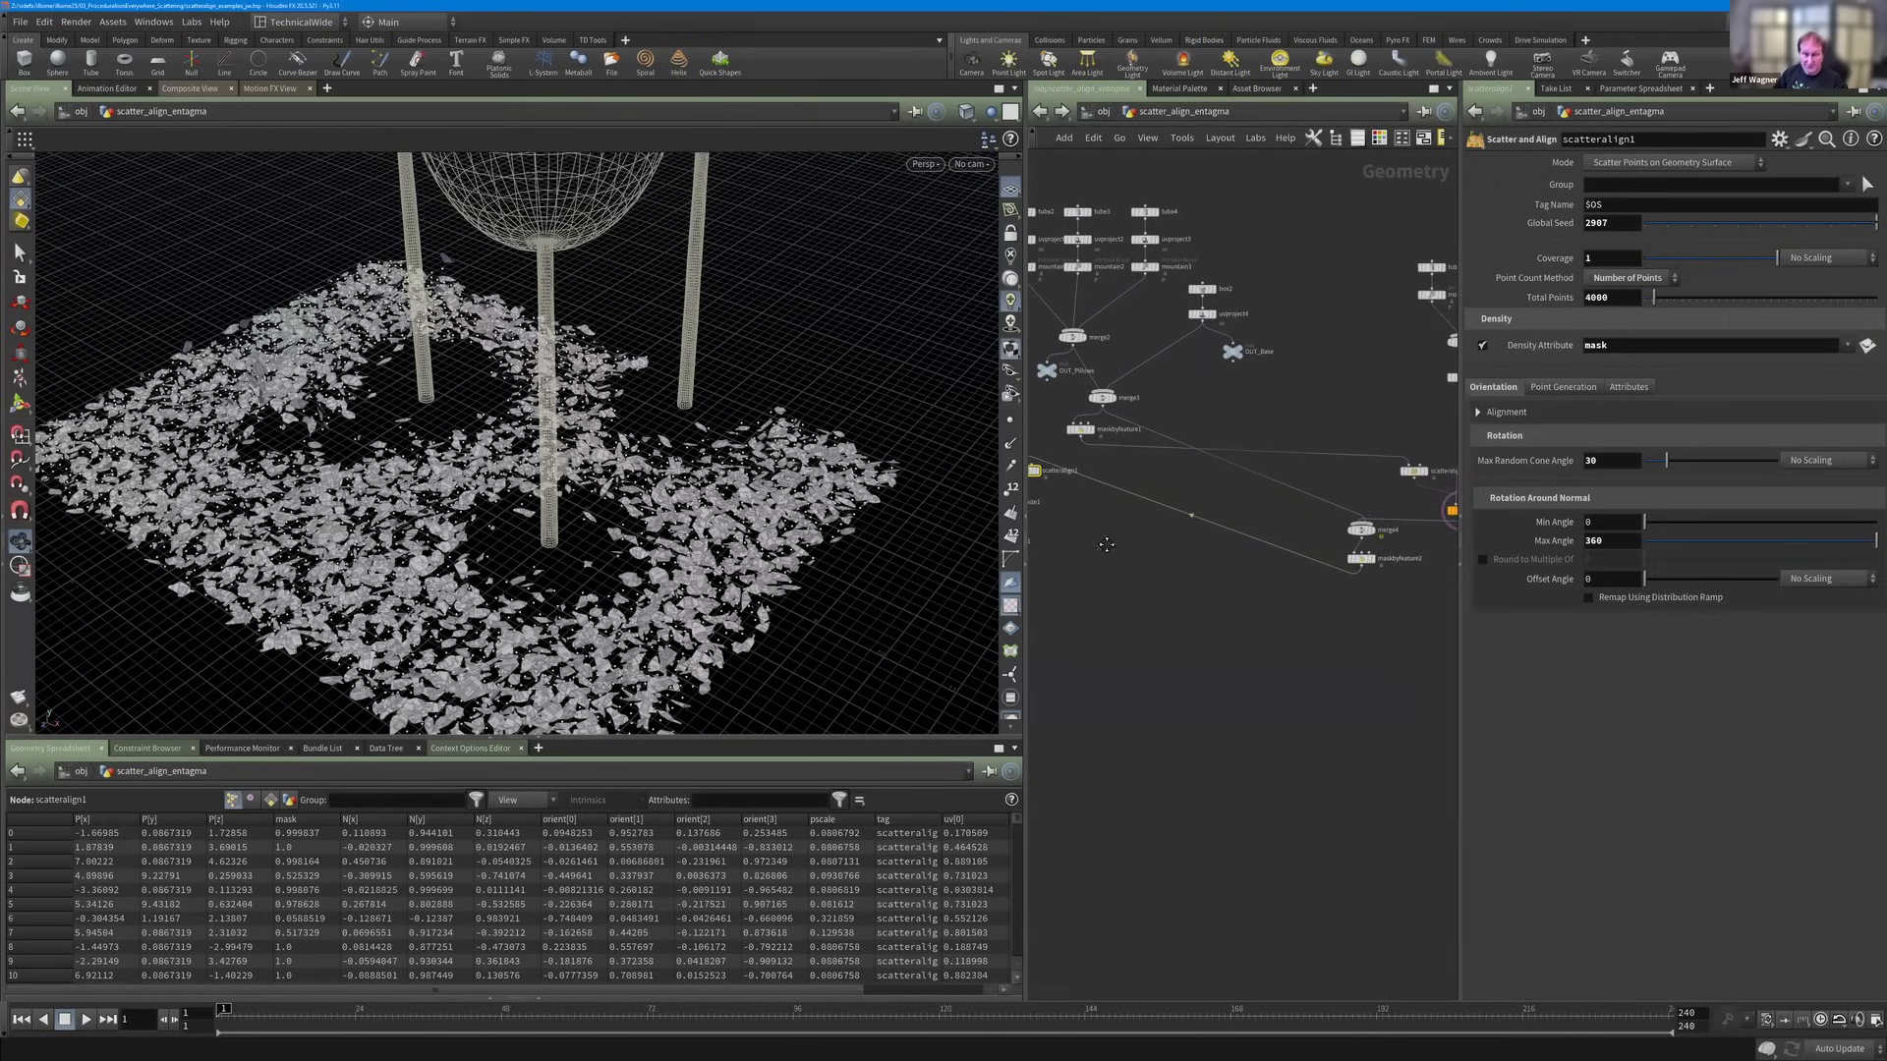
middle_click_drag(1137, 494, 1173, 500)
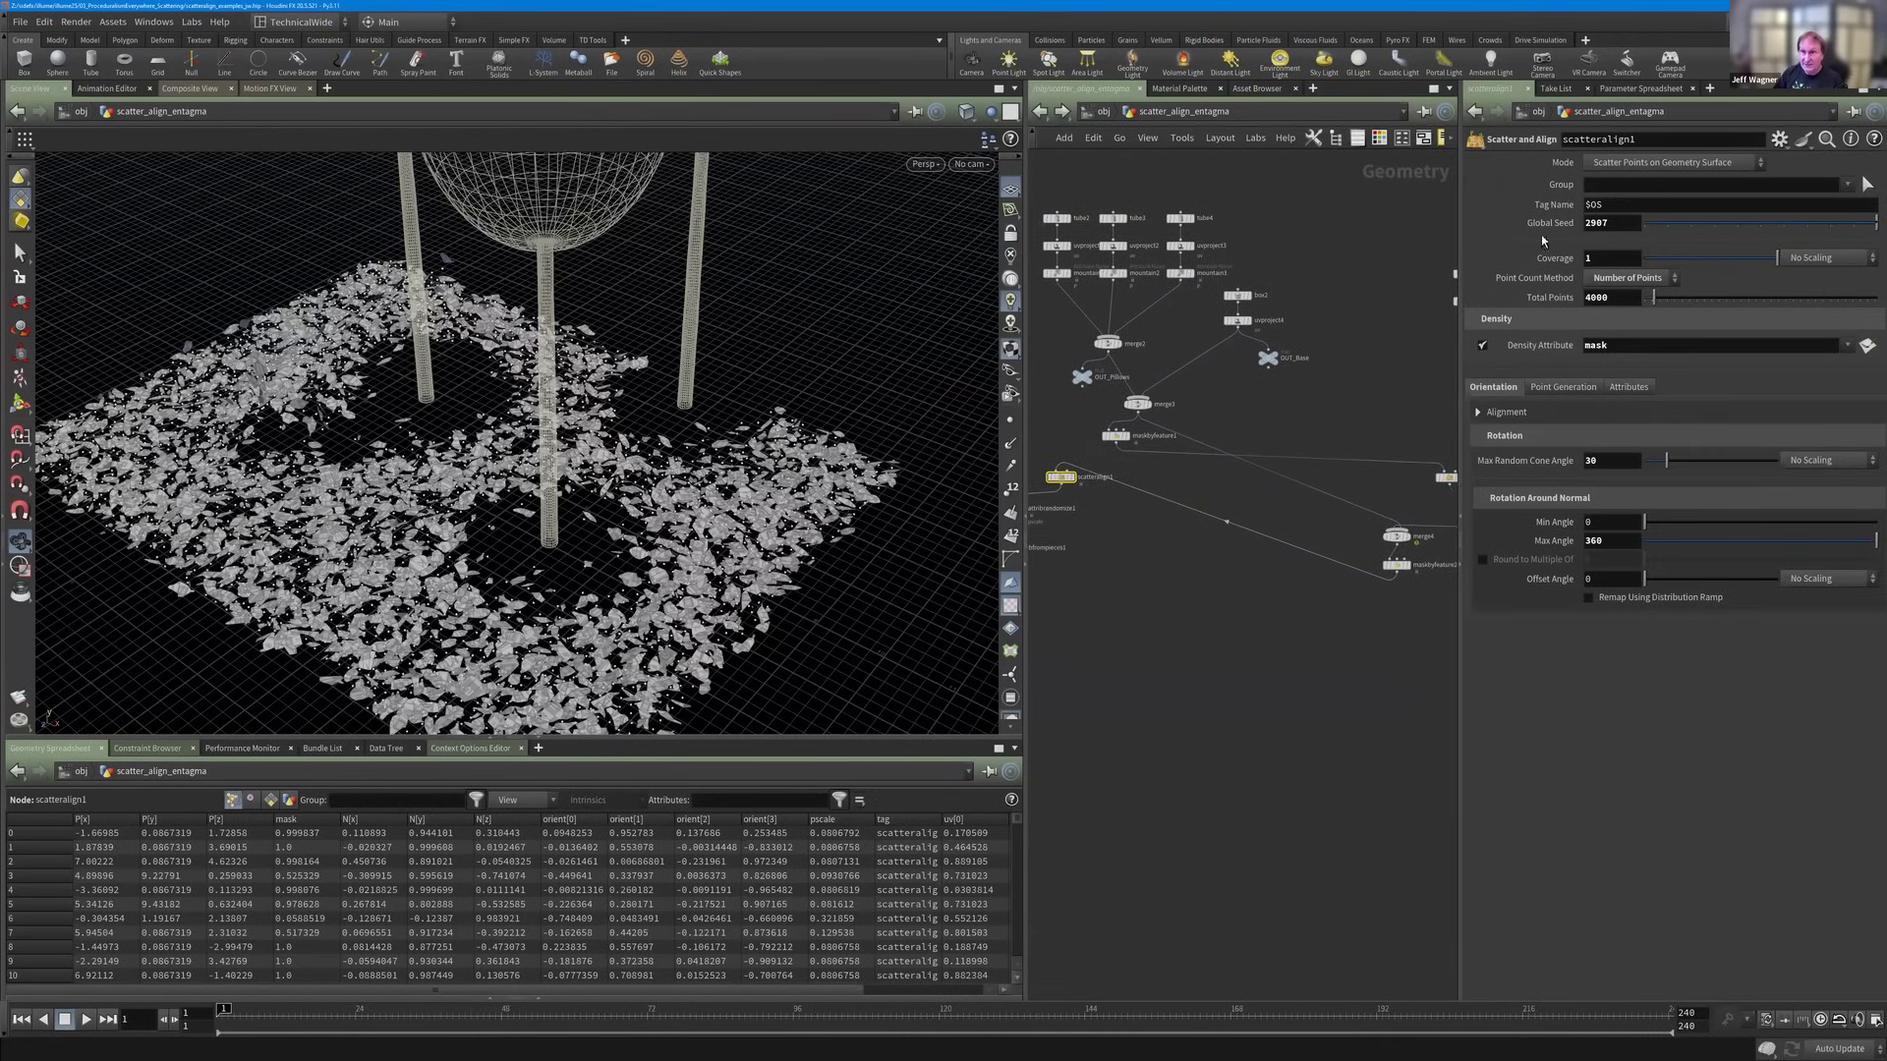
middle_click_drag(1092, 479, 1182, 493)
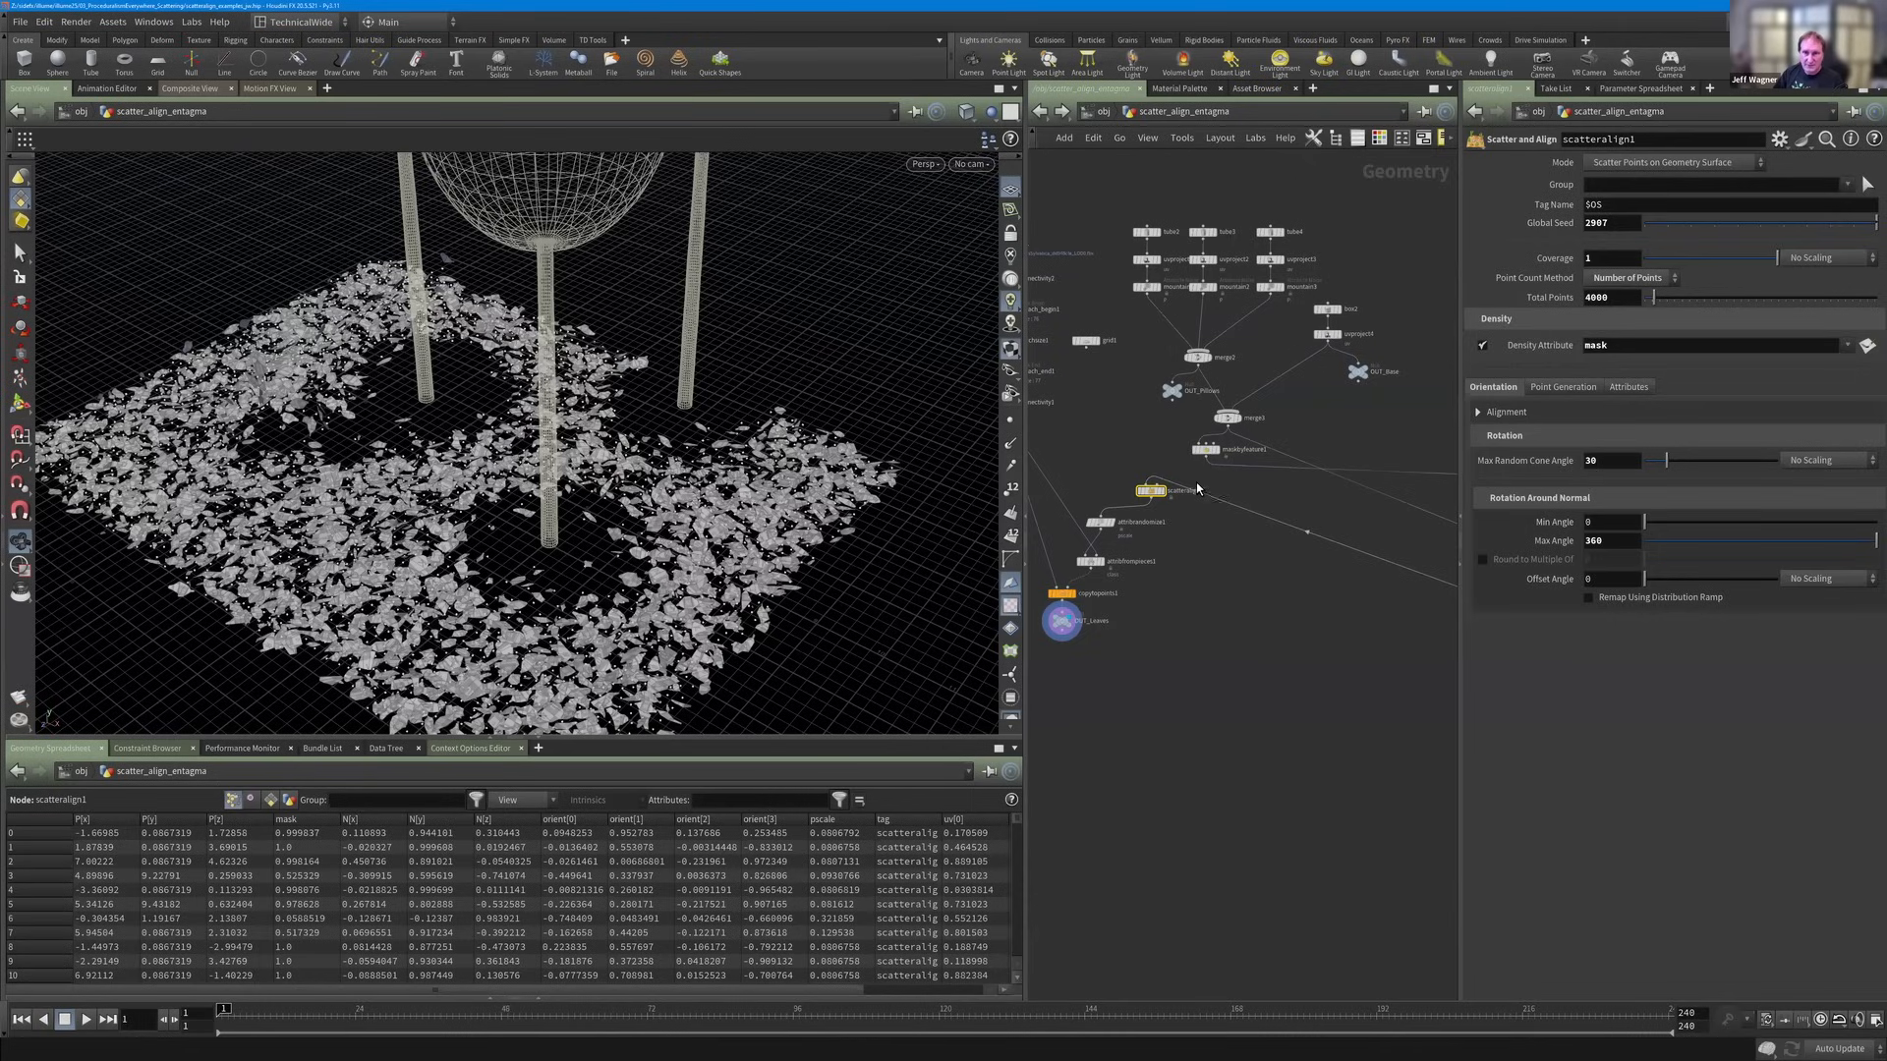
middle_click_drag(1141, 493, 1222, 491)
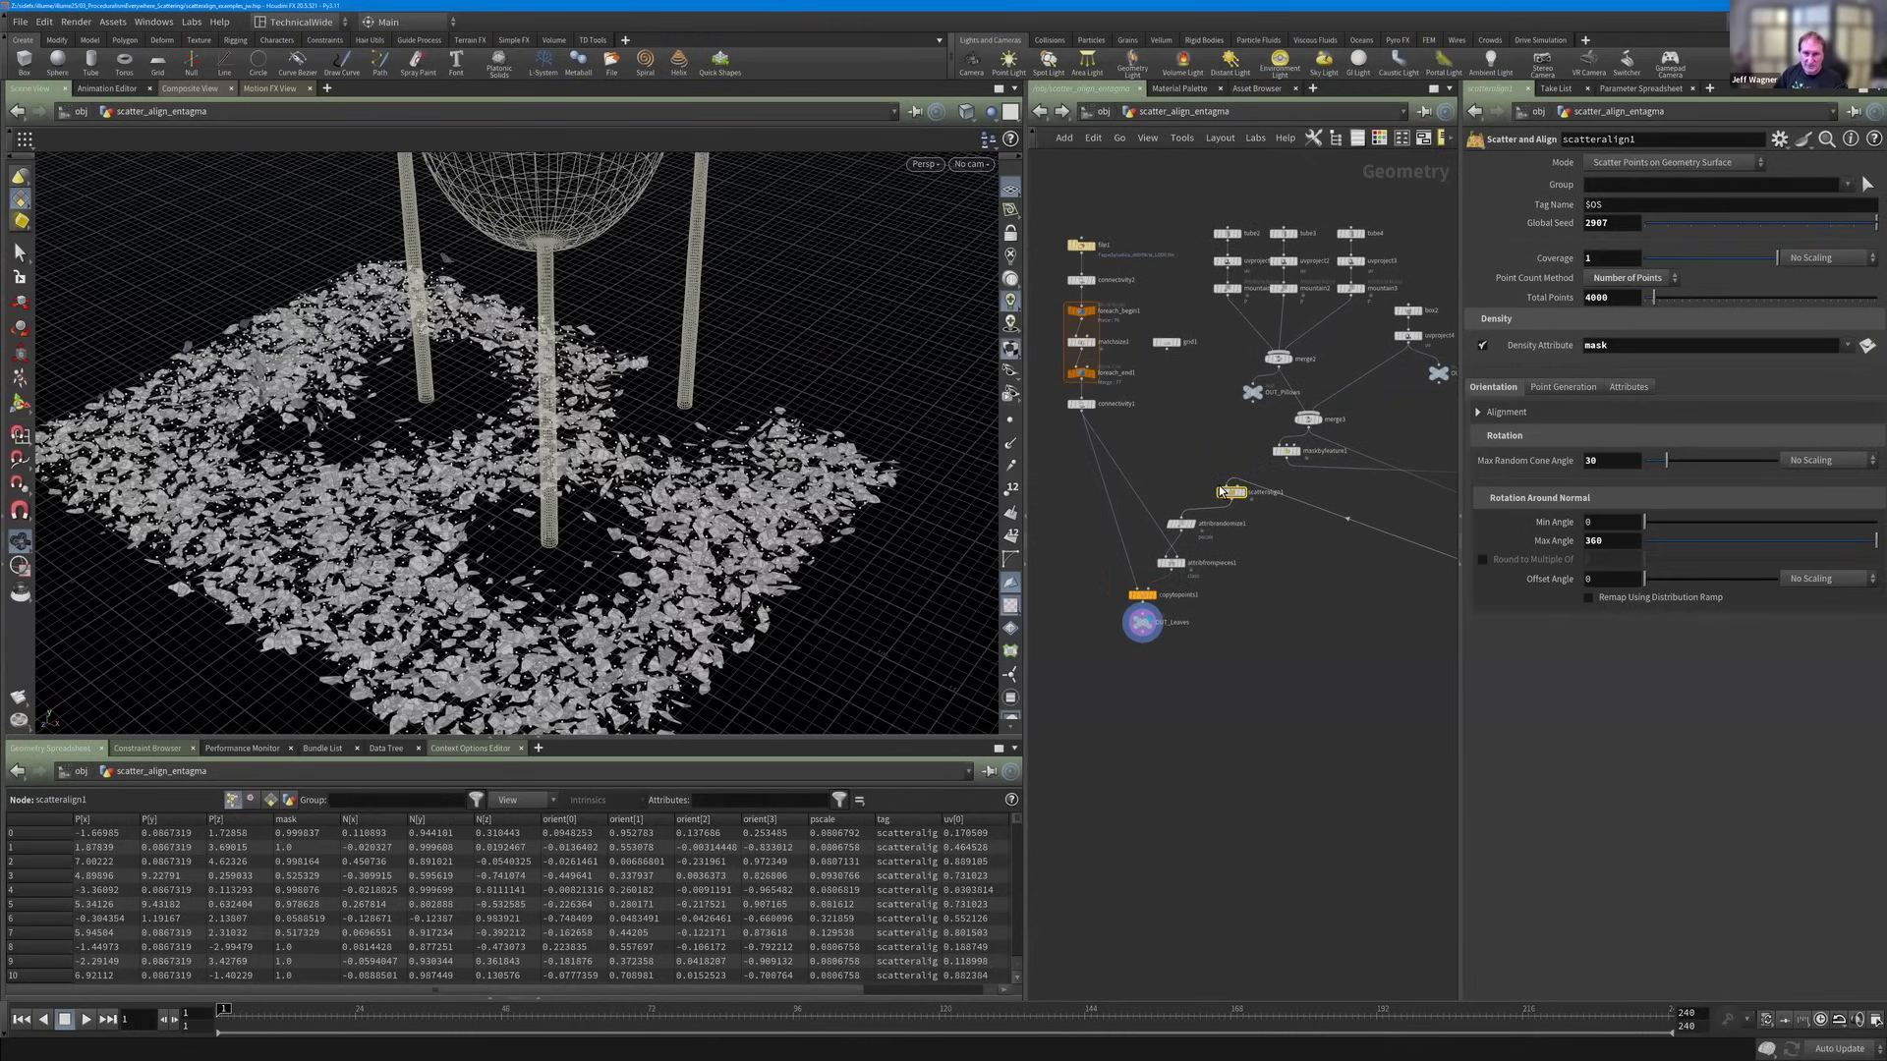
scroll(1225, 483, "up", 3)
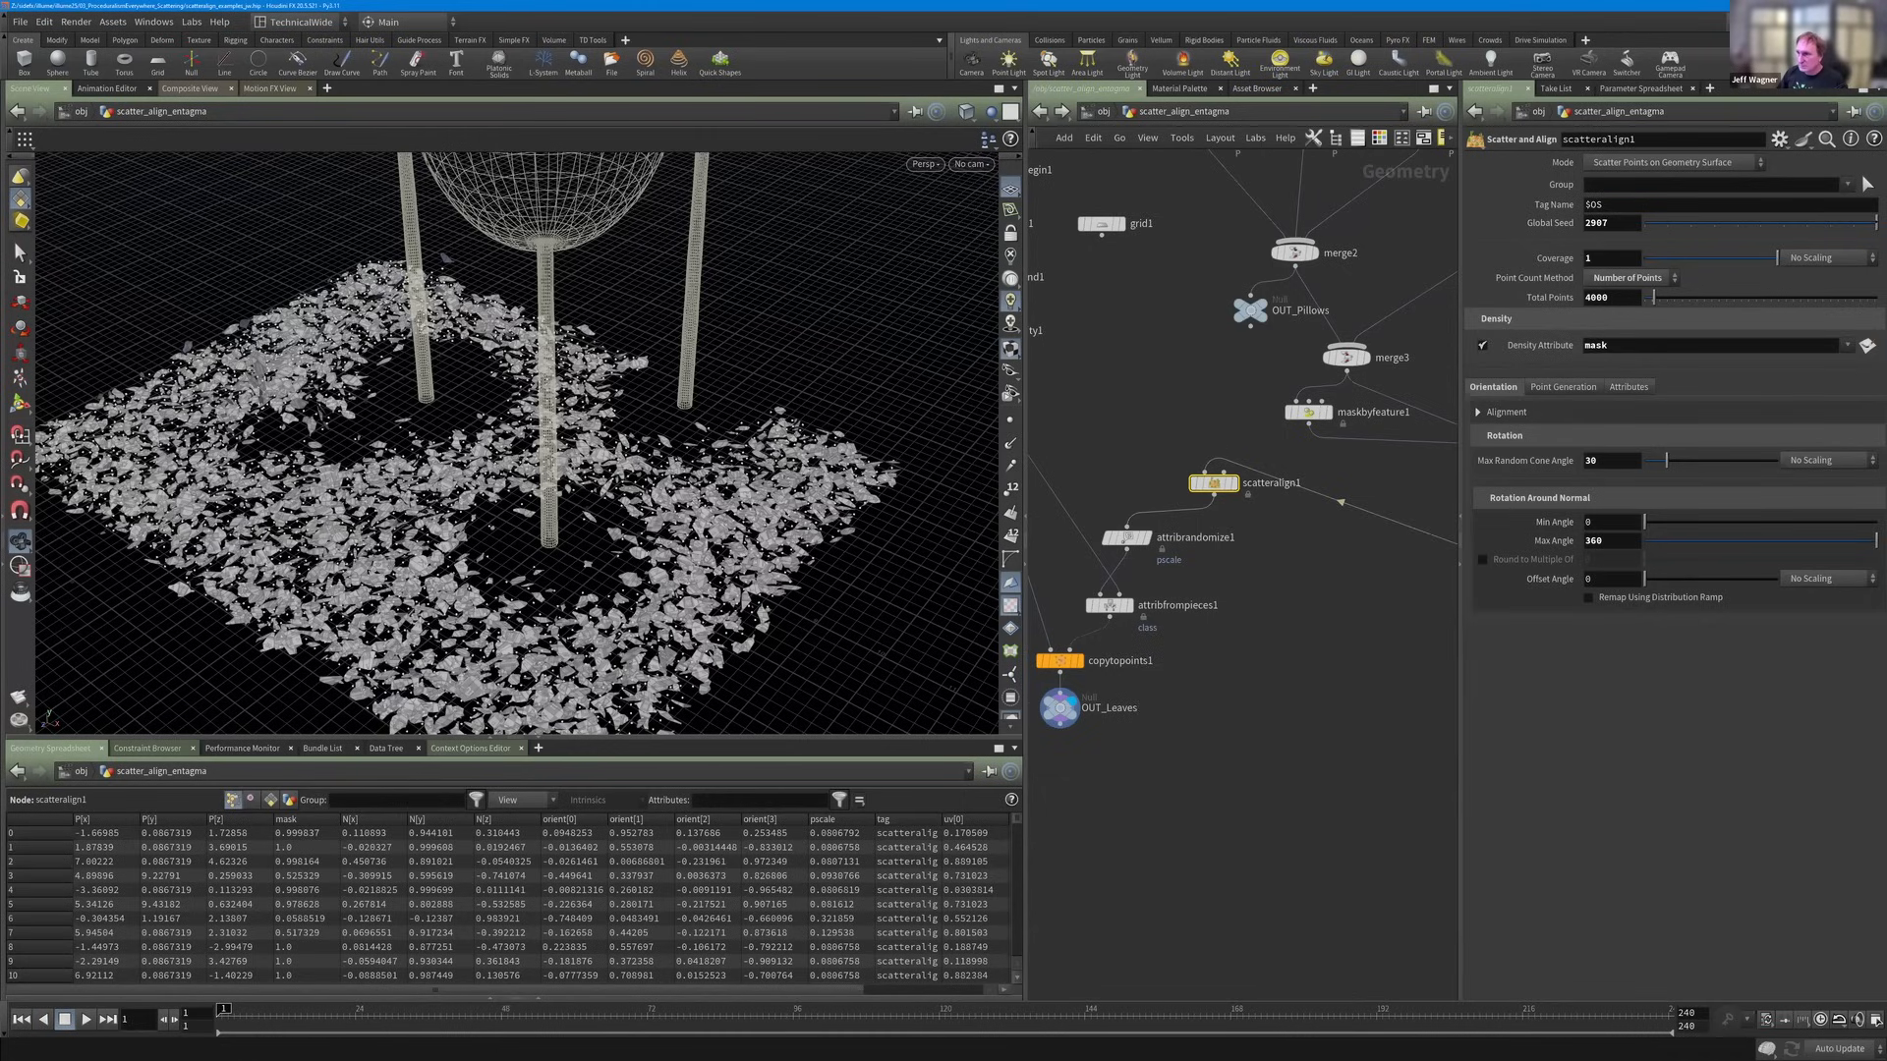
key("h")
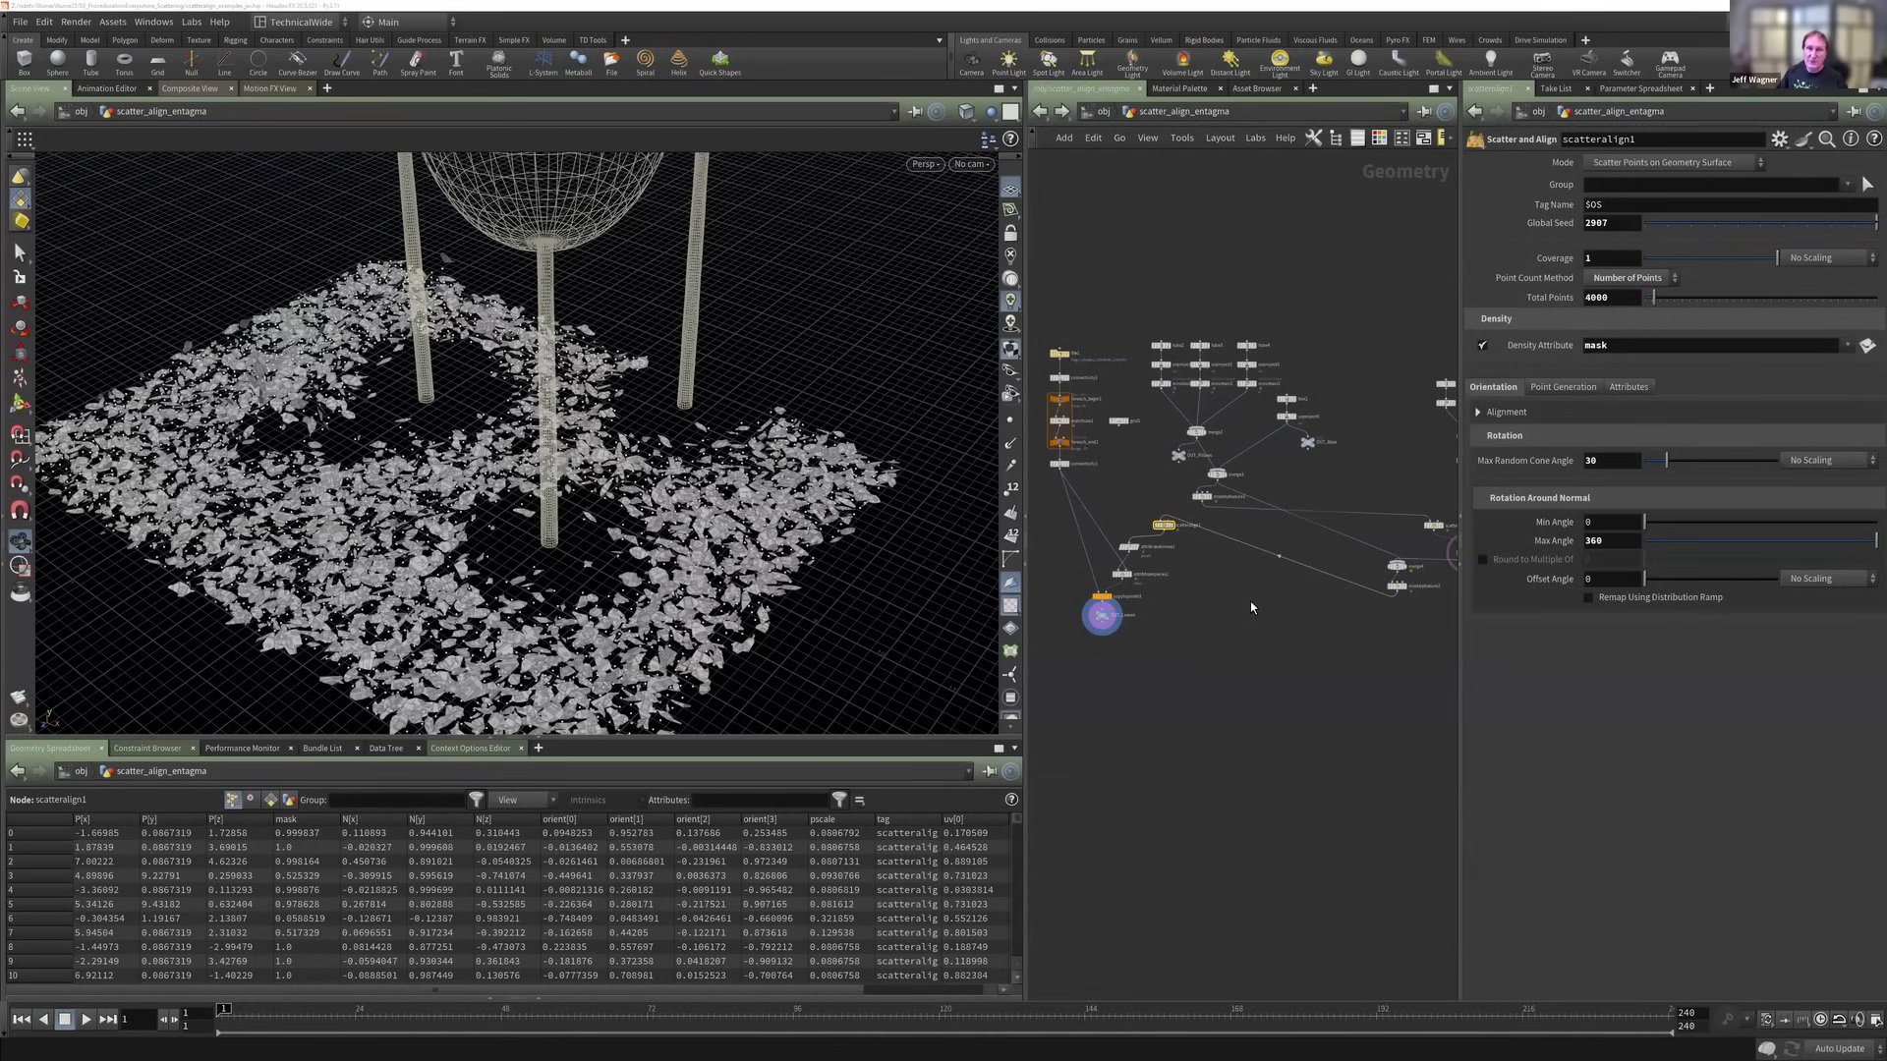
left_click(1226, 625)
scroll(1167, 616, "up", 5)
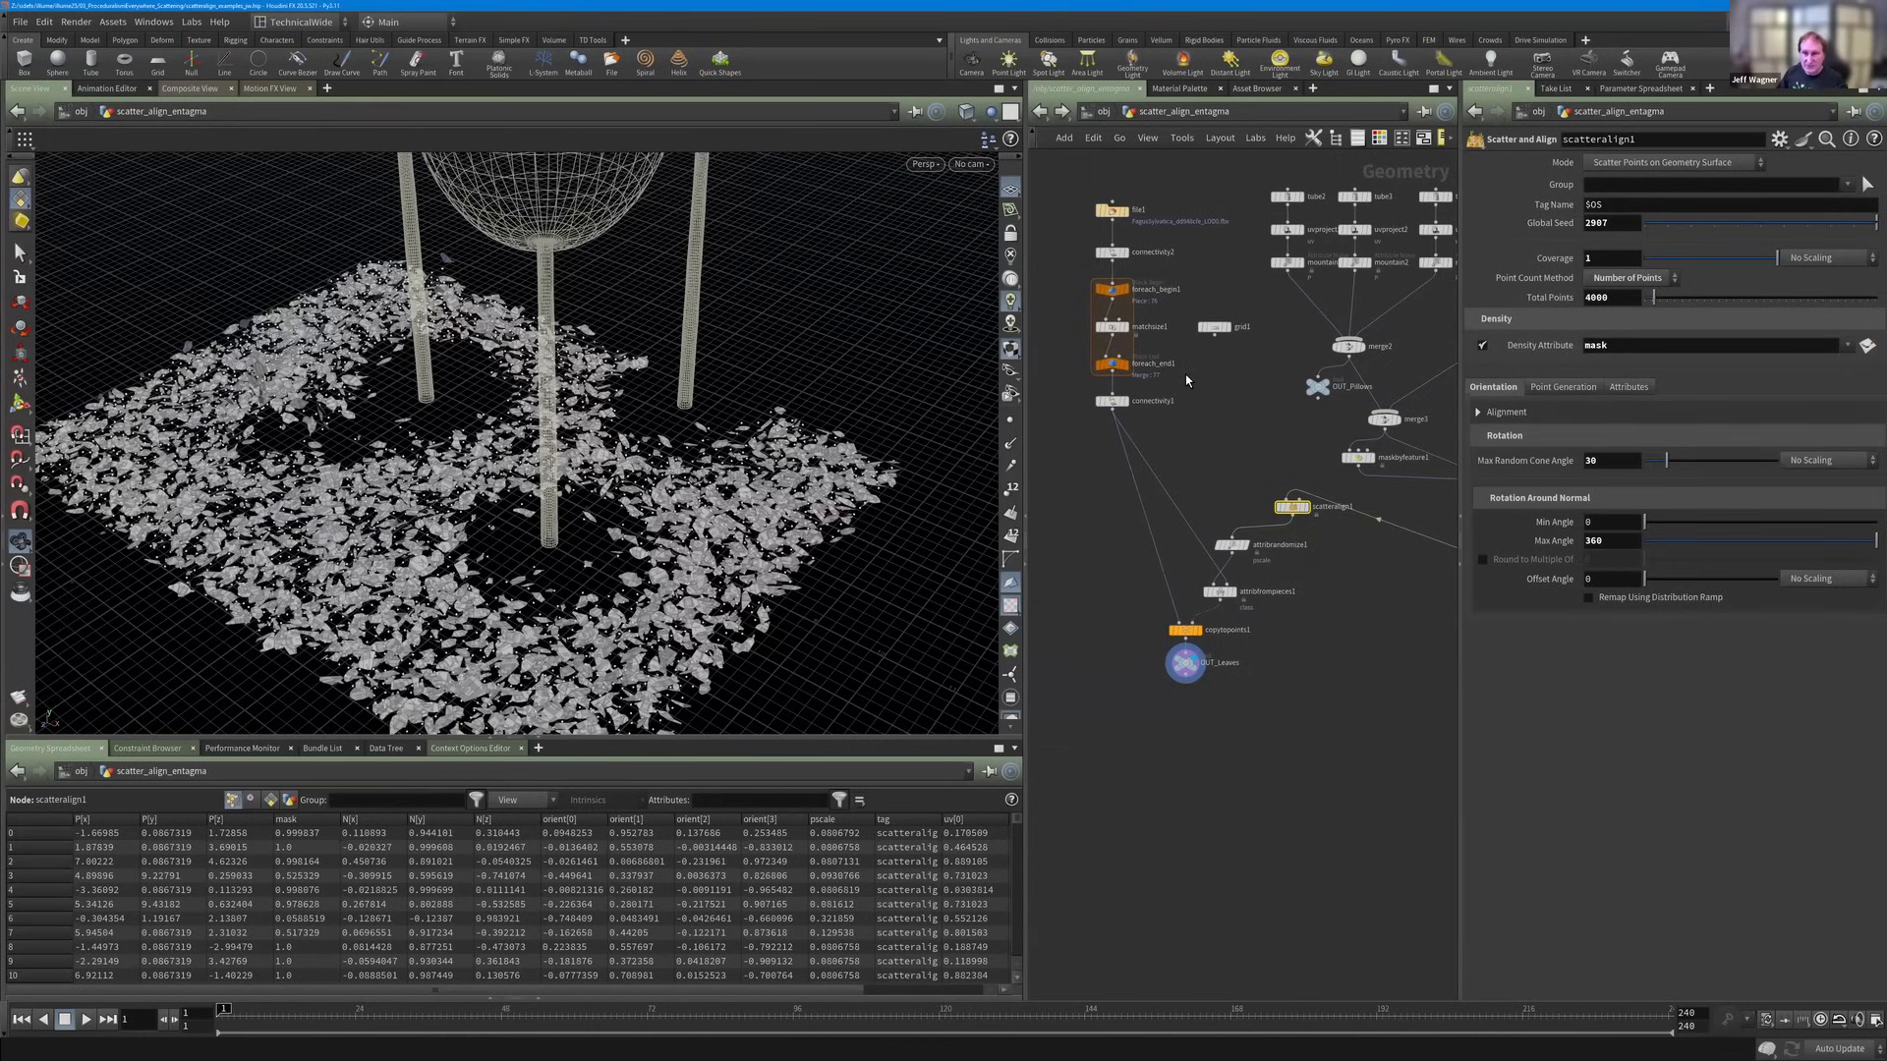
Enable Pack and Instance on copytopoints1 above OUT_Leaves, moving the node slightly down in the network.
left_click(1185, 630)
scroll(1189, 638, "up", 2)
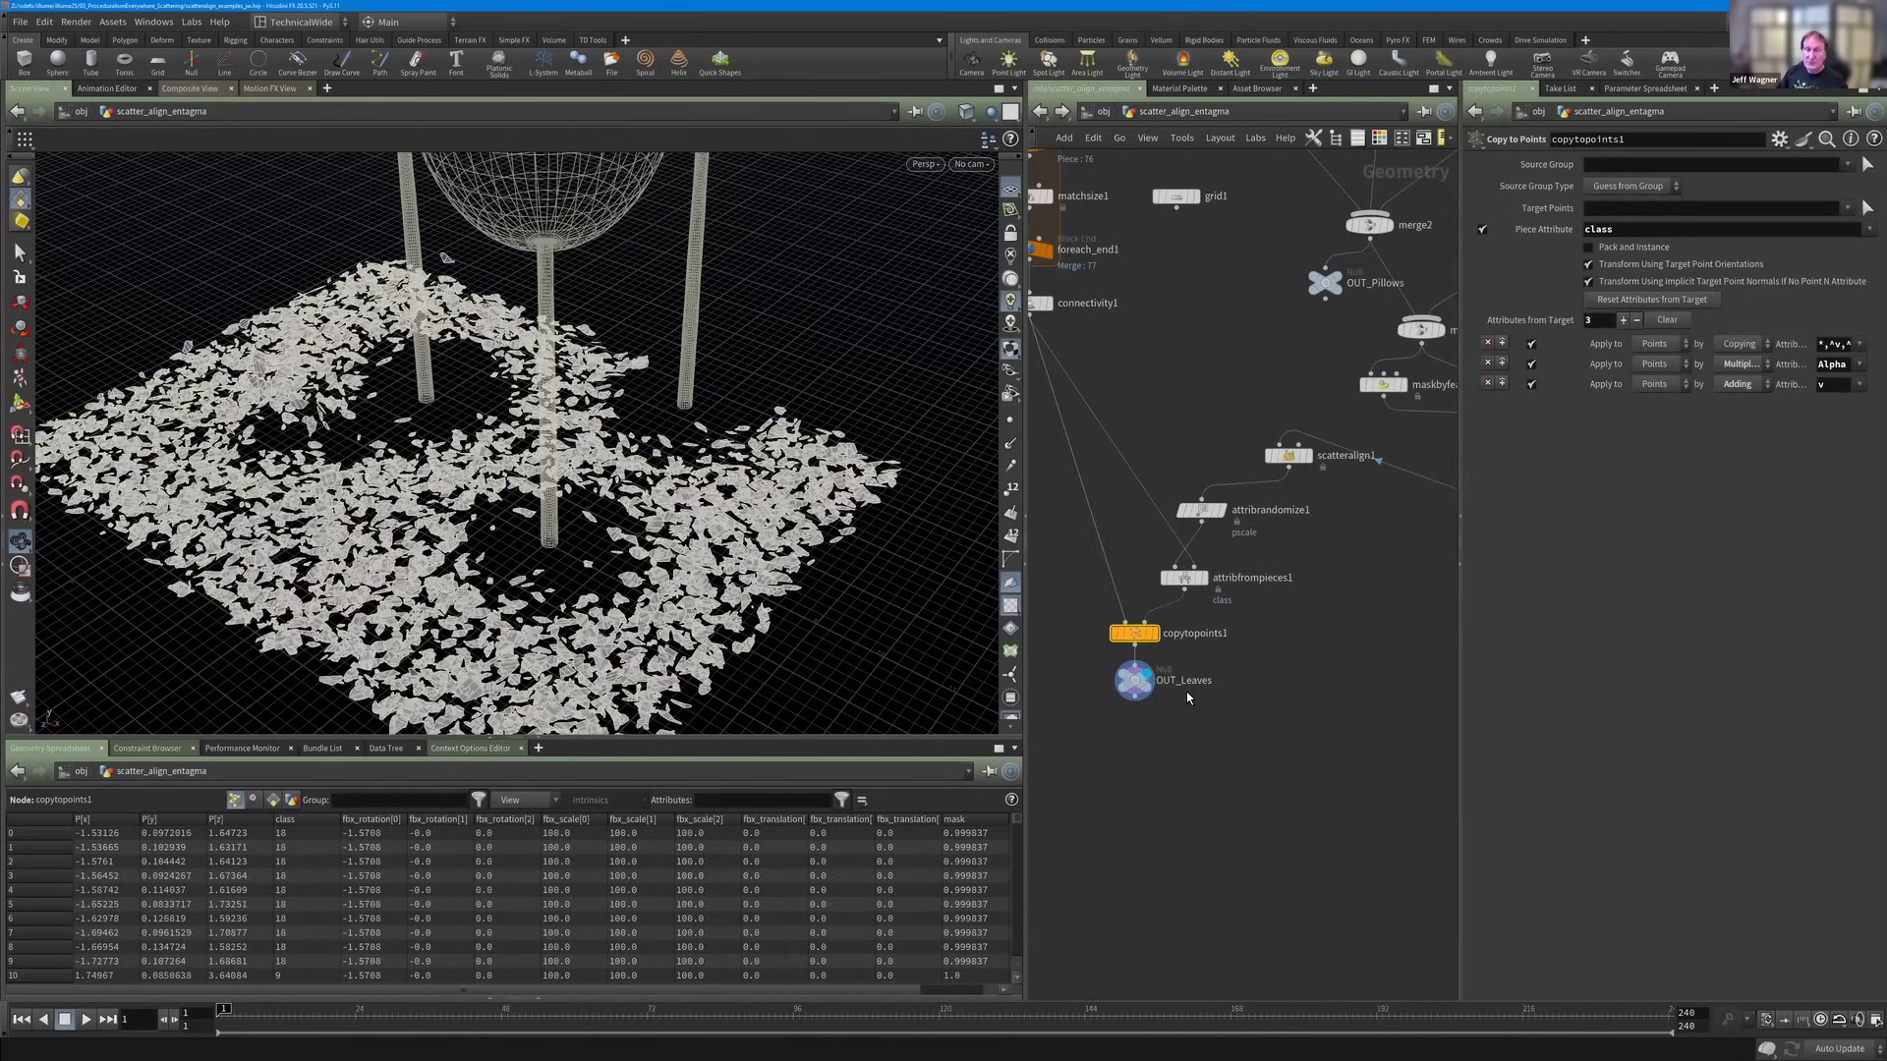
middle_click_drag(1140, 684, 1187, 699)
left_click_drag(1186, 699, 1185, 725)
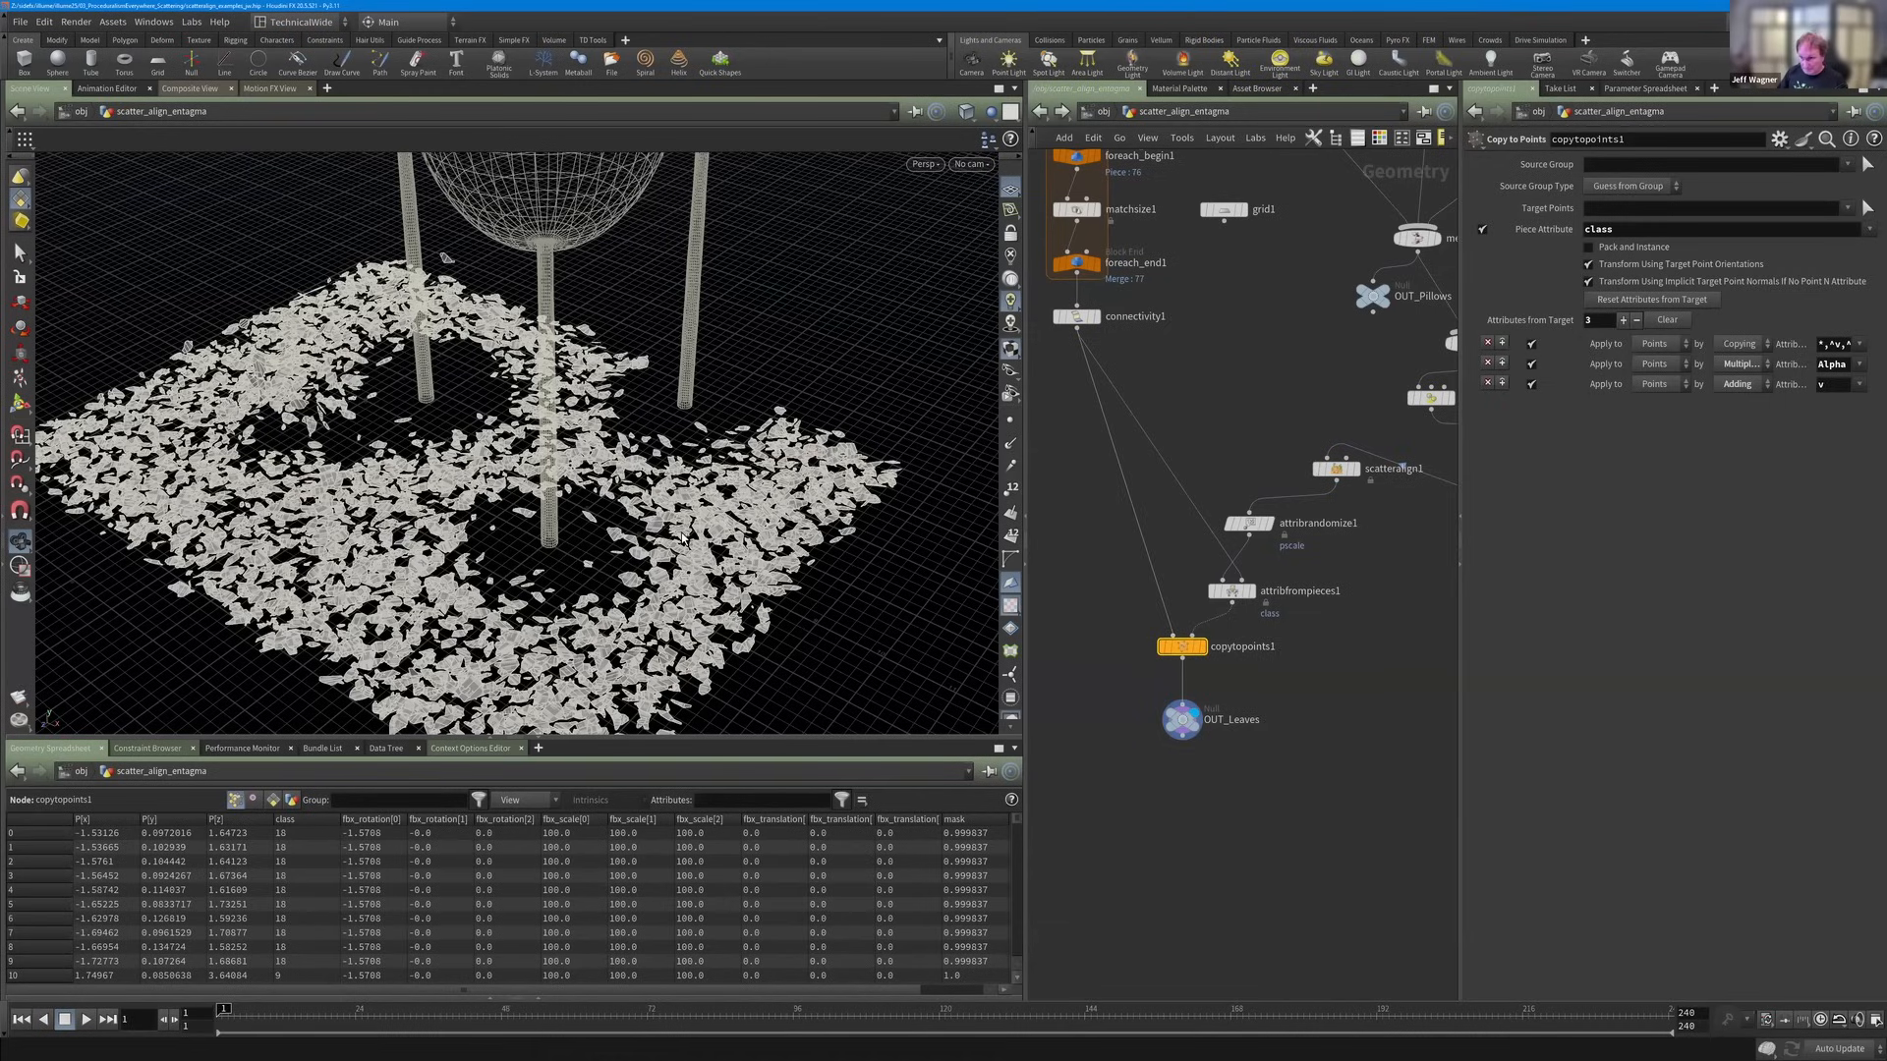
left_click_drag(1189, 655, 1185, 665)
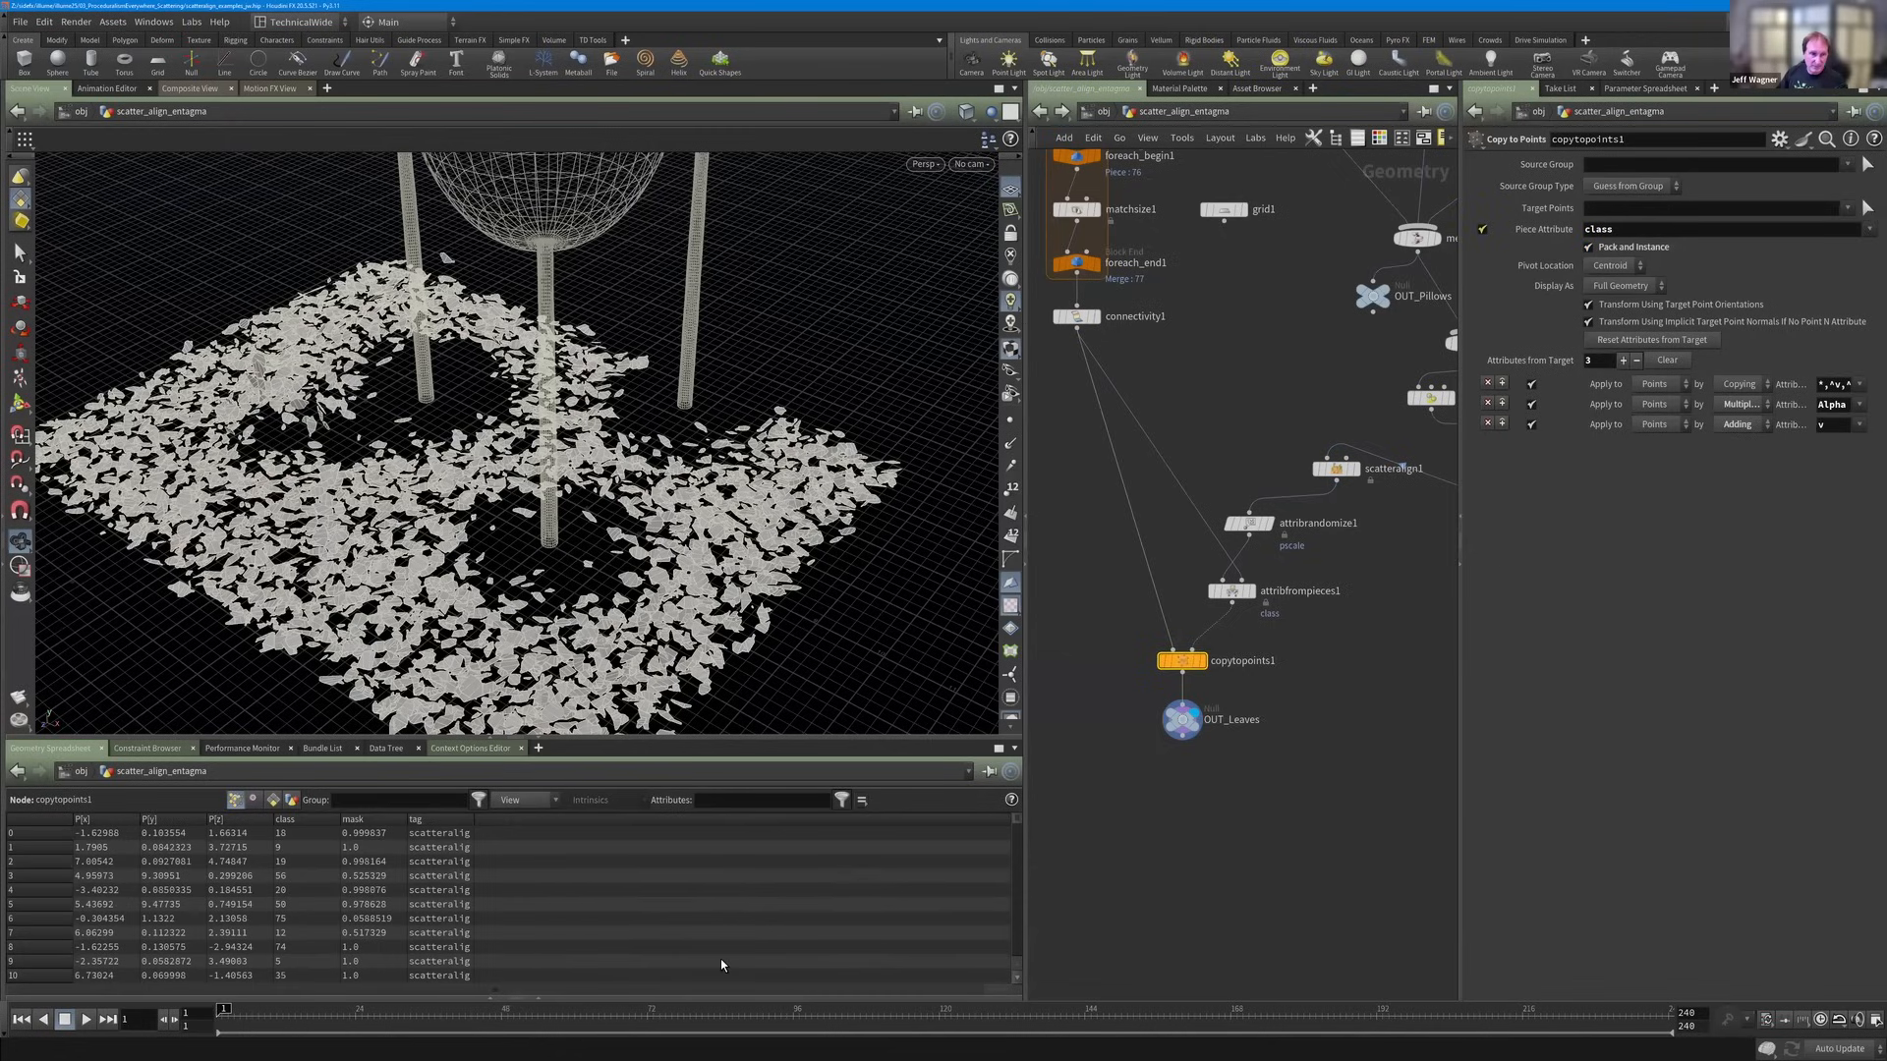
Space copytopoints1 apart from OUT_Leaves and inspect its node info for packed geometries and point attributes.
mouse_move(1185, 668)
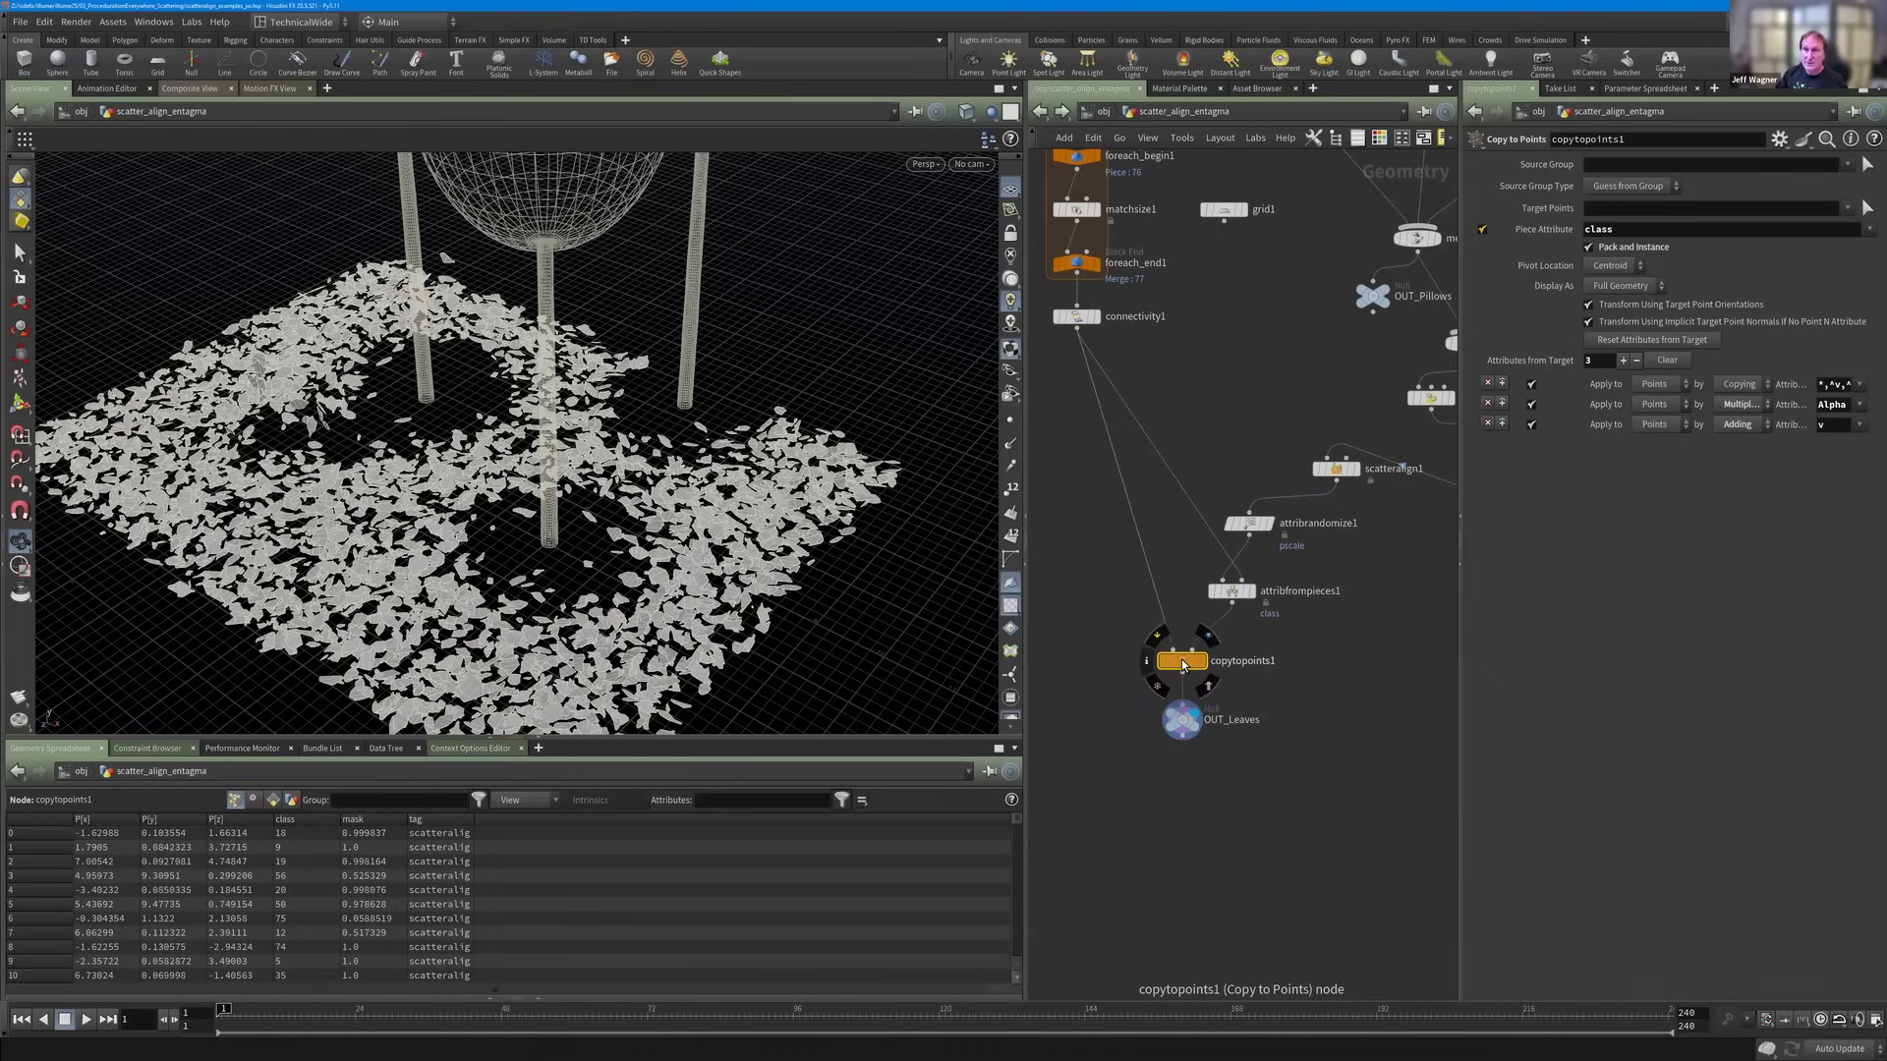
left_click(1182, 665)
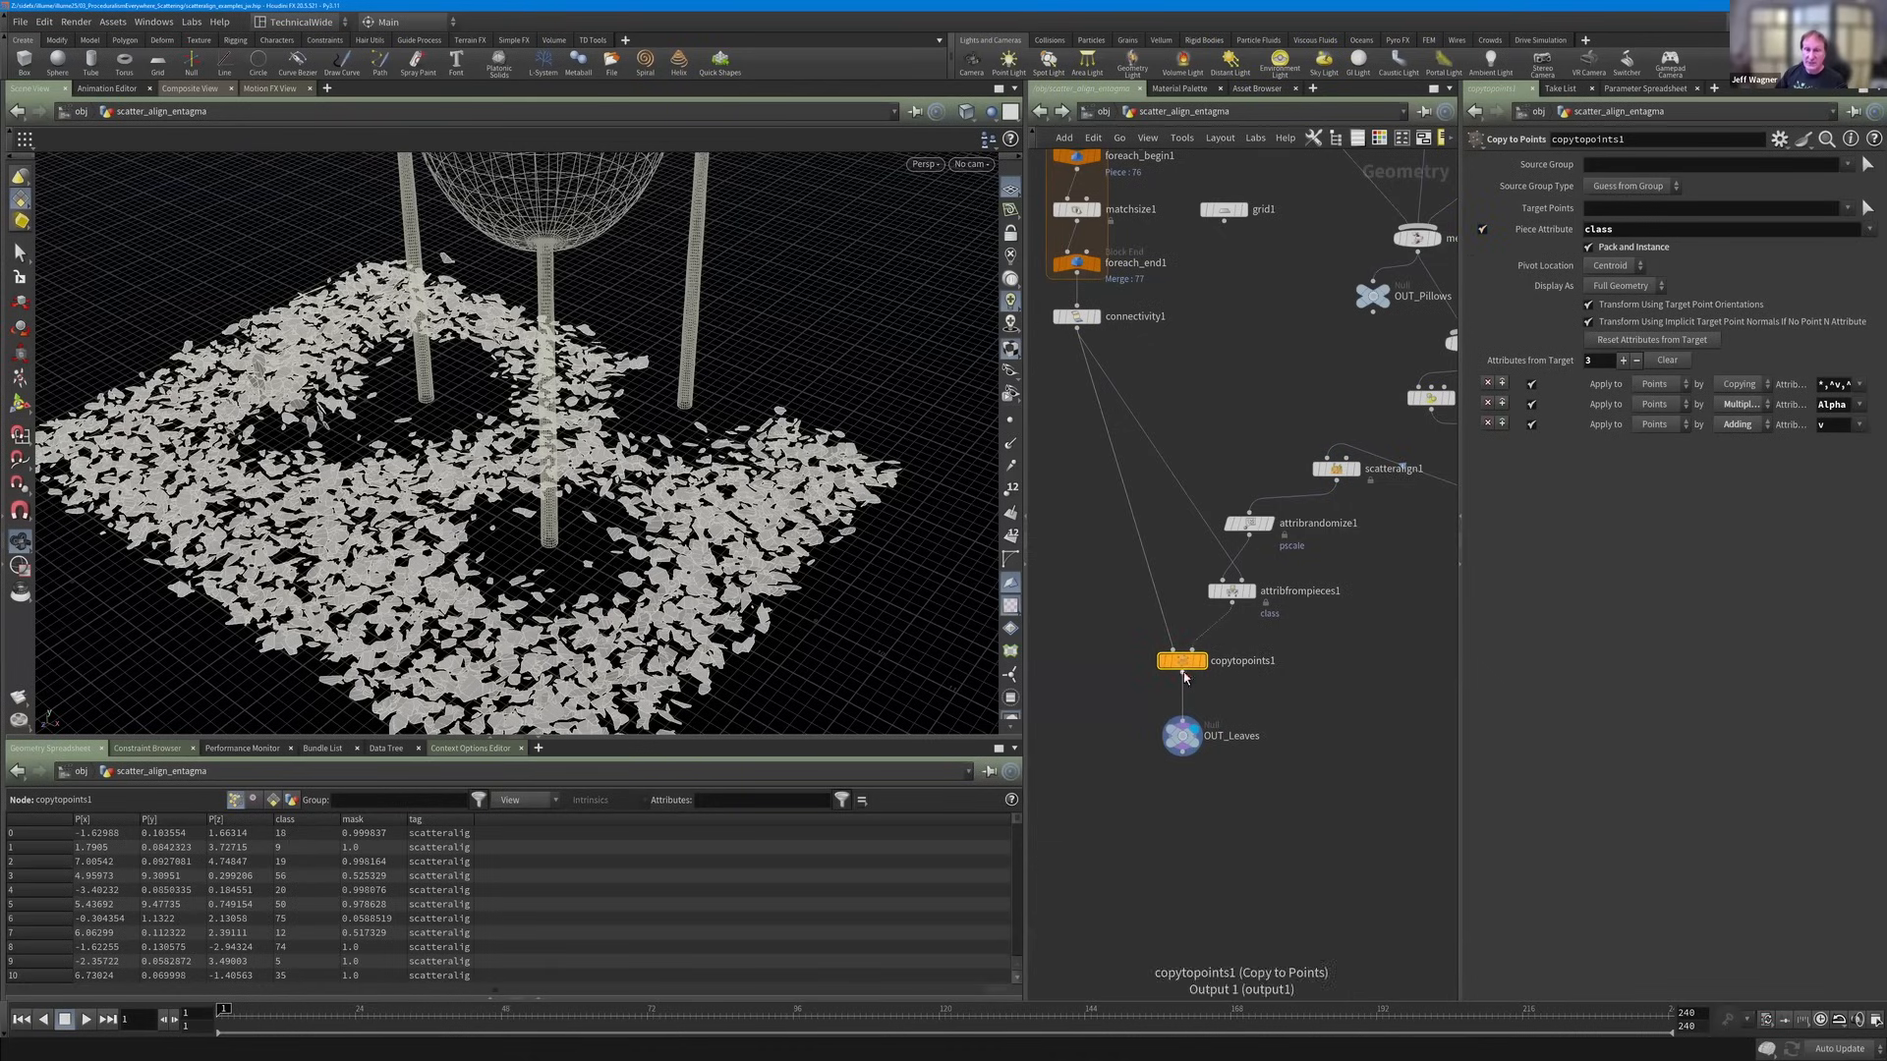
left_click_drag(1184, 668, 1185, 658)
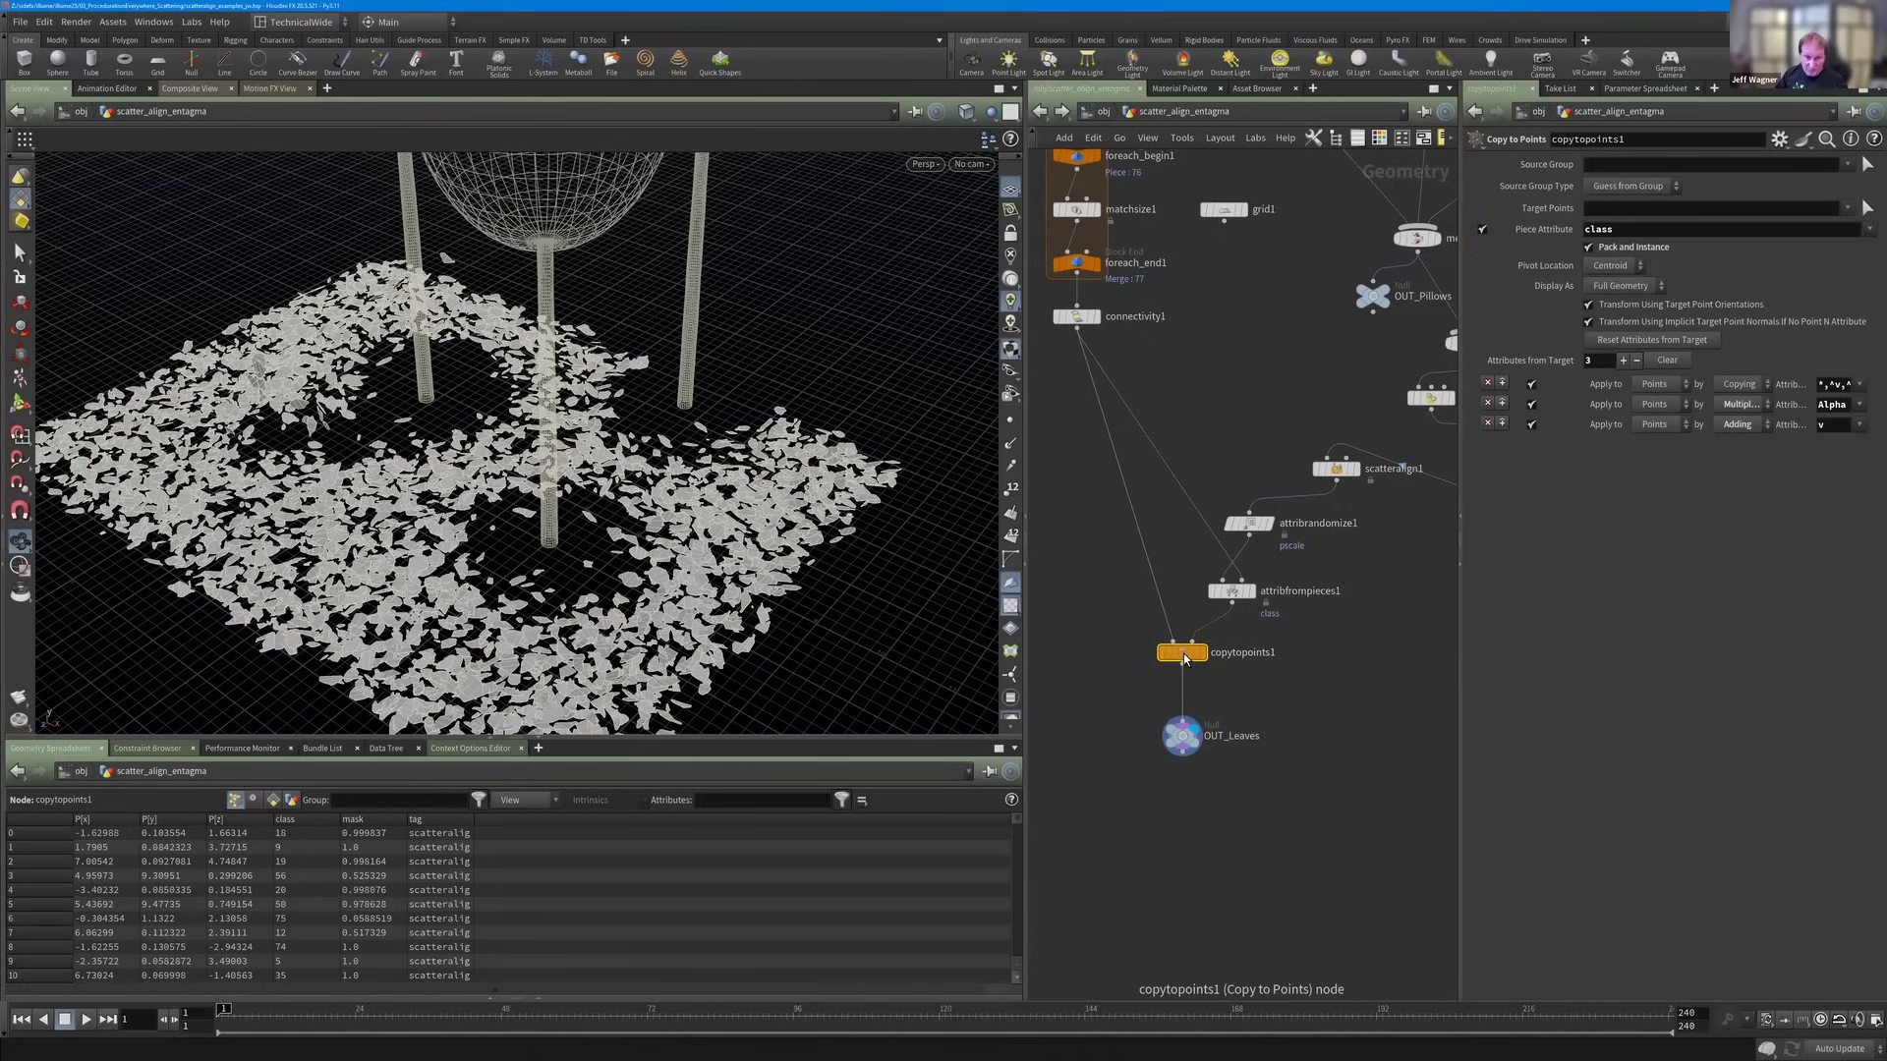
mouse_move(1188, 658)
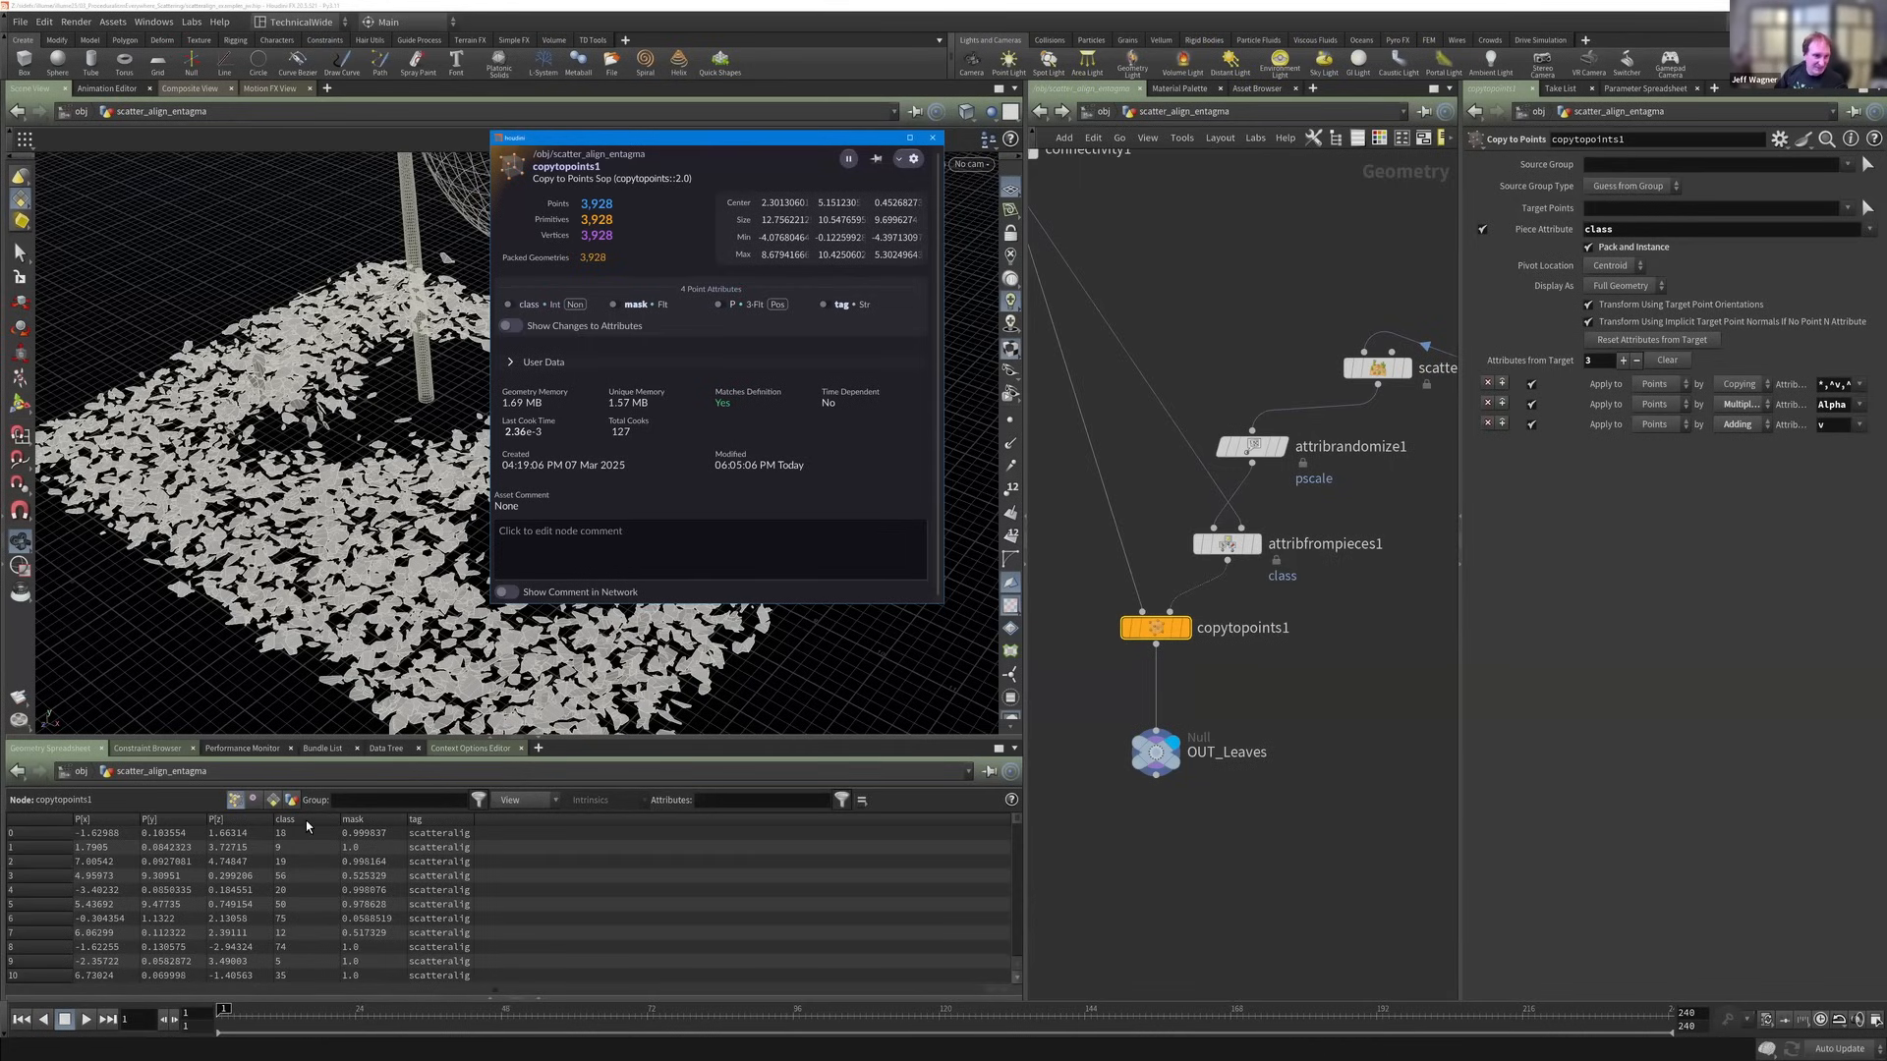
left_click(311, 877)
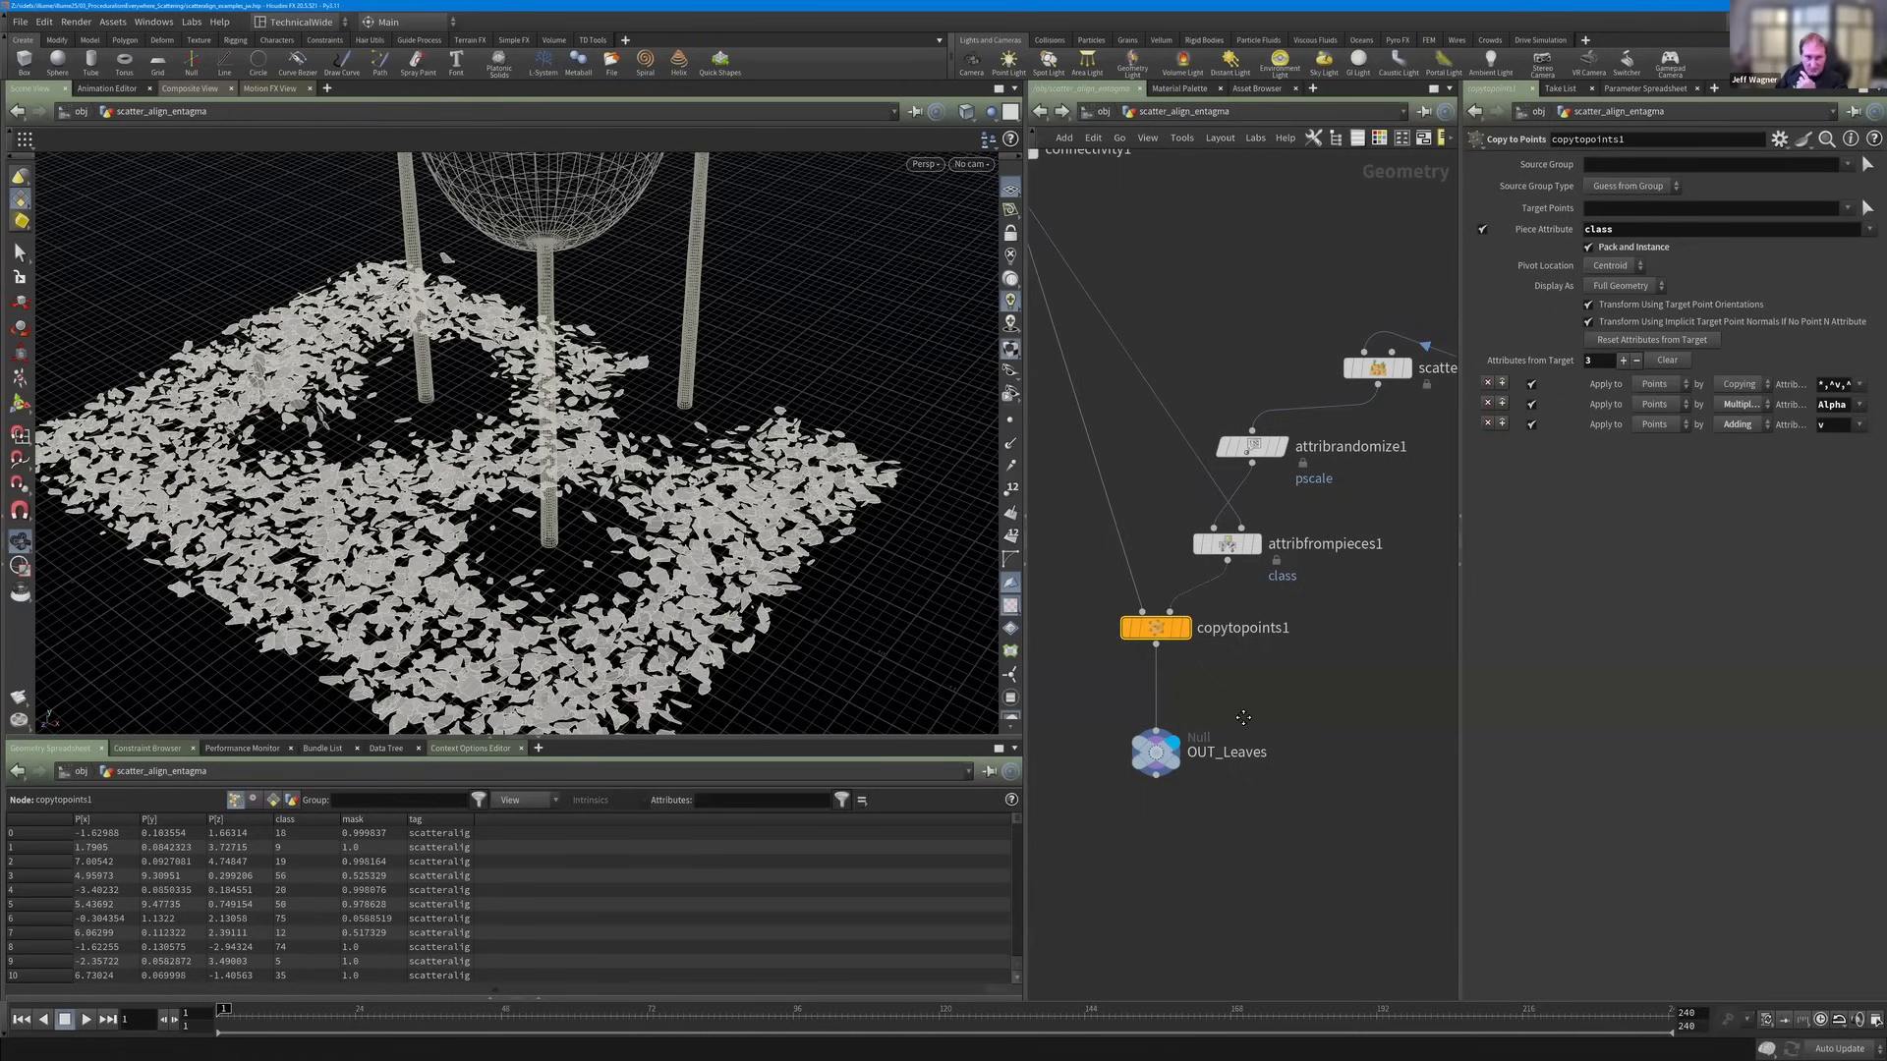
Add an Output node fed by copytopoints1 beside the OUT_Leaves null.
scroll(1243, 717, "down", 2)
scroll(1285, 764, "down", 3)
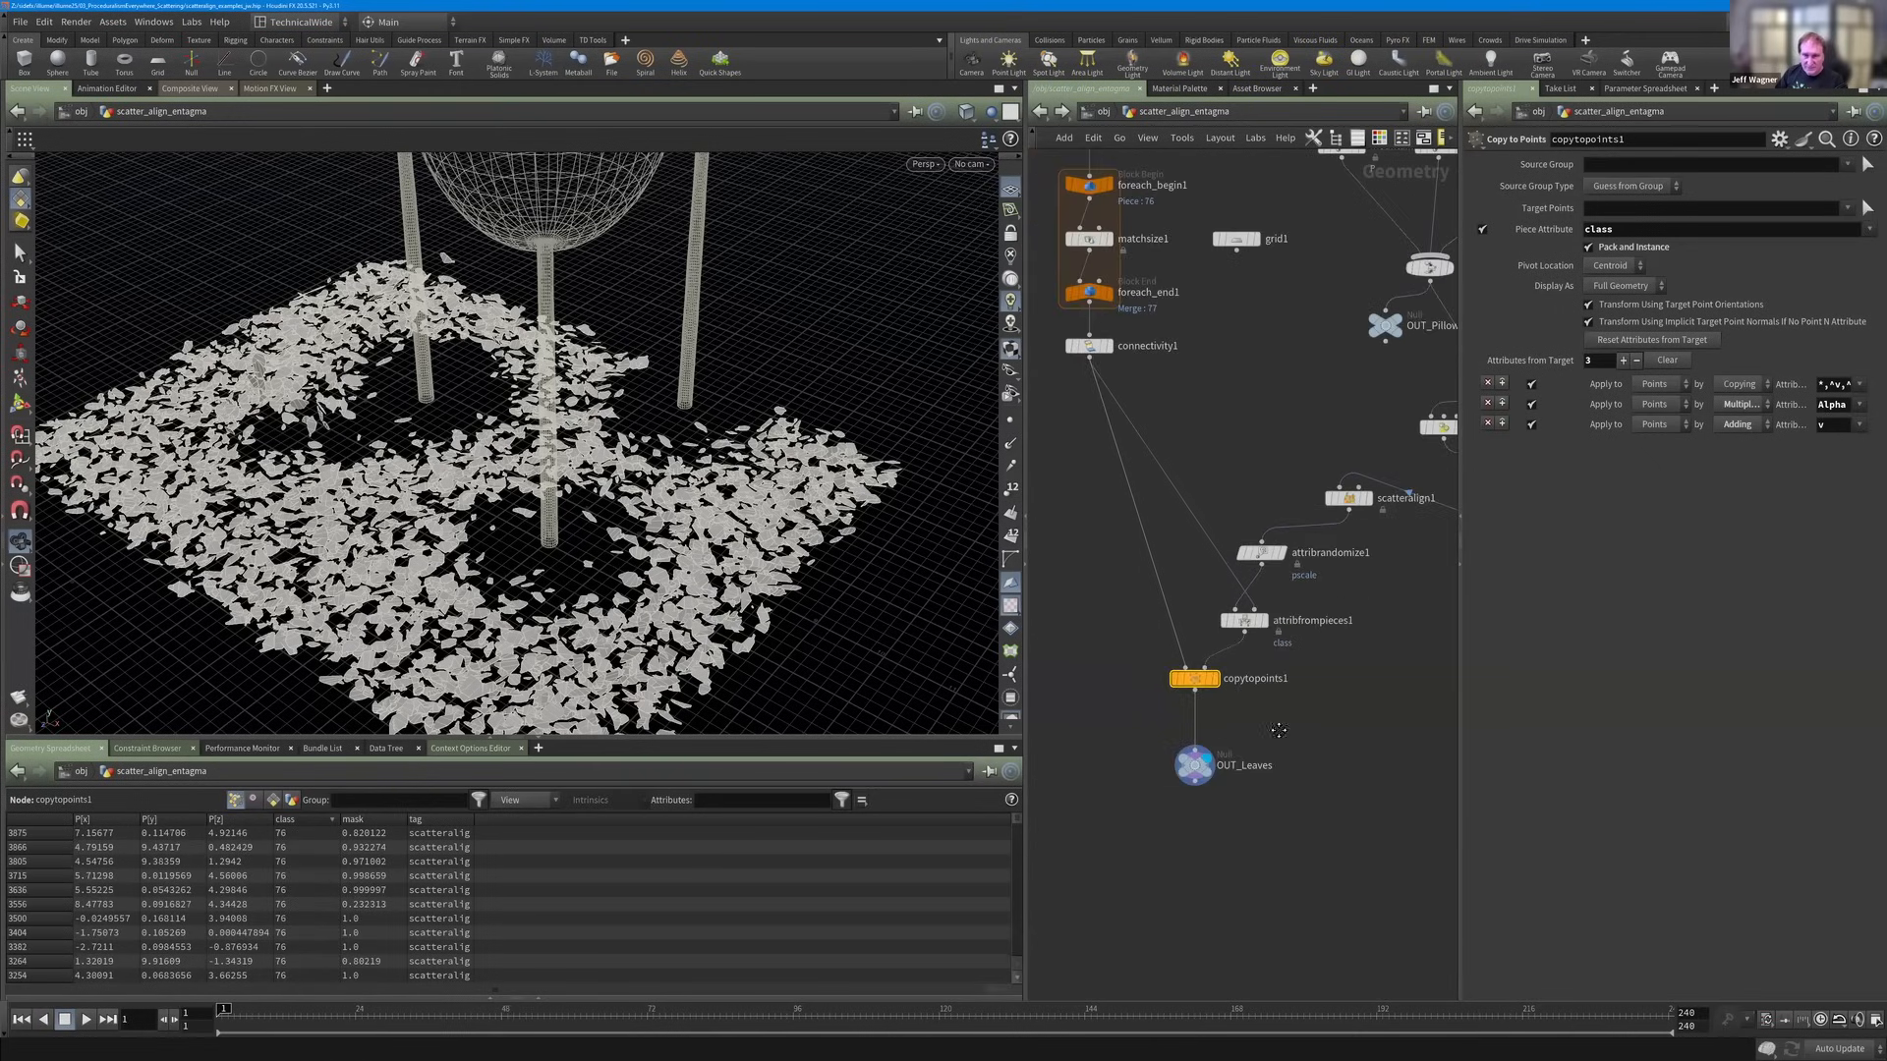
key("Tab")
type("out")
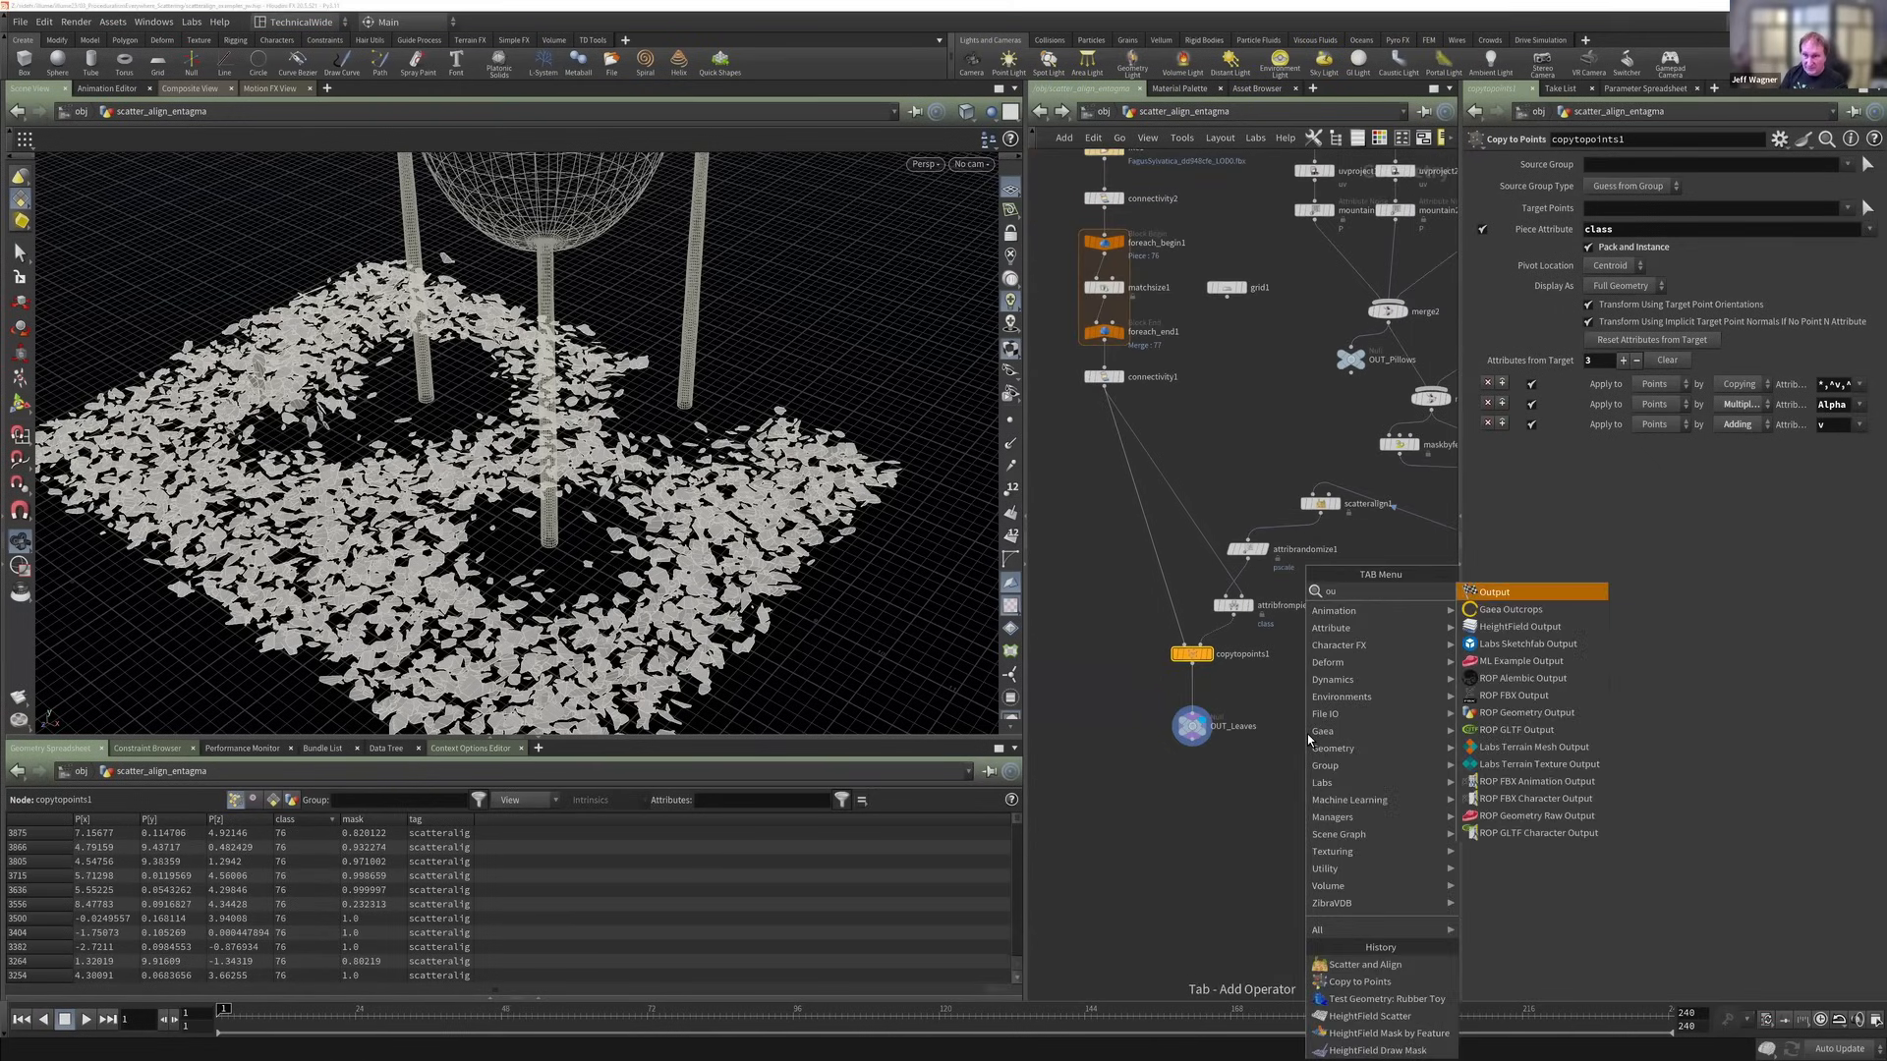
key("Return")
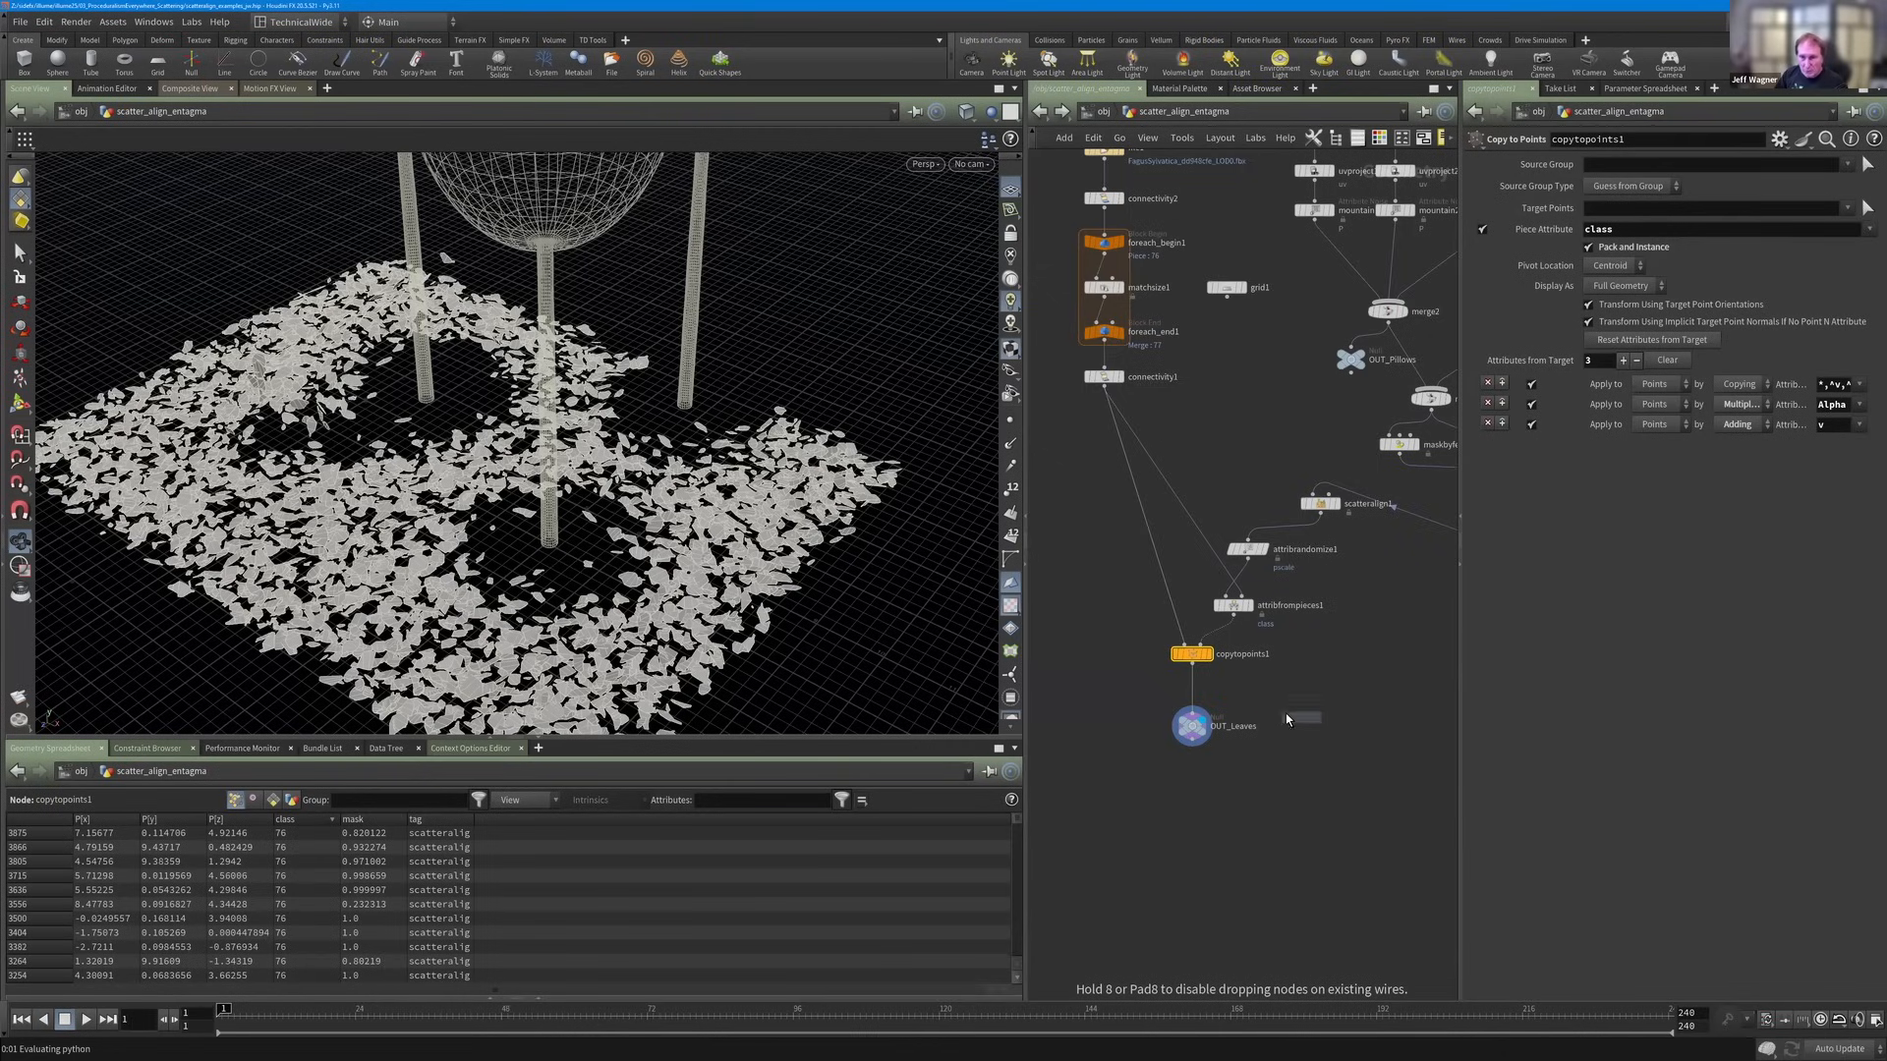
left_click(1287, 720)
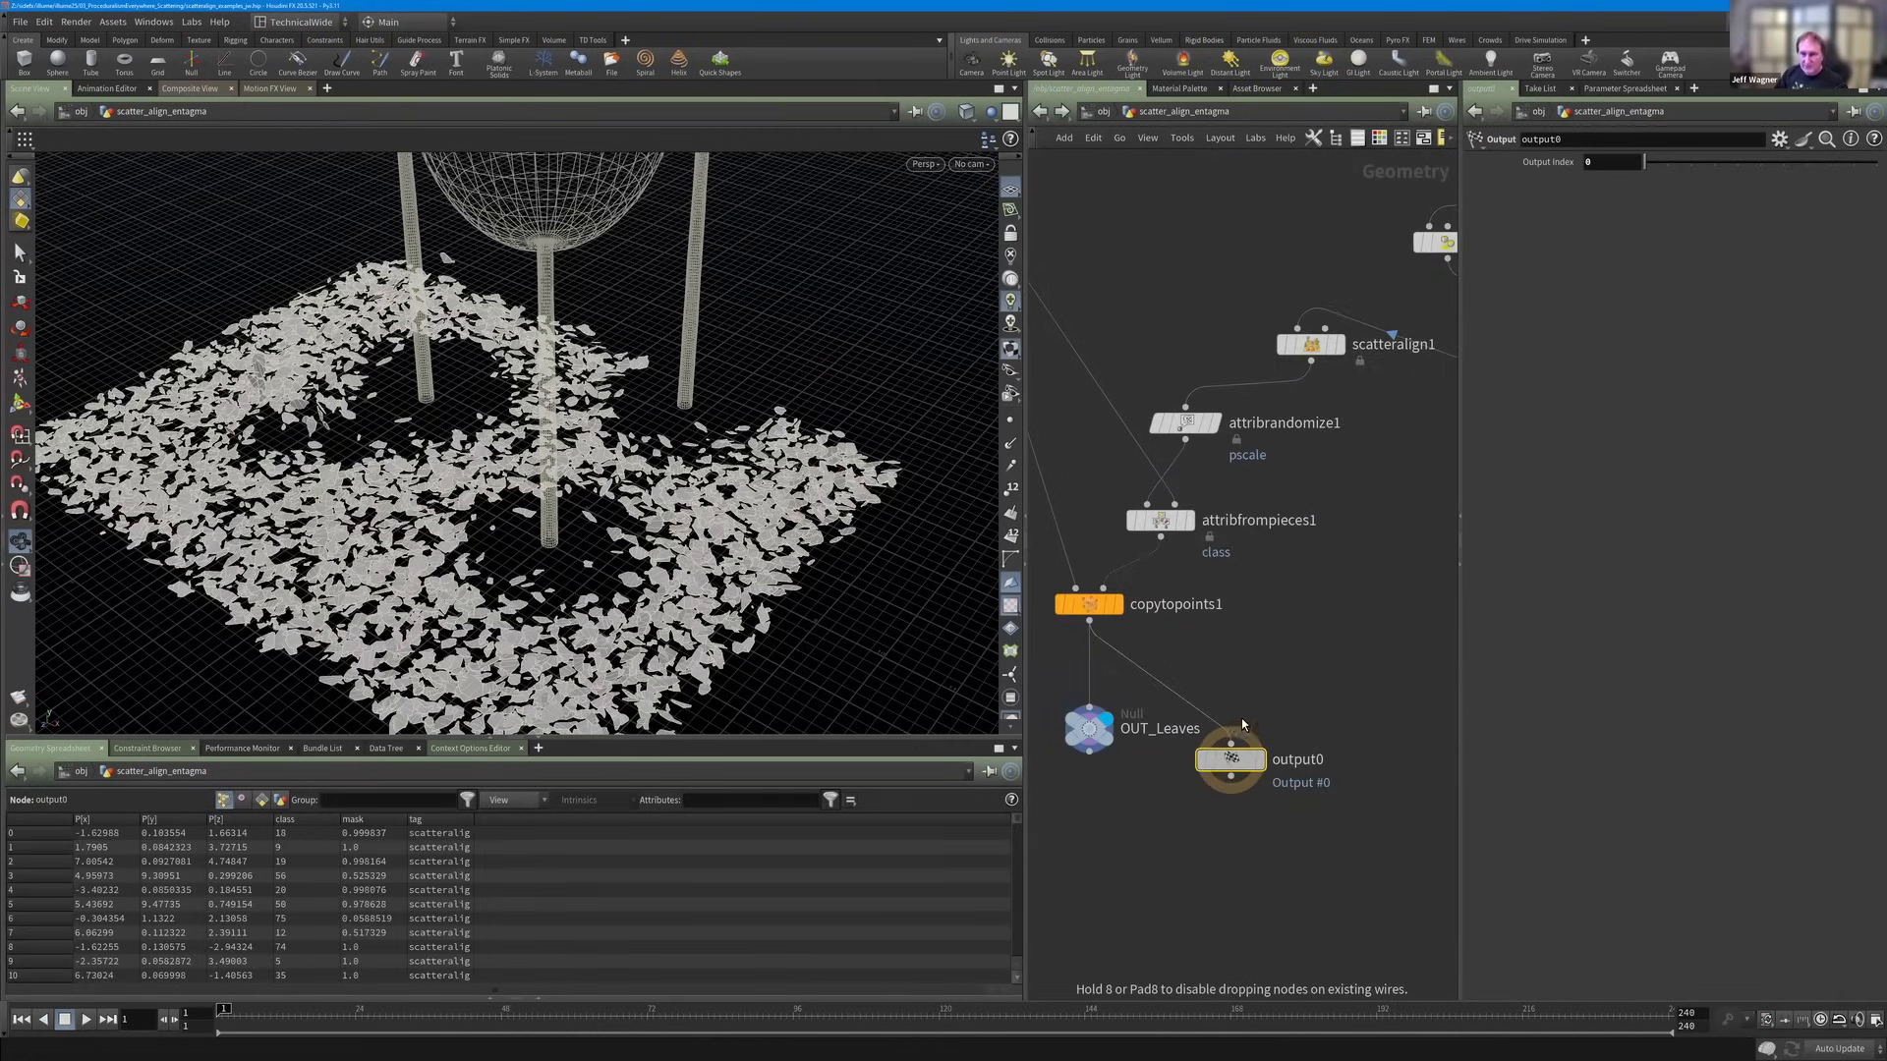
Rename the new Output node below copytopoints1 as OUT_leaves.
scroll(1242, 725, "down", 3)
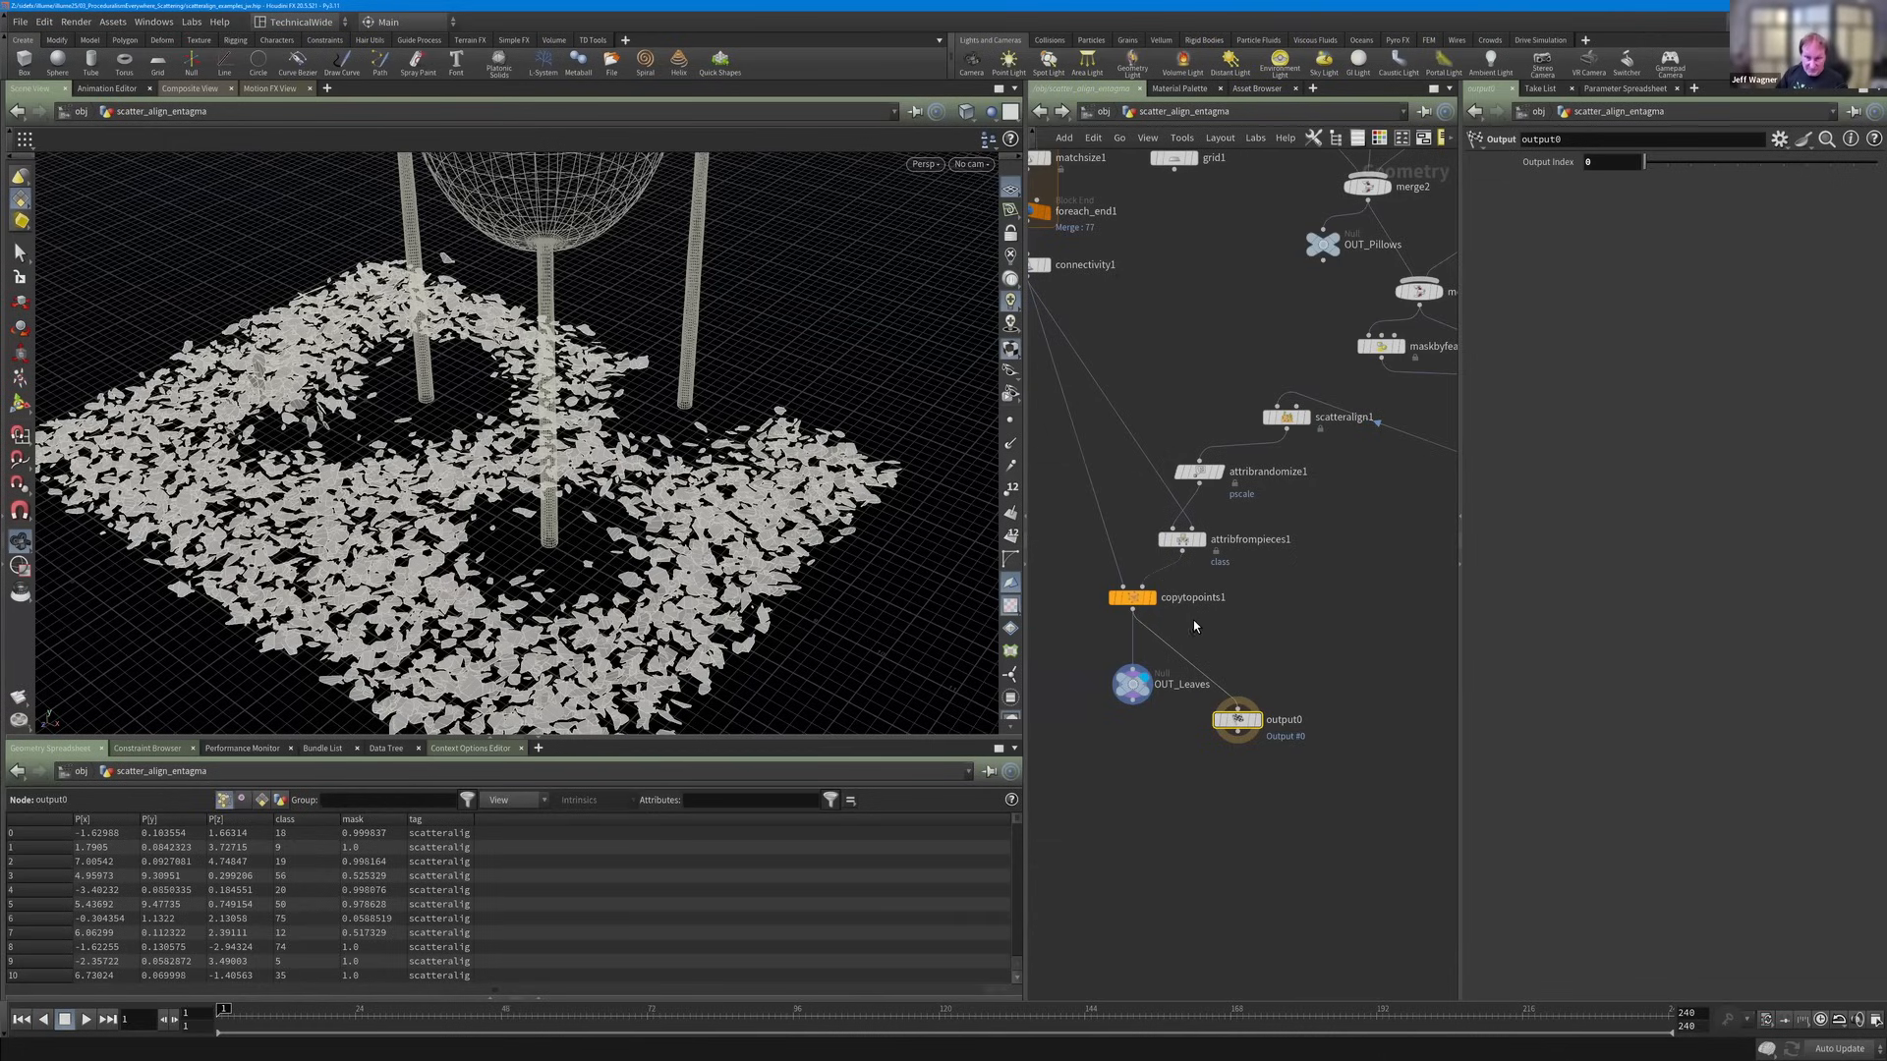
middle_click_drag(1205, 627, 1136, 495)
scroll(1147, 567, "up", 2)
middle_click_drag(1147, 567, 1157, 601)
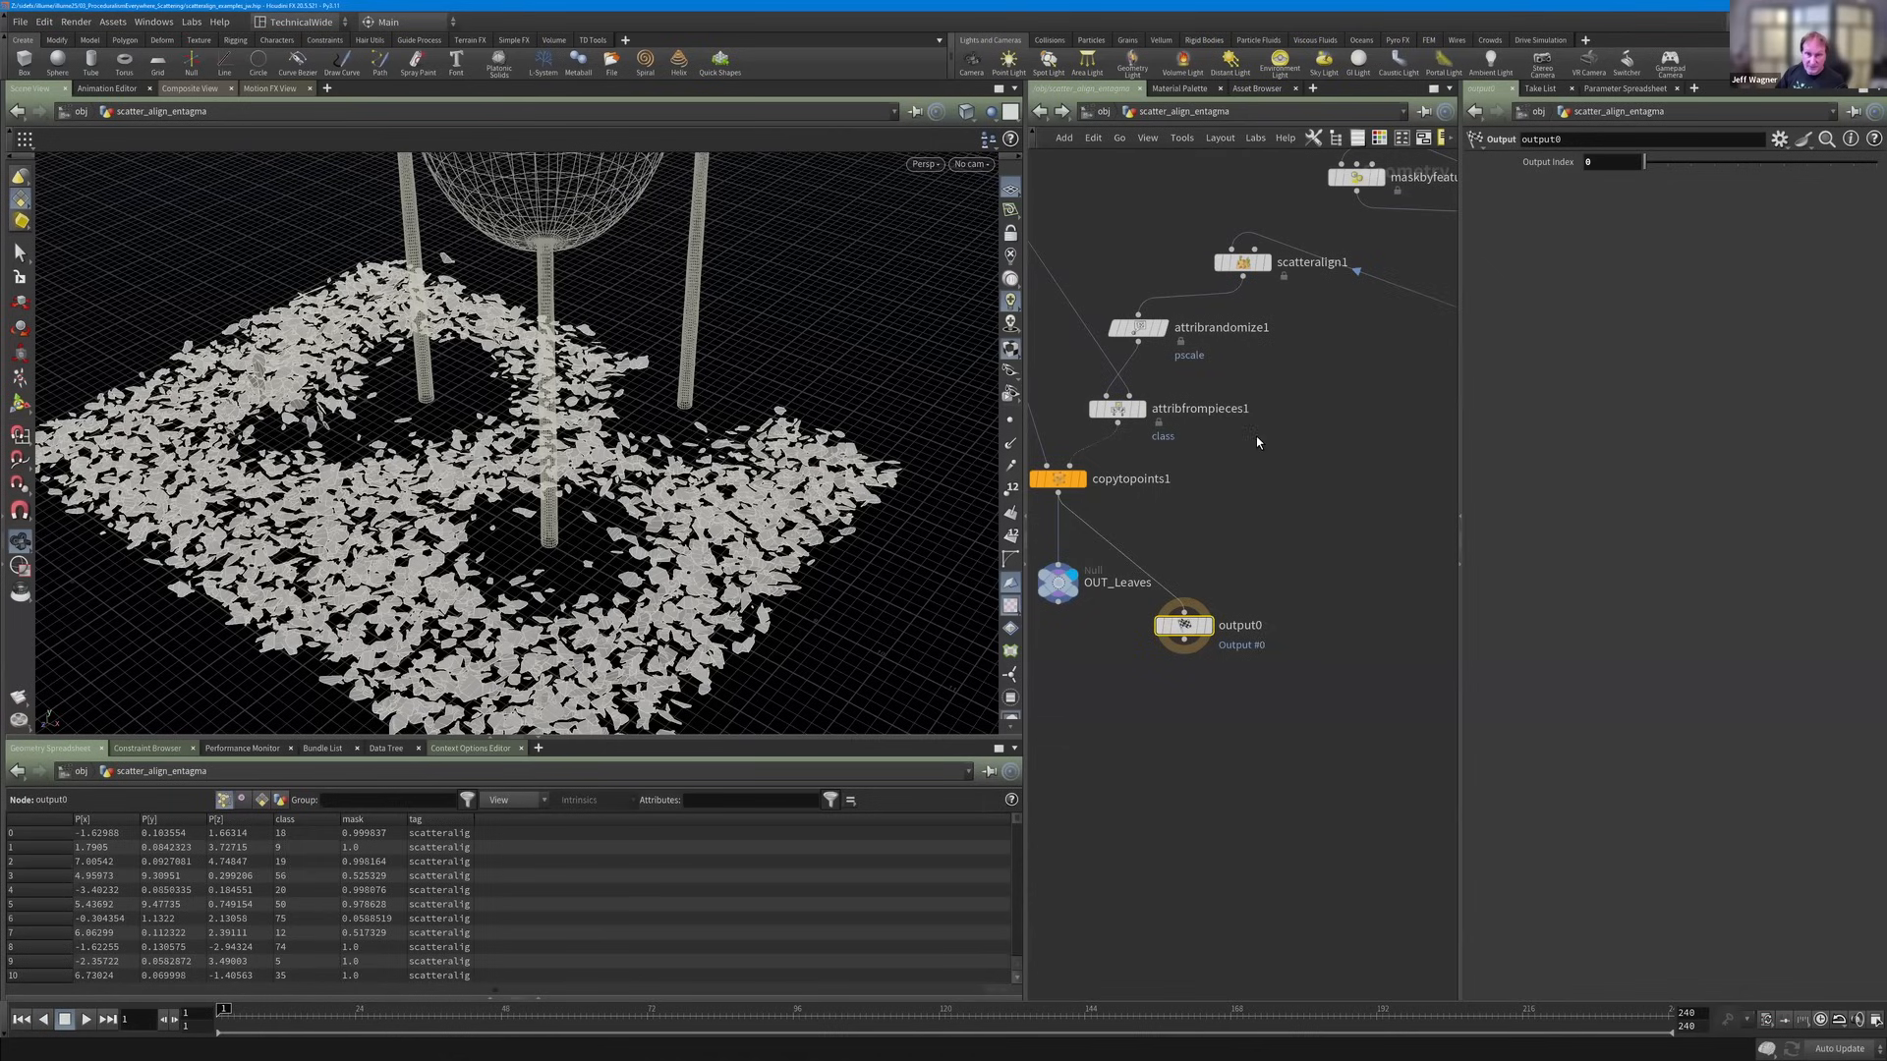
right_click_drag(1269, 450, 1214, 115)
right_click_drag(1264, 612, 1192, 447)
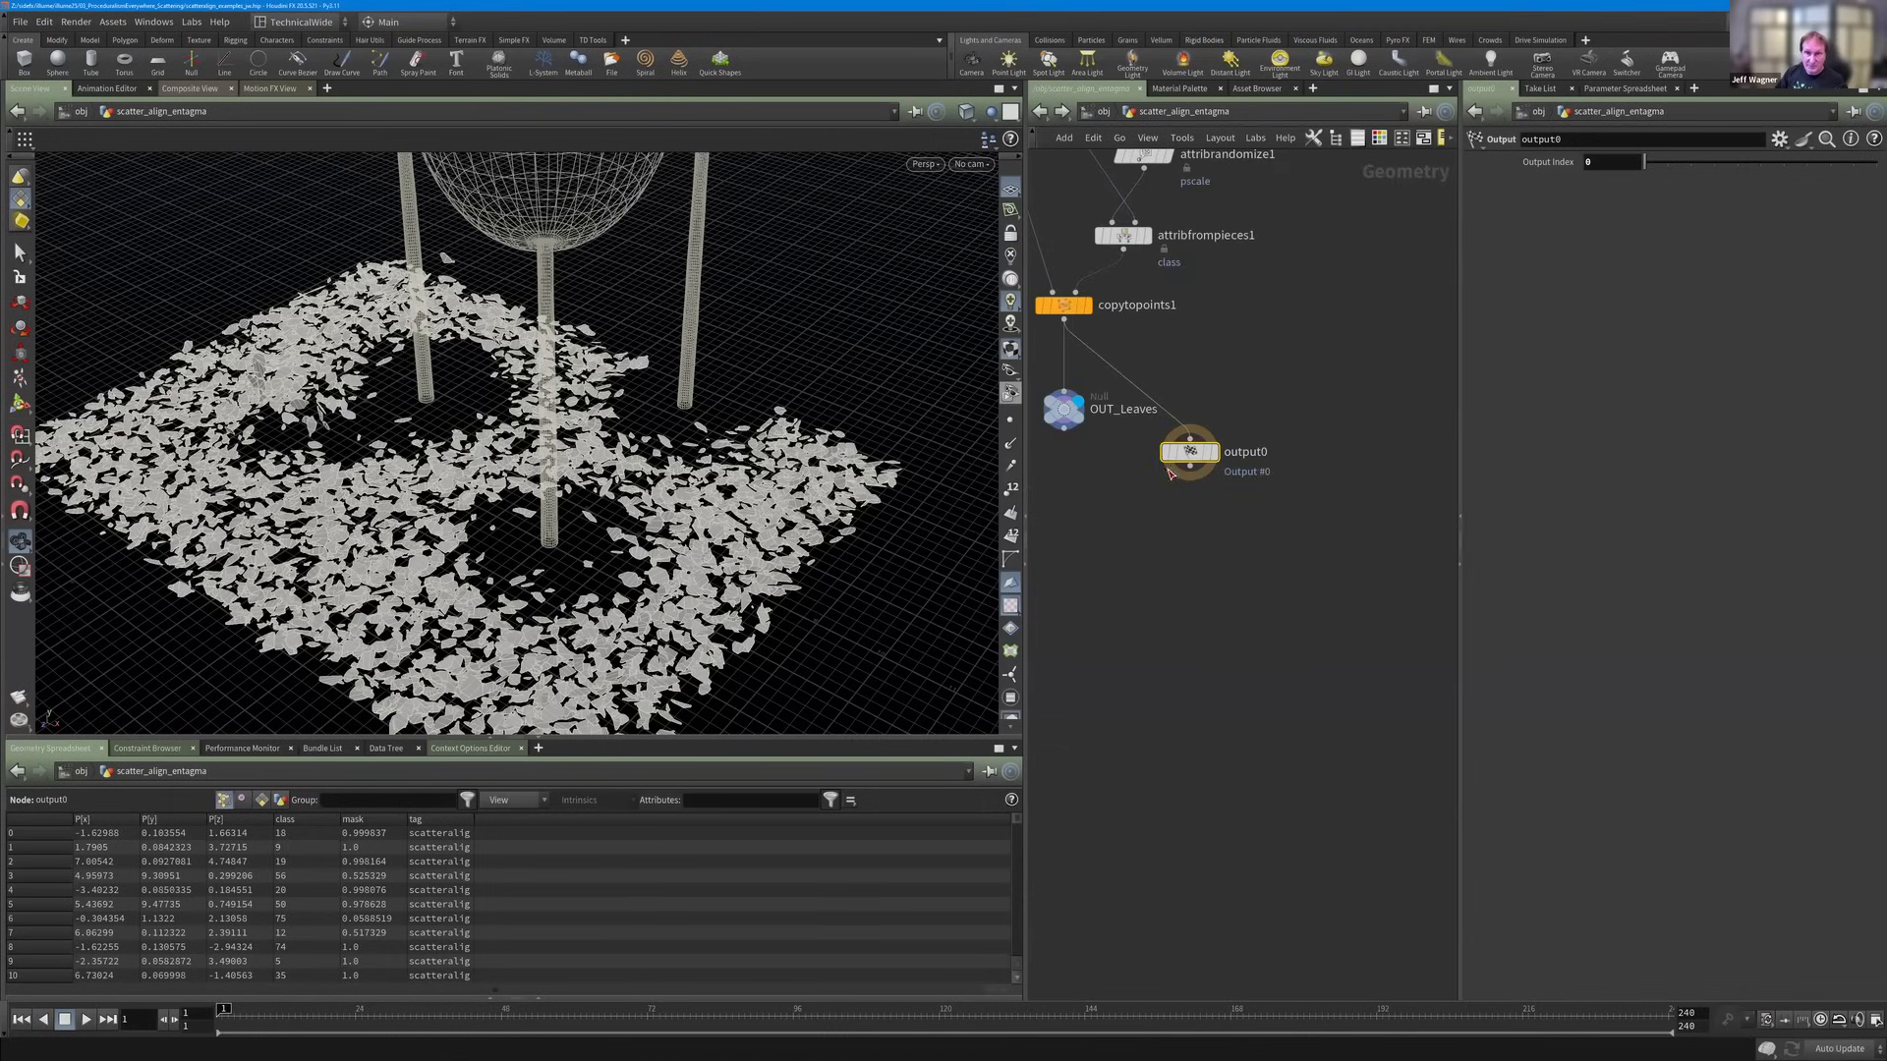
middle_click_drag(1261, 536, 1189, 713)
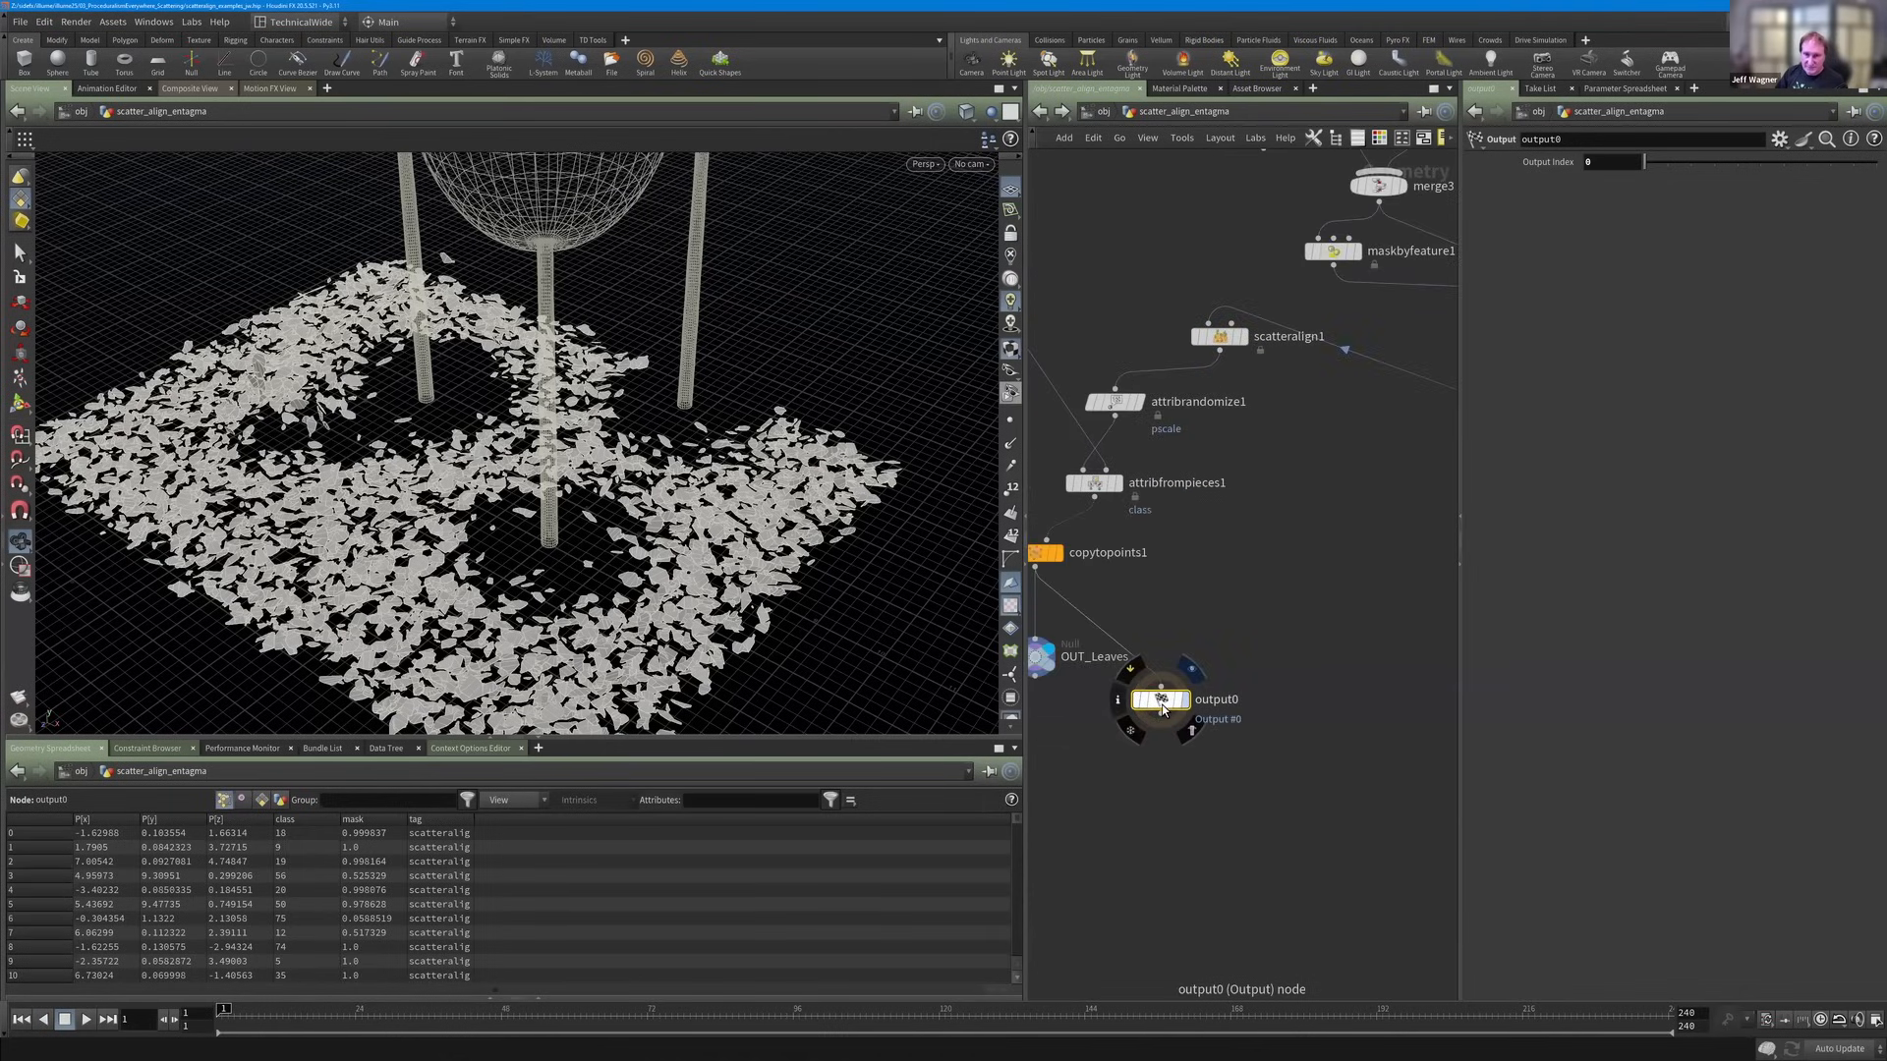
double_click(1268, 699)
type("OUT_leaf")
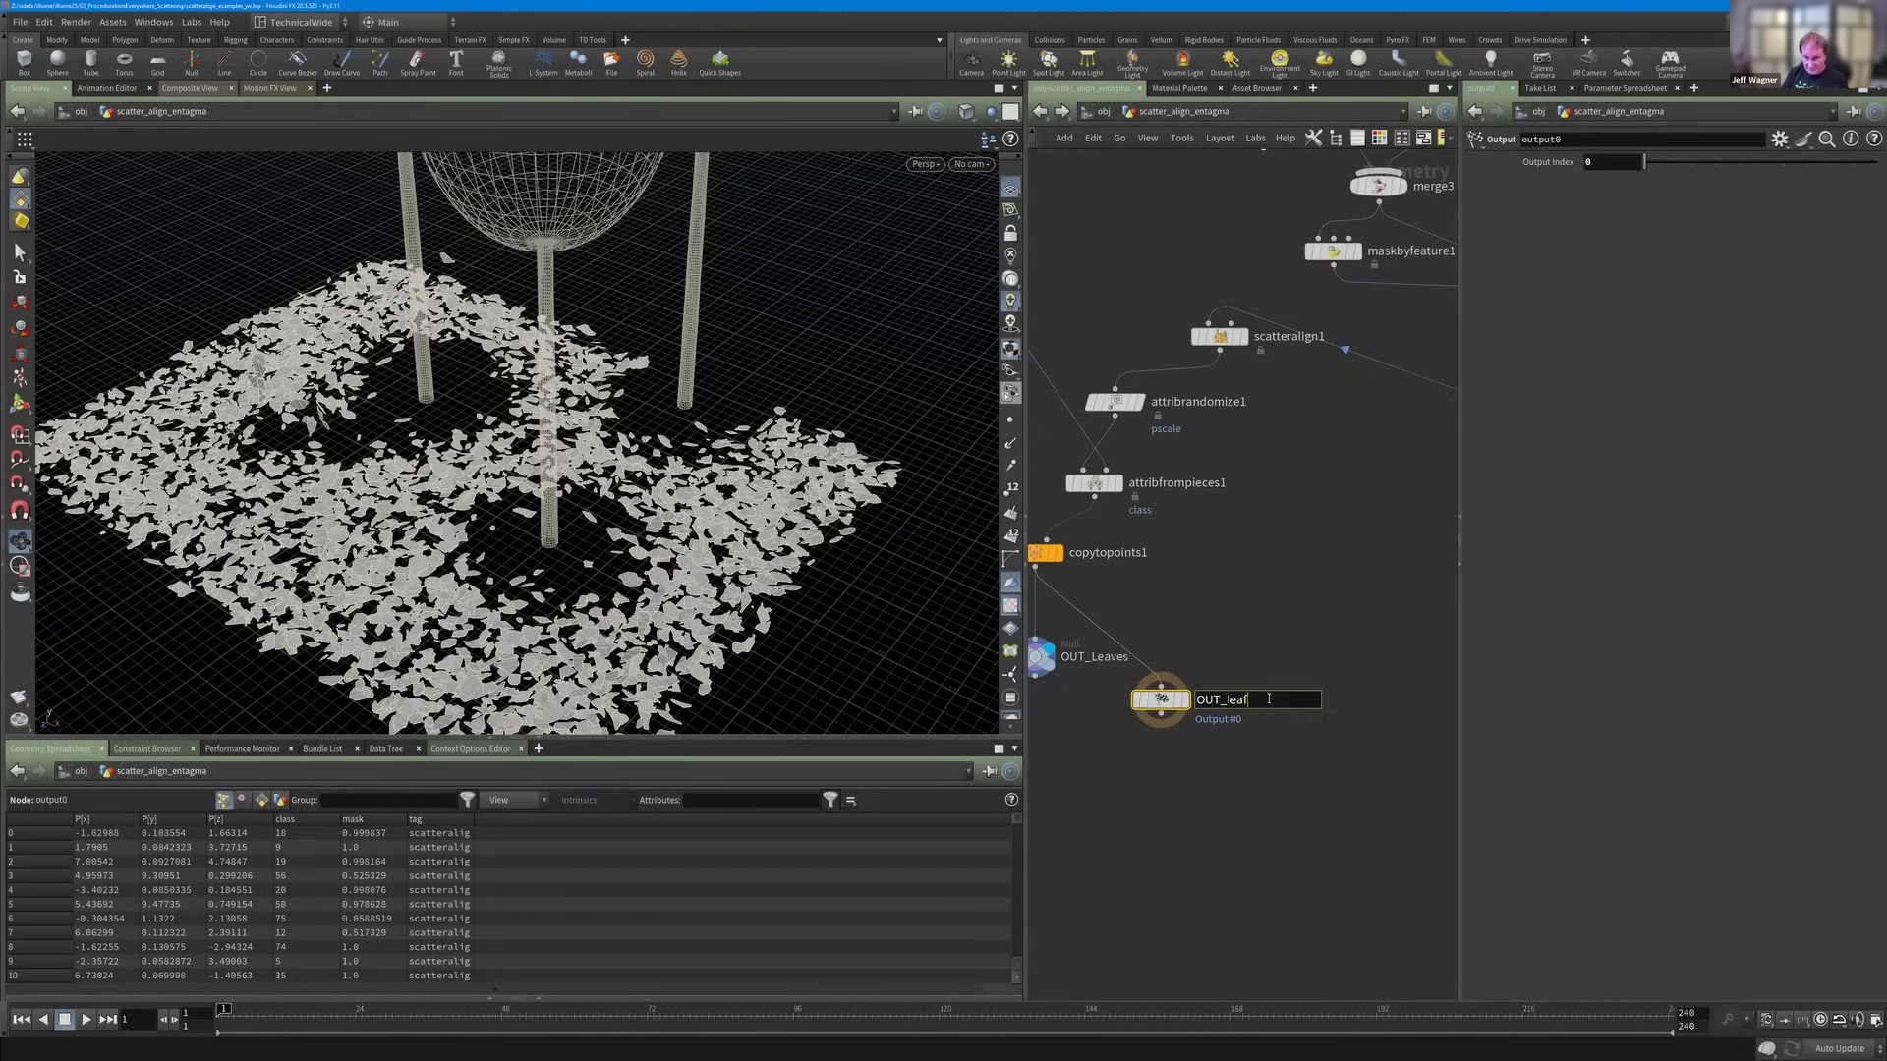
key("BackSpace")
type("ves")
key("Return")
scroll(1214, 664, "down", 2)
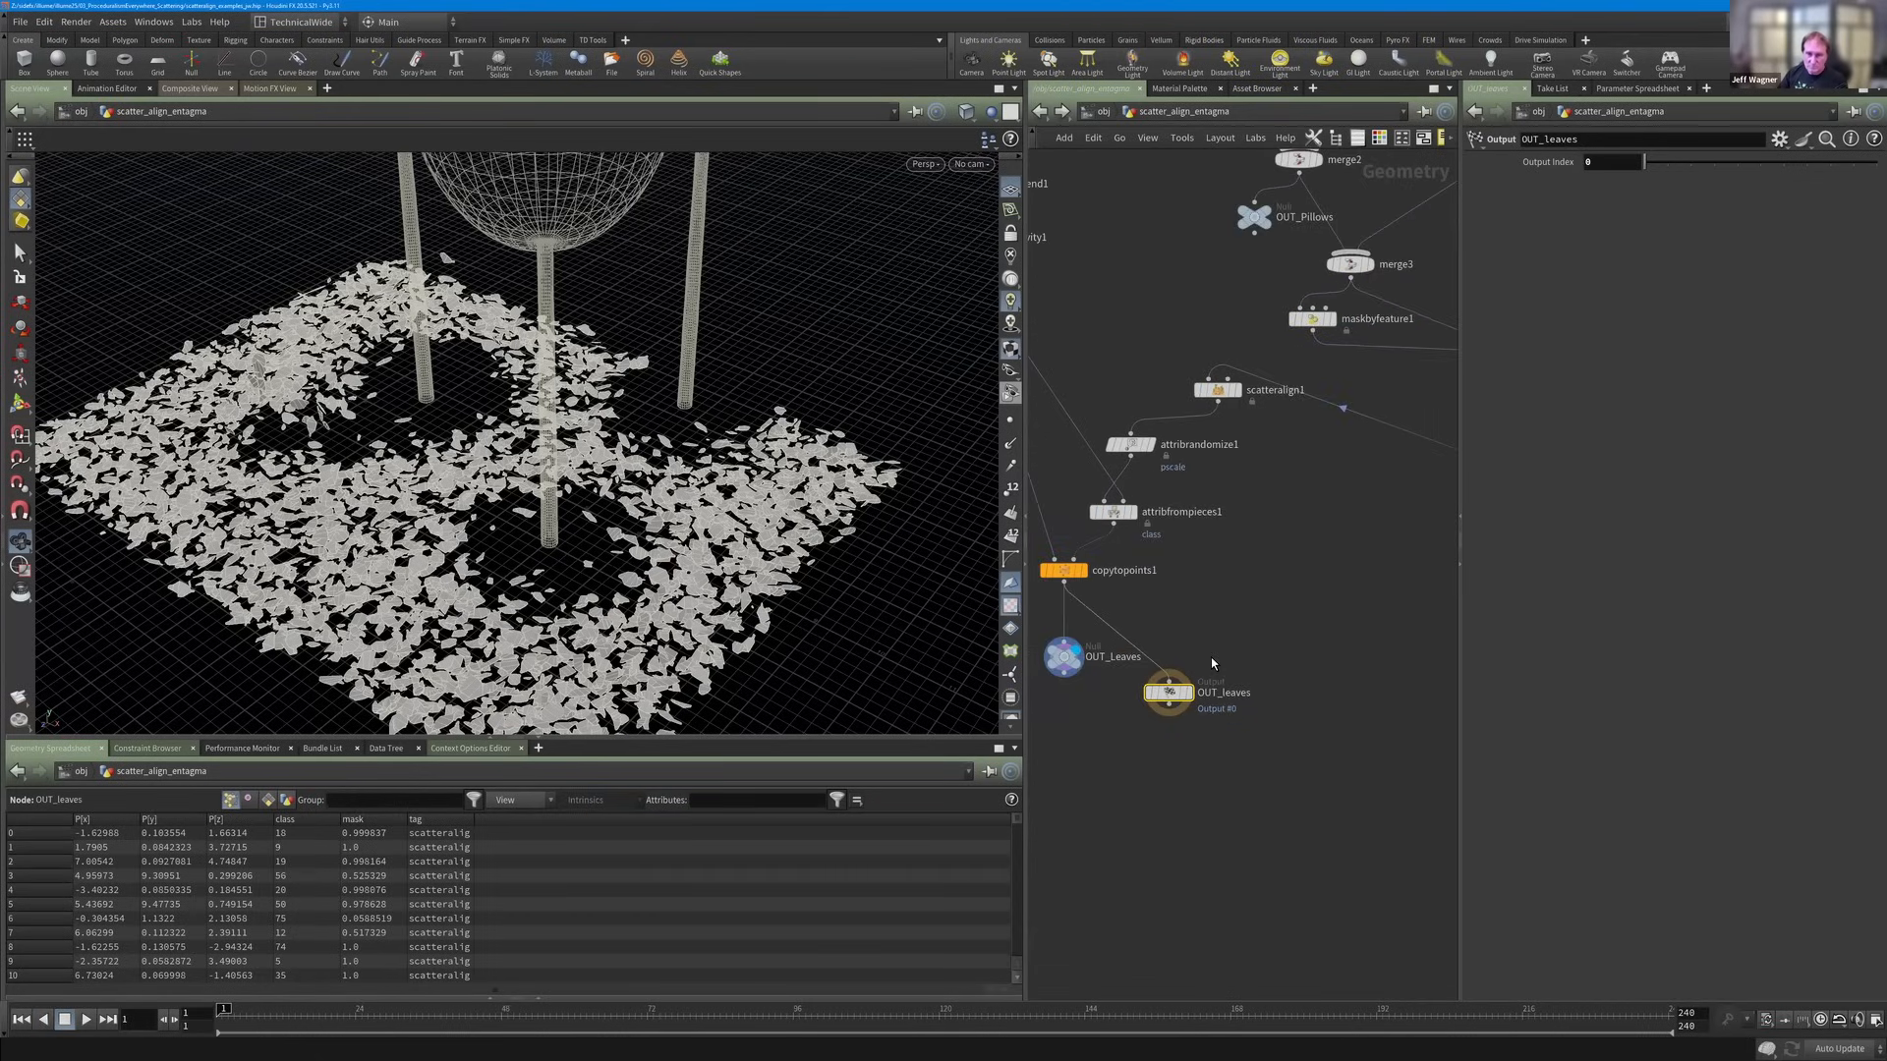
key("Tab")
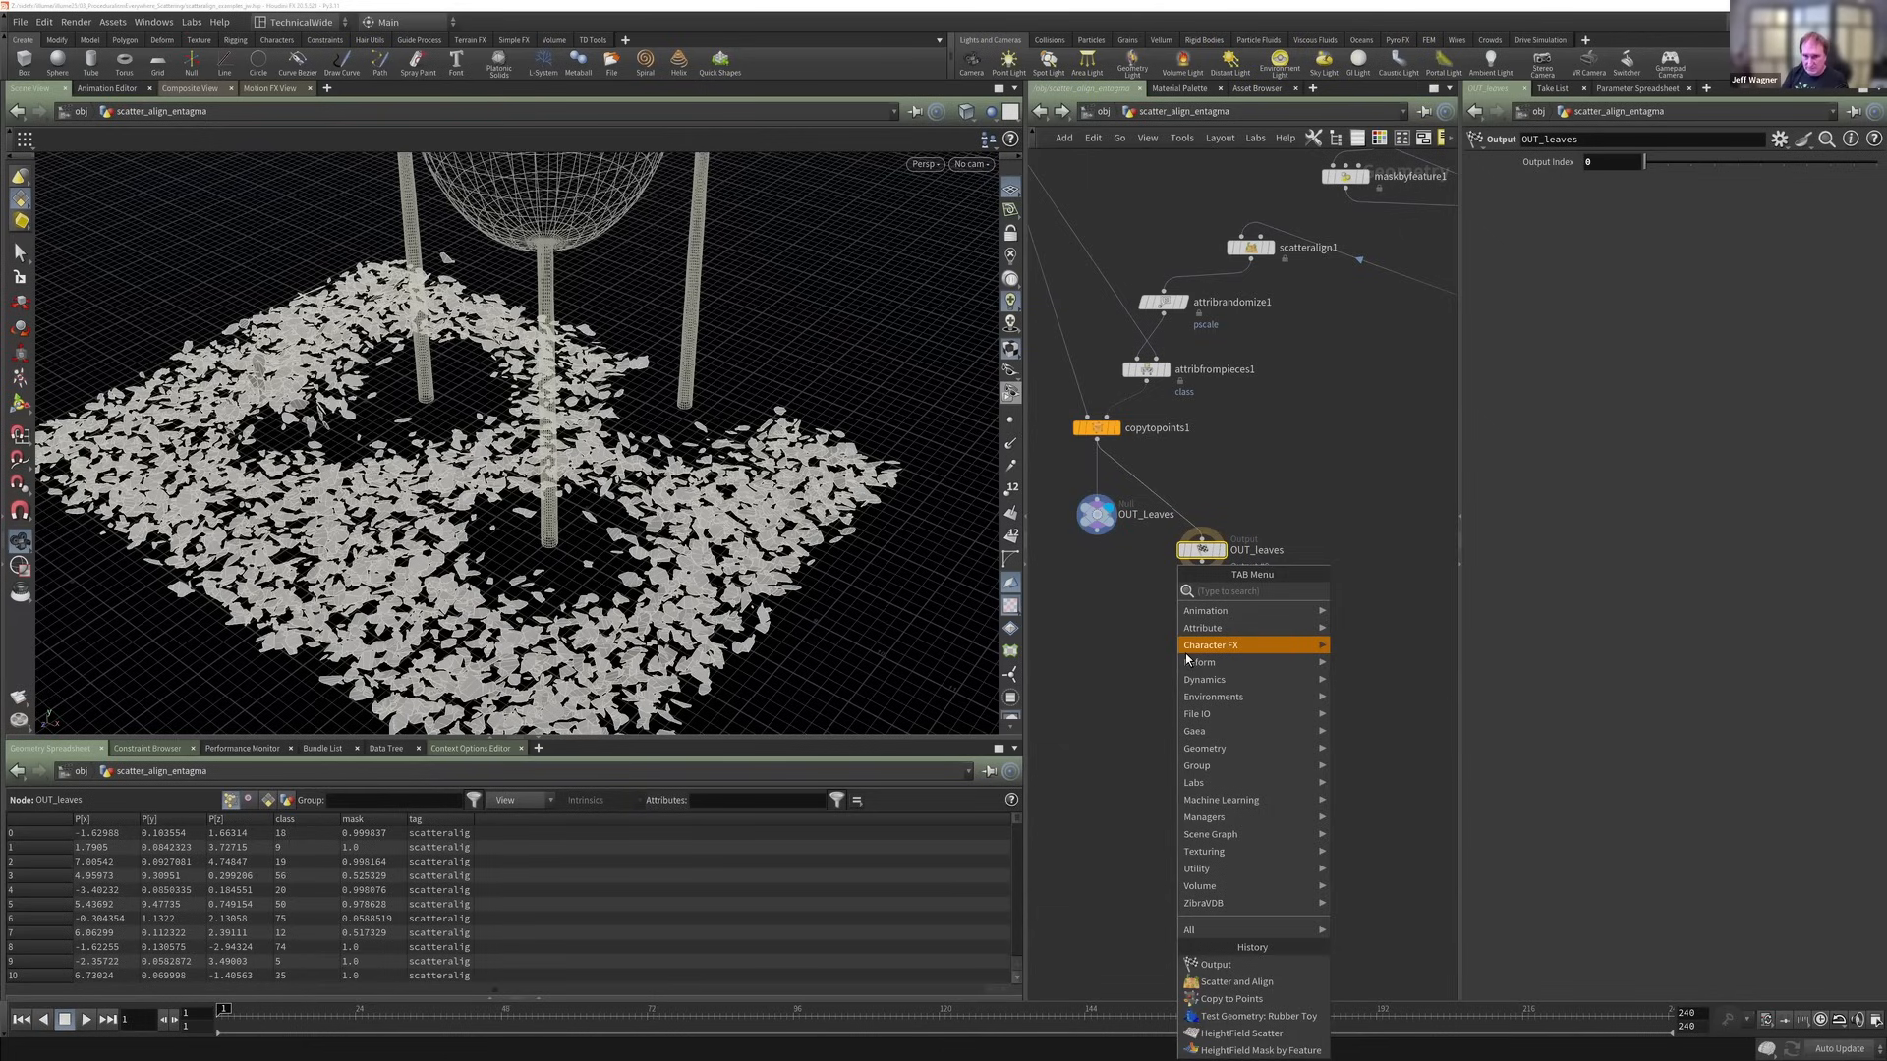
mouse_move(1185, 652)
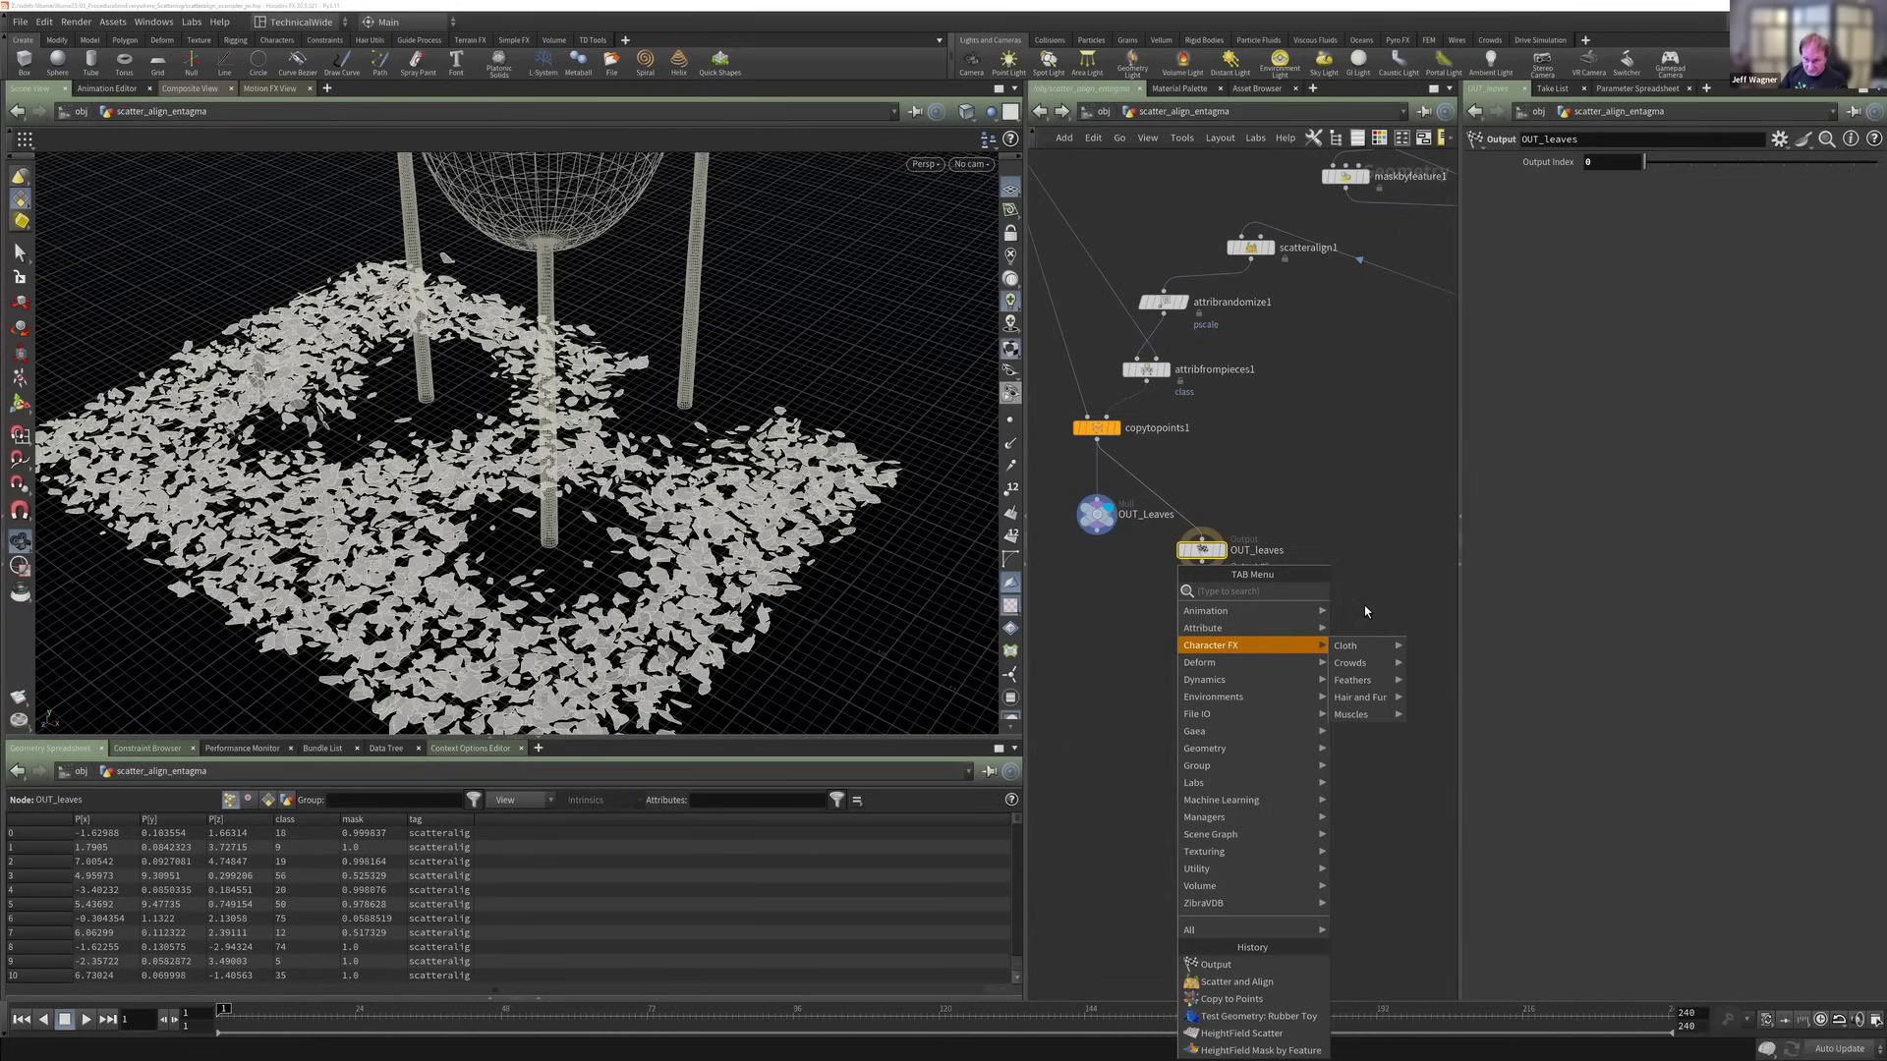
left_click(1175, 648)
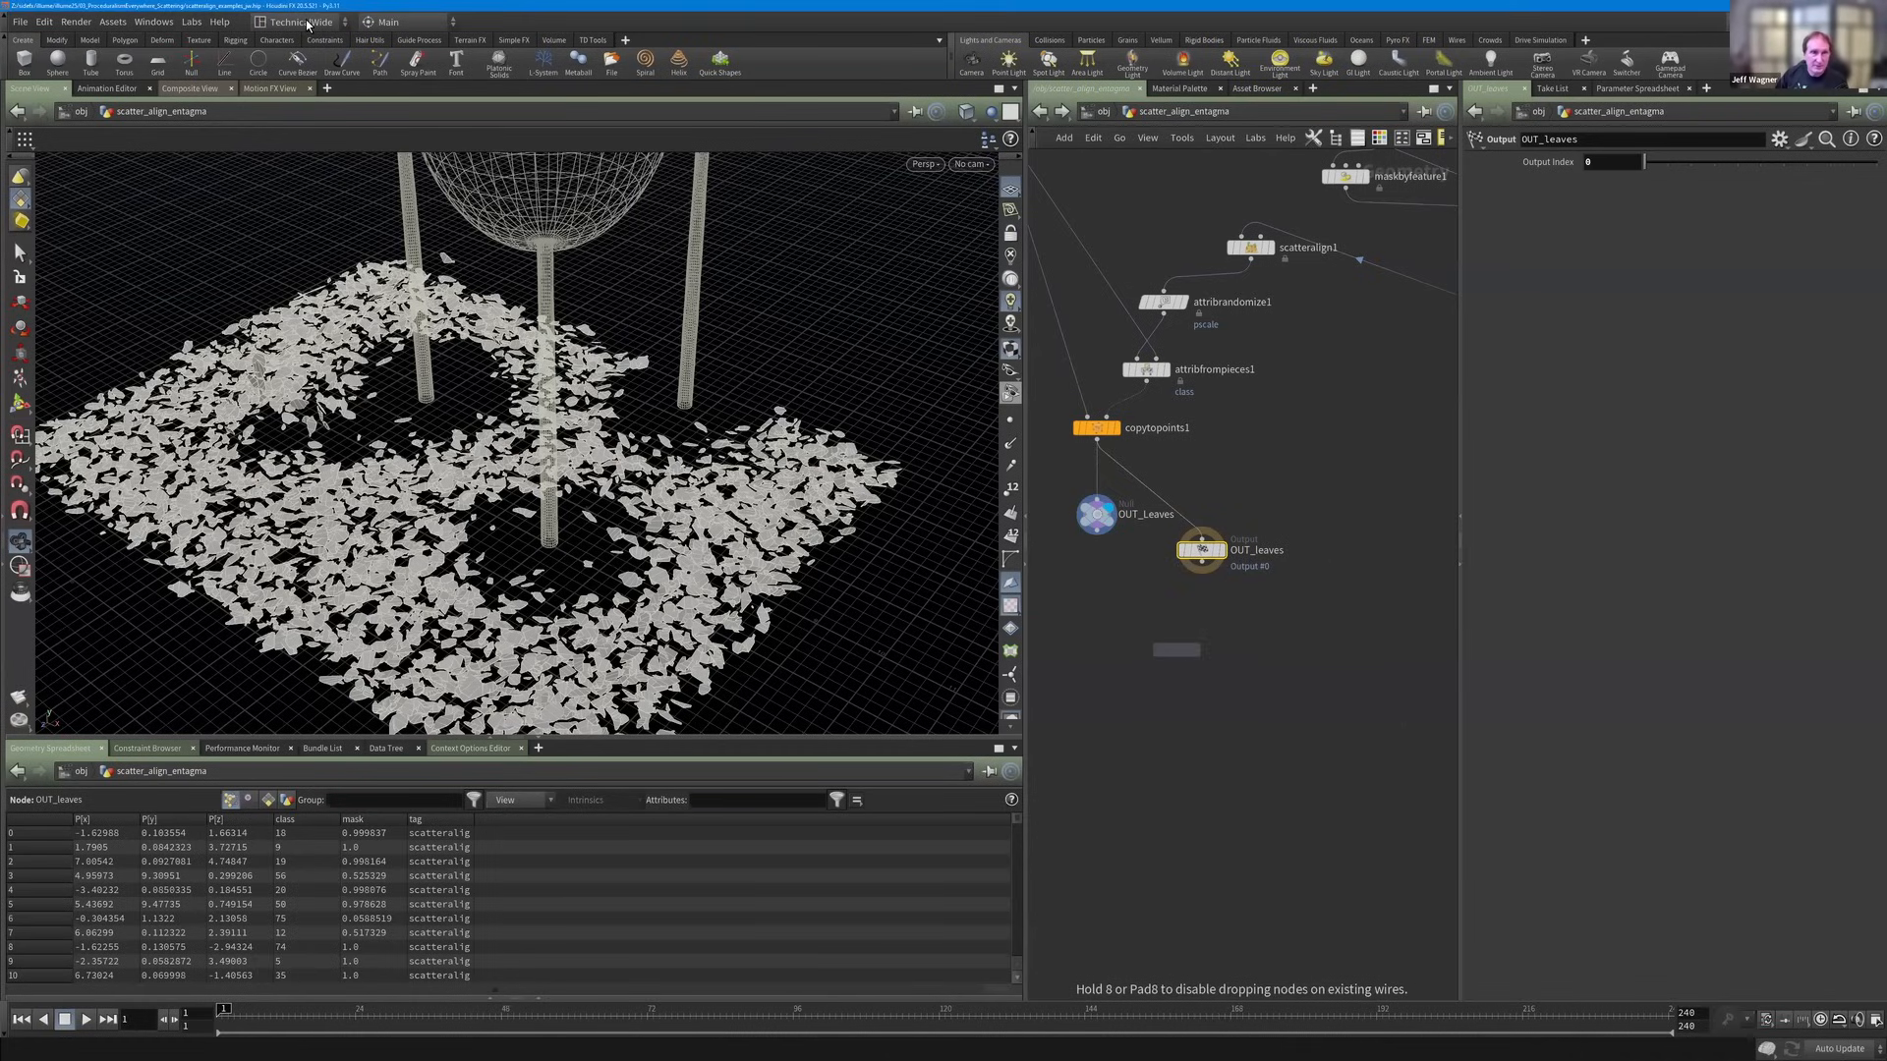
key("Escape")
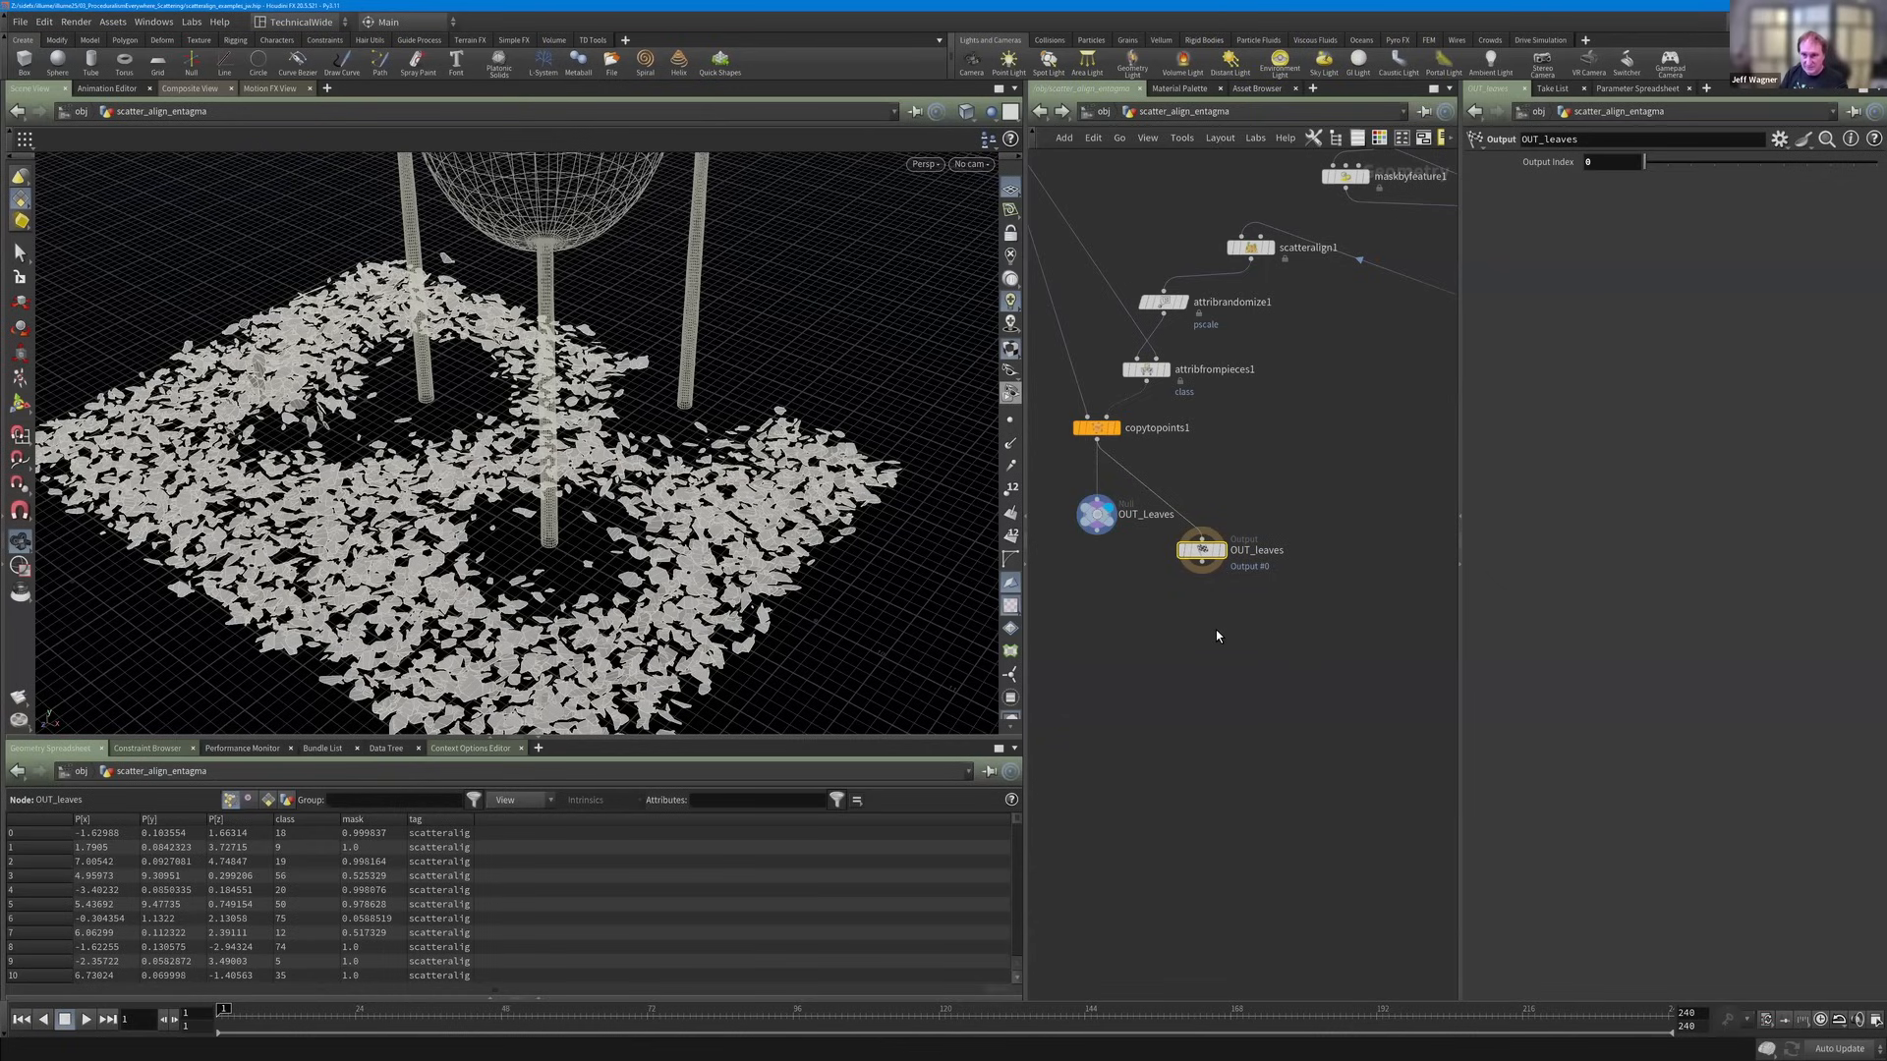
Add a LOP Network node below the OUT_leaves output.
key("Tab")
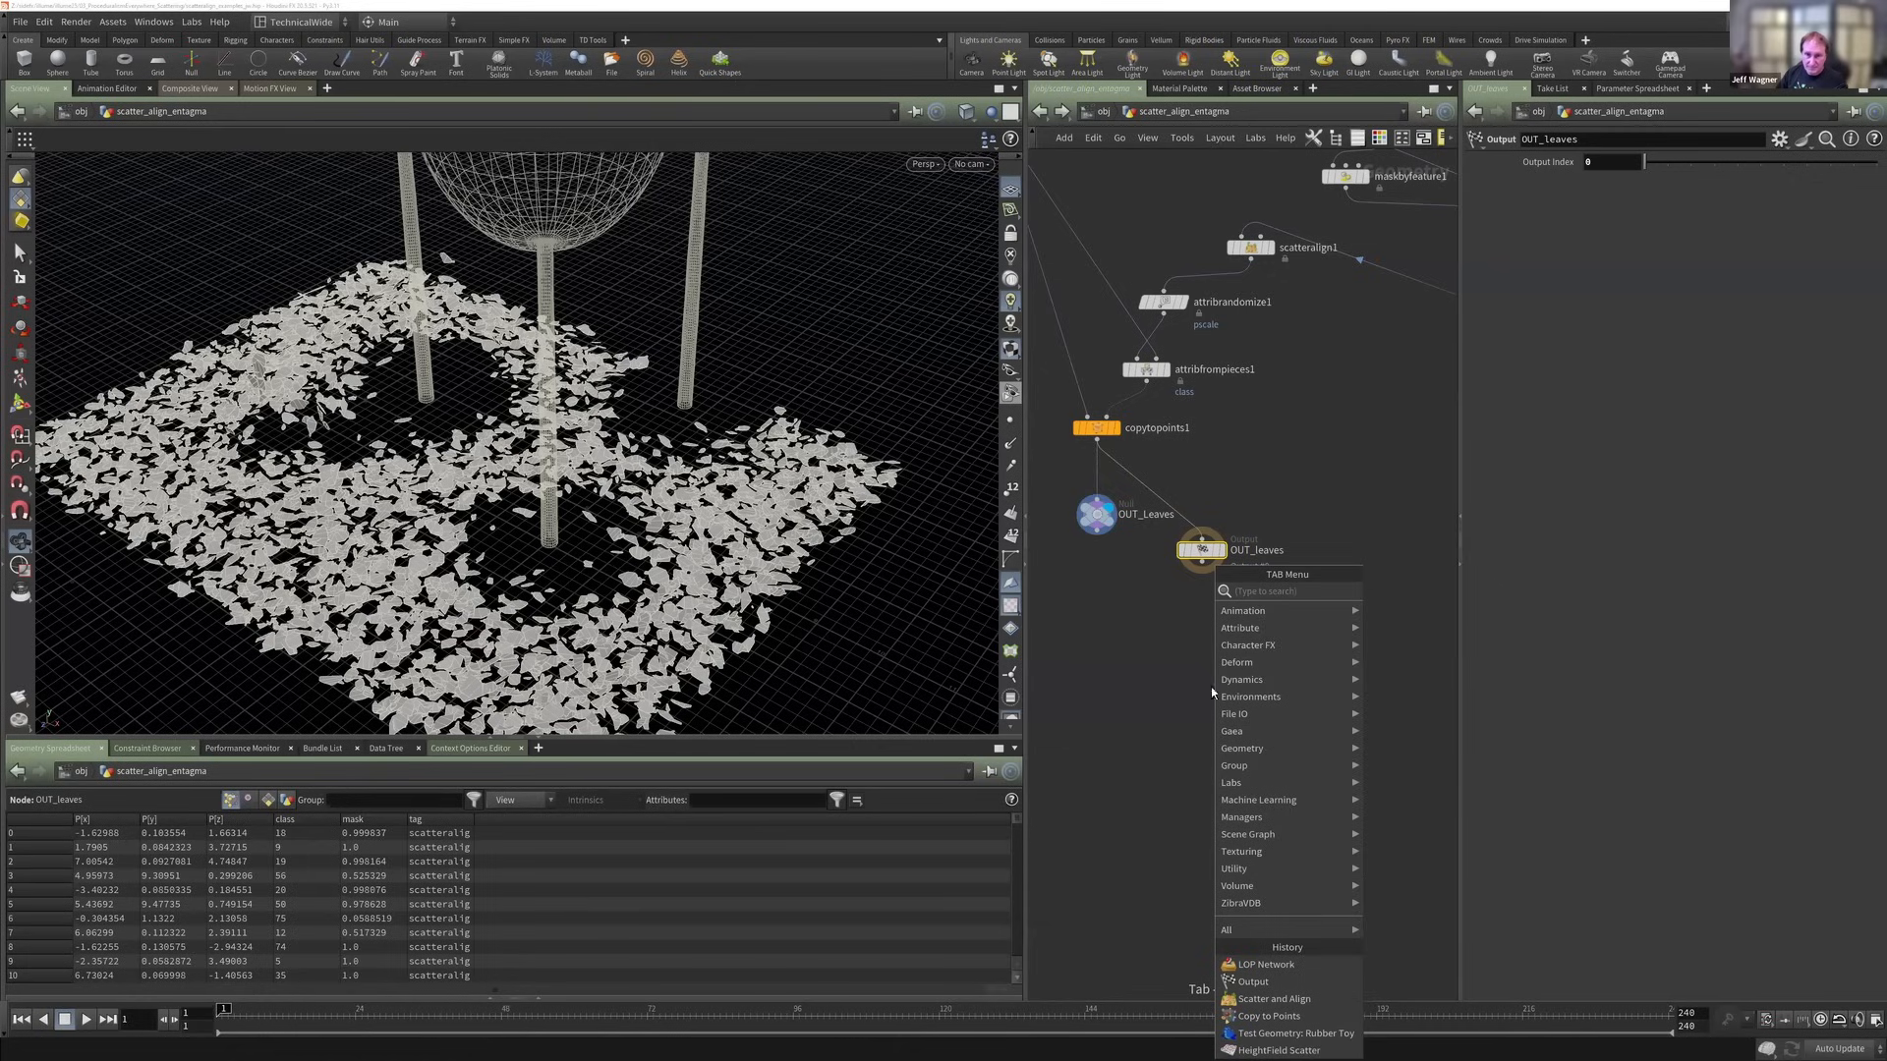
type("lop")
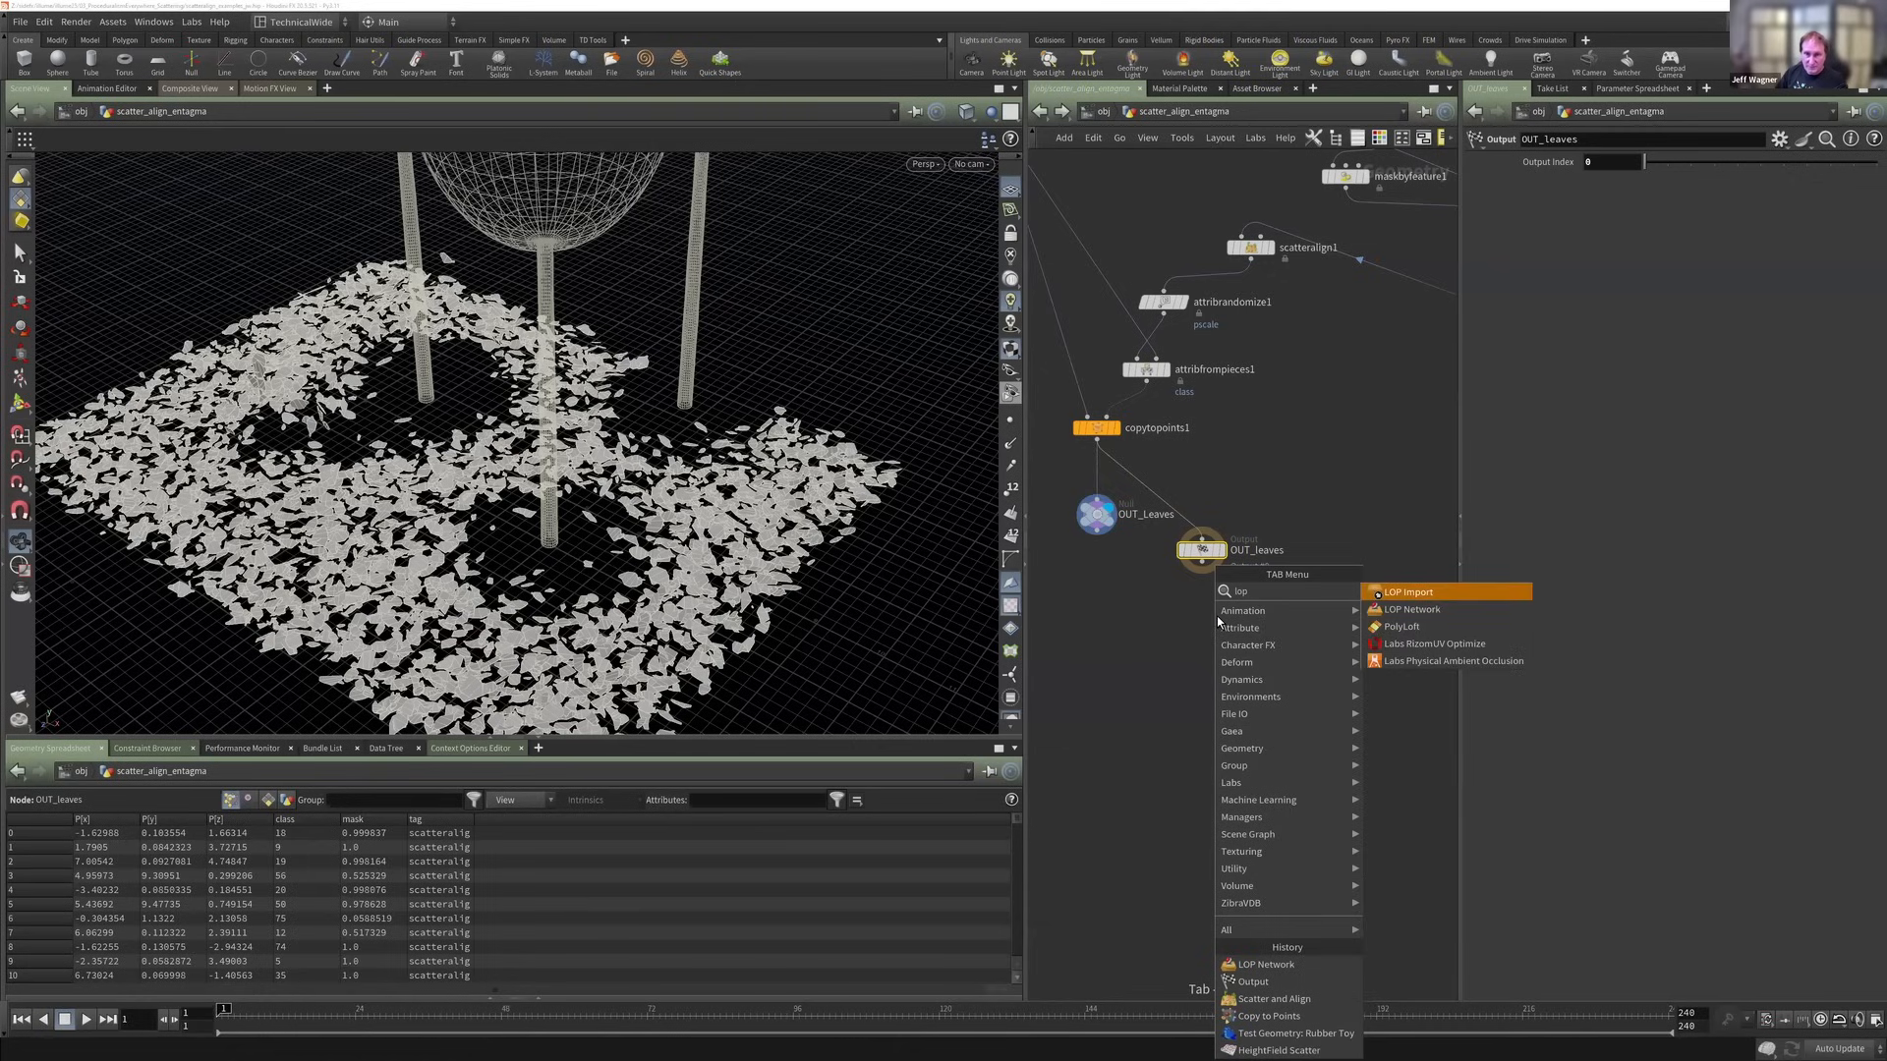
key("Down")
key("Return")
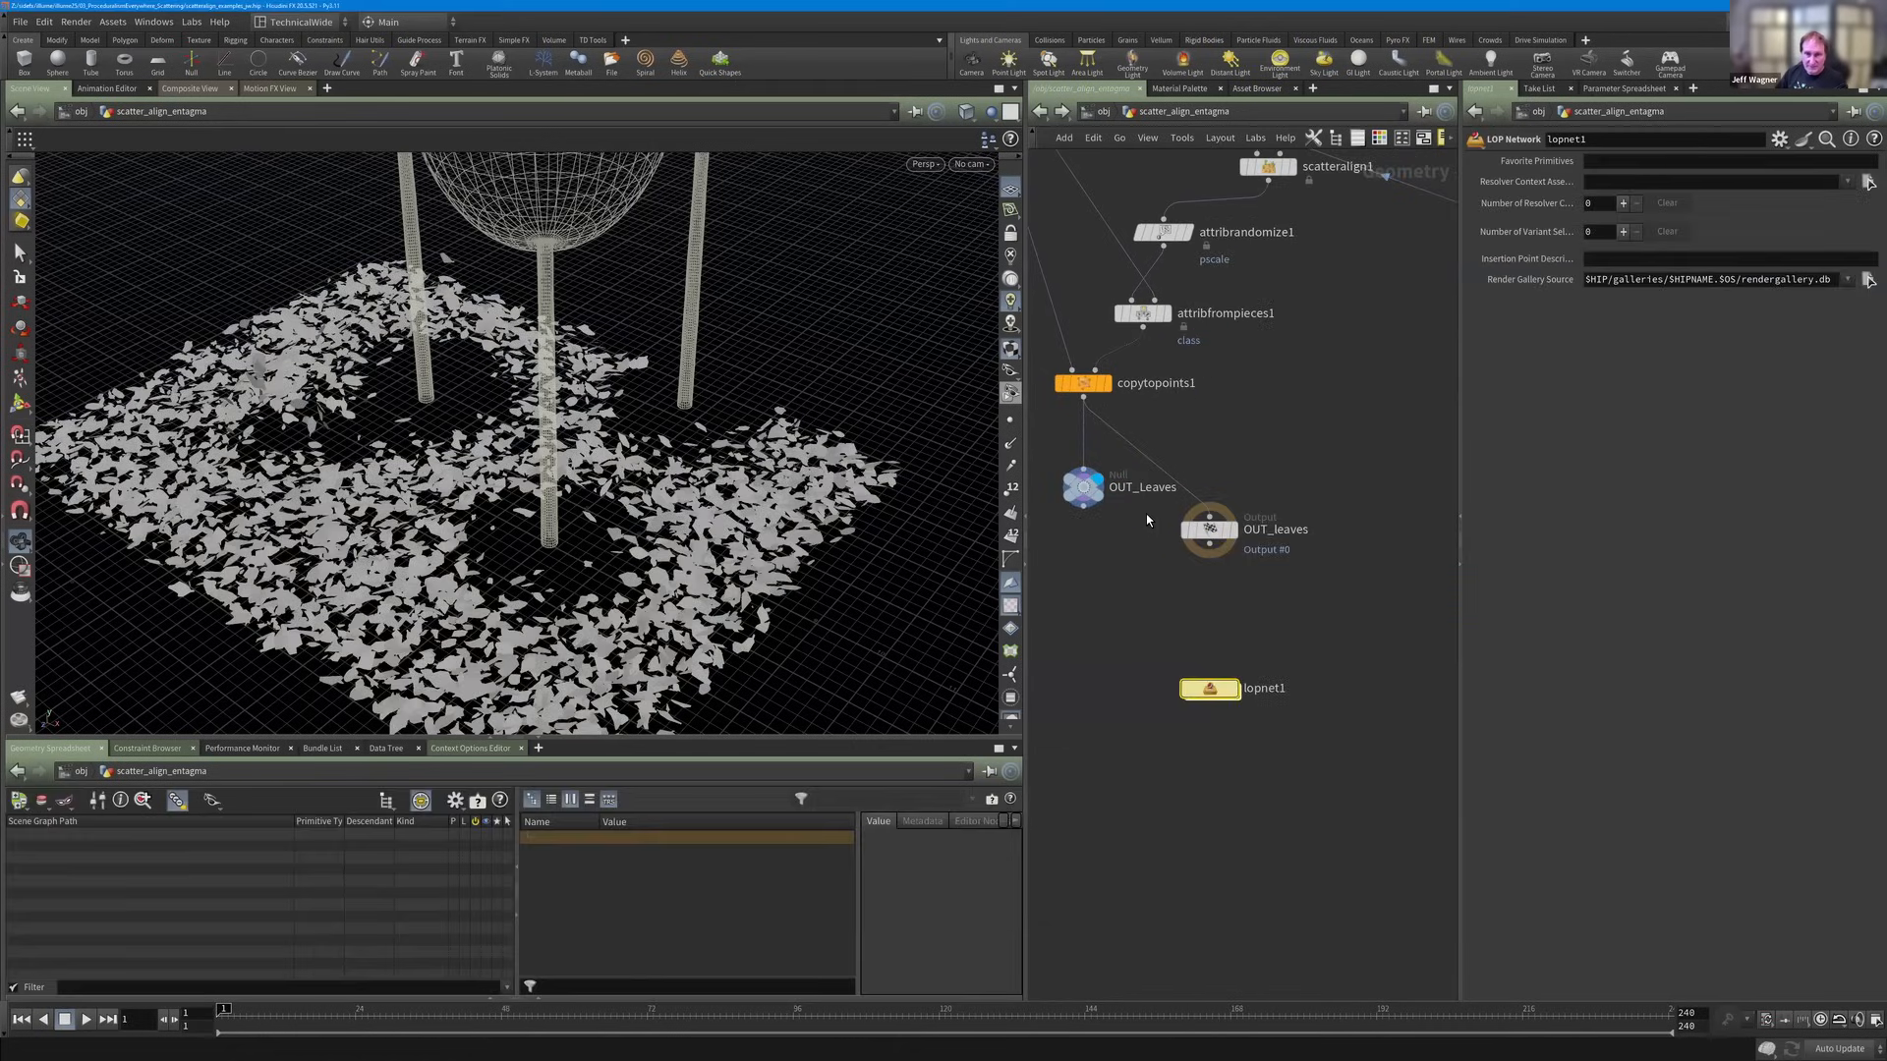
Go inside the new LOP network and add a SOP Import node.
key("i")
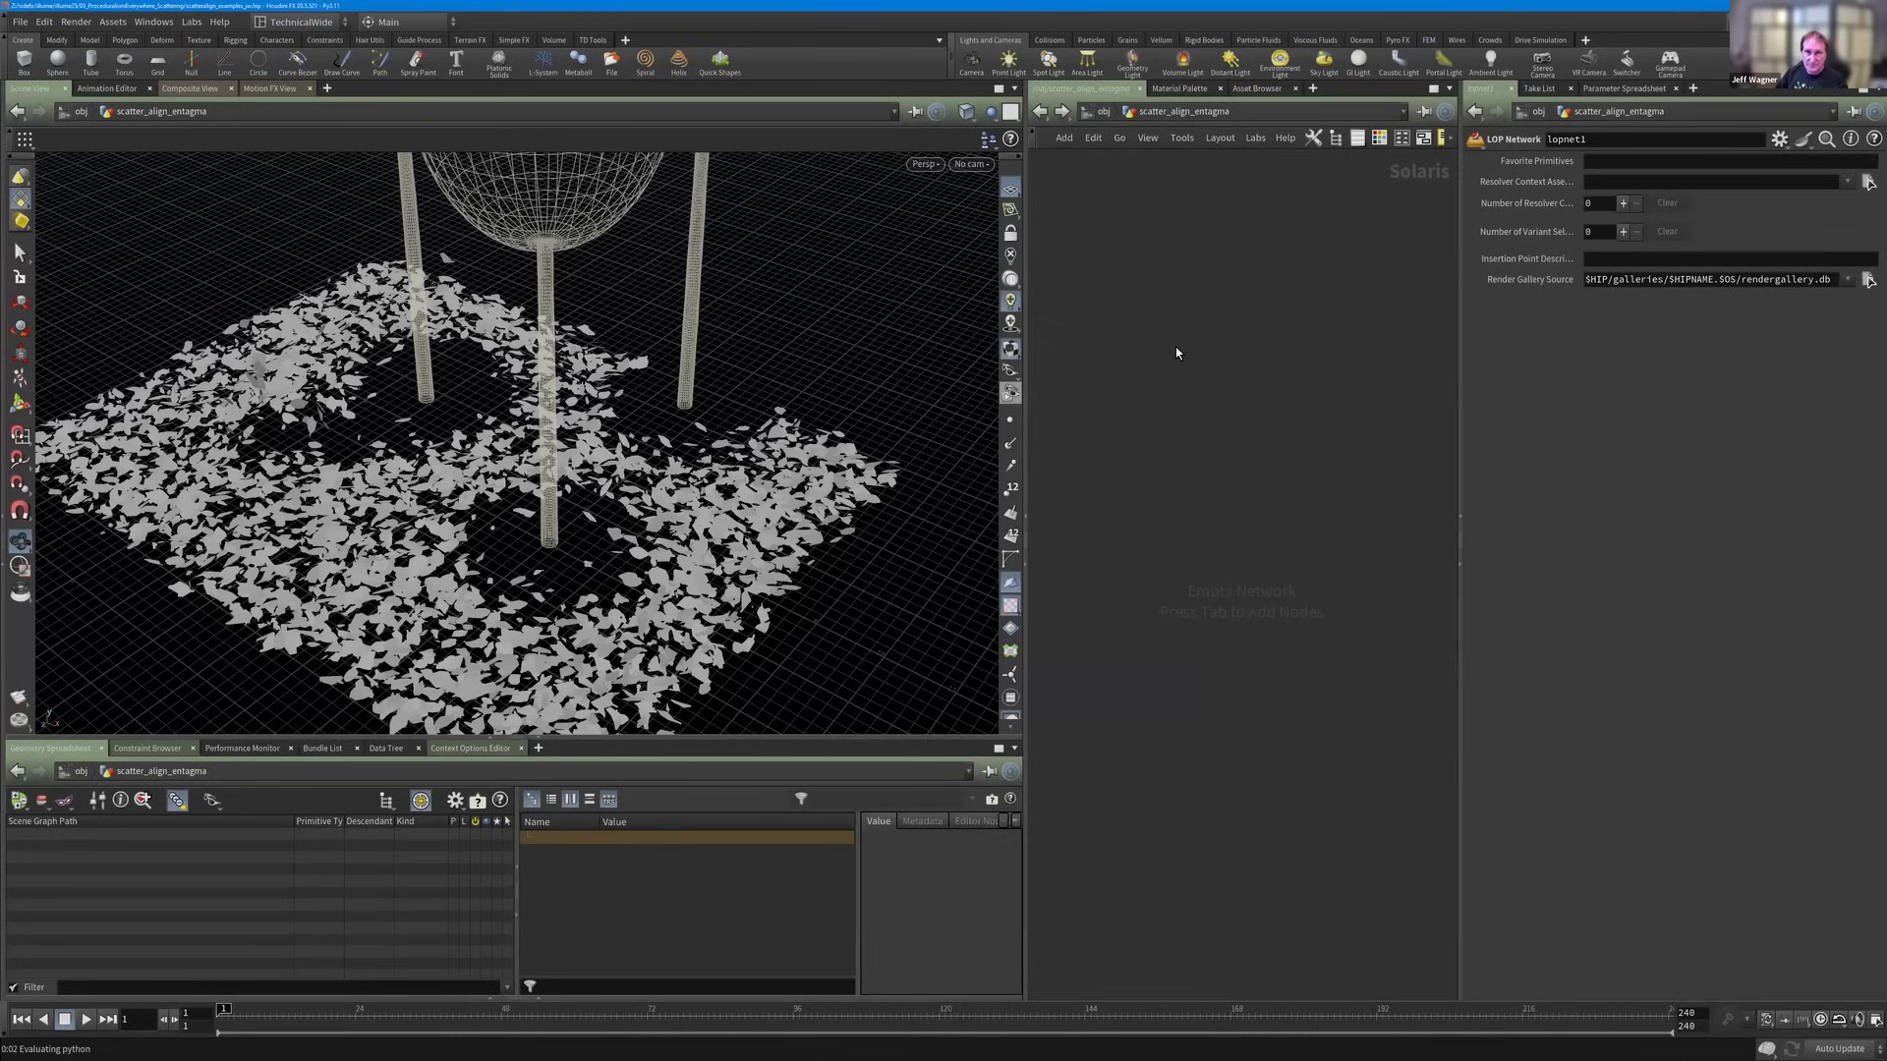
key("Tab")
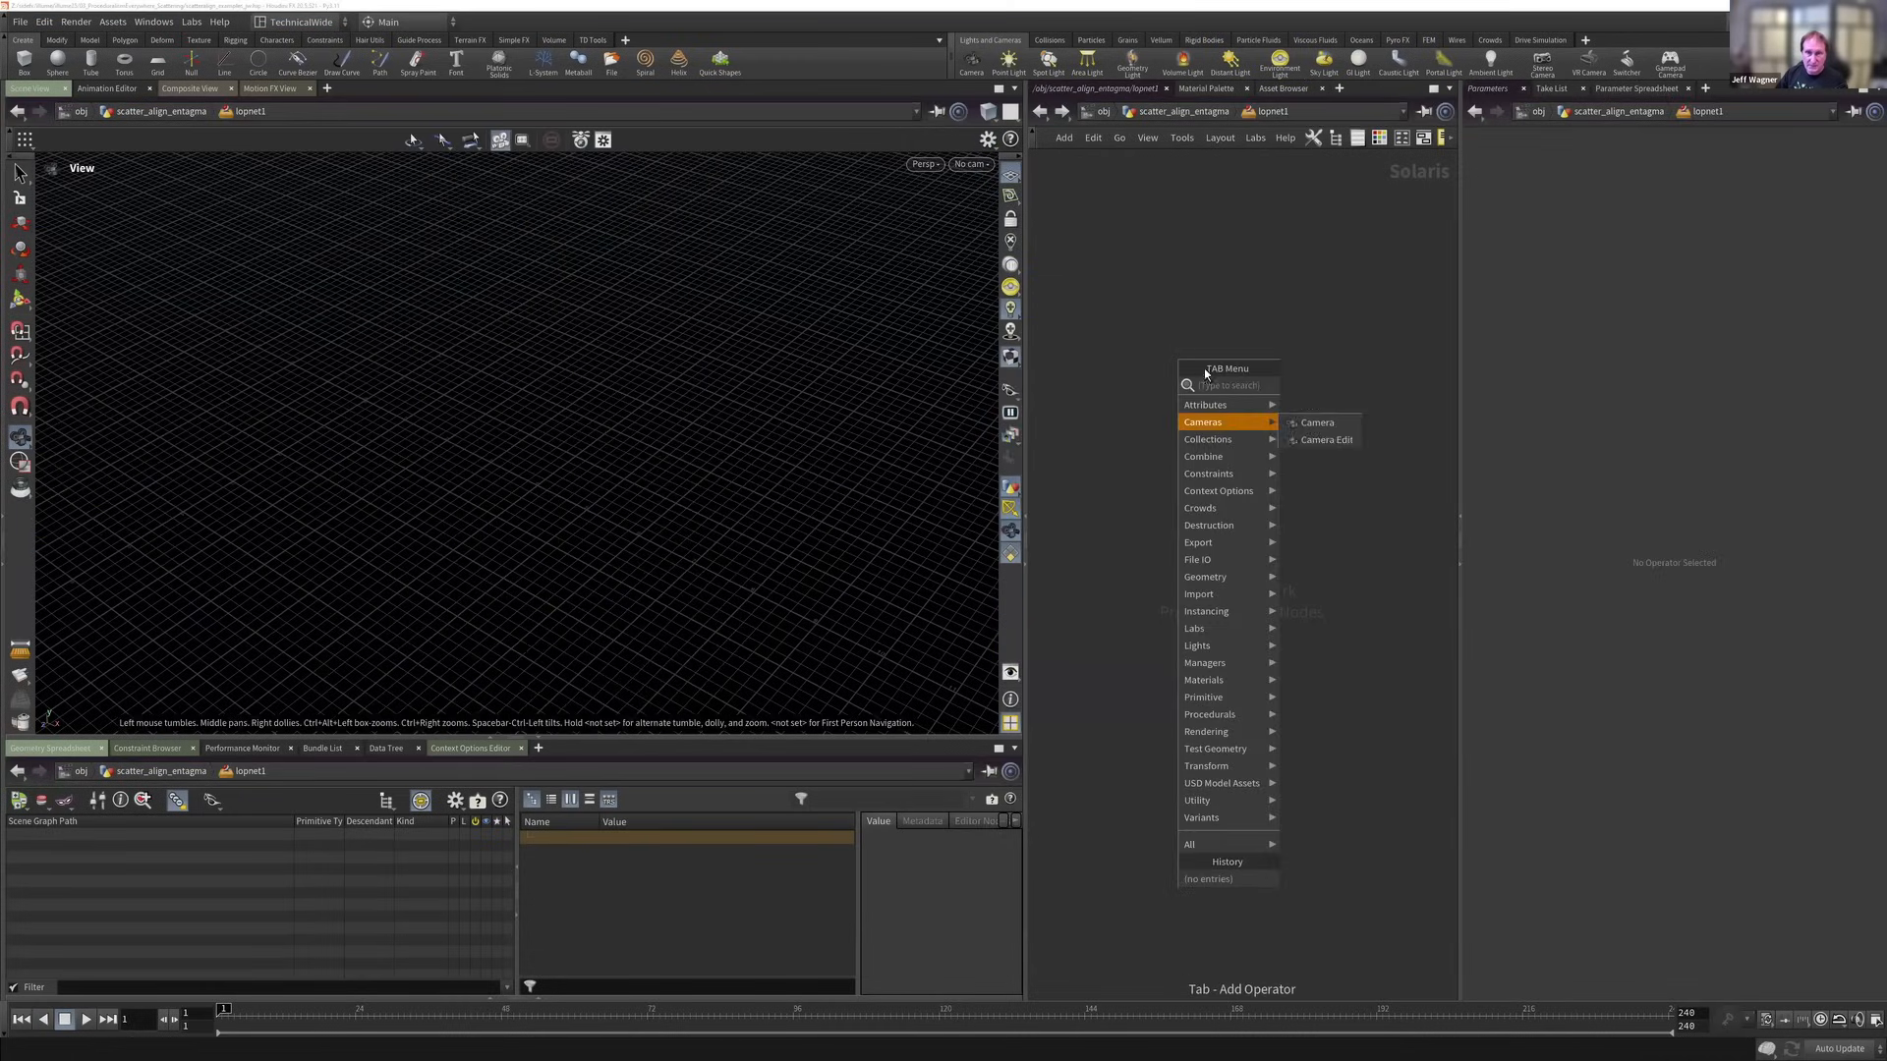
type("sopi")
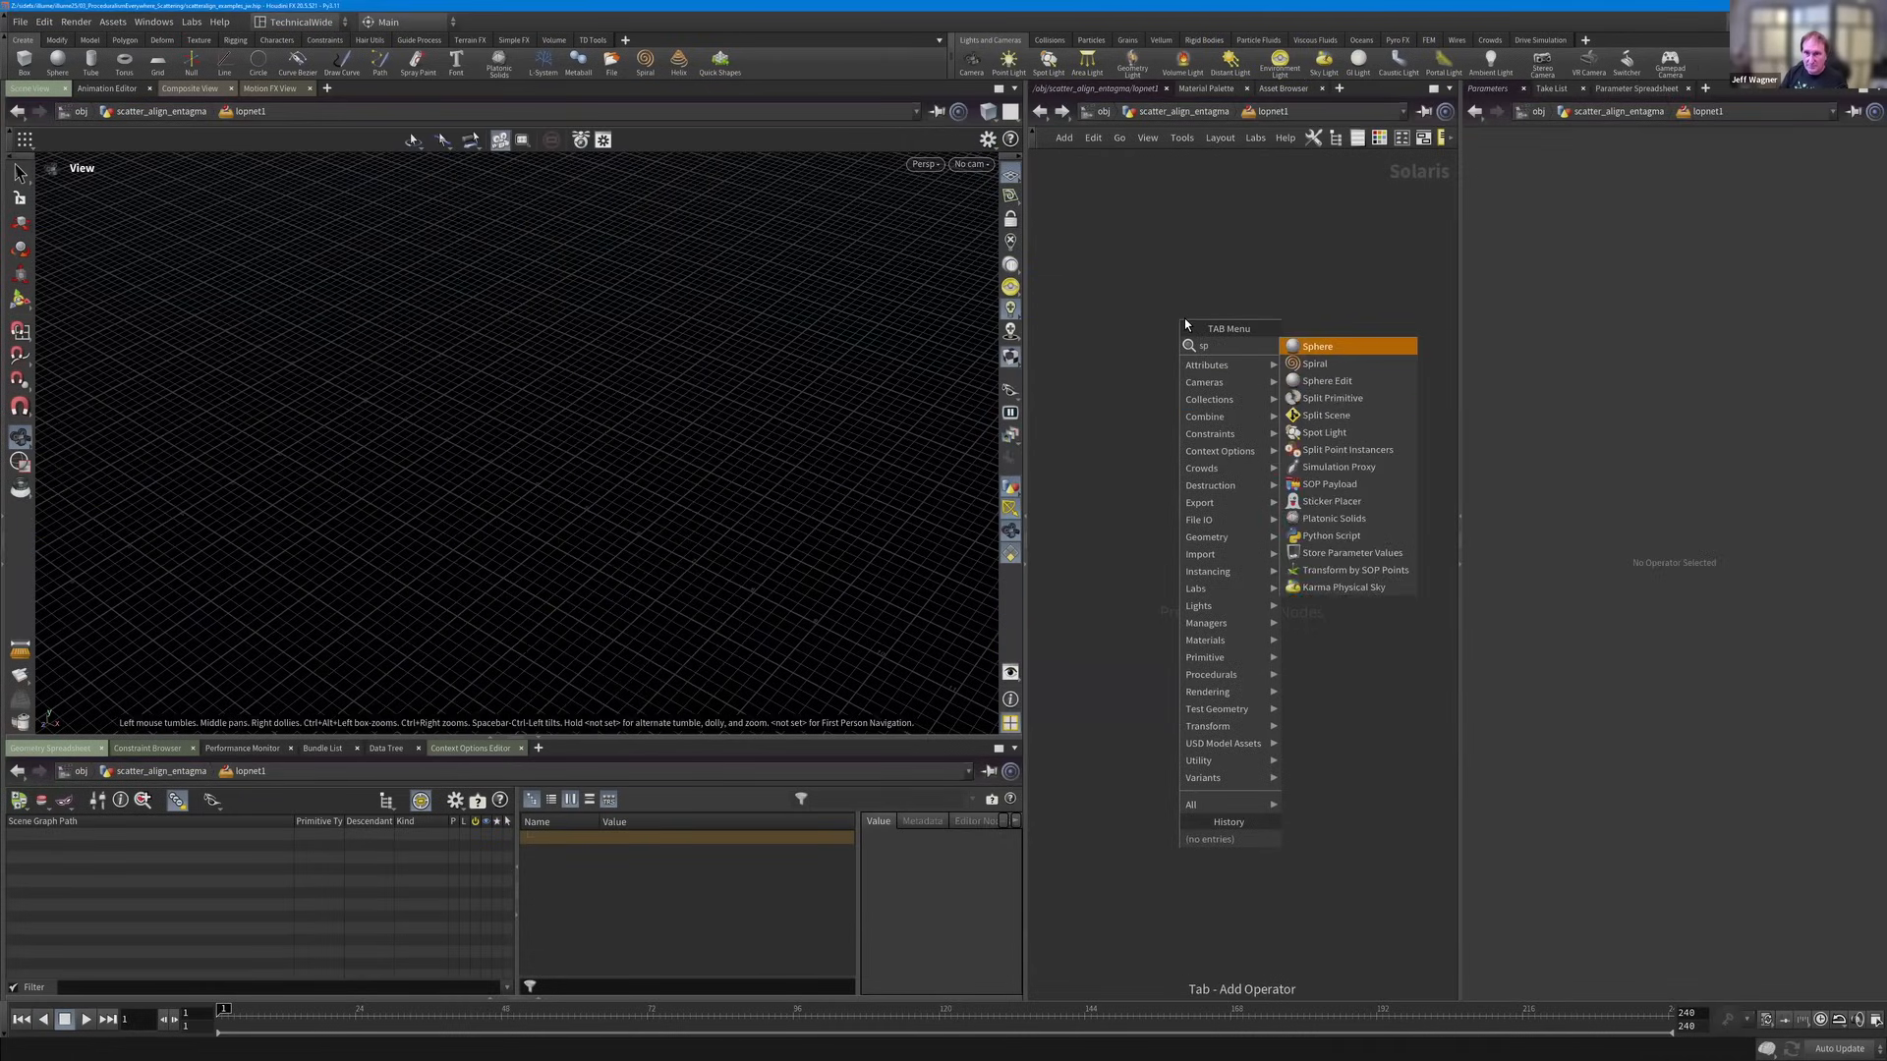
key("Return")
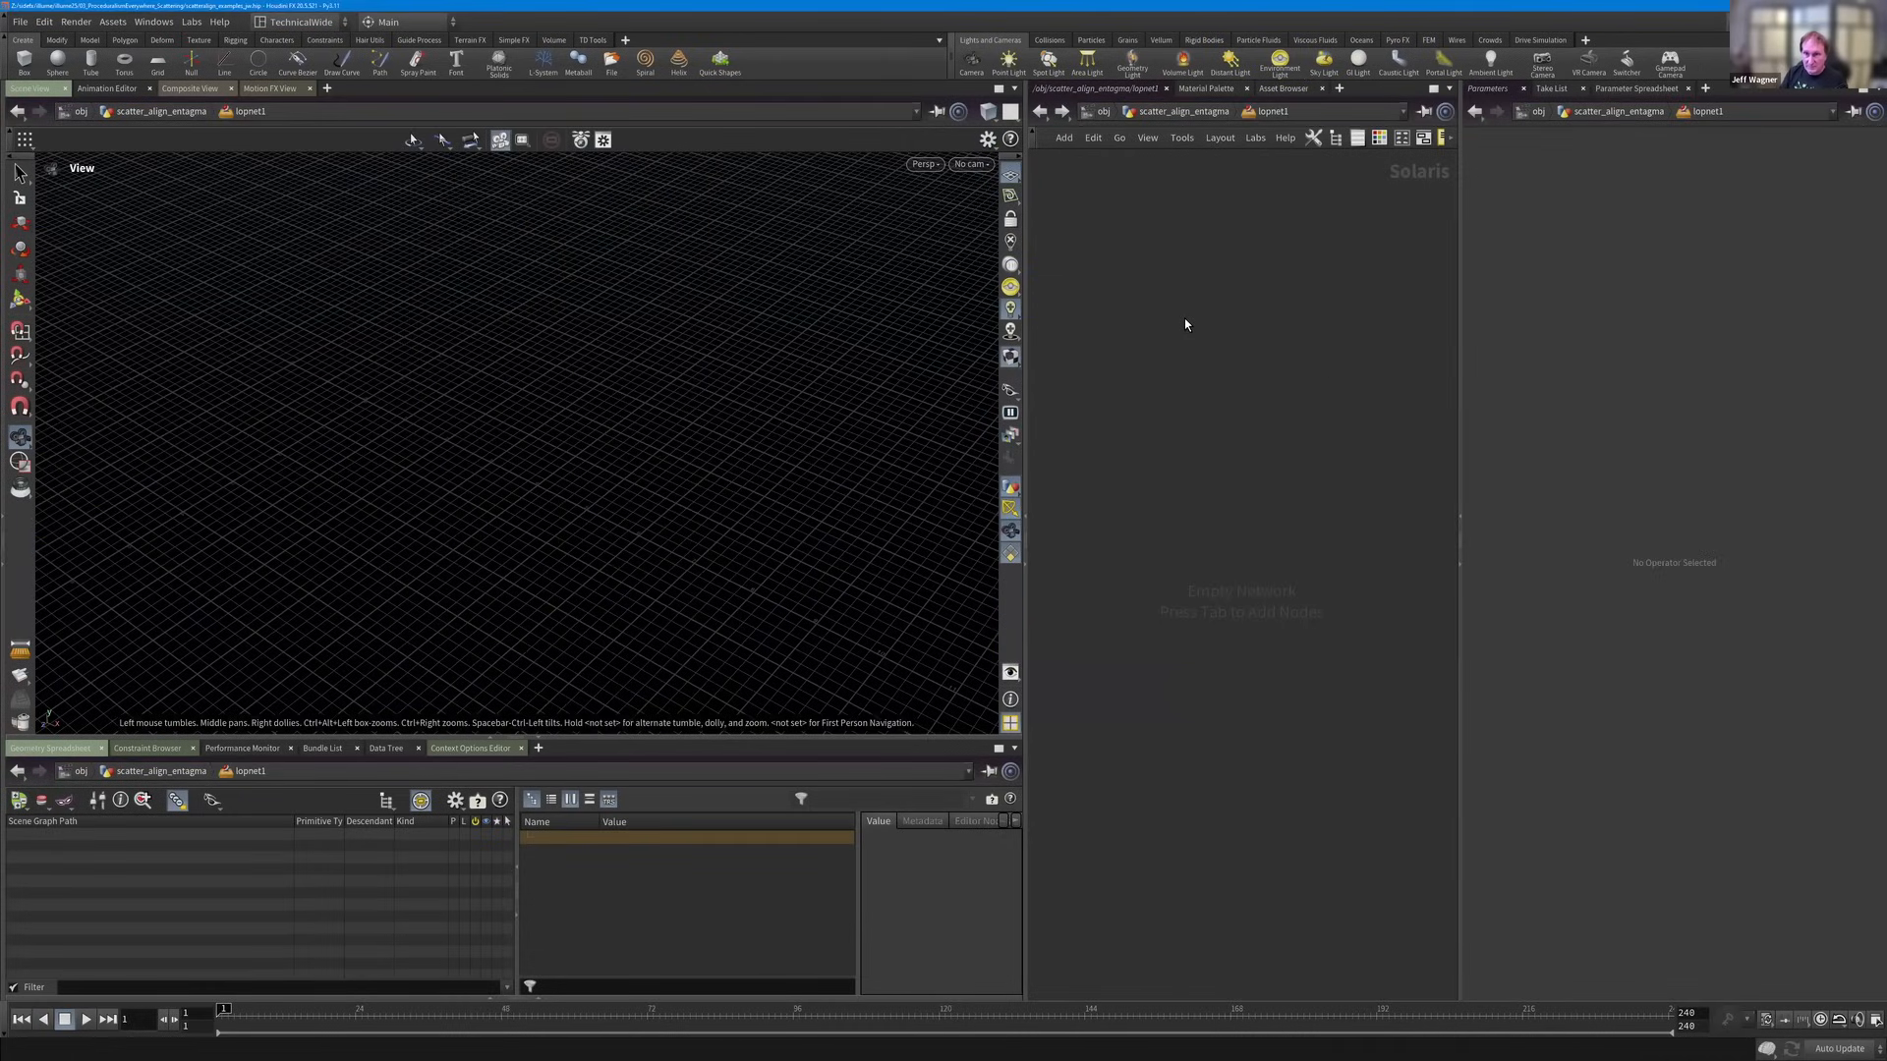
key("Tab")
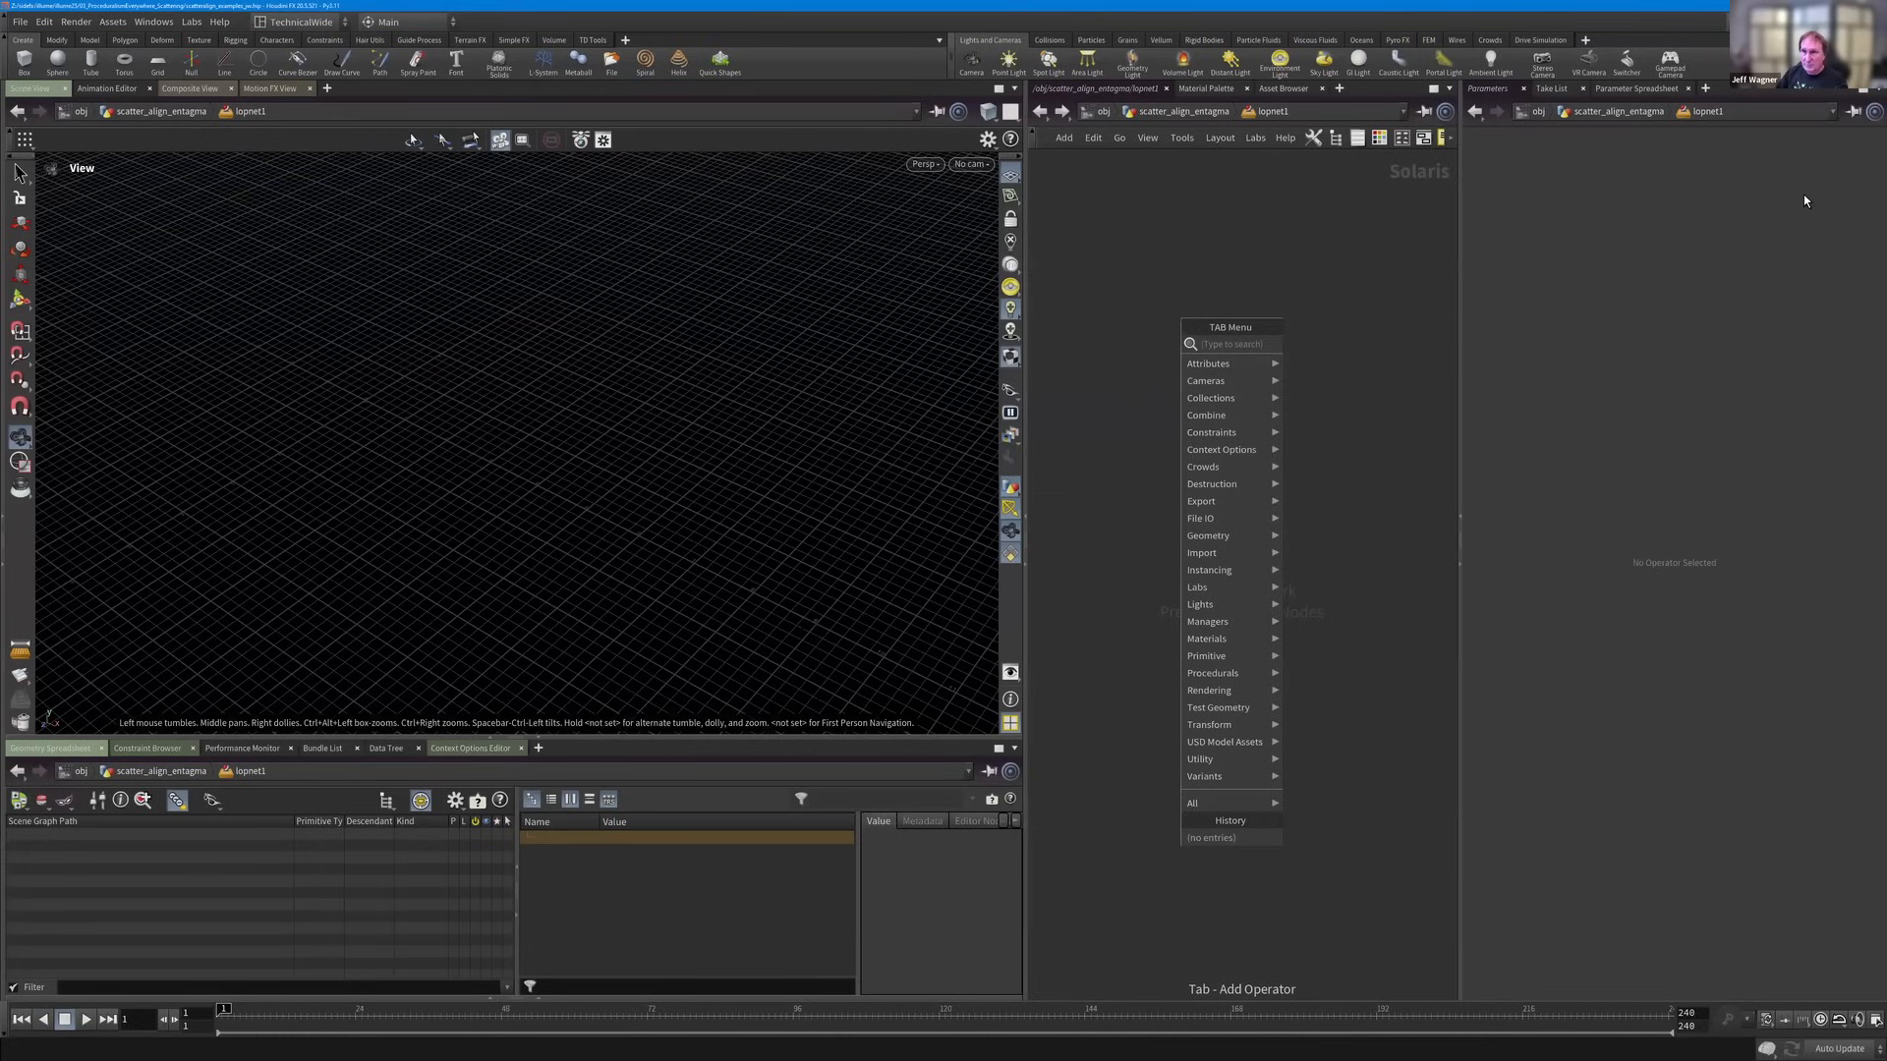
key("Escape")
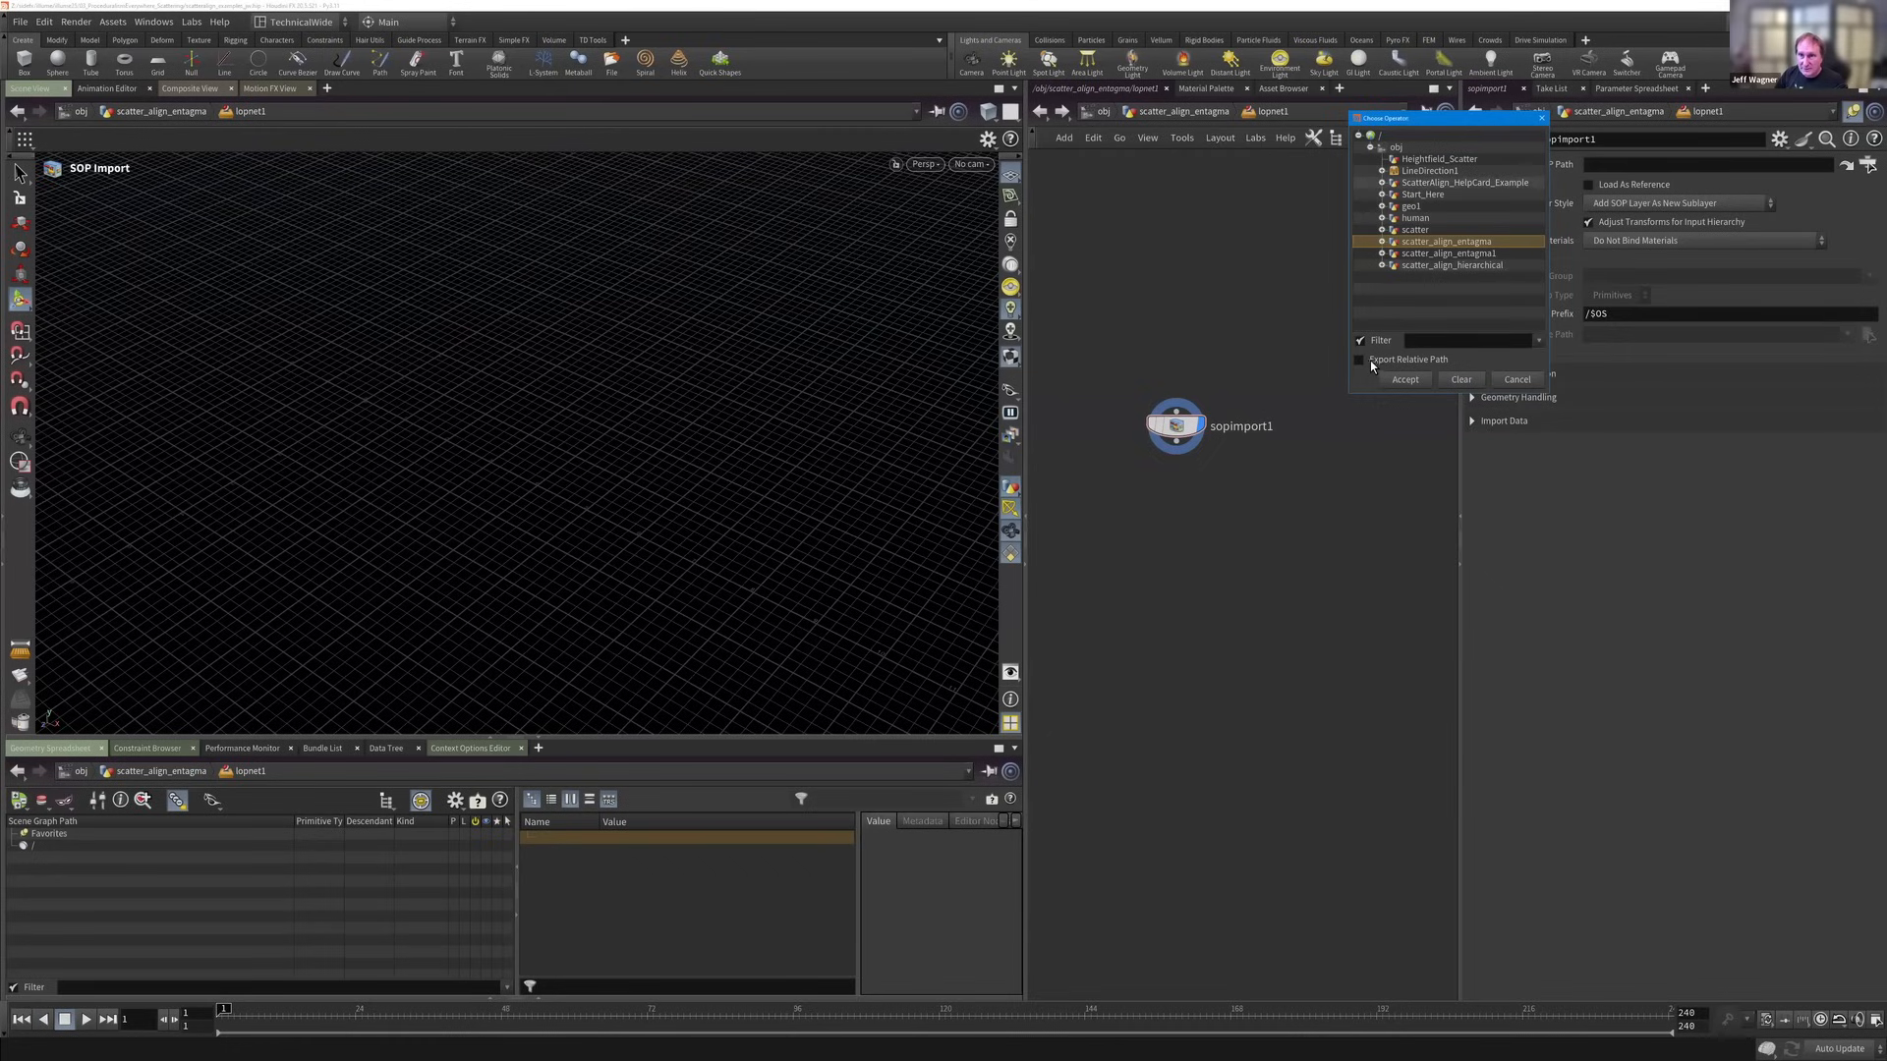
Set the SOP Import's SOP Path to the OUT_leaves output of scatter_align_entagma, exported as the relative path ../../OUT_leaves.
left_click(1381, 243)
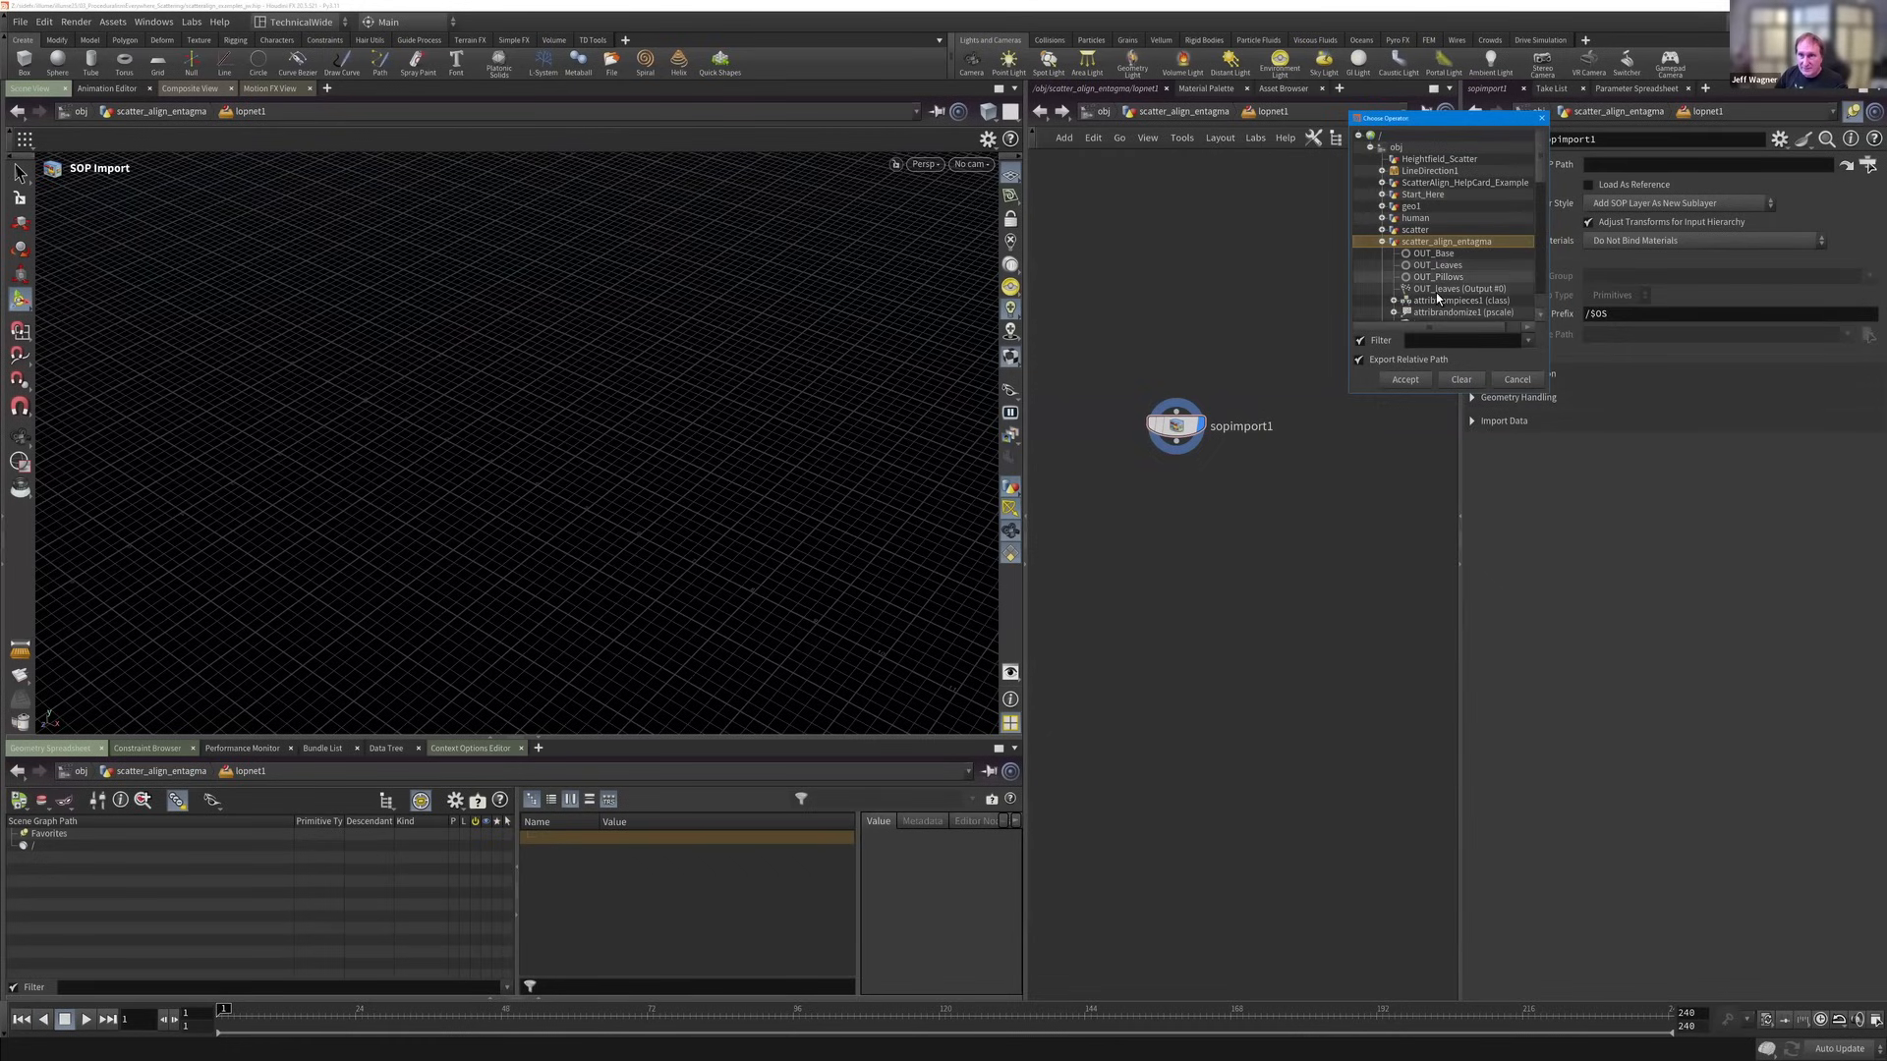
scroll(1436, 298, "down", 1)
left_click(1450, 255)
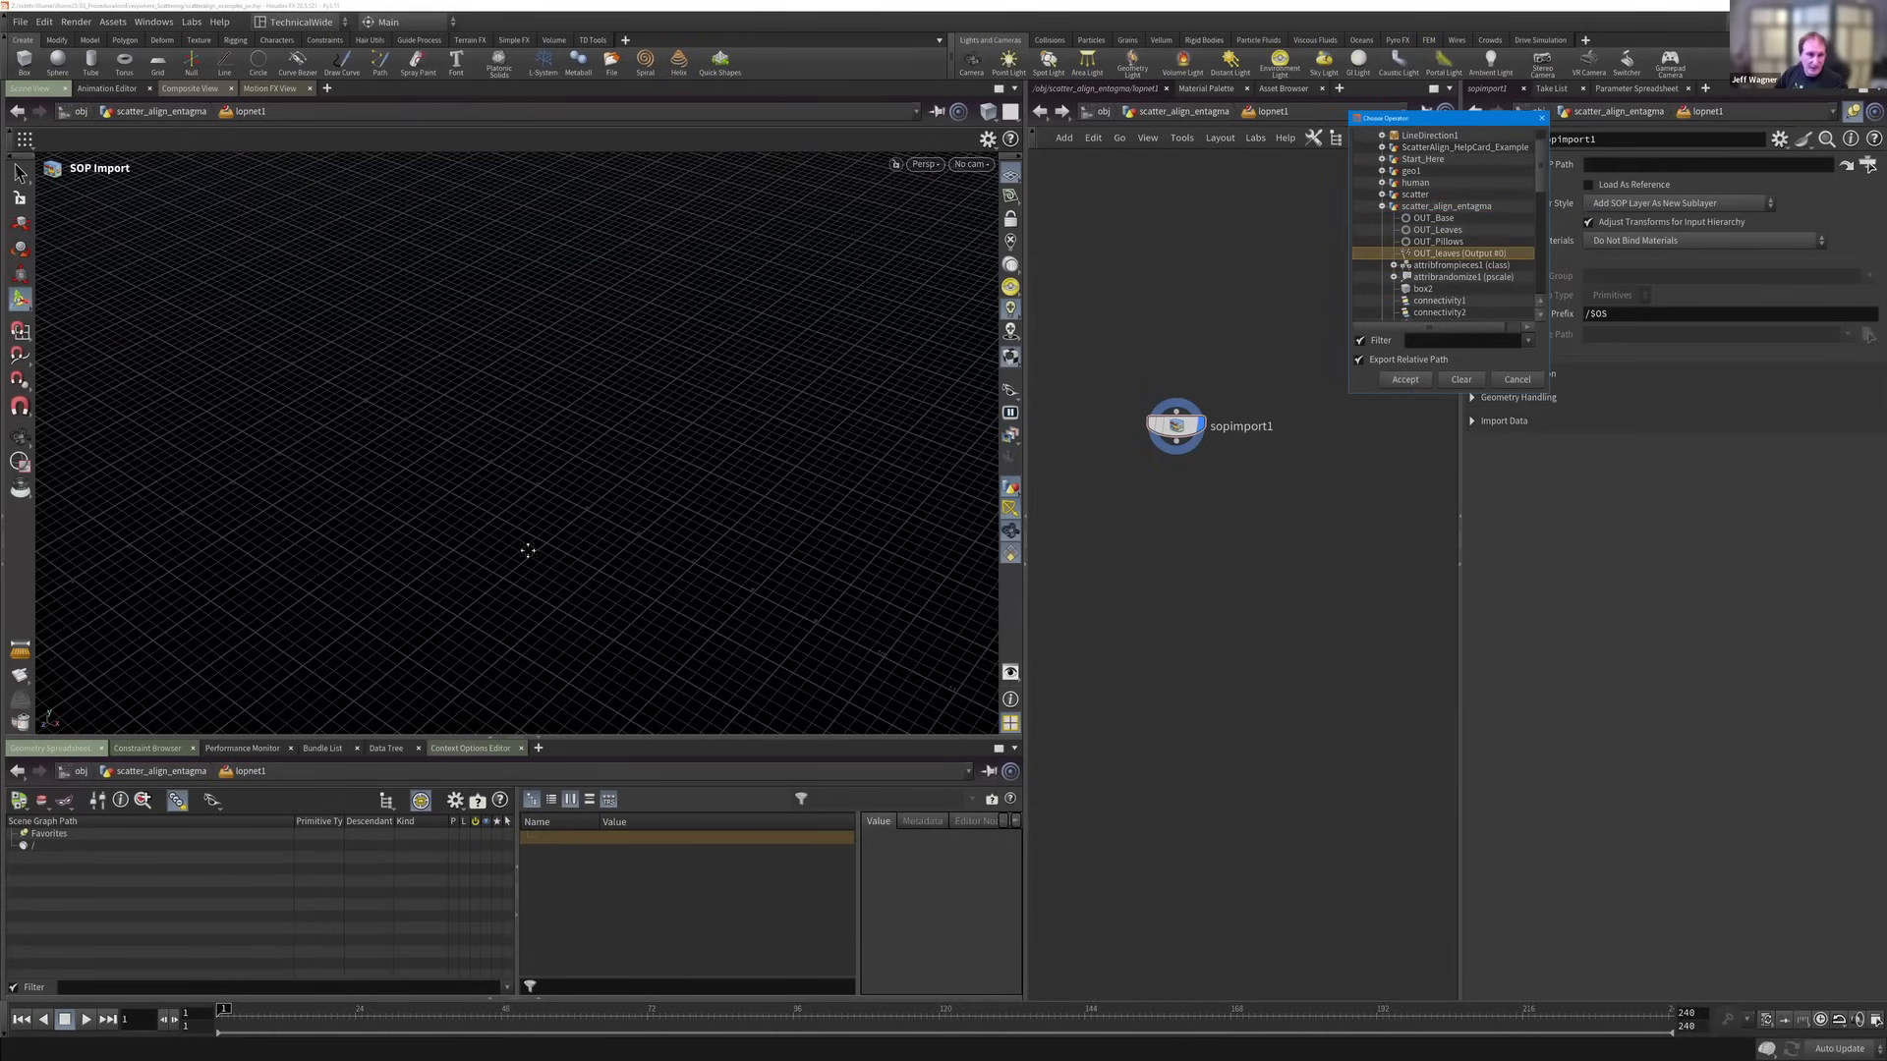
Expand the imported hierarchy in the scene graph and look through the leaf primitives under sopimport1.
left_click(24, 846)
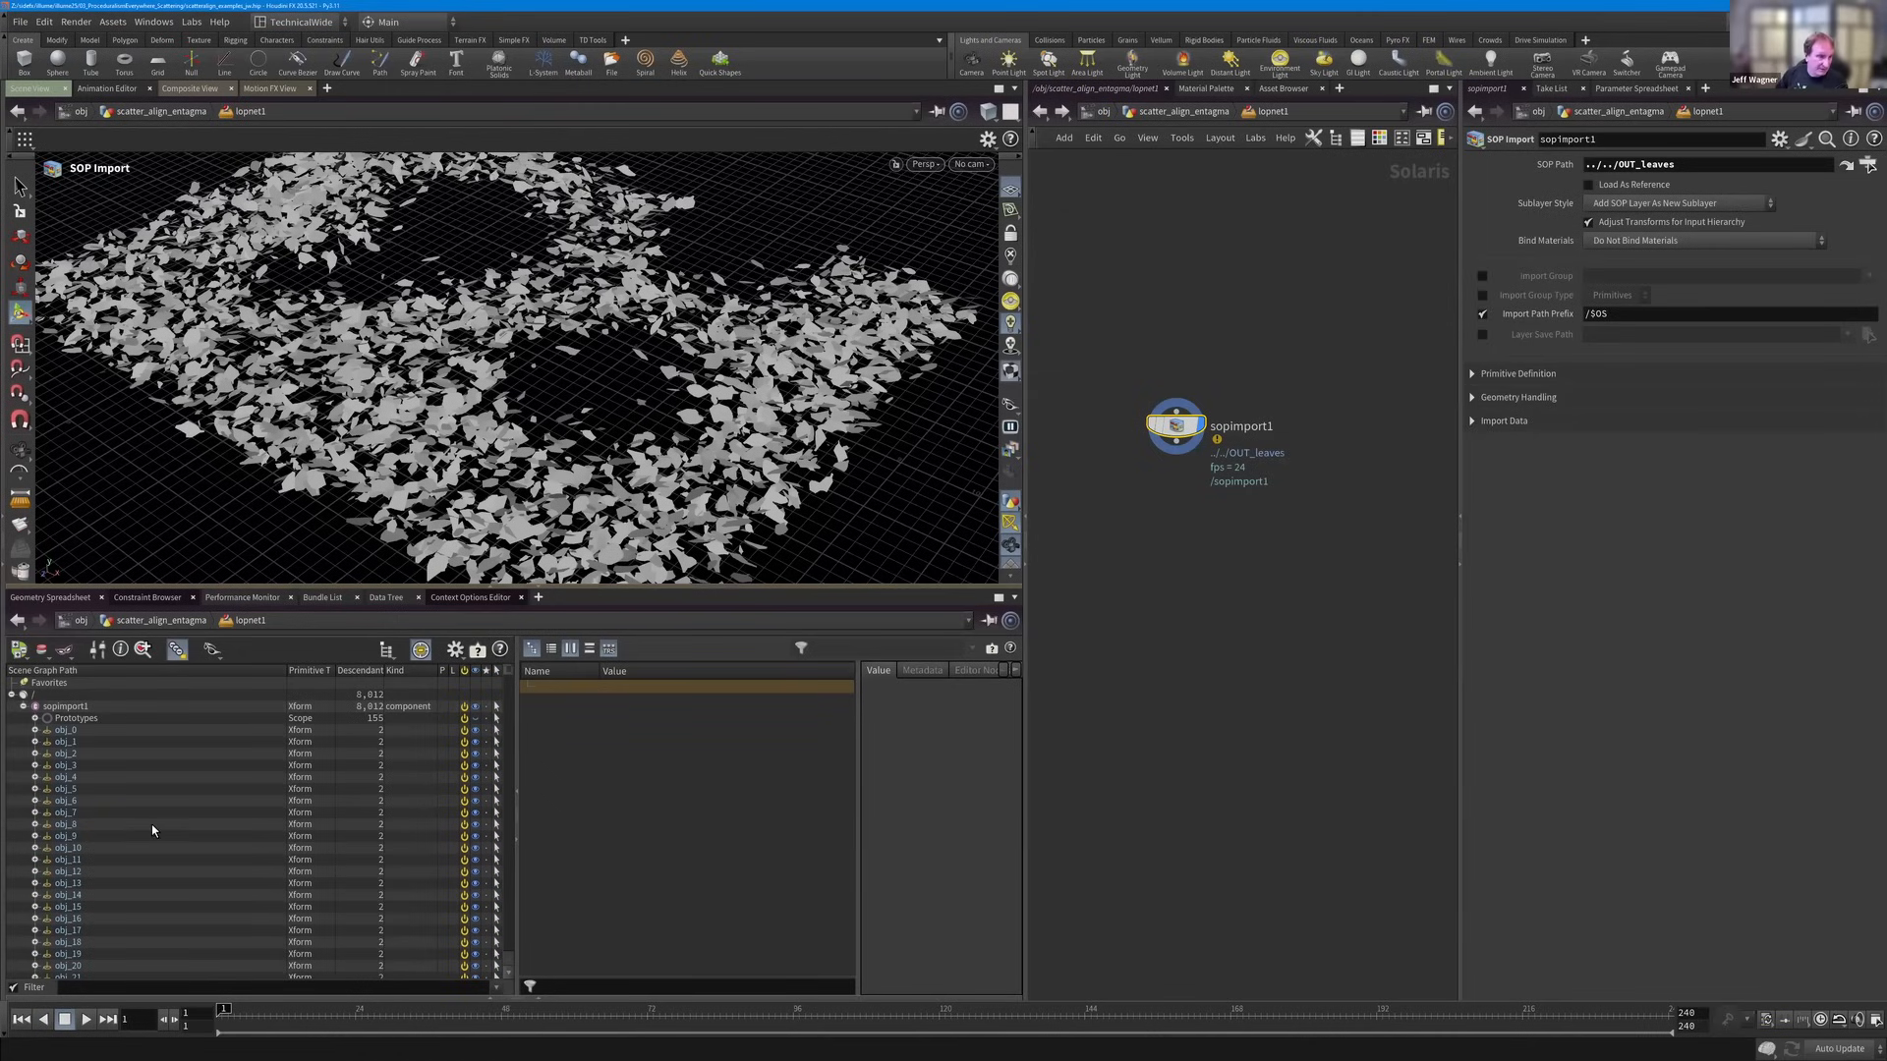
scroll(136, 925, "down", 15)
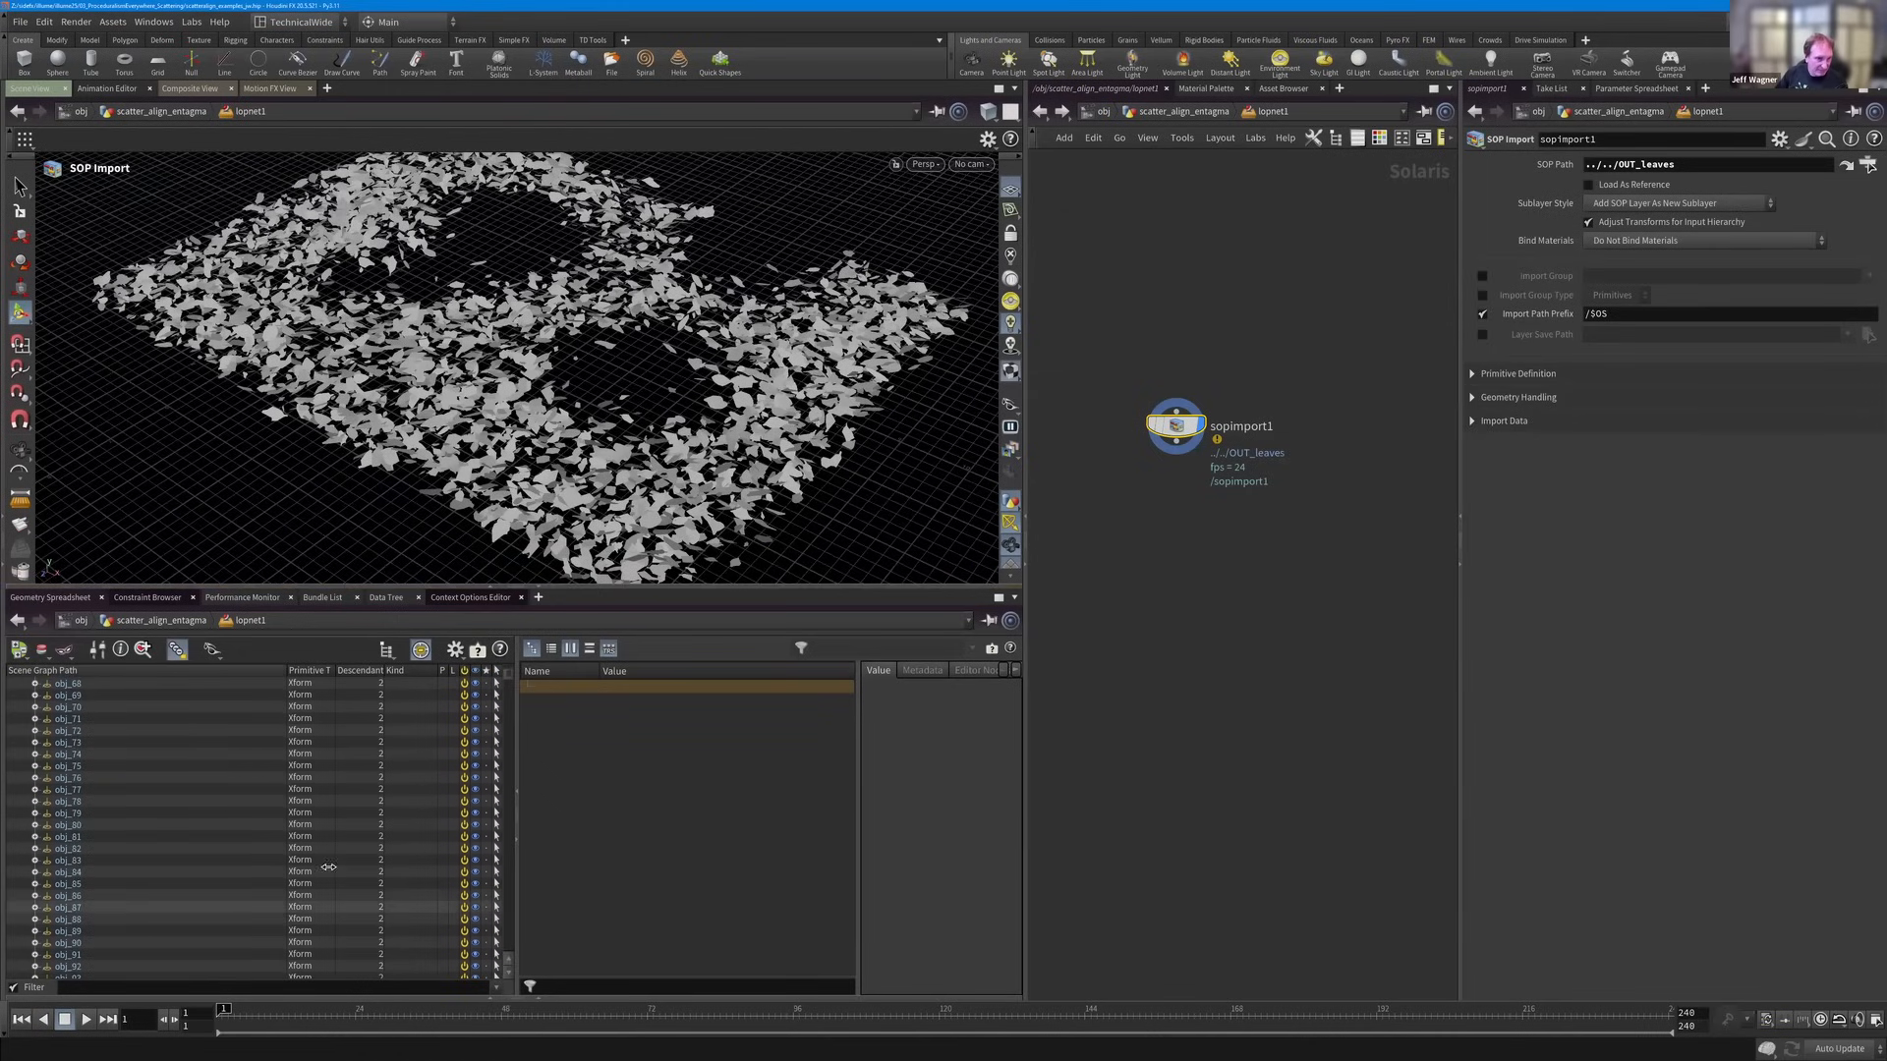
scroll(472, 689, "down", 3)
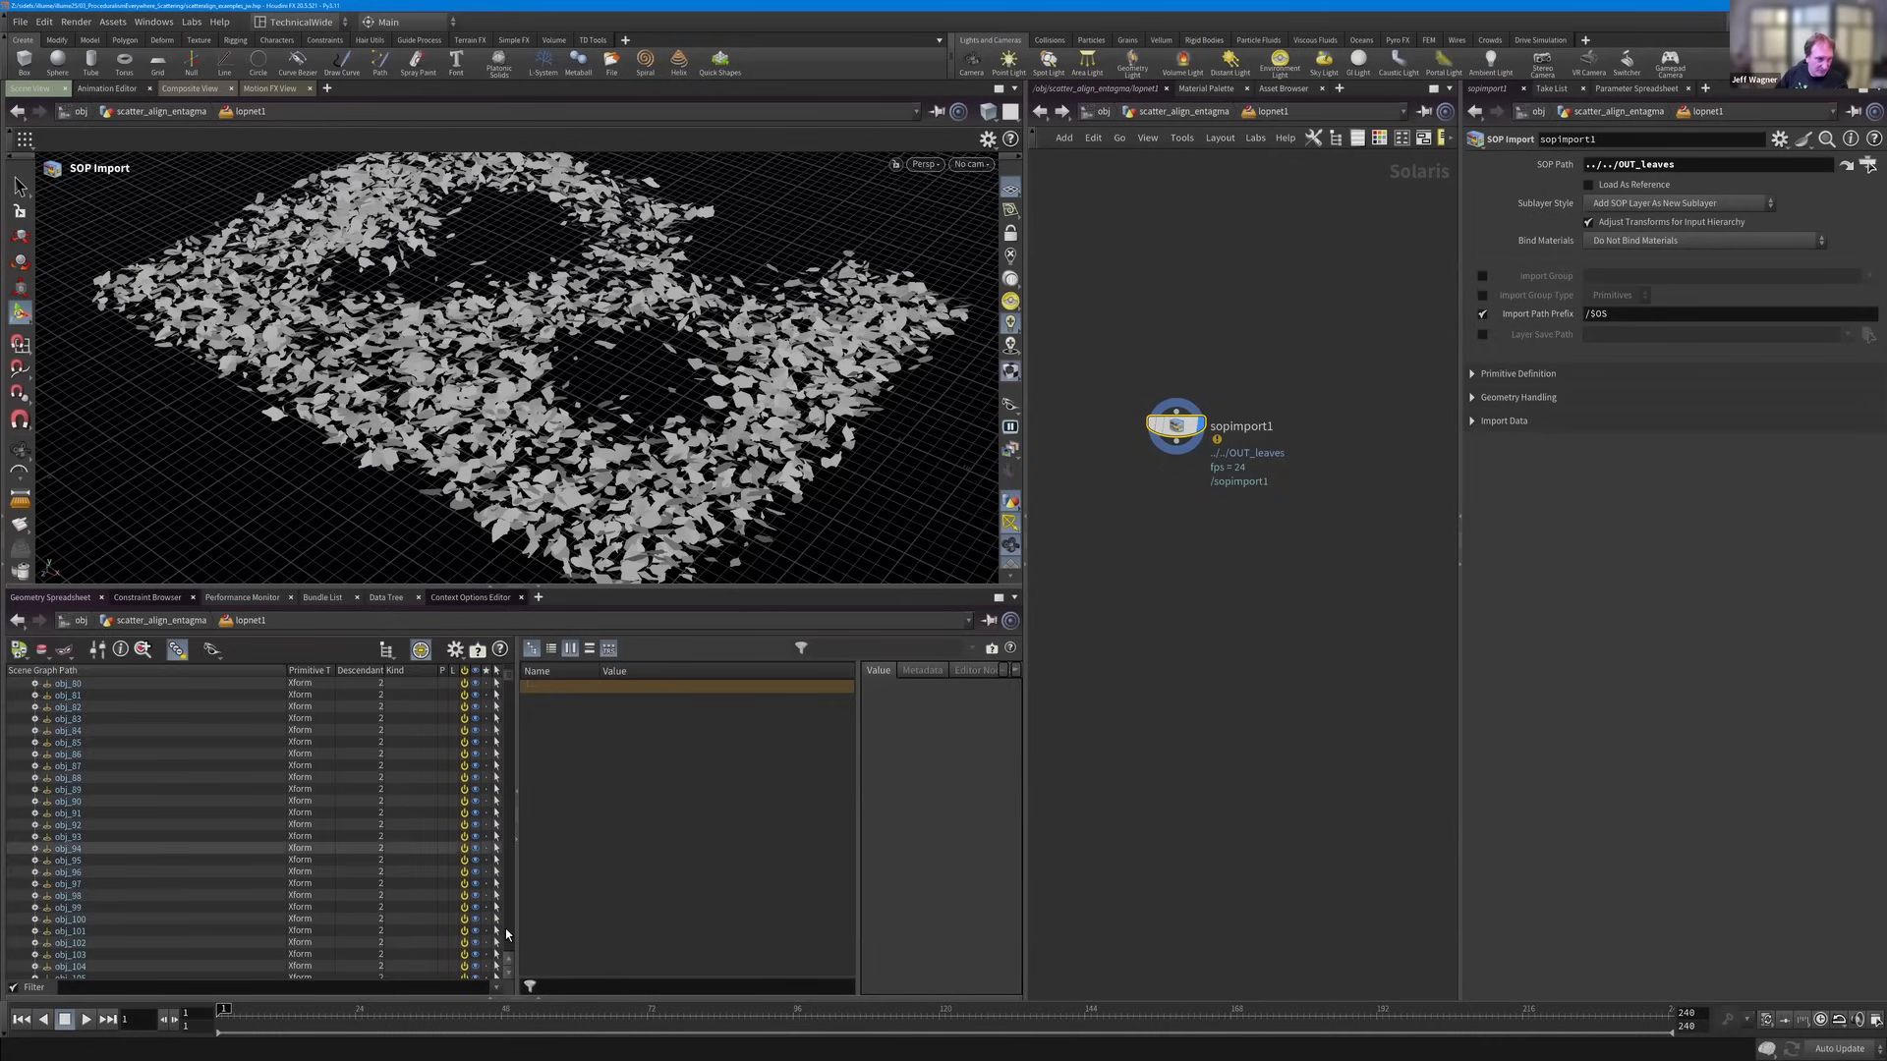
left_click_drag(505, 932, 478, 630)
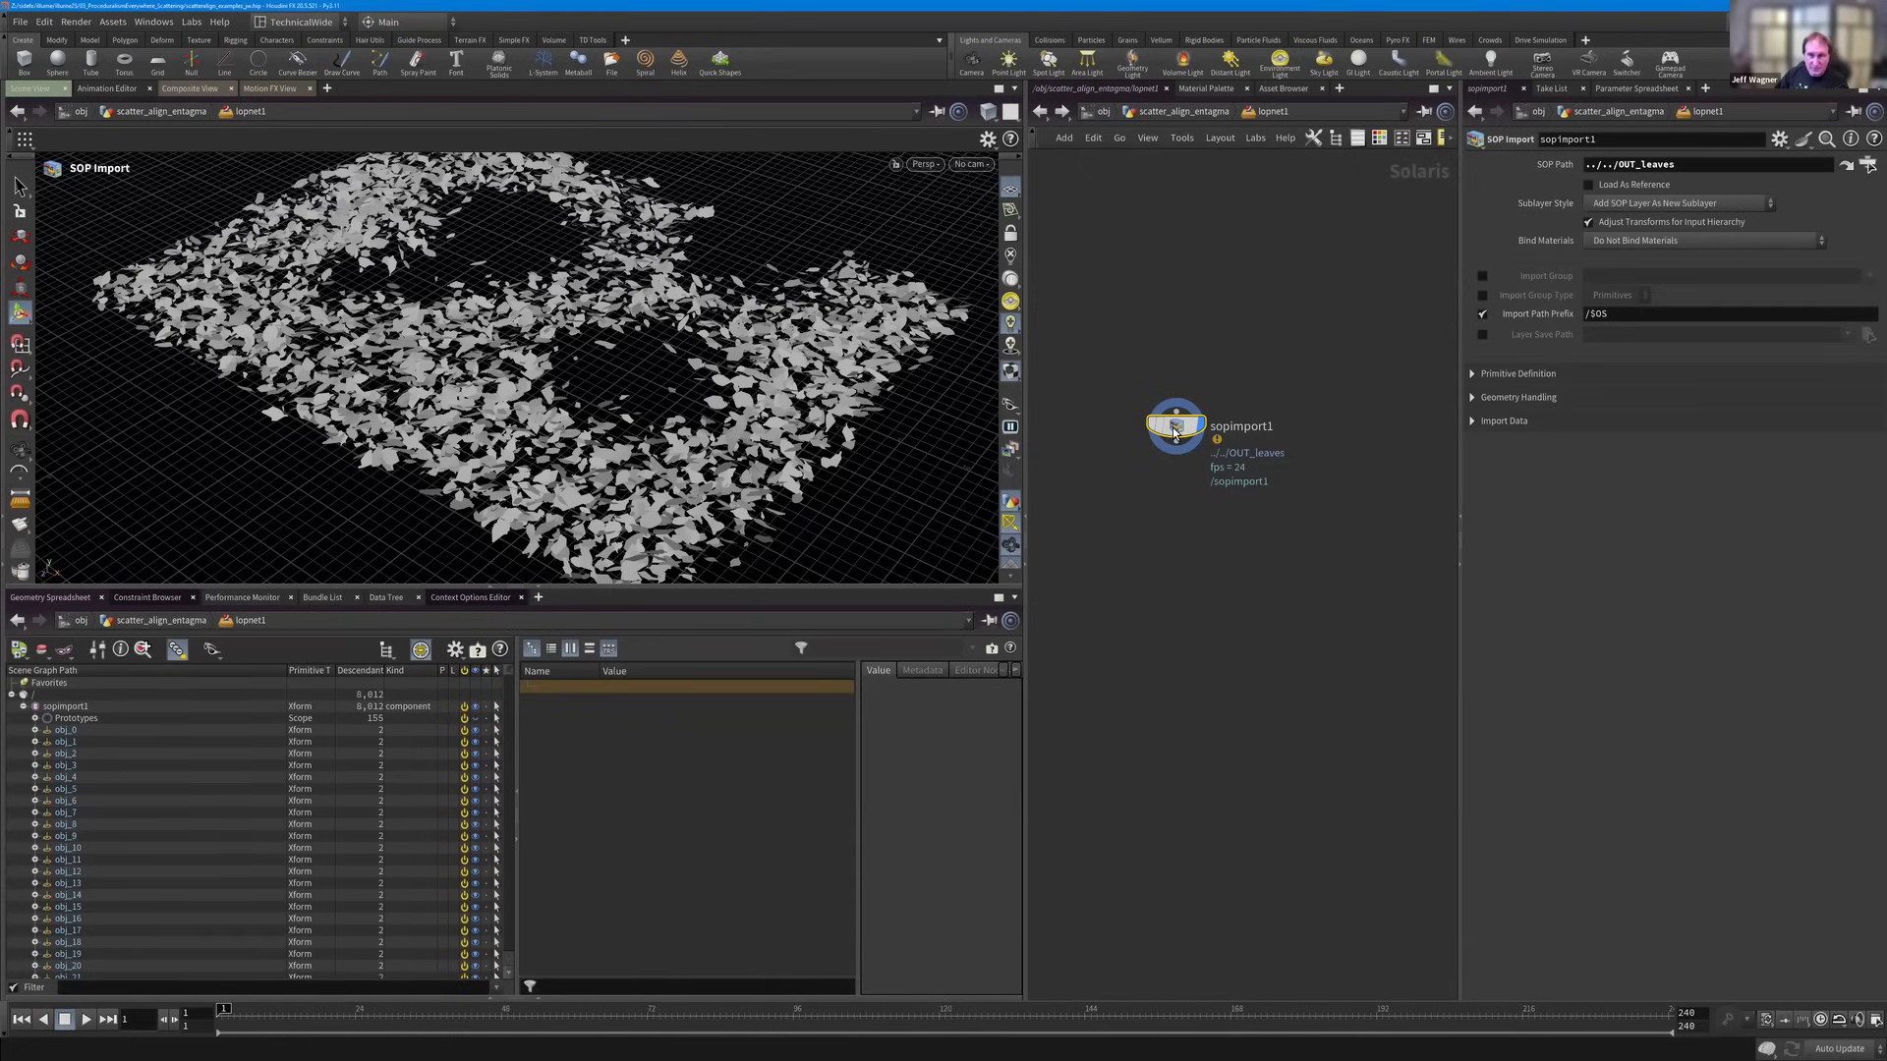
mouse_move(1182, 435)
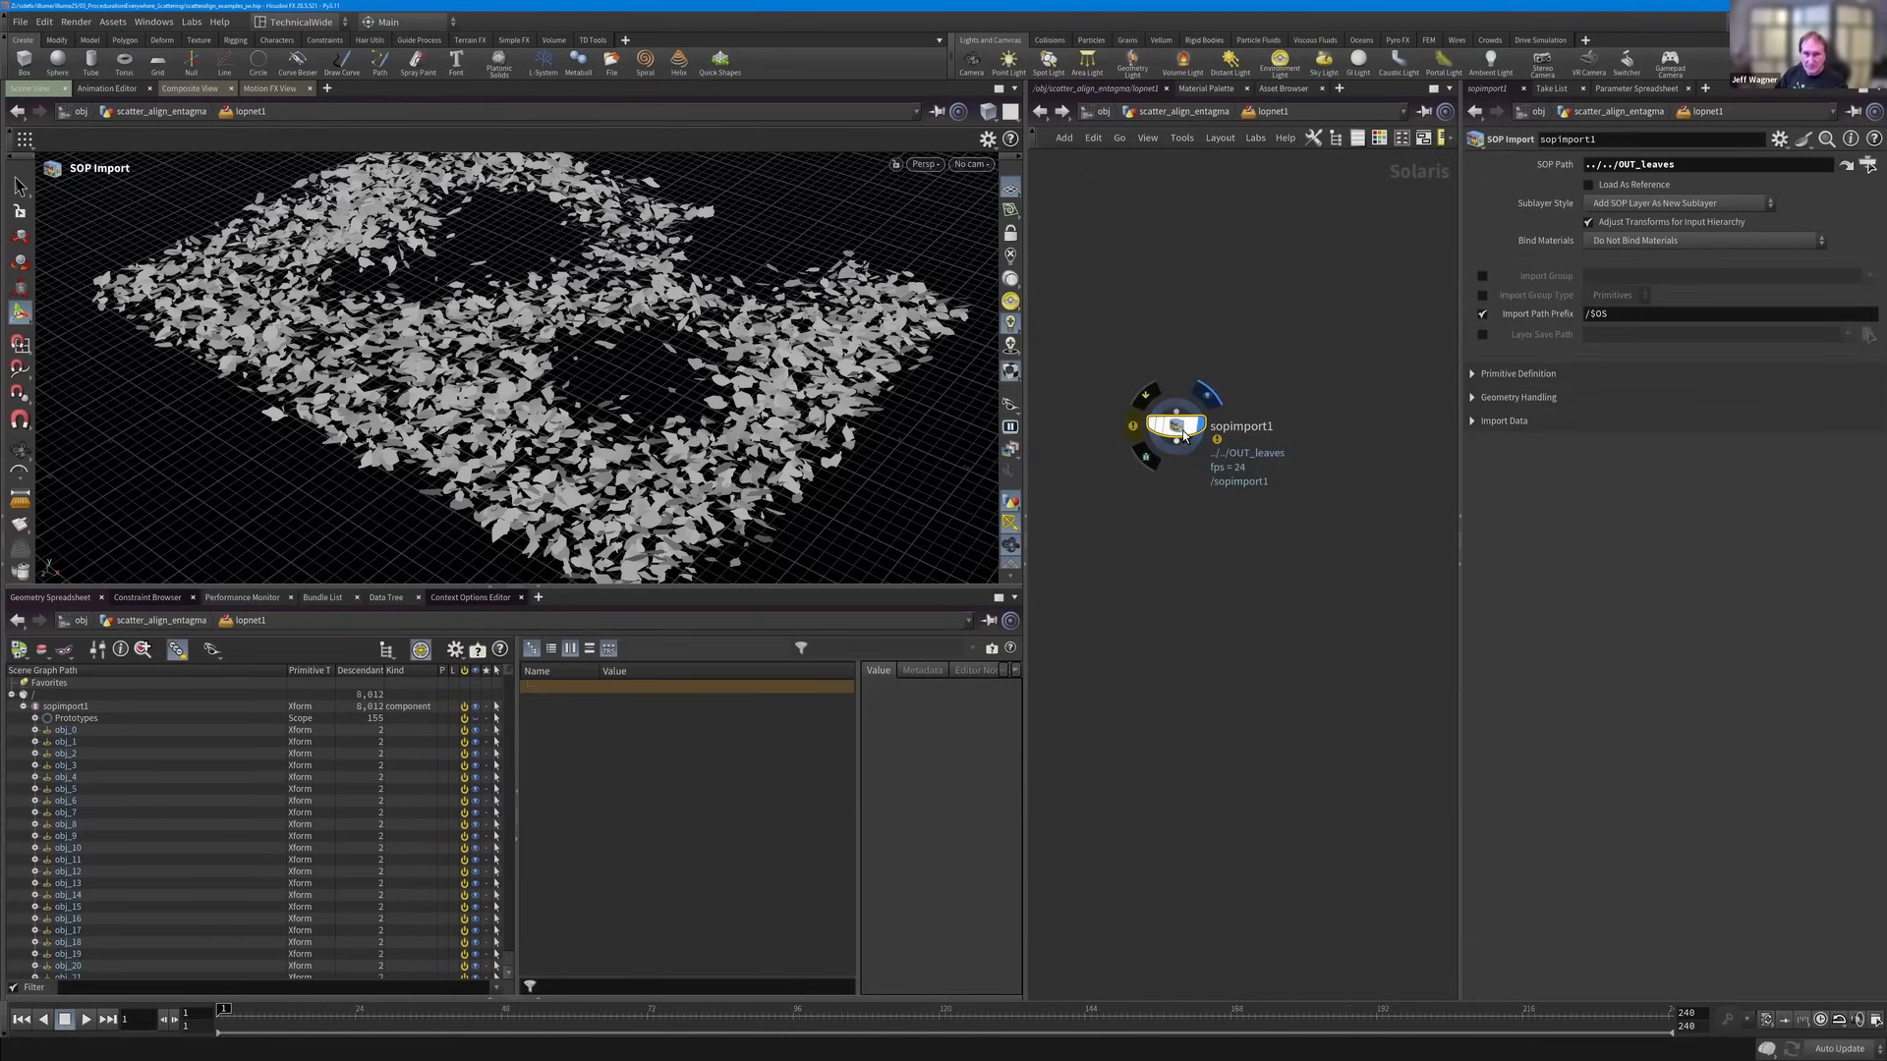
Return to the scatter_align_entagma network and insert a Pack node between matchsize1 and foreach_end1 in the for-each loop.
key("u")
middle_click_drag(1214, 508, 1309, 584)
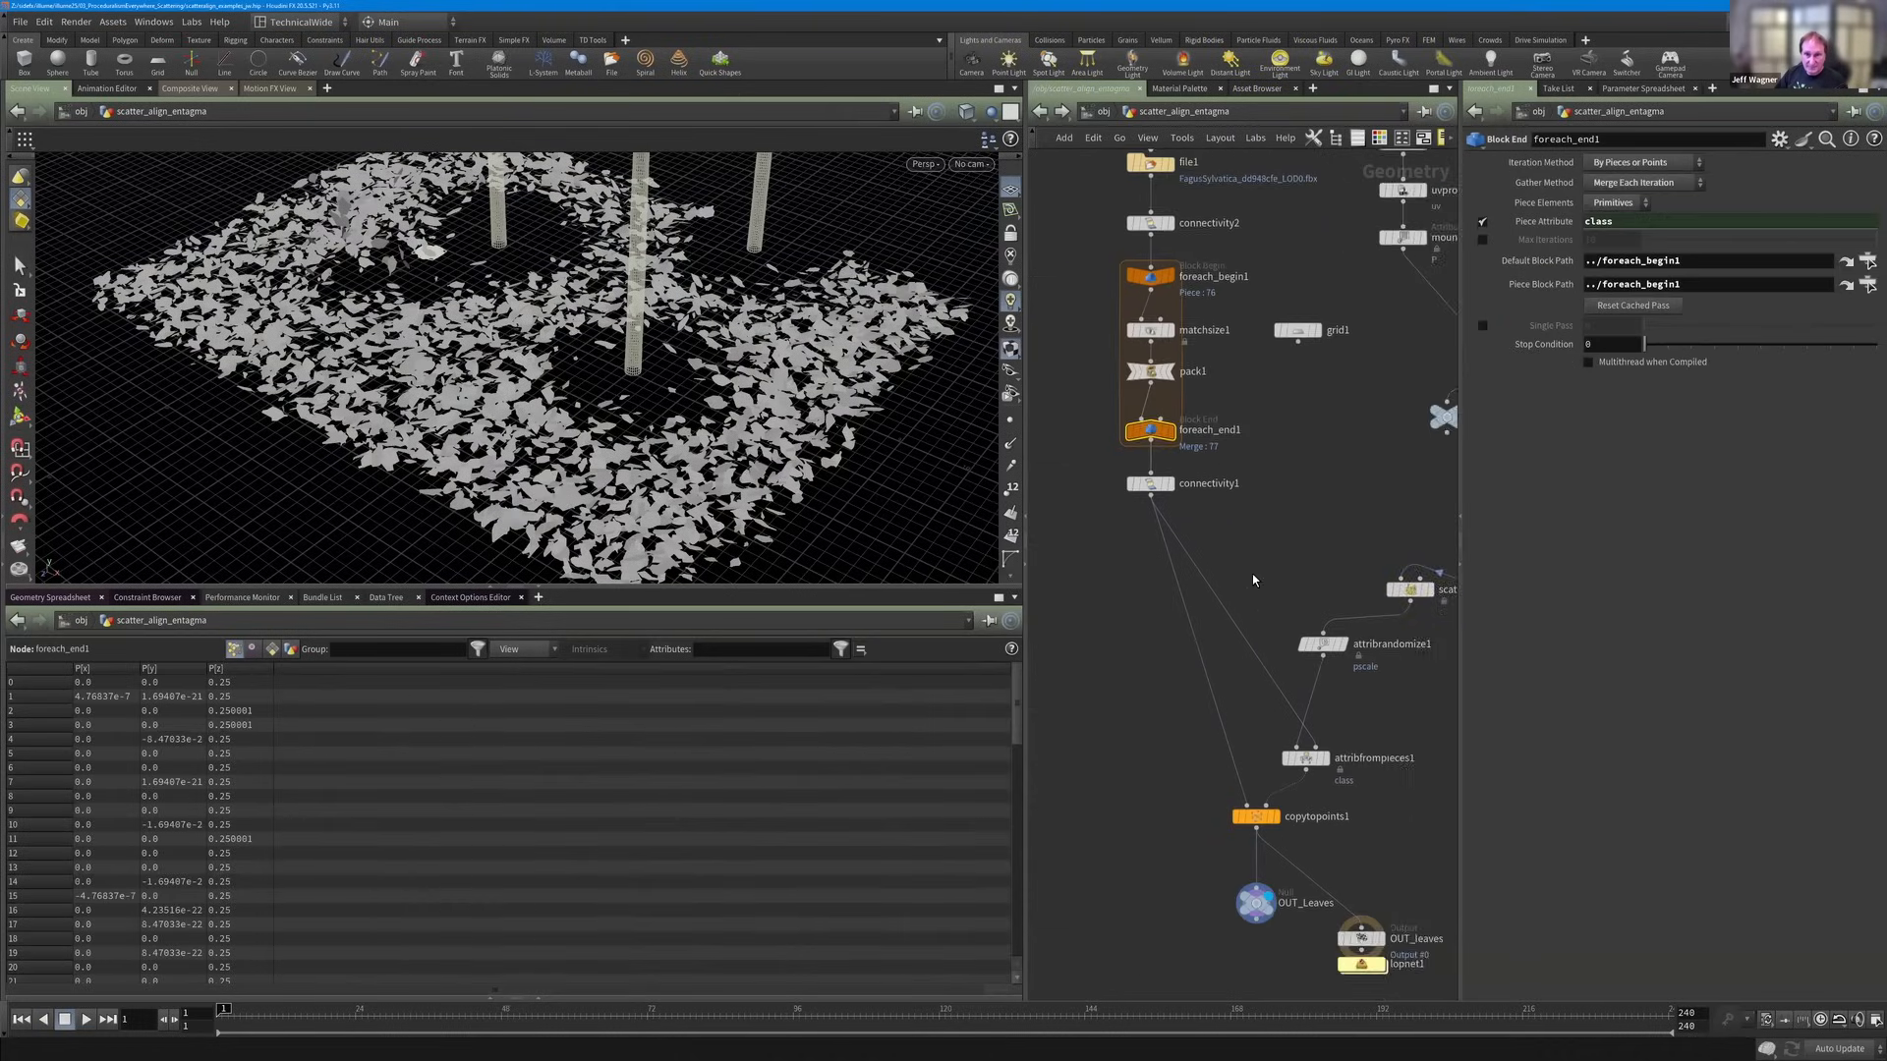
scroll(1252, 580, "down", 5)
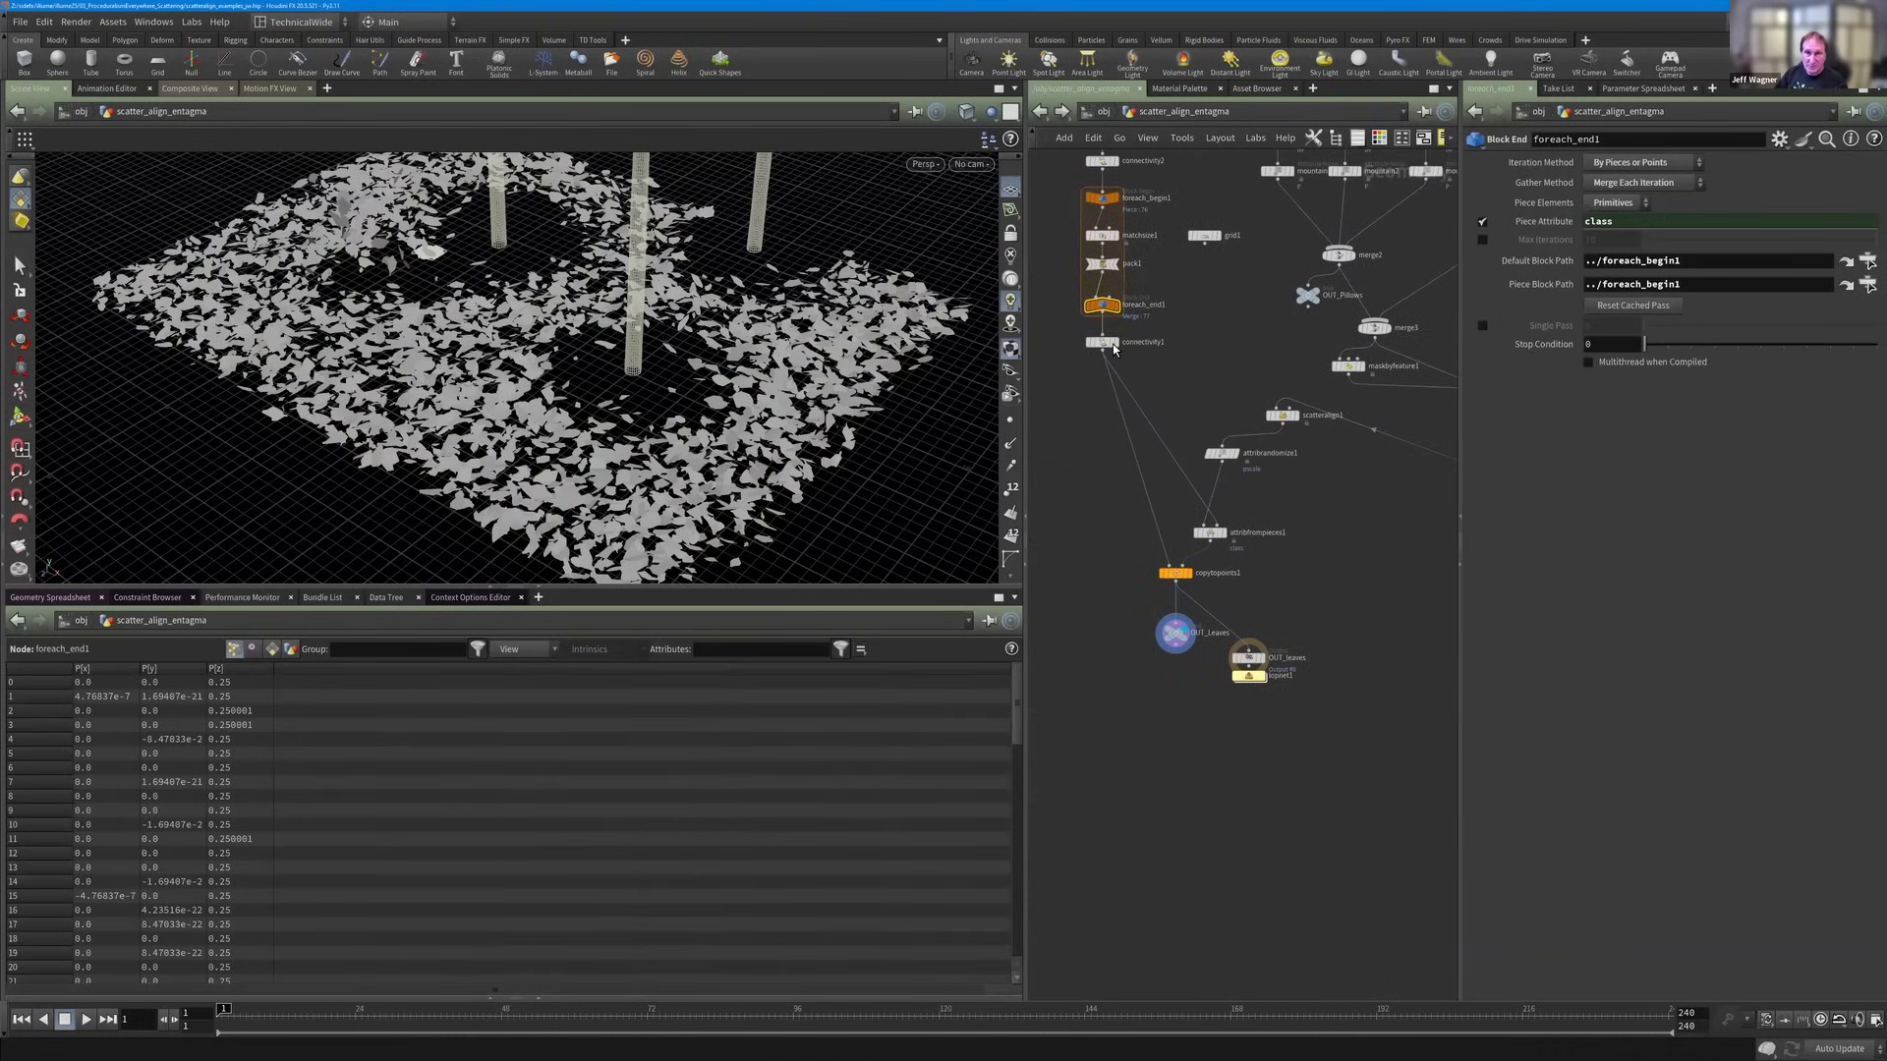
scroll(1130, 265, "up", 2)
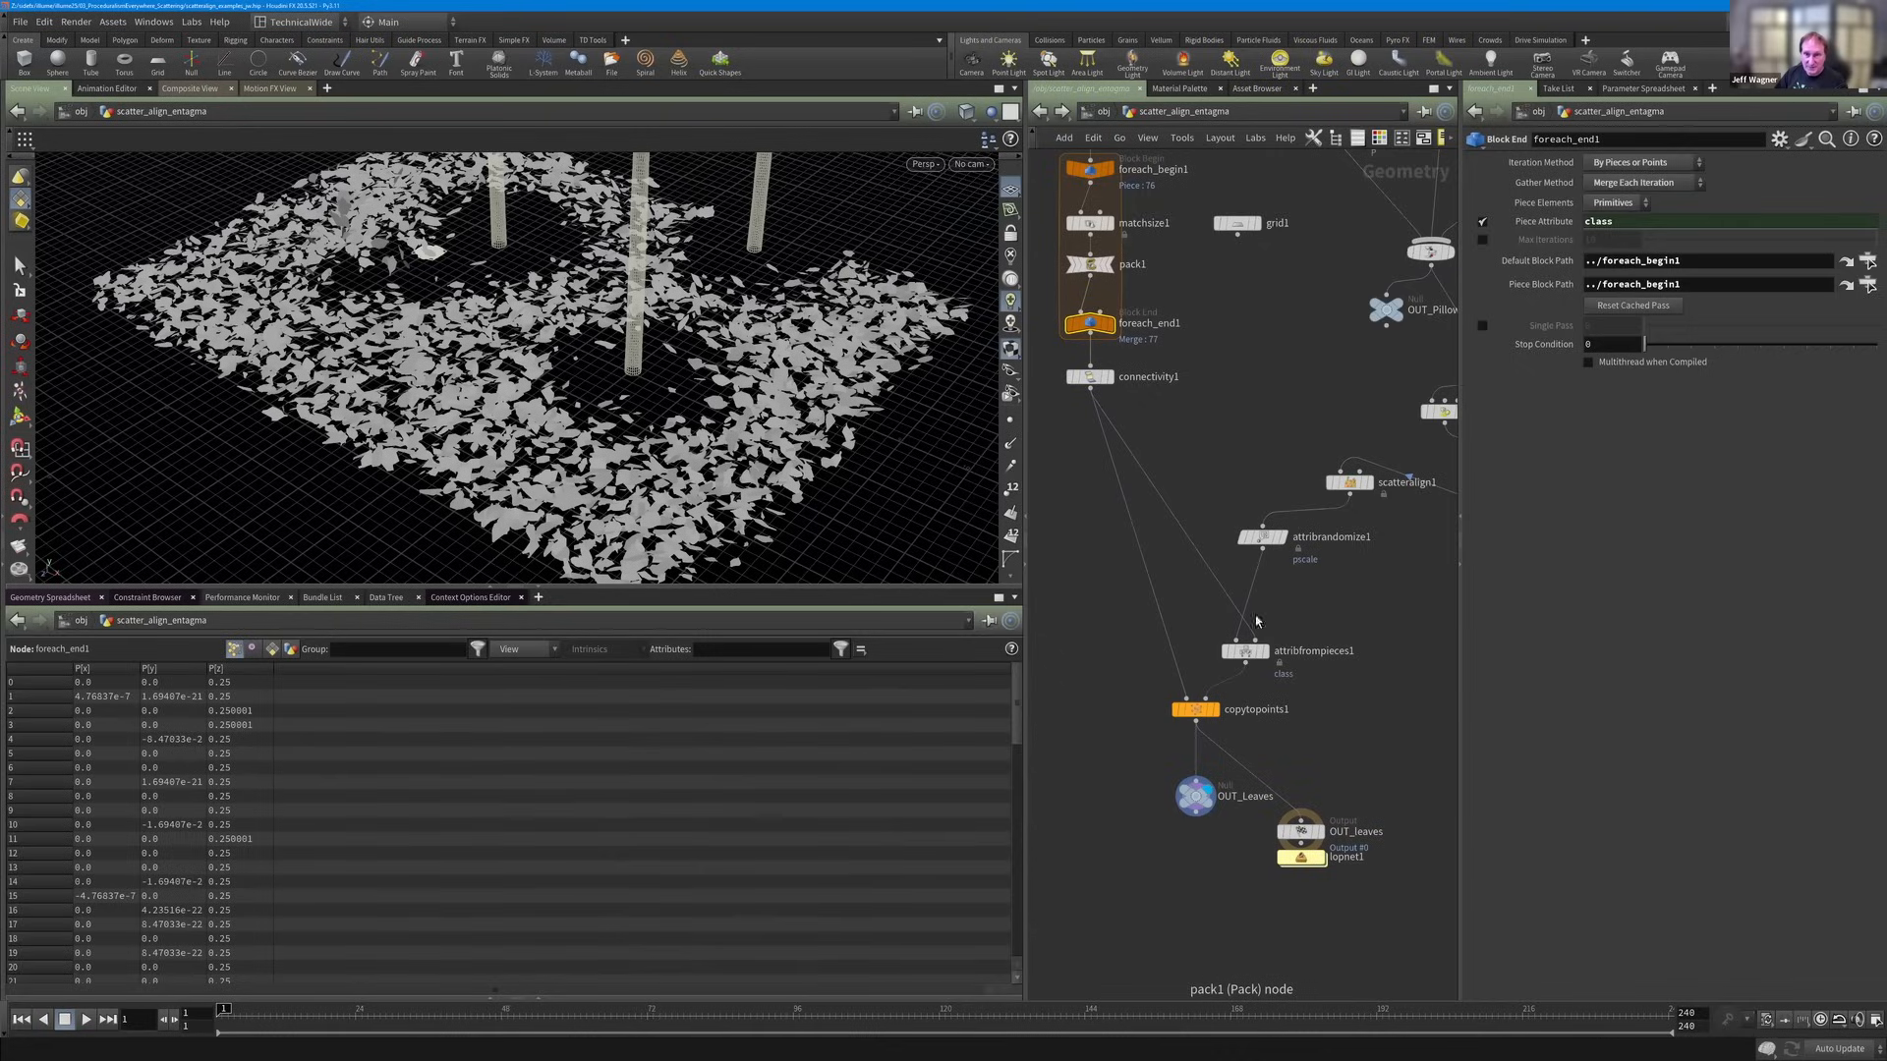
Reopen lopnet1 and expand the Prototypes scope under sopimport1 in the scene graph to inspect its objects.
middle_click_drag(1301, 863, 1295, 680)
double_click(1295, 680)
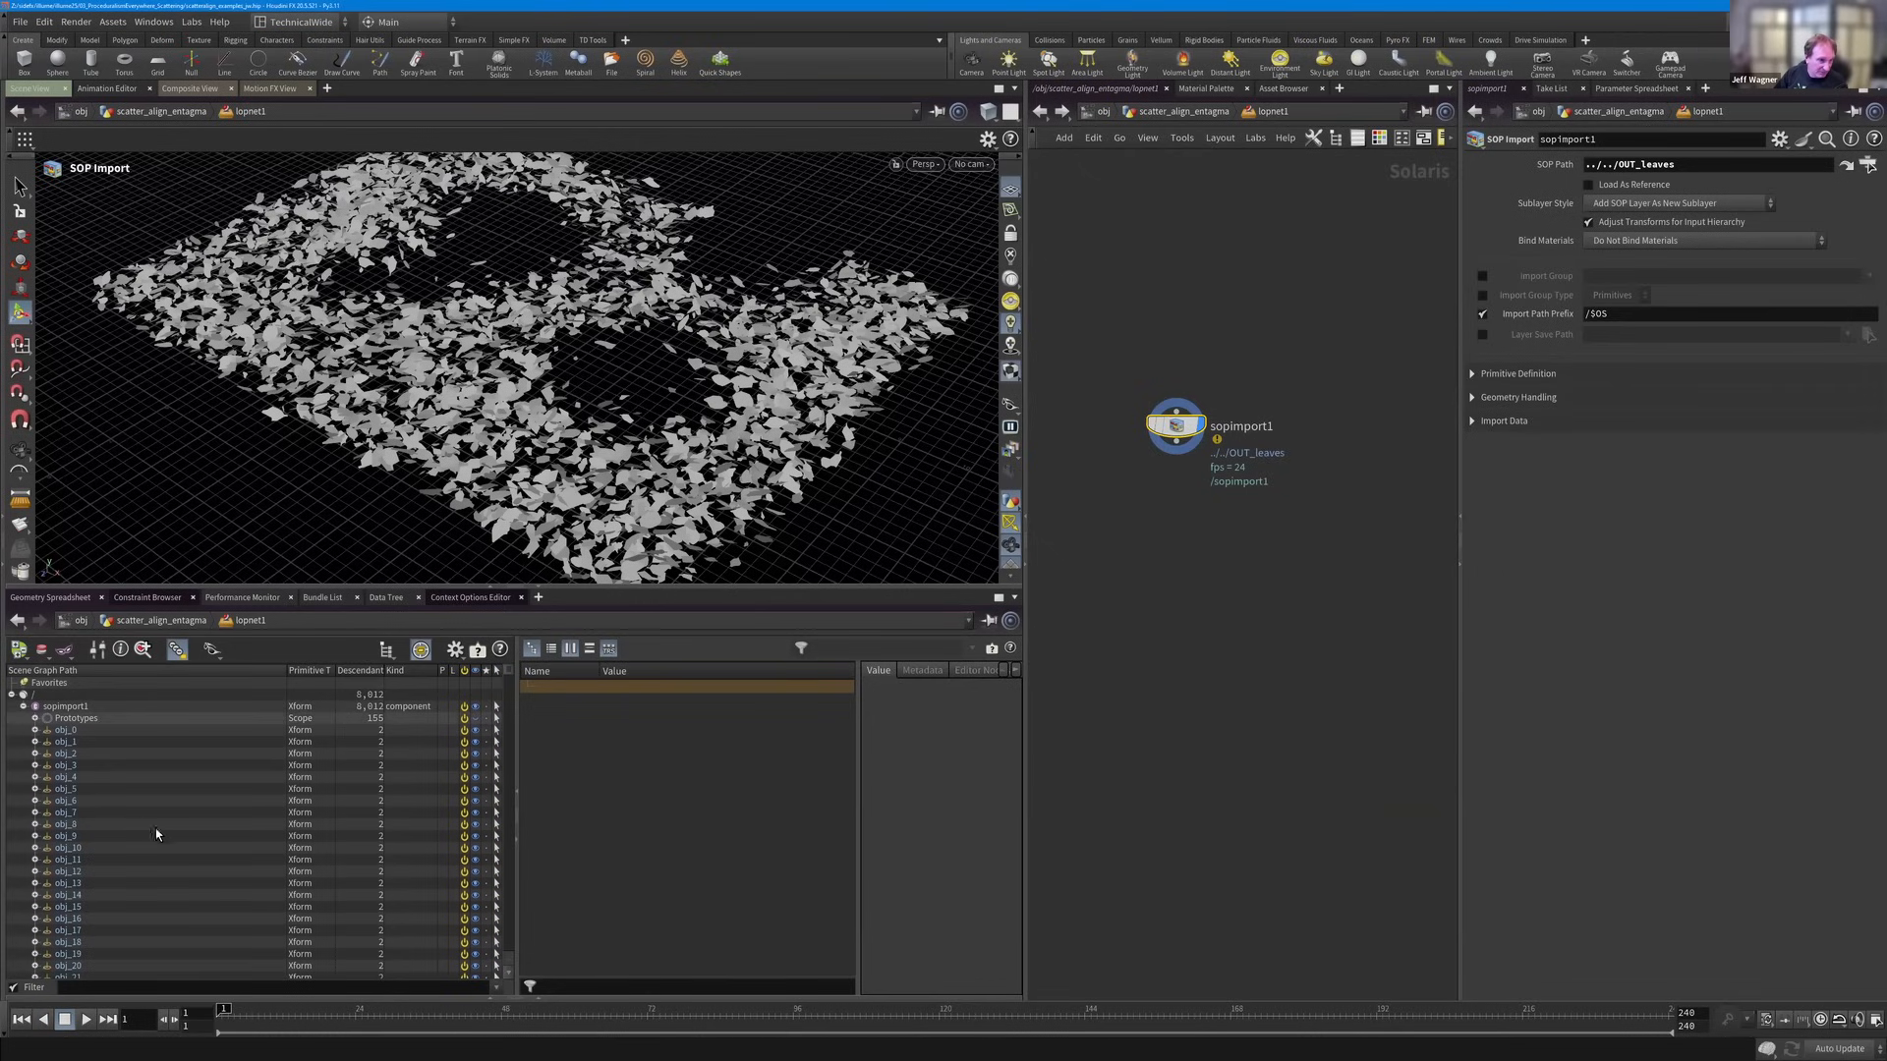
left_click(35, 718)
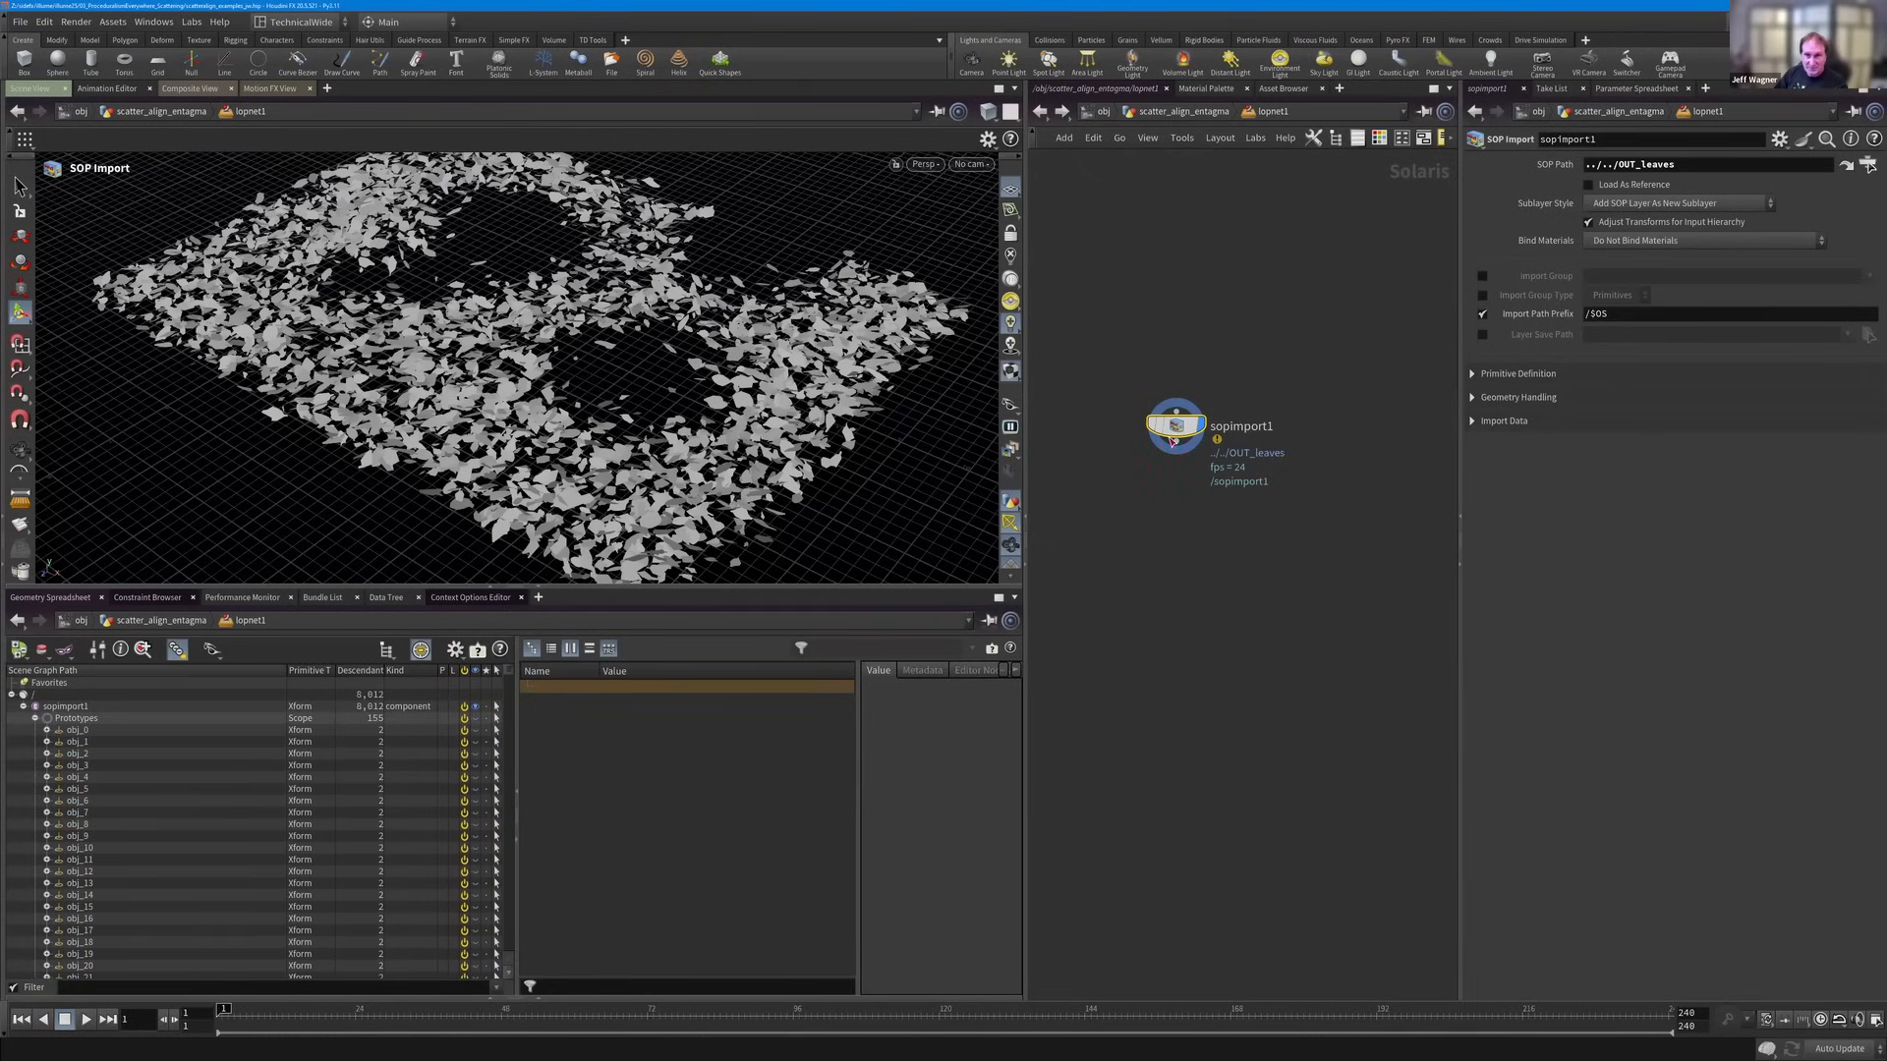
Return to scatter_align_entagma, bypass pack1 in the for-each loop, and turn to copytopoints1 for packing the leaf copies.
key("u")
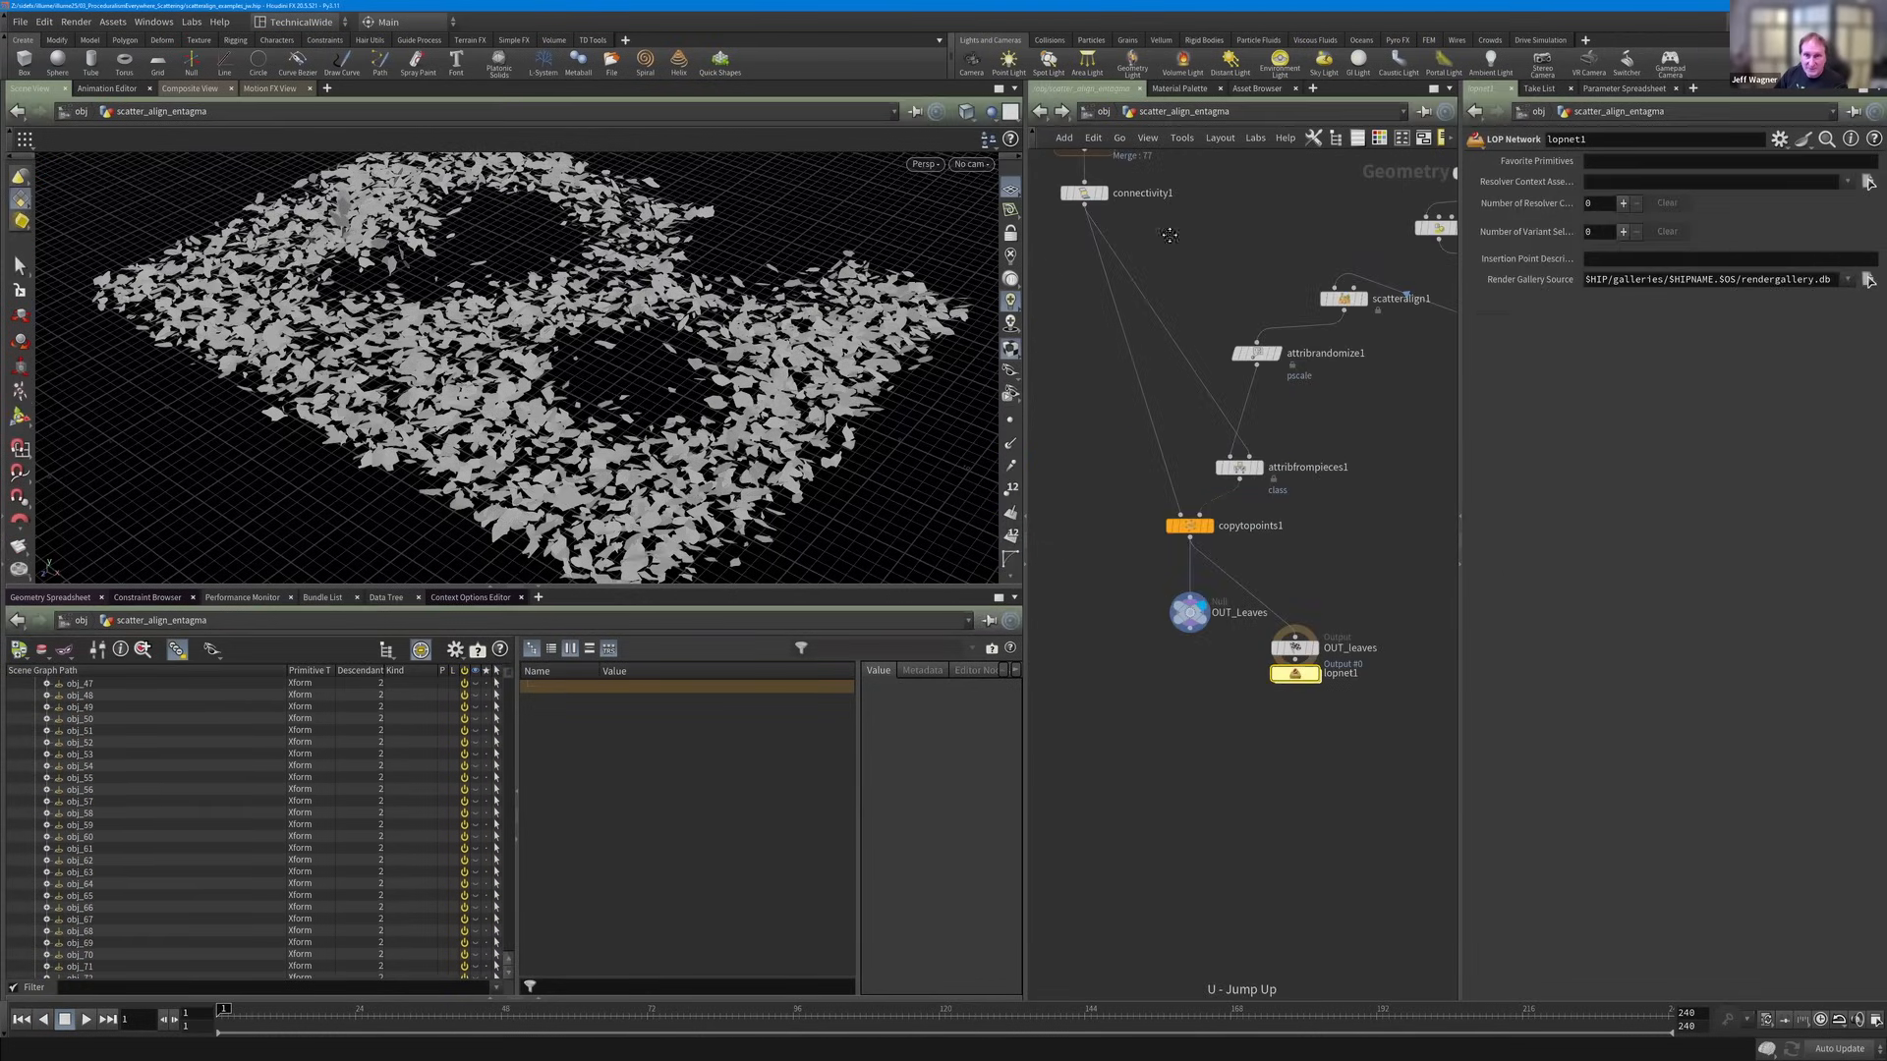
middle_click_drag(1117, 201, 1136, 310)
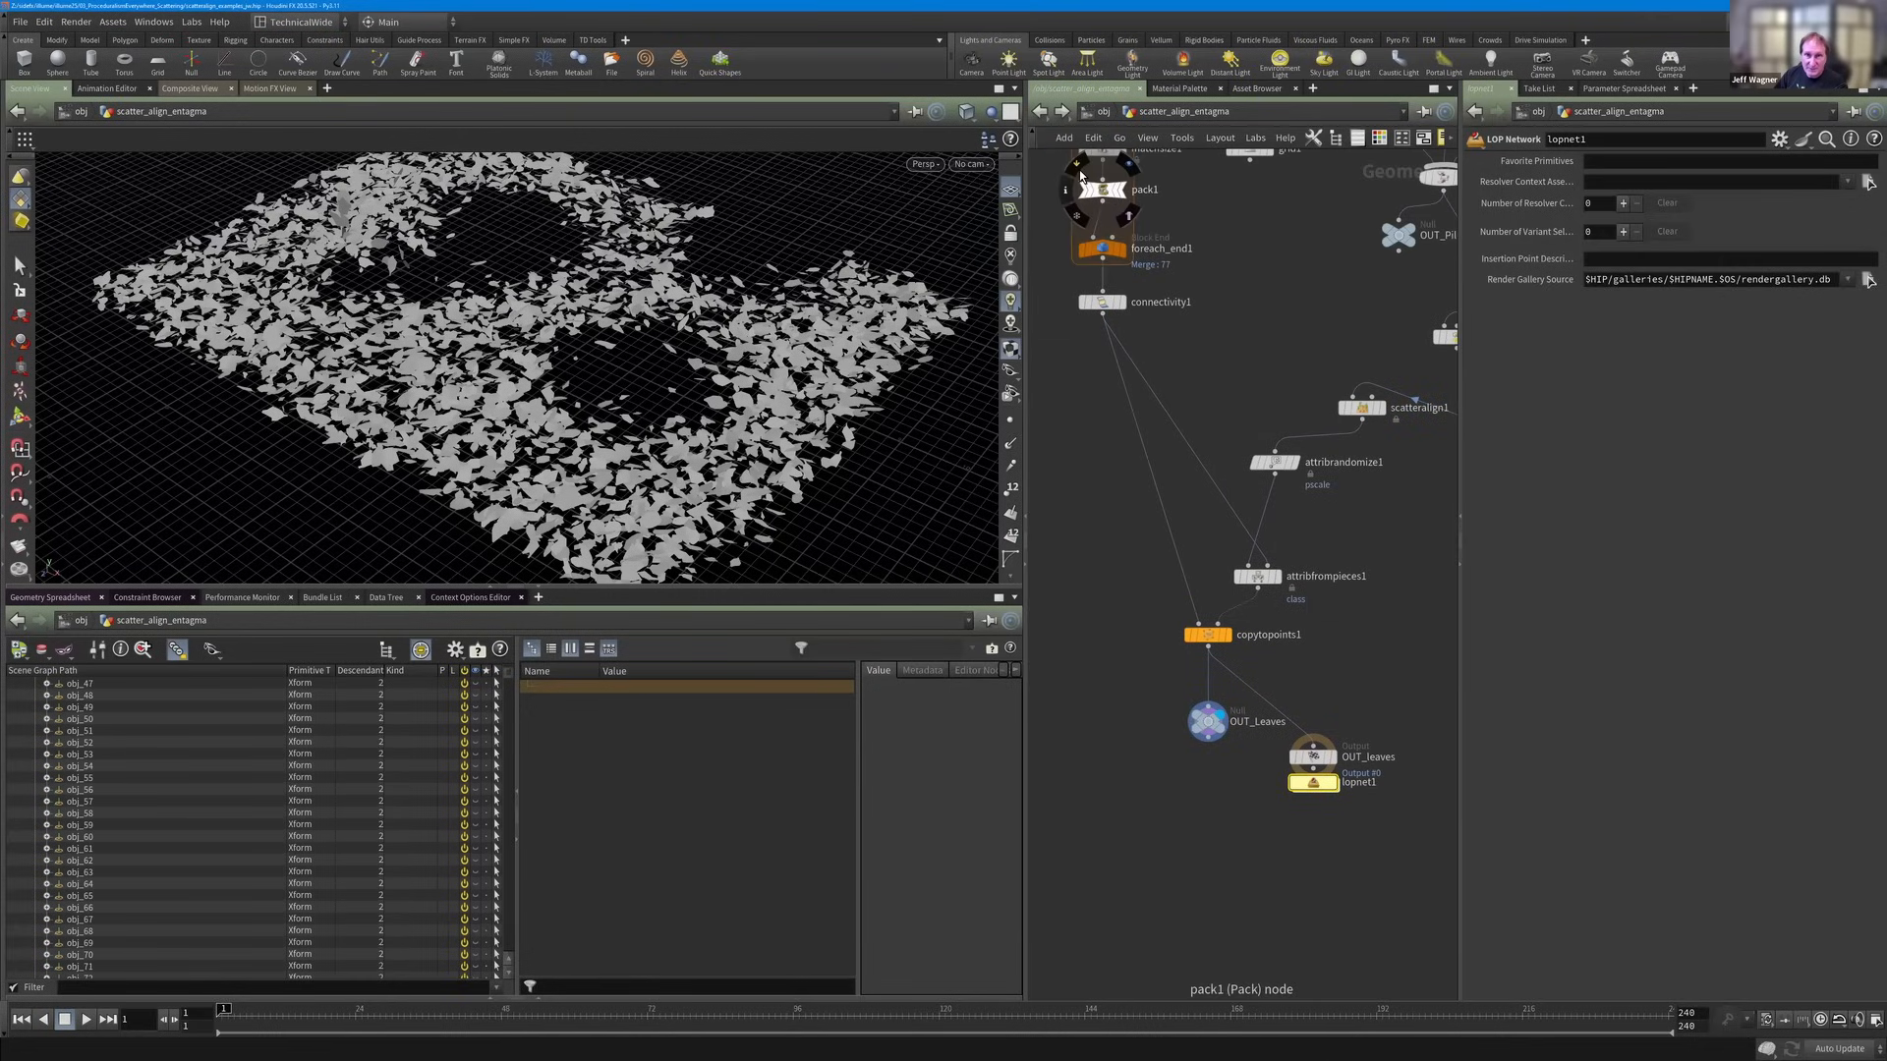
left_click(1081, 175)
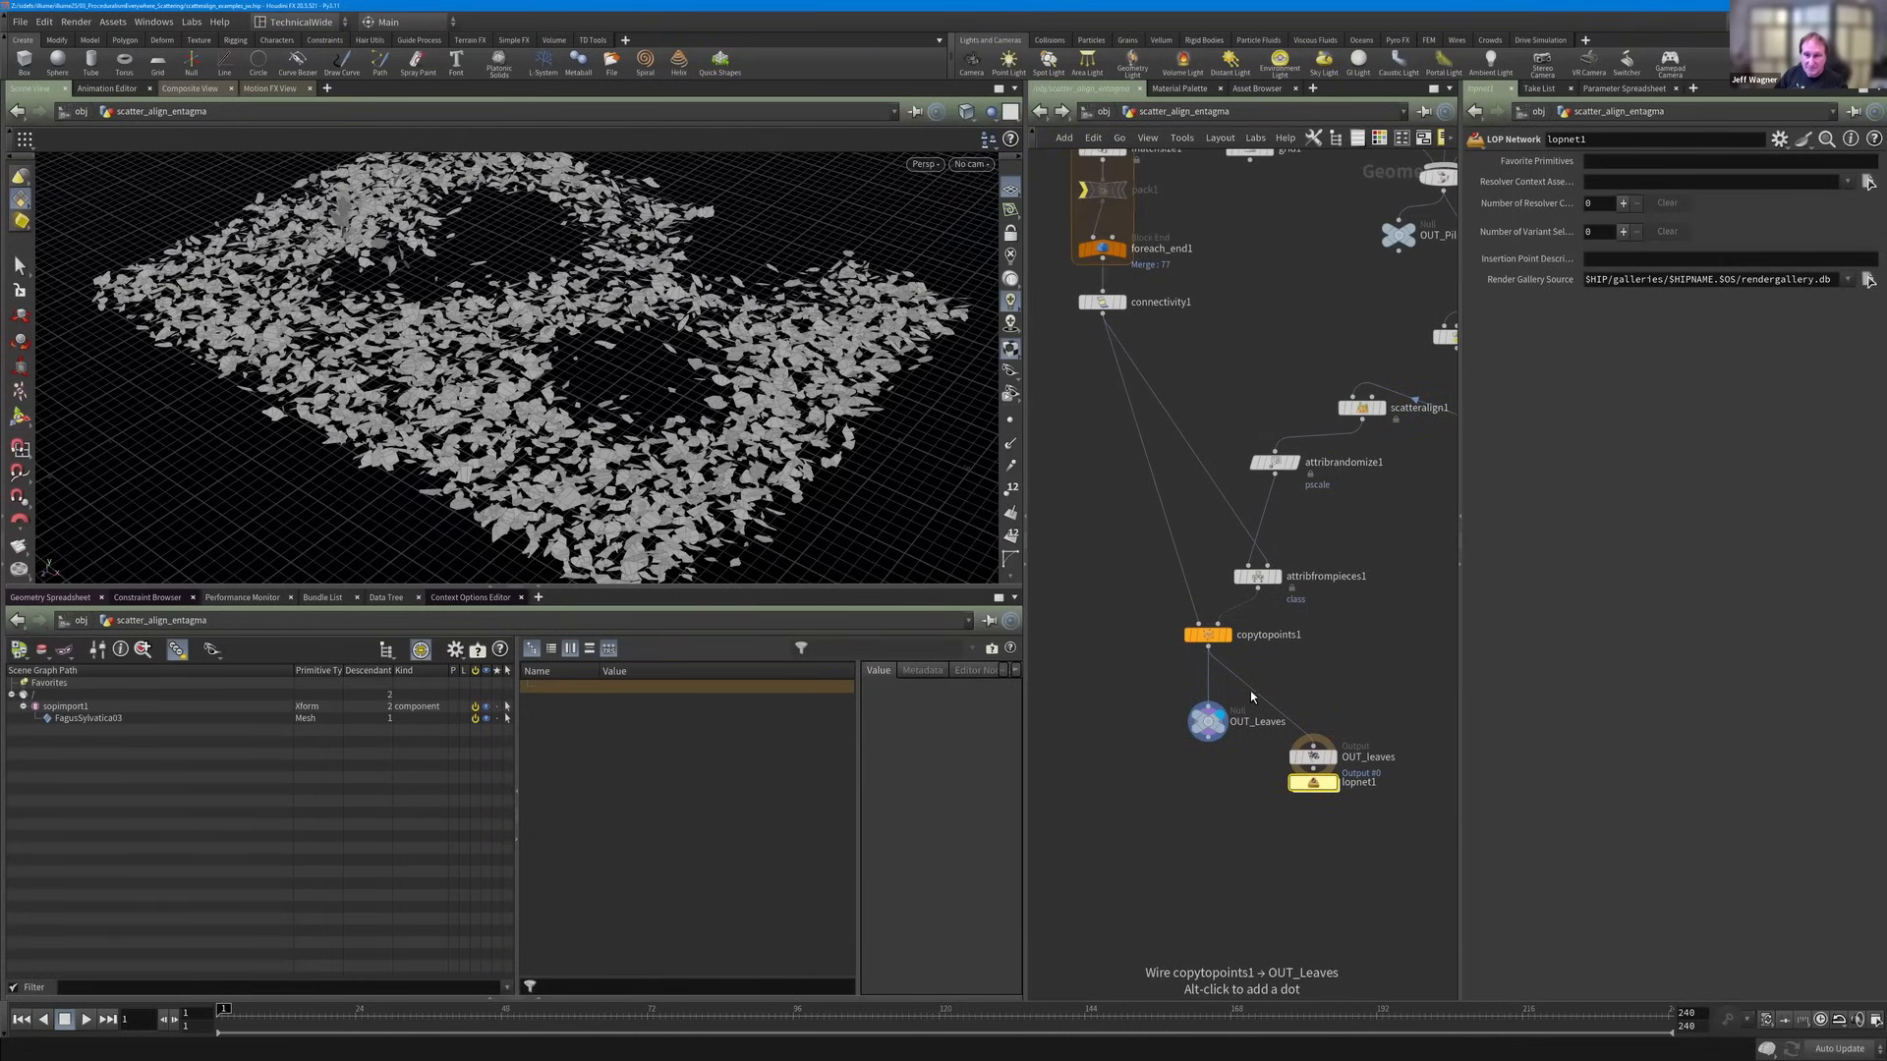
left_click(1208, 635)
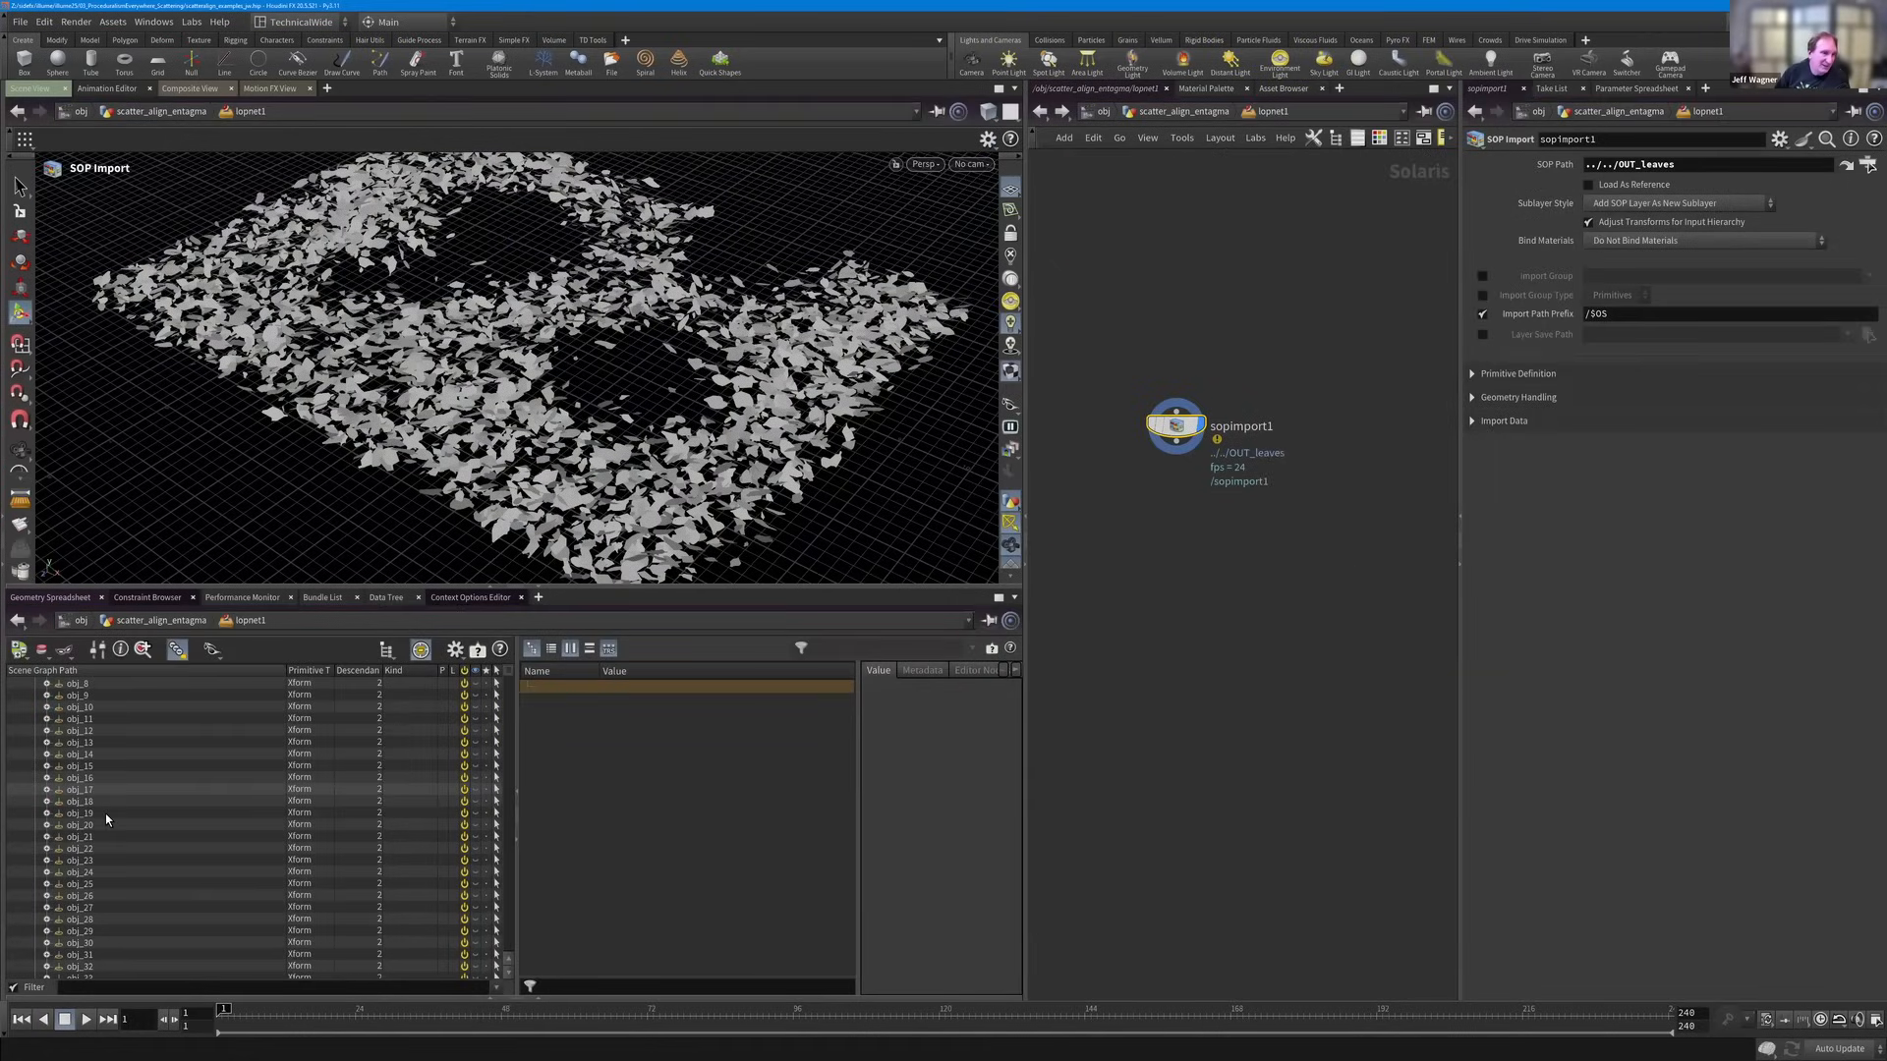
Look through the Prototypes objects of sopimport1 in the scene graph, collapse the scope, and frame the imported leaves.
scroll(122, 820, "up", 4)
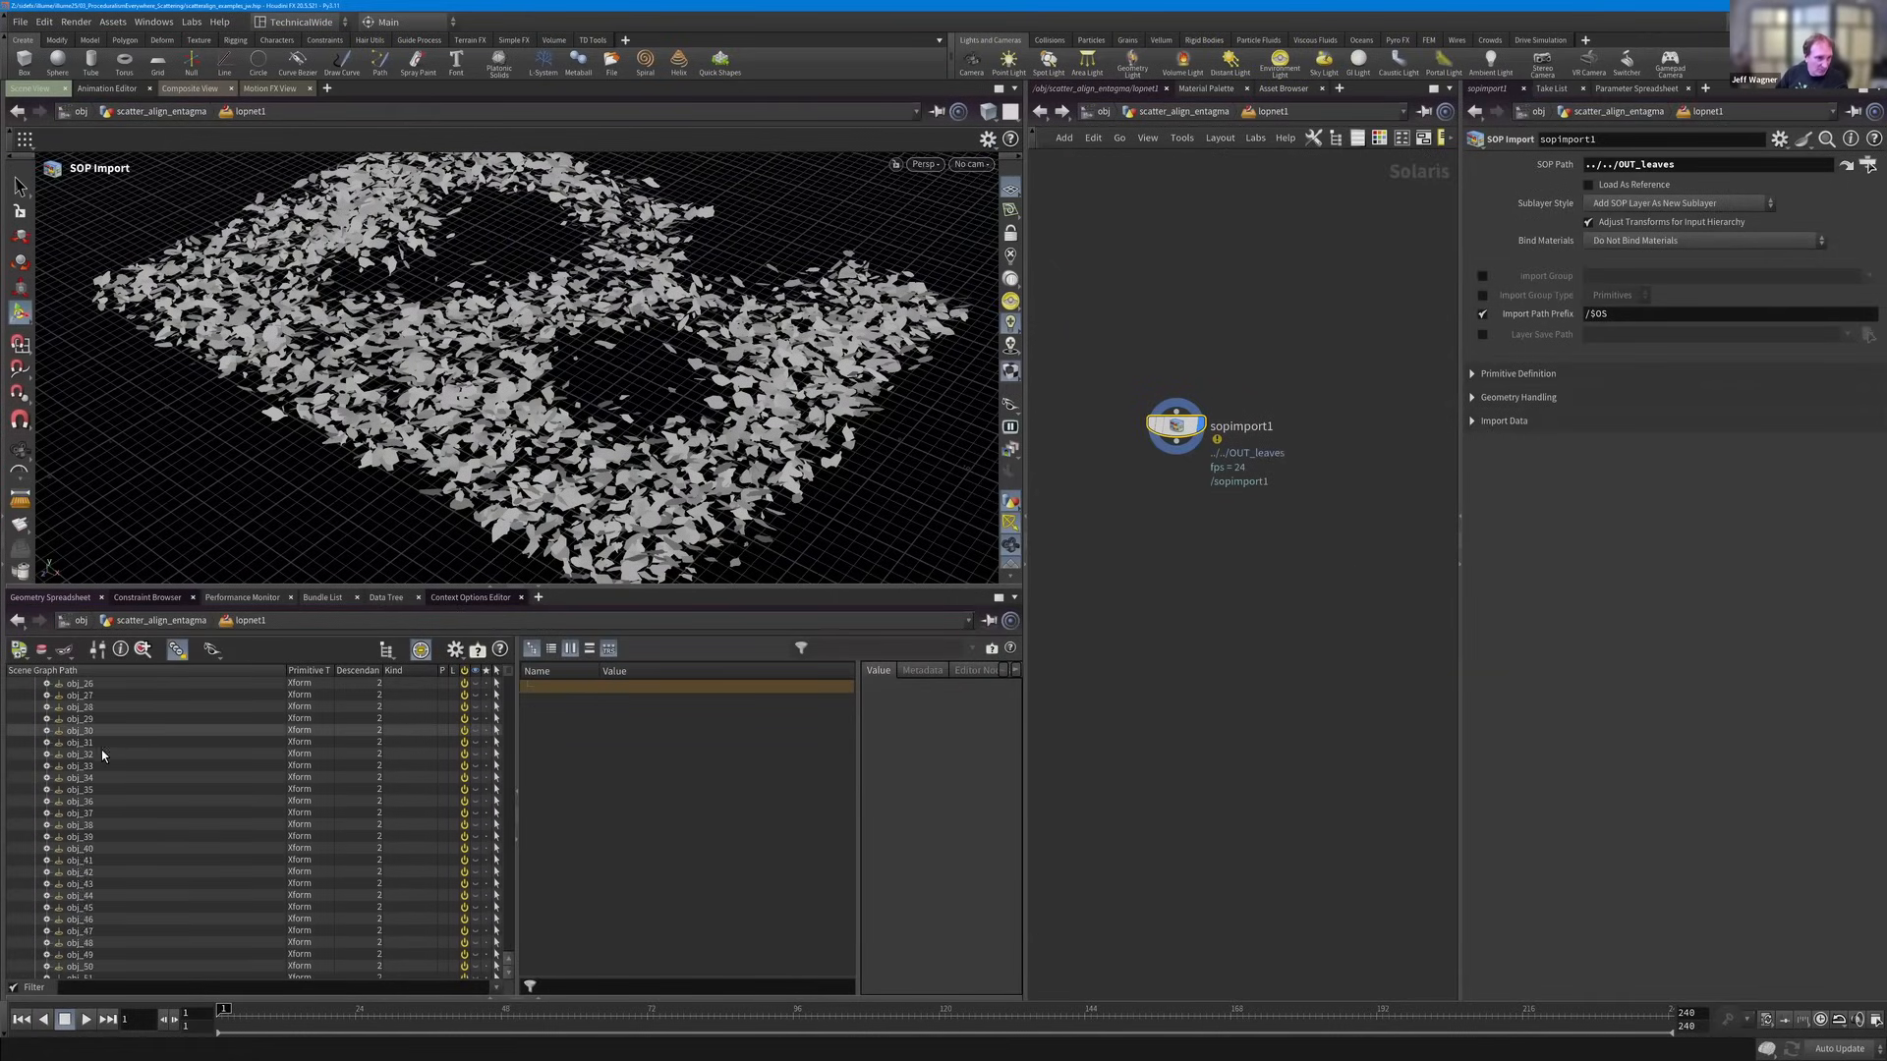
left_click(36, 719)
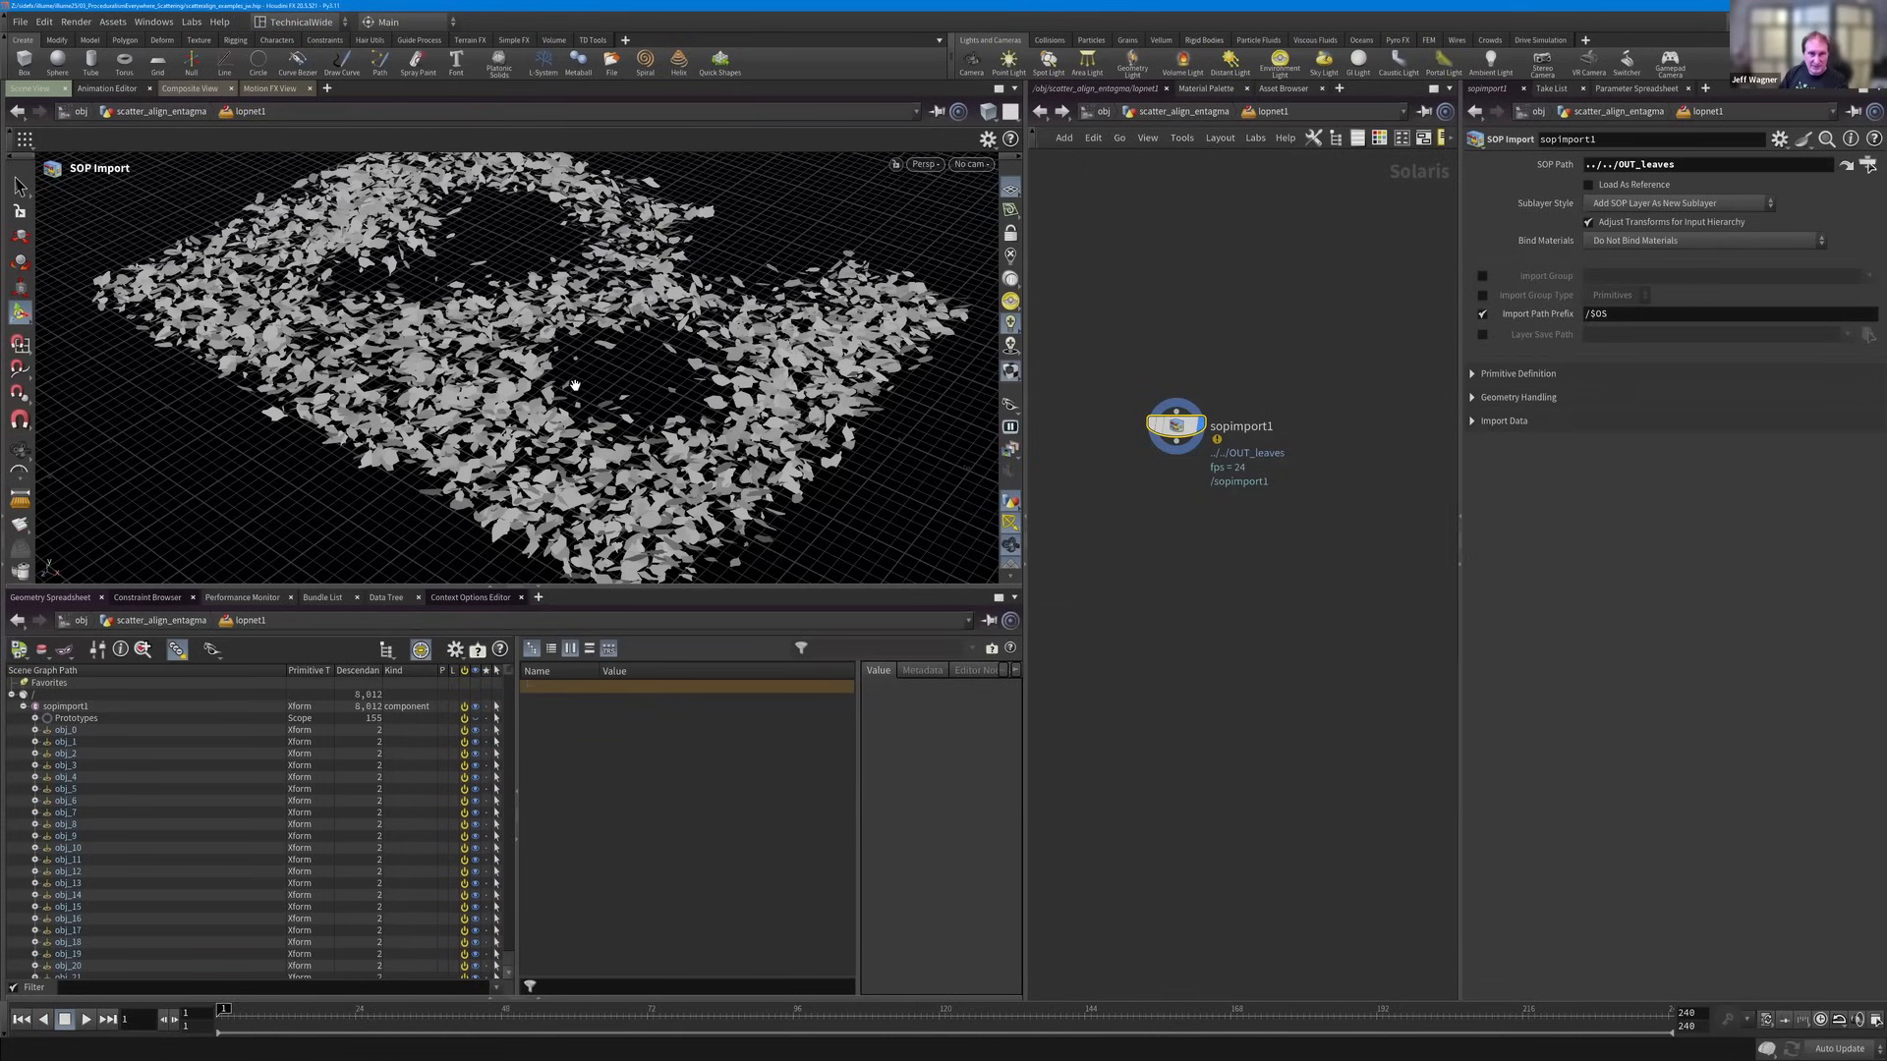
key("space+g")
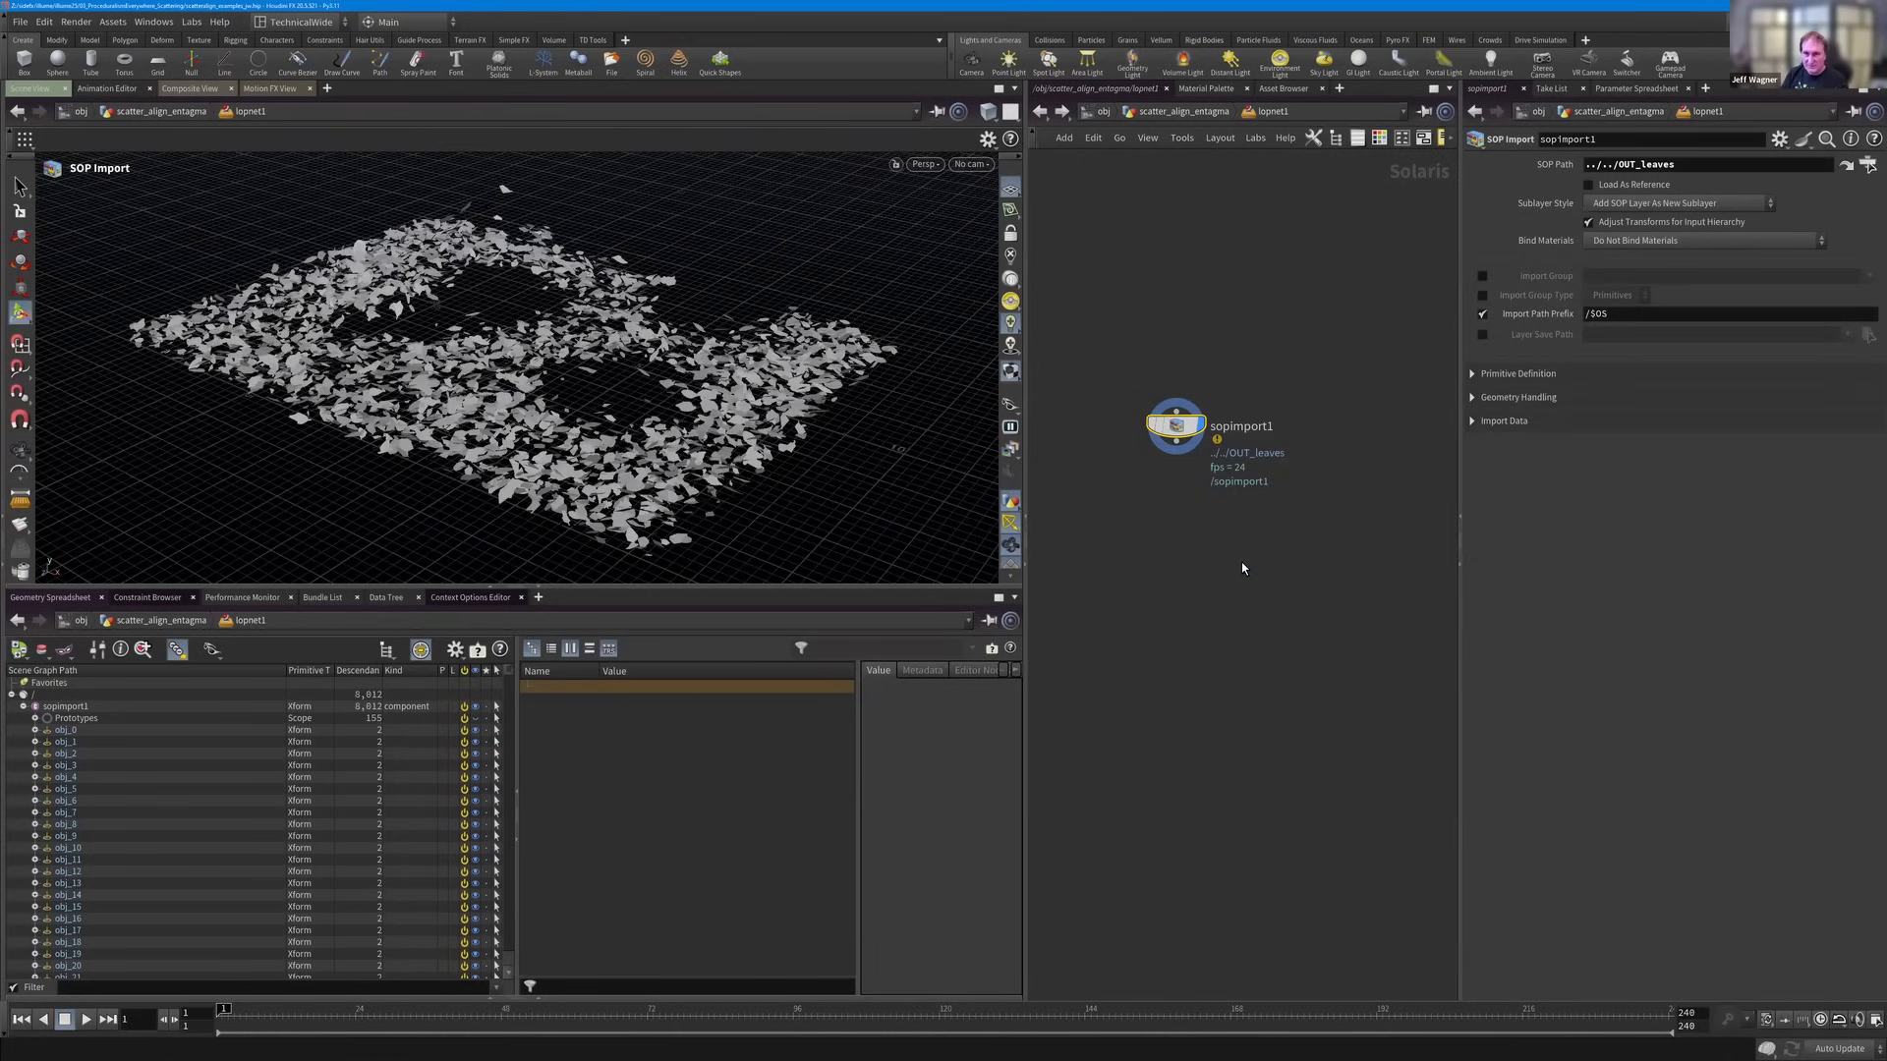
key("Tab")
type("li")
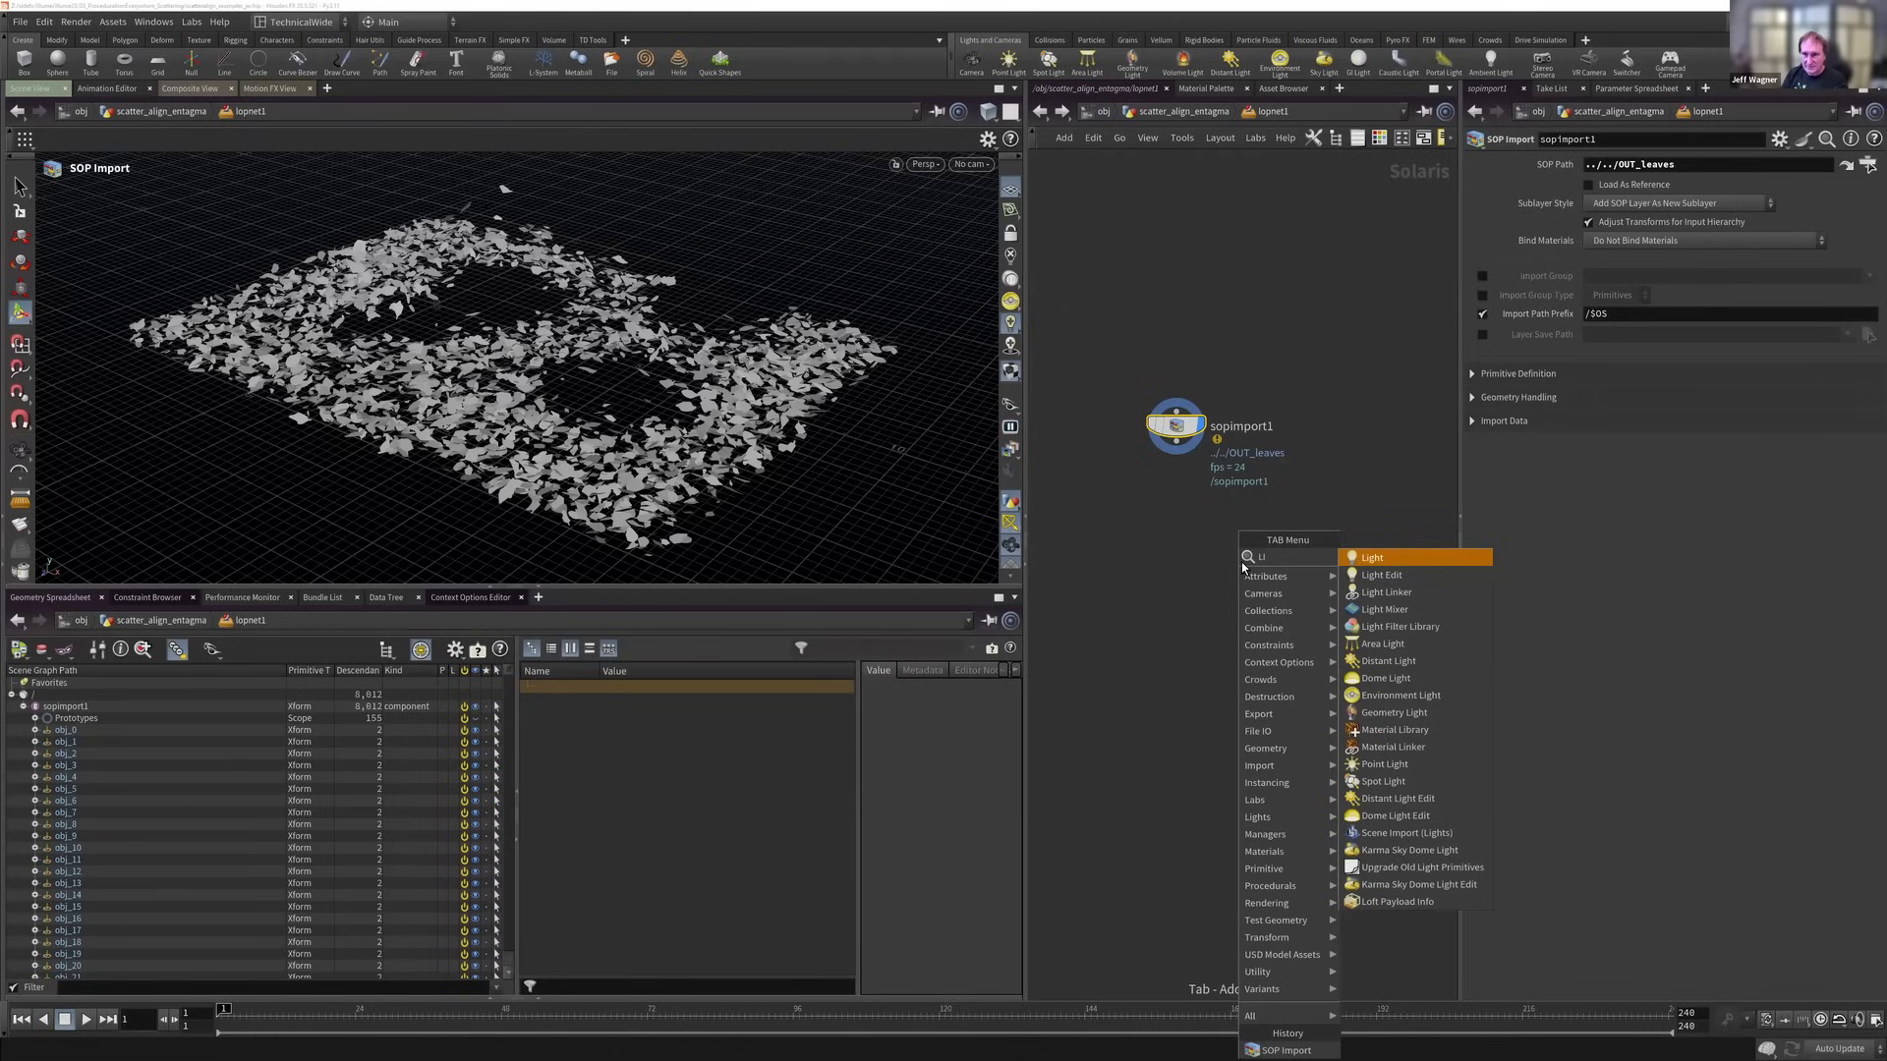
key("Escape")
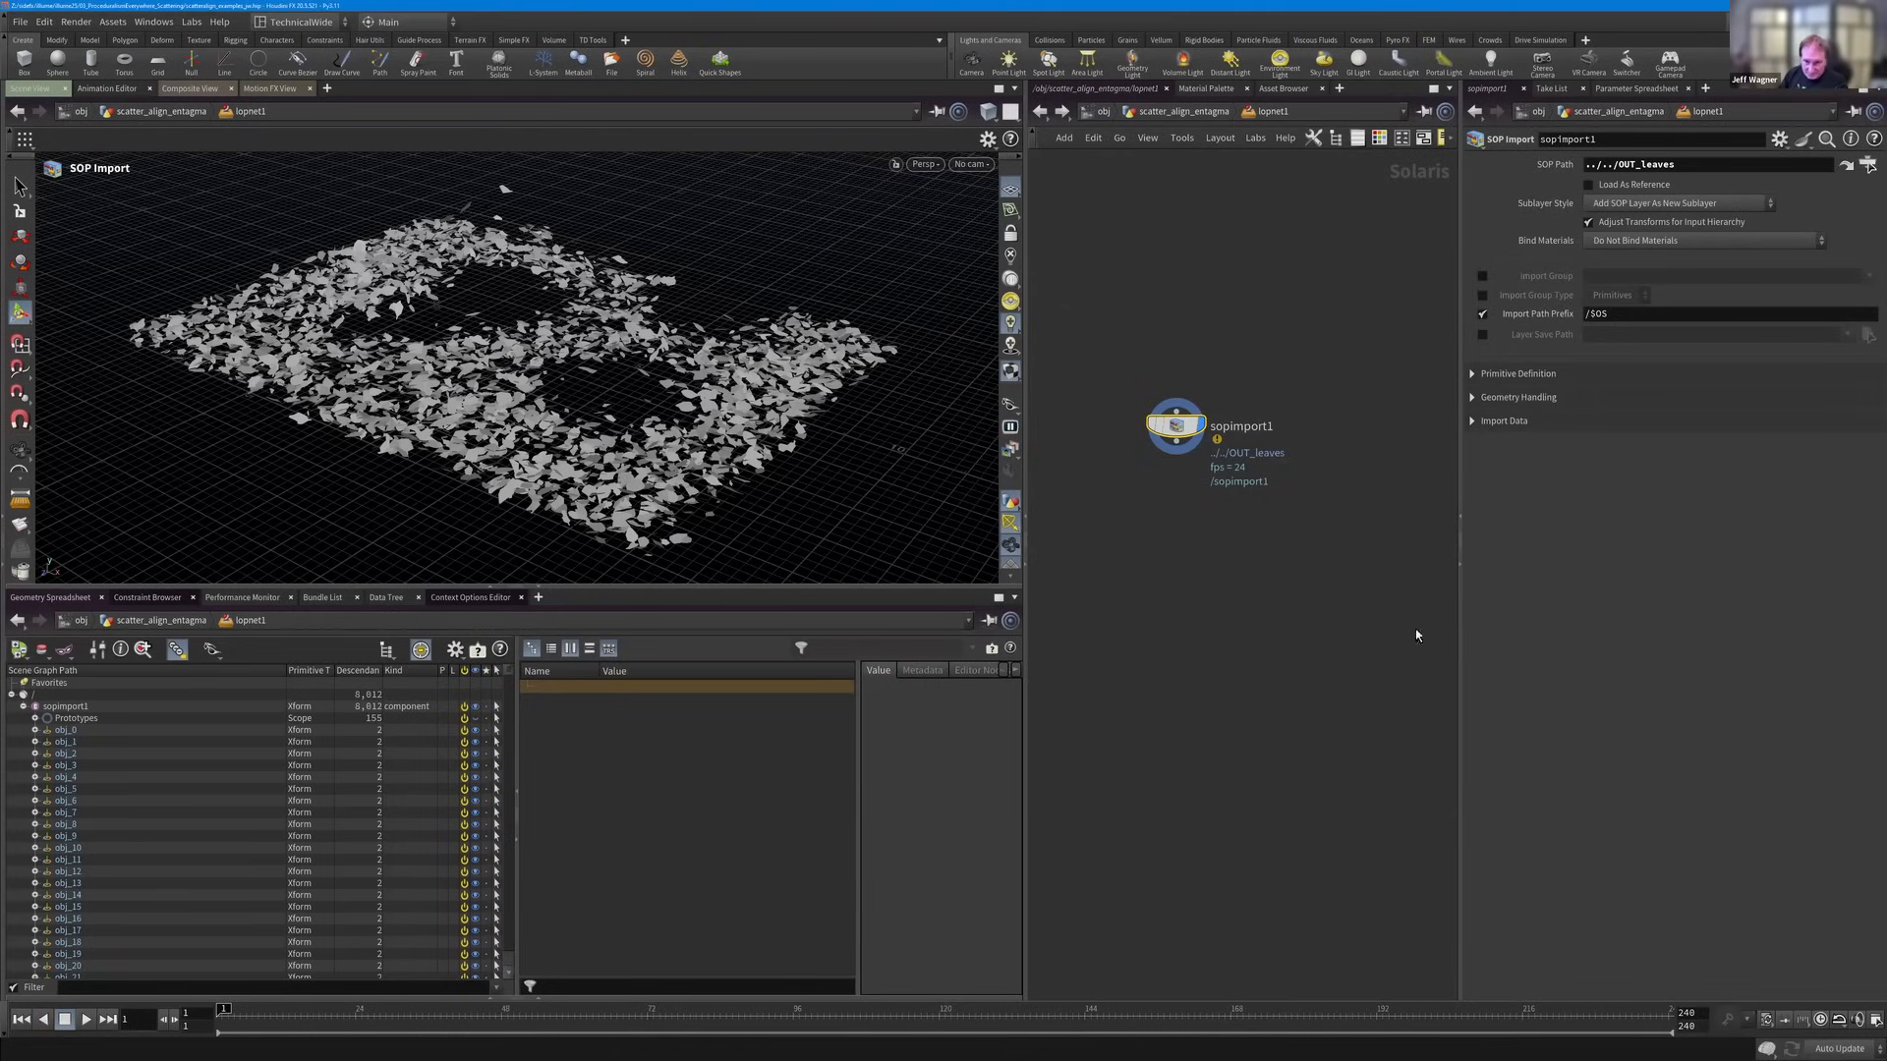
Add a Karma Physical Sky after sopimport1 and wire Karma Render Settings with its USD Render ROP below it.
key("Tab")
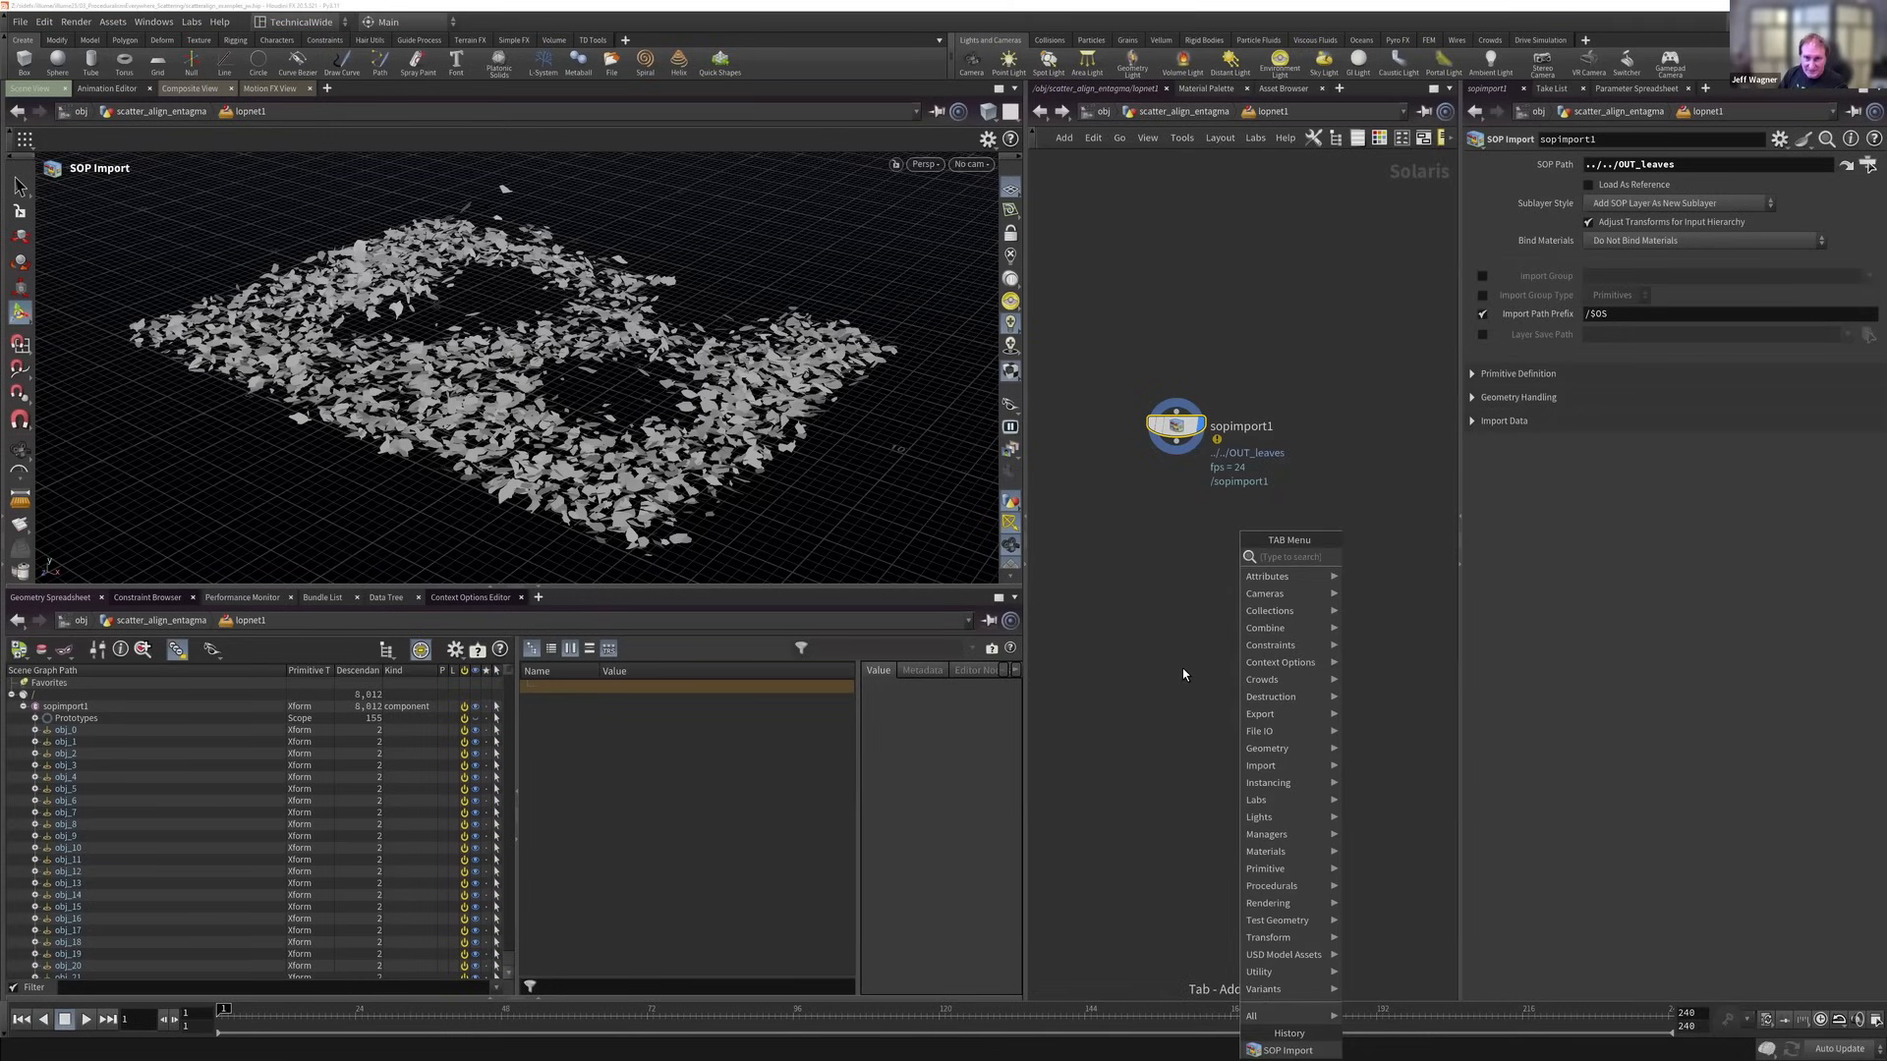
mouse_move(1267, 816)
left_click(1400, 830)
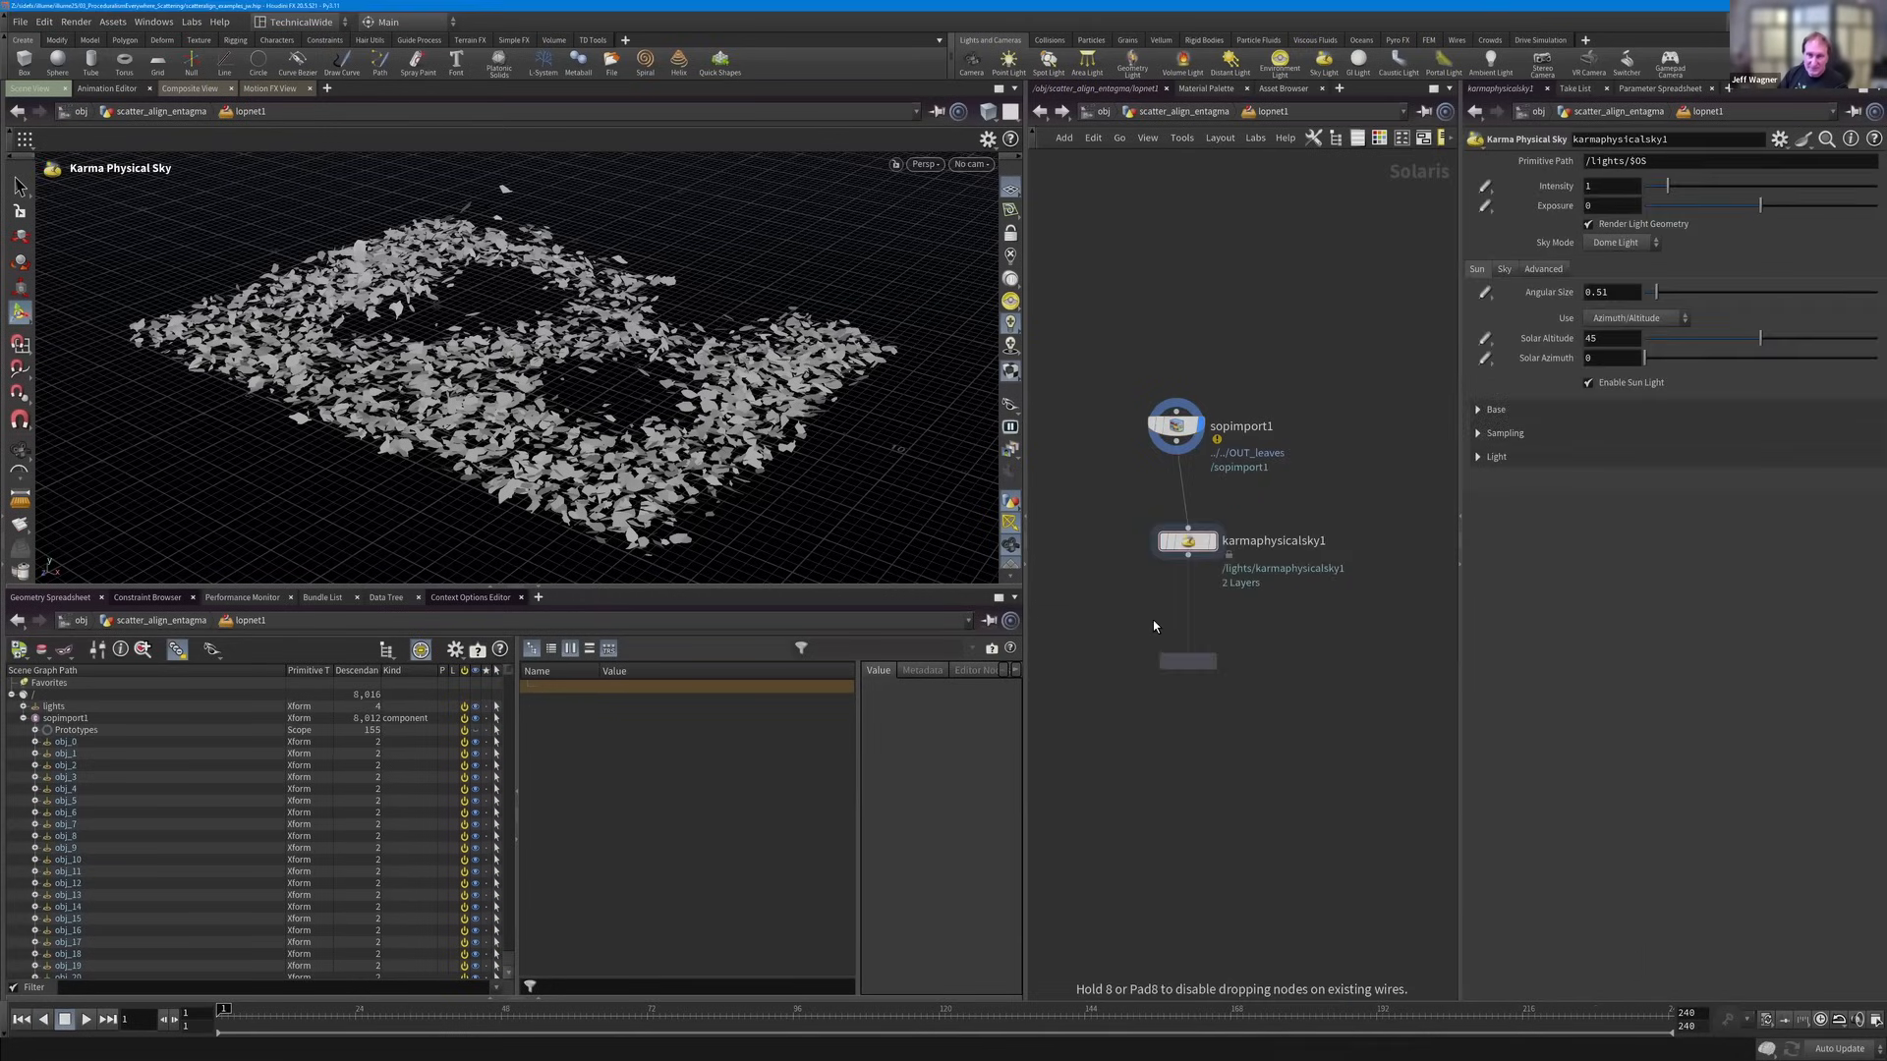
left_click(1208, 685)
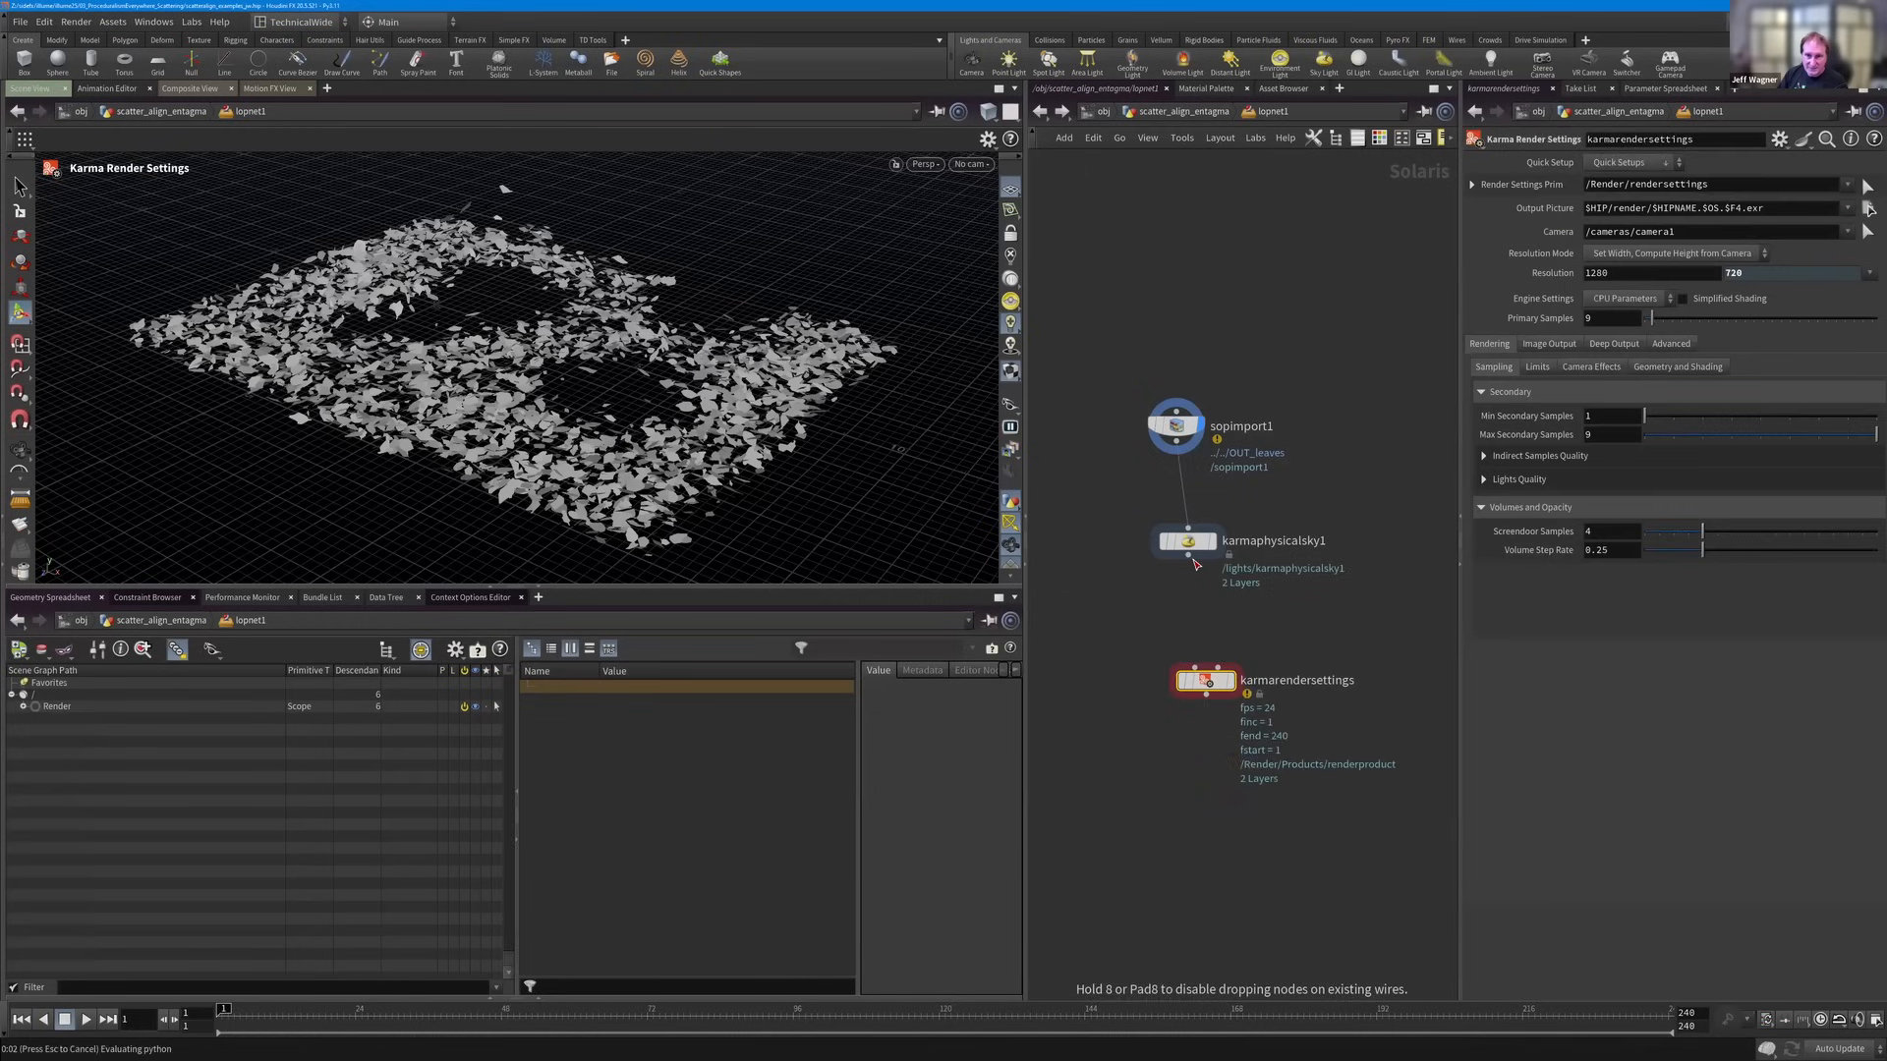
left_click(1214, 710)
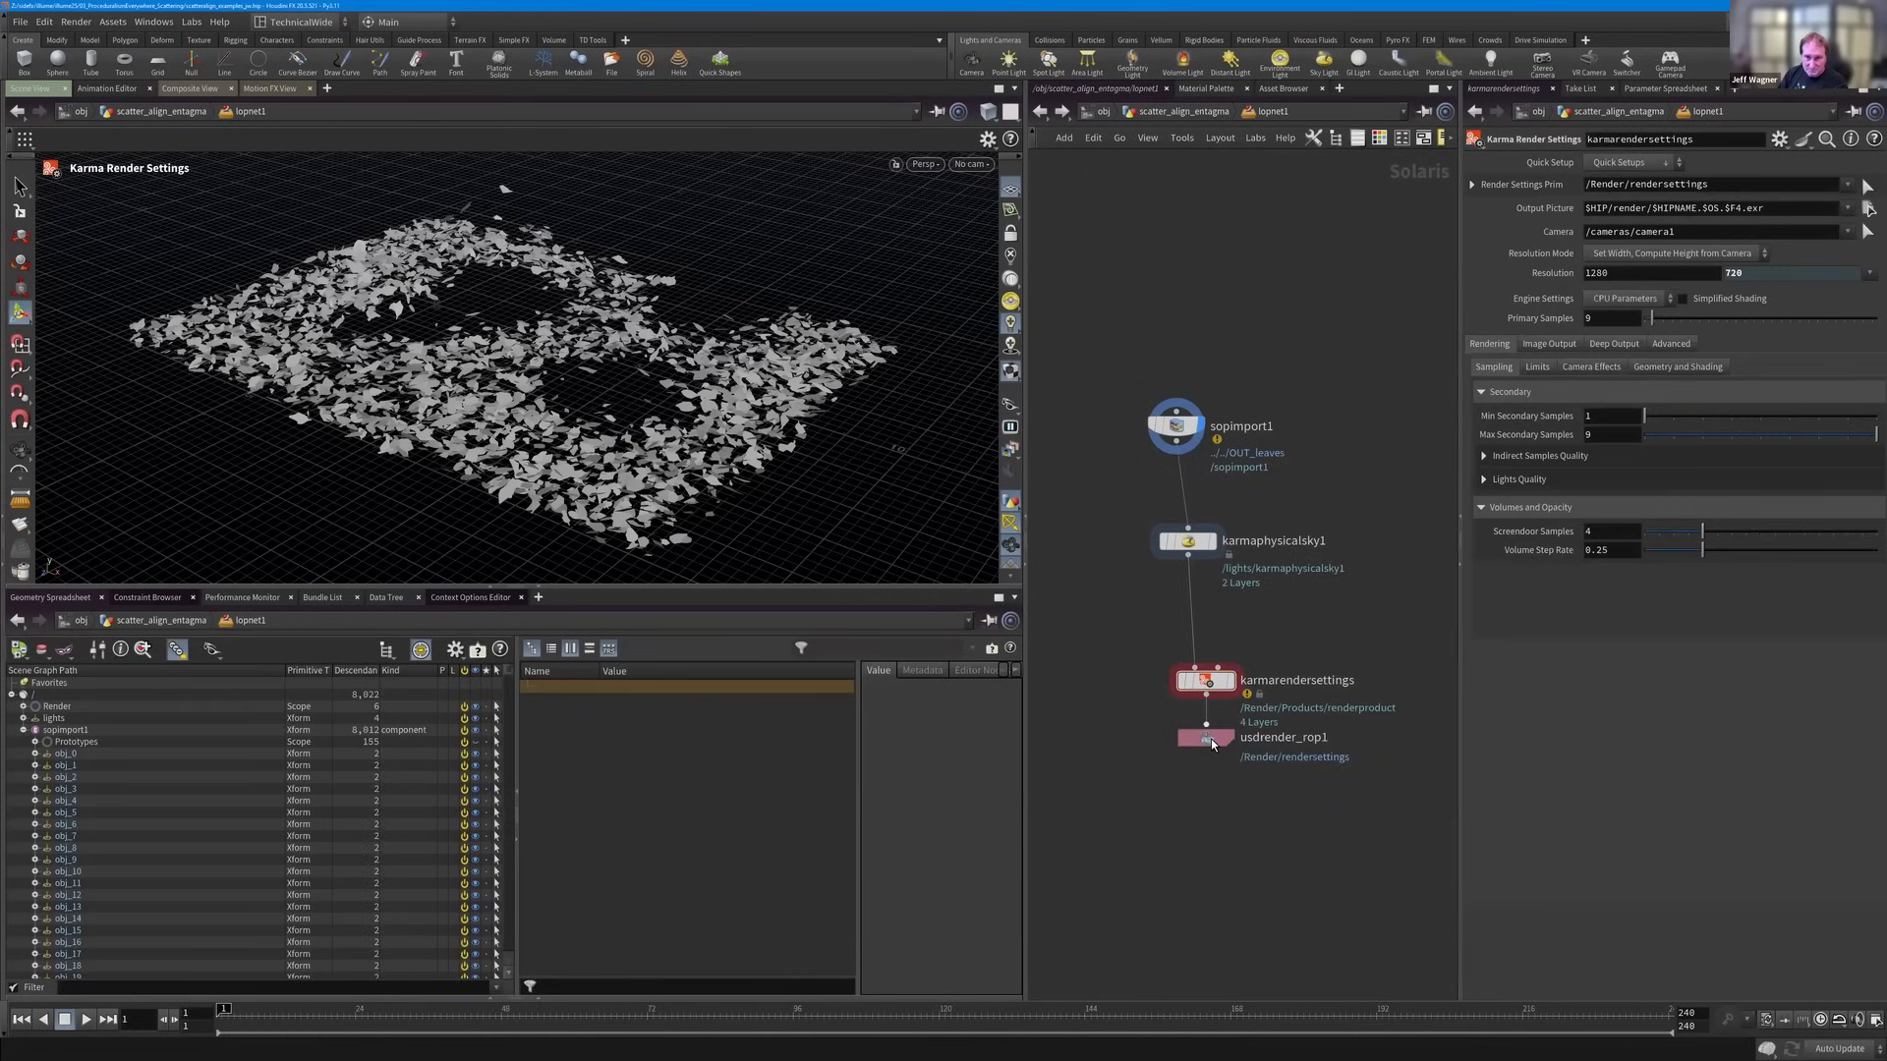
Preview the scattered leaves in the viewport with the Karma XPU renderer and switch back to Houdini VK.
left_click(923, 164)
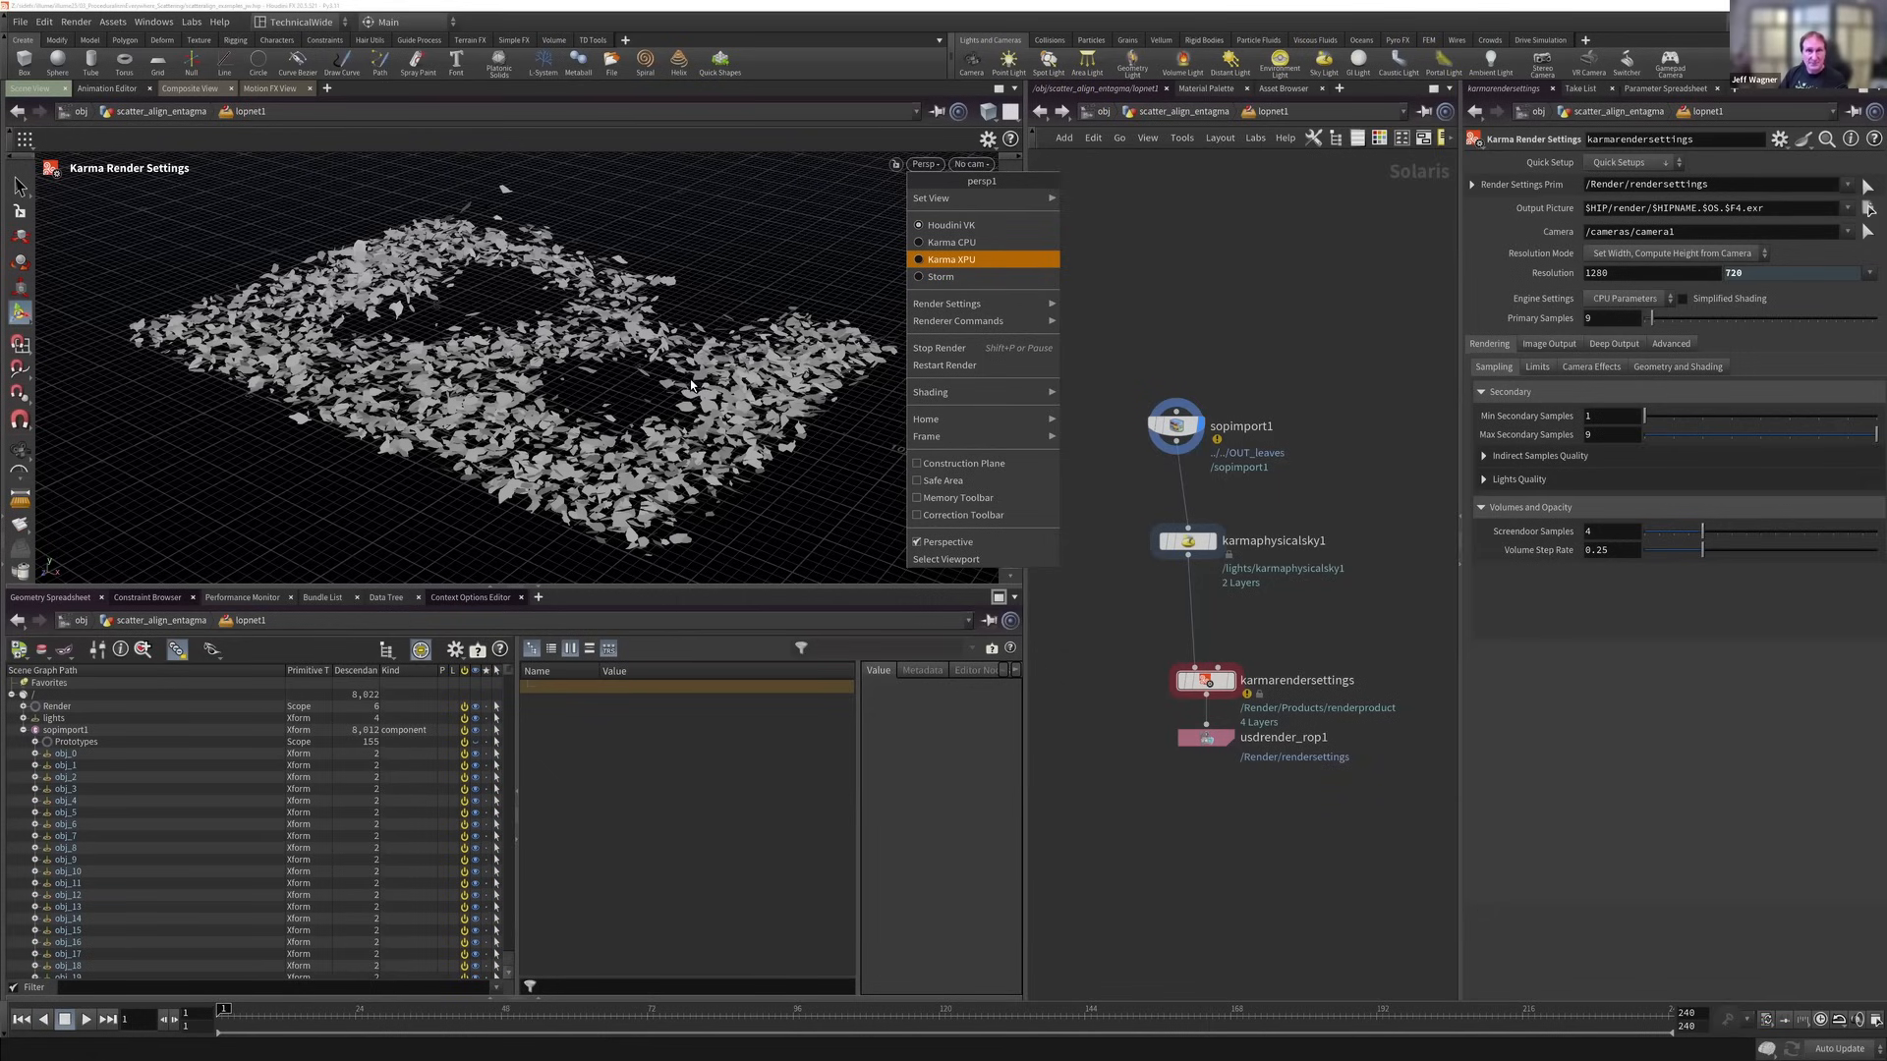
key("Return")
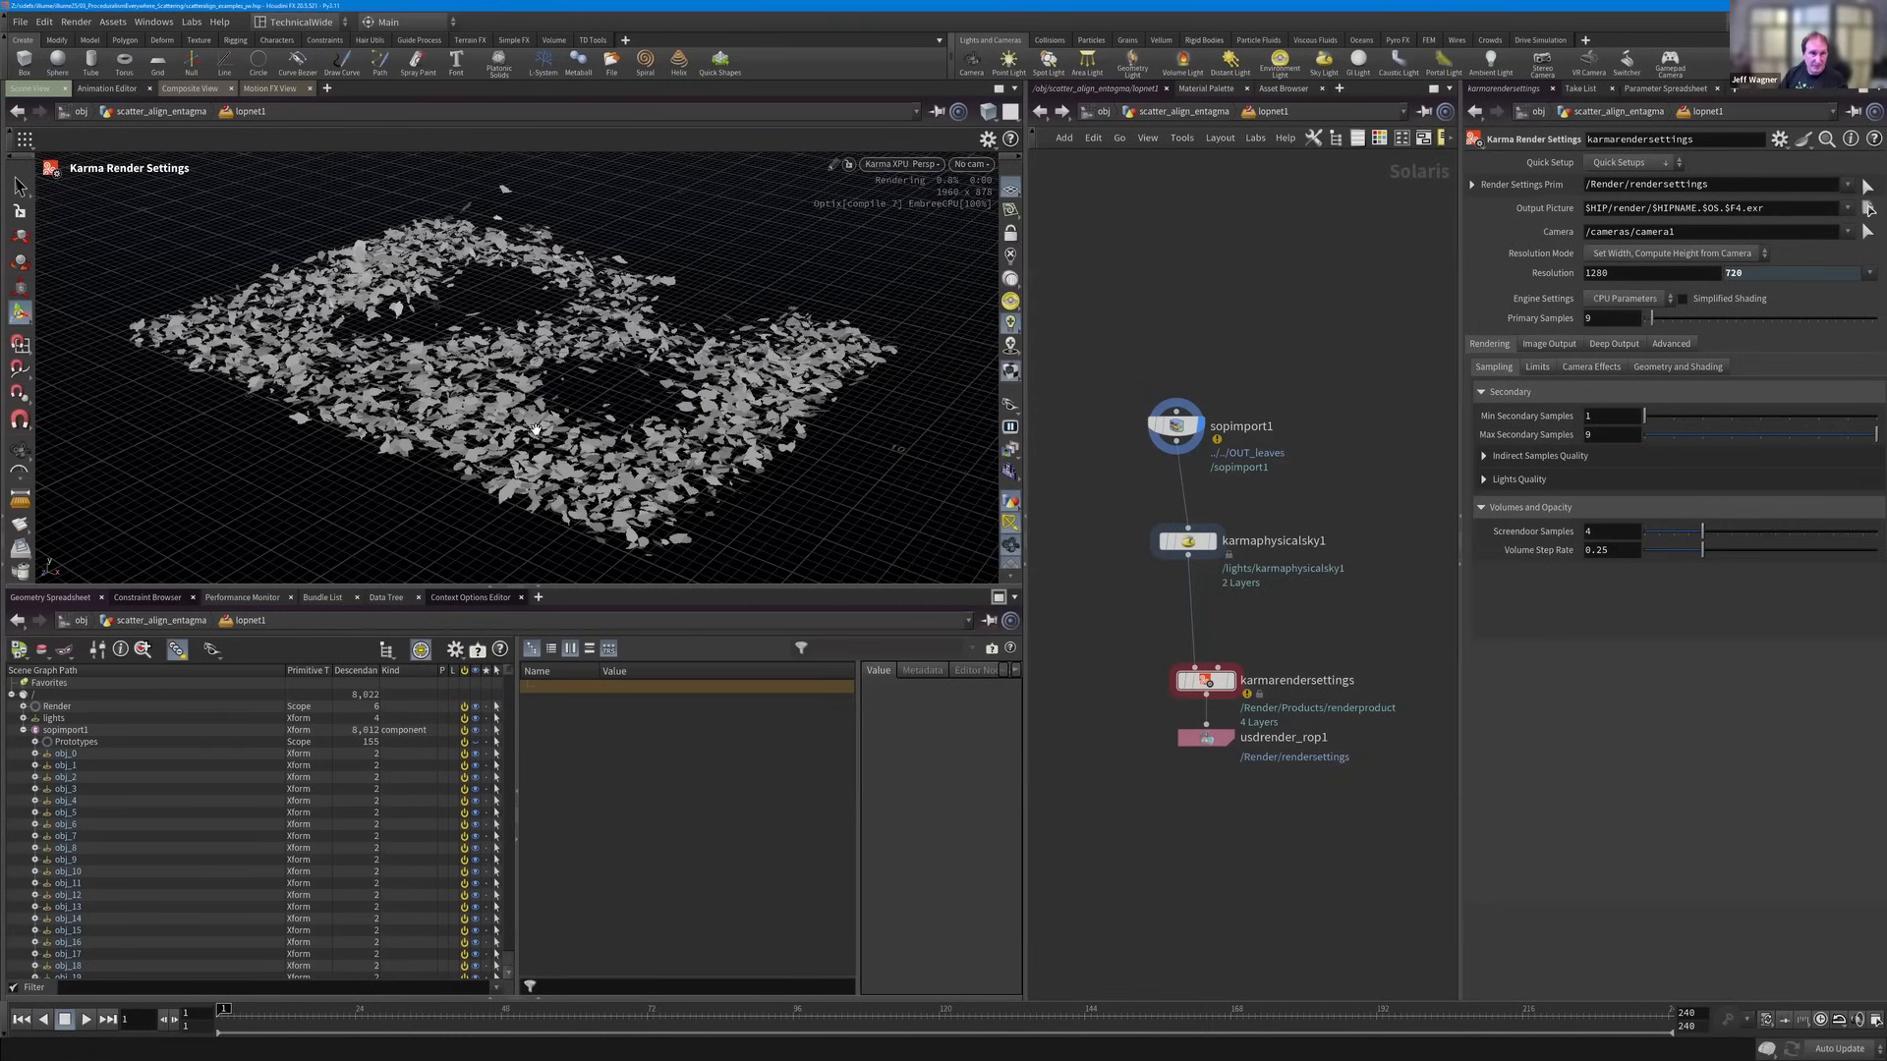
key("Escape")
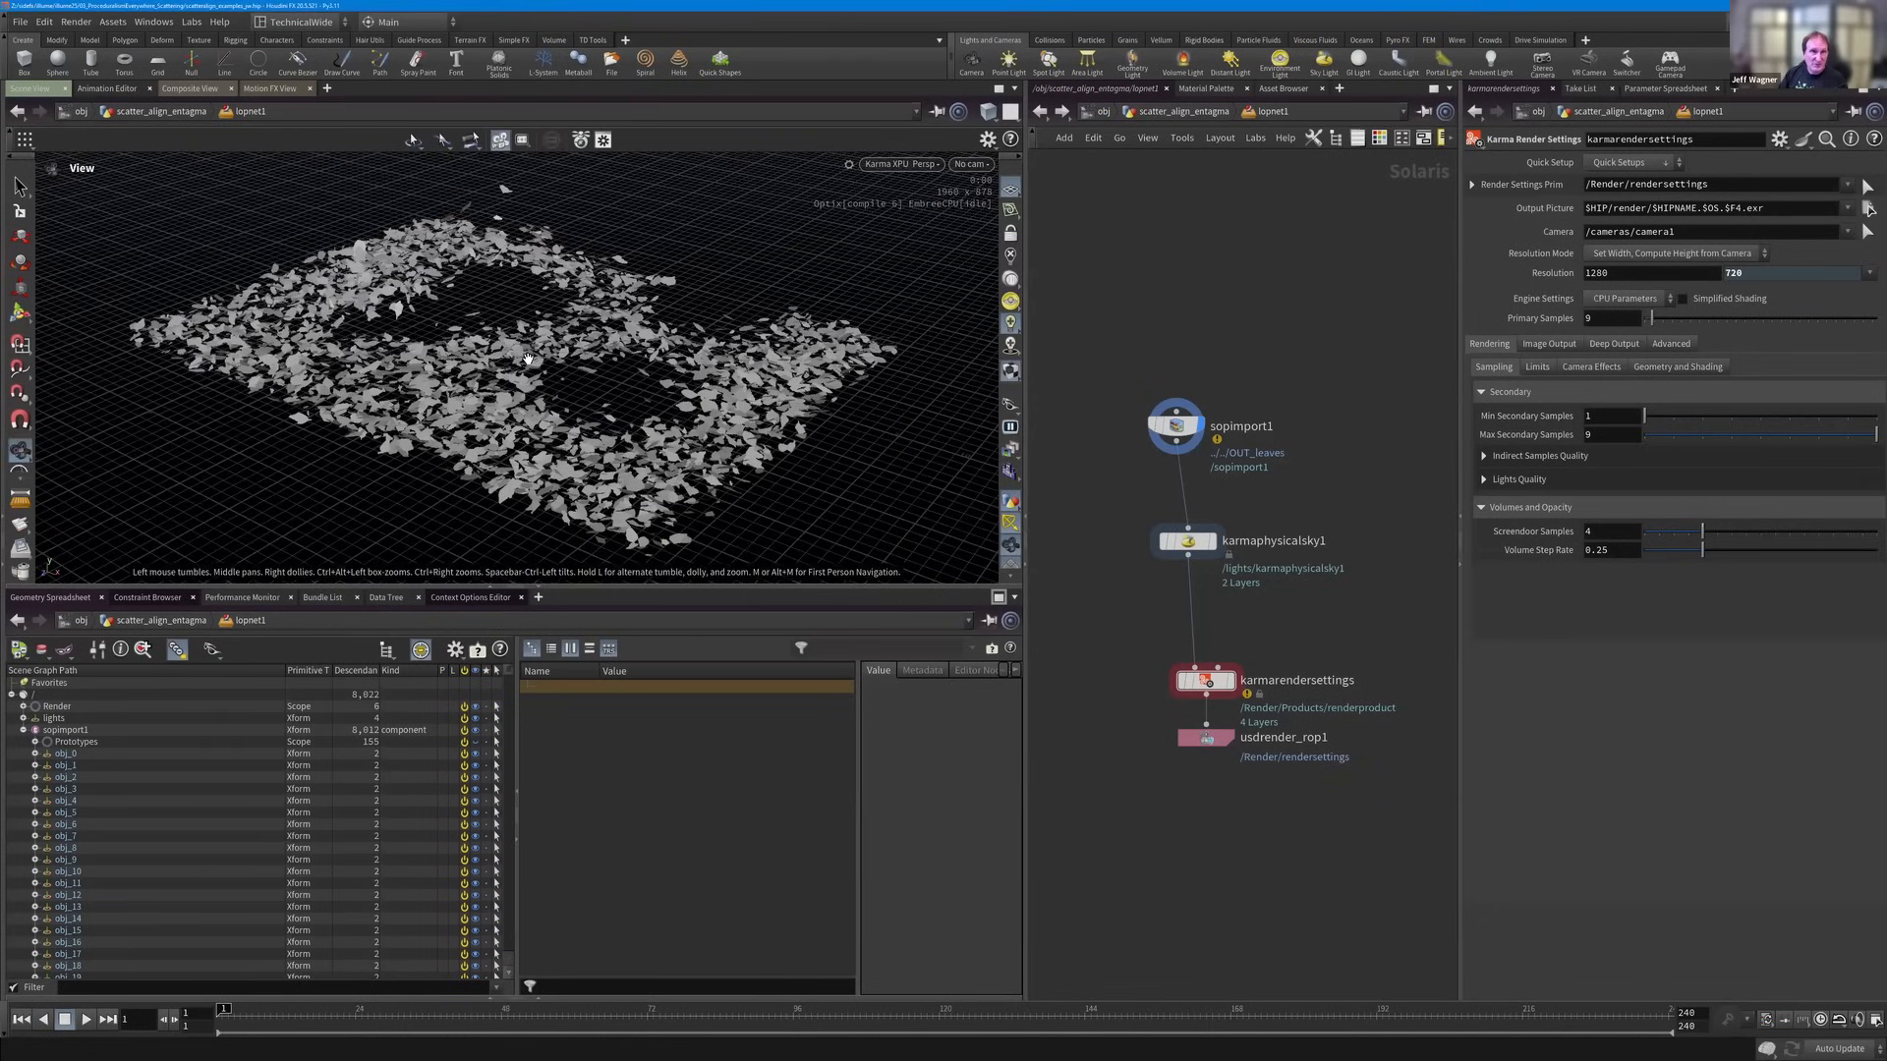
scroll(588, 384, "up", 5)
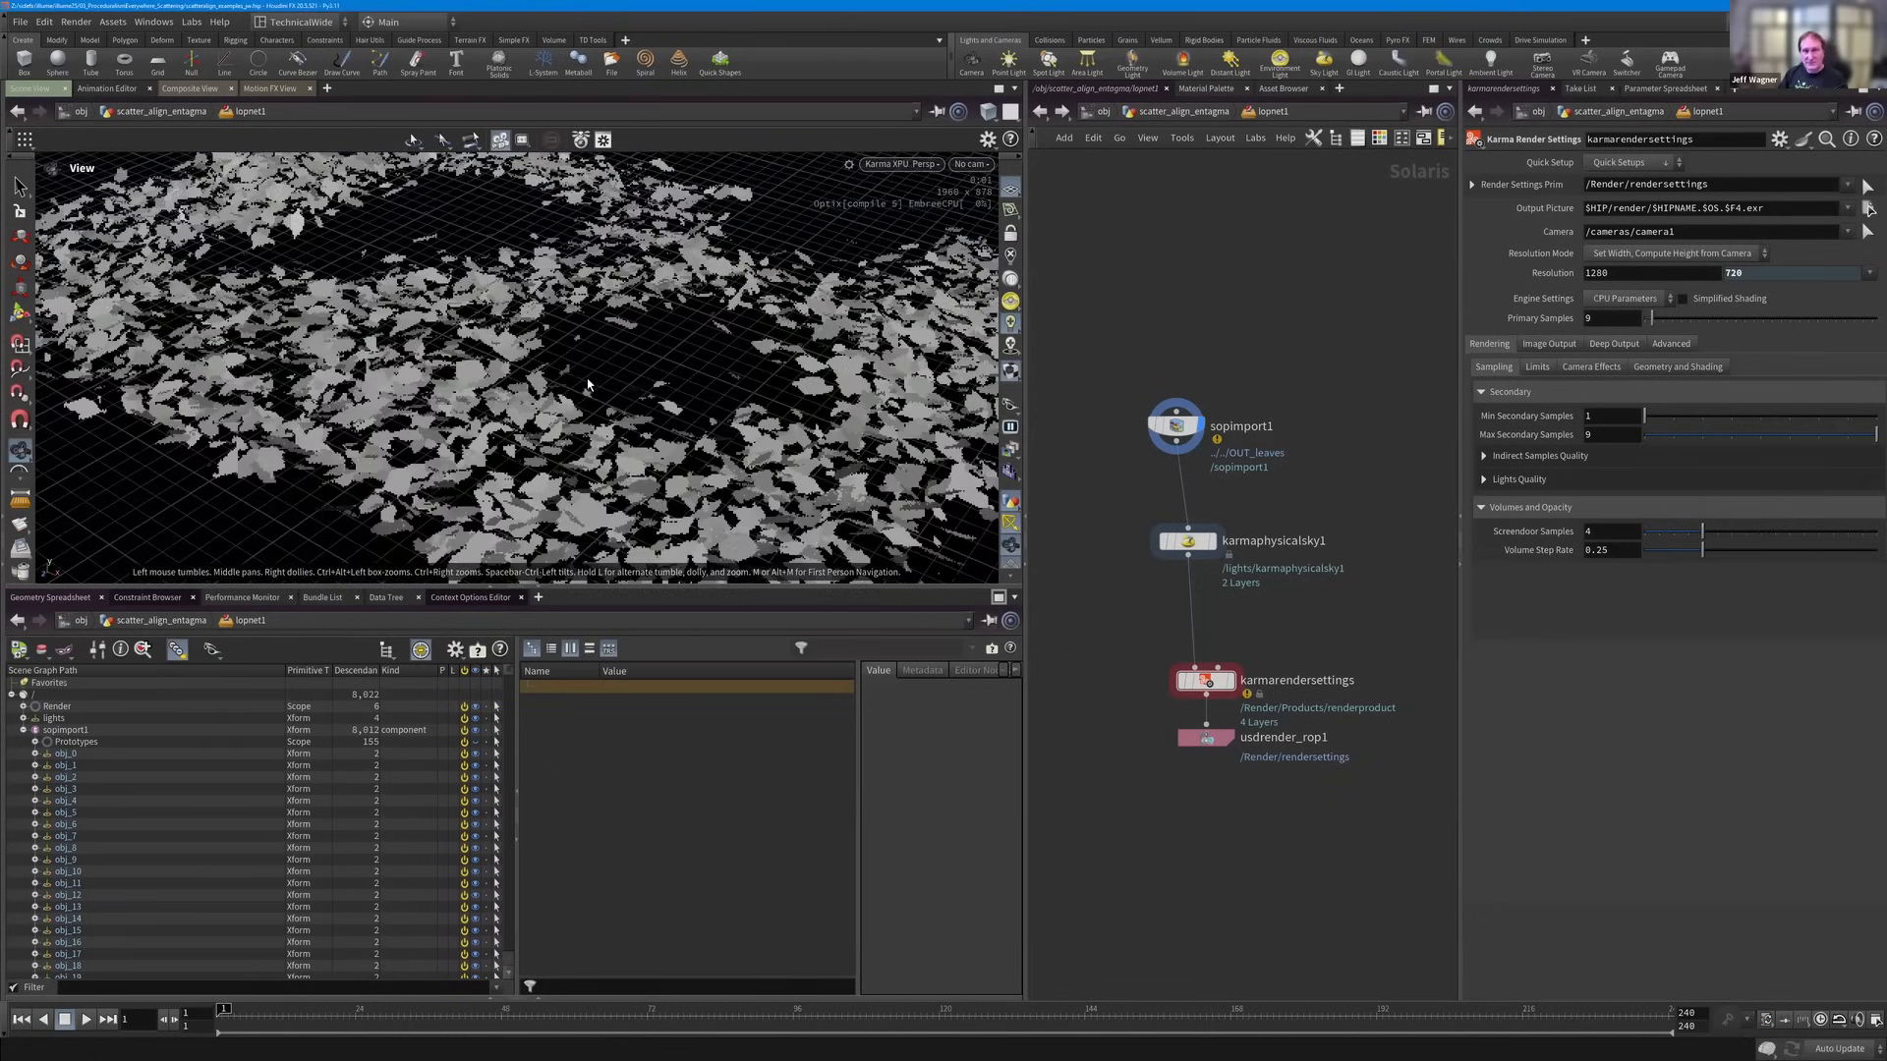
scroll(601, 383, "down", 3)
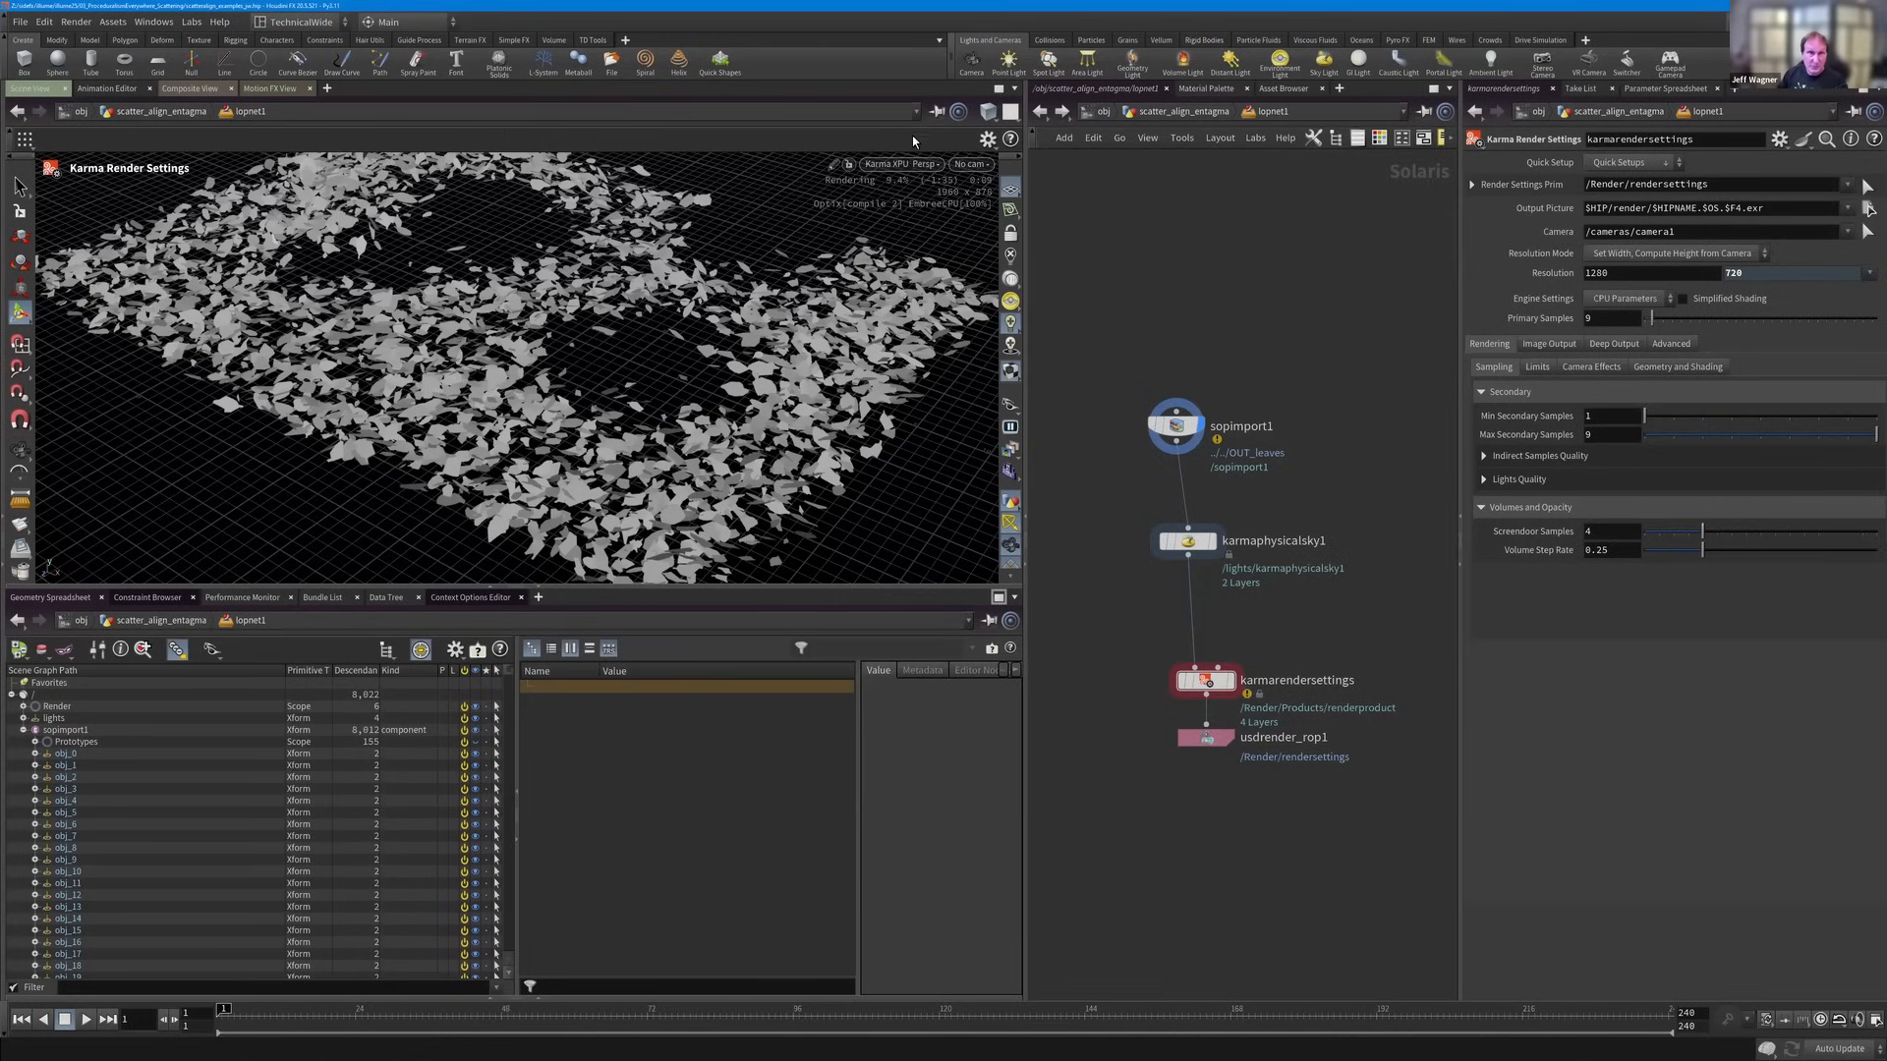
right_click(893, 229)
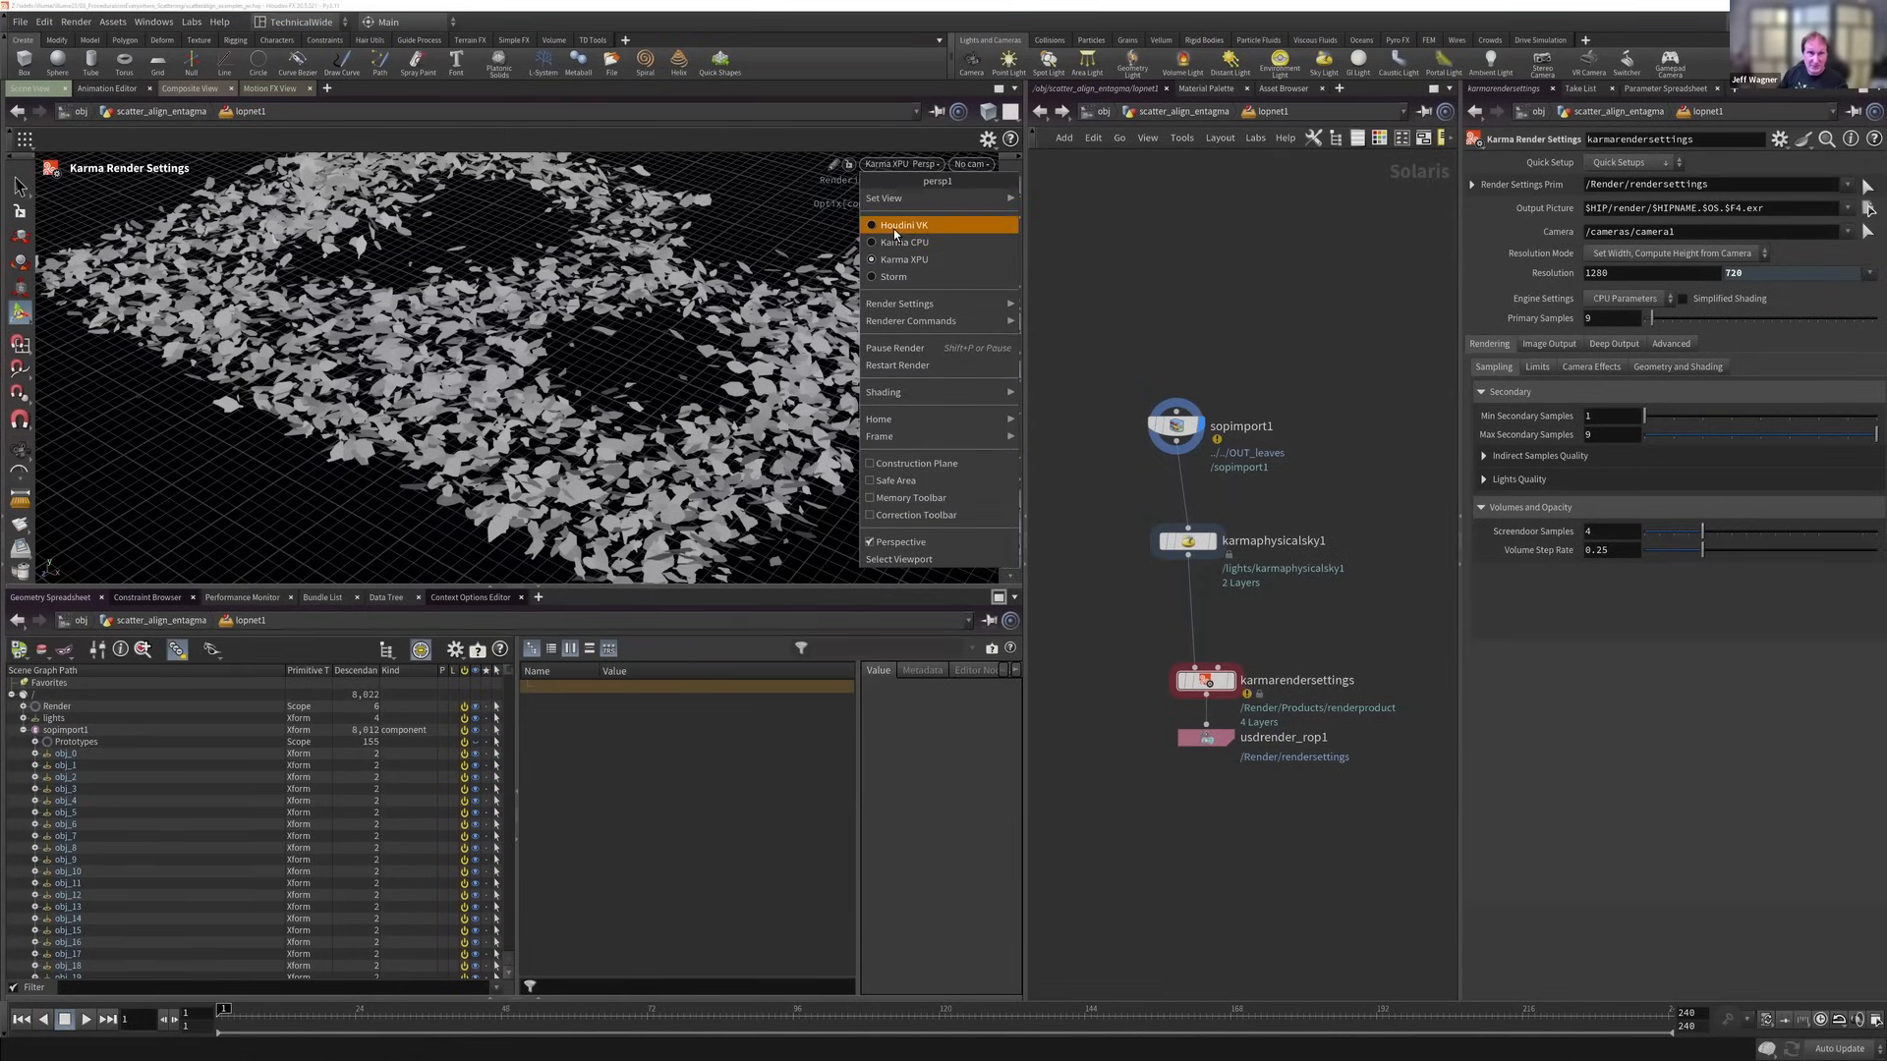
left_click(893, 225)
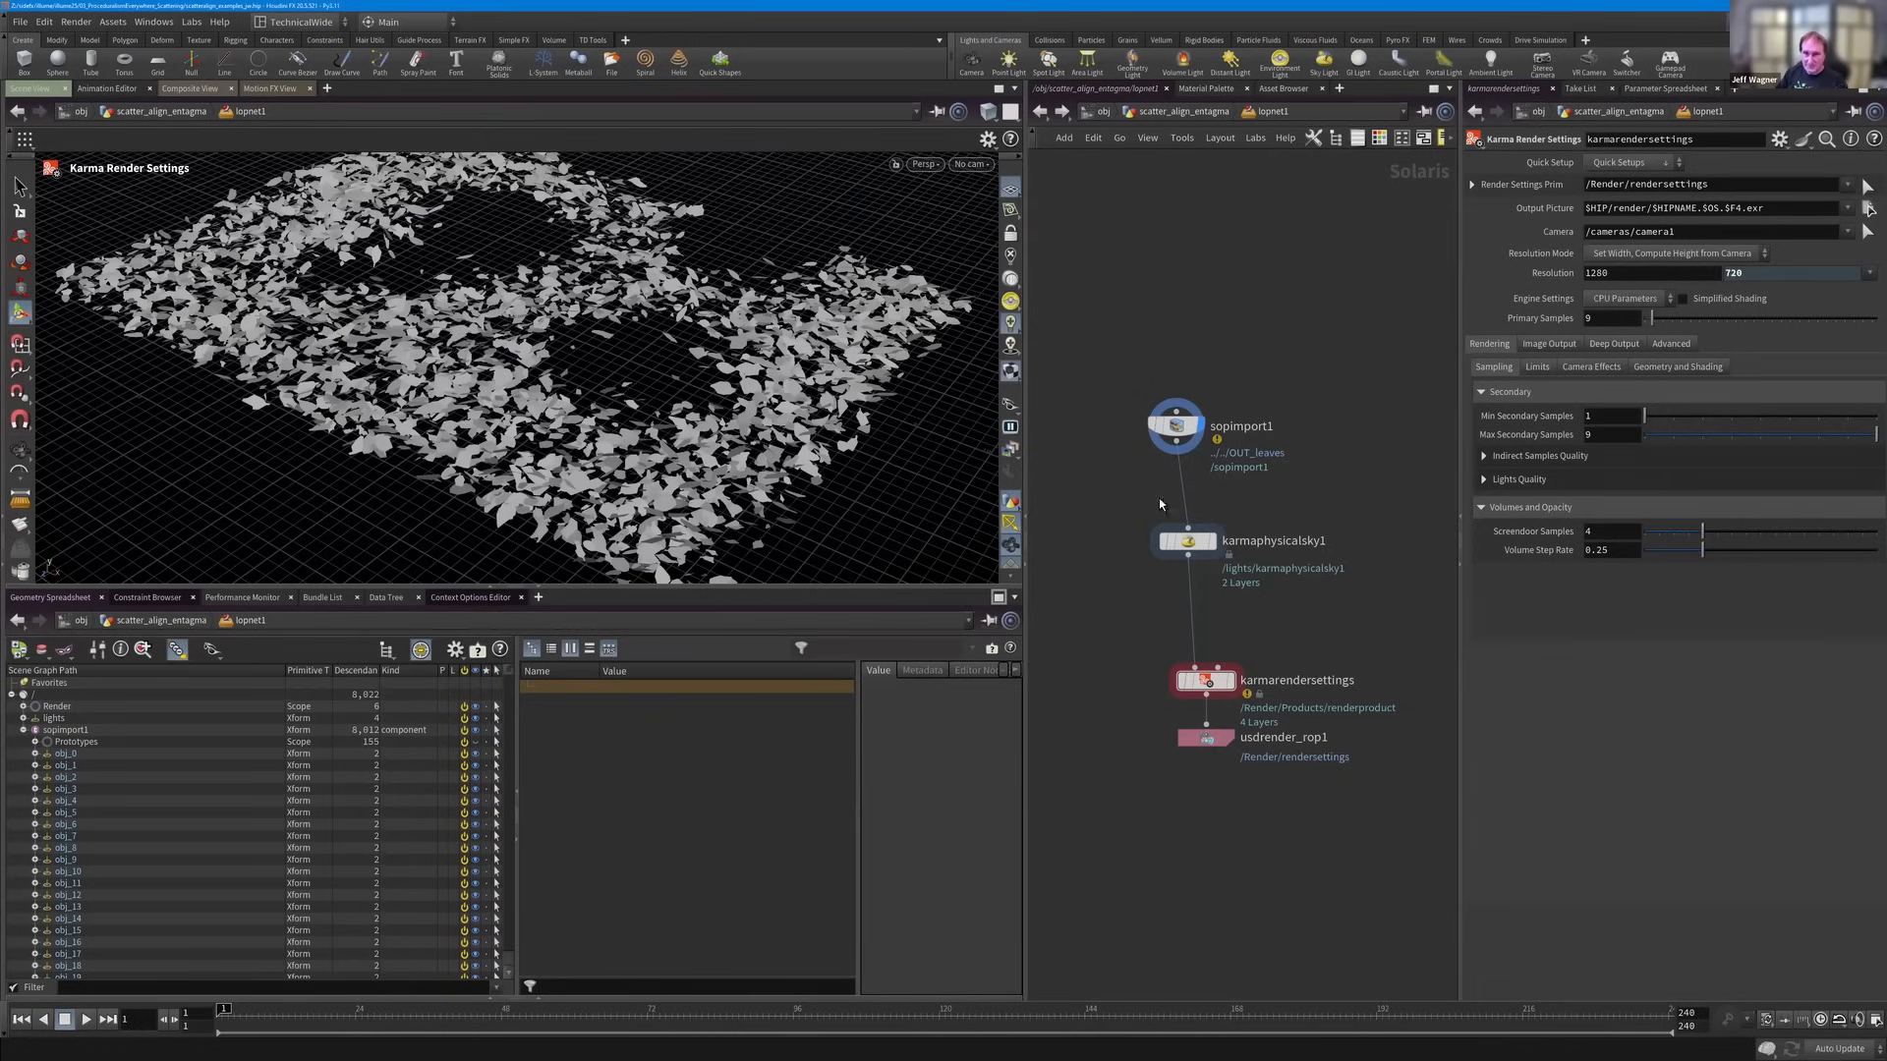
Return to the scatter_align_entagma network and look over its leaf, pillow and scatter branches.
key("u")
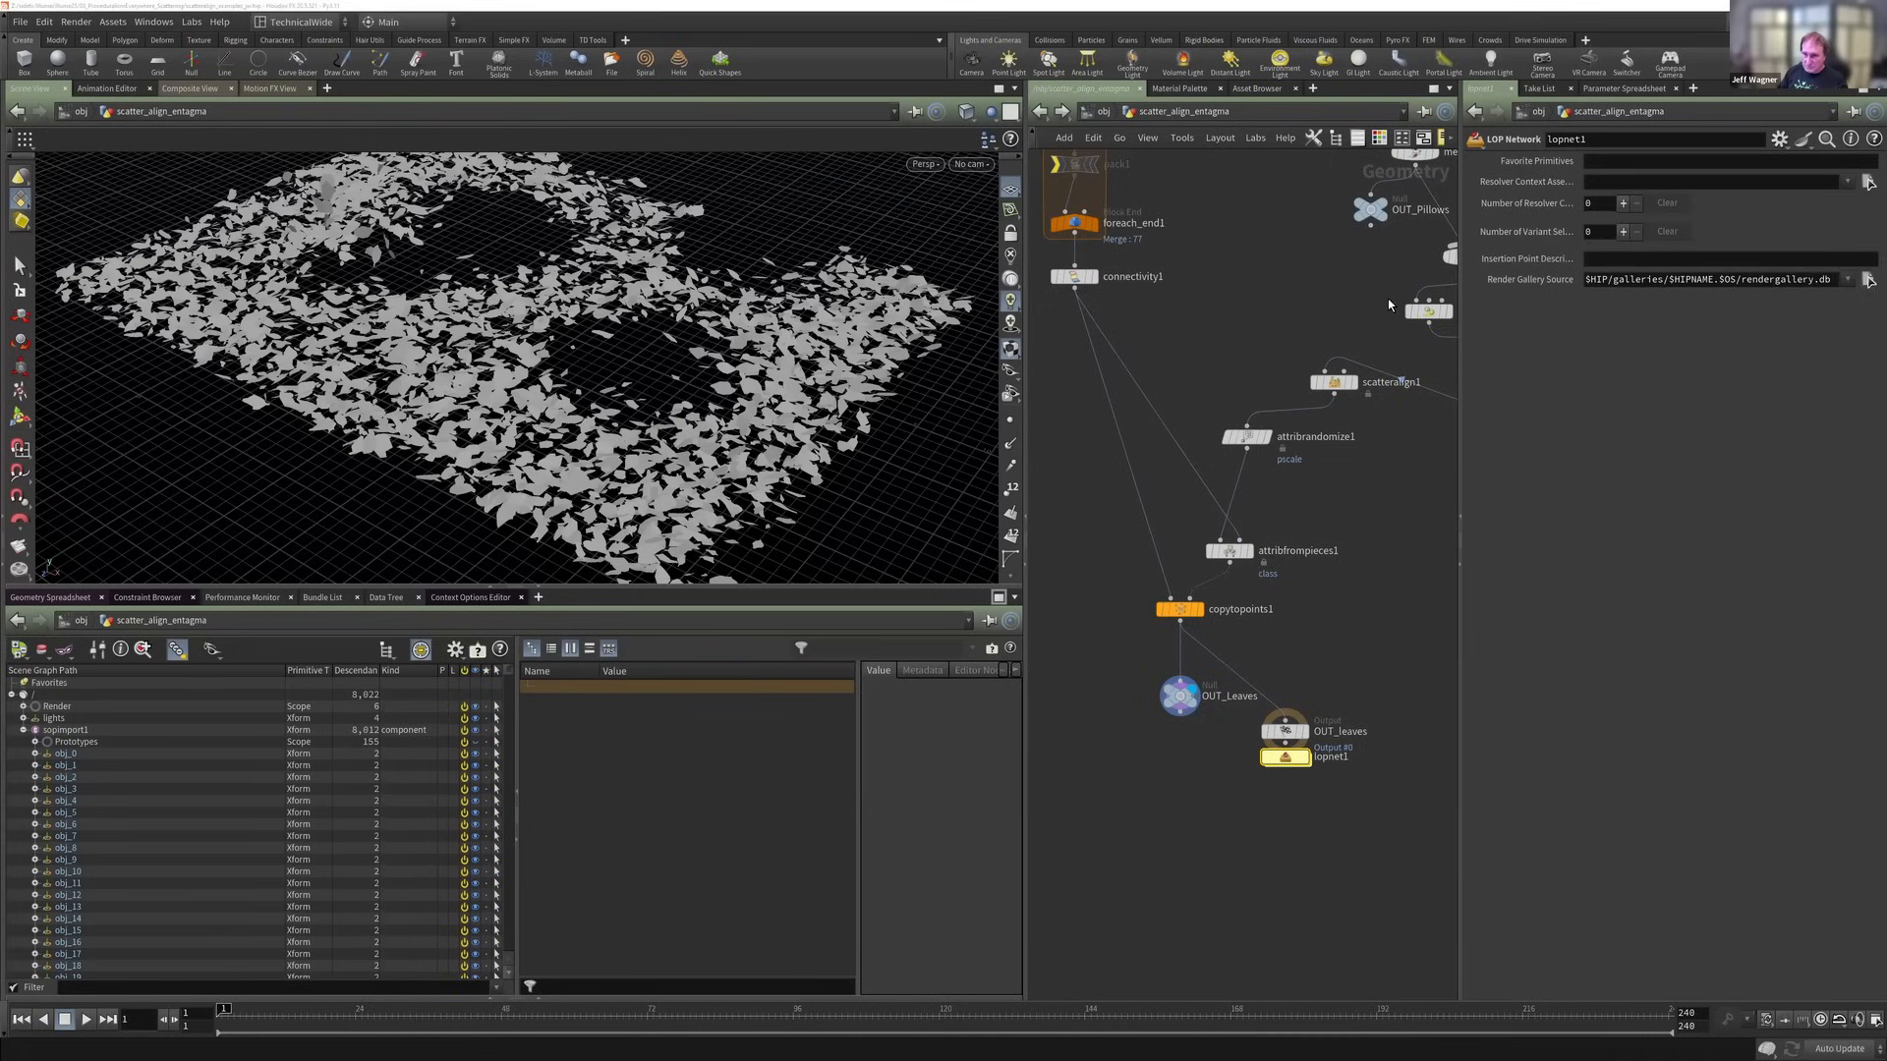
scroll(1278, 293, "down", 10)
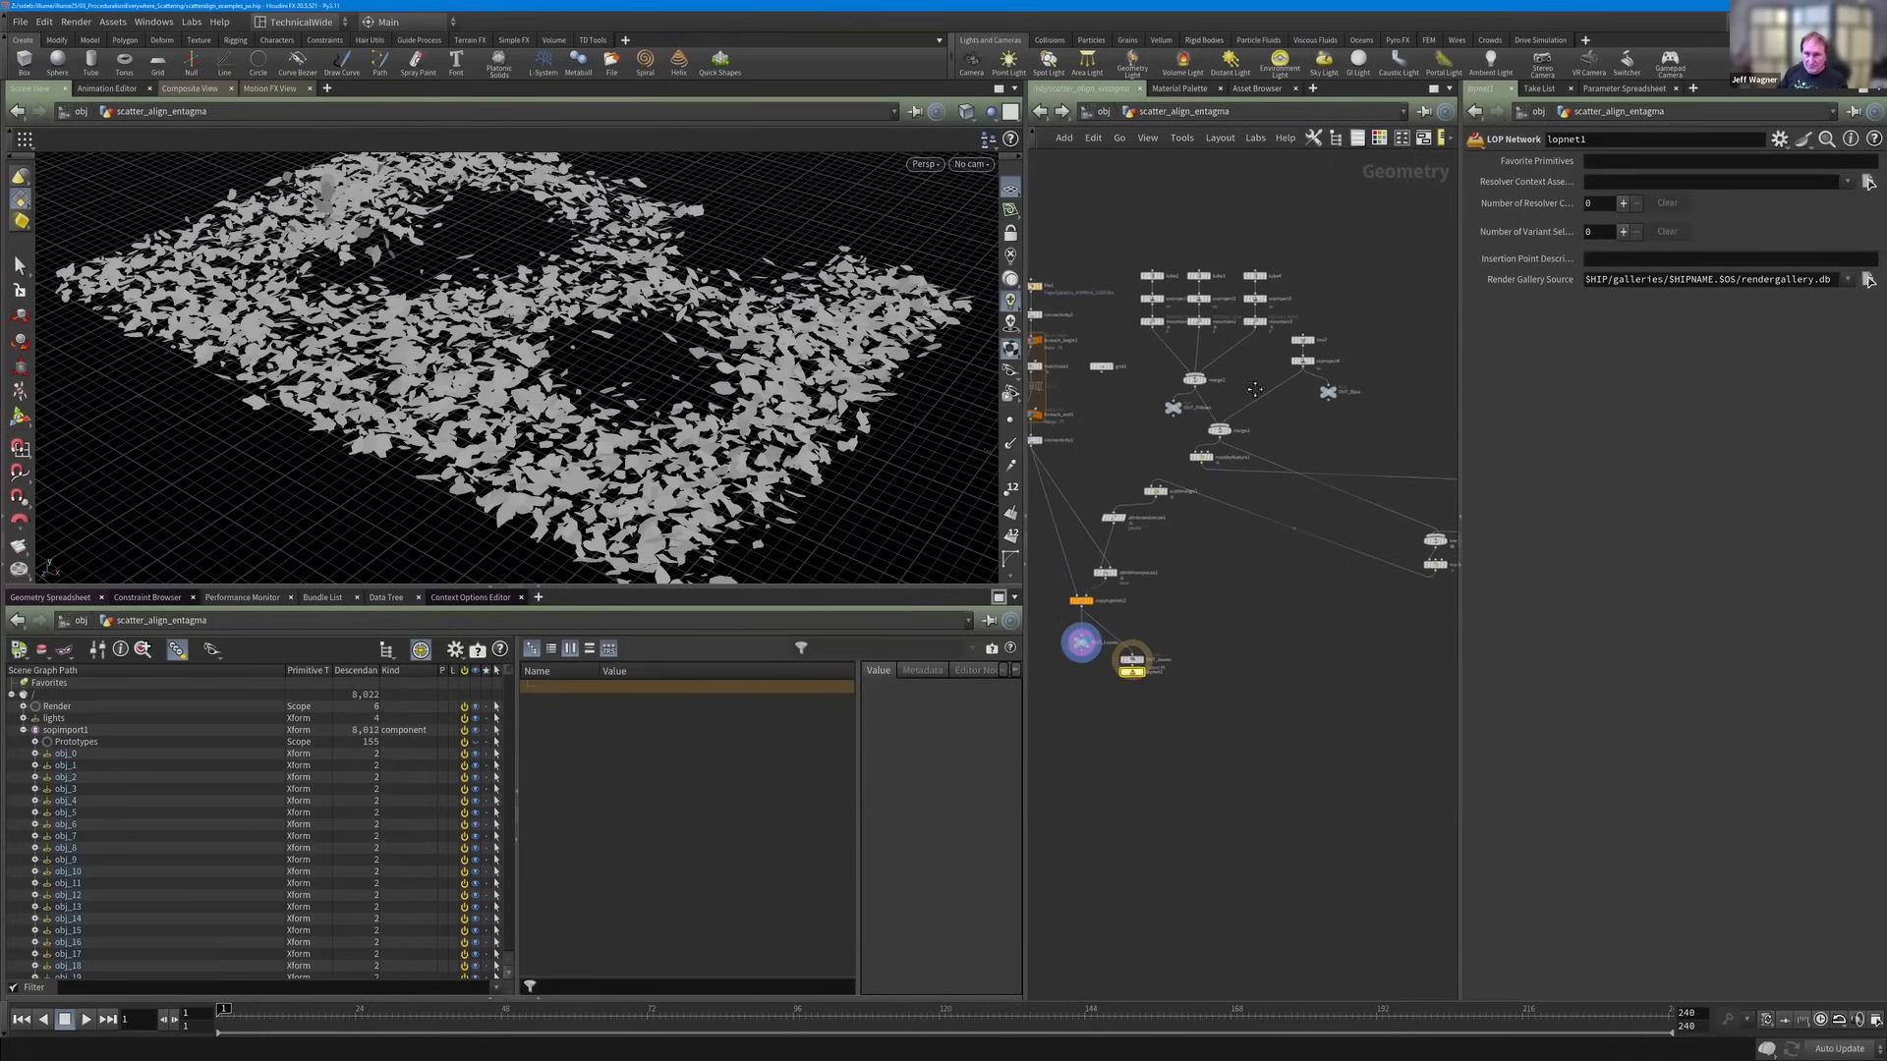
middle_click_drag(1255, 389, 1170, 403)
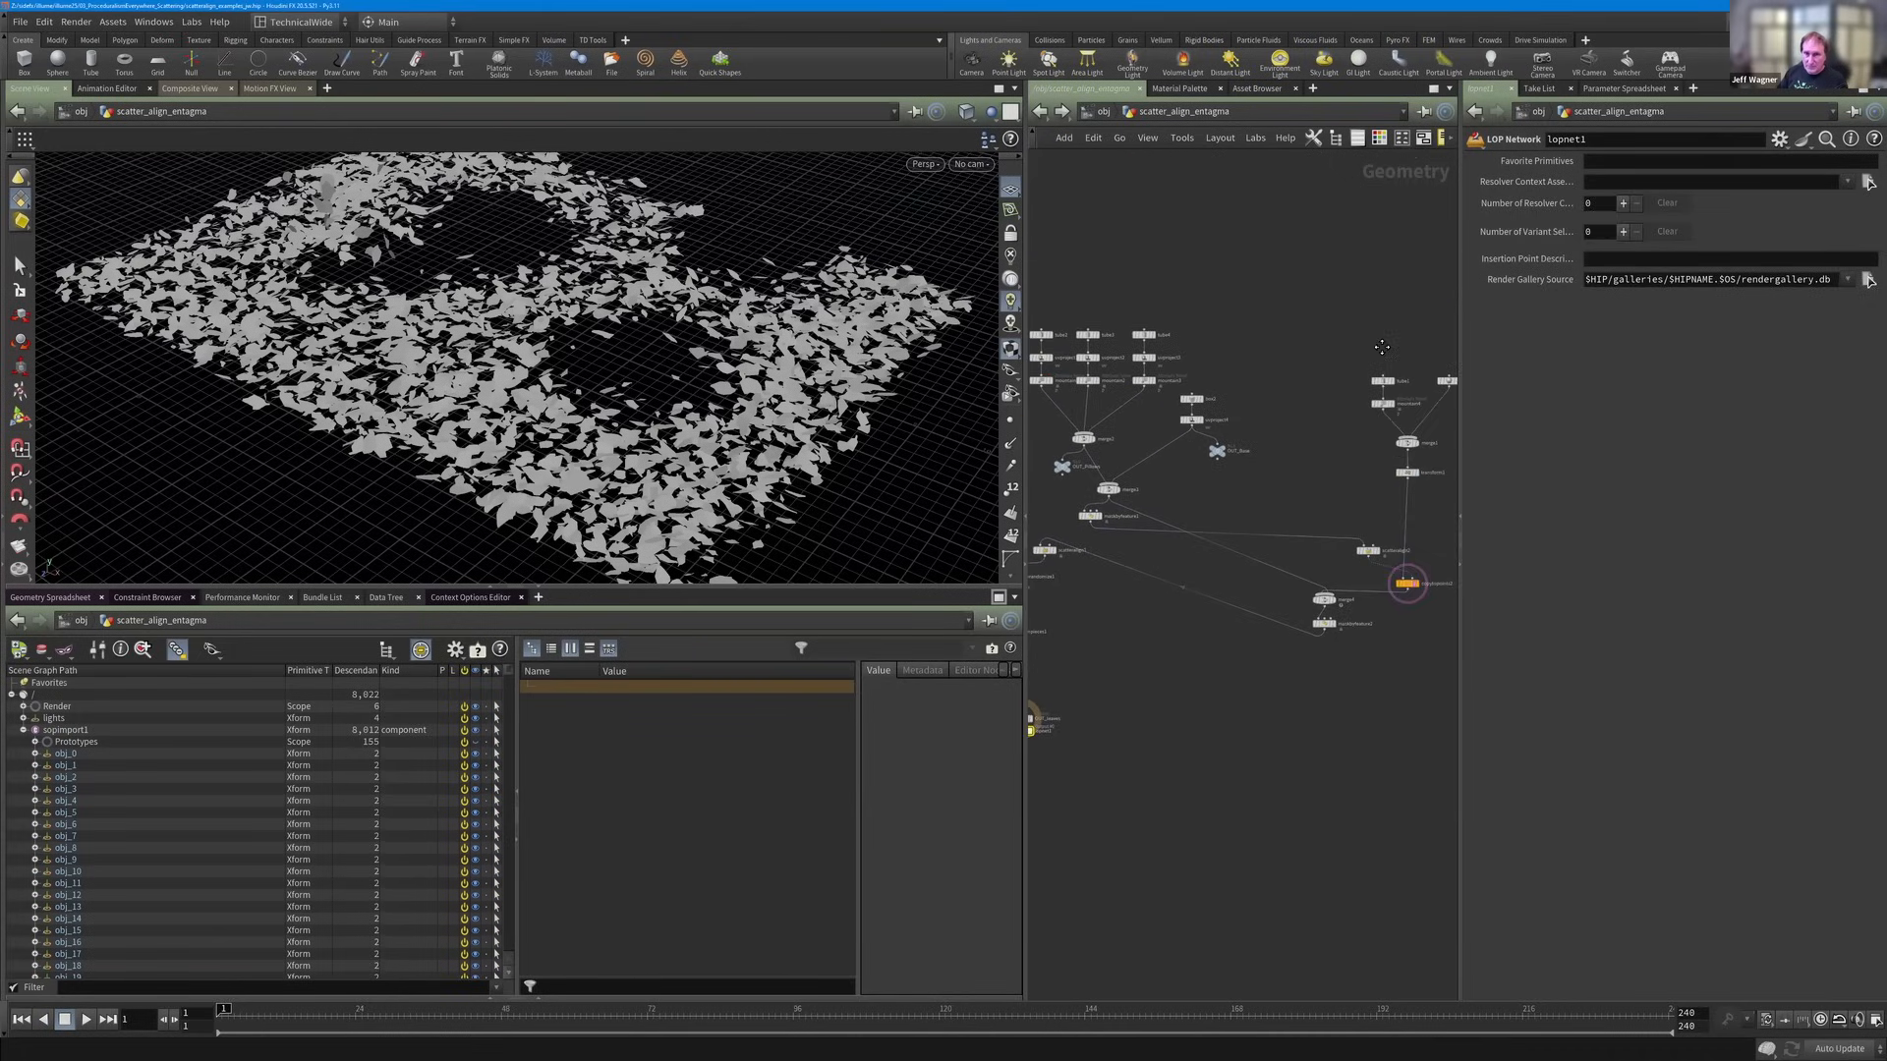
middle_click_drag(1336, 381, 1295, 388)
key("h")
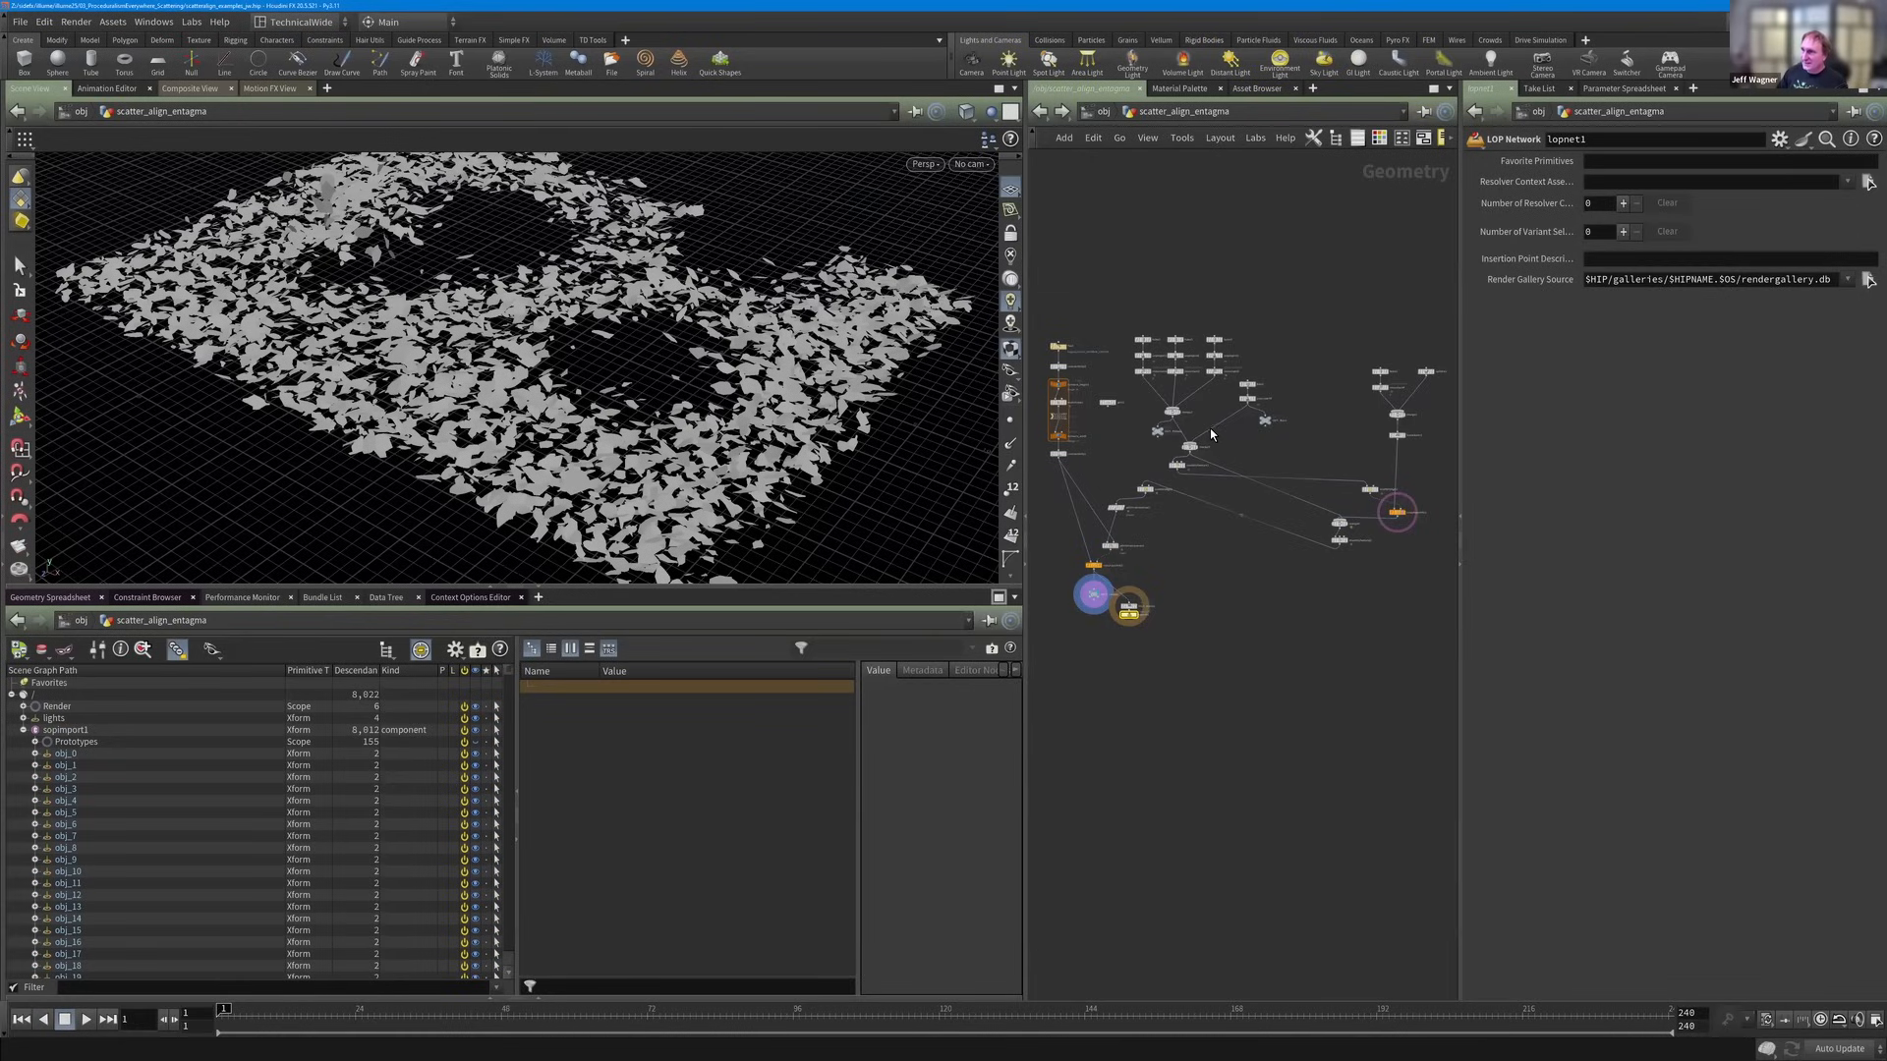
scroll(1308, 430, "down", 1)
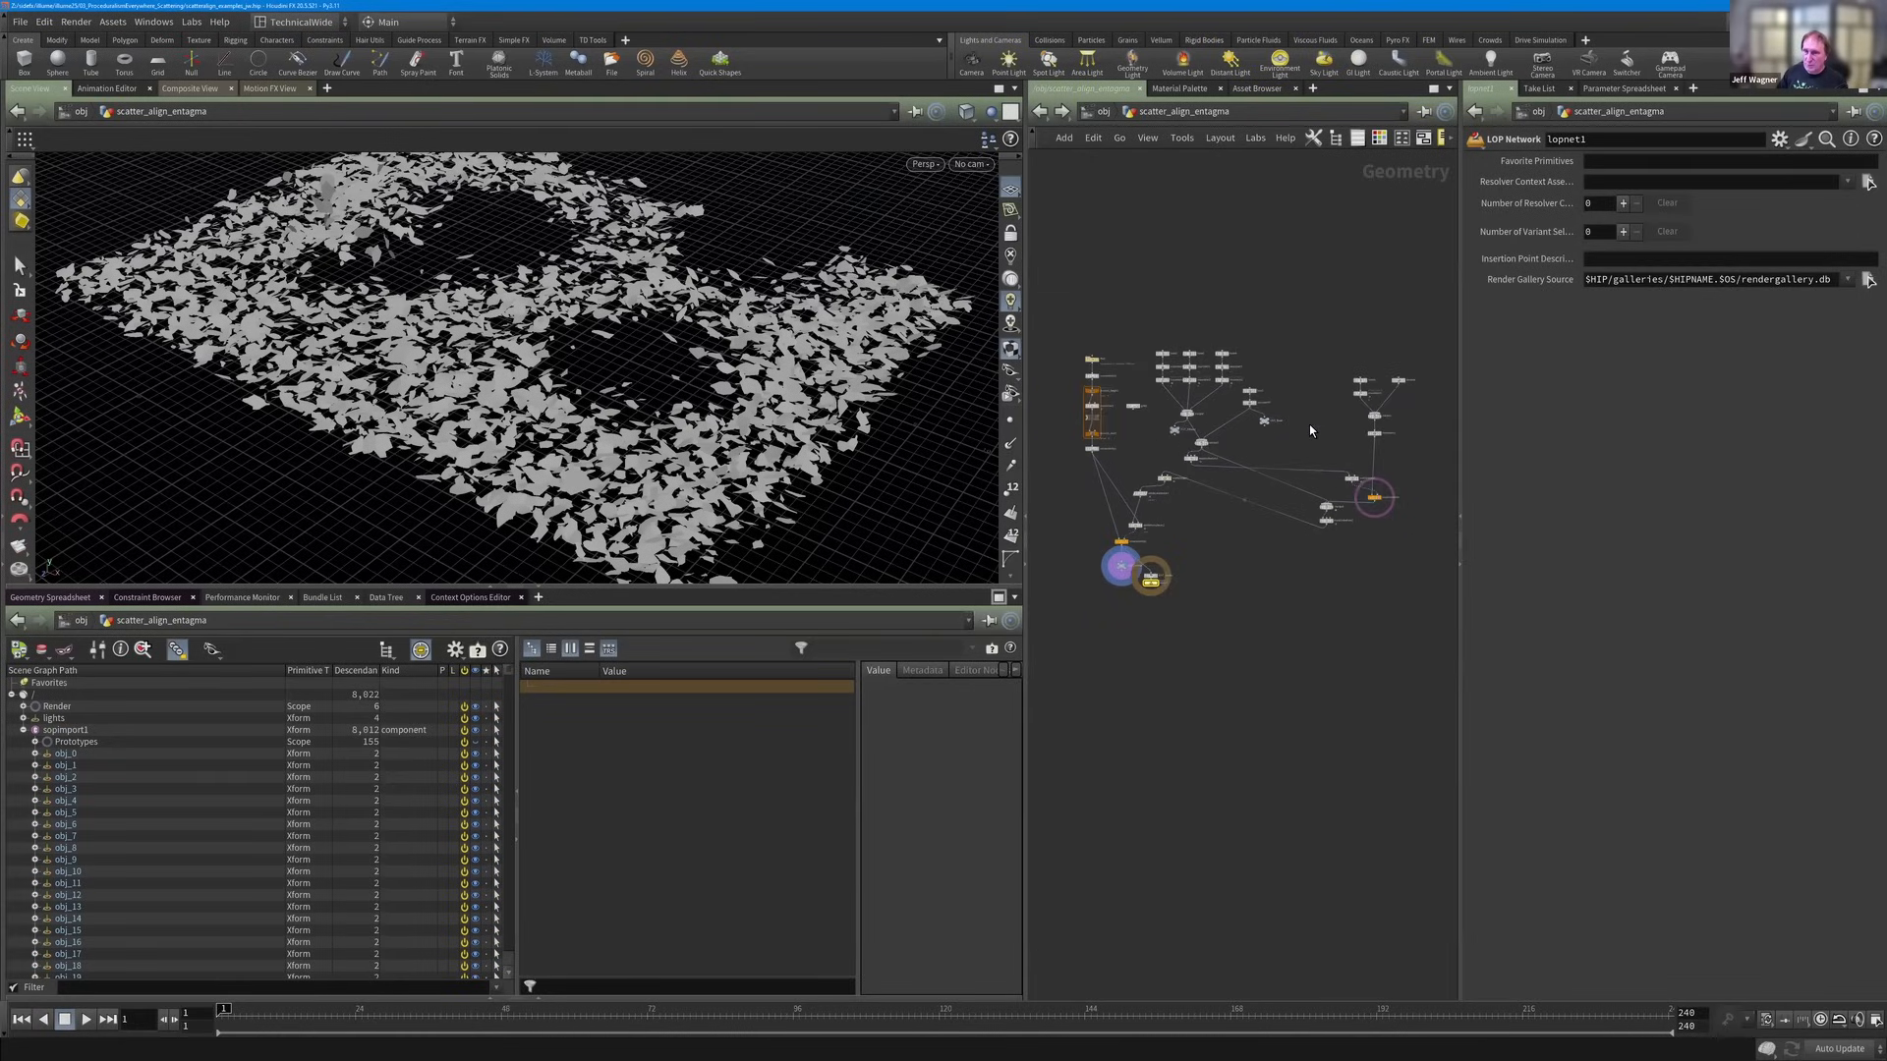
scroll(1215, 430, "down", 1)
middle_click_drag(1179, 436, 1350, 440)
scroll(1201, 433, "up", 5)
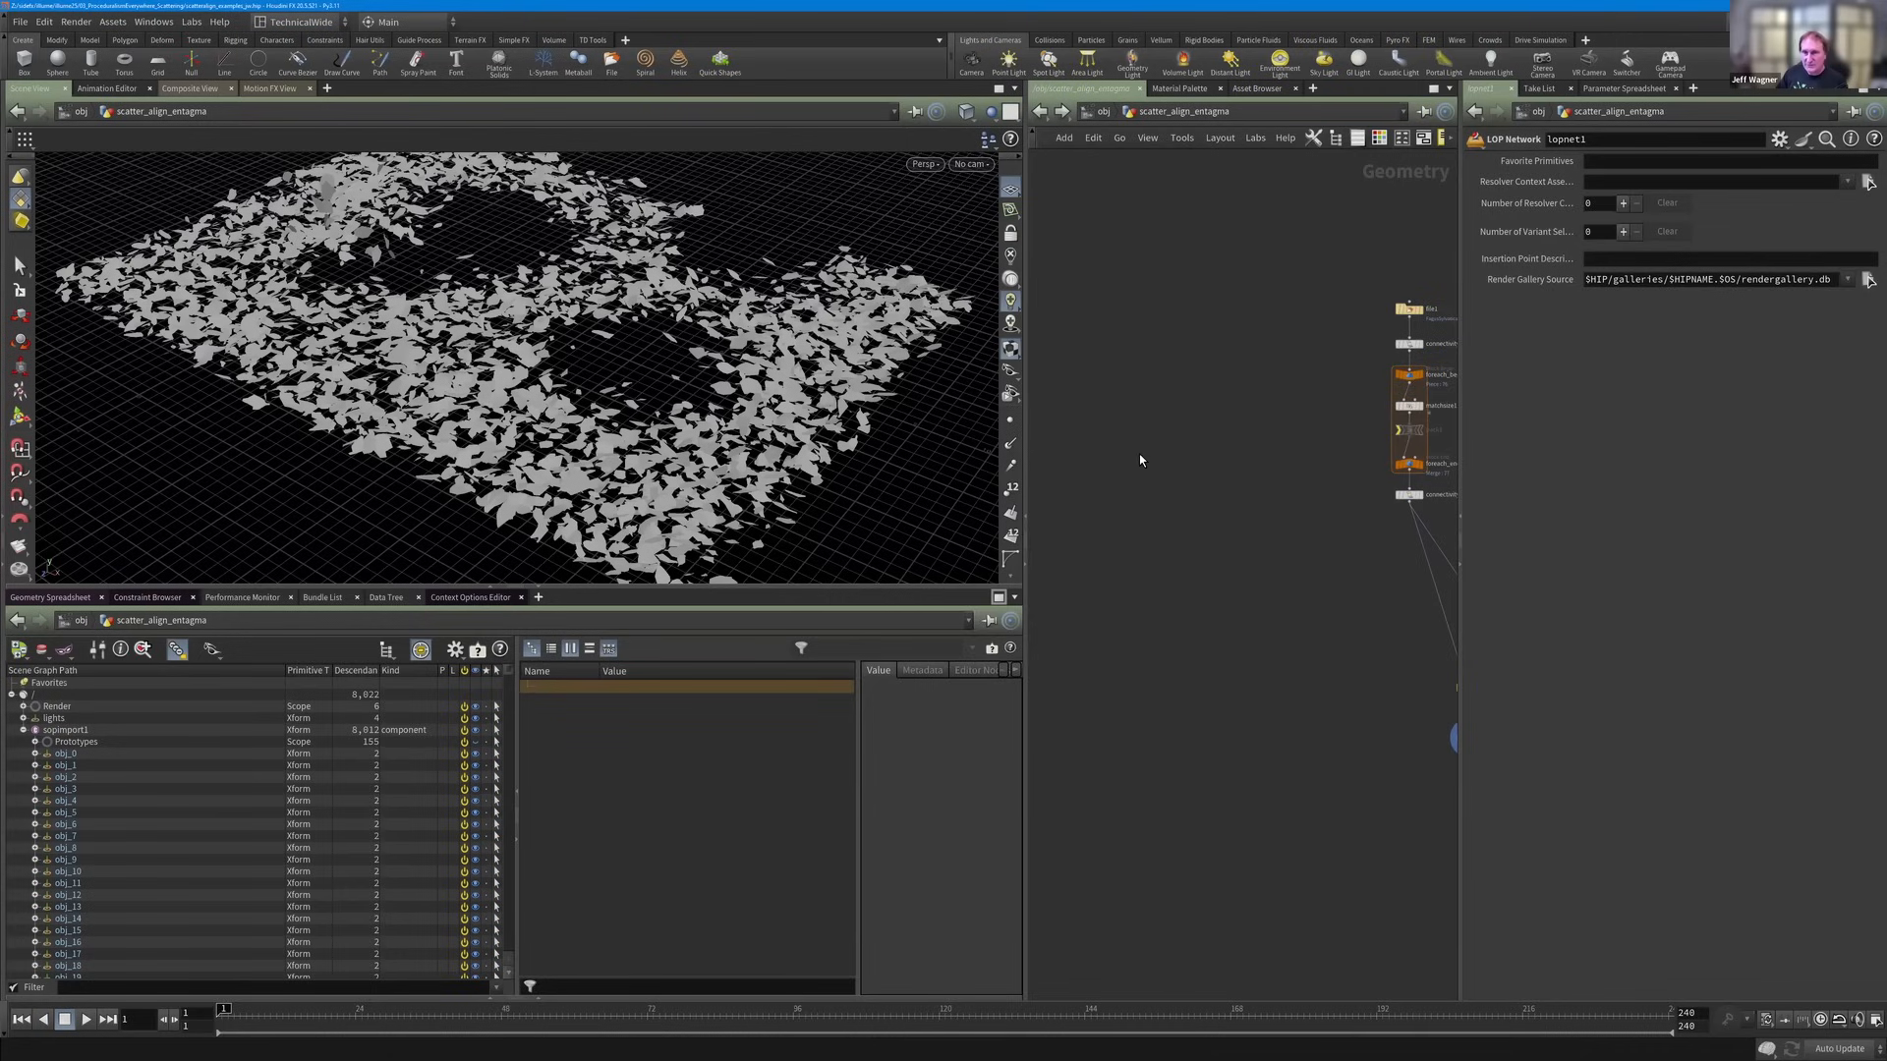
middle_click_drag(1229, 428, 1137, 451)
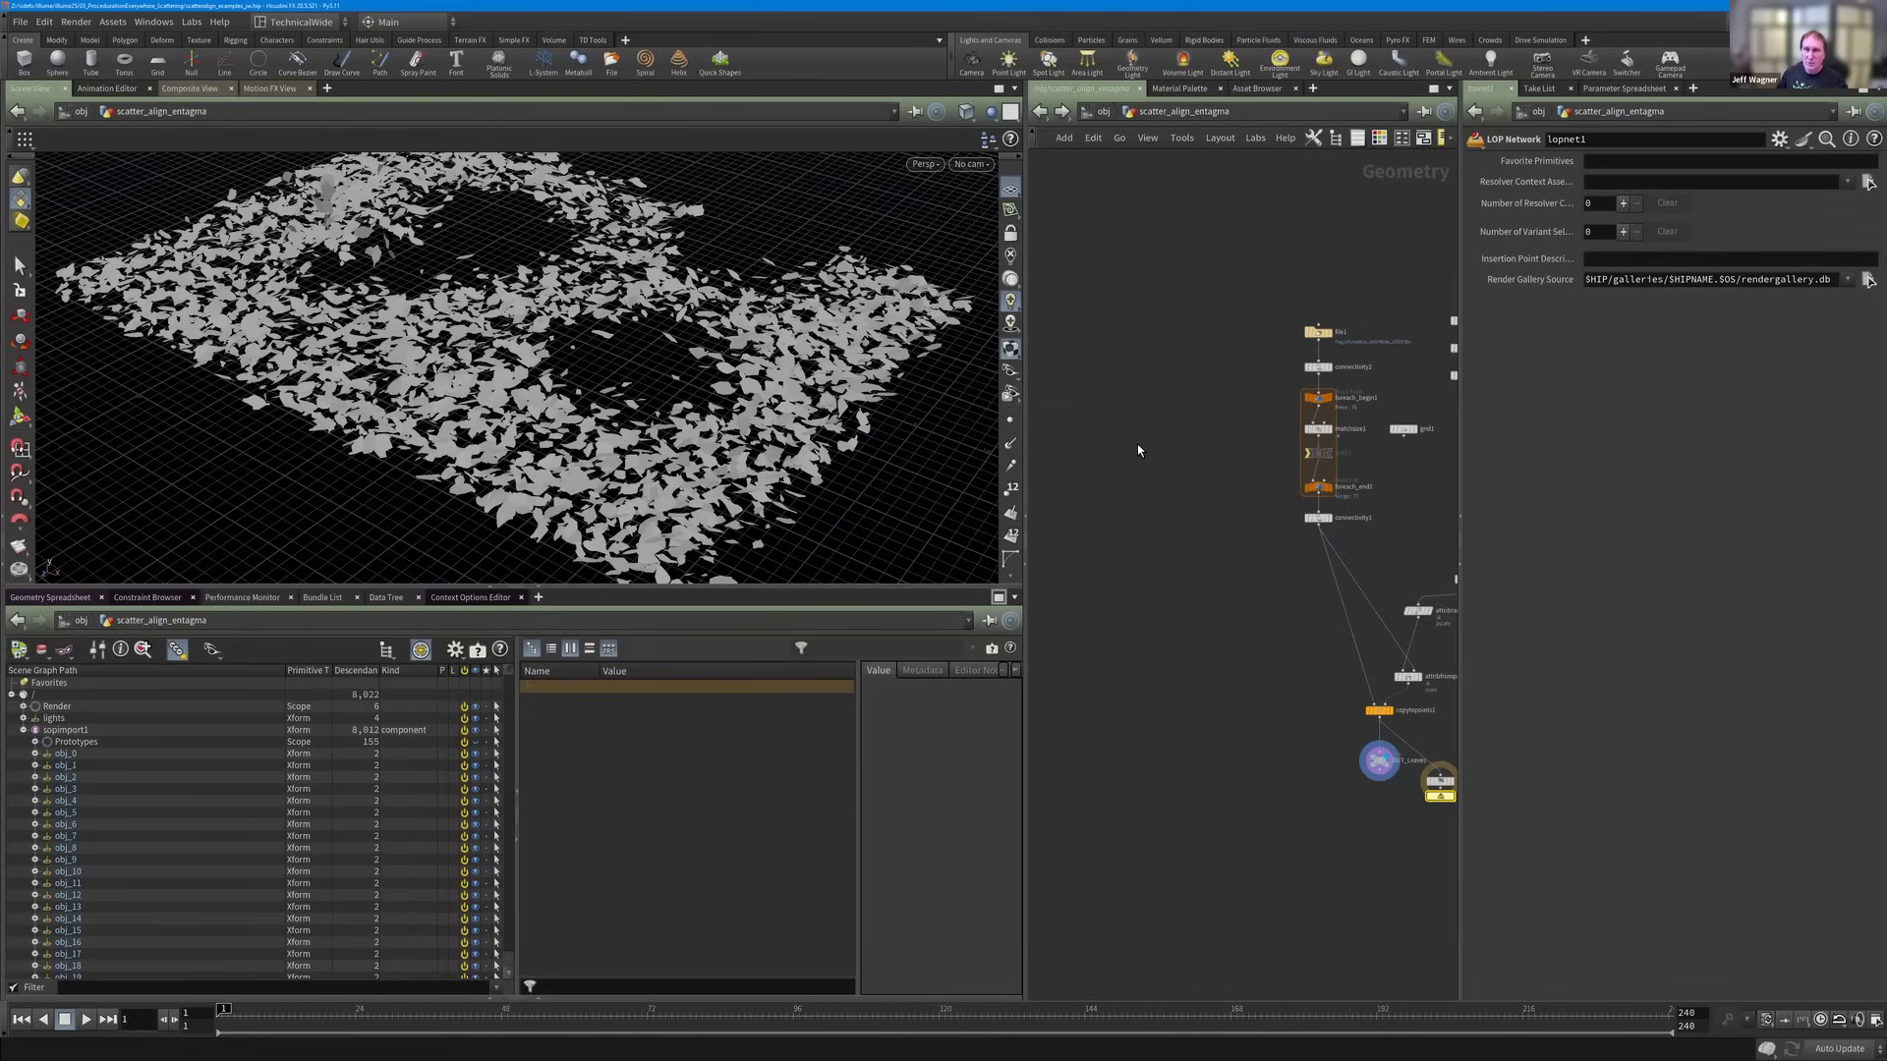
scroll(1130, 454, "up", 1)
scroll(1164, 438, "down", 1)
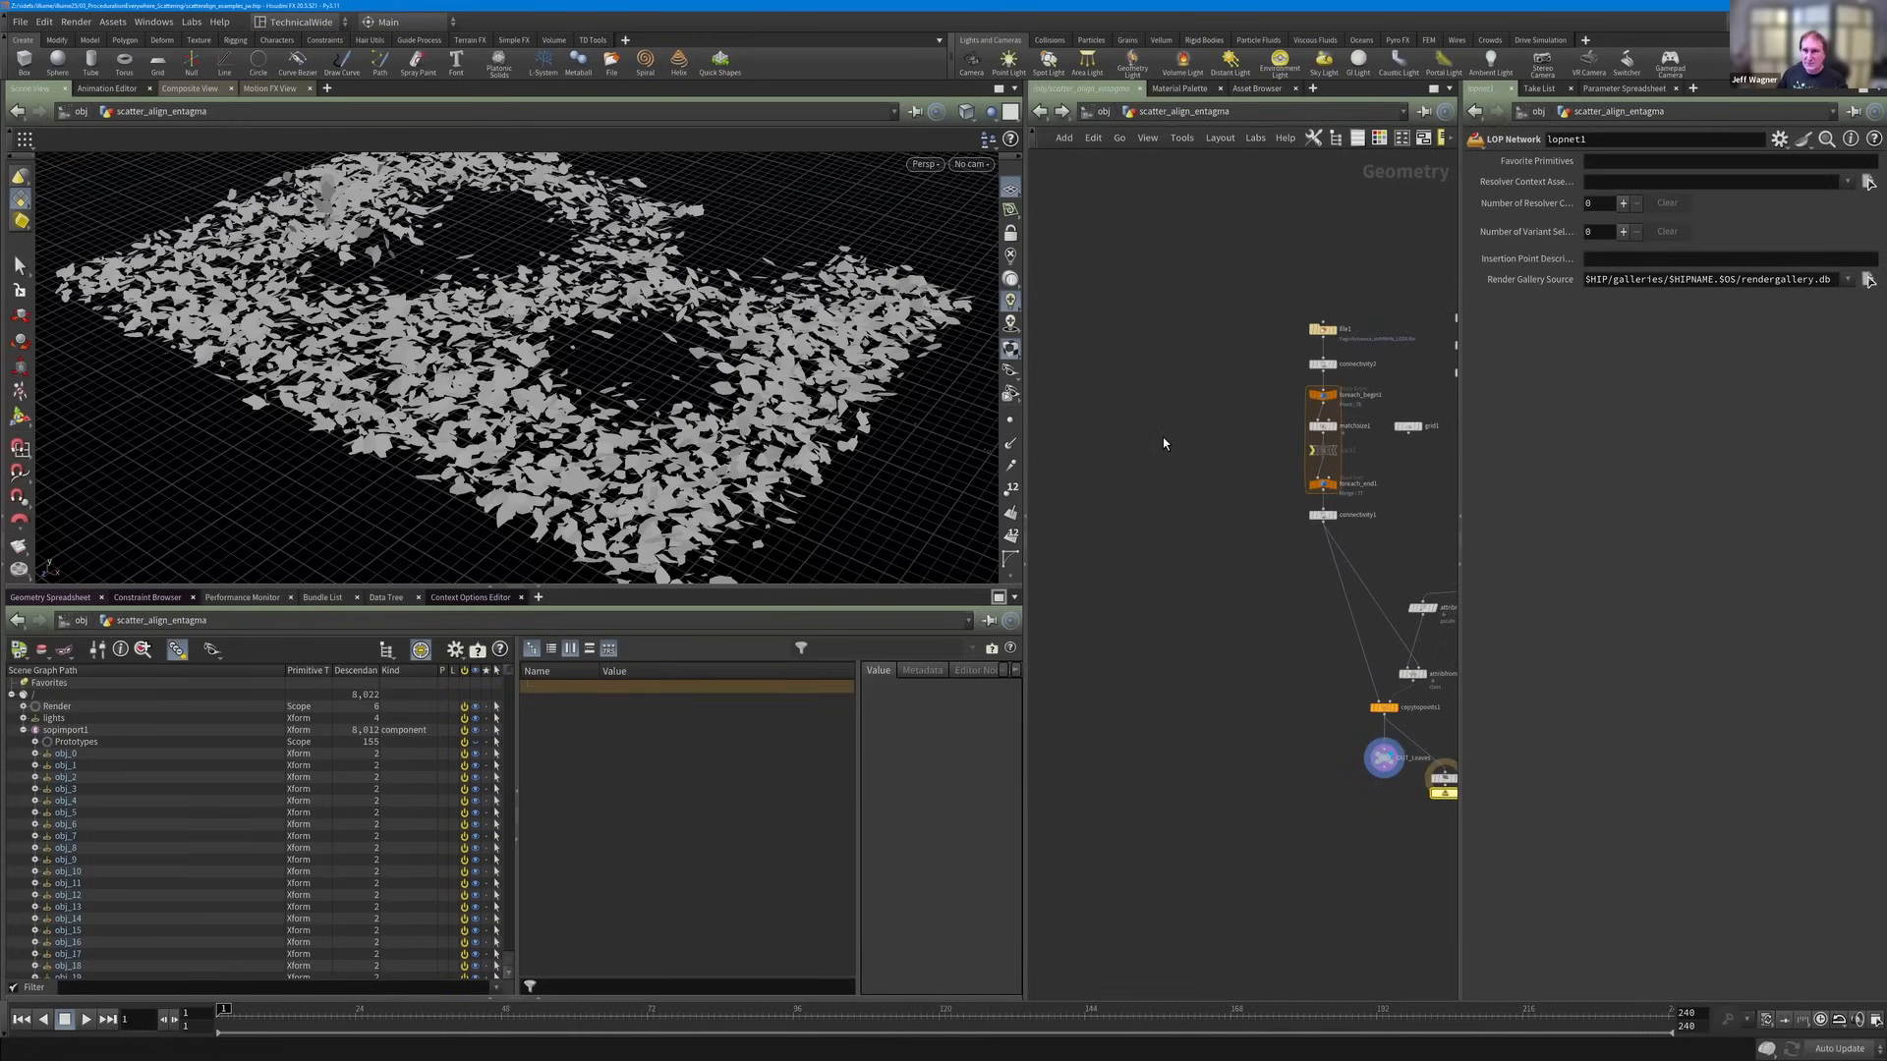
scroll(1206, 438, "down", 1)
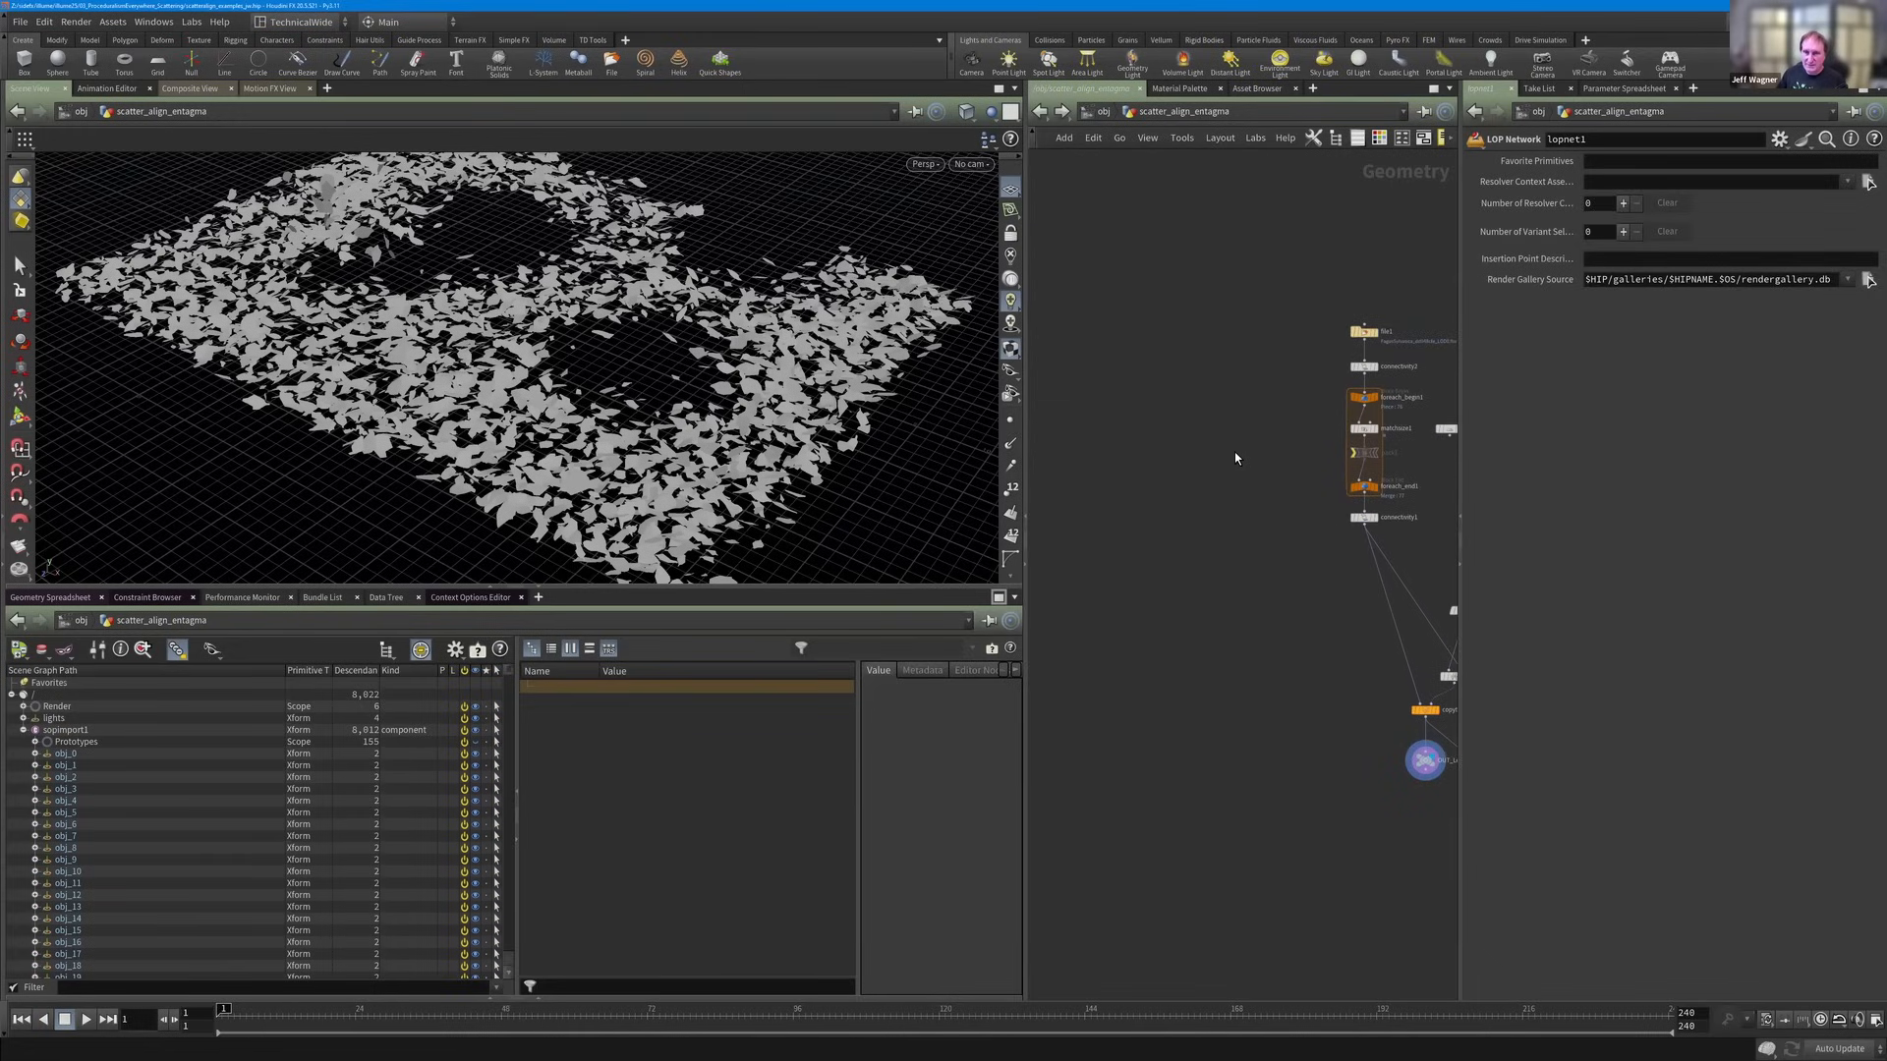
middle_click_drag(1221, 416, 1052, 386)
middle_click_drag(1343, 517, 1297, 472)
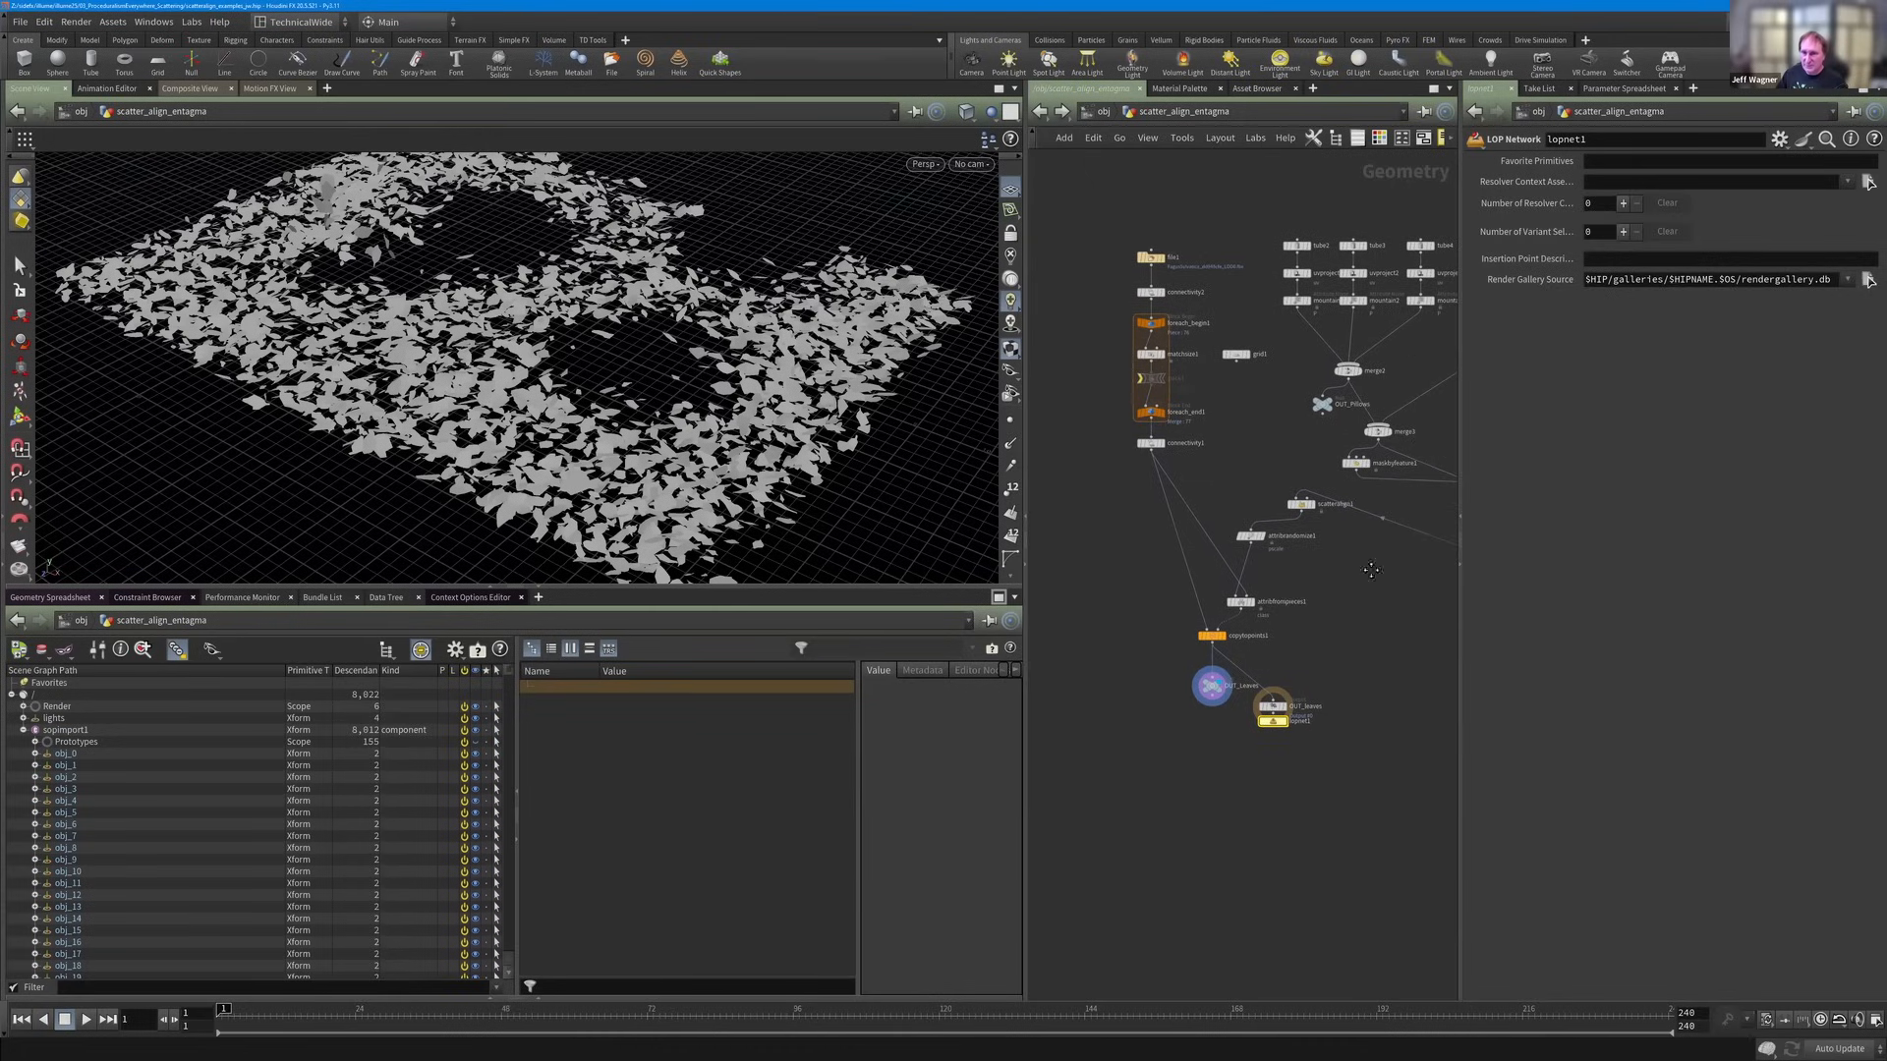
middle_click_drag(1371, 570, 1341, 560)
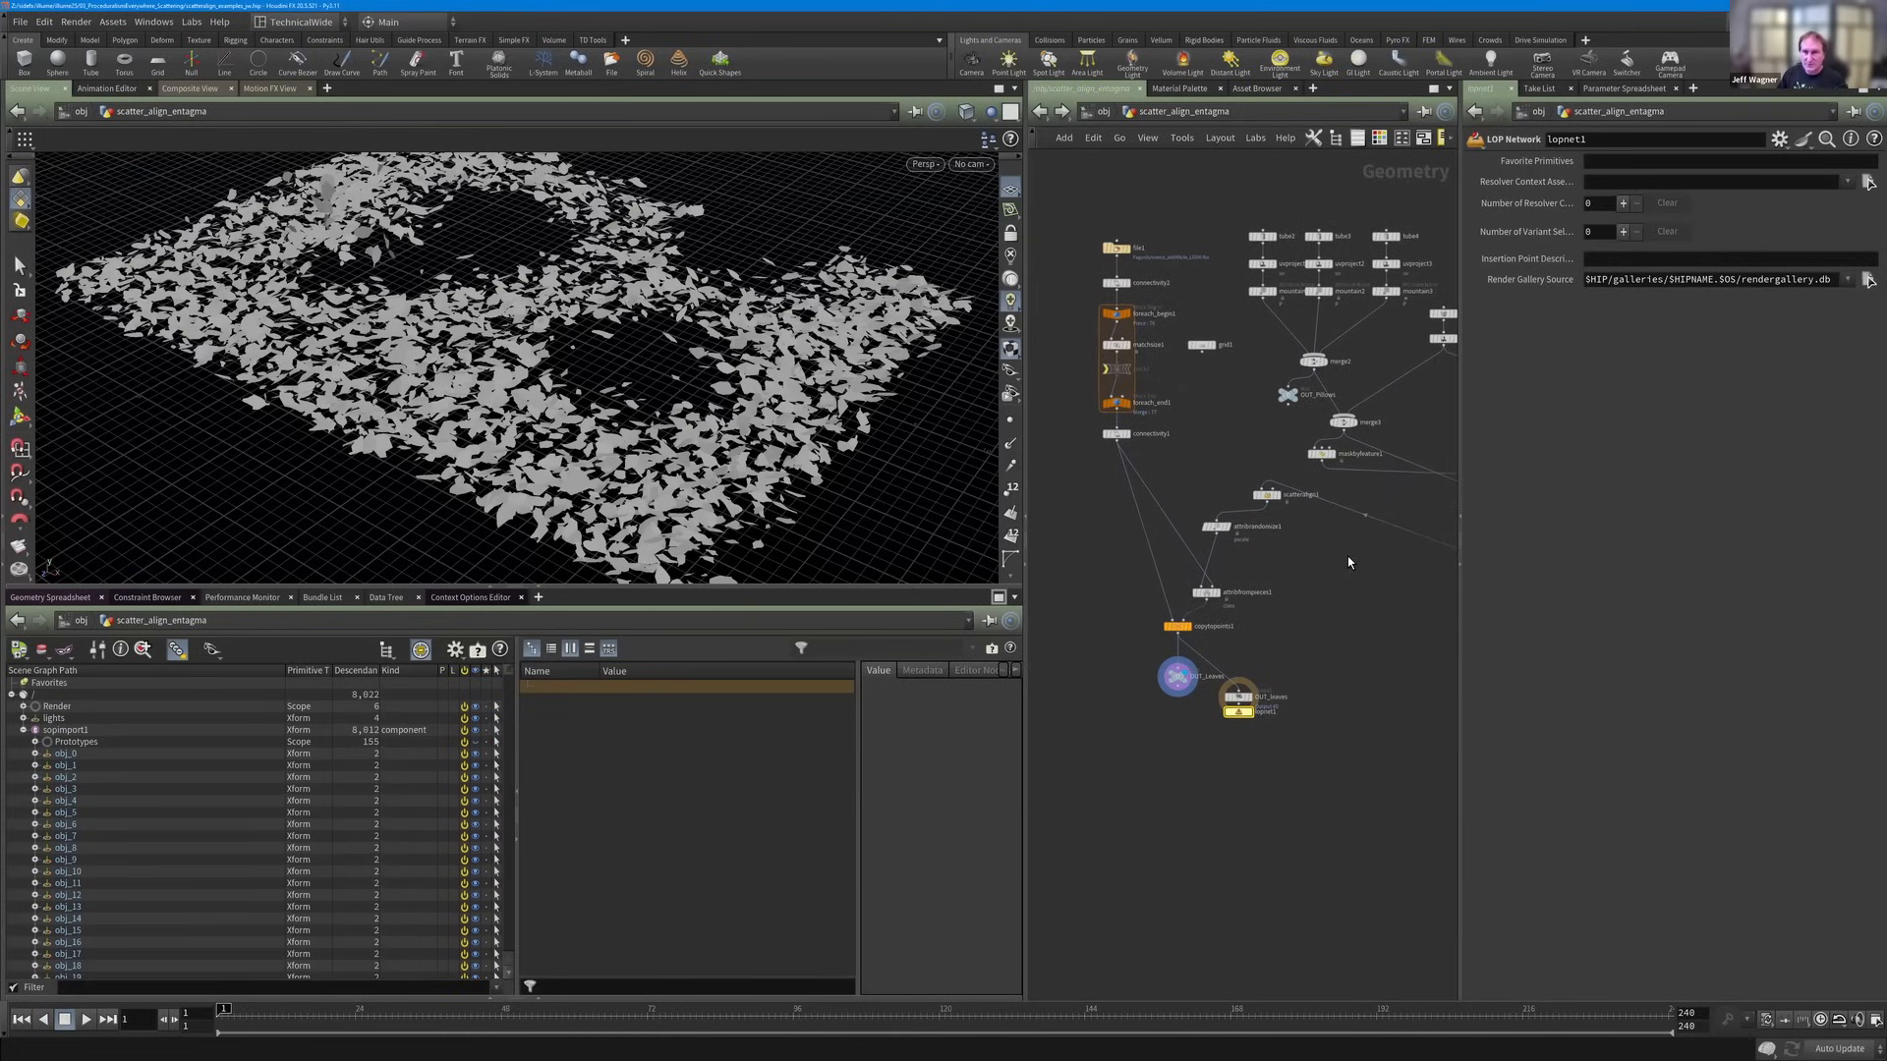
scroll(1358, 559, "down", 2)
scroll(1277, 592, "down", 2)
middle_click_drag(1373, 595, 1265, 566)
Select maskbyfeature2 and the merge node above it and move both closer to the leaf scatter branch.
left_click_drag(1346, 601, 1388, 521)
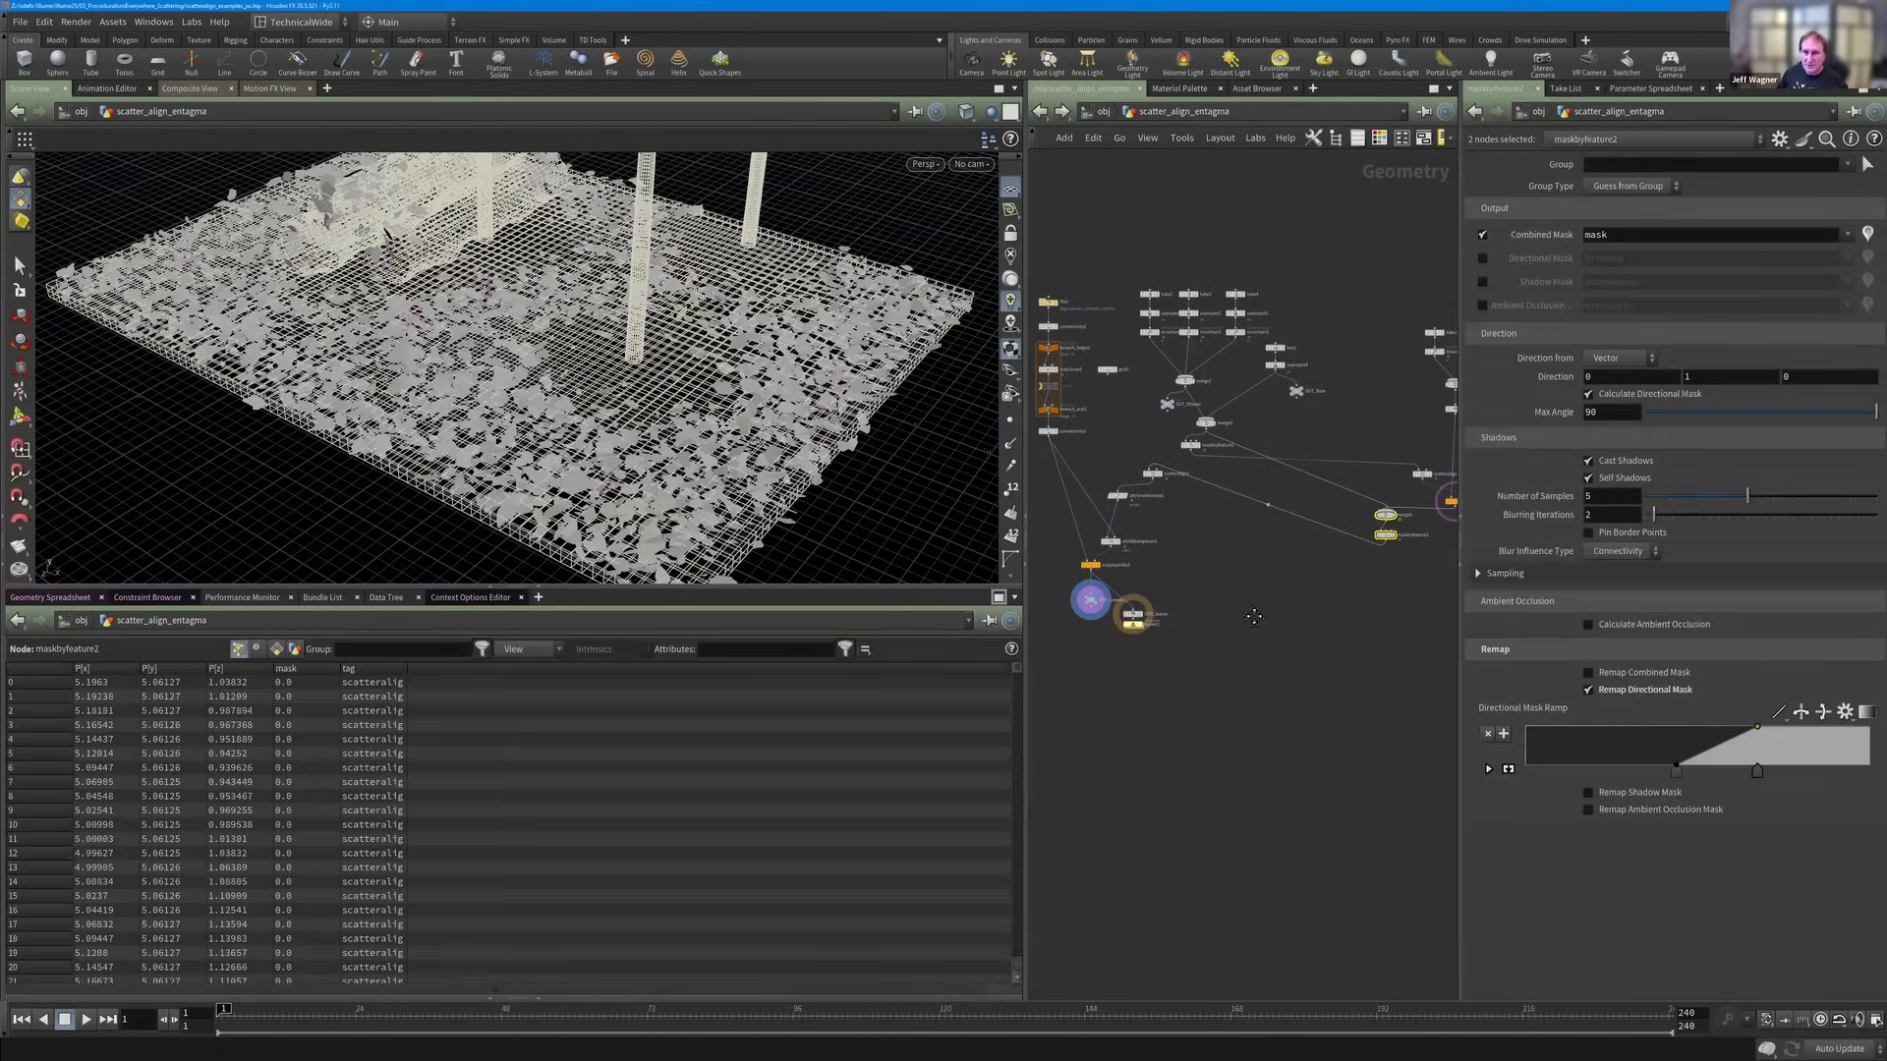
left_click(1253, 609)
middle_click_drag(1251, 593, 1254, 616)
scroll(1254, 611, "down", 2)
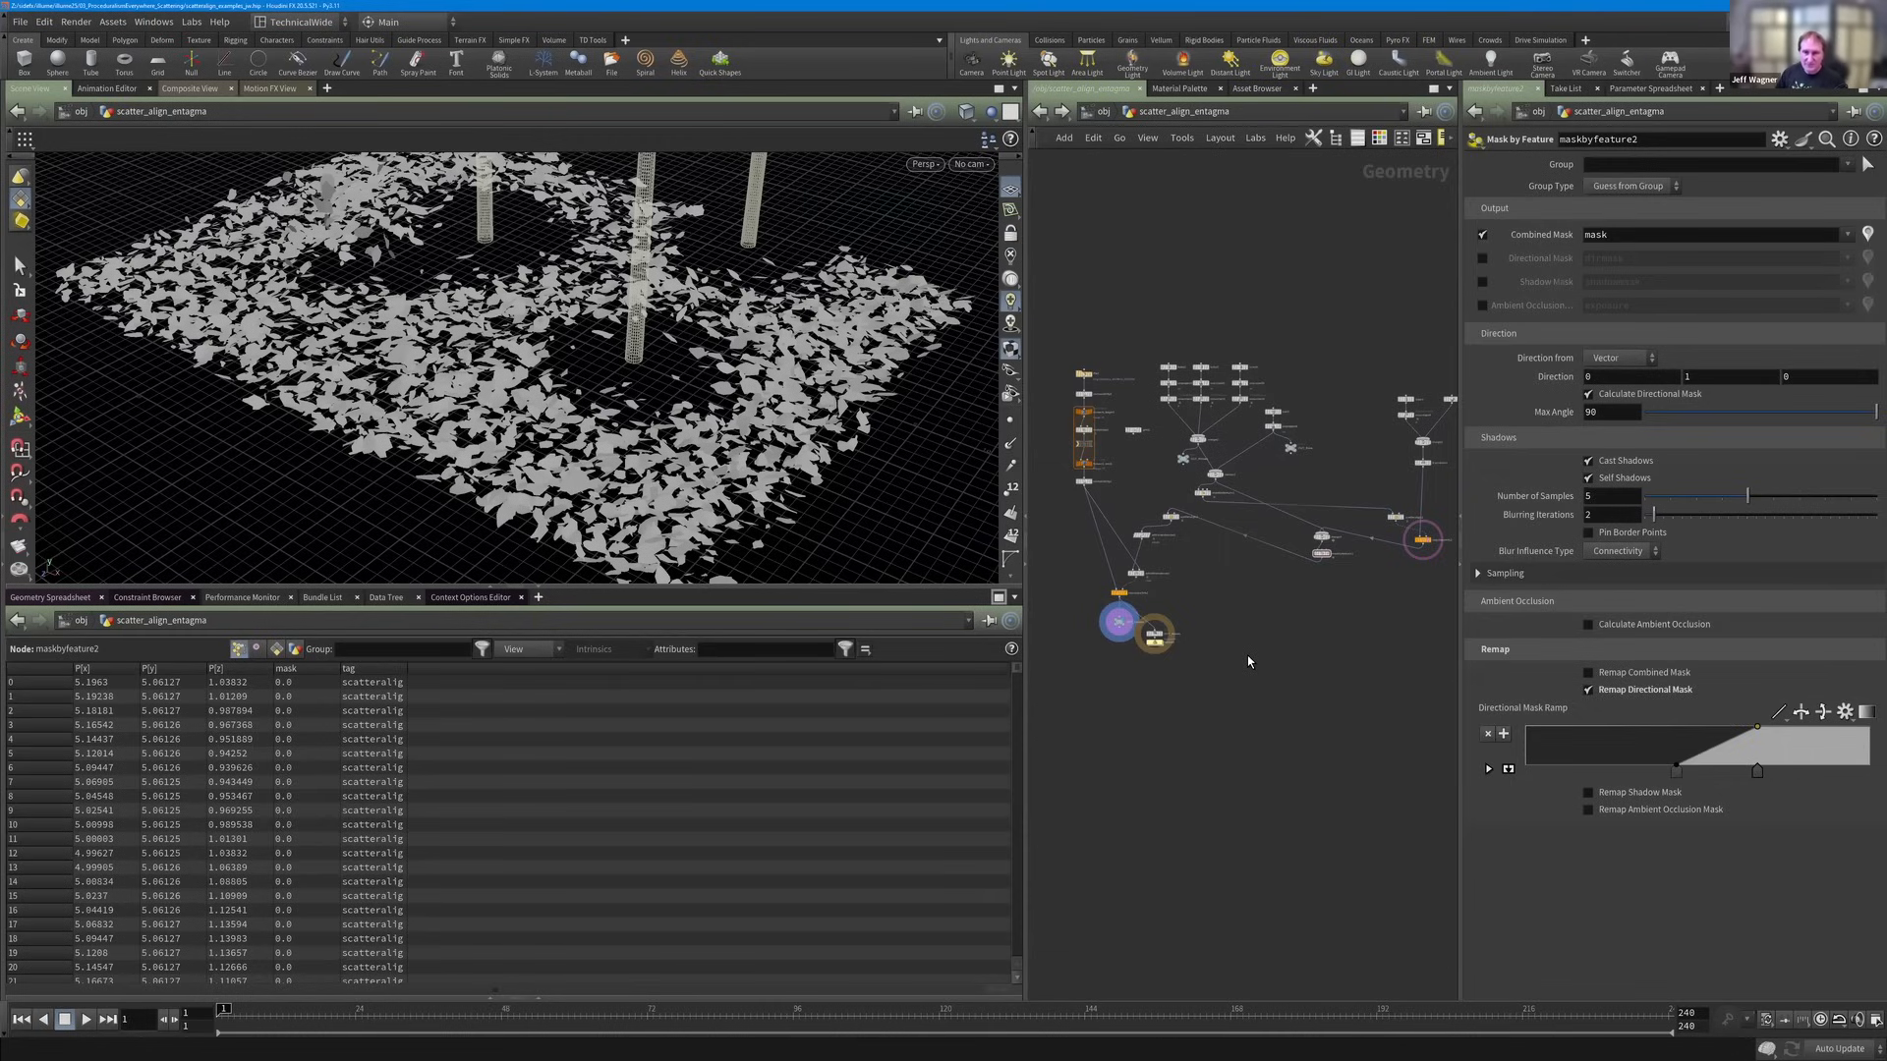
scroll(1275, 688, "up", 2)
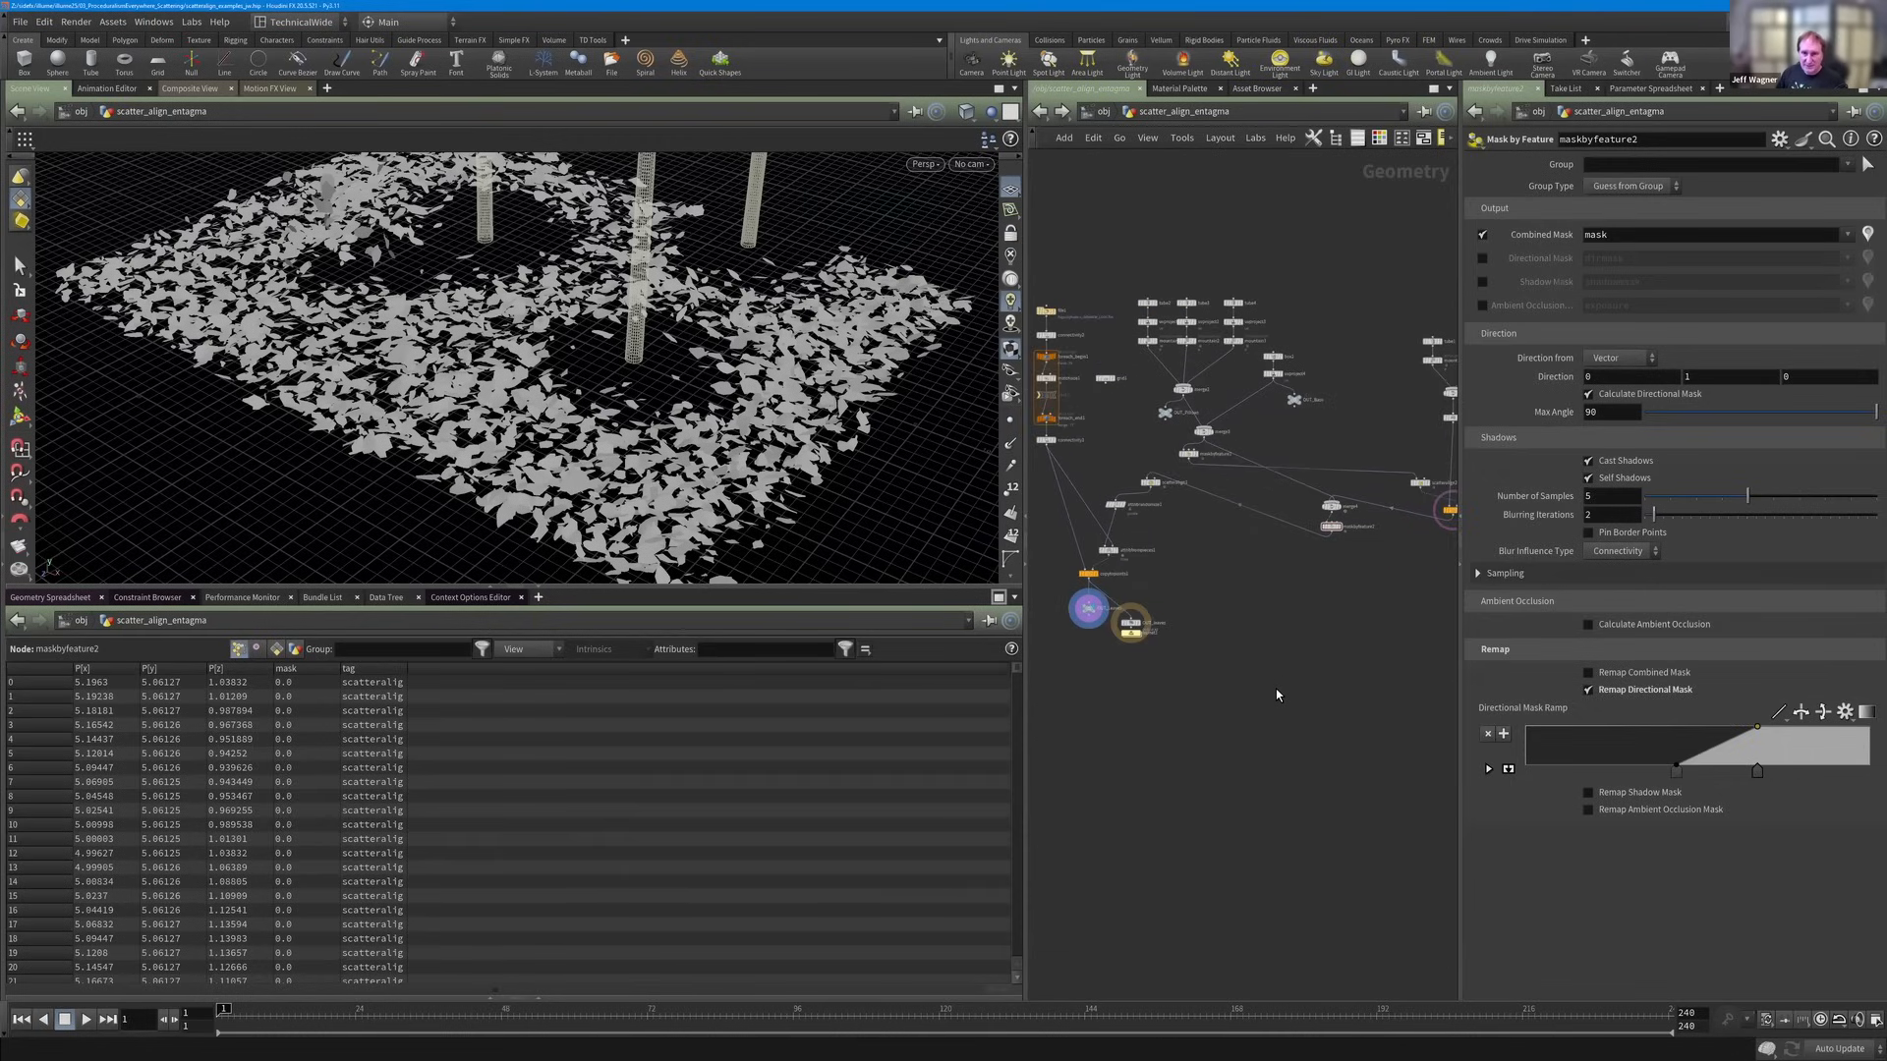
Add a Box node in the empty area below the existing network and display it in the viewport.
key("Tab")
type("box")
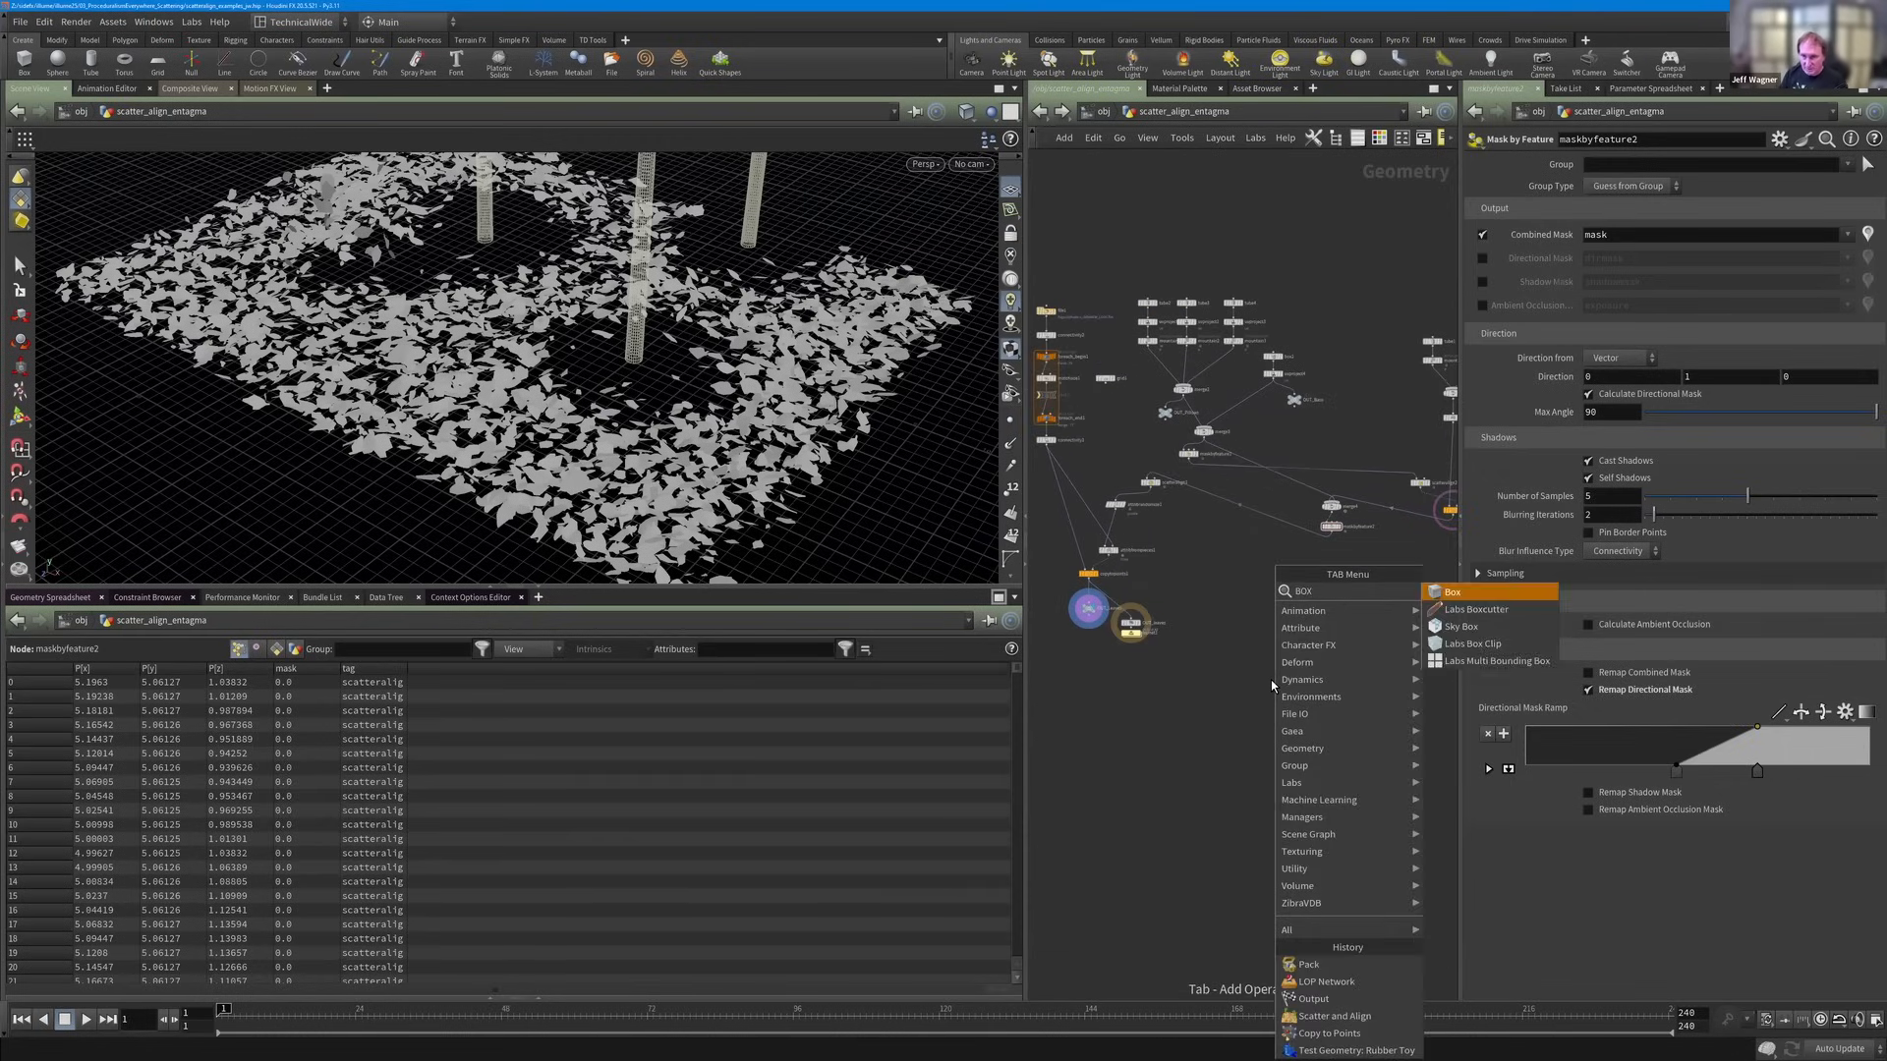
key("Return")
left_click(1270, 680)
scroll(1277, 688, "up", 3)
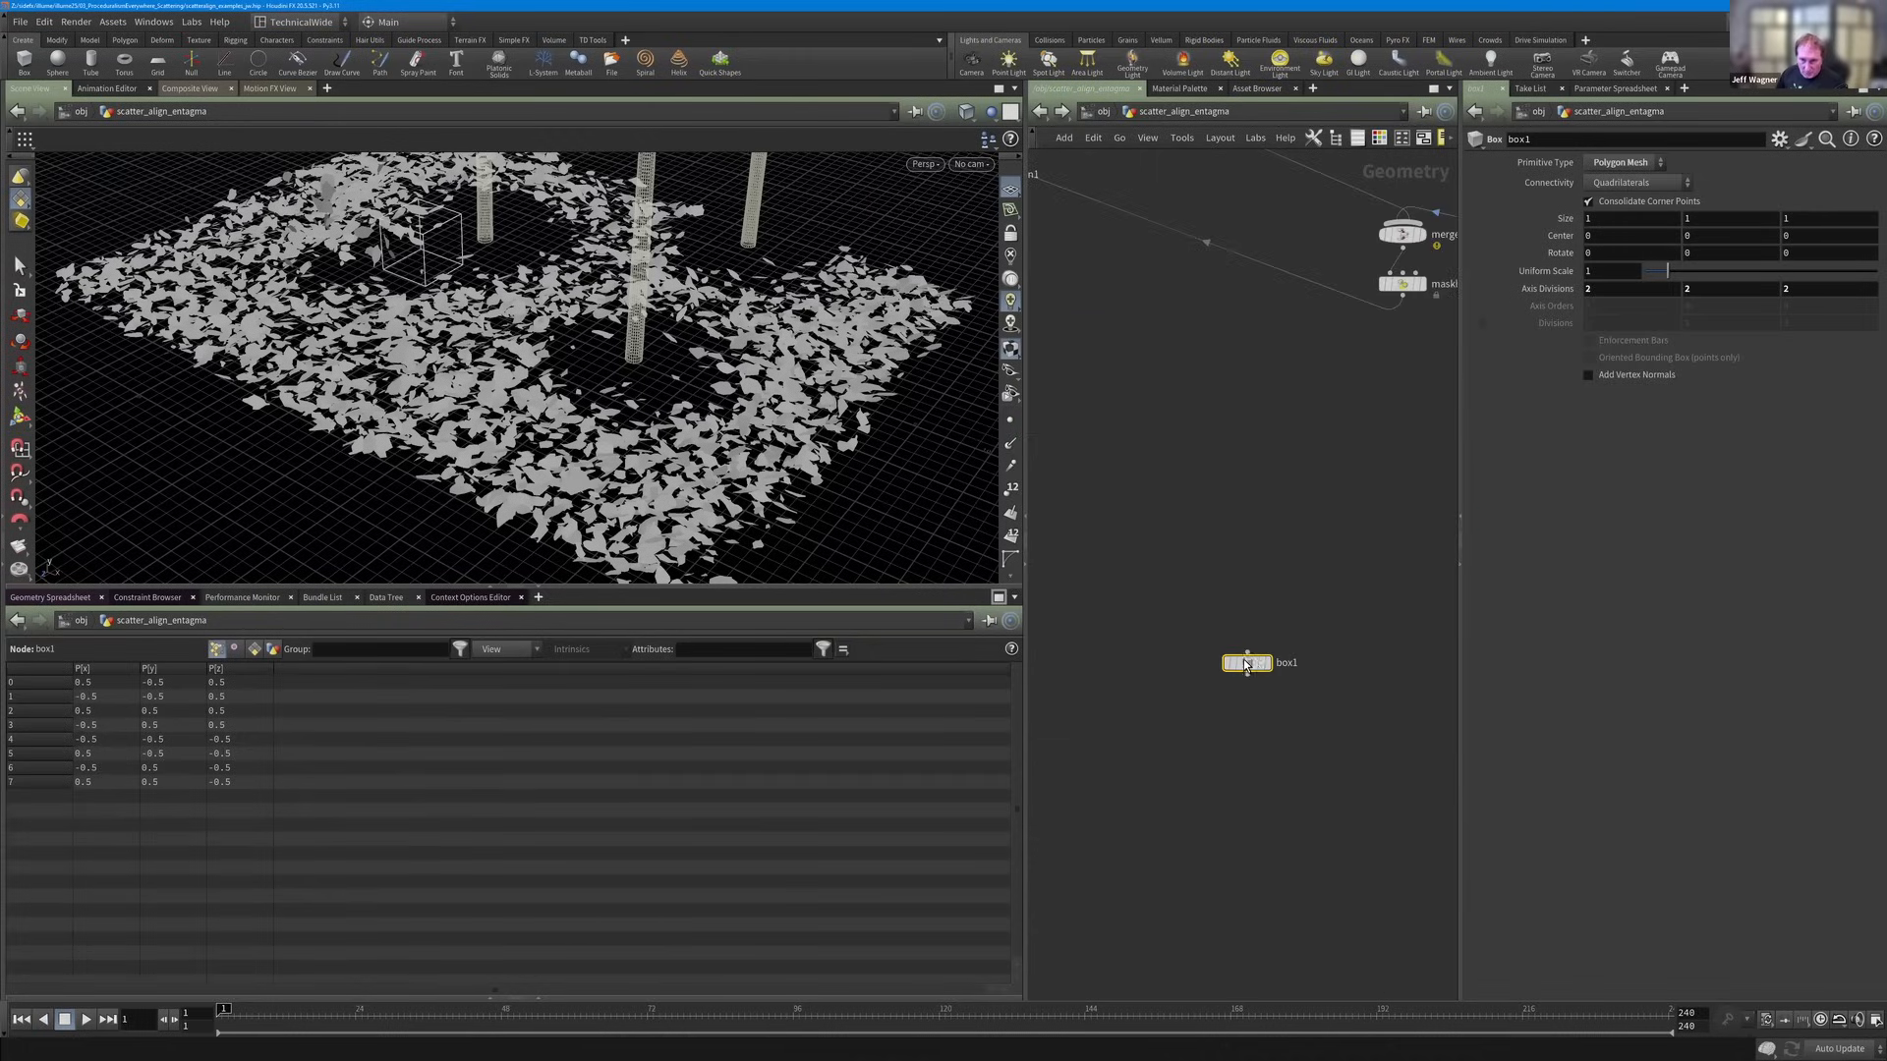
left_click(1267, 663)
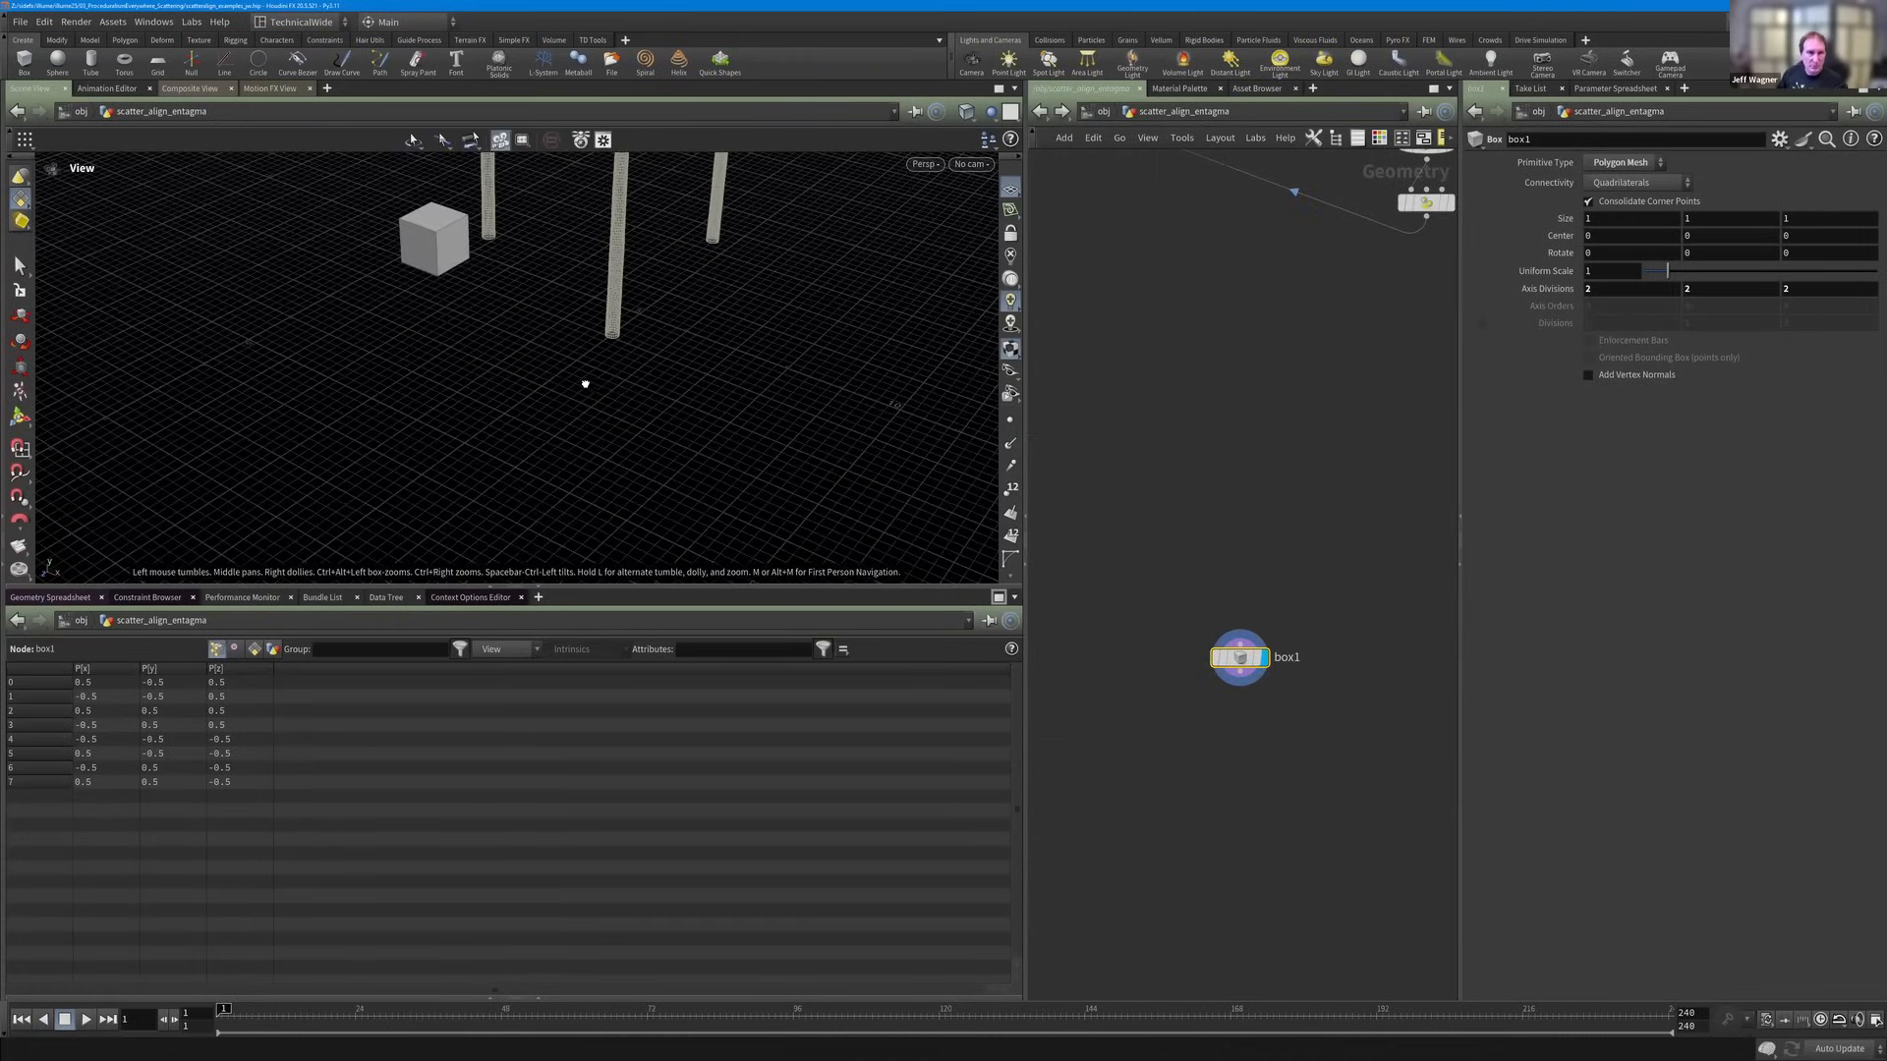
left_click_drag(585, 383, 560, 374)
right_click_drag(642, 439, 660, 432)
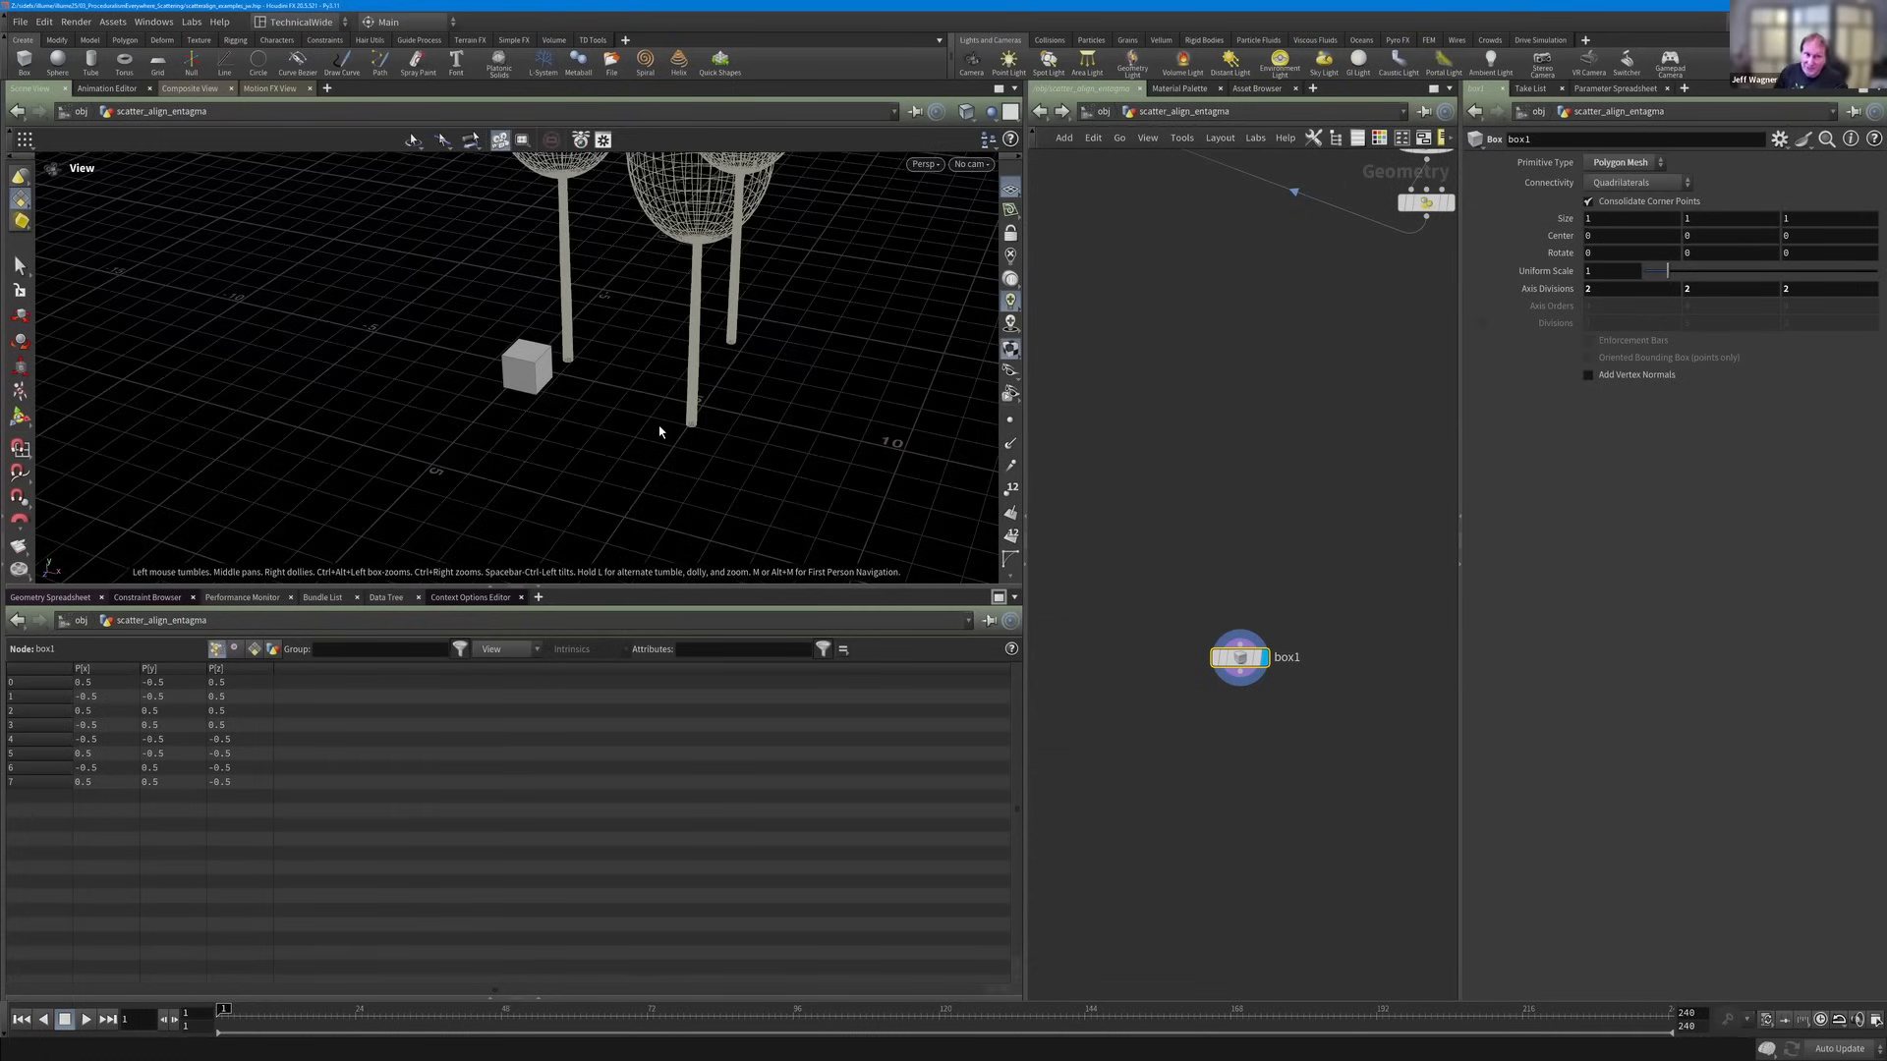
middle_click_drag(660, 431, 675, 485)
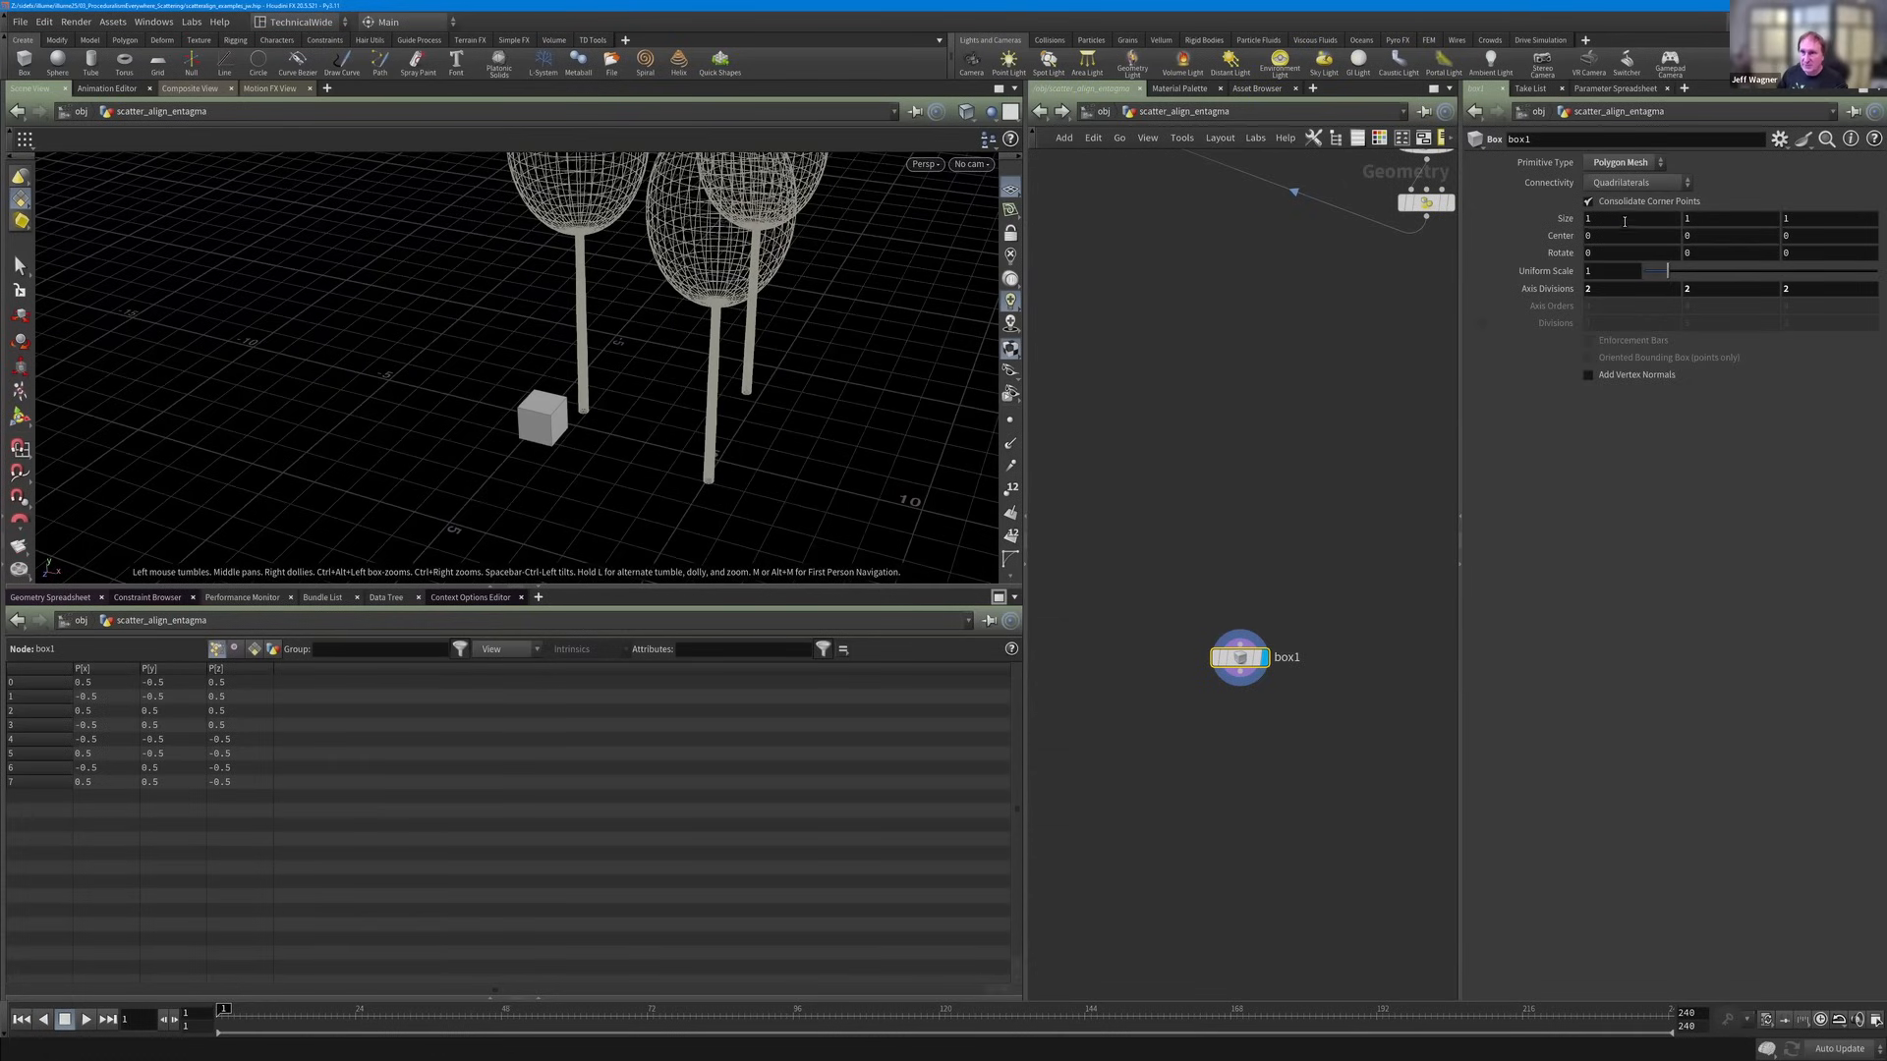
Set the box's size to 11 in X and 5 in Y, and its center to 2.5 in Y.
middle_click_drag(1624, 221, 1644, 162)
middle_click_drag(1713, 219, 1755, 253)
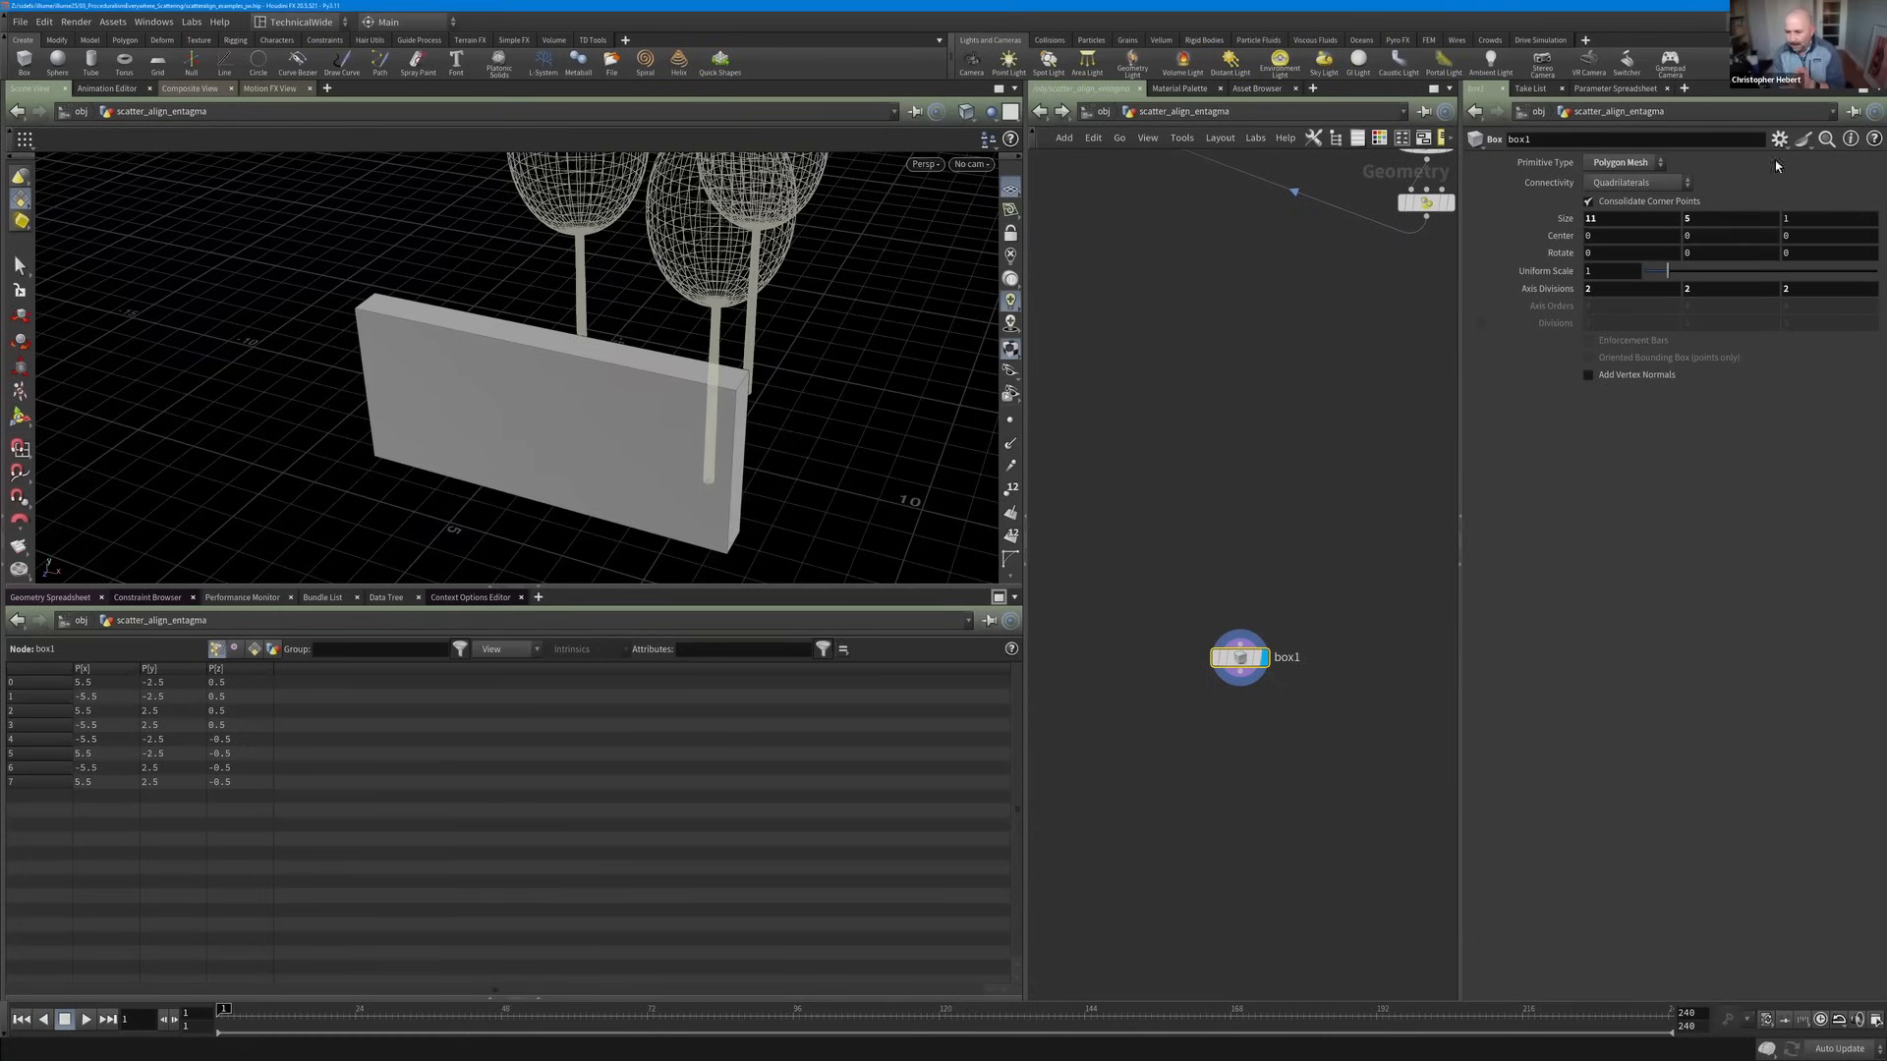
middle_click_drag(1723, 235, 1872, 226)
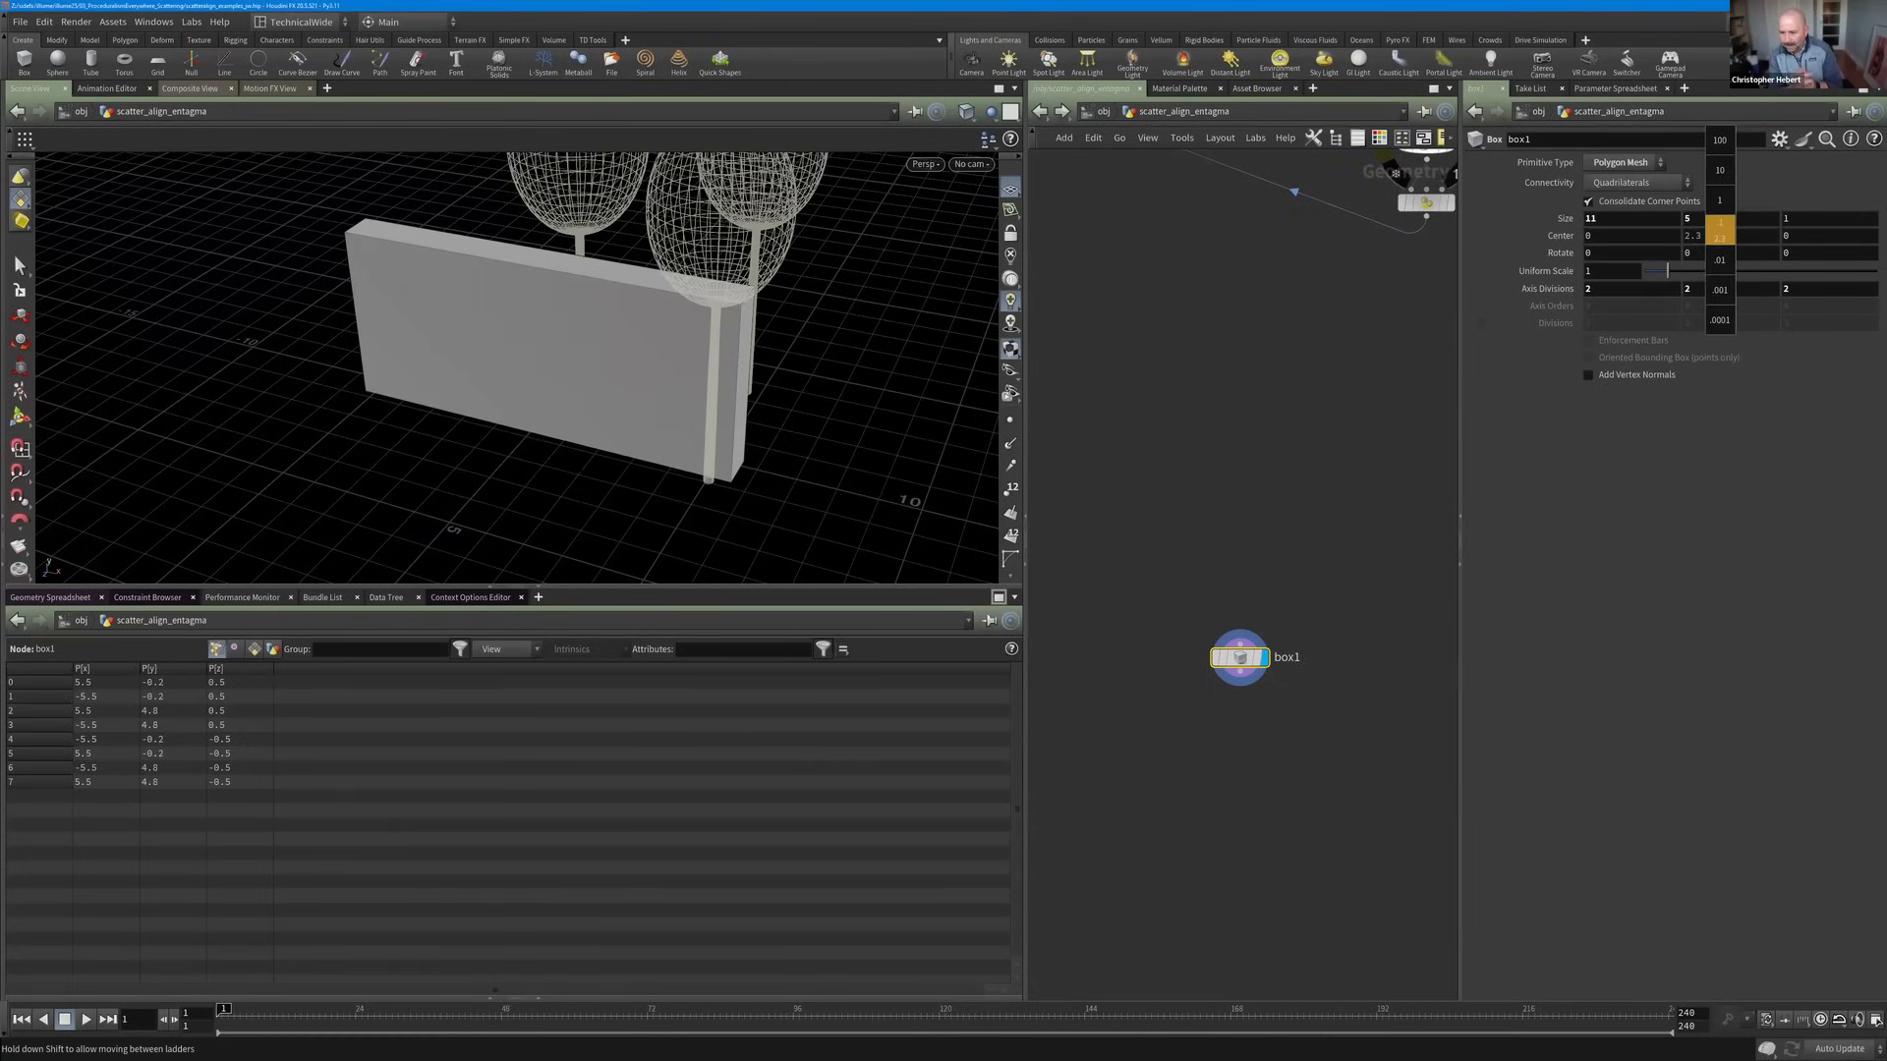
middle_click_drag(1720, 228, 1717, 236)
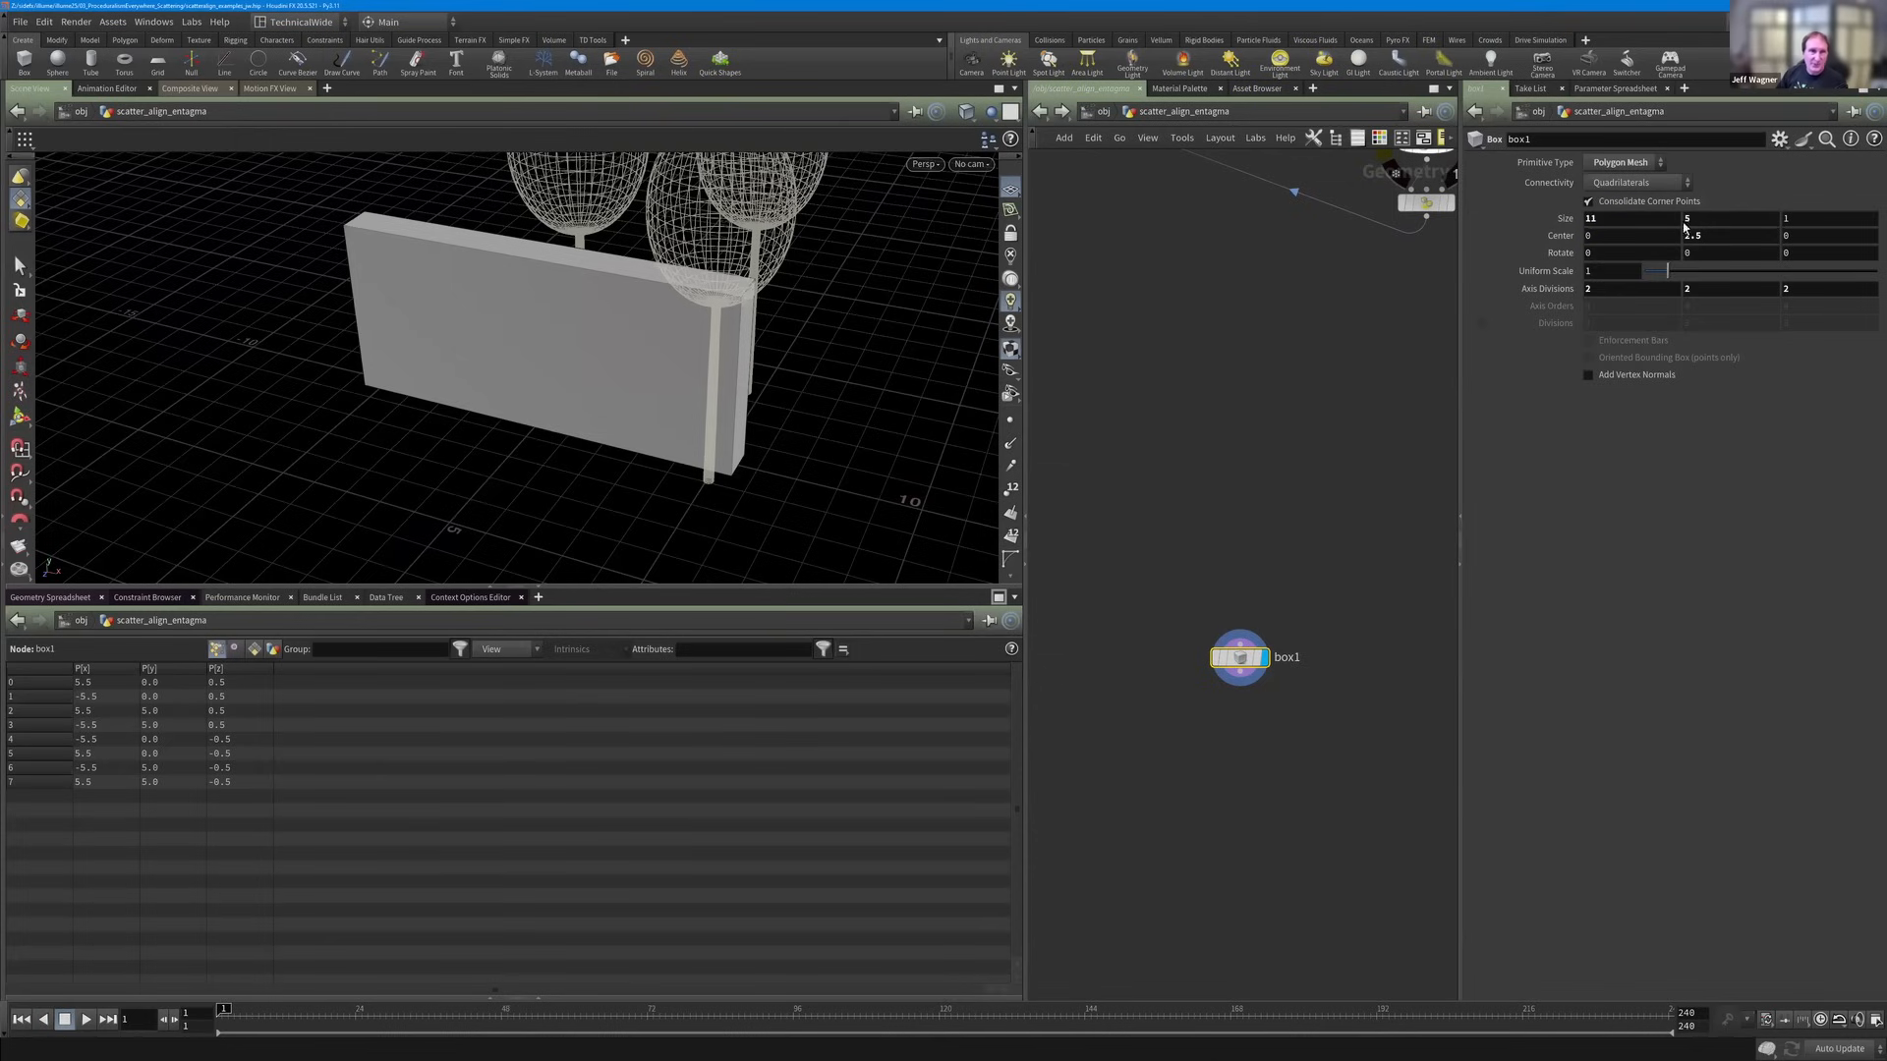
key("Escape")
left_click_drag(510, 399, 629, 550)
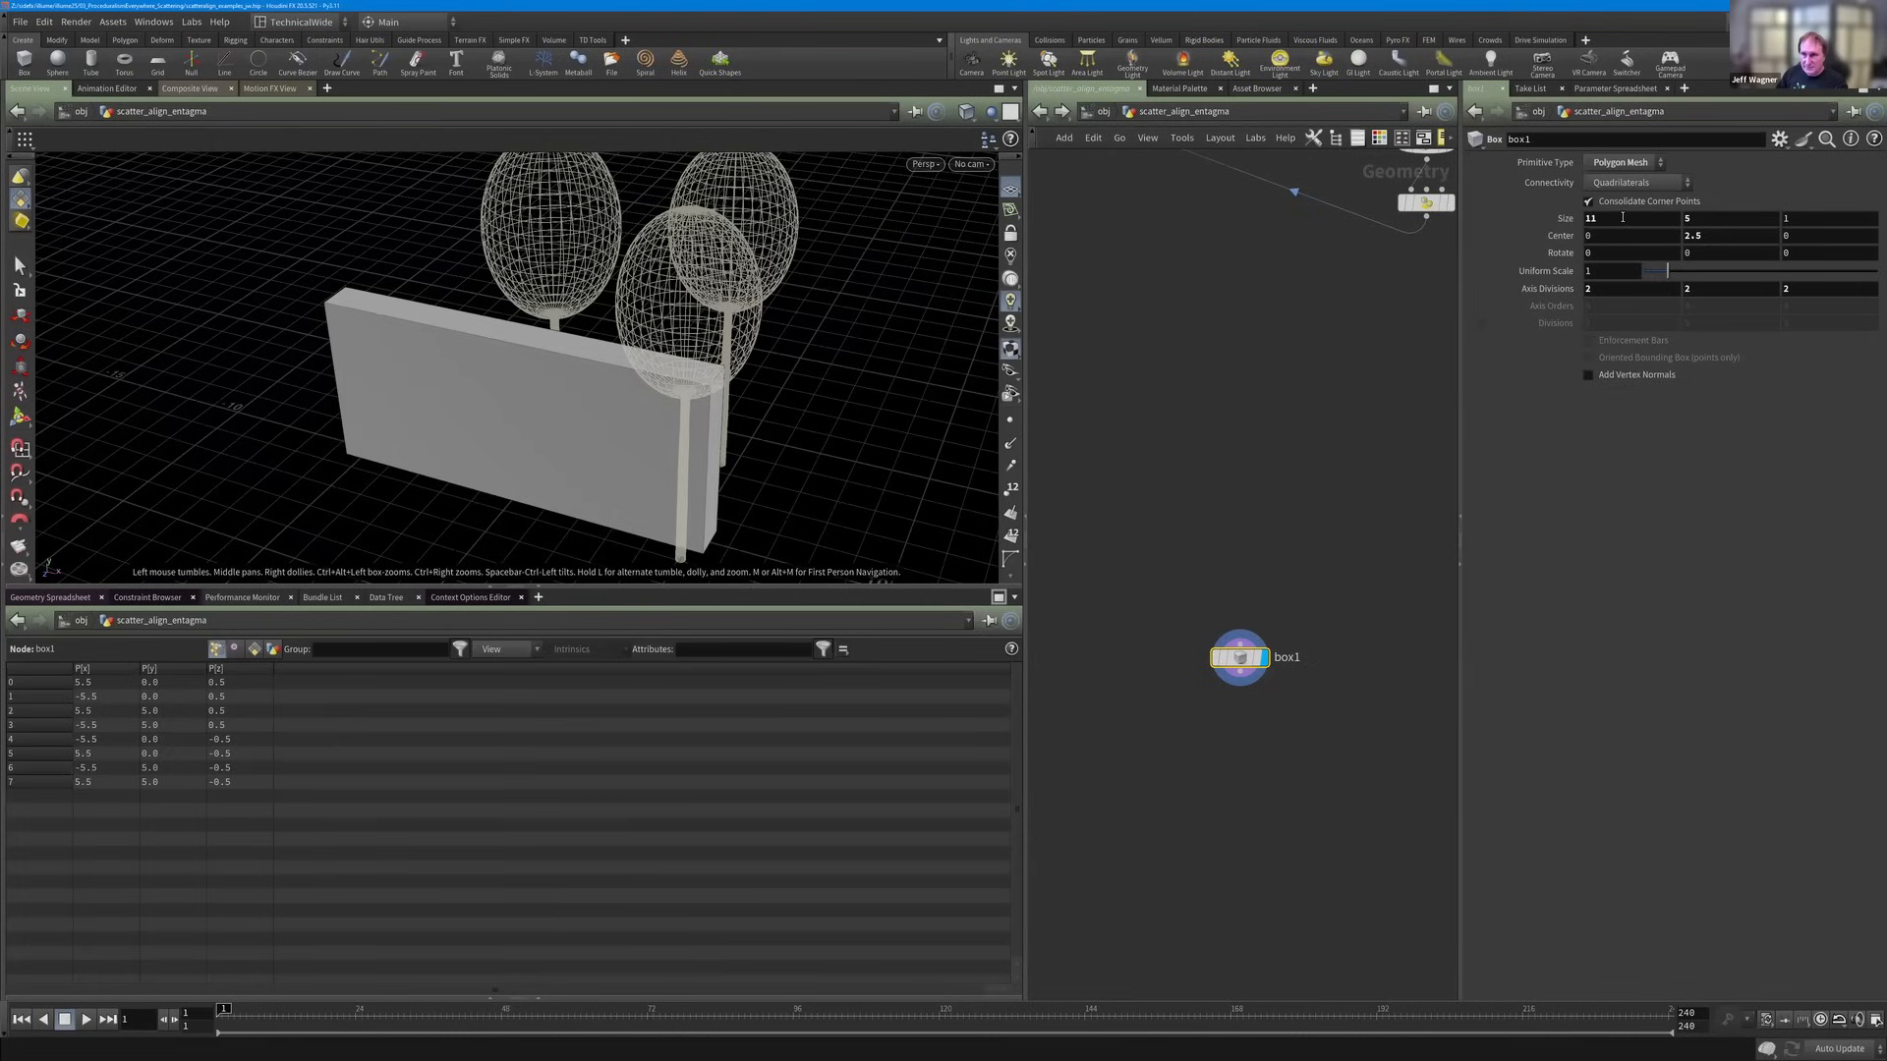
Set the box's X size to 12 and show only the box in the viewport without the ghosted trees.
middle_click_drag(1623, 218, 1628, 236)
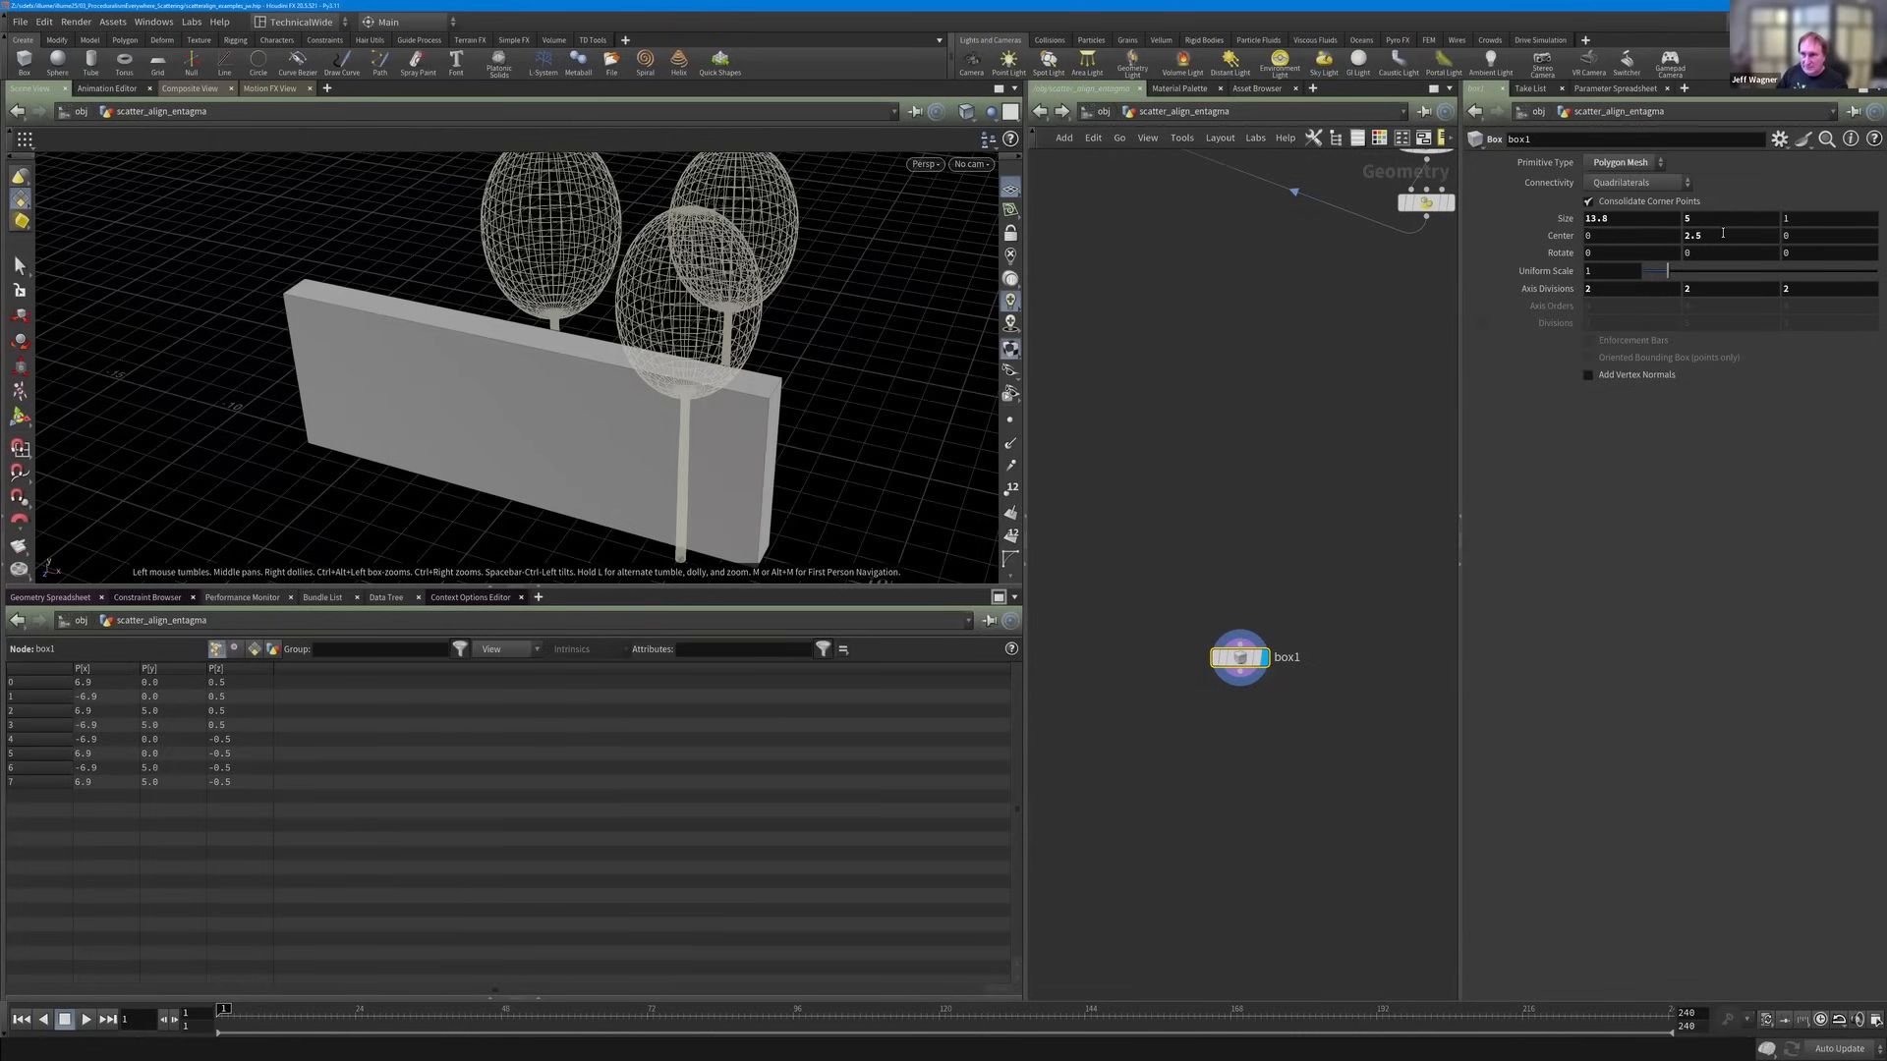
left_click(1585, 222)
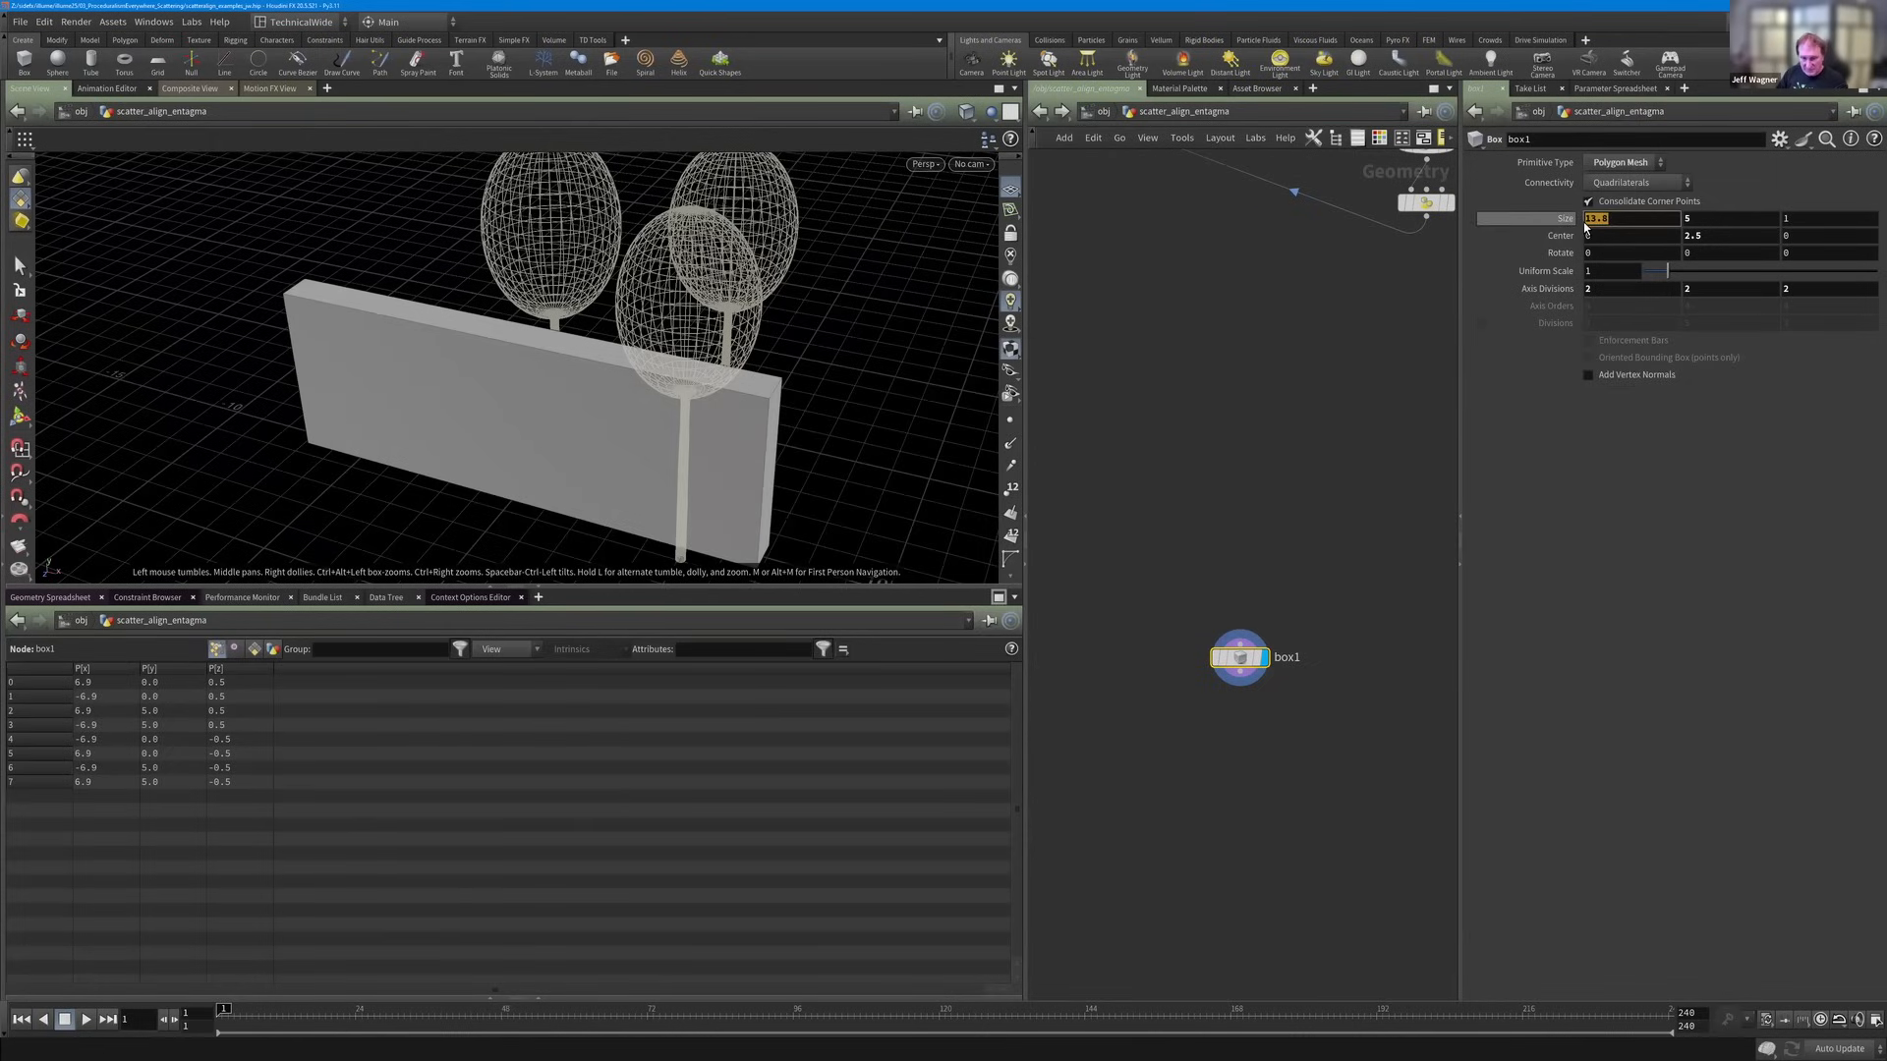
type("12")
key("Return")
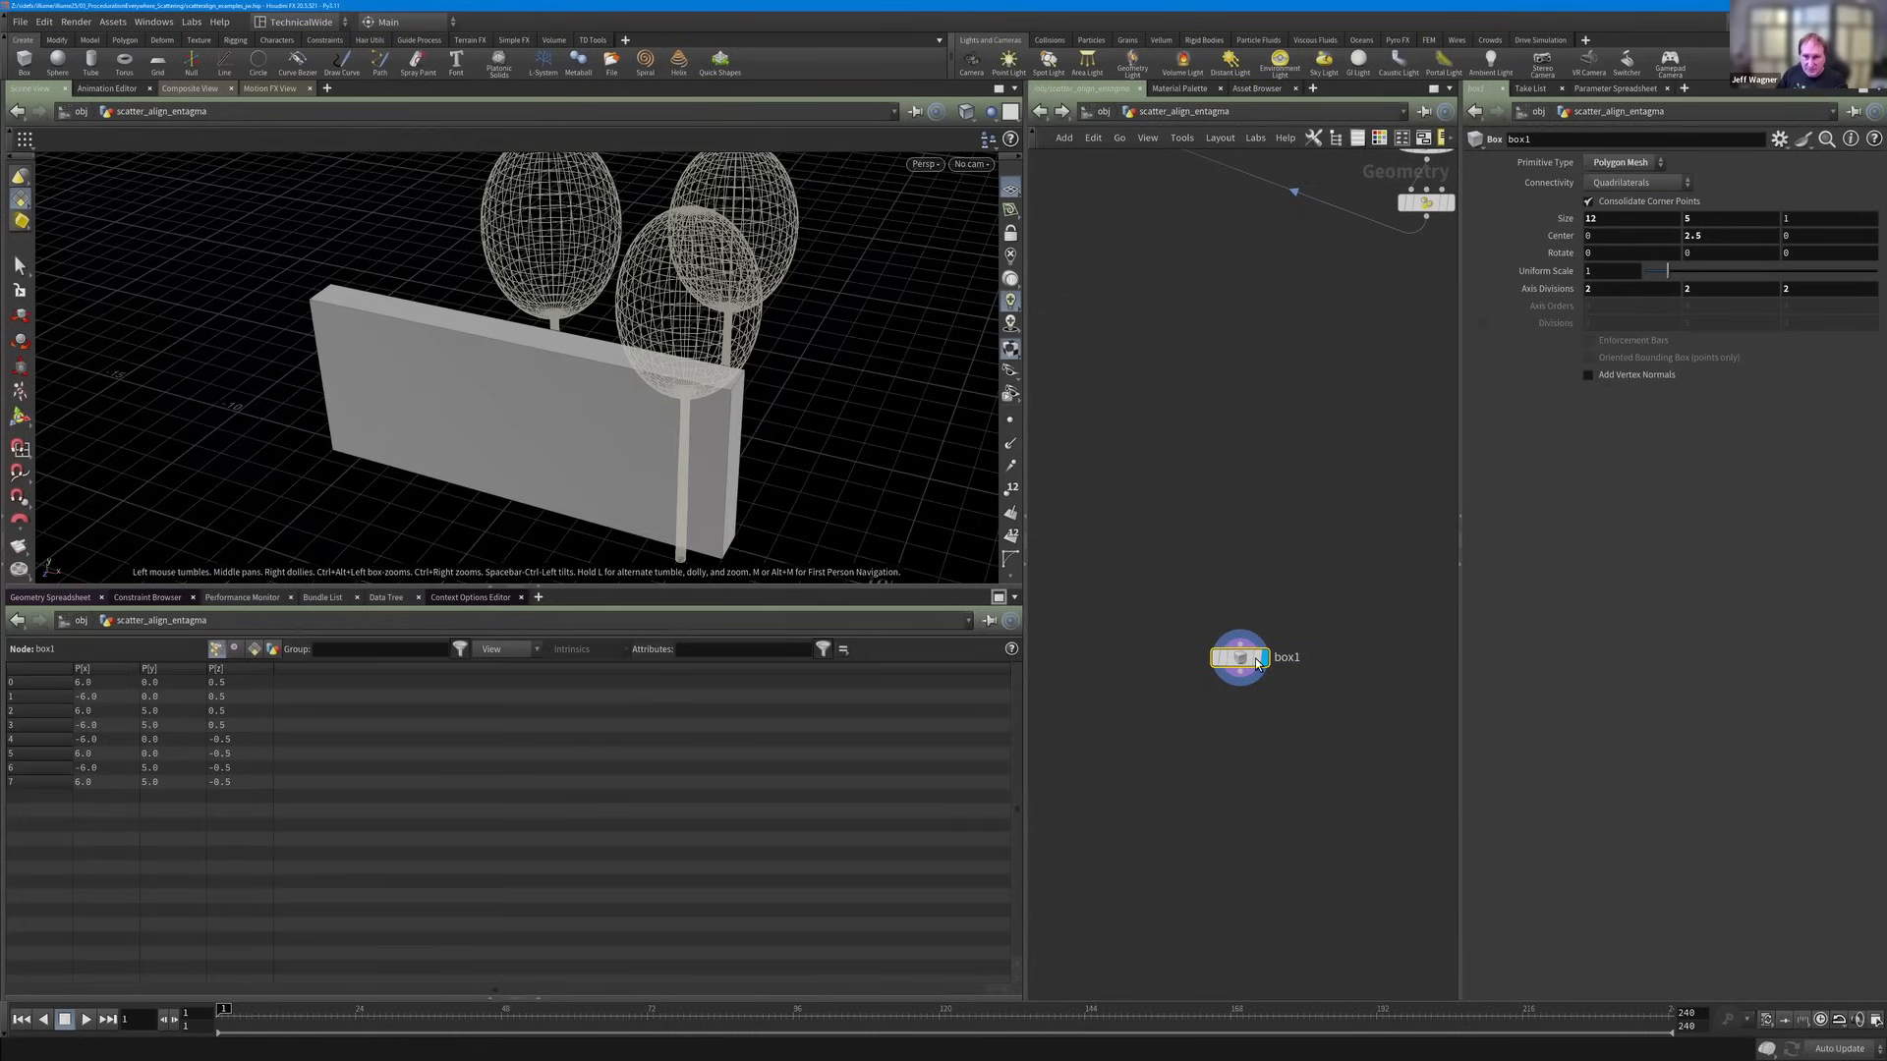
left_click(1255, 659)
right_click_drag(669, 475, 640, 430)
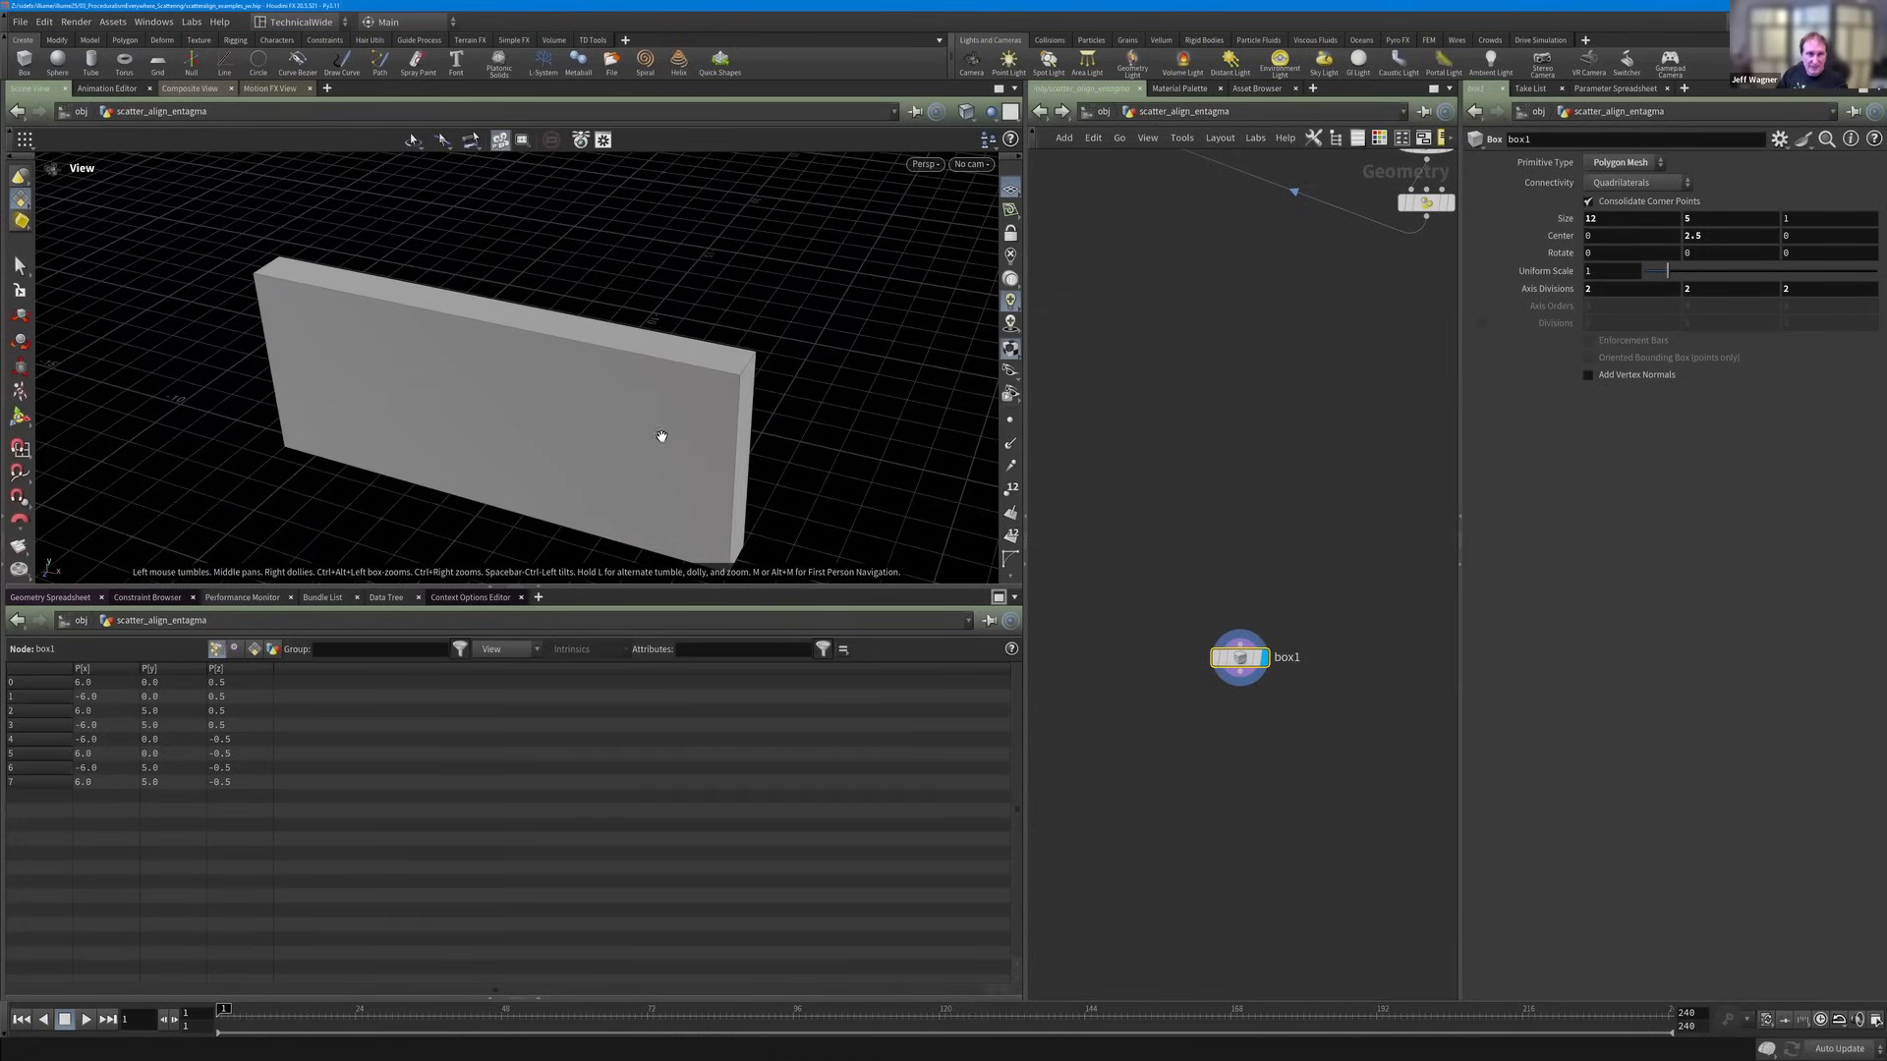
left_click_drag(662, 436, 697, 438)
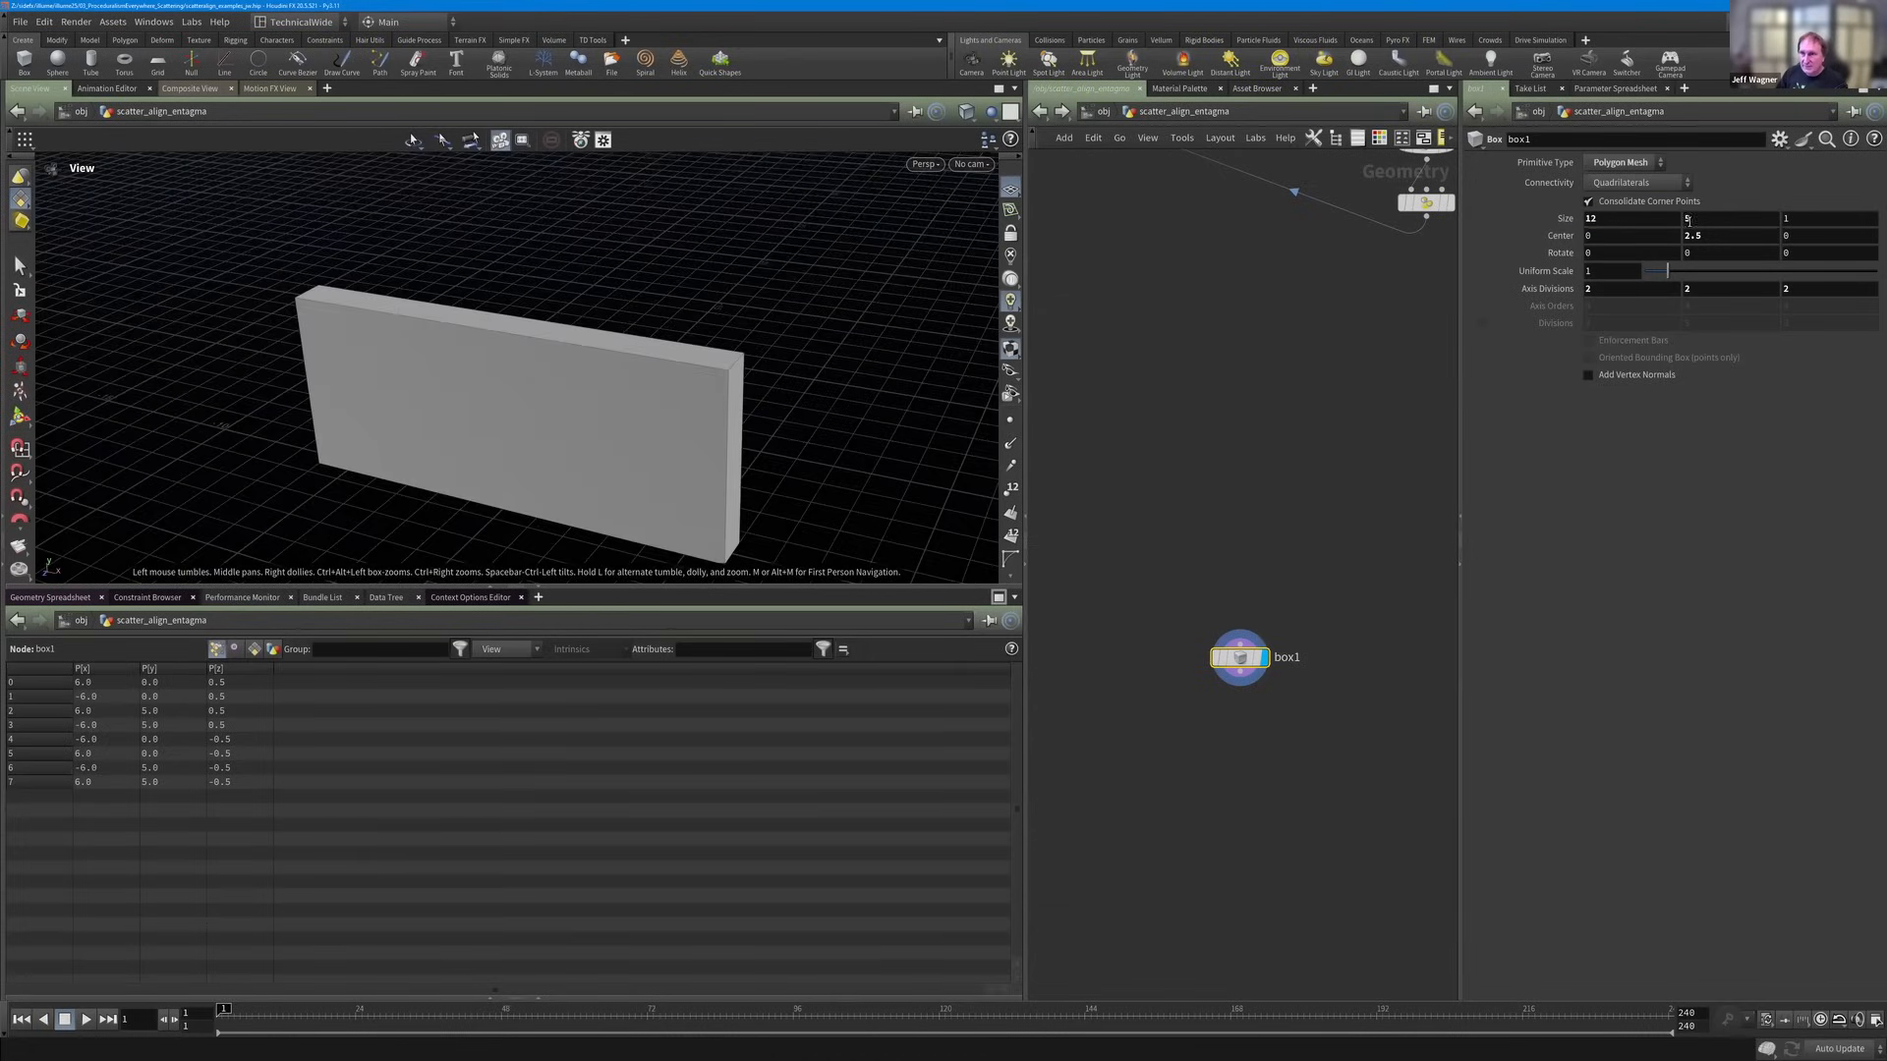
Set the box's Y size to 2.5, leaving a long, low block.
left_click(1686, 218)
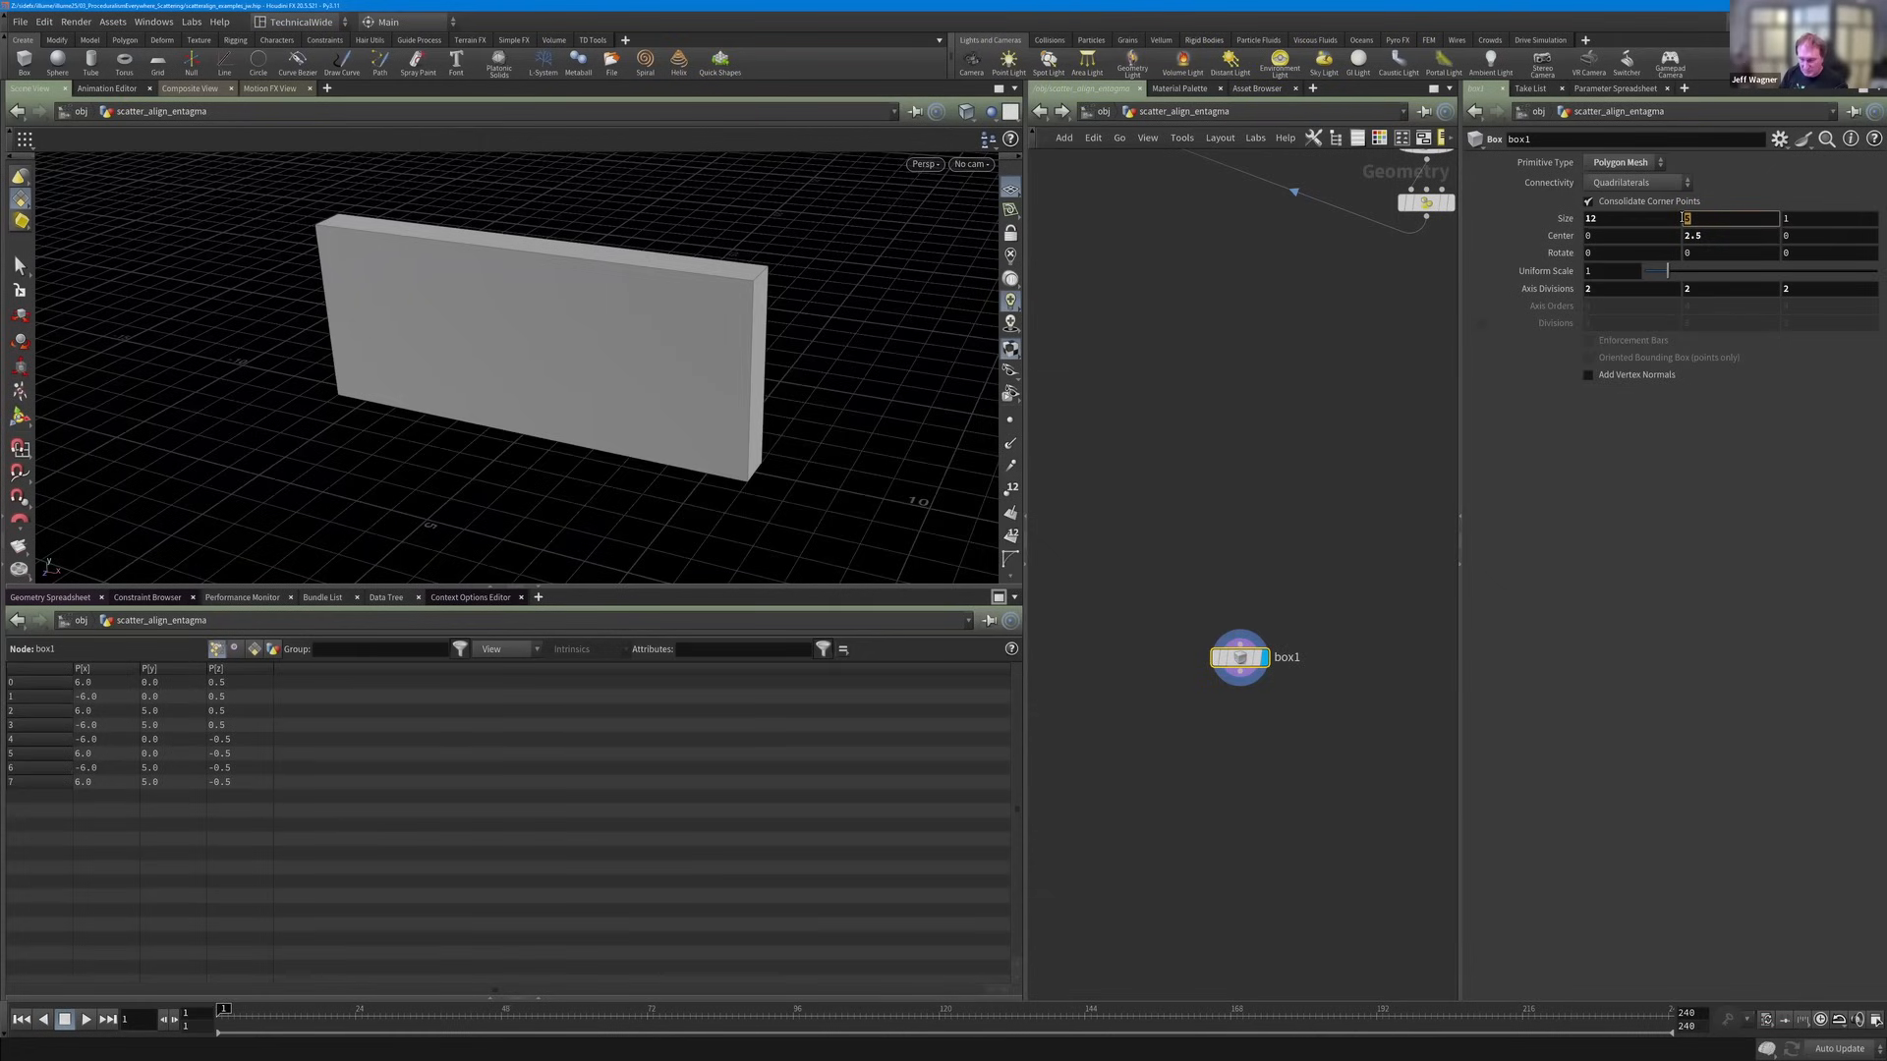
type("2.")
key("Return")
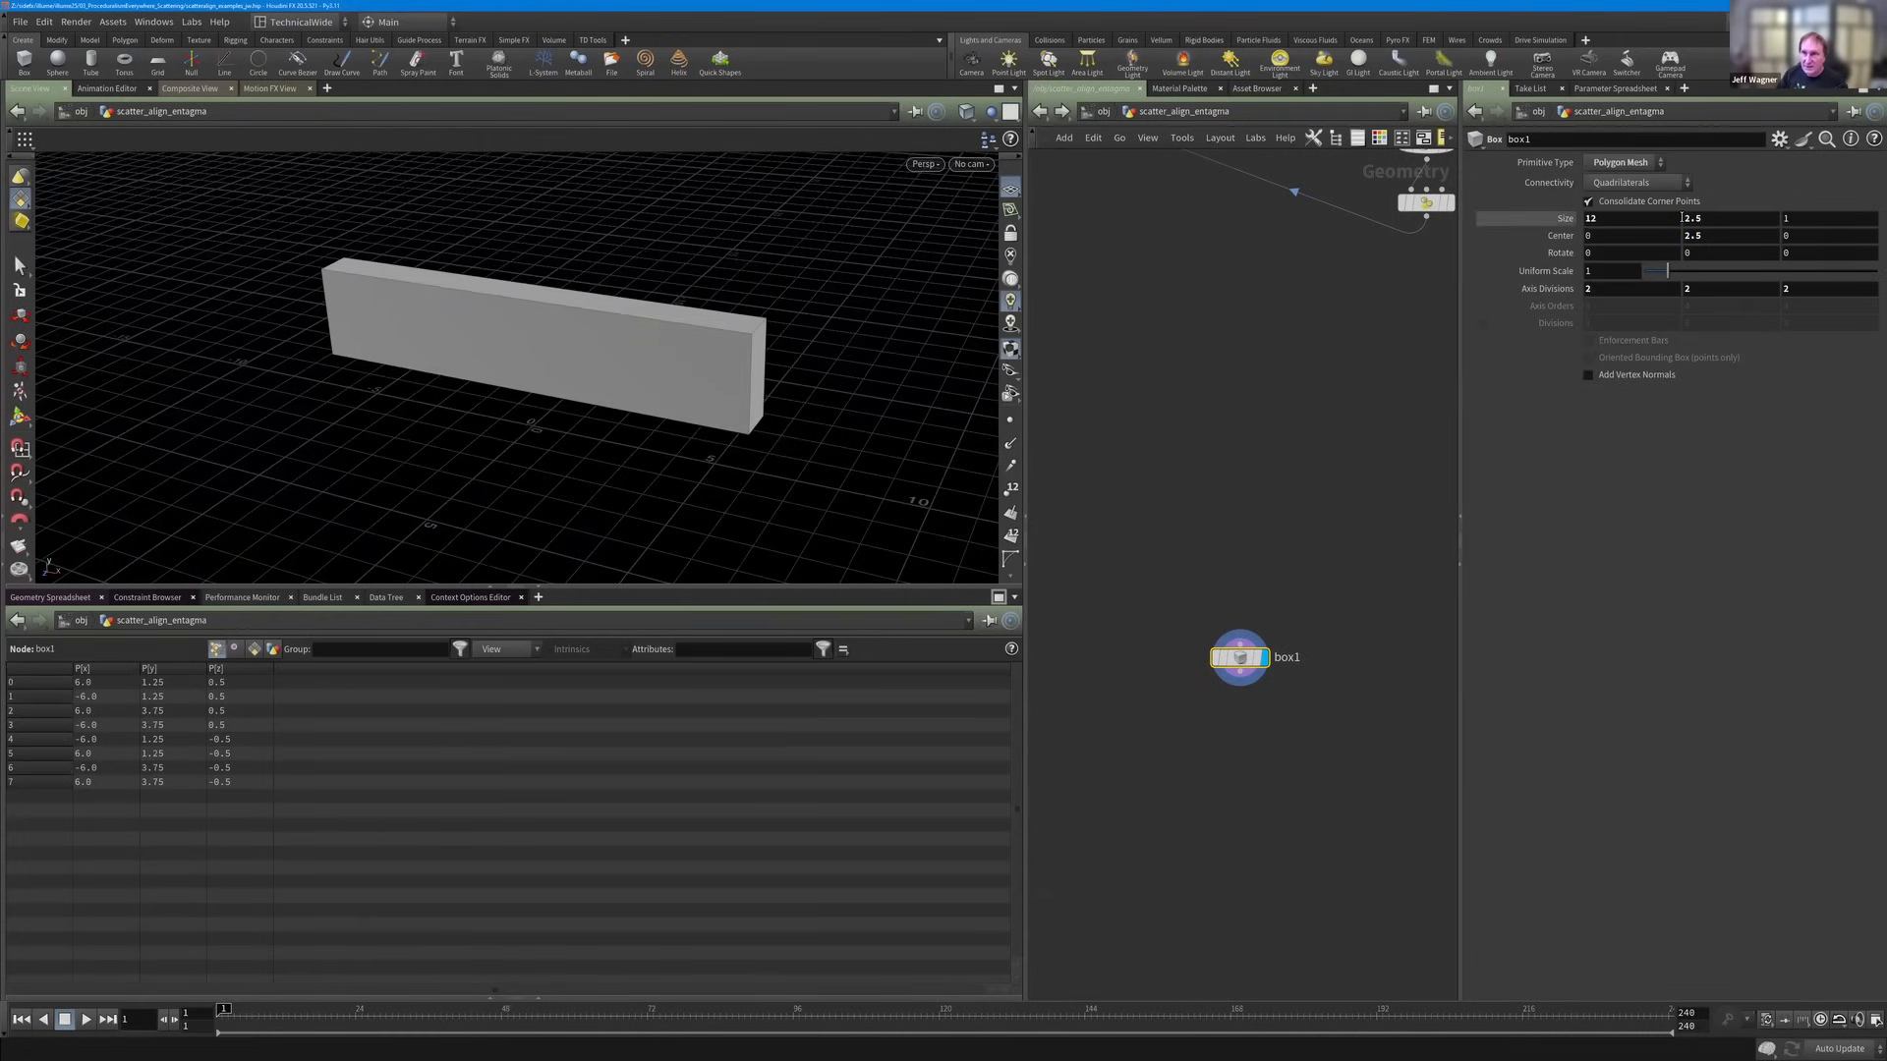
left_click(1791, 222)
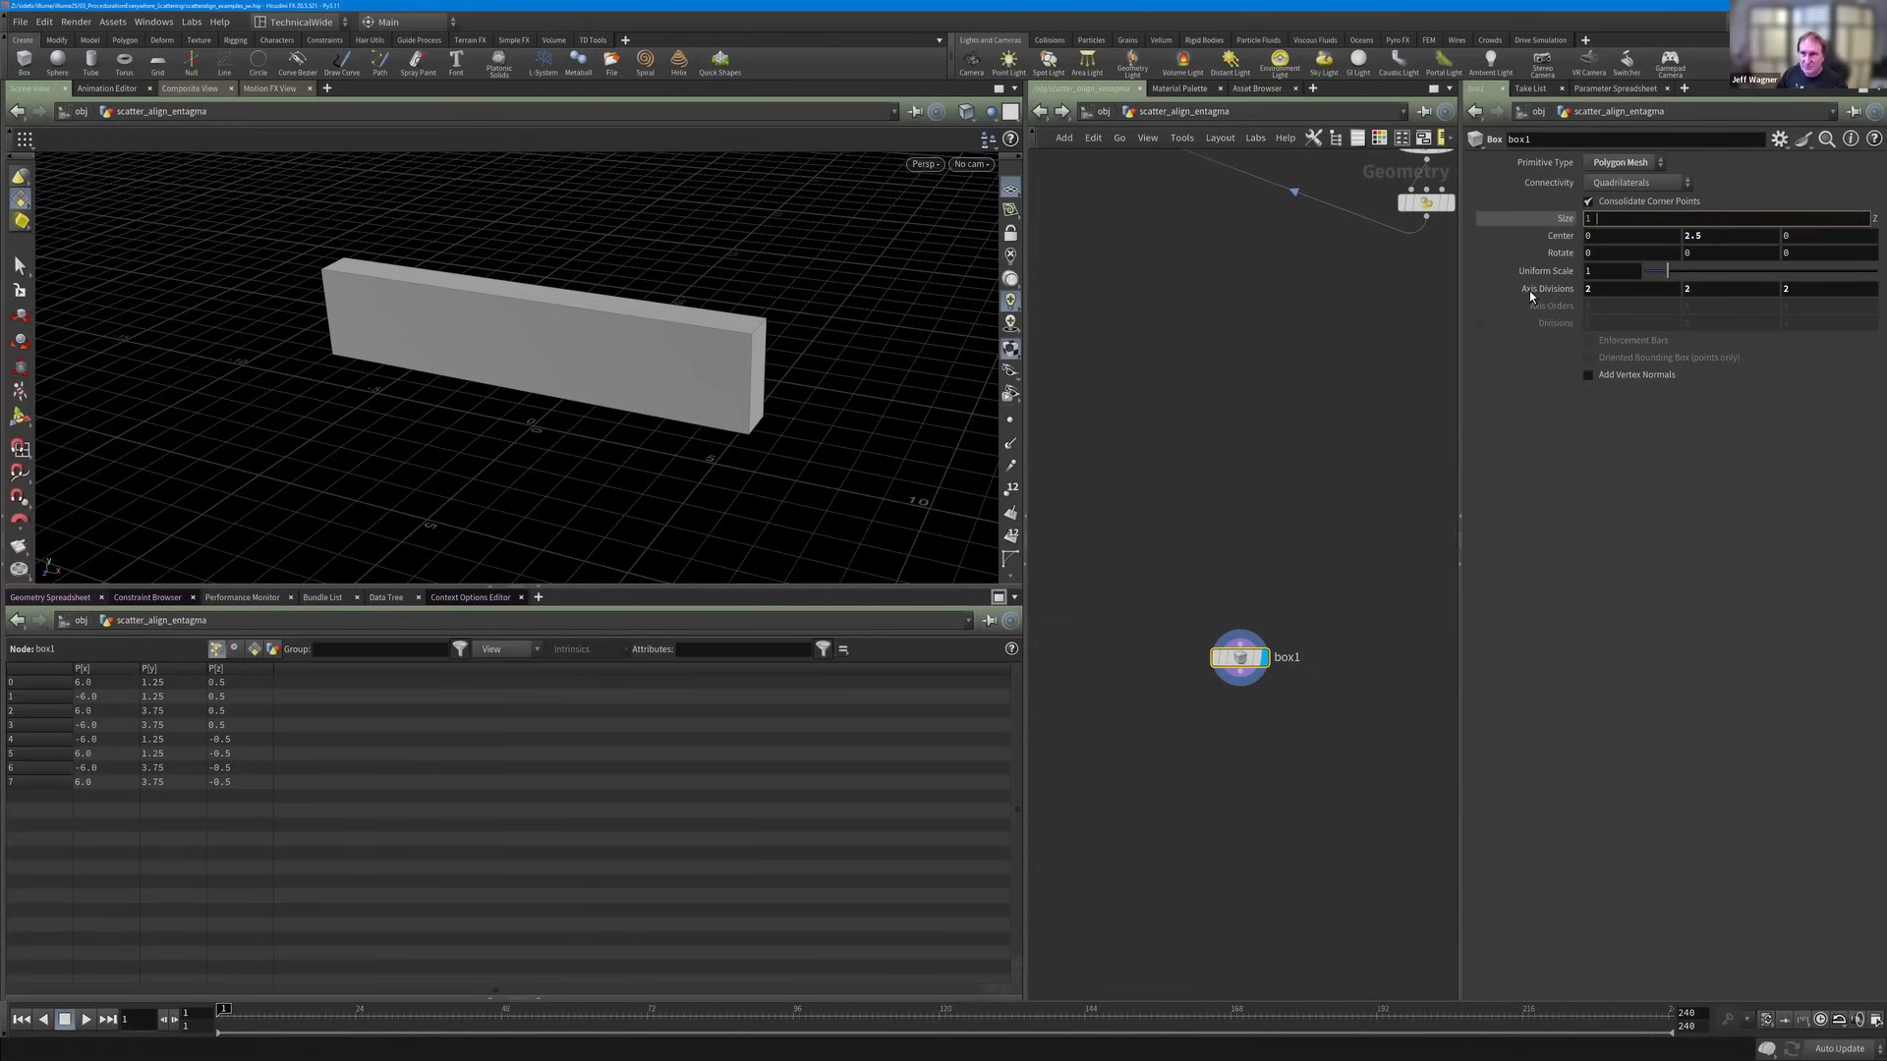
key("BackSpace")
key("Return")
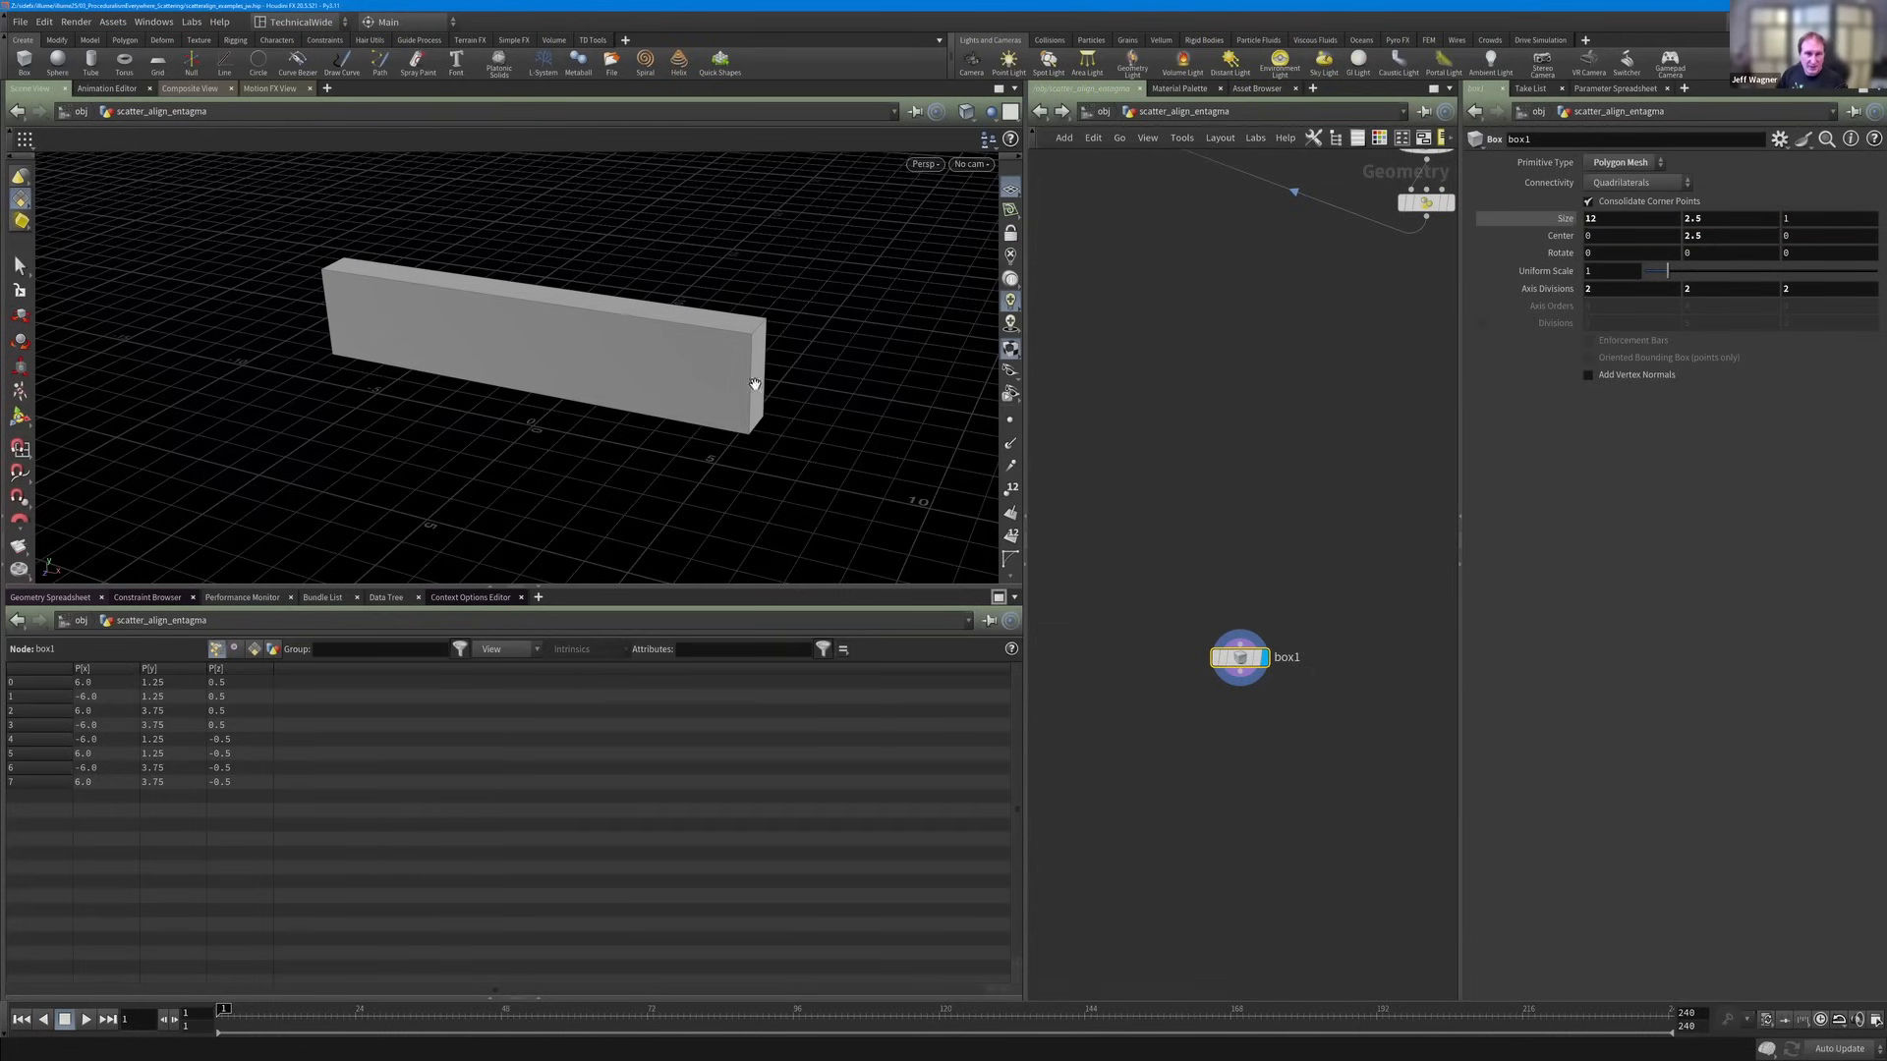
right_click_drag(737, 364, 731, 449, "alt")
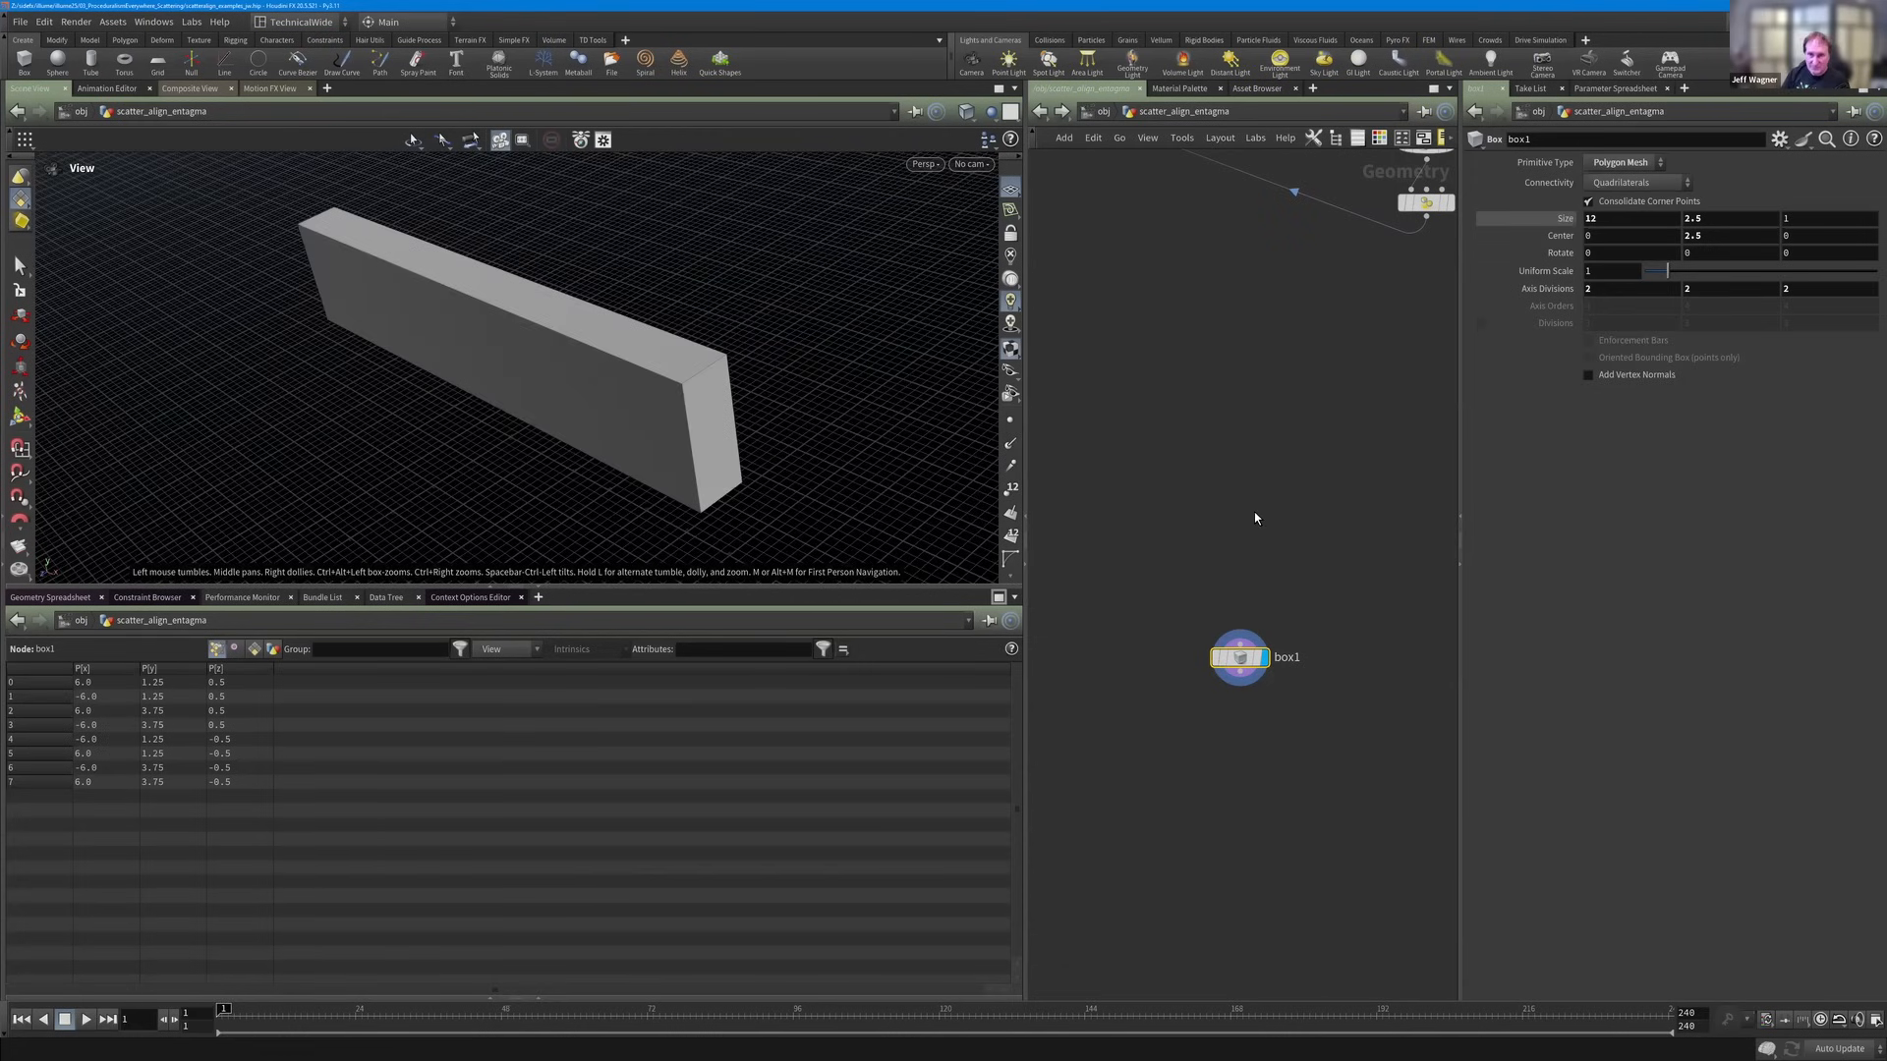
Add a second Box node above box1 and set its axis divisions to 5 on all three axes.
key("Tab")
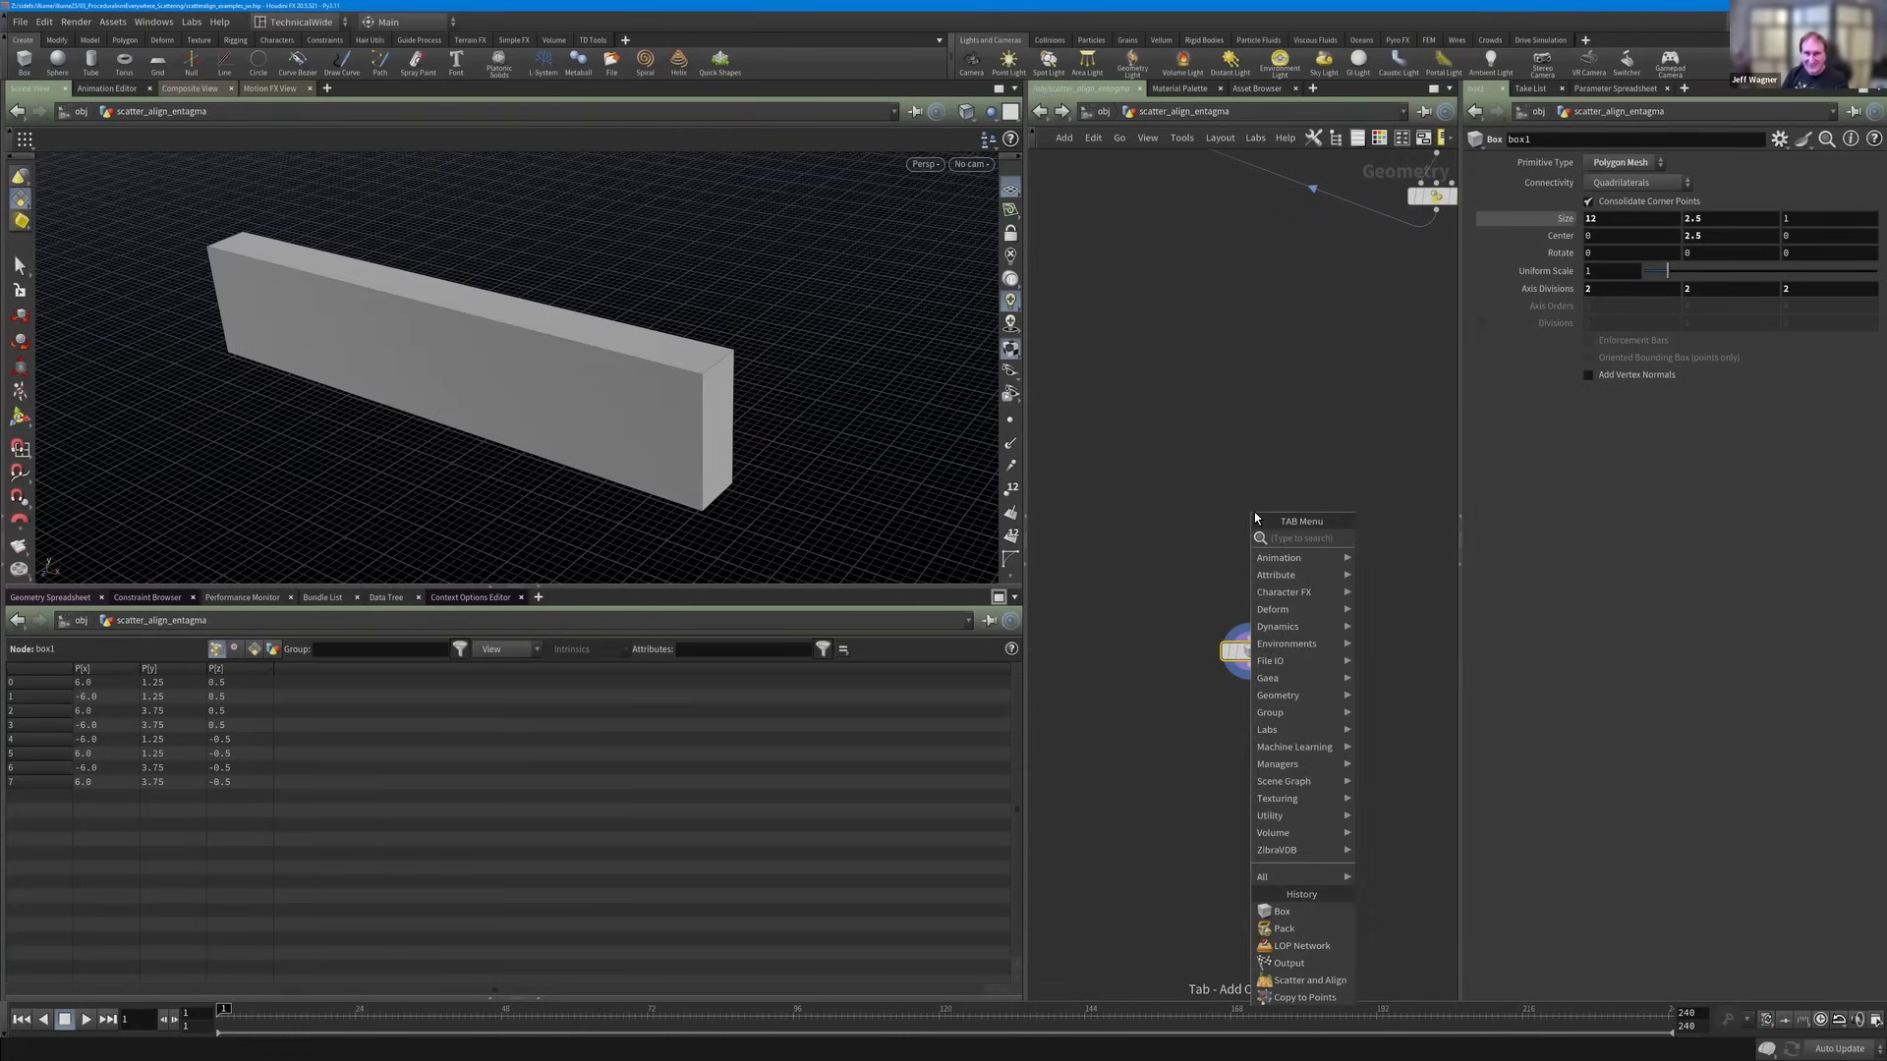
key("Return")
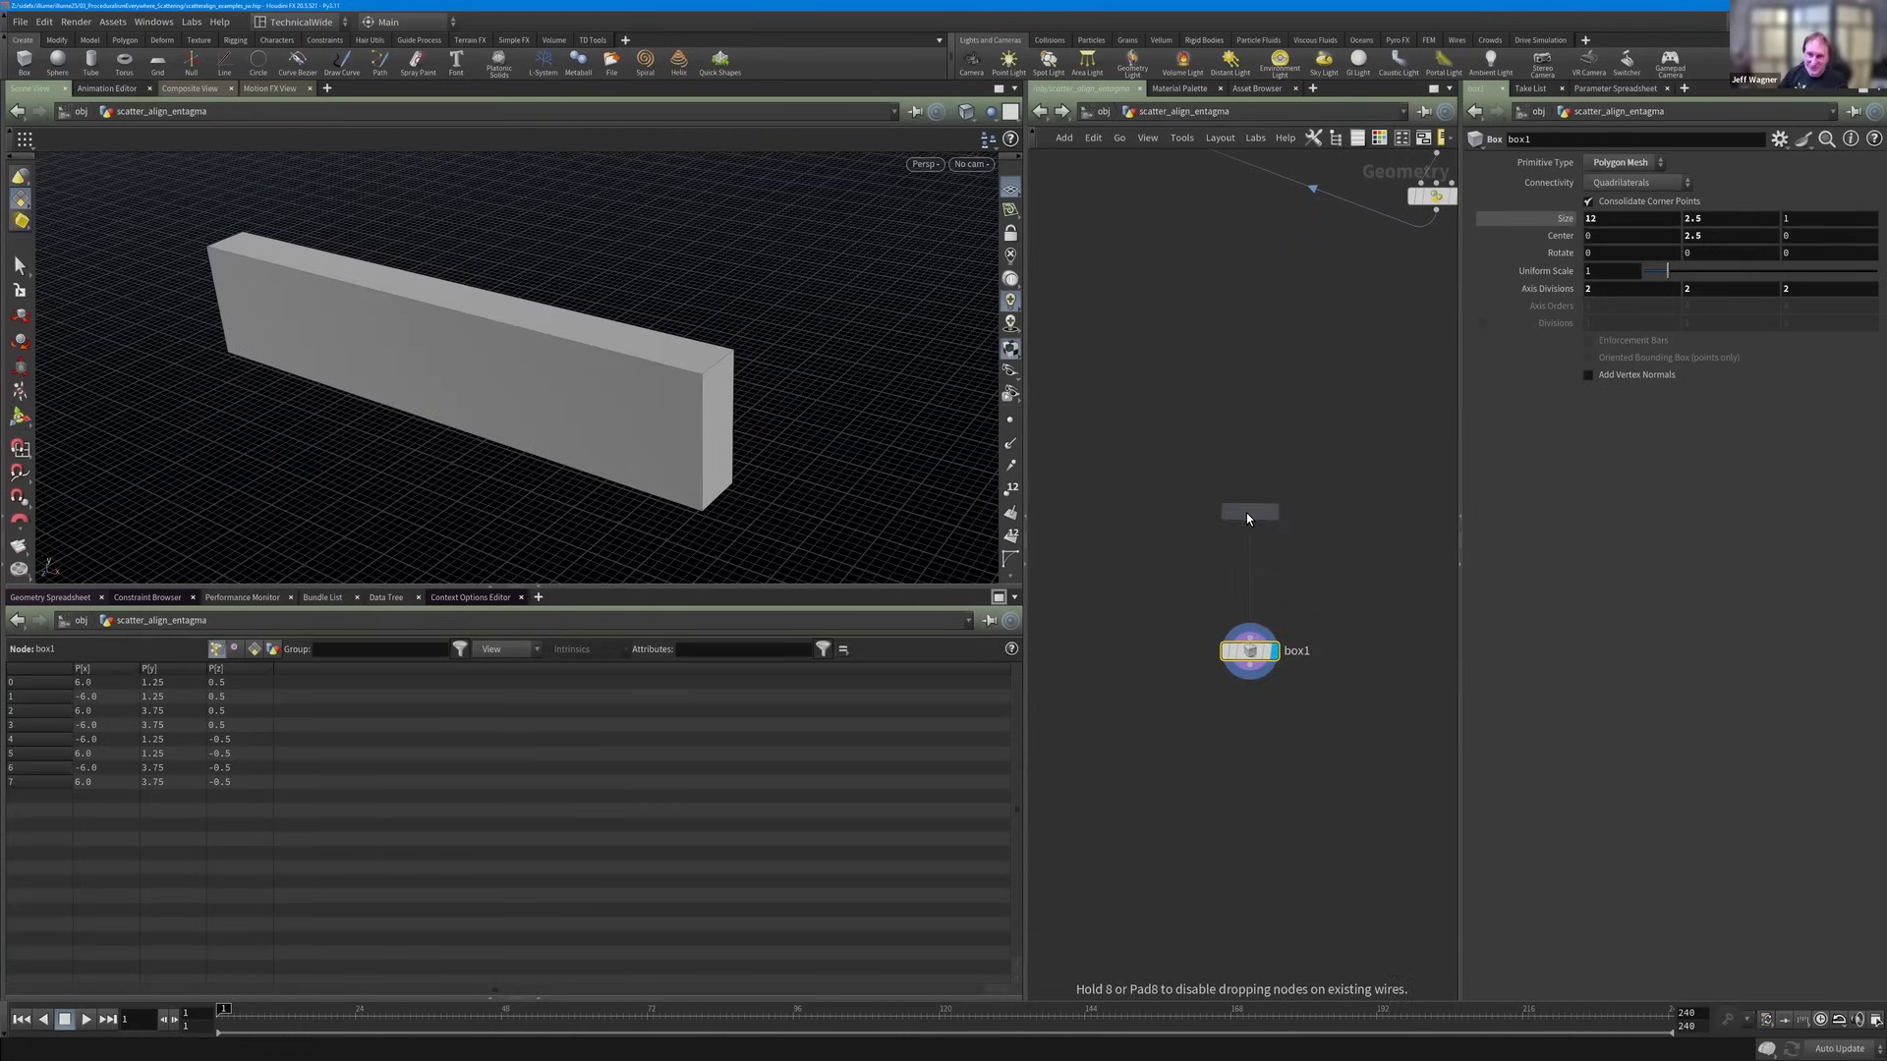
left_click(1235, 543)
scroll(1248, 568, "up", 2)
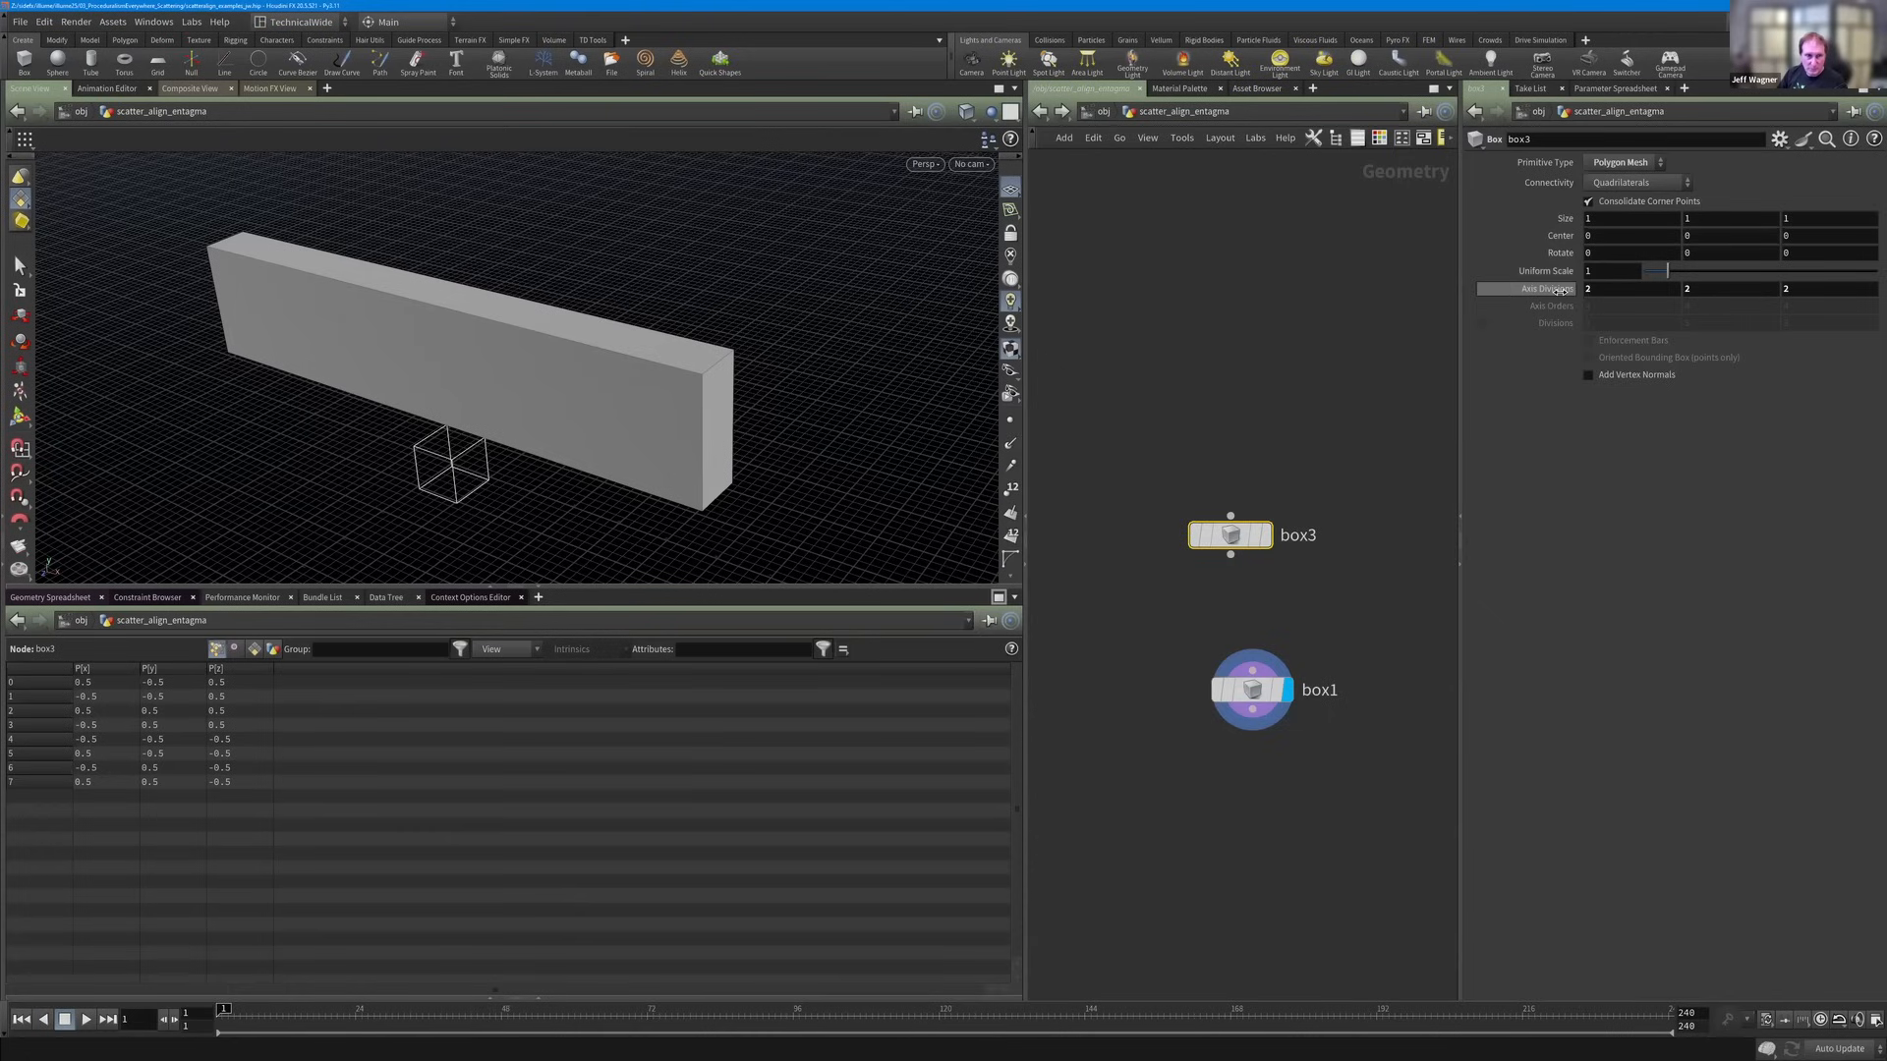
middle_click_drag(1560, 293, 1594, 291)
scroll(1260, 566, "up", 1)
left_click_drag(1228, 541, 1162, 445)
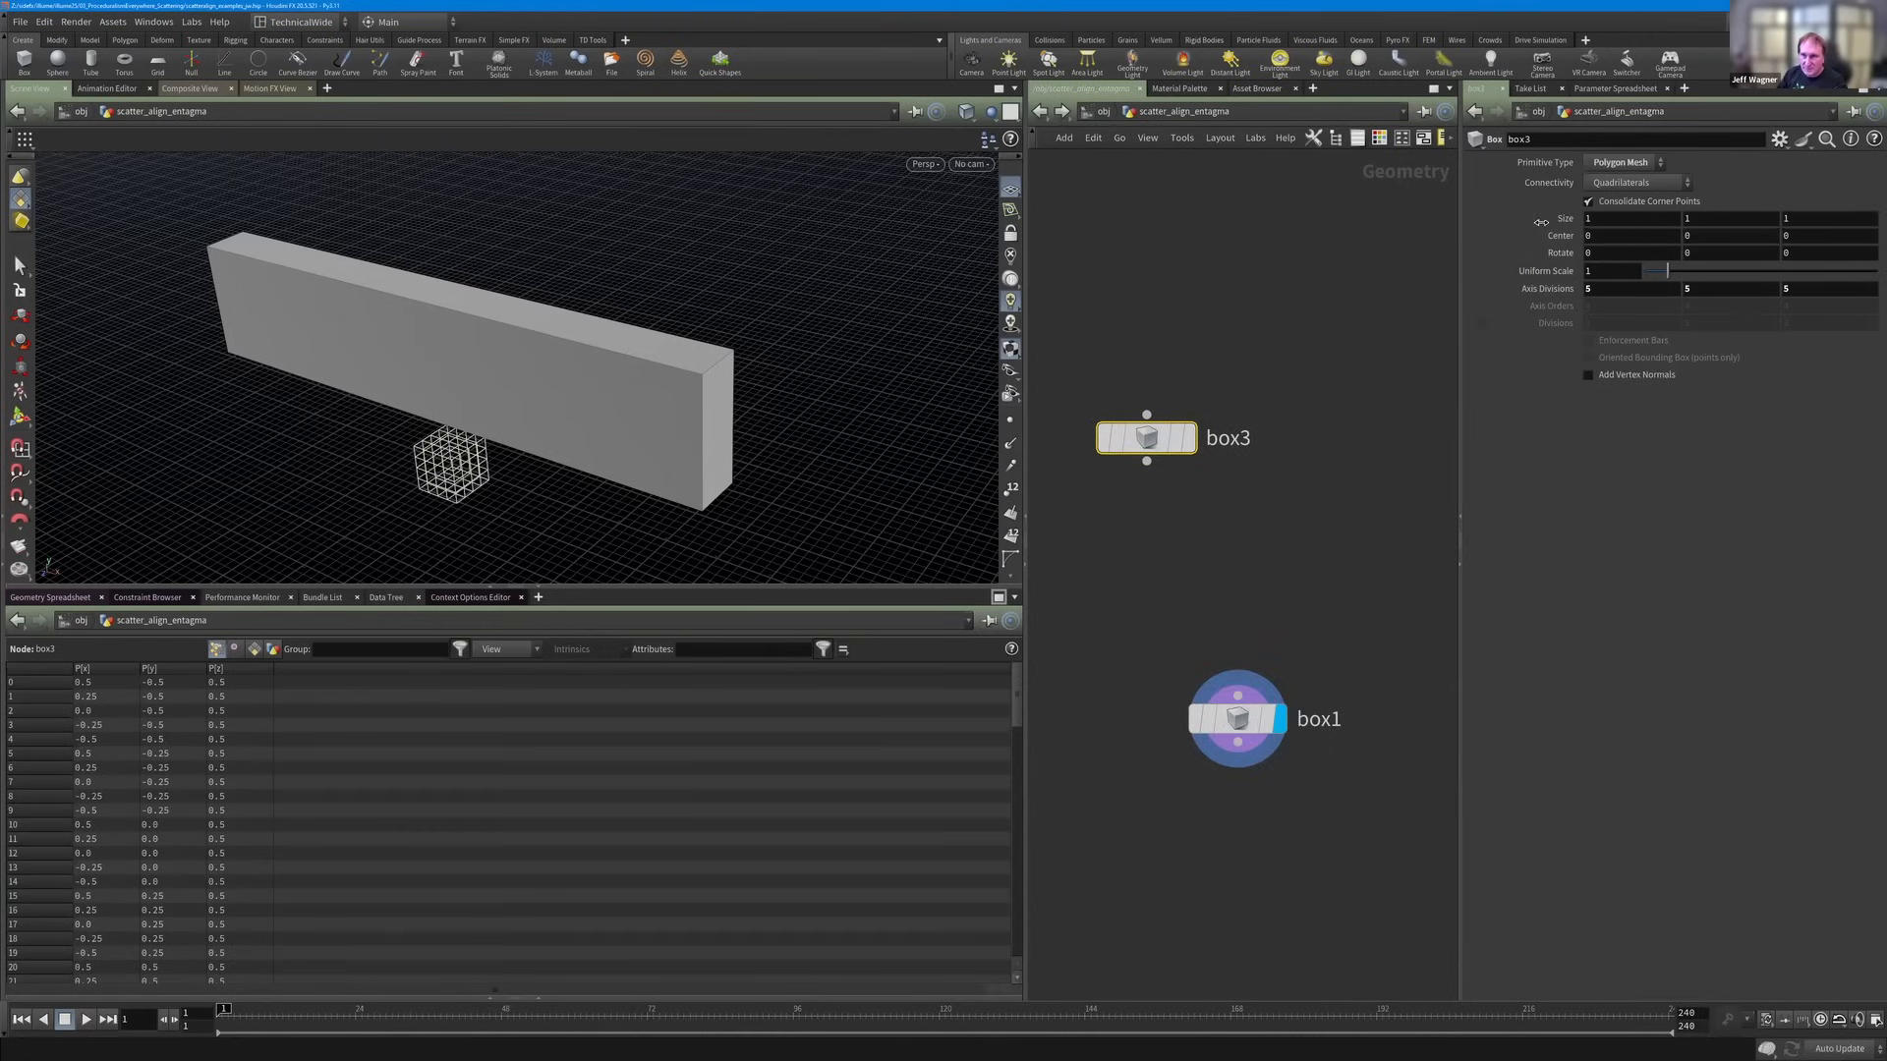
Set box3's size to 0.6 on all three axes and place box1 beside it in the network.
scroll(1290, 386, "down", 2)
mouse_move(1523, 224)
middle_mouse_down()
mouse_move(1545, 223)
mouse_move(1520, 225)
middle_mouse_up()
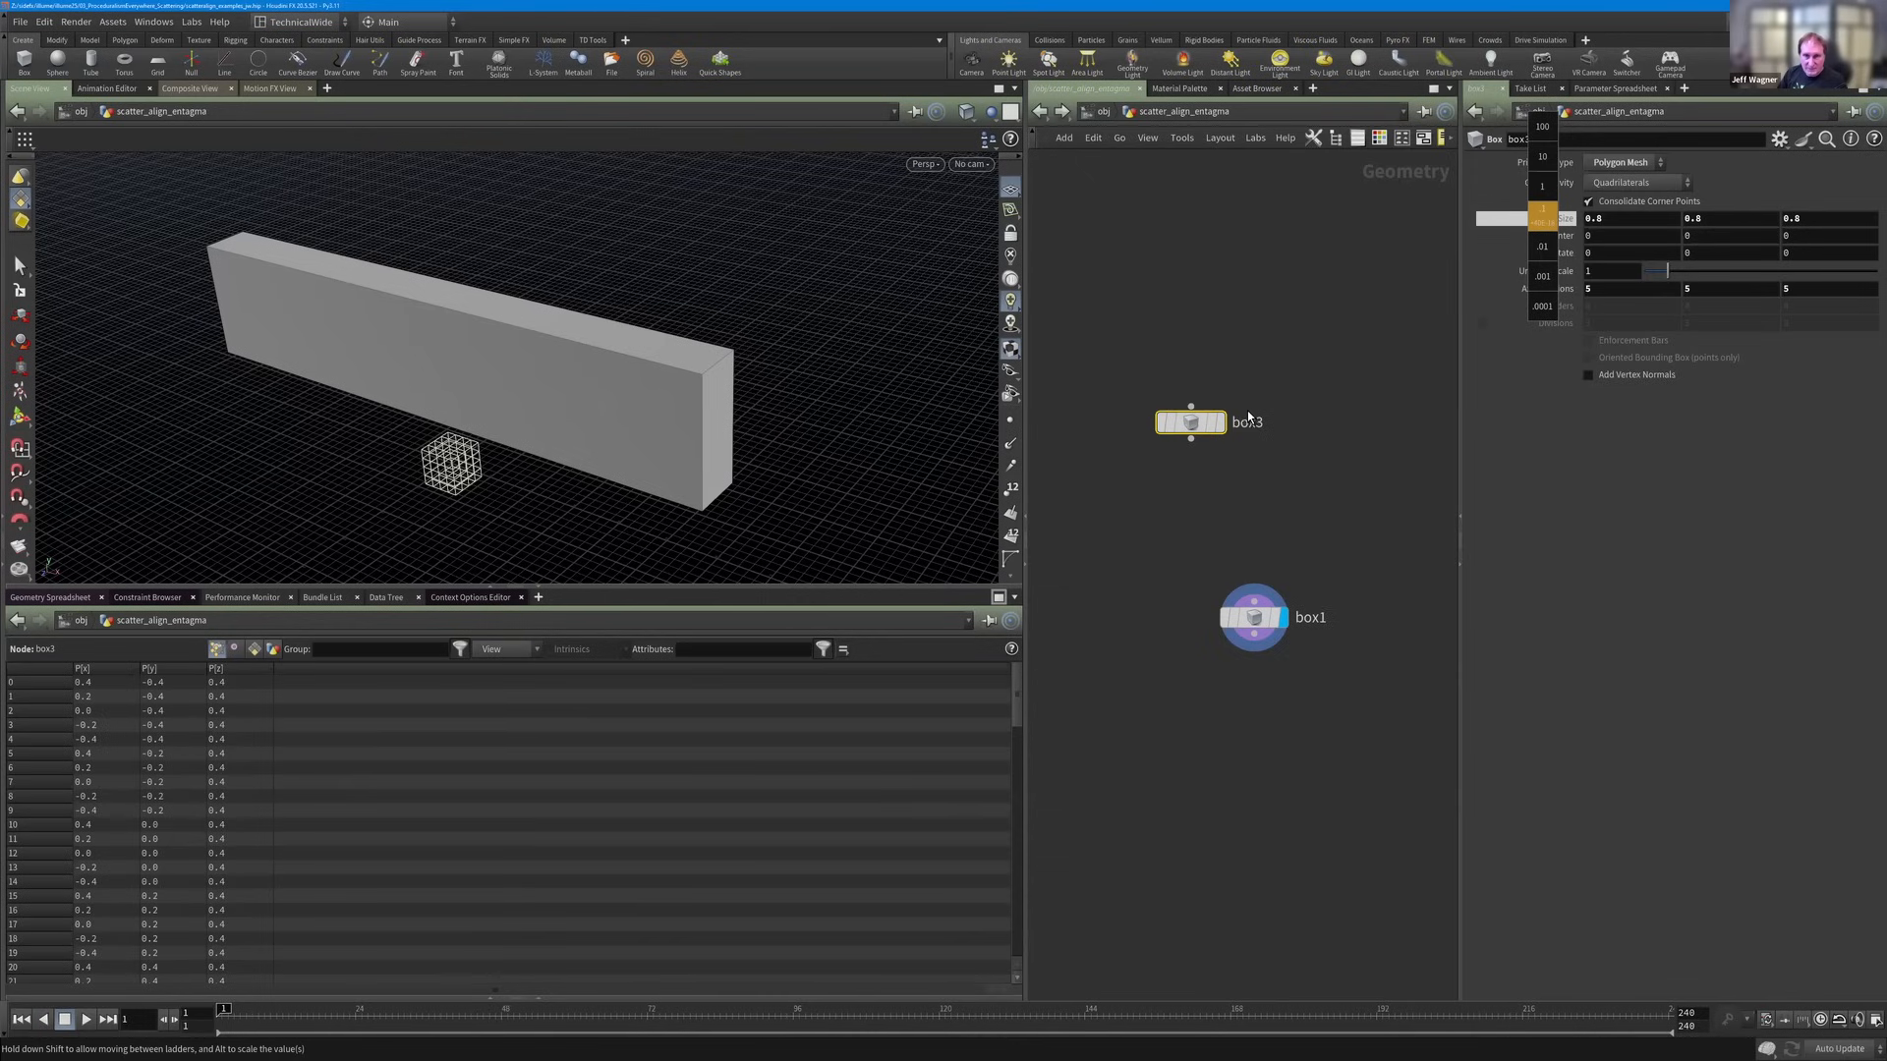
middle_click_drag(581, 408, 602, 459)
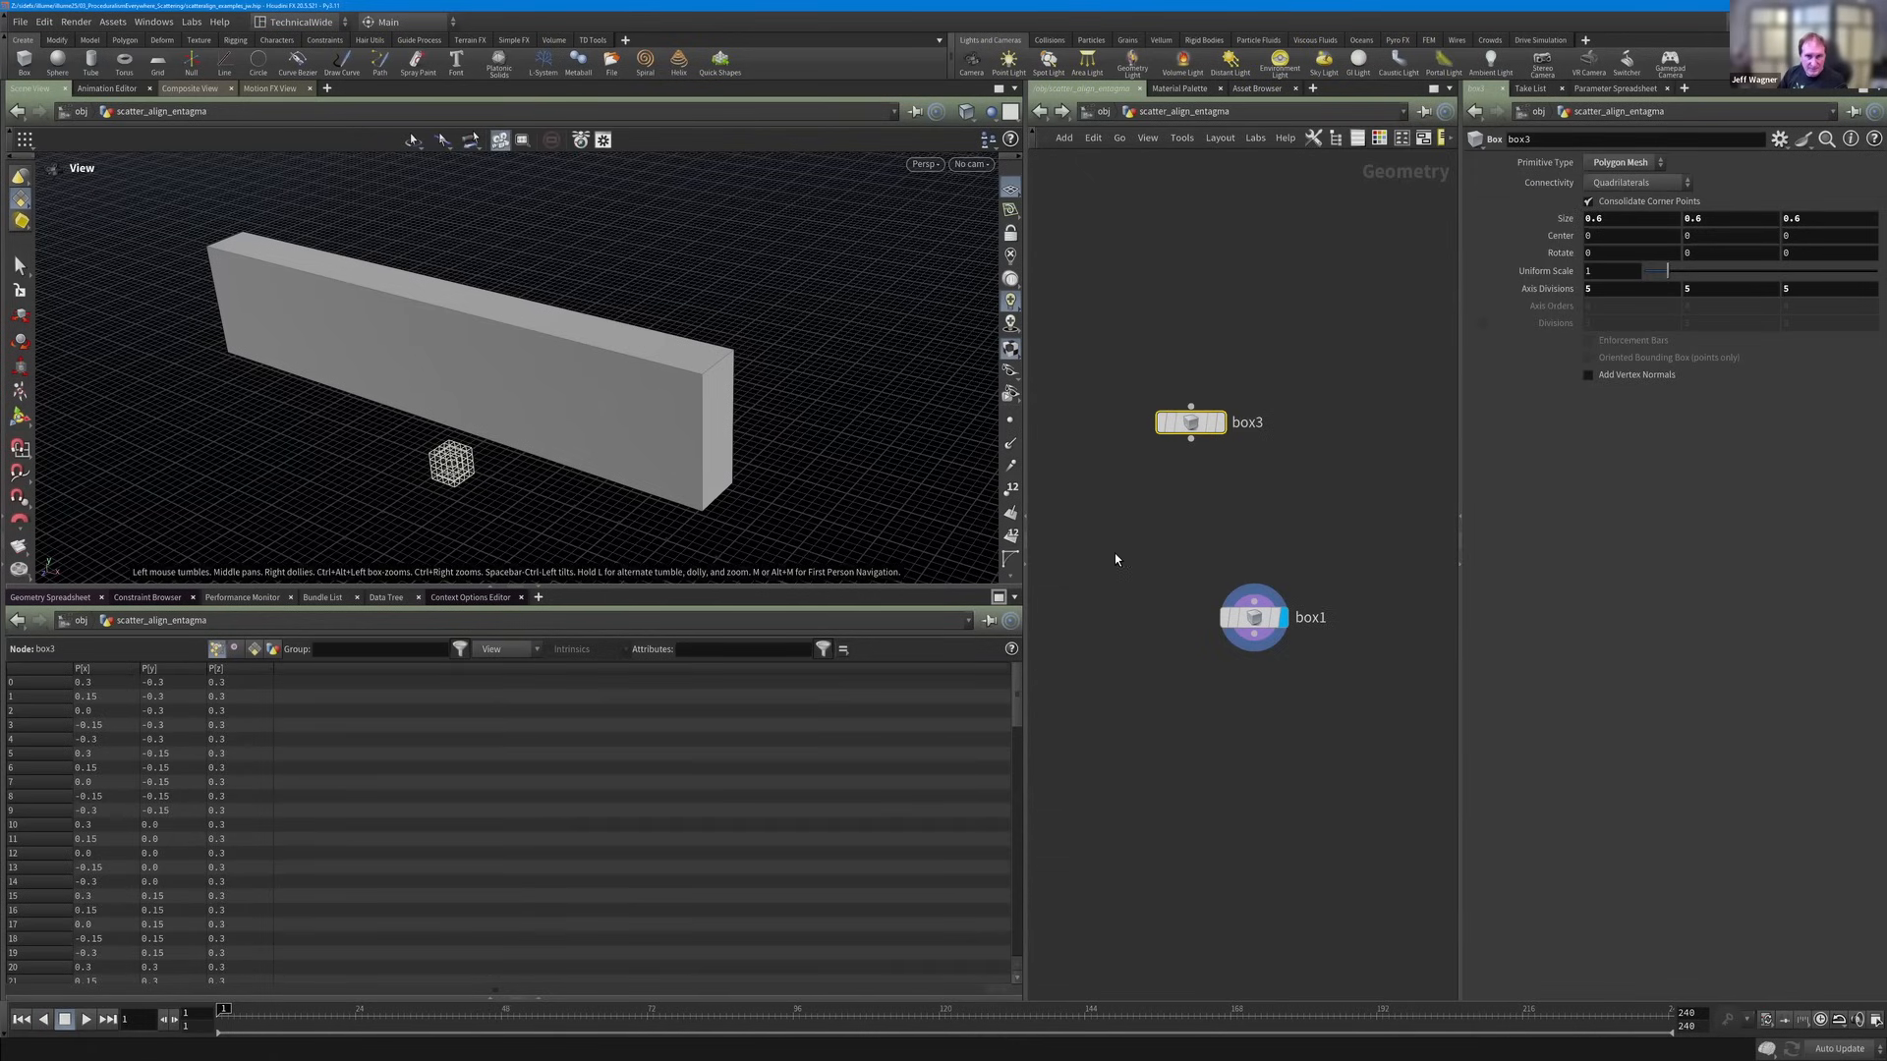
left_click_drag(1254, 617, 1106, 417)
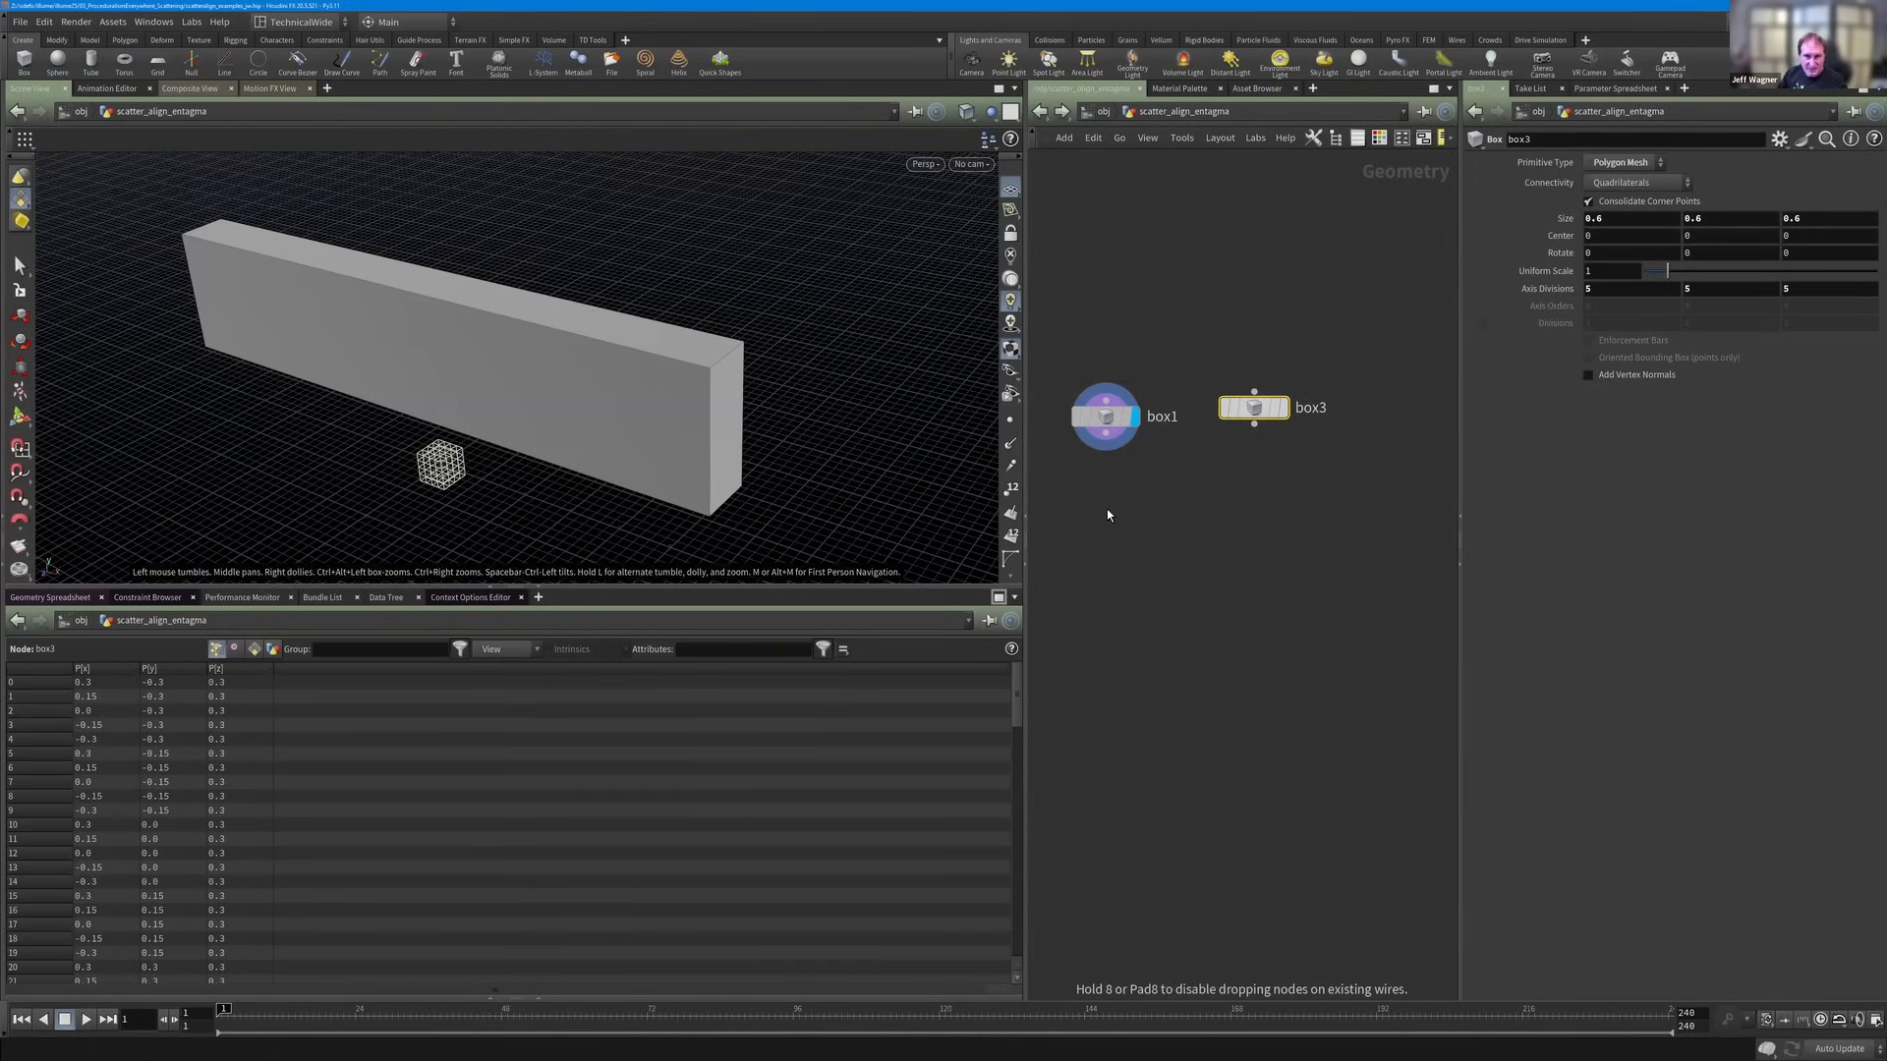
Add a scatter node below box1 and box3.
left_click(1105, 416)
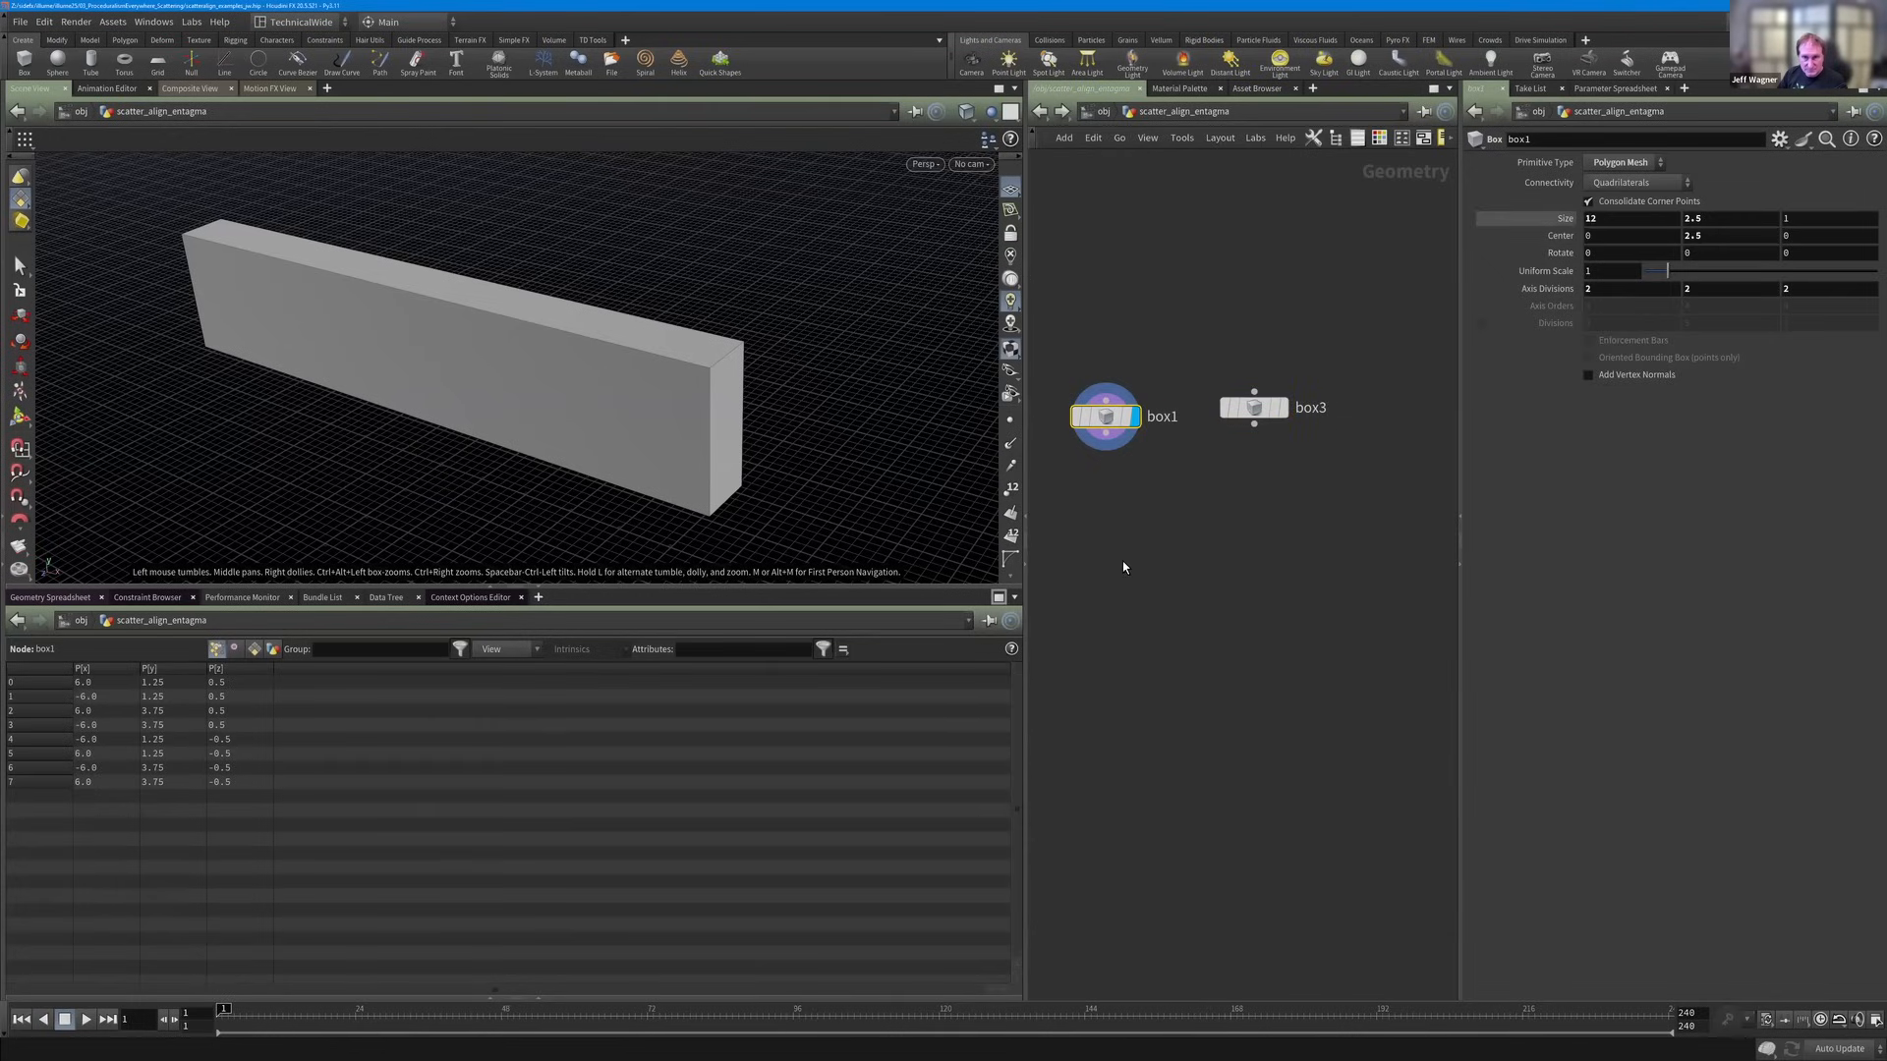
key("Tab")
type("sca")
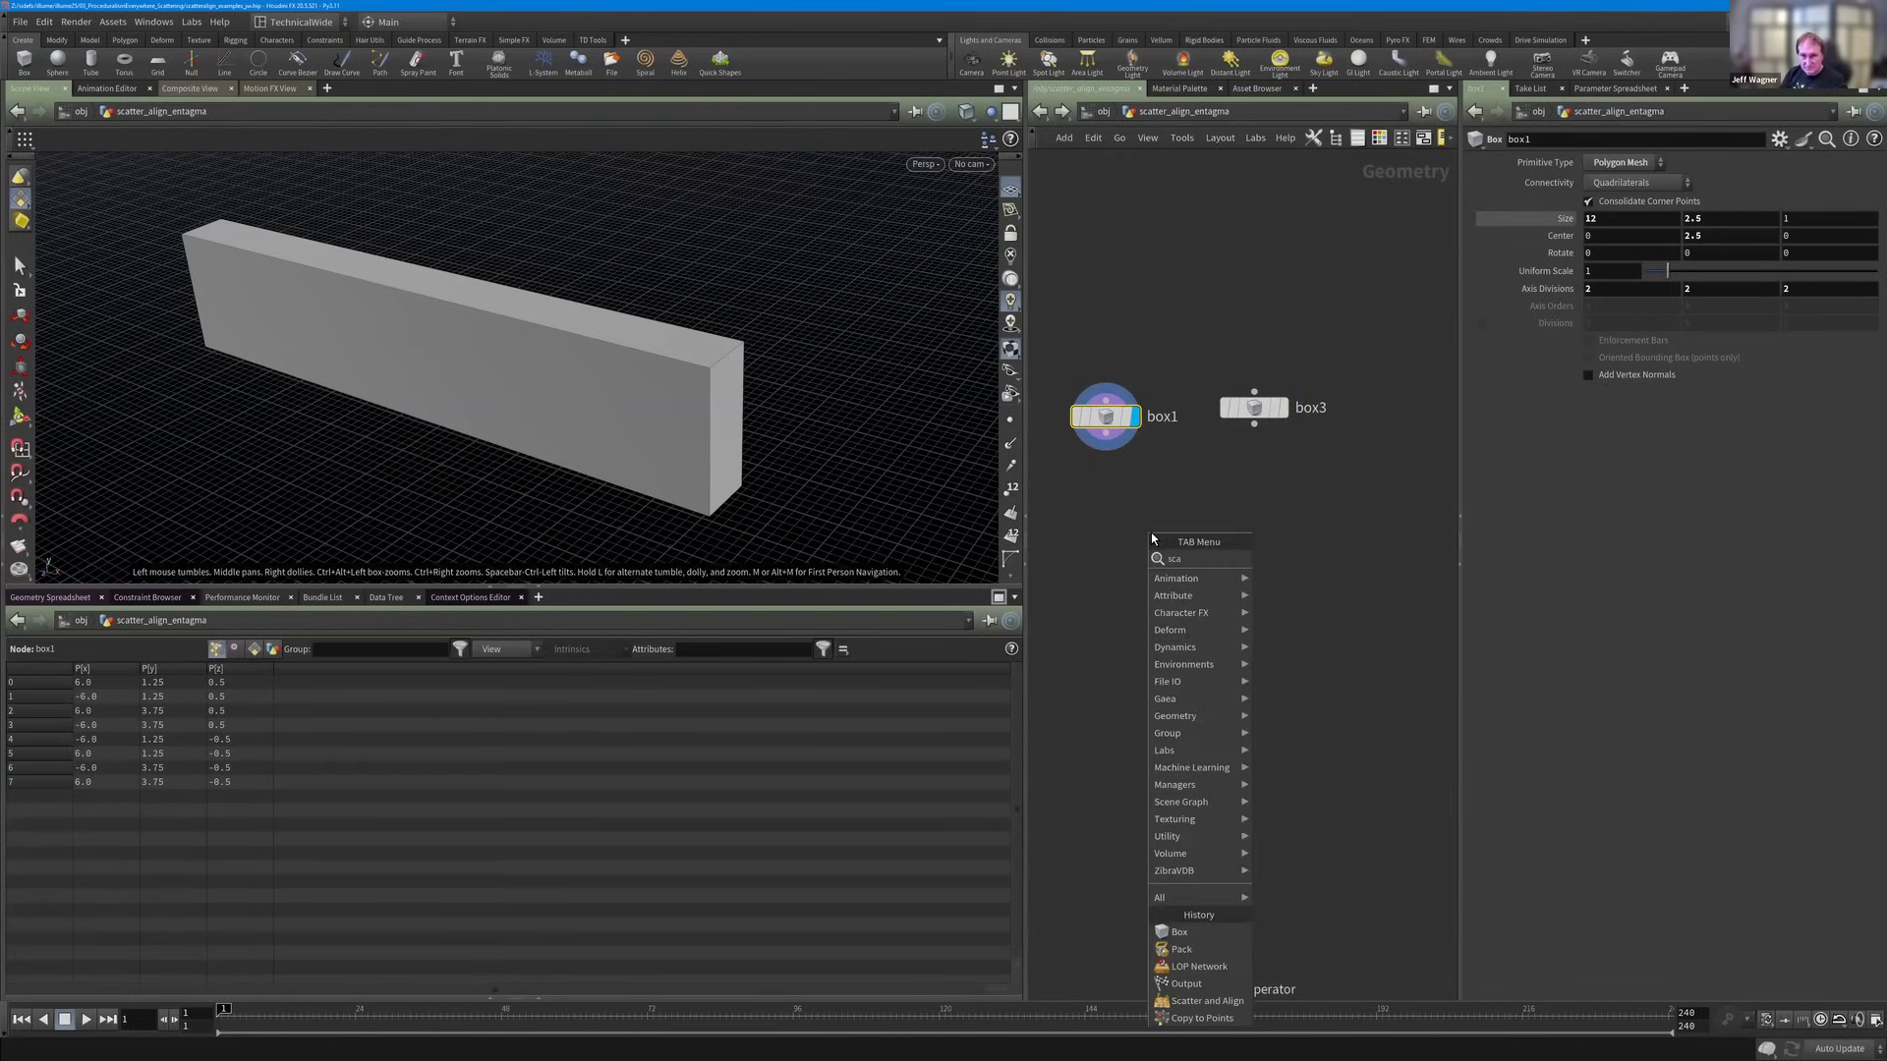
Add a Scatter node and an IsoOffset node to the network, with the IsoOffset placed below box1 and fed by it.
key("Return")
left_click(1208, 607)
key("Tab")
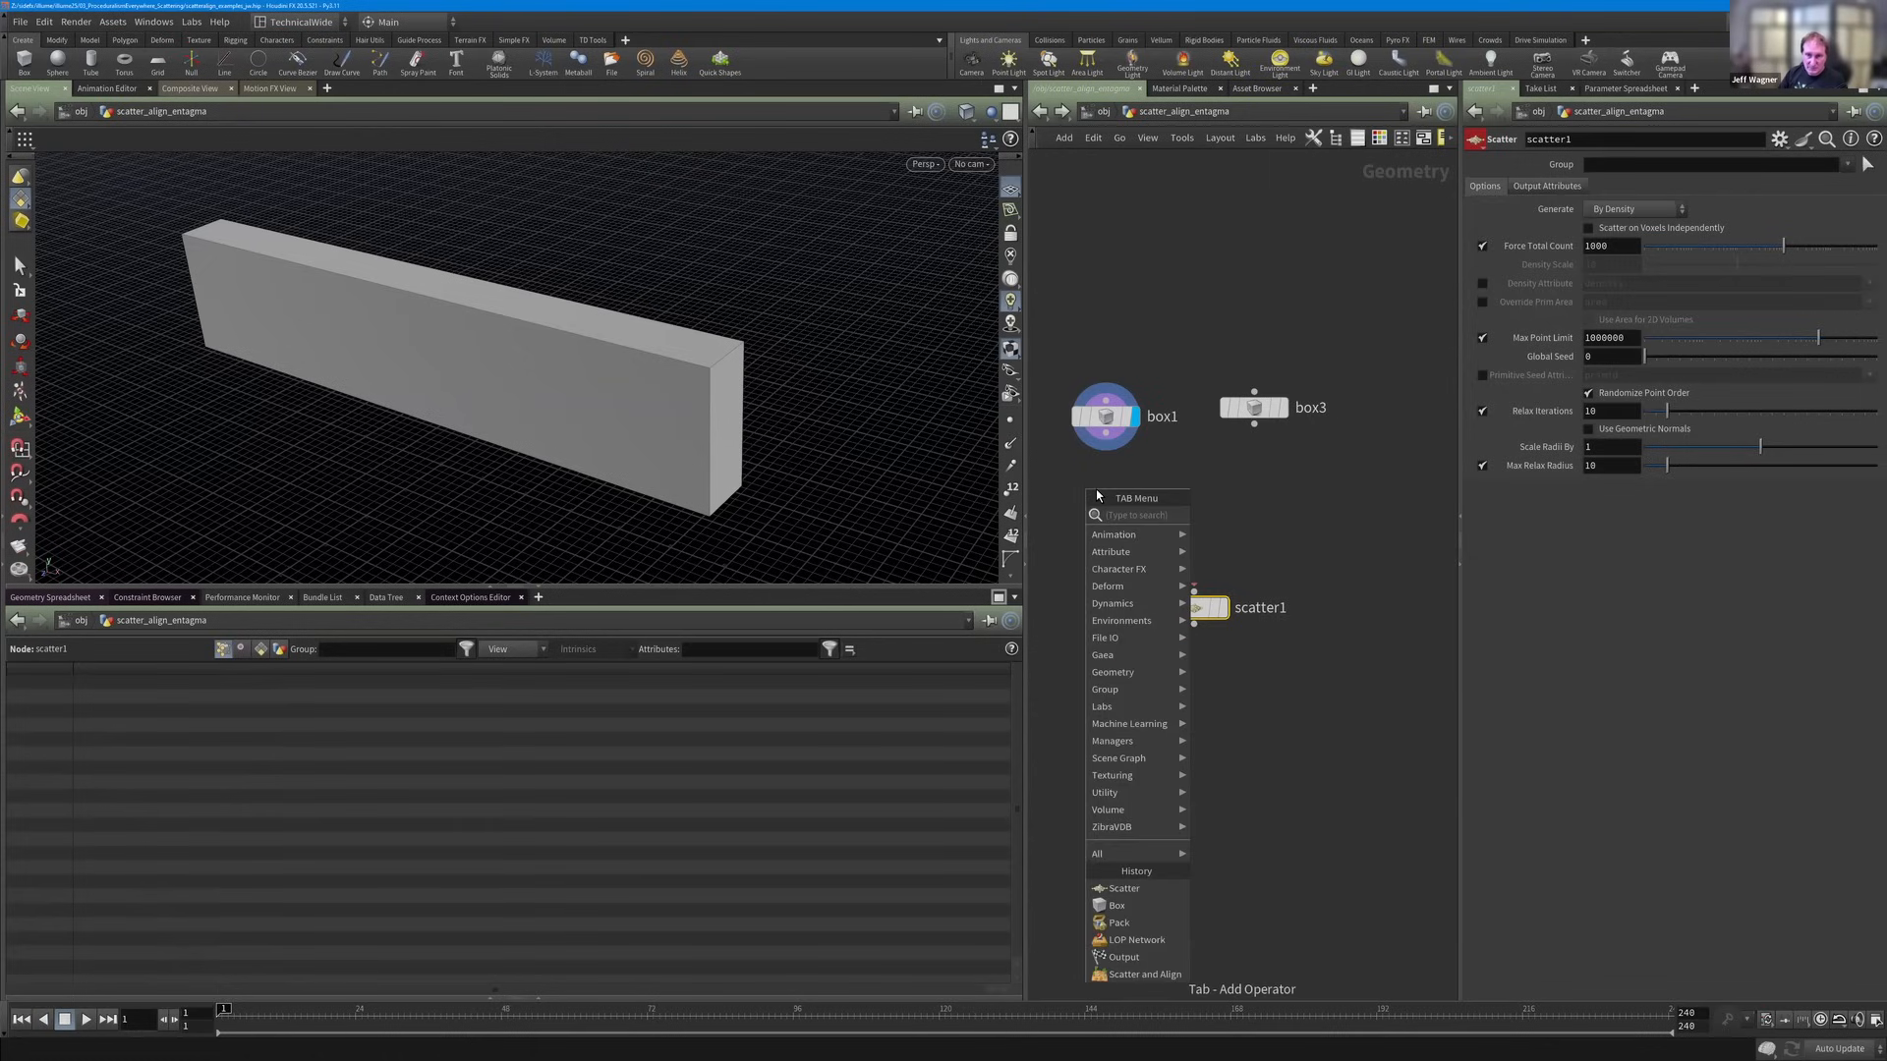
type("i")
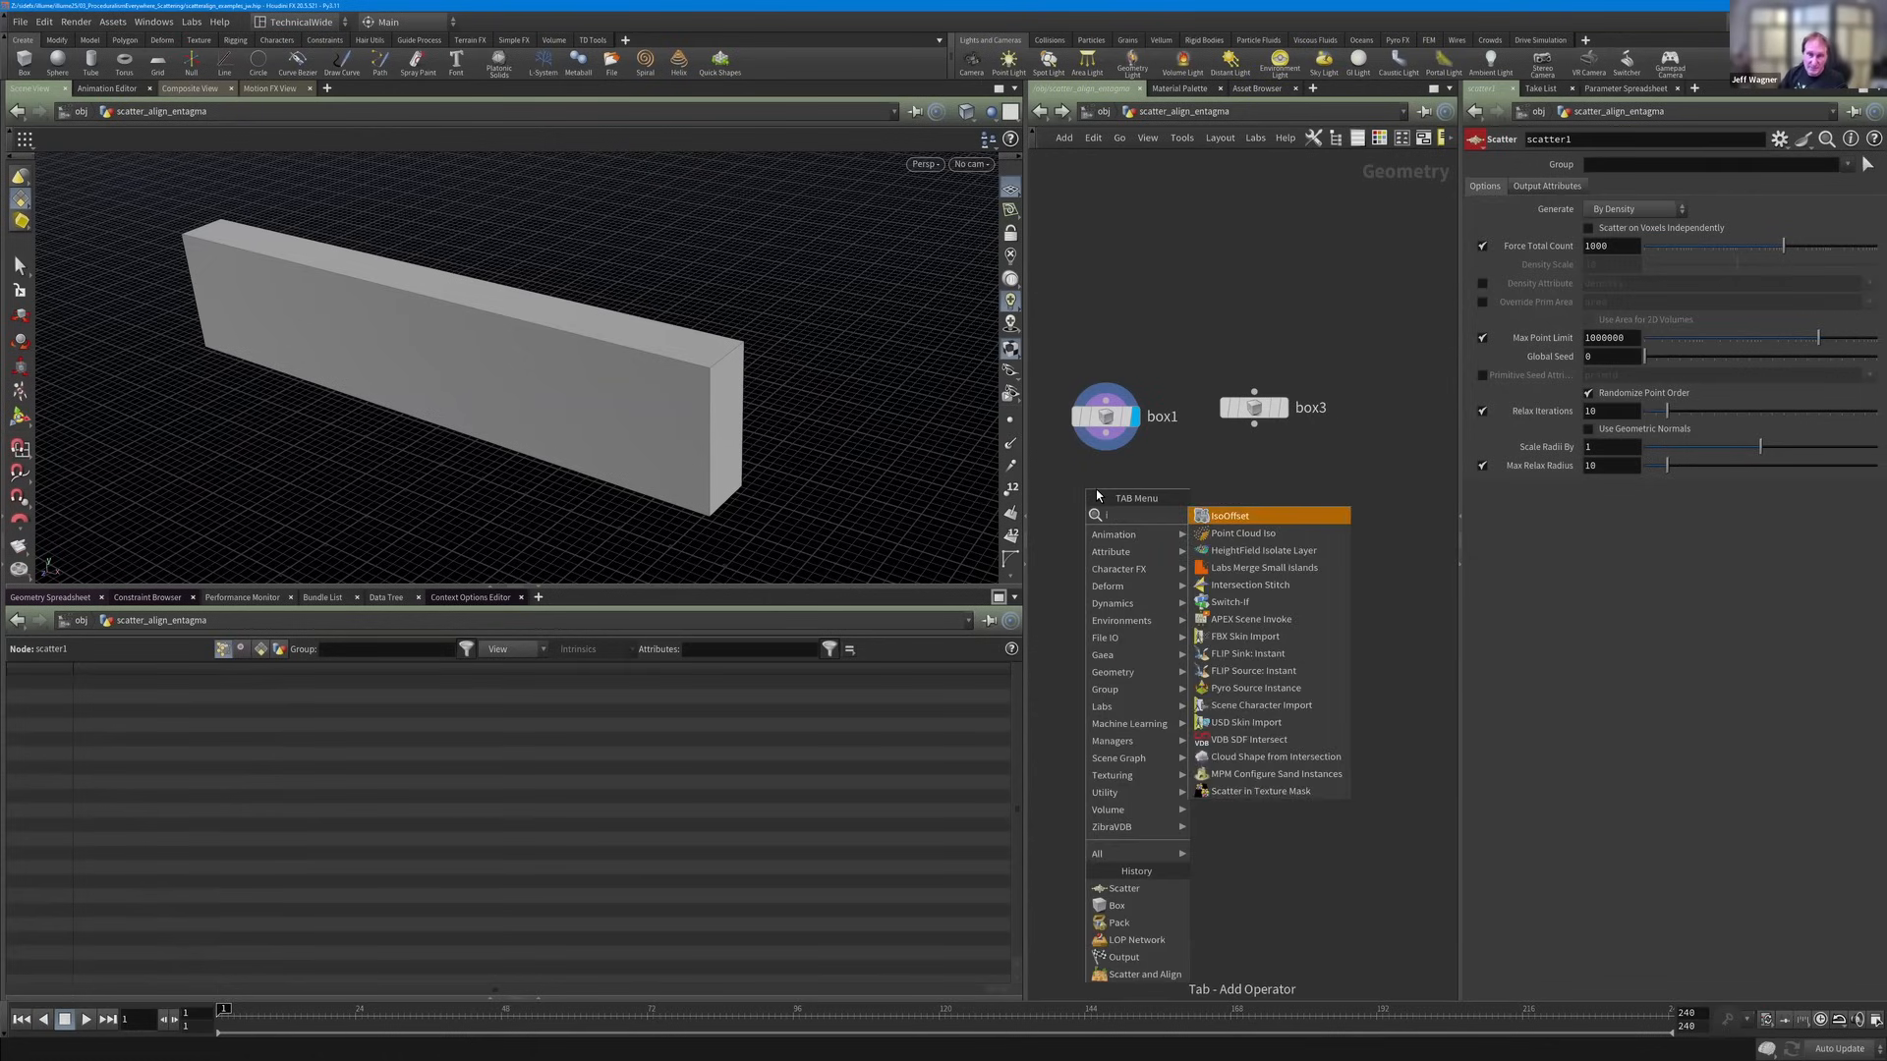
type("so")
key("Return")
left_click(1108, 486)
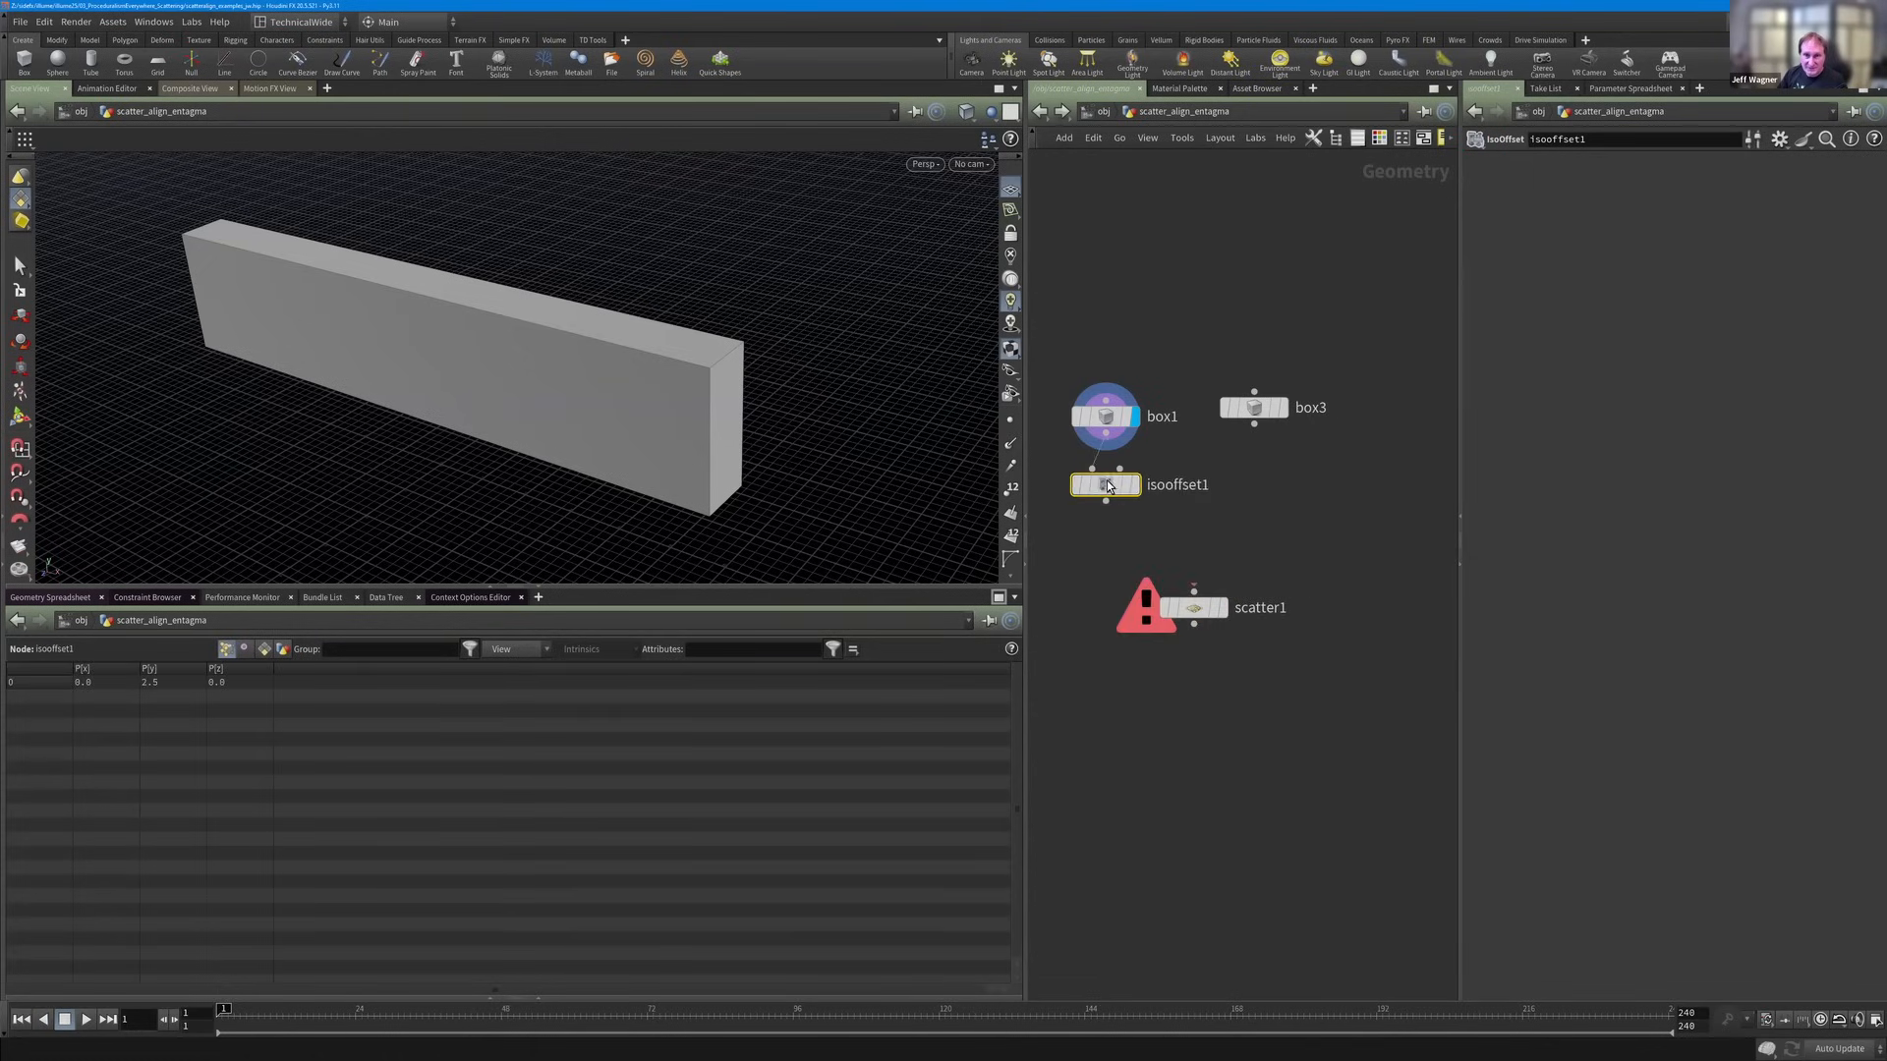
Reposition the IsoOffset node and display its fog volume with box1 selected for comparison.
left_click_drag(1108, 485, 1168, 497)
mouse_move(1170, 497)
left_click(1207, 459)
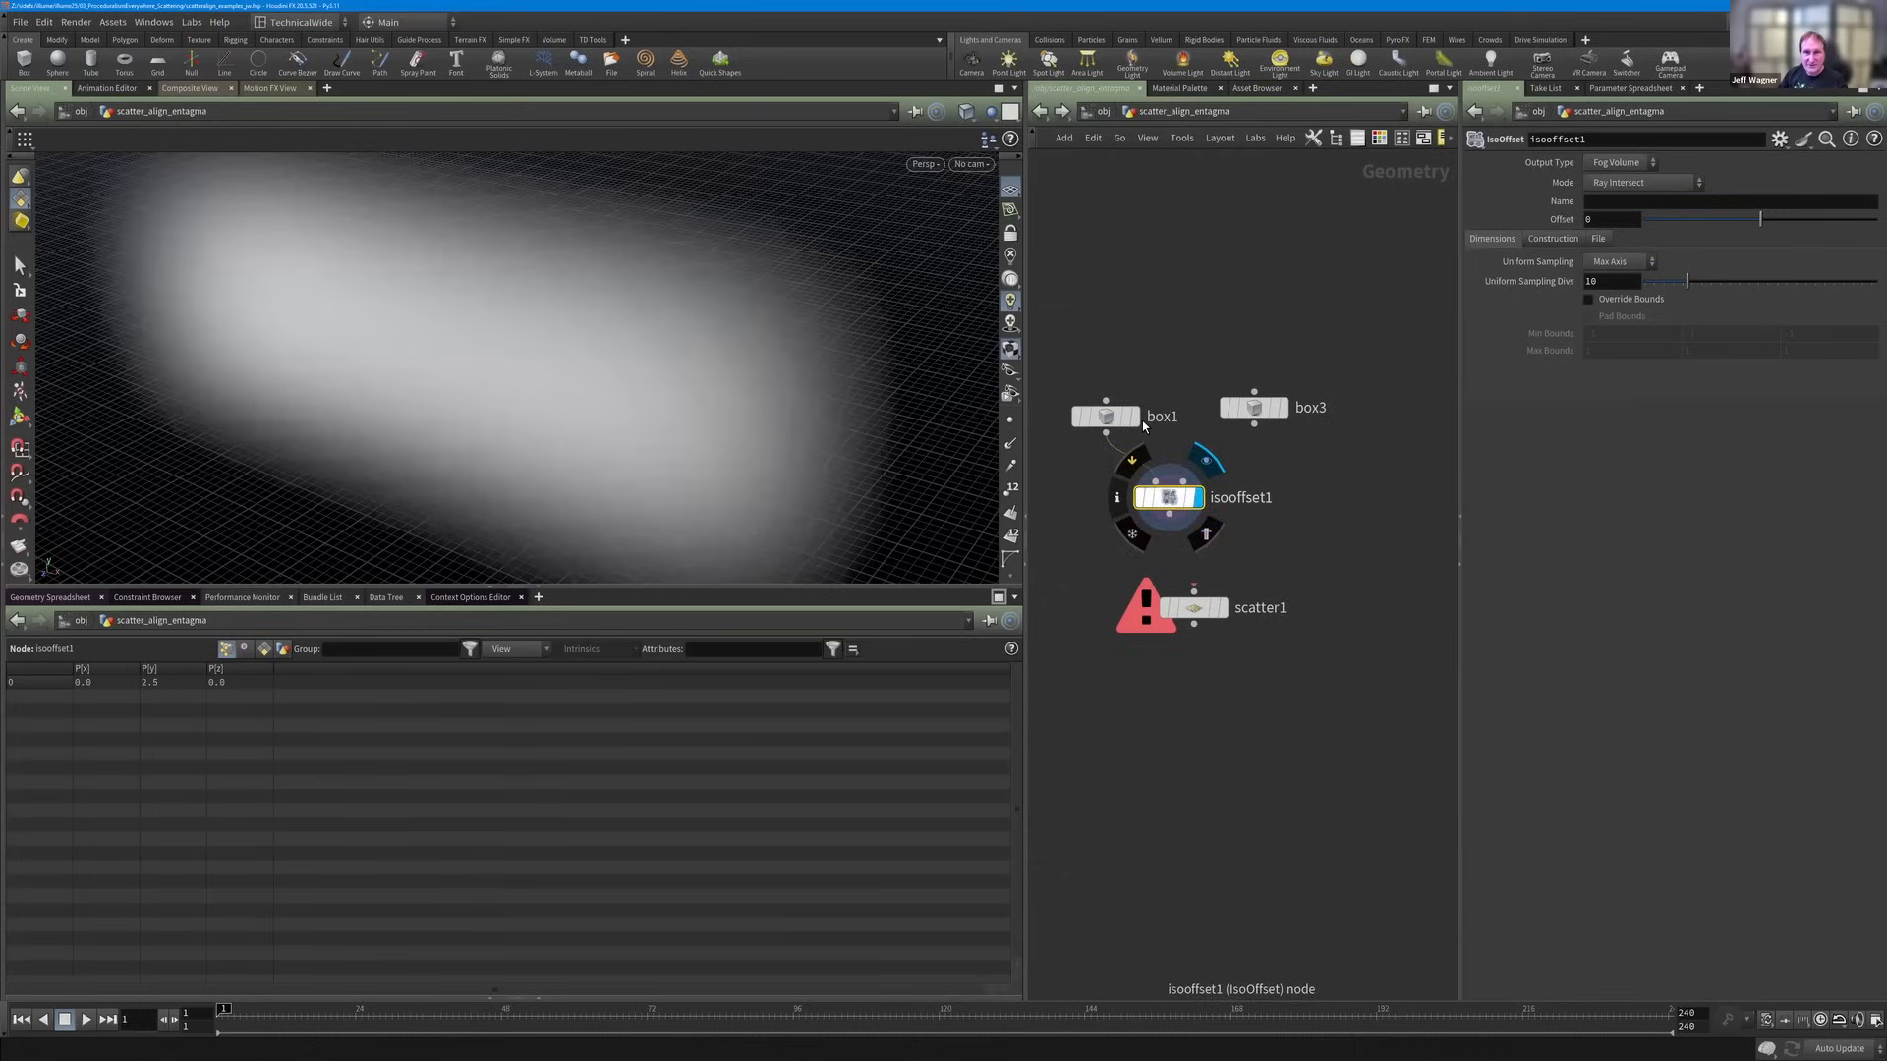
left_click(1106, 416)
left_click_drag(1183, 497, 1180, 503)
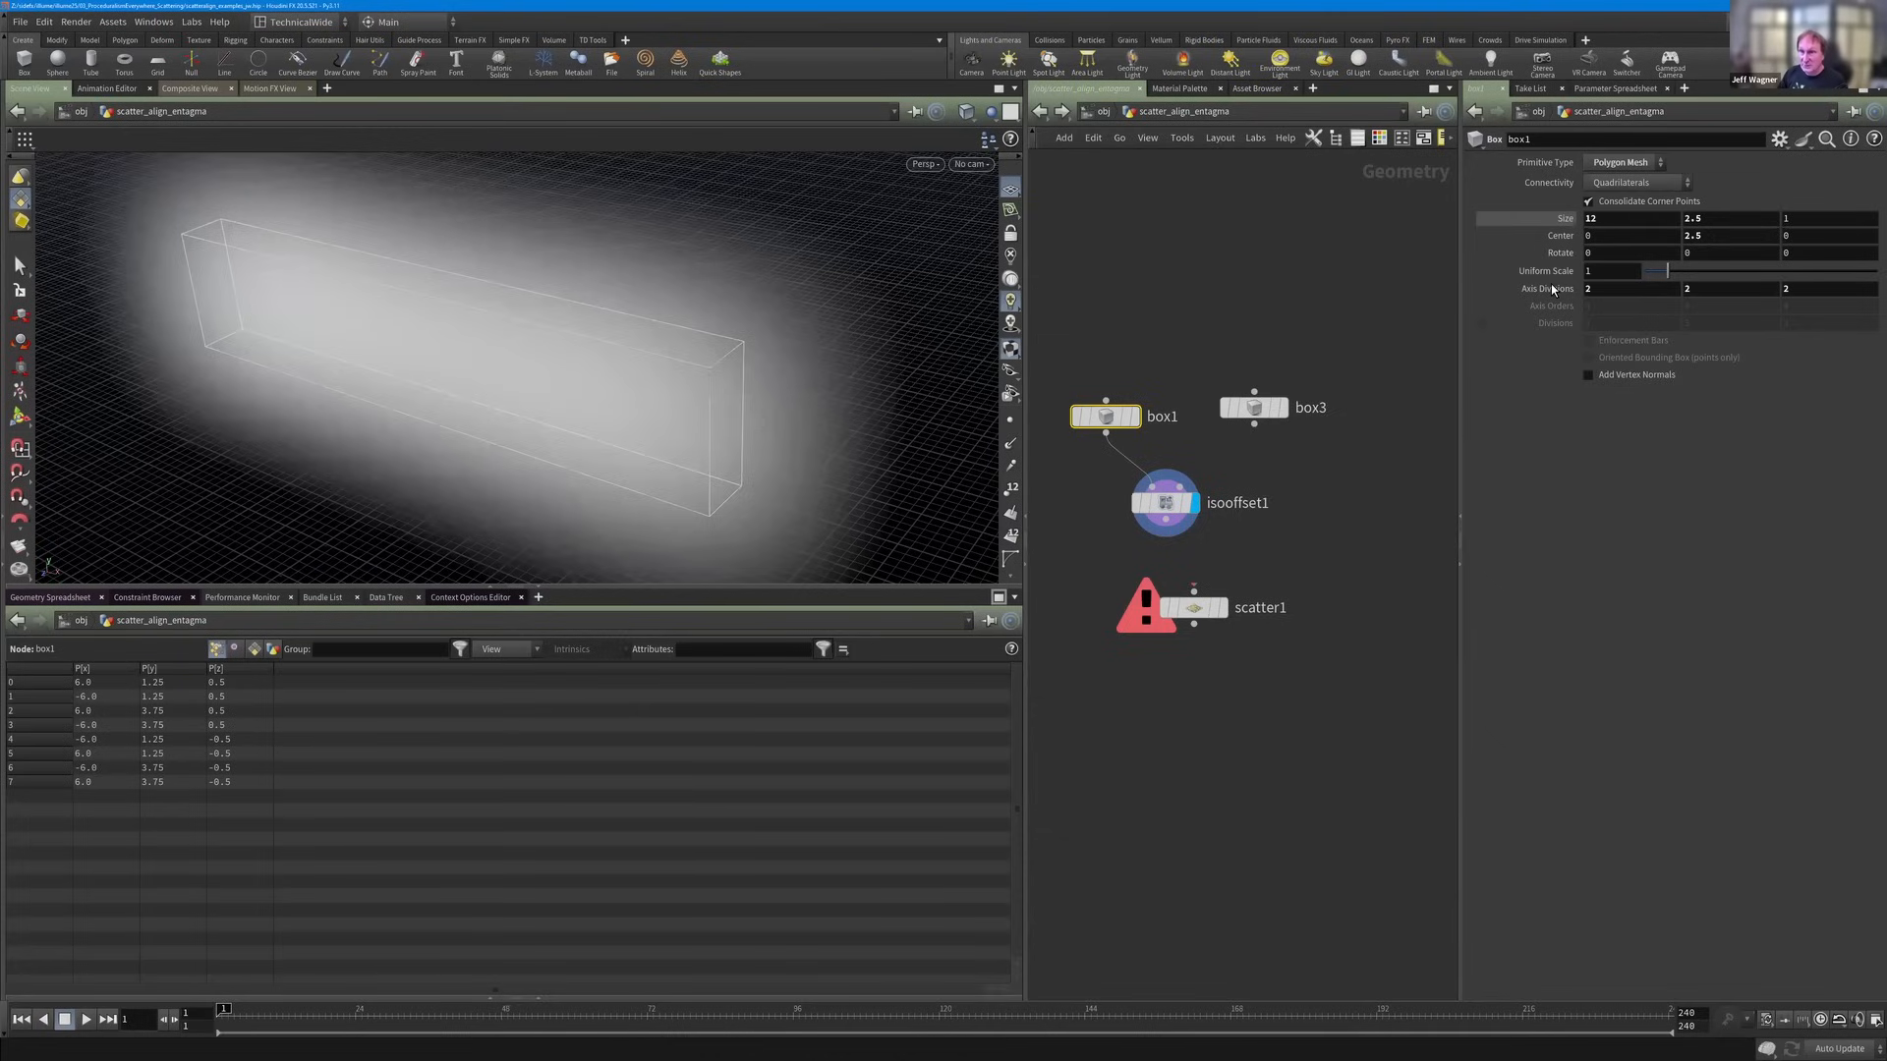
Set the IsoOffset node's Uniform Sampling Divs to 100.
left_click(1162, 506)
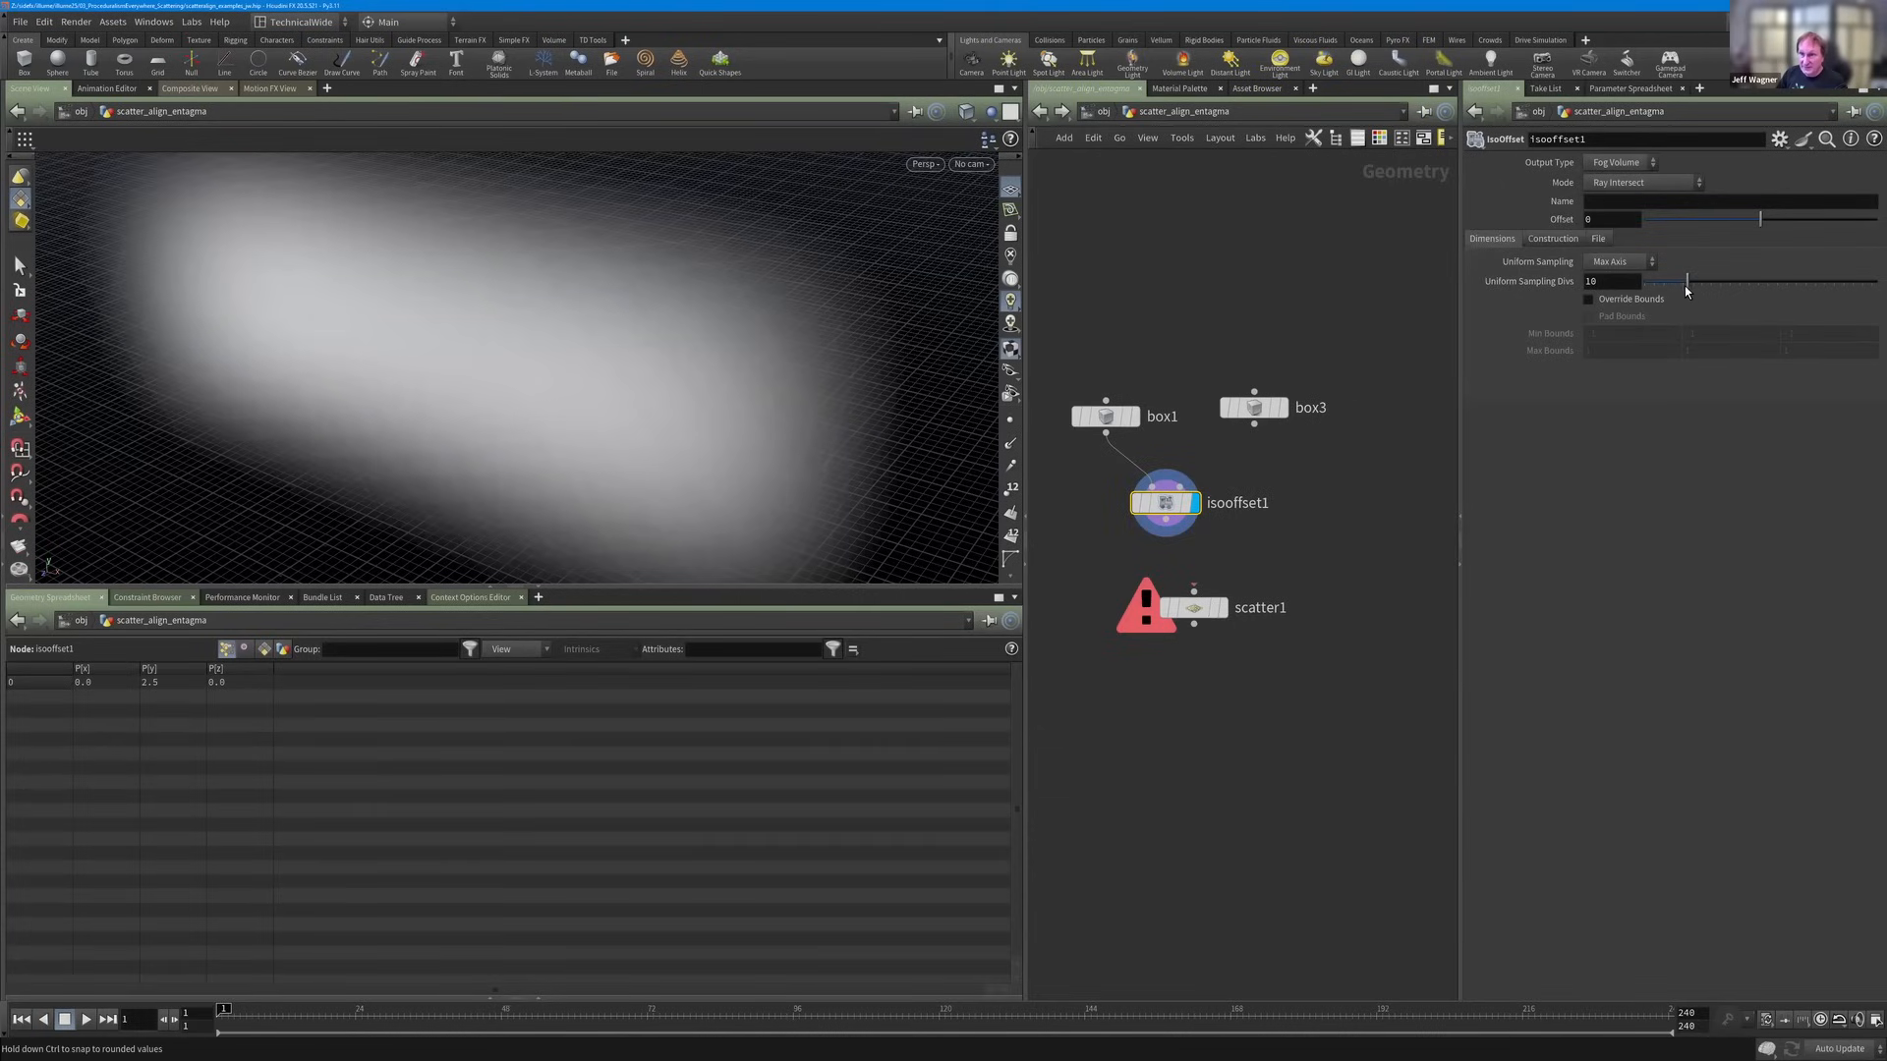
left_click_drag(1821, 292, 1873, 285)
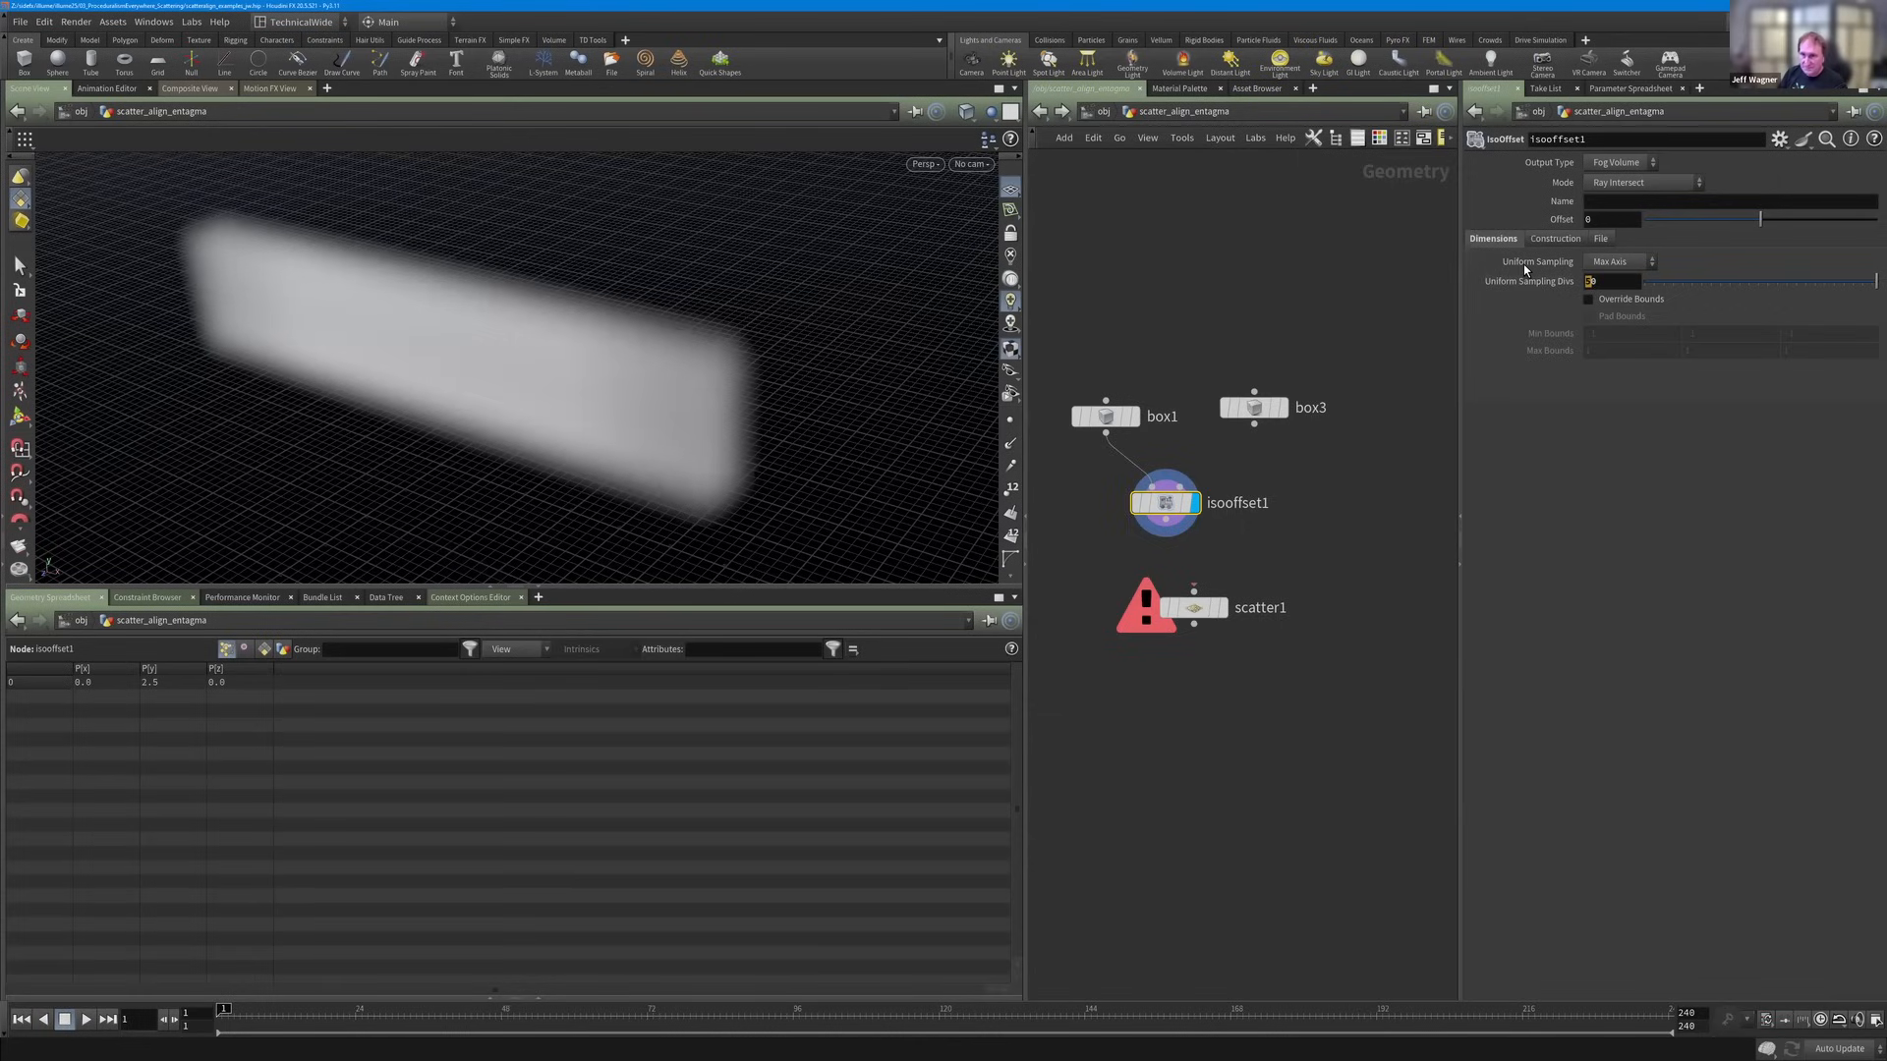
type("100")
key("Return")
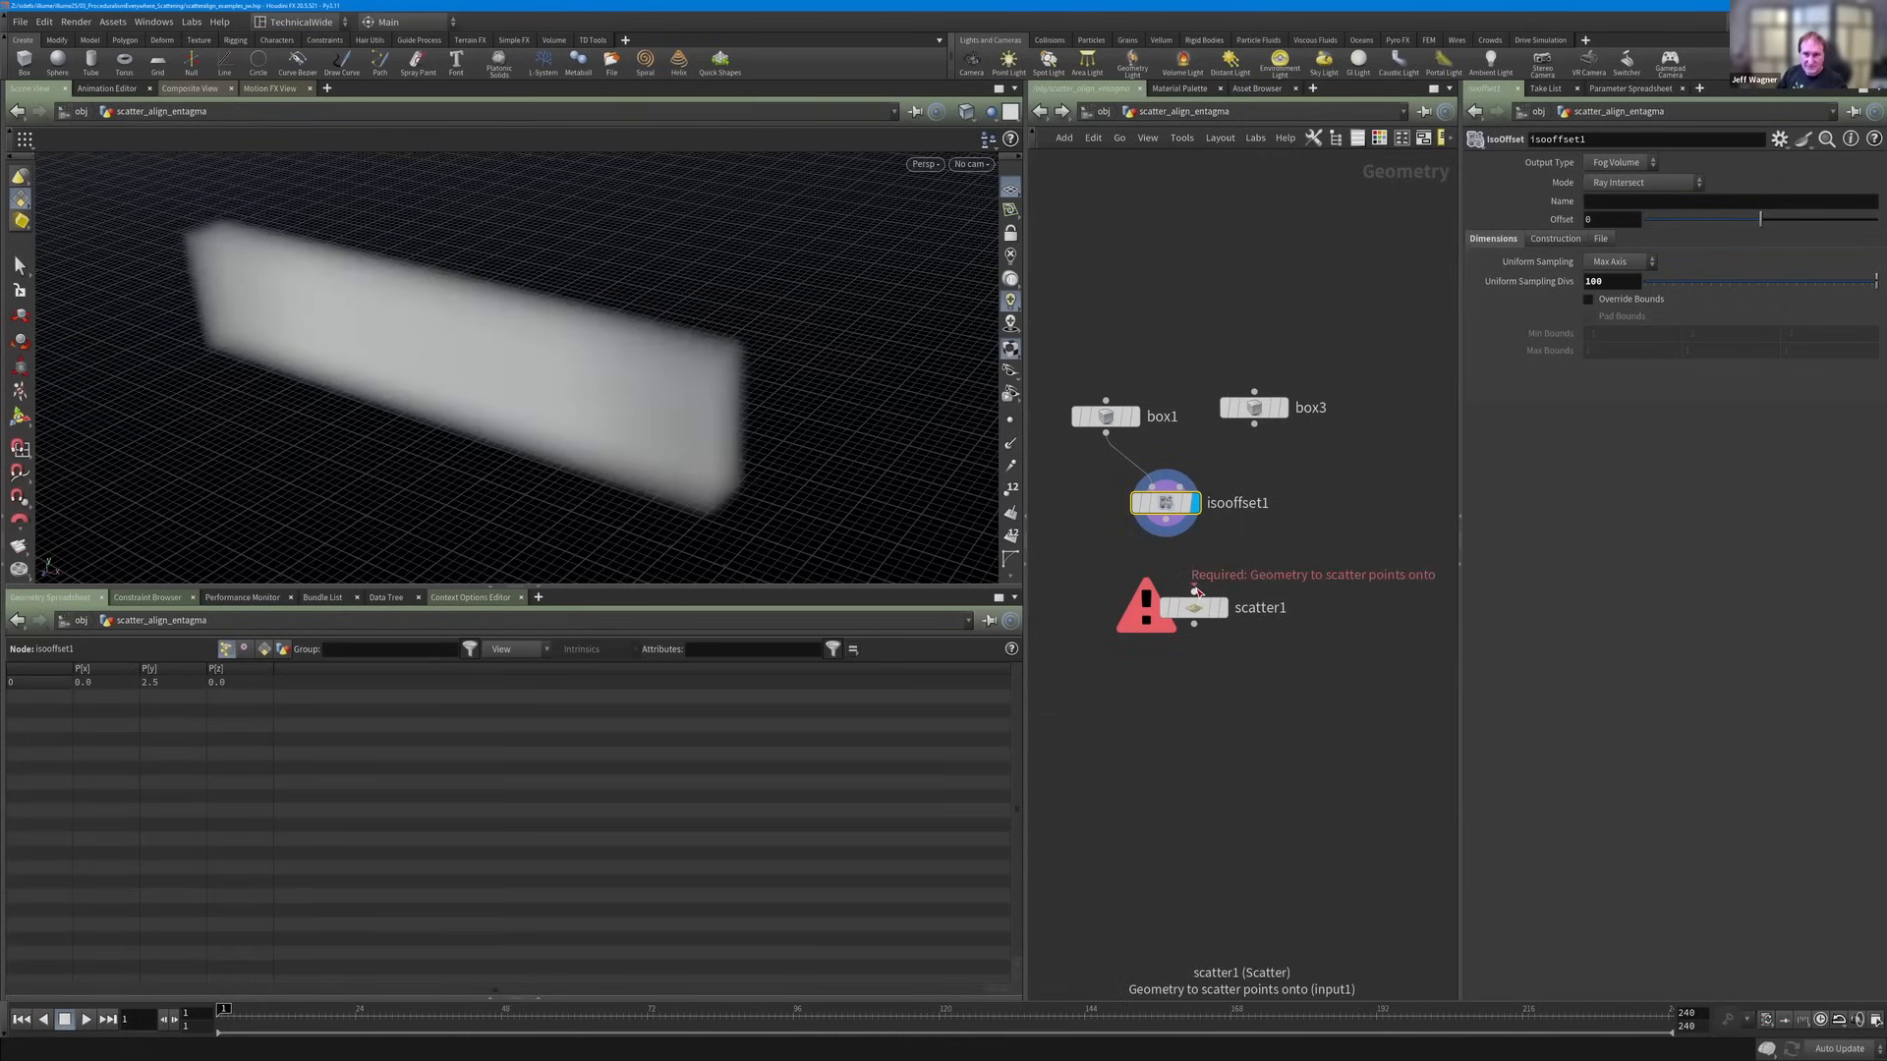
Wire isooffset1 into scatter1's input and display the scattered points.
left_click(1167, 519)
left_click(1194, 592)
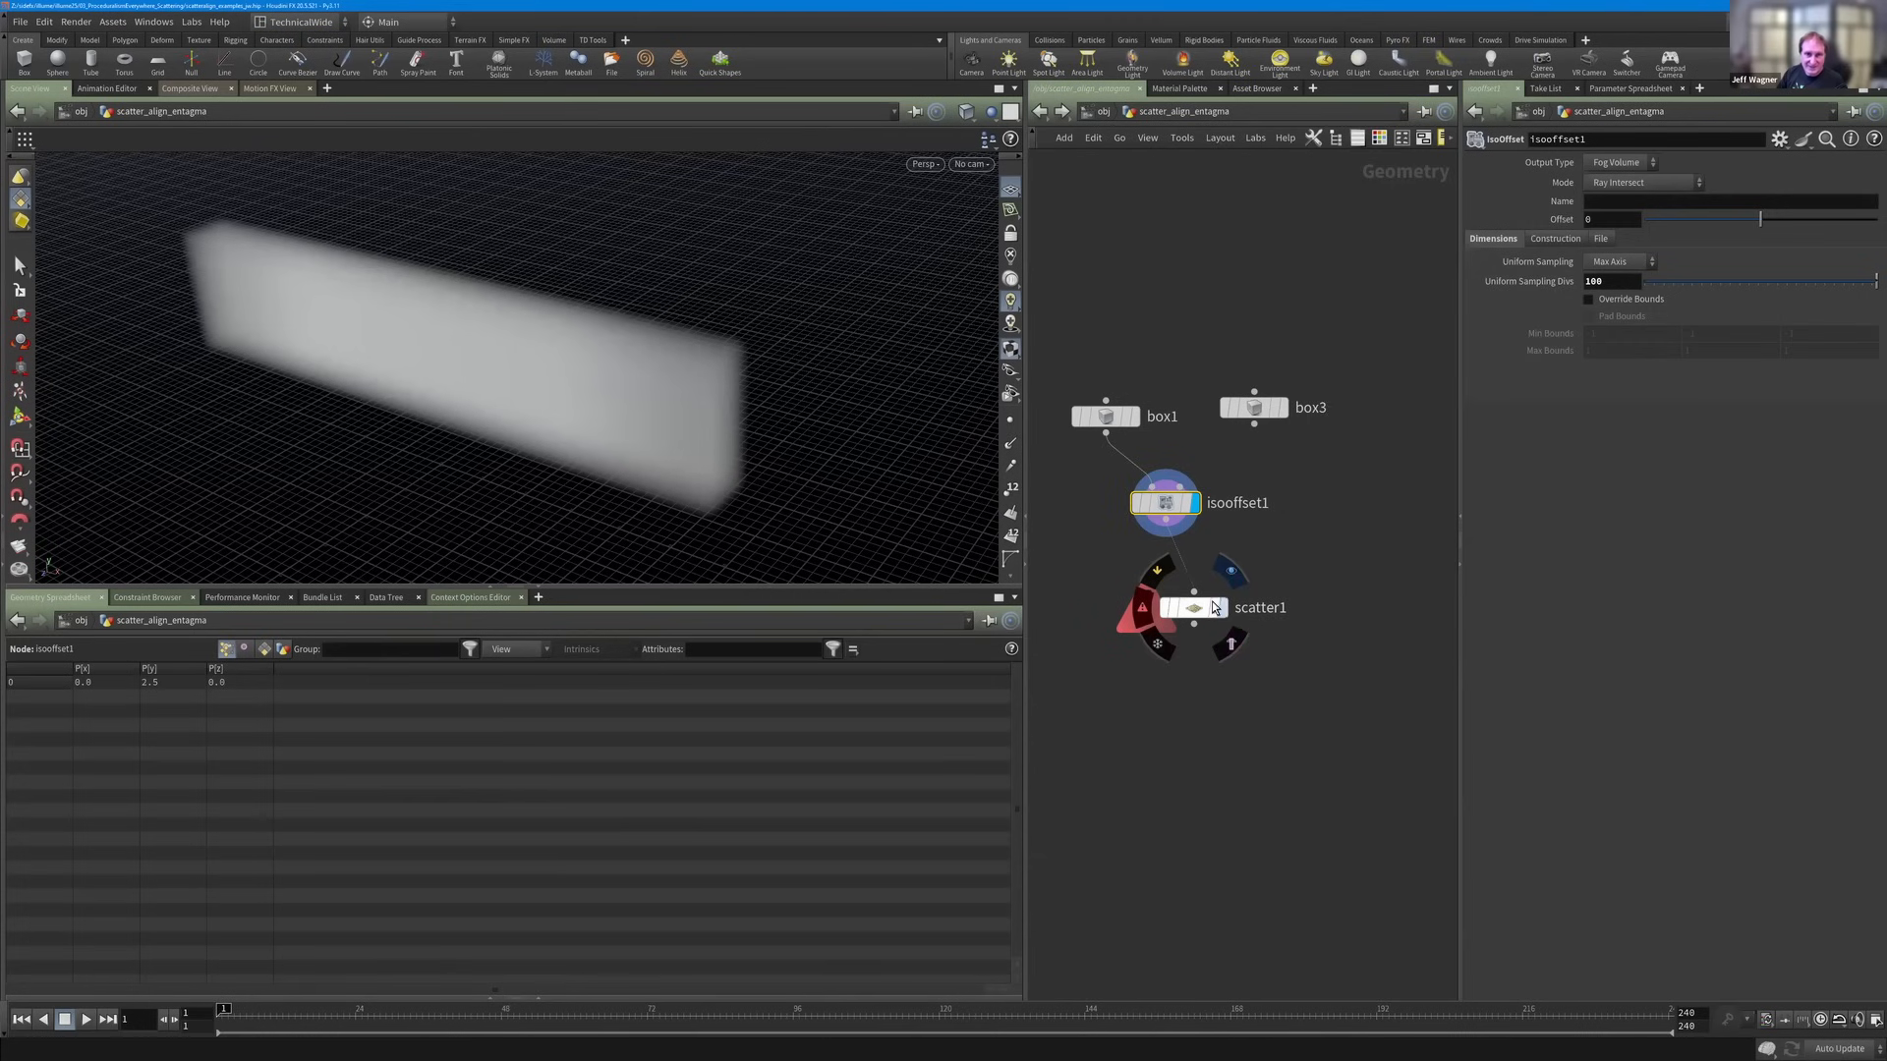
left_click(1222, 607)
left_click_drag(1216, 609, 1224, 599)
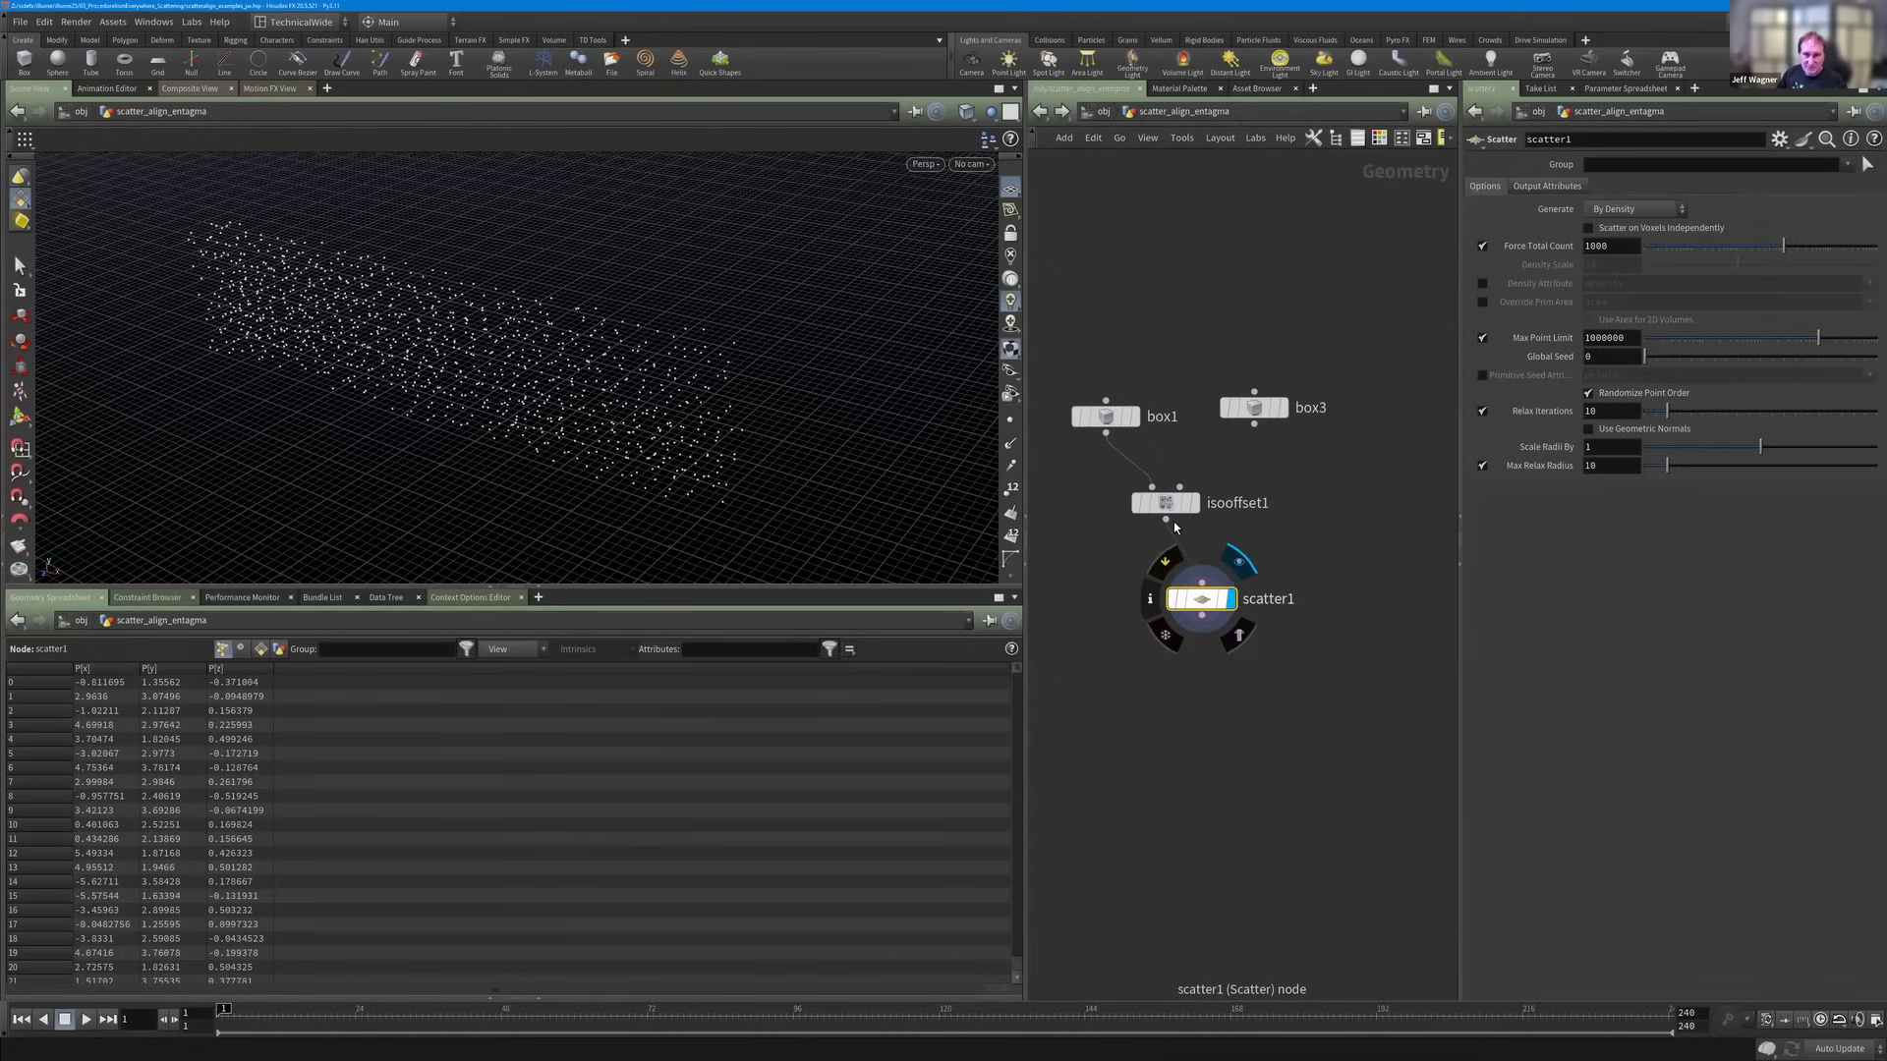
Make room below box1 and insert a Transform node on the wire between box1 and isooffset1.
left_click_drag(1169, 506, 1177, 520)
key("l")
left_click(1102, 417)
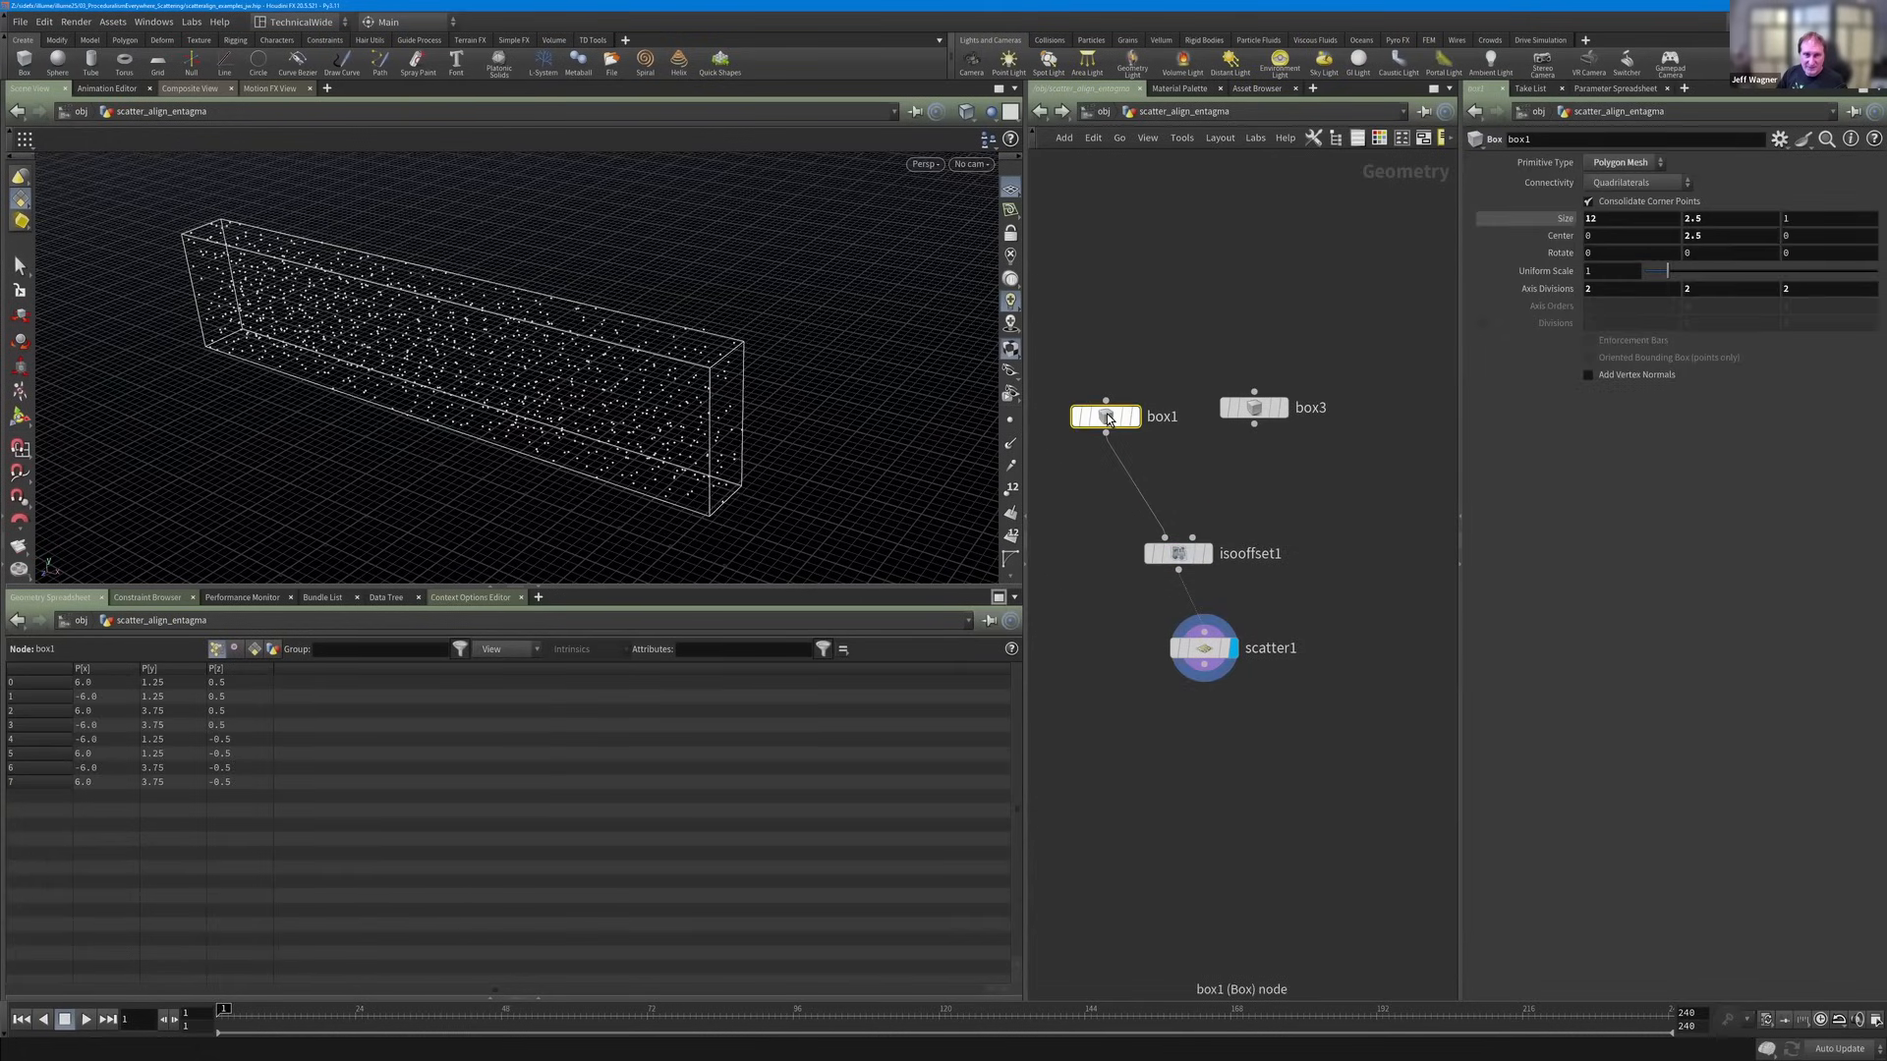
key("Tab")
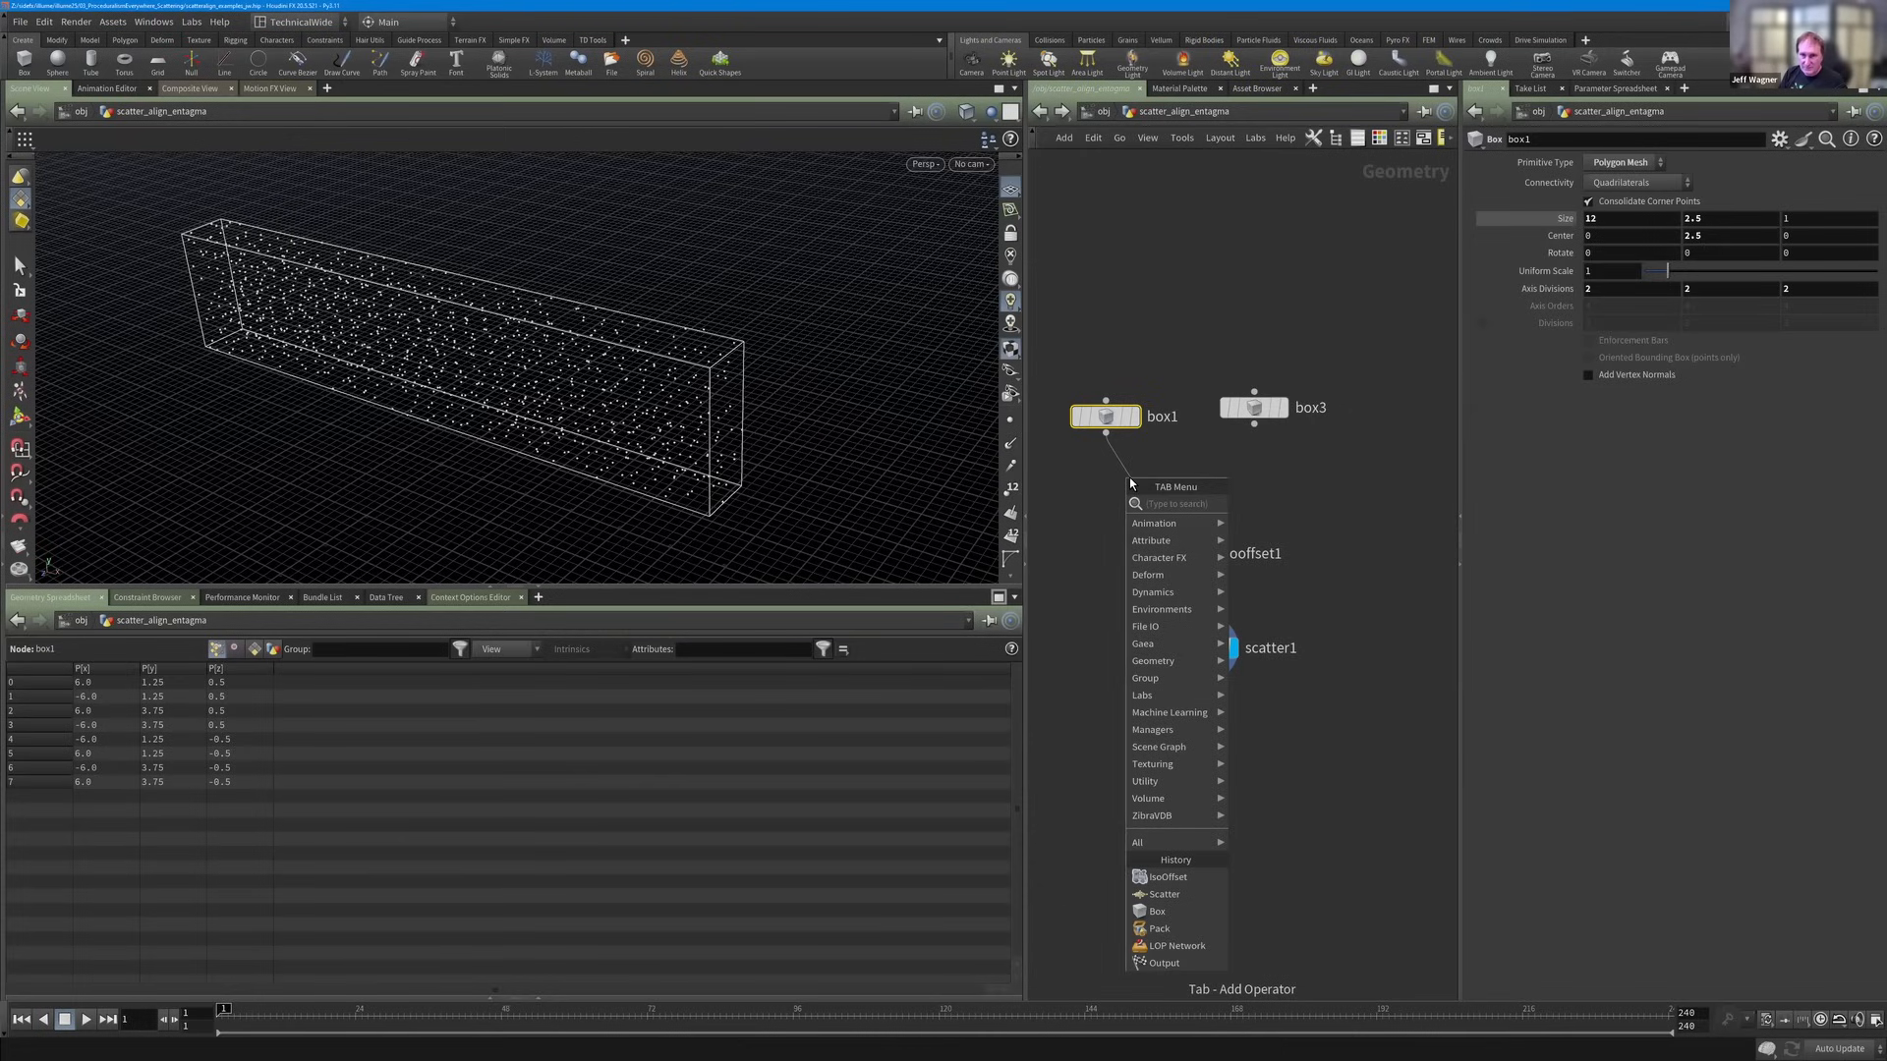
type("tra")
key("Return")
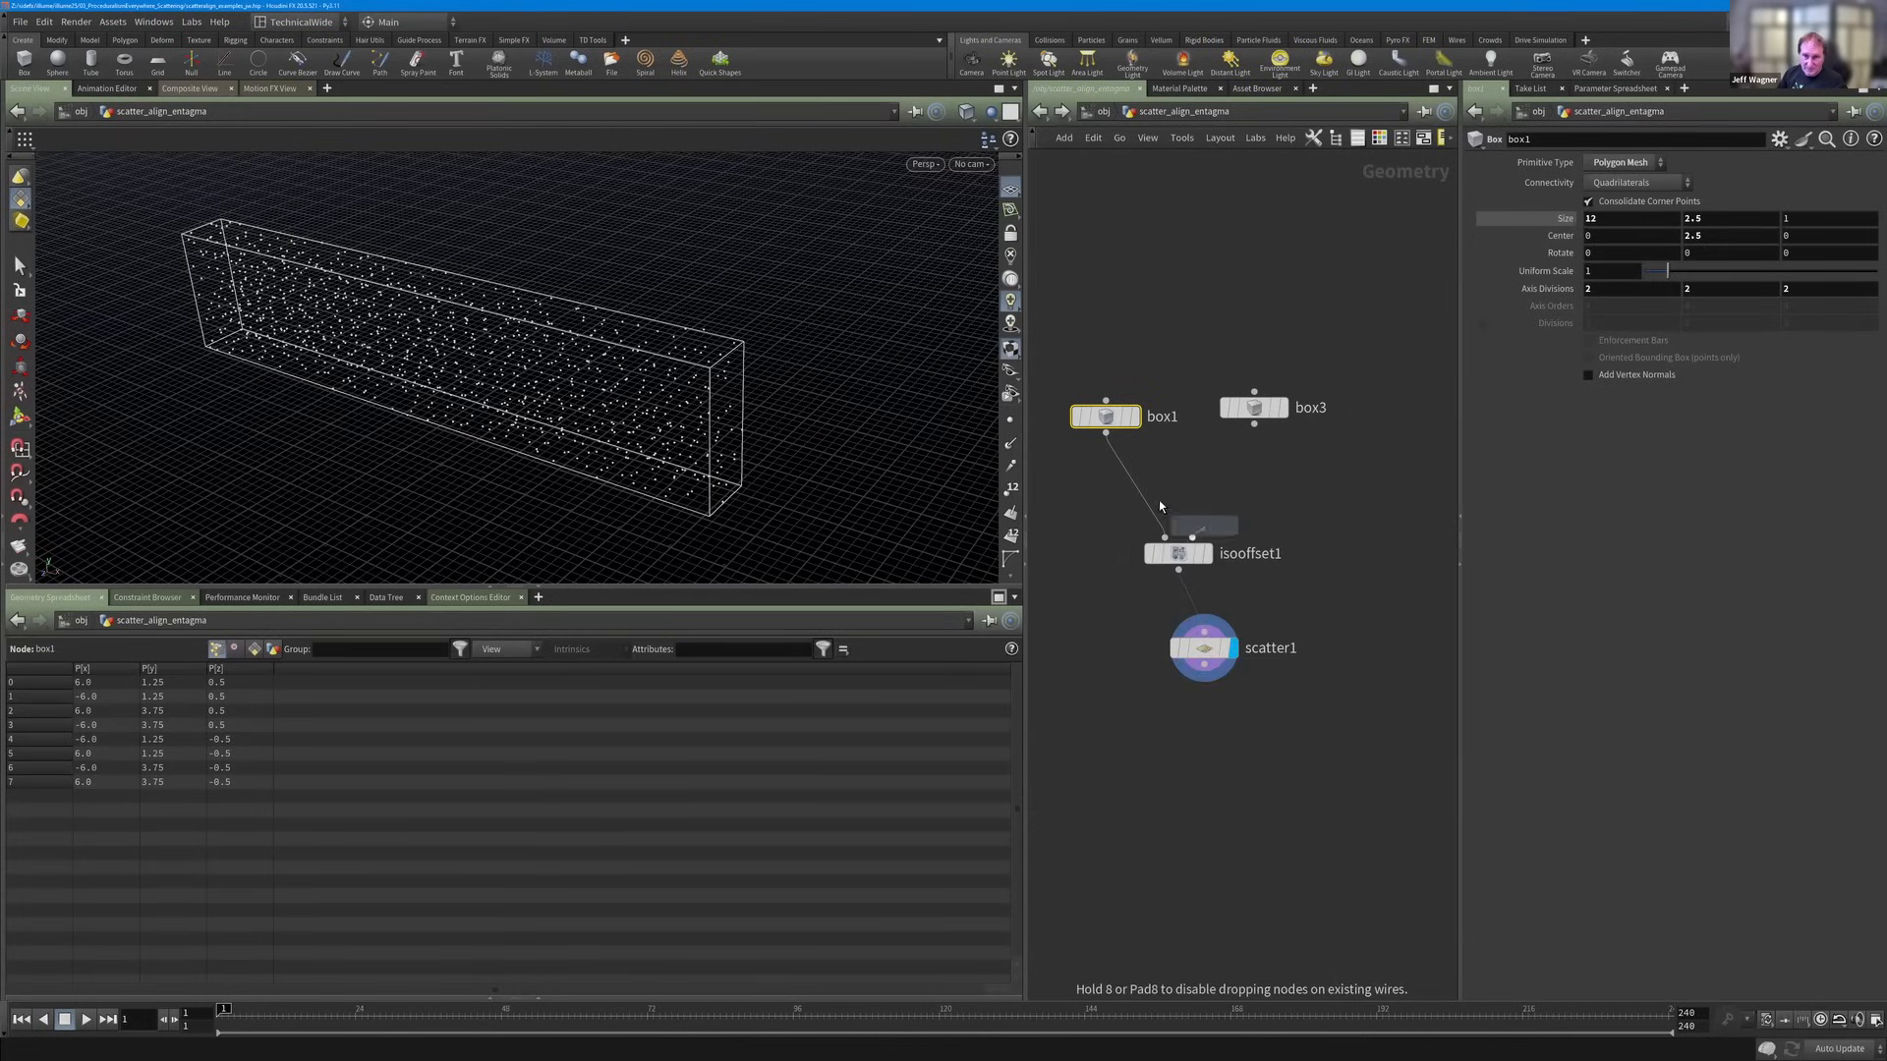
left_click(1151, 501)
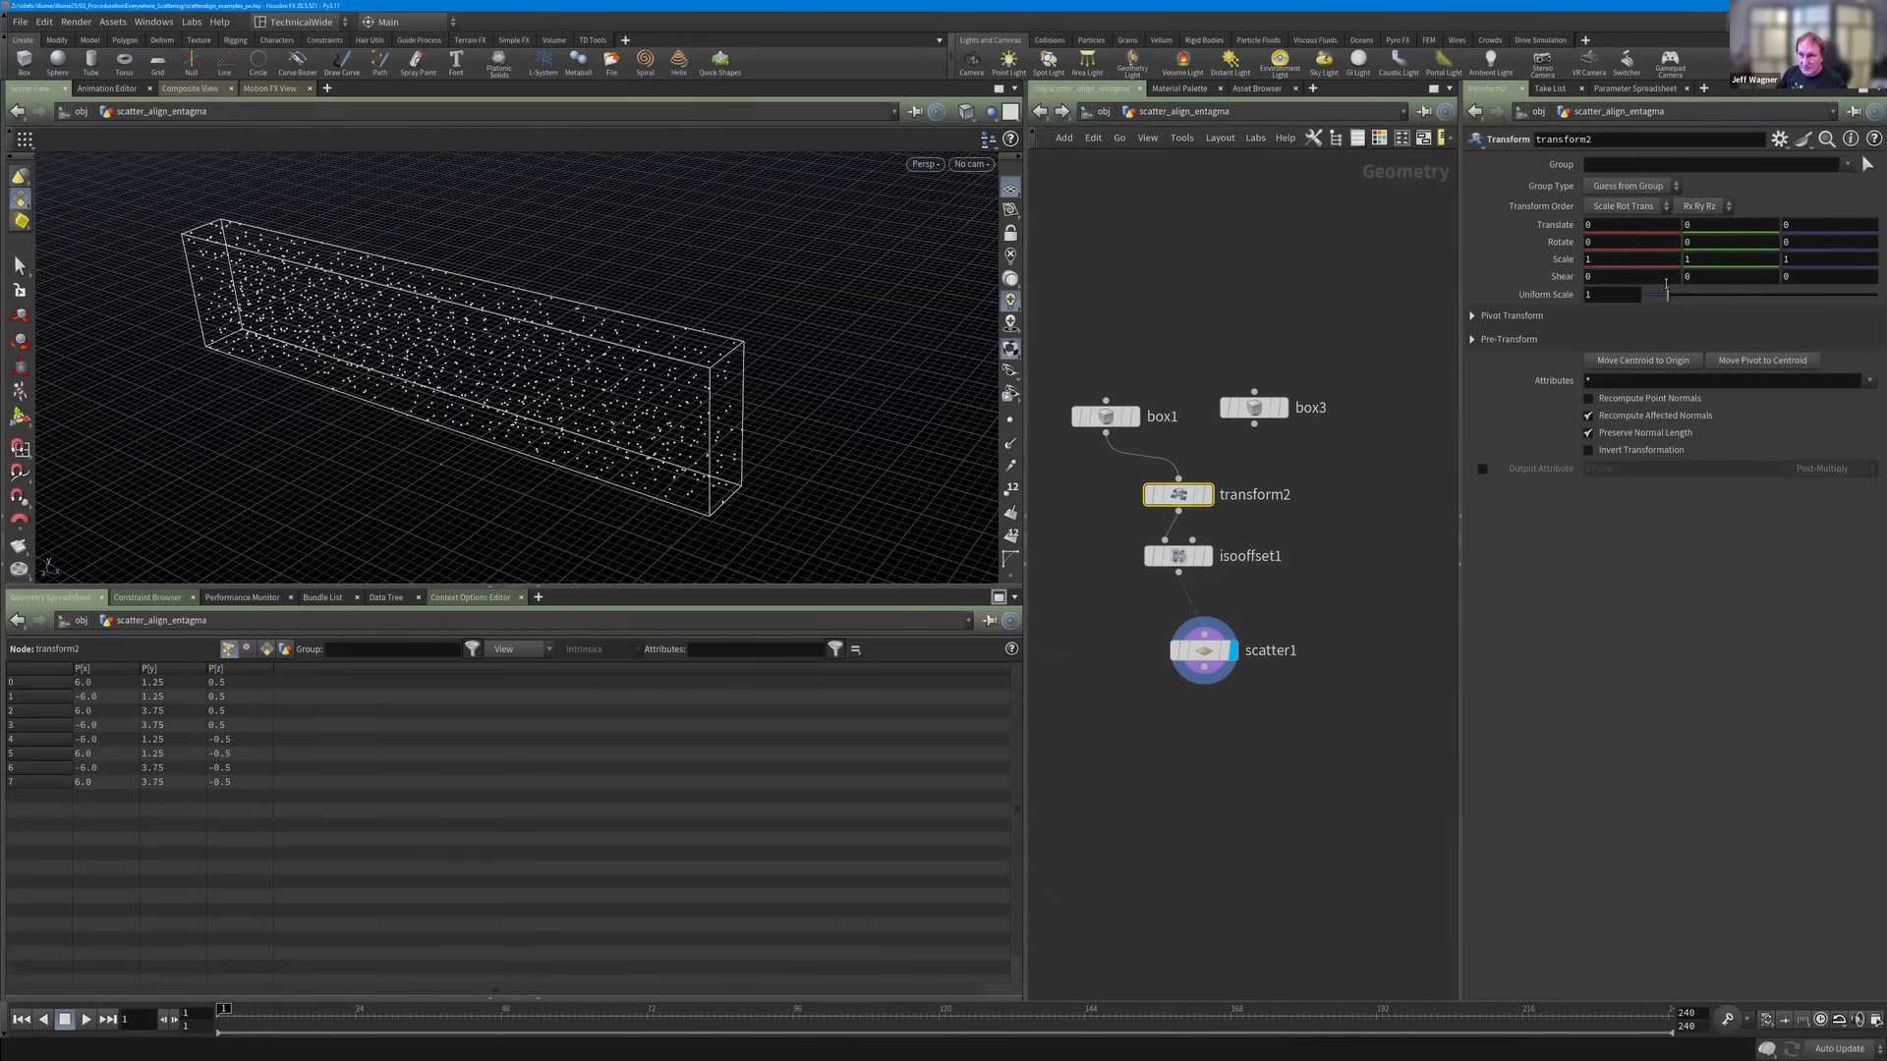
Set the Transform node's Y scale to 1.5 and its Y pivot translate to -3.3.
middle_click_drag(1720, 260, 1794, 254)
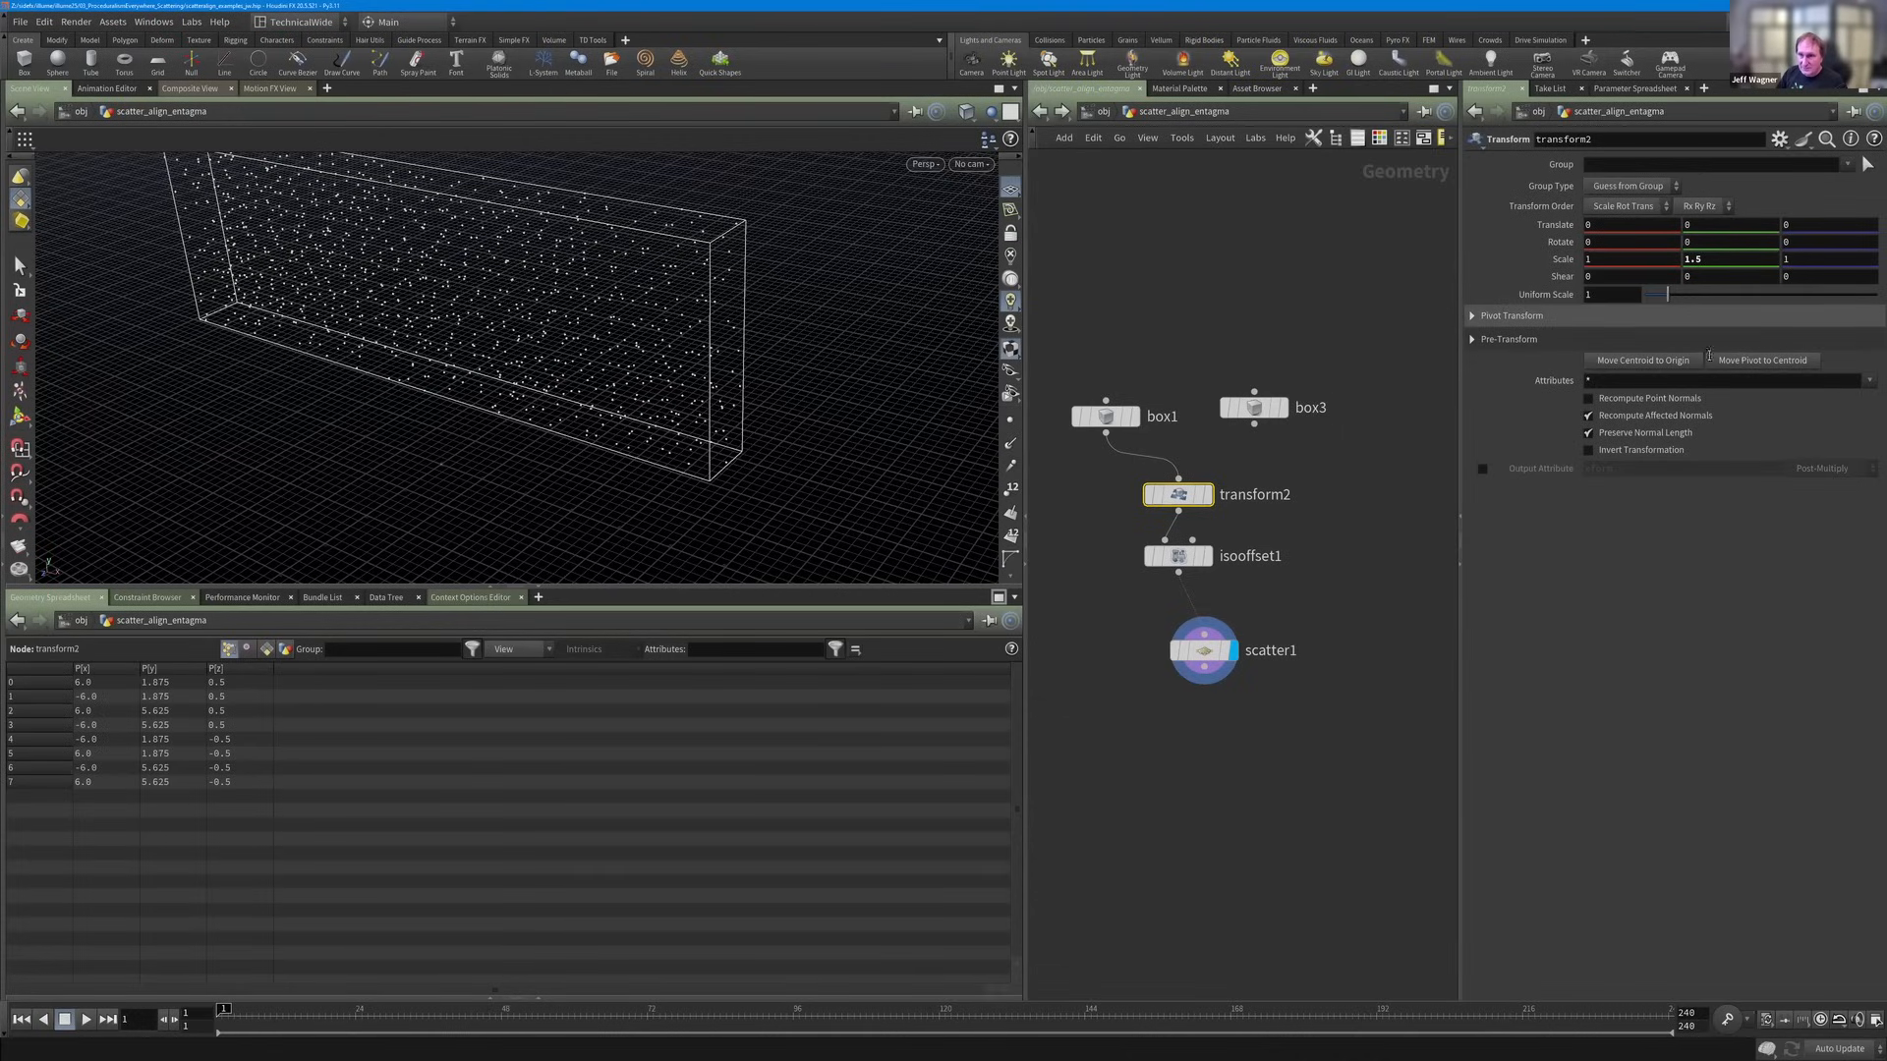
left_click(1700, 315)
middle_click_drag(1690, 339, 1340, 351)
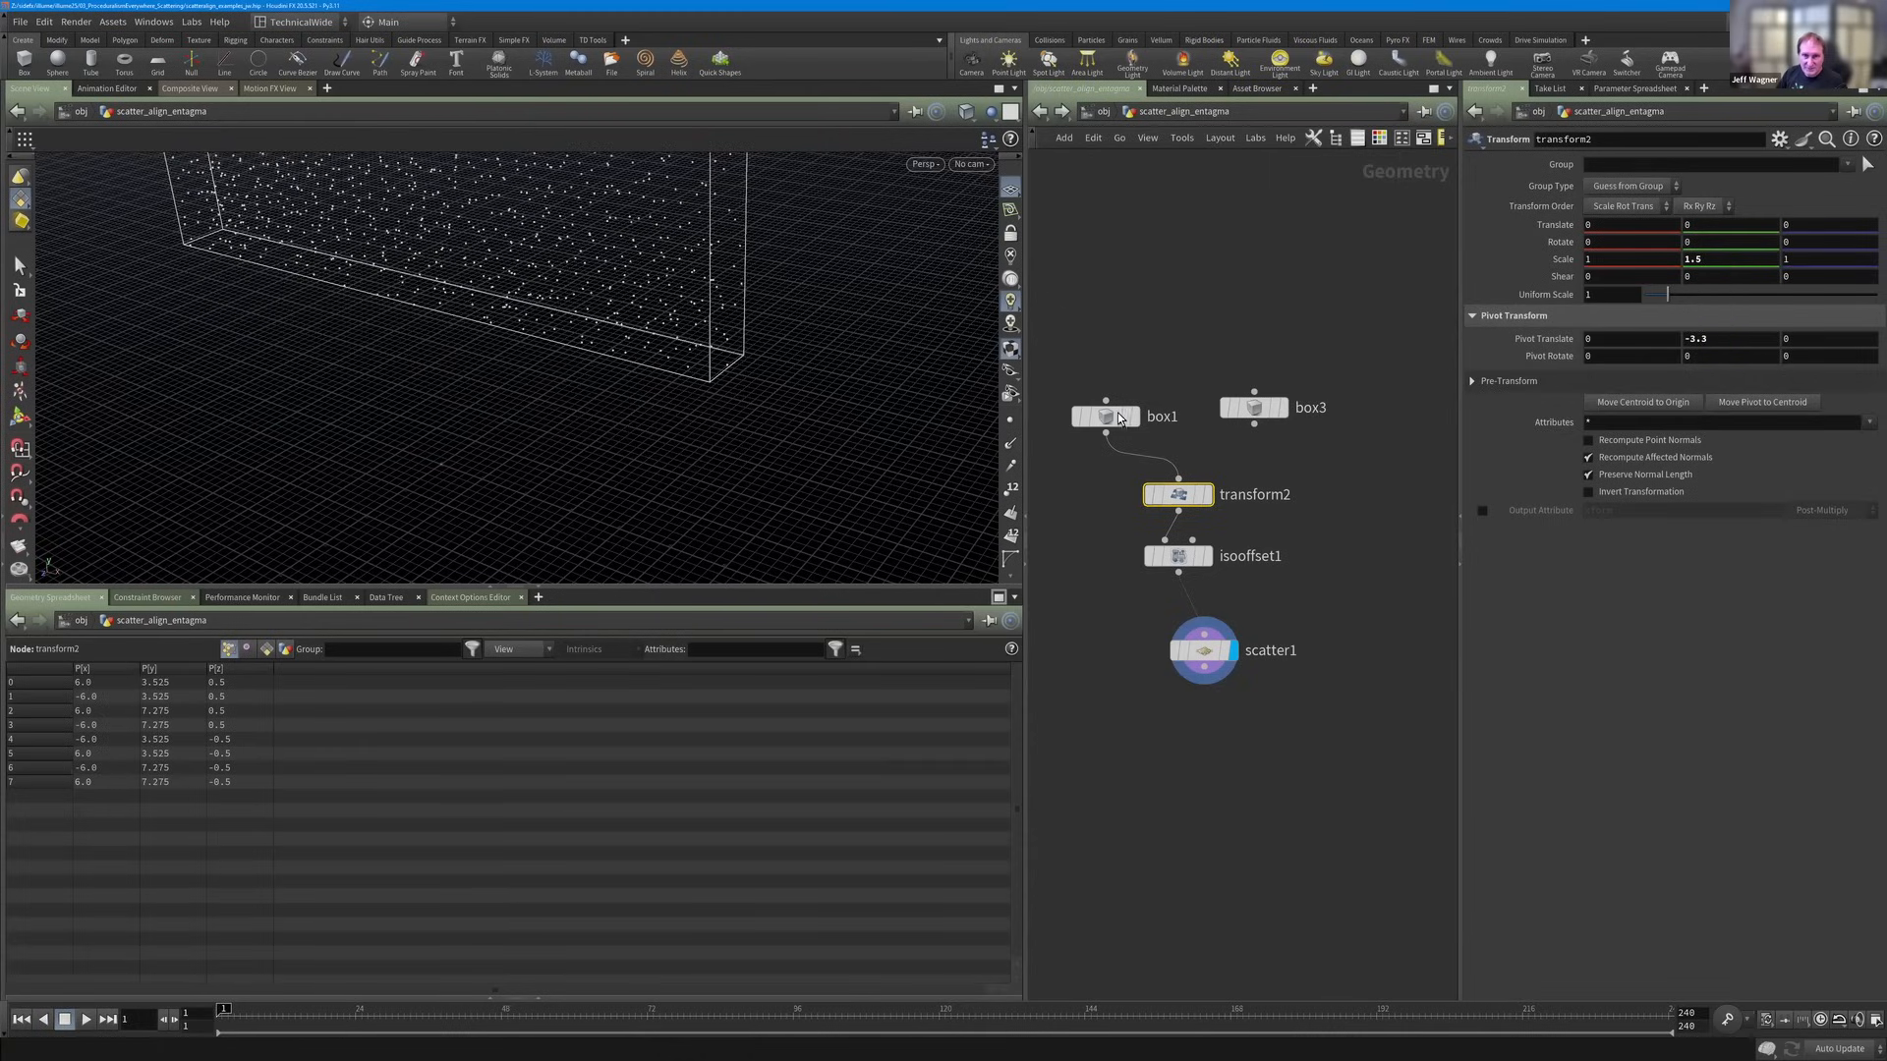
Check box1's parameters and set the Transform node's Y pivot translate to 2.7.
left_click(1109, 416)
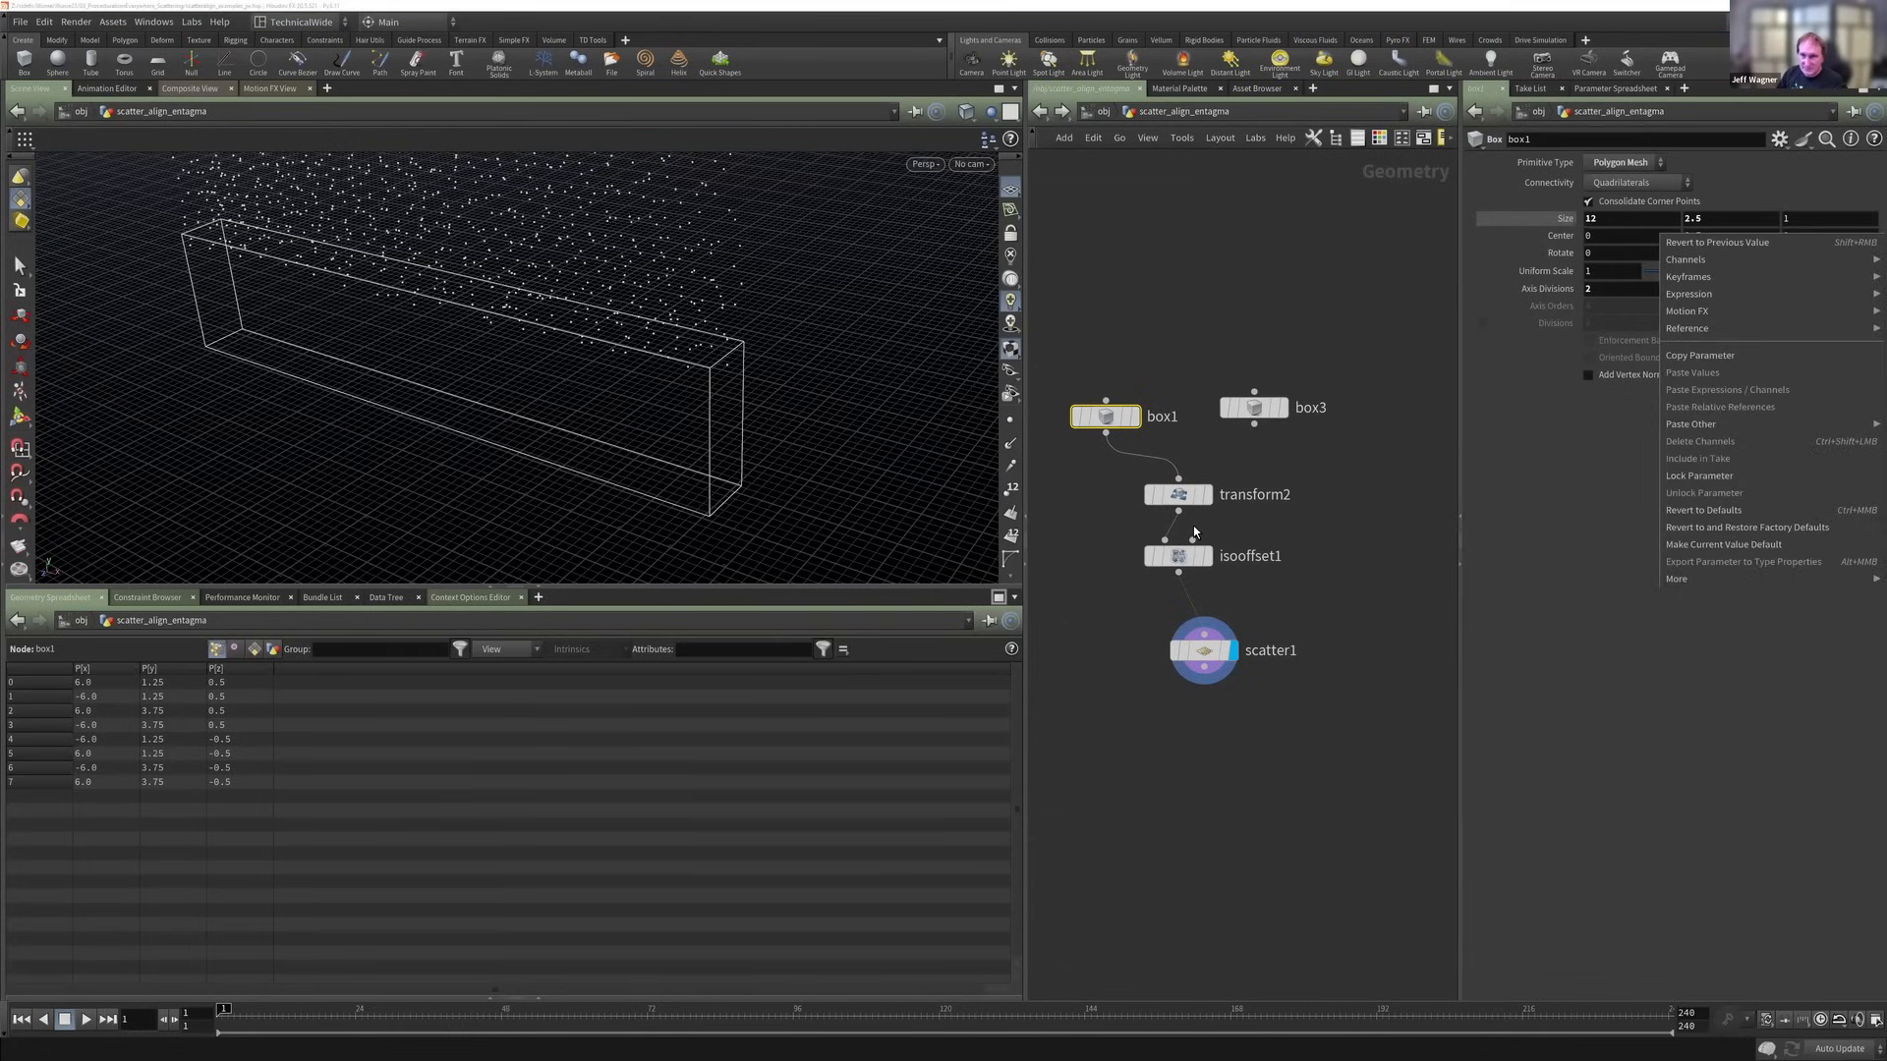
mouse_move(1182, 556)
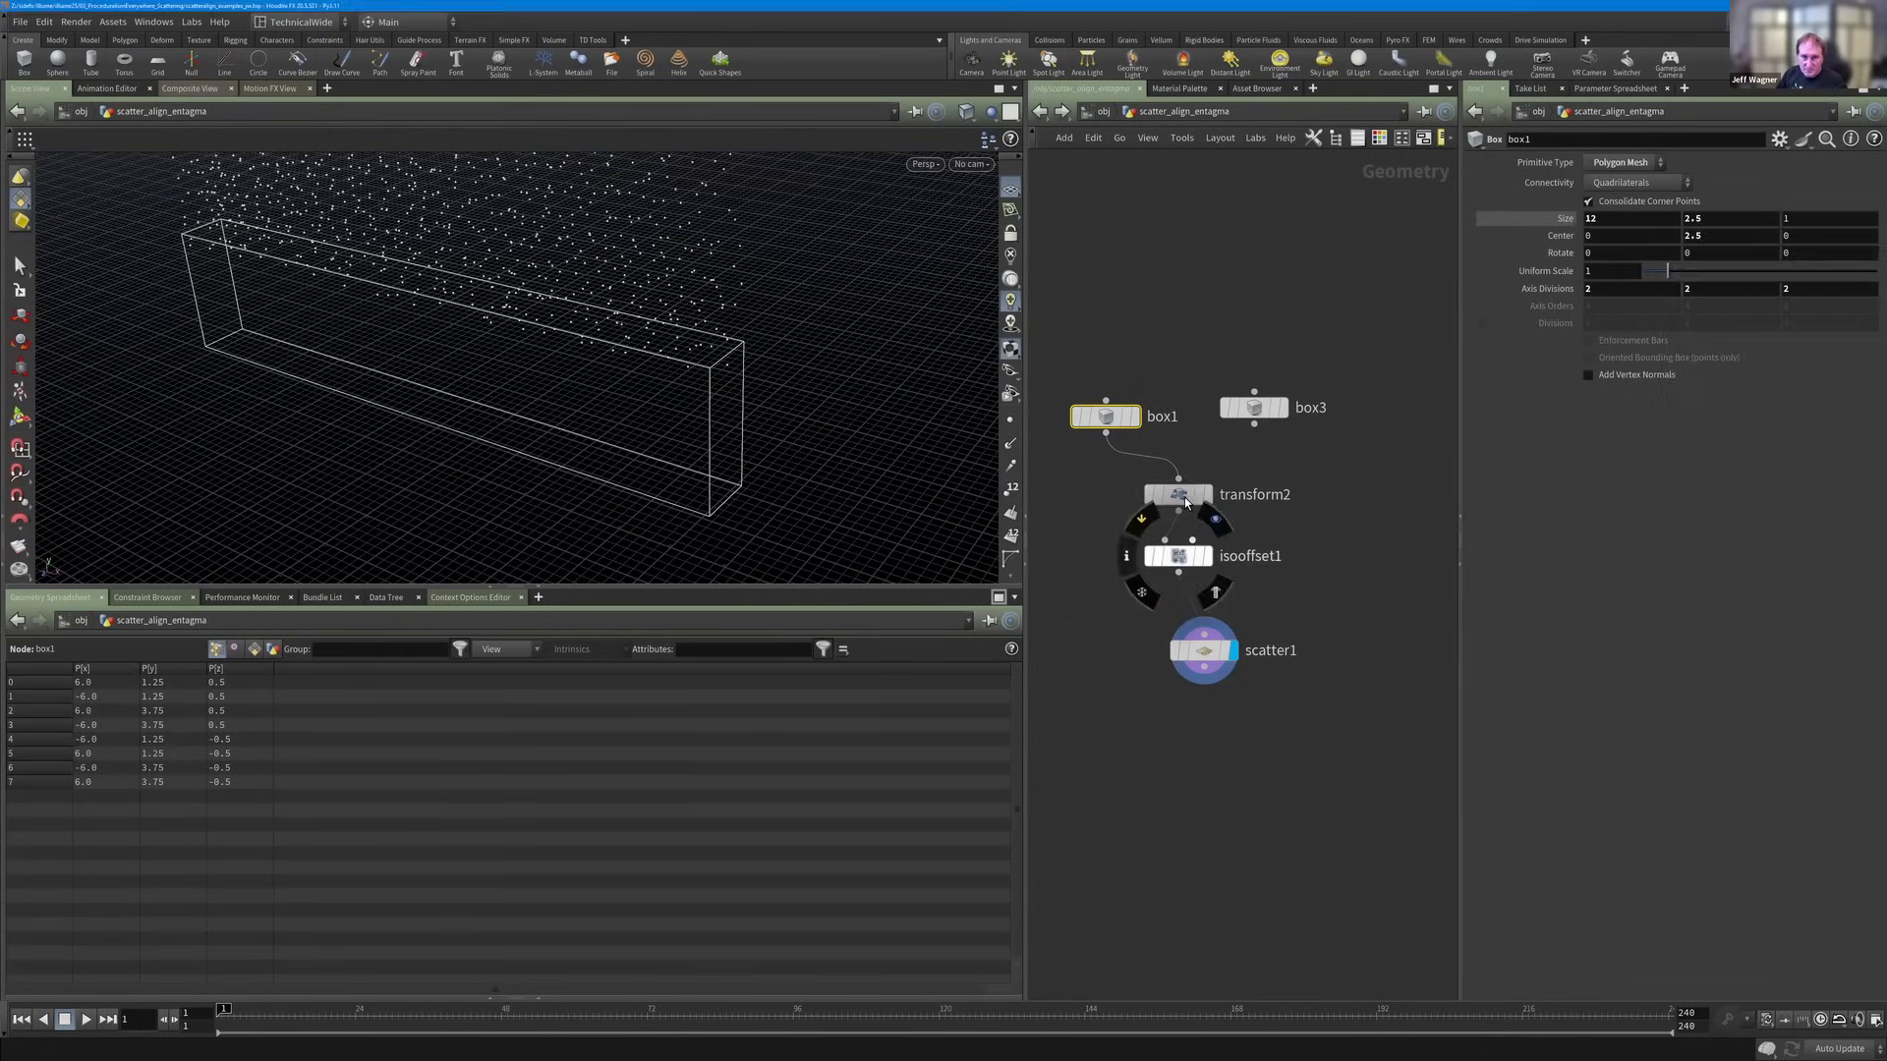
left_click(1183, 497)
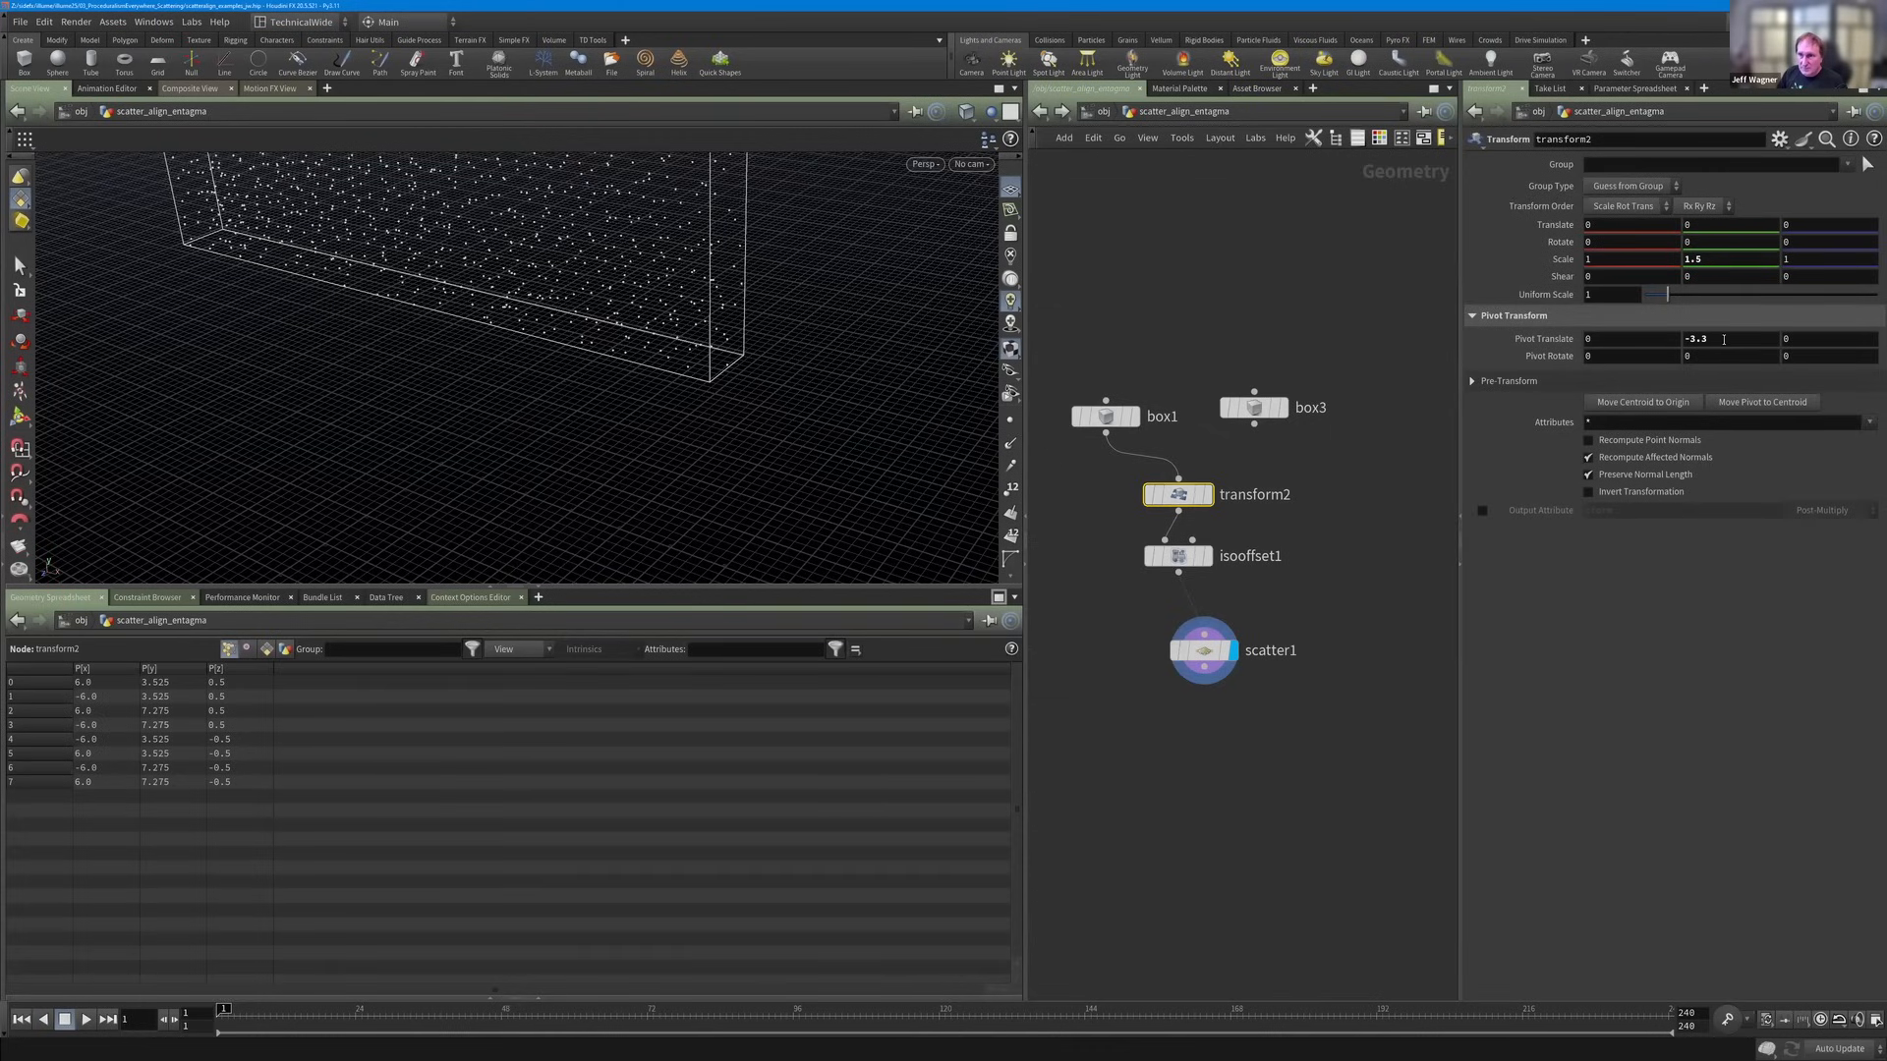
middle_click_drag(1727, 338, 1684, 347)
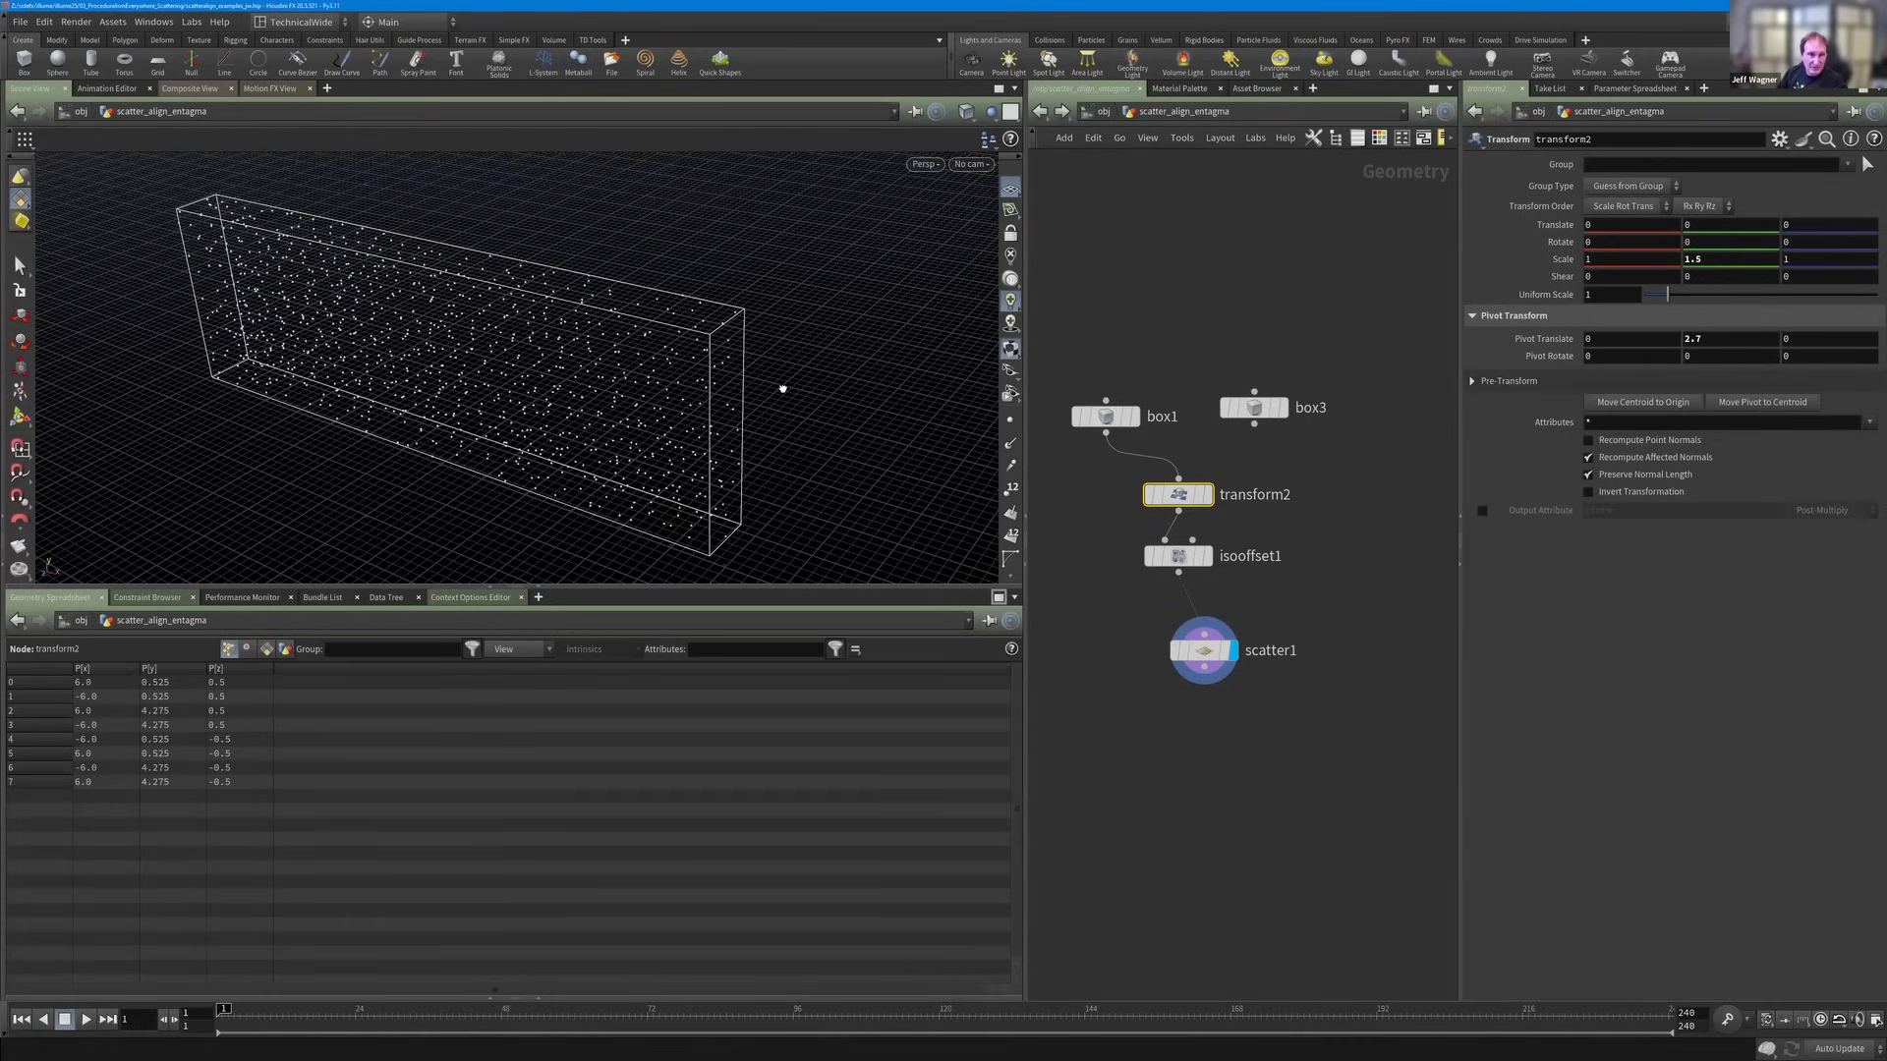
middle_click_drag(783, 387, 773, 377)
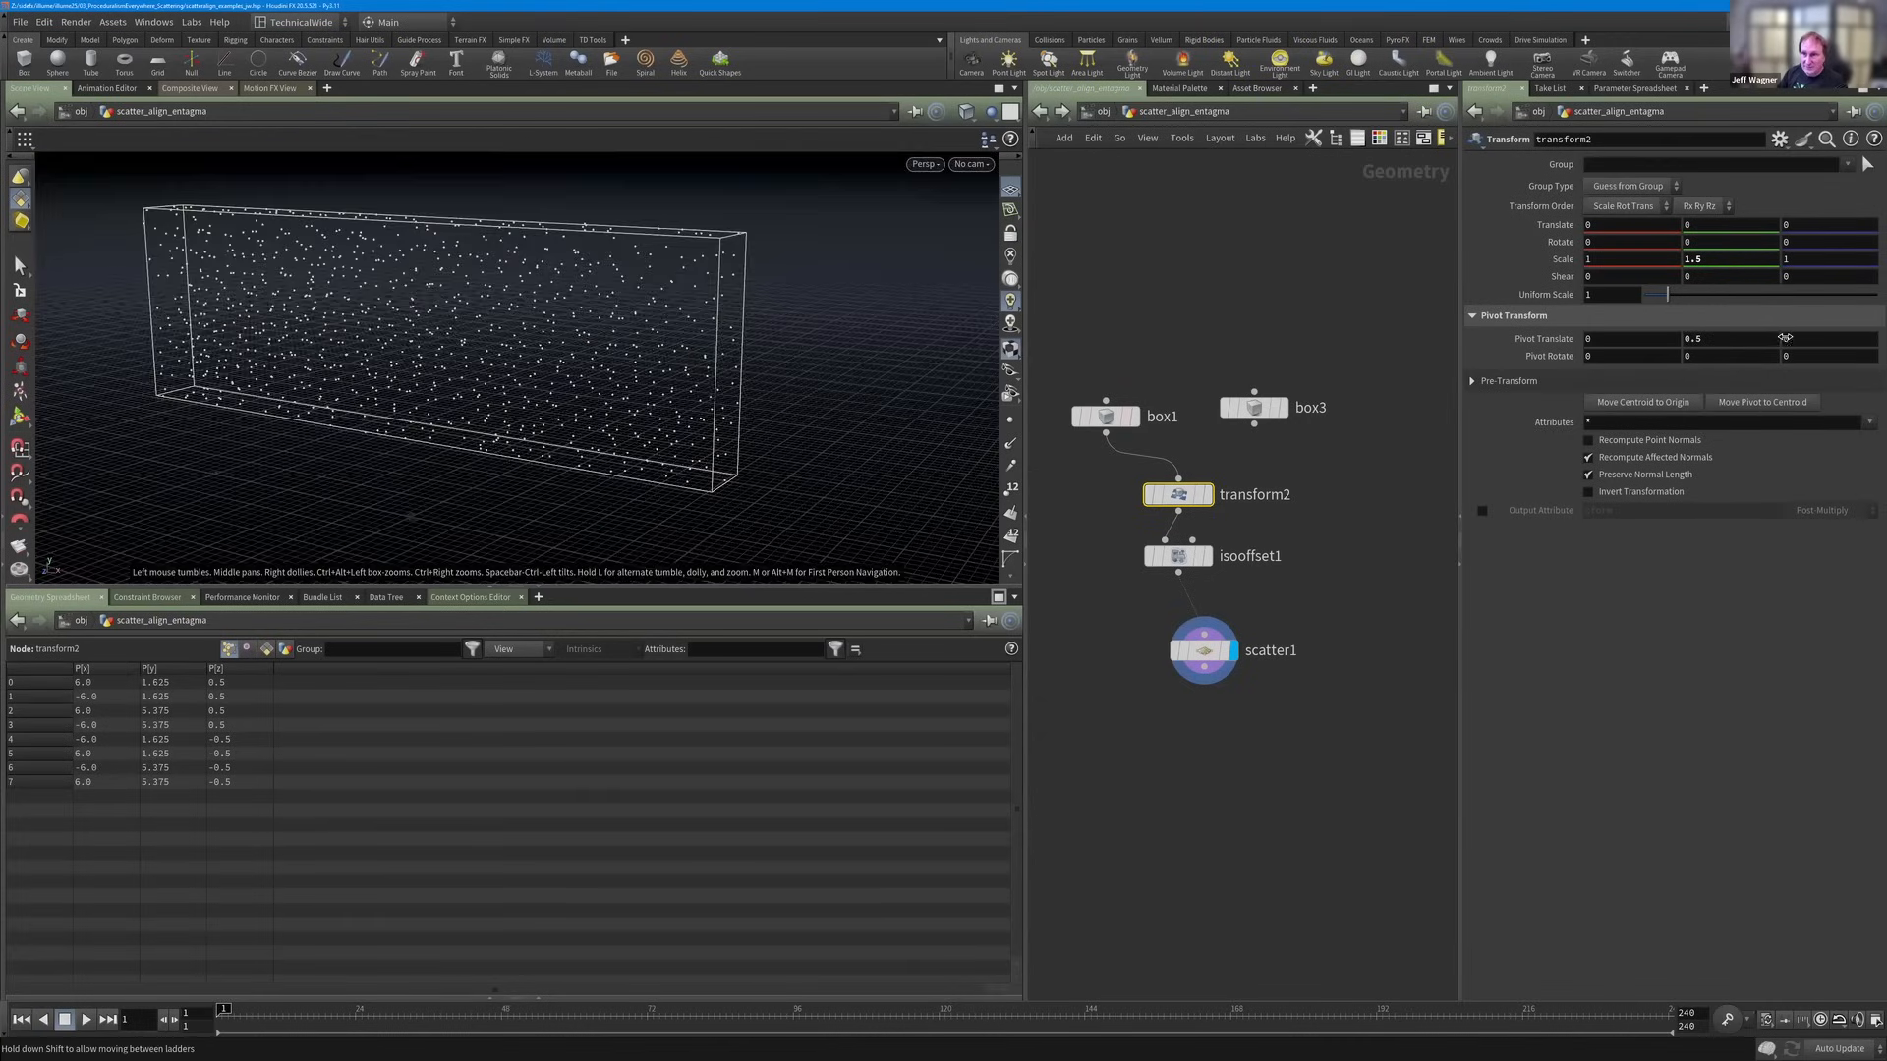
Set the Transform node's Y pivot translate to 4, checking the box's position against the ground grid.
middle_click_drag(1732, 339, 1852, 339)
key("space")
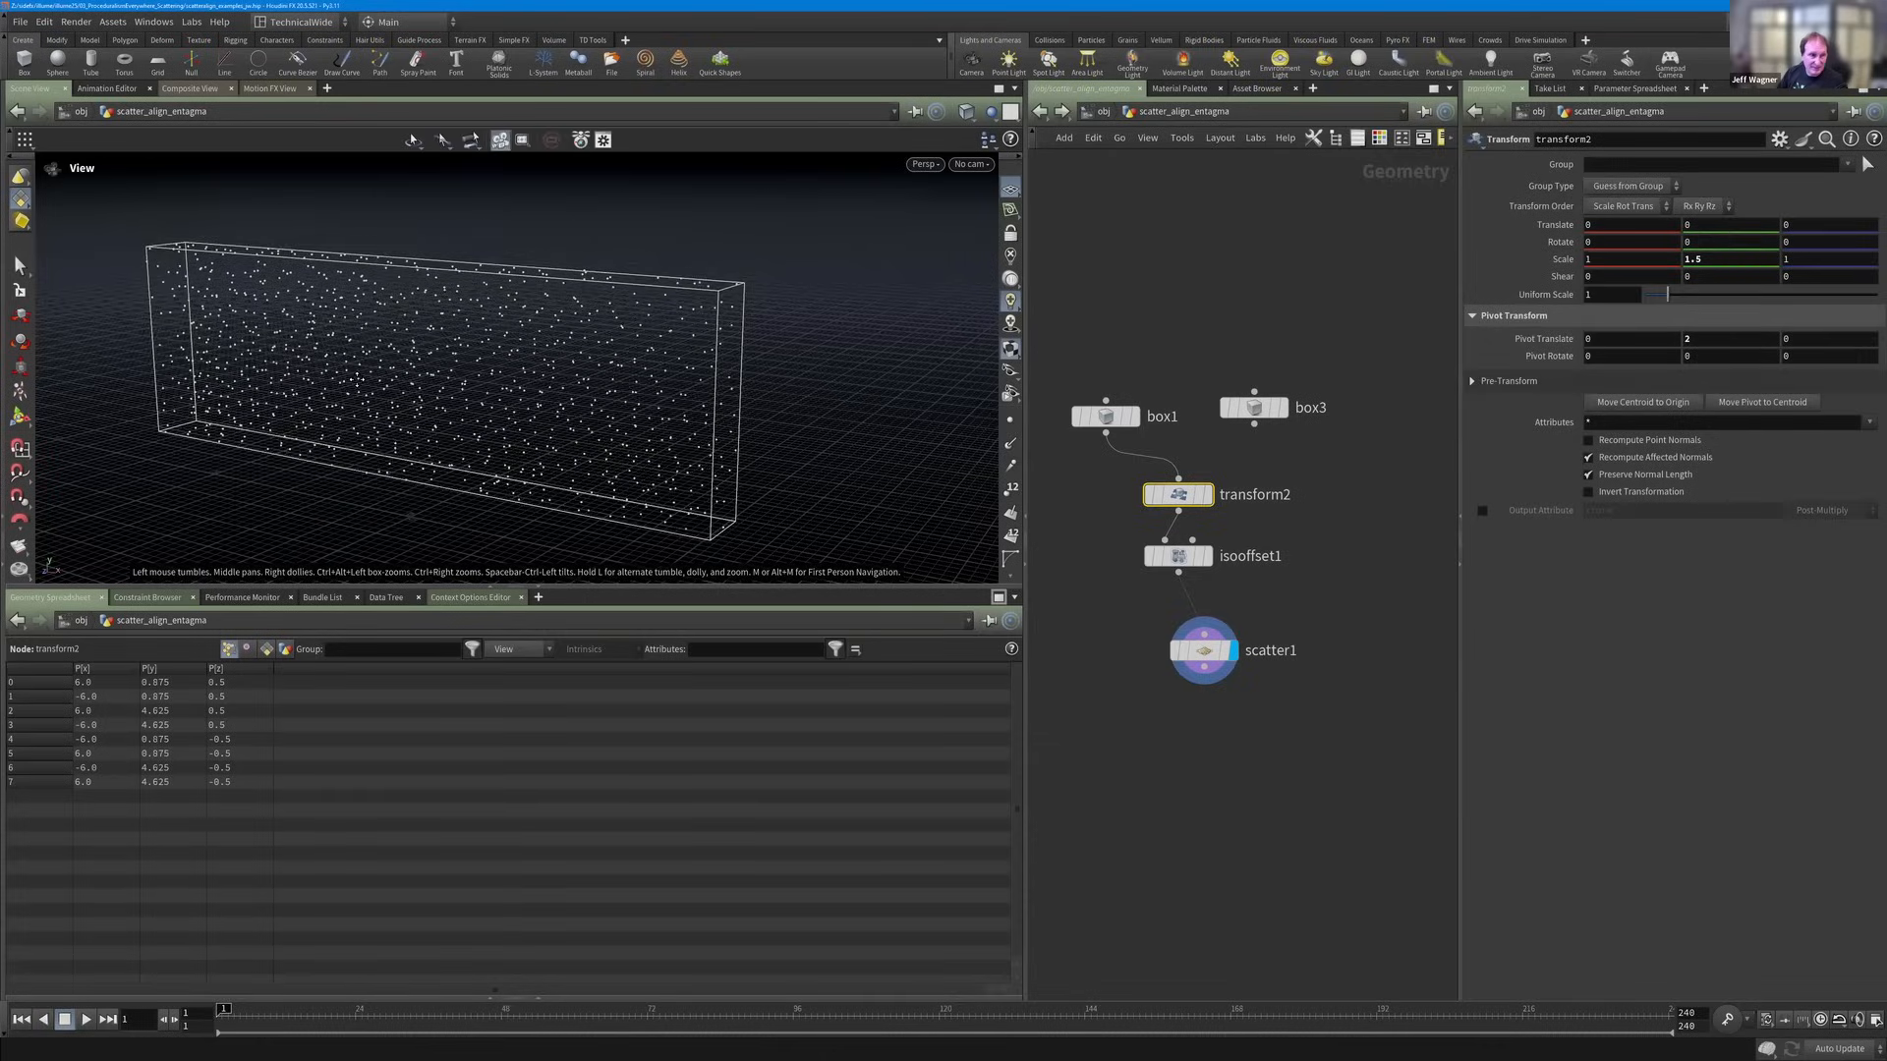
left_click_drag(344, 409, 371, 332)
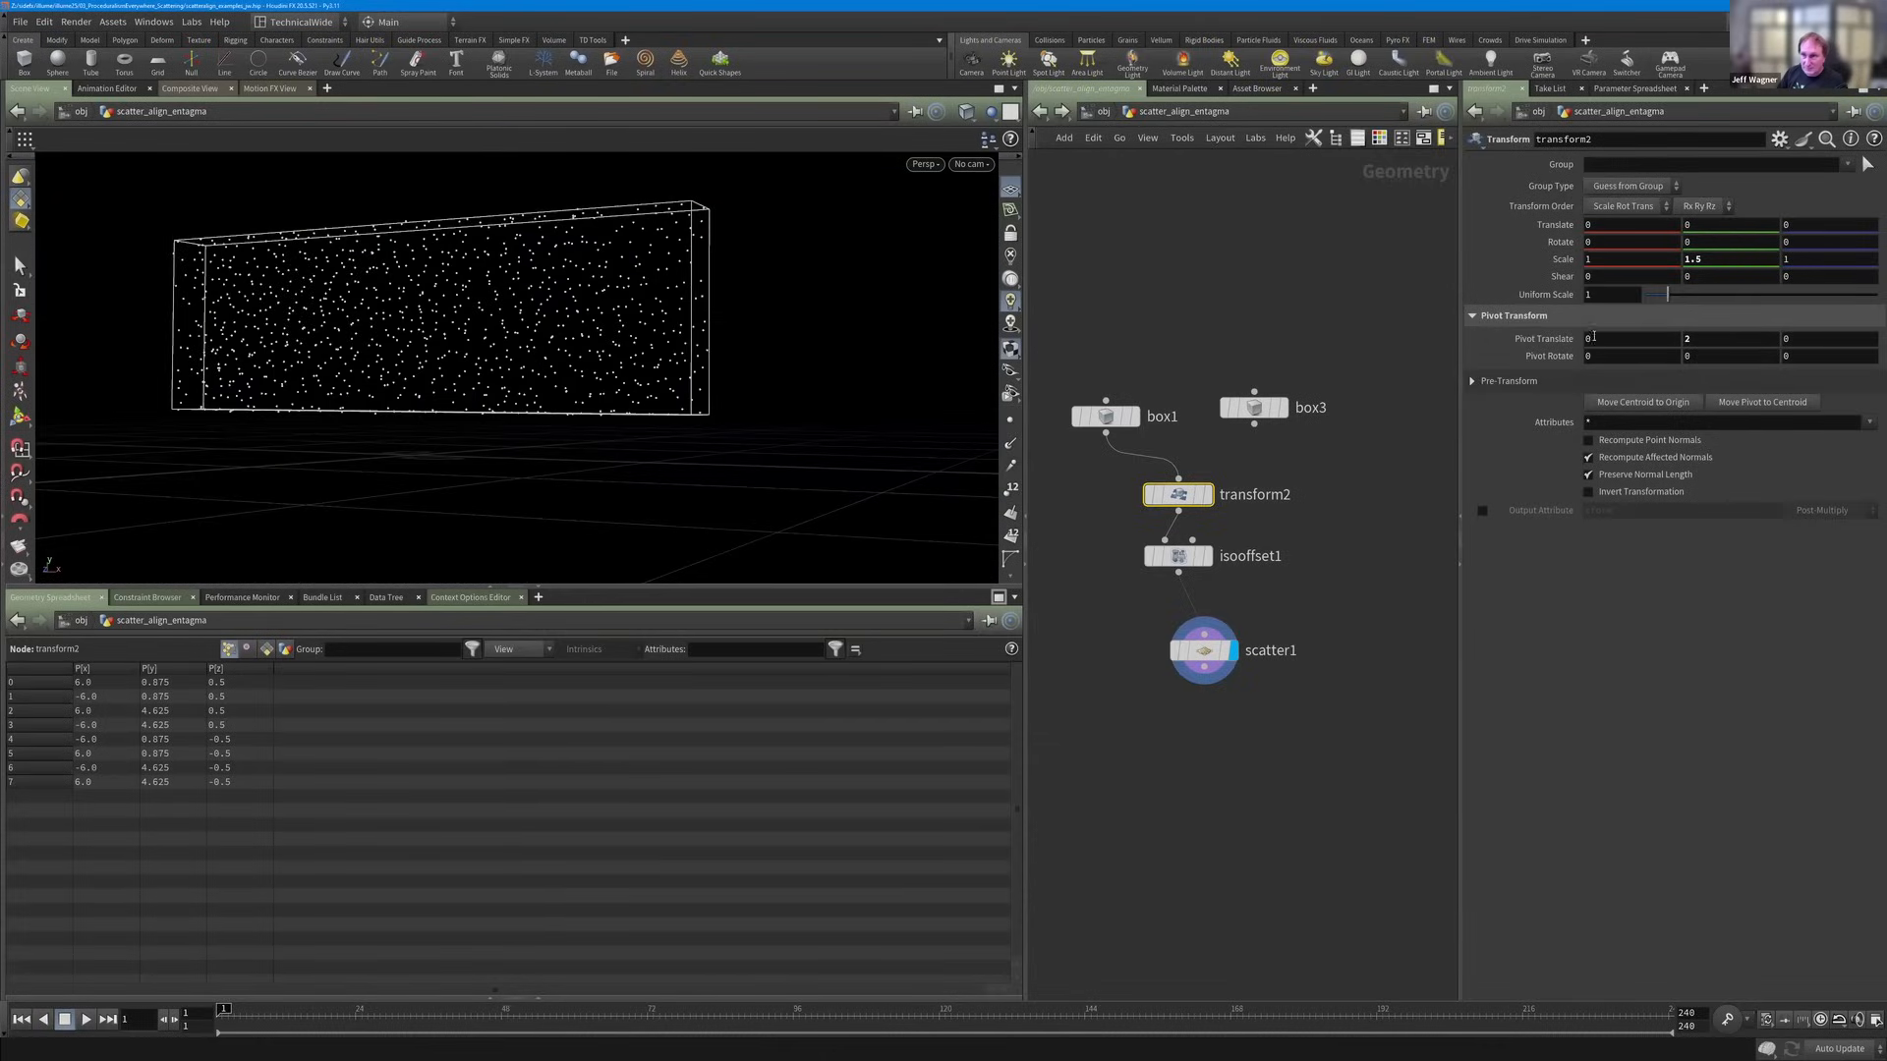
middle_click_drag(1715, 339, 1855, 338)
left_click_drag(605, 423, 619, 491)
Add a Copy to Points node and connect box3 to its first input as the geometry to copy.
scroll(1241, 589, "down", 2)
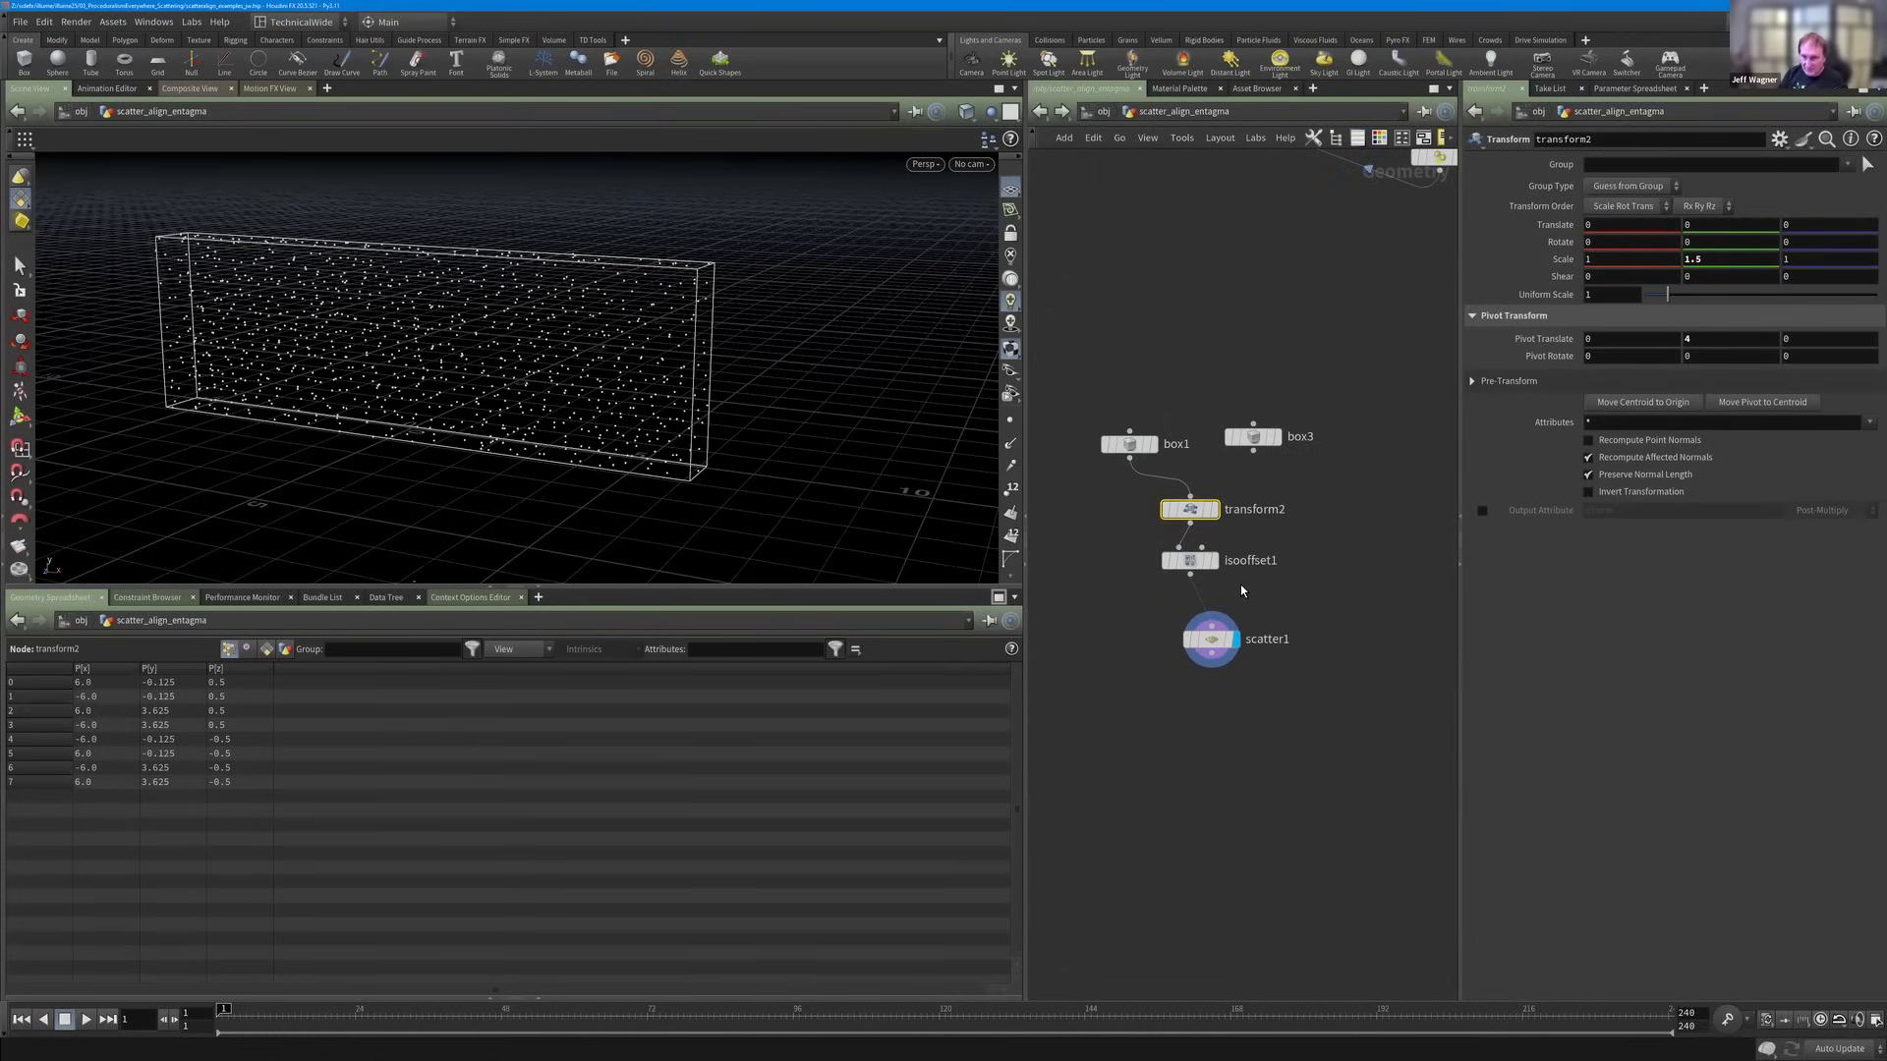
key("Tab")
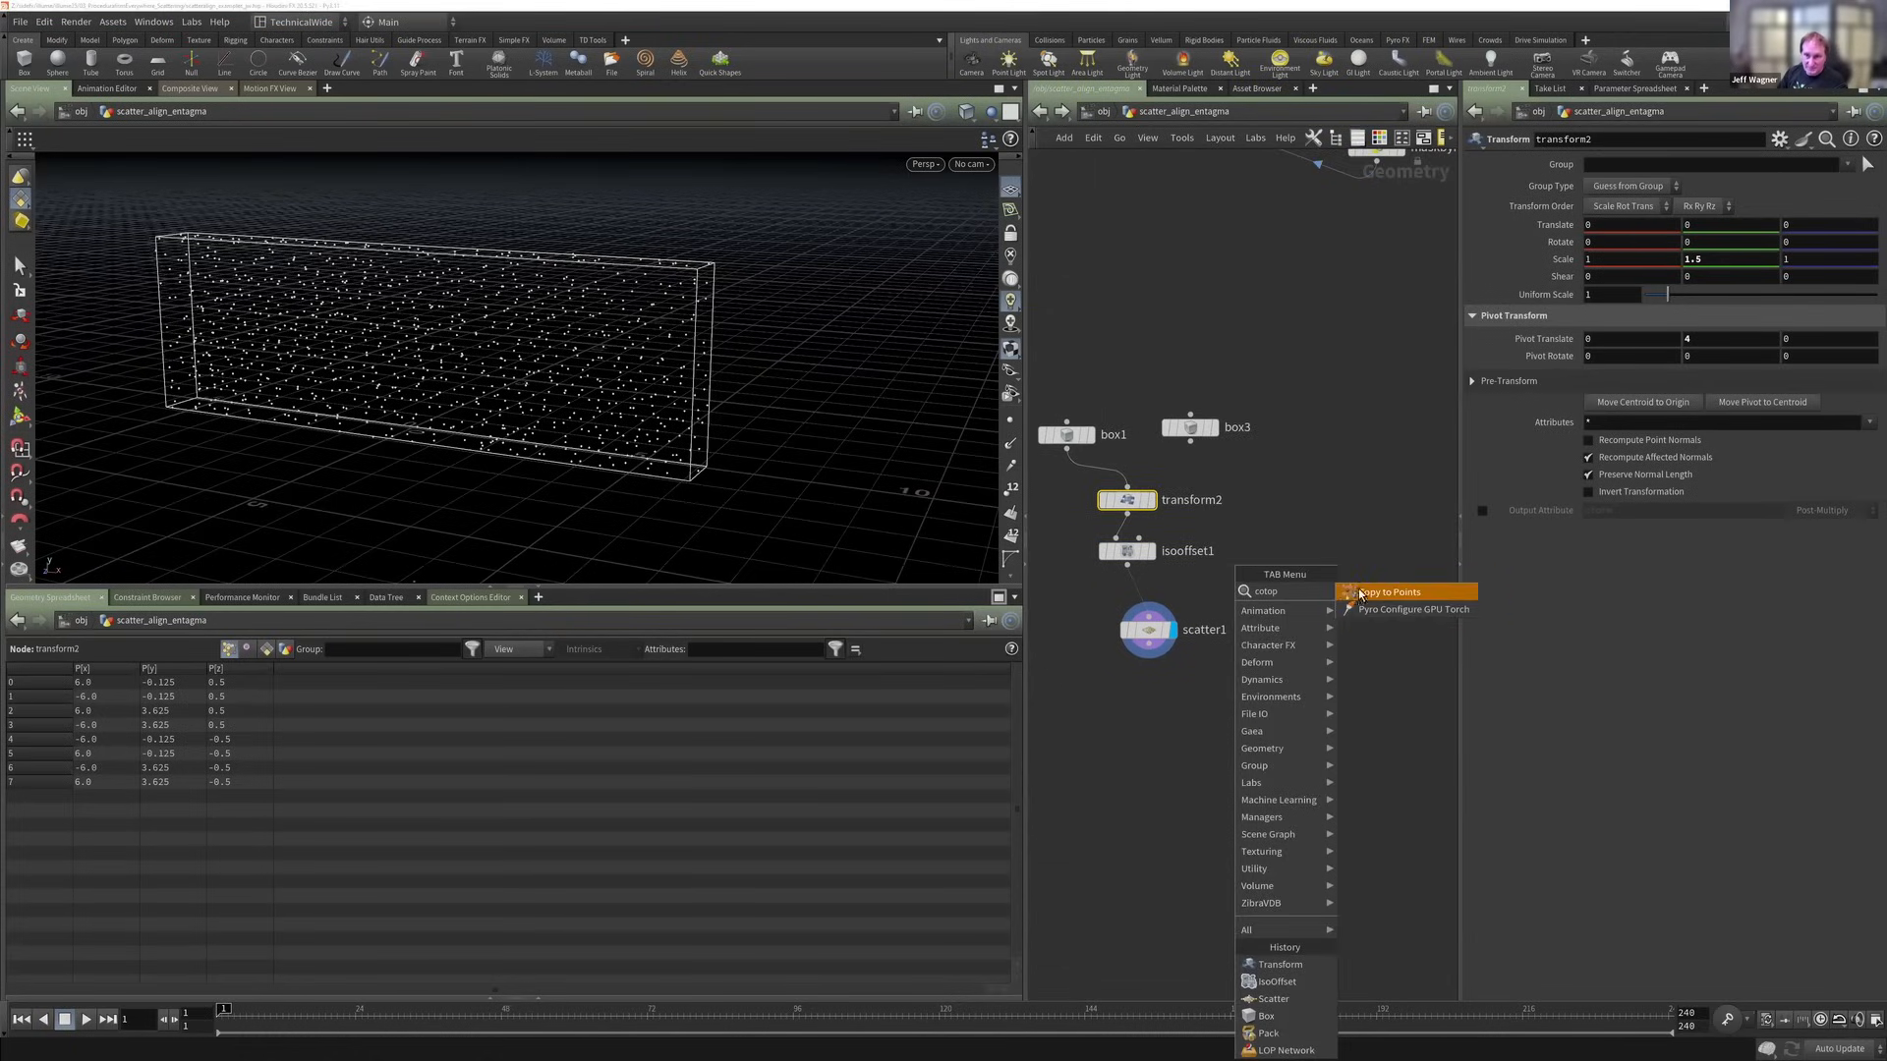
left_click(1356, 590)
left_click(1293, 578)
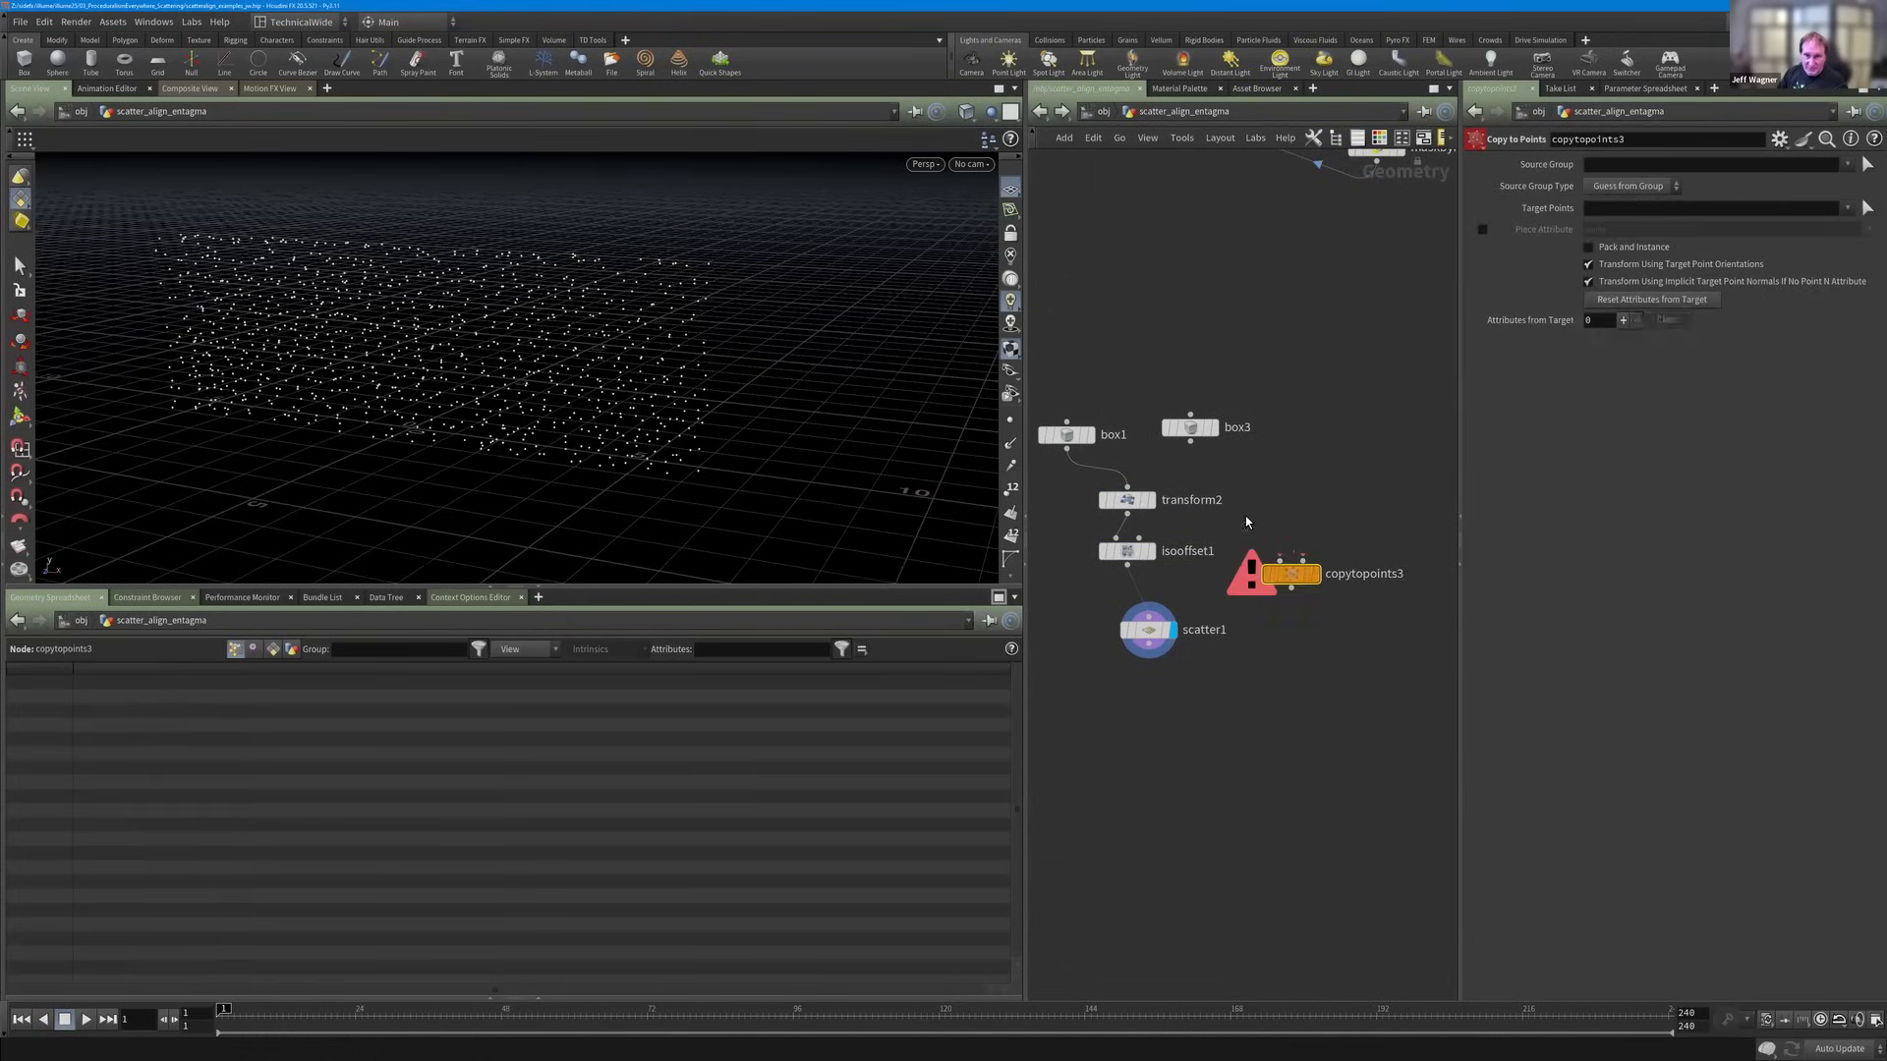
left_click(1306, 546)
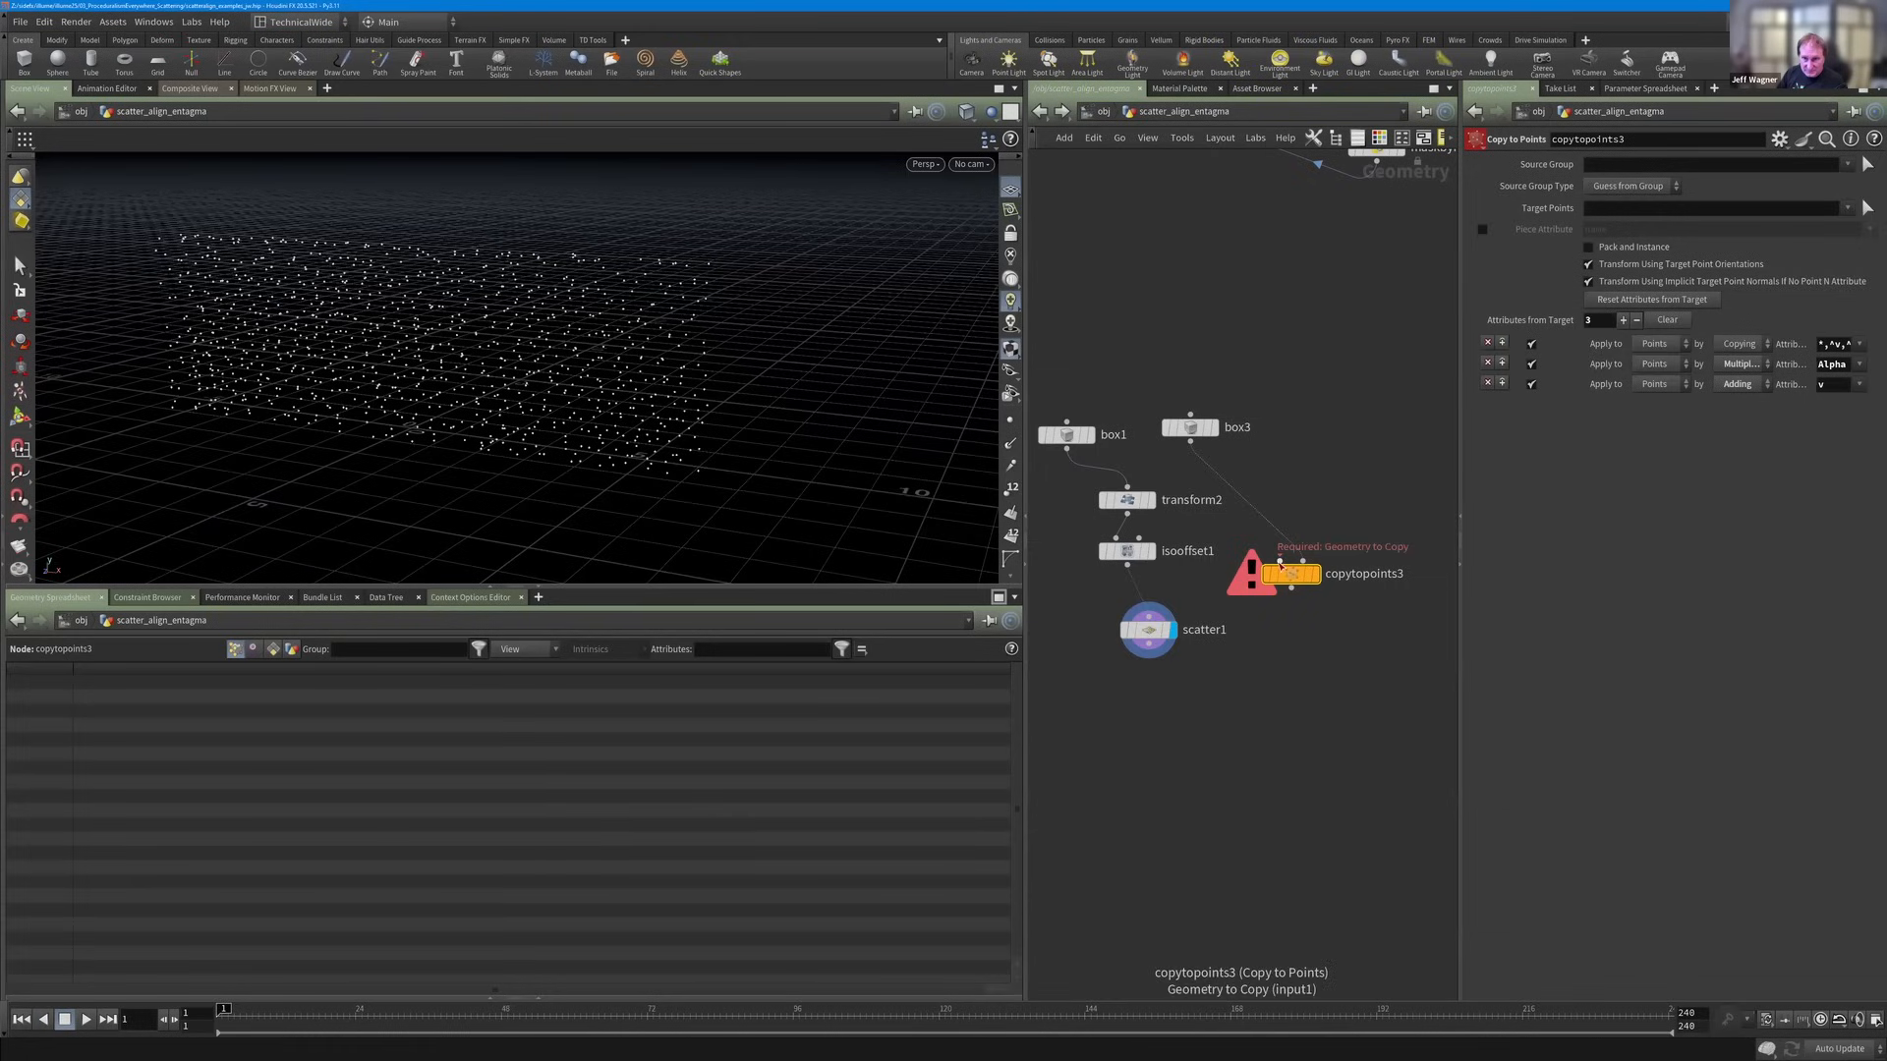
left_click(1285, 543)
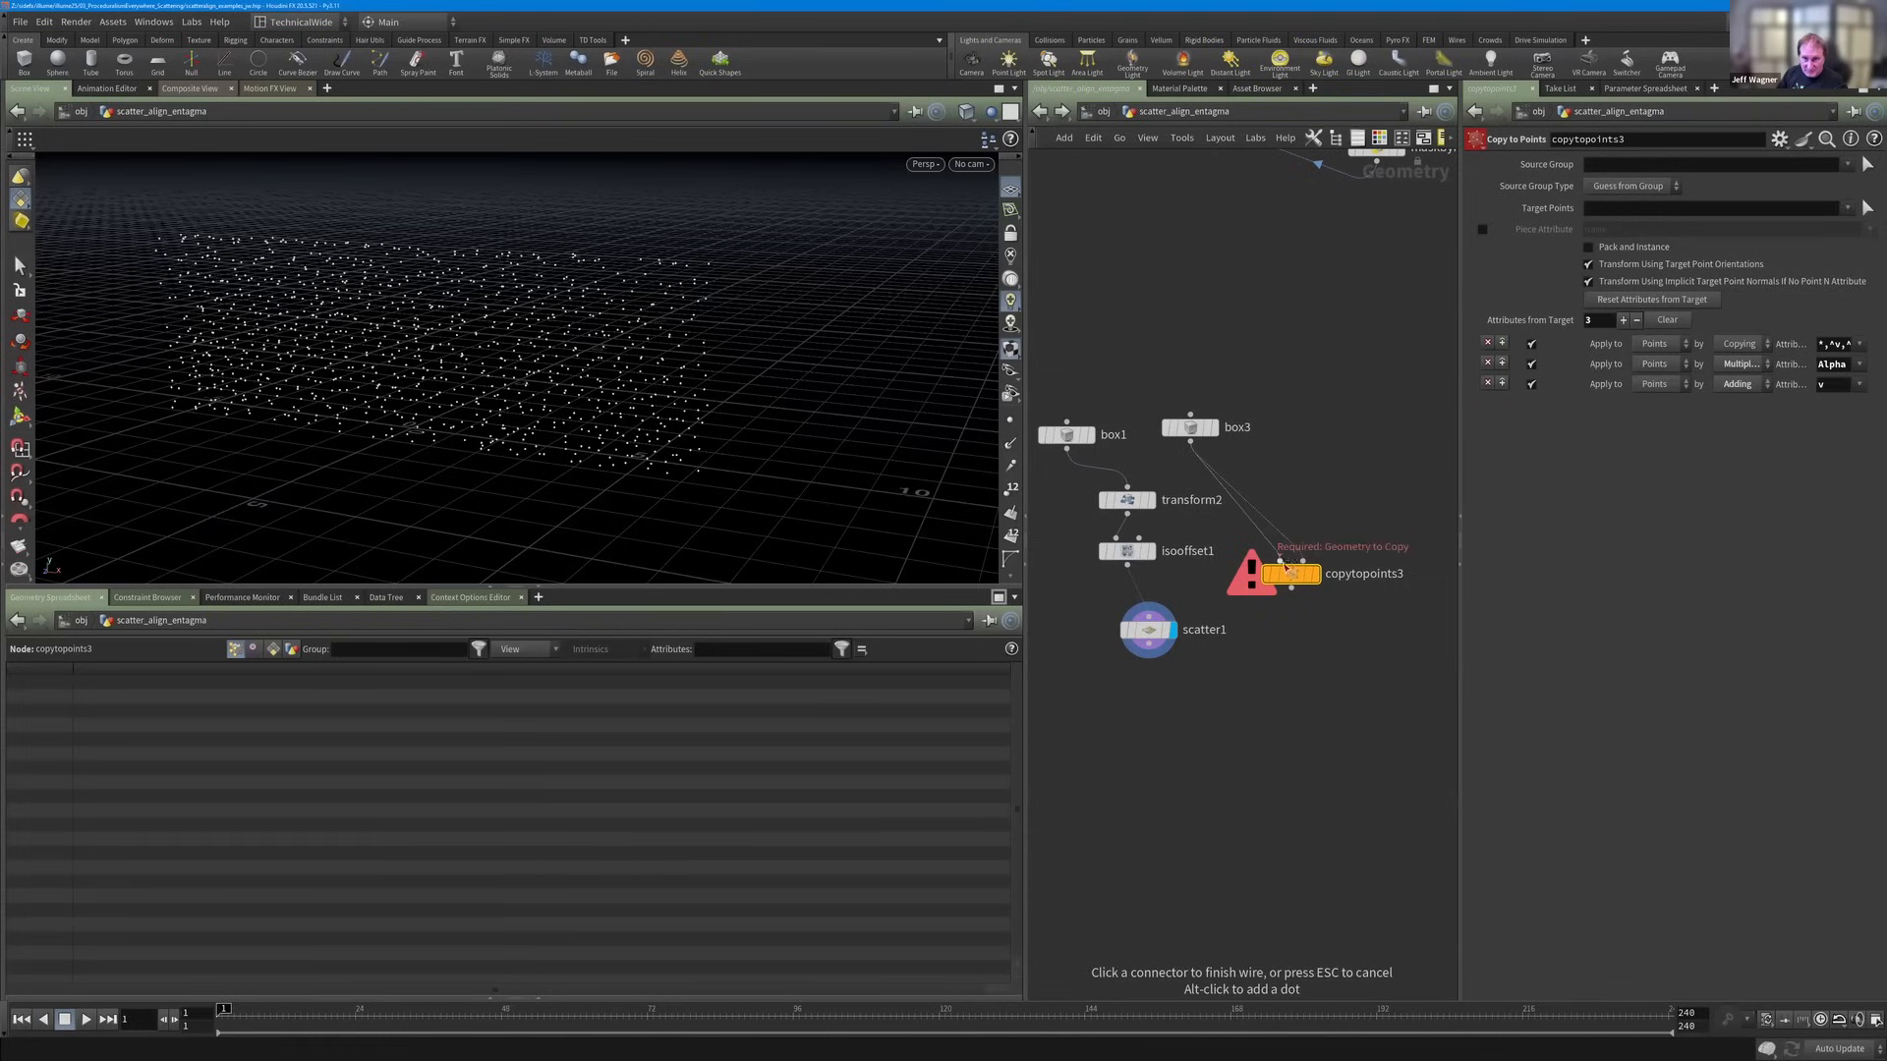
left_click(1291, 576)
left_click_drag(1291, 577, 1283, 657)
Connect scatter1 to the Copy to Points node's second input as target points and tidy both nodes' placement.
left_click(1294, 640)
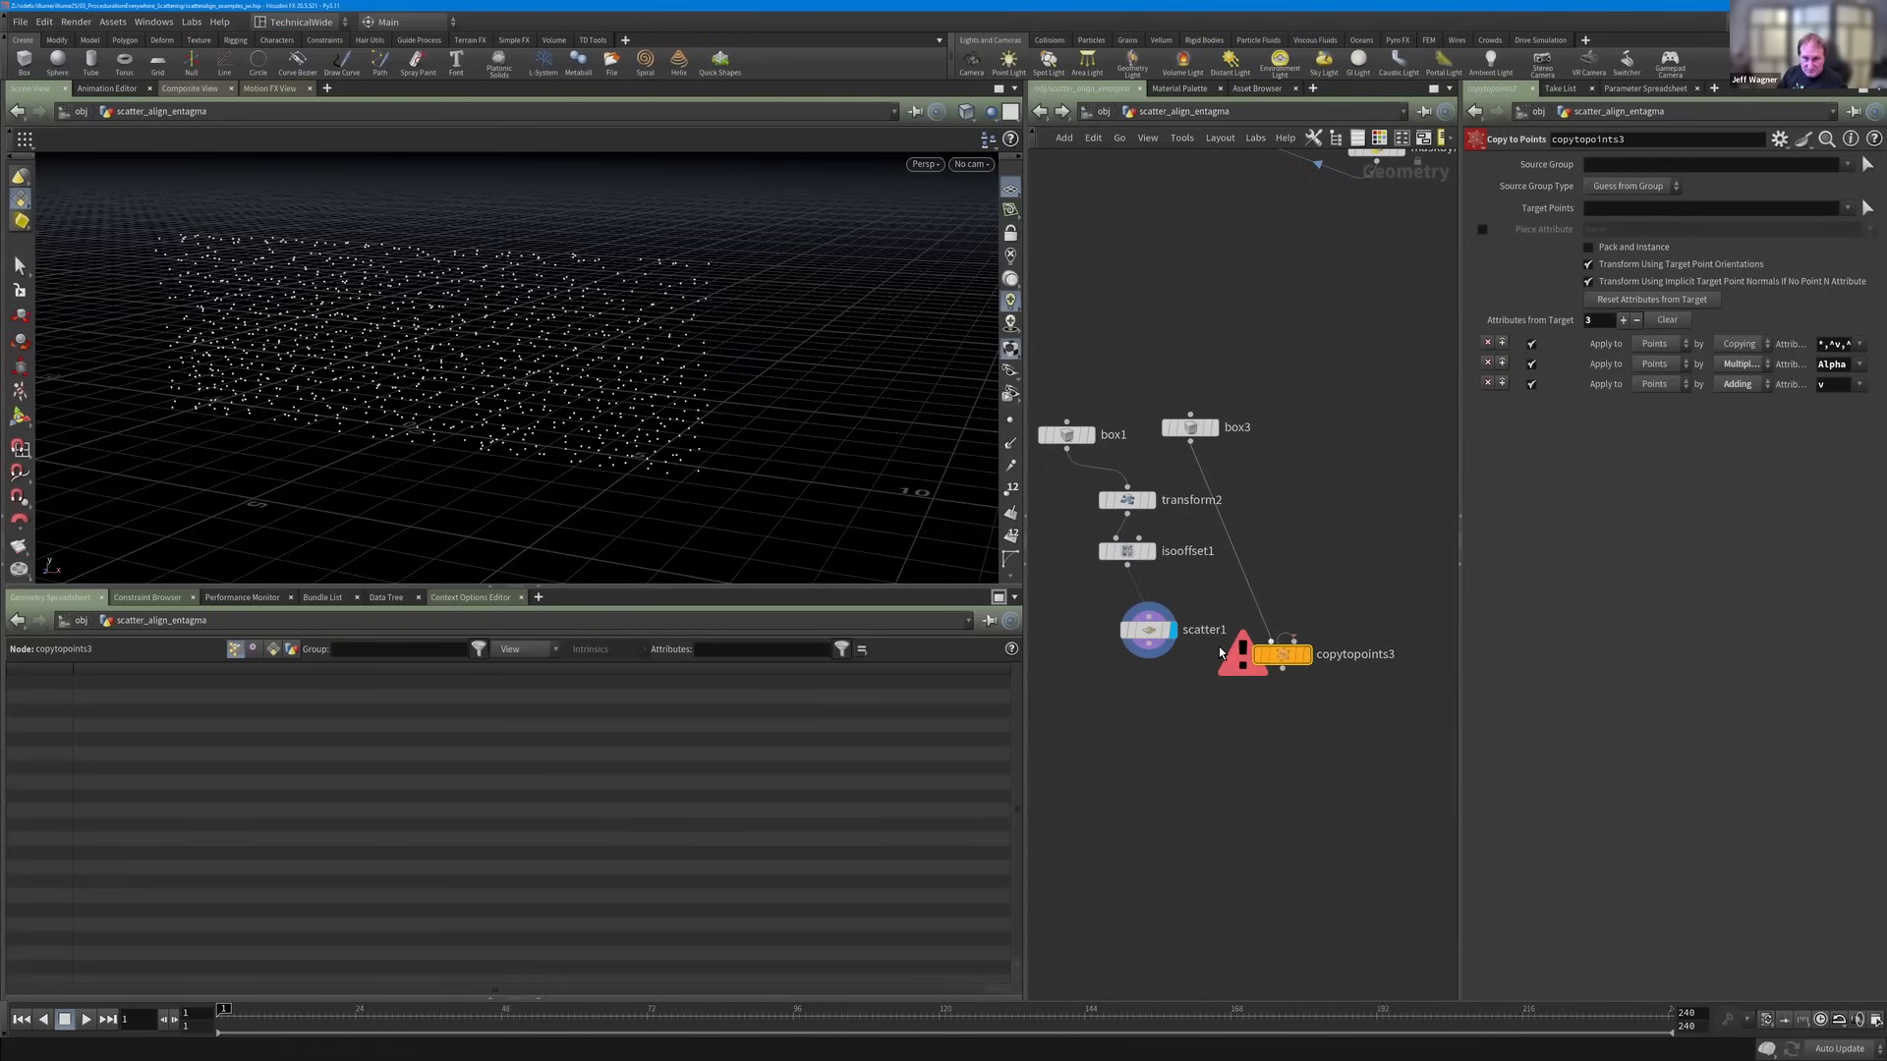
left_click(1143, 636)
left_click_drag(1142, 630, 1112, 602)
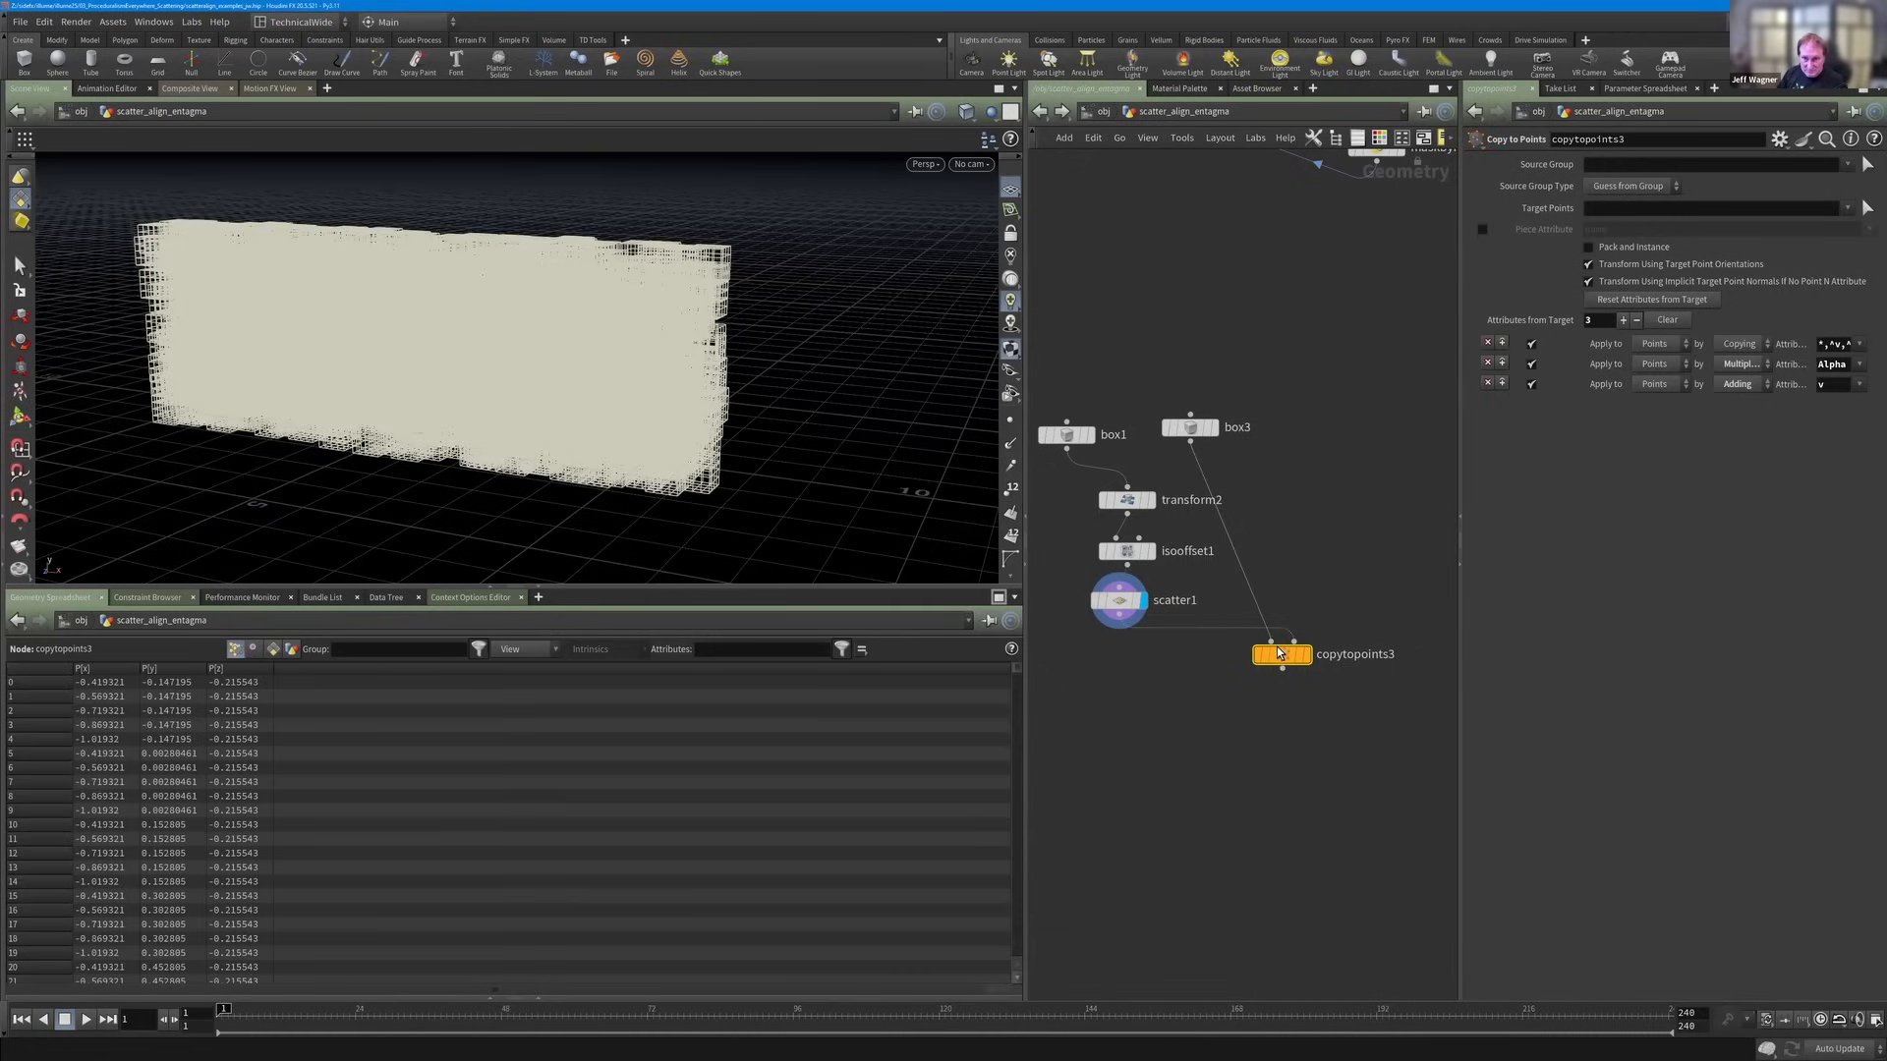
left_click_drag(1249, 665, 1220, 674)
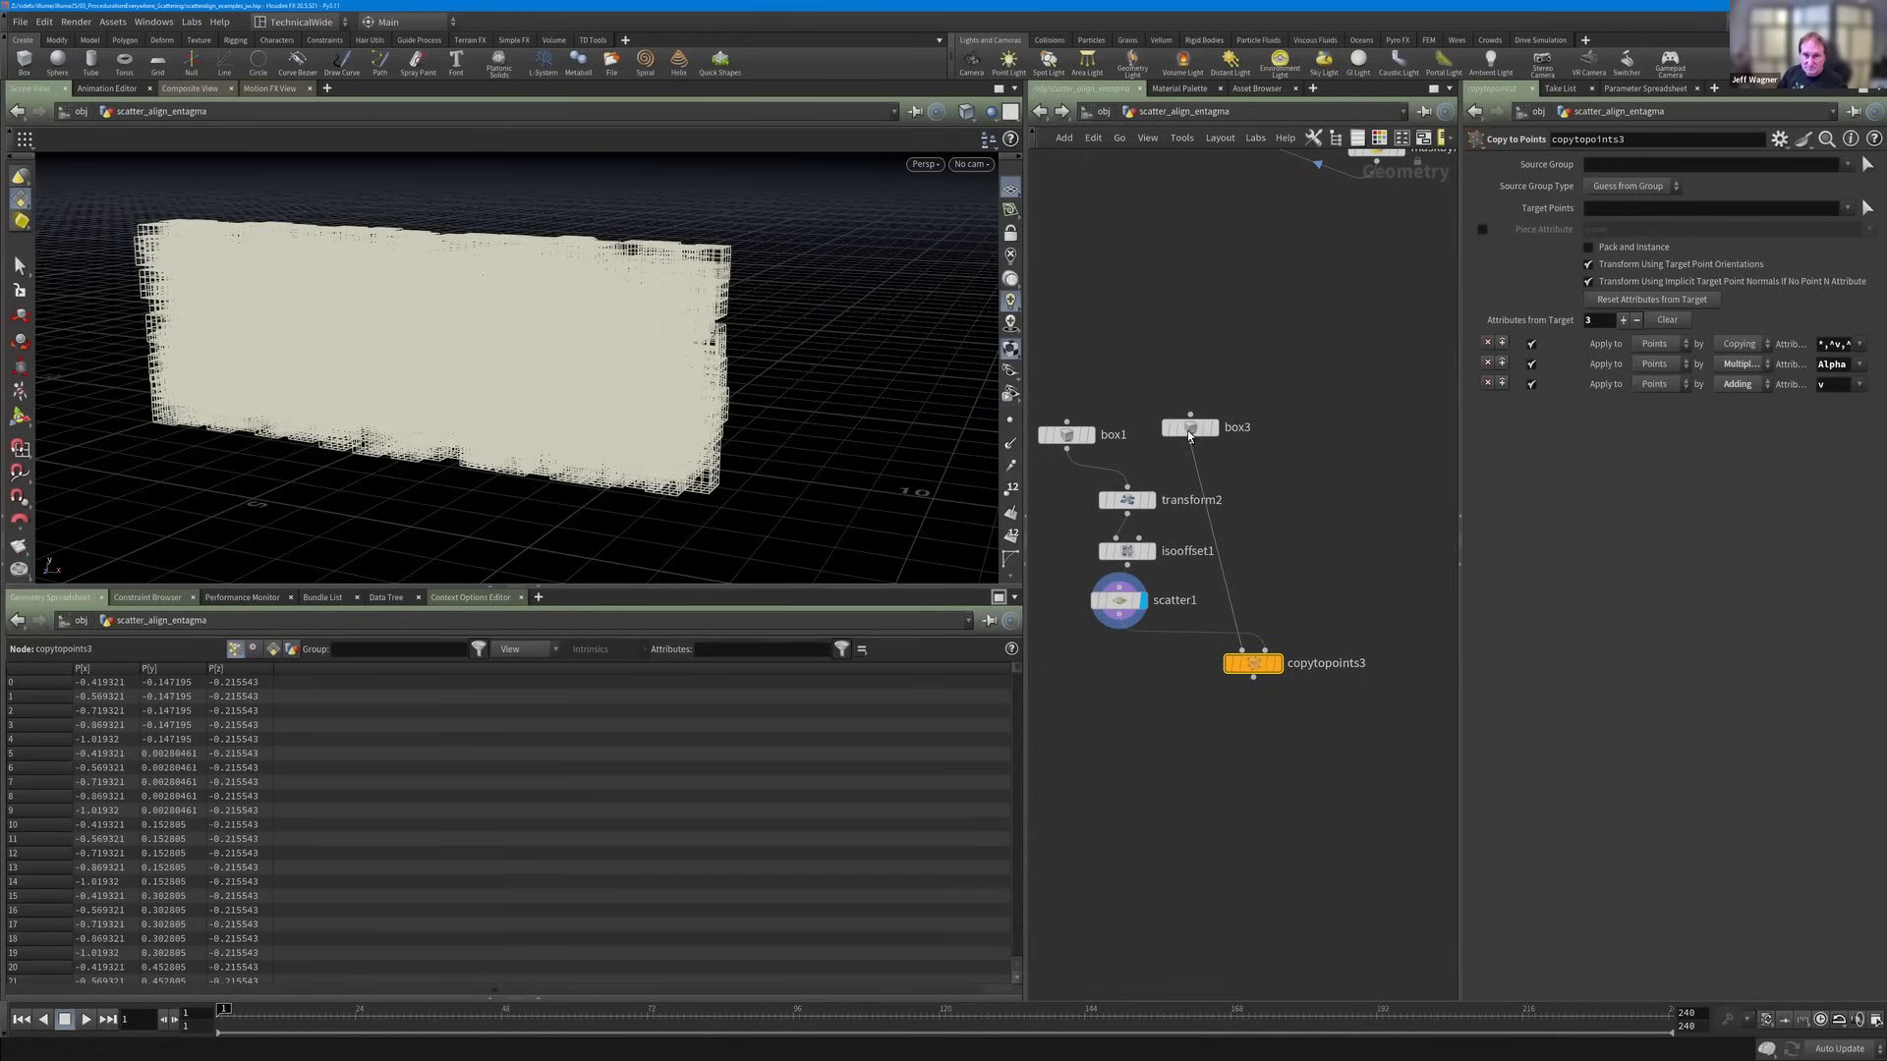
Move box3 clear of the other nodes and set its size to 0.2 on all three axes.
left_click_drag(1189, 427, 1270, 415)
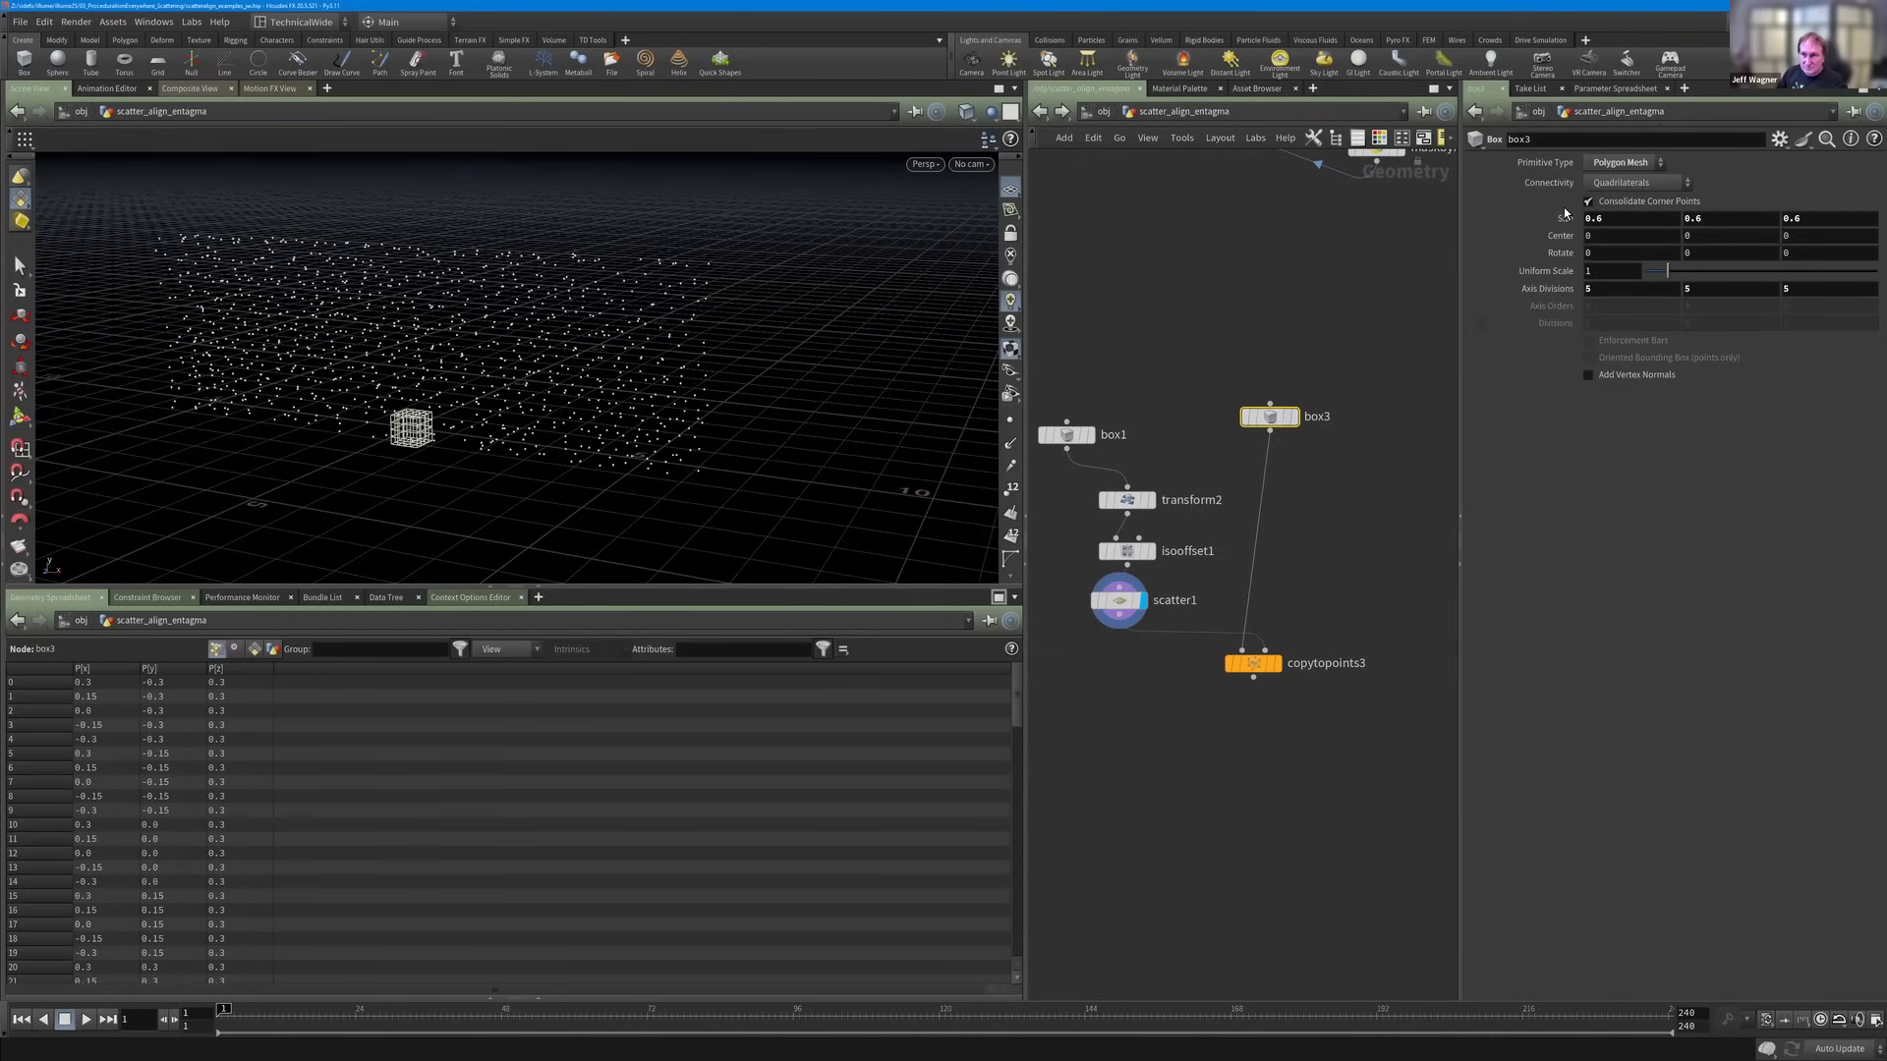
middle_click_drag(1564, 221, 1525, 221)
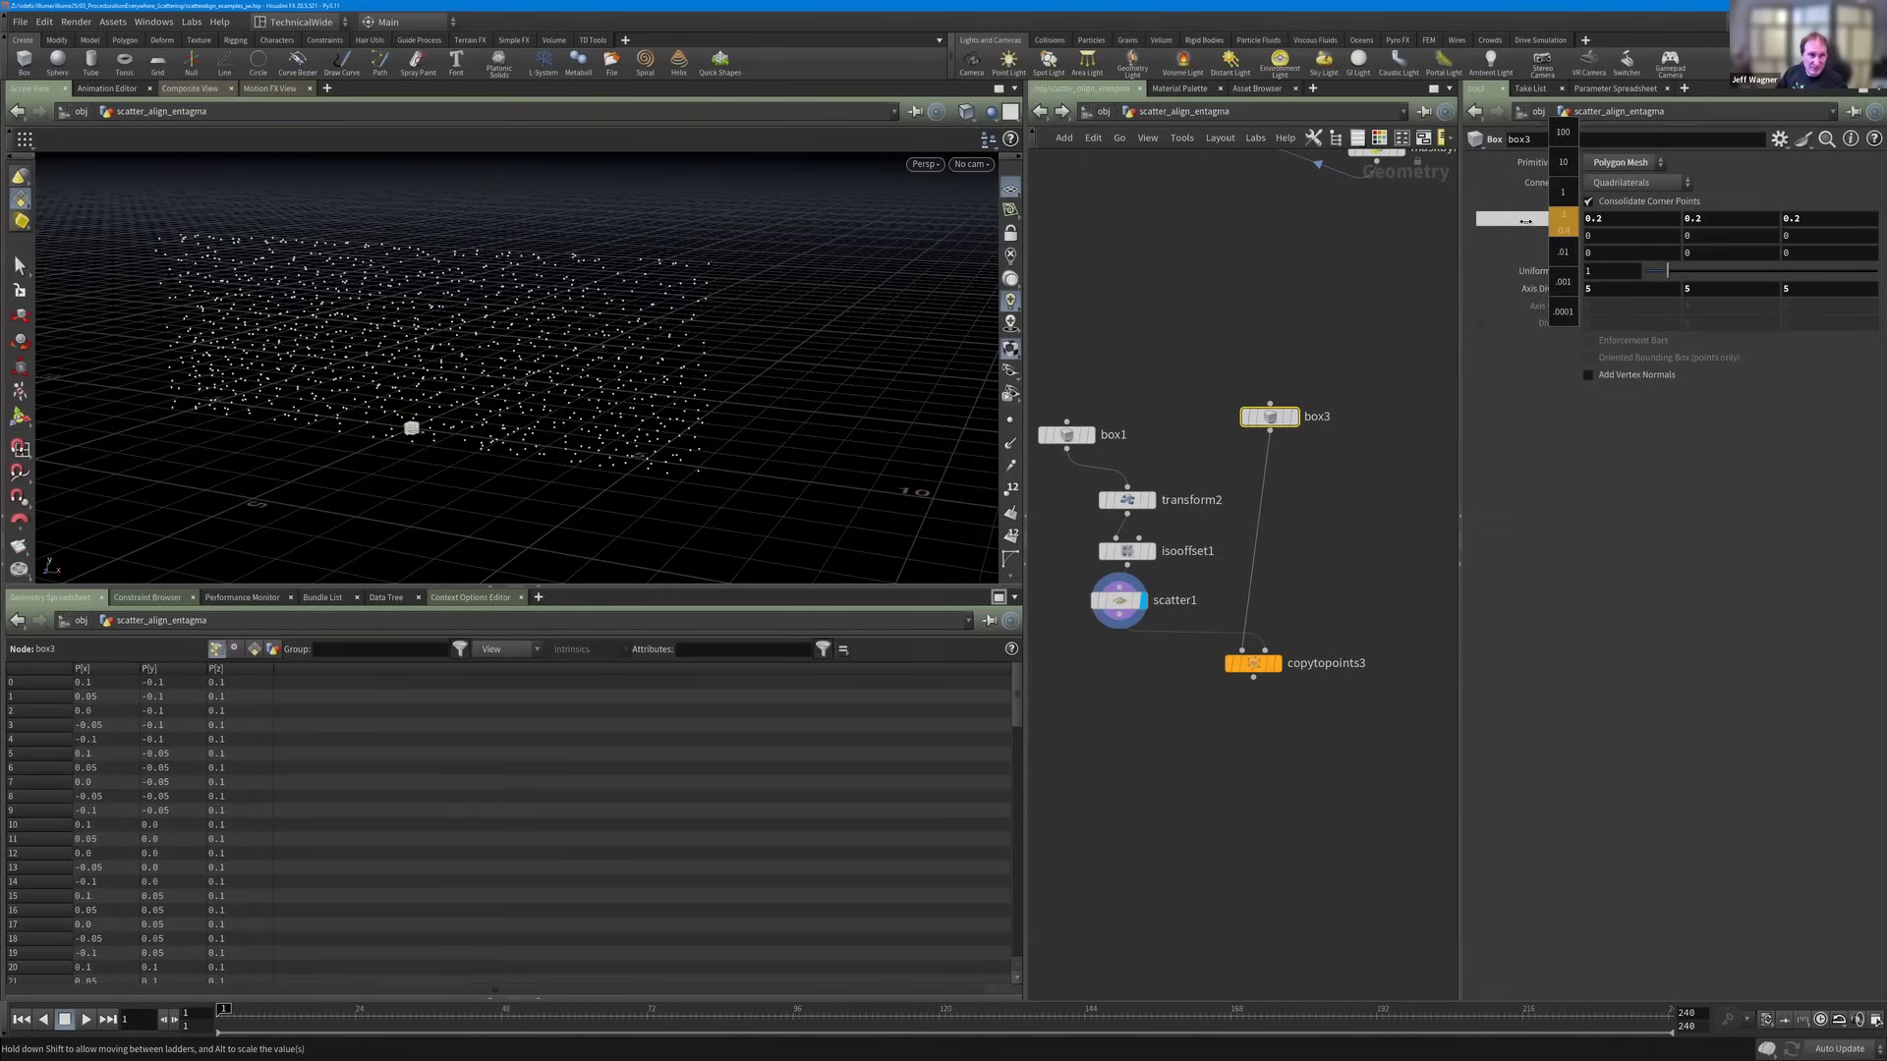
Turn on the template flag of copytopoints3 and inspect the copied boxes in the viewport.
left_click(1276, 663)
key("Escape")
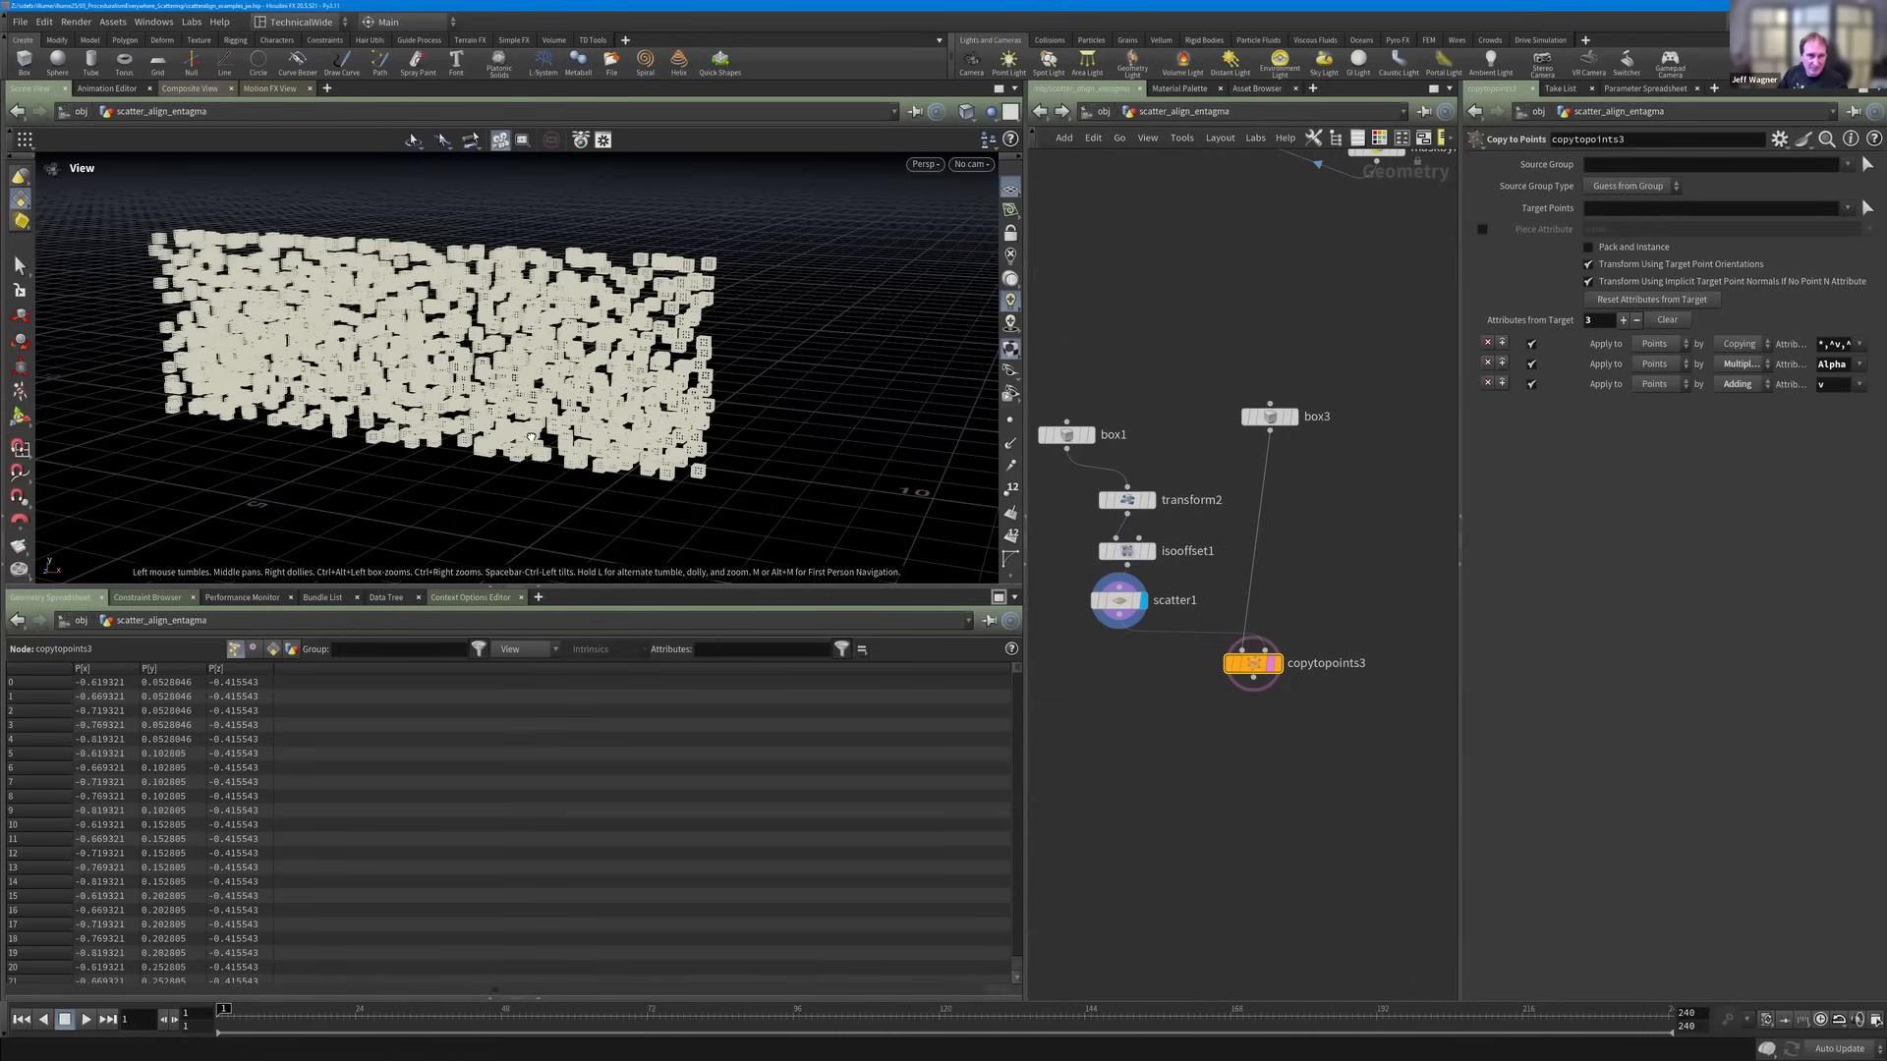
left_click_drag(608, 320, 606, 323)
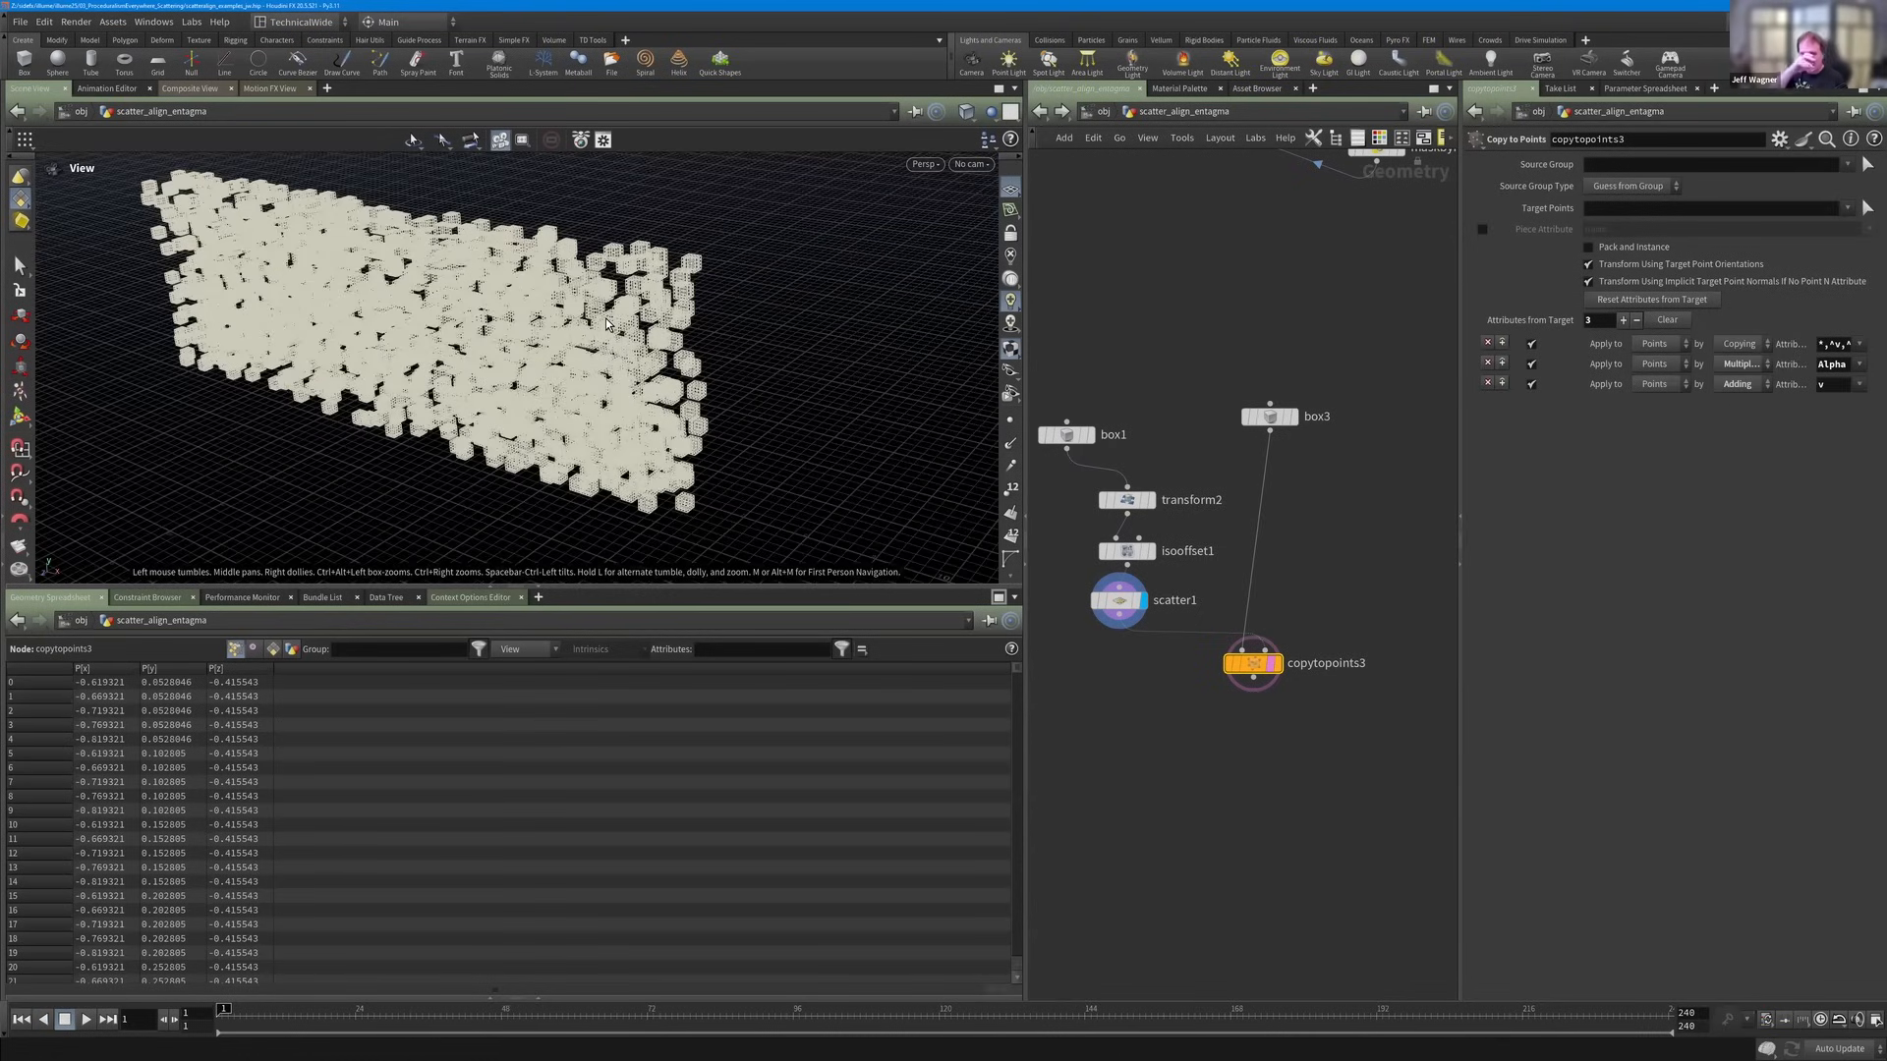
Inspect the copied boxes of copytopoints3 from several viewing angles, with box3 nudged slightly in the network.
left_click_drag(1000, 264, 1012, 266)
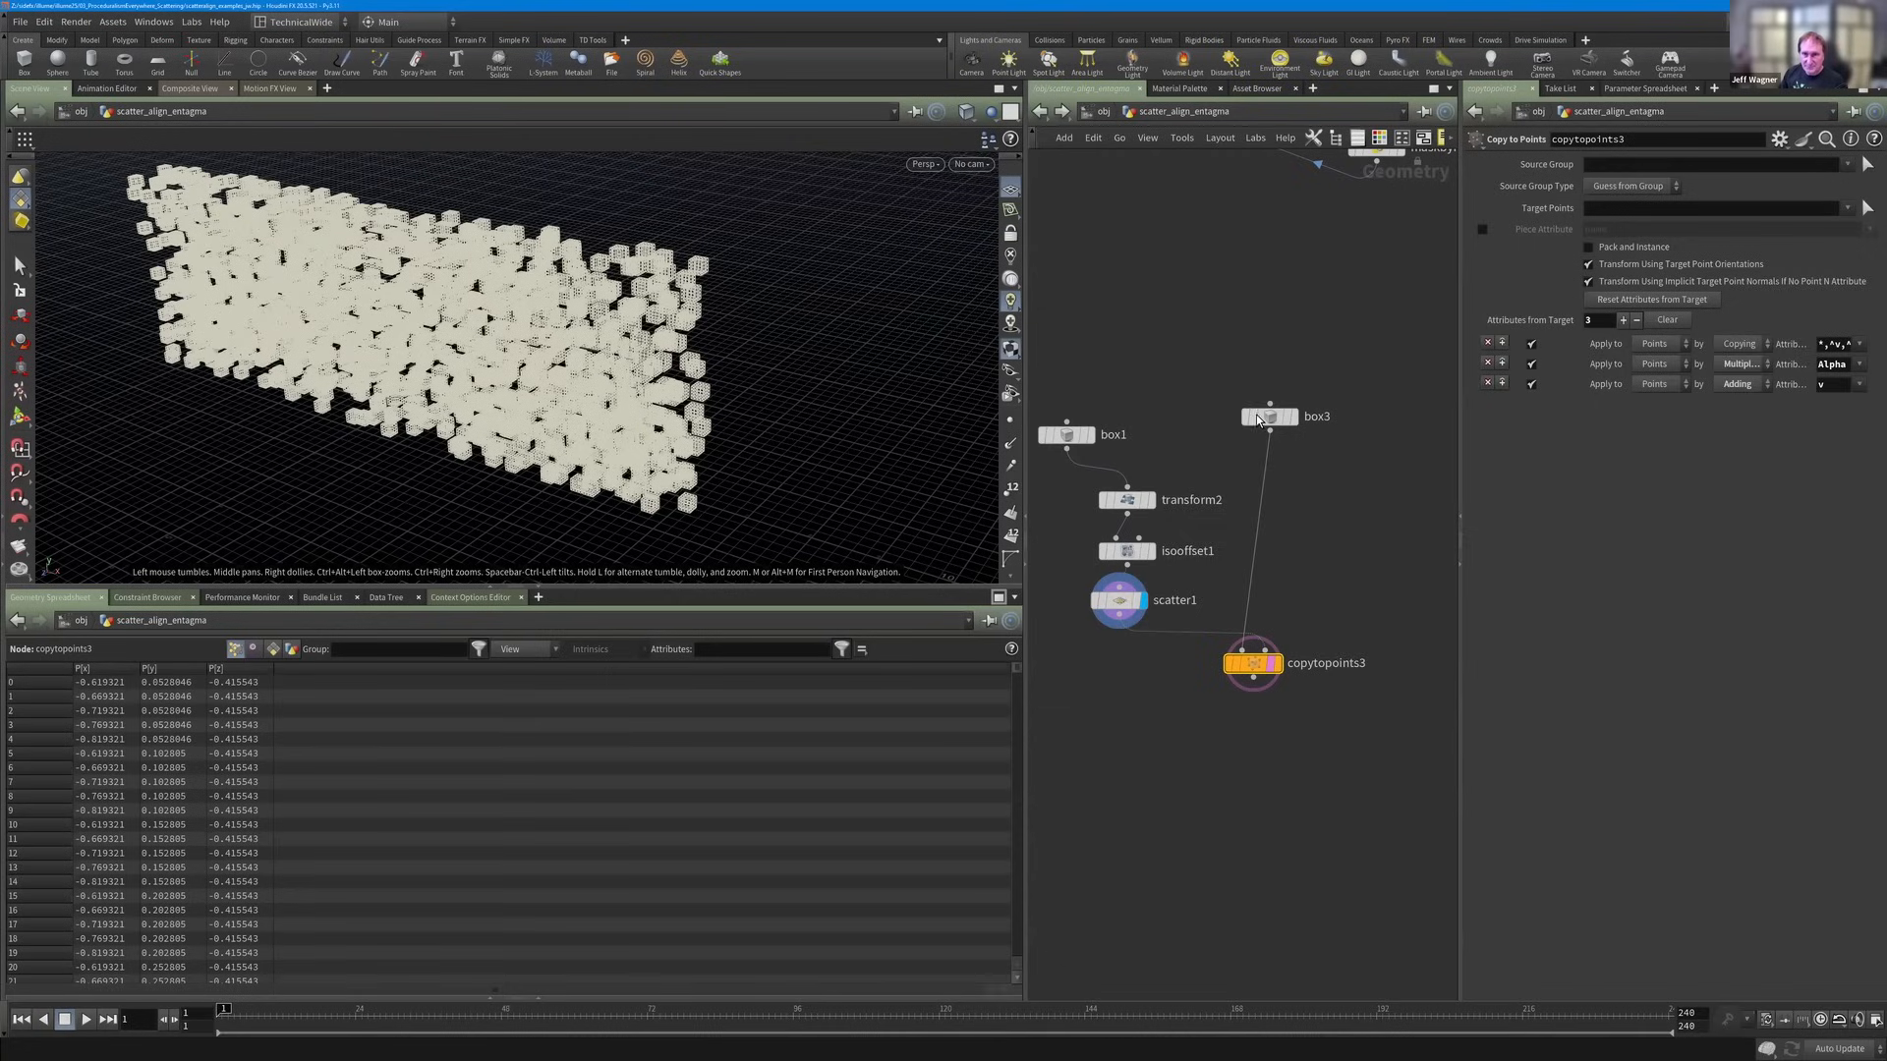
left_click_drag(1258, 421, 1266, 429)
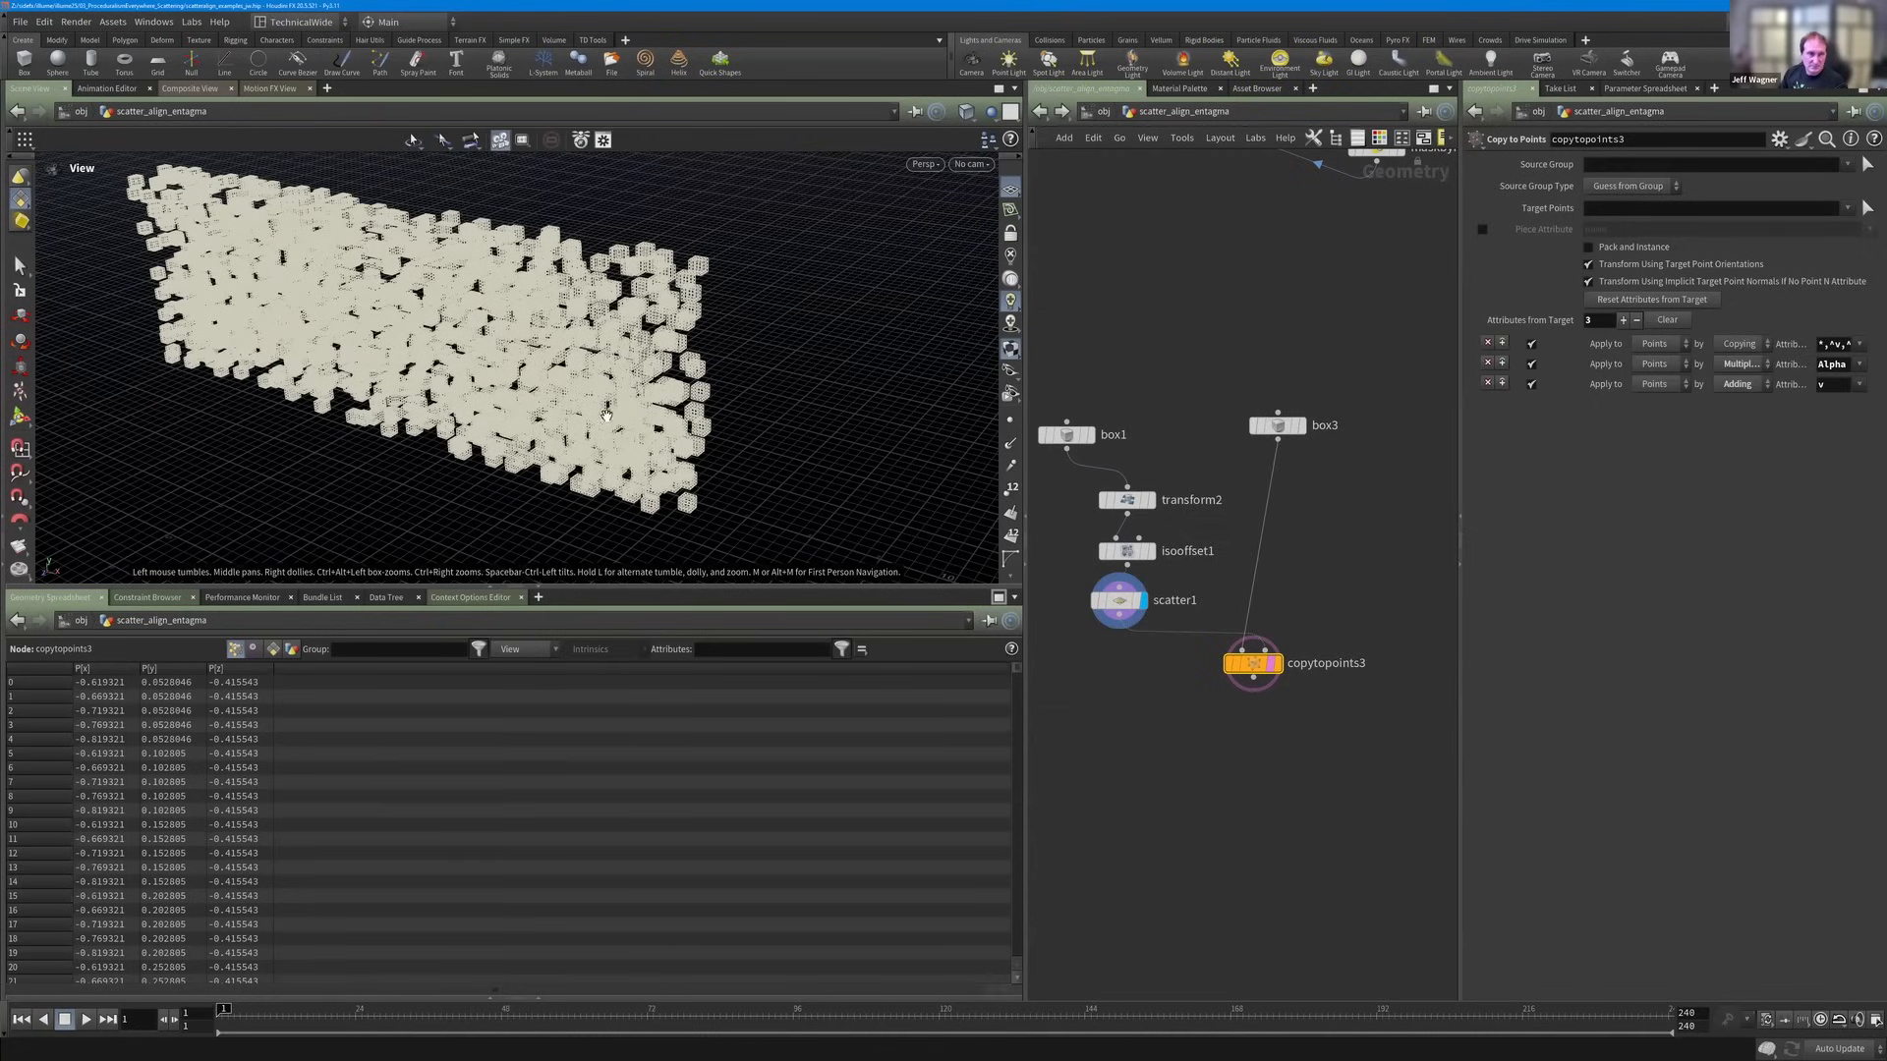
left_click_drag(451, 302, 458, 307)
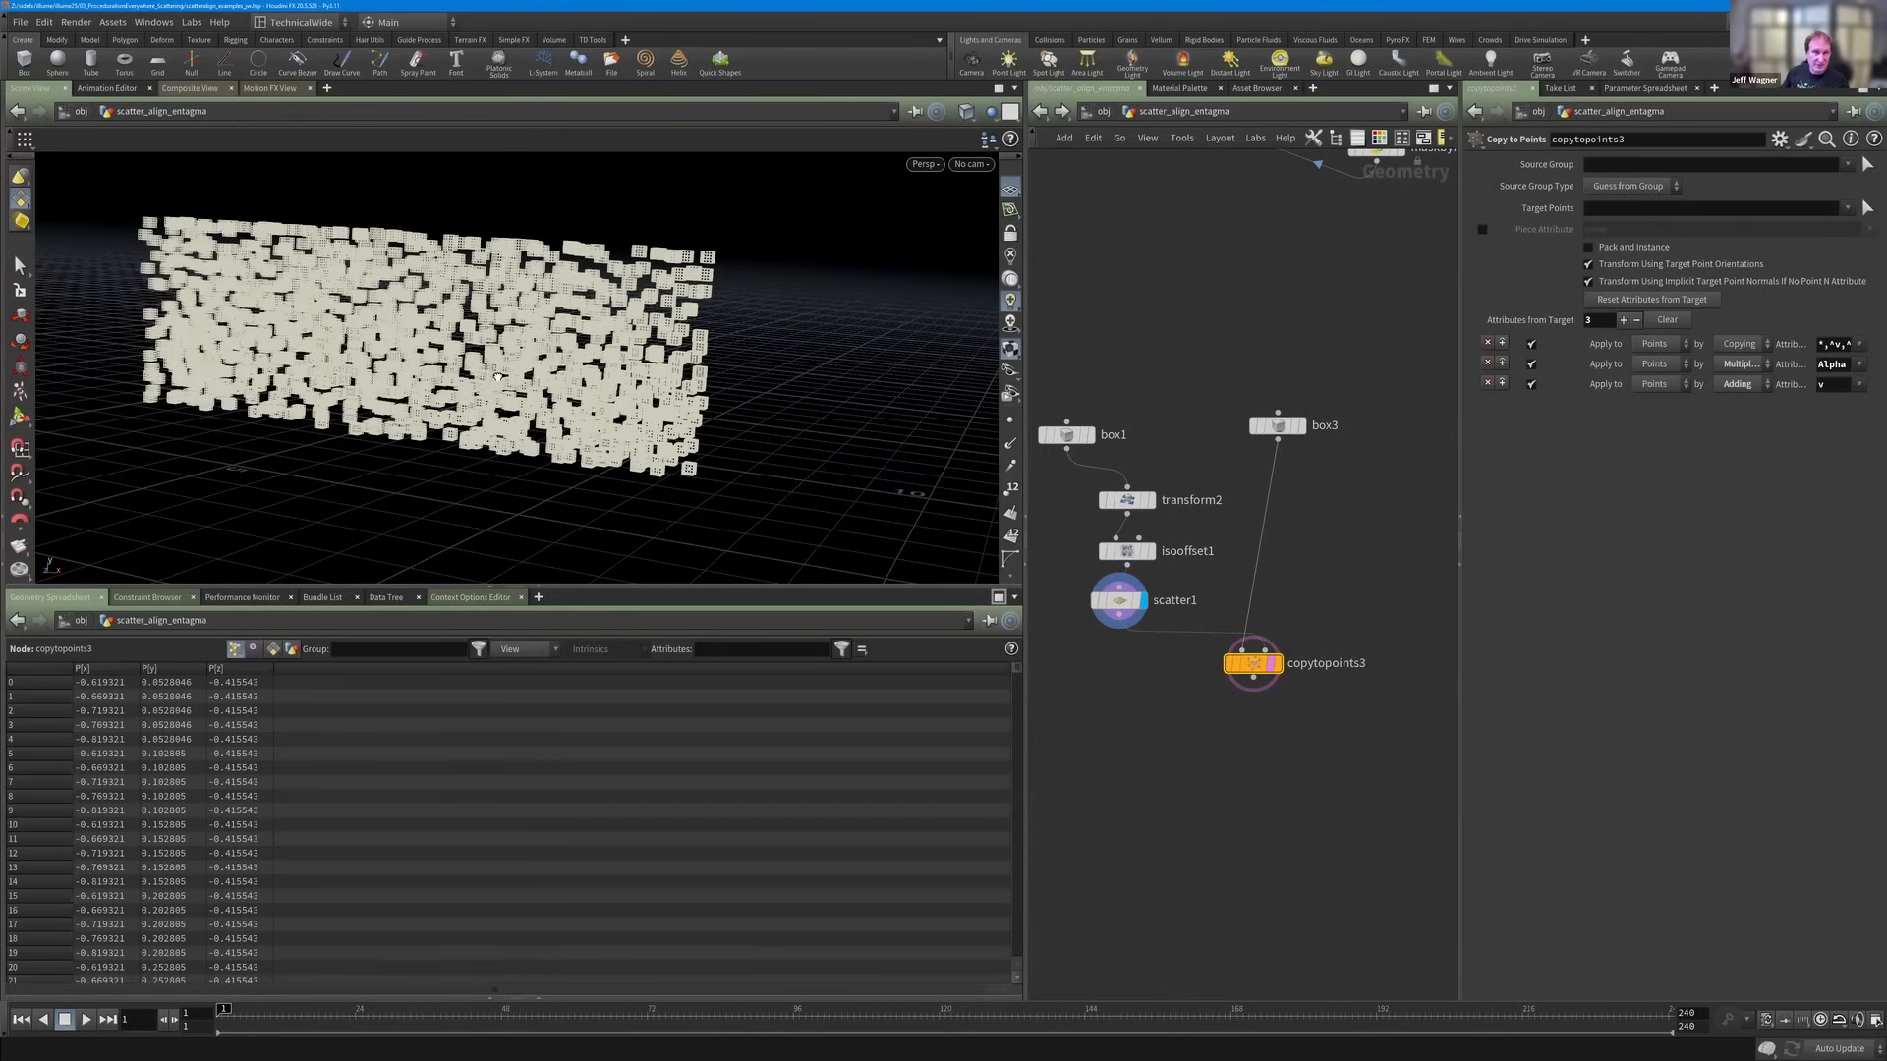
left_click_drag(494, 386, 753, 314, "alt")
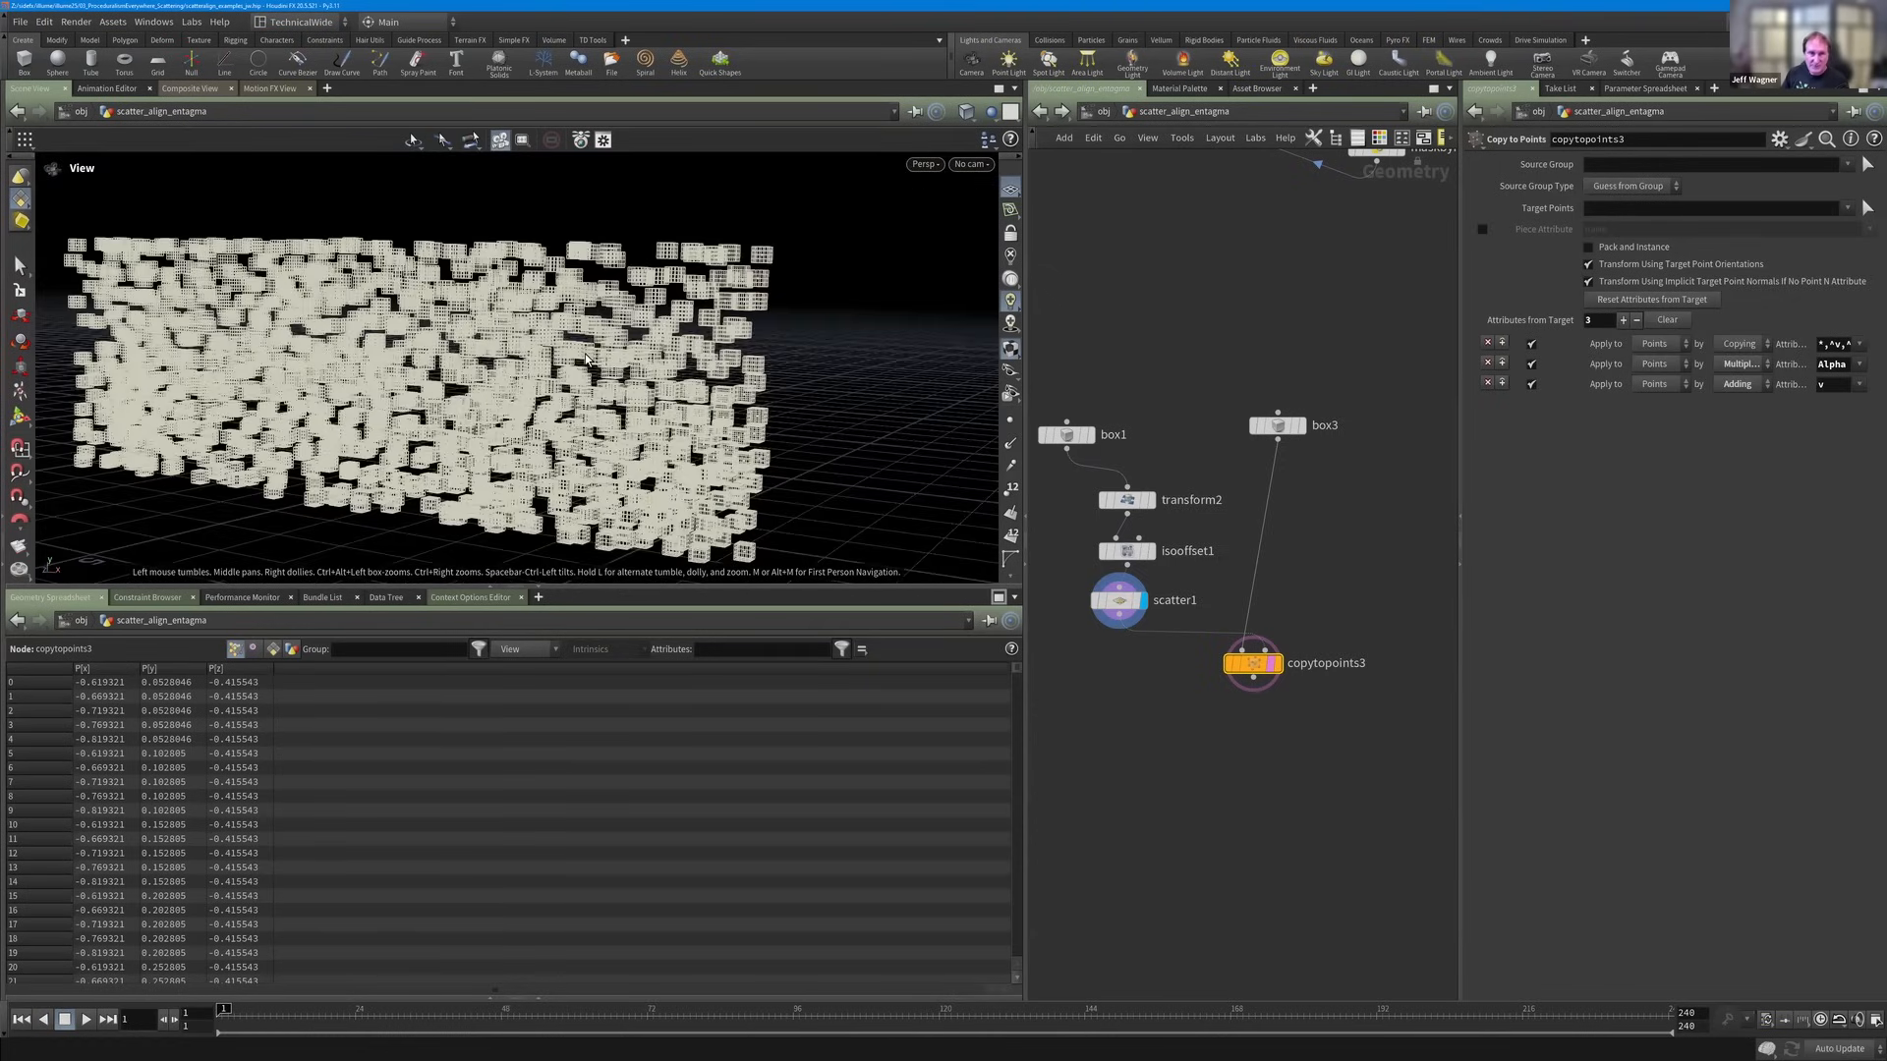
scroll(585, 357, "down", 1)
key("Tab")
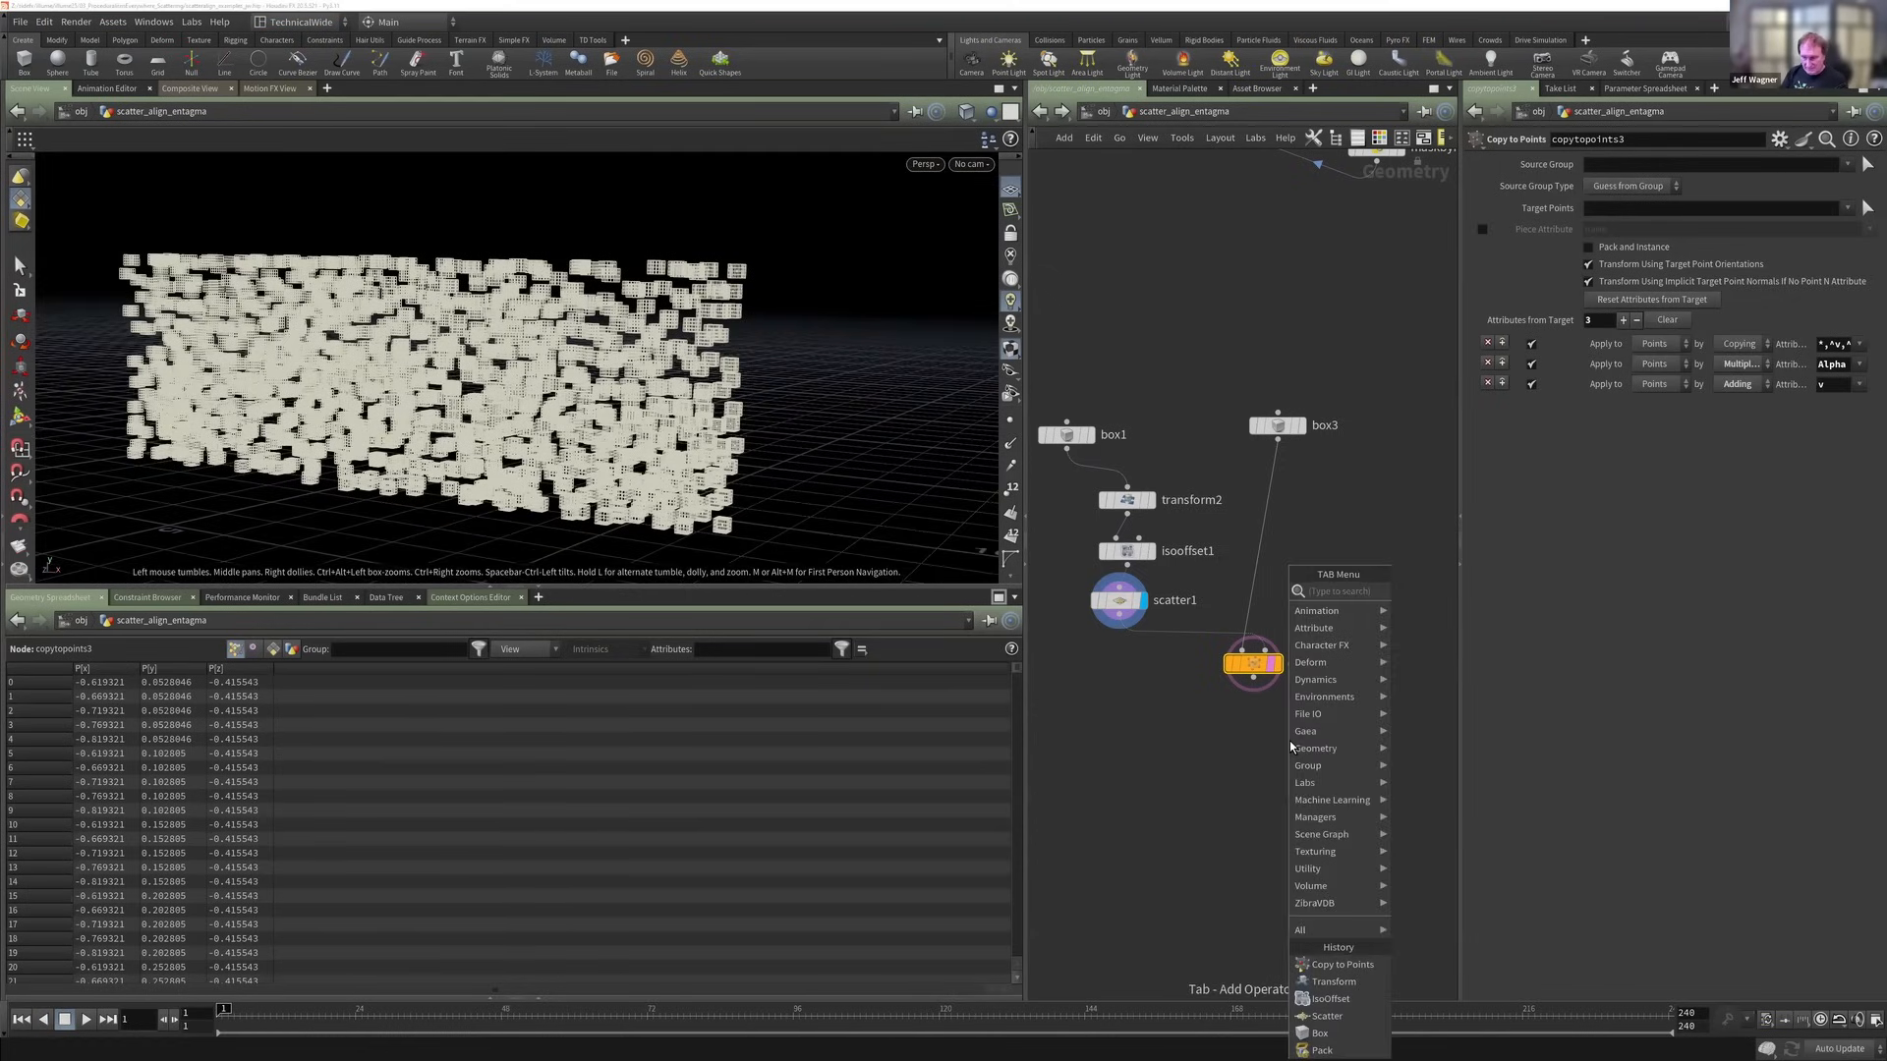
key("Escape")
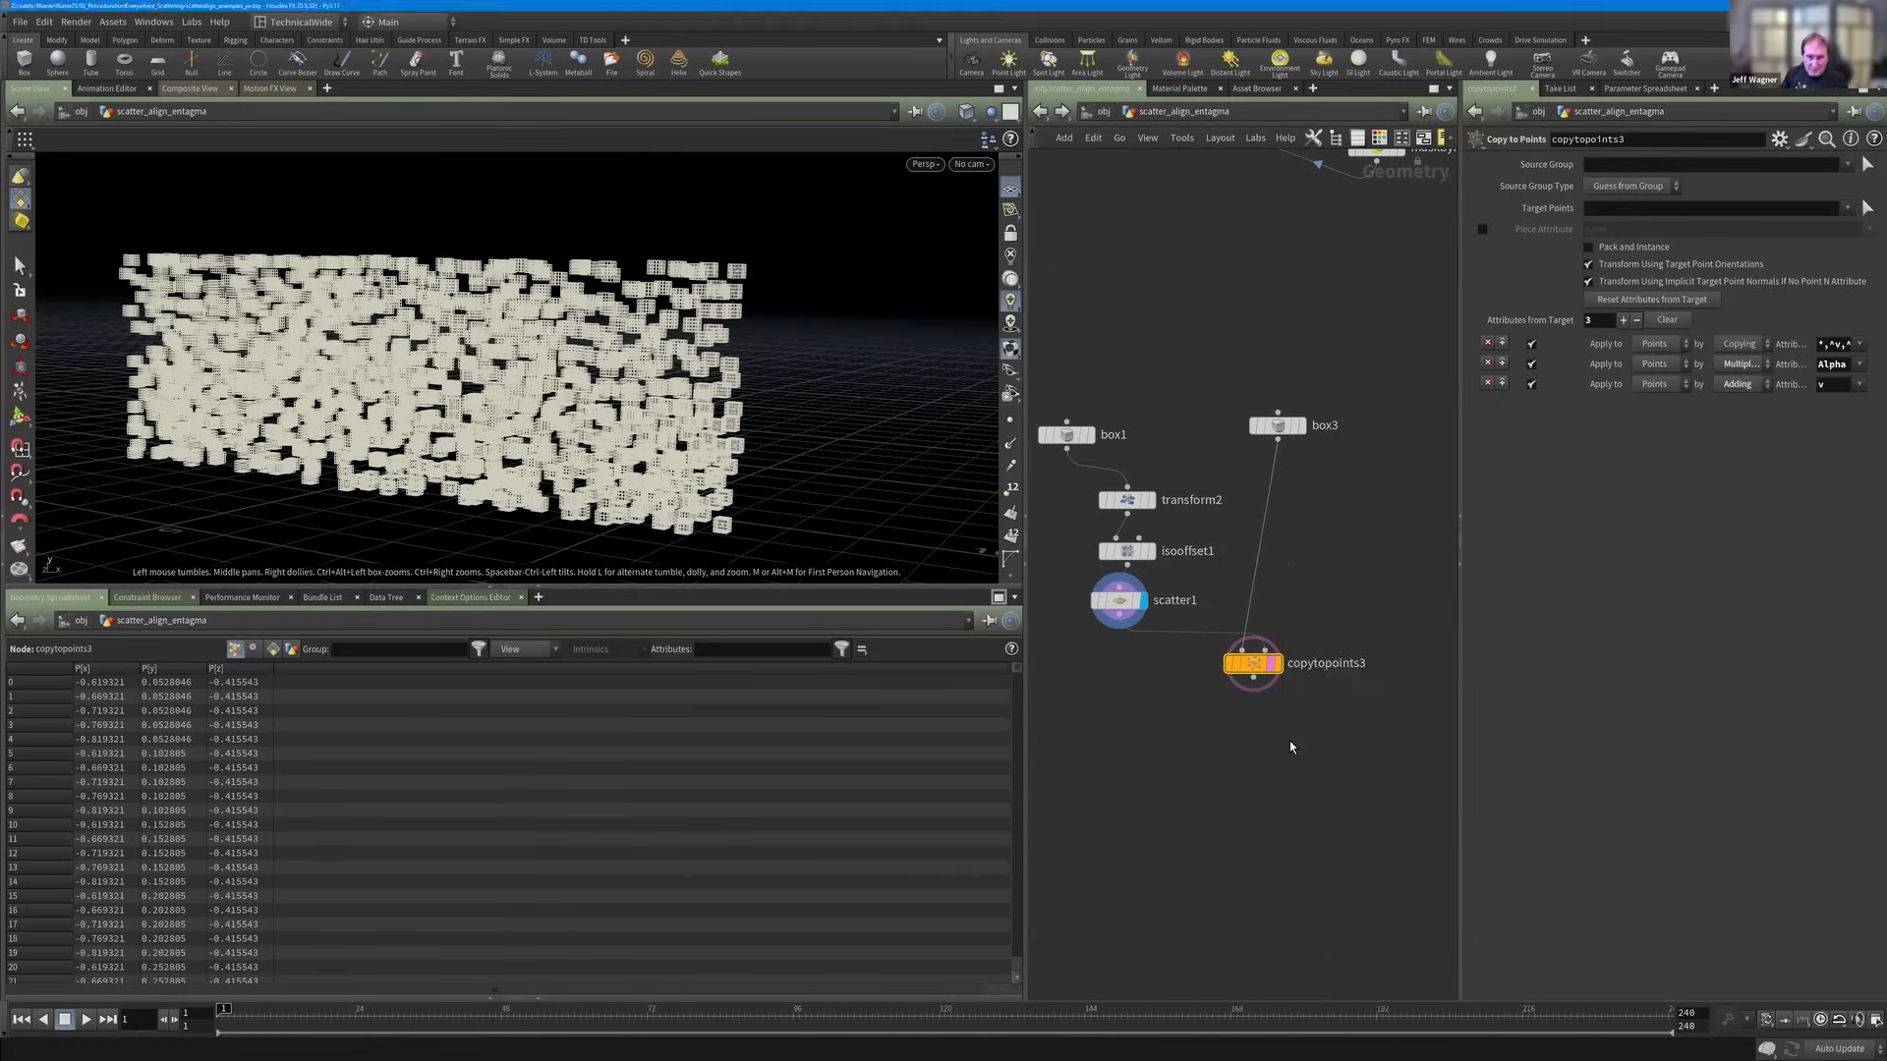
Display box1 together with the copied boxes and try a Y center of -11 on it, undoing the change.
left_click(1069, 439)
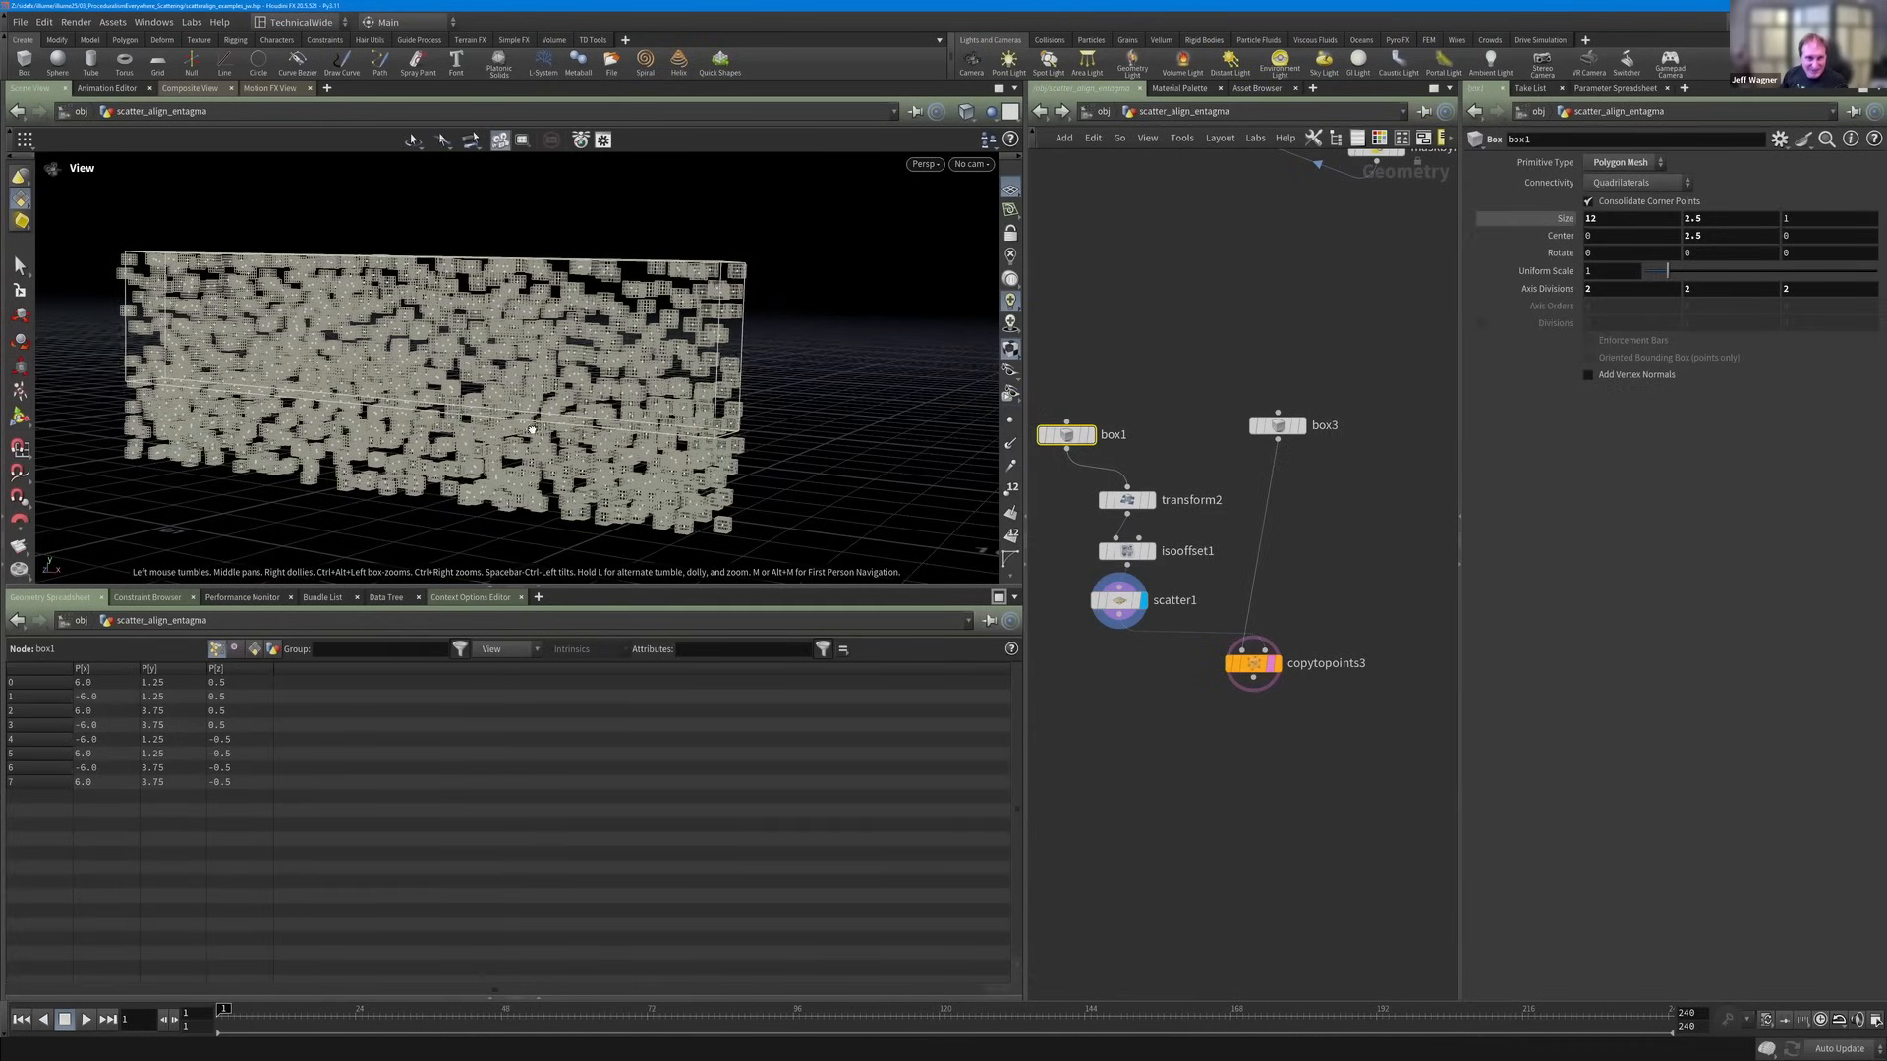
left_click_drag(531, 429, 515, 438)
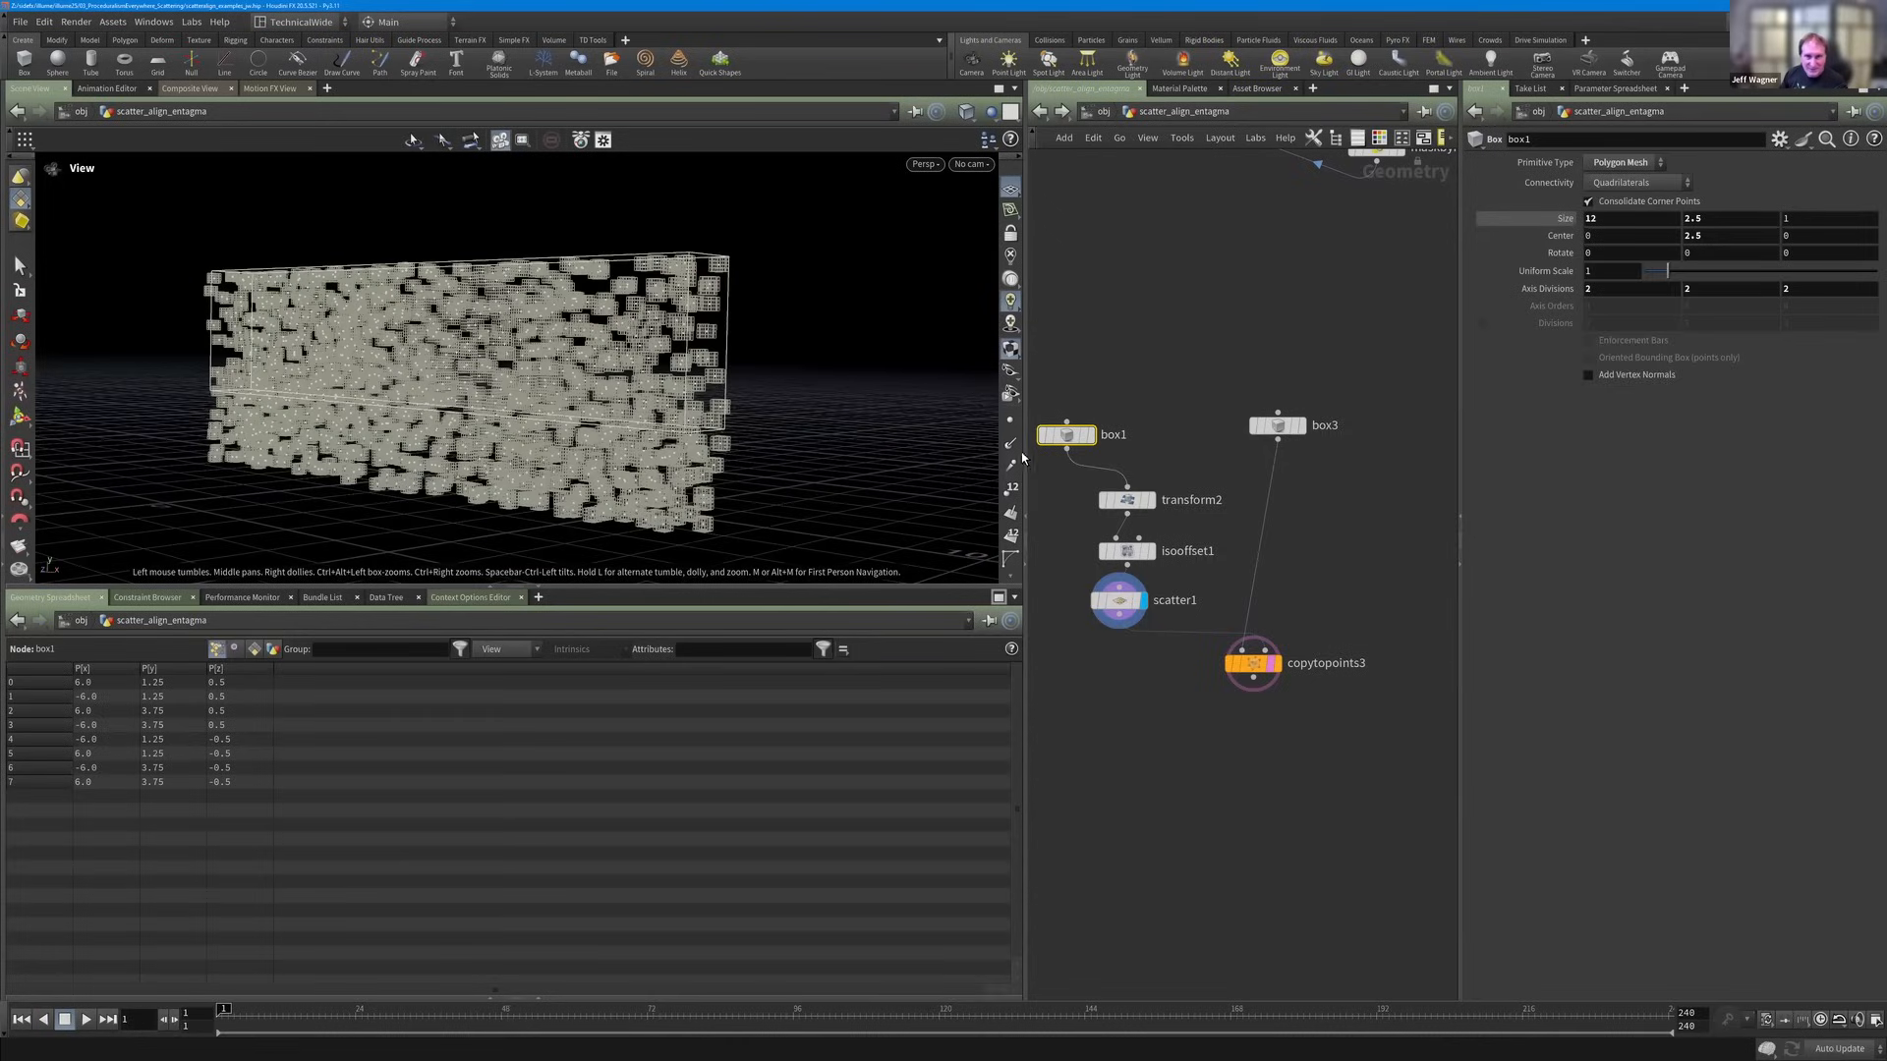
left_click(1090, 435)
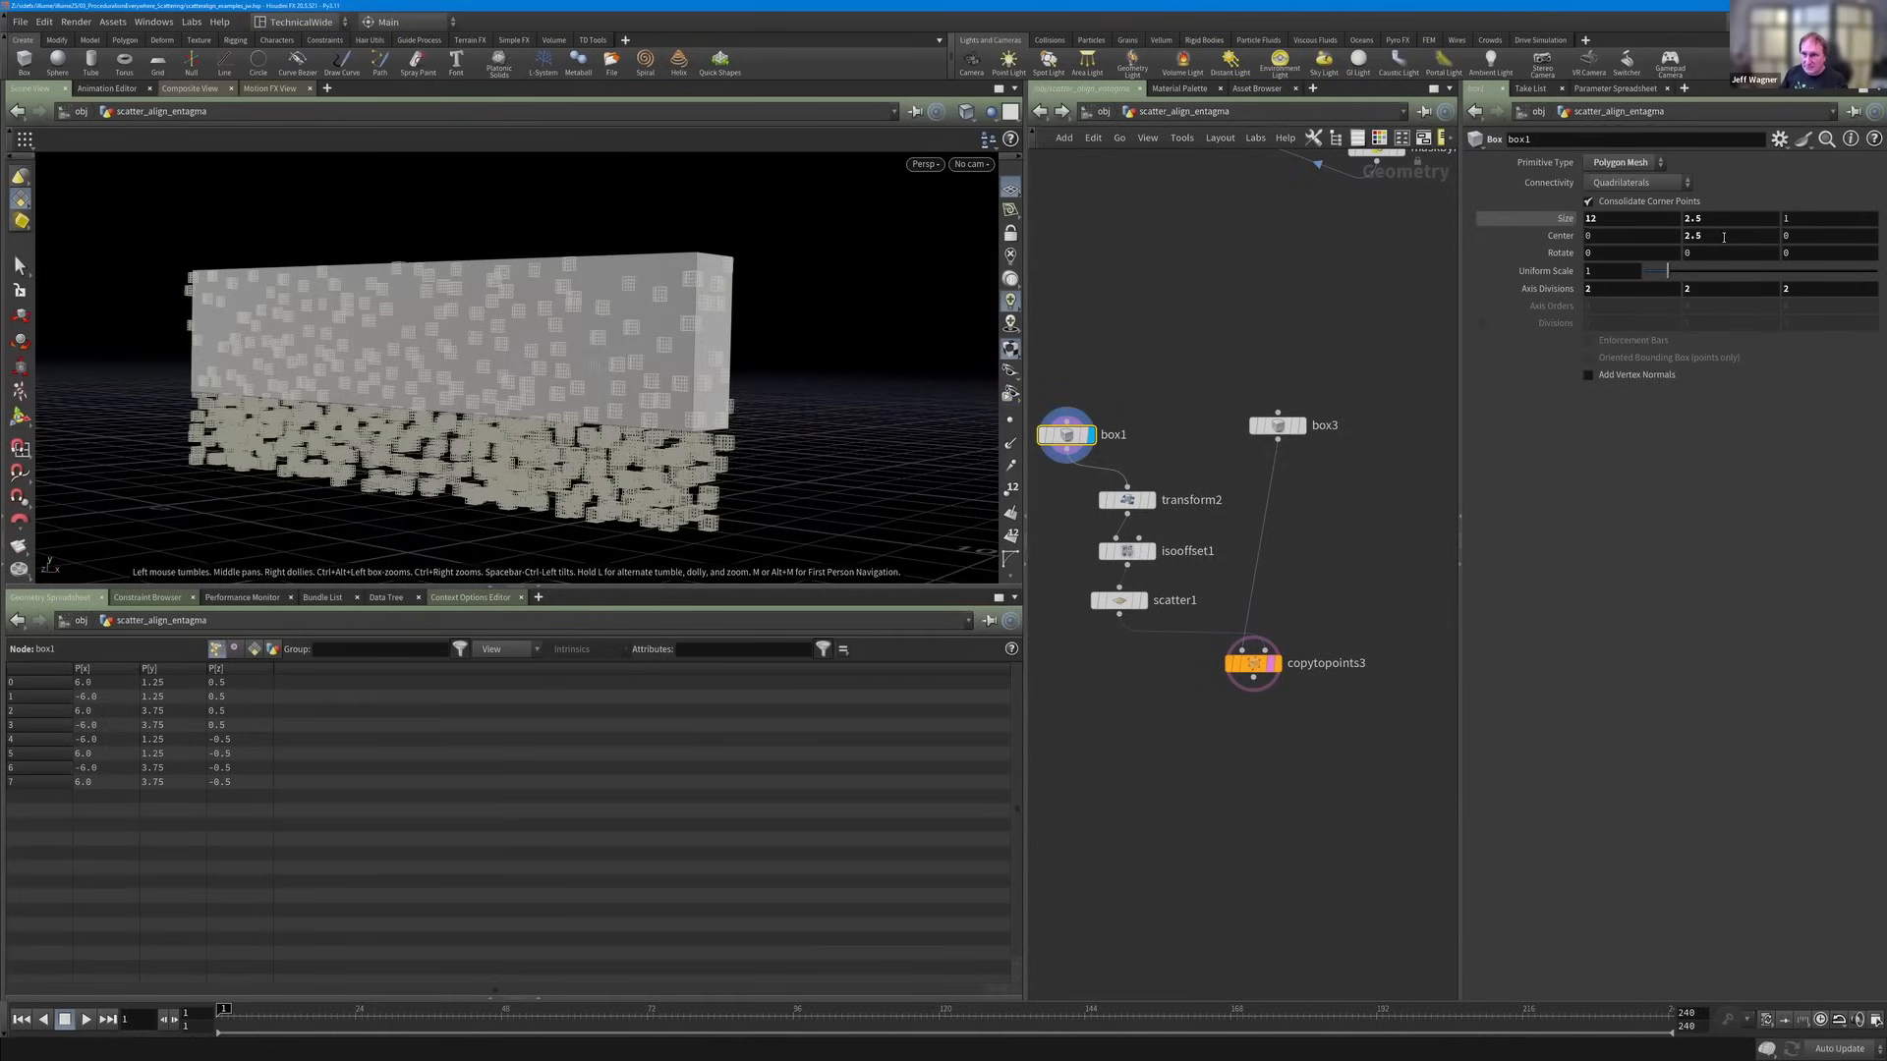
middle_click_drag(1723, 237, 1828, 246)
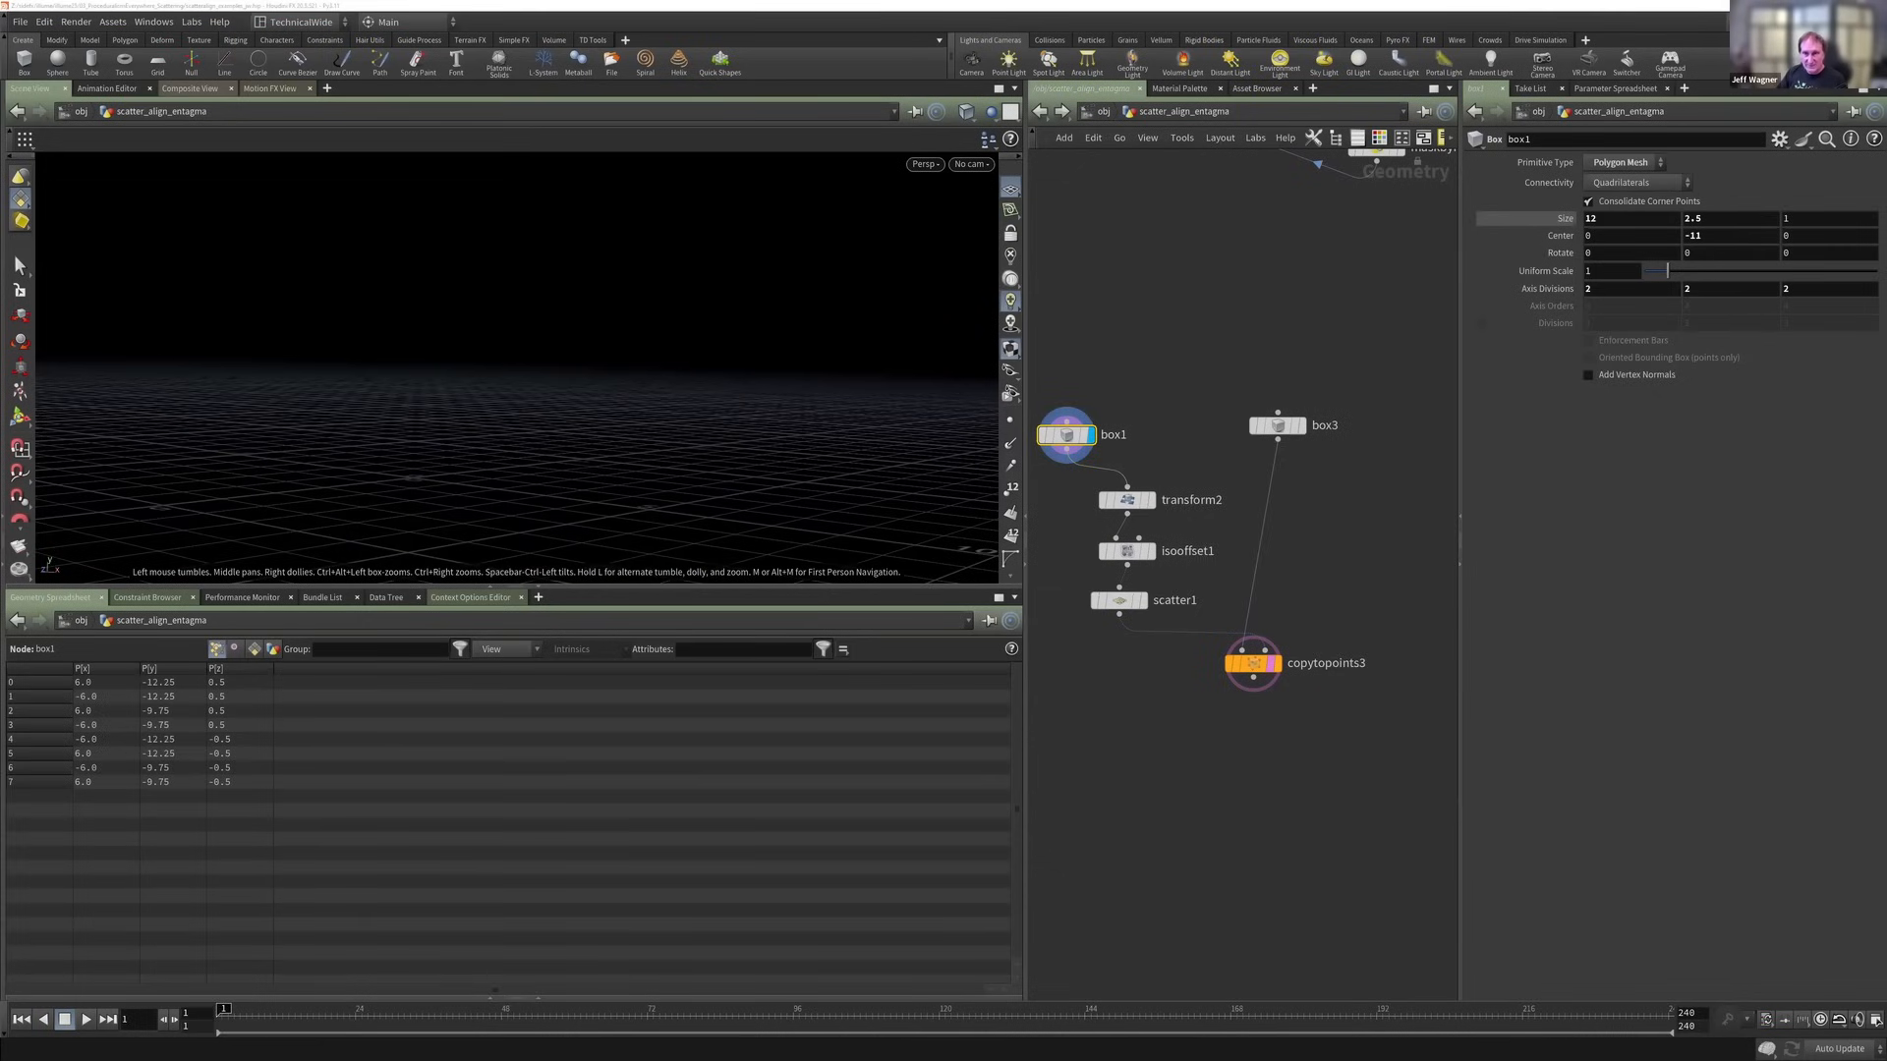
key("ctrl+z")
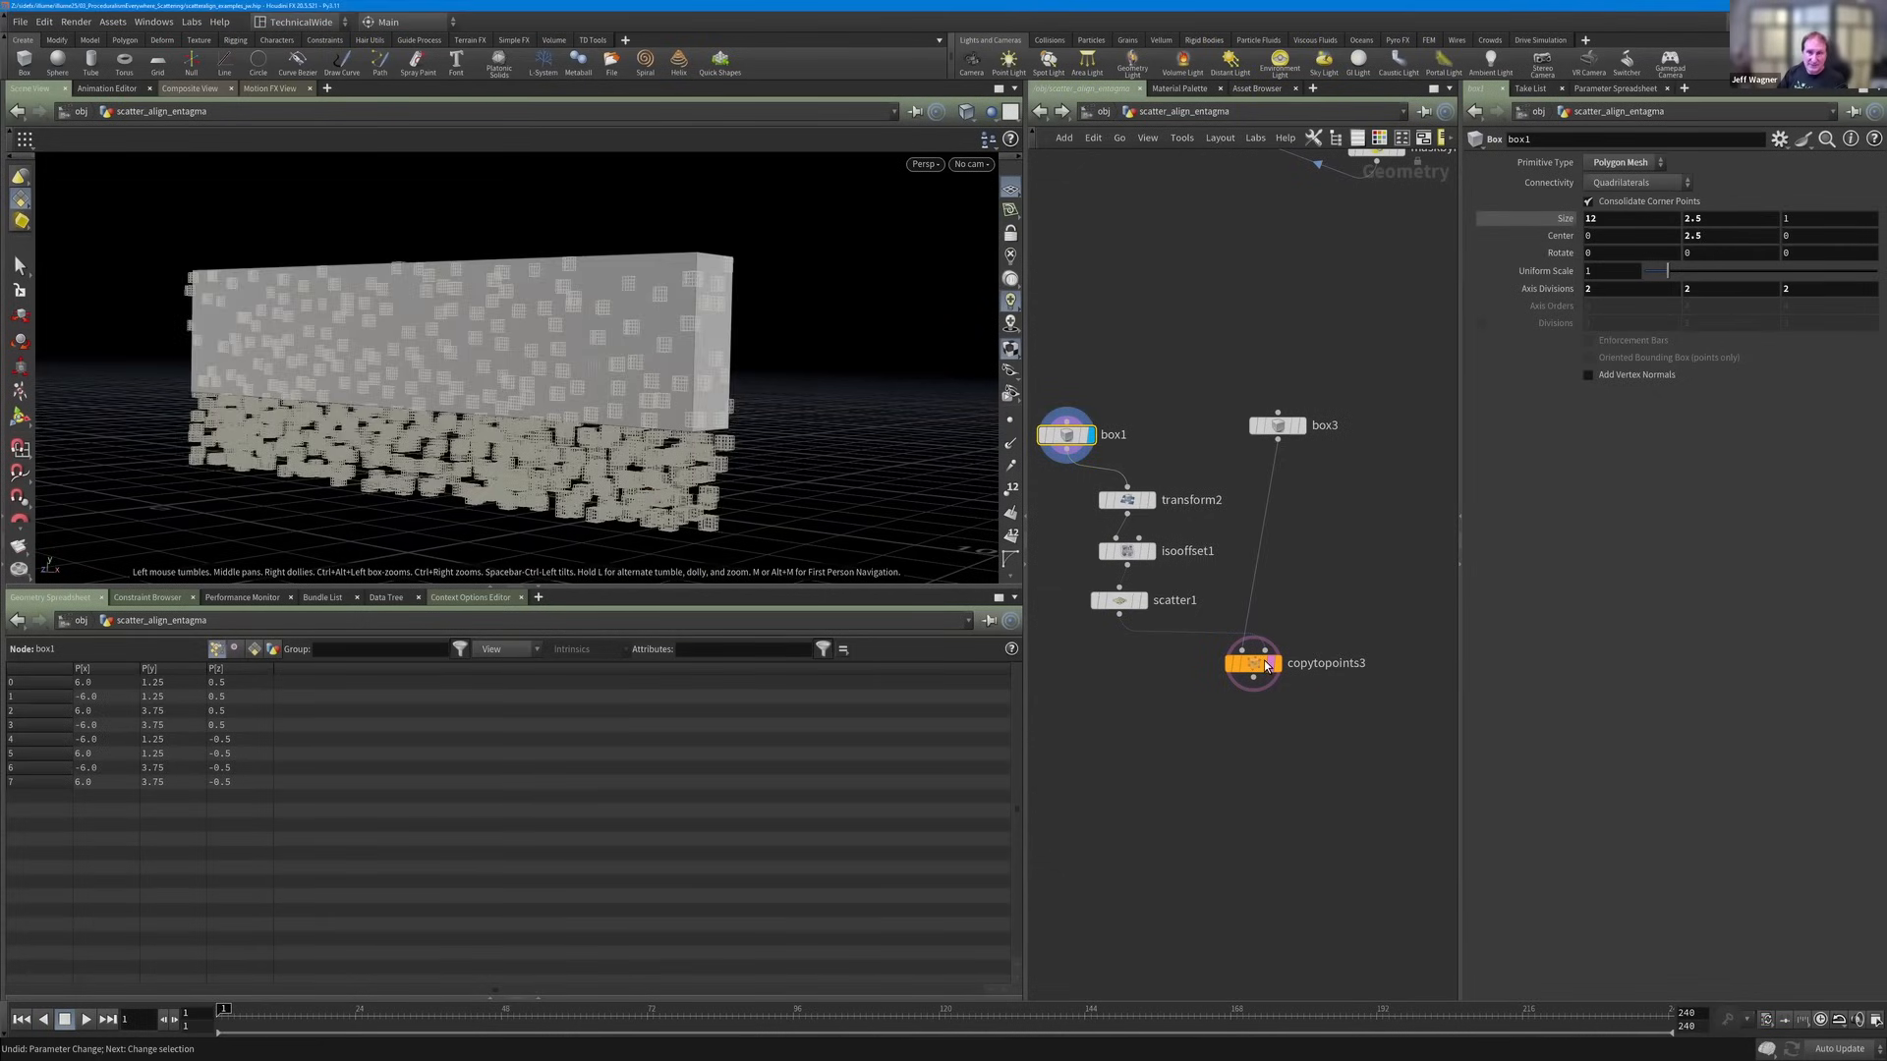
Shift copytopoints3 slightly lower and box3 slightly higher in the network, leaving box3 selected.
left_click_drag(1261, 665, 1246, 688)
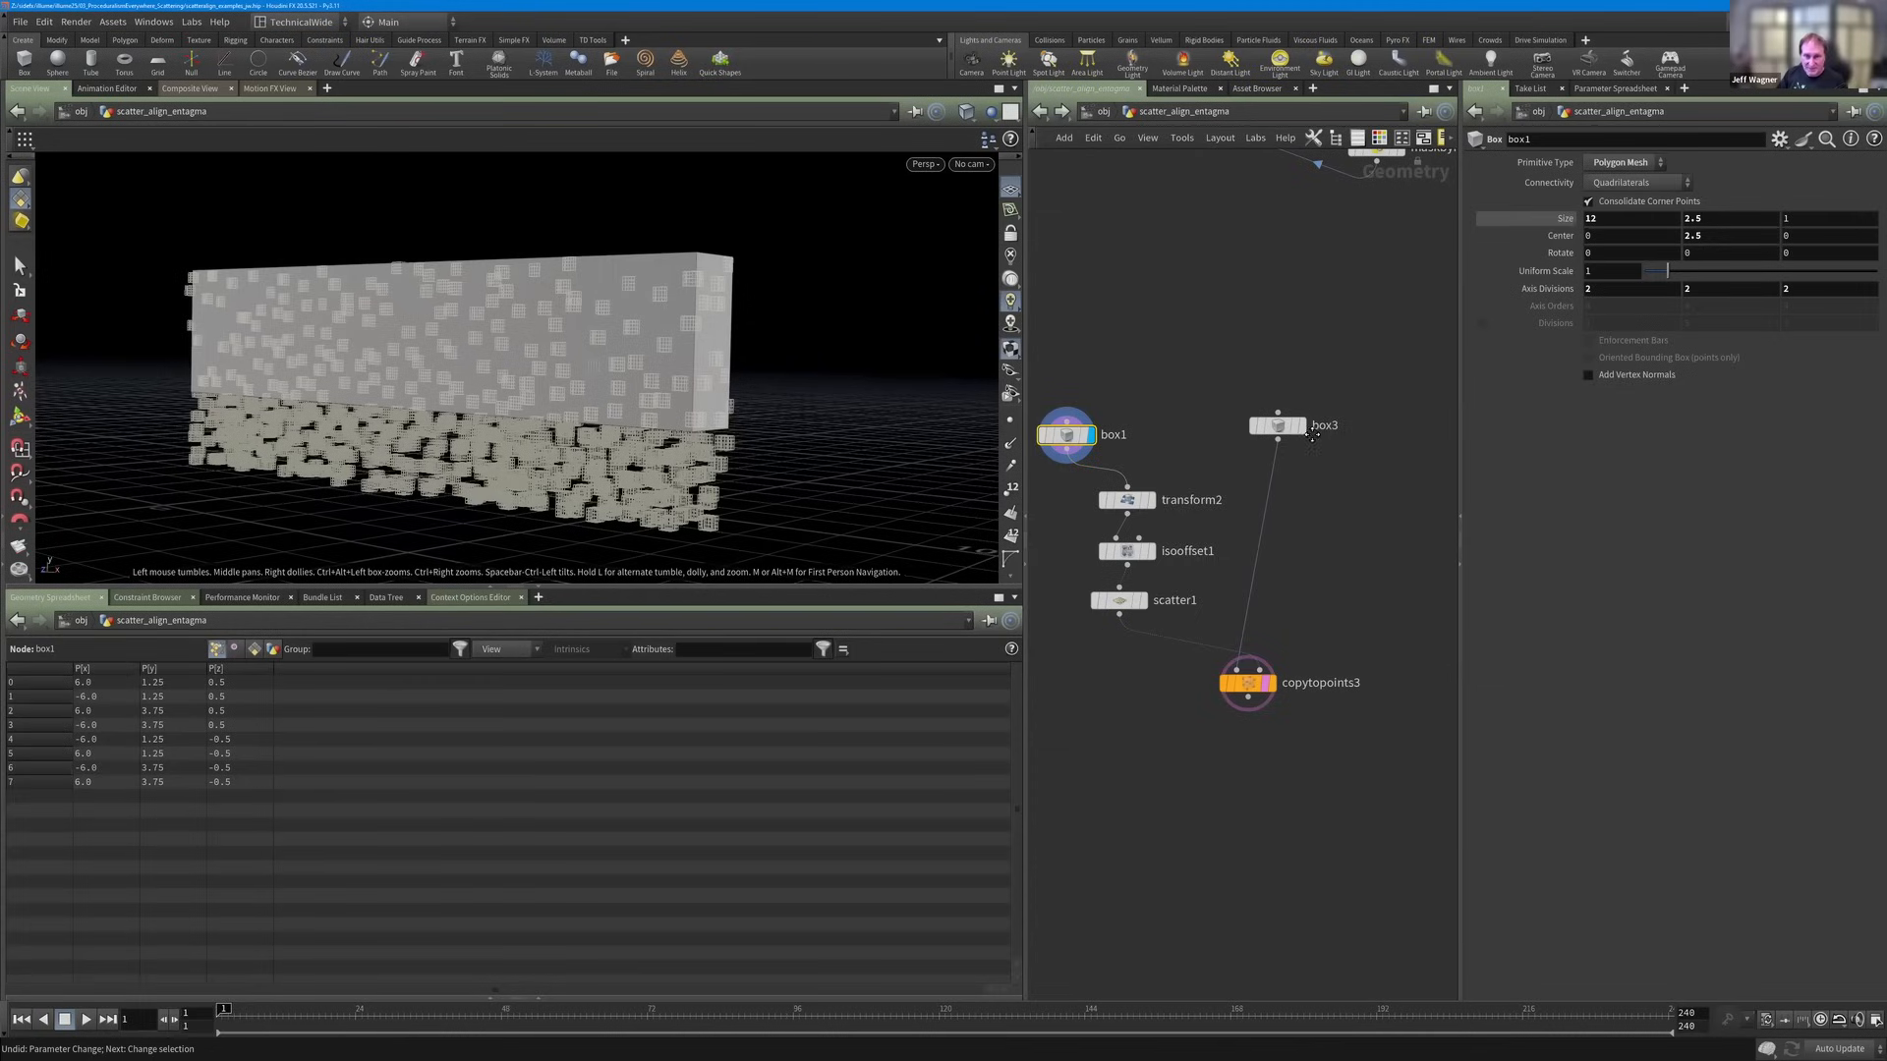
middle_click_drag(1076, 435, 1240, 407)
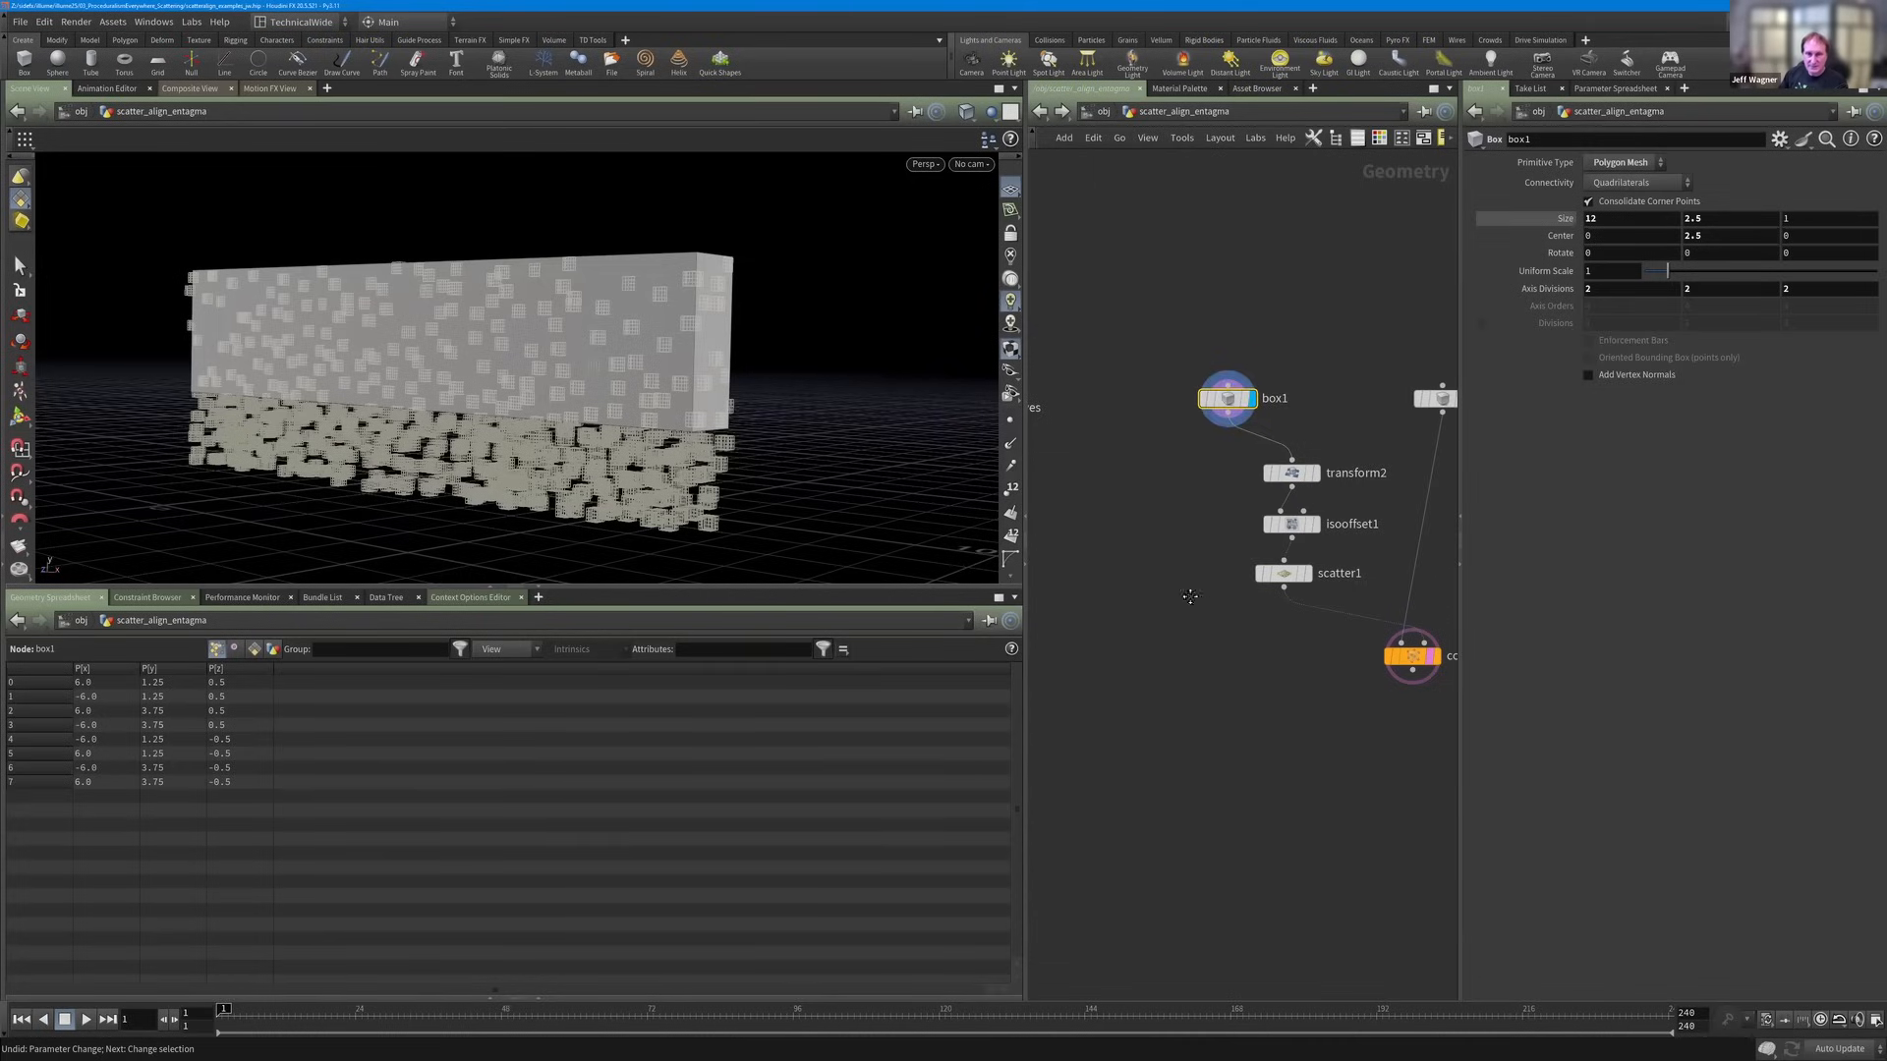
middle_click_drag(1190, 597, 1177, 602)
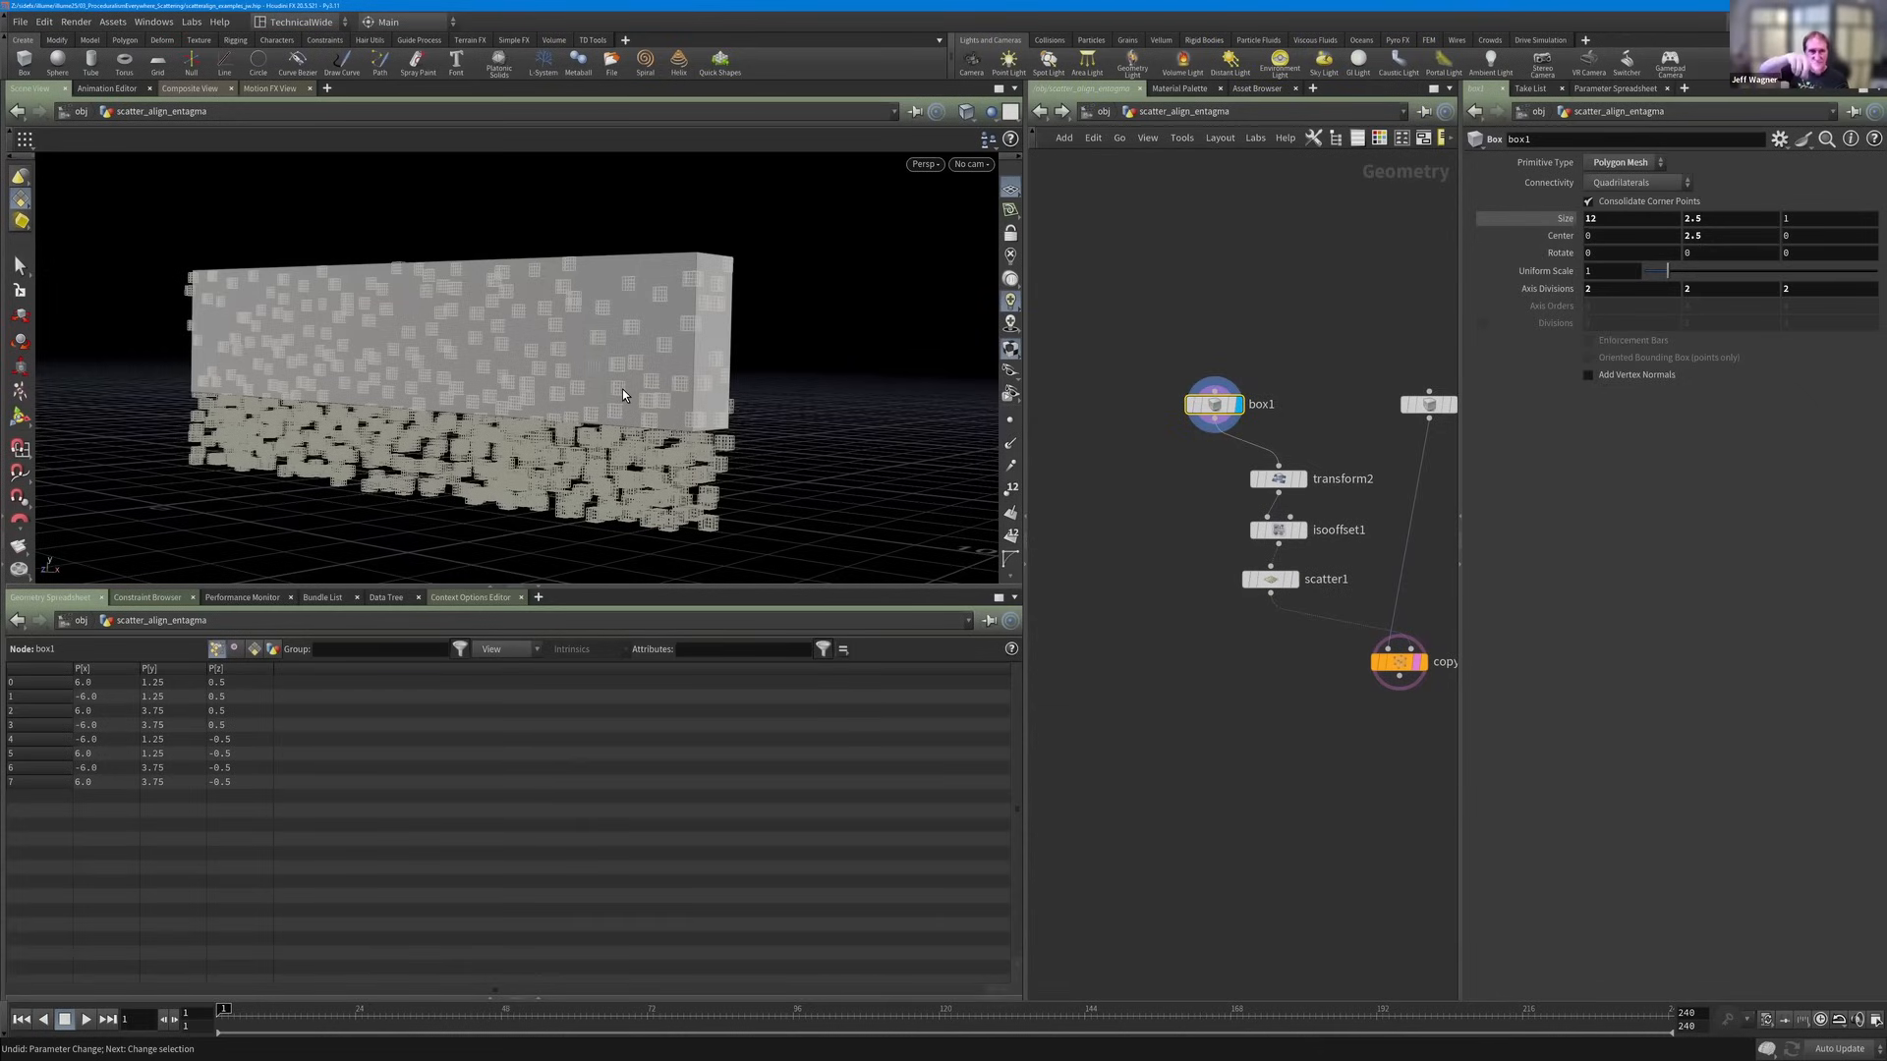
scroll(1203, 556, "down", 1)
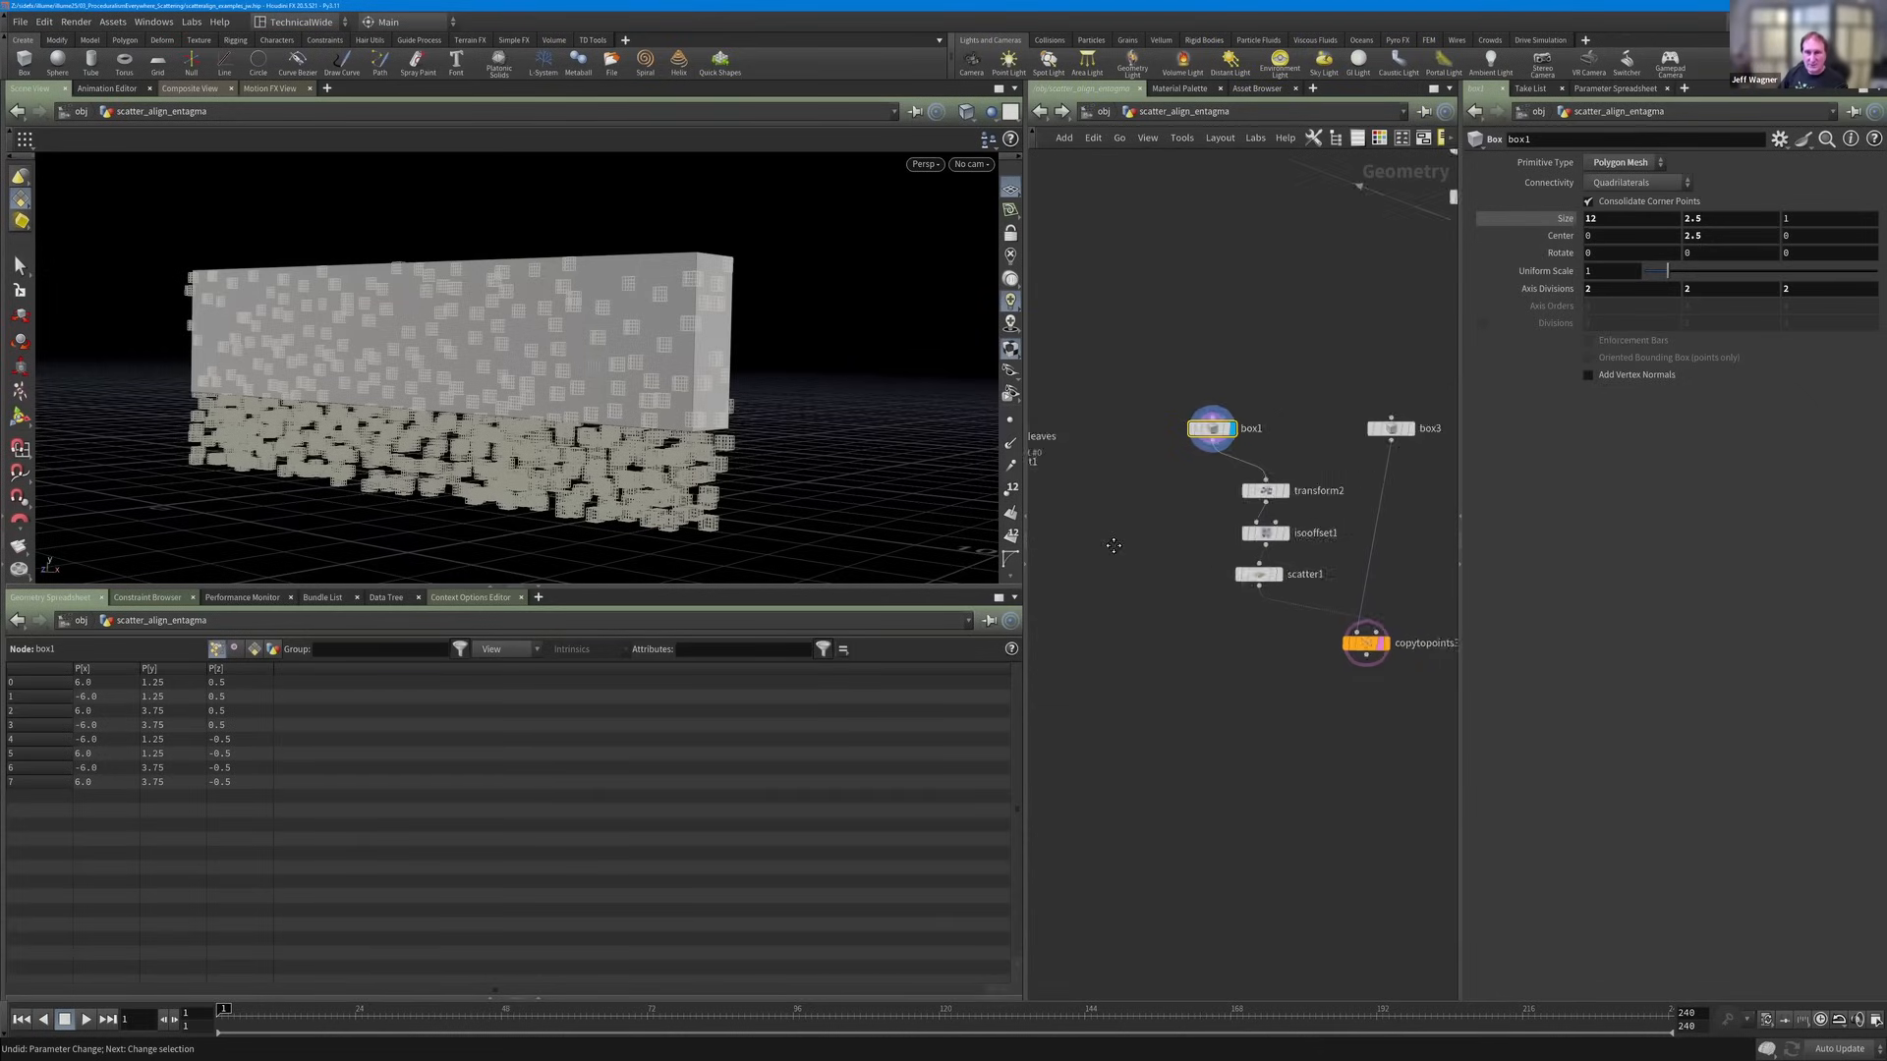
middle_click_drag(1361, 519, 1250, 499)
scroll(1265, 442, "up", 1)
left_click(1285, 392)
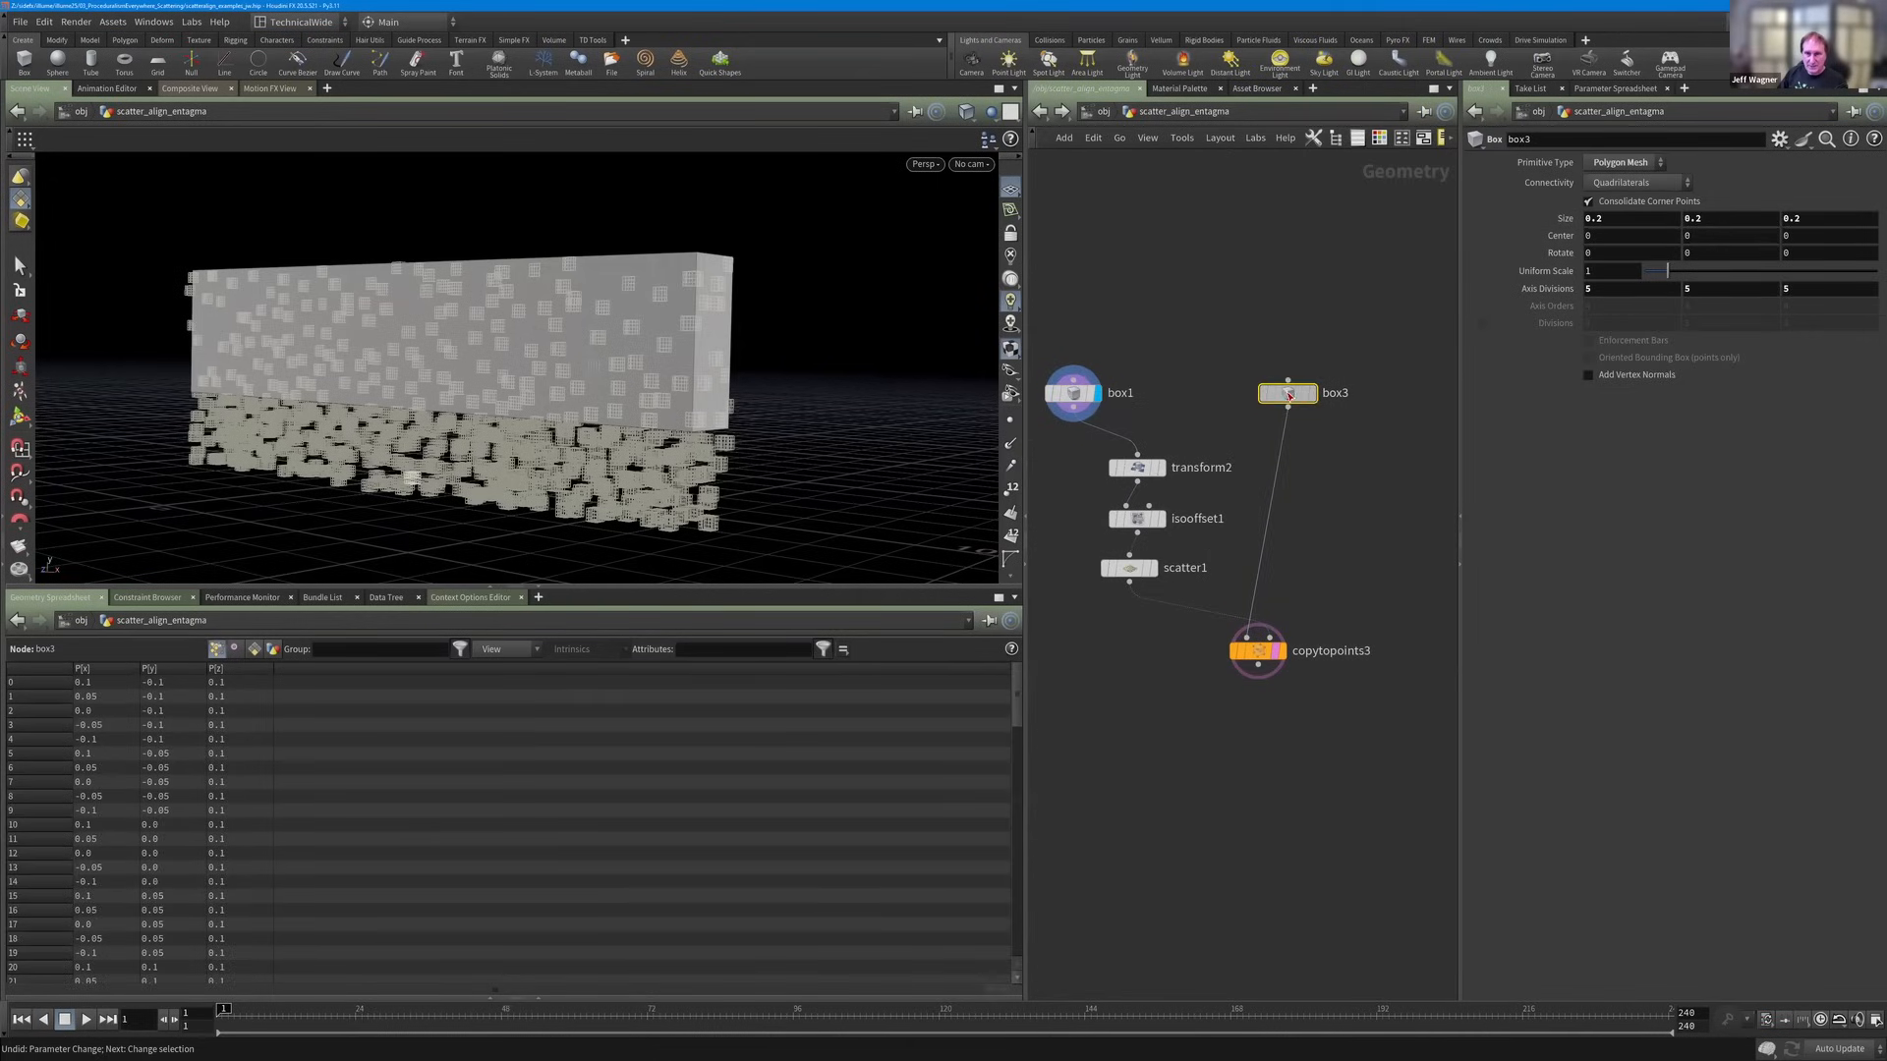
left_click_drag(1289, 401, 1289, 395)
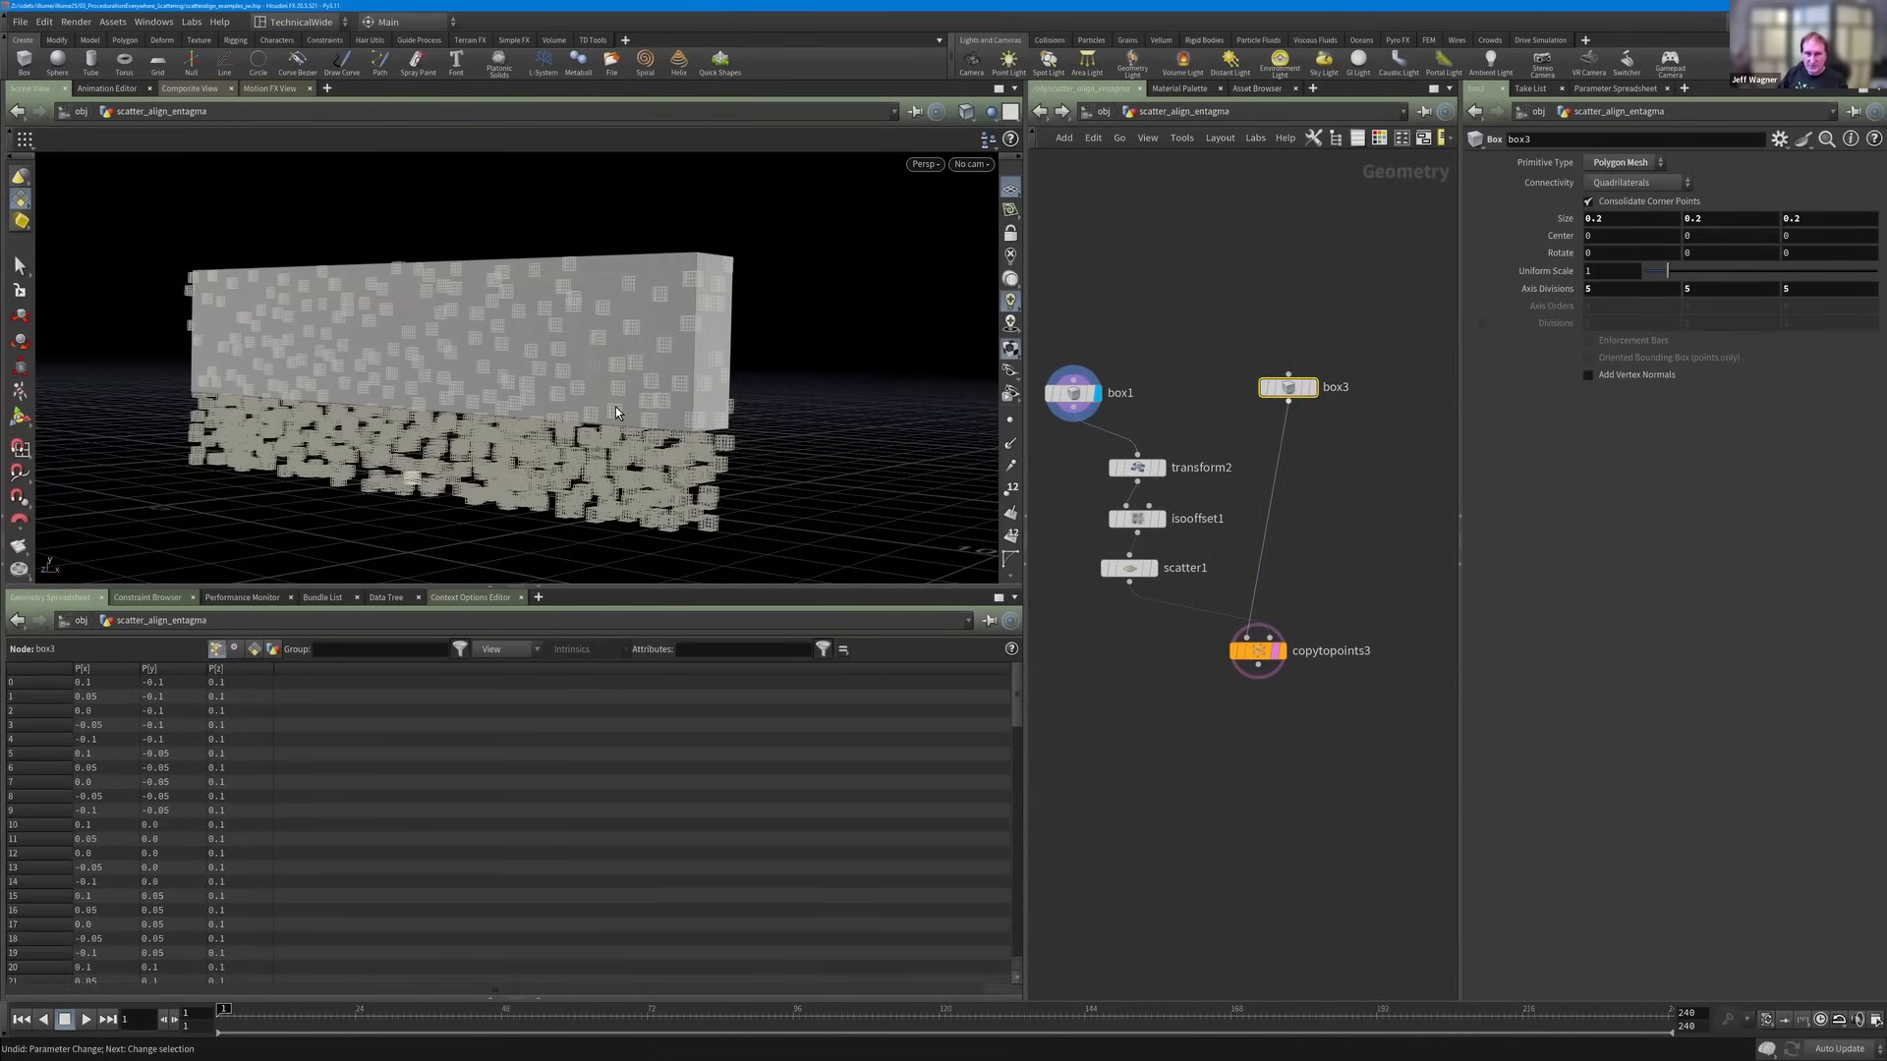
right_click_drag(645, 392, 665, 383, "alt")
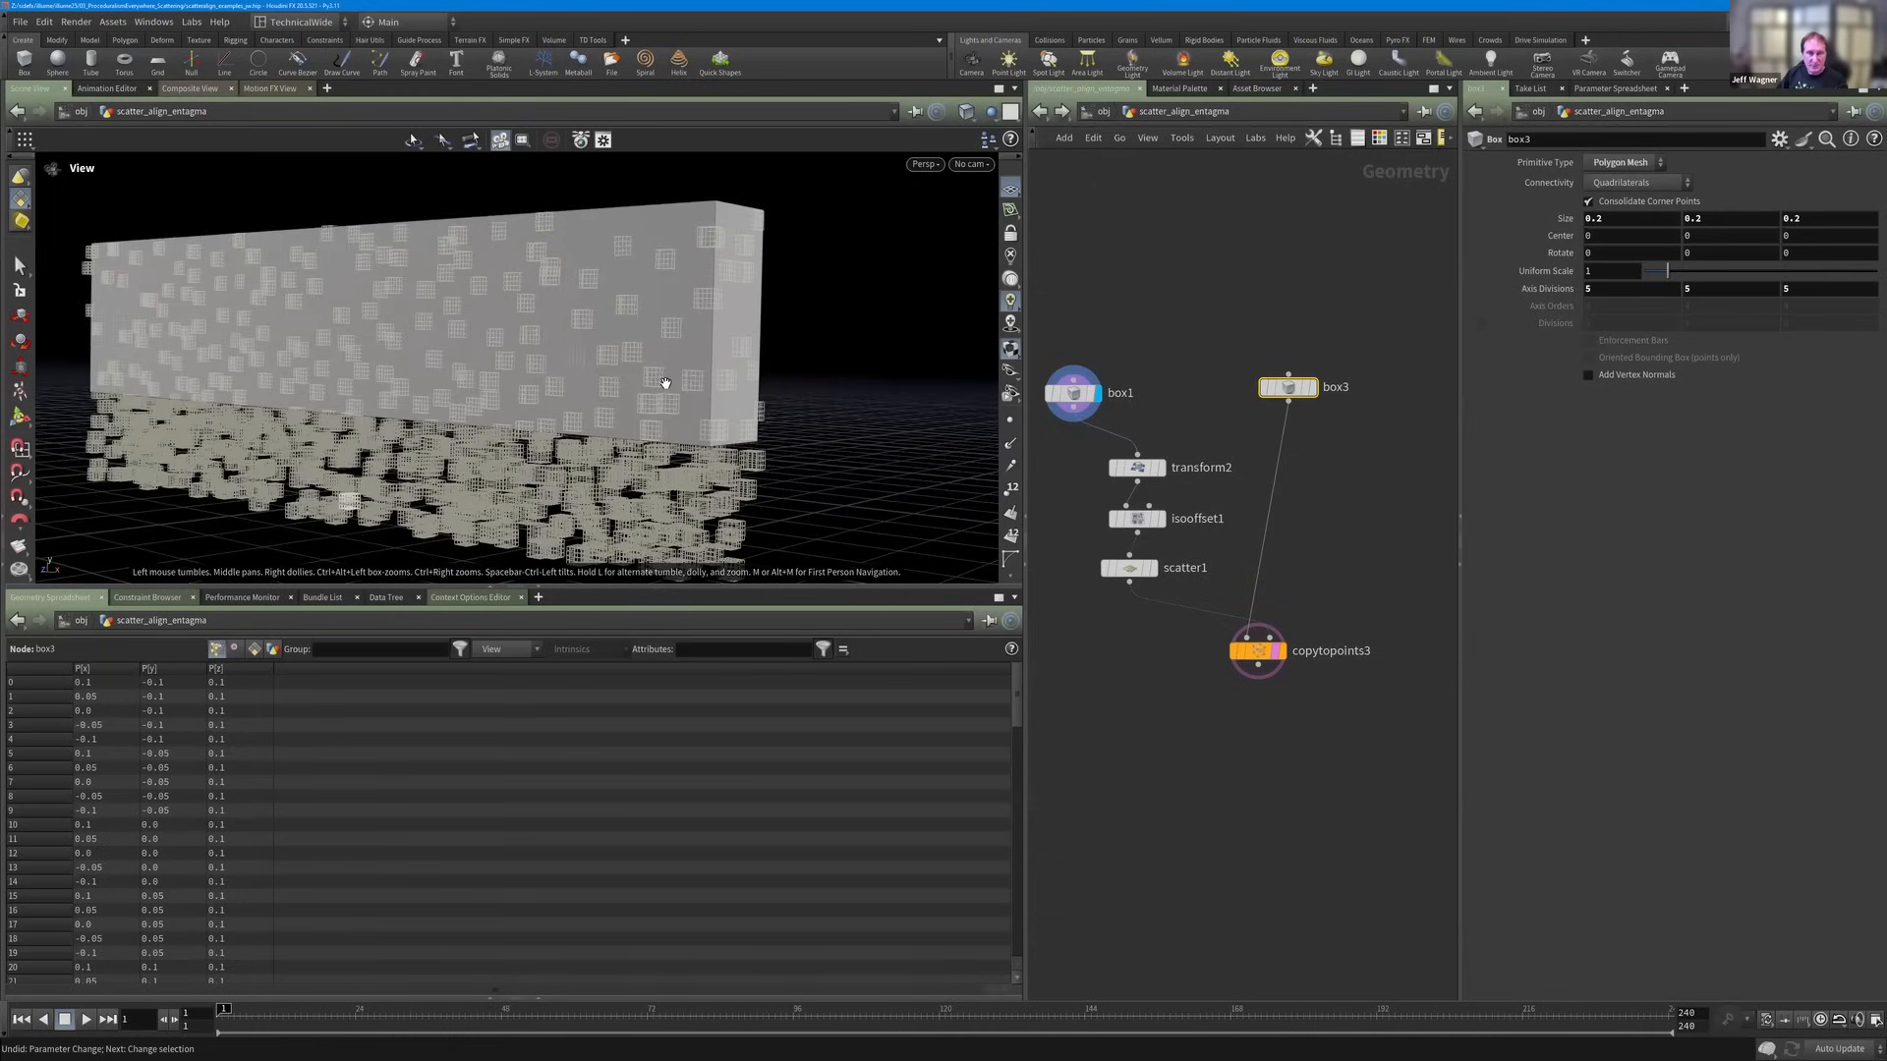
scroll(663, 383, "down", 4)
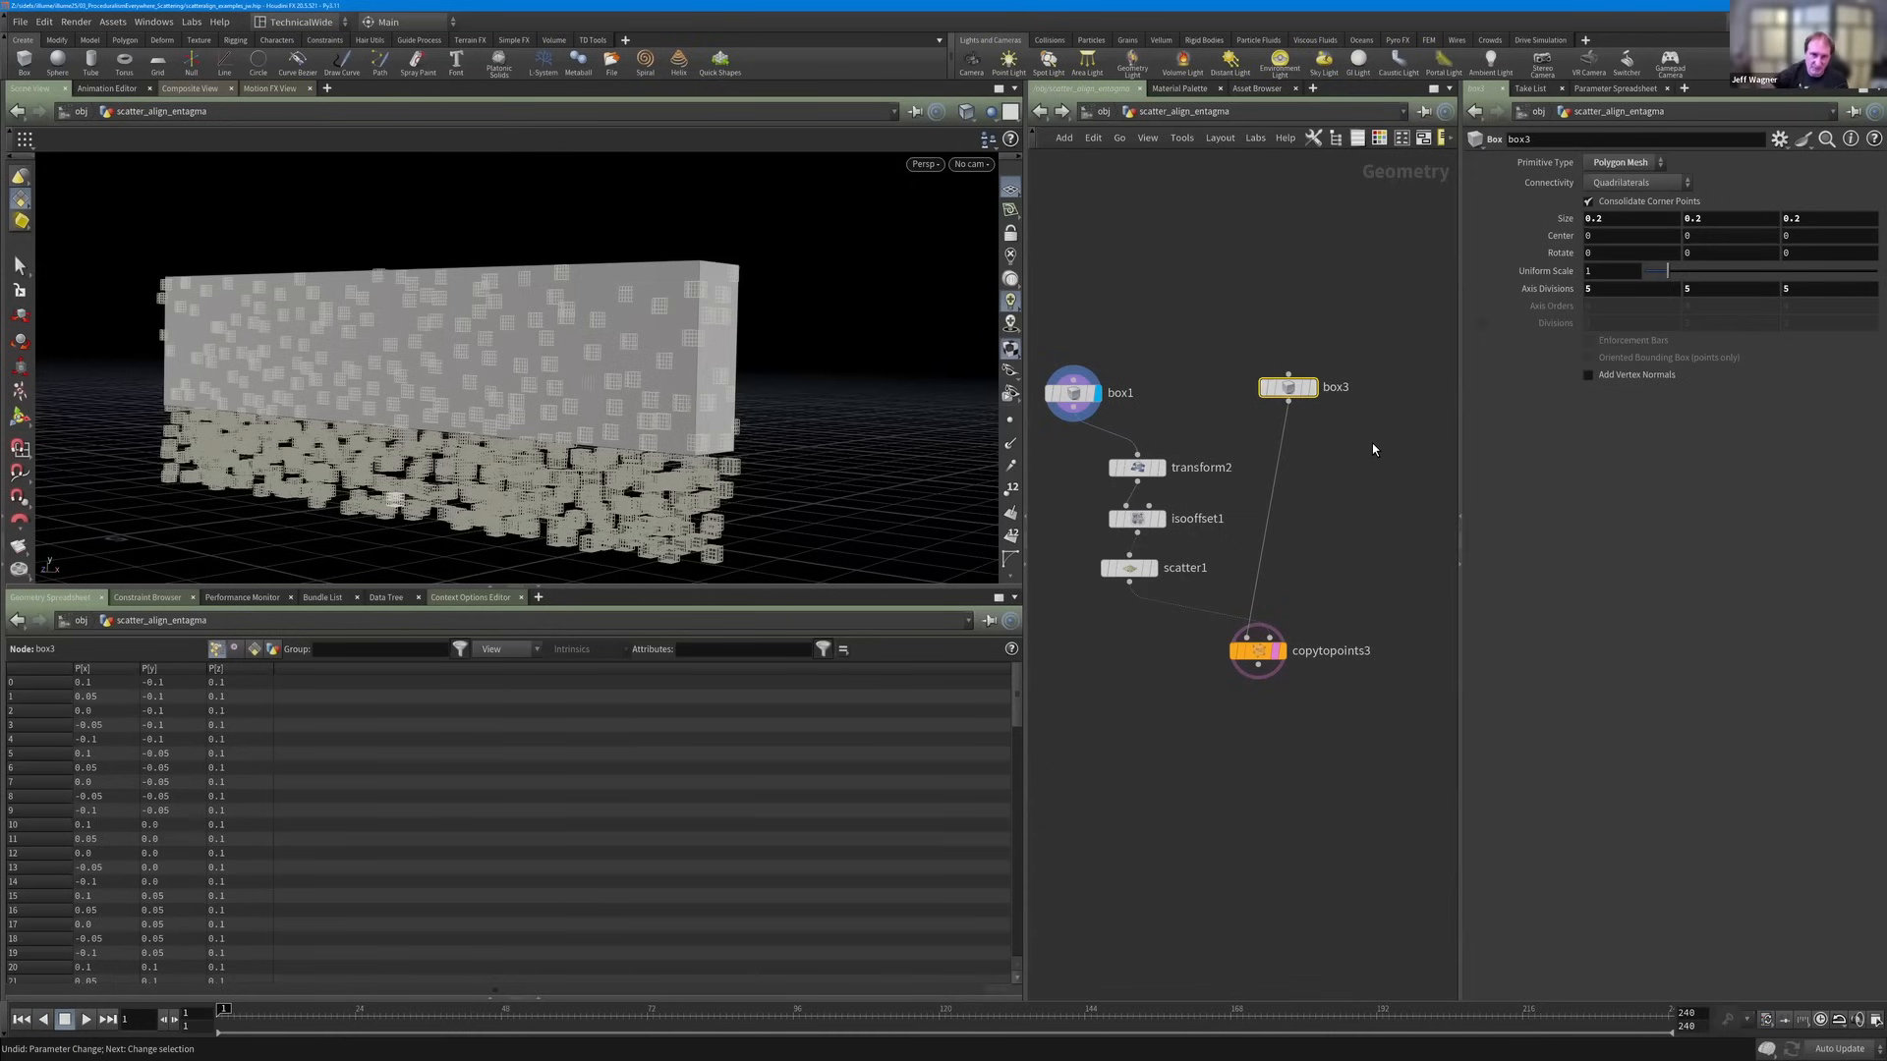
key("Tab")
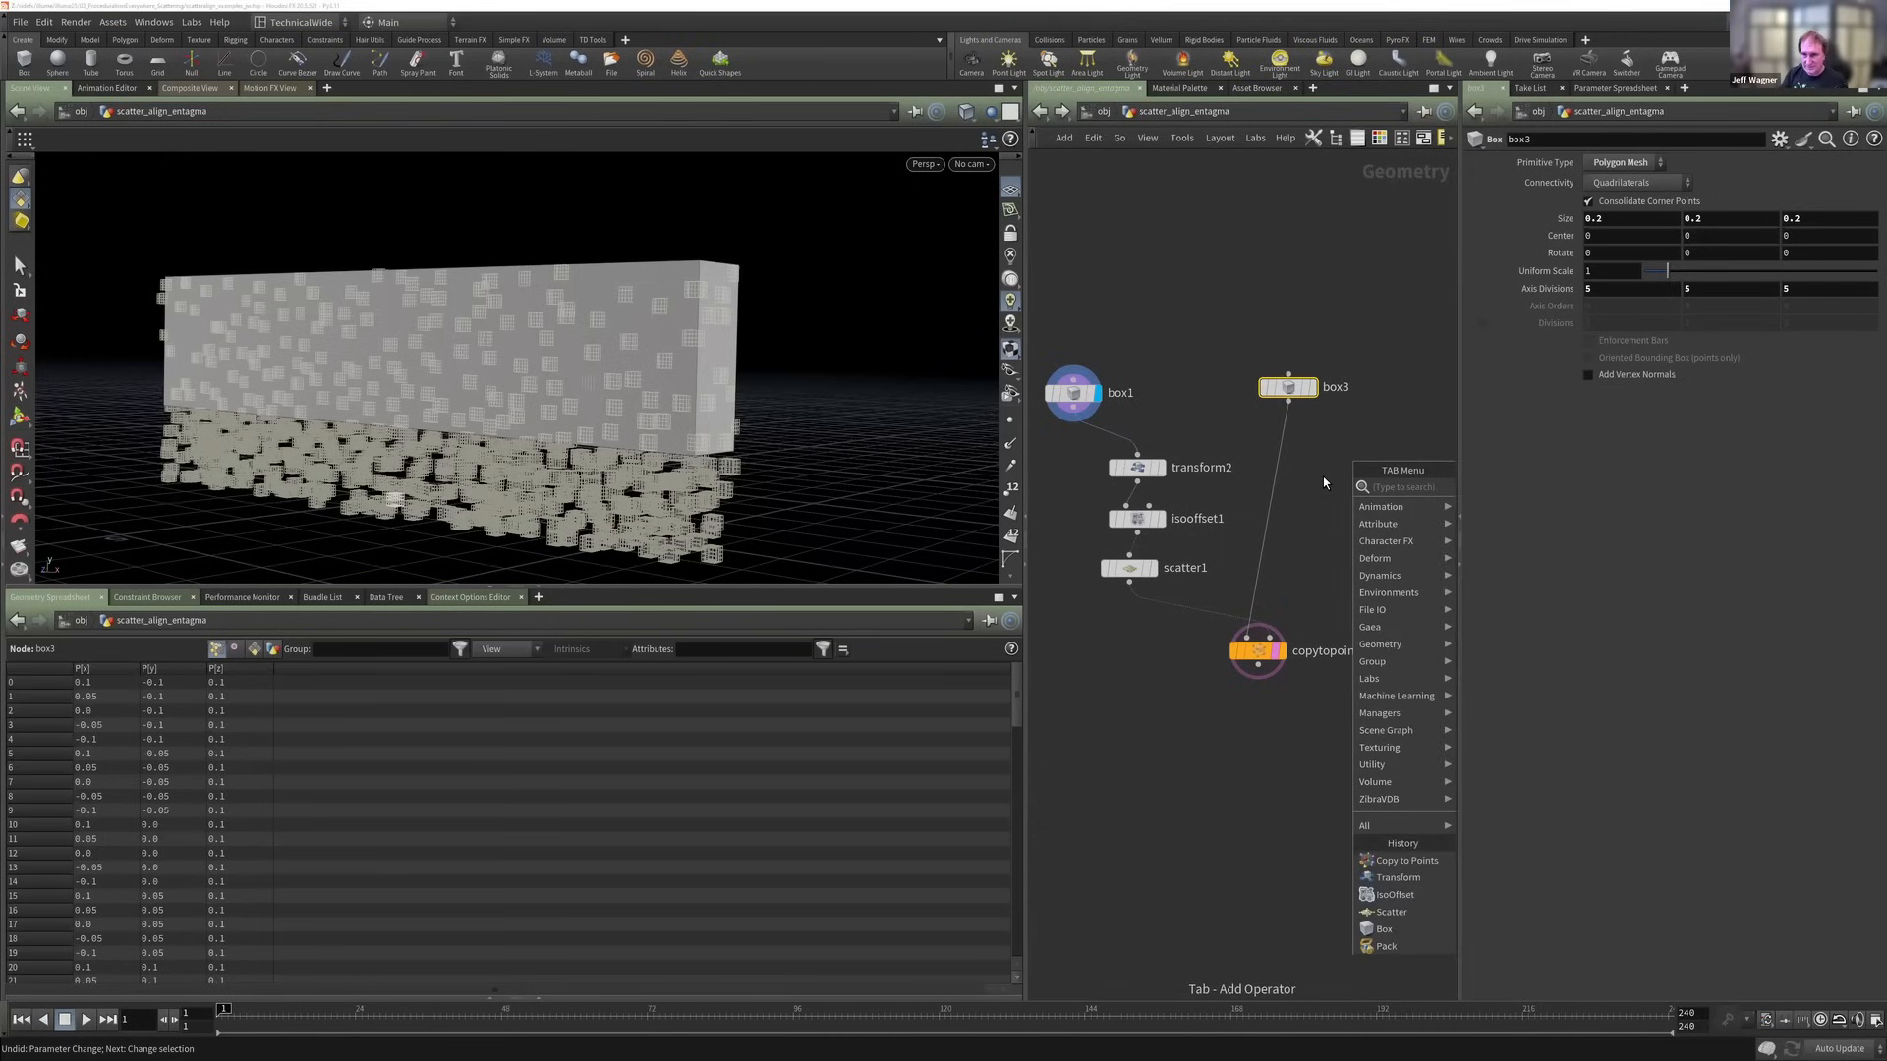
type("labs")
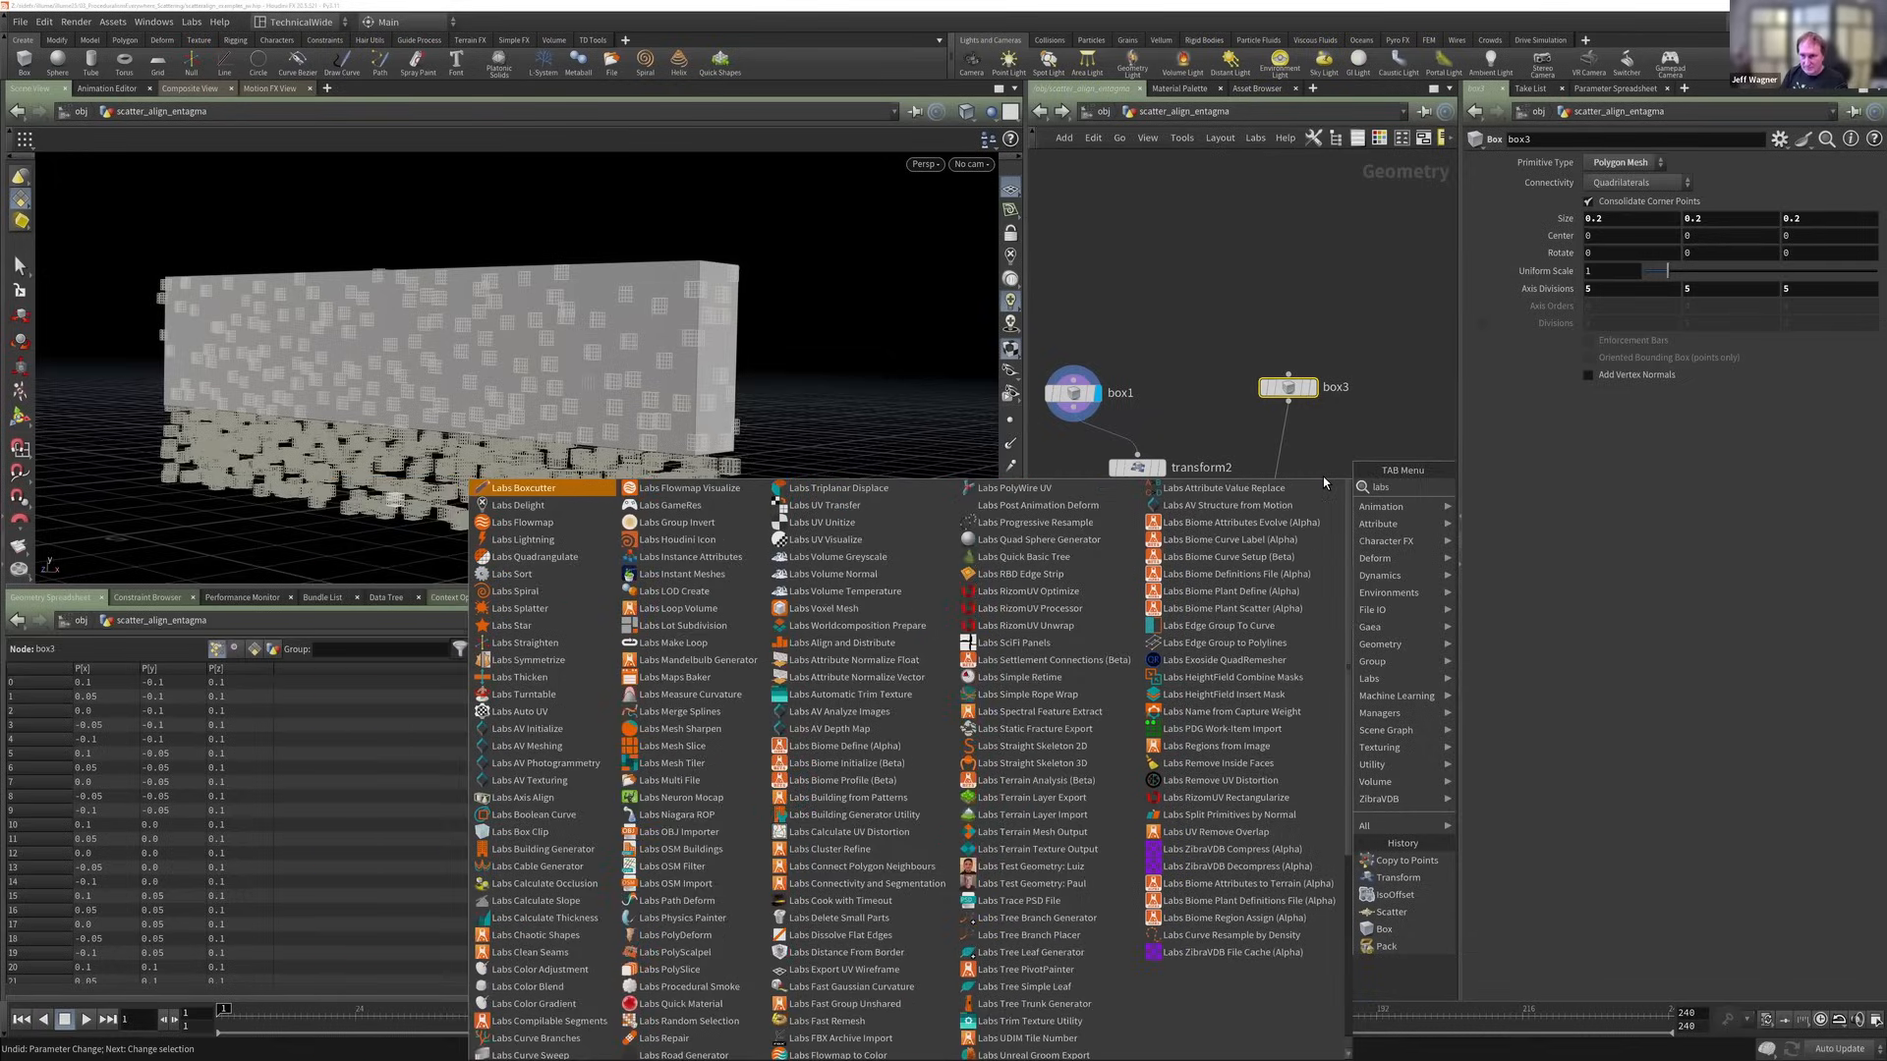
type(" sc")
key("Escape")
Align transform2, isooffset1 and scatter1 in a straight column beneath box1 and display transform2.
scroll(1338, 529, "down", 4)
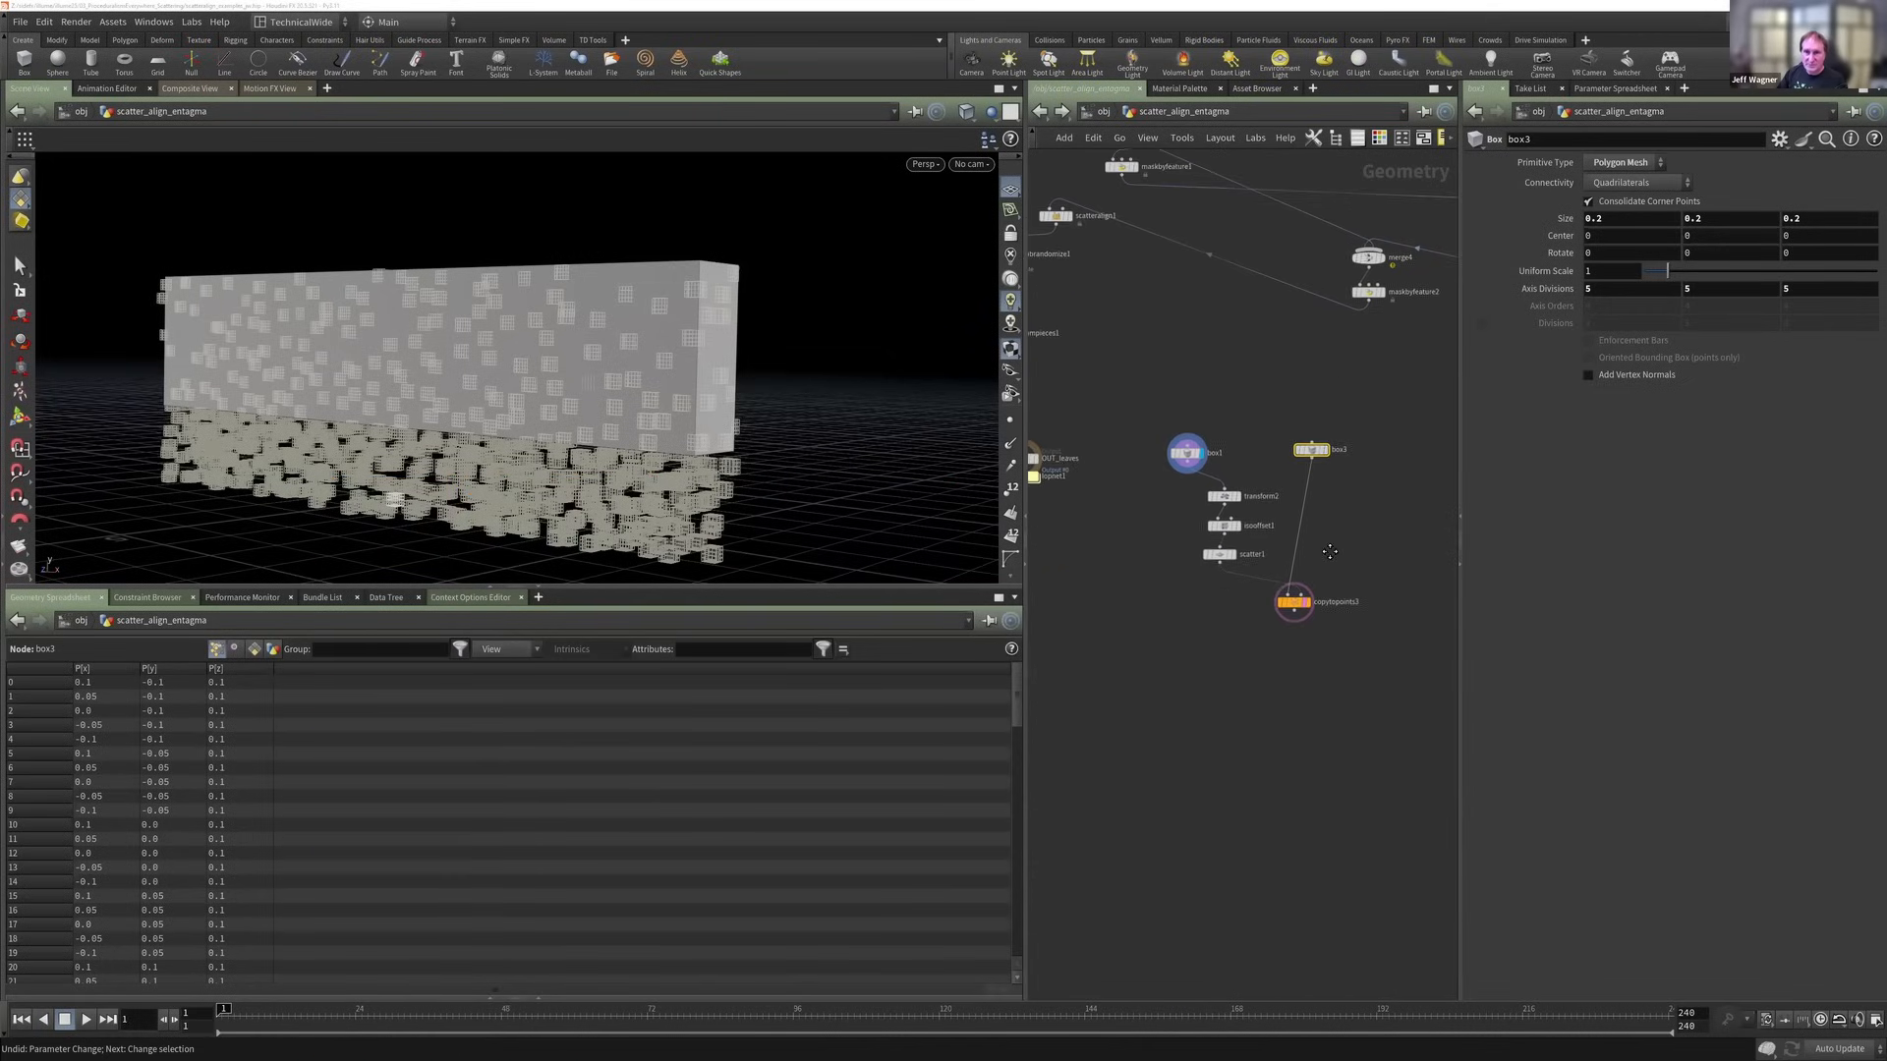
middle_click_drag(1322, 544, 1317, 530)
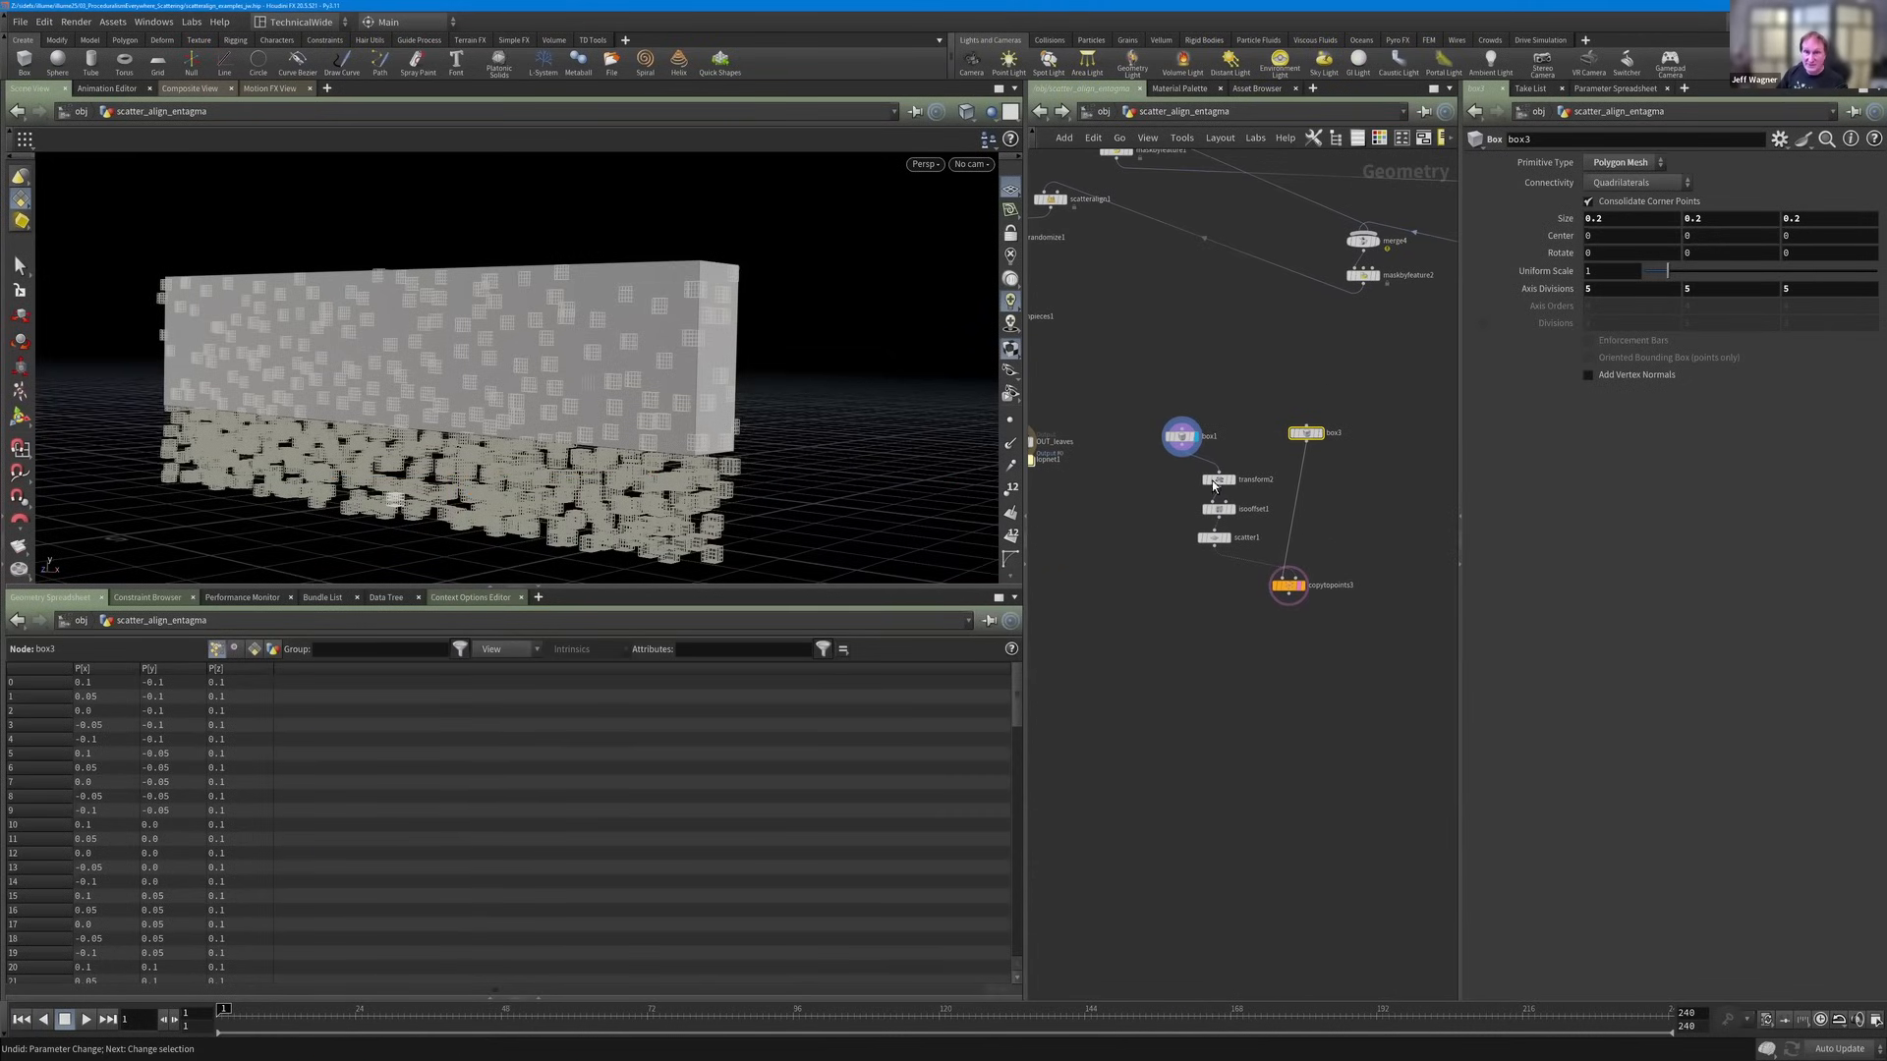
left_click_drag(1238, 458, 1176, 482)
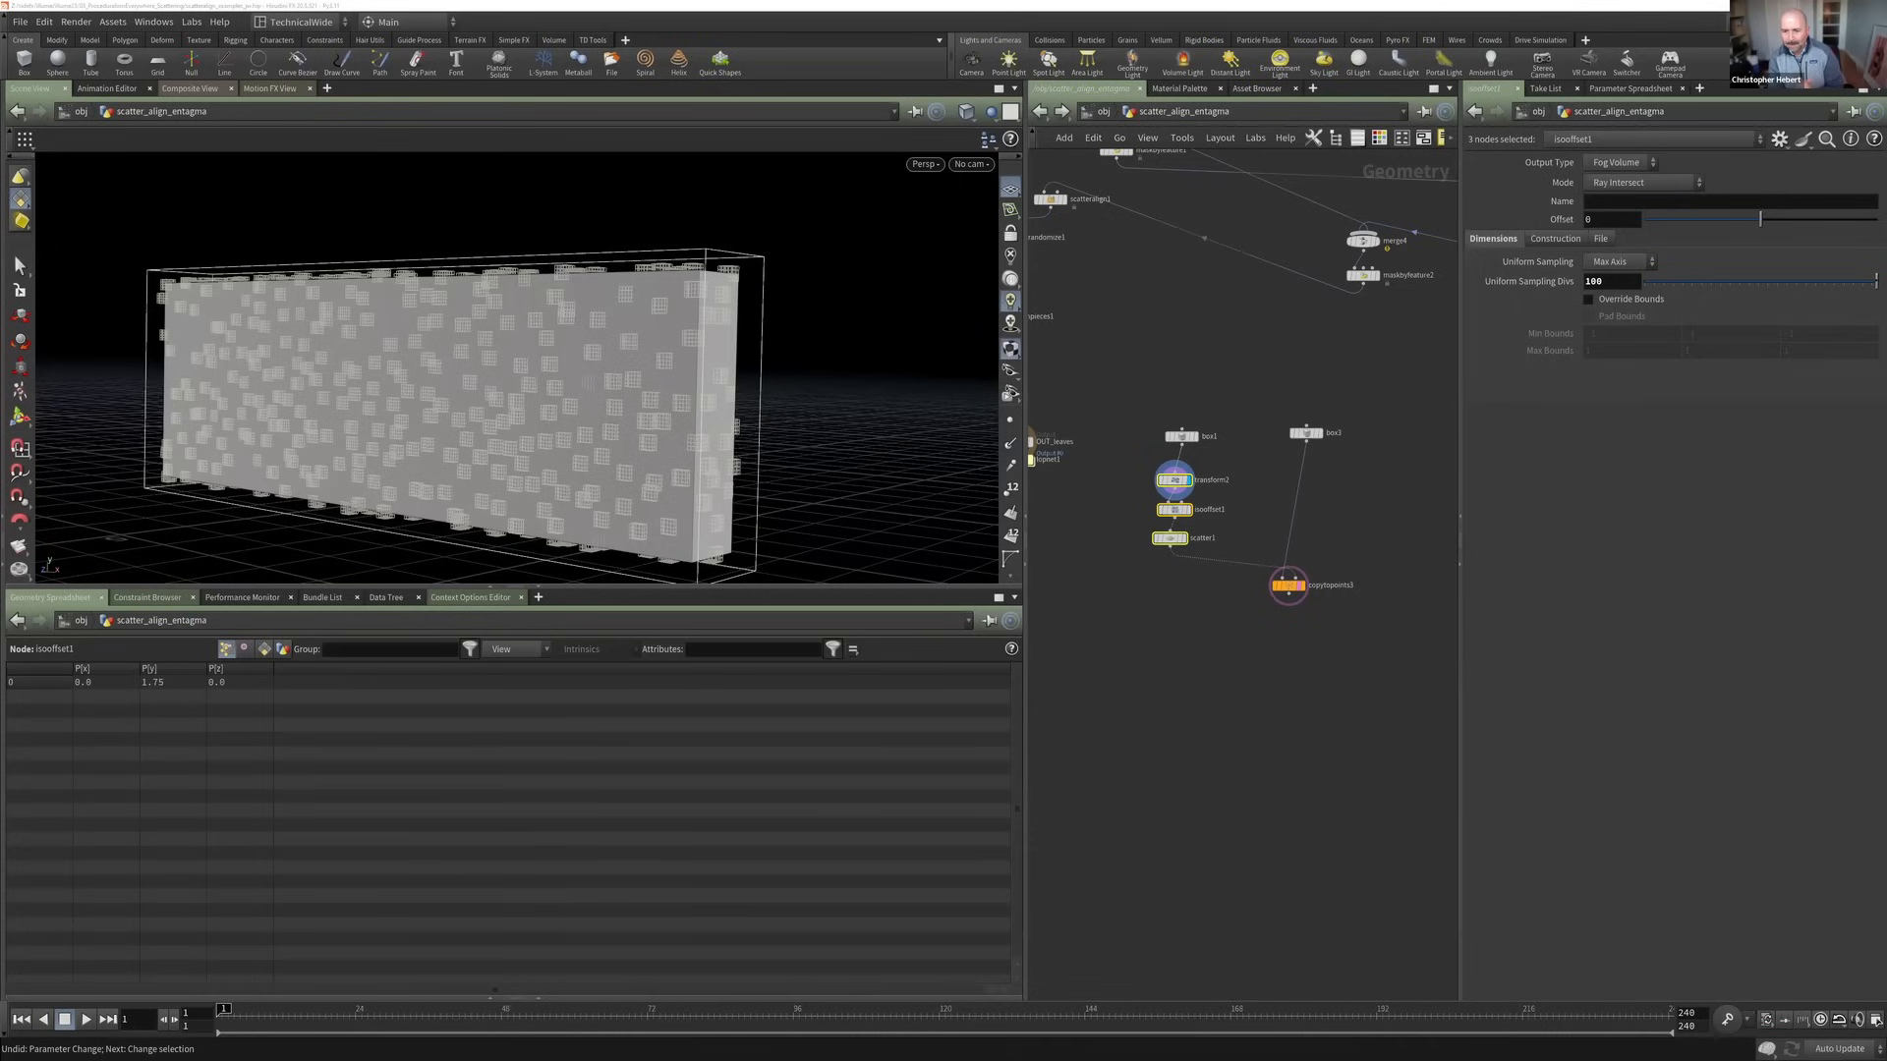
scroll(1162, 548, "down", 2)
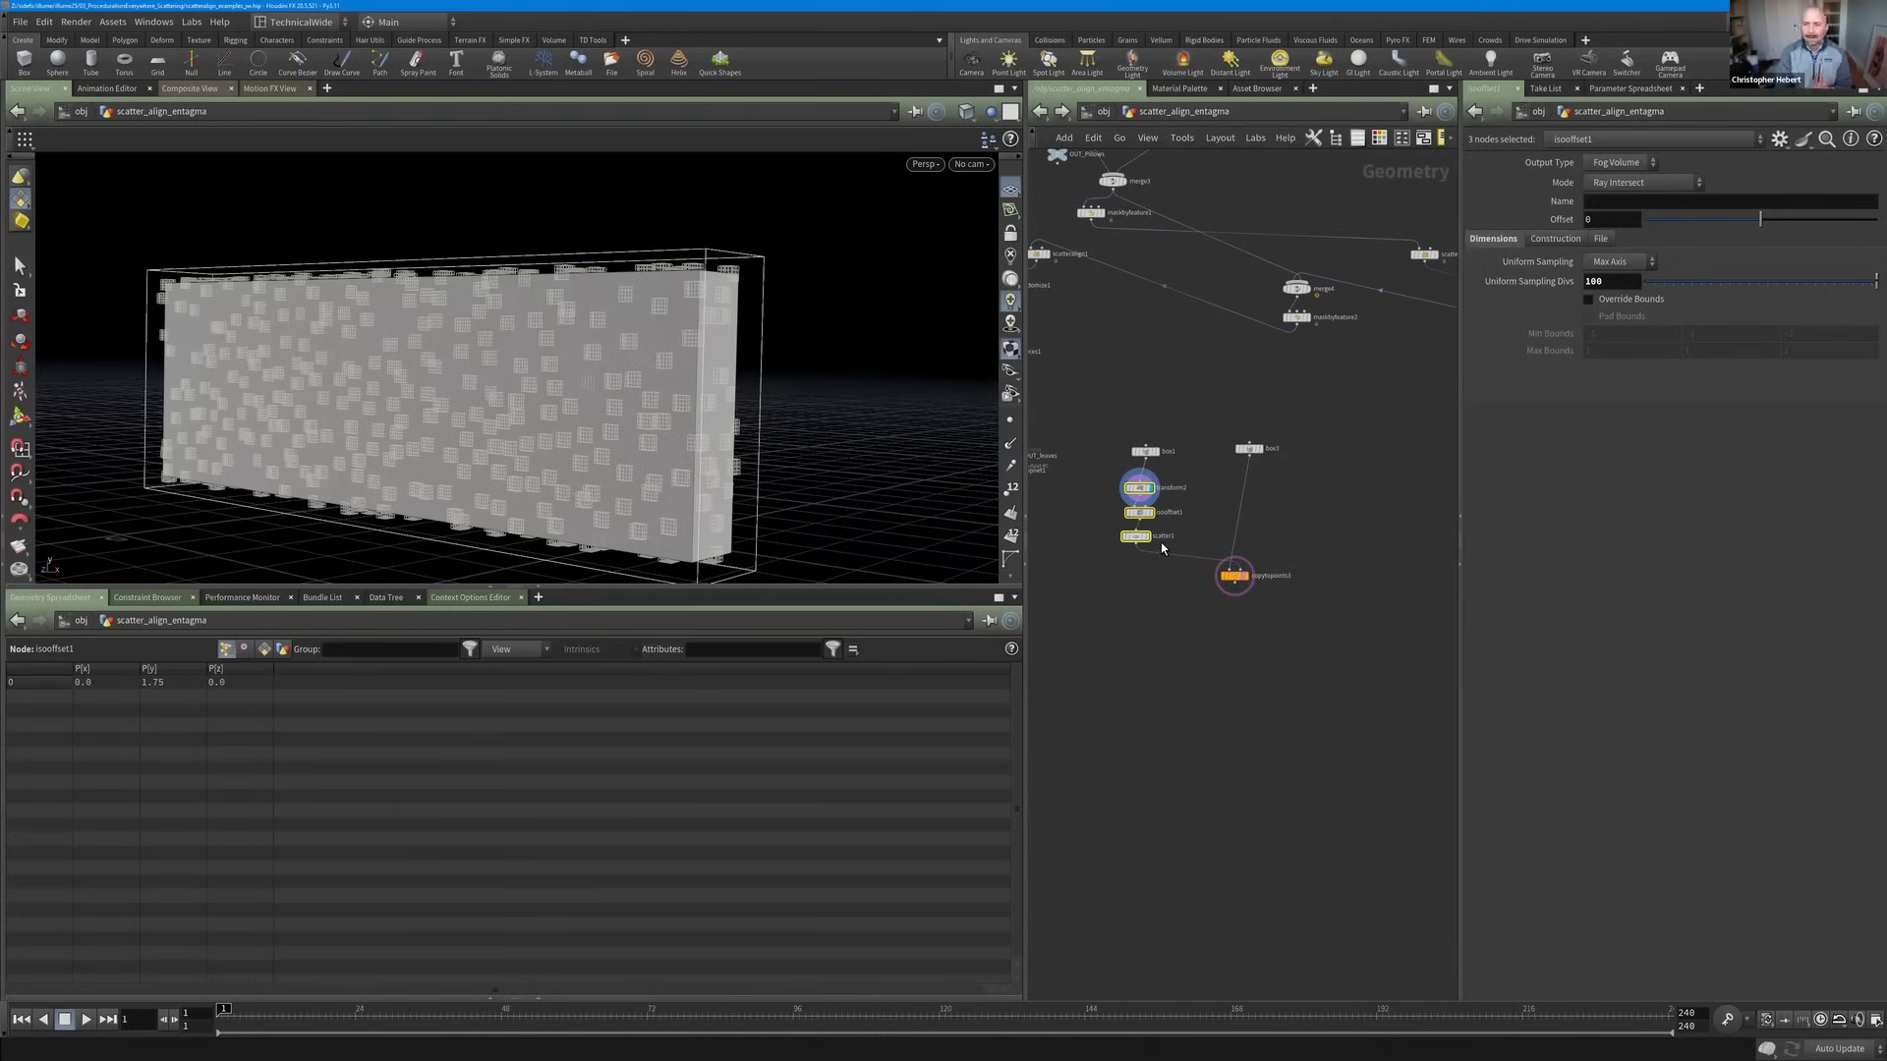
scroll(1135, 448, "up", 3)
left_click_drag(1152, 453, 1141, 464)
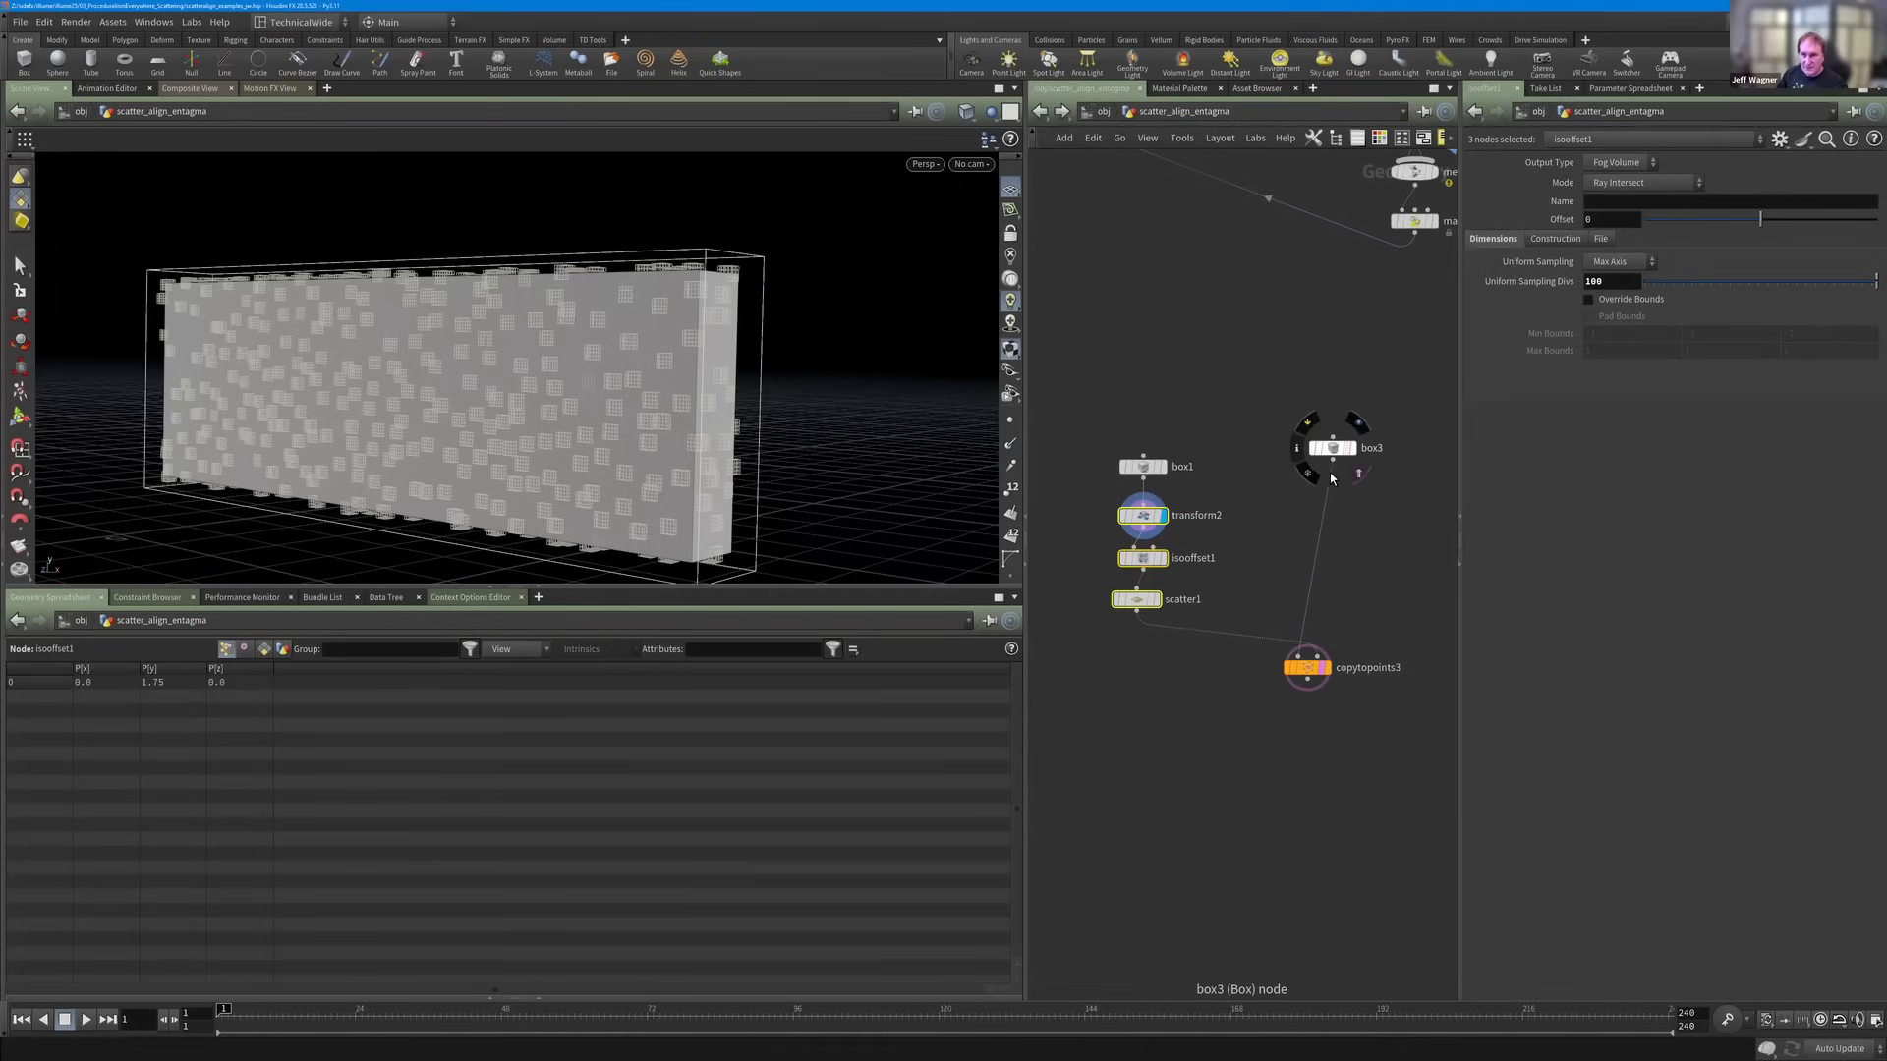
Add a trial Grid node in an empty area of the network and delete it.
scroll(1265, 499, "down", 6)
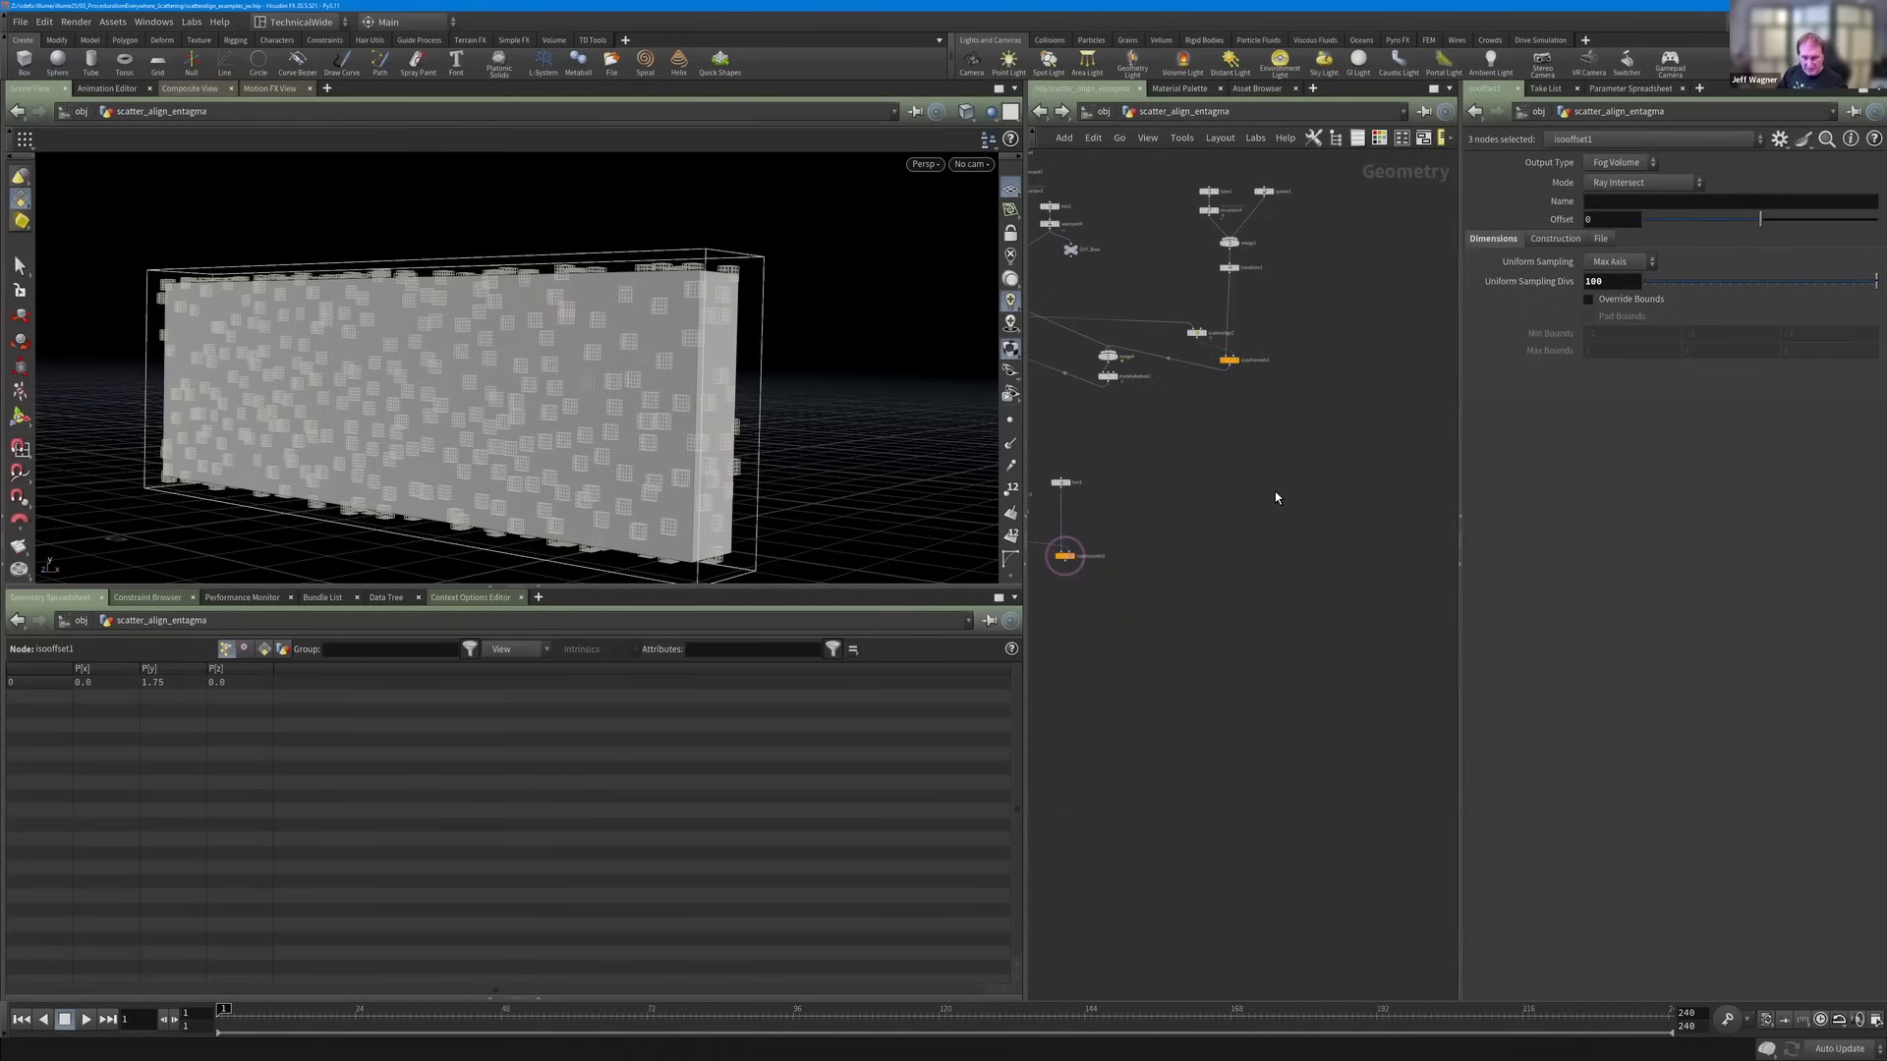
key("Tab")
type("grid")
key("Return")
left_click(1276, 491)
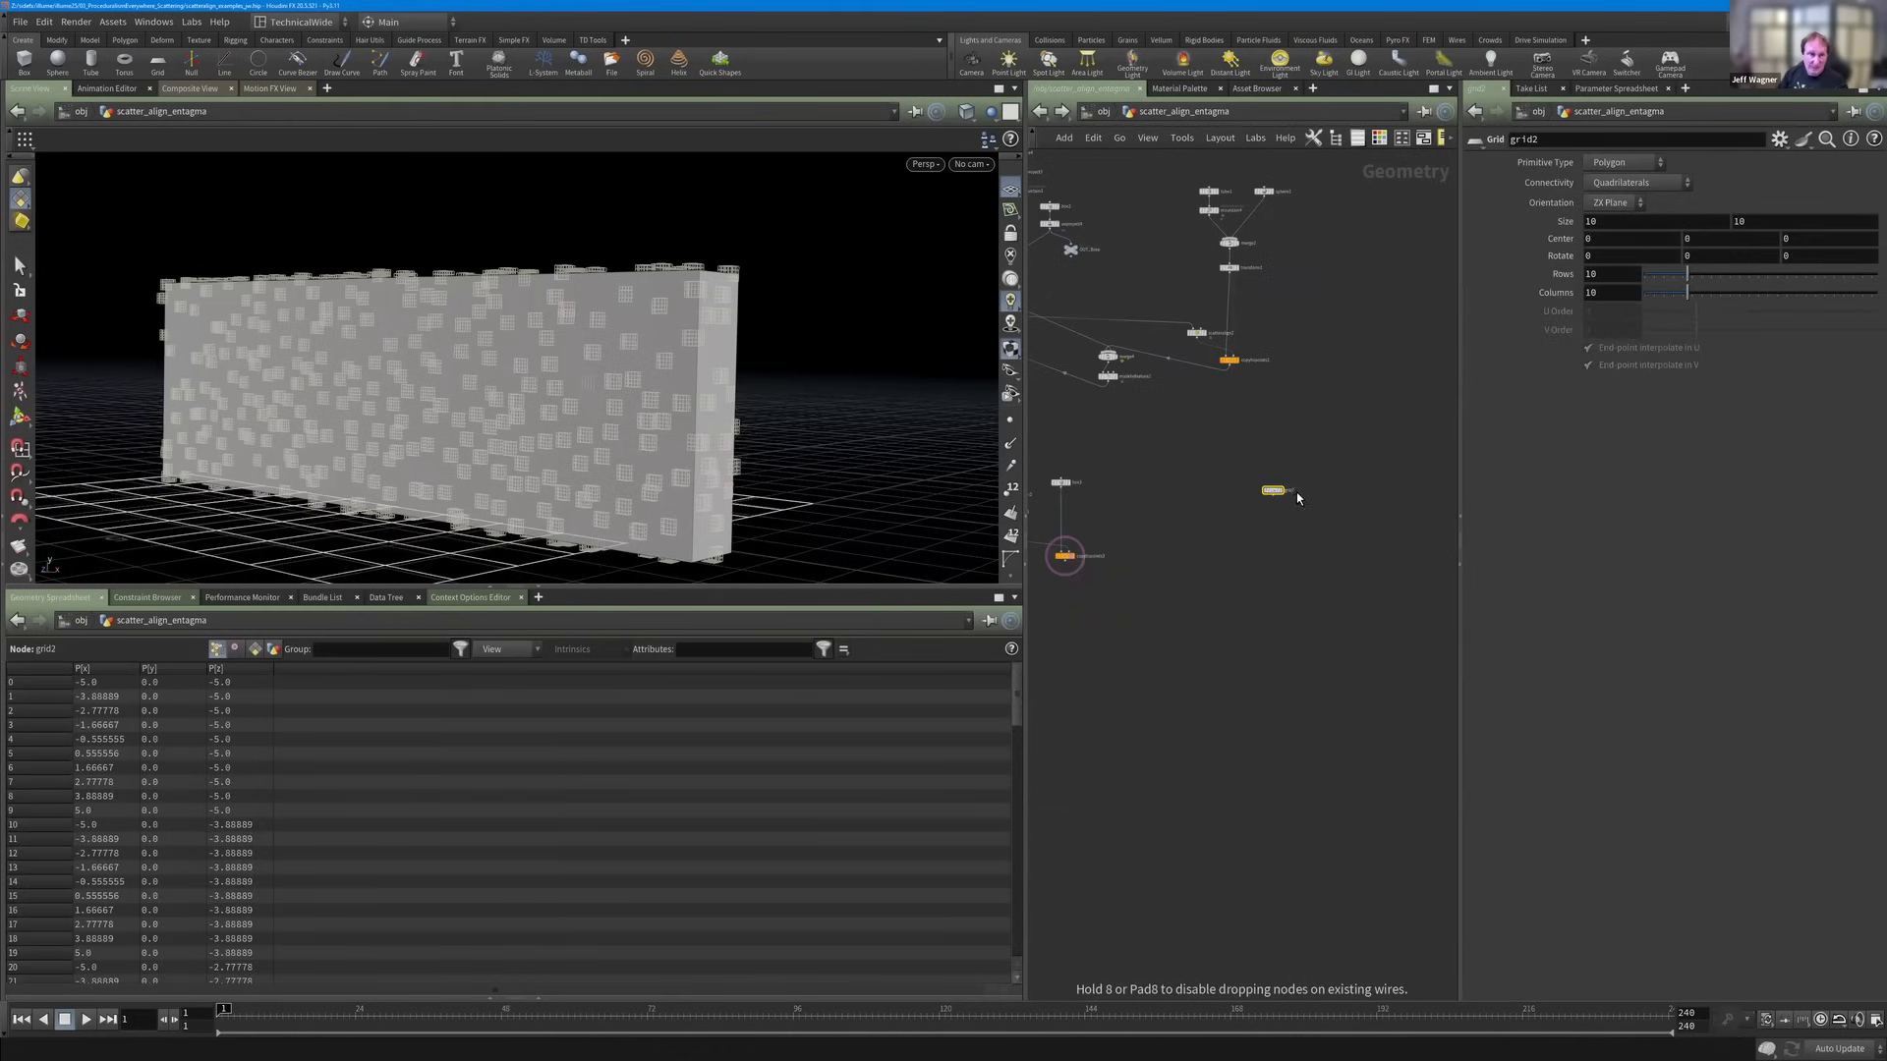
left_click_drag(558, 420, 573, 429)
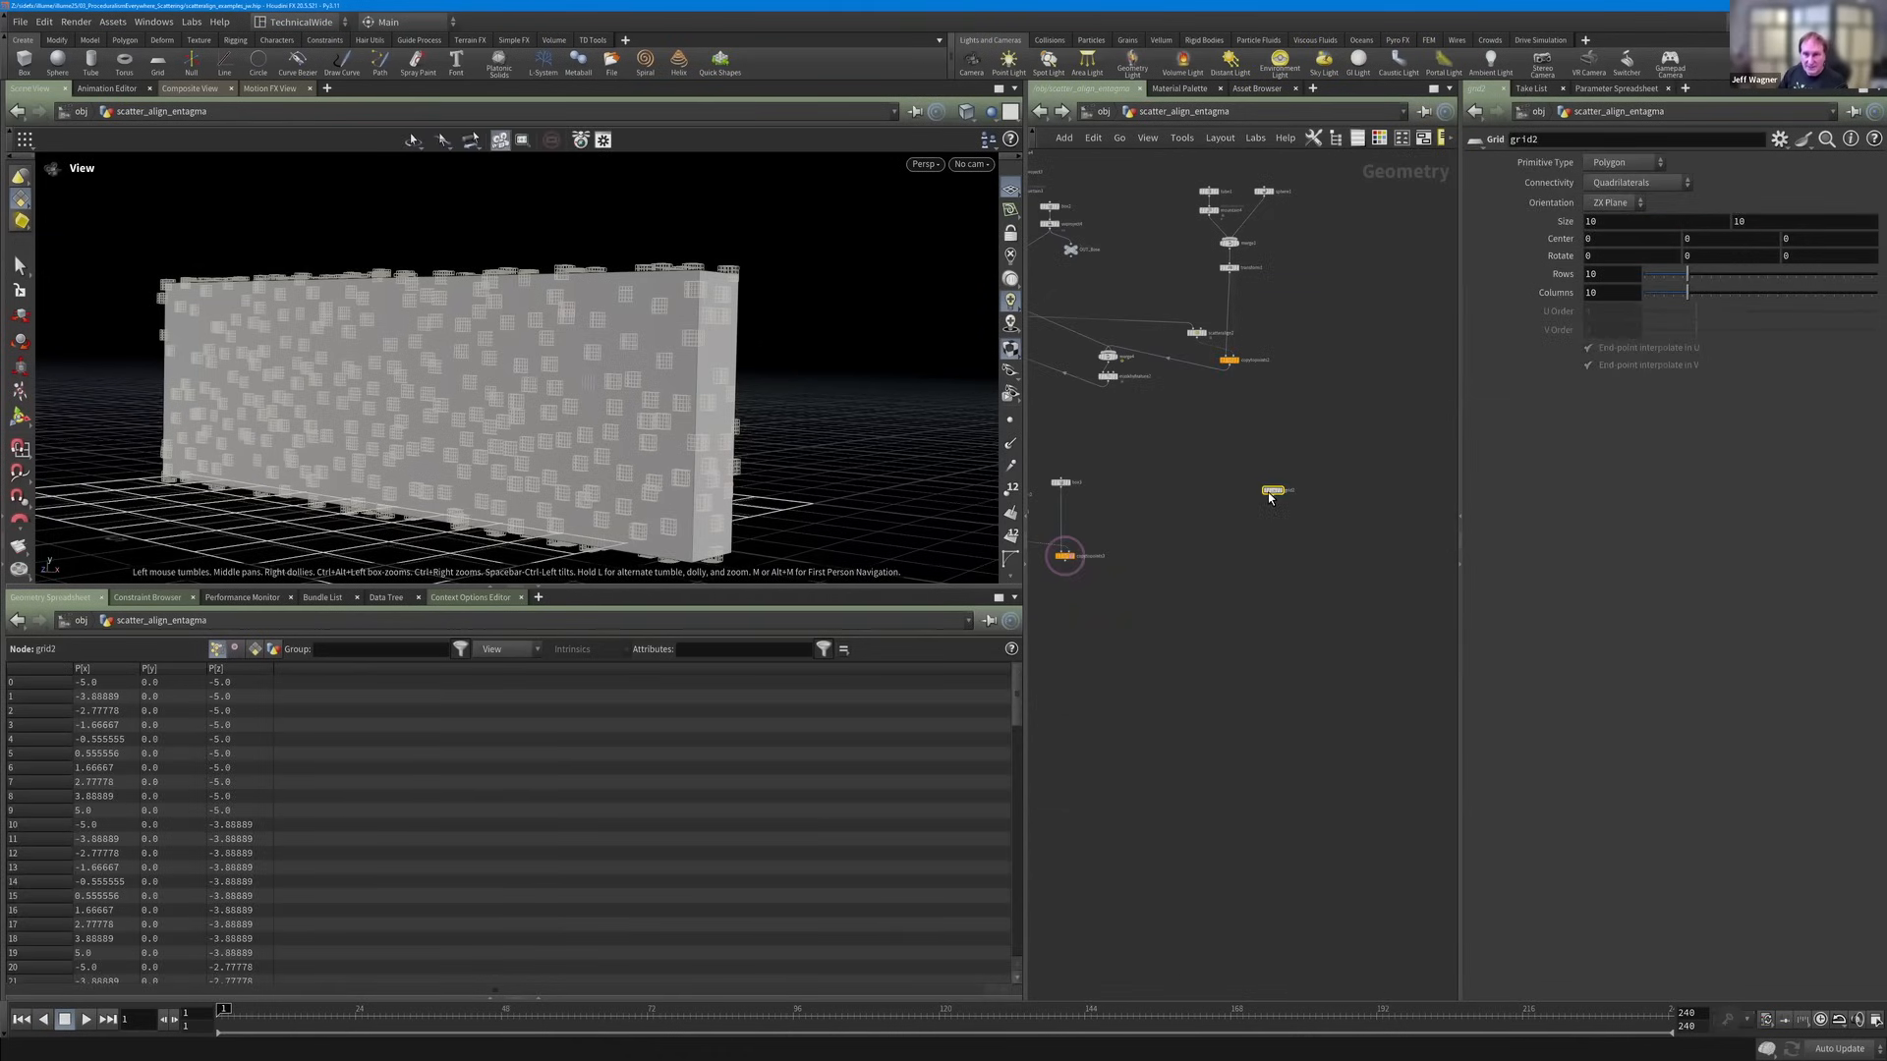
mouse_move(1278, 466)
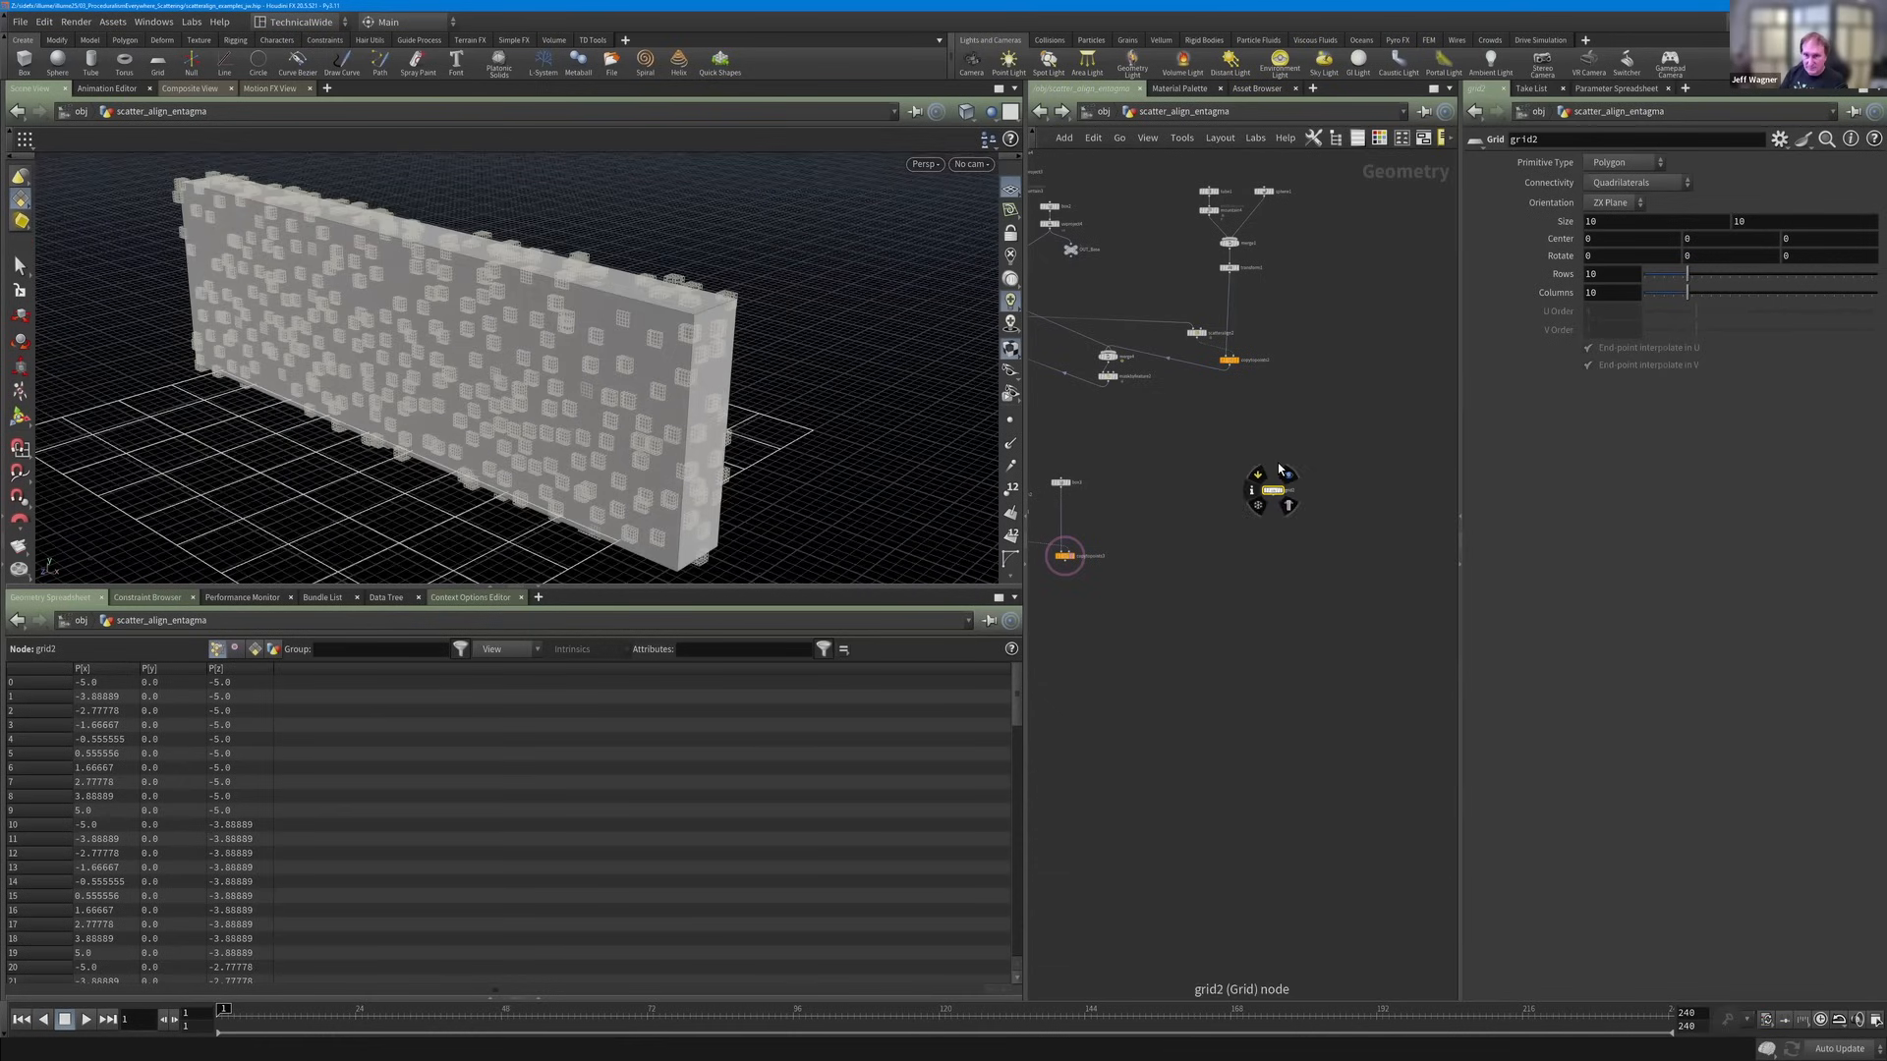
key("Delete")
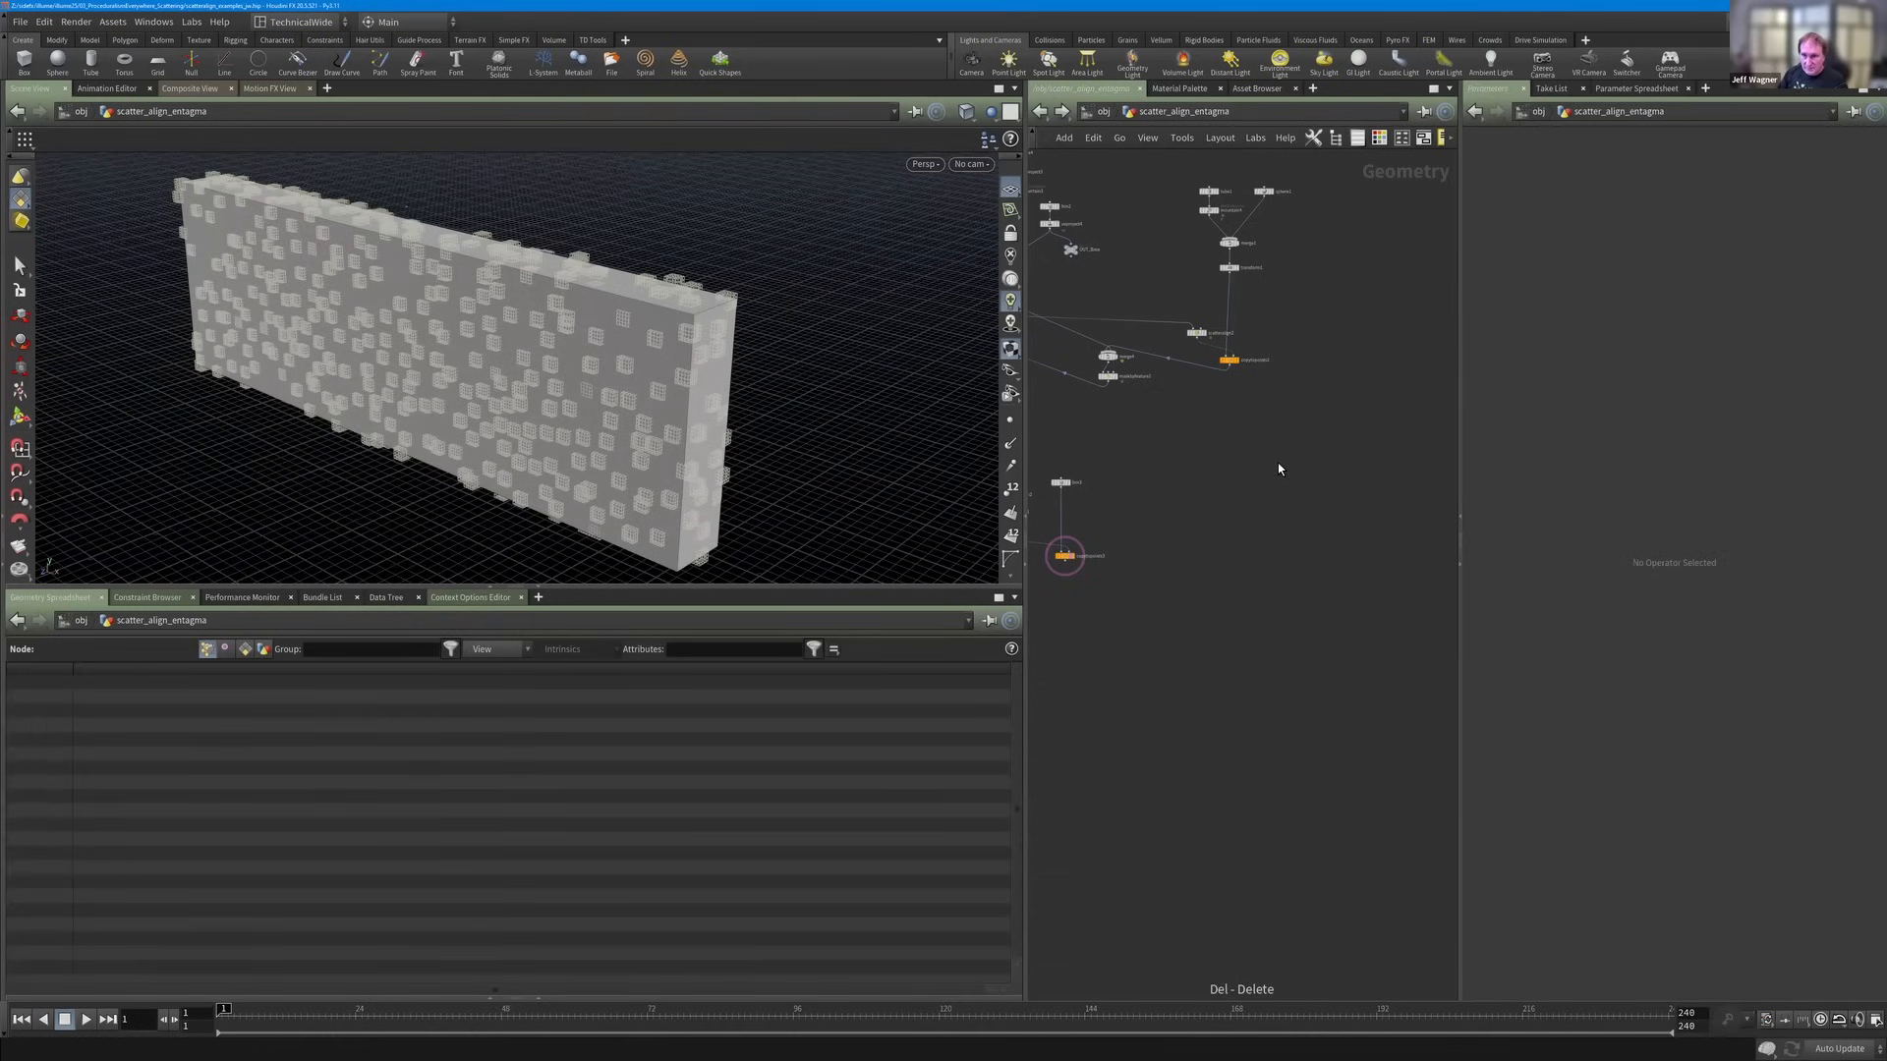
Add a HeightField node in an empty area of the network and frame it in the network view.
key("Tab")
type("height")
key("Return")
left_click(1356, 460)
scroll(1360, 462, "up", 3)
scroll(1363, 466, "up", 2)
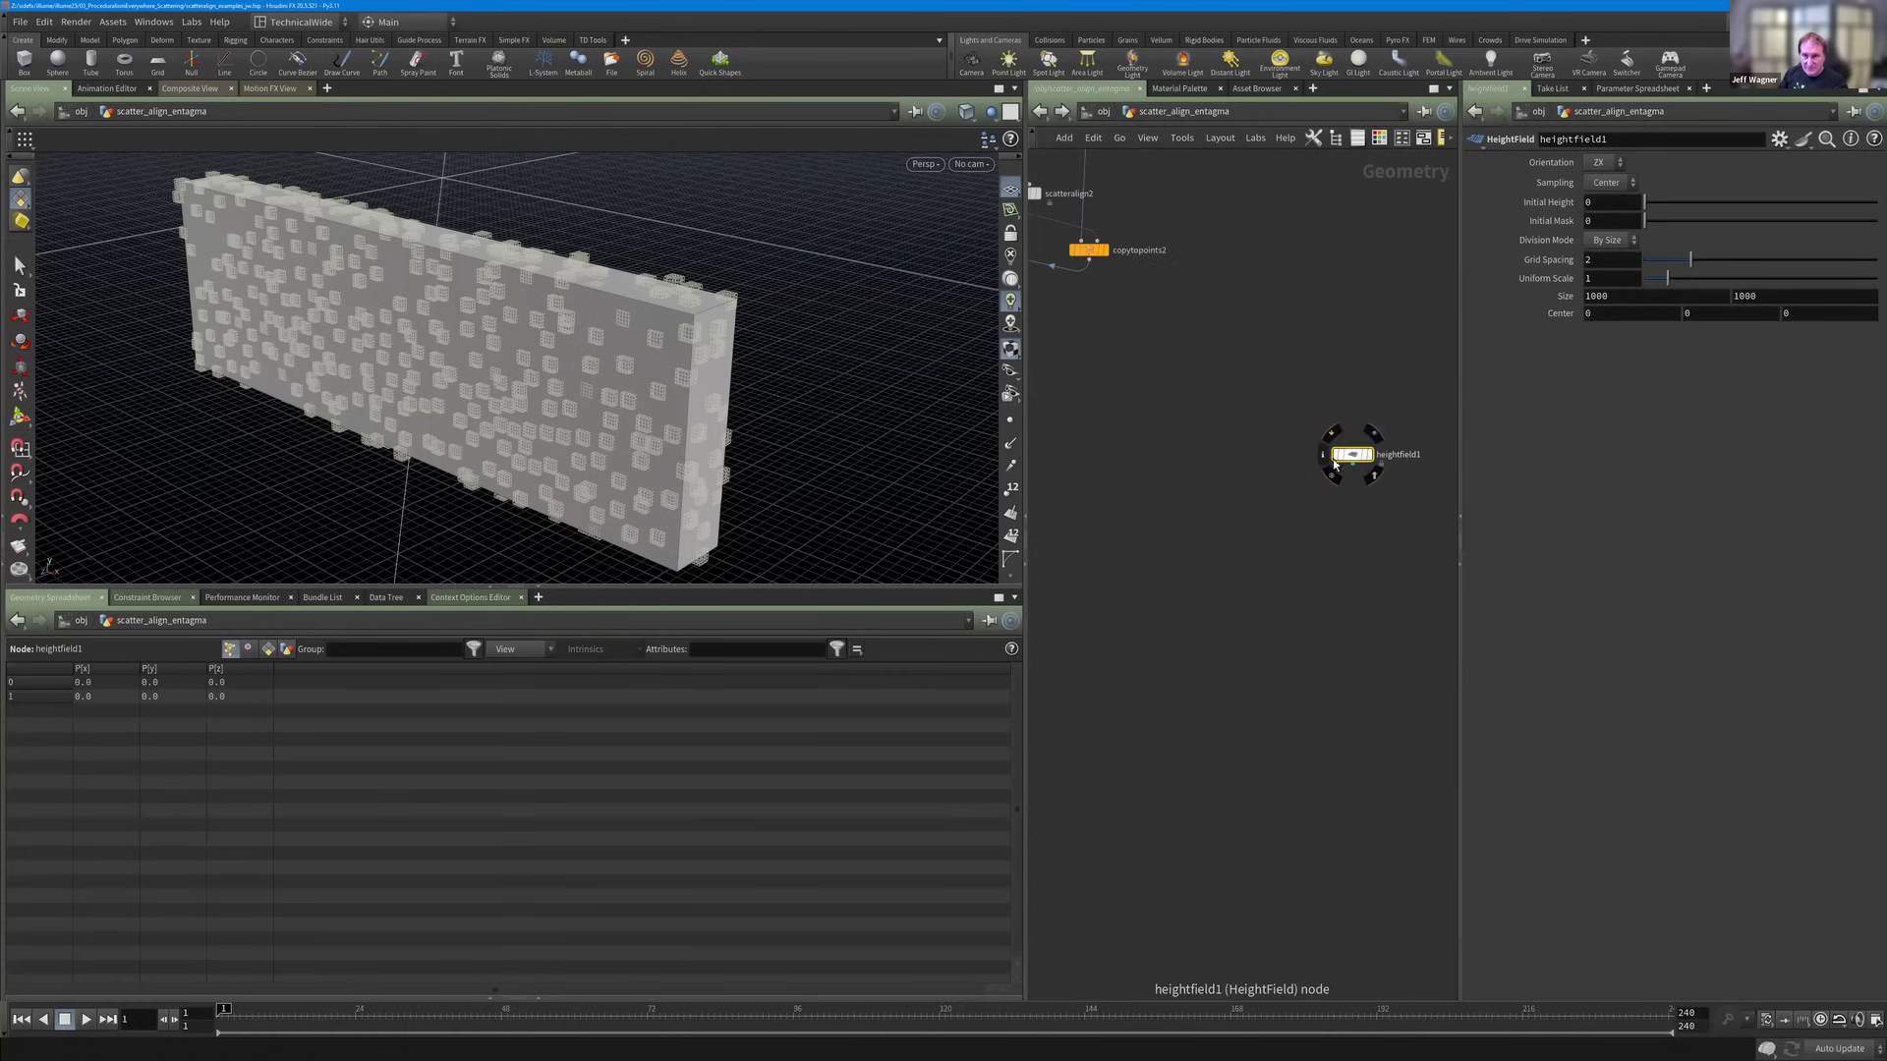
key("f")
key("Tab")
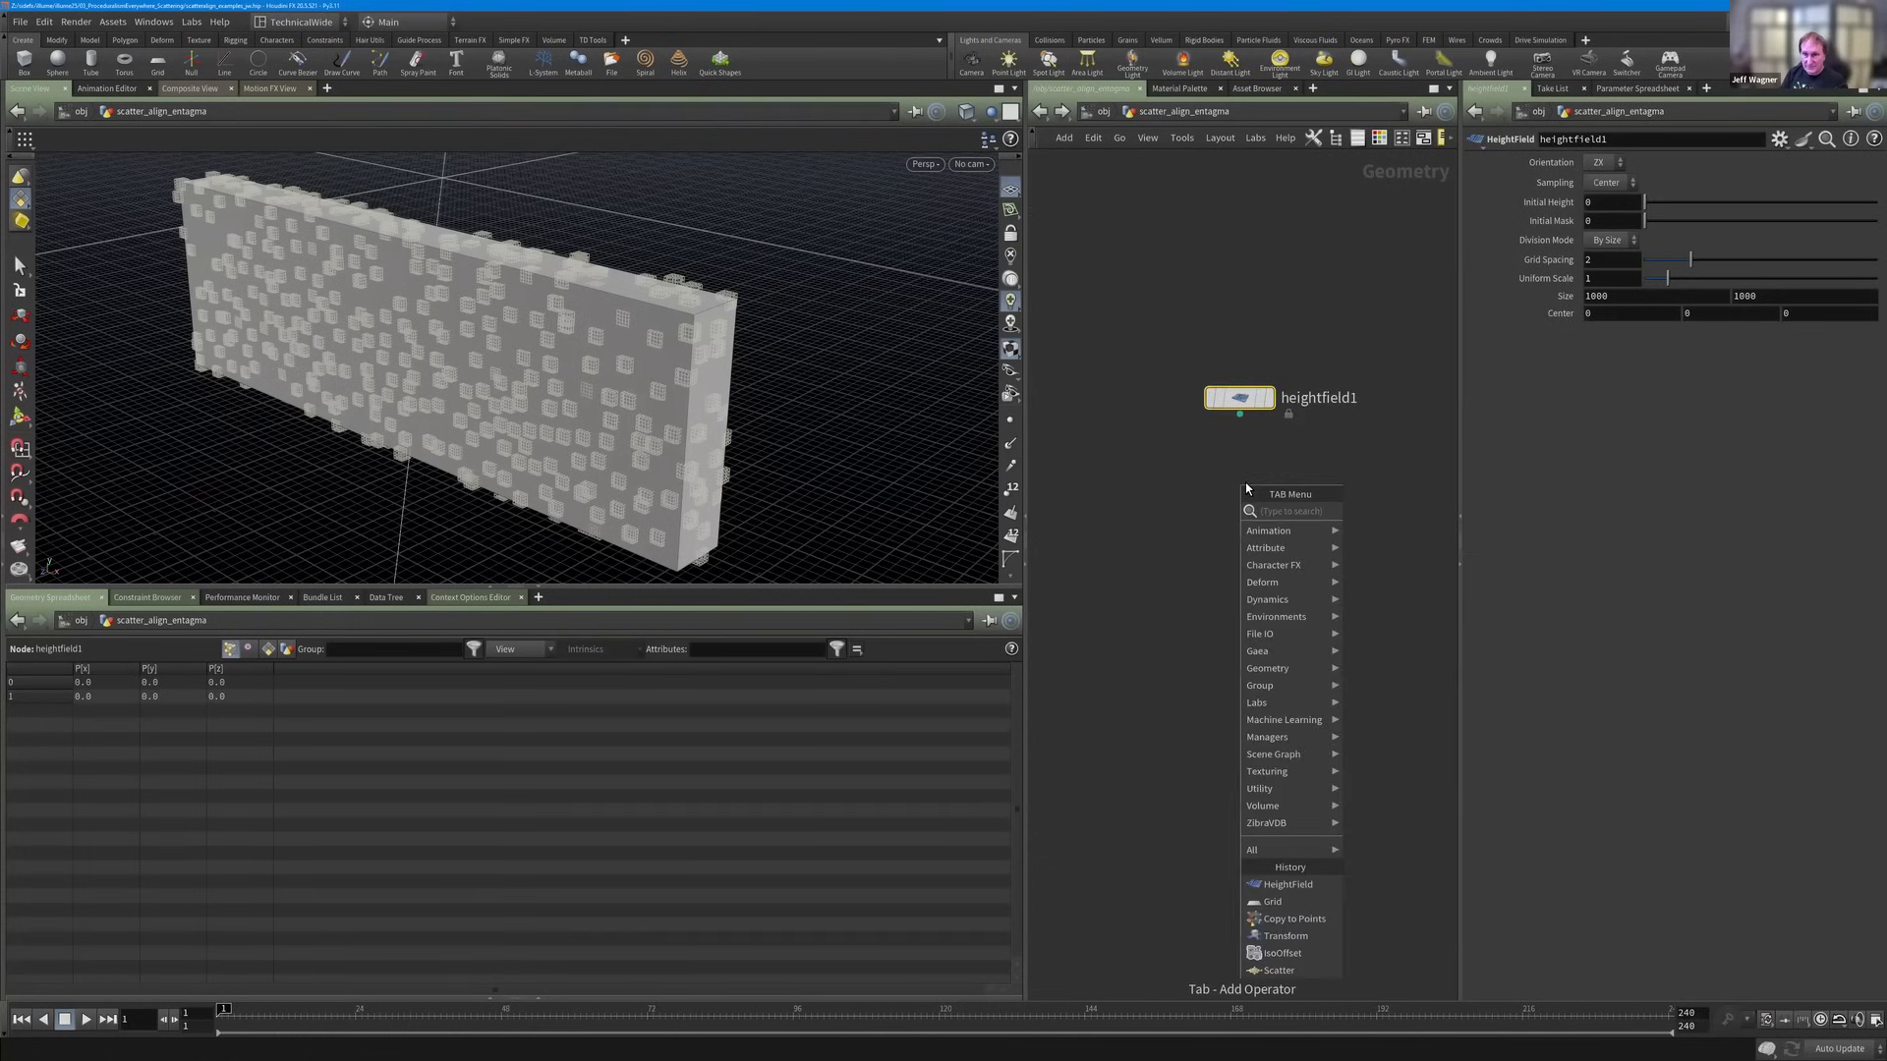
type("hv")
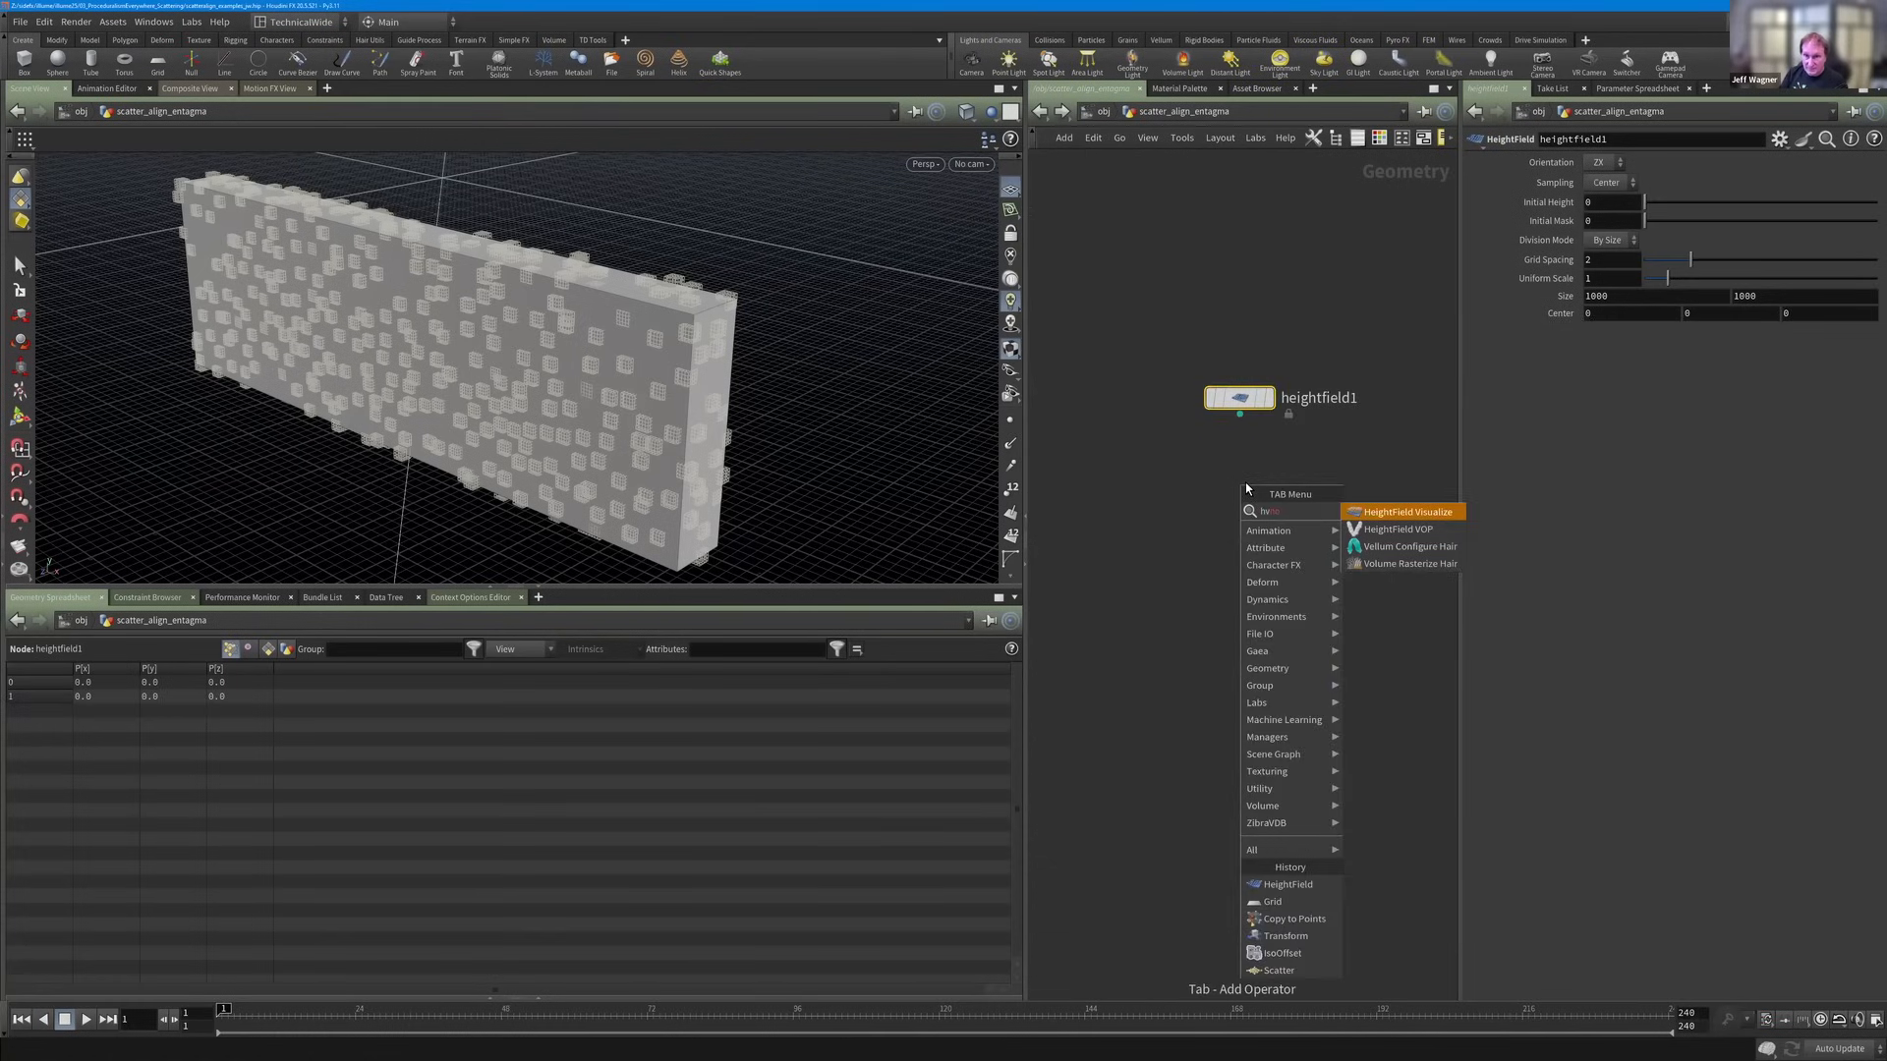
key("Escape")
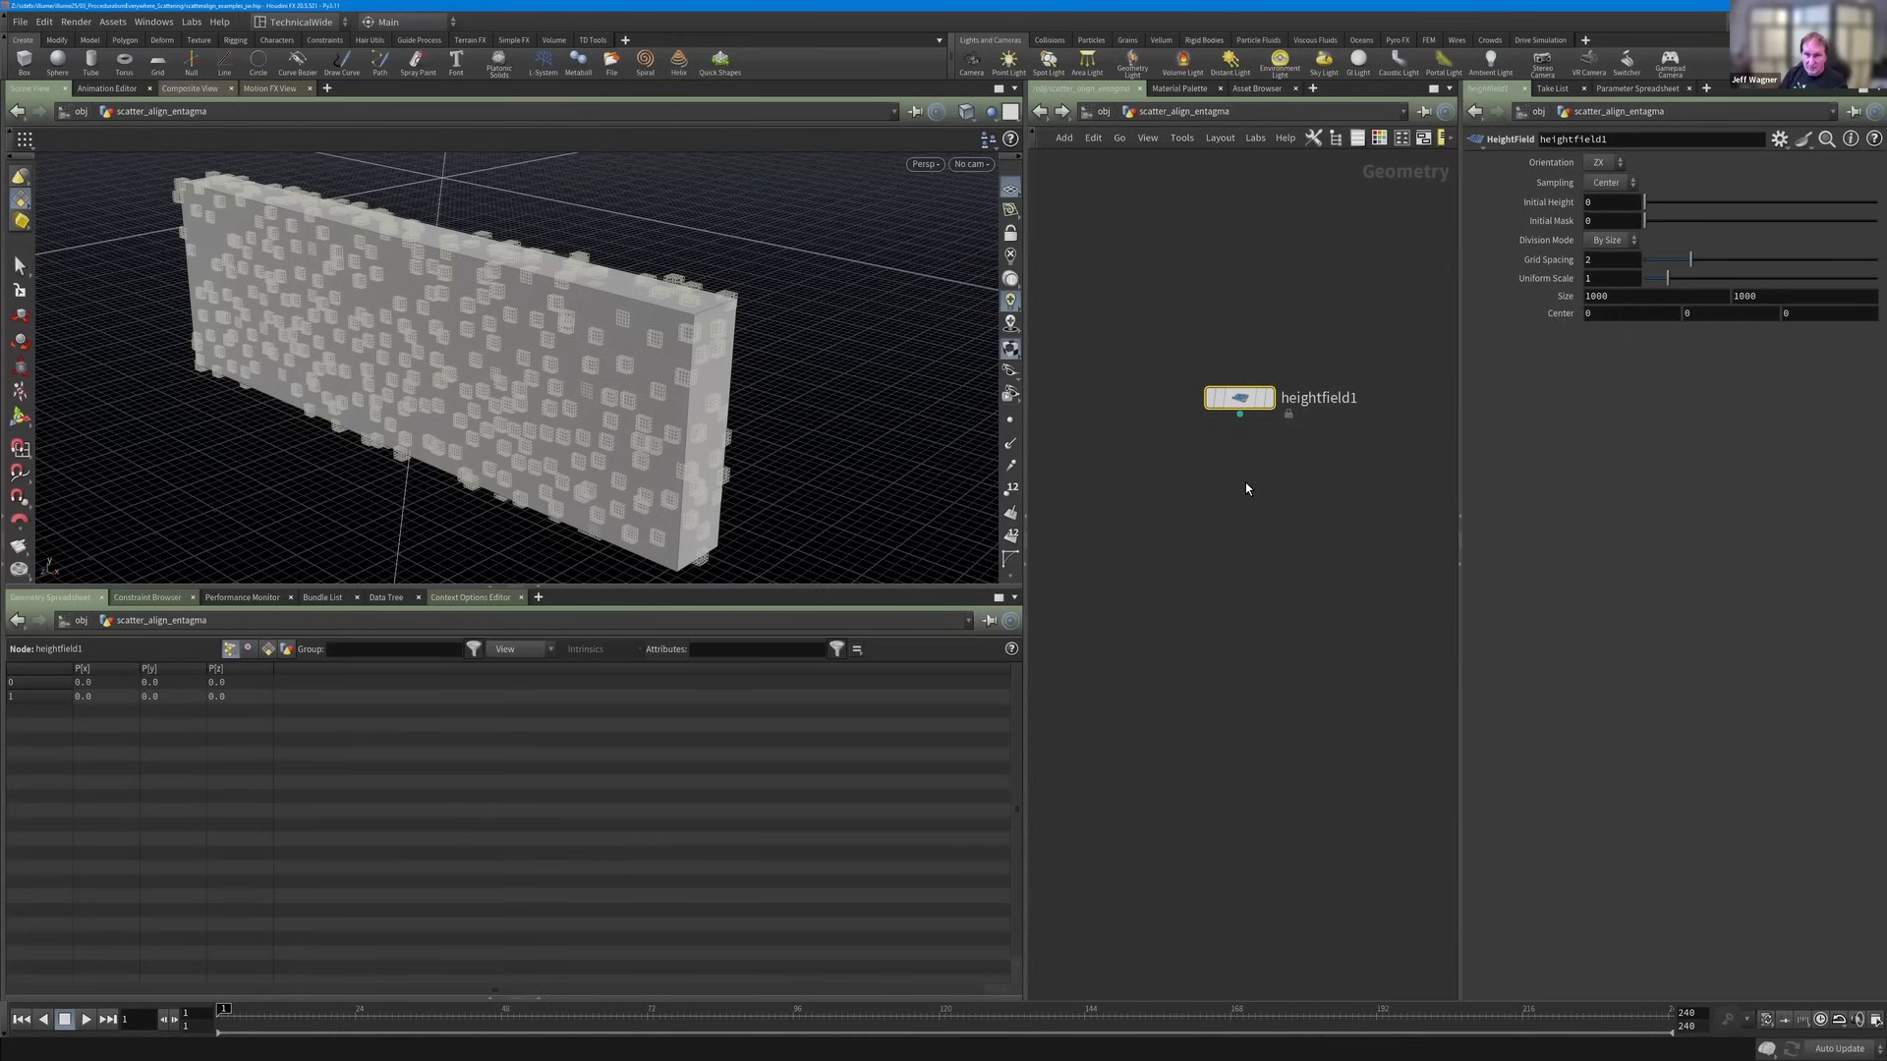
Add a HeightField Noise node beneath heightfield1, display it and frame the whole terrain in the viewport.
left_click(1240, 481)
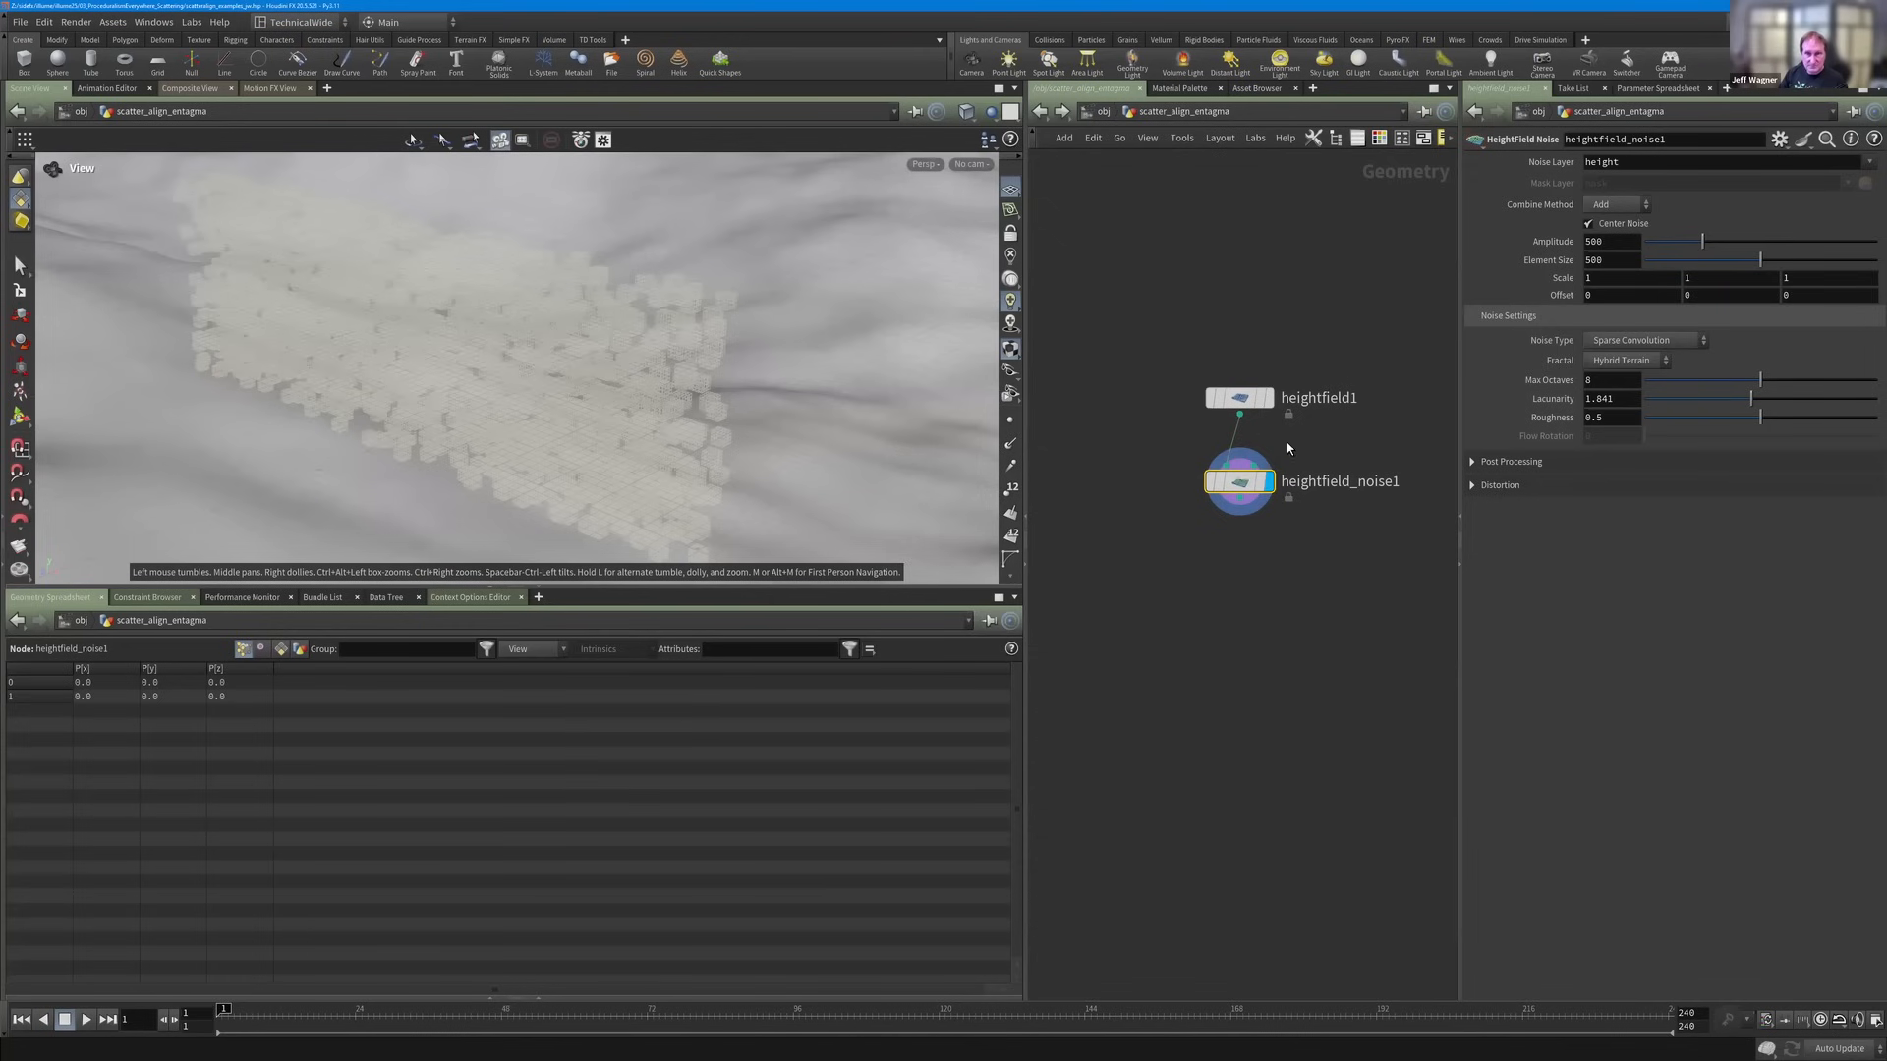
key("space+a")
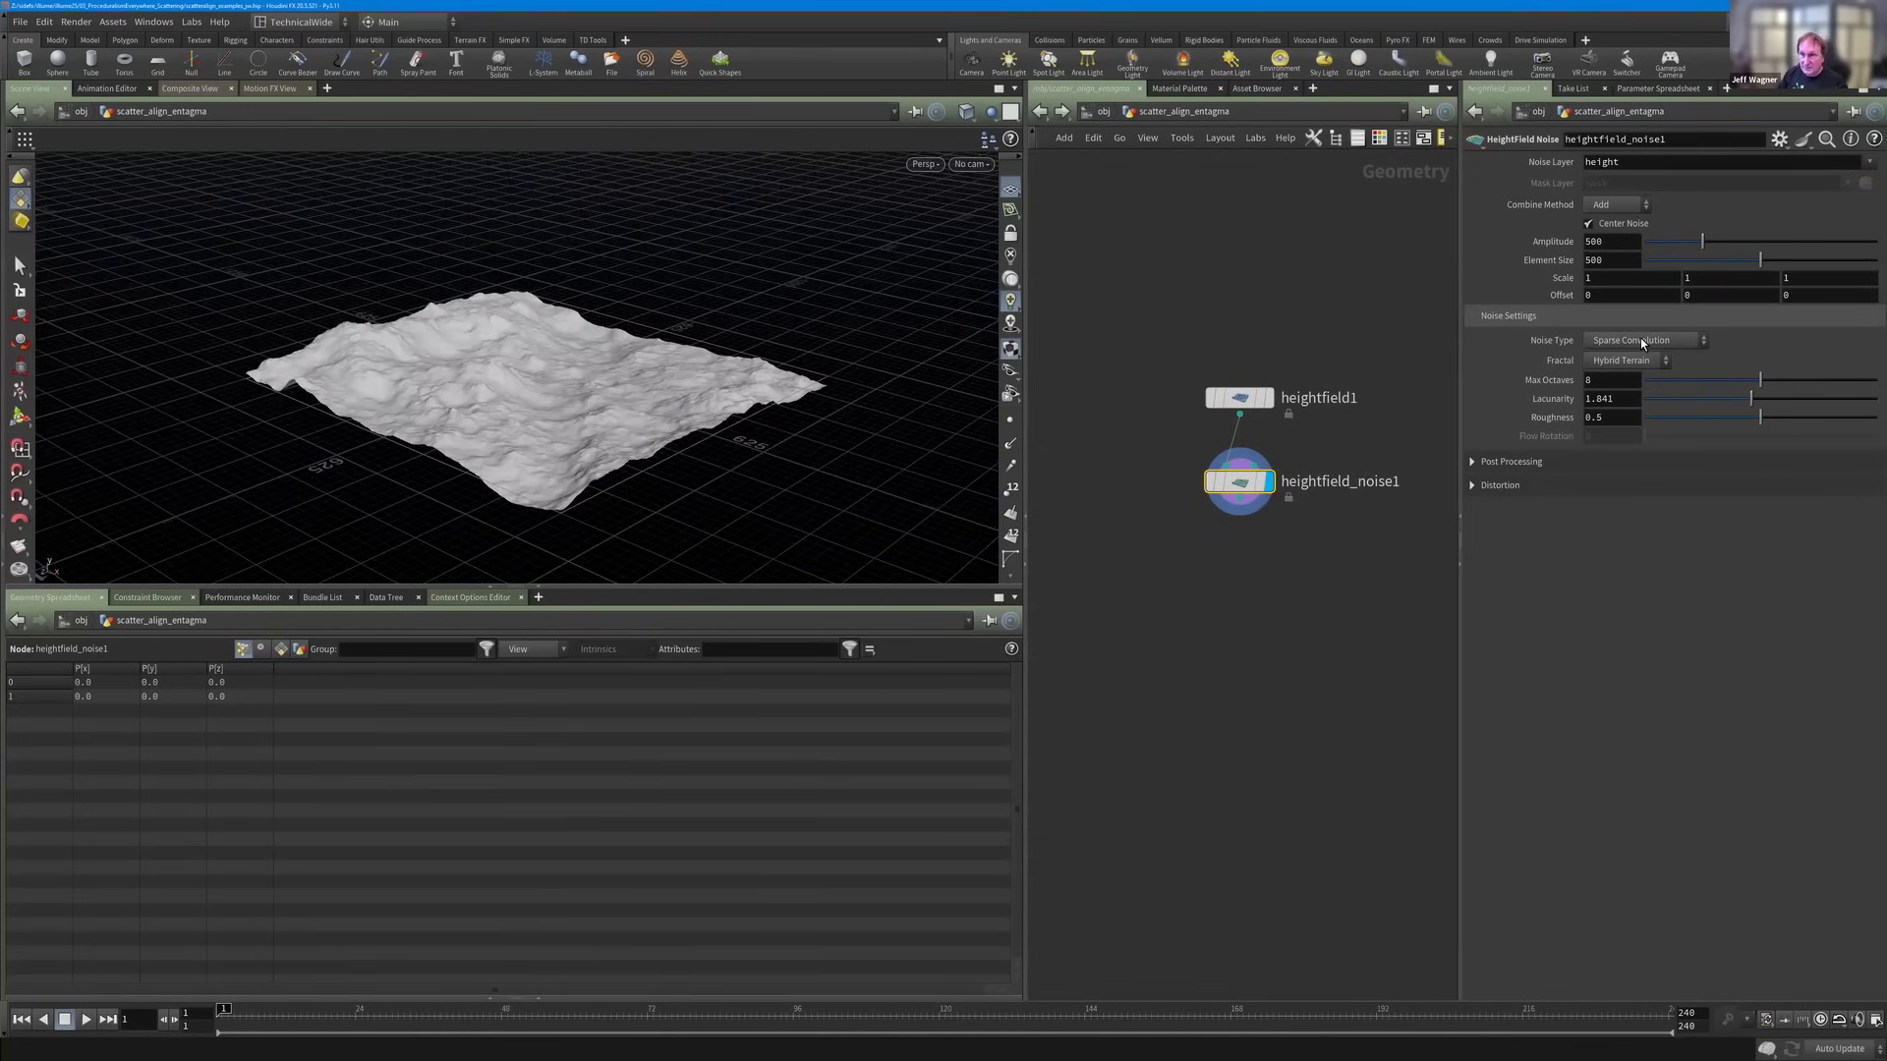
Try Perlin Flow and Chebyshev Cellular F1 as the noise type of heightfield_noise1.
left_click(1641, 338)
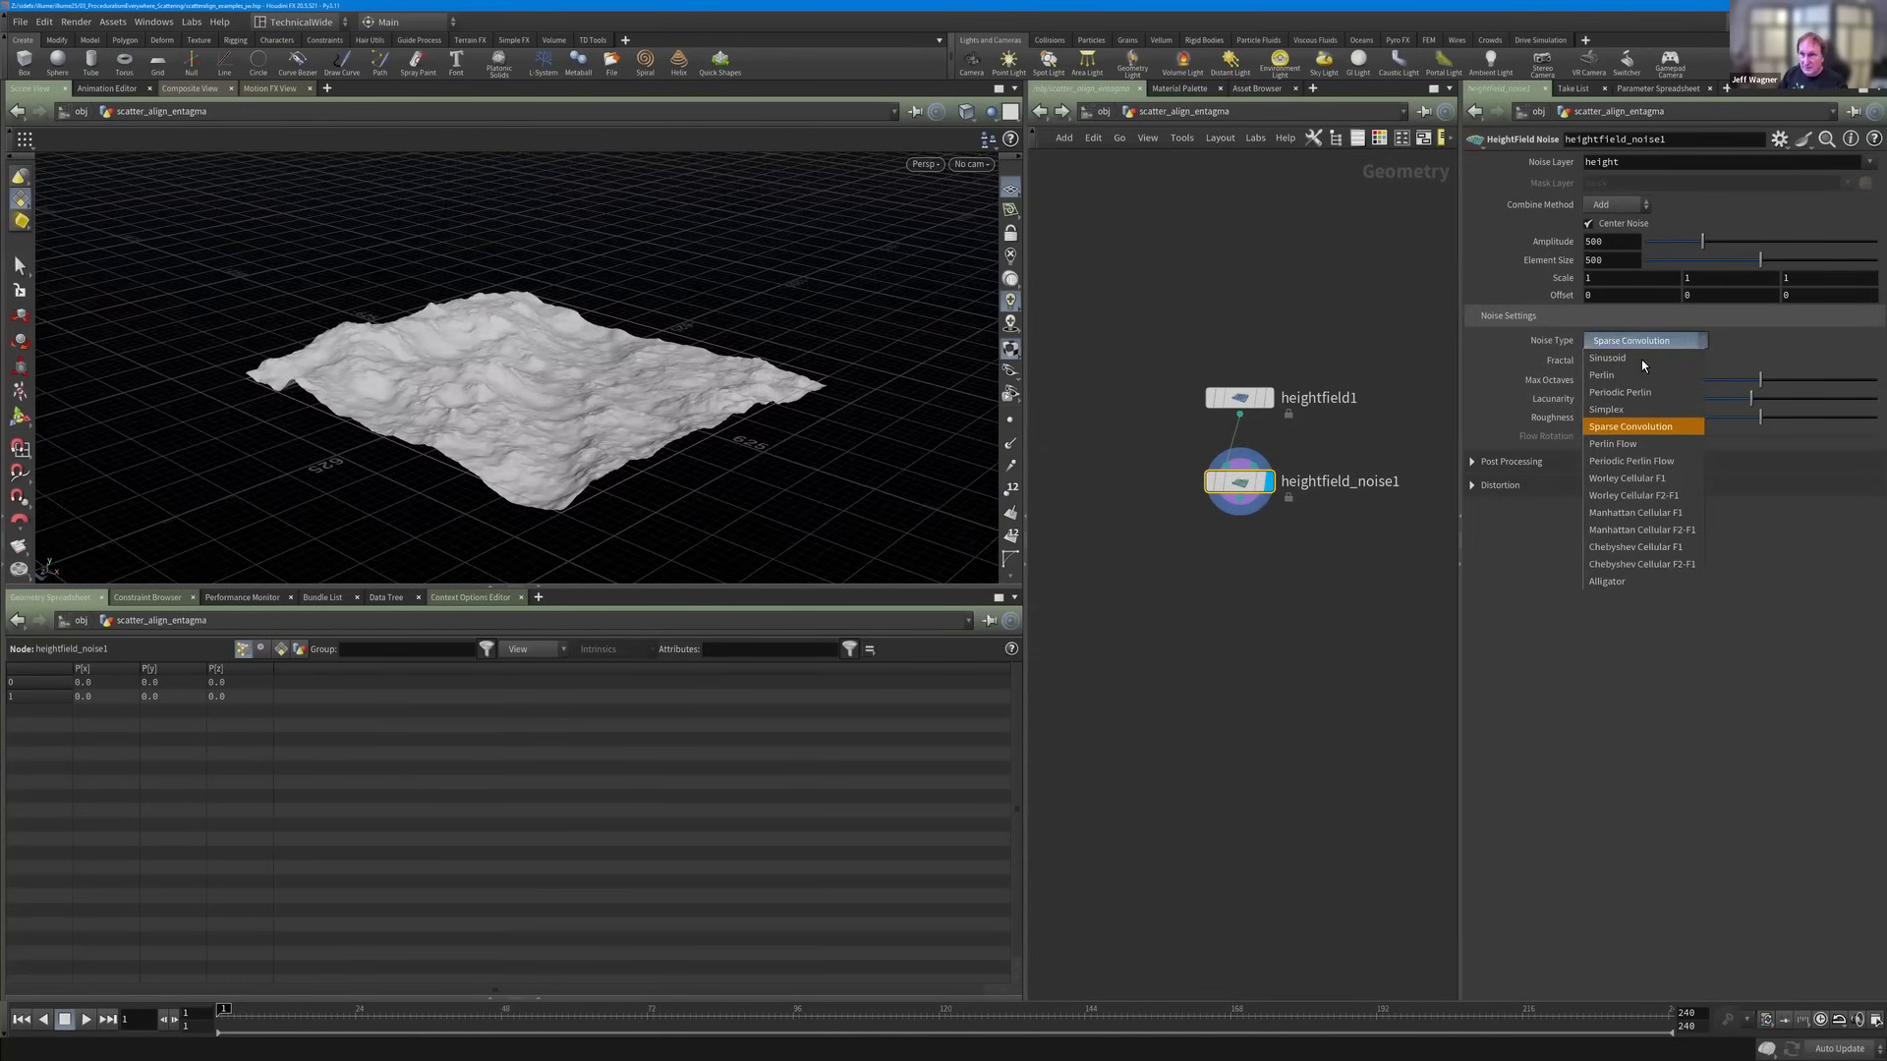
key("Escape")
left_click(1641, 361)
left_click(1636, 362)
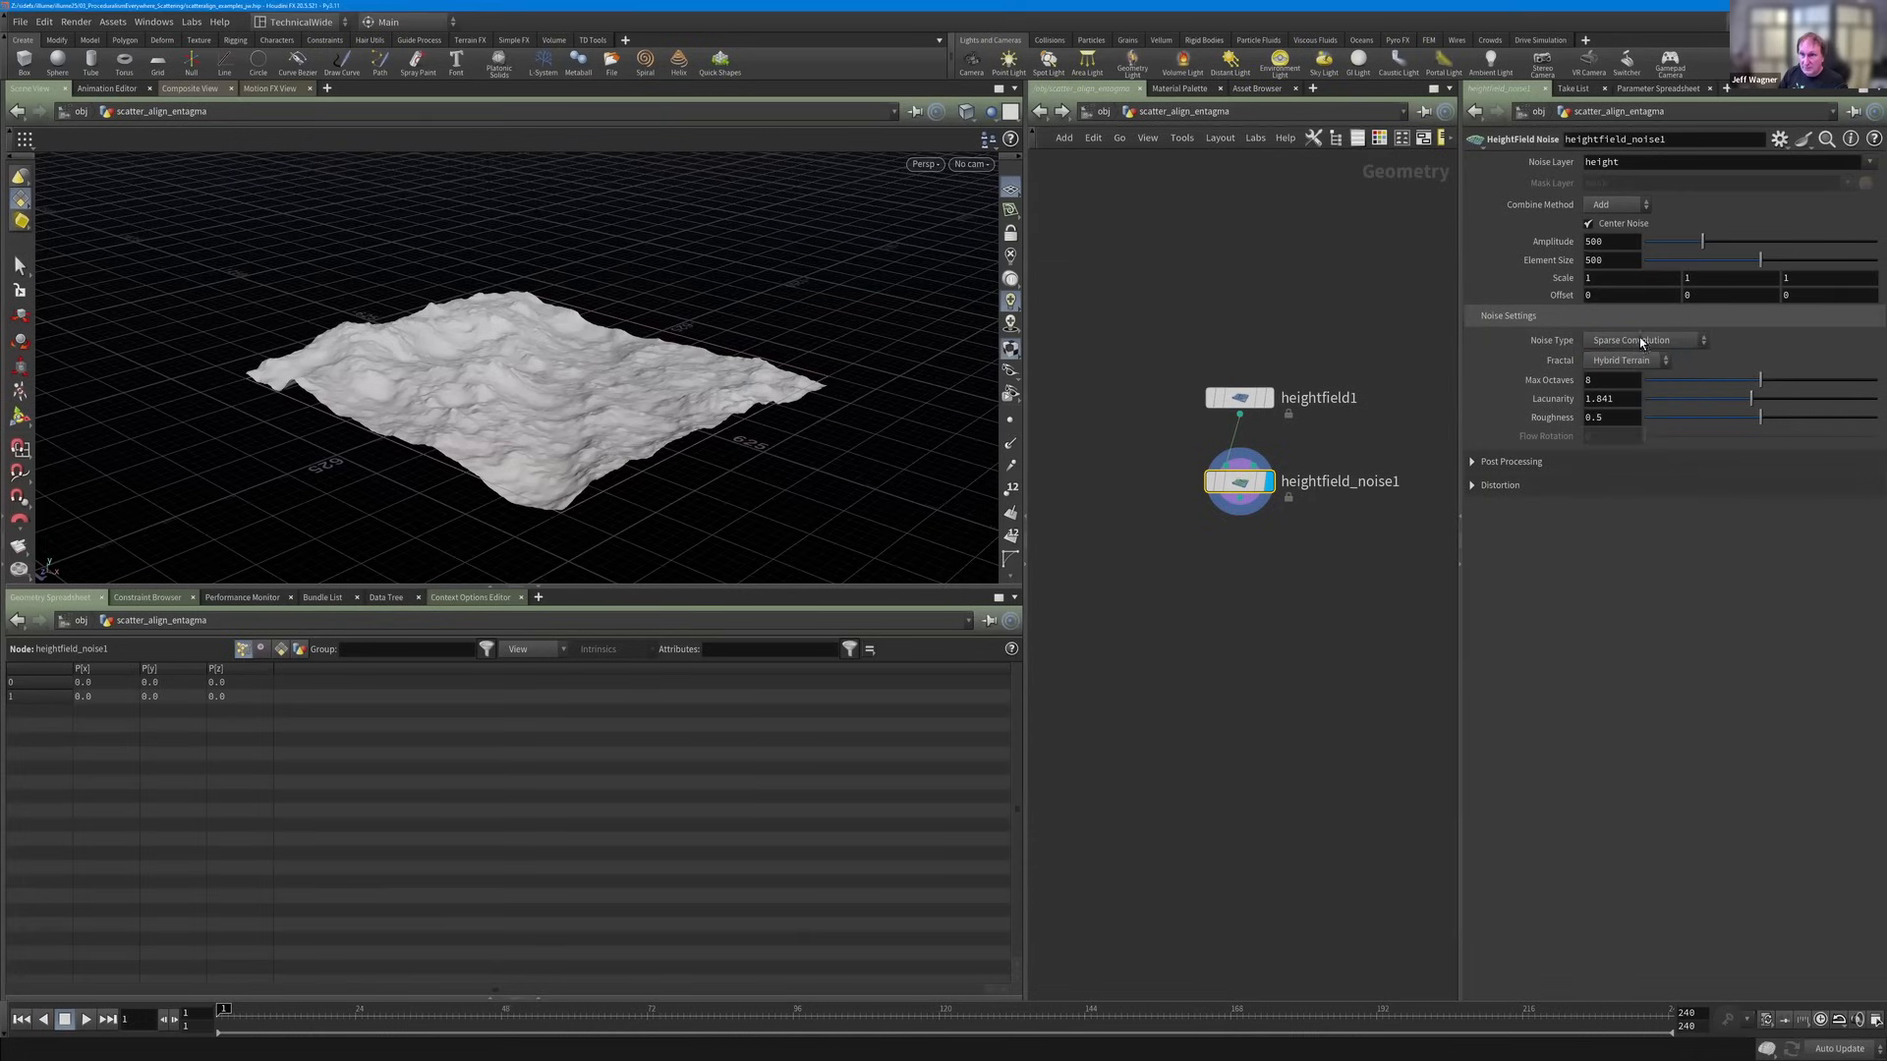
left_click(1639, 338)
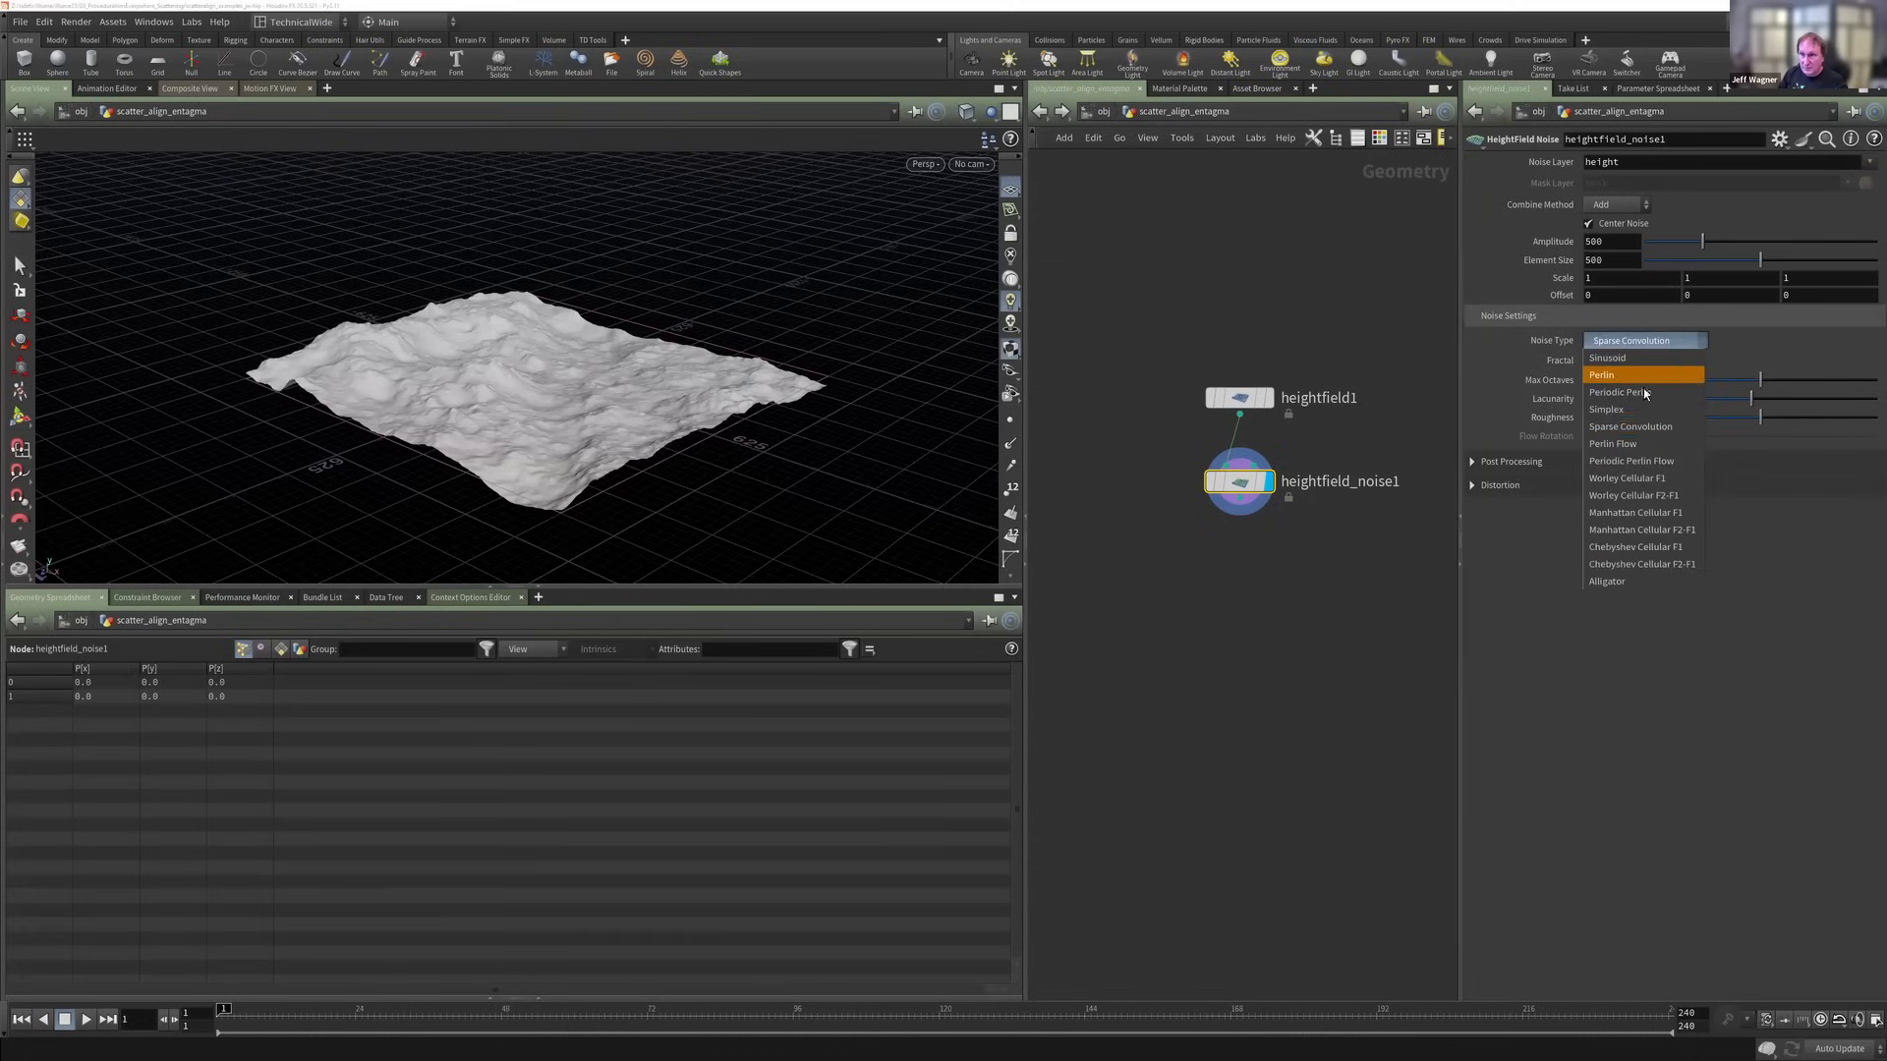
left_click(1621, 443)
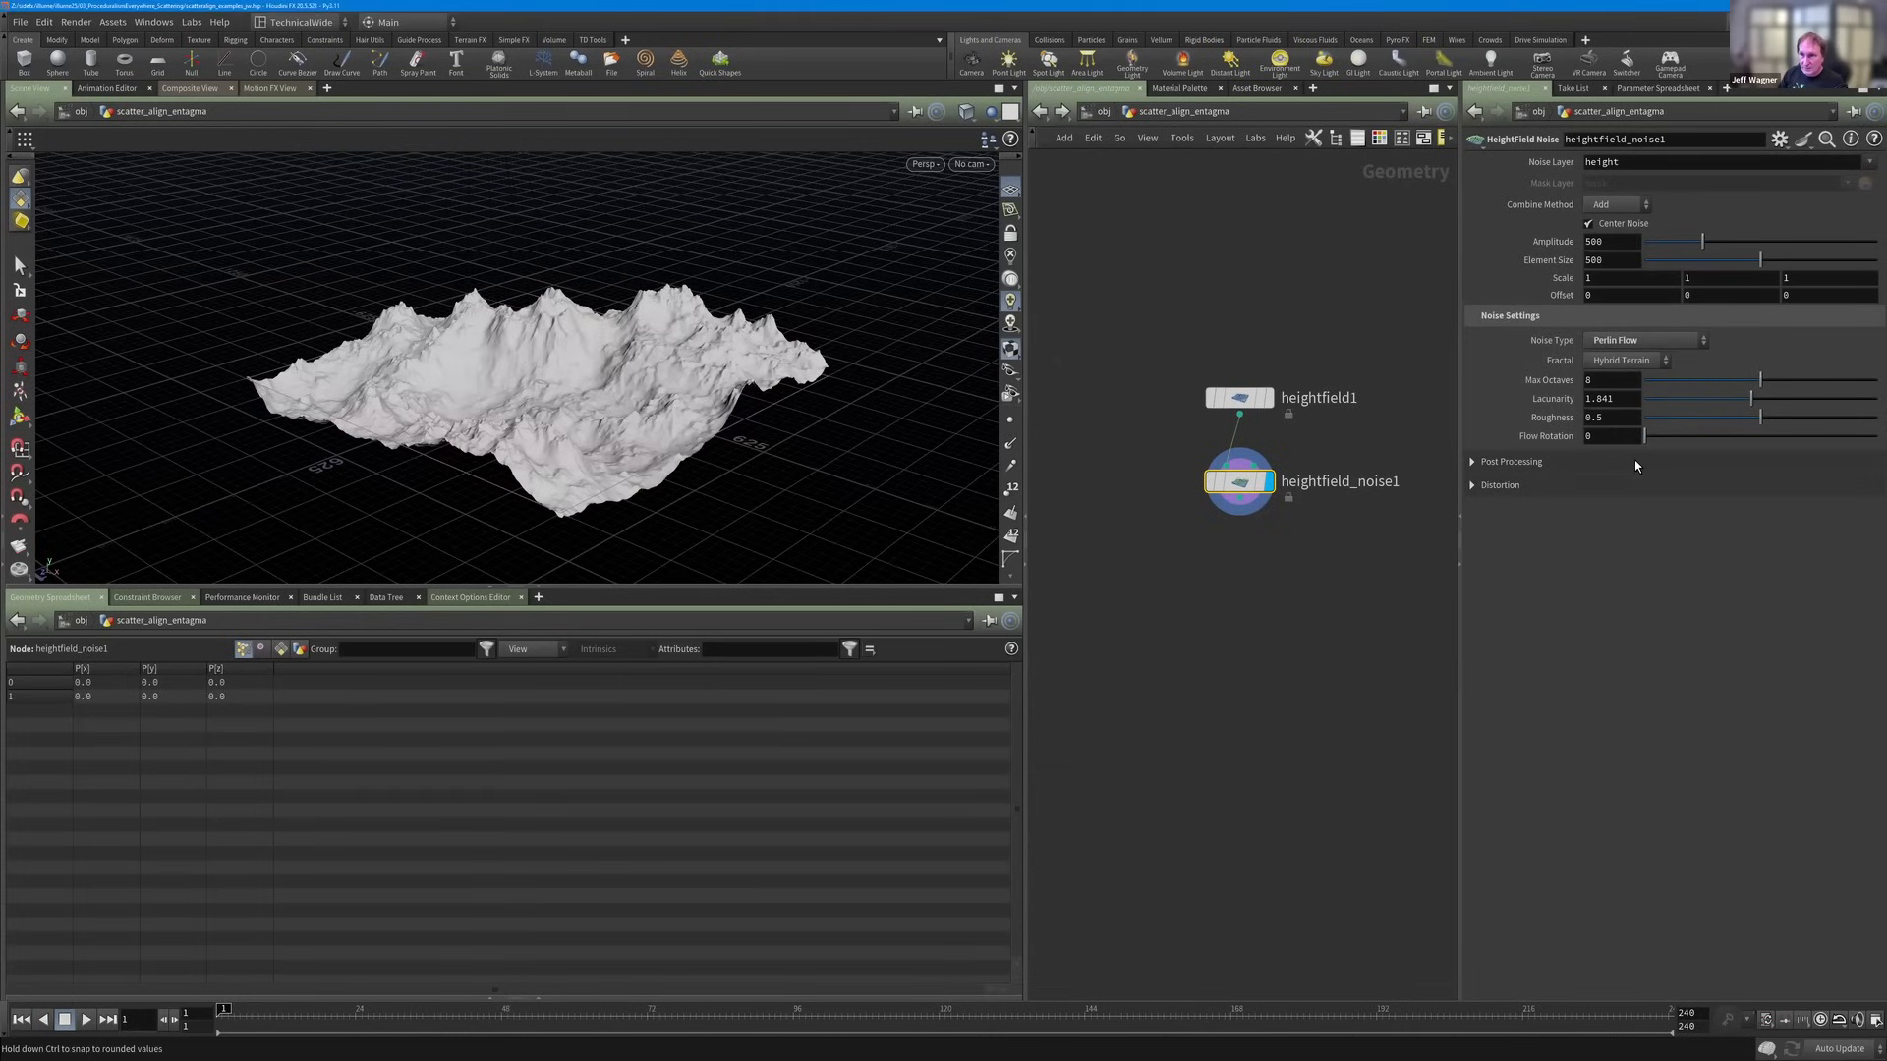
left_click(1643, 340)
left_click(1635, 546)
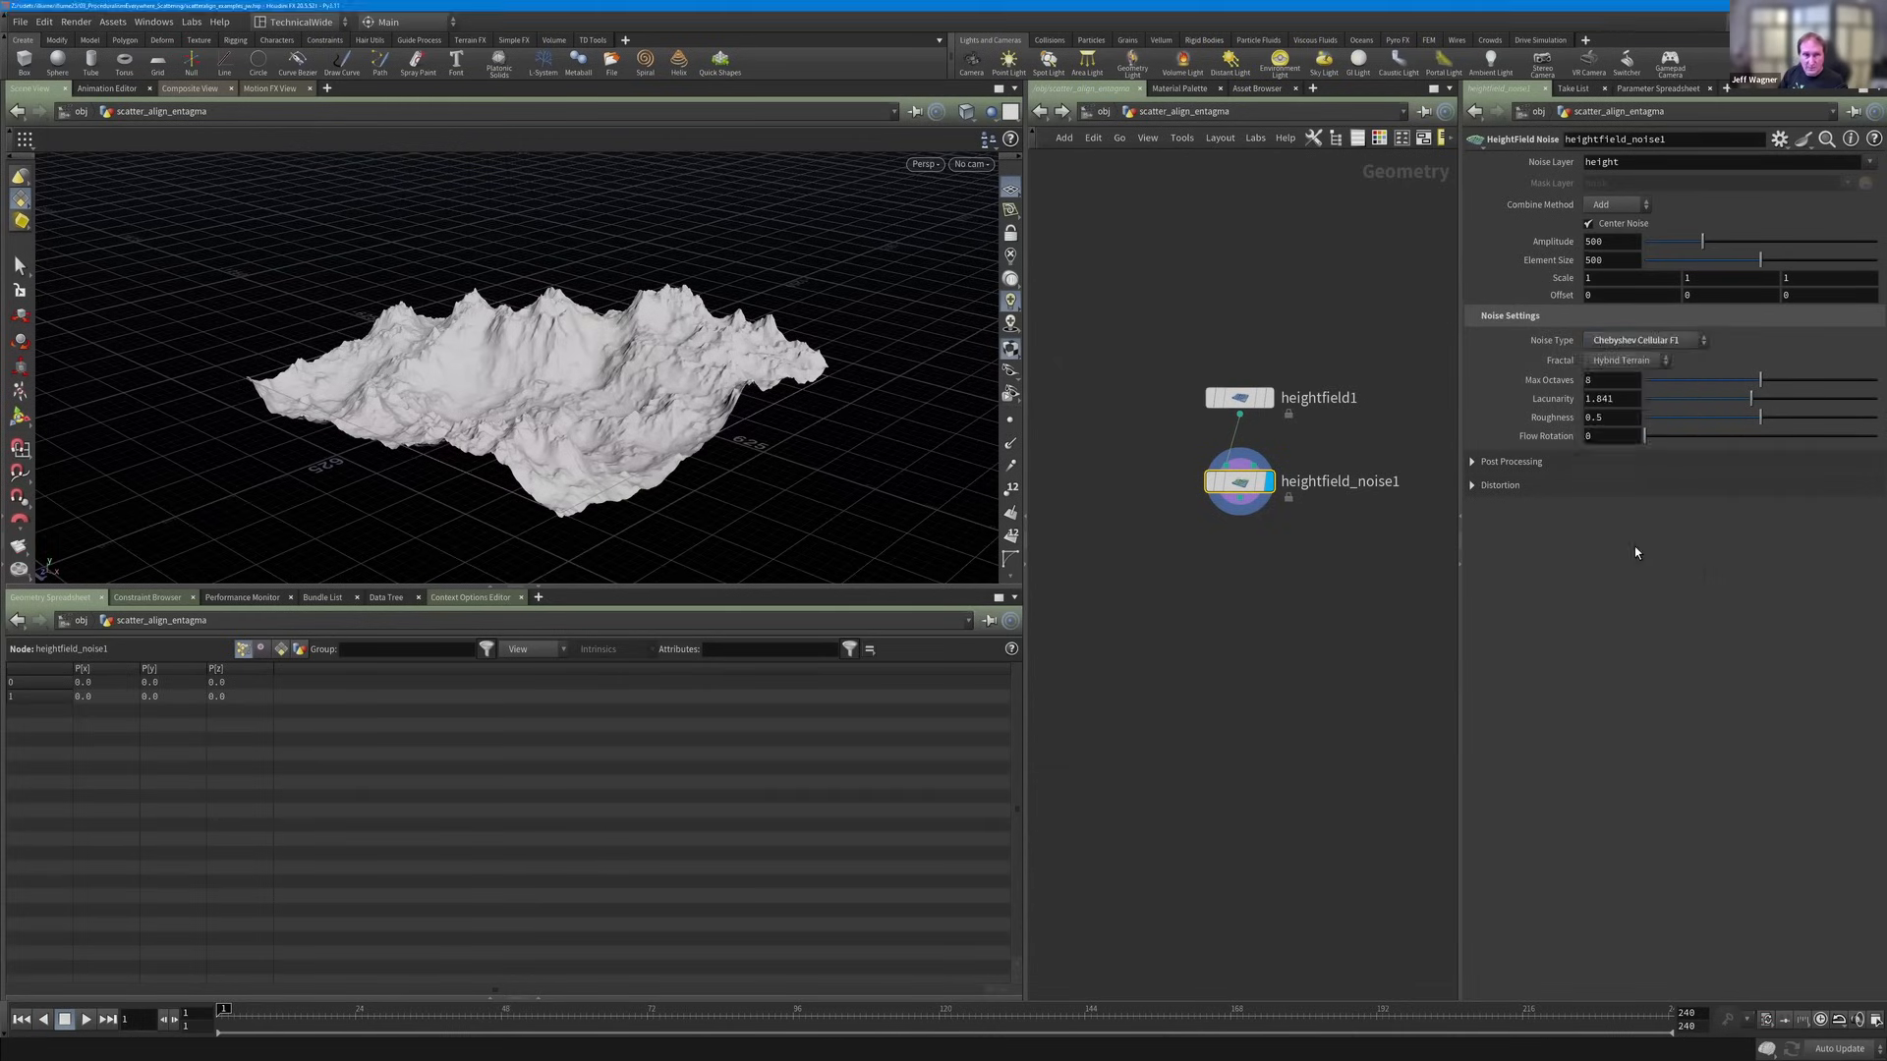
Set the noise type of heightfield_noise1 to Perlin and its Max Octaves to 6.2.
left_click(1617, 337)
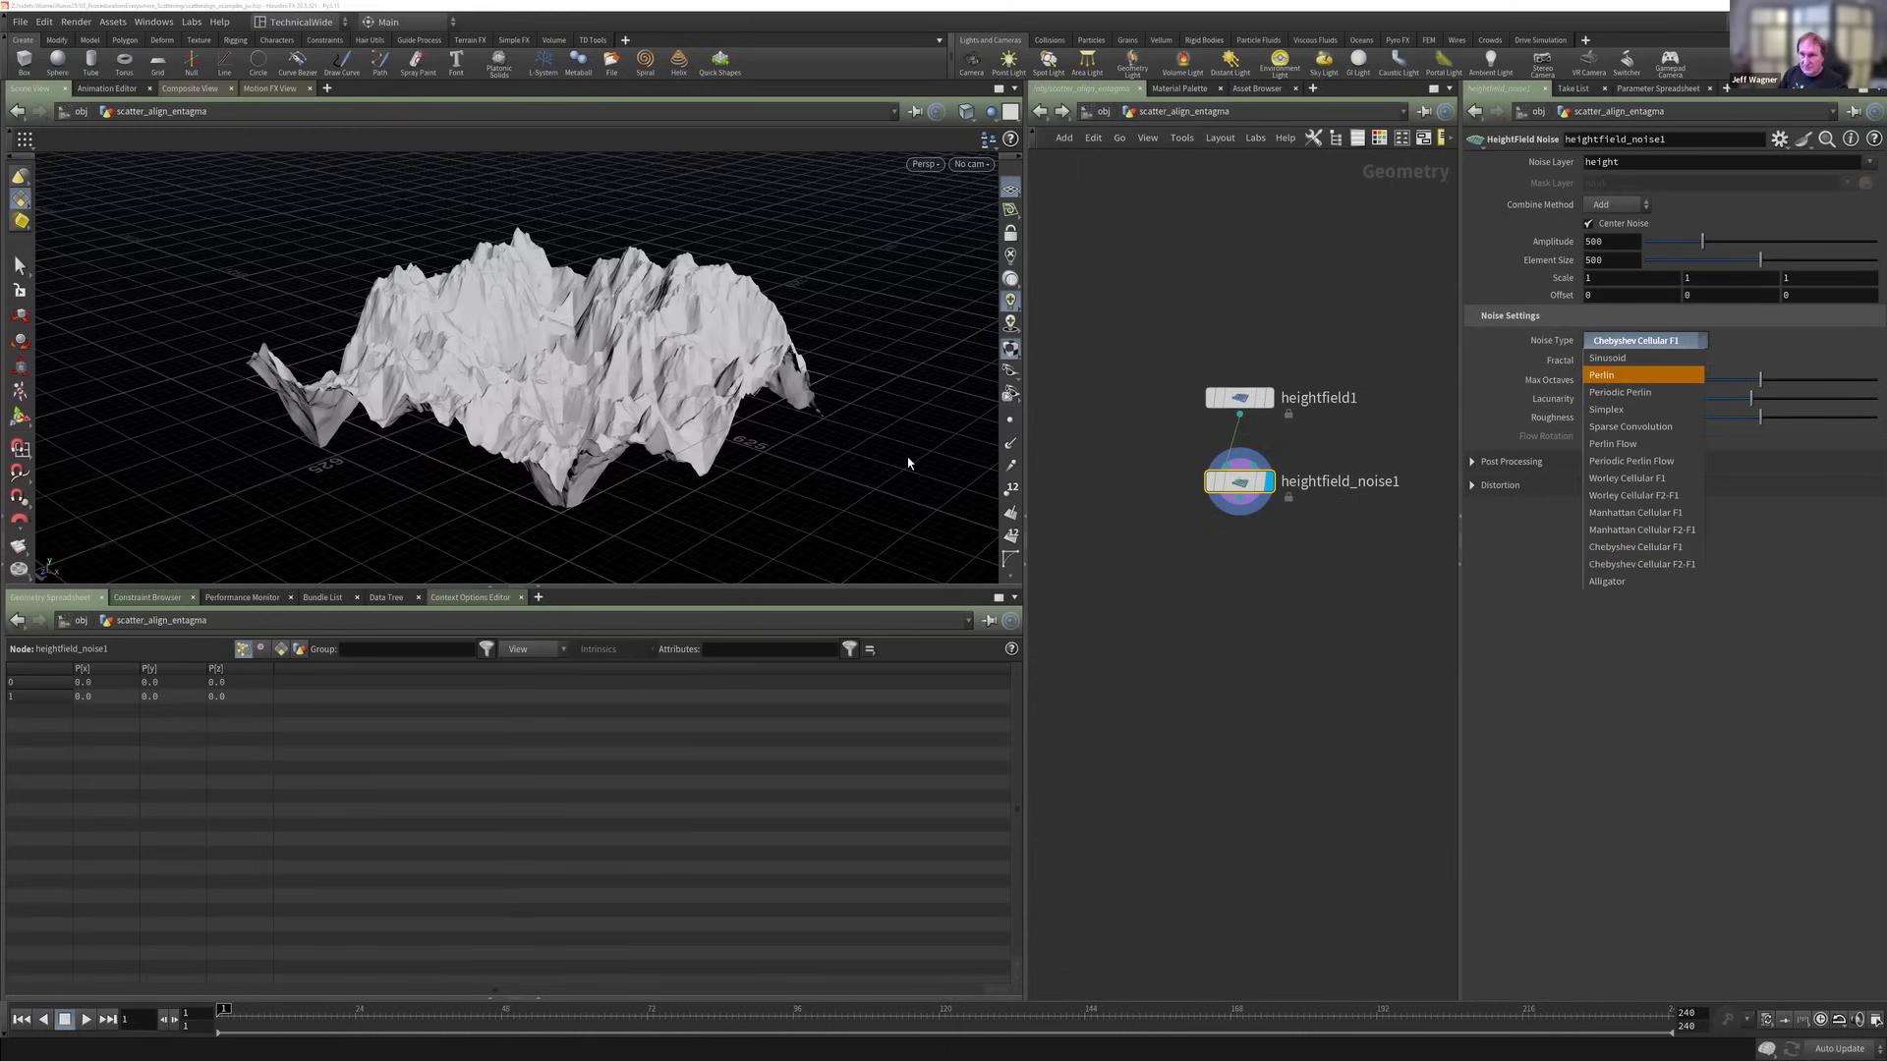
left_click(1621, 374)
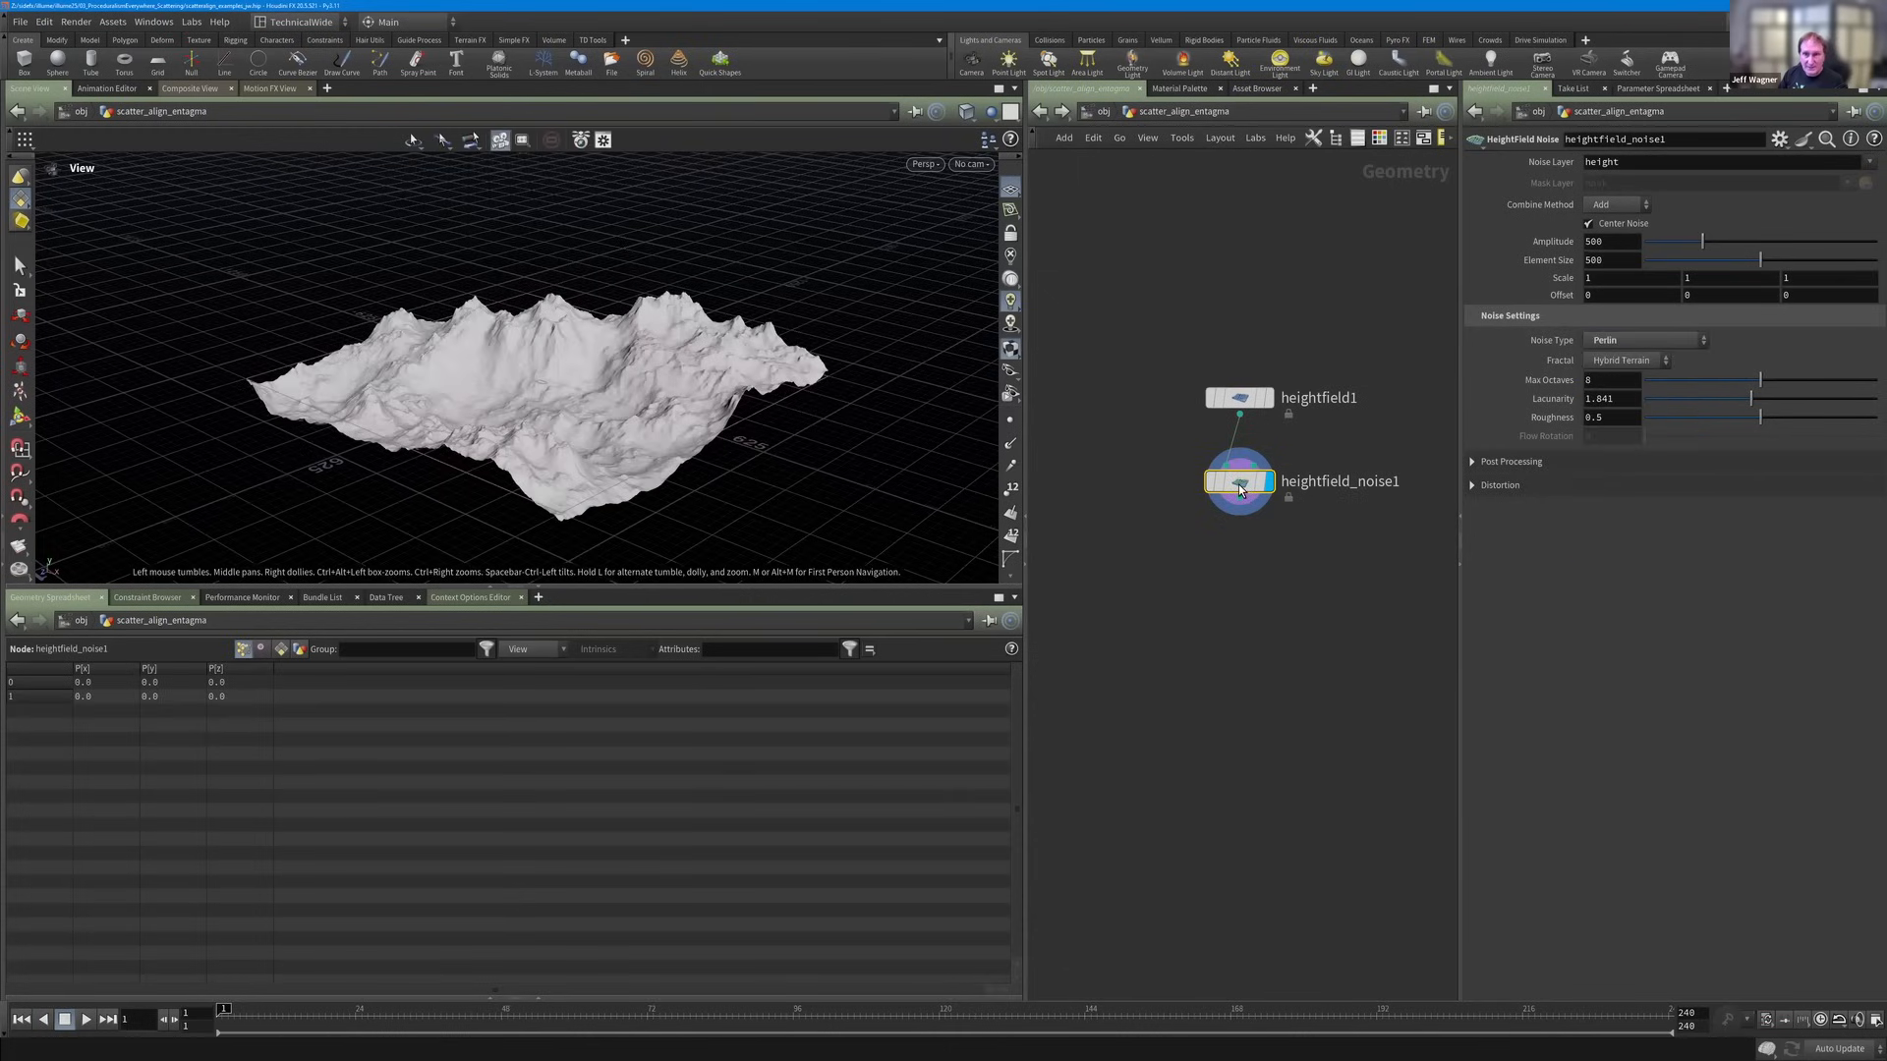
mouse_move(1737, 379)
left_mouse_down()
mouse_move(1706, 385)
mouse_move(1729, 386)
left_mouse_up()
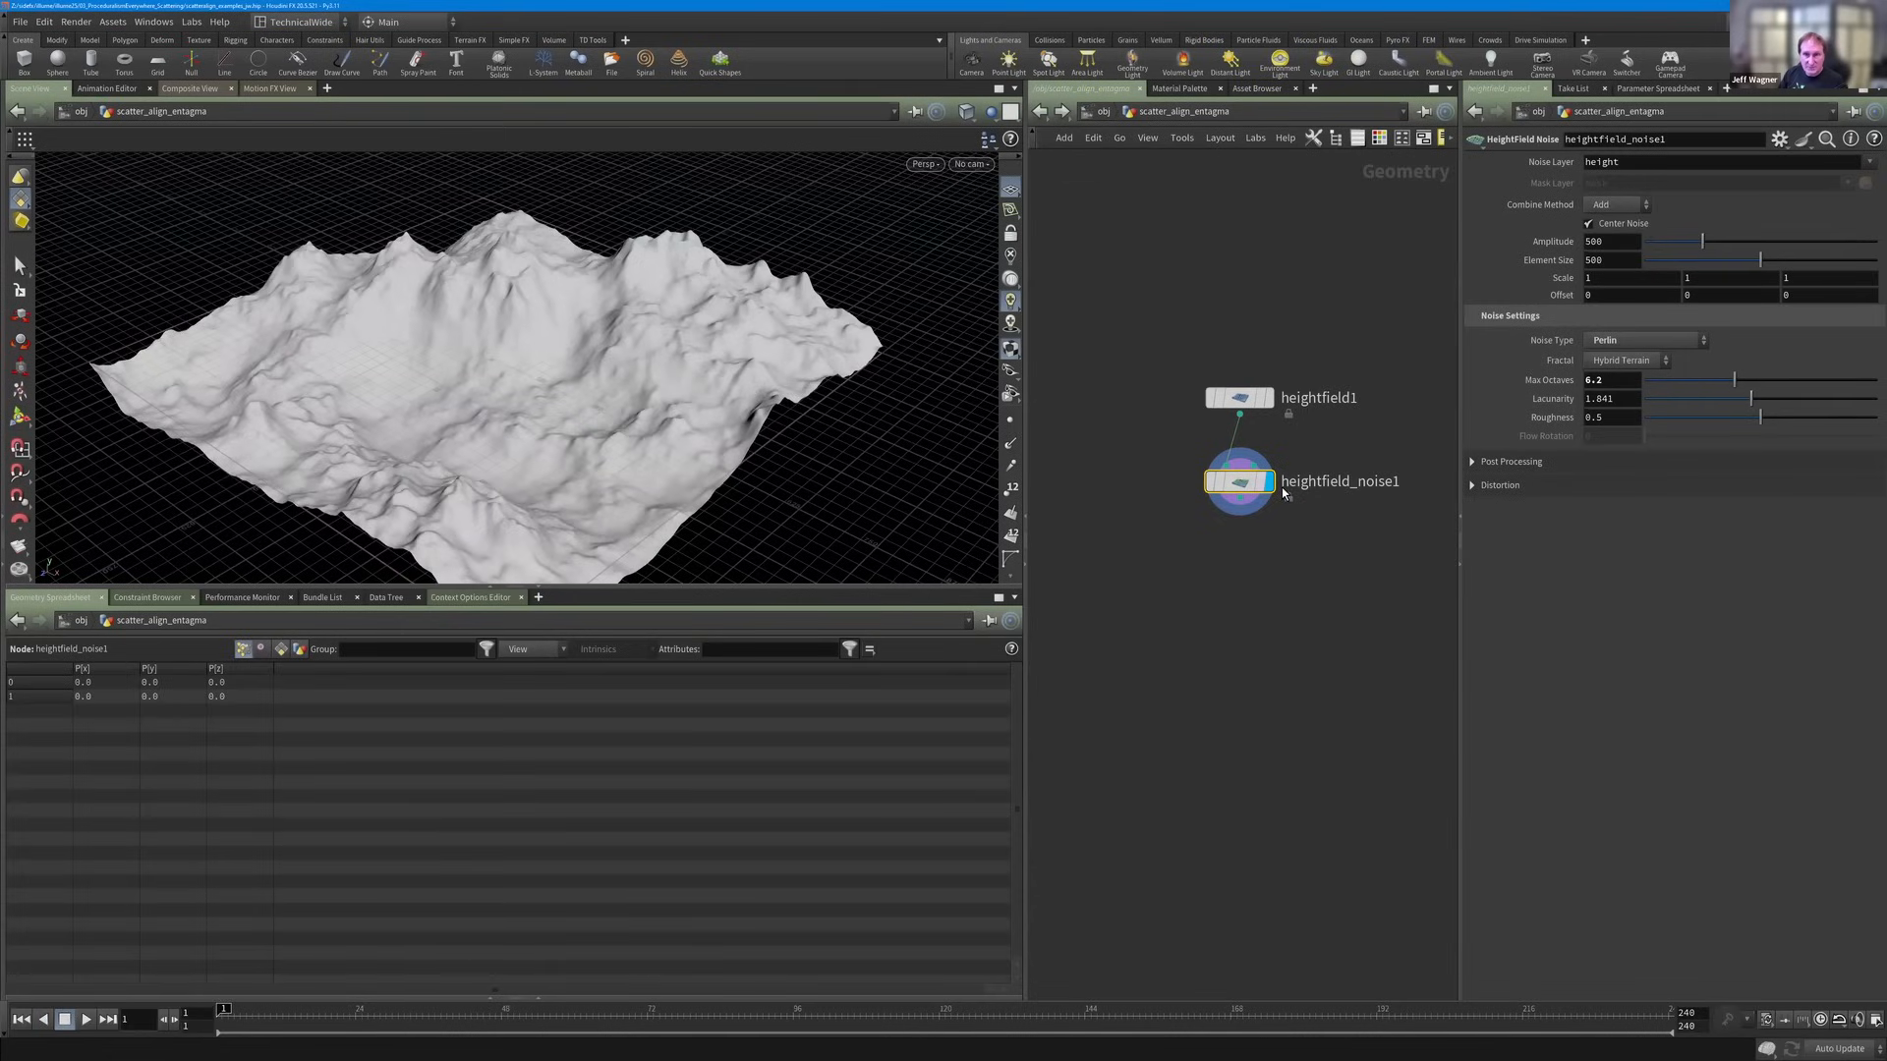
Add a HeightField Scatter node in the network below heightfield_noise1.
scroll(1272, 574, "down", 2)
key("Tab")
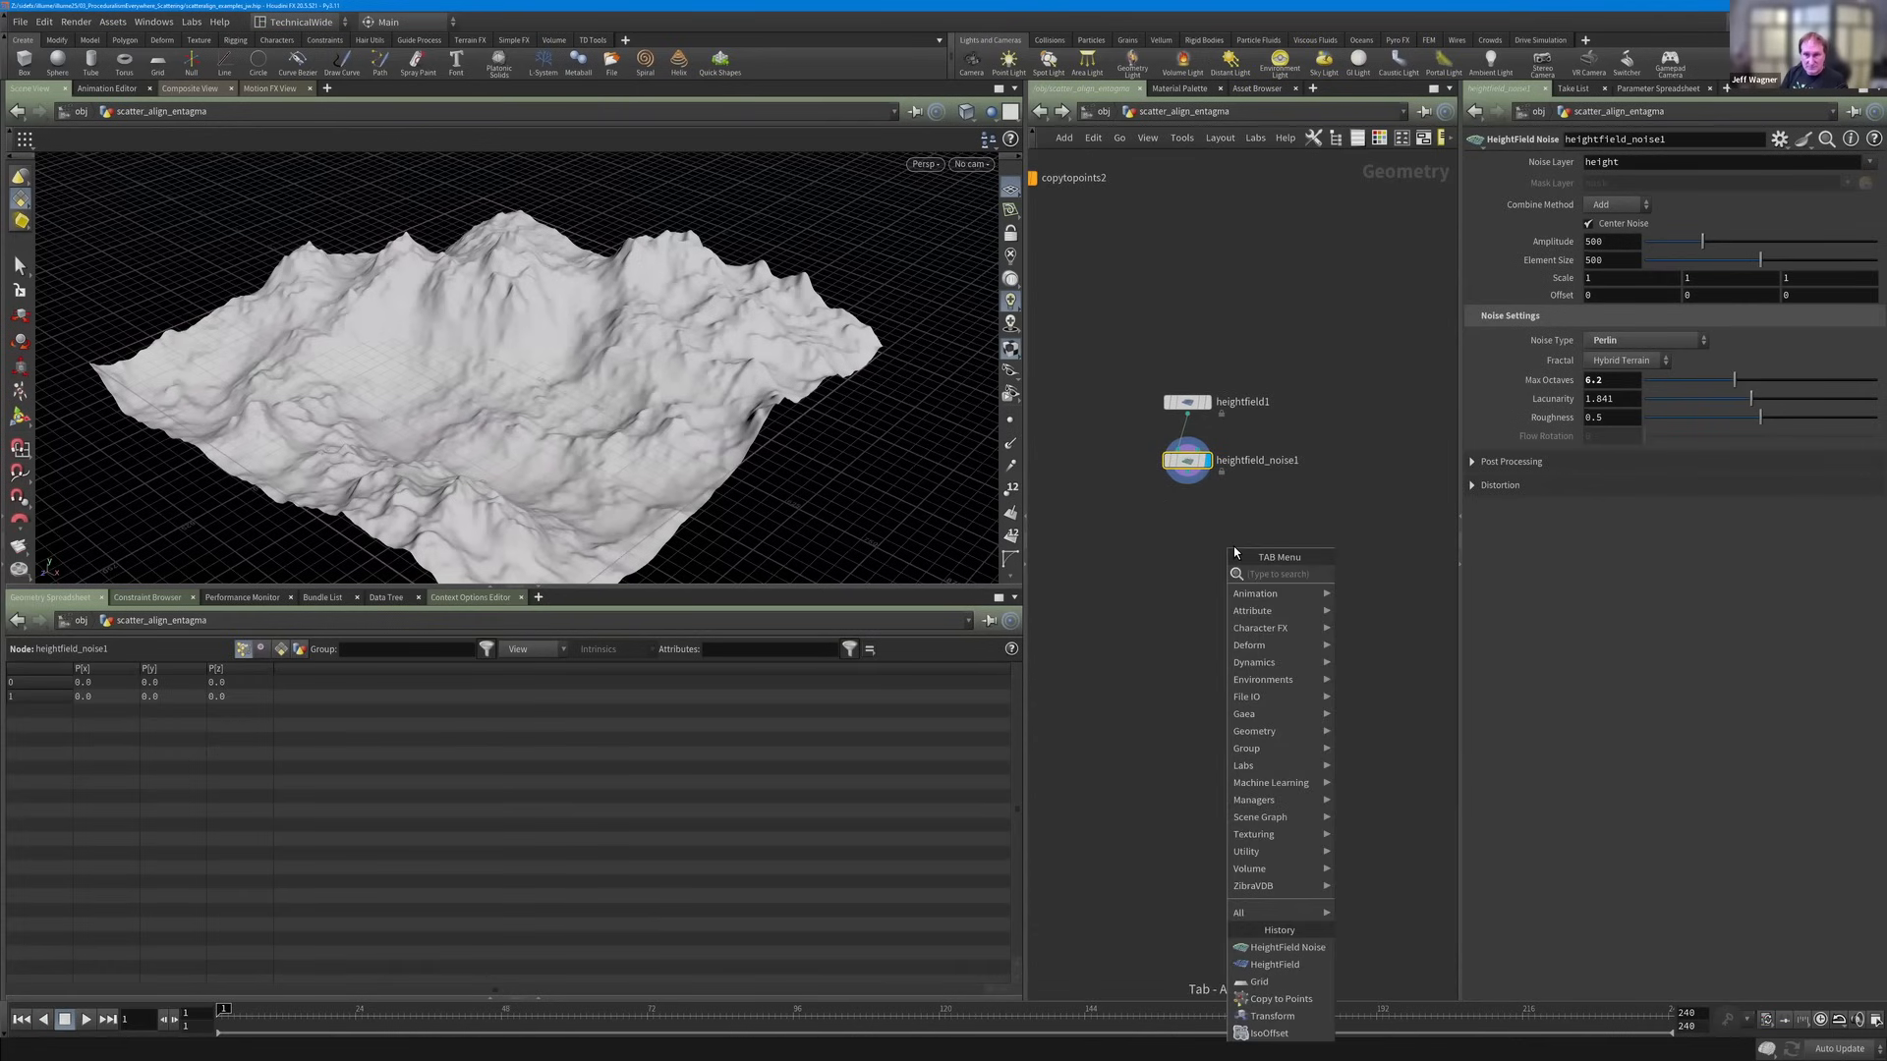
type("h")
type("sca")
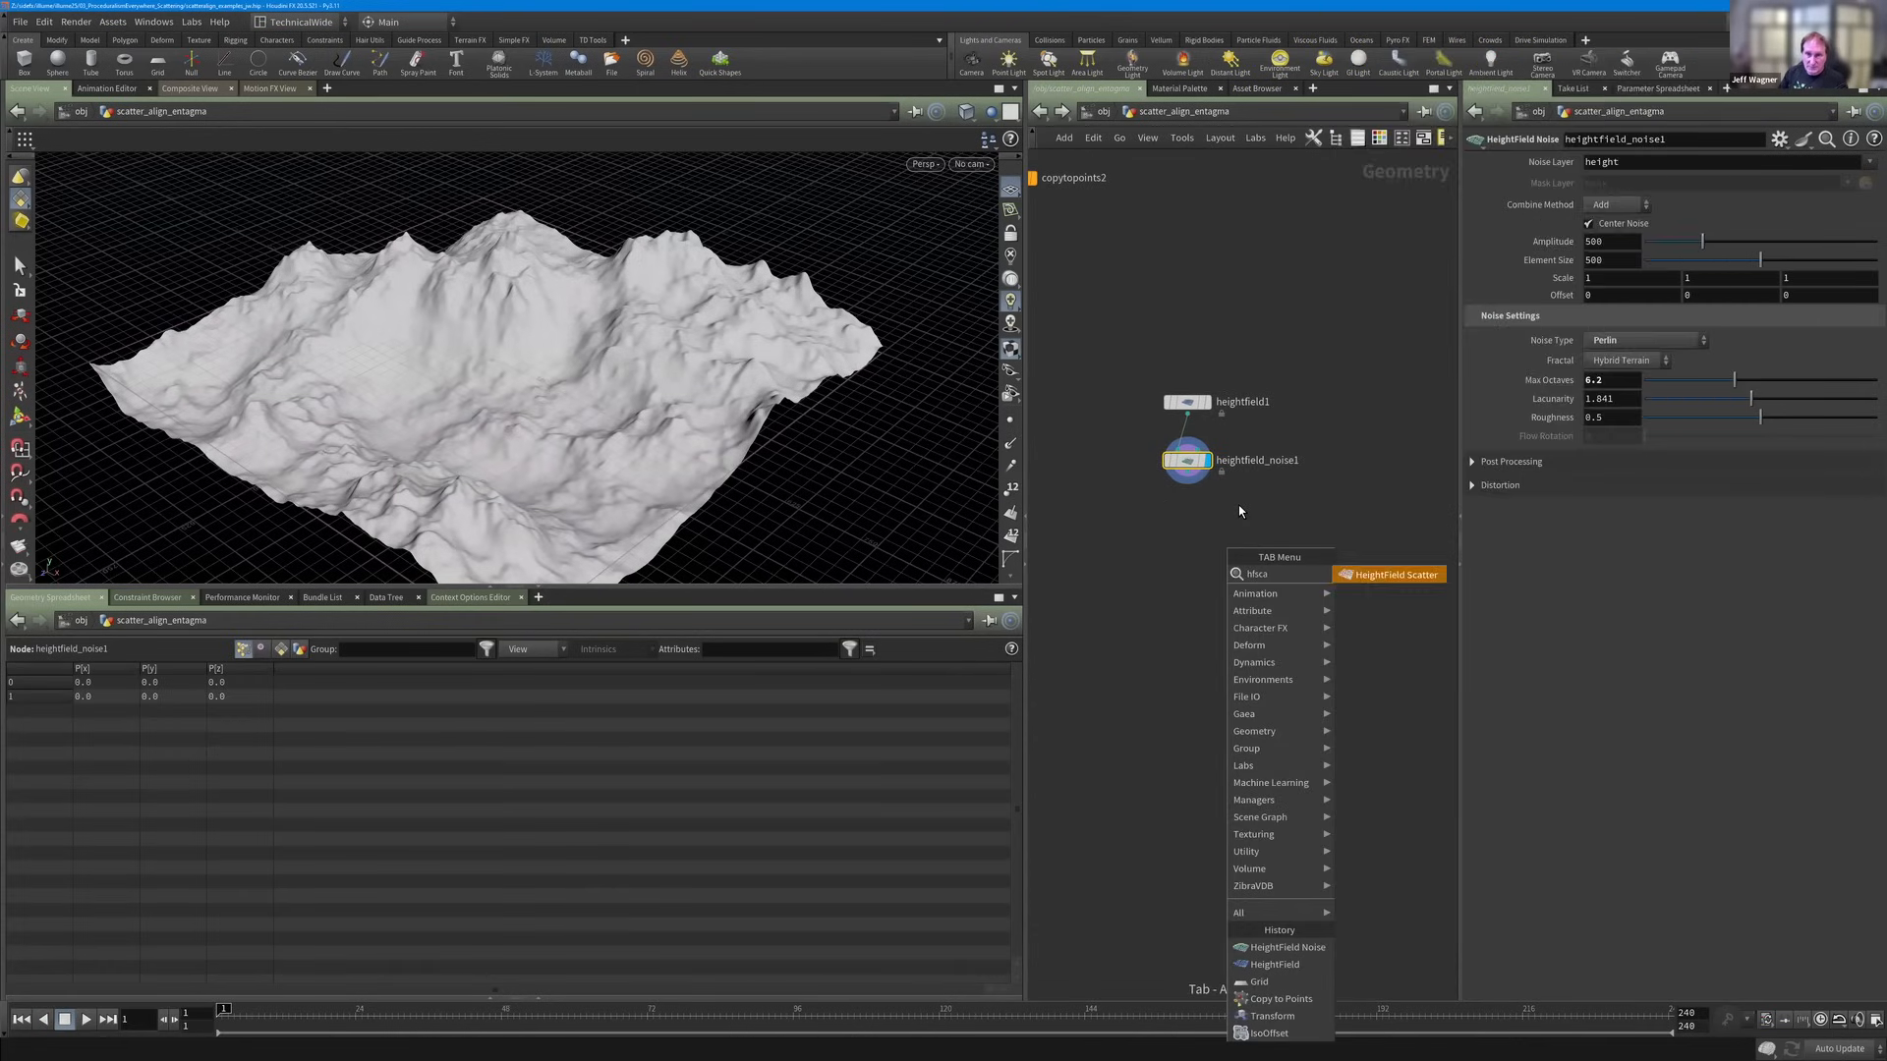
key("Return")
key("Return")
Add a HeightField Mask by Feature node, wire it beneath heightfield_noise1 and display its slope mask.
key("Tab")
type("hfmas")
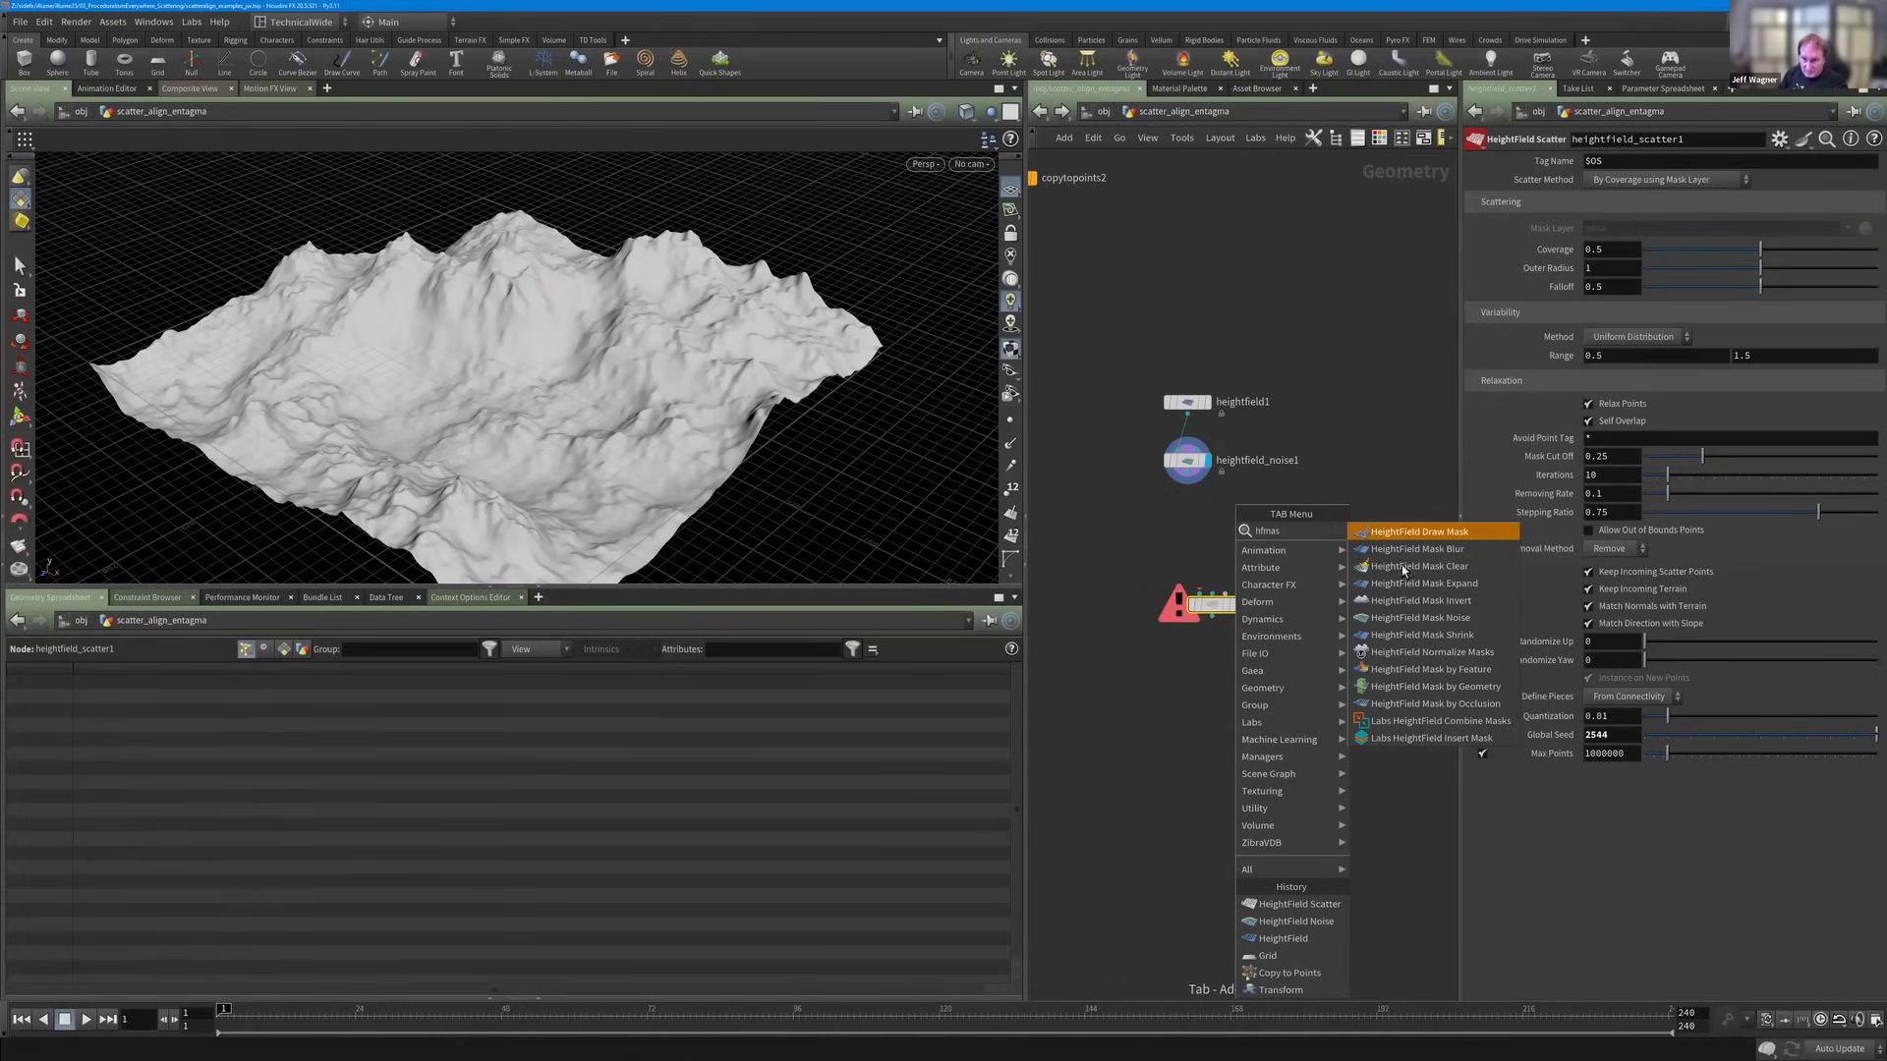
left_click(1452, 672)
left_click(1198, 496)
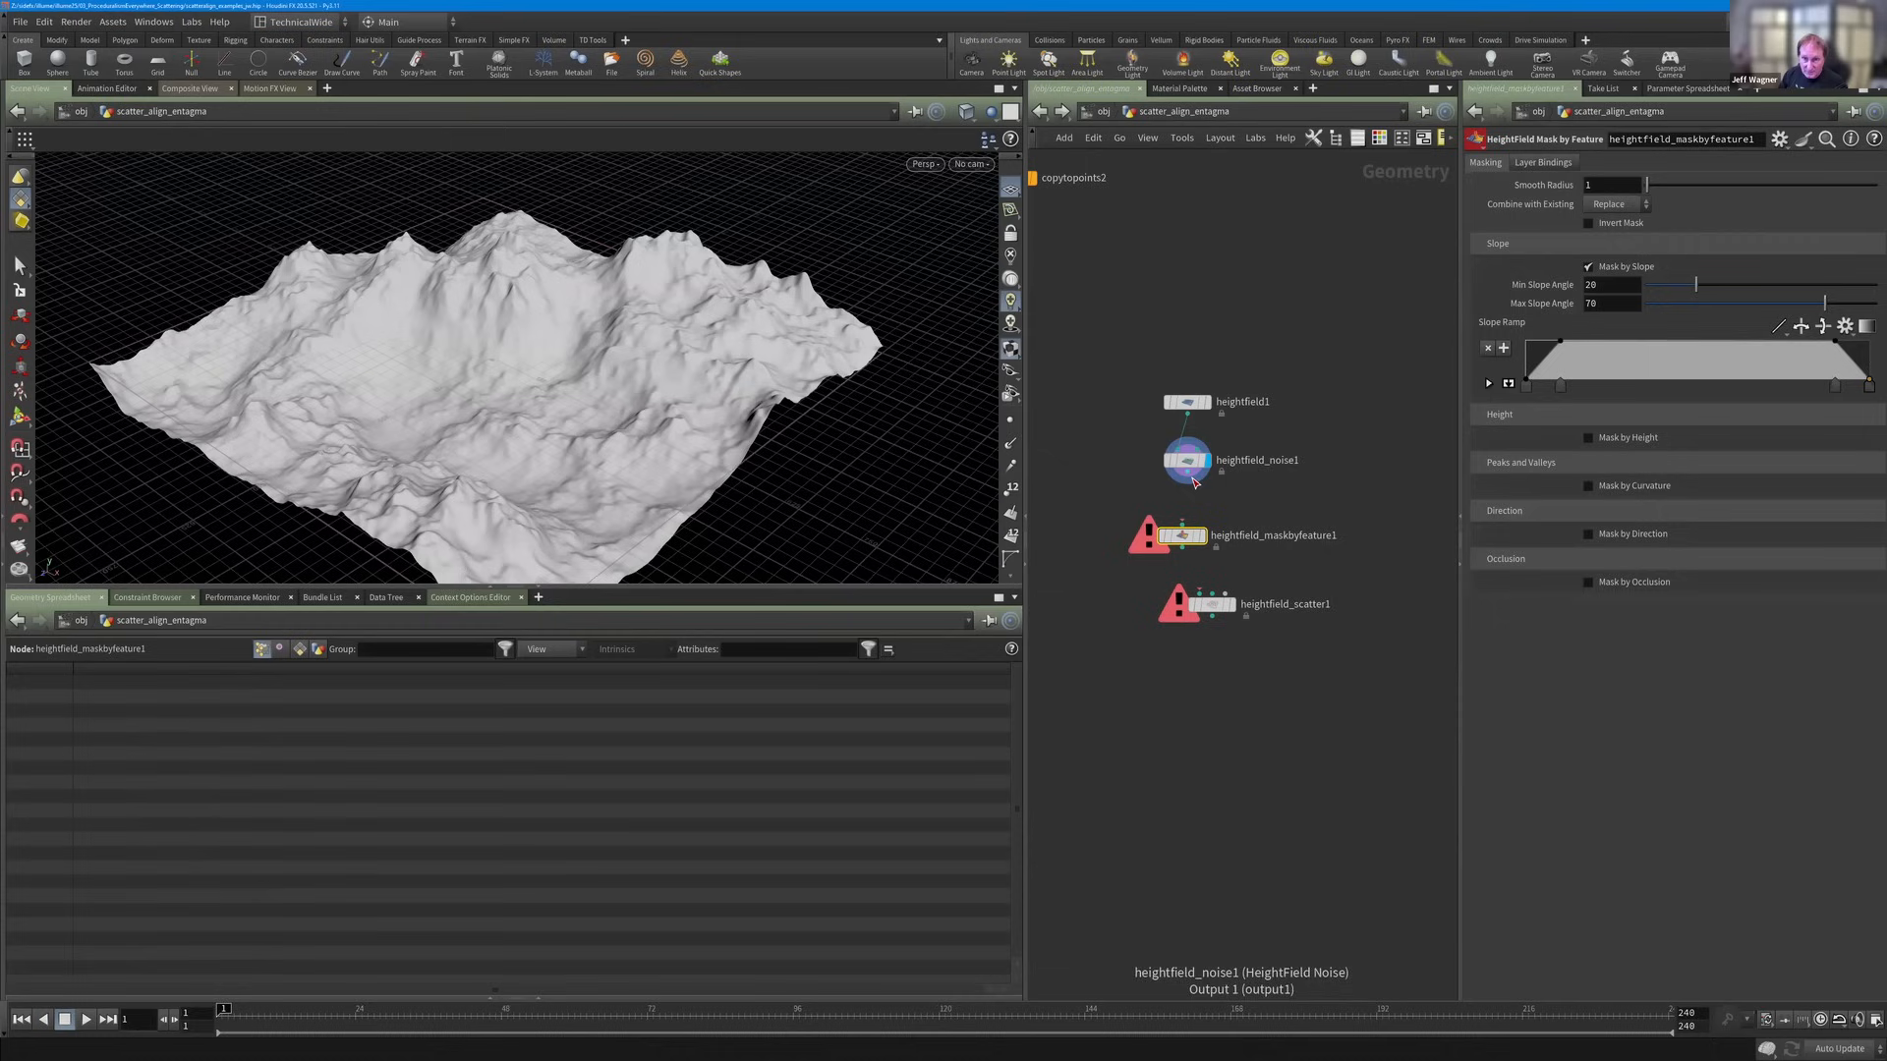
left_click(1199, 537)
left_click_drag(1197, 537, 1213, 530)
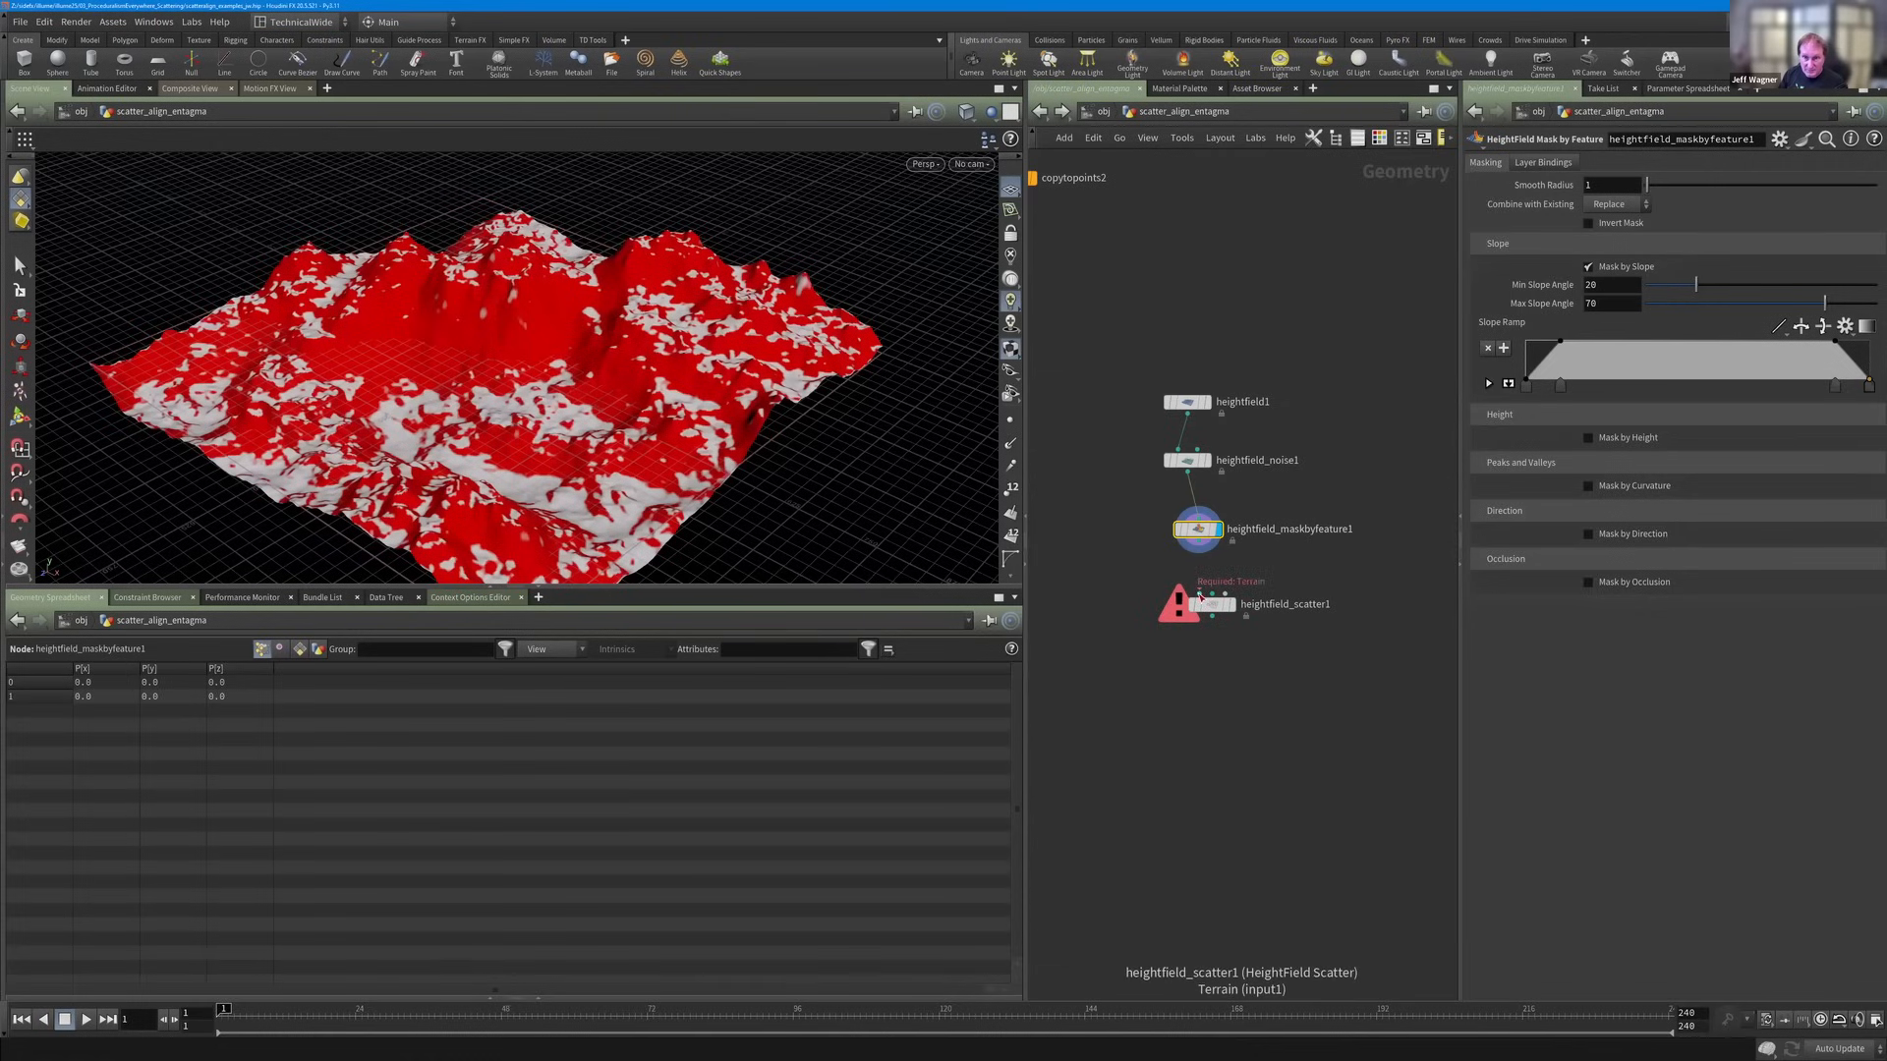
Wire heightfield_noise1 and heightfield_maskbyfeature1 into heightfield_scatter1's terrain and mask inputs, and display the scattered points.
left_click(1199, 595)
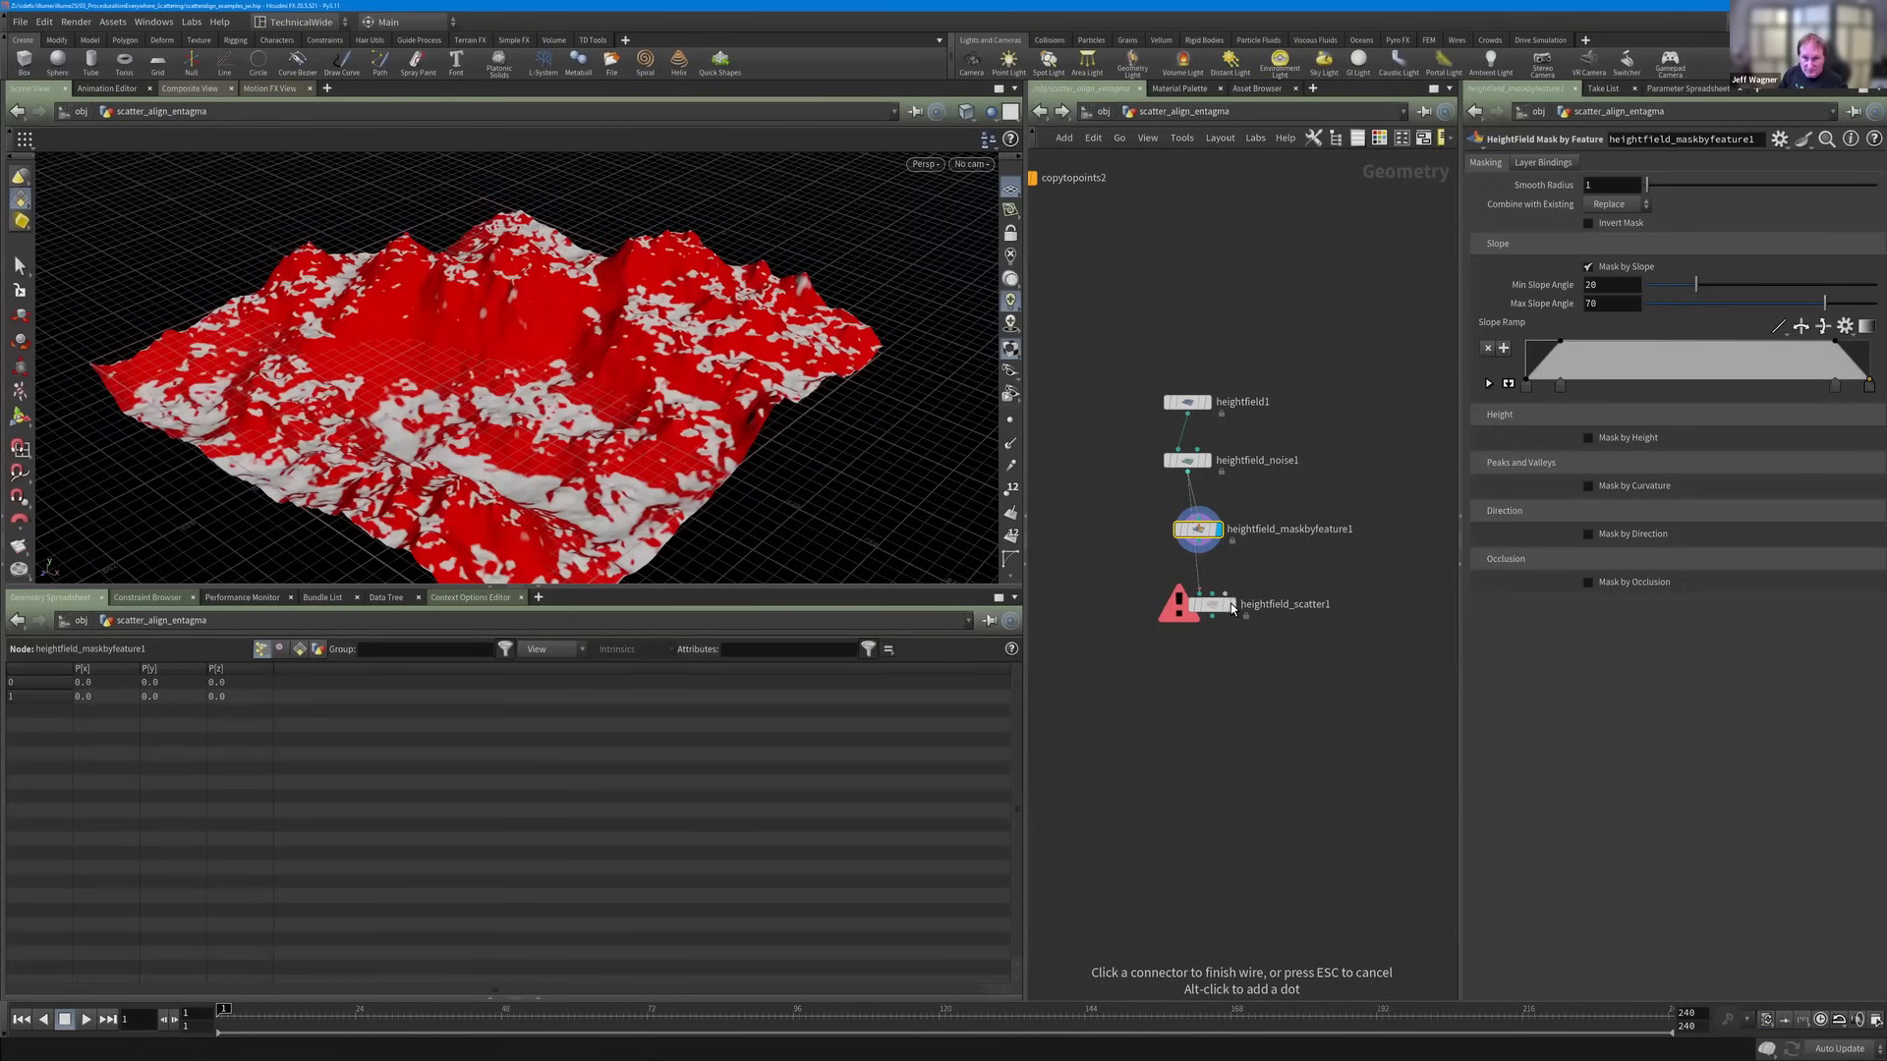
left_click(1217, 607)
left_click(1218, 608)
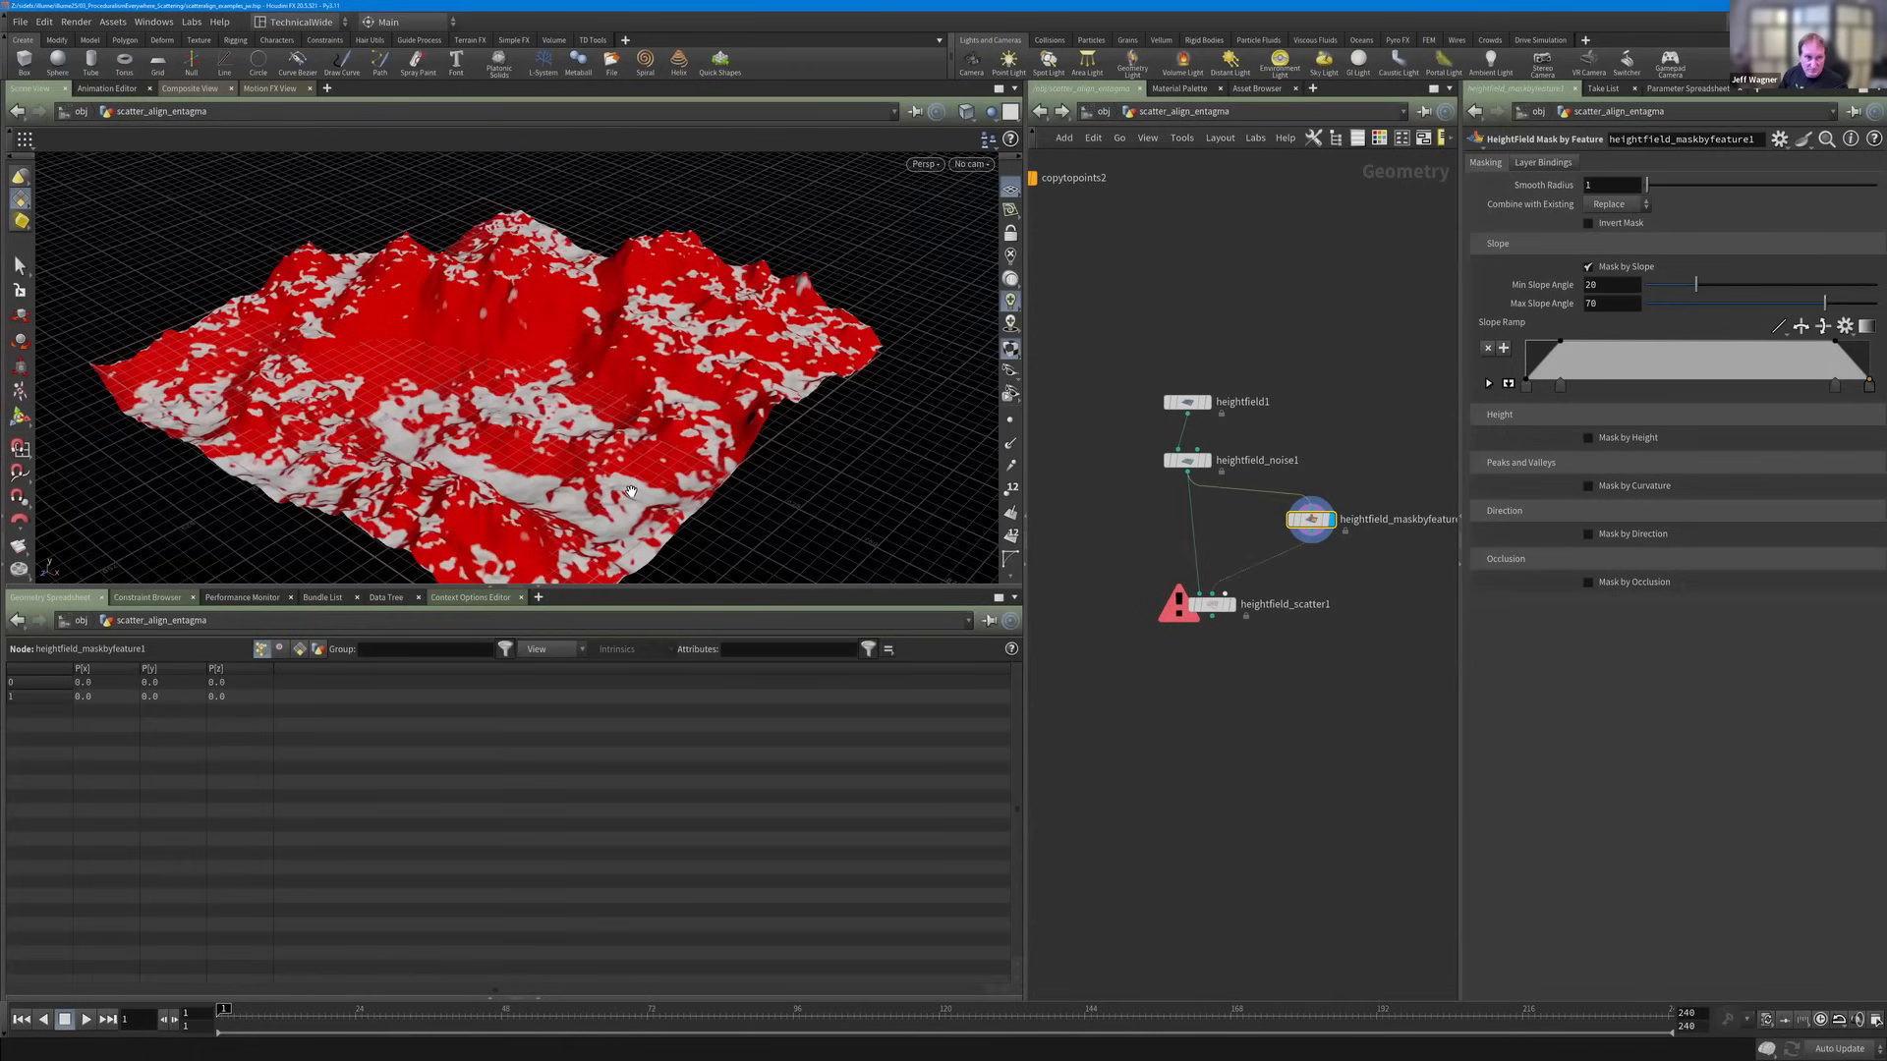
scroll(540, 403, "up", 5)
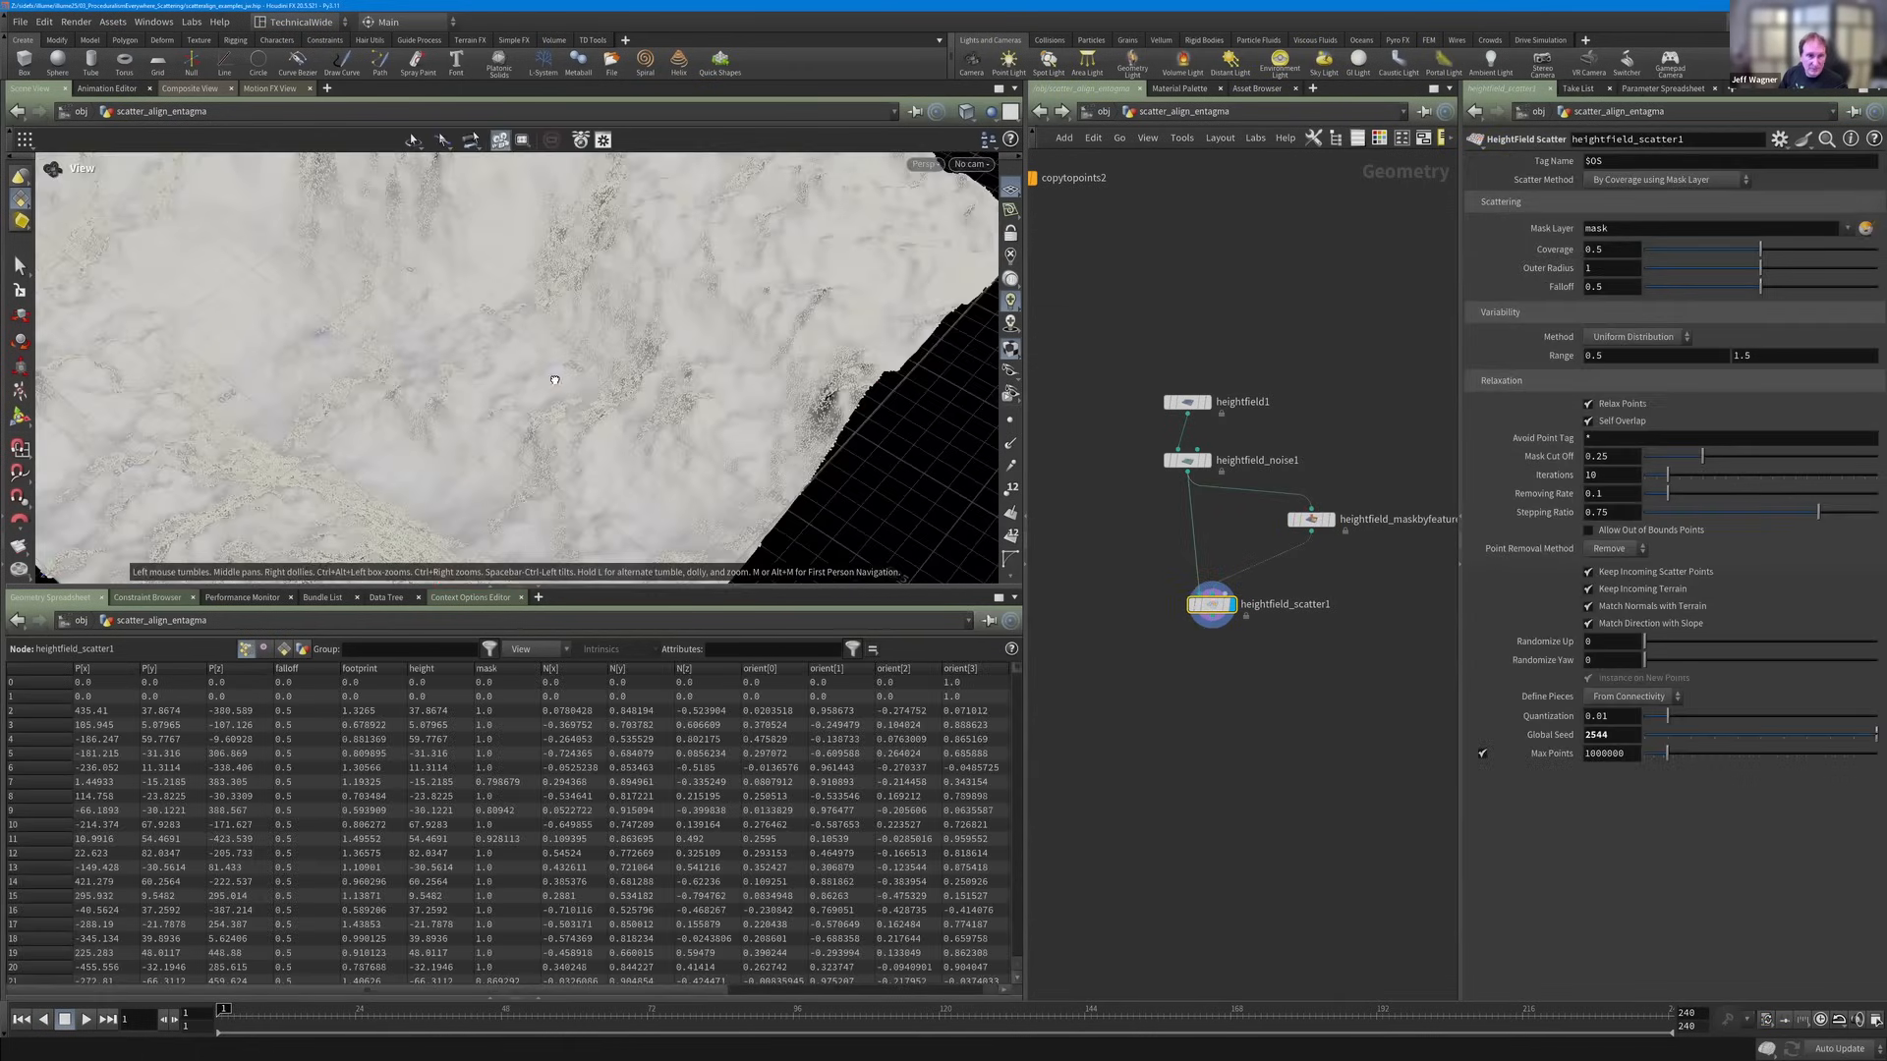
scroll(587, 425, "down", 3)
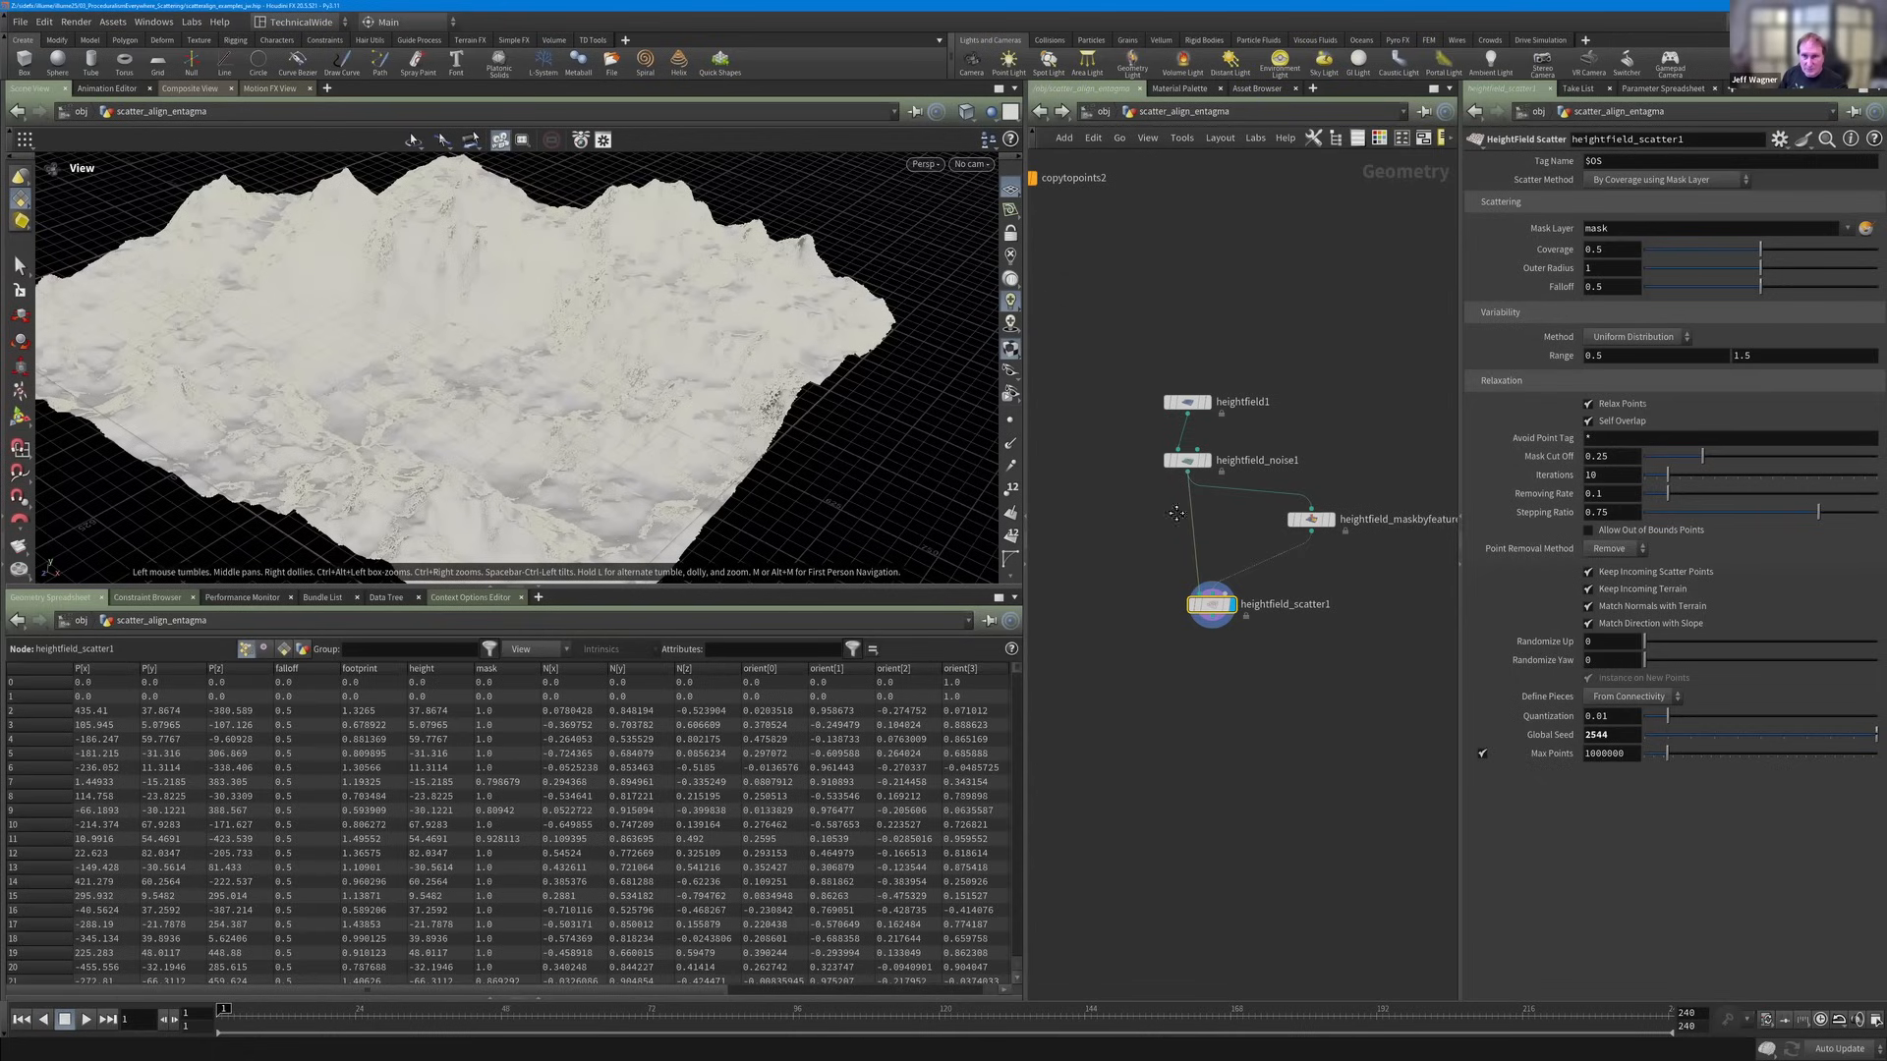
Tighten the node layout by moving heightfield_scatter1 and heightfield_noise1 up, leaving heightfield_scatter1 selected.
middle_click_drag(1148, 578, 1124, 553)
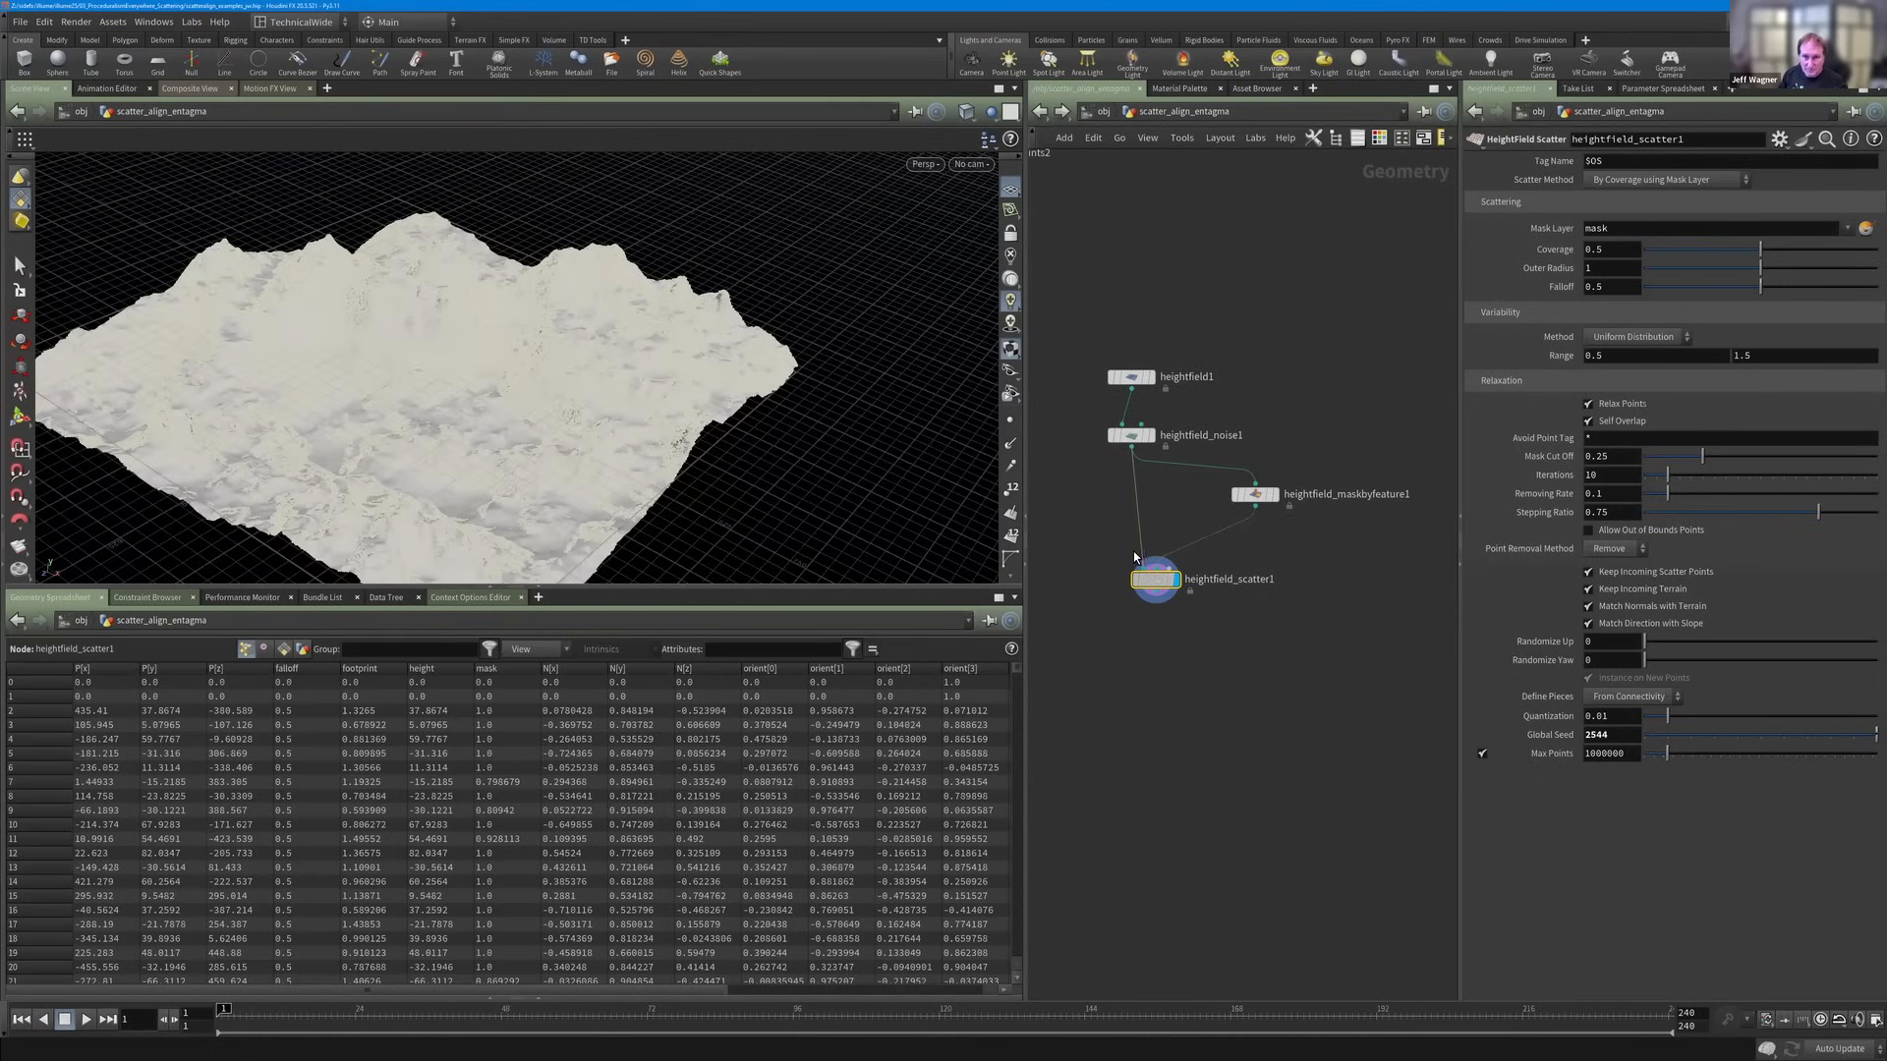
key("l")
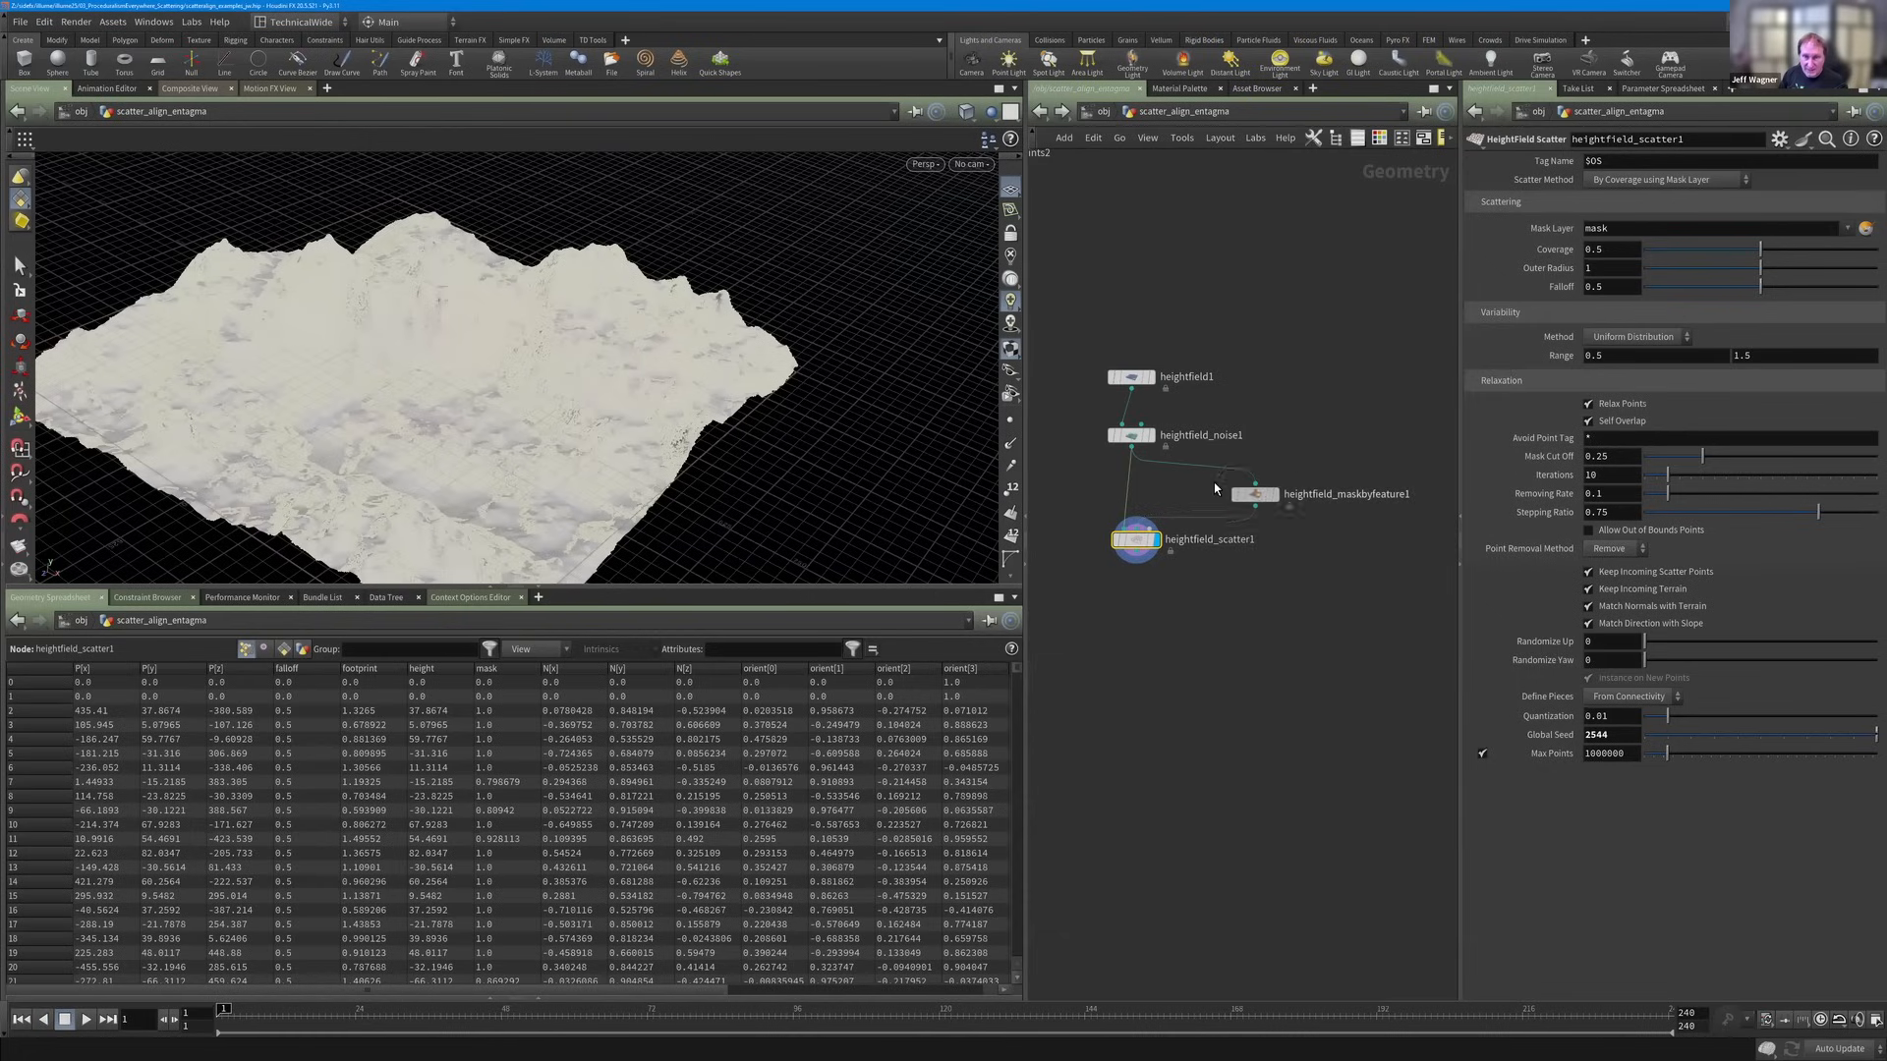
scroll(1099, 434, "up", 4)
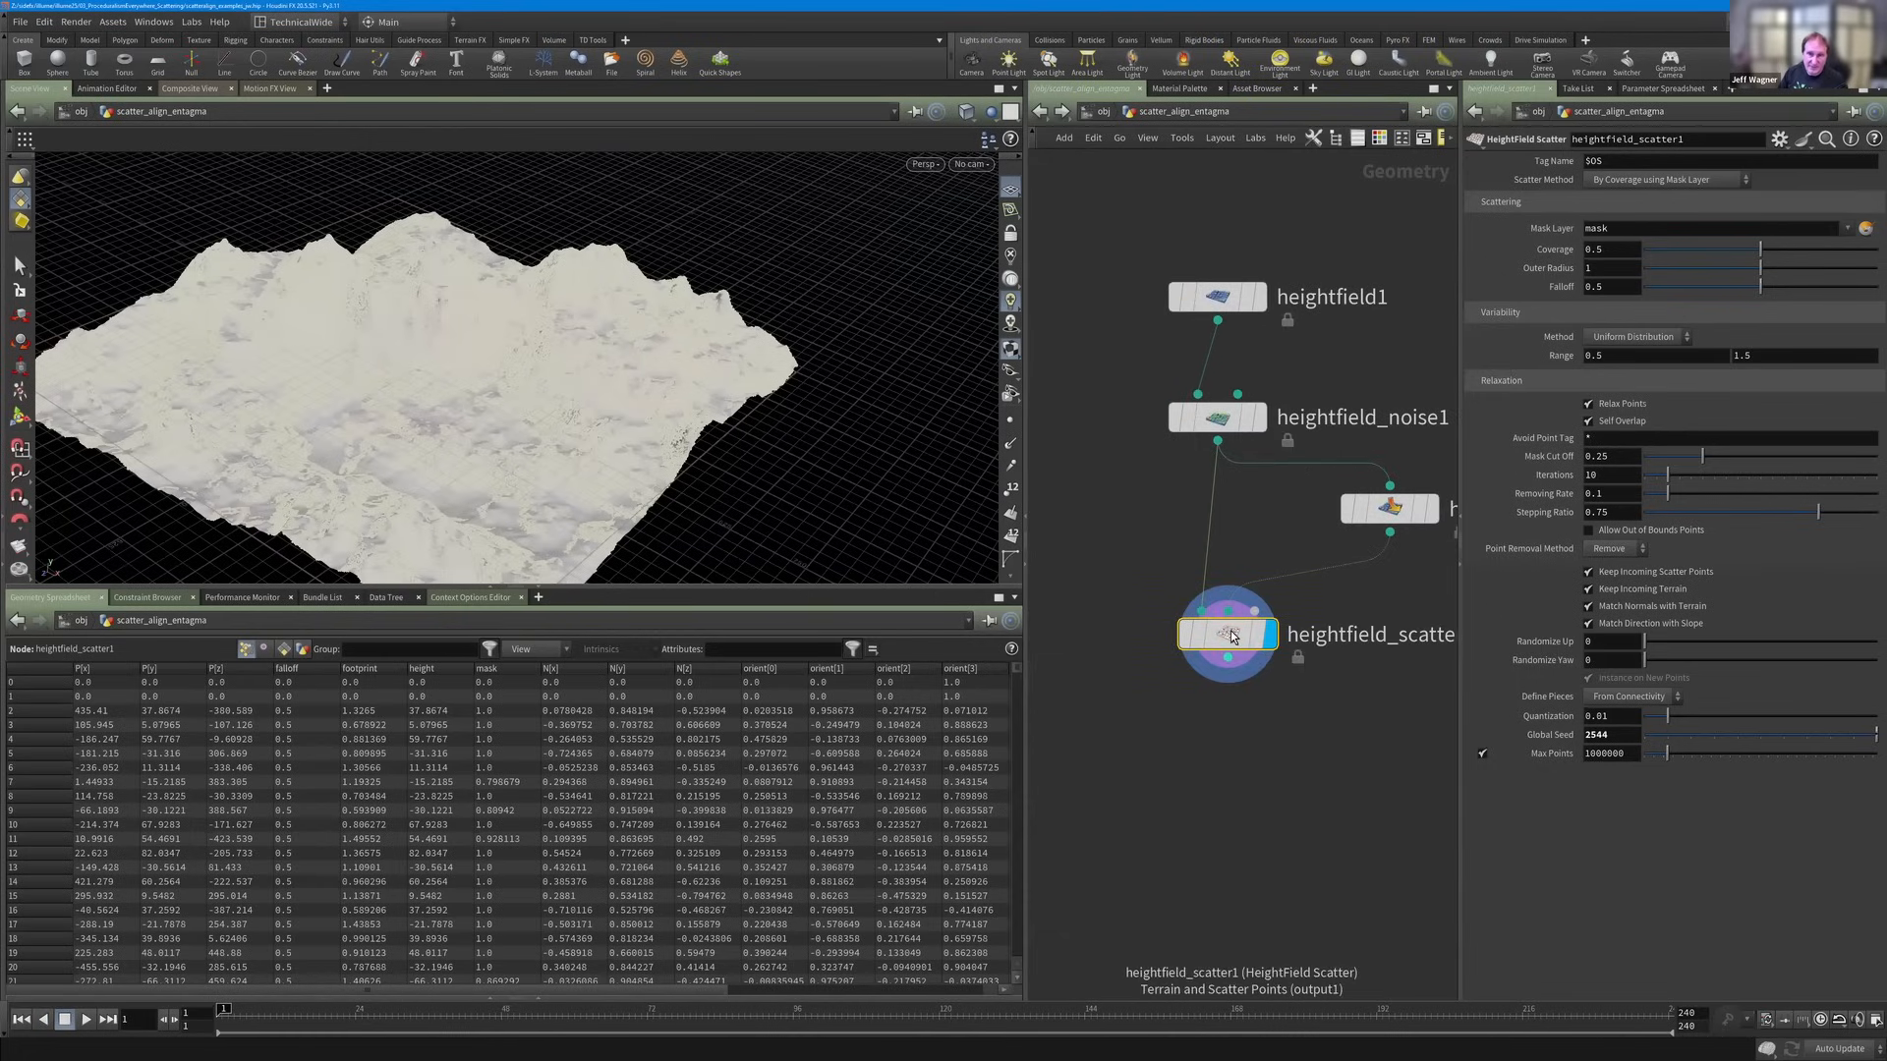
mouse_move(1266, 629)
scroll(1169, 456, "down", 2)
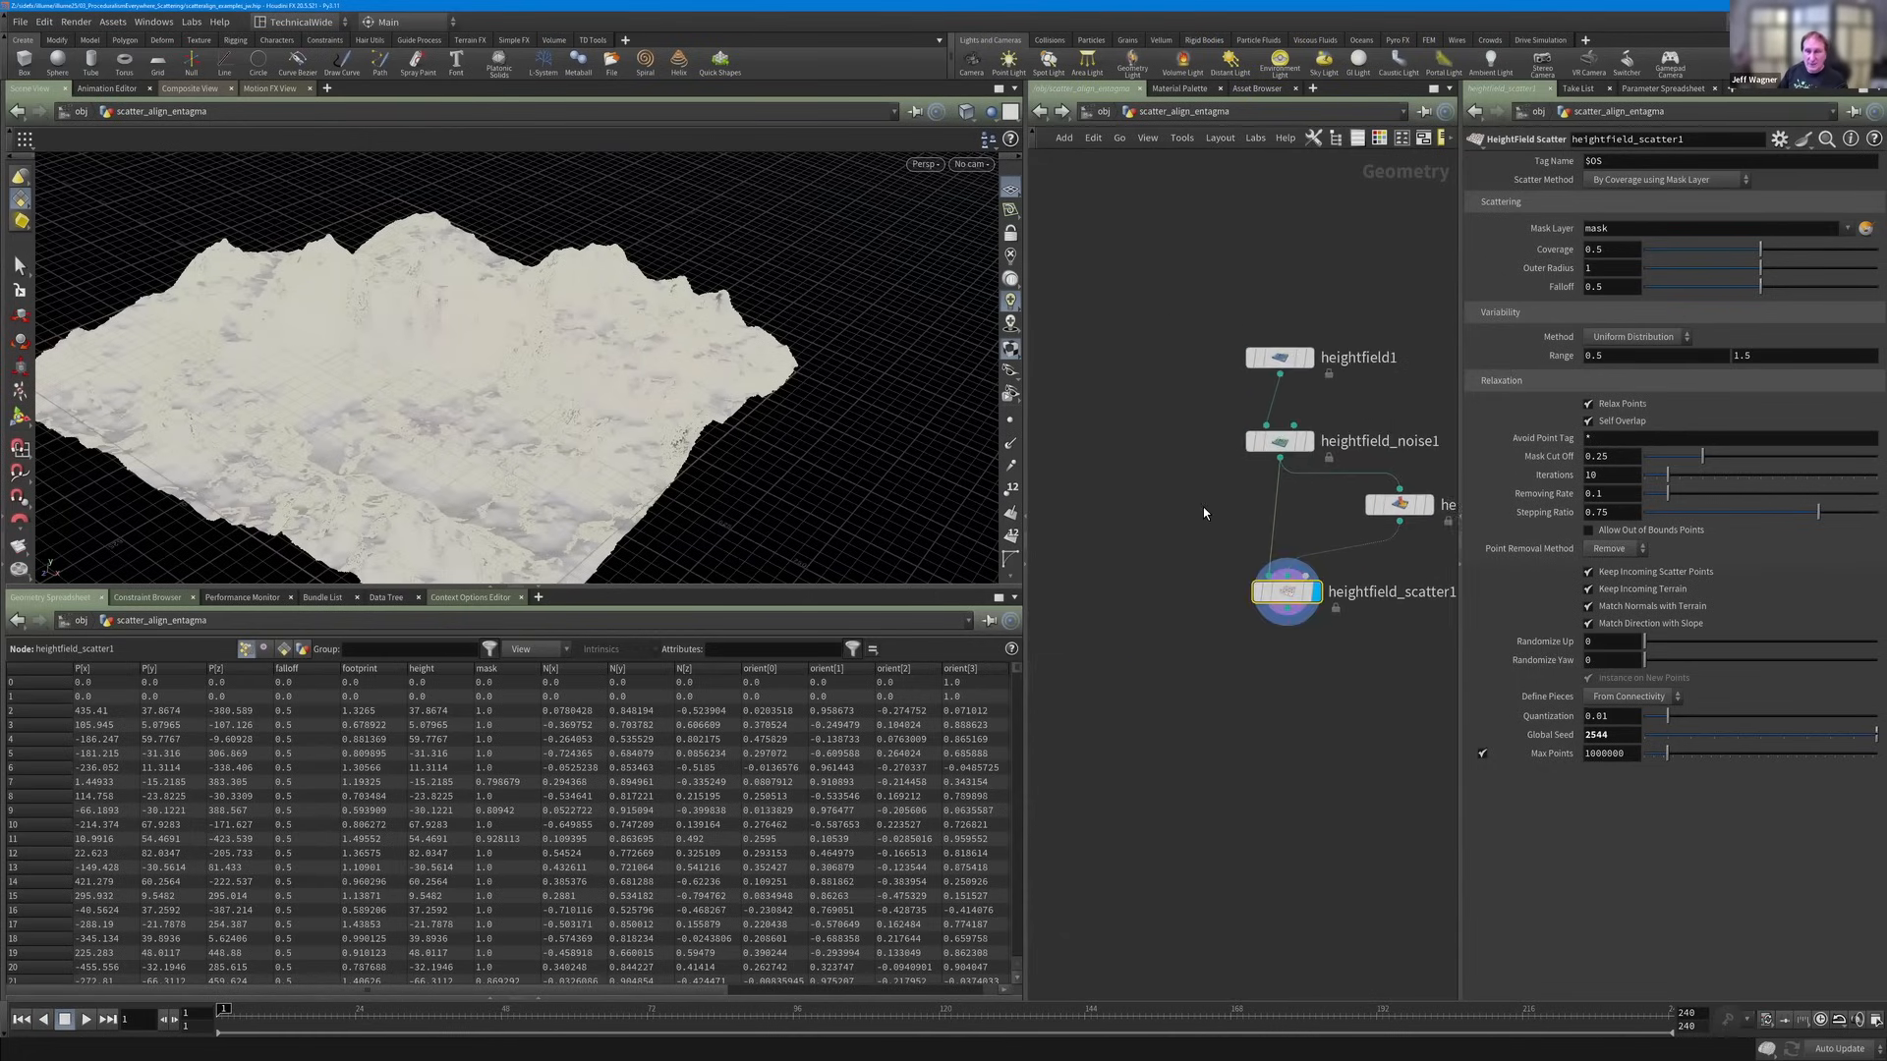
mouse_move(1282, 442)
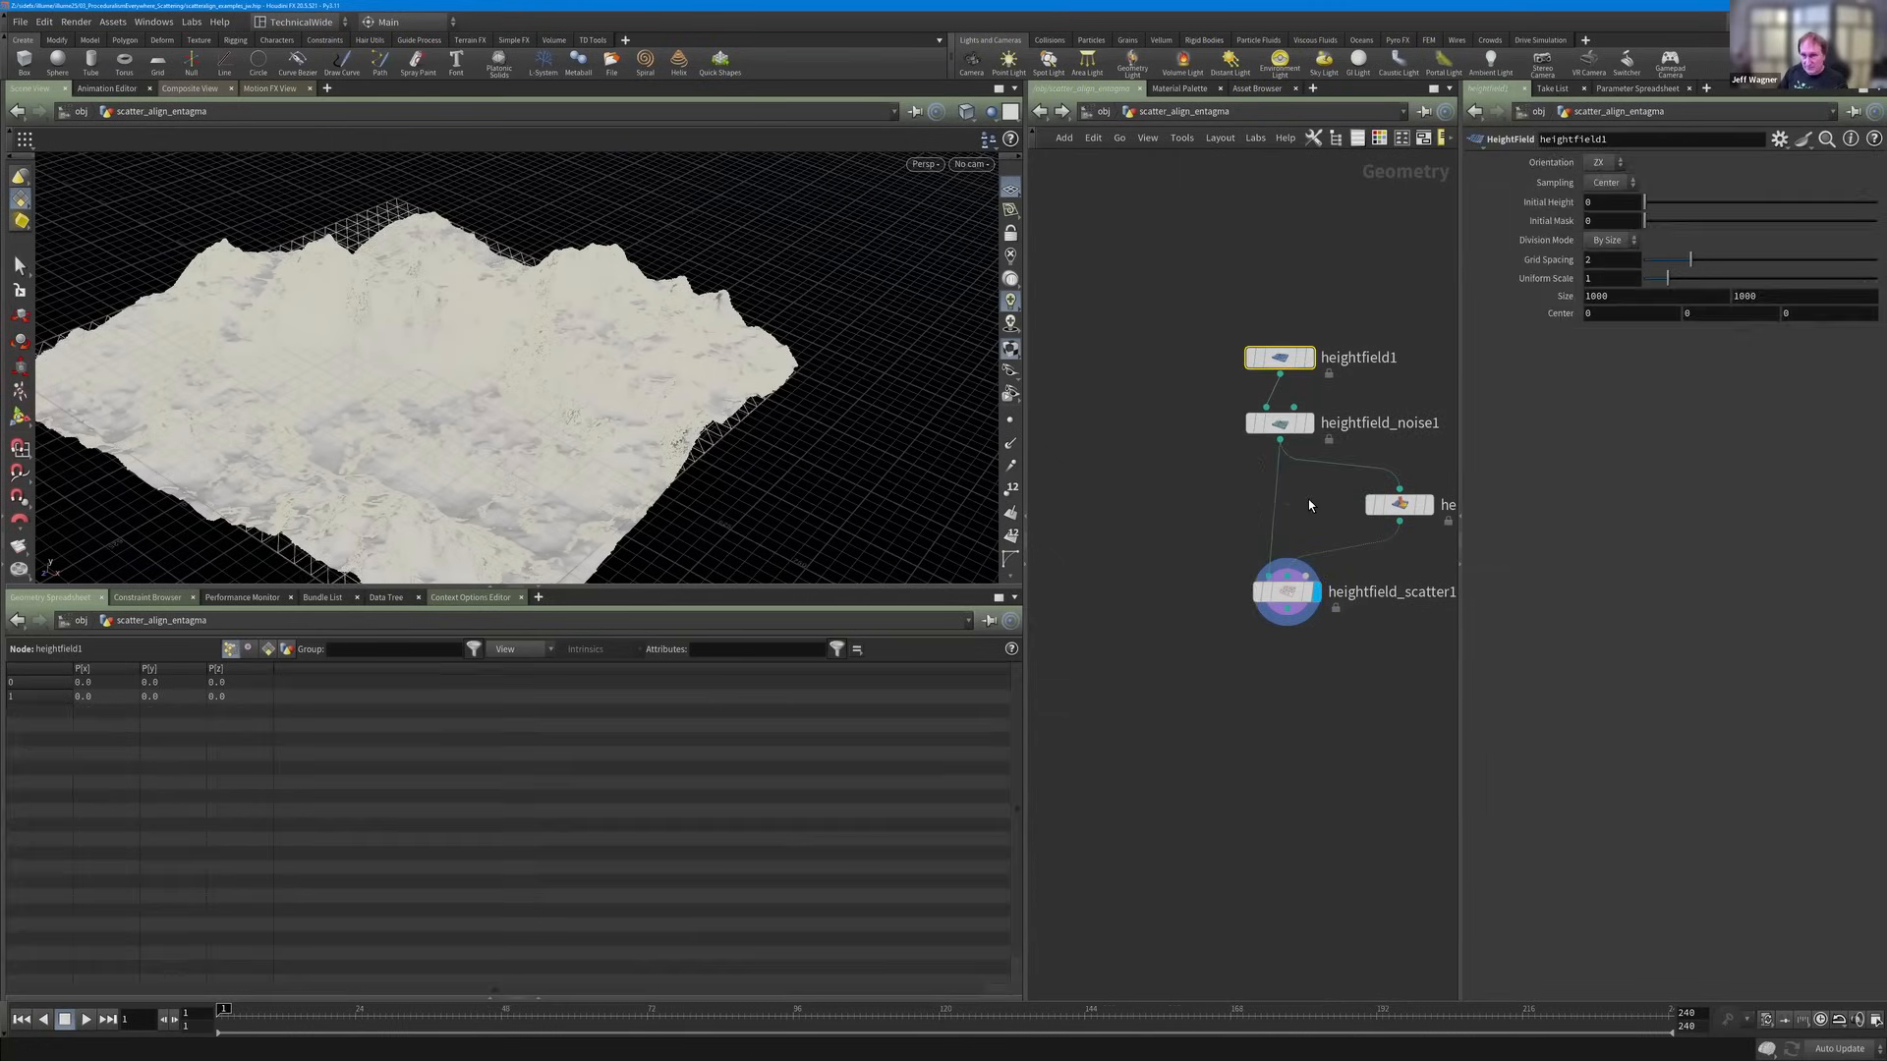
middle_click_drag(1323, 505, 1229, 503)
left_click(1189, 595)
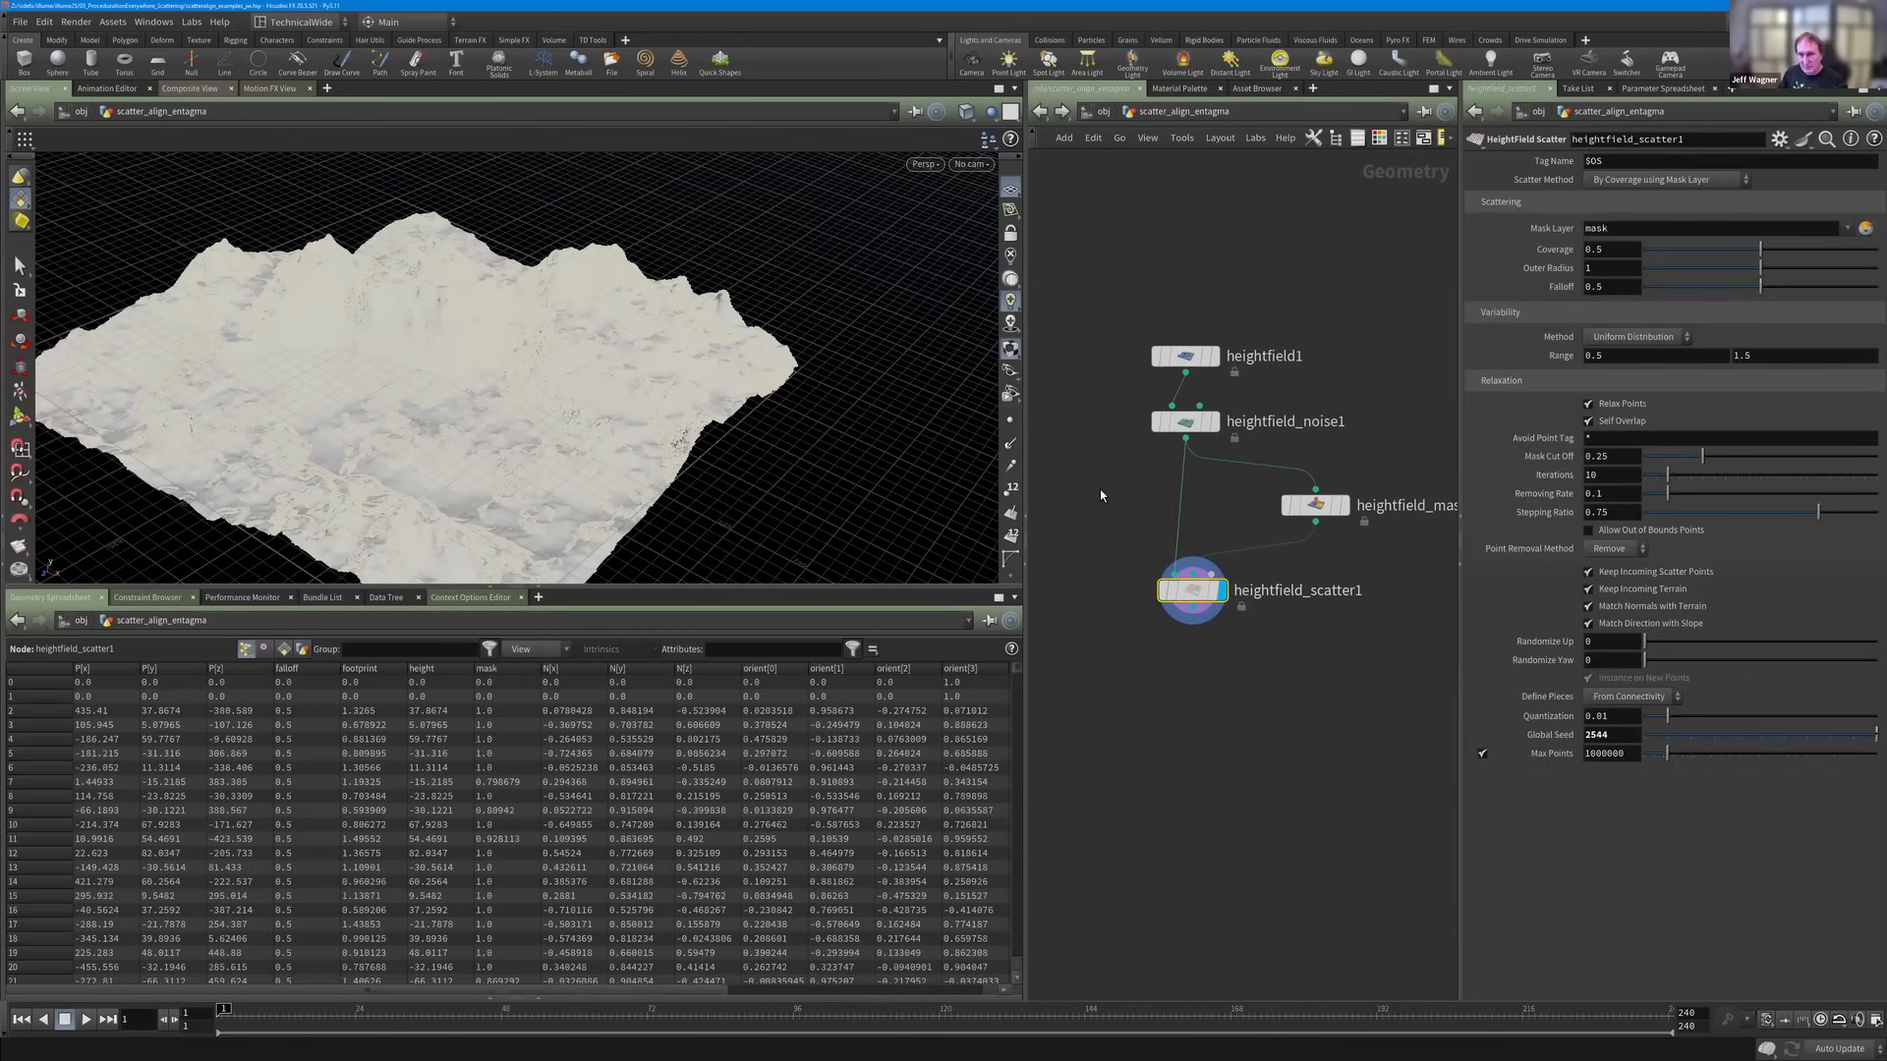
scroll(1100, 489, "down", 2)
middle_click_drag(1113, 489, 1158, 495)
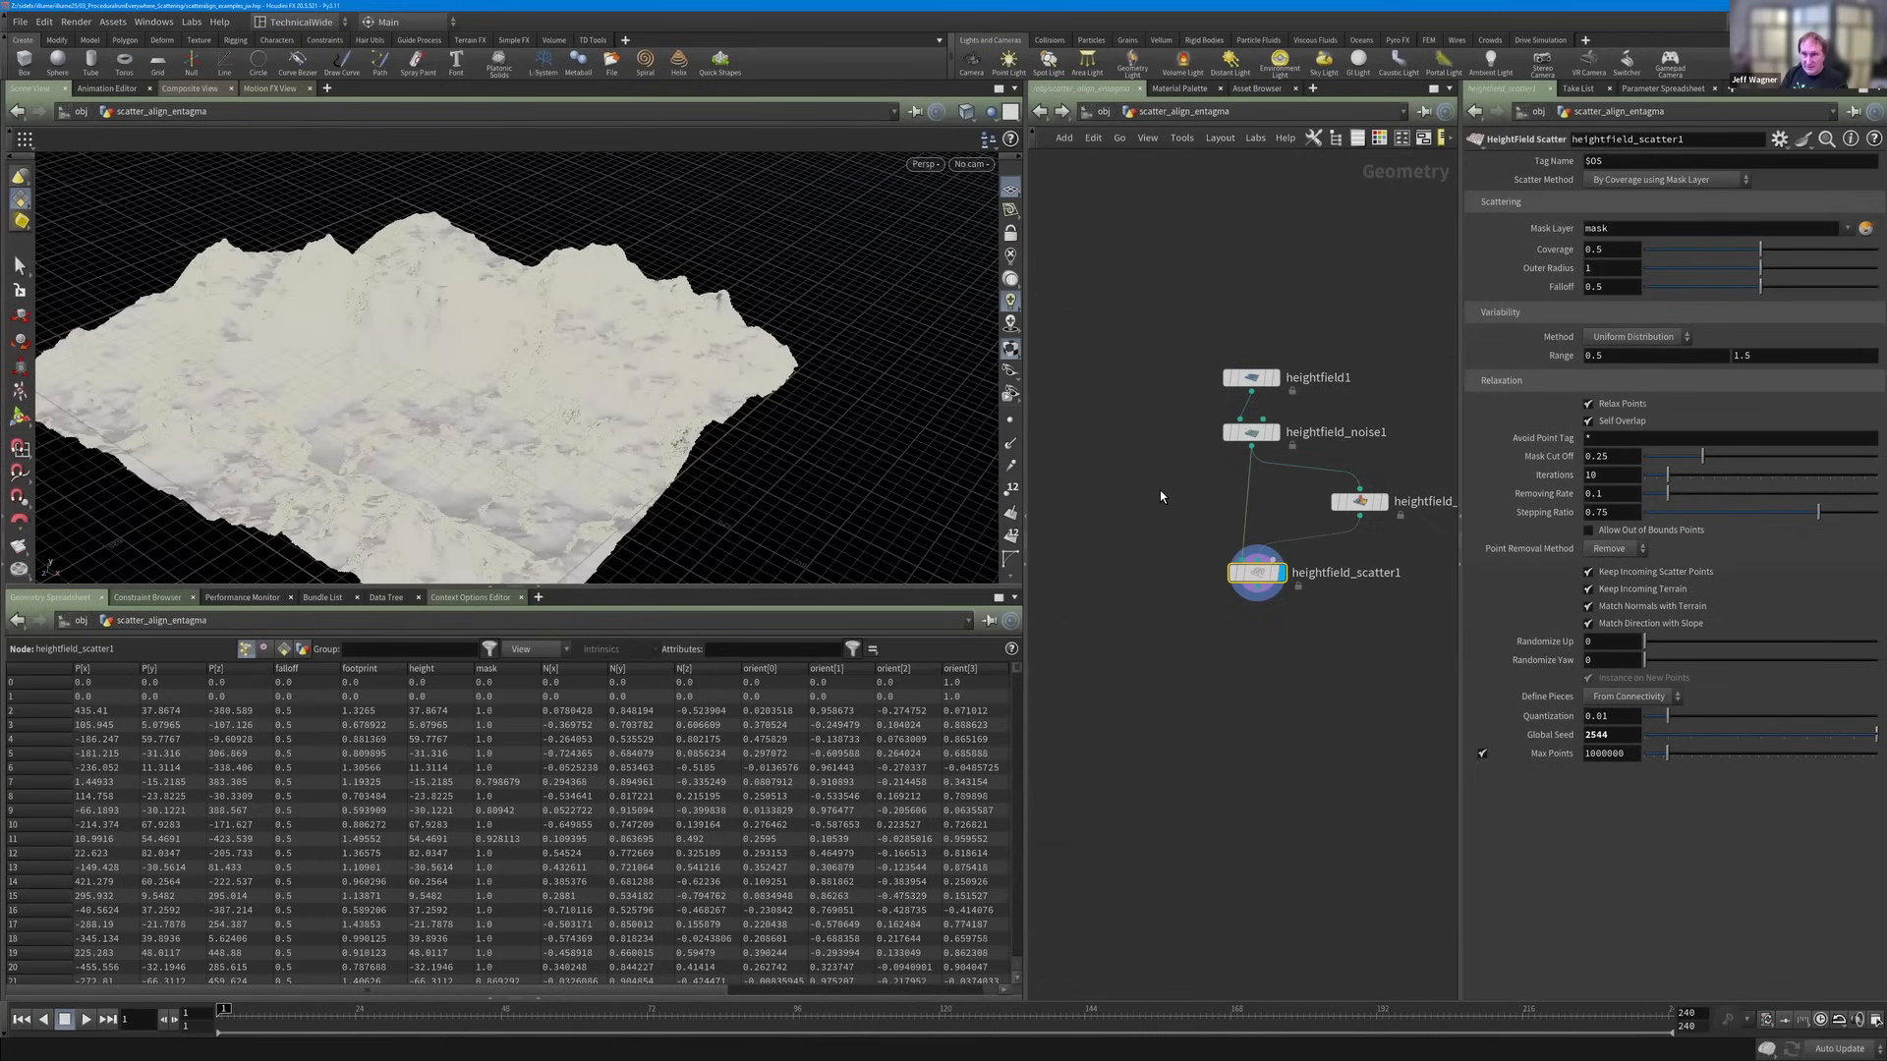
key("Tab")
type("hv")
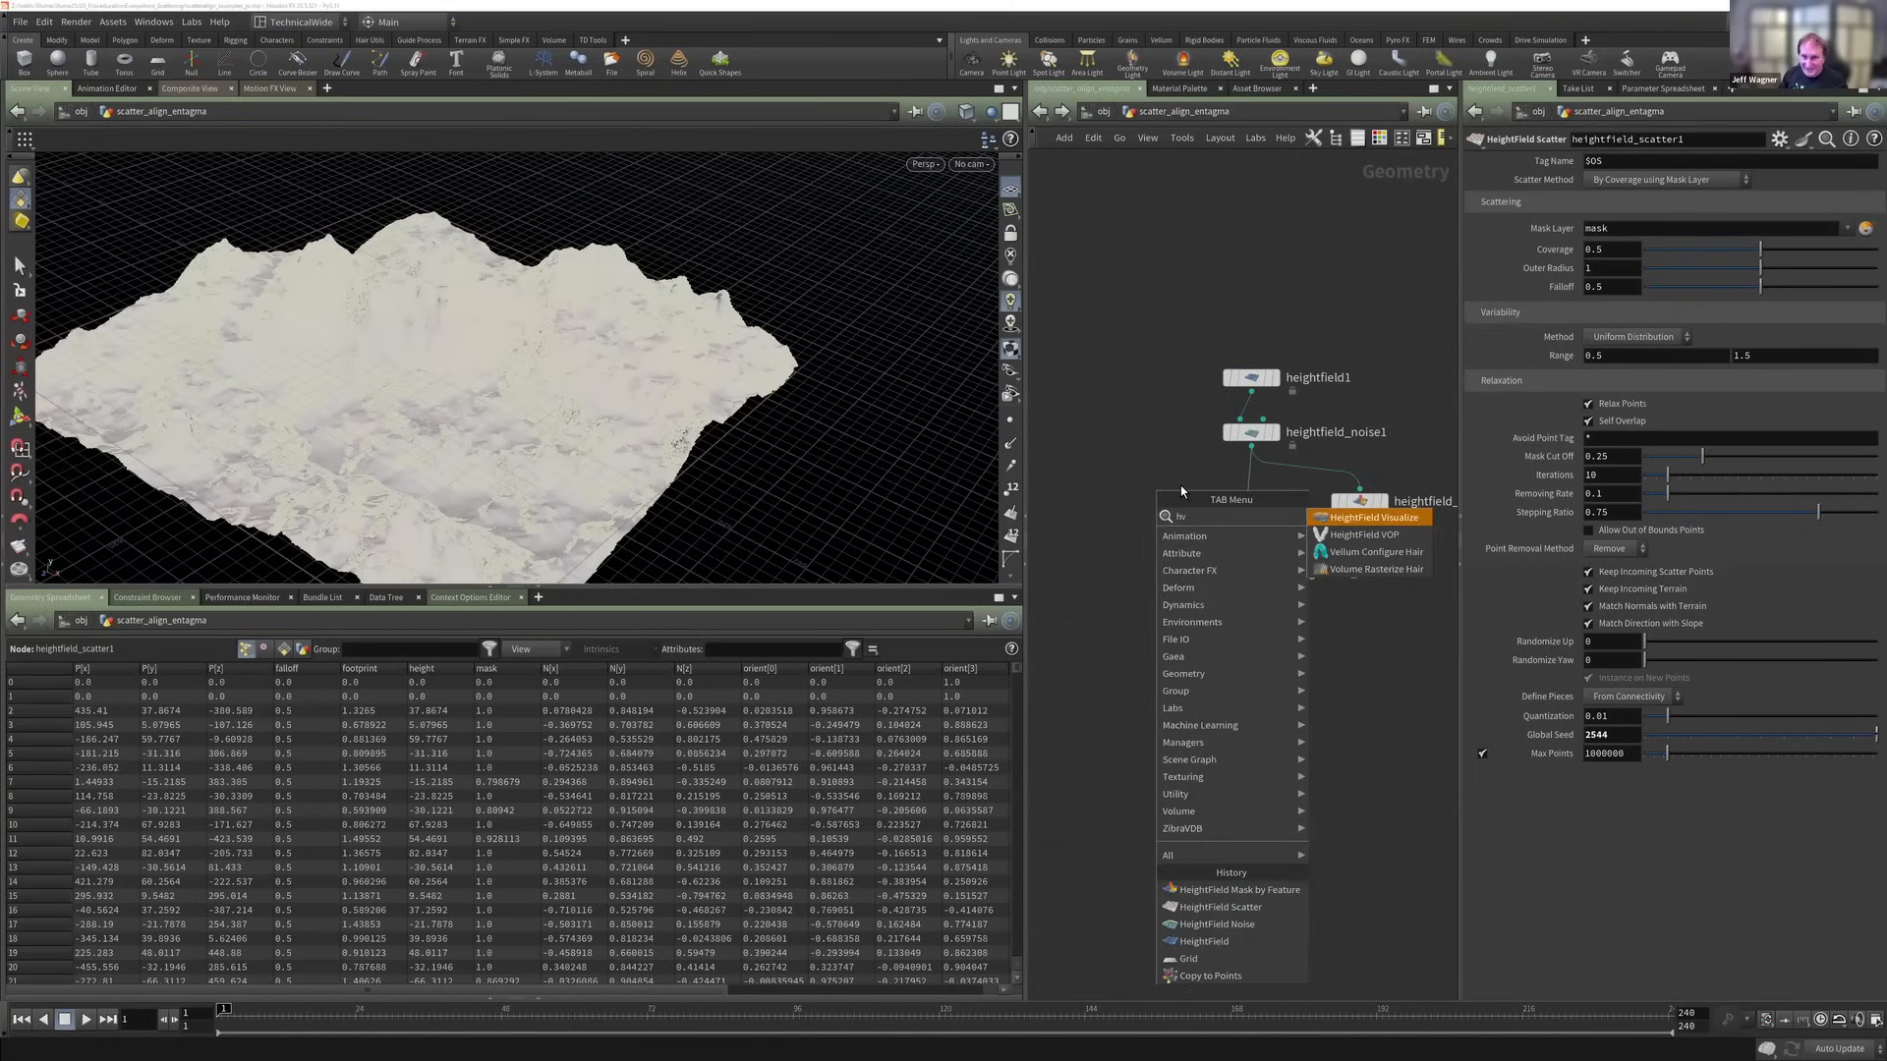
key("Escape")
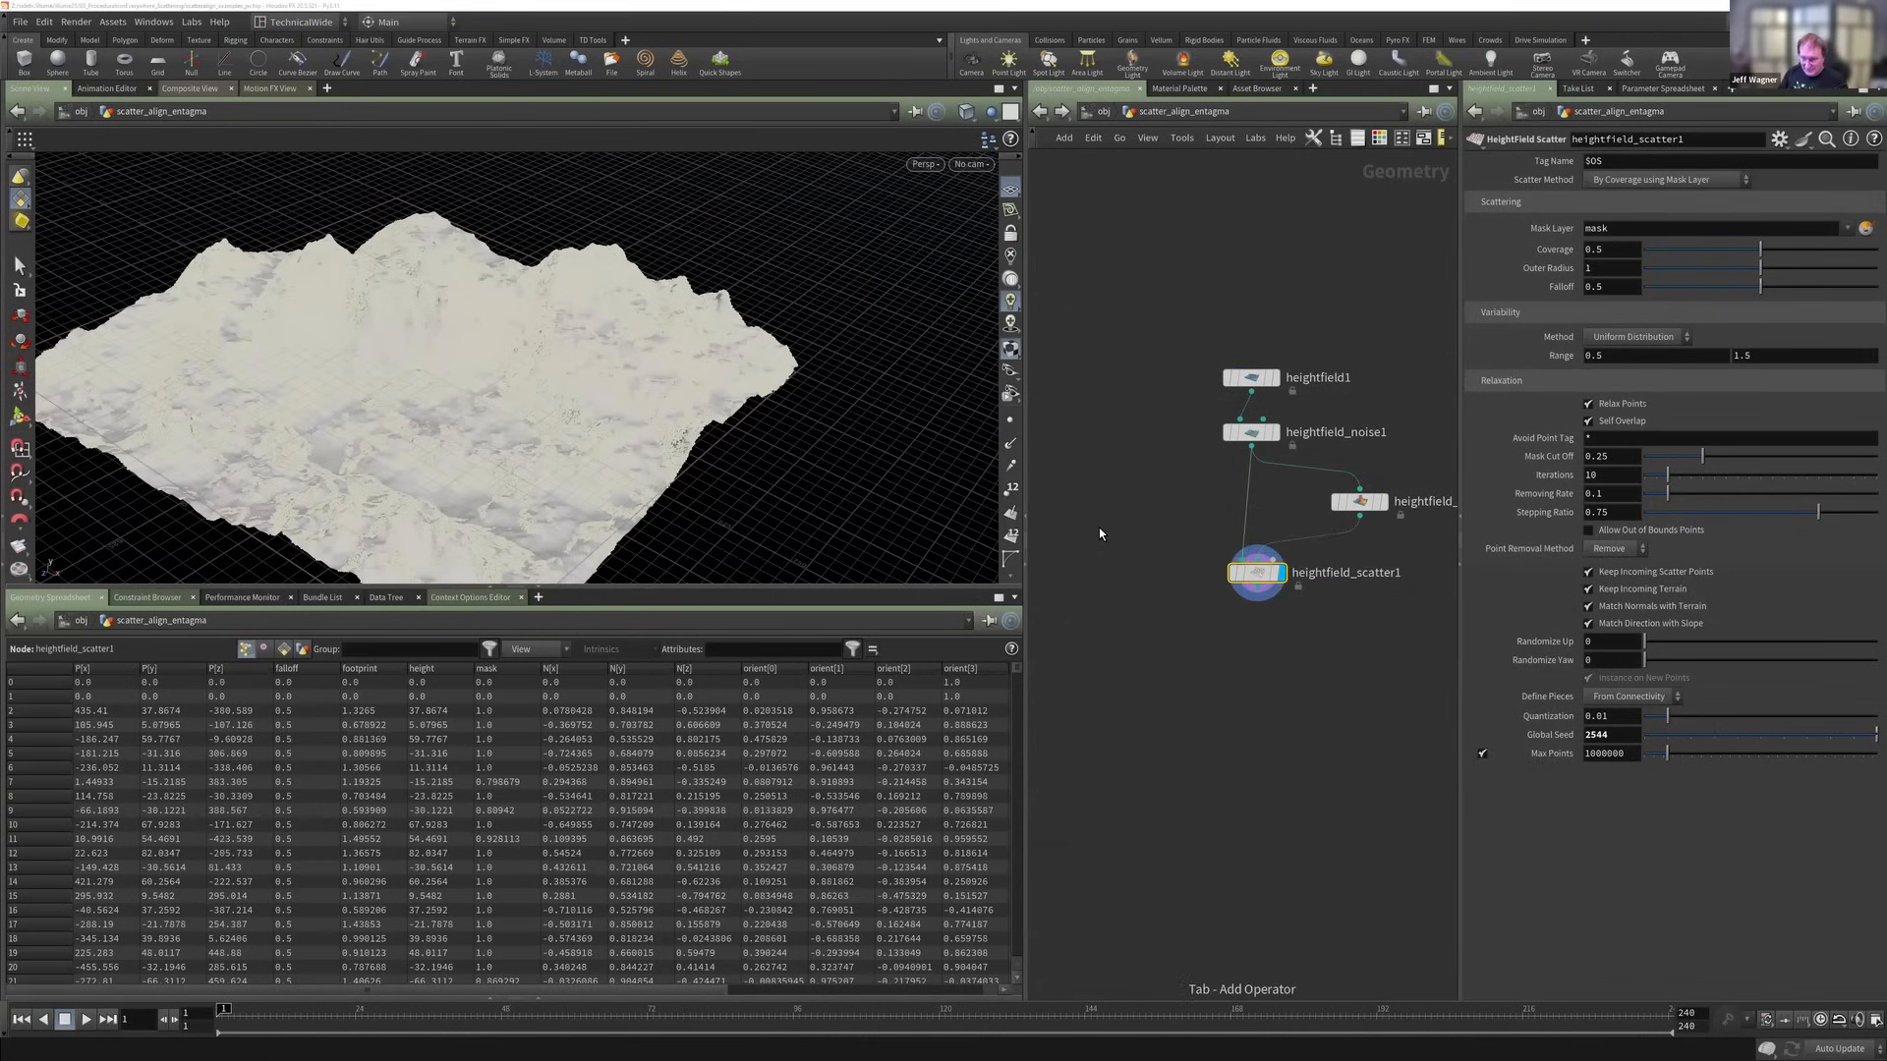
Convert the noise terrain to polygons with a displayed Convert HeightField node wired to heightfield_noise1, and enlarge the viewport pane.
key("Tab")
type("hfcon")
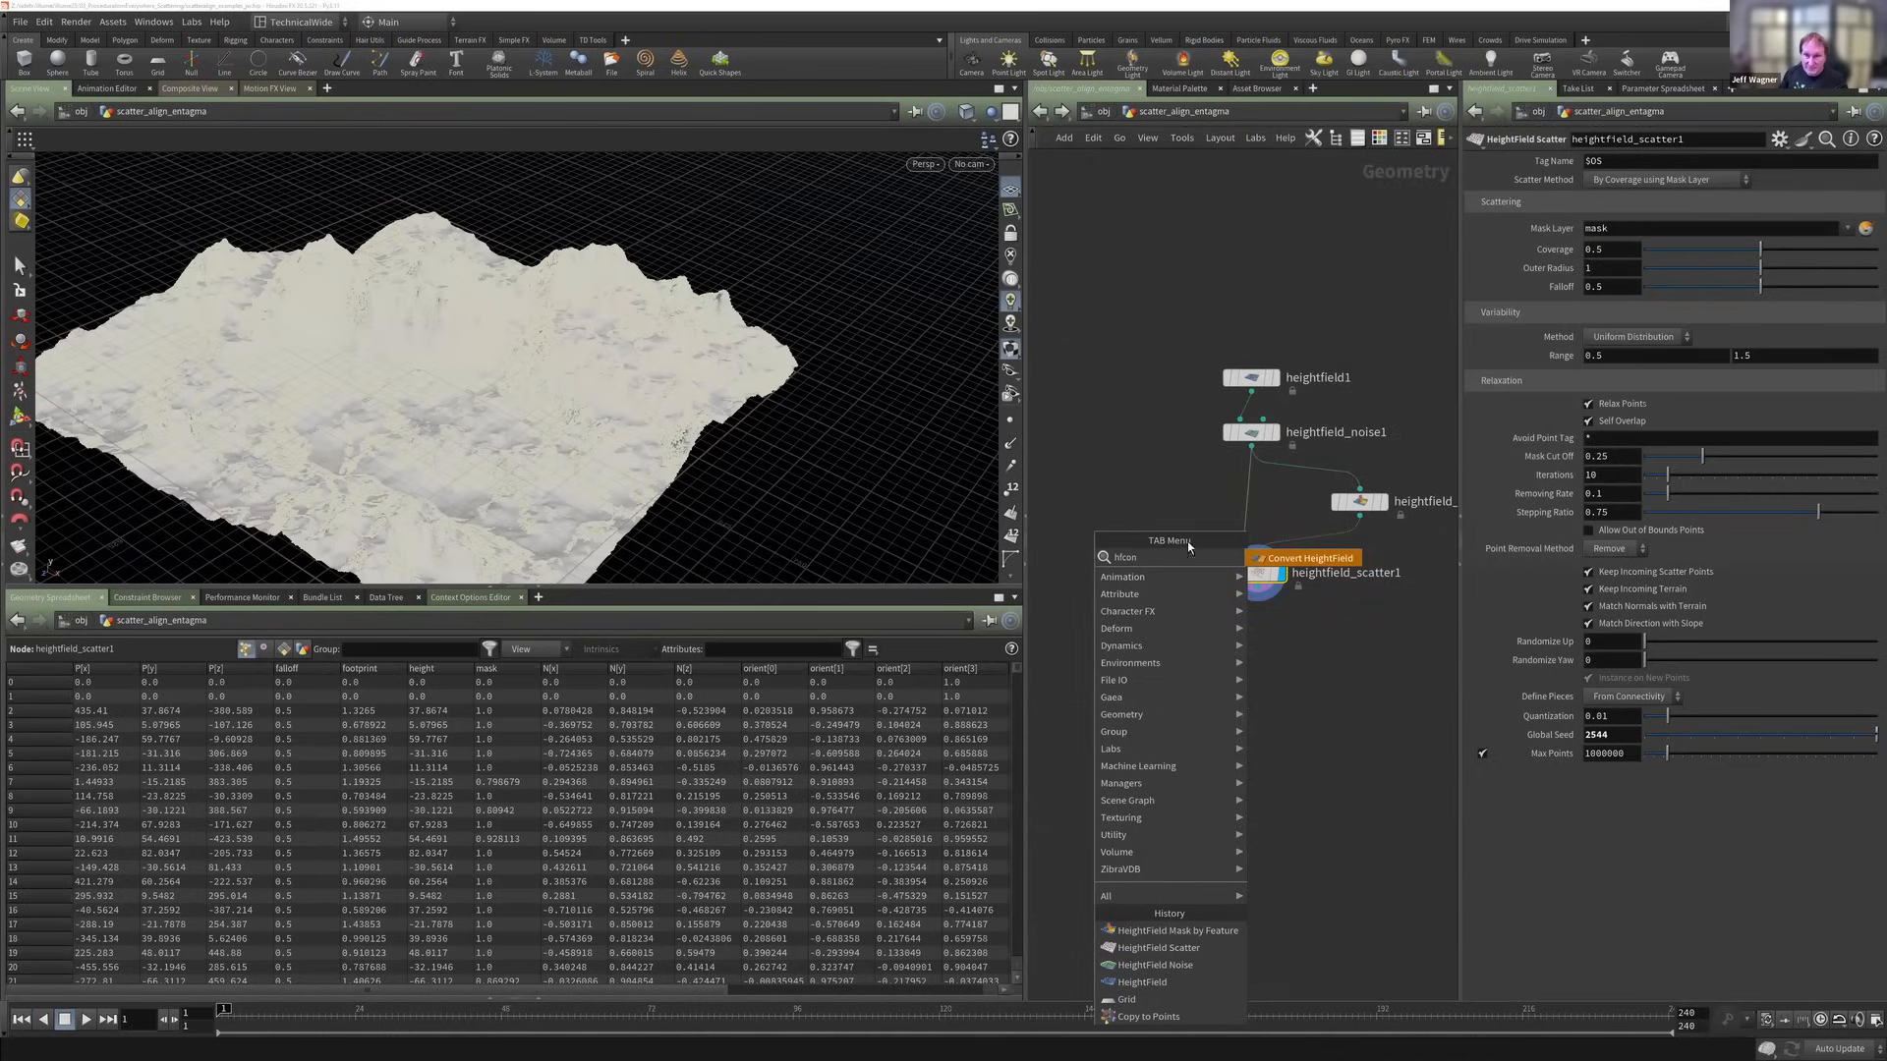
key("Return")
left_click(1130, 517)
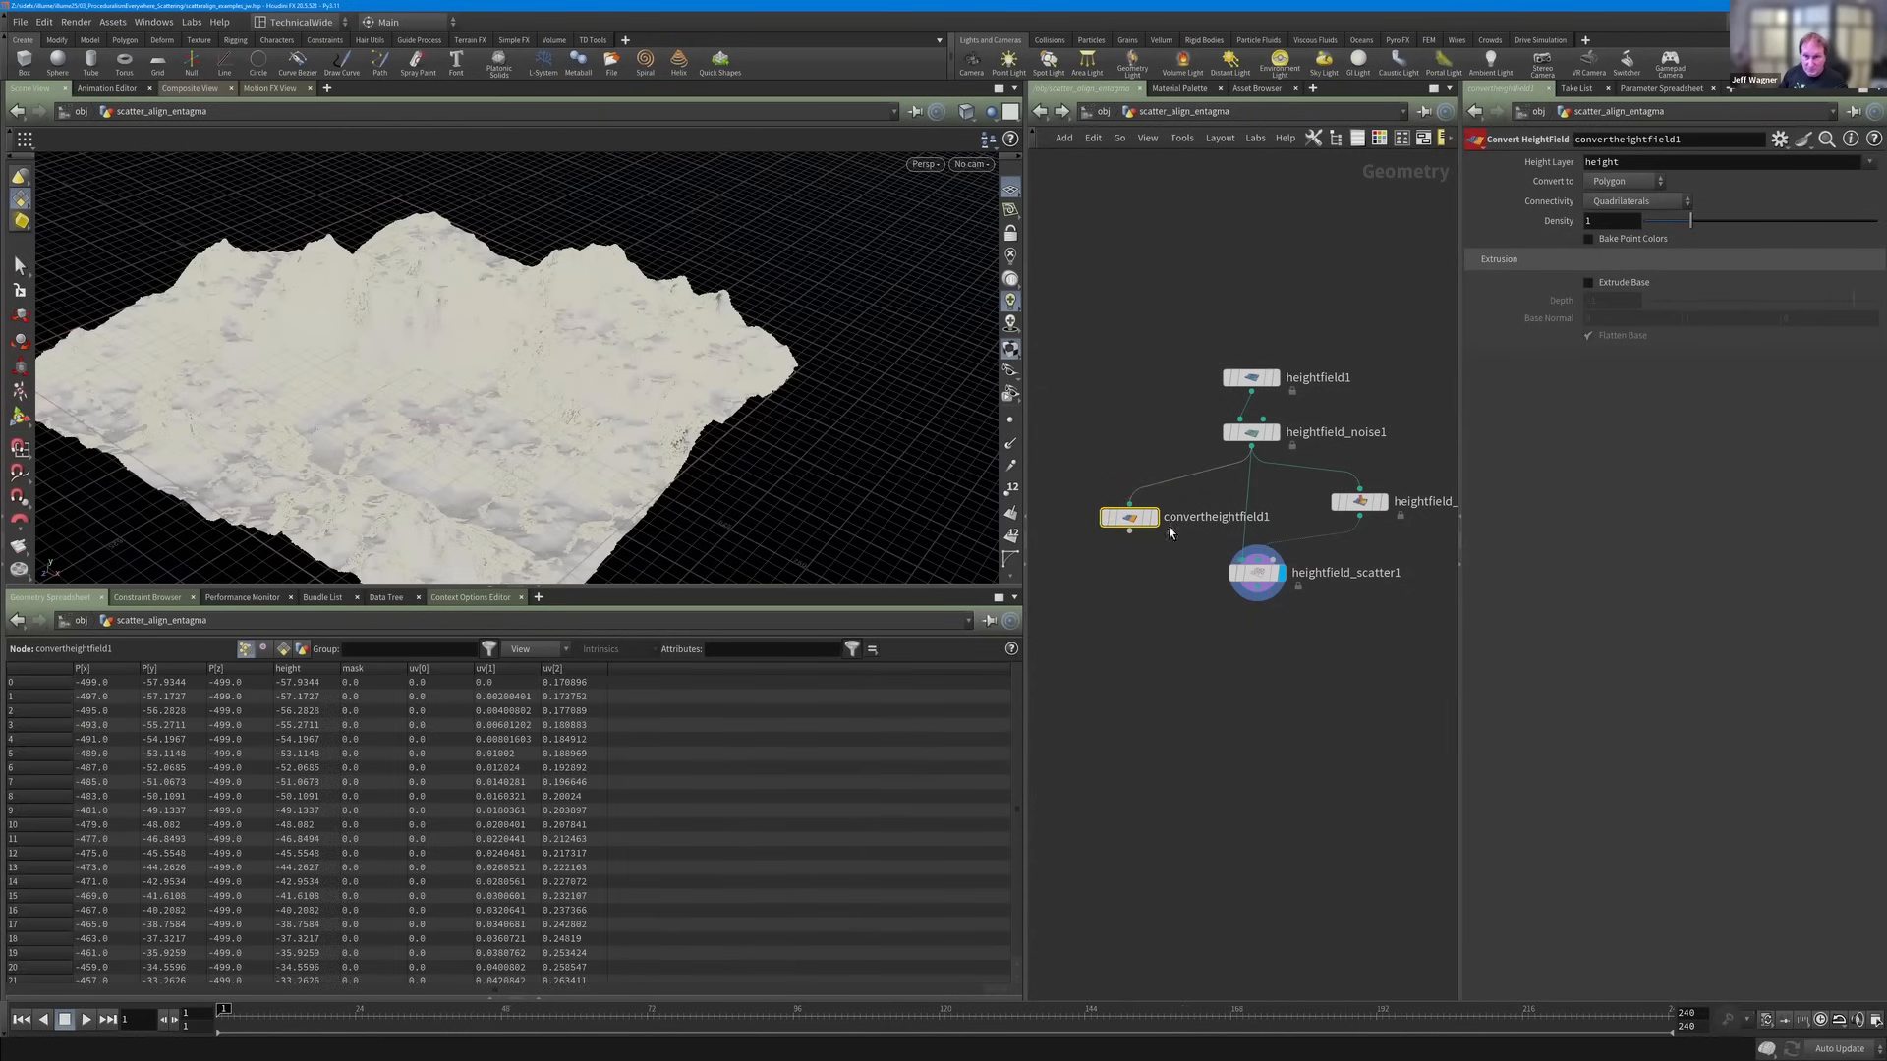
left_click(1155, 518)
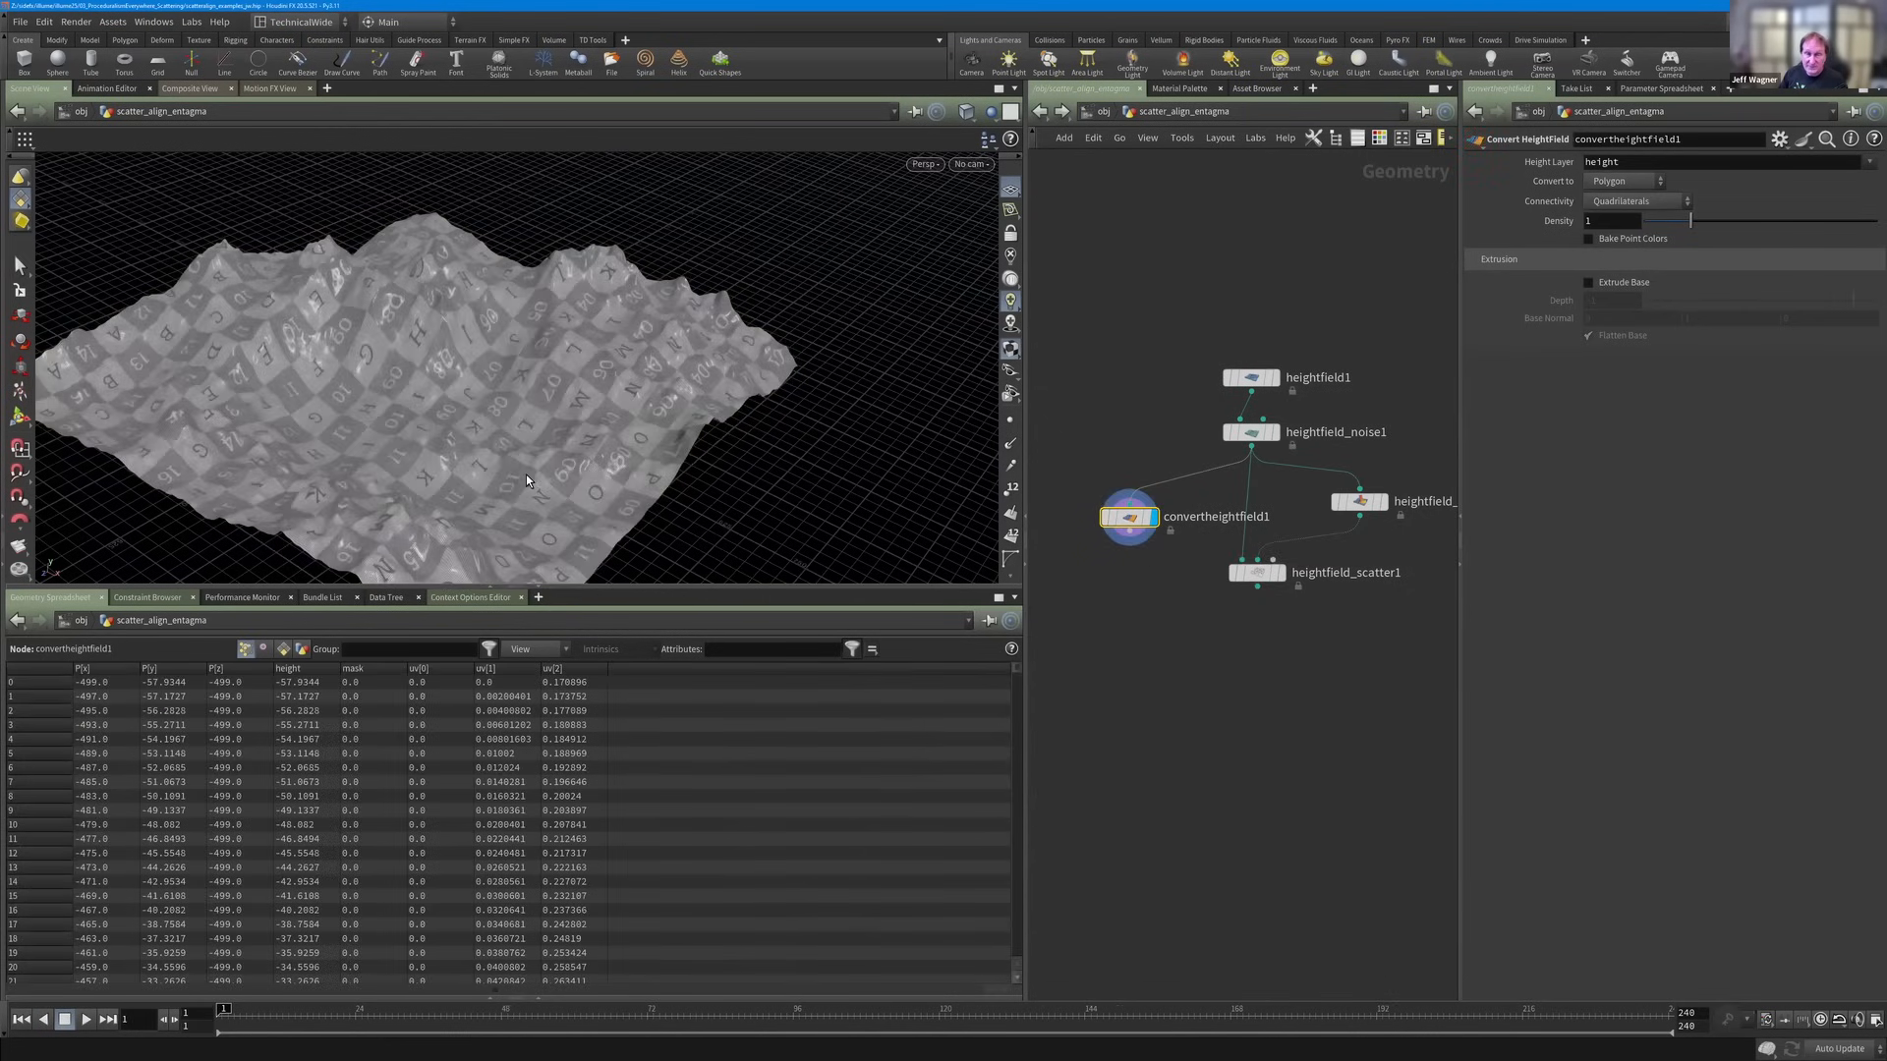
key("Escape")
left_click_drag(698, 402, 729, 583)
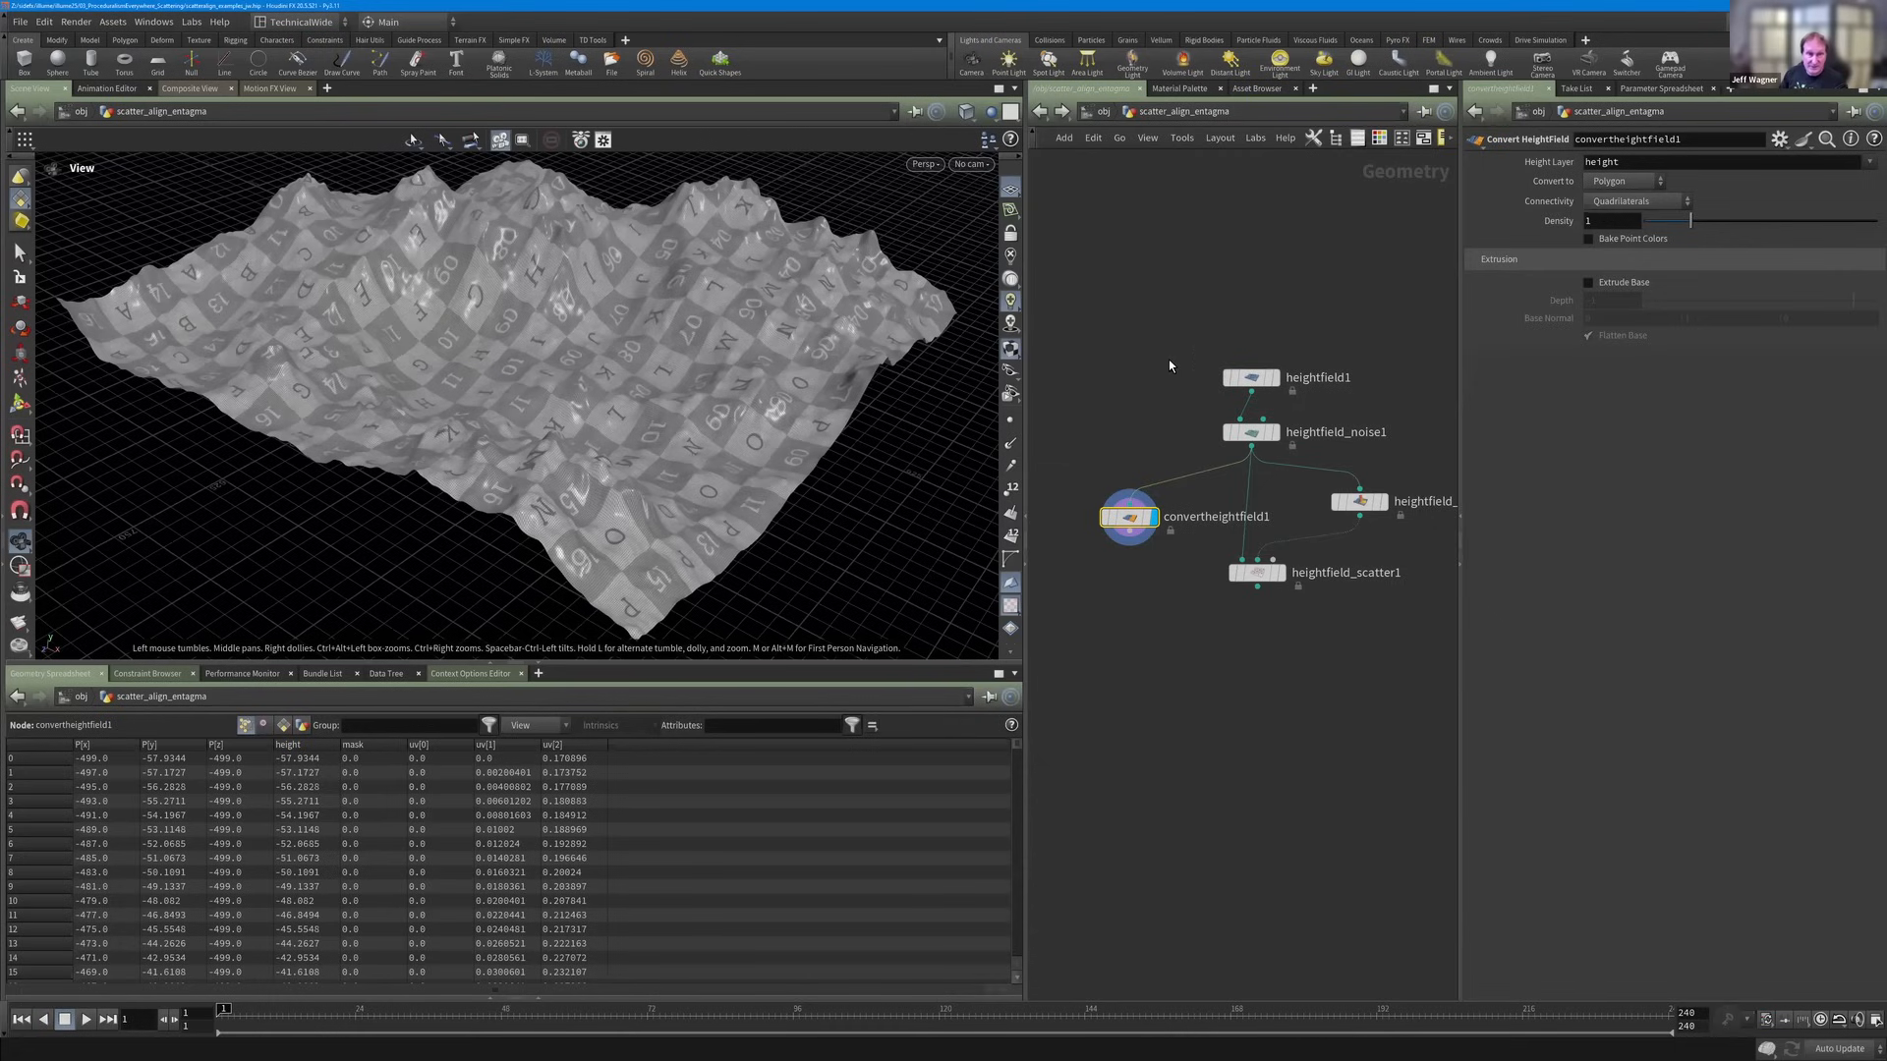
Move heightfield1 closer to heightfield_noise1 and shift convertheightfield1 and heightfield_scatter1 lower in the network.
left_click_drag(1253, 379, 1254, 389)
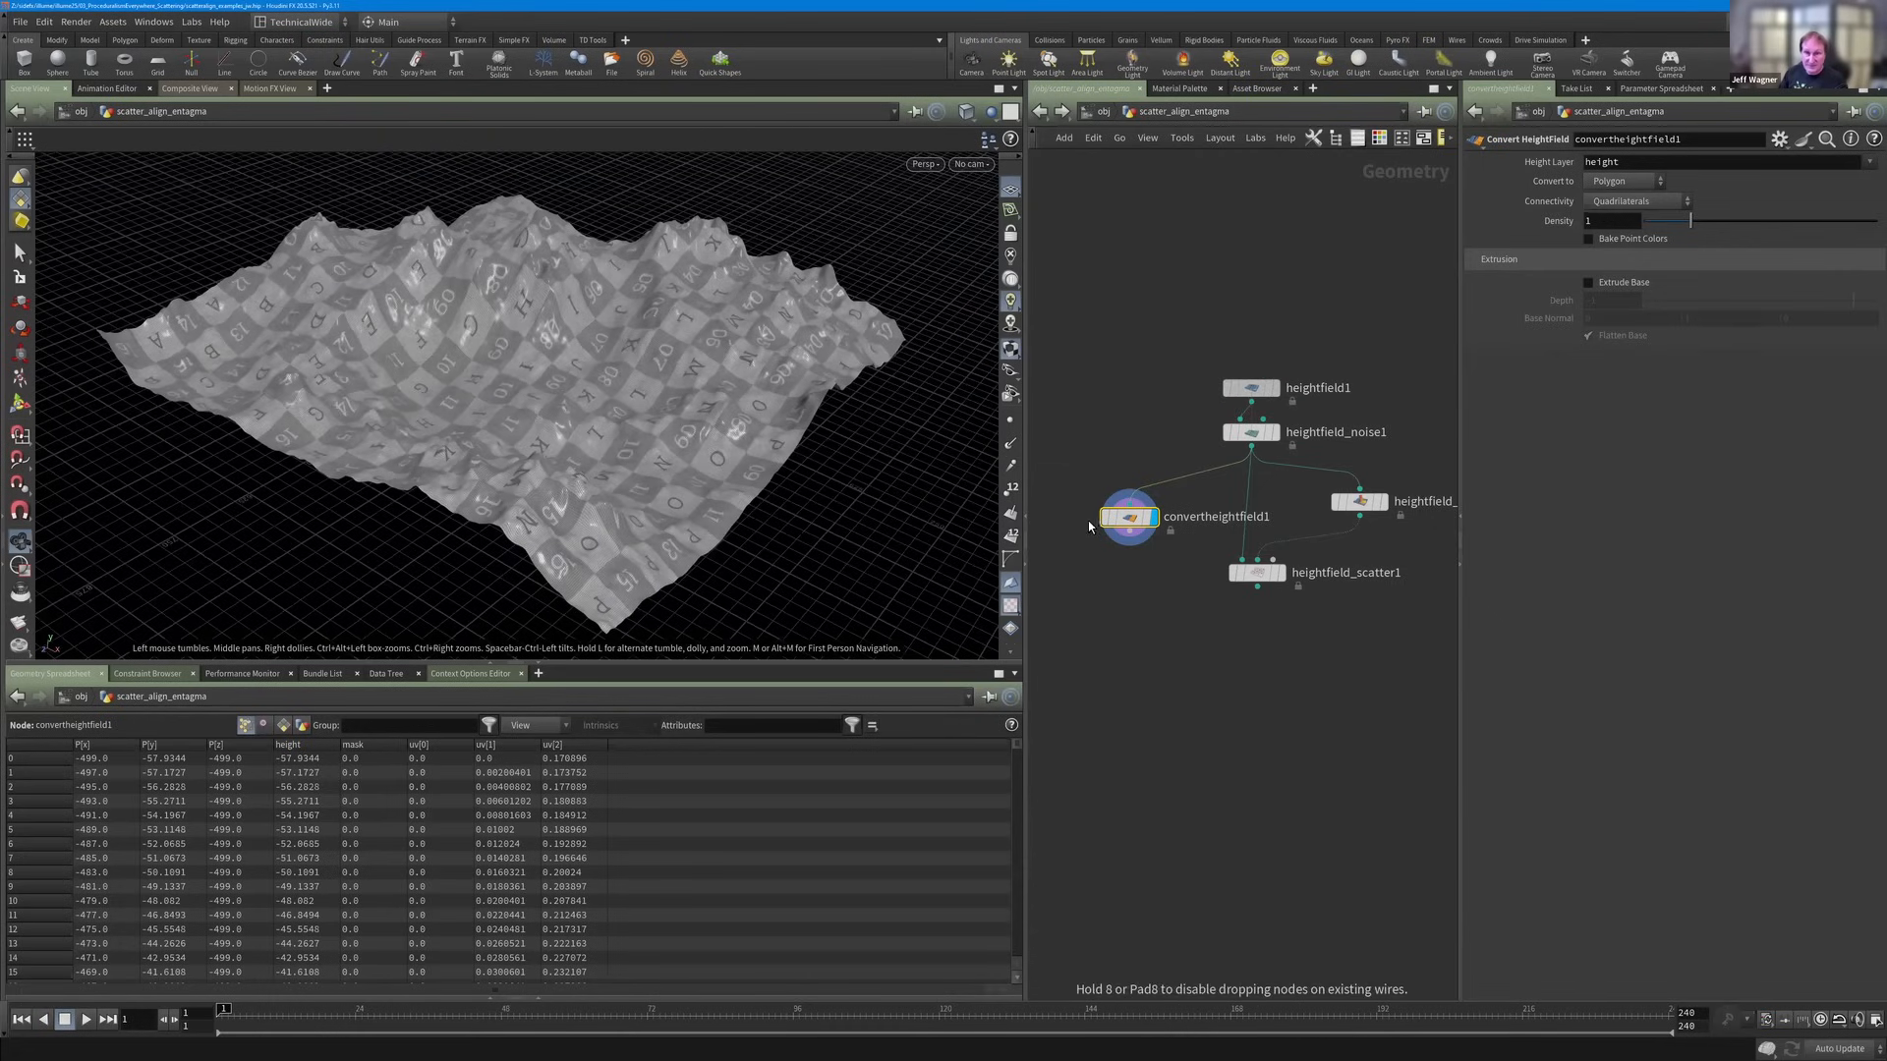
left_click_drag(1129, 518, 1129, 522)
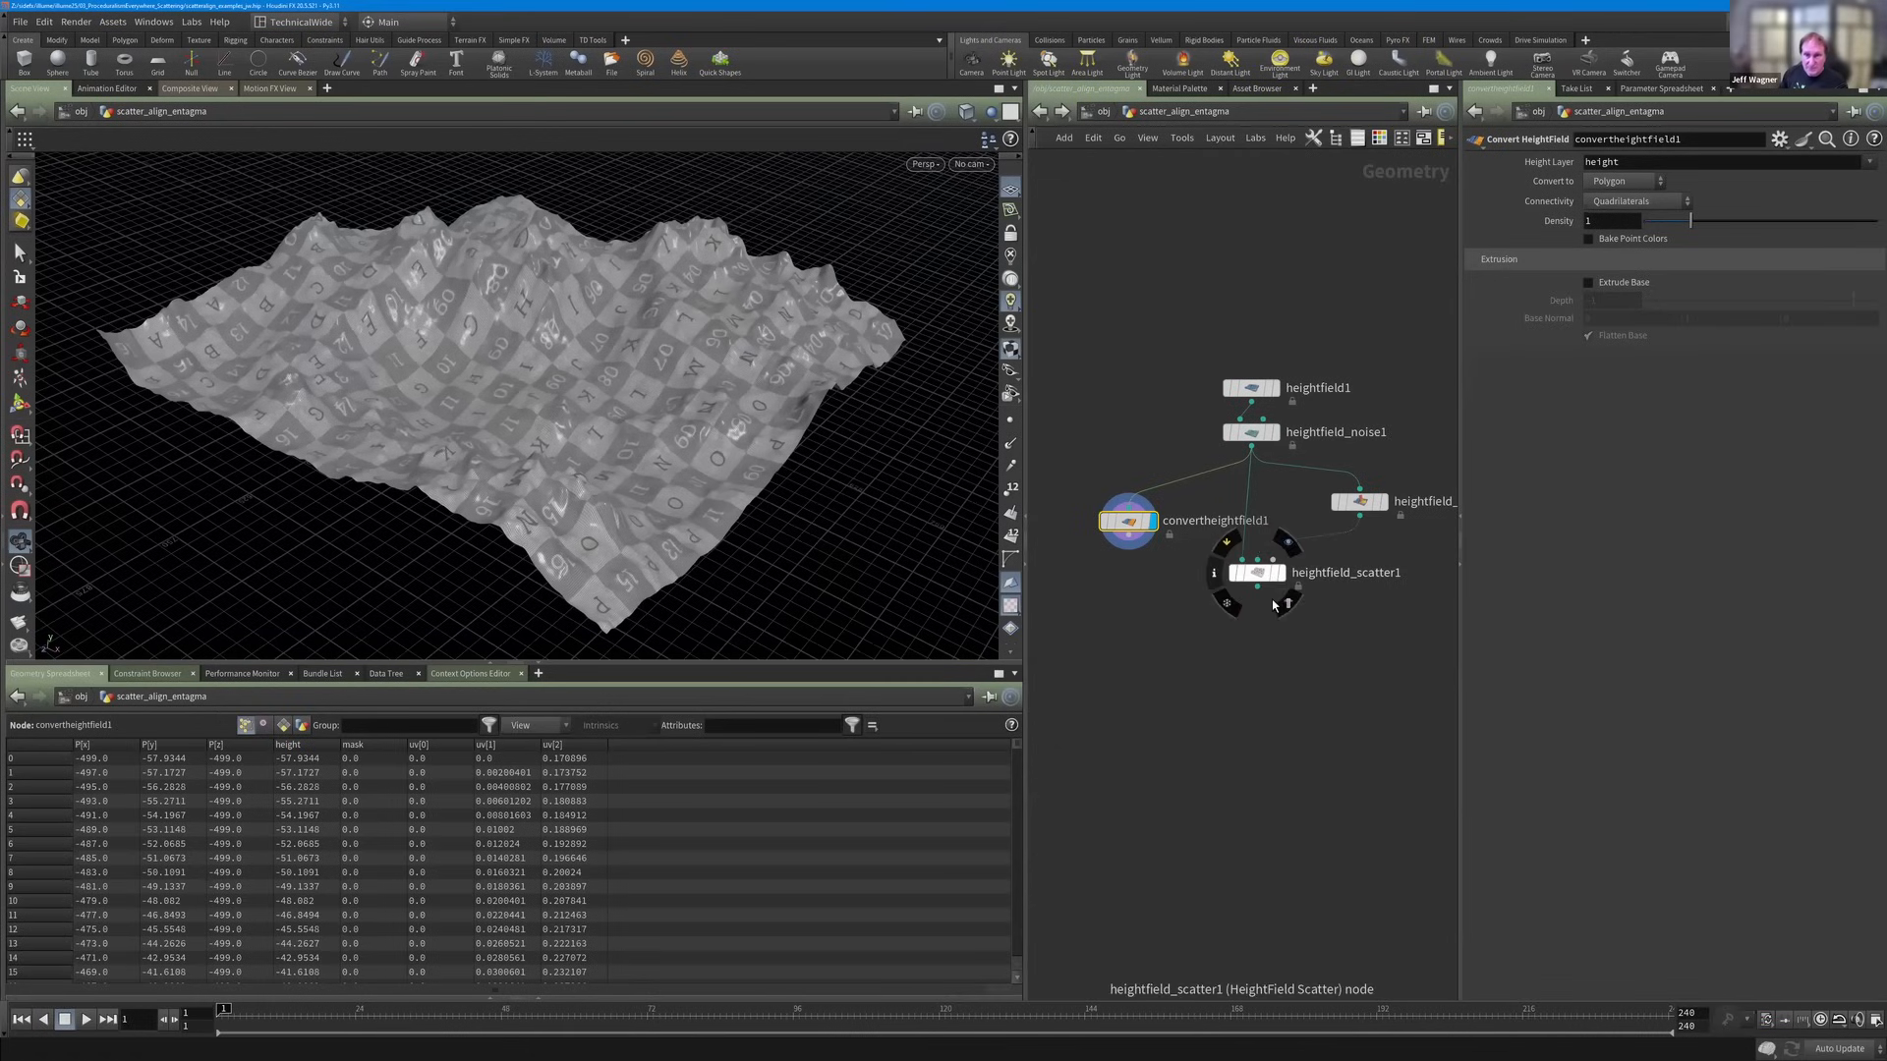
left_click_drag(1257, 573, 1251, 622)
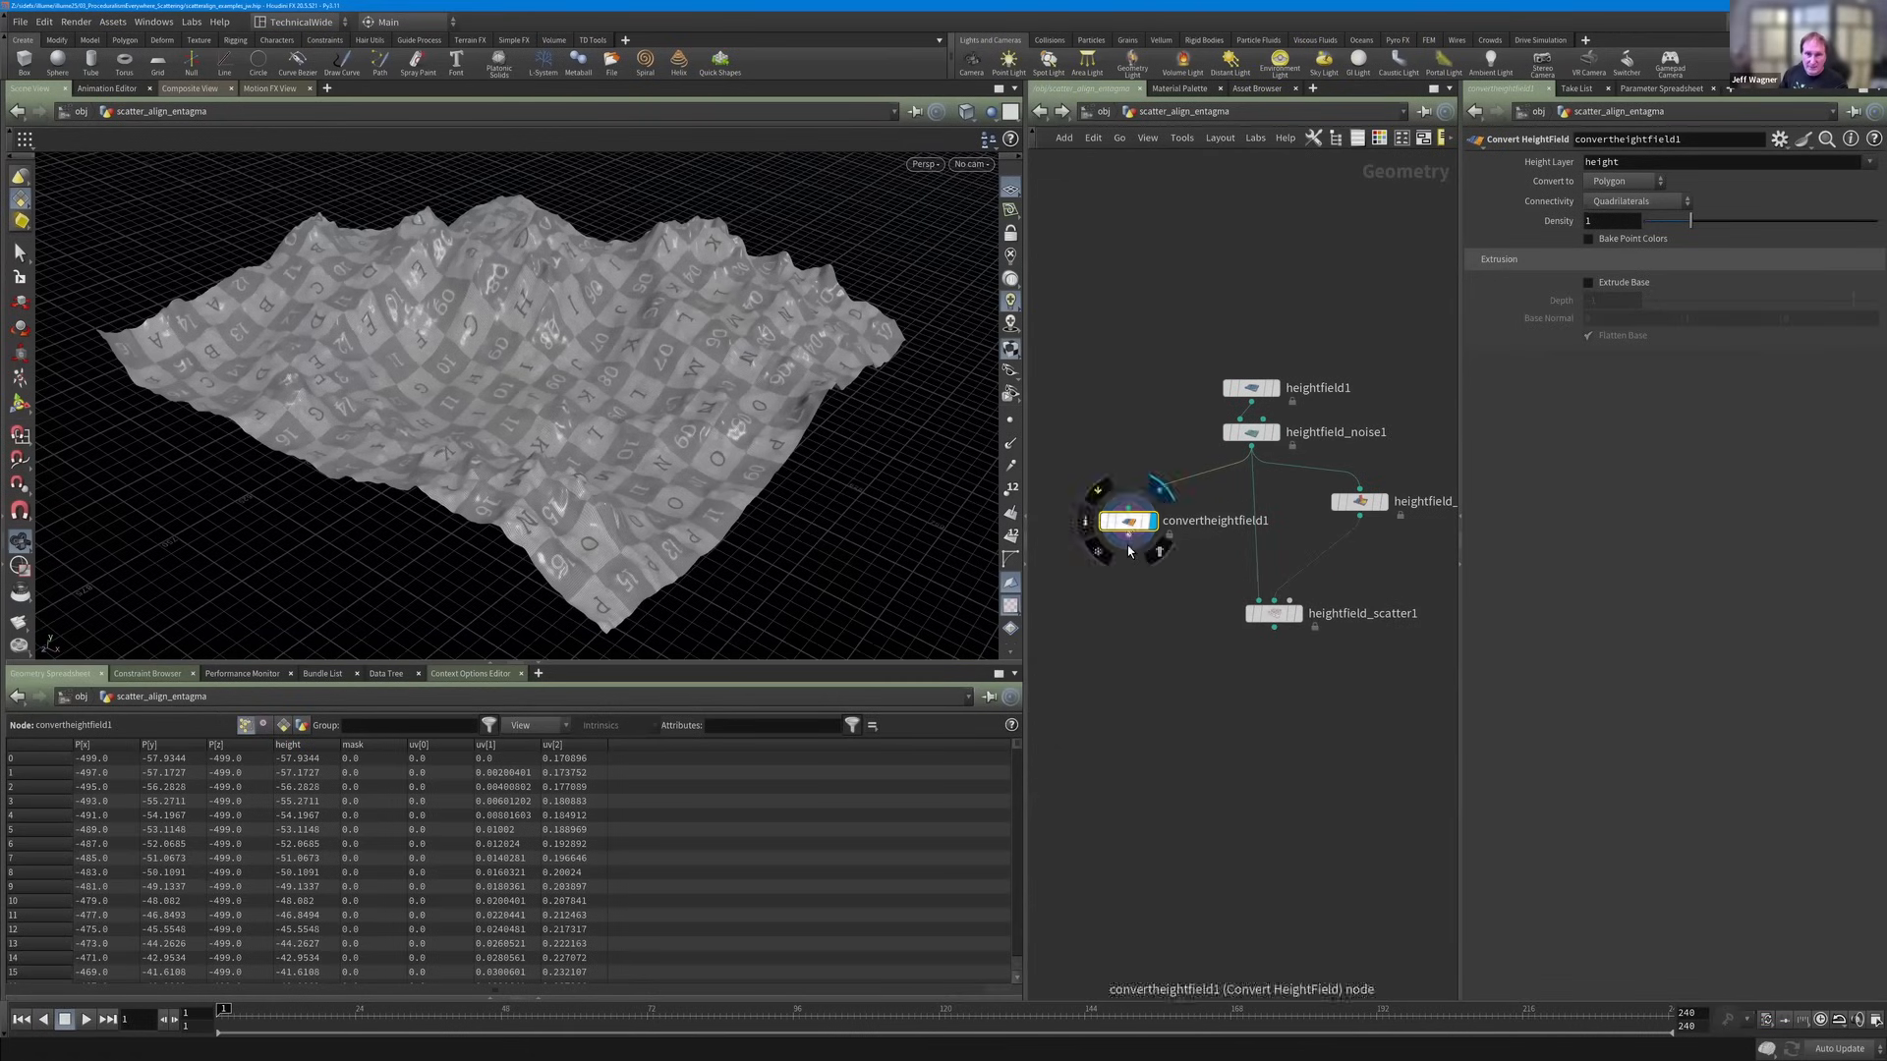
Add a Scatter and Align node below convertheightfield1, wire the polygon terrain into it and display its scattered points.
left_click_drag(1125, 521, 1128, 542)
key("Tab")
type("scat")
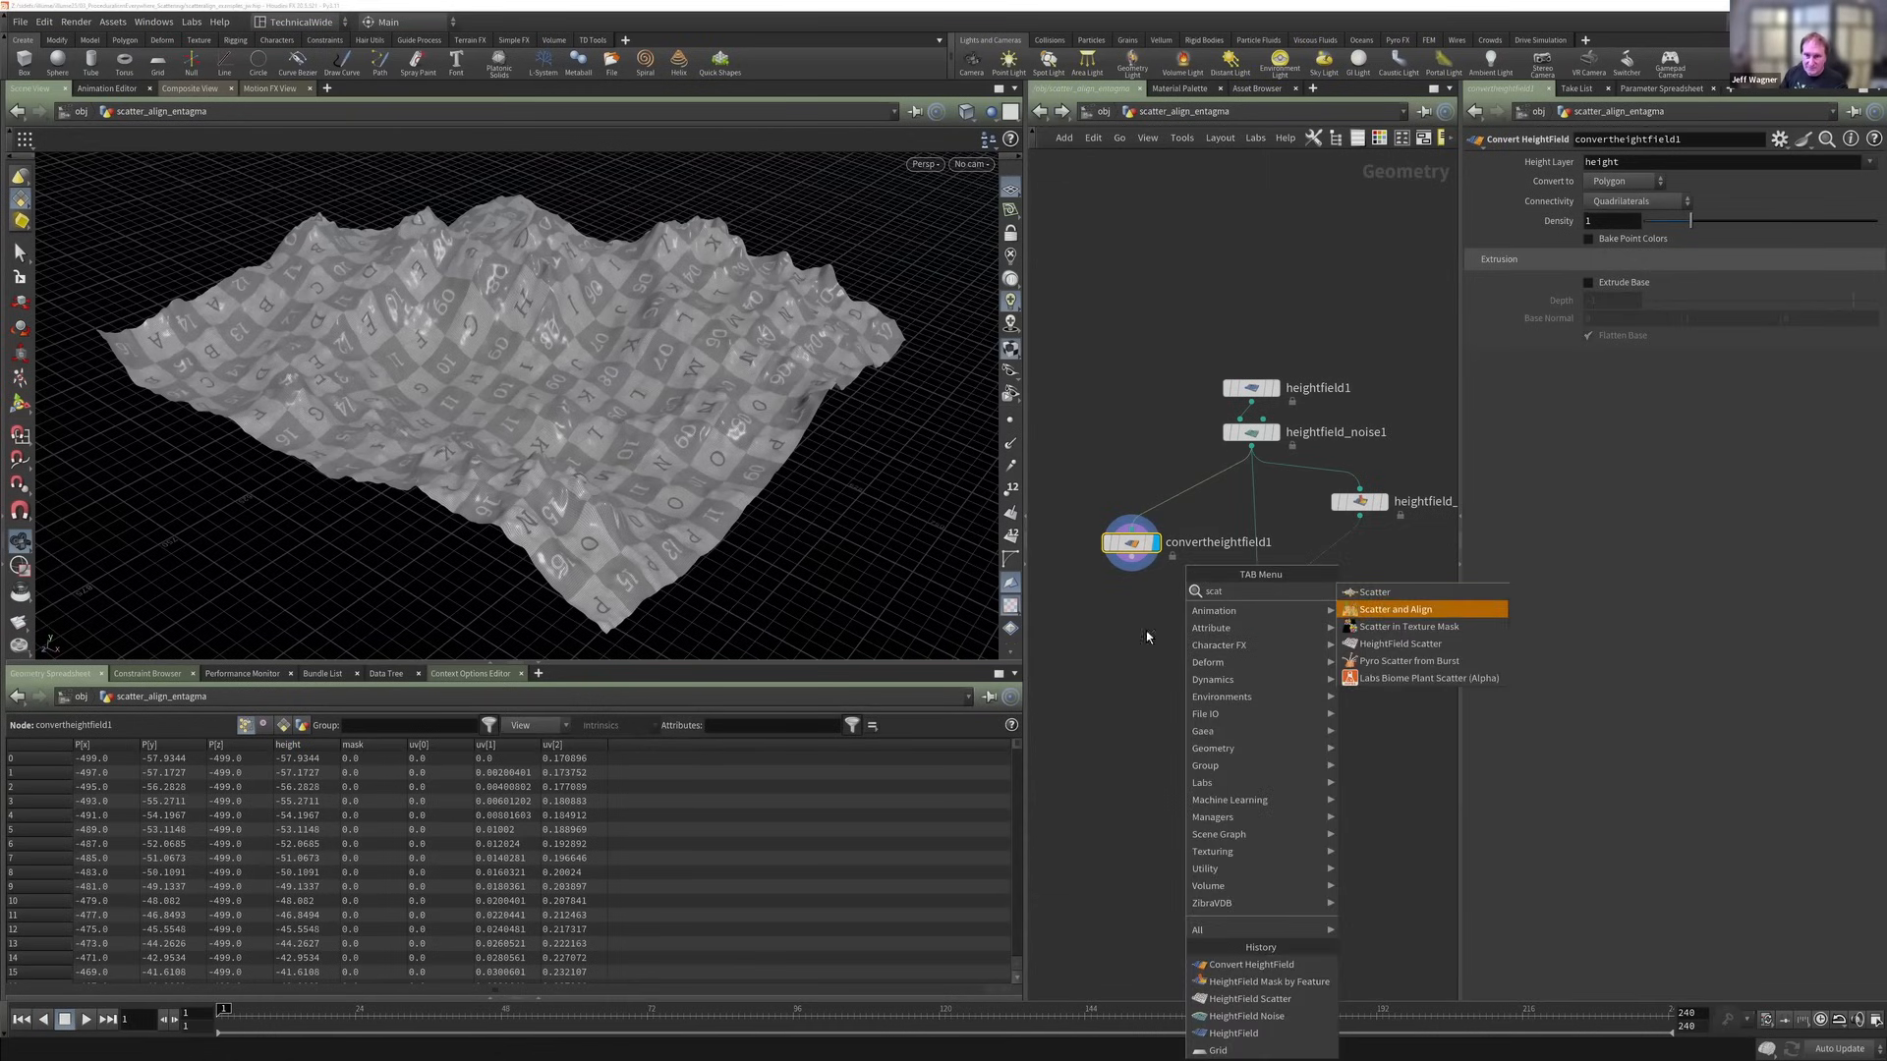
key("Return")
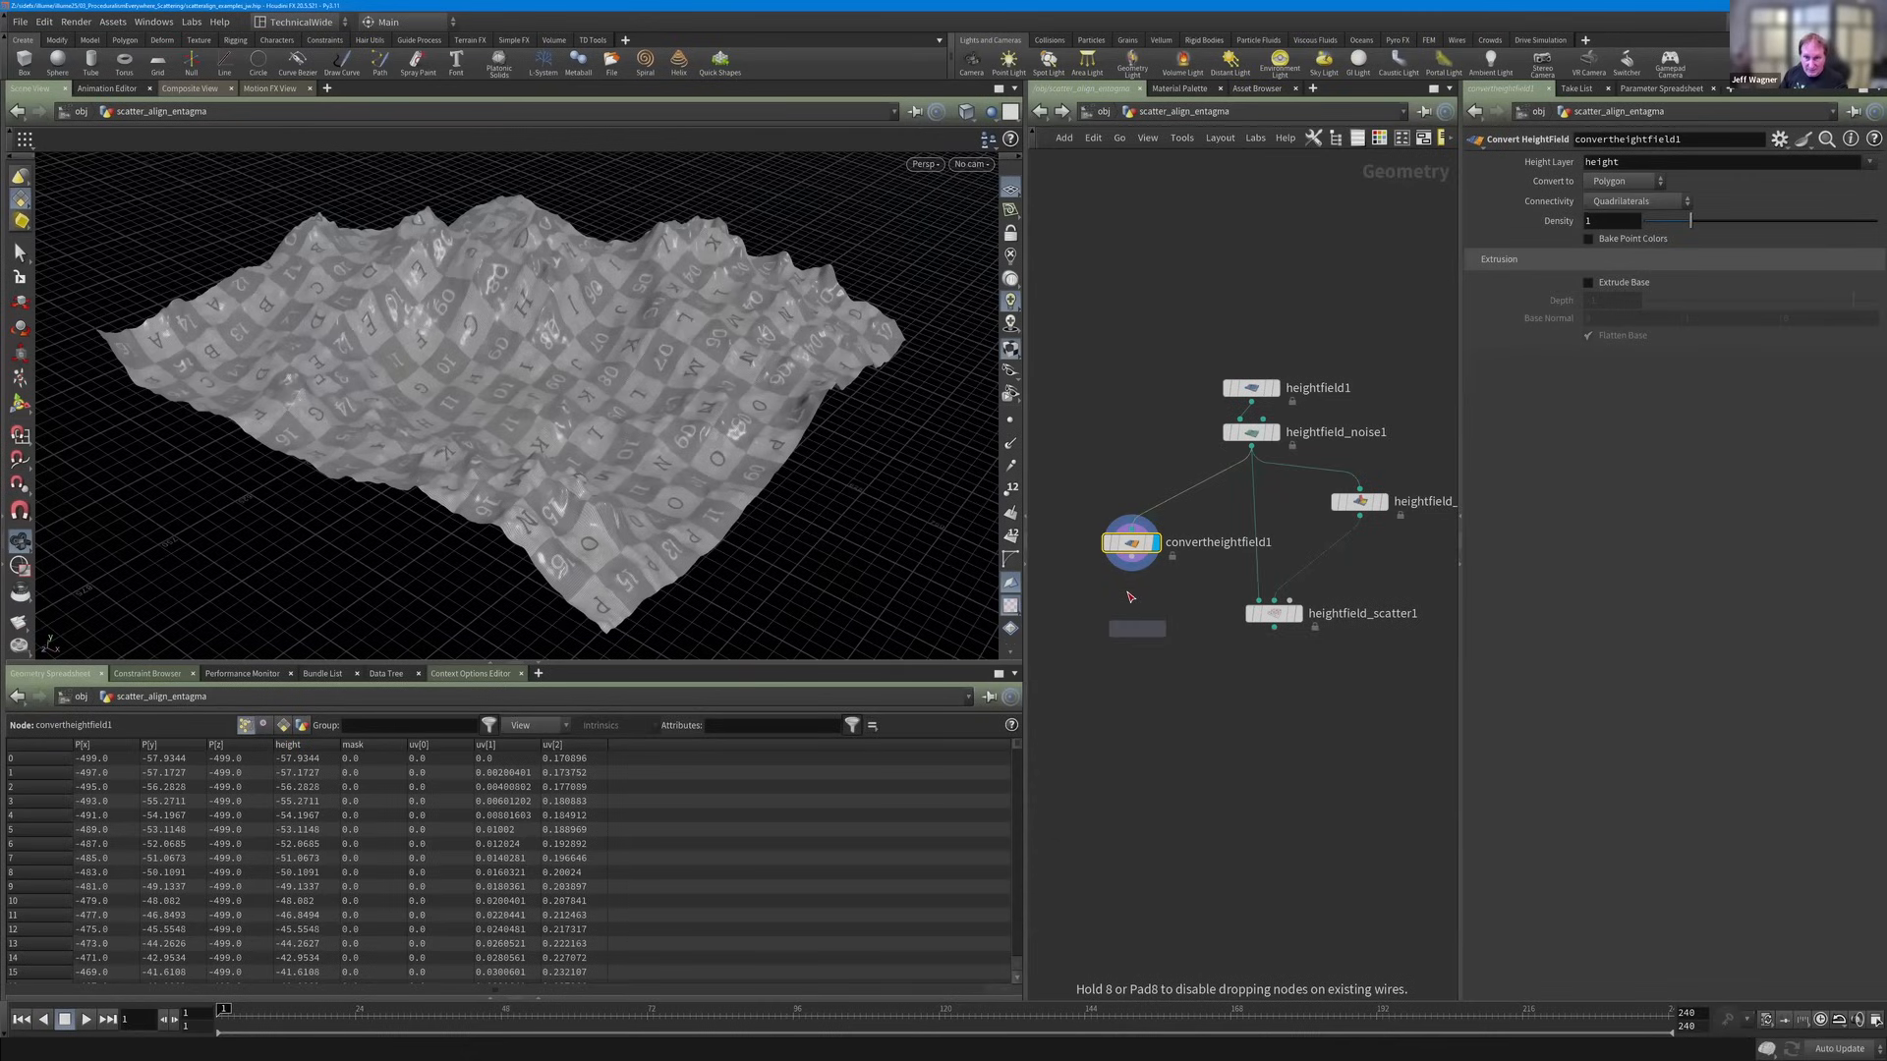
left_click(1140, 619)
left_click(1168, 626)
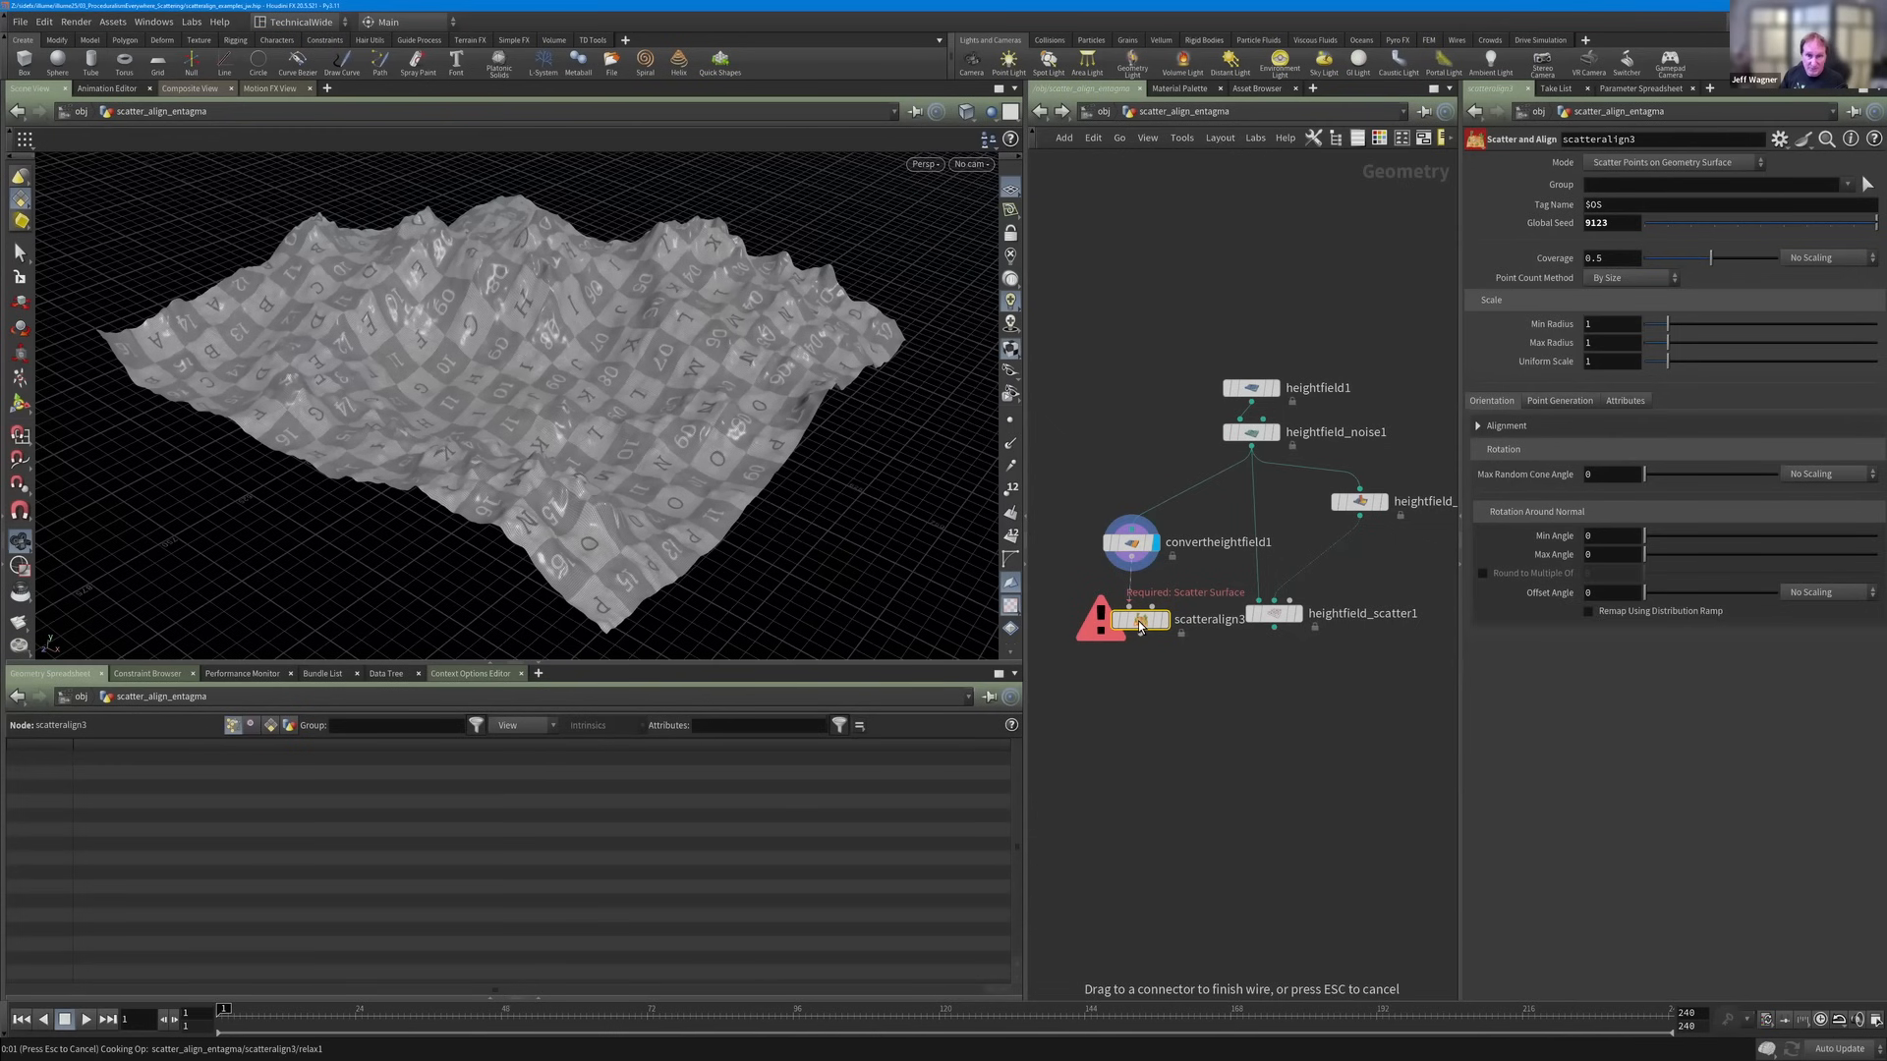
scroll(647, 499, "up", 1)
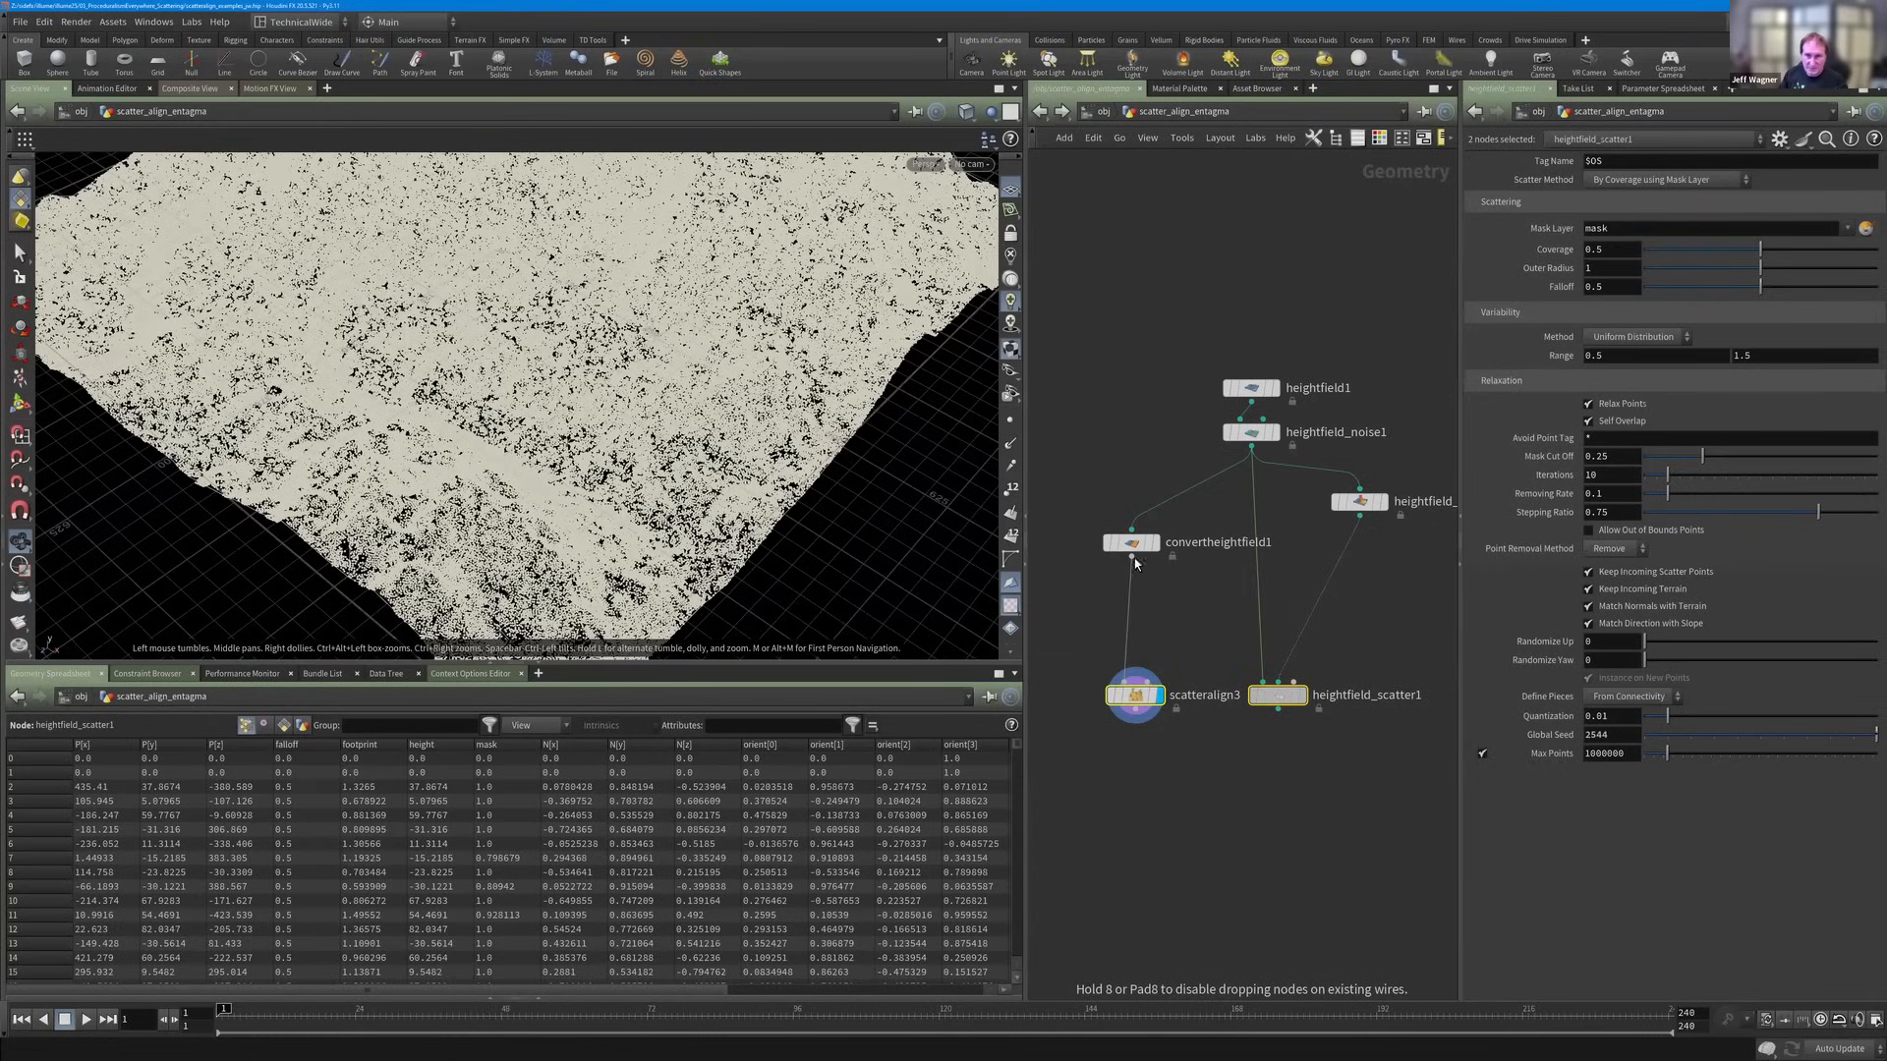
Shift convertheightfield1 lower, rewire its input to the output of heightfield_maskbyfeature1, and display the converted terrain.
left_click_drag(1135, 540, 1132, 566)
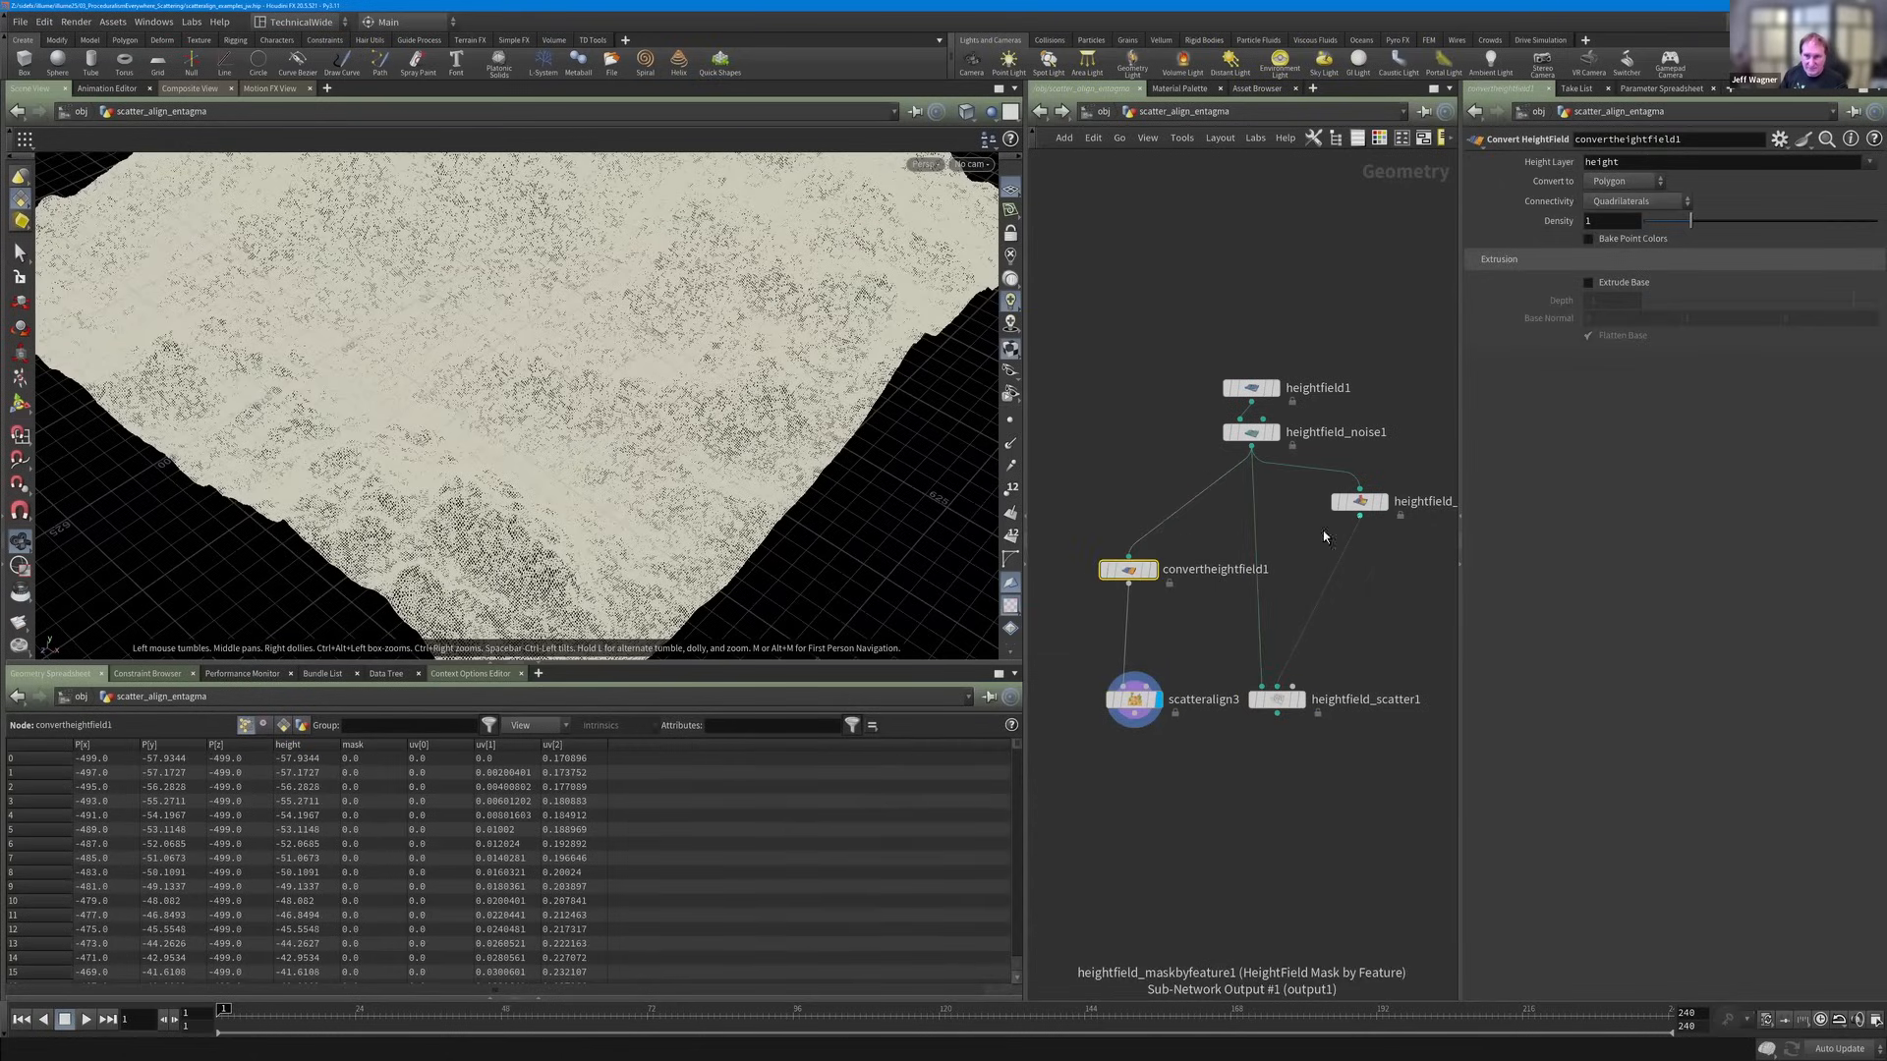
left_click_drag(1323, 531, 1156, 576)
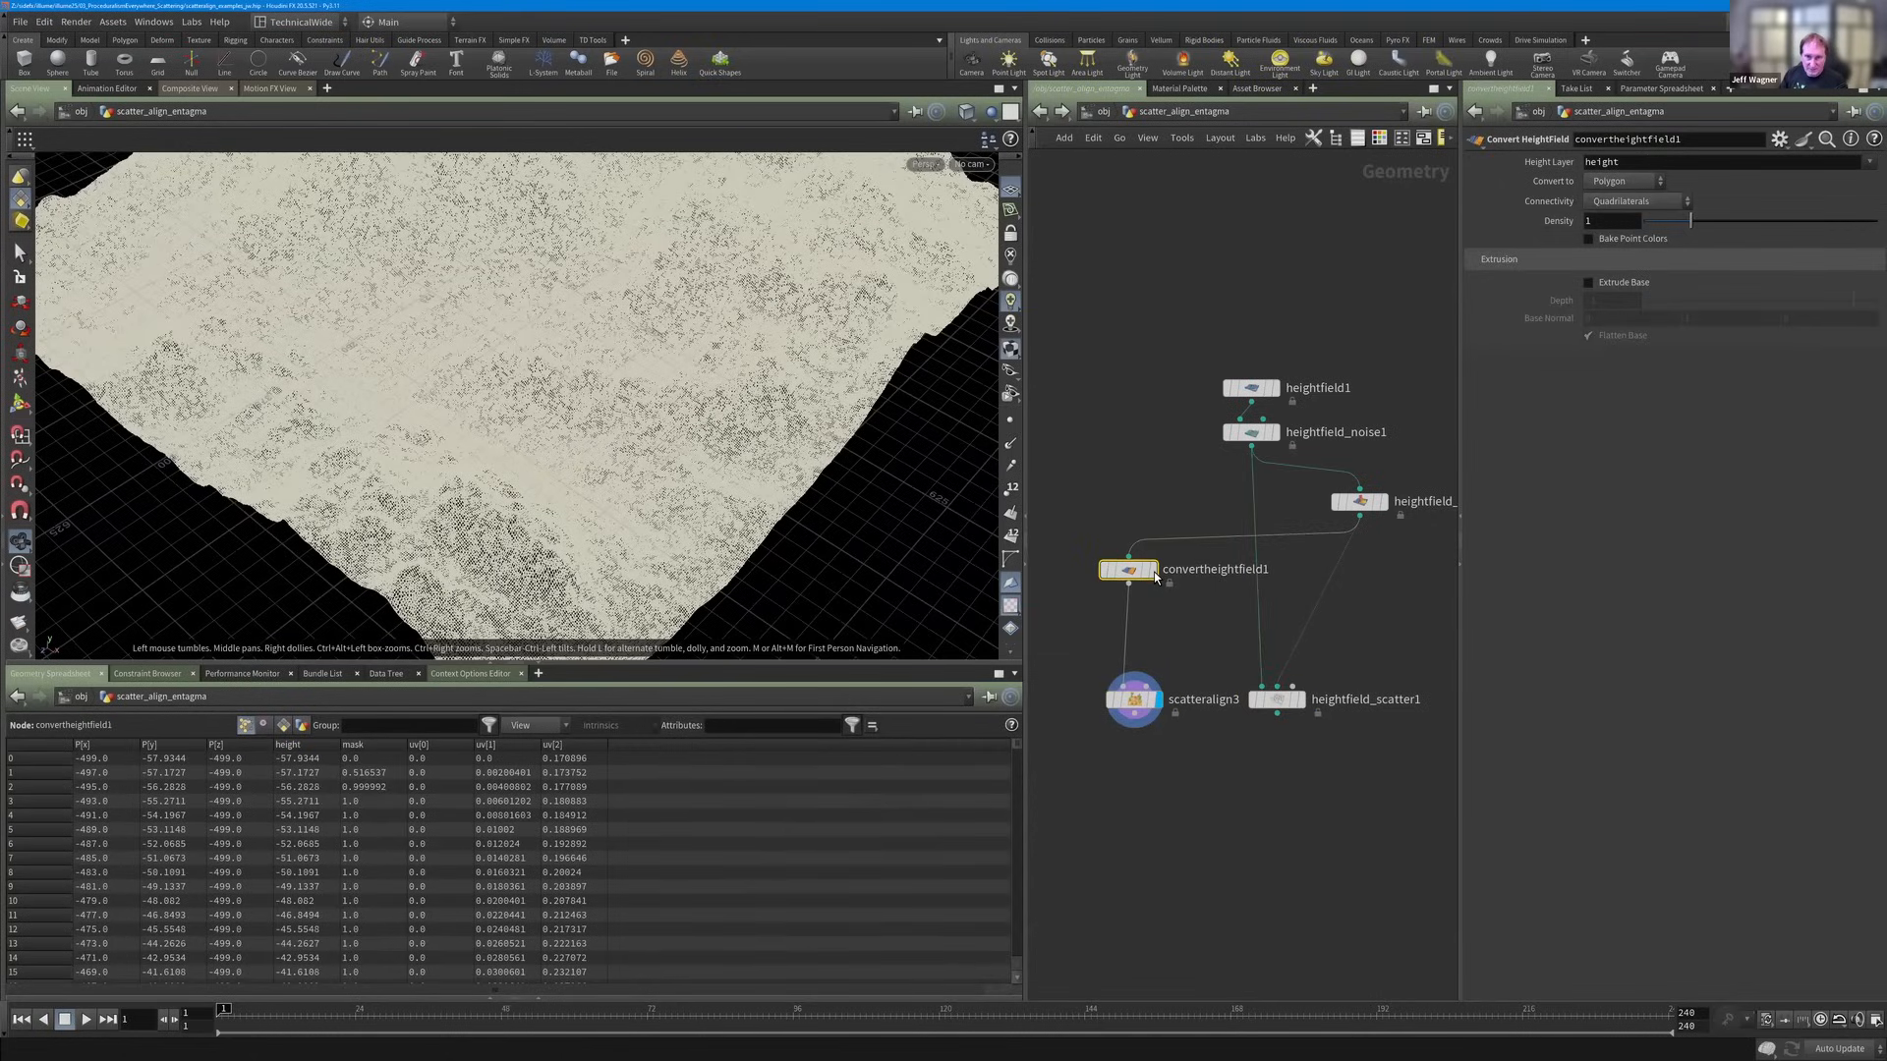
left_click(1154, 573)
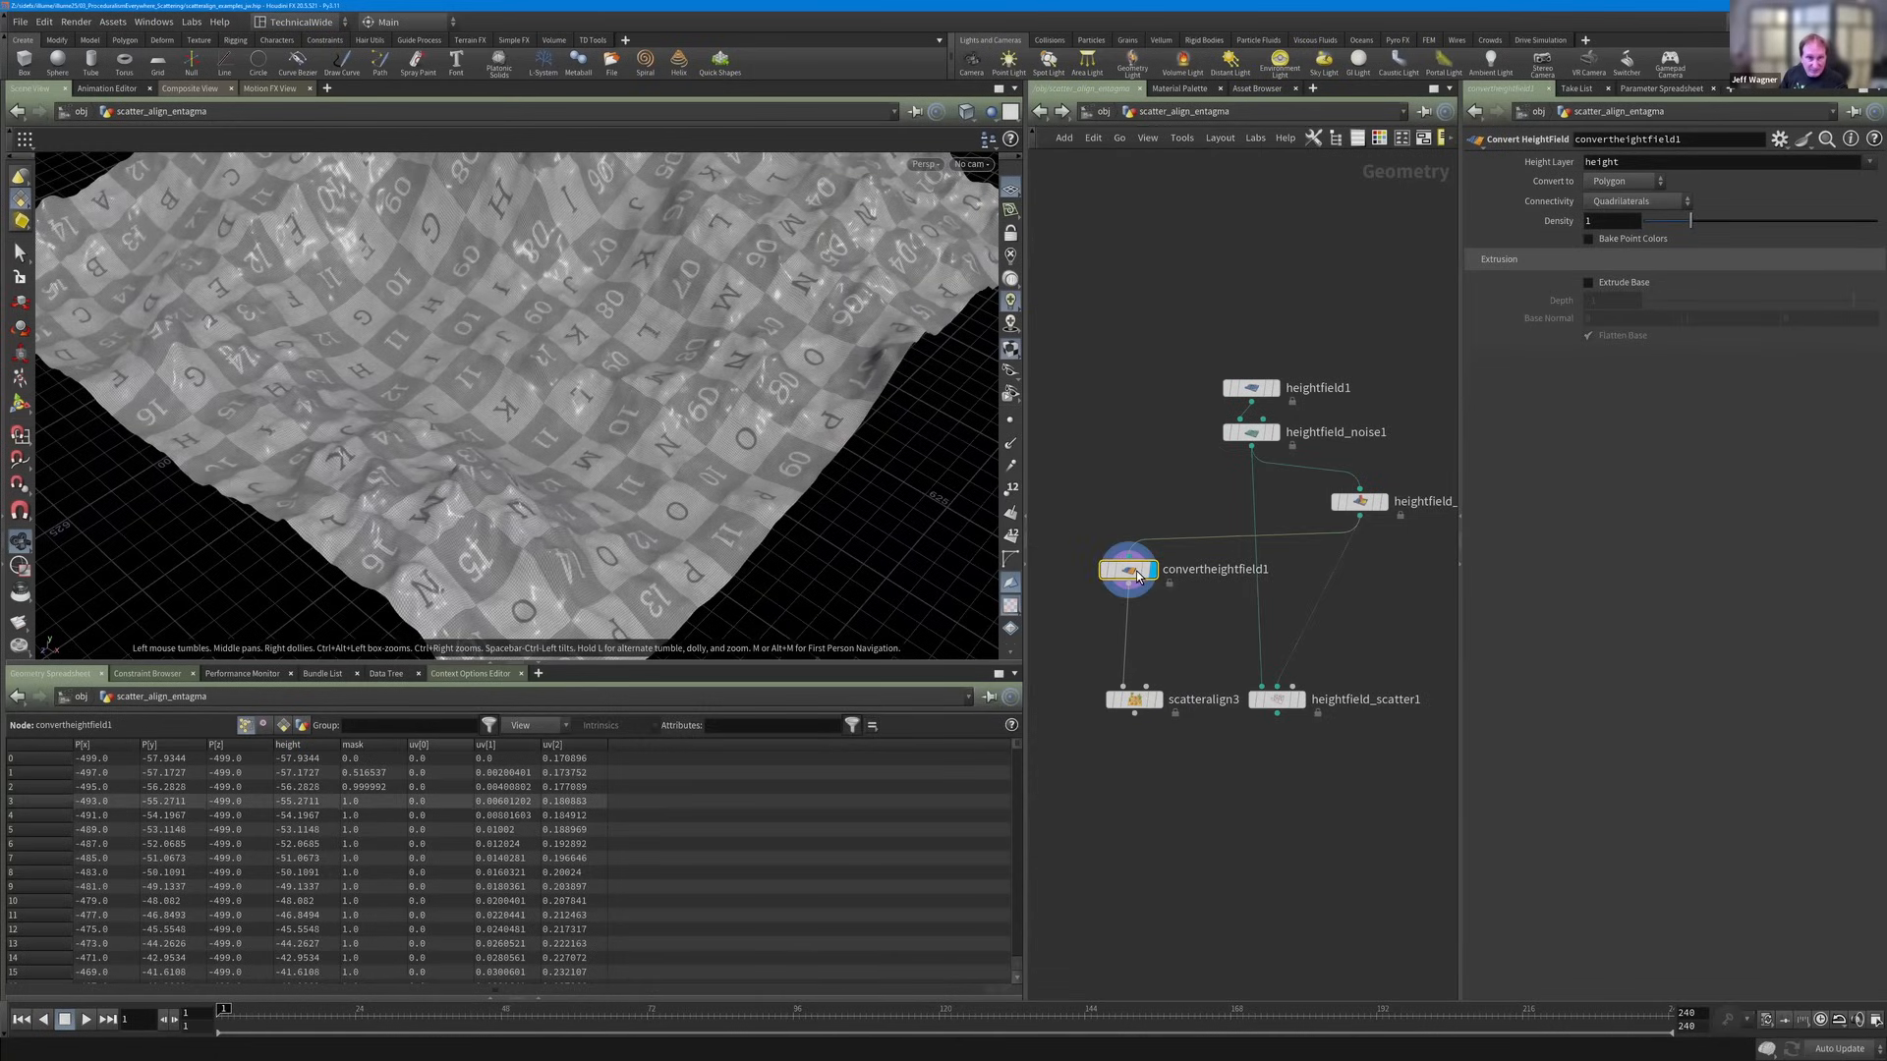
scroll(1135, 573, "up", 2)
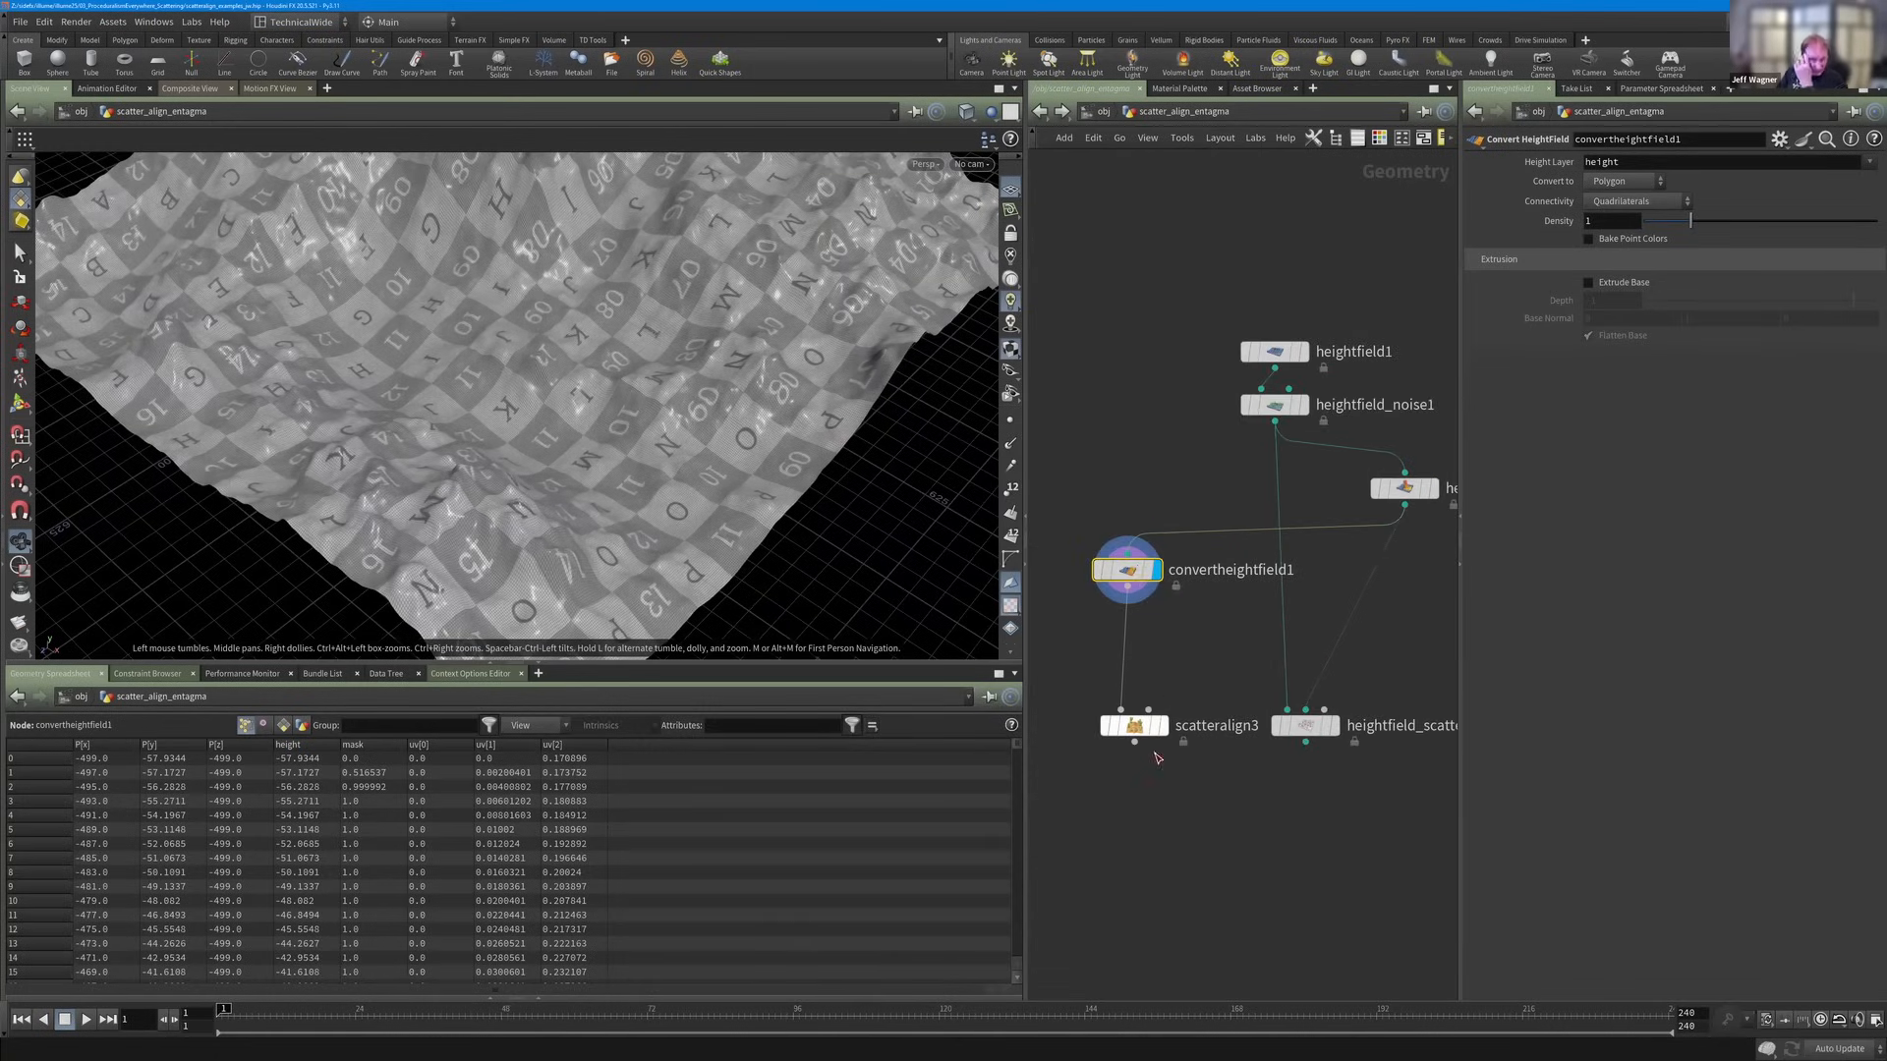
Compare the points from scatteralign3 and heightfield_scatter1, and examine the slope settings of heightfield_maskbyfeature1.
mouse_move(1165, 732)
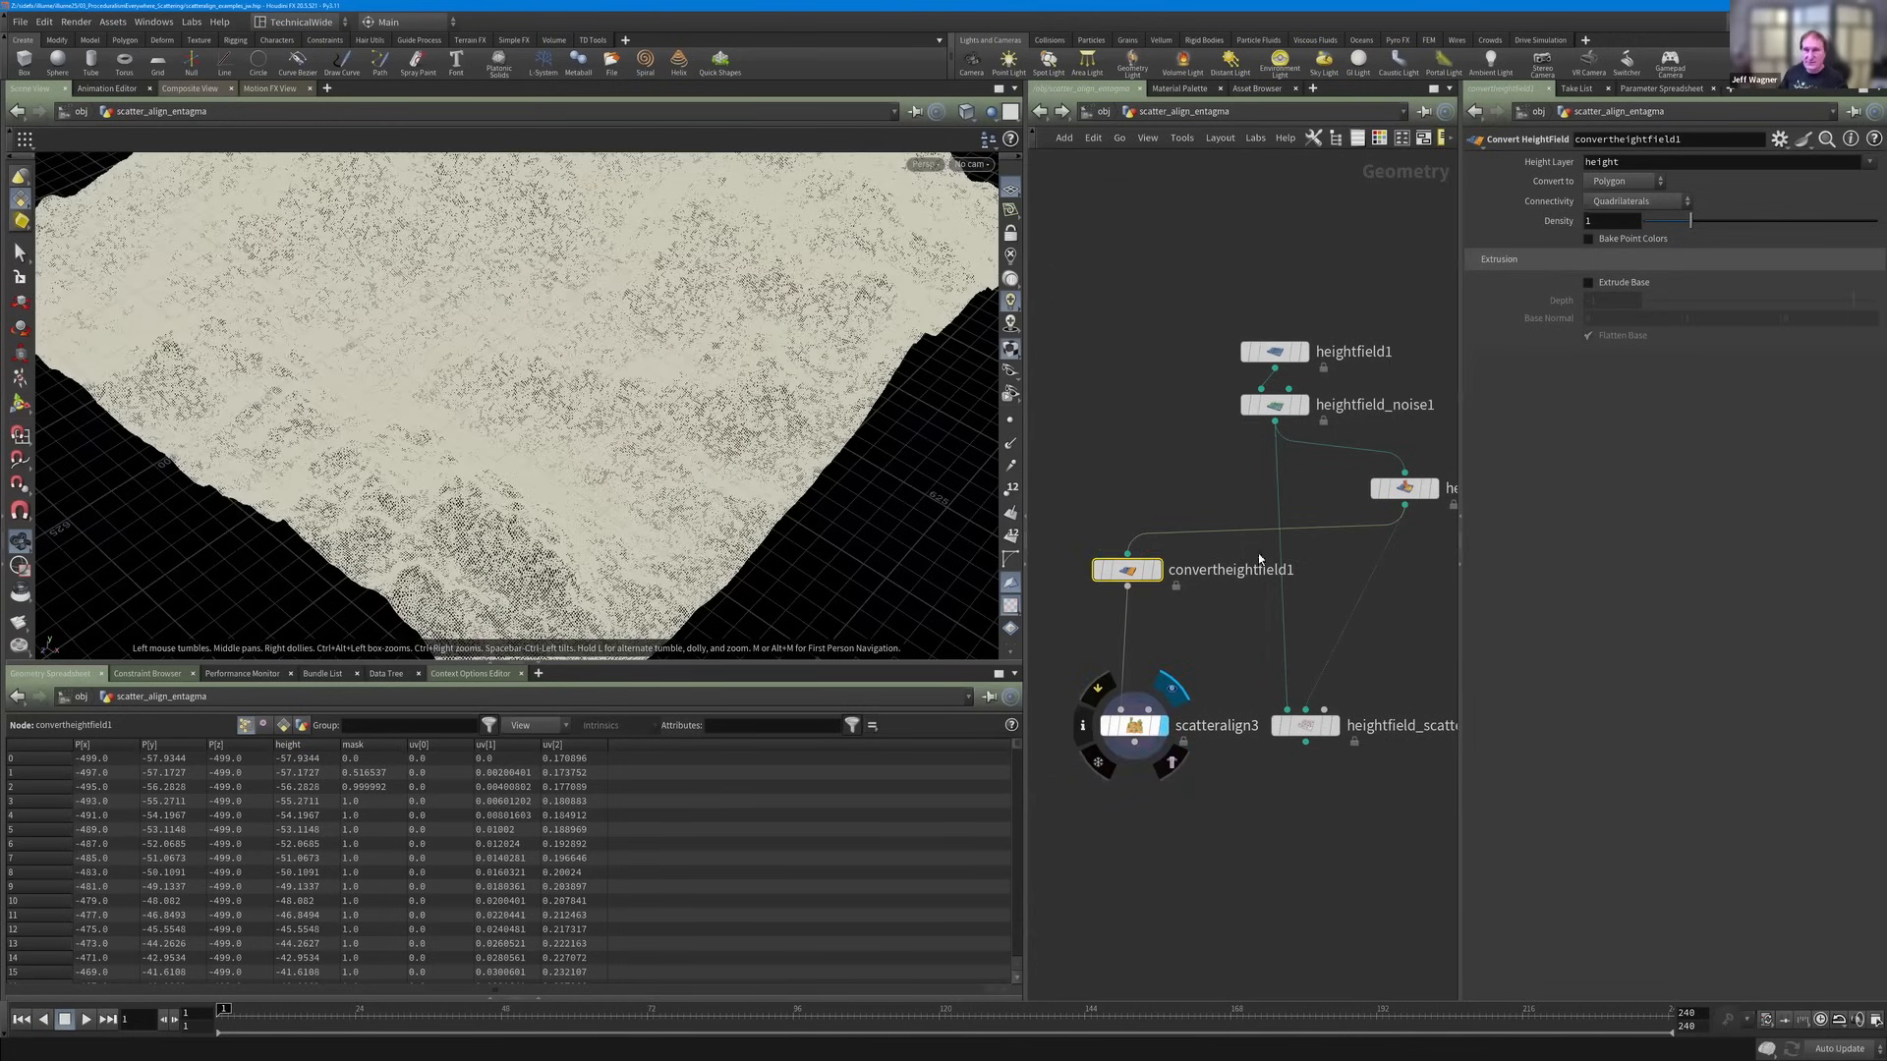
key("h")
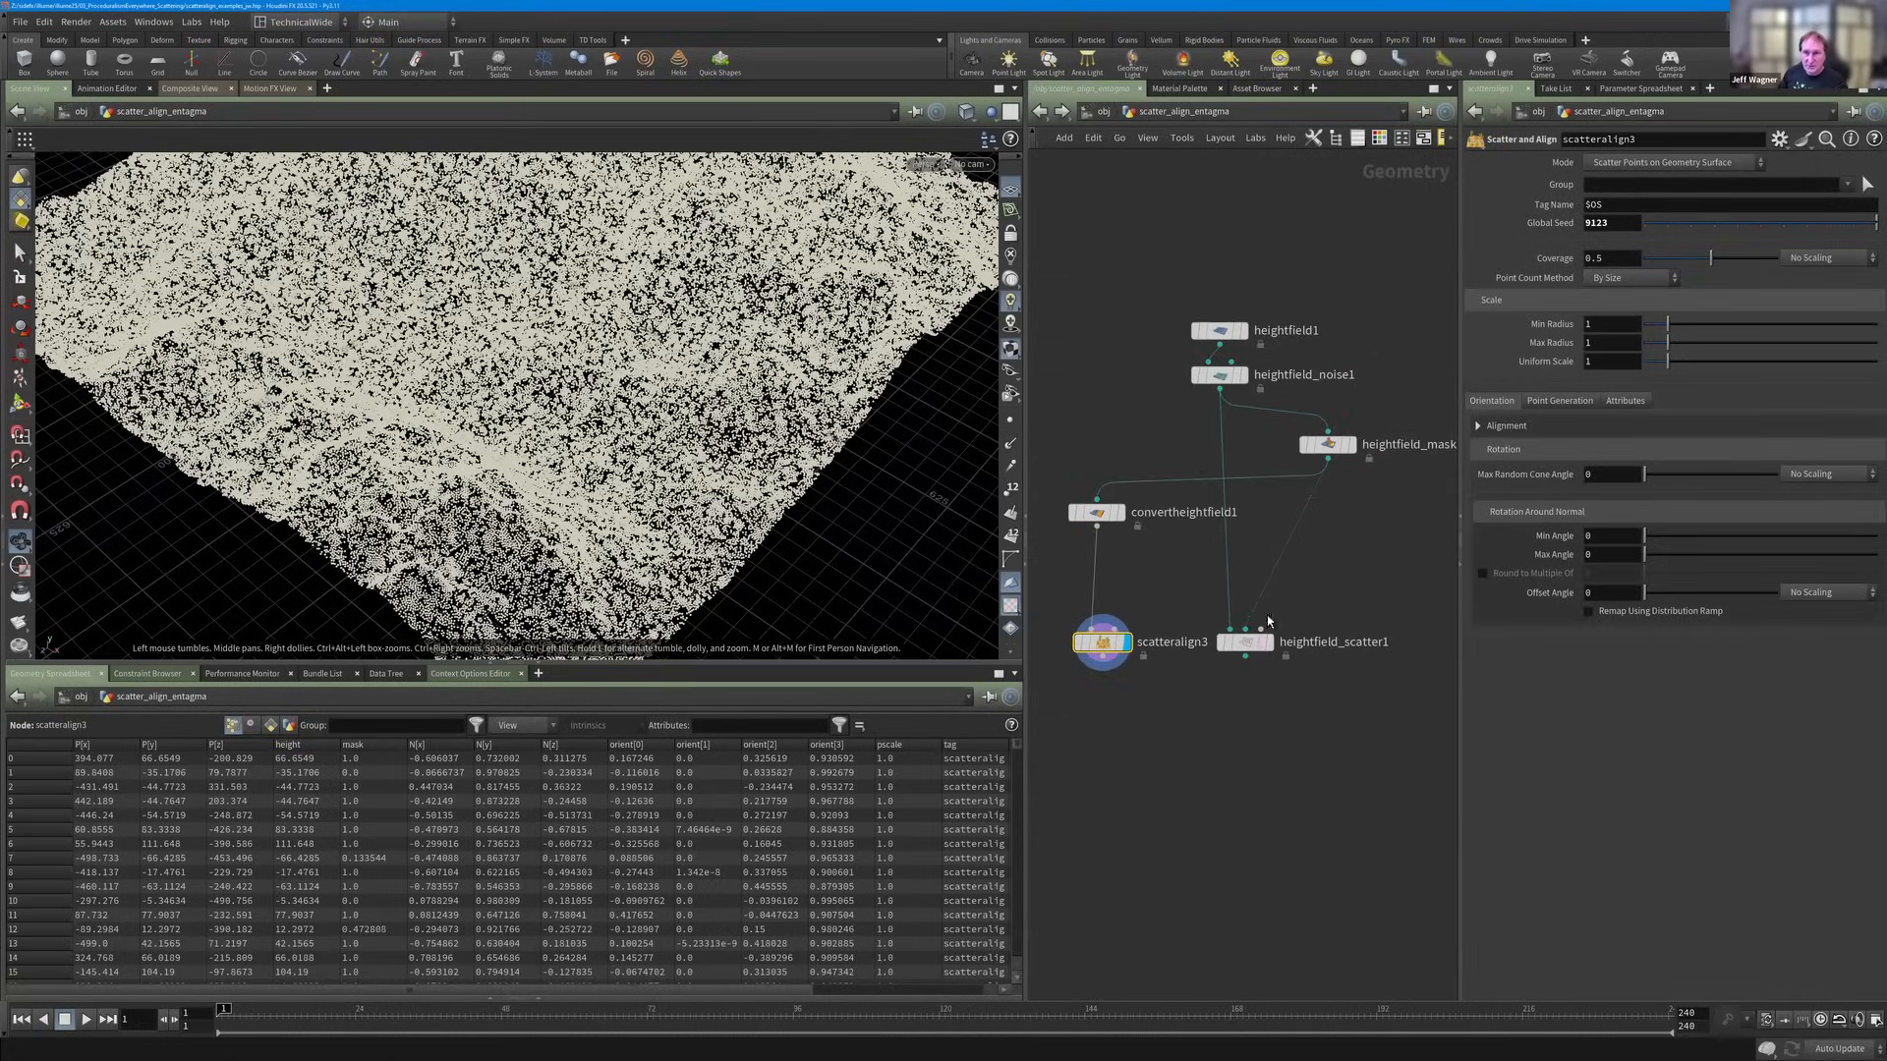
scroll(1354, 483, "down", 1)
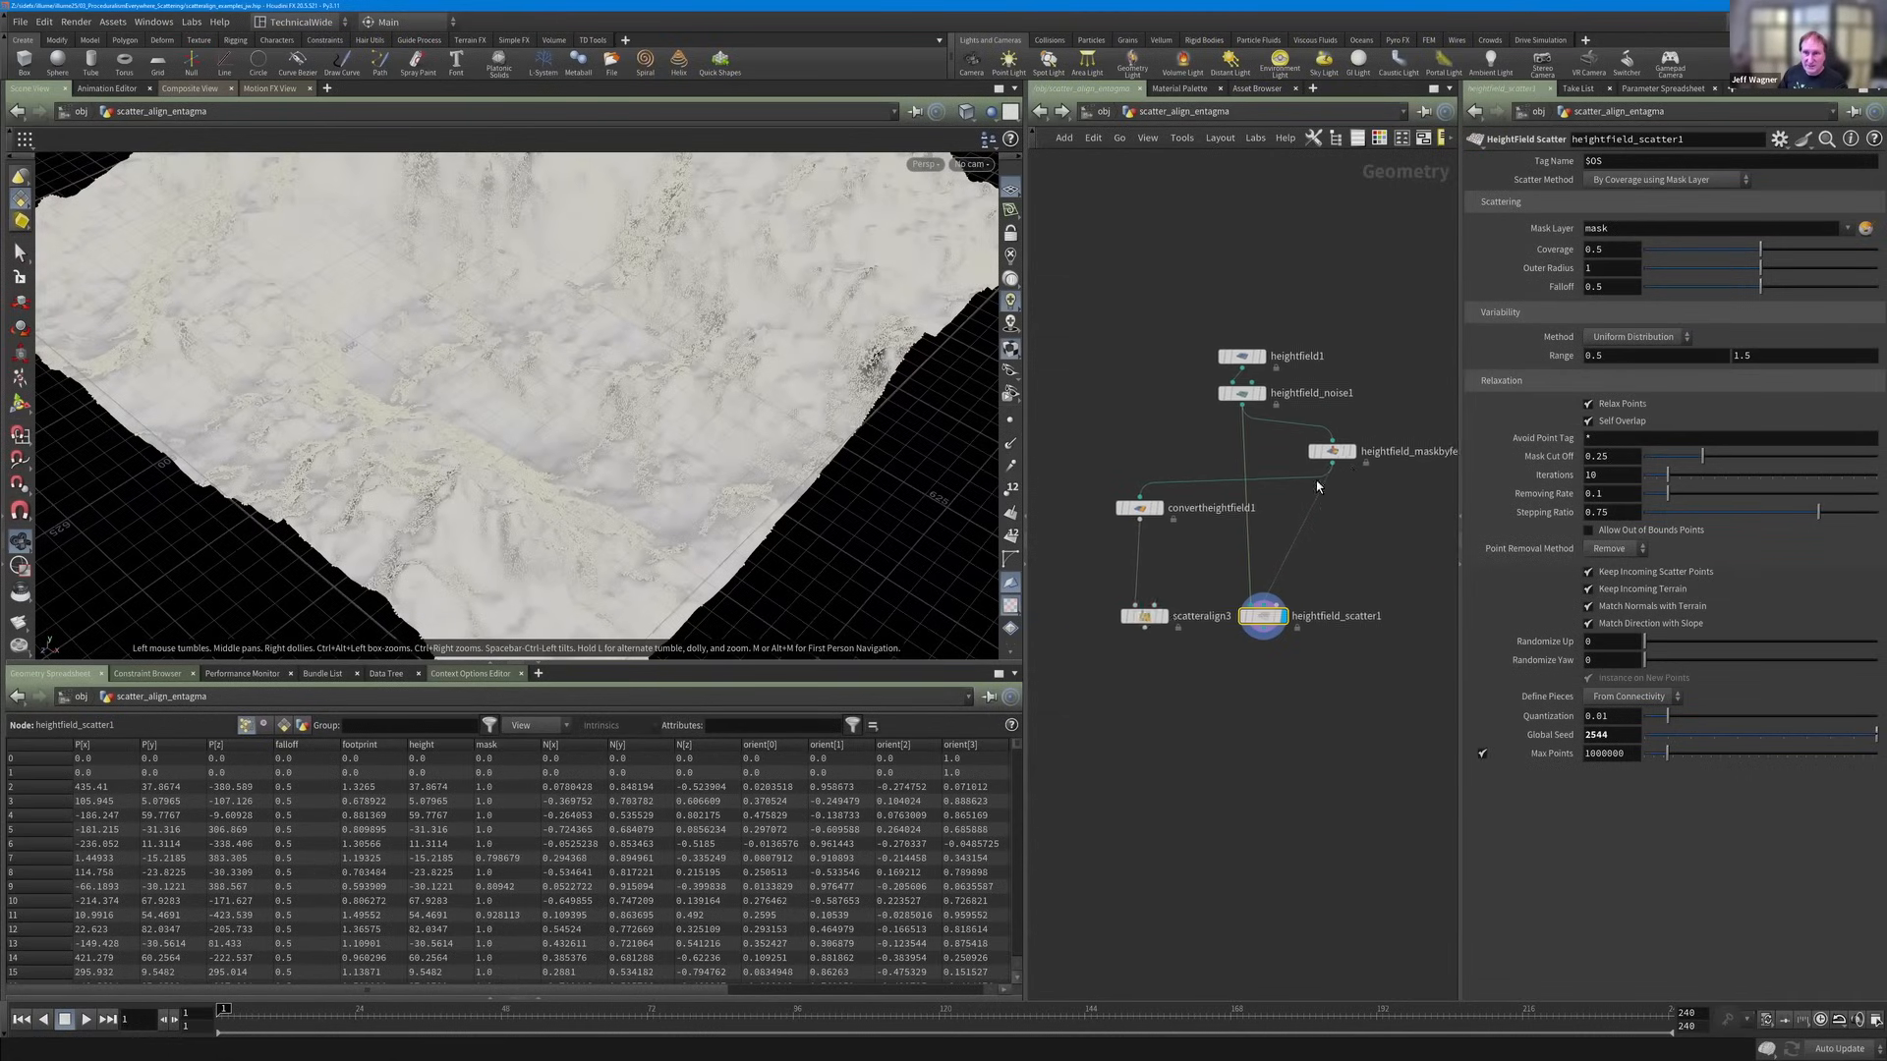
middle_click_drag(1318, 484, 1276, 487)
left_click(1299, 455)
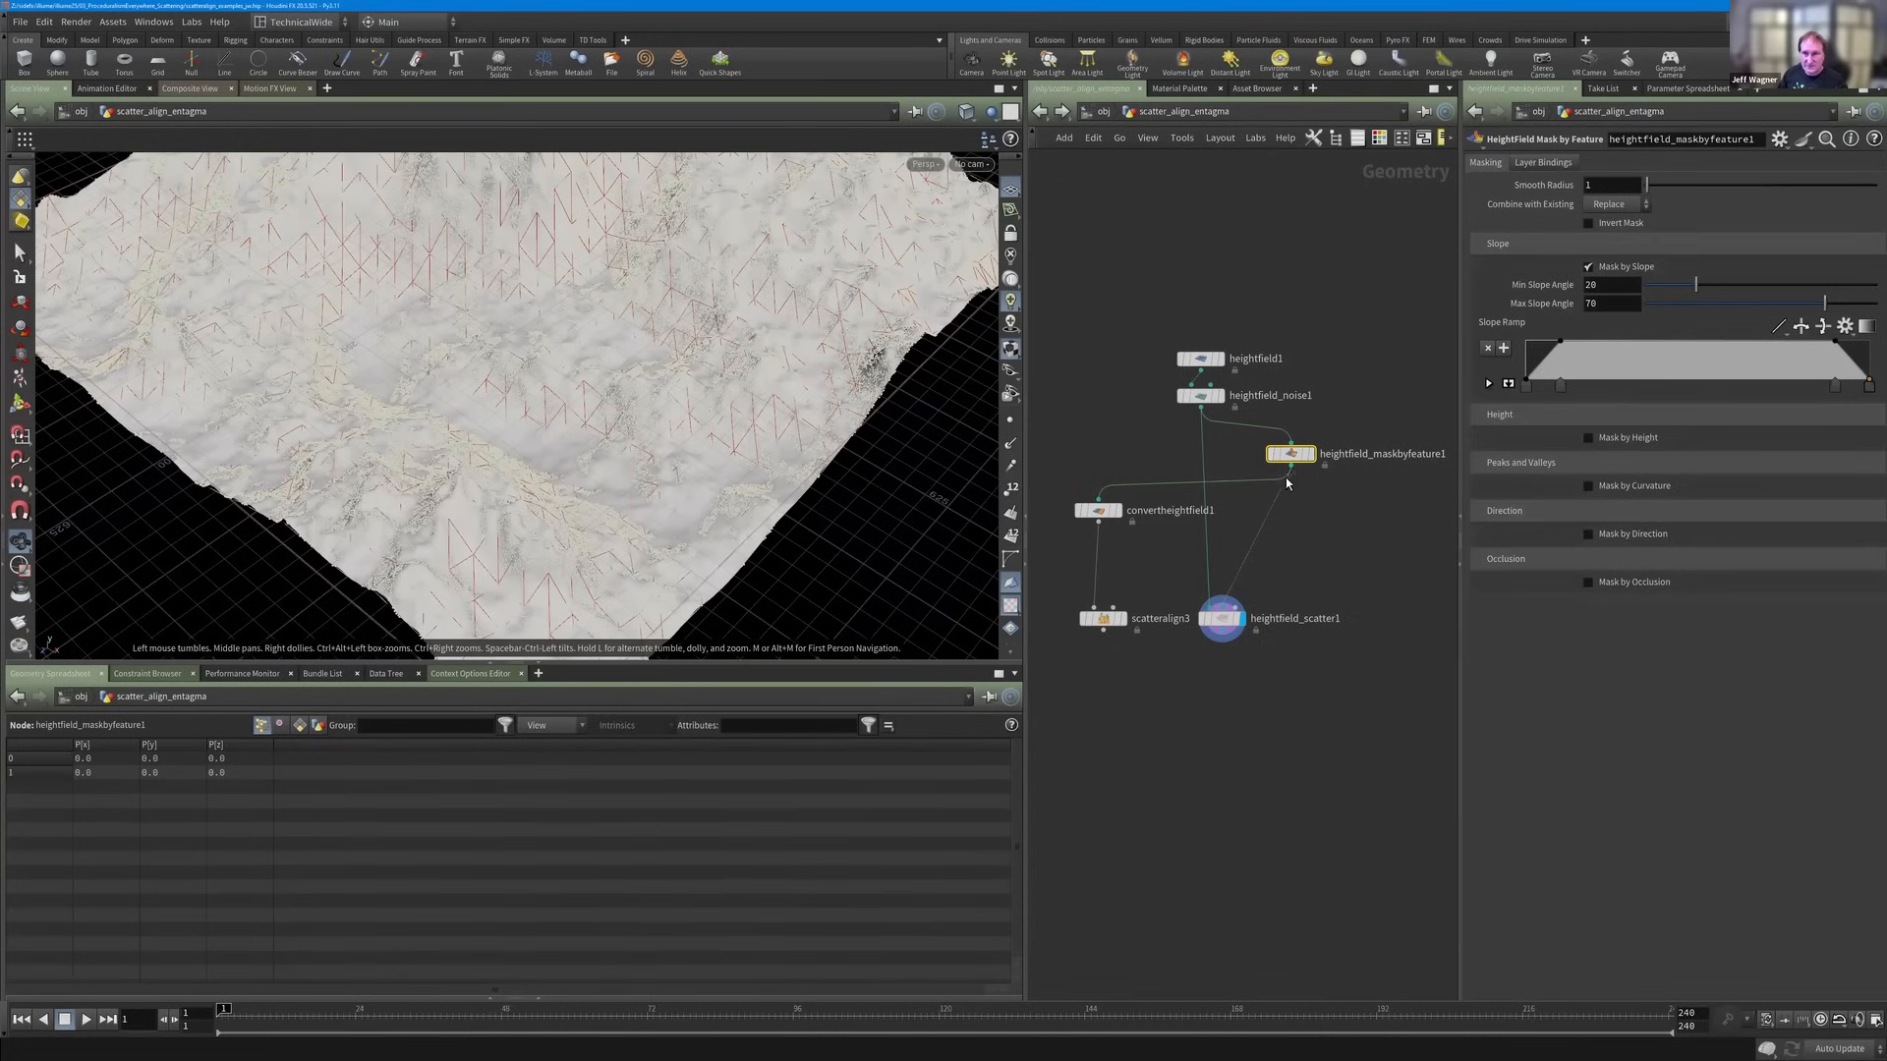
left_click(1302, 455)
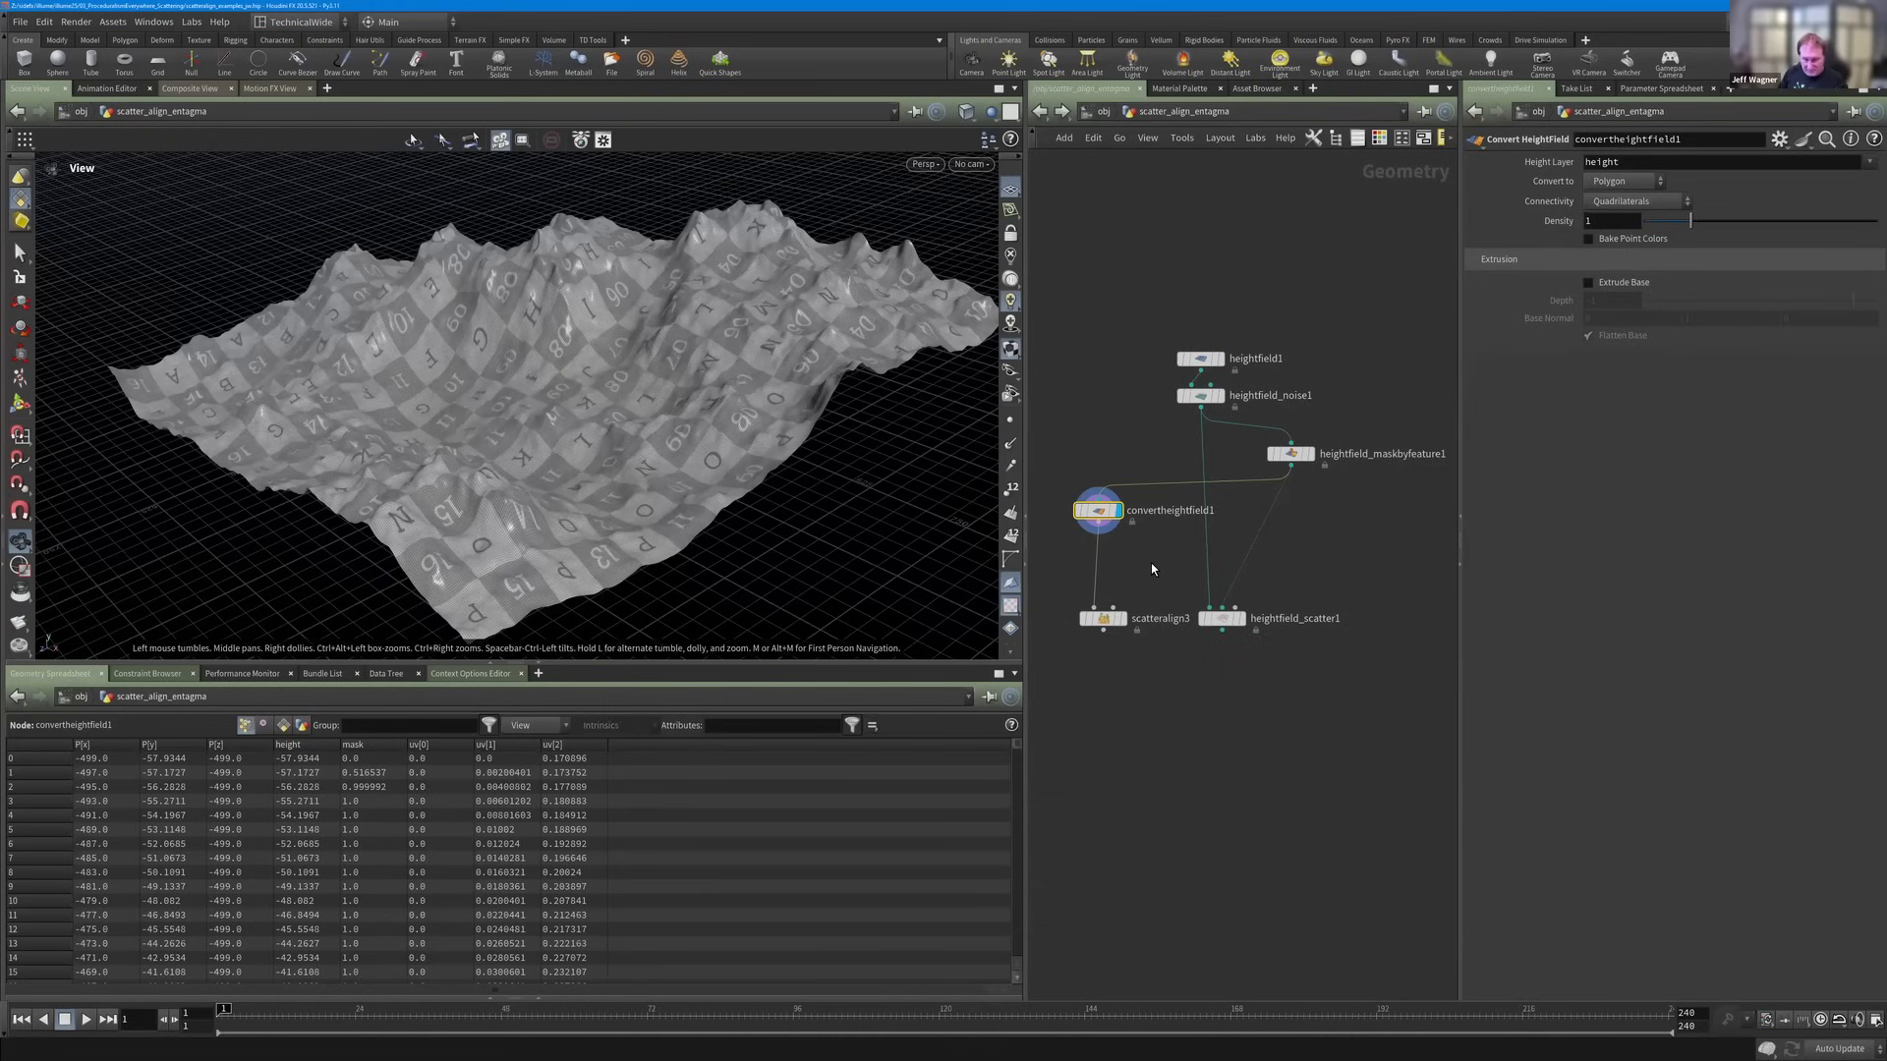
key("Tab")
type("cur")
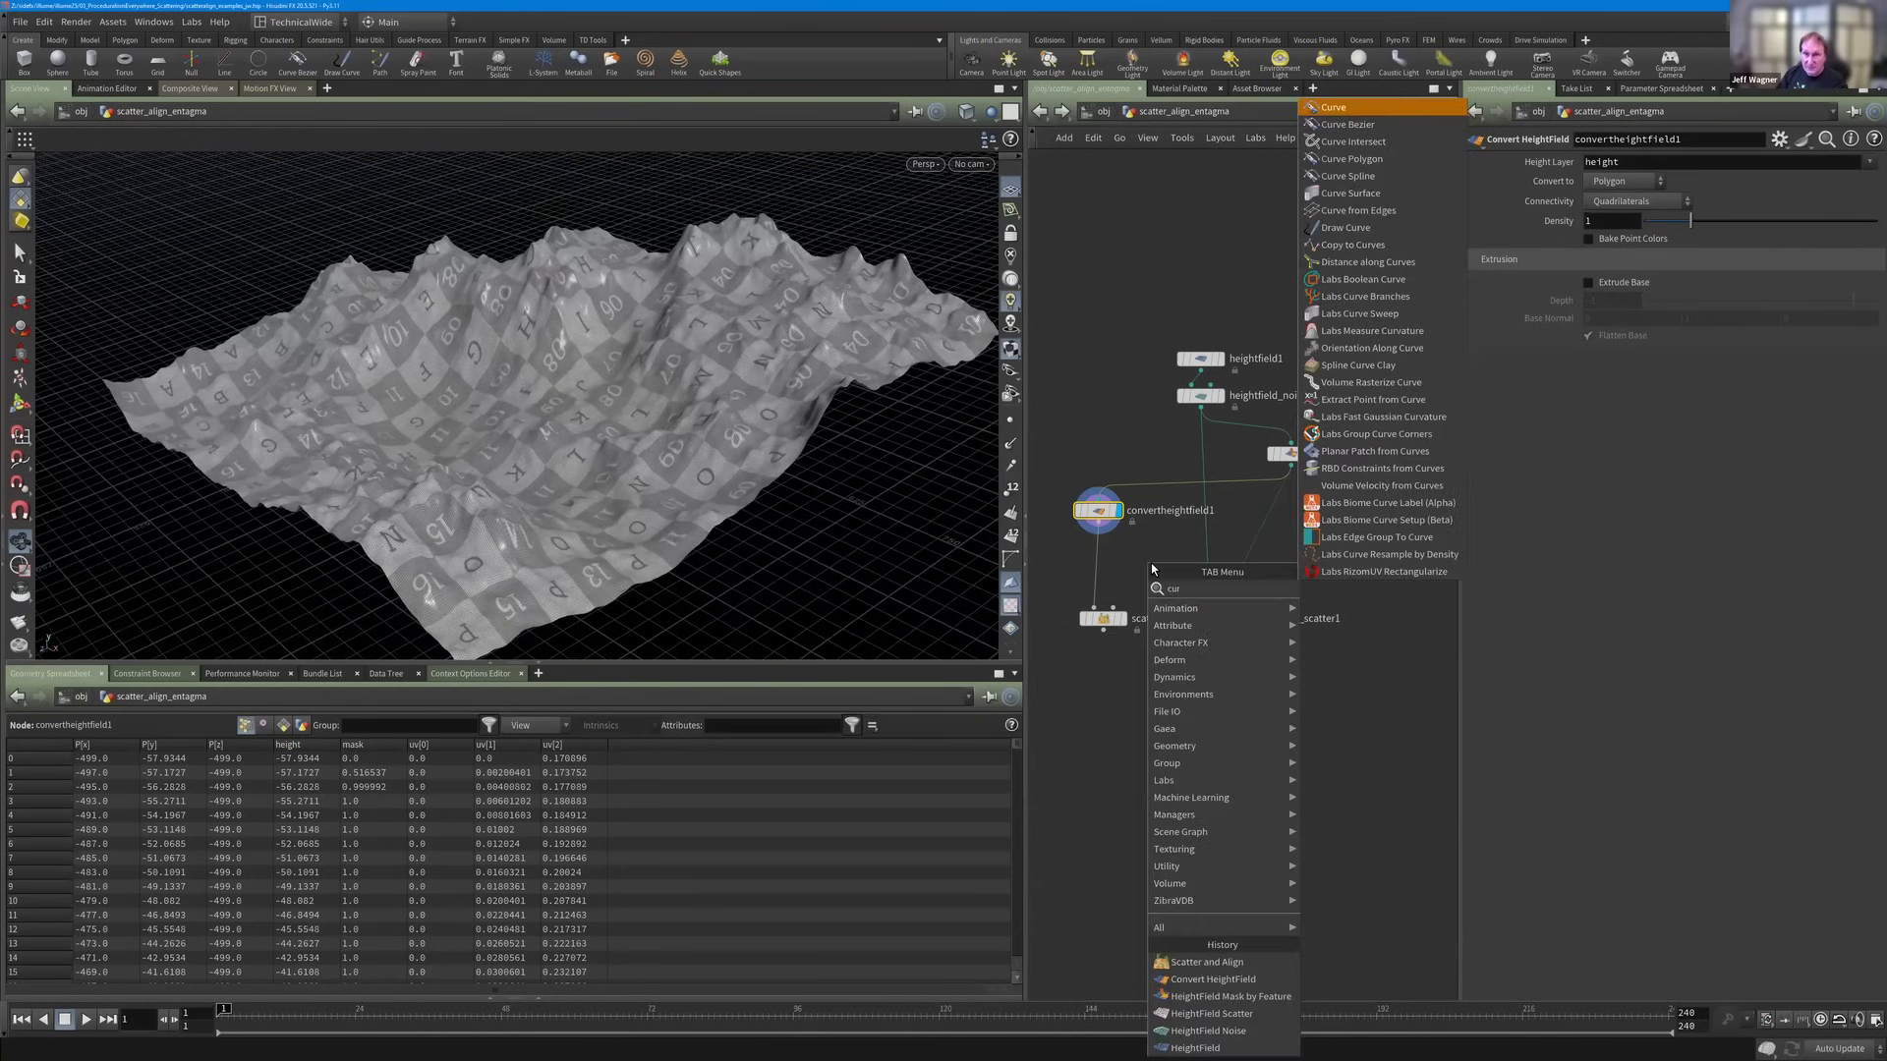
key("Escape")
Insert a Measure node between convertheightfield1 and scatteralign3 and display it.
key("Tab")
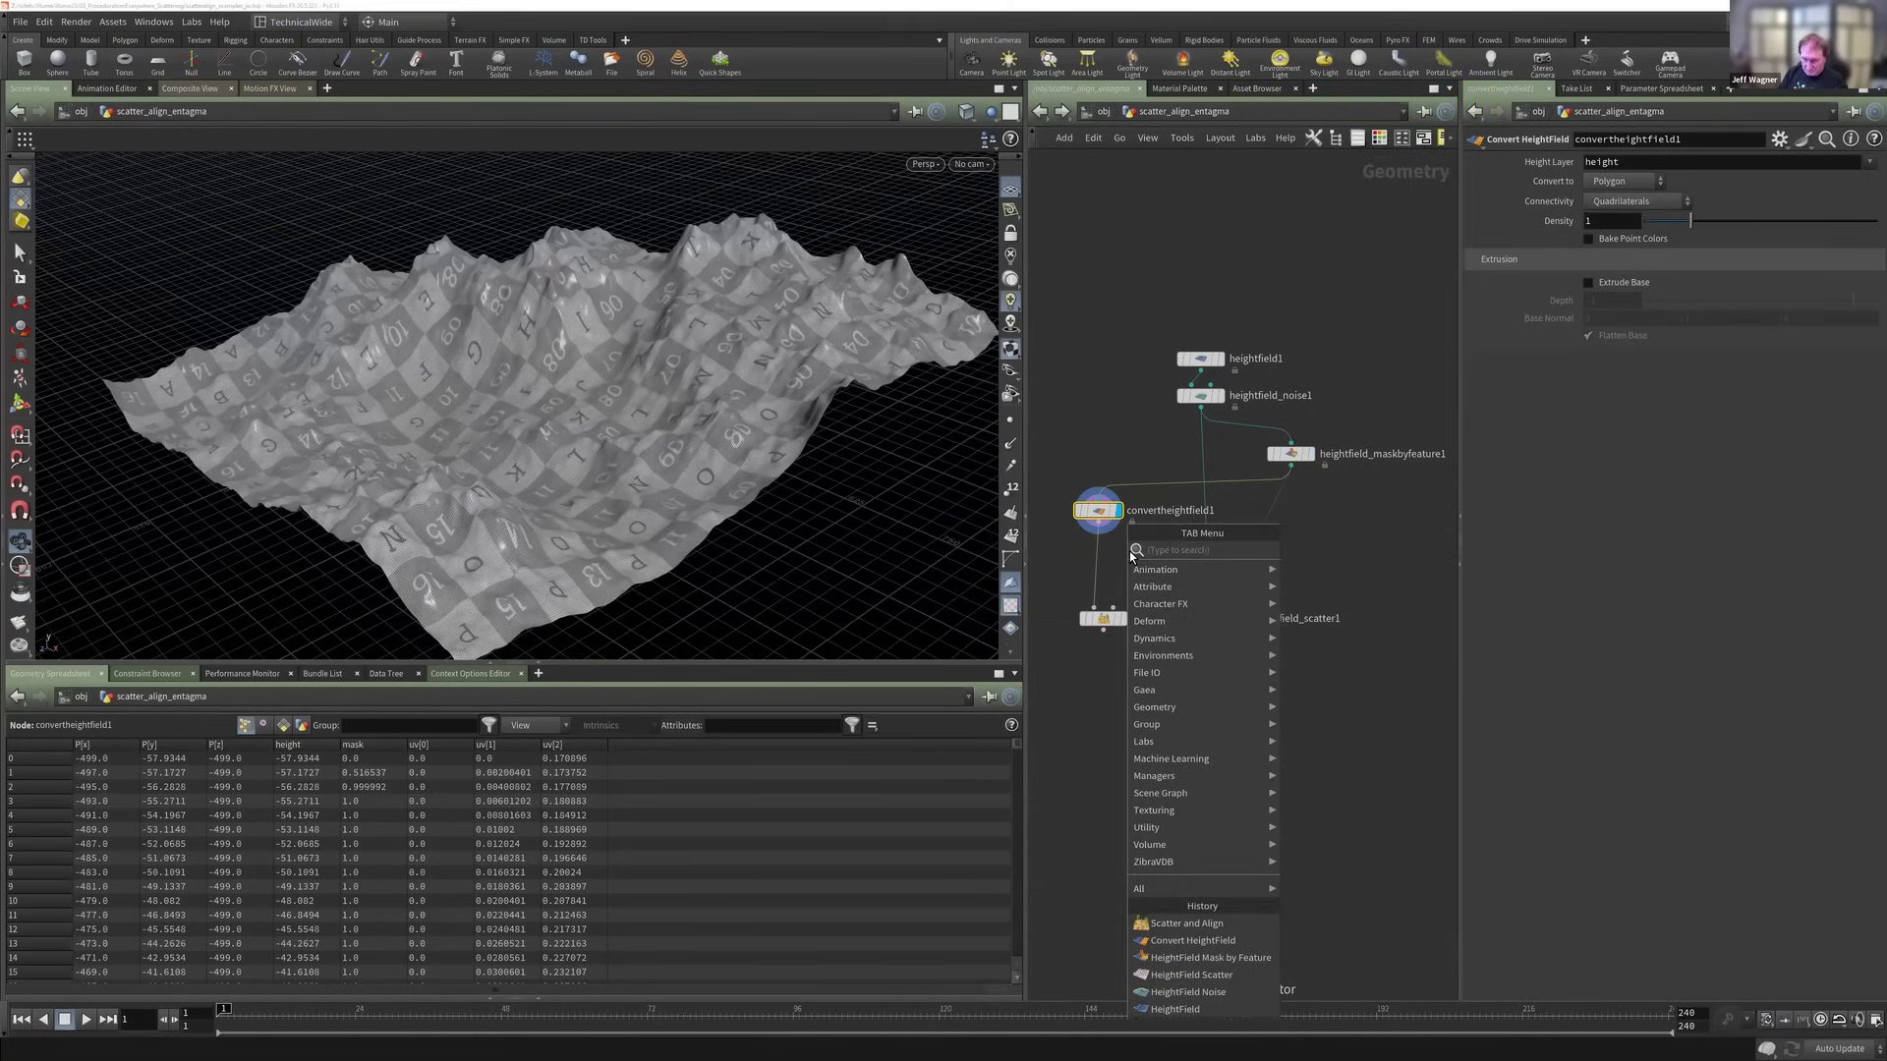
type("measure")
key("Return")
left_click(1099, 559)
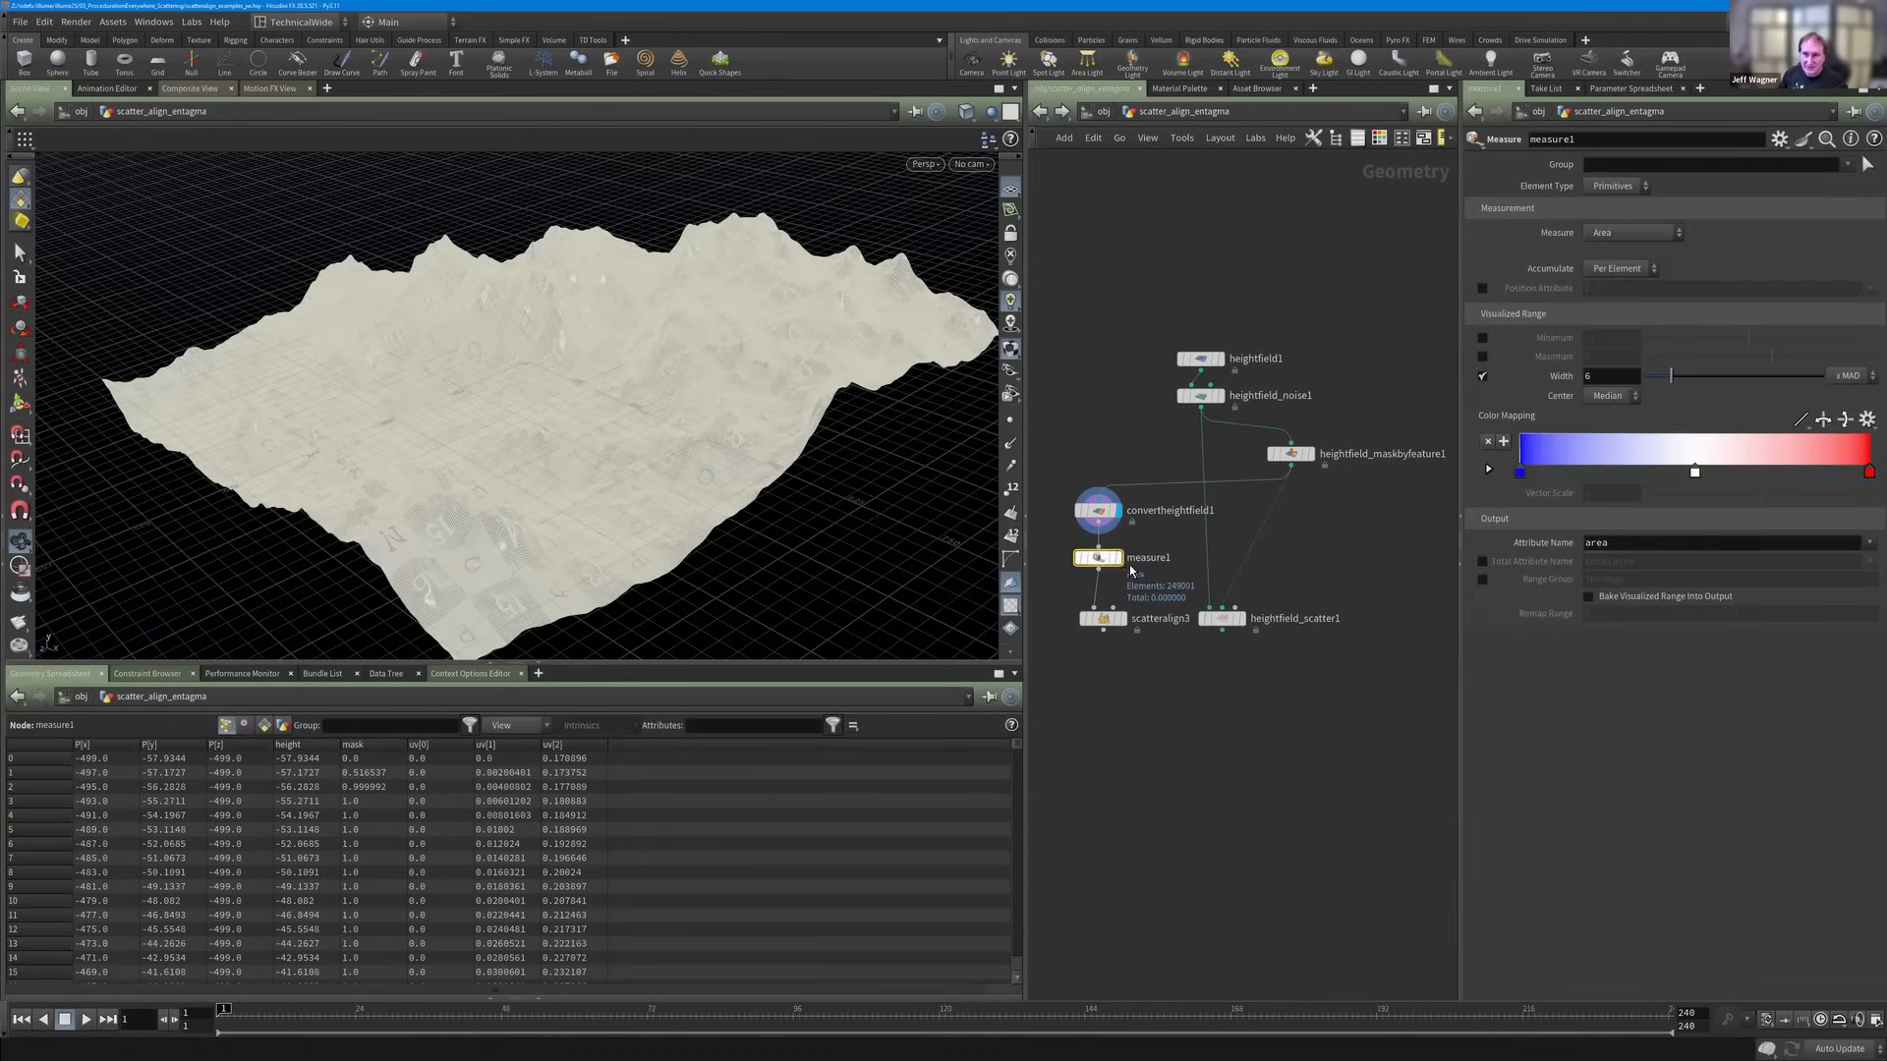
left_click(1117, 558)
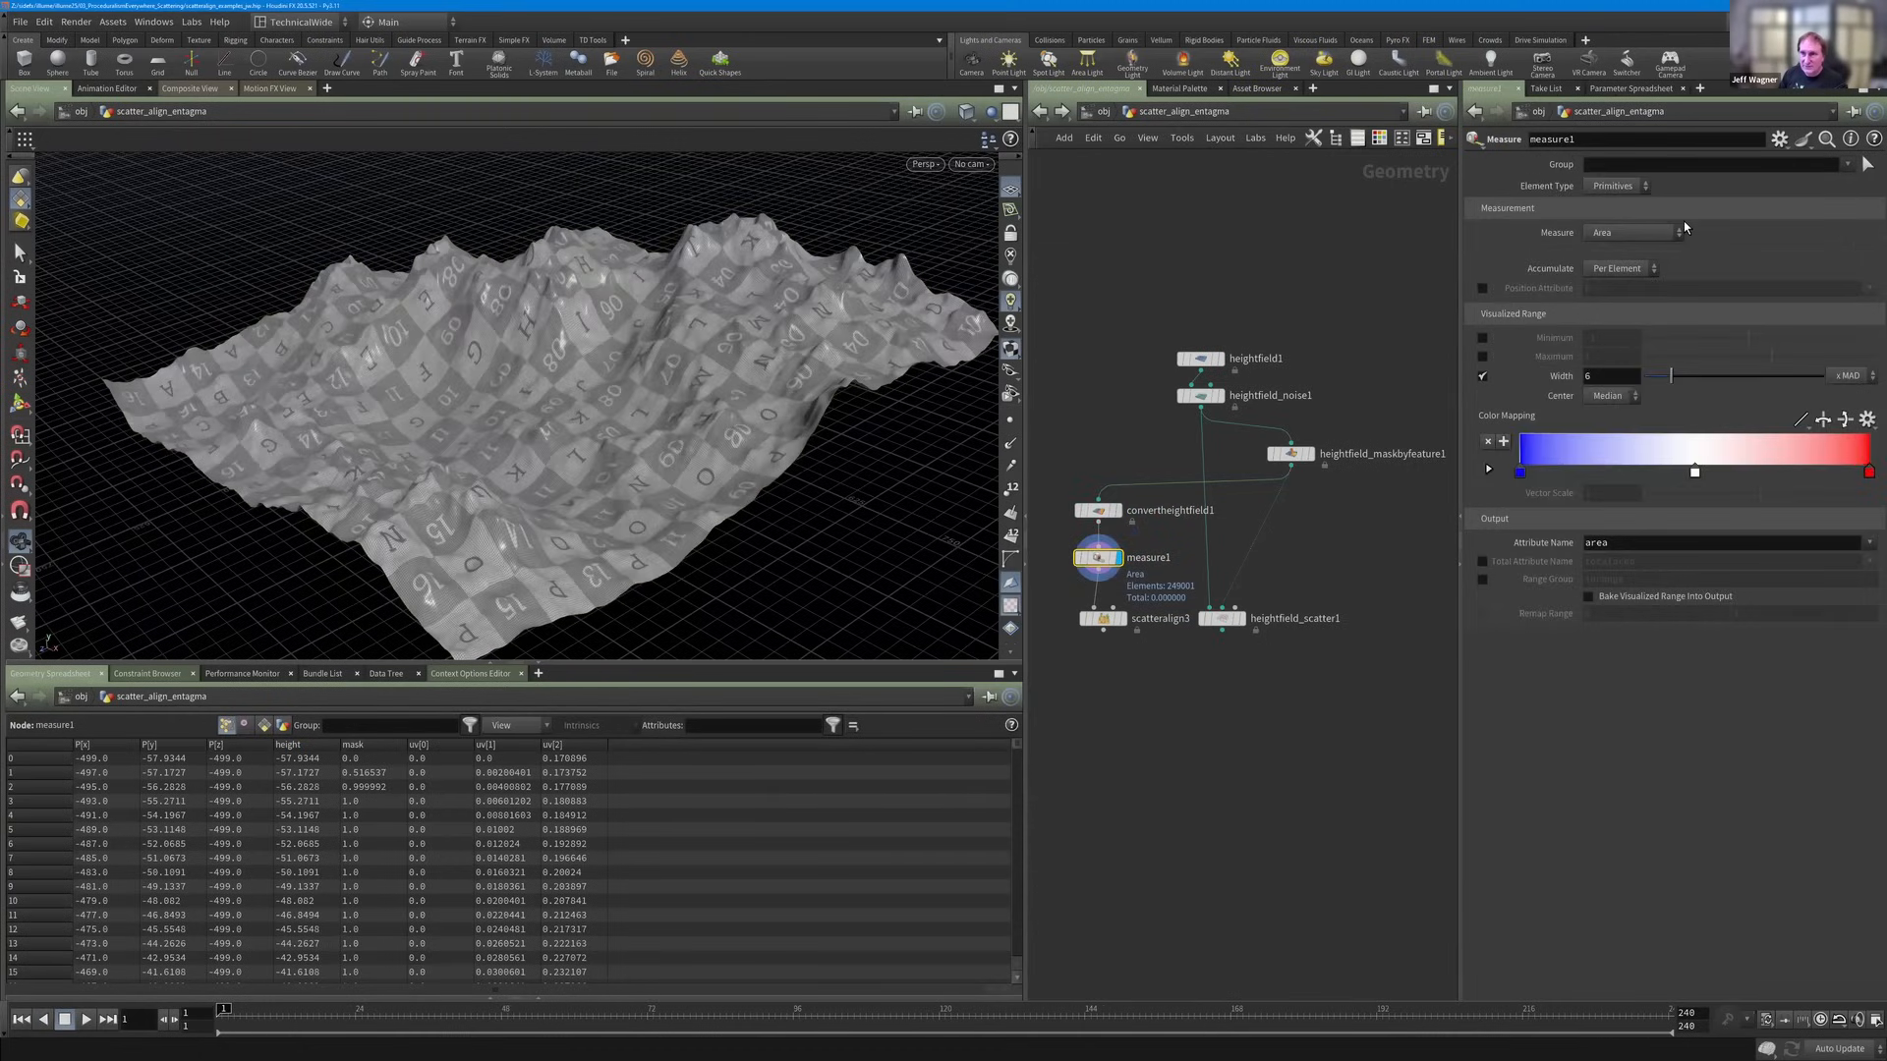
Set measure1 to measure Gradient and name its output attribute mask.
left_click(1624, 234)
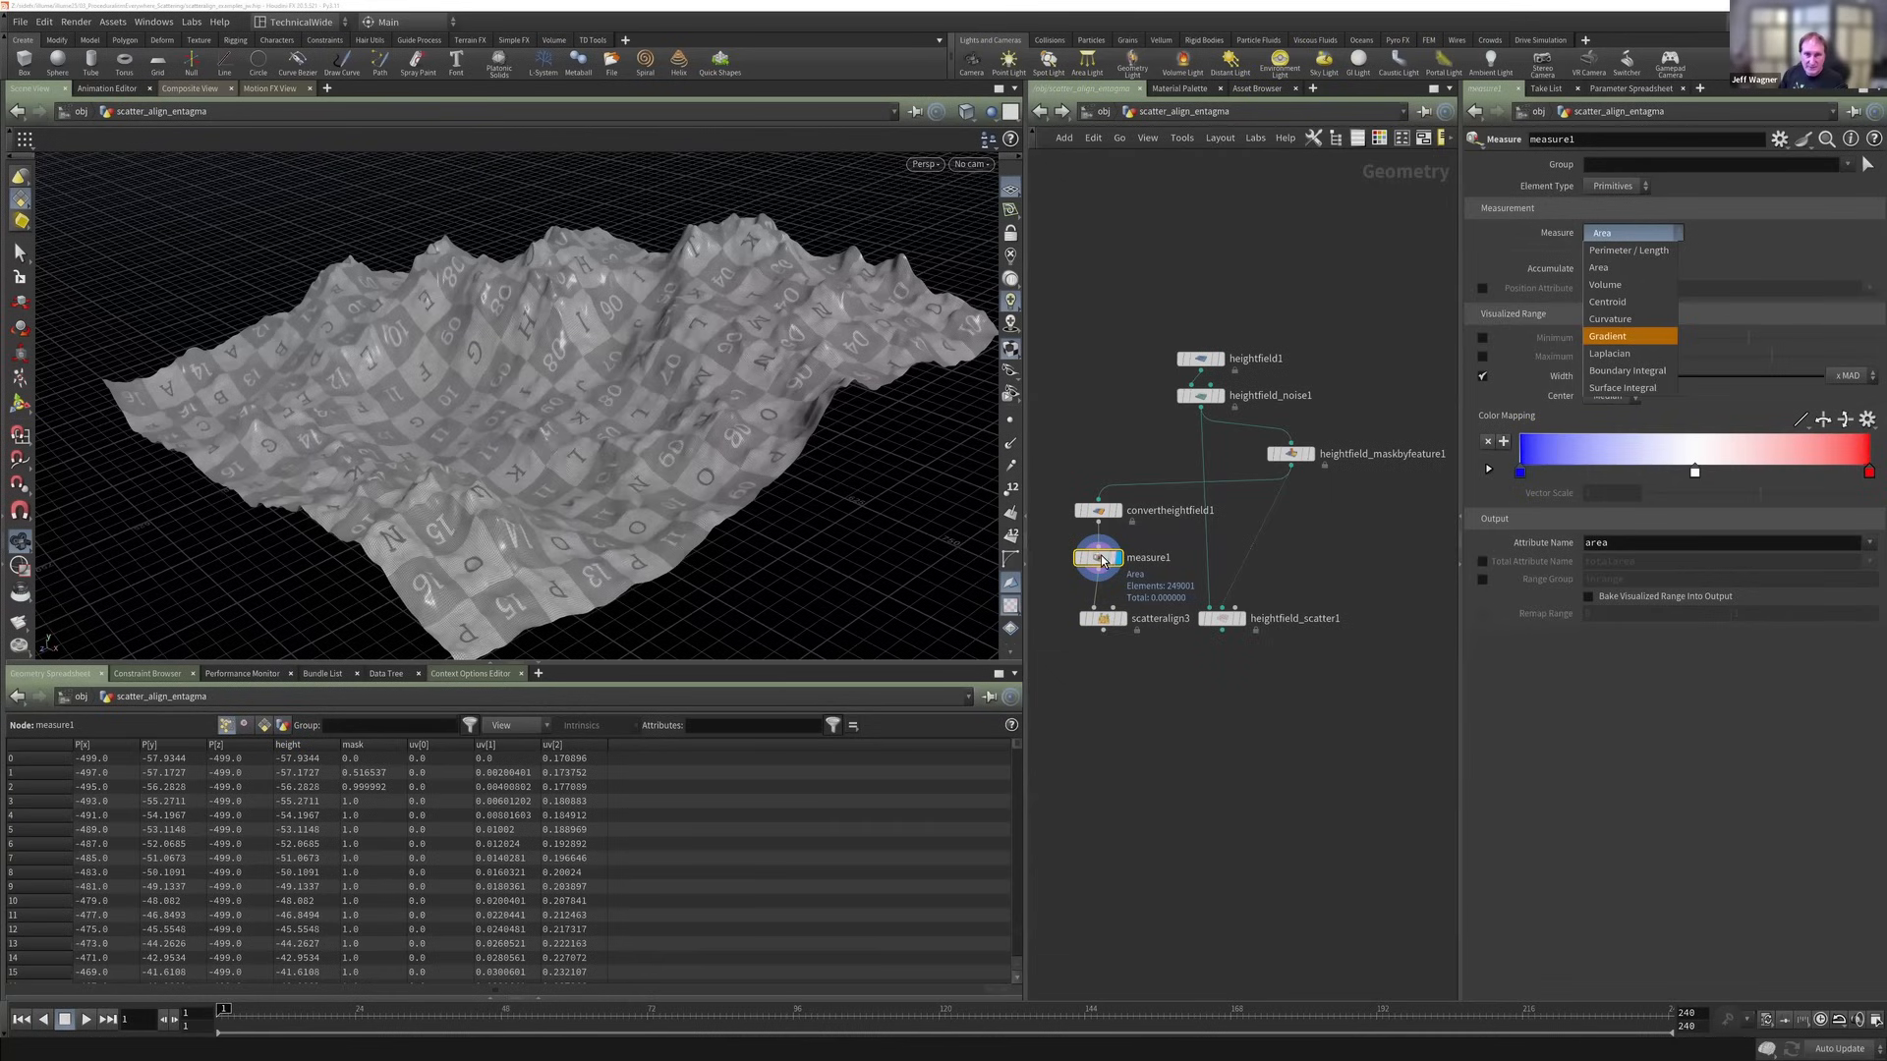
left_click(1627, 337)
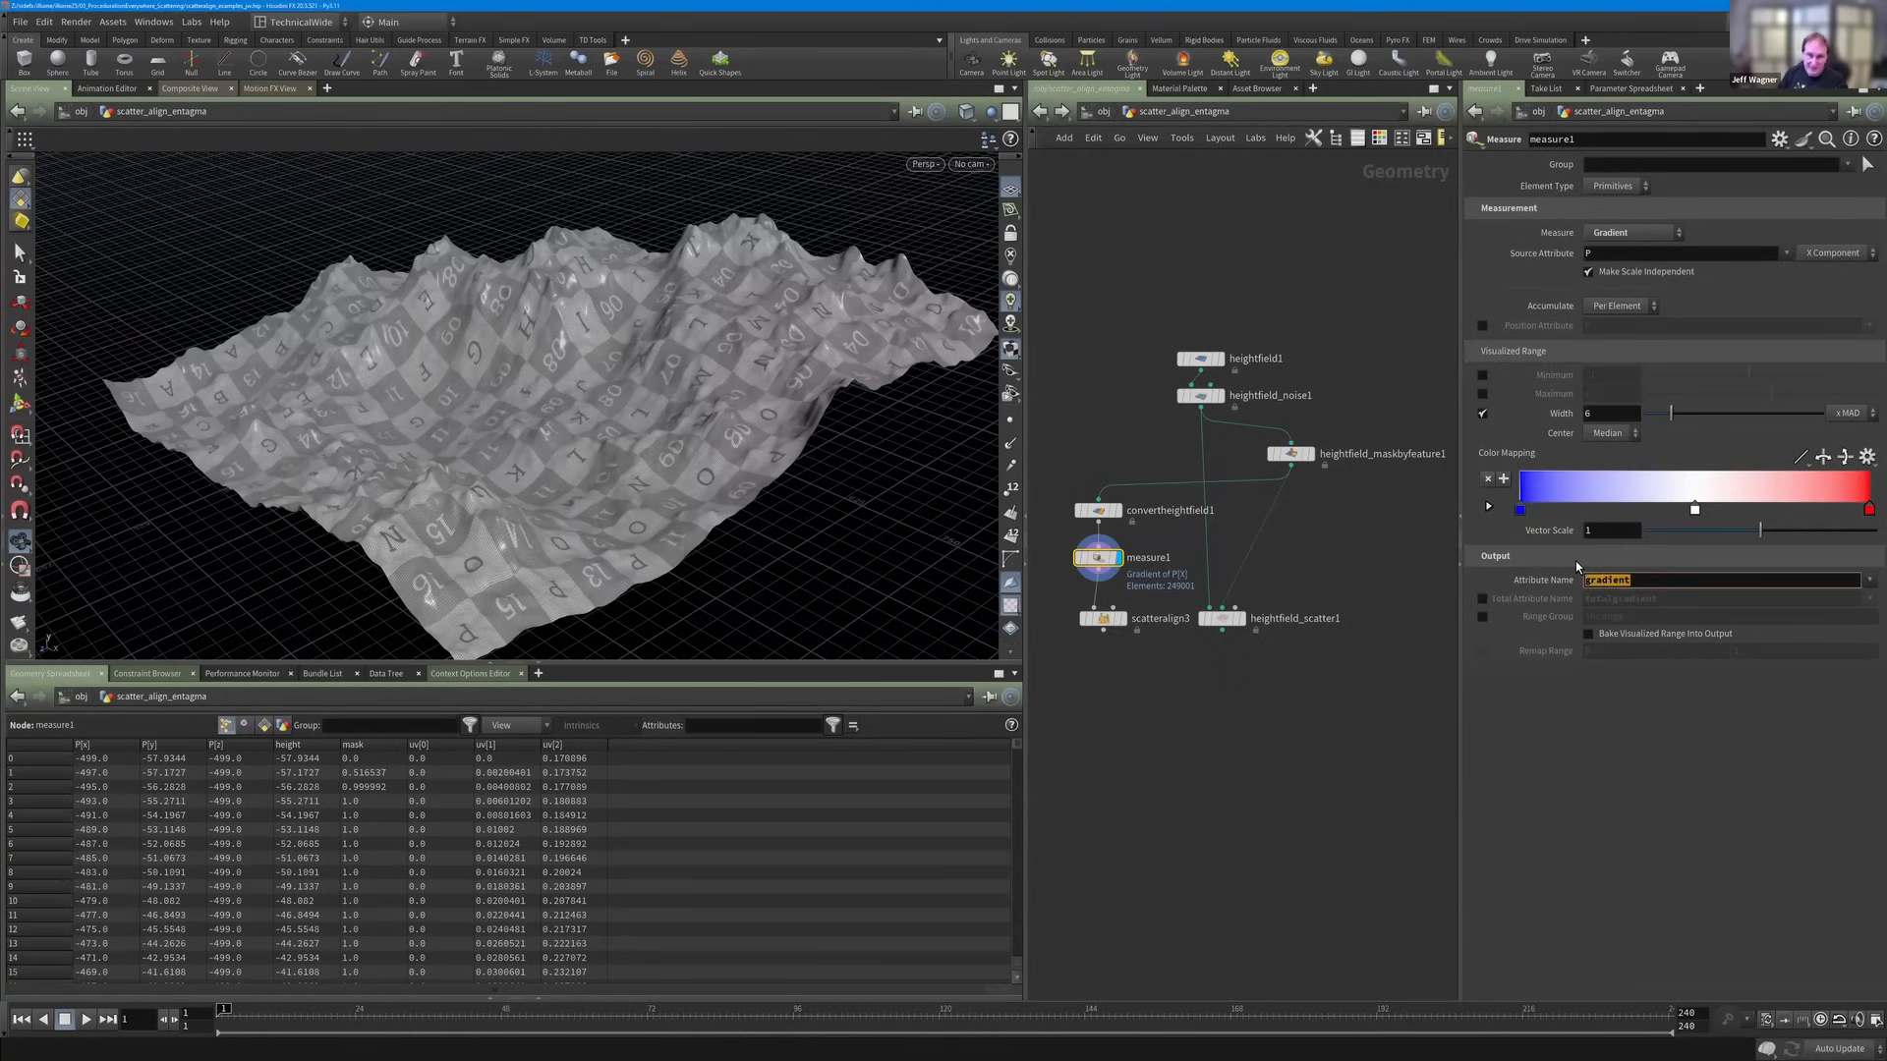
type("mask")
key("Return")
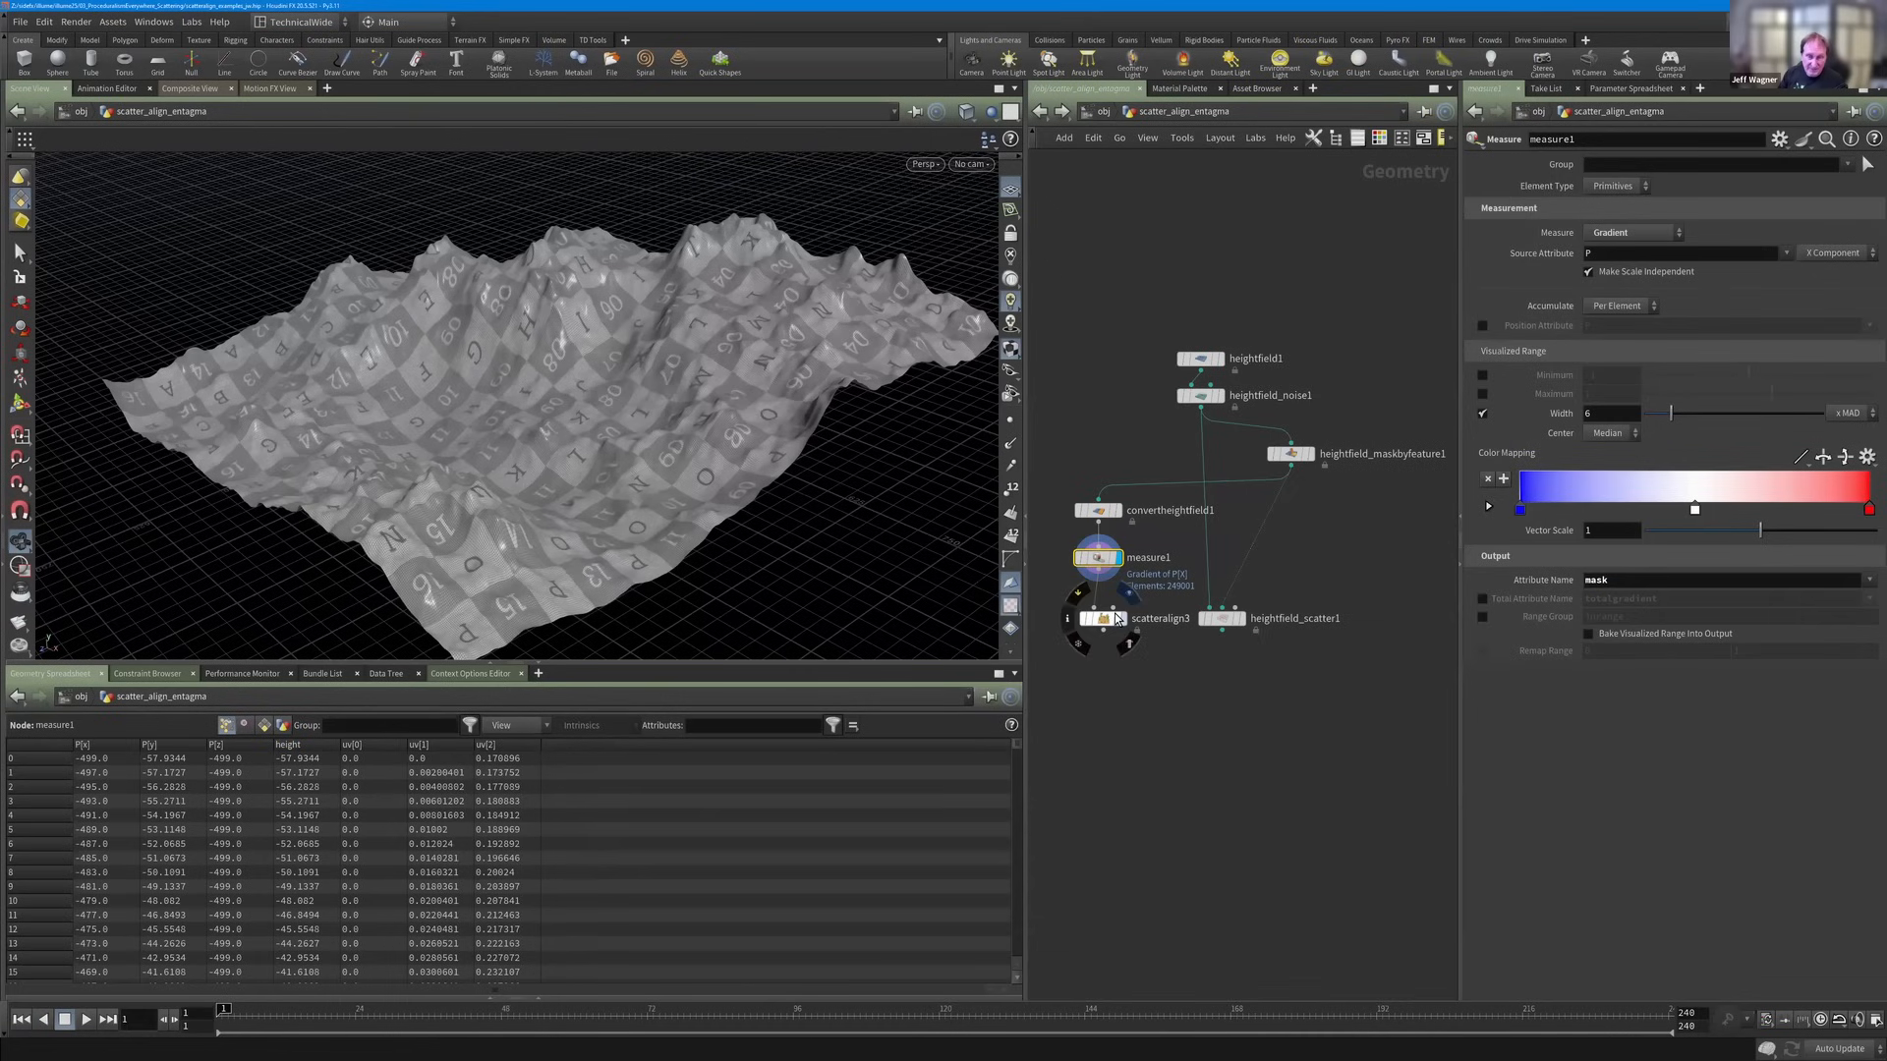
Show measure1's colour-mapped gradient on the terrain and examine it from another angle.
left_click(1106, 620)
left_click(1123, 559)
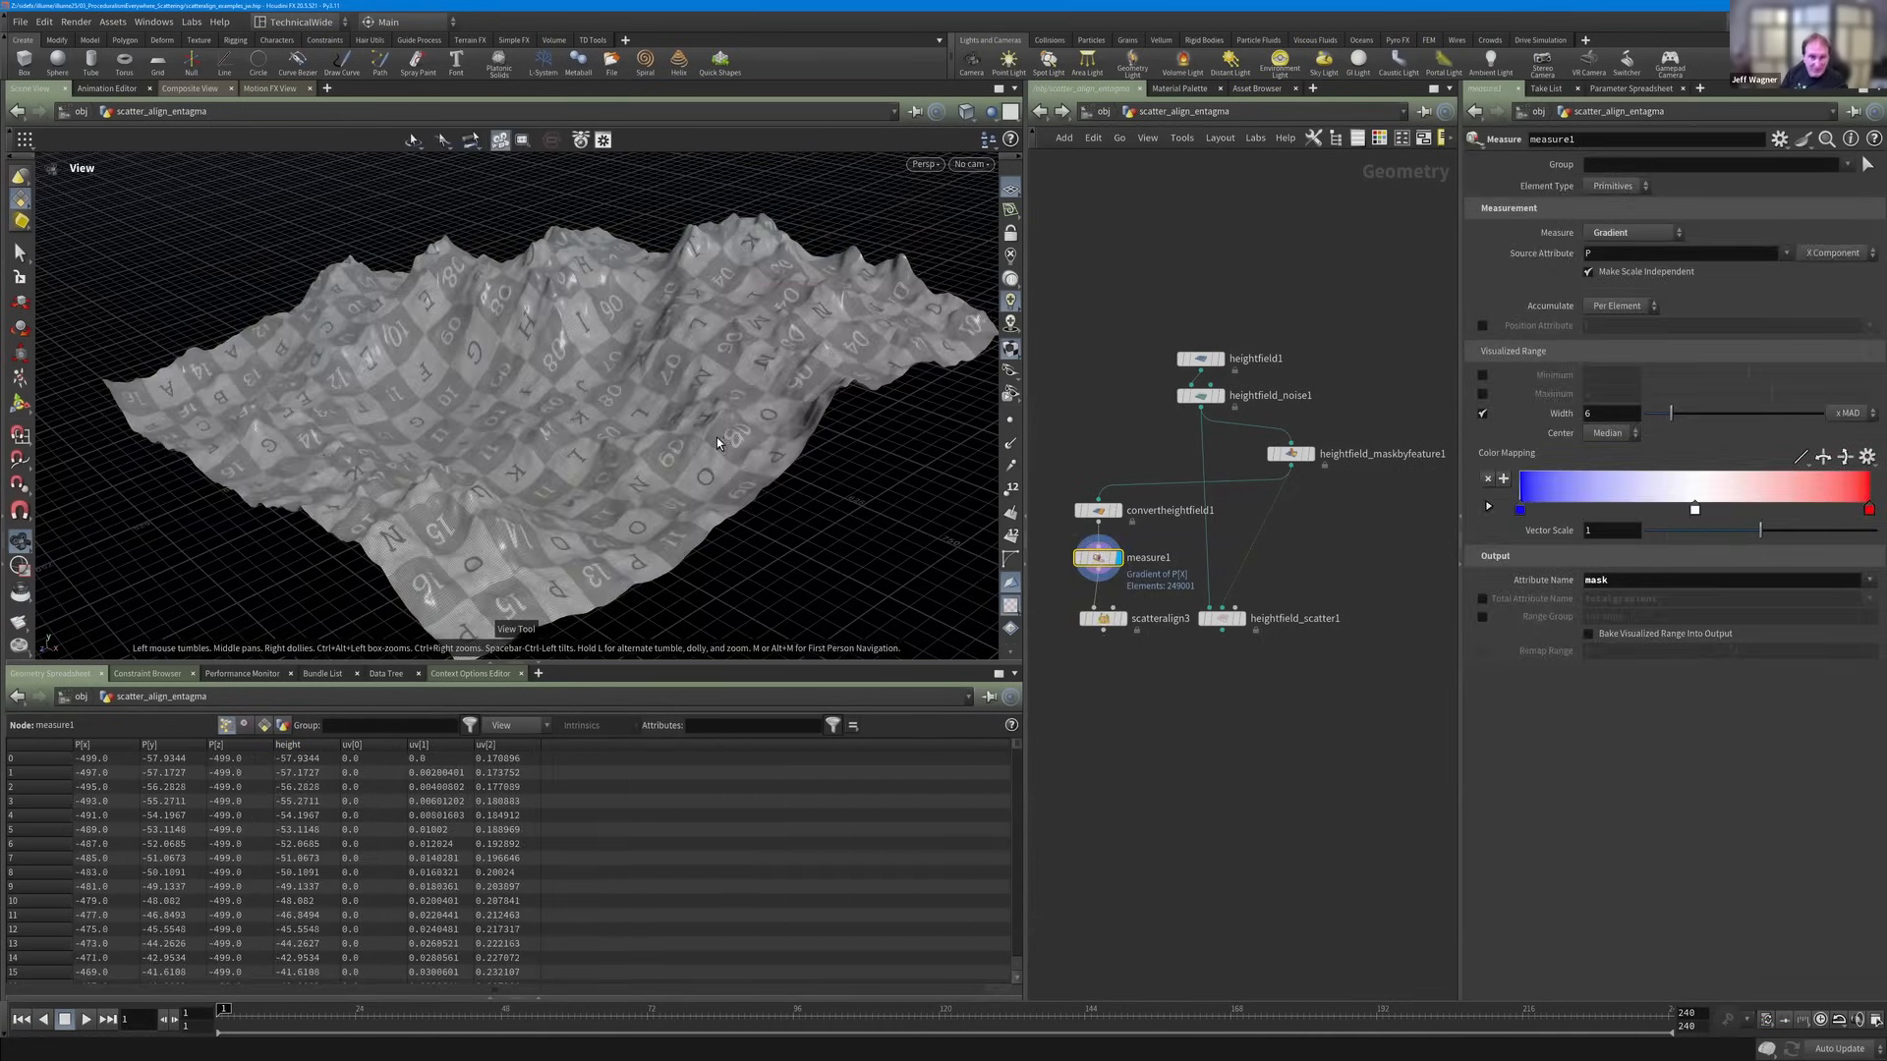
key("Return")
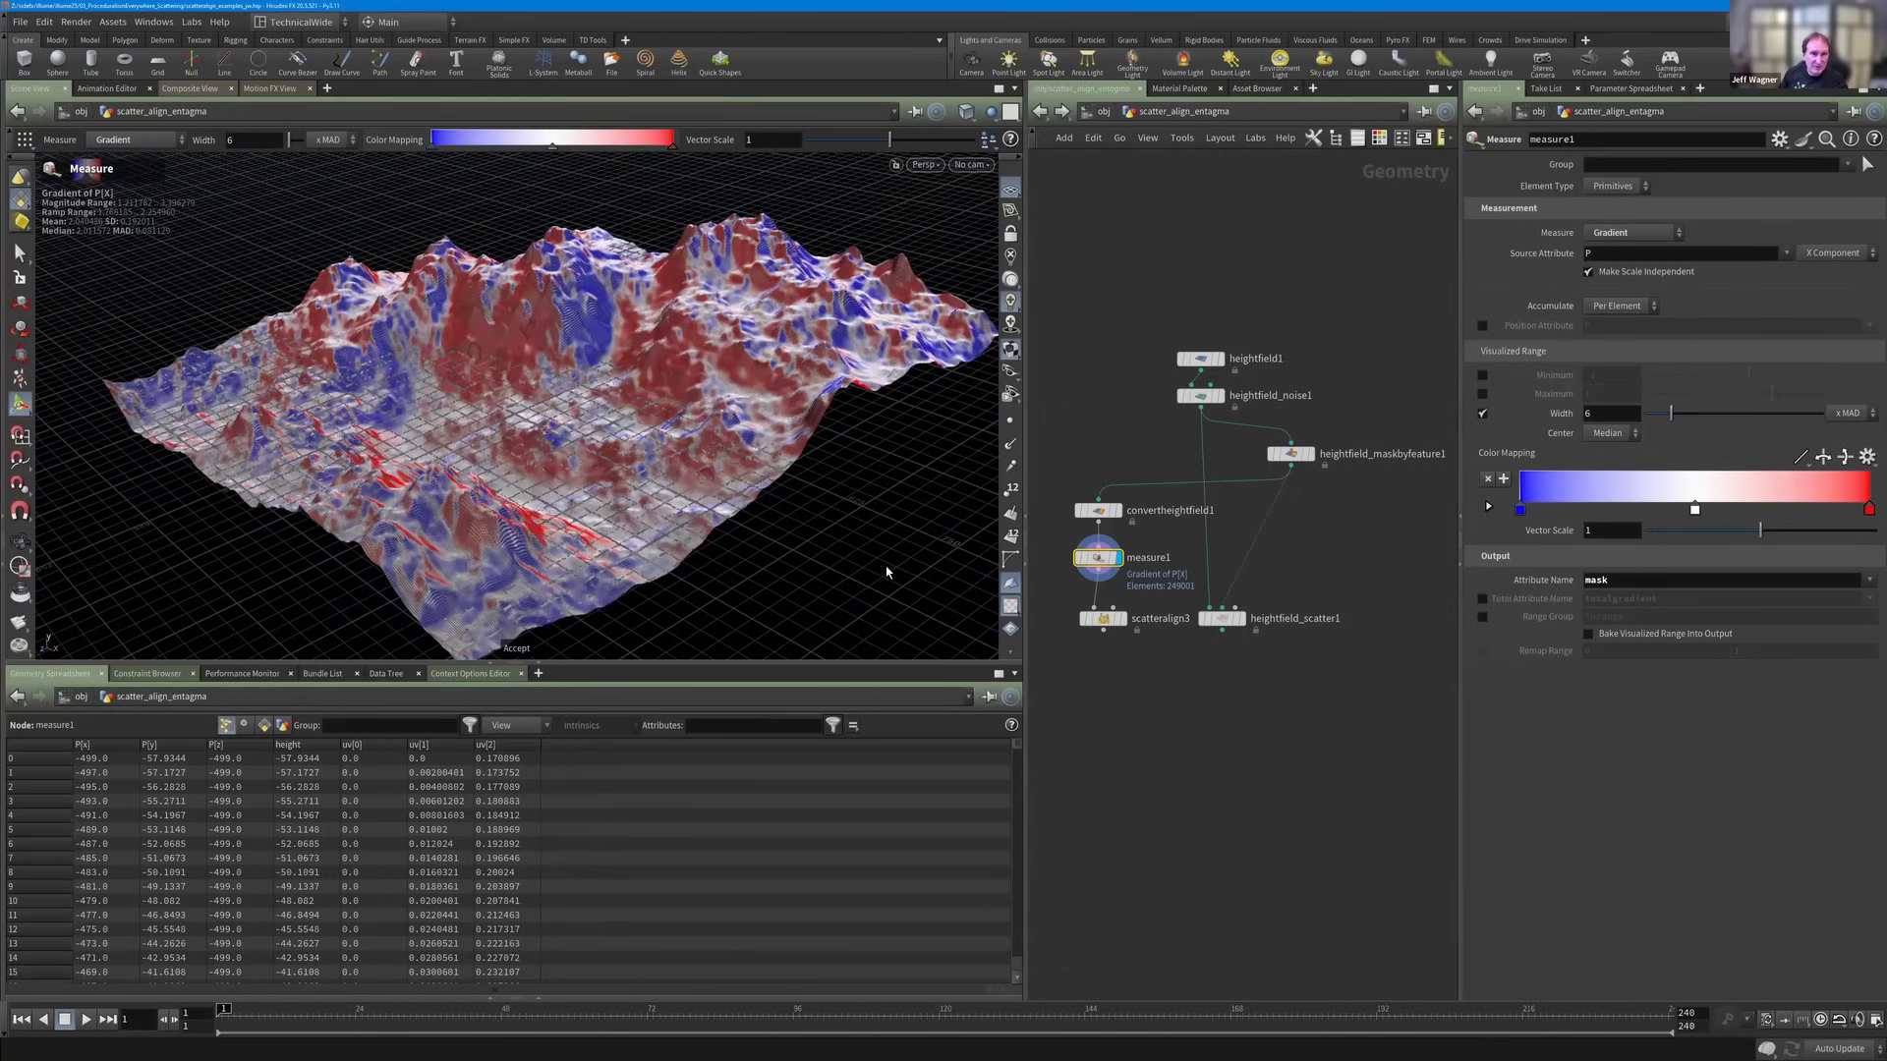
left_click_drag(831, 404, 932, 404, "alt")
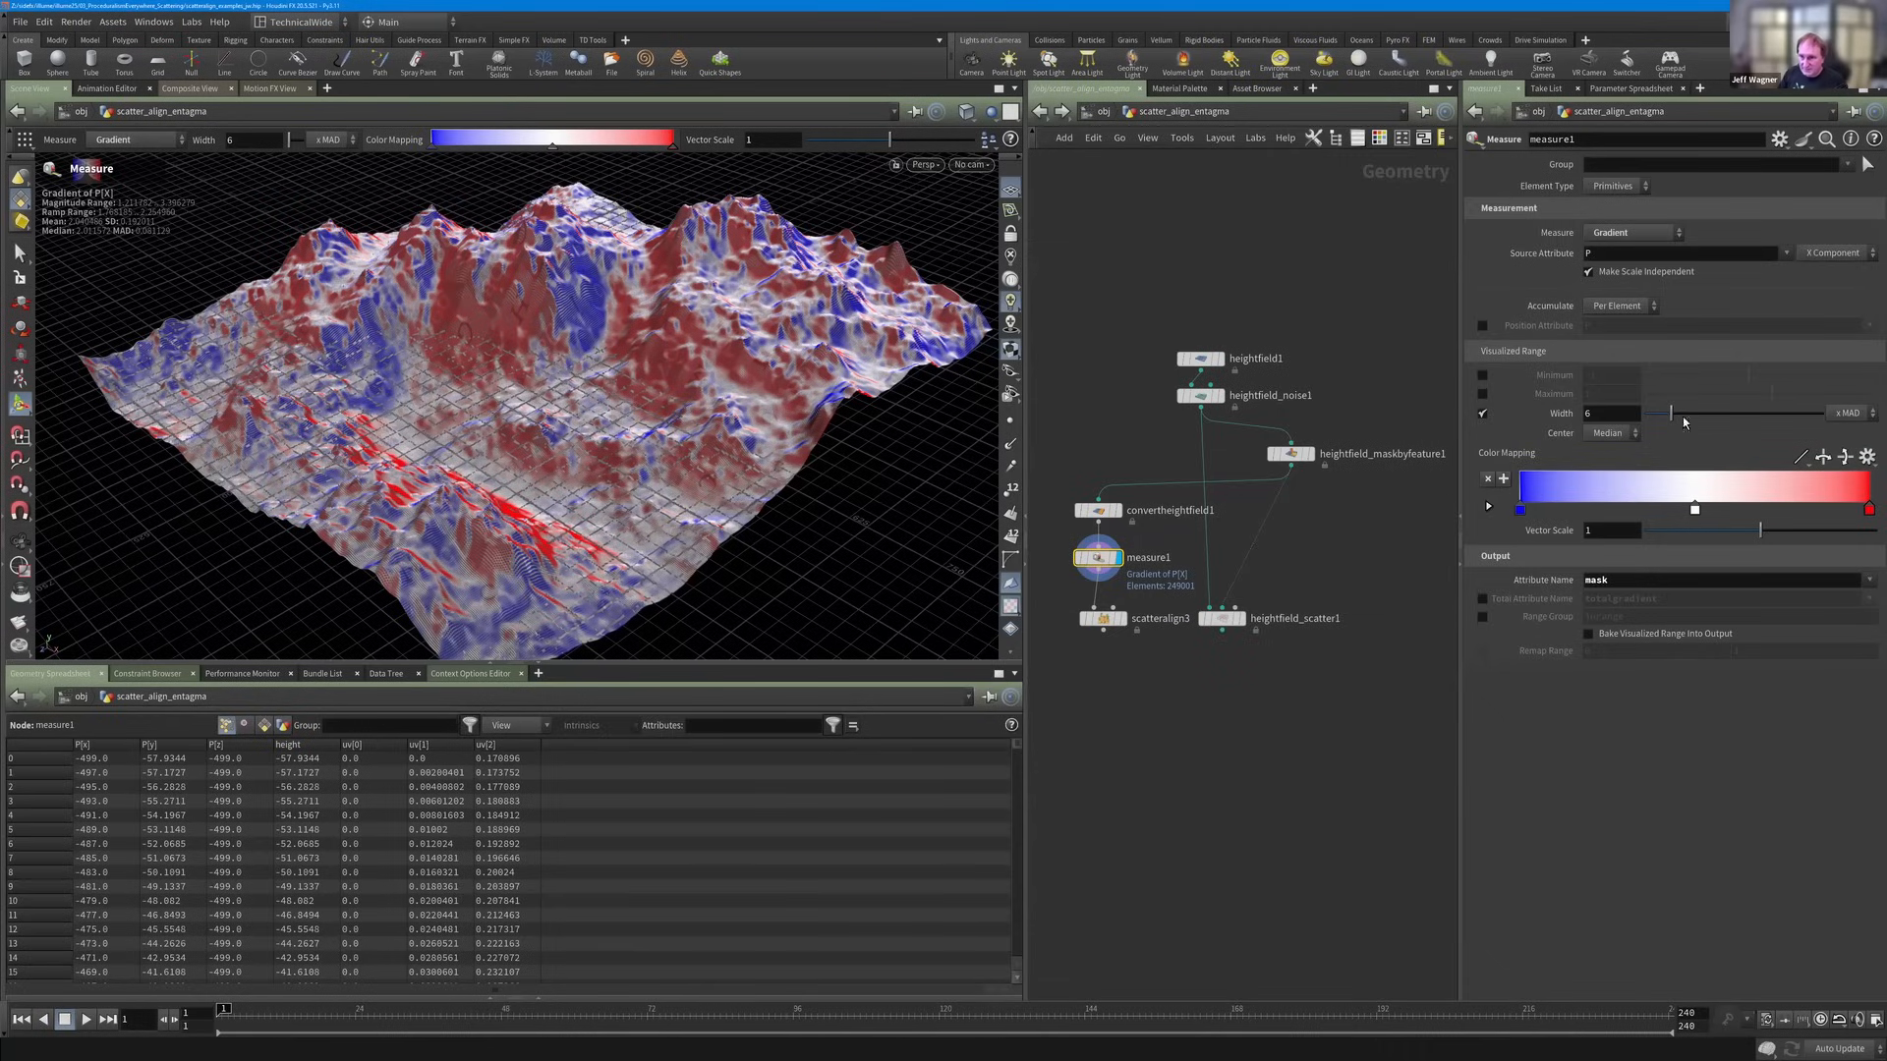
Display scatteralign3 and set its point count method to By Density, coverage to 0.056 and density attribute to height.
left_click(1121, 619)
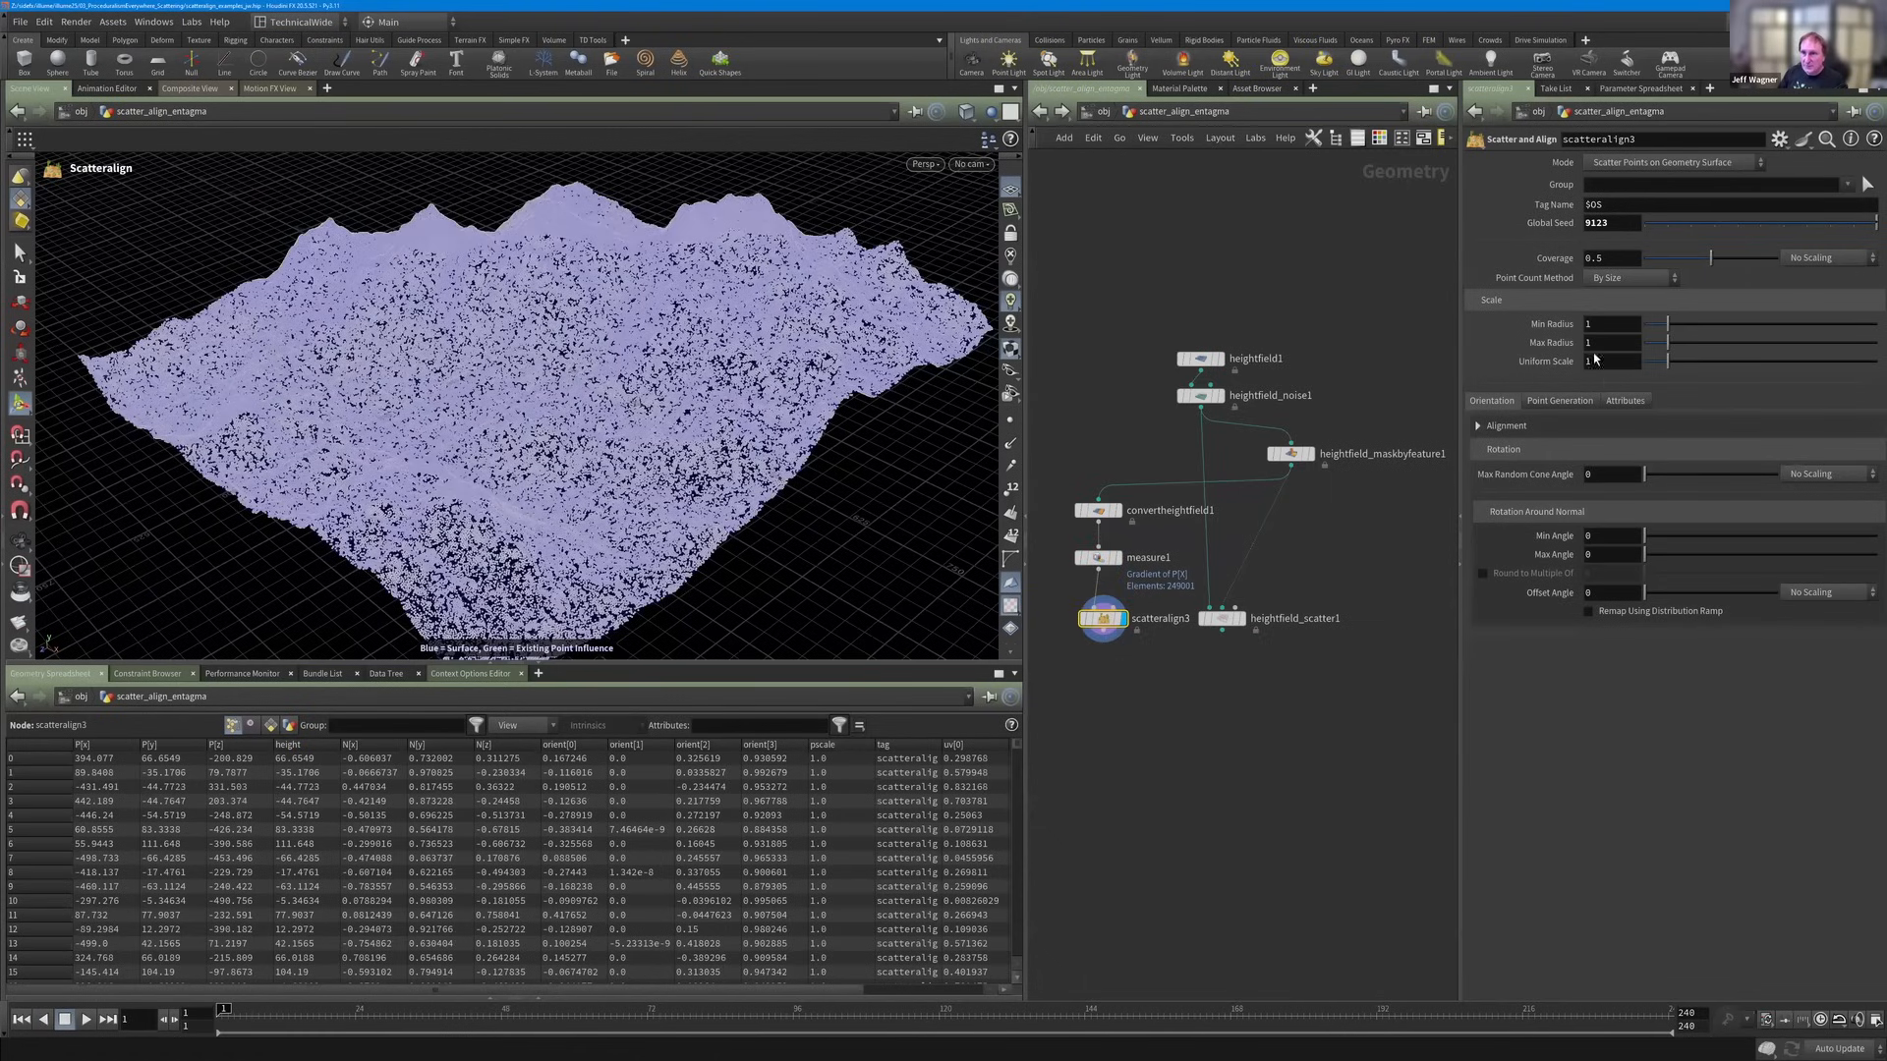
left_click(1625, 280)
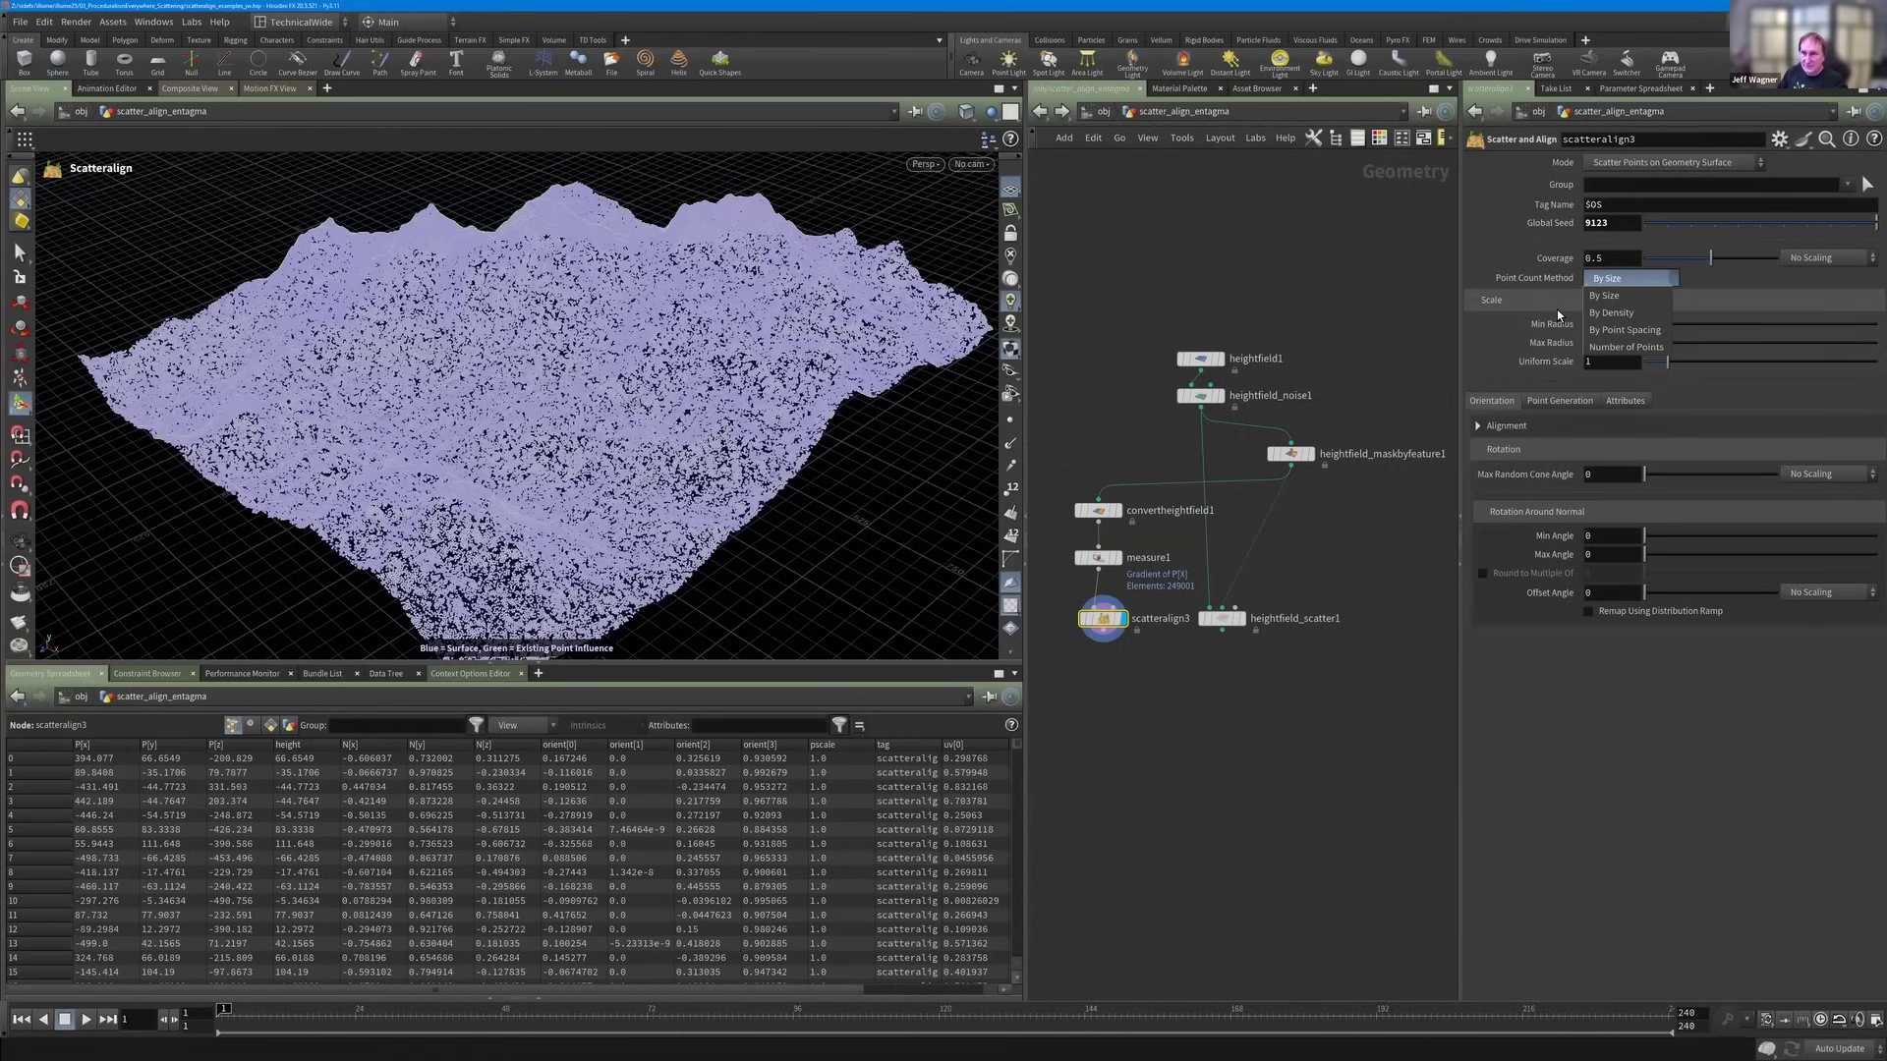
left_click(1622, 312)
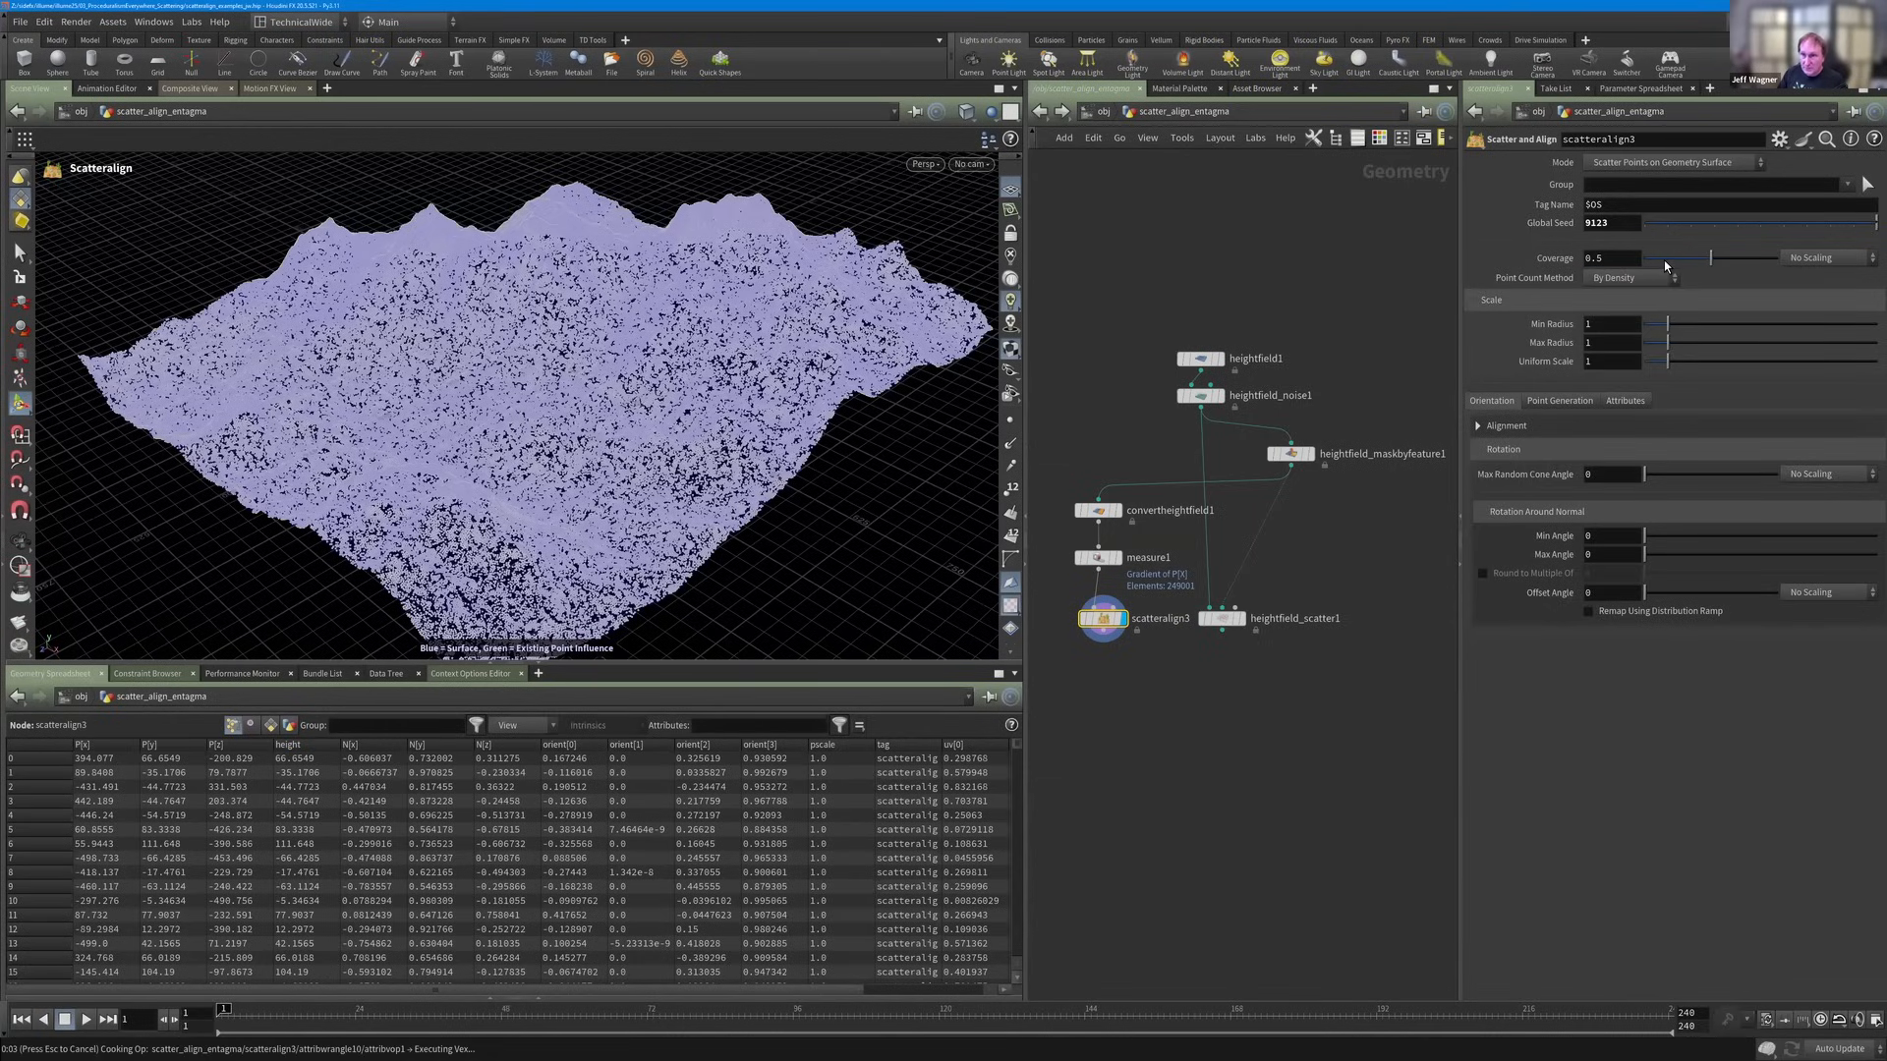
left_click_drag(1665, 261, 1650, 275)
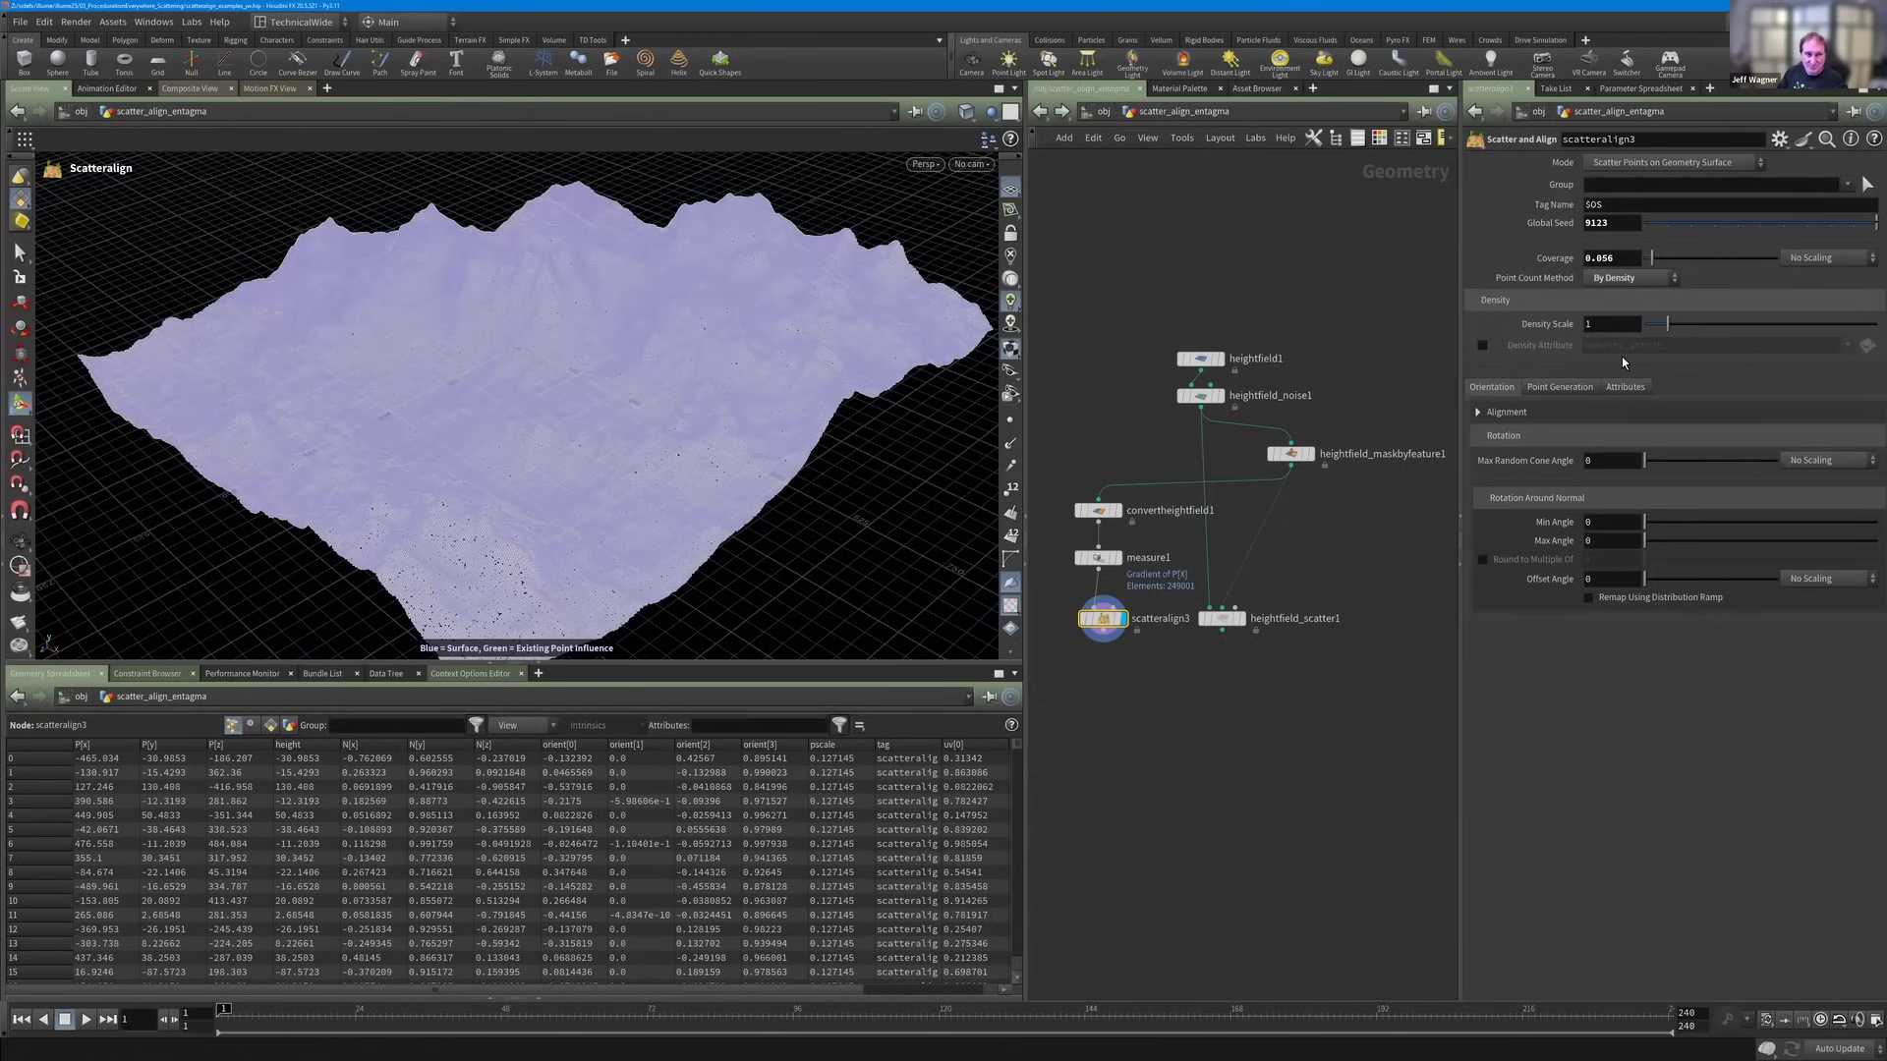
left_click(1864, 343)
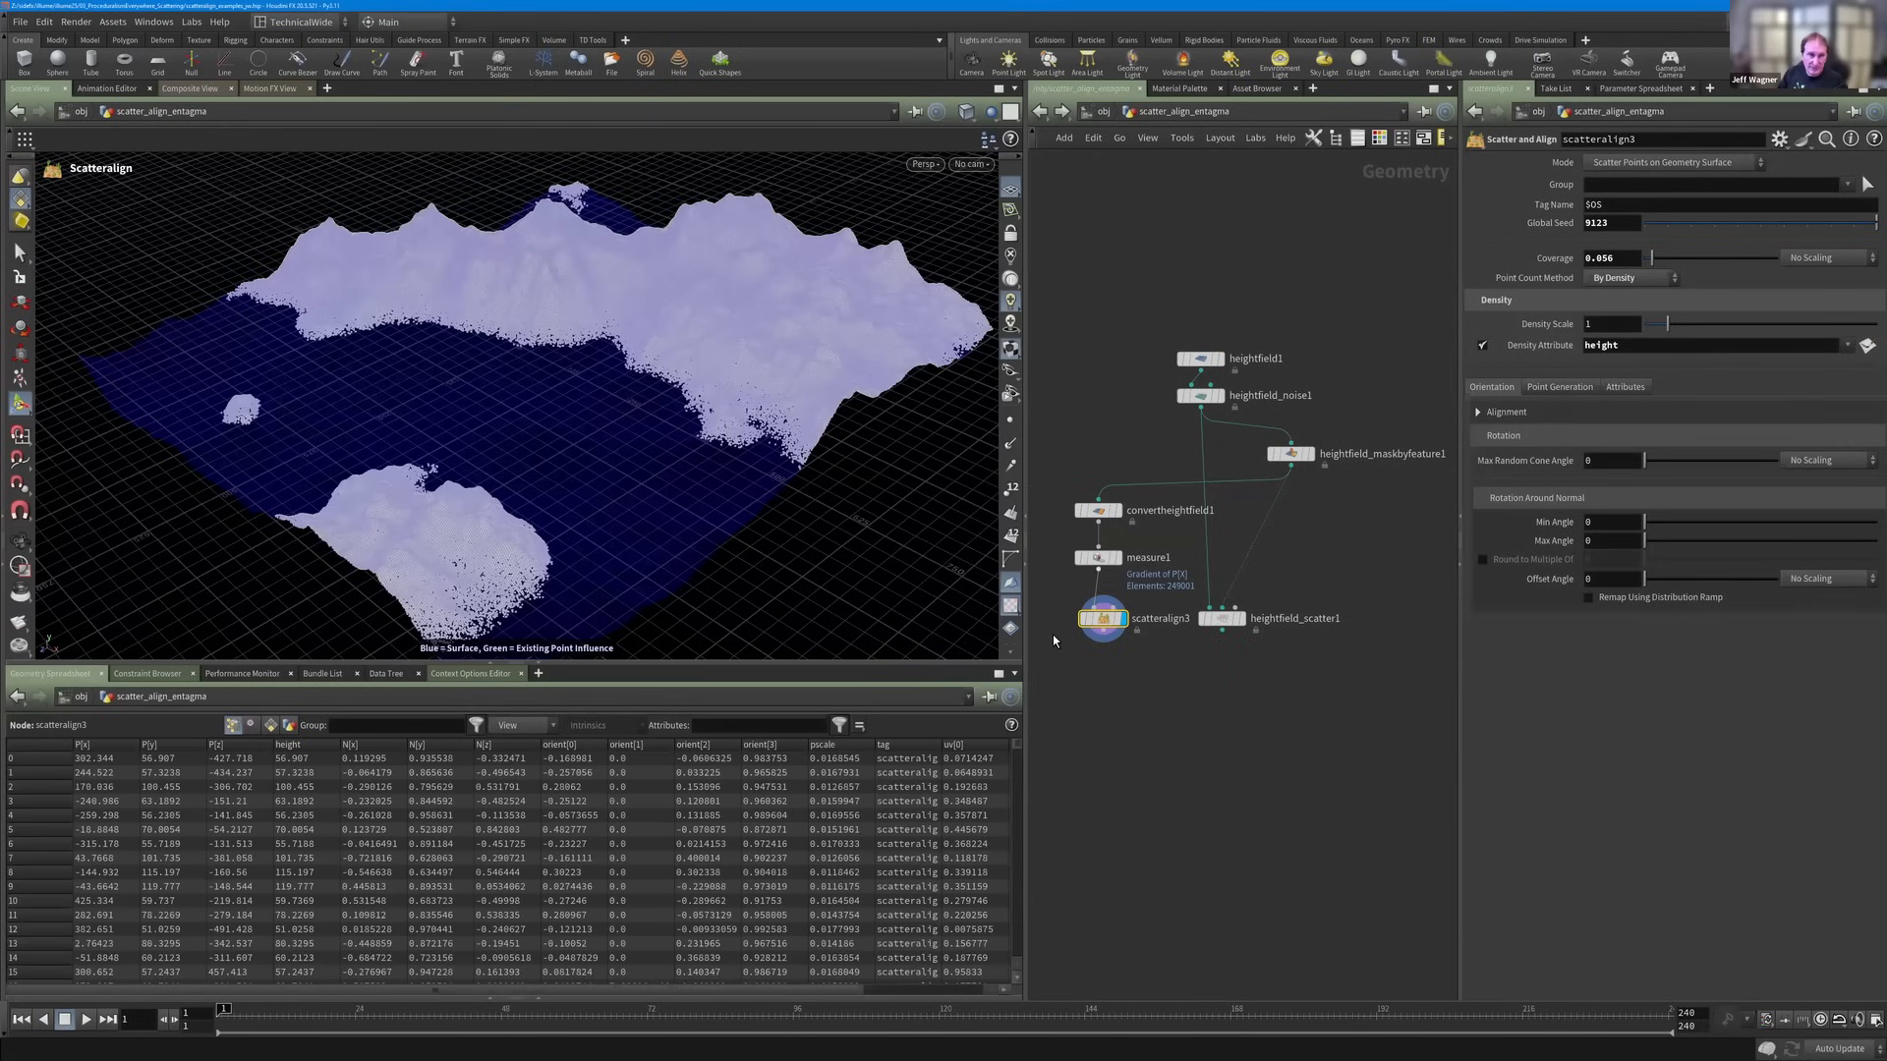
Select convertheightfield1, measure1 and scatteralign3 together and move them slightly away from the heightfield_scatter1 branch.
mouse_move(1115, 619)
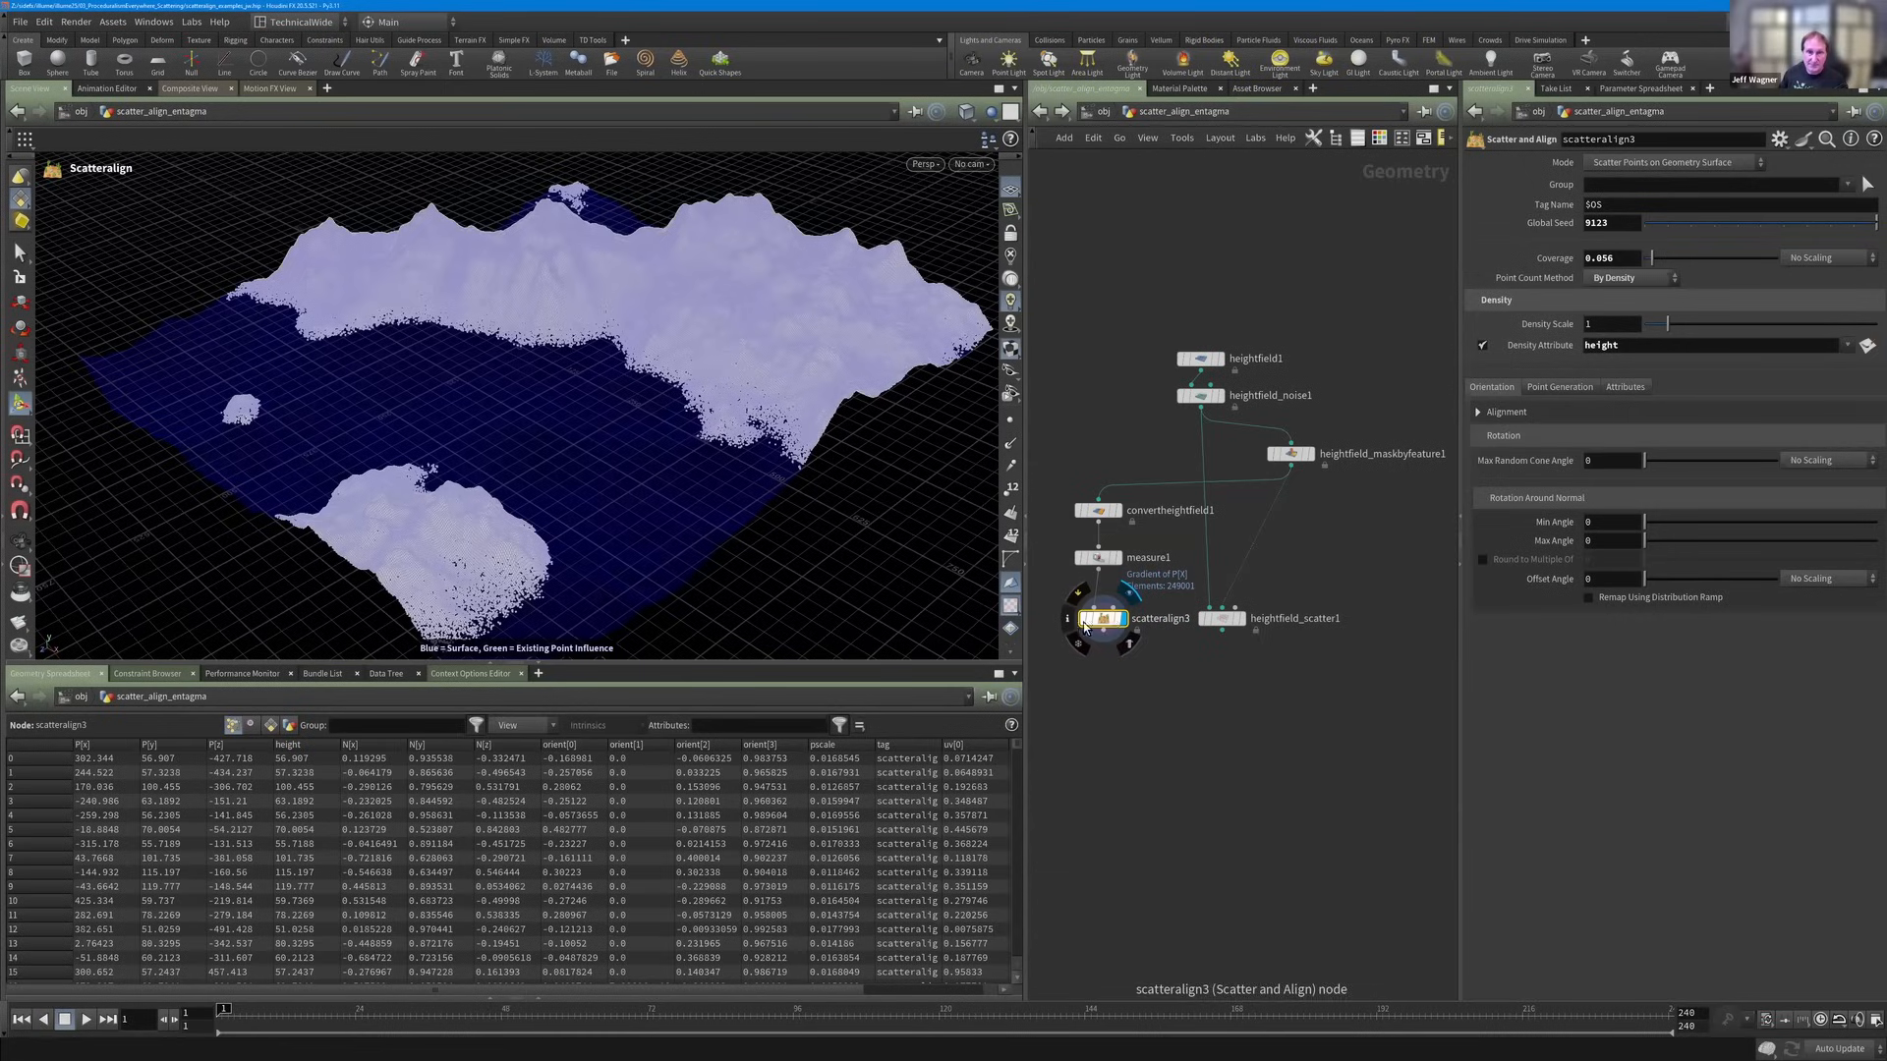
left_click_drag(1049, 454, 1080, 618)
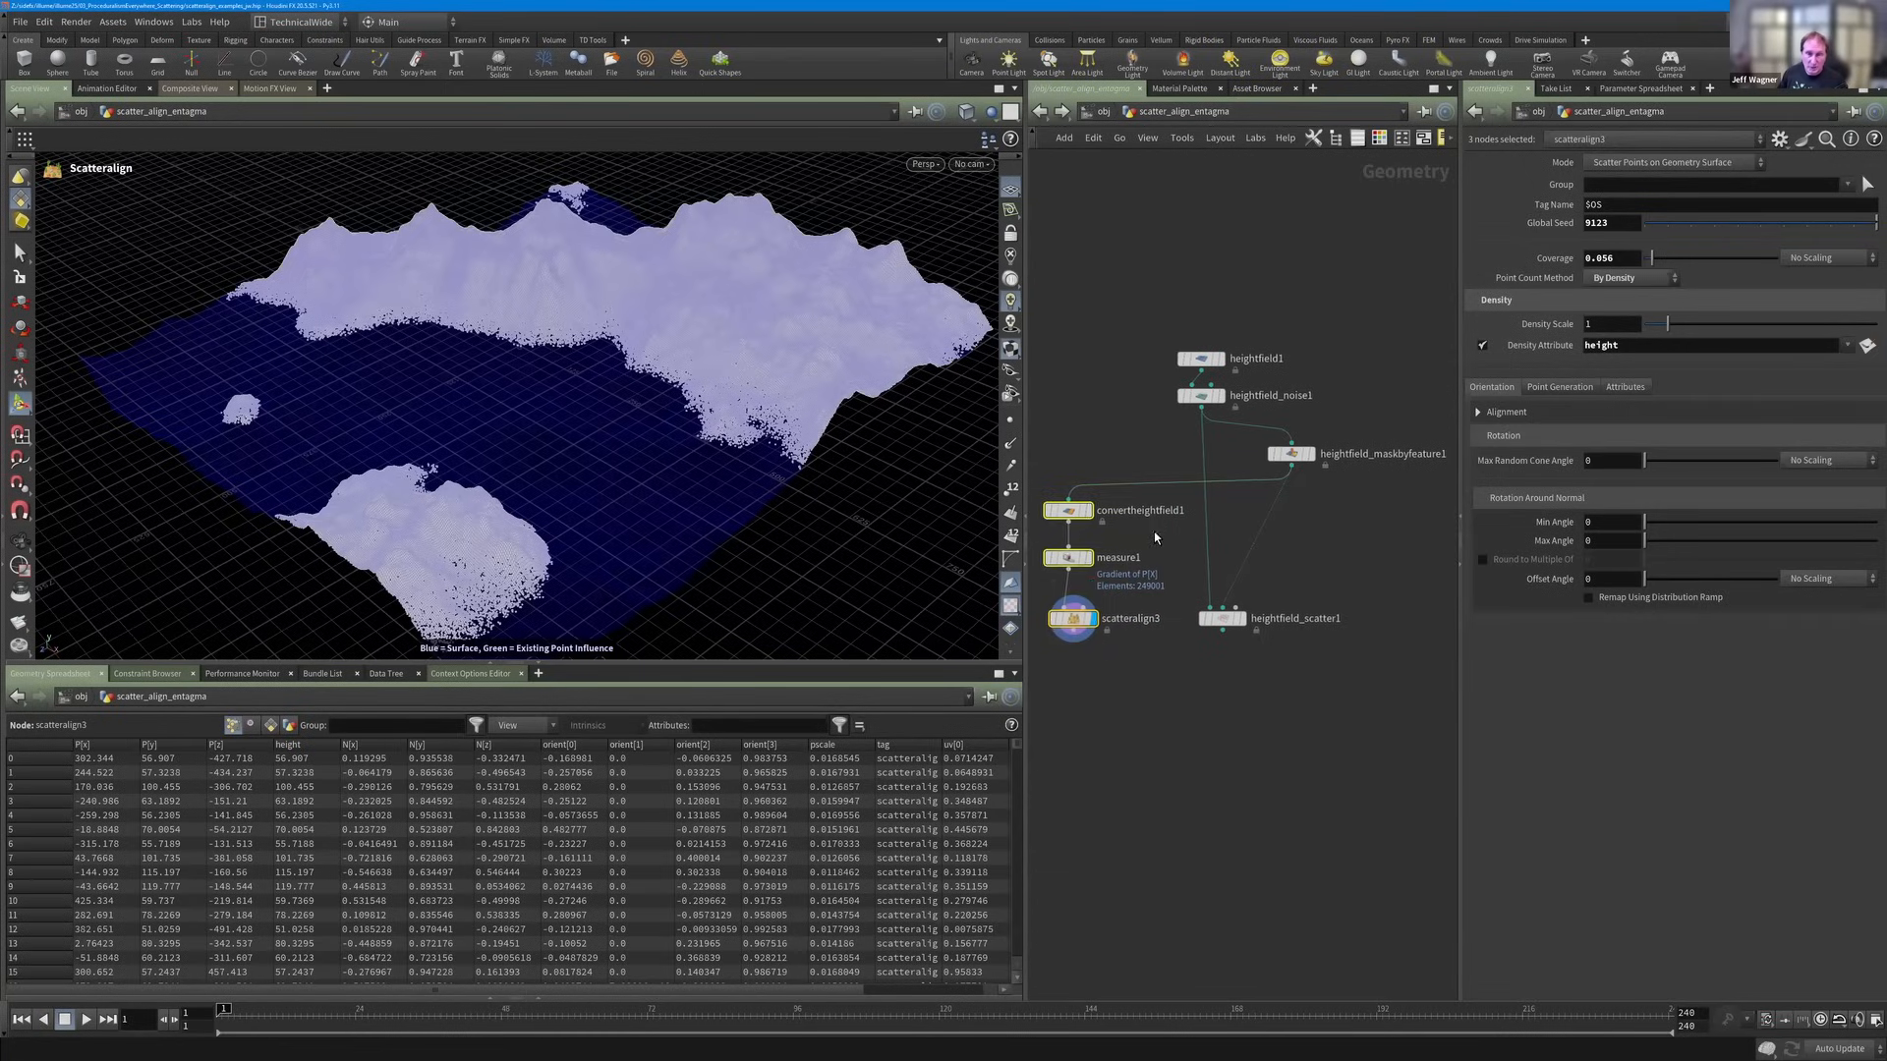
middle_click_drag(1153, 532, 1195, 524)
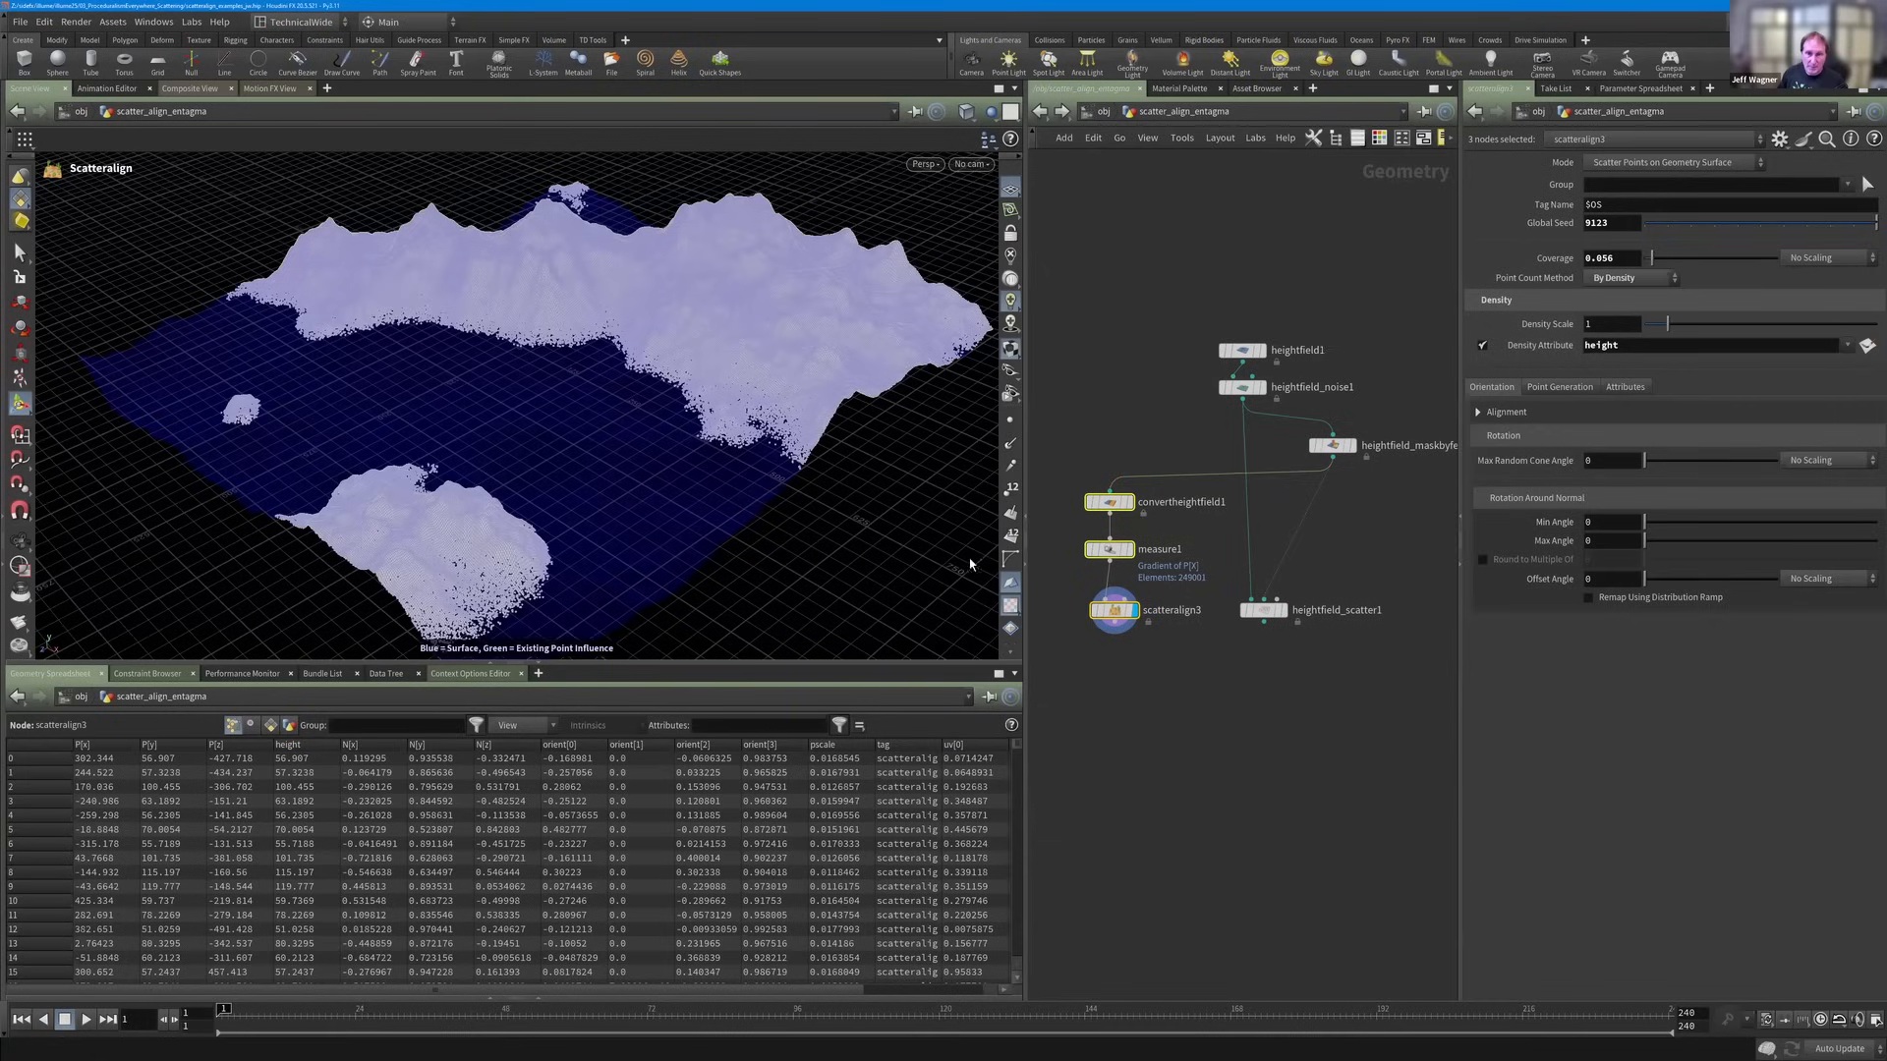
Review the mask and measure nodes, reselect scatteralign3 and save the scene file scatteralign_examples_jw.hip.
left_click(1111, 550)
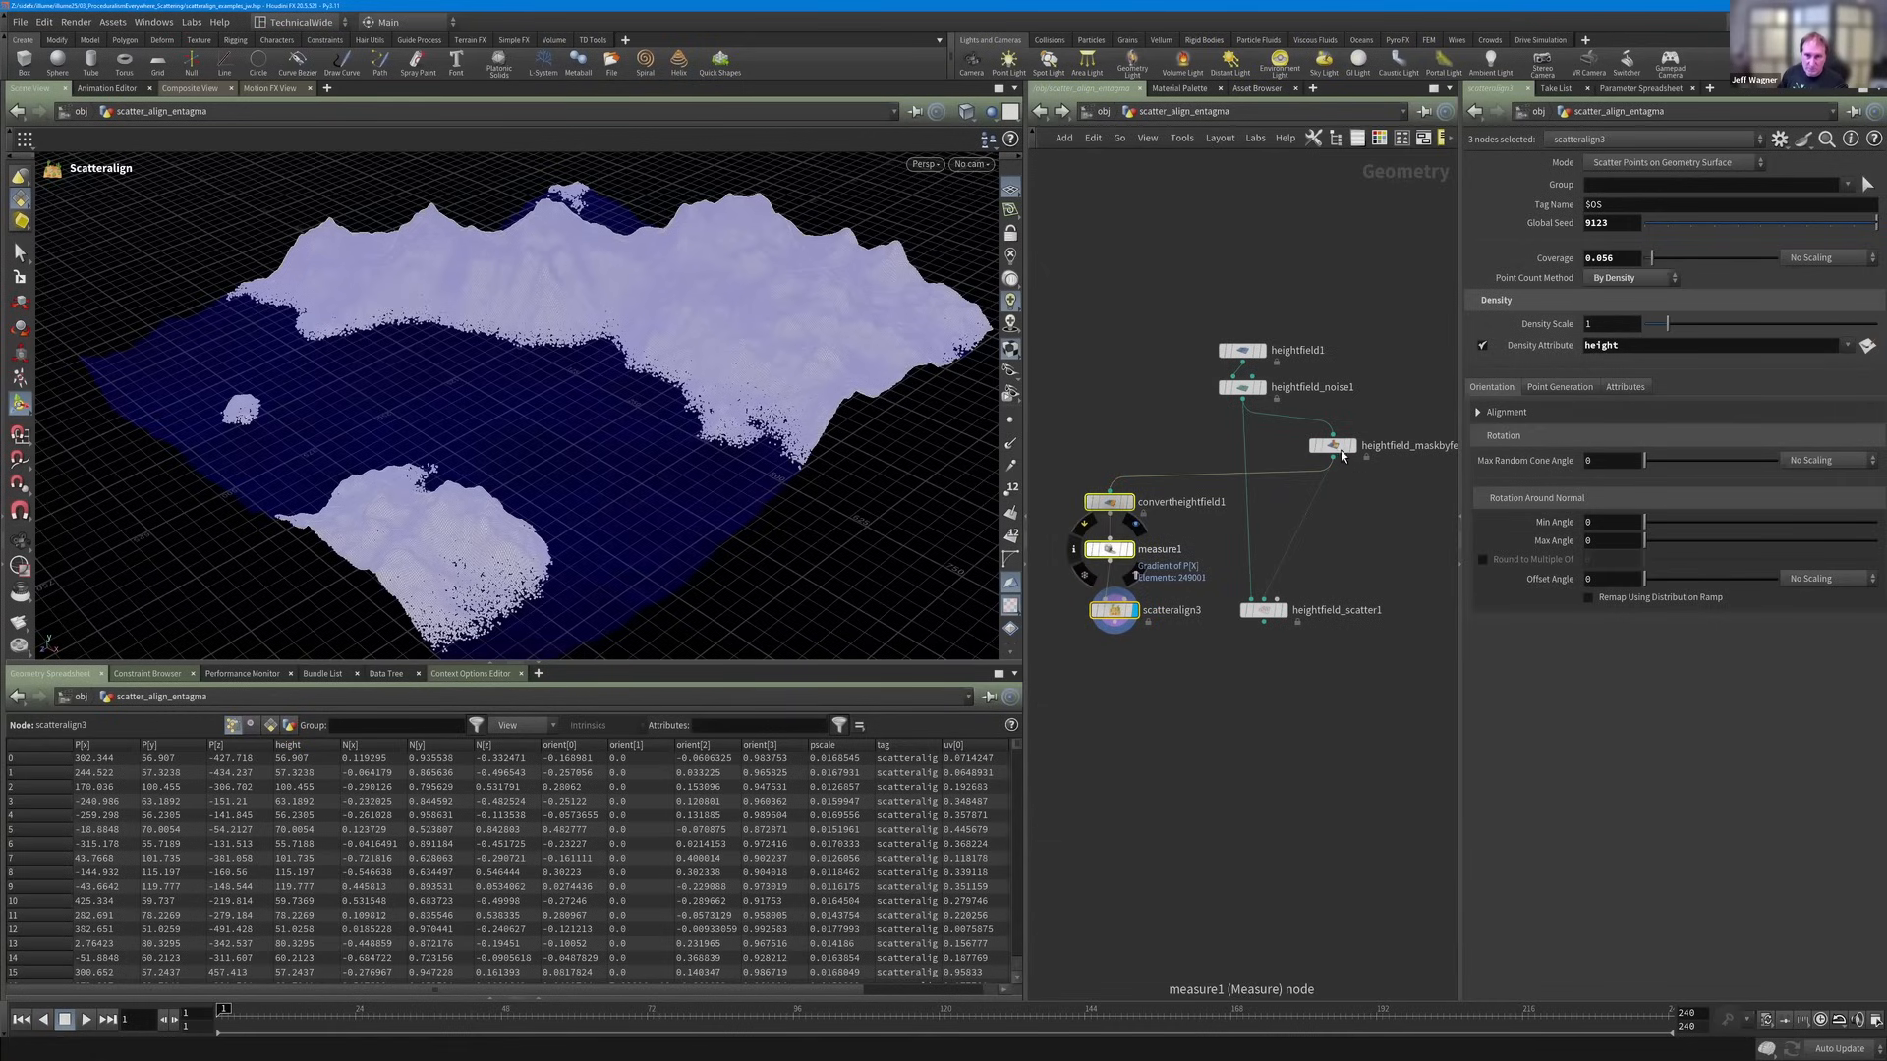
left_click(1264, 610)
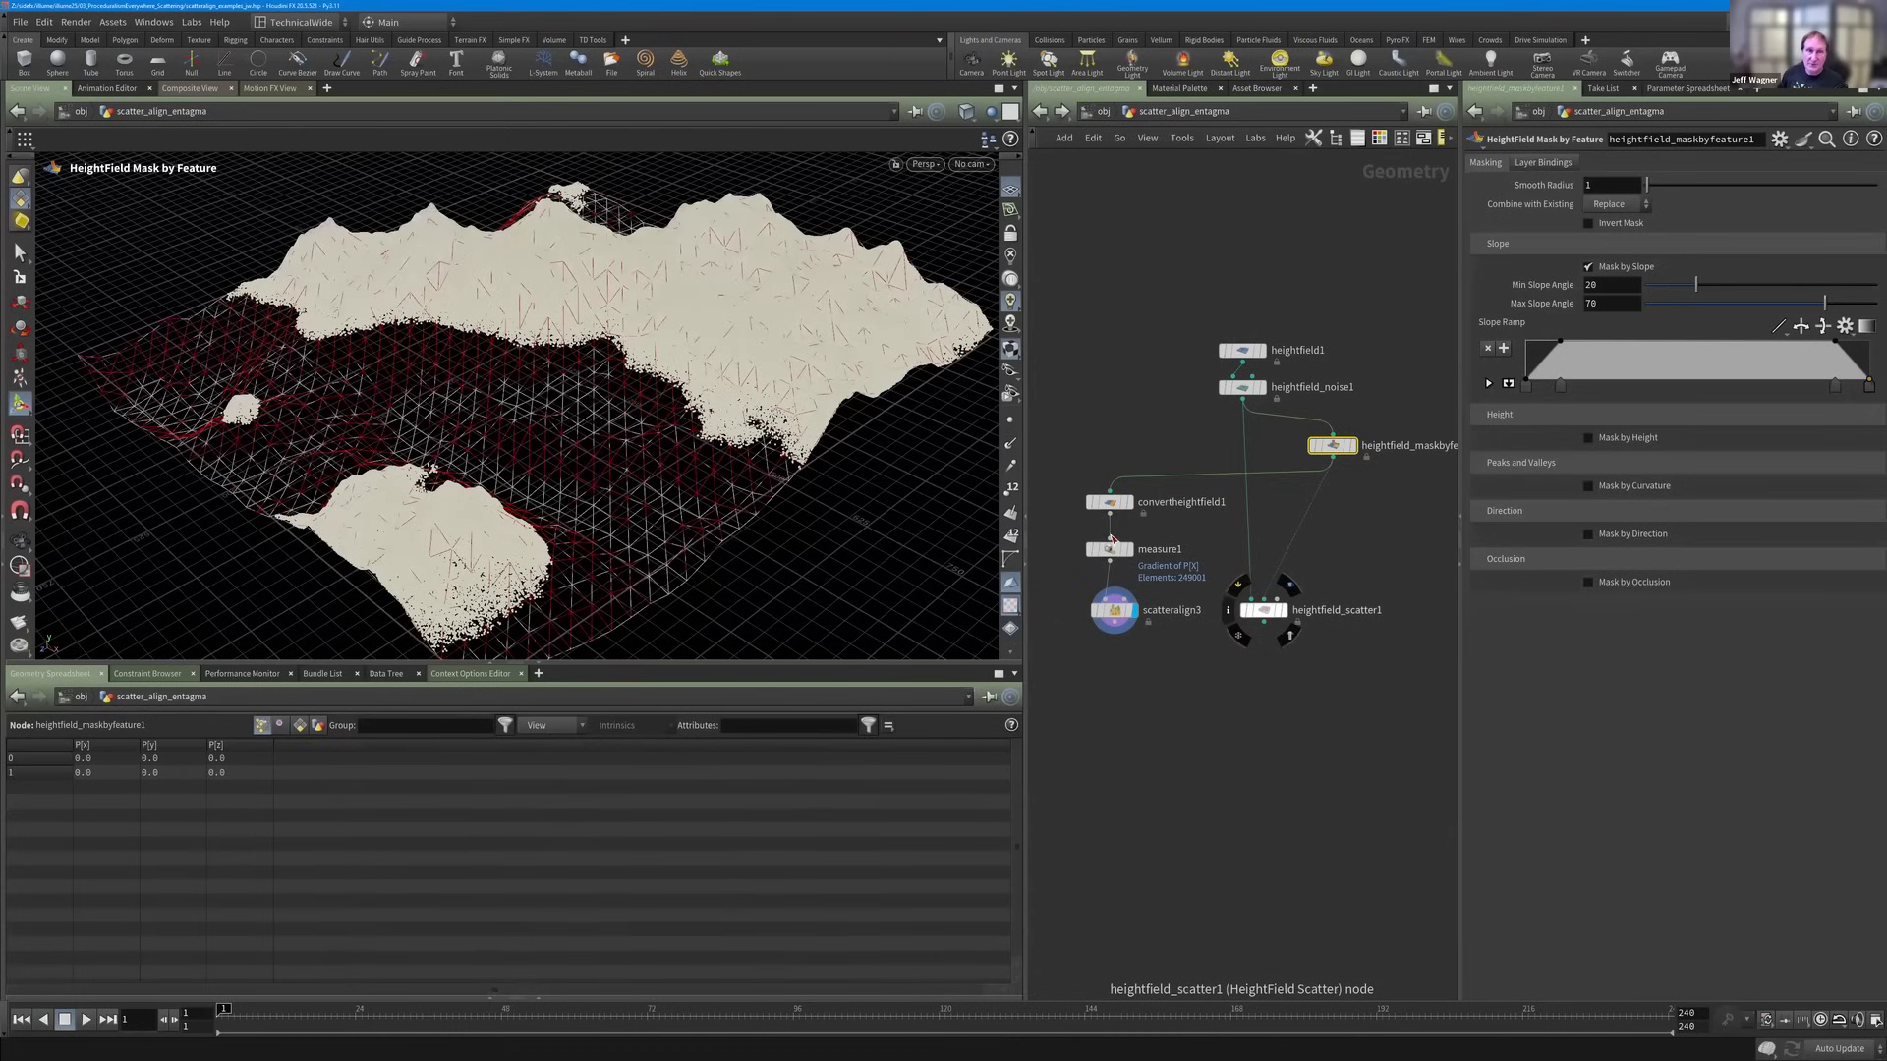
left_click(1111, 552)
left_click(1112, 612)
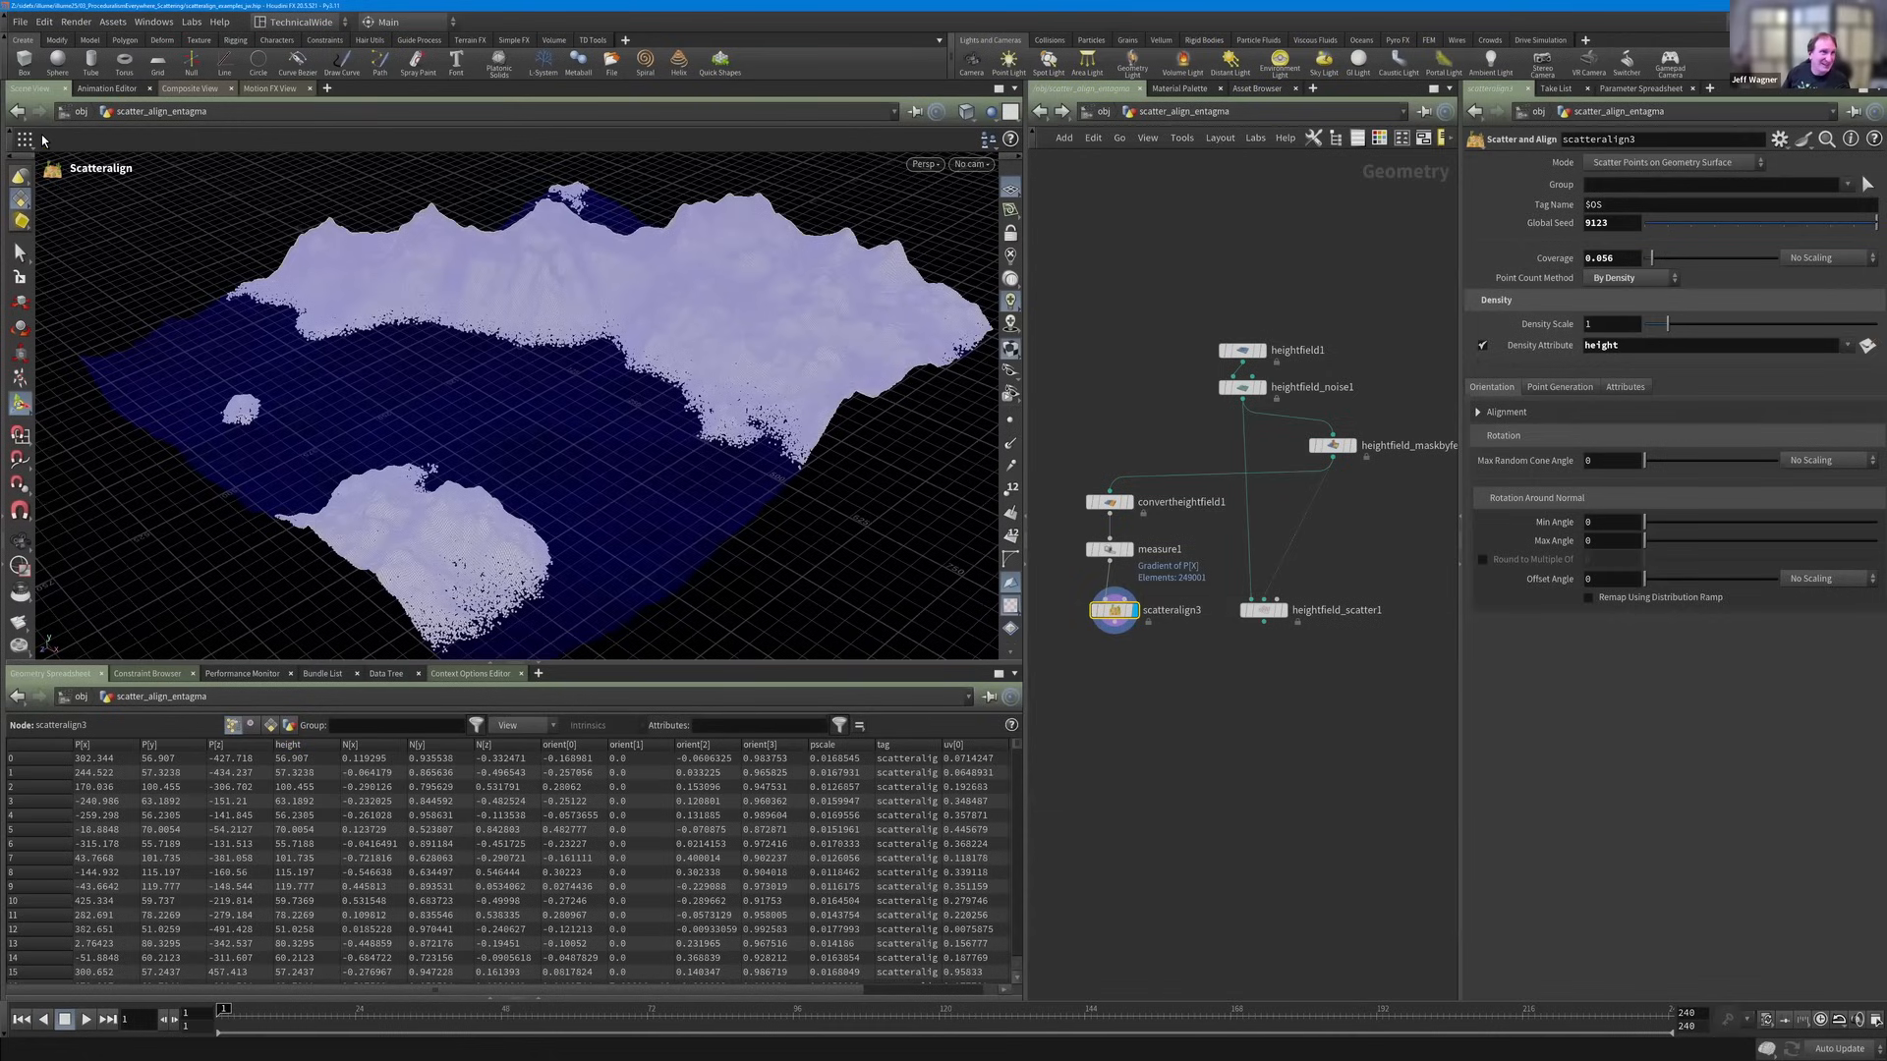
left_click(19, 22)
left_click(43, 138)
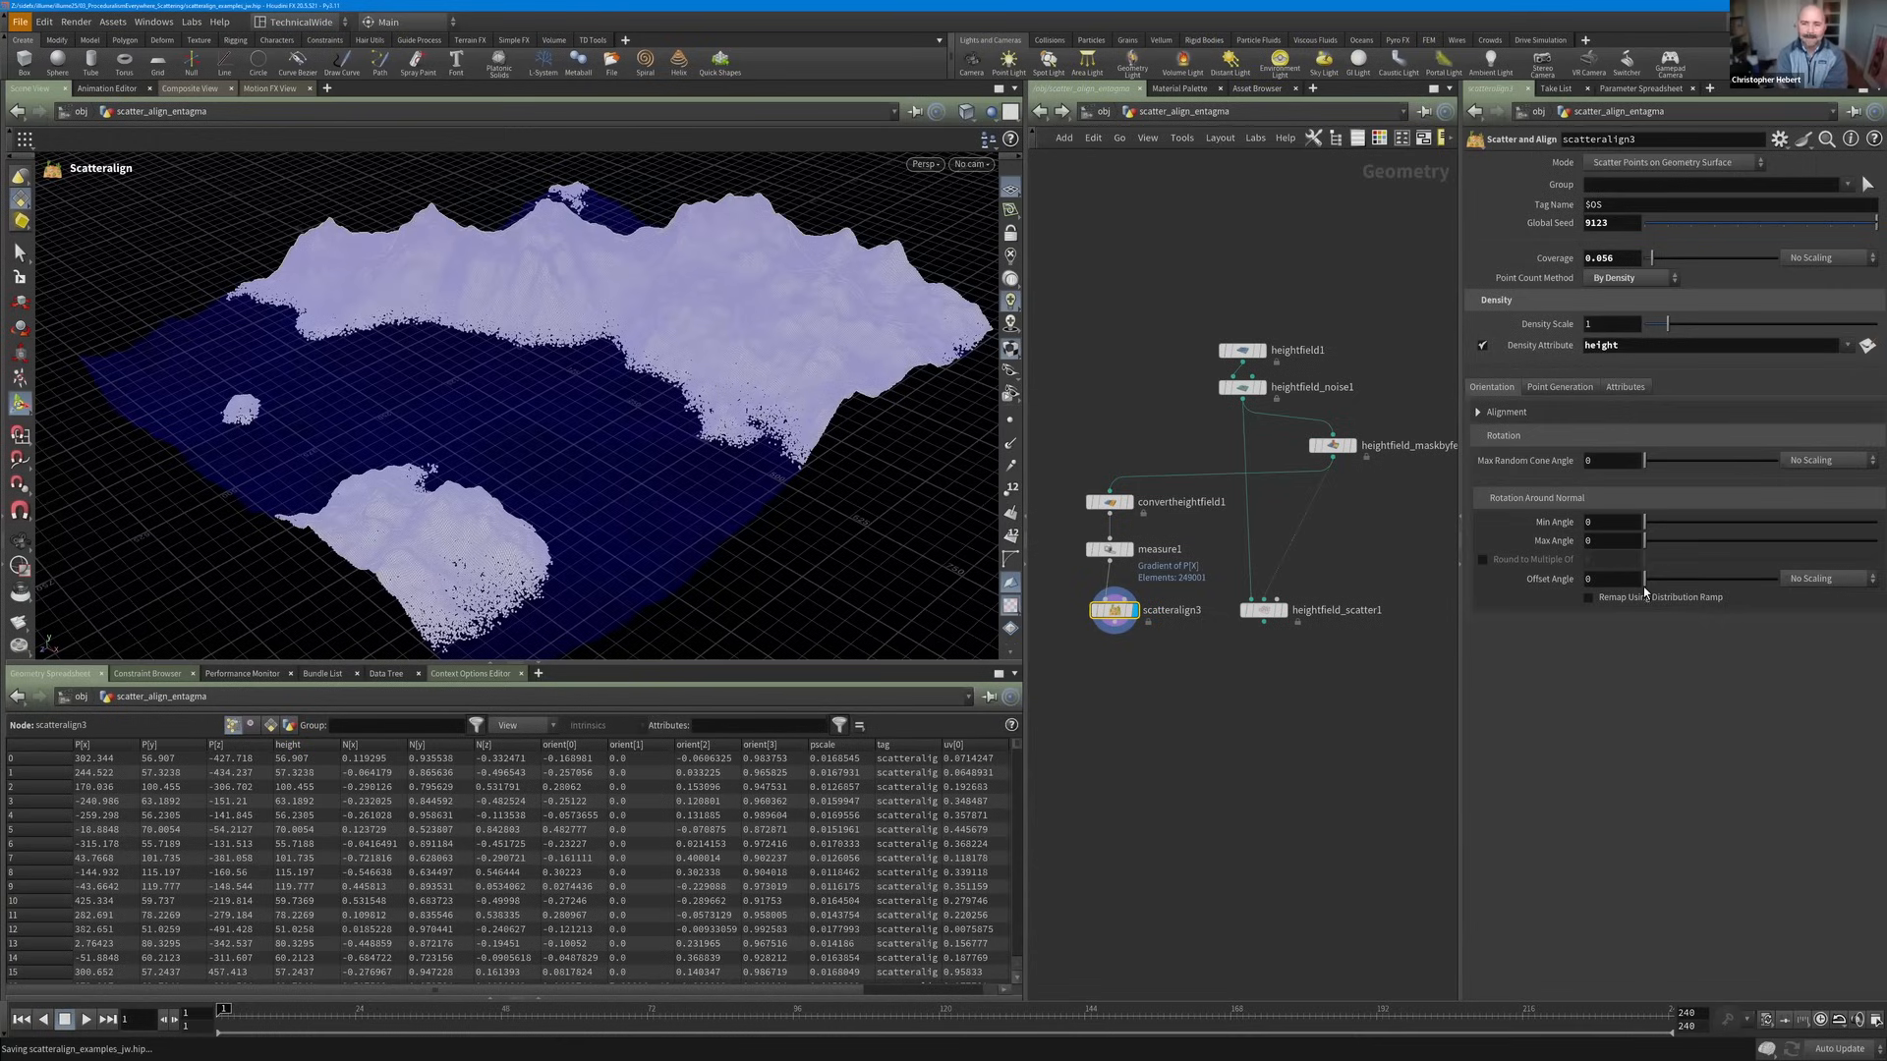
middle_click_drag(1372, 536, 1351, 535)
scroll(1351, 536, "up", 2)
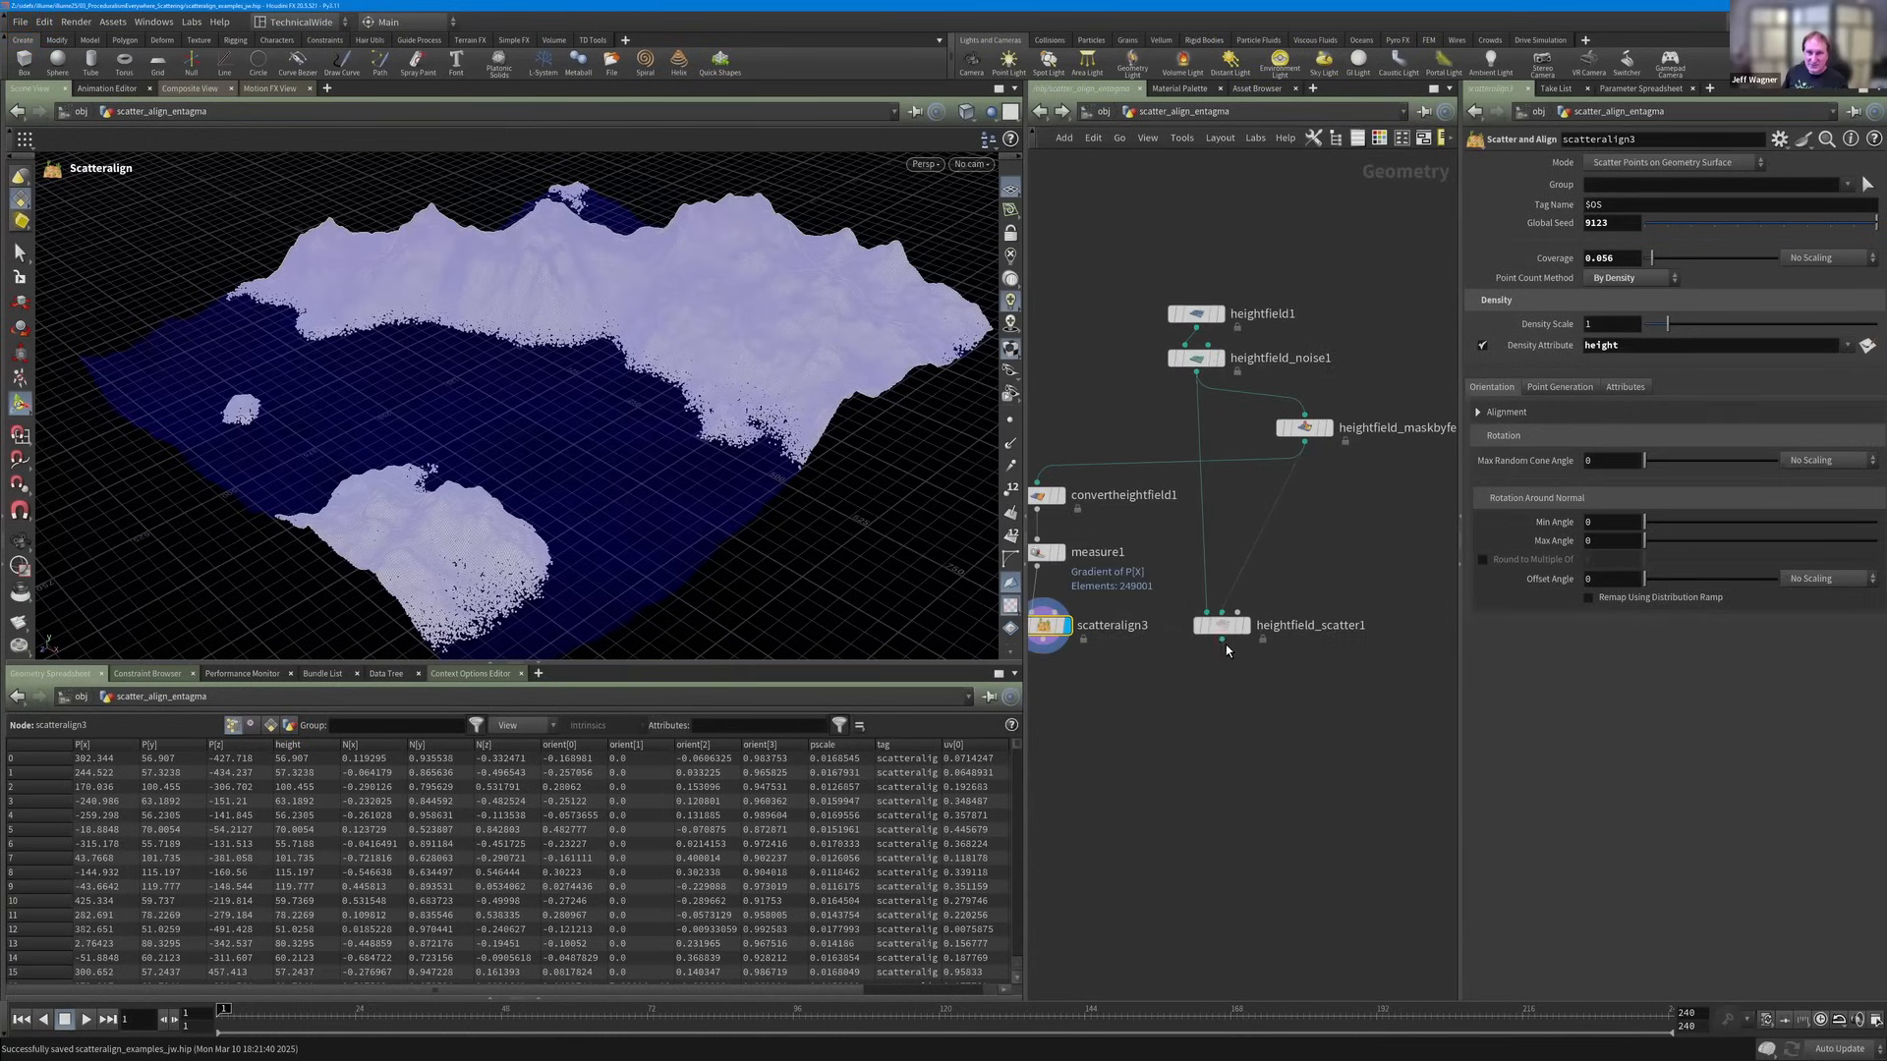
left_click_drag(1220, 635, 1222, 635)
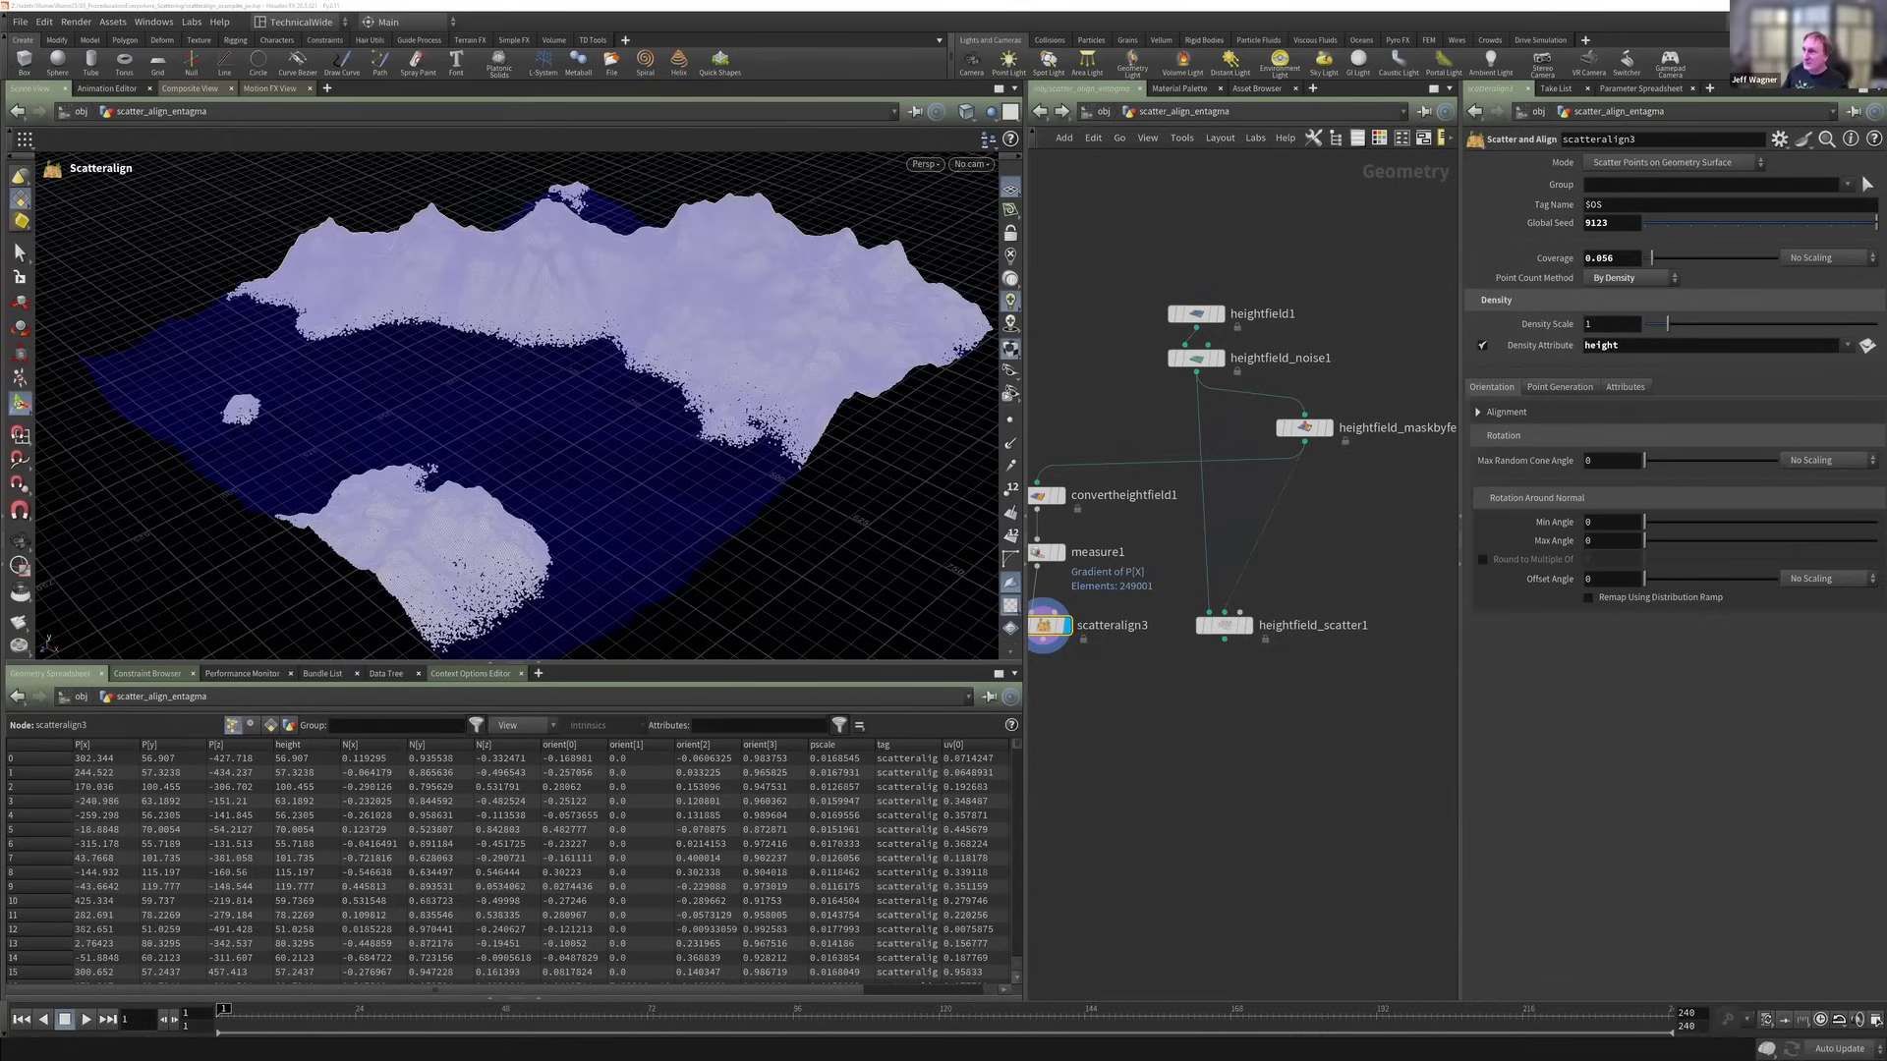
scroll(1373, 474, "down", 2)
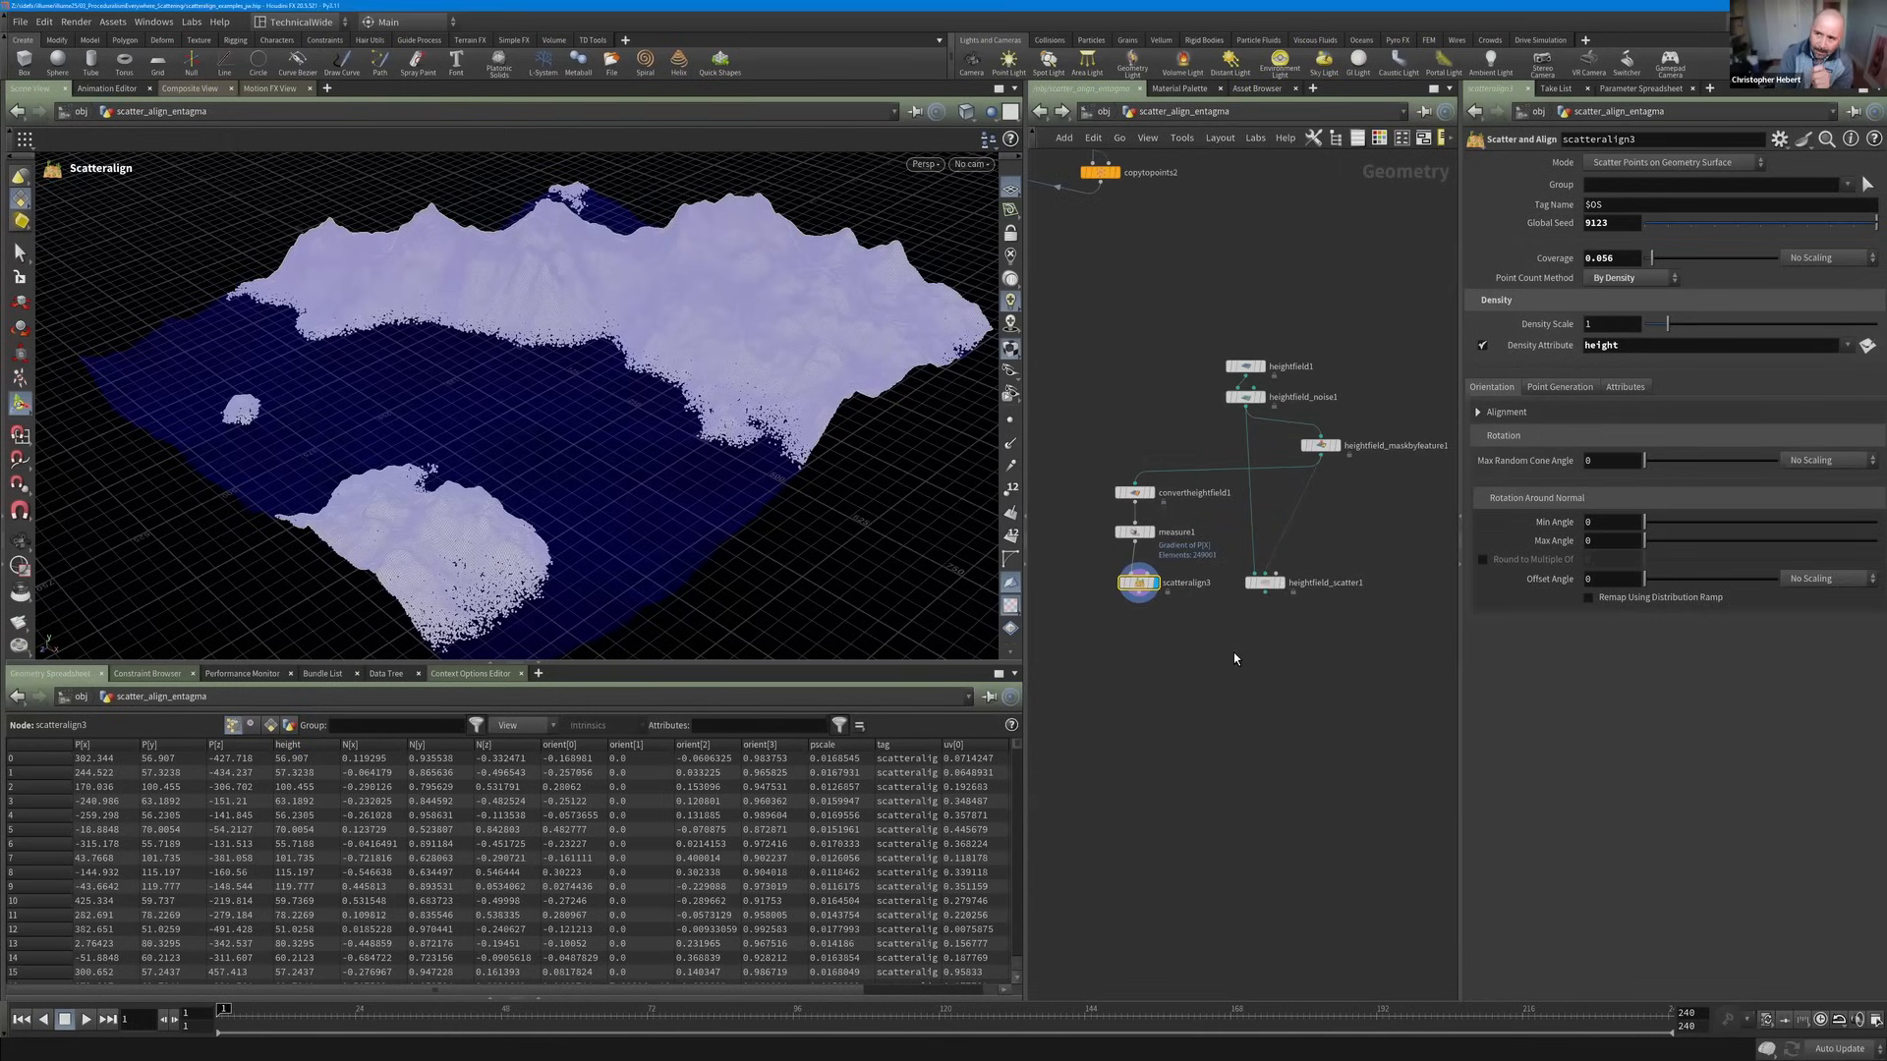
scroll(1228, 651, "up", 2)
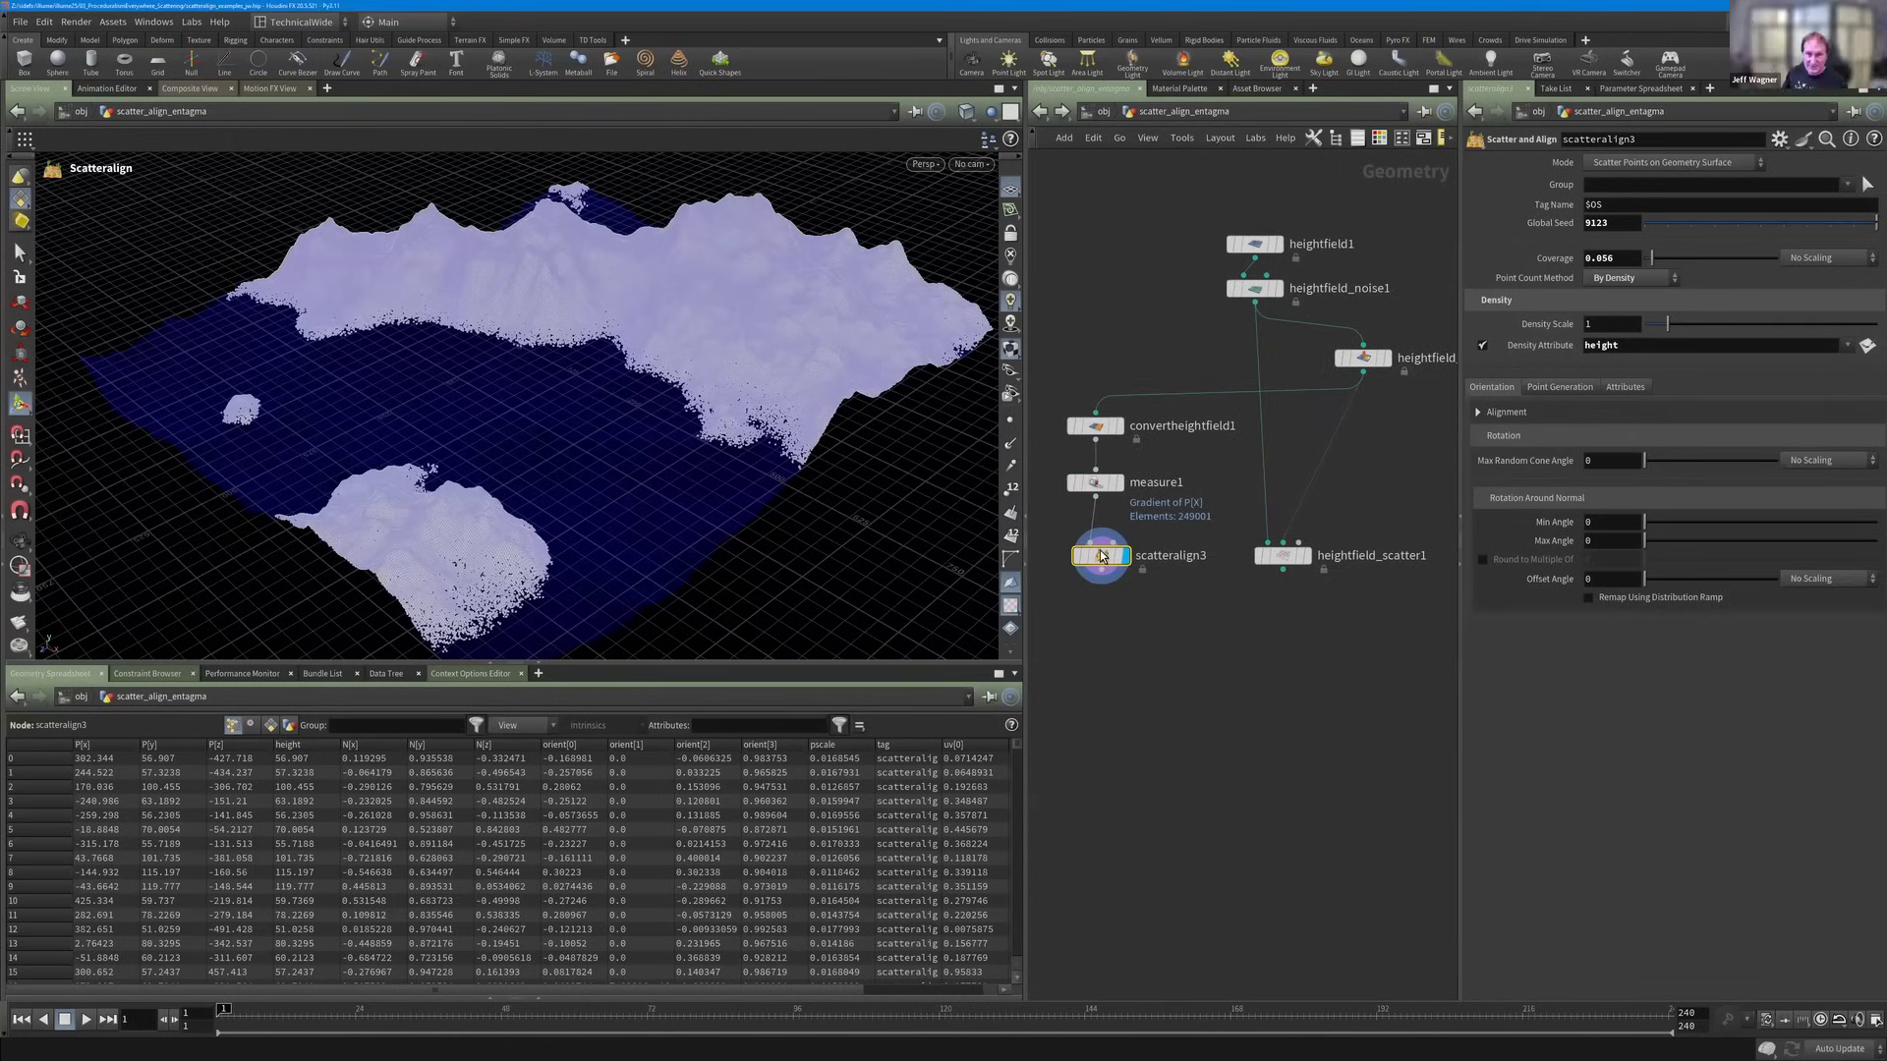
scroll(1207, 463, "down", 2)
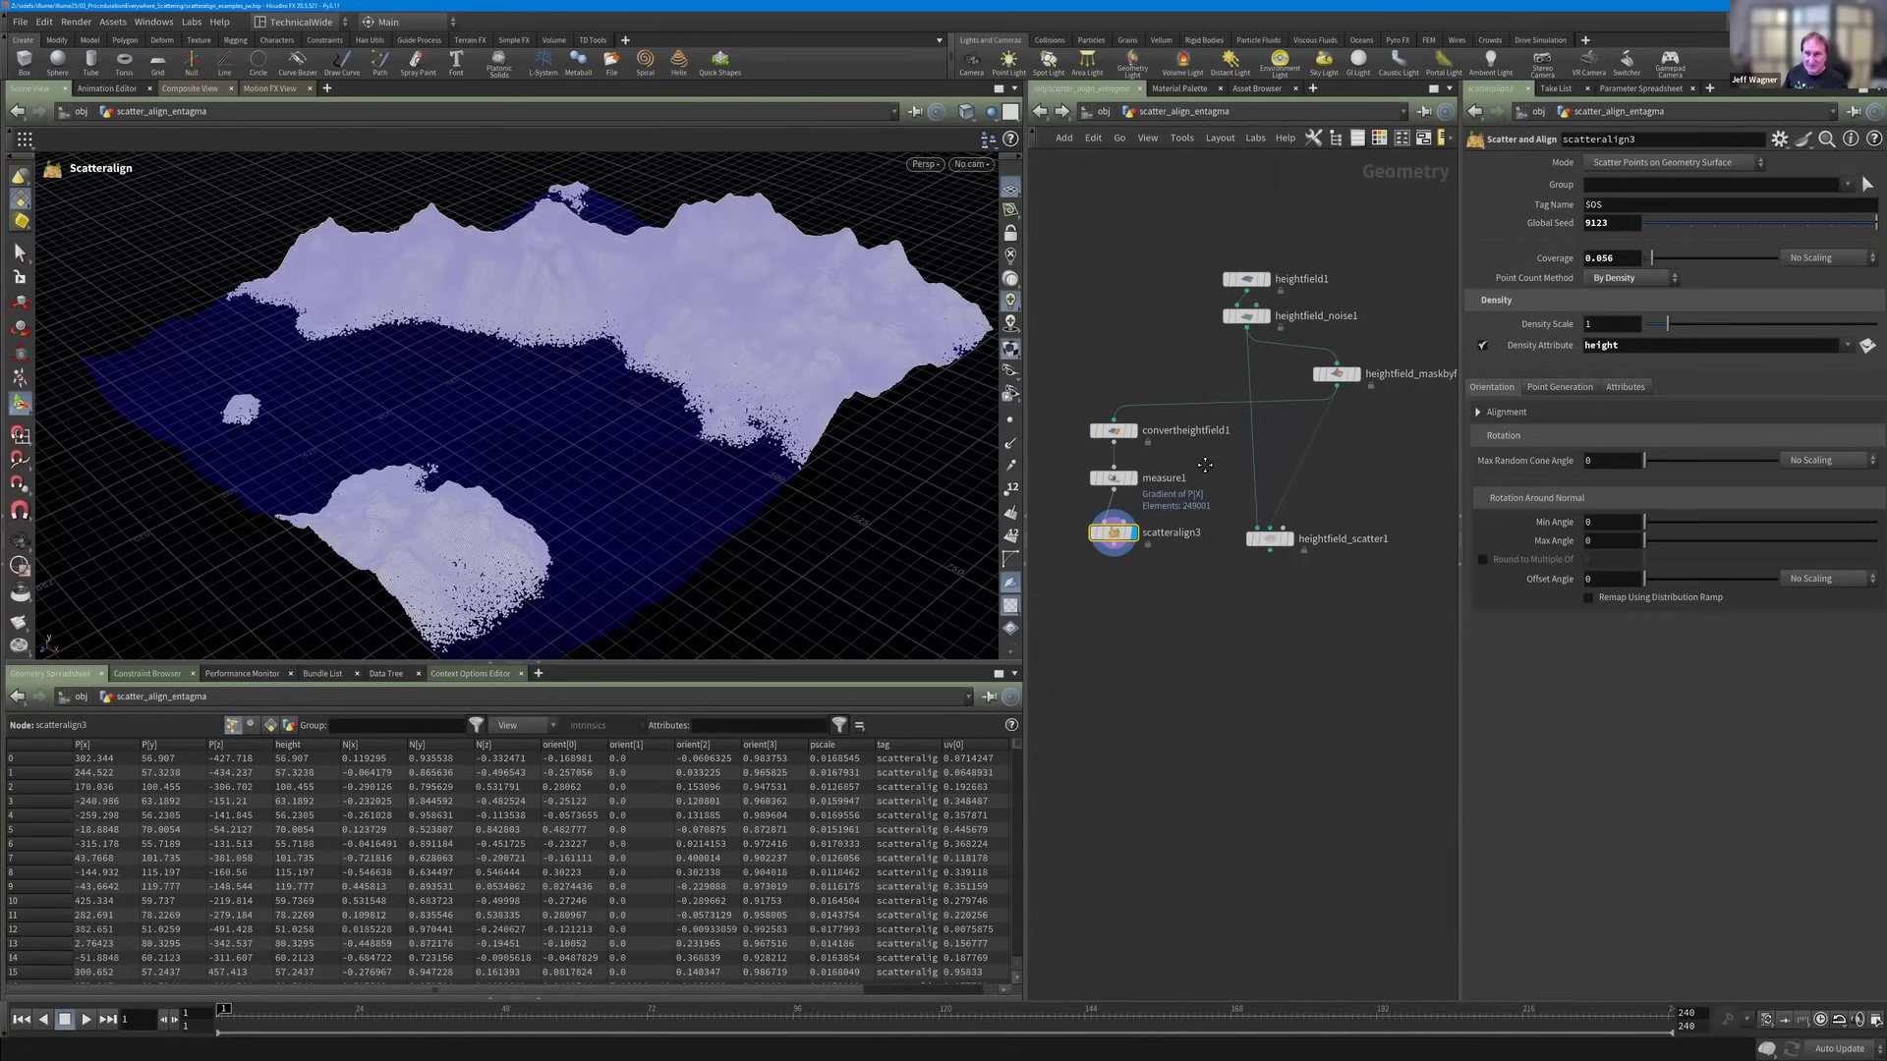
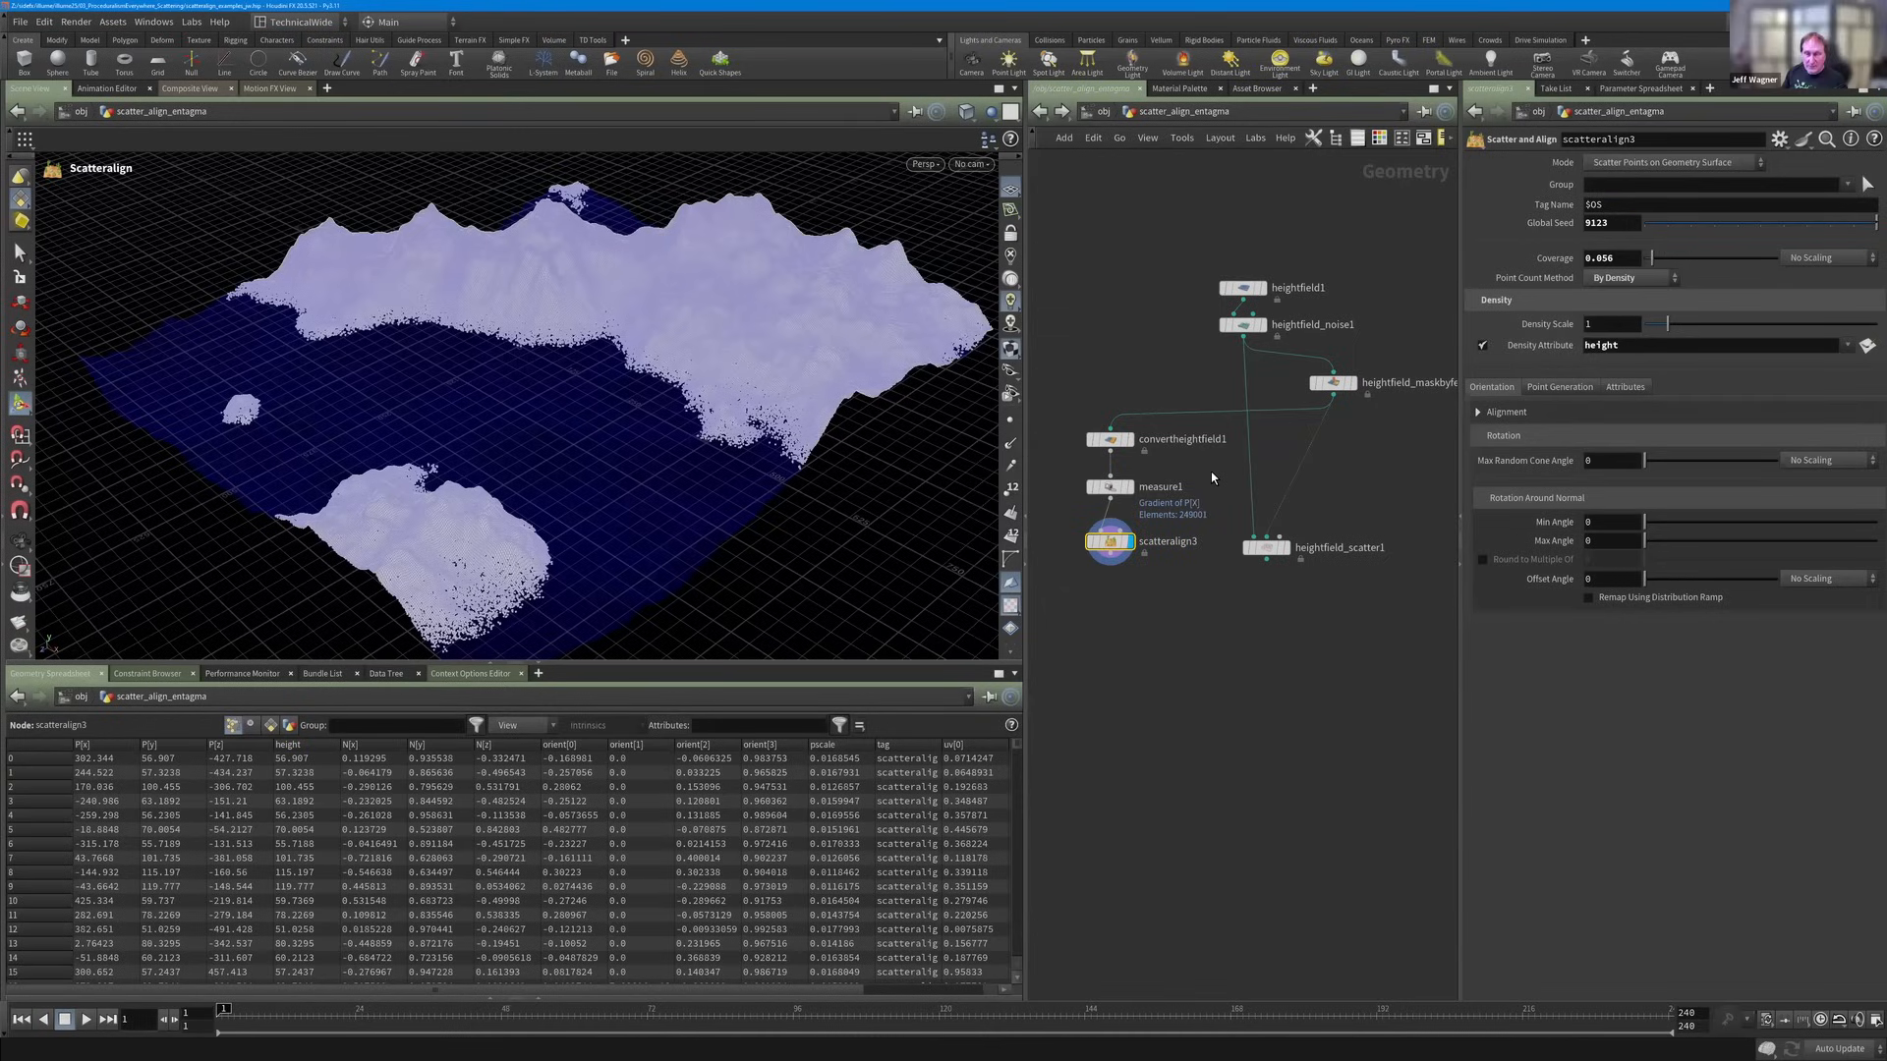
Return to the object level and move the Heightfield_Scatter node slightly farther below the Workshop Project group.
key("u")
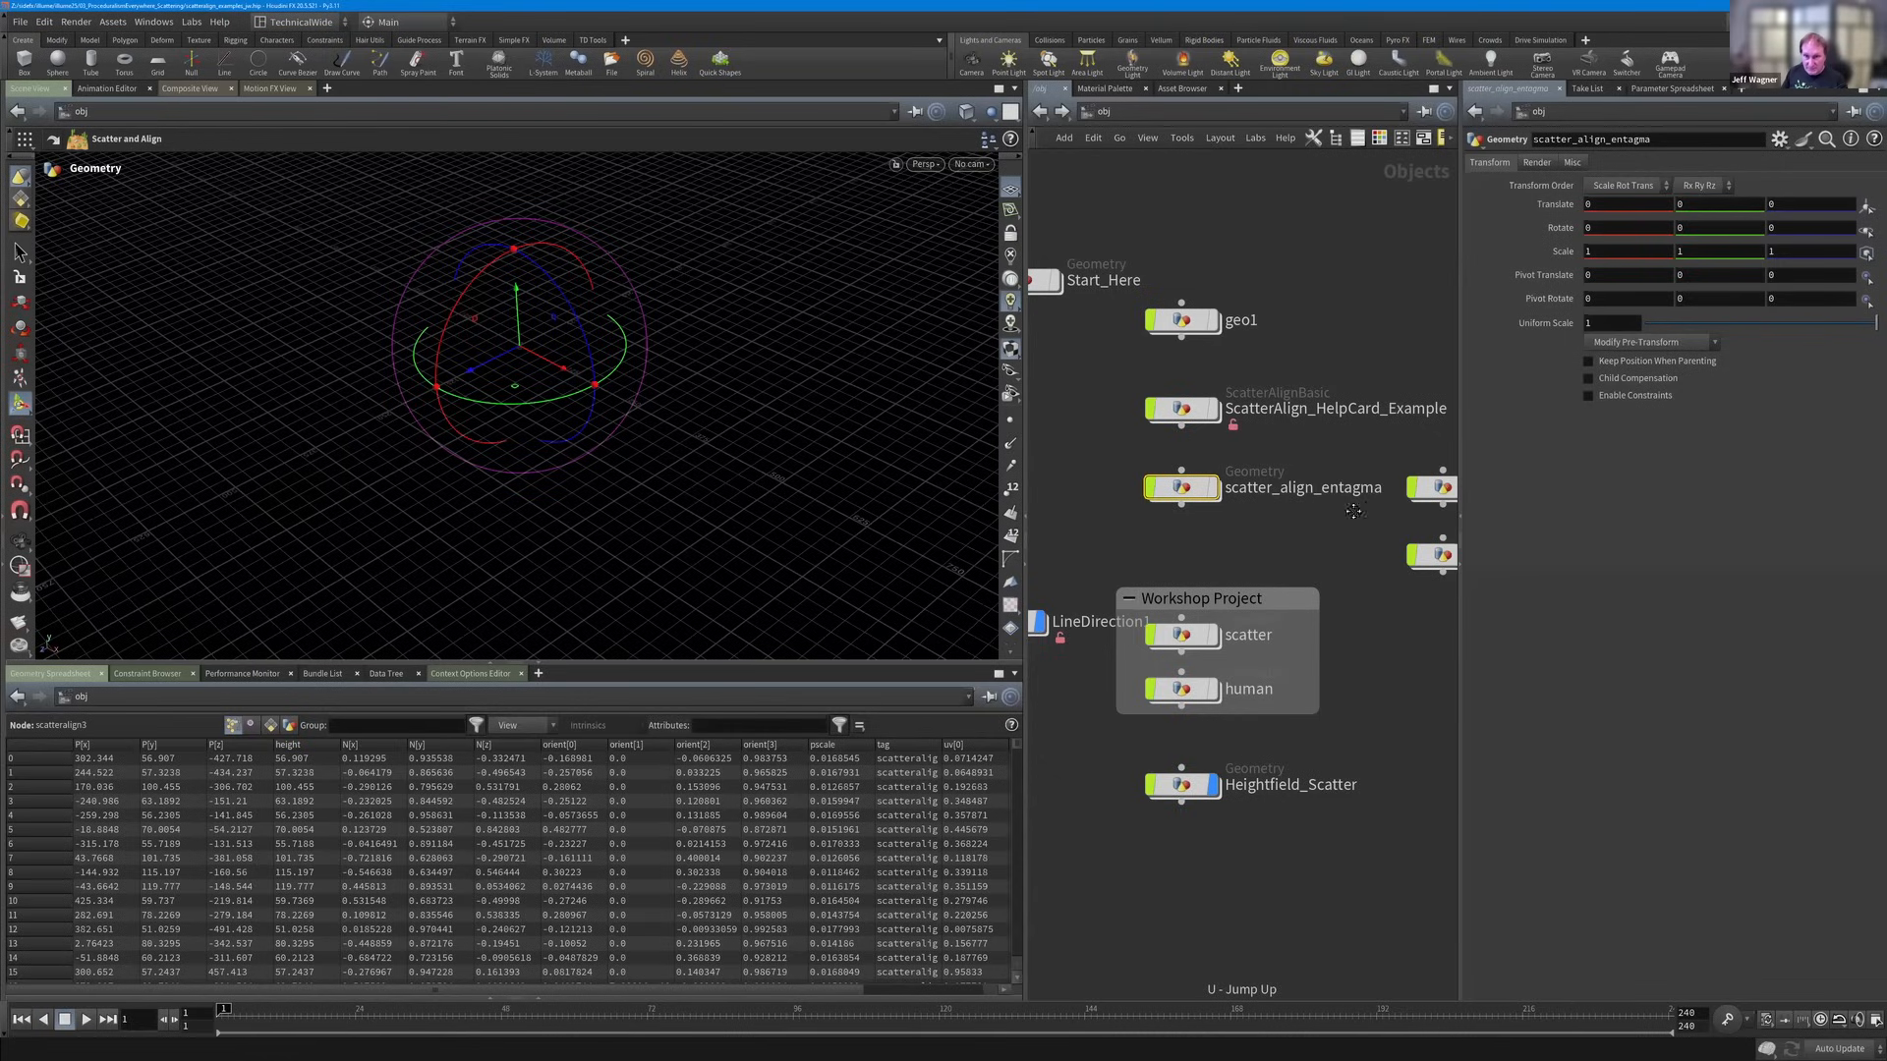
middle_click_drag(1353, 511, 1348, 398)
left_click(1128, 593)
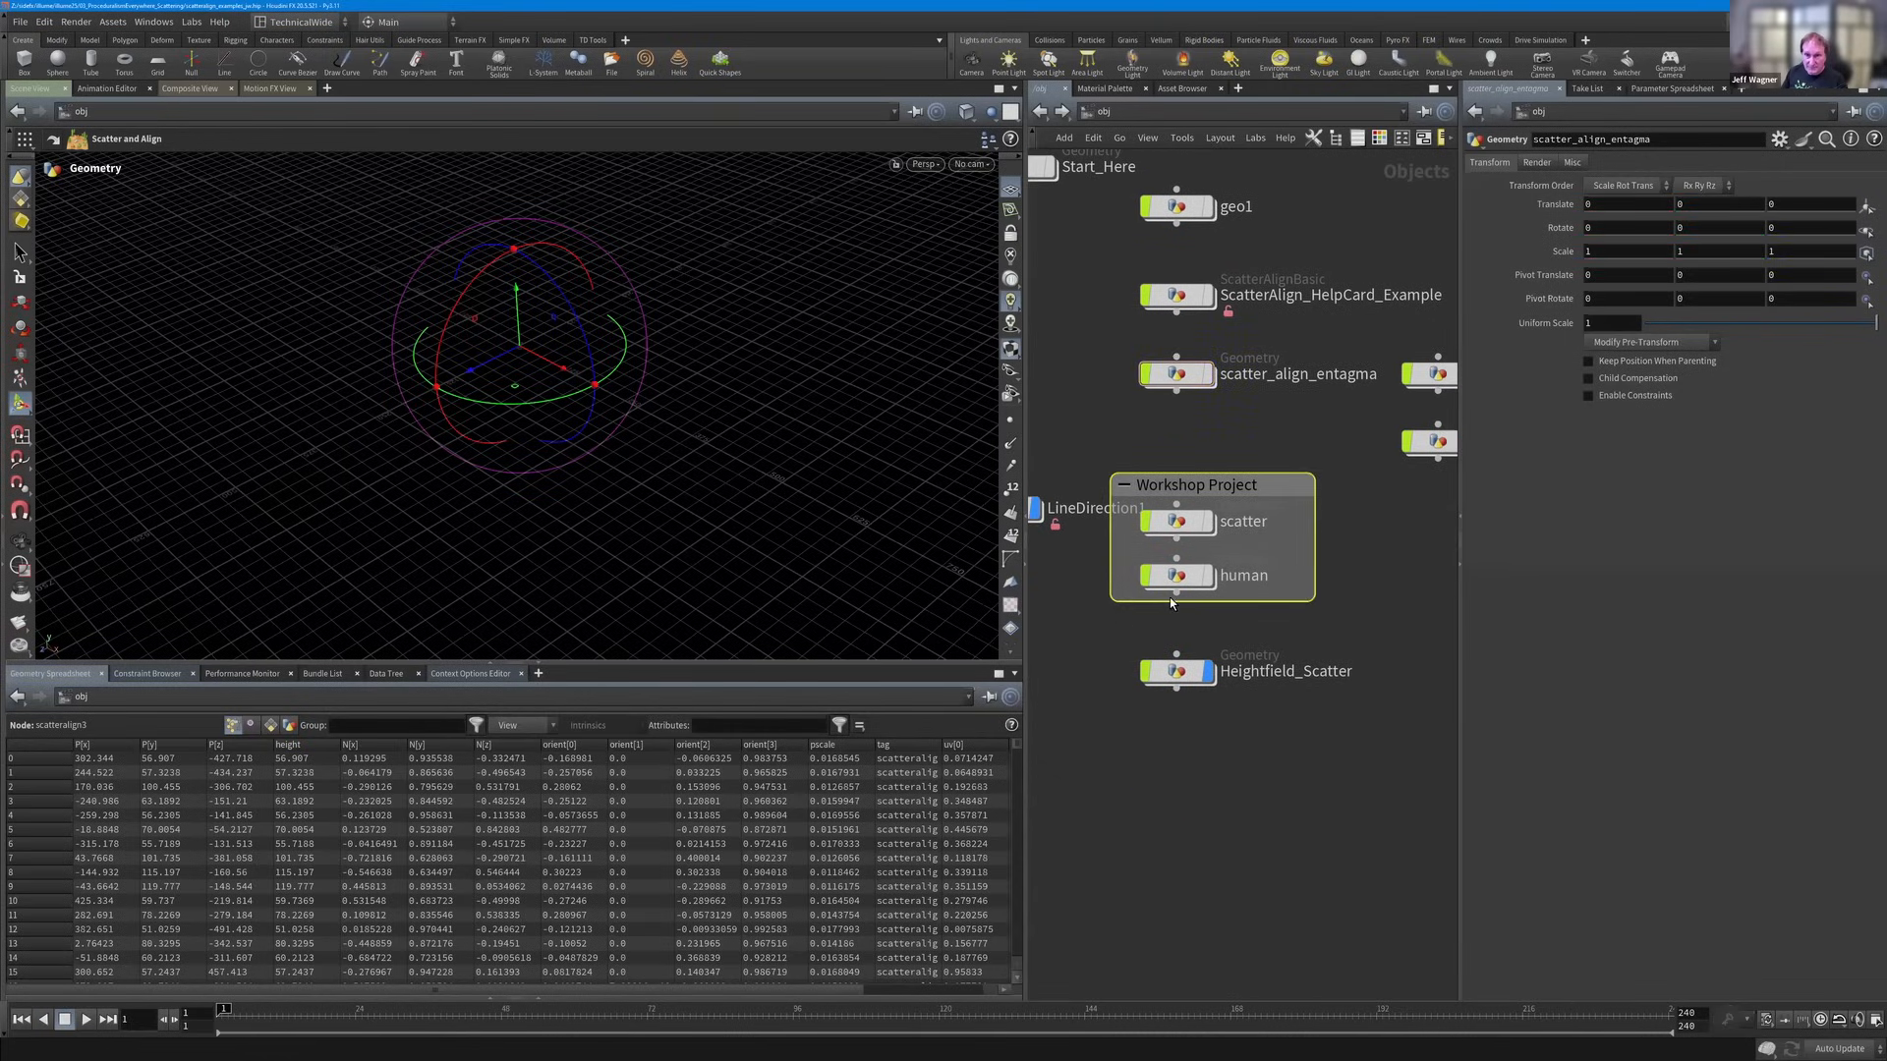
left_click_drag(1192, 674, 1192, 694)
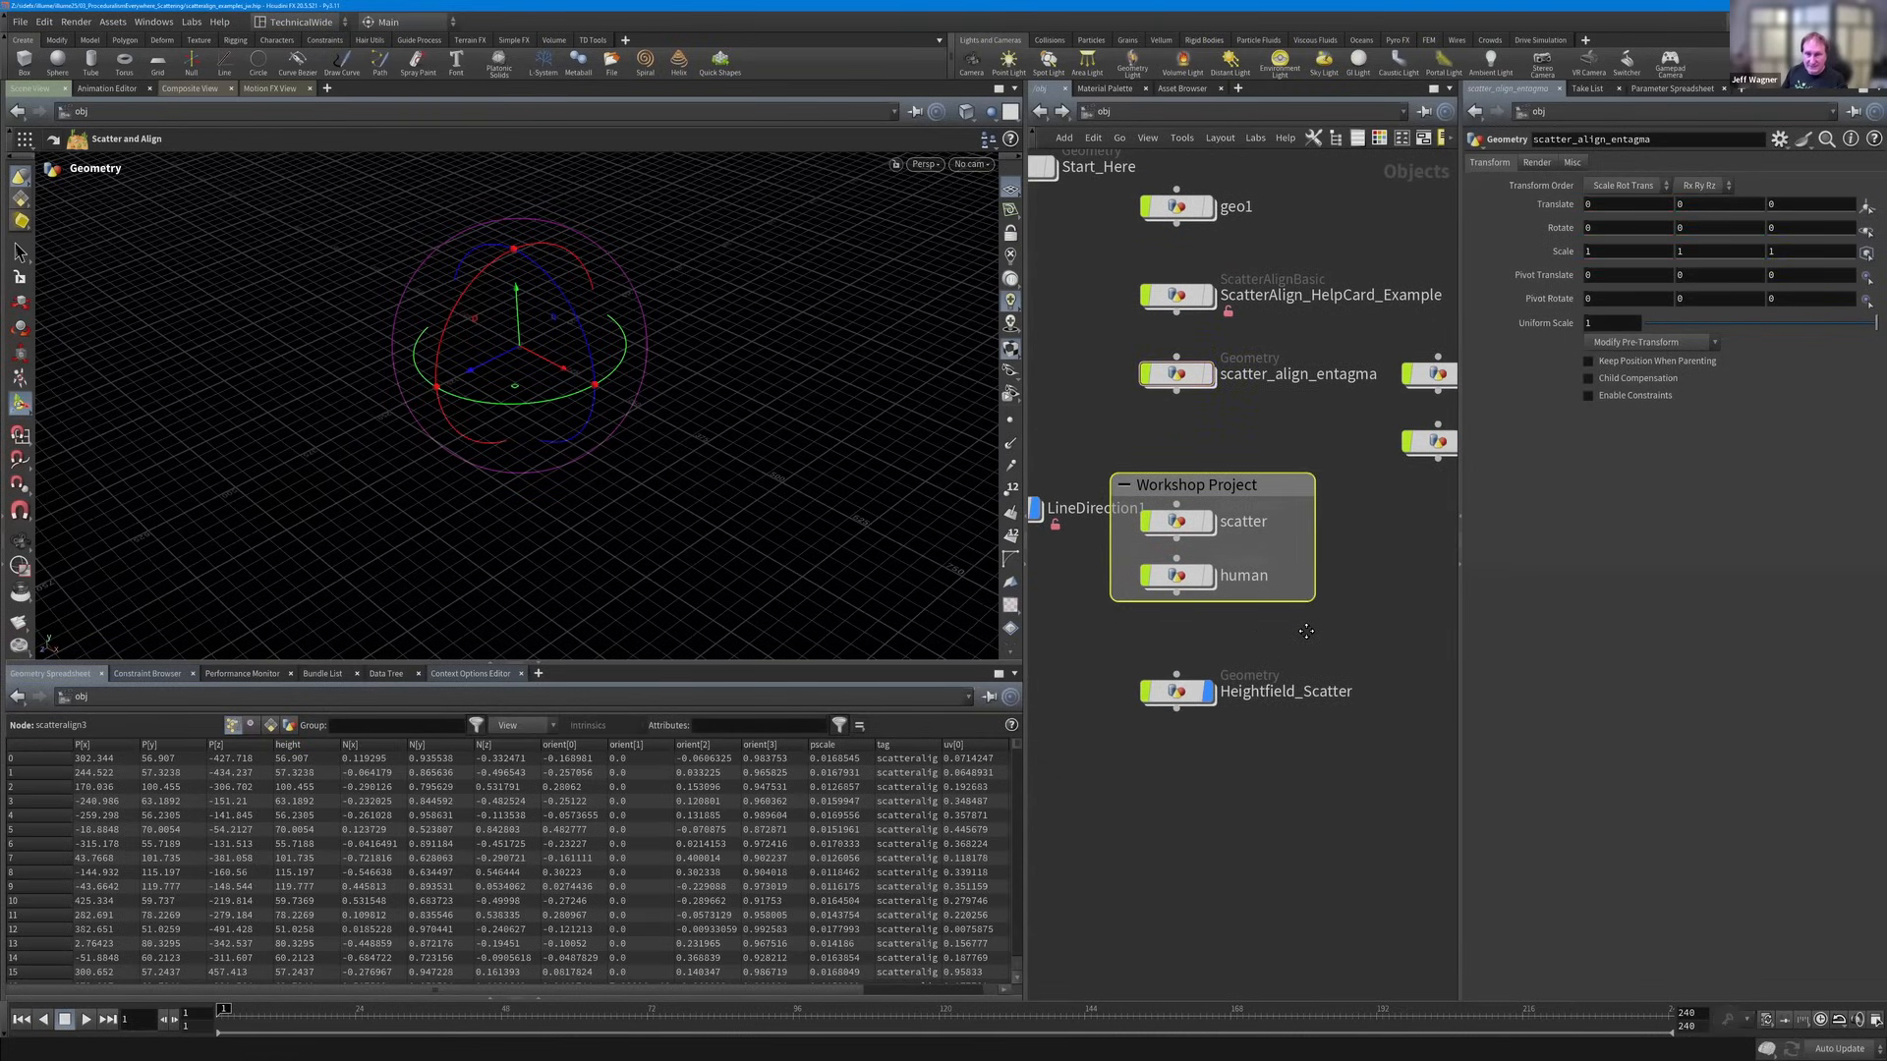
middle_click_drag(1286, 602, 1318, 588)
Open the scatter object from the Workshop Project group and survey the overall layout of its network.
mouse_move(1189, 565)
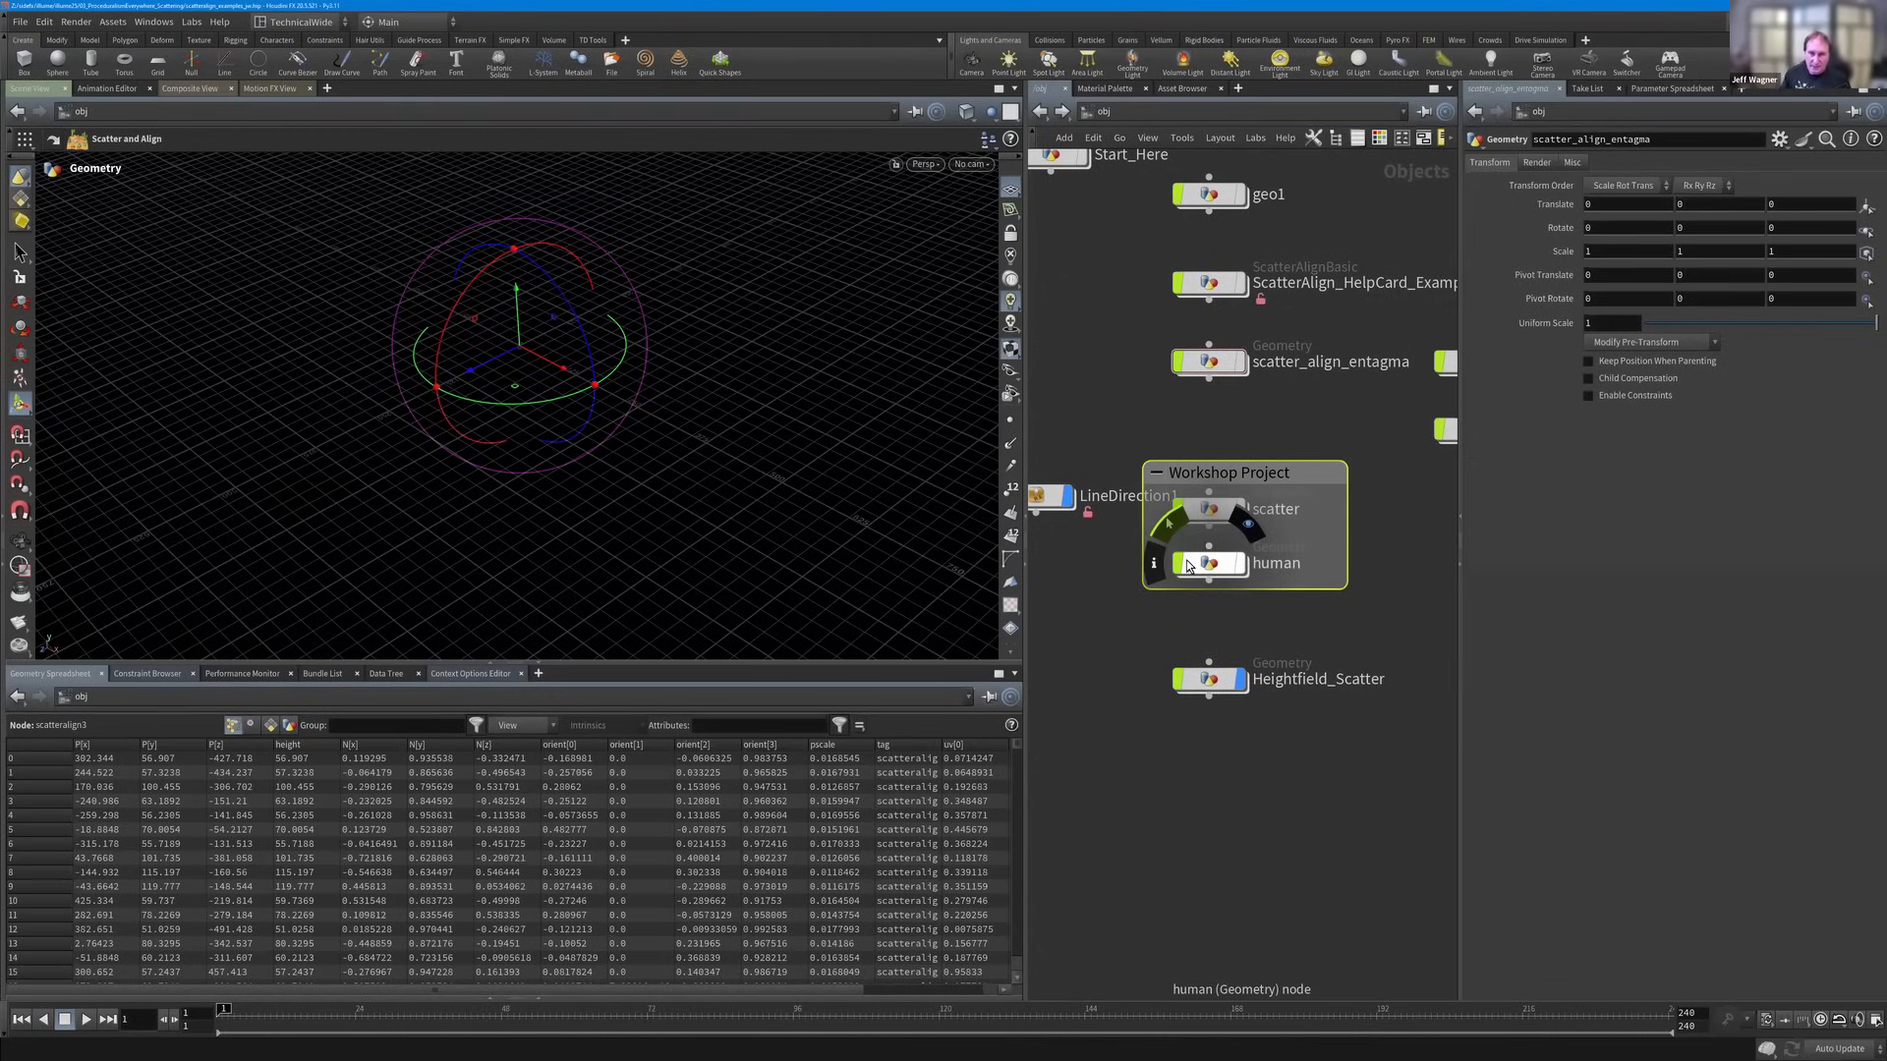
mouse_move(1209, 518)
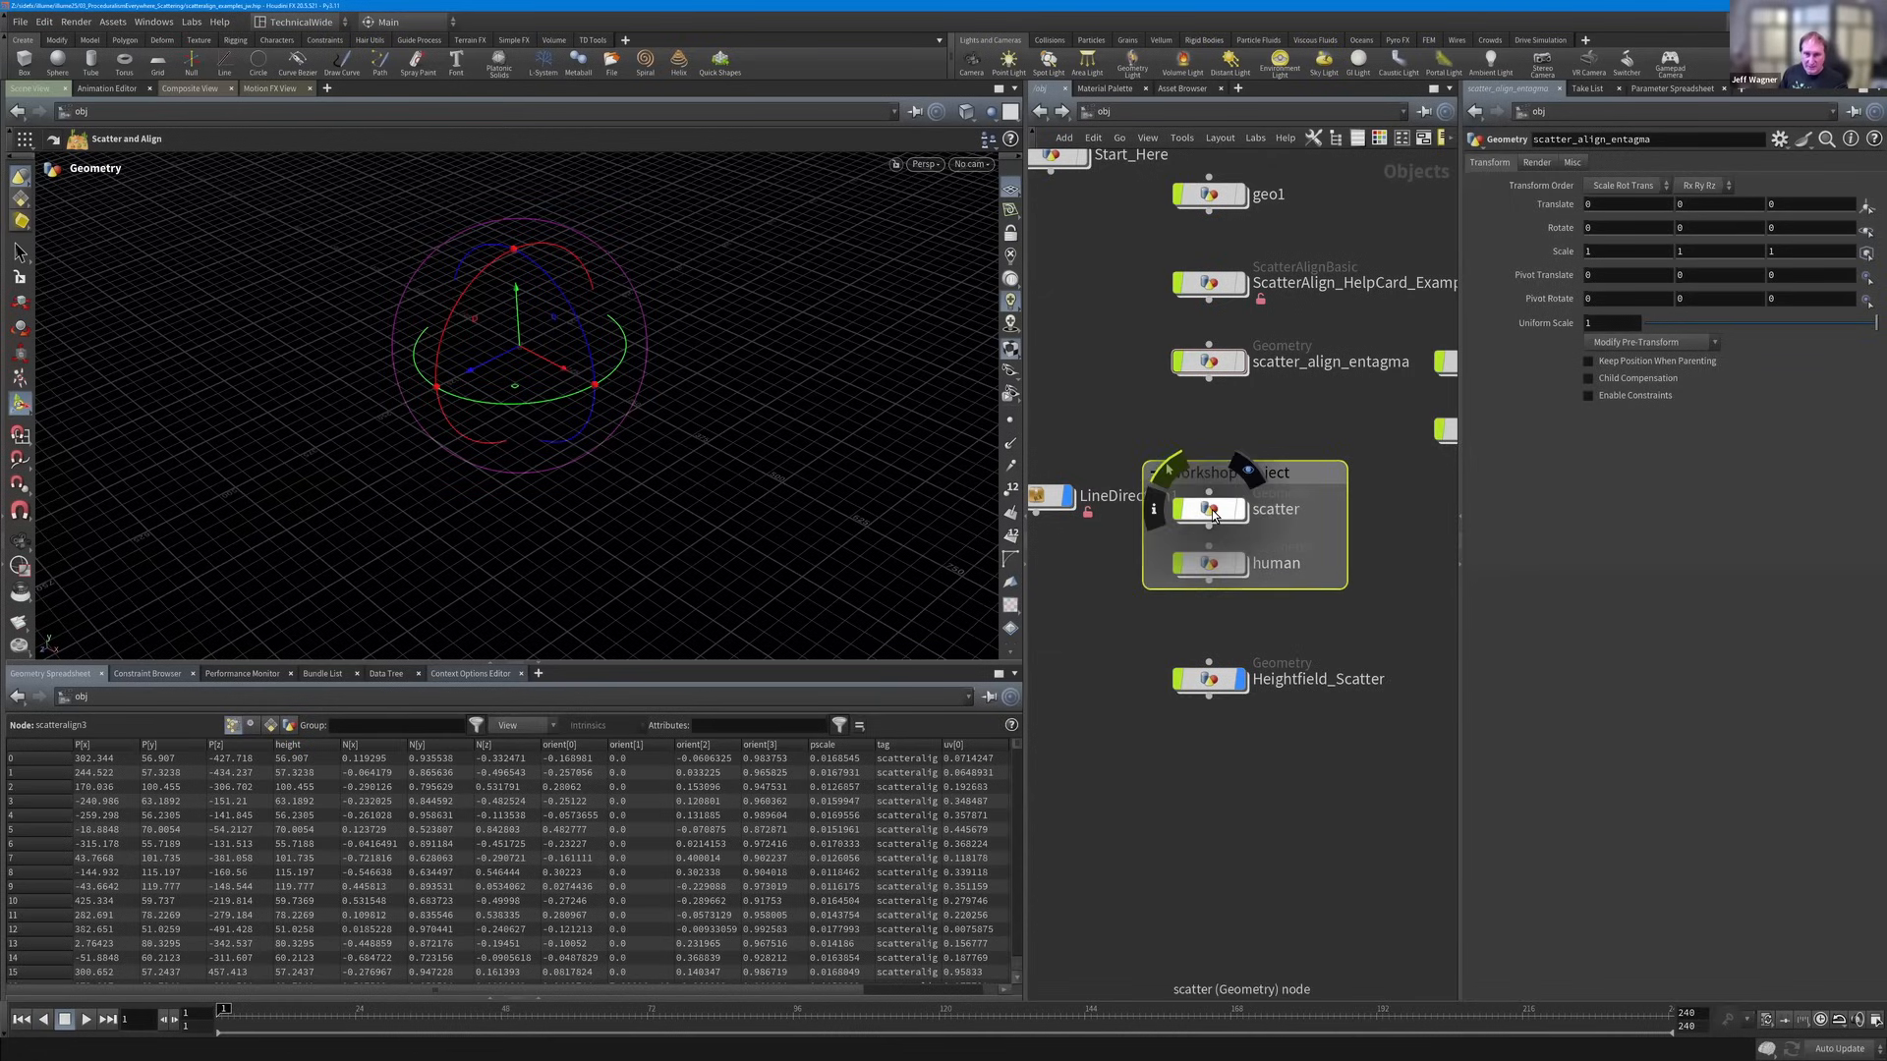
double_click(1209, 511)
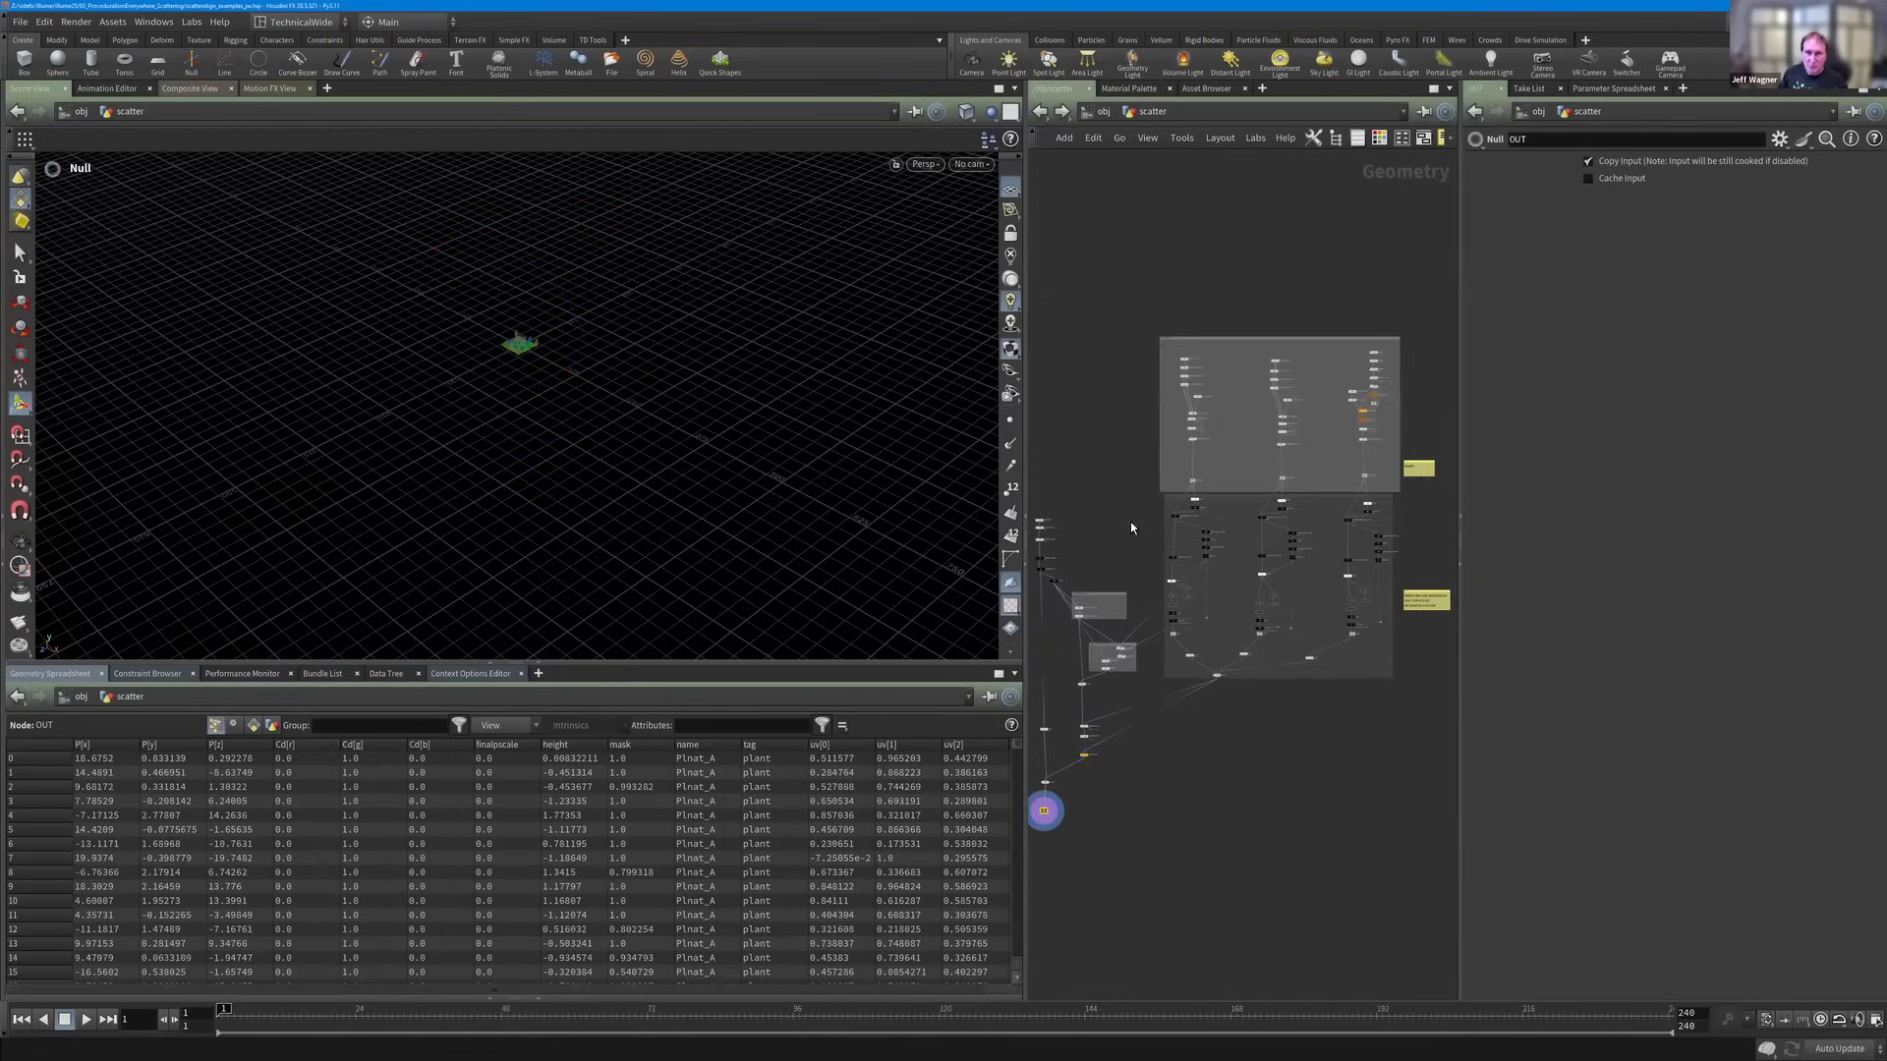
scroll(1140, 536, "up", 3)
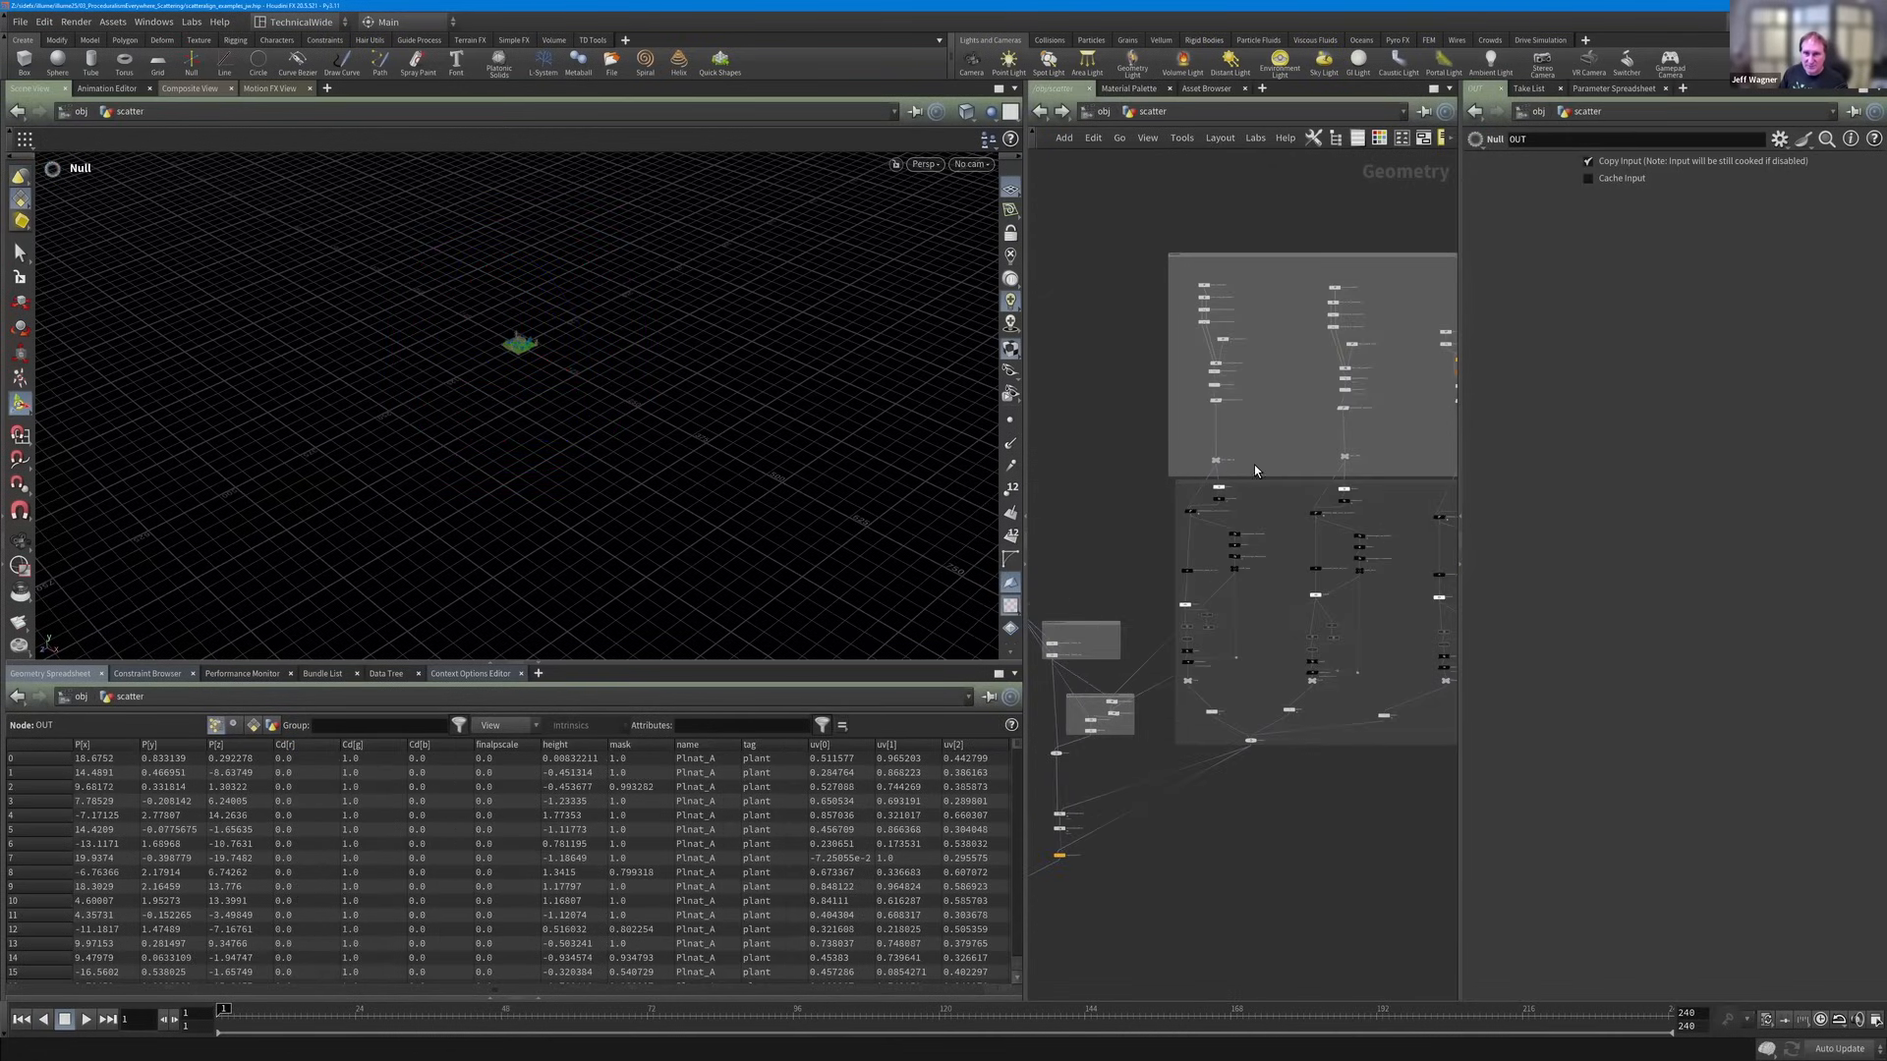
scroll(1277, 460, "up", 4)
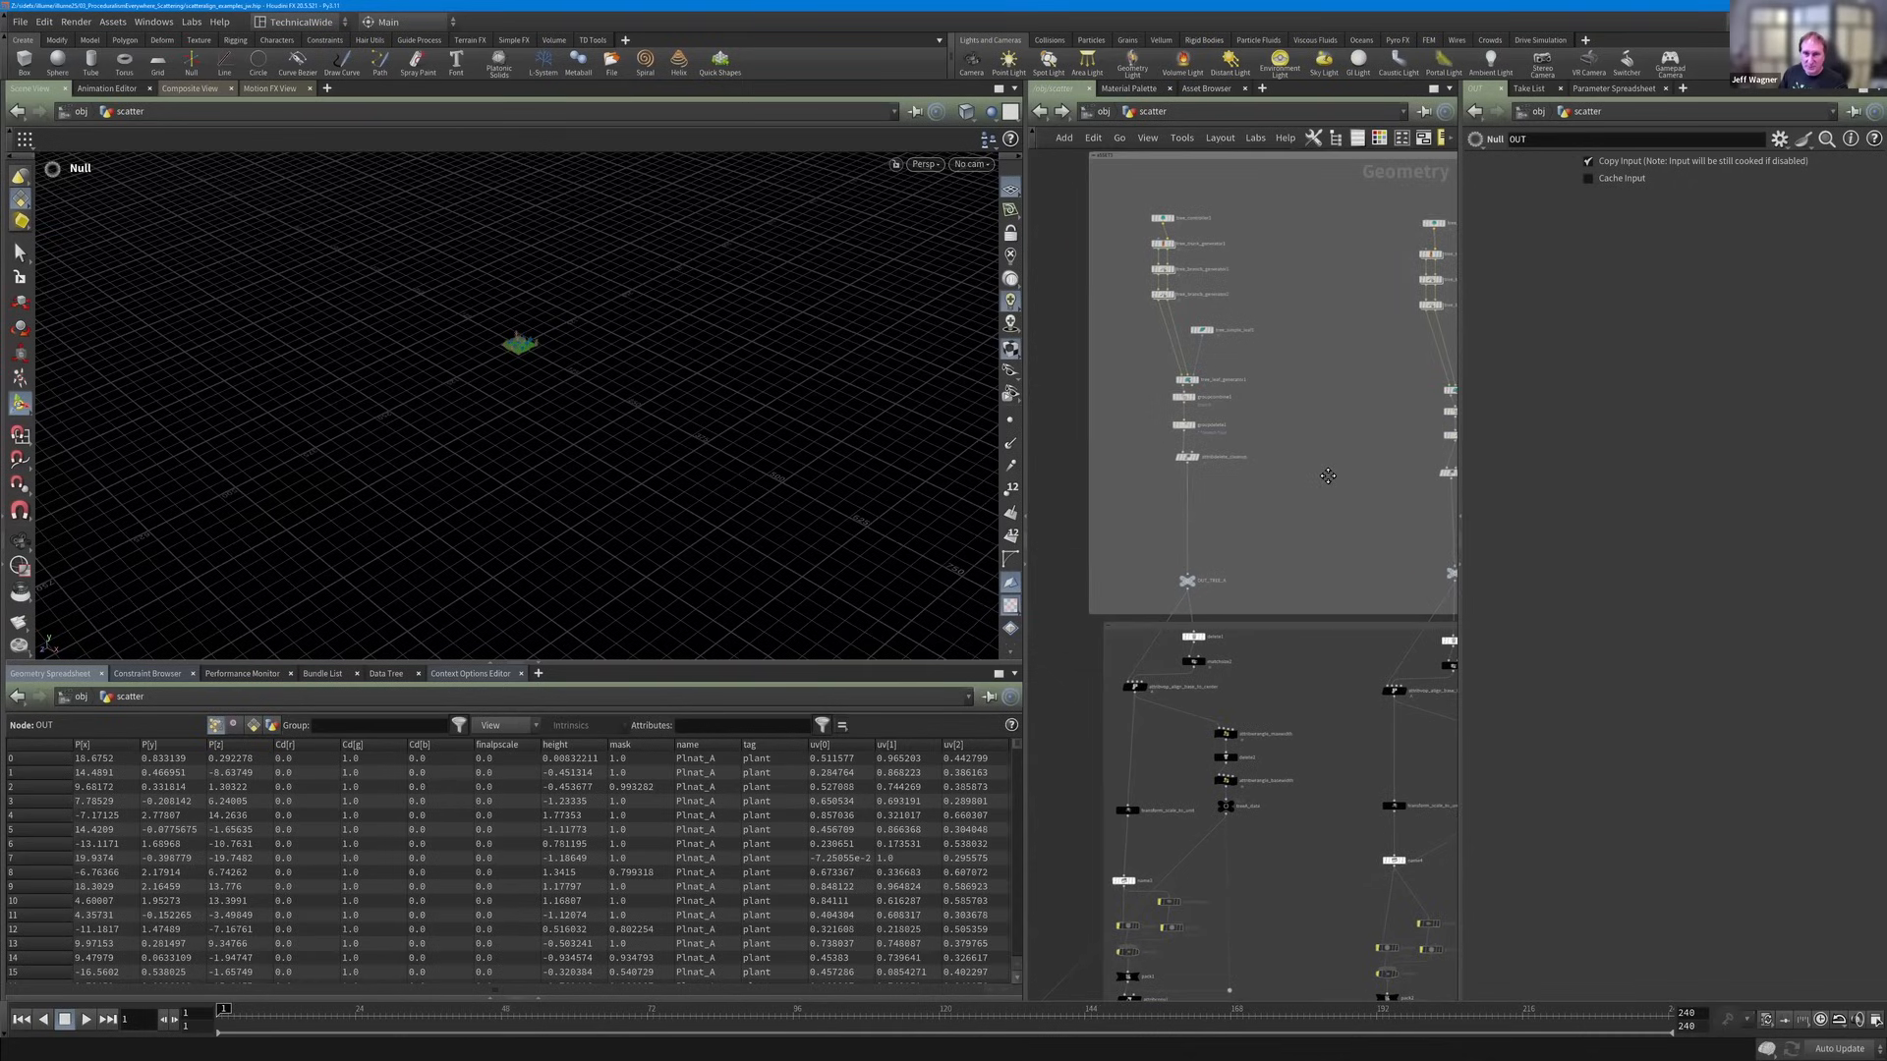
middle_click_drag(1312, 477, 1409, 301)
scroll(1154, 511, "down", 5)
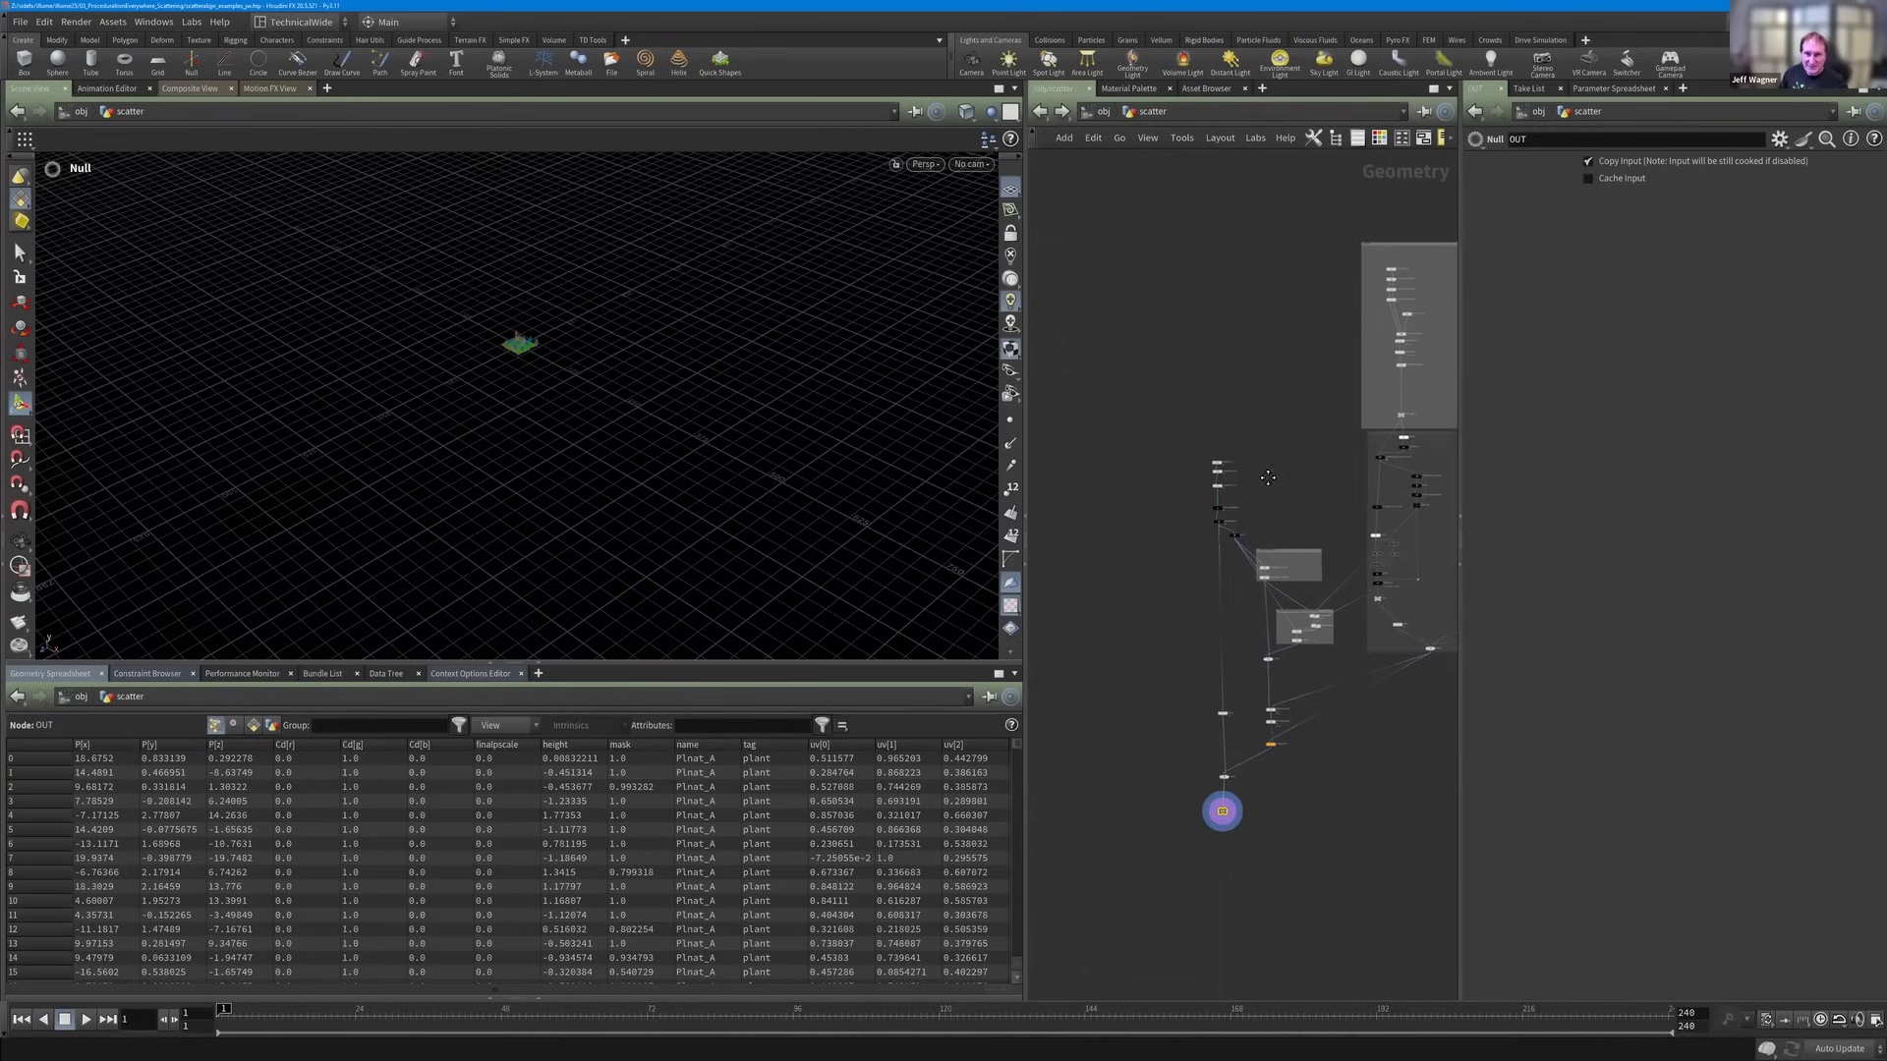
scroll(1125, 503, "down", 1)
middle_click_drag(1124, 503, 1135, 487)
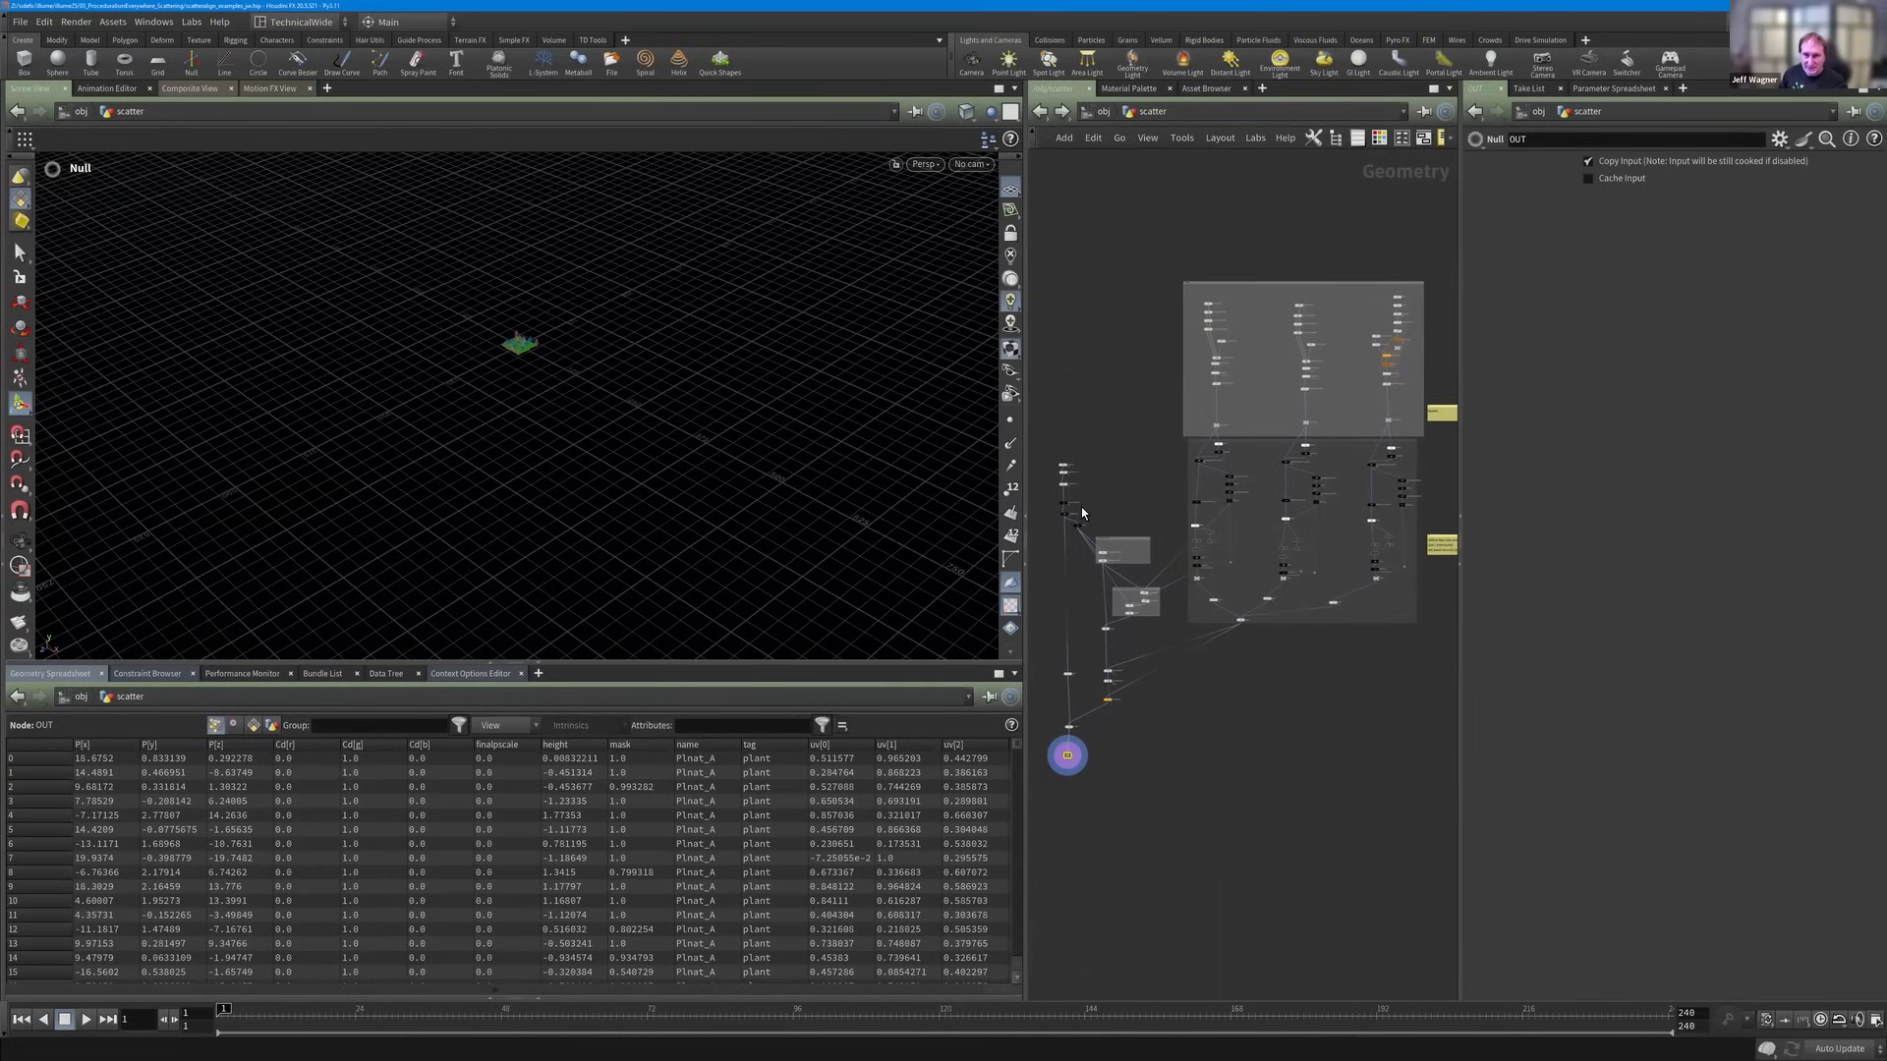
Examine the terrain node chain from heightfield1 through the noise nodes and convertheightfield1 to maskbyfeature1.
scroll(1083, 512, "up", 4)
scroll(1183, 458, "up", 4)
middle_click_drag(1147, 529, 1335, 526)
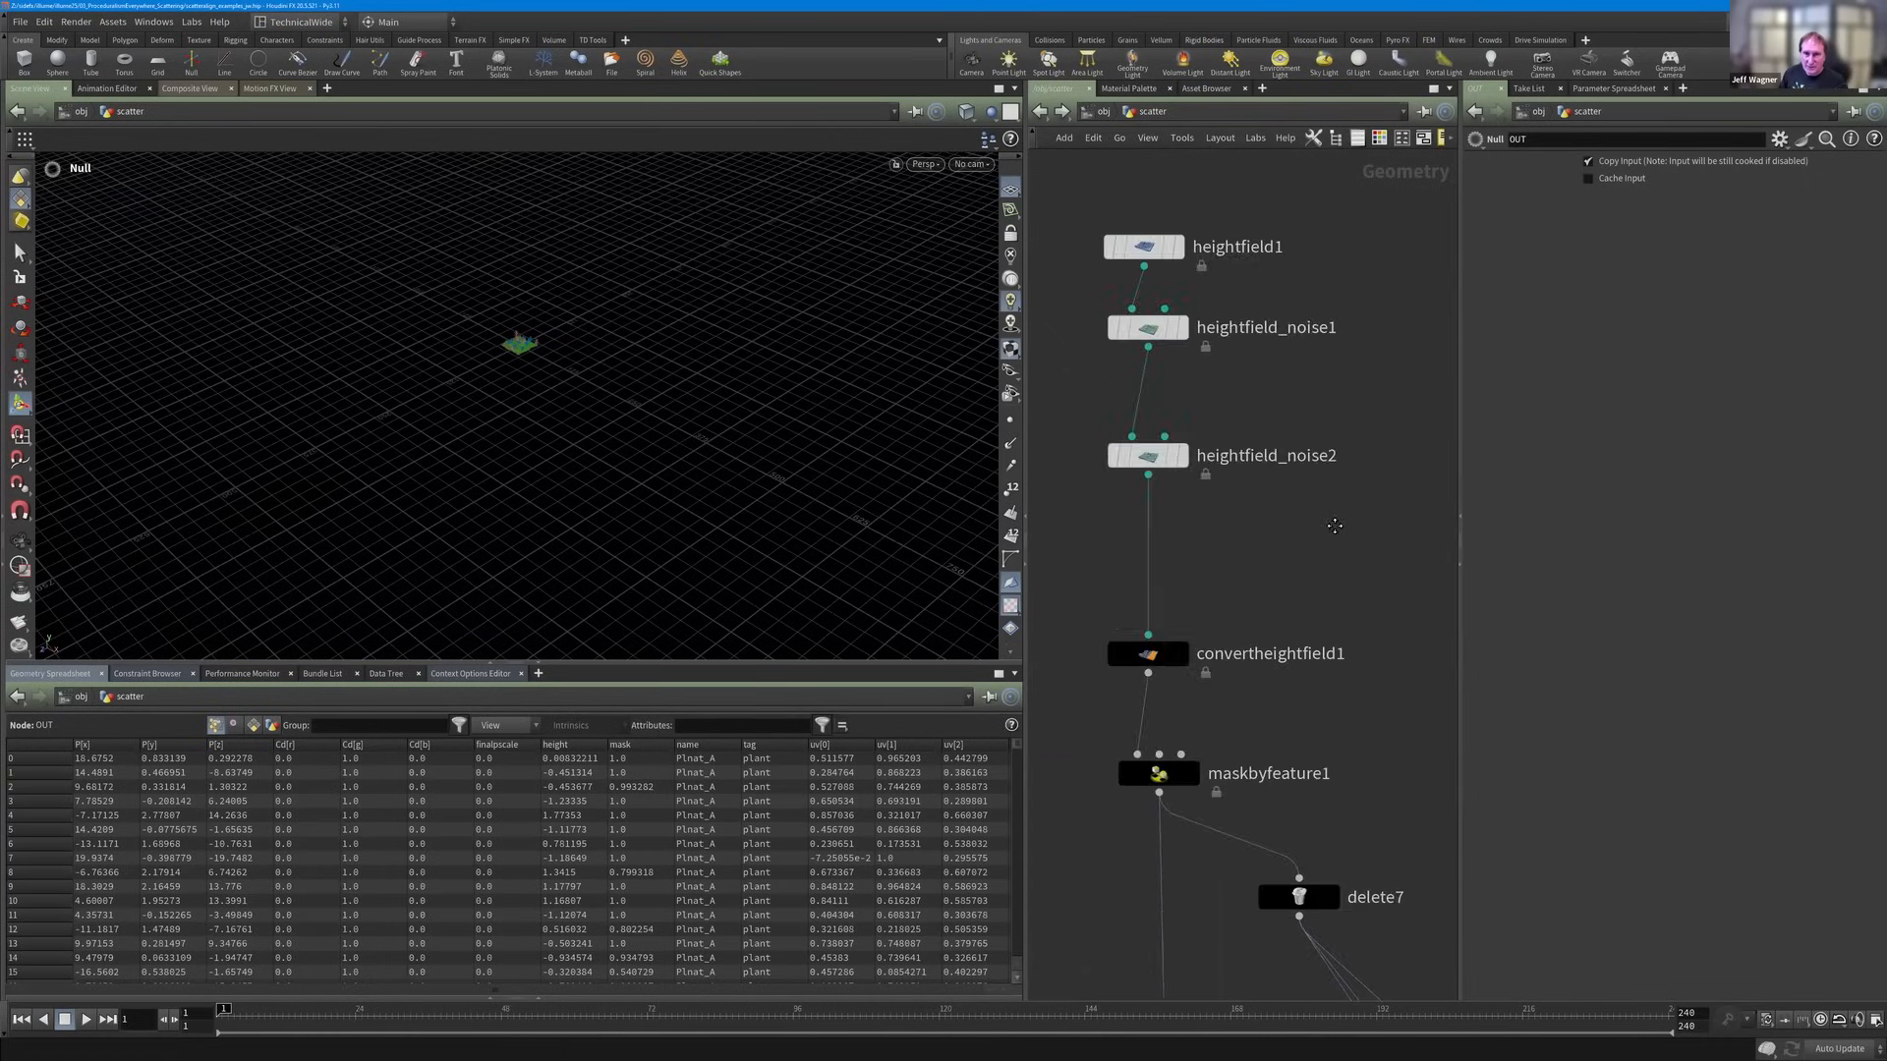
scroll(1321, 428, "up", 1)
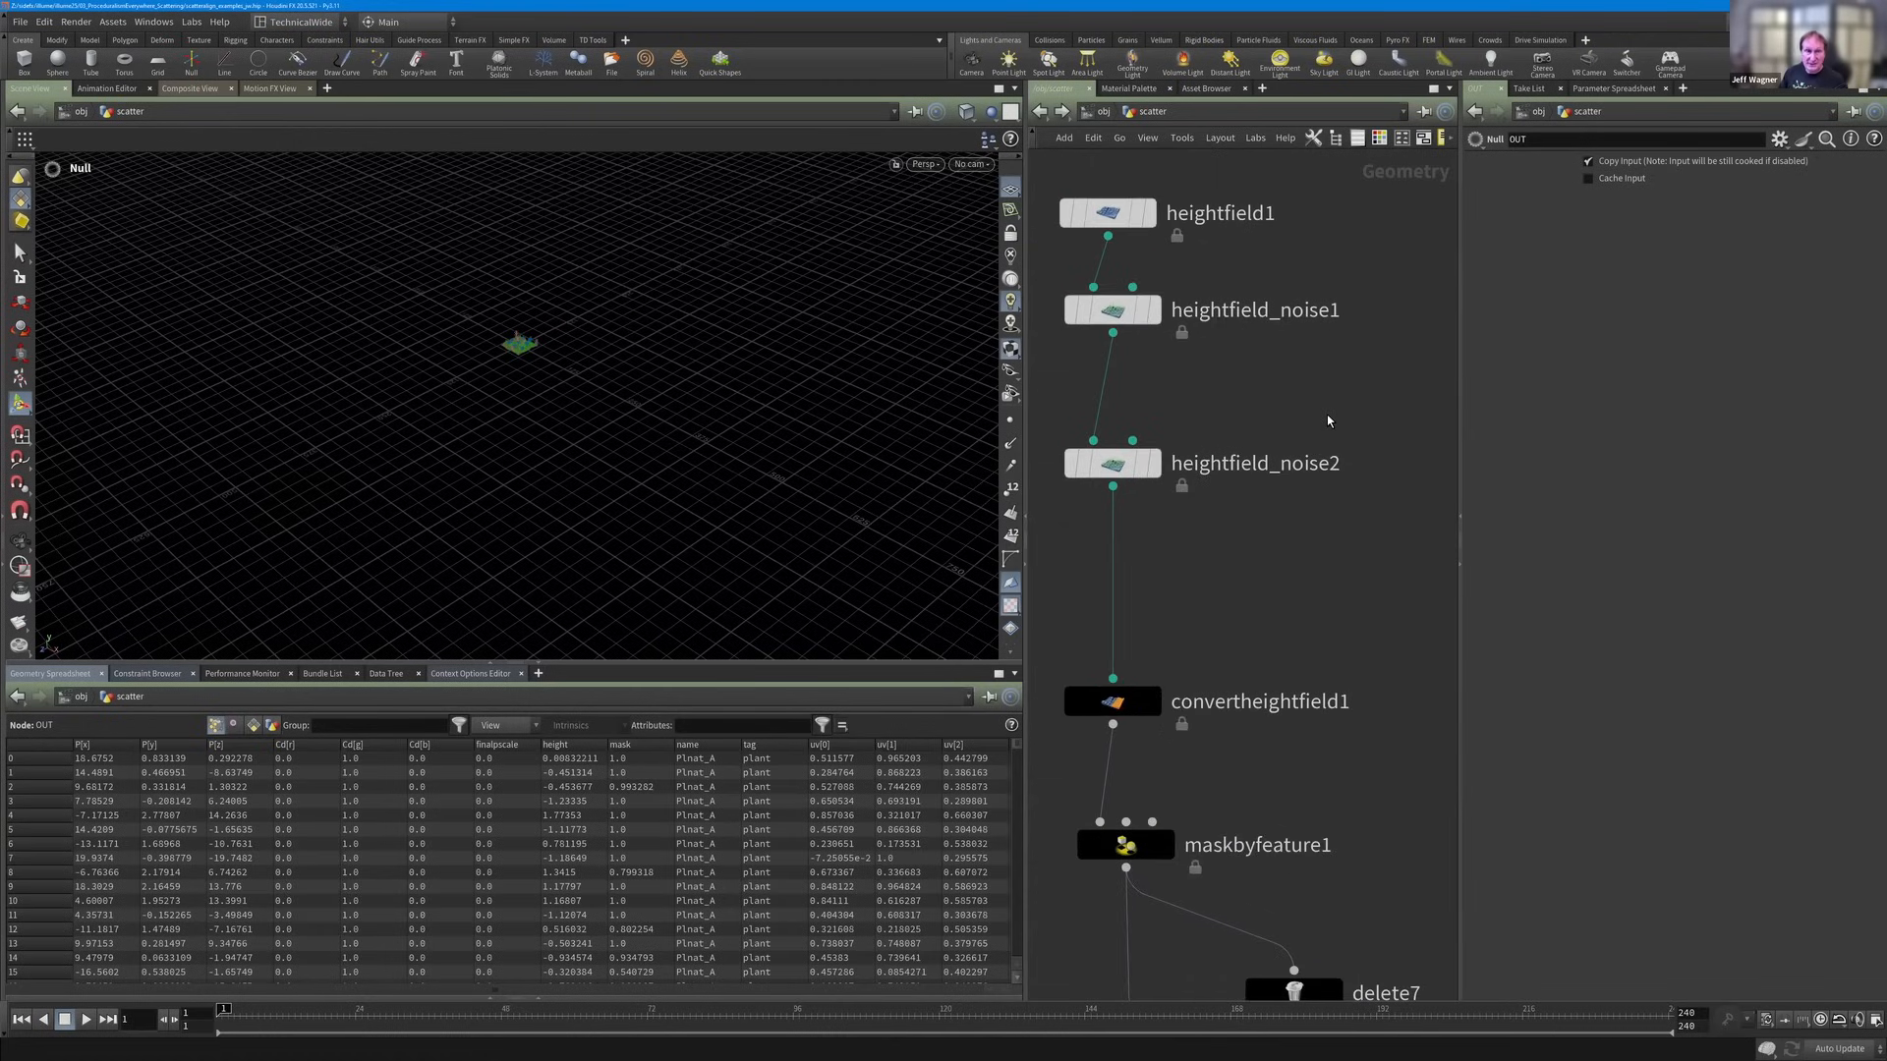
middle_click_drag(1331, 420, 1323, 477)
Frame the scattered trees and plants in the viewport and inspect the terrain from close up and farther away.
key("Escape")
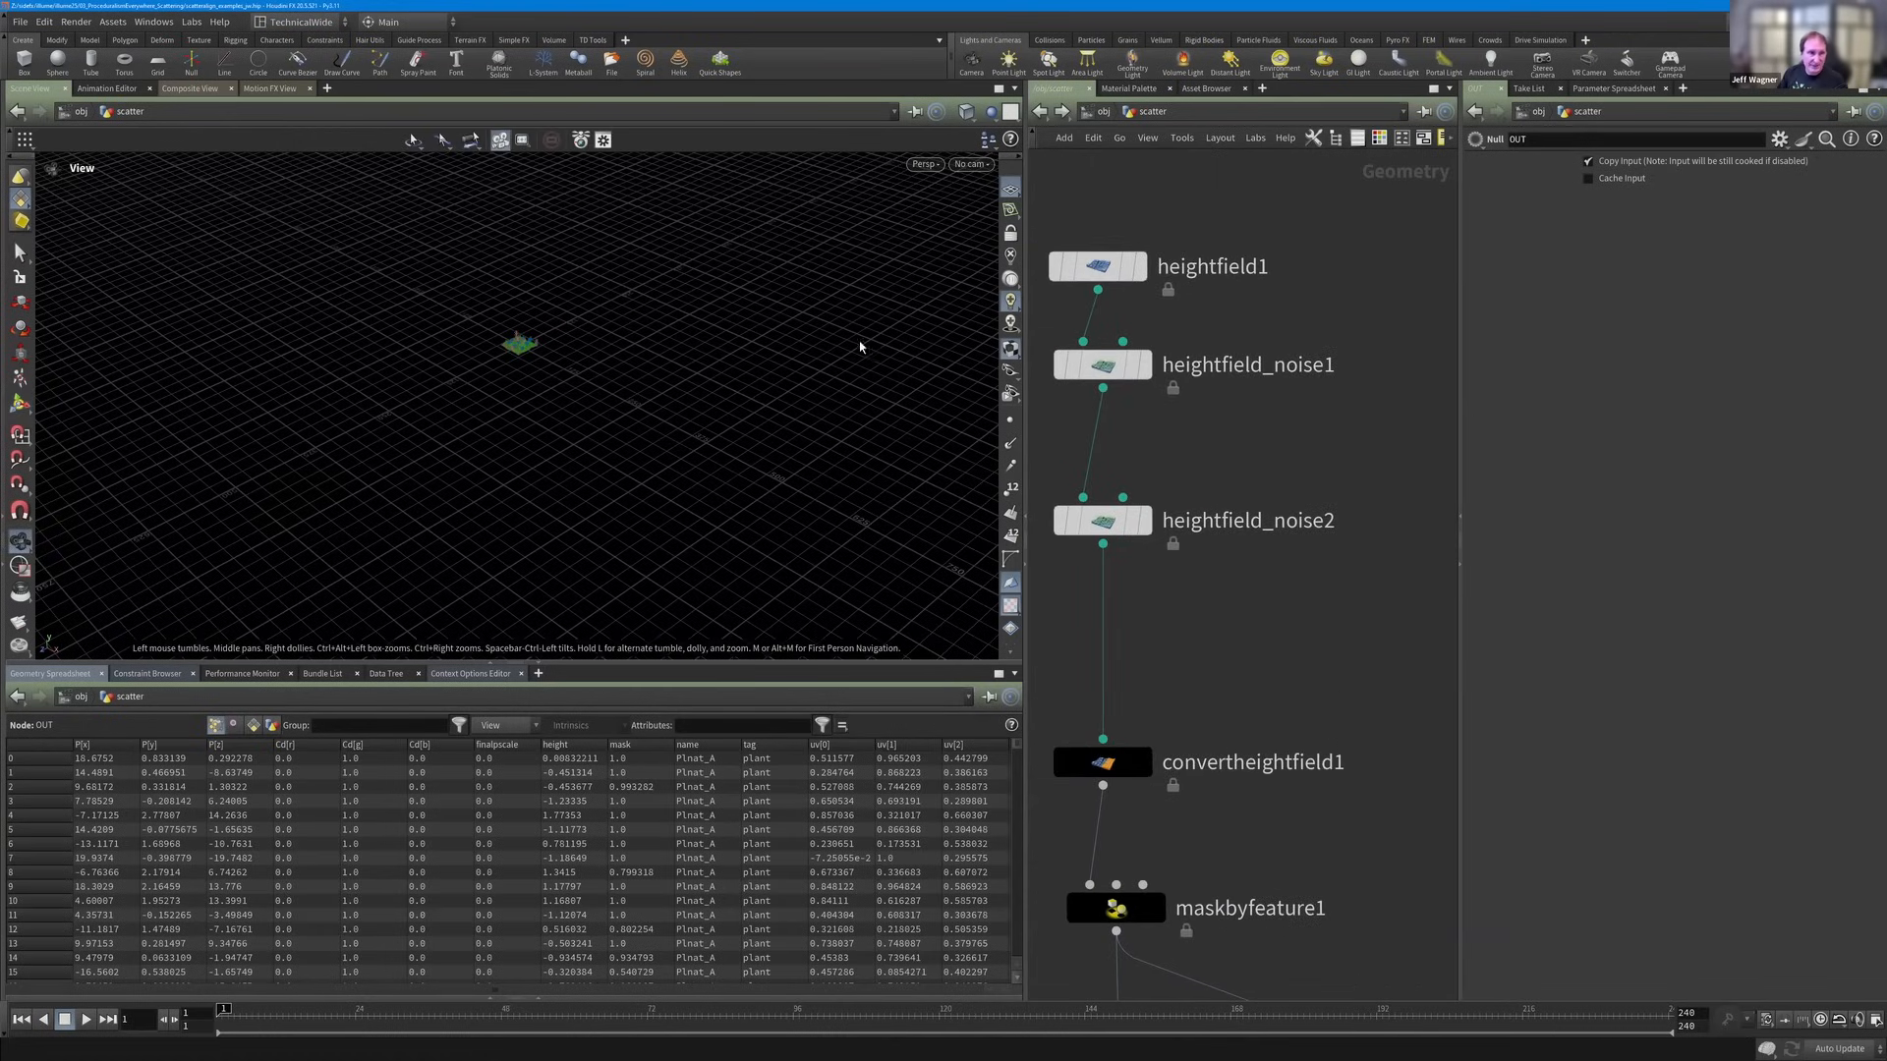
key("g")
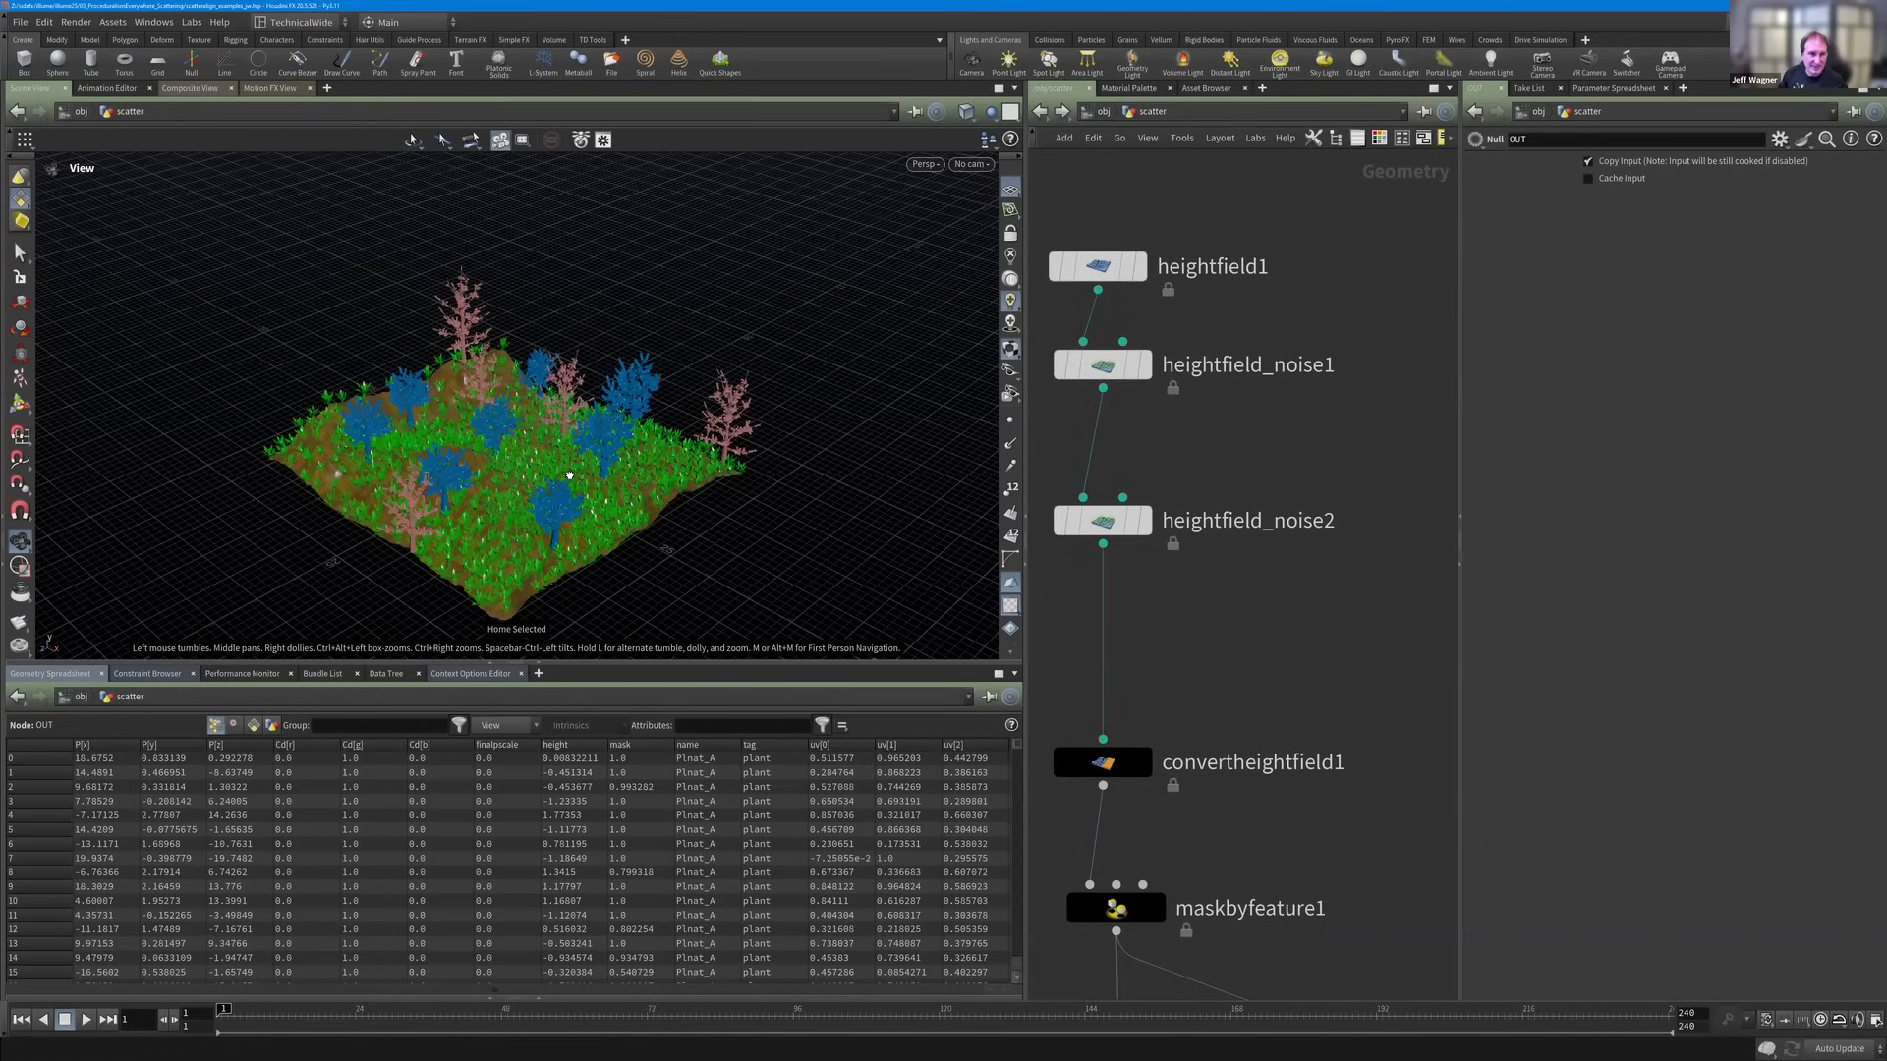
scroll(575, 410, "up", 1)
scroll(619, 408, "up", 3)
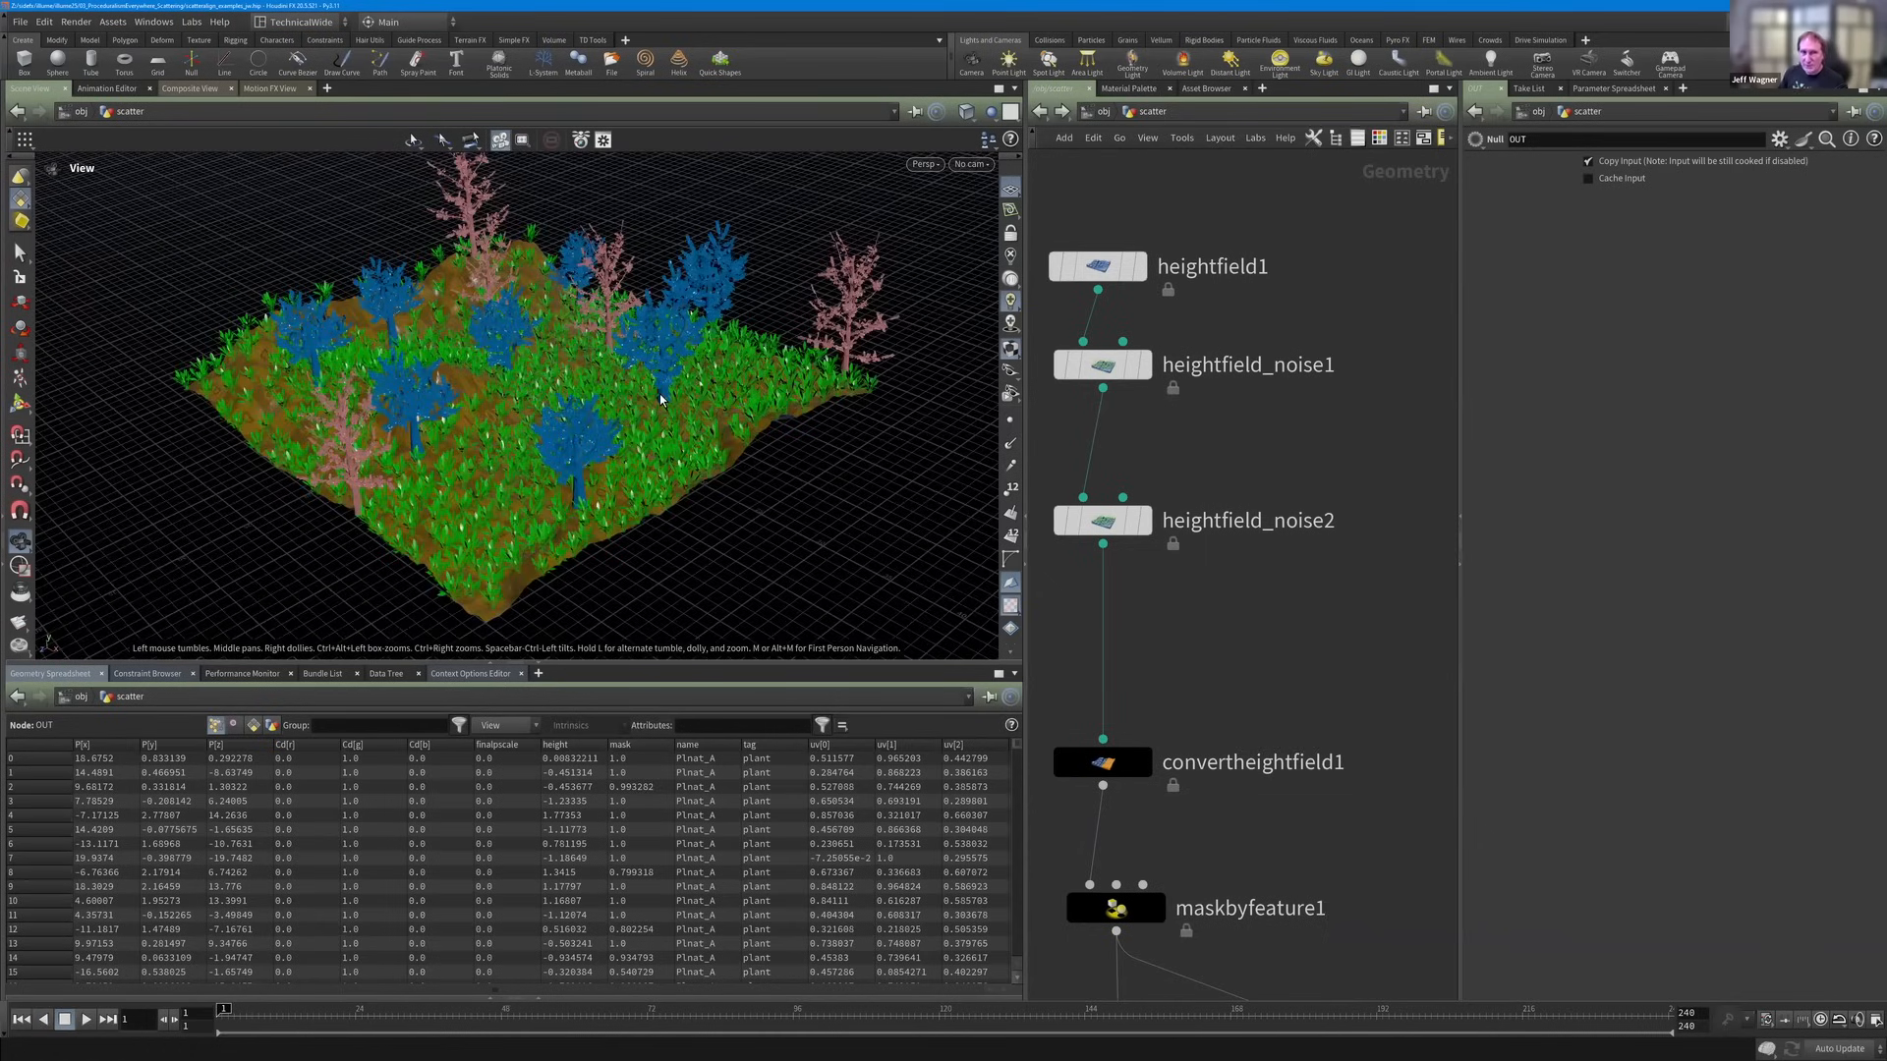
scroll(626, 423, "down", 3)
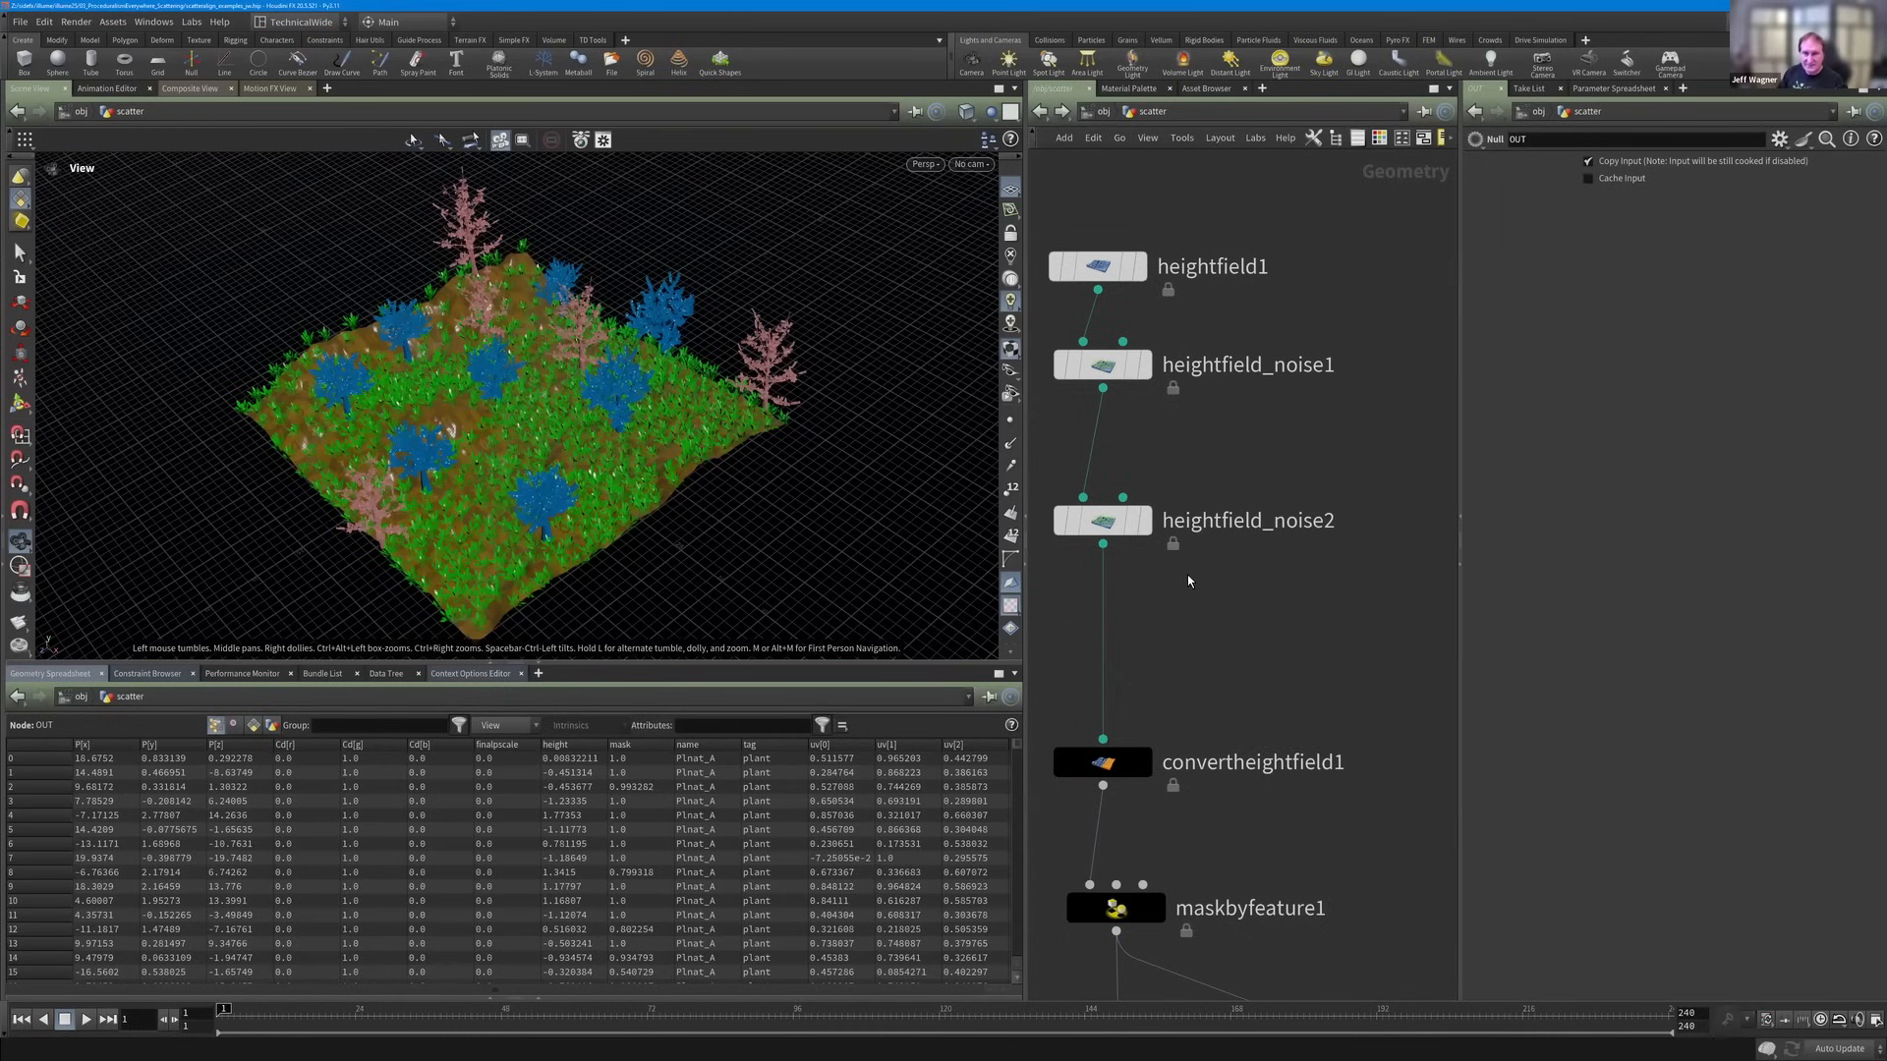
Move heightfield_noise1 and heightfield_noise2 slightly lower in the chain and show the parameters of heightfield_noise2.
scroll(1201, 605, "down", 1)
middle_click_drag(1200, 605, 1190, 472)
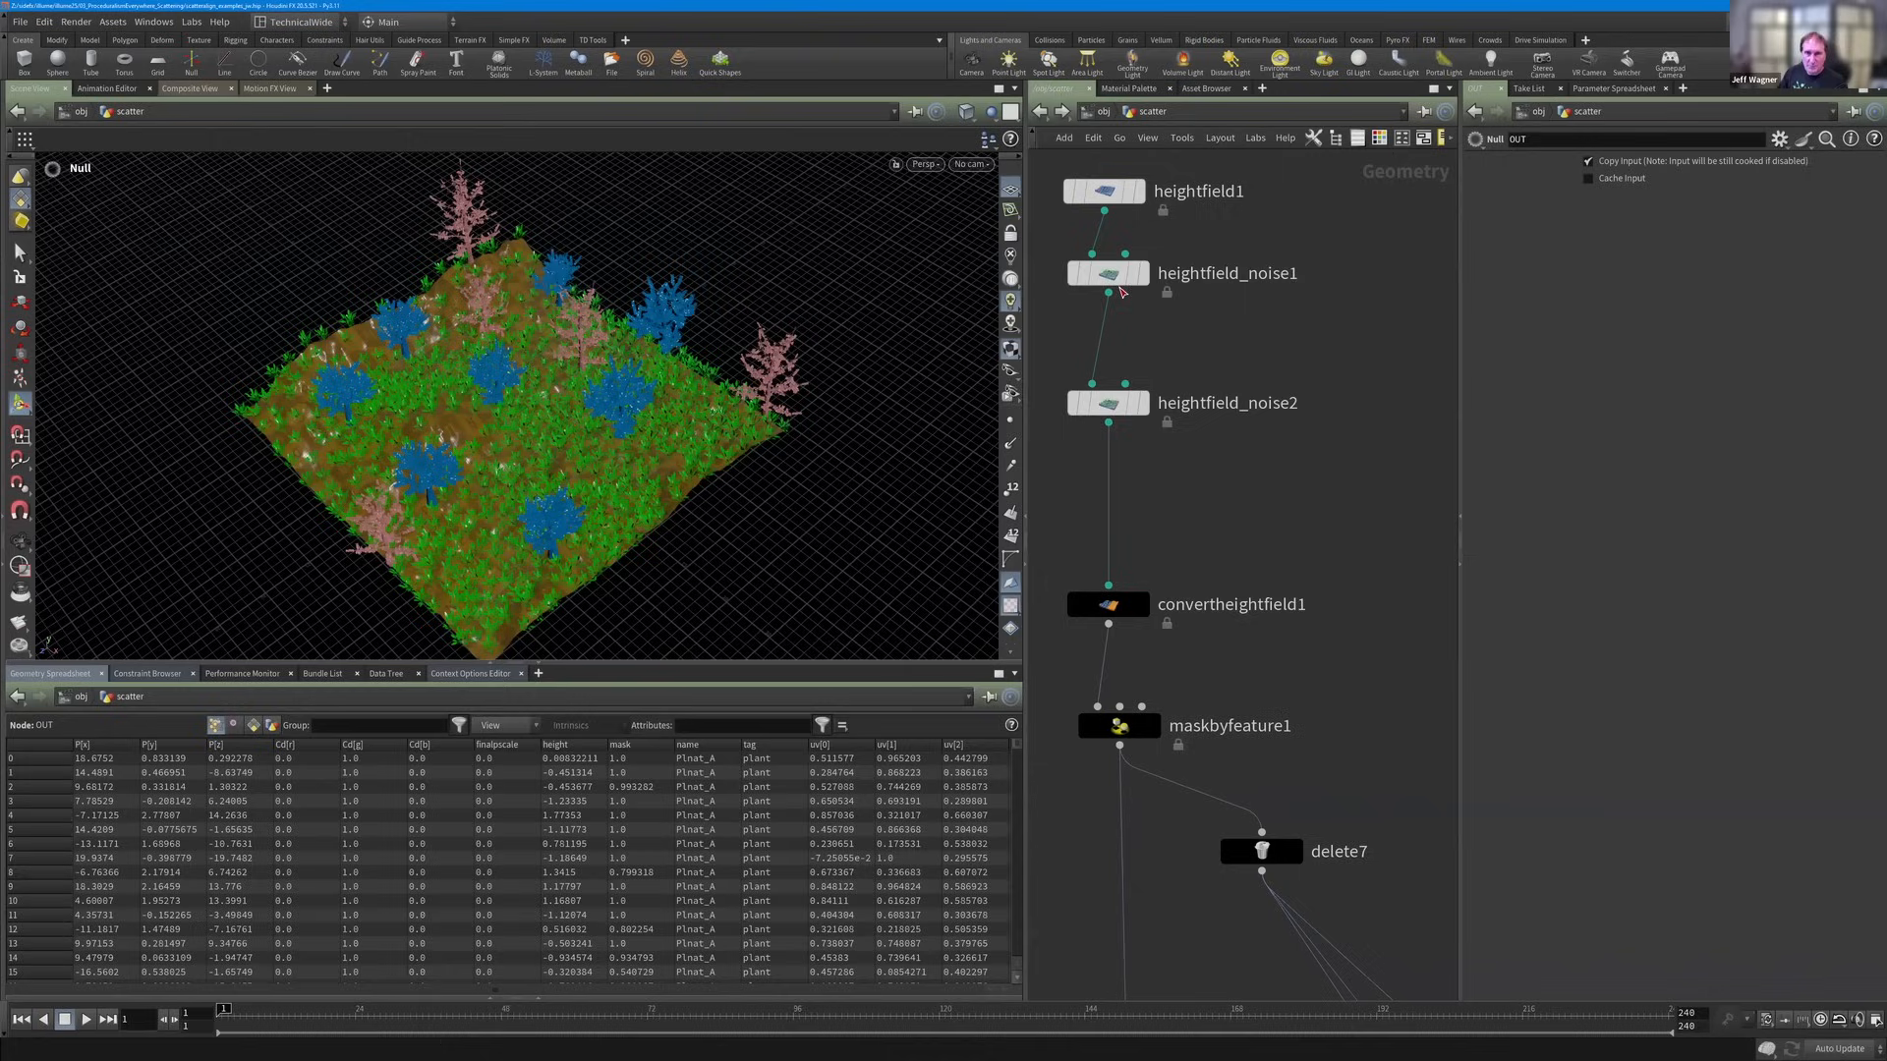
left_click_drag(1122, 292, 1117, 319)
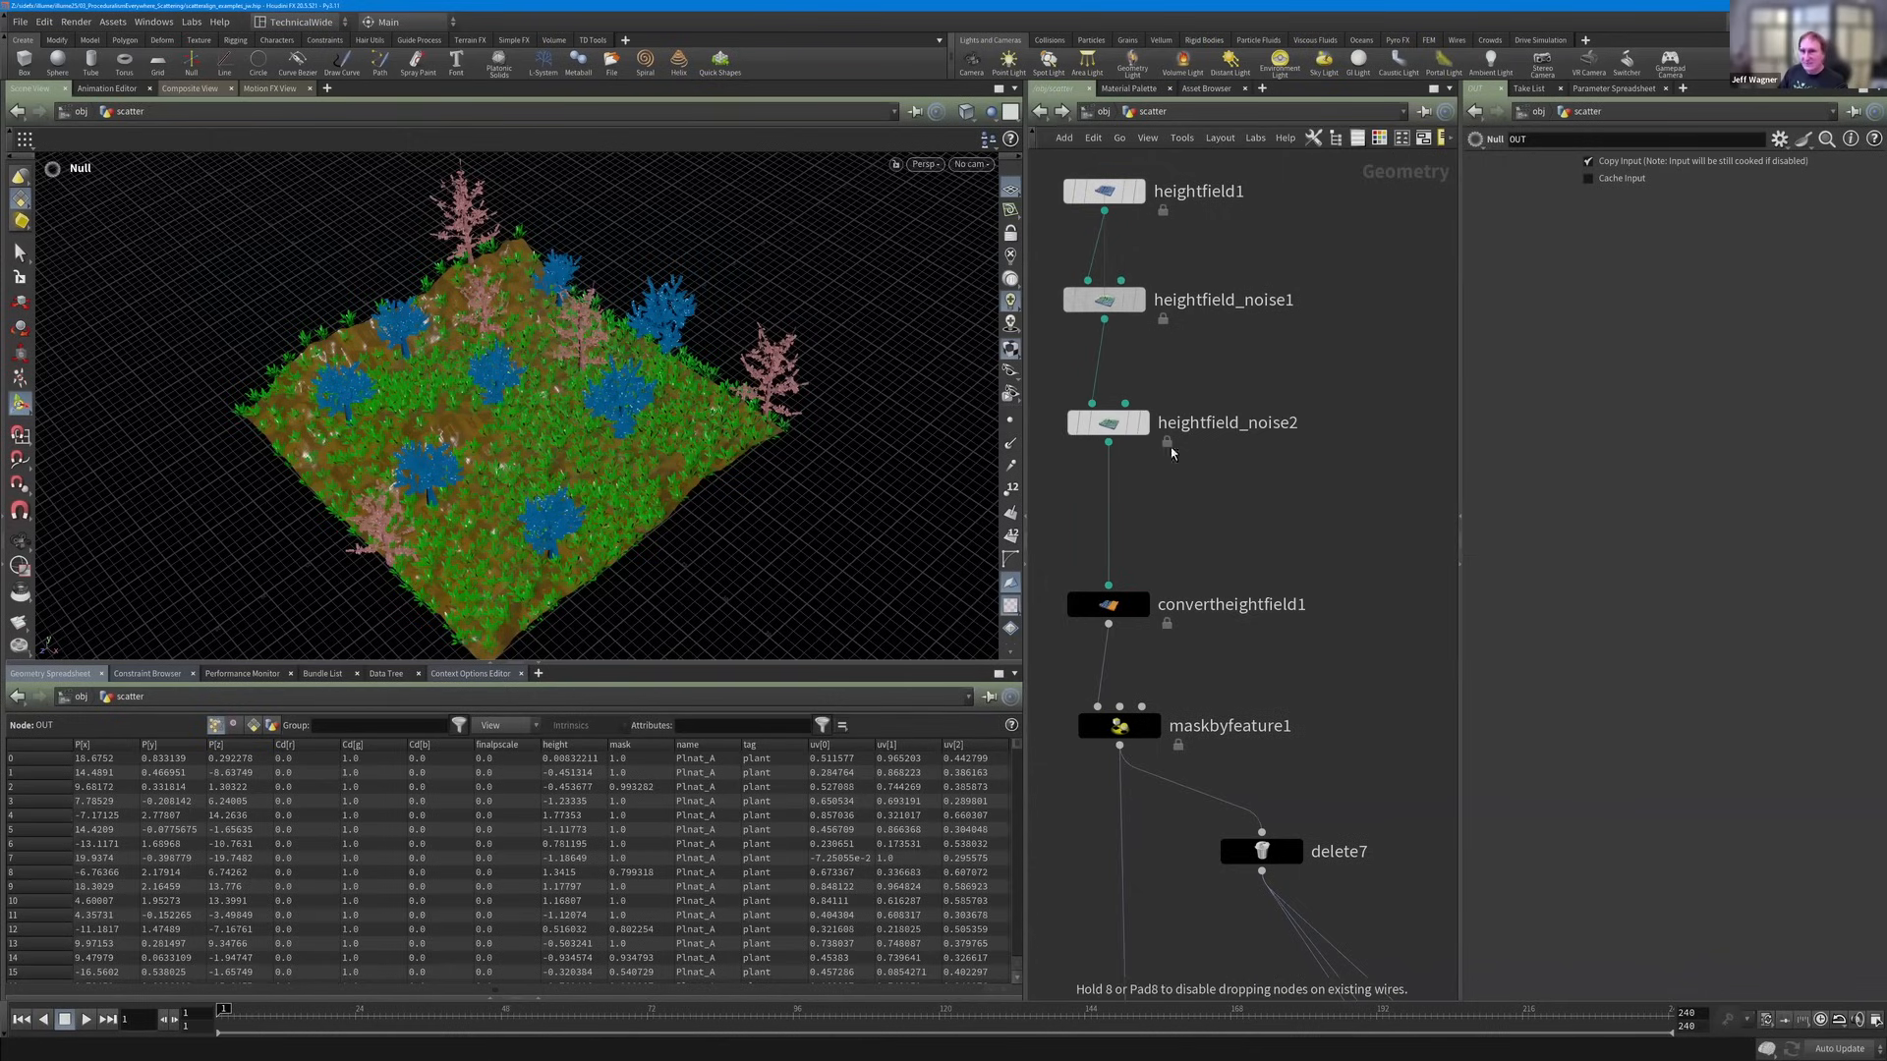
left_click(1110, 425)
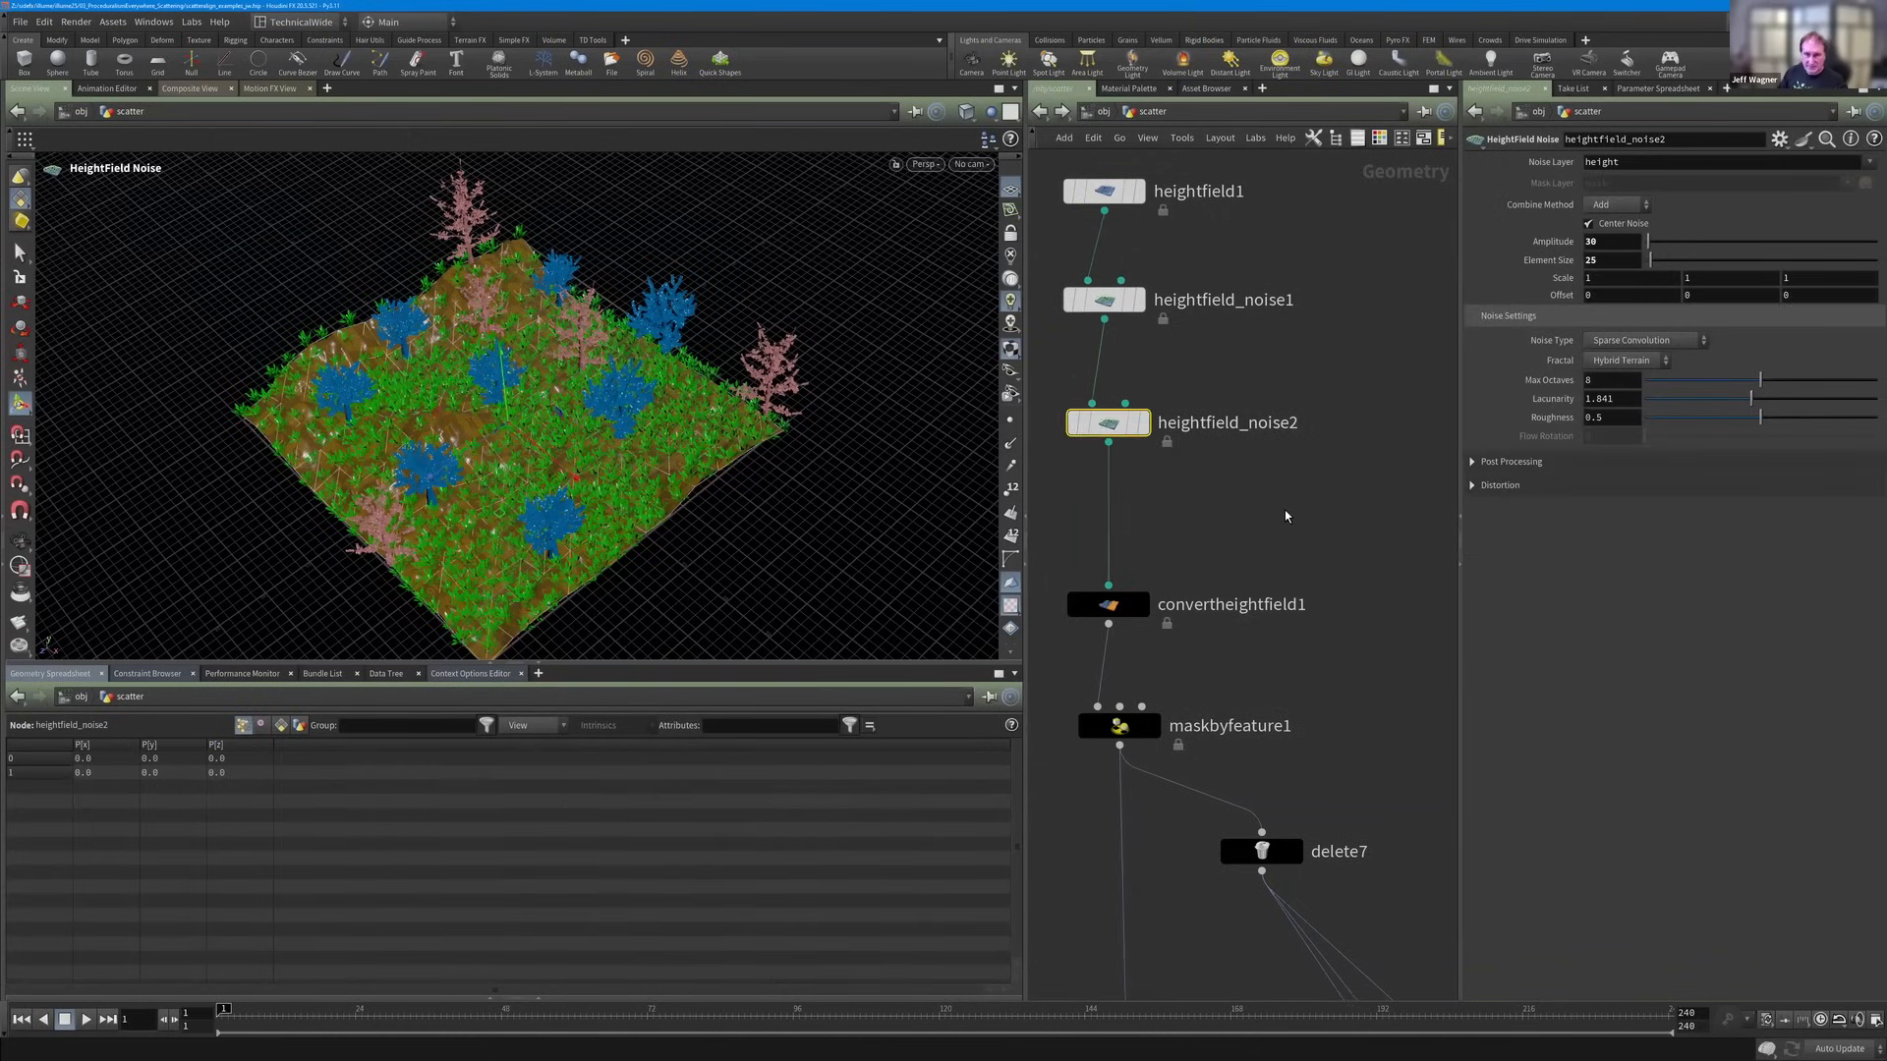
Follow the network down past the scatter groups and merge7, and review the Copy to Points settings of copytopoints5.
scroll(1286, 511, "down", 1)
middle_click_drag(1285, 511, 1228, 422)
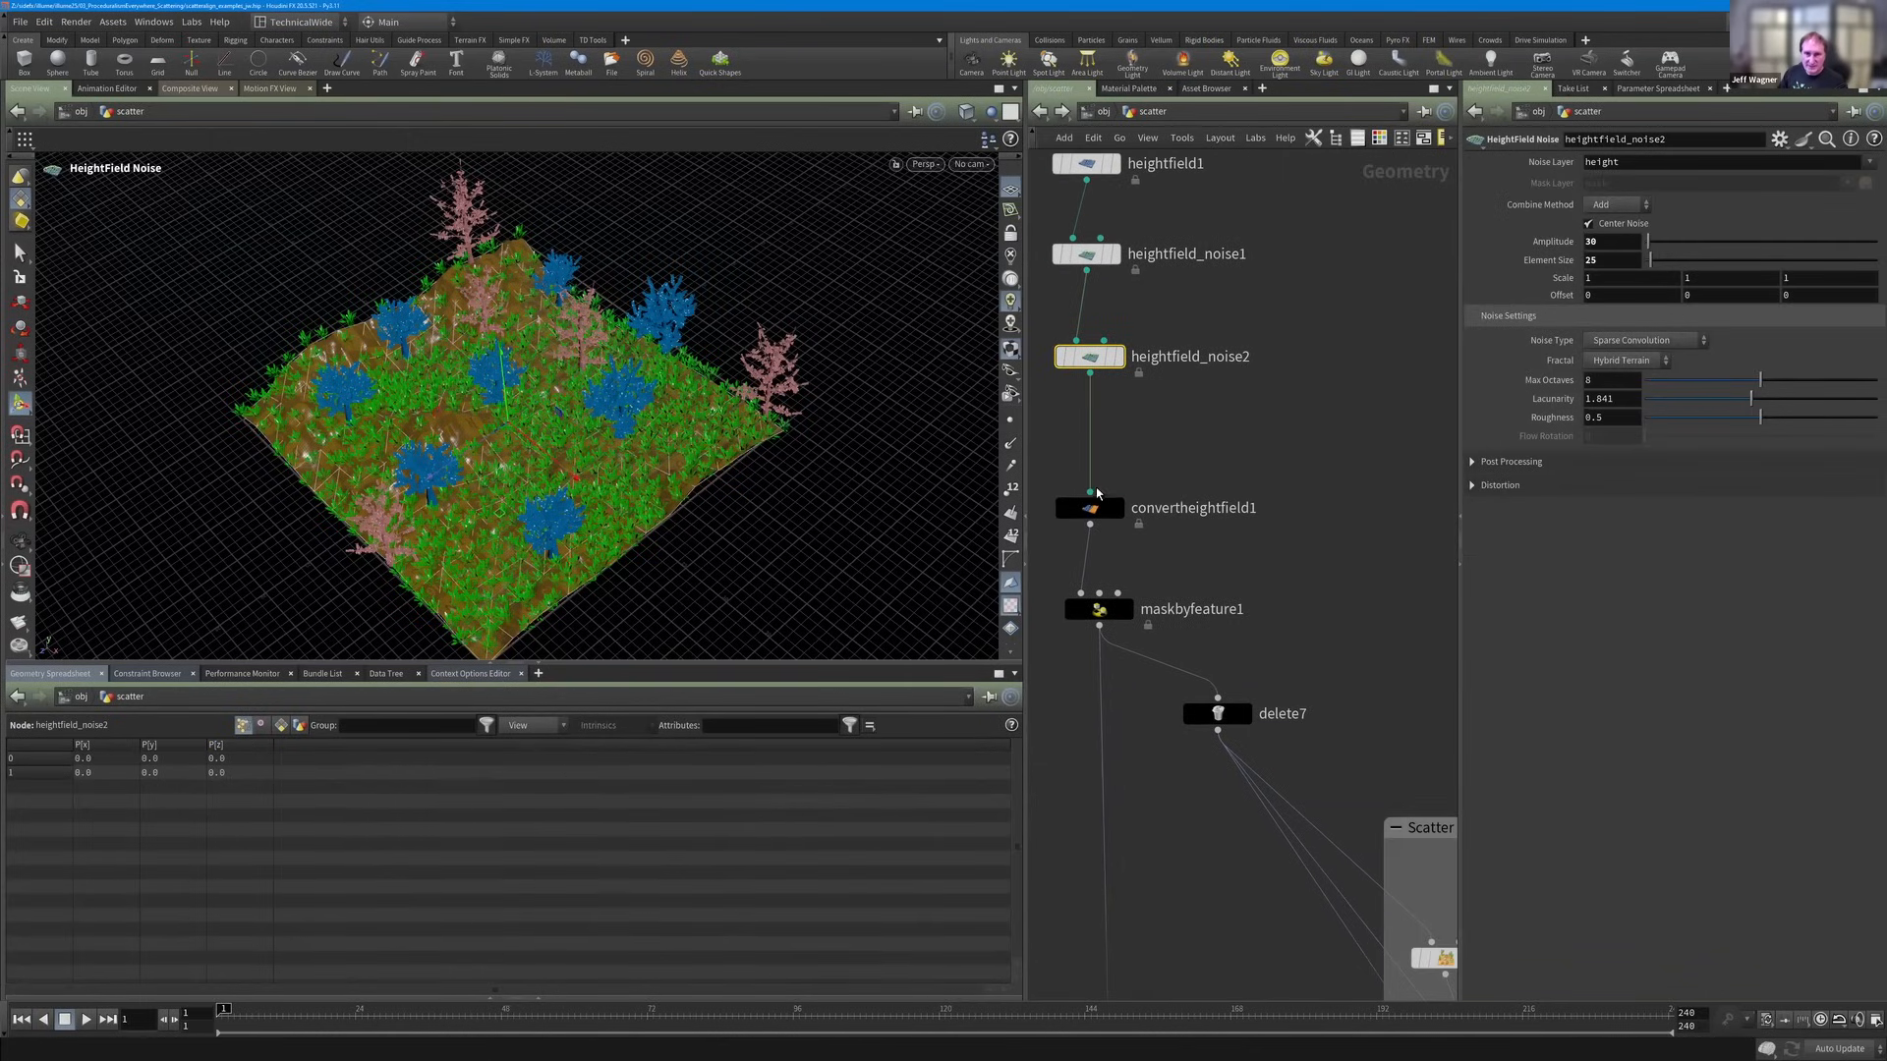
scroll(1321, 577, "down", 3)
middle_click_drag(1261, 767, 1174, 531)
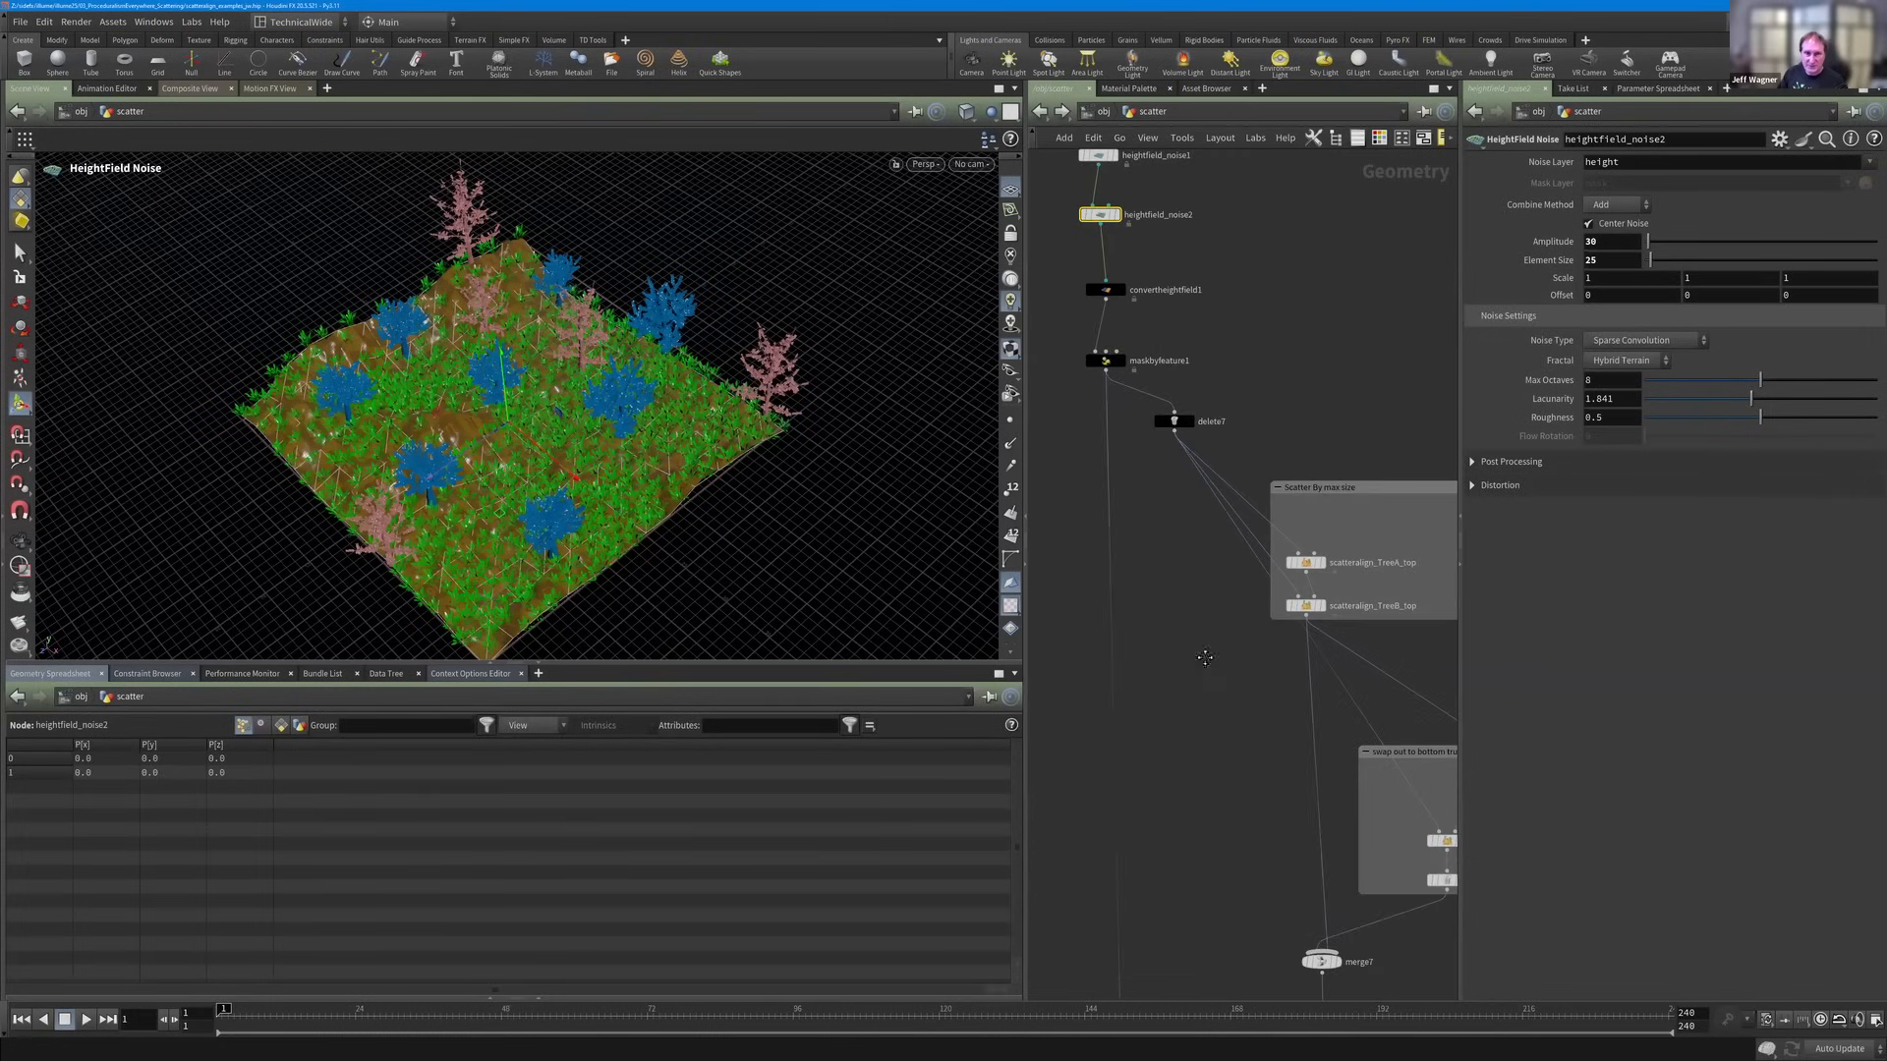
middle_click_drag(1204, 658, 1189, 506)
scroll(1189, 506, "down", 2)
middle_click_drag(1187, 422, 1155, 433)
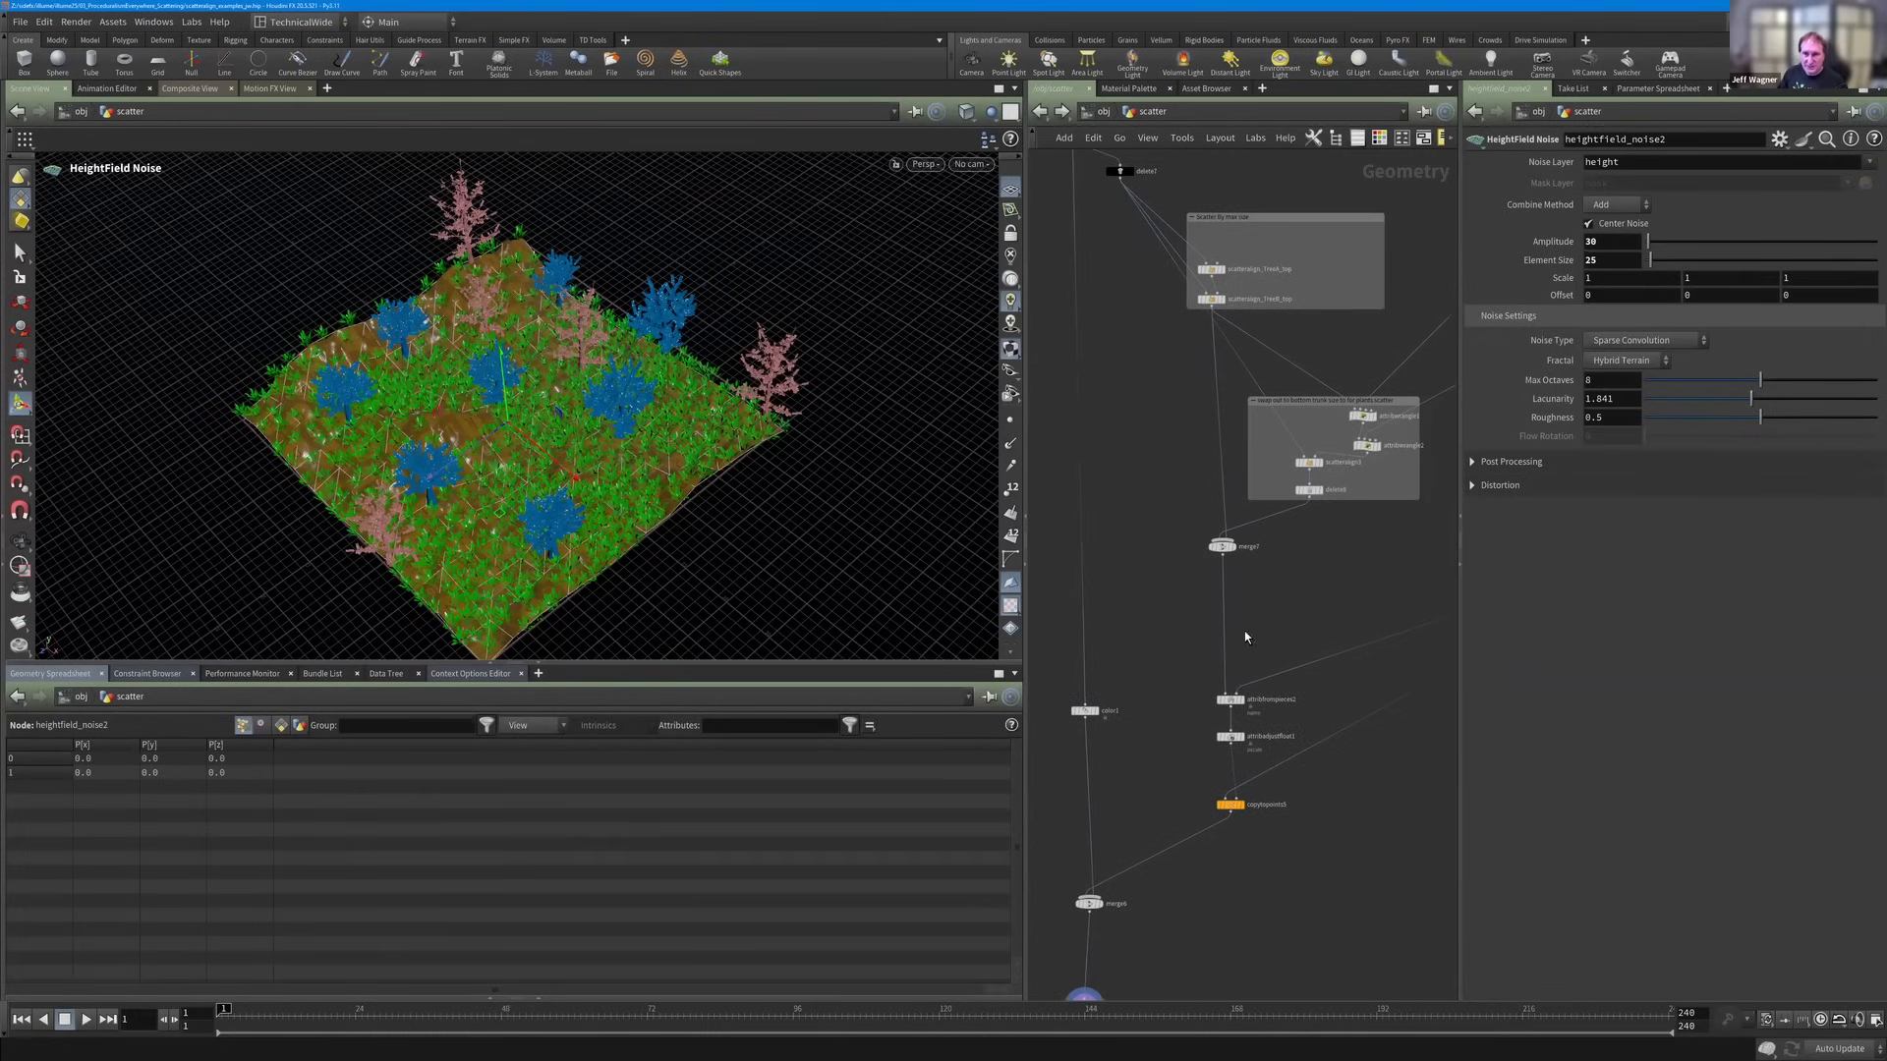
middle_click_drag(1230, 723, 1194, 532)
scroll(1194, 532, "up", 4)
scroll(1265, 510, "up", 1)
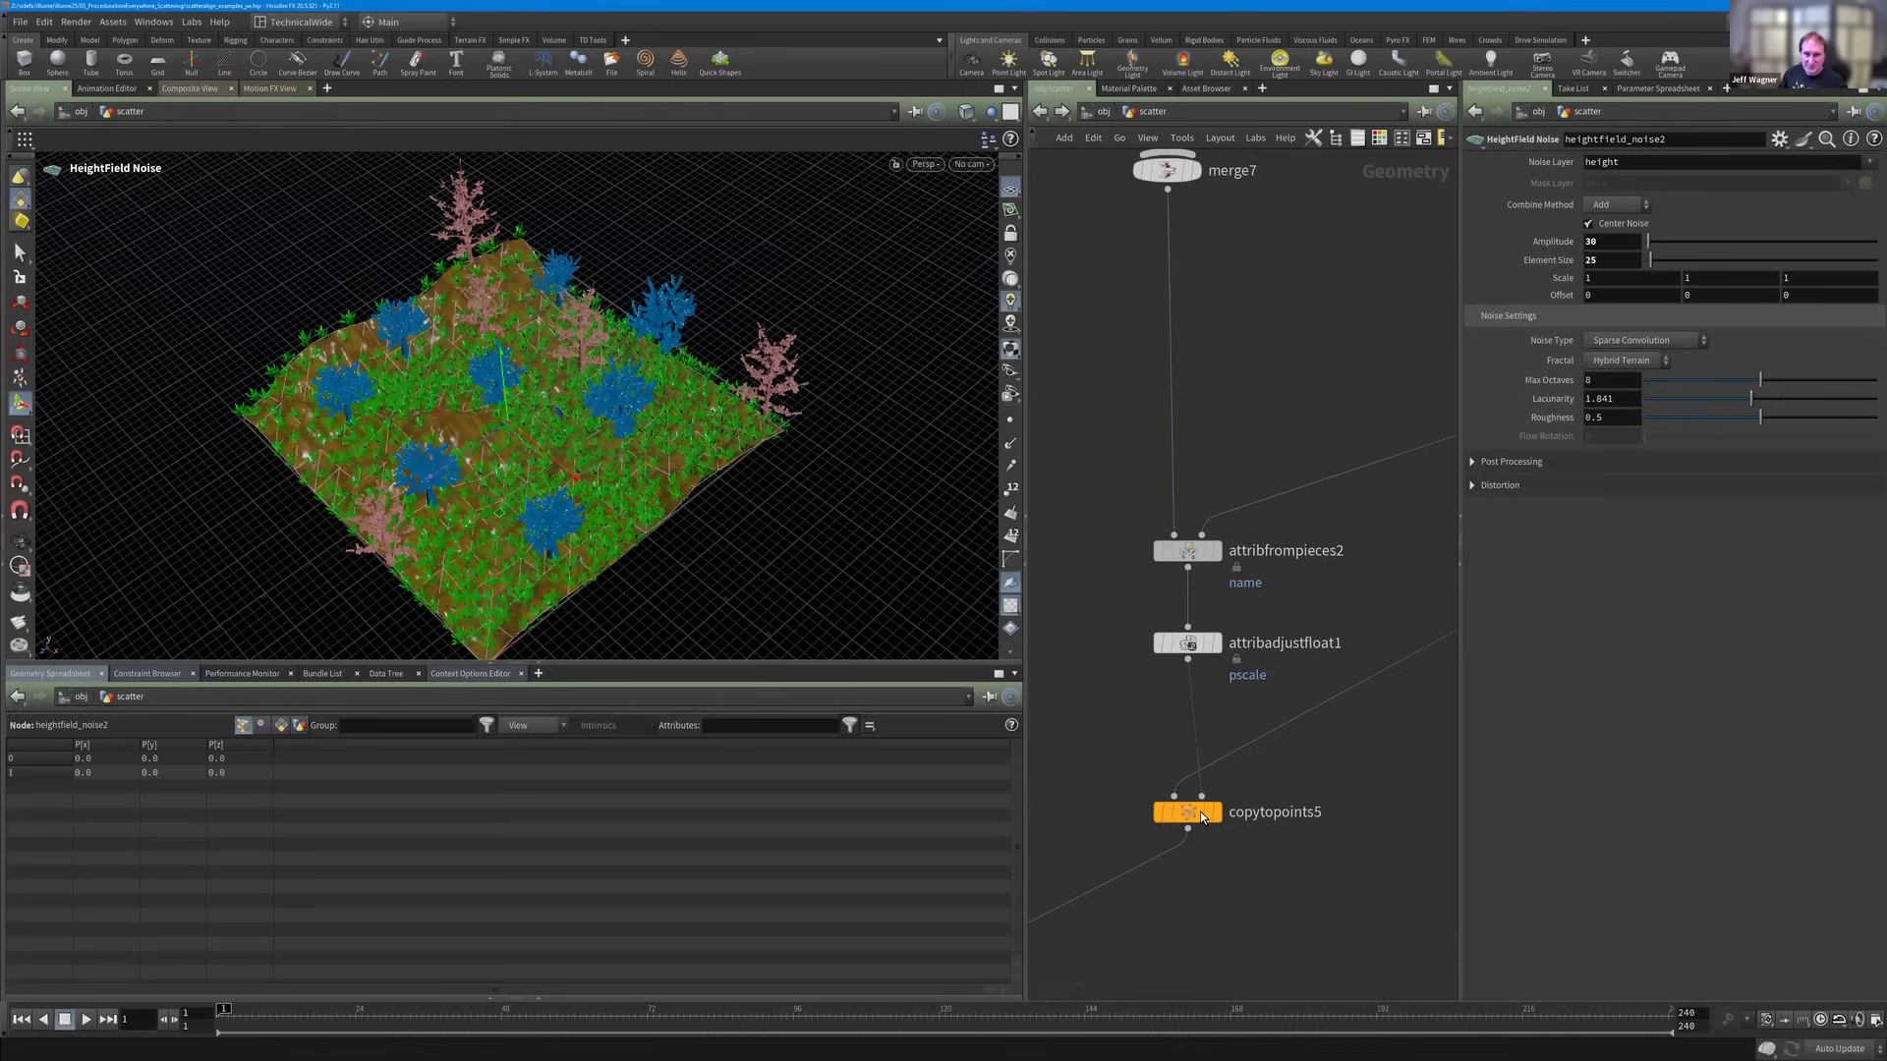
left_click(1201, 816)
scroll(1228, 560, "down", 3)
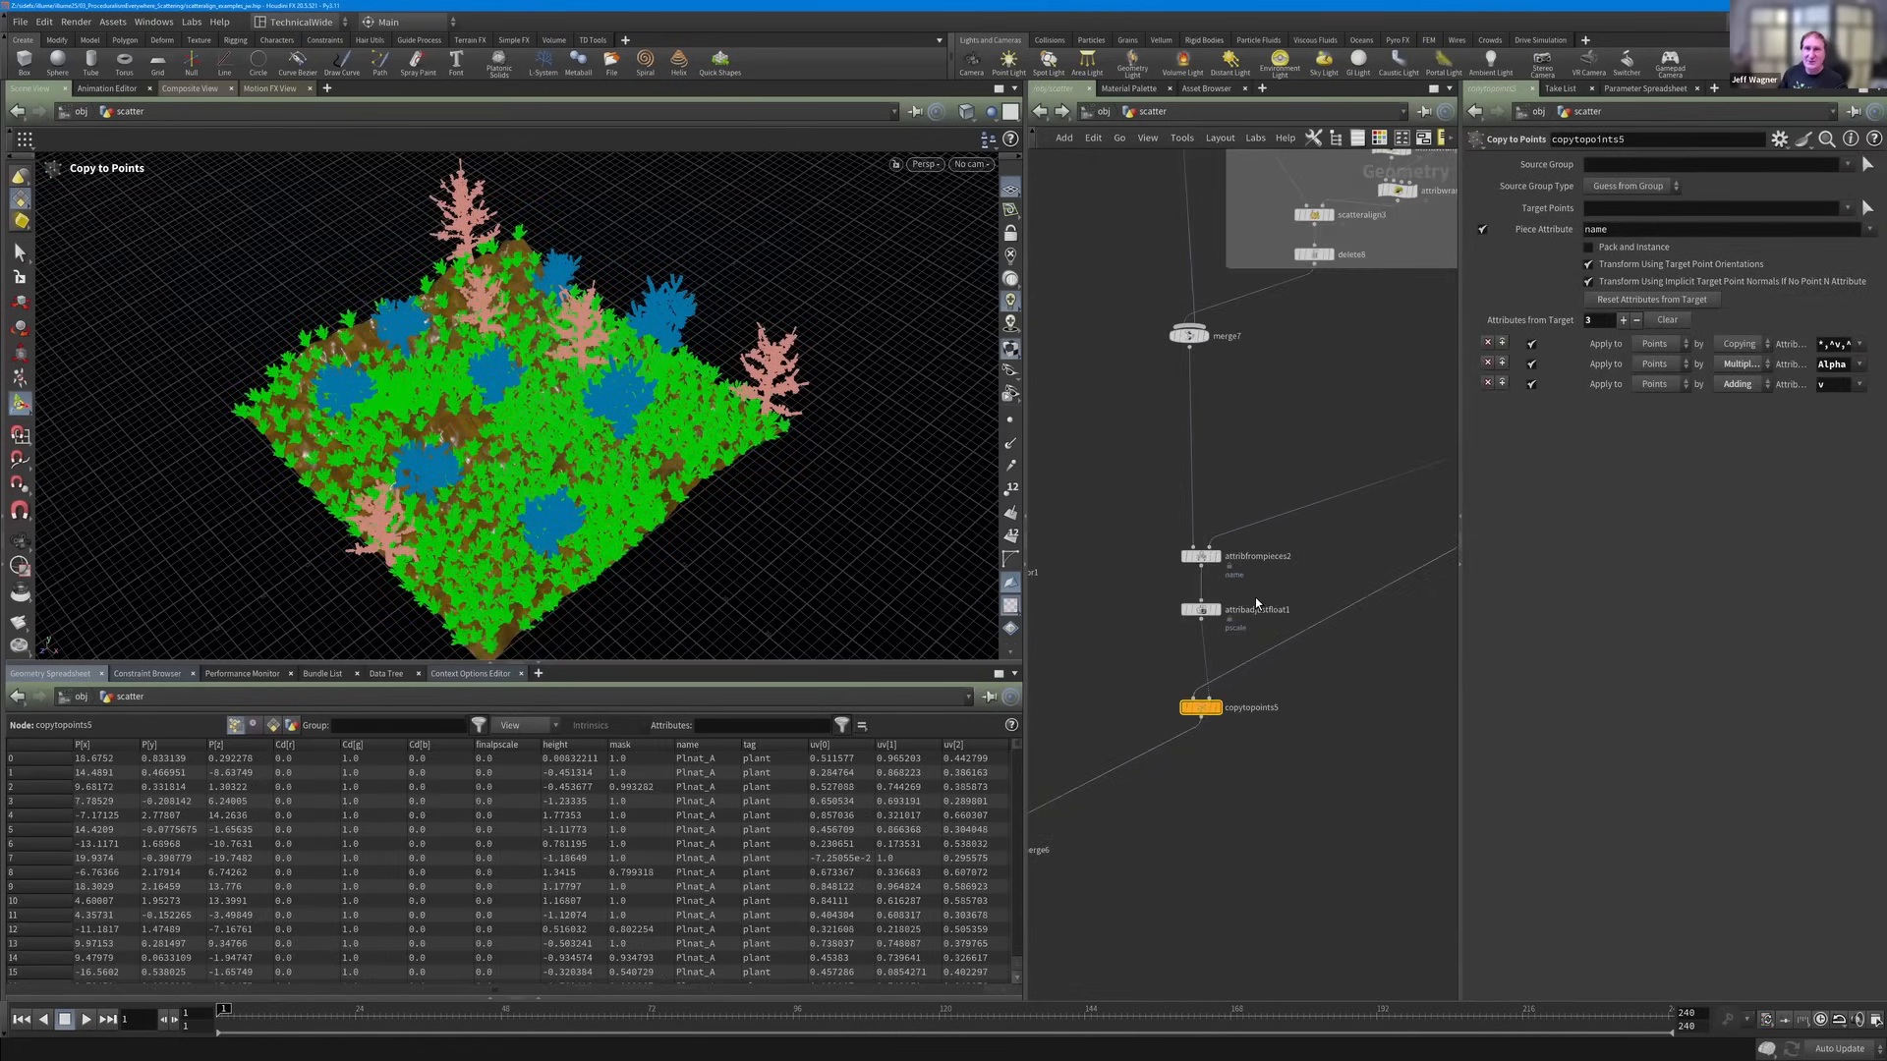
Select scatteralign3 in the plants scatter group, shift it slightly lower and examine the nodes around it.
middle_click_drag(1254, 597, 1117, 883)
left_click(1175, 503)
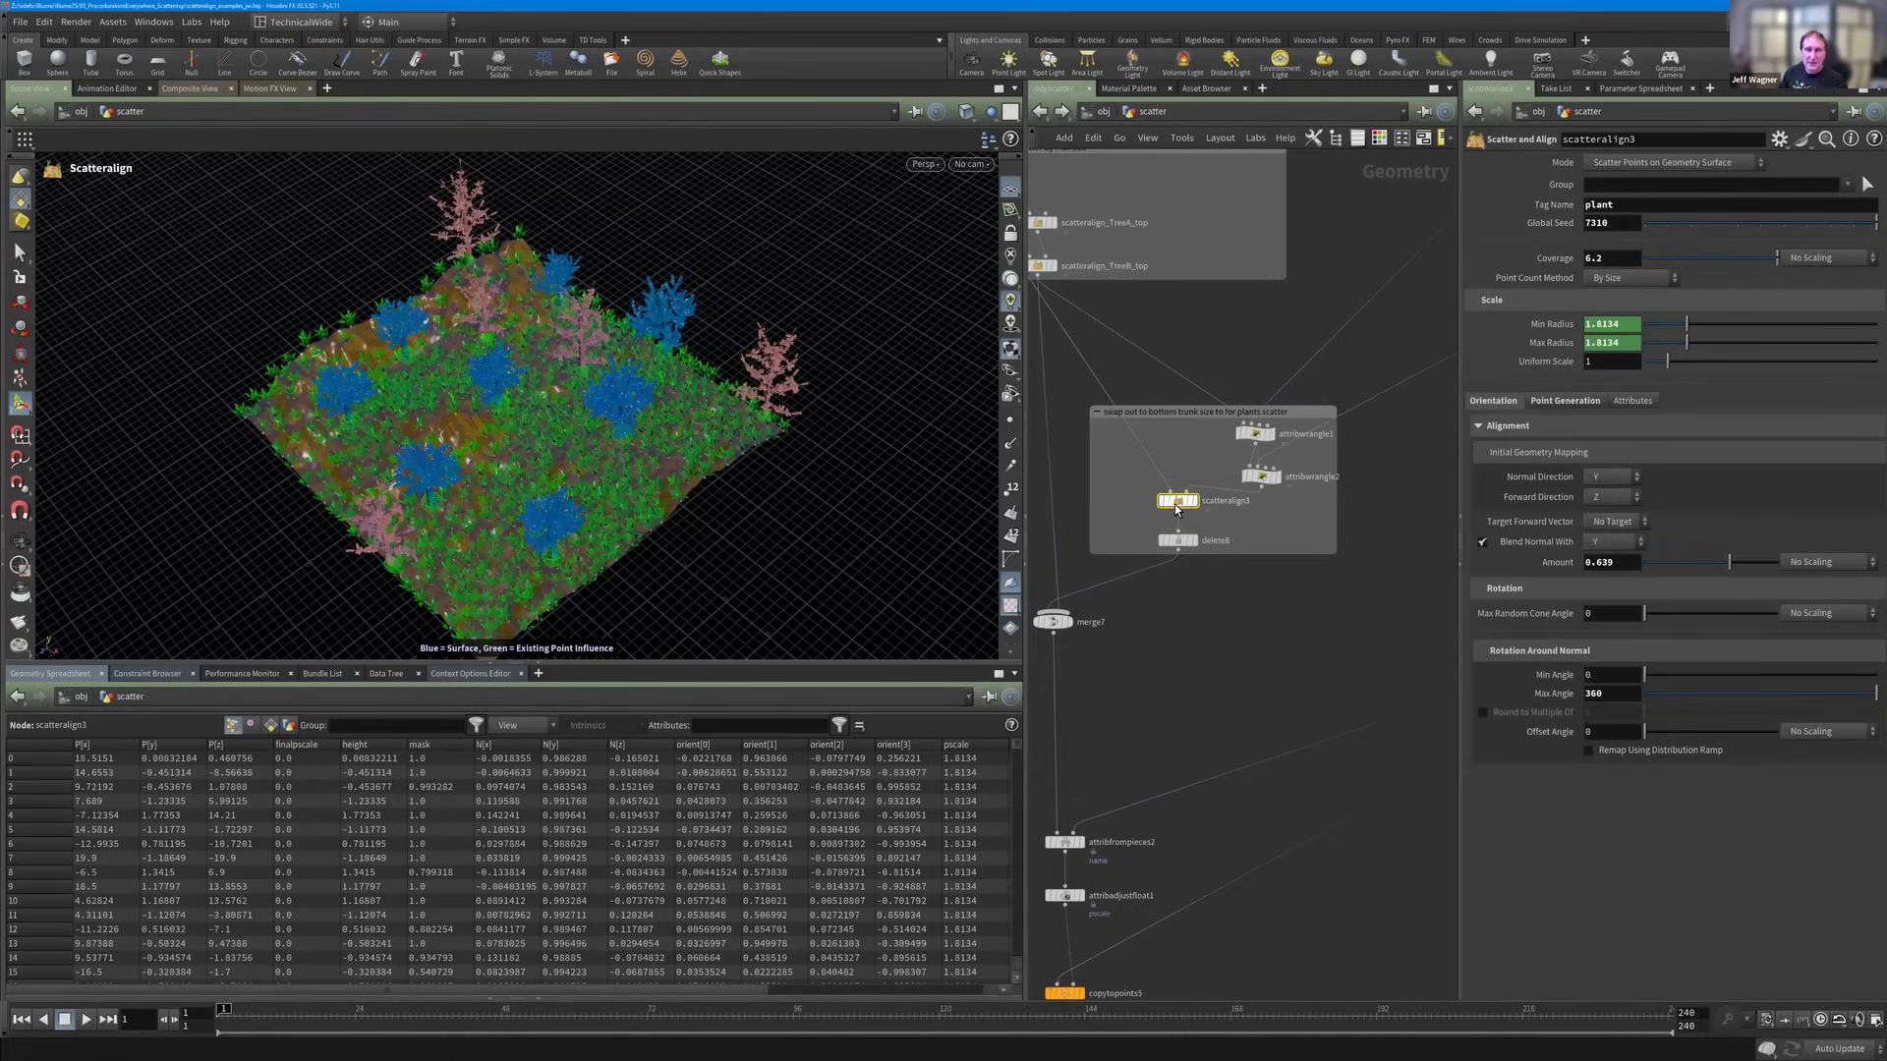
mouse_move(1179, 506)
left_mouse_down()
mouse_move(1180, 556)
mouse_move(1185, 519)
left_mouse_up()
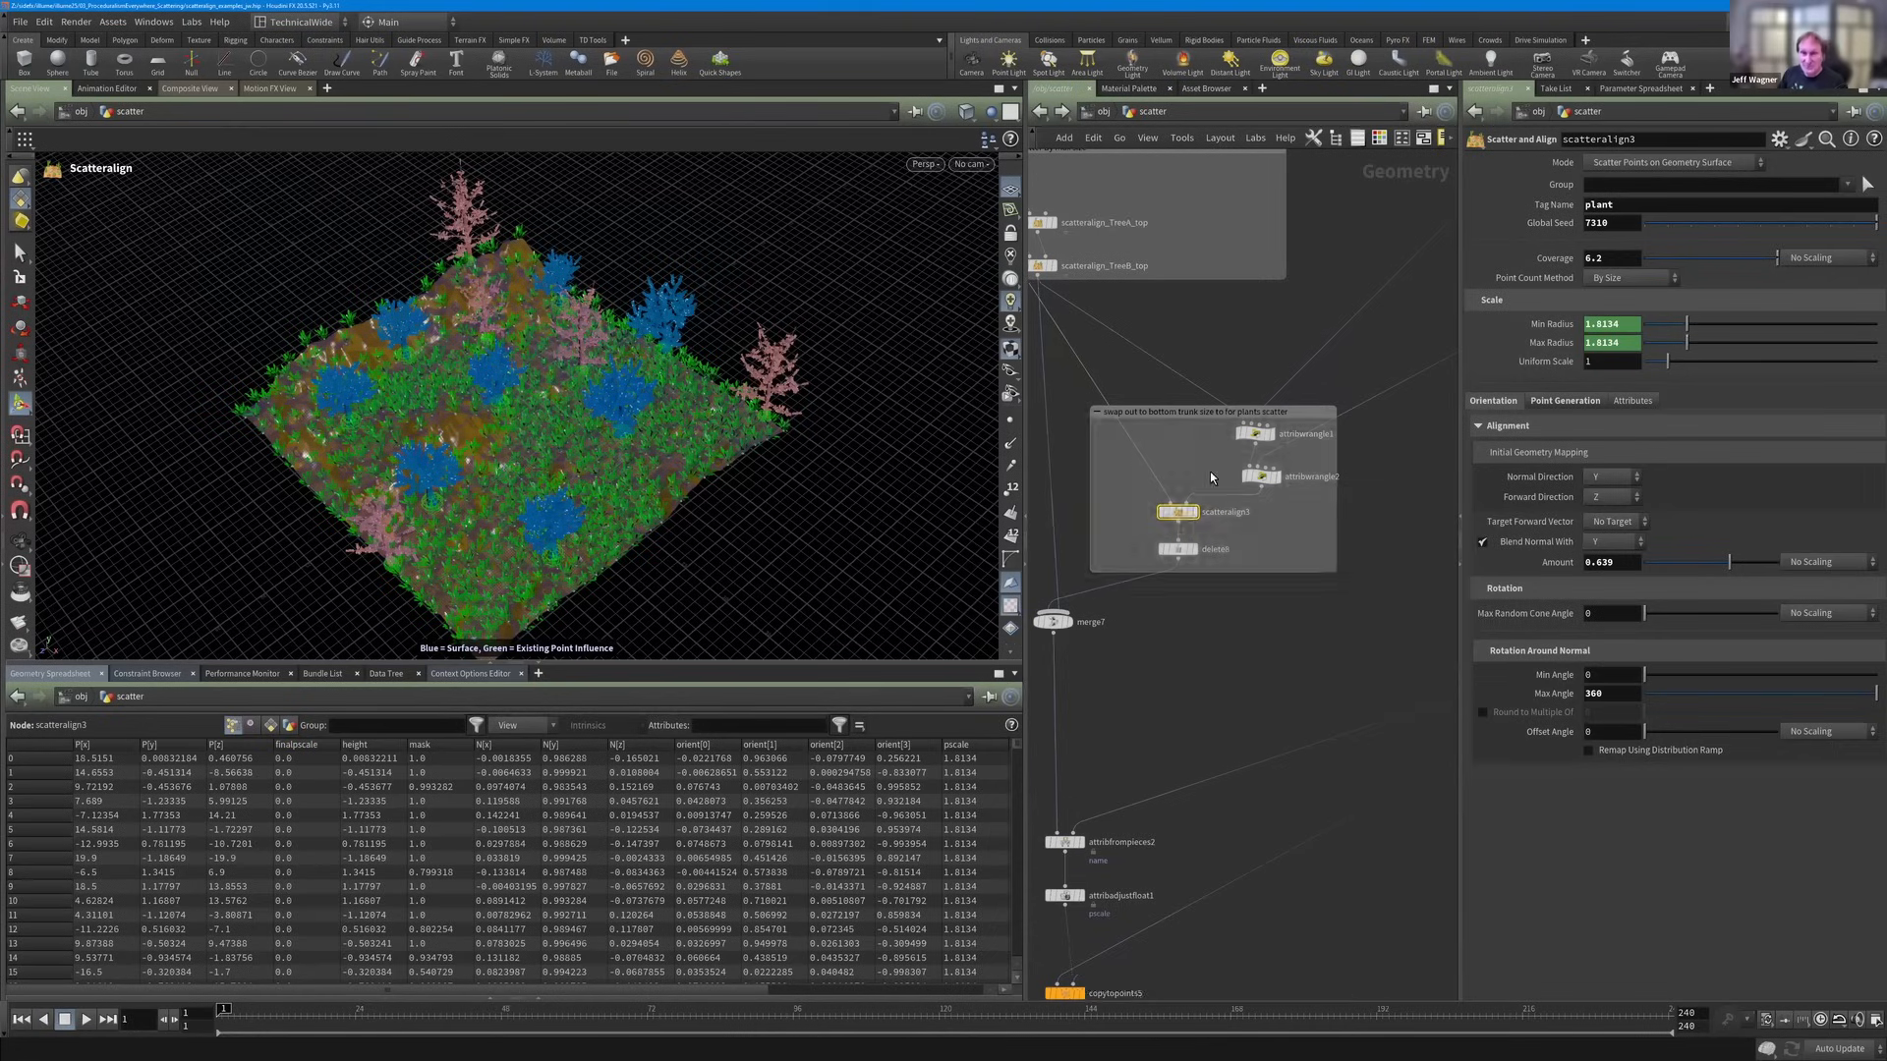
scroll(1214, 481, "up", 2)
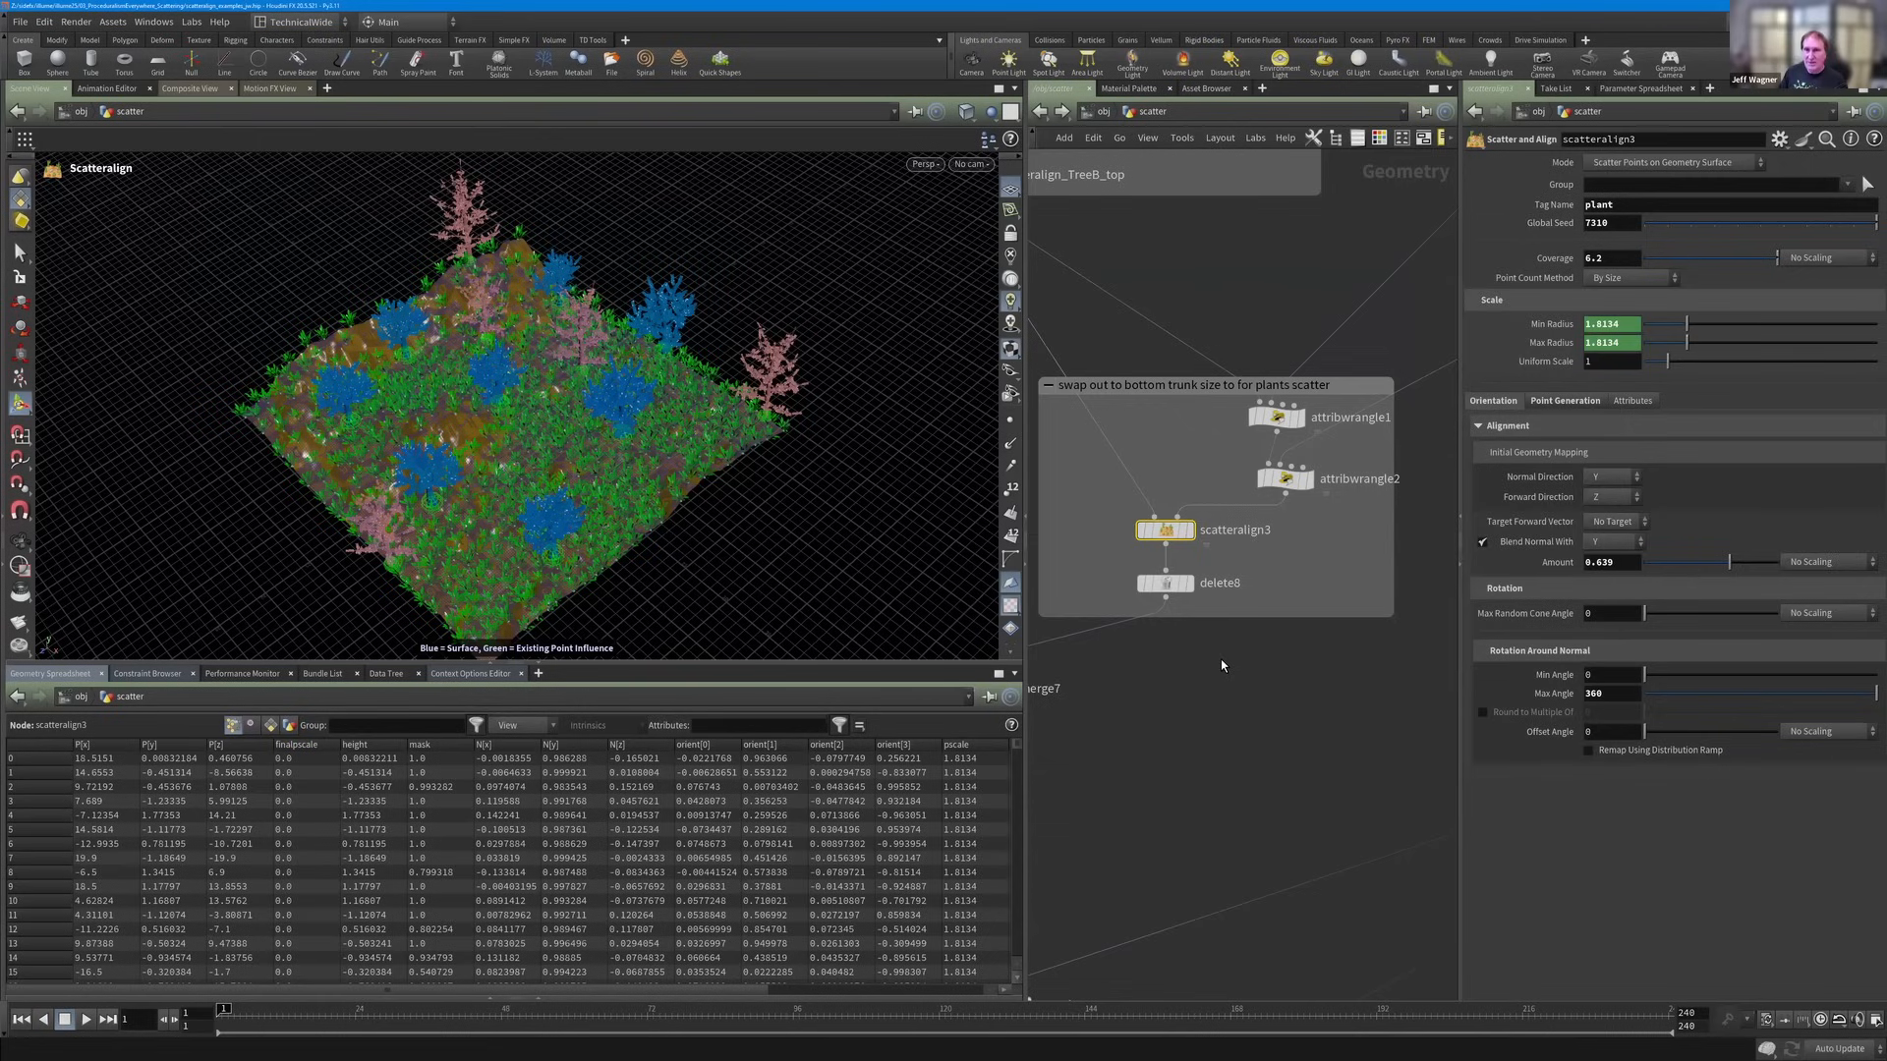
scroll(1240, 672, "down", 1)
mouse_move(1250, 678)
middle_mouse_down()
mouse_move(1215, 693)
mouse_move(1235, 684)
middle_mouse_up()
scroll(1214, 692, "down", 2)
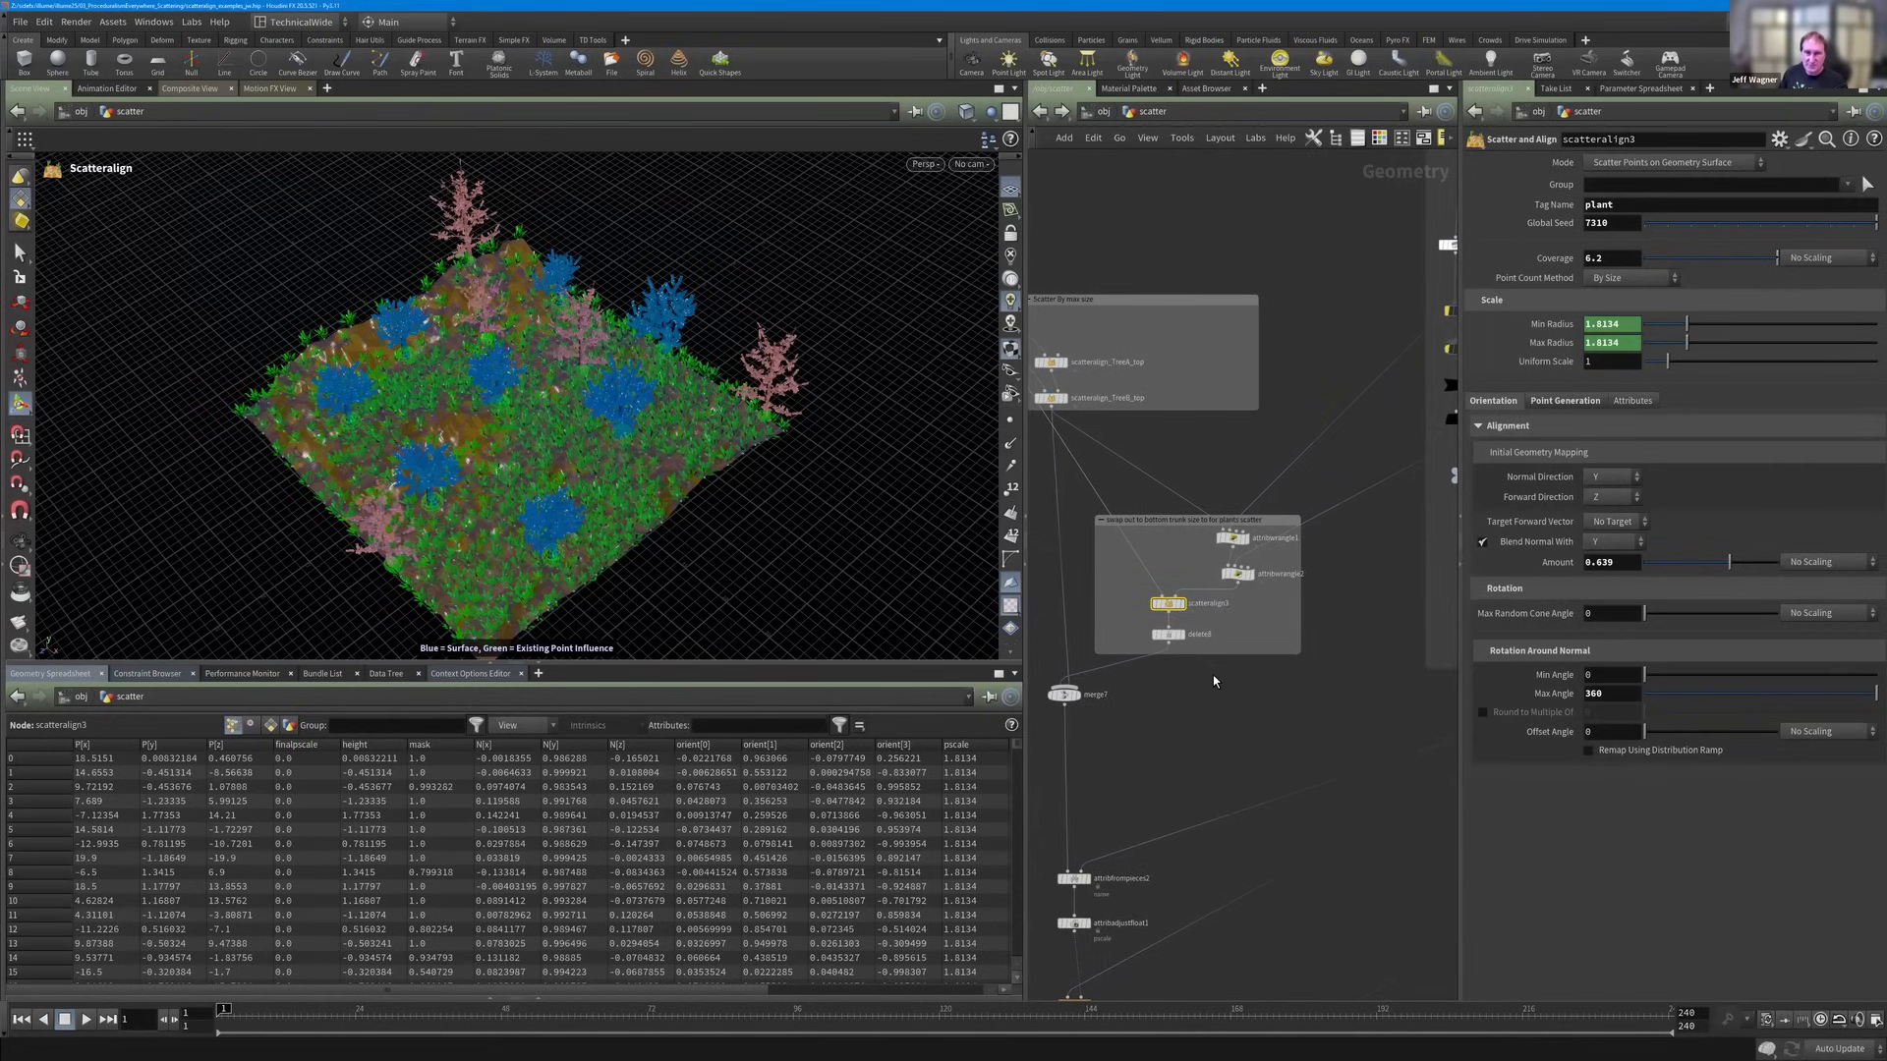
scroll(1214, 681, "up", 1)
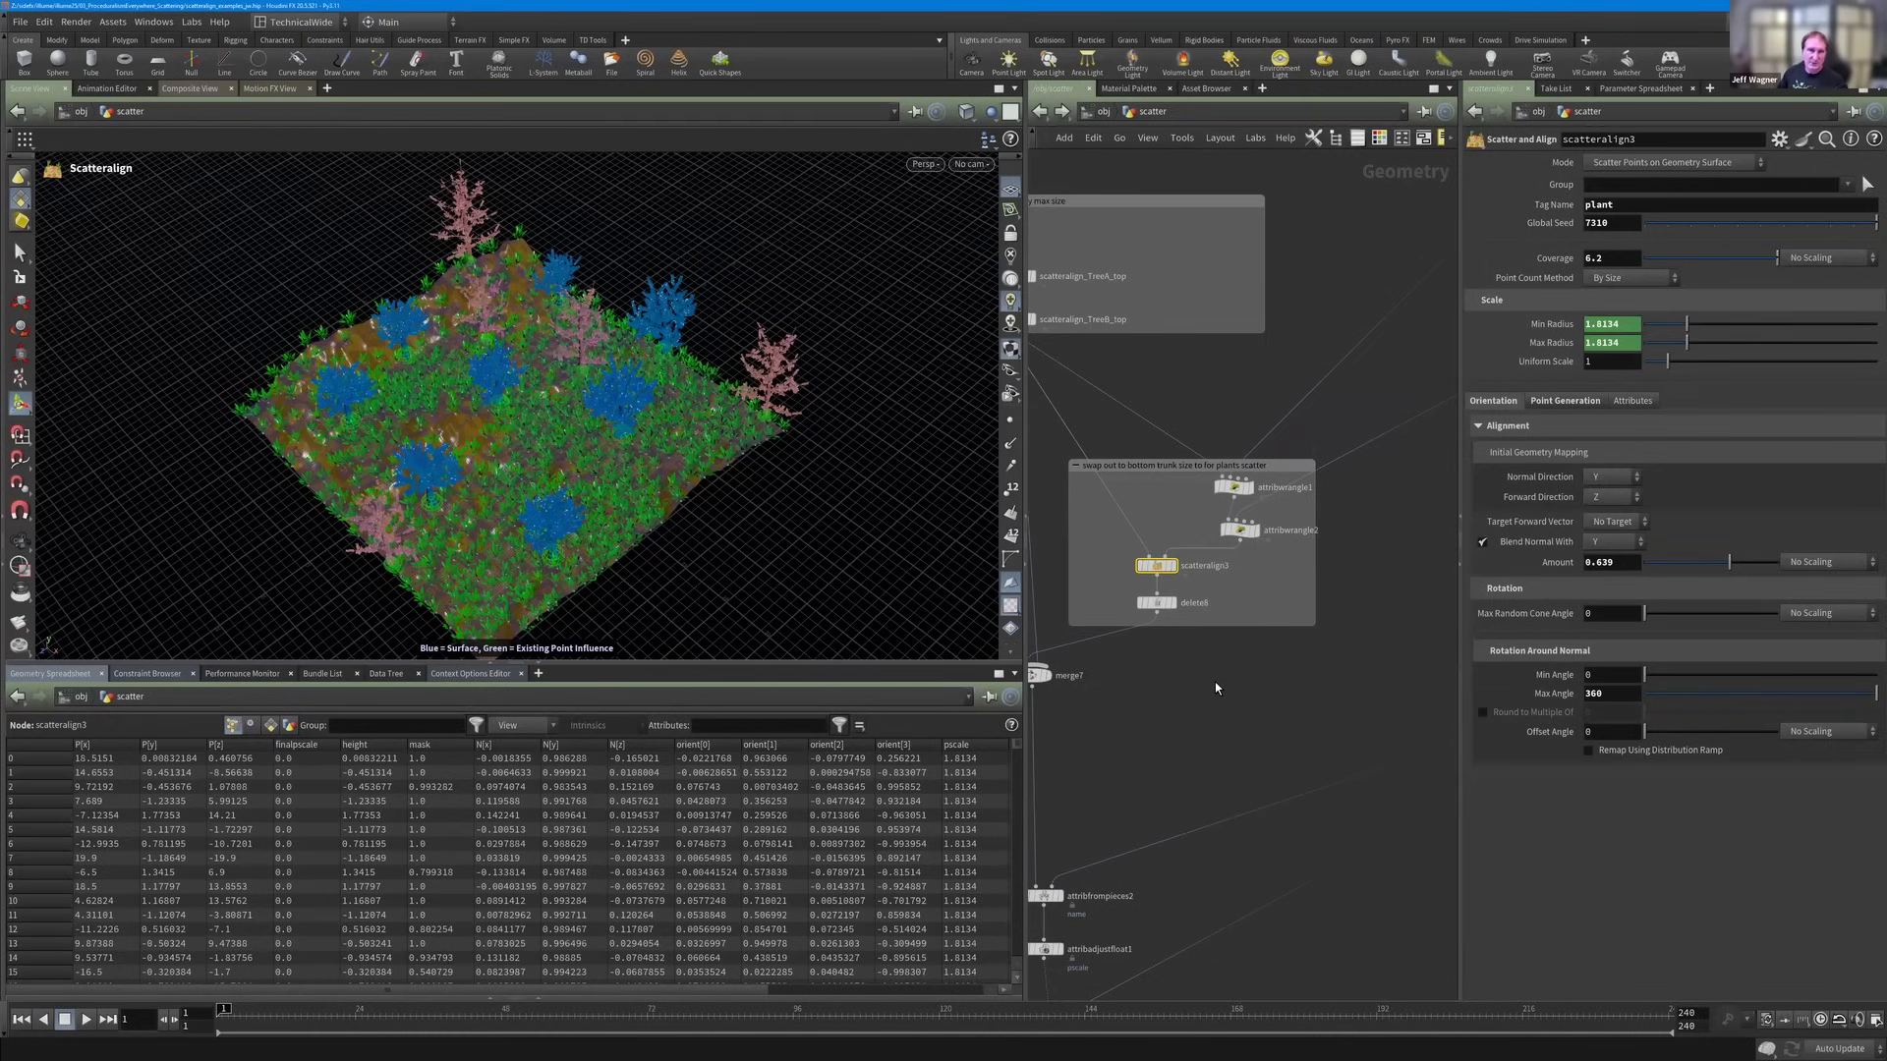
Pull in the left edge of the network box around scatteralign3 so it fits its nodes more tightly.
scroll(1218, 668, "down", 2)
scroll(1240, 580, "up", 2)
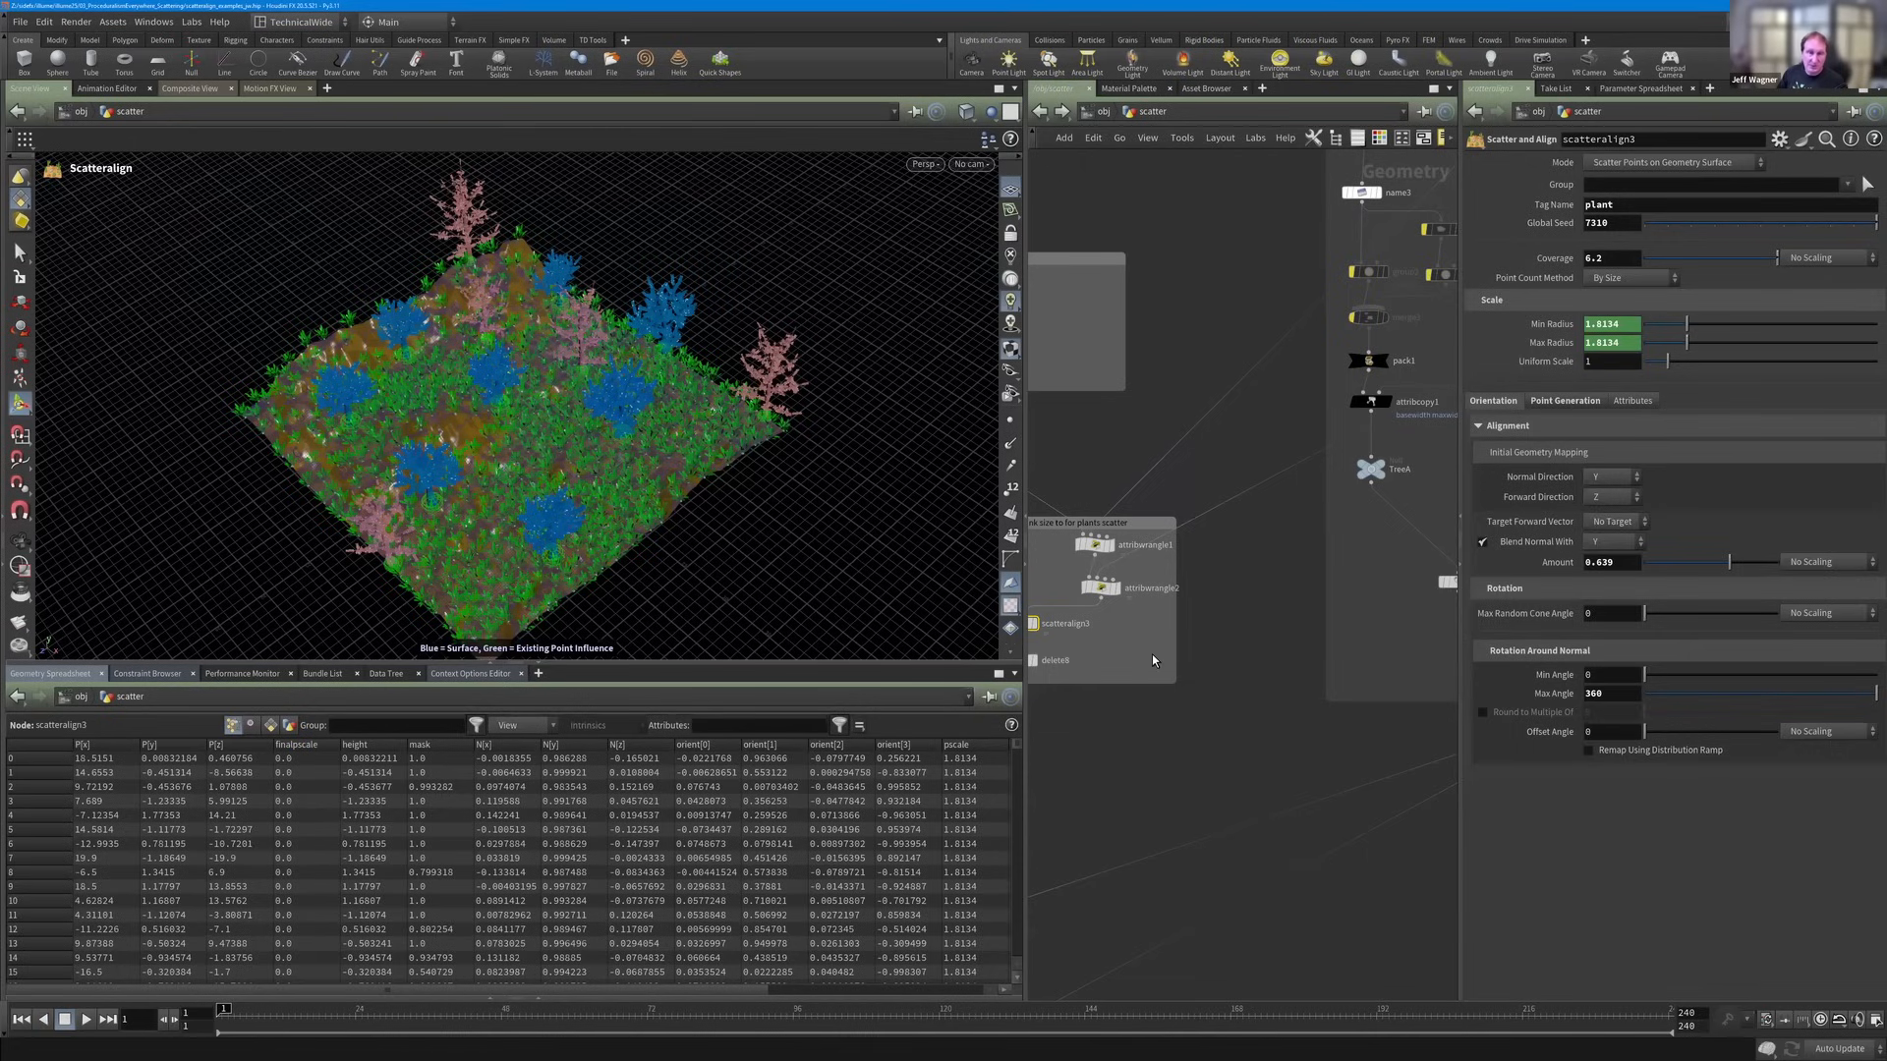
scroll(1153, 669, "down", 2)
middle_click_drag(1091, 727, 1177, 664)
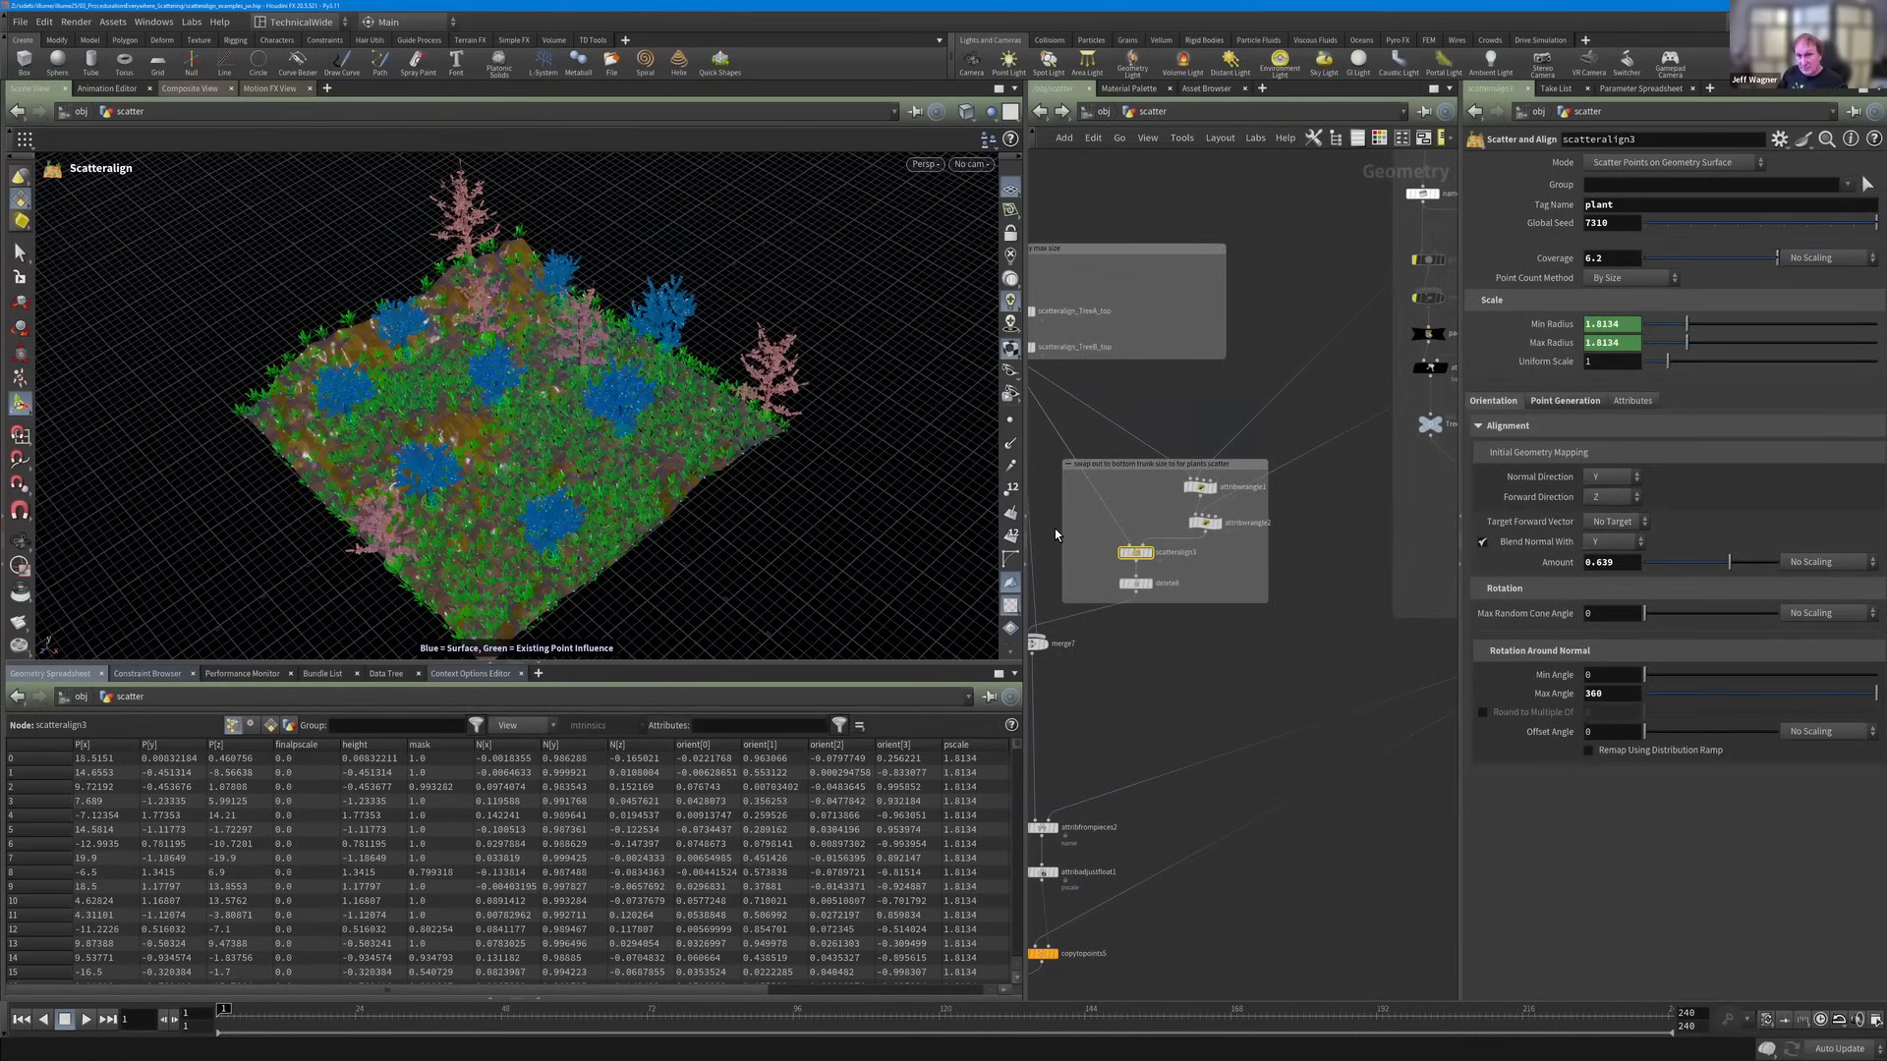
left_click_drag(1065, 529, 1088, 531)
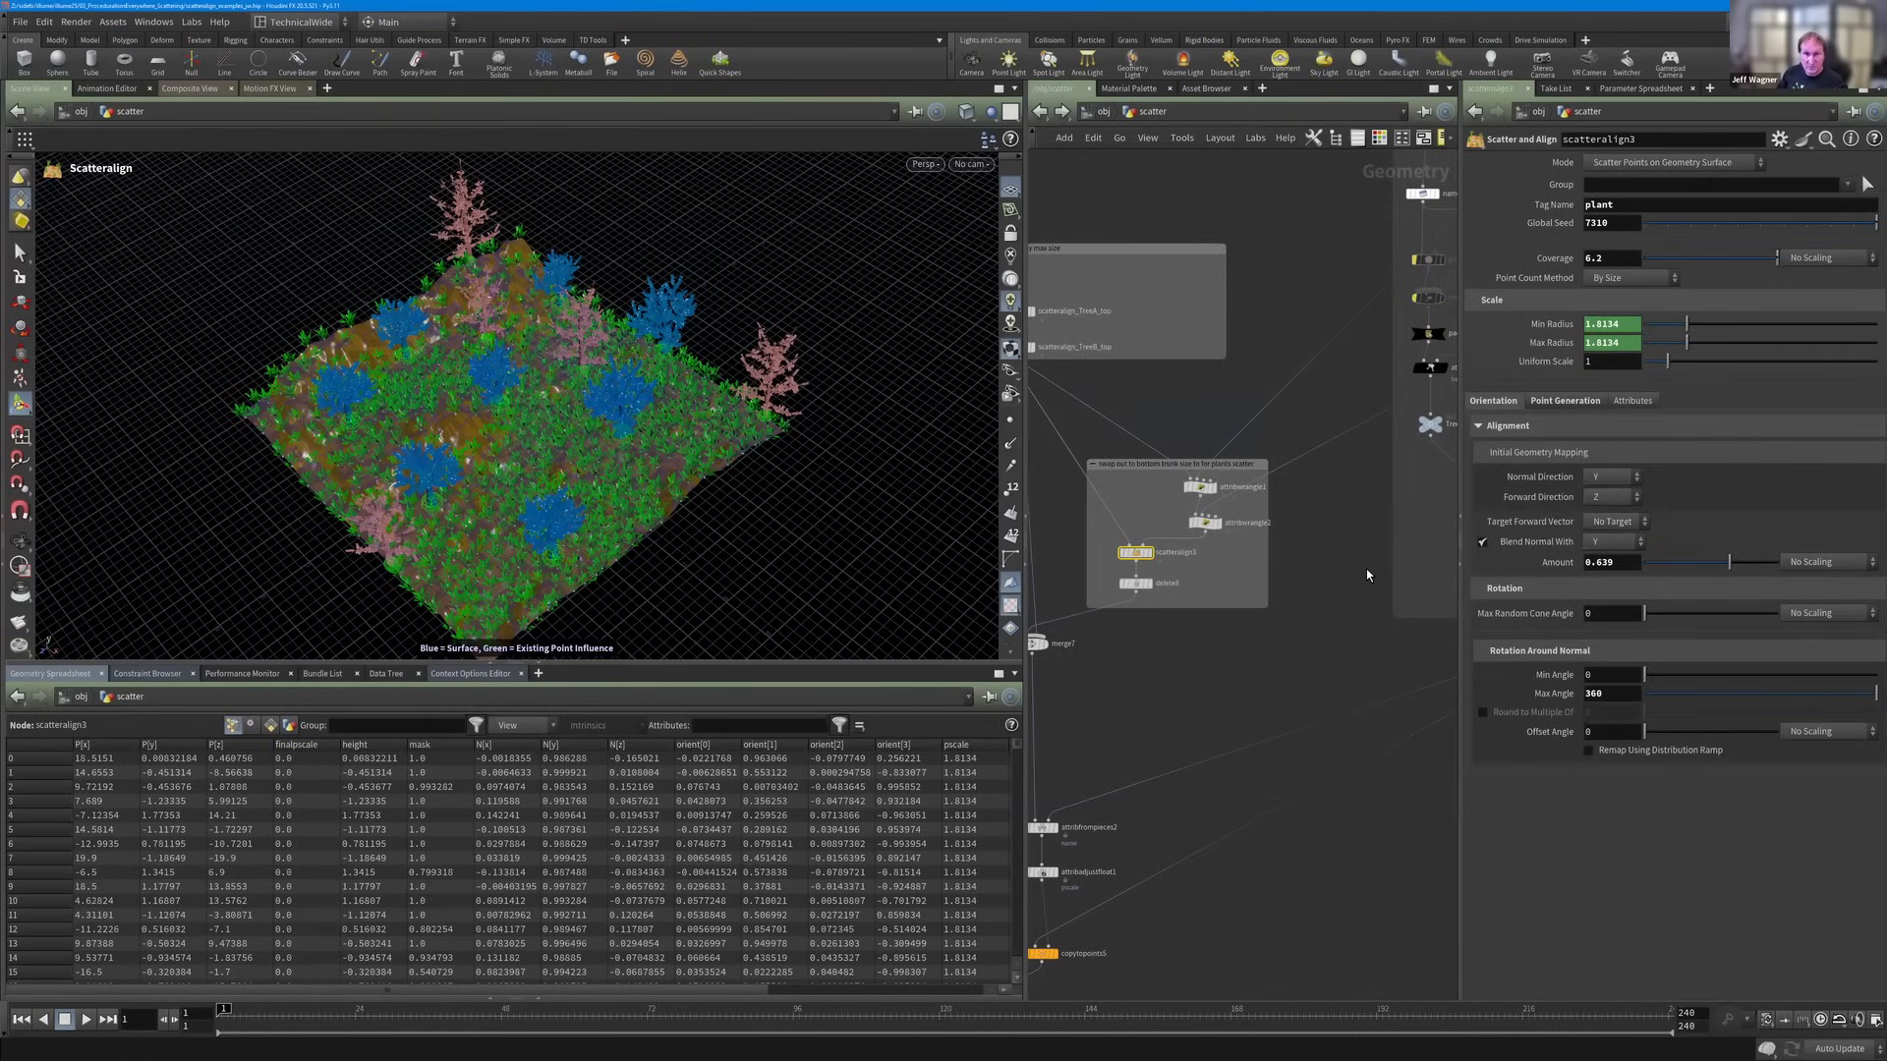
Follow the network over to the tree assets, display OUT_TREE_A and inspect the full tree geometry from close up.
middle_click_drag(1293, 577, 1267, 582)
scroll(1267, 581, "up", 2)
scroll(1268, 582, "down", 2)
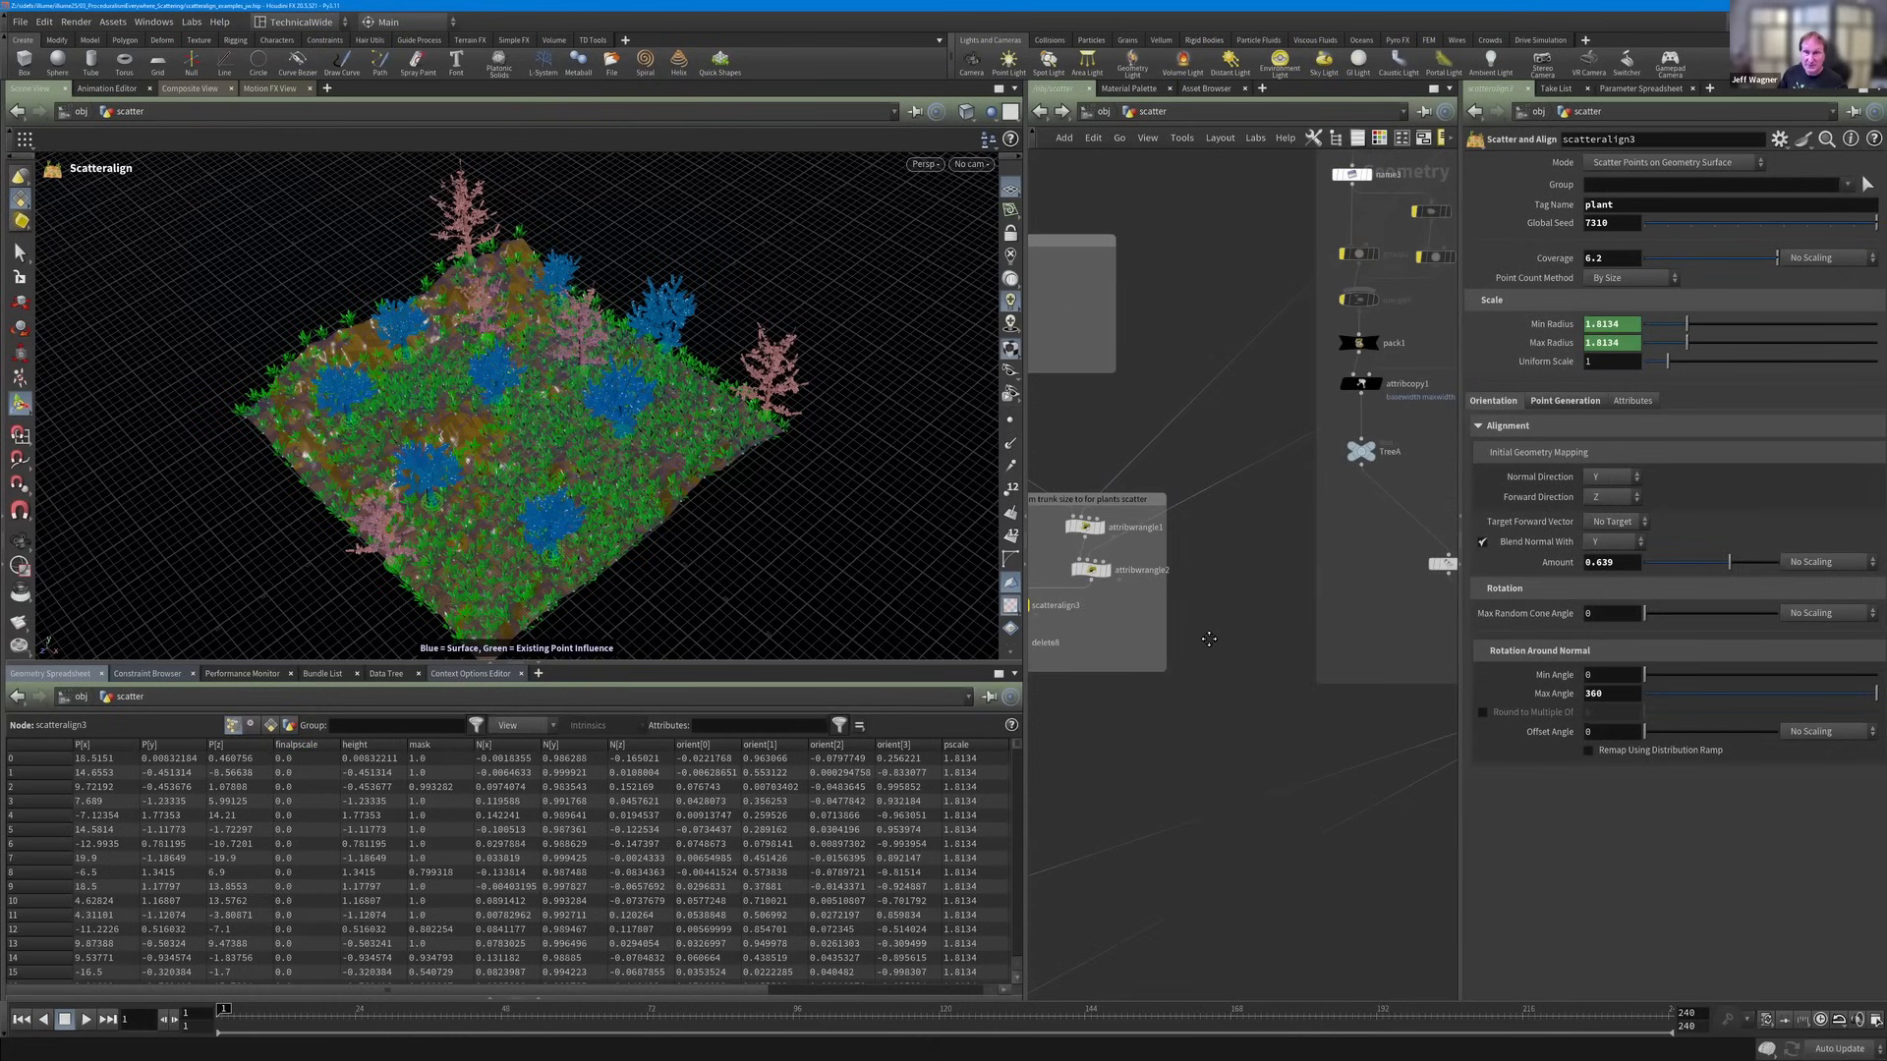
middle_click_drag(1435, 553, 1087, 389)
scroll(1308, 621, "up", 2)
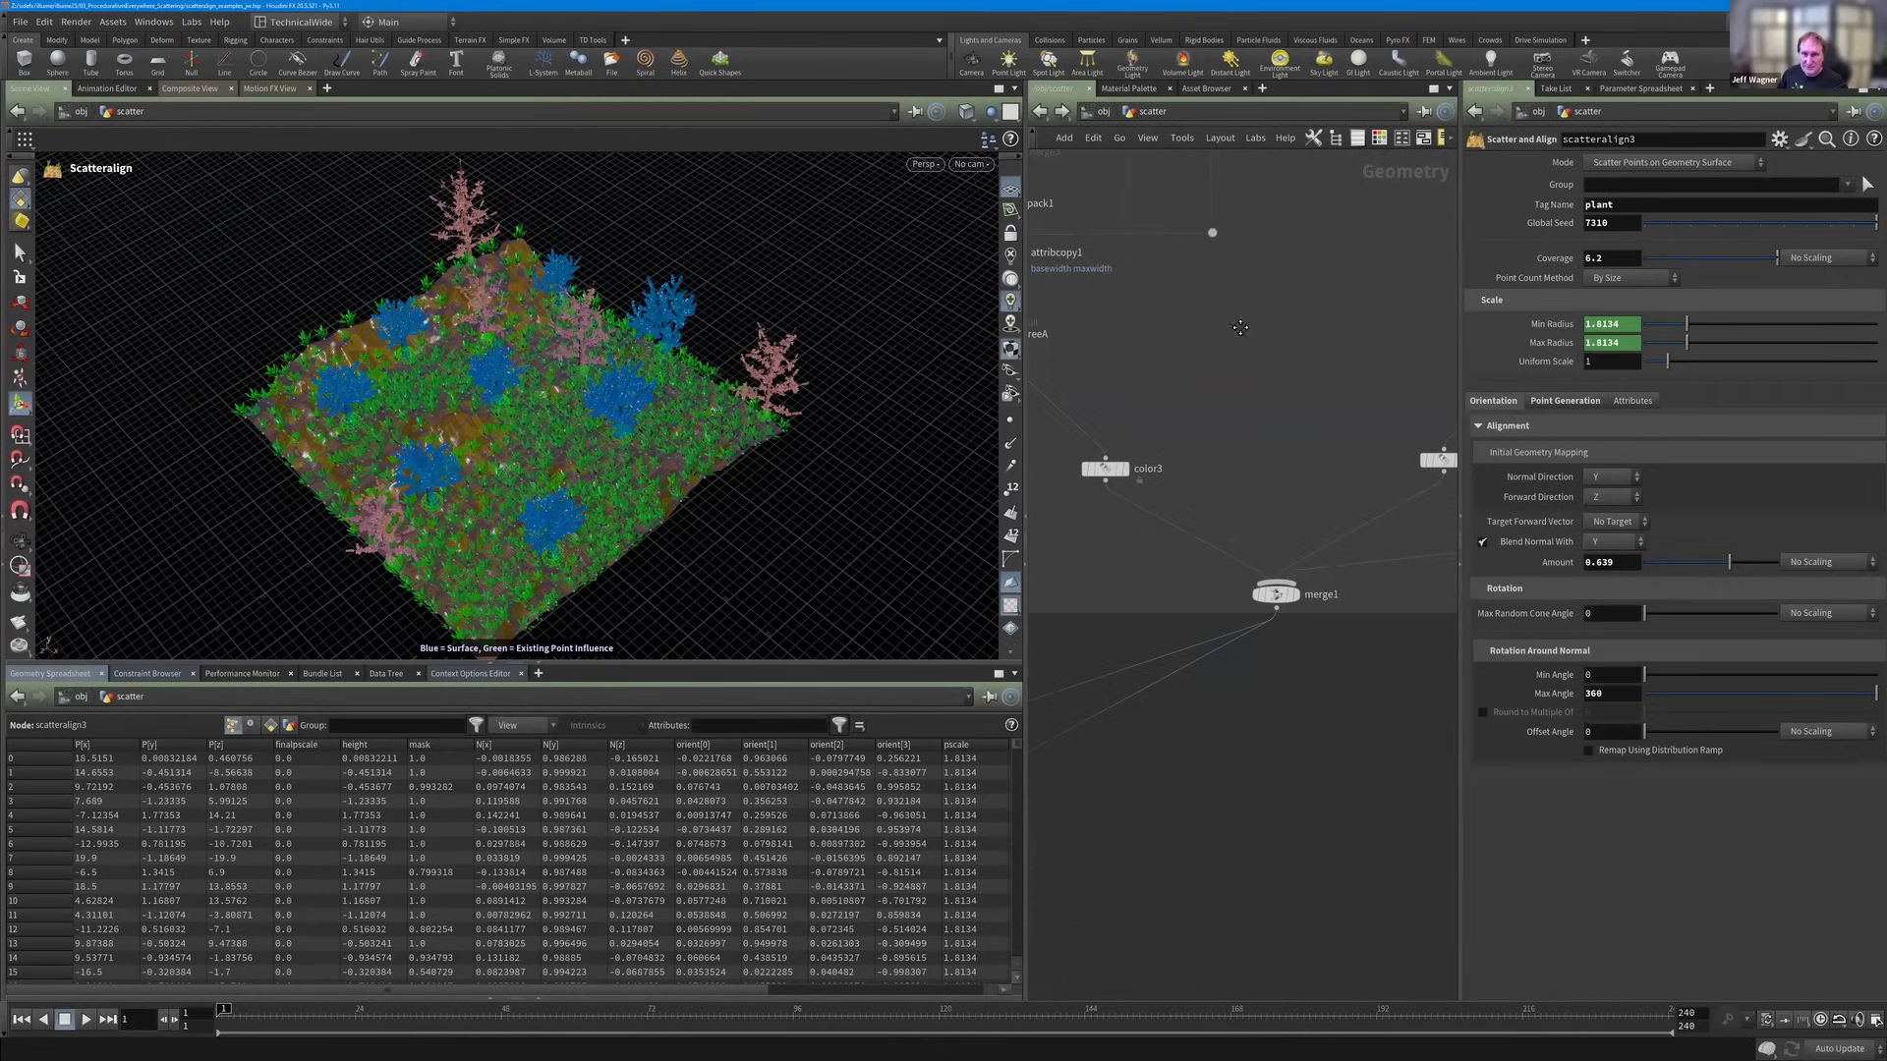
middle_click_drag(1240, 327, 1315, 866)
scroll(1314, 865, "down", 3)
left_click(1248, 283)
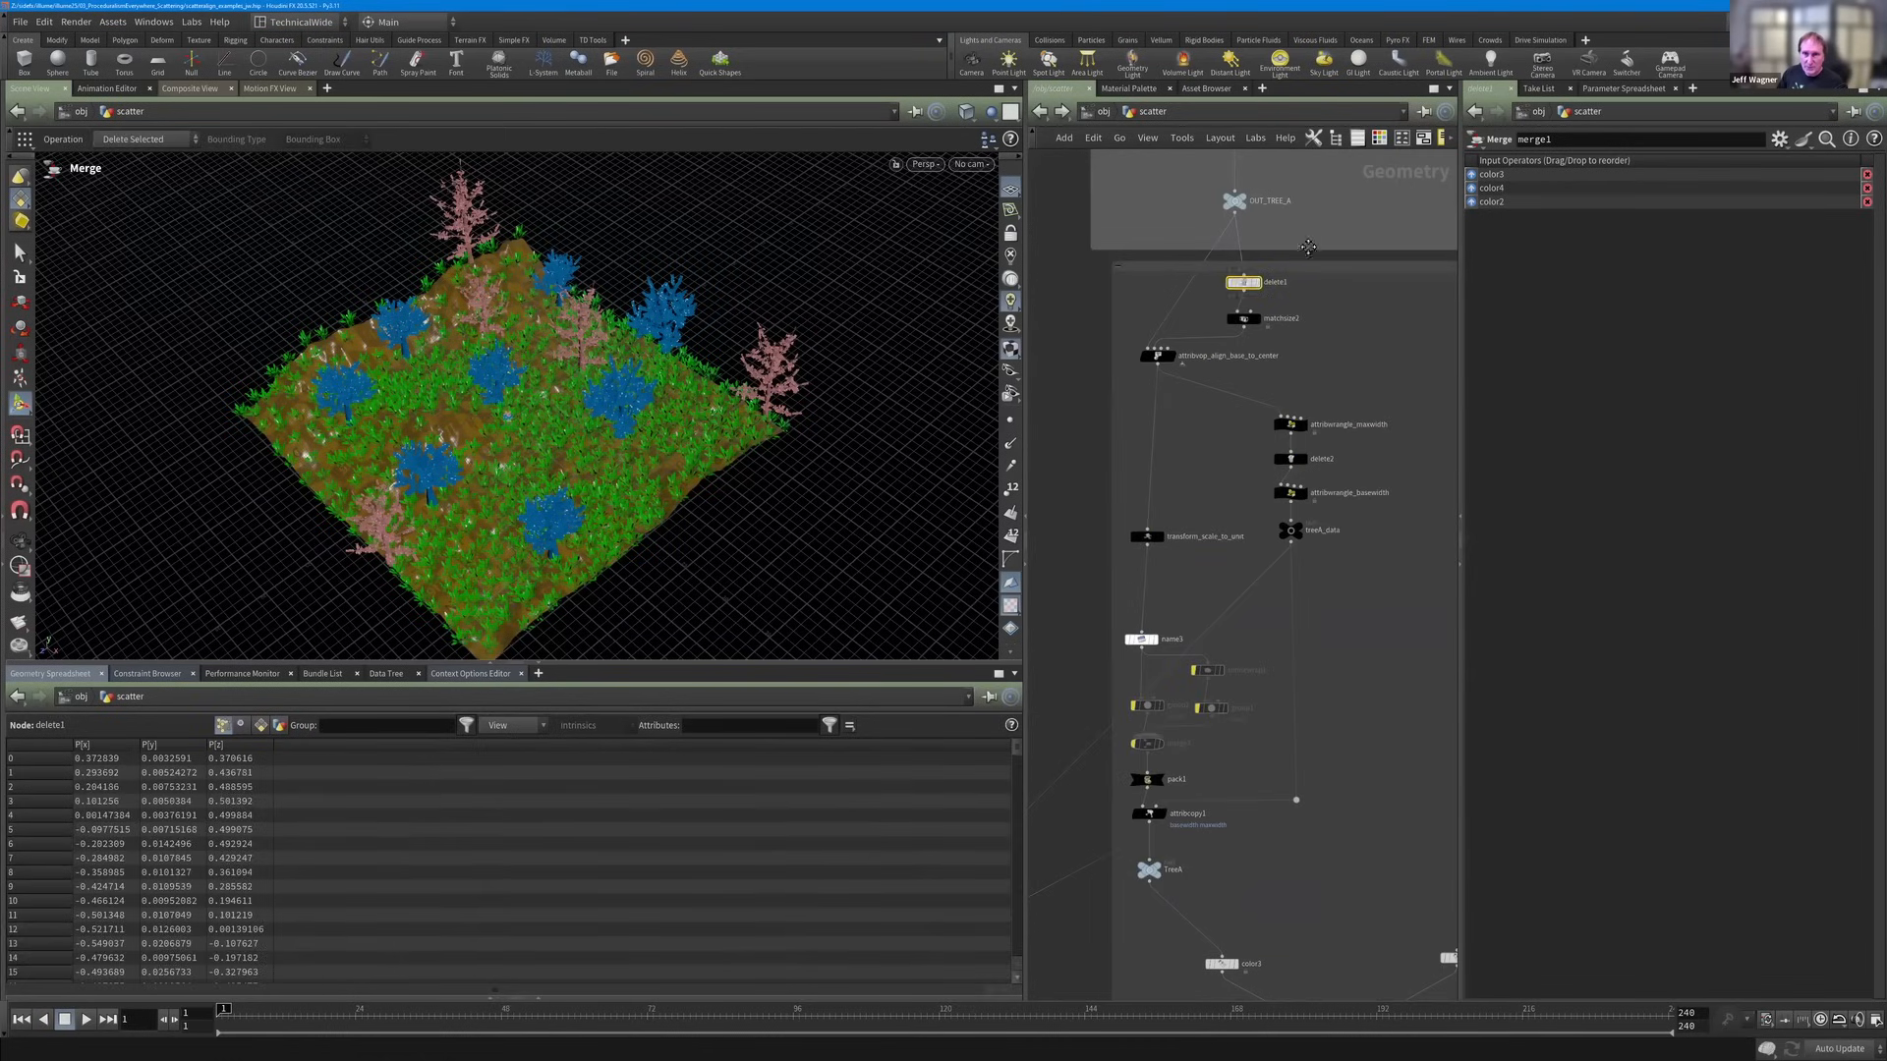
middle_click_drag(1250, 287, 1253, 488)
left_click(1262, 498)
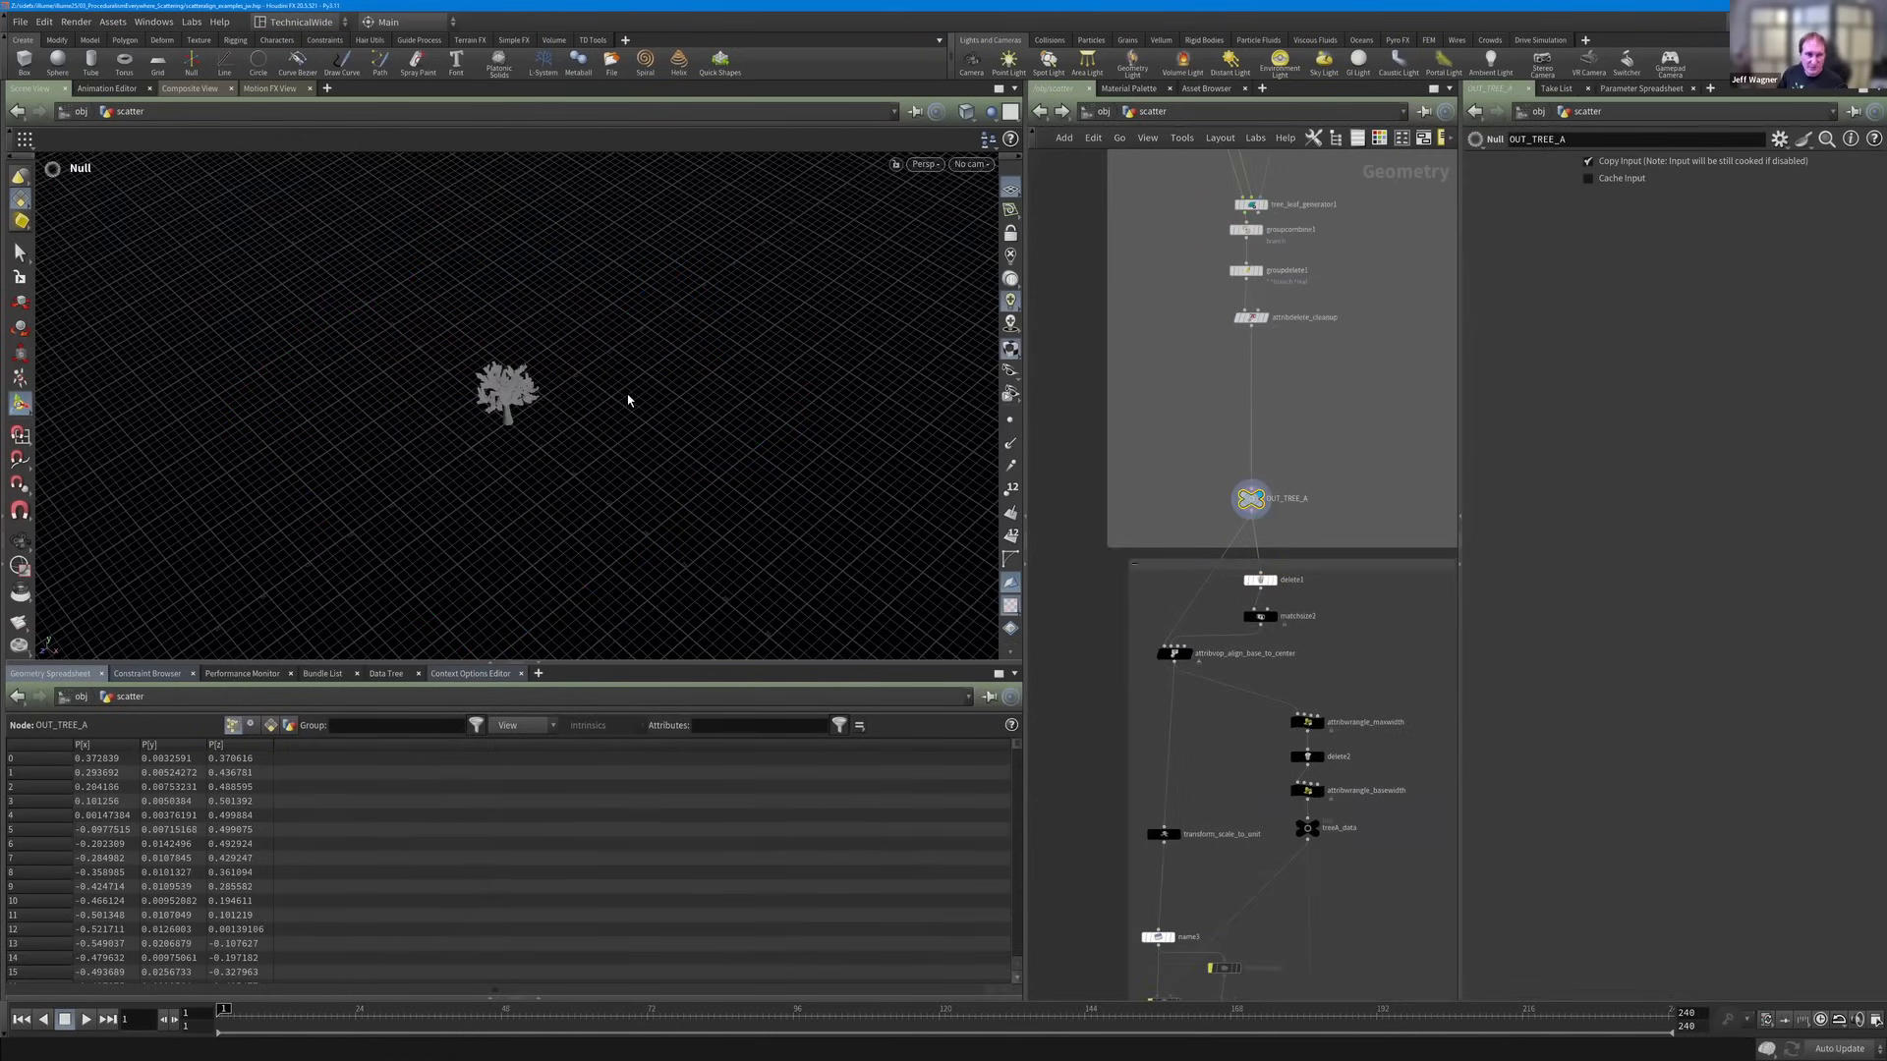
key("Escape")
left_click_drag(492, 471, 462, 353)
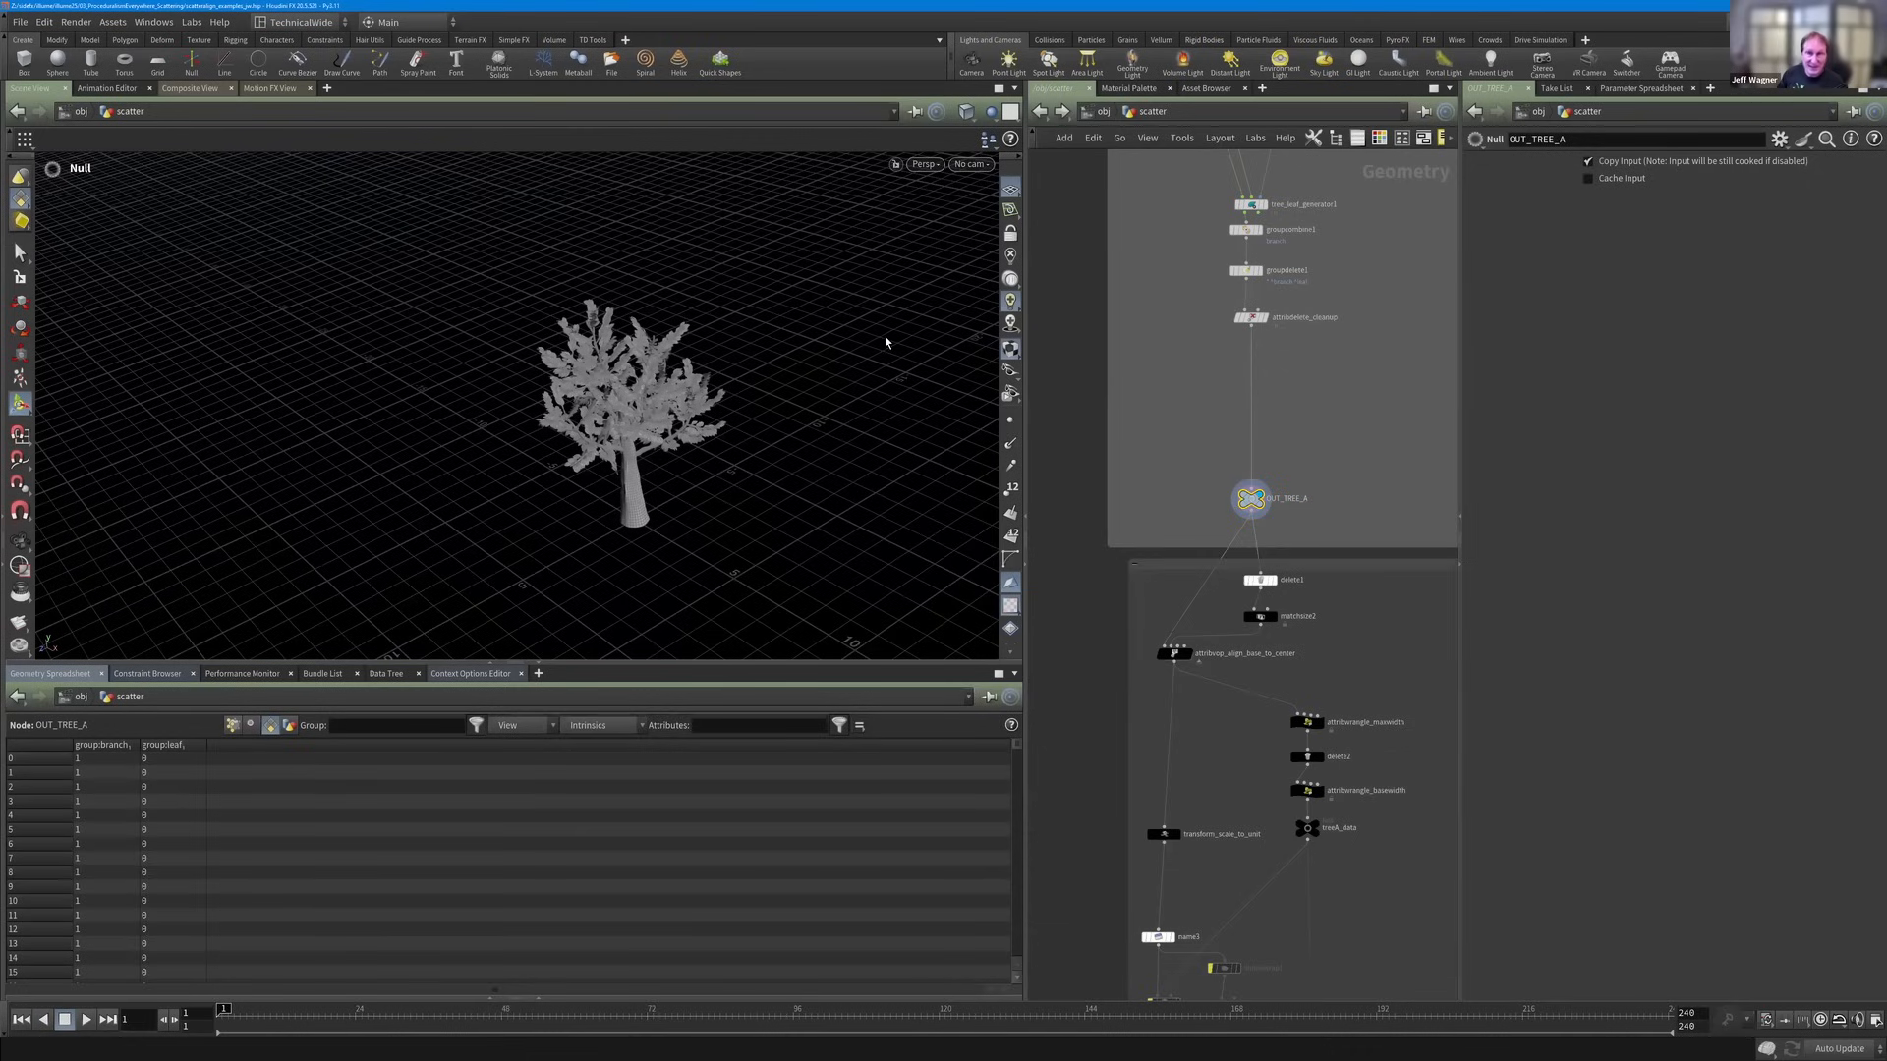
Follow the neighbouring Tree B branch down to color4, display that node and frame its tree, including the node's geometry info.
scroll(1318, 447, "down", 3)
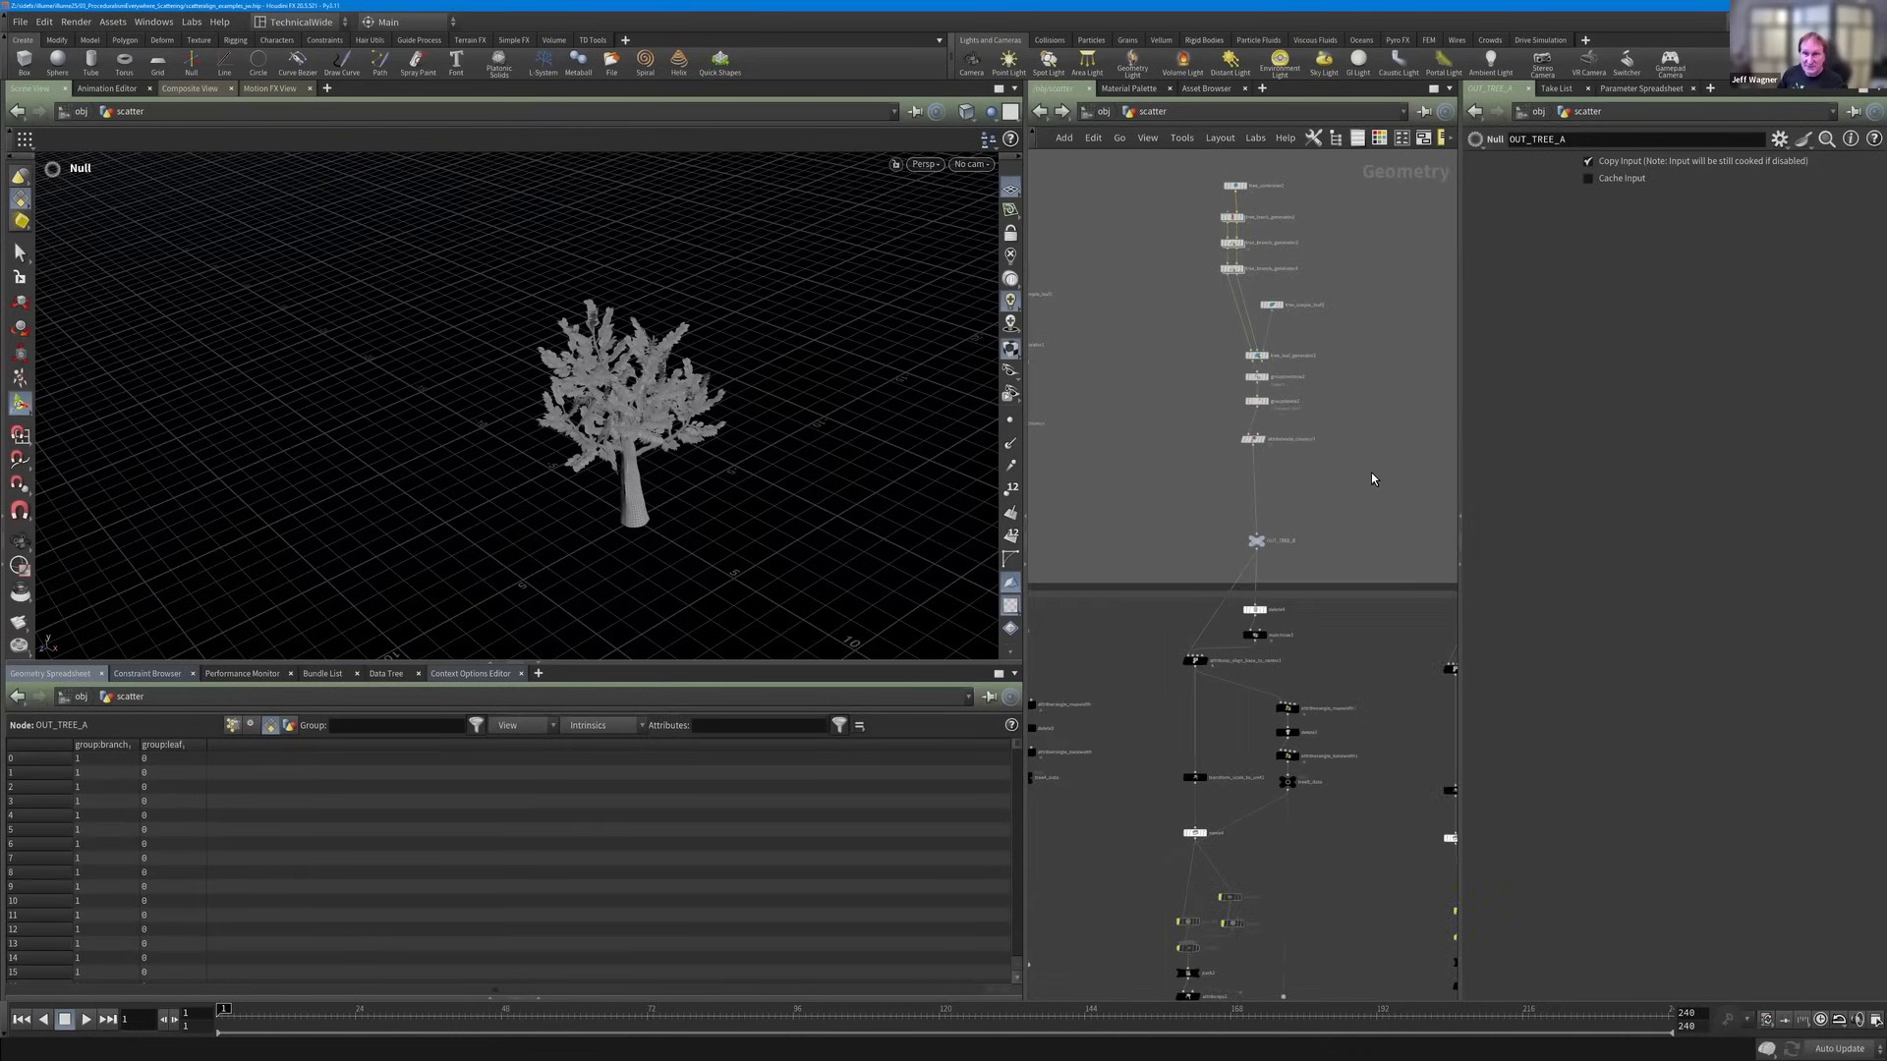
scroll(1208, 590, "up", 3)
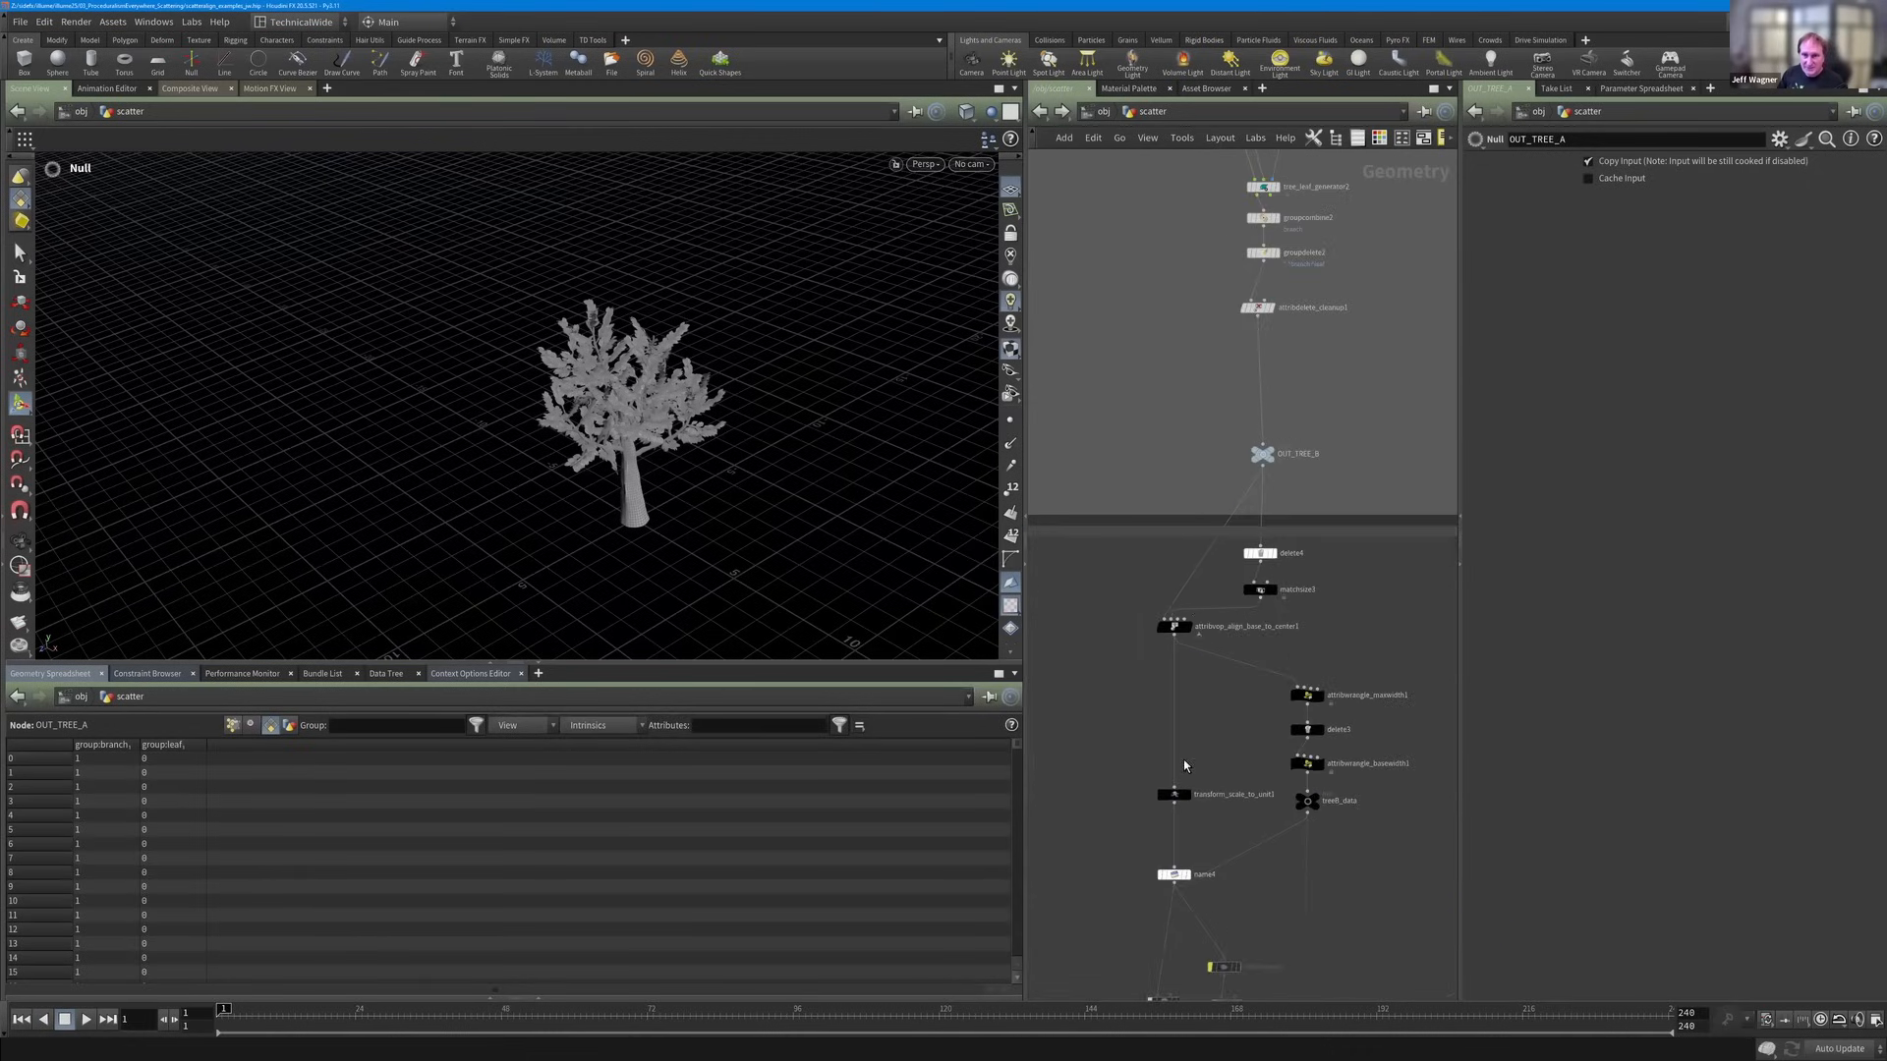
scroll(1245, 534, "down", 5)
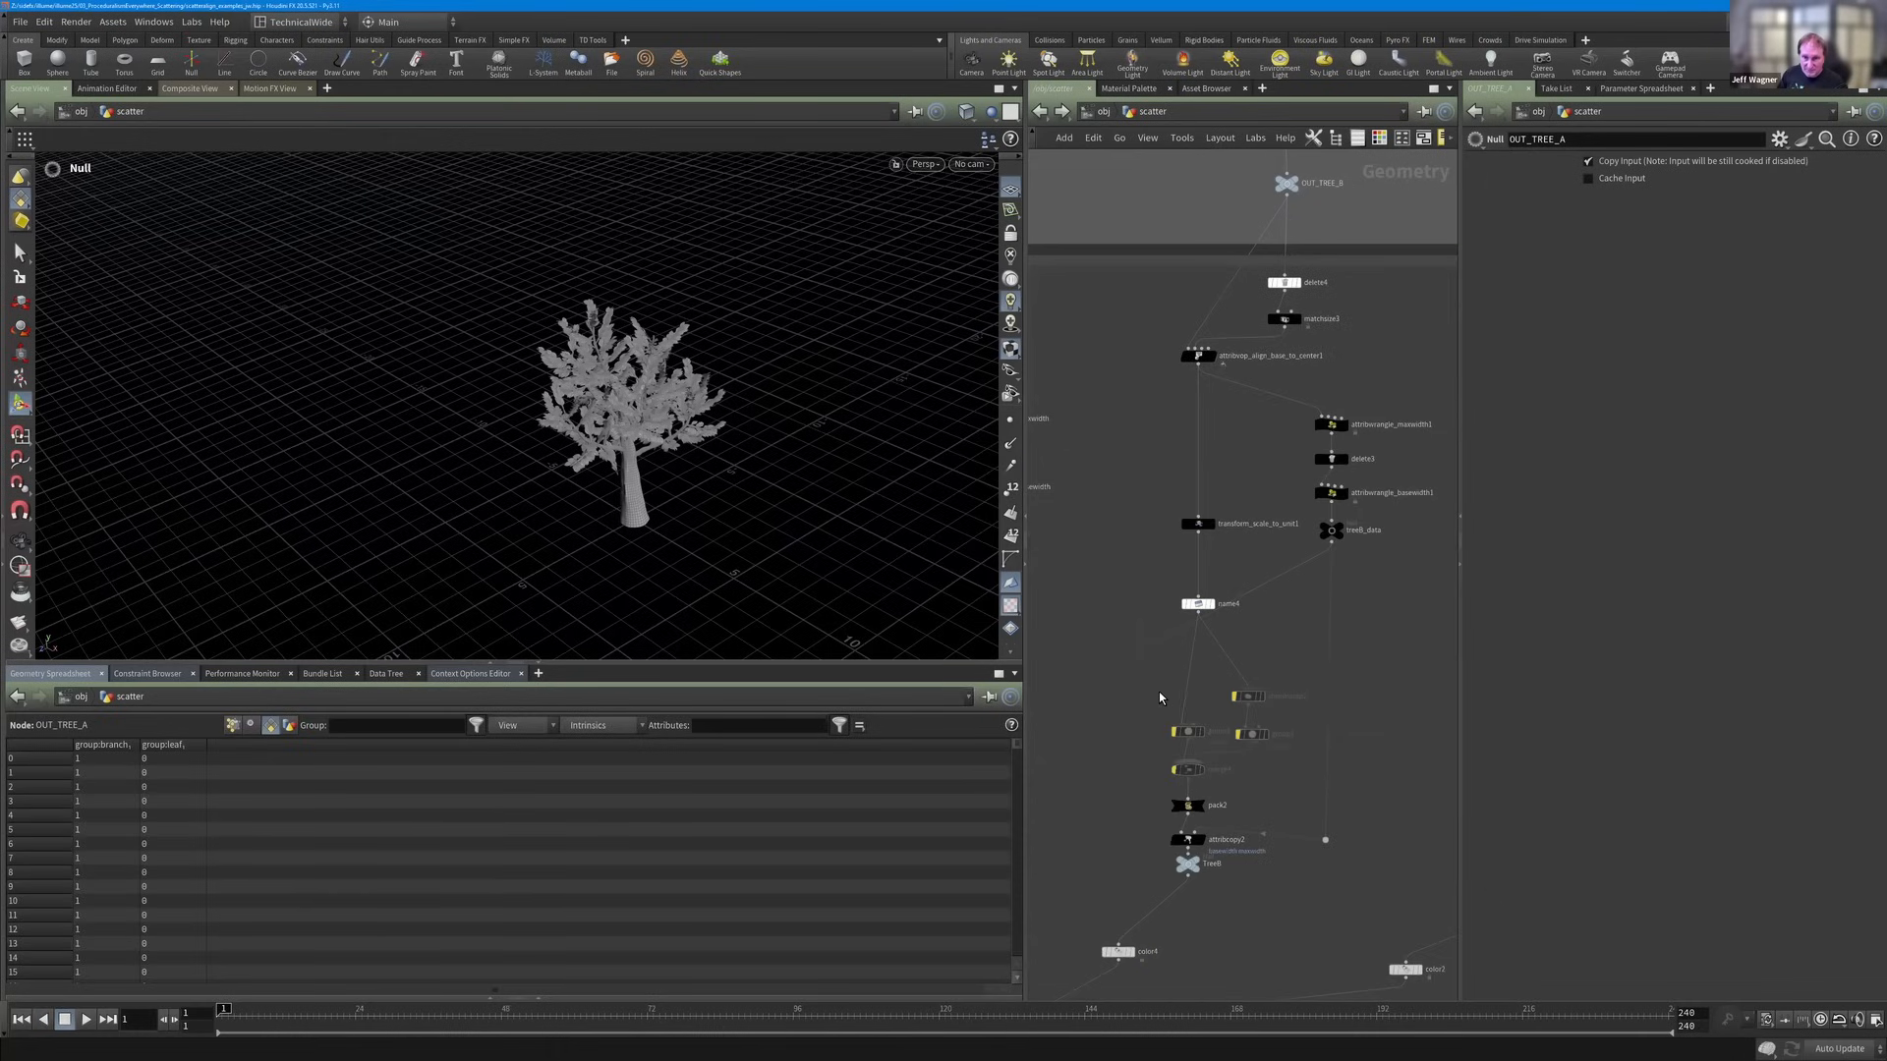
scroll(1158, 691, "down", 2)
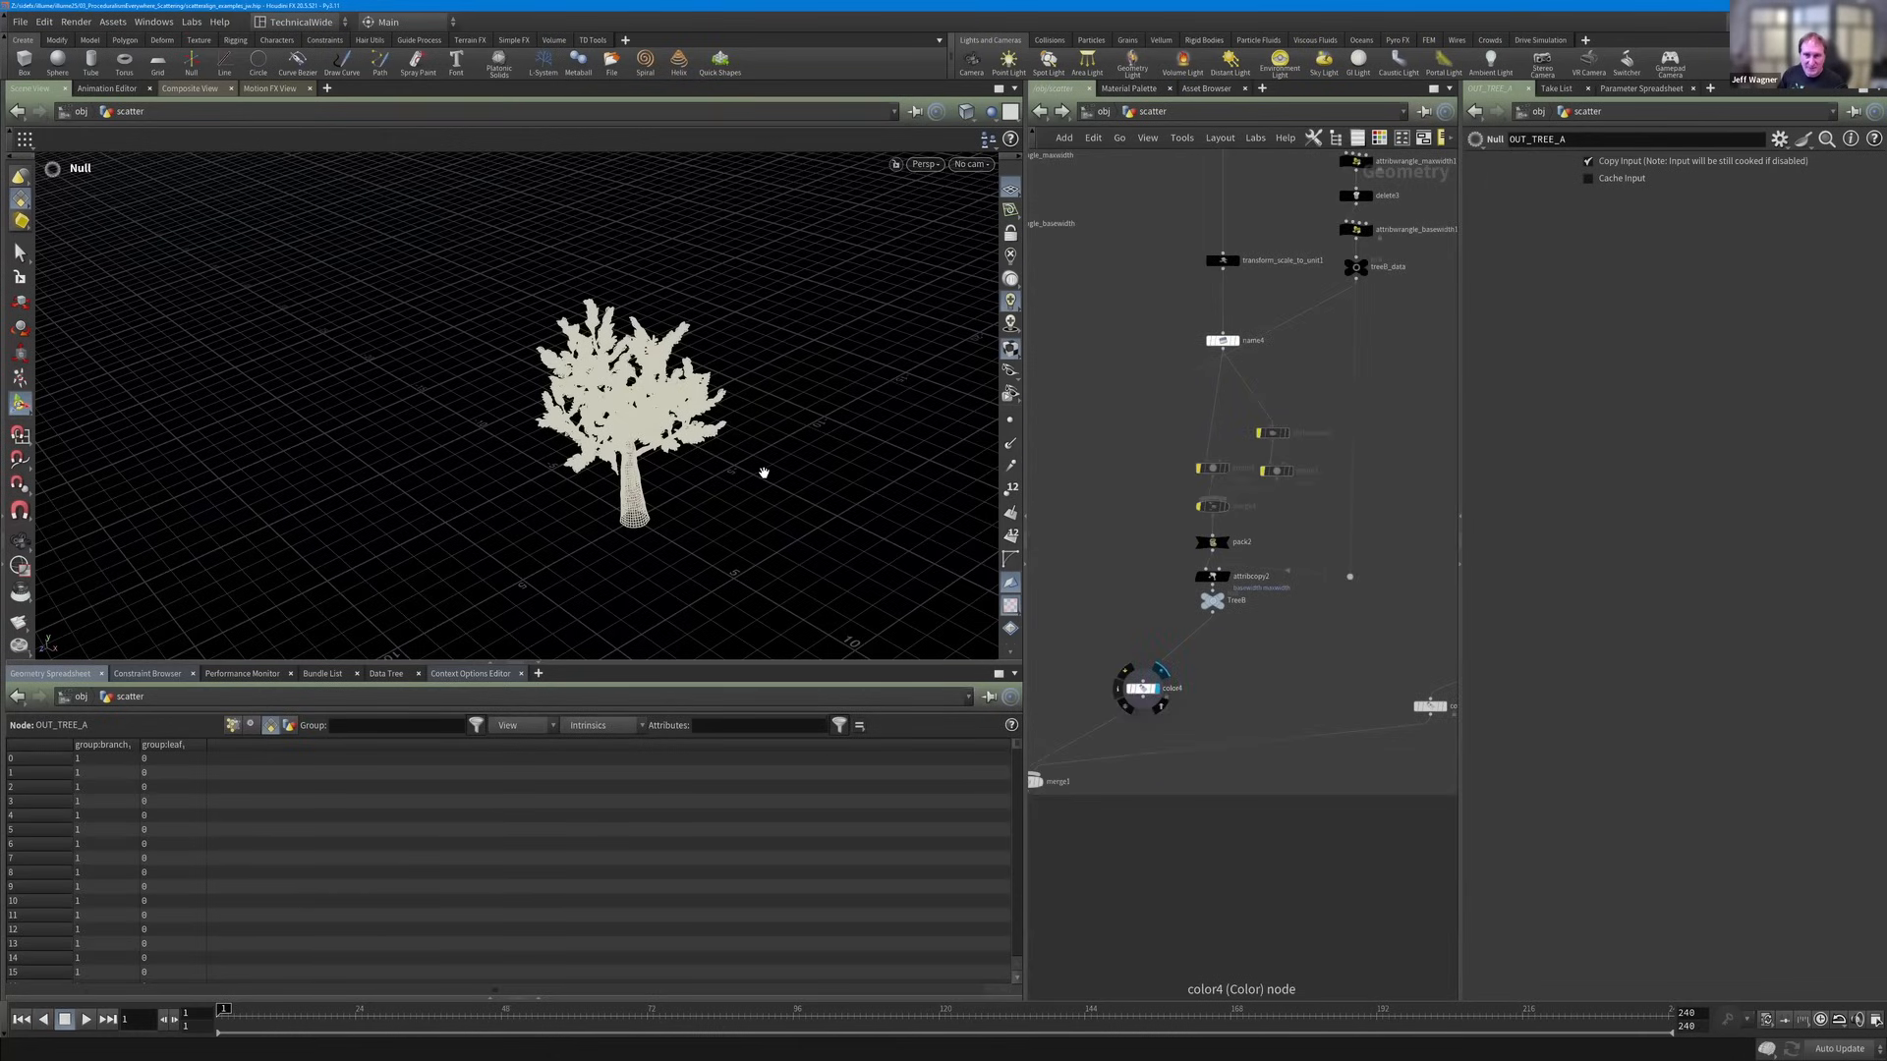
left_click(1142, 691)
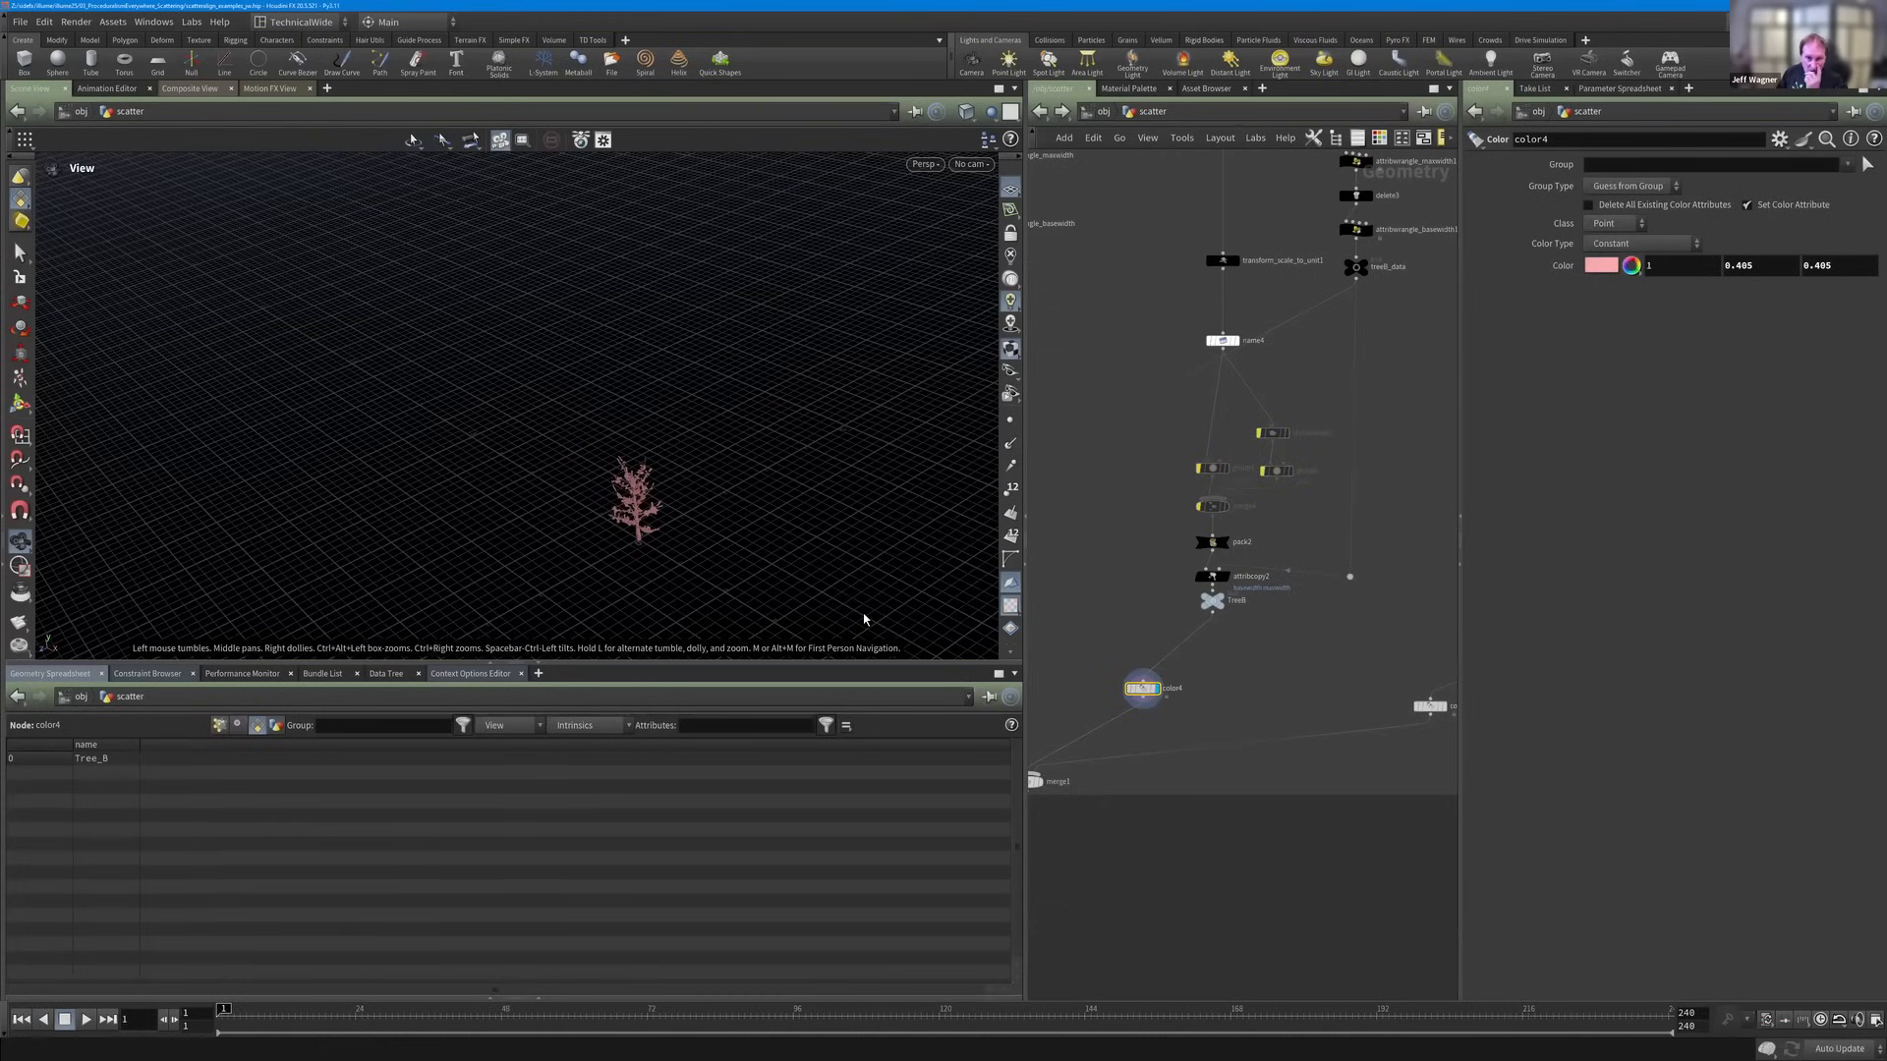
key("space+g")
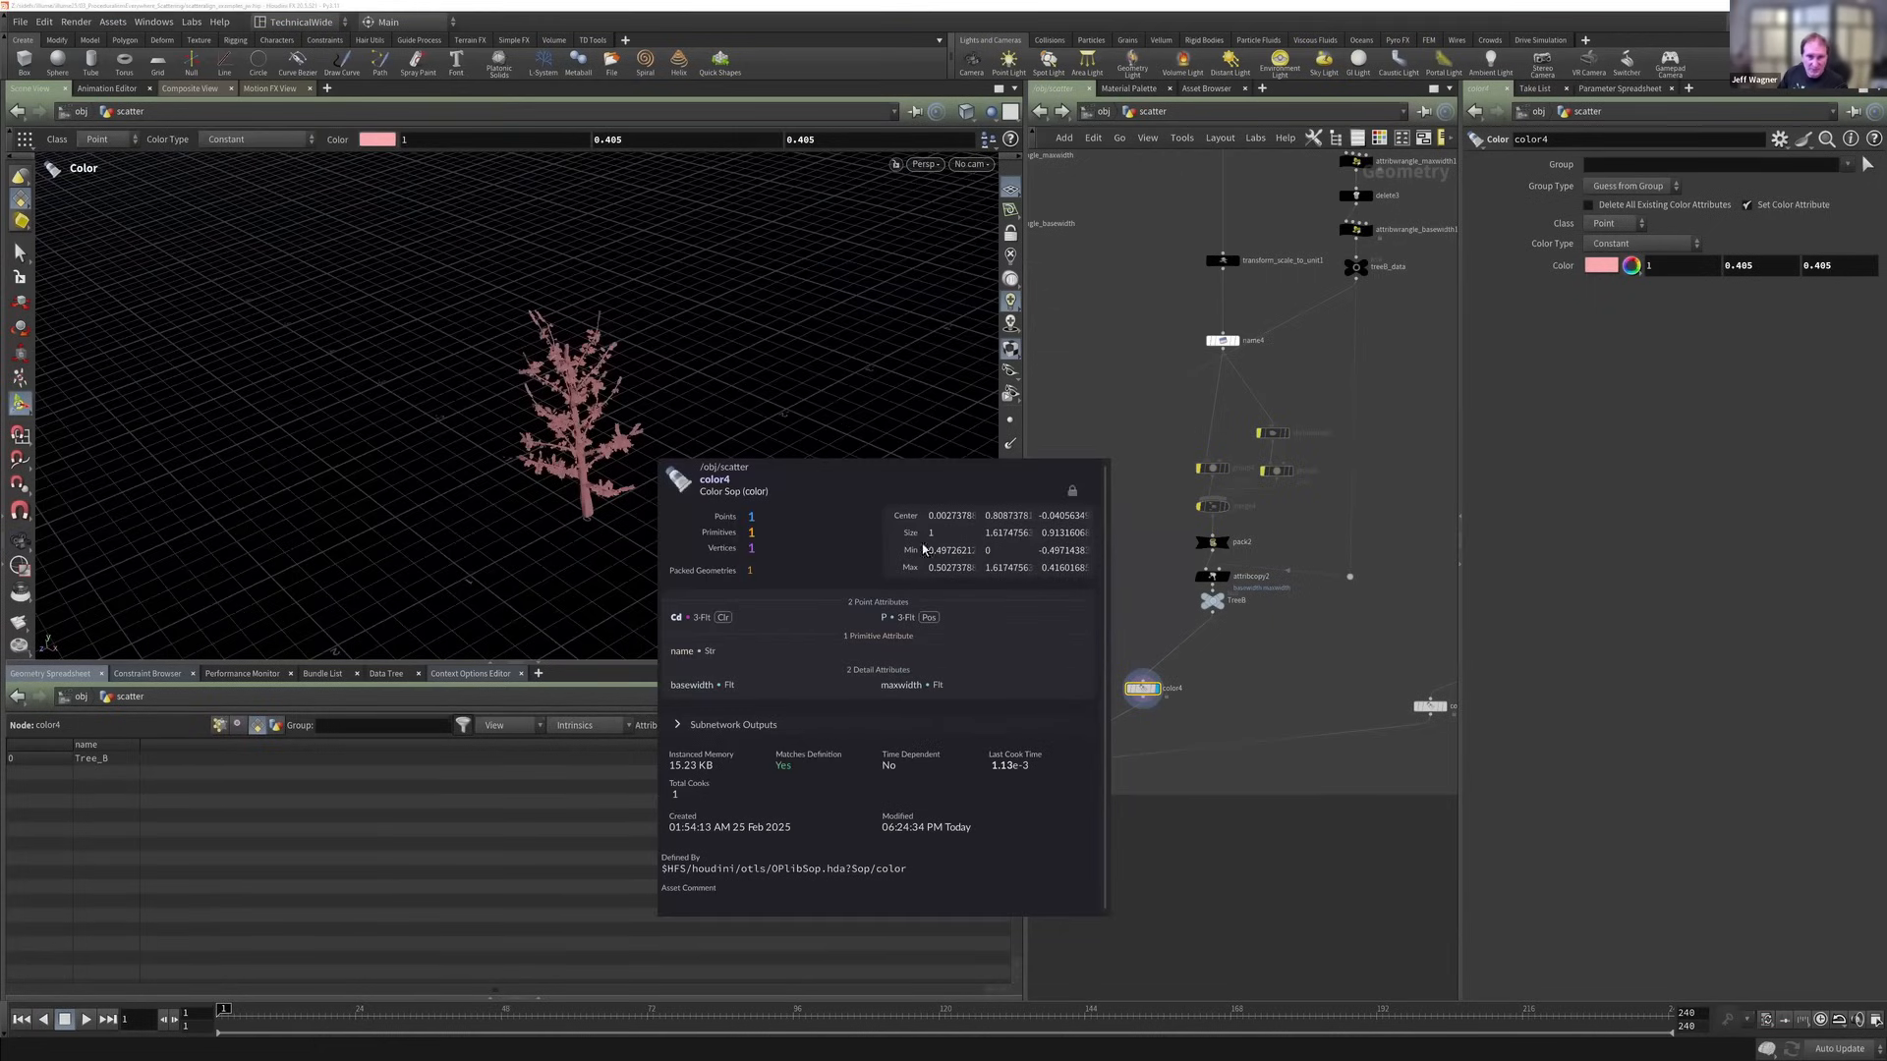
Display merge1 to view the two trees and the plant together, and examine how the asset branches feed it.
scroll(1206, 727, "down", 2)
middle_click_drag(1091, 786, 1275, 692)
scroll(1276, 693, "up", 3)
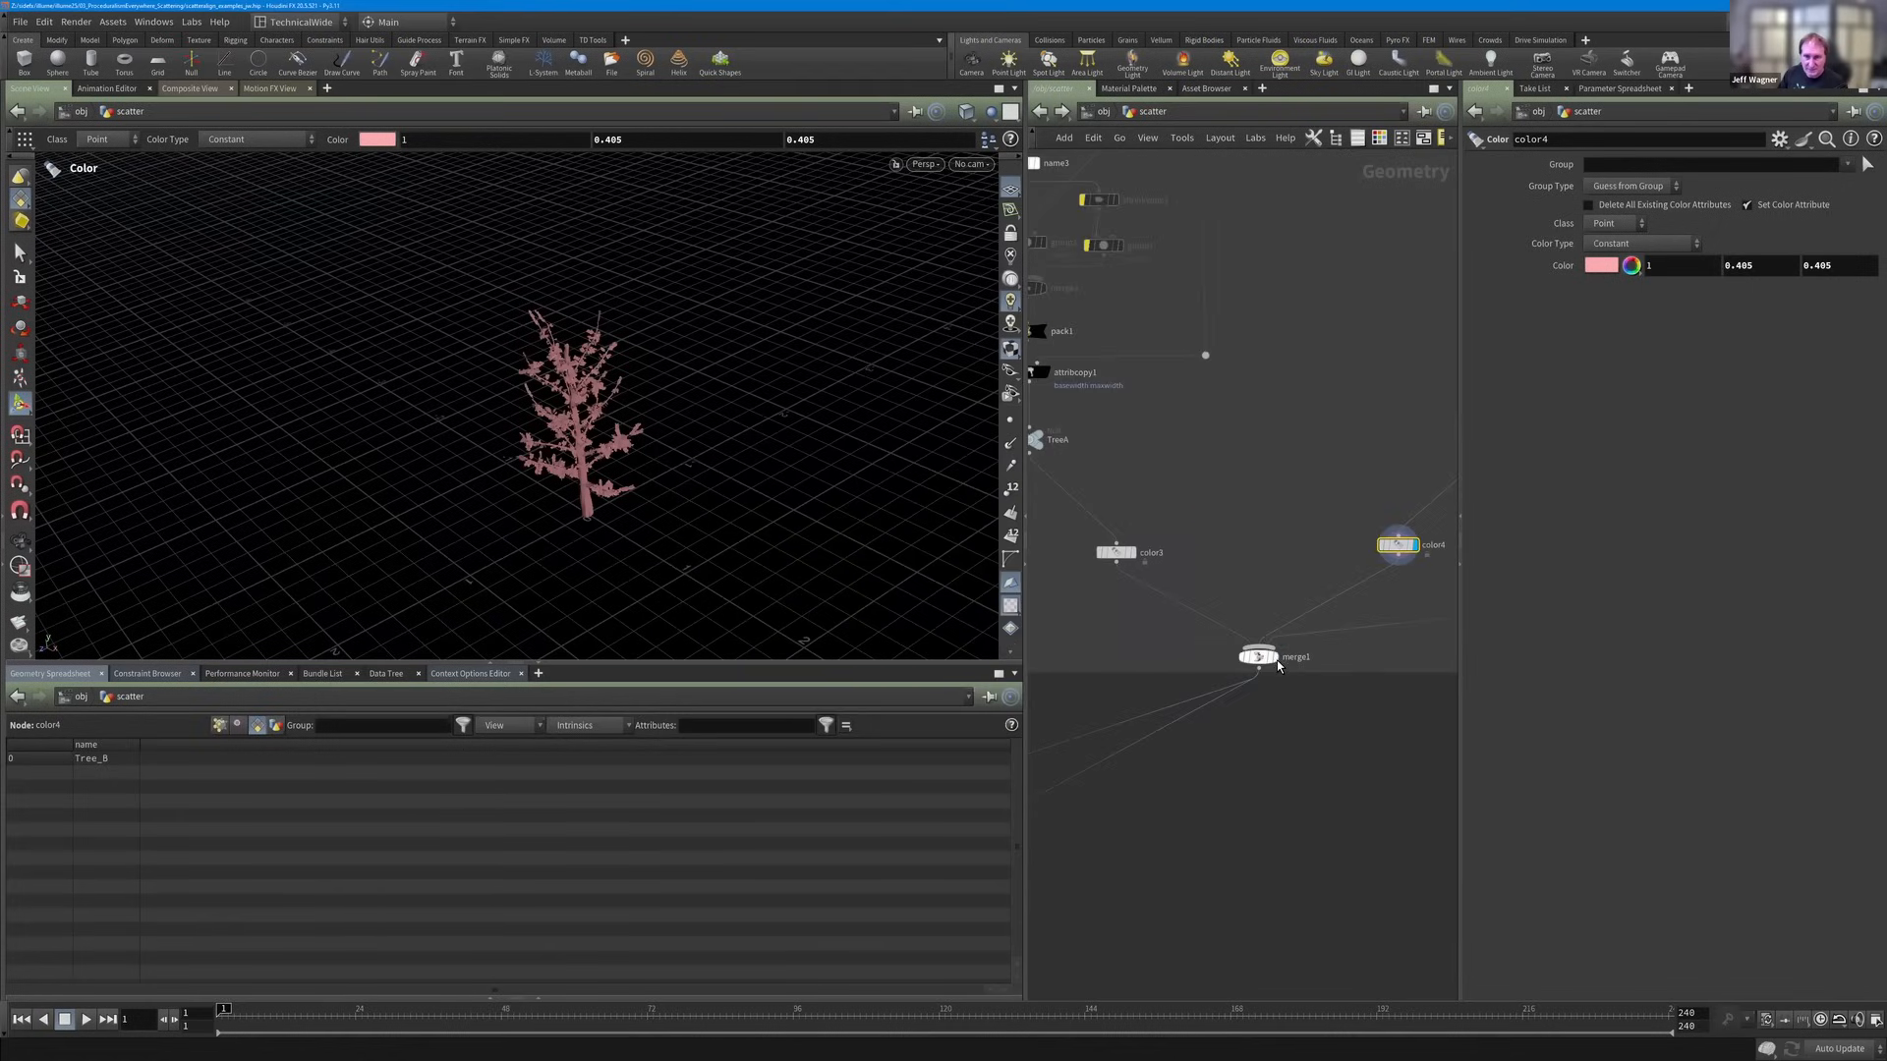
left_click(1274, 657)
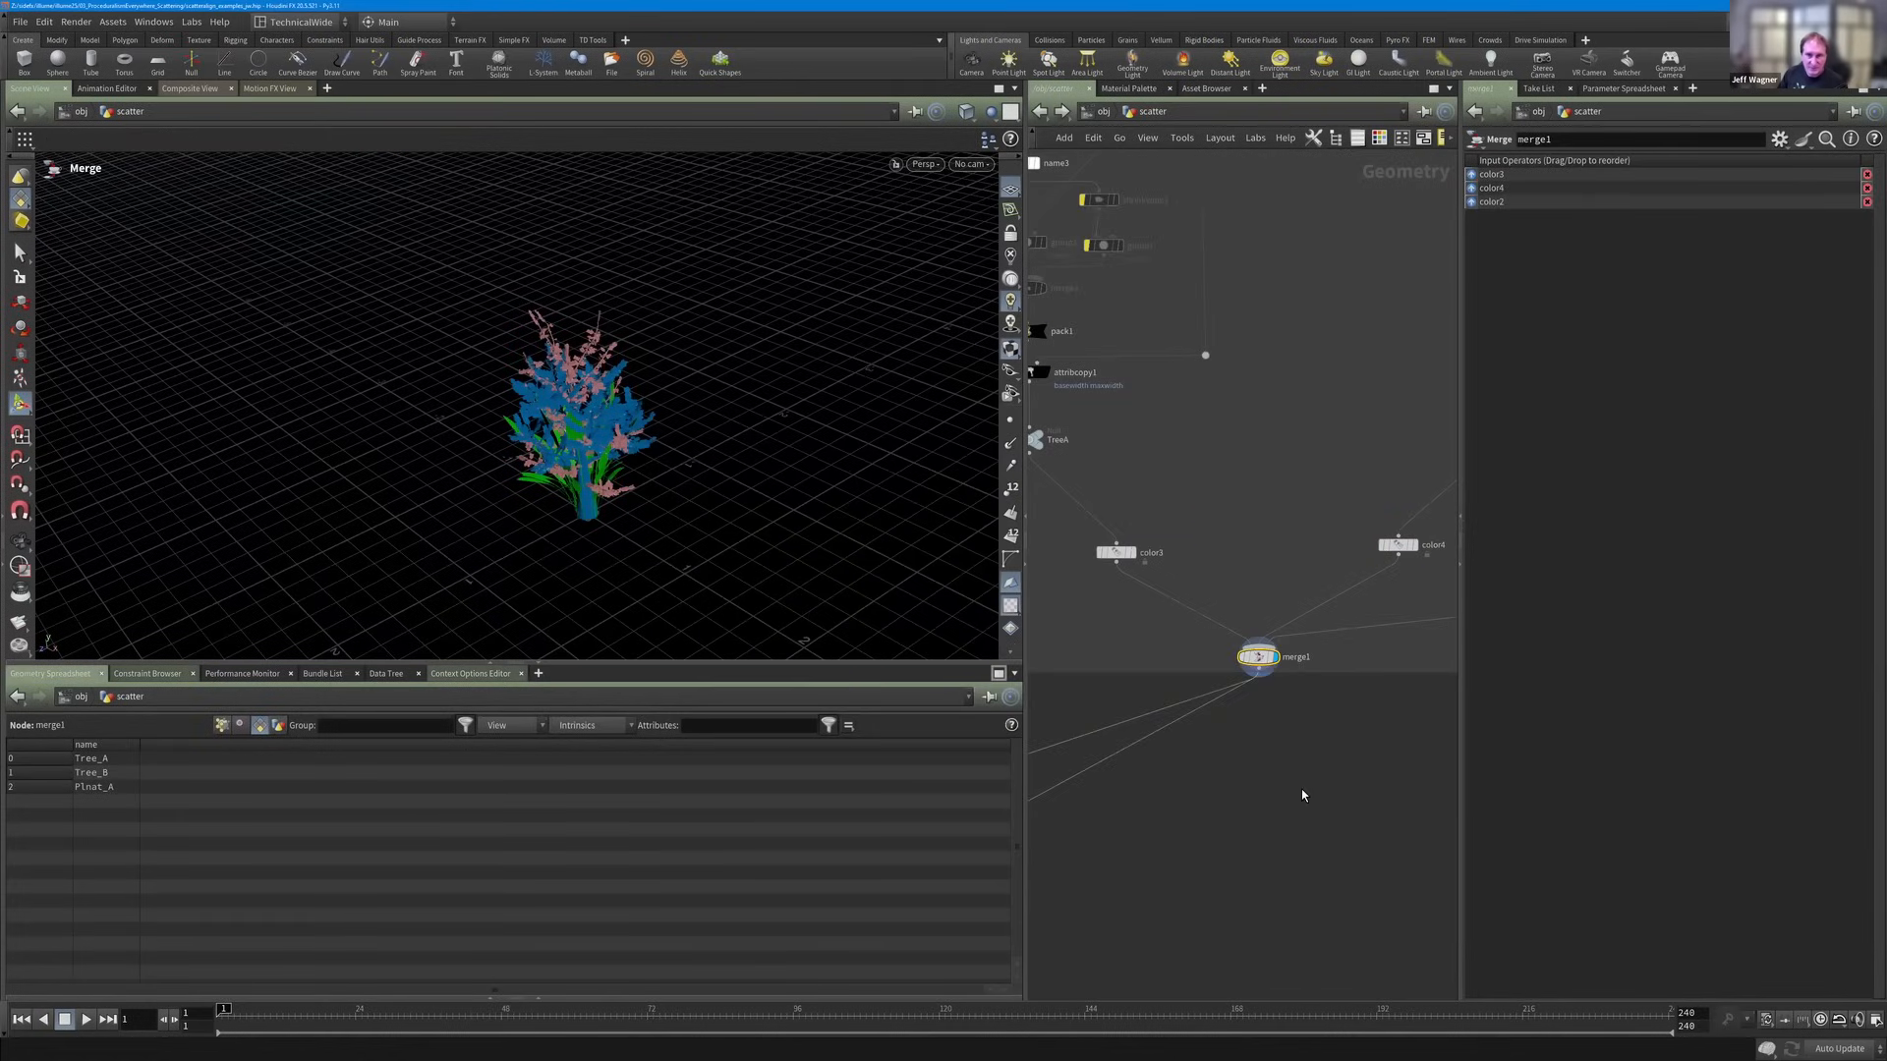
scroll(1303, 796, "down", 2)
middle_click_drag(1303, 796, 1341, 745)
middle_click_drag(1321, 595, 1302, 579)
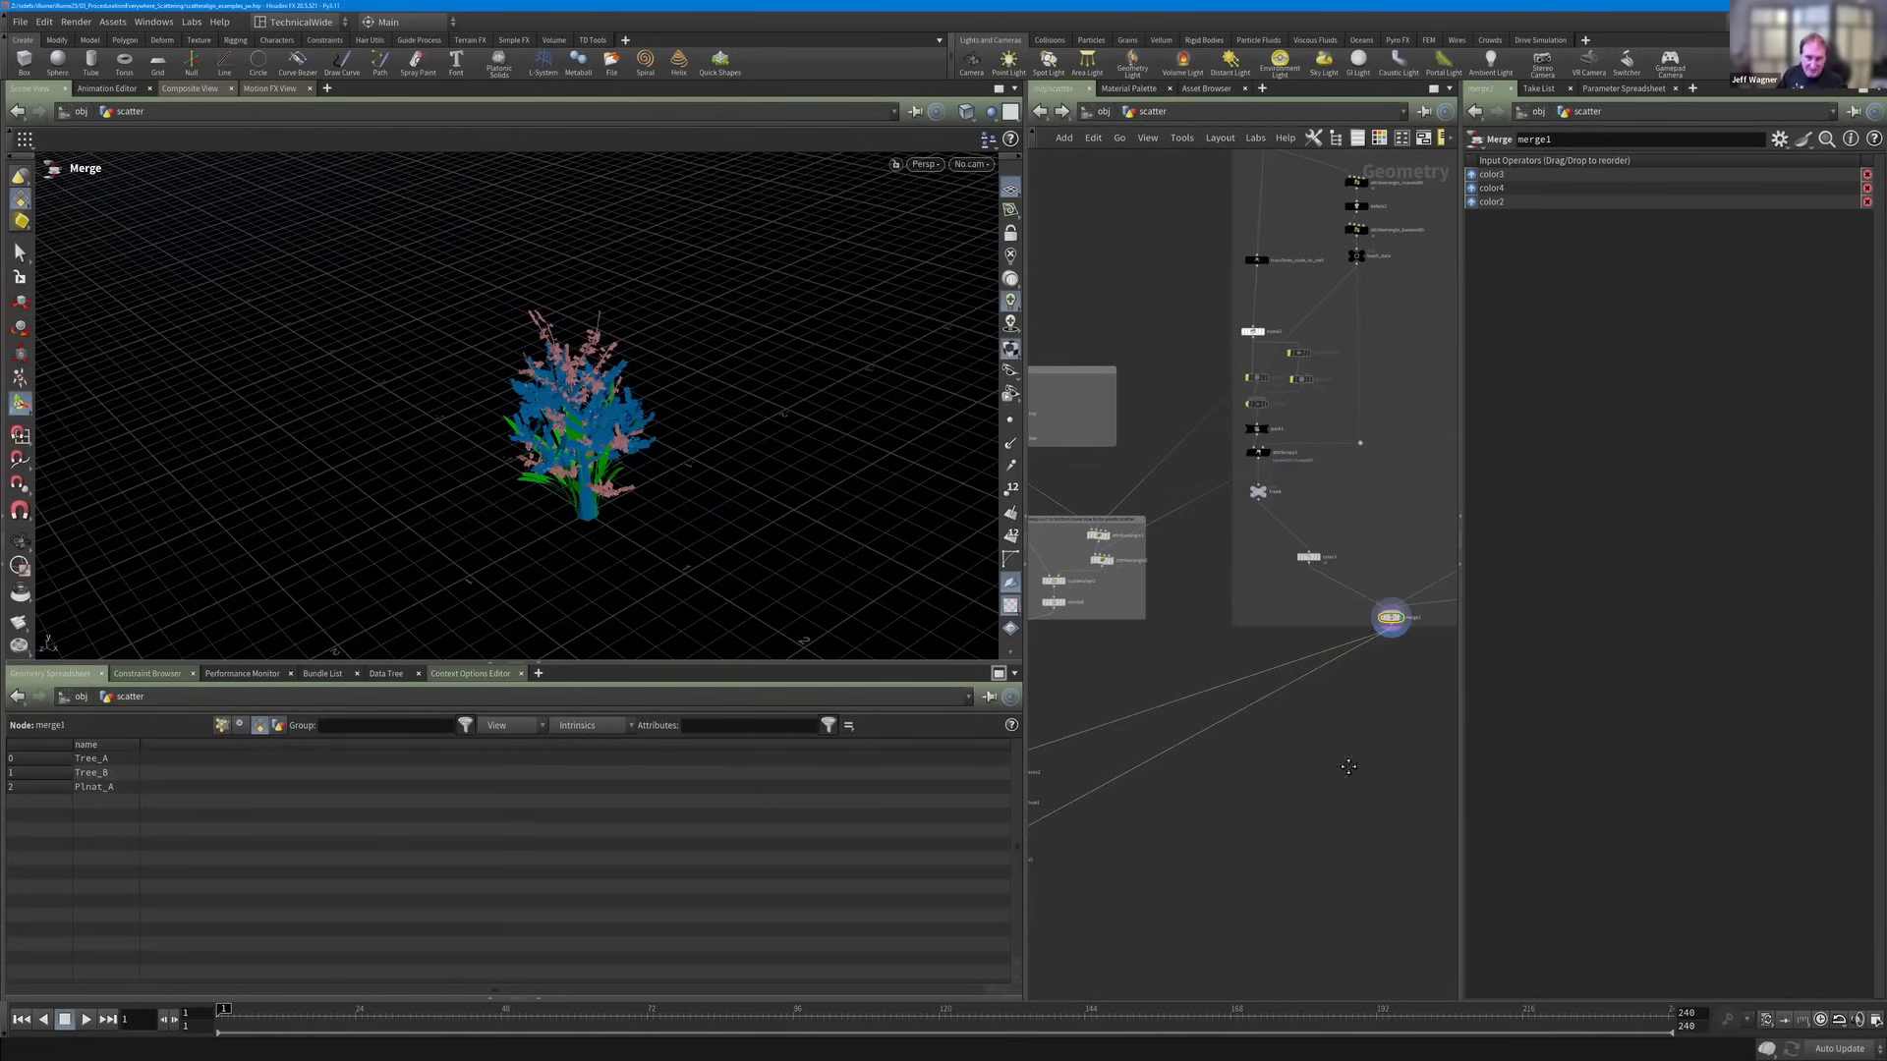
middle_click_drag(1348, 766, 1278, 814)
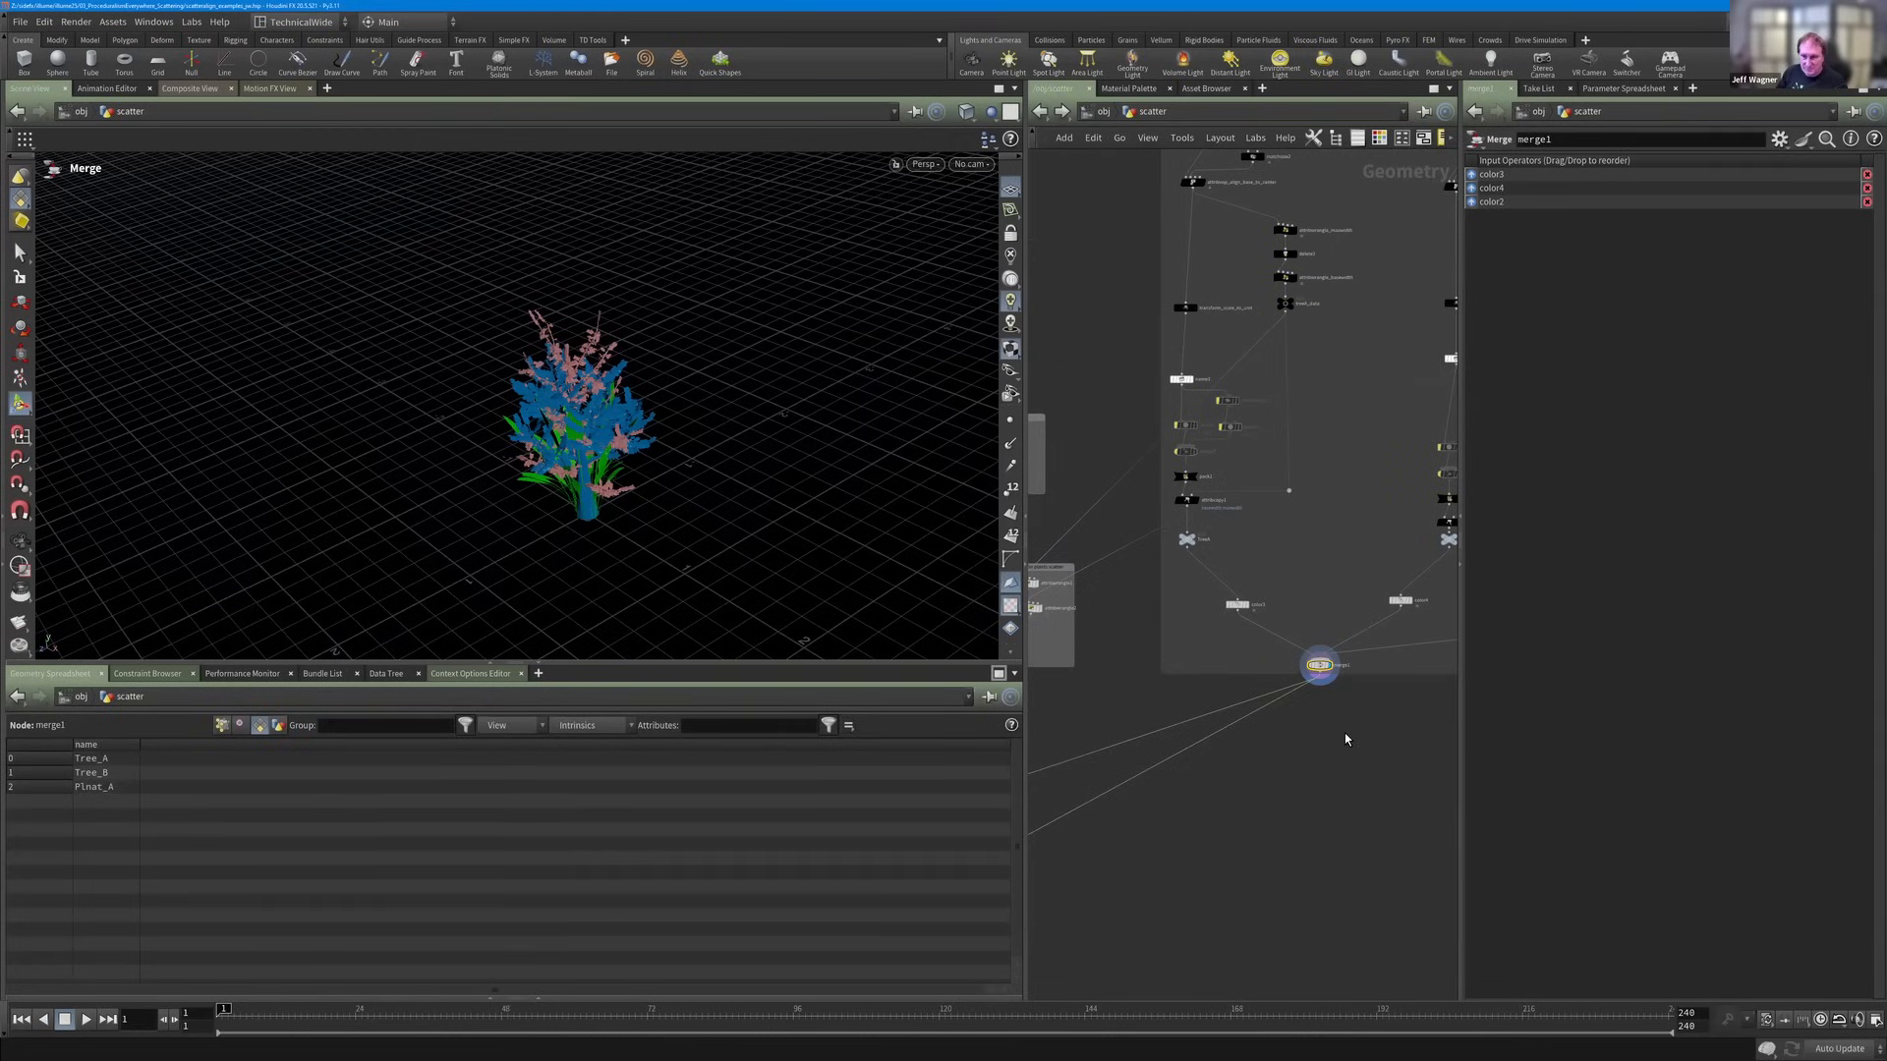
Select attribfrompieces2 below merge7 and review how its Map Attribute mode assigns pieces by pscale range.
scroll(1344, 737, "down", 2)
middle_click_drag(1110, 753, 1175, 702)
scroll(1083, 780, "up", 5)
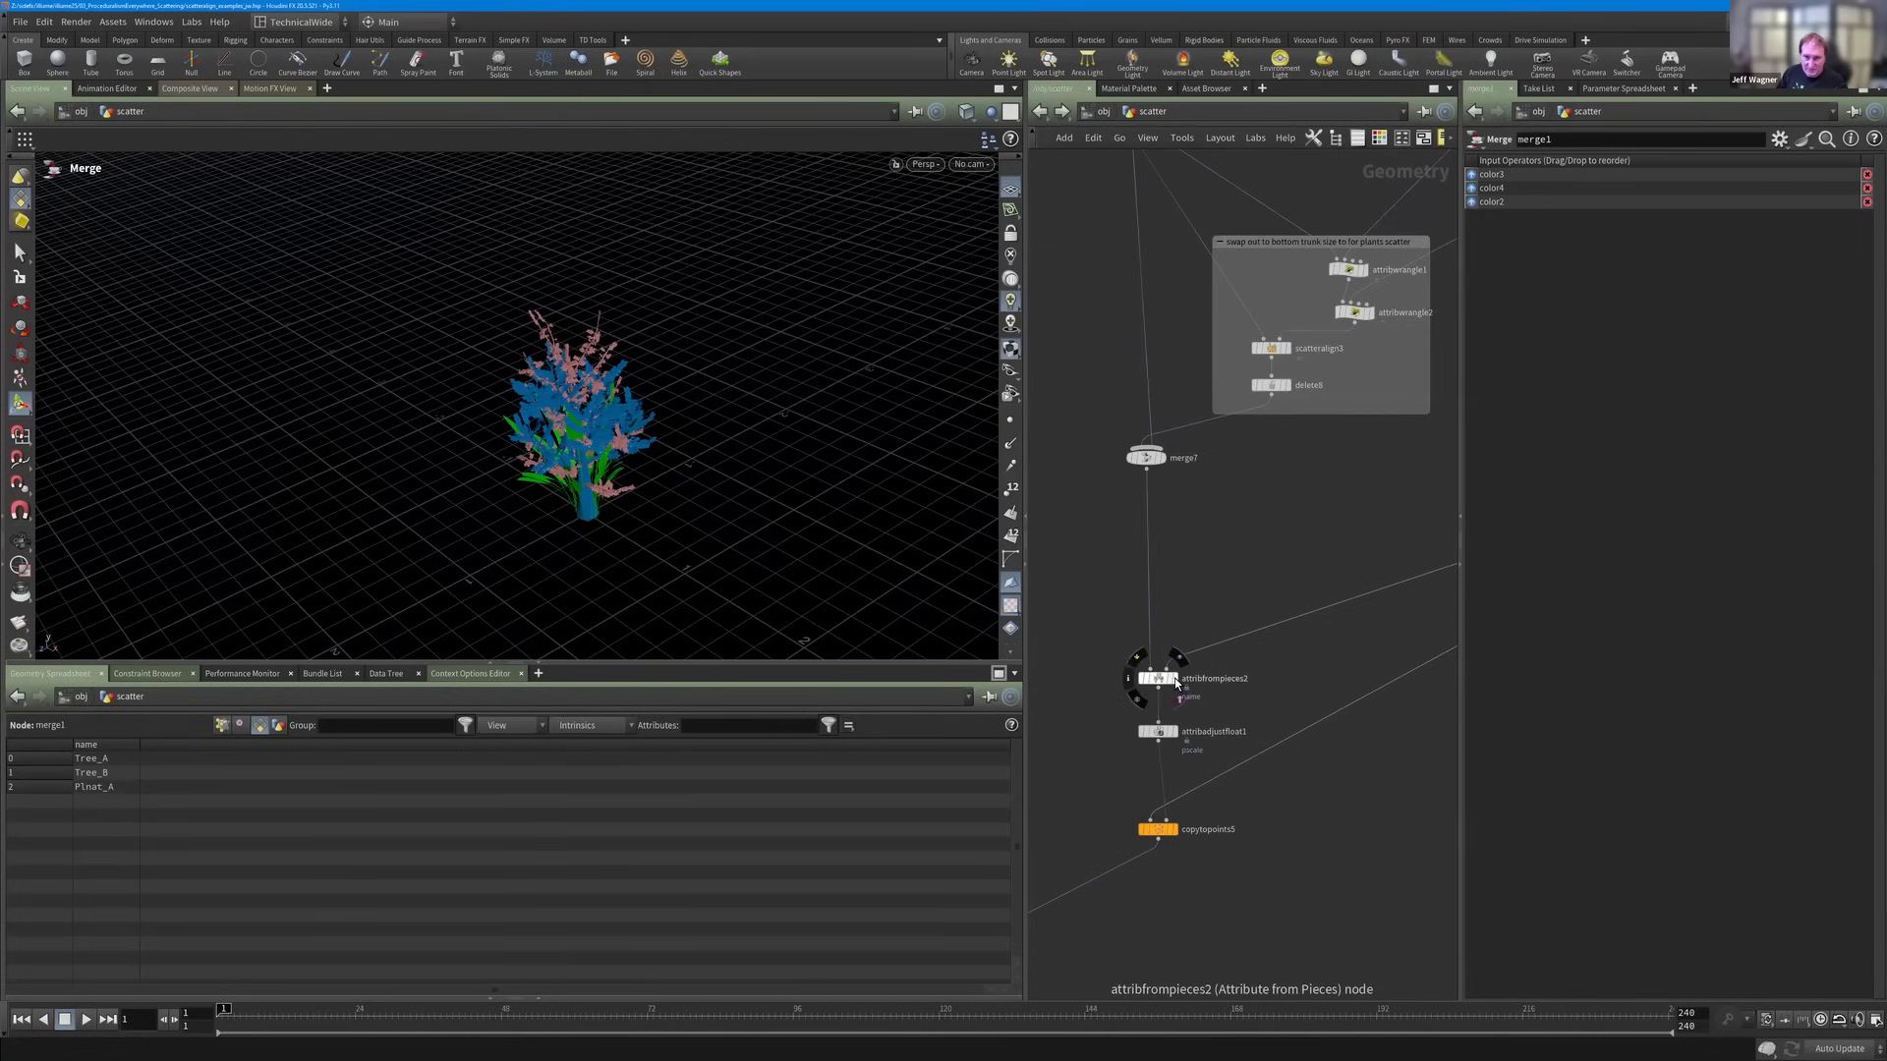
left_click(1175, 682)
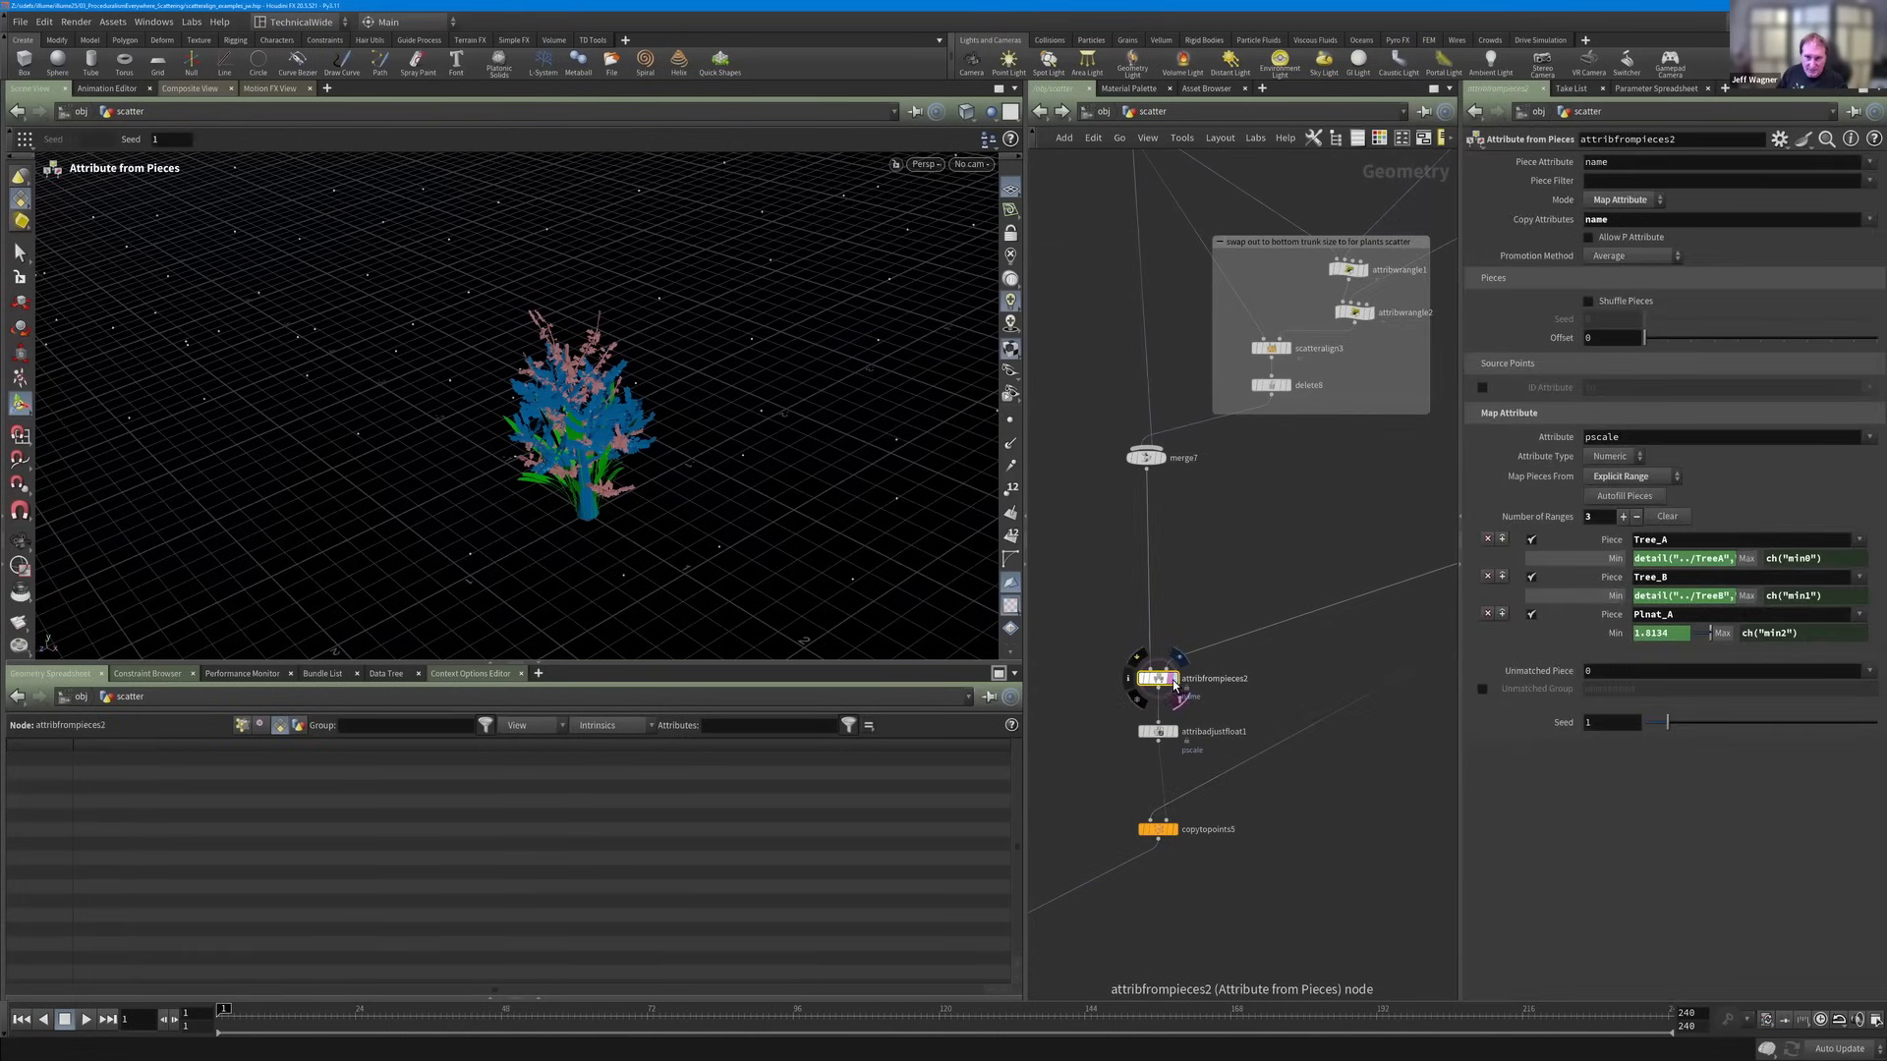
left_click(1175, 682)
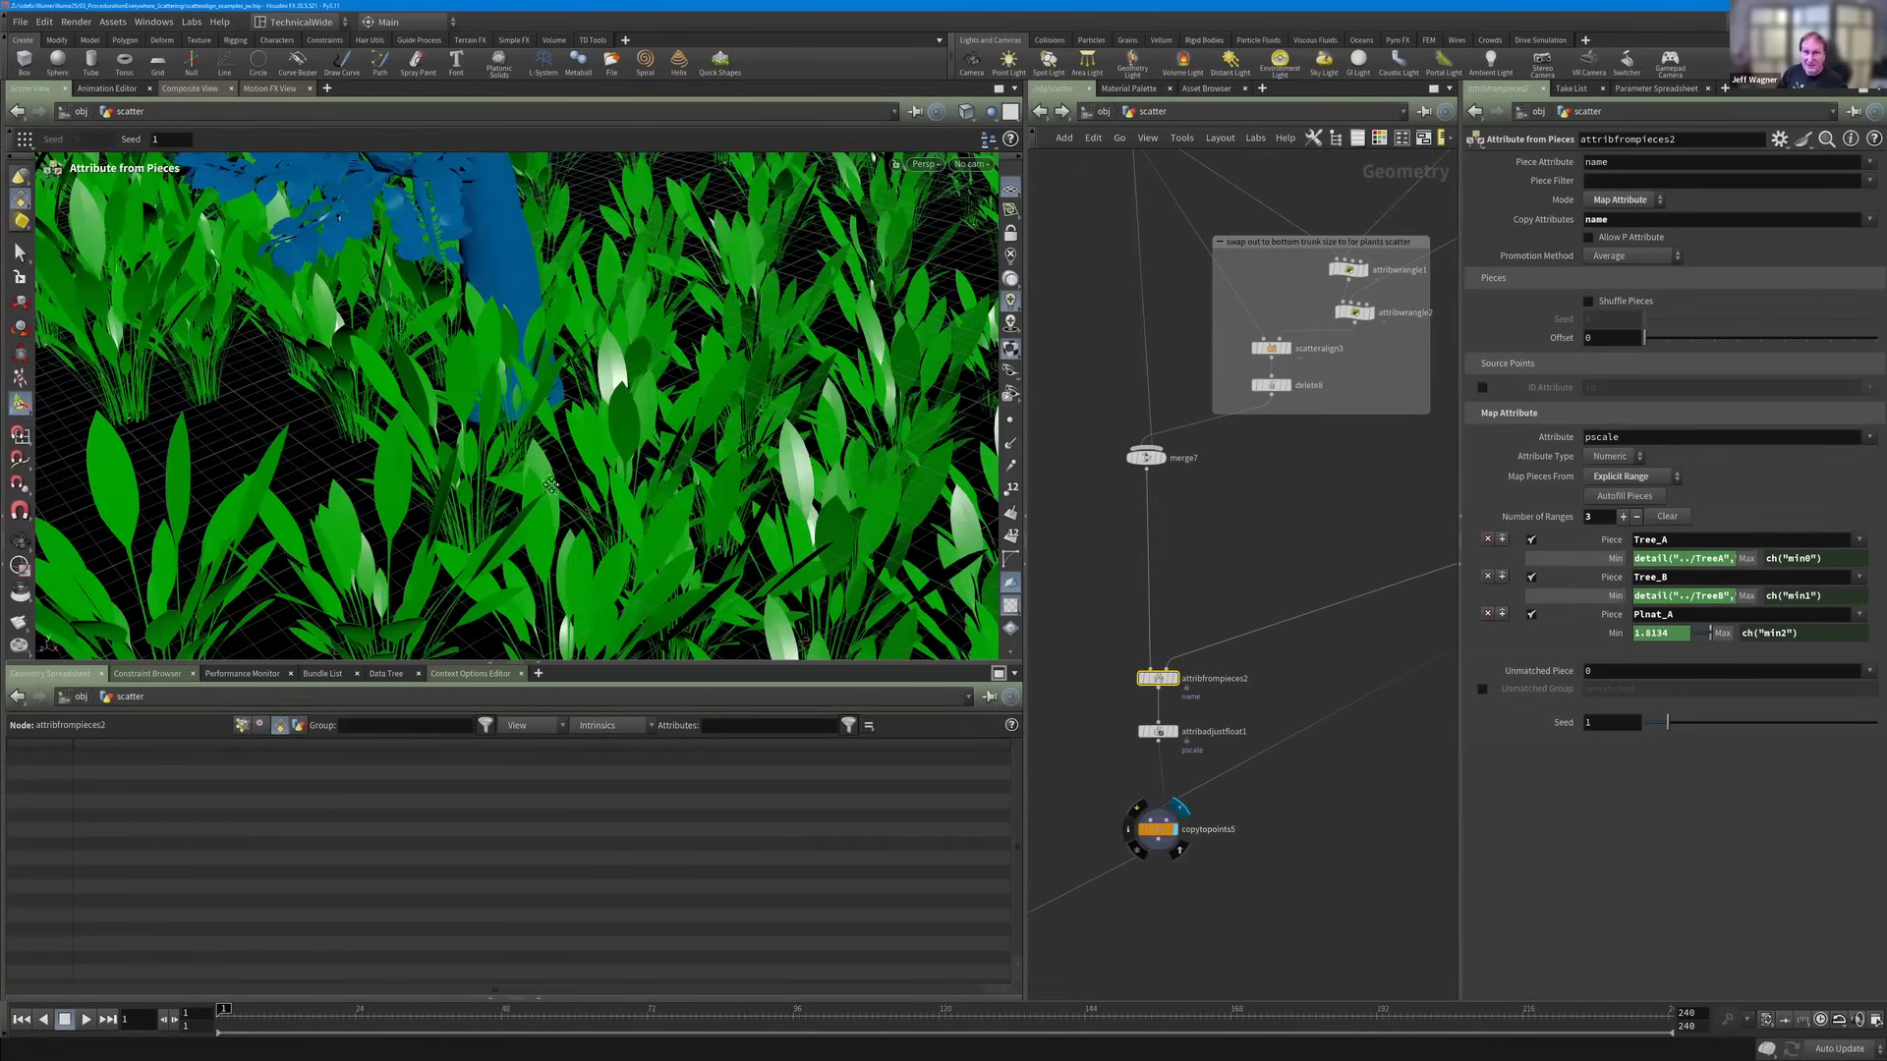
Display copytopoints5, inspect the copied trees and plants from farther away, and return to the object level.
scroll(646, 416, "down", 5)
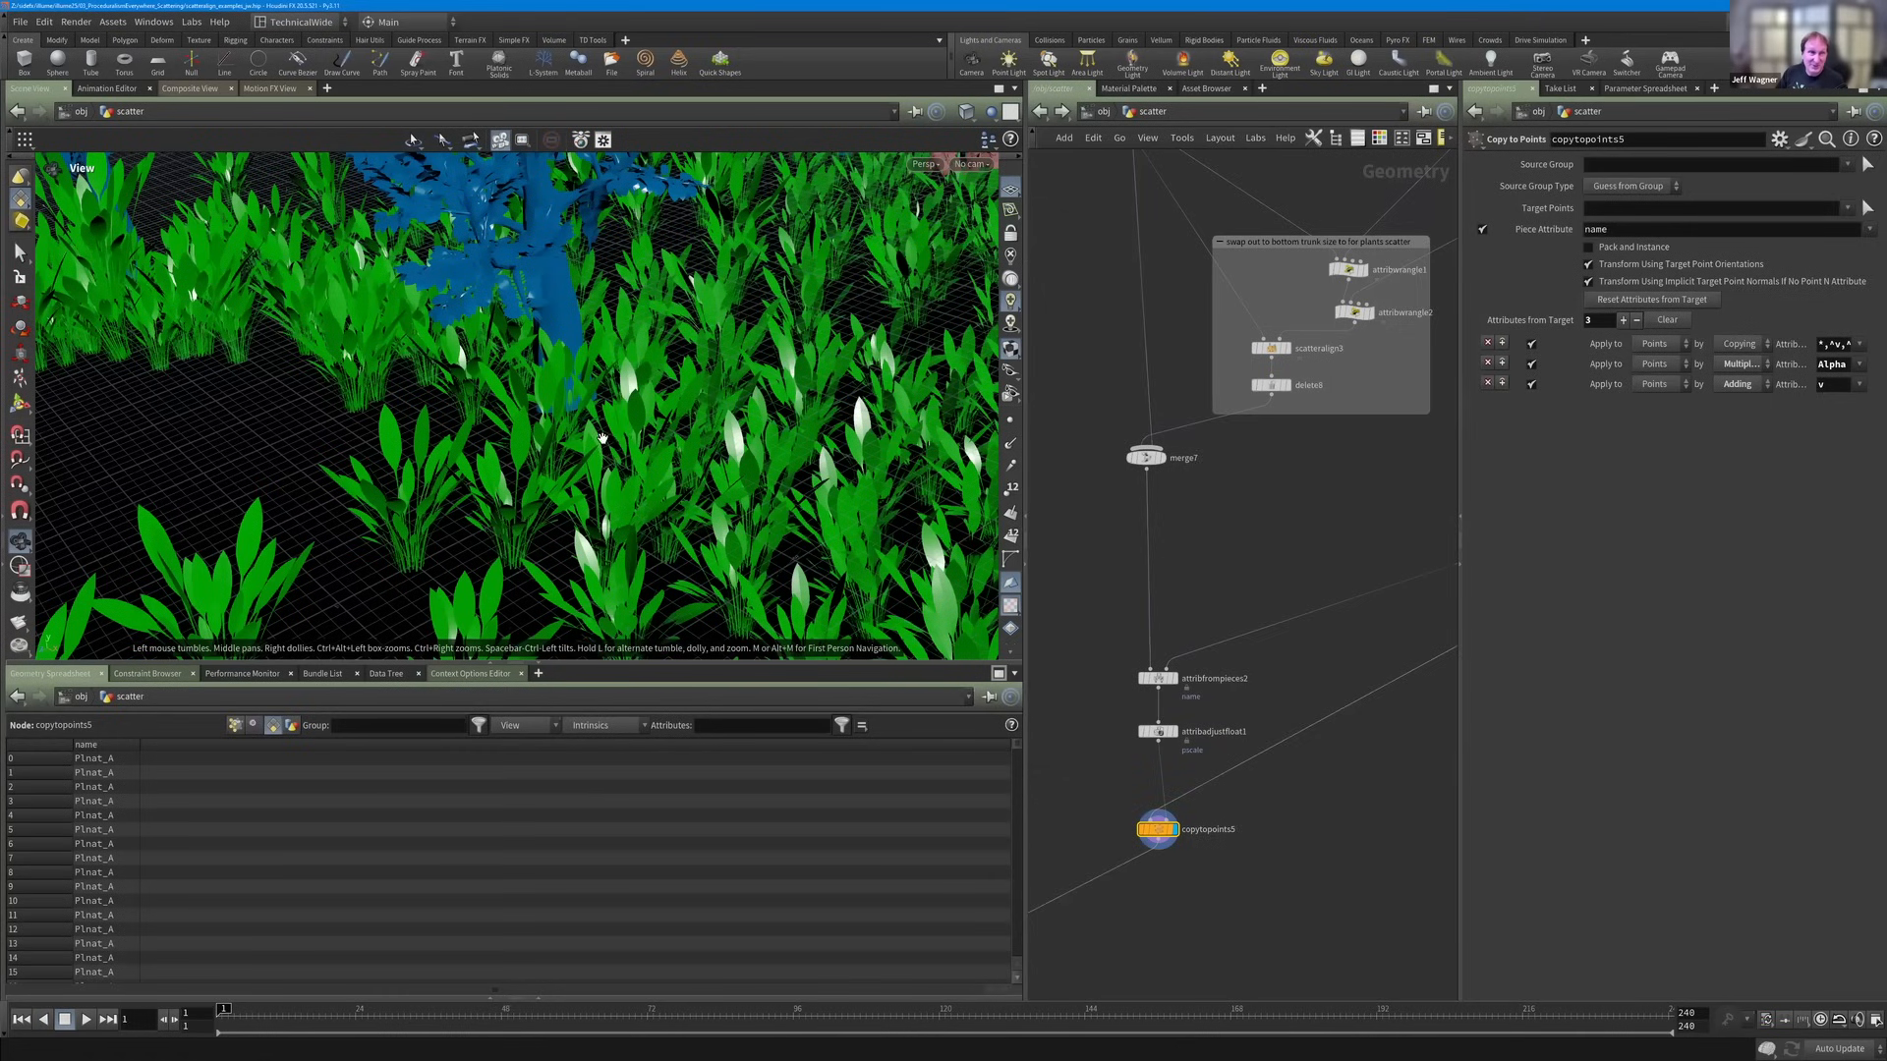
scroll(700, 337, "down", 5)
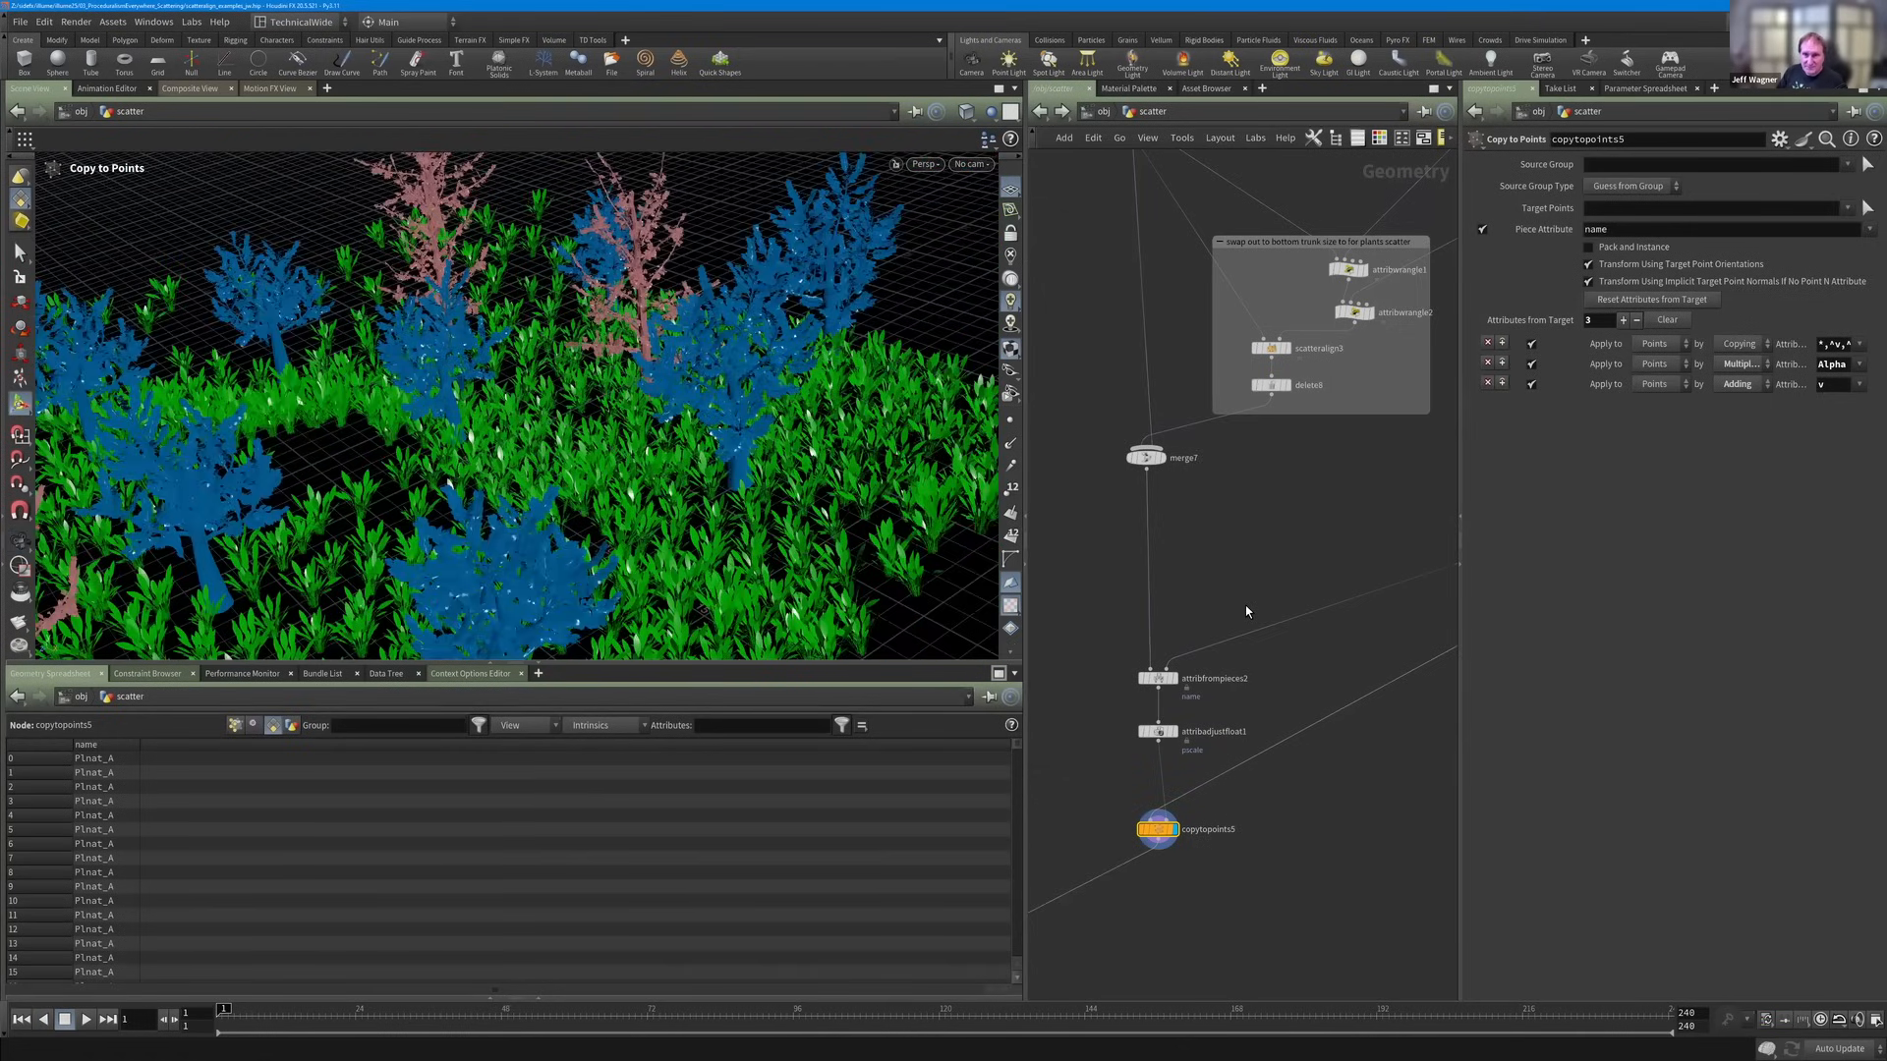
key("u")
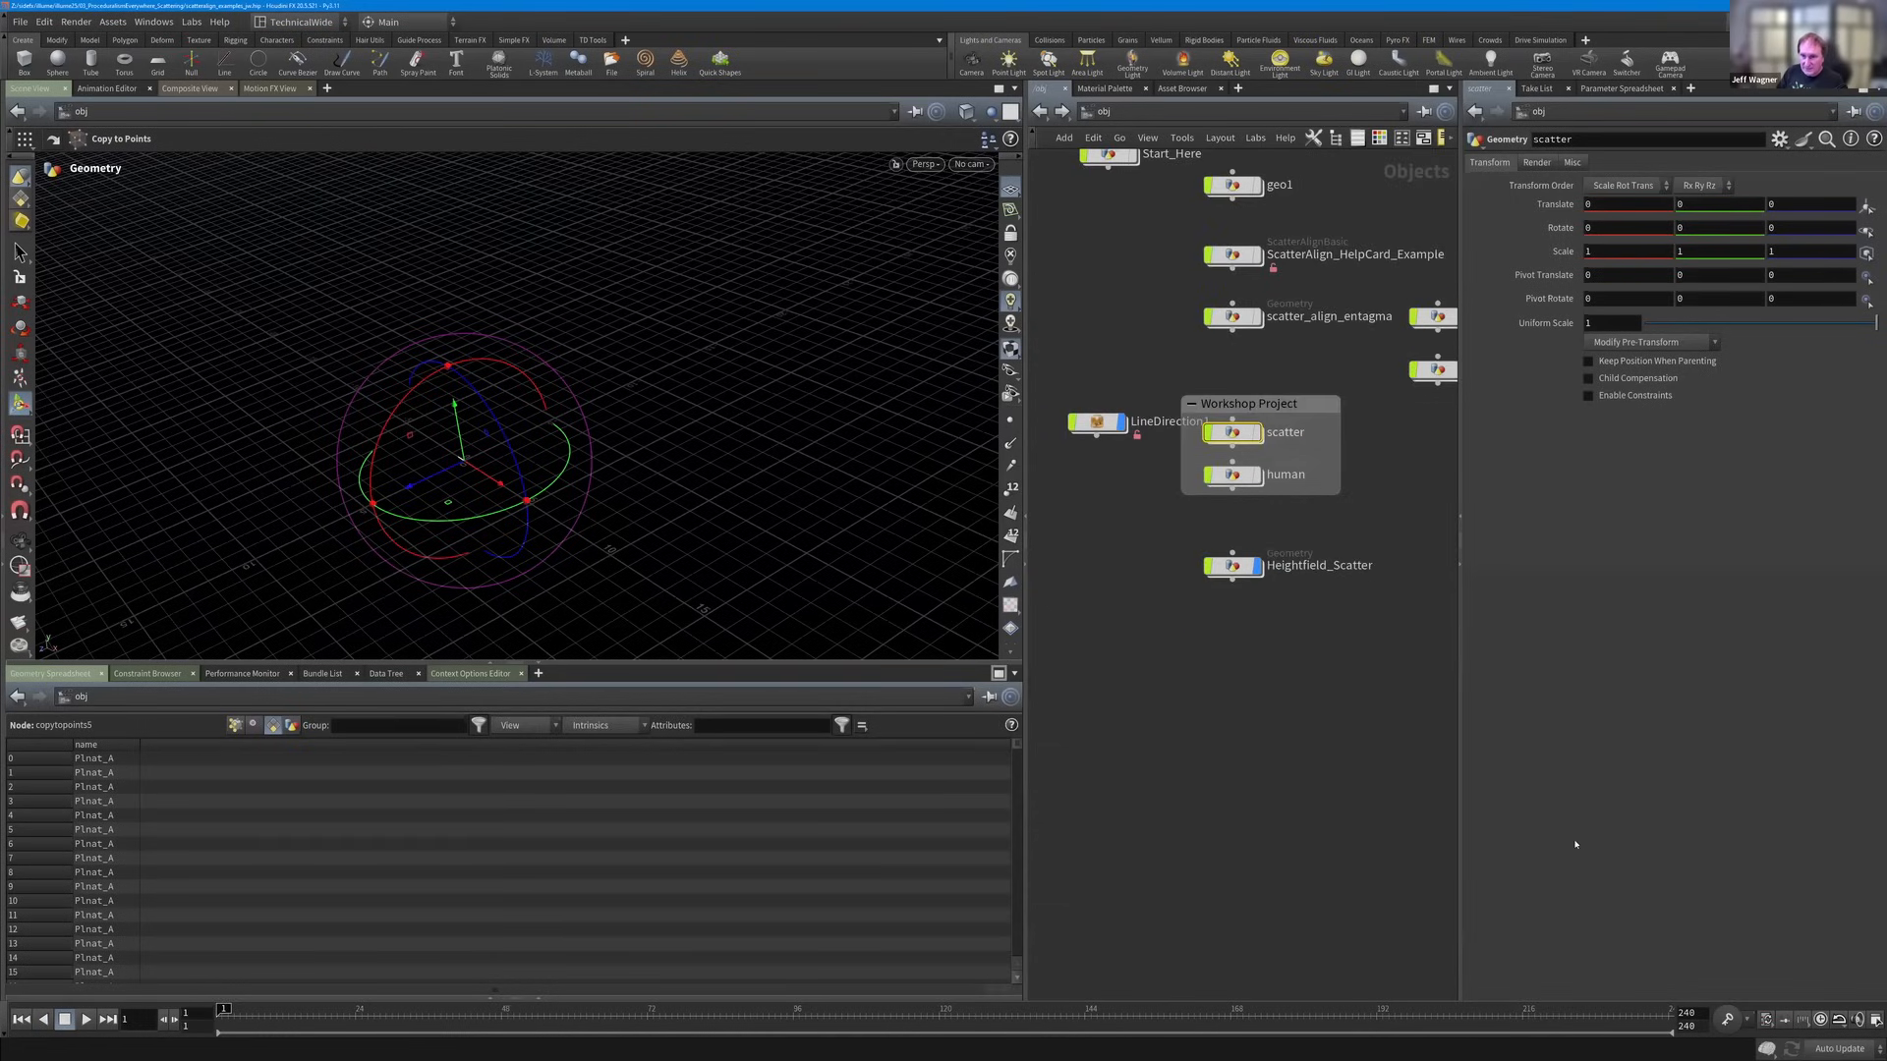
Switch to the biome demo Houdini session, set the viewport's color scheme to Dark and look around the masked scatter terrain.
key("super+Down")
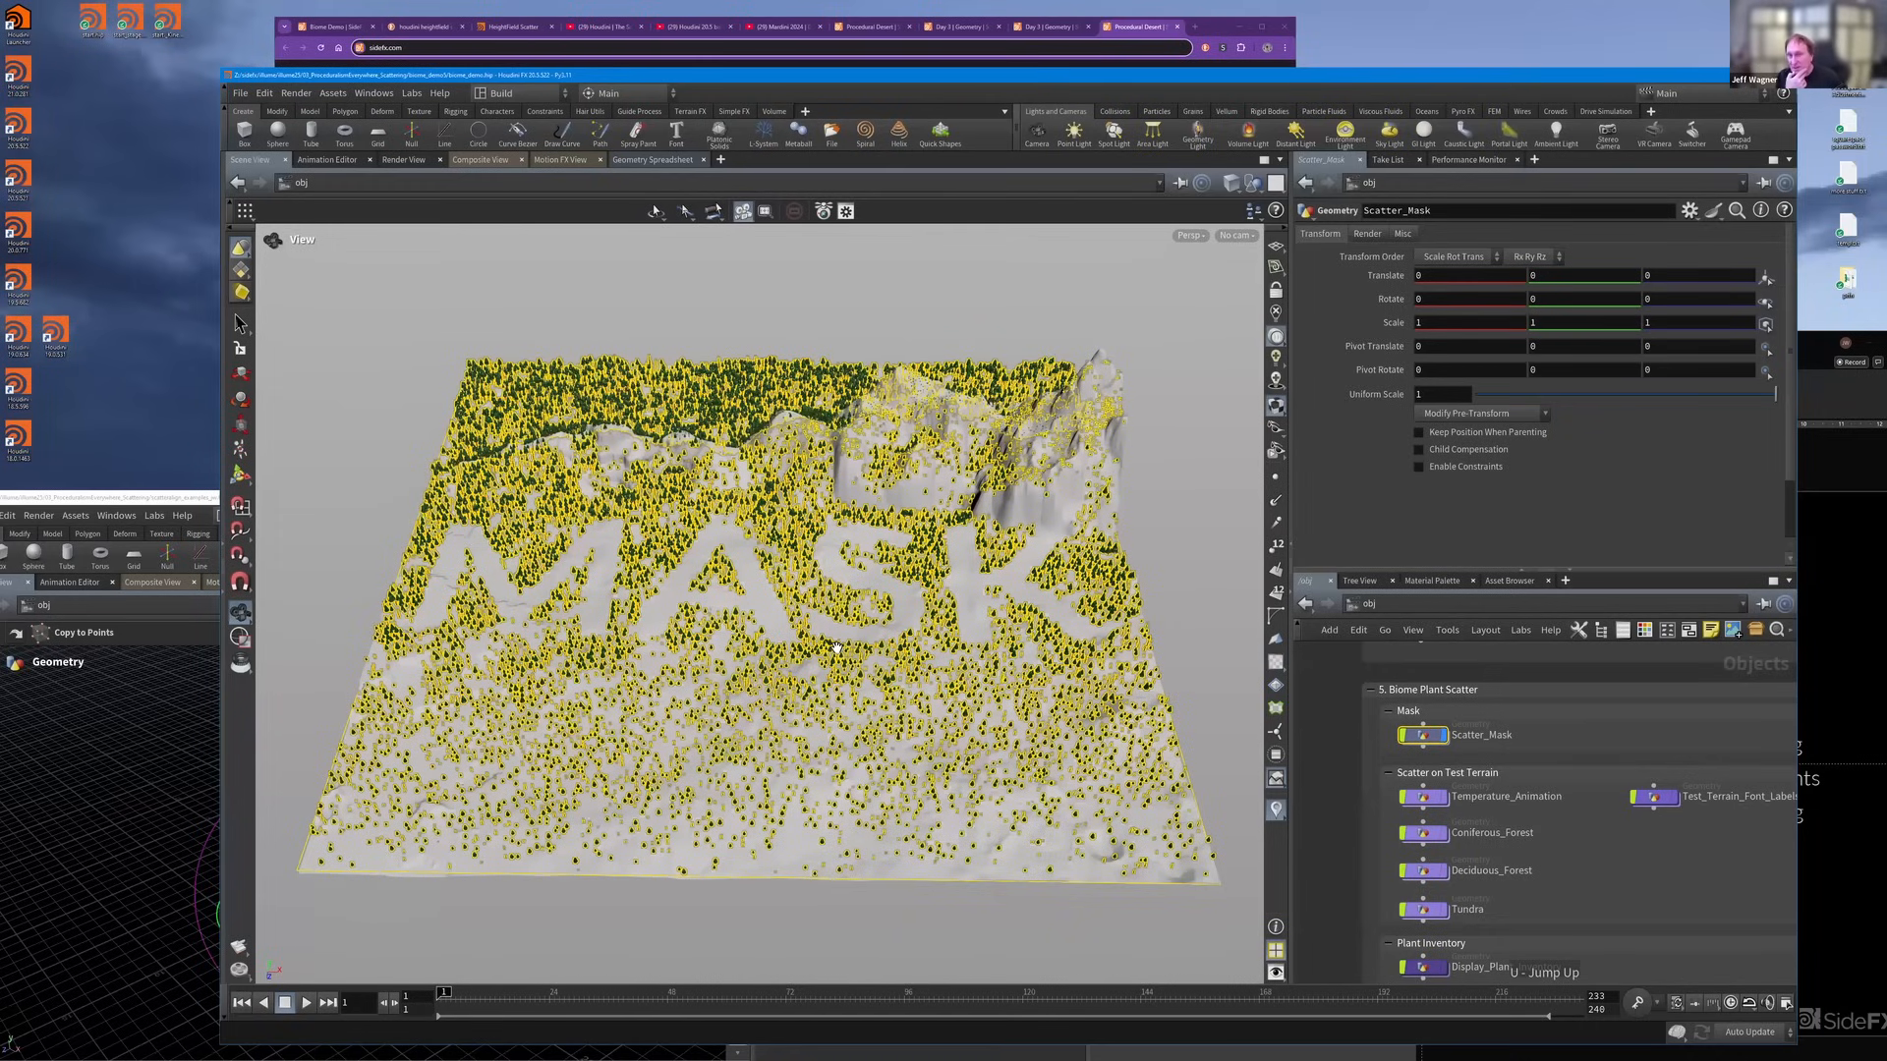
key("super+Up")
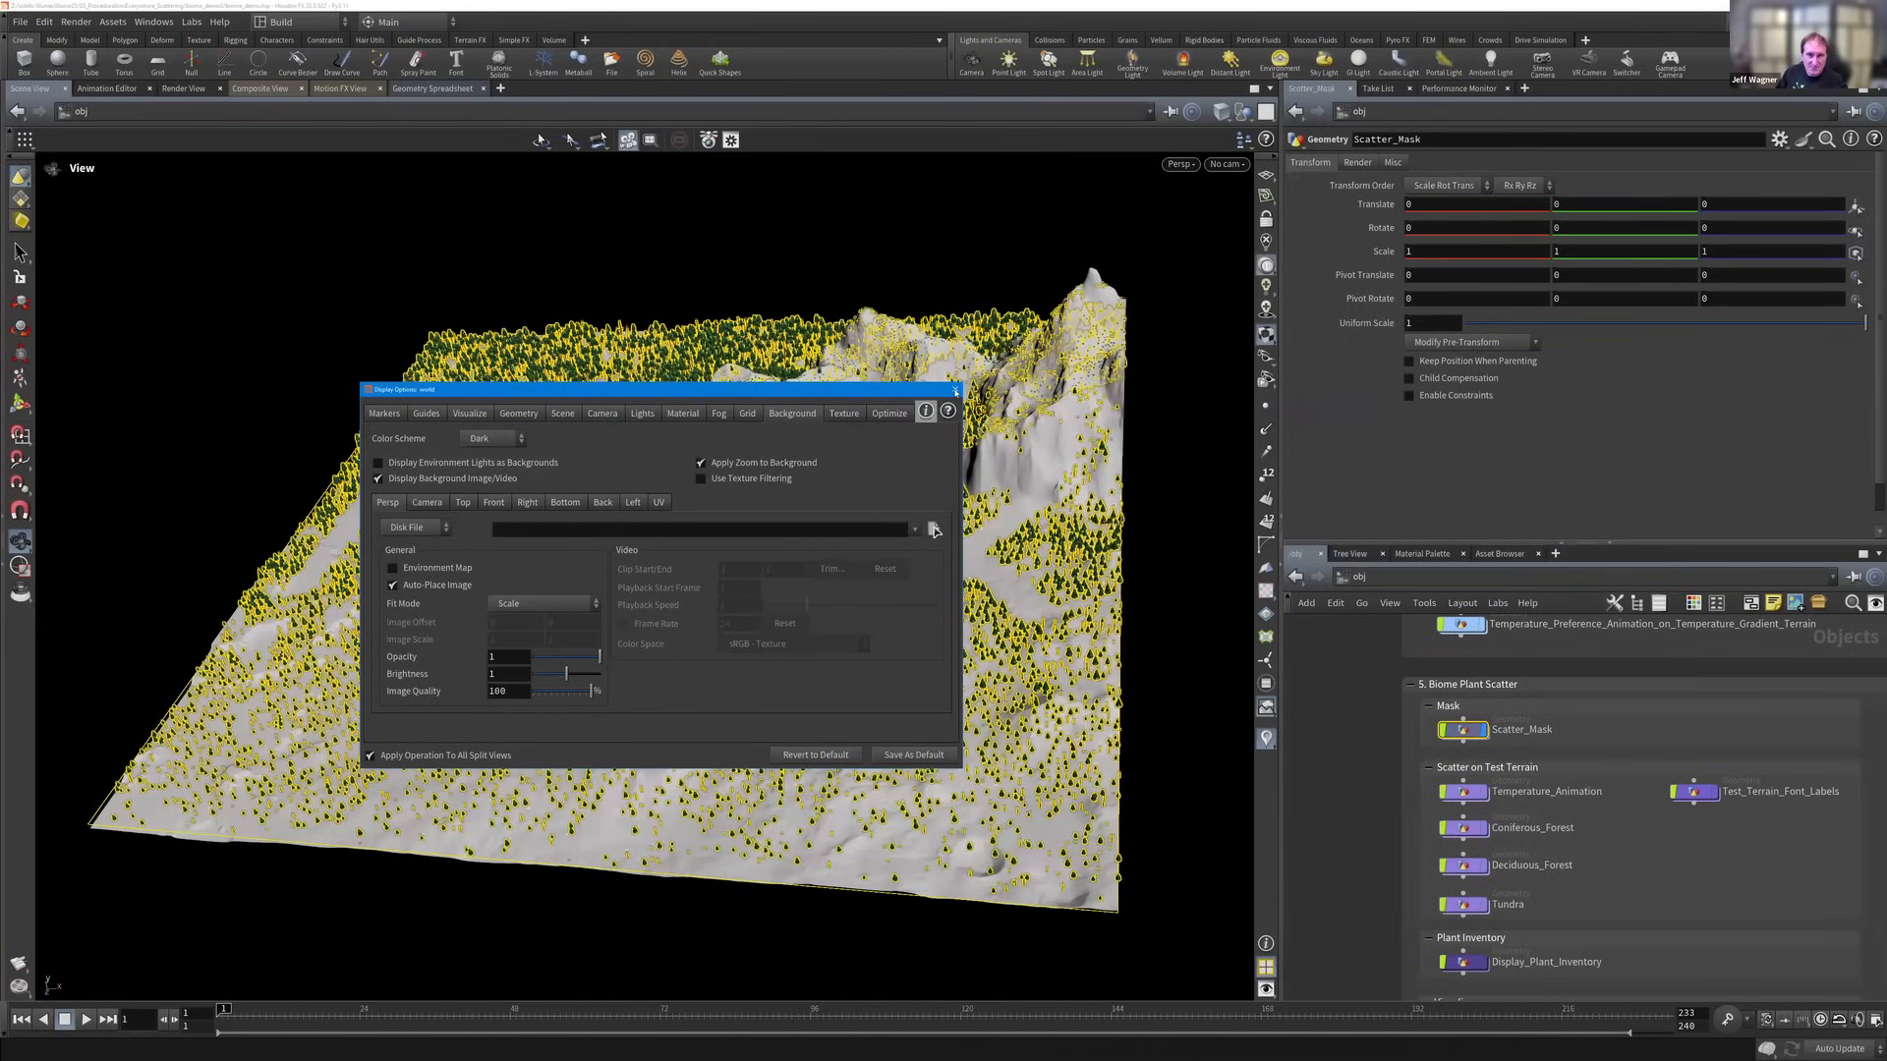
left_click(954, 390)
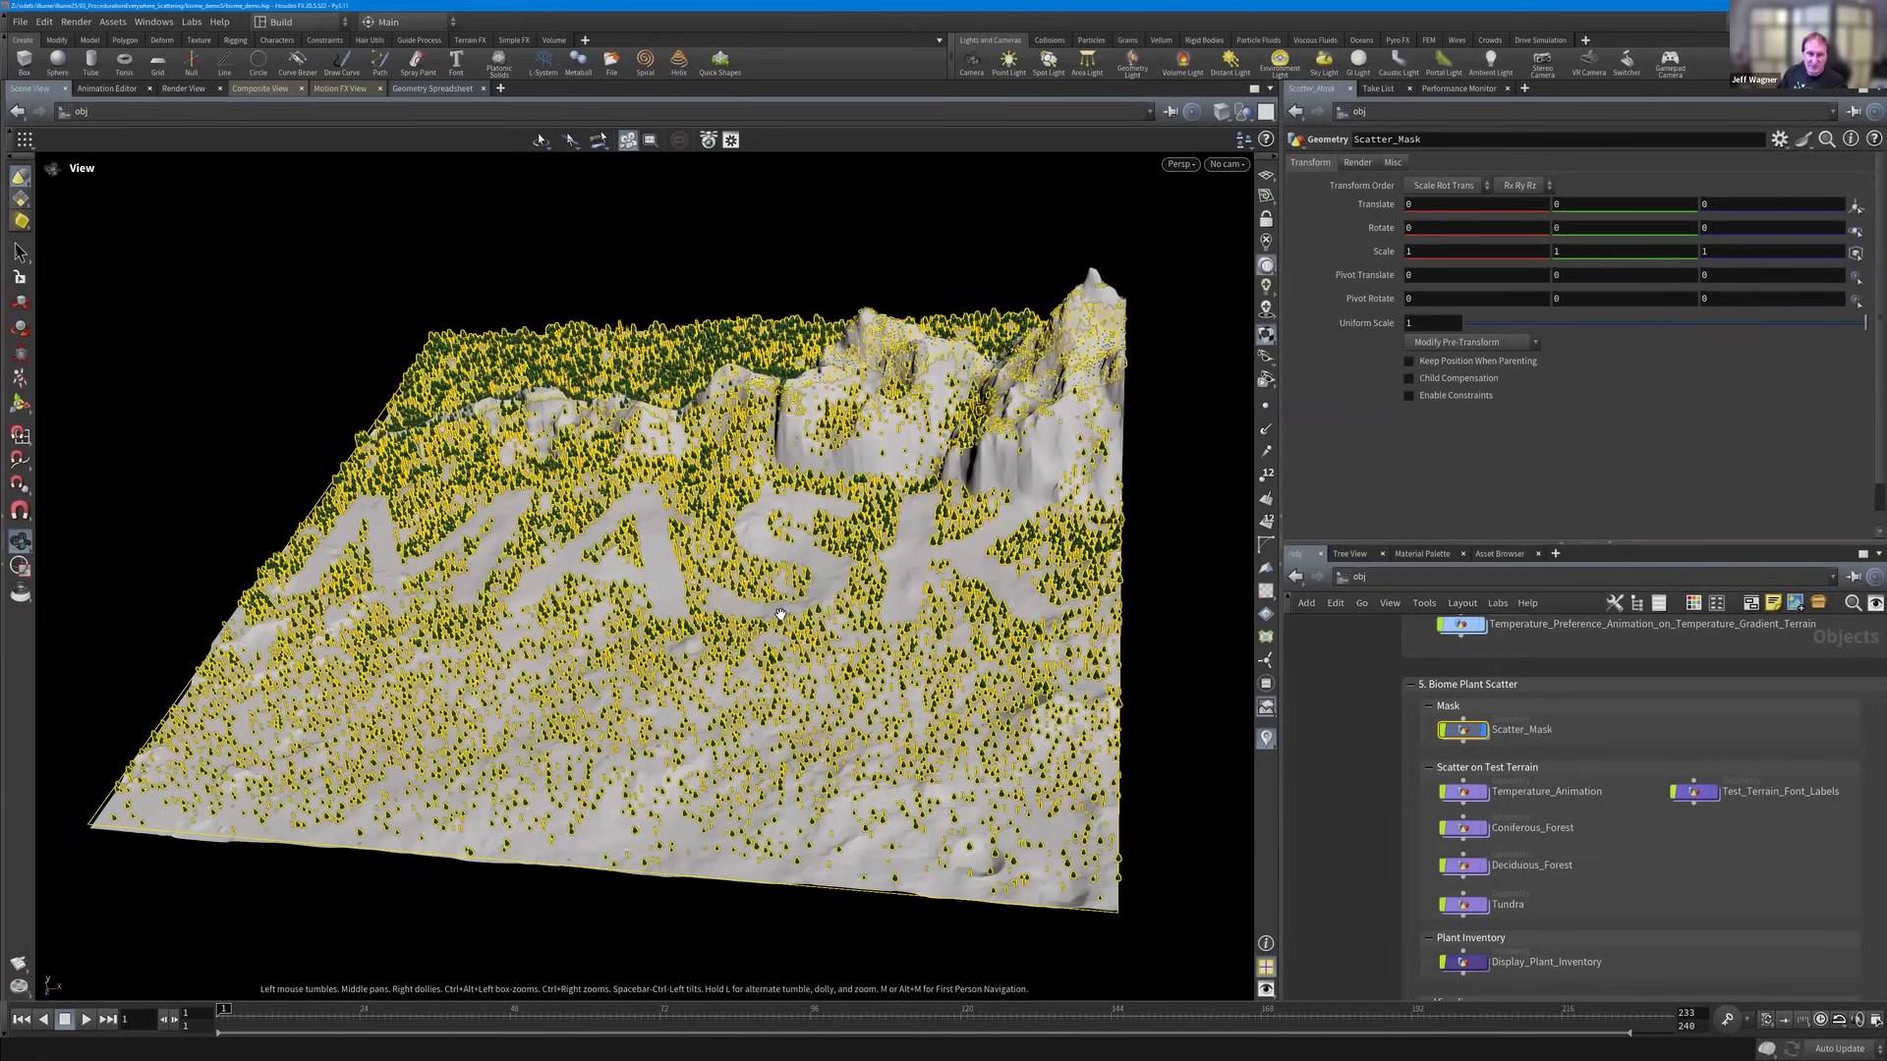
left_click_drag(759, 574, 753, 536)
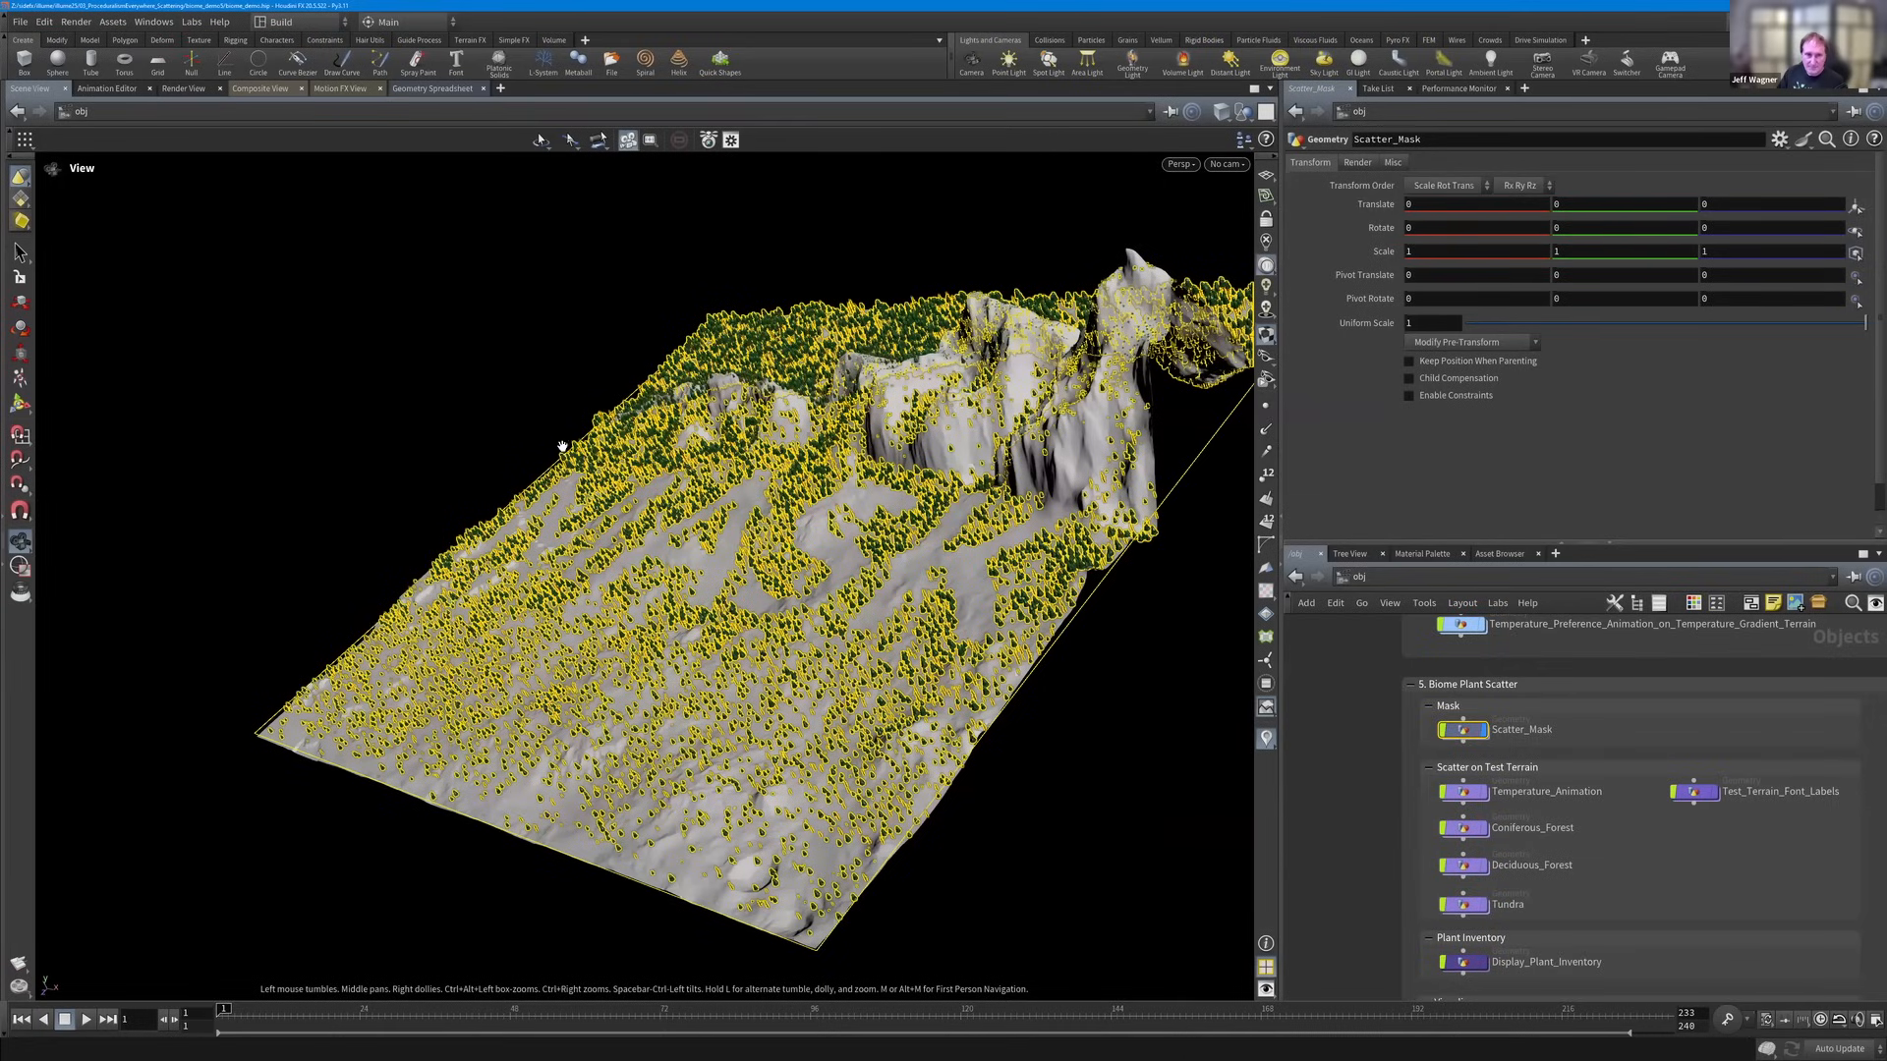
Review the Project Dryad notes and the numbered groups of biome examples in the object network.
scroll(552, 432, "up", 8)
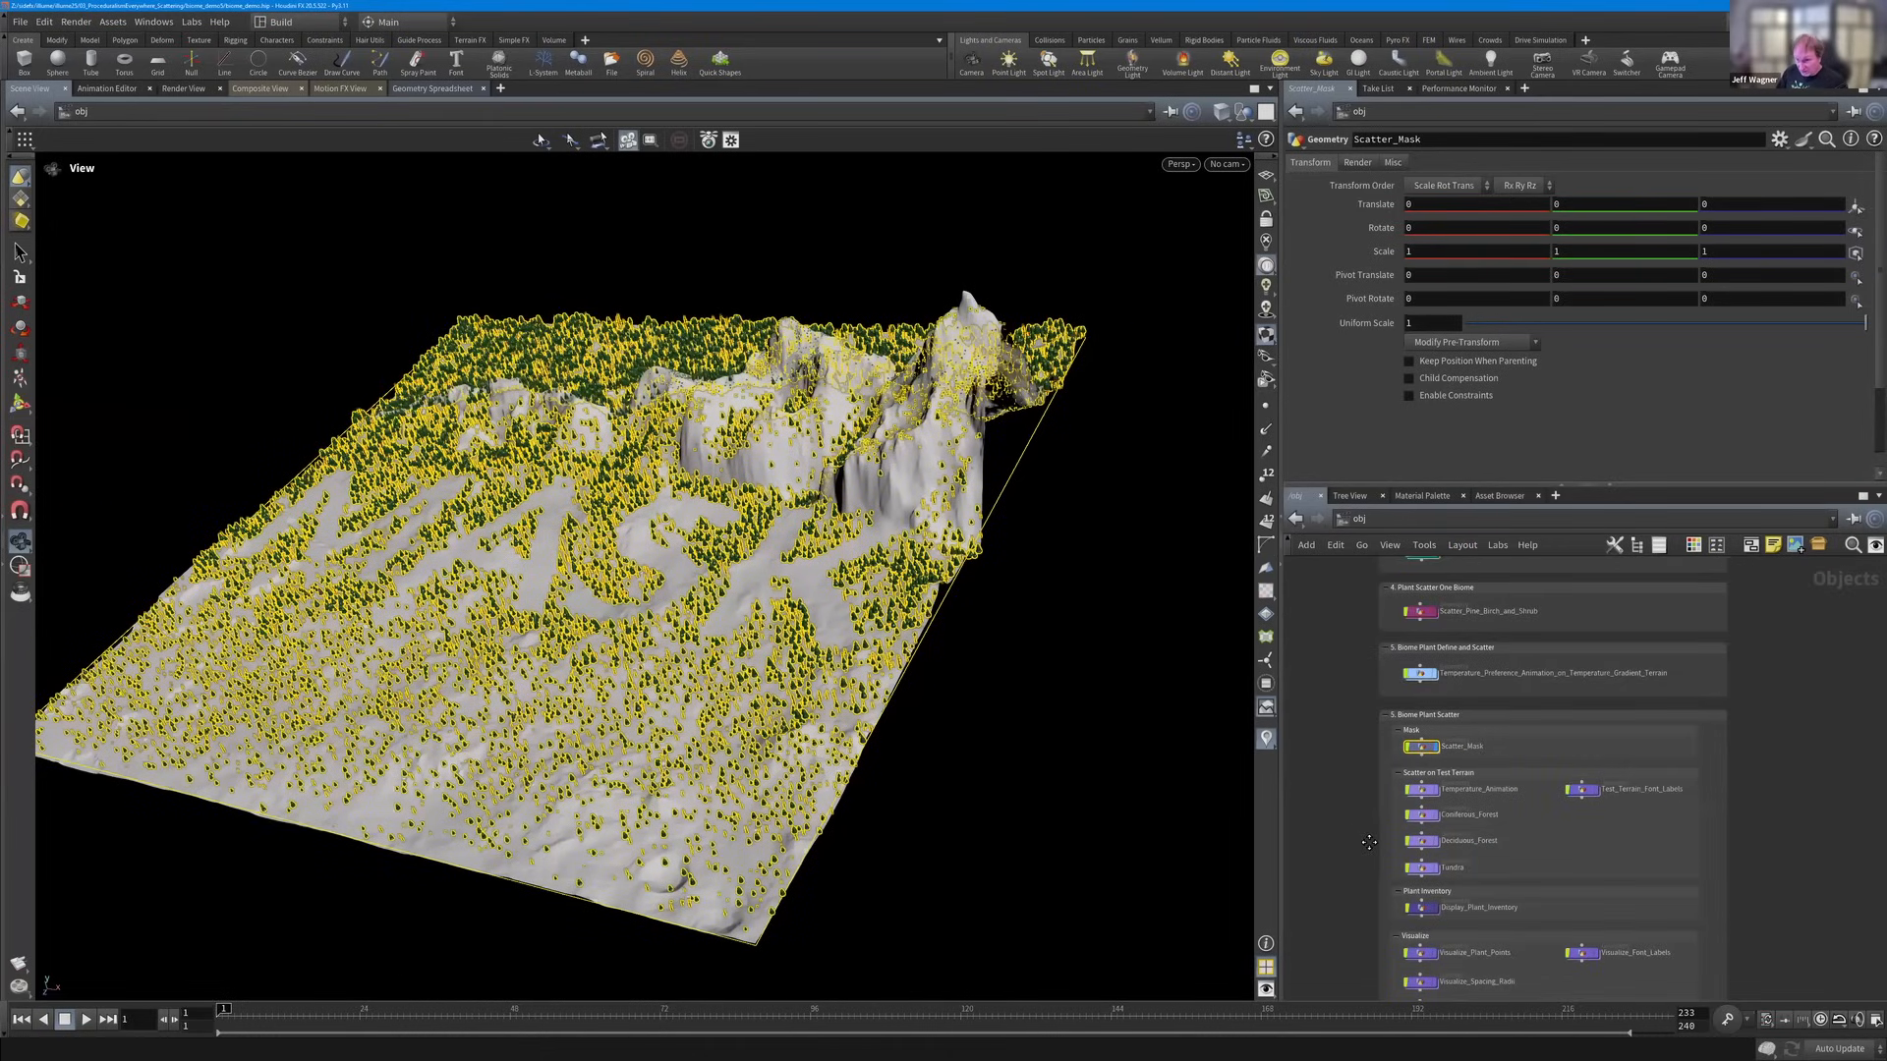
mouse_move(1368, 842)
middle_mouse_down()
mouse_move(1378, 915)
mouse_move(1379, 850)
middle_mouse_up()
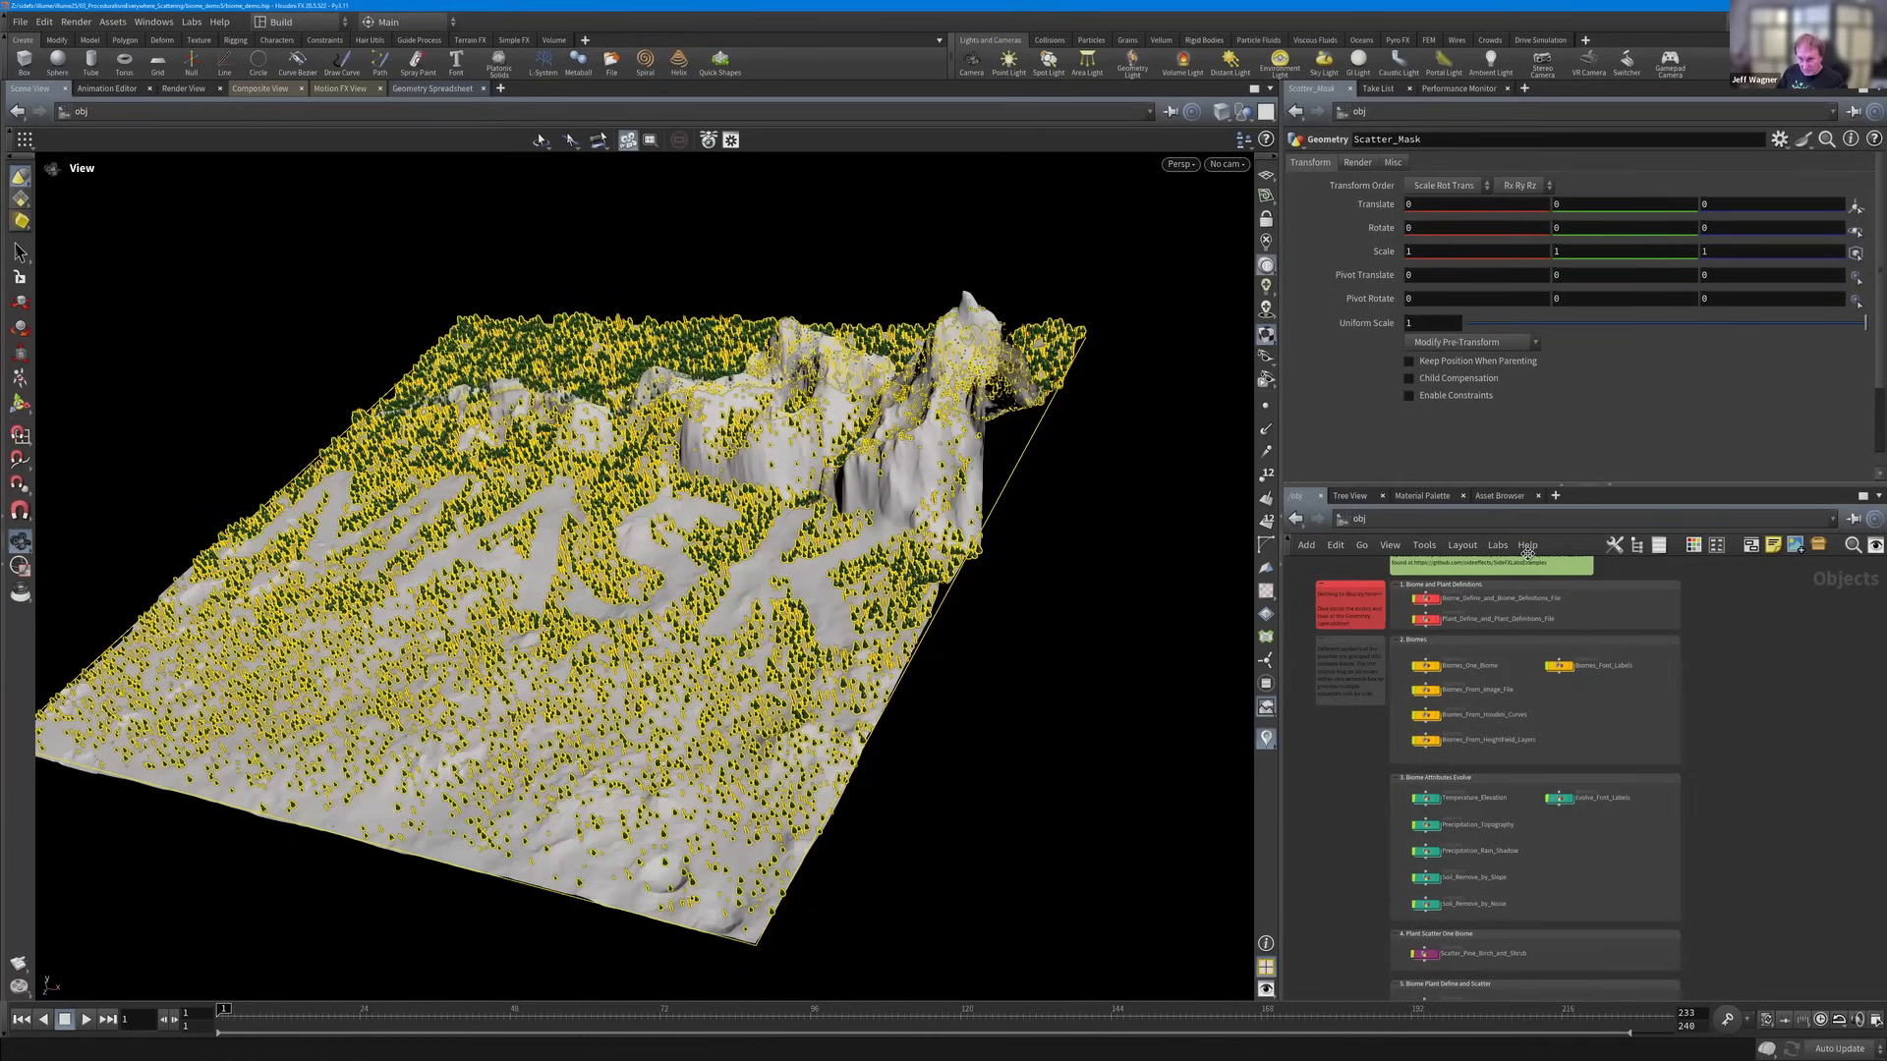
middle_click_drag(1433, 616, 1448, 677)
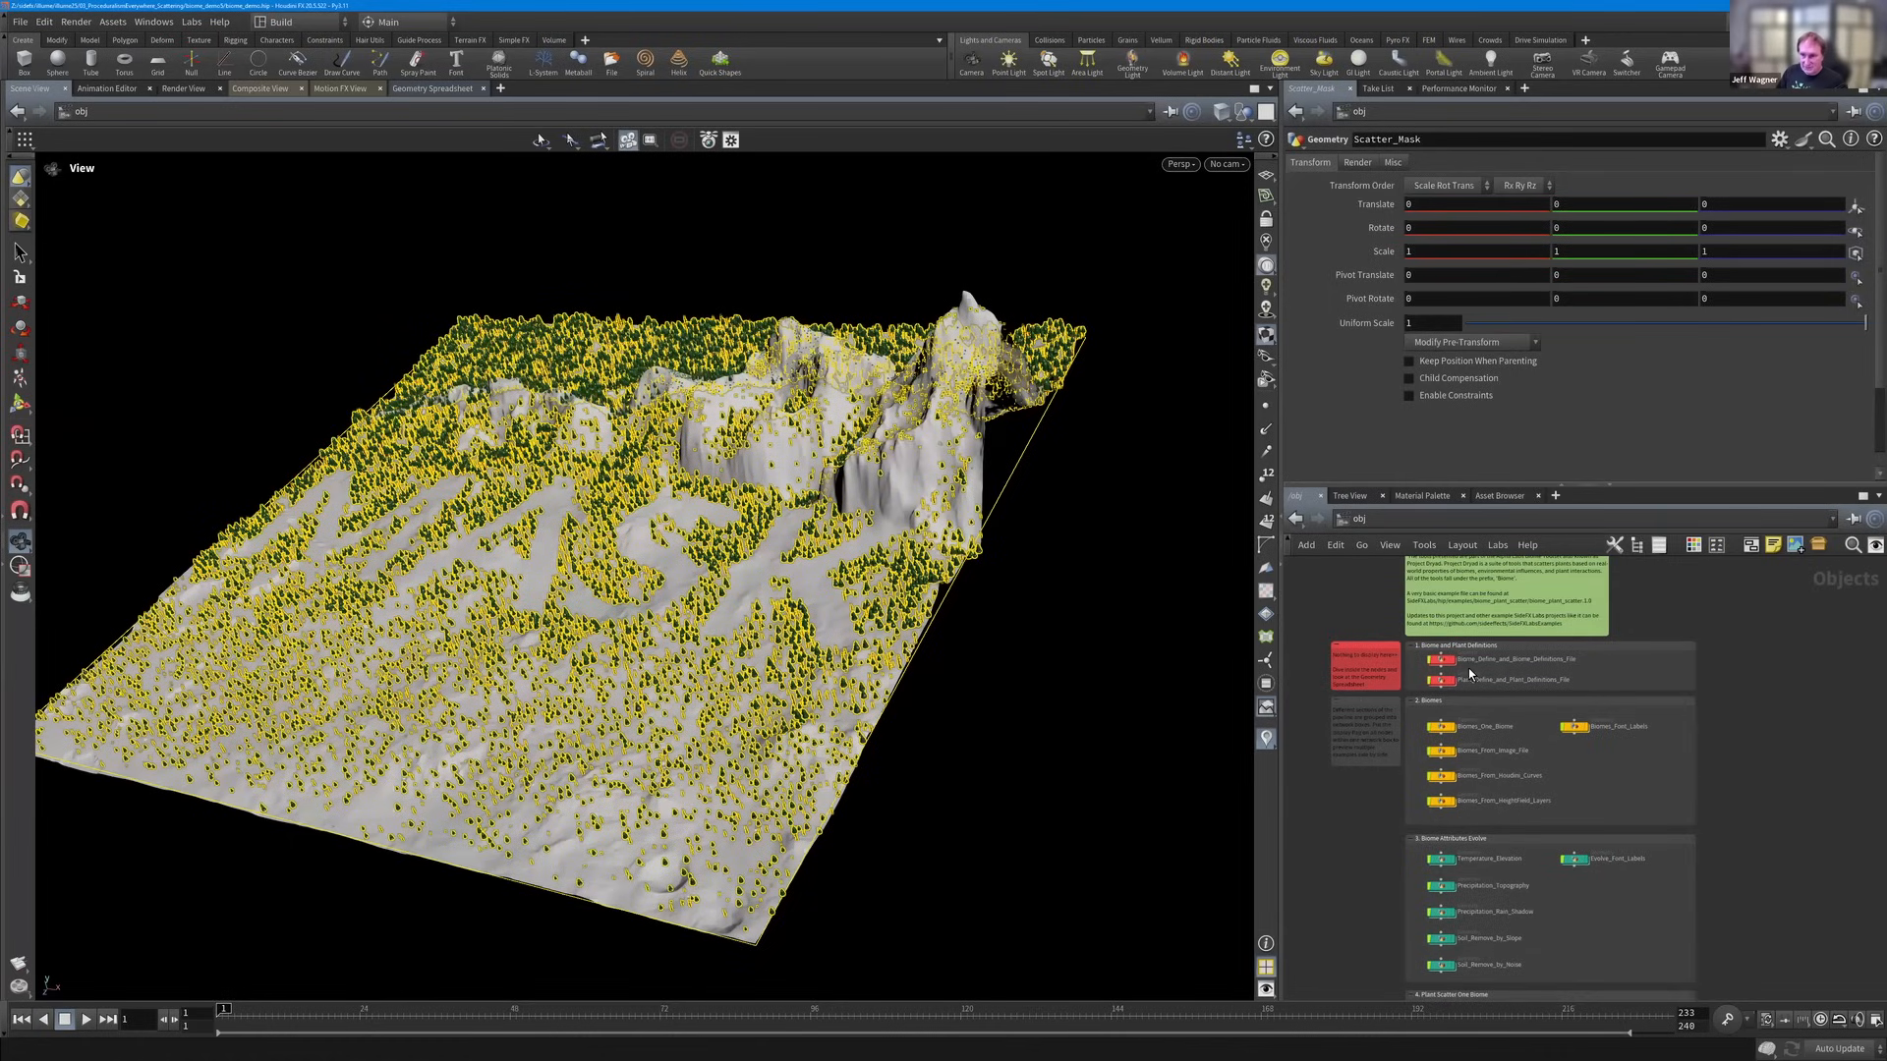
middle_click_drag(1359, 808, 1365, 869)
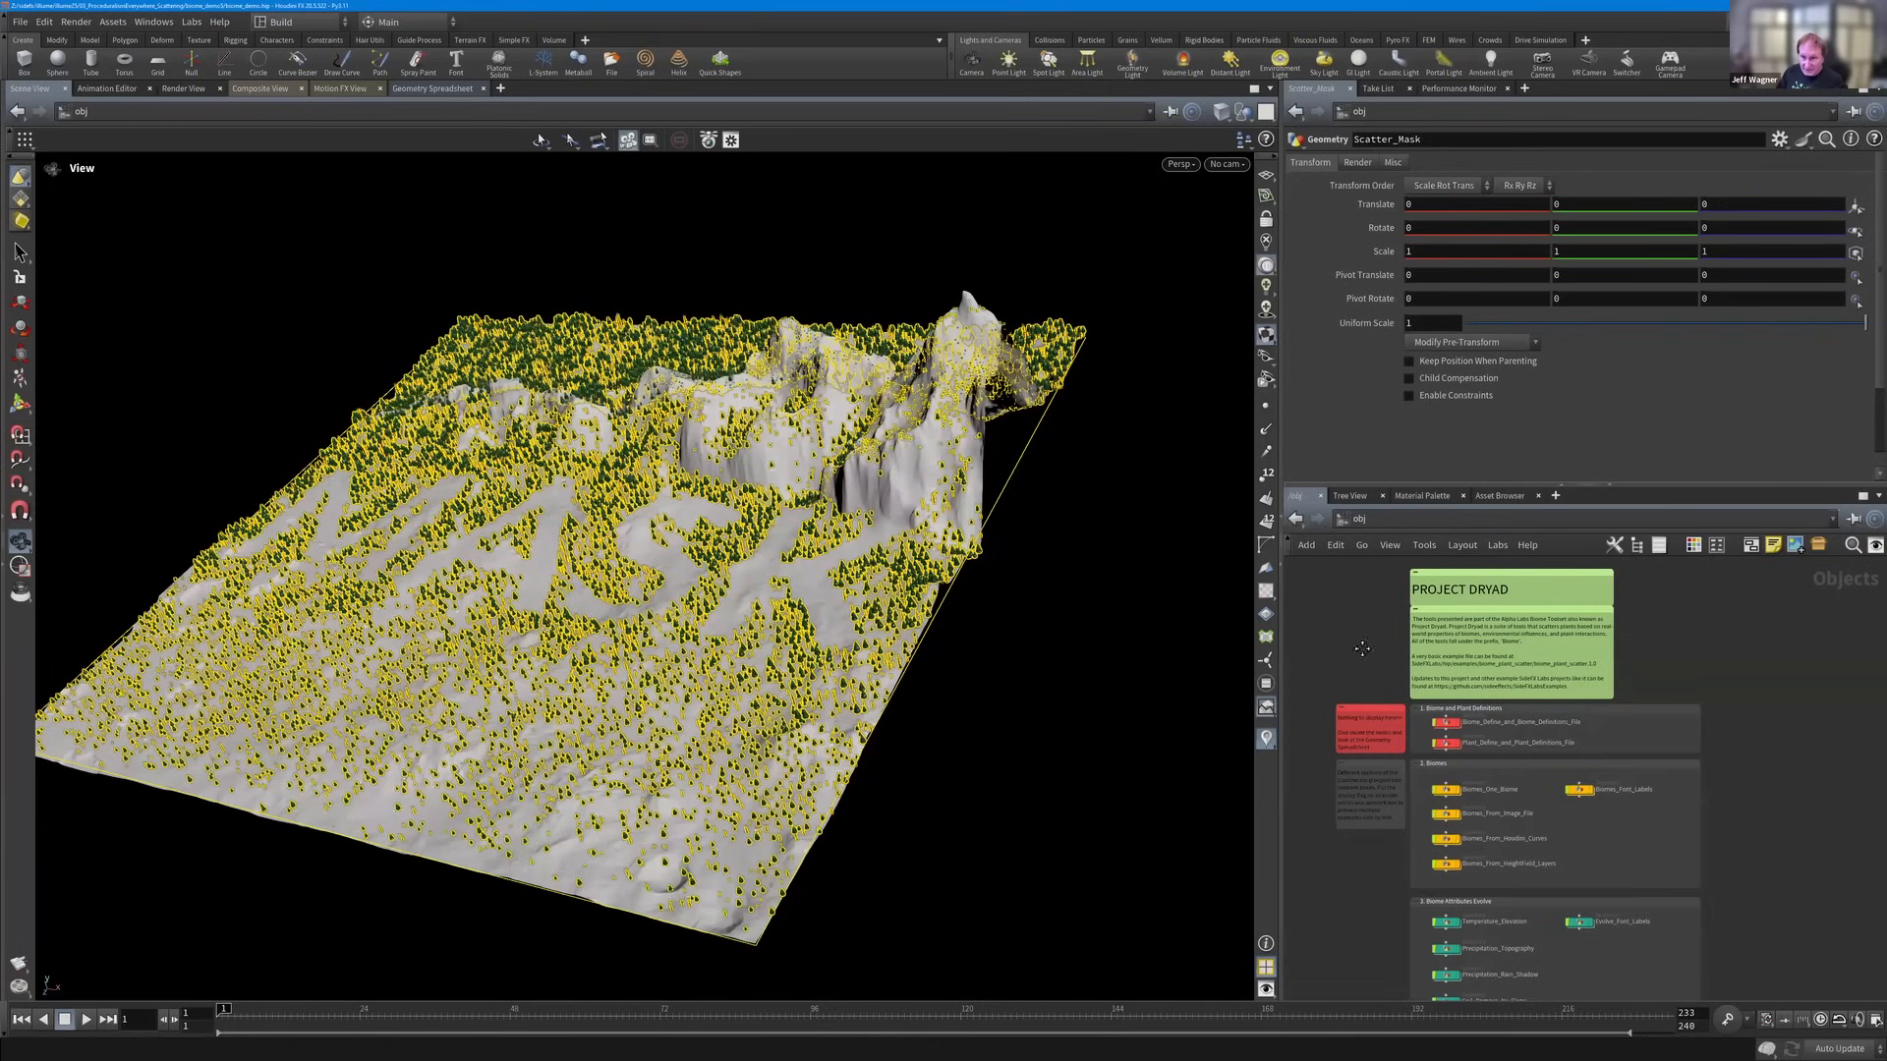
Go to the Biome Plant Scatter examples and enter the Scatter_Mask object's network.
scroll(1362, 688, "up", 2)
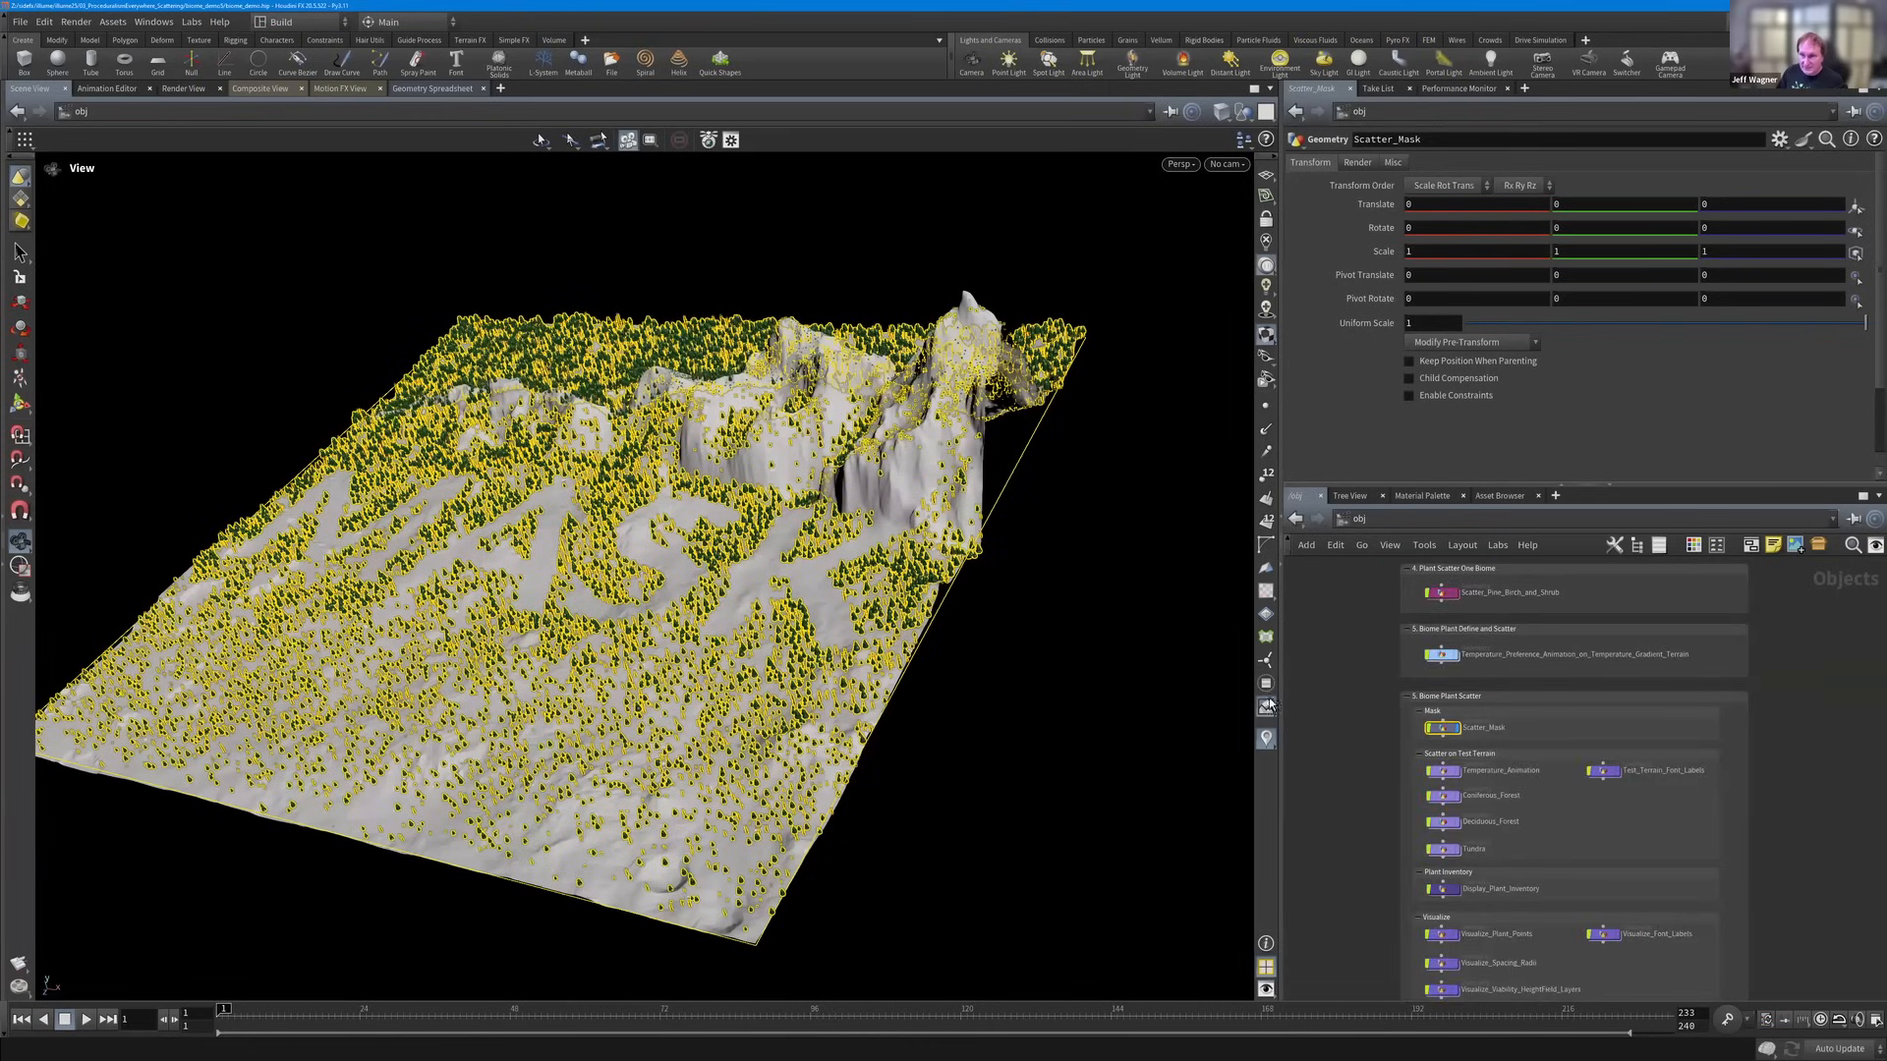
scroll(1376, 718, "up", 5)
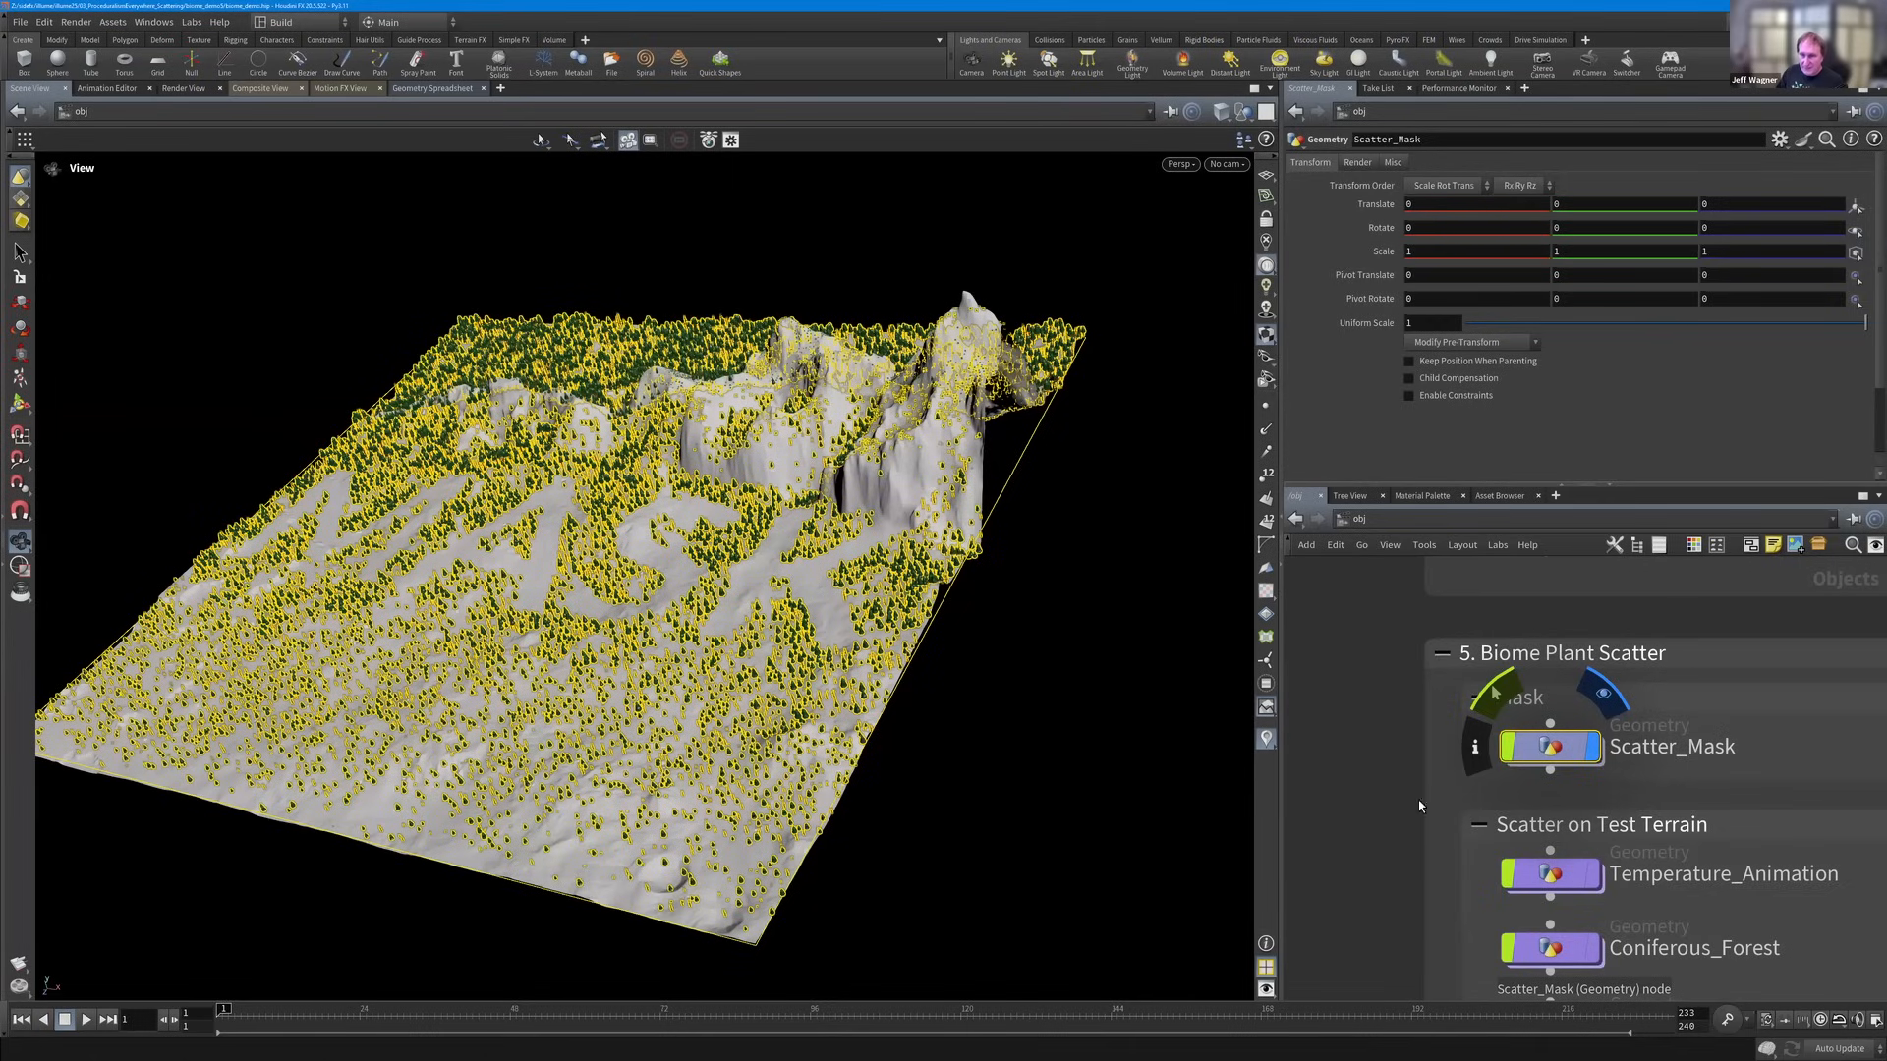
key("i")
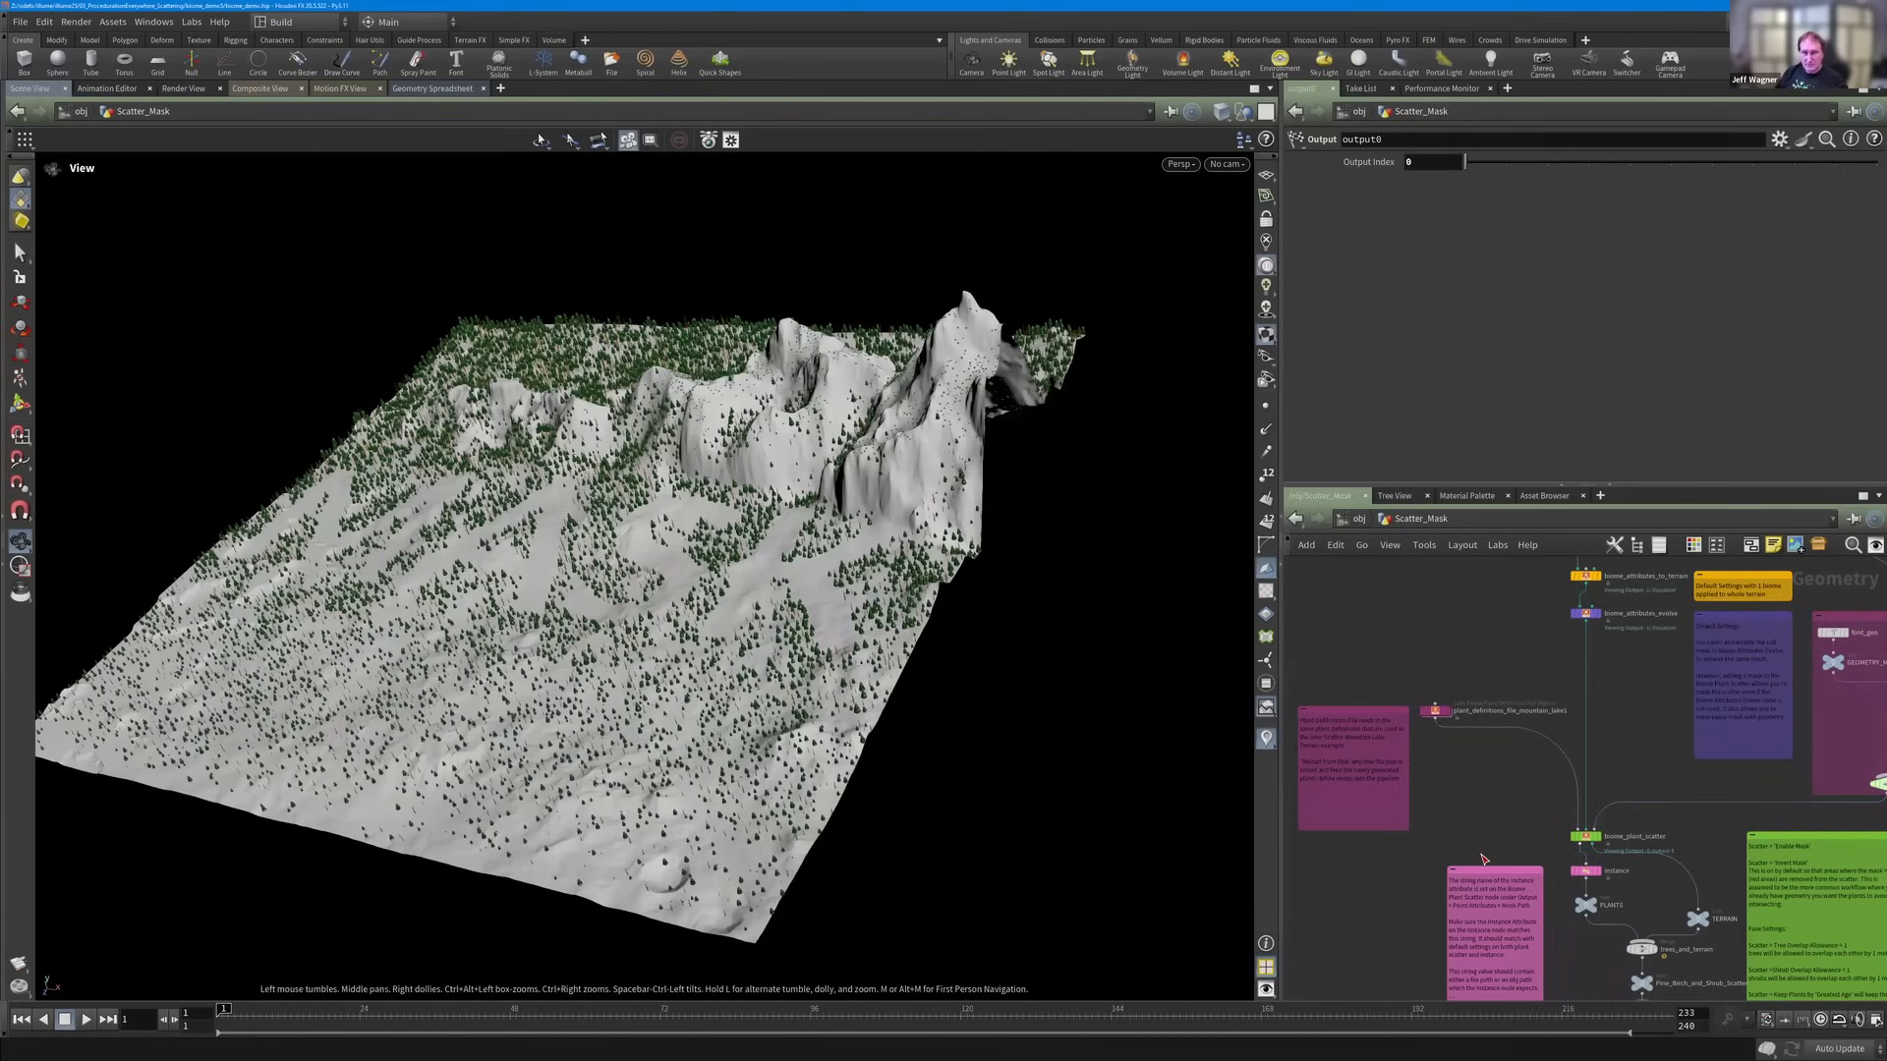
Inspect the masked tree scatter up close, then display the biome terrain object merge and view the bare heightfield from farther away.
middle_click_drag(1599, 832, 1481, 856)
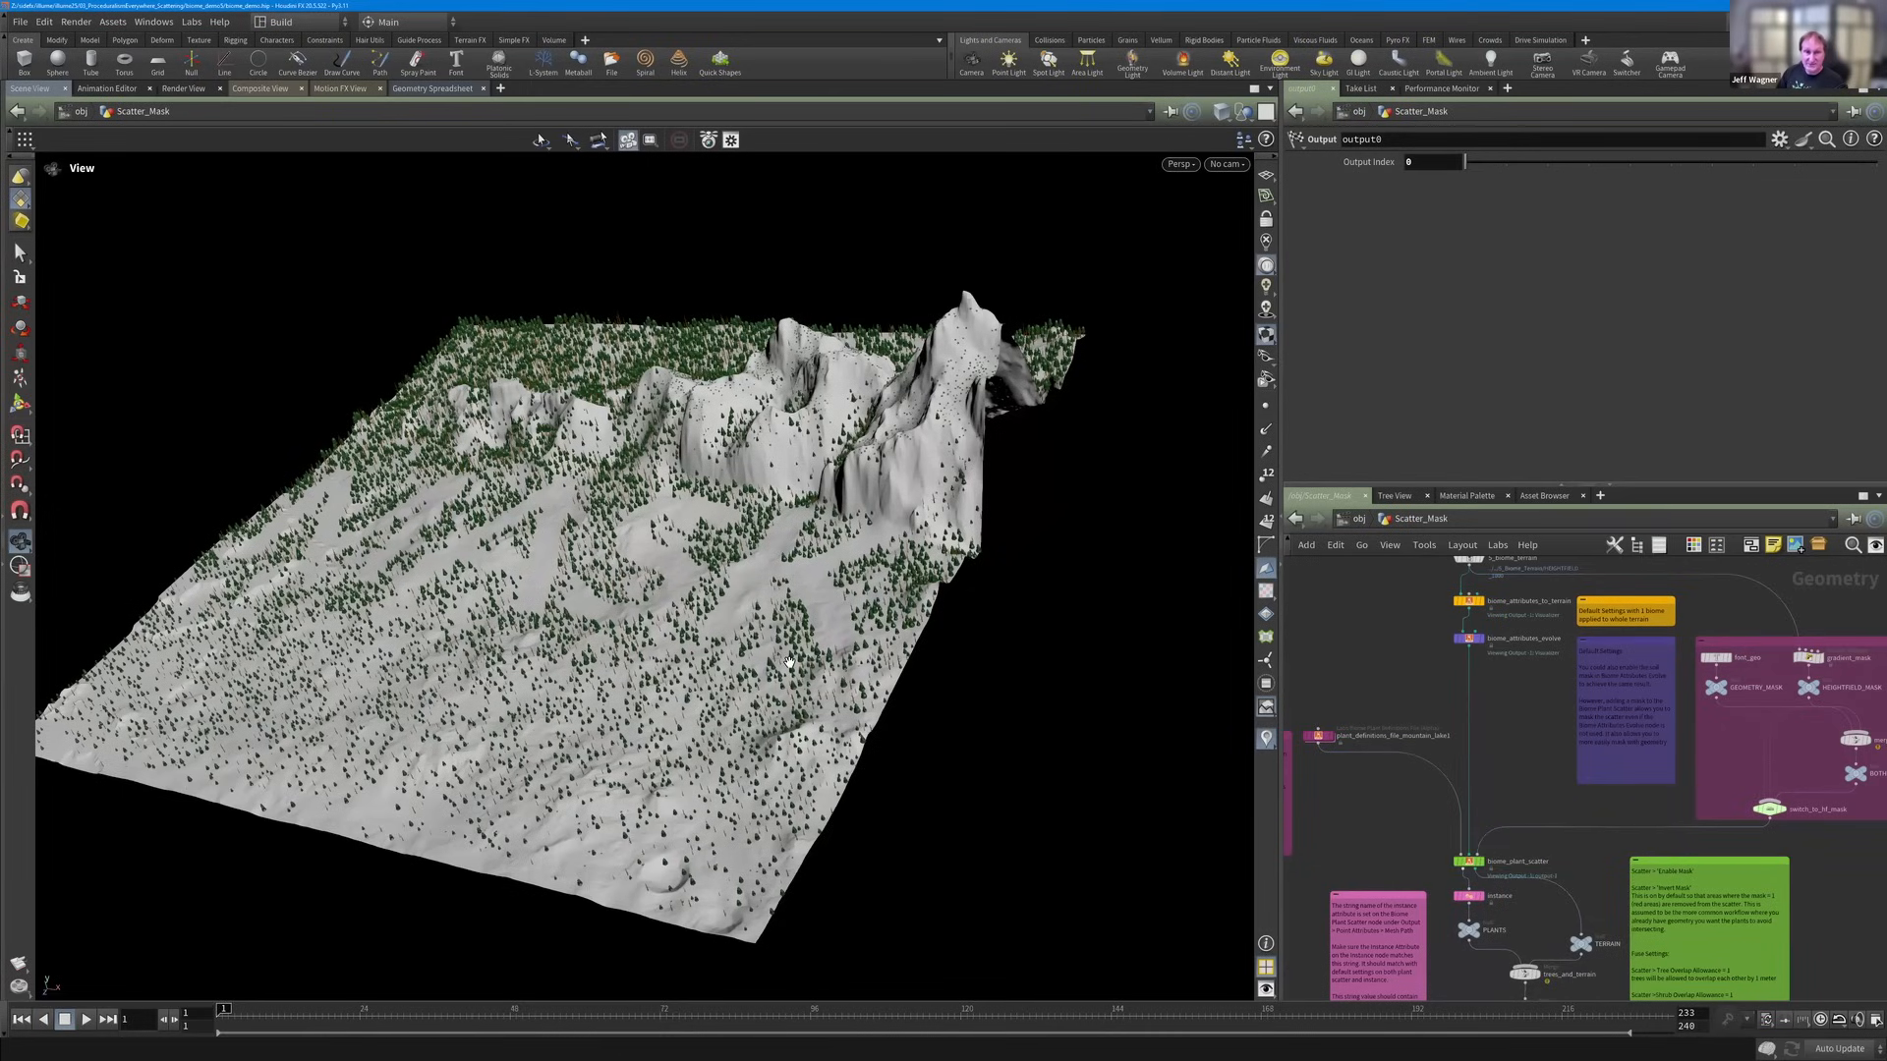
scroll(809, 669, "up", 2)
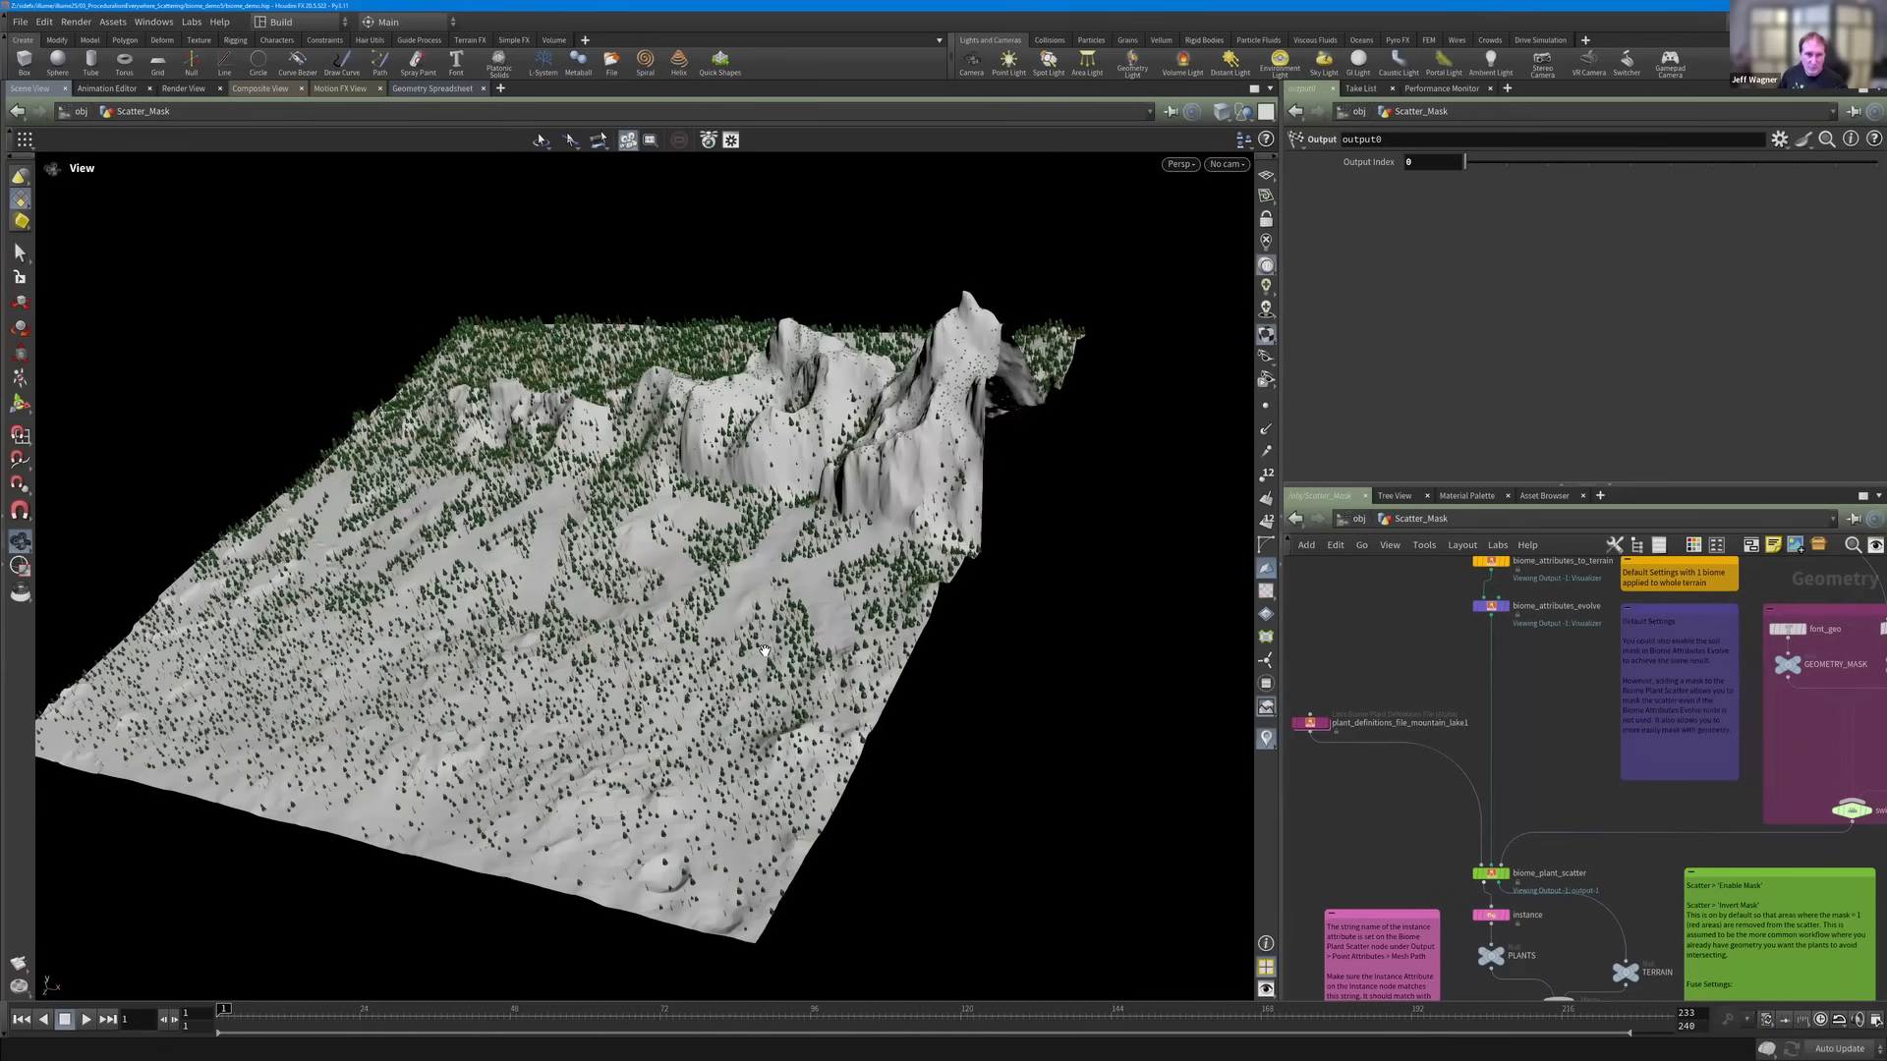
scroll(864, 644, "up", 5)
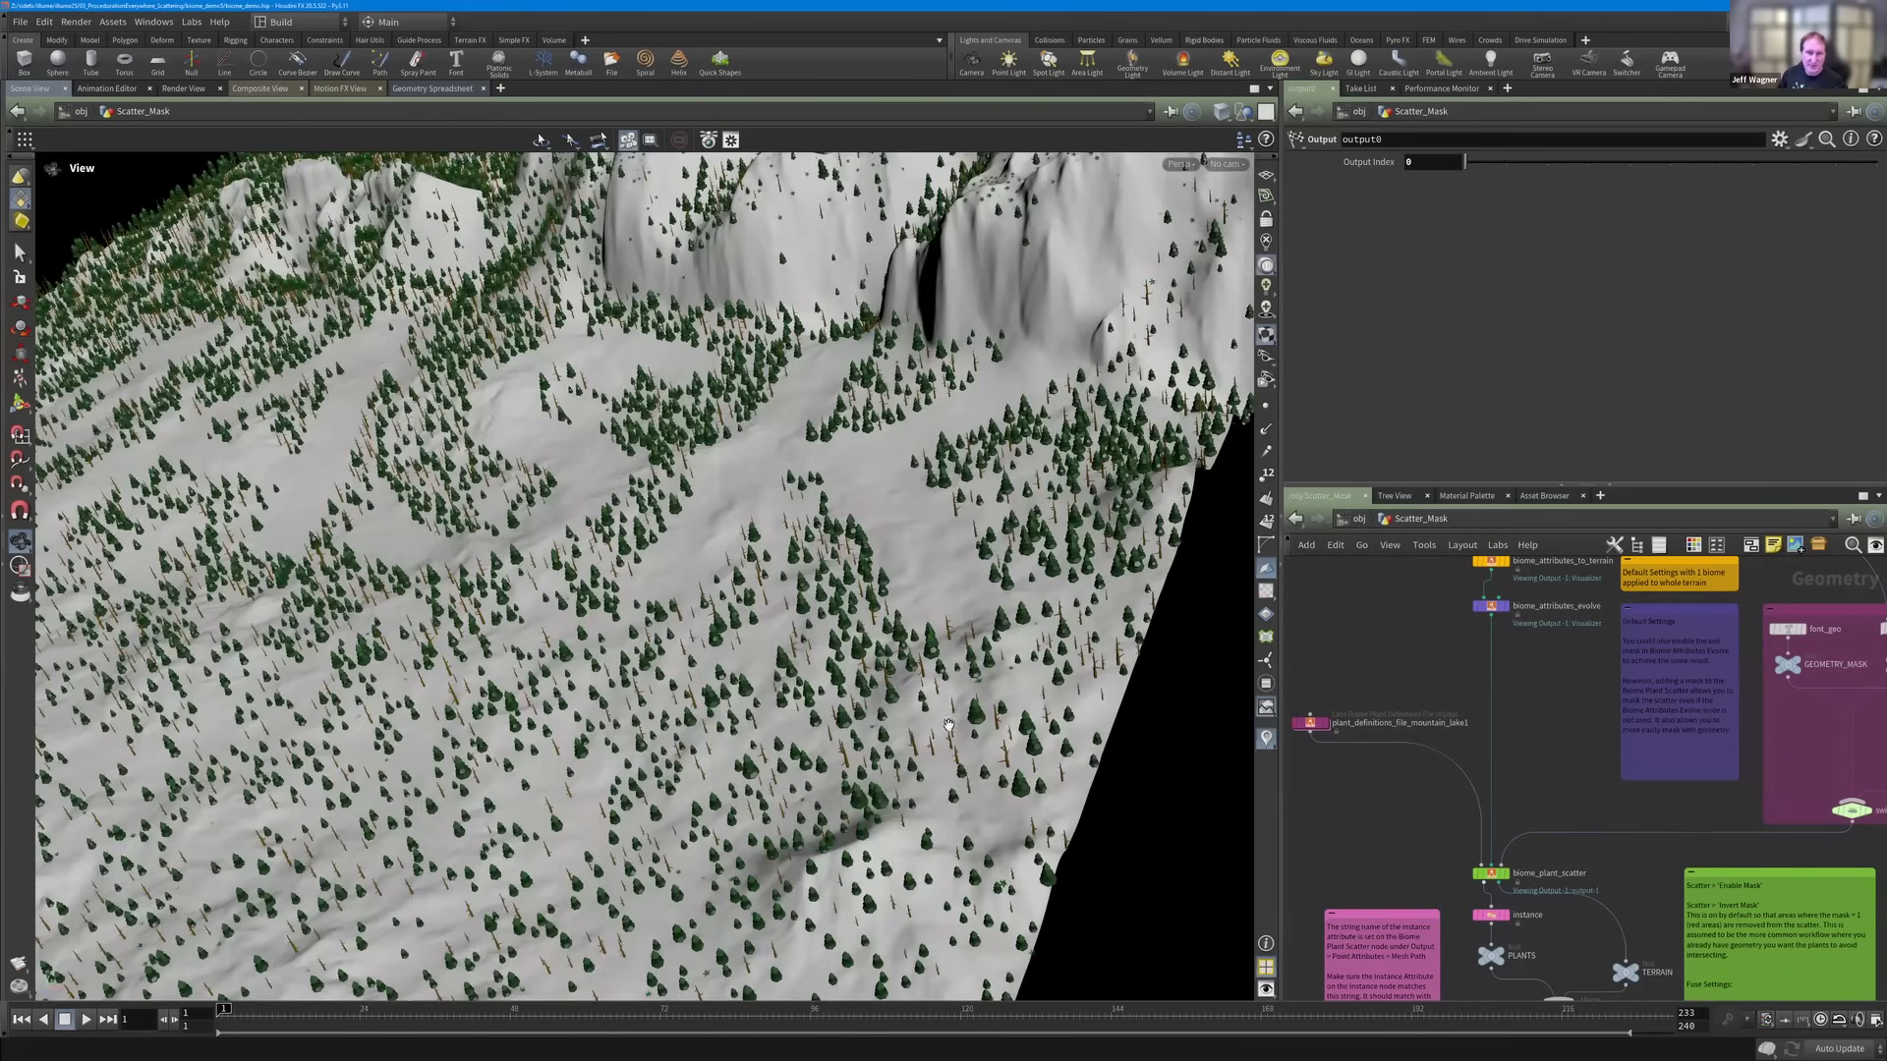
left_click_drag(951, 724, 1010, 764)
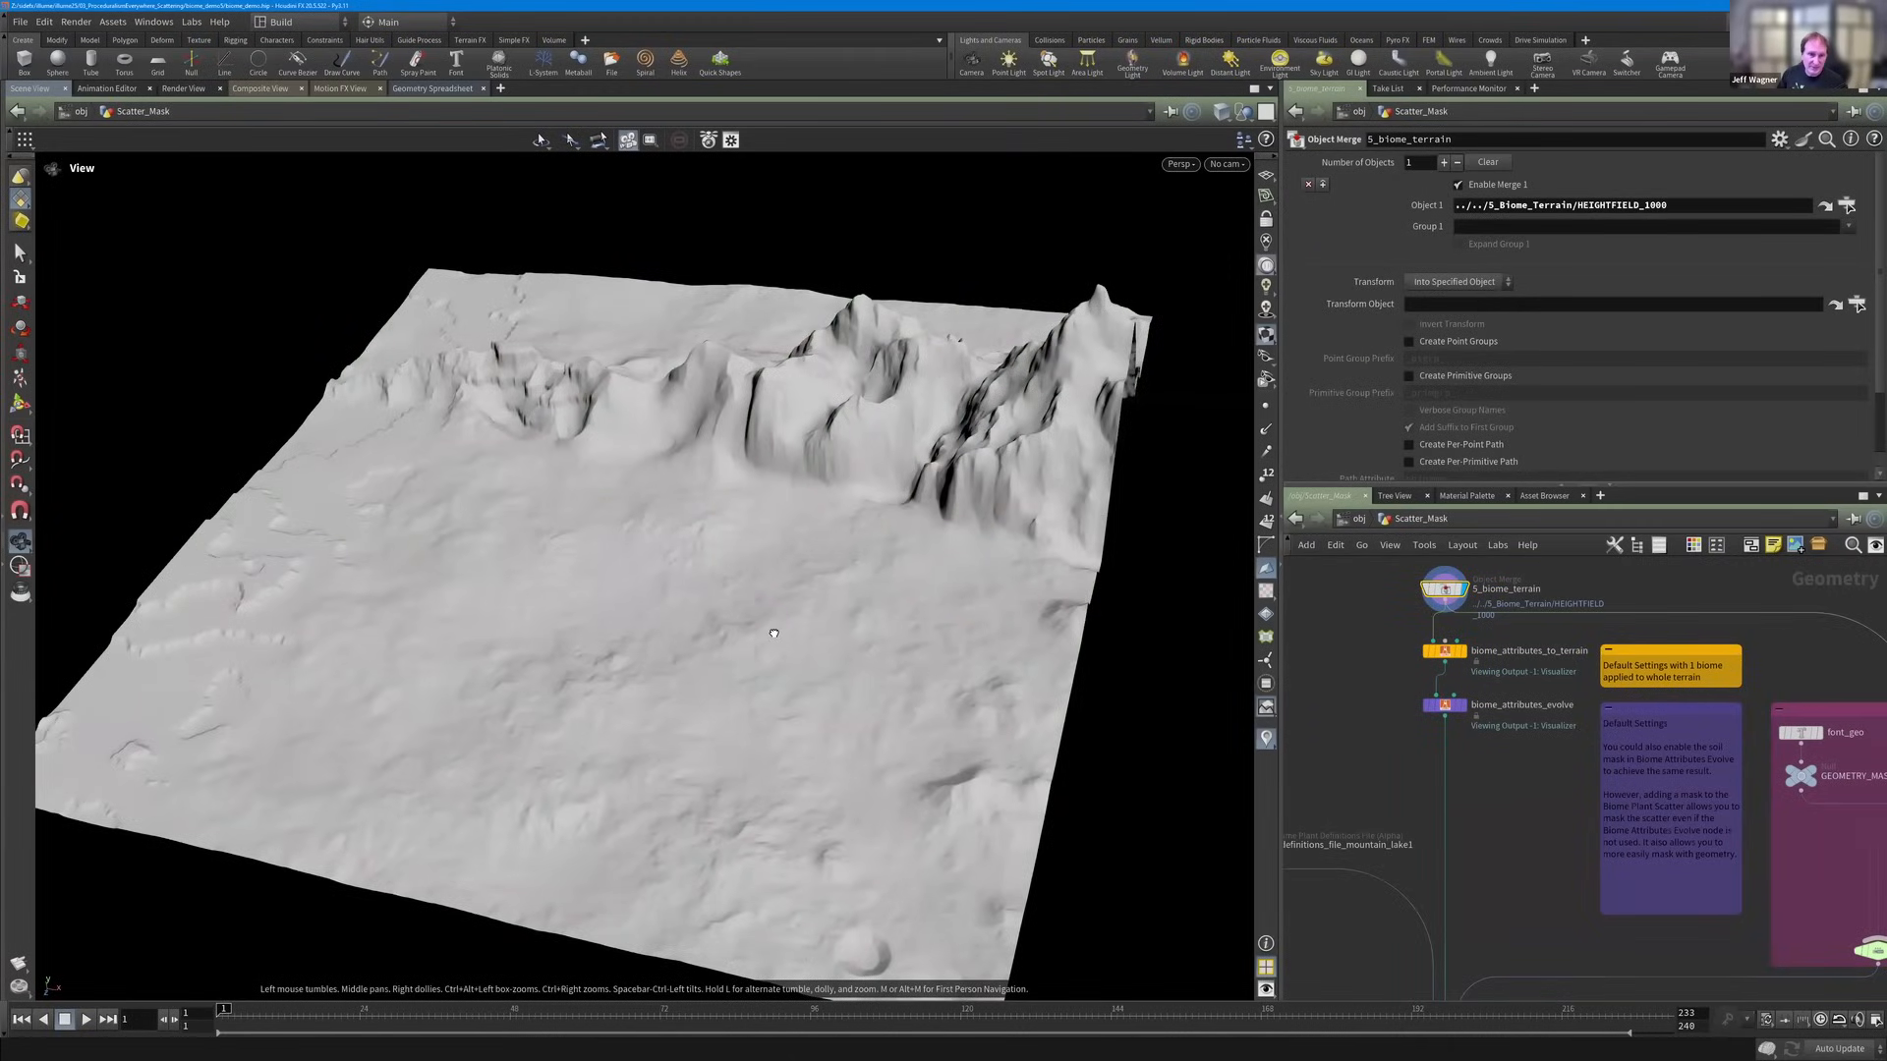
left_click_drag(791, 651, 865, 708)
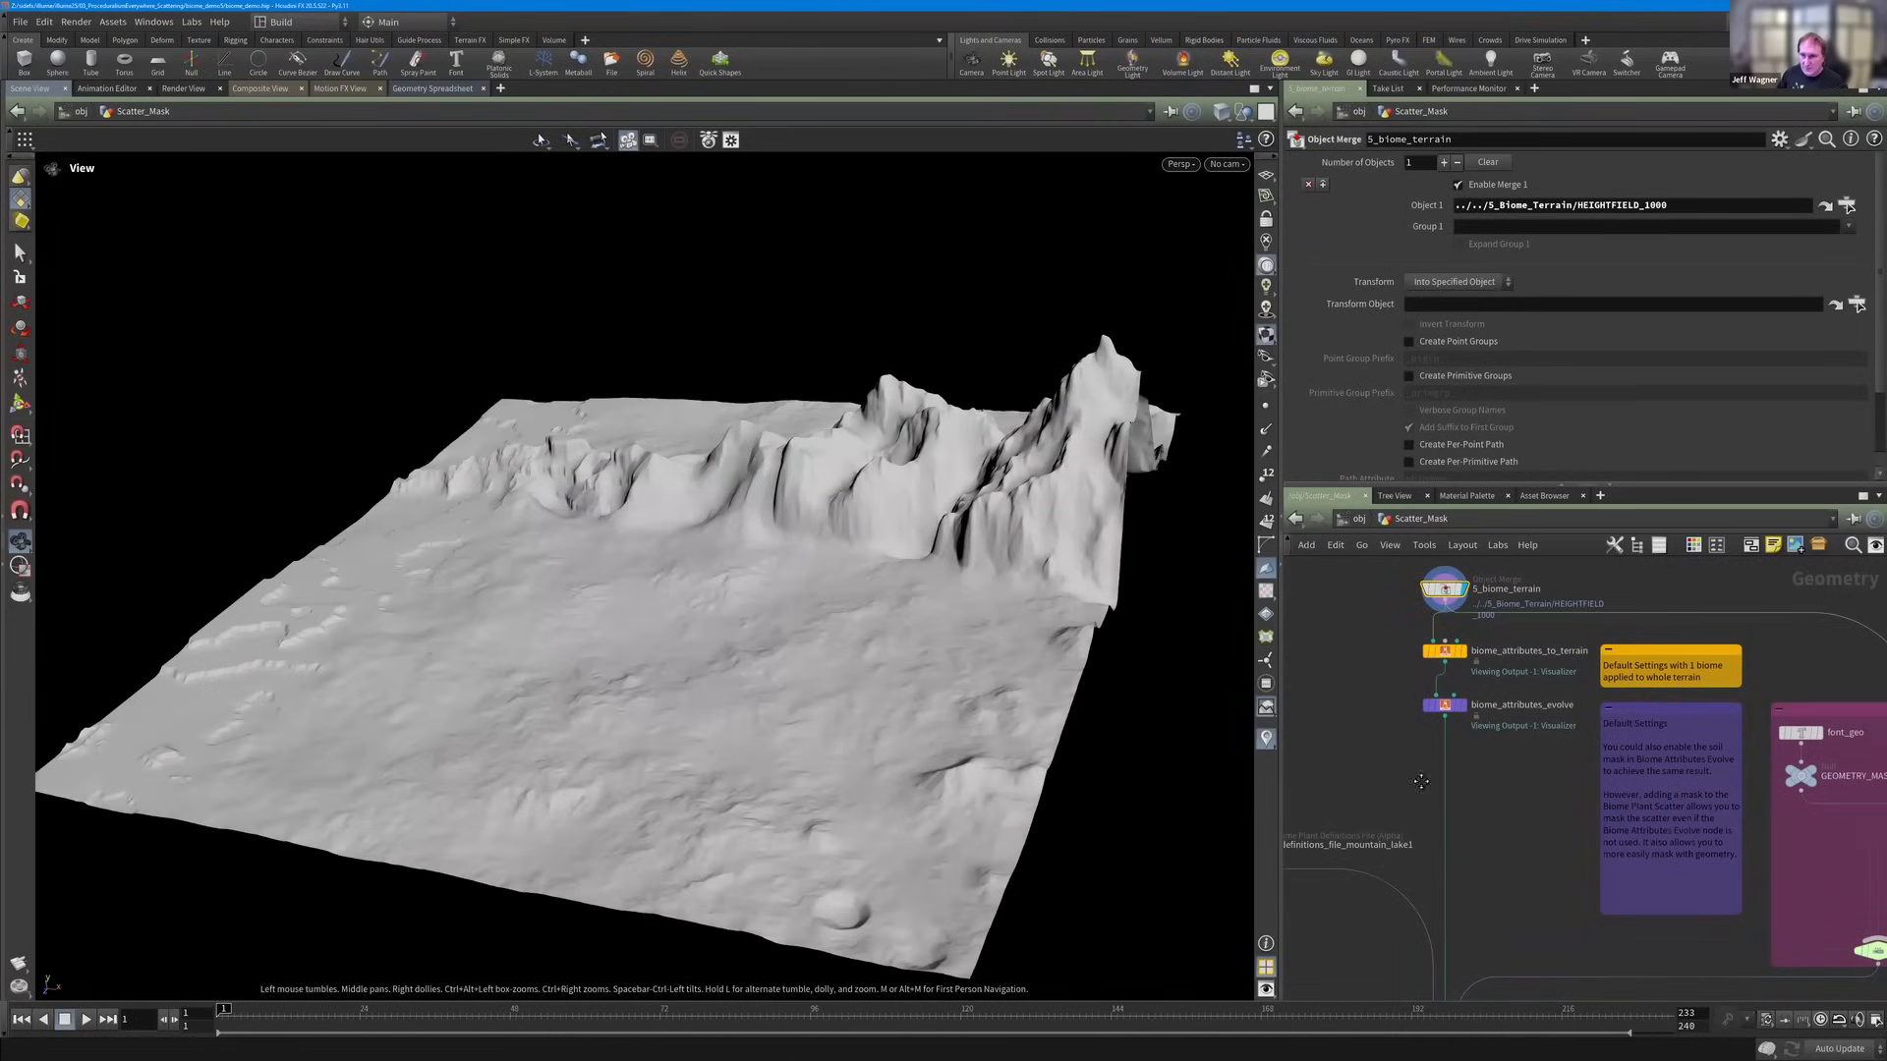
Display the biome_attributes_to_terrain node and inspect its default temperature and precipitation settings.
scroll(1375, 609, "down", 2)
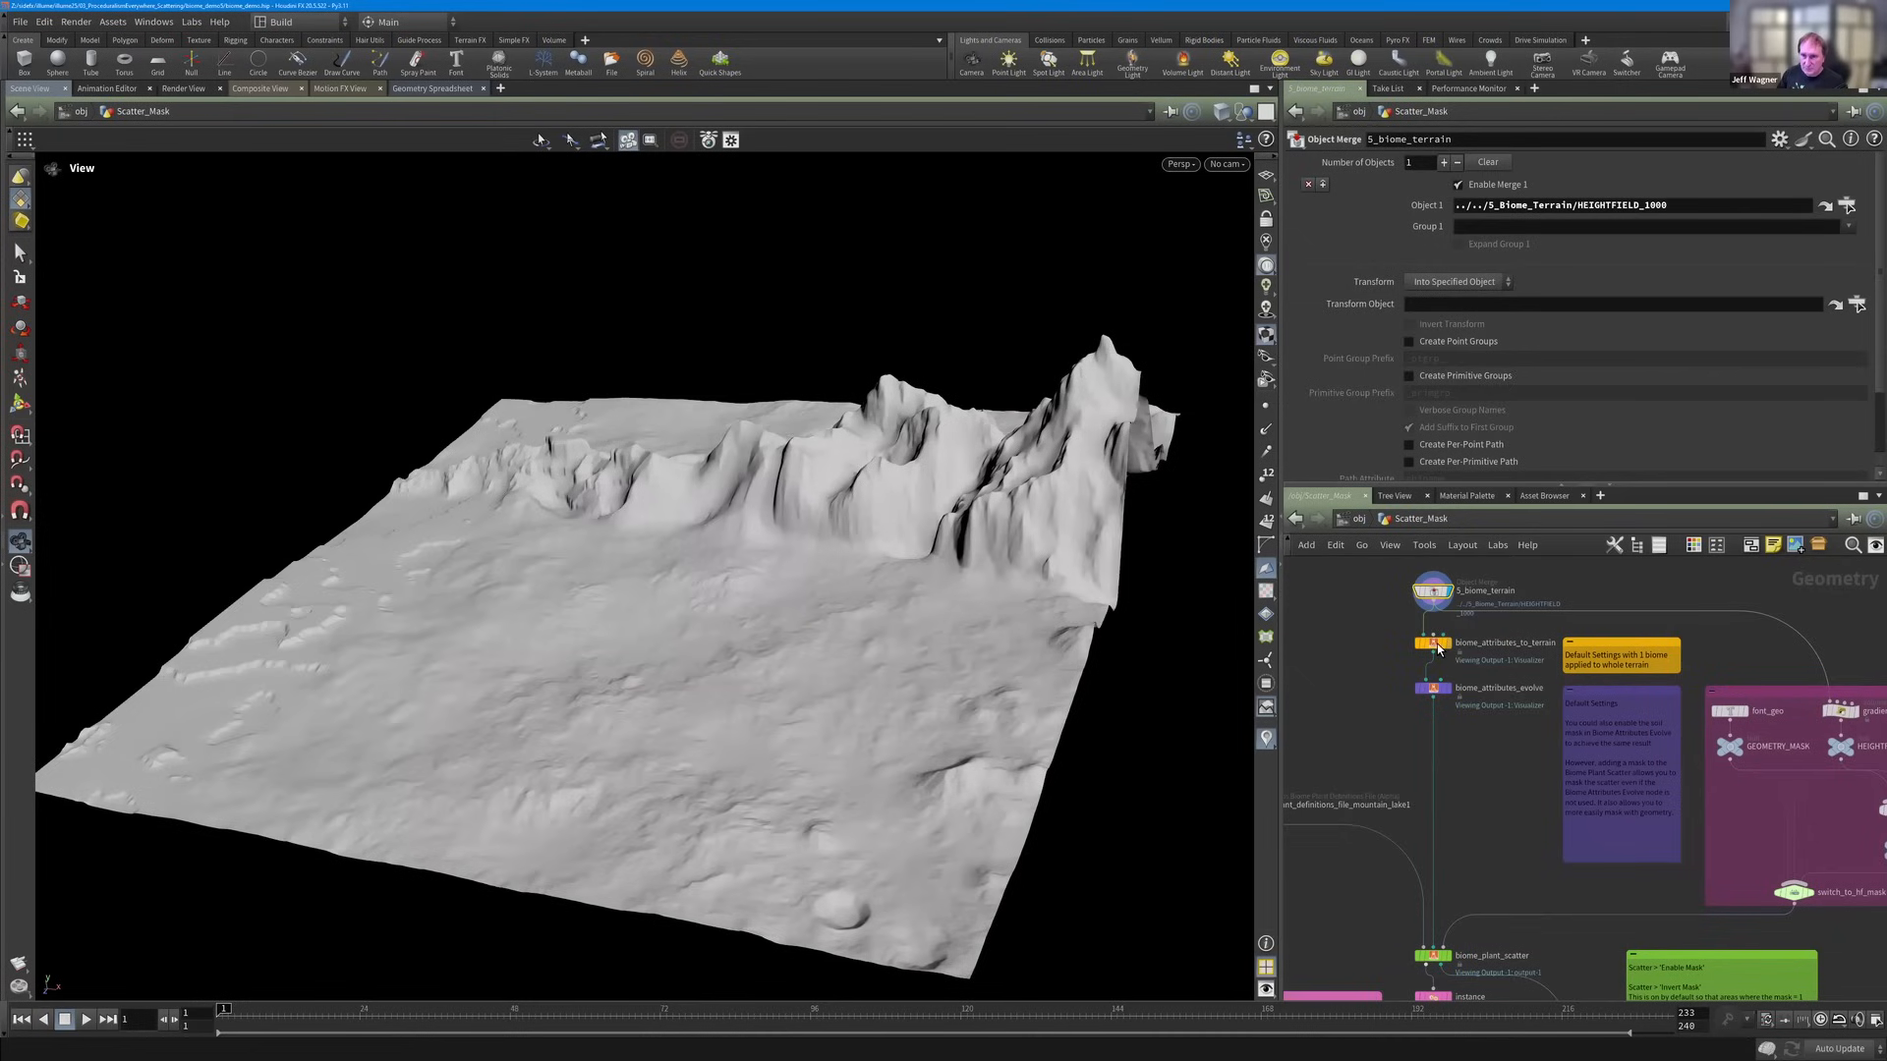
left_click(1416, 643)
scroll(1415, 644, "up", 5)
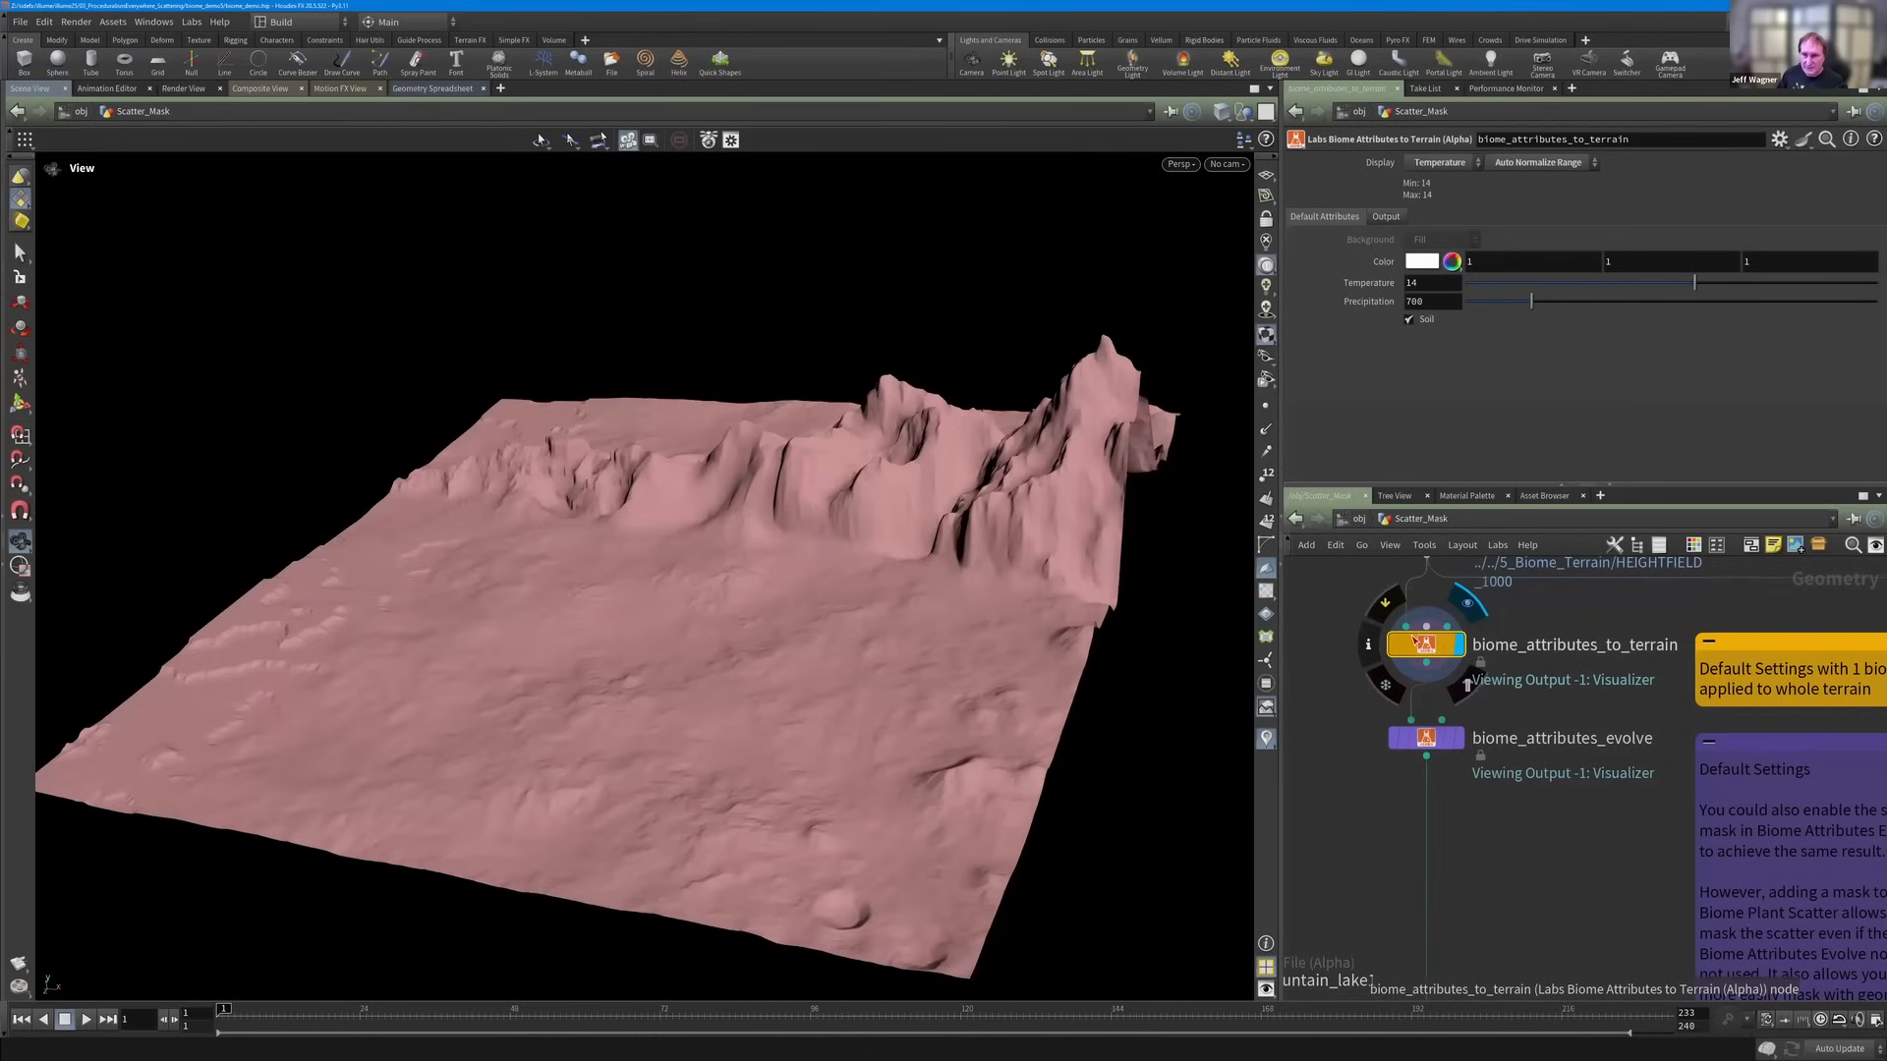
scroll(1442, 641, "up", 2)
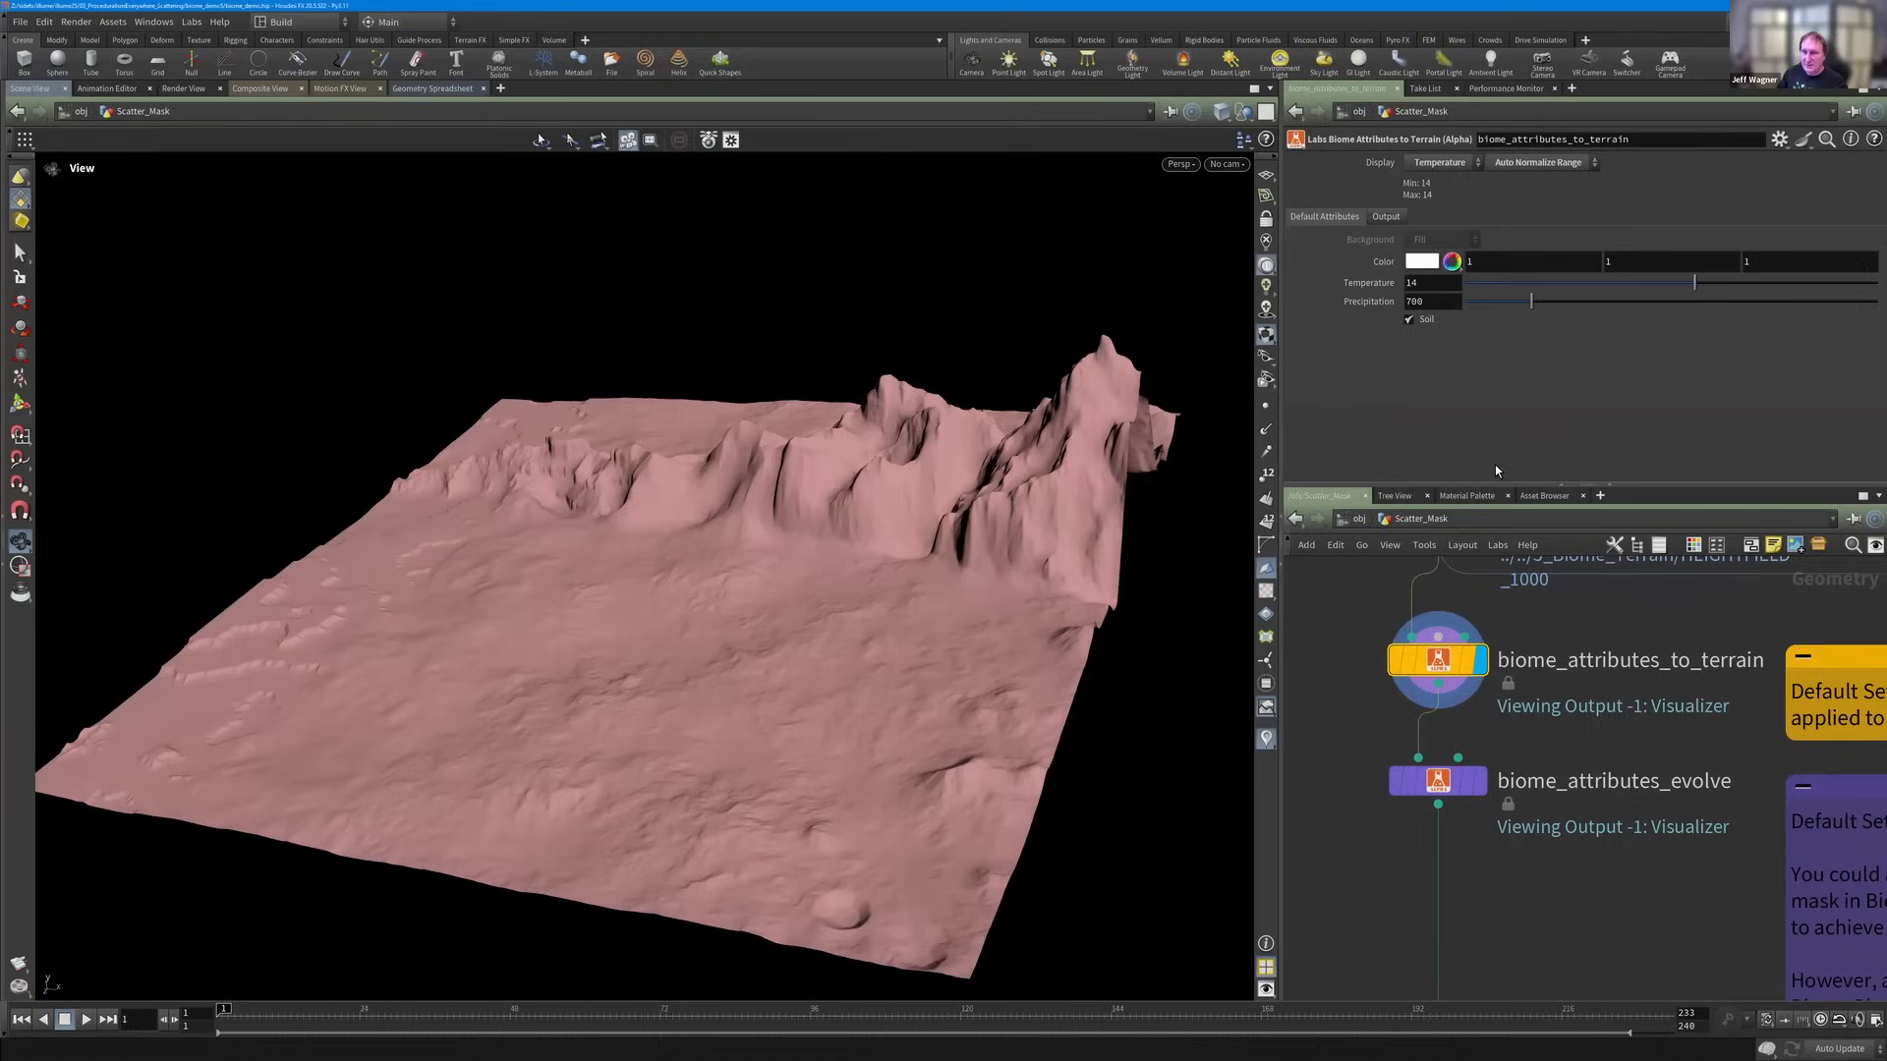
scroll(1513, 698, "down", 2)
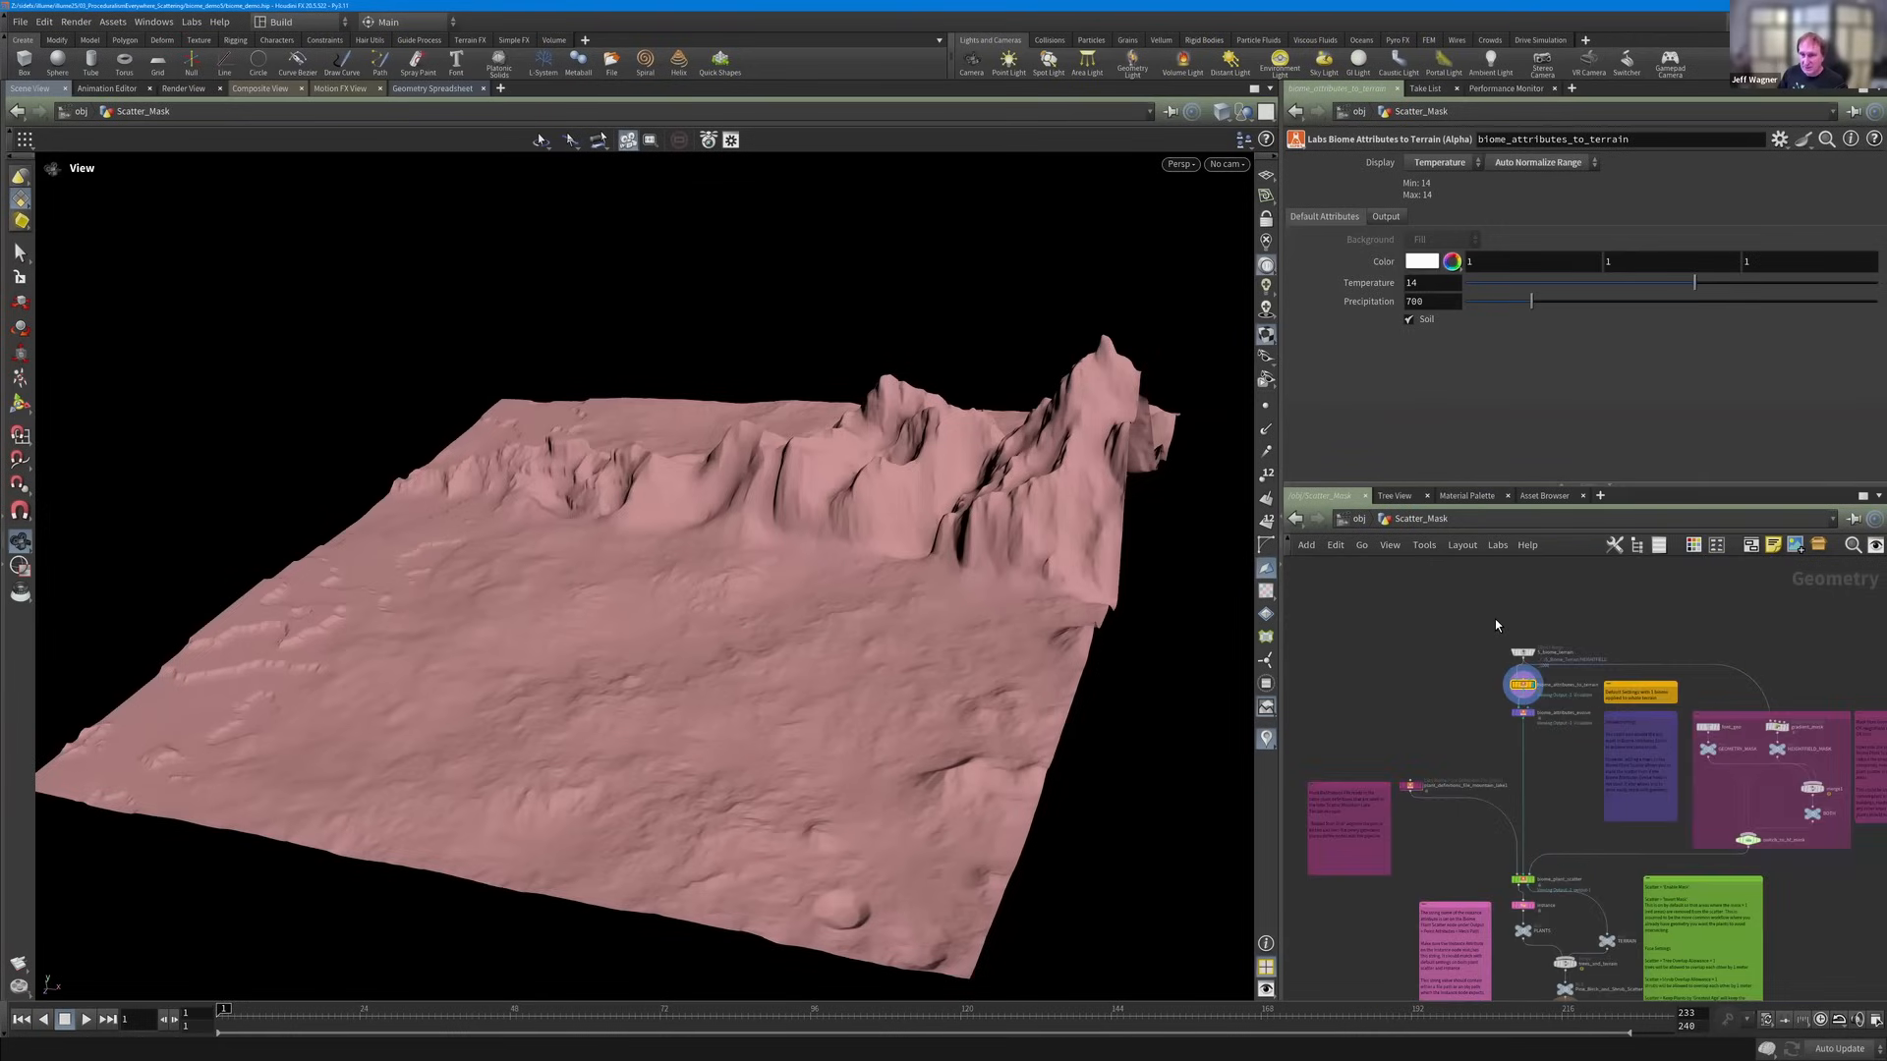
Select the biome_plant_scatter node and enlarge the parameter area to show its scatter settings.
middle_click_drag(1559, 771, 1431, 657)
scroll(1442, 744, "up", 3)
middle_click_drag(1442, 744, 1416, 696)
scroll(1381, 858, "down", 2)
scroll(1413, 790, "up", 4)
left_click(1418, 699)
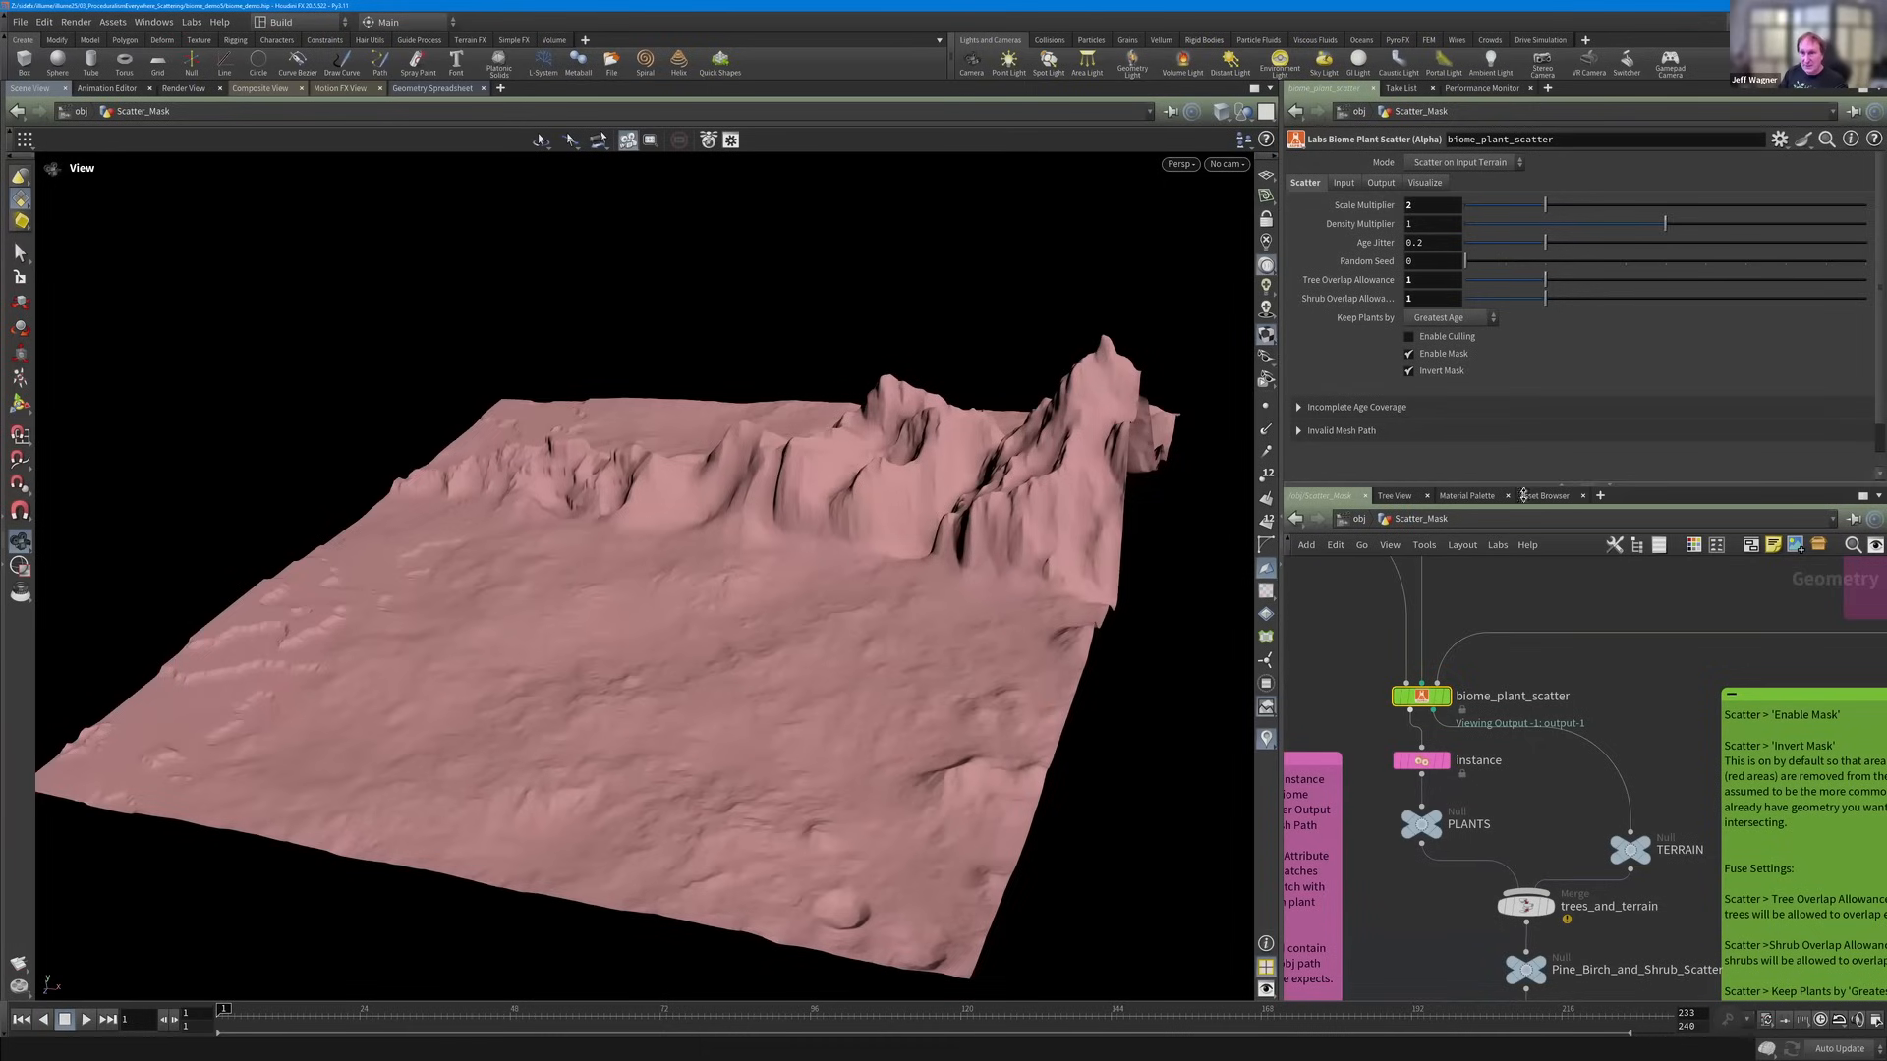
left_click_drag(1519, 488, 1450, 520)
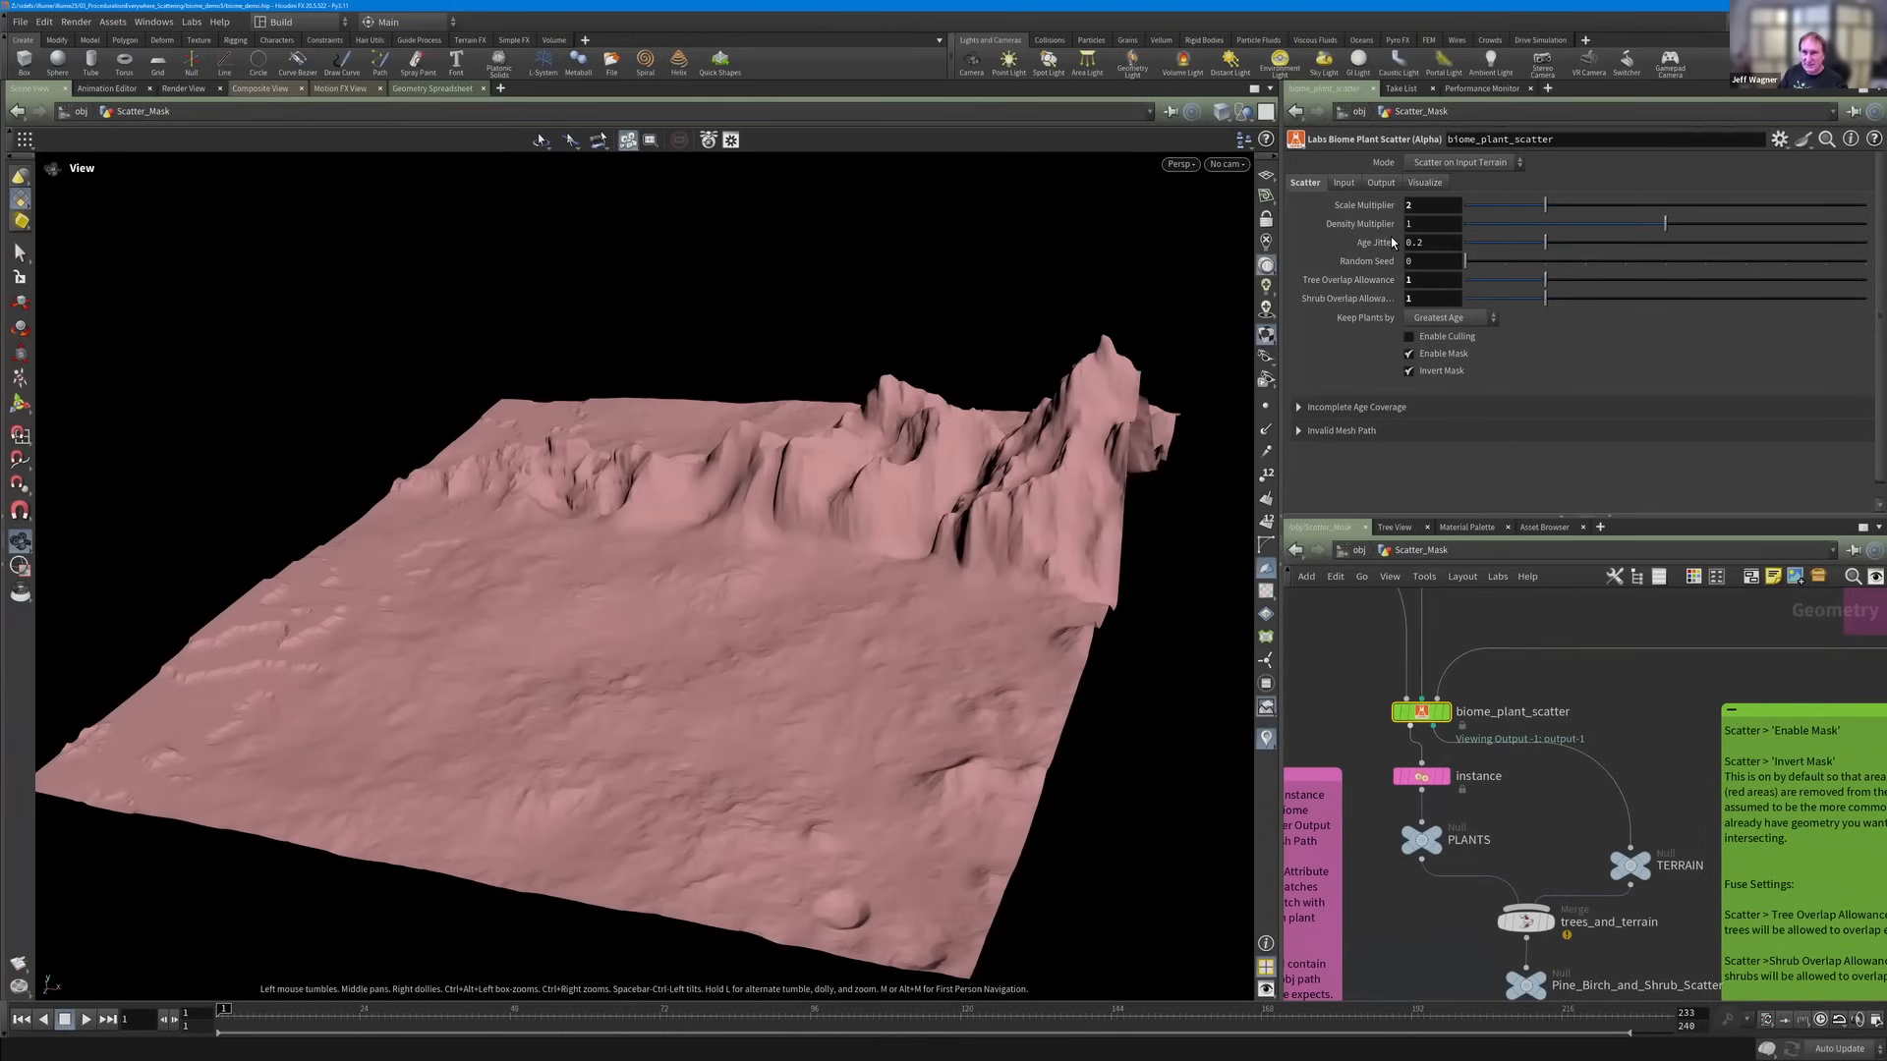
Inspect the Incomplete Age Coverage and Invalid Mesh Path settings of biome_plant_scatter.
left_click(1299, 408)
scroll(1364, 416, "down", 1)
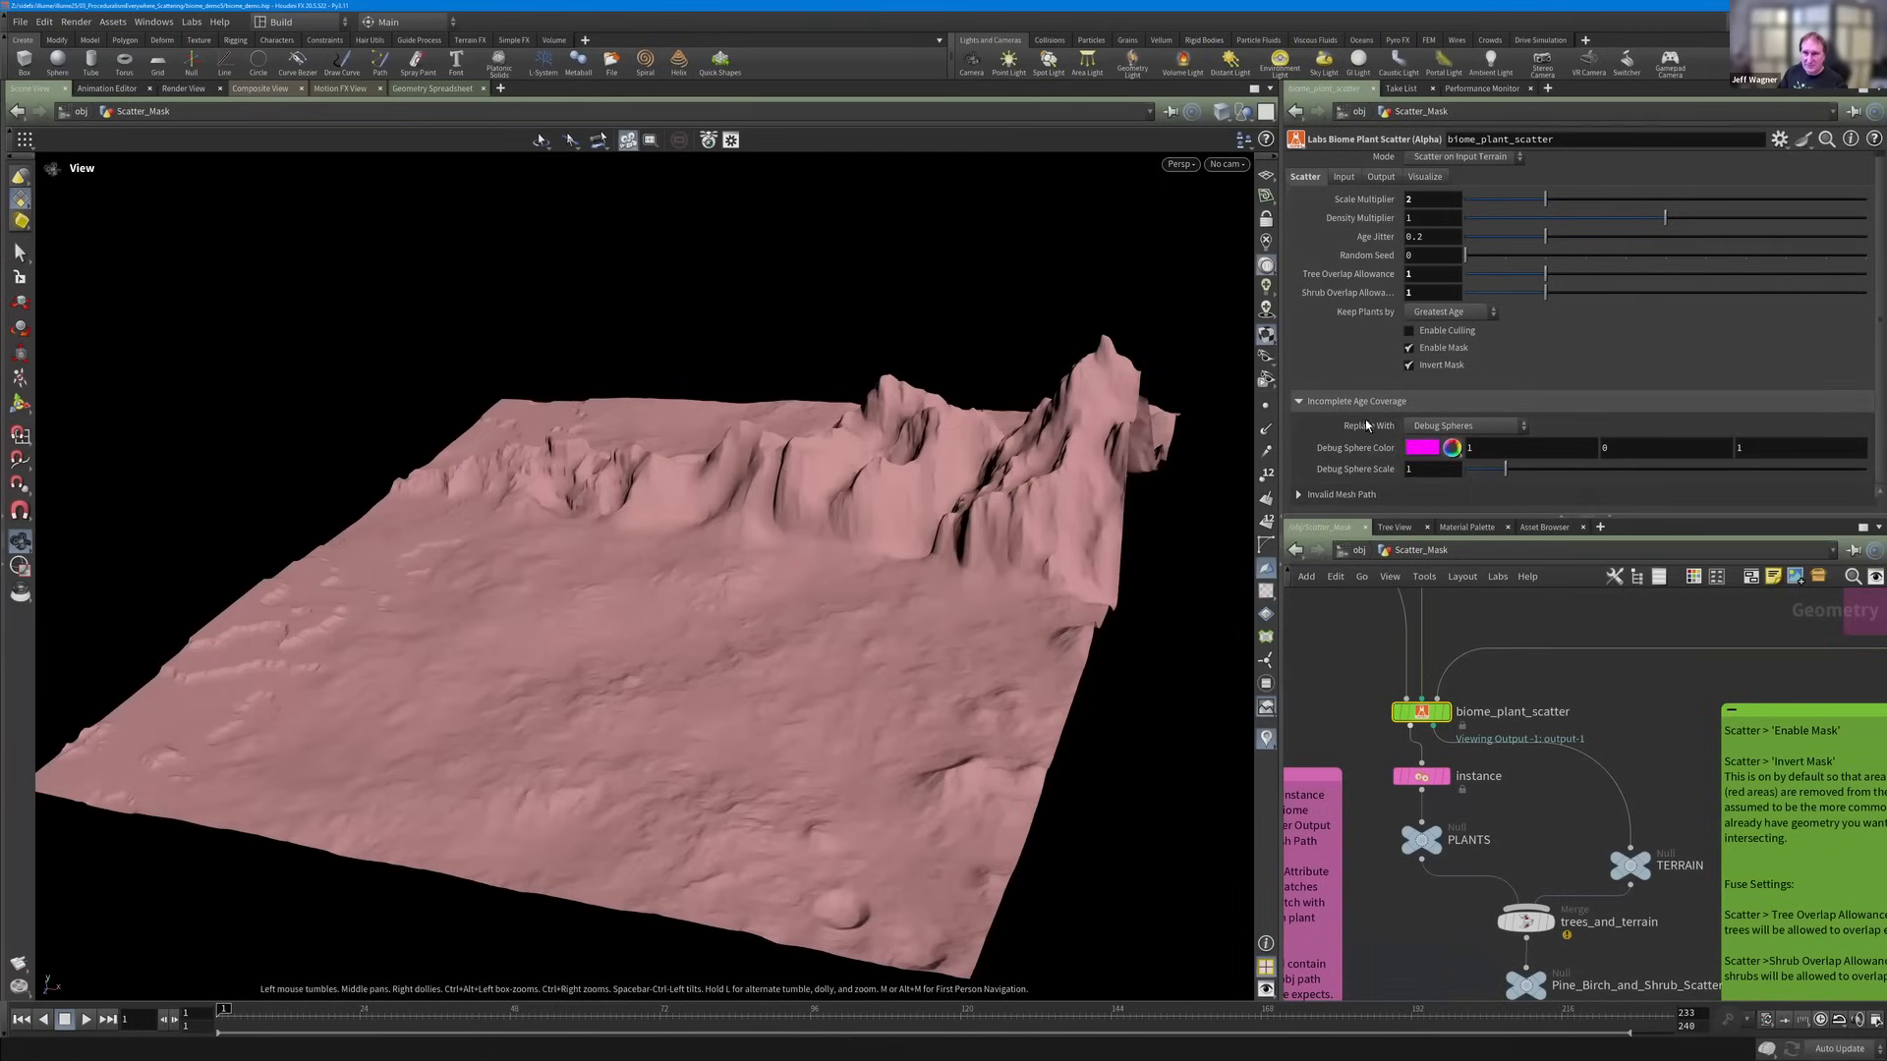
left_click(1299, 404)
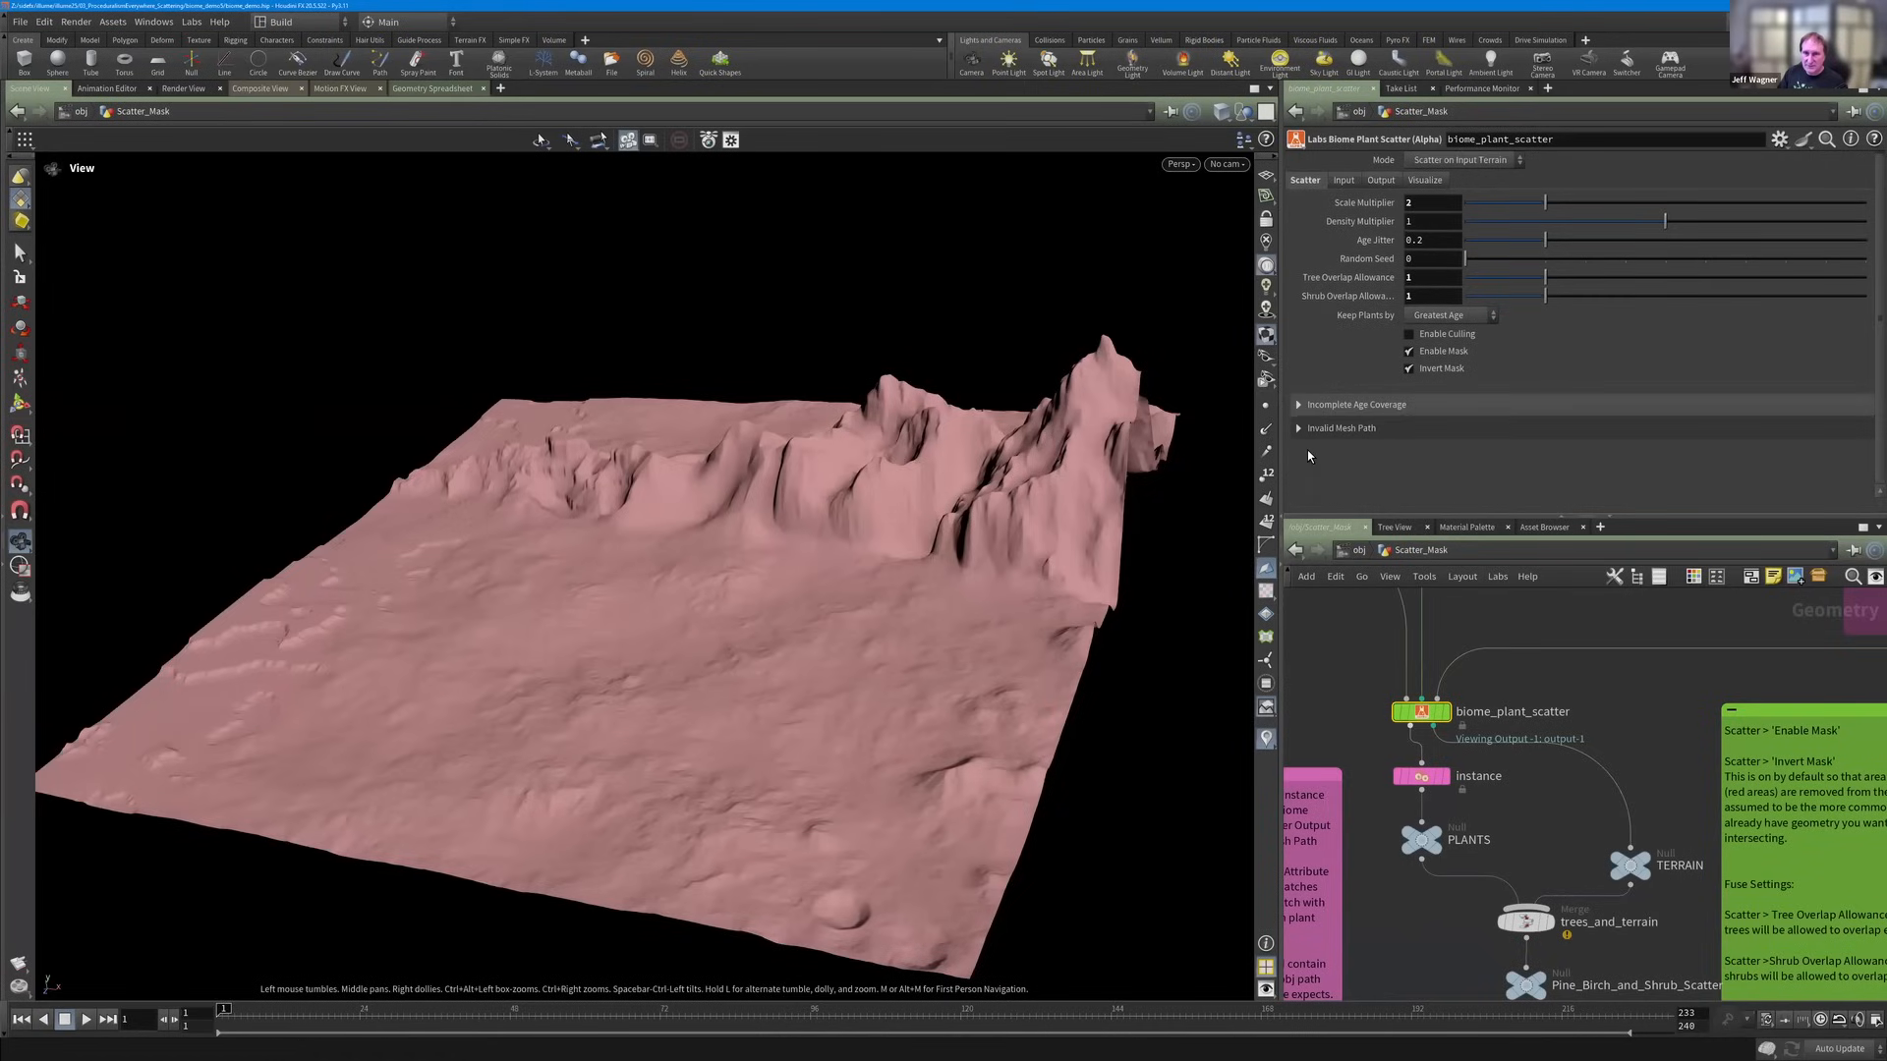
left_click(1299, 429)
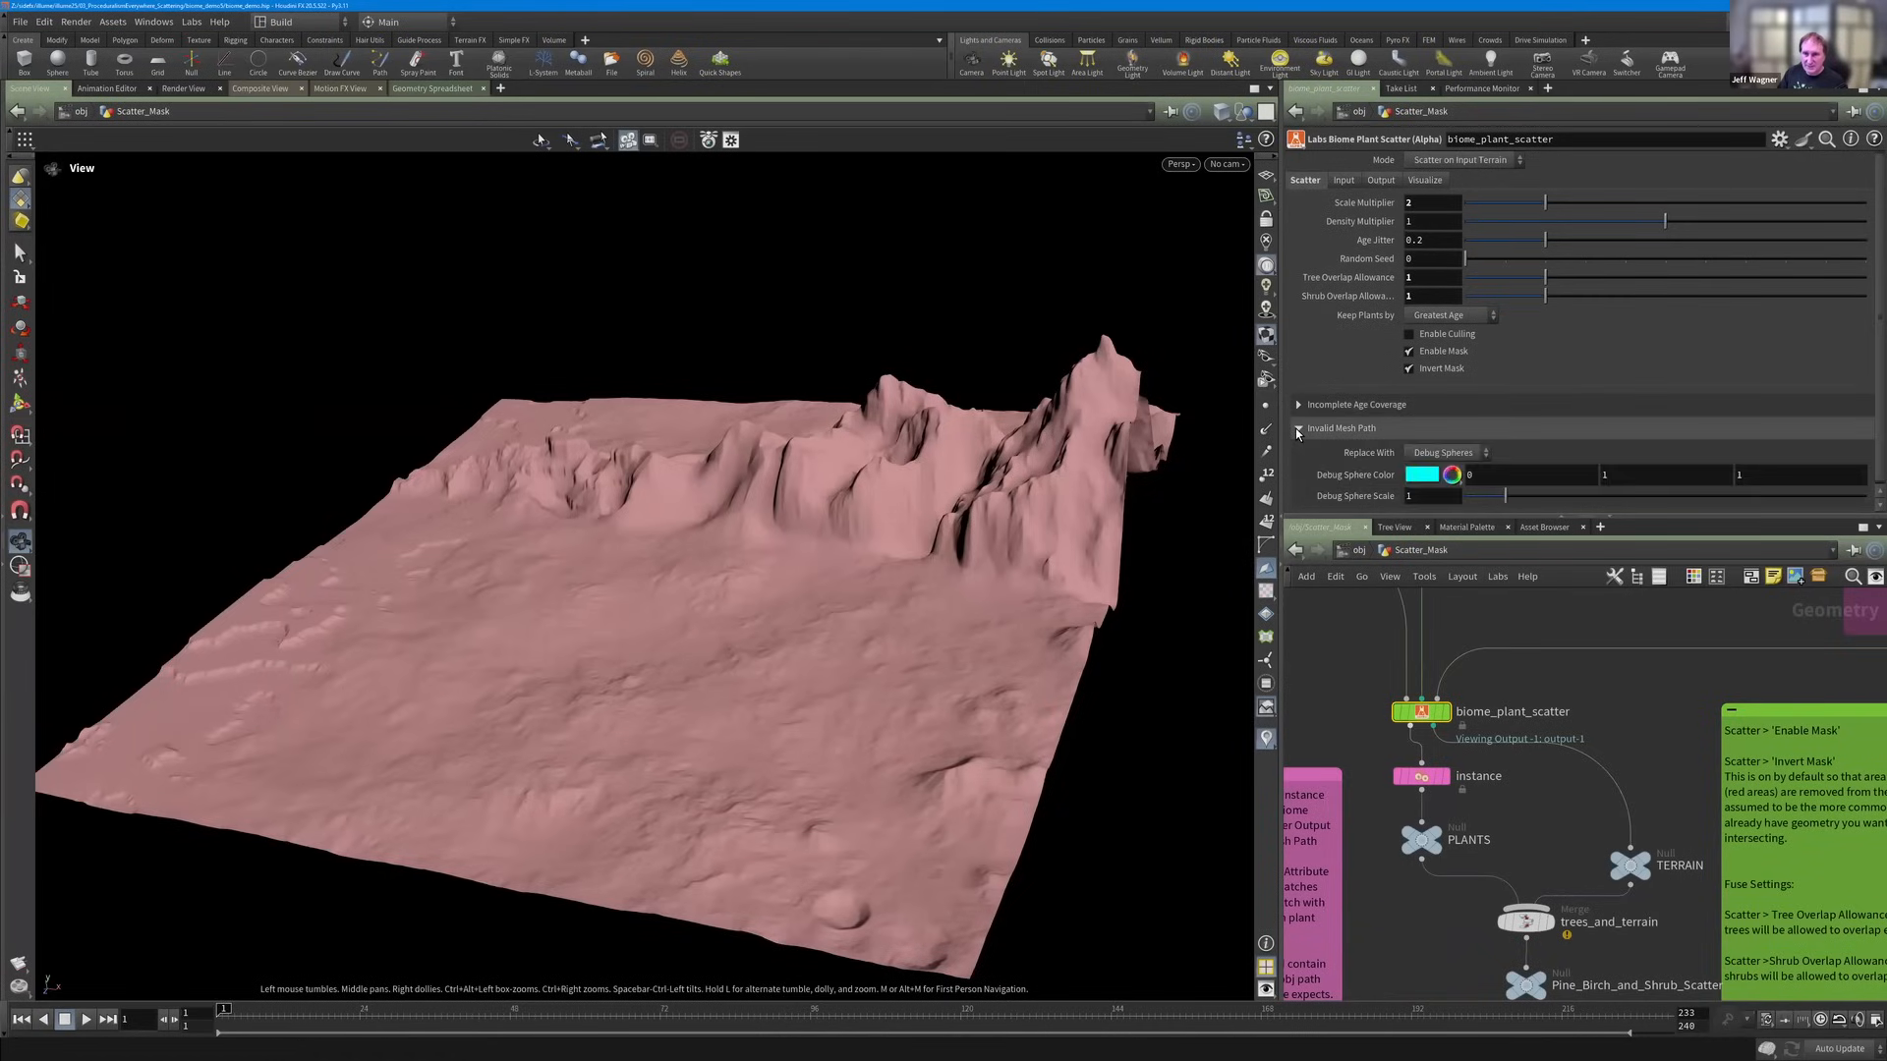
Examine the mask source nodes, the green scatter notes and the output nodes below biome_plant_scatter.
scroll(1414, 612, "down", 3)
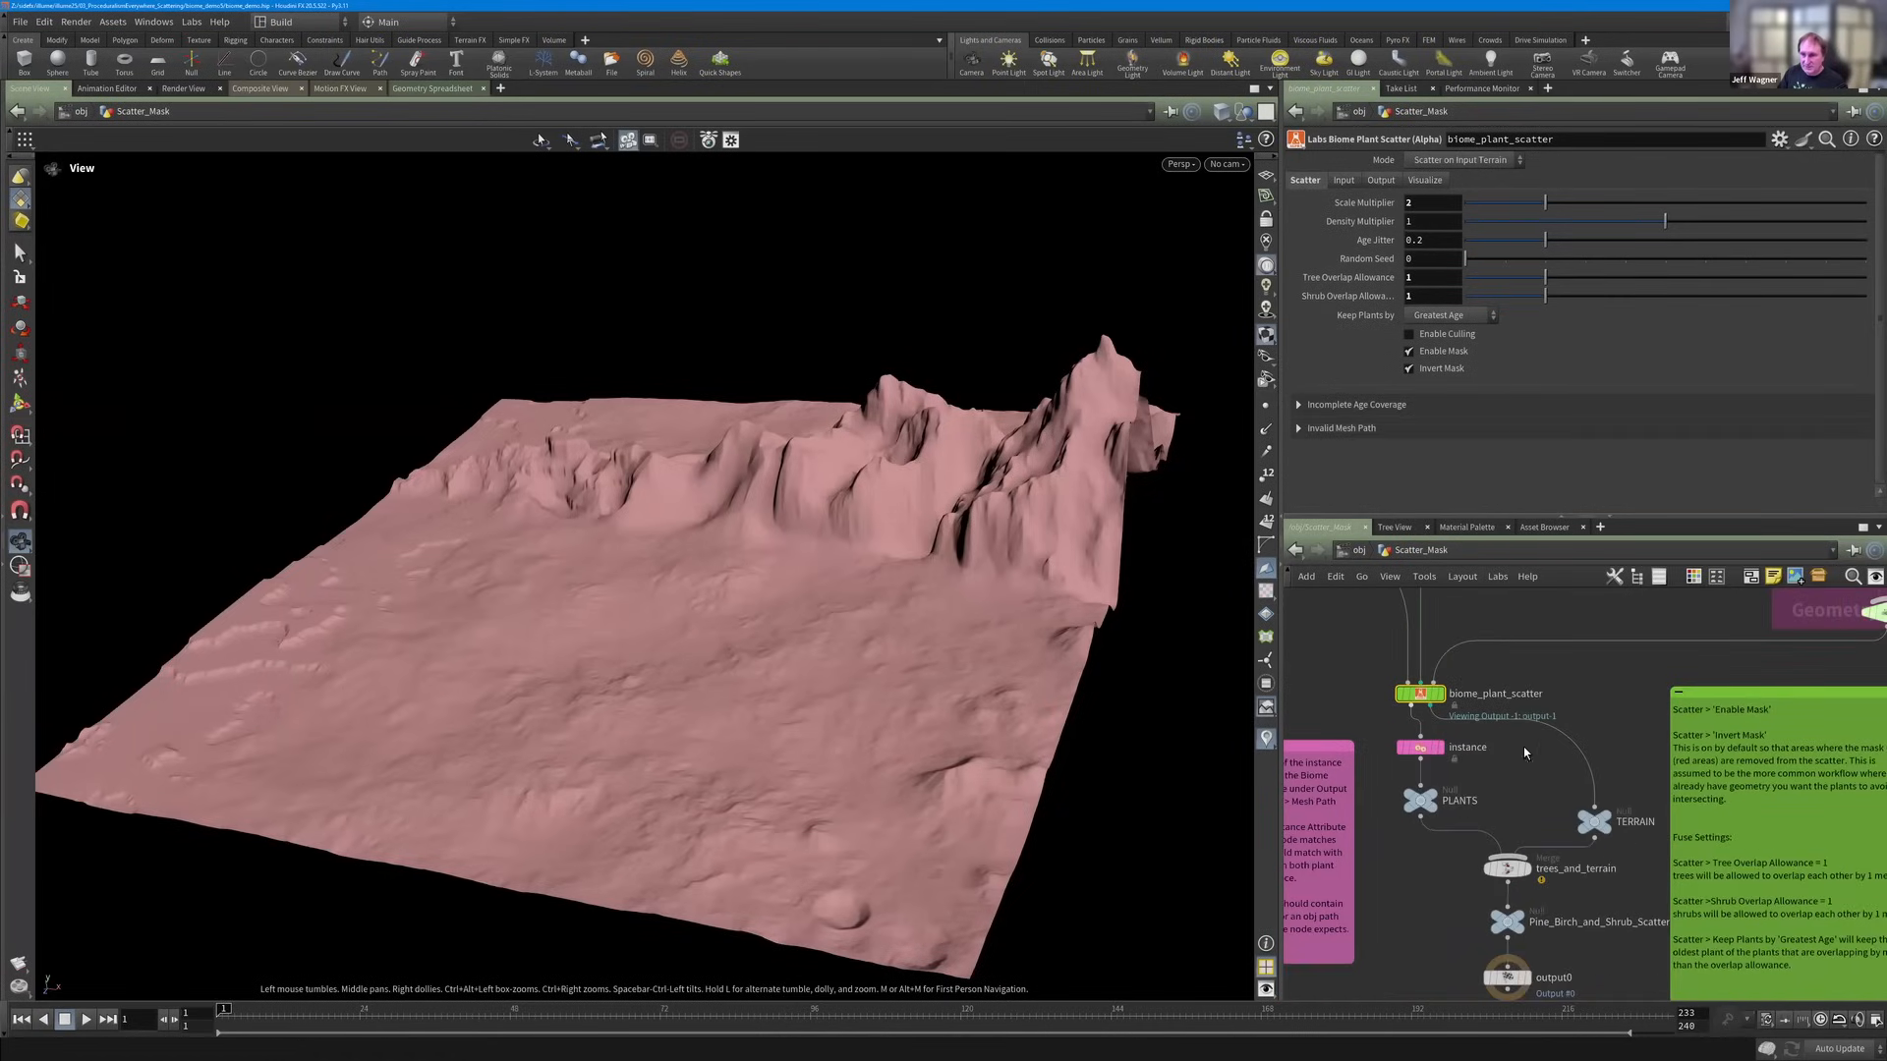
scroll(1488, 743, "up", 2)
middle_click_drag(1692, 591, 1461, 747)
scroll(1488, 743, "down", 3)
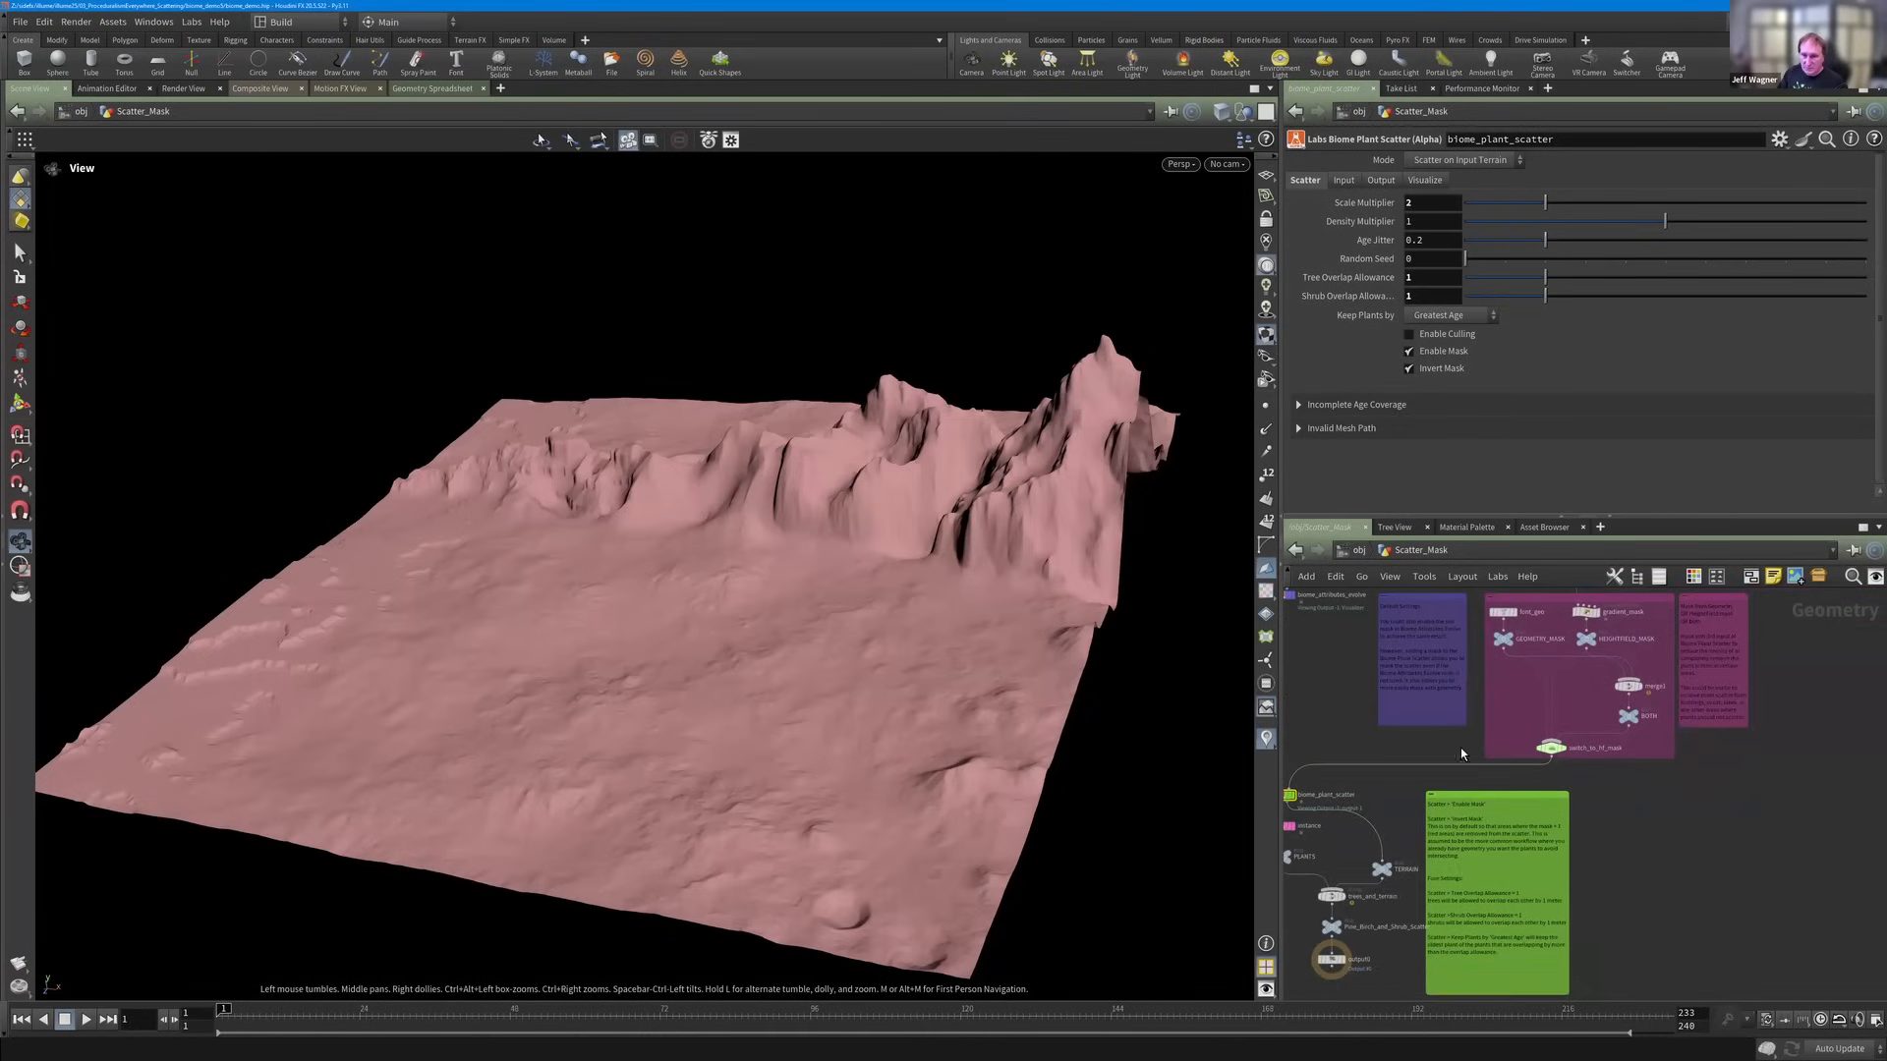
middle_click_drag(1394, 873, 1487, 697)
scroll(1475, 752, "up", 2)
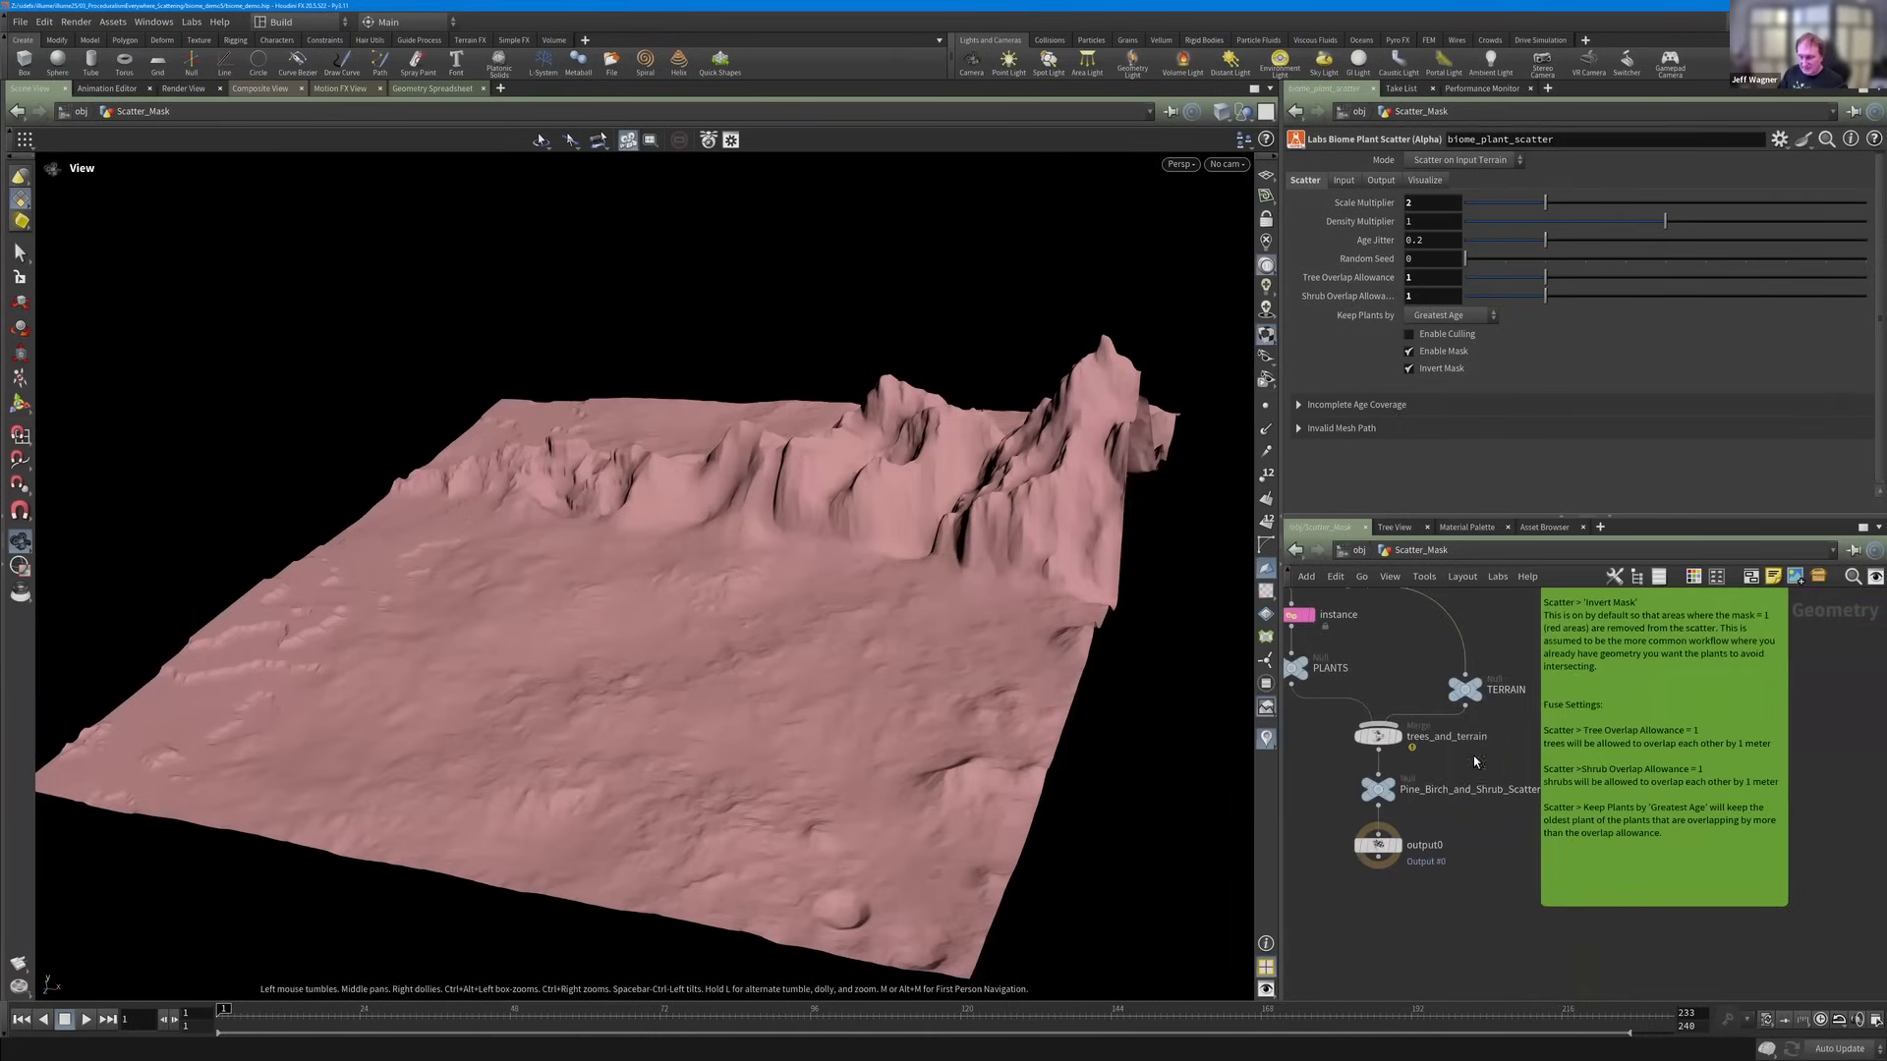
scroll(1470, 766, "down", 1)
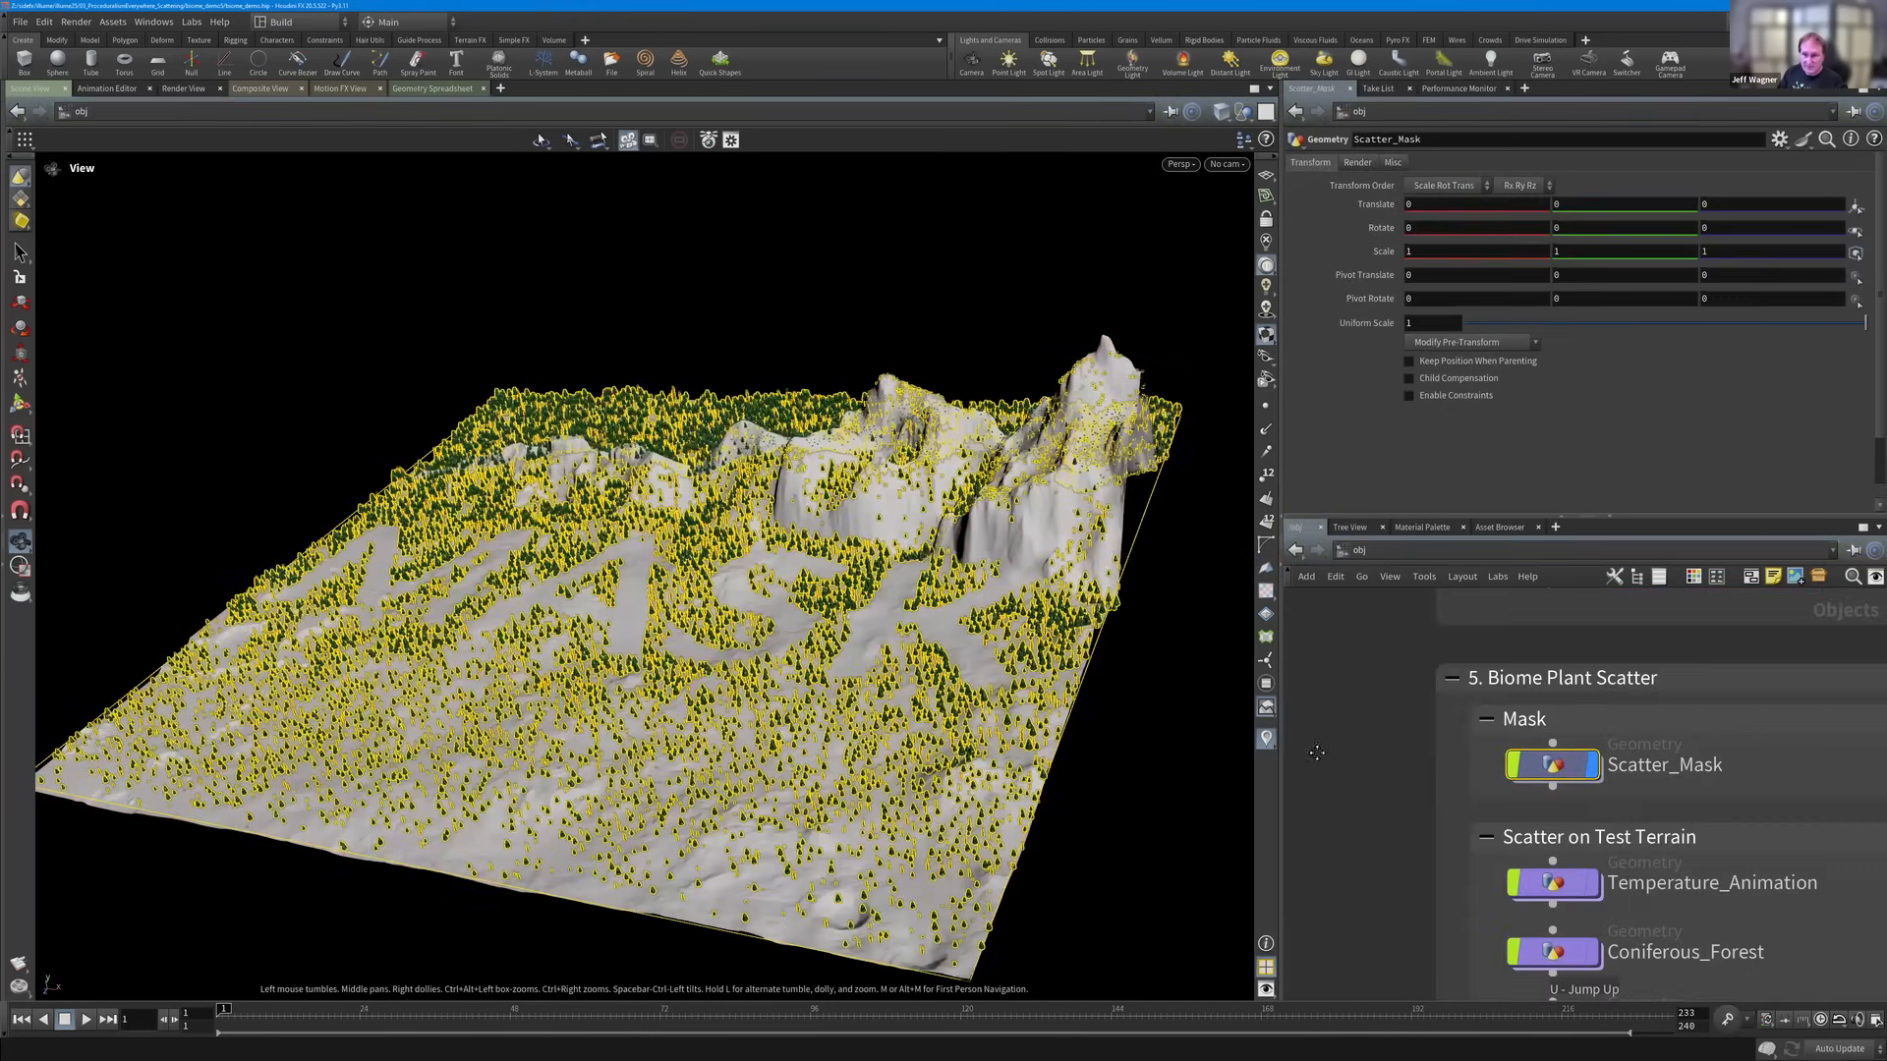
Return to the object level, go to the Biome and Plant Definitions examples and enter Biome_Define_and_Biome_Definitions_File.
key("u")
middle_click_drag(1333, 848, 1323, 847)
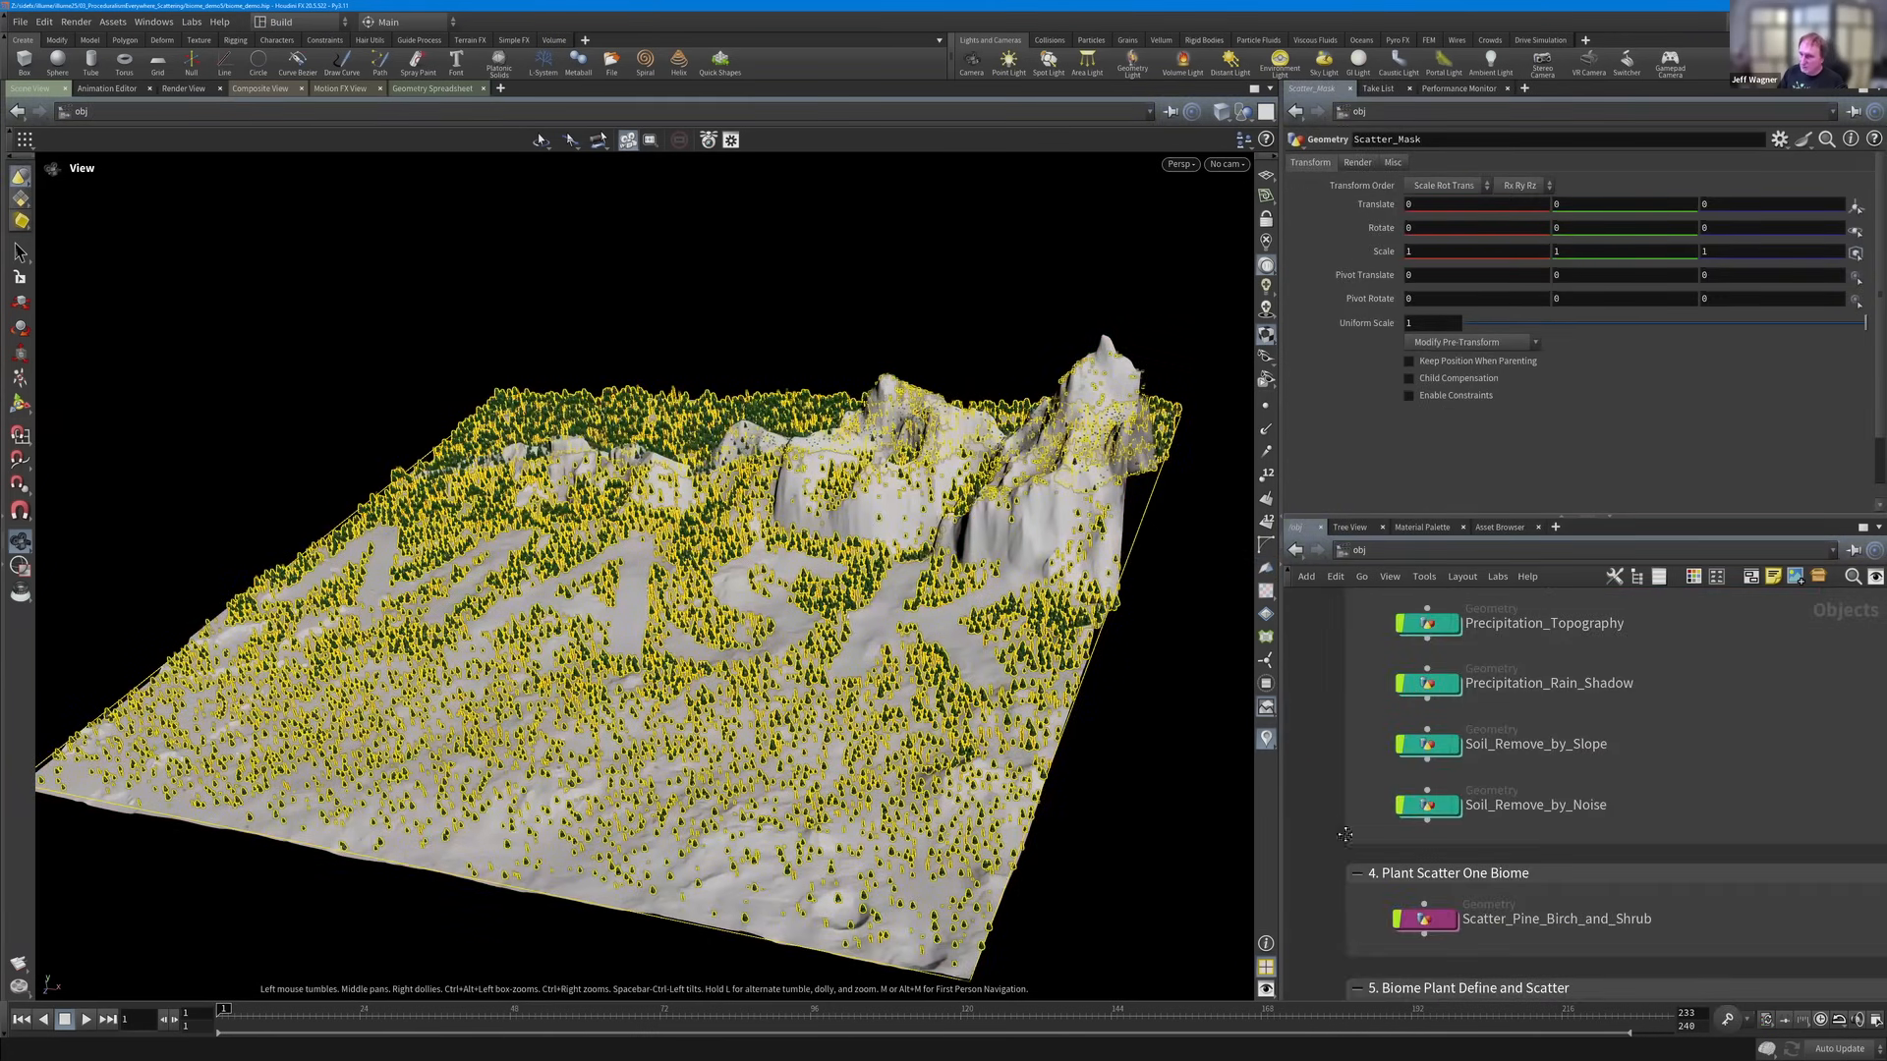
scroll(1340, 641, "up", 5)
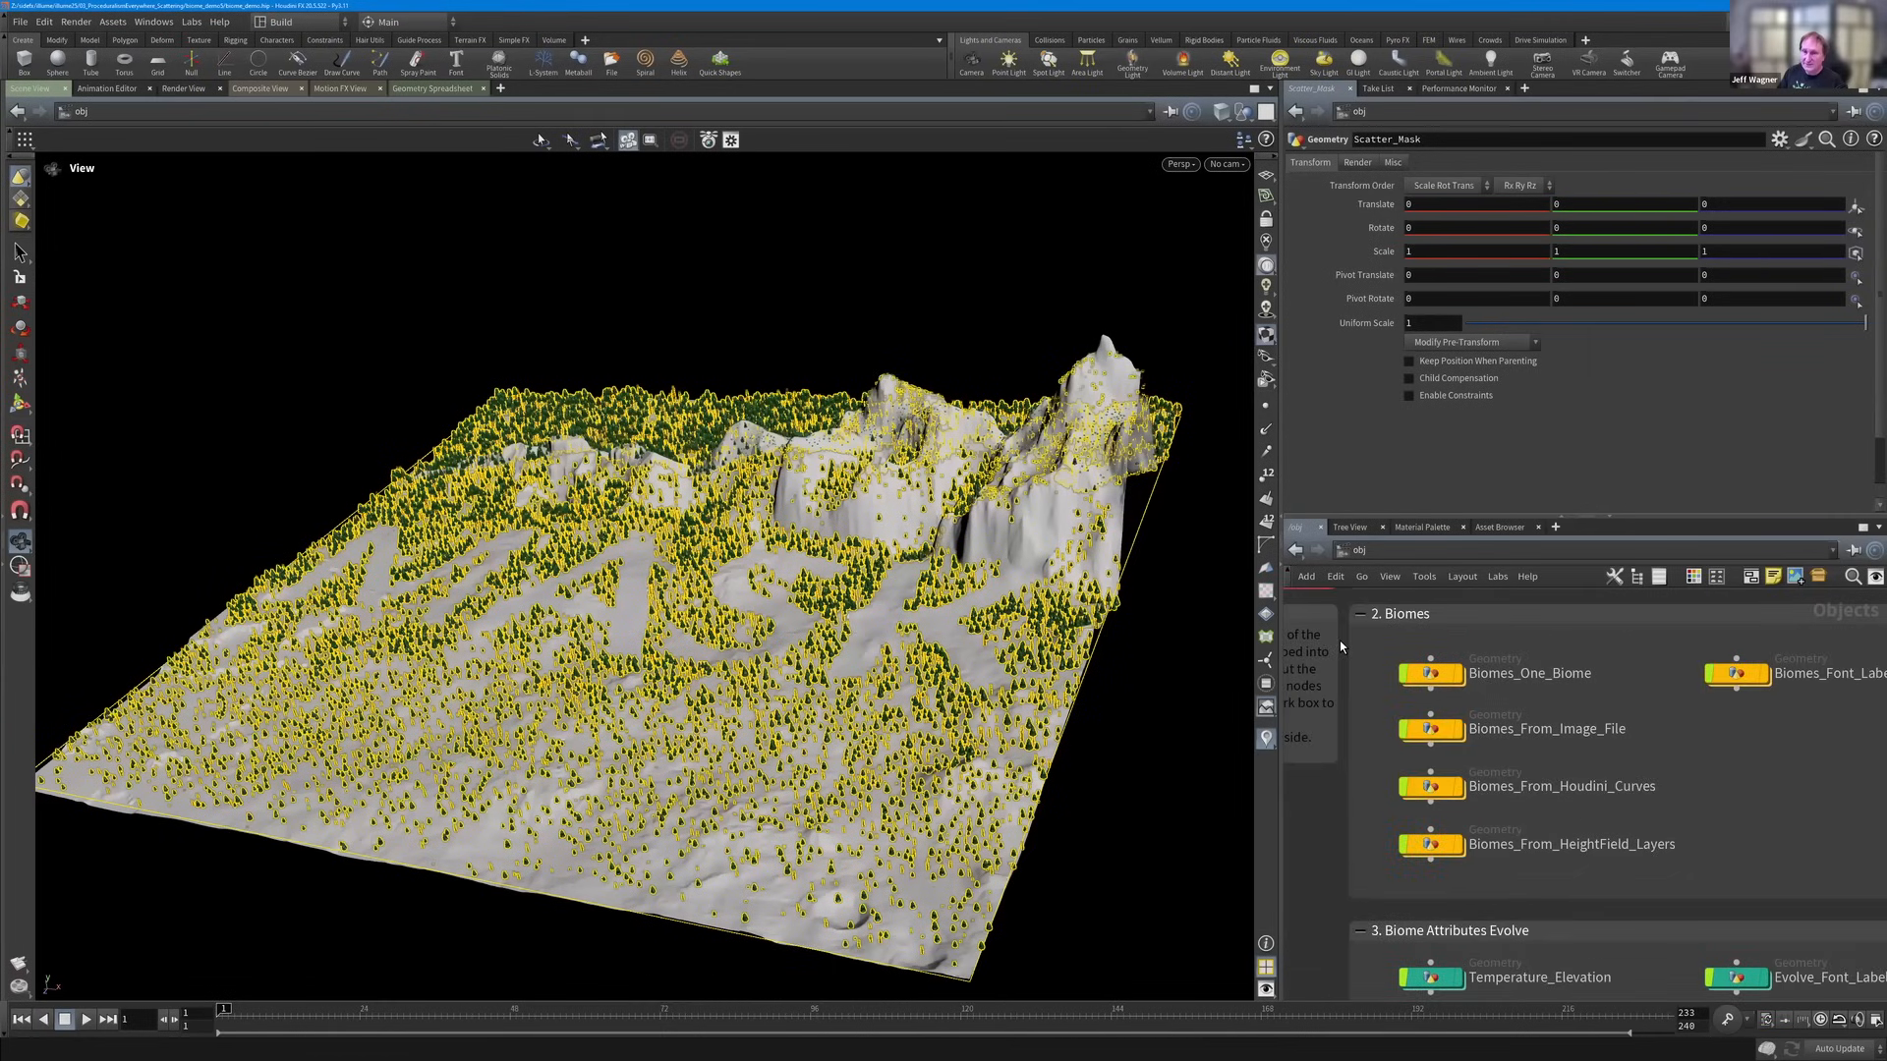
scroll(1325, 800, "up", 1)
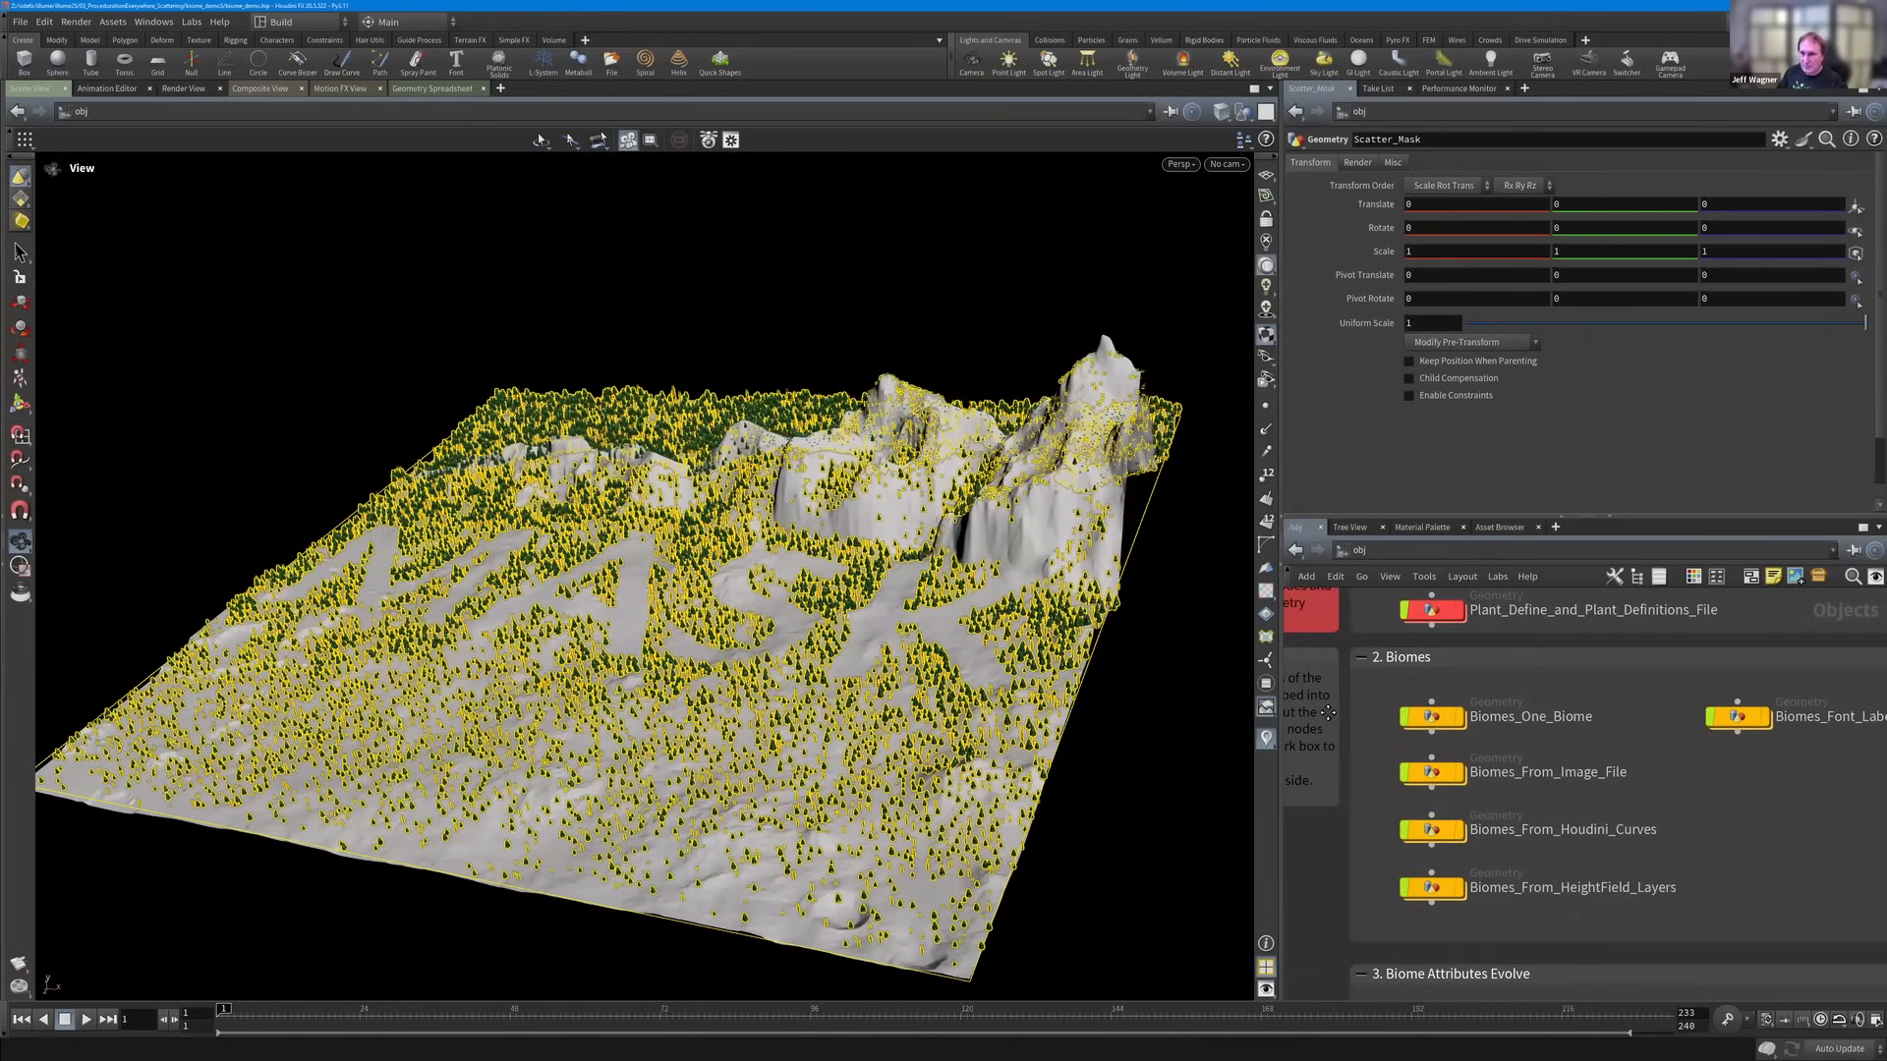
scroll(1327, 710, "up", 1)
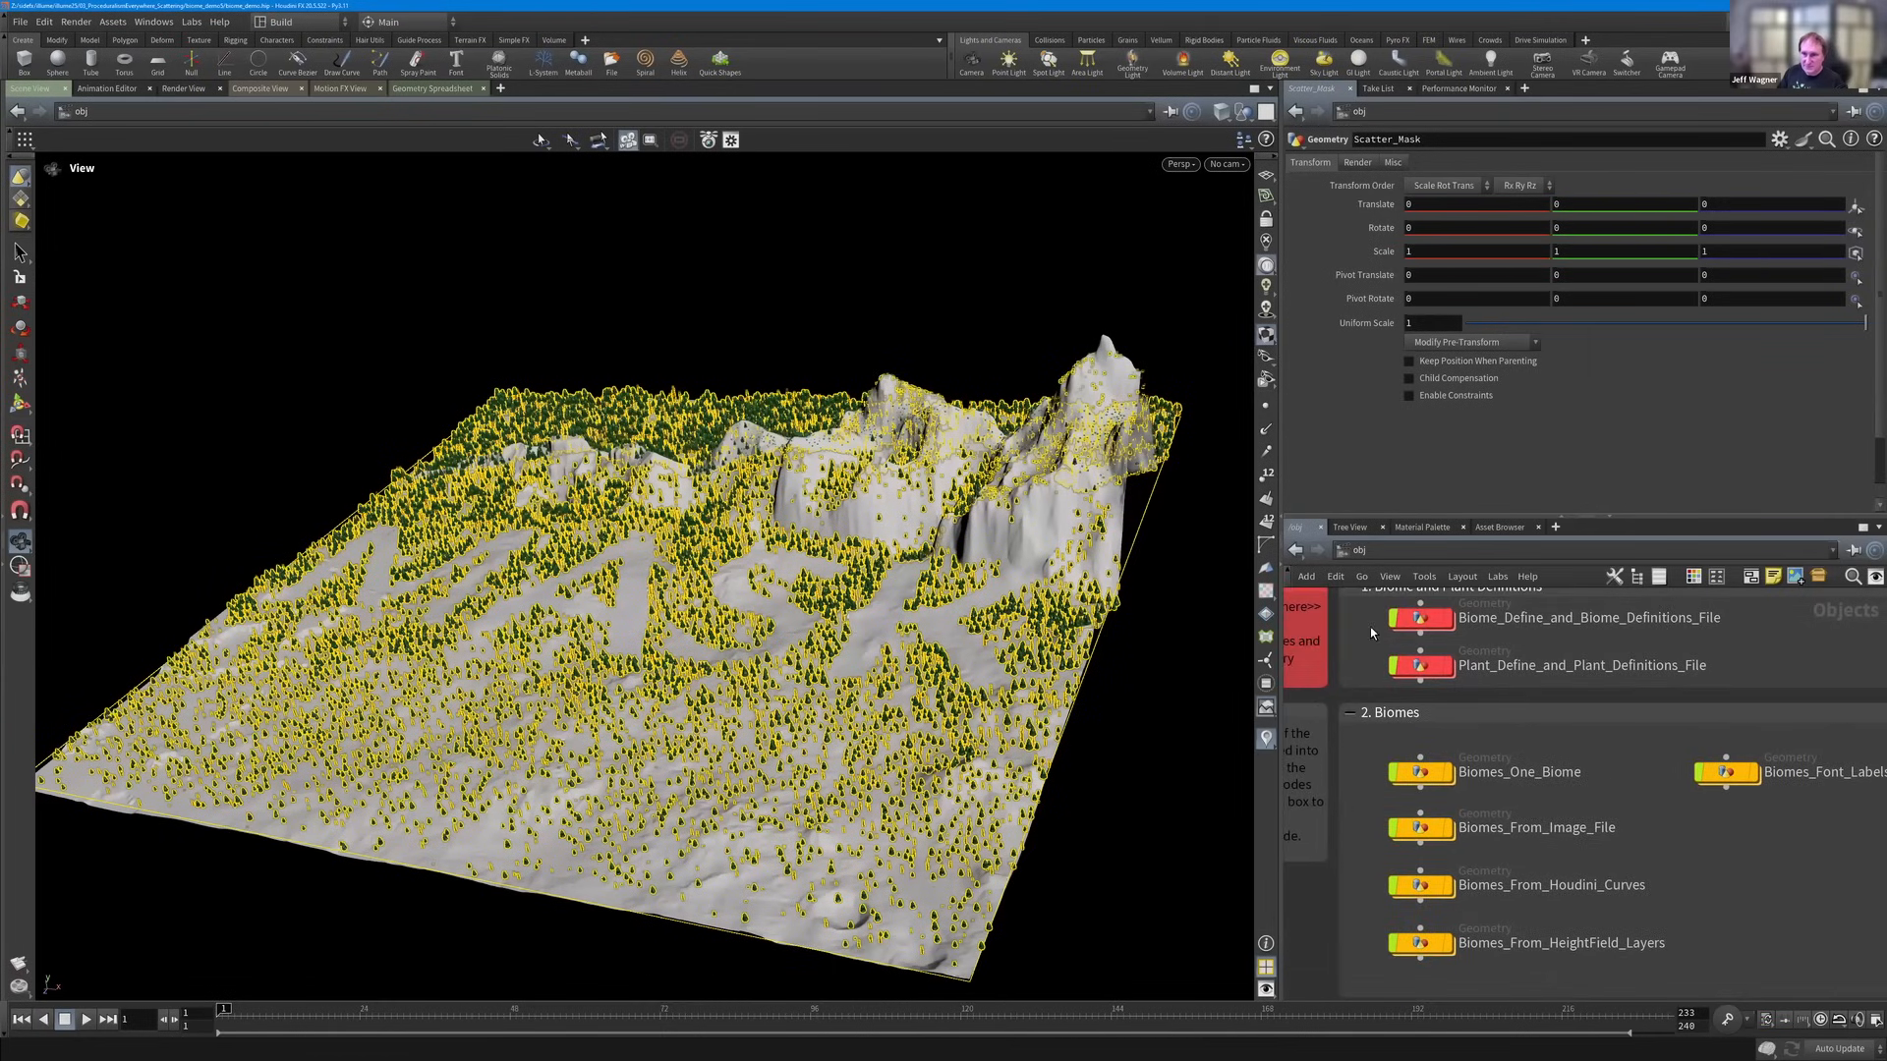
scroll(1415, 644, "up", 1)
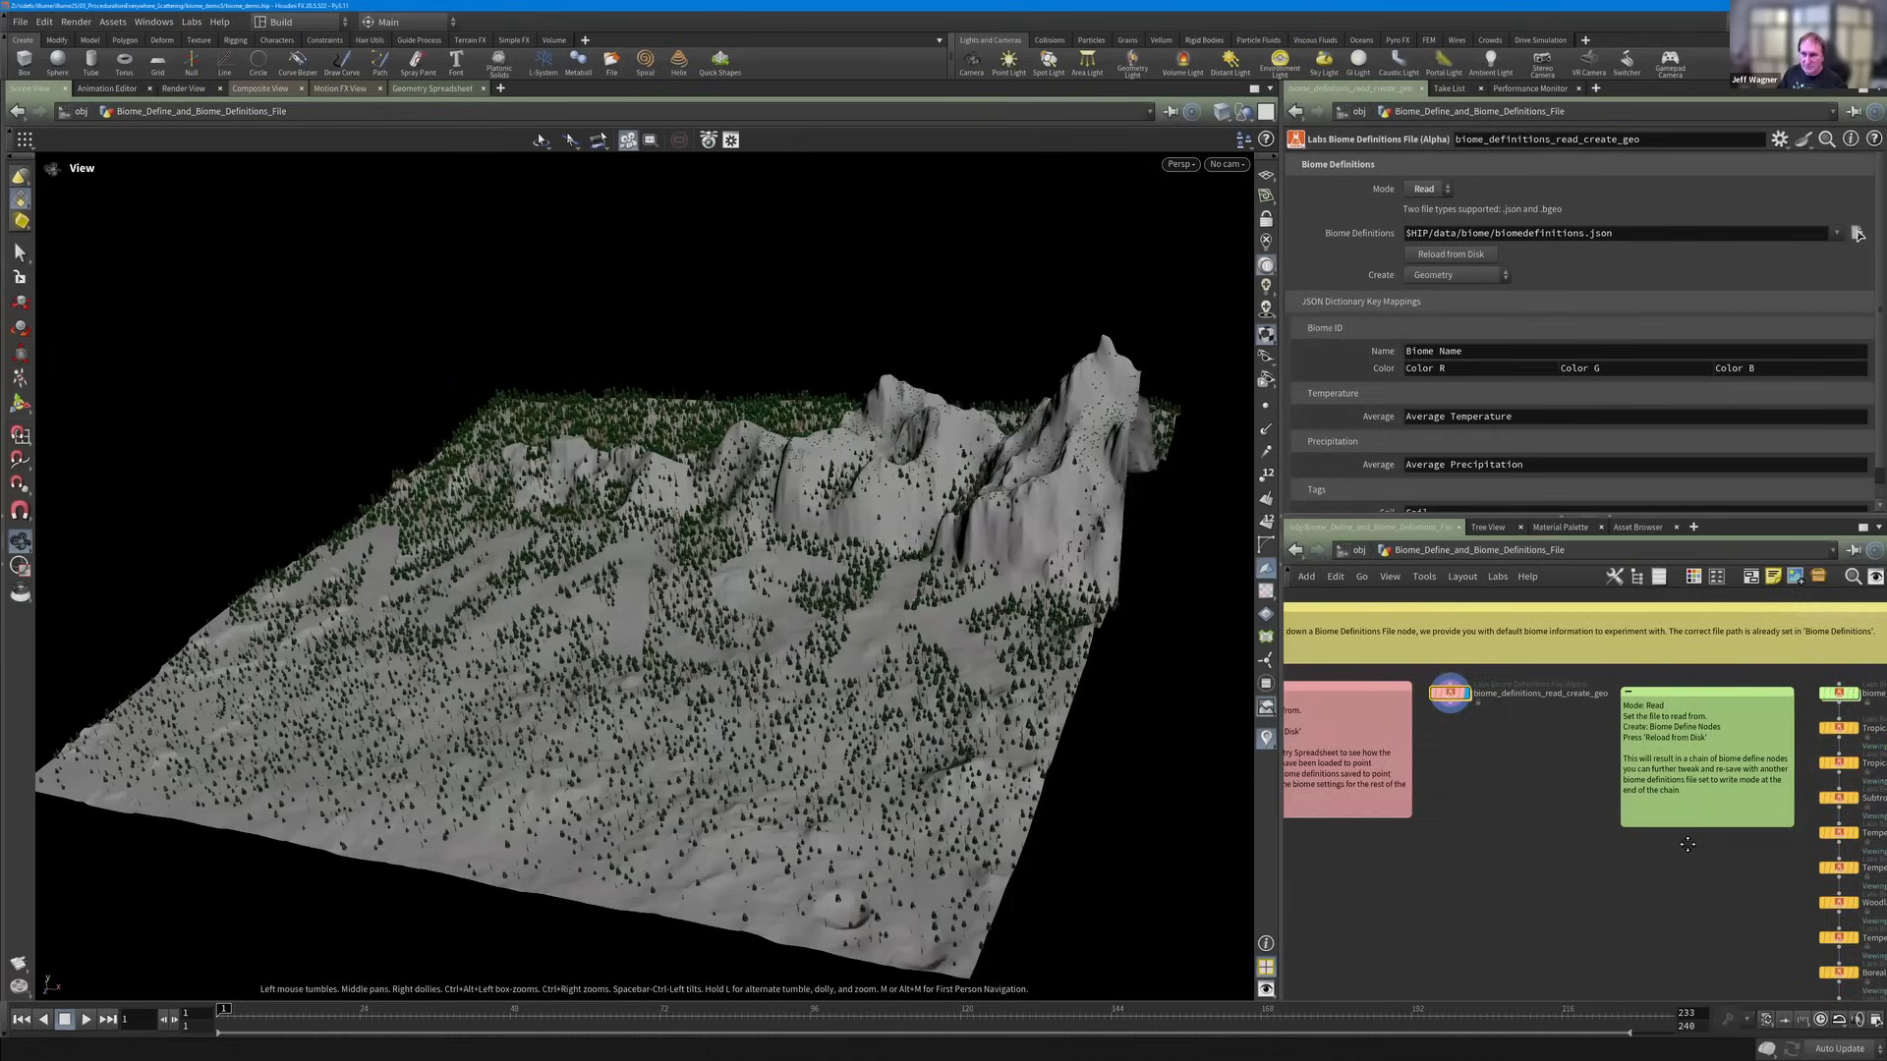
Look over the chains of biome definition nodes and their notes, and return to the object level.
middle_click_drag(1876, 877, 1528, 809)
key("h")
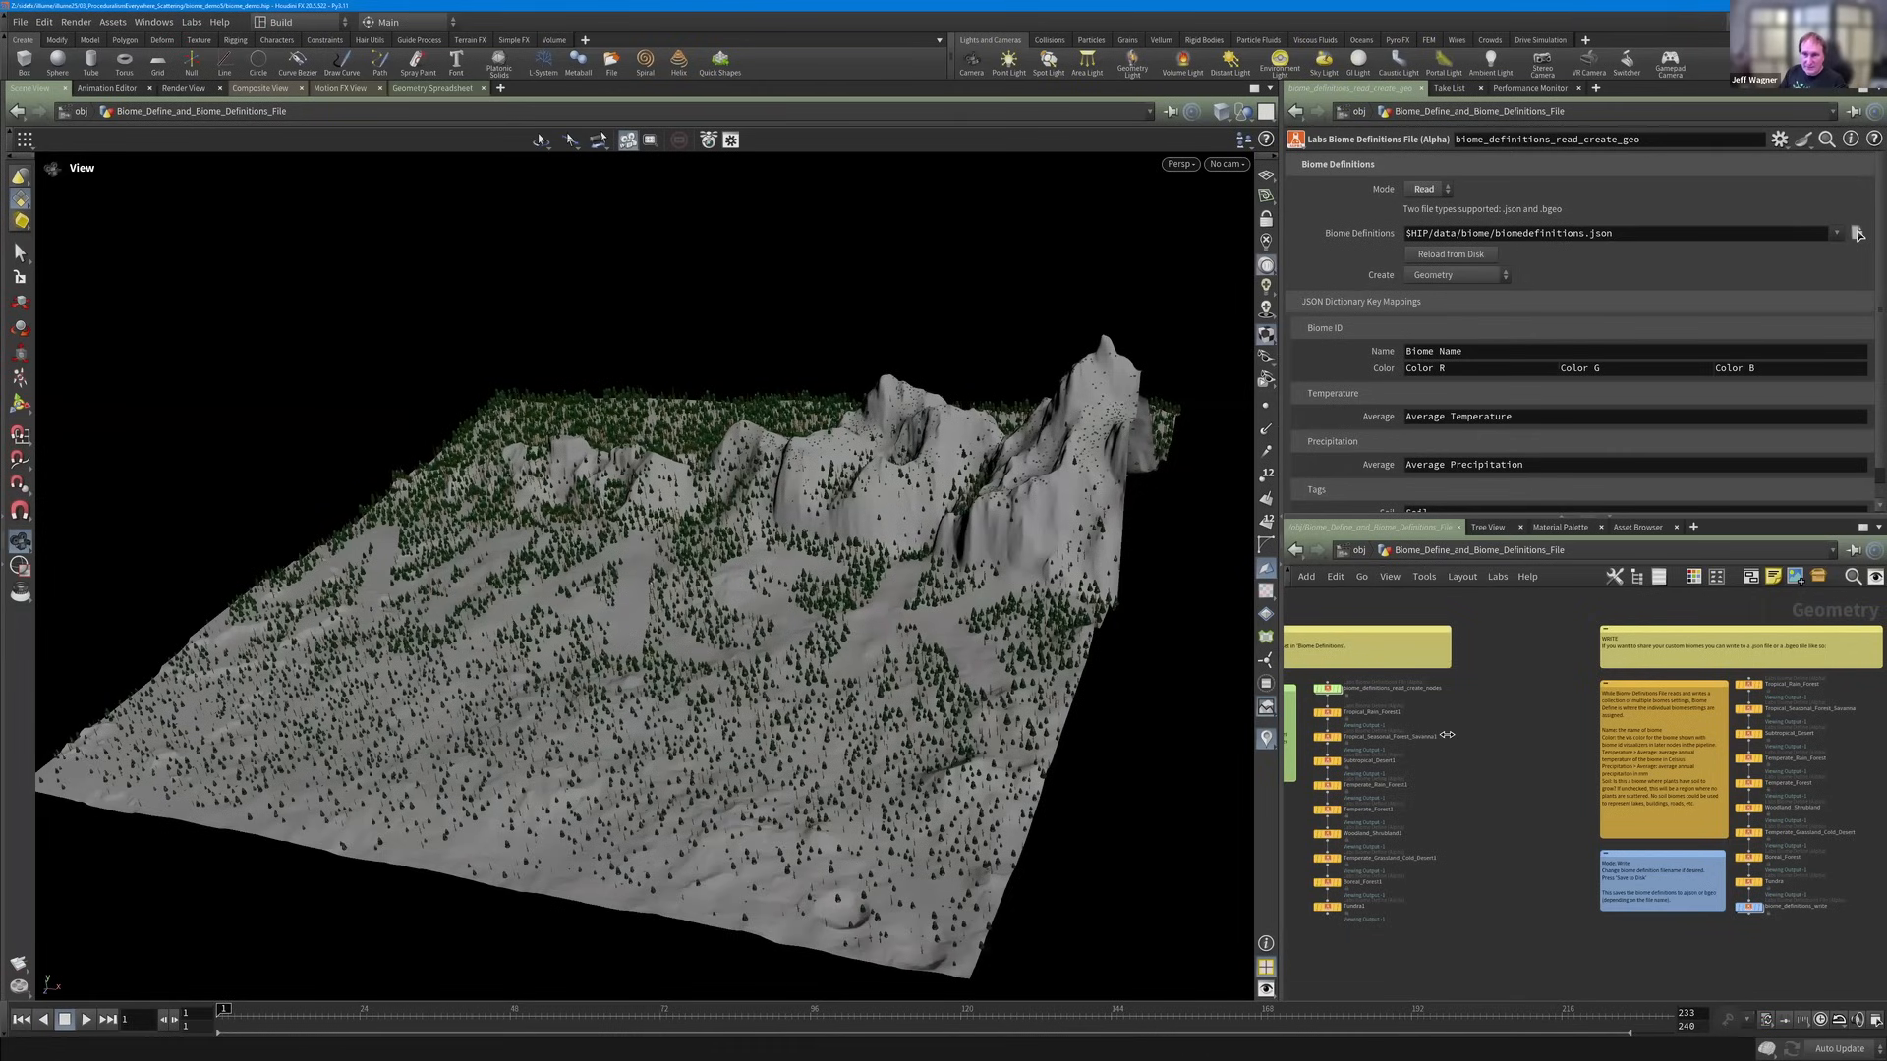
key("u")
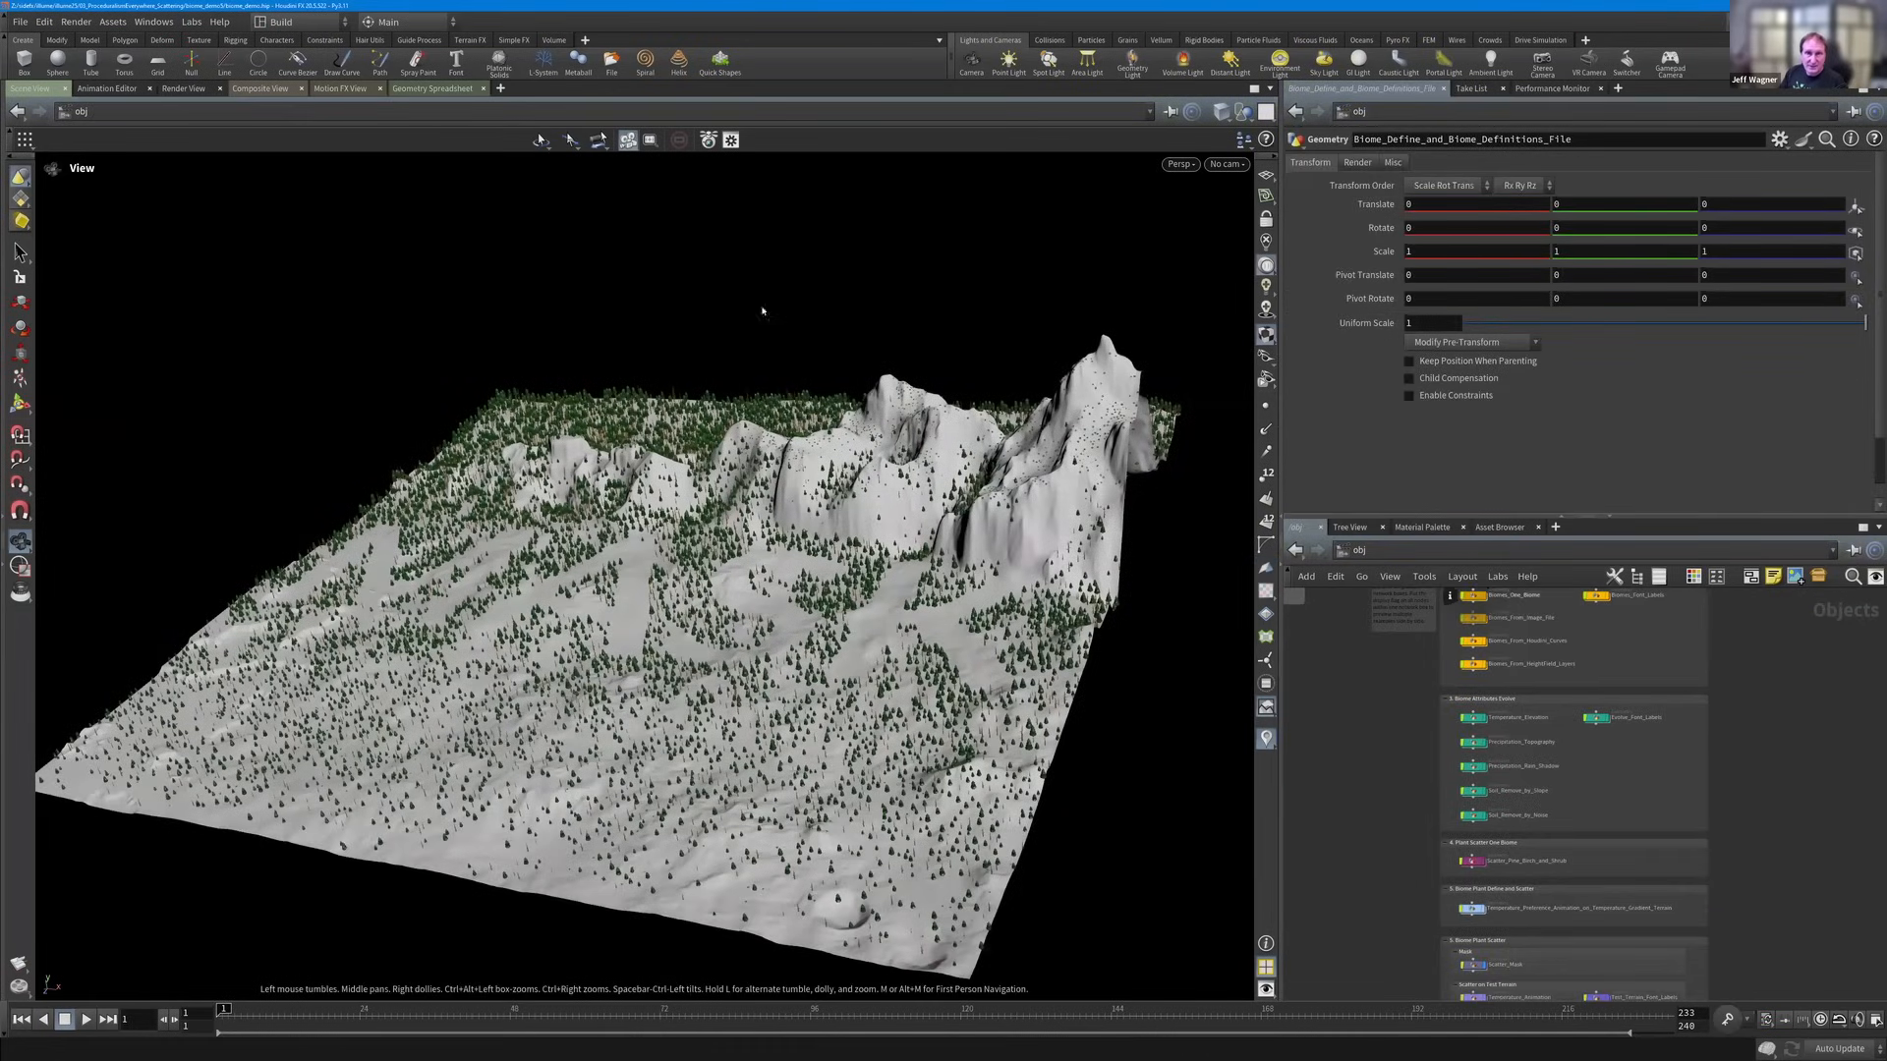
Switch to the web browser, view the SideFX Biome Demo page and open the HeightField Scatter documentation.
double_click(262, 5)
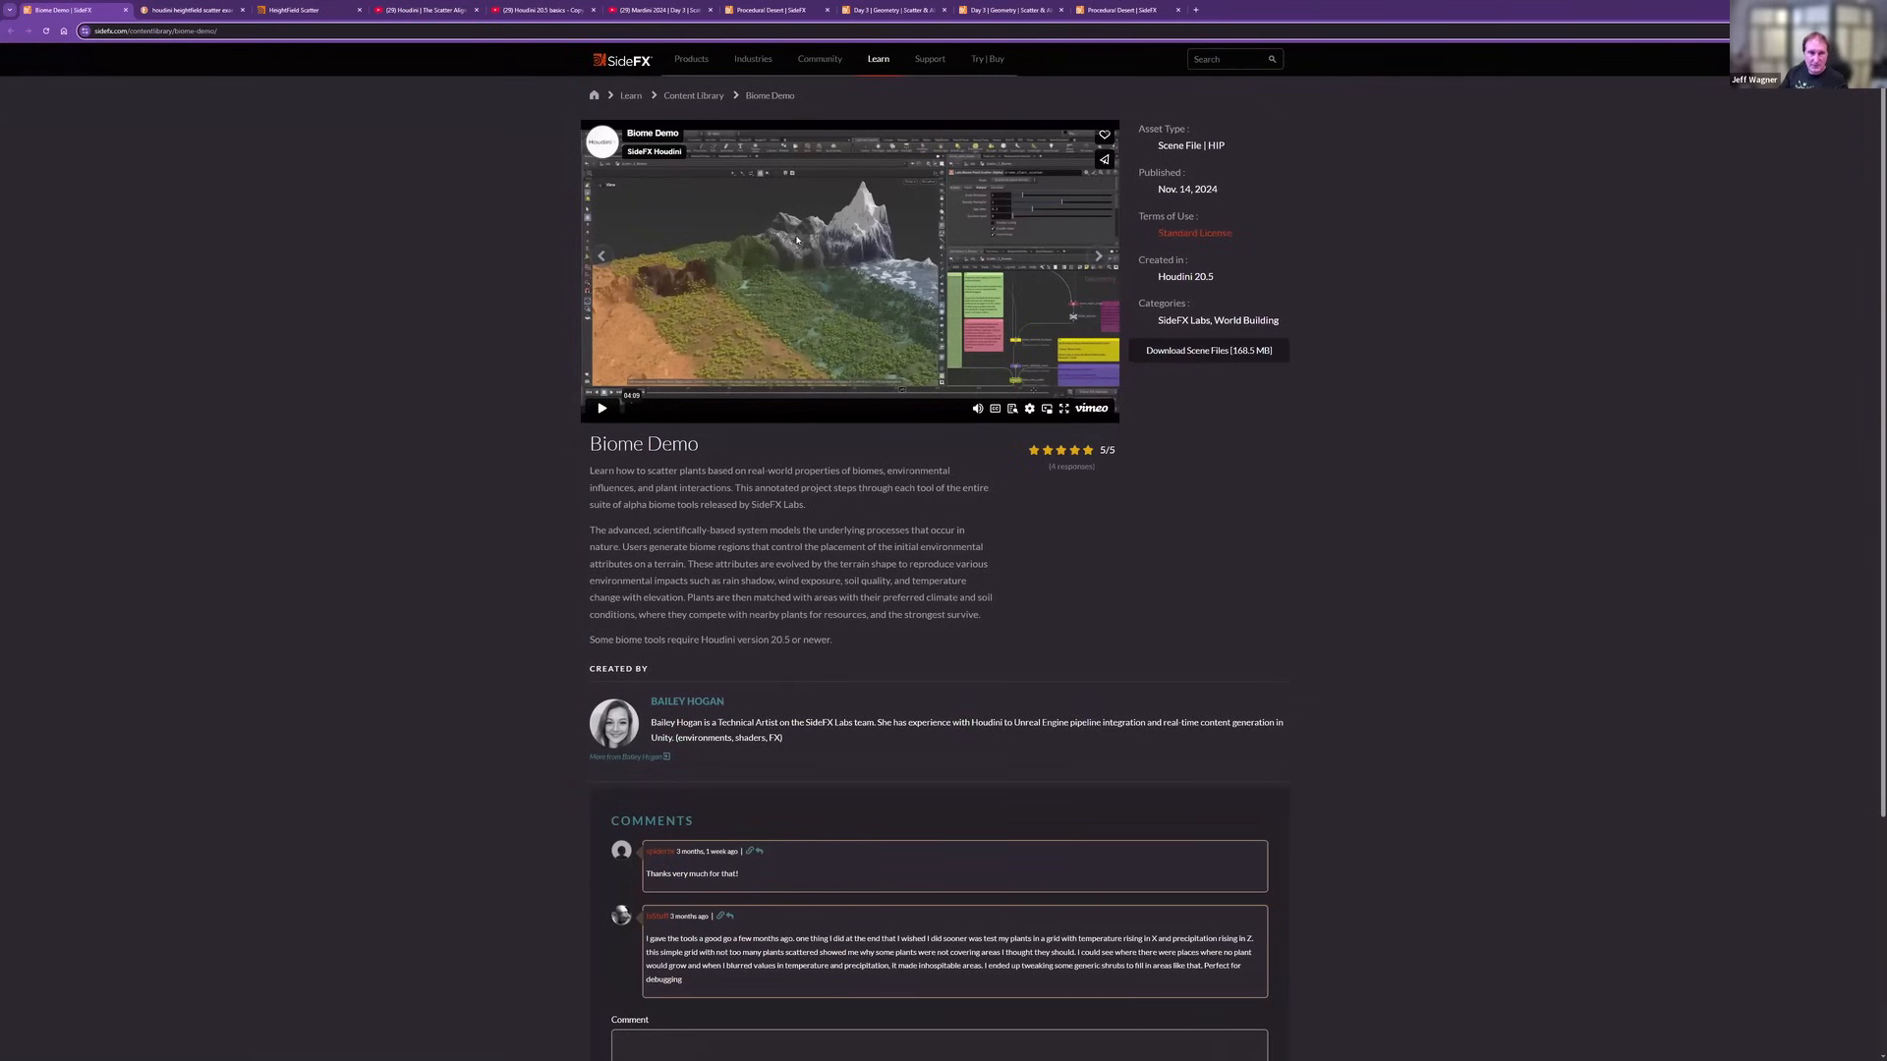
left_click(224, 10)
left_click(295, 10)
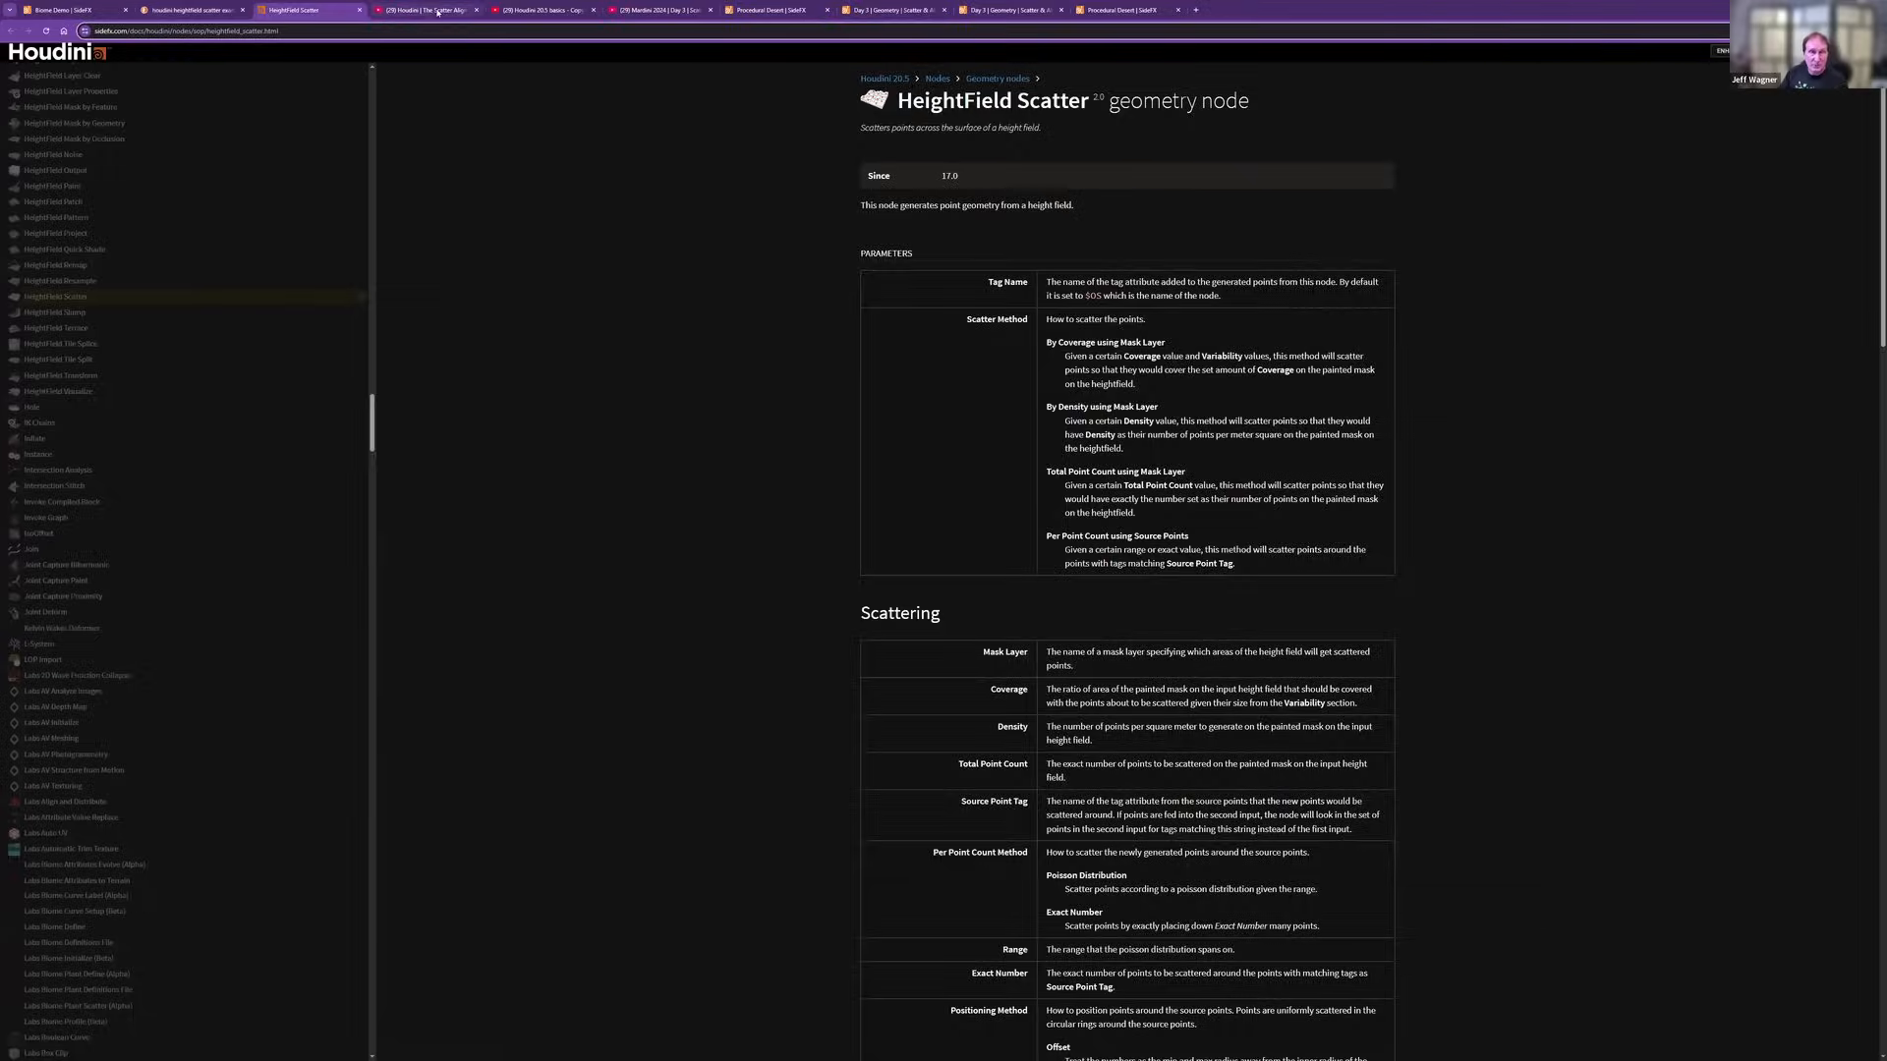
Show the CG Forge Scatter & Align, Houdini 20.5 Copy to points and Mardini 2024 Day 3 video pages.
left_click(438, 10)
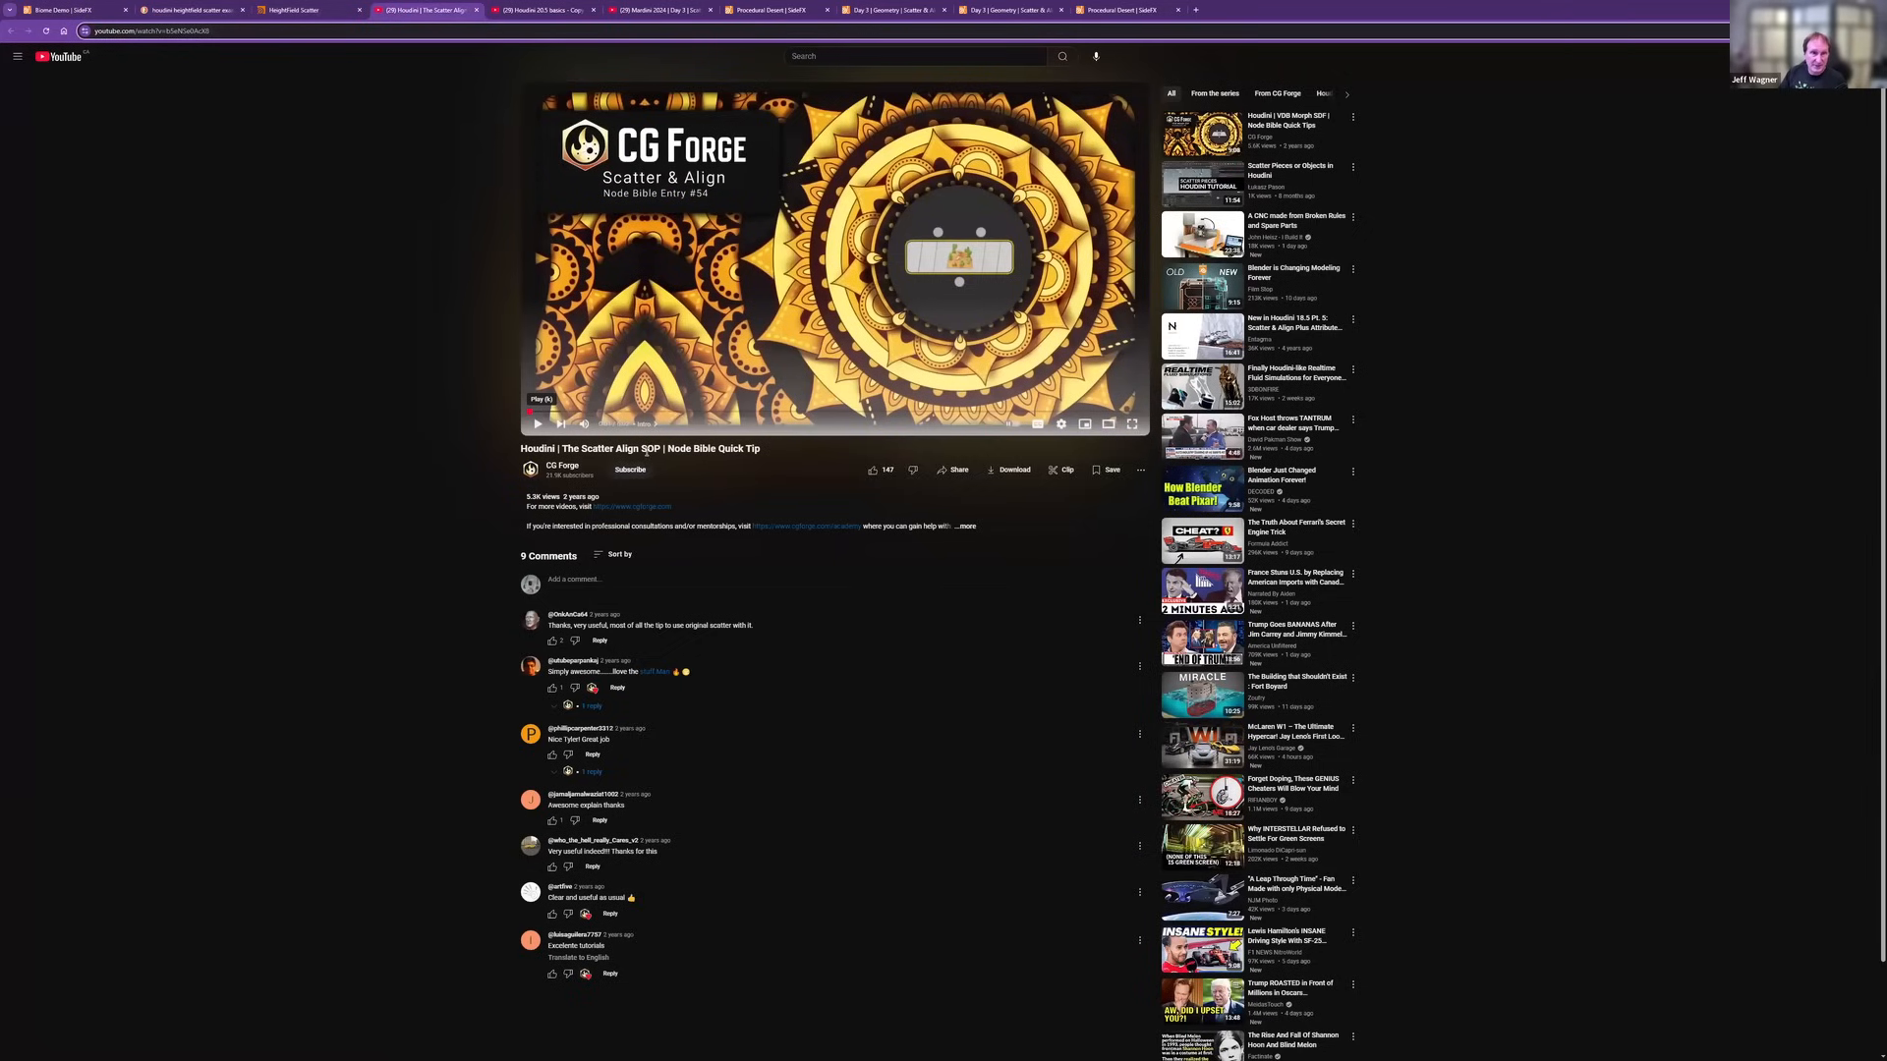
left_click(564, 10)
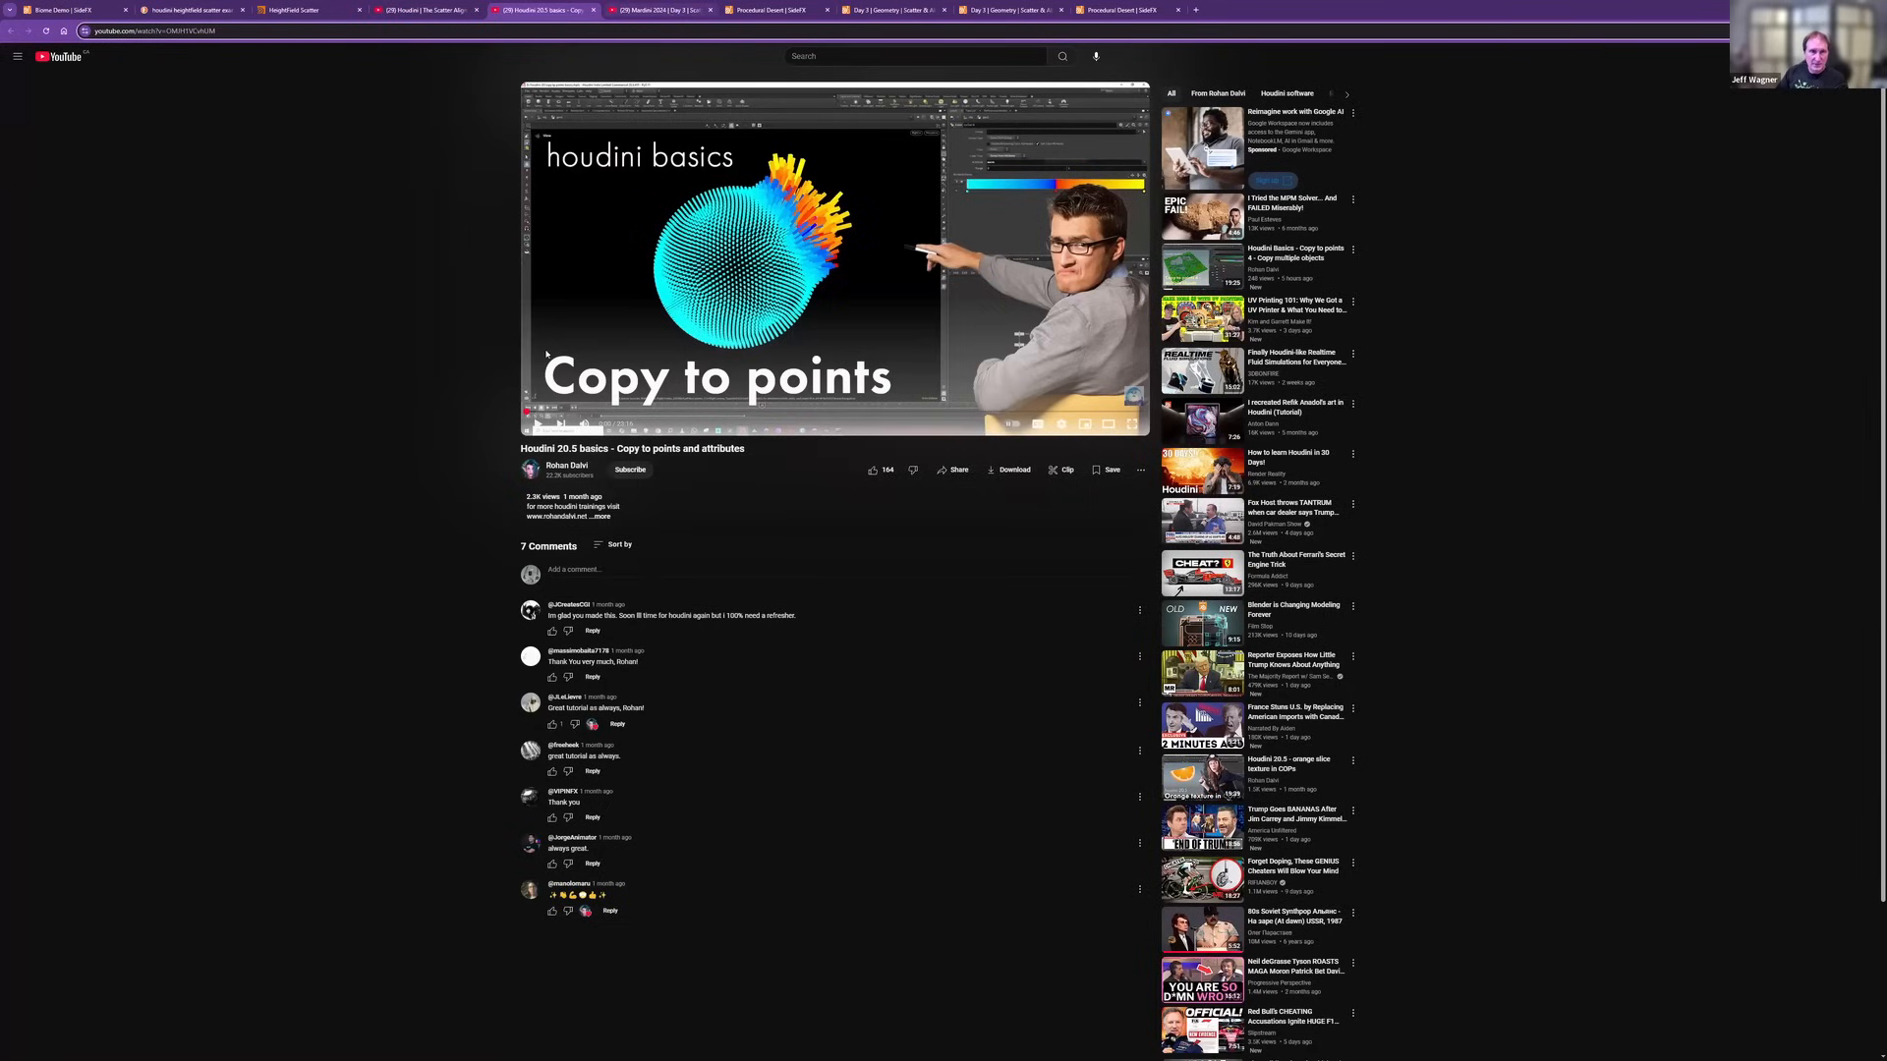
key("ctrl+Tab")
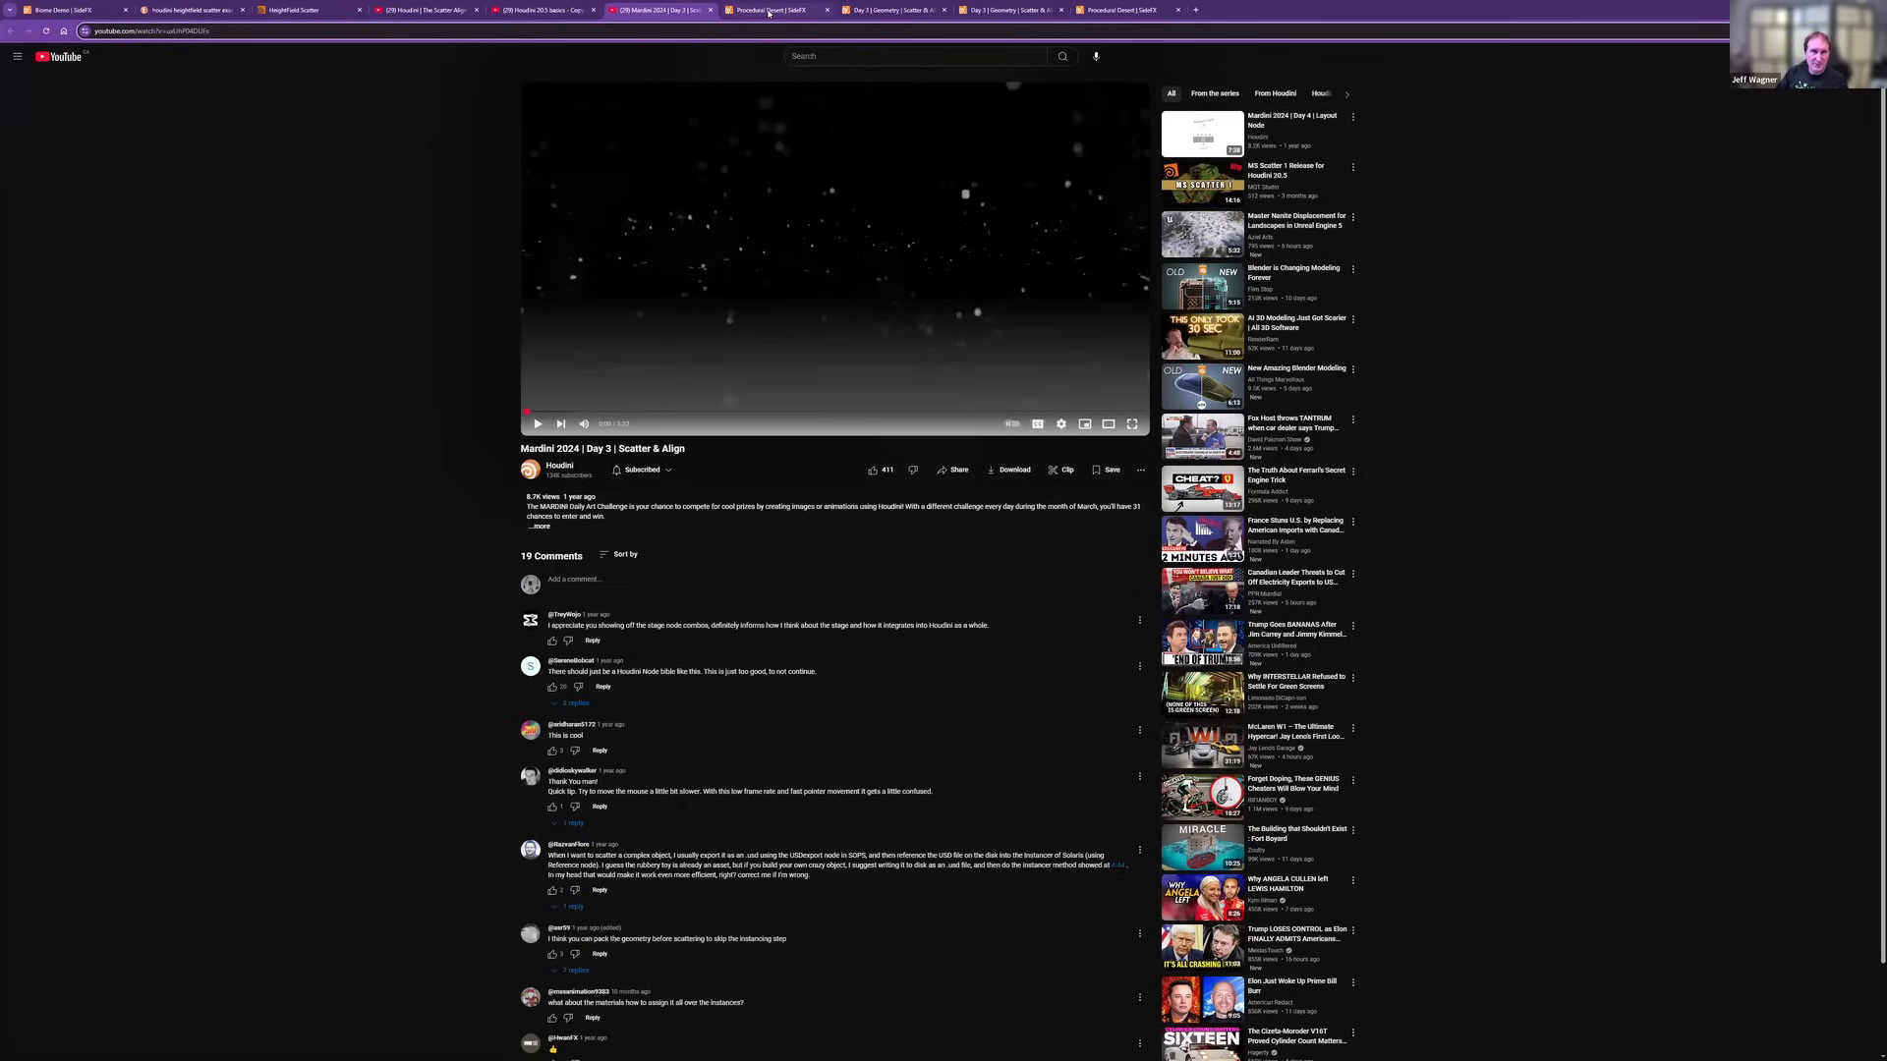
Open the SideFX Procedural Desert tutorial page and review its description and lesson list, including the Scatter Model lesson.
key("ctrl+Tab")
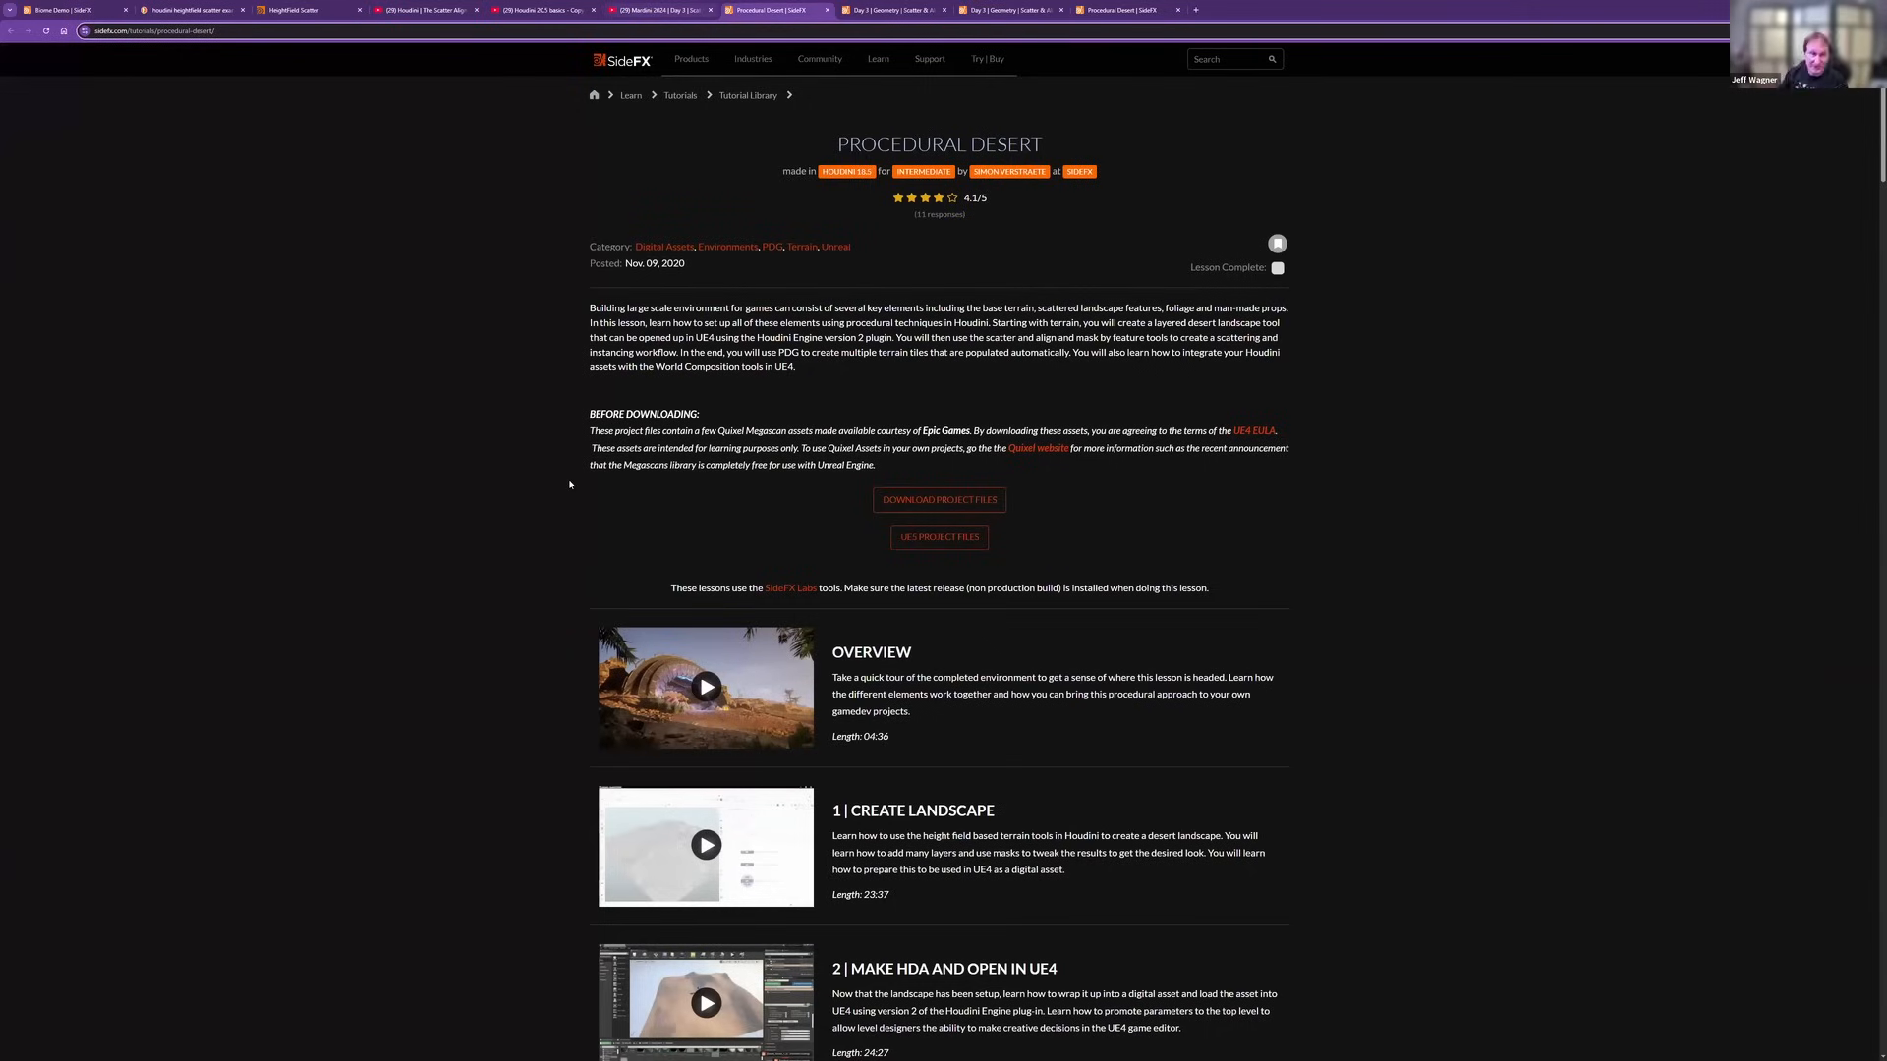
key("ctrl+shift+Tab")
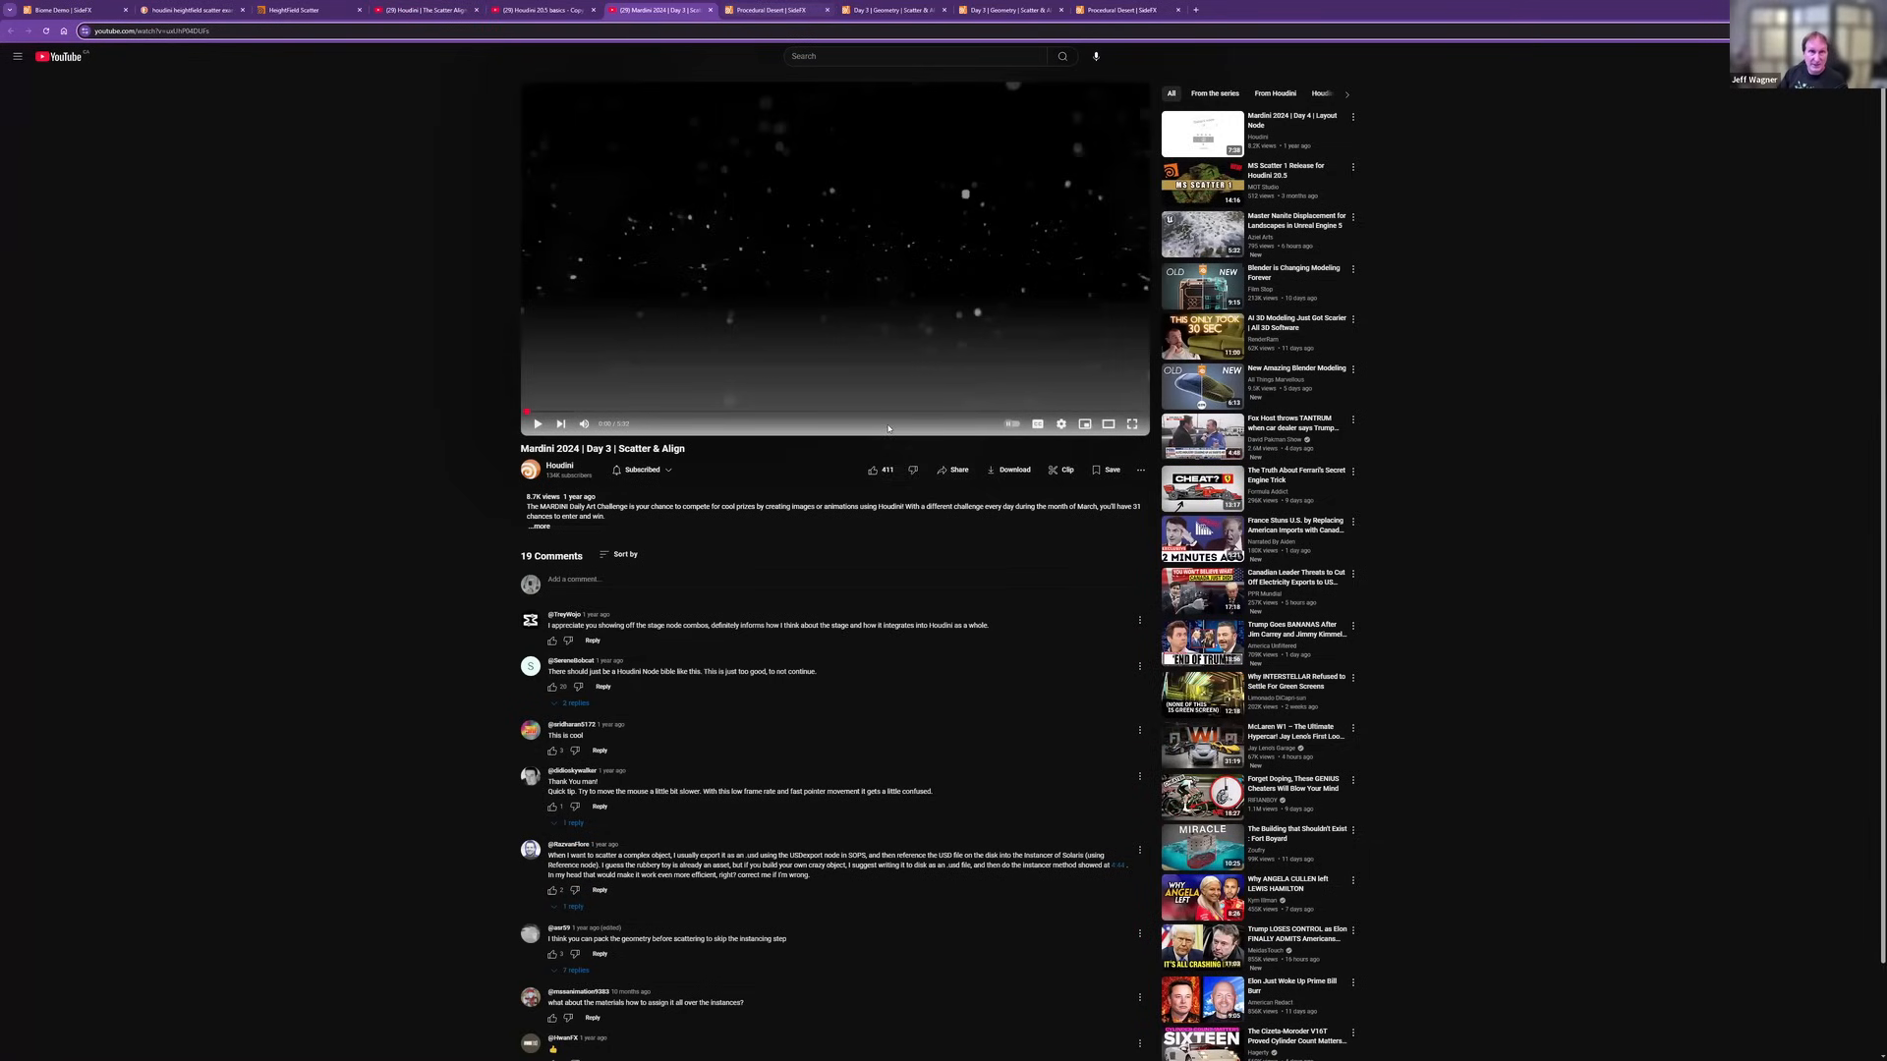
key("ctrl+Tab")
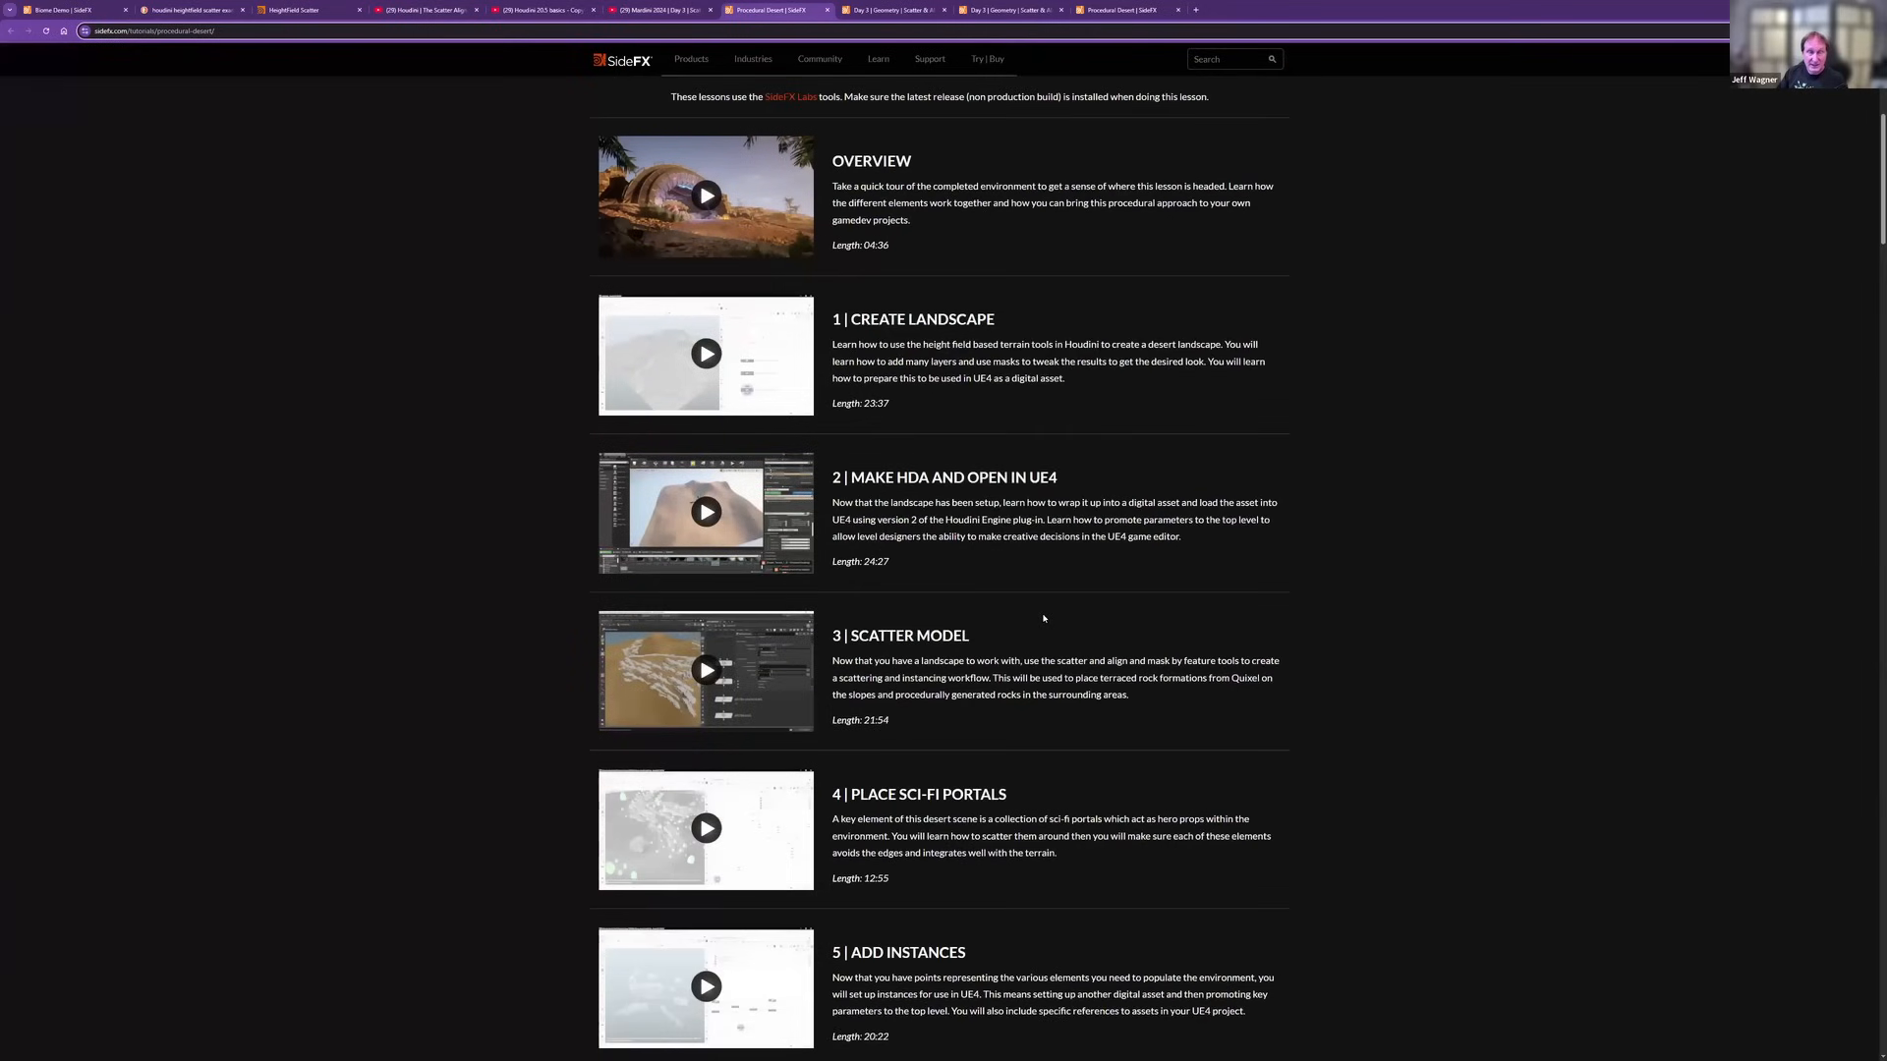
scroll(1017, 420, "up", 5)
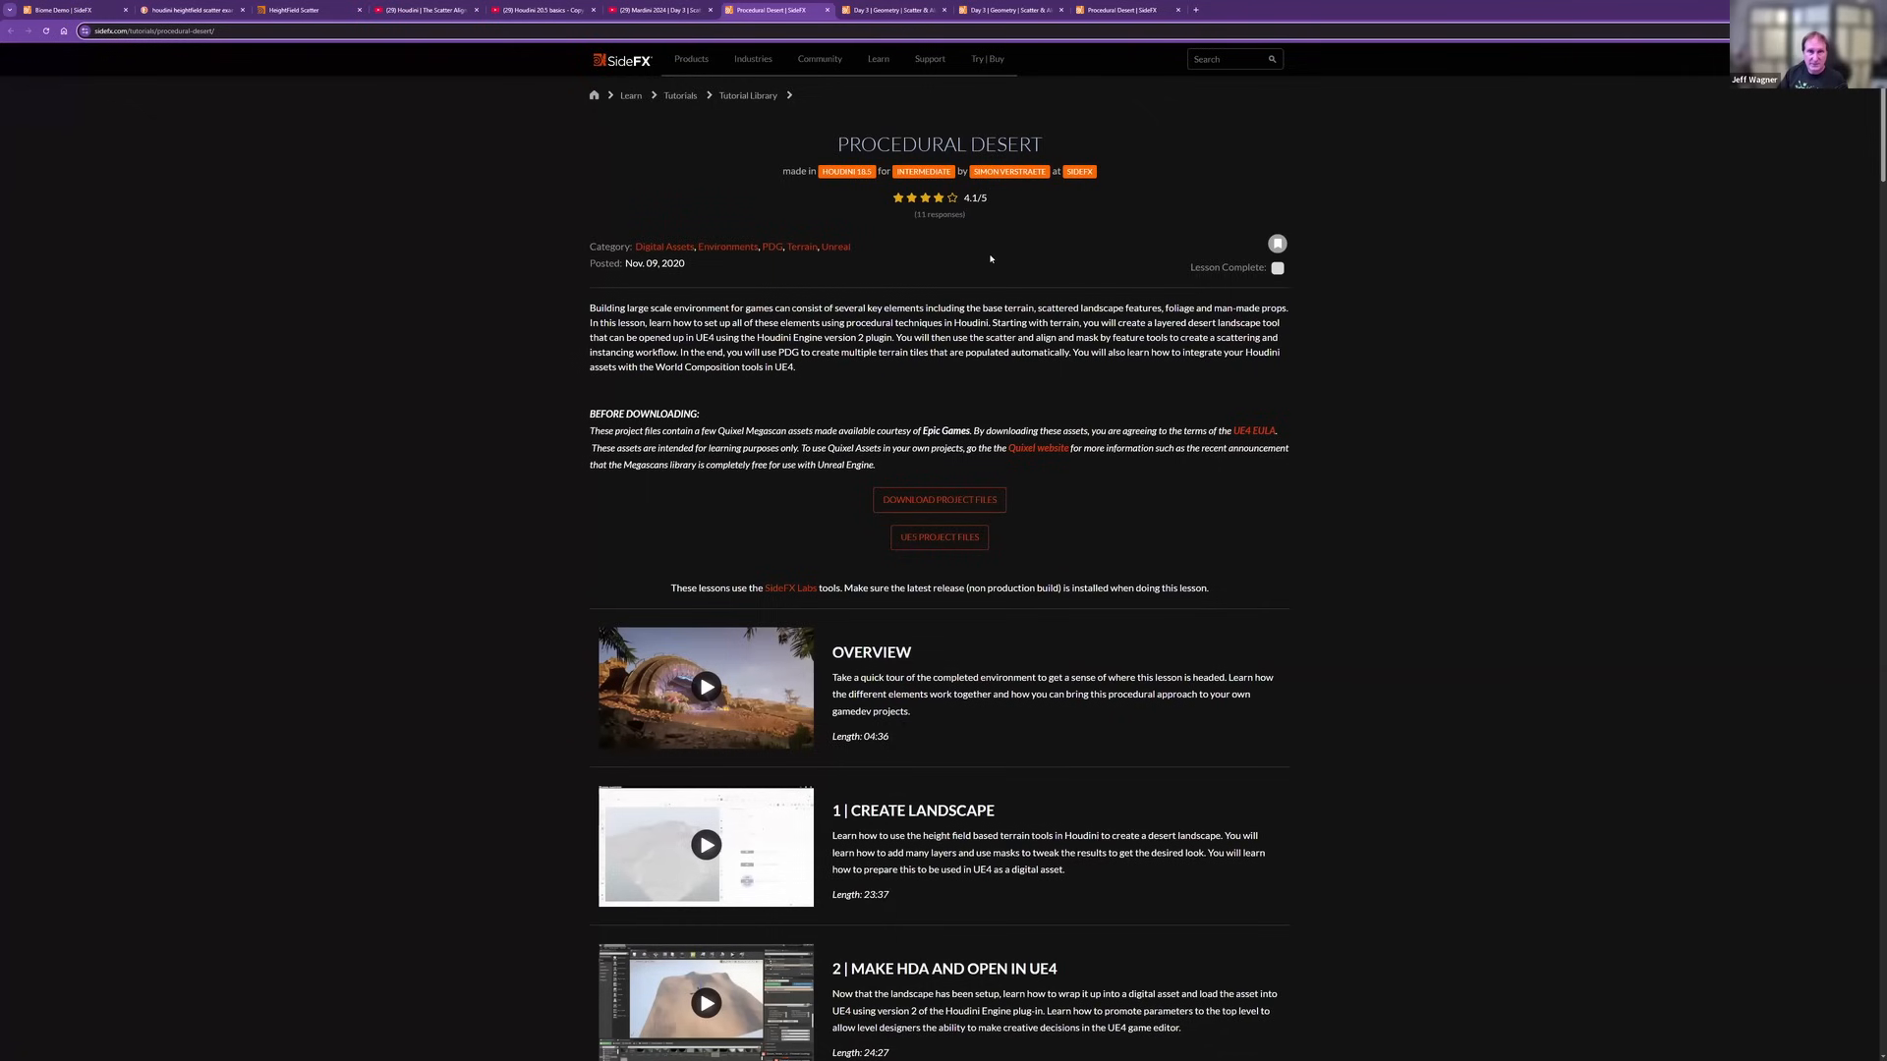
scroll(1011, 253, "down", 3)
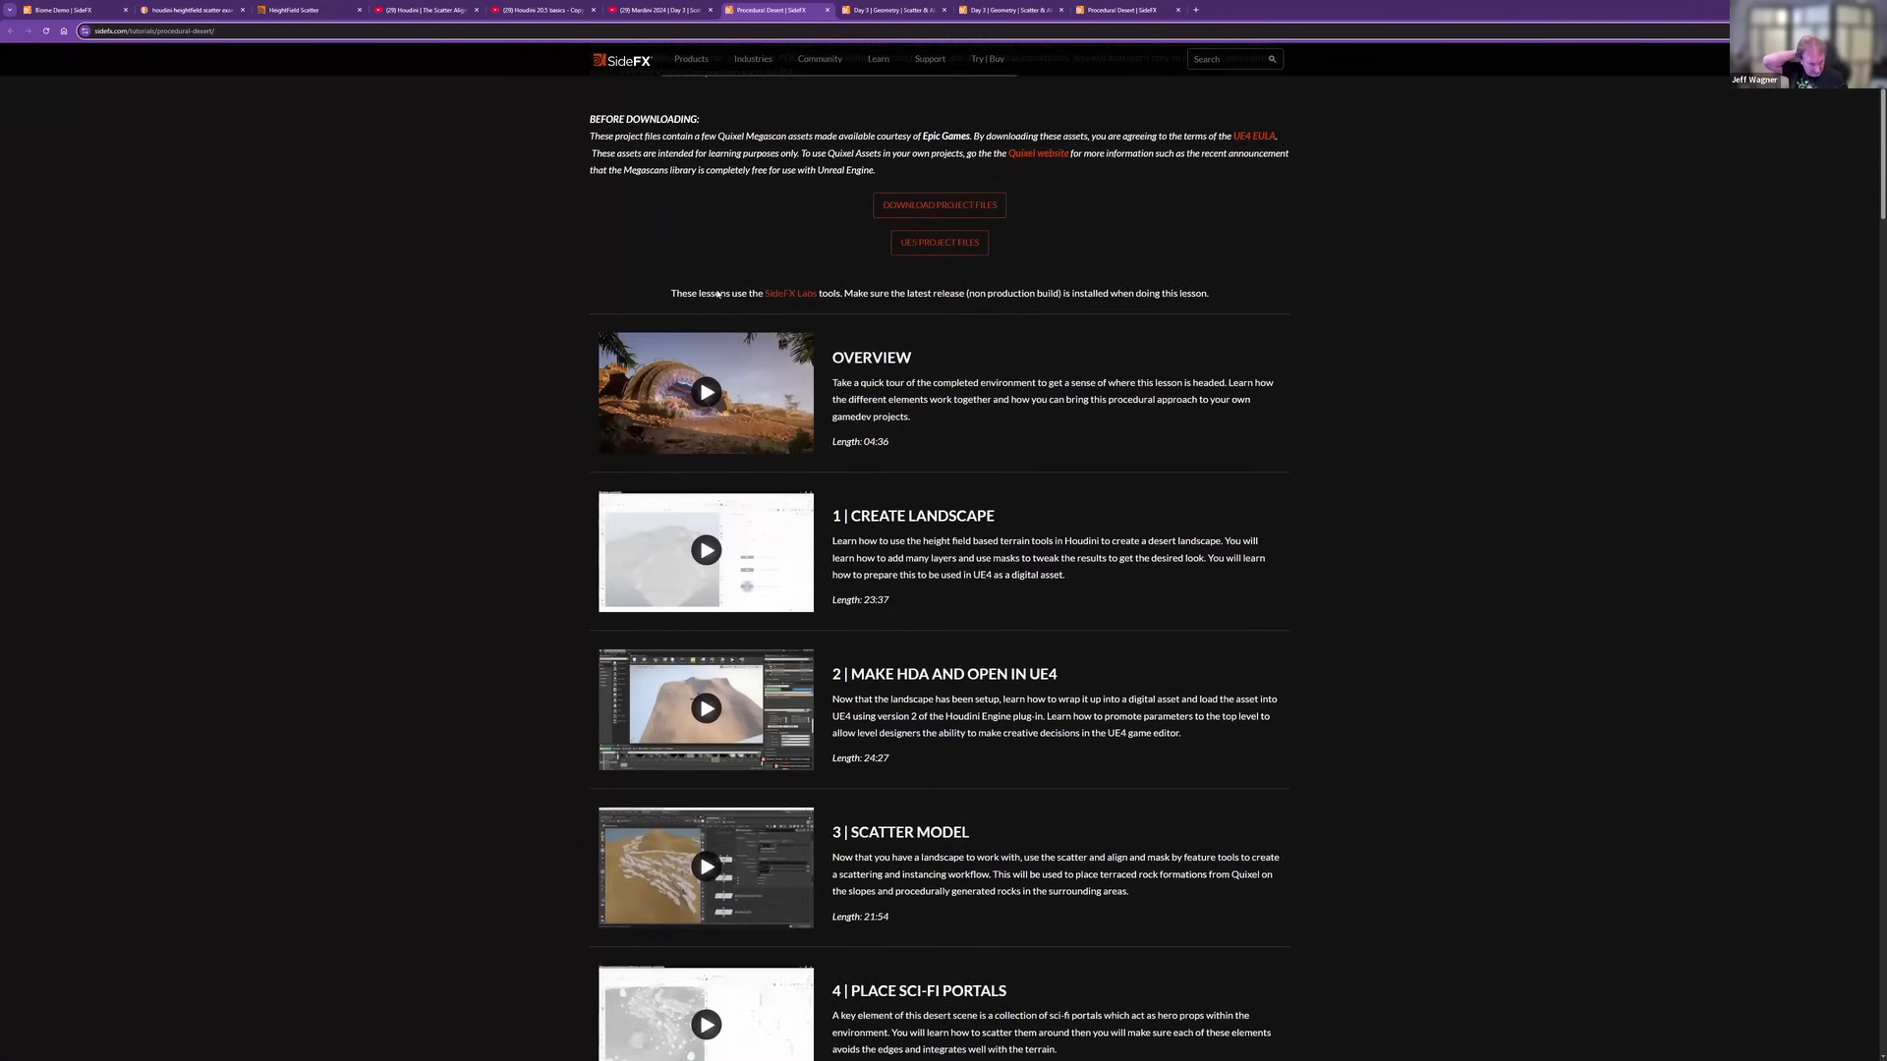
Look through the lesson list of the Procedural Desert tutorial, including the Scatter Model, Add Instances and PDG lessons.
scroll(960, 582, "down", 3)
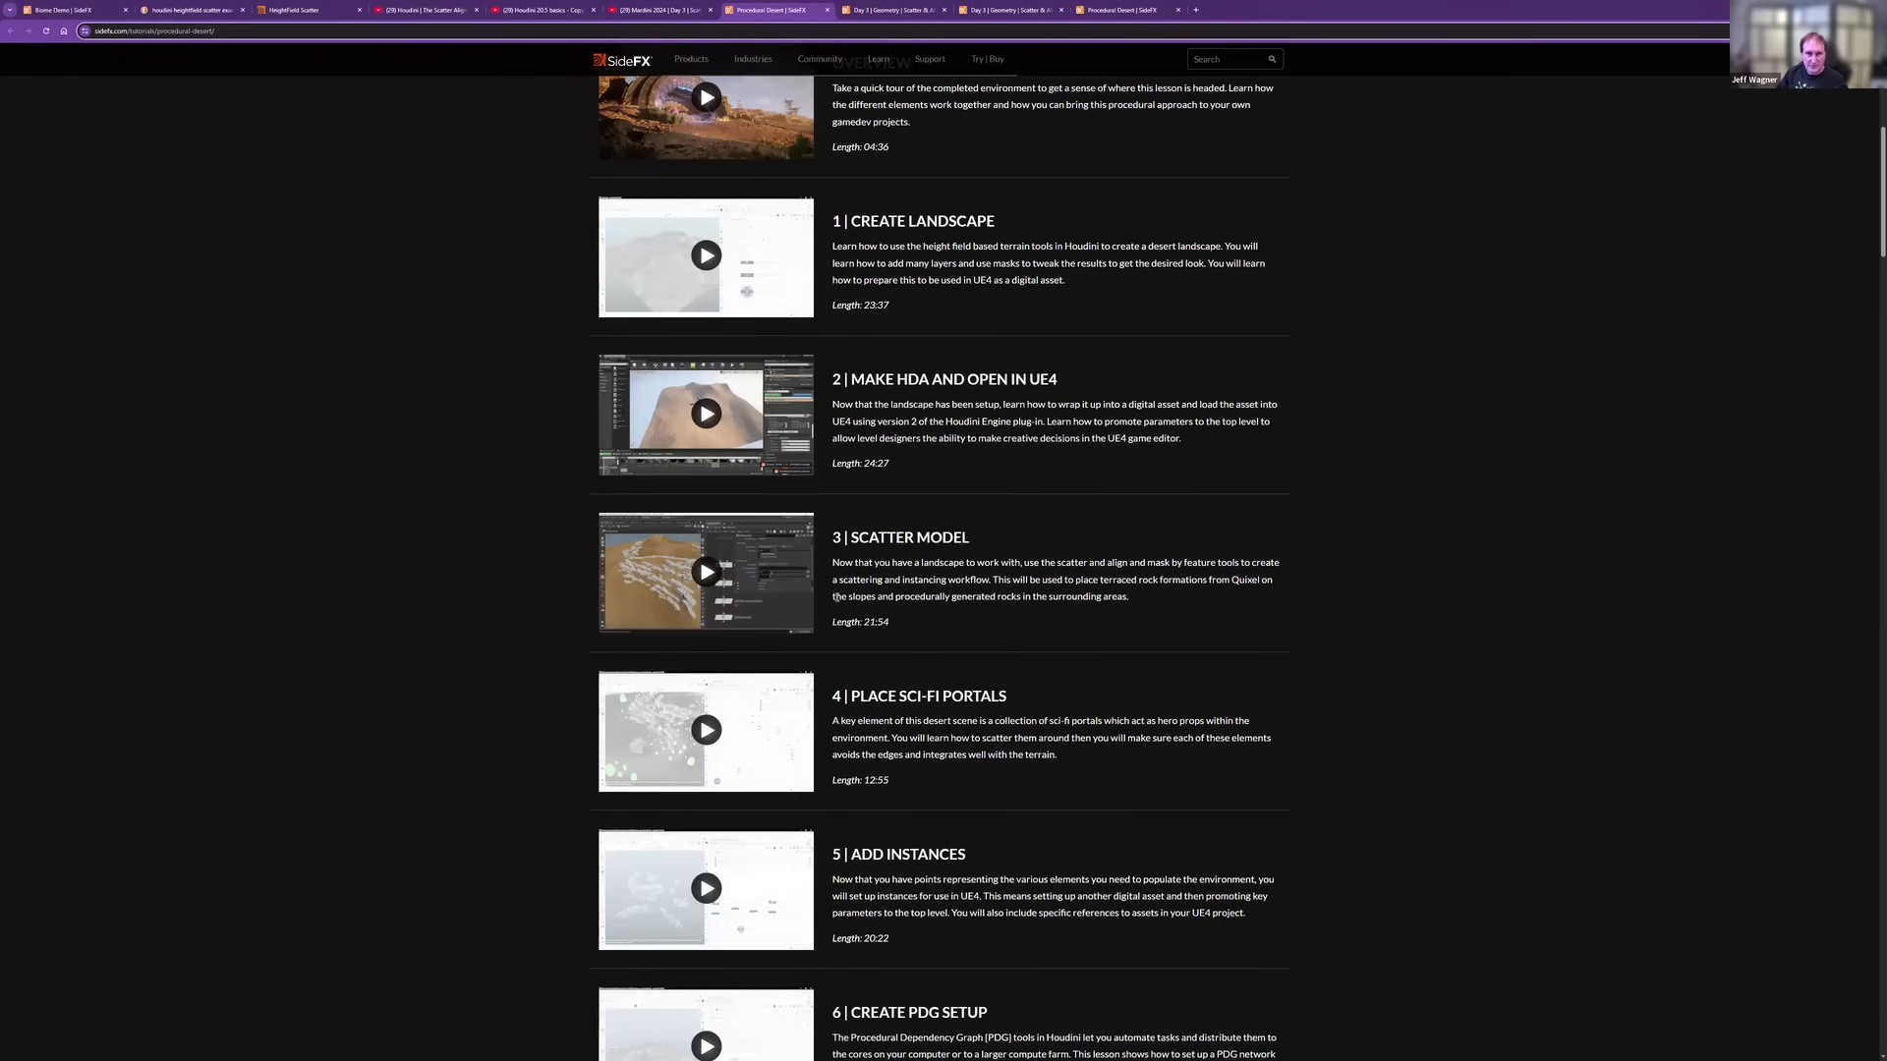
scroll(886, 445, "down", 1)
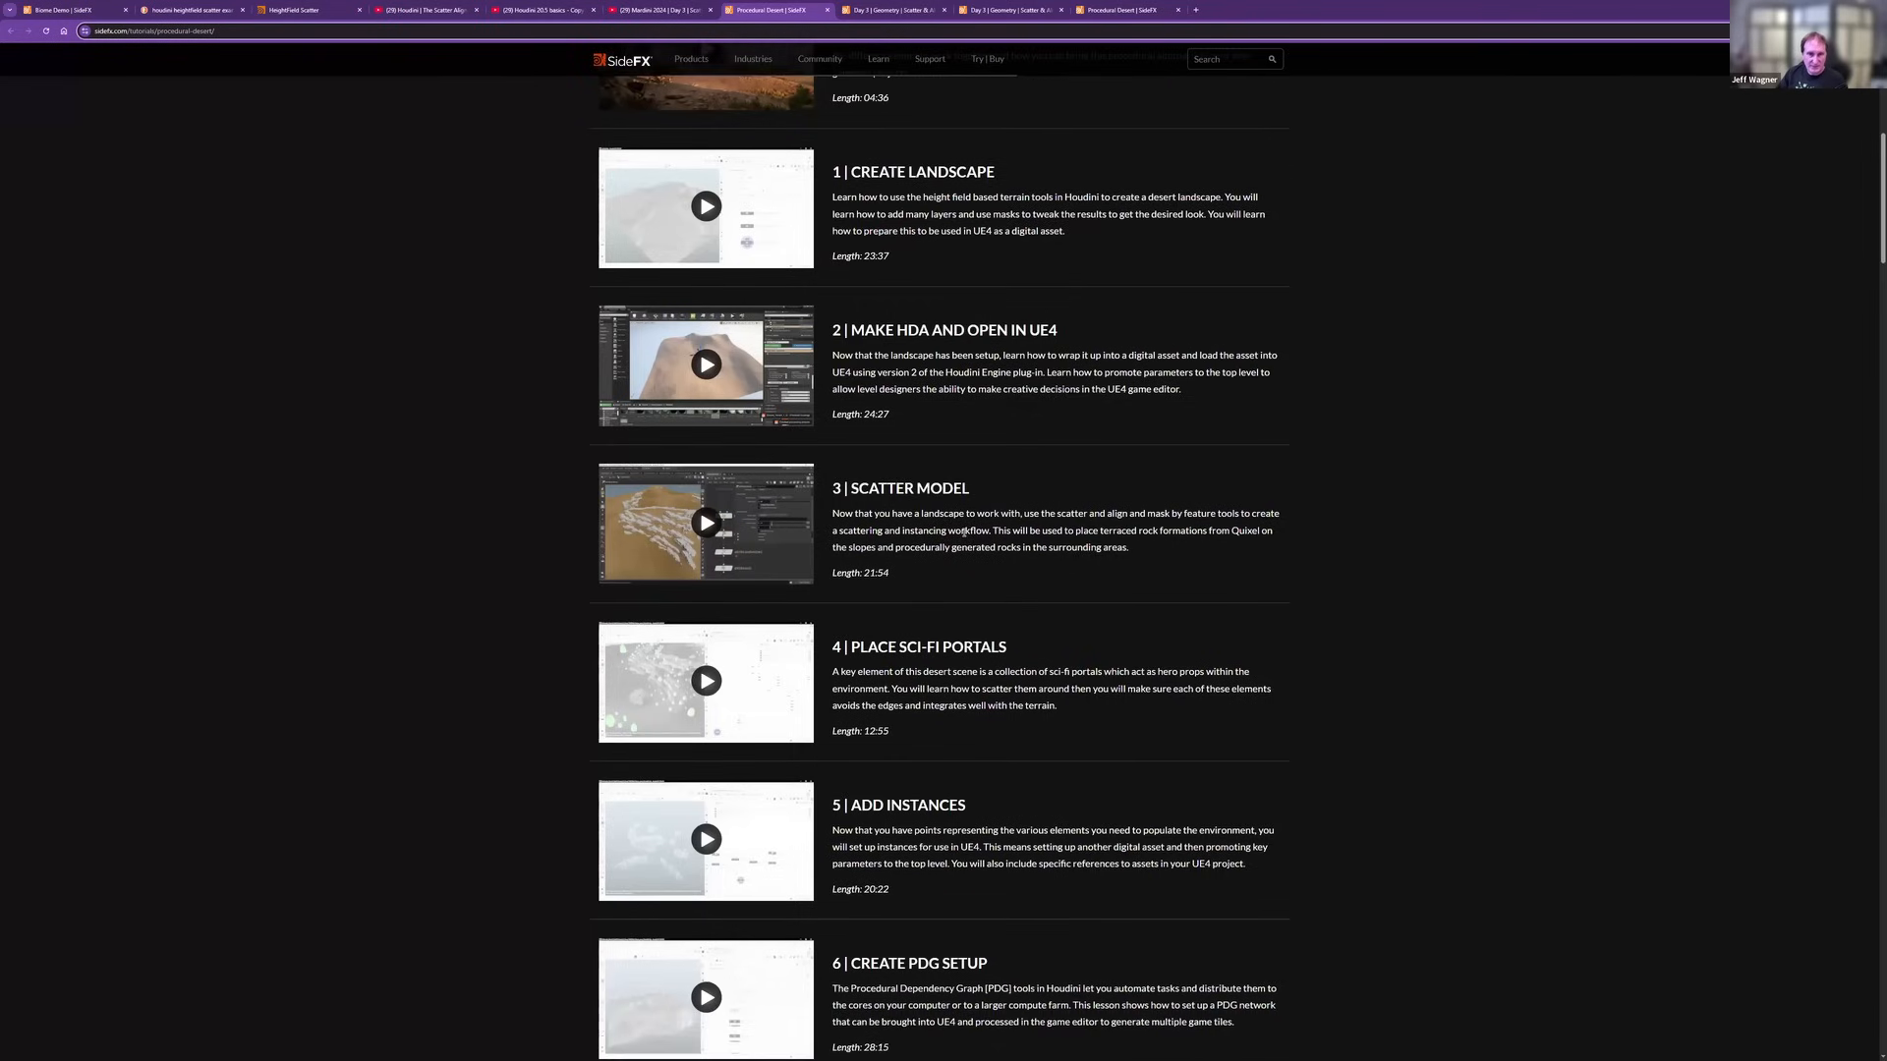
scroll(982, 568, "up", 1)
scroll(934, 590, "down", 5)
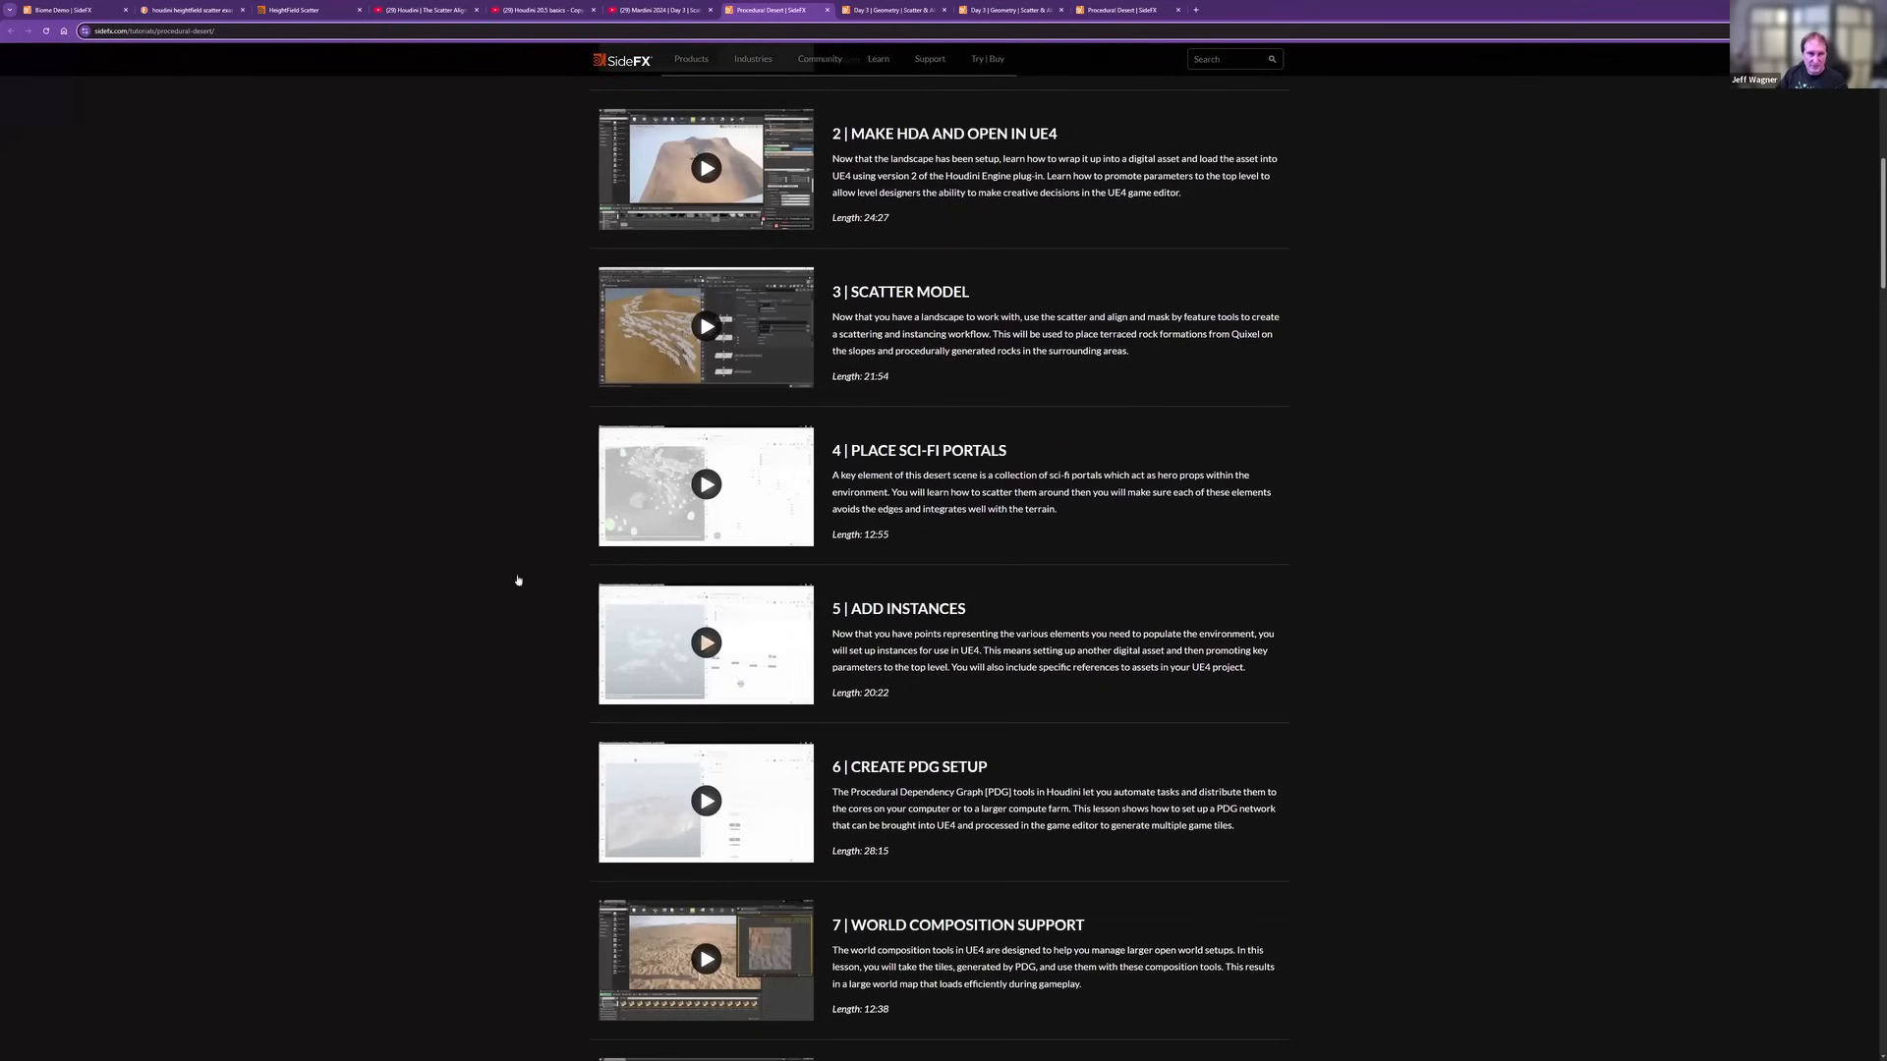
scroll(884, 658, "up", 8)
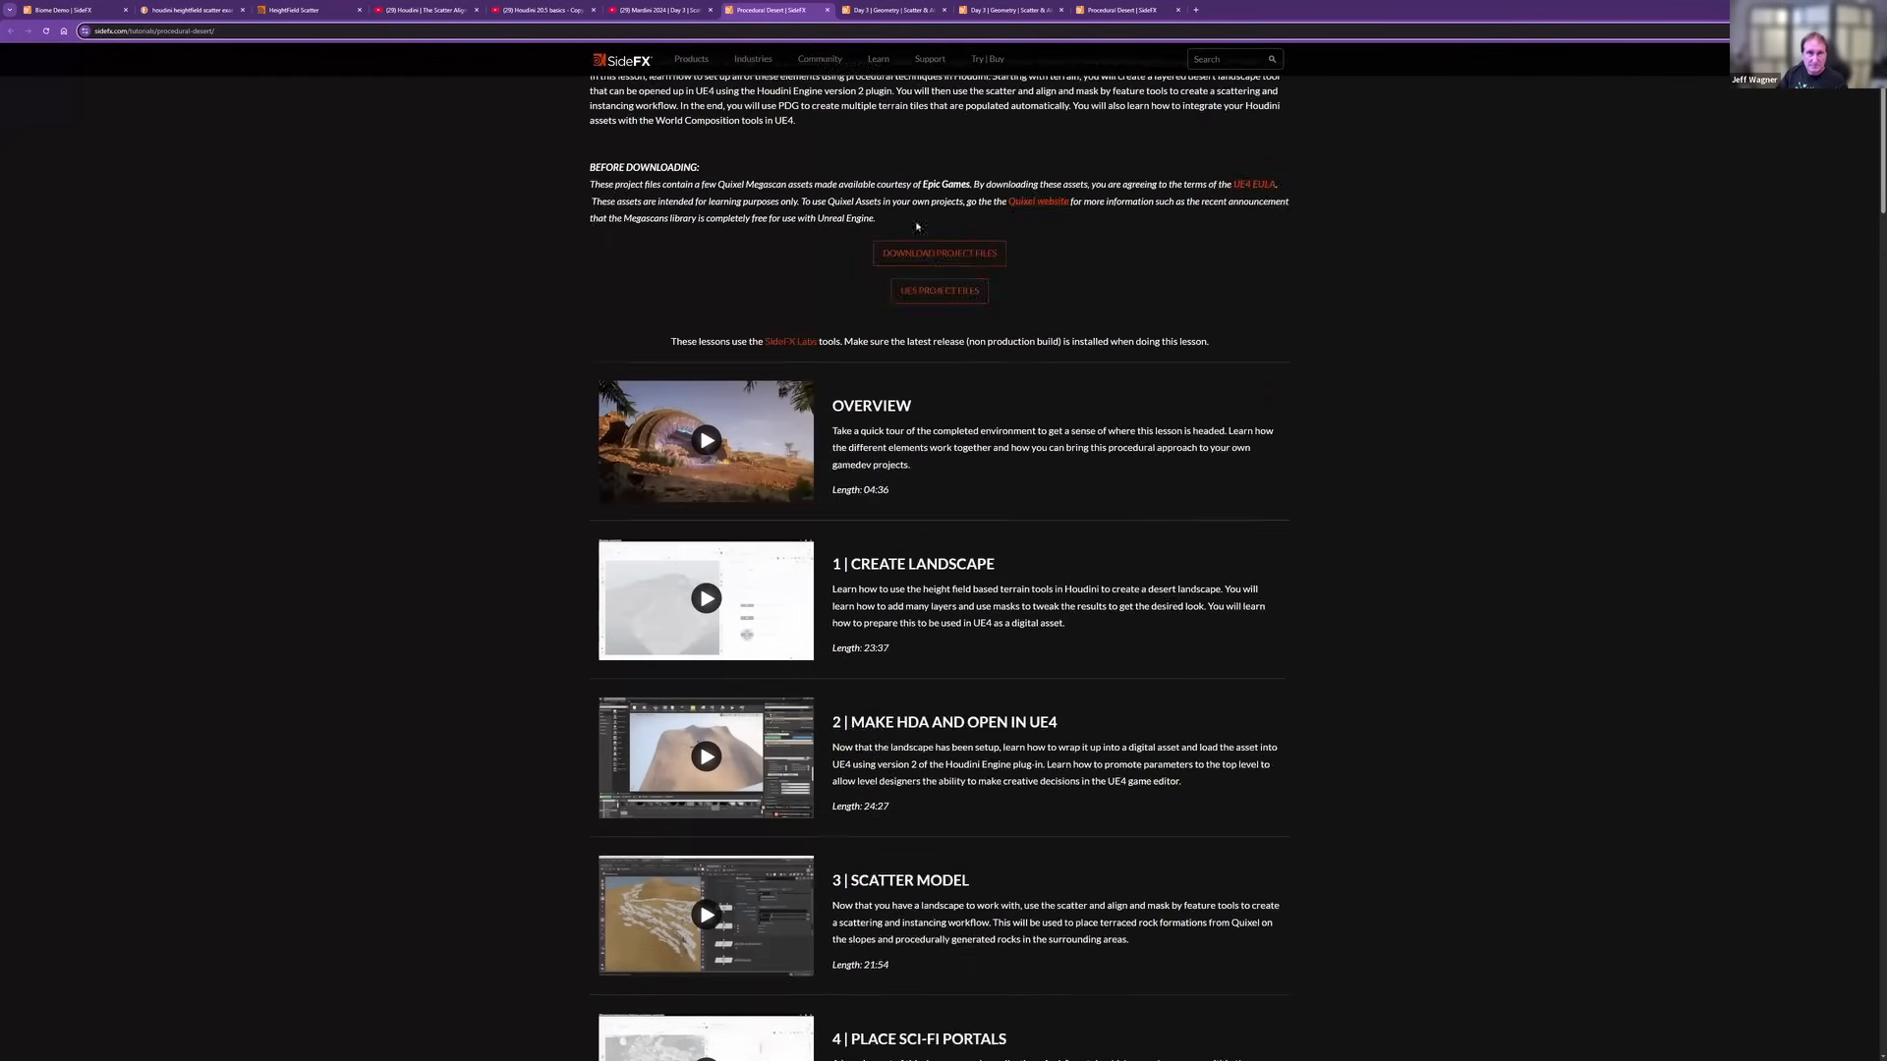
View the SideFX forum threads for the Mardini 2024 Day 3 Scatter & Align Animation and Image challenges.
left_click(858, 17)
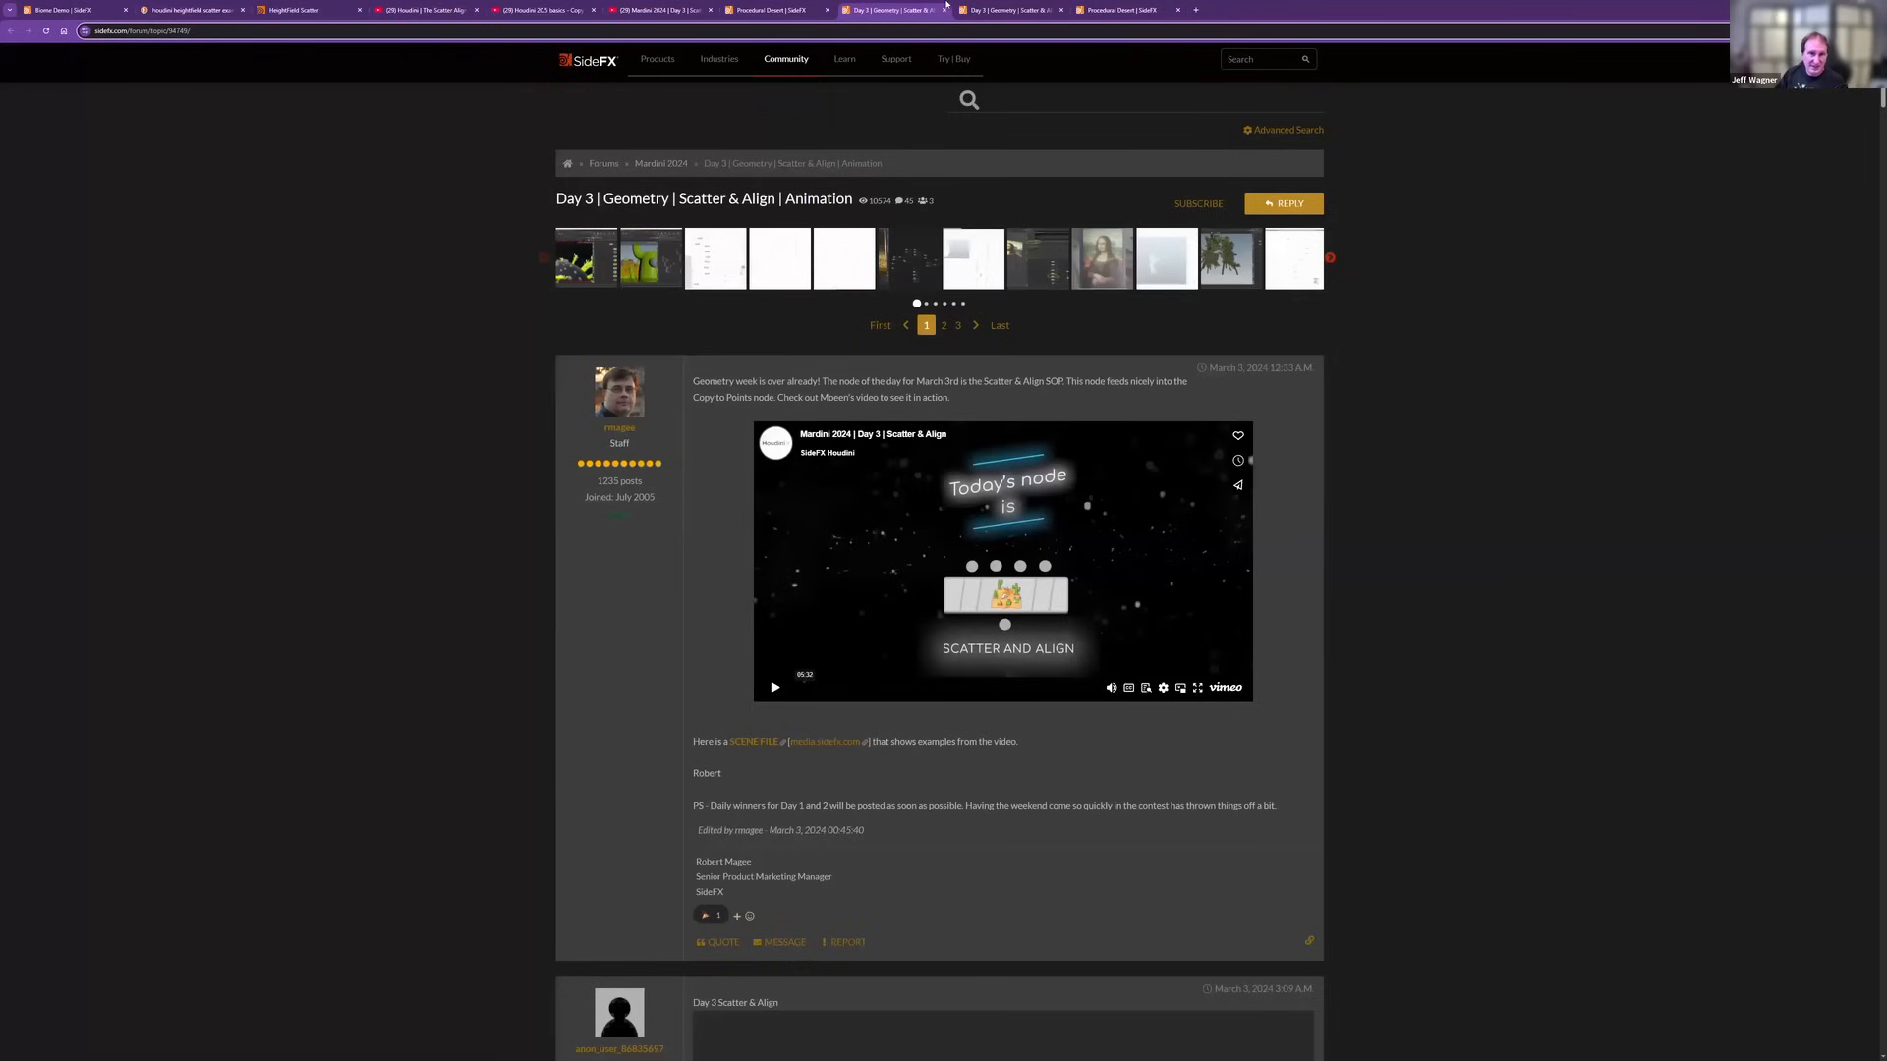
scroll(1002, 672, "down", 15)
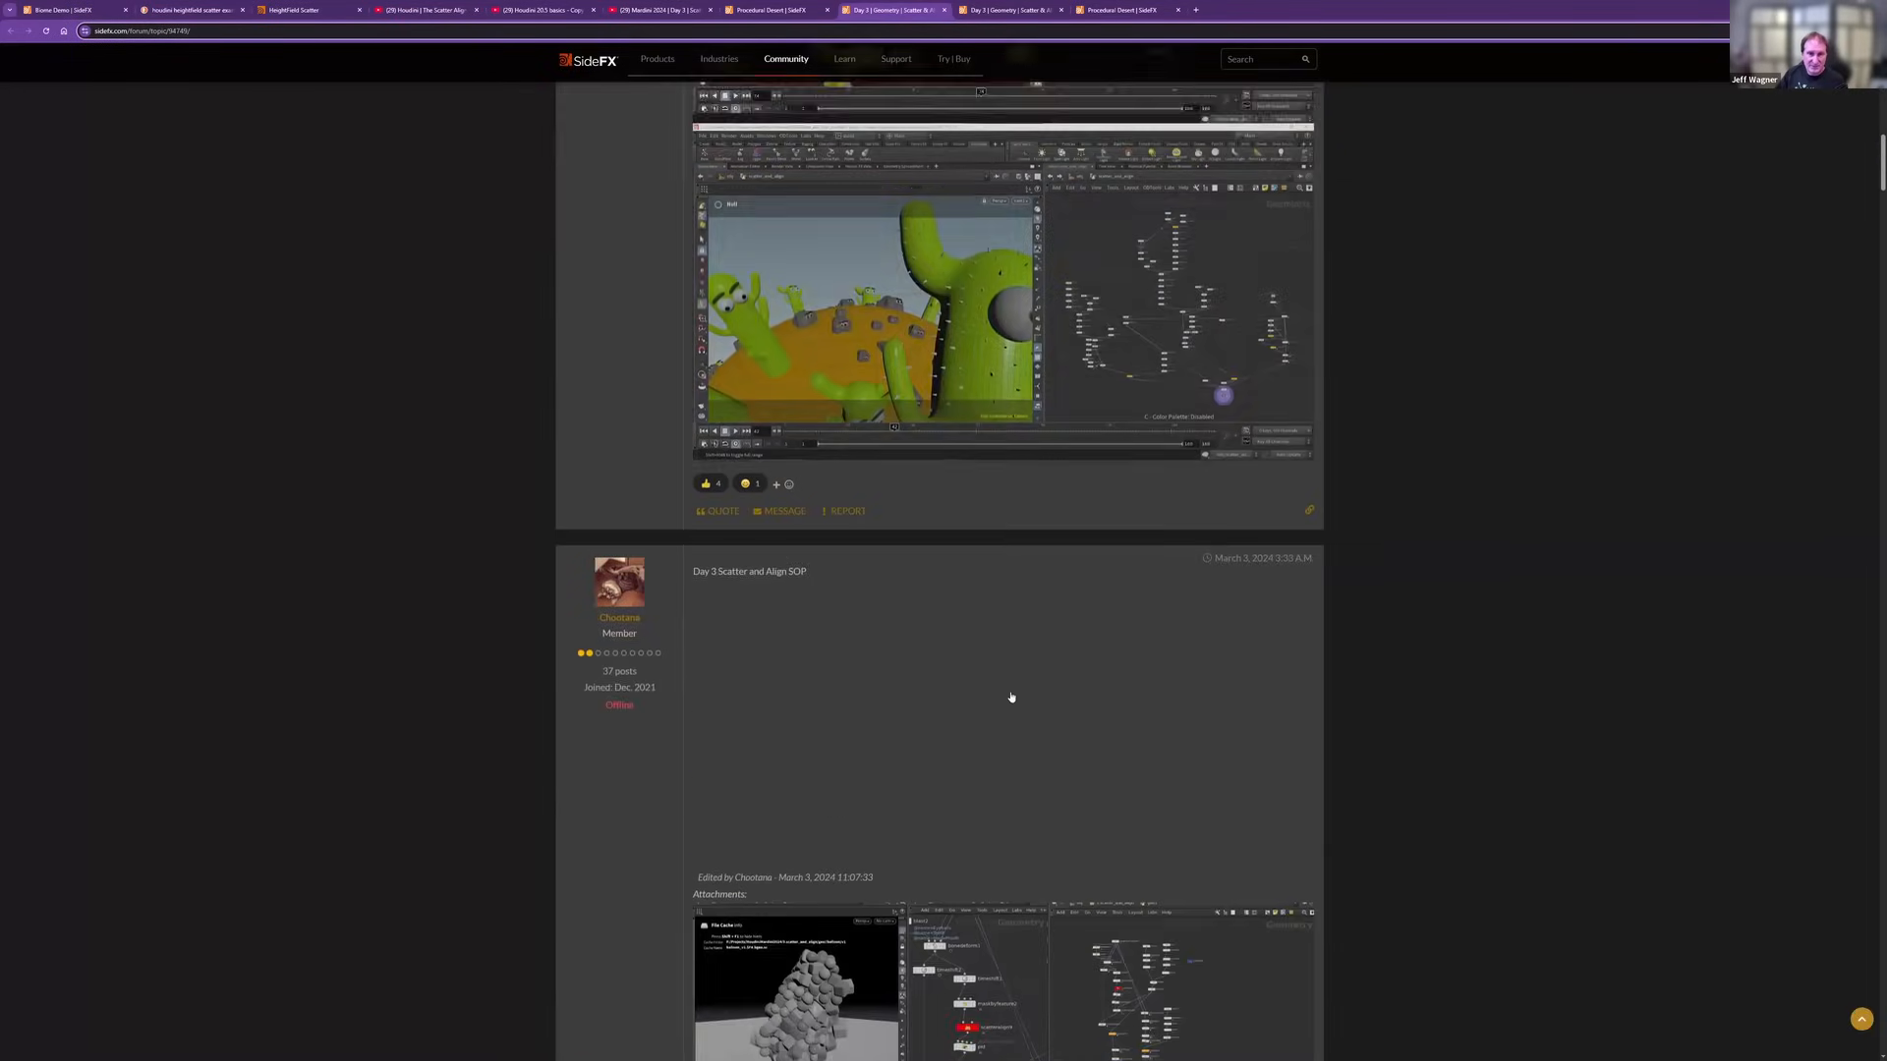
scroll(1011, 674, "up", 6)
scroll(1012, 674, "up", 10)
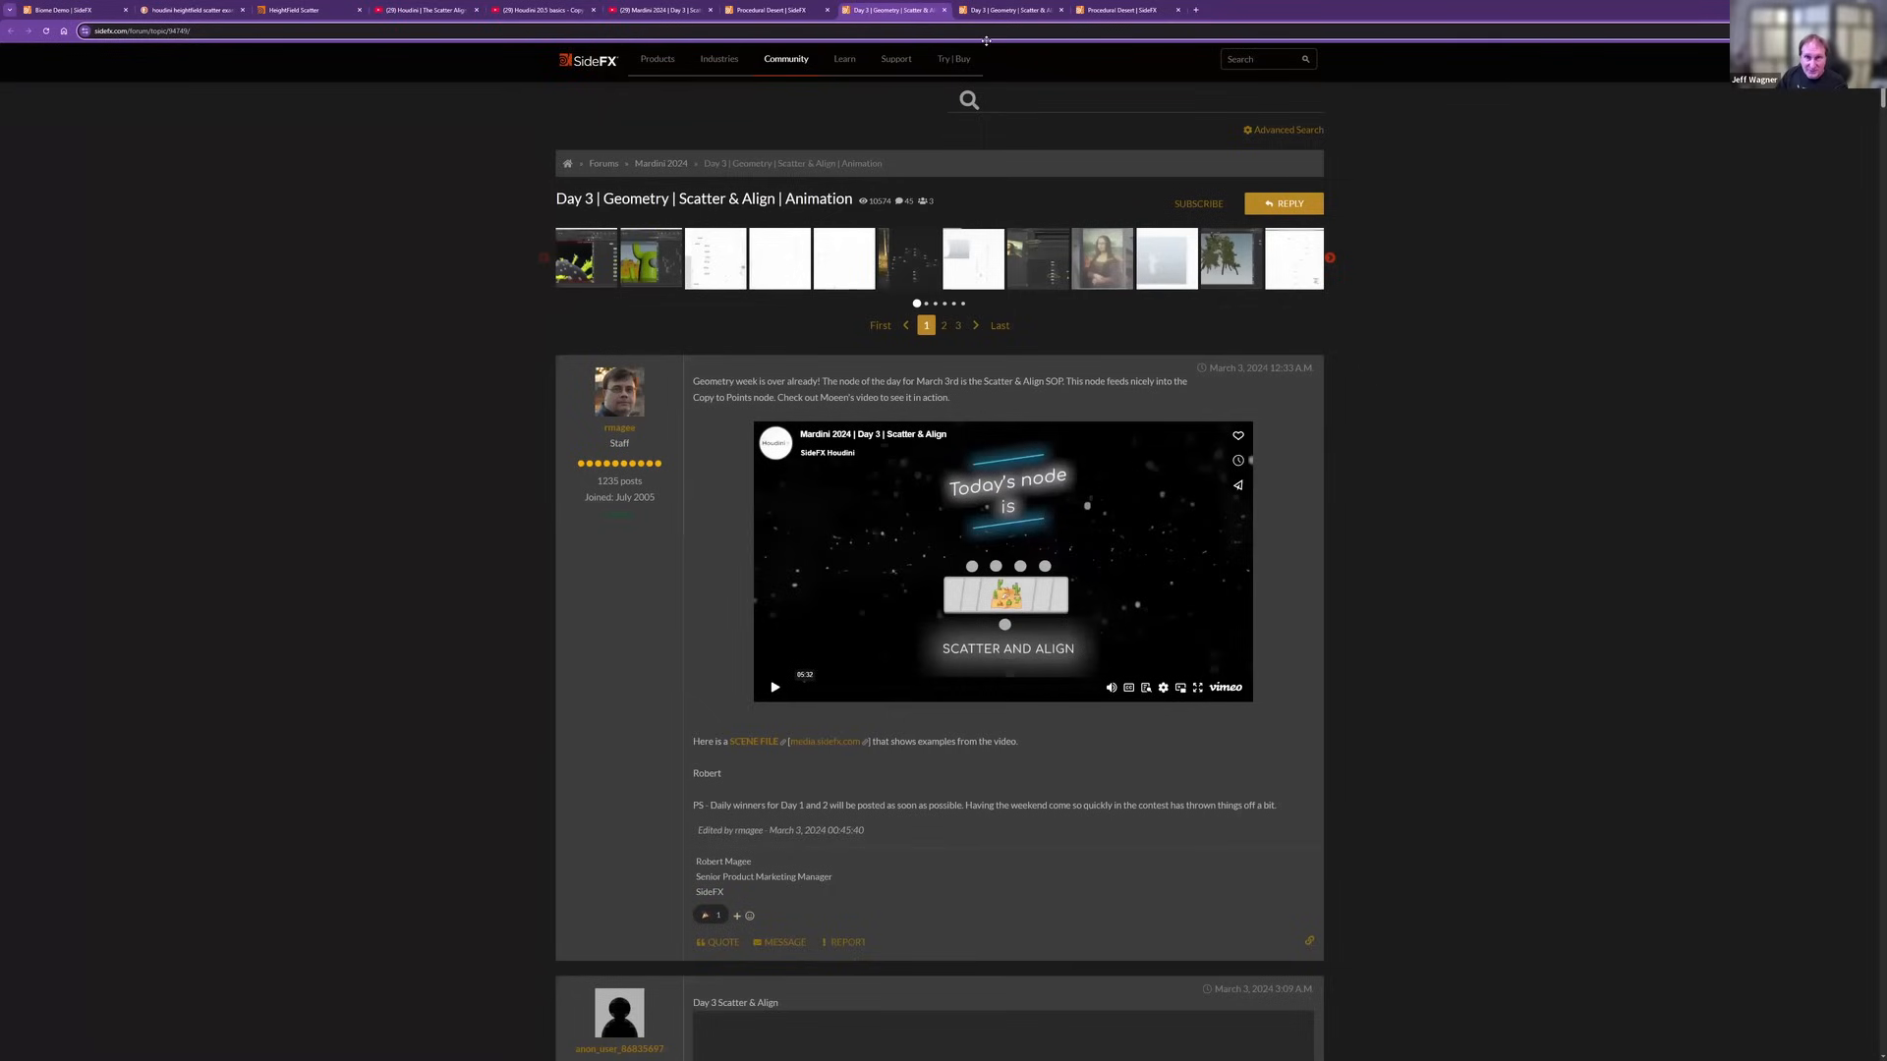
left_click(1022, 17)
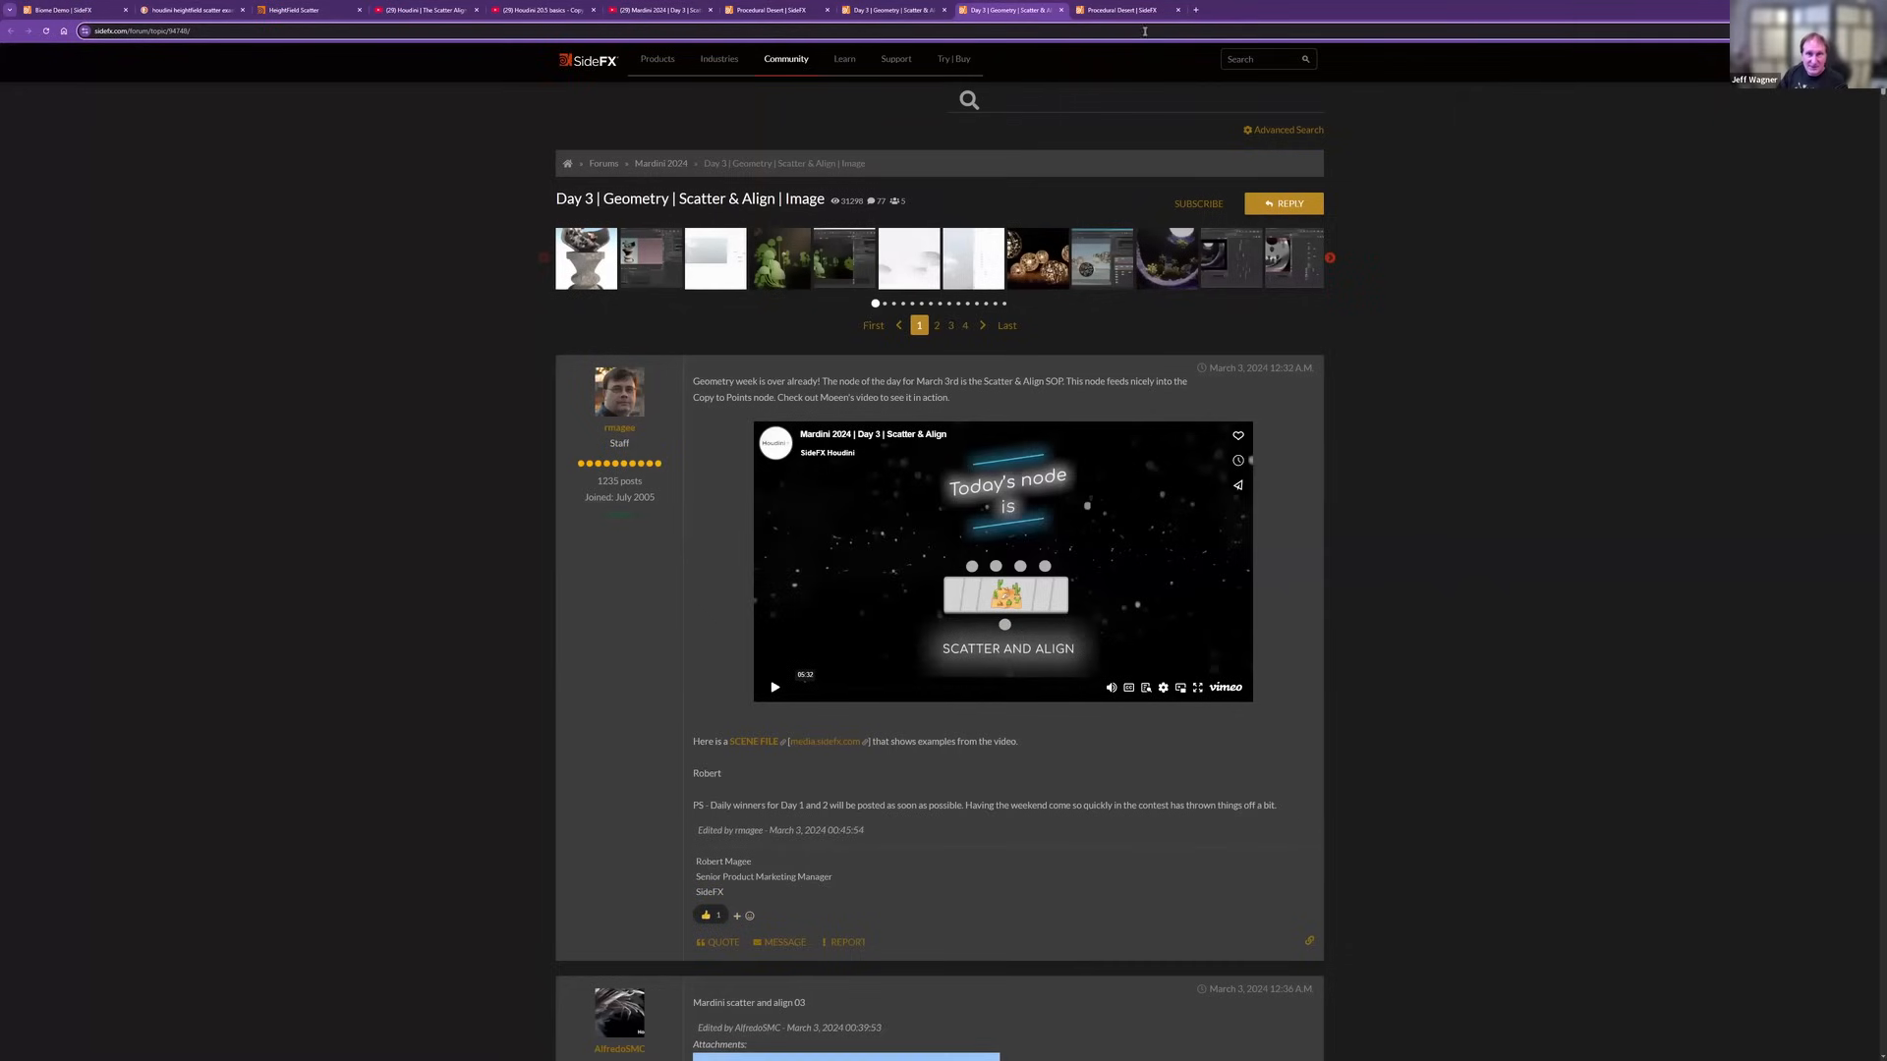
Reload the duplicate Procedural Desert page and close it.
left_click(1128, 12)
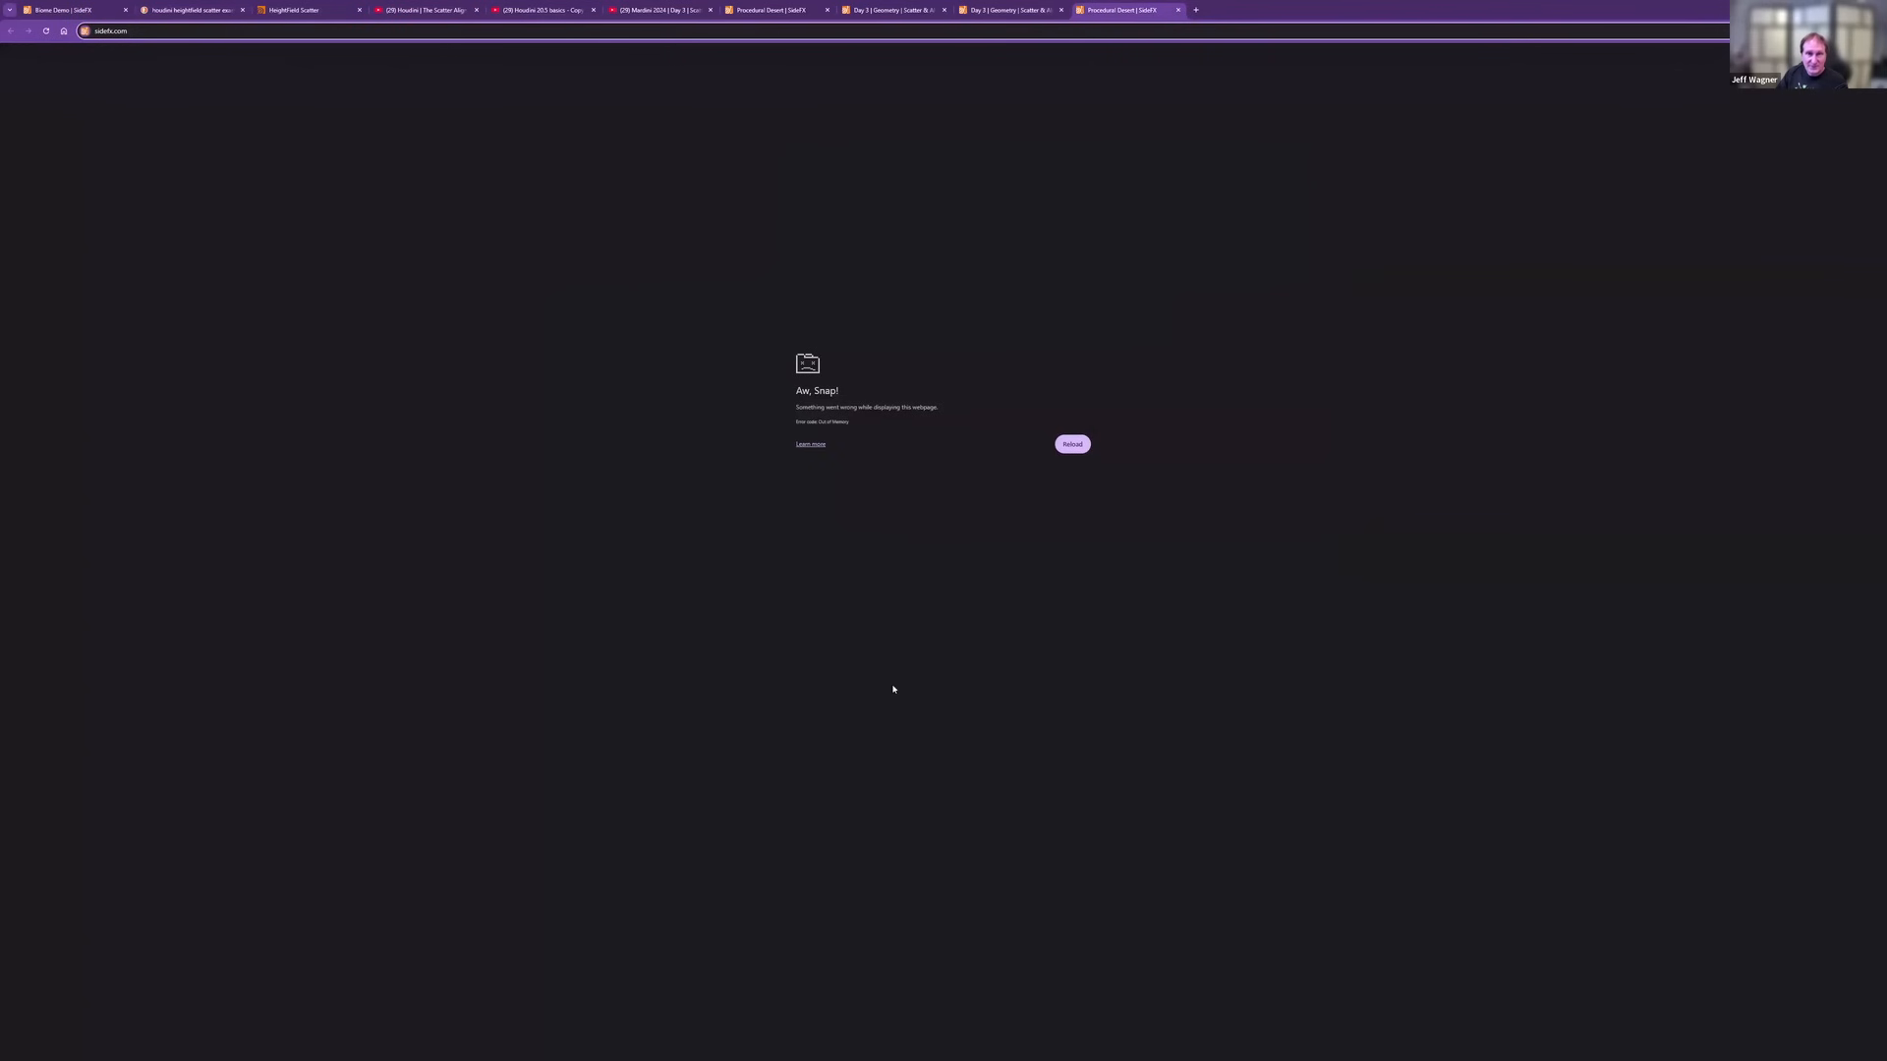
left_click(1072, 443)
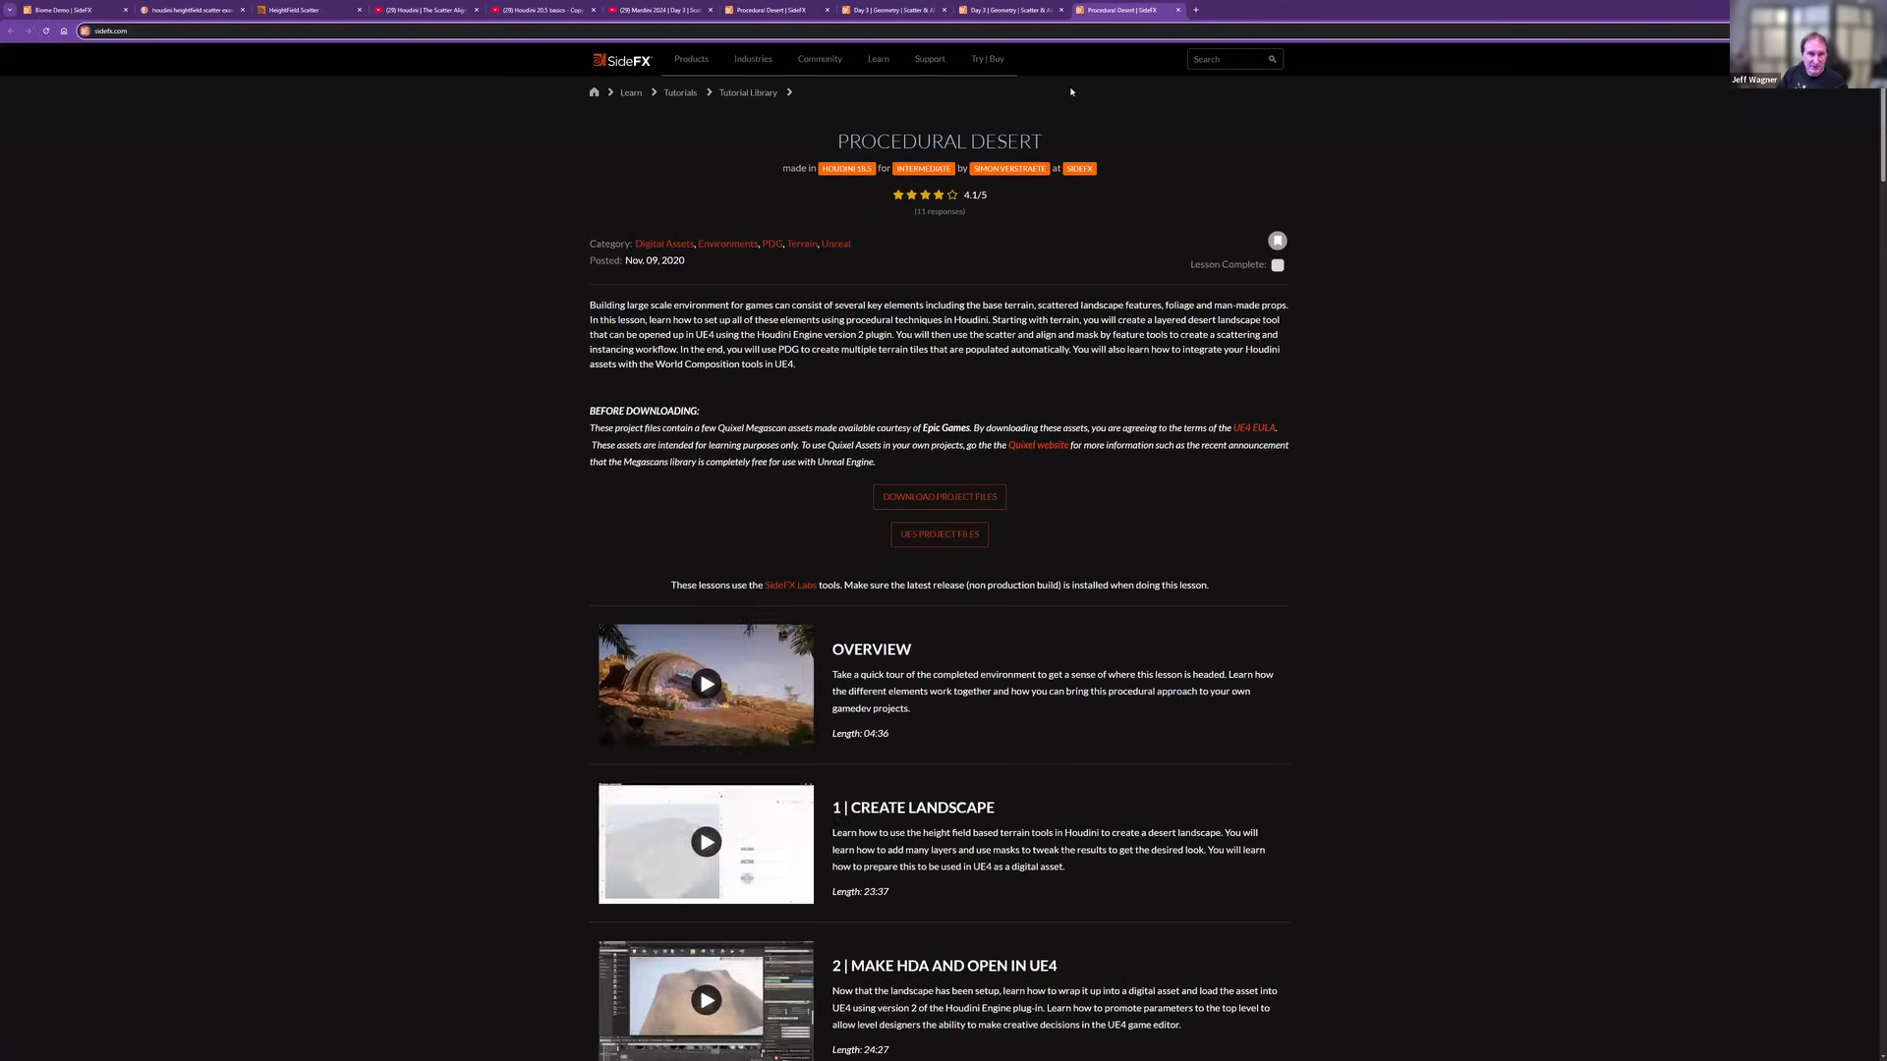
left_click(1177, 9)
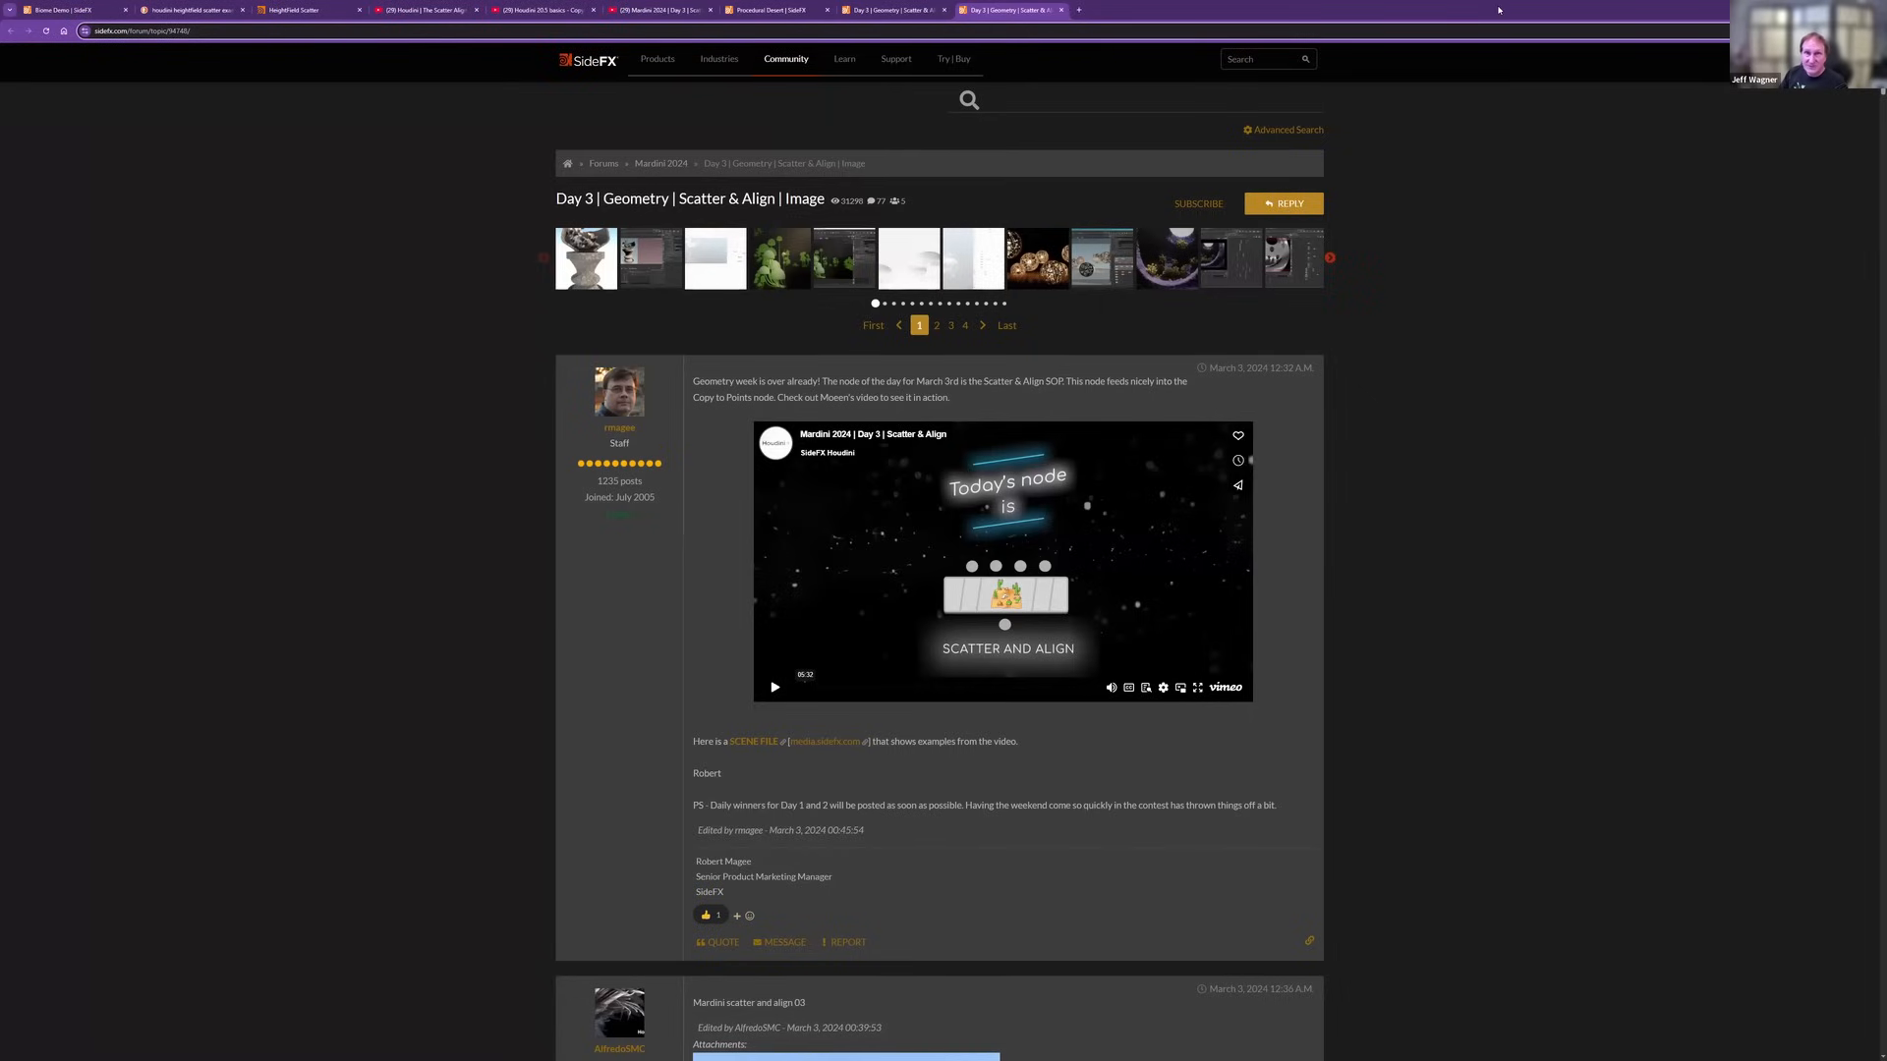
left_click(204, 514)
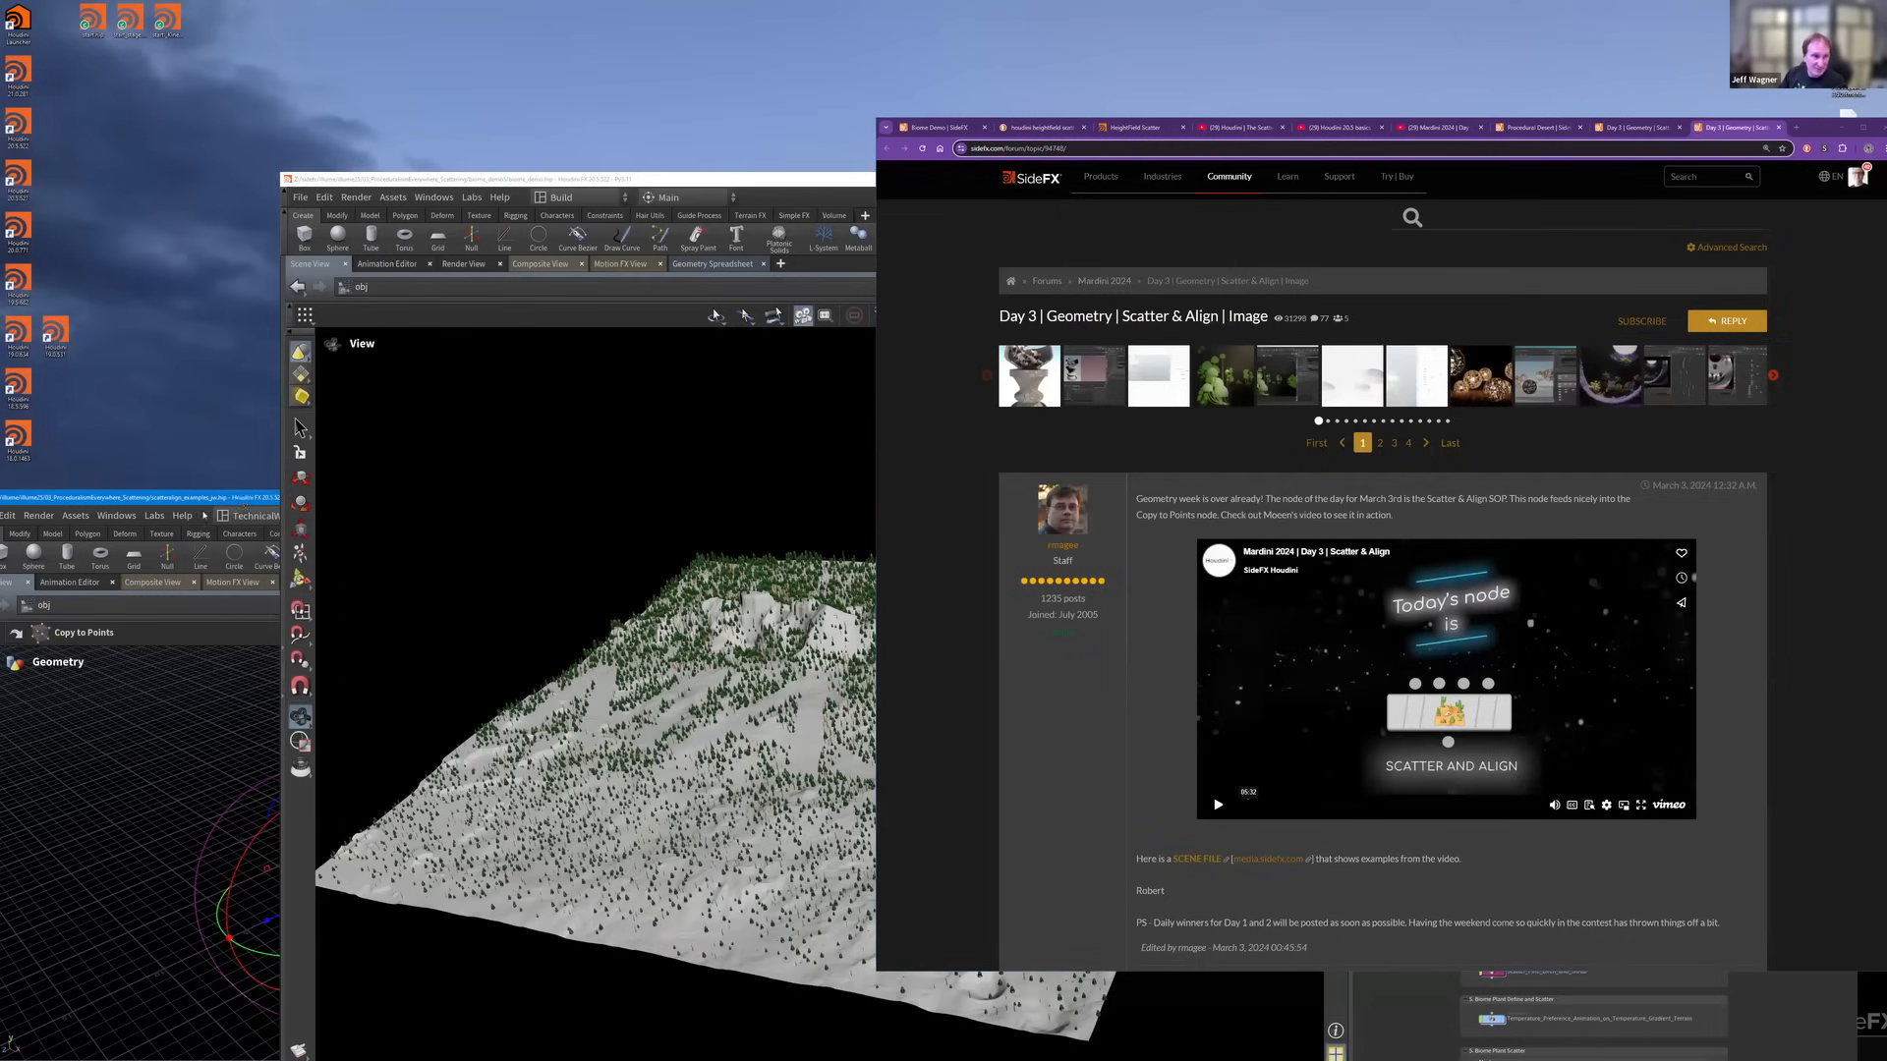
left_click(808, 190)
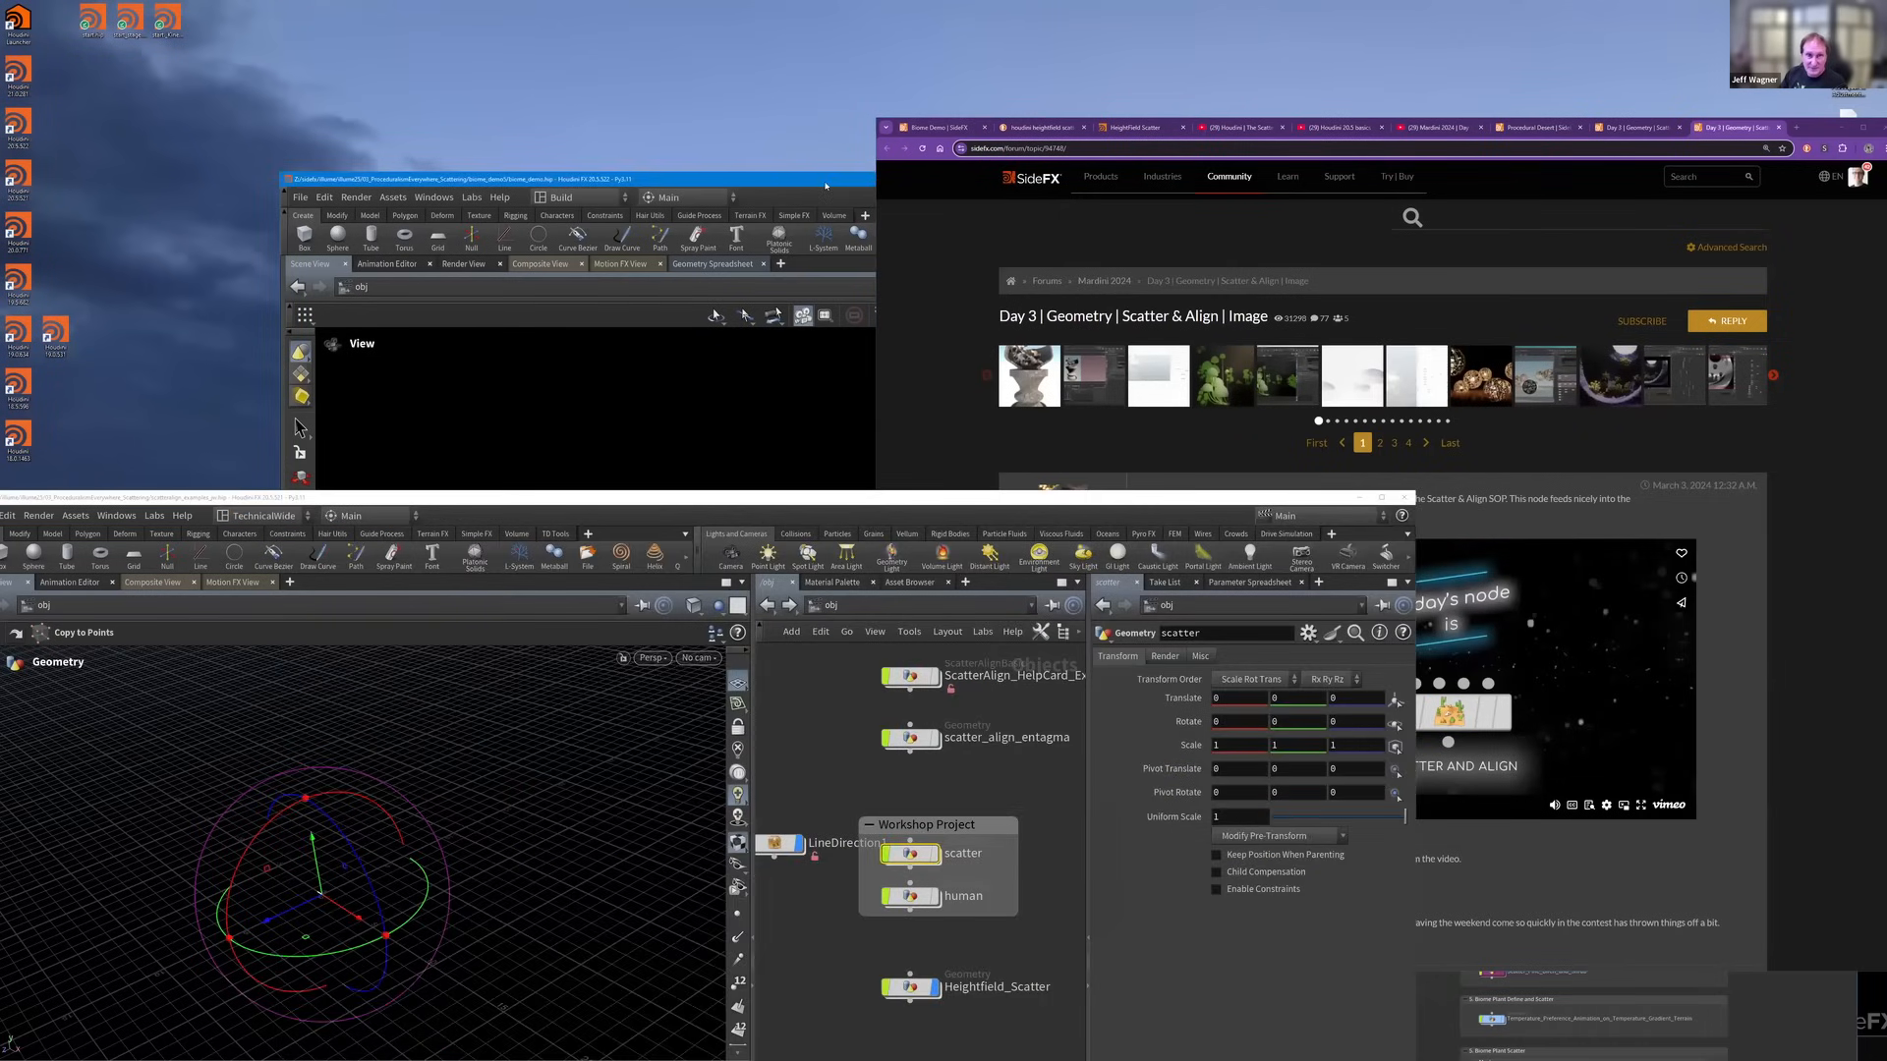
left_click_drag(821, 180, 647, 46)
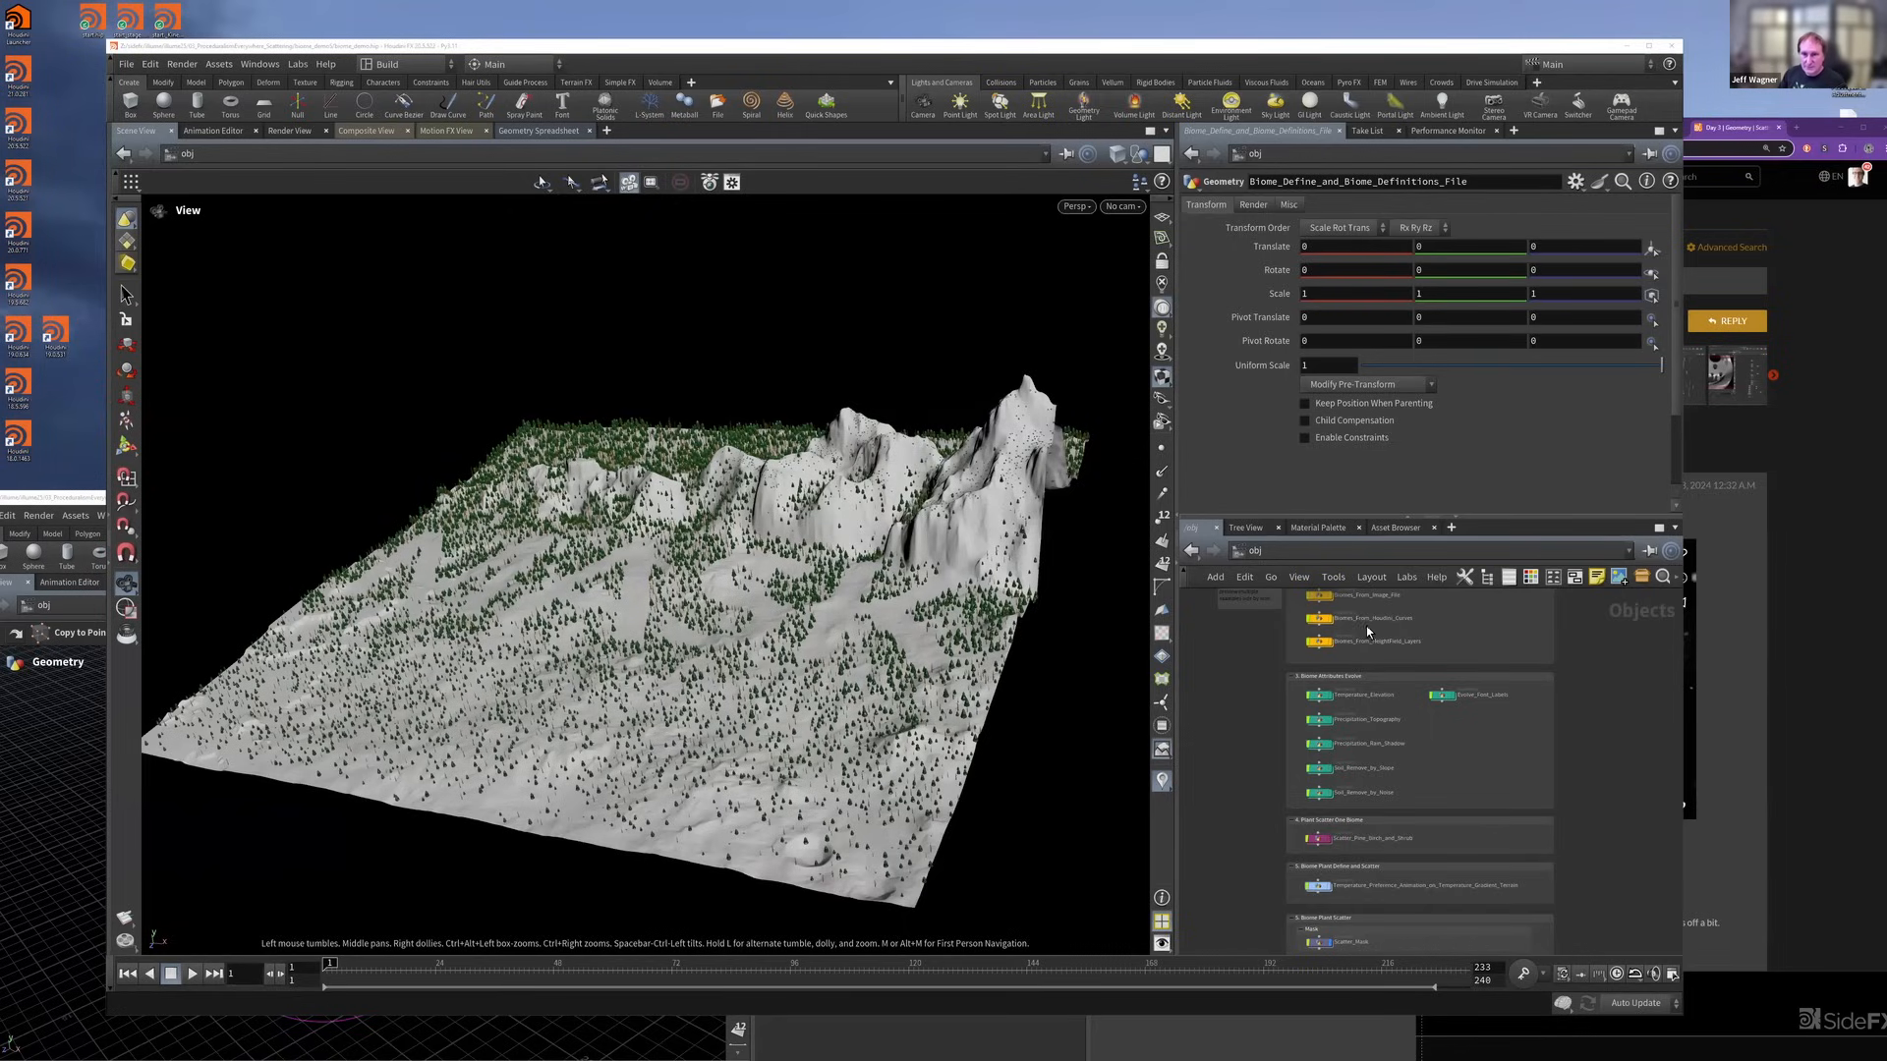
left_click(1362, 754)
double_click(1360, 45)
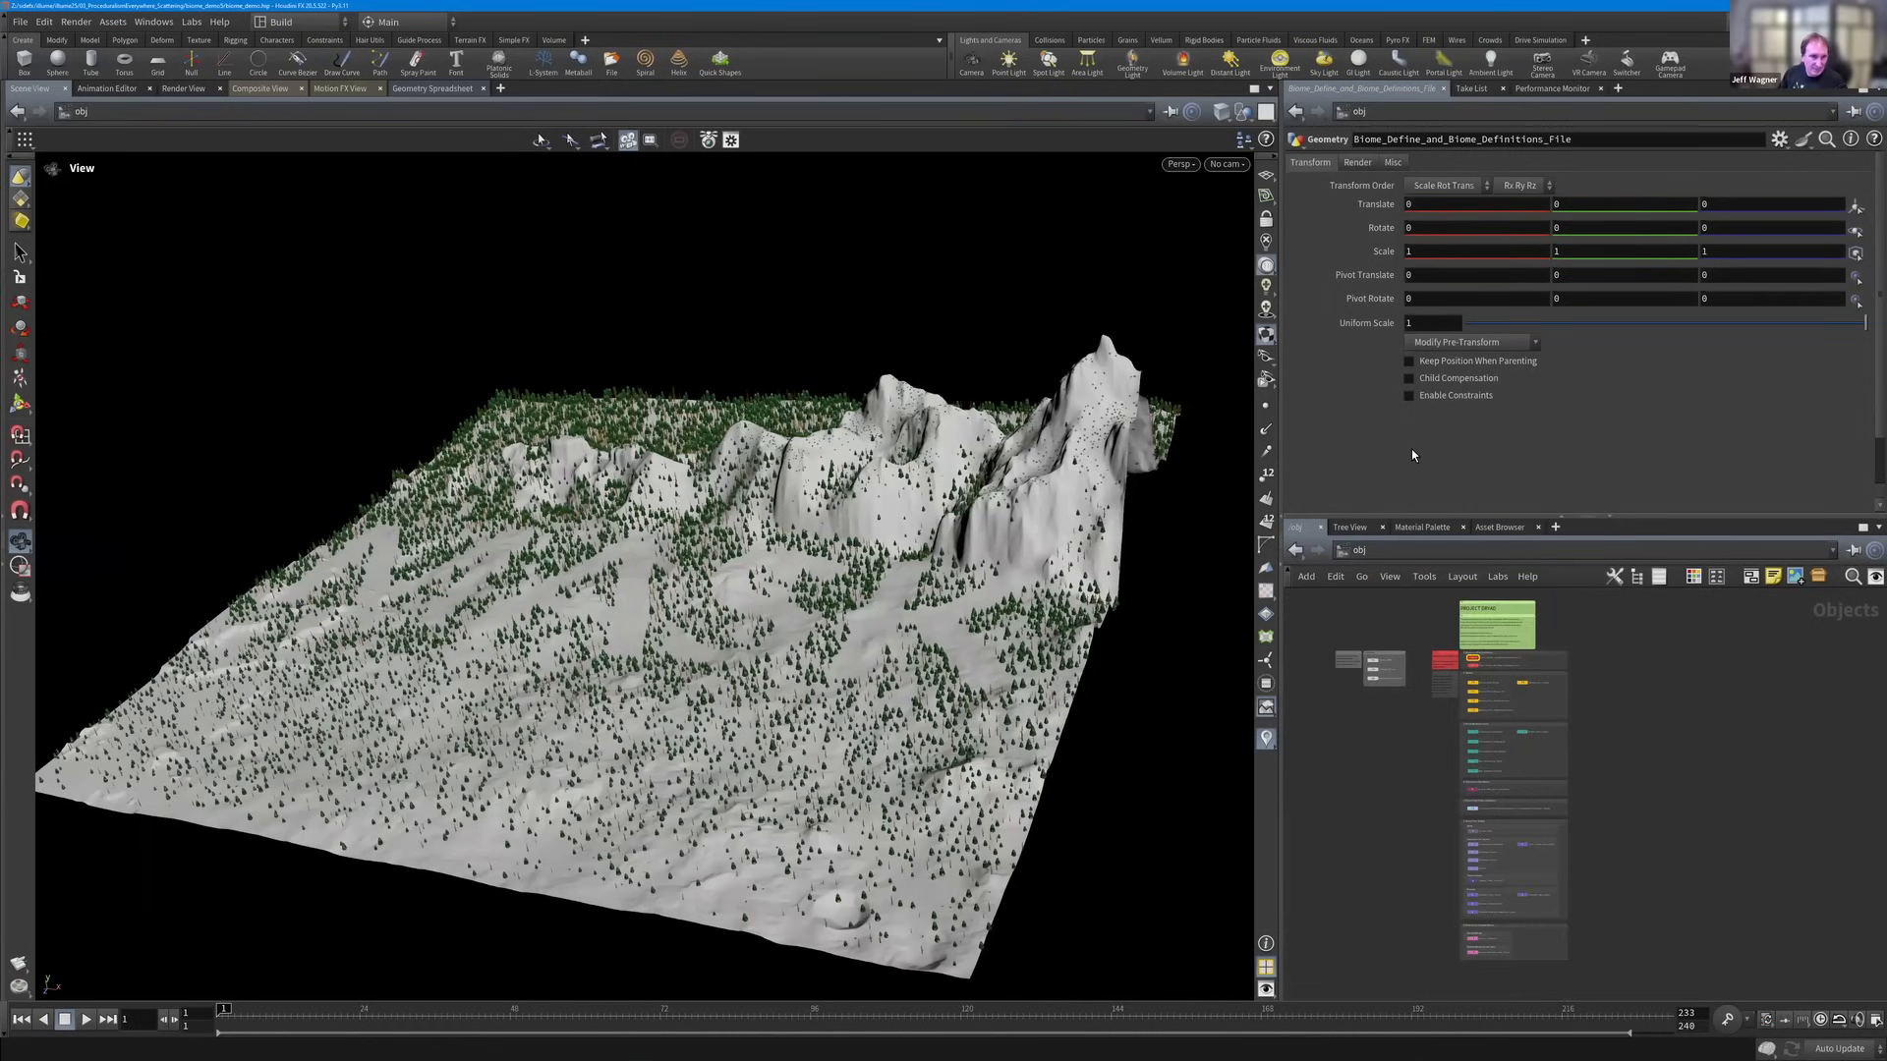
key("super+Down")
Switch to the Houdini window with the scatter and align examples, maximize it and change its desktop to Solaris.
key("alt+Tab")
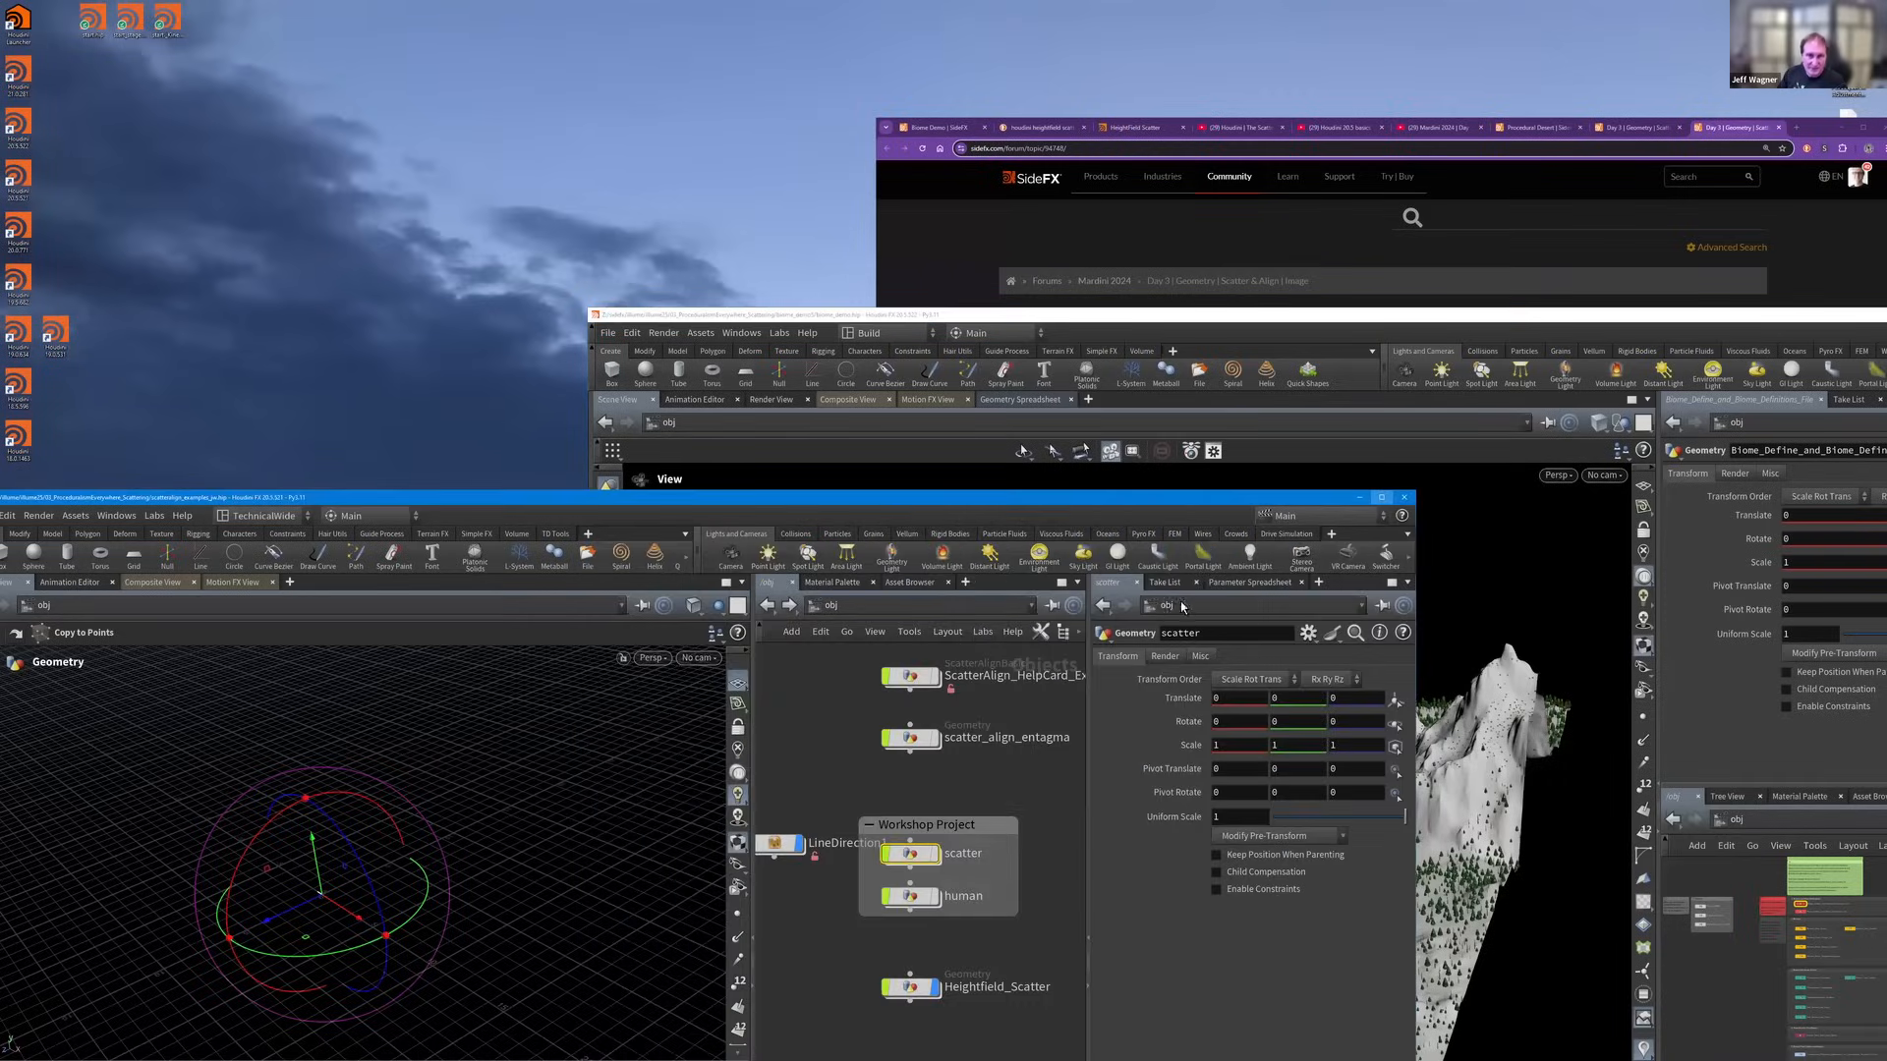
key("super+Up")
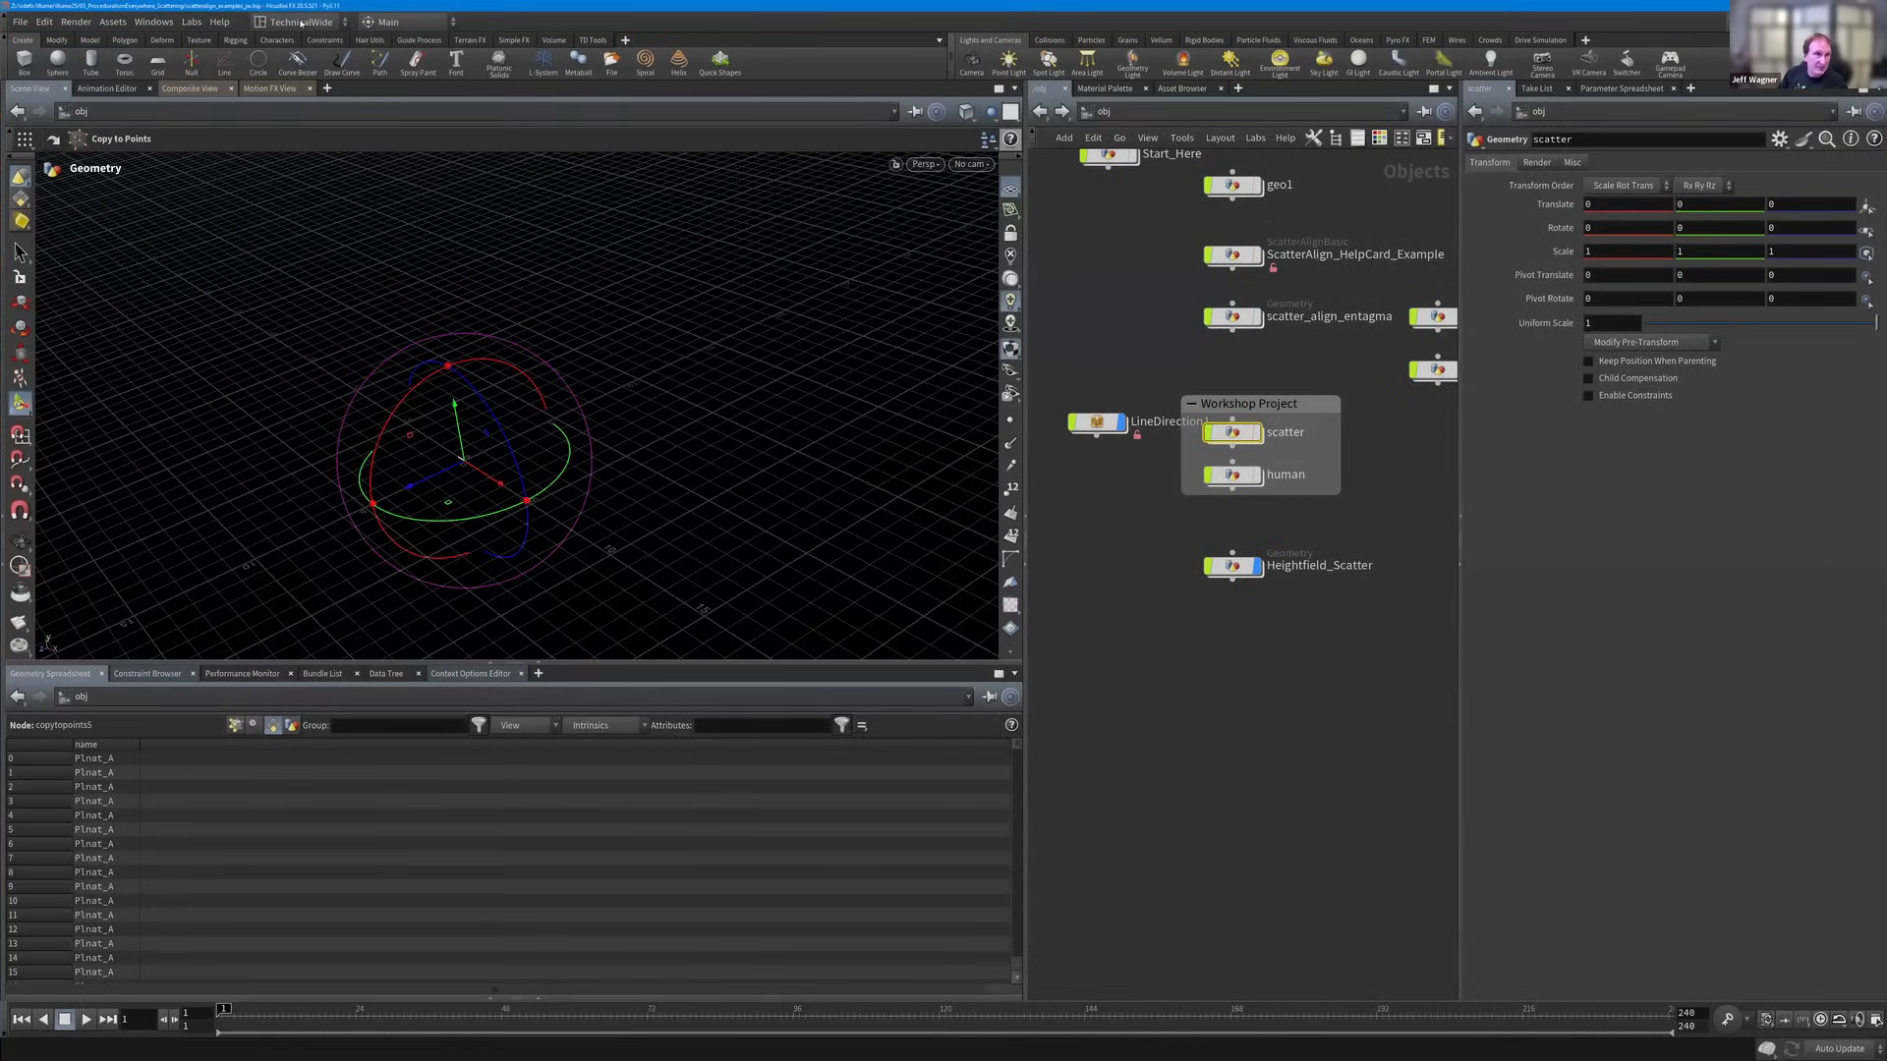
left_click(300, 22)
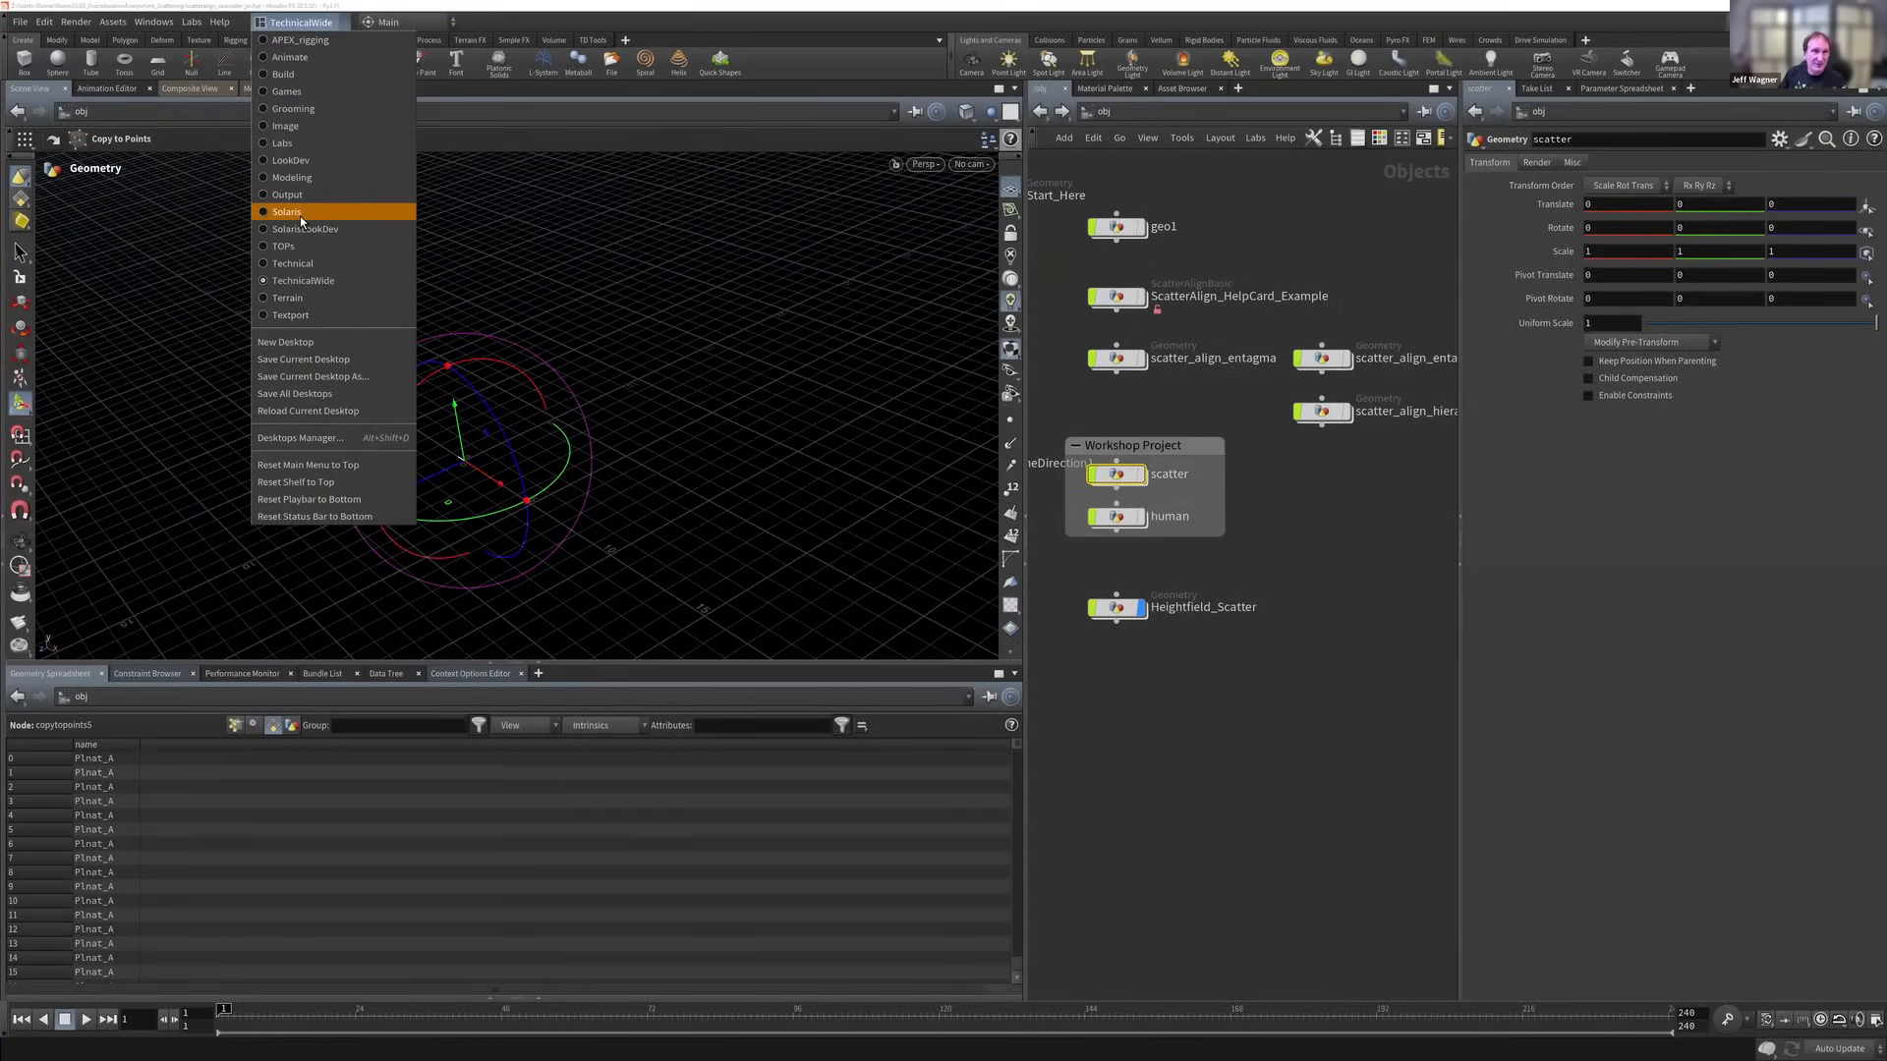
key("Escape")
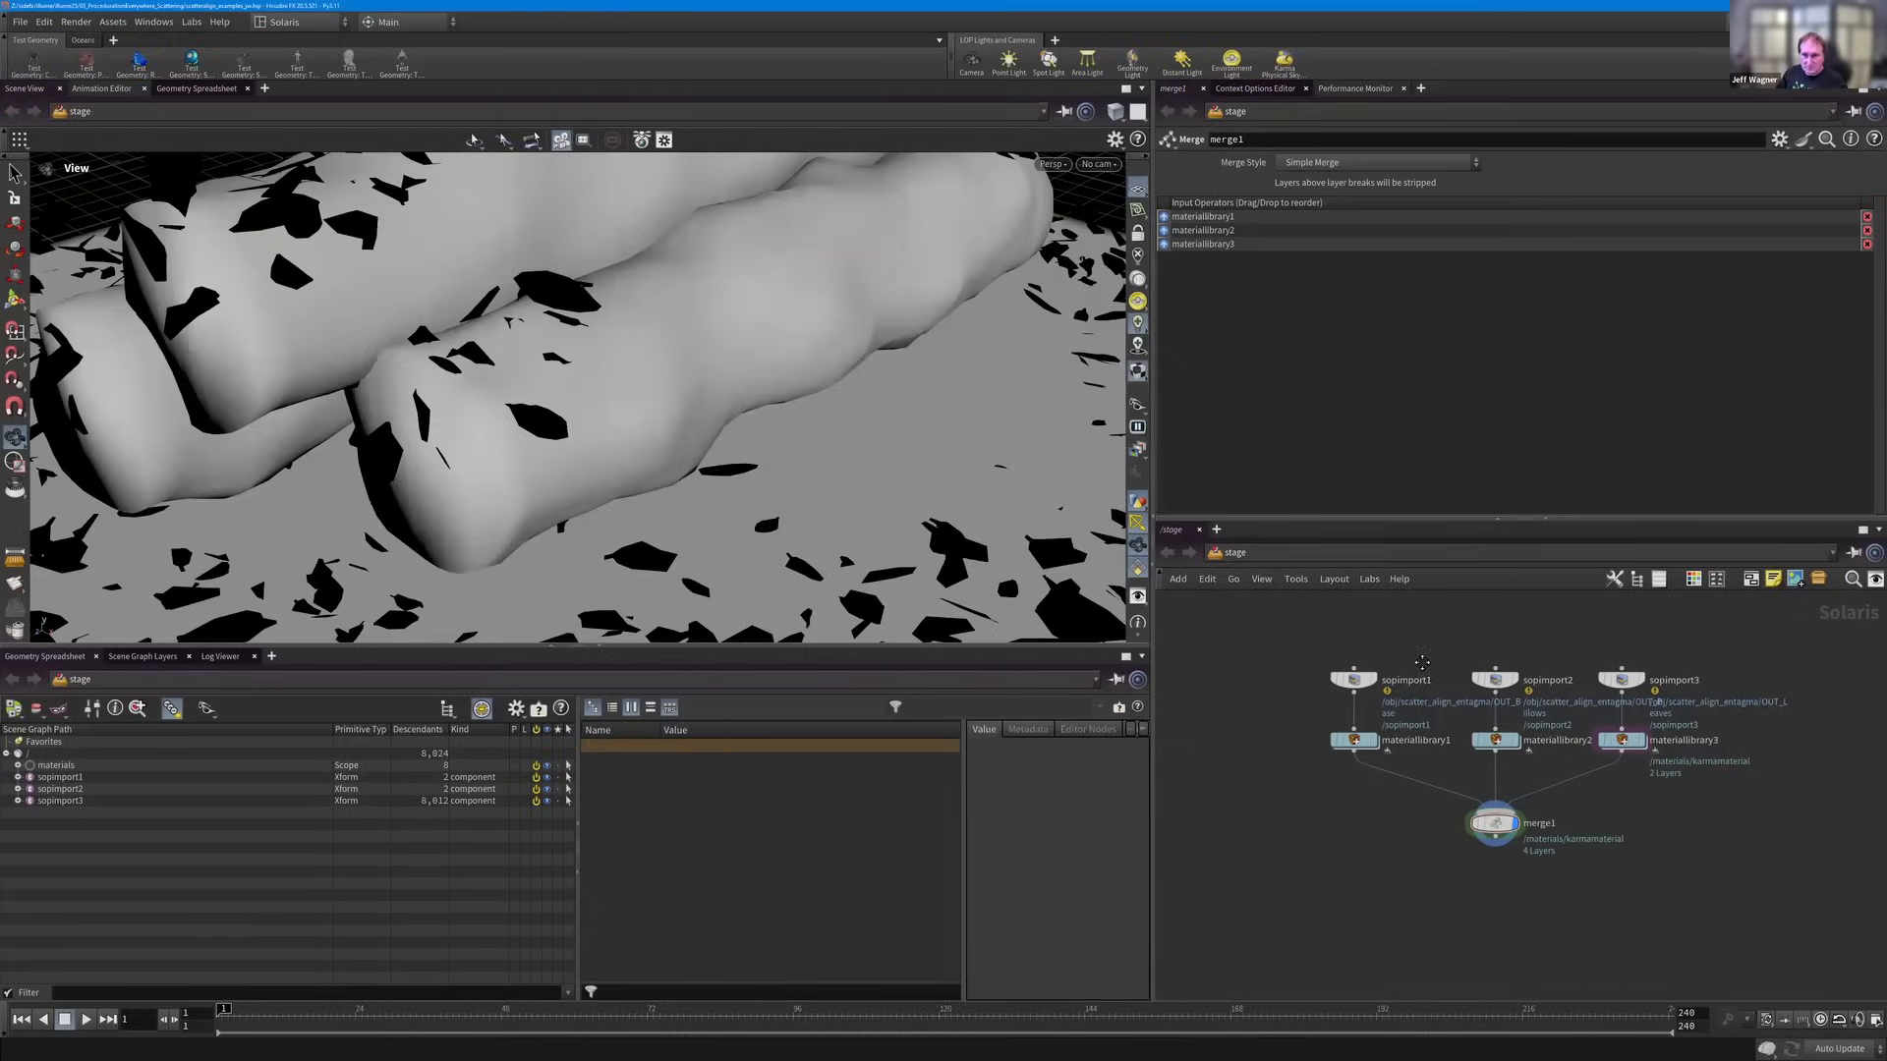
Expand the materials and the three SOP import branches in the scene graph and examine their prototypes and instanced objects.
scroll(1380, 674, "down", 3)
middle_click_drag(1208, 651, 1494, 702)
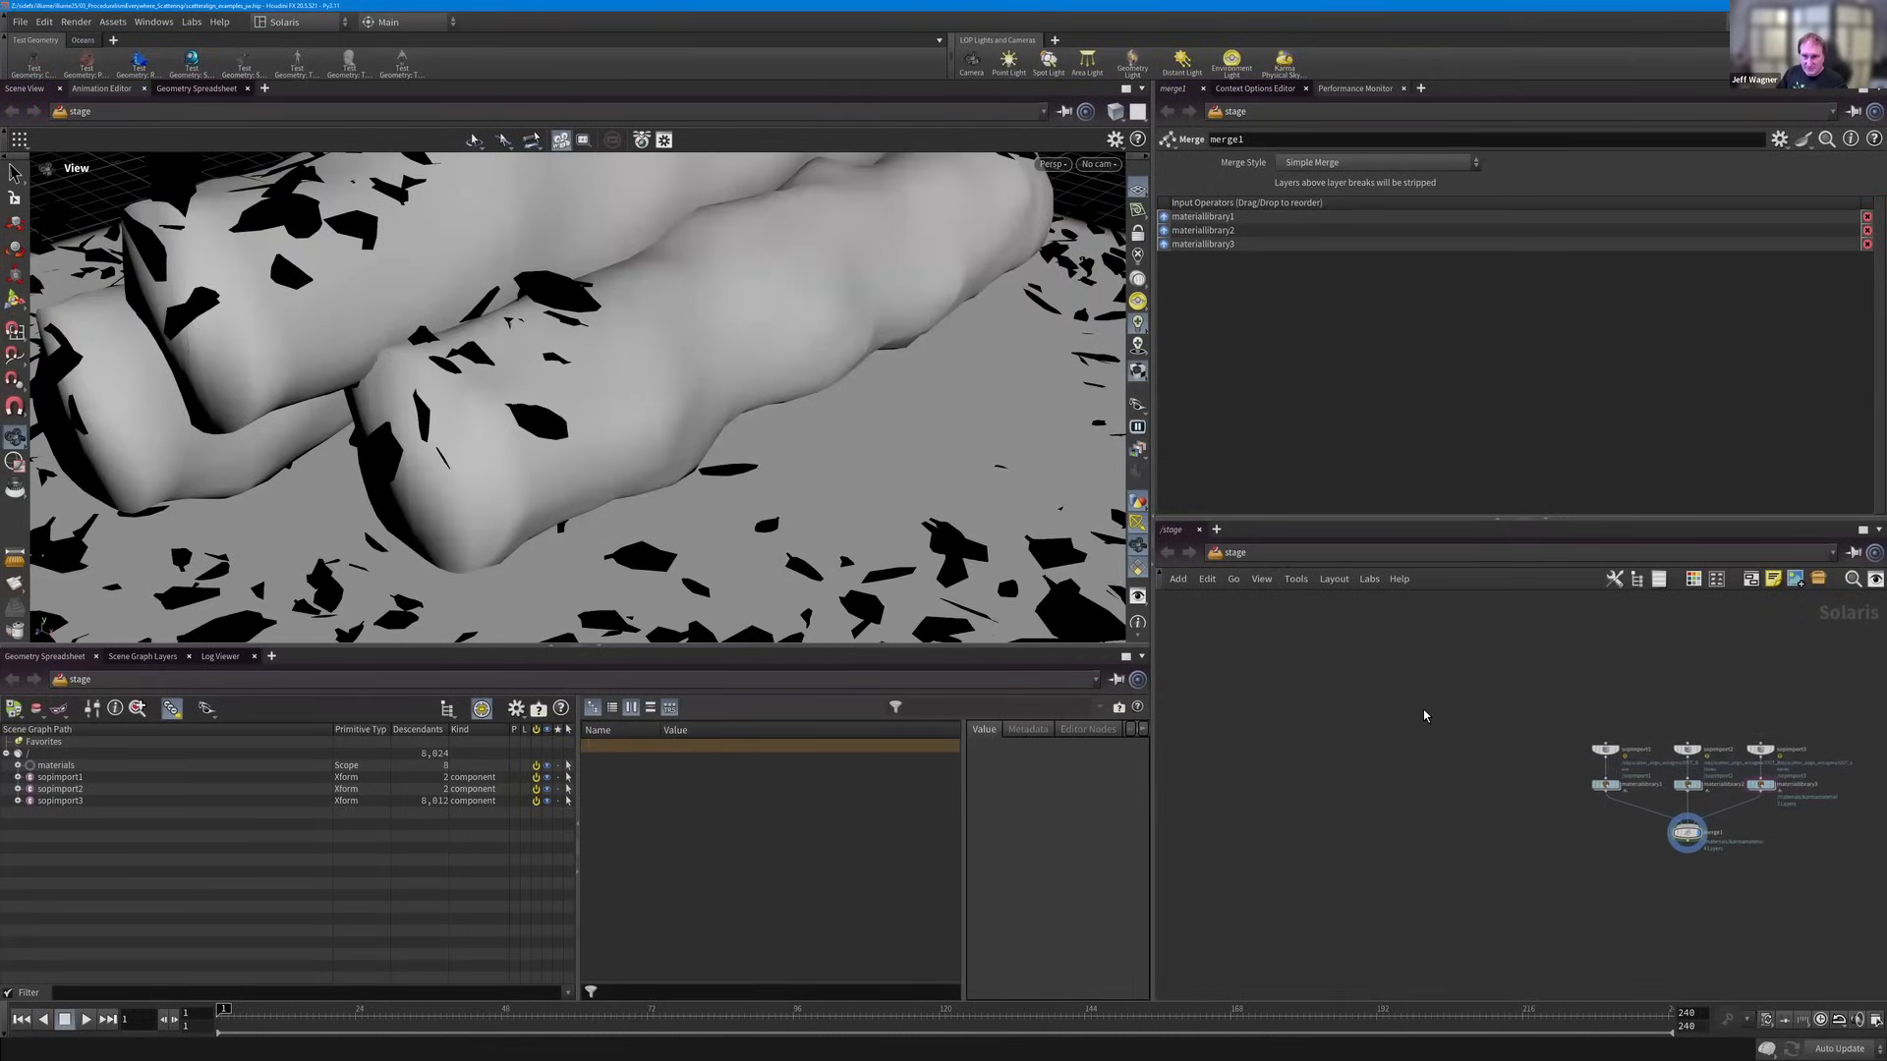
scroll(1426, 712, "up", 2)
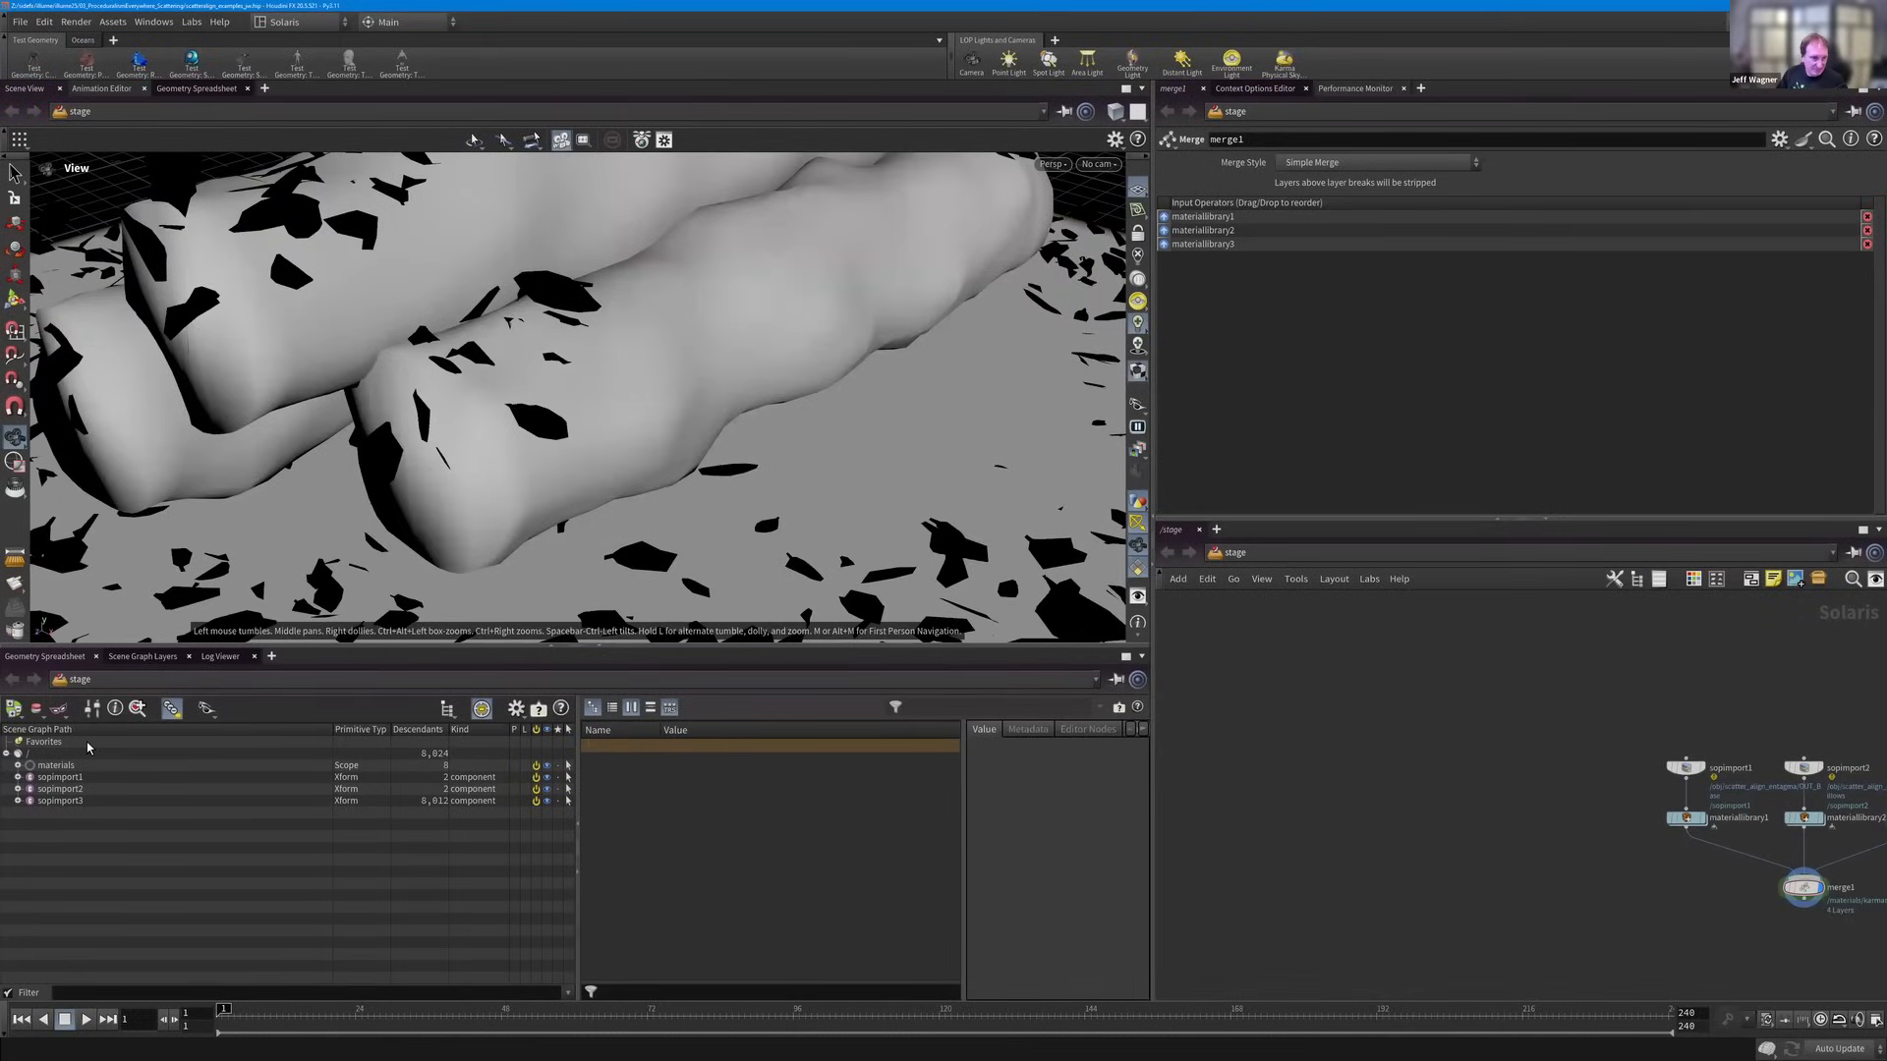
left_click(19, 765)
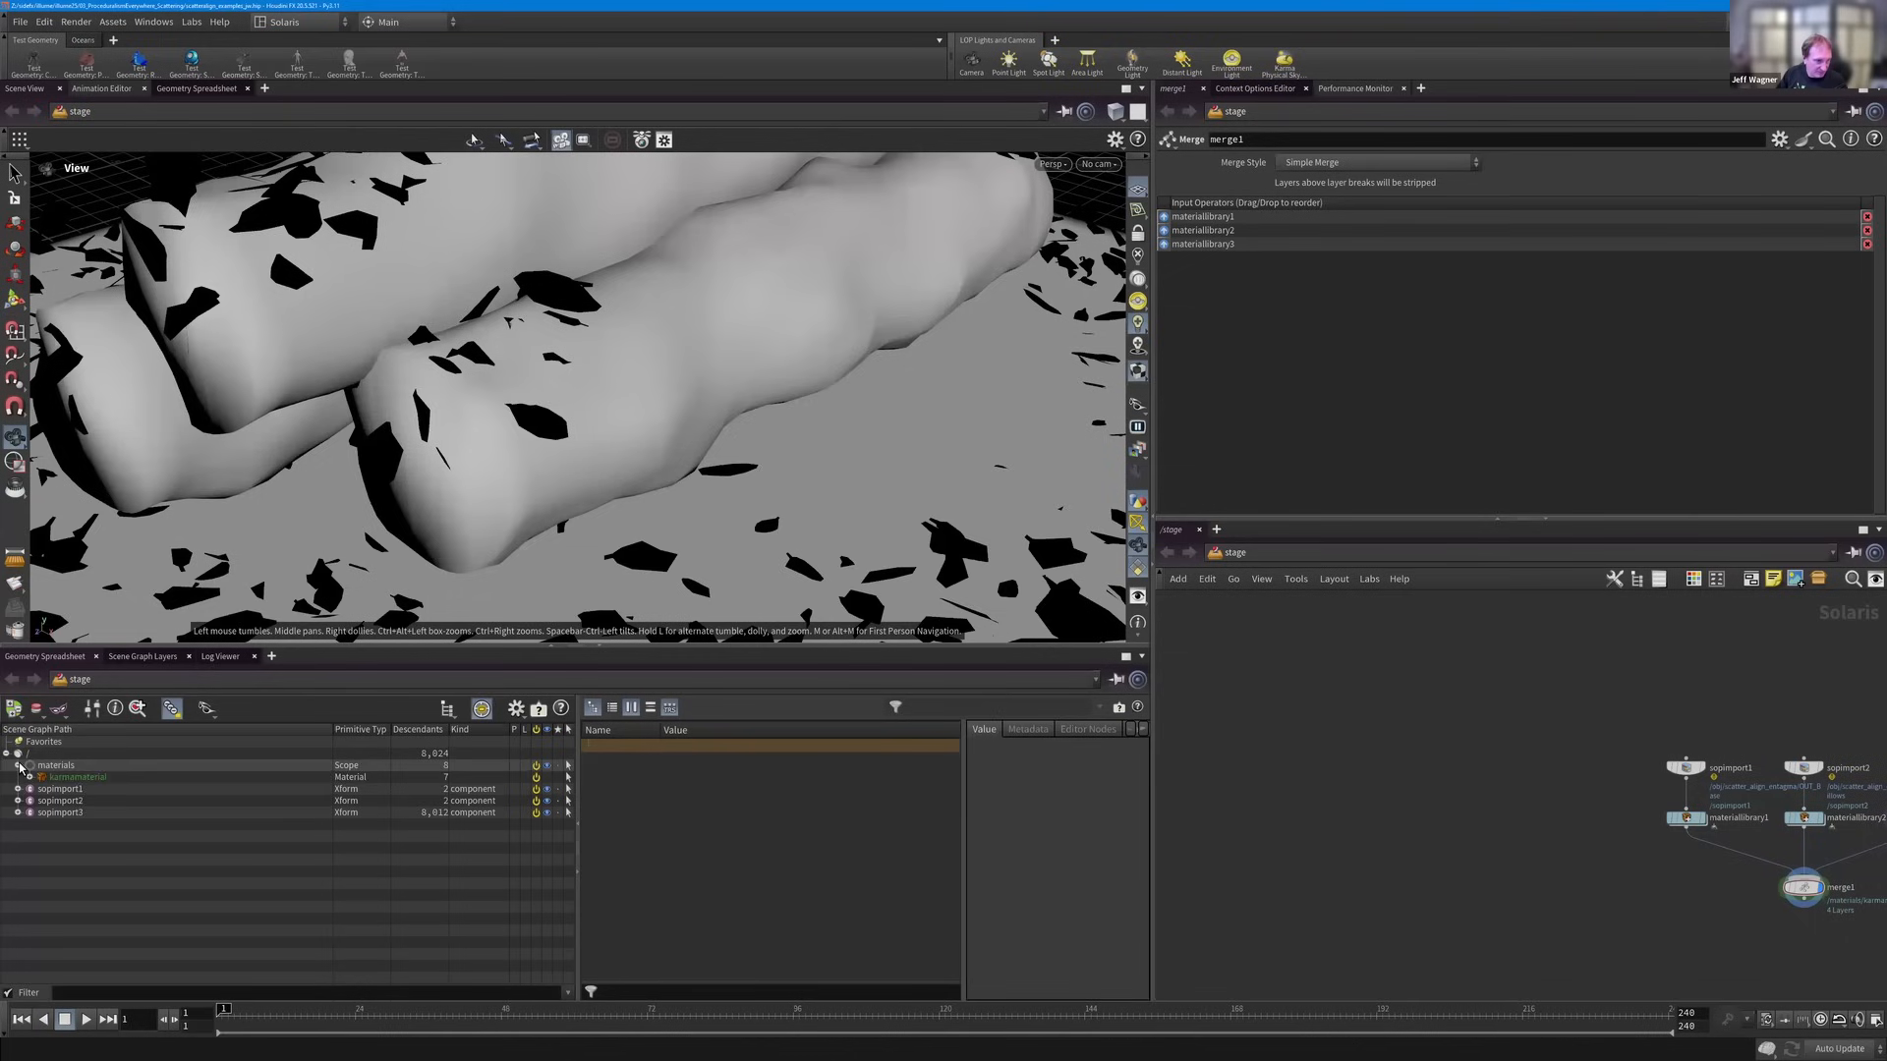
left_click(19, 766)
left_click(18, 777)
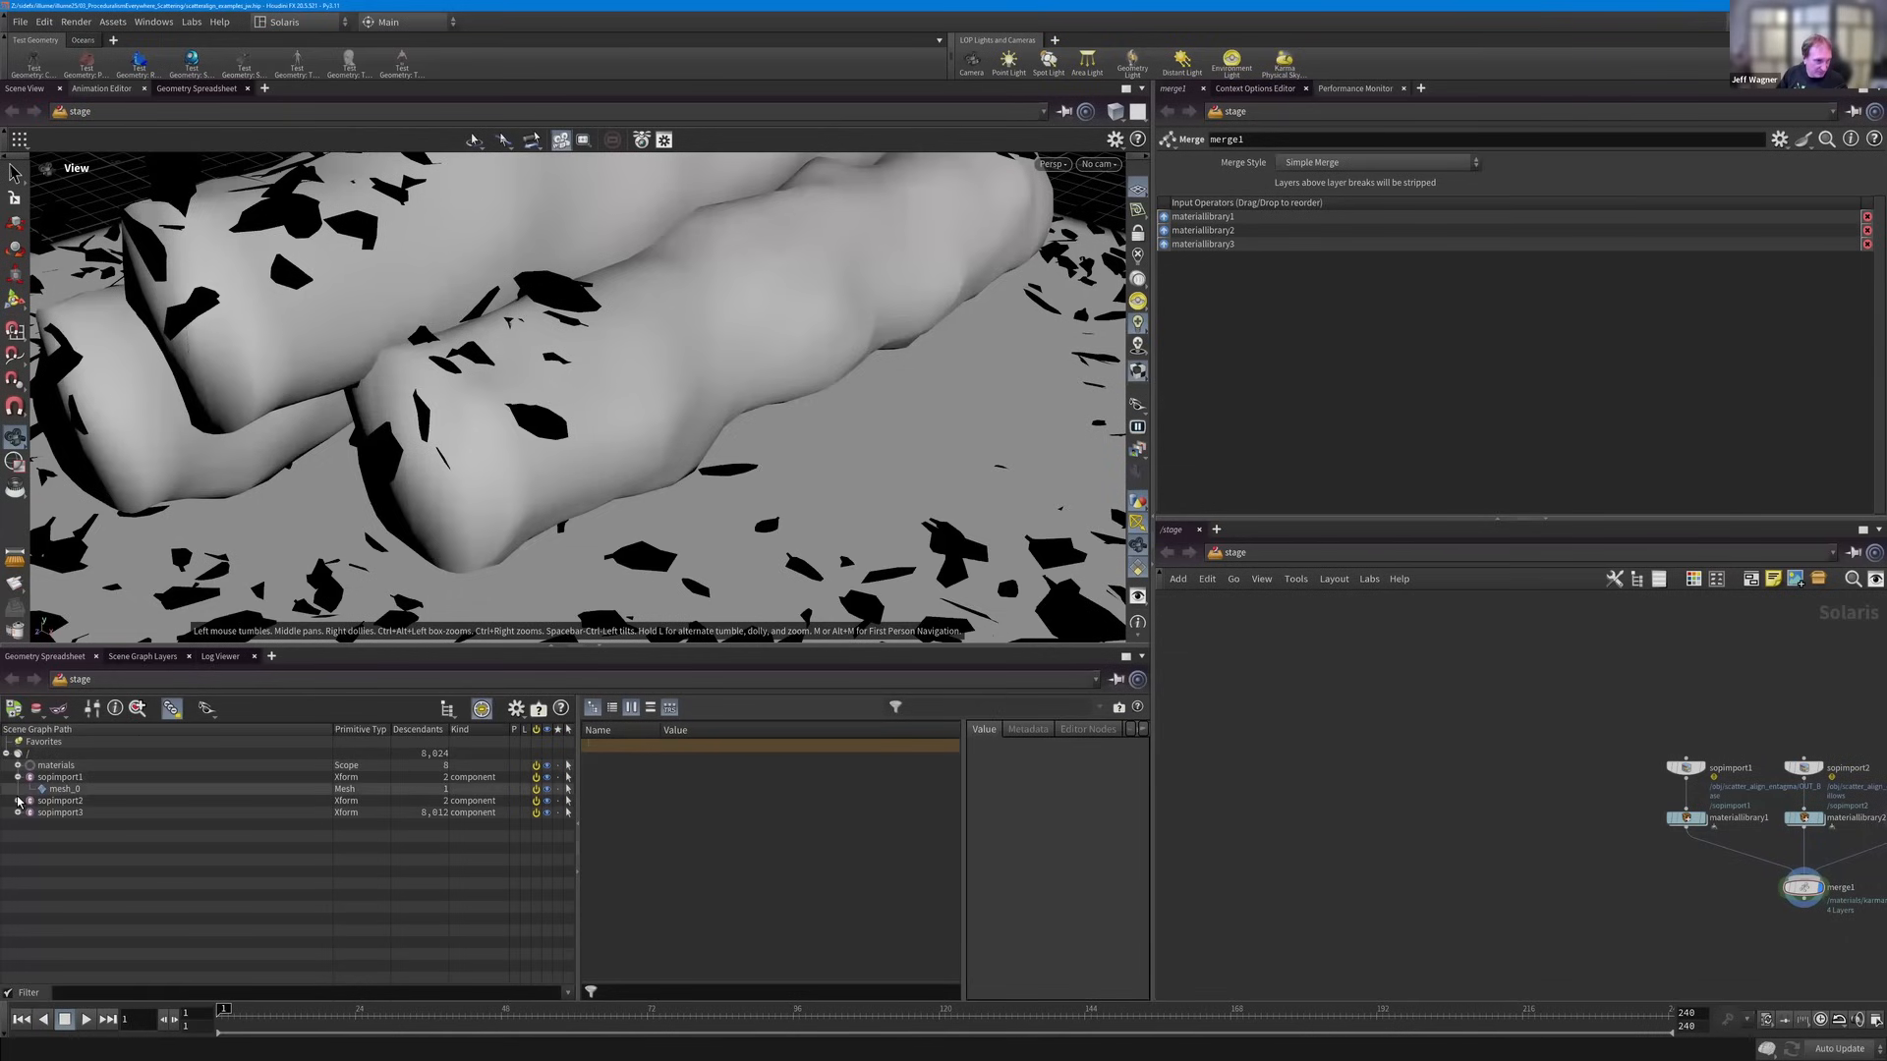
left_click(18, 801)
left_click(18, 824)
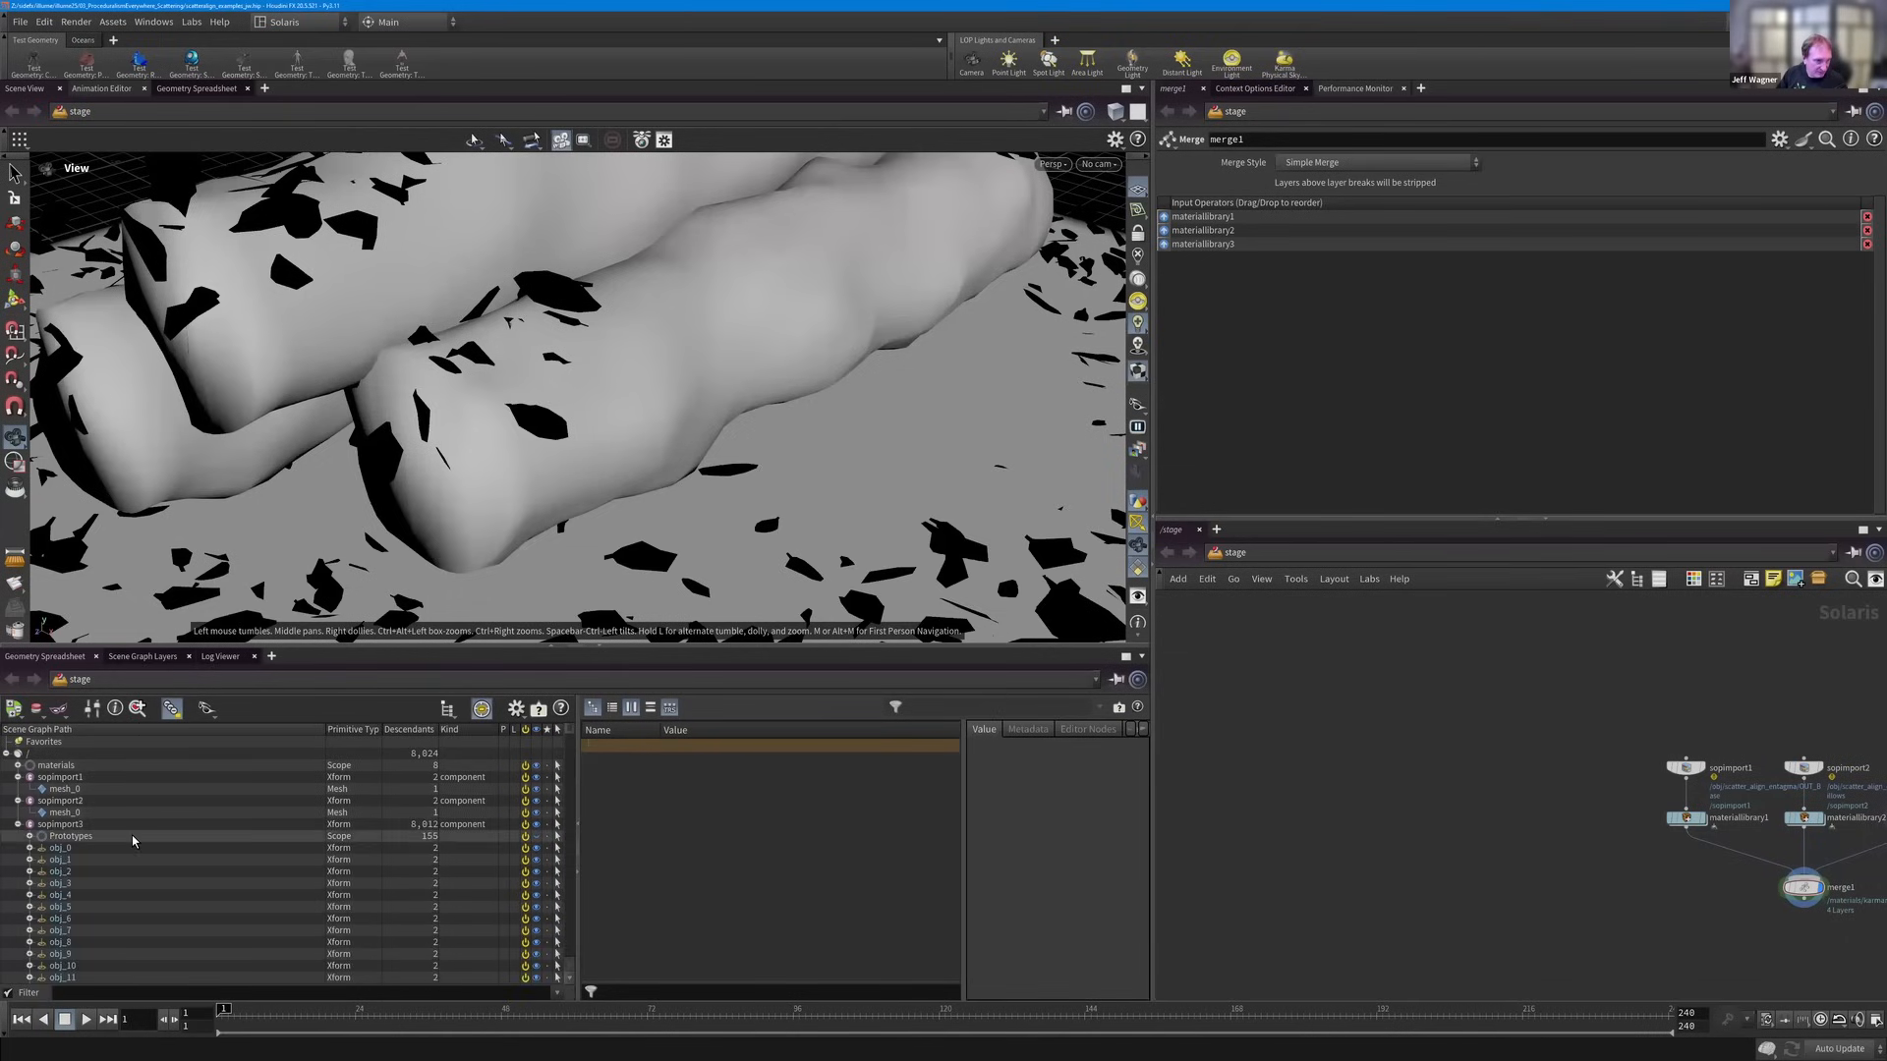
scroll(130, 840, "down", 5)
scroll(122, 836, "up", 5)
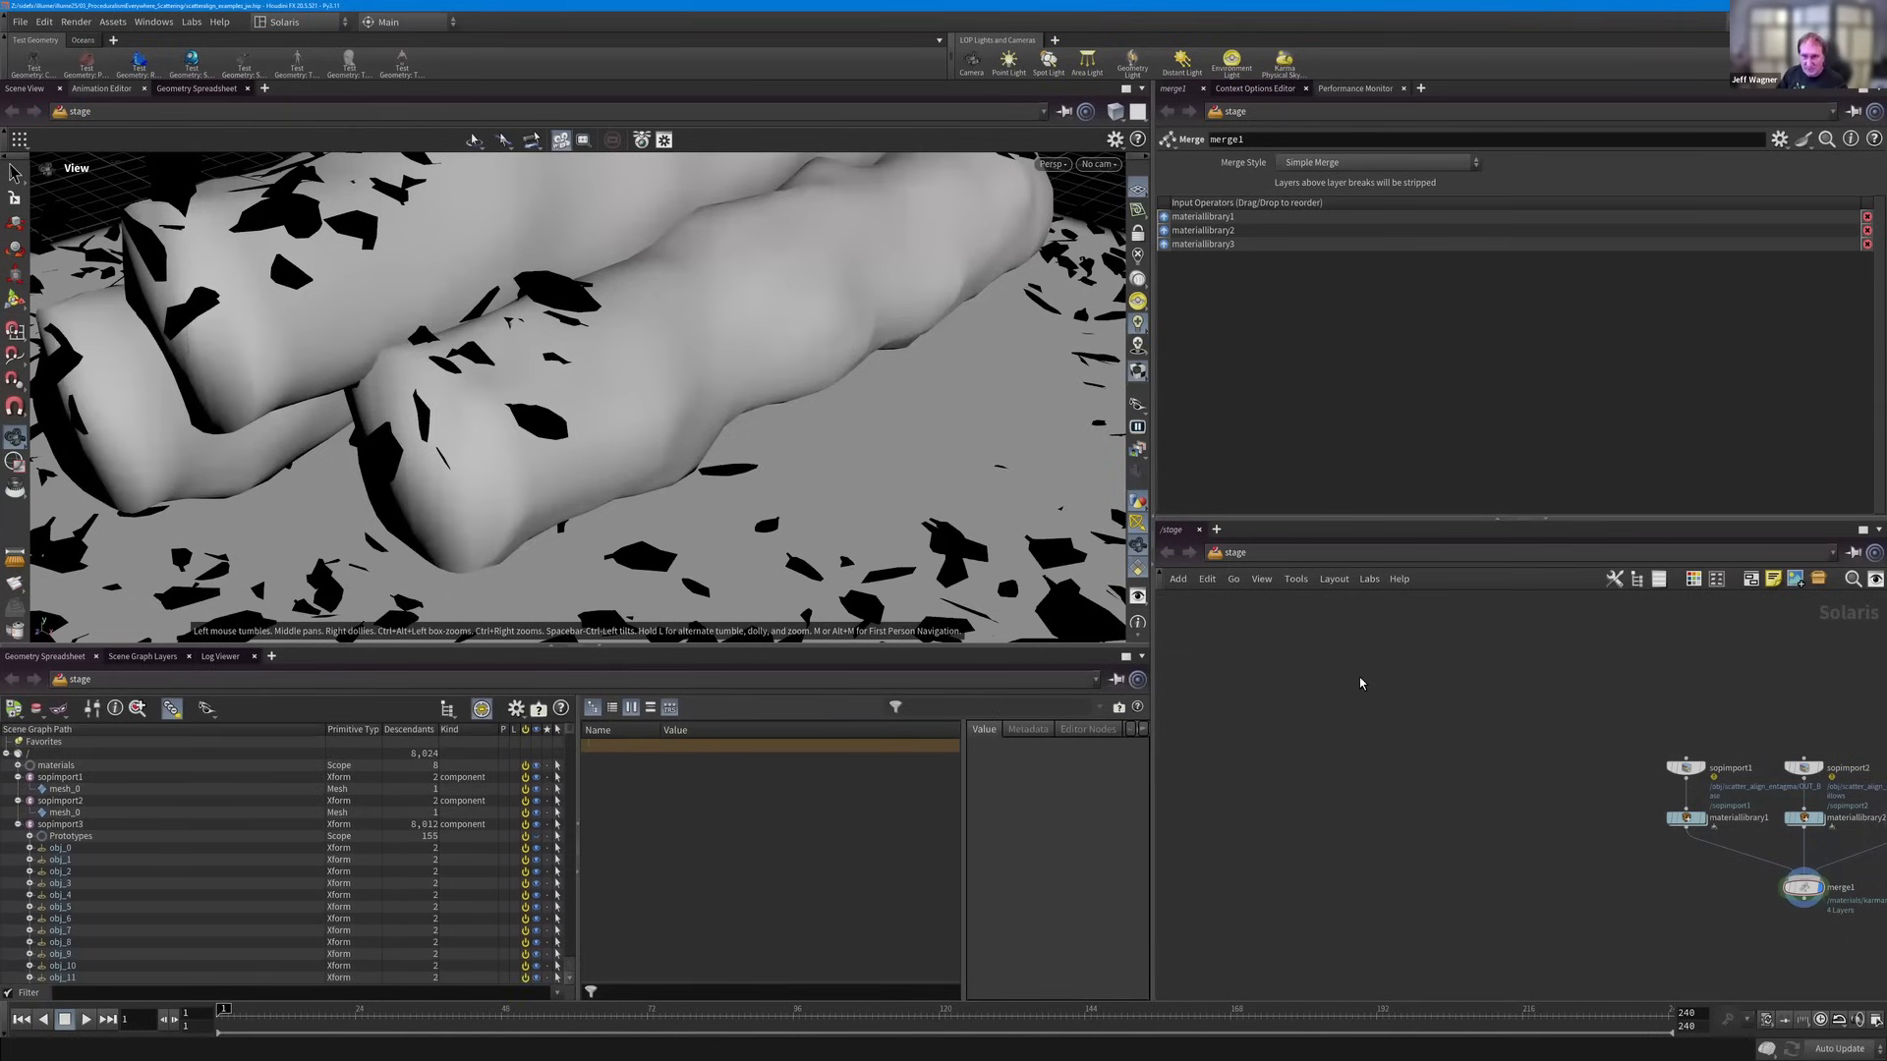
Enlarge the viewport slightly and add an Instancer node in the empty area beside the existing stage network.
key("Tab")
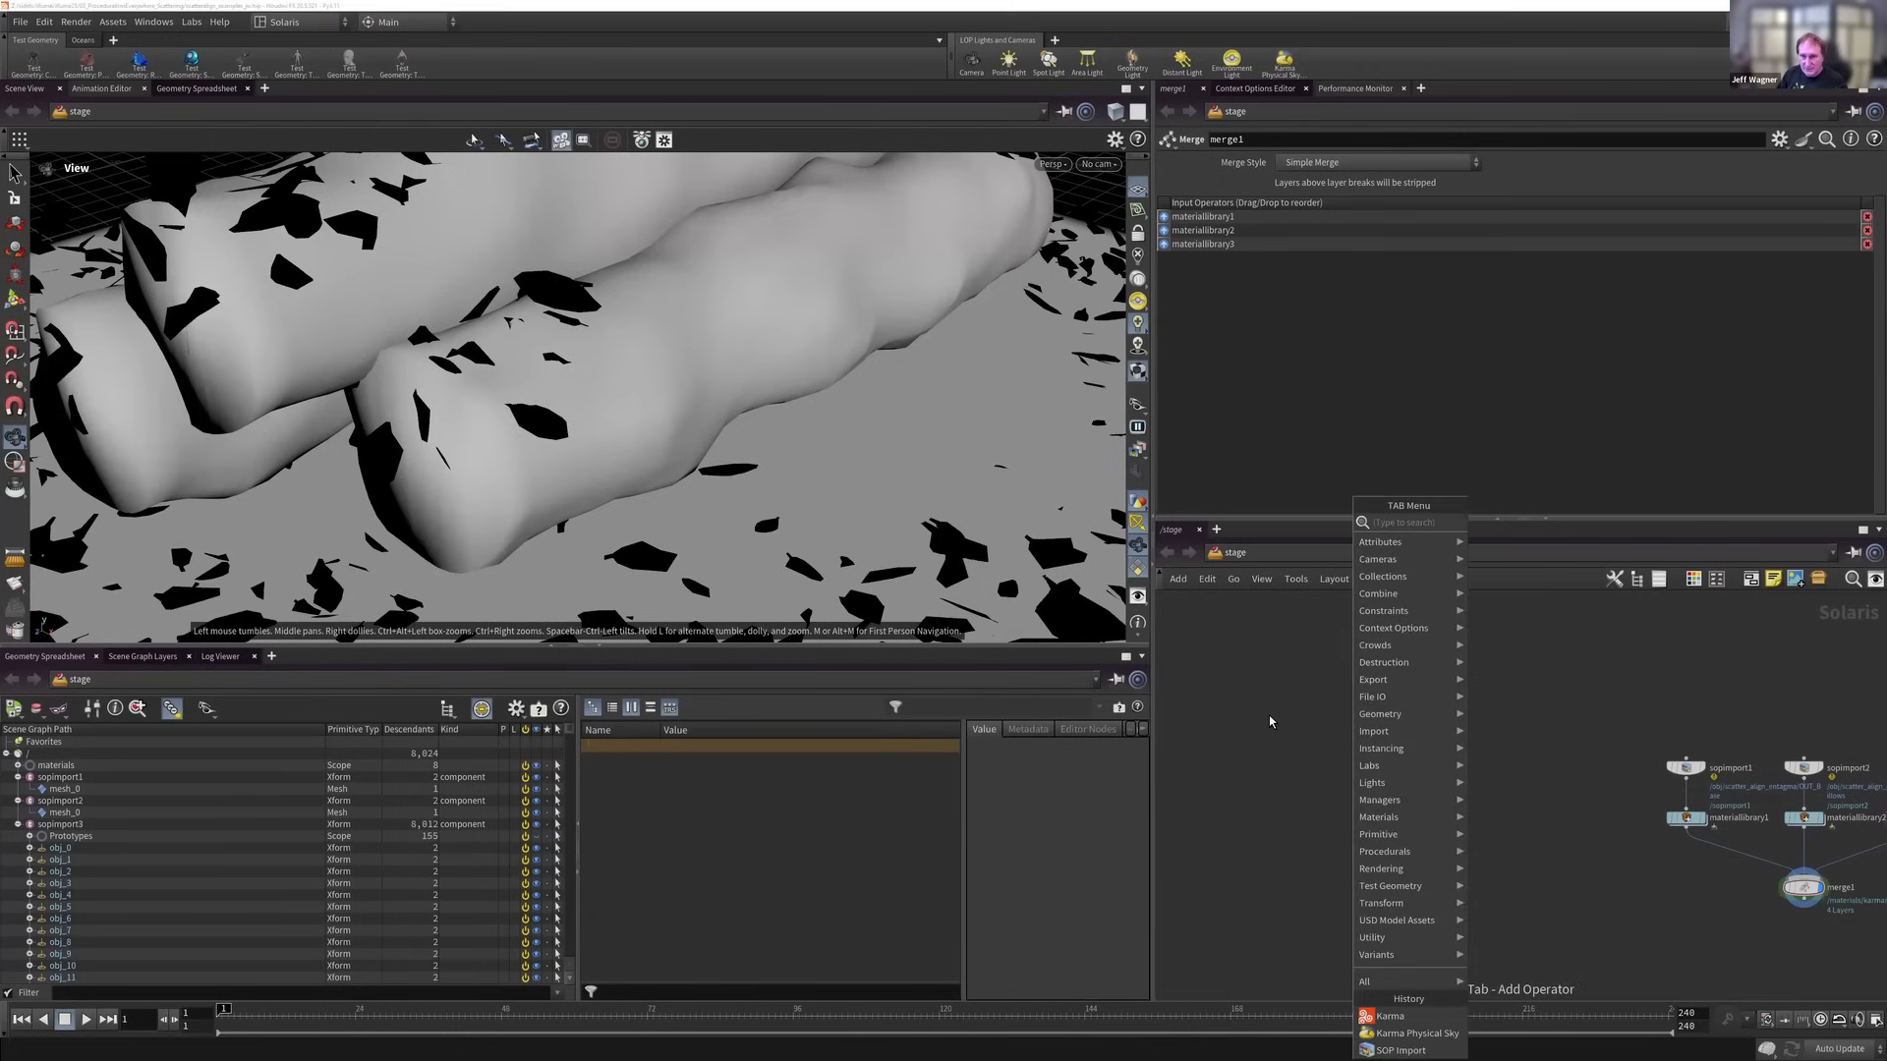
left_click(1039, 645)
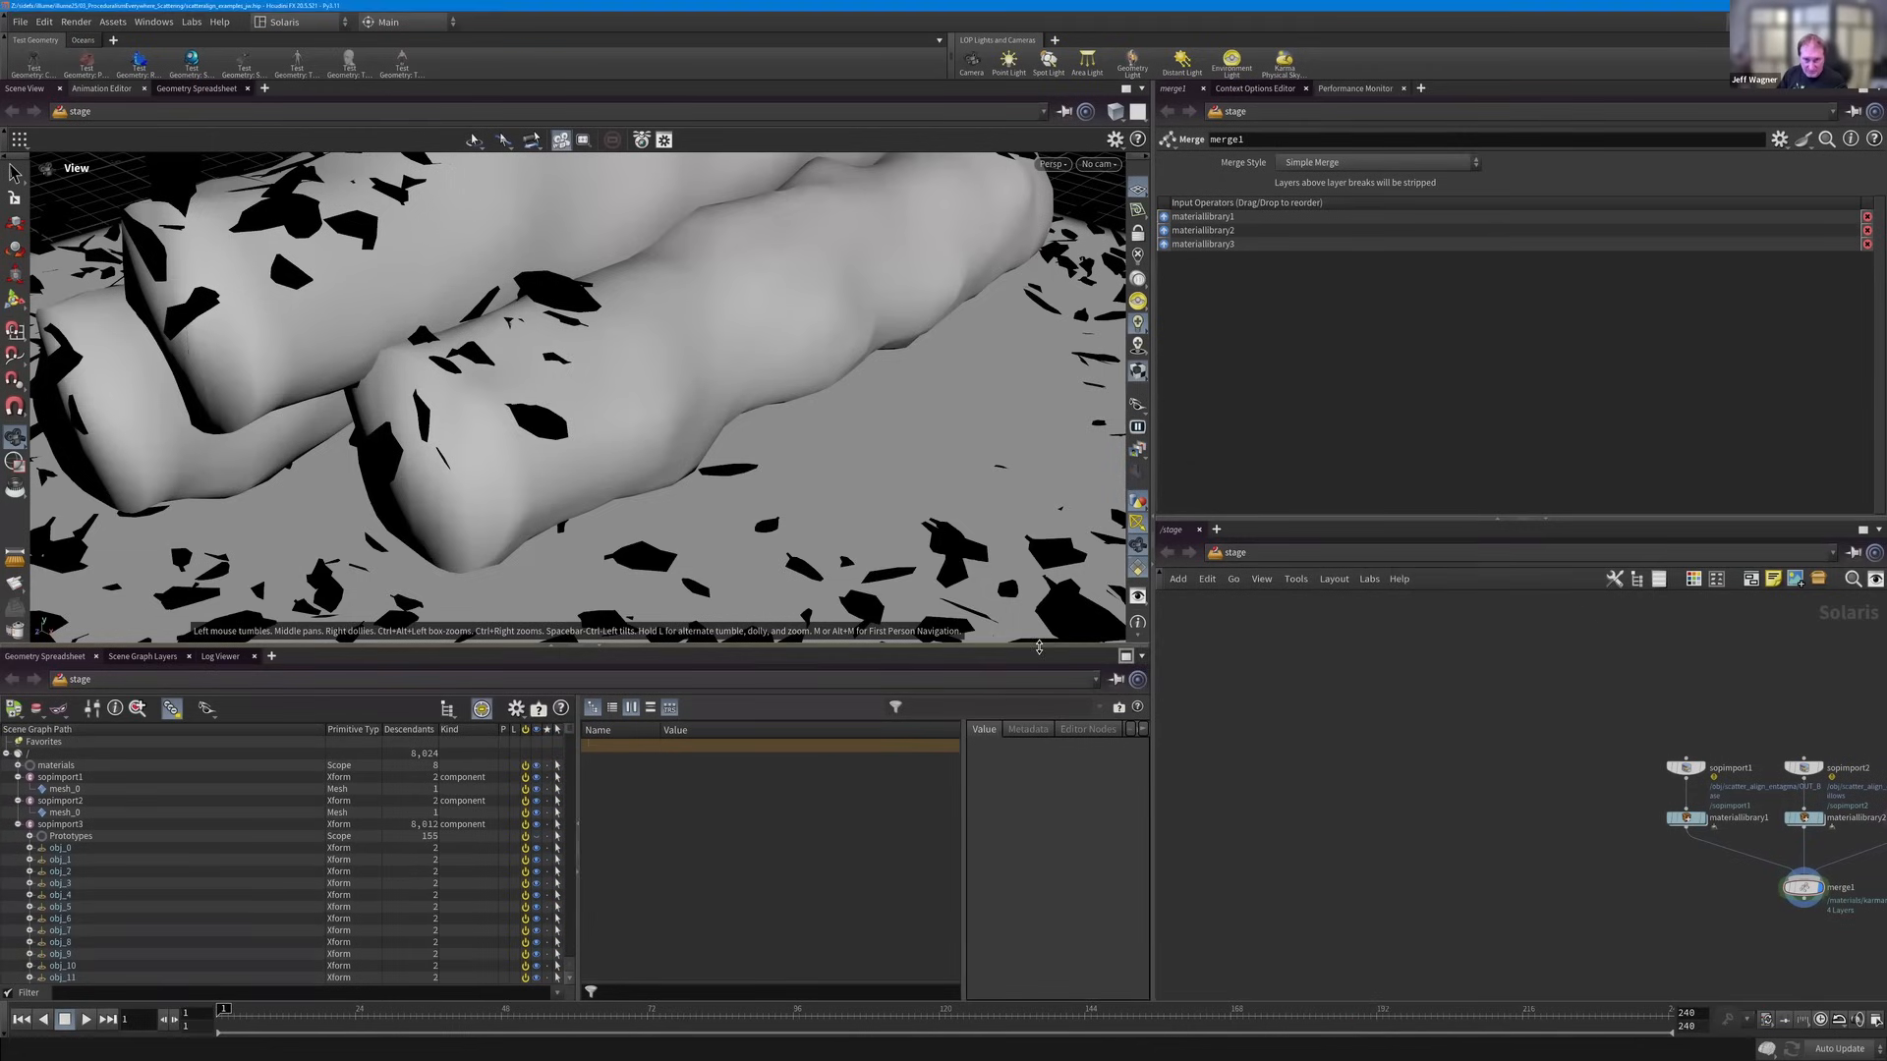
left_click_drag(1039, 644, 1037, 671)
key("Tab")
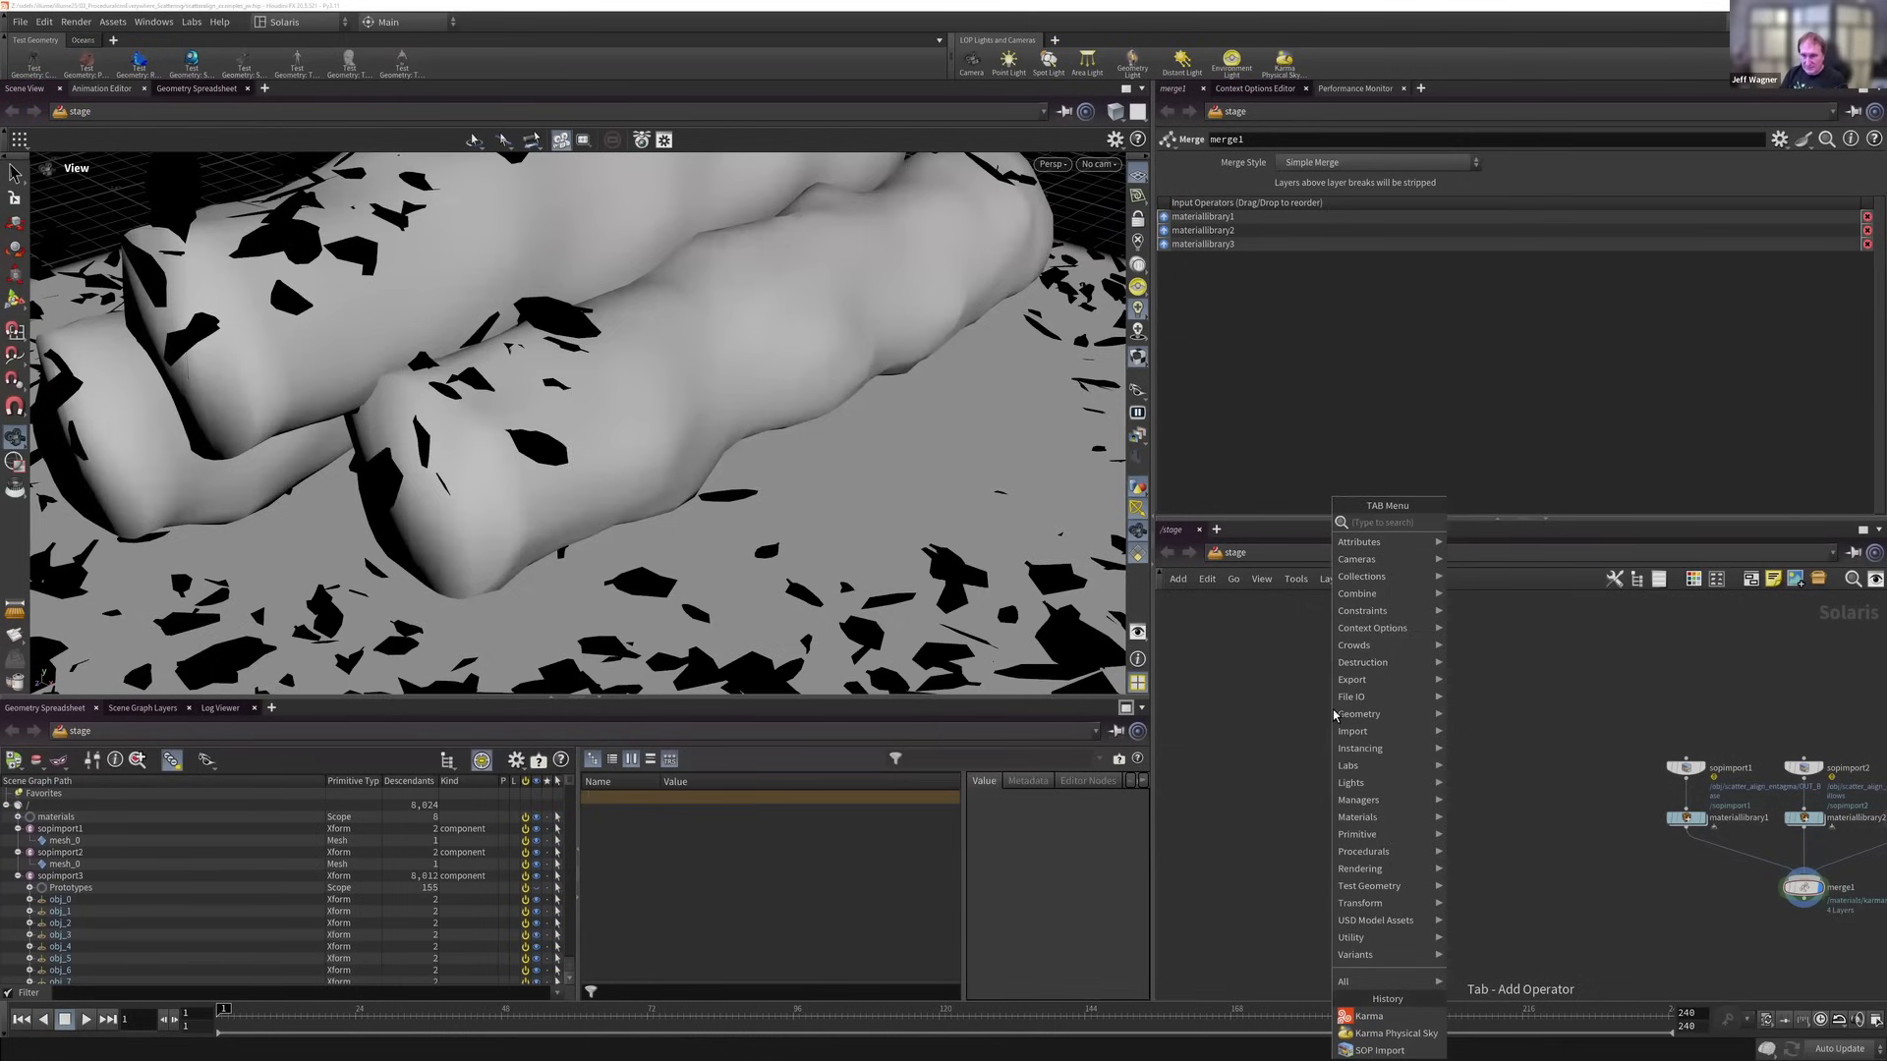
type("insta")
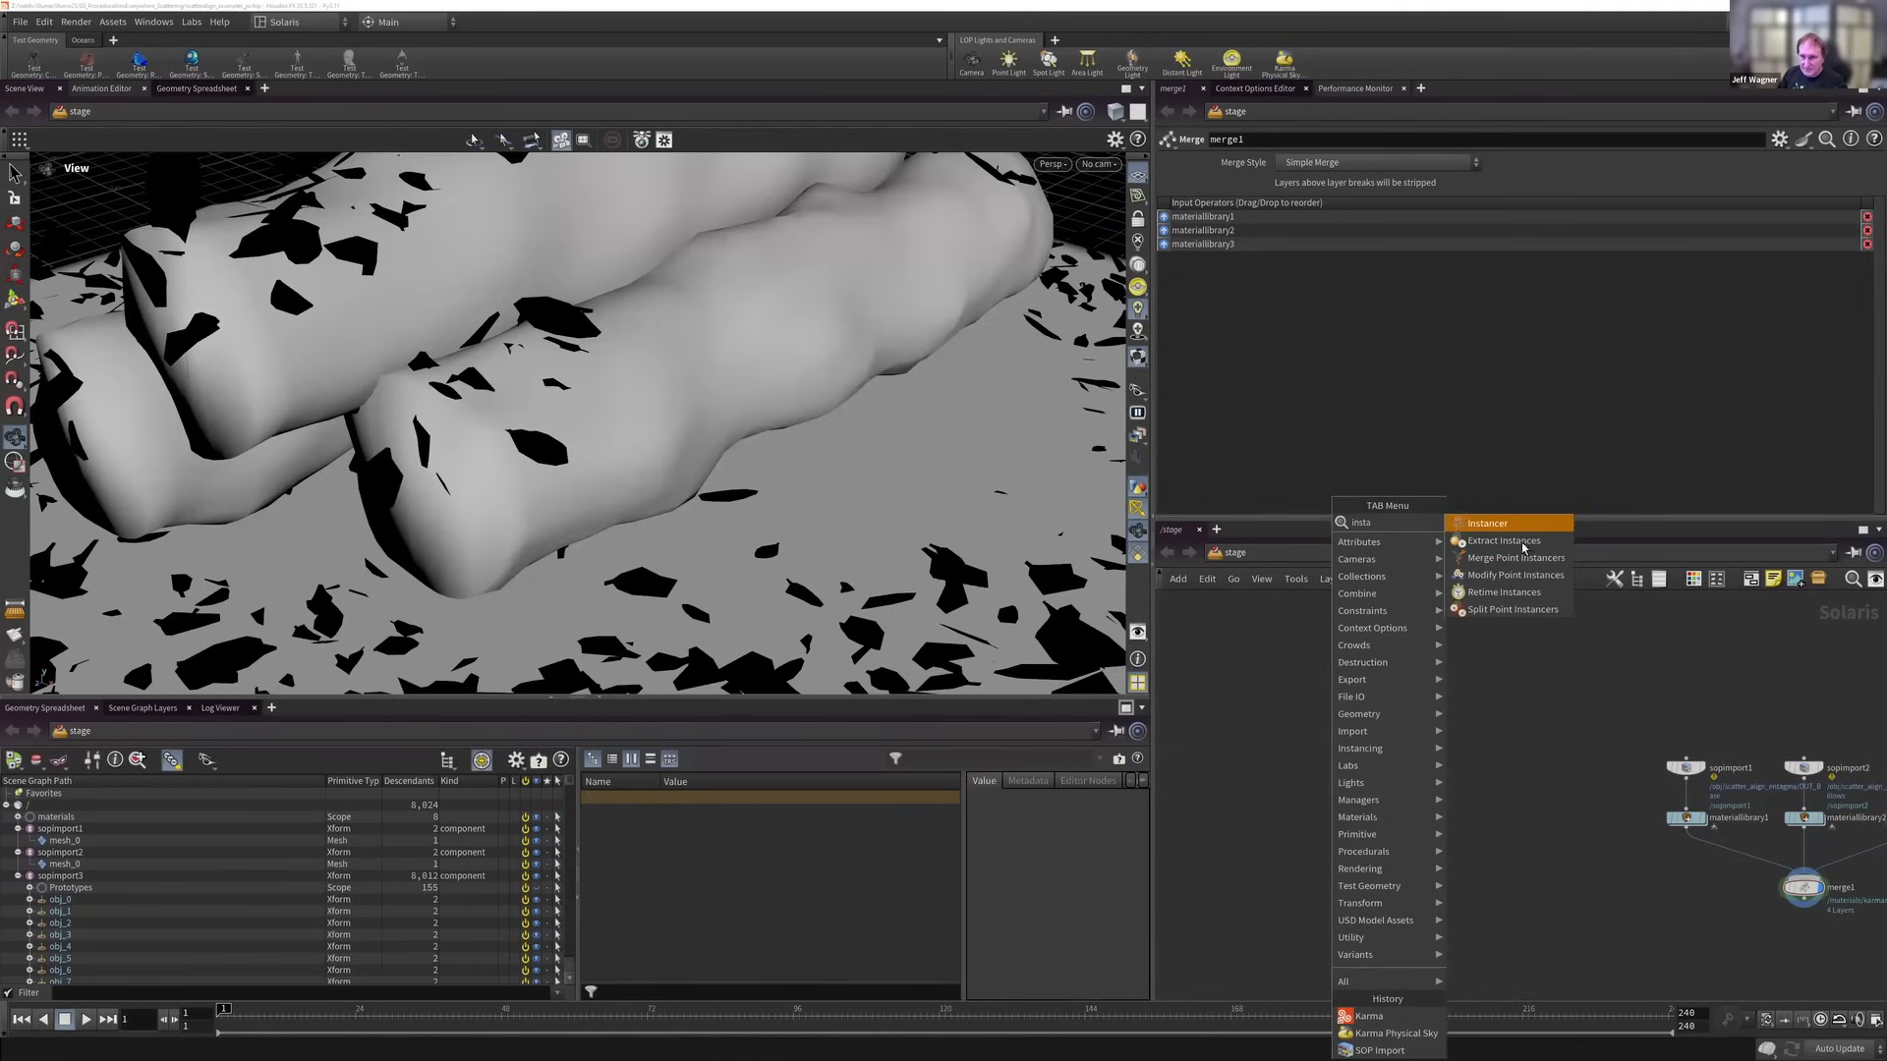
left_click(1504, 525)
left_click(1415, 774)
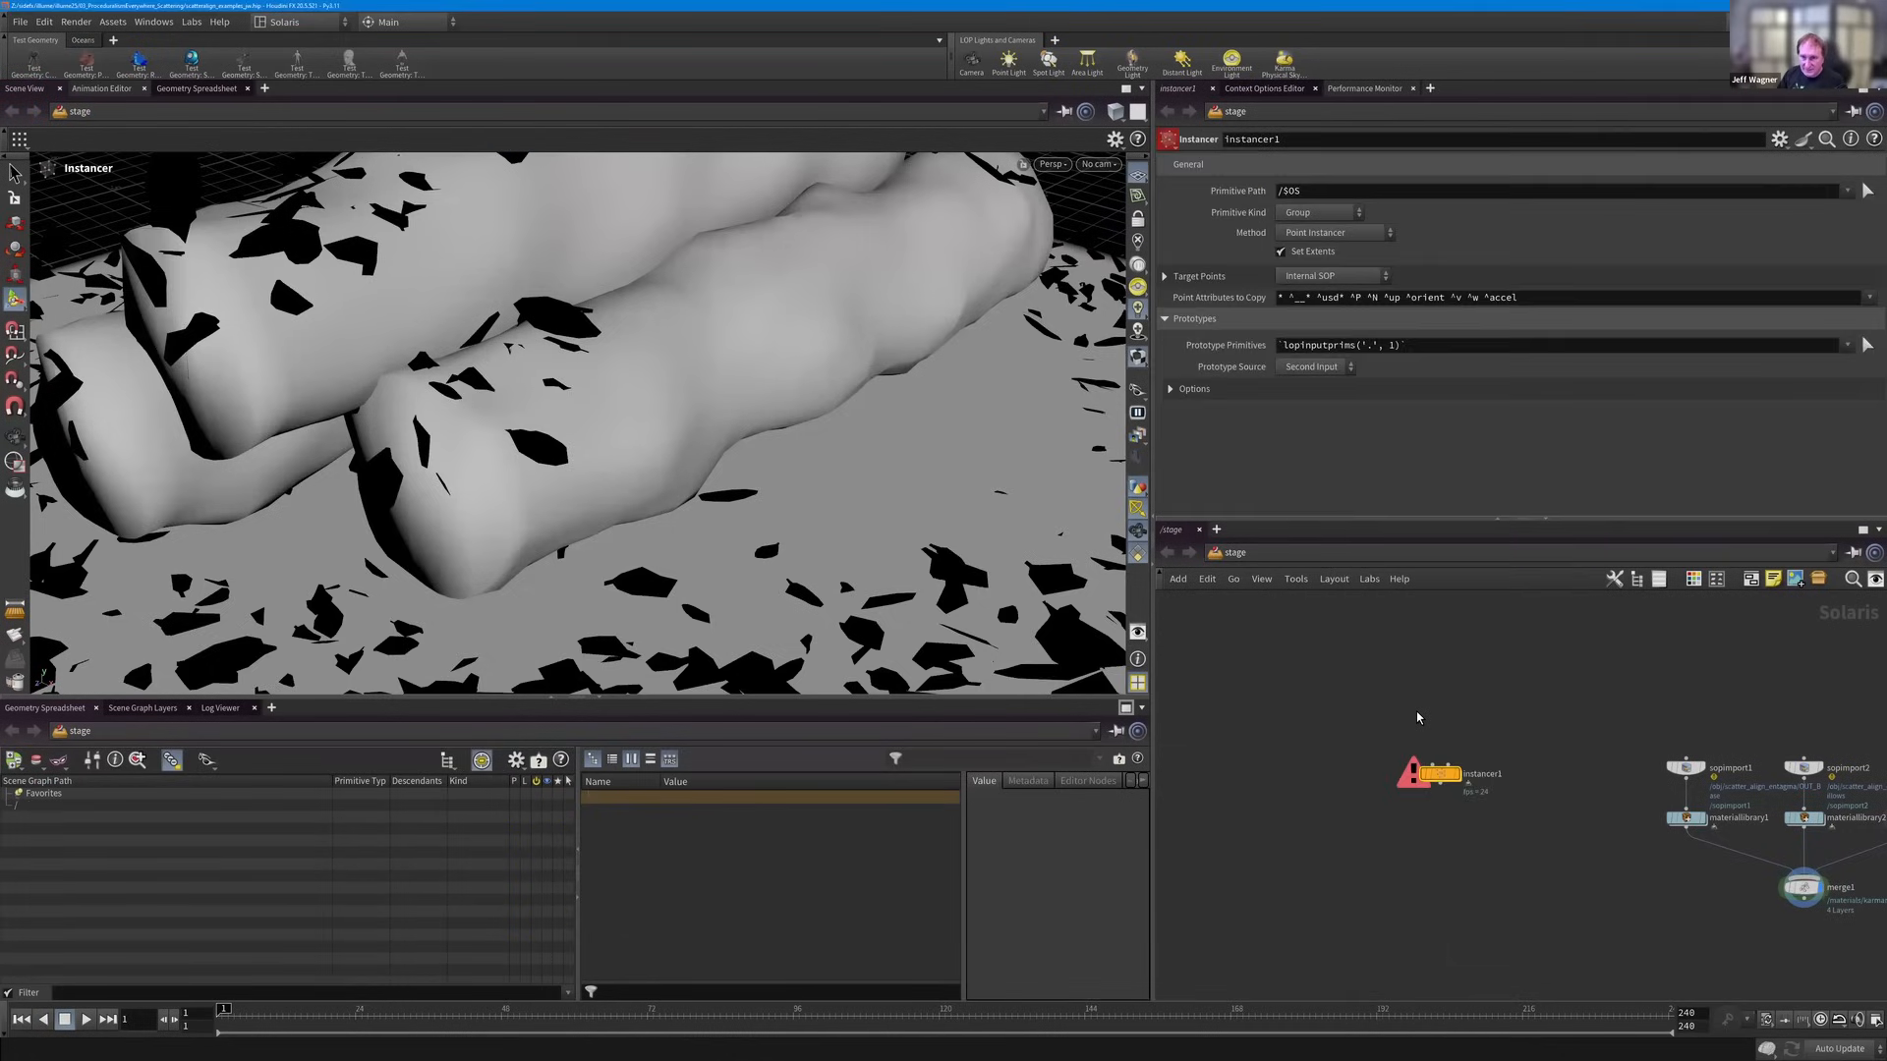
Add a Cube node above the instancer in the stage network.
key("Tab")
mouse_move(1424, 715)
type("sph")
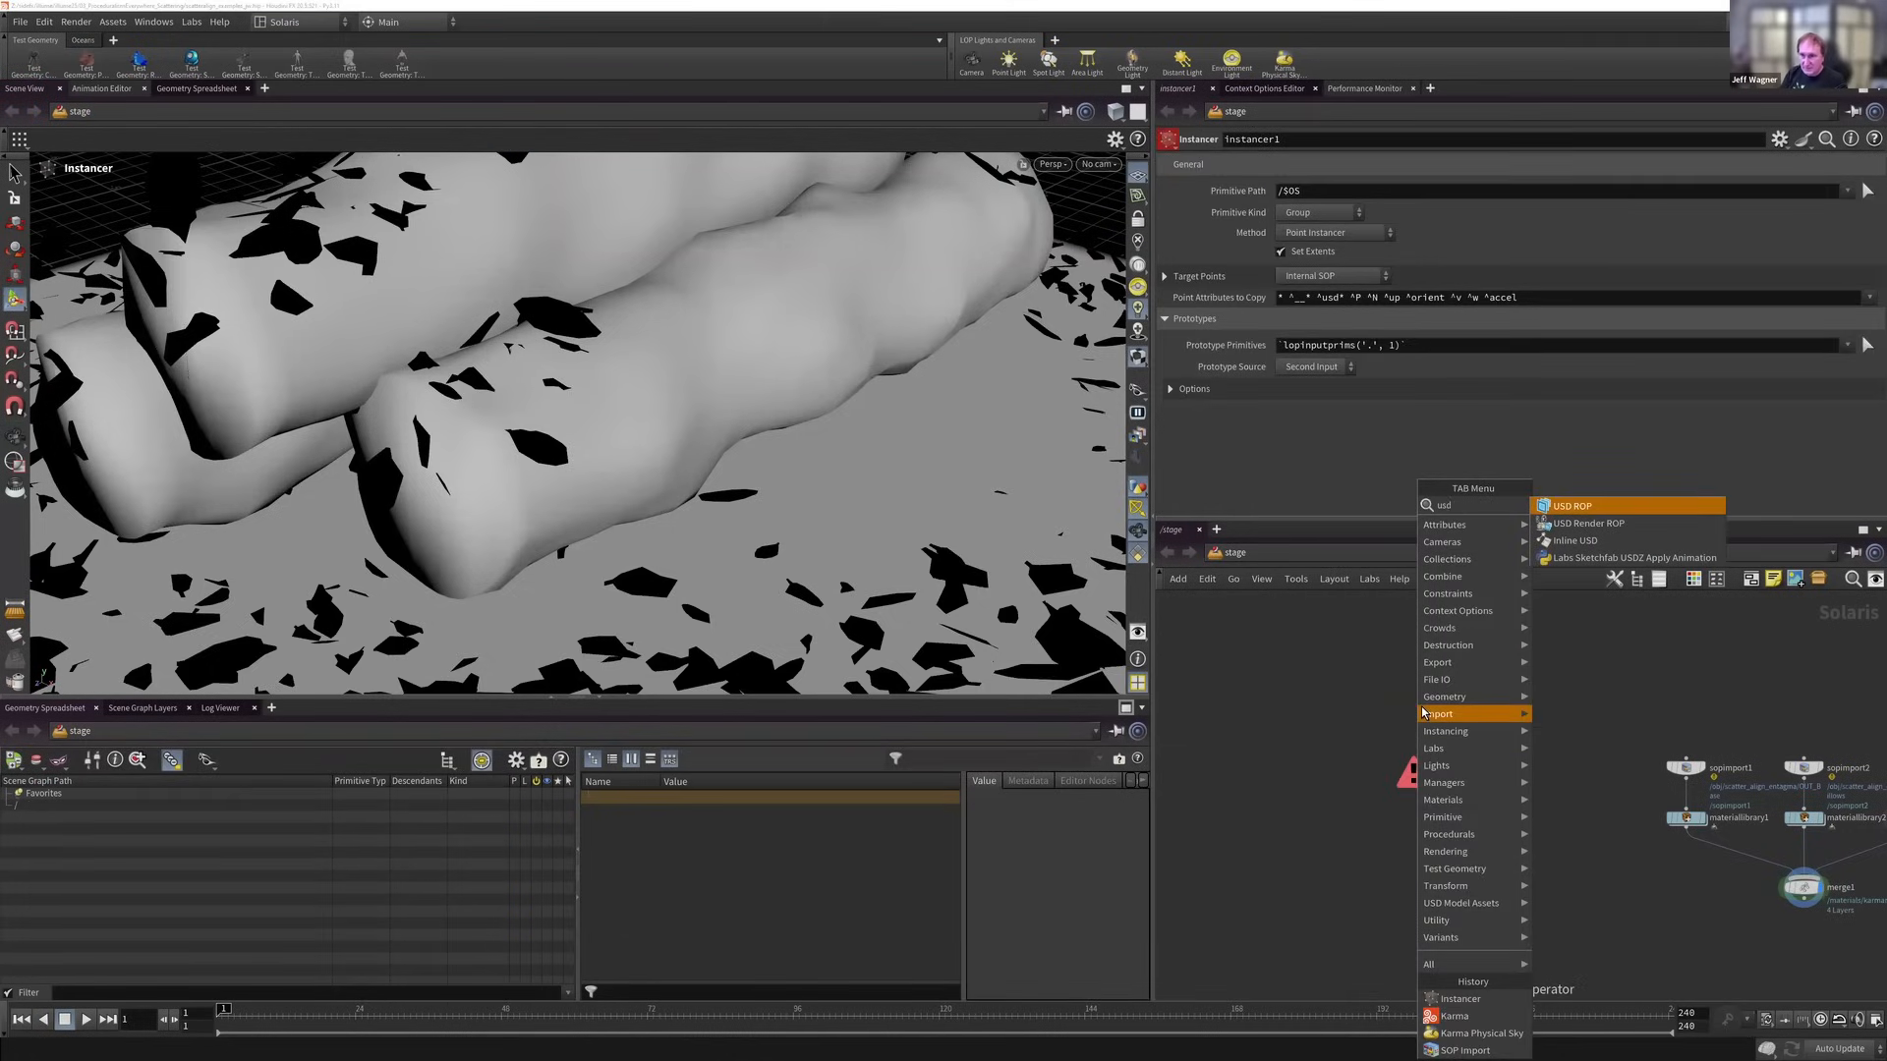
key("Return")
key("Tab")
type("cube")
key("Return")
left_click(1414, 706)
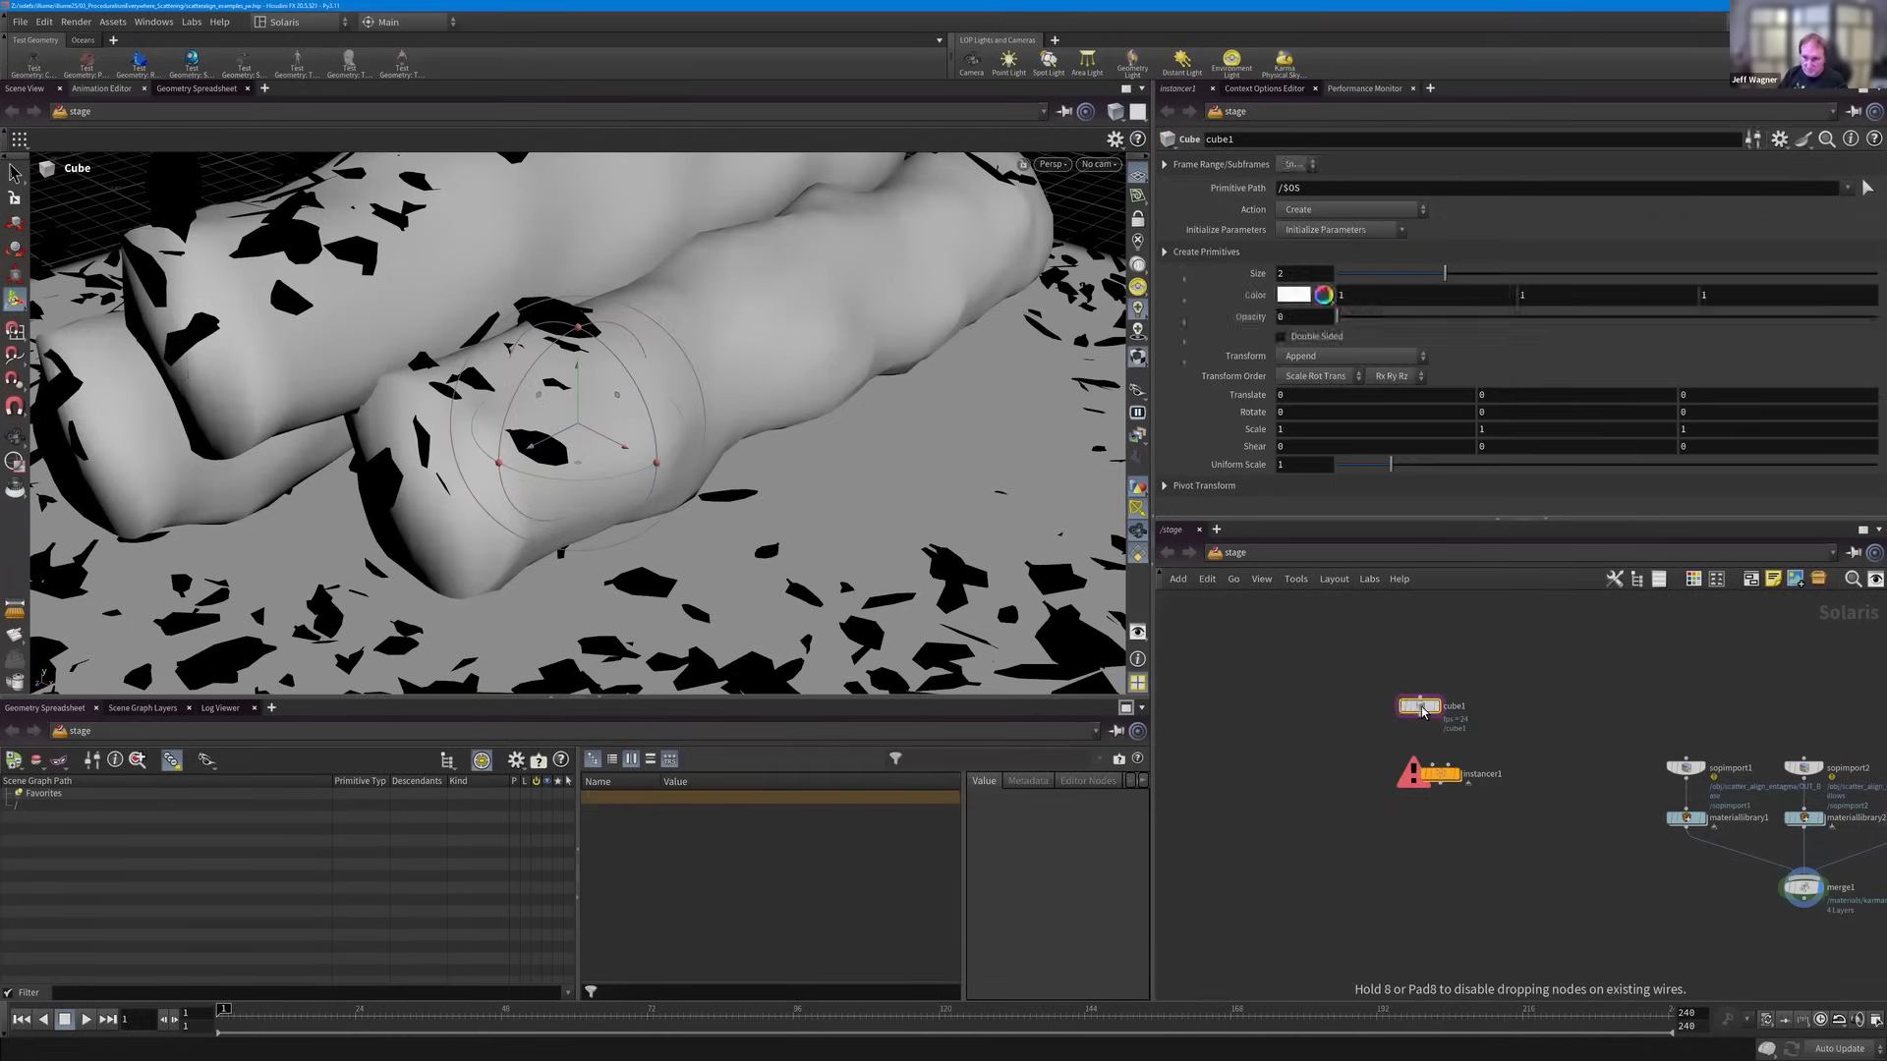
Connect the cube to the instancer's second input as prototype source and display the instancer.
scroll(1406, 706, "up", 5)
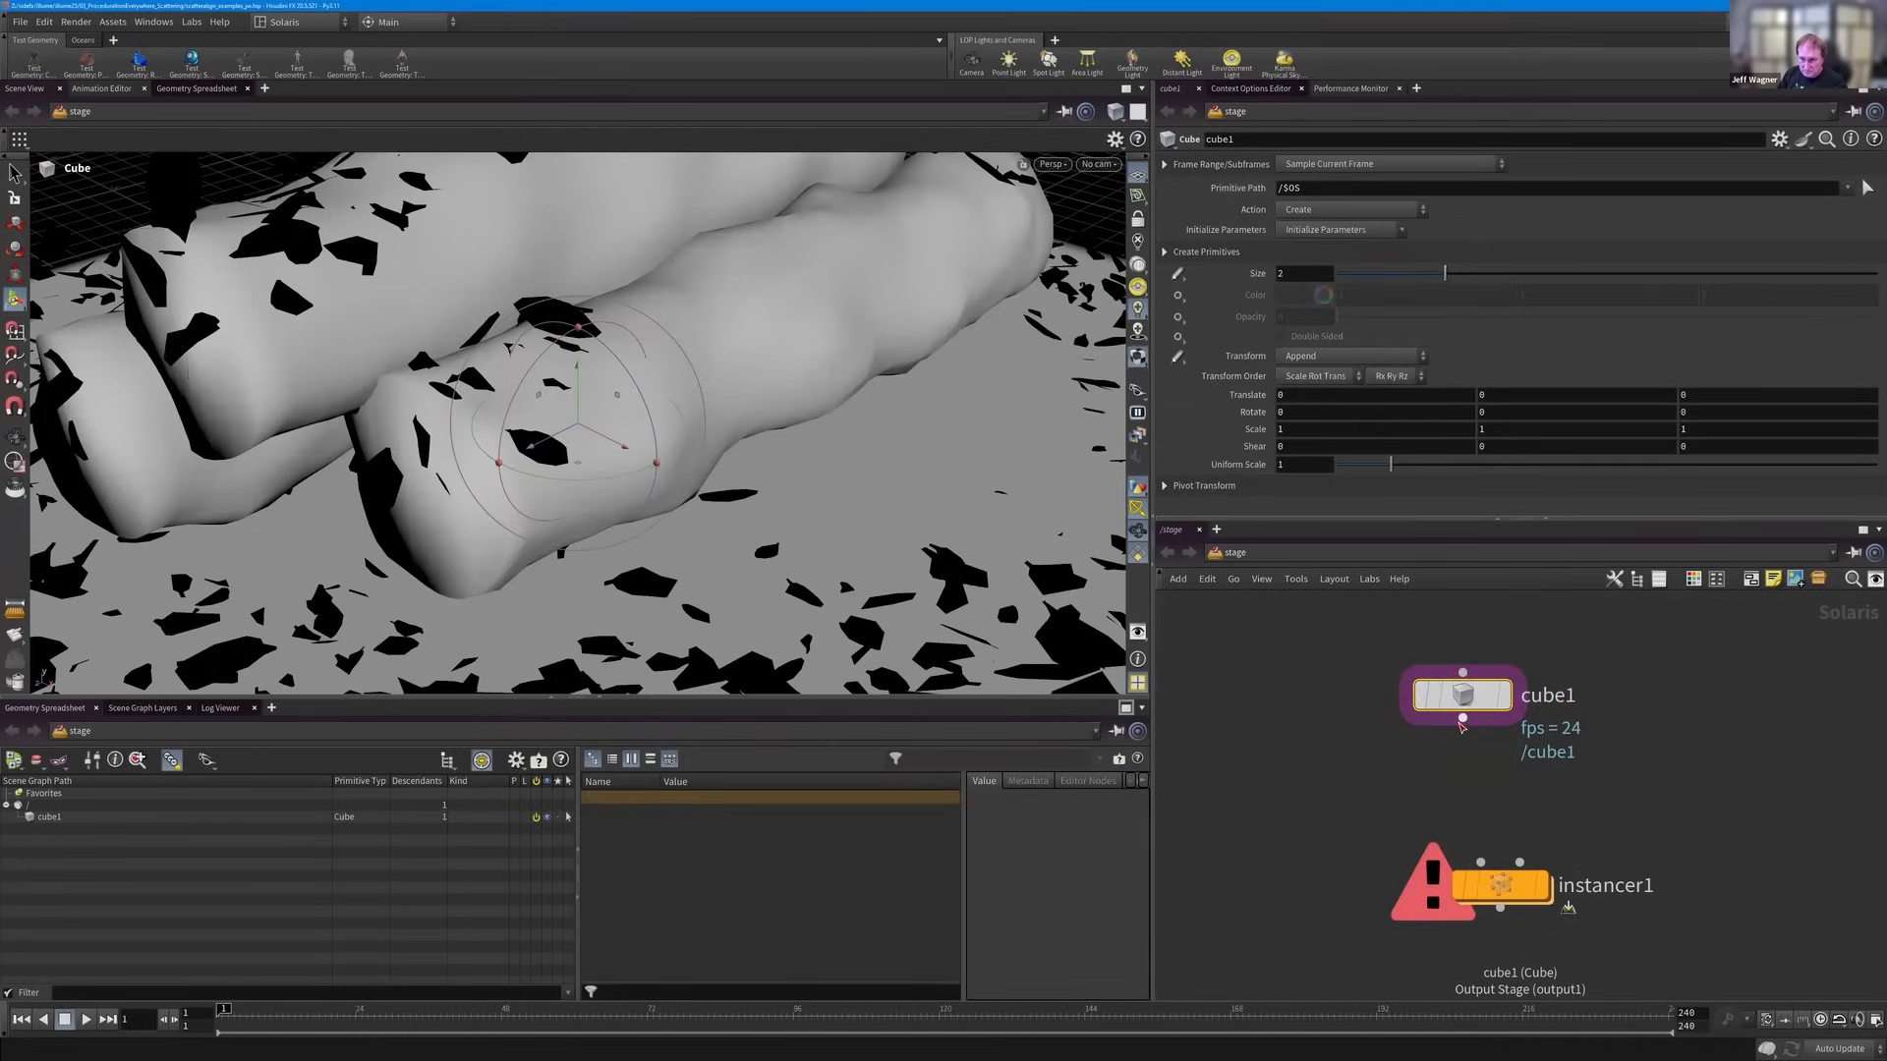
left_click_drag(1474, 840, 1481, 863)
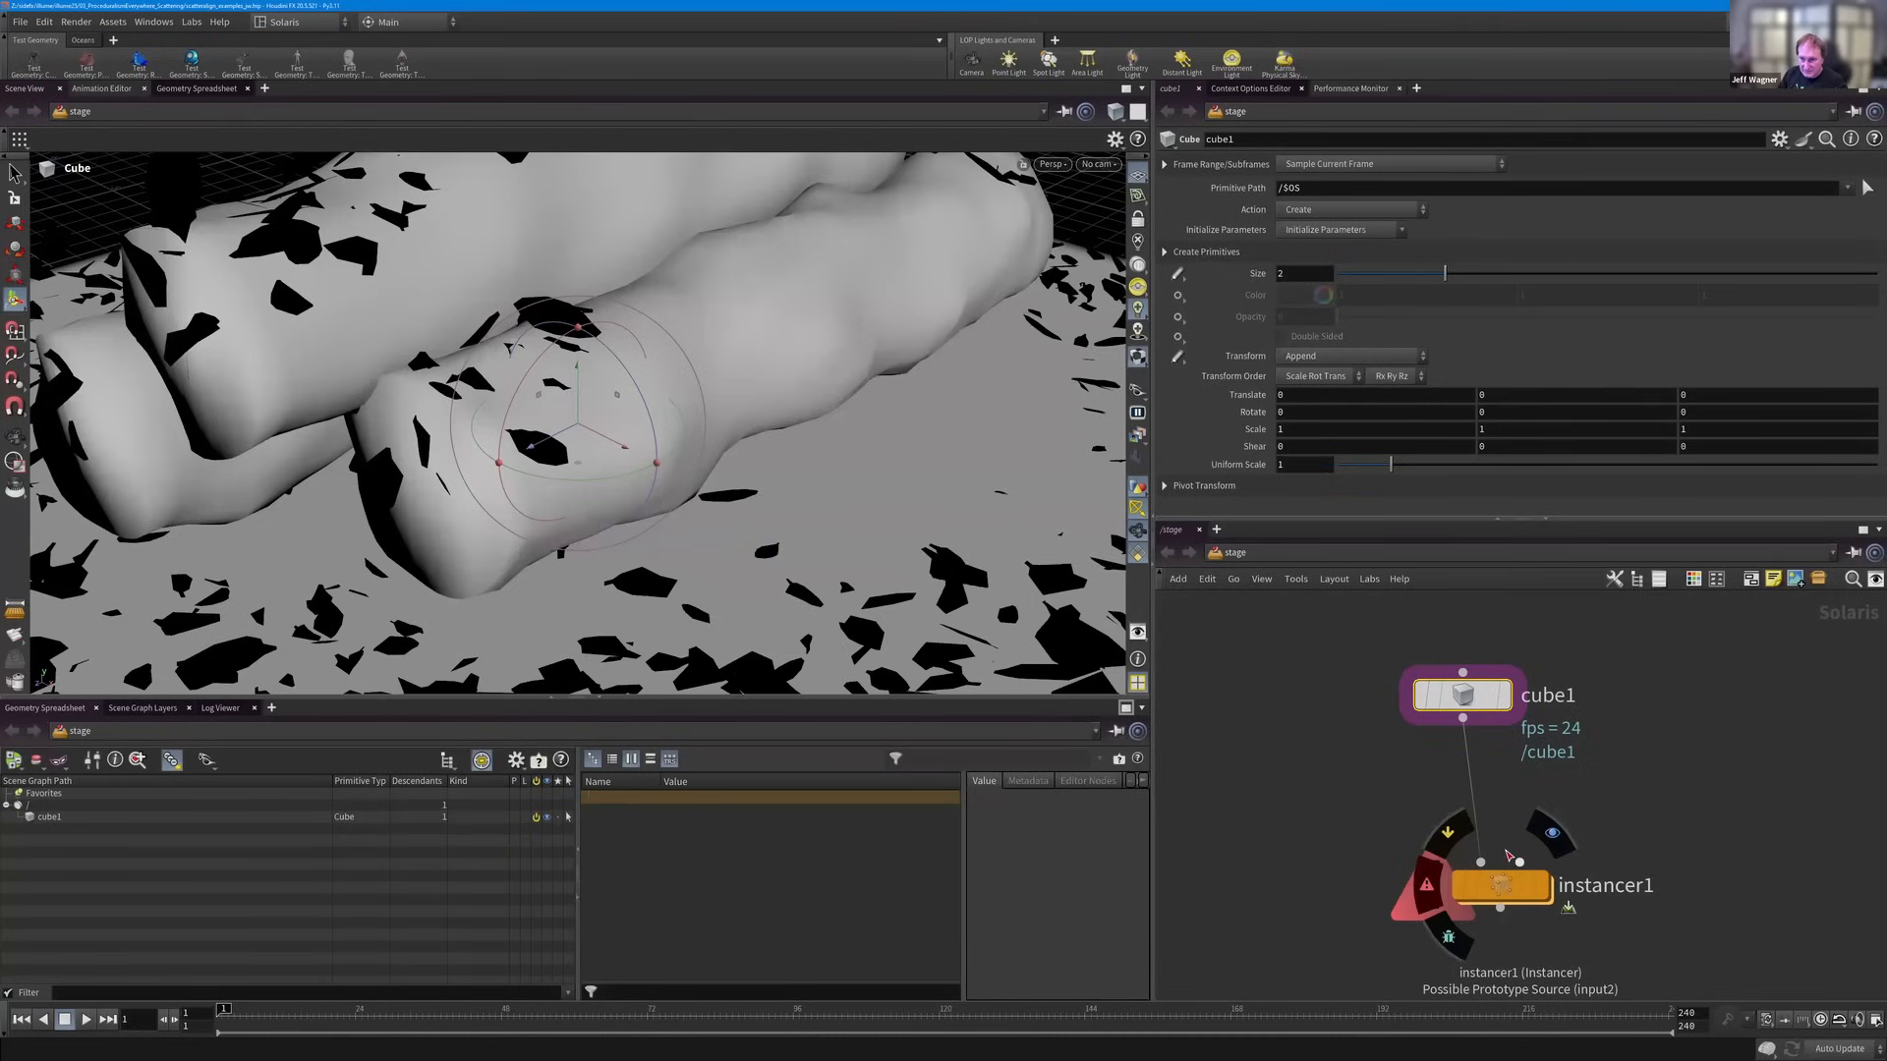
left_click_drag(1520, 861, 1529, 881)
left_click(1522, 895)
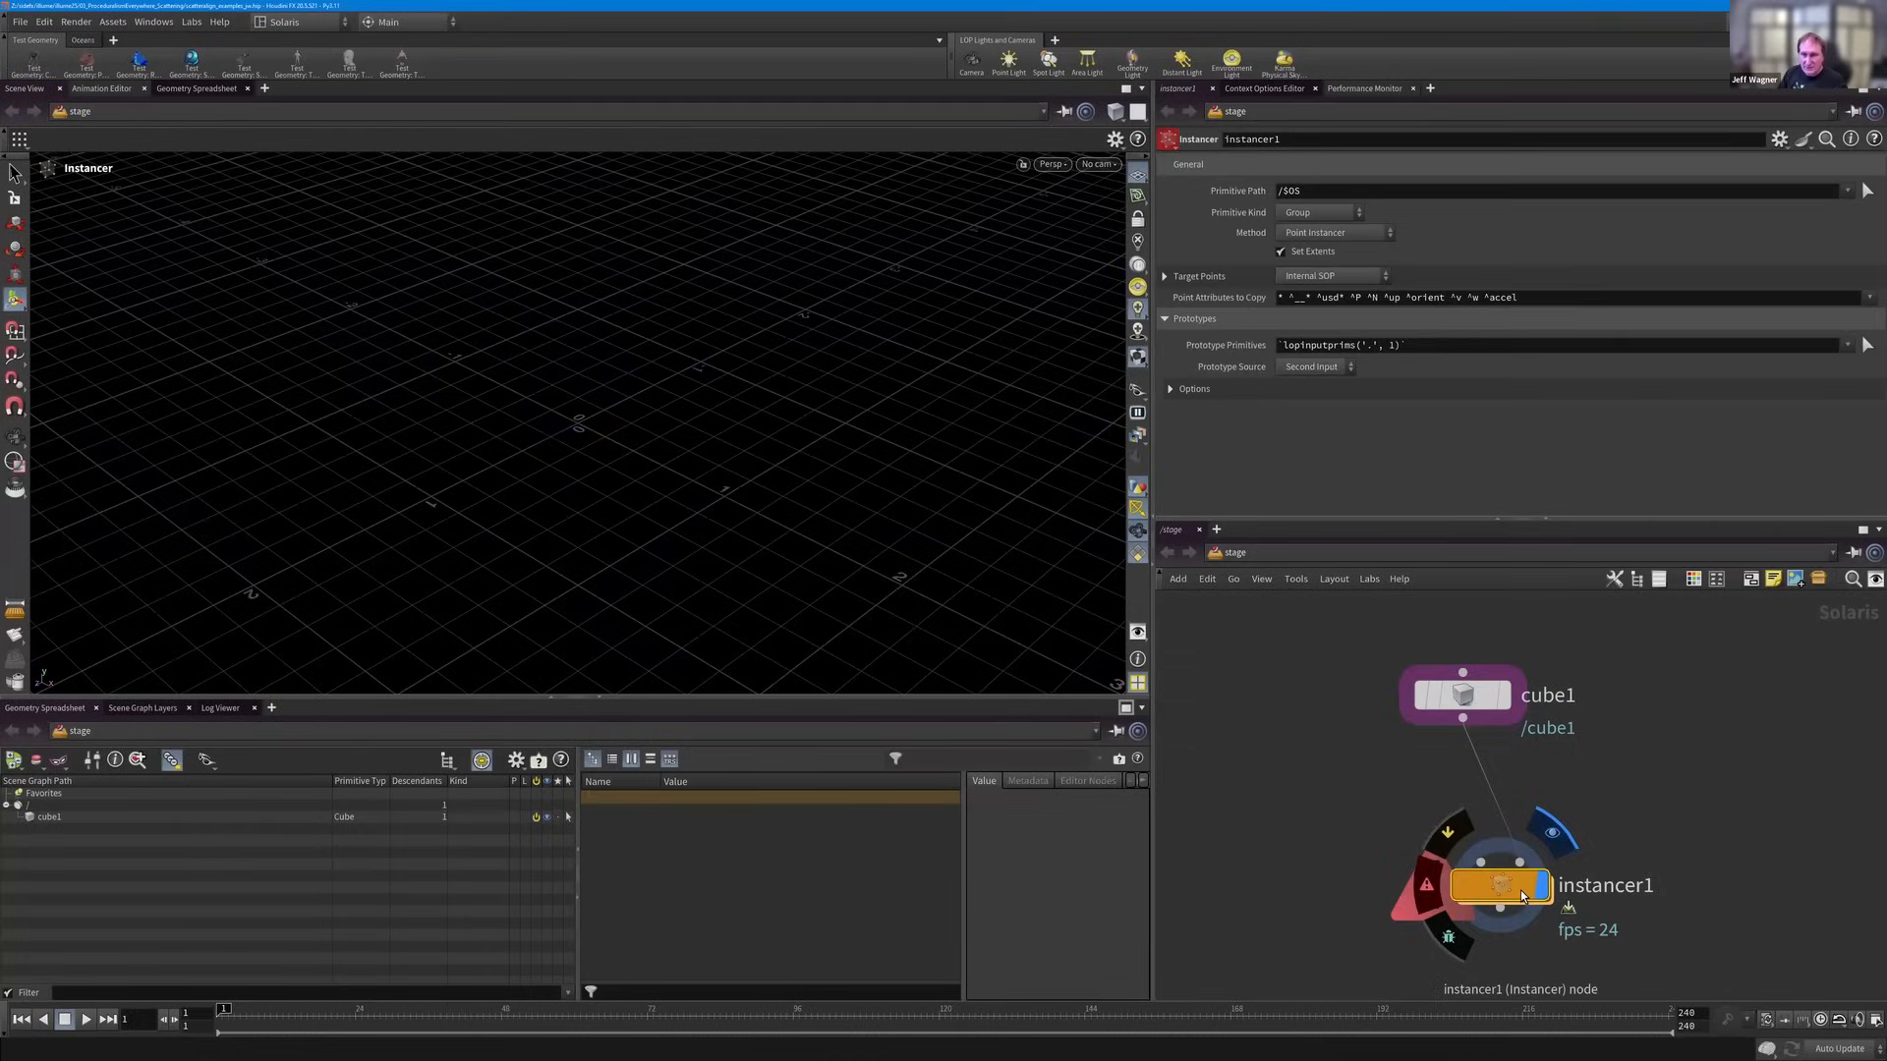
Add a Grid node inside the instancer's internal SOP network.
double_click(1522, 895)
key("Tab")
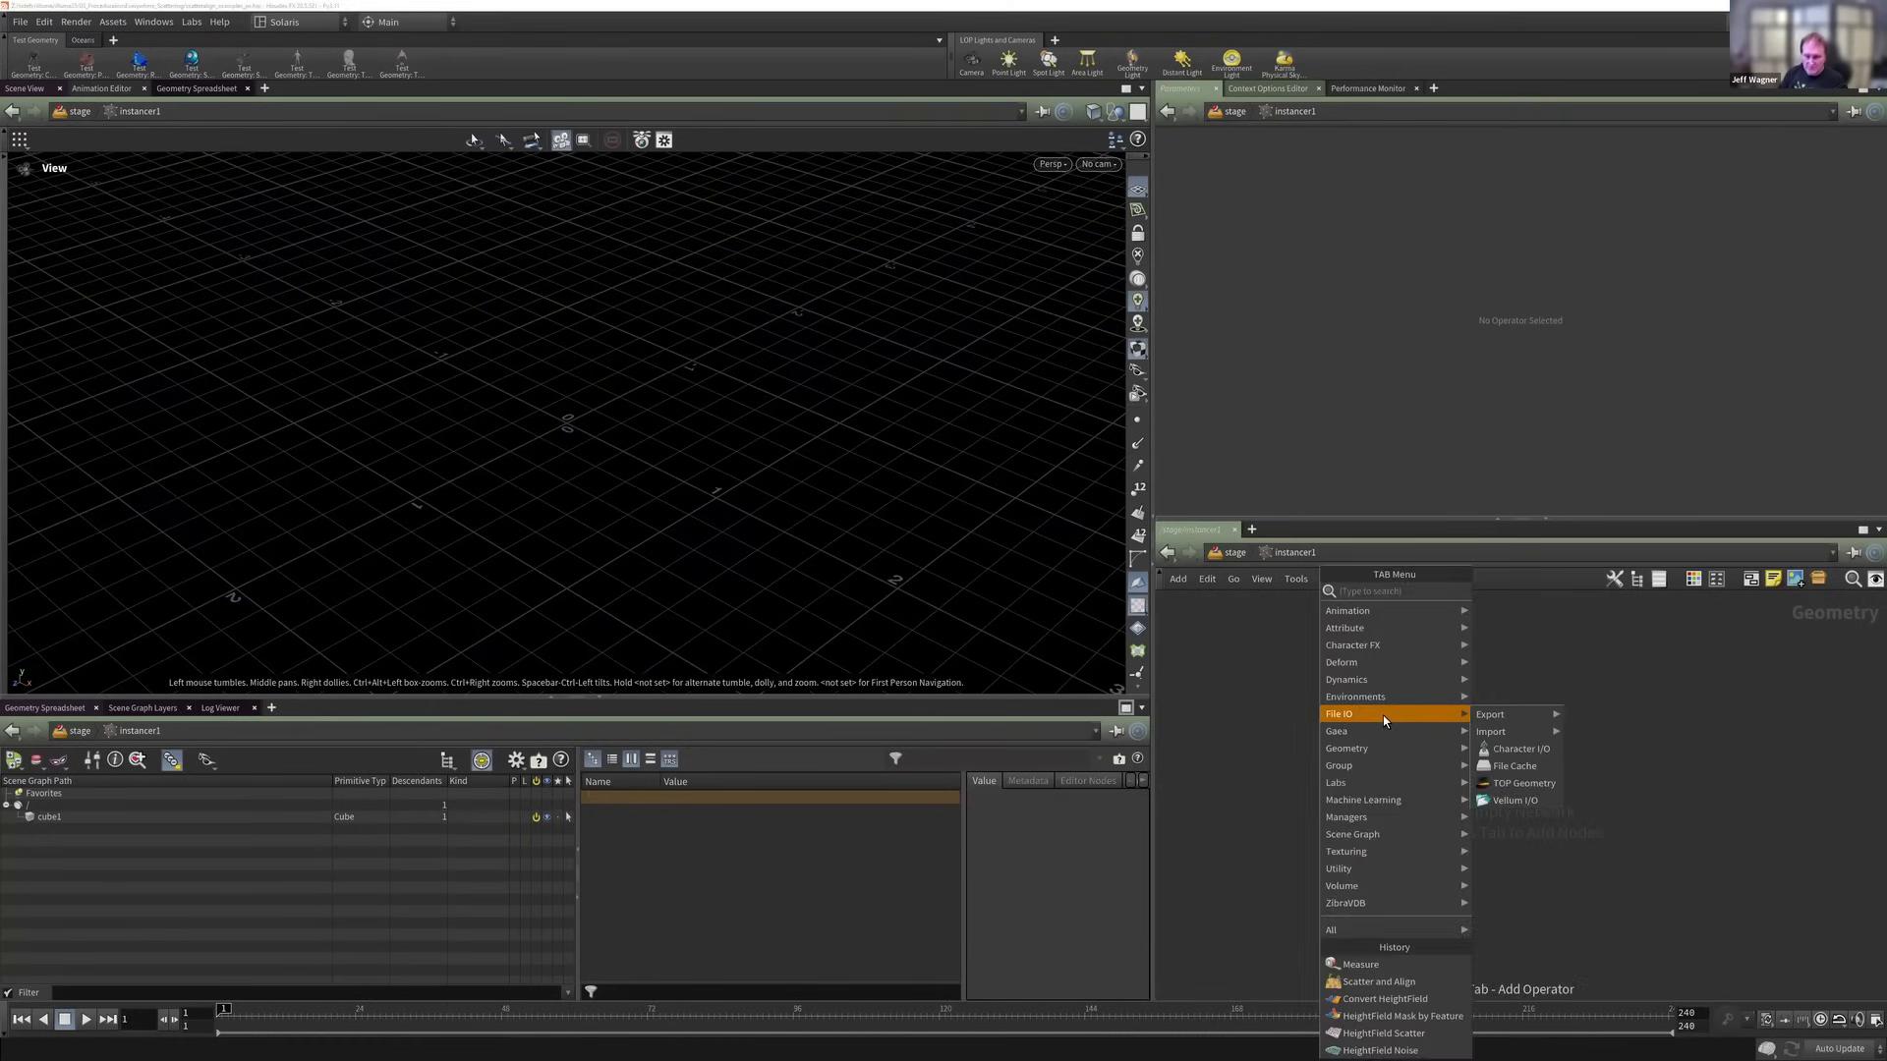
type("gri")
key("Return")
Add a Mountain node below the grid, wire it to the grid's output and display it.
key("Tab")
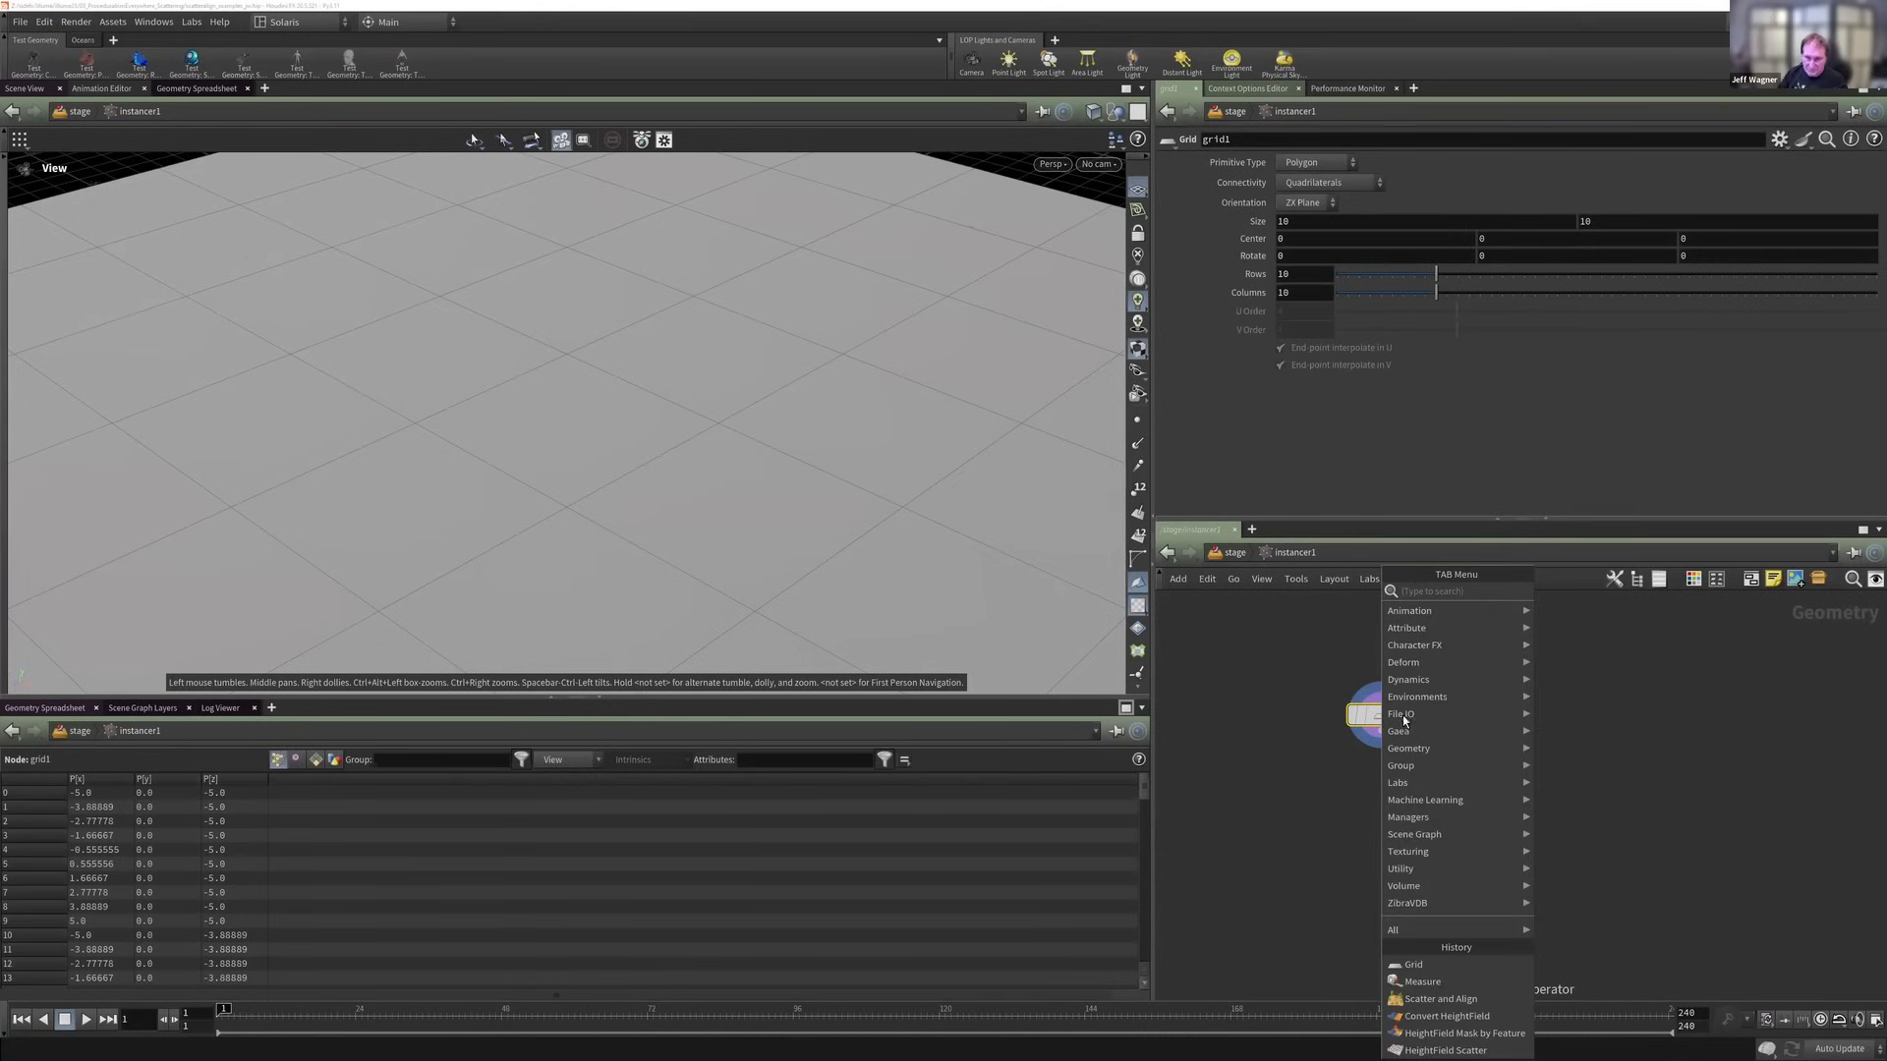
key("Tab")
left_click(1331, 775)
key("Tab")
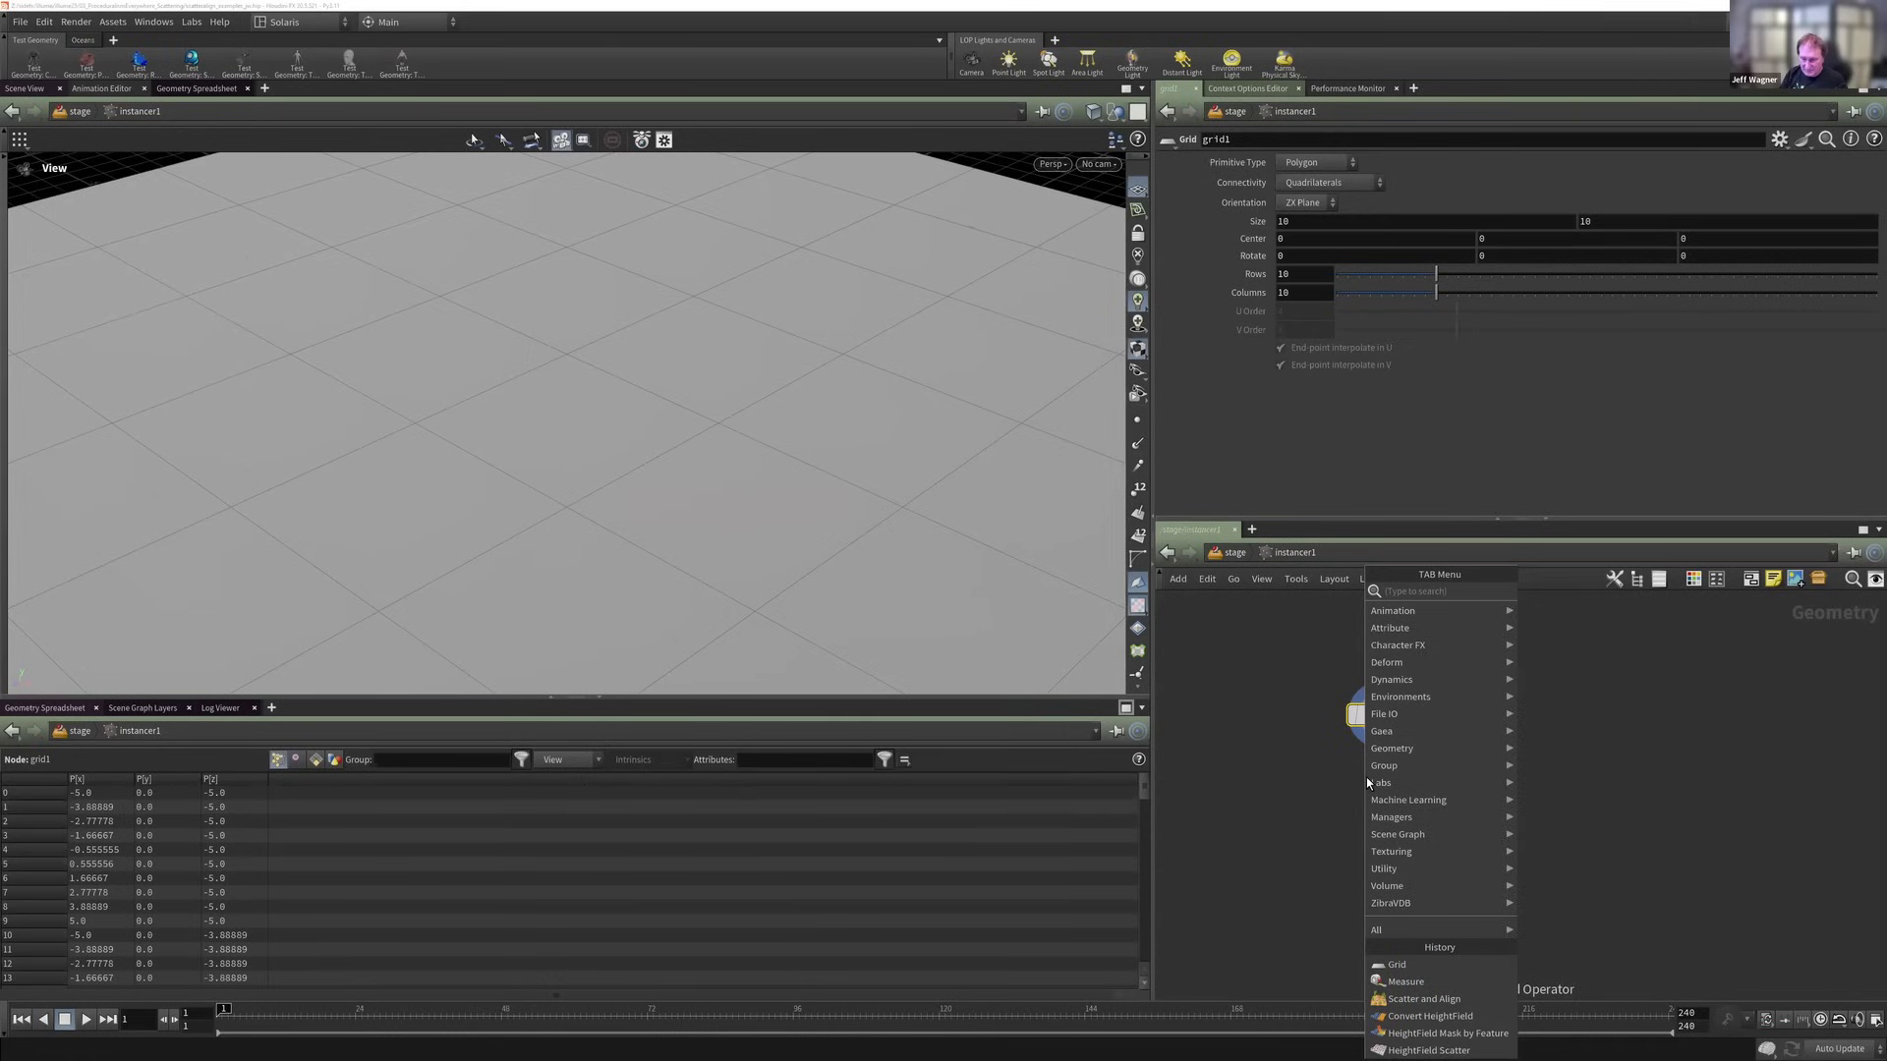
type("scat")
key("Return")
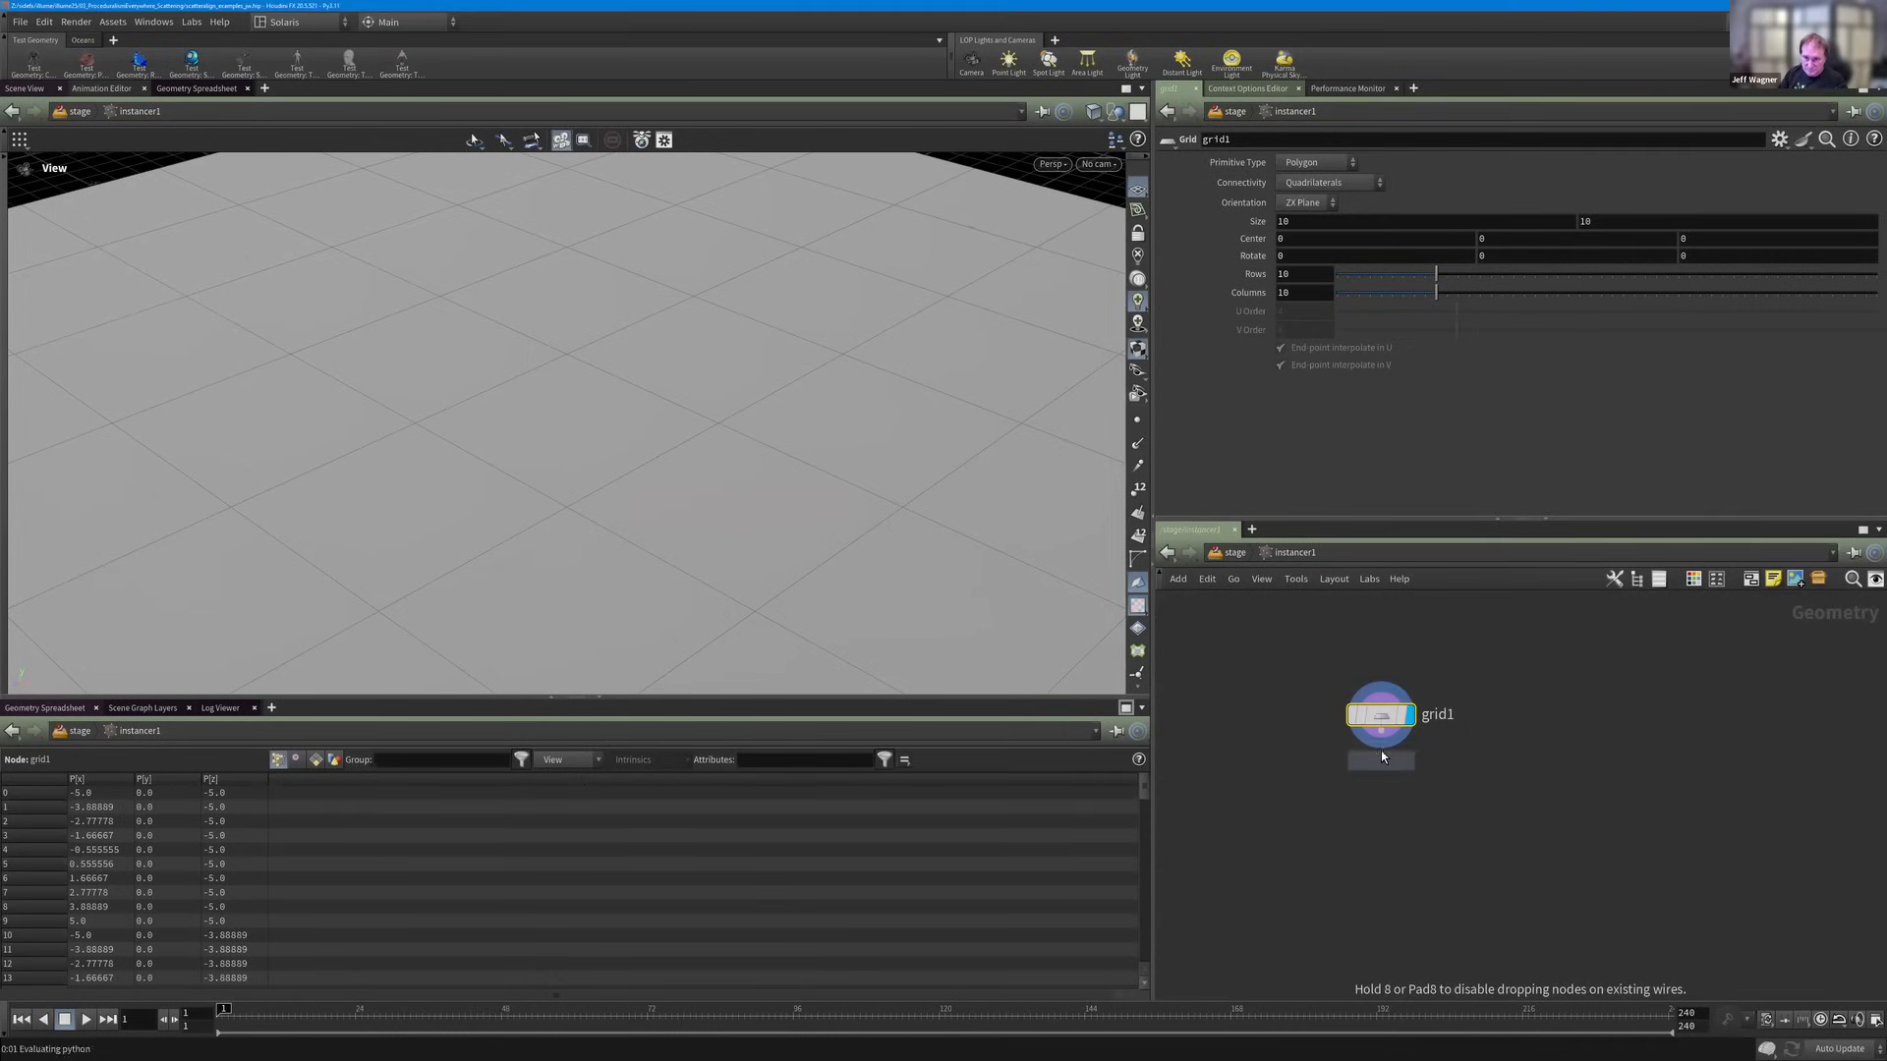
left_click(1375, 781)
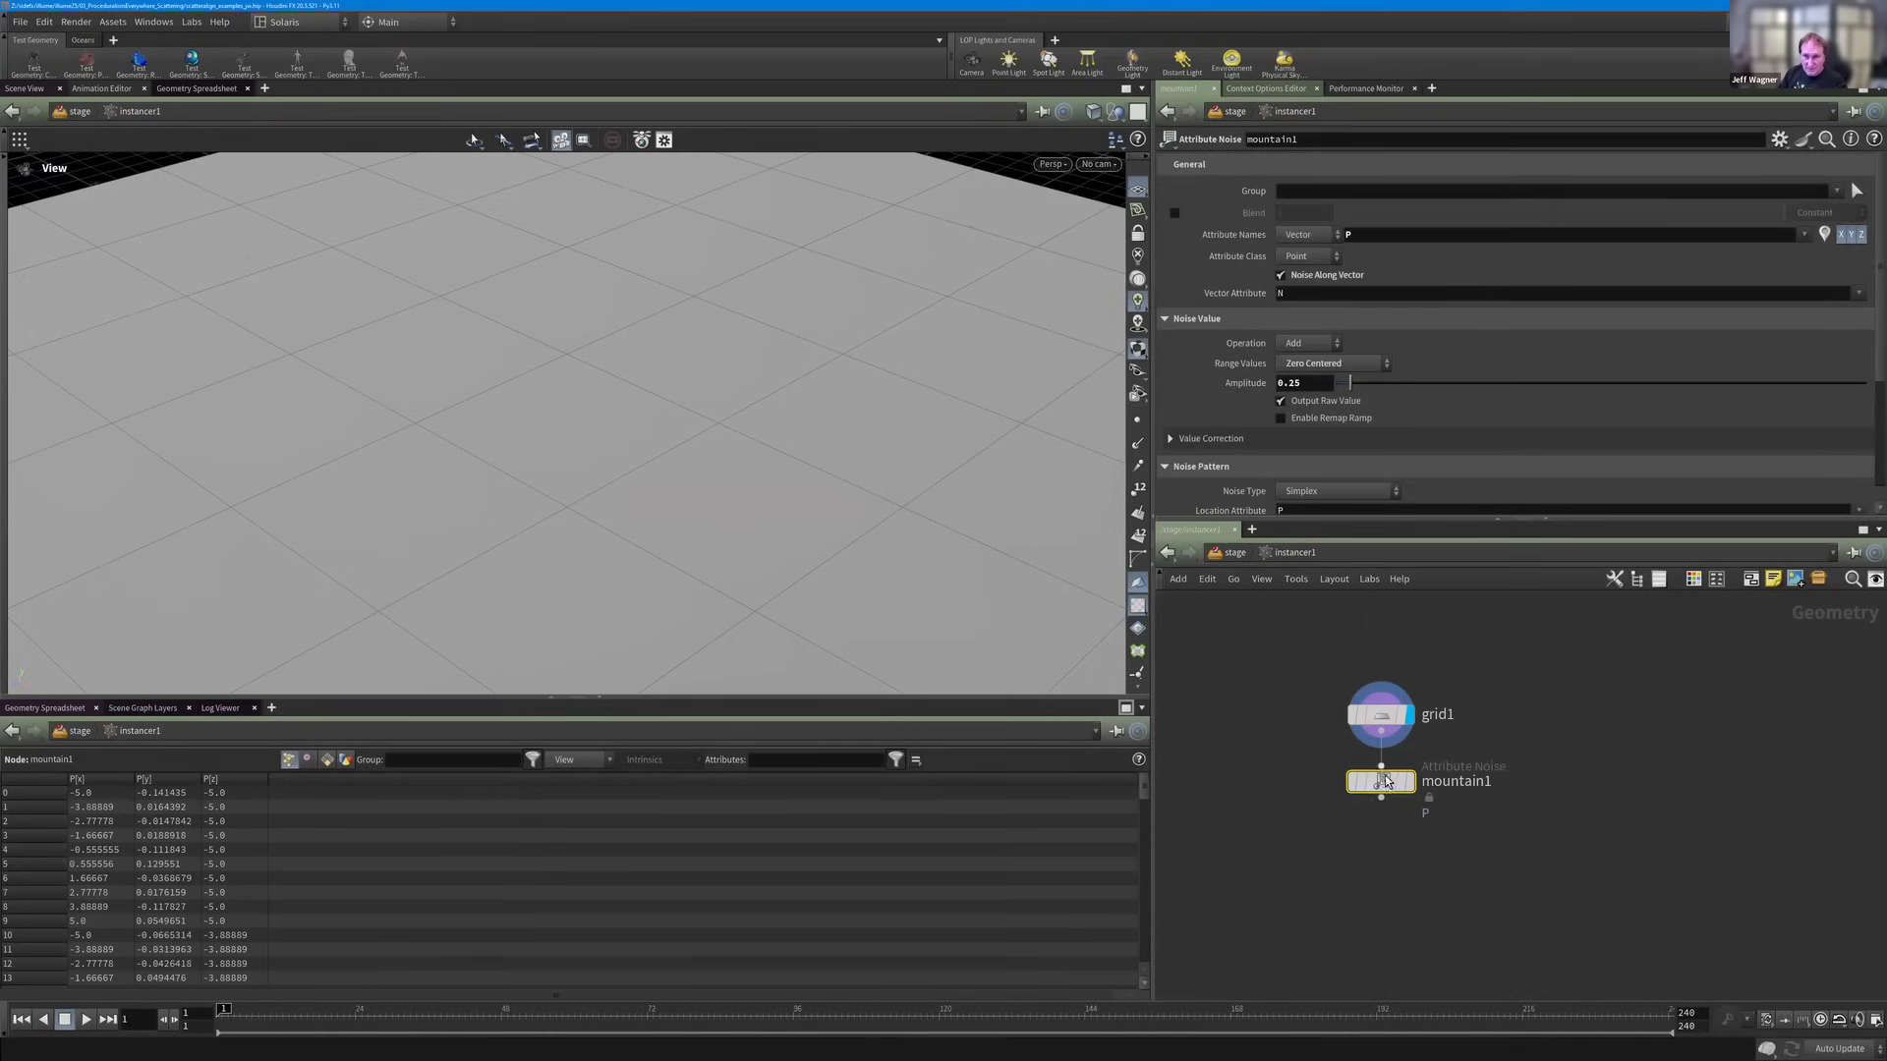
scroll(810, 431, "down", 10)
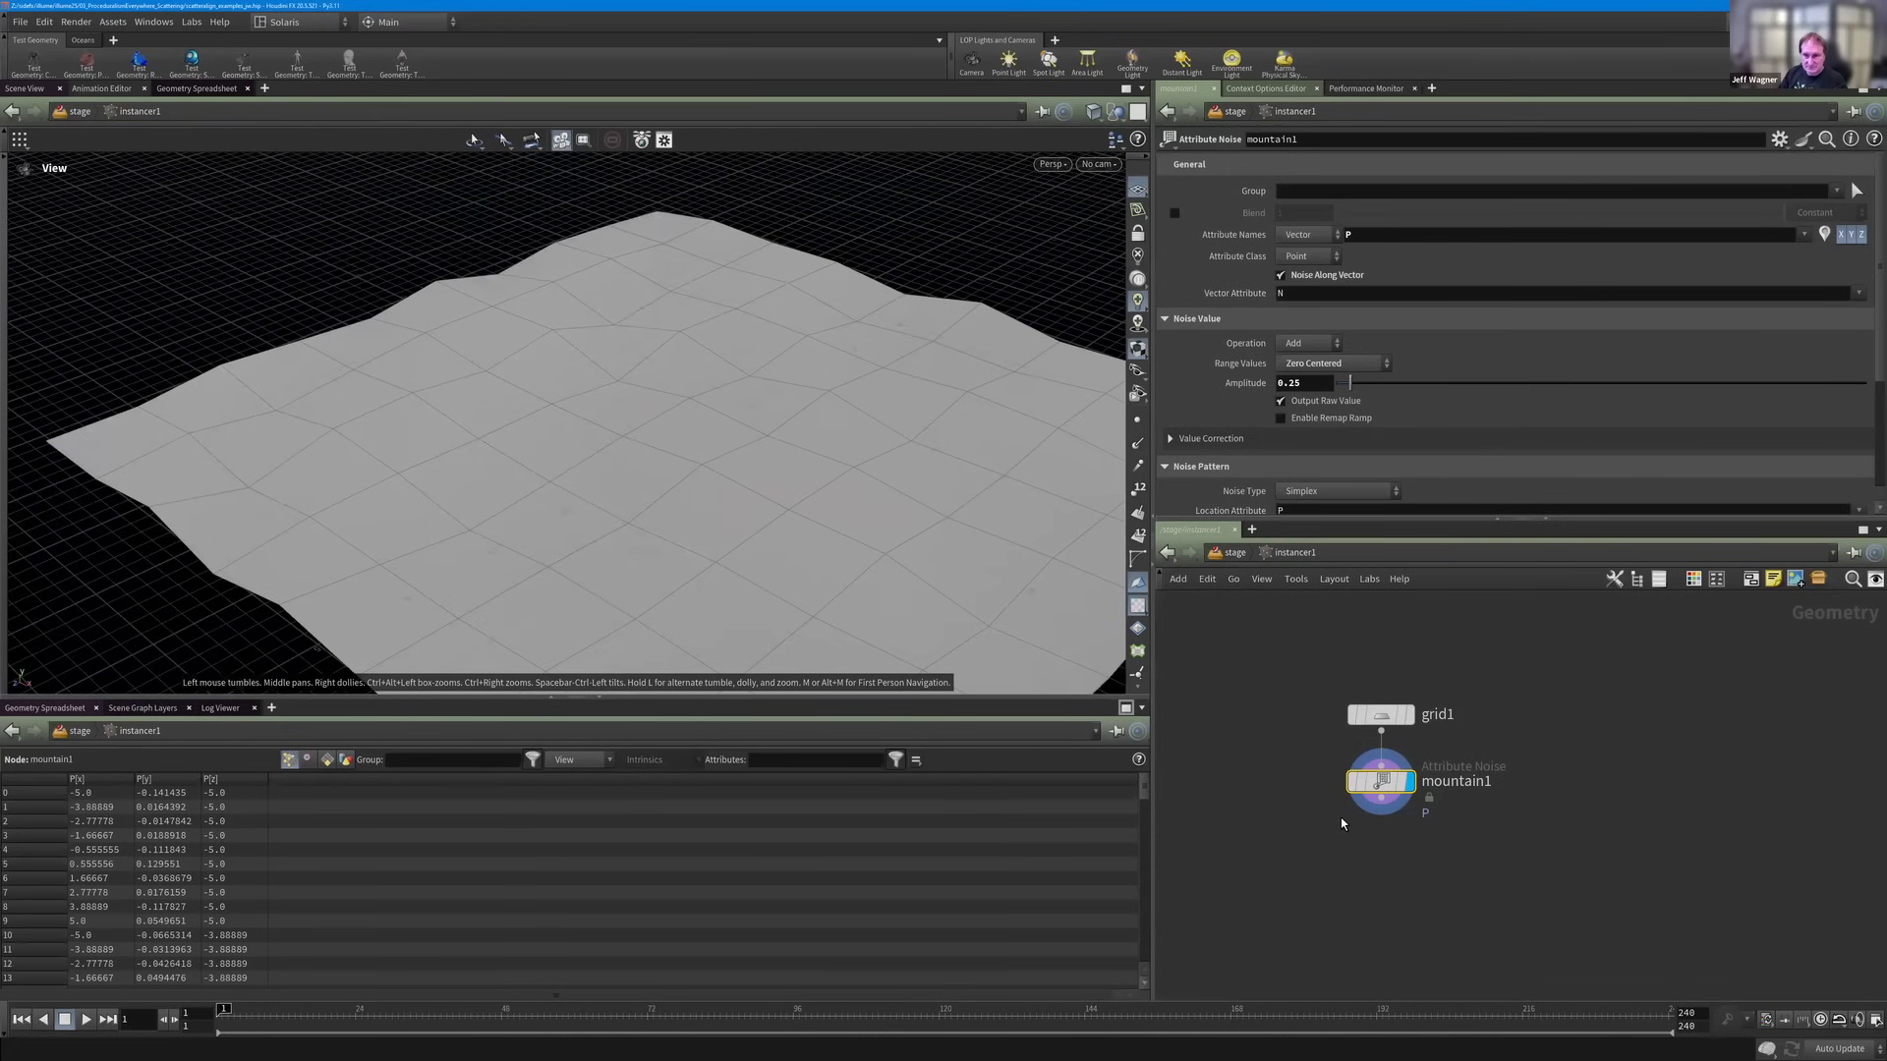
Add a Scatter node below the mountain and wire it to the mountain's output.
key("Tab")
type("sca")
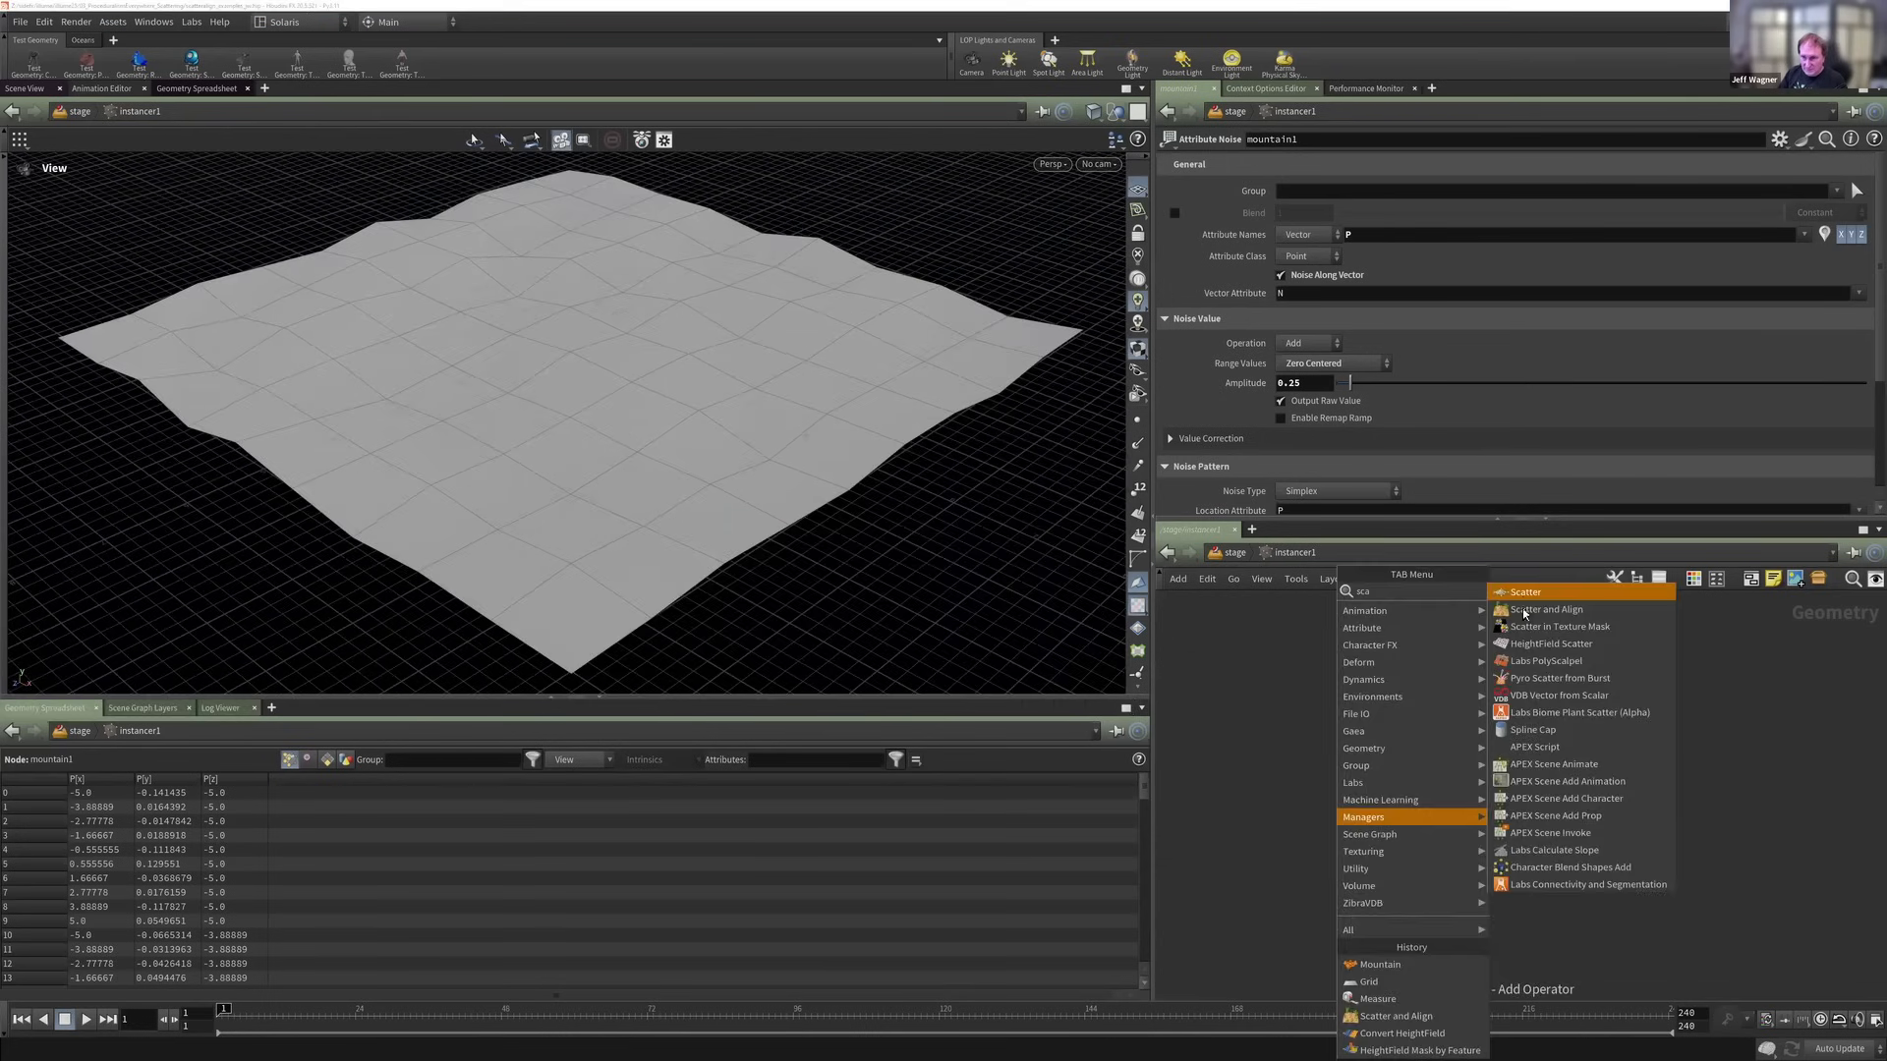
type("t")
key("Escape")
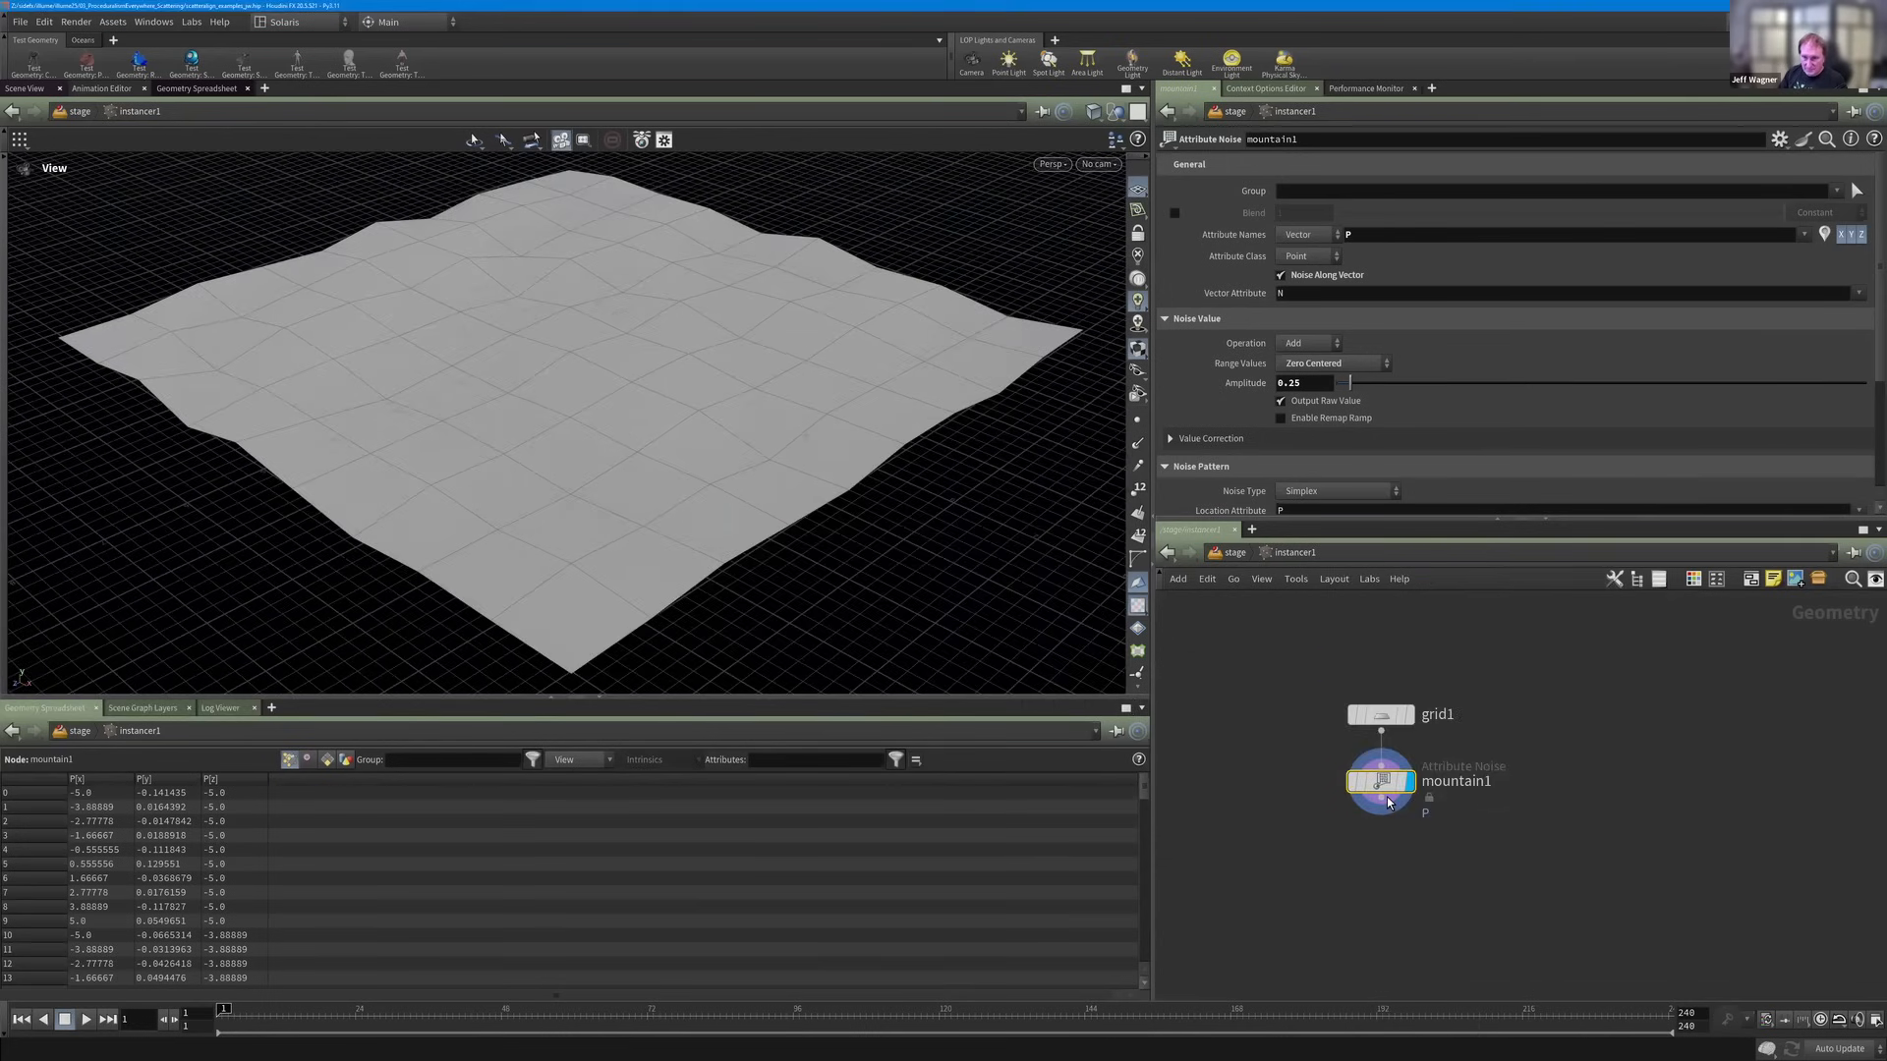
left_click(1388, 799)
left_click(1412, 849)
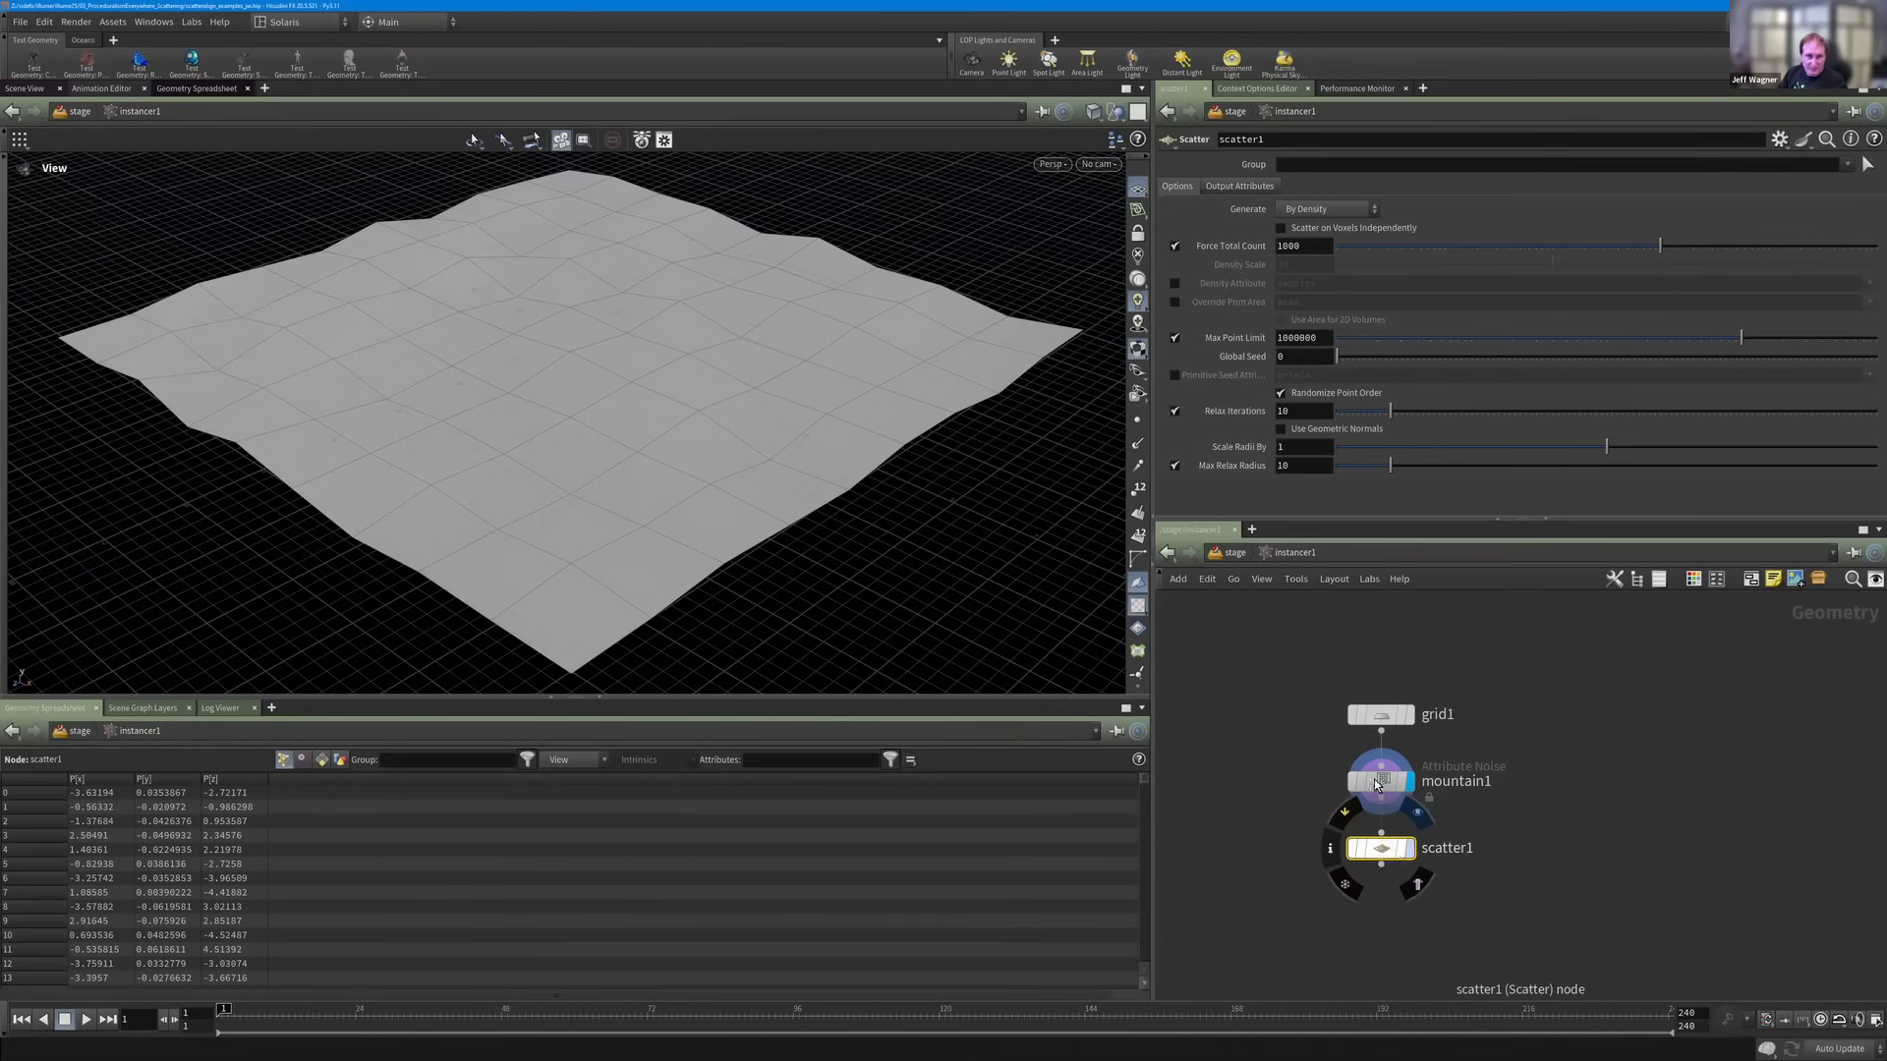
Display the scatter, reduce its forced total point count, and return to the stage network.
left_click(1407, 246)
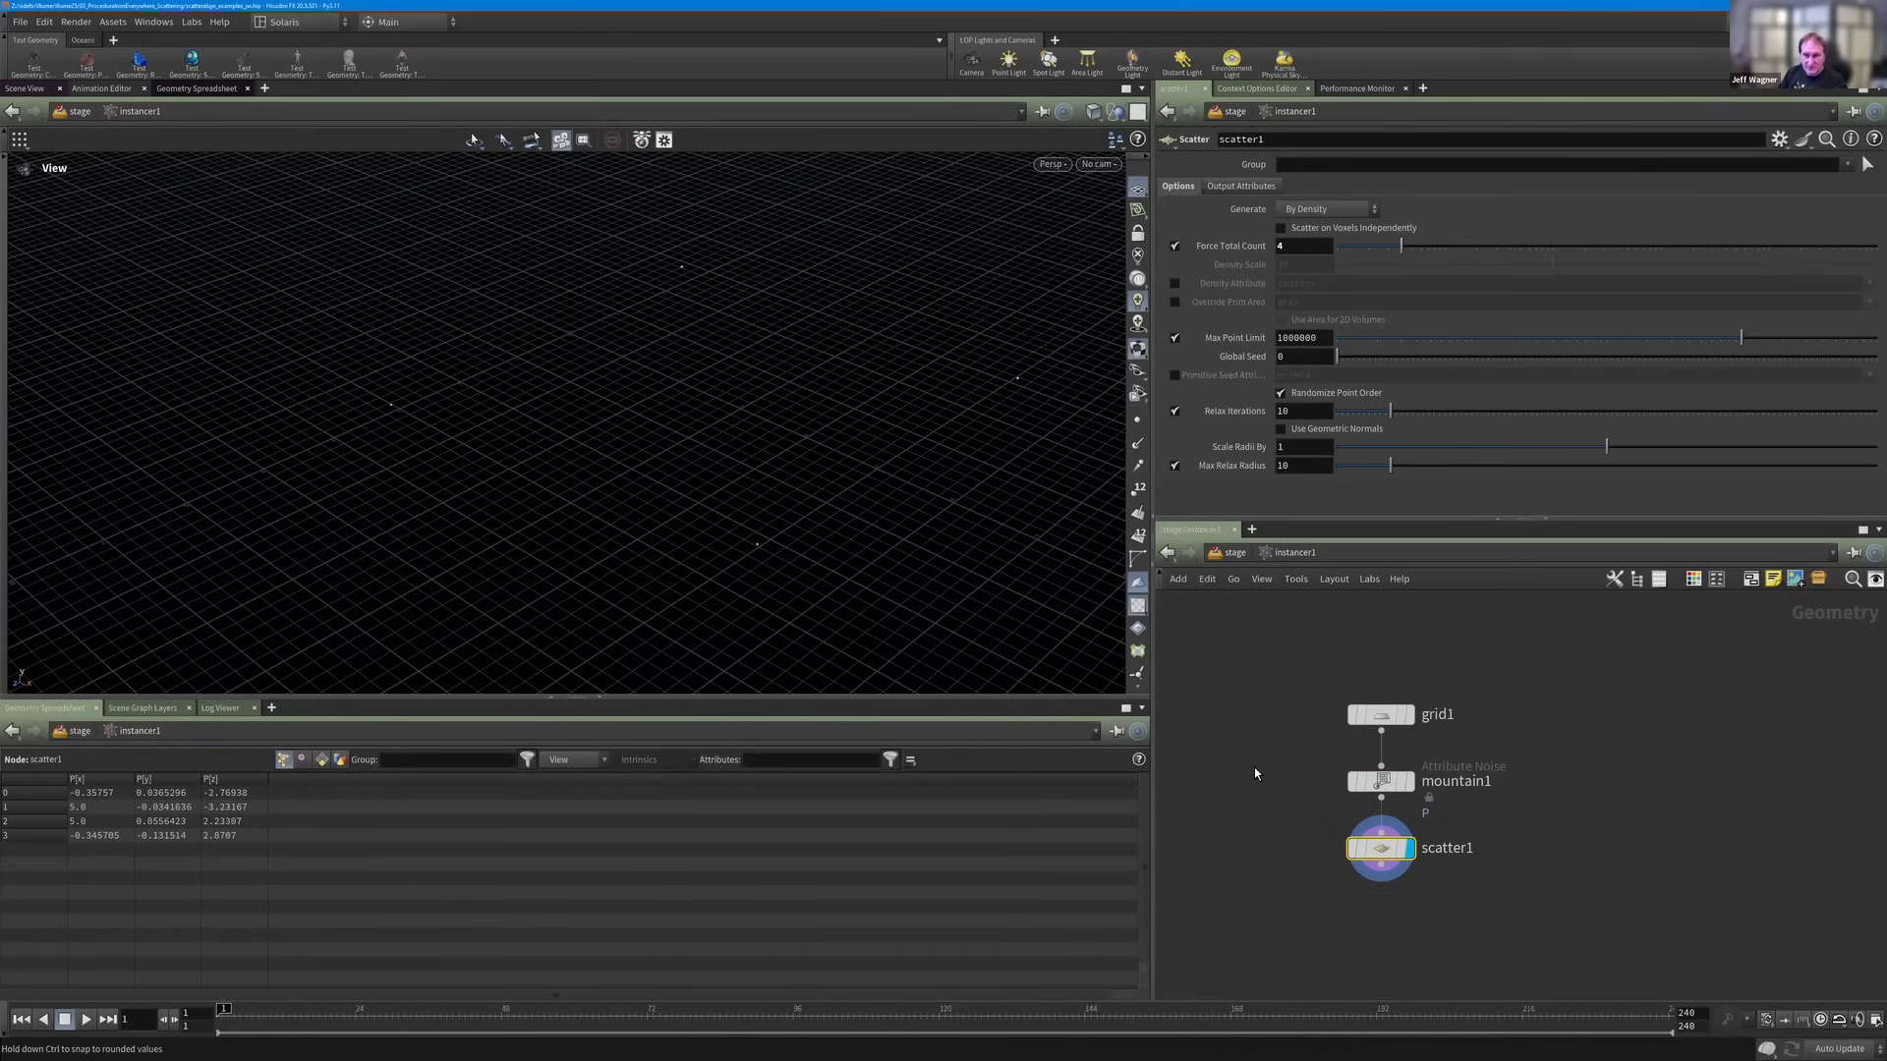
left_click(1553, 245)
key("u")
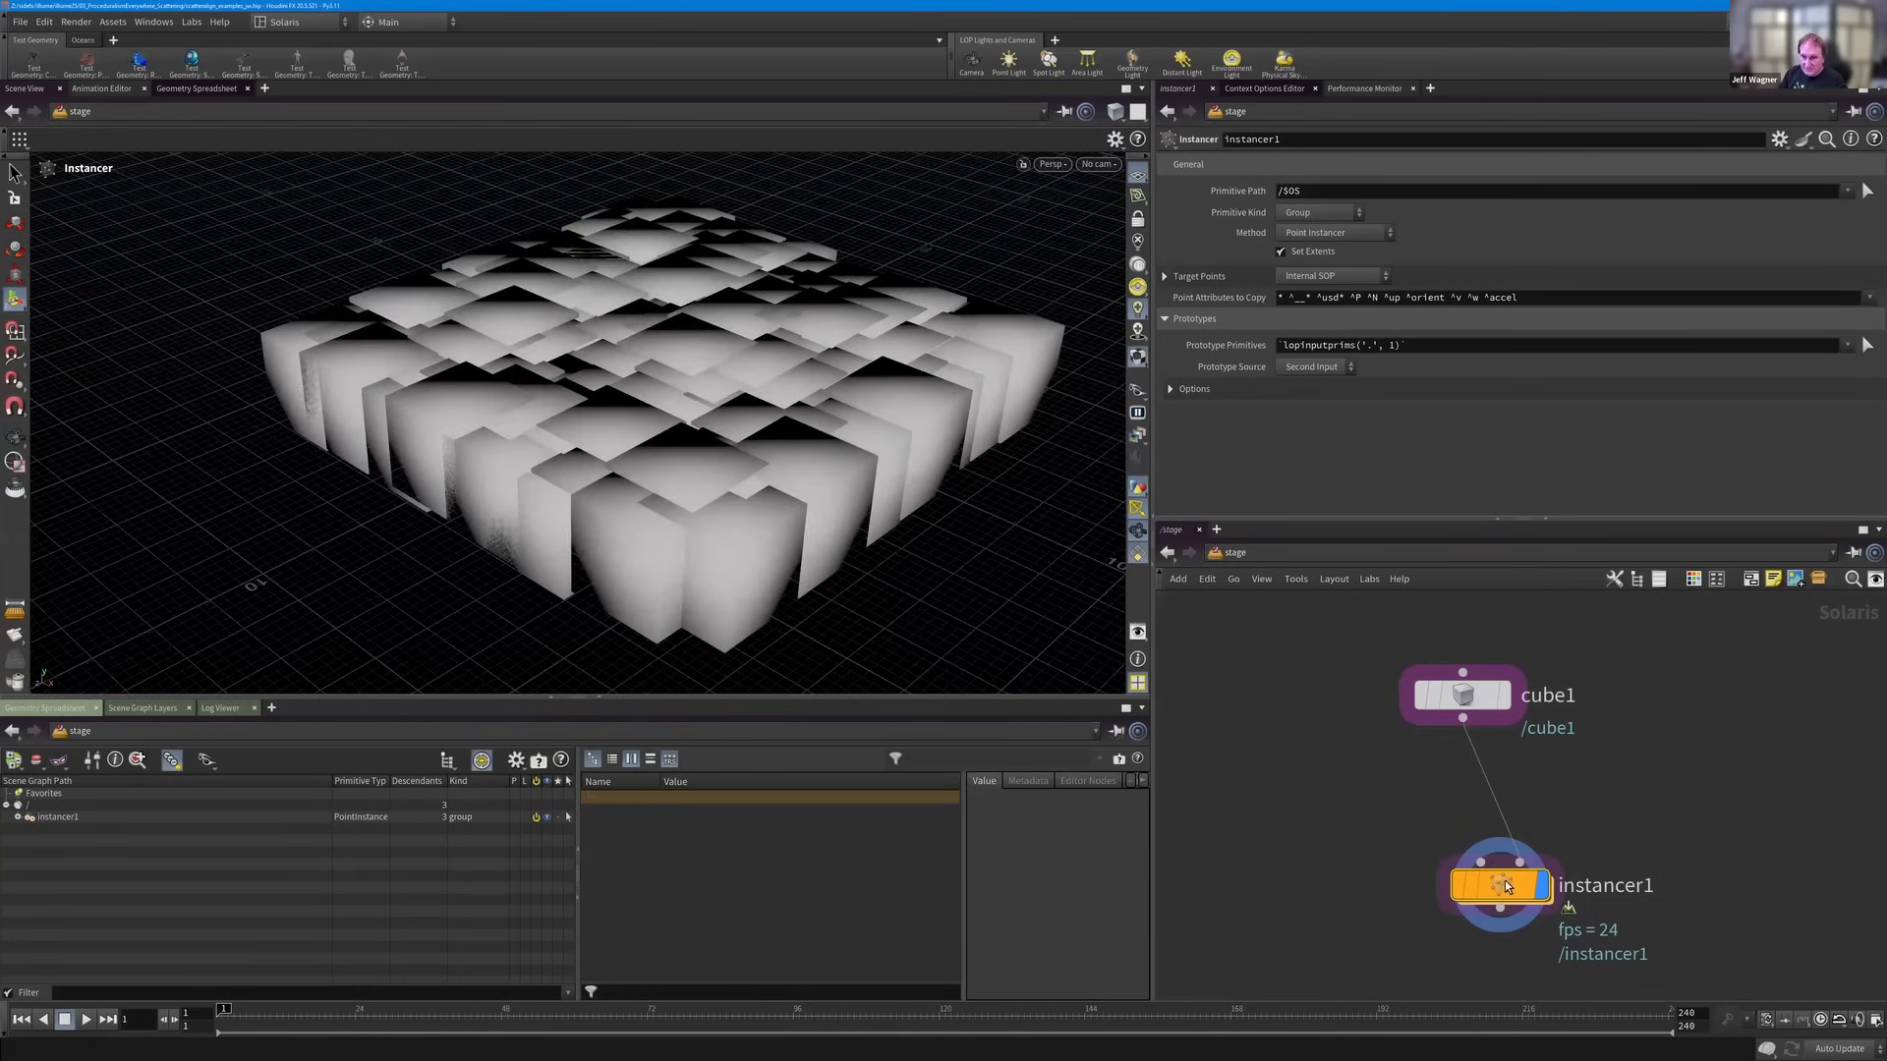
Rearrange the instancer and cube nodes, leaving a wider vertical gap between them.
left_click_drag(1501, 887, 1412, 886)
mouse_move(1471, 698)
left_click_drag(1471, 697, 1397, 644)
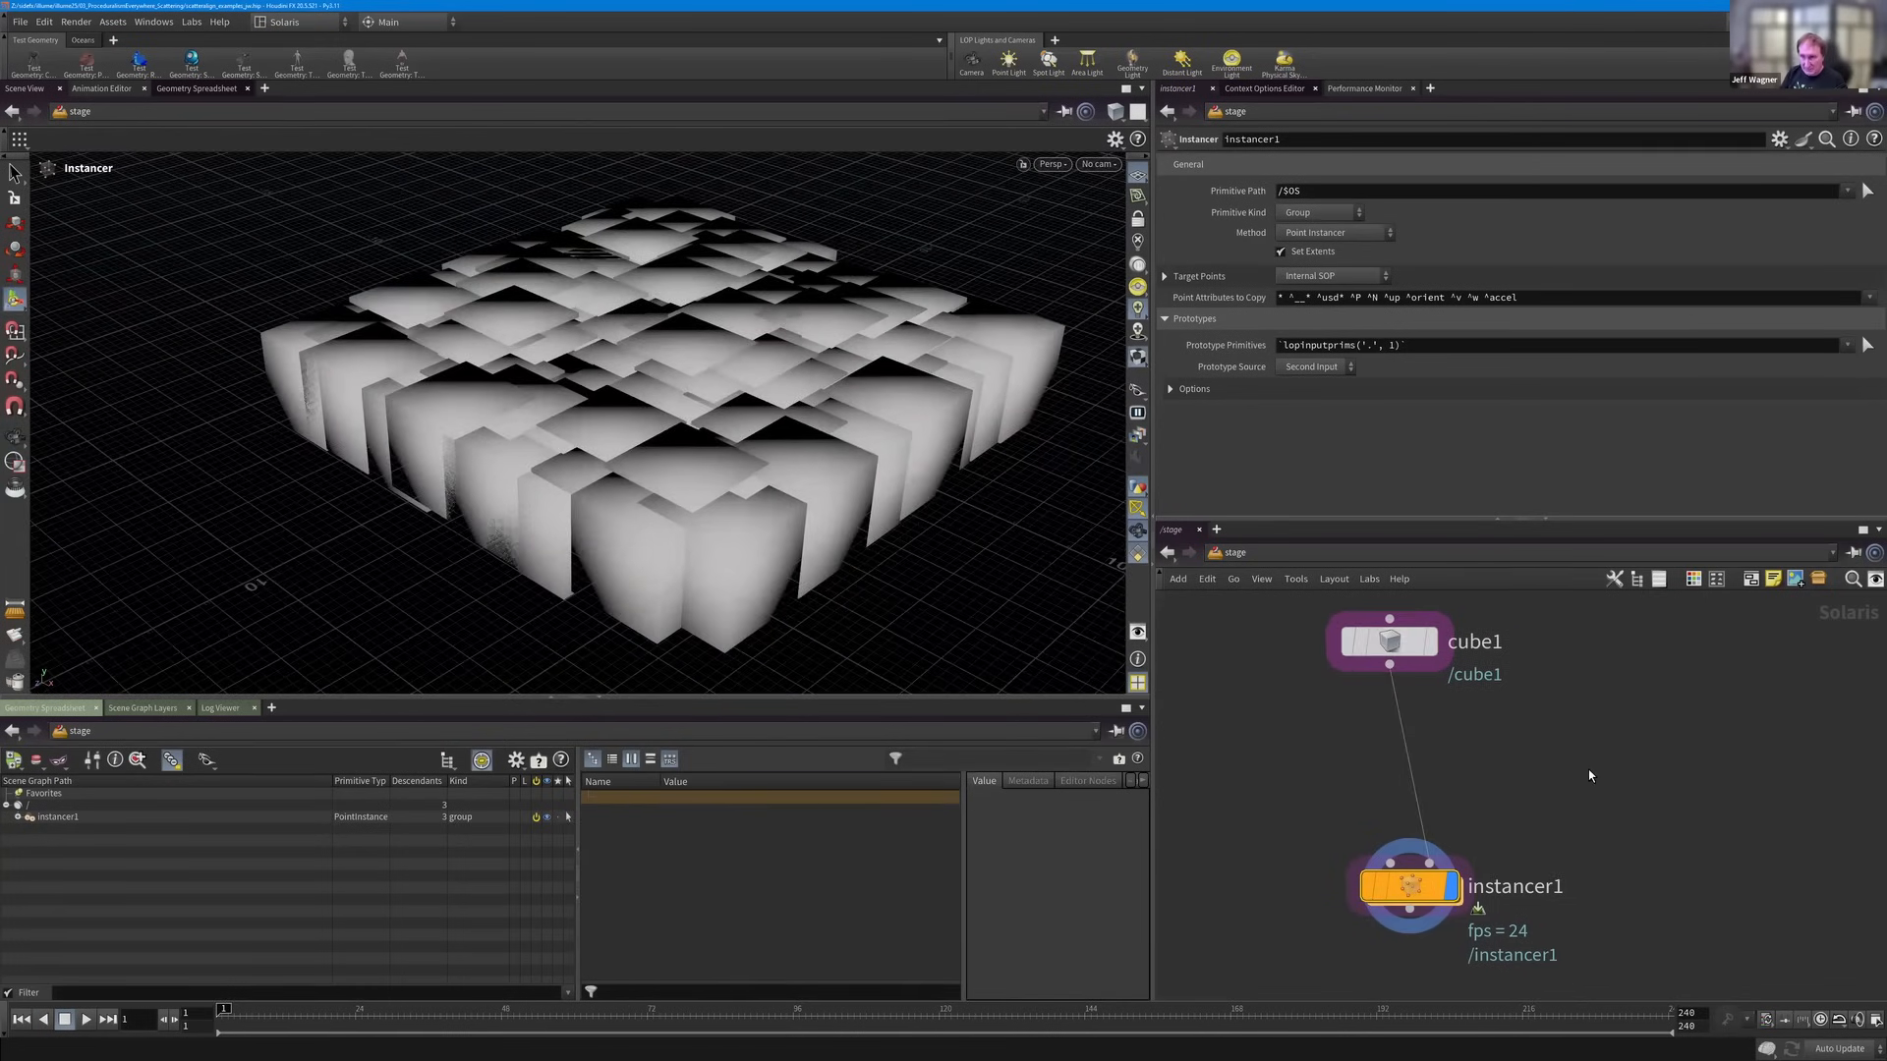
key("Tab")
type("tu")
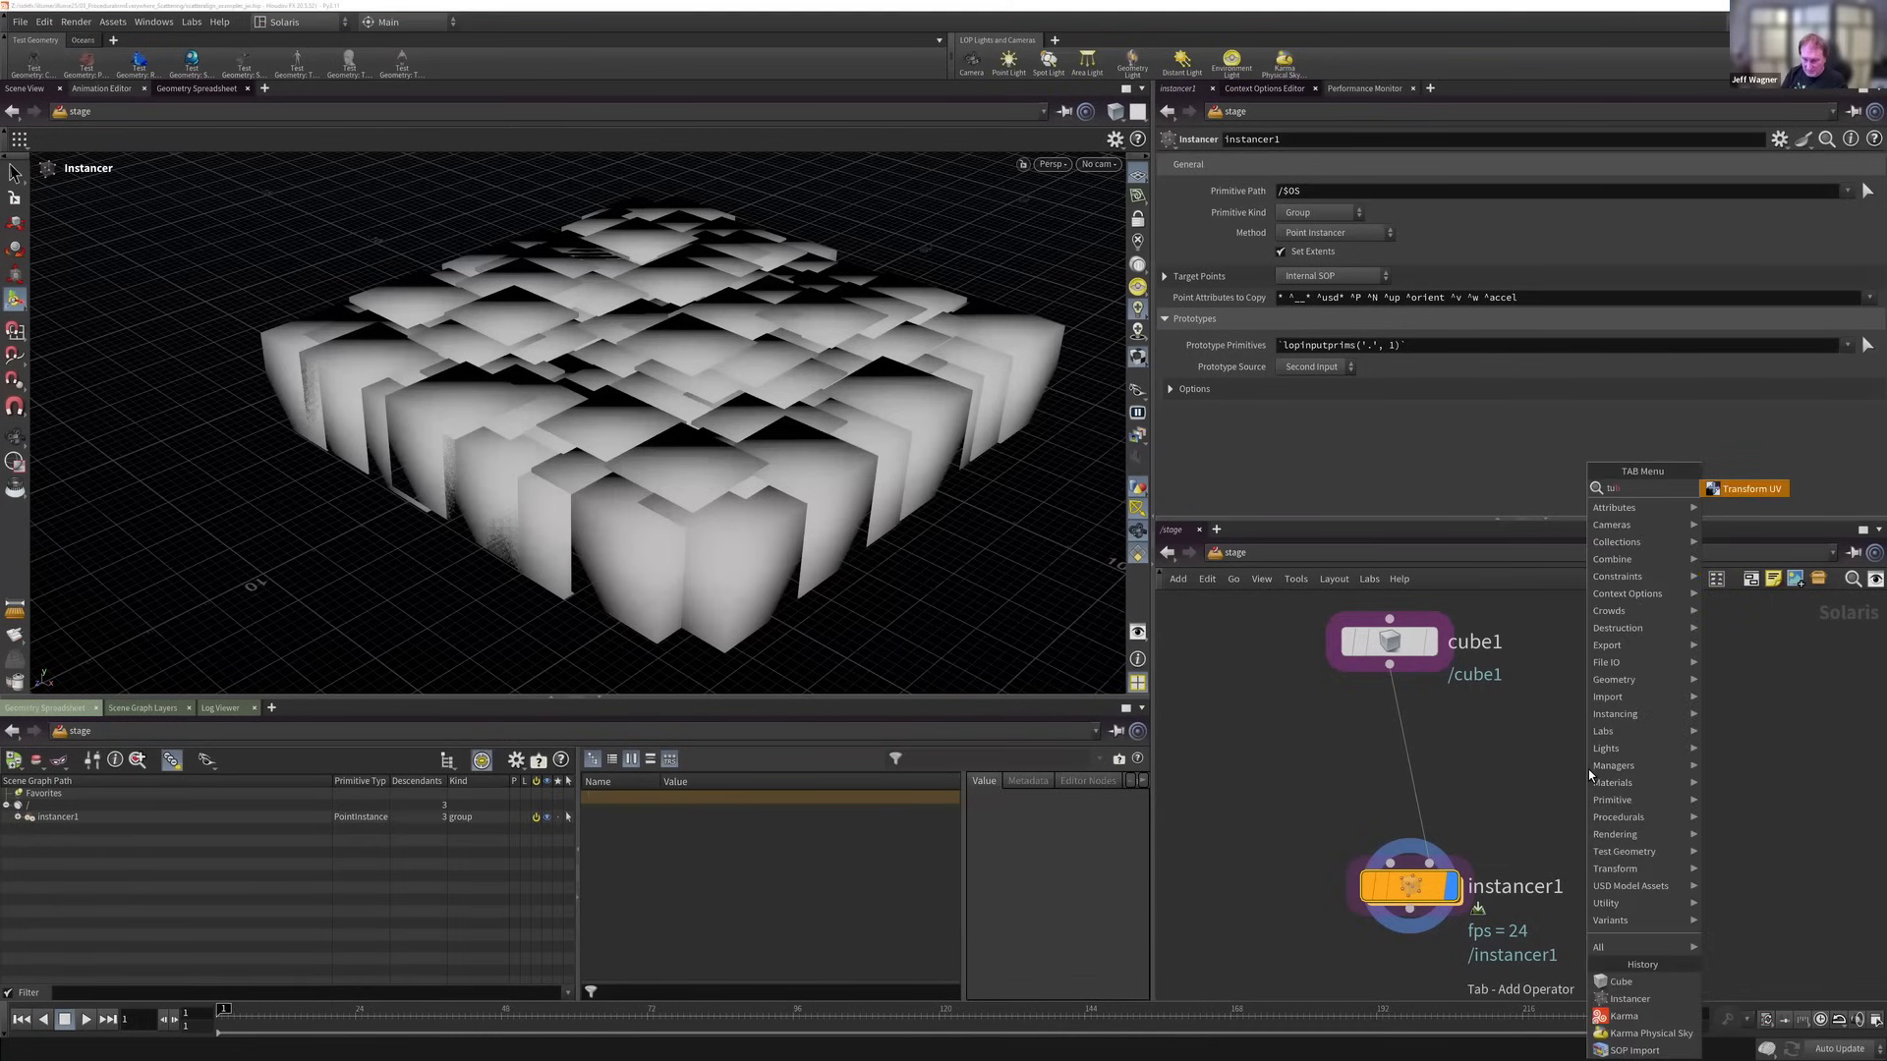
key("Return")
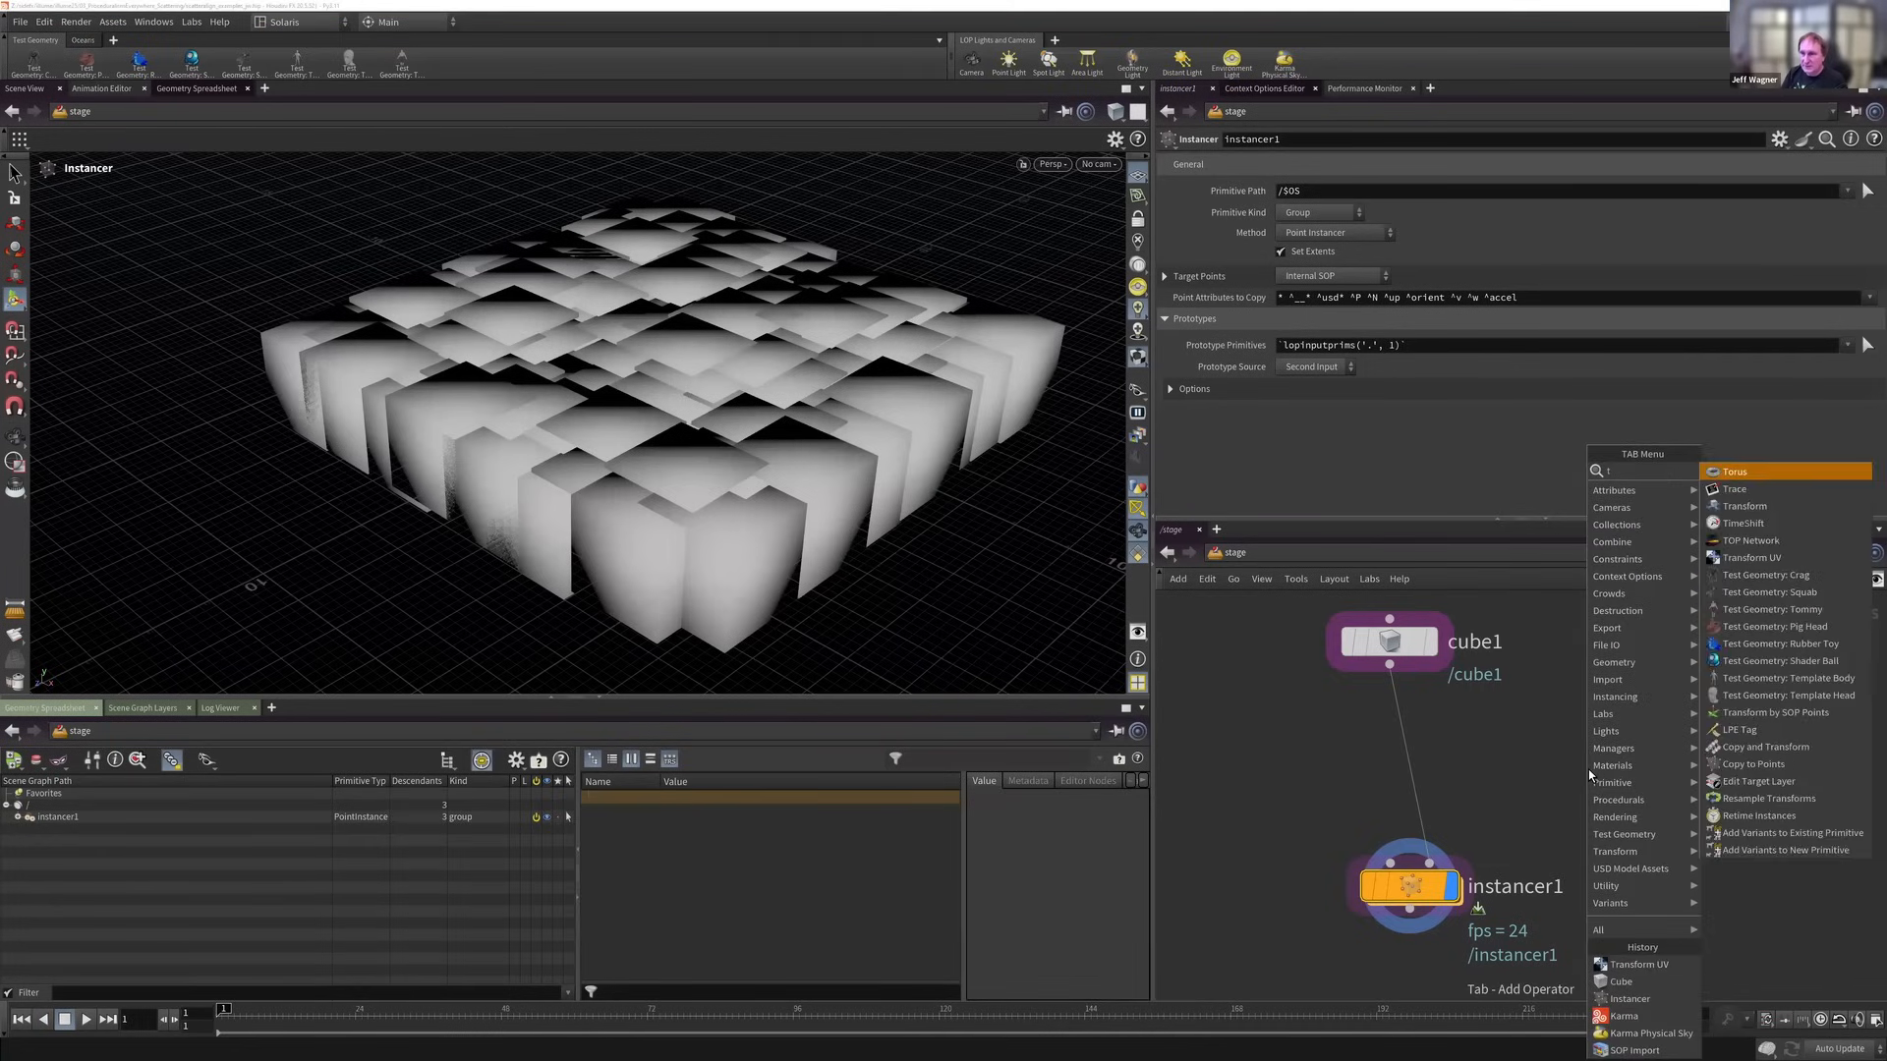
key("Escape")
Add a Torus node and insert it into the wire between the cube and the instancer.
key("Tab")
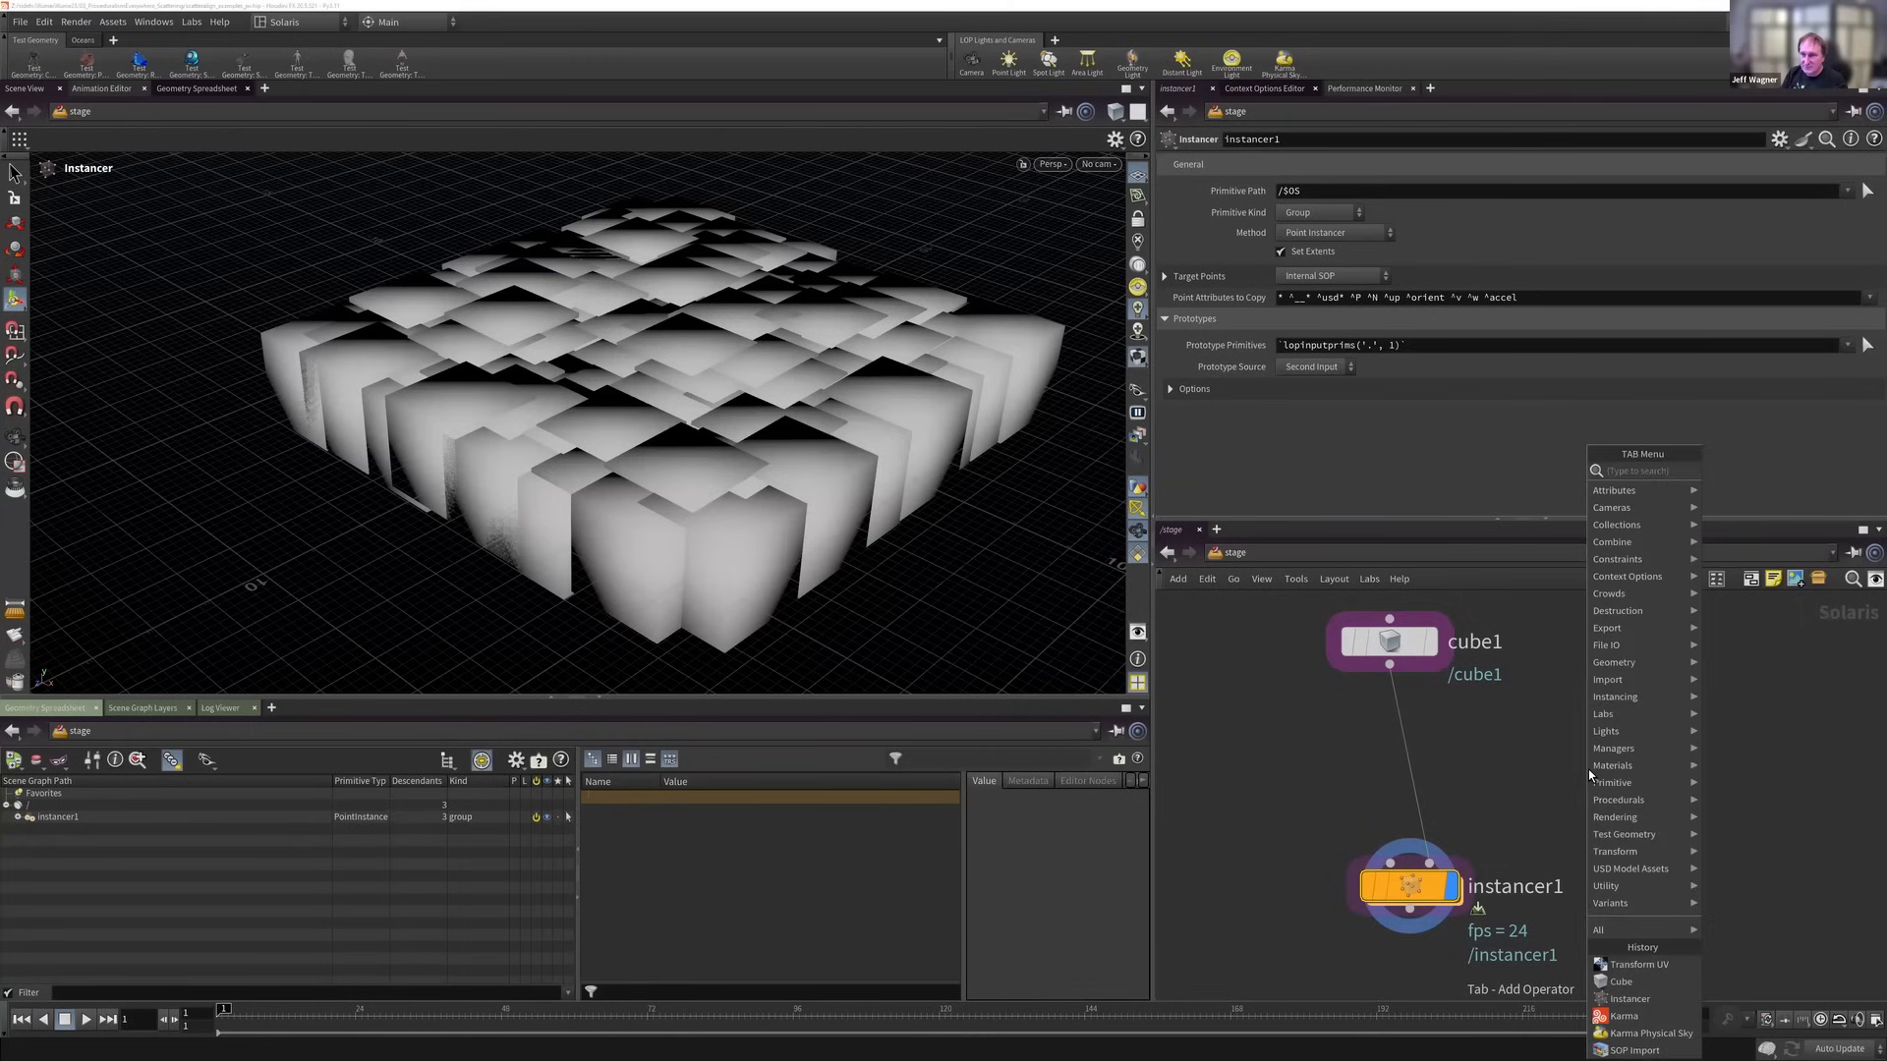
type("torus")
key("Return")
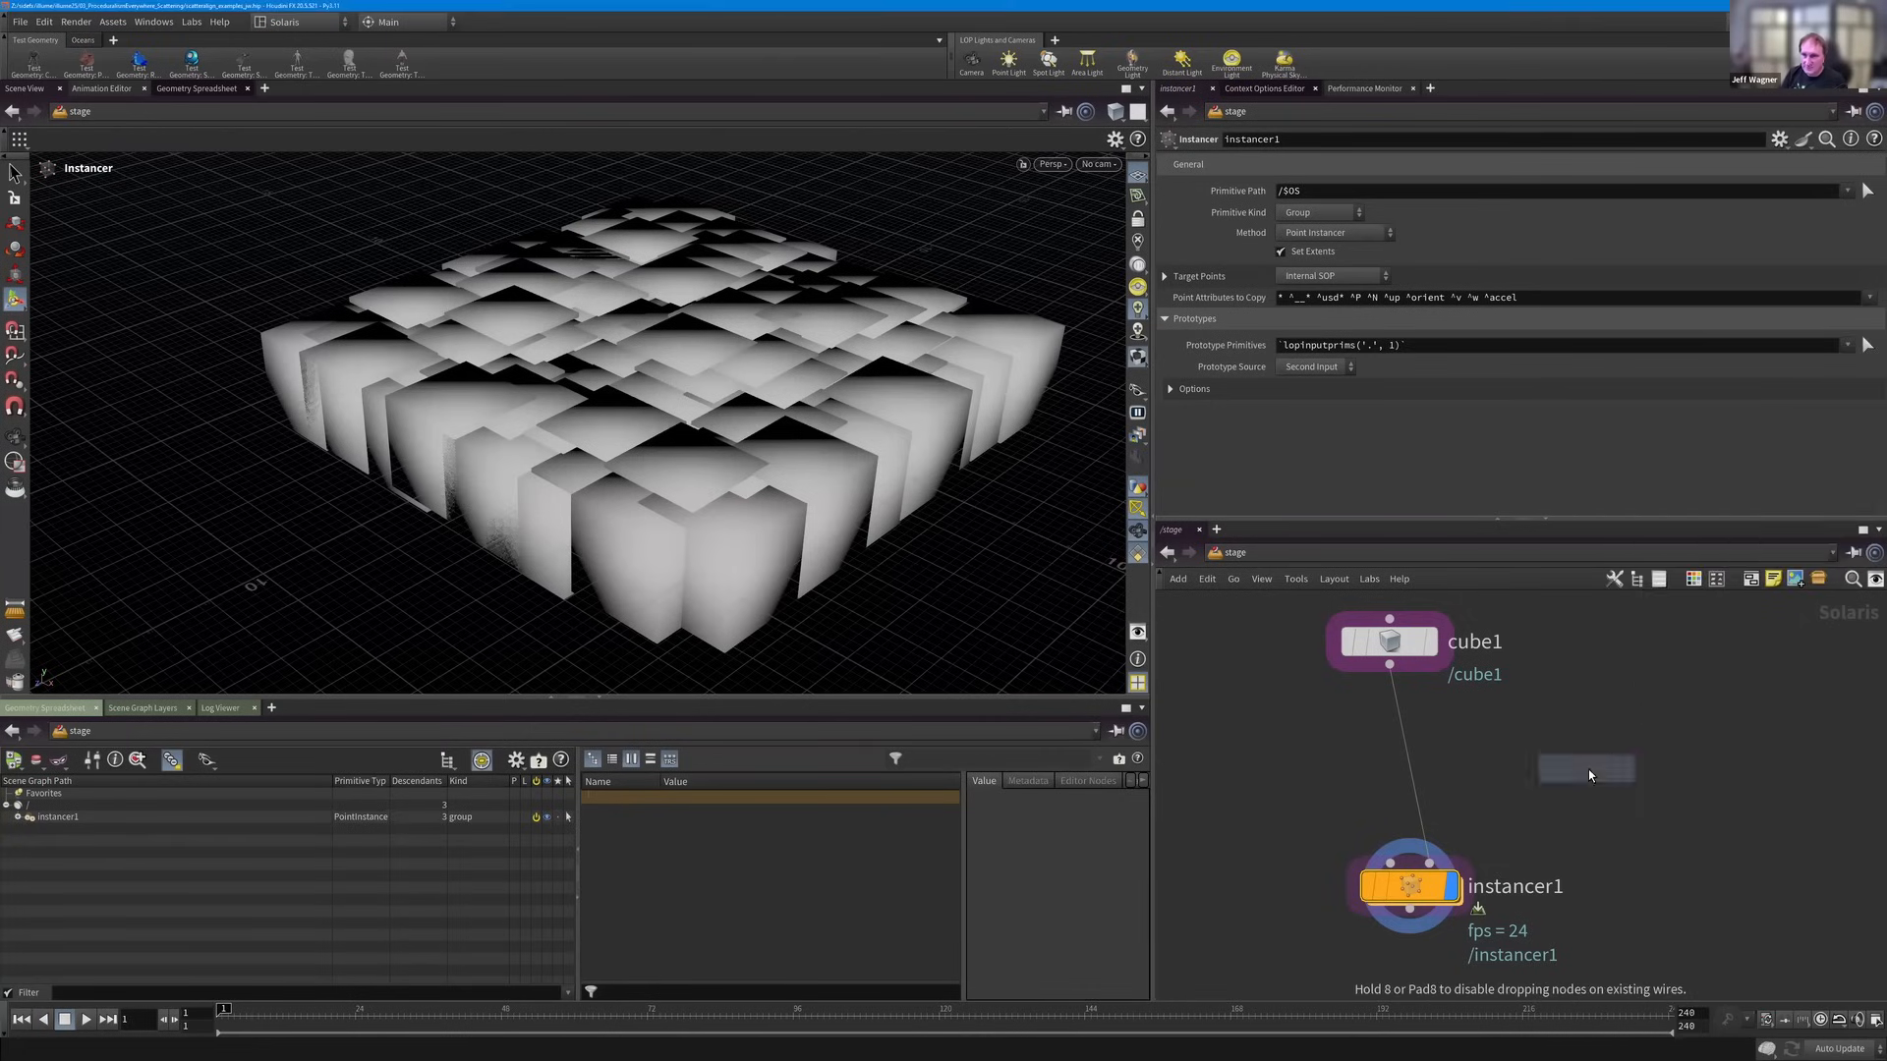
left_click(1588, 769)
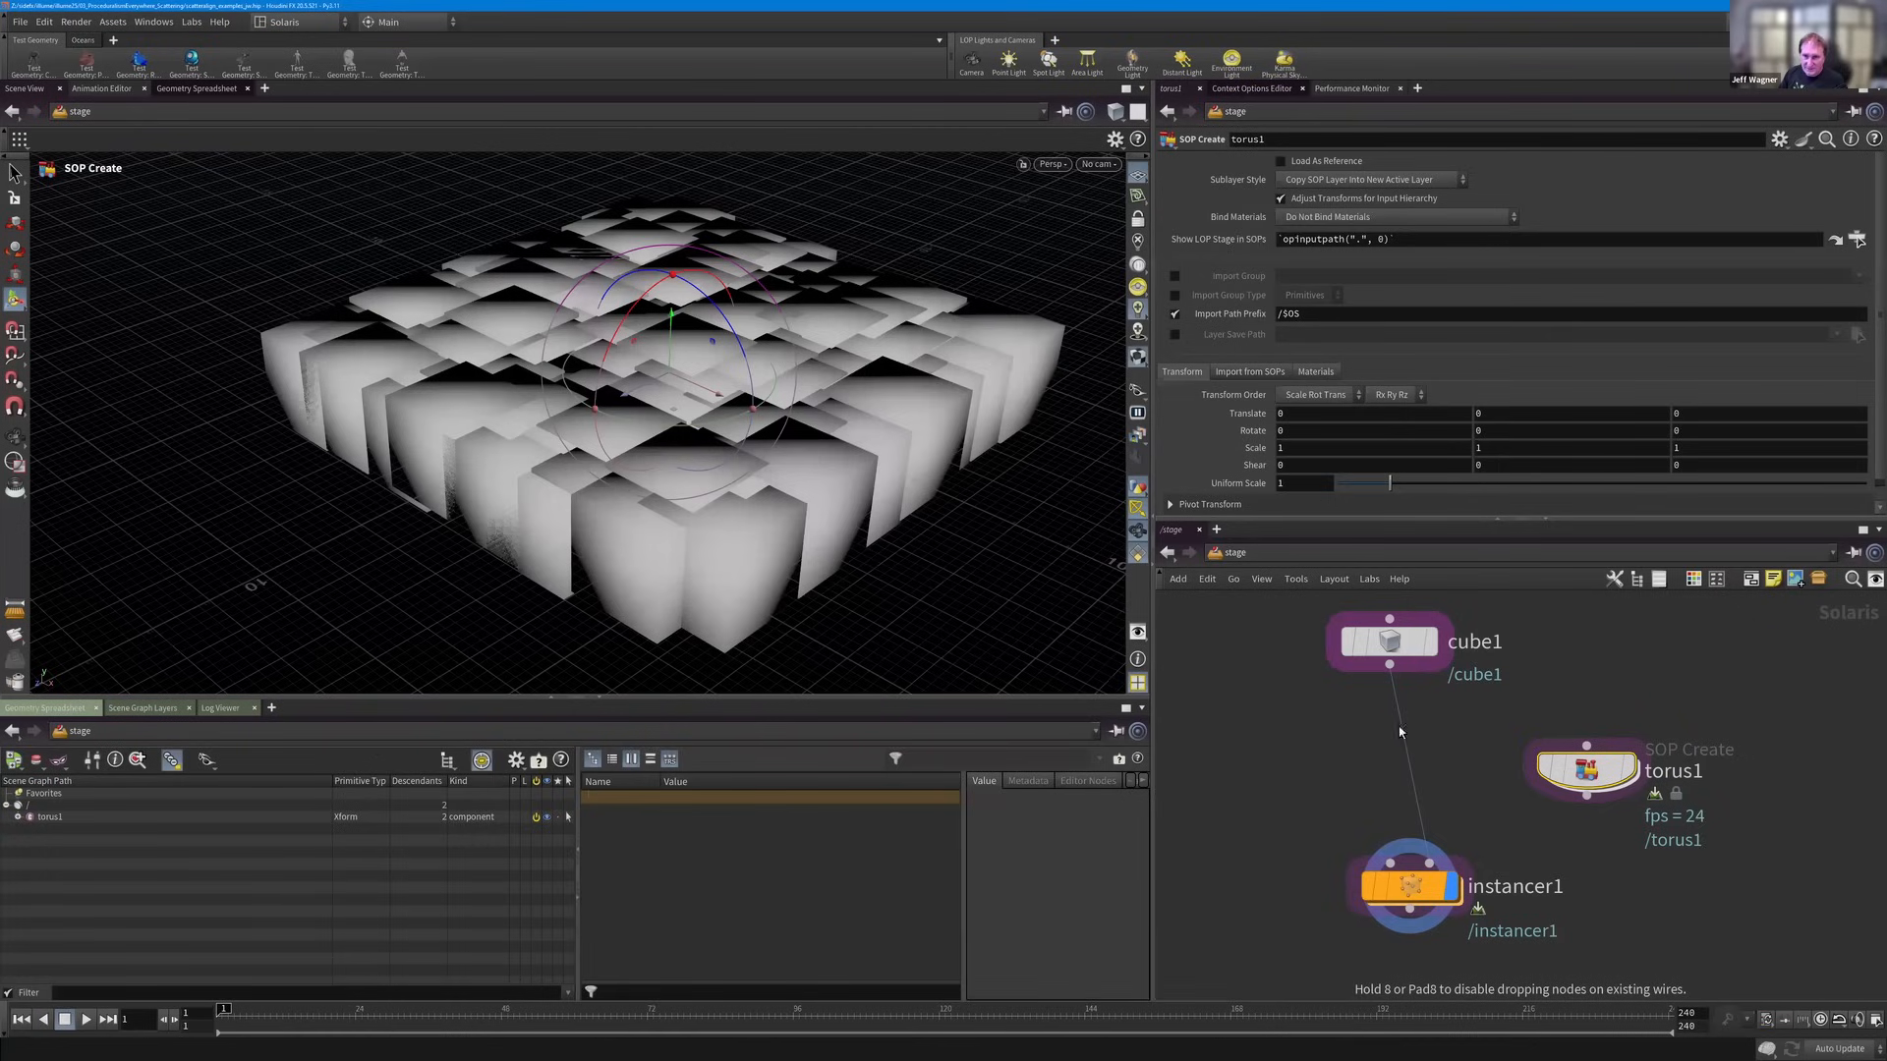
left_click_drag(1586, 770, 1390, 739)
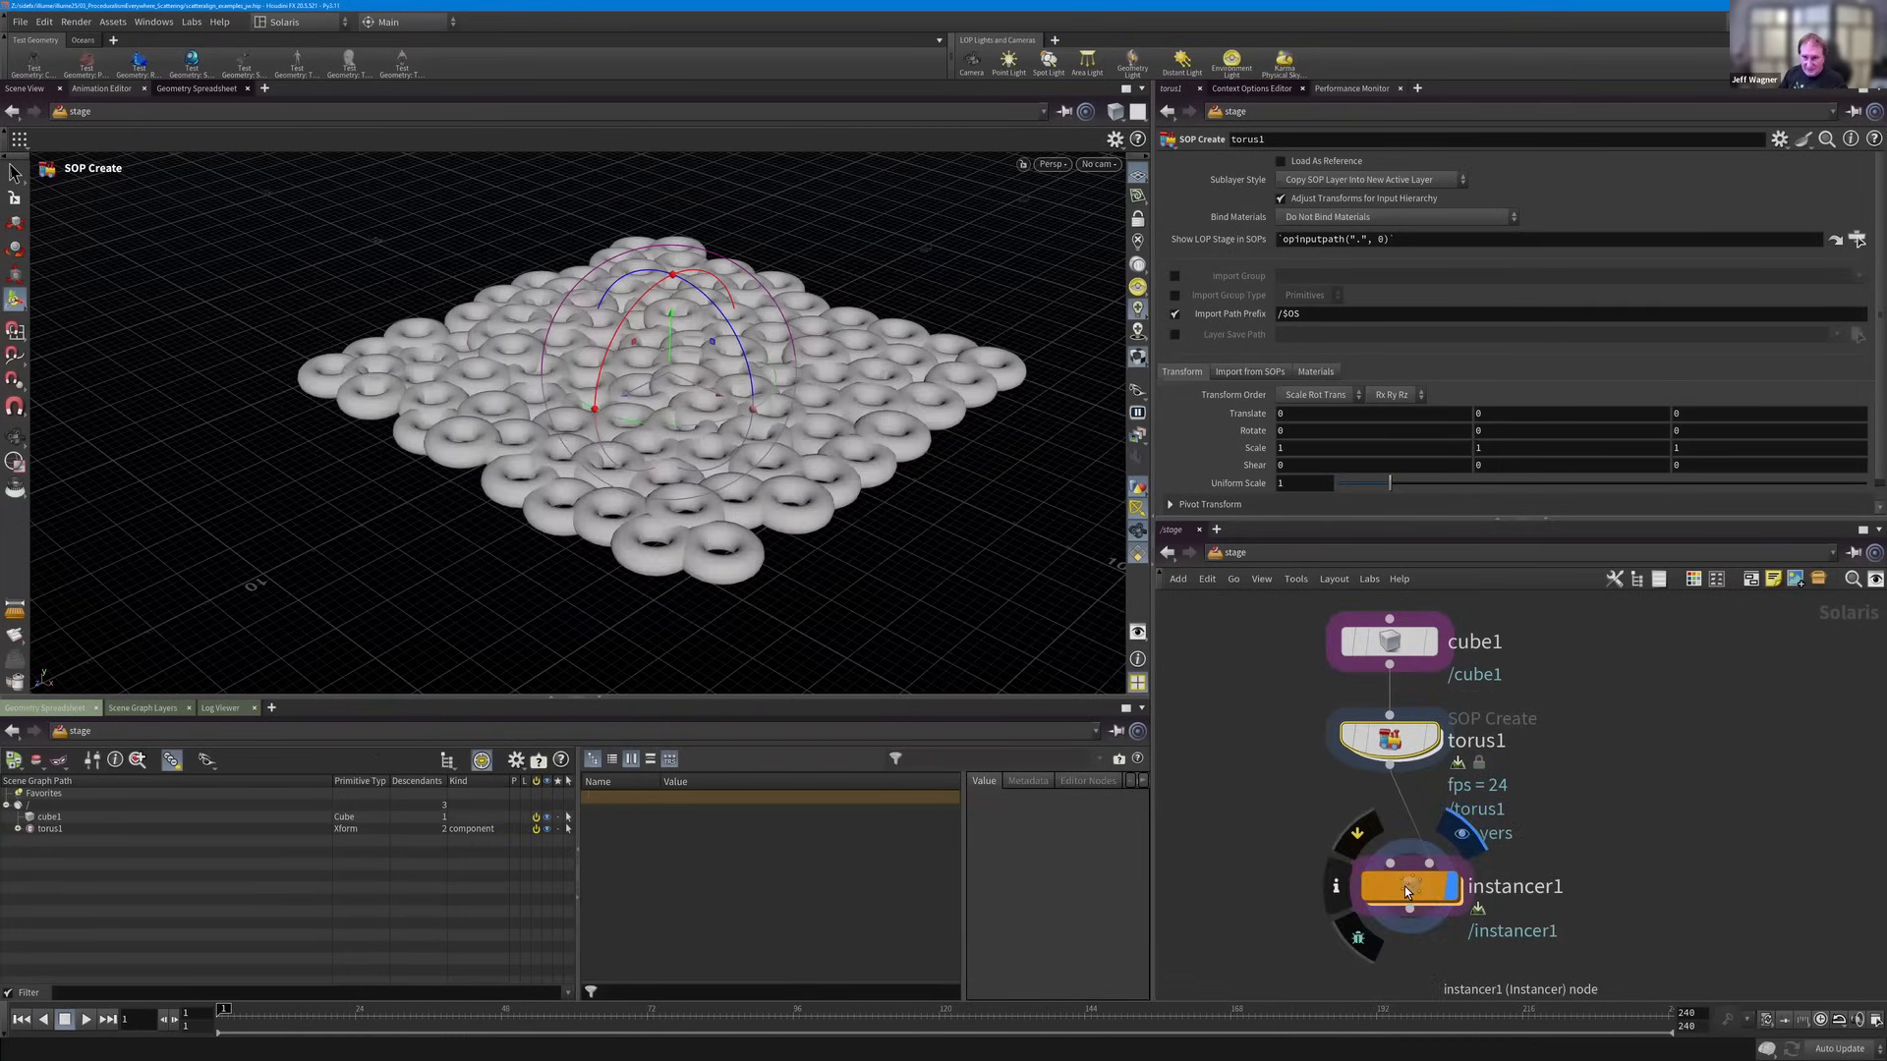
Expand the instancer's target point and prototype options and set the random prototype index seed to 0.725.
left_click(1411, 889)
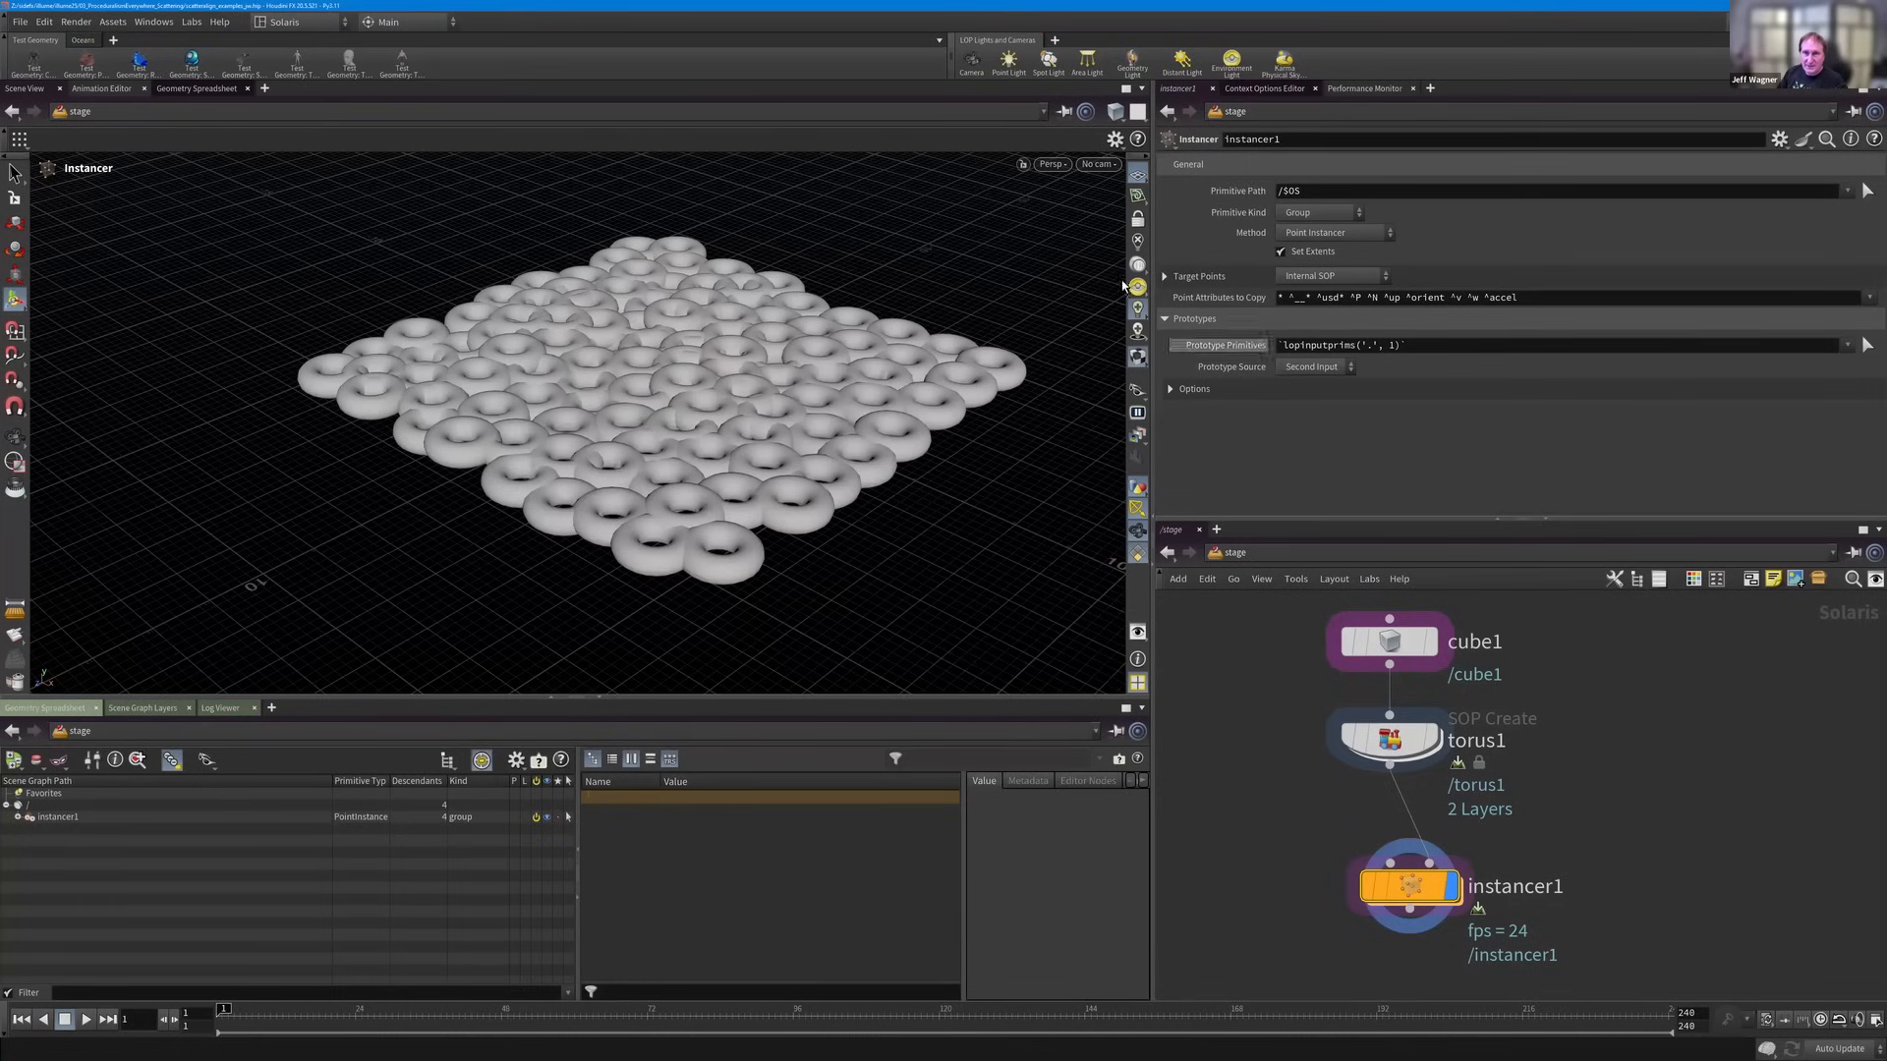
left_click(1228, 277)
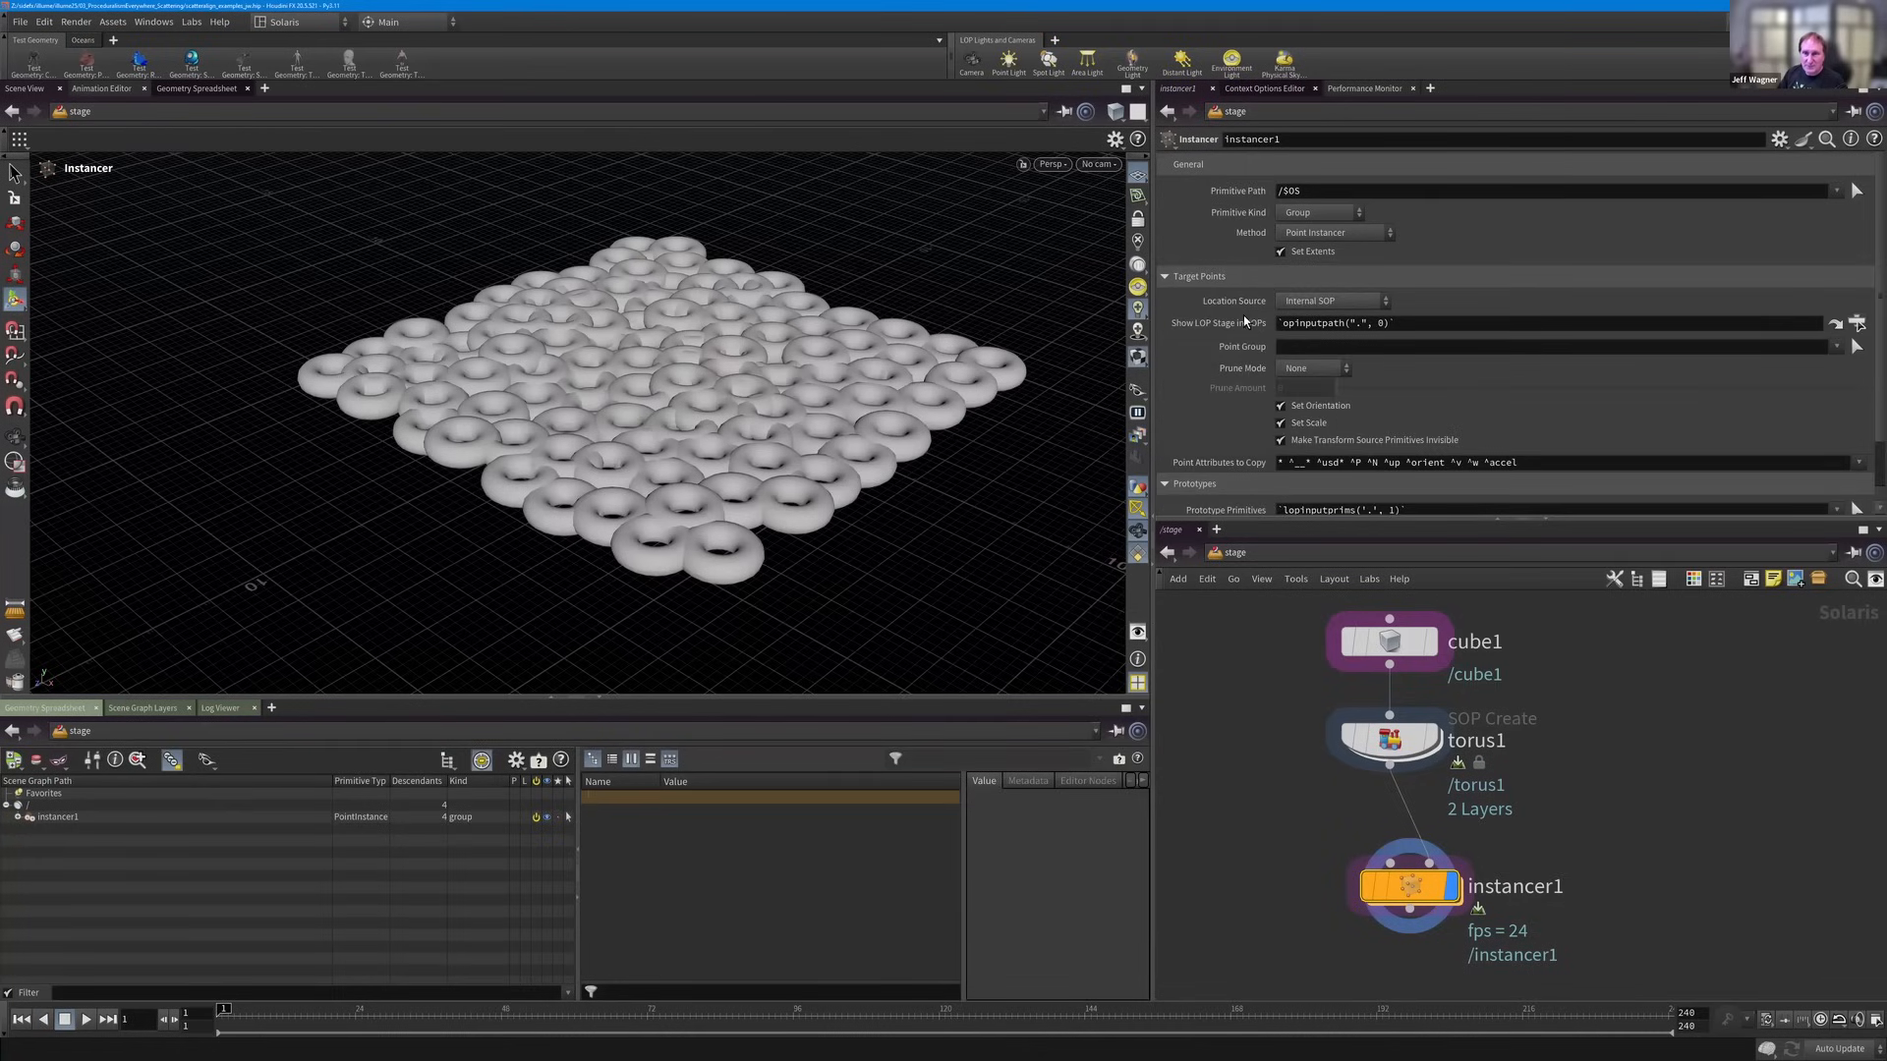
scroll(1275, 429, "down", 2)
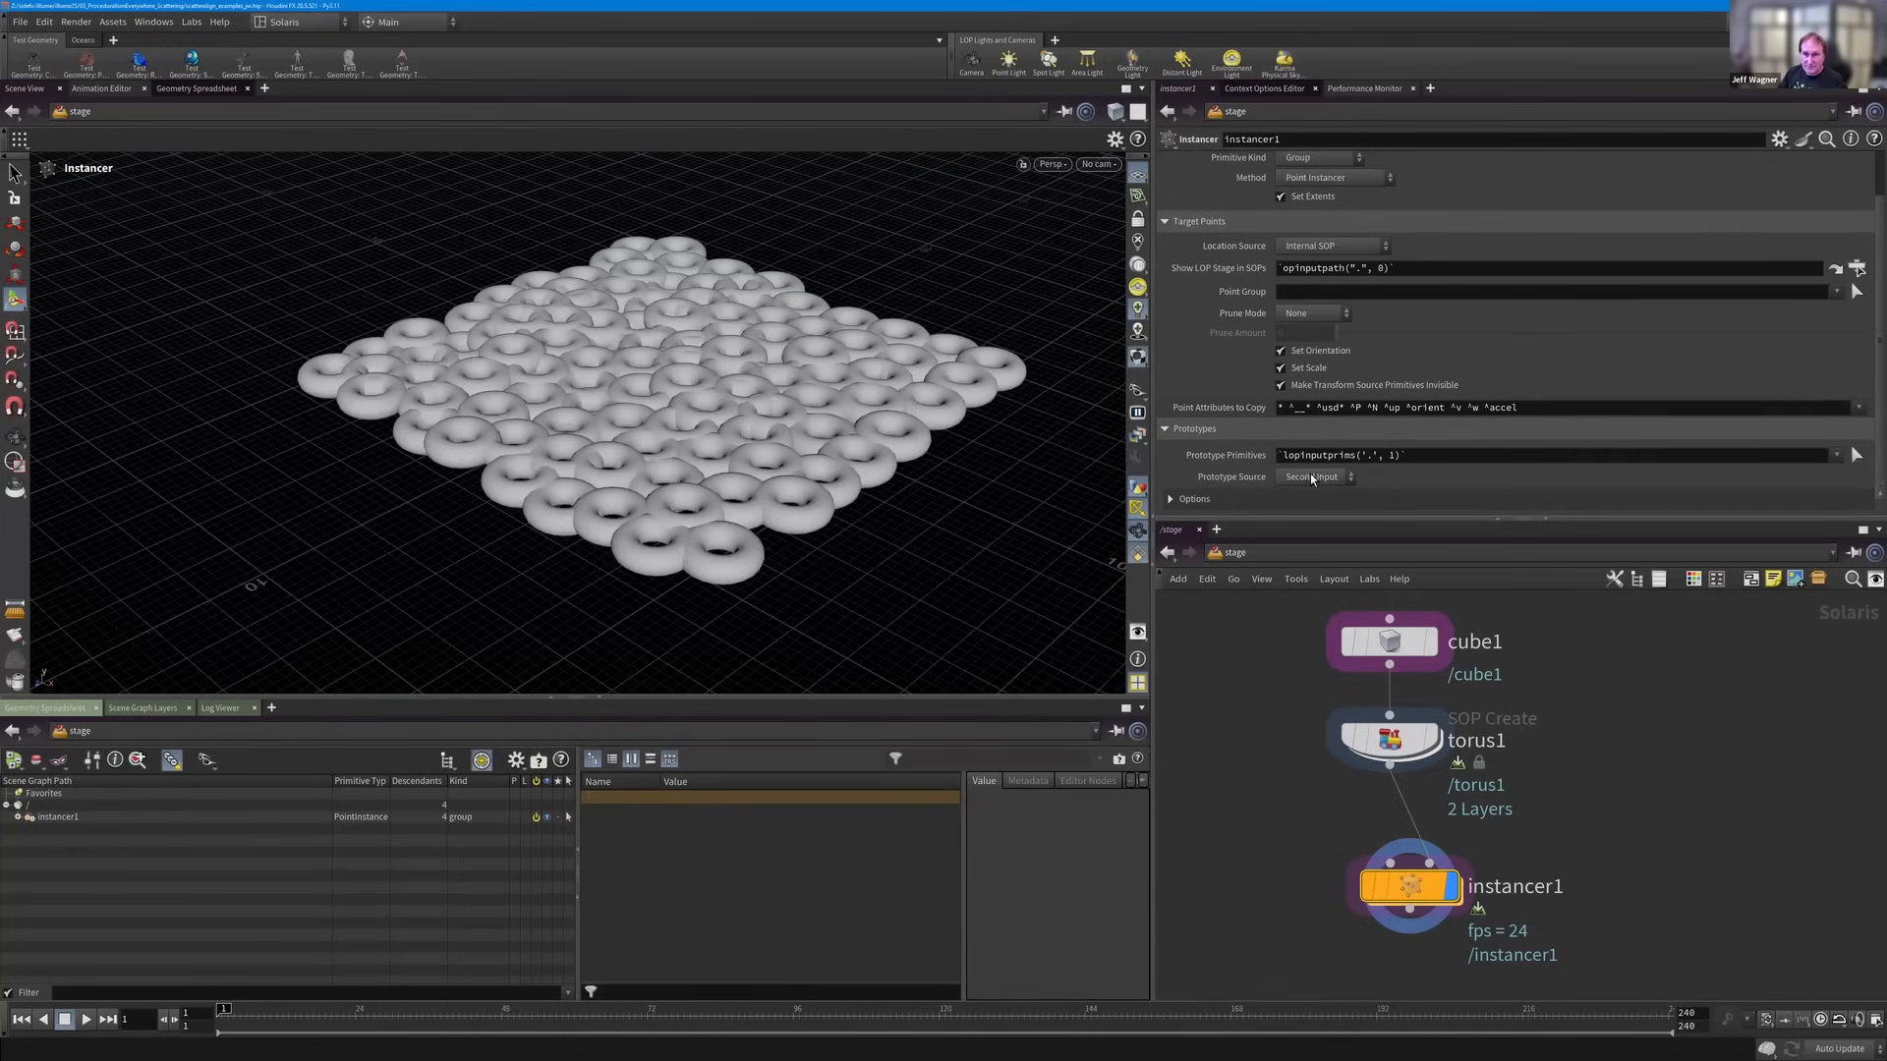
left_click(1172, 499)
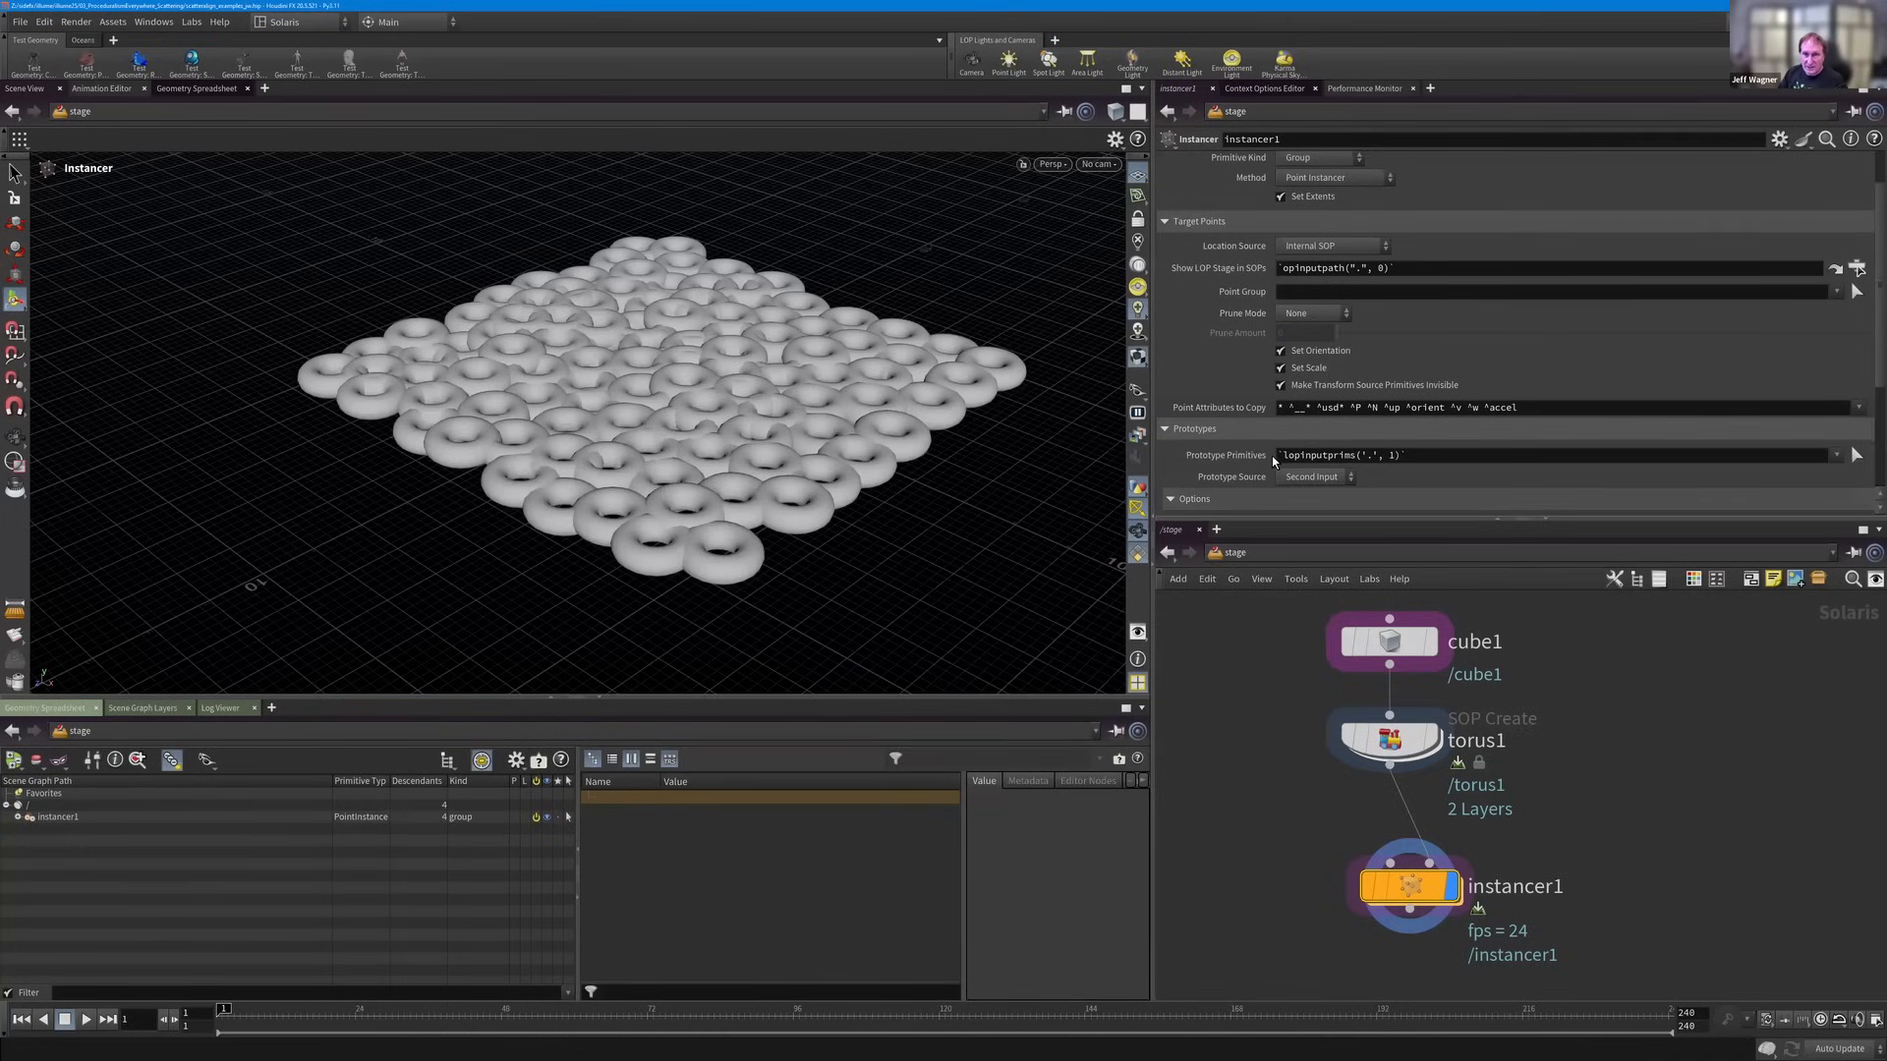
scroll(1271, 456, "down", 6)
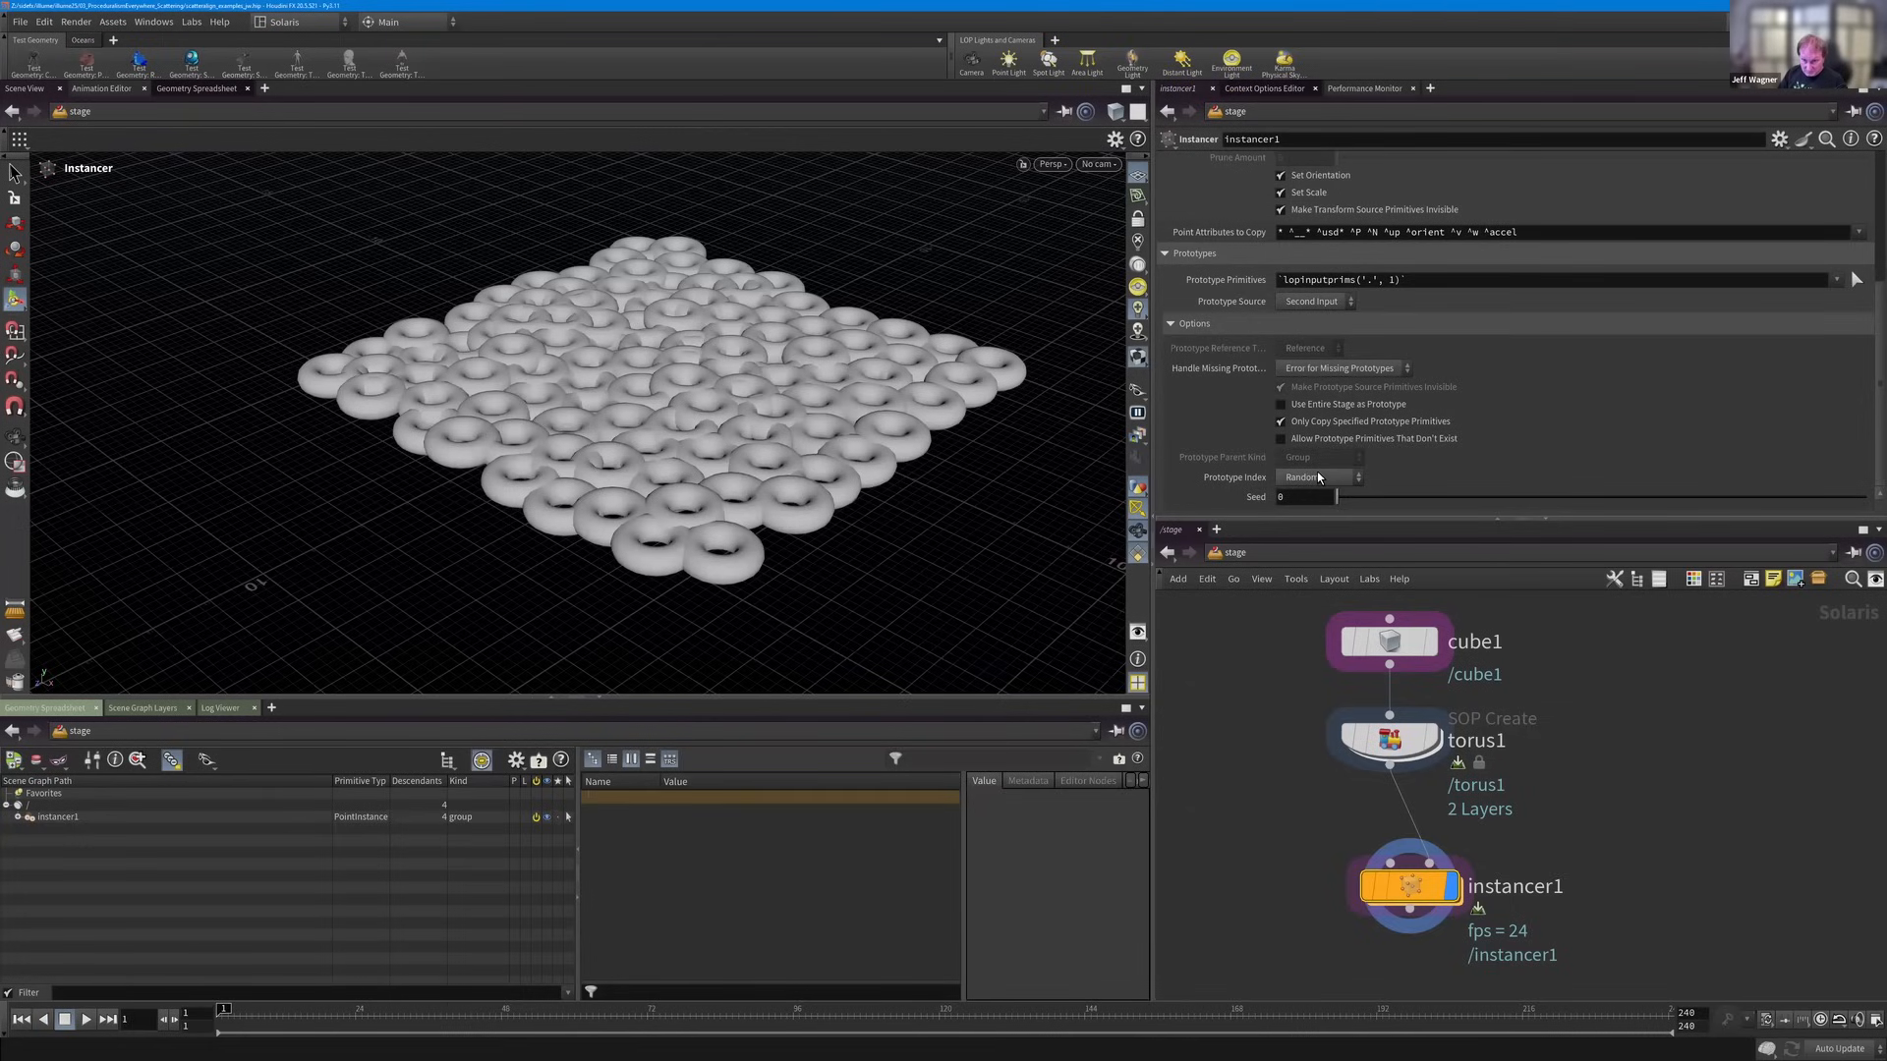
left_click(1328, 478)
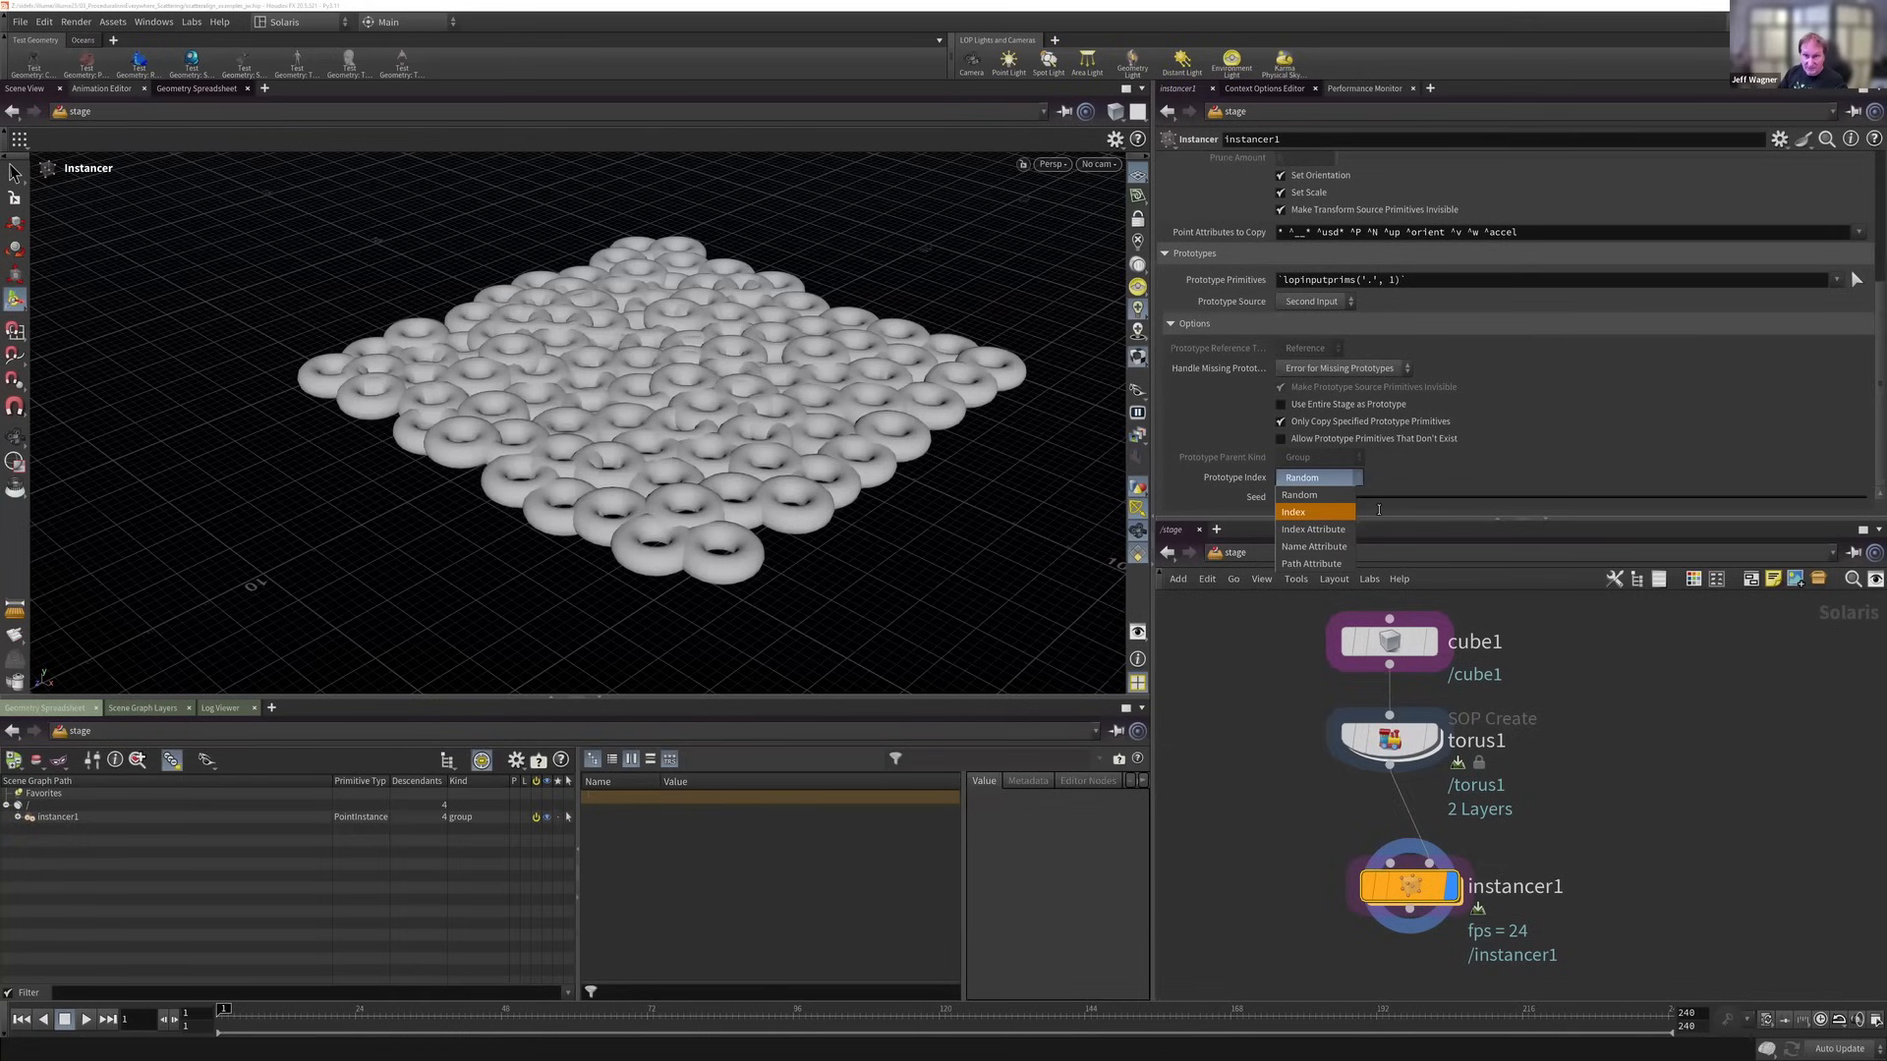
left_click(707, 436)
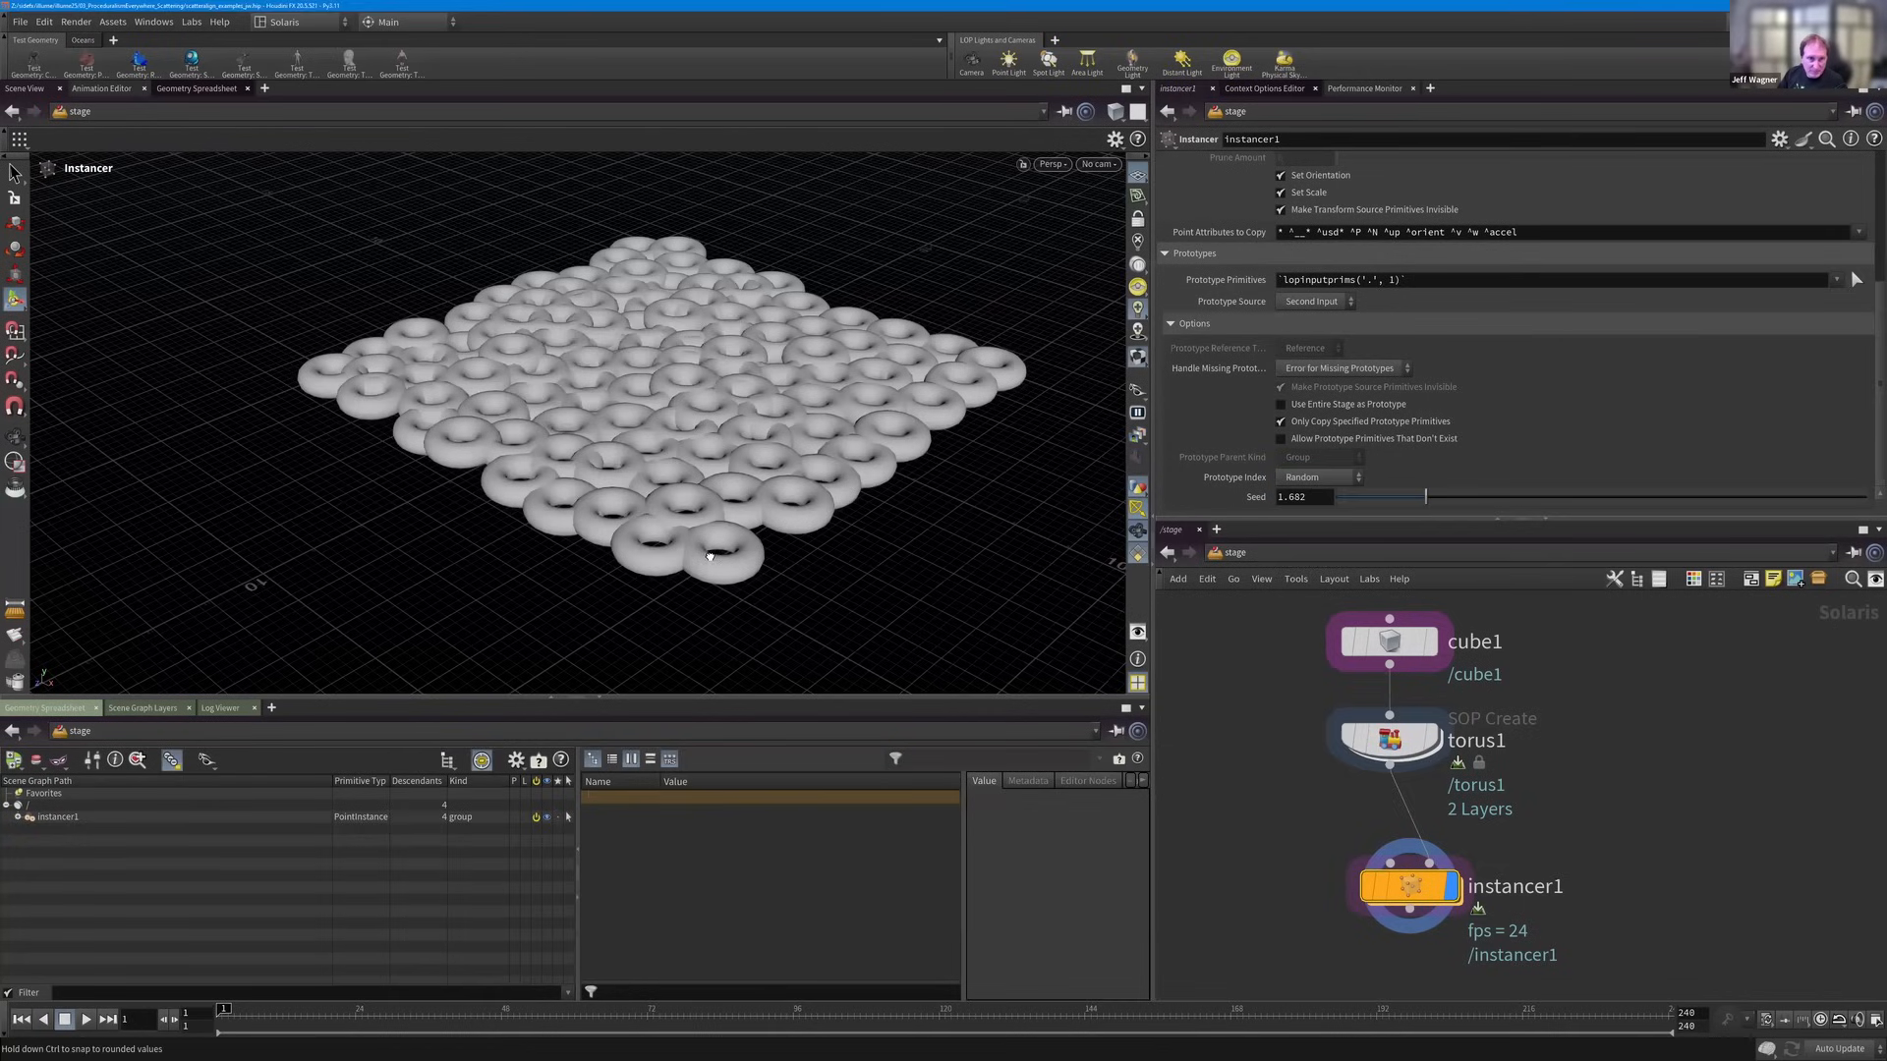
left_click_drag(709, 556, 707, 489, "alt")
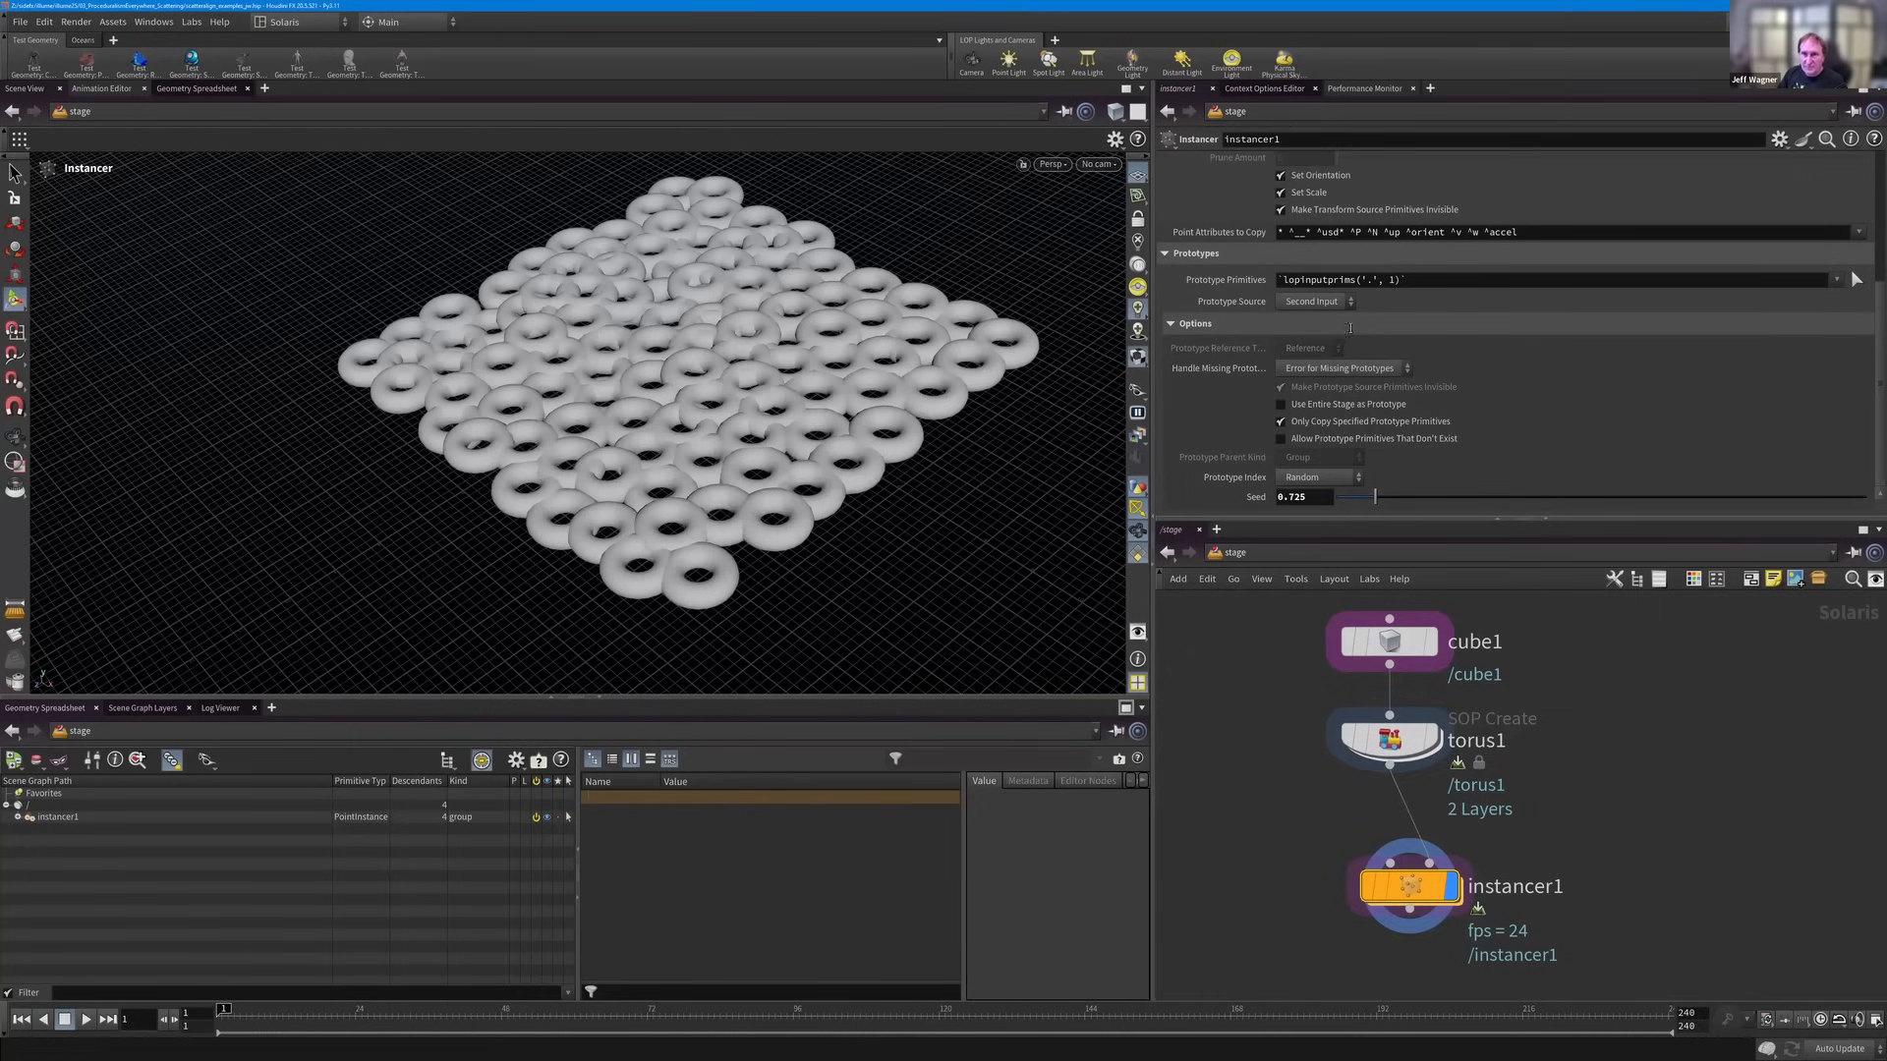
Replace the instancer's prototype primitives expression with /cube1 from the incoming scene graph.
scroll(1350, 327, "up", 2)
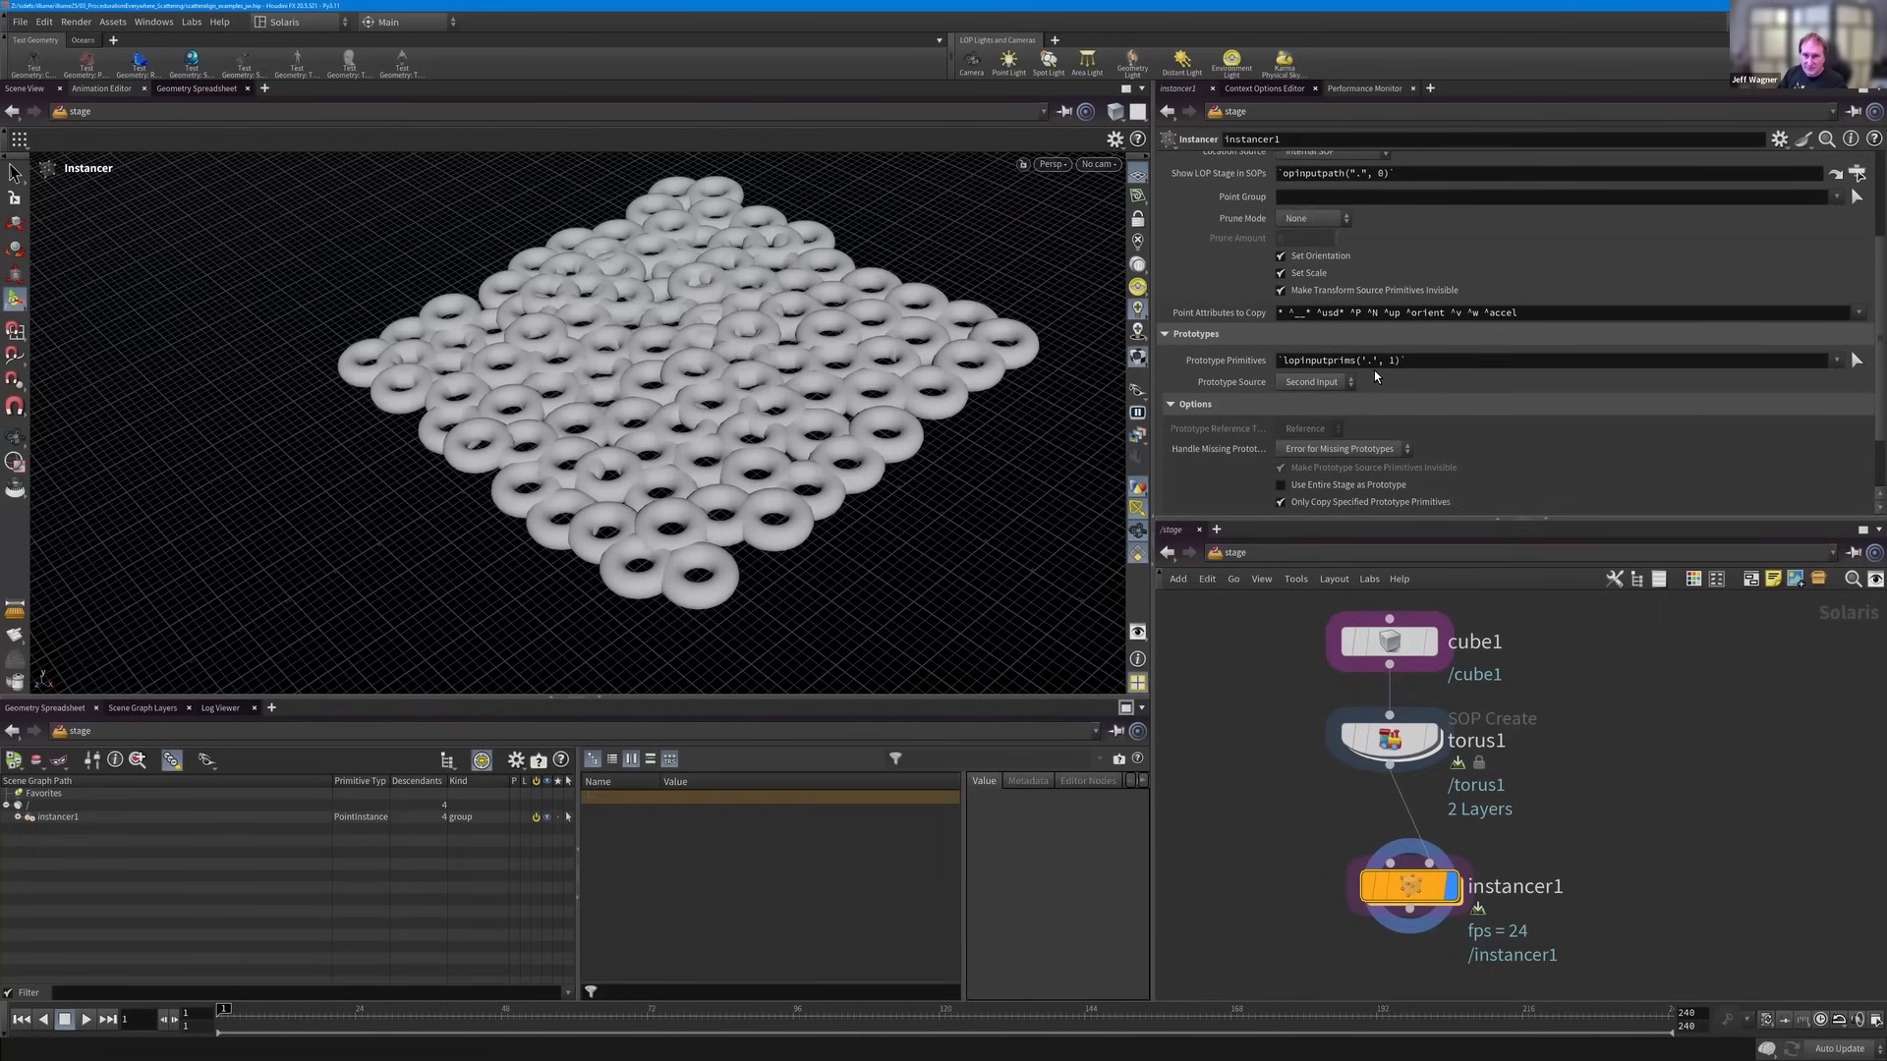
triple_click(1290, 362)
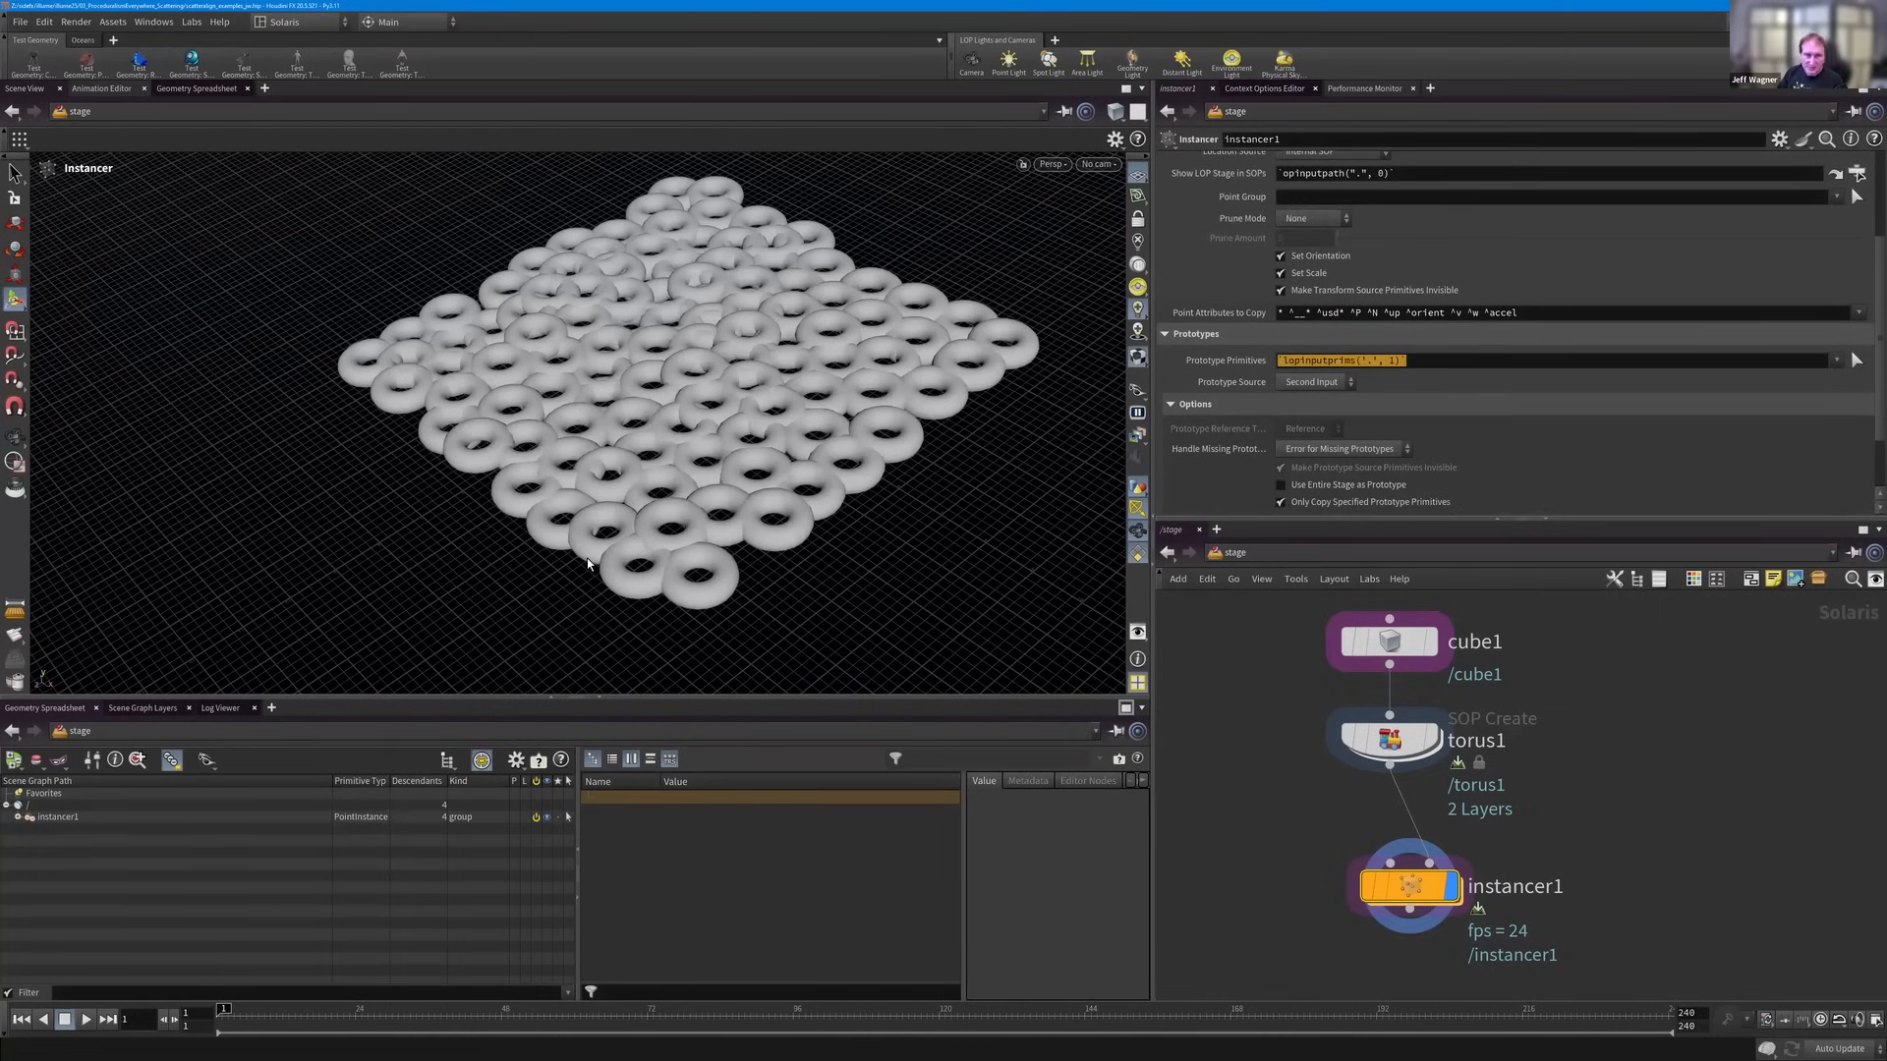
key("BackSpace")
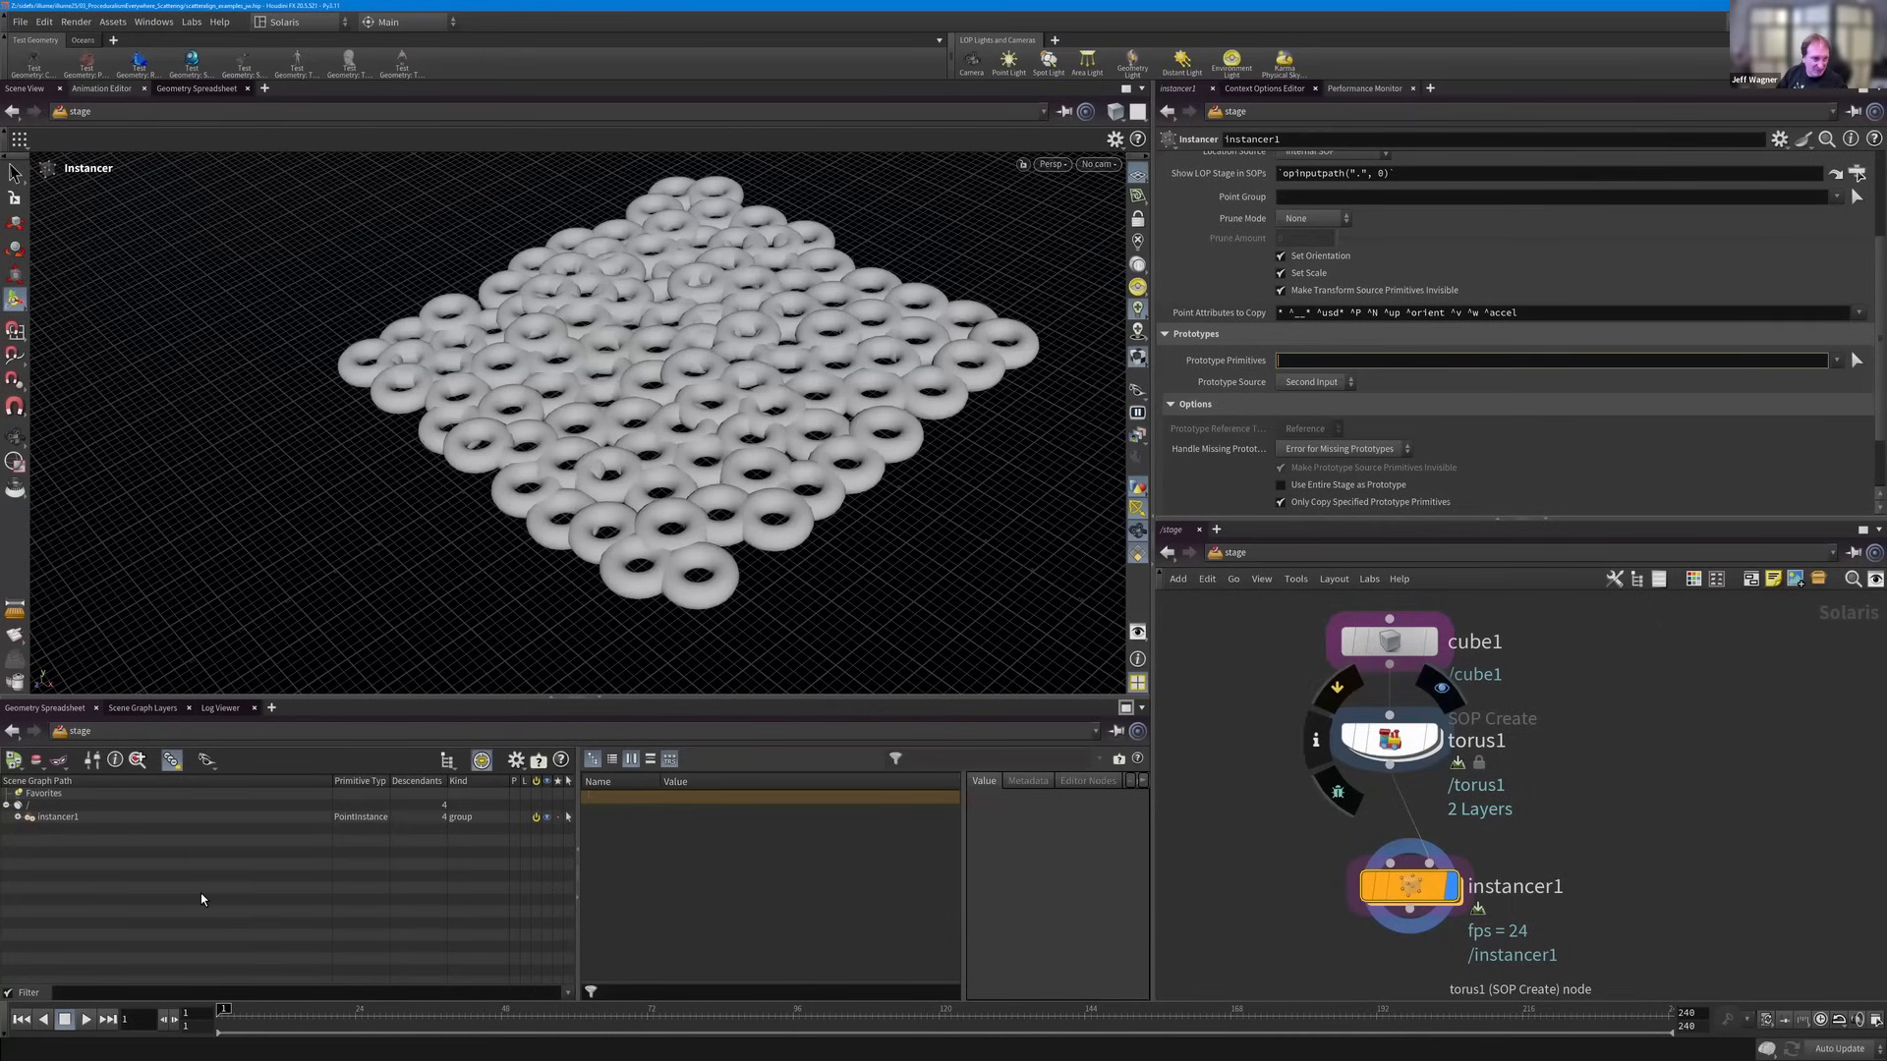
left_click(1390, 739)
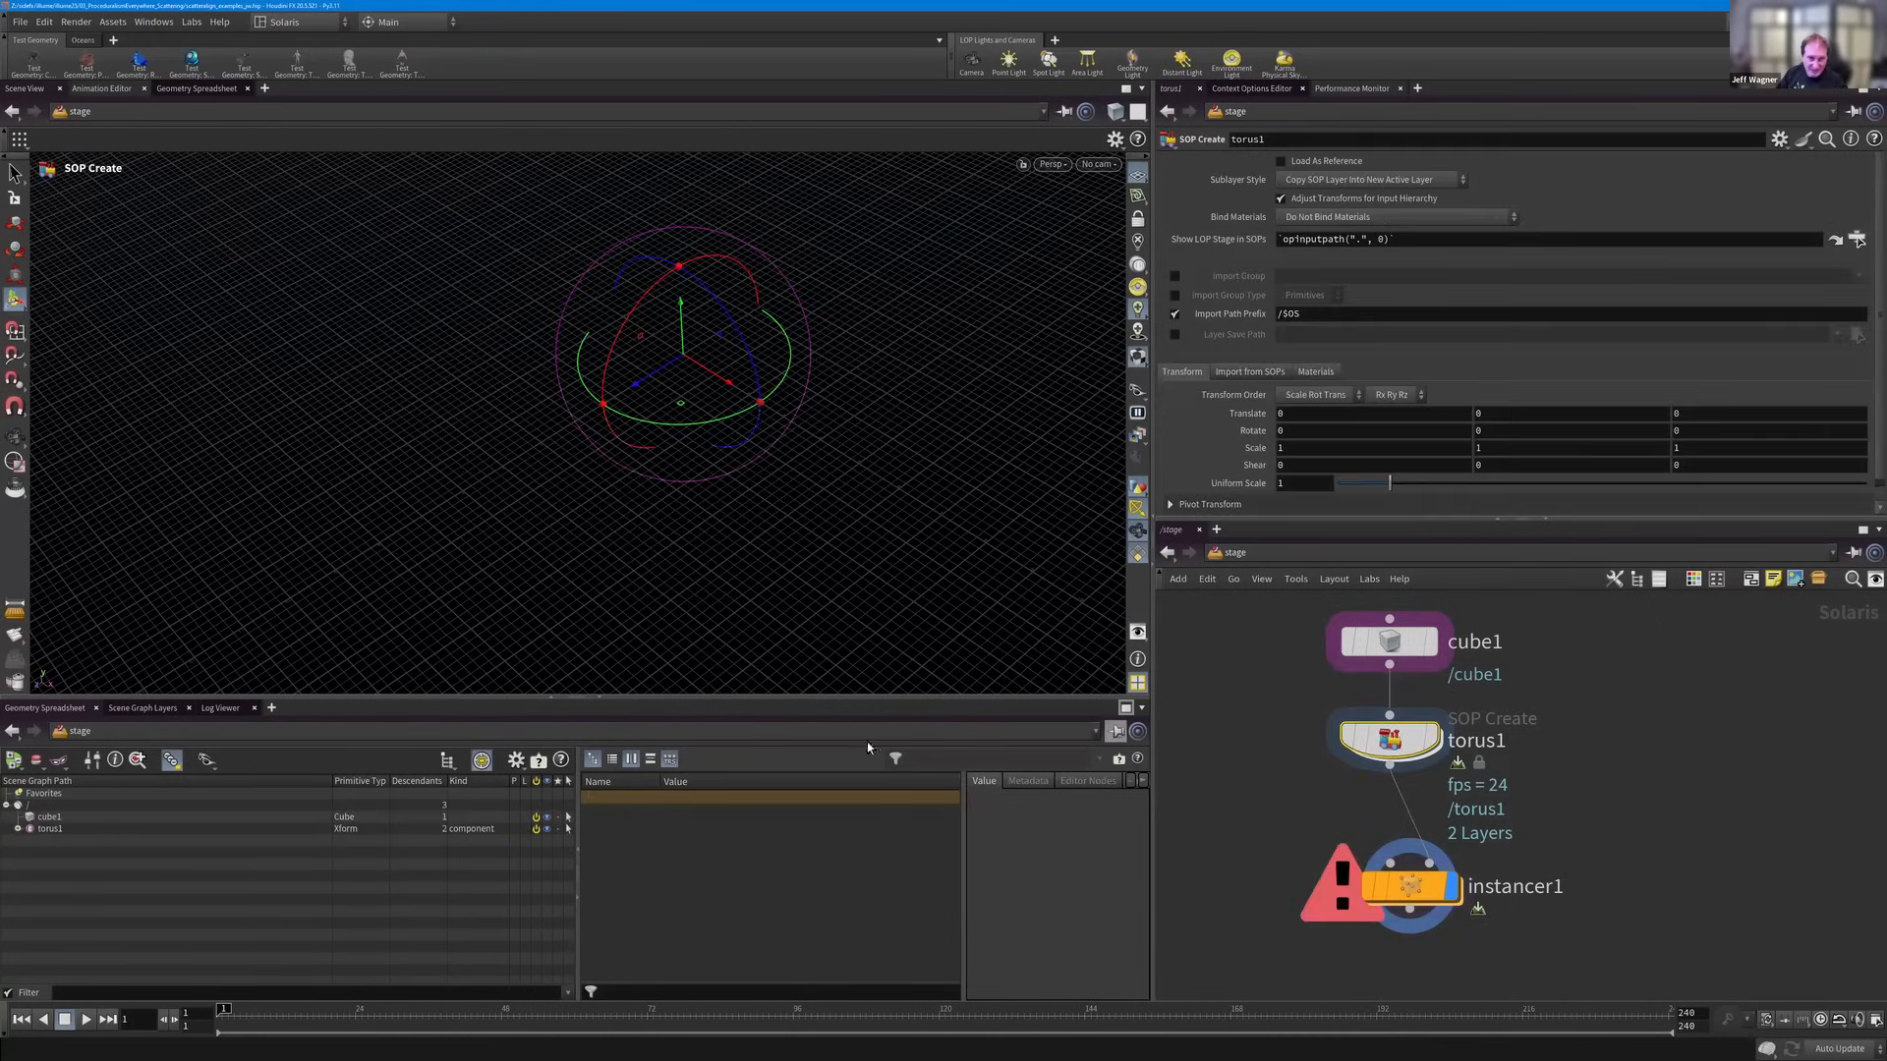
left_click(1413, 889)
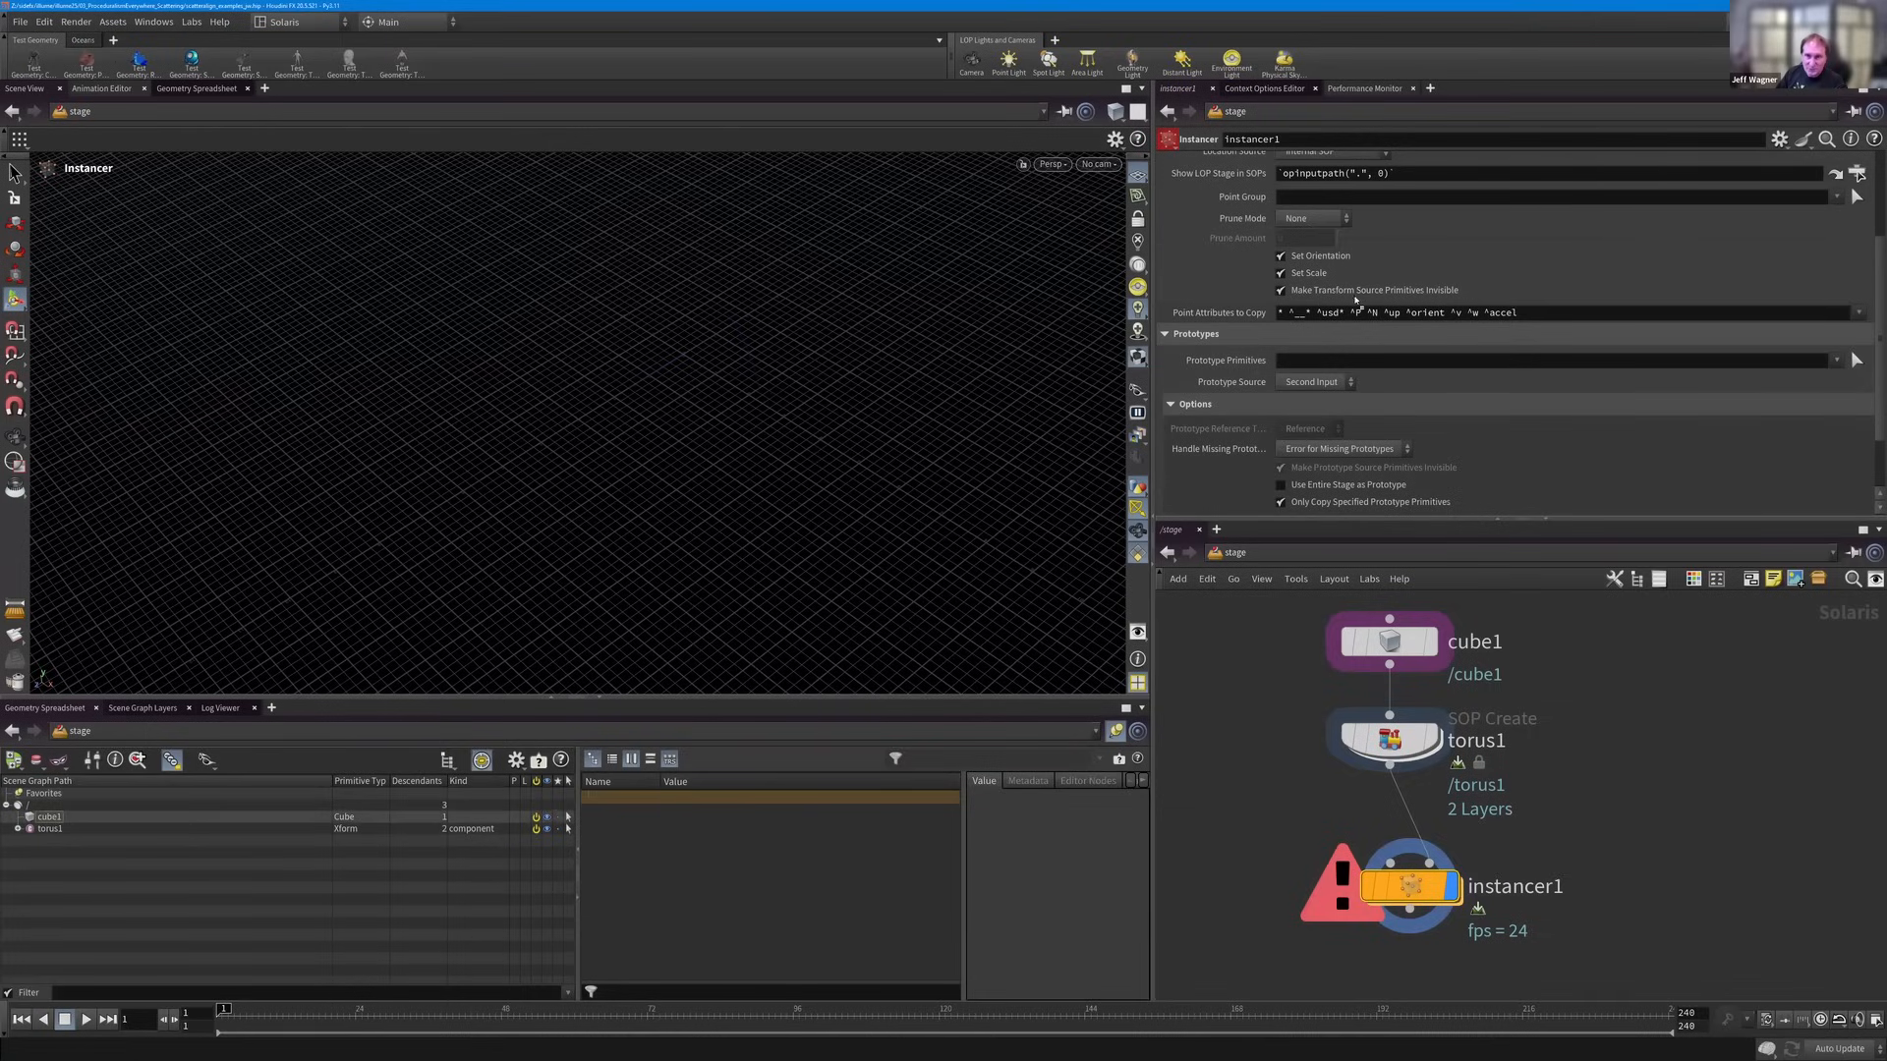
type("/cube1")
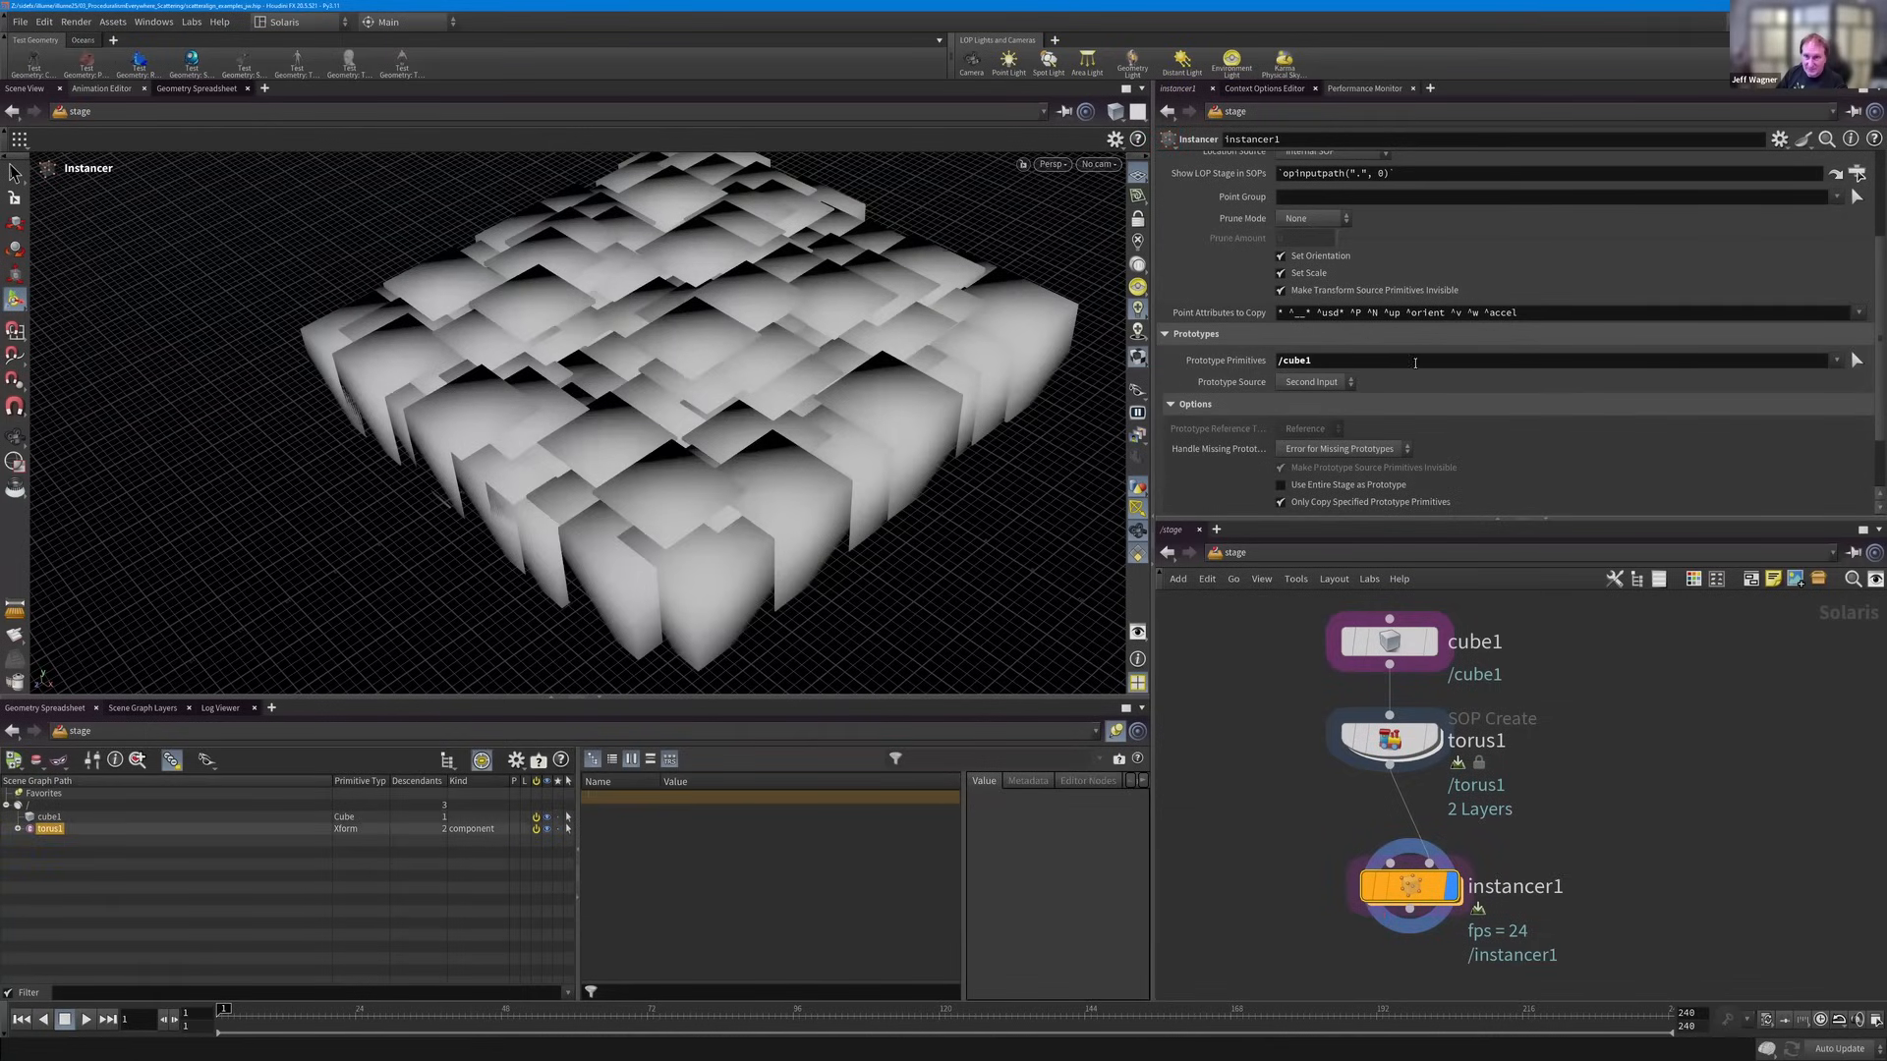
Set the instancer's prototype primitives to "/torus1 / cube1" to scatter both shapes.
key("ctrl+z")
left_click(1375, 366)
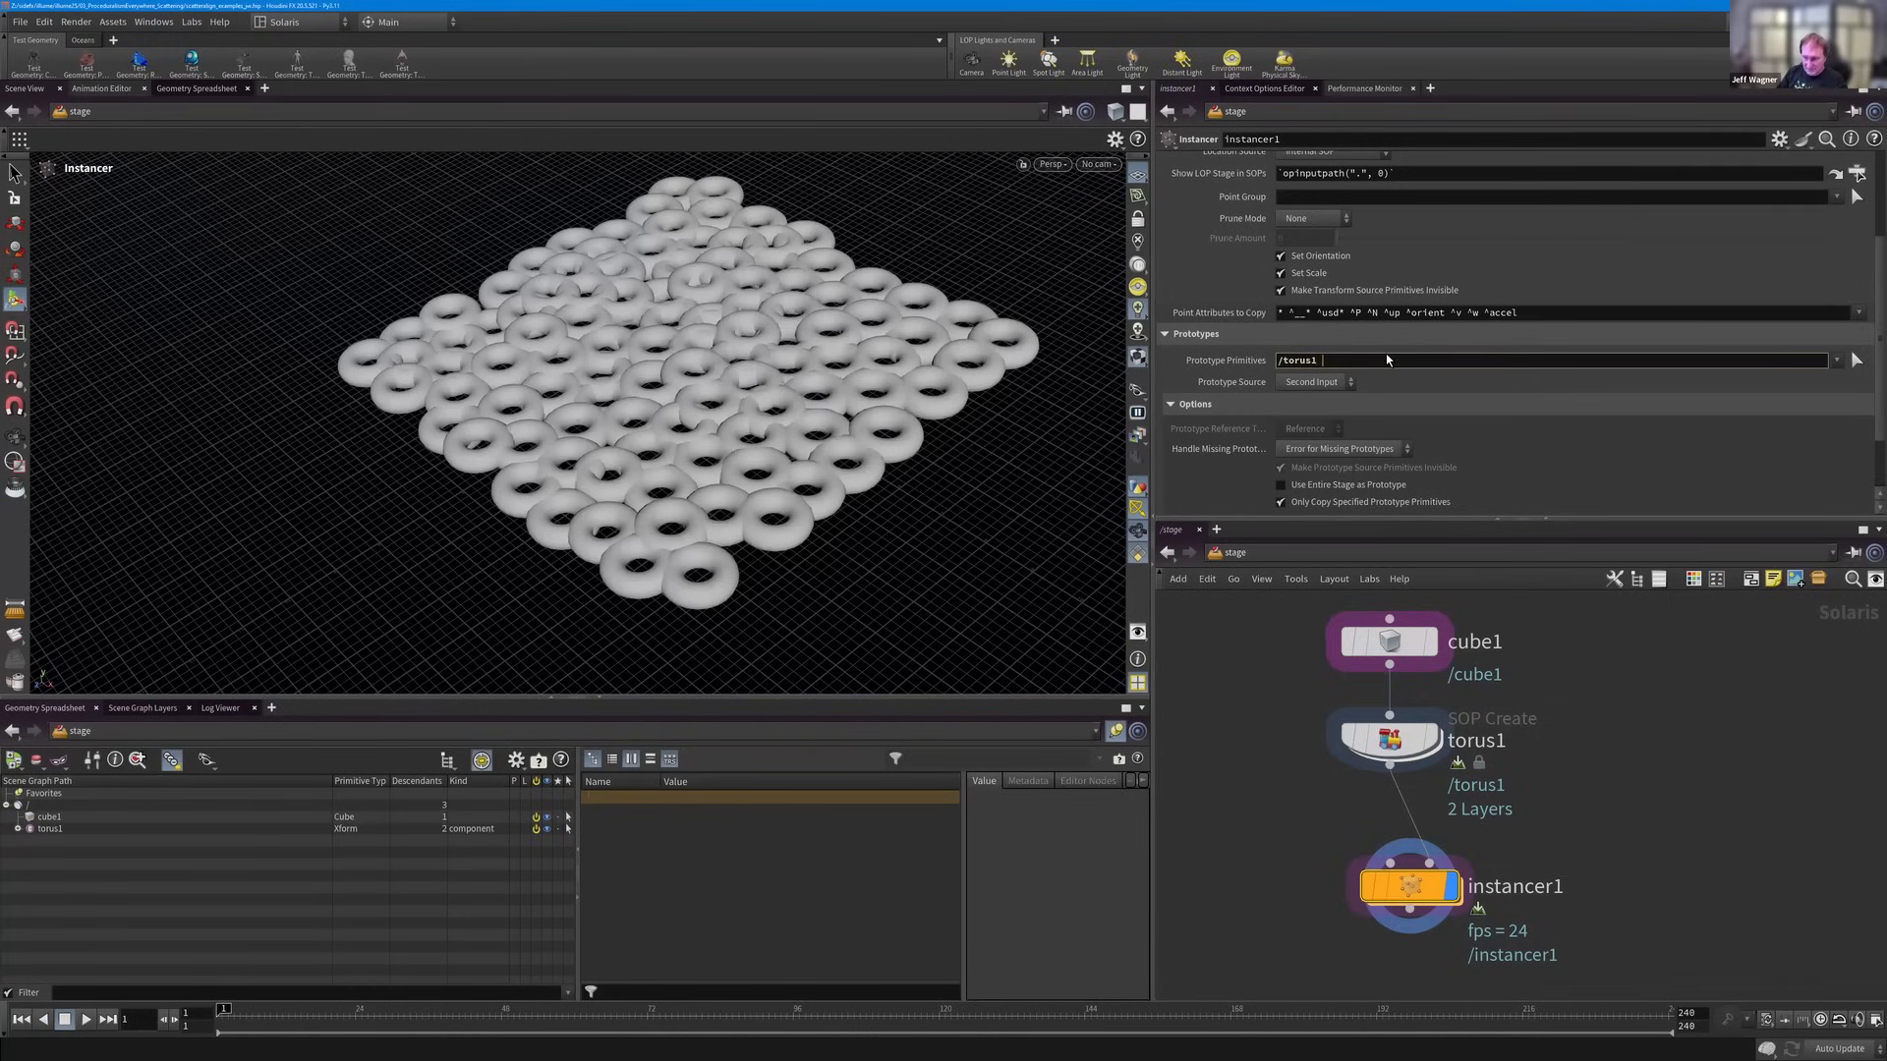
type("/cube")
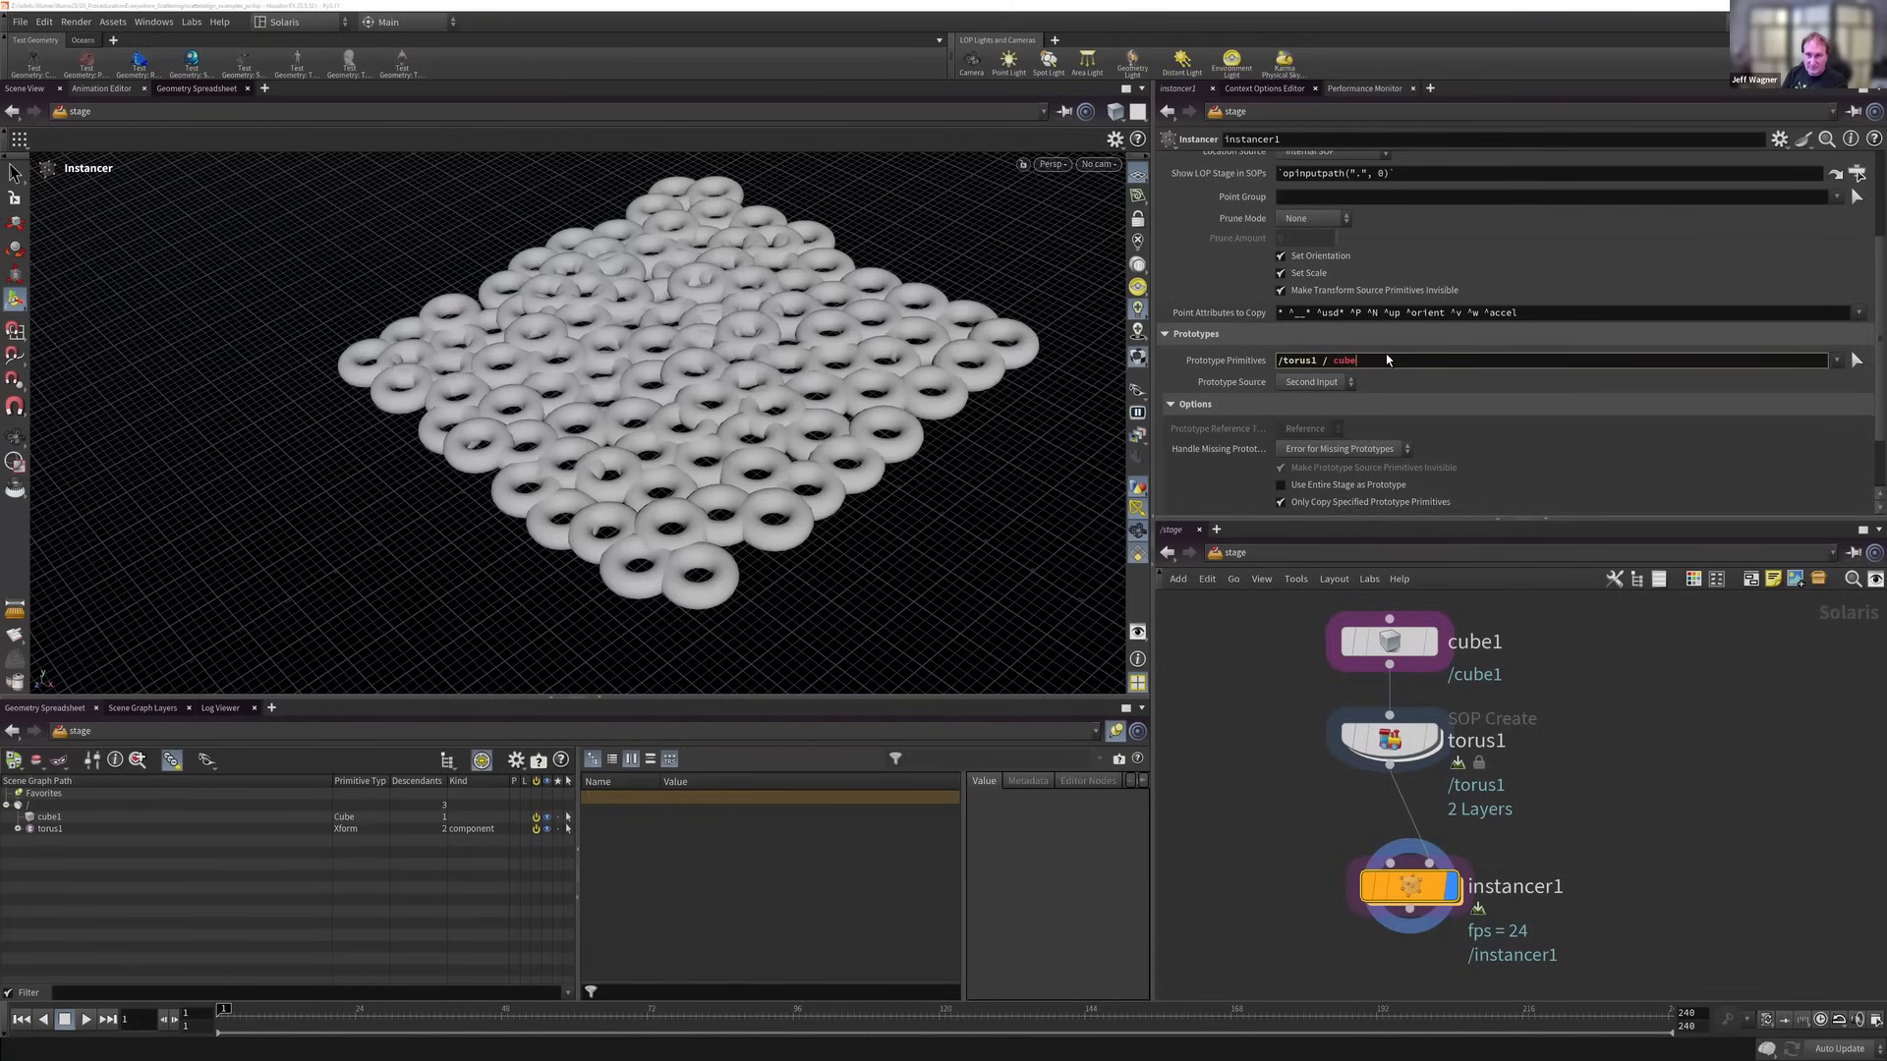
type("1")
key("Return")
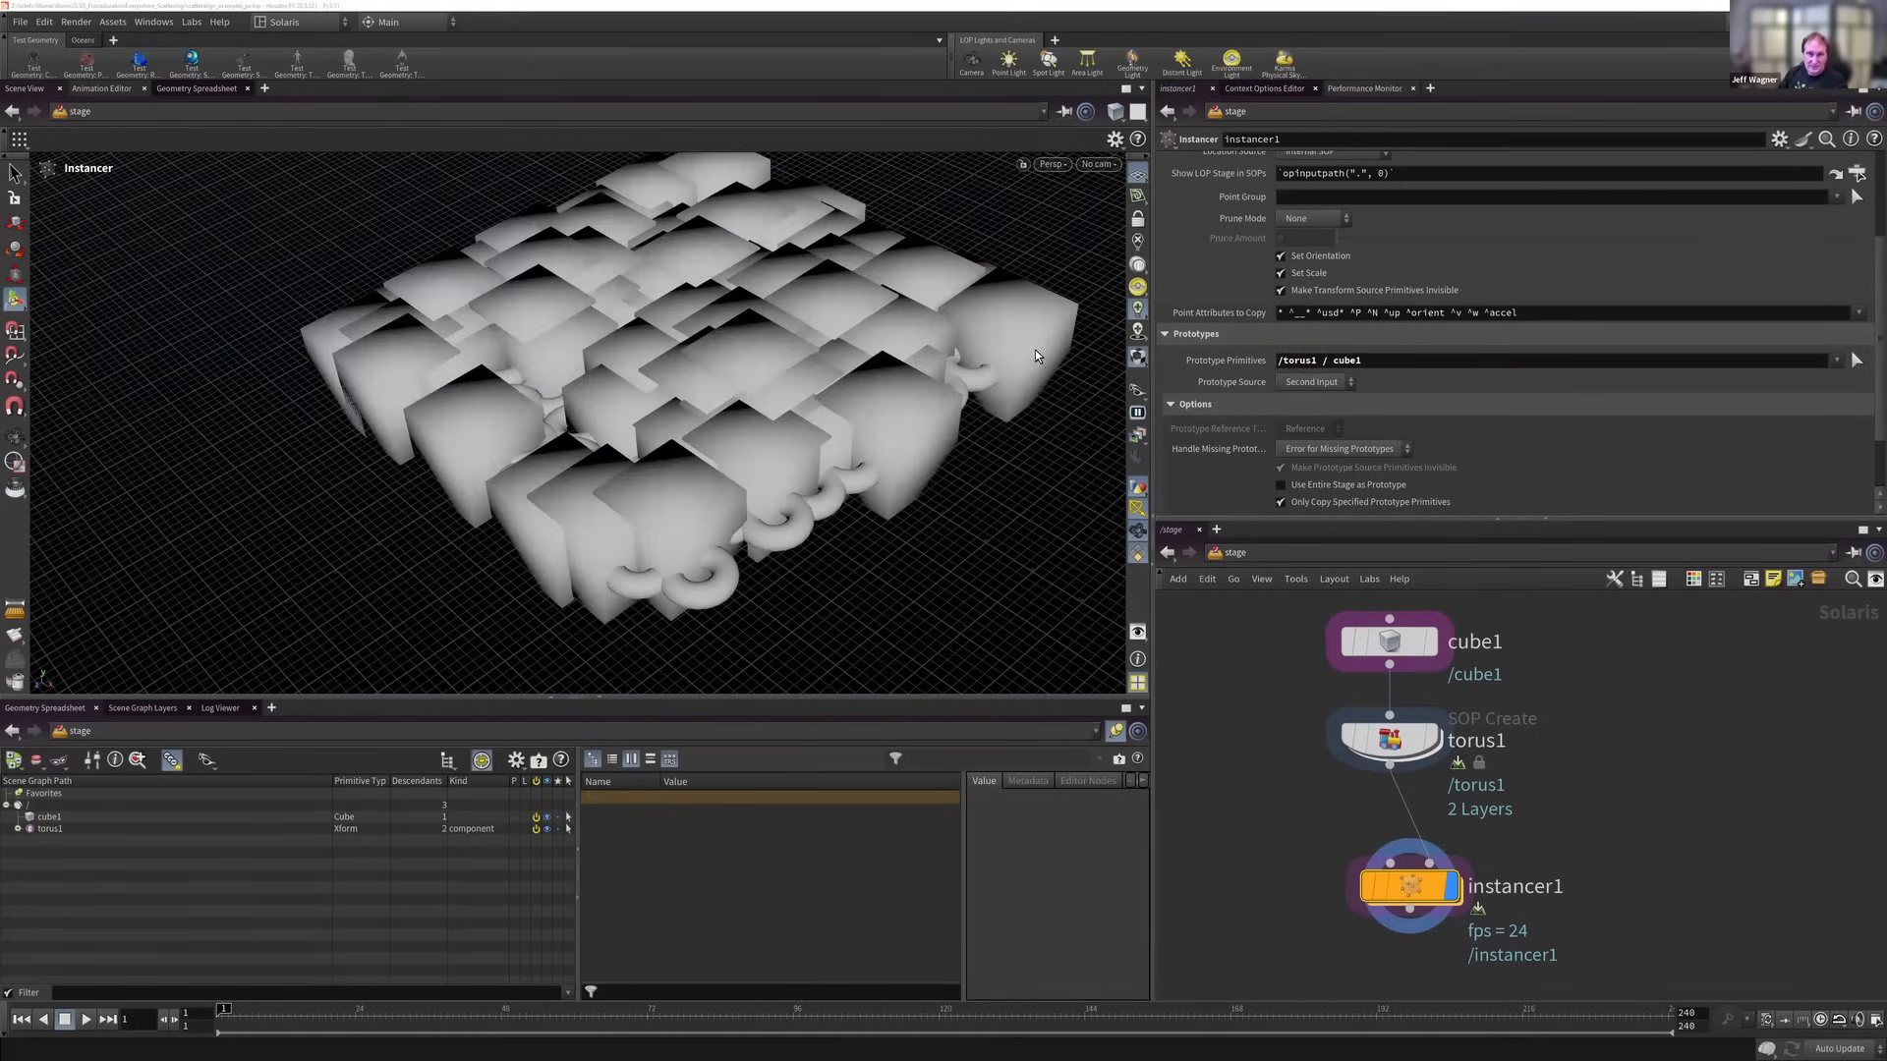
Set the instancer's random prototype index seed to 0.771 and open the instancer's internal network.
left_click(1426, 888)
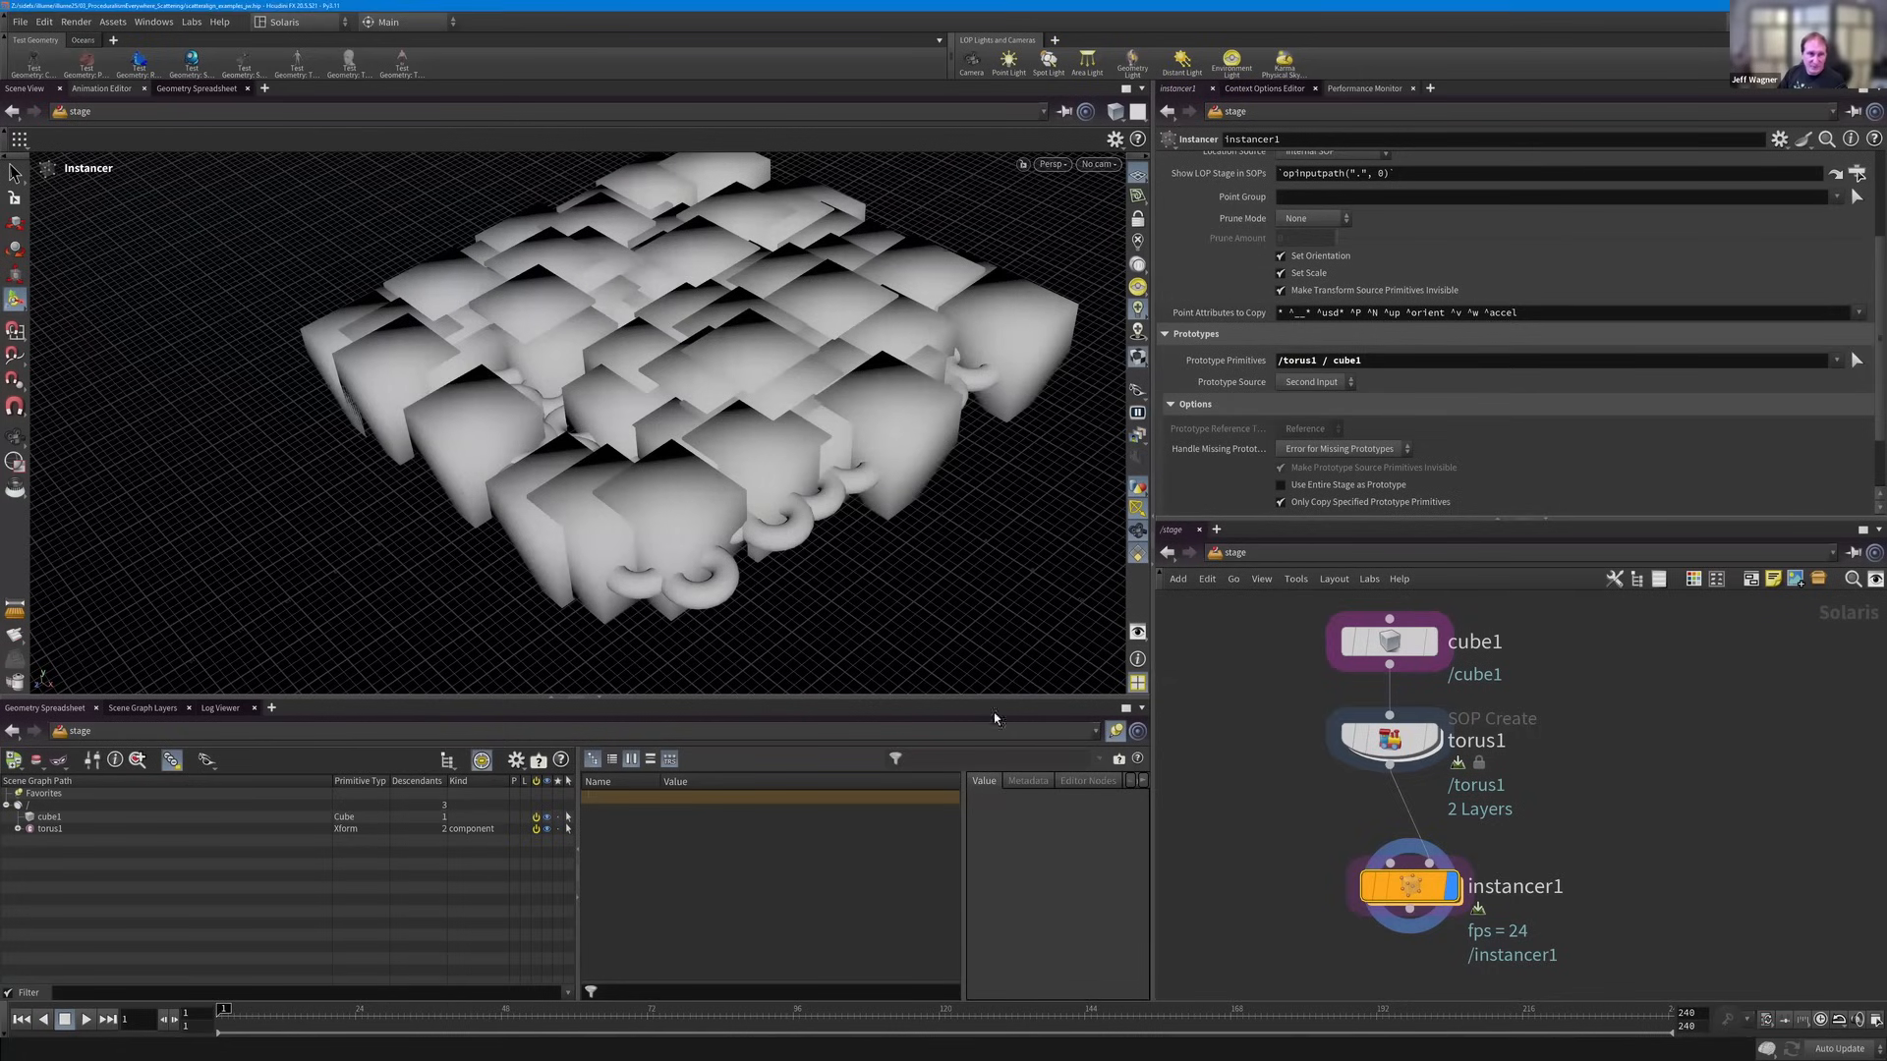
key("Escape")
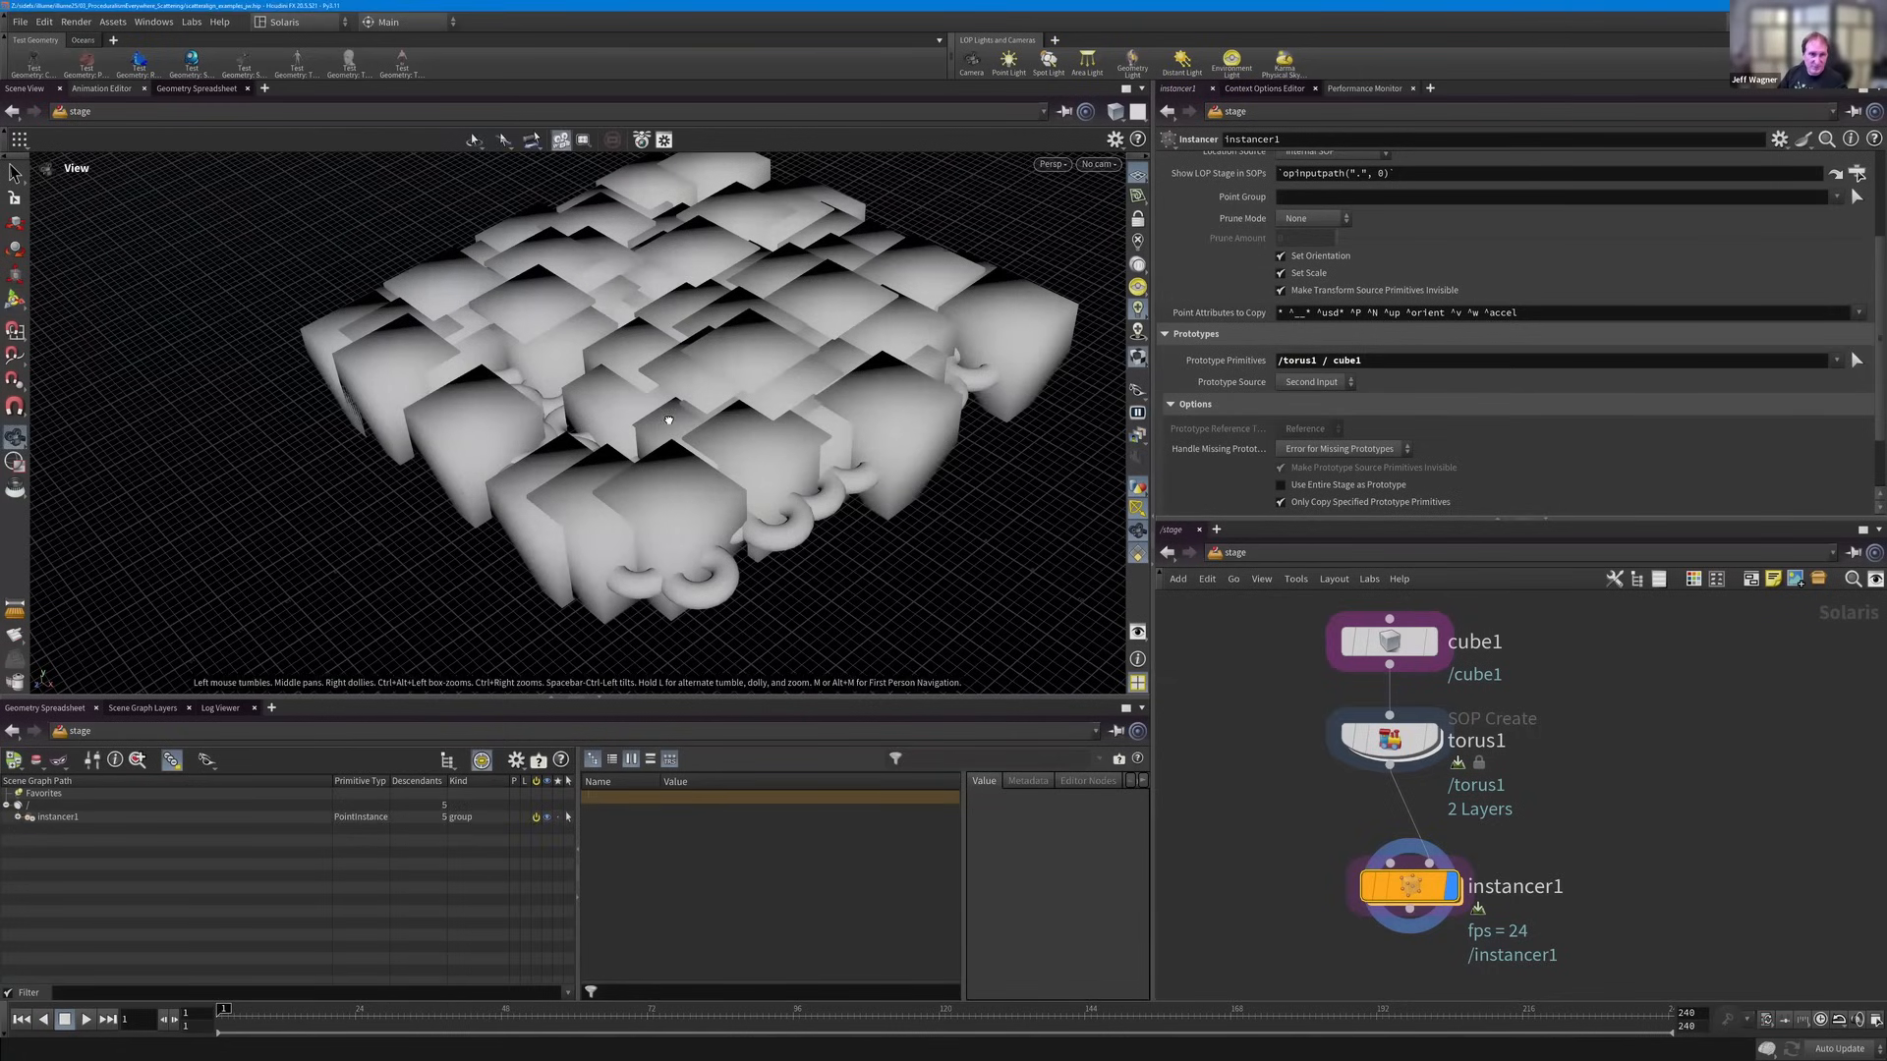
left_click_drag(662, 428, 660, 390)
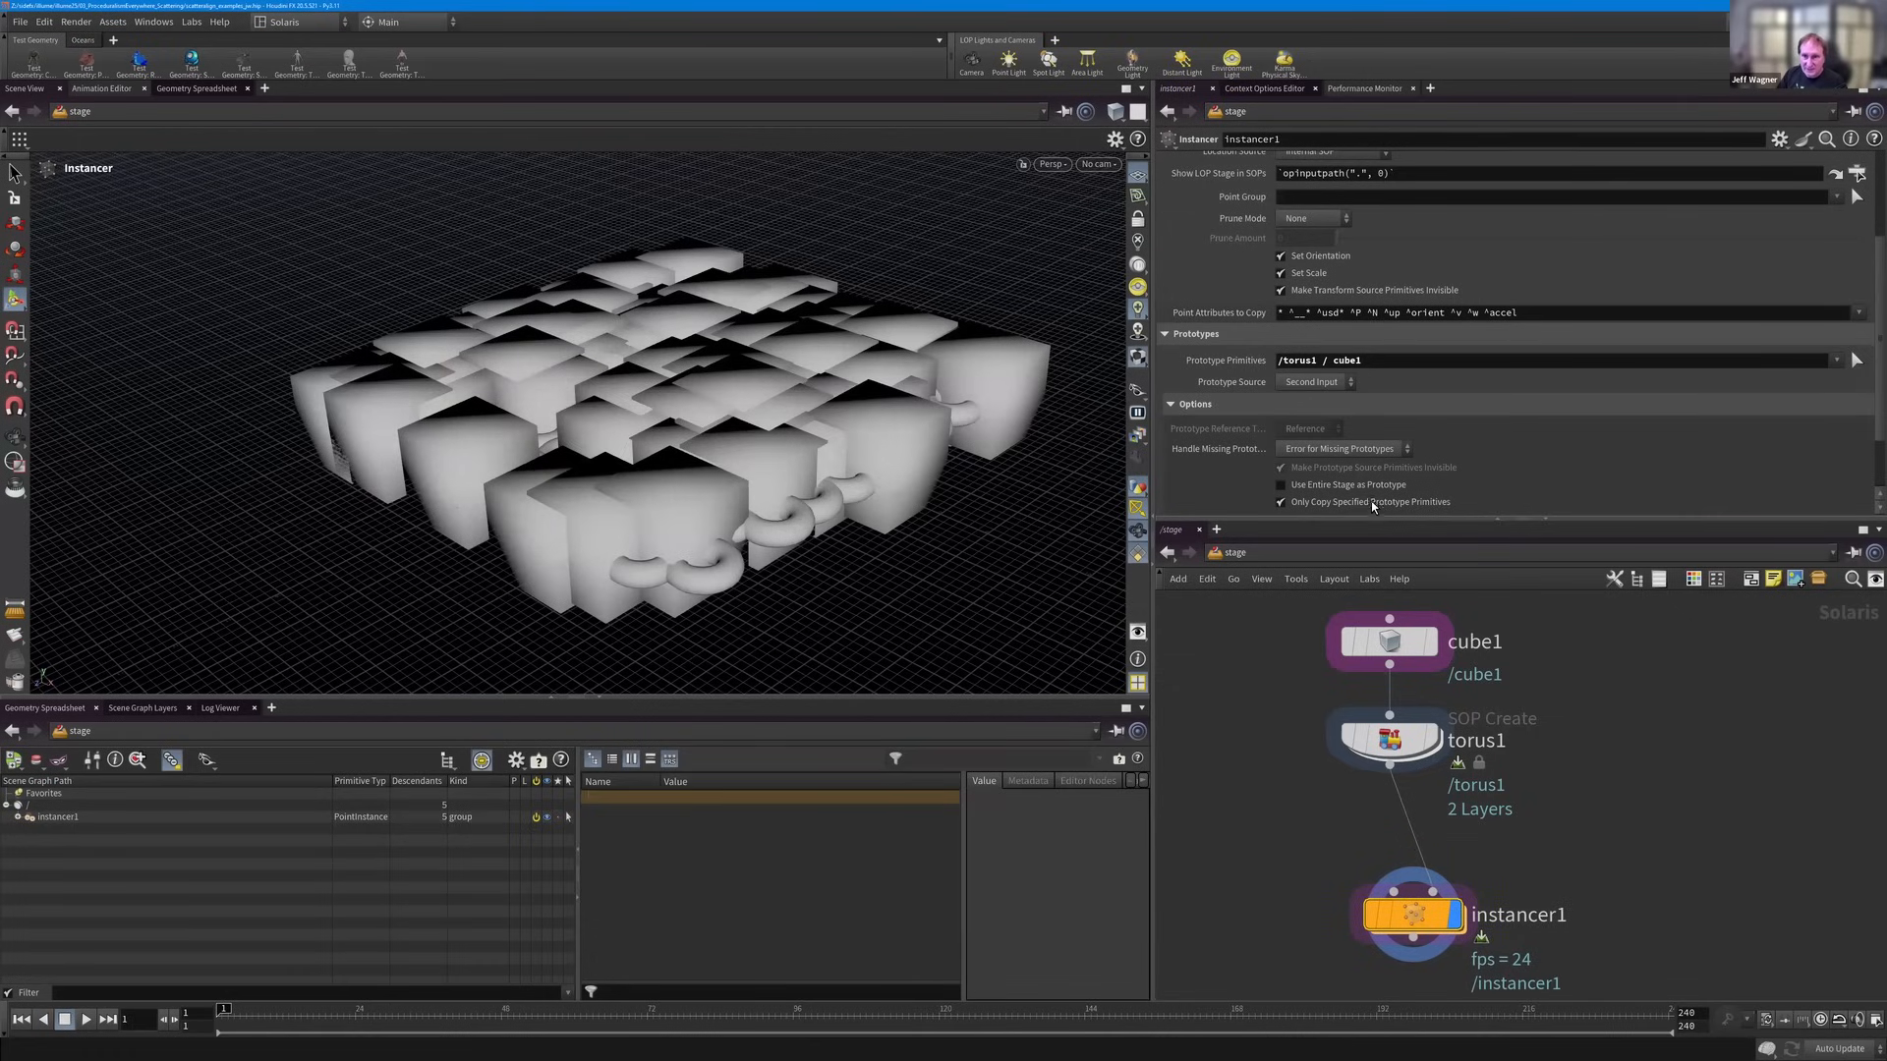
scroll(1365, 498, "down", 2)
left_click_drag(1362, 498, 1385, 497)
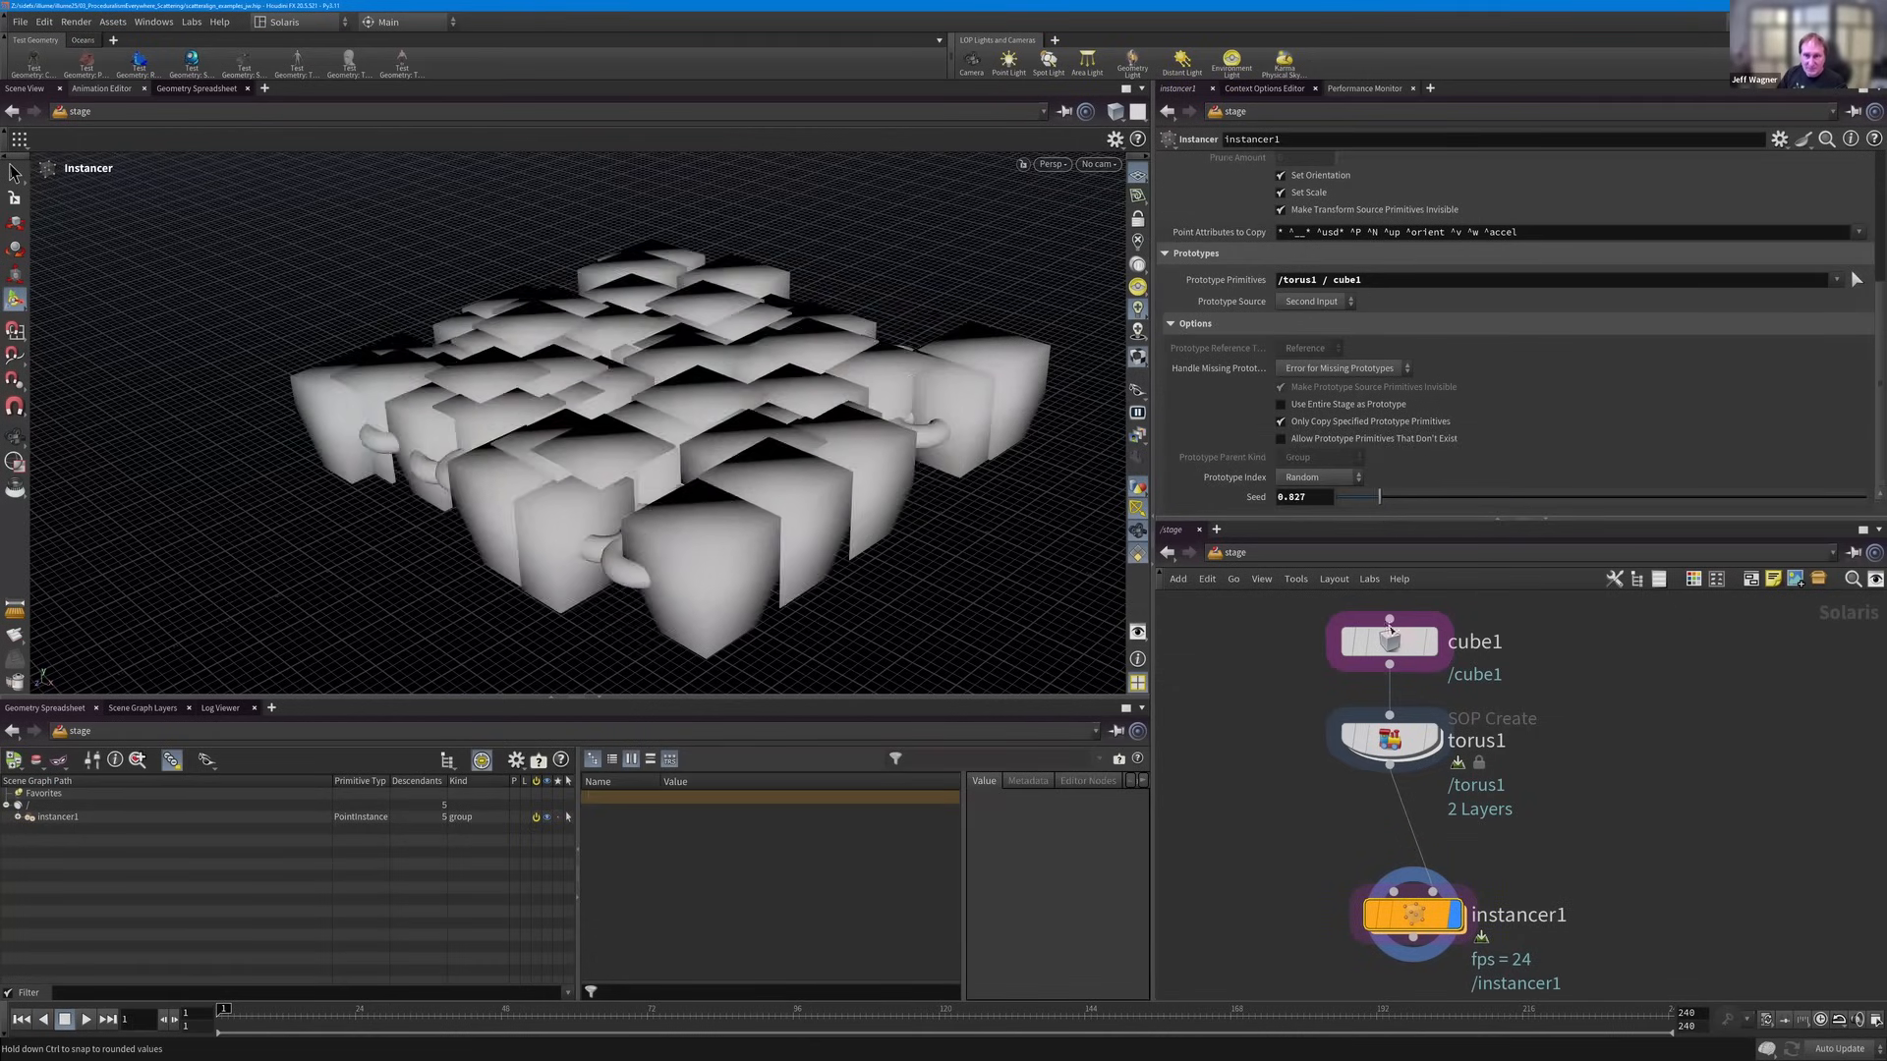
left_click_drag(1412, 932, 1404, 909)
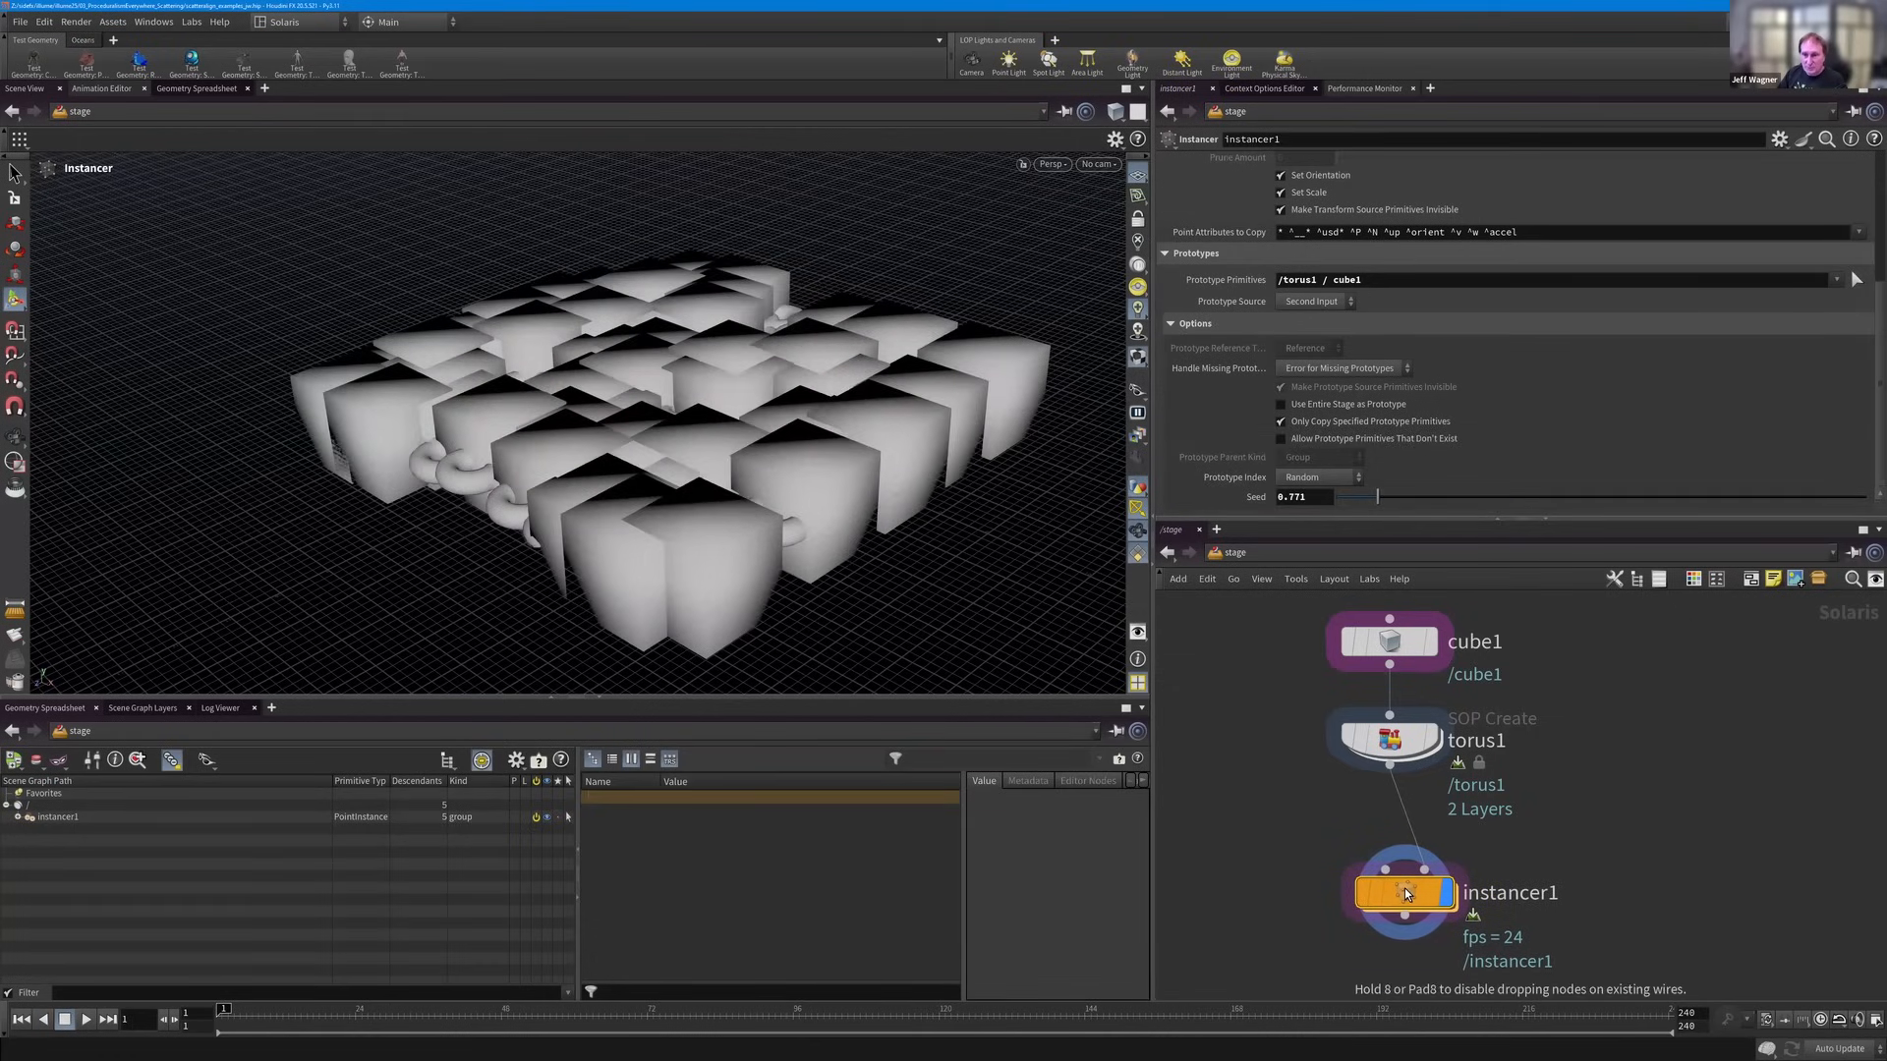
key("i")
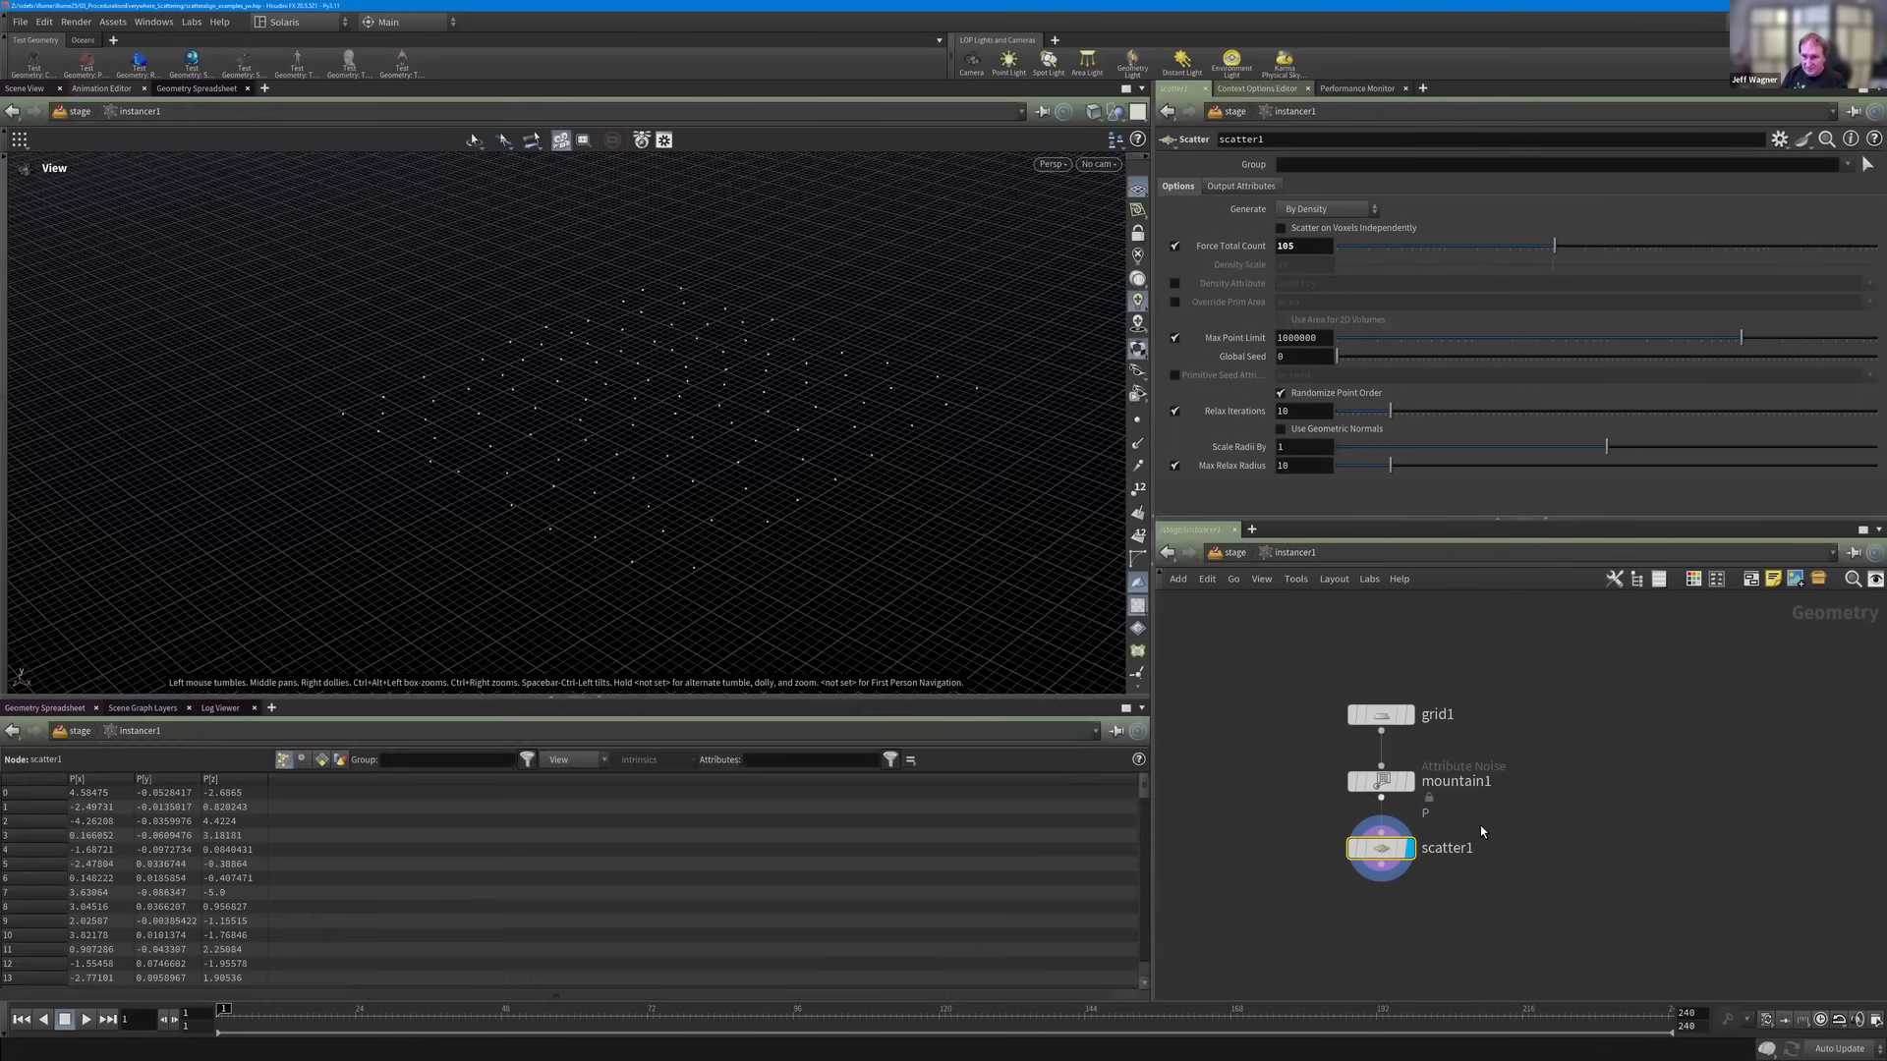
key("Tab")
type("pca")
key("BackSpace")
key("BackSpace")
key("BackSpace")
type("pscal")
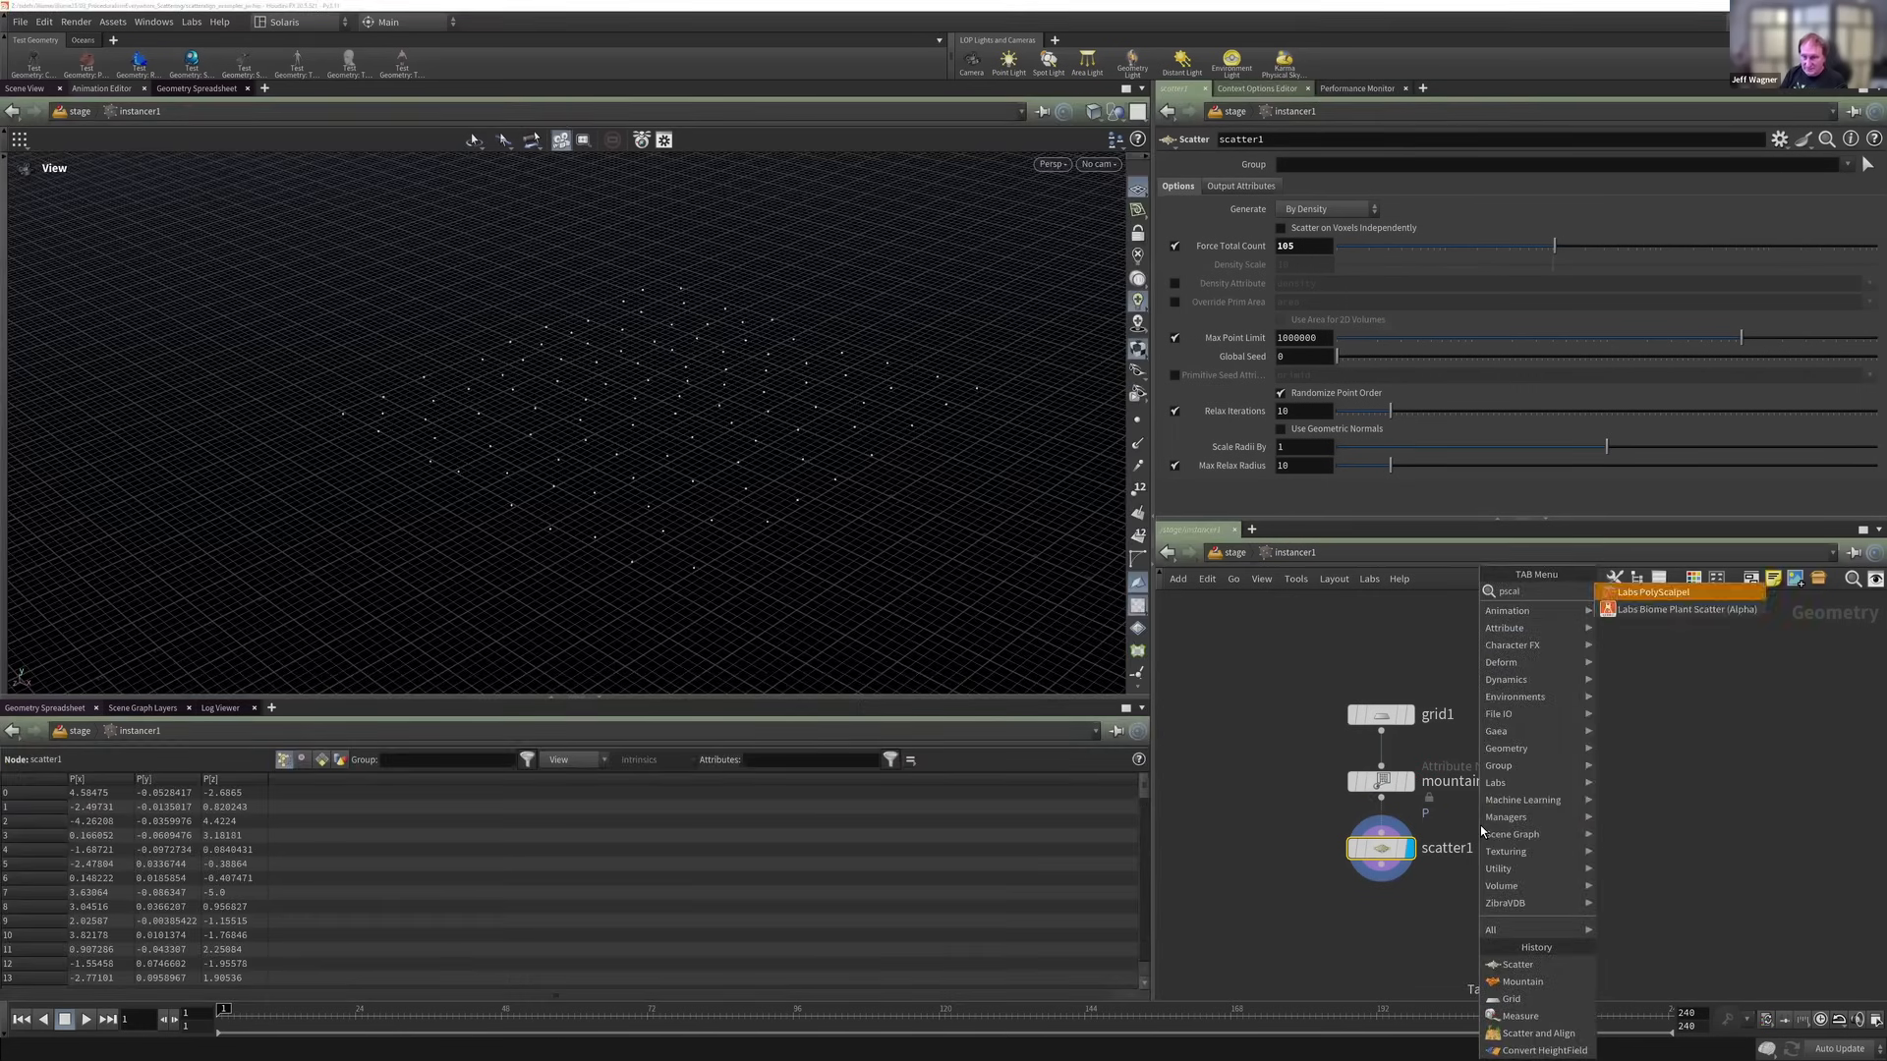
key("Escape")
Insert an Attribute Create node between the mountain and scatter nodes.
key("Tab")
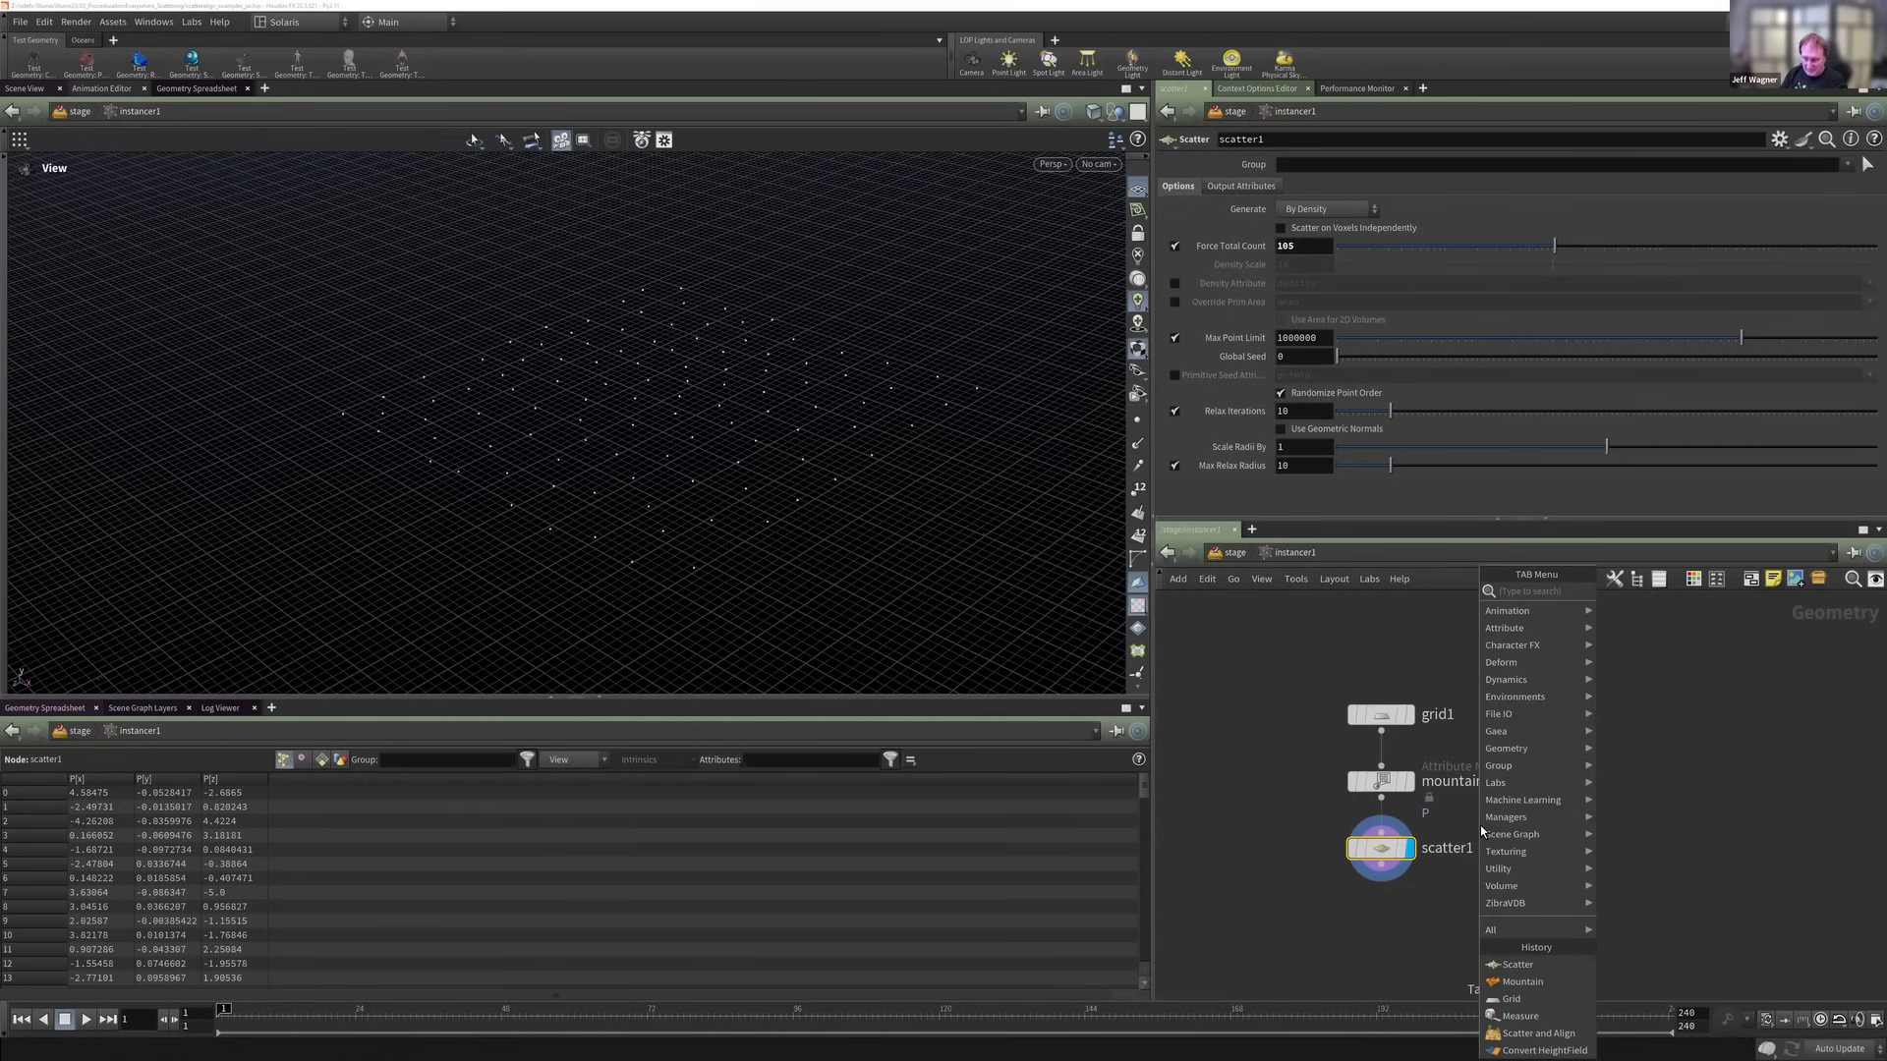
type("a")
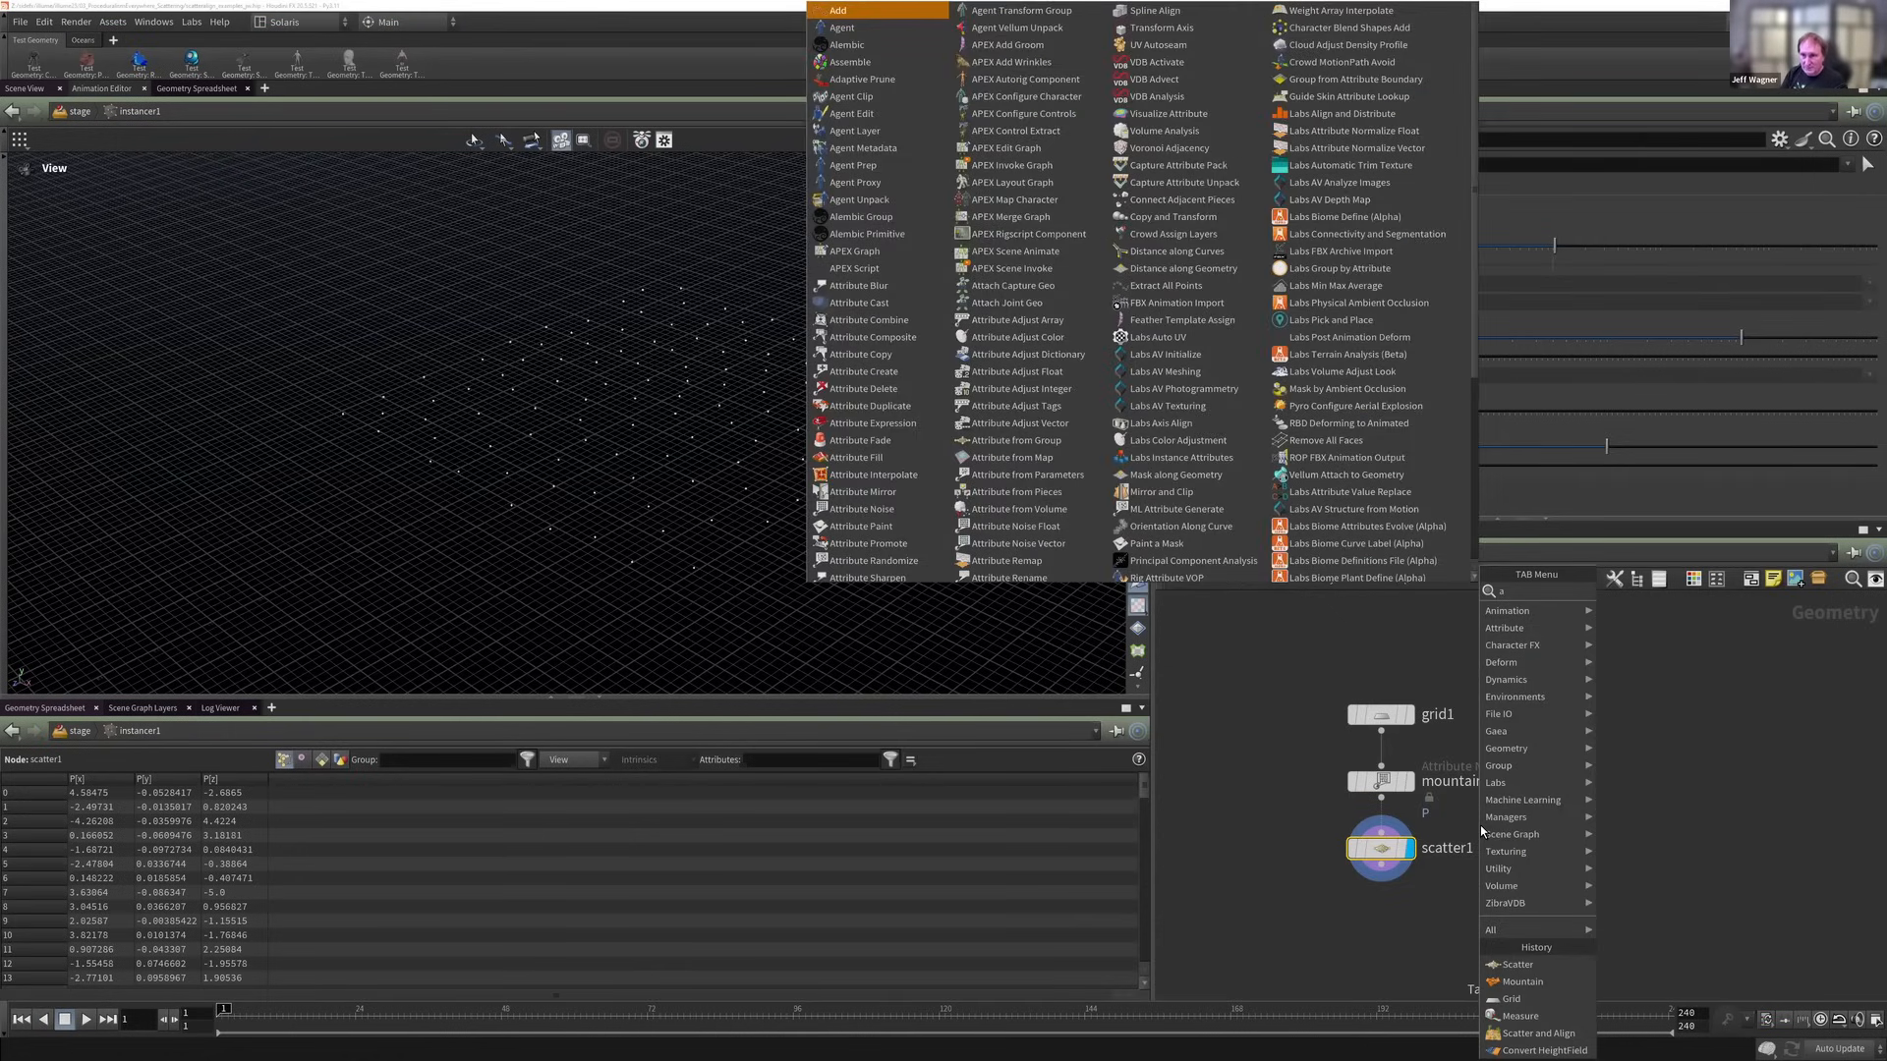
key("BackSpace")
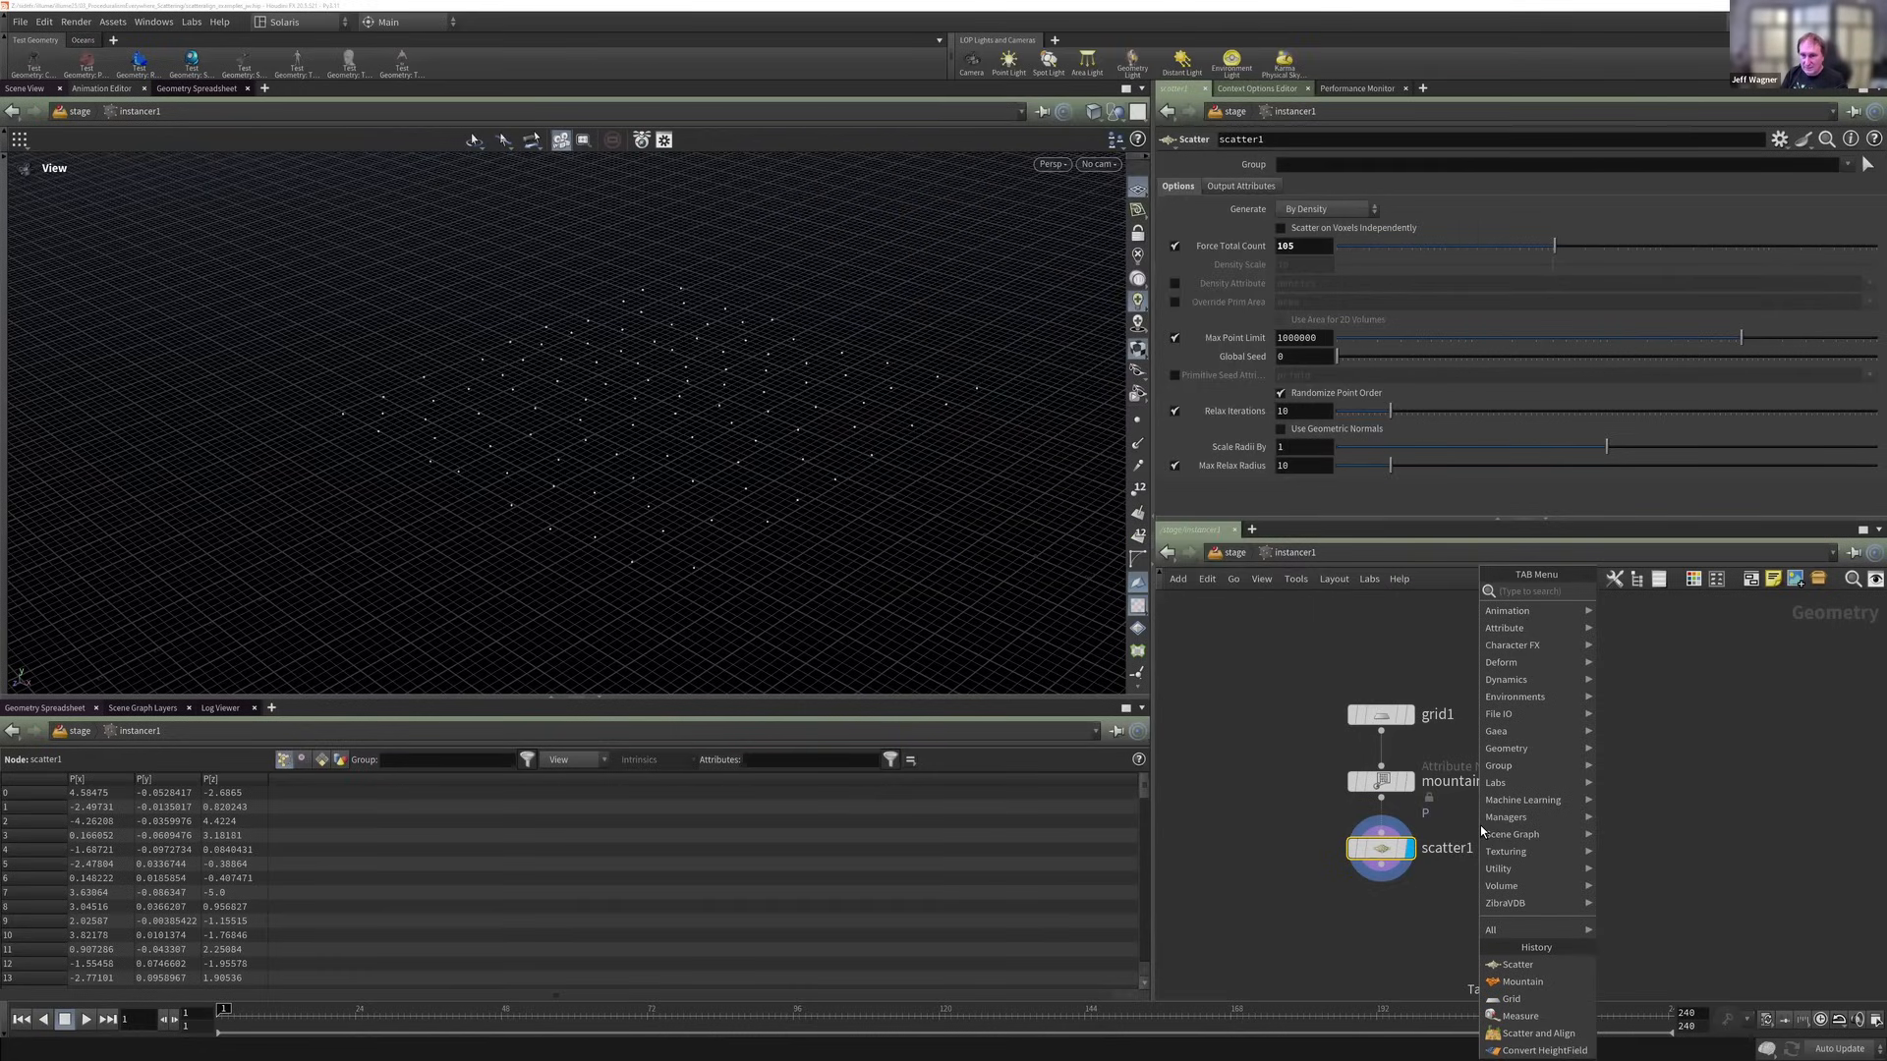
type("att")
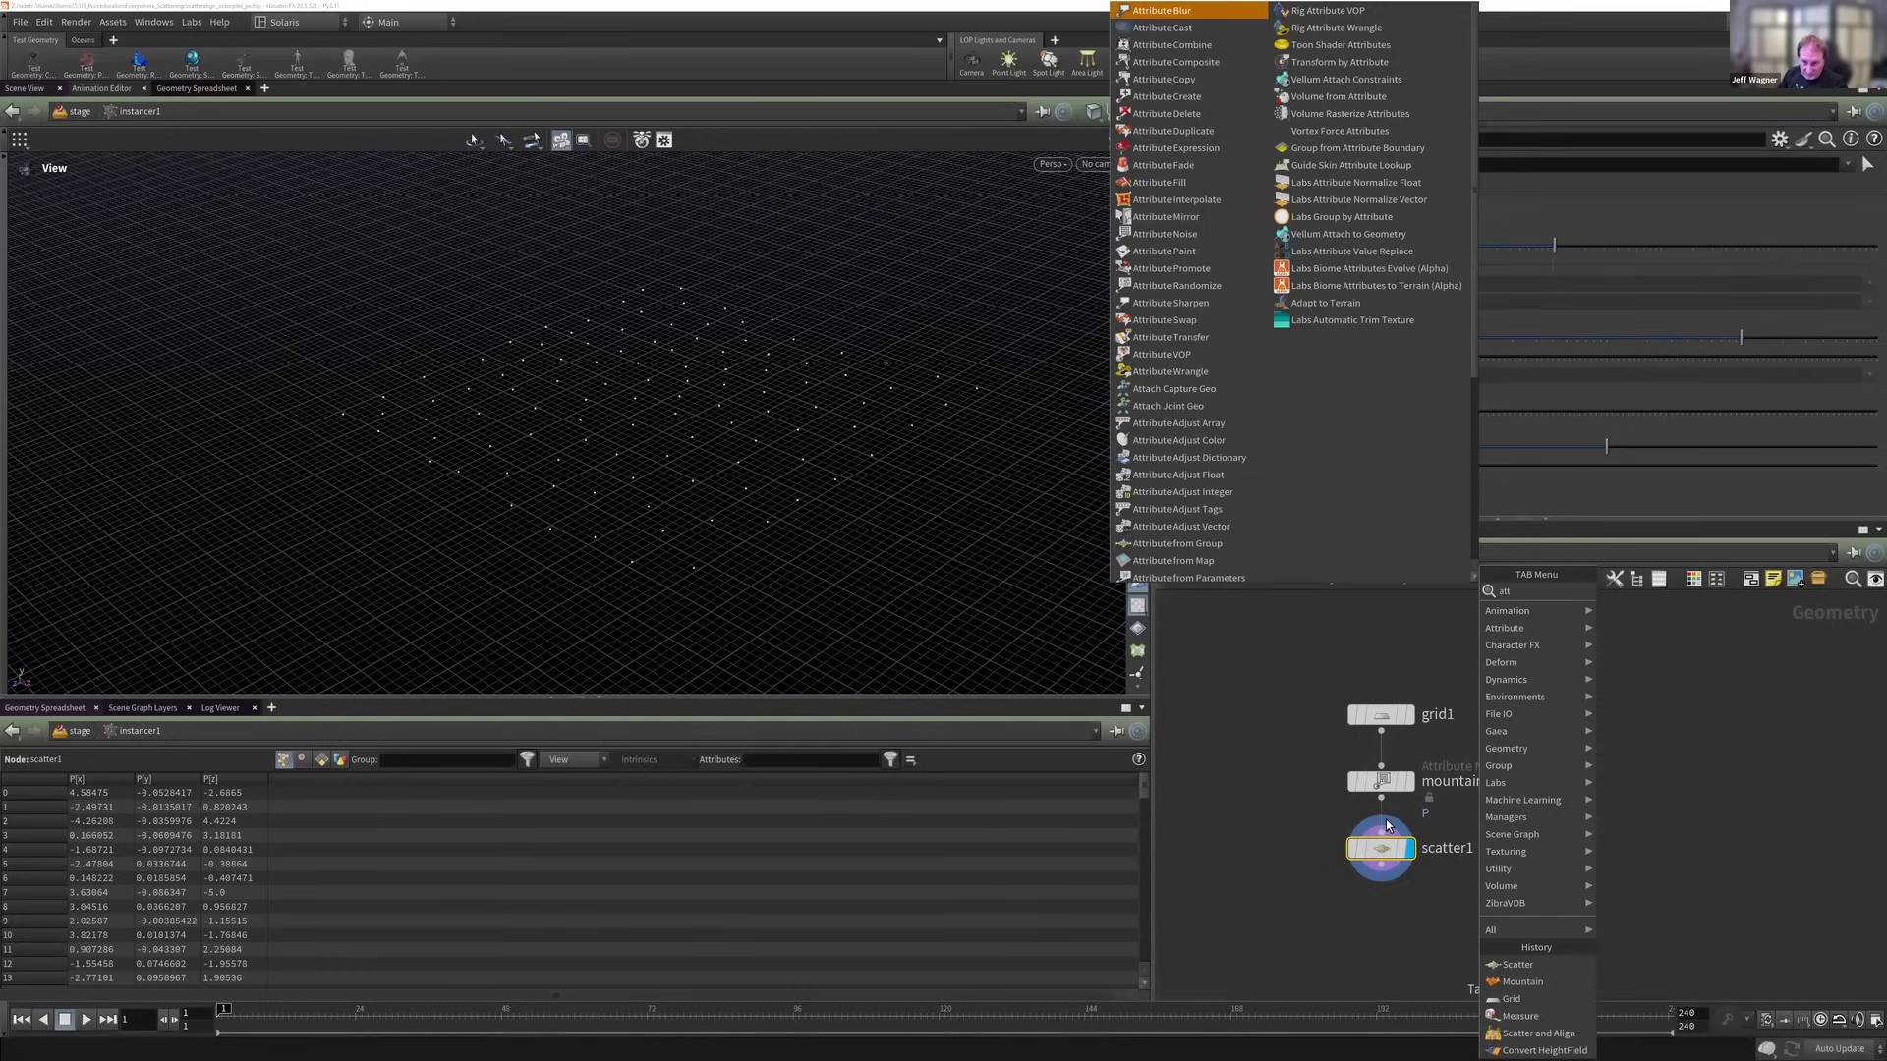
type("ribcr")
key("Return")
left_click(1388, 845)
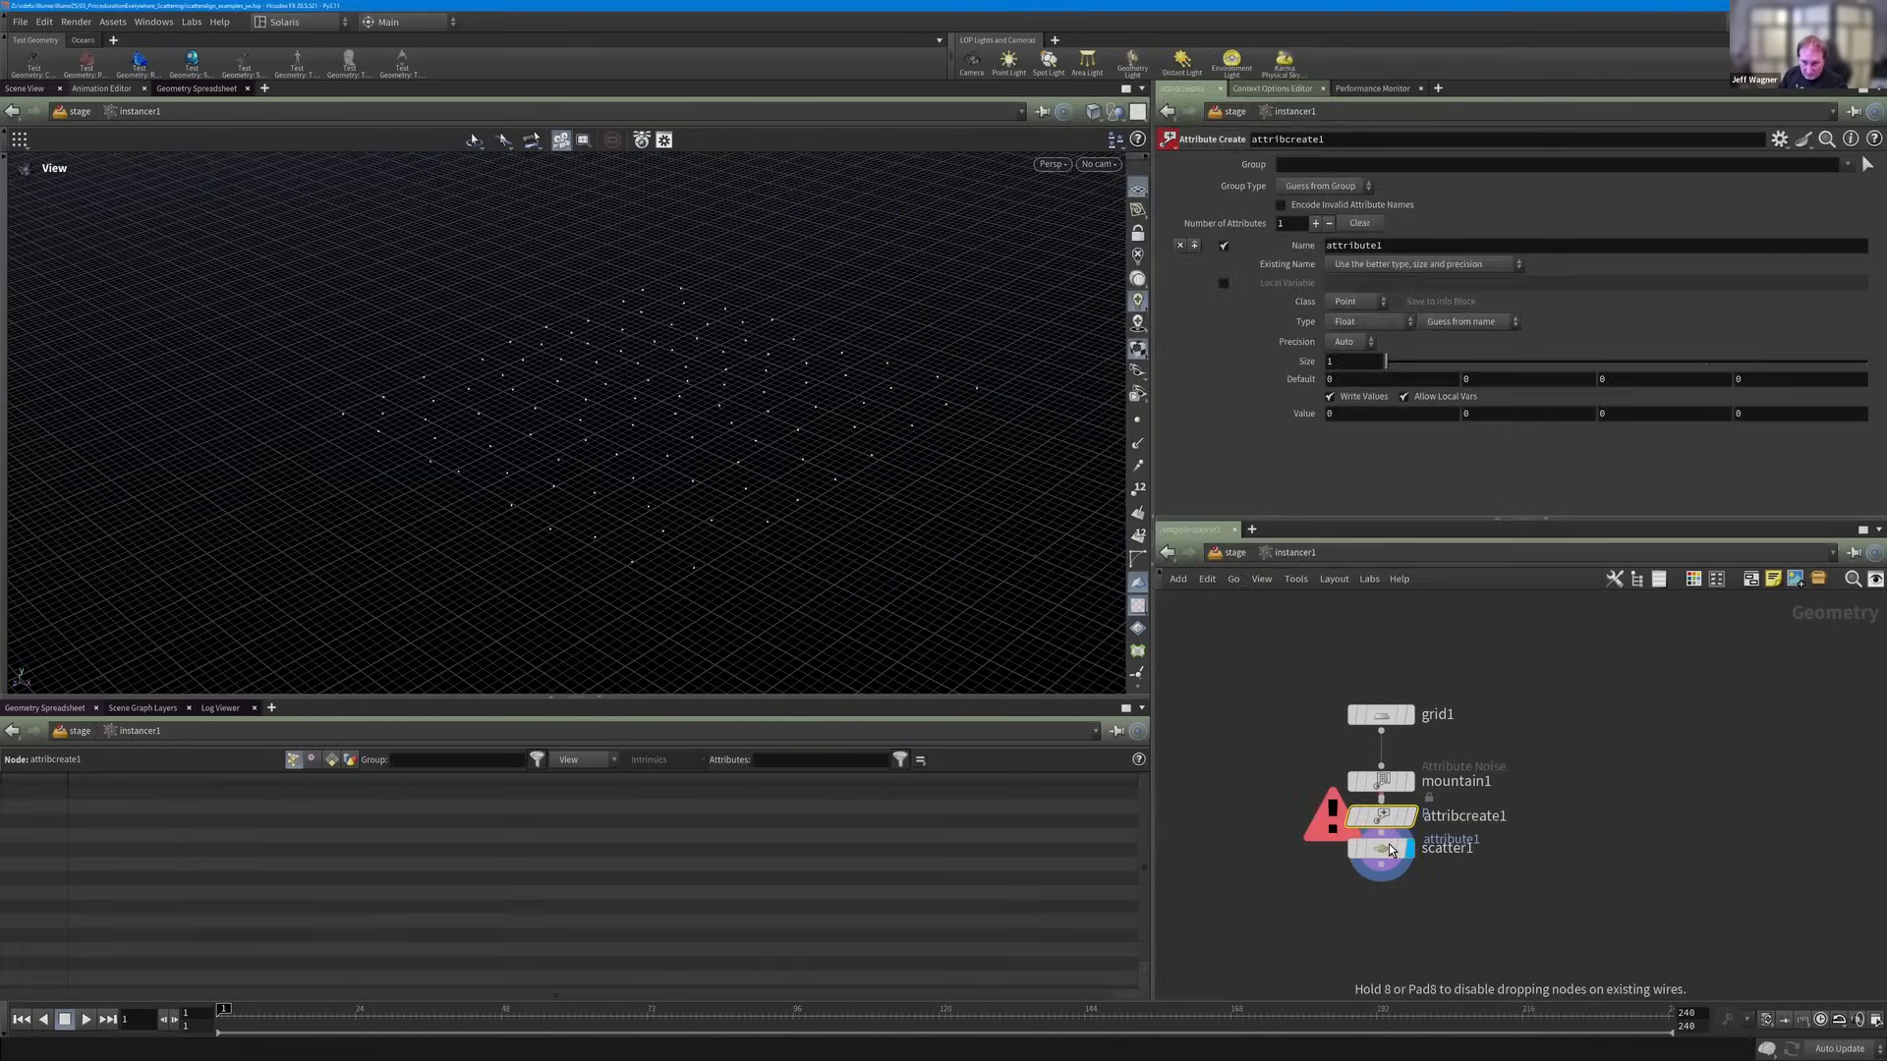
Name the new point attribute pscale, give it a value of 0.01 and return to the stage level.
double_click(1322, 246)
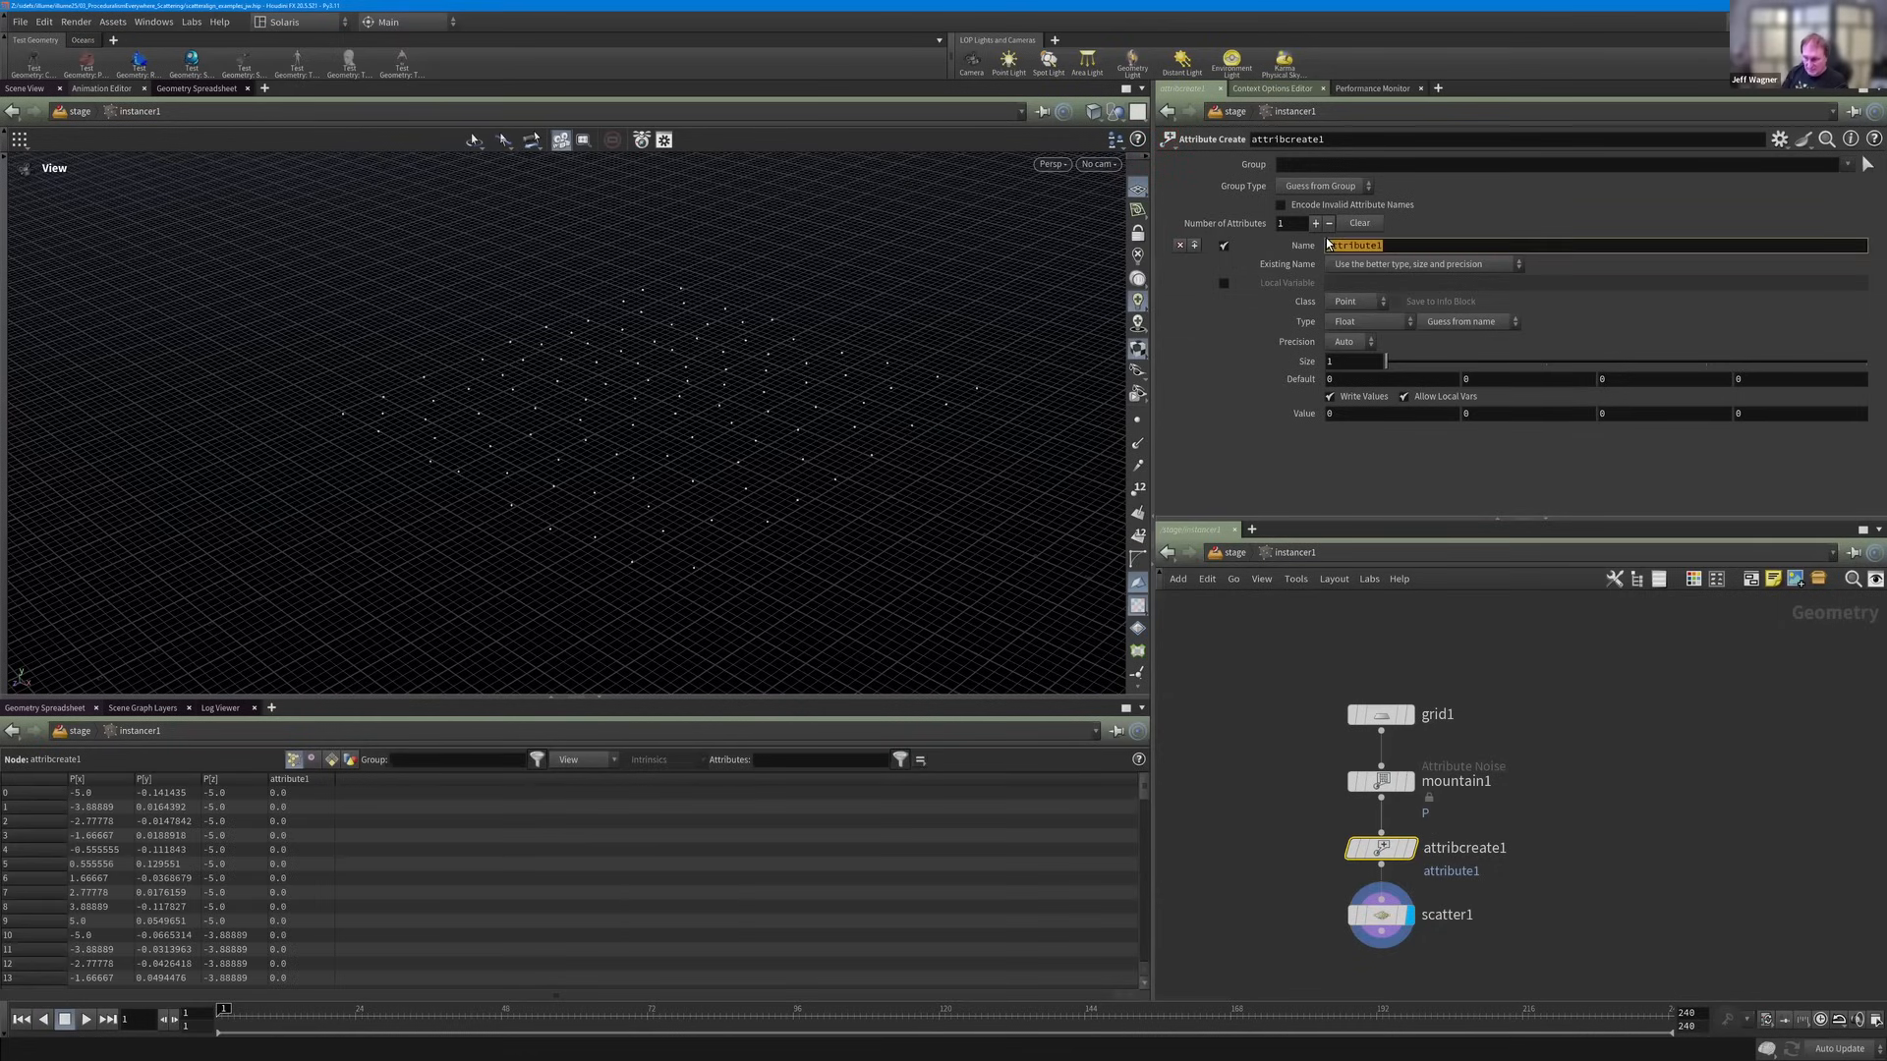
type("scal")
key("BackSpace")
key("BackSpace")
key("BackSpace")
key("BackSpace")
type("pscale")
key("Return")
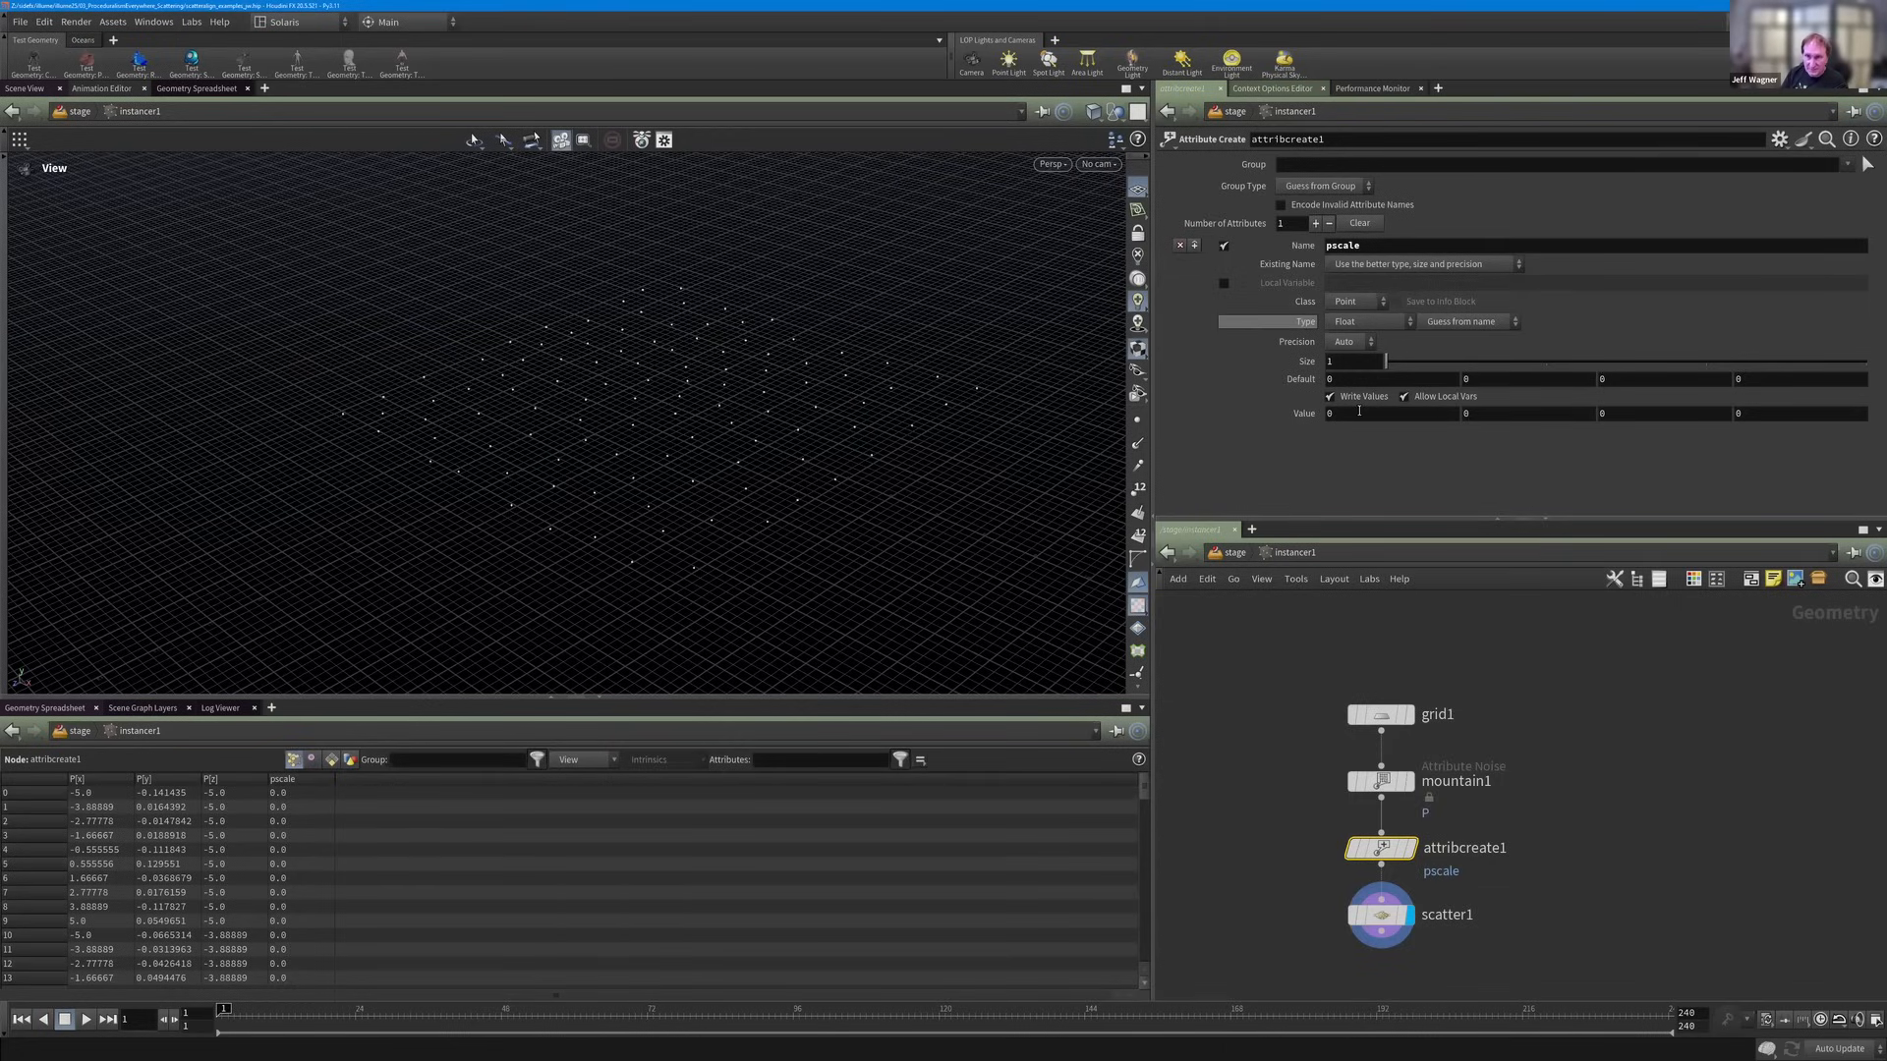
type("0.01u")
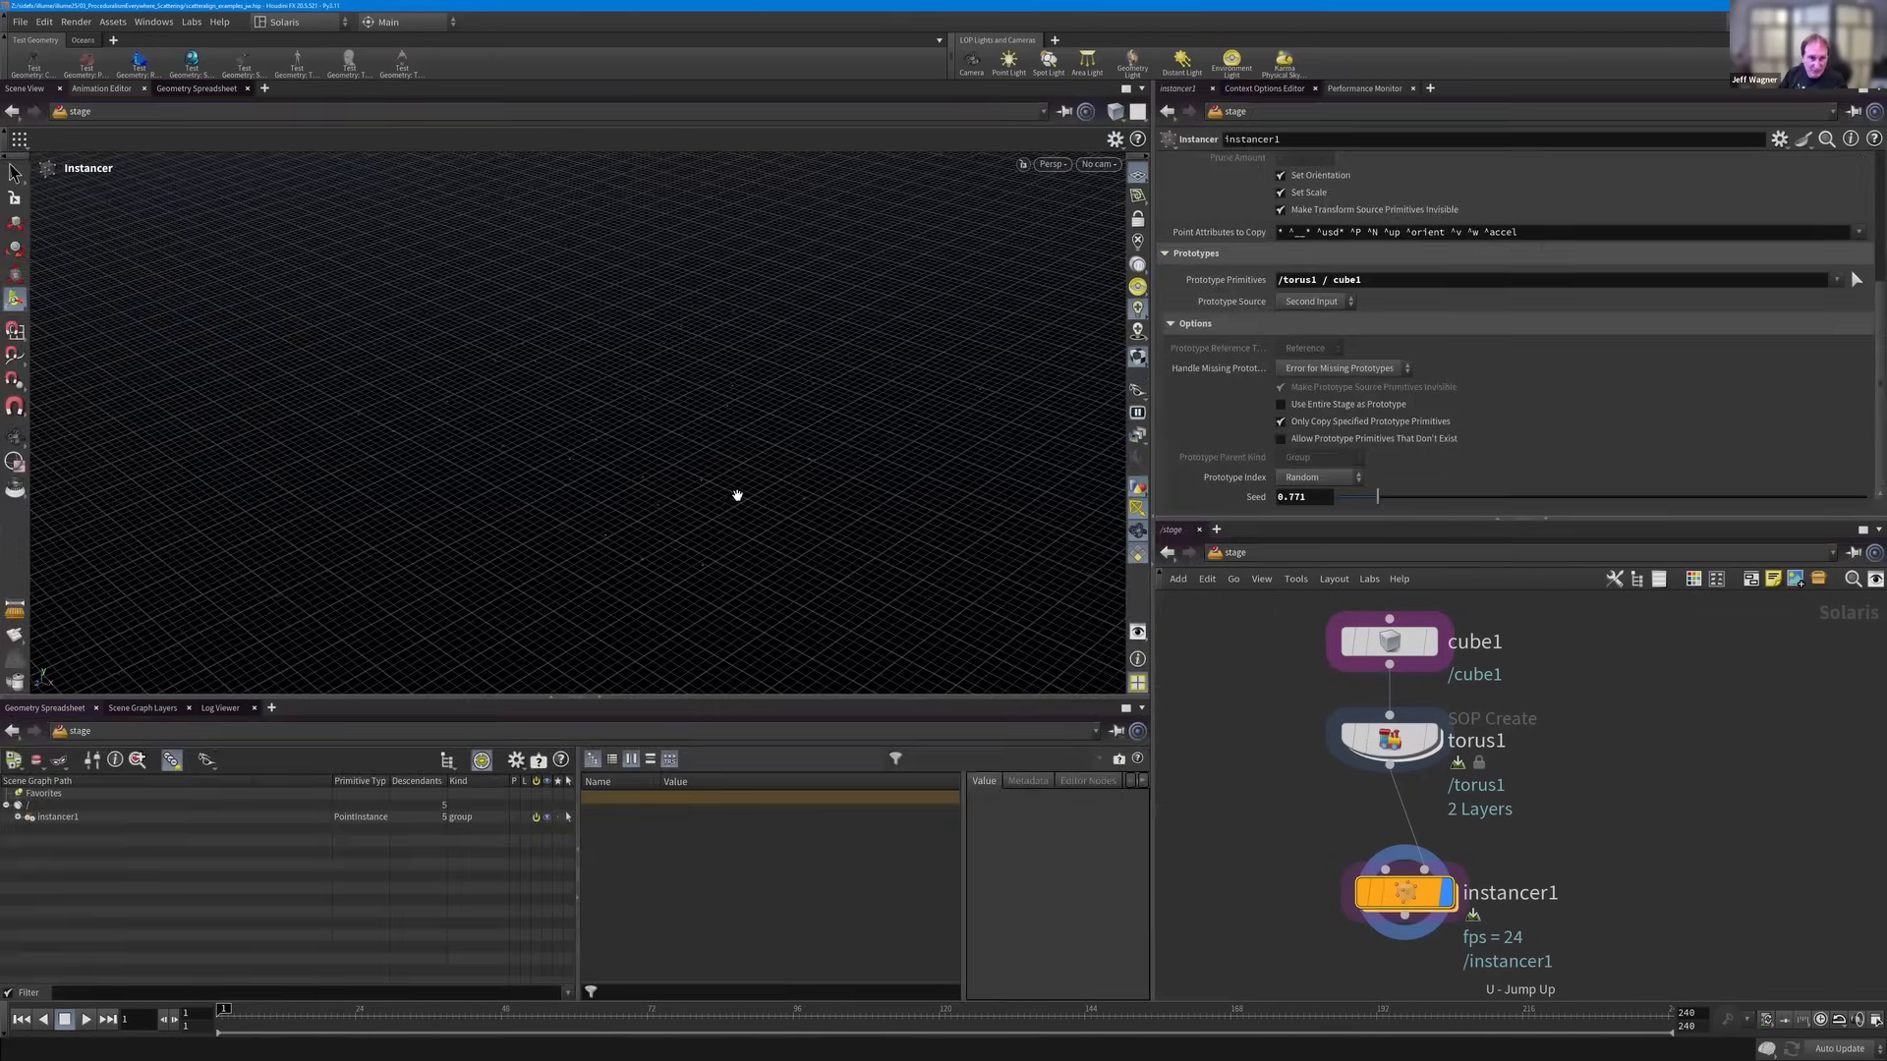
key("Escape")
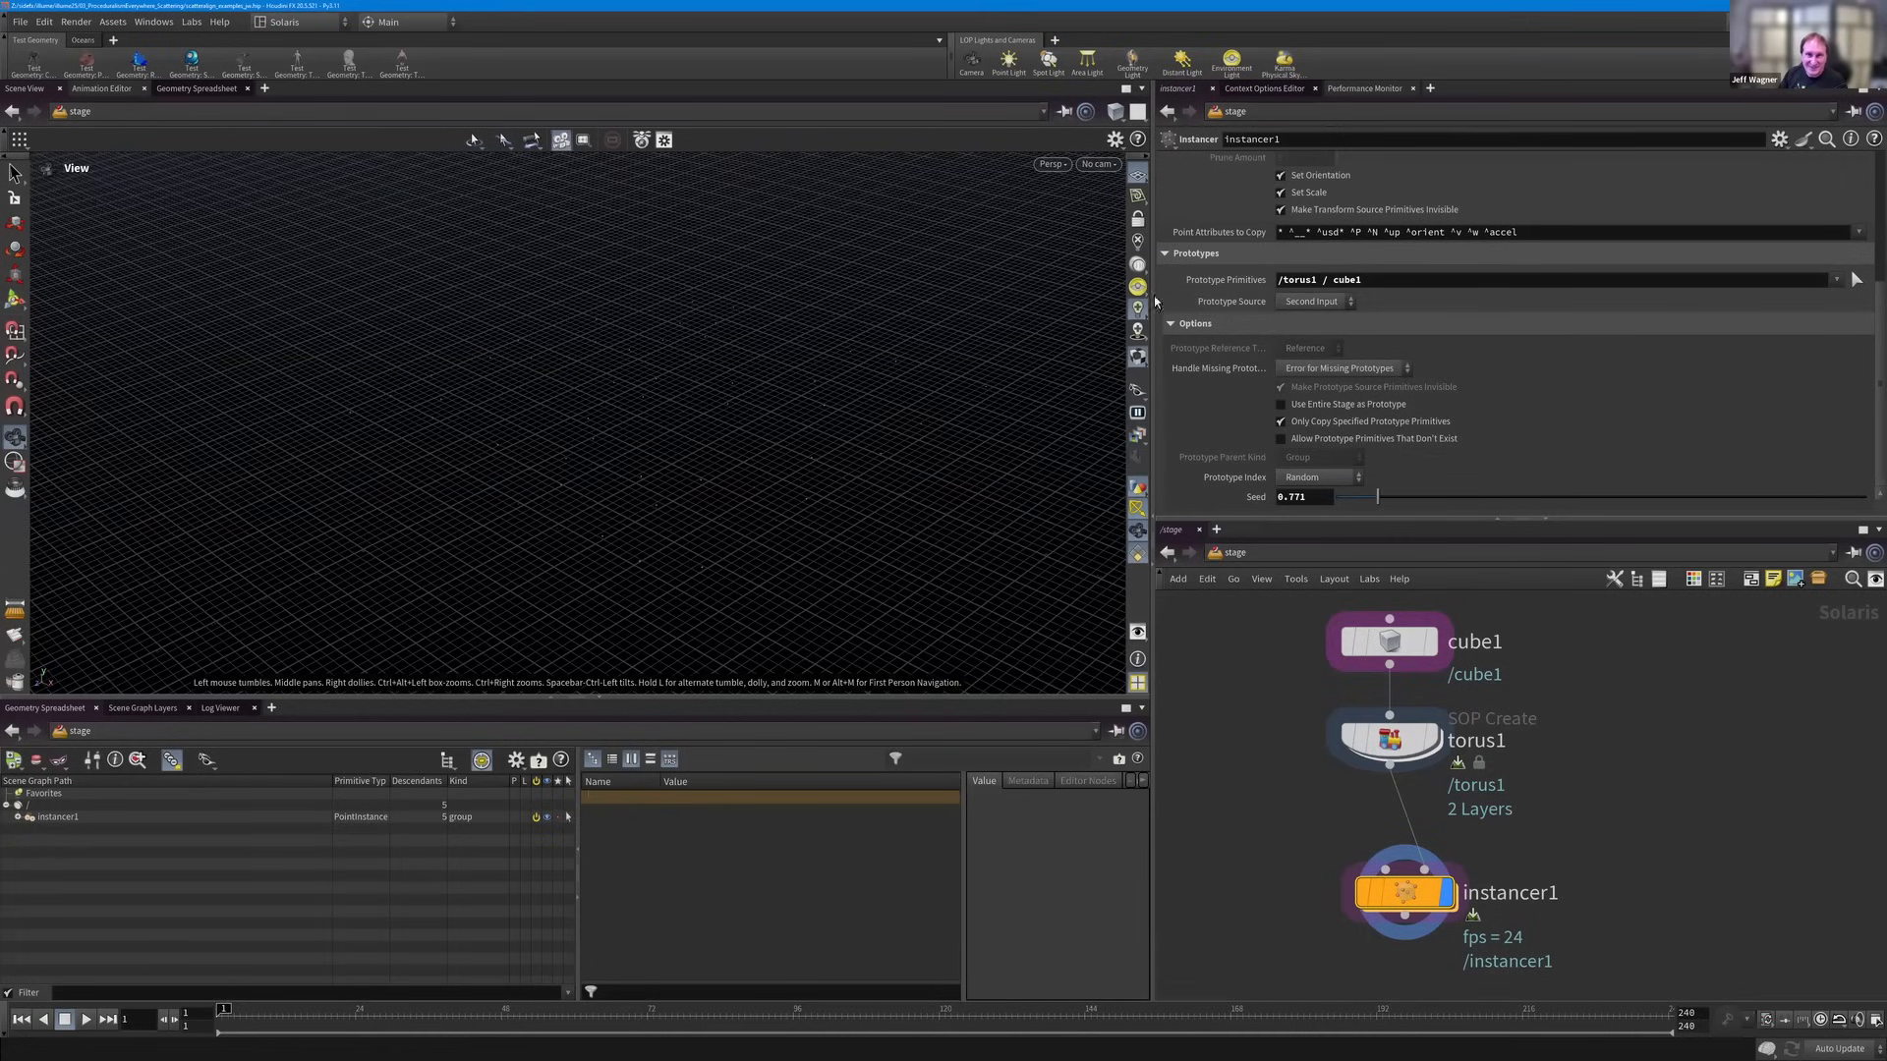
Reopen the instancer's network with the viewport pinned to the stage and set the pscale value to 0.3.
double_click(1419, 896)
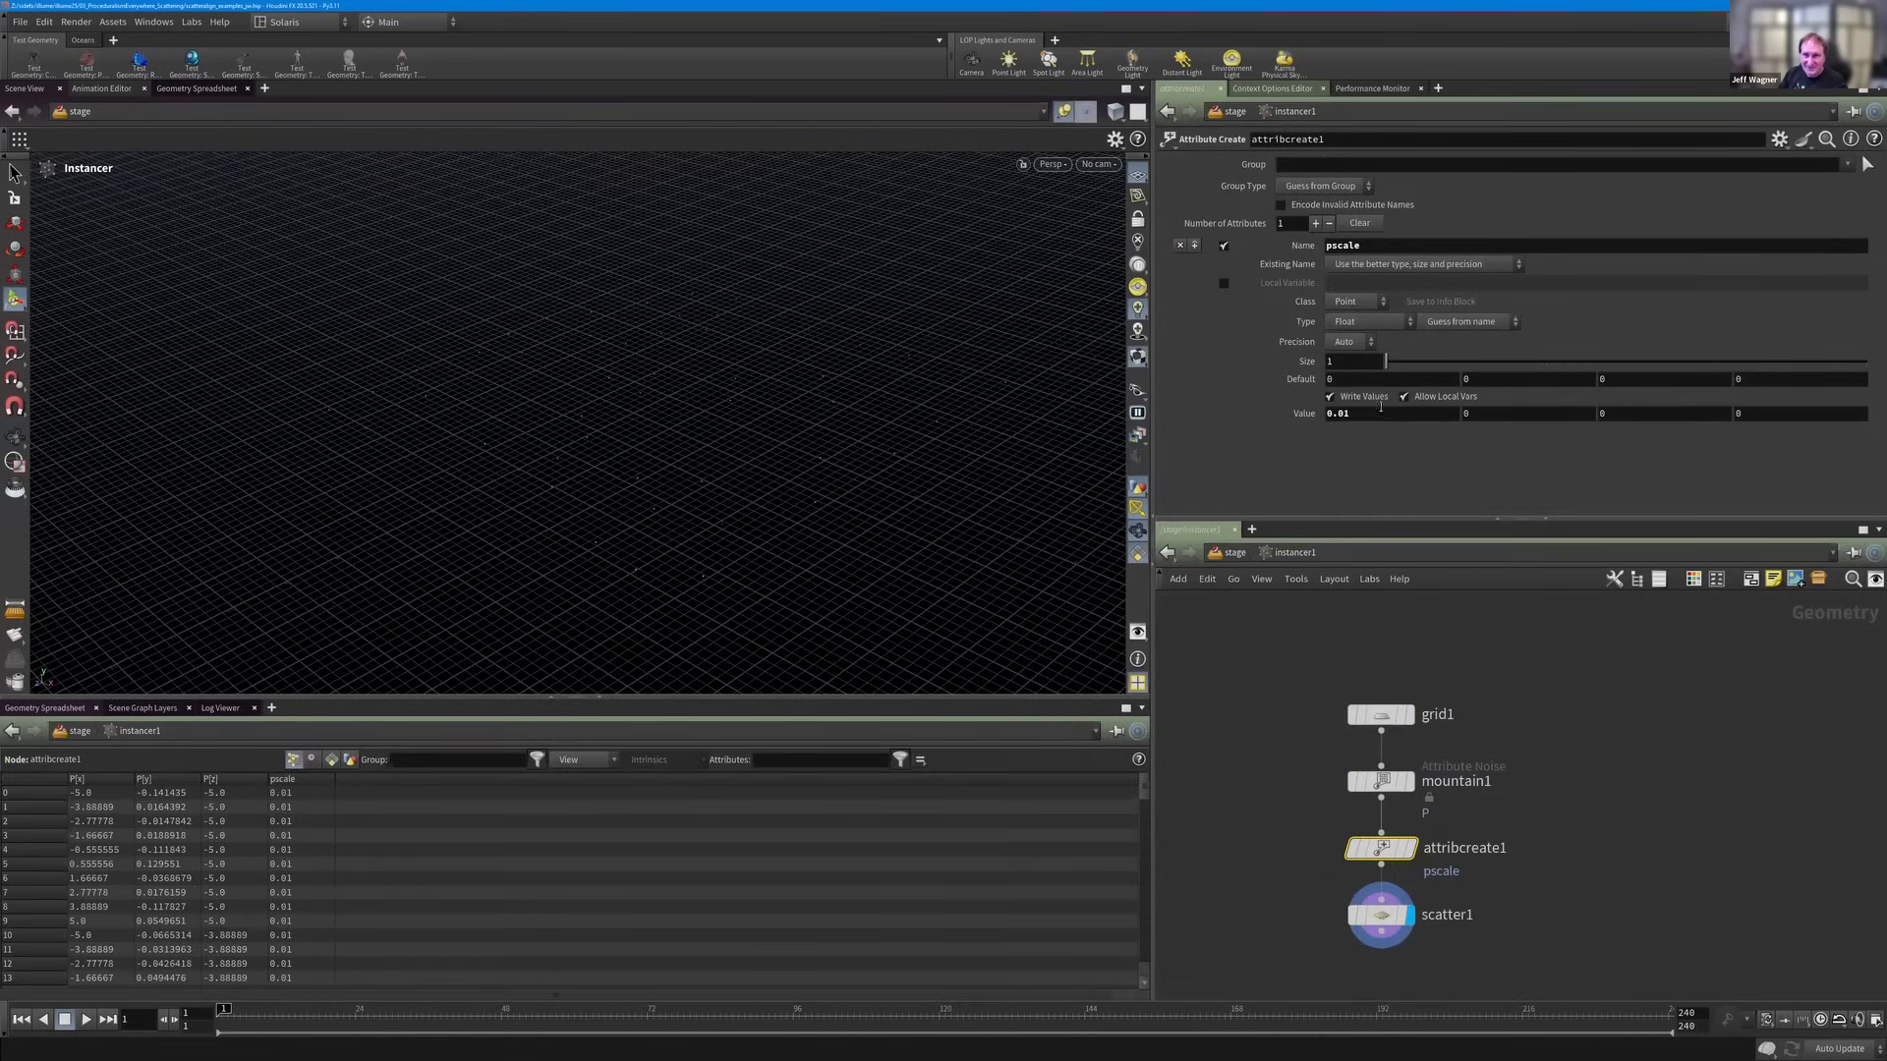
mouse_move(1366, 414)
middle_mouse_down()
mouse_move(1407, 413)
mouse_move(1384, 413)
middle_mouse_up()
left_click(1347, 412)
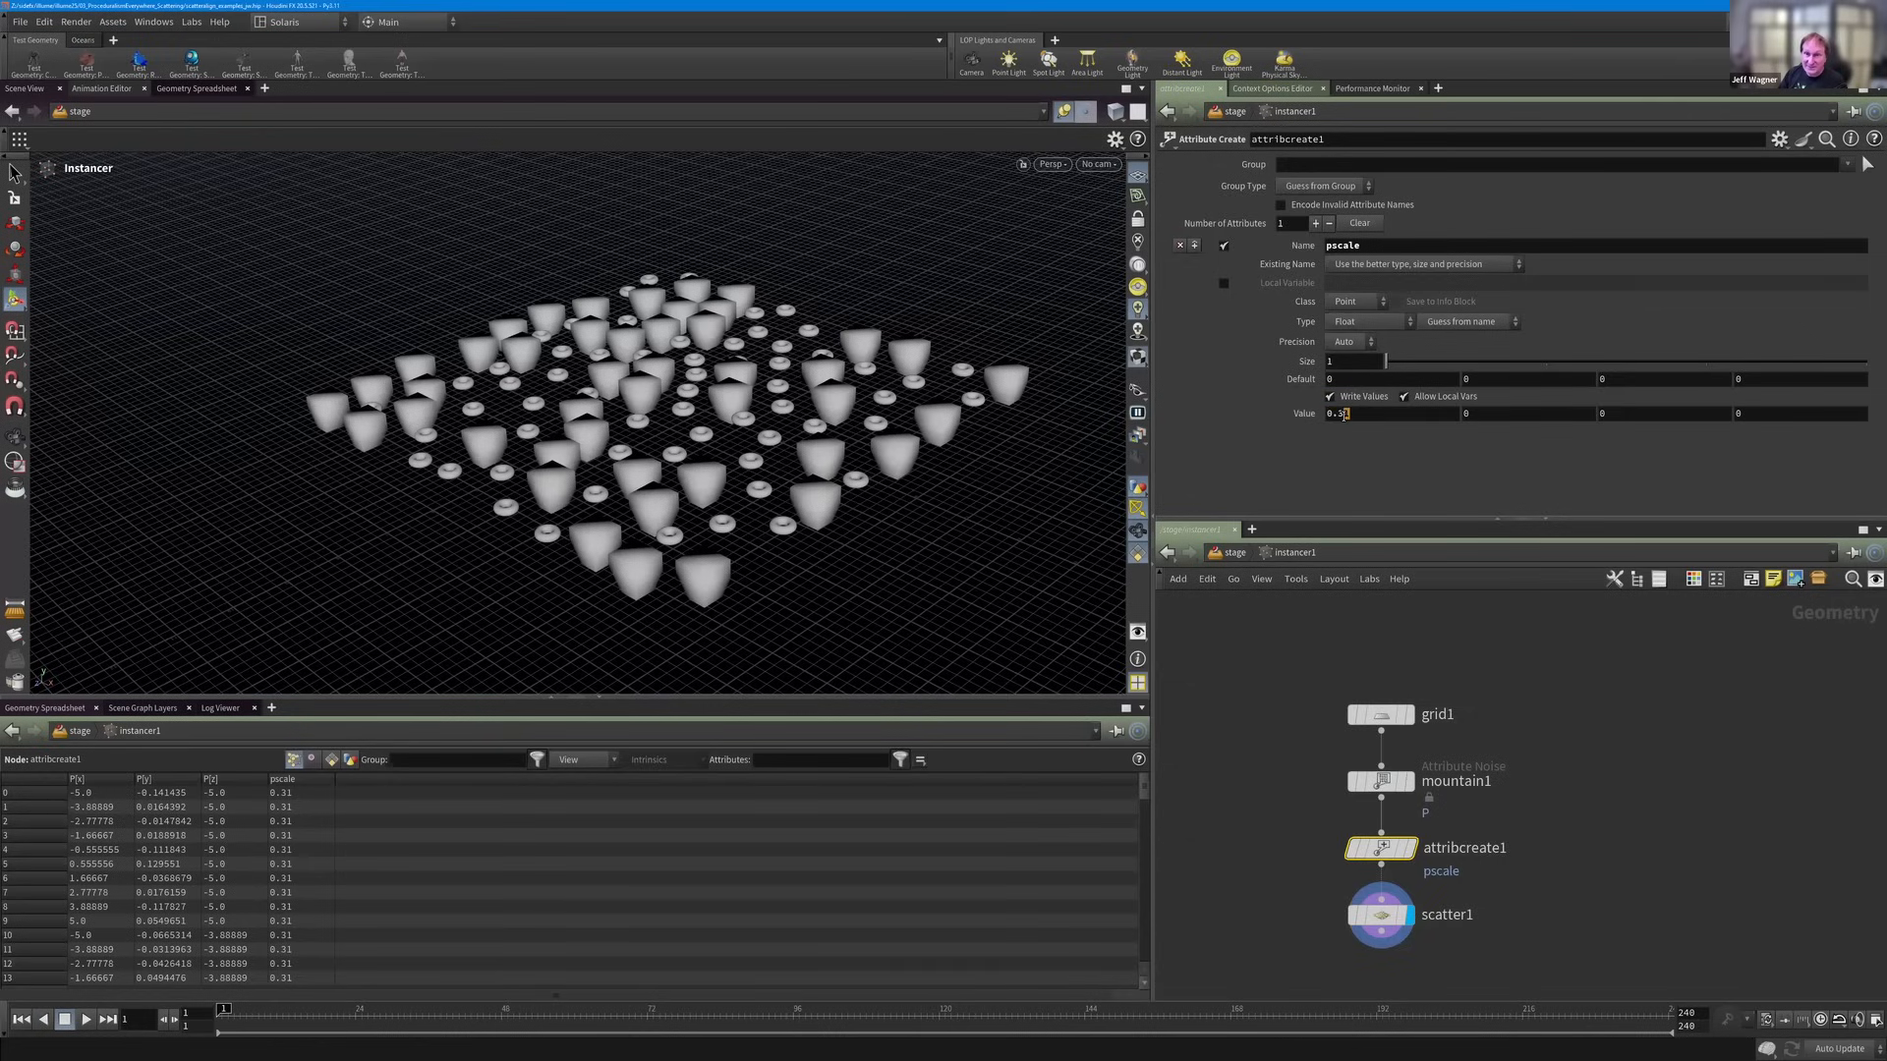
key("BackSpace")
key("Return")
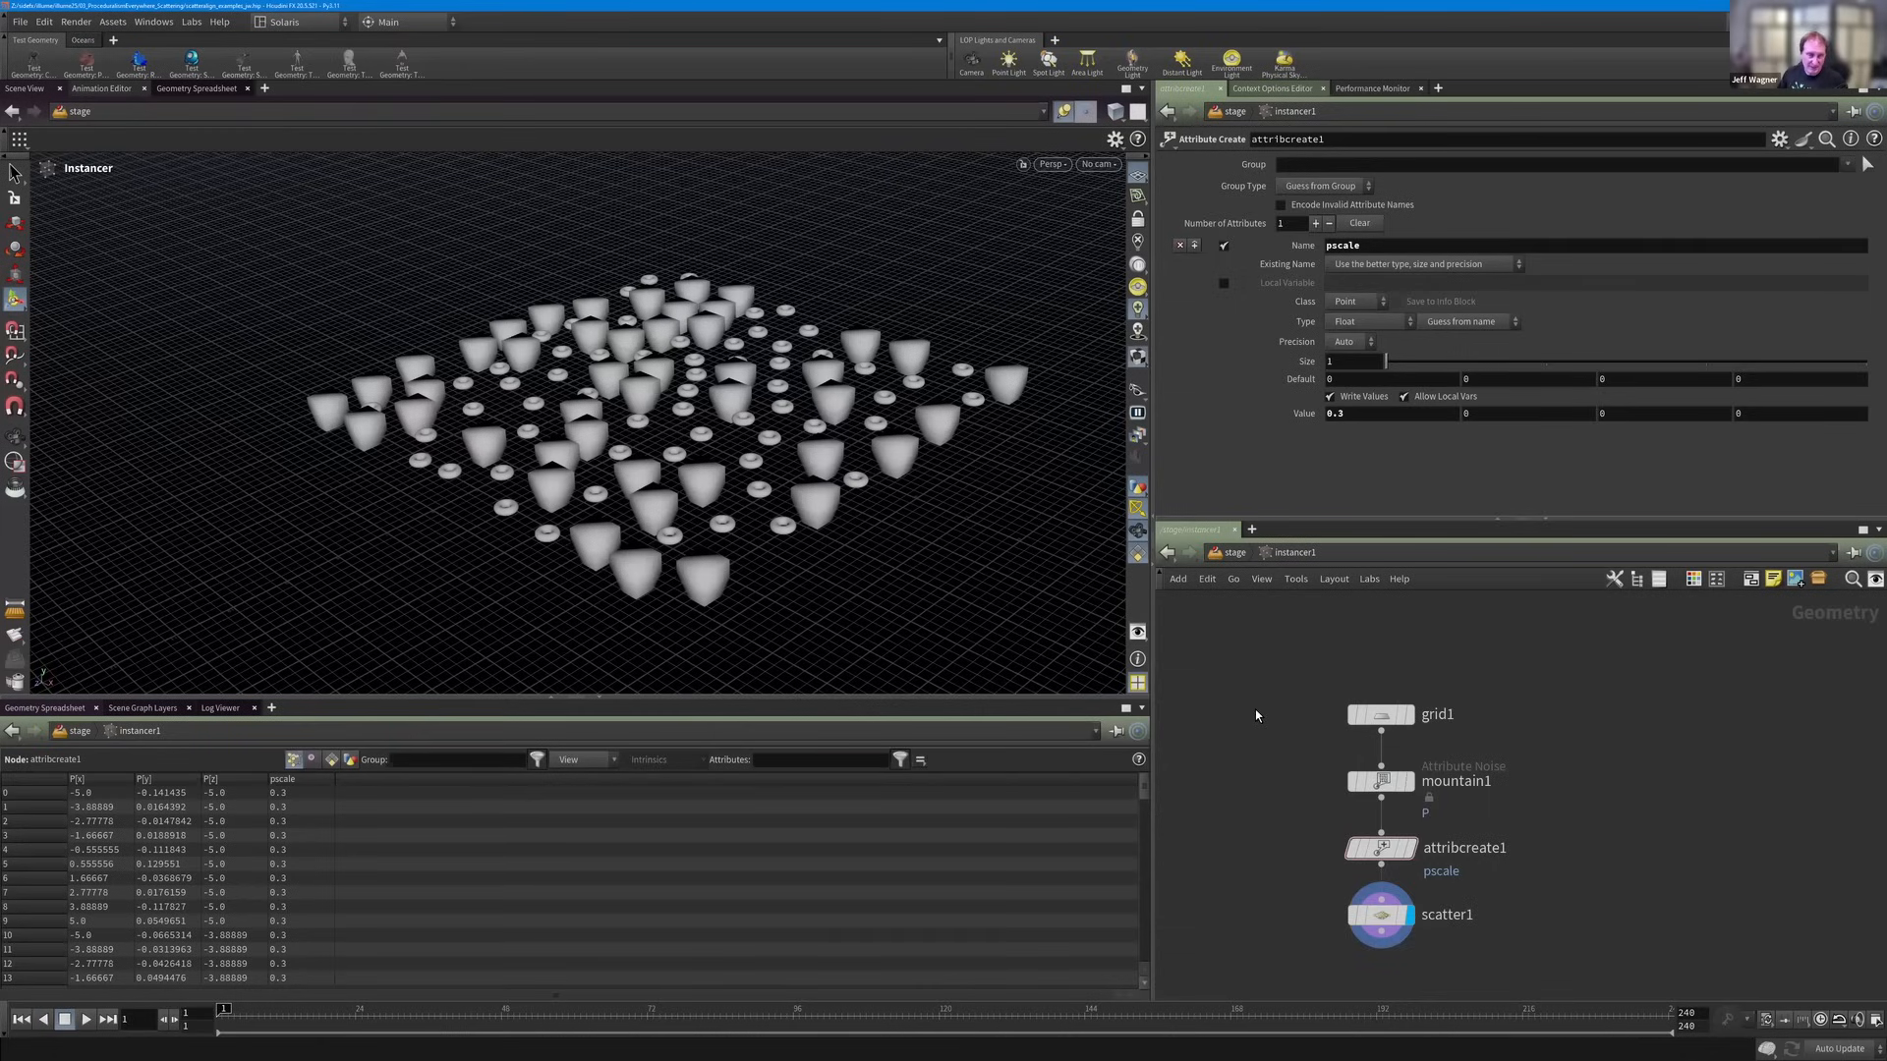
Make room above the scatter node and insert an Attribute Adjust Vector node between attribcreate1 and scatter1.
scroll(1391, 849, "up", 2)
scroll(1388, 885, "down", 2)
middle_click_drag(1388, 921, 1372, 847)
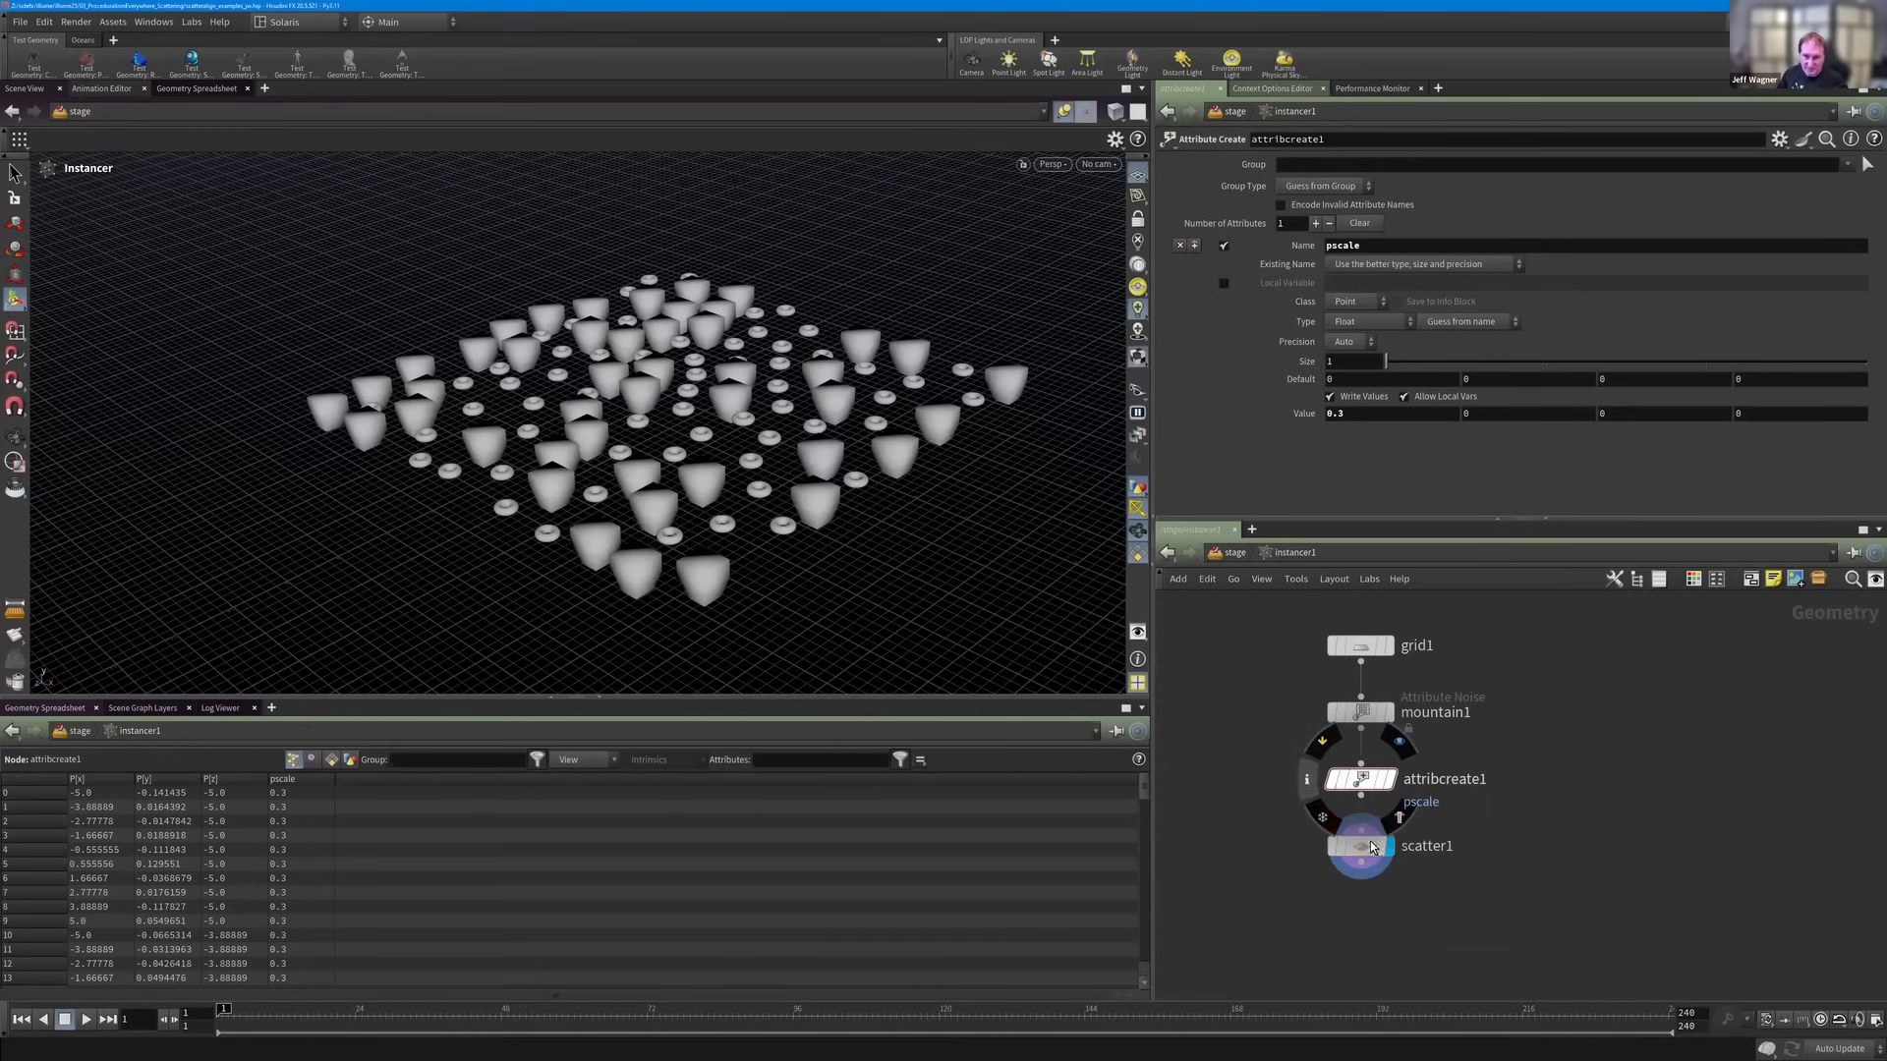
left_click_drag(1372, 847, 1372, 892)
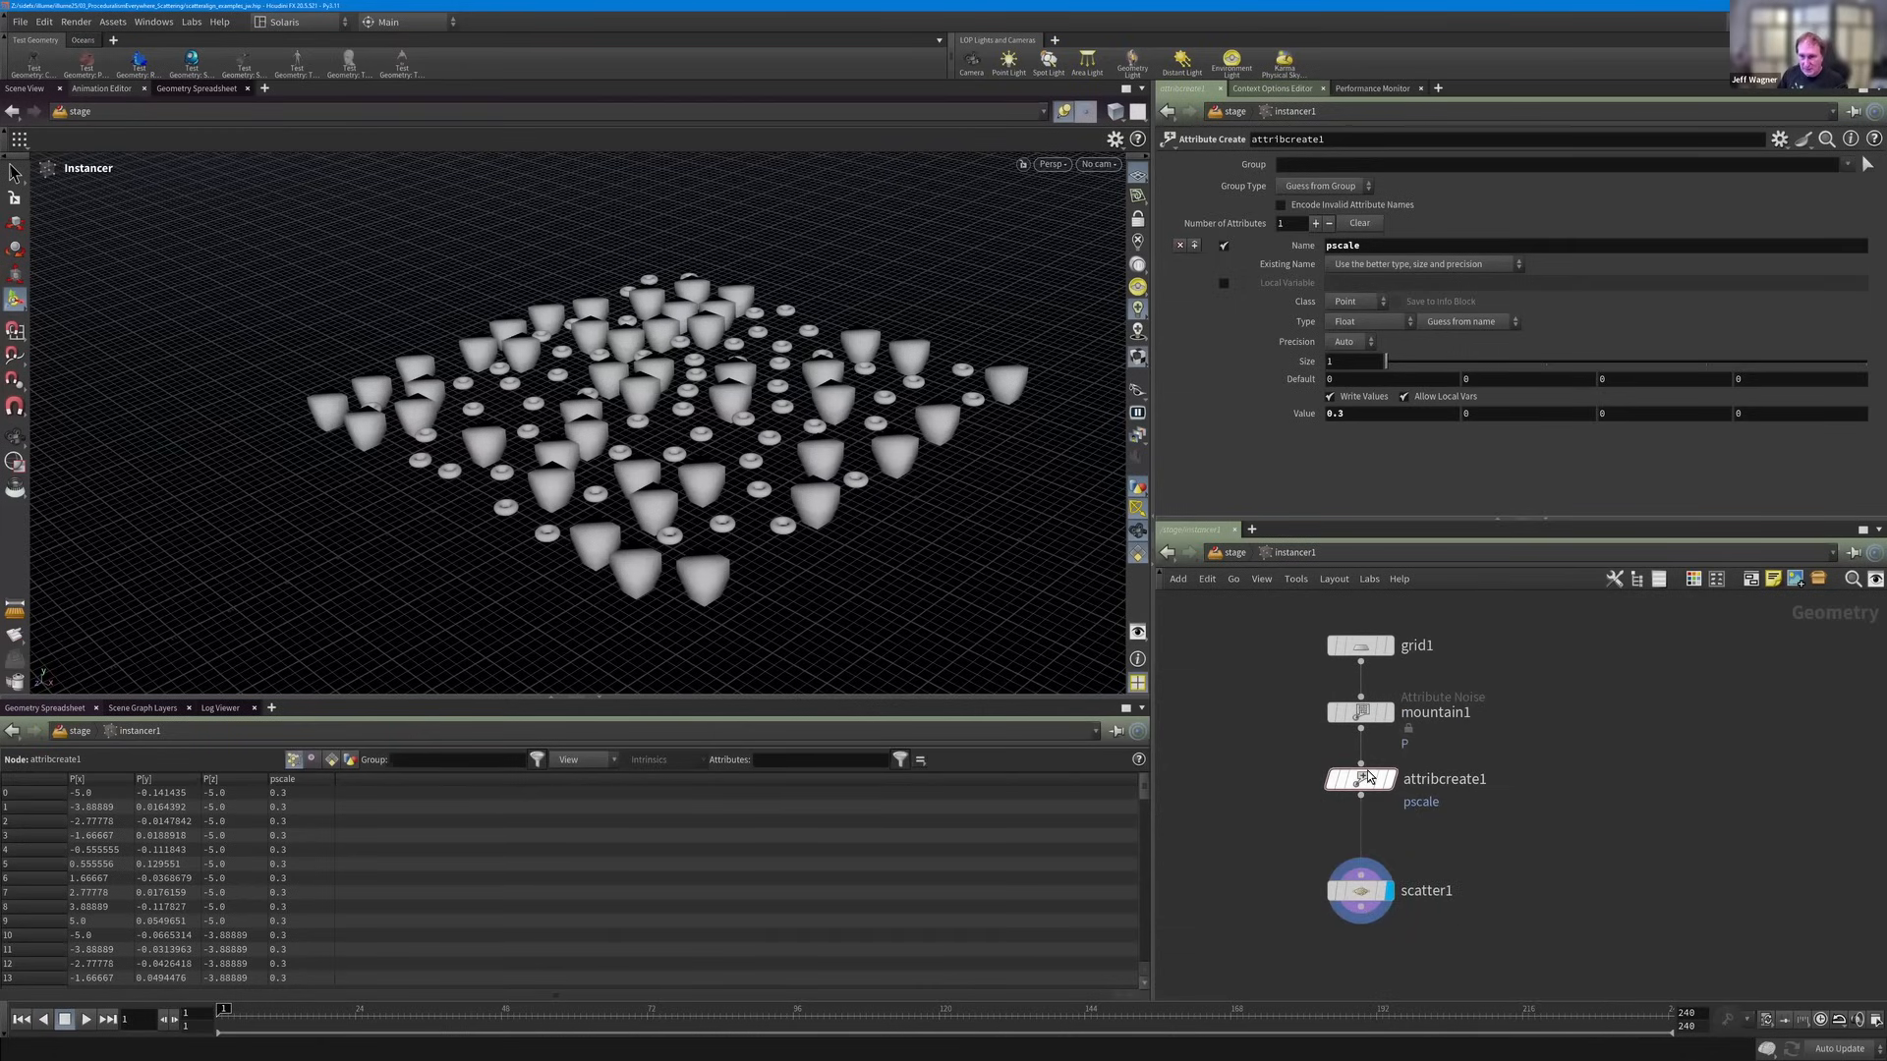
left_click_drag(1369, 776, 1369, 766)
key("Tab")
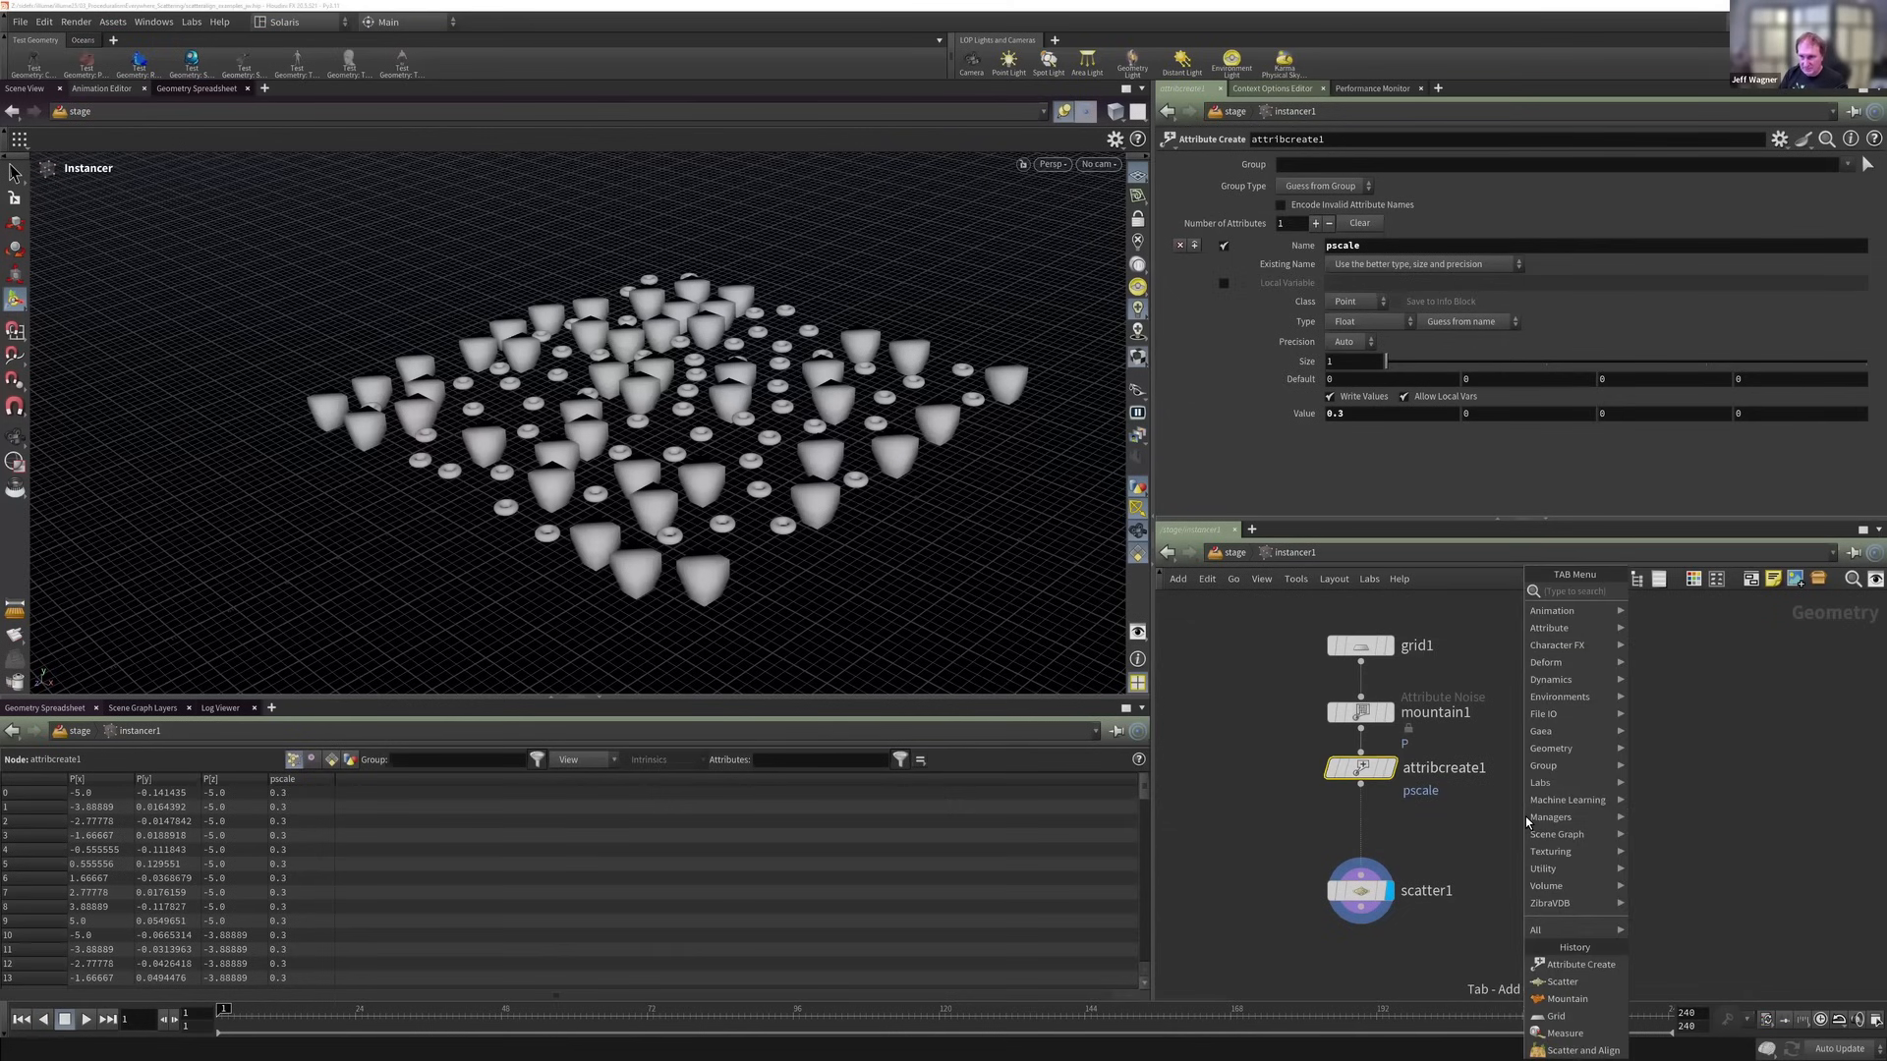
type("attad")
key("Down")
key("Down")
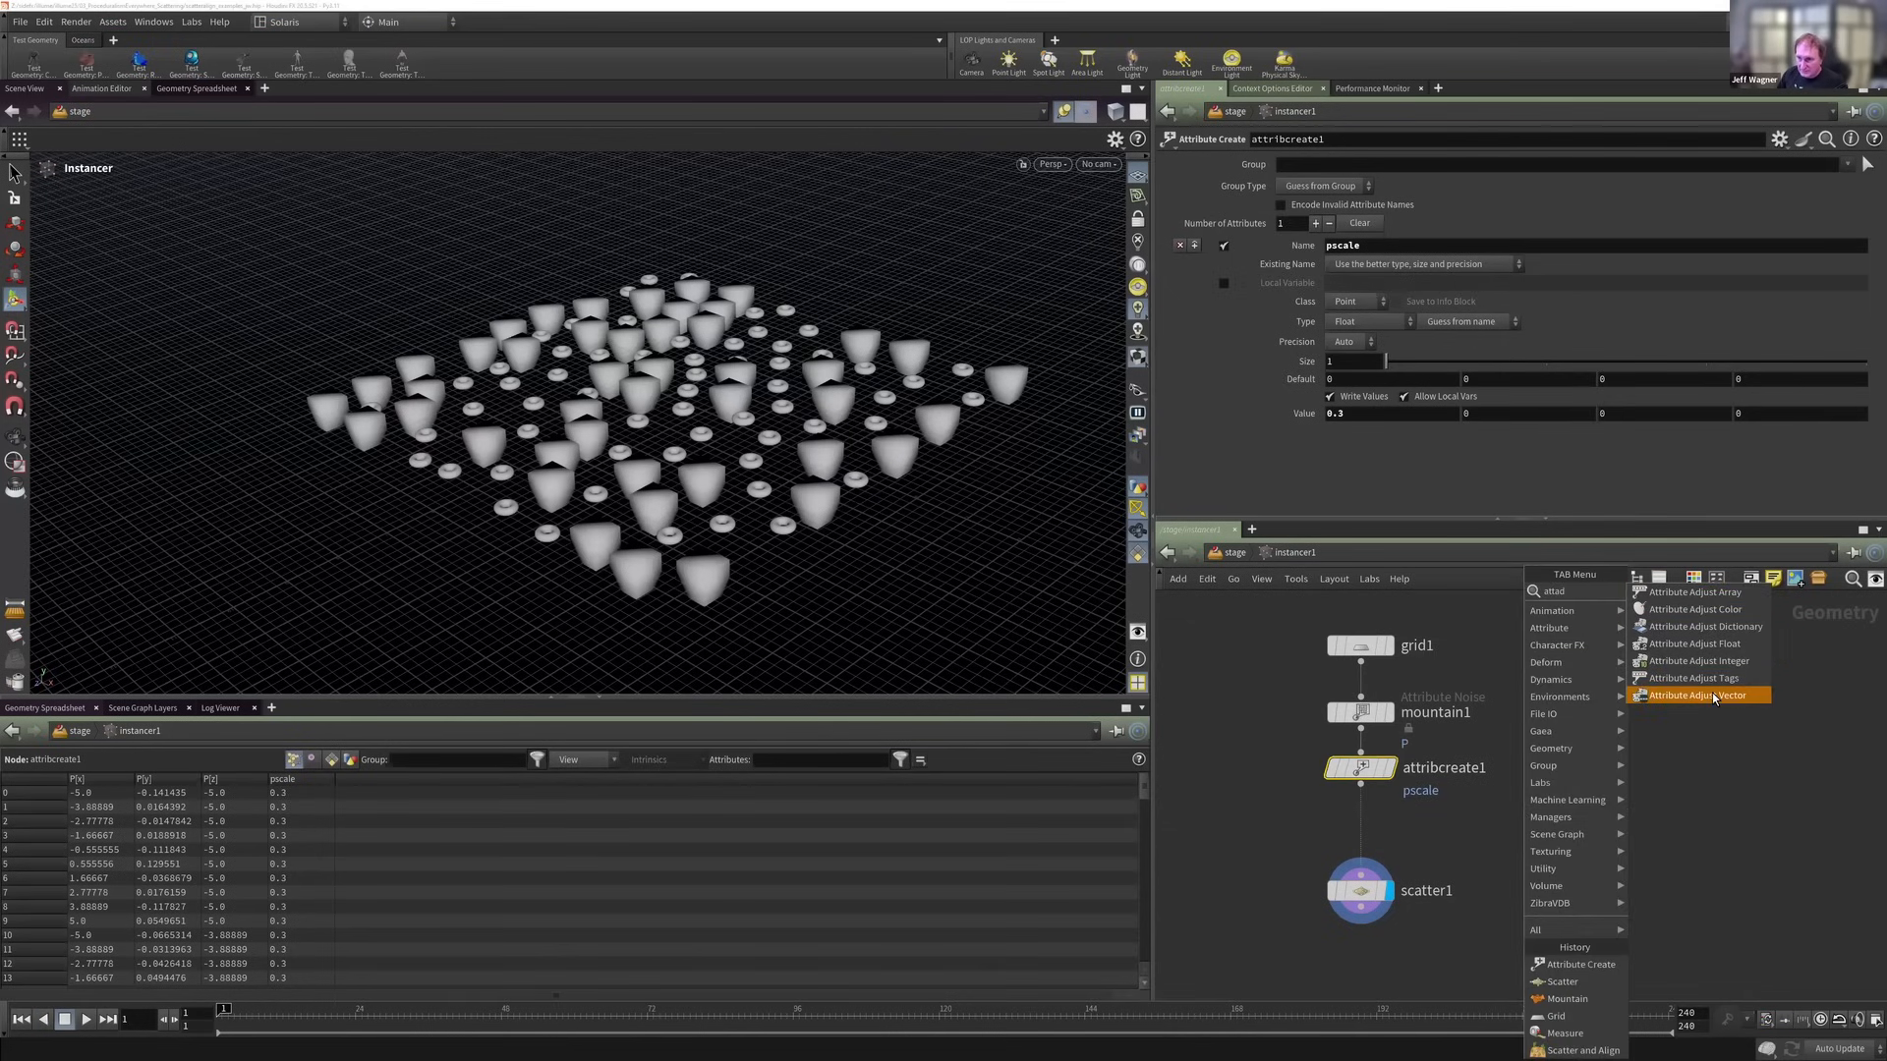
left_click(1712, 693)
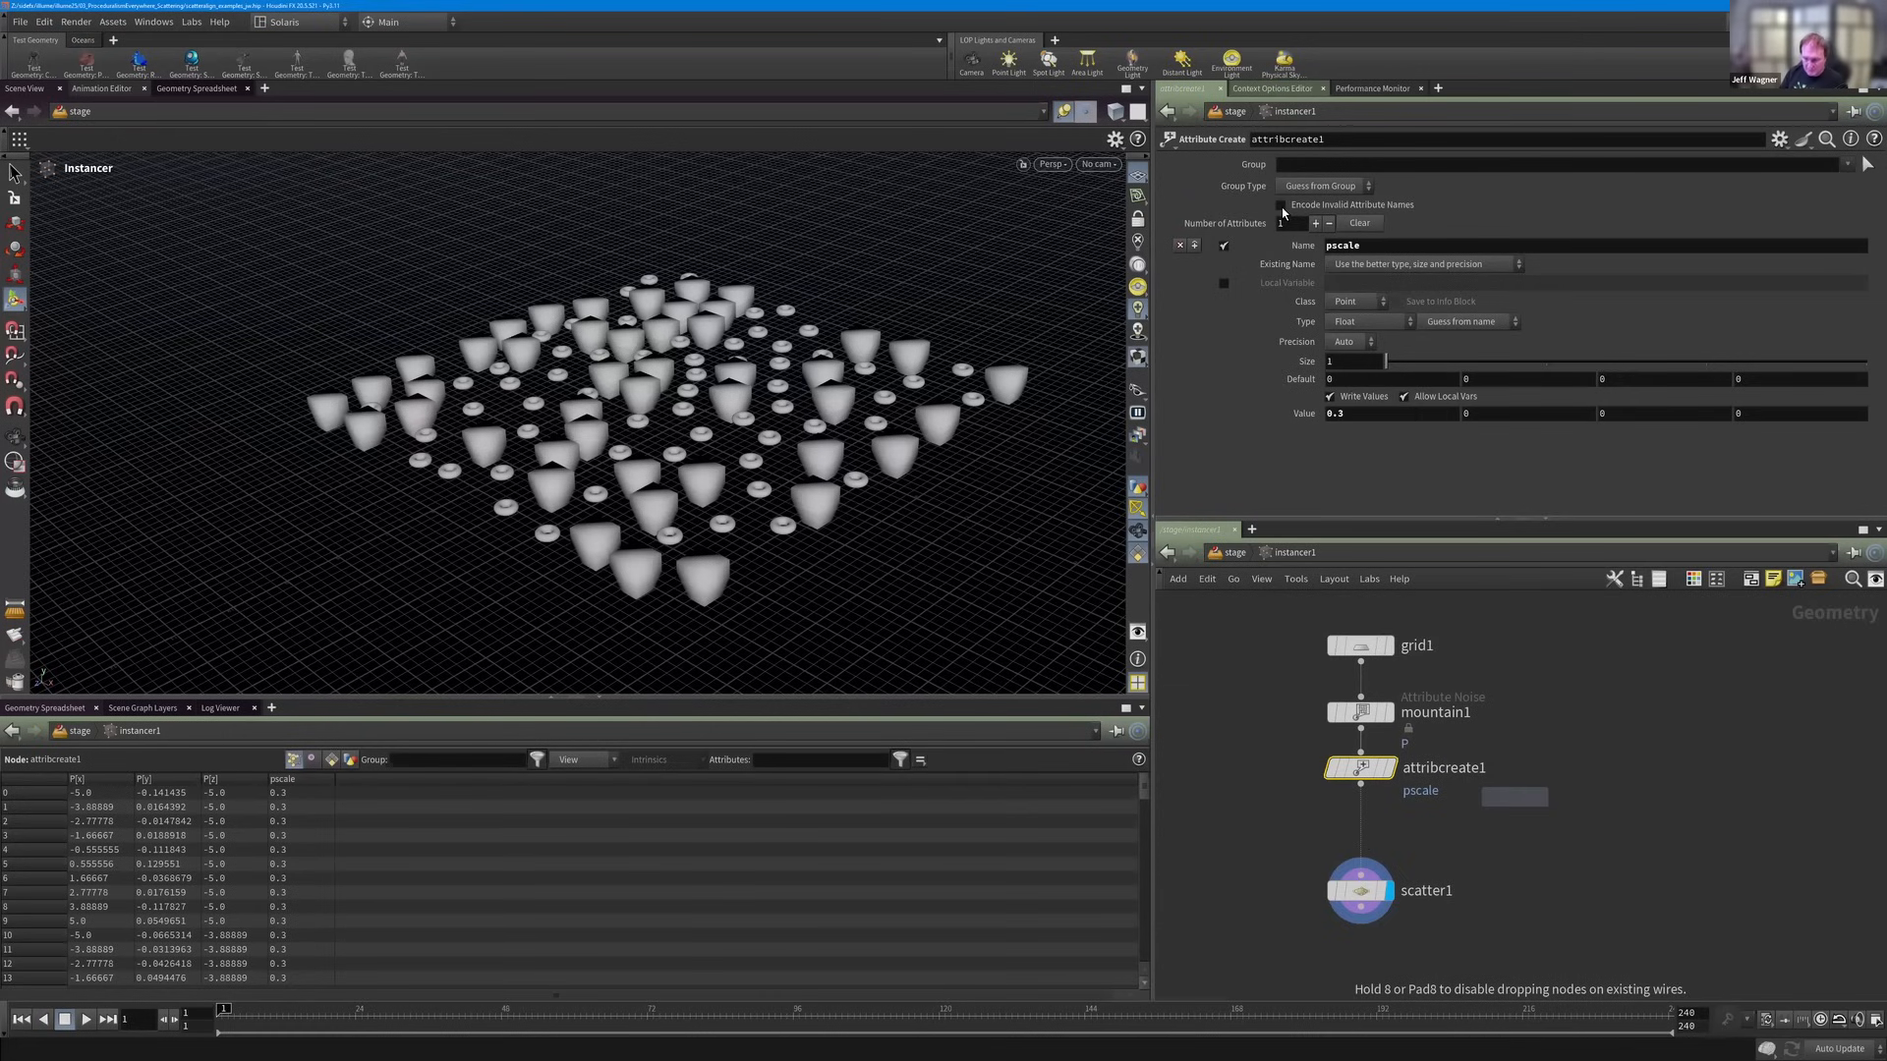
key("Return")
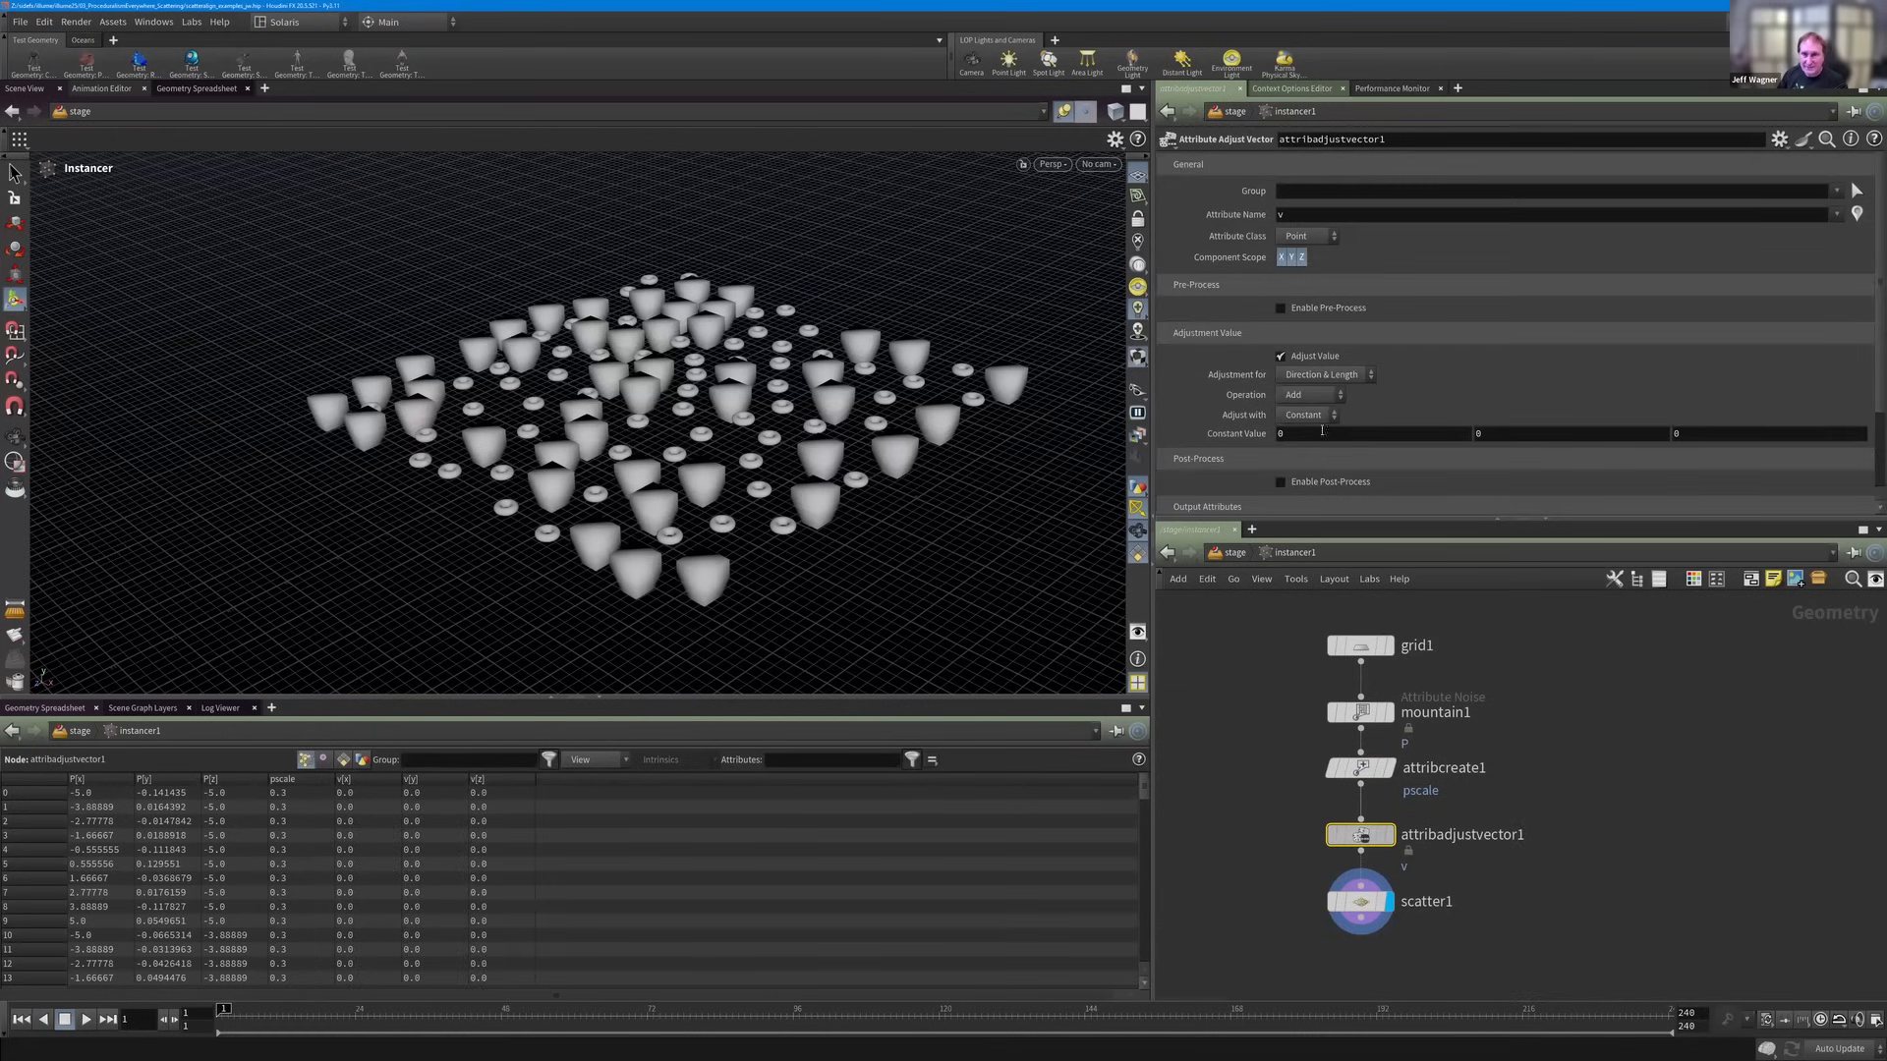
Adjust the point attribute N by adding a constant value of 0.8 in its first component.
middle_click_drag(1363, 433, 1474, 435)
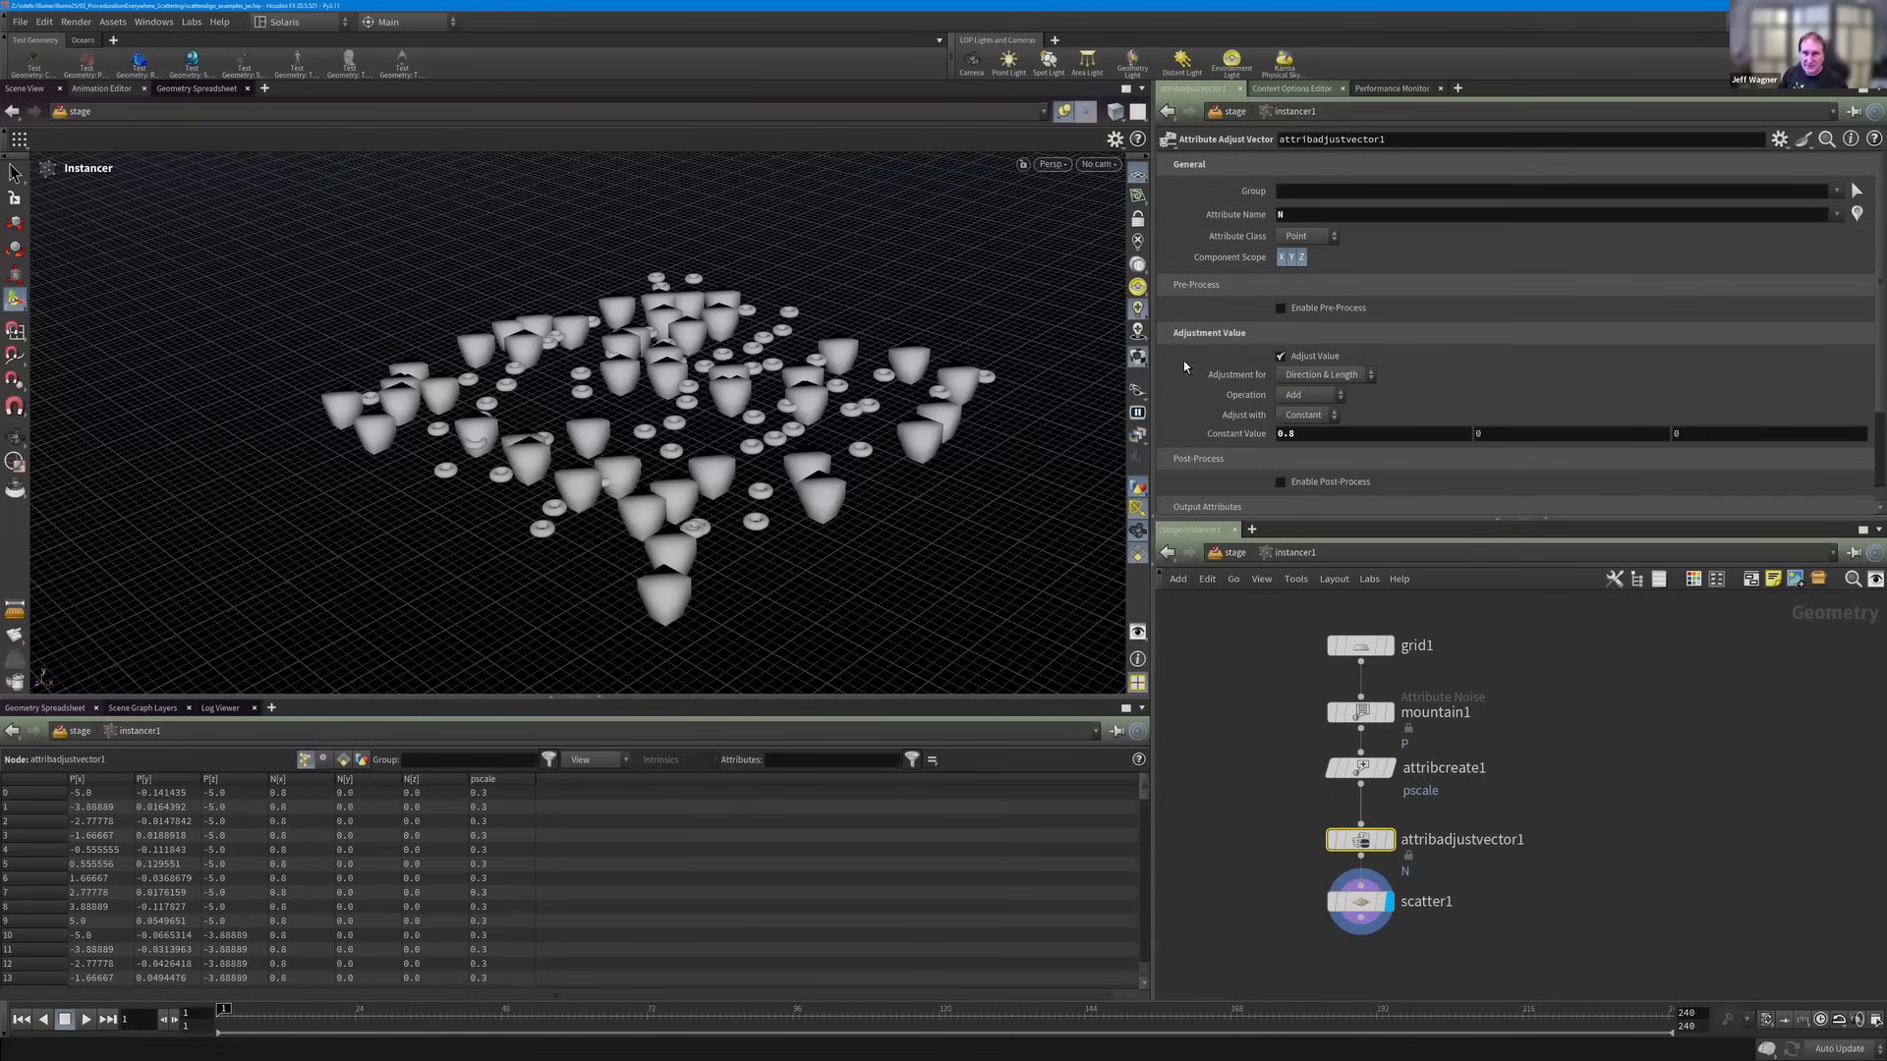
Set attribadjustvector1 to adjust Direction Only and return to the stage network.
scroll(1319, 300, "down", 2)
left_click(1321, 294)
left_click(1316, 314)
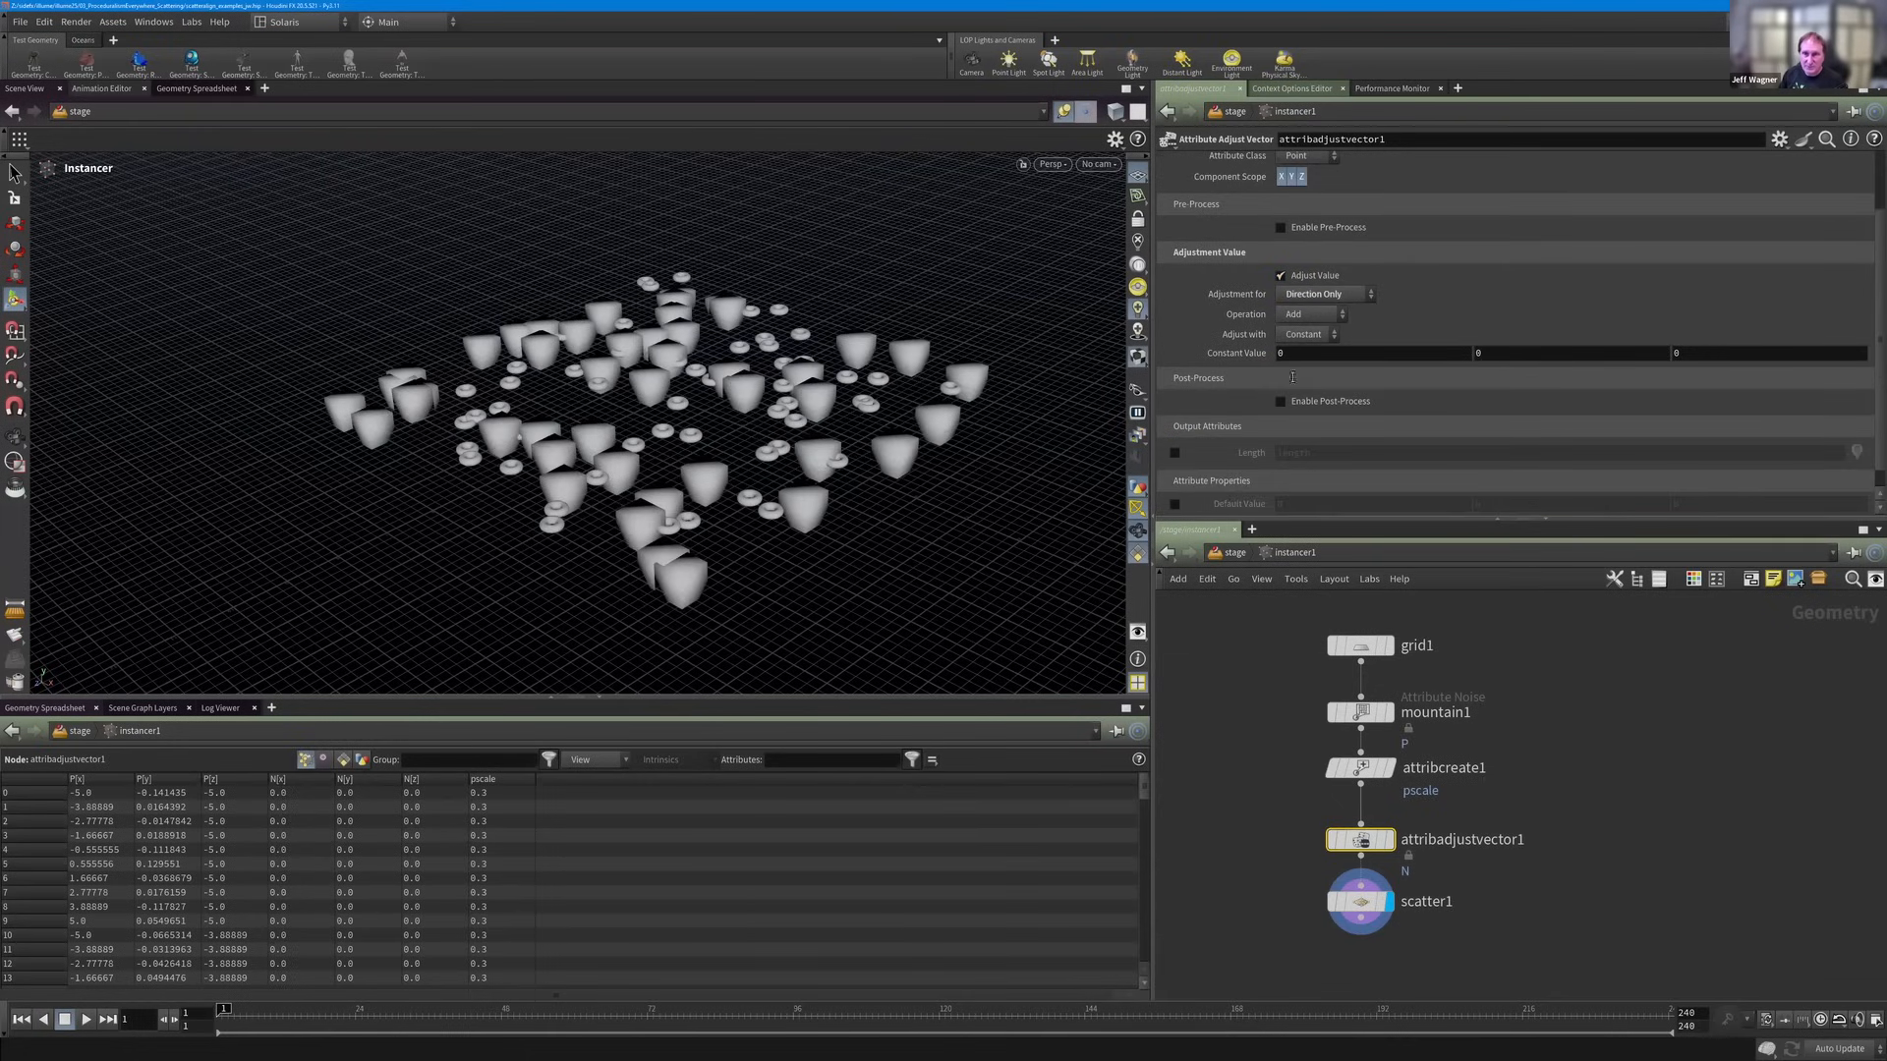
middle_click_drag(1303, 354, 1364, 354)
key("u")
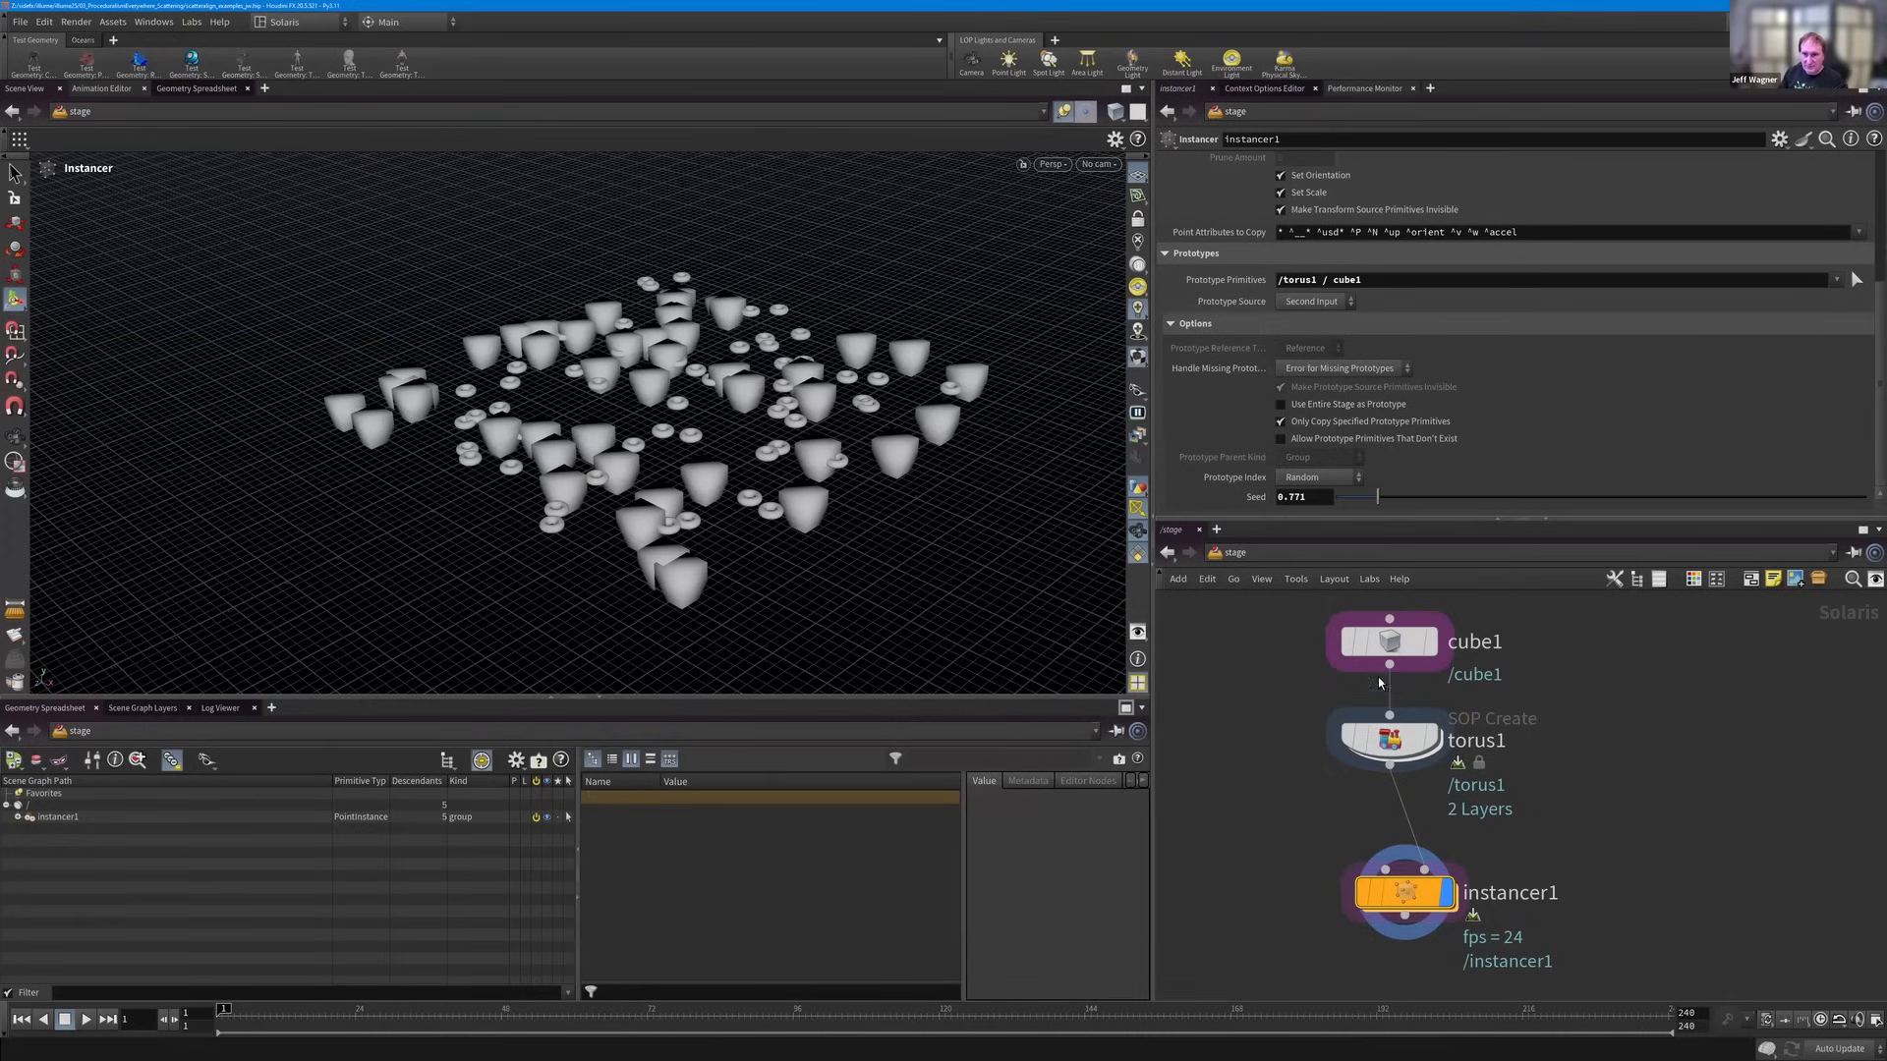
Shift the instancer1 node slightly in the stage network and switch the desktop layout to Technical.
scroll(1310, 678, "down", 2)
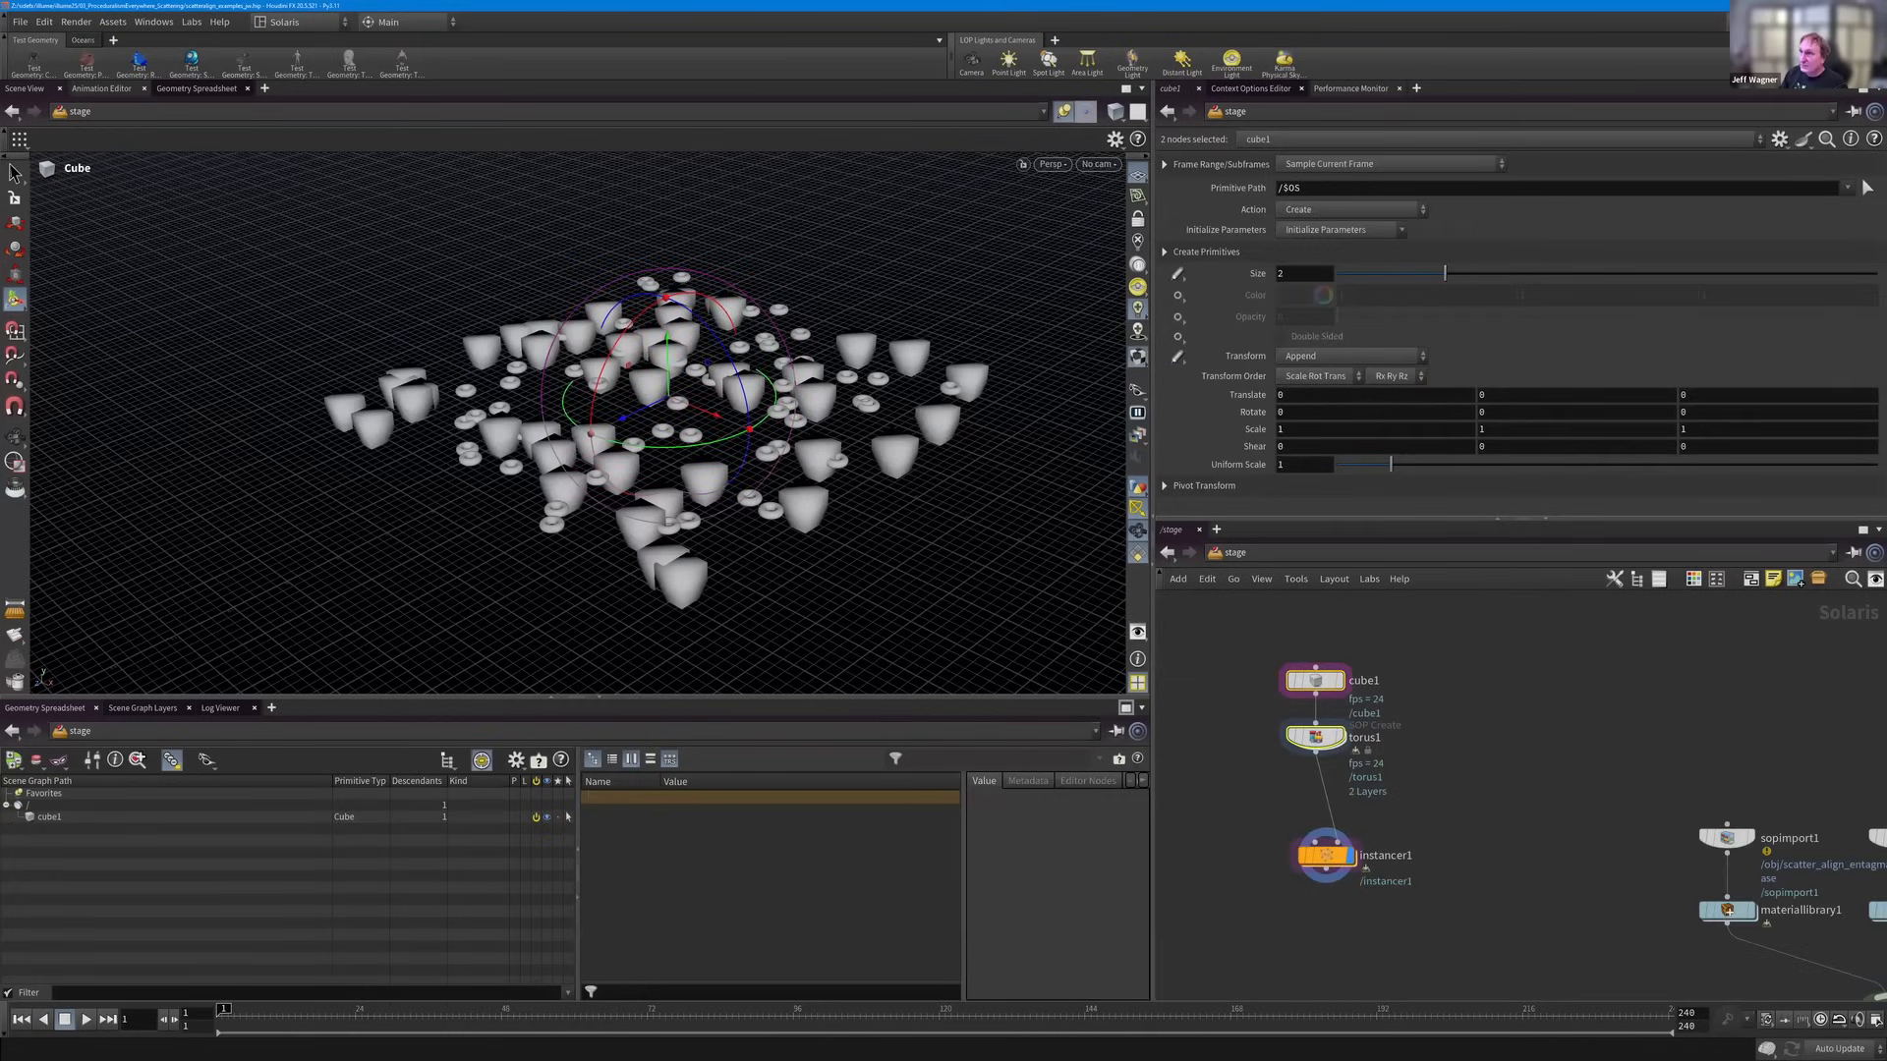
left_click_drag(1326, 856, 1334, 850)
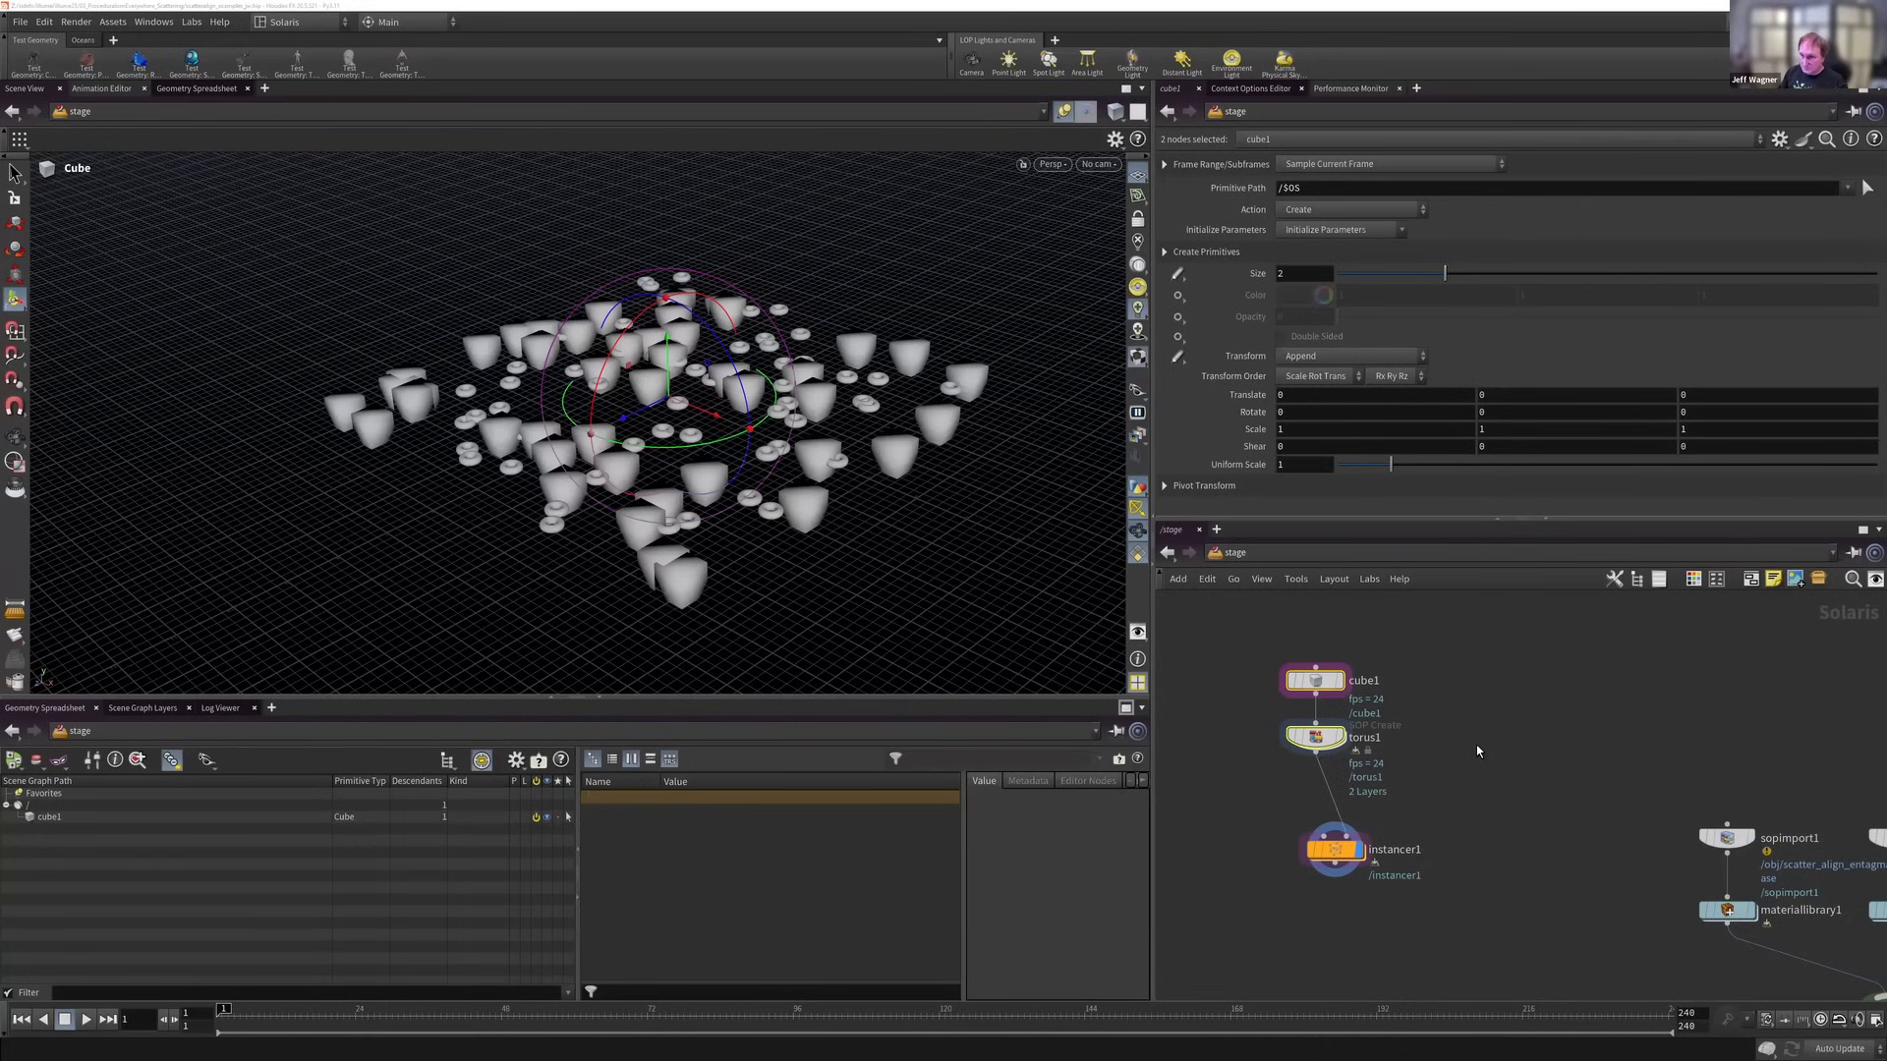
scroll(1443, 729, "down", 4)
key("h")
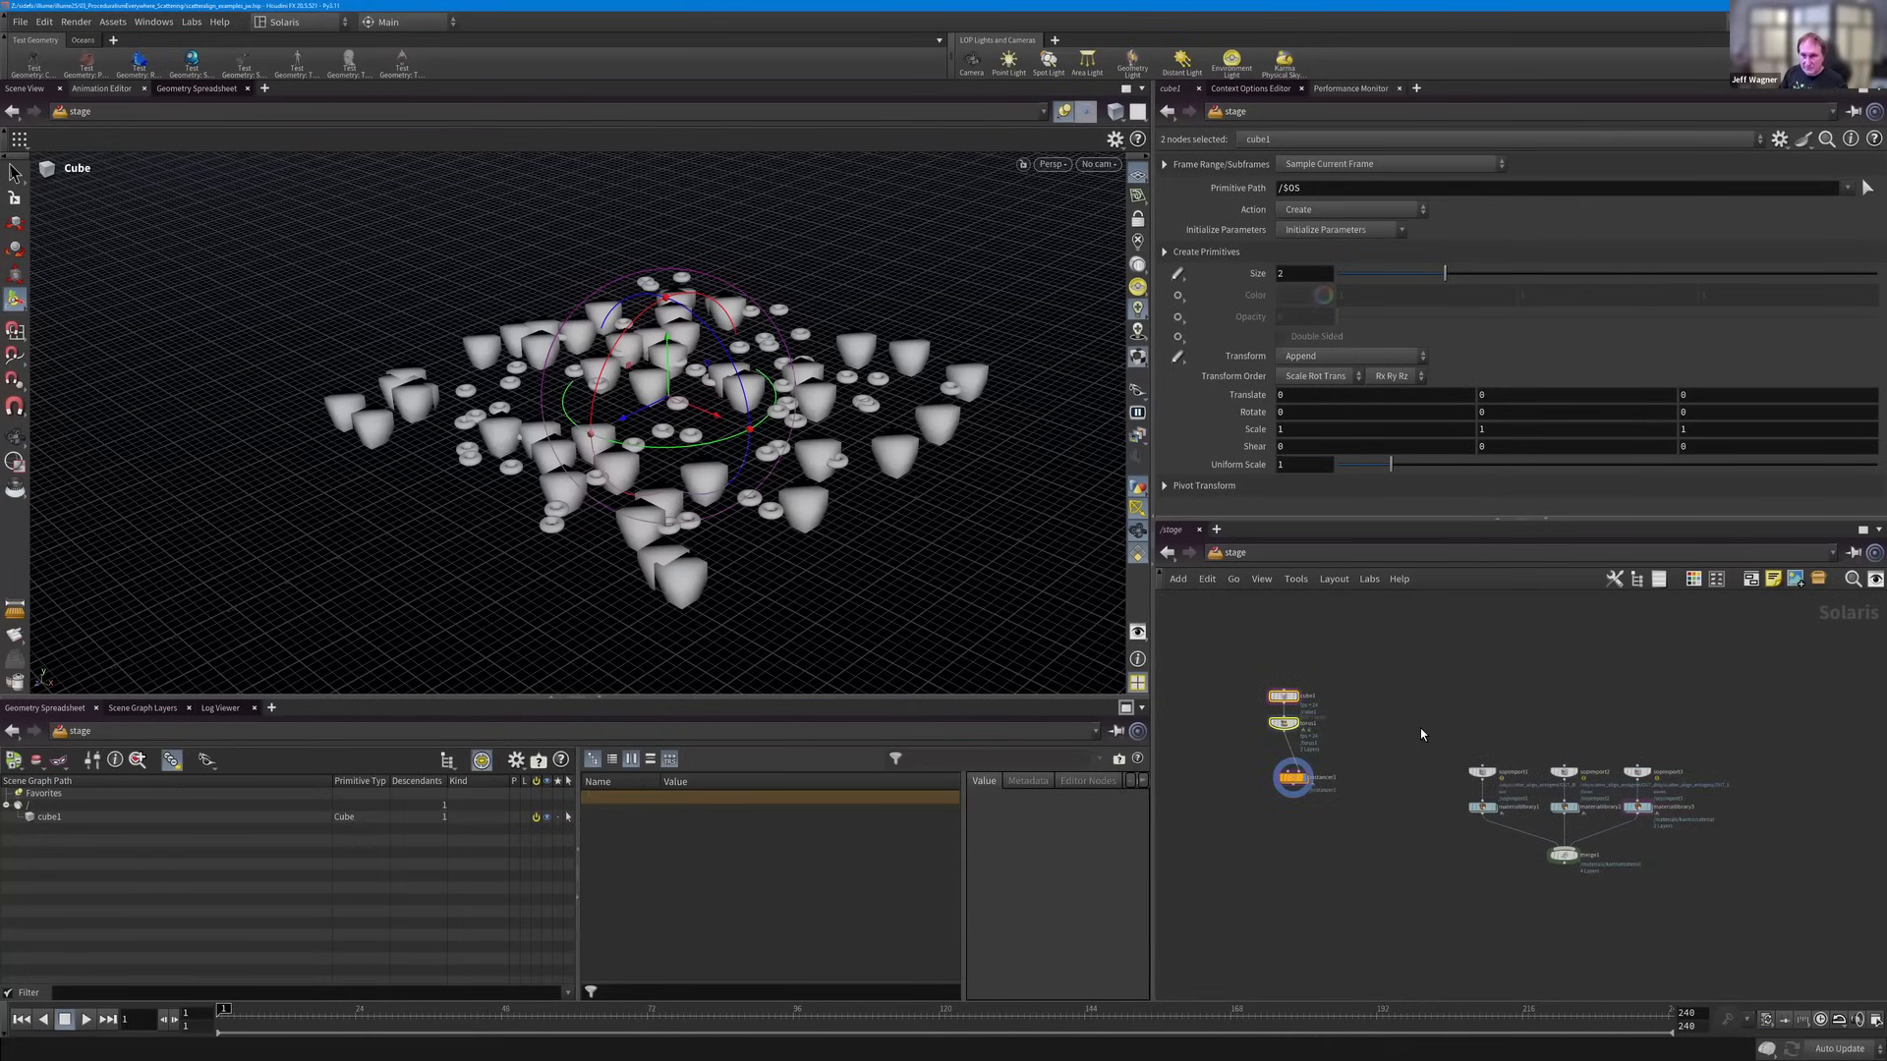
left_click(323, 24)
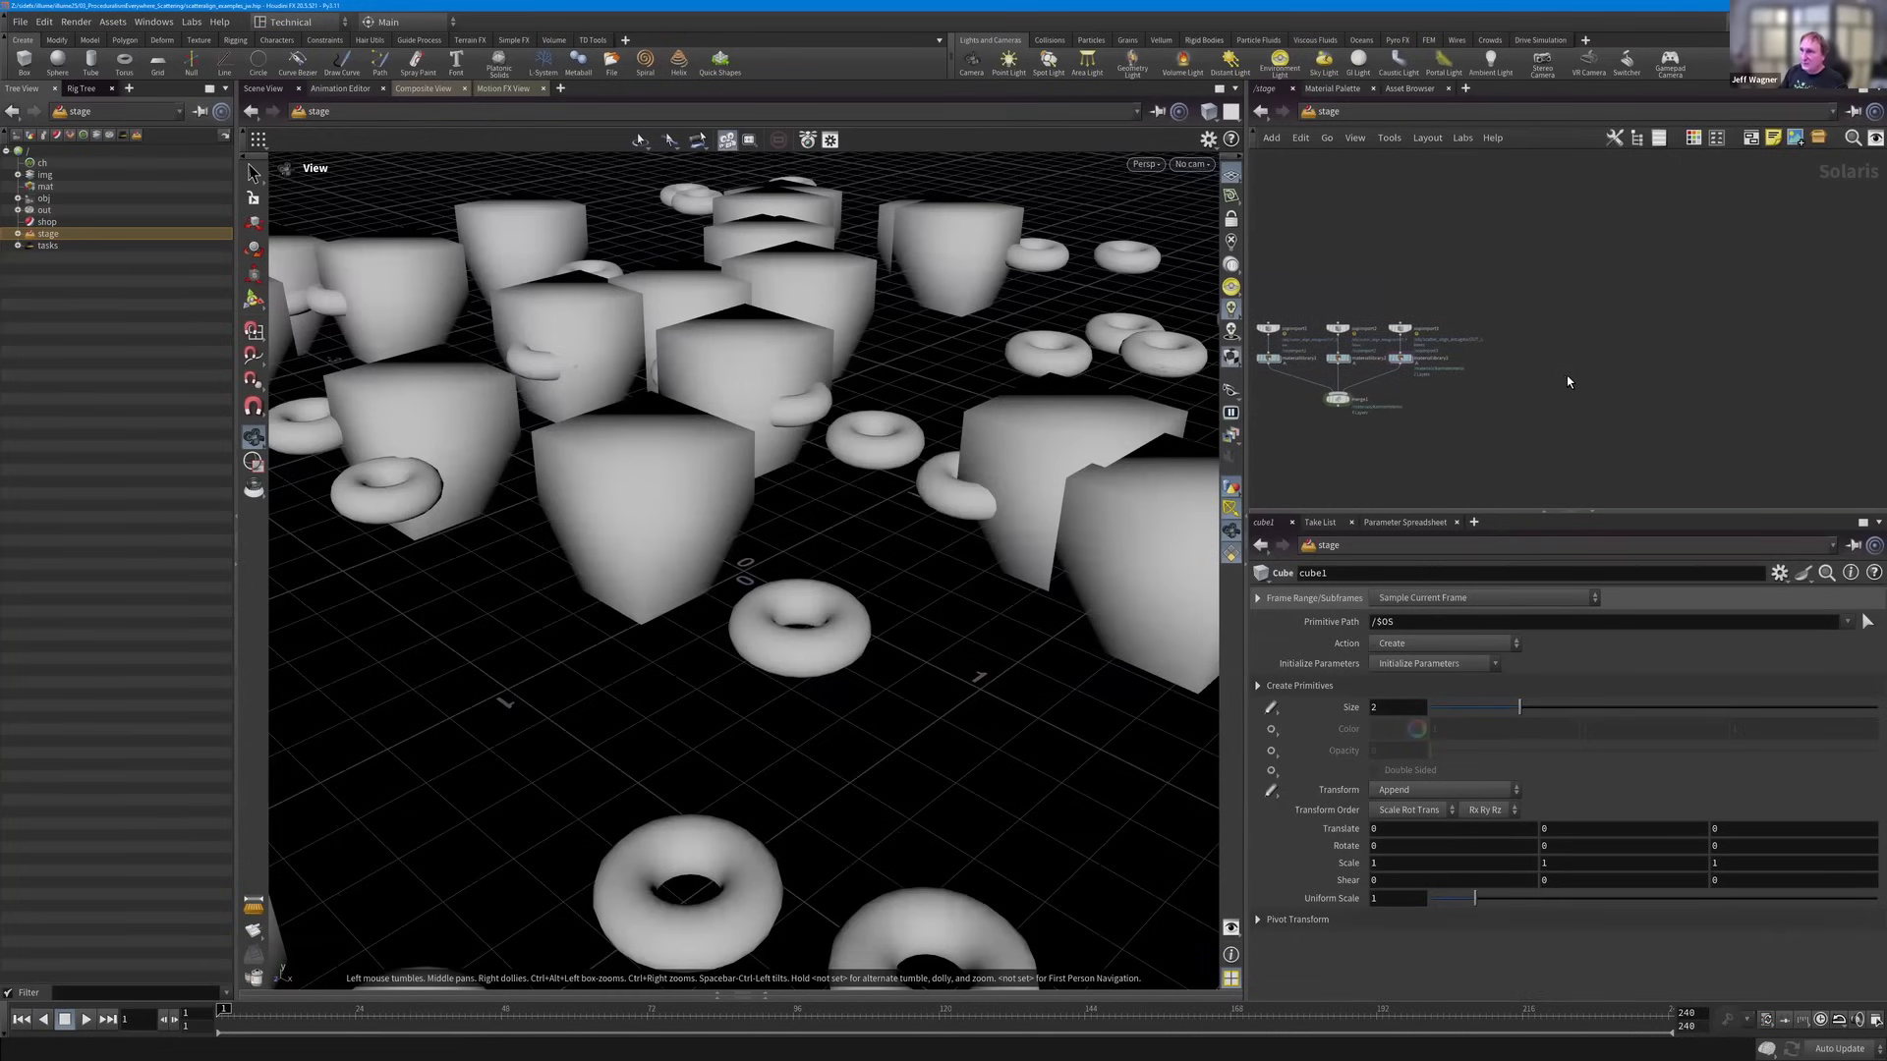
Add a Grid node in an empty area of the stage network.
key("Tab")
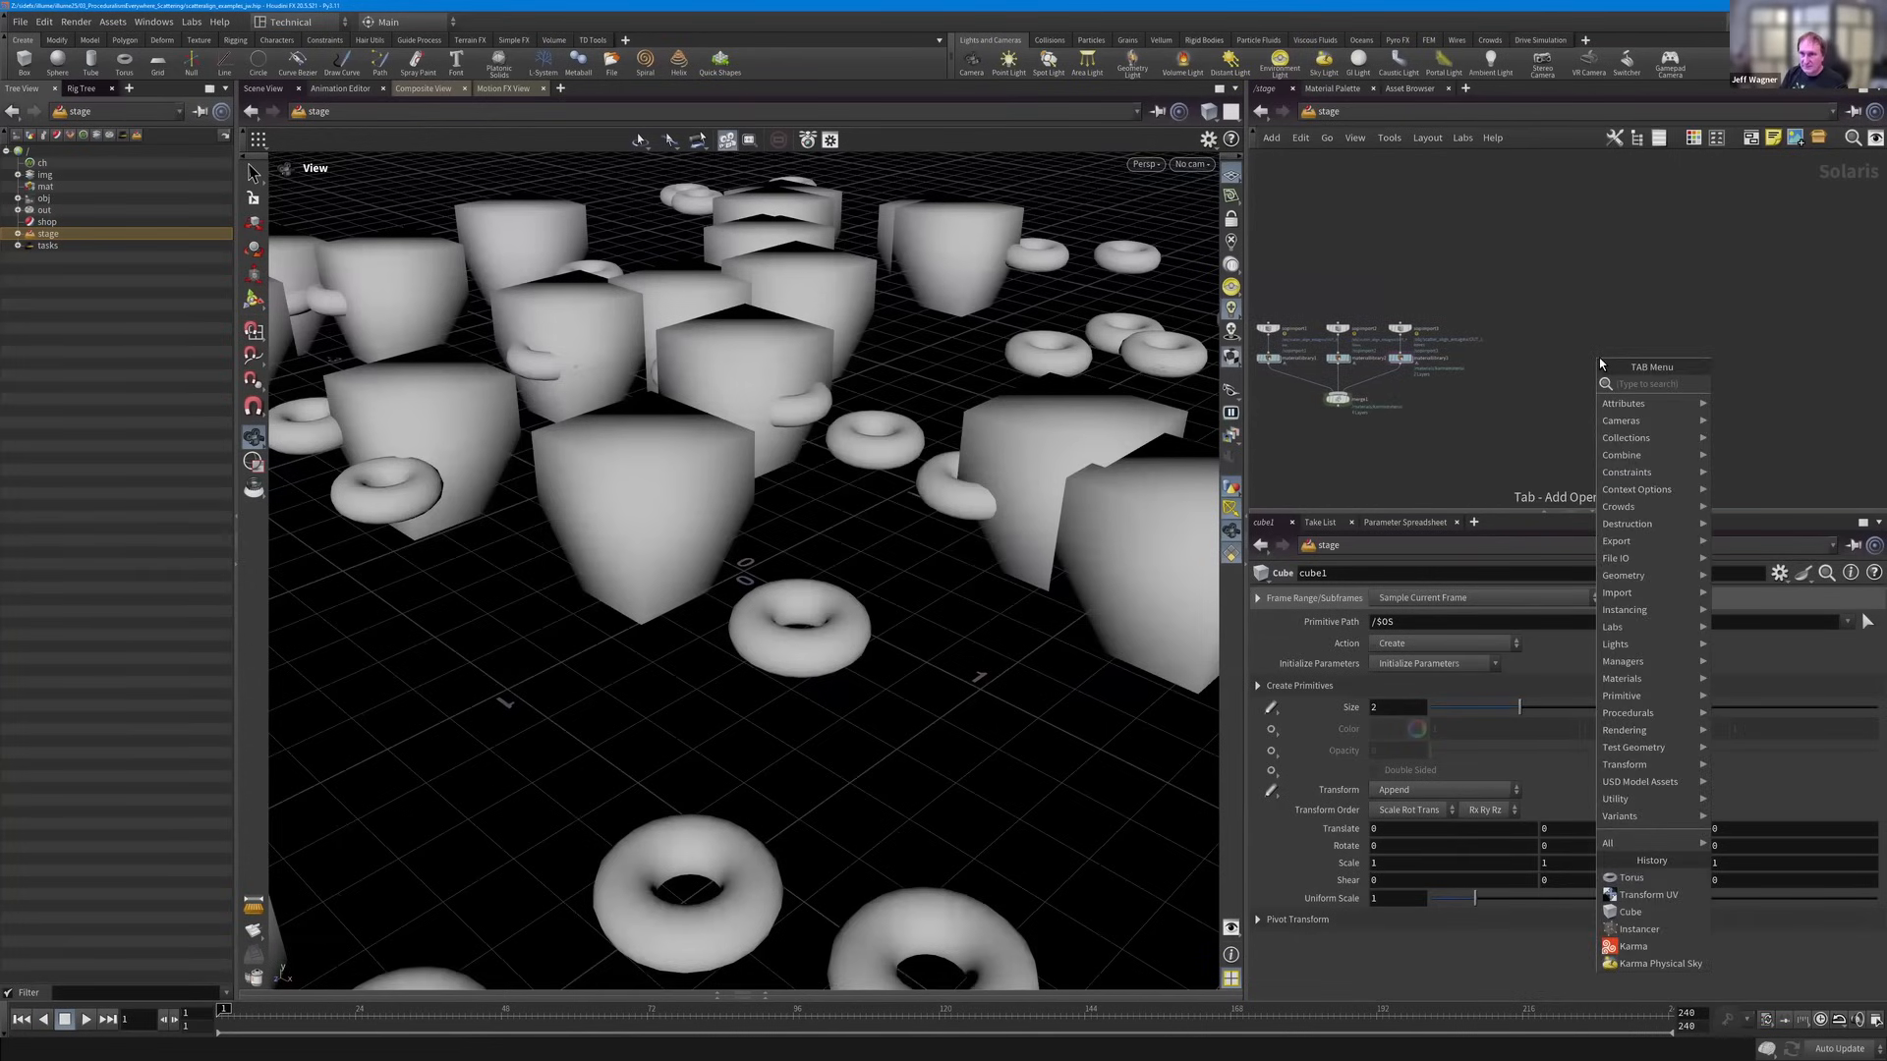
type("grid")
key("Return")
key("f")
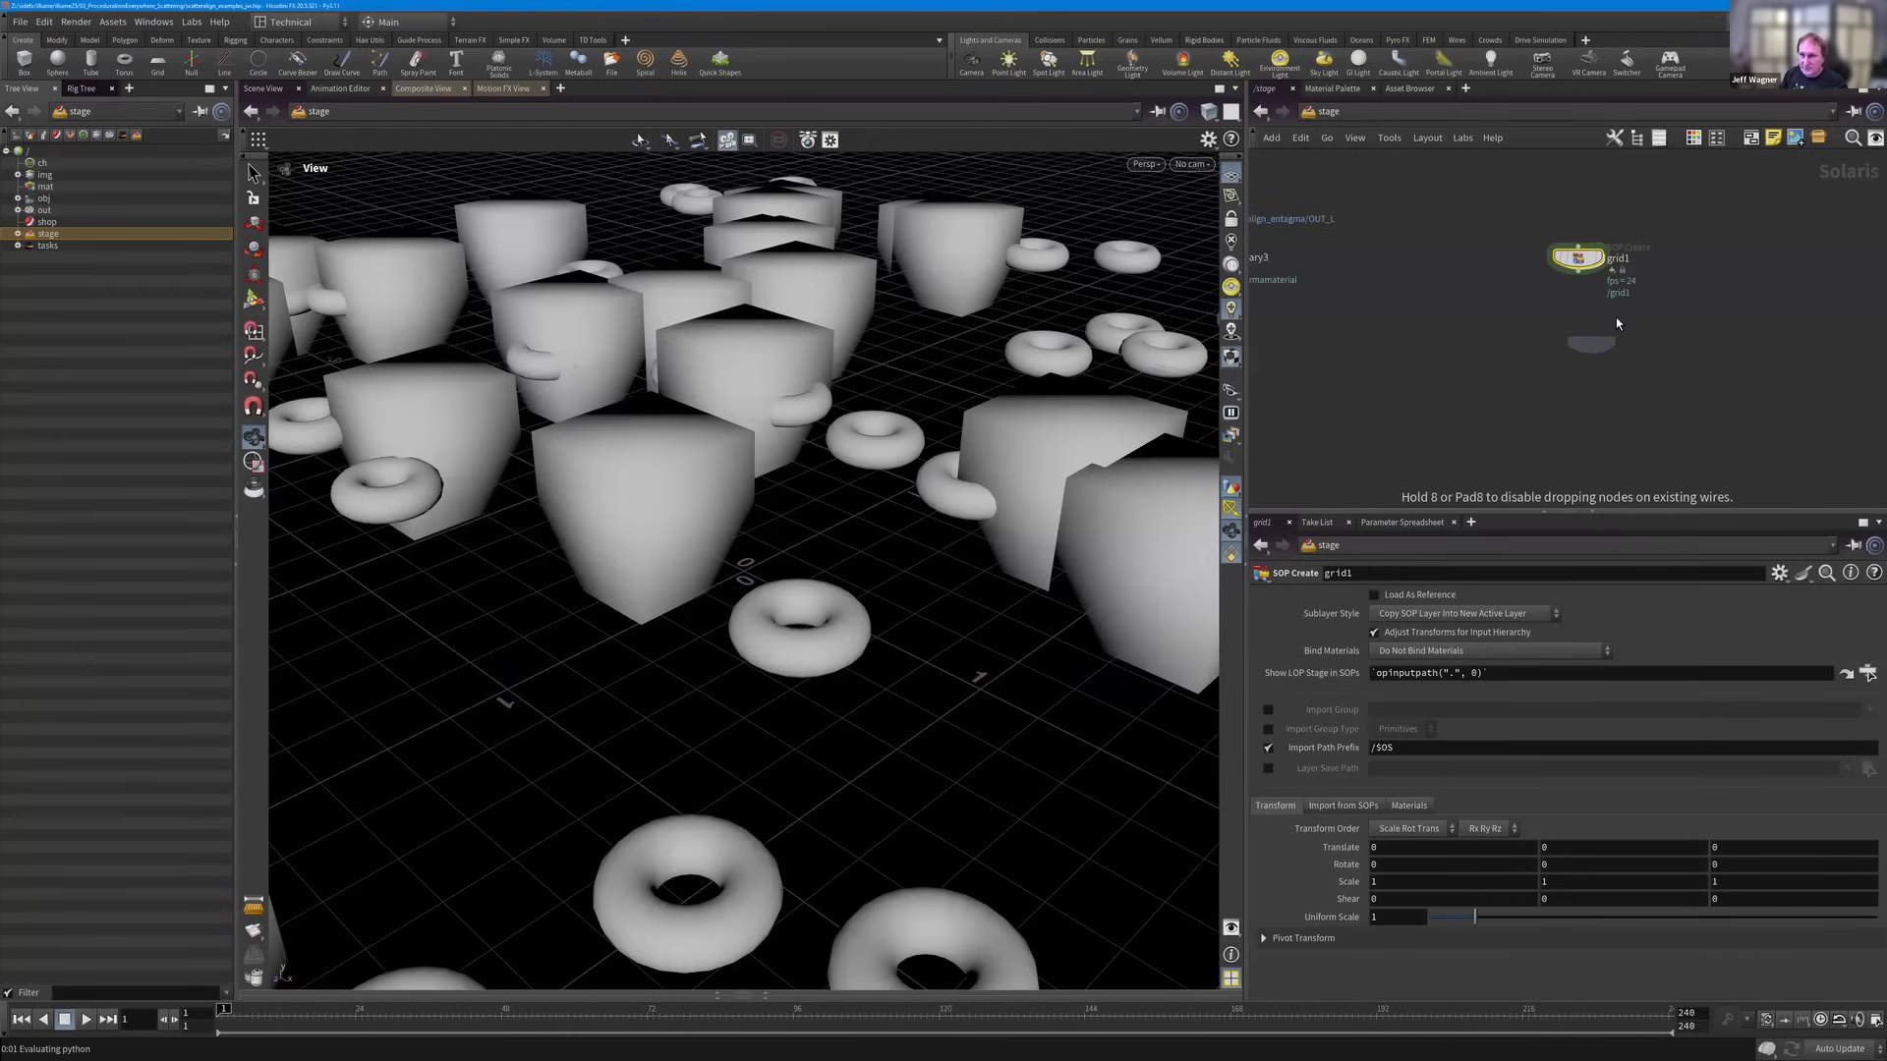
key("Tab")
type("sca")
key("Escape")
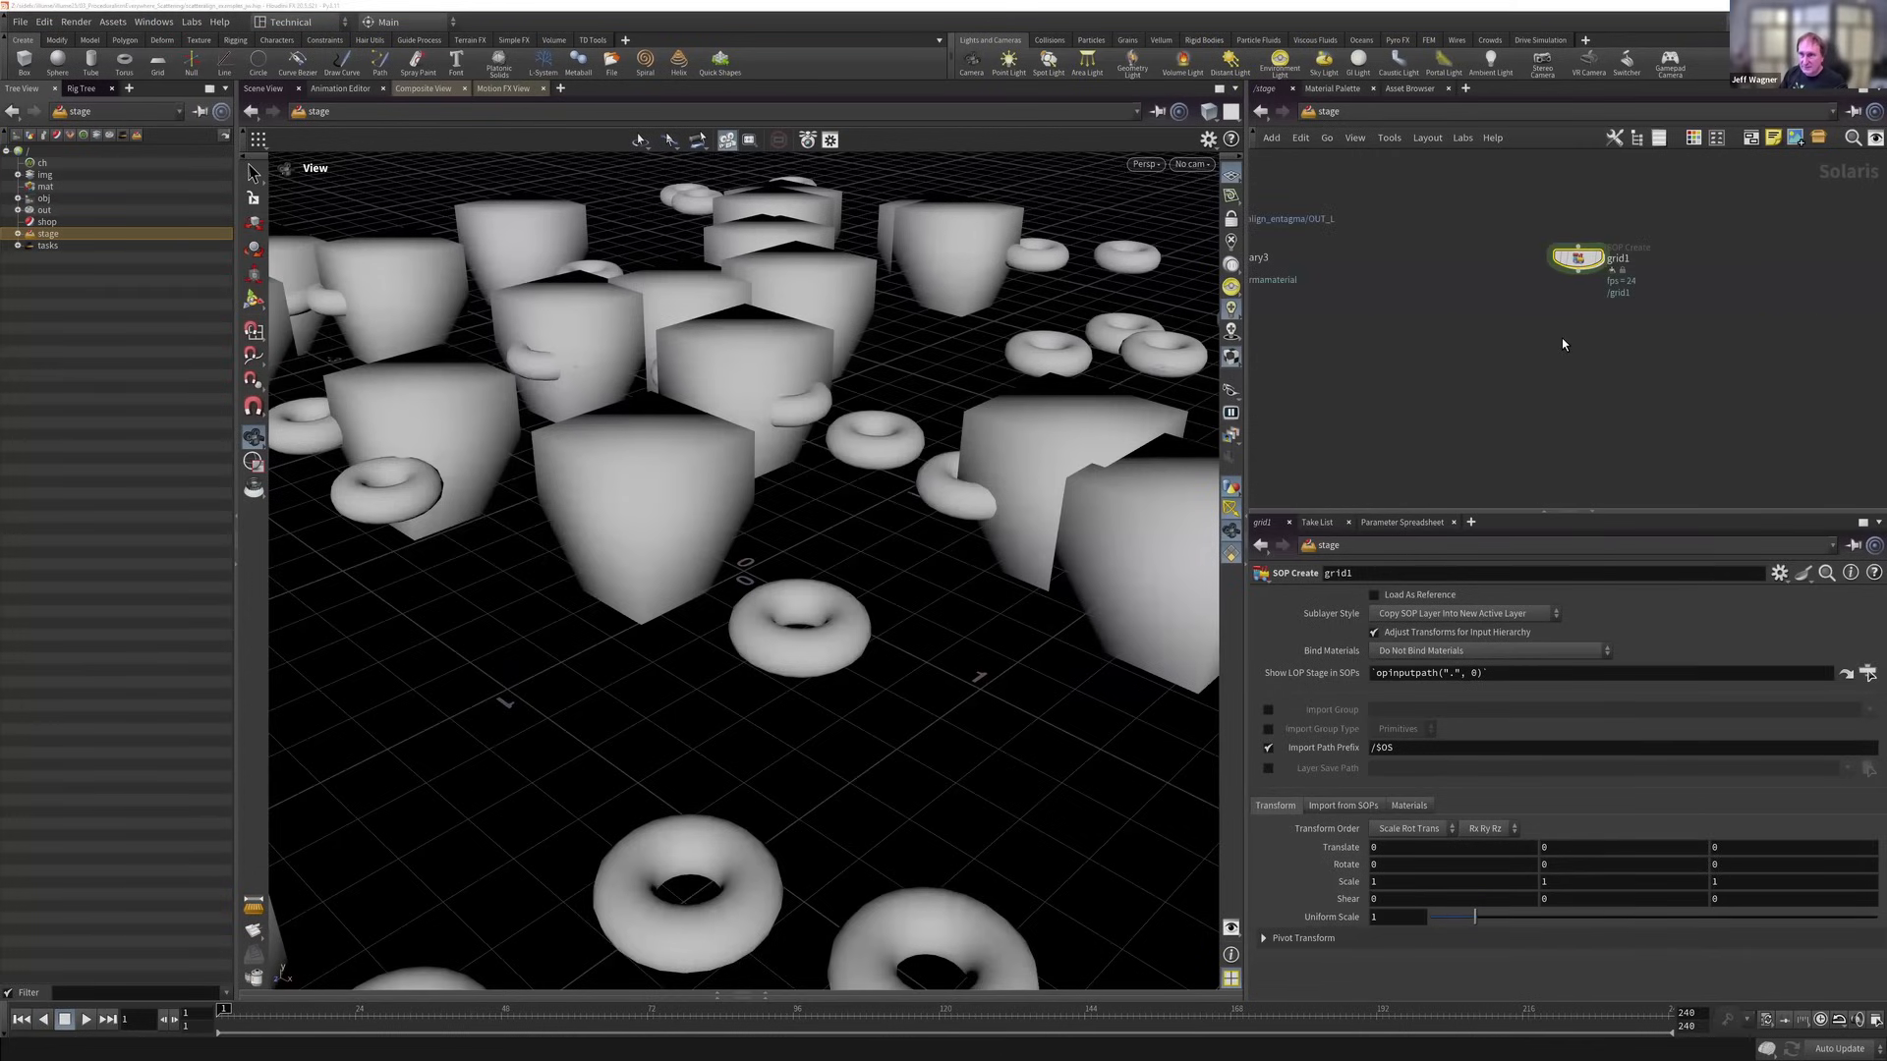
mouse_move(1585, 263)
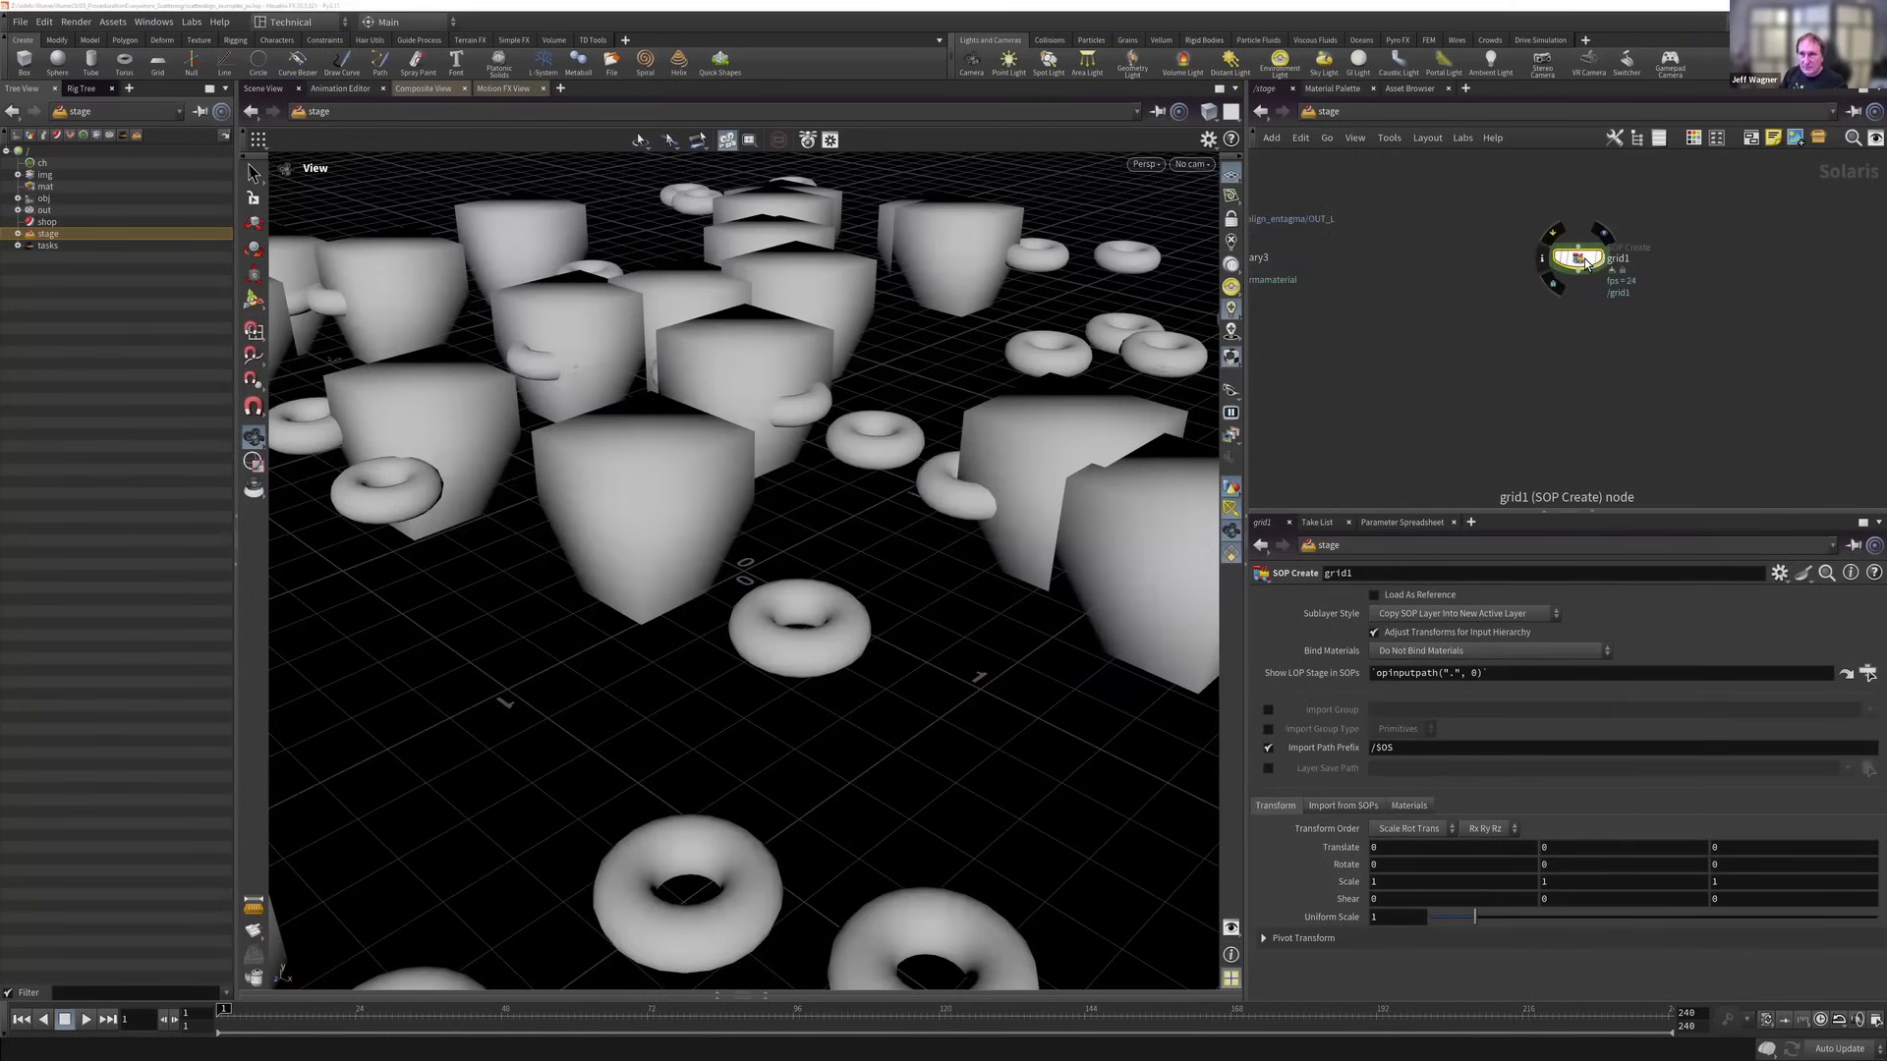
Create a new Geometry object below Heightfield_Scatter in the obj network and add a Grid node inside it.
left_click(1329, 111)
left_click(1370, 185)
middle_click_drag(1546, 452, 1424, 362)
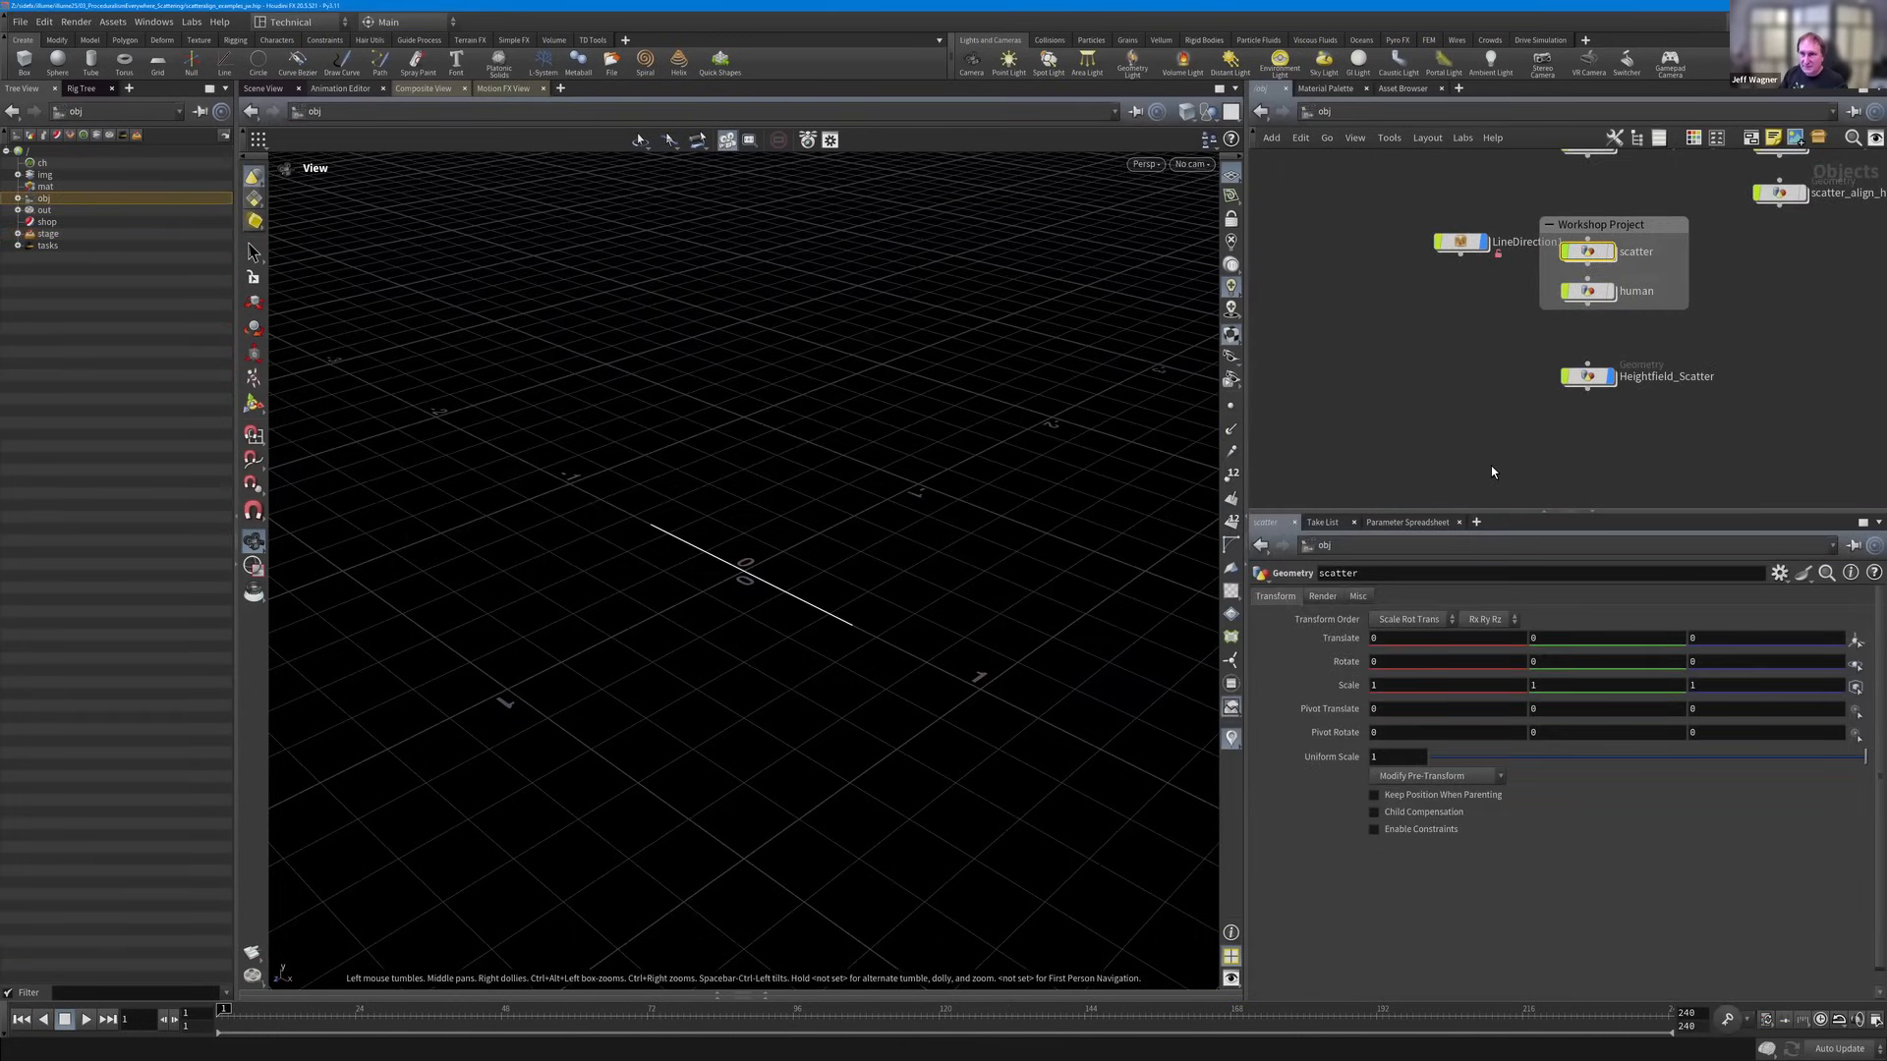
key("Tab")
type("geo")
key("Return")
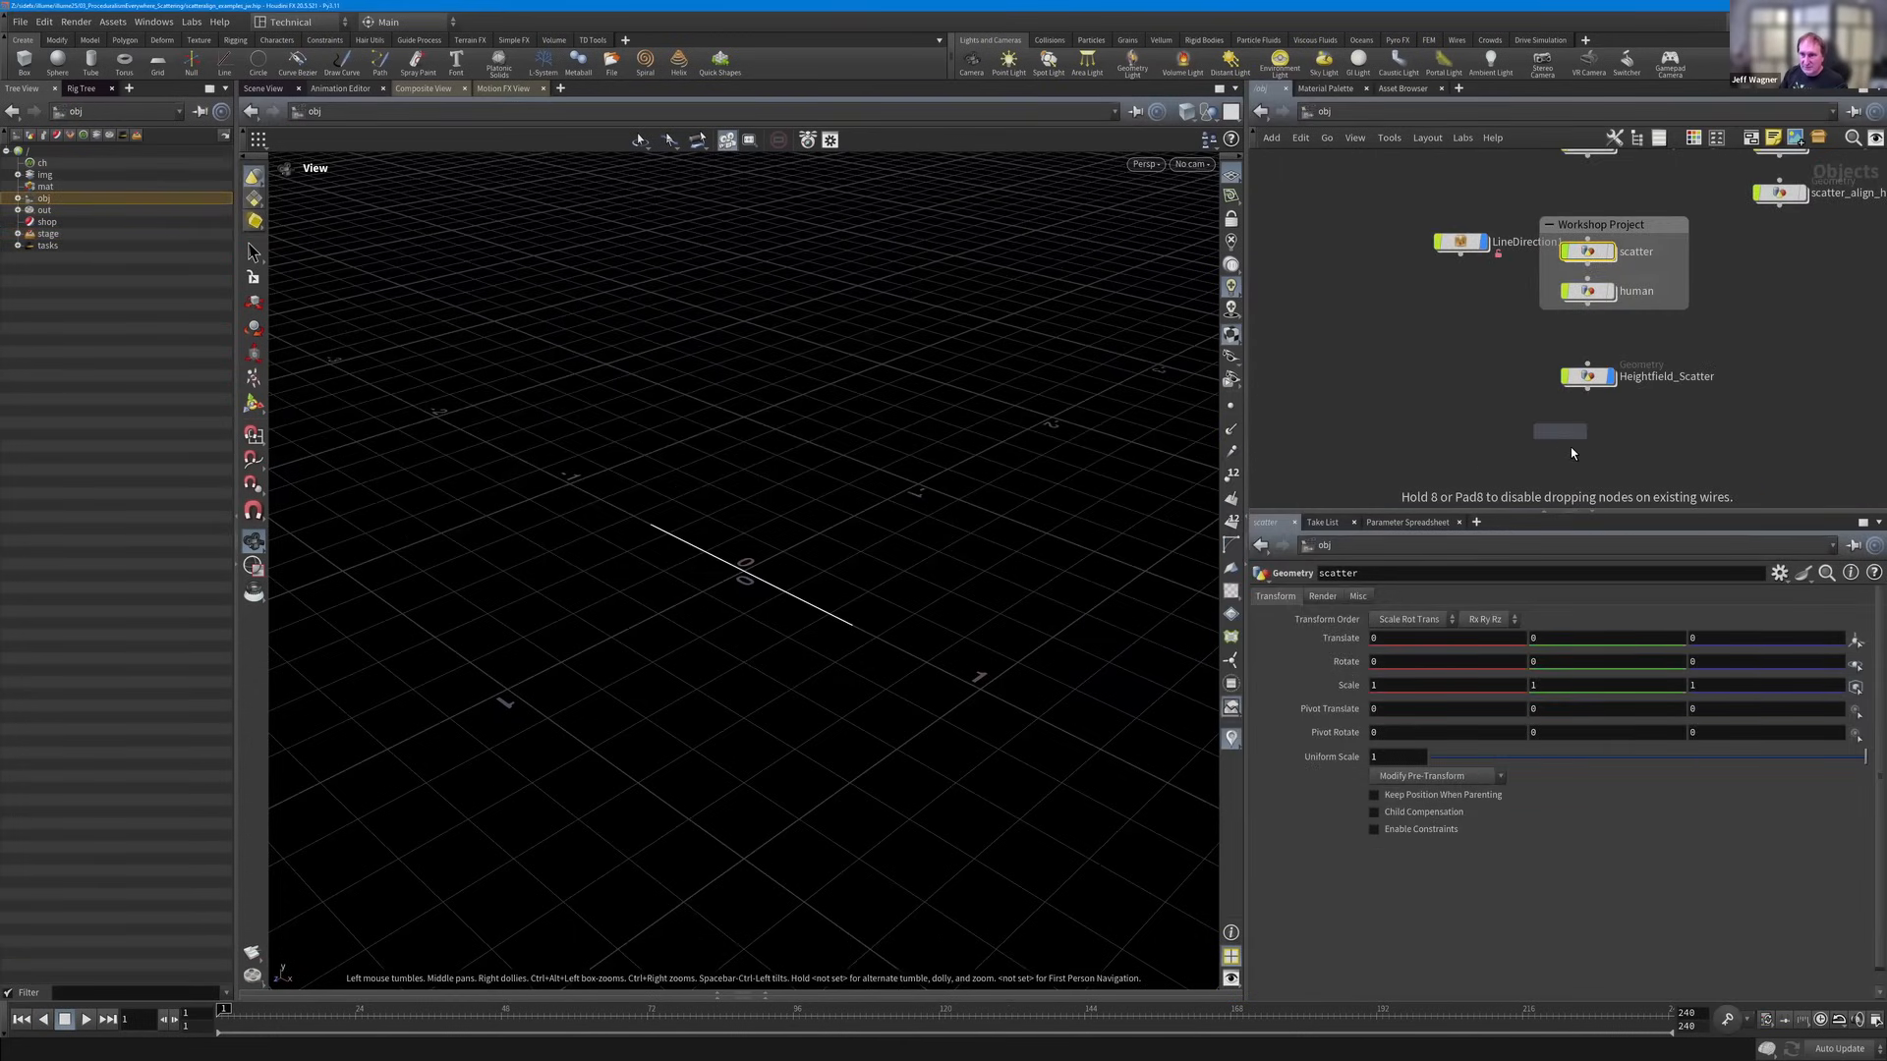
left_click(1499, 304)
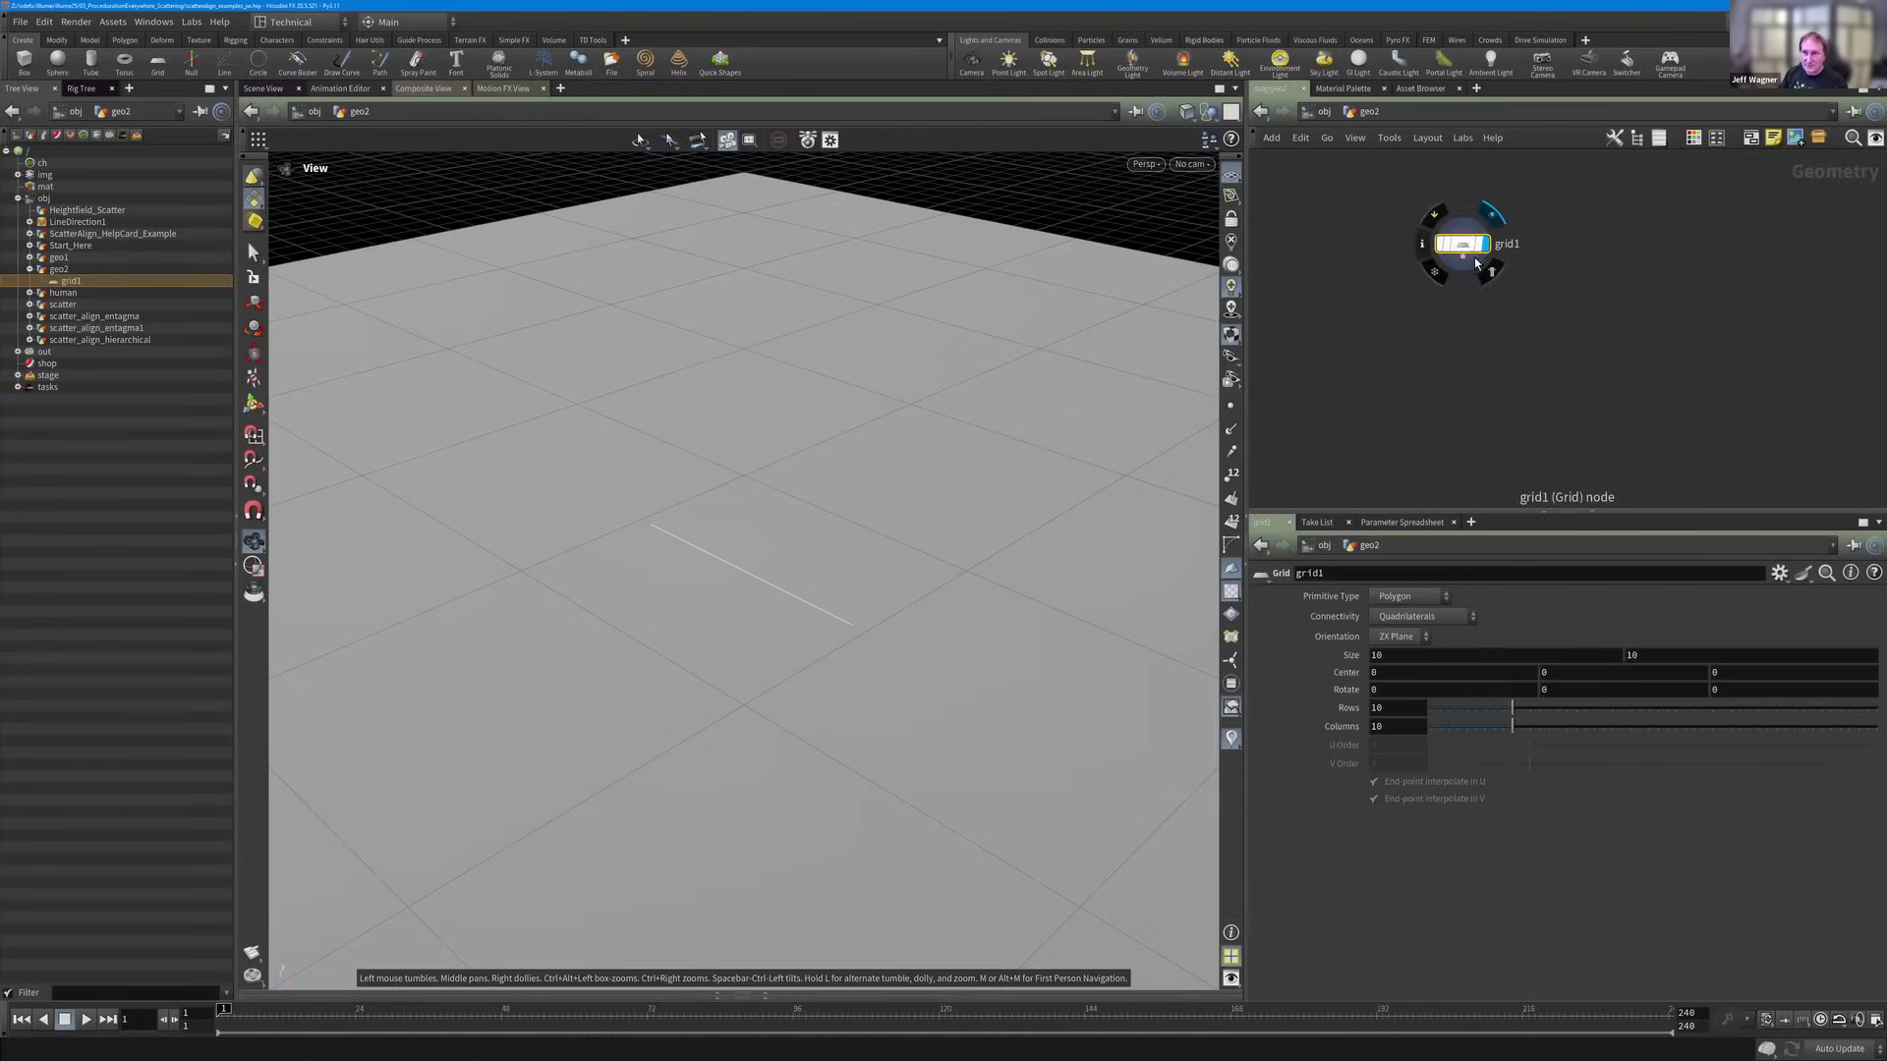
Add a Scatter node fed by the output of grid1 and display it.
right_click(1462, 256)
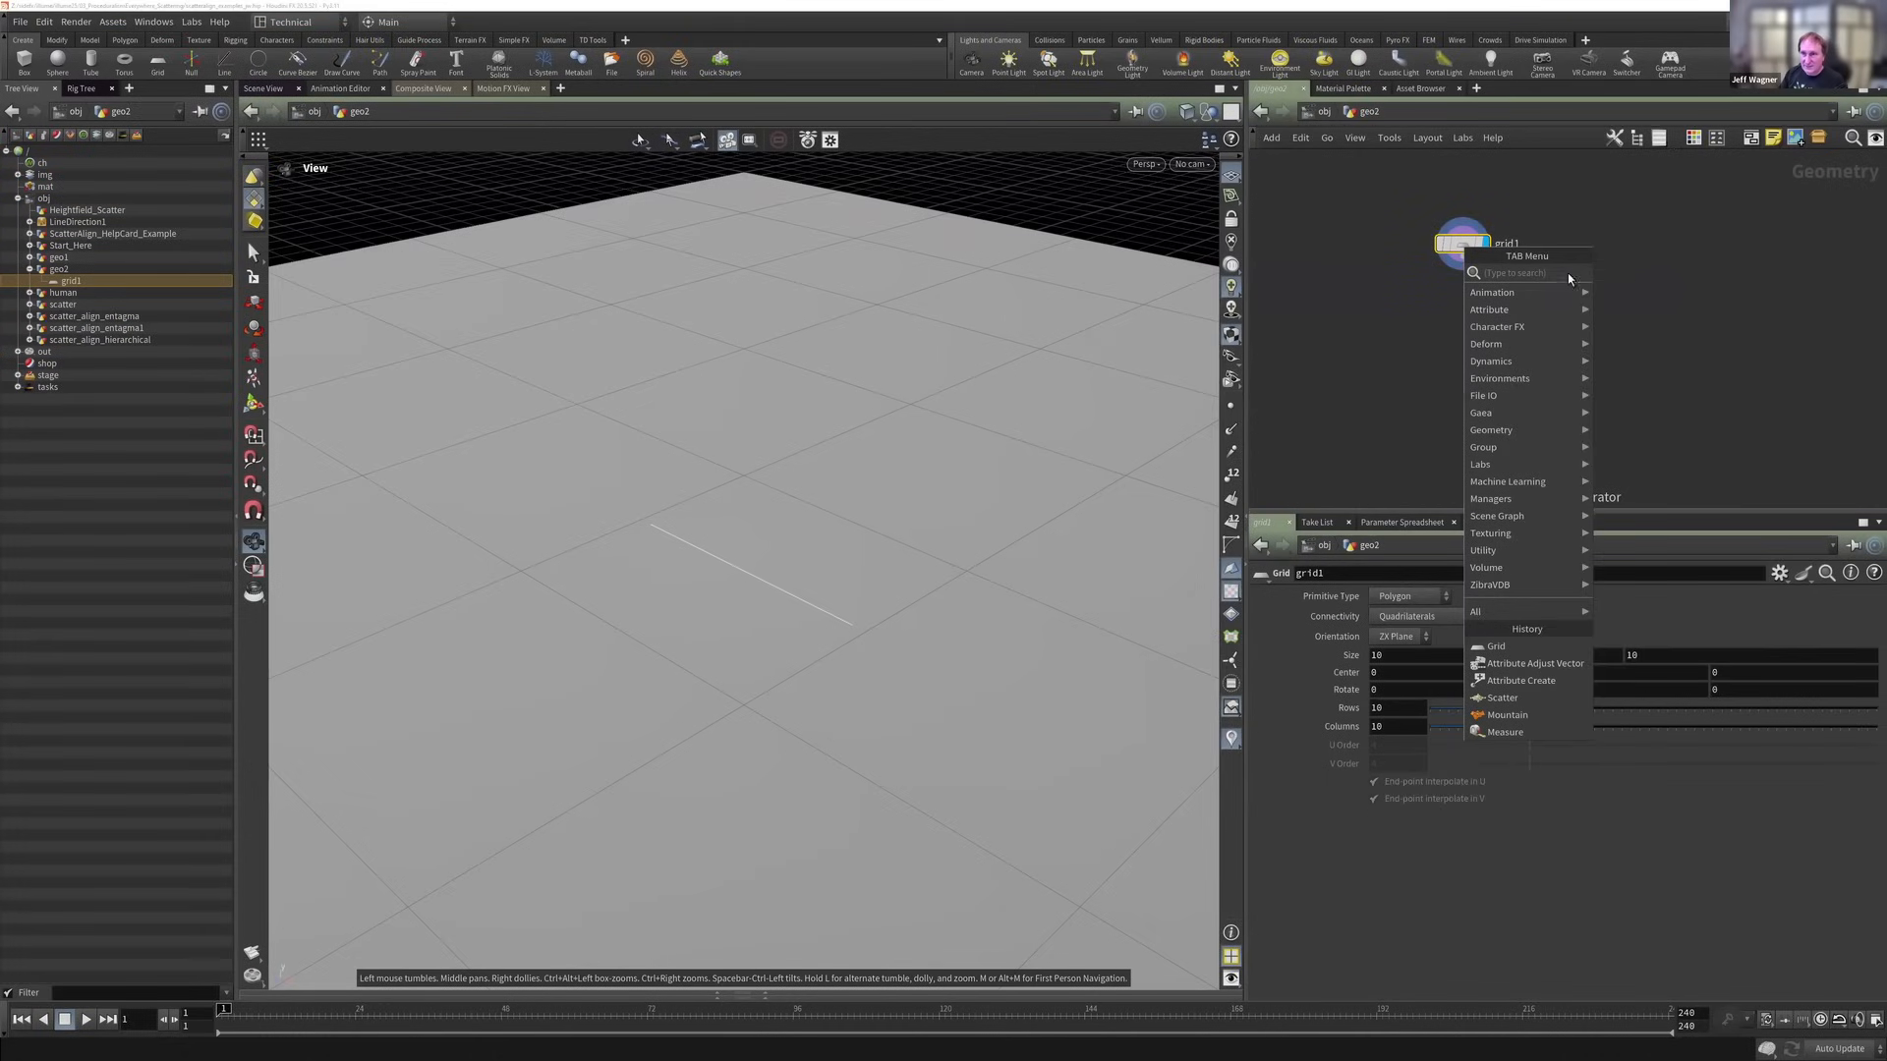
type("sca")
key("Return")
left_click(1469, 333)
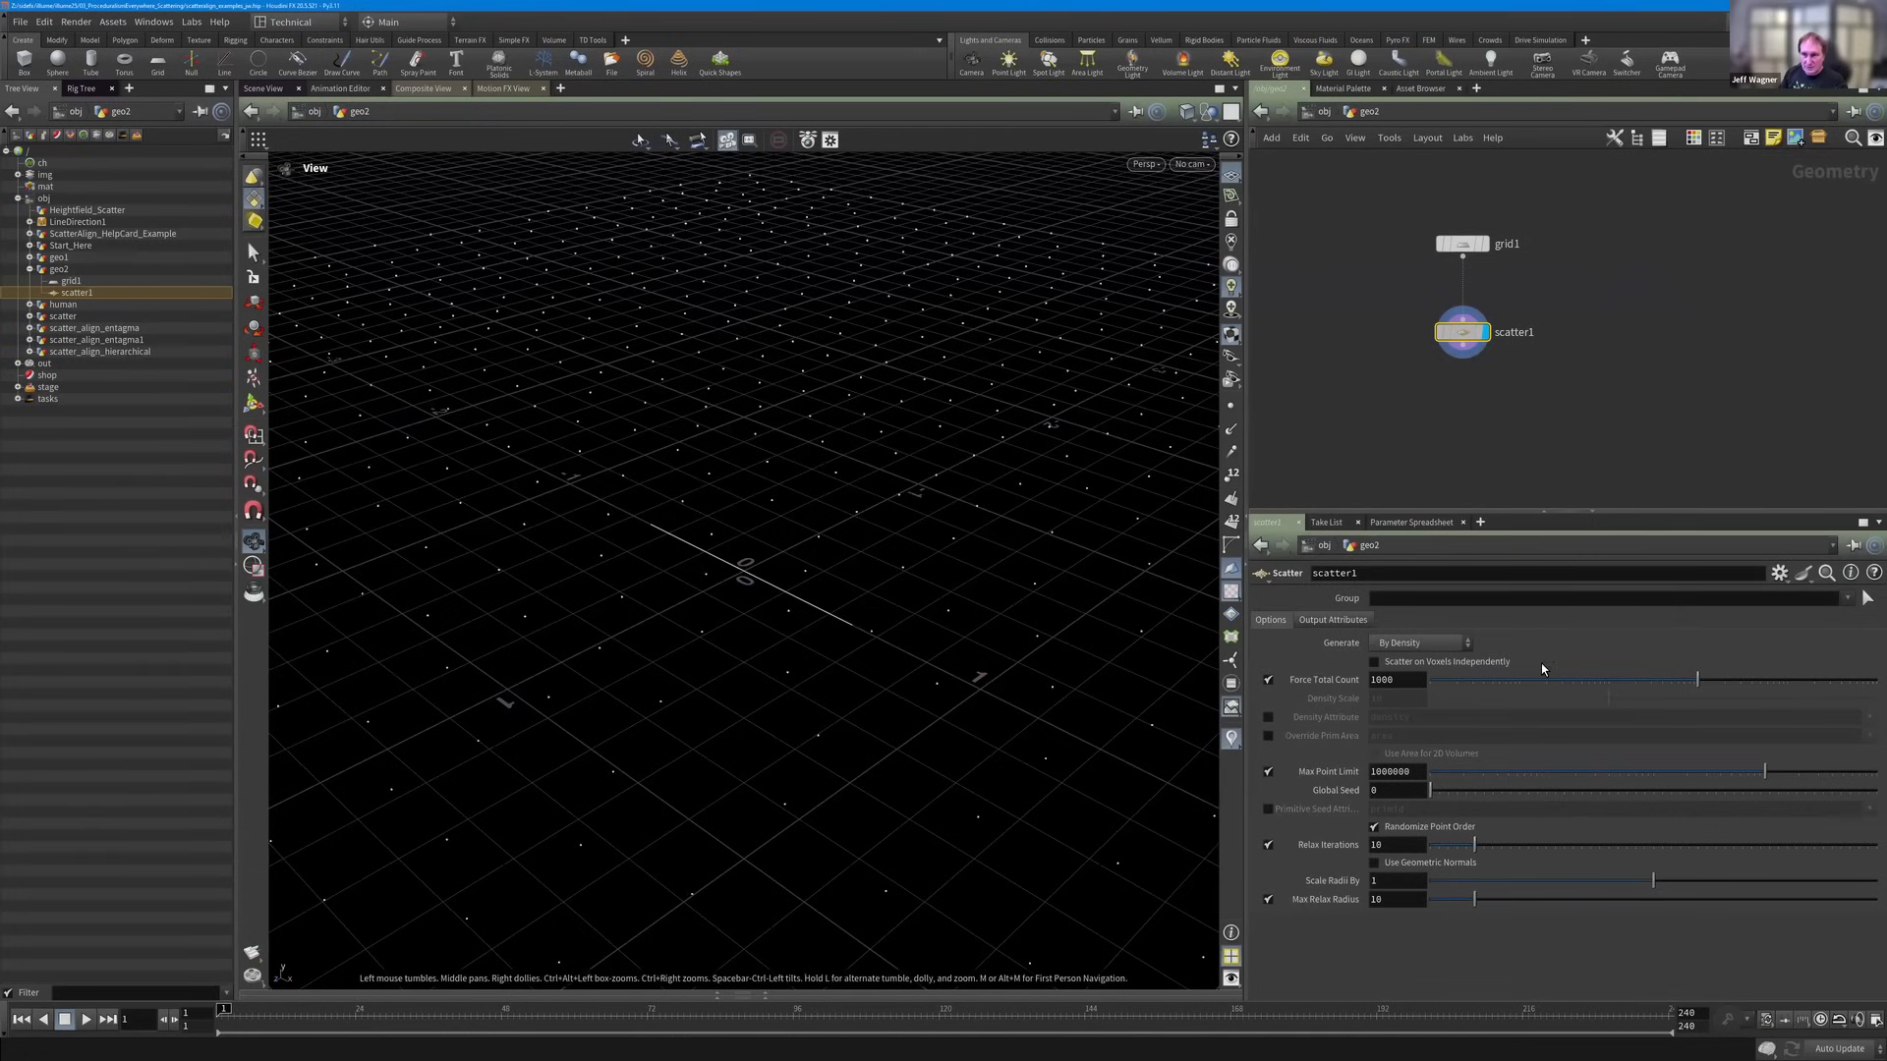
Reduce the Scatter node's Force Total Count to 36 points.
left_click(1550, 684)
right_click_drag(859, 439, 633, 357)
scroll(701, 475, "down", 1)
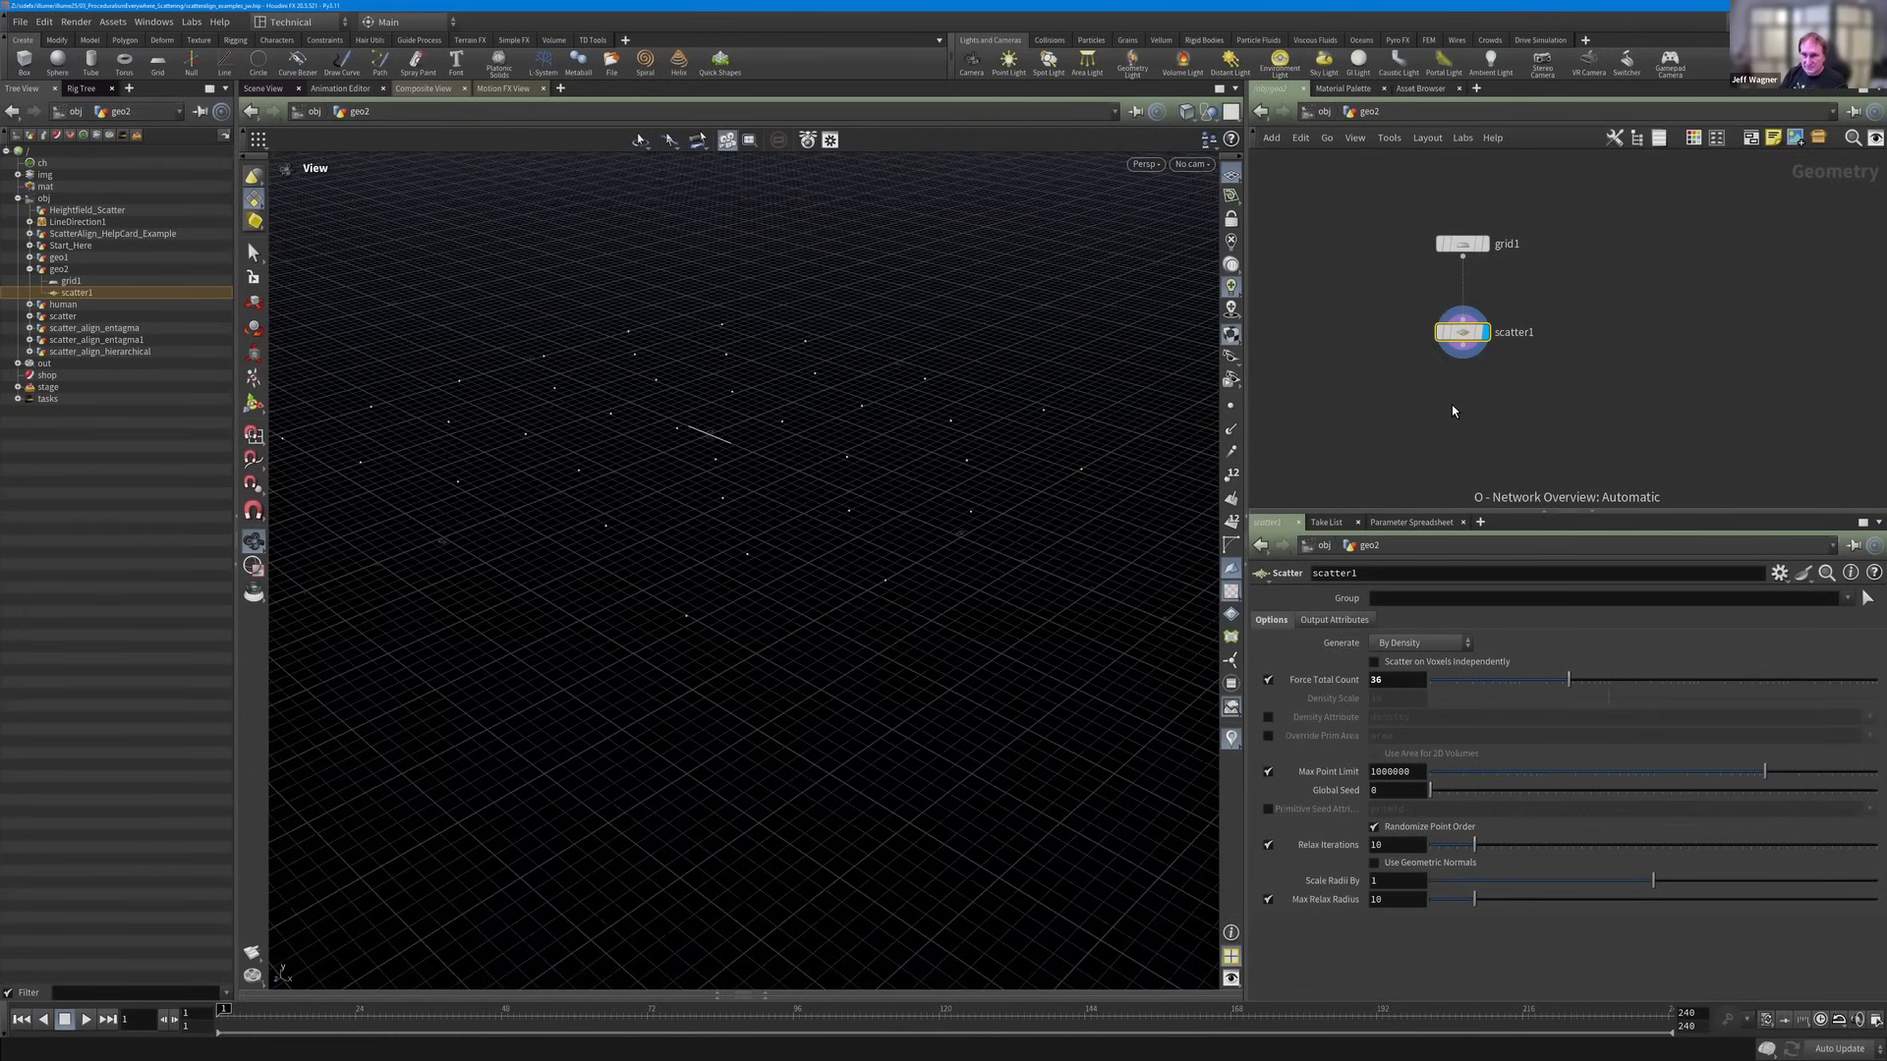
Add a Copy to Points node below scatter1.
key("Tab")
type("copy to")
key("Return")
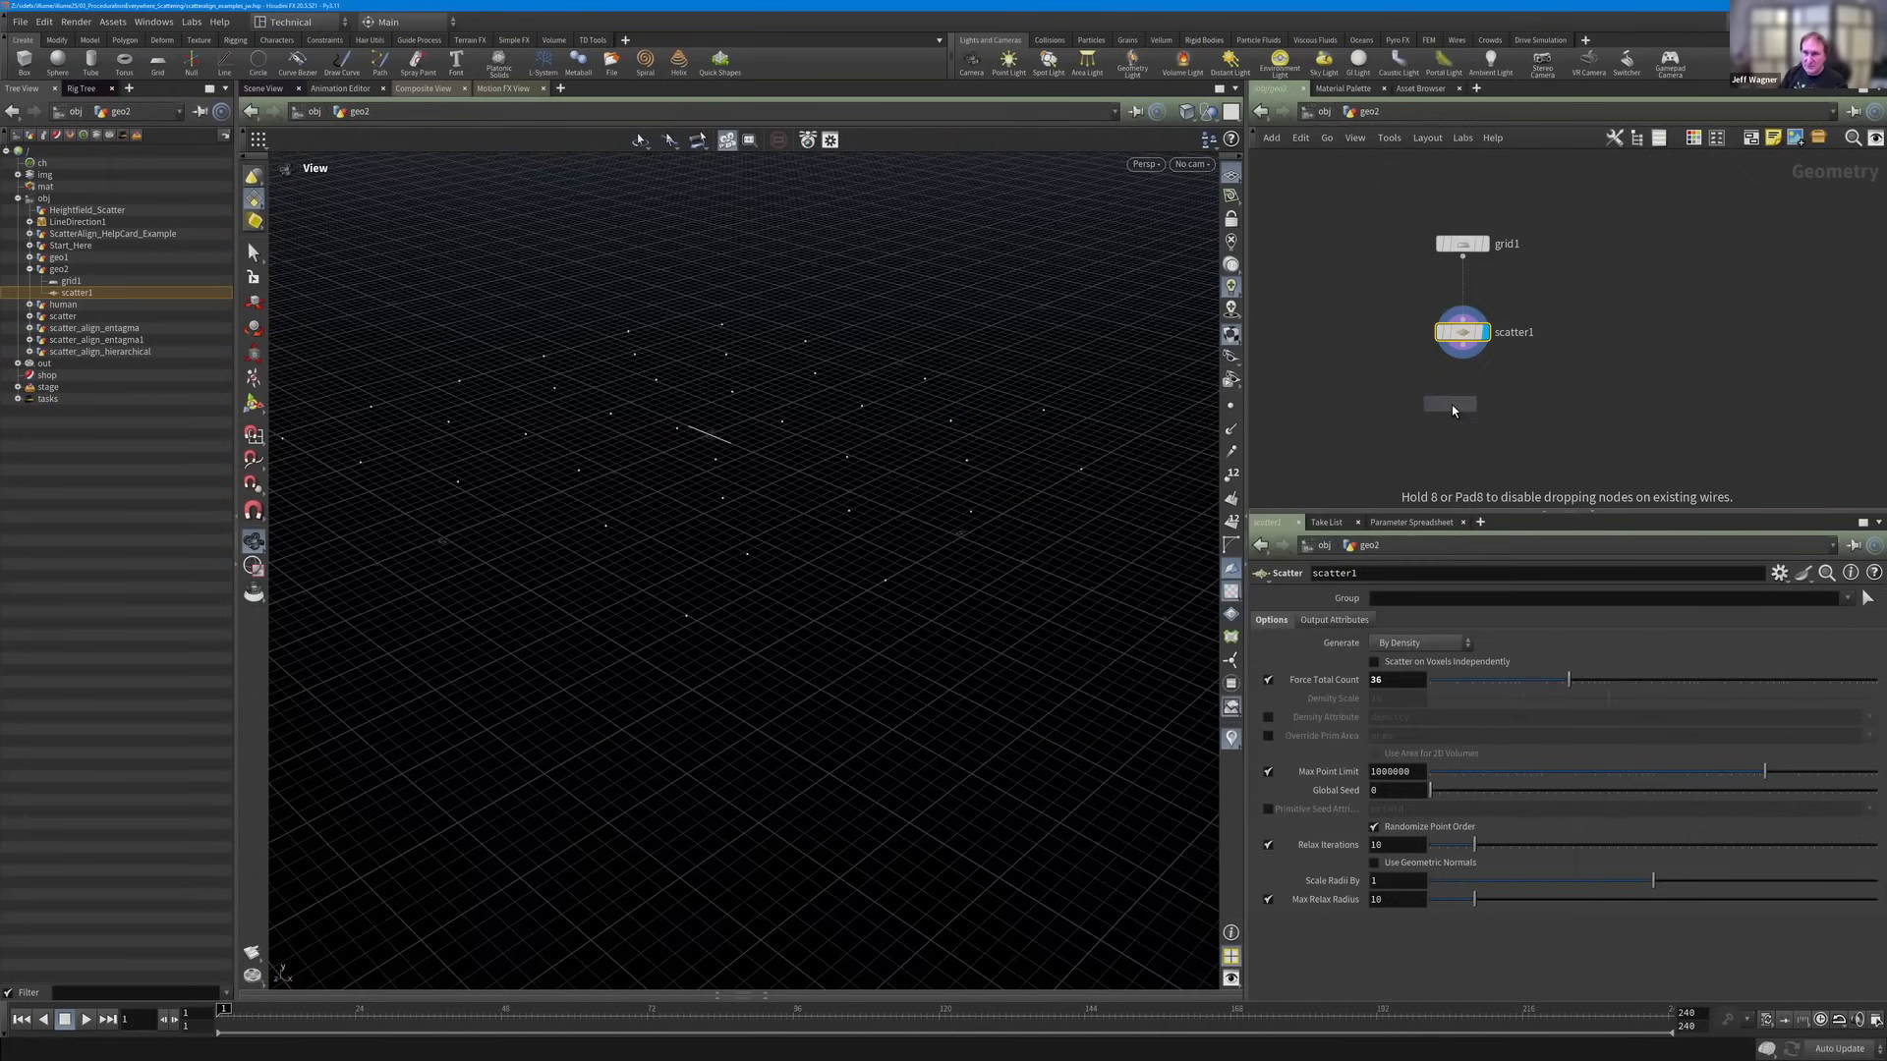
left_click(1453, 405)
Add a Box node beside scatter1 as the geometry for copying.
key("Tab")
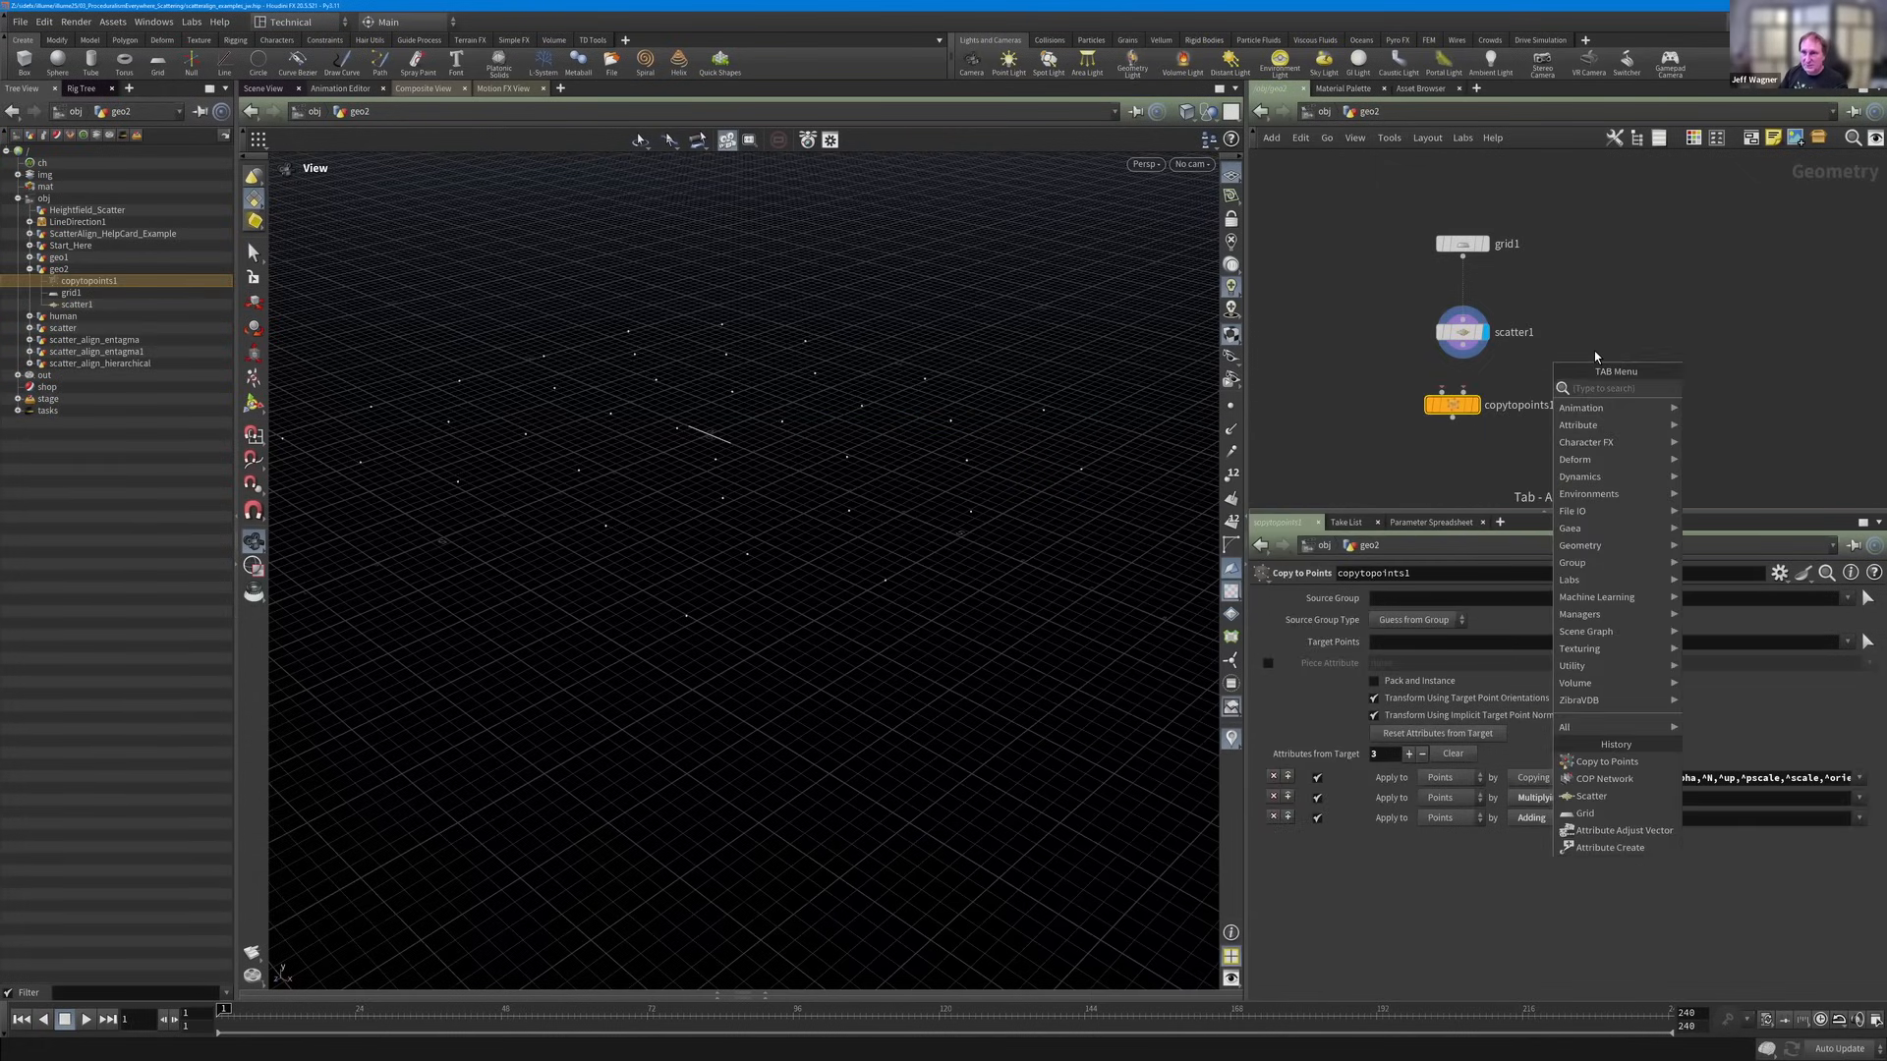
type("box")
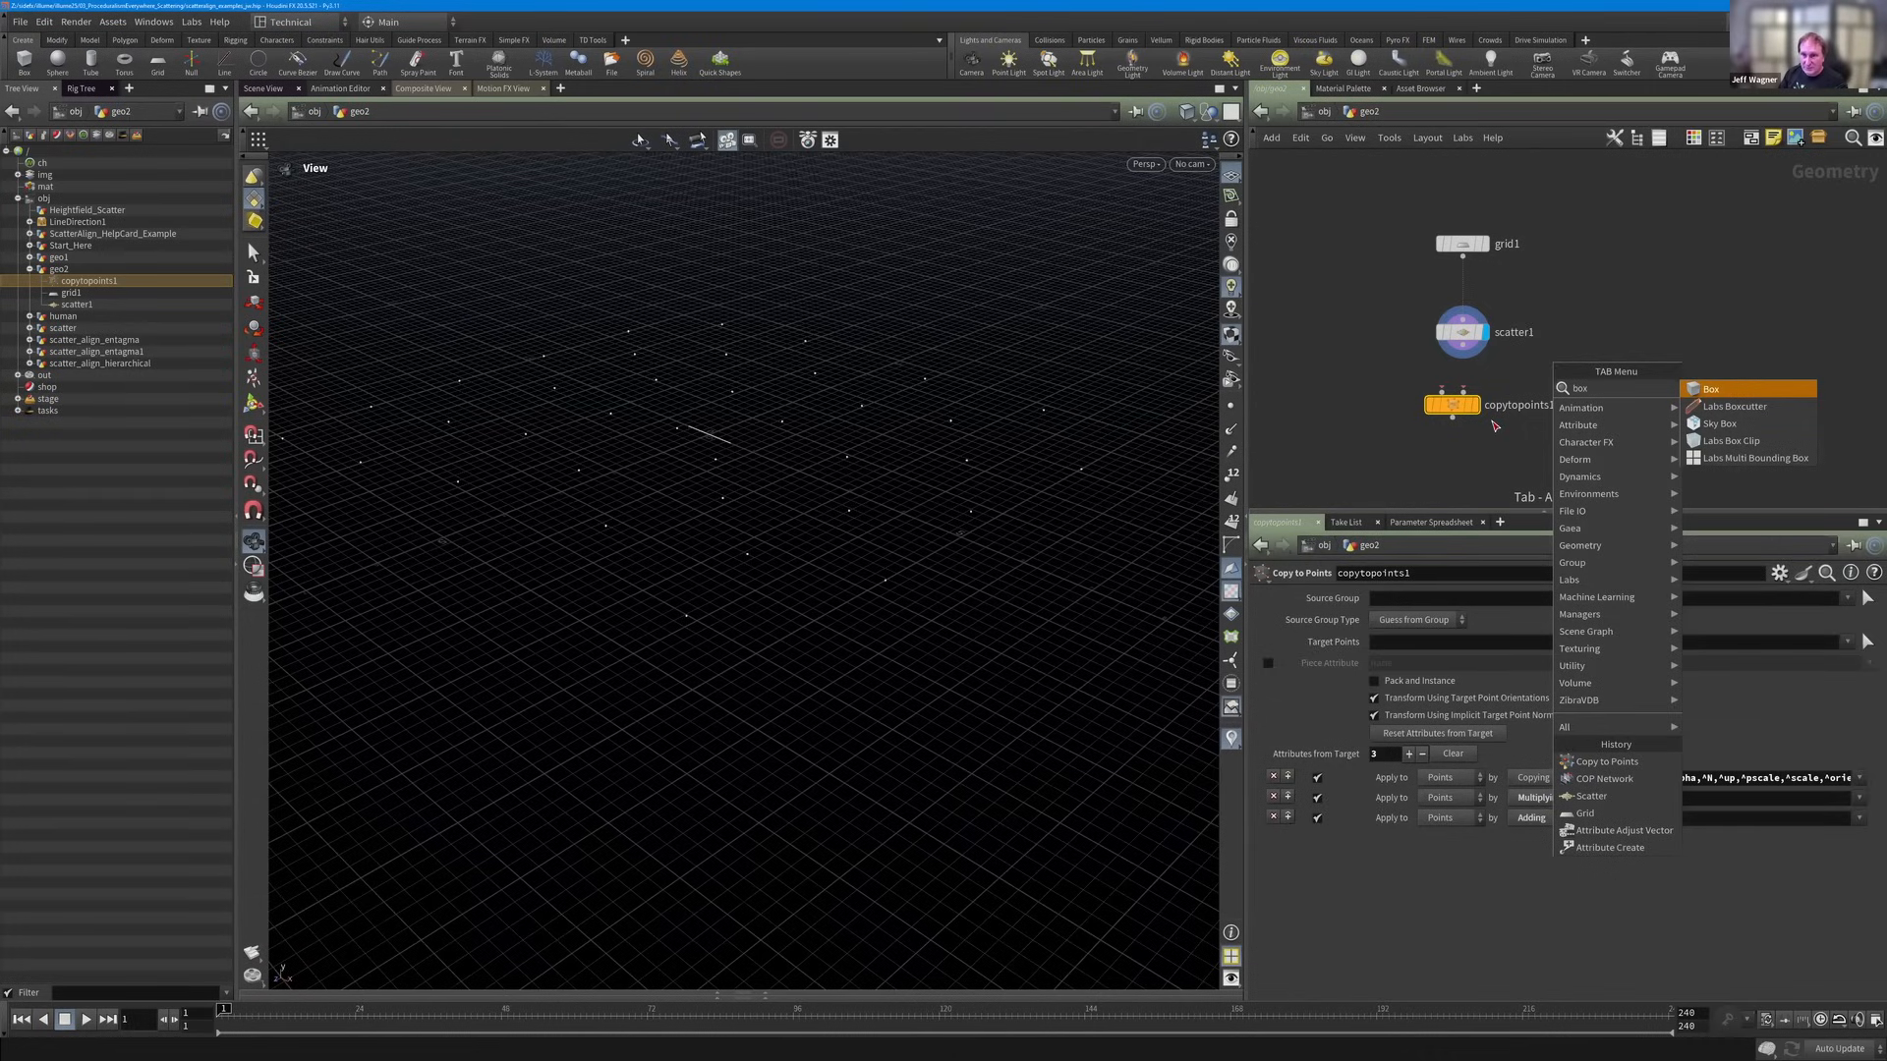
key("Return")
left_click(1562, 322)
Wire scatter1 into the second input and box1 into the first input of copytopoints1, then display the copies.
left_click(1489, 425)
left_click(1462, 346)
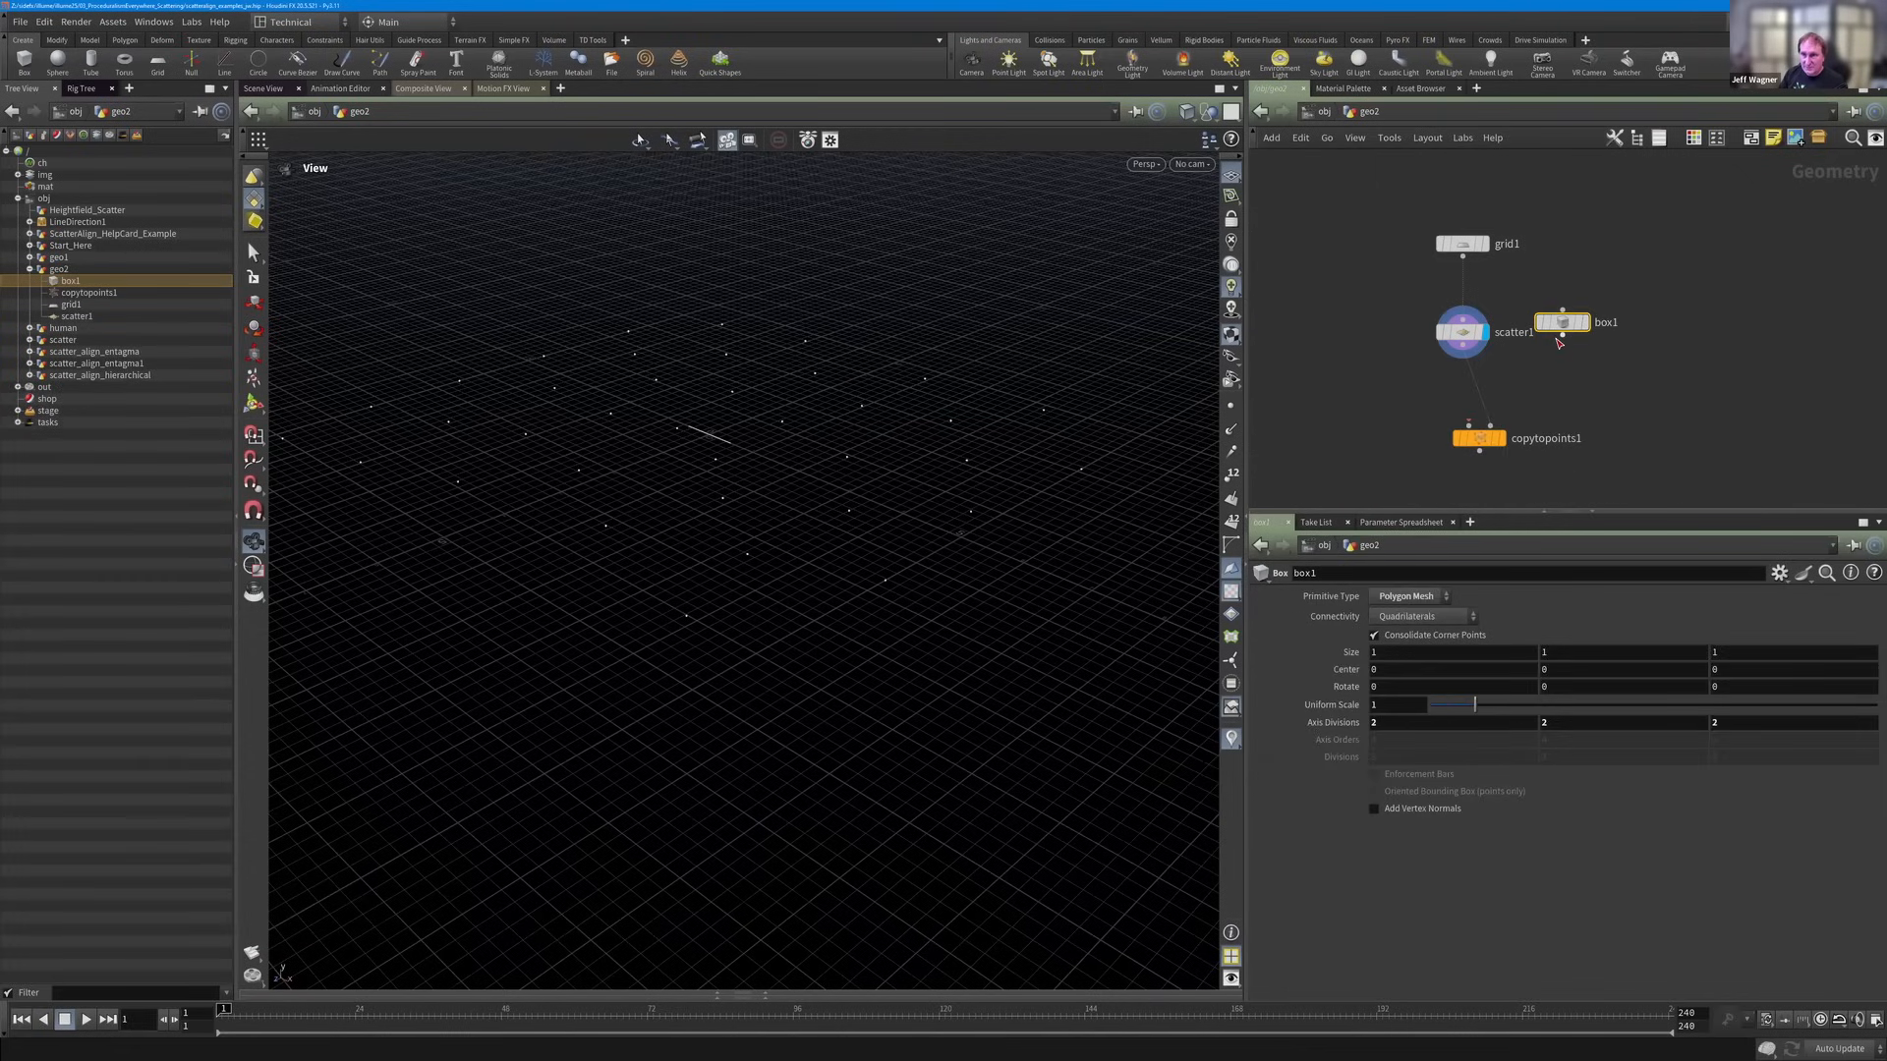
left_click(1468, 425)
left_click(1562, 333)
left_click_drag(1563, 322, 1268, 314)
left_click(1503, 442)
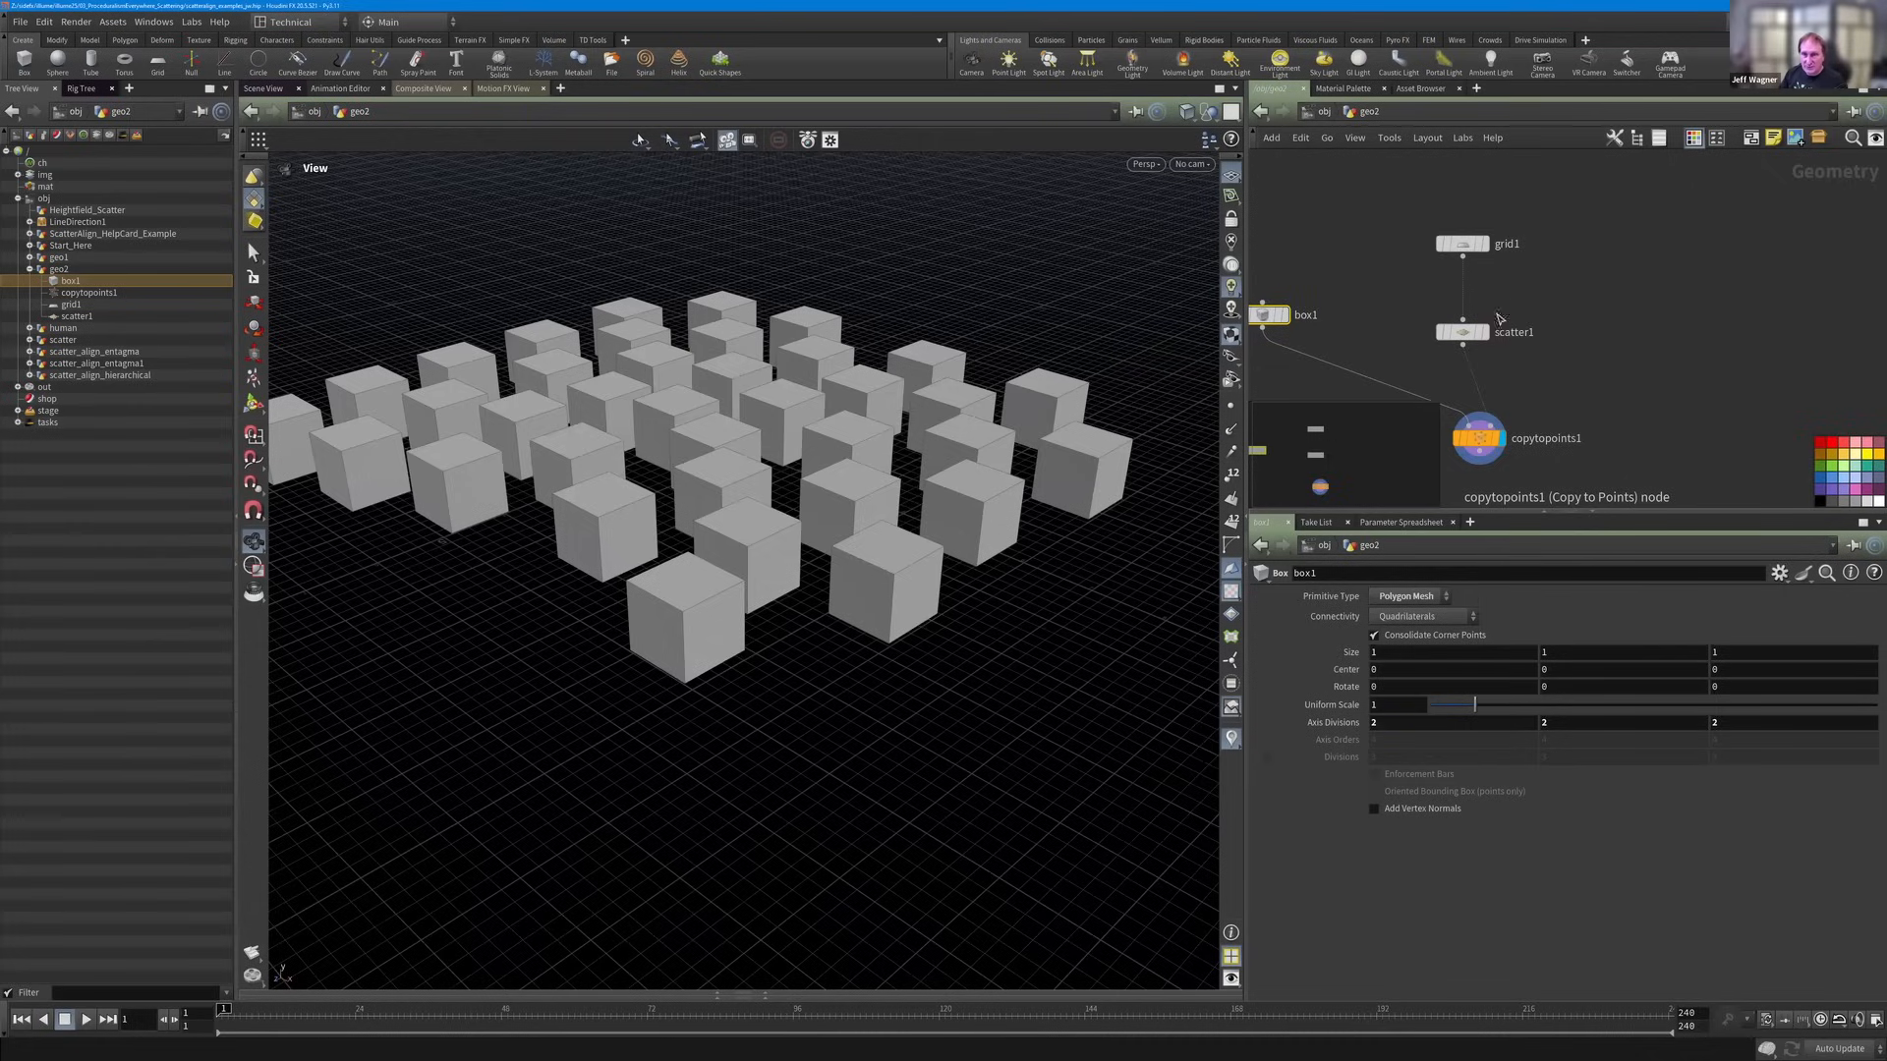
Add a Merge node combining copytopoints1 with grid1 and display its result.
scroll(1479, 423, "down", 3)
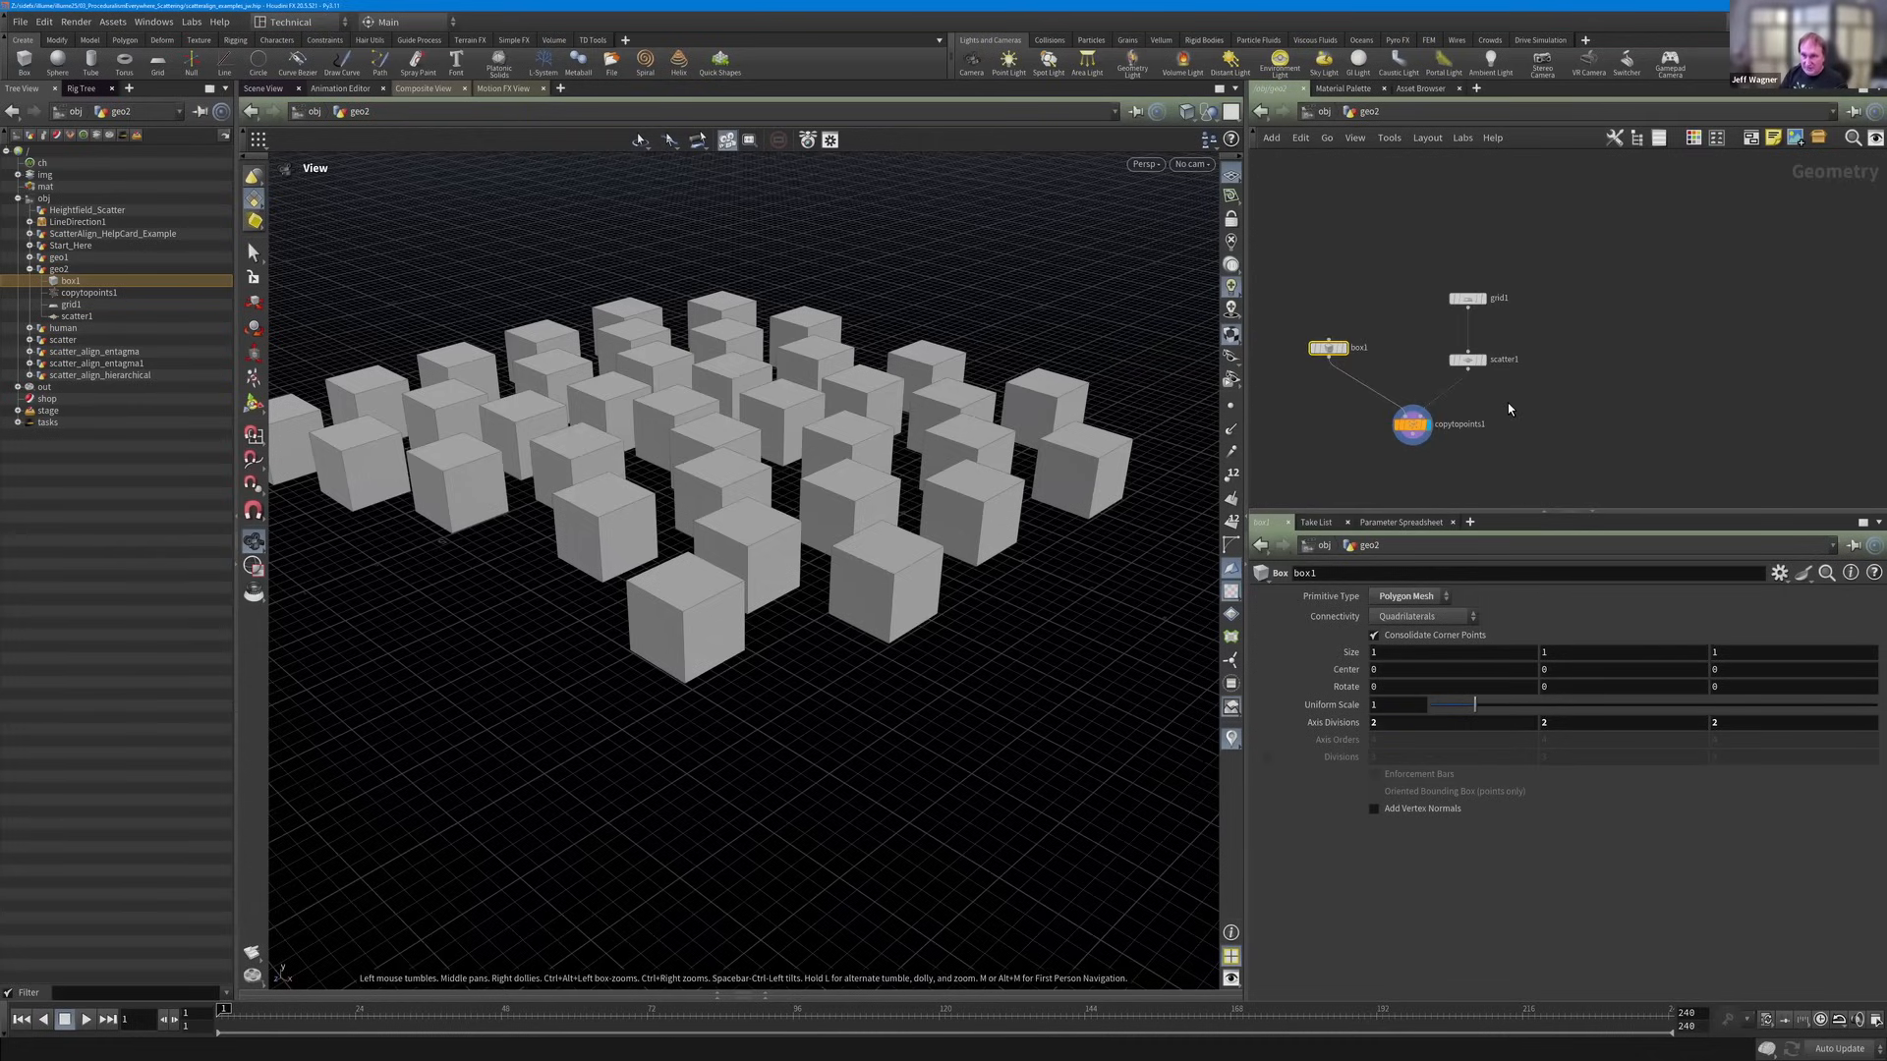
key("Tab")
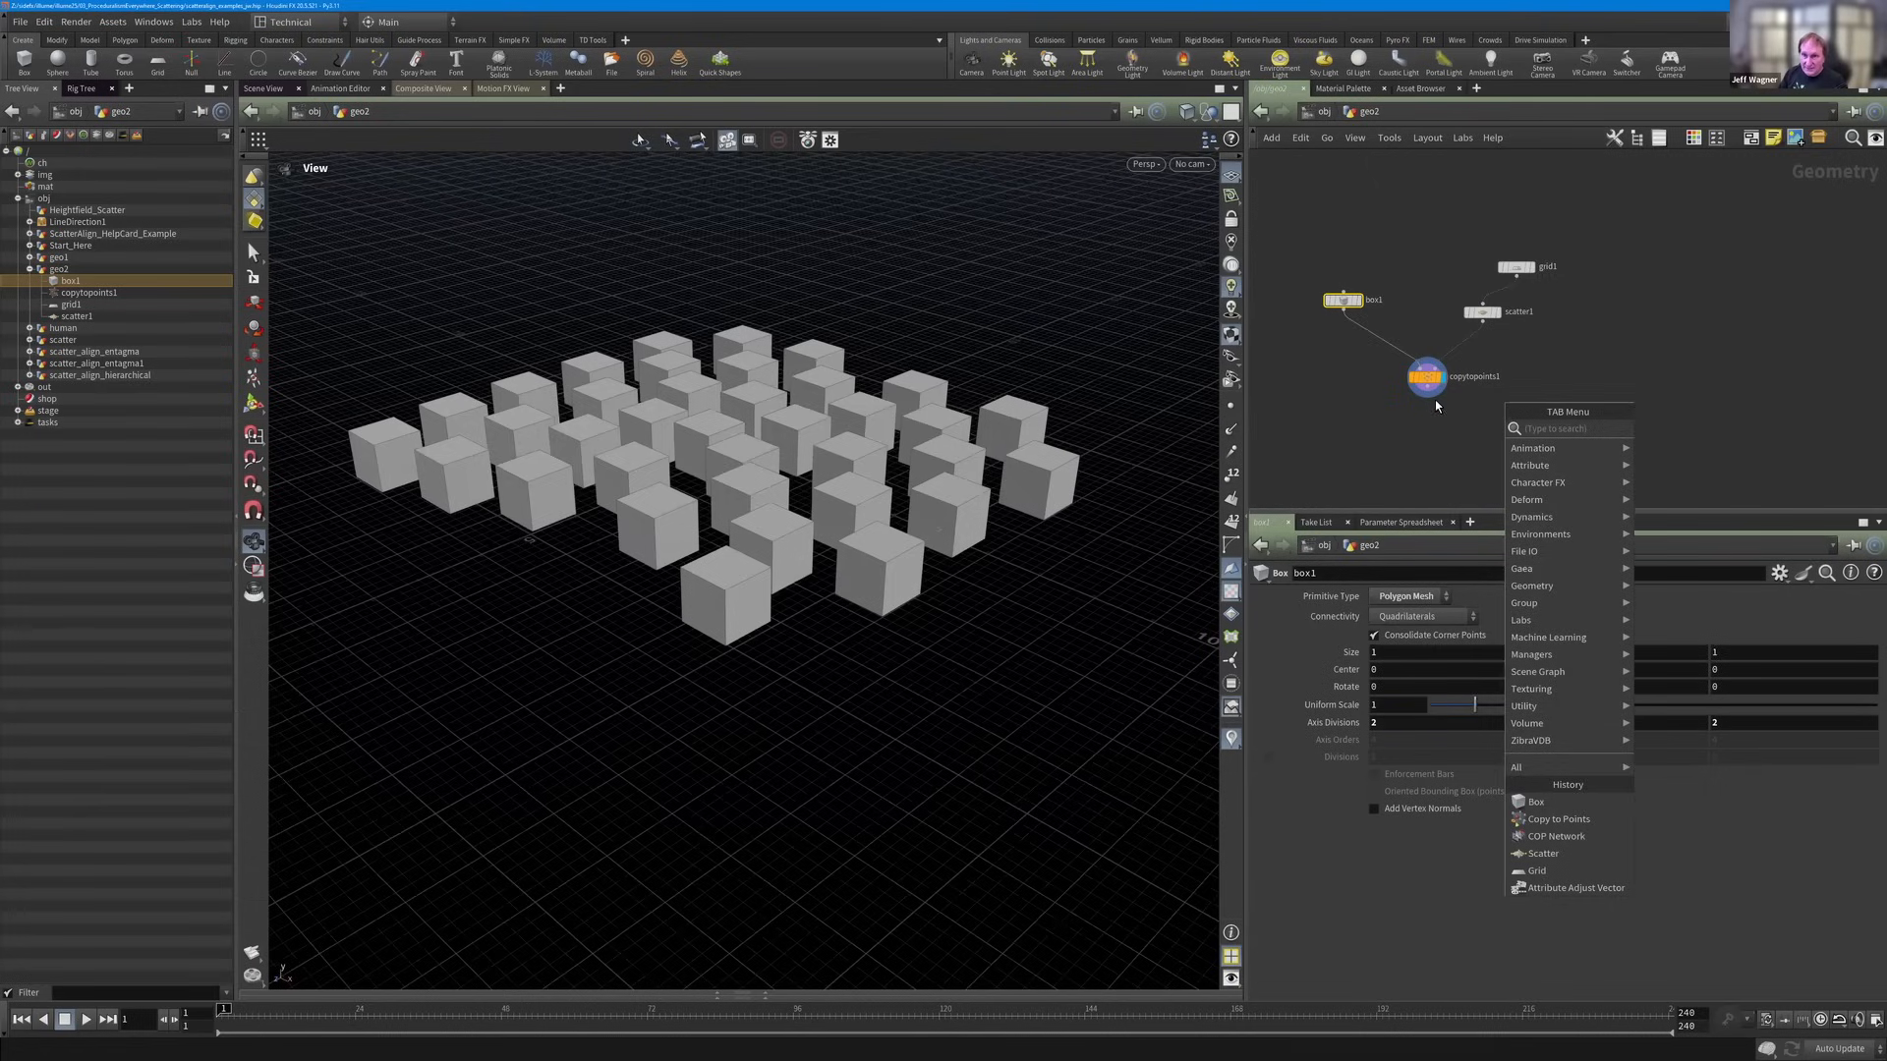
type("merge")
key("Return")
left_click(1476, 434)
left_click(1476, 426)
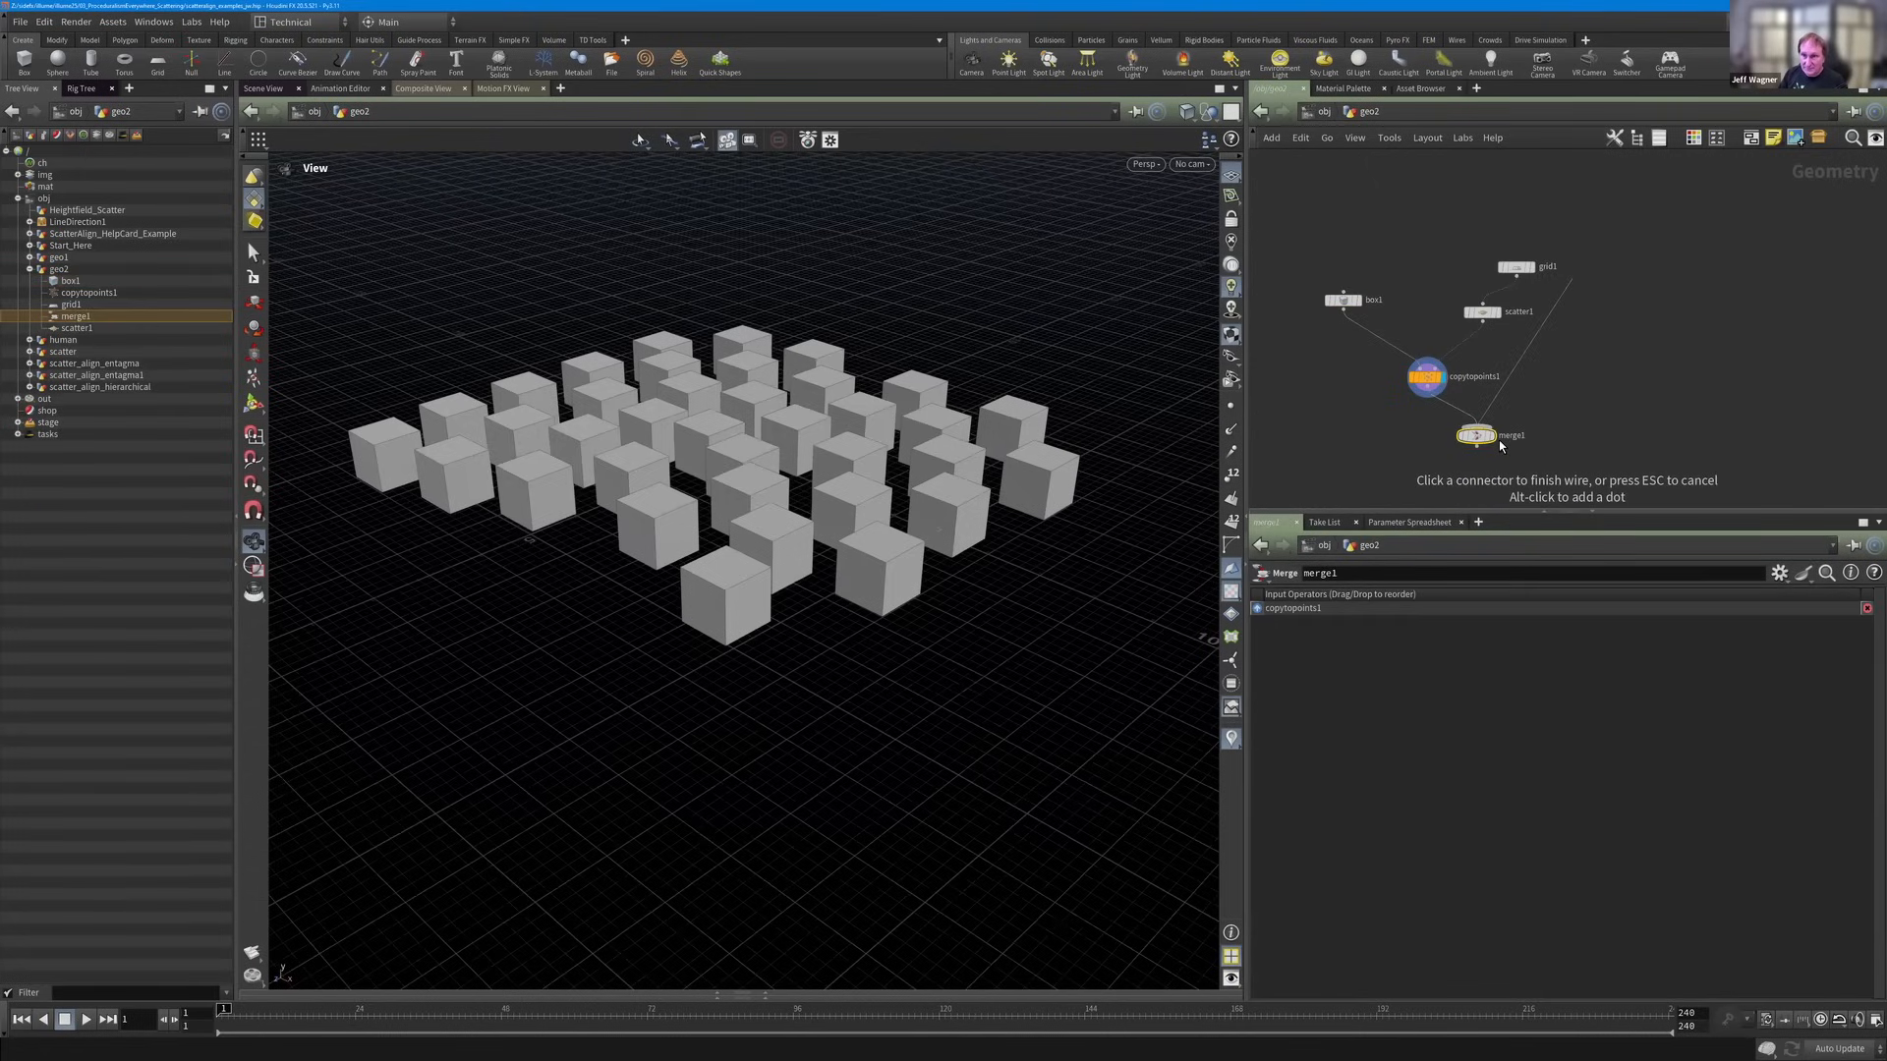
left_click(1516, 276)
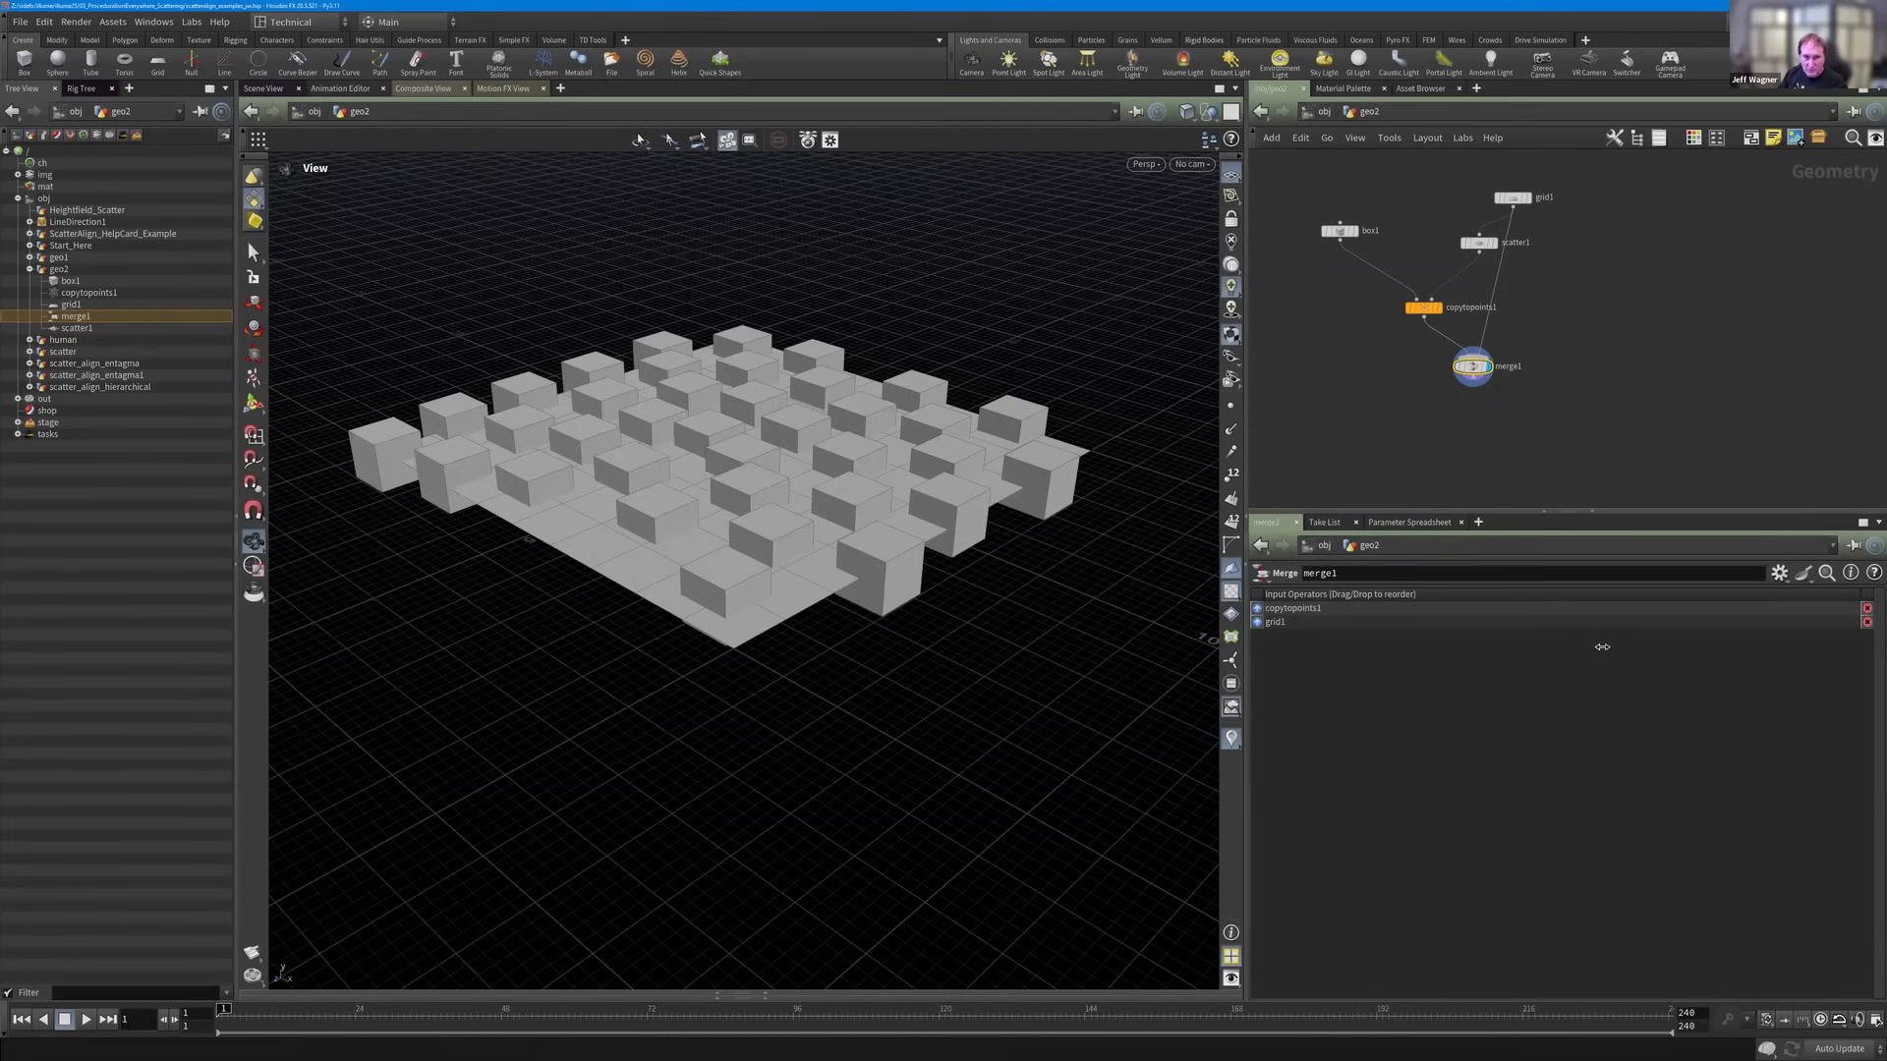
Set box1's Y center to 0.5 so the copied boxes sit on the grid.
middle_click_drag(1558, 651, 1616, 666)
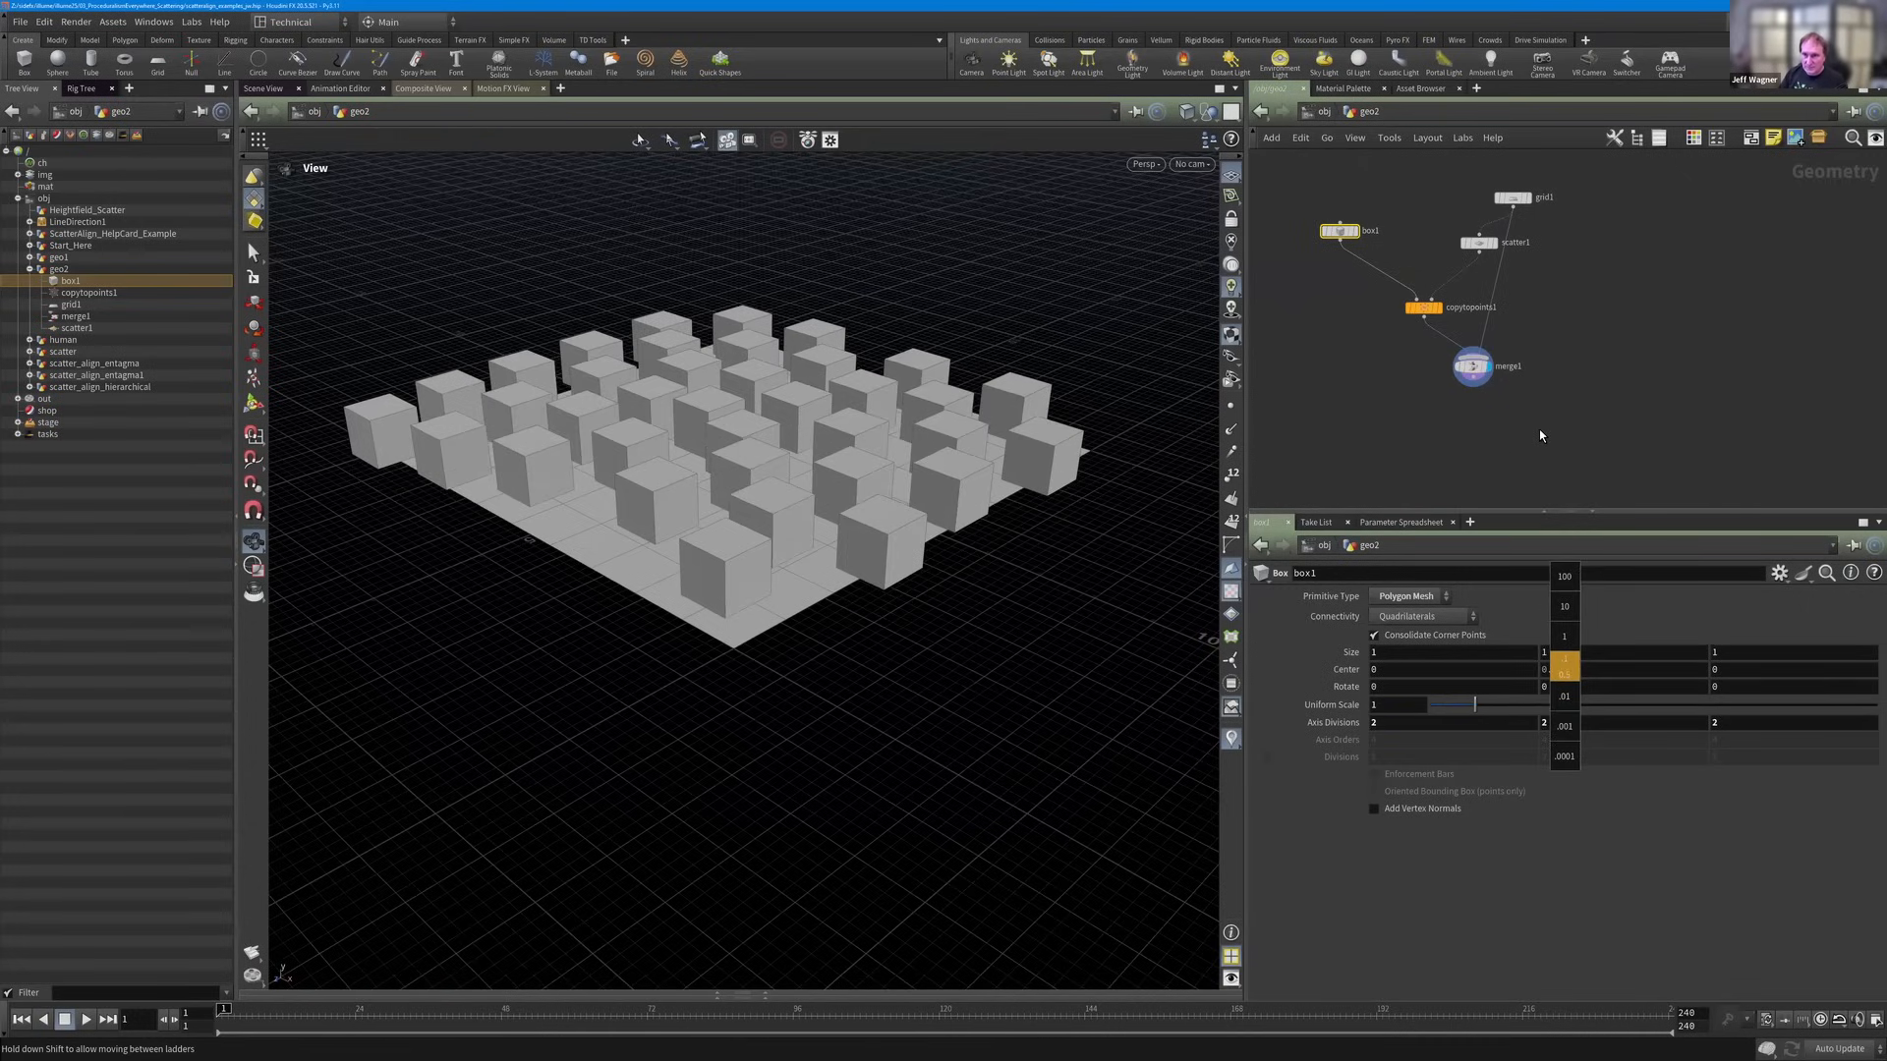
scroll(1541, 431, "up", 3)
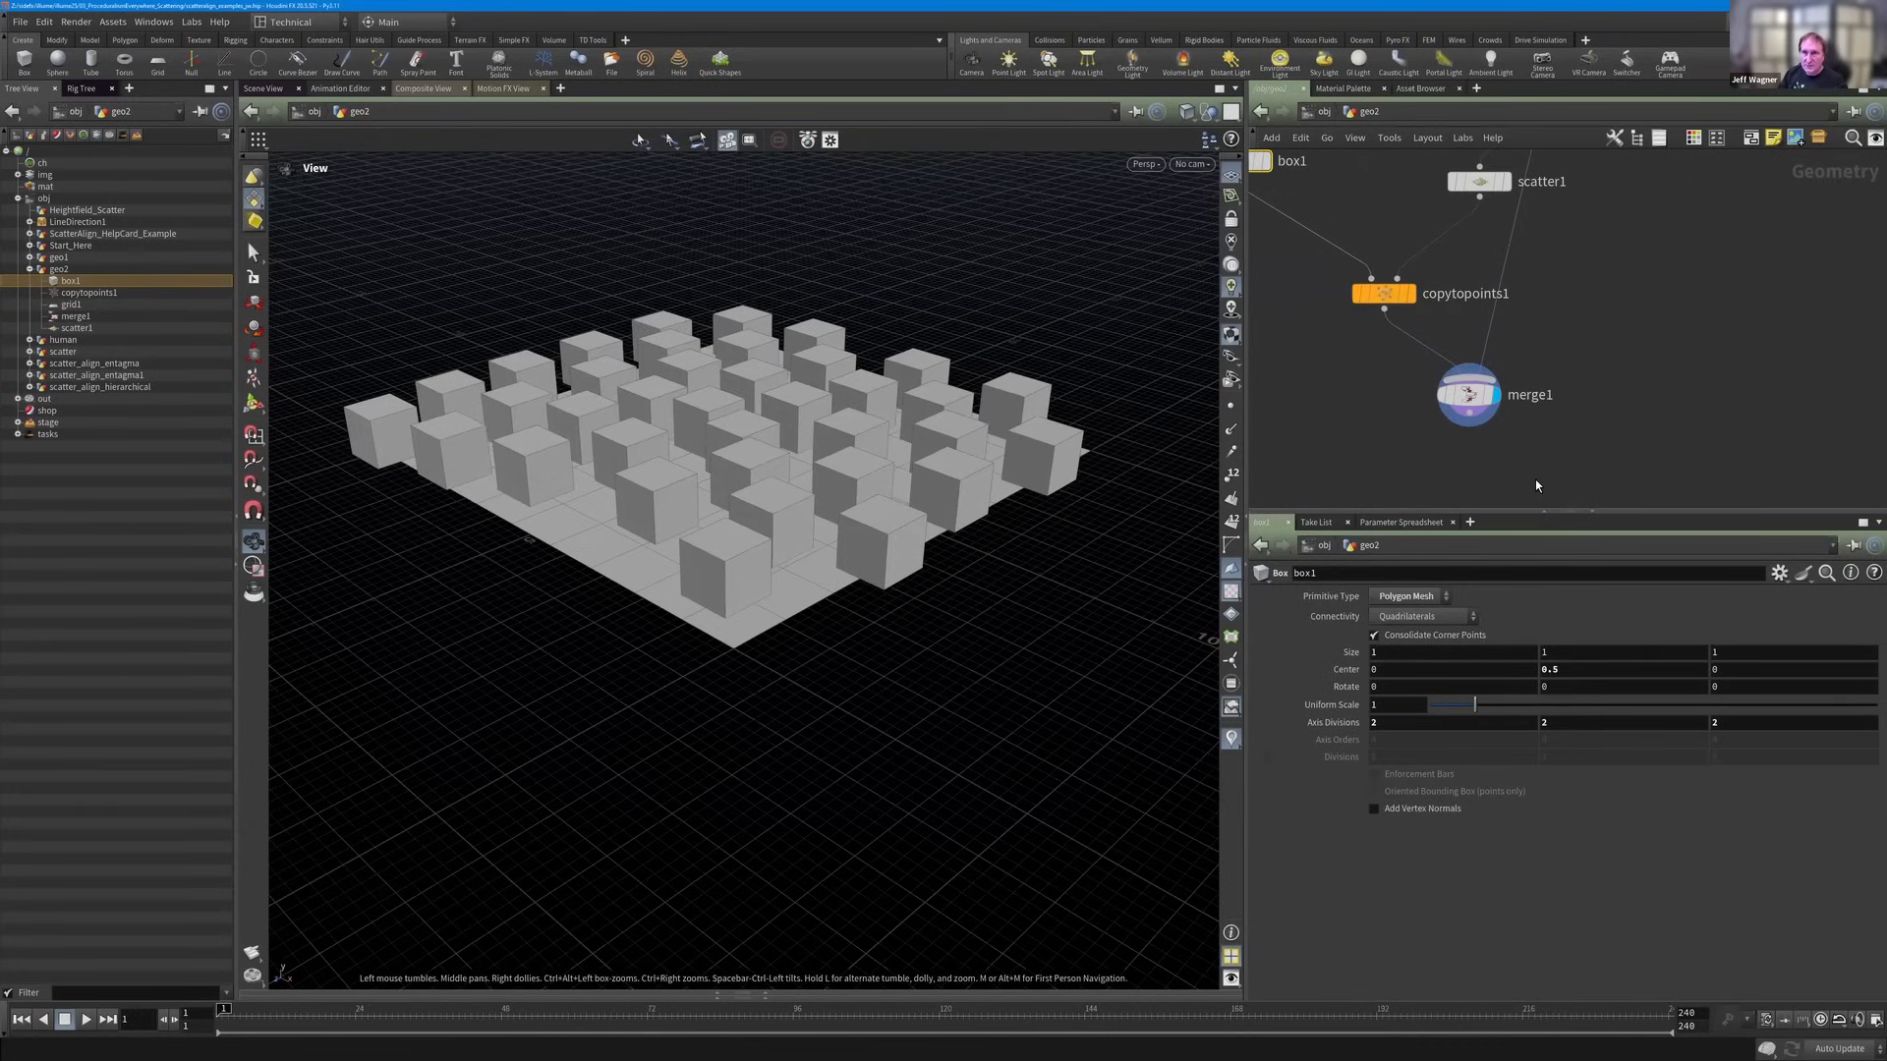
scroll(1602, 393, "down", 2)
Inspect the Mask by Feature setup inside the scatter_align_entagma object and return to the obj network.
key("Tab")
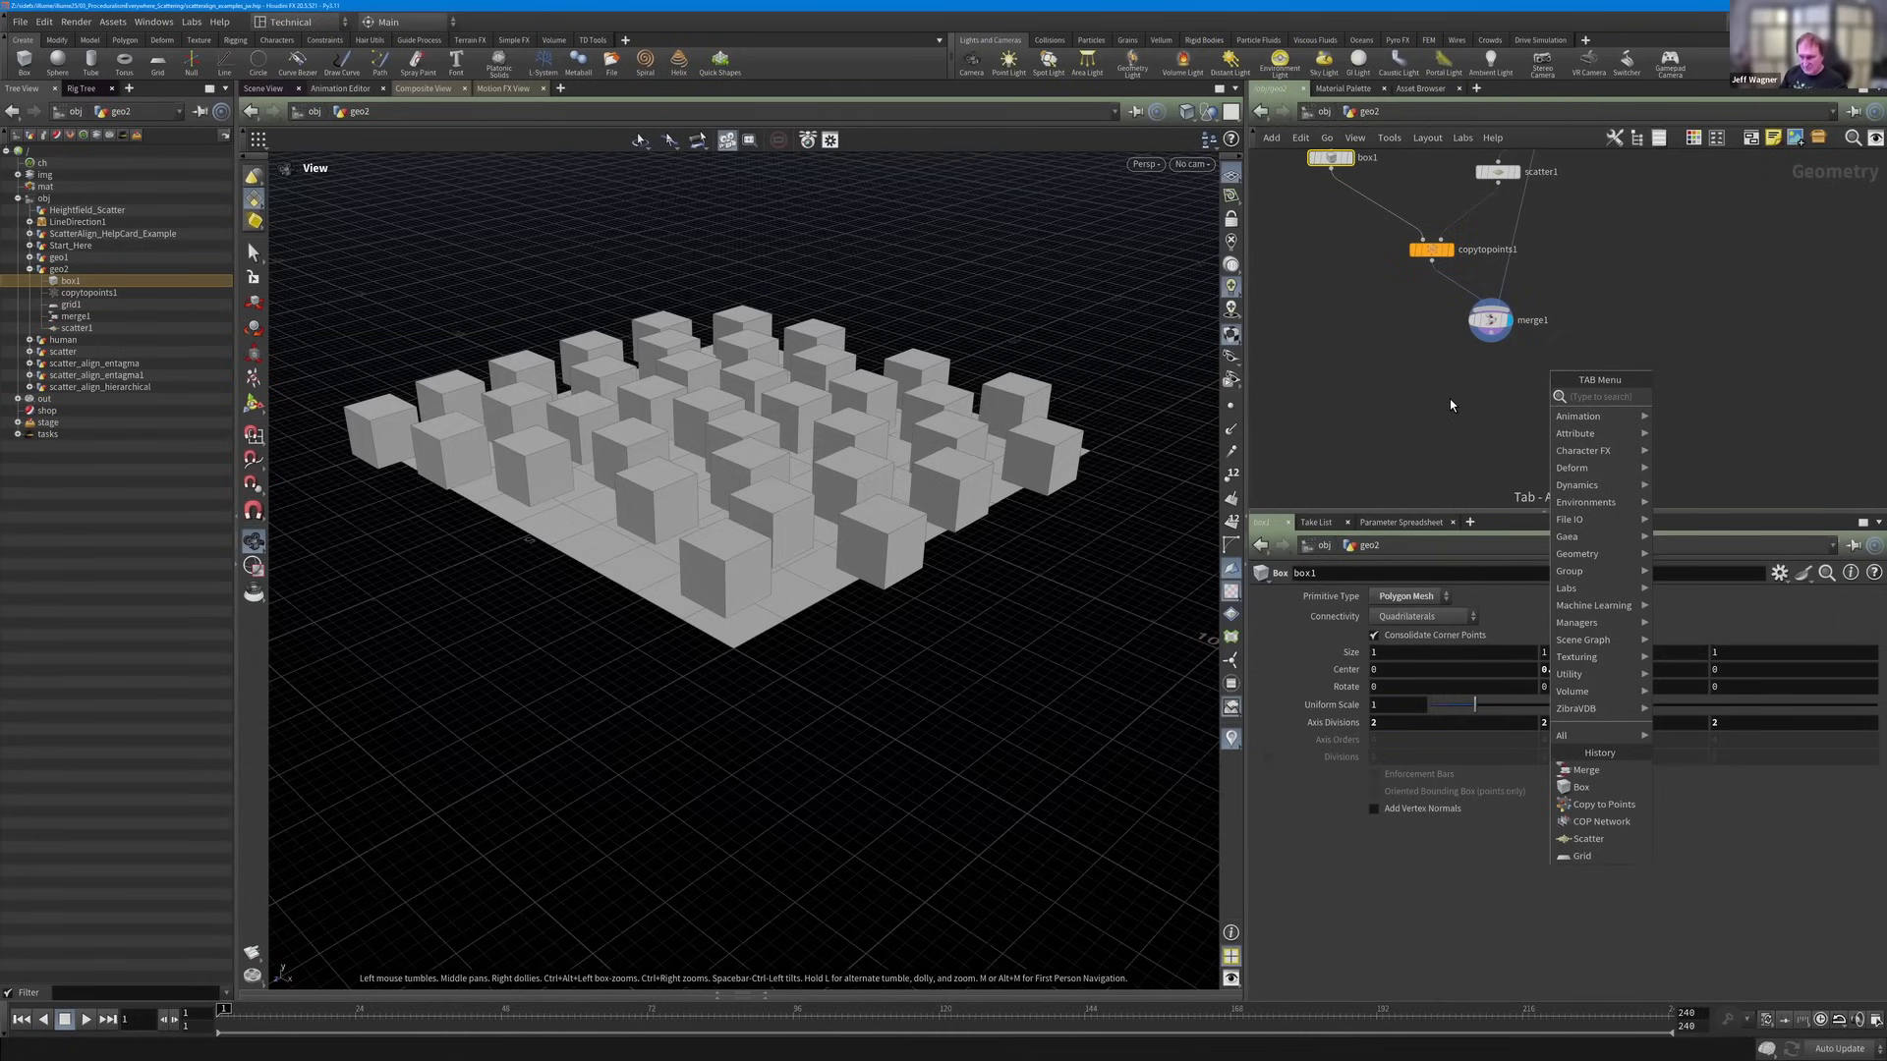
key("Escape")
key("u")
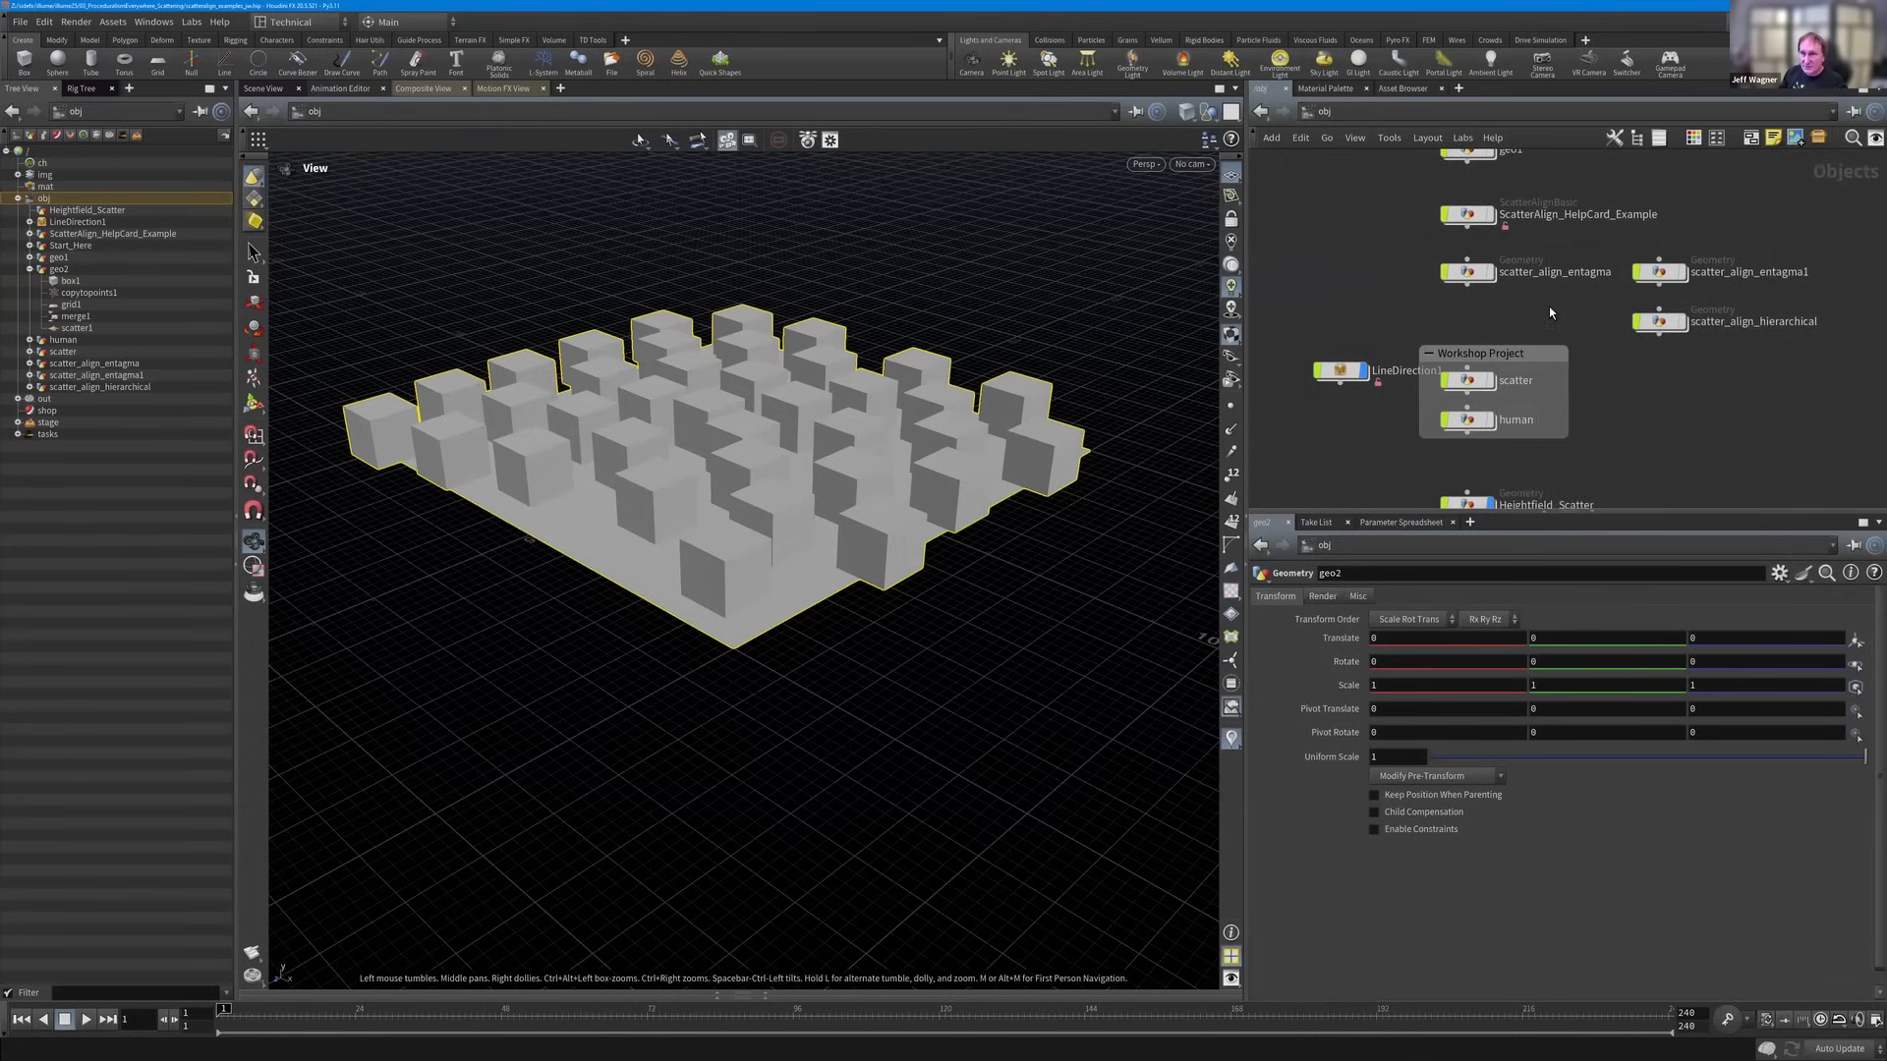
double_click(1474, 286)
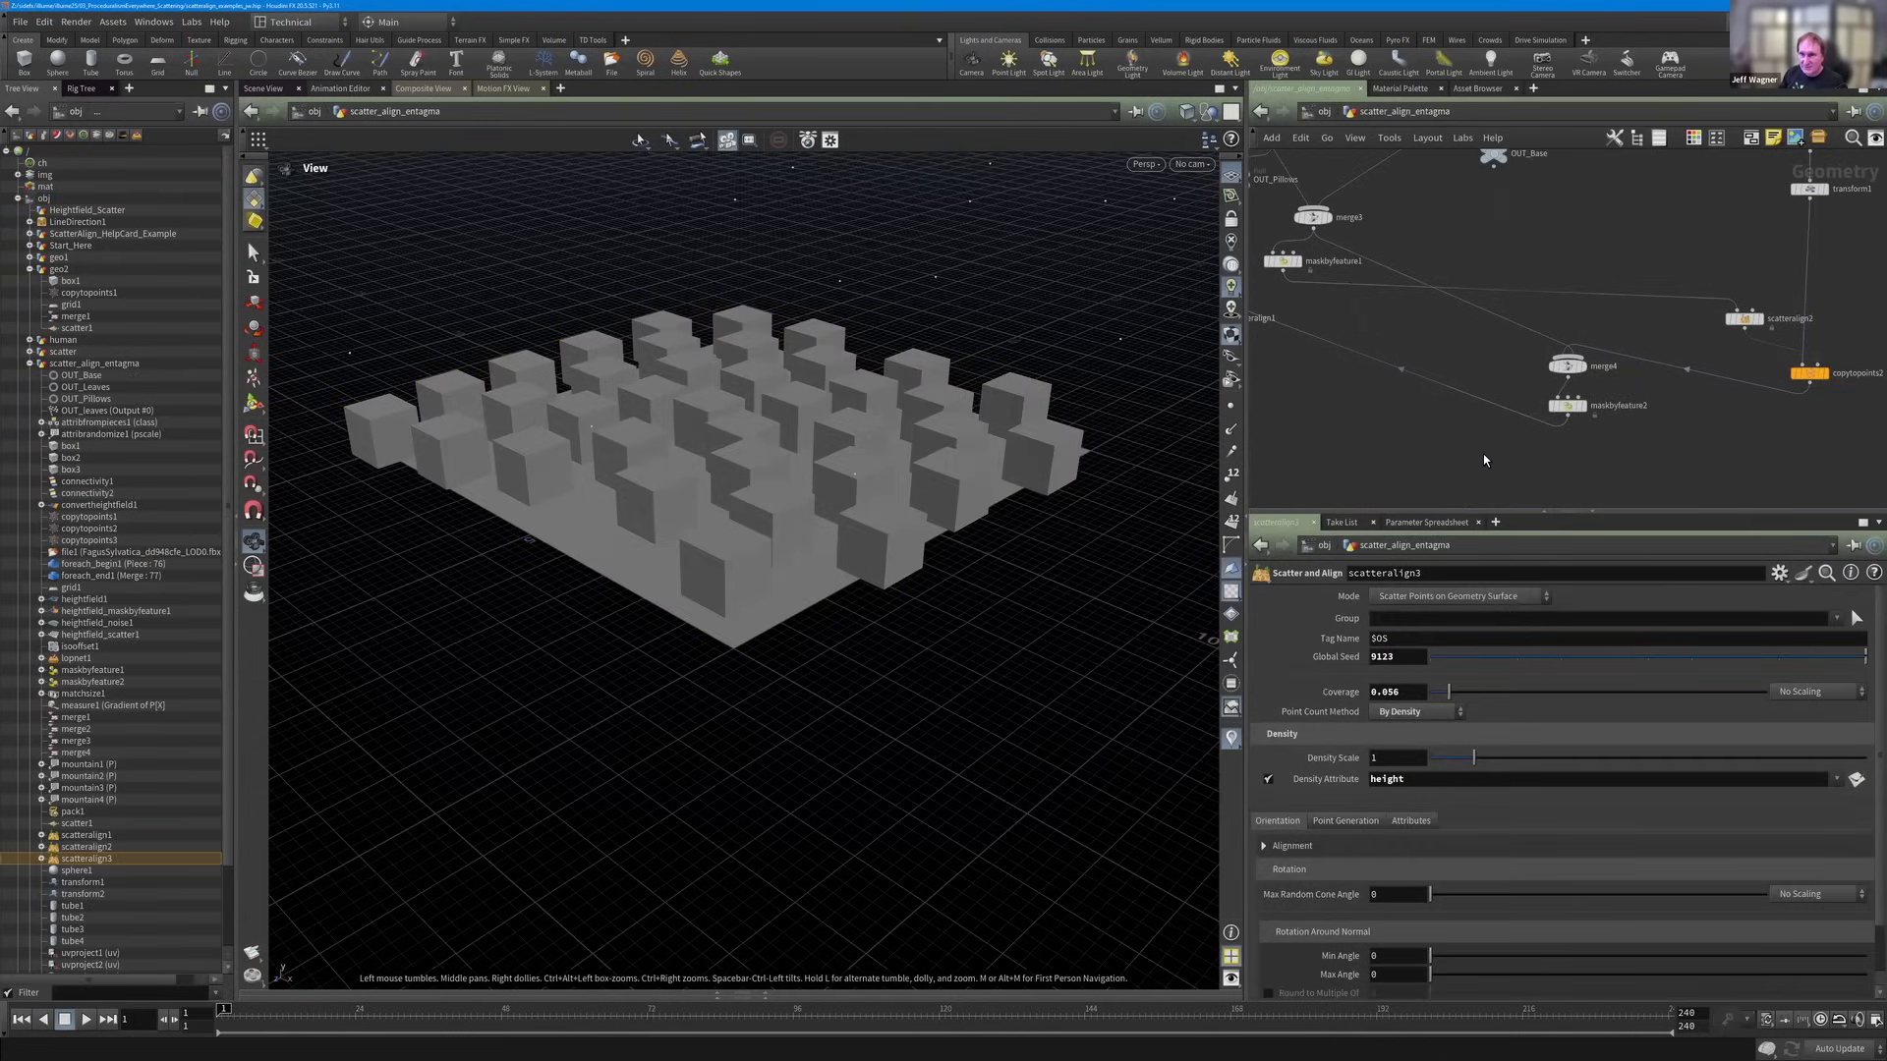
key("u")
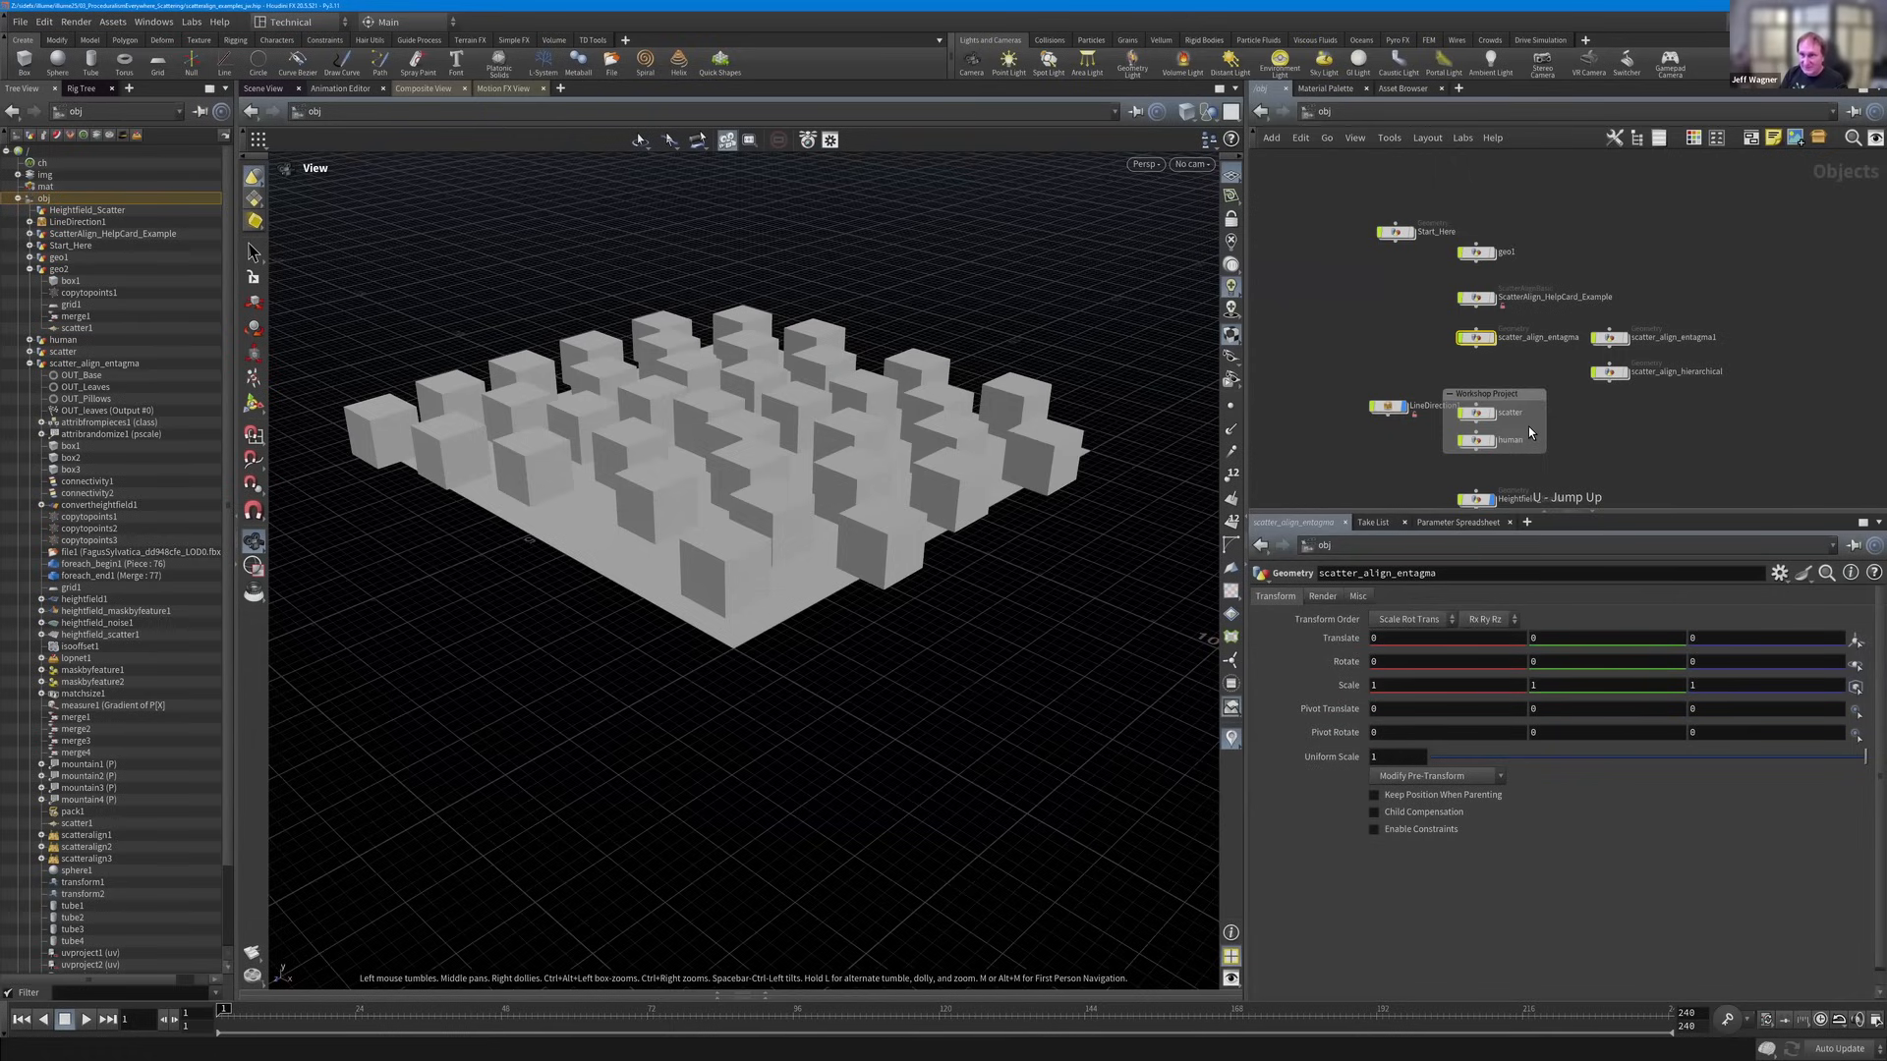
Add a Mask by Feature node after merge1 inside geo2 and enable Calculate Ambient Occlusion on it.
middle_click_drag(1529, 427, 1541, 284)
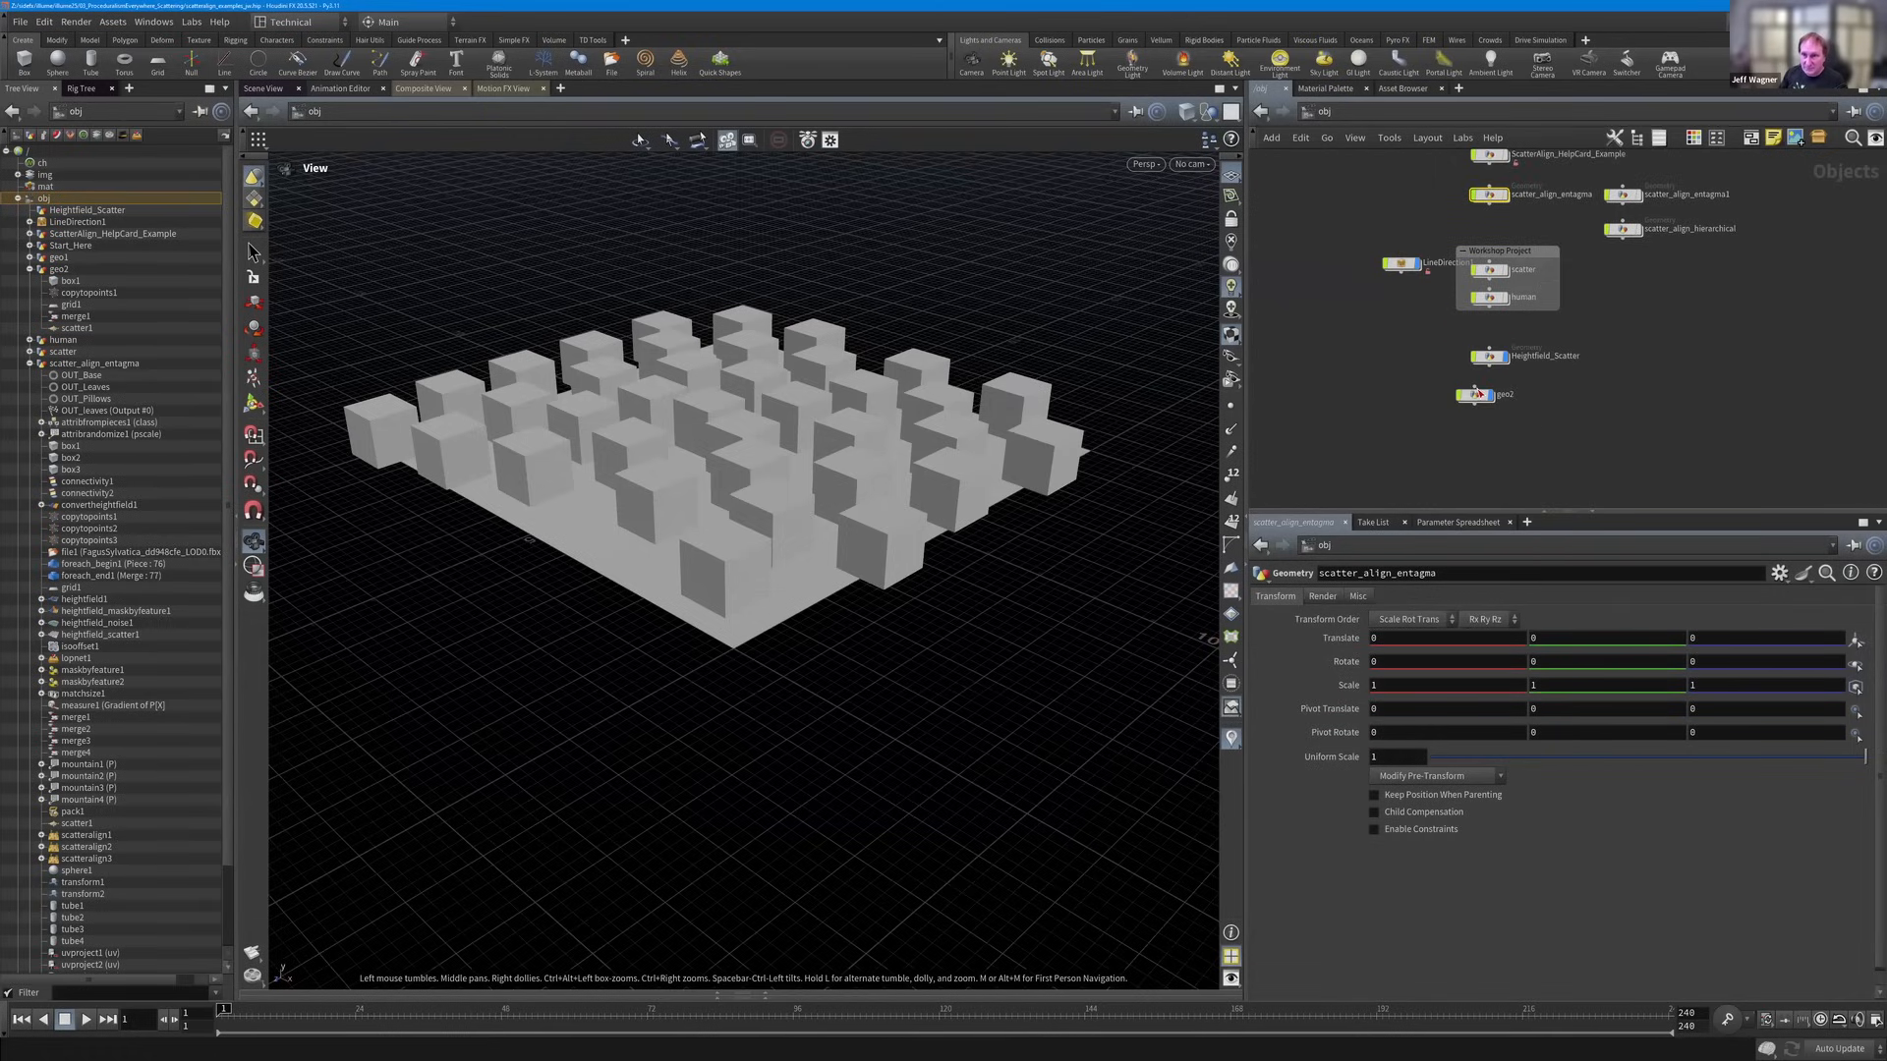
double_click(1486, 395)
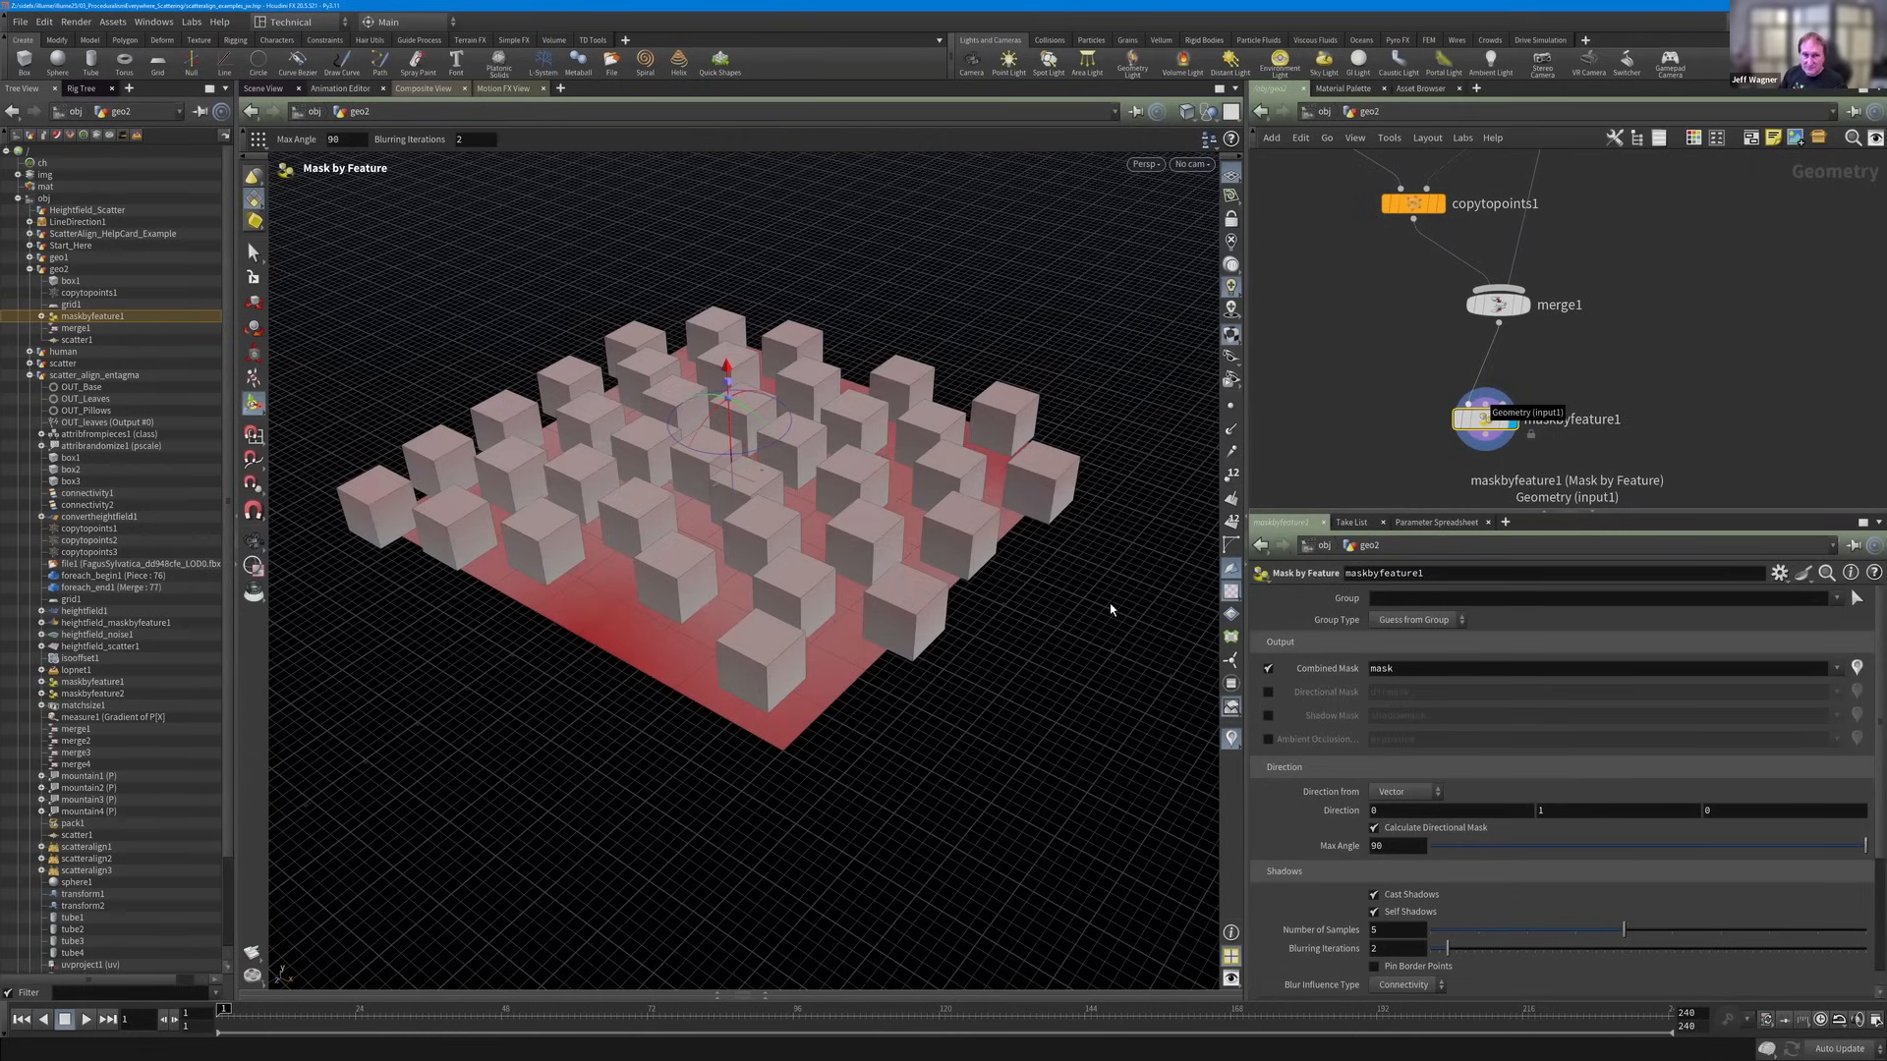
scroll(1415, 735, "down", 2)
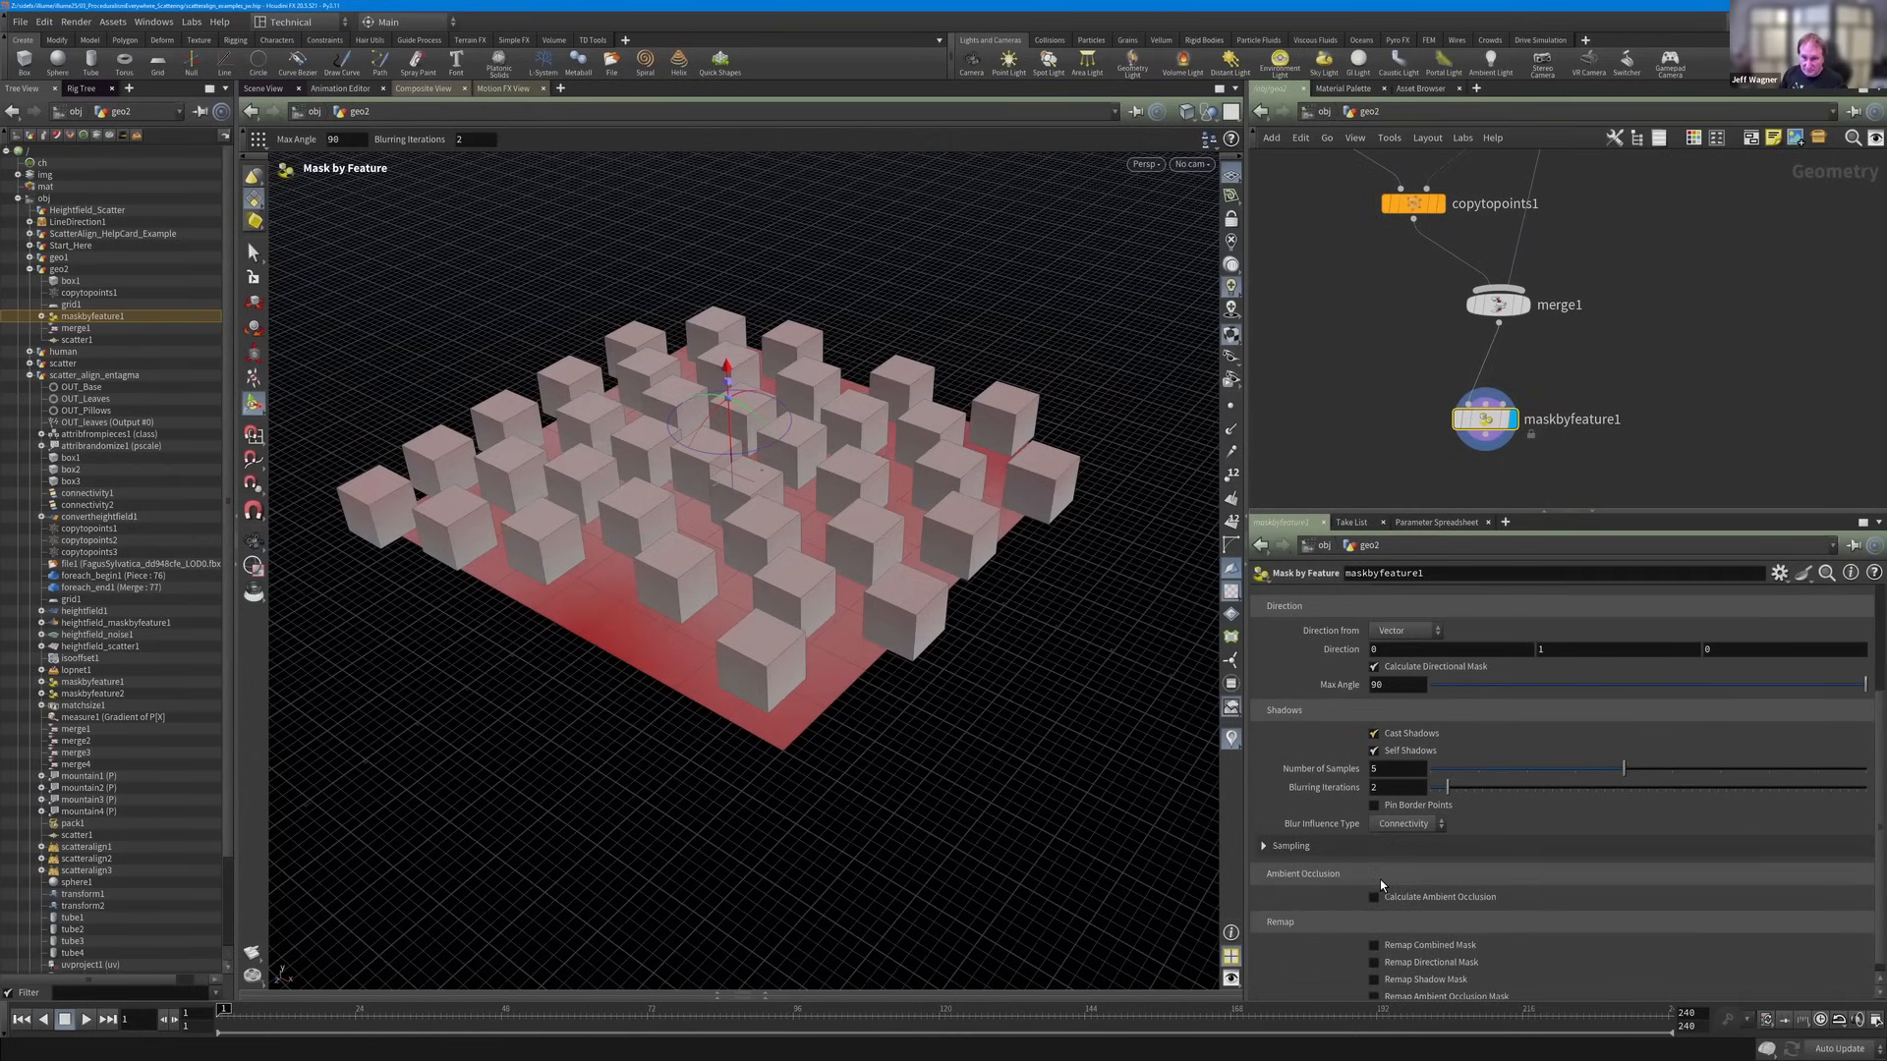
scroll(1376, 890, "up", 1)
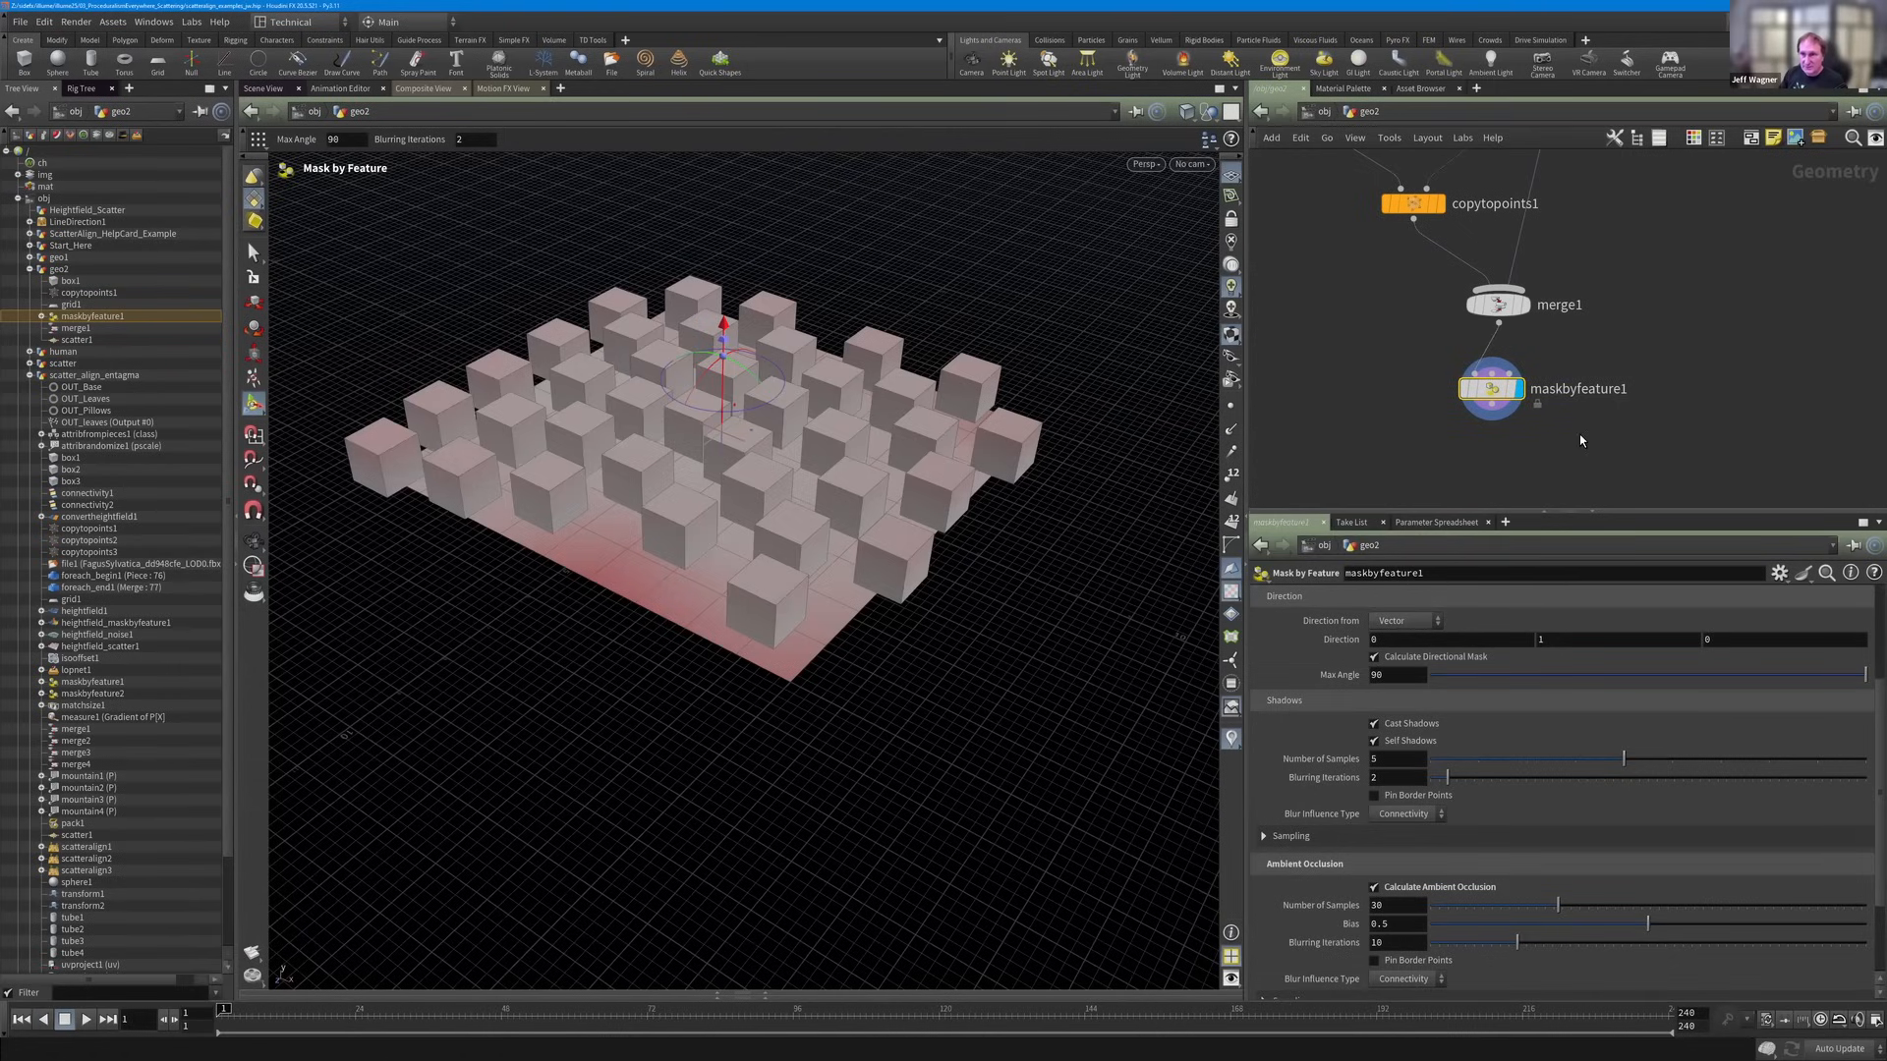
Add a Scatter and Align node after maskbyfeature1 in geo2 and display its result.
key("Tab")
type("s")
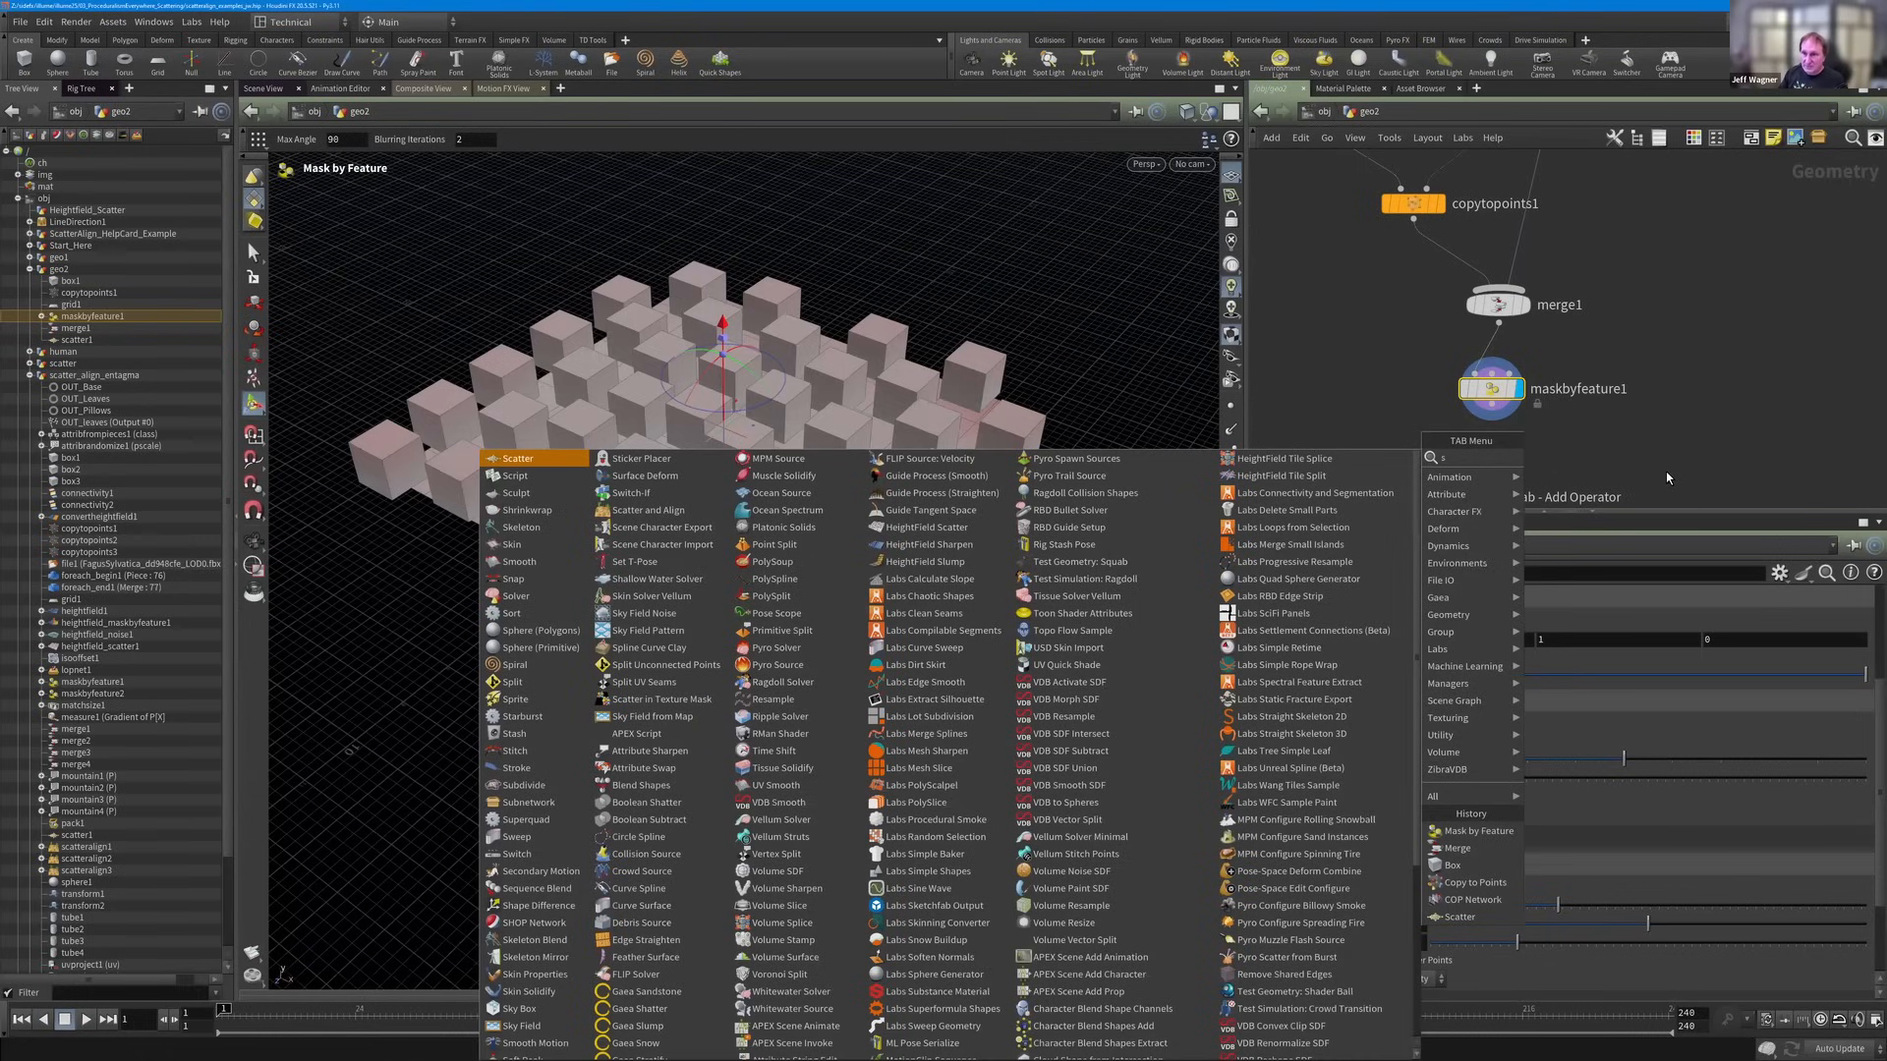
type("cattan")
key("Return")
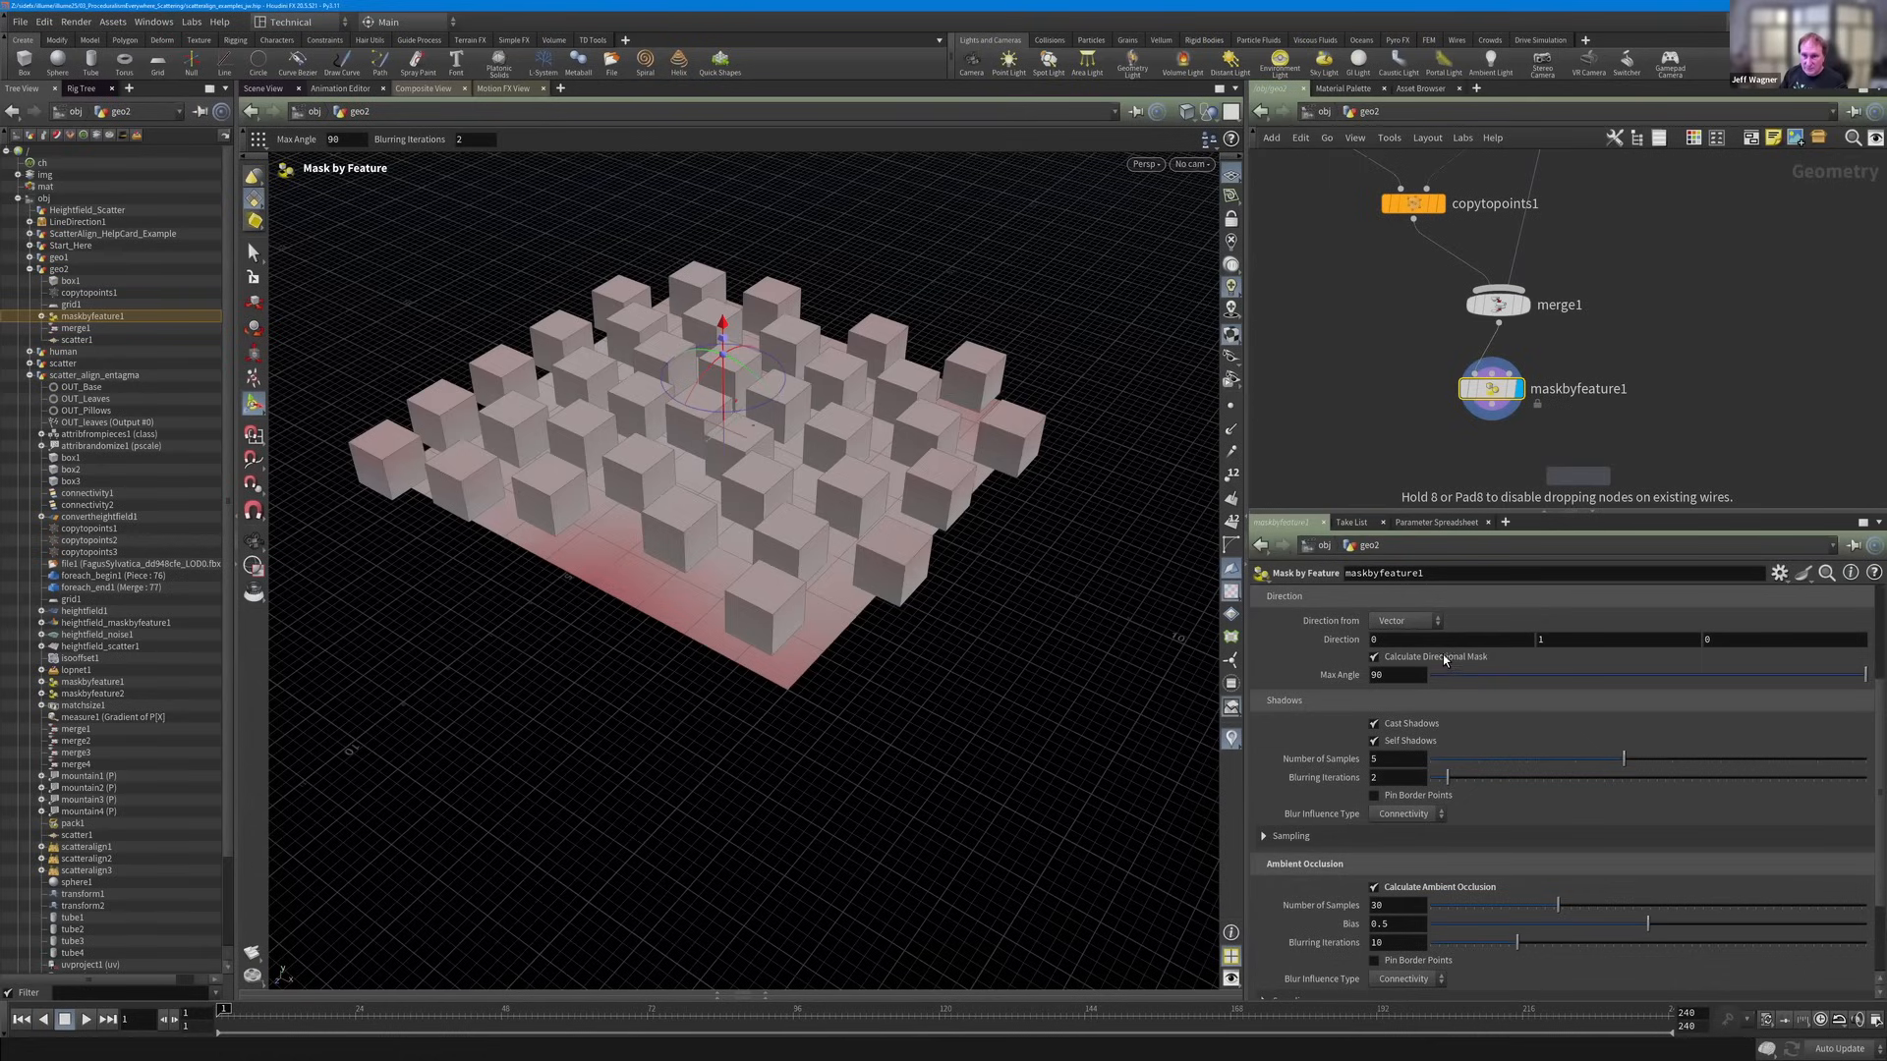
key("Return")
Set scatteralign1's Point Count Method to Number of Points and enable its Density Attribute.
left_click(1437, 713)
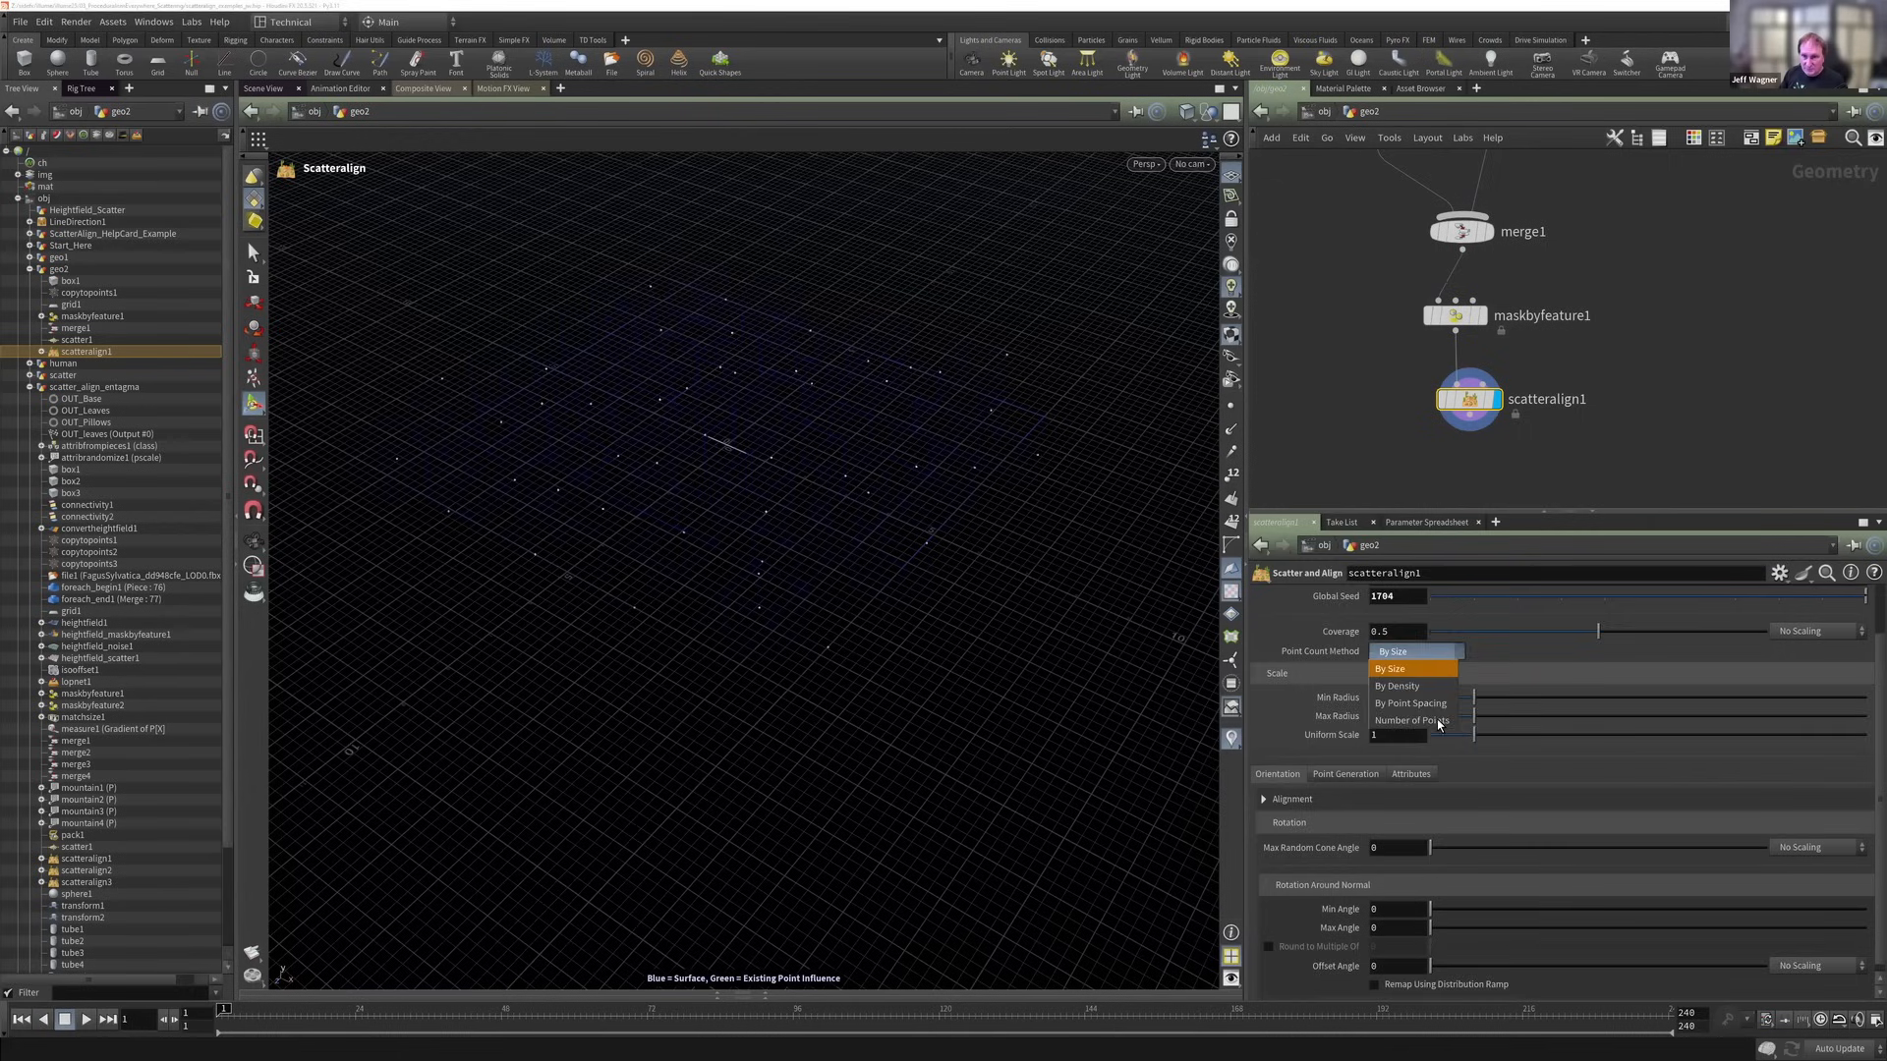
left_click(1437, 729)
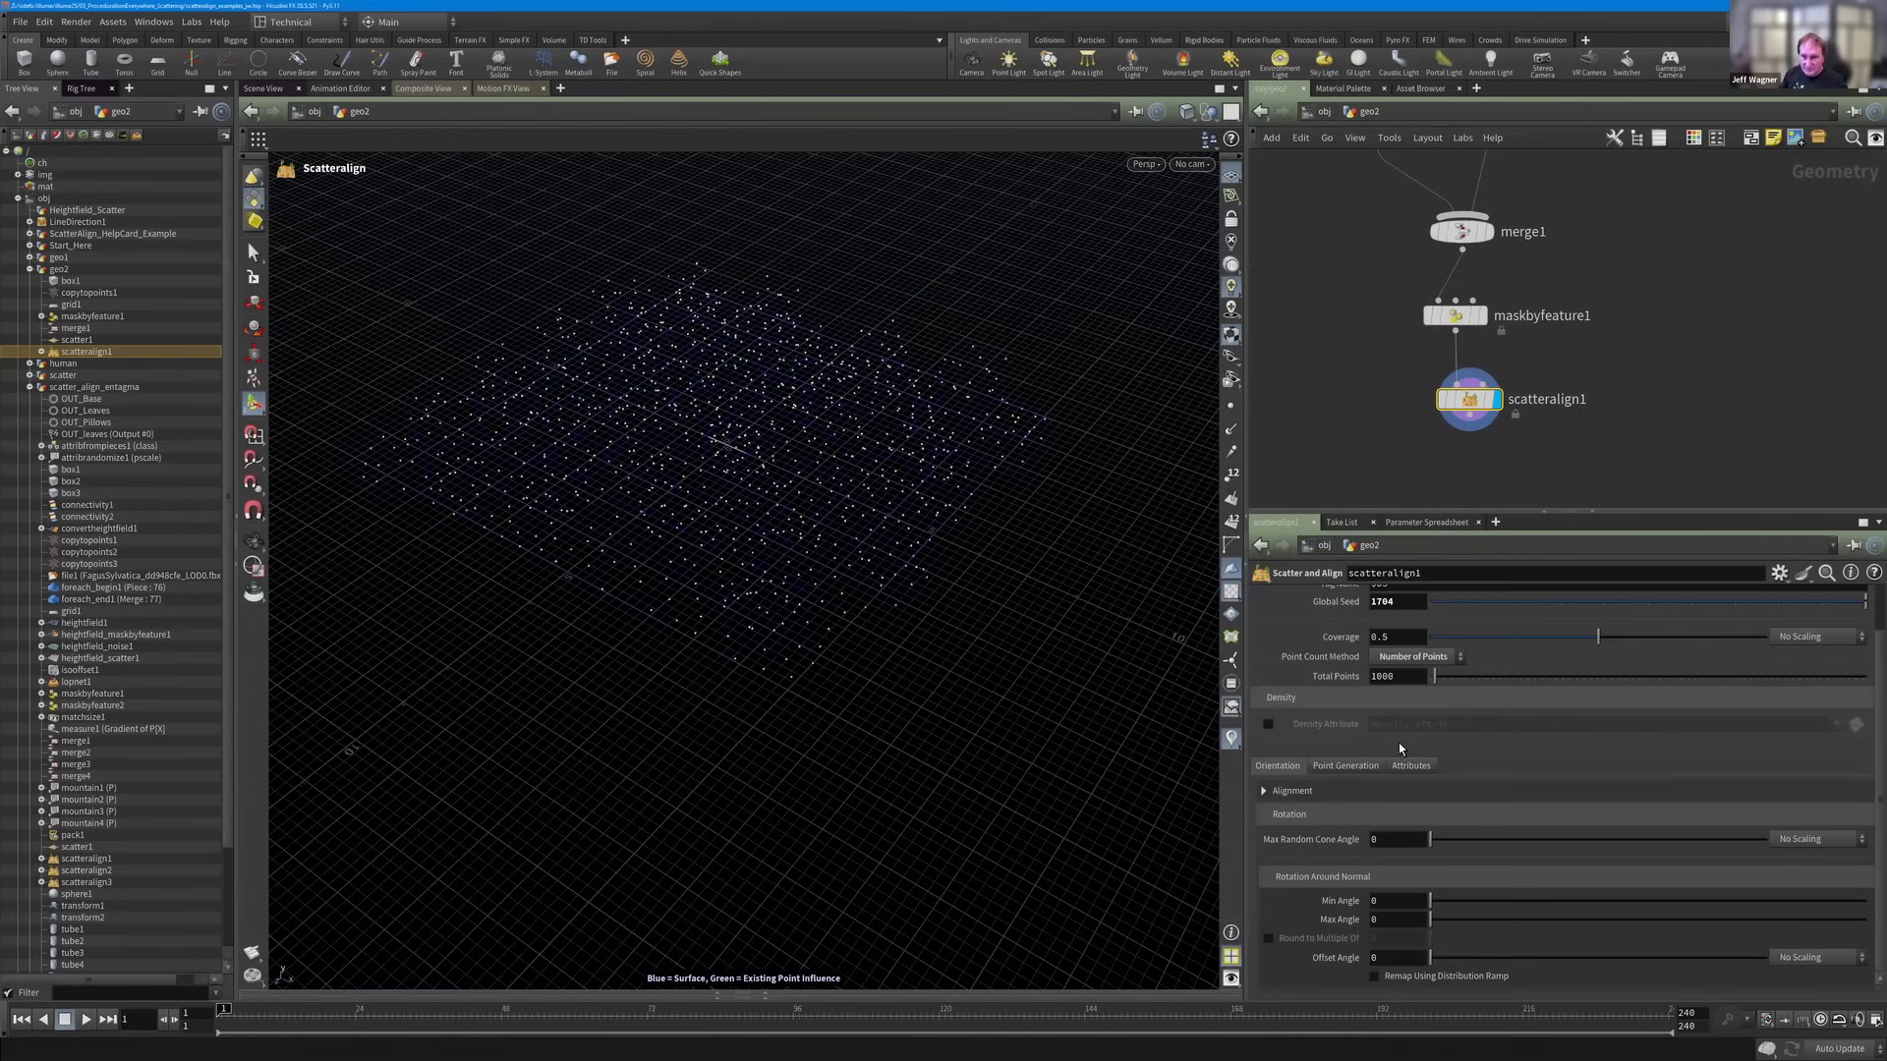
left_click(1268, 725)
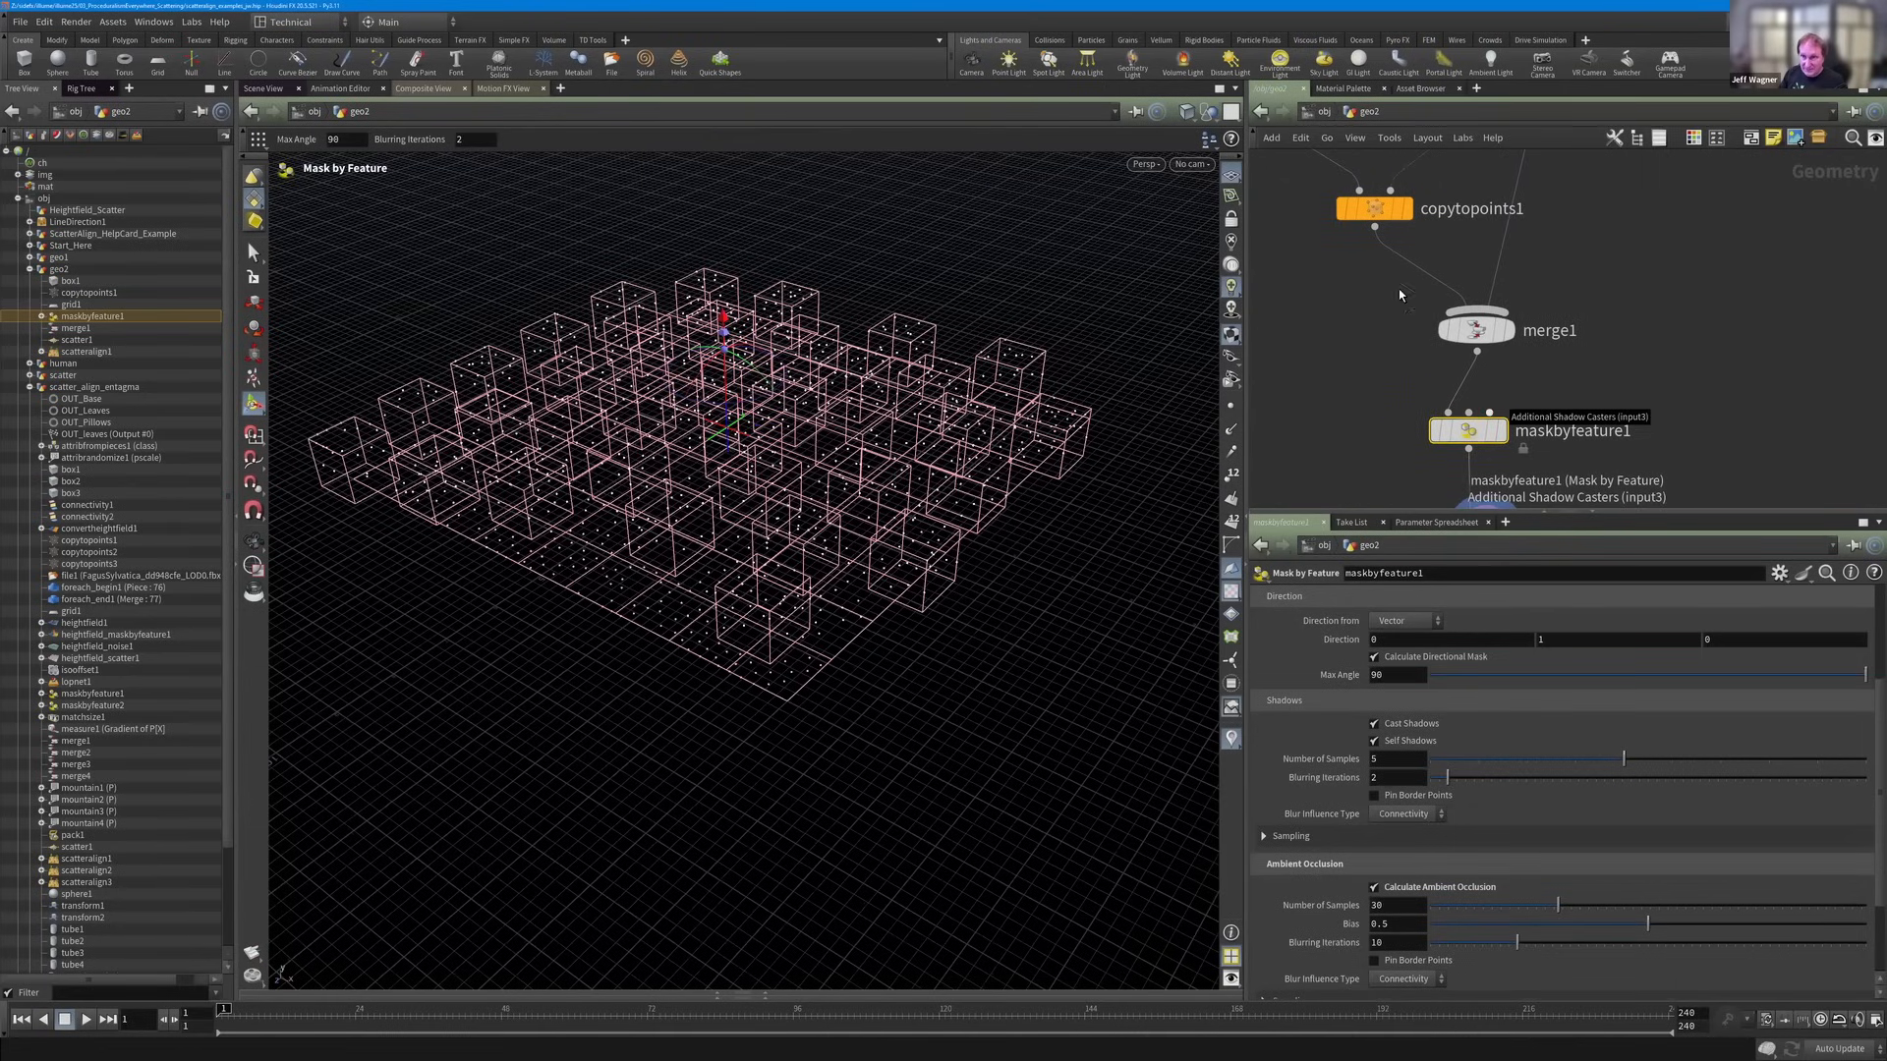
scroll(1405, 334, "down", 5)
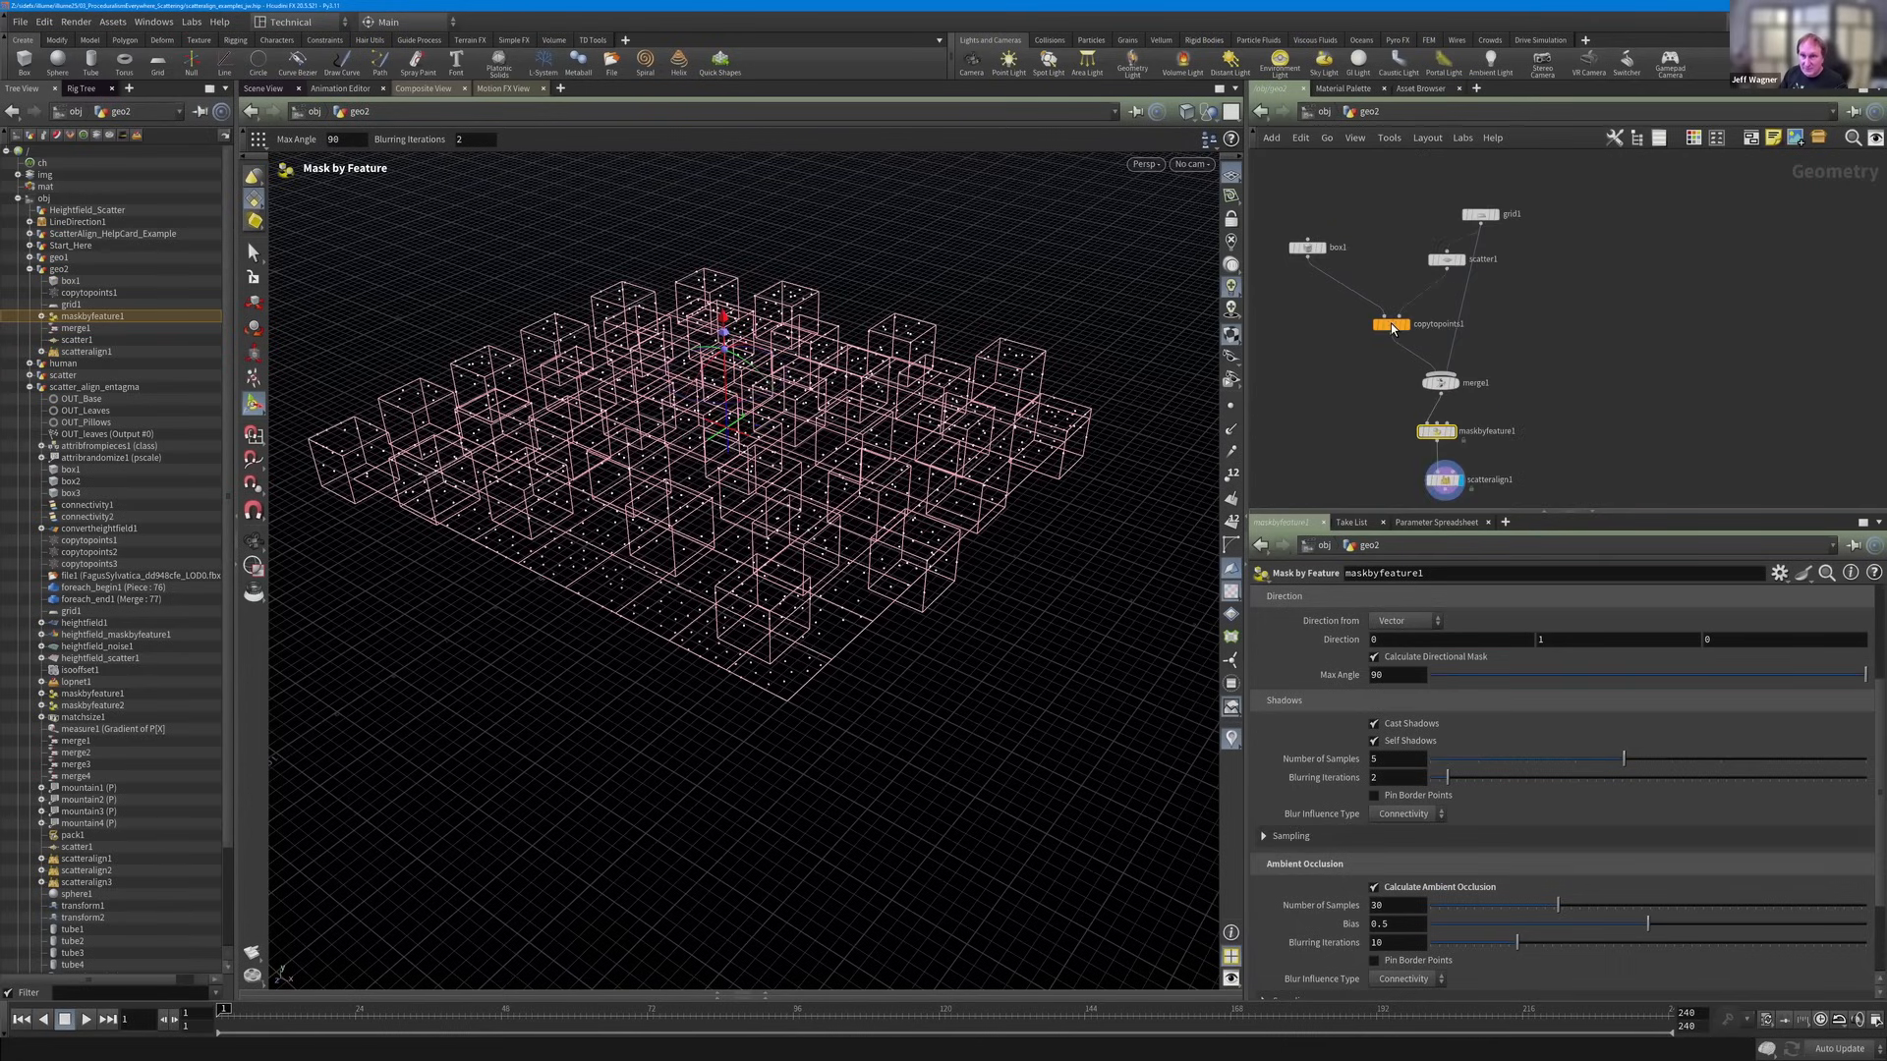
left_click_drag(1391, 333, 1530, 342)
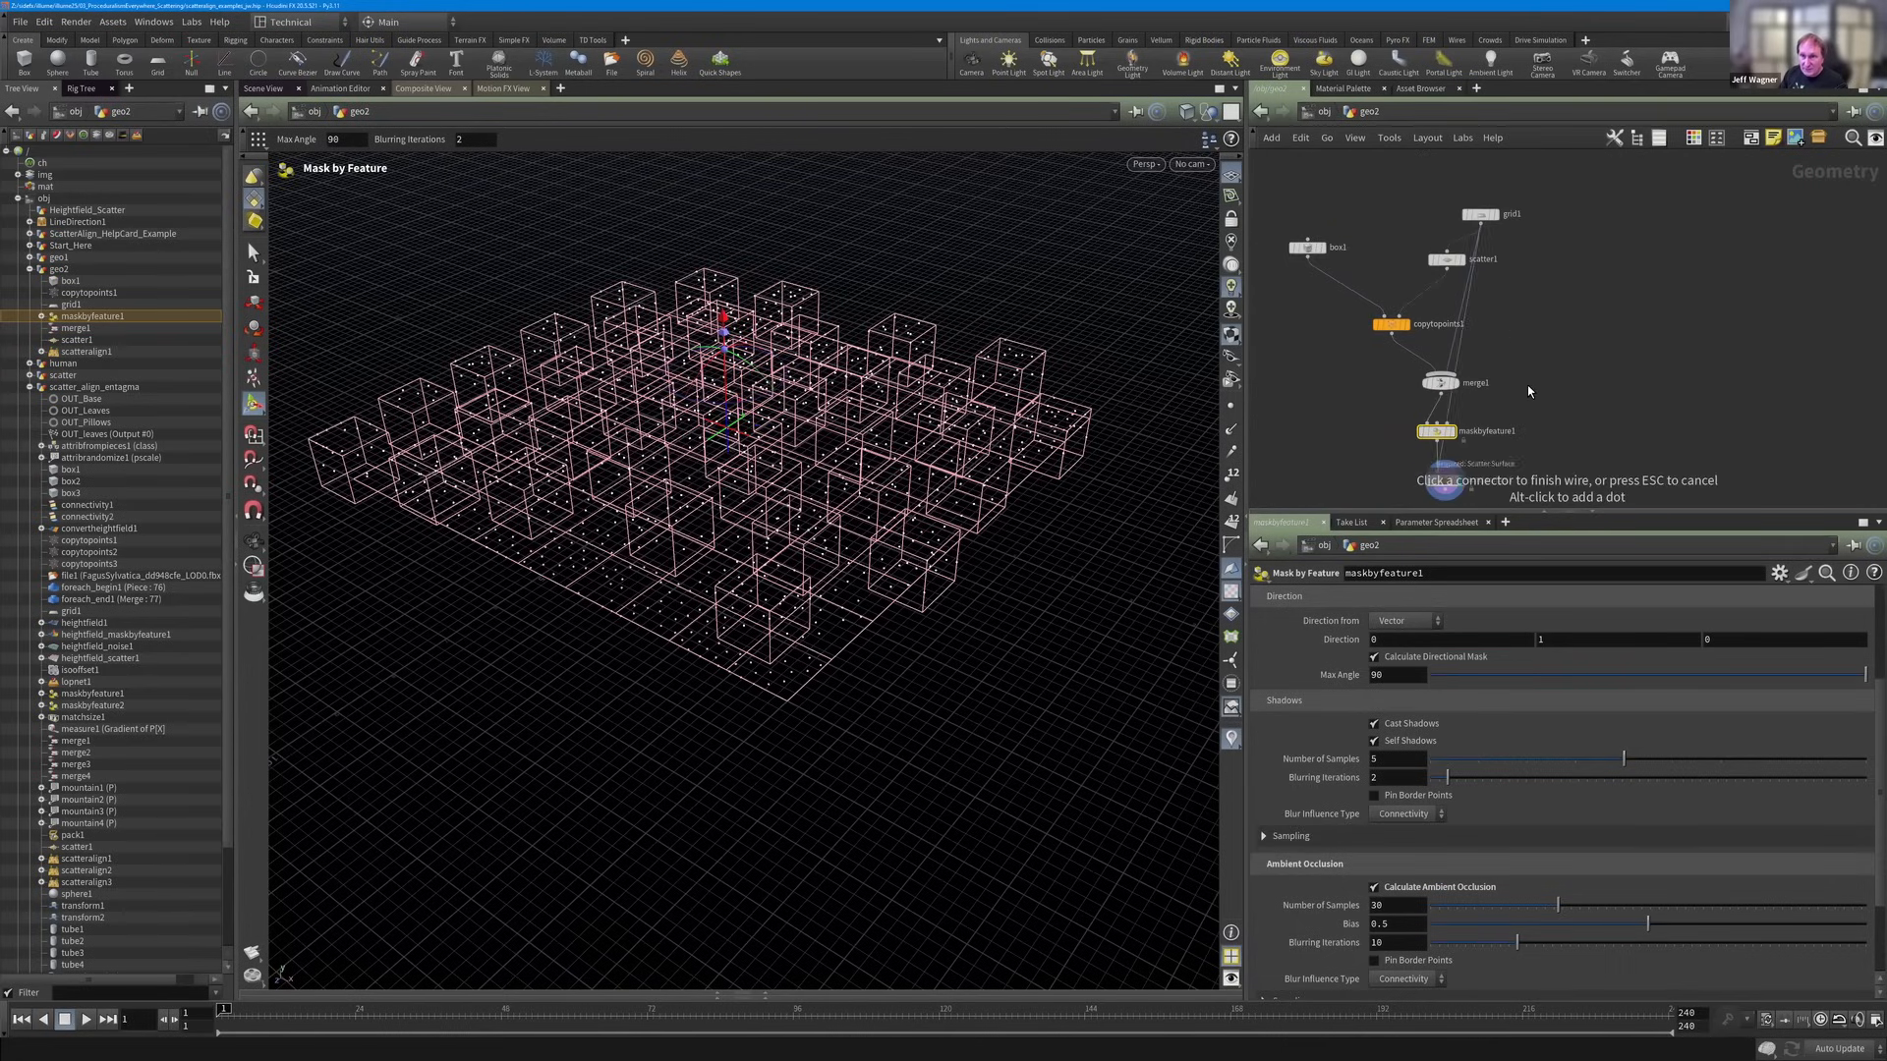
key("Escape")
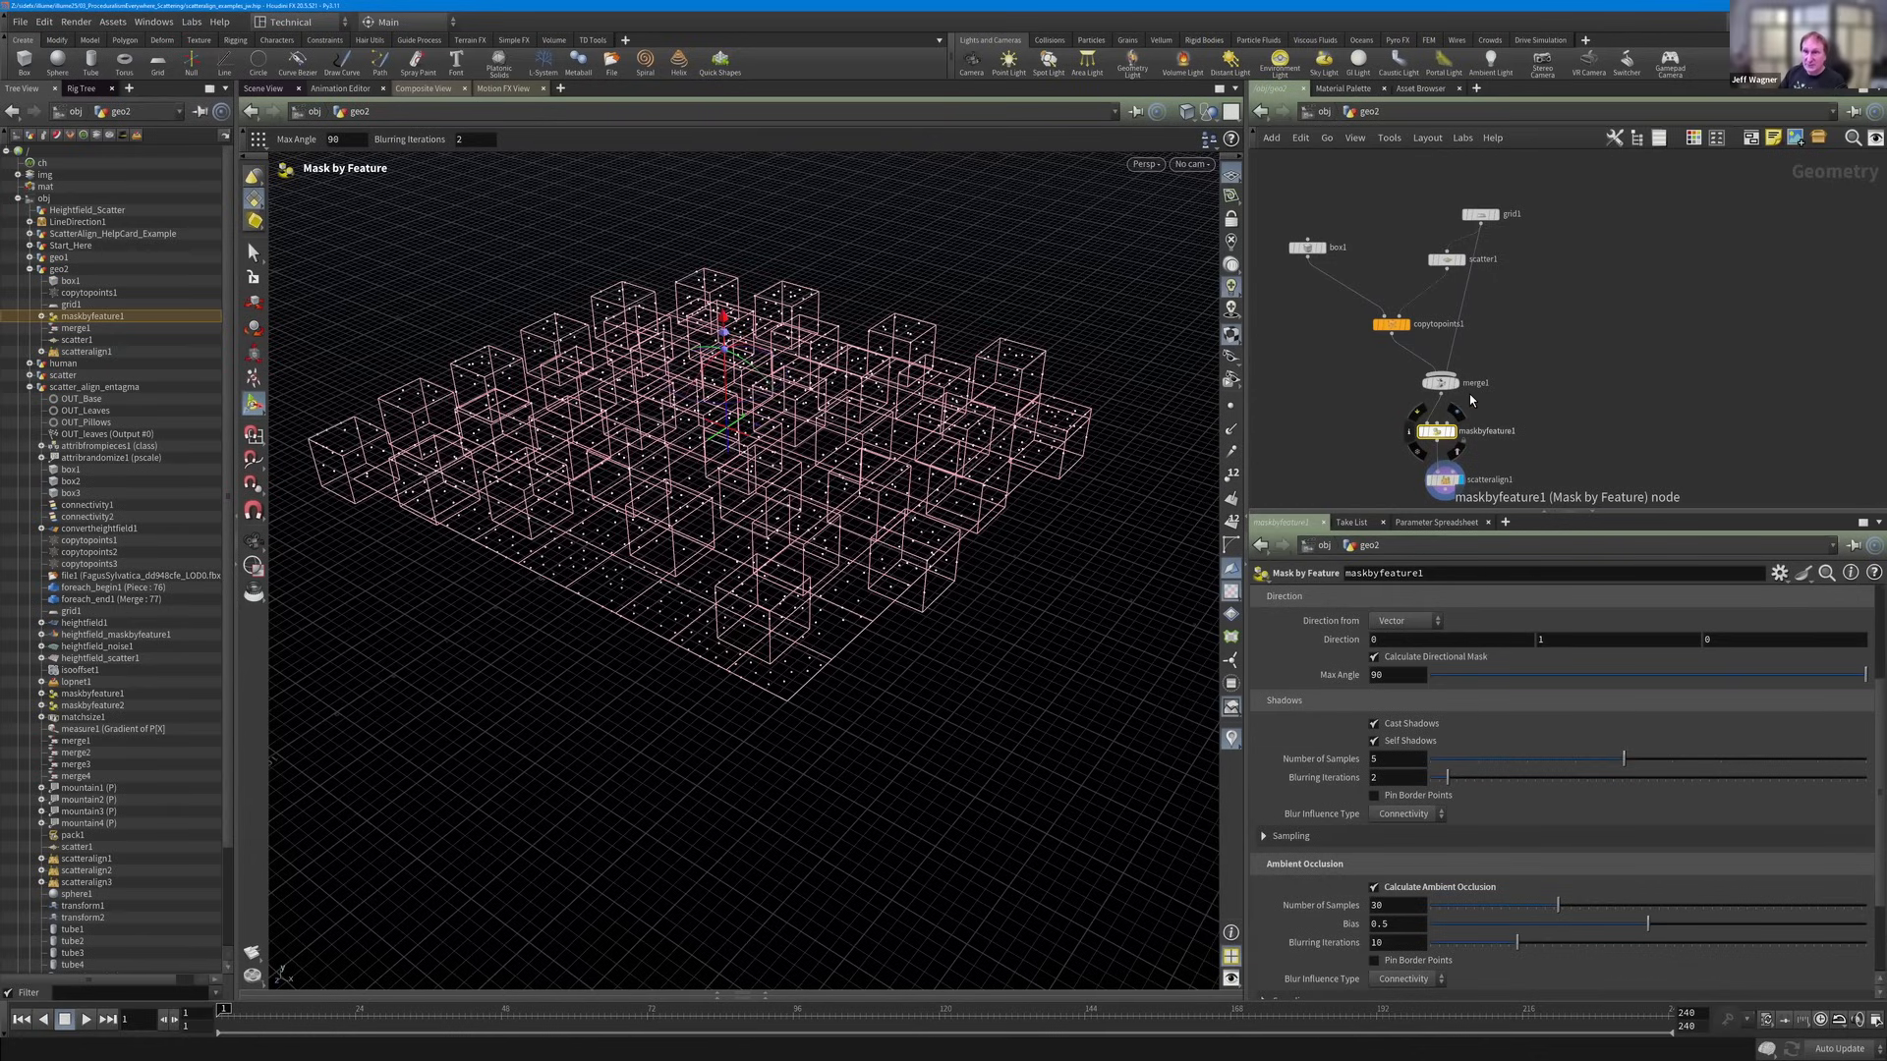
Move maskbyfeature1 slightly closer to merge1 and add a blank sticky note beside the geo2 nodes.
left_click_drag(1437, 432, 1444, 423)
middle_click_drag(1531, 501, 1553, 471)
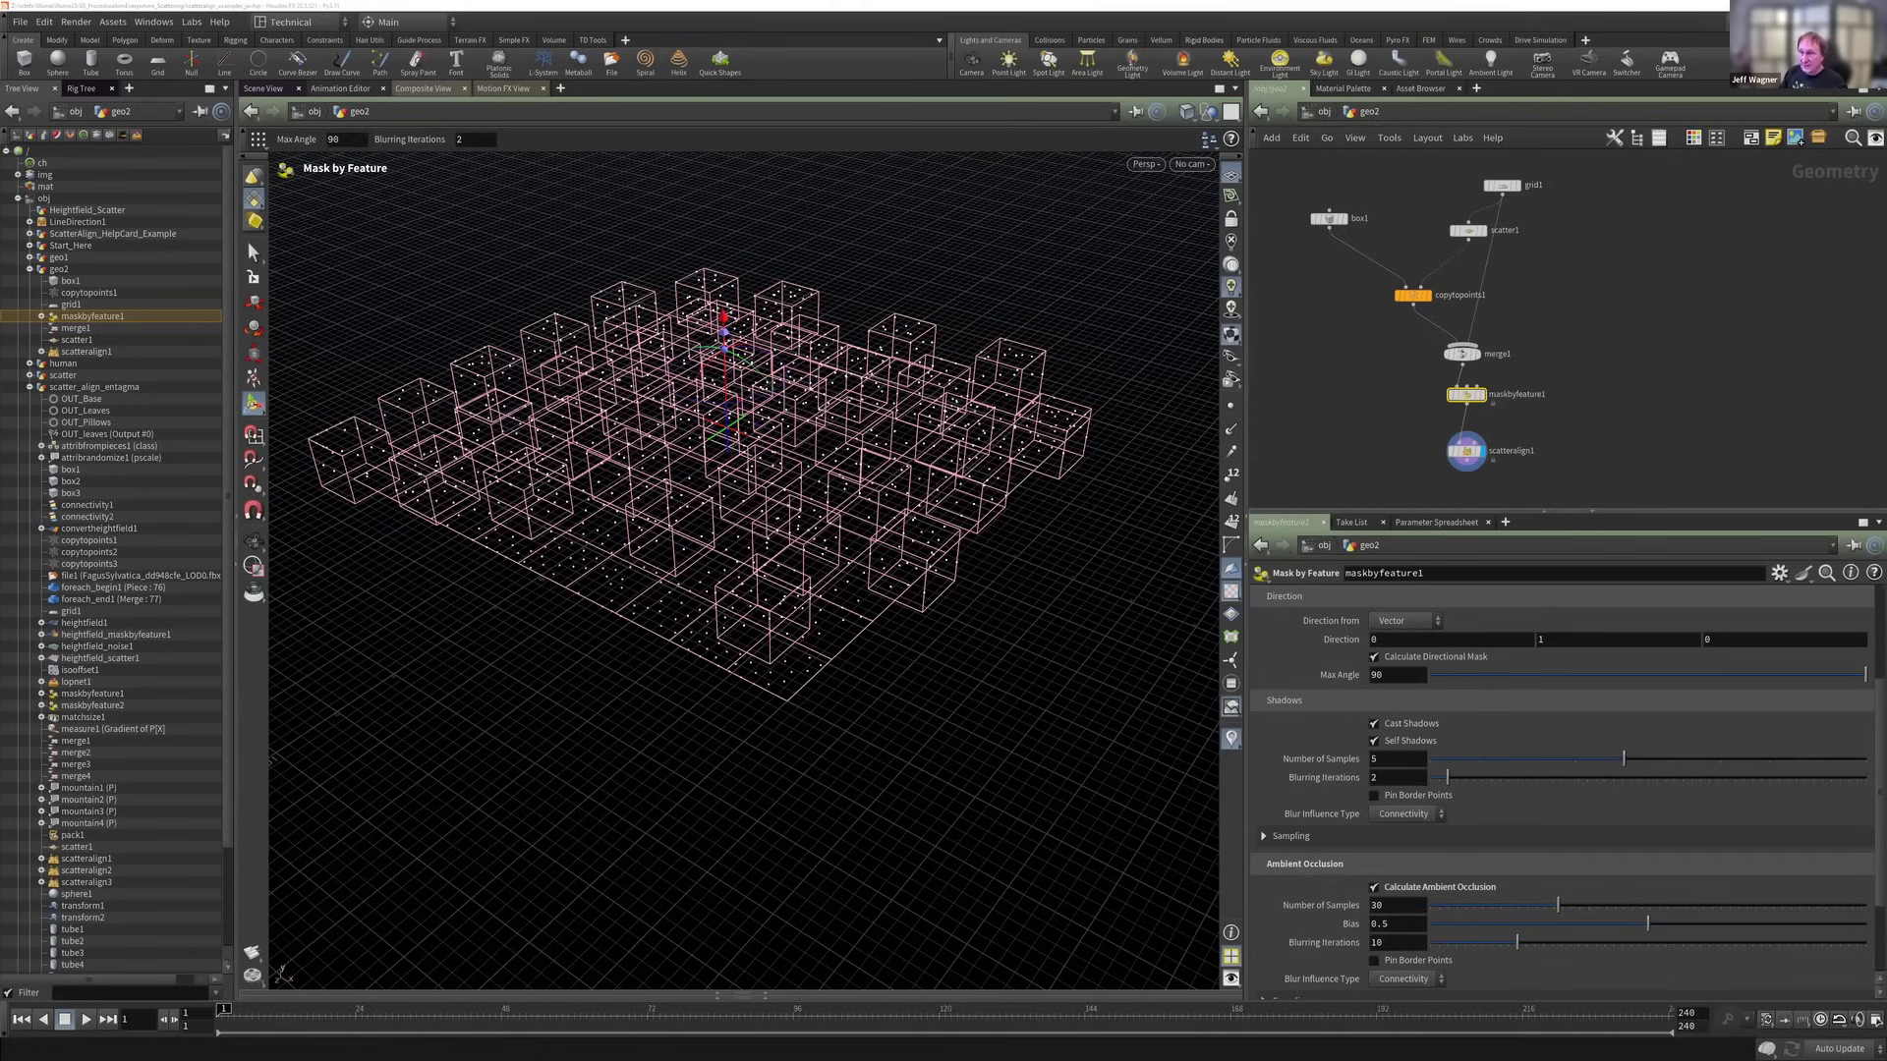
left_click(1771, 138)
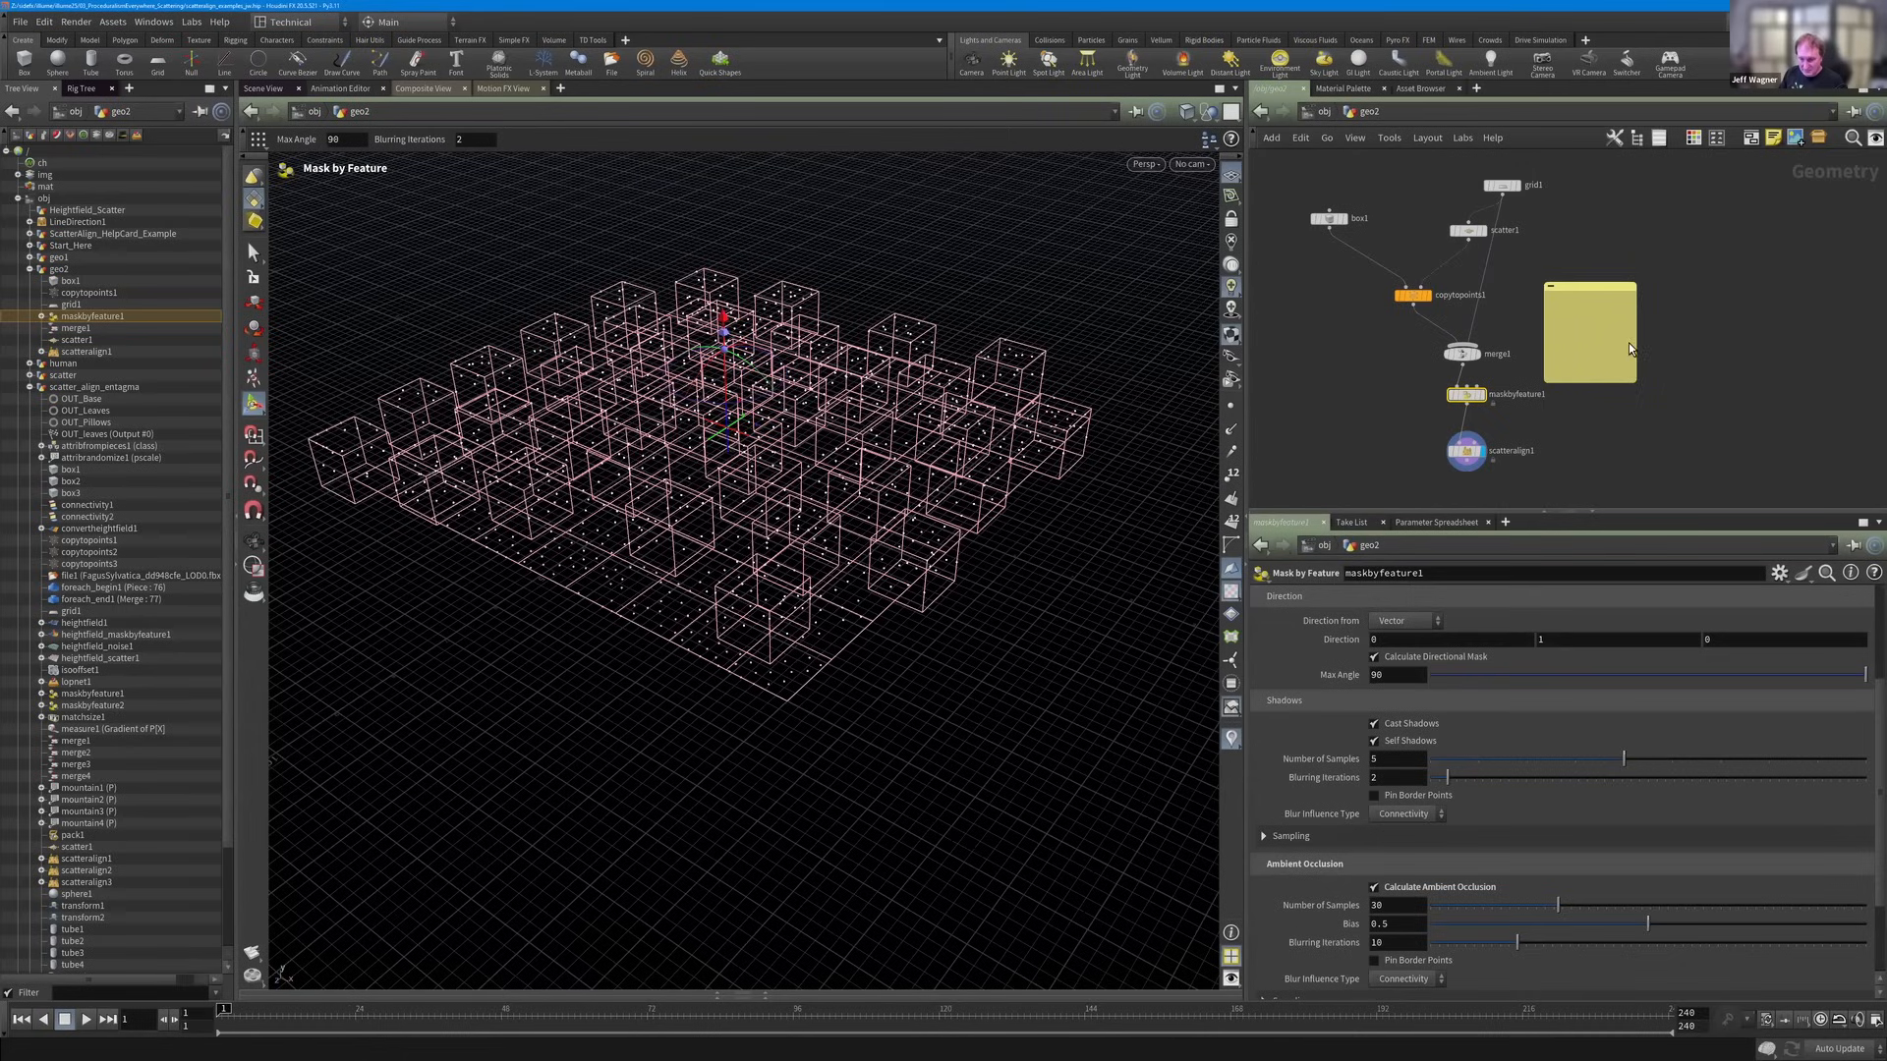
left_click(1580, 300)
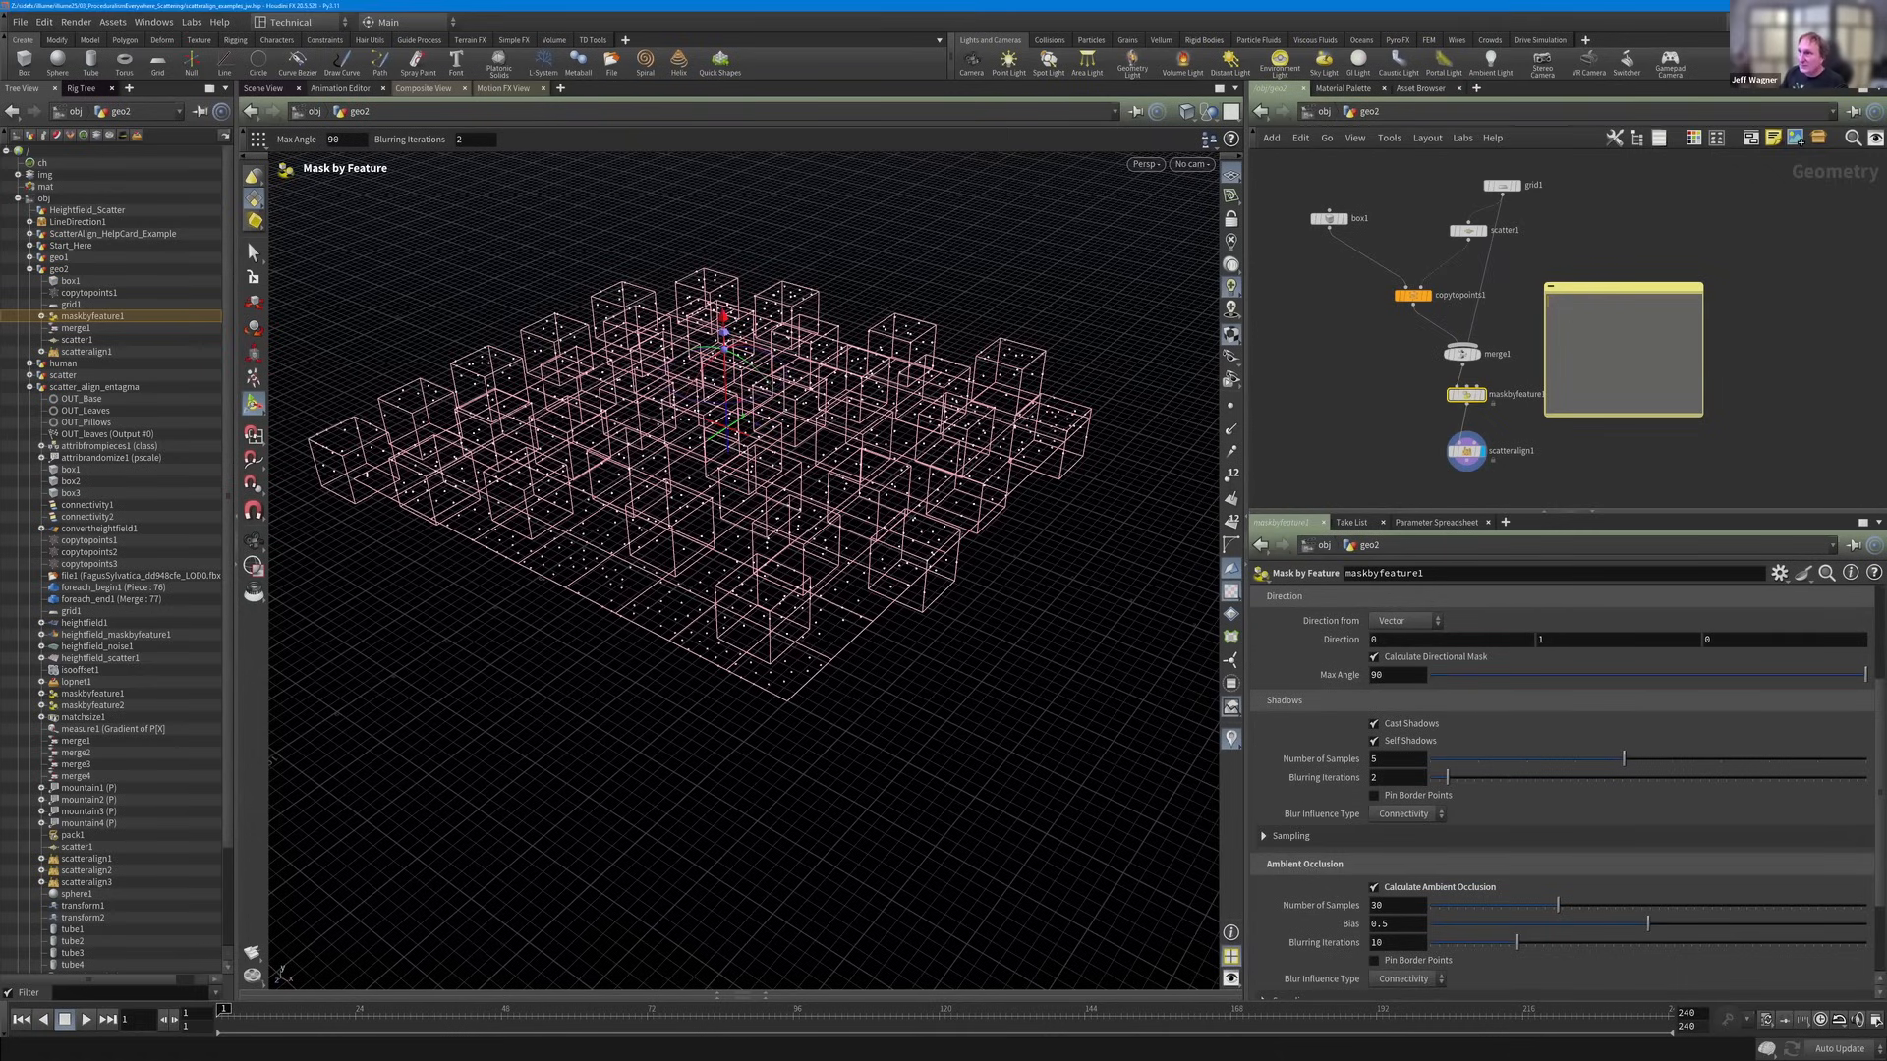
Return to the obj network, create a new Geometry object there and go inside it.
key("u")
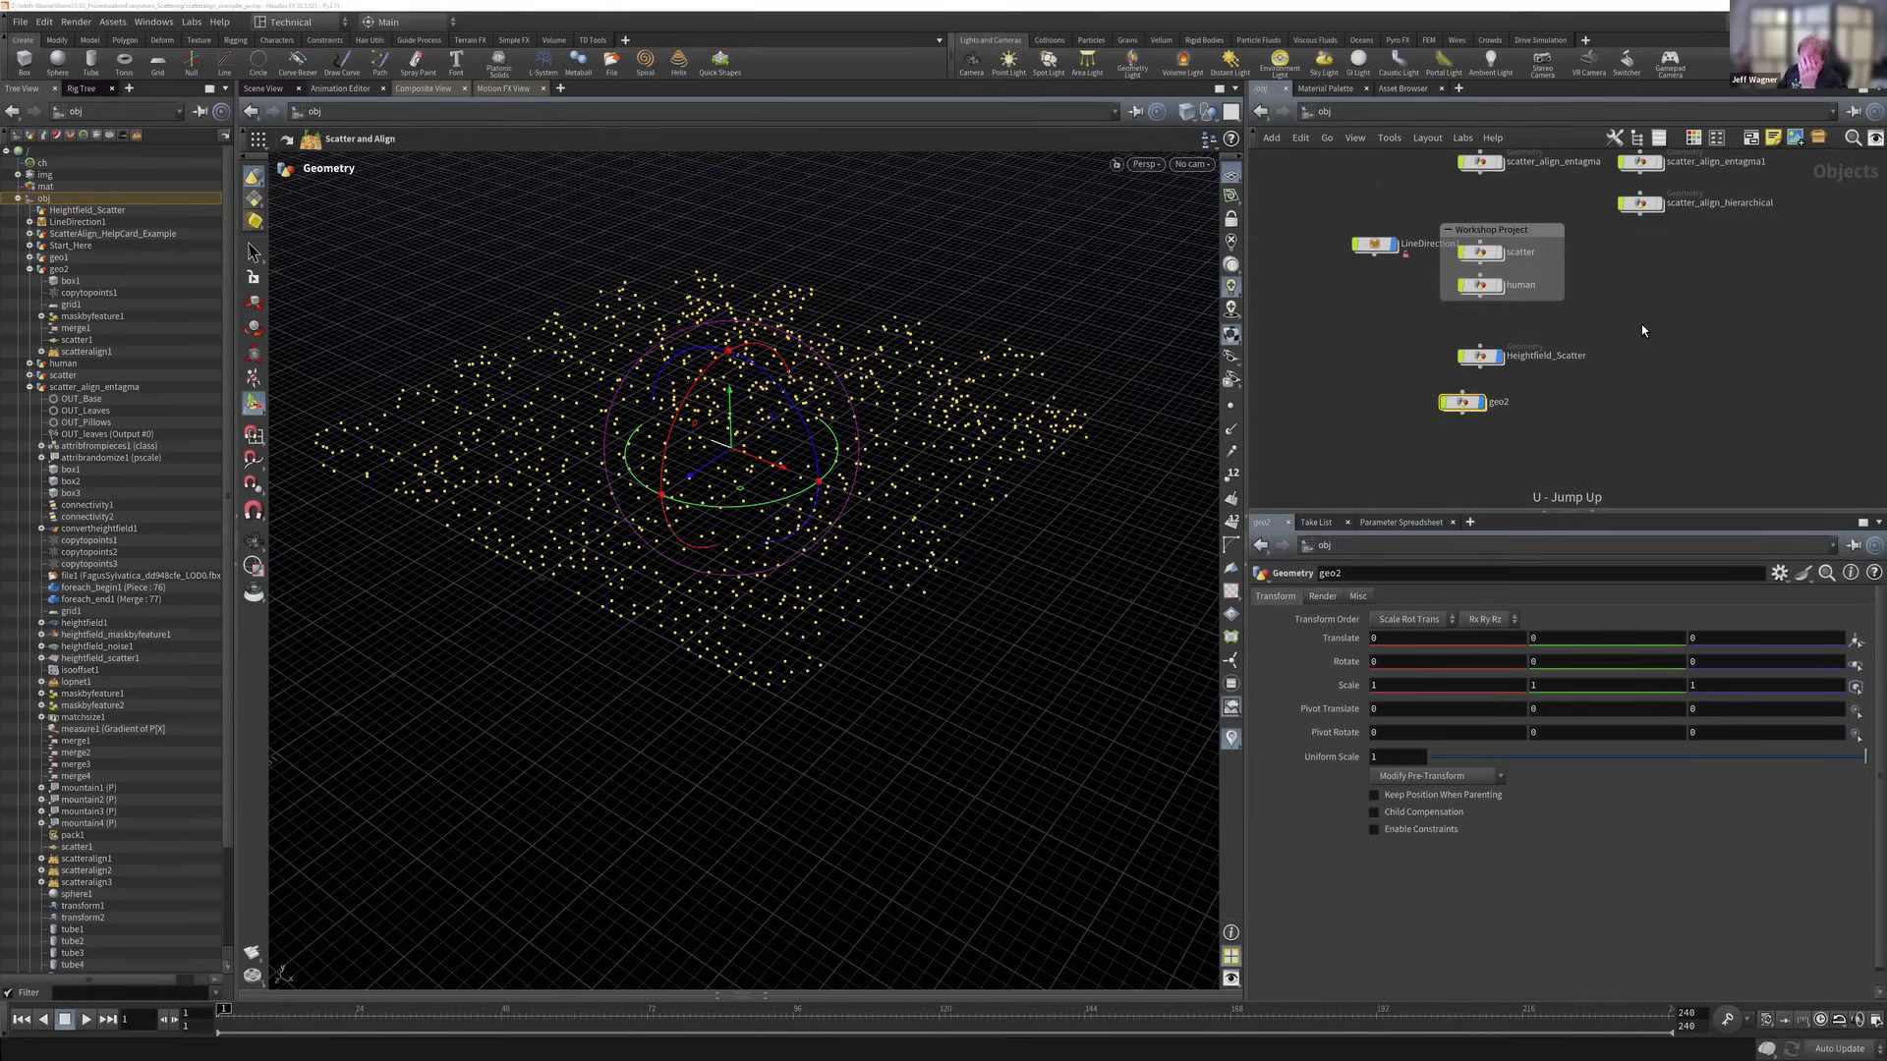
key("h")
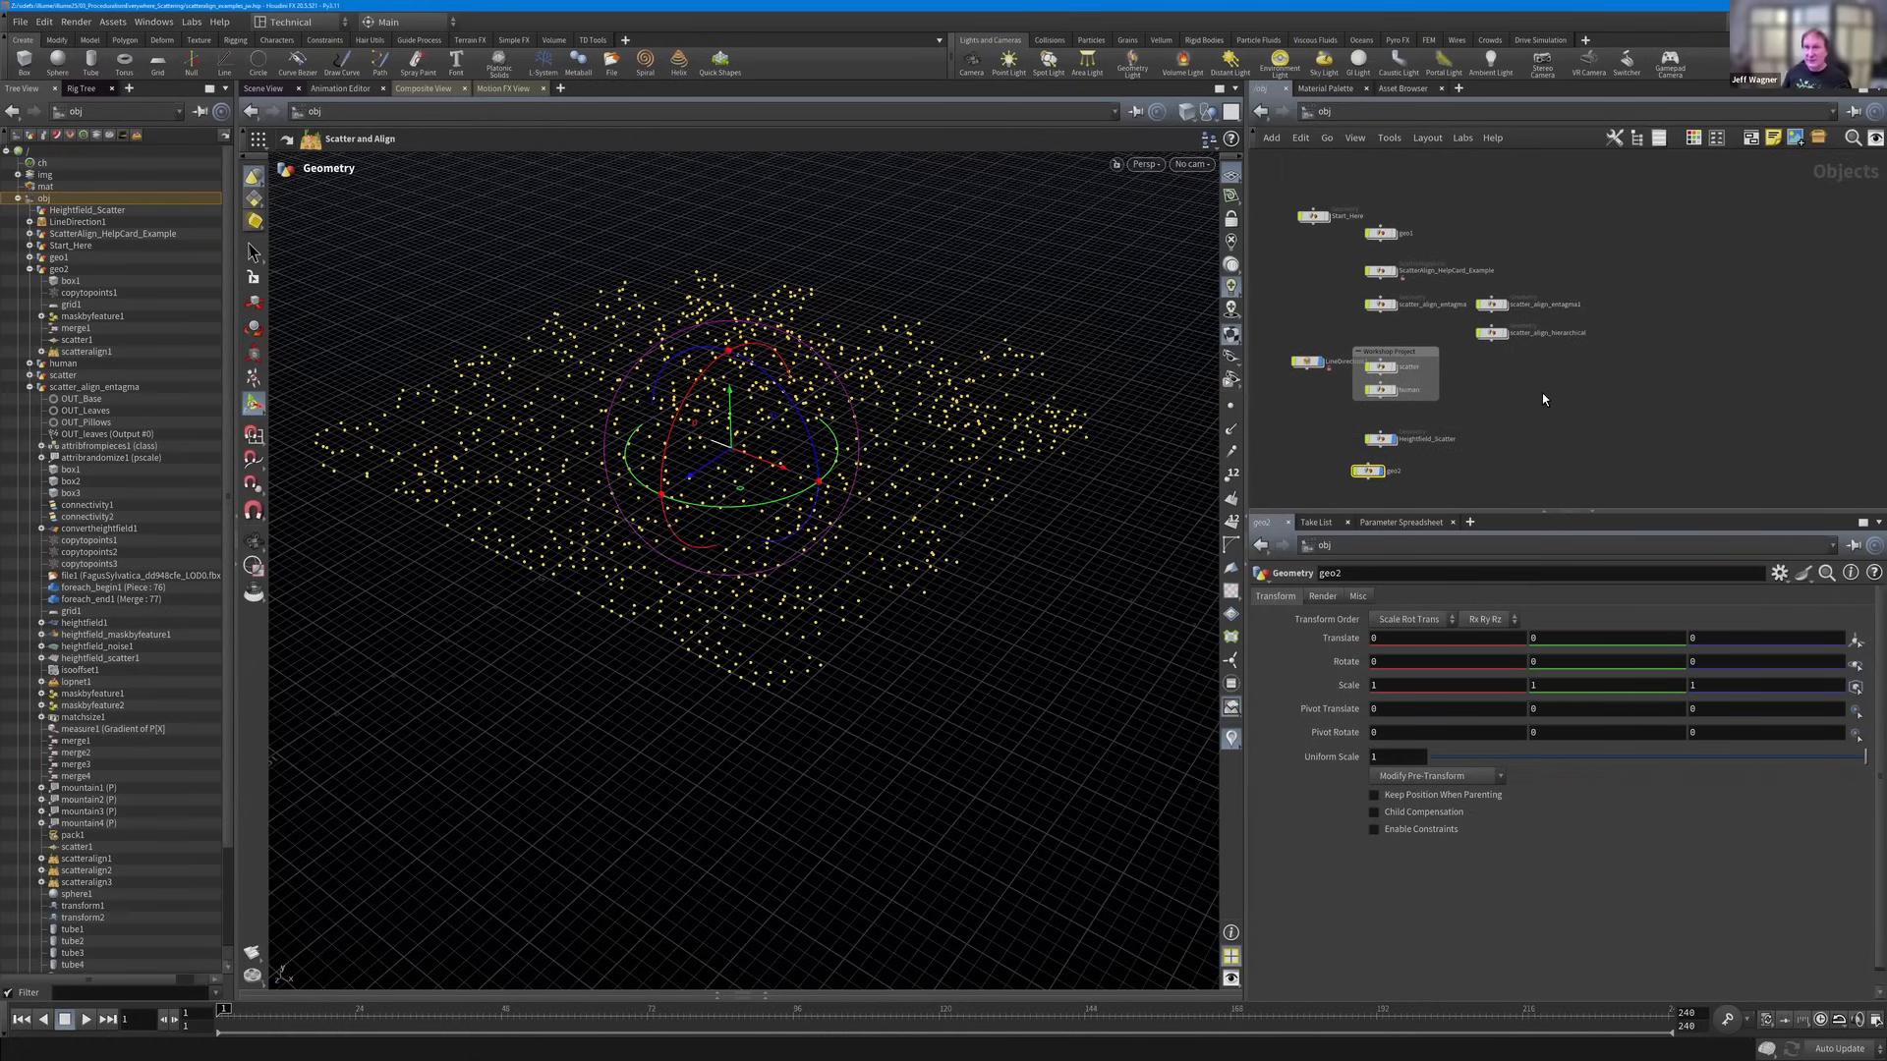
scroll(1541, 393, "up", 2)
scroll(1556, 388, "up", 2)
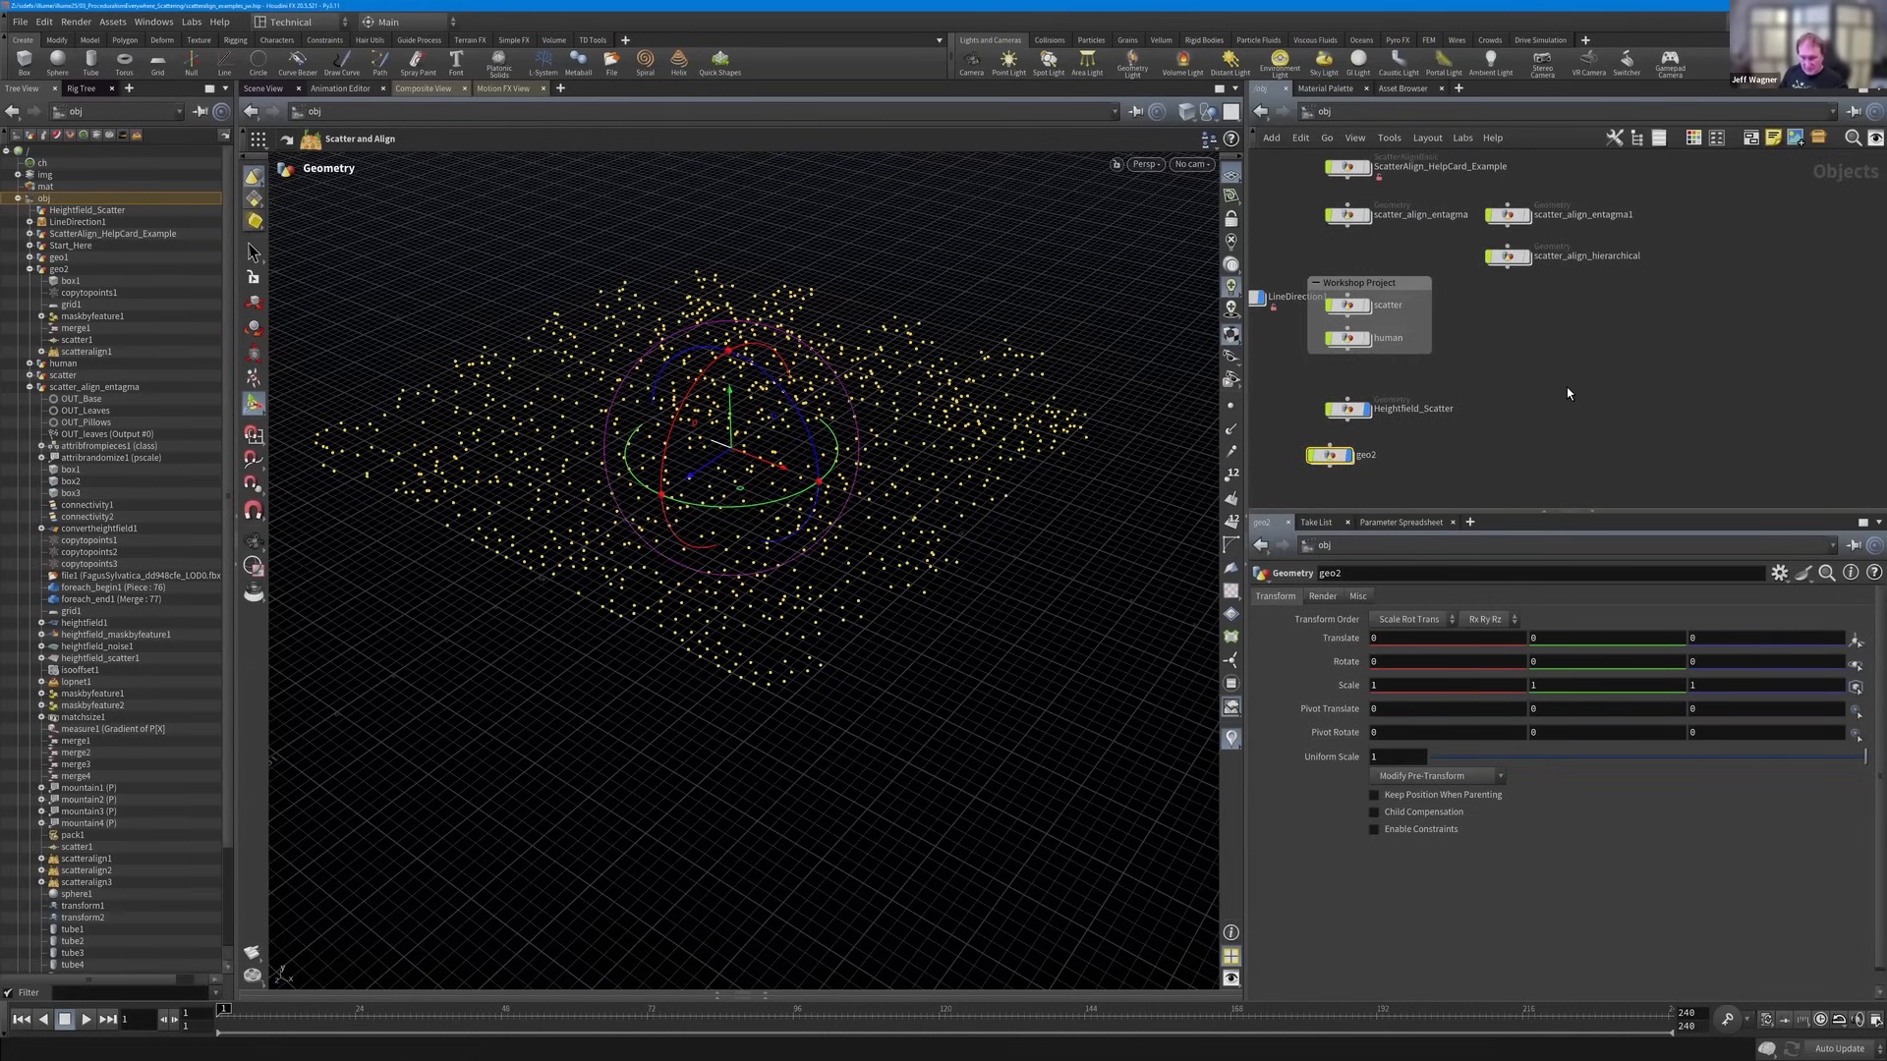
key("Tab")
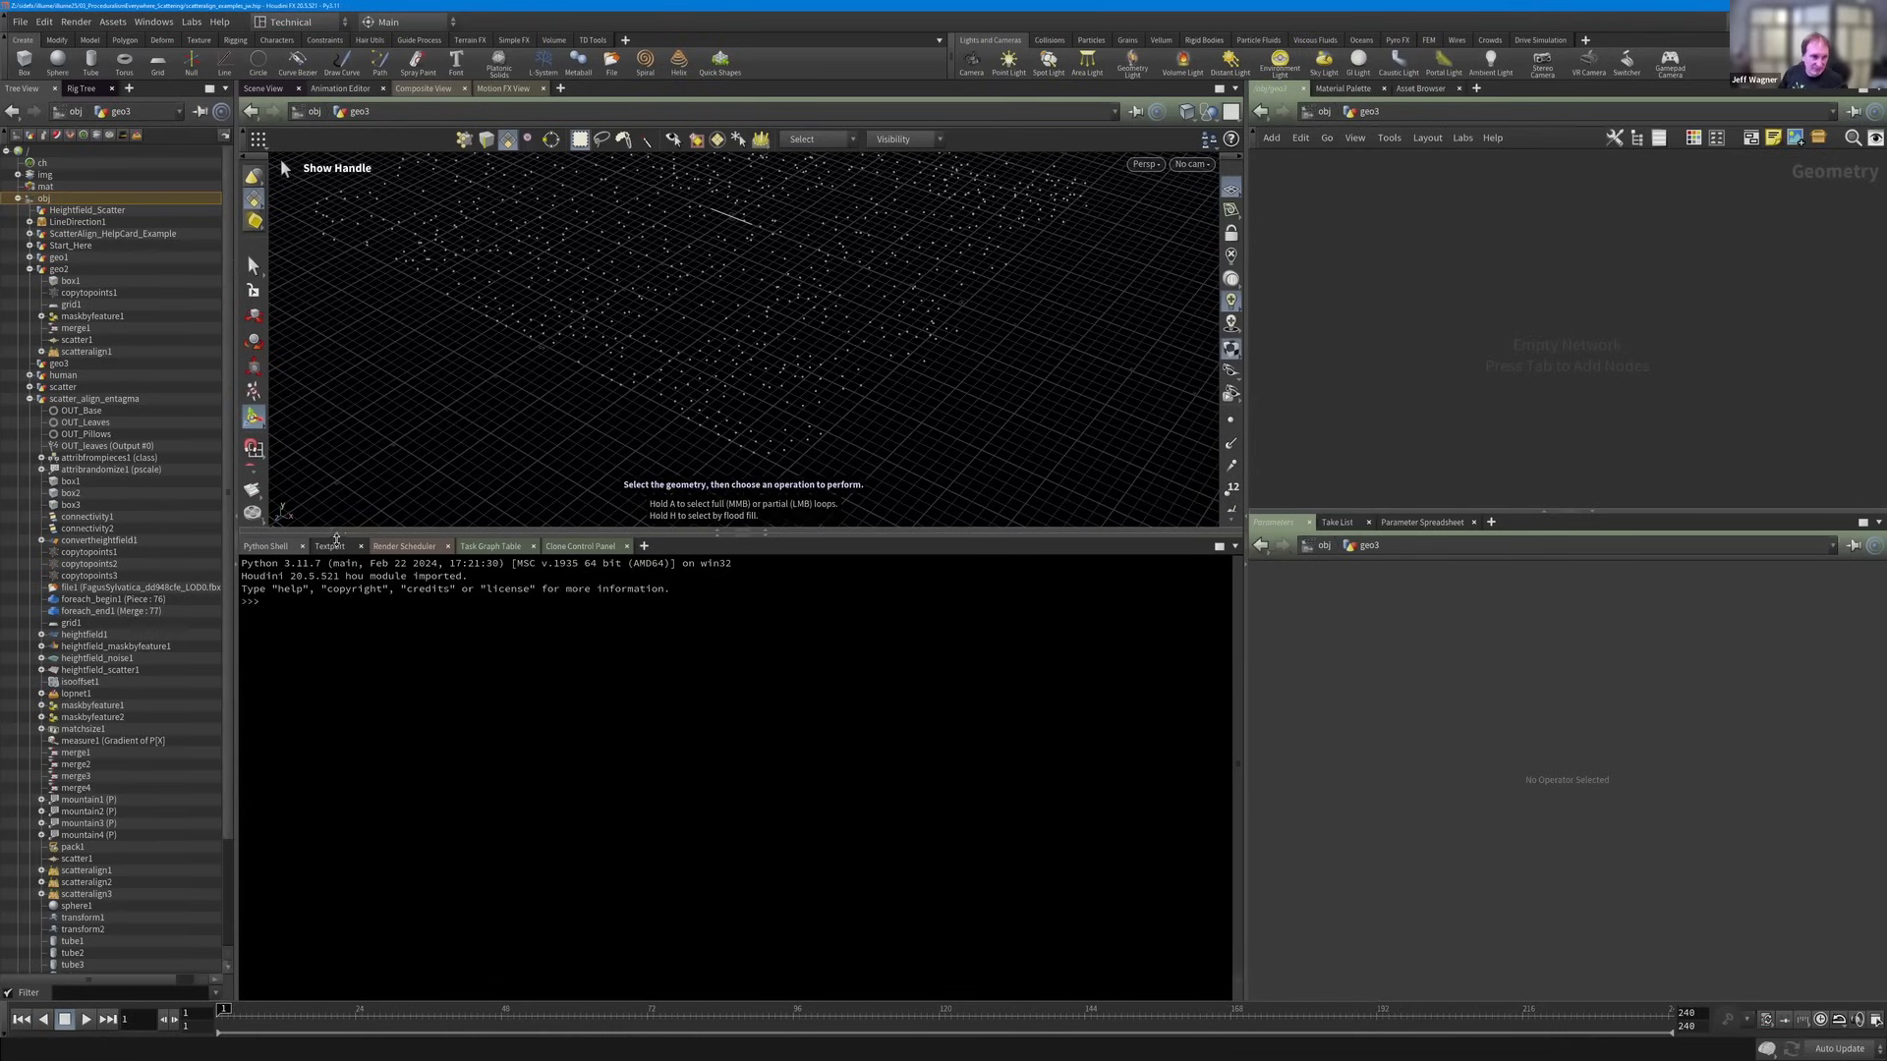
Bring up the Textport and make its command line ready for entry.
left_click(331, 546)
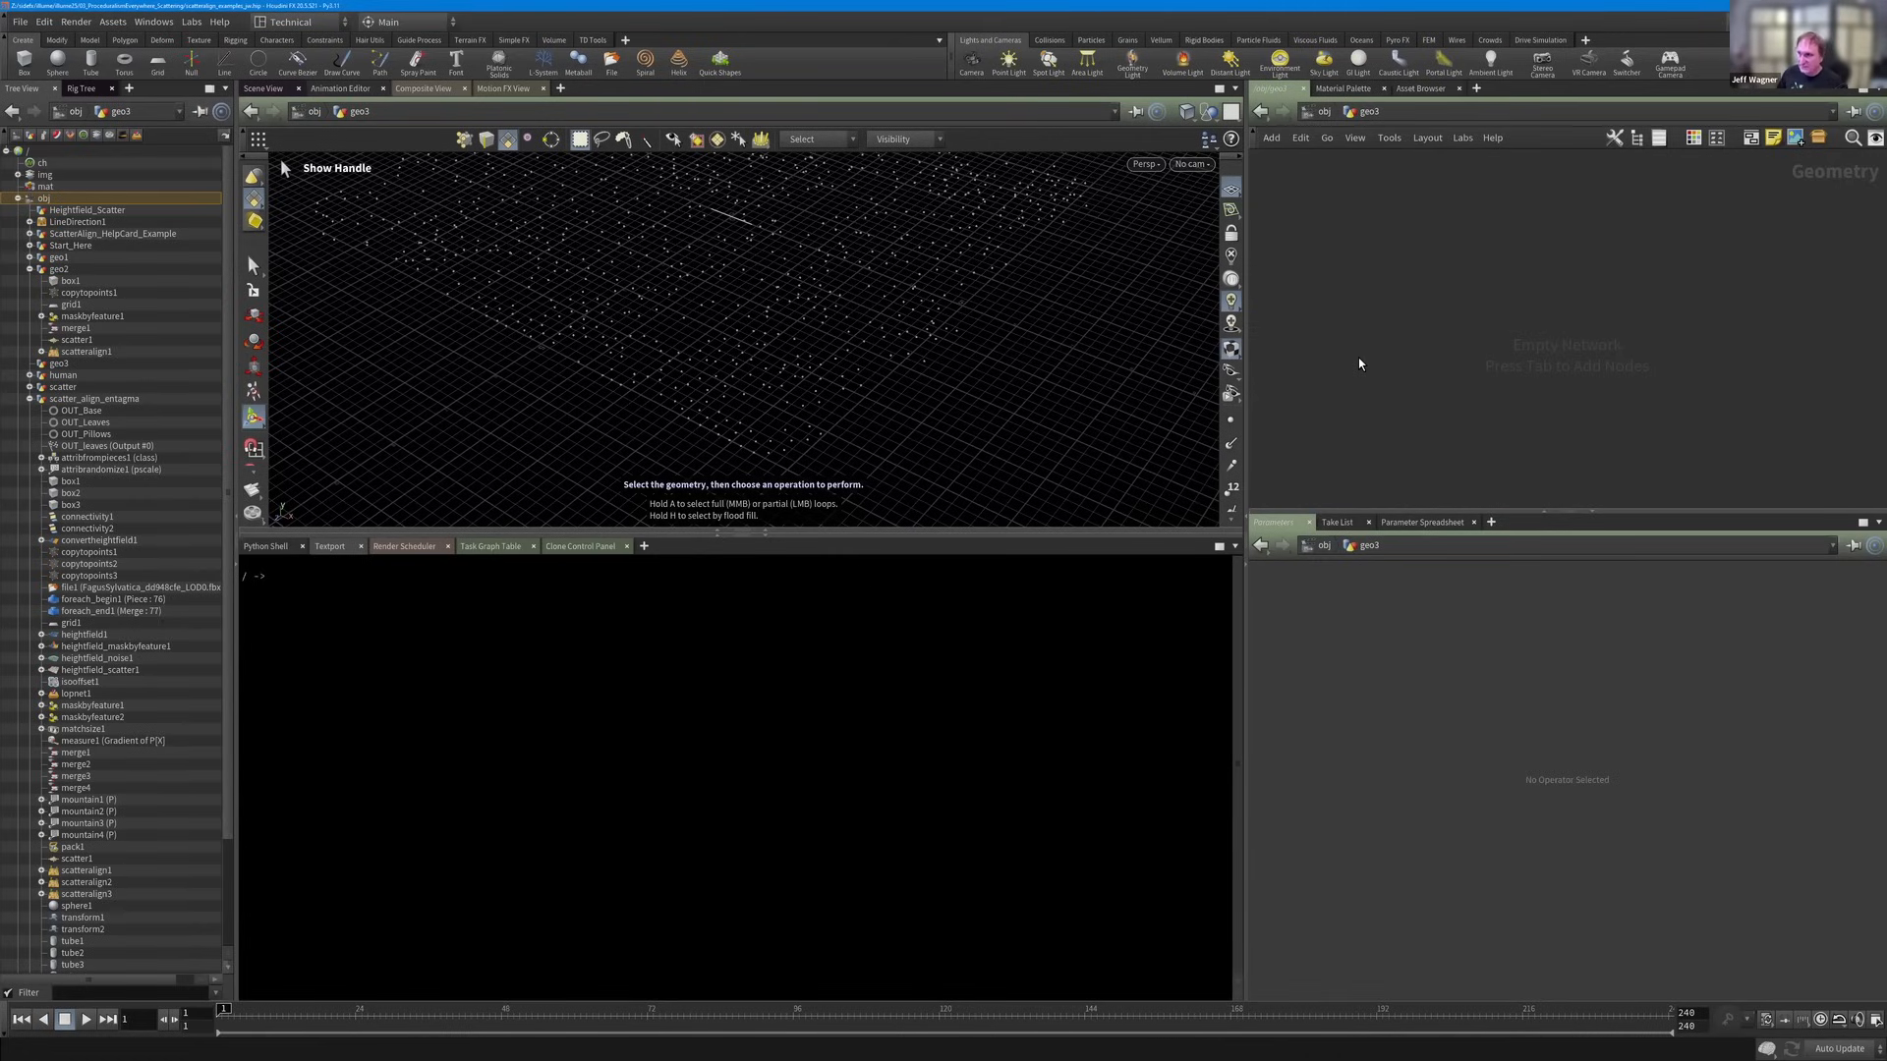
left_click(520, 679)
type("opcf")
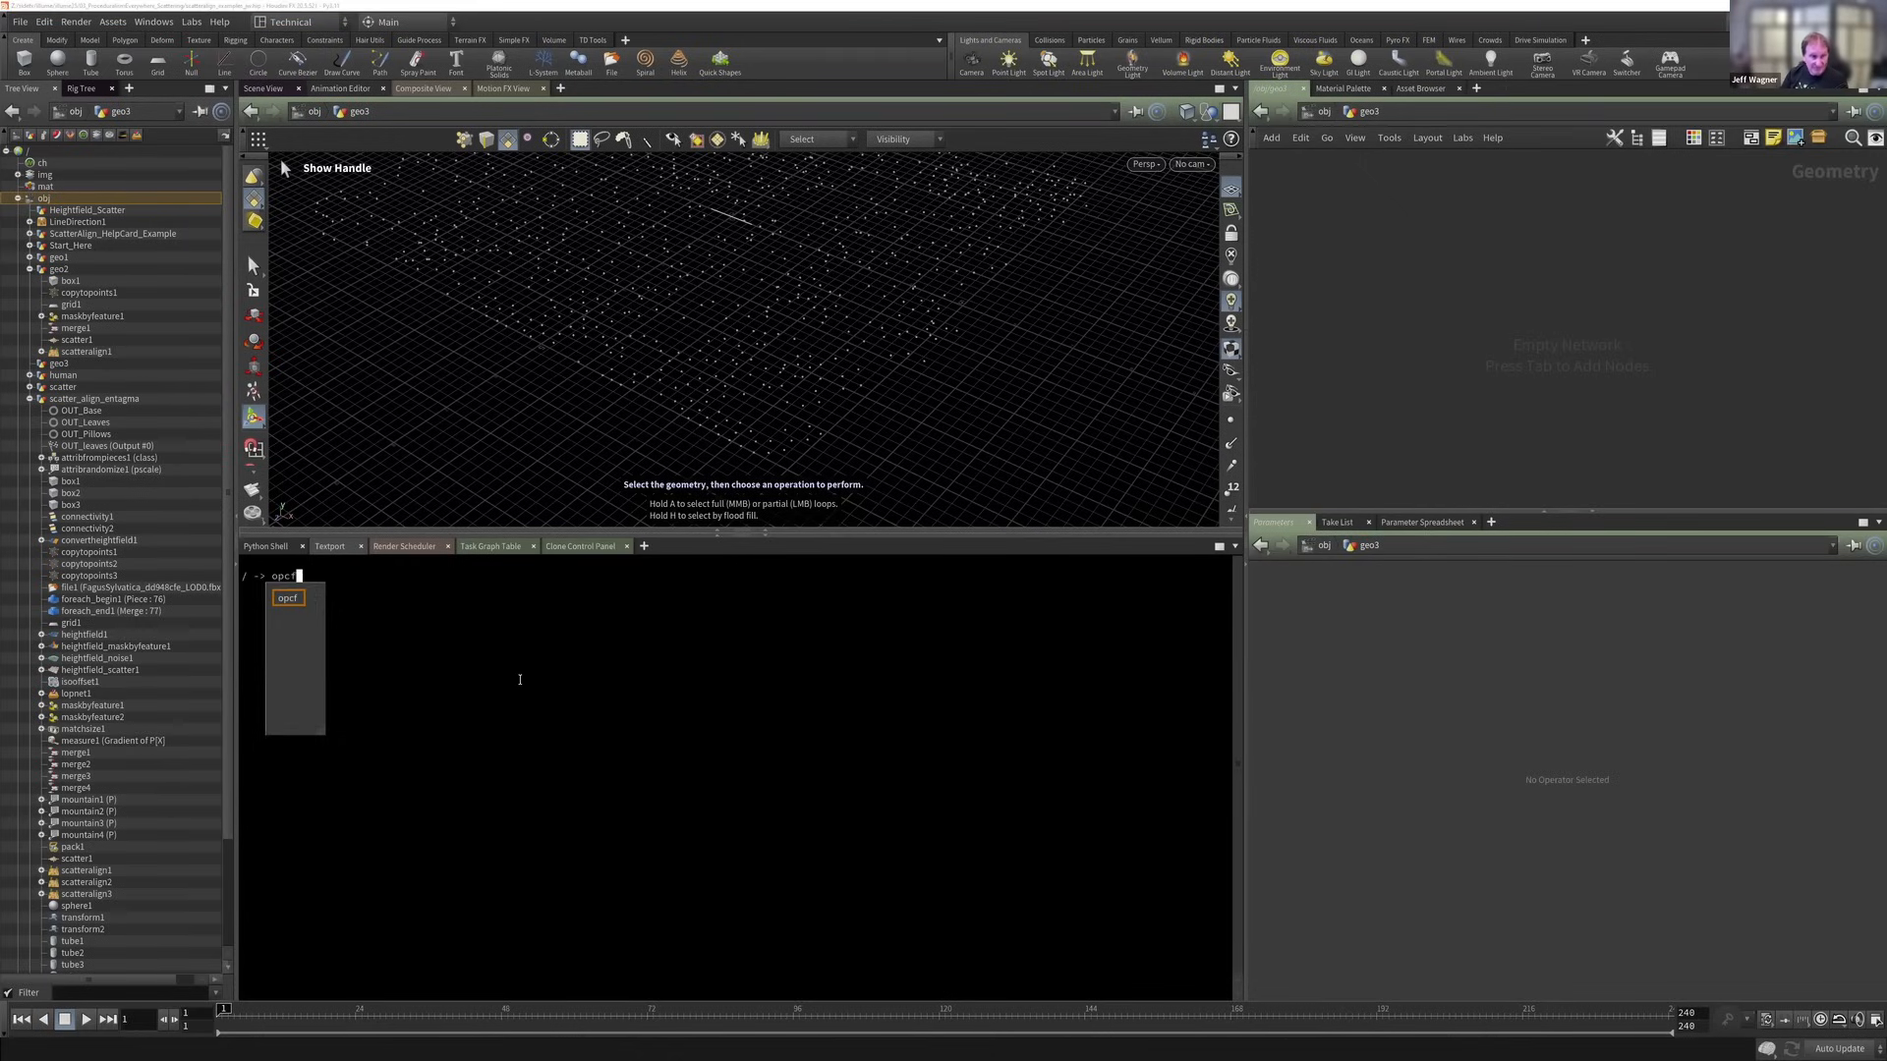
key("BackSpace")
key("BackSpace")
key("BackSpace")
key("BackSpace")
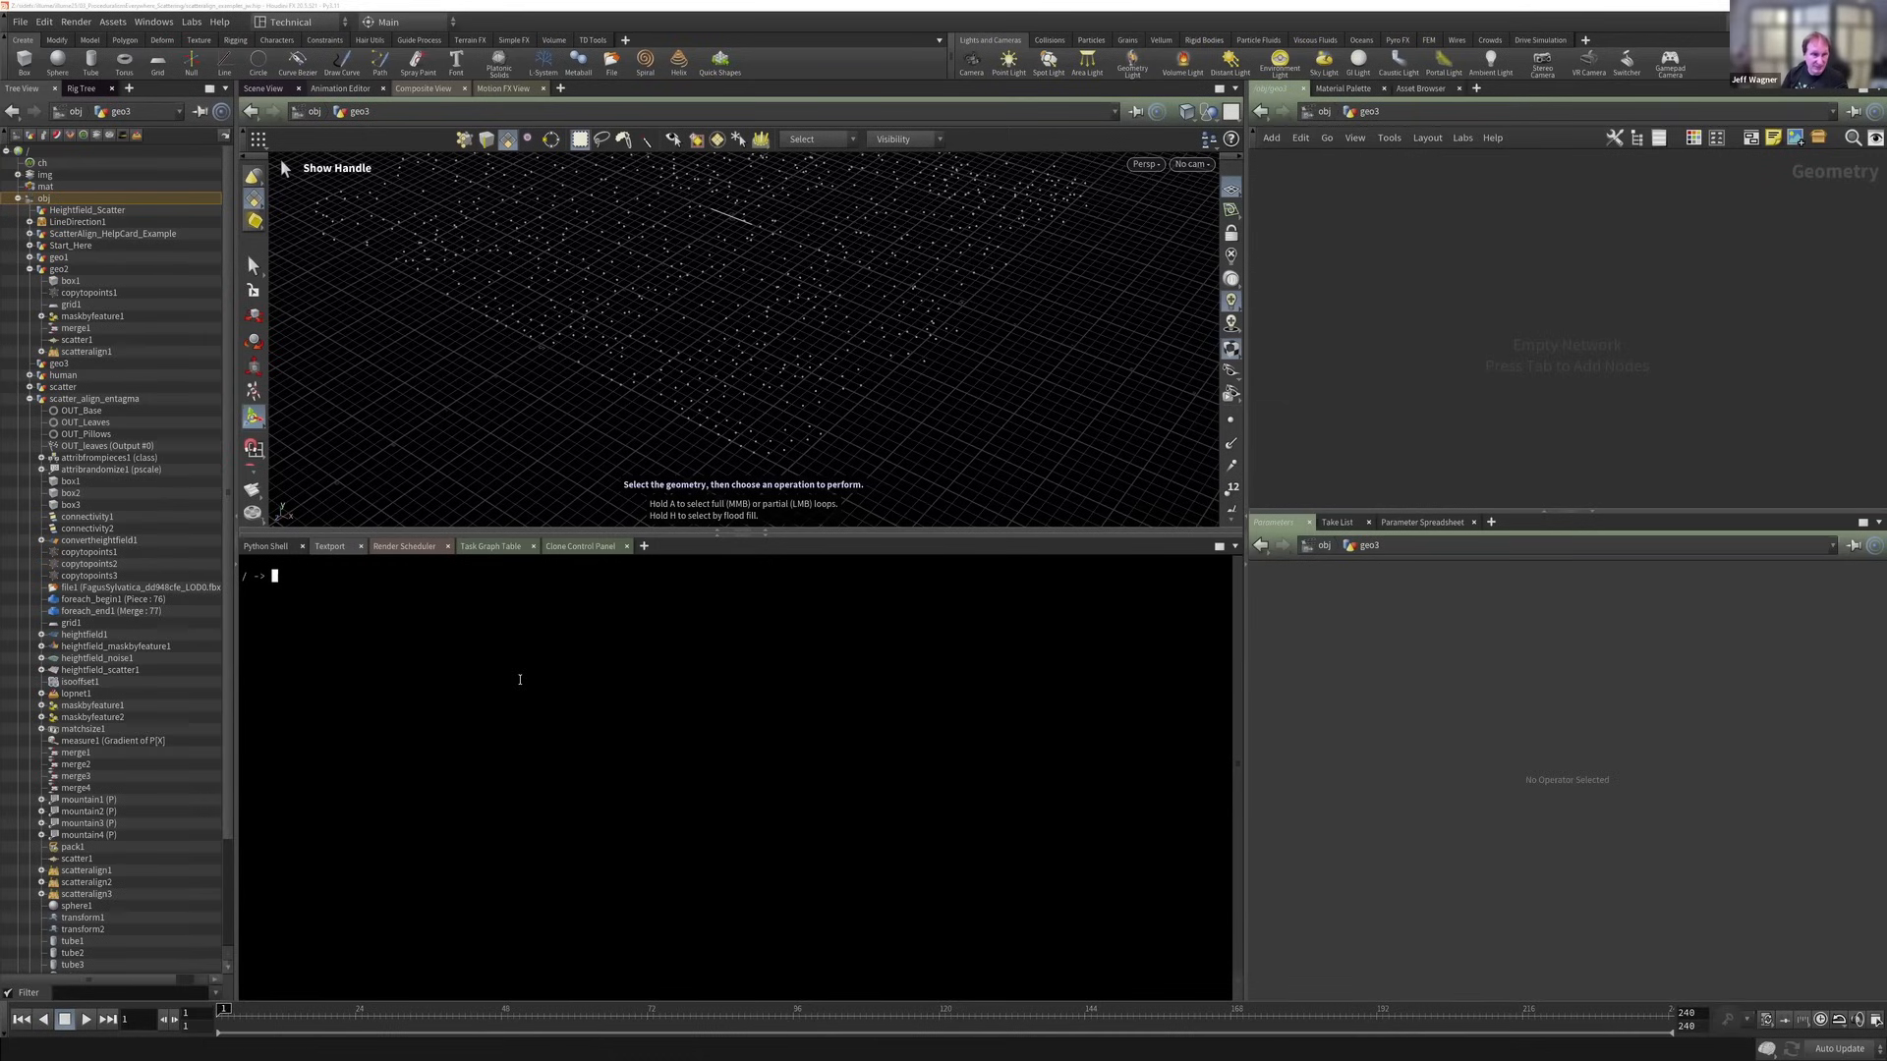
type("cd")
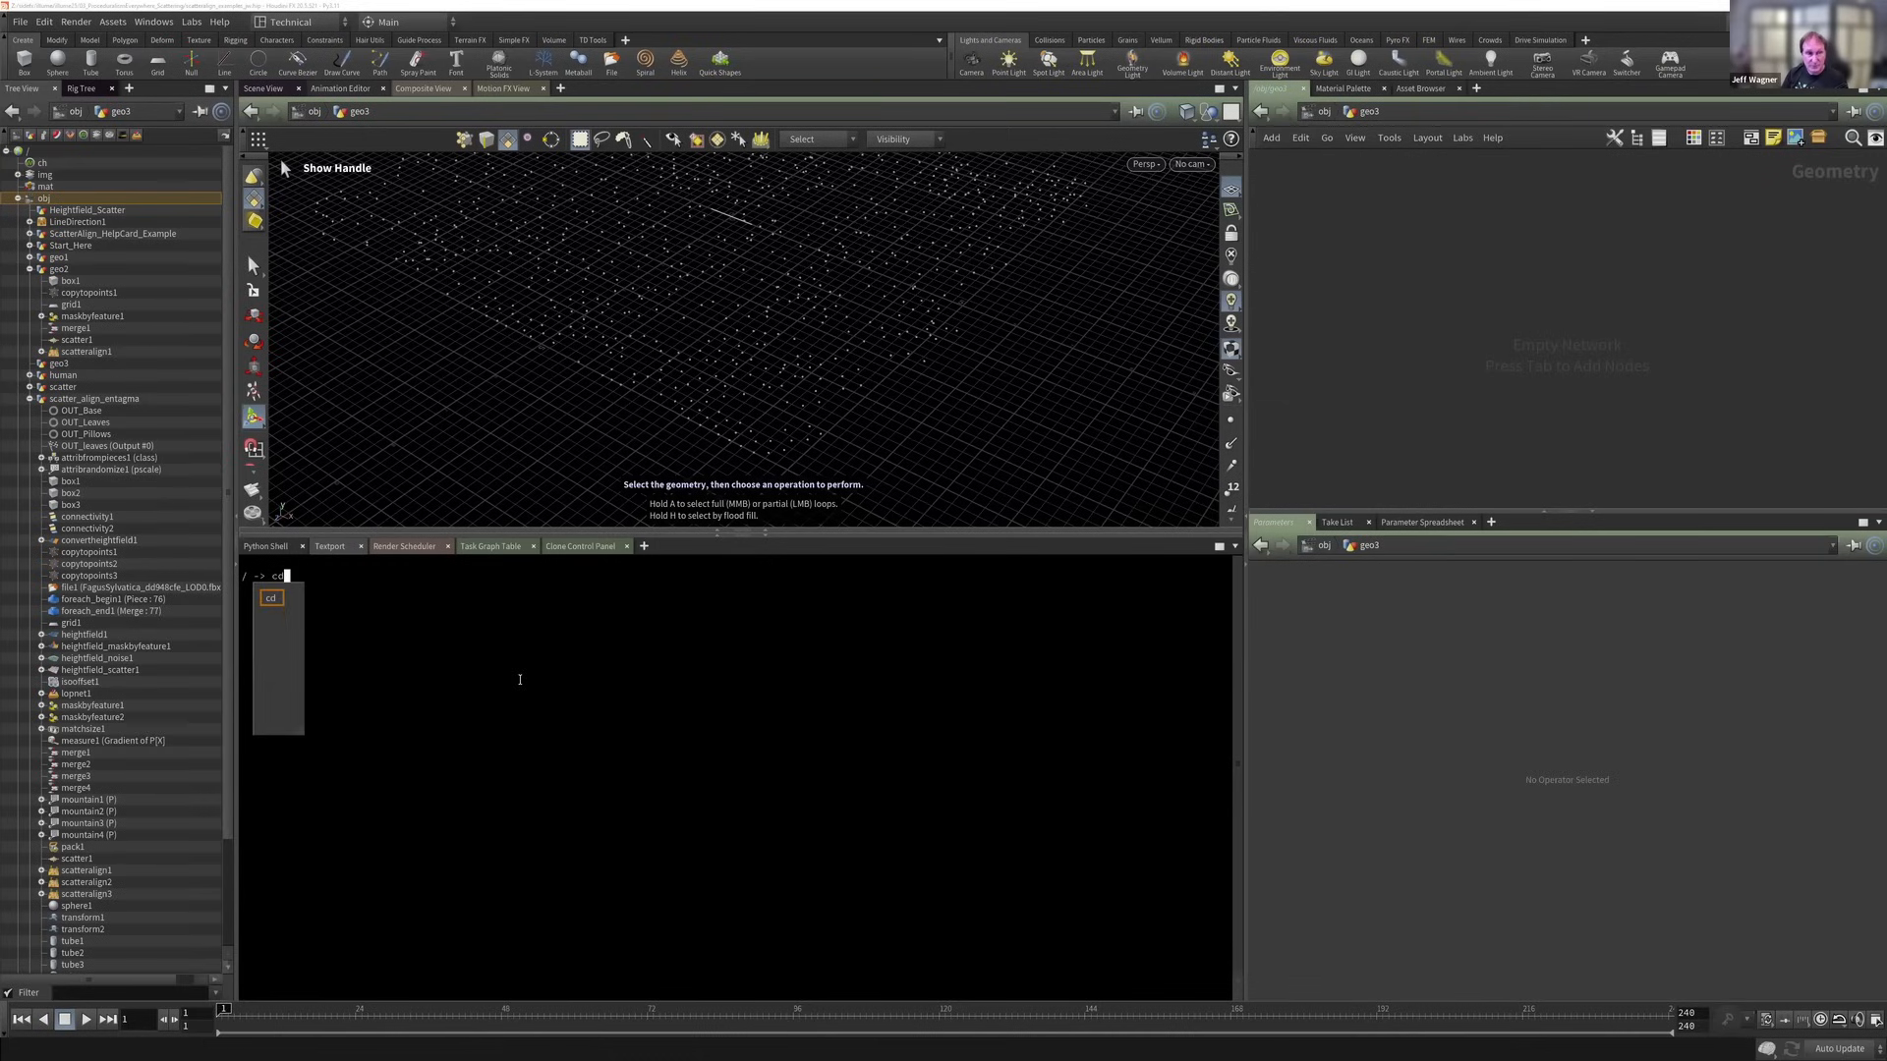
key("BackSpace")
key("BackSpace")
Change the Textport's current location to the new geometry network with opcf /obj/geo3/.
type("opcf ")
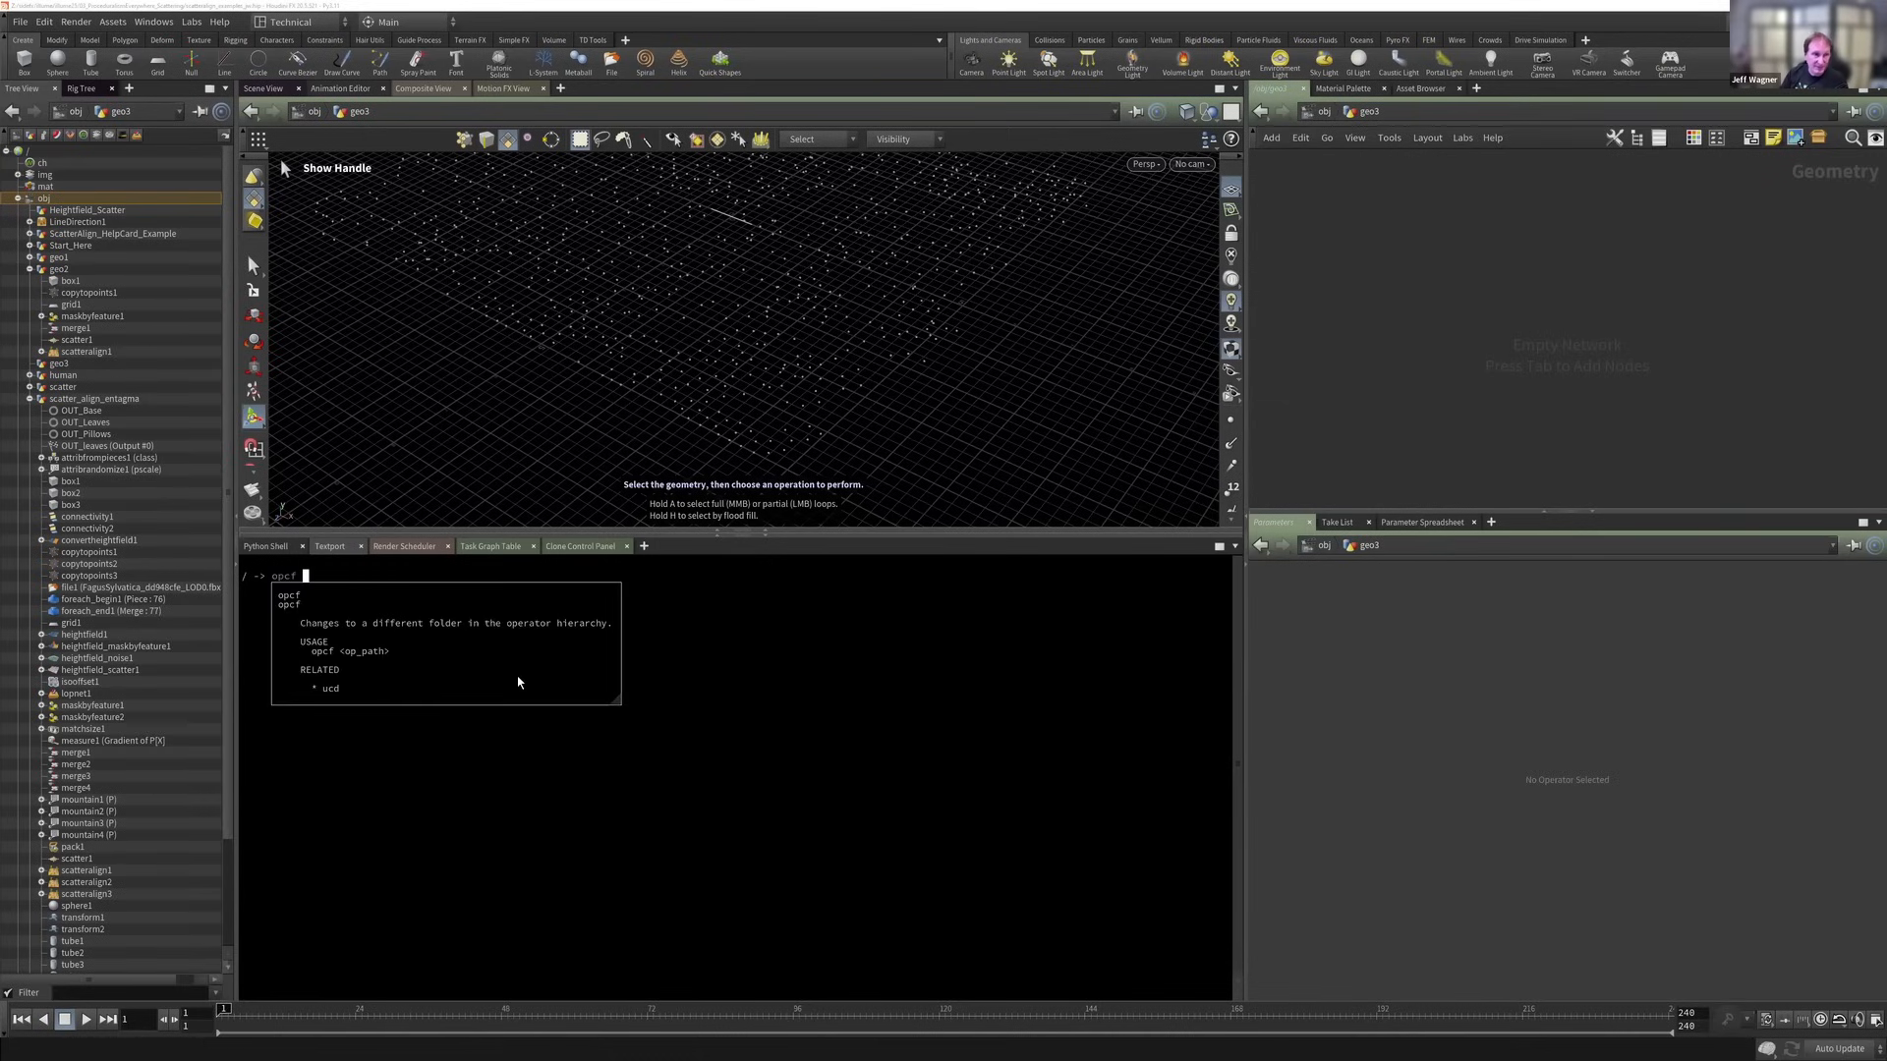
type("/obj/geo")
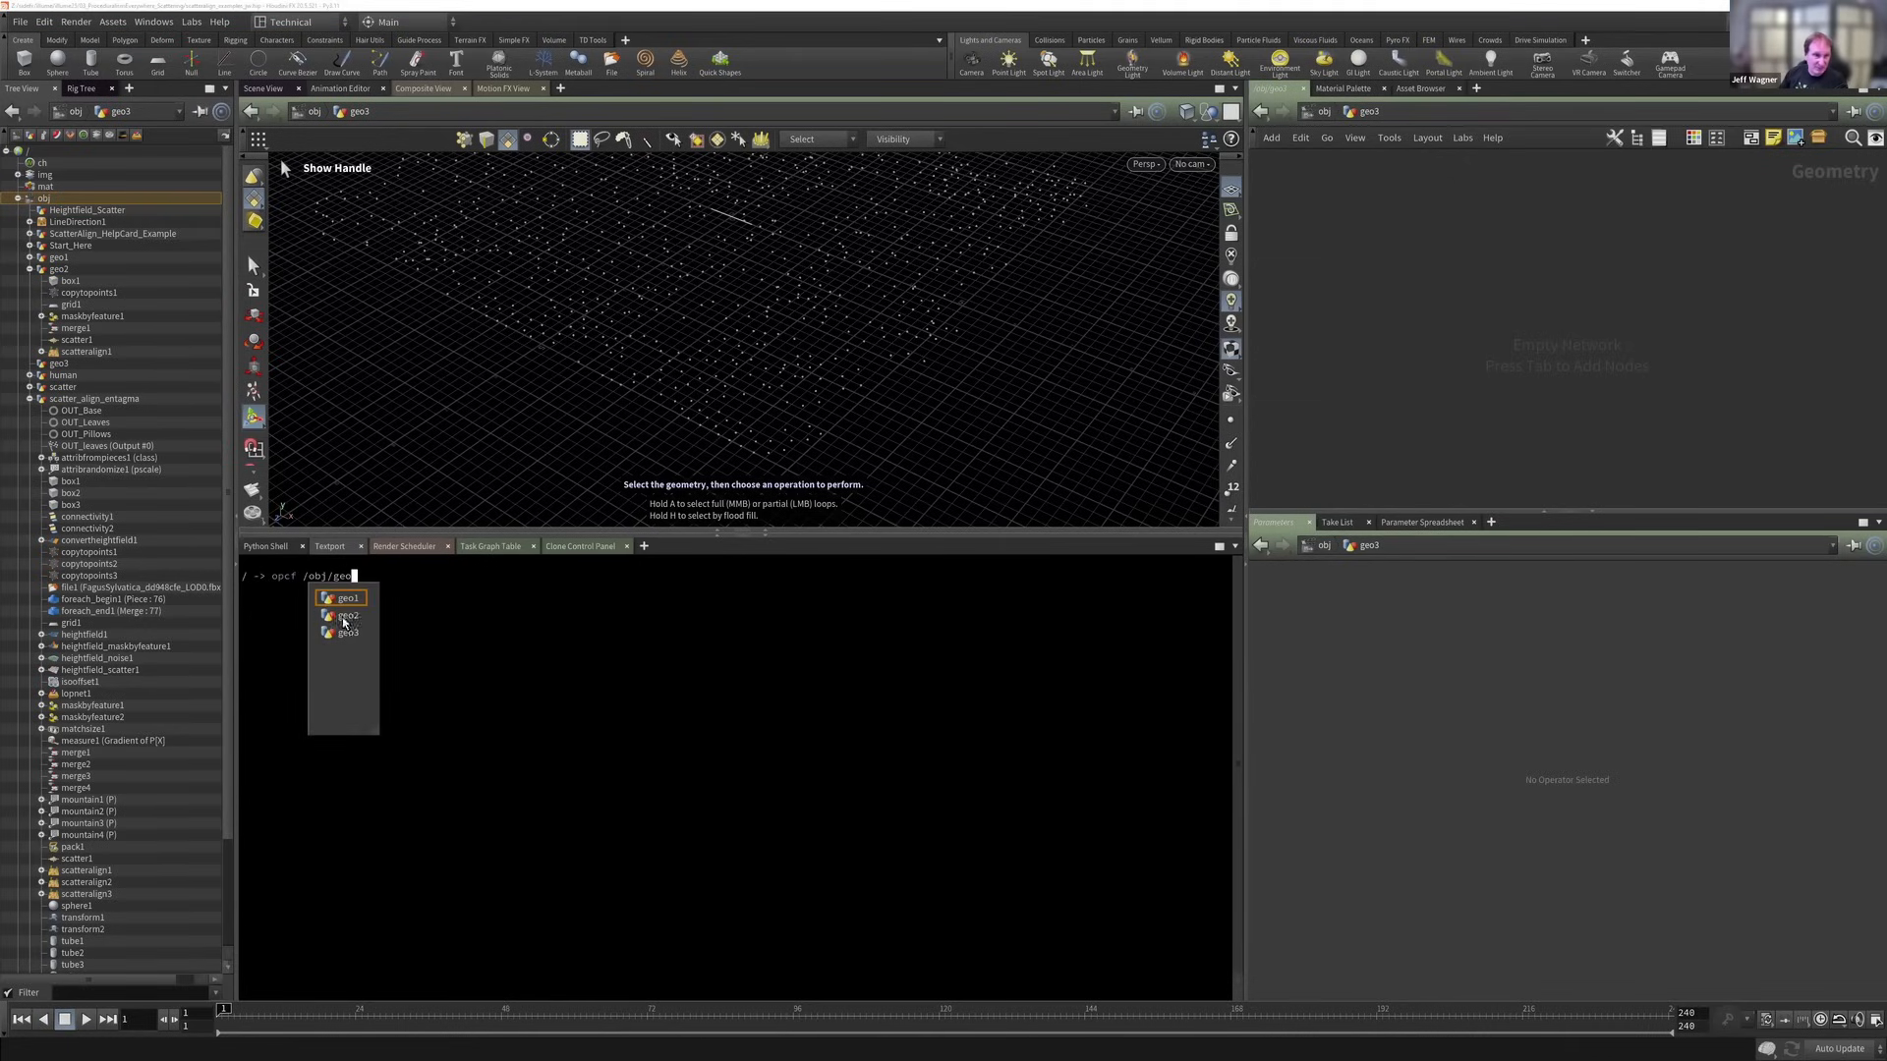
left_click(351, 634)
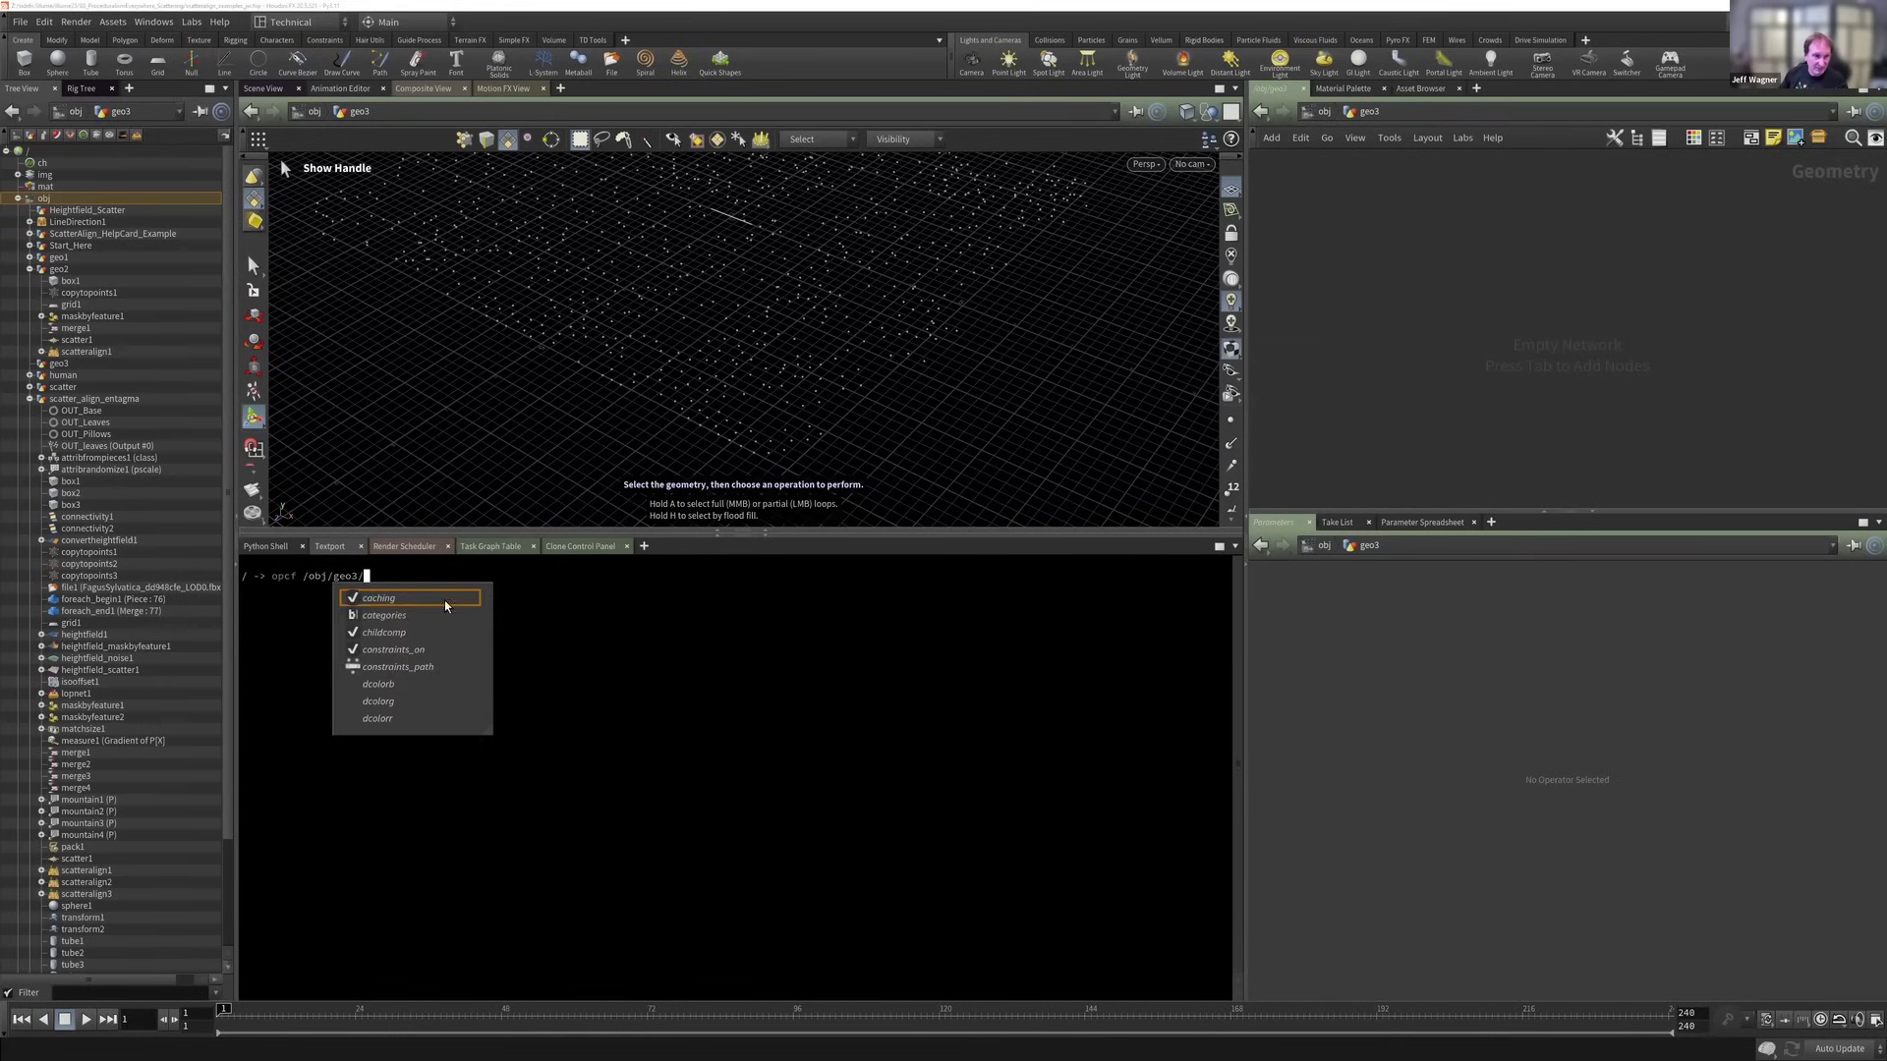
key("Return")
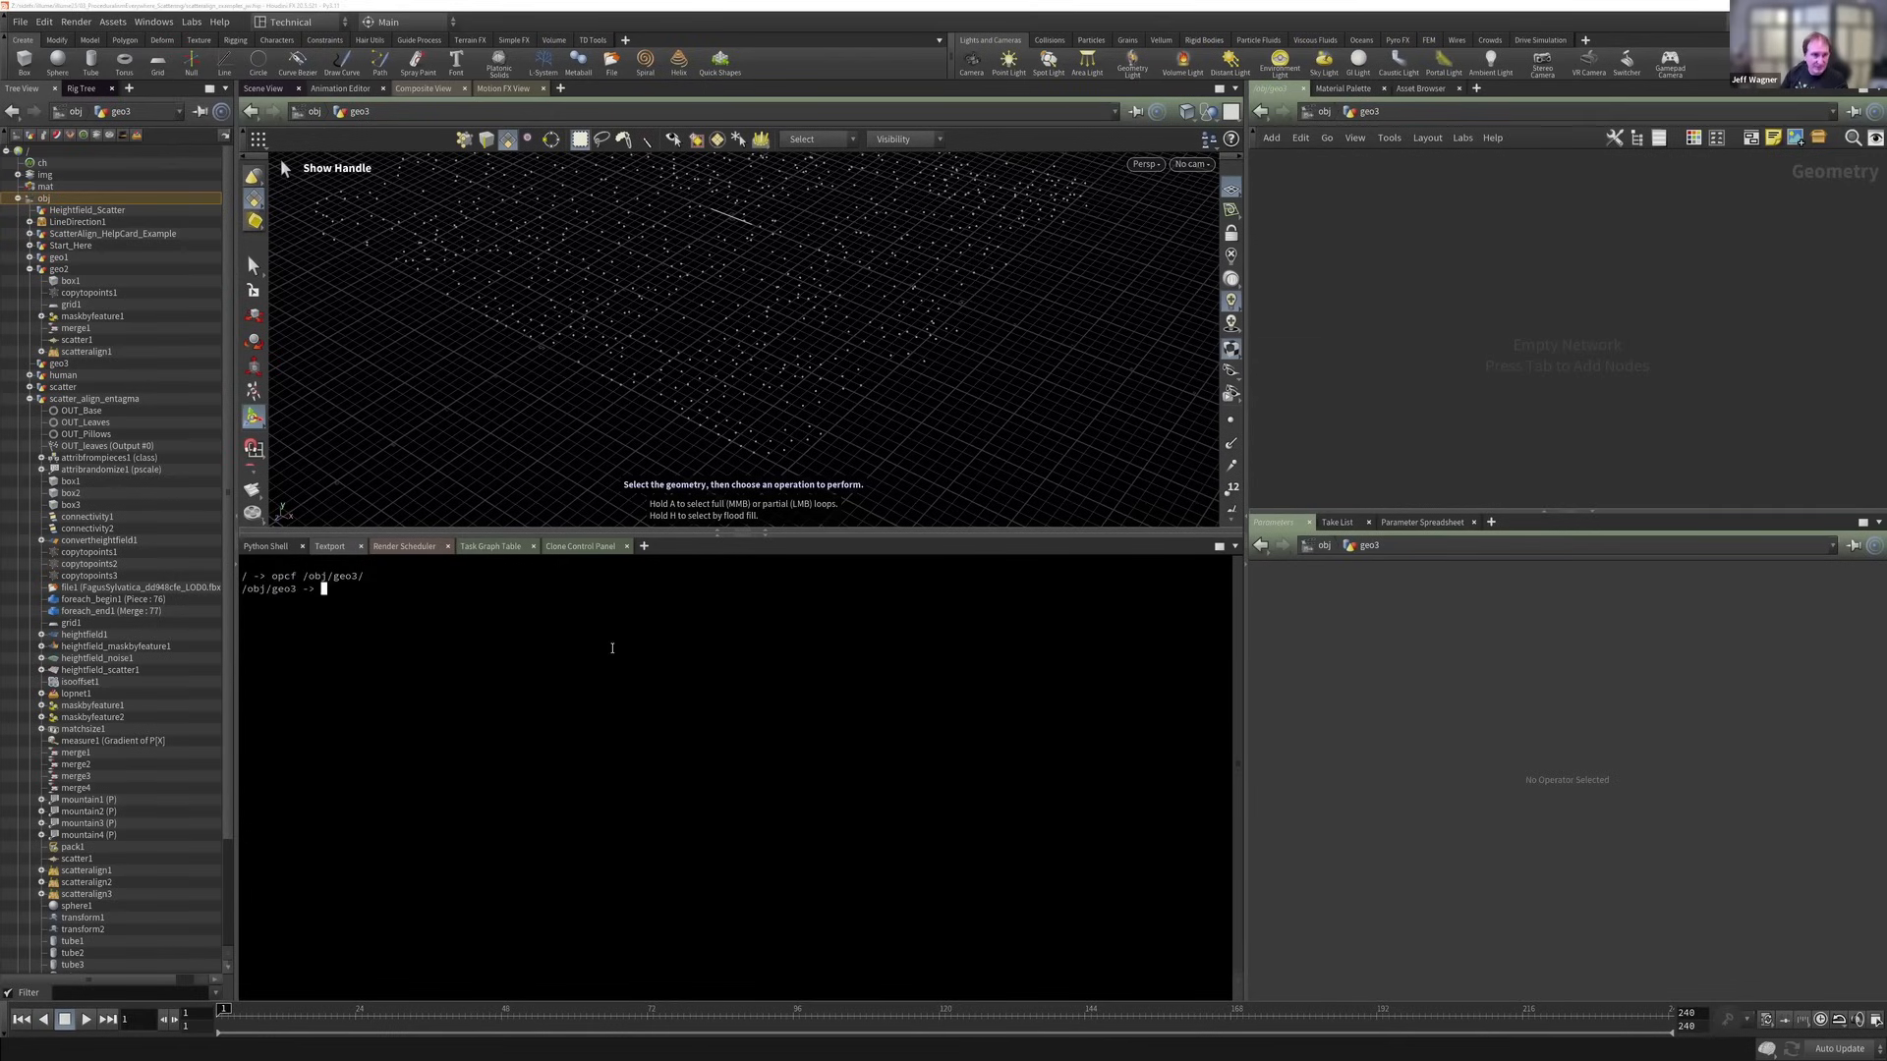
Run opadd in the Textport and look through the list of operator types available inside geo3.
type("opadd")
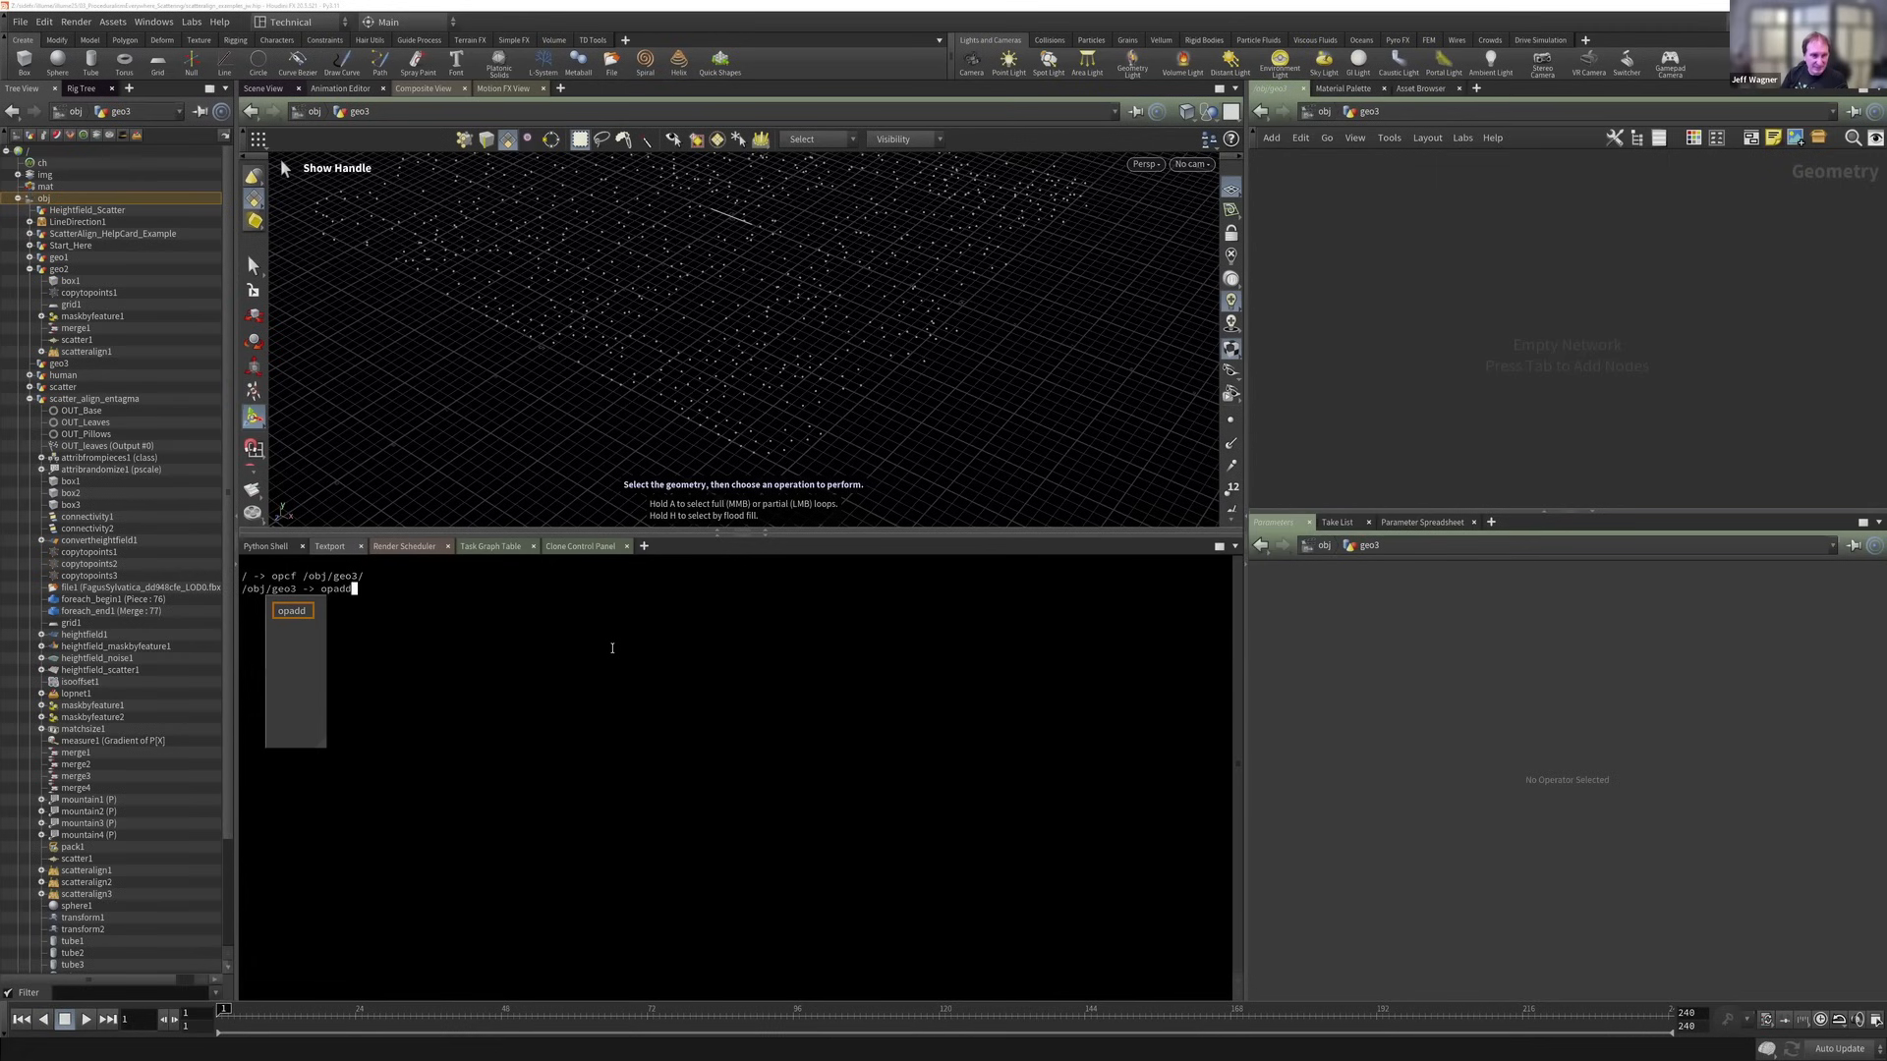
key("Return")
scroll(613, 649, "up", 10)
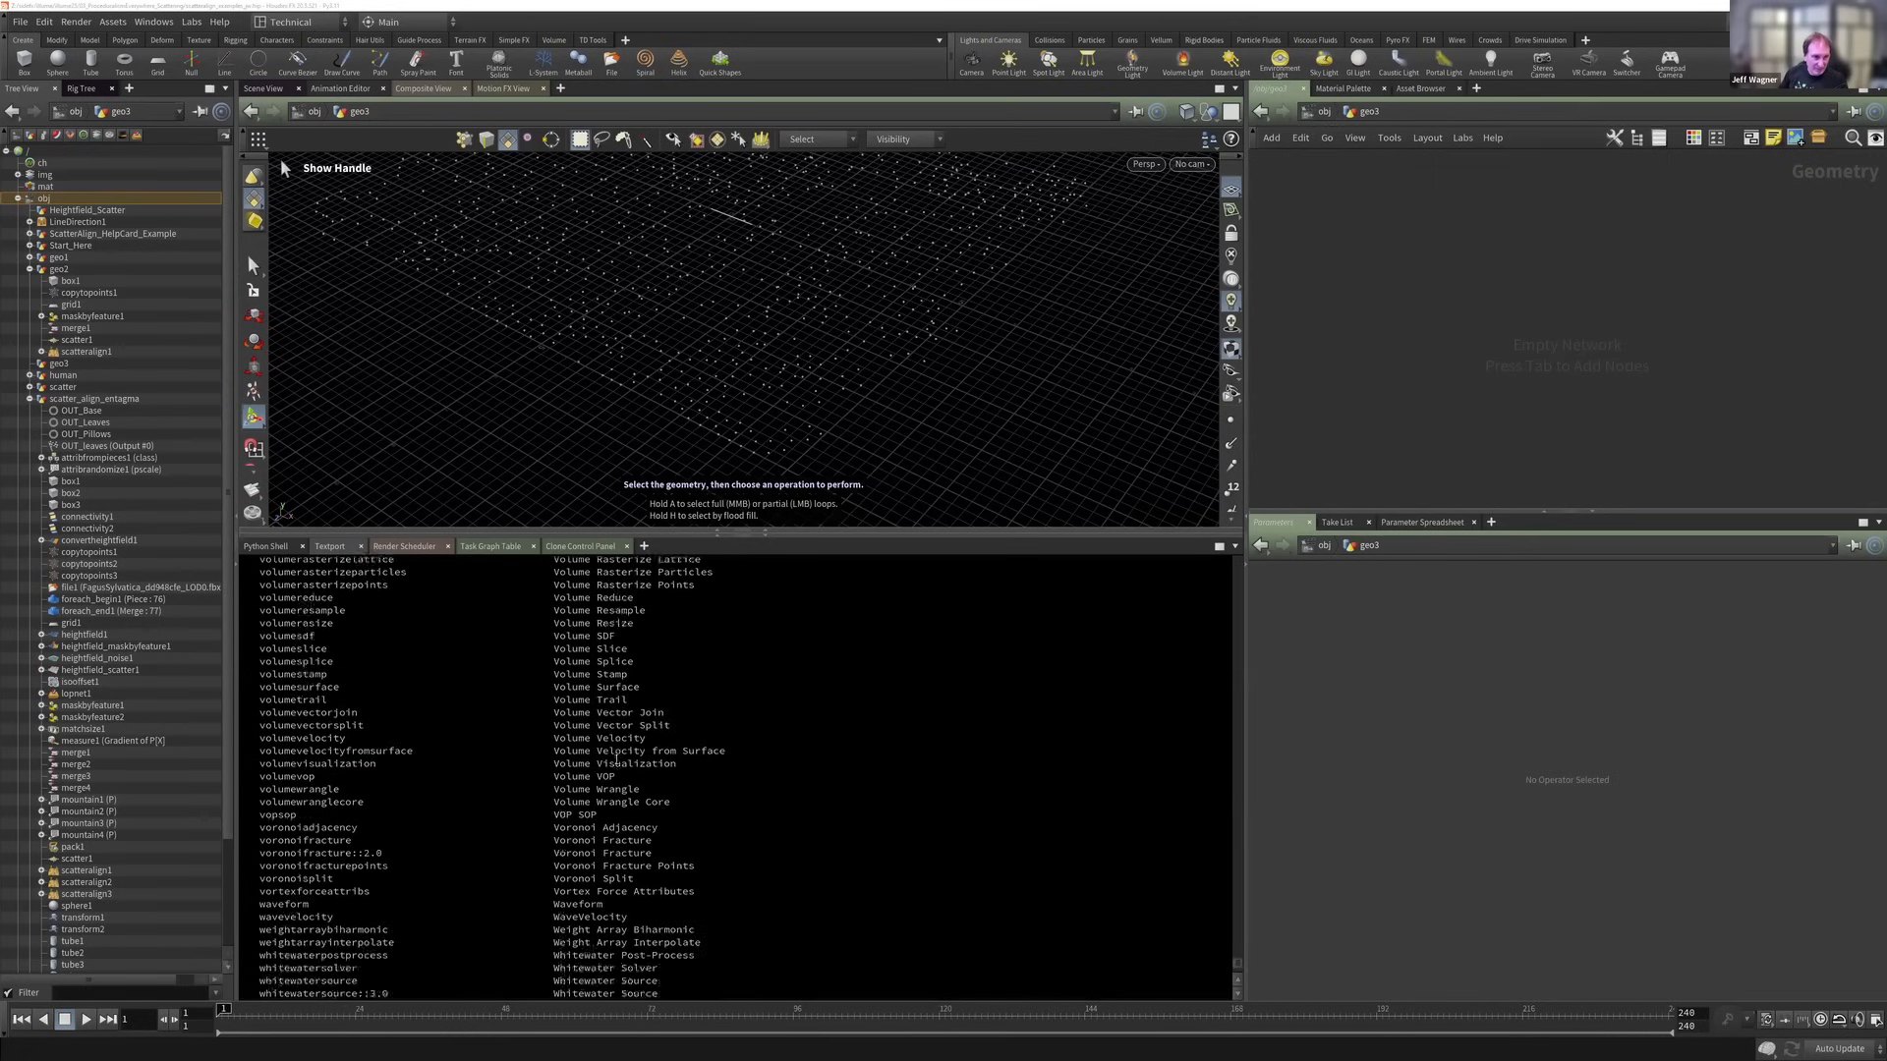
scroll(645, 761, "up", 15)
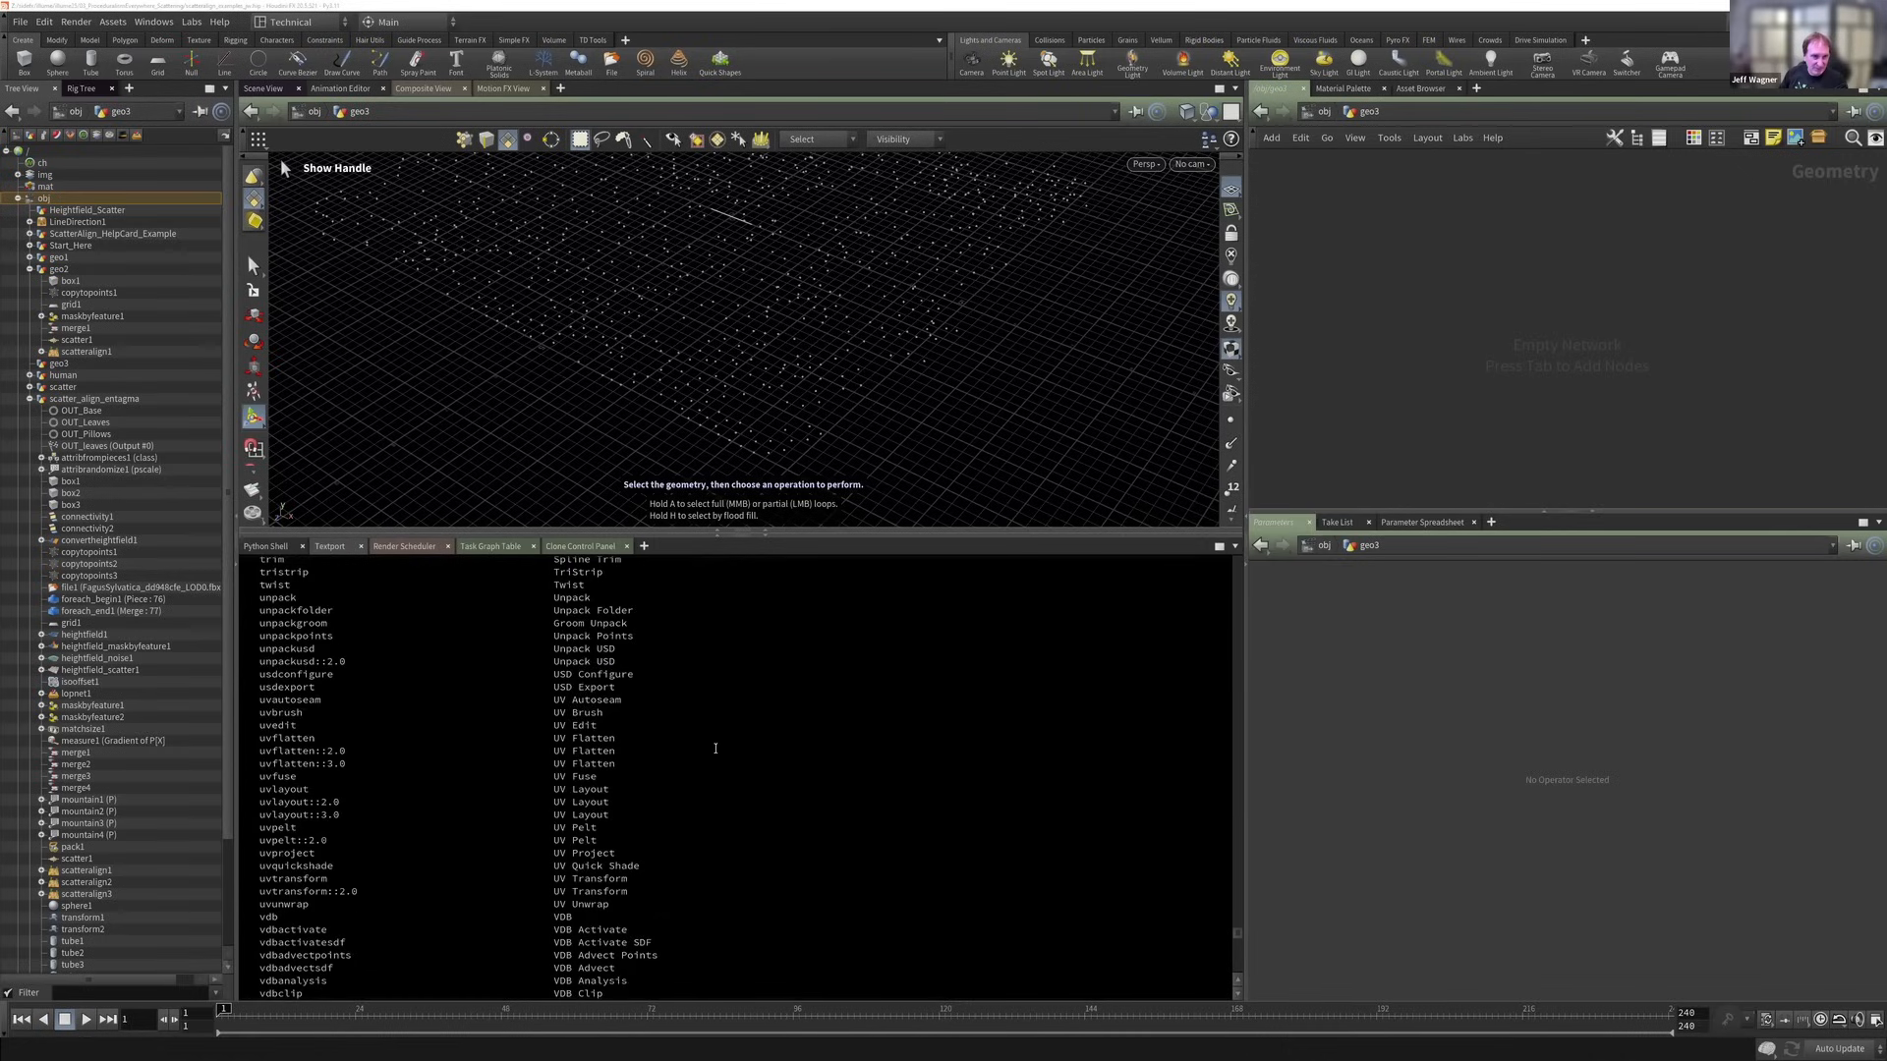
scroll(759, 754, "up", 20)
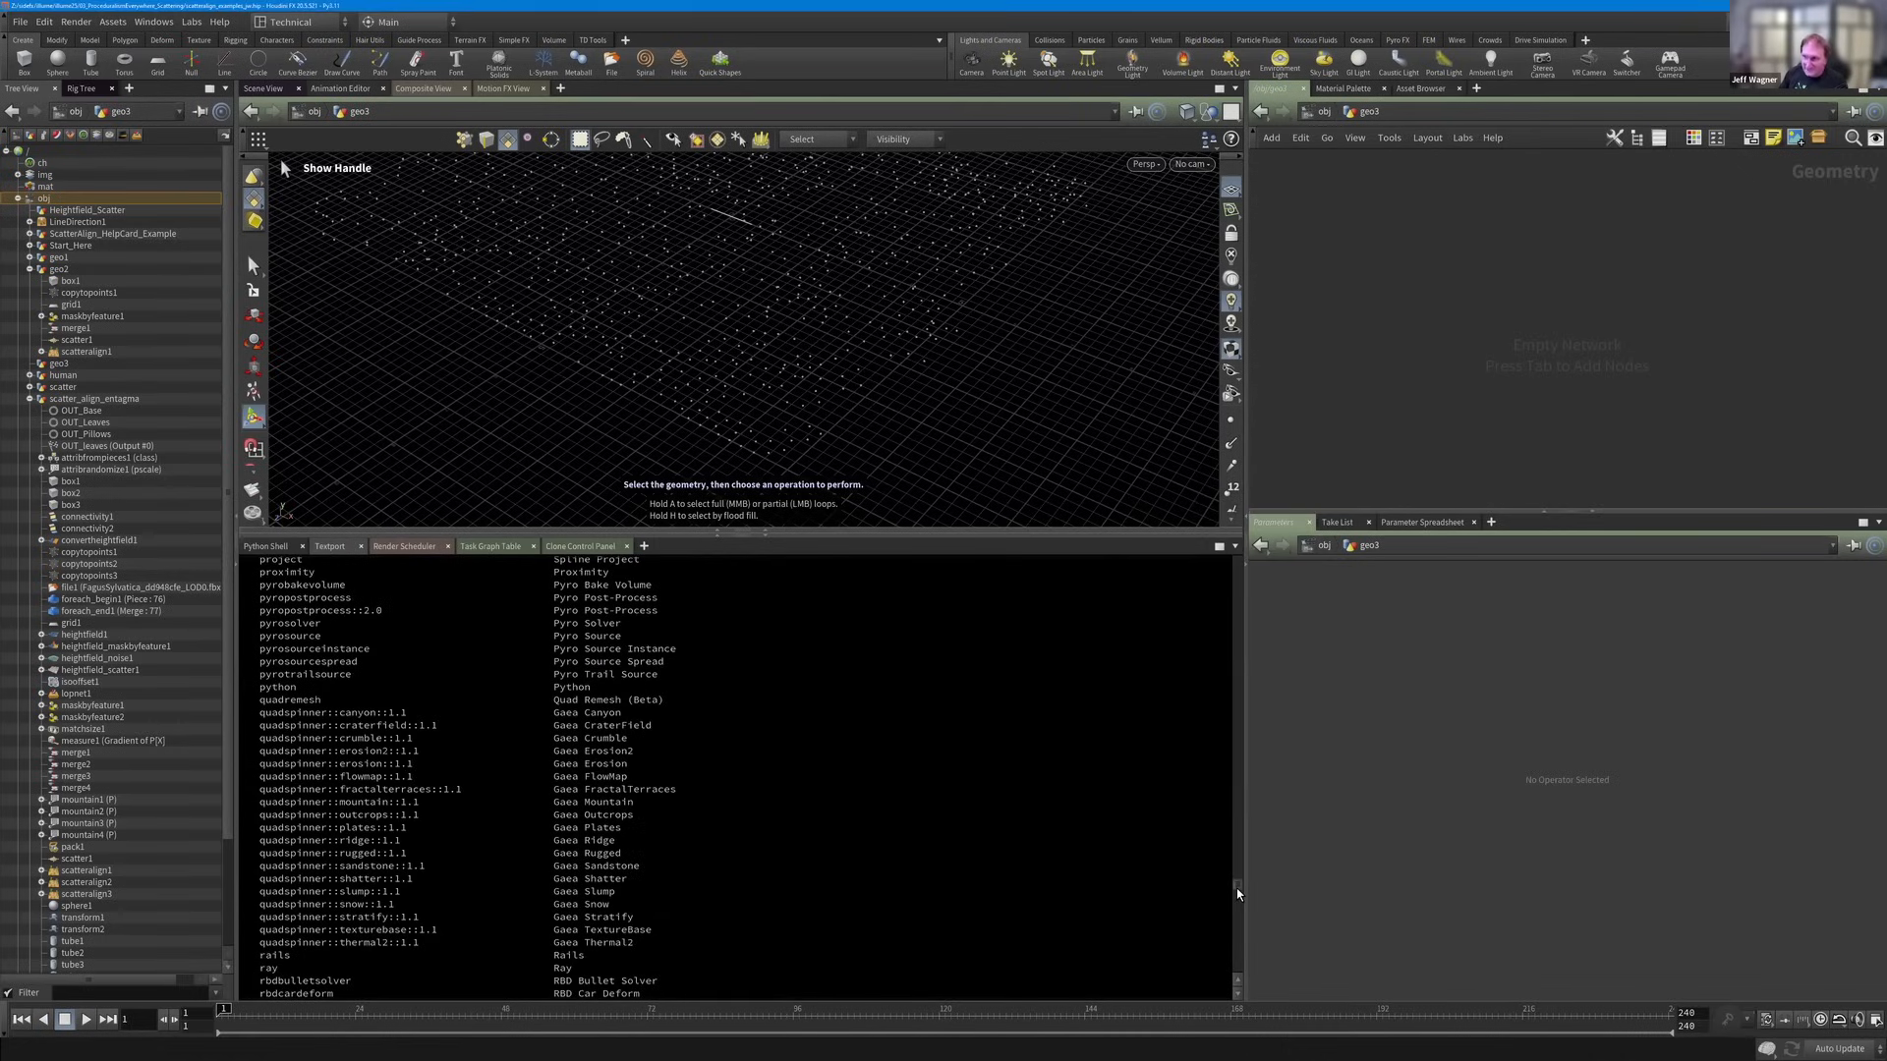
left_click_drag(1240, 877, 1241, 678)
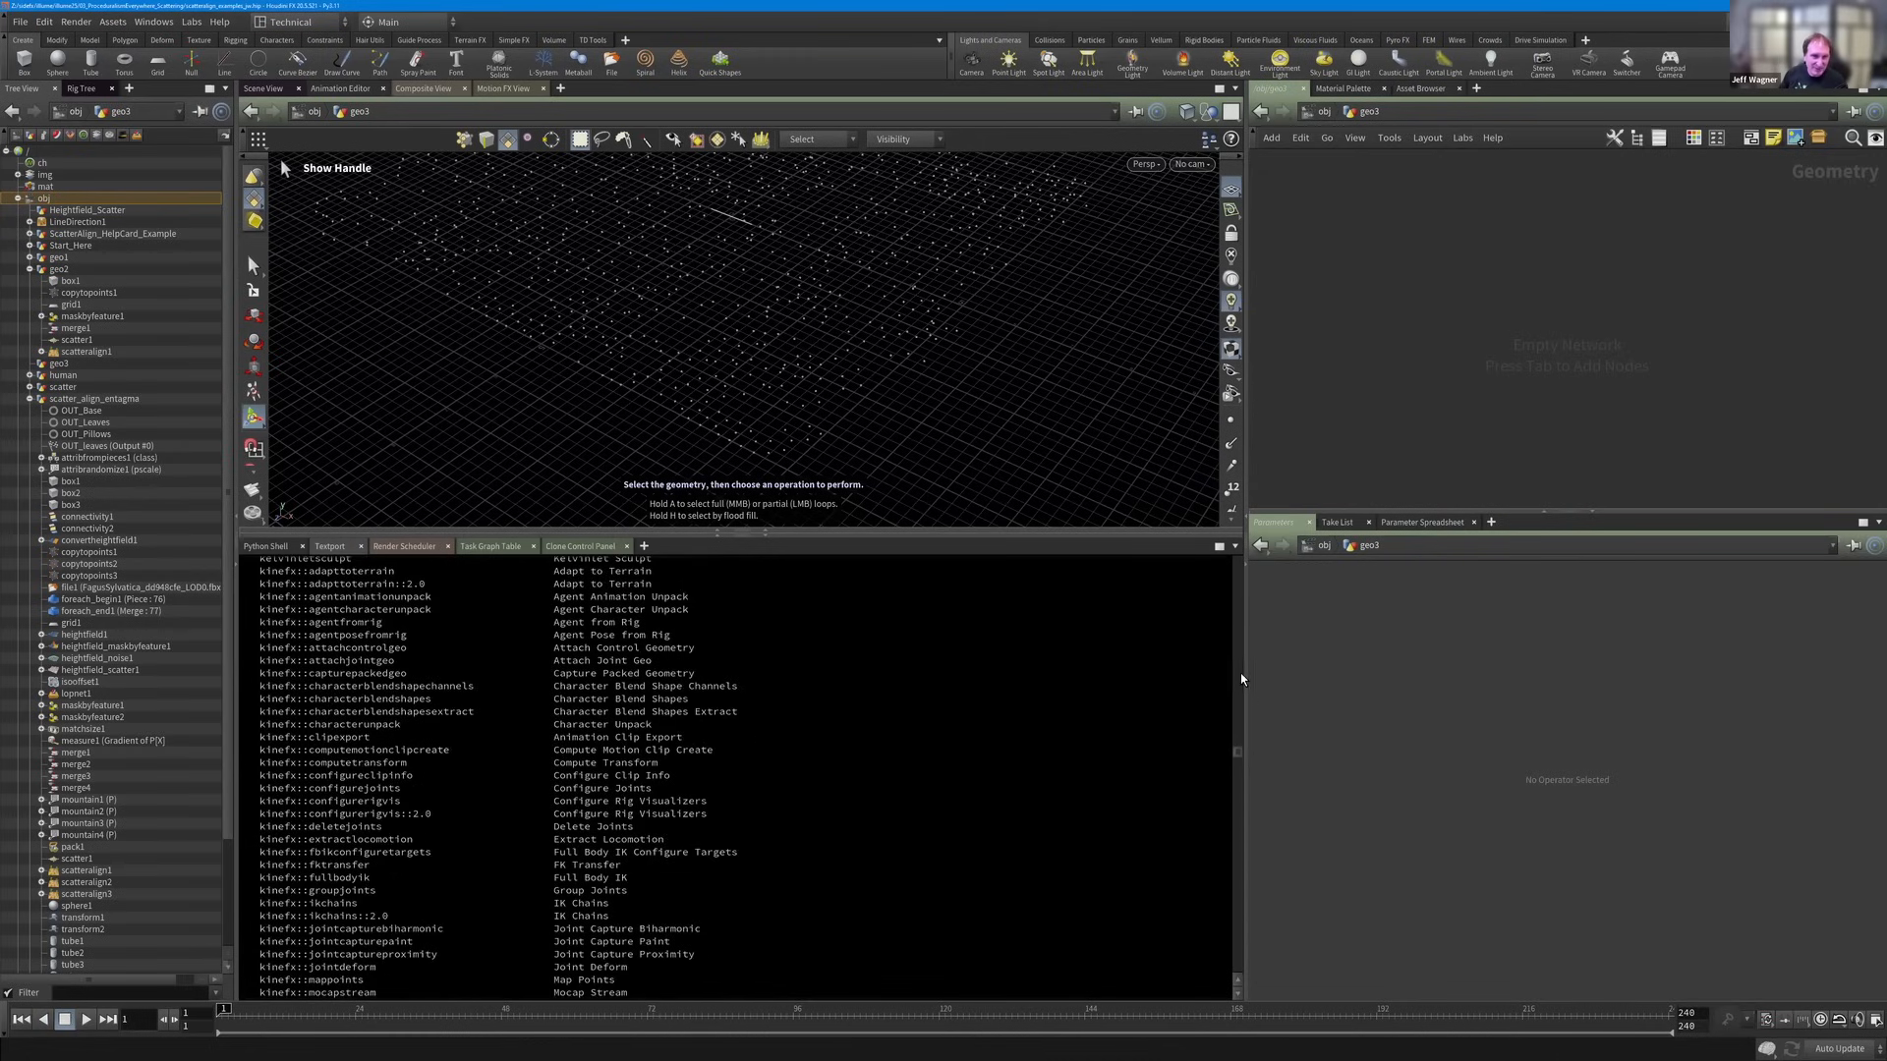
scroll(1241, 659, "up", 20)
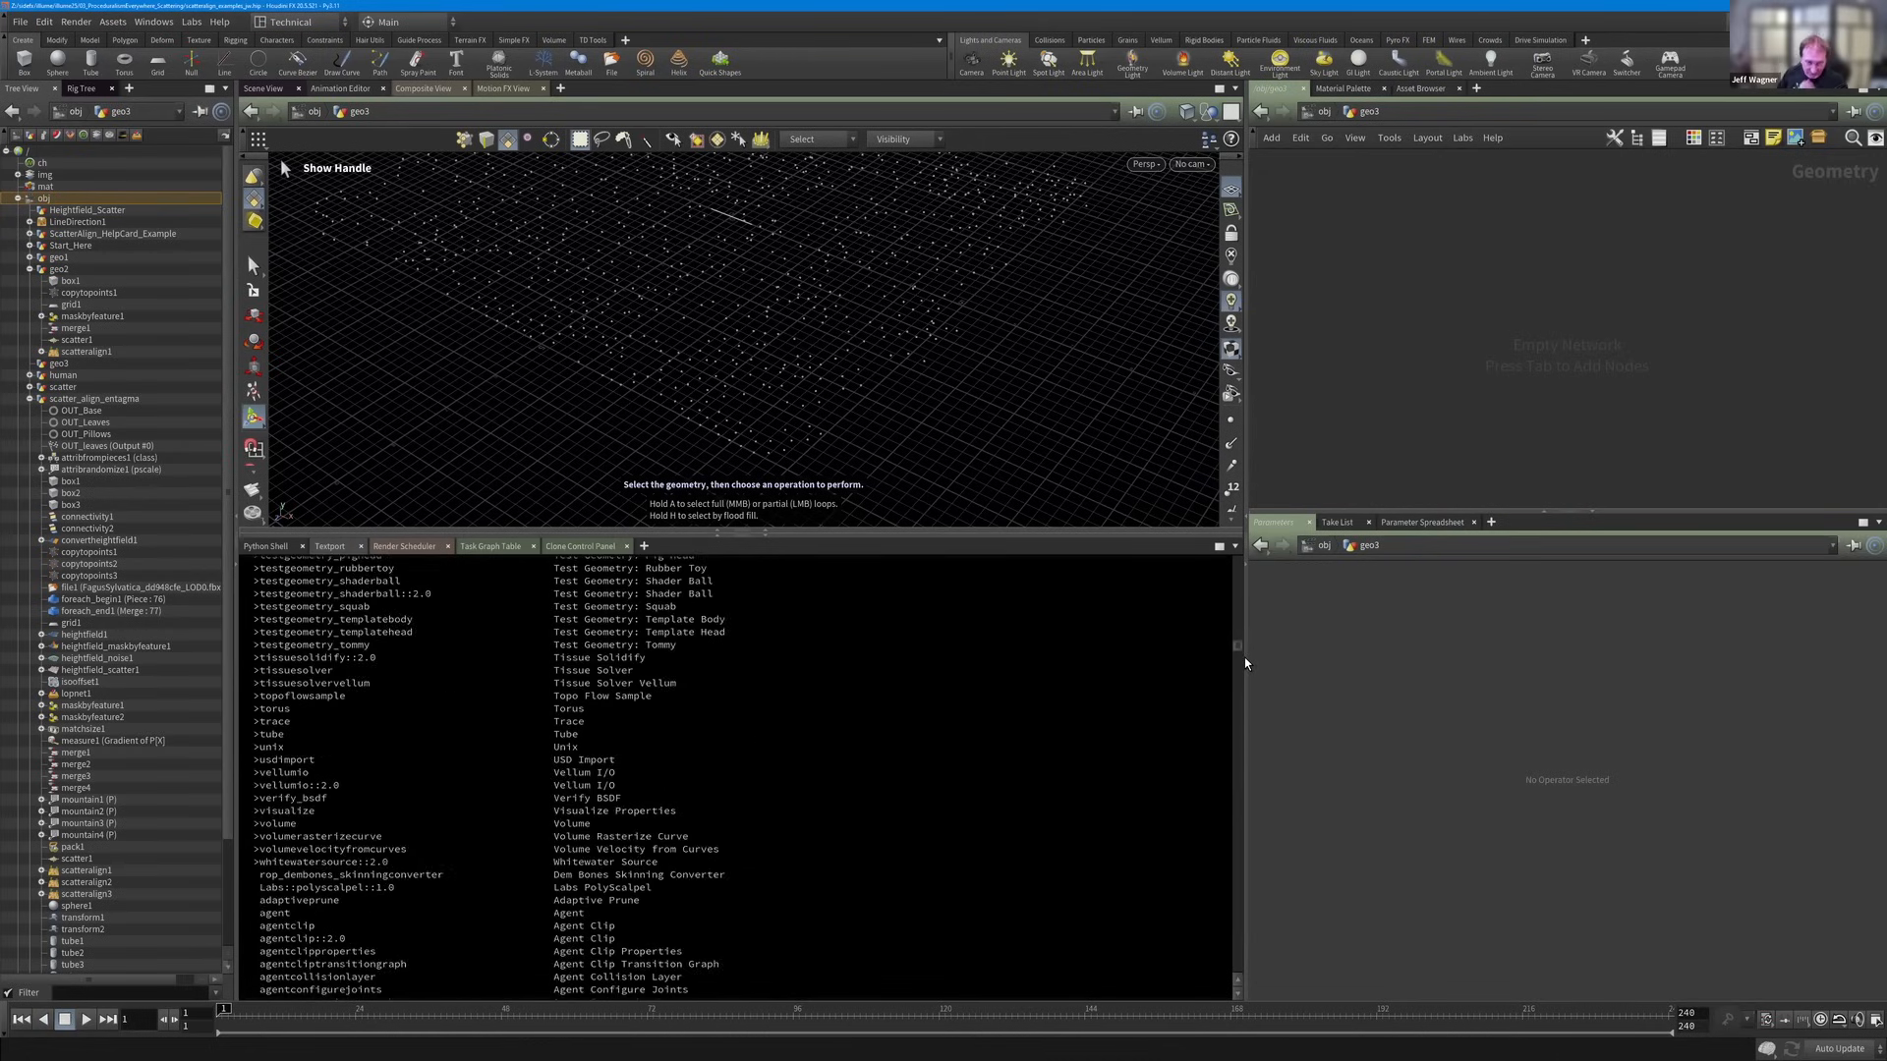
scroll(1240, 720, "down", 20)
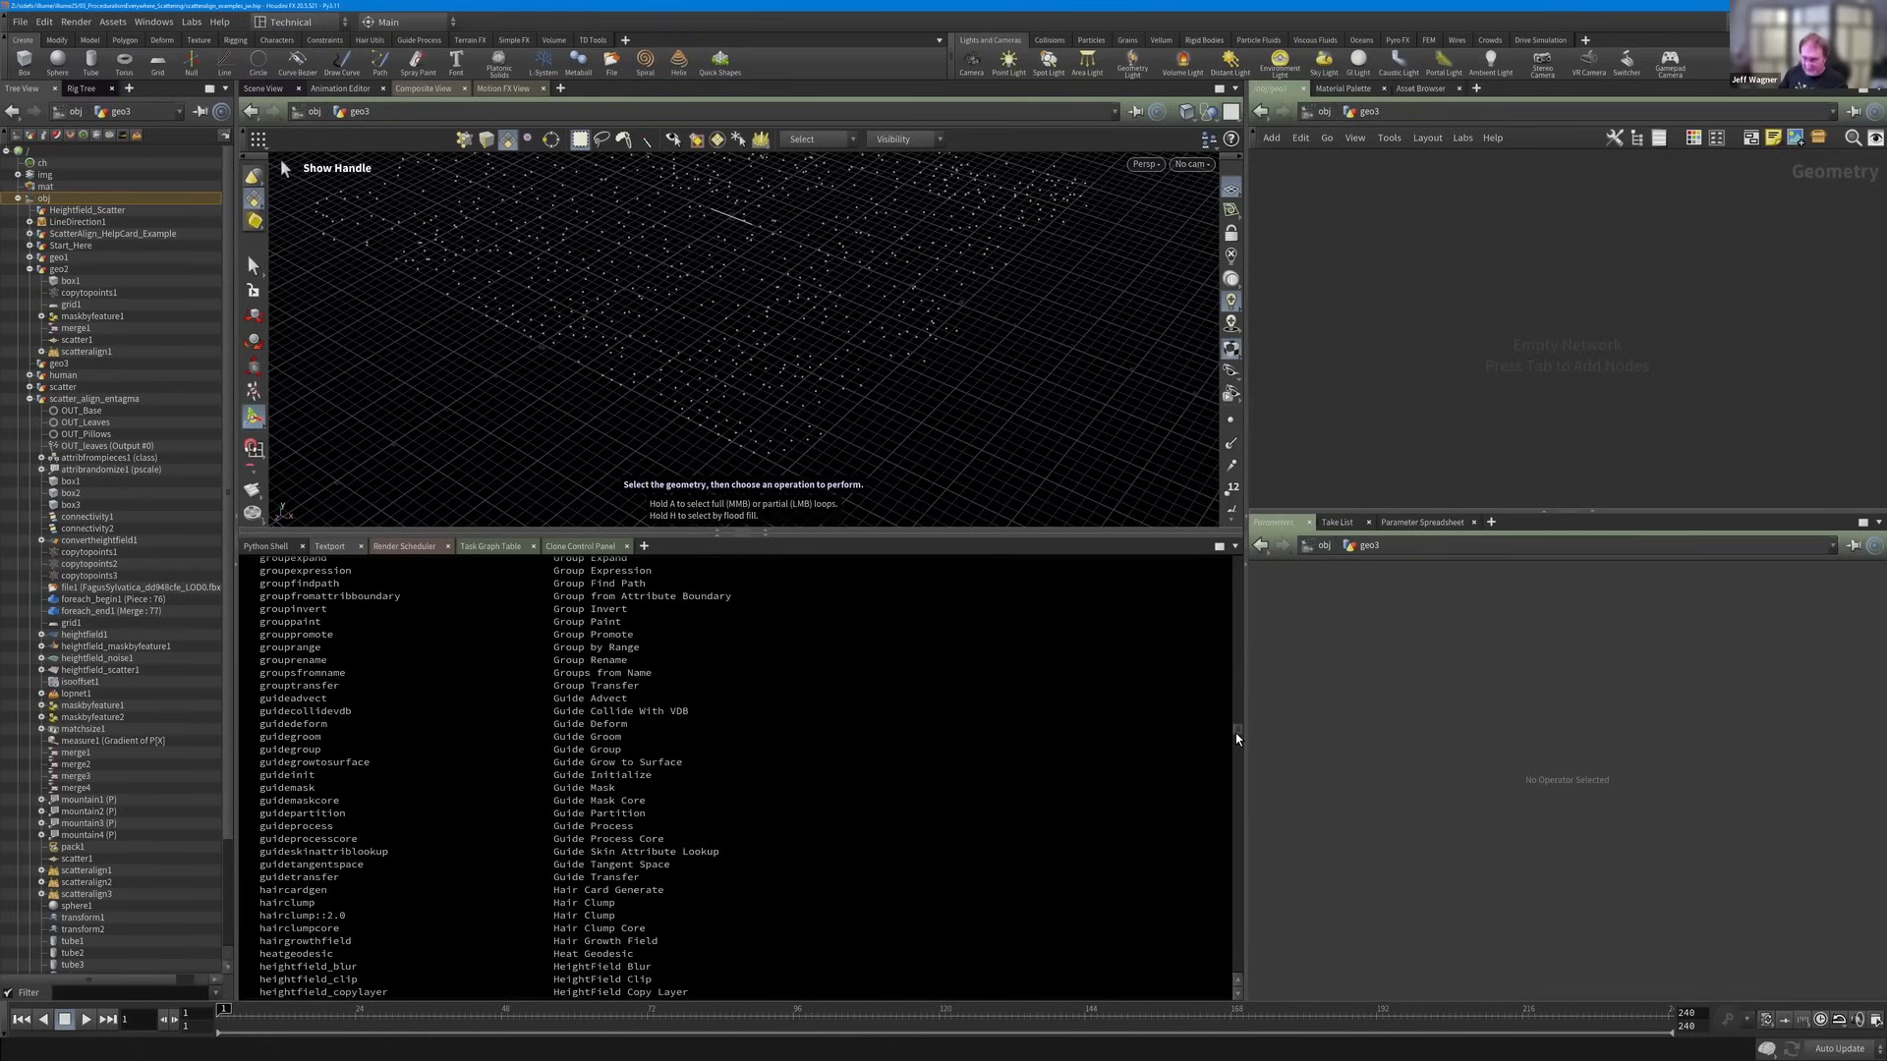
scroll(1238, 732, "down", 7)
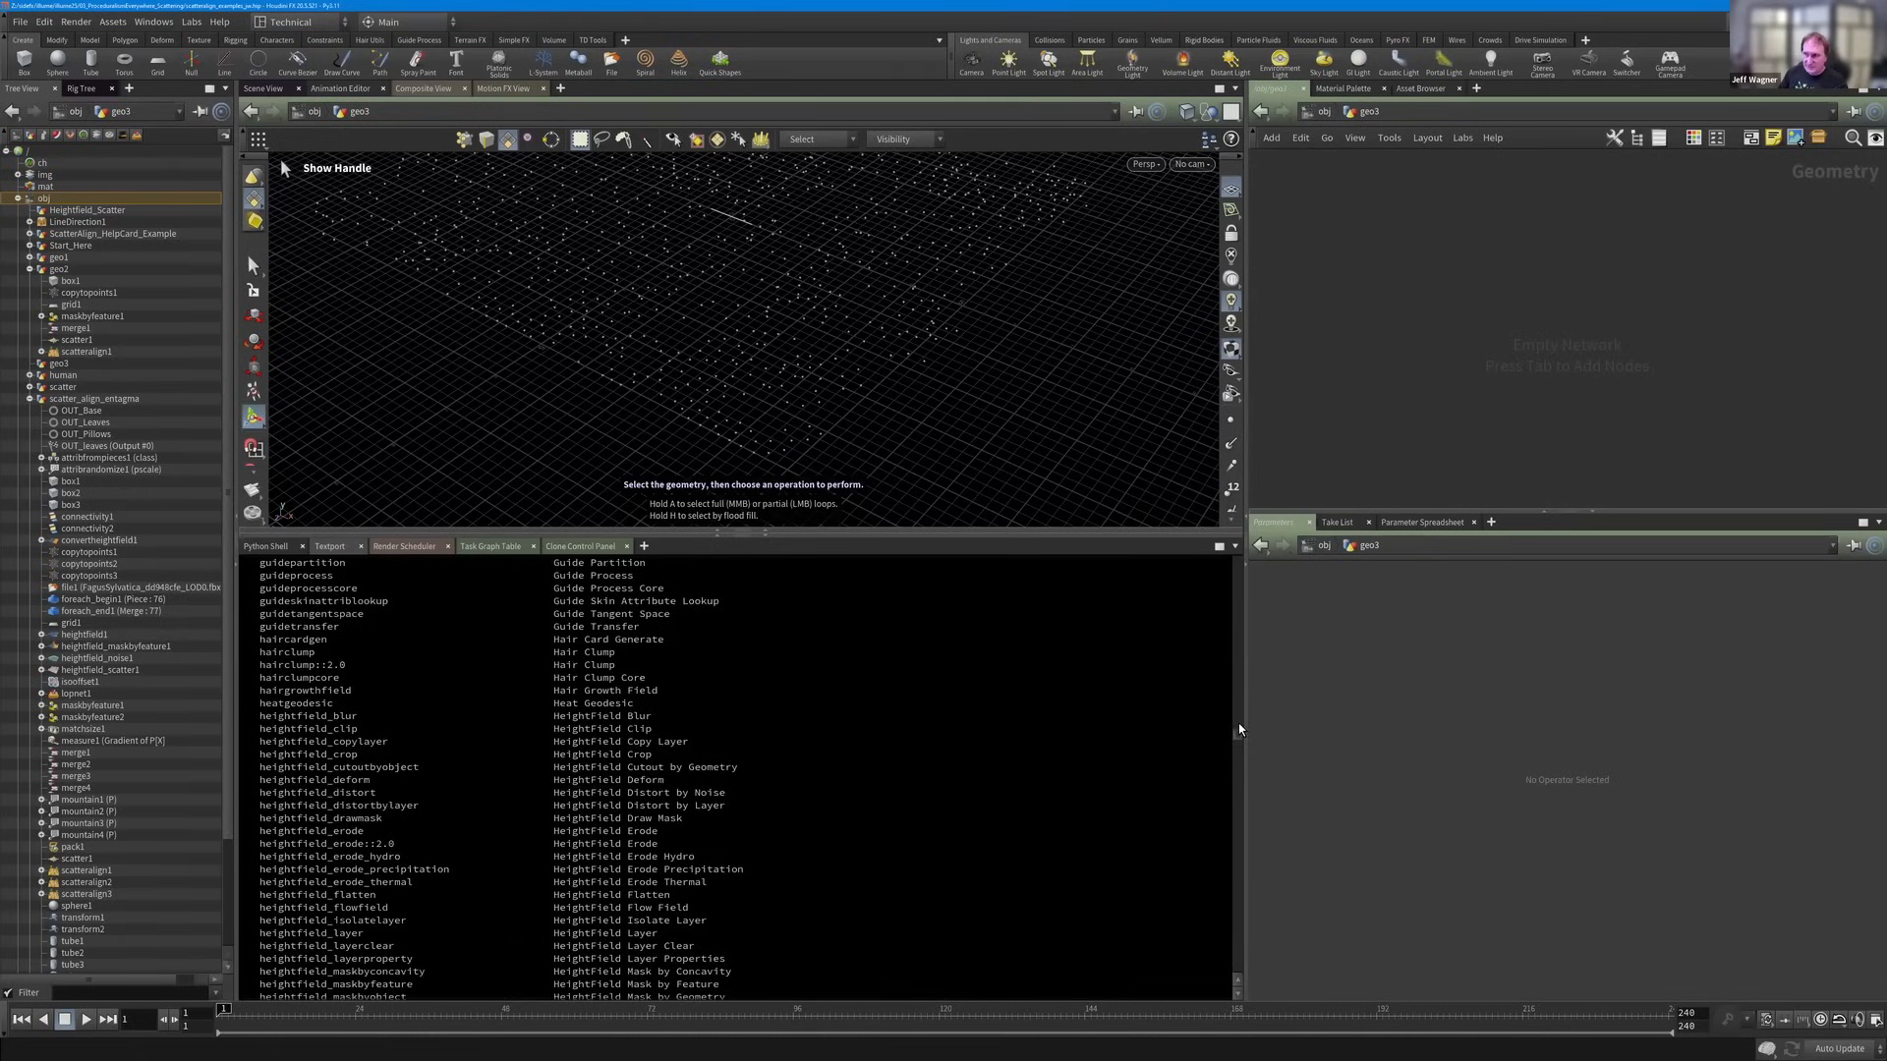
scroll(1240, 737, "up", 4)
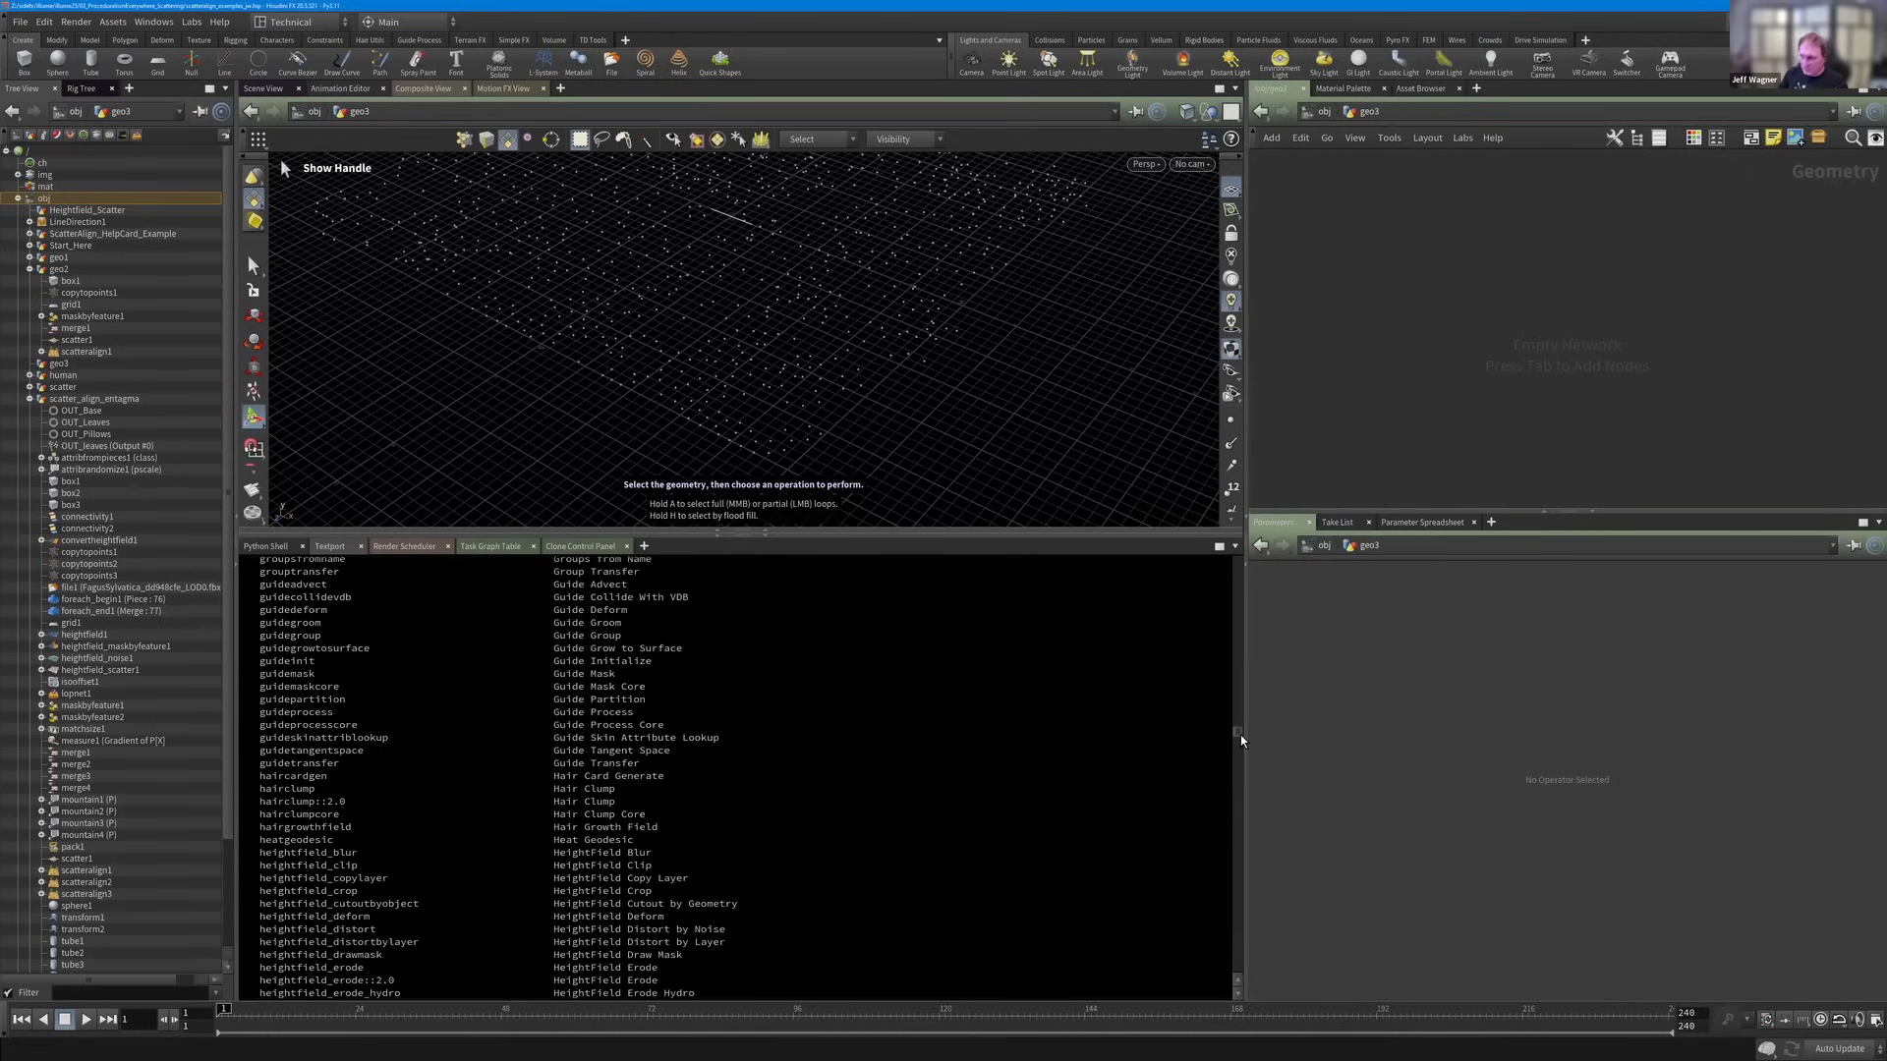
scroll(1240, 744, "down", 8)
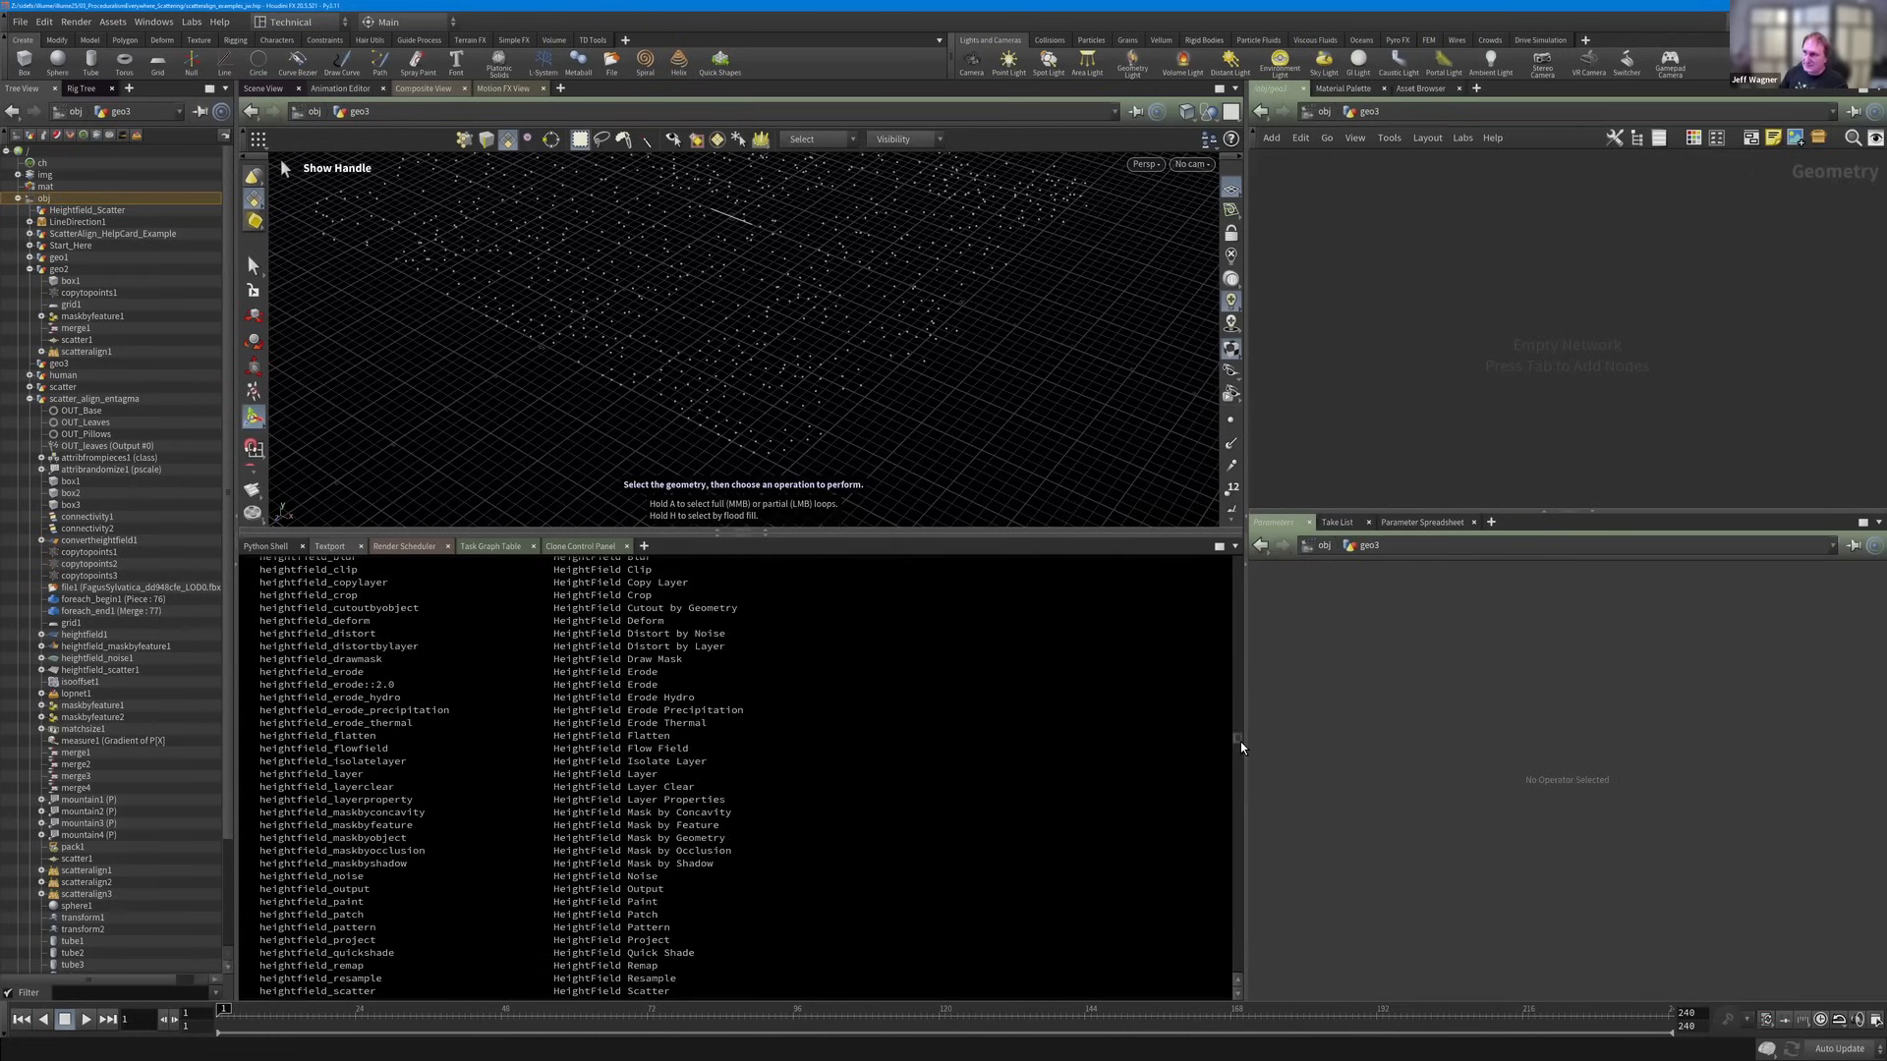
left_click_drag(1240, 752, 1237, 766)
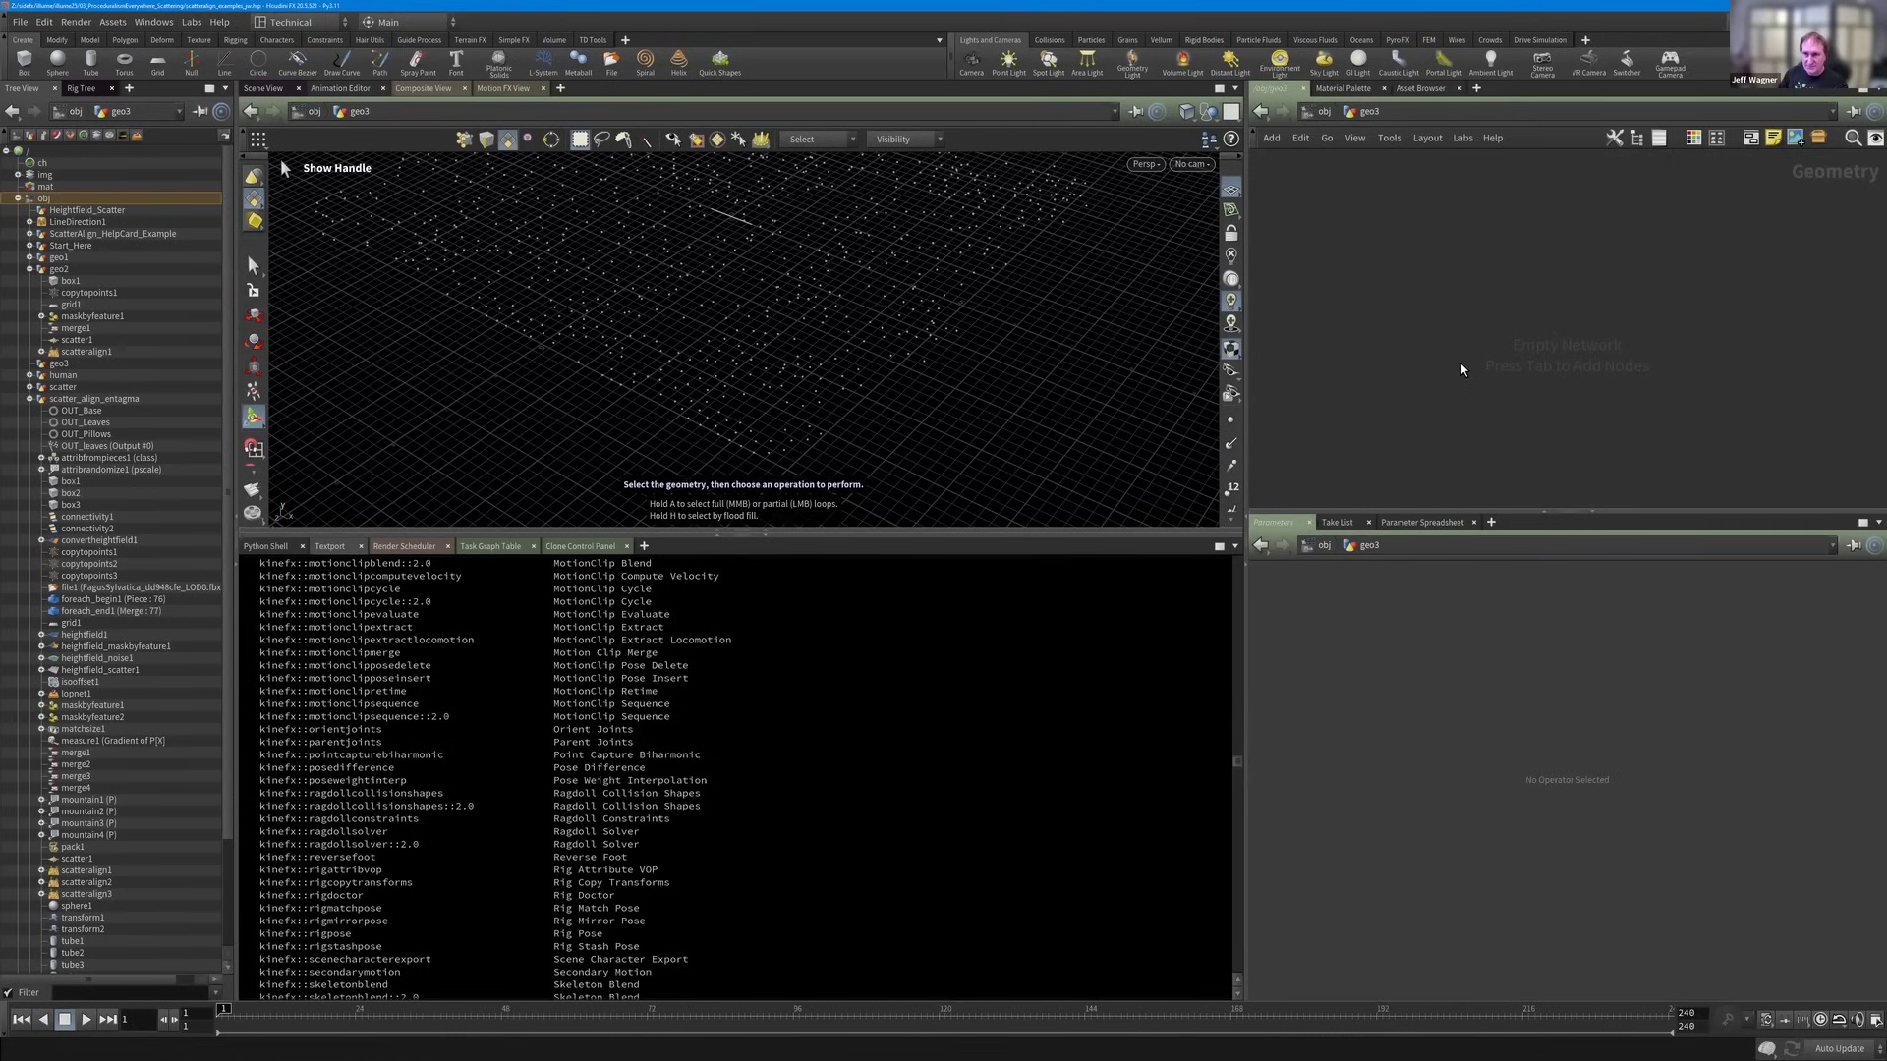
Add a Copy to Points node to the empty geo3 network.
key("Tab")
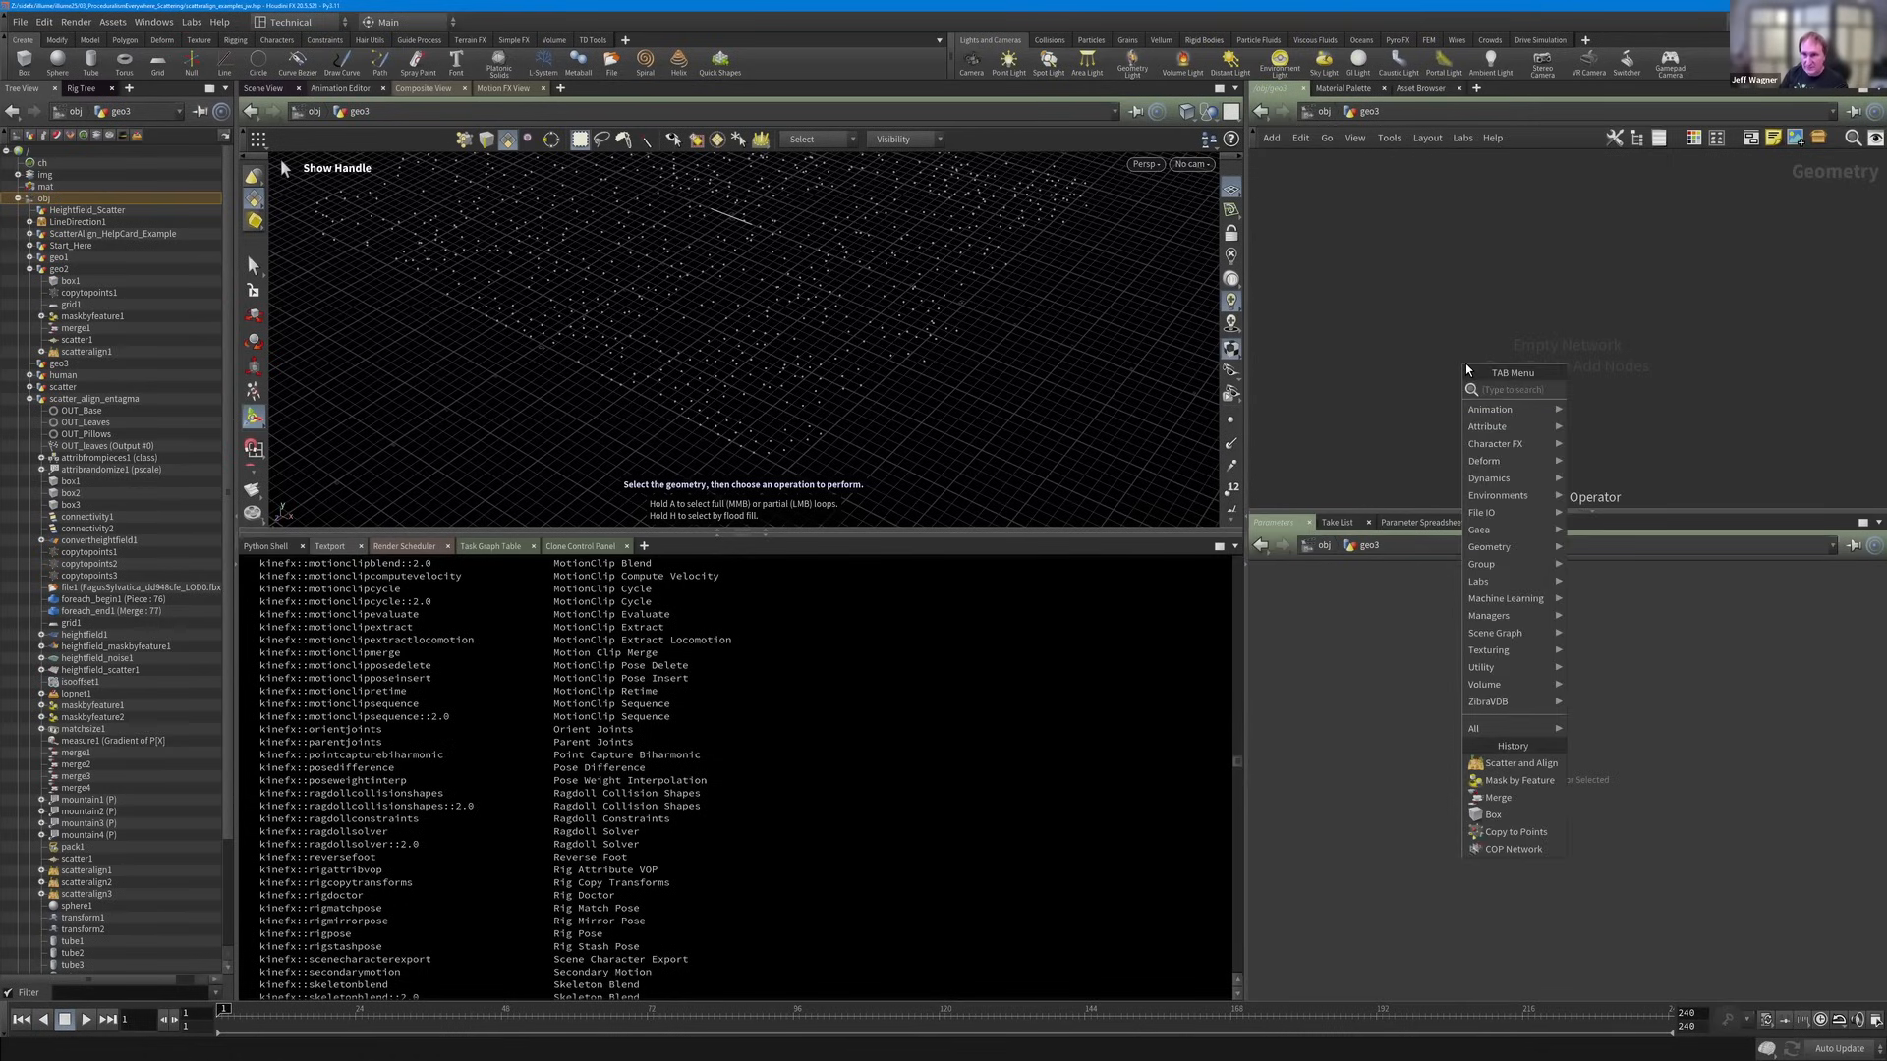
type("grid")
key("Return")
left_click(1452, 308)
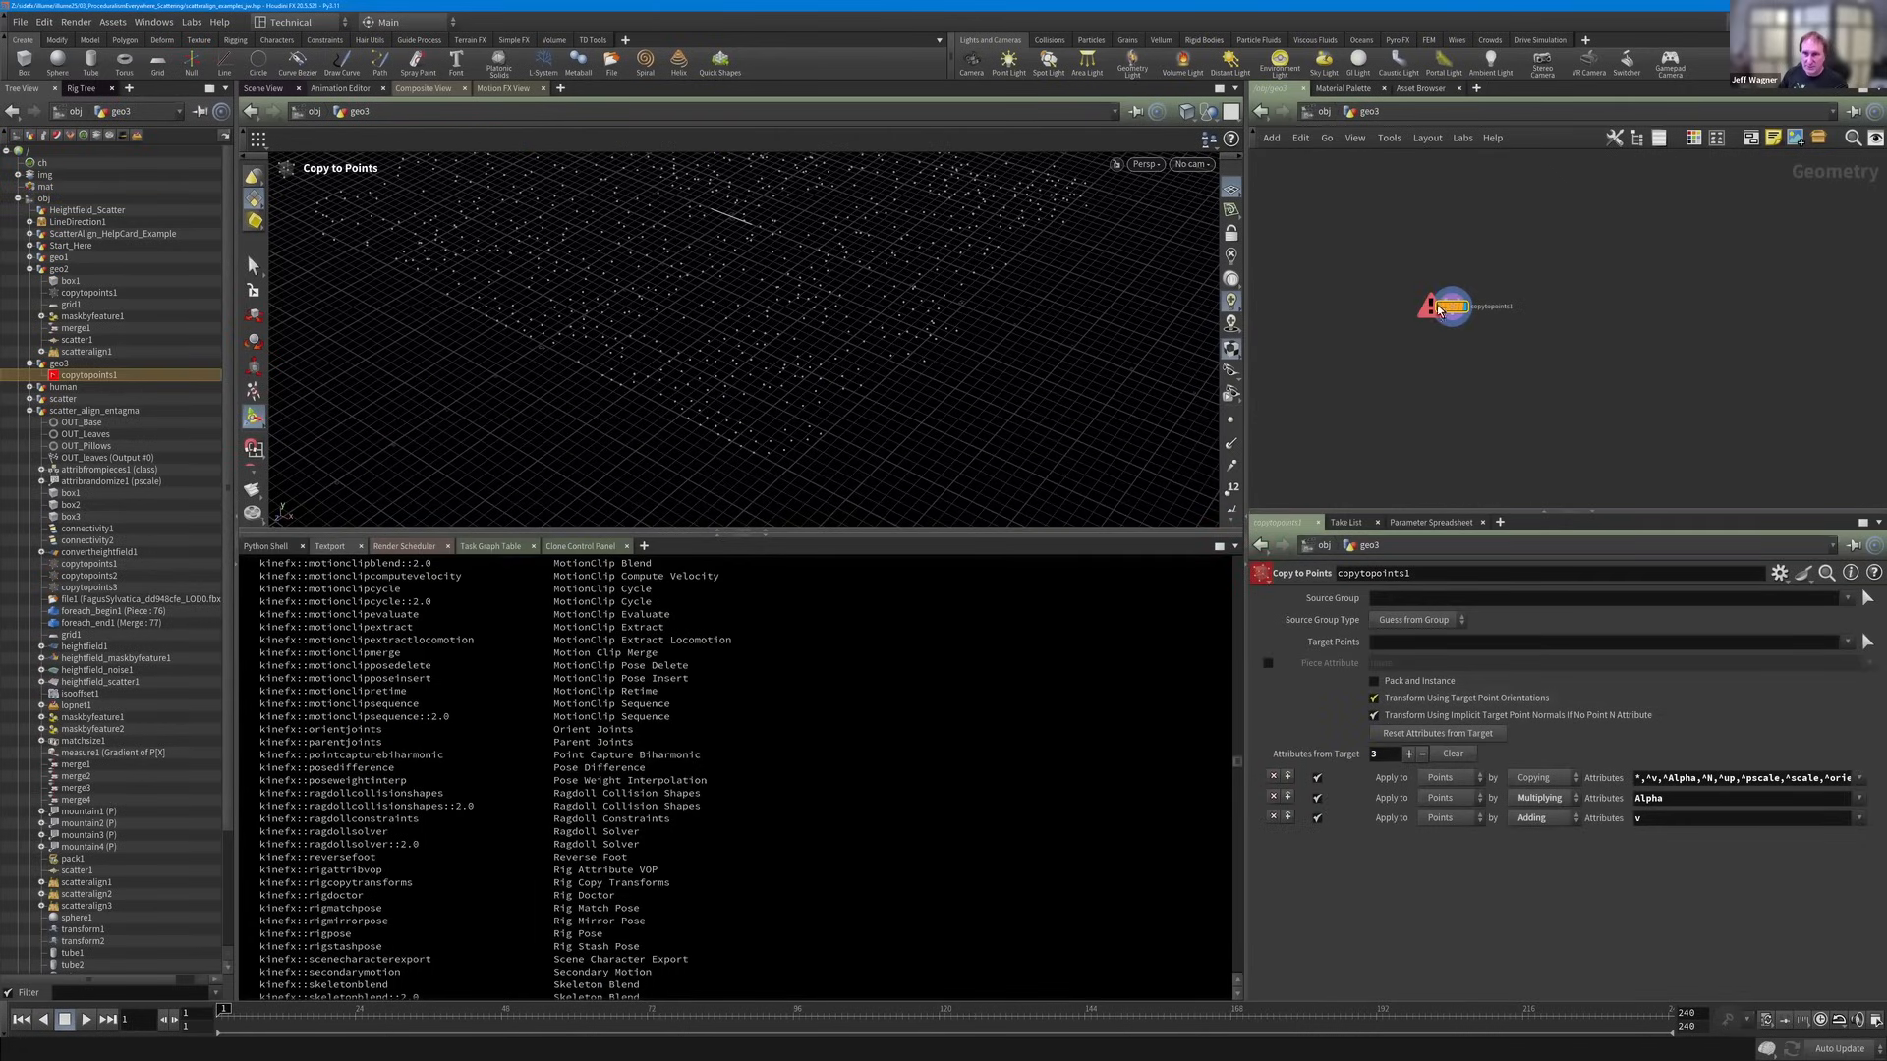
left_click_drag(1451, 305, 1440, 305)
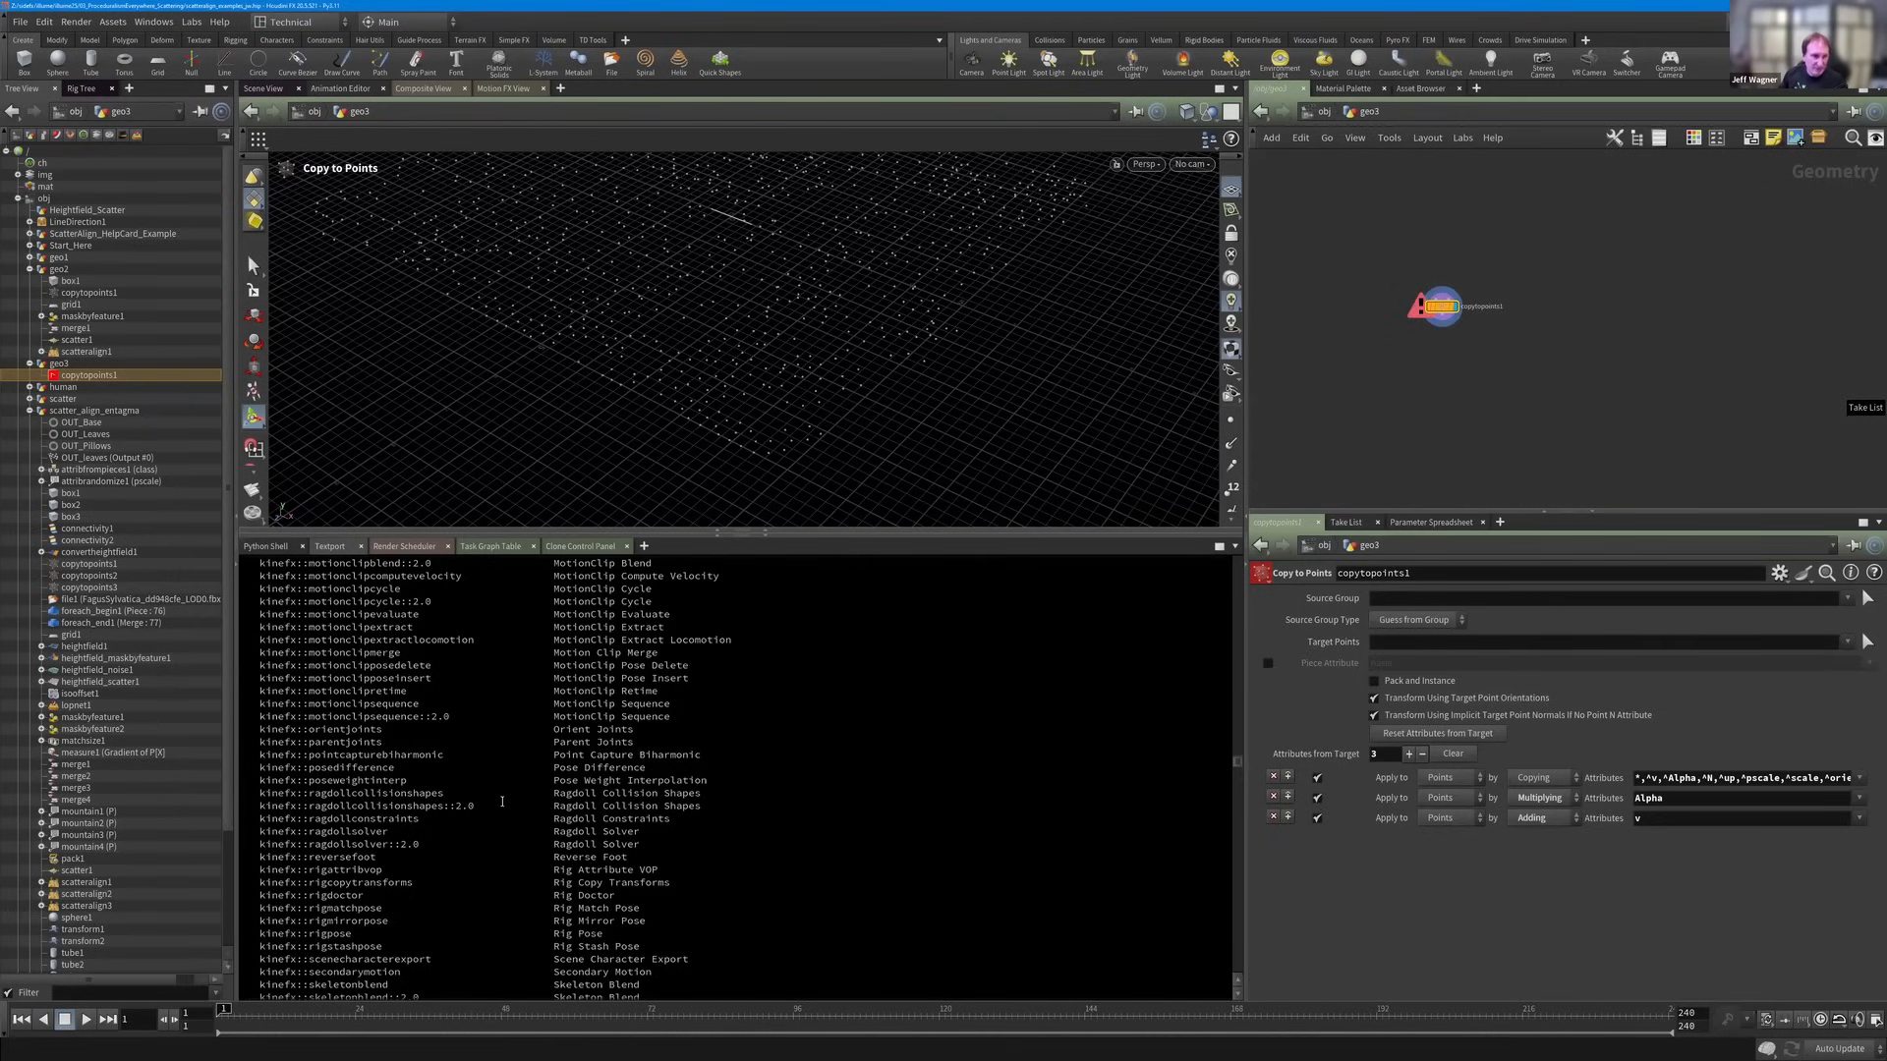
Try to create a copy stamp node from the Textport with the command opadd copystamp.
scroll(598, 614, "down", 20)
scroll(741, 740, "down", 5)
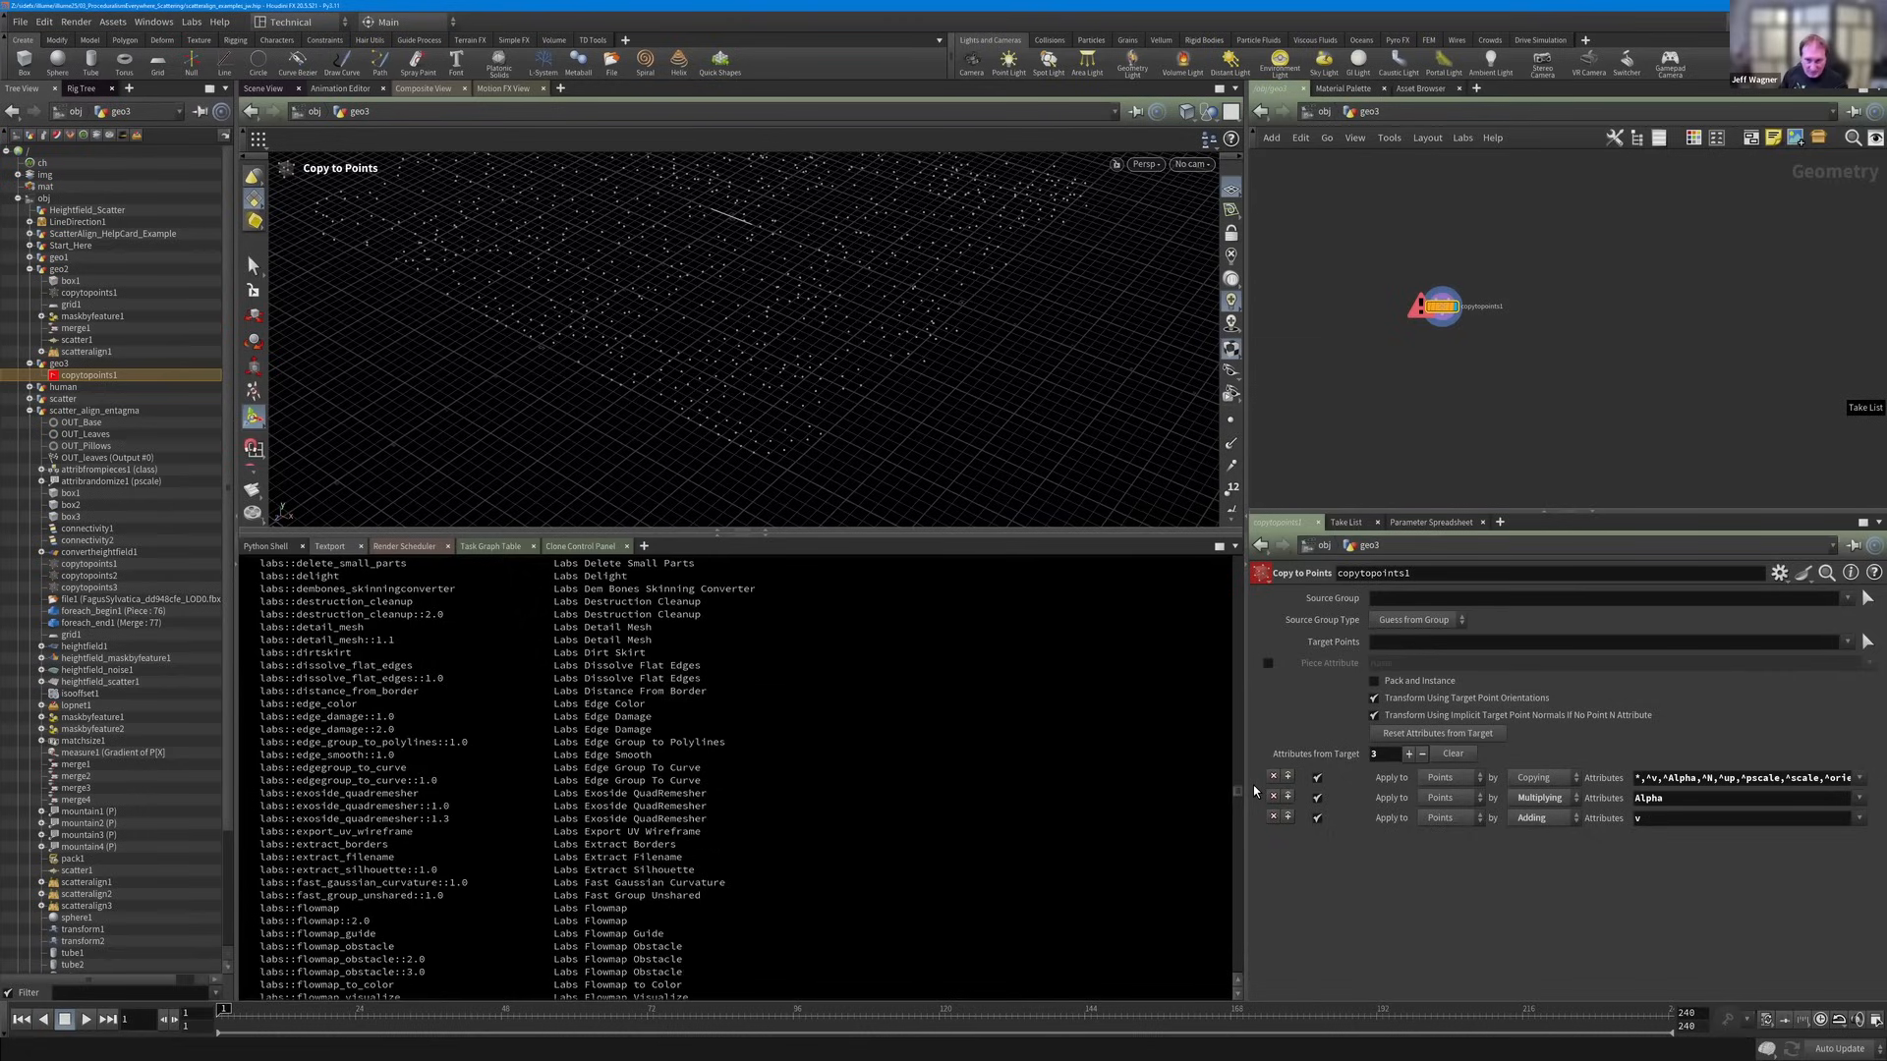
left_click_drag(1238, 794, 1241, 1003)
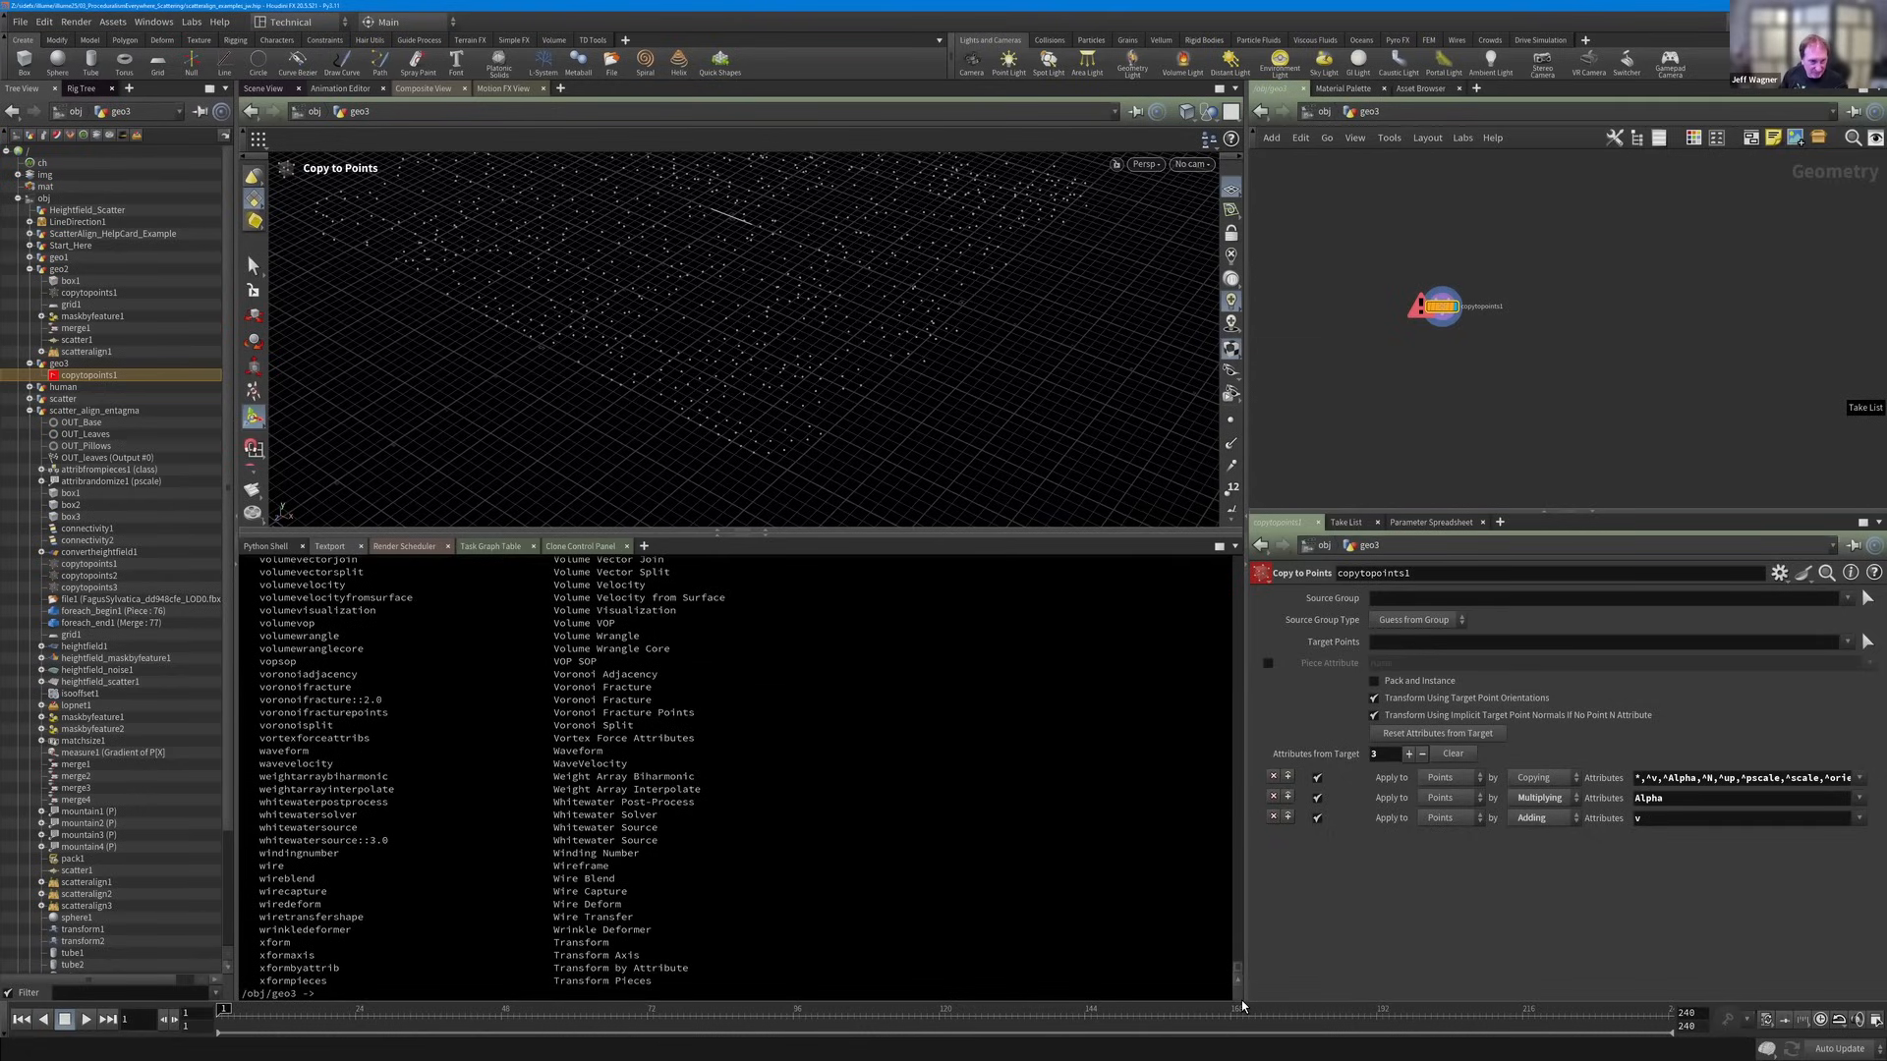
type("opadd copy")
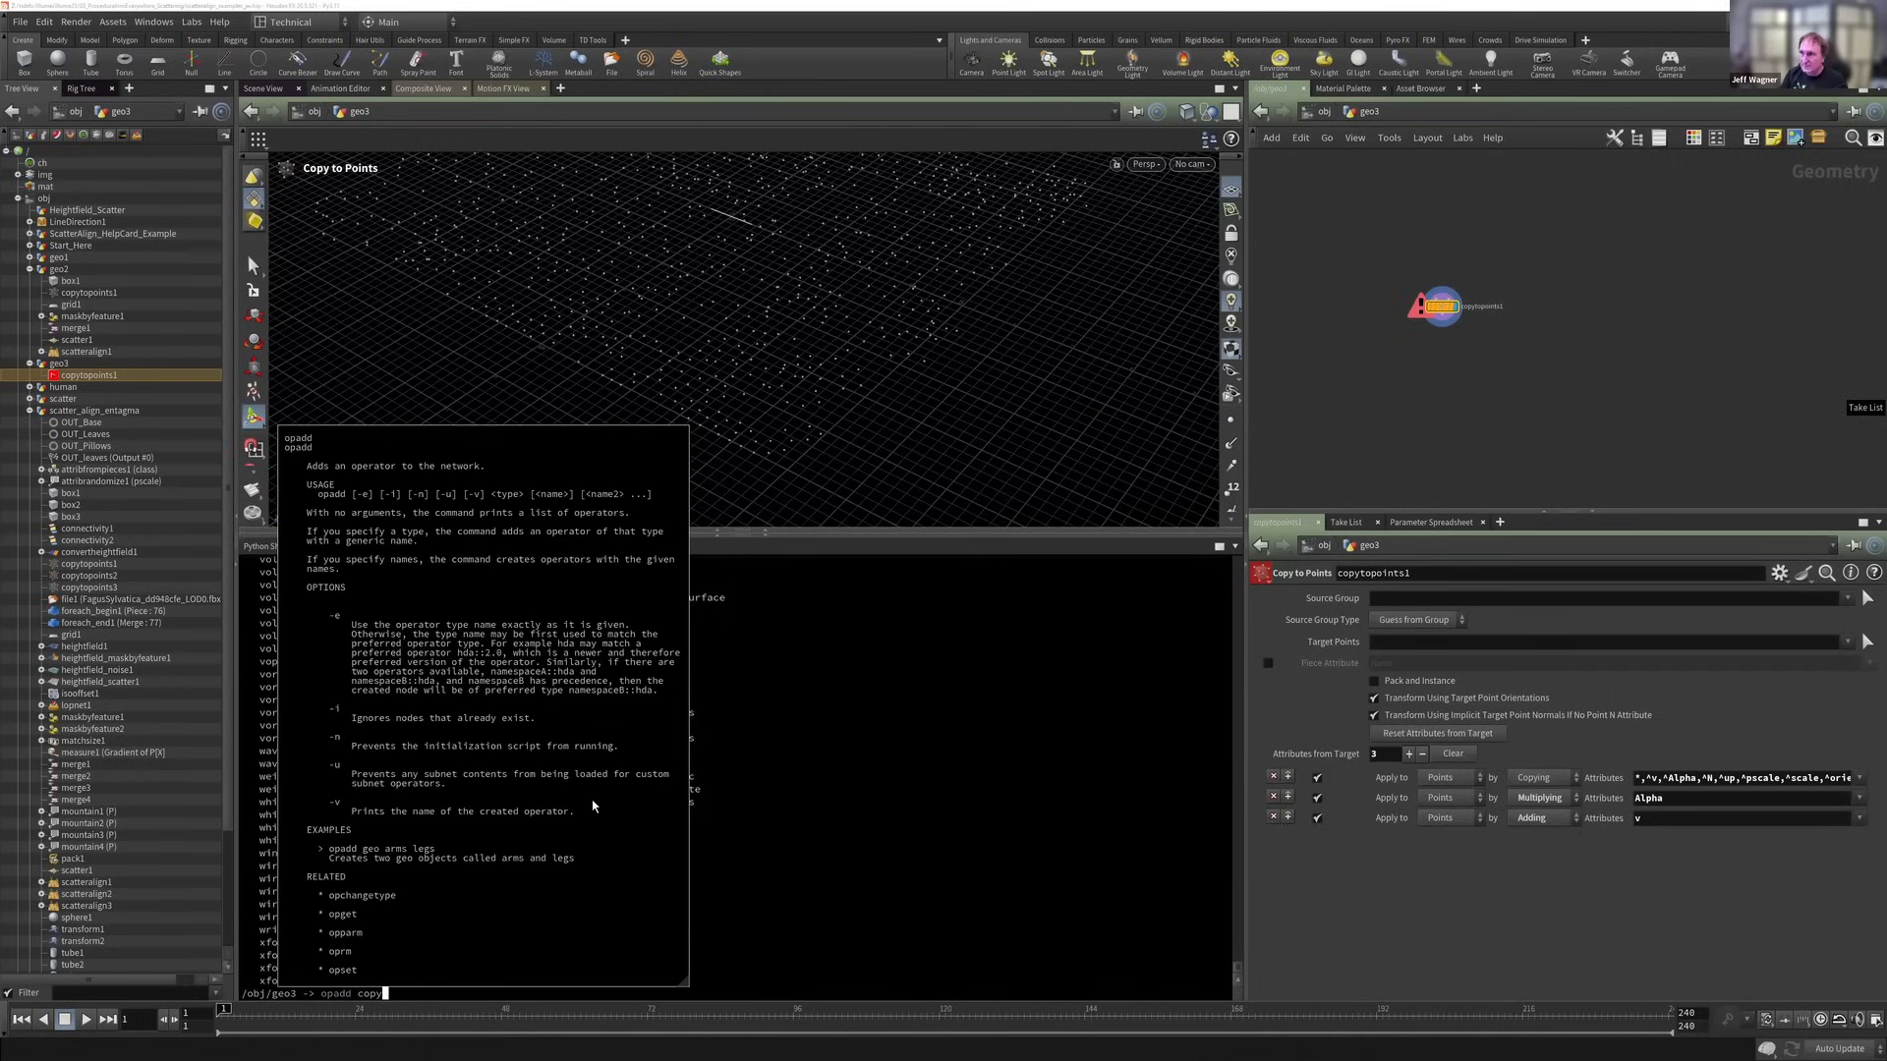
type("stamp")
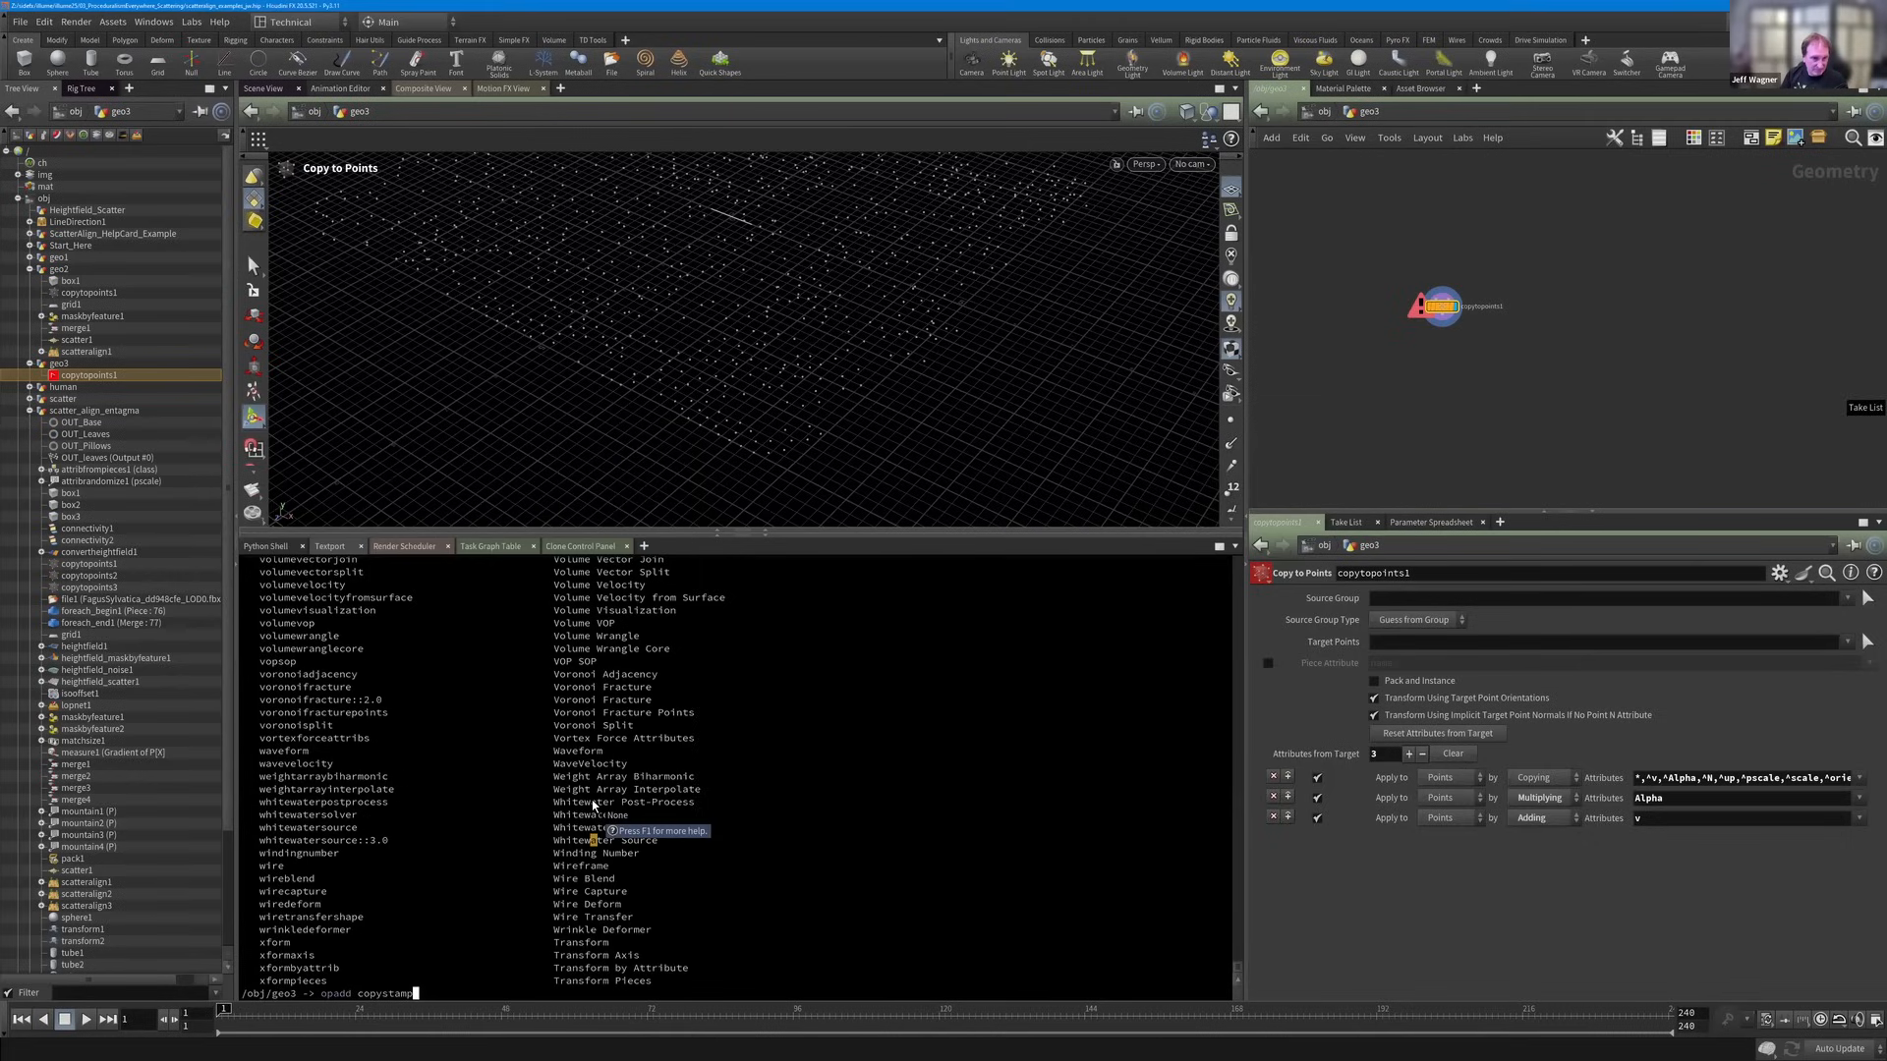
key("Return")
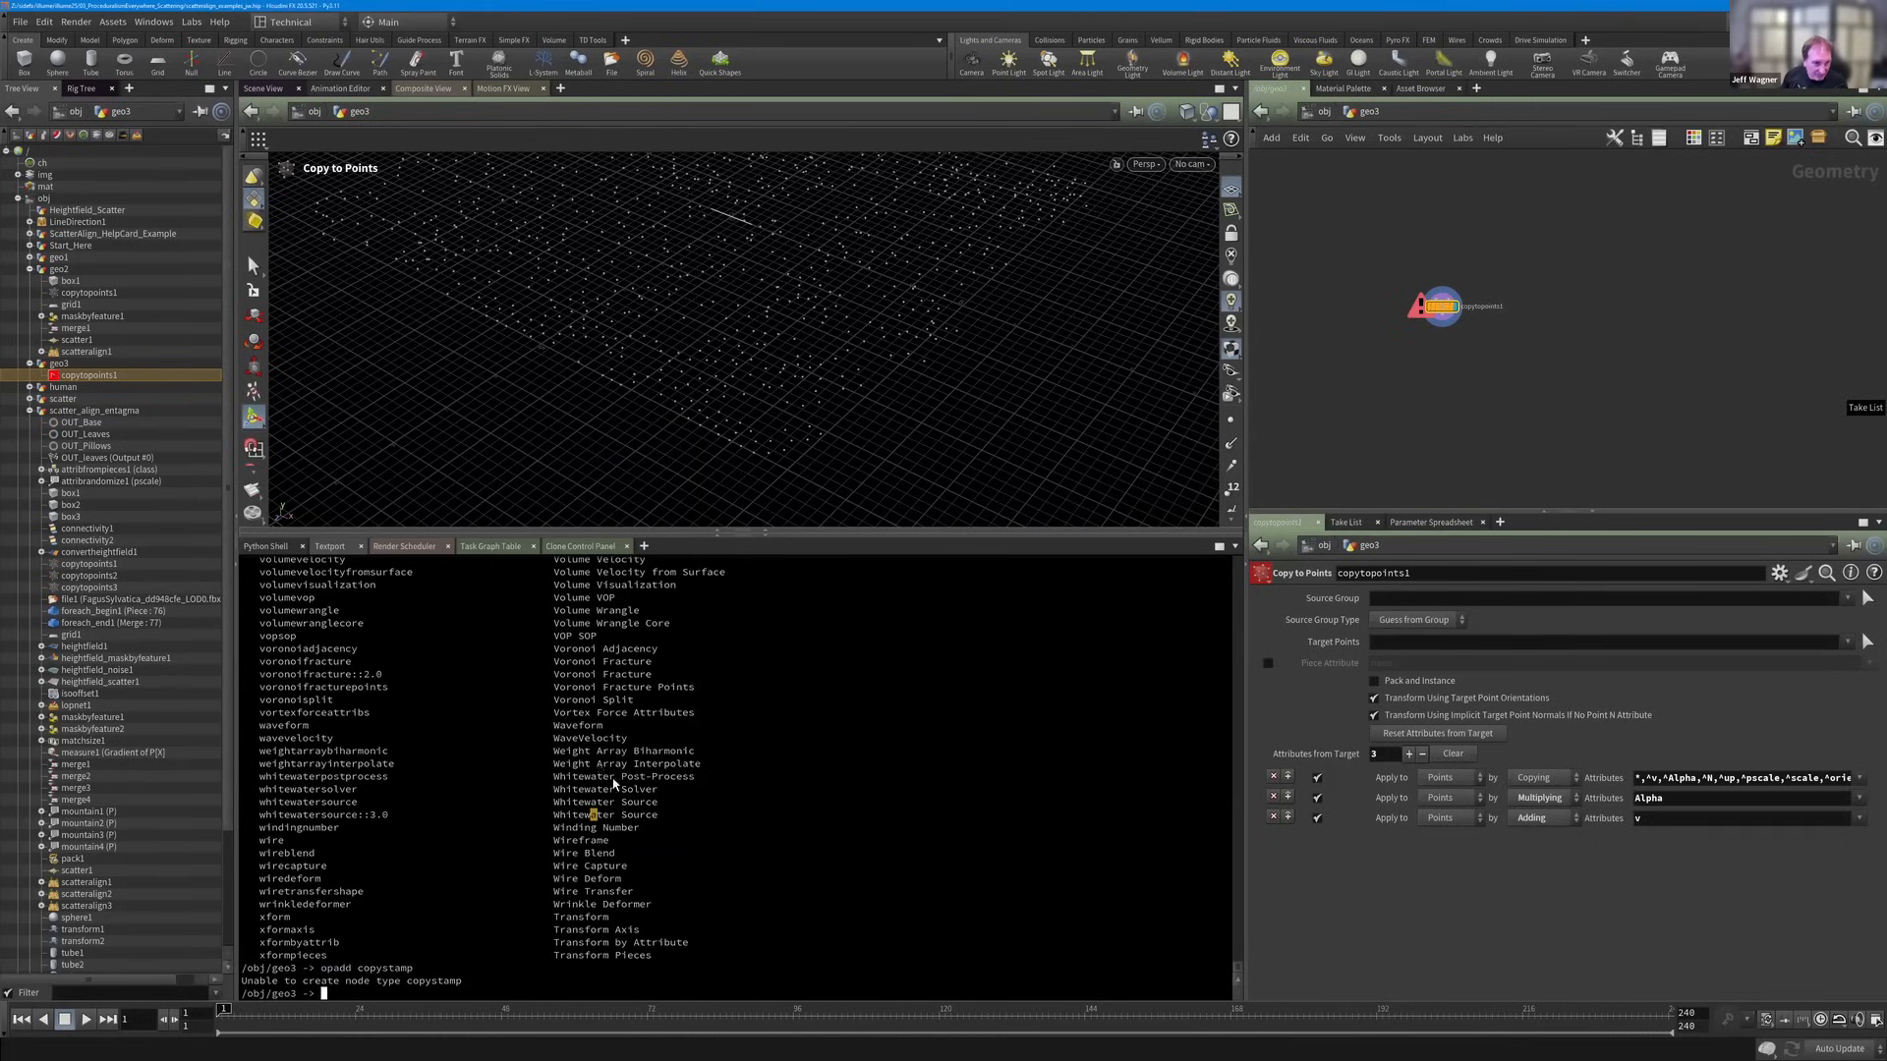
Look up the Copy with Stamp entry in the Textport's operator listing and highlight its type name.
scroll(599, 816, "up", 15)
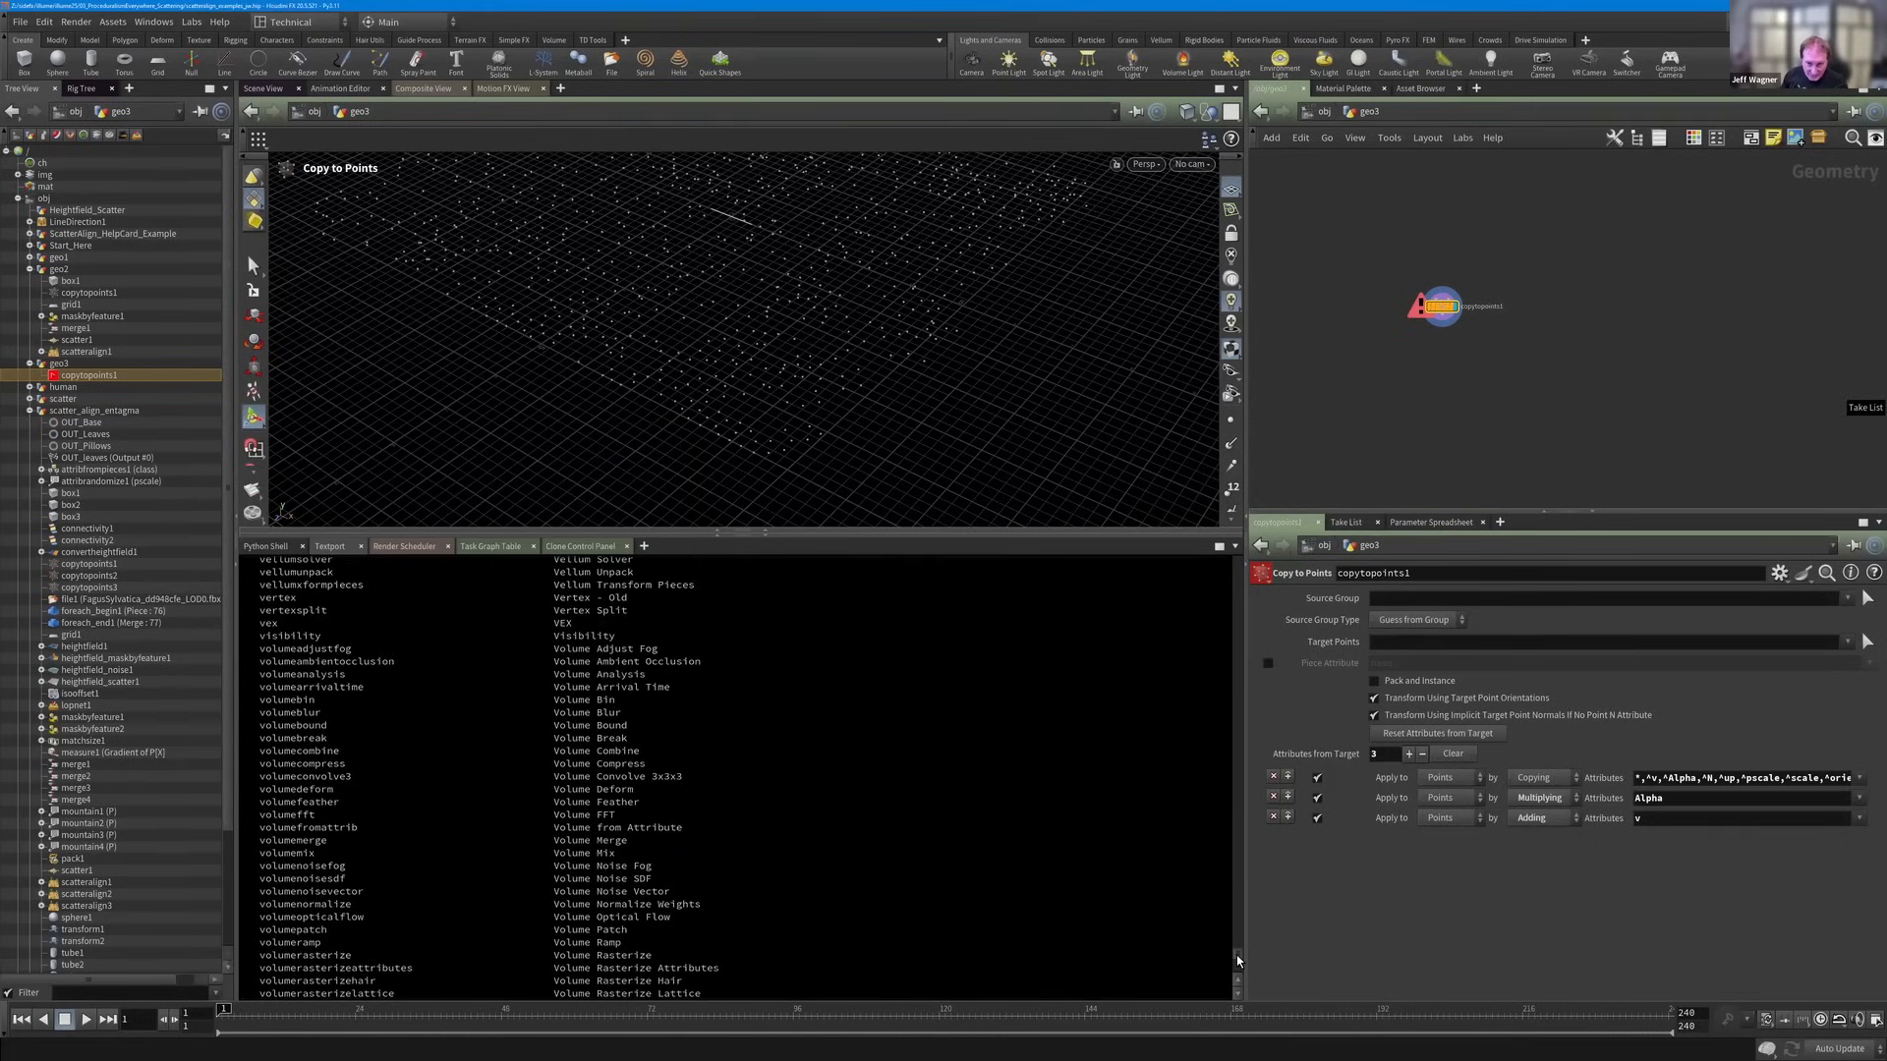
left_click_drag(1236, 955, 1258, 697)
scroll(495, 710, "up", 7)
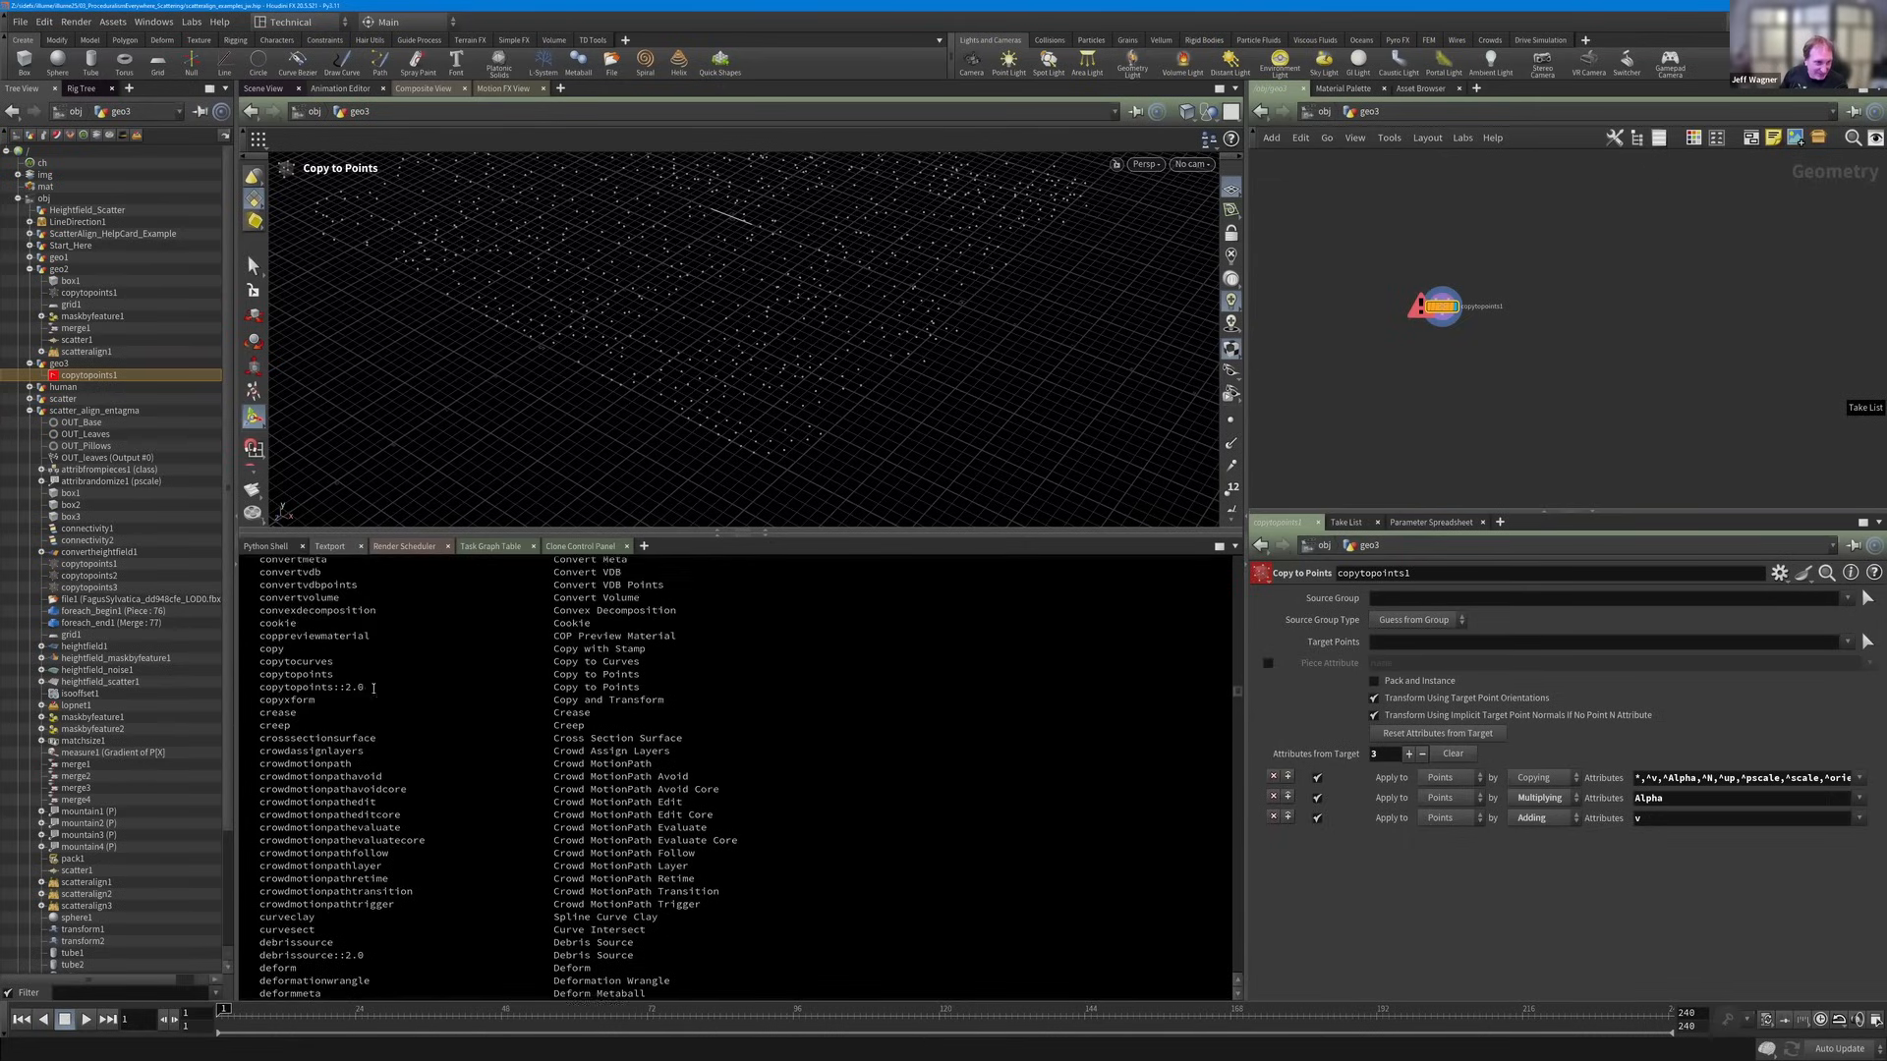
scroll(309, 724, "down", 1)
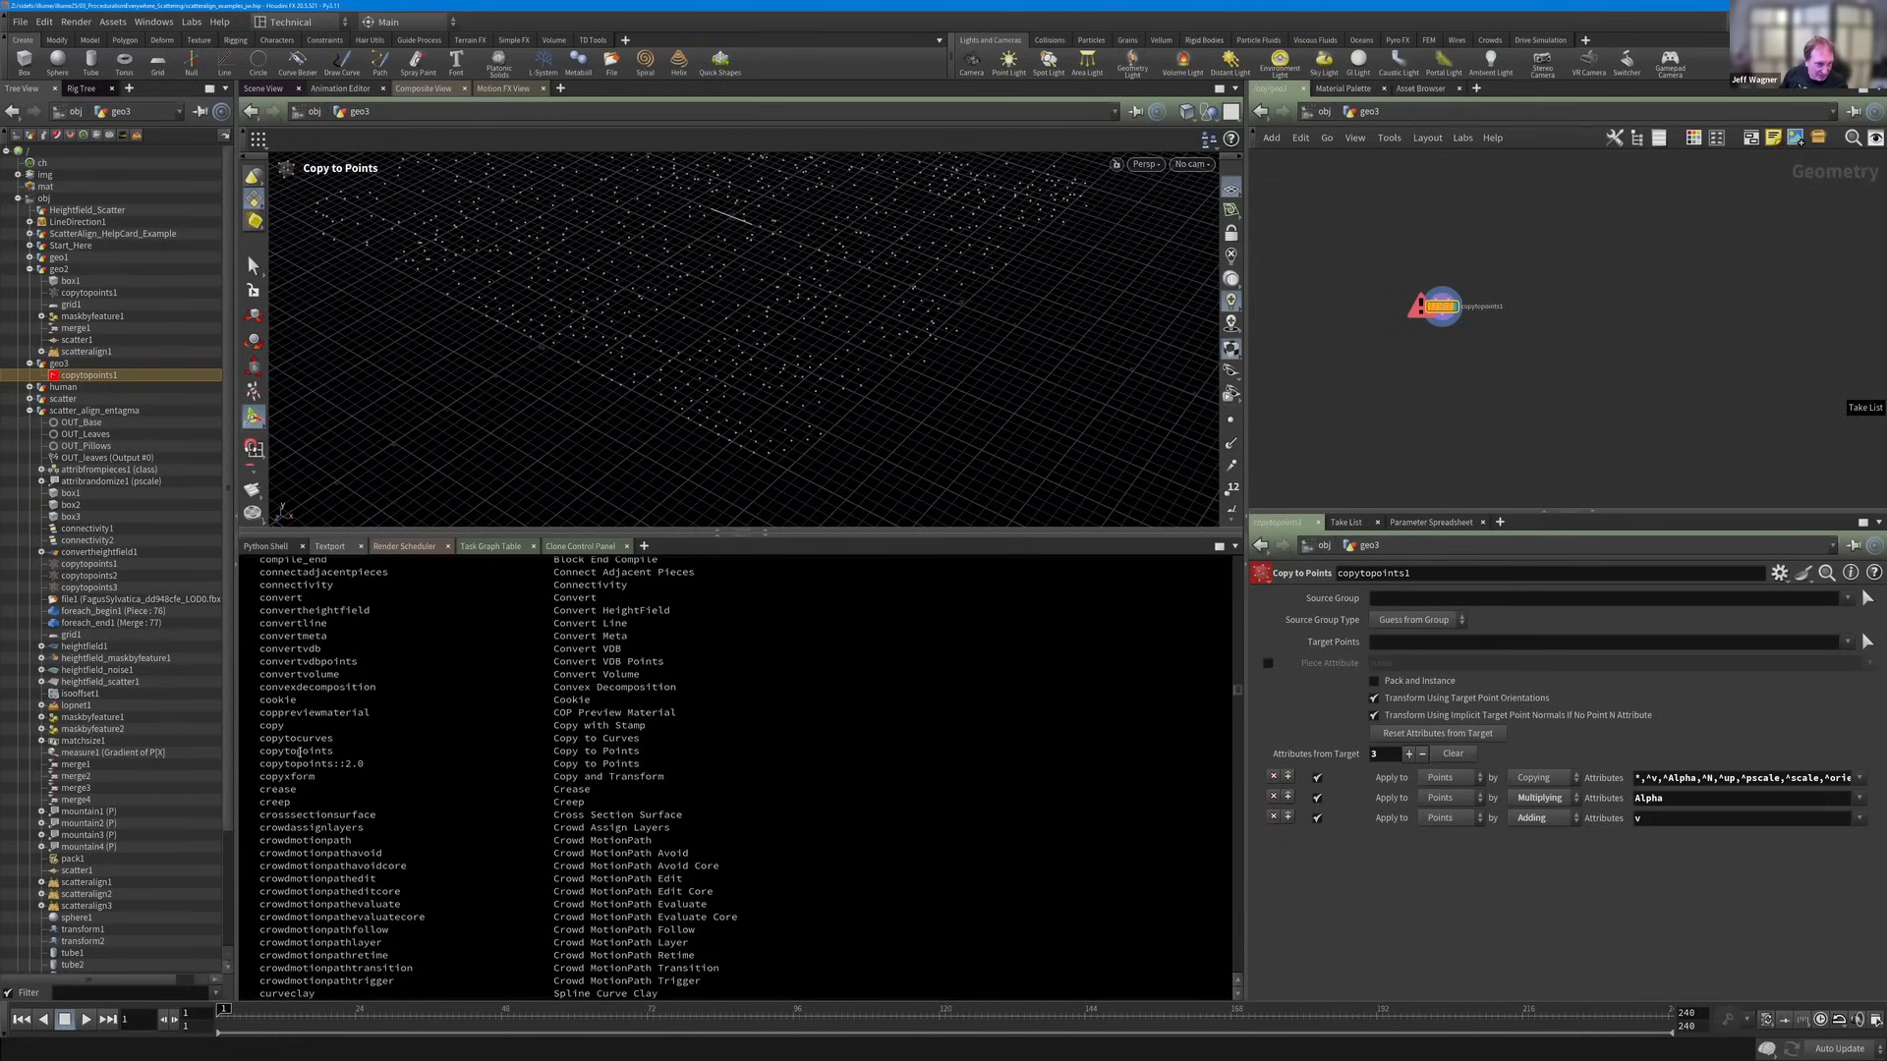
double_click(265, 726)
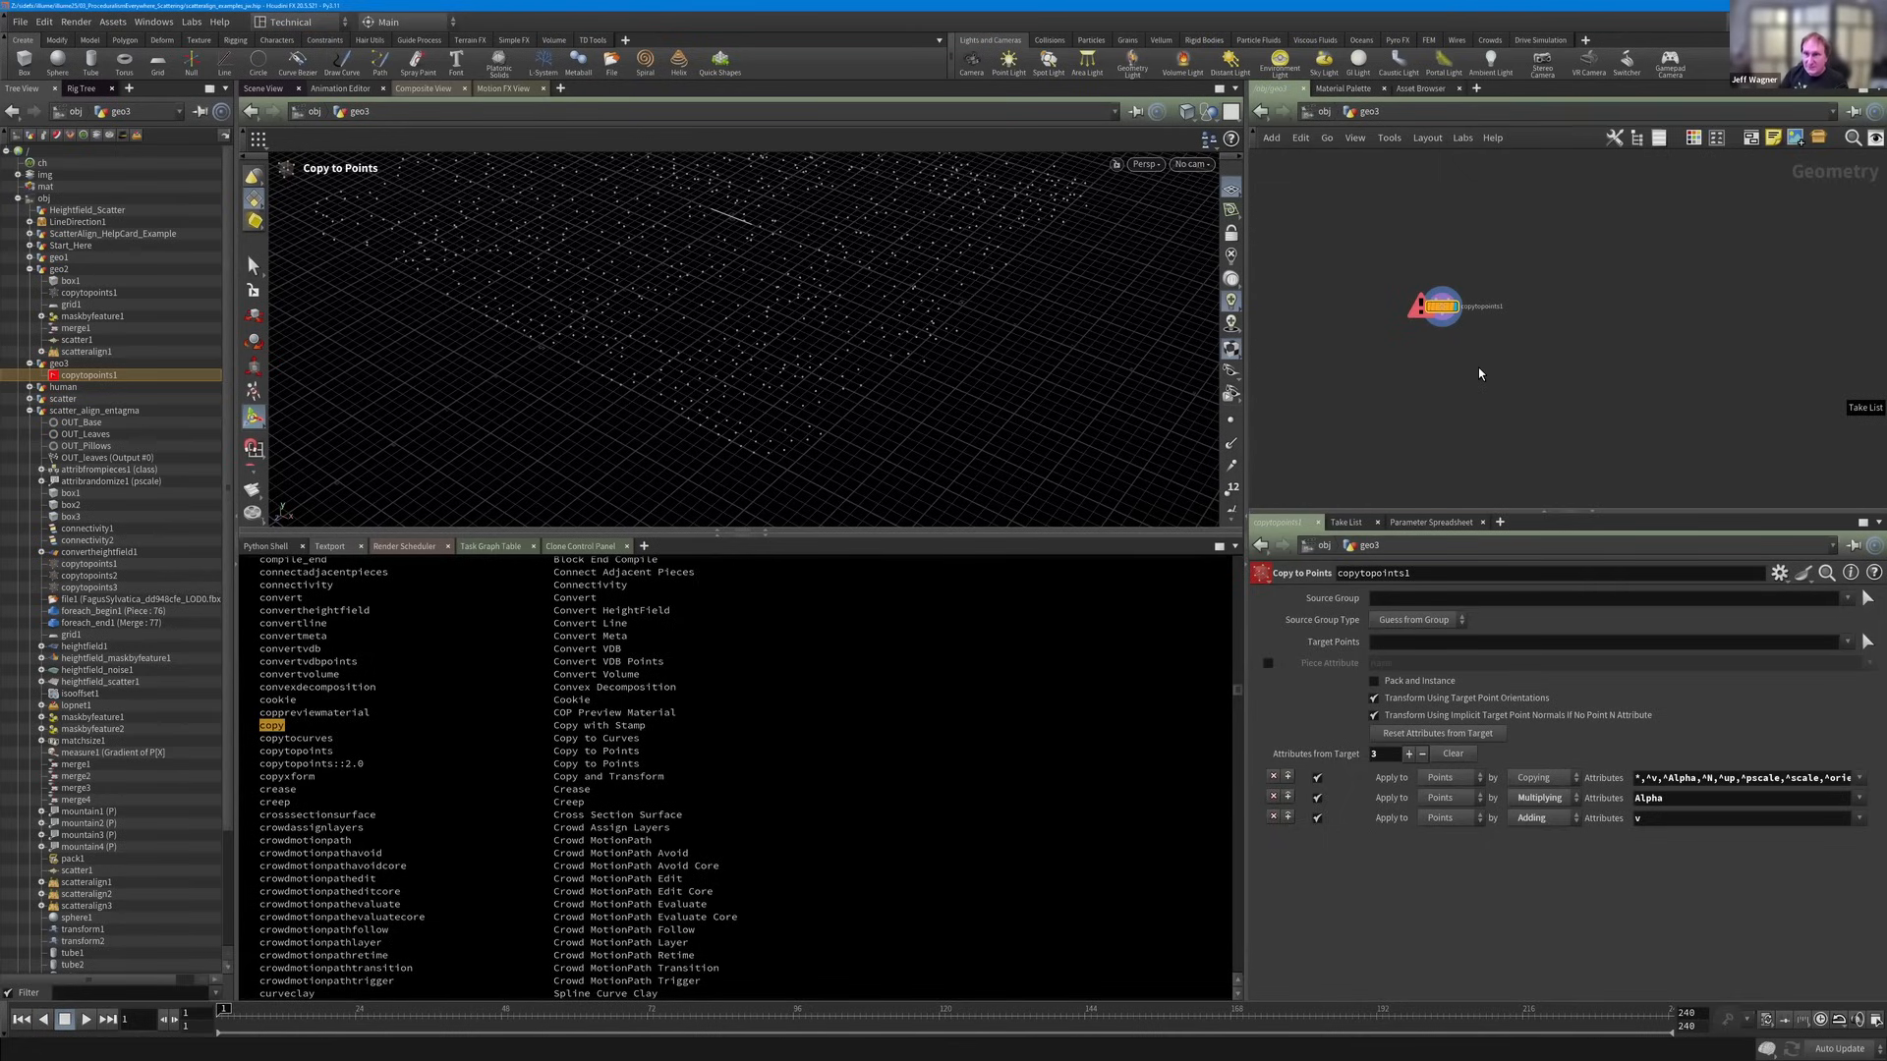
Add a Copy and Transform node below the Copy to Points node in geo3.
key("Tab")
type("copy")
key("Return")
key("Return")
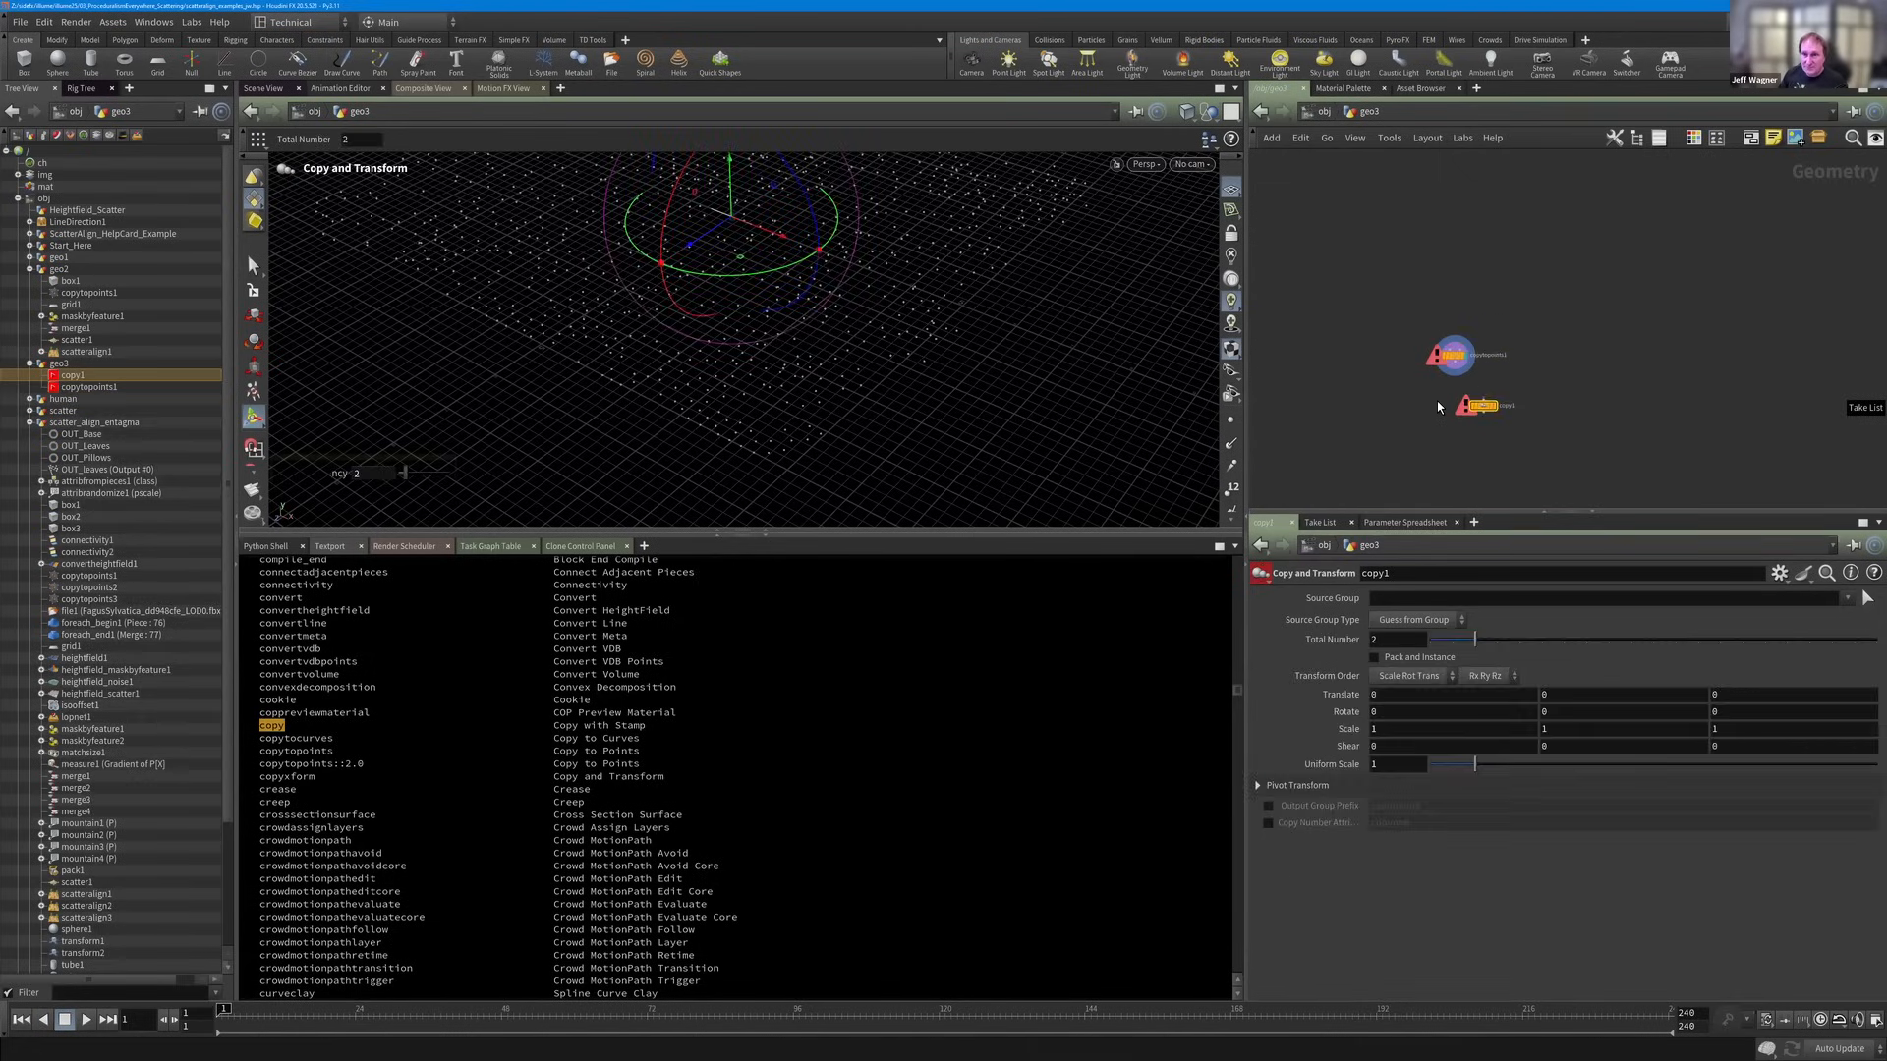
scroll(1437, 403, "up", 6)
left_click_drag(1583, 415, 1535, 411)
scroll(1407, 317, "down", 2)
middle_click_drag(1413, 340, 1408, 368)
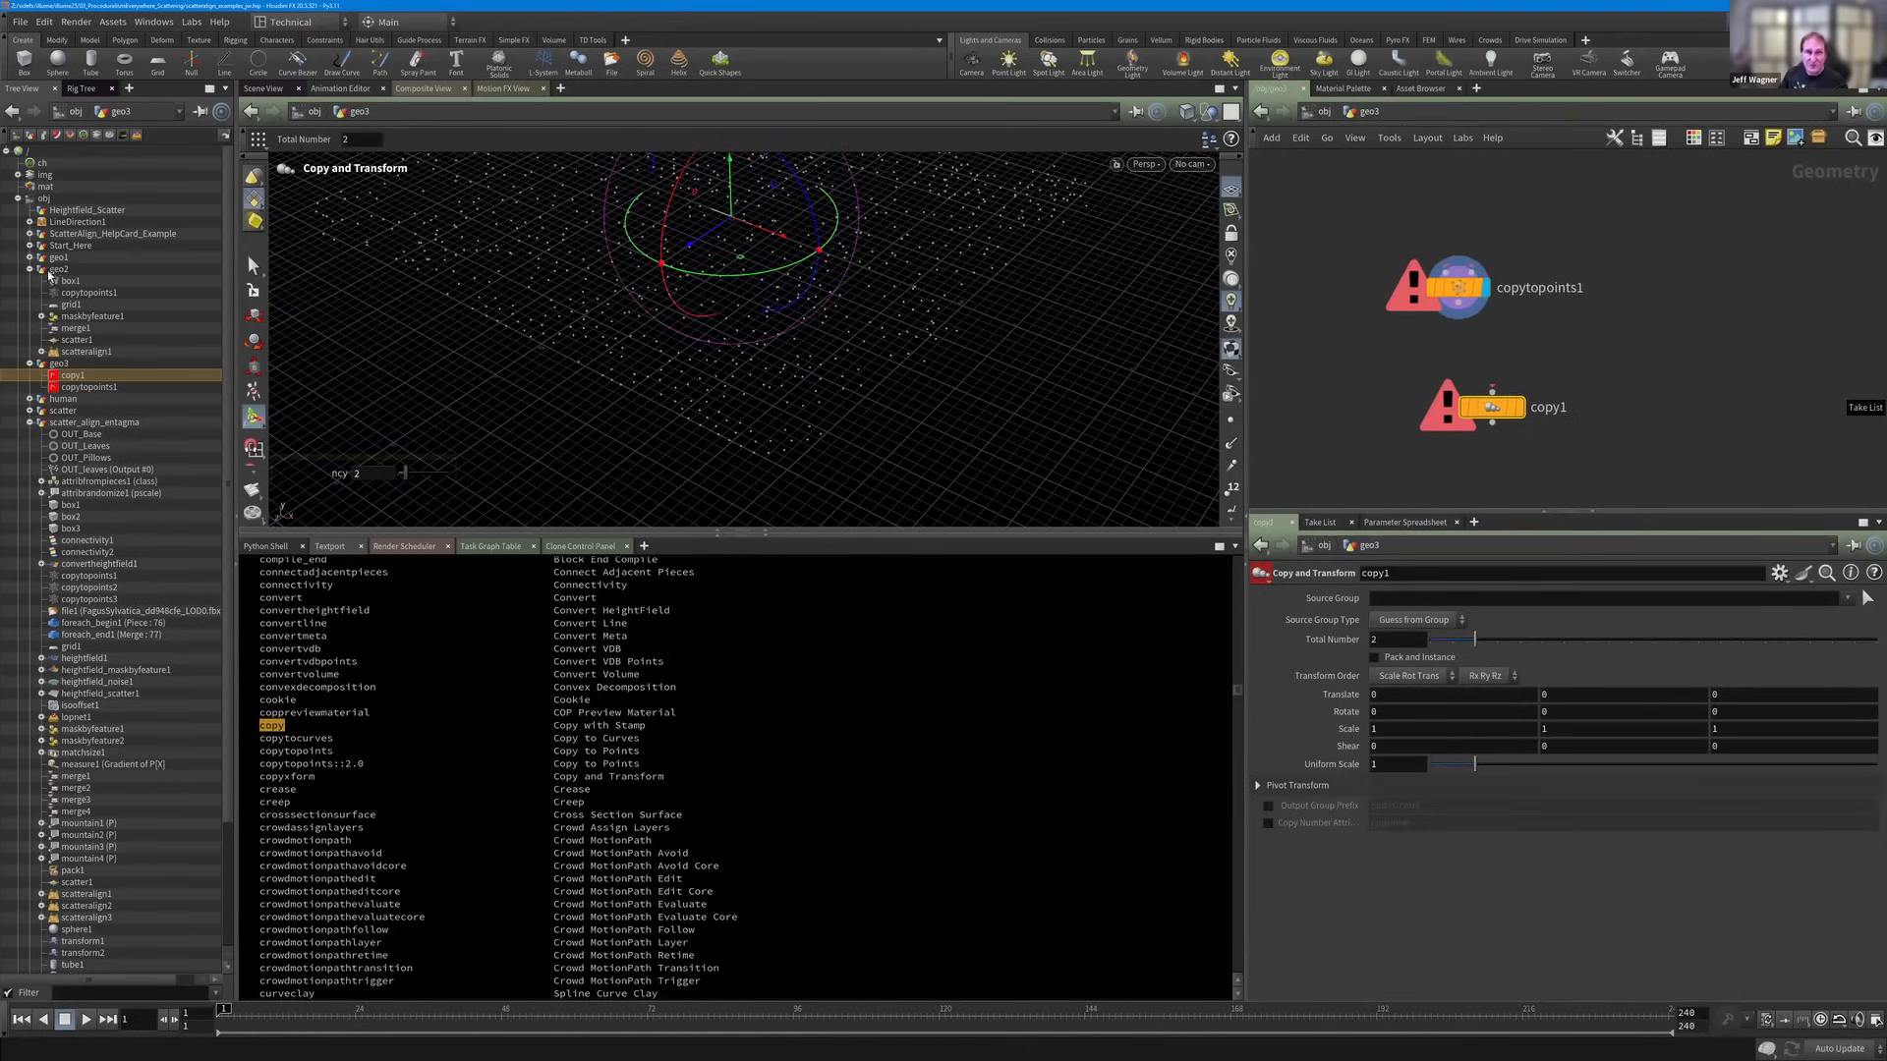
Set the Asset Definition Toolbar to Show Menu Always in the Asset Manager's configuration.
left_click(114, 21)
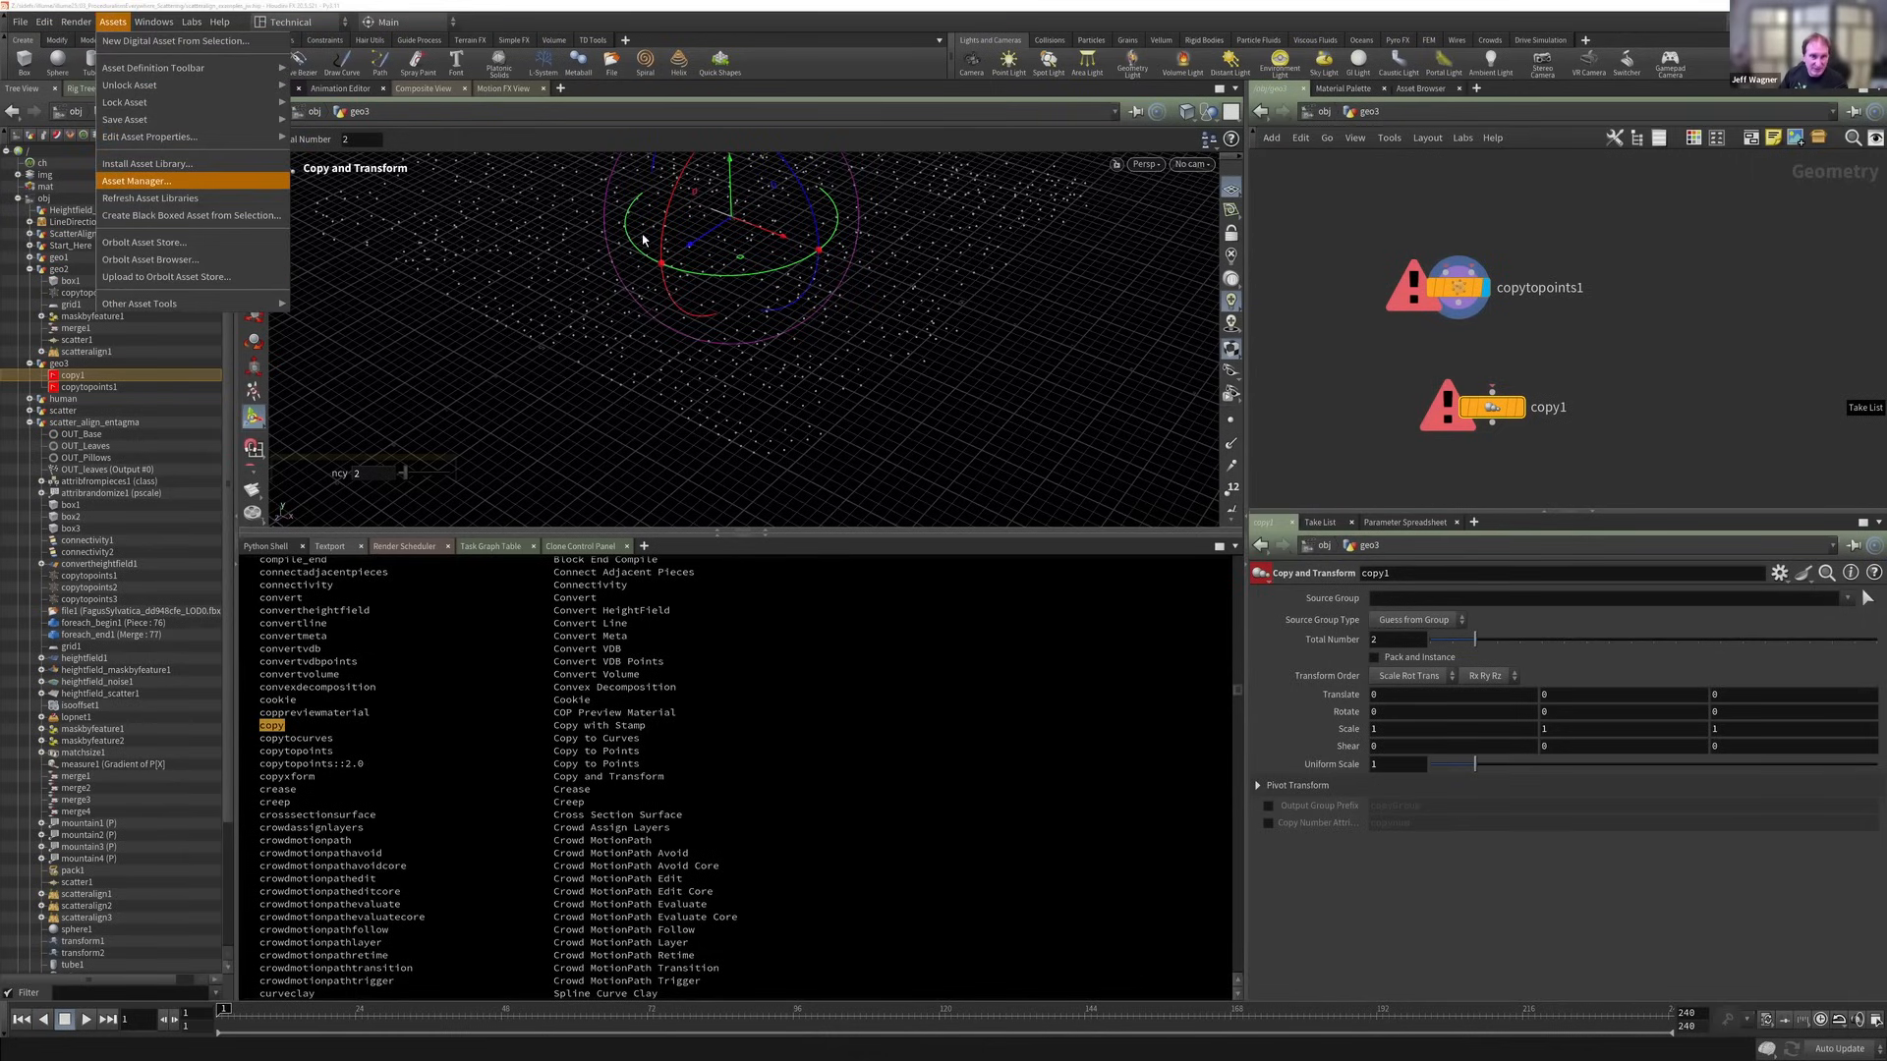
left_click(597, 200)
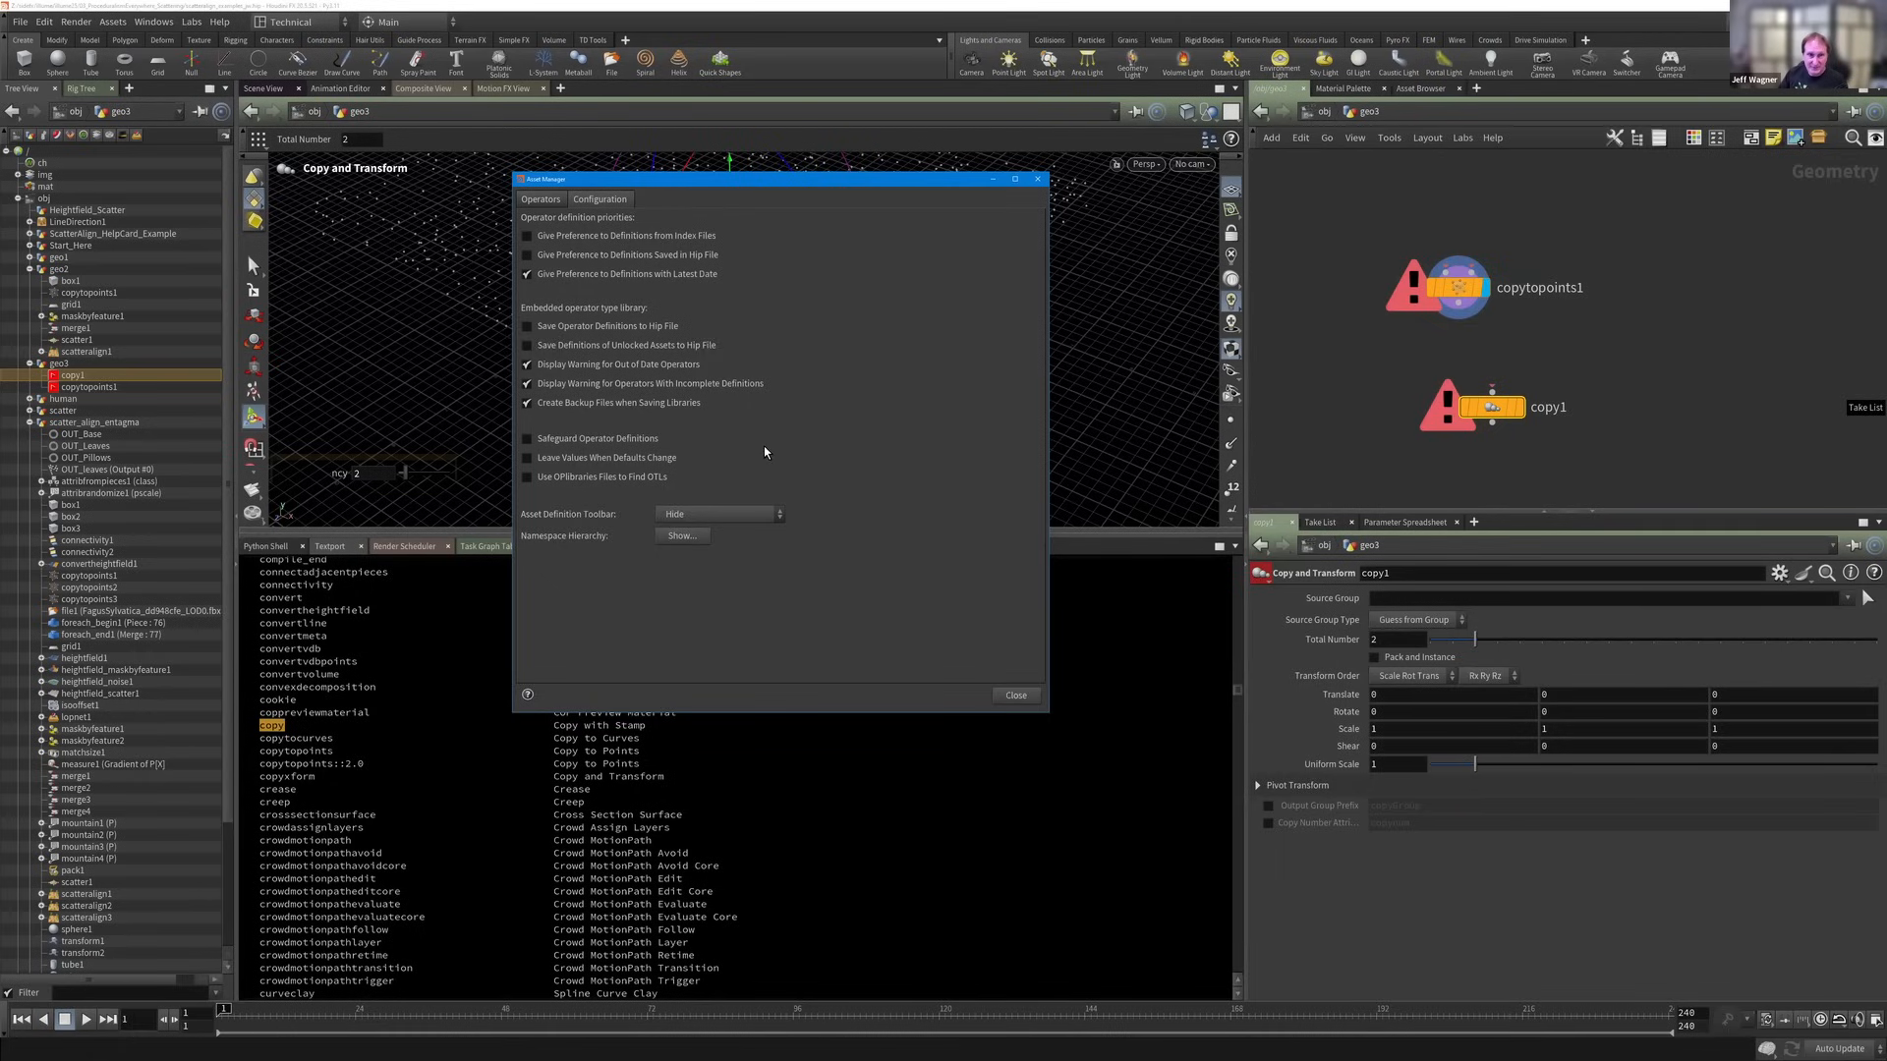
left_click_drag(754, 179, 945, 106)
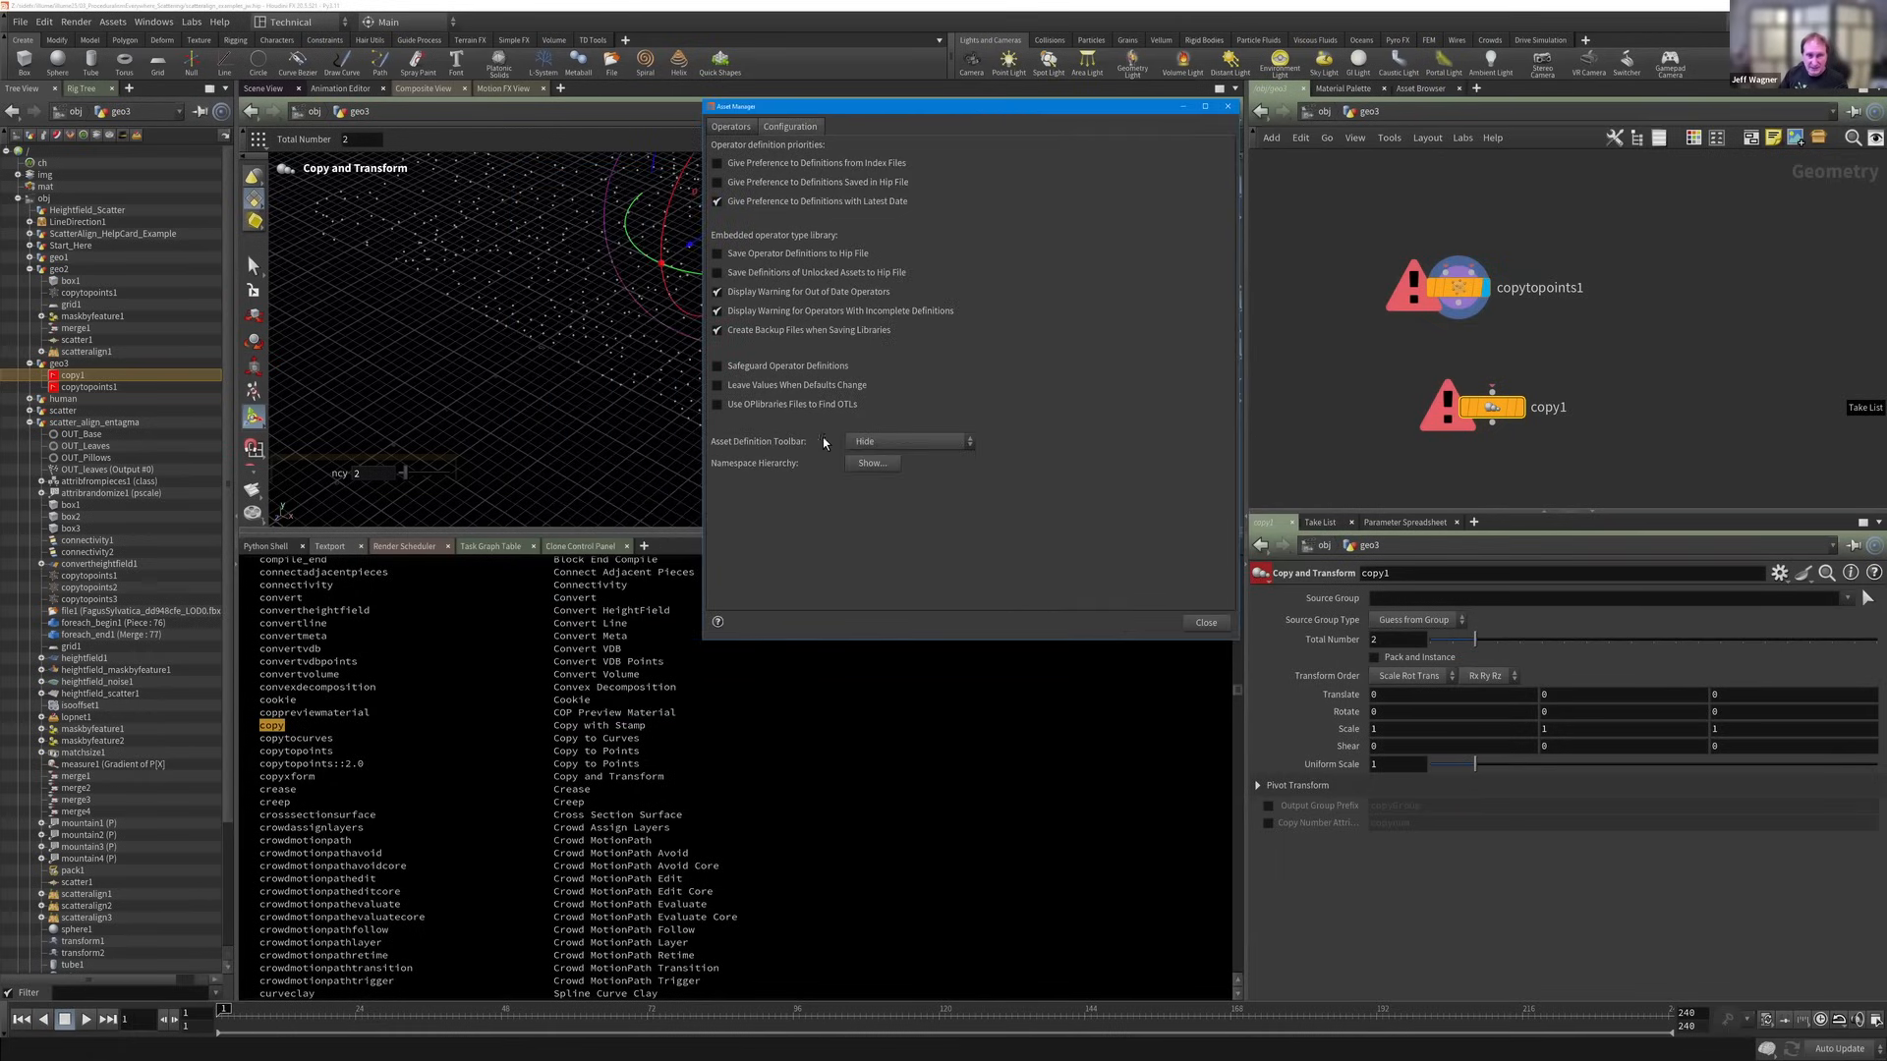
left_click(893, 440)
left_click(765, 470)
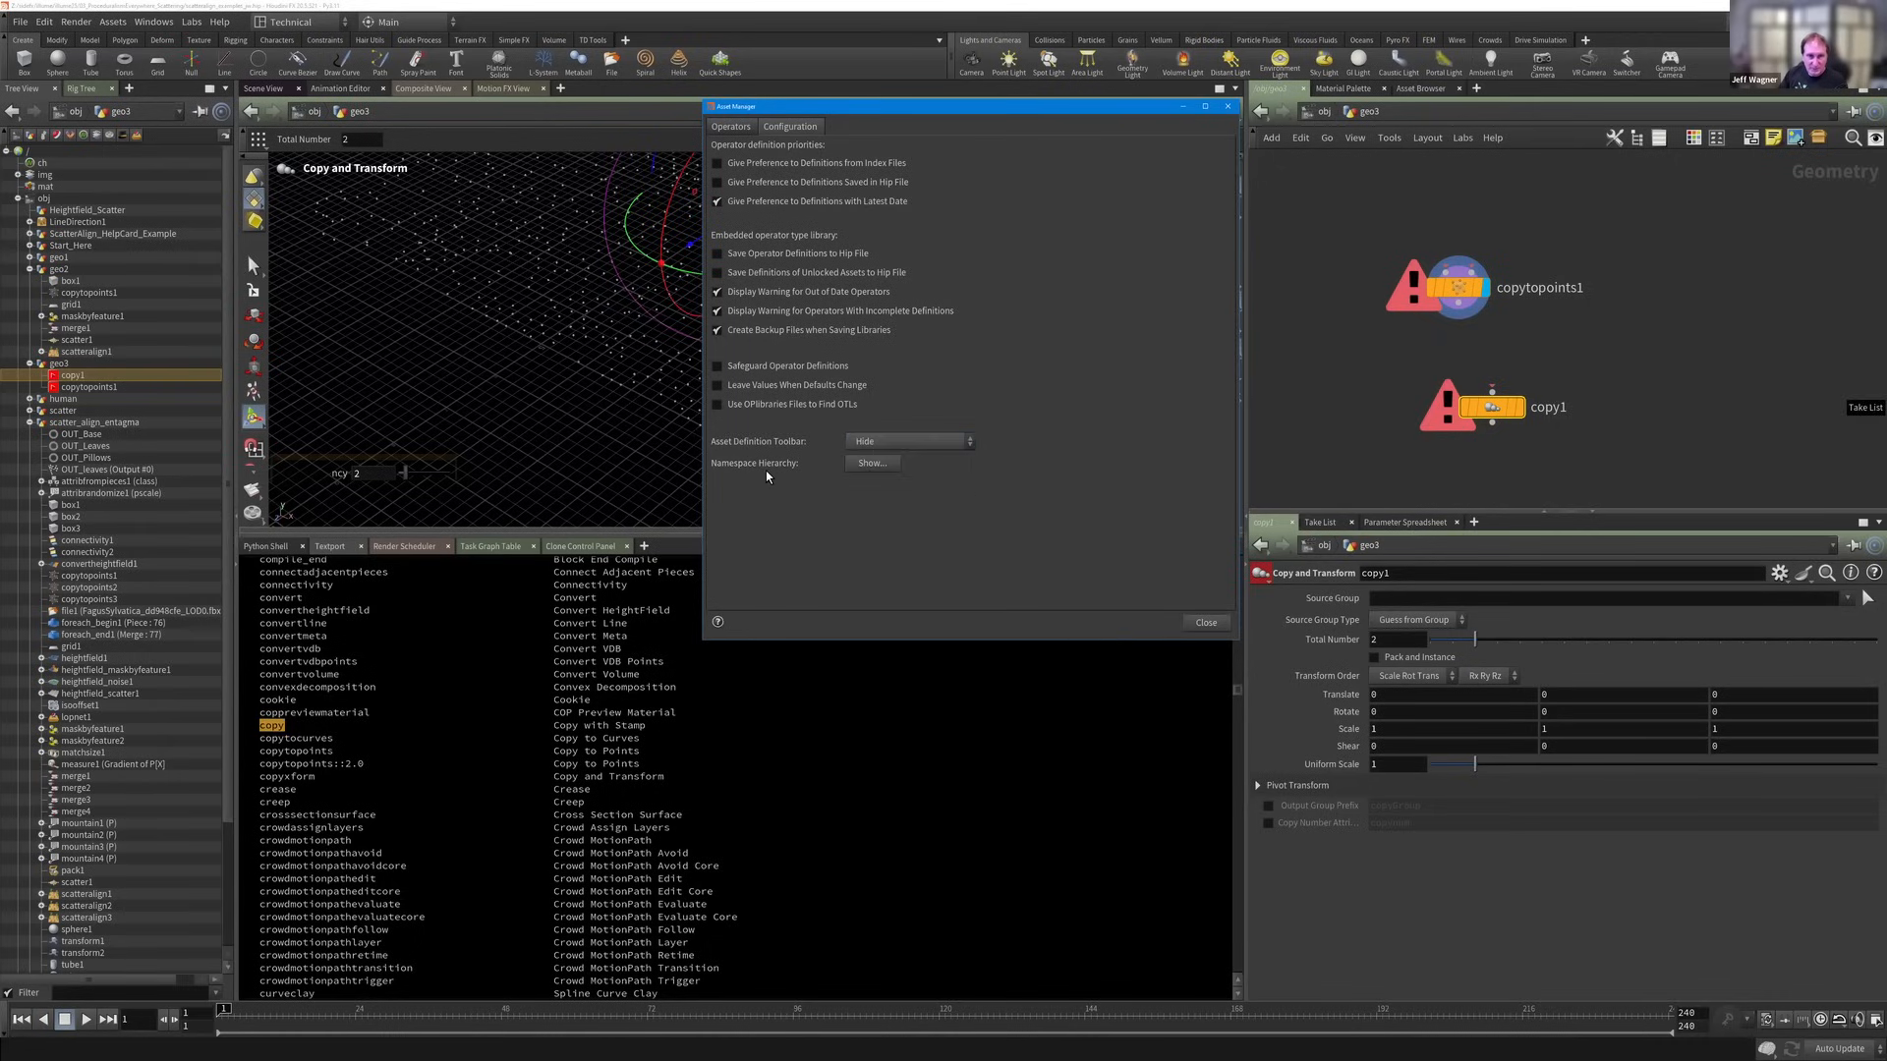
left_click(885, 442)
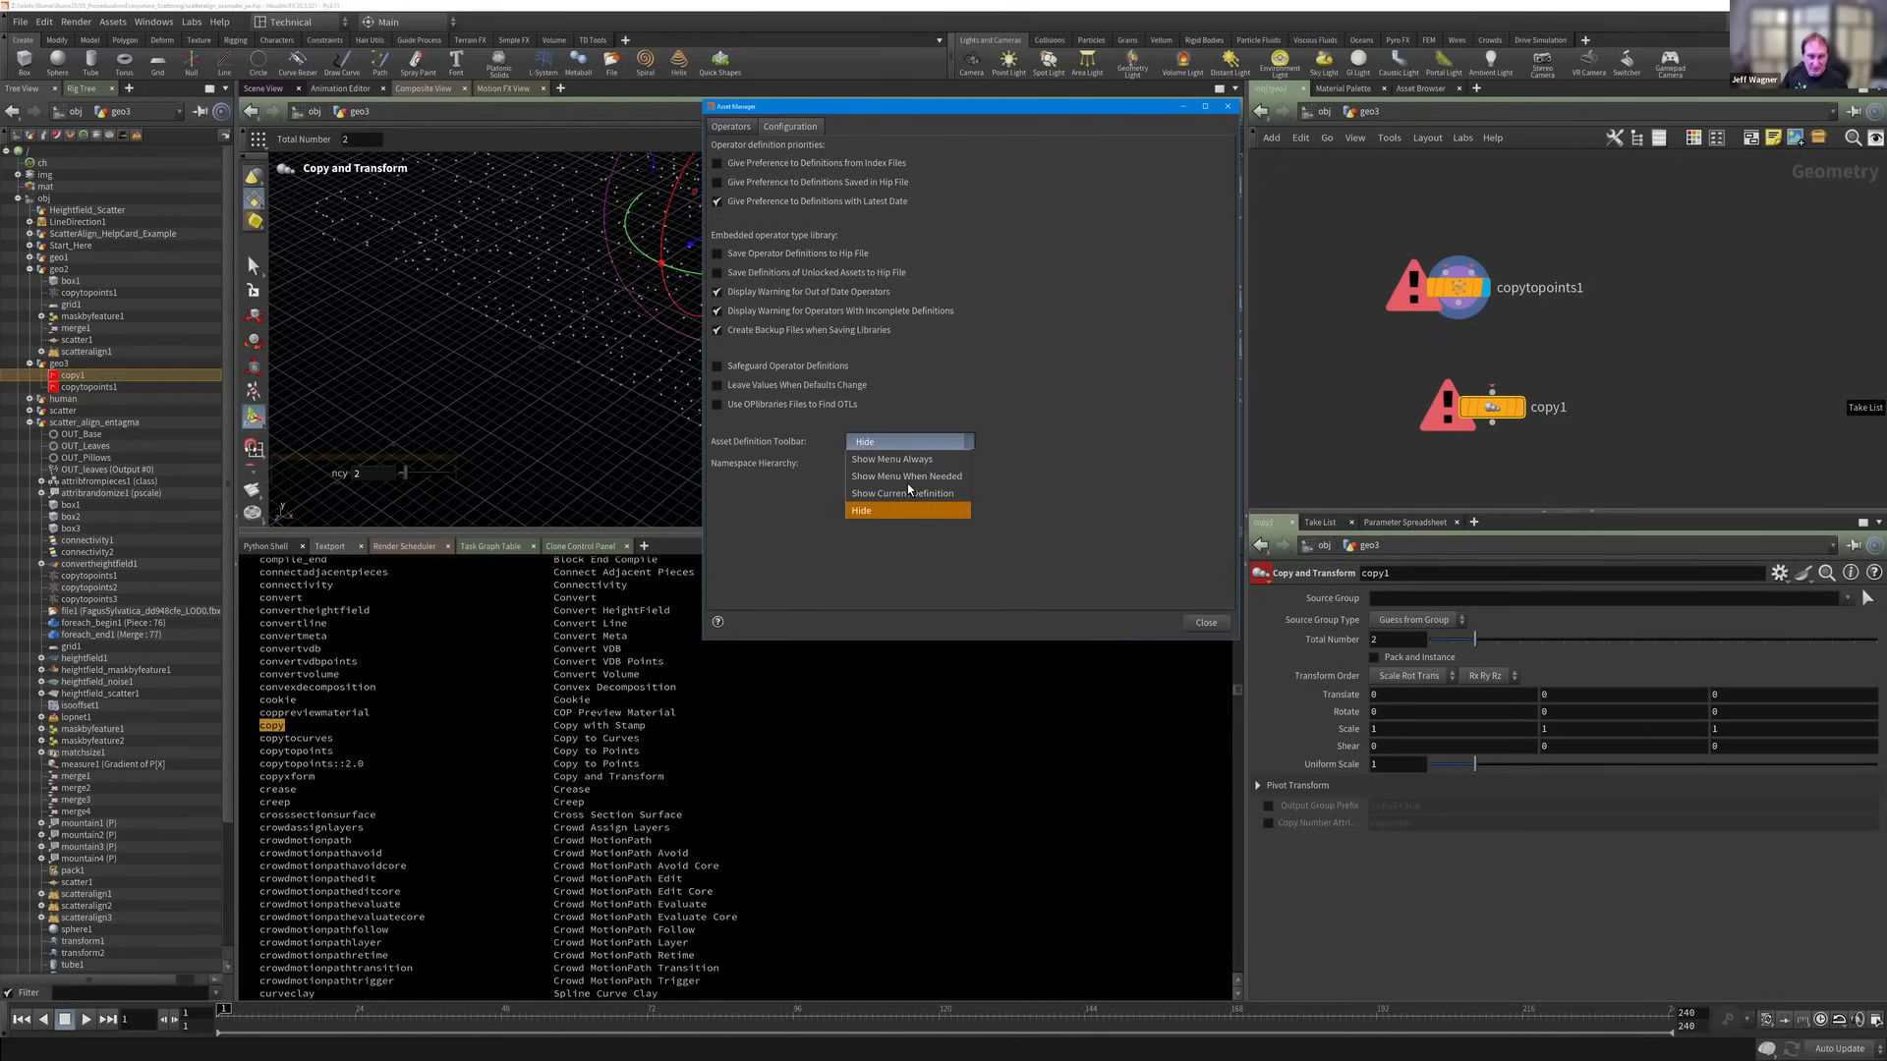
left_click(904, 460)
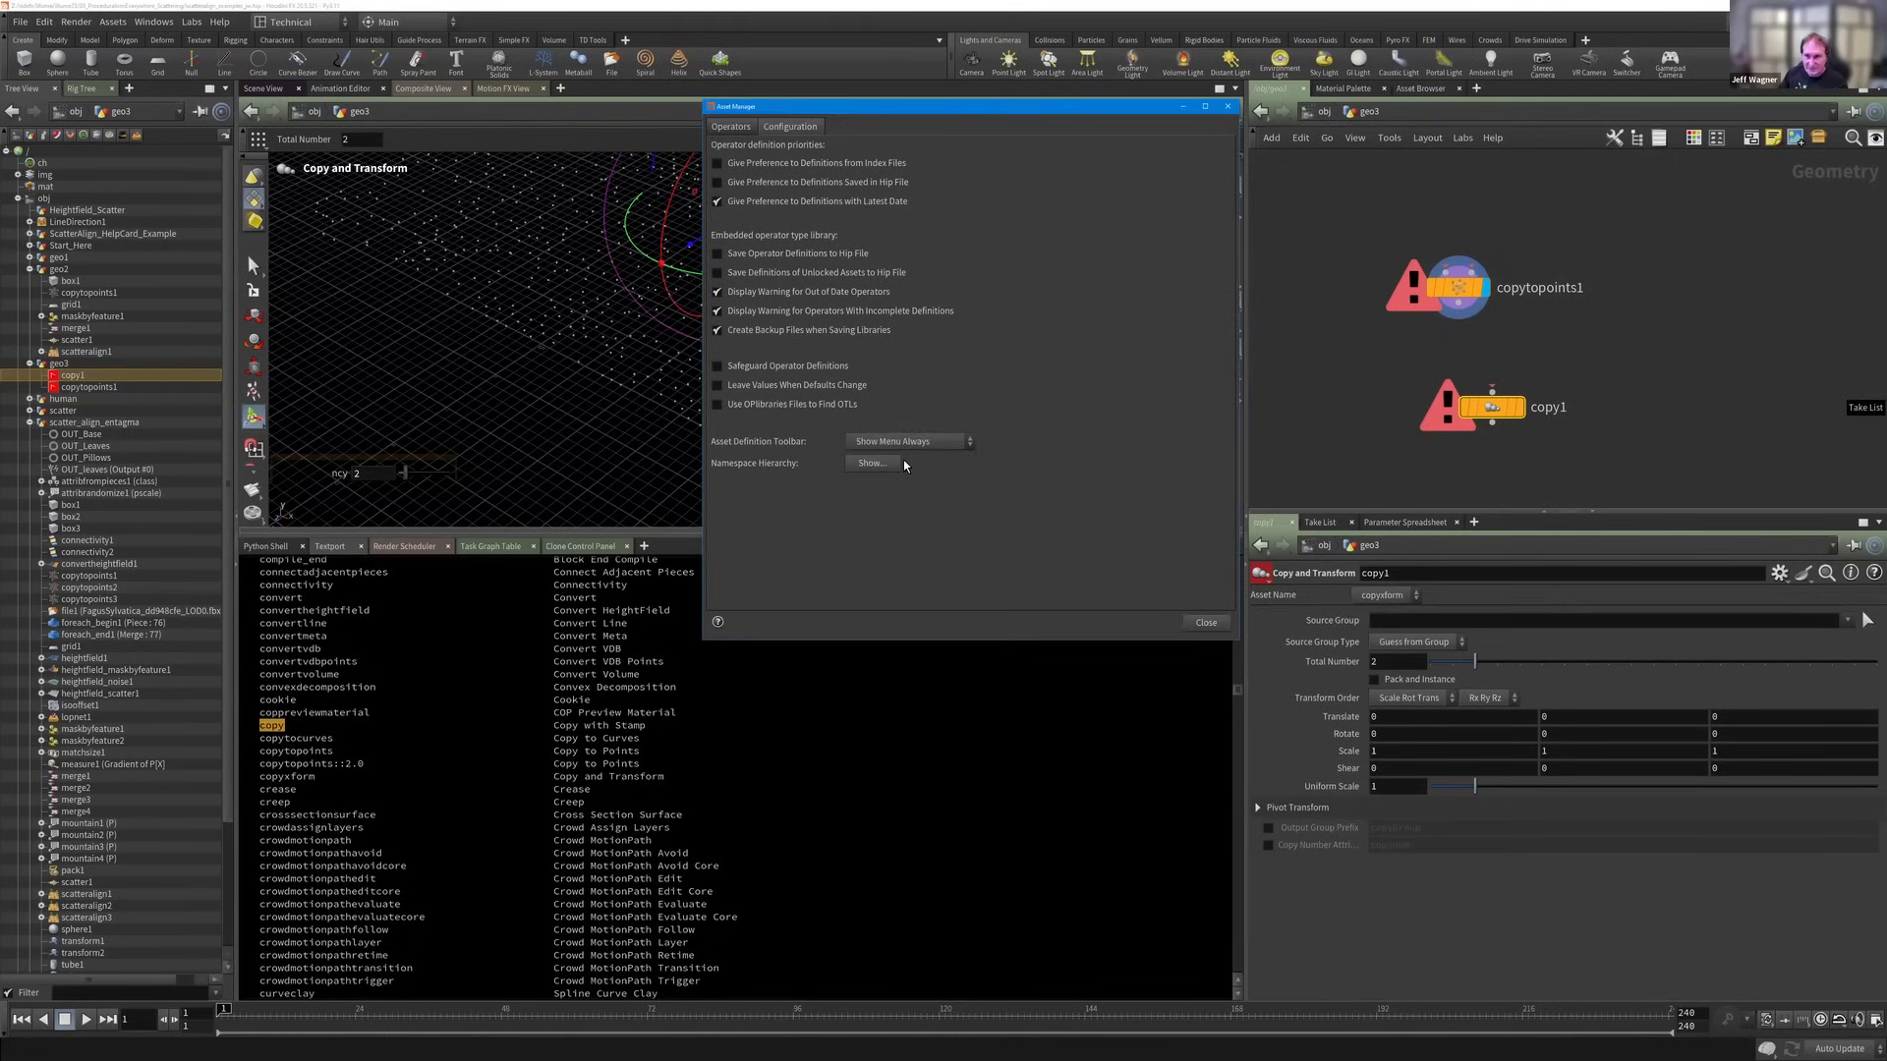
Check which asset definitions are offered for copy1 and make that node the displayed one.
left_click(1379, 597)
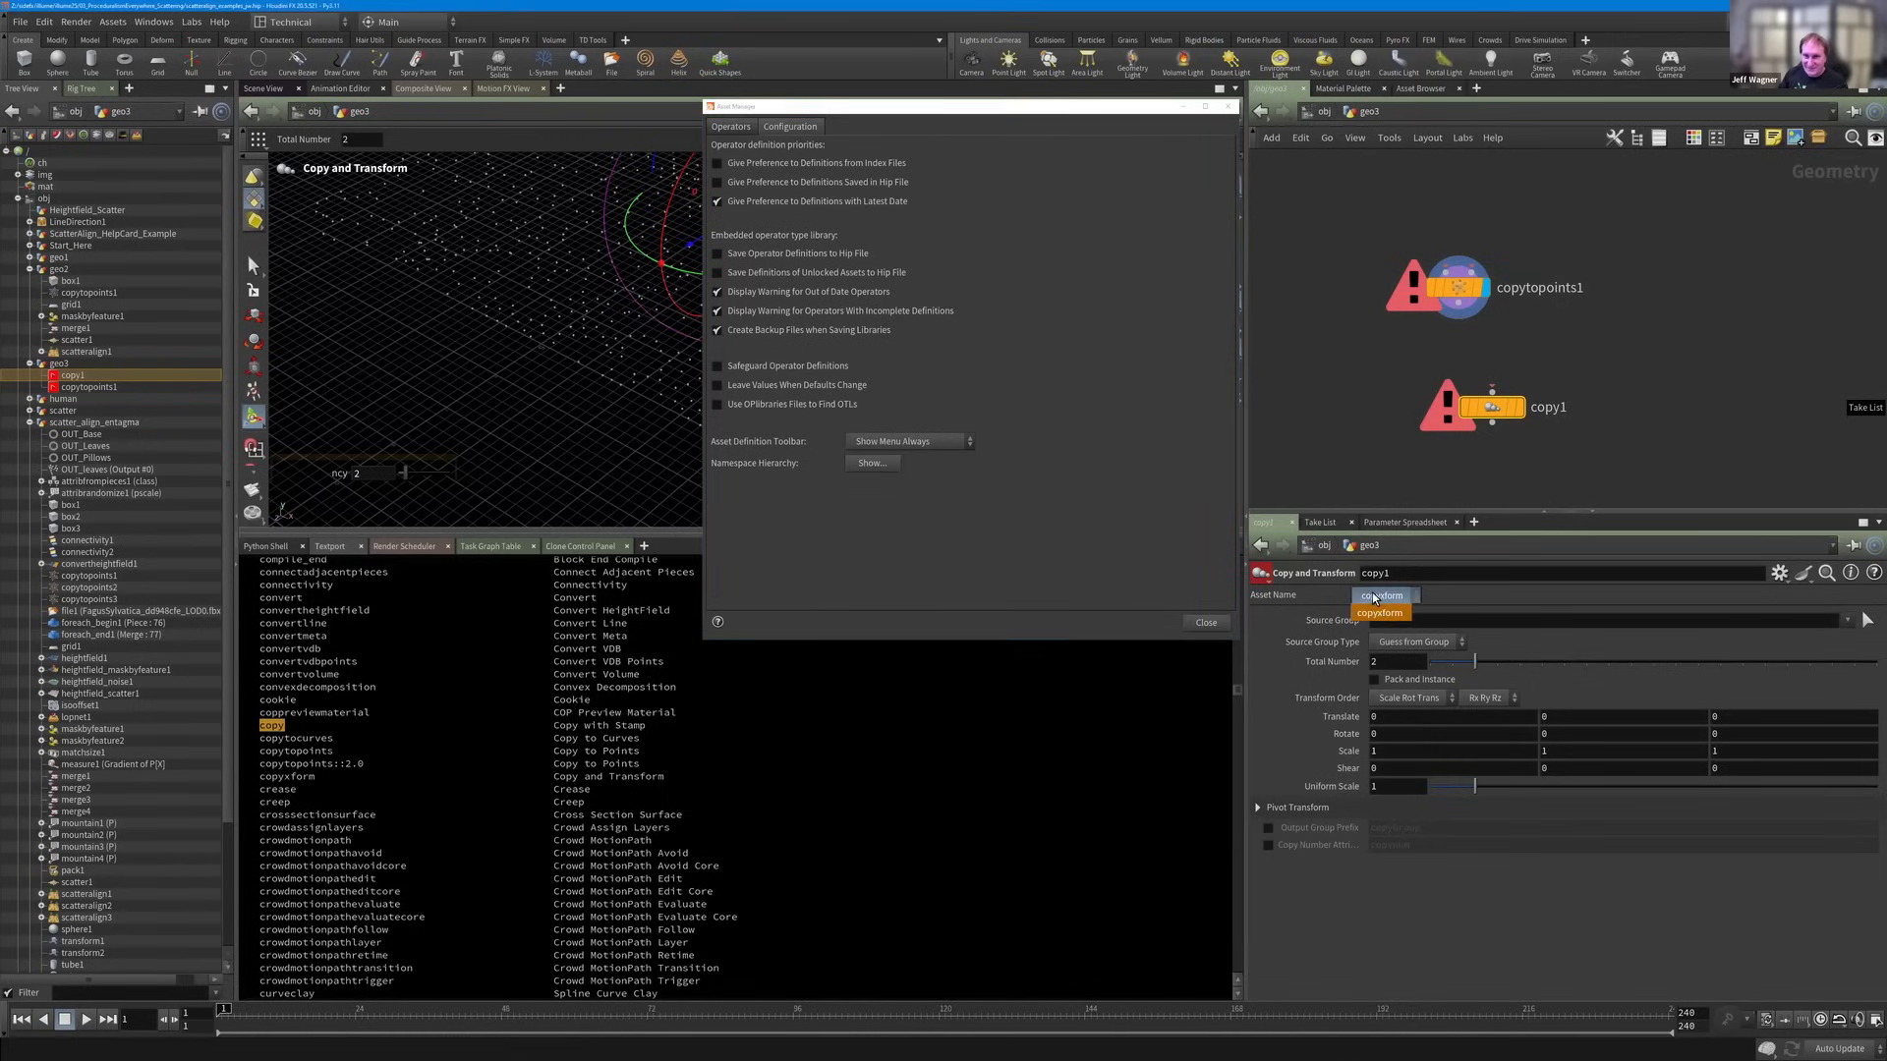
left_click(1379, 613)
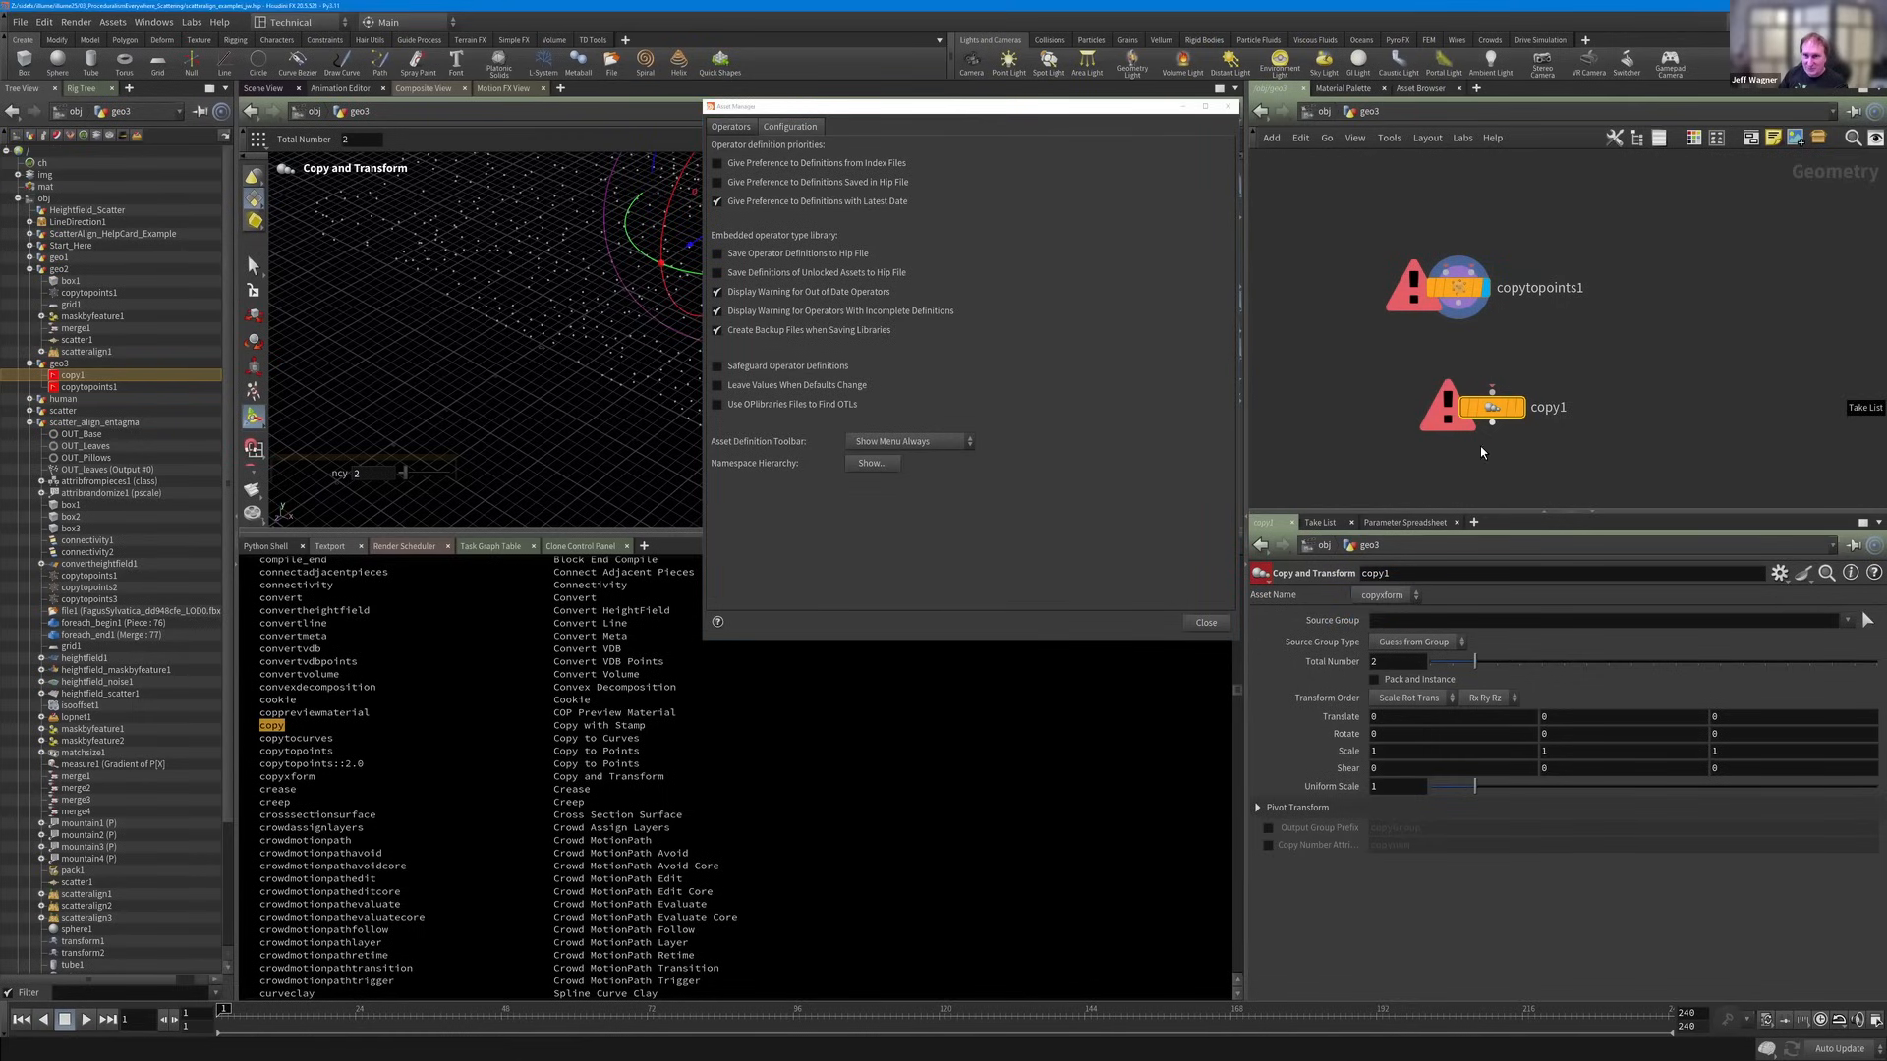
left_click(1518, 408)
left_click(1379, 596)
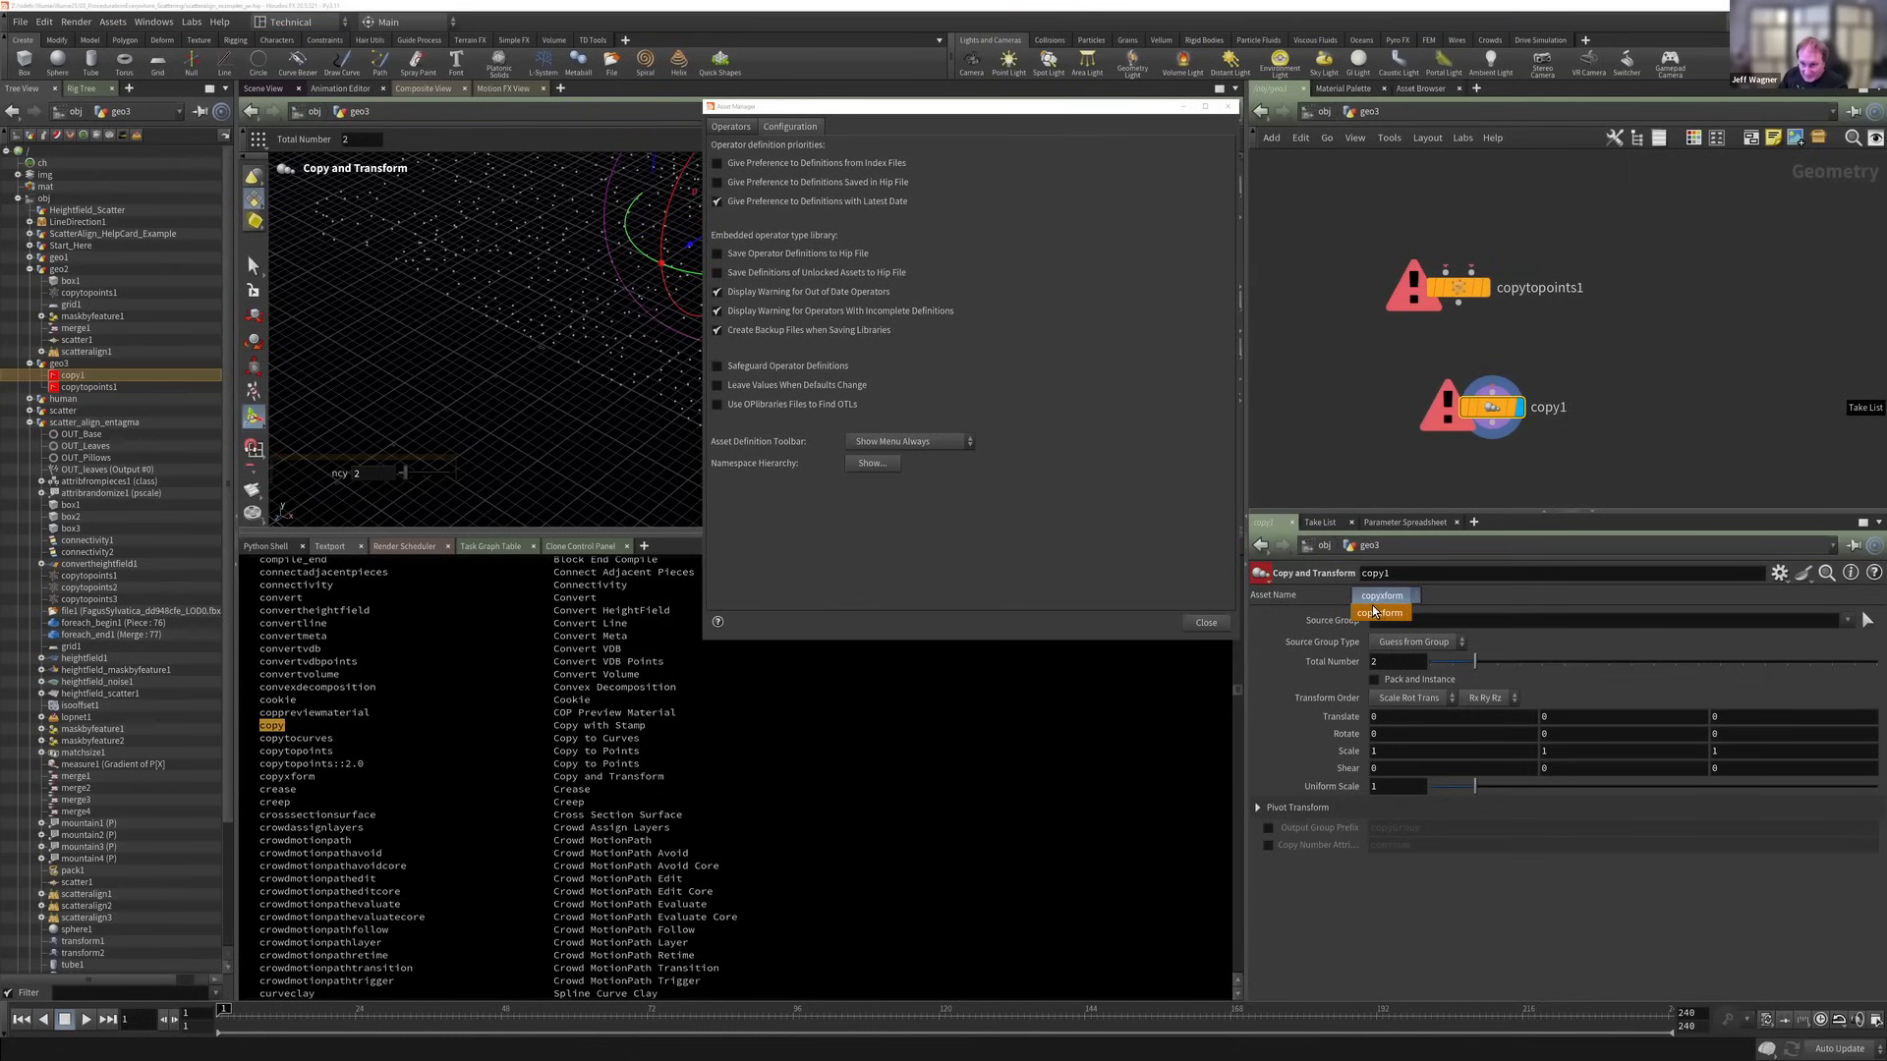
left_click(1377, 596)
Show the parameters of copytopoints1, skim the operator listing and close the Asset Manager.
left_click(1460, 289)
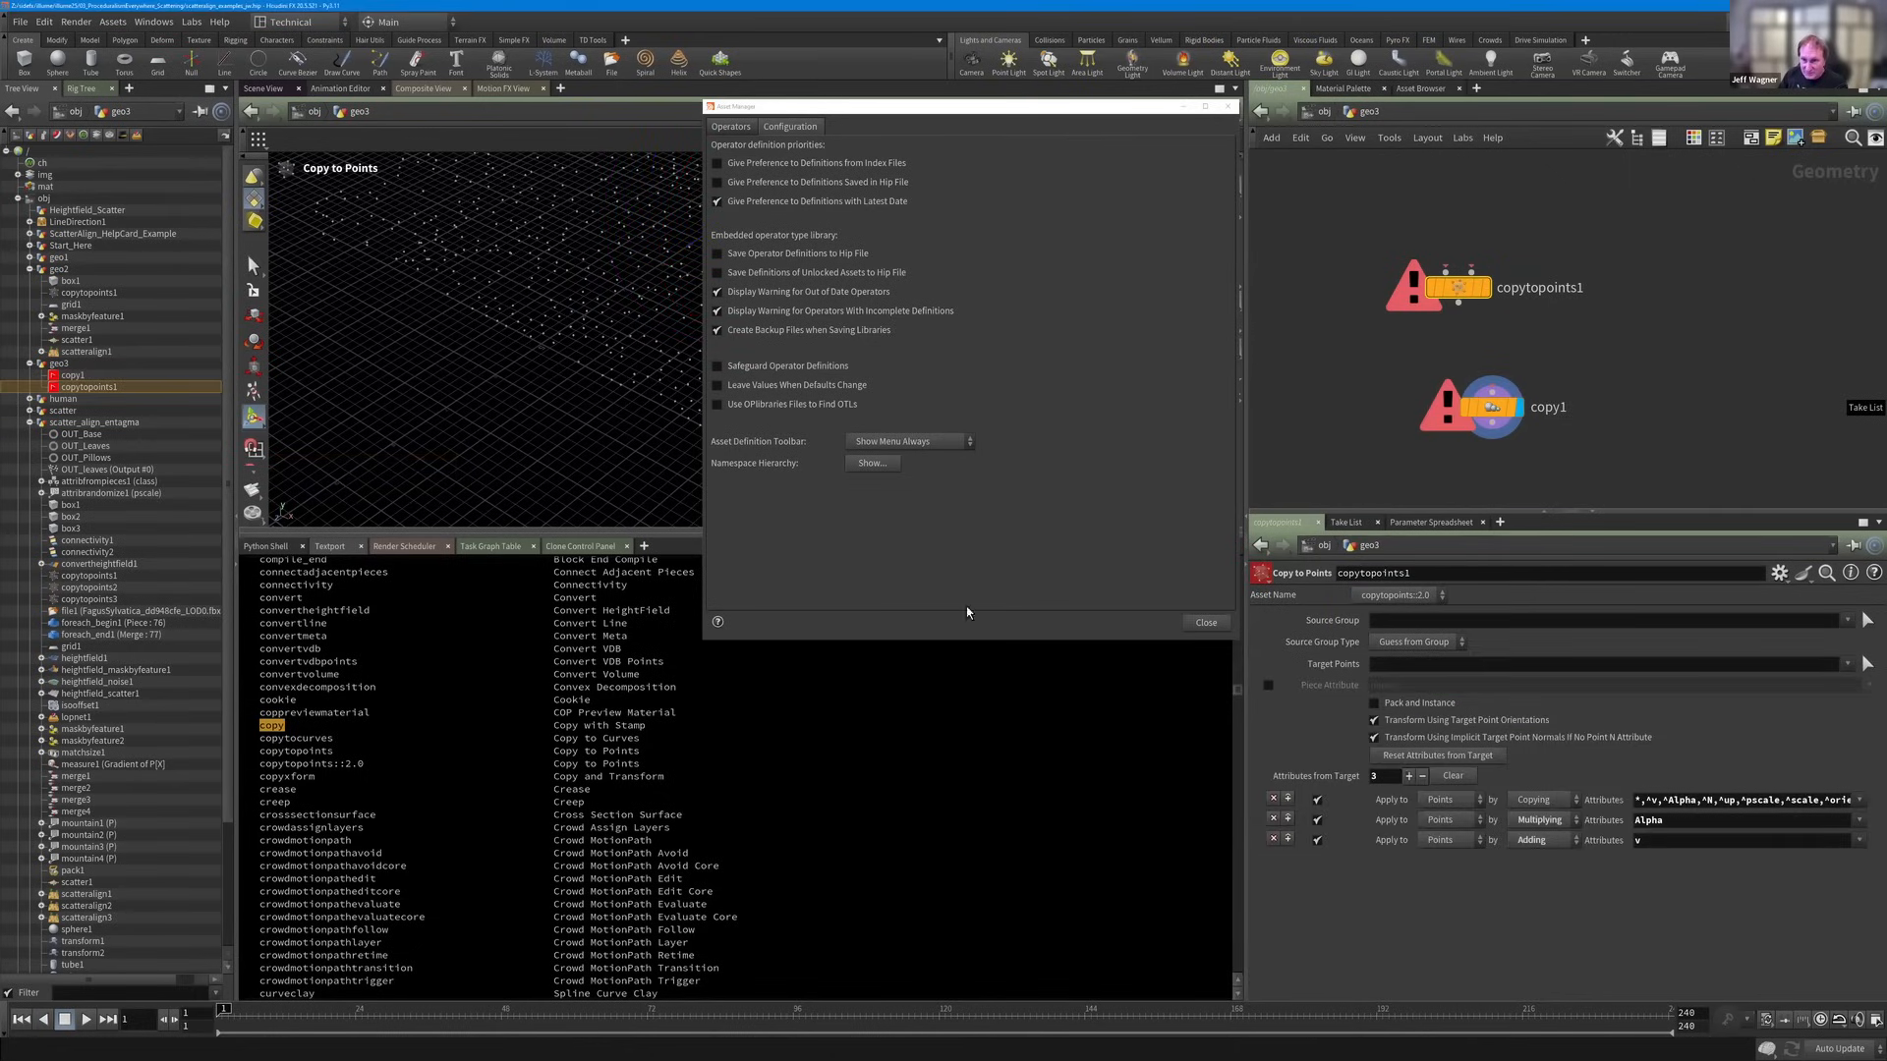
left_click(969, 612)
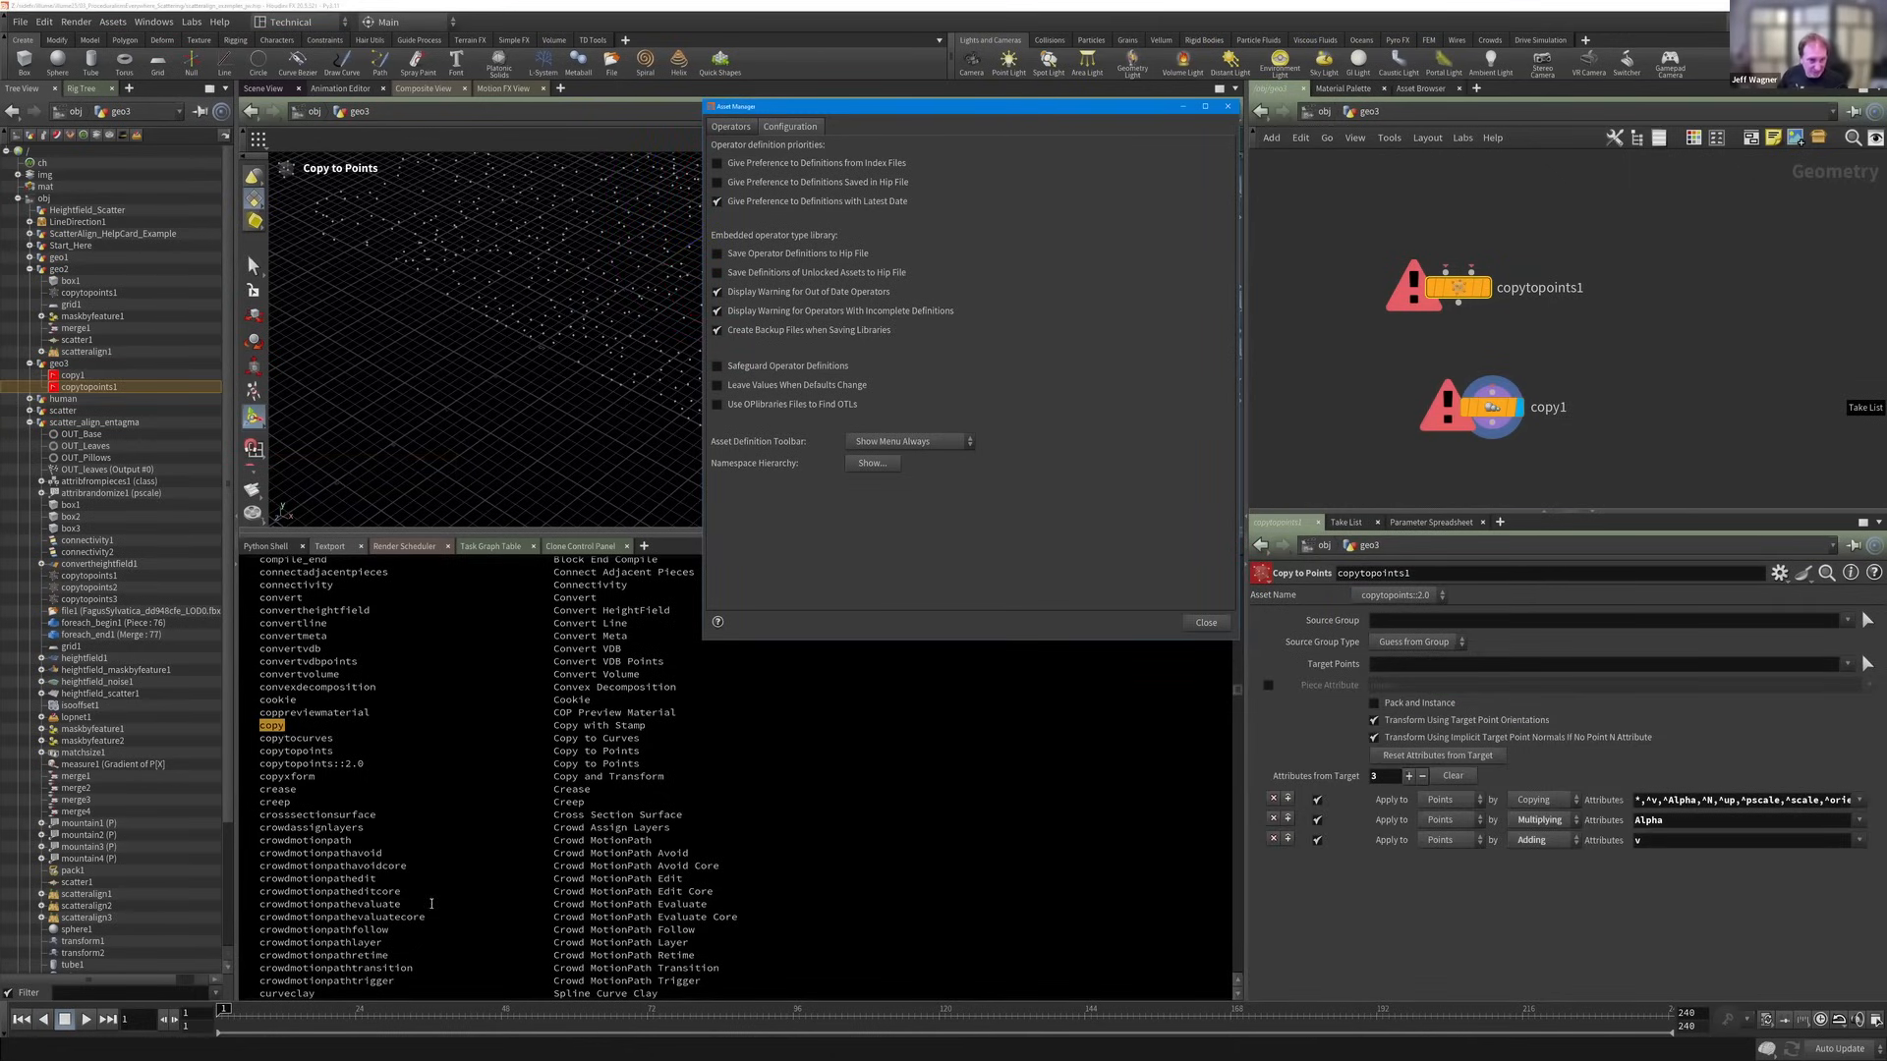
scroll(433, 904, "down", 10)
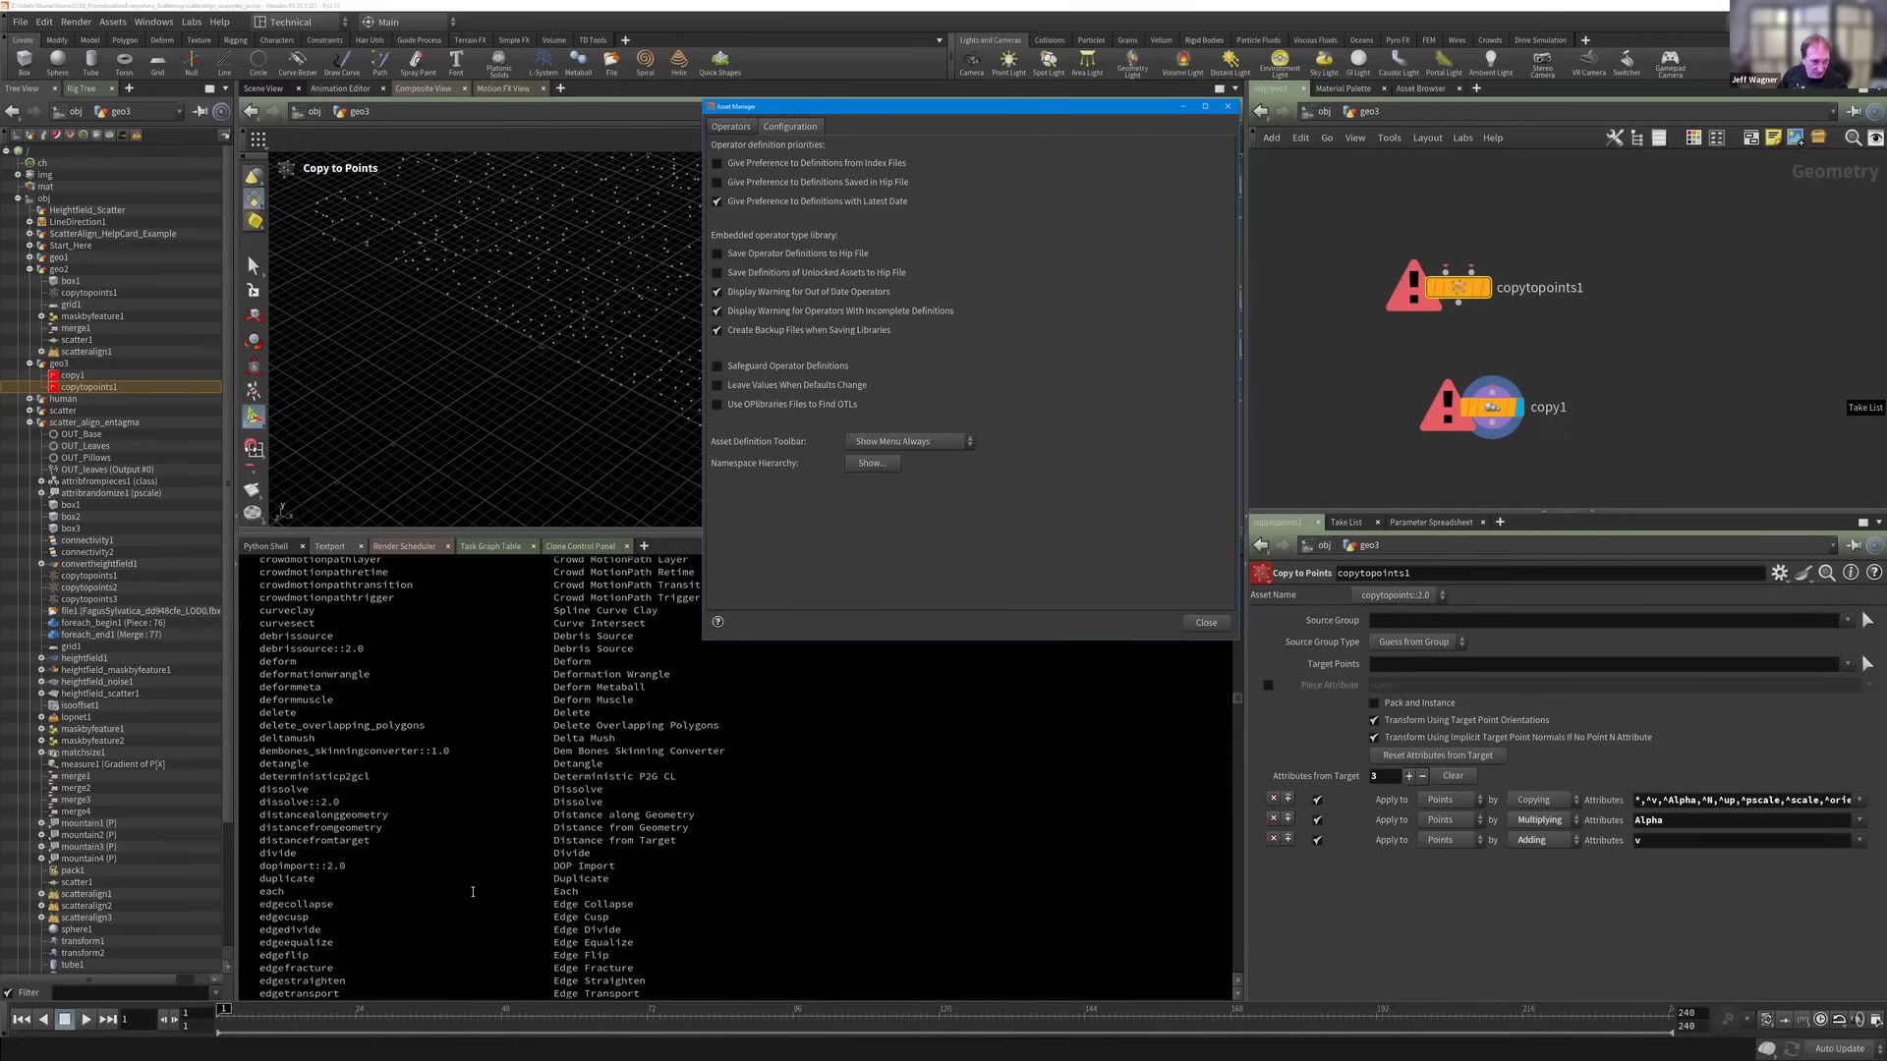
scroll(473, 891, "up", 20)
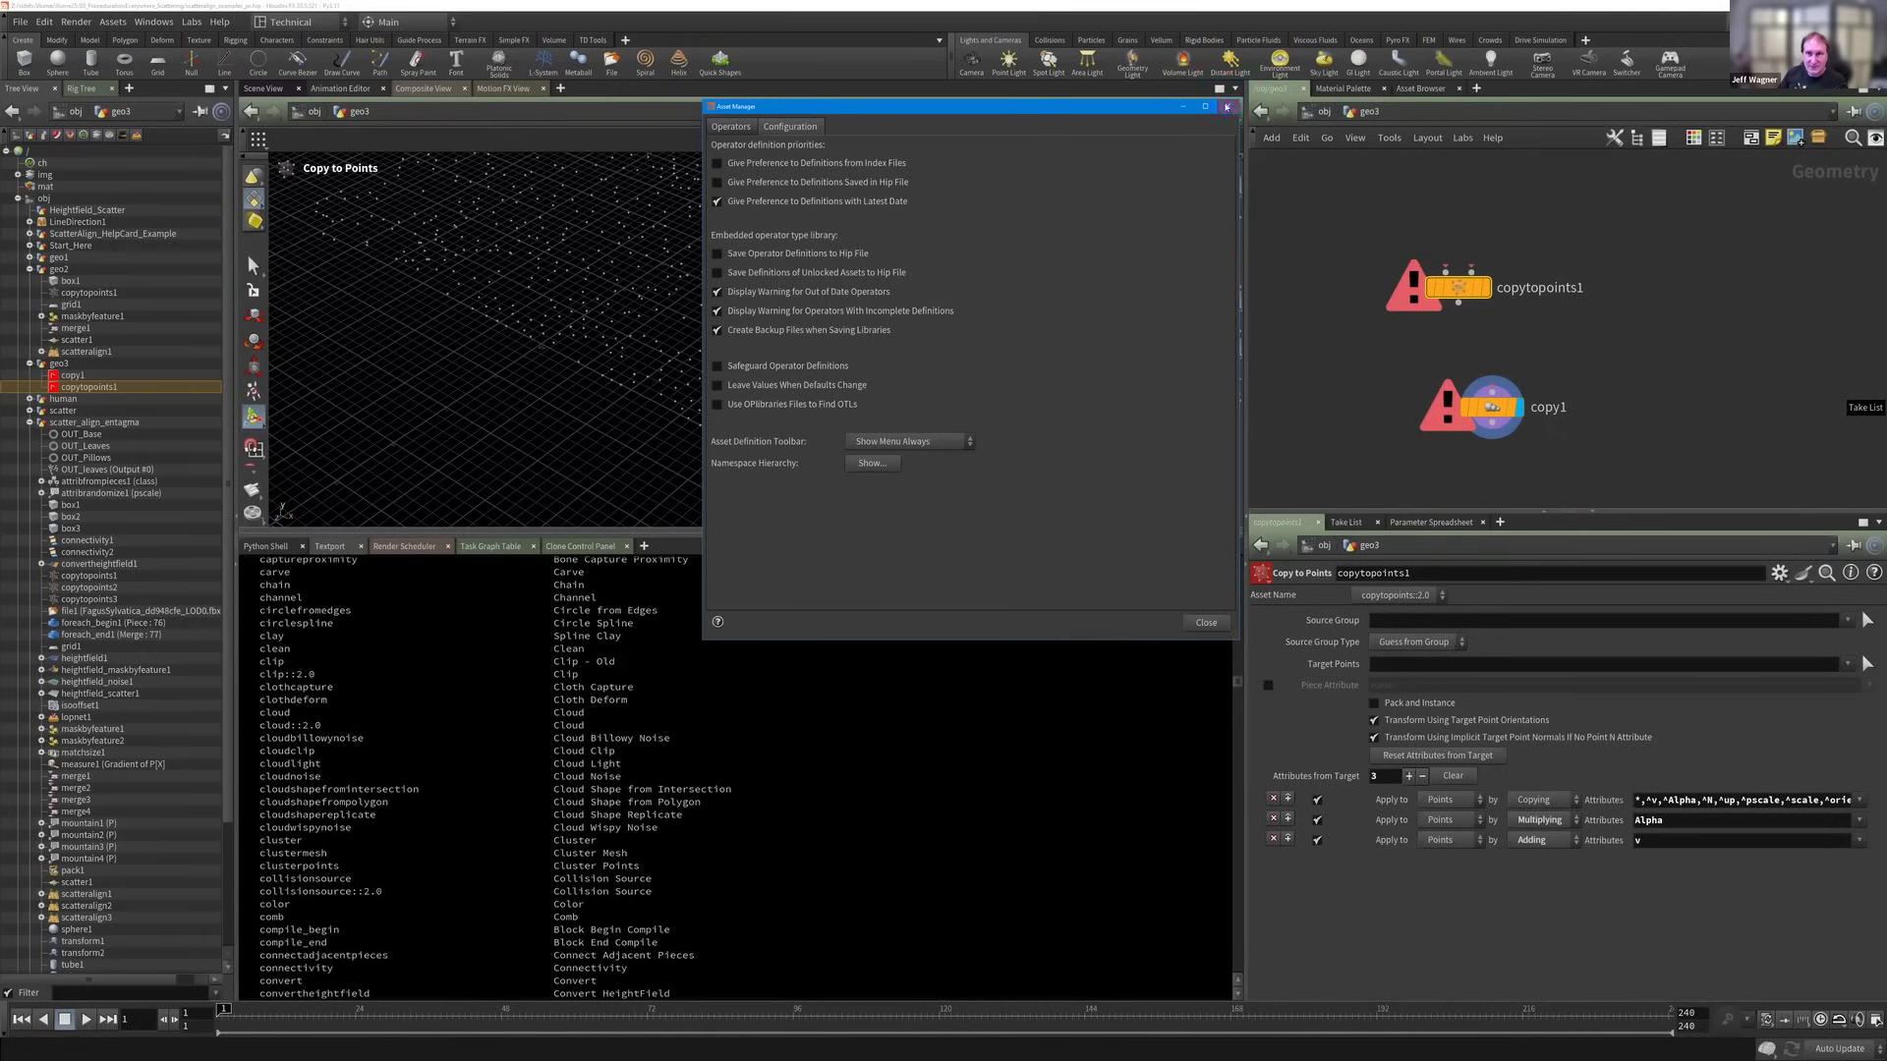
left_click(1226, 106)
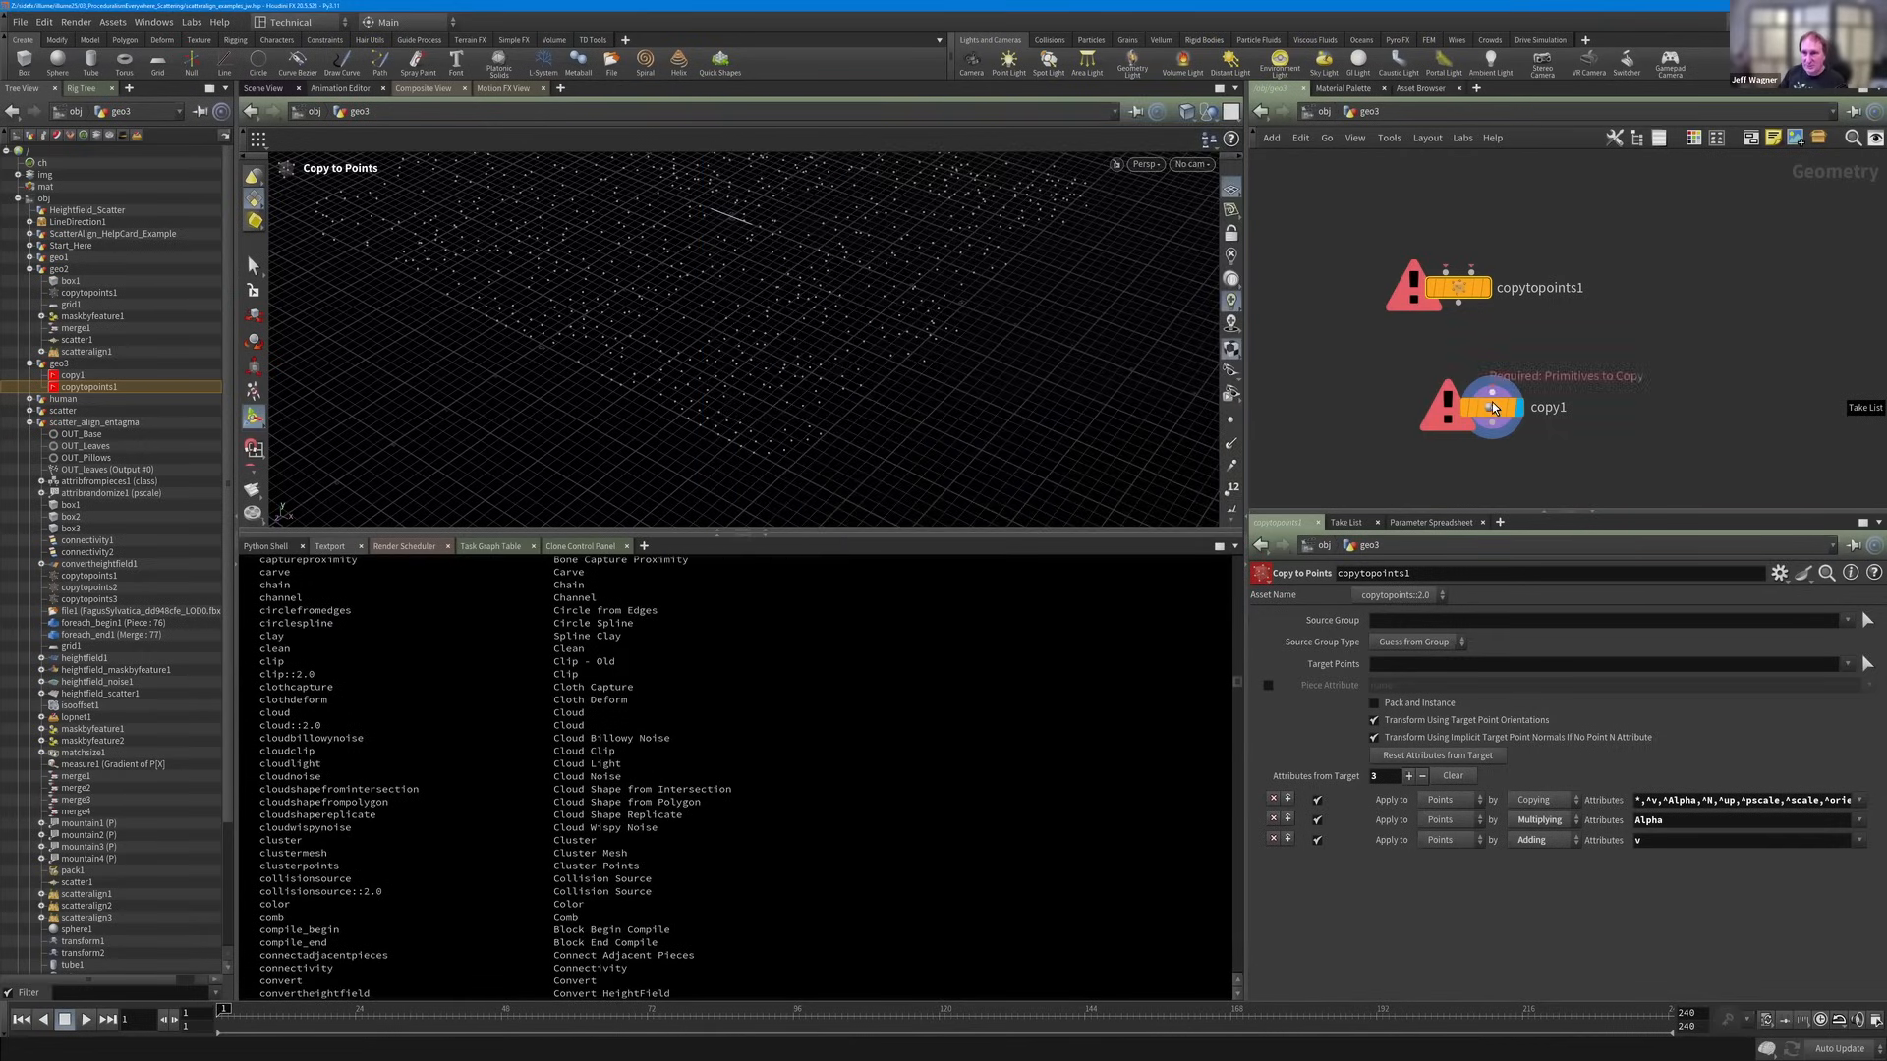
Switch the asset definition of copytopoints1 to the older copytopoints version.
left_click_drag(1493, 407, 1459, 348)
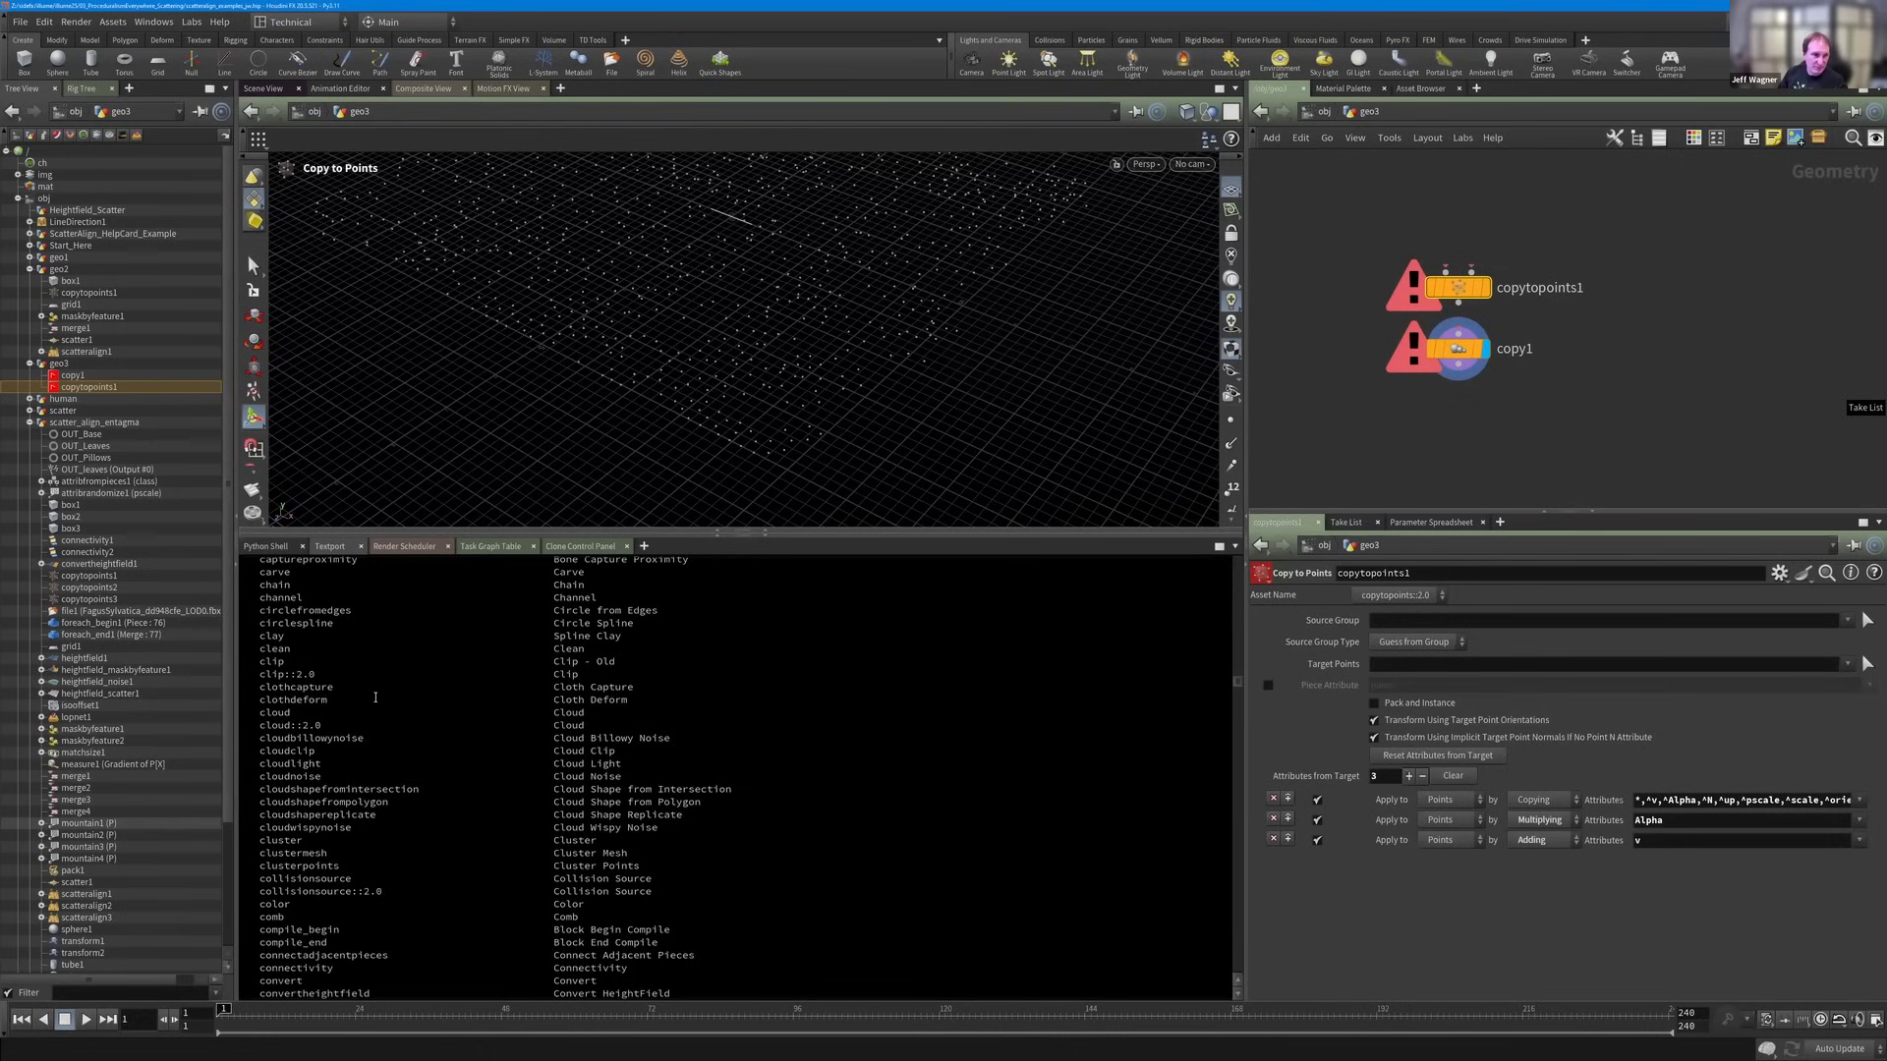
scroll(376, 702, "down", 2)
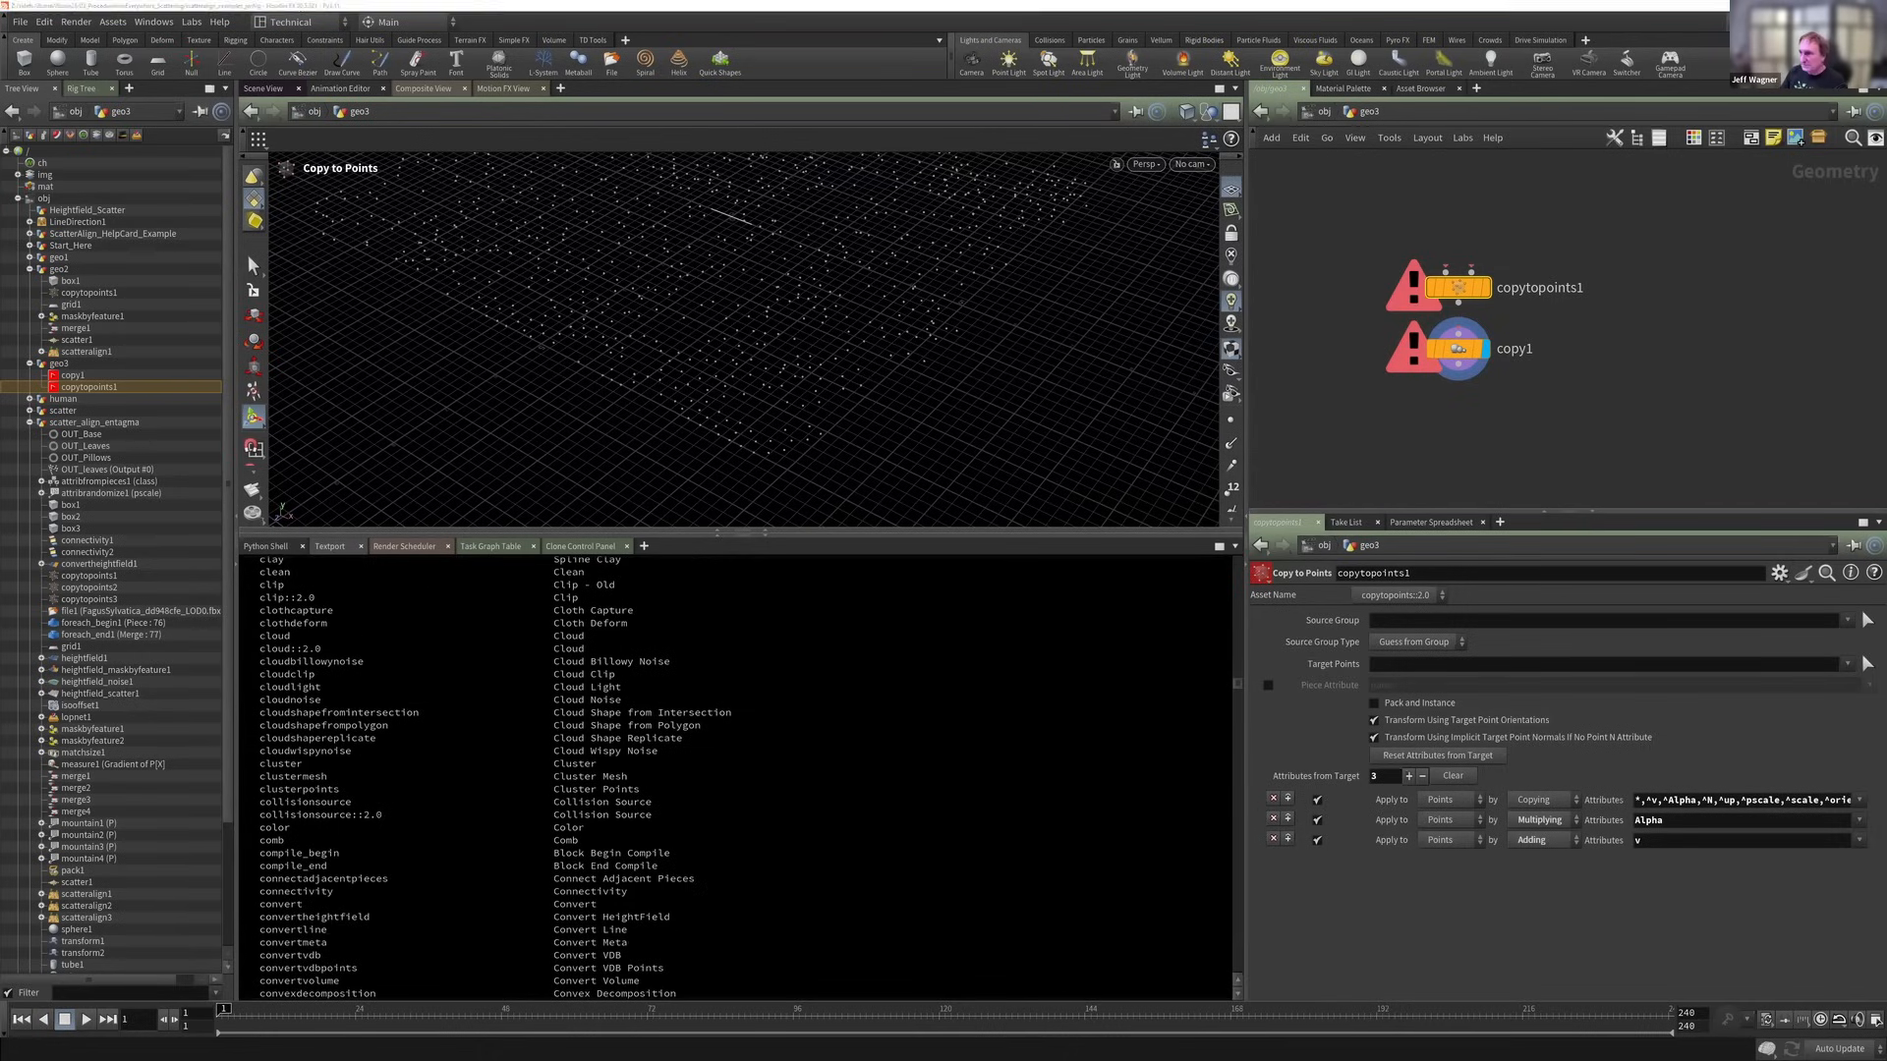
left_click(1396, 594)
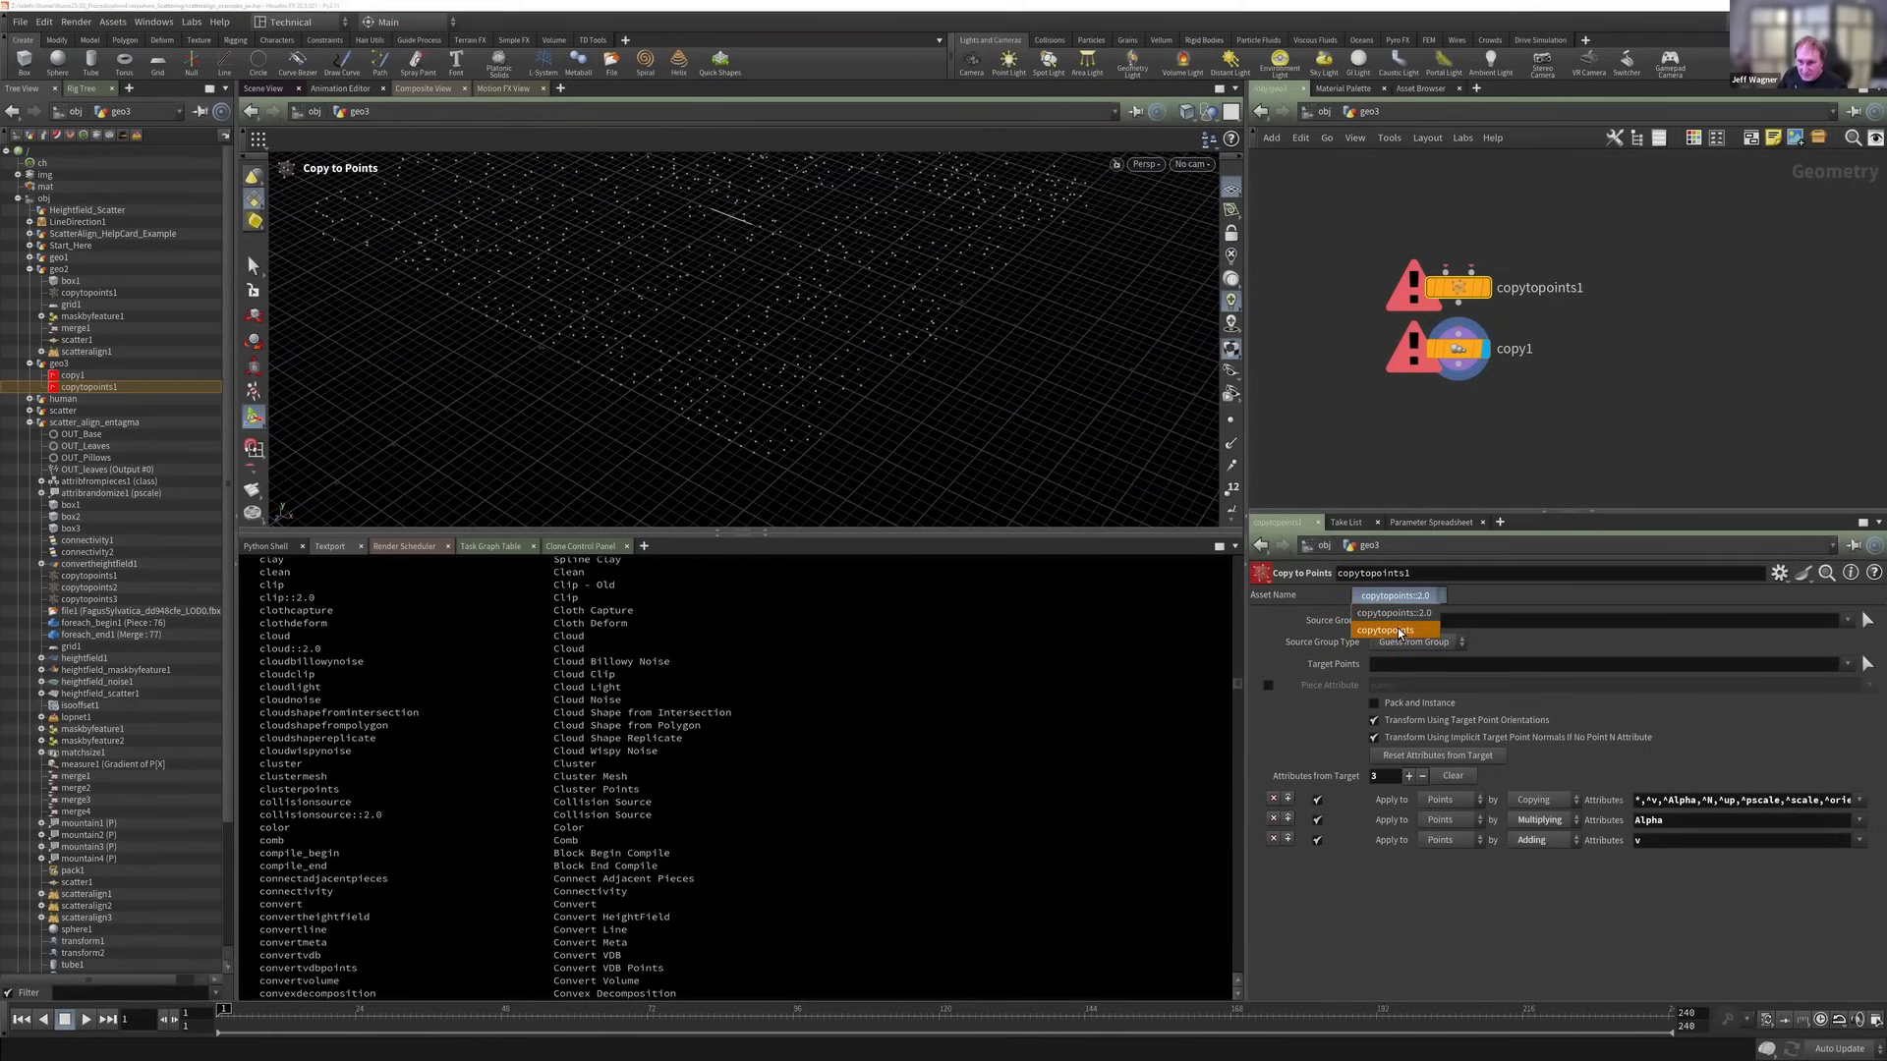
left_click(1395, 621)
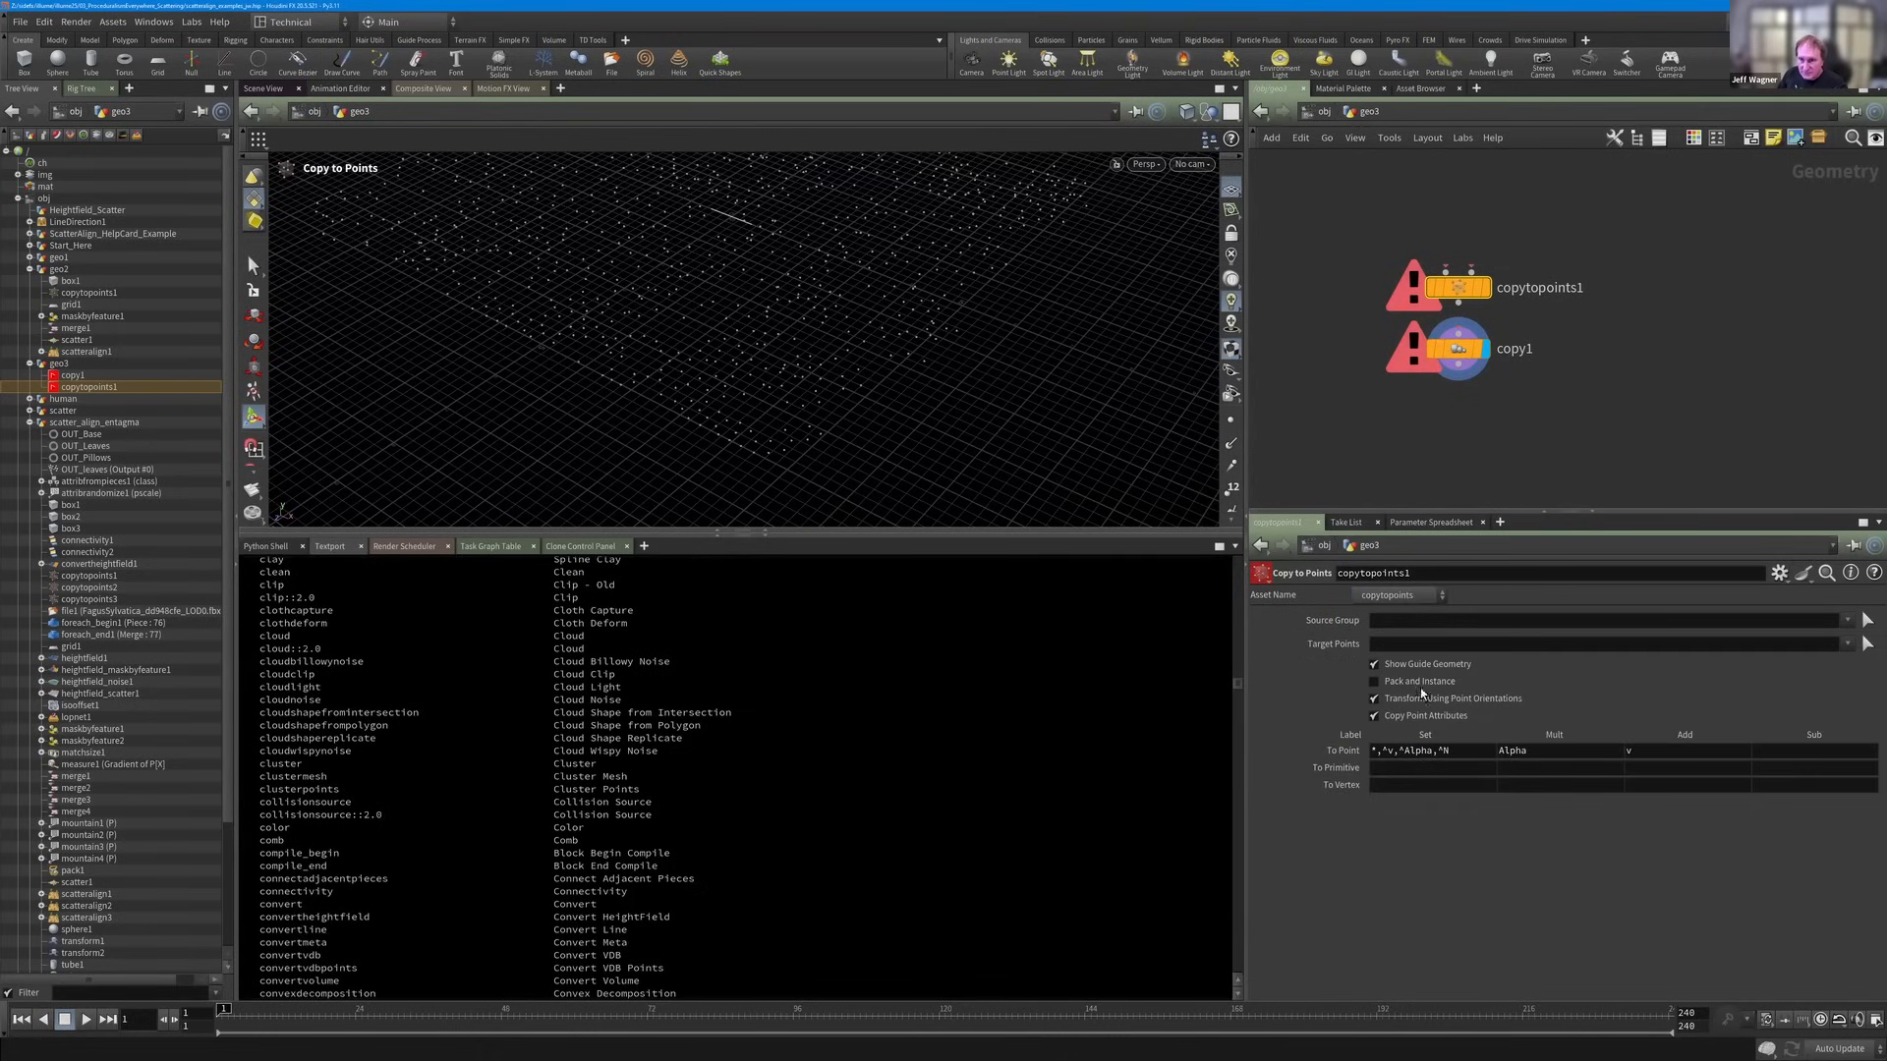
Rearrange the two nodes so that copy1 sits directly above copytopoints1 in the network.
left_click_drag(1470, 288, 1601, 261)
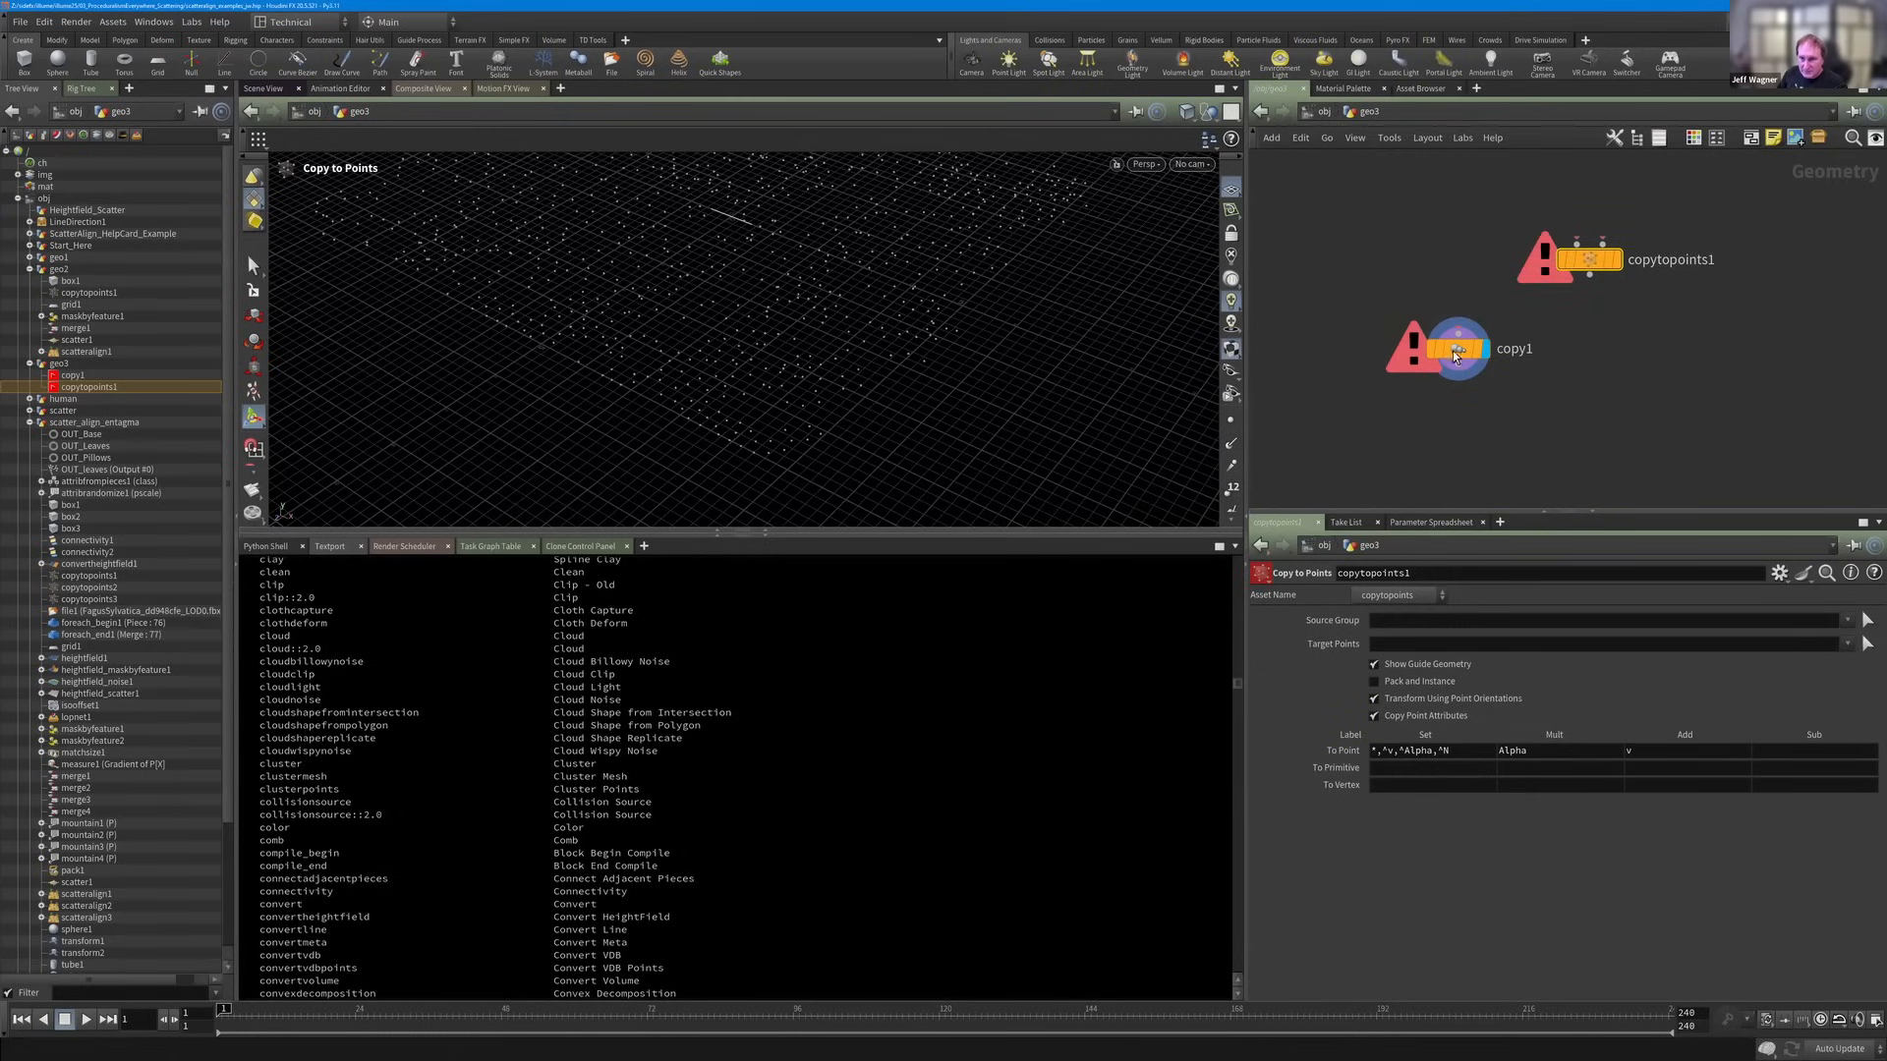
left_click_drag(1466, 346, 1383, 216)
left_click(1462, 332)
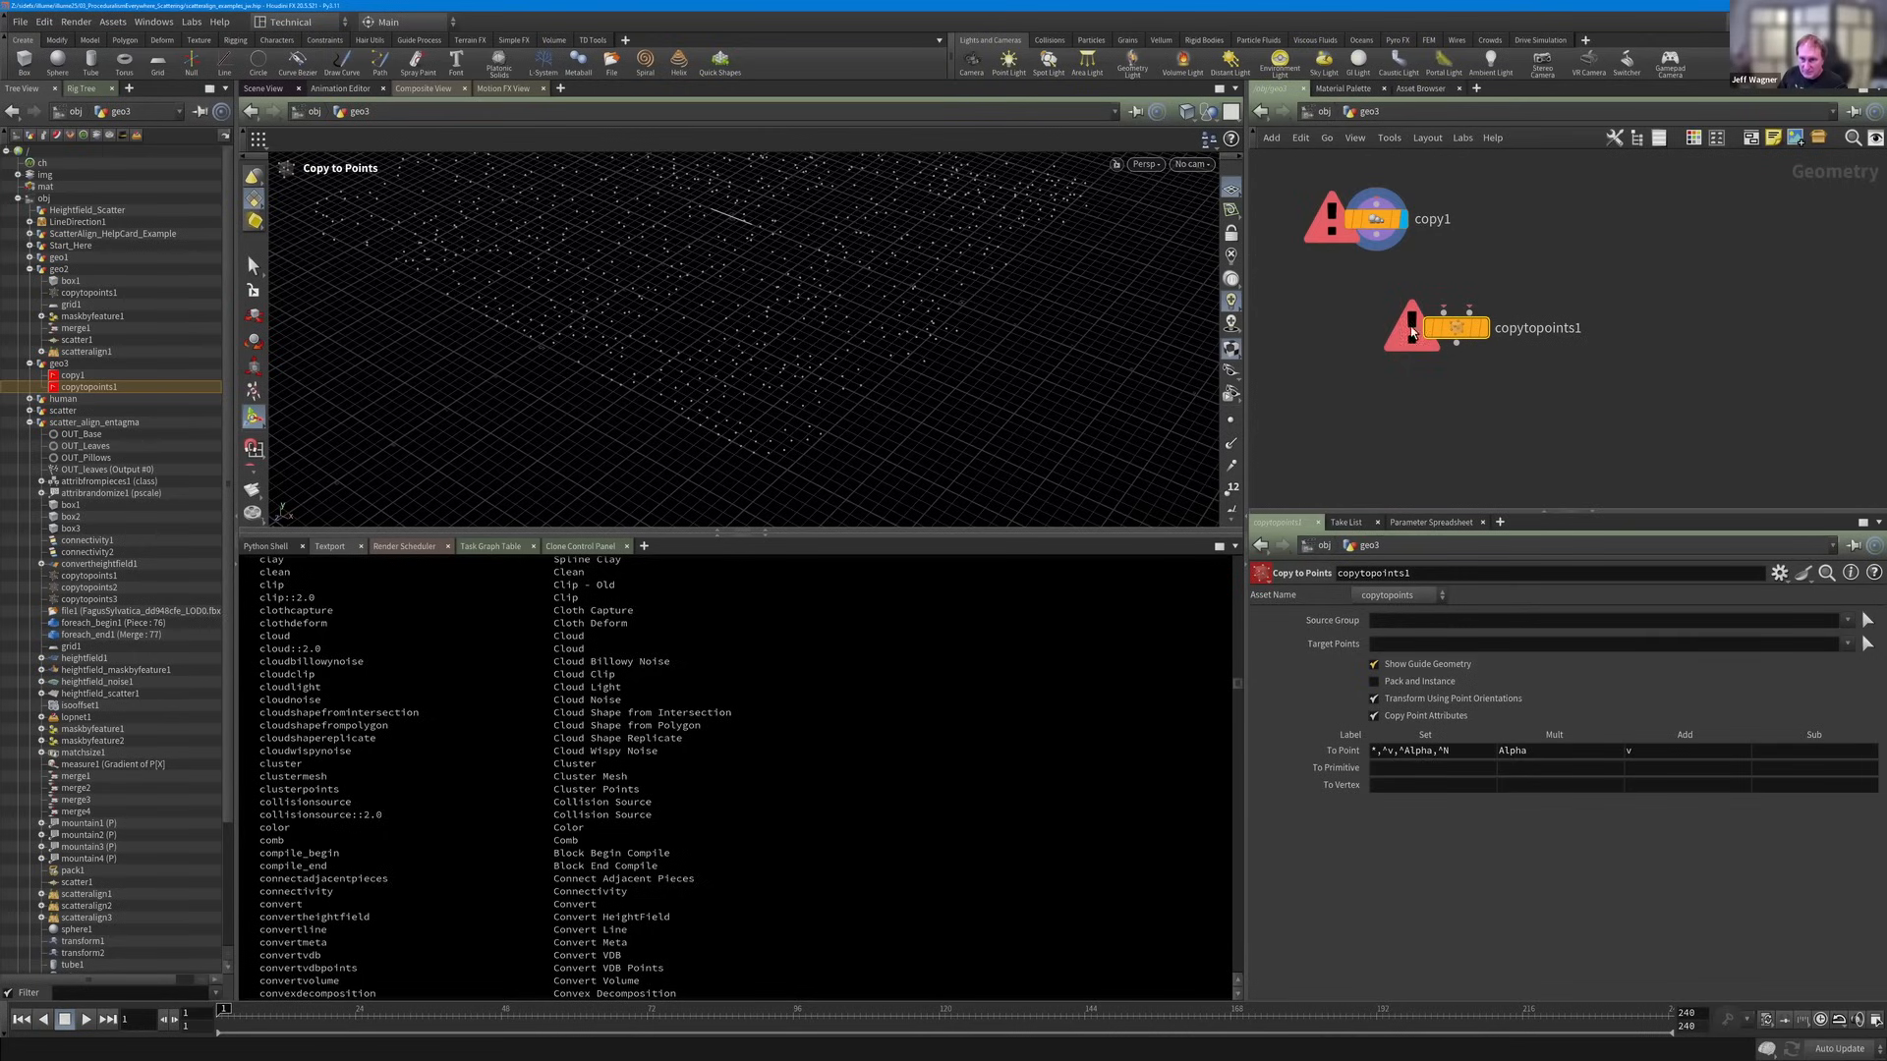
left_click_drag(1459, 329, 1373, 291)
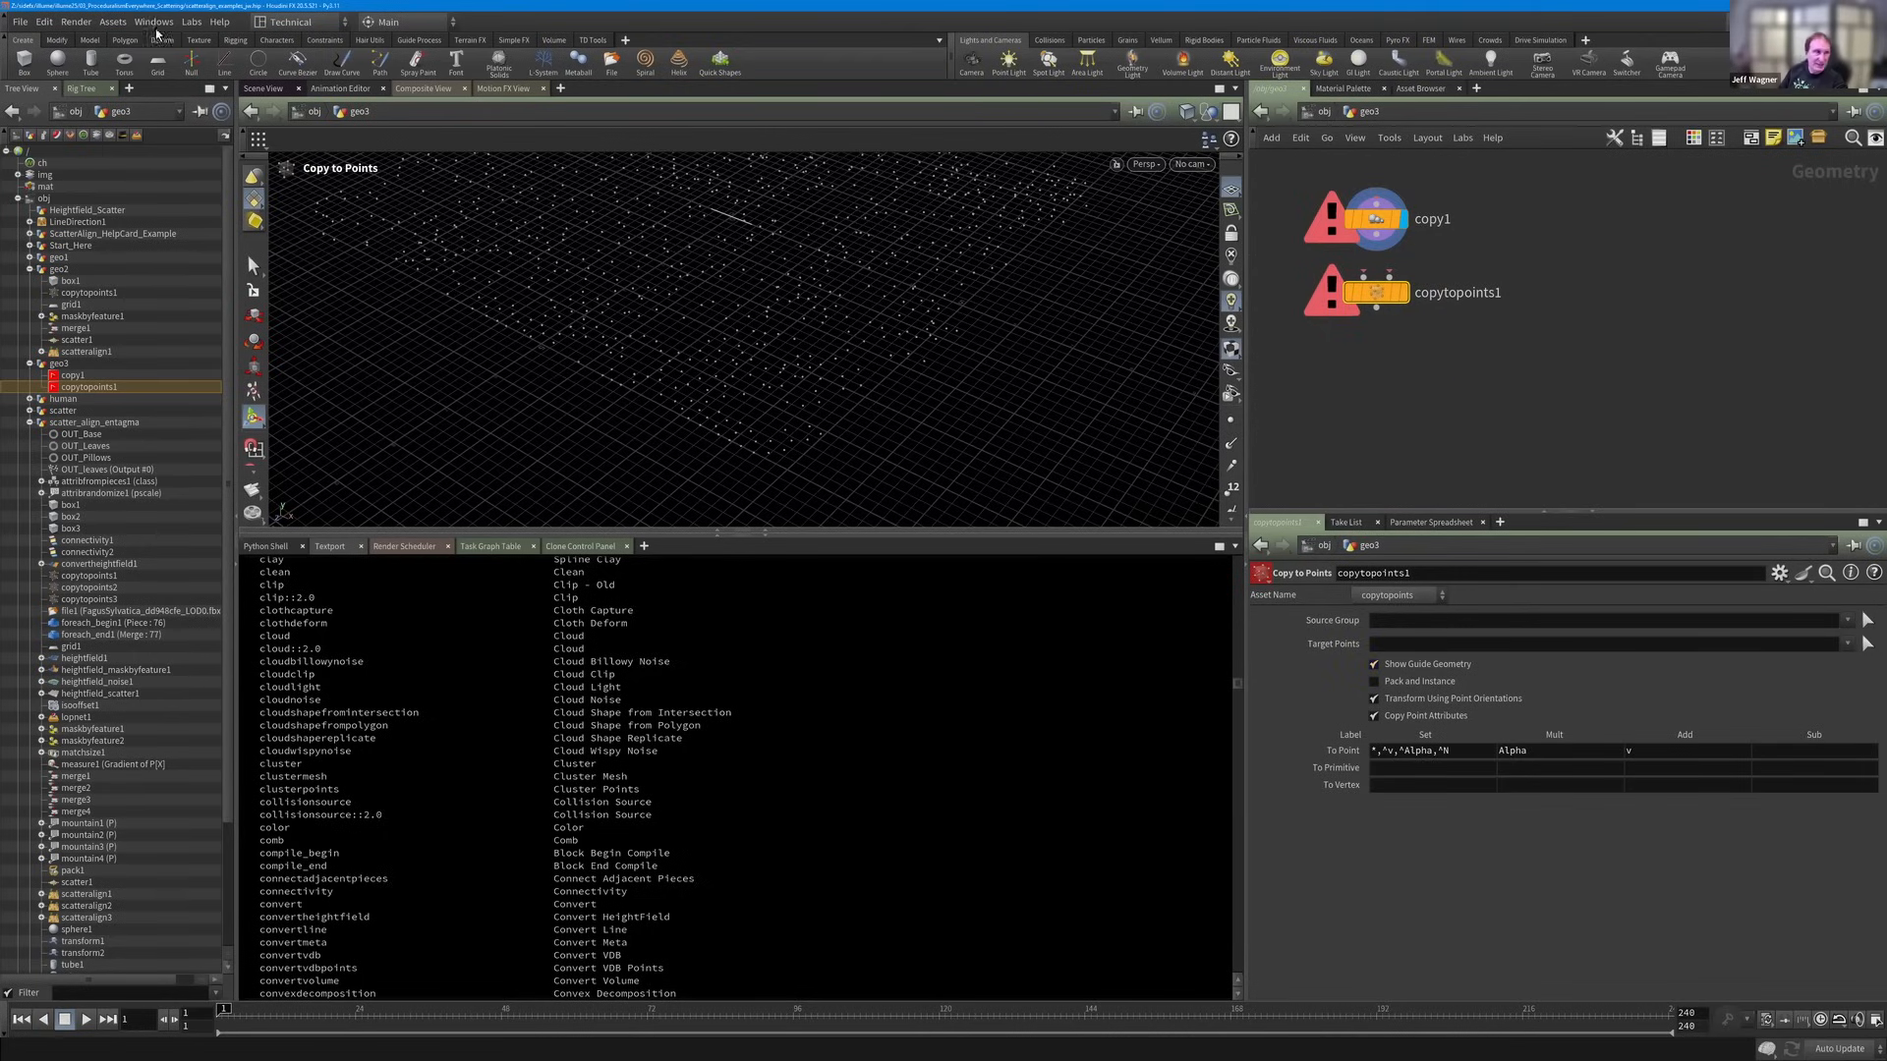
Open the Asset Manager's configuration settings and check which asset definitions are offered for copytopoints1.
left_click(113, 22)
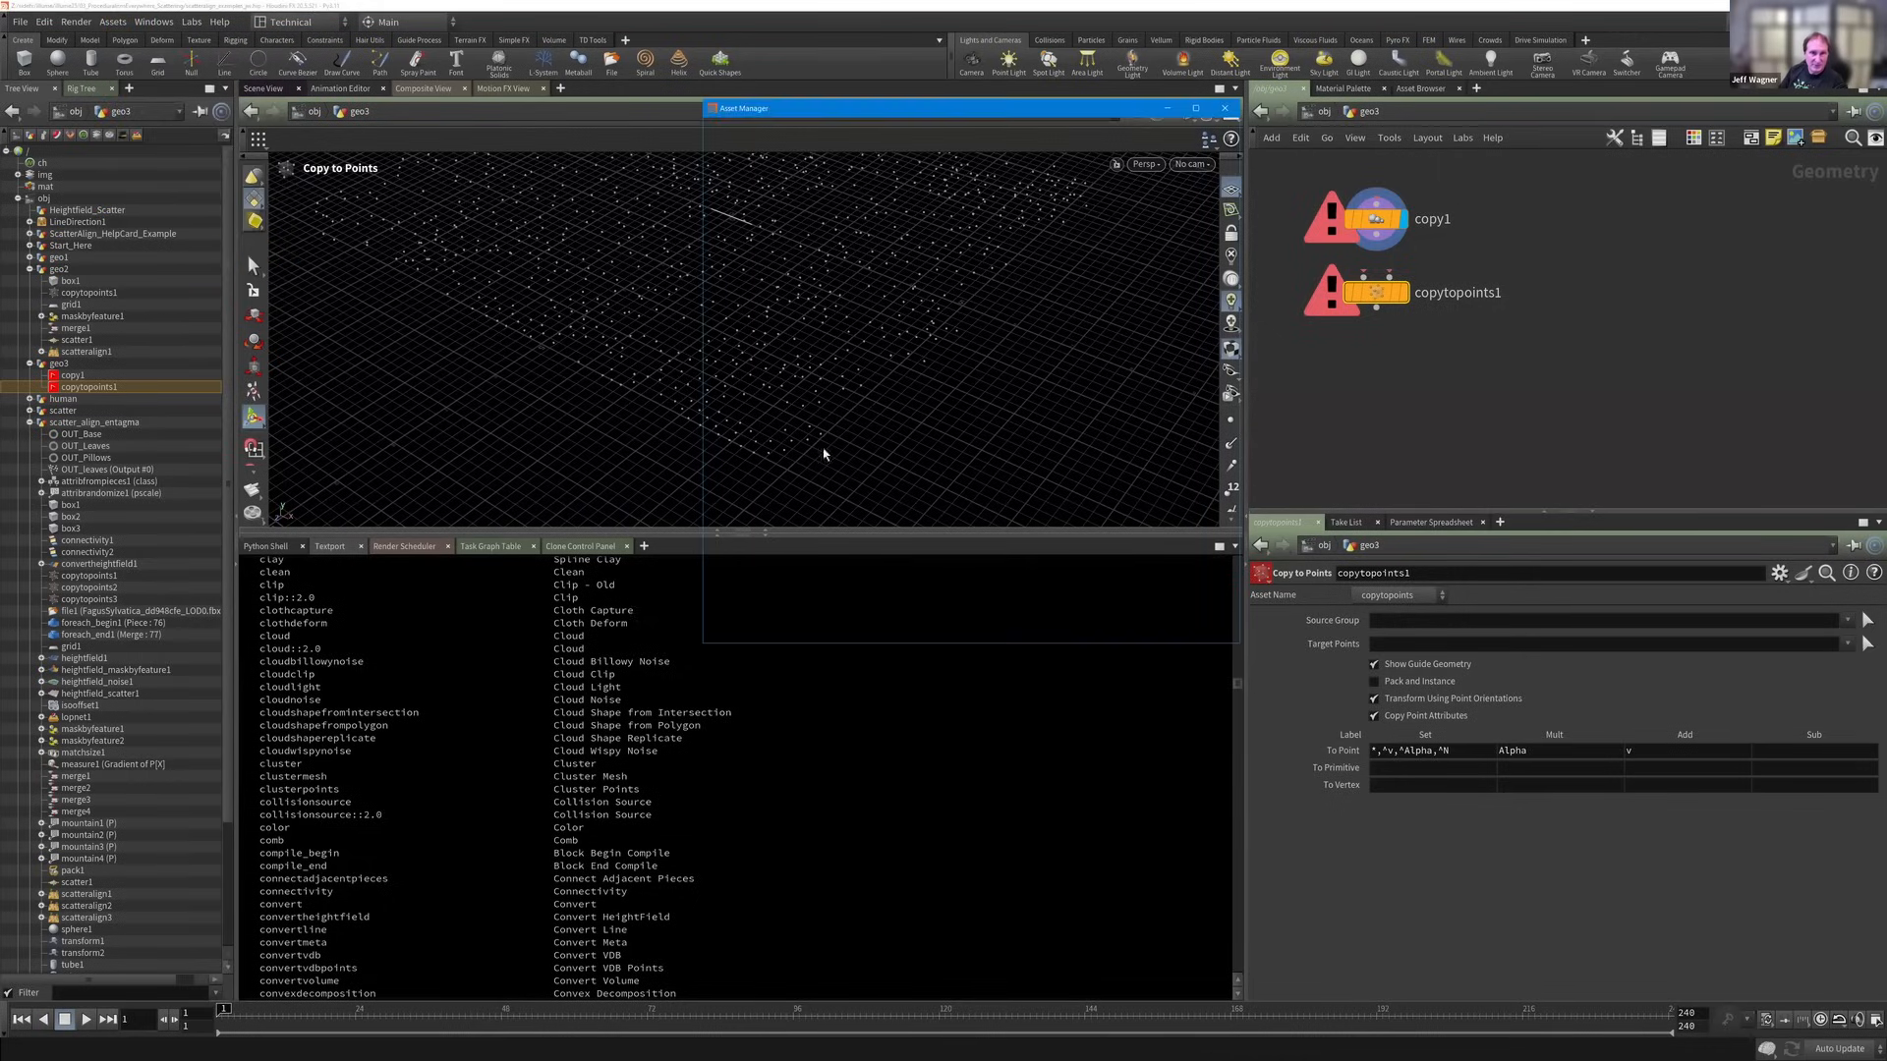
left_click(789, 131)
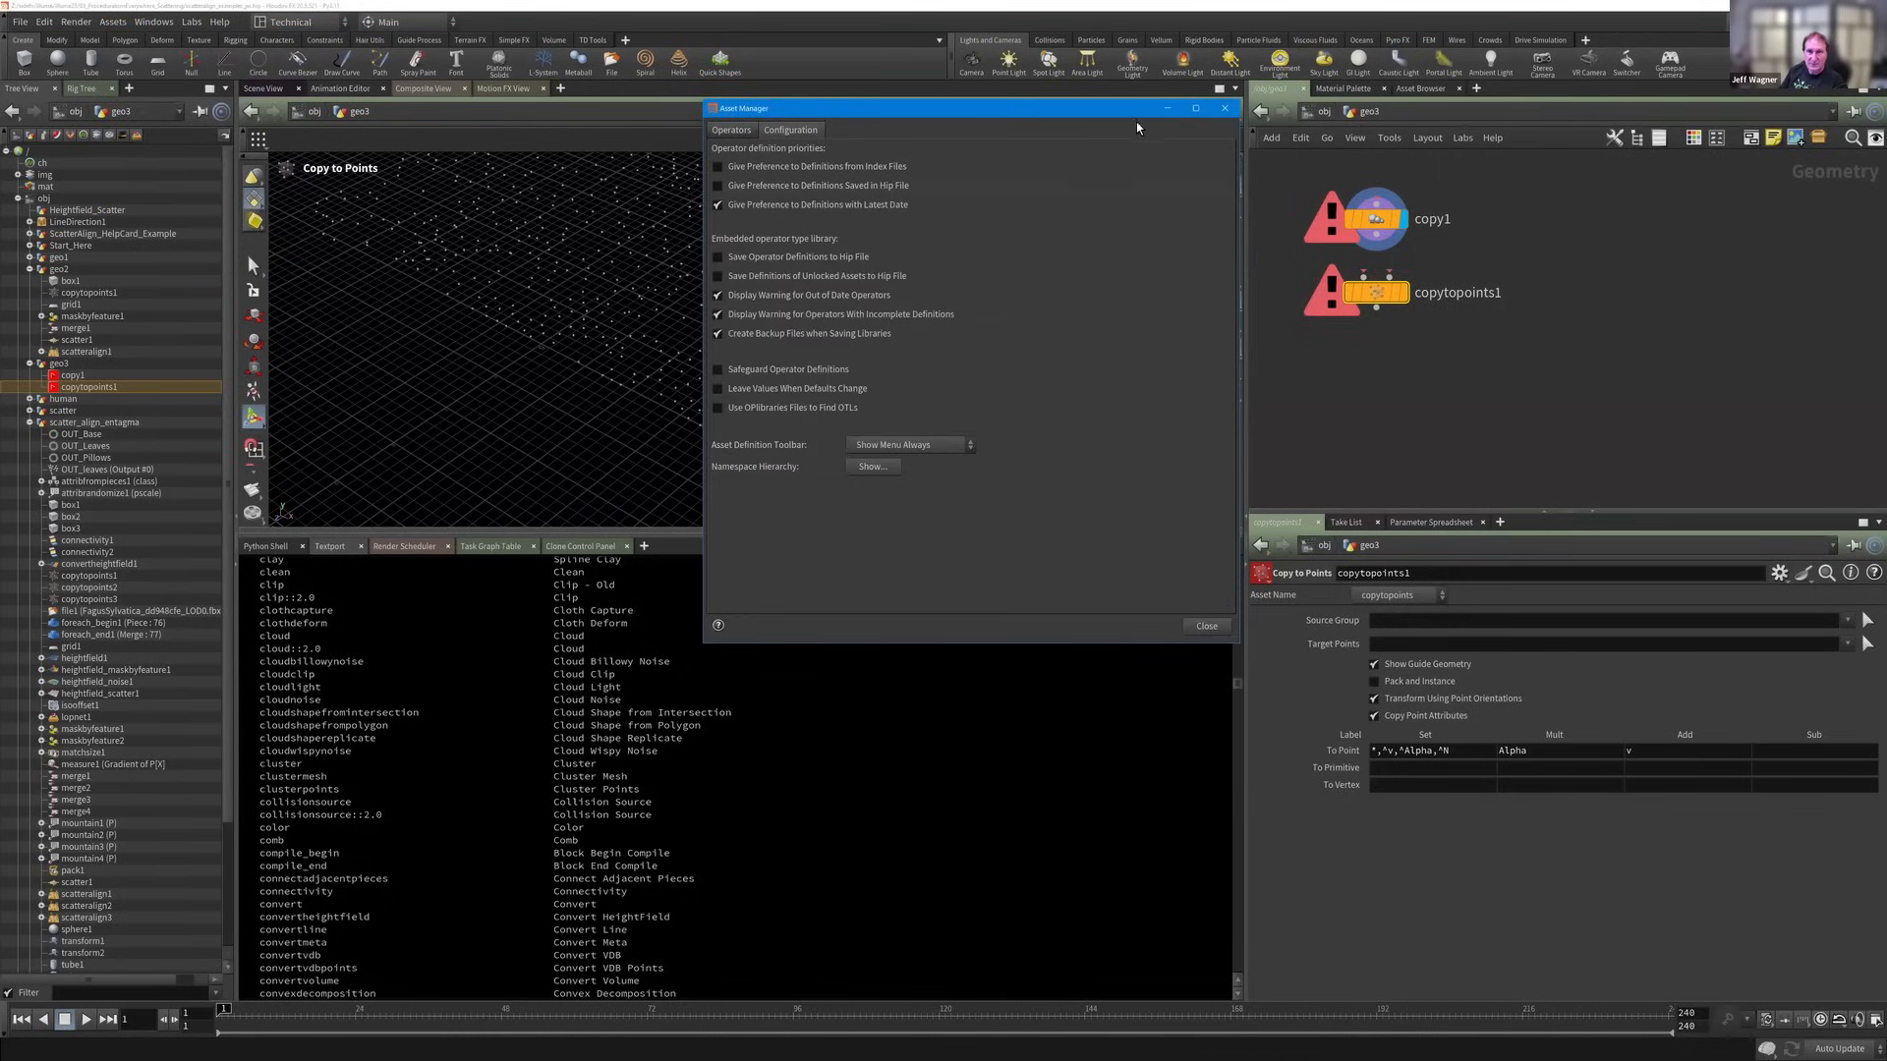
left_click_drag(1130, 113, 1128, 115)
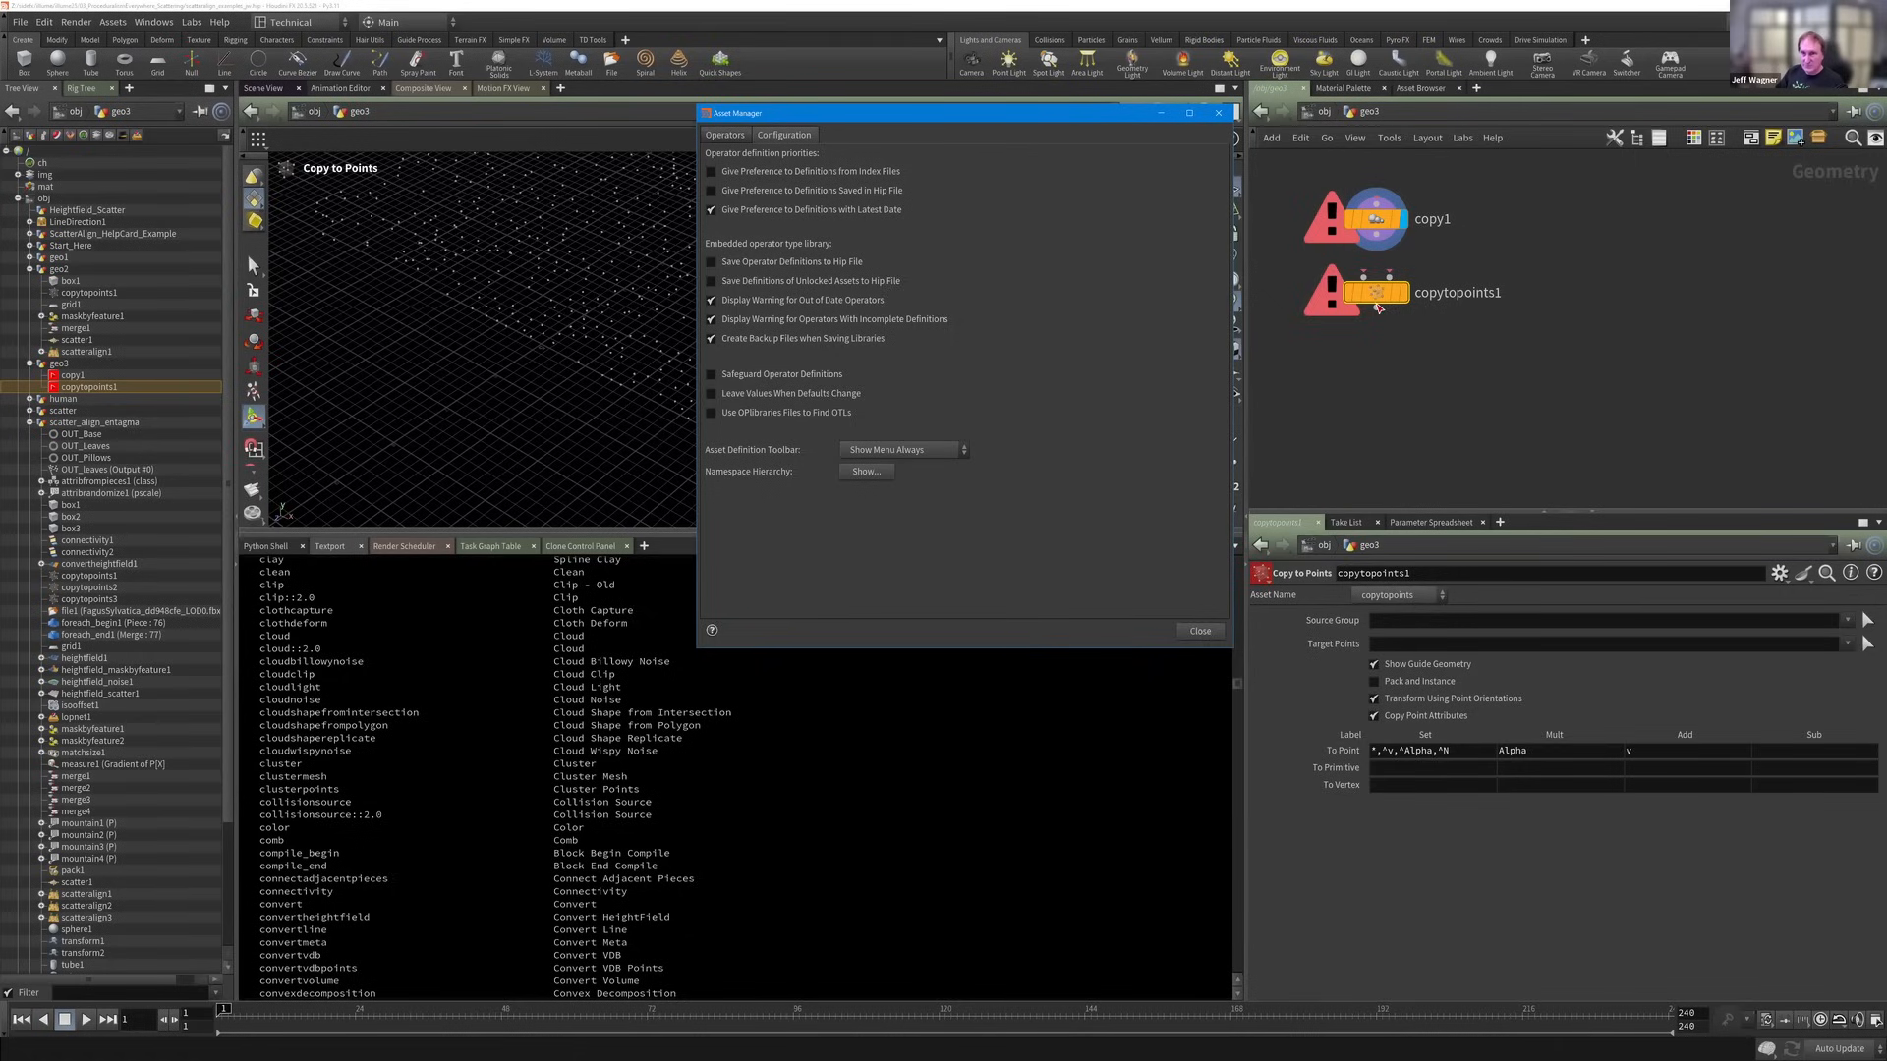
left_click(1396, 597)
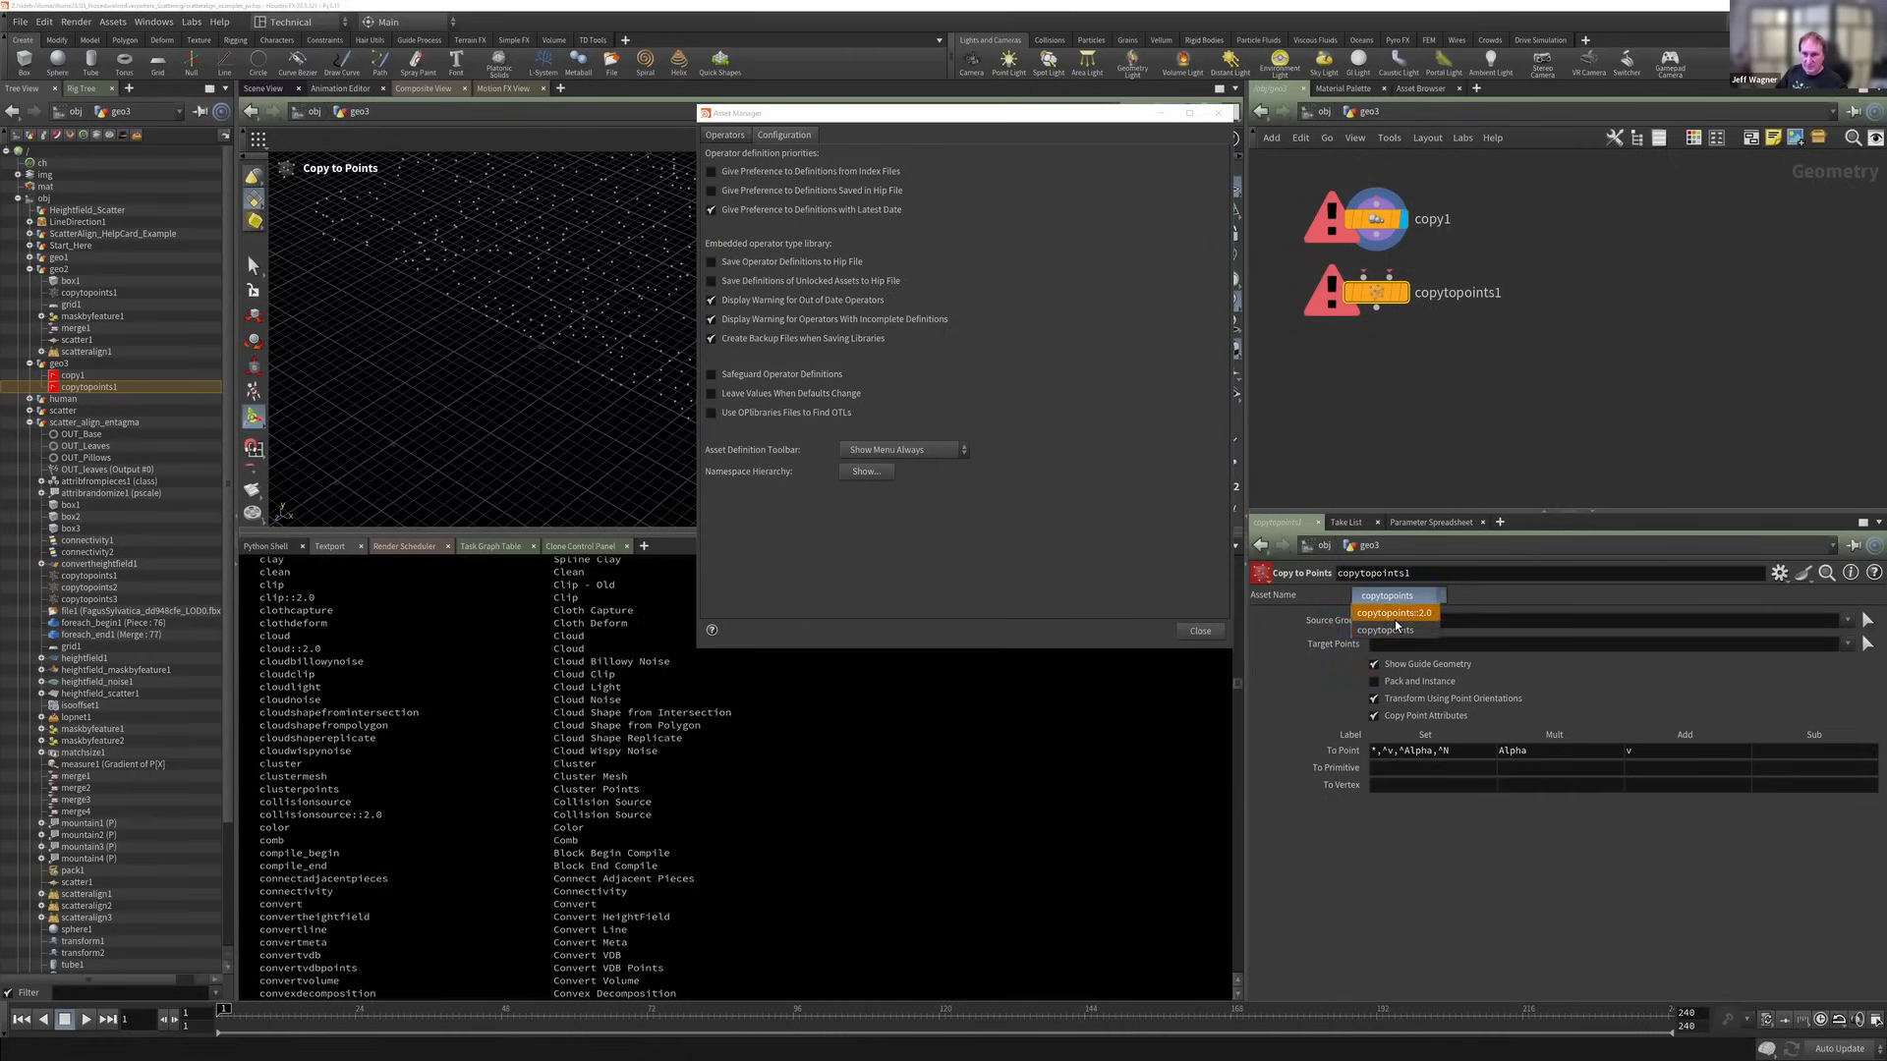
left_click(1400, 623)
left_click(852, 498)
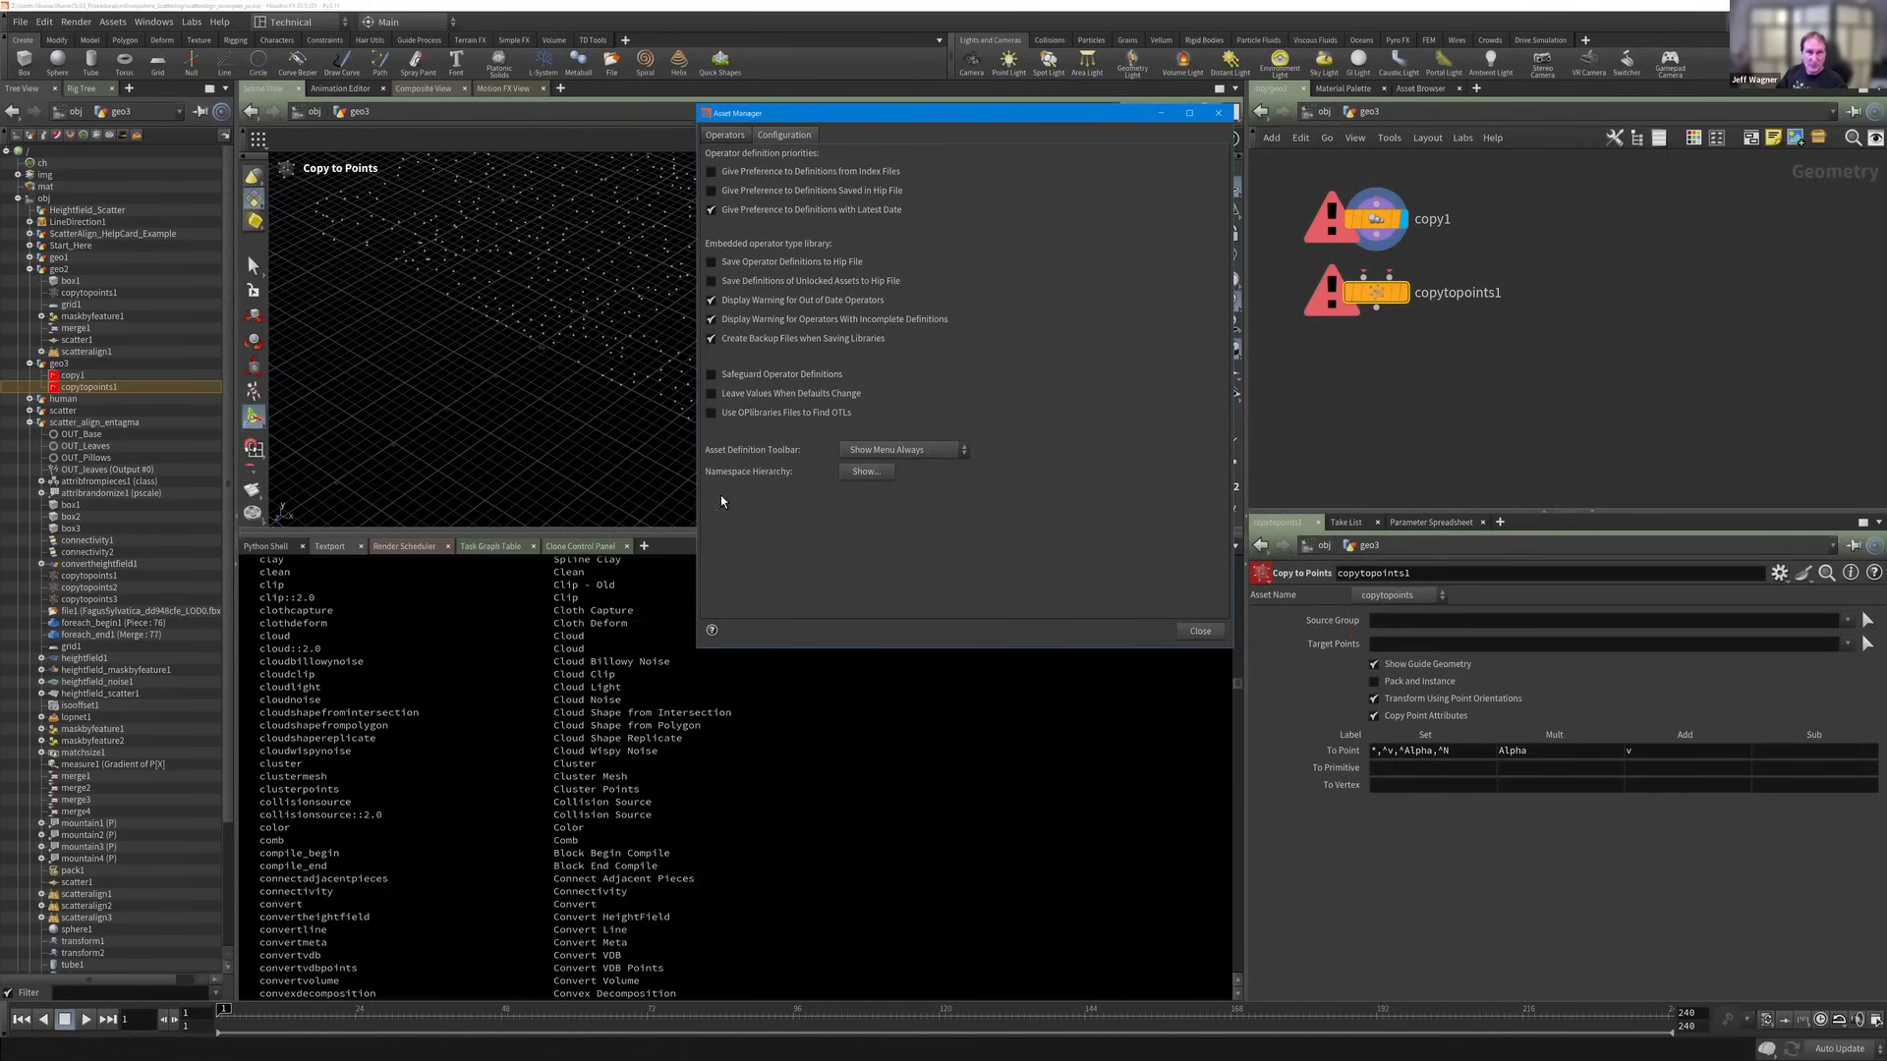
Set the Asset Definition Toolbar option to Show Menu When Needed and close the Asset Manager.
left_click(913, 451)
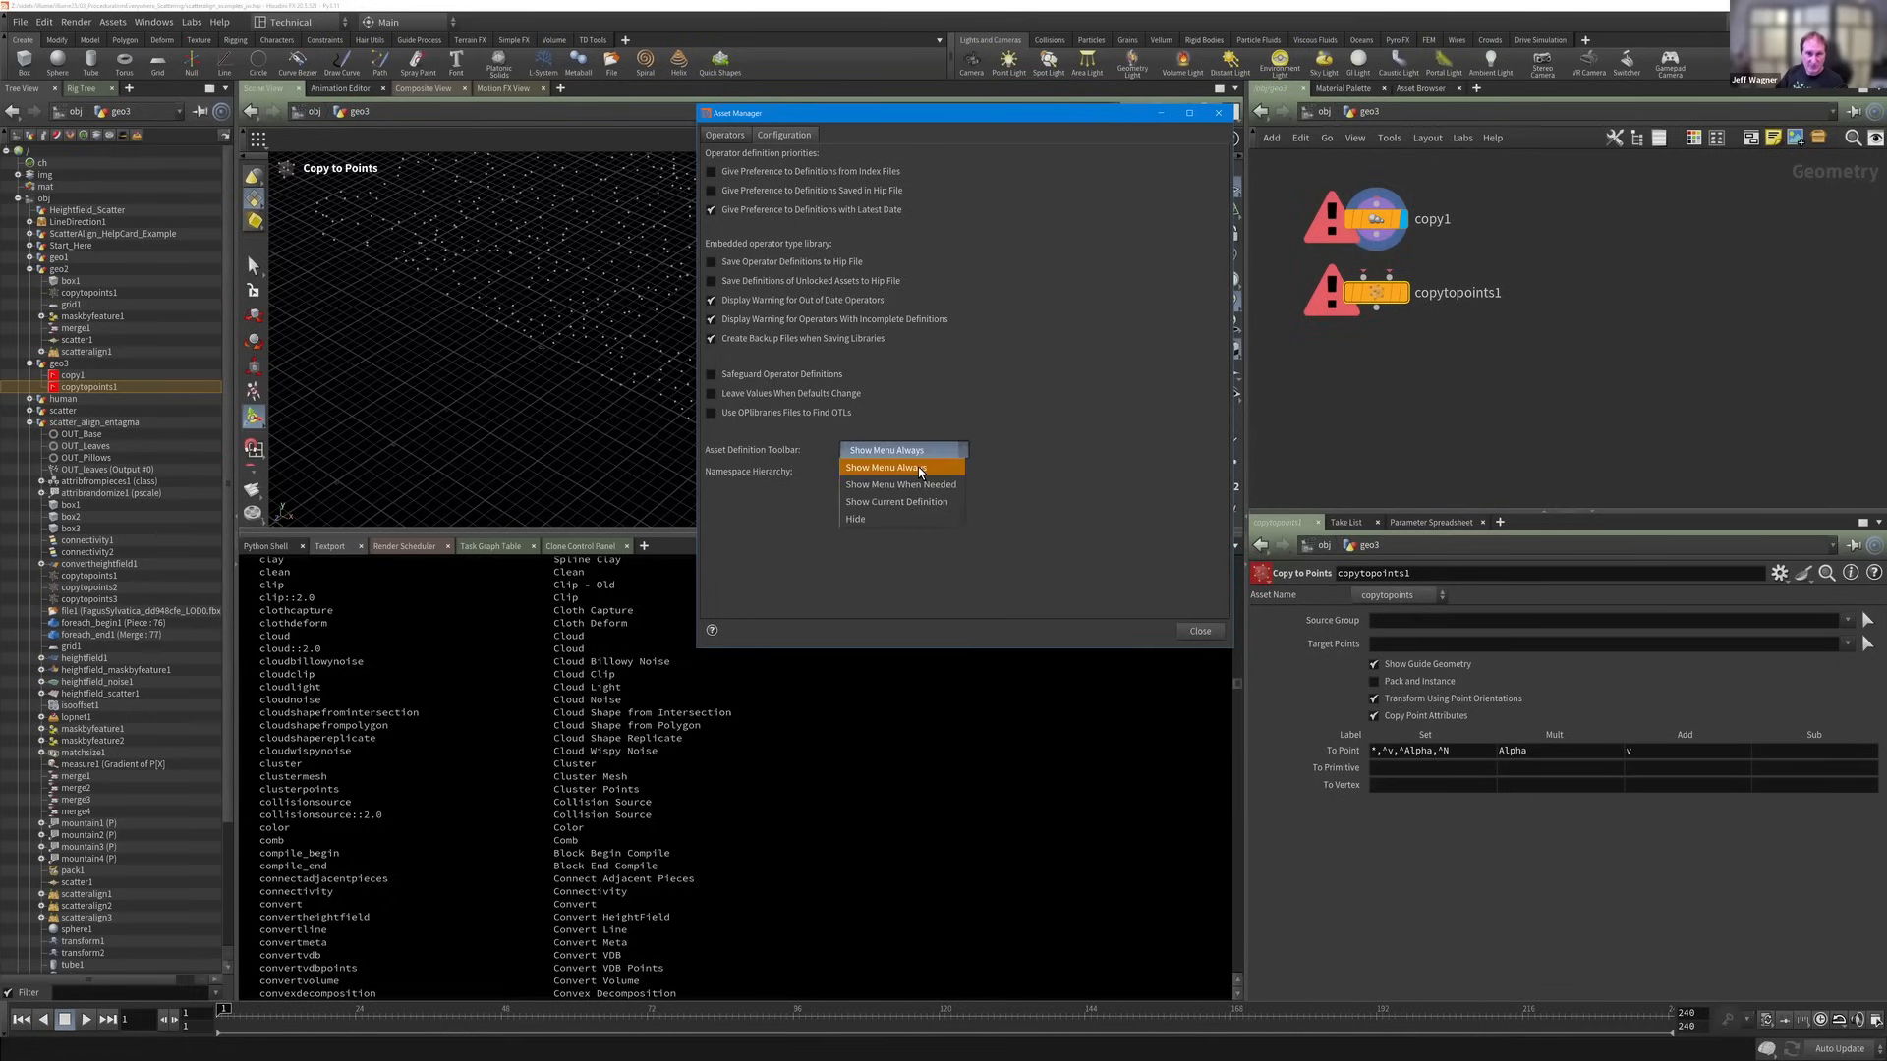
left_click(882, 468)
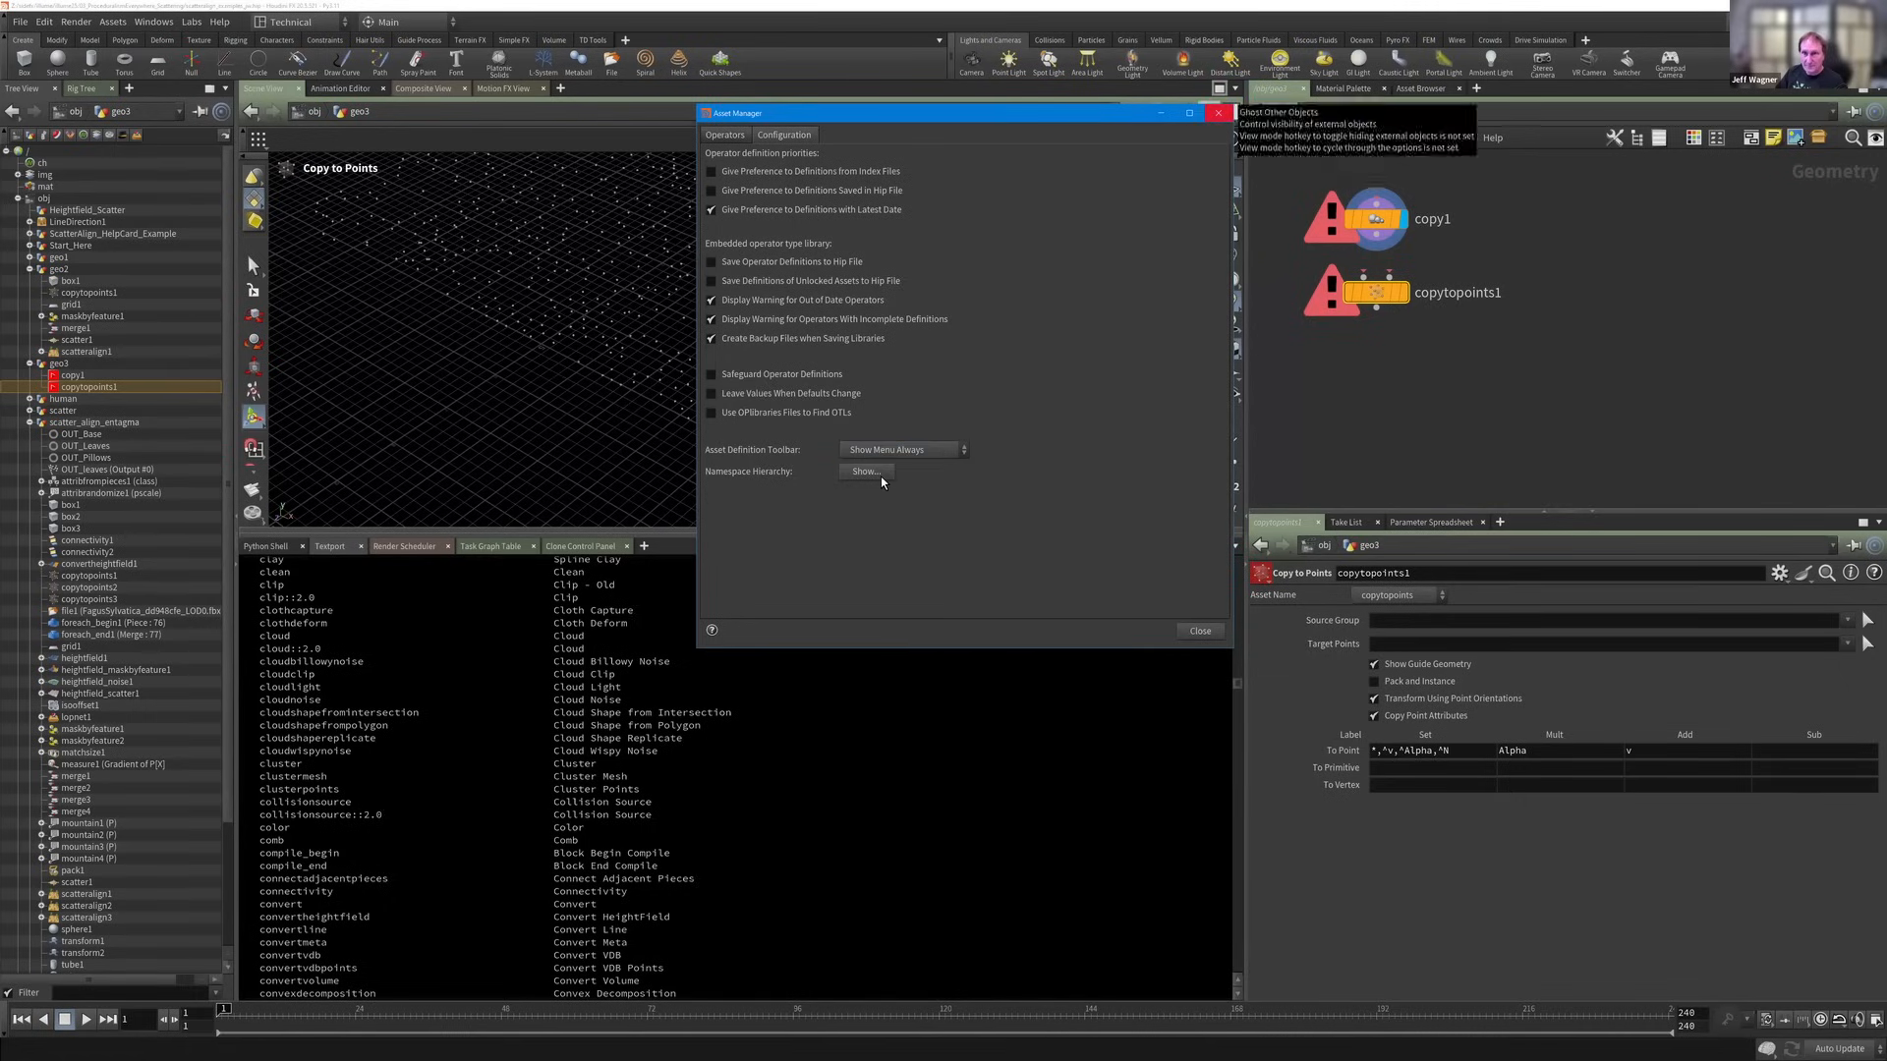
left_click(882, 450)
left_click(888, 485)
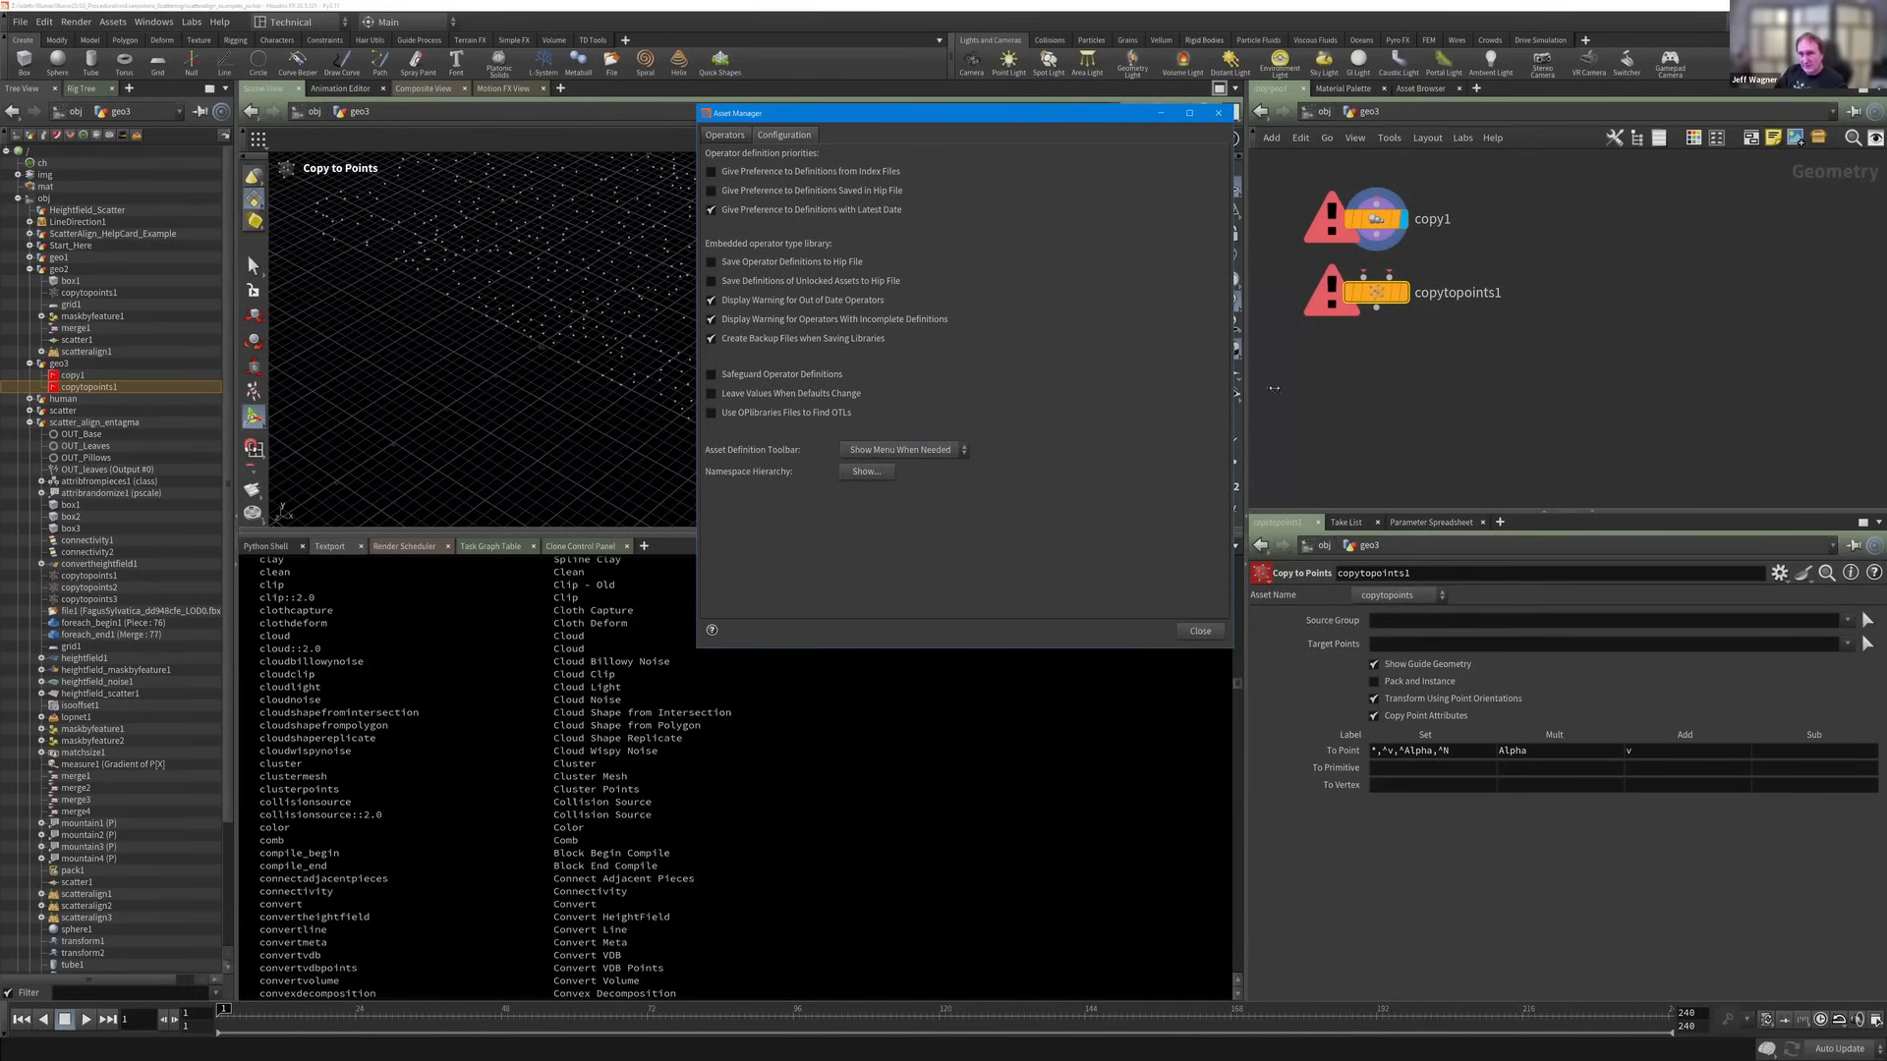
left_click(1218, 113)
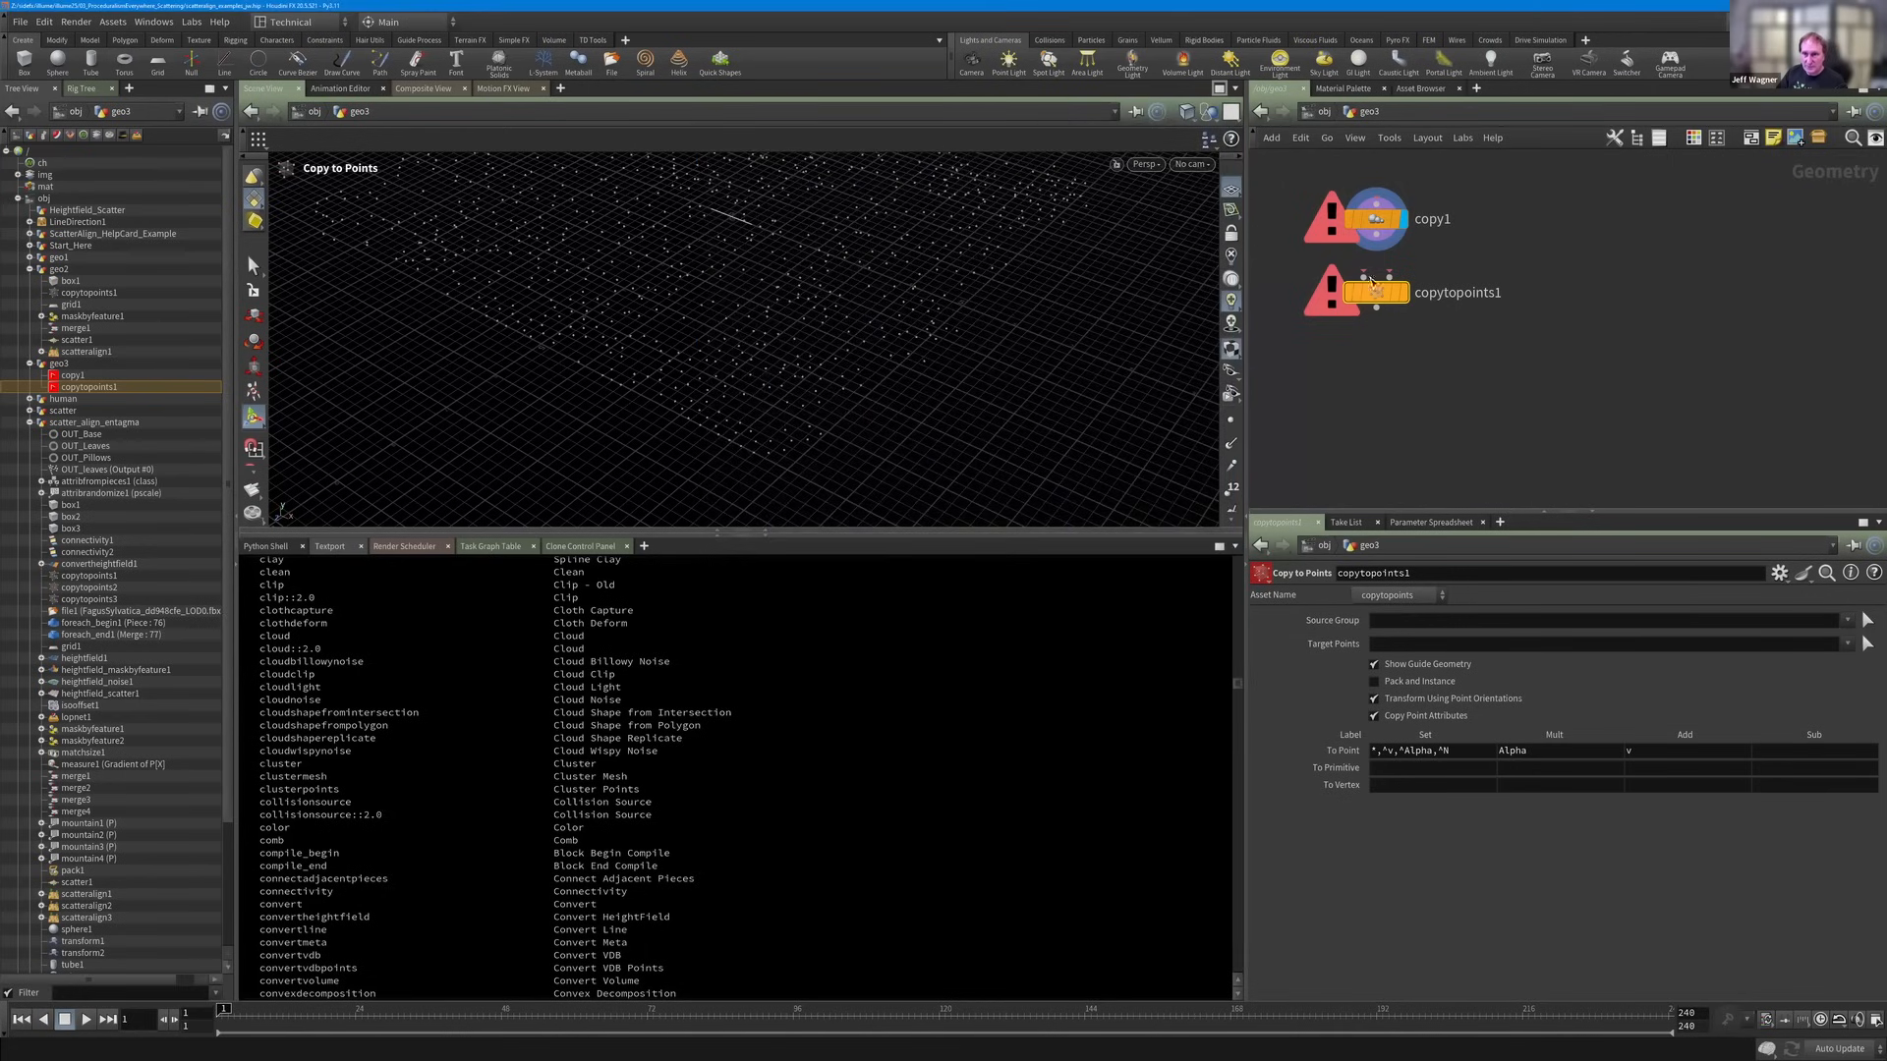
left_click(1375, 221)
left_click(1376, 287)
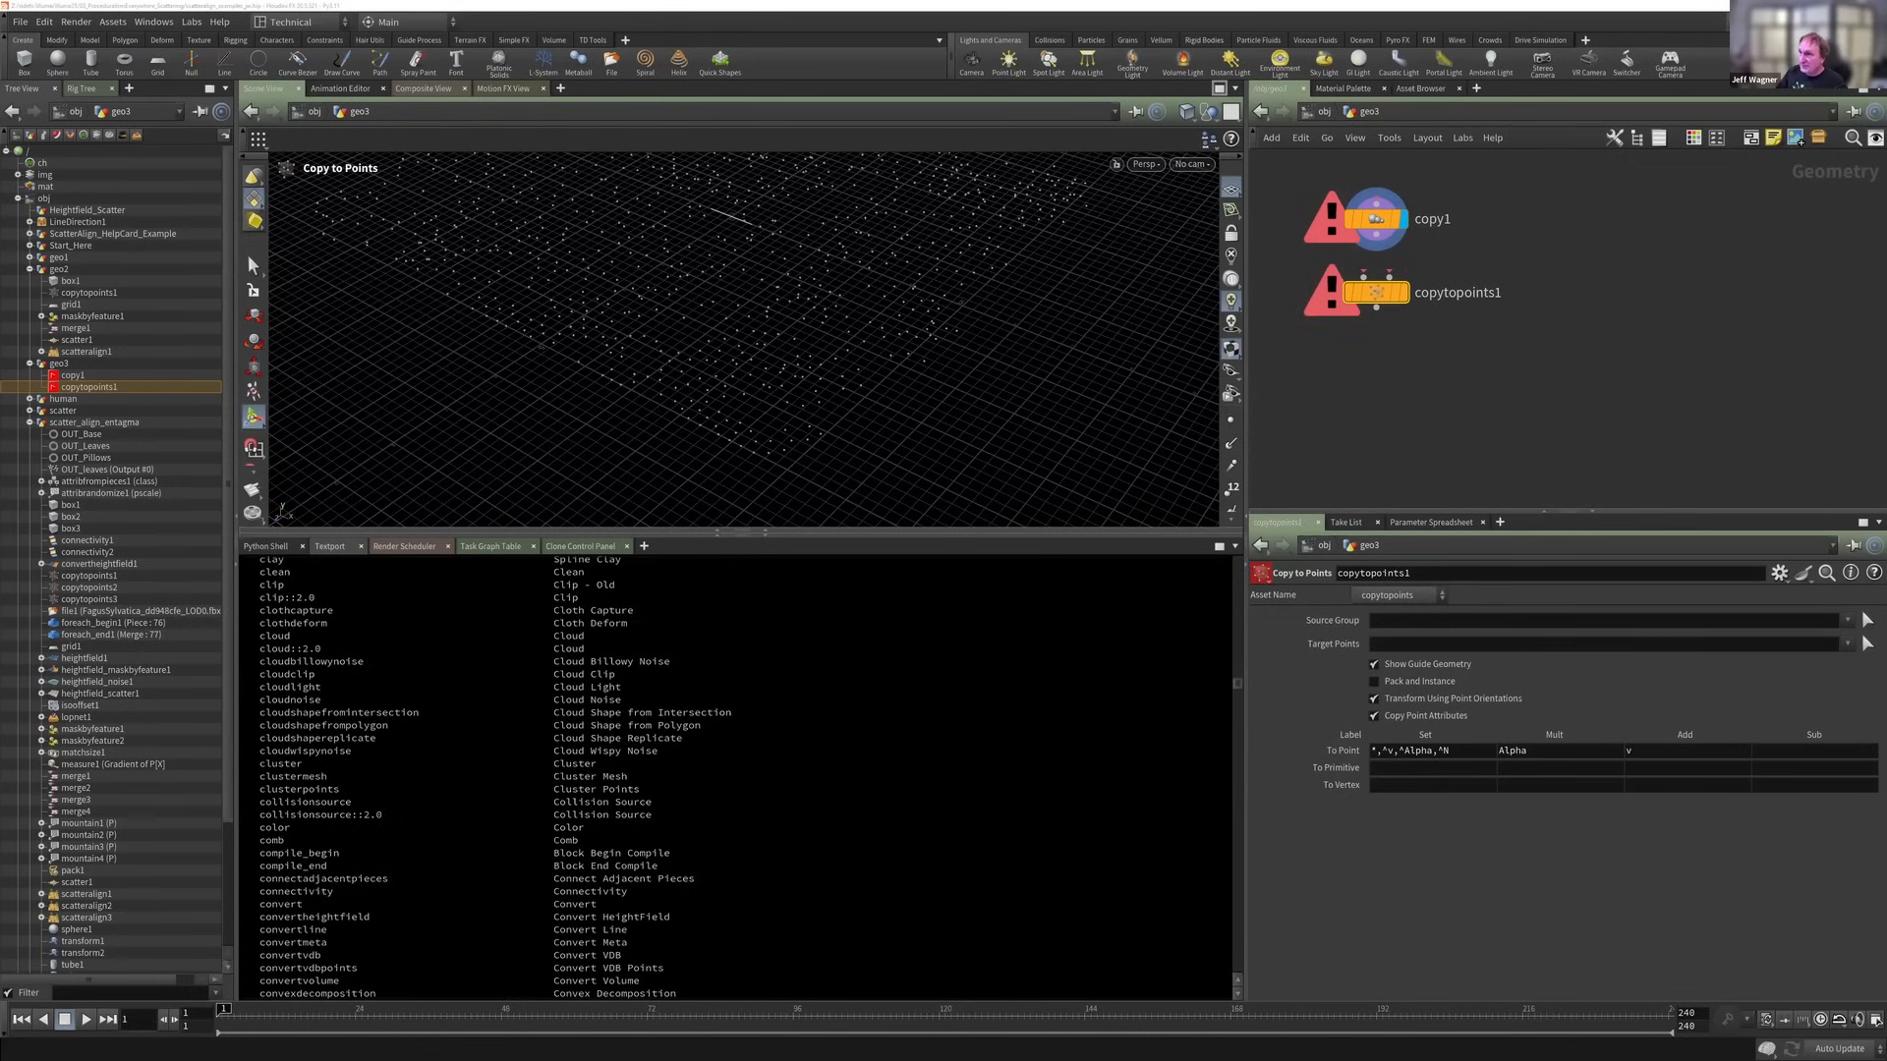
left_click(1483, 353)
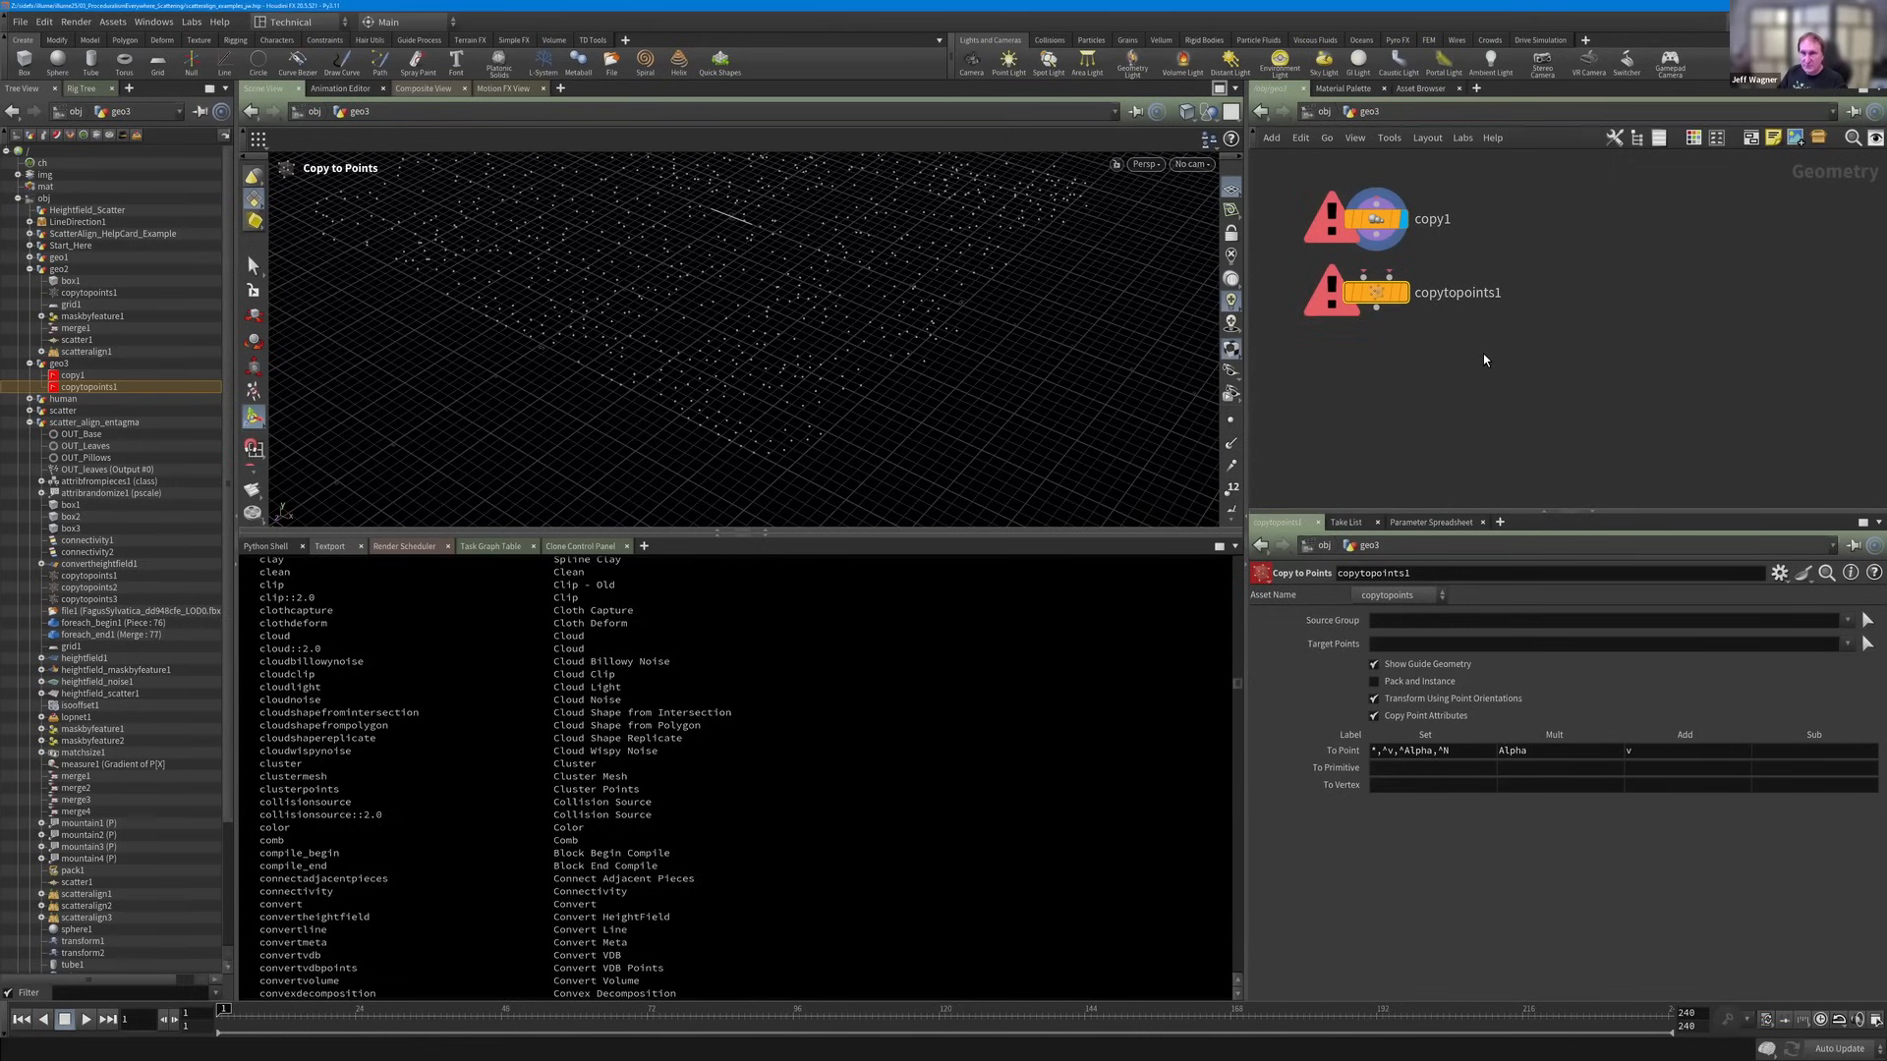
Leave geo3 for the object level and enter the scatter_align_entagma network at its file1 branch.
key("u")
middle_click_drag(1518, 345, 1540, 416)
scroll(1535, 410, "up", 1)
scroll(1534, 410, "down", 3)
scroll(1460, 393, "up", 3)
middle_click_drag(1464, 322, 1454, 390)
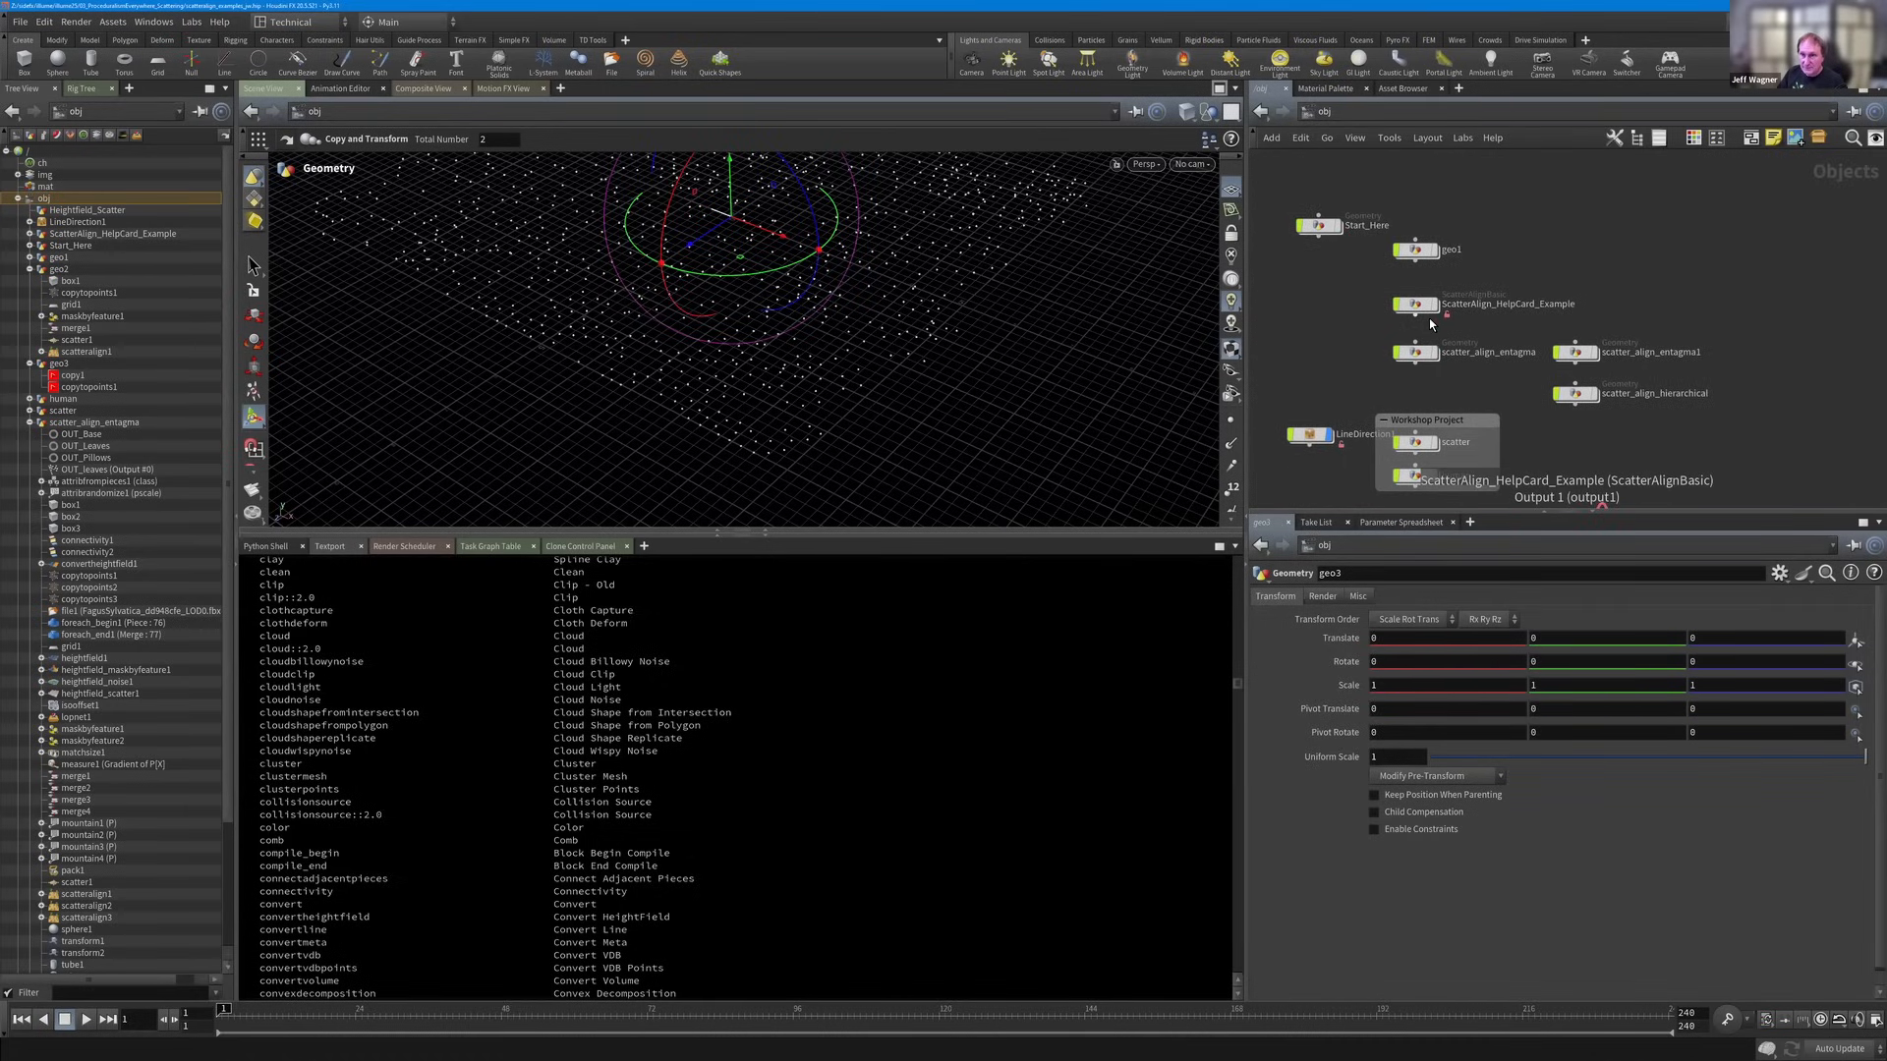
middle_click_drag(1290, 439, 1311, 332)
double_click(1434, 246)
middle_click_drag(1326, 224, 1564, 230)
scroll(1391, 278, "up", 4)
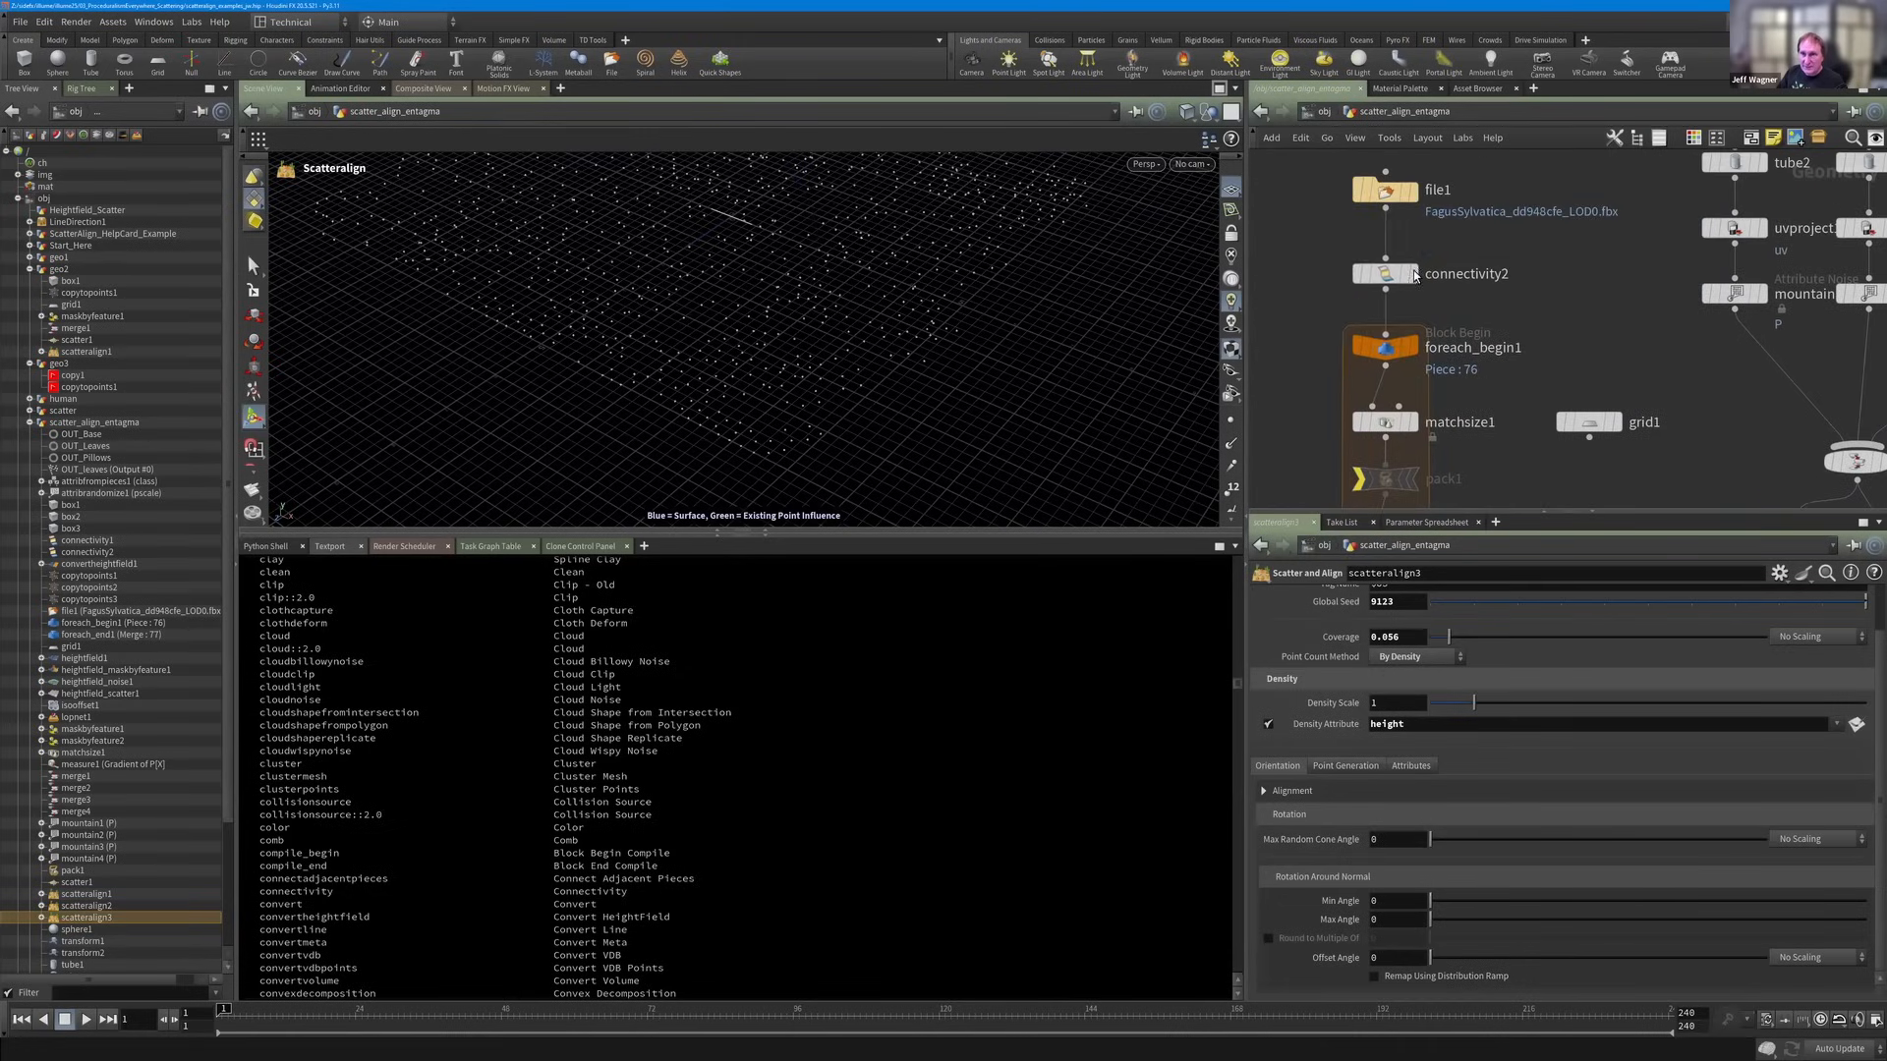
Compare the parameters and output of connectivity2 and connectivity1 in an enlarged viewport.
left_click(1391, 278)
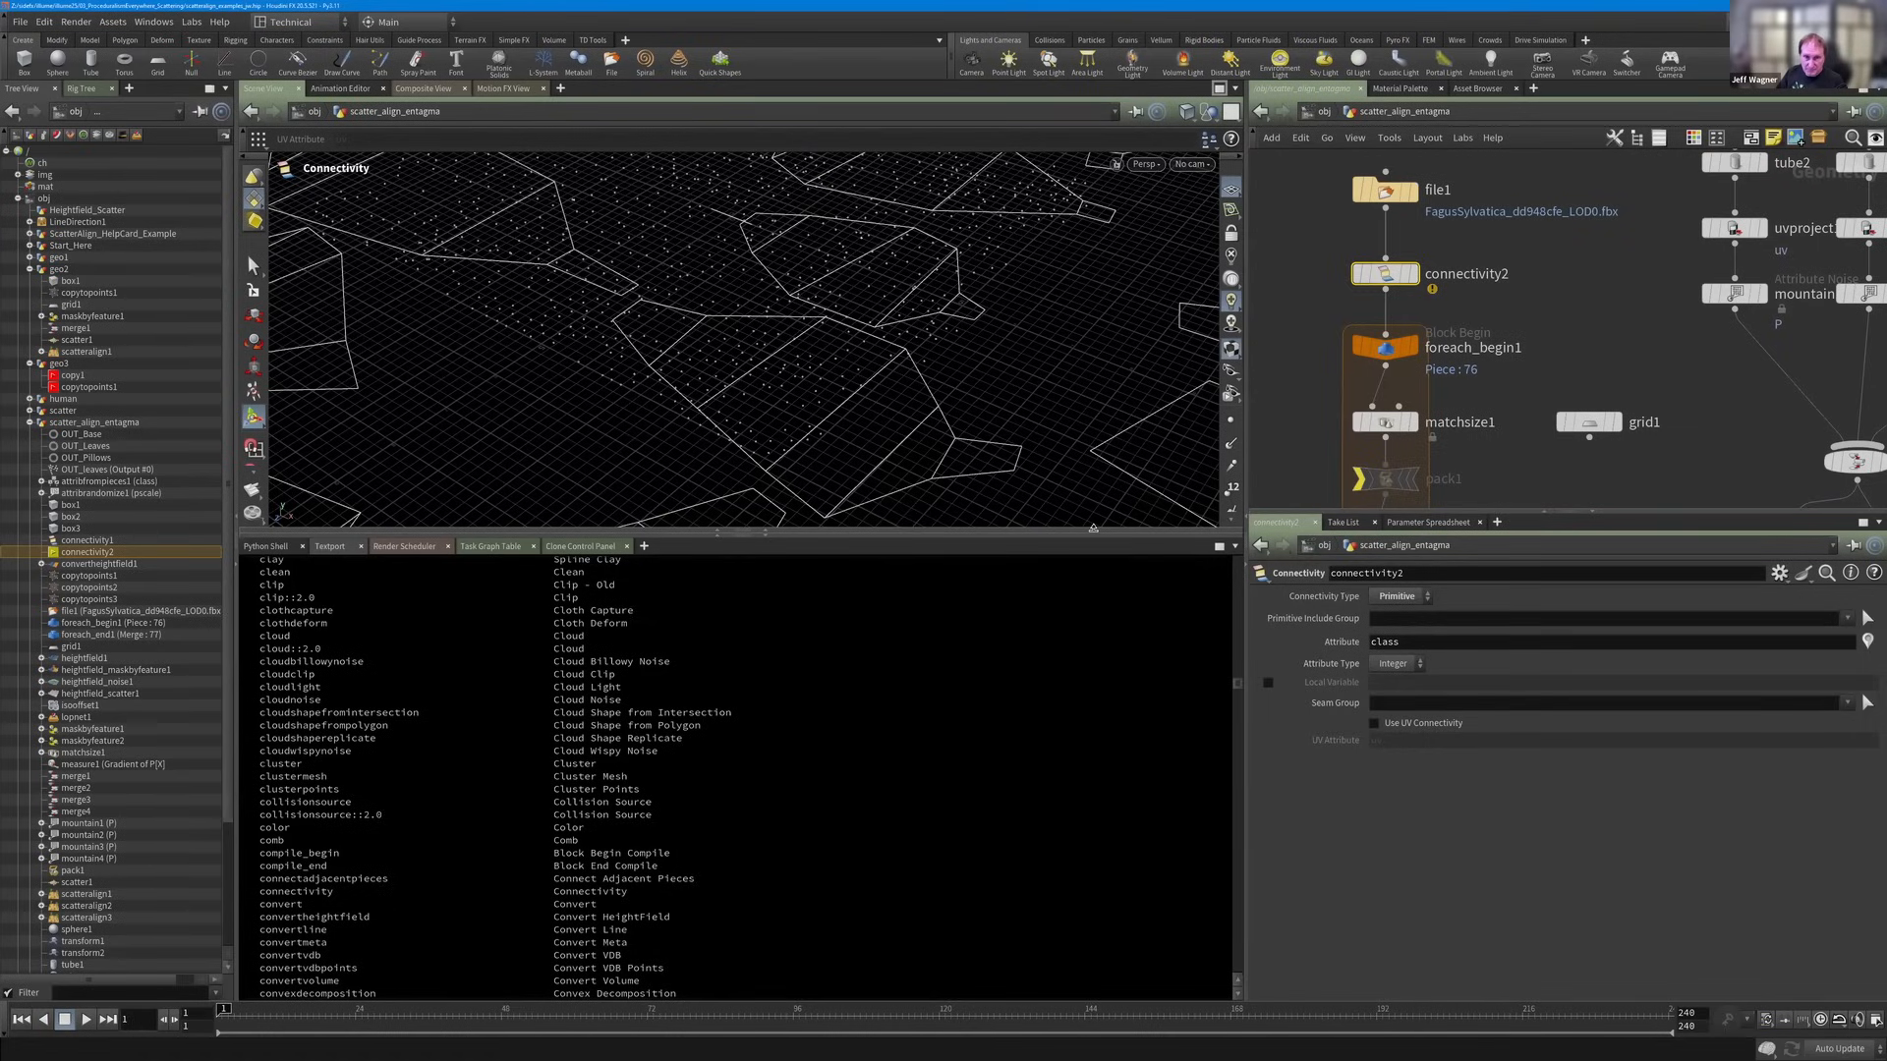
left_click(772, 533)
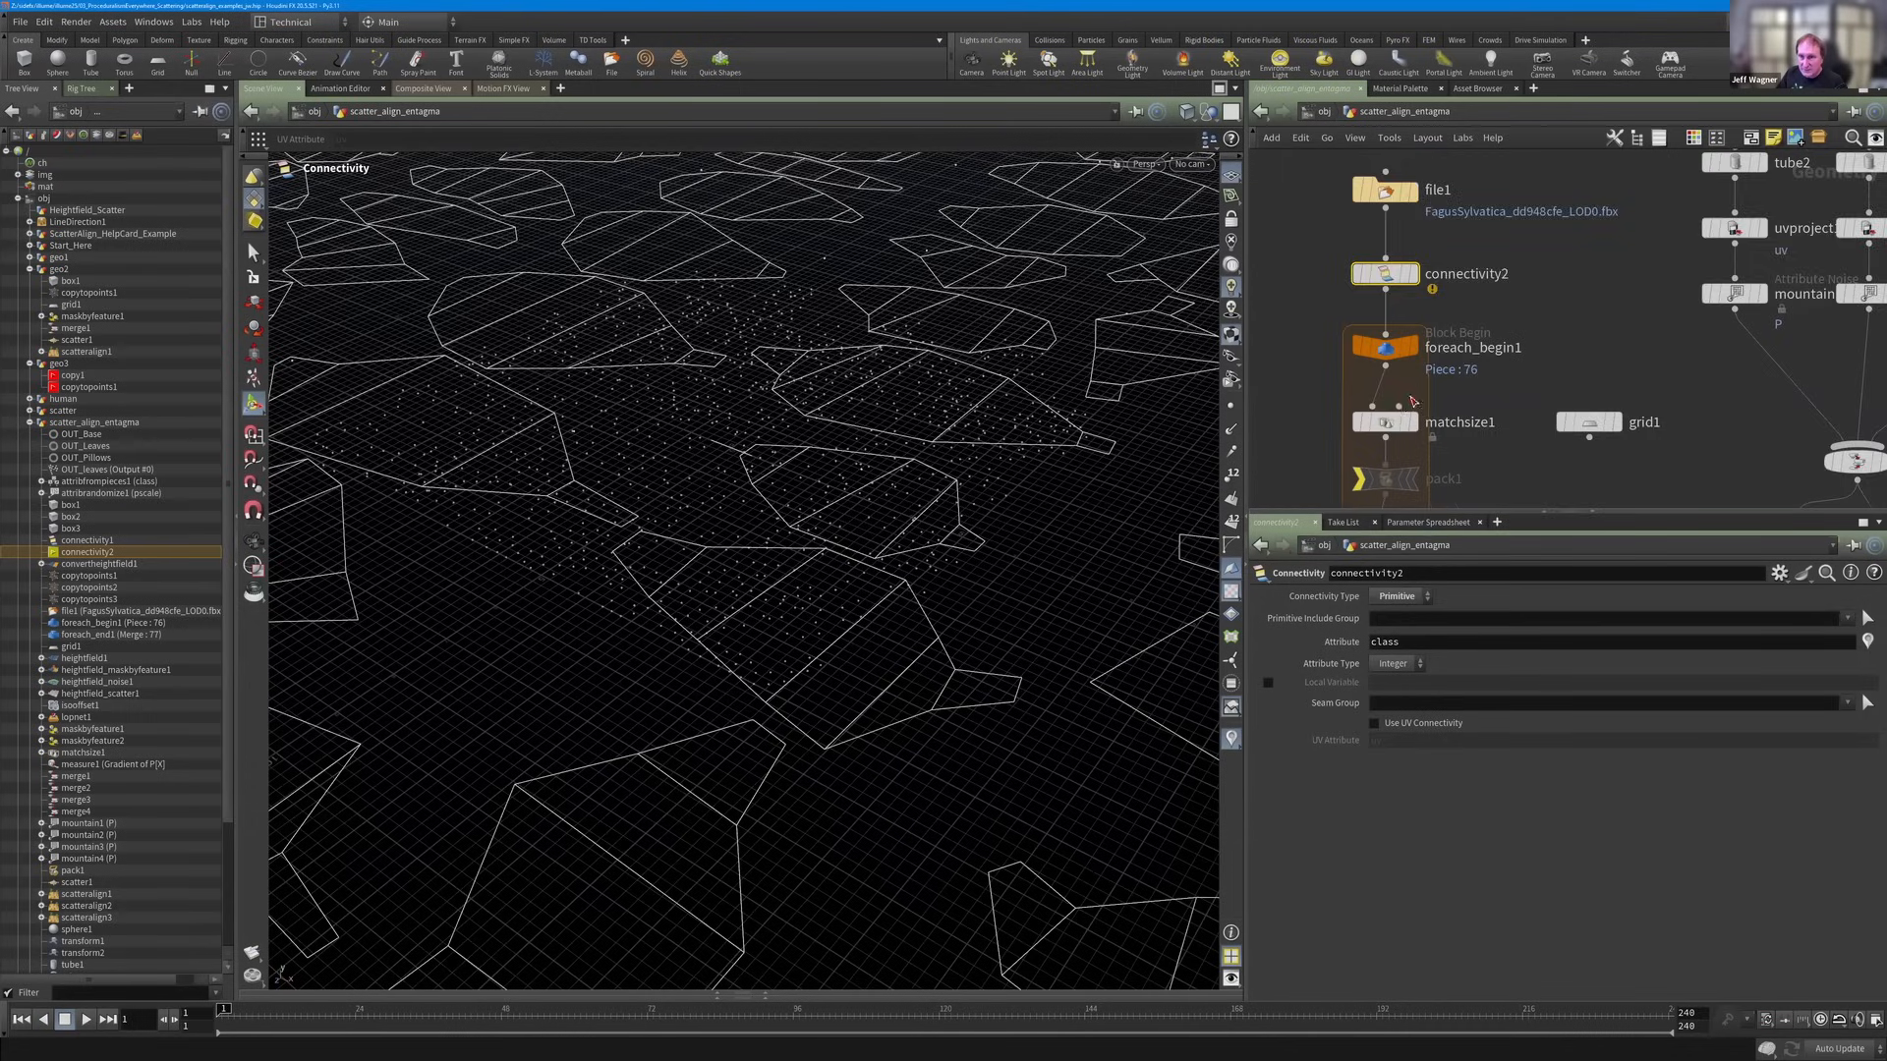
middle_click_drag(1411, 404, 1432, 180)
left_click(1407, 410)
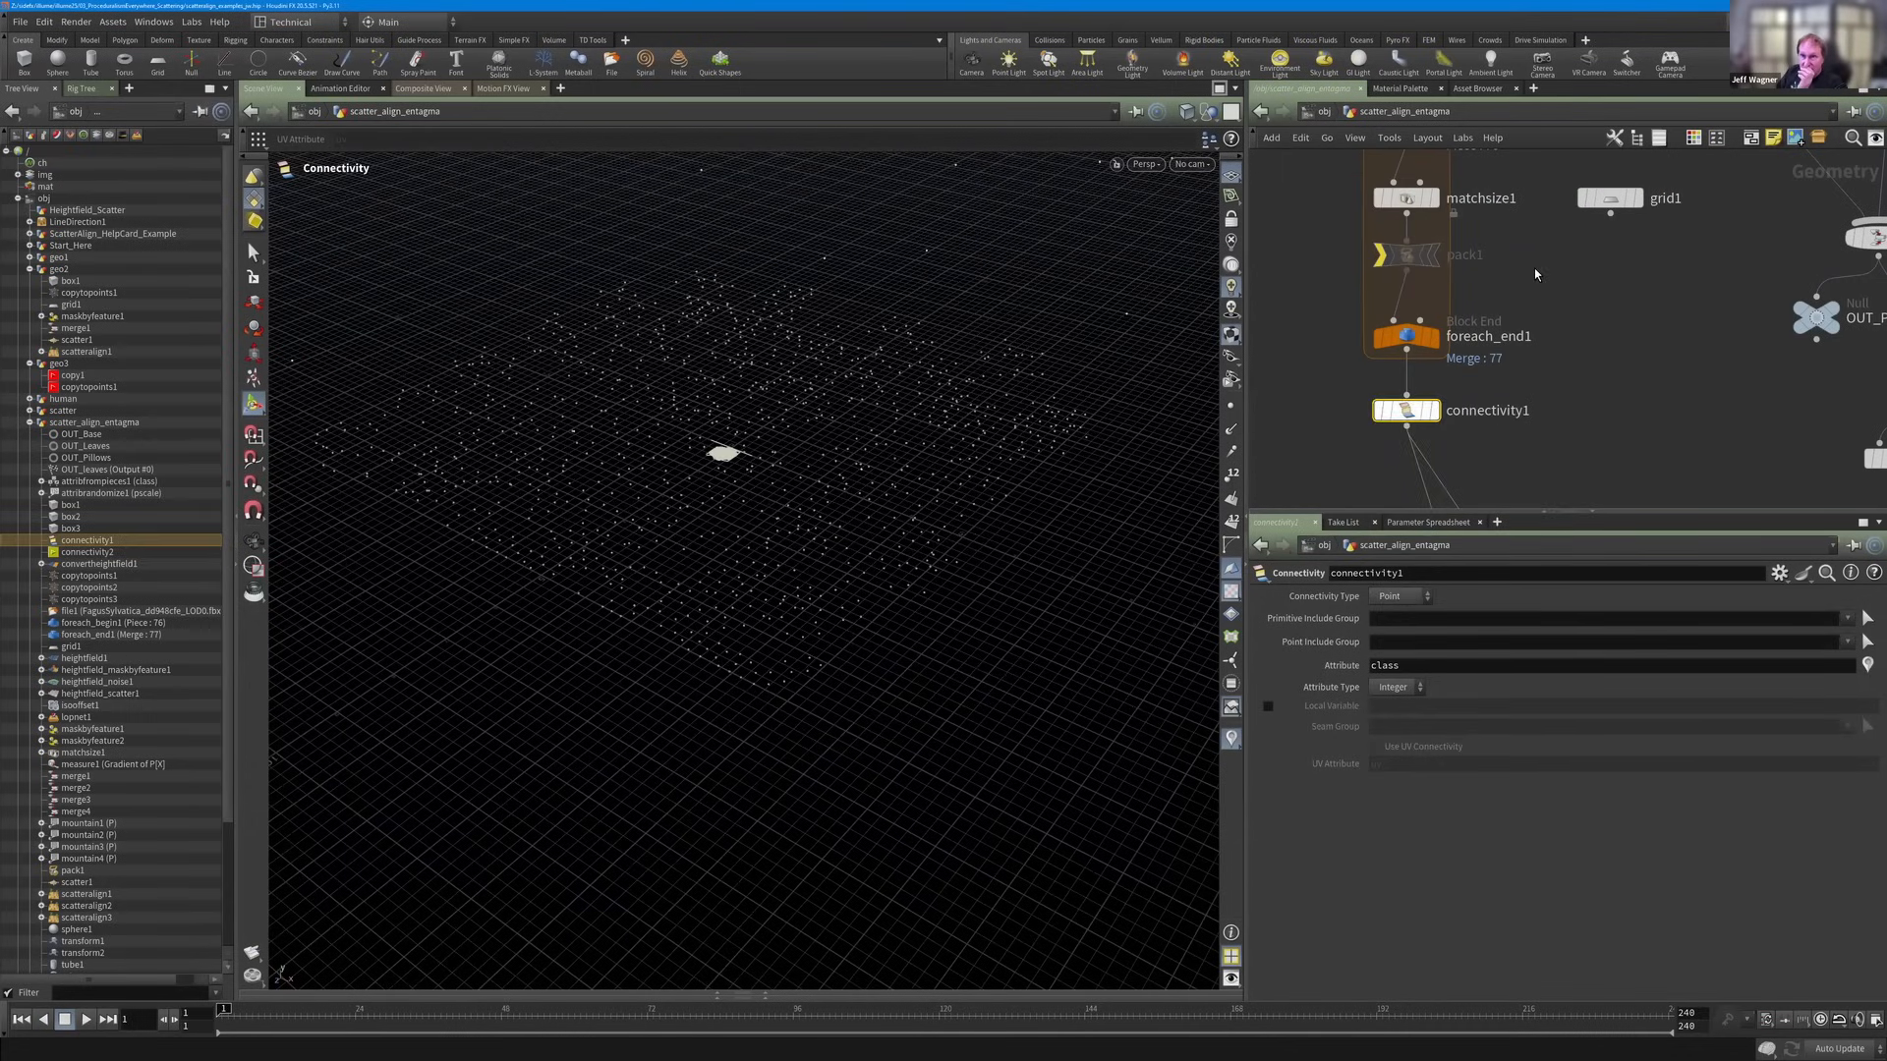
middle_click_drag(1535, 268, 1518, 509)
left_click(1403, 291)
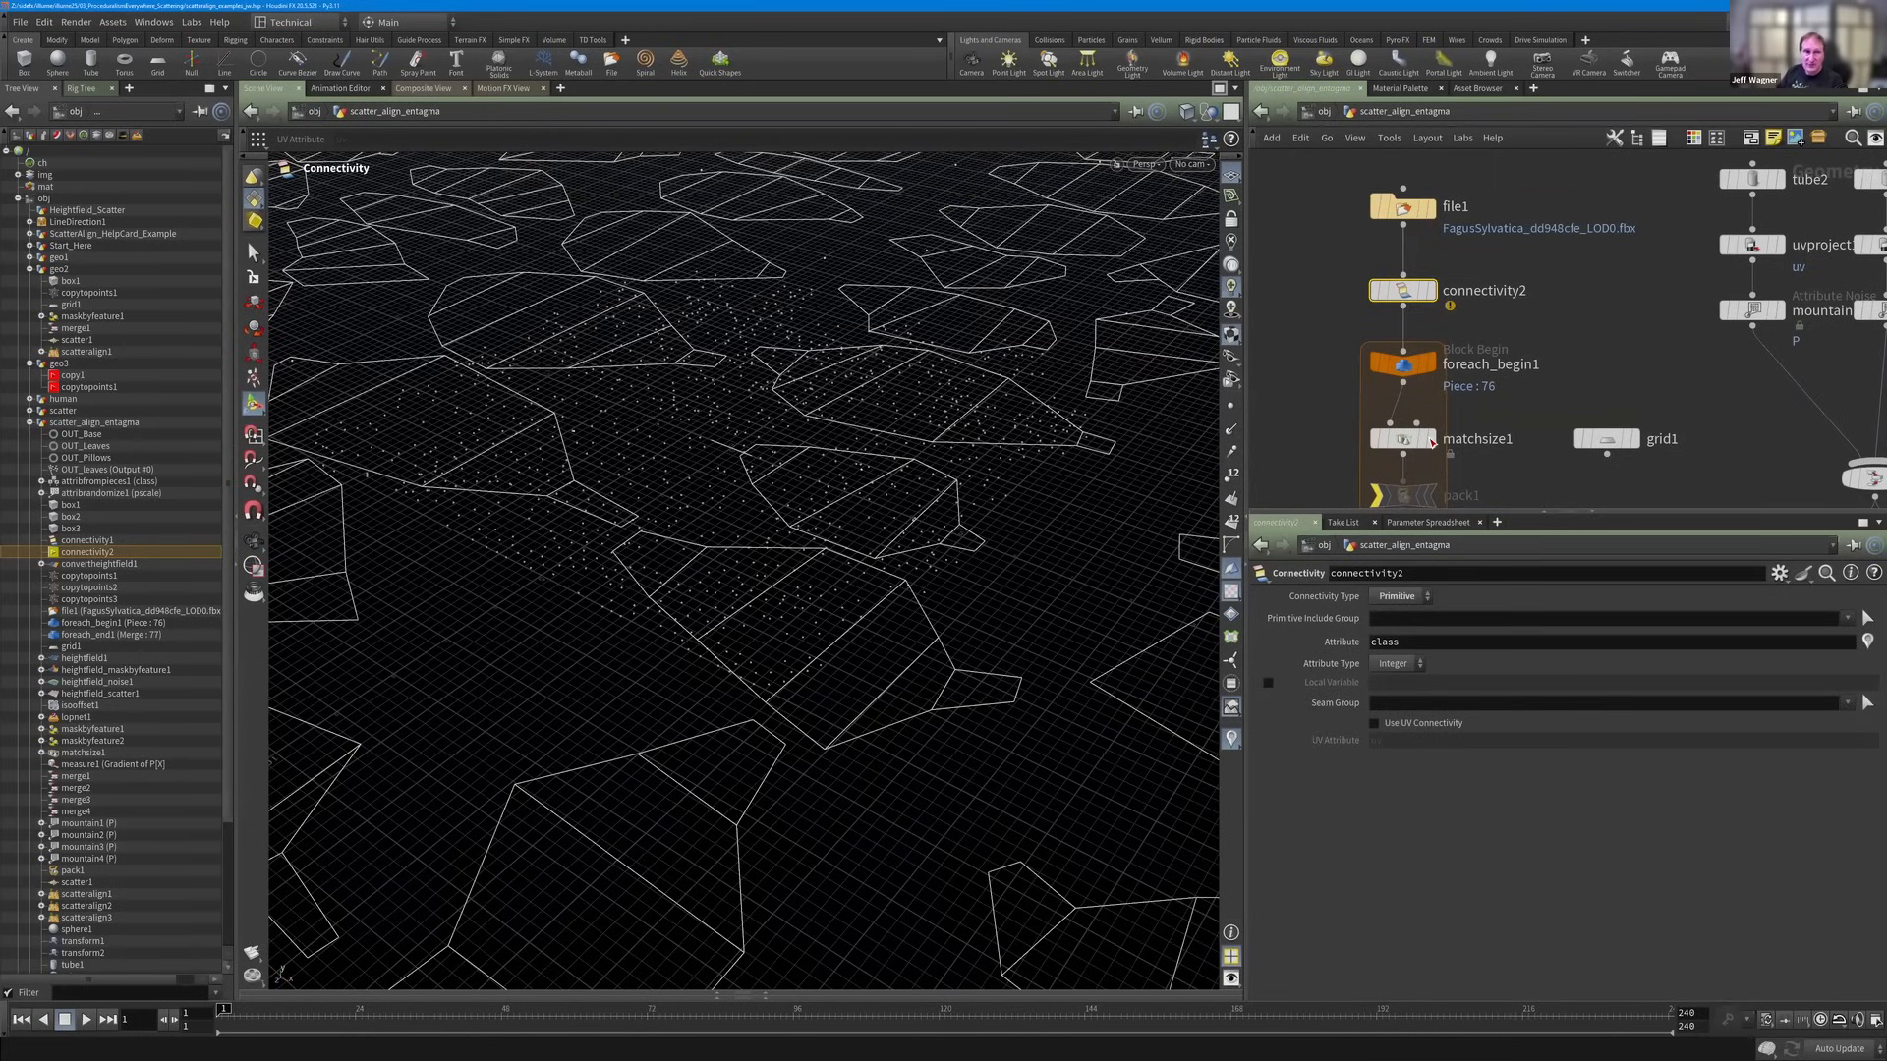
middle_click_drag(1433, 447, 1438, 250)
Bypass the connectivity1 node below foreach_end1.
left_click(1409, 453)
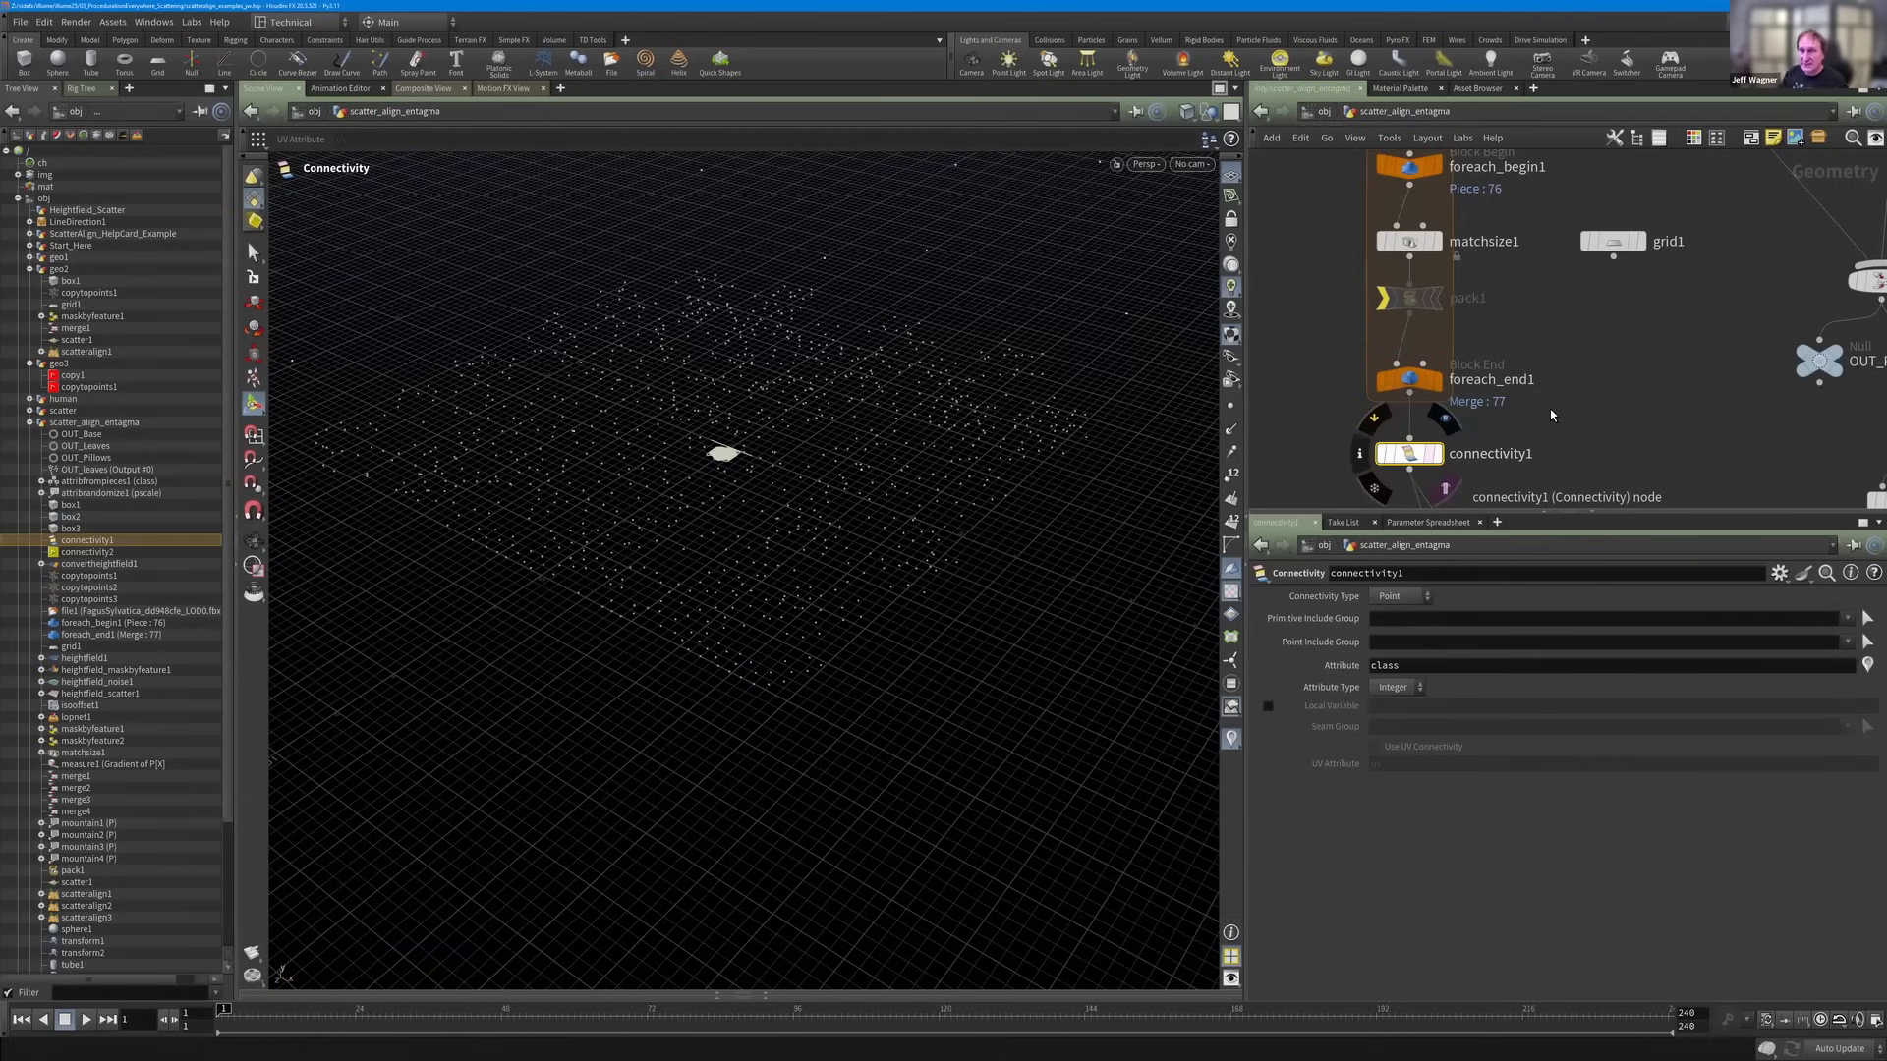
key("b")
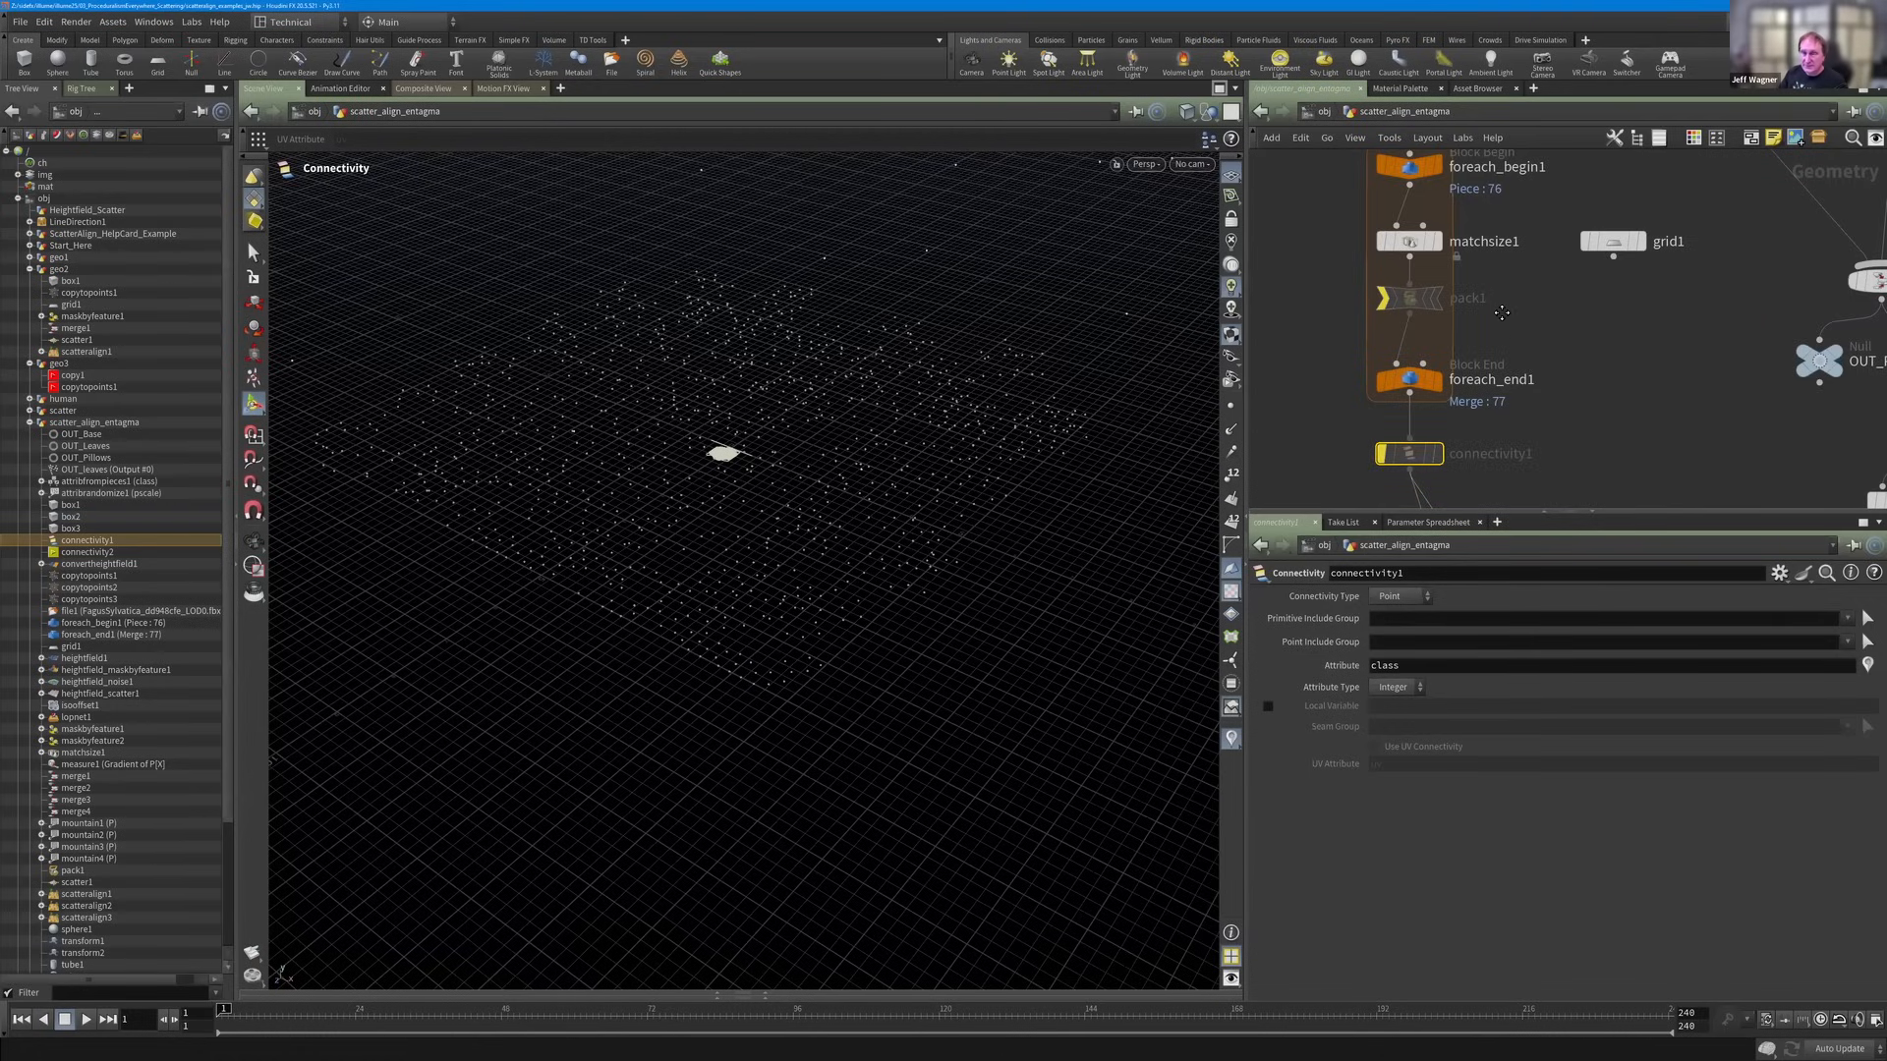
scroll(1578, 364, "down", 3)
middle_click_drag(1592, 459, 1532, 272)
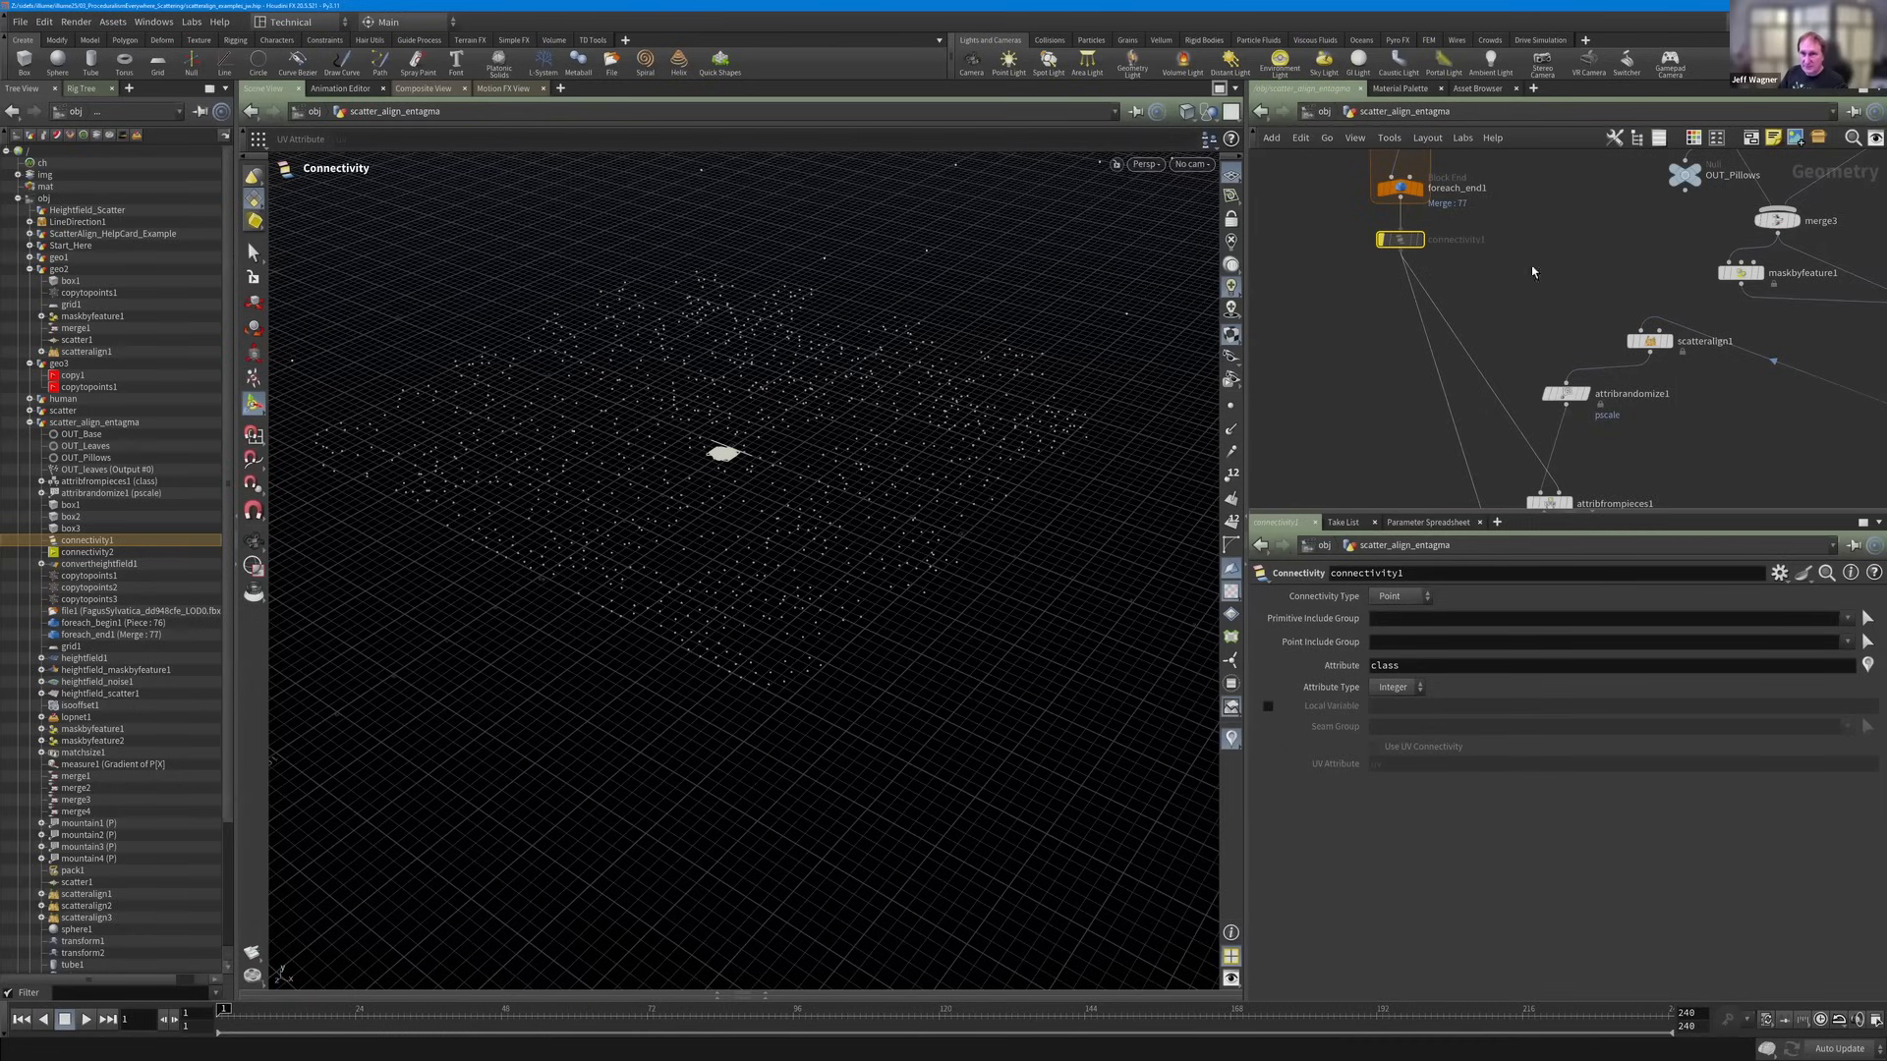
scroll(1540, 305, "up", 3)
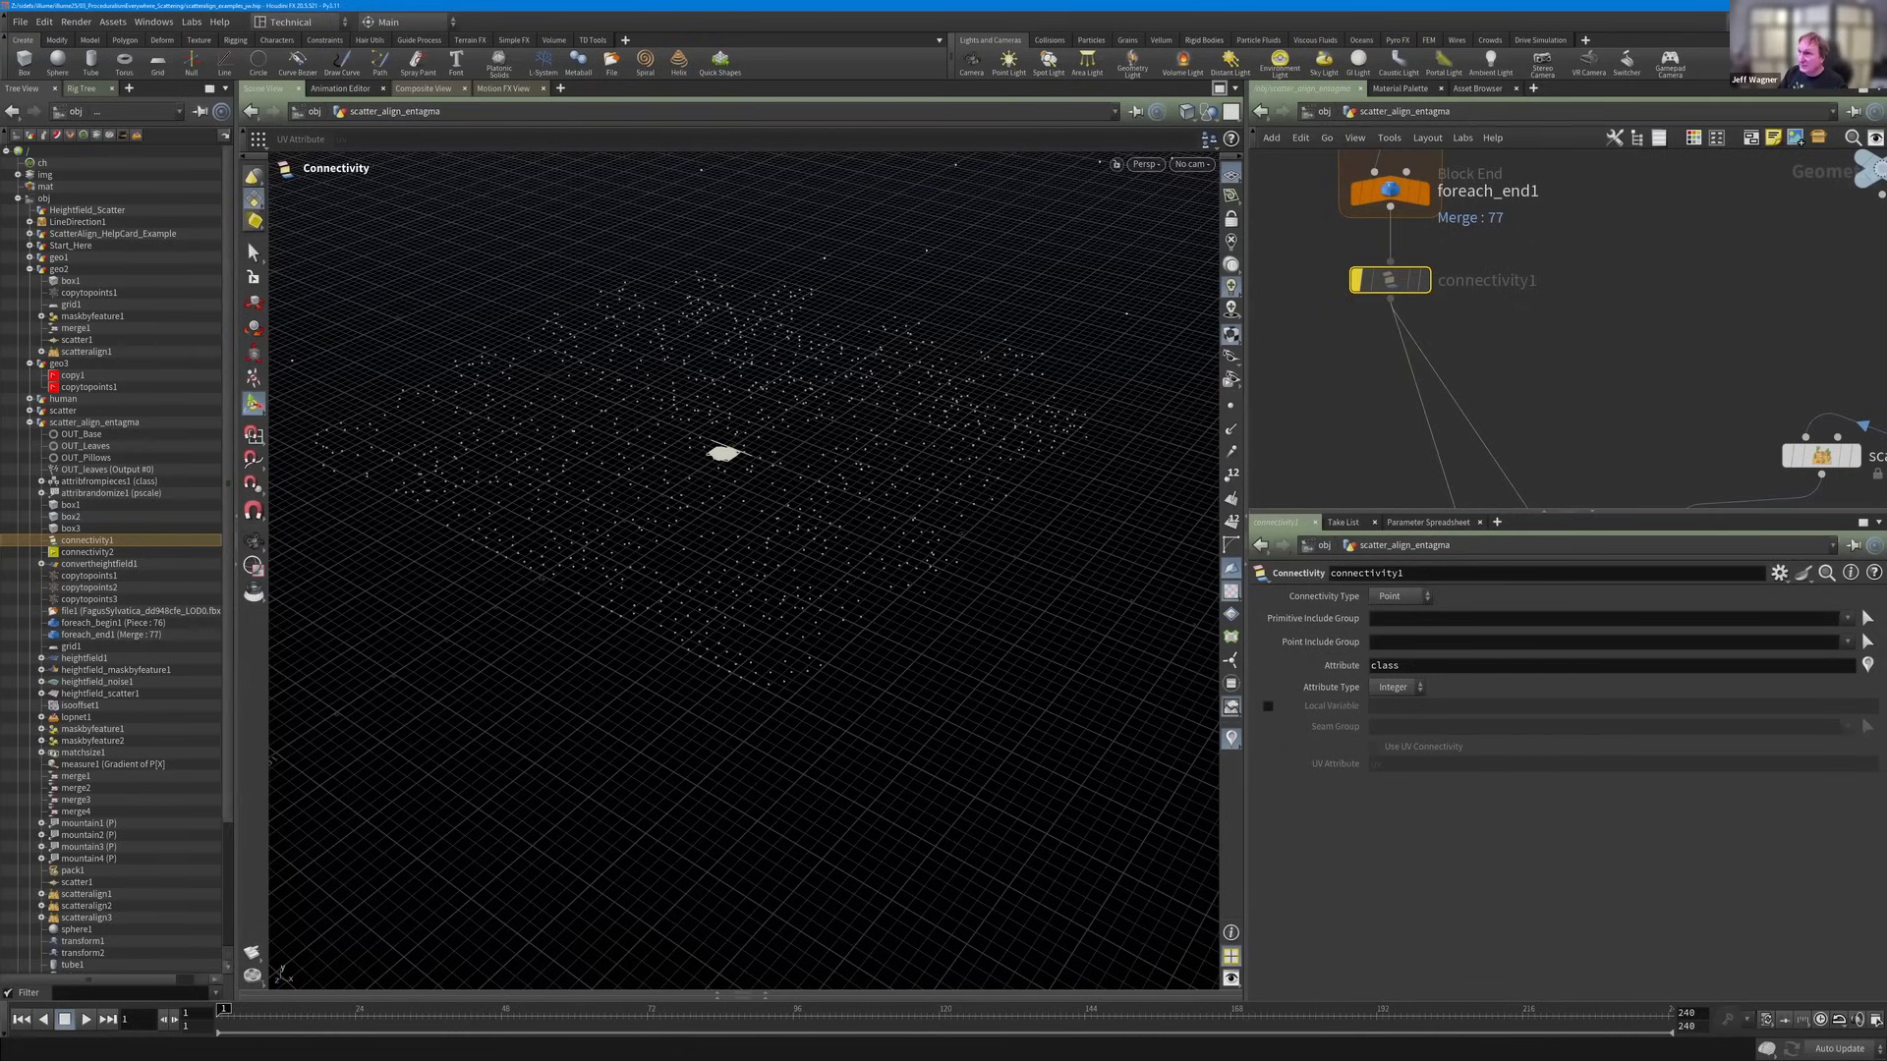
middle_click_drag(1533, 324, 1516, 375)
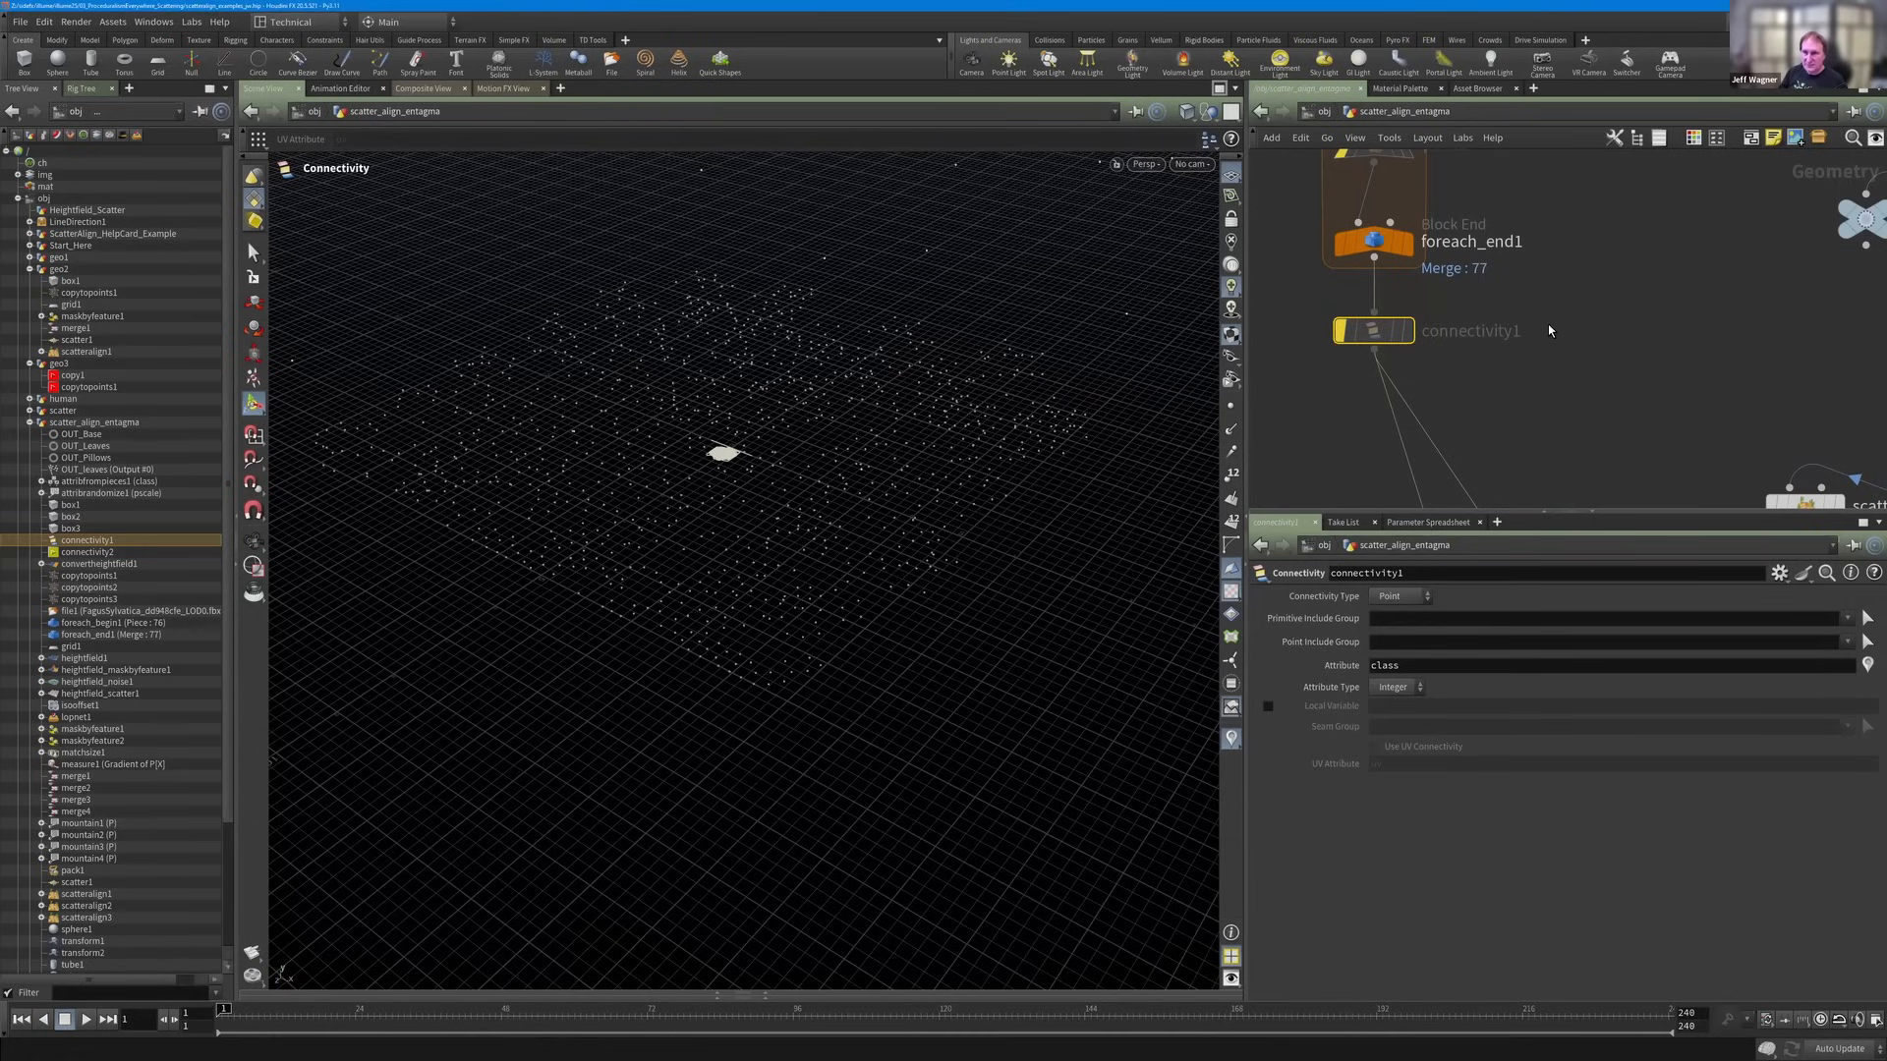
scroll(1675, 265, "down", 3)
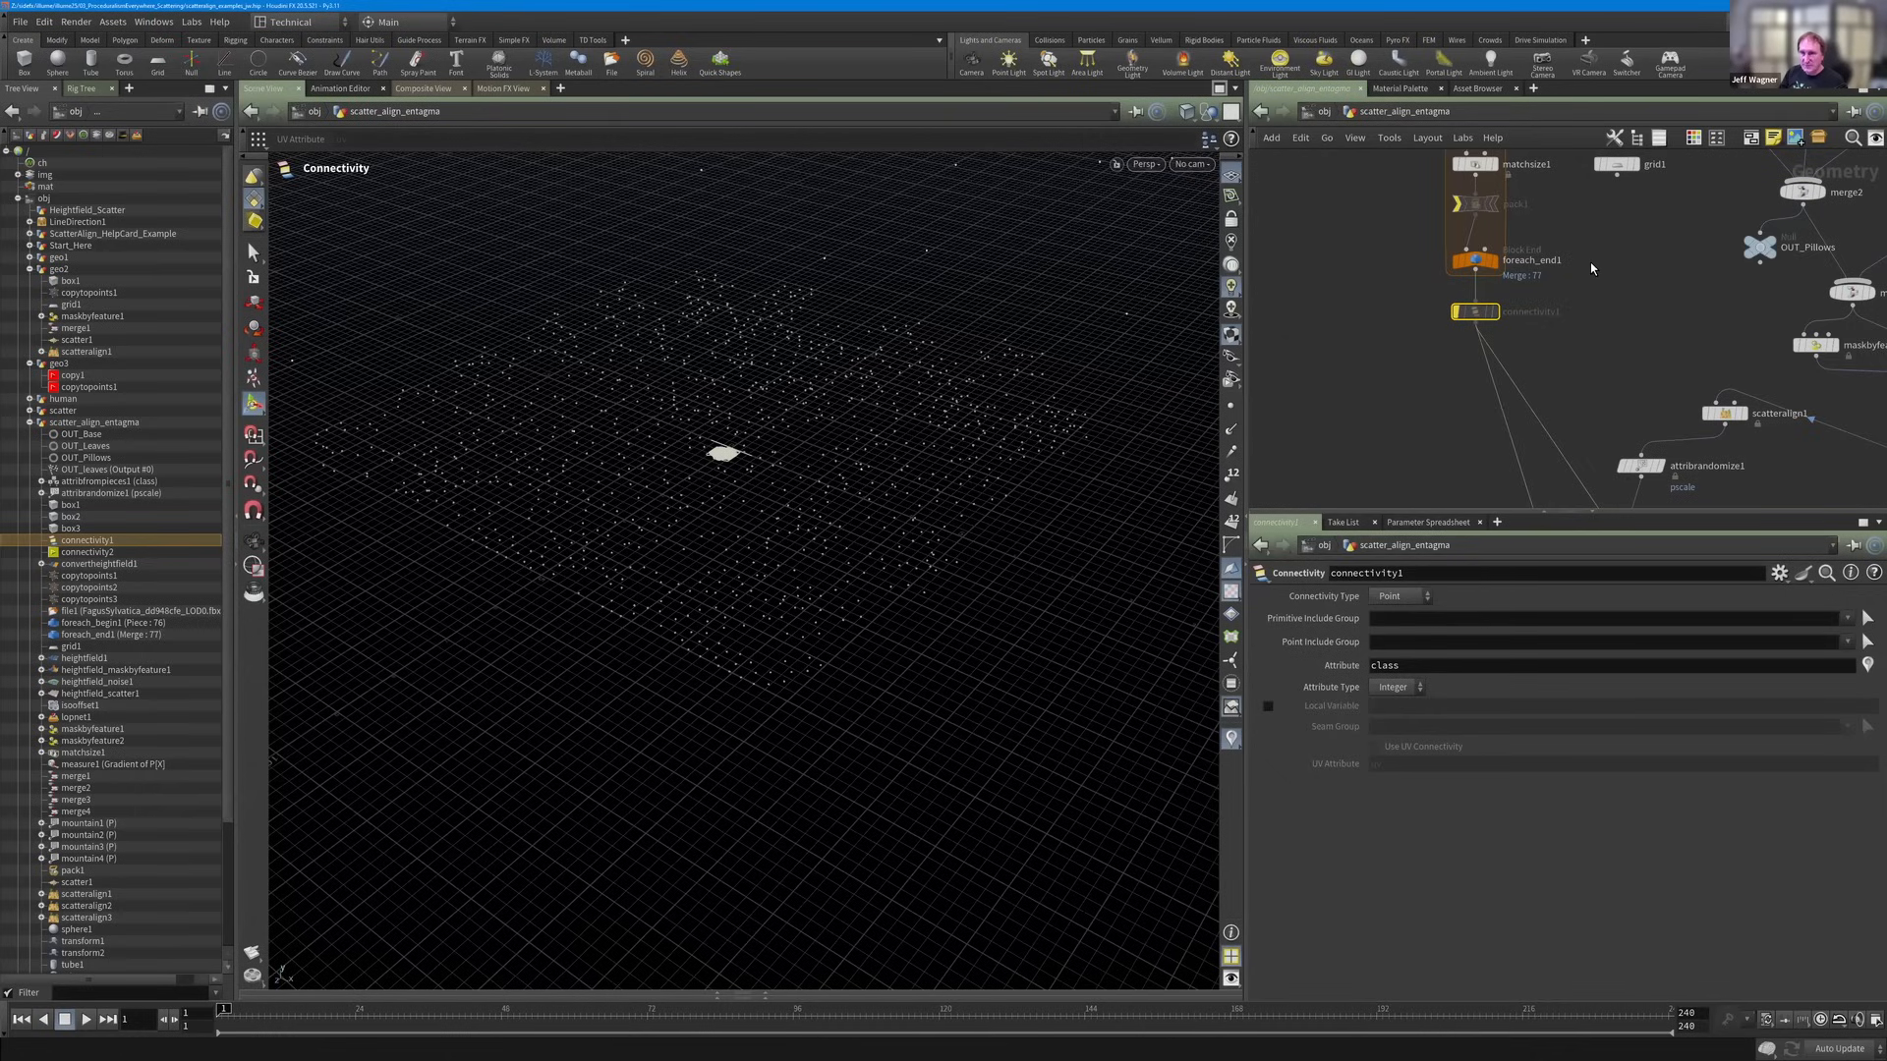
Add a Grid node in an empty area of the network and make it the displayed node.
scroll(1593, 267, "down", 3)
middle_click_drag(1818, 162, 1596, 274)
scroll(1598, 276, "down", 3)
middle_click_drag(1863, 313, 1622, 297)
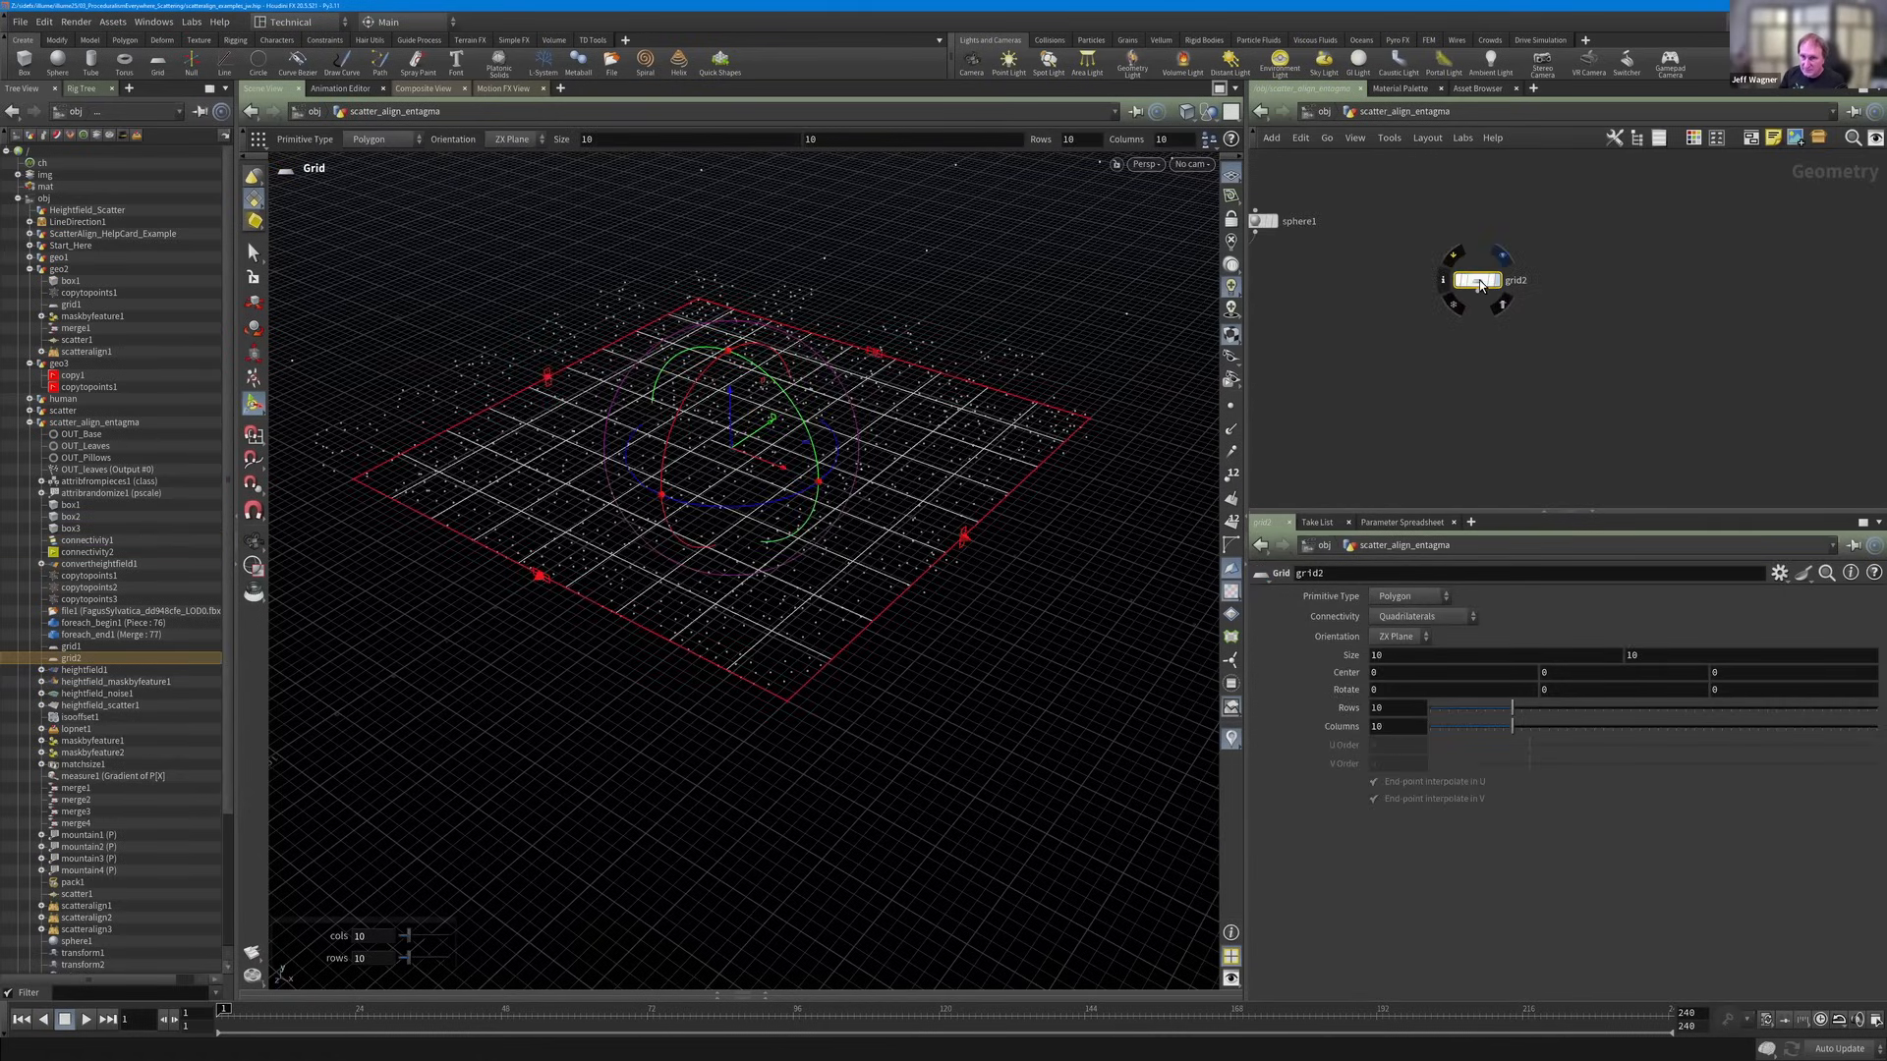
left_click(1546, 279)
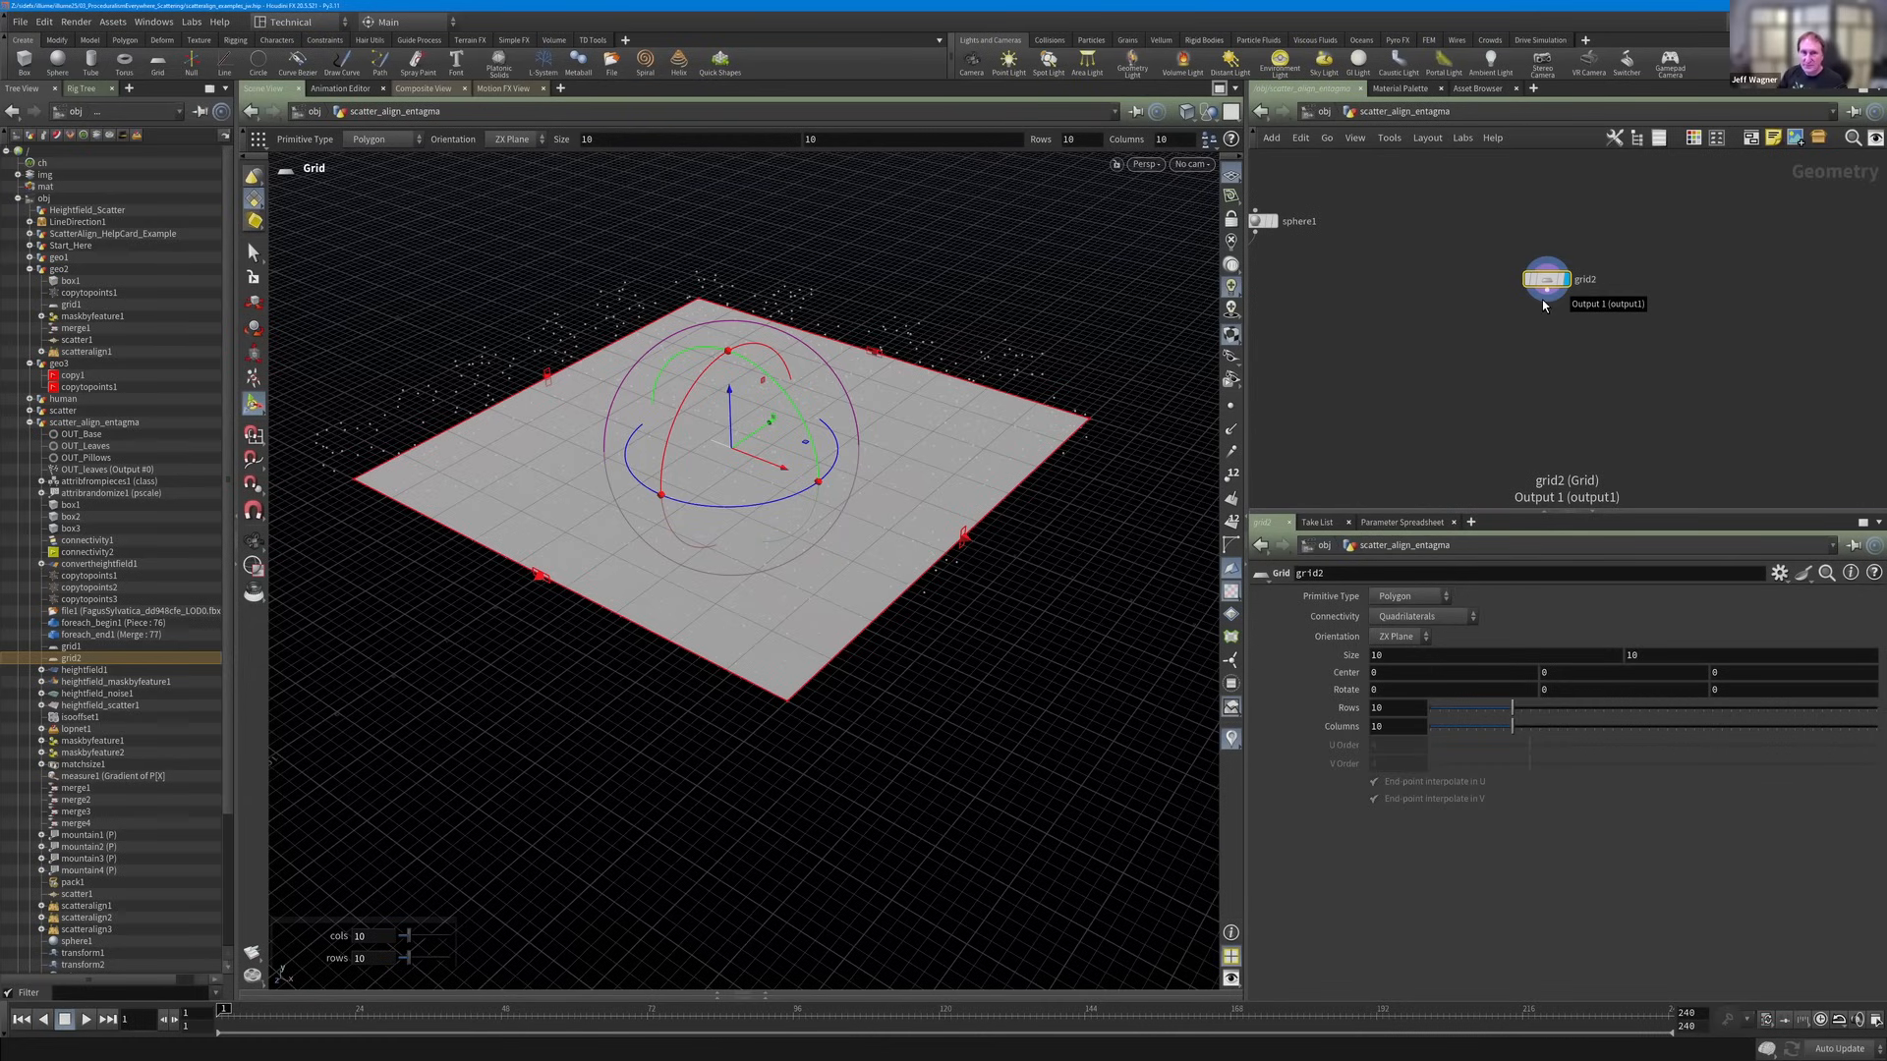
middle_click_drag(1569, 364, 1556, 347)
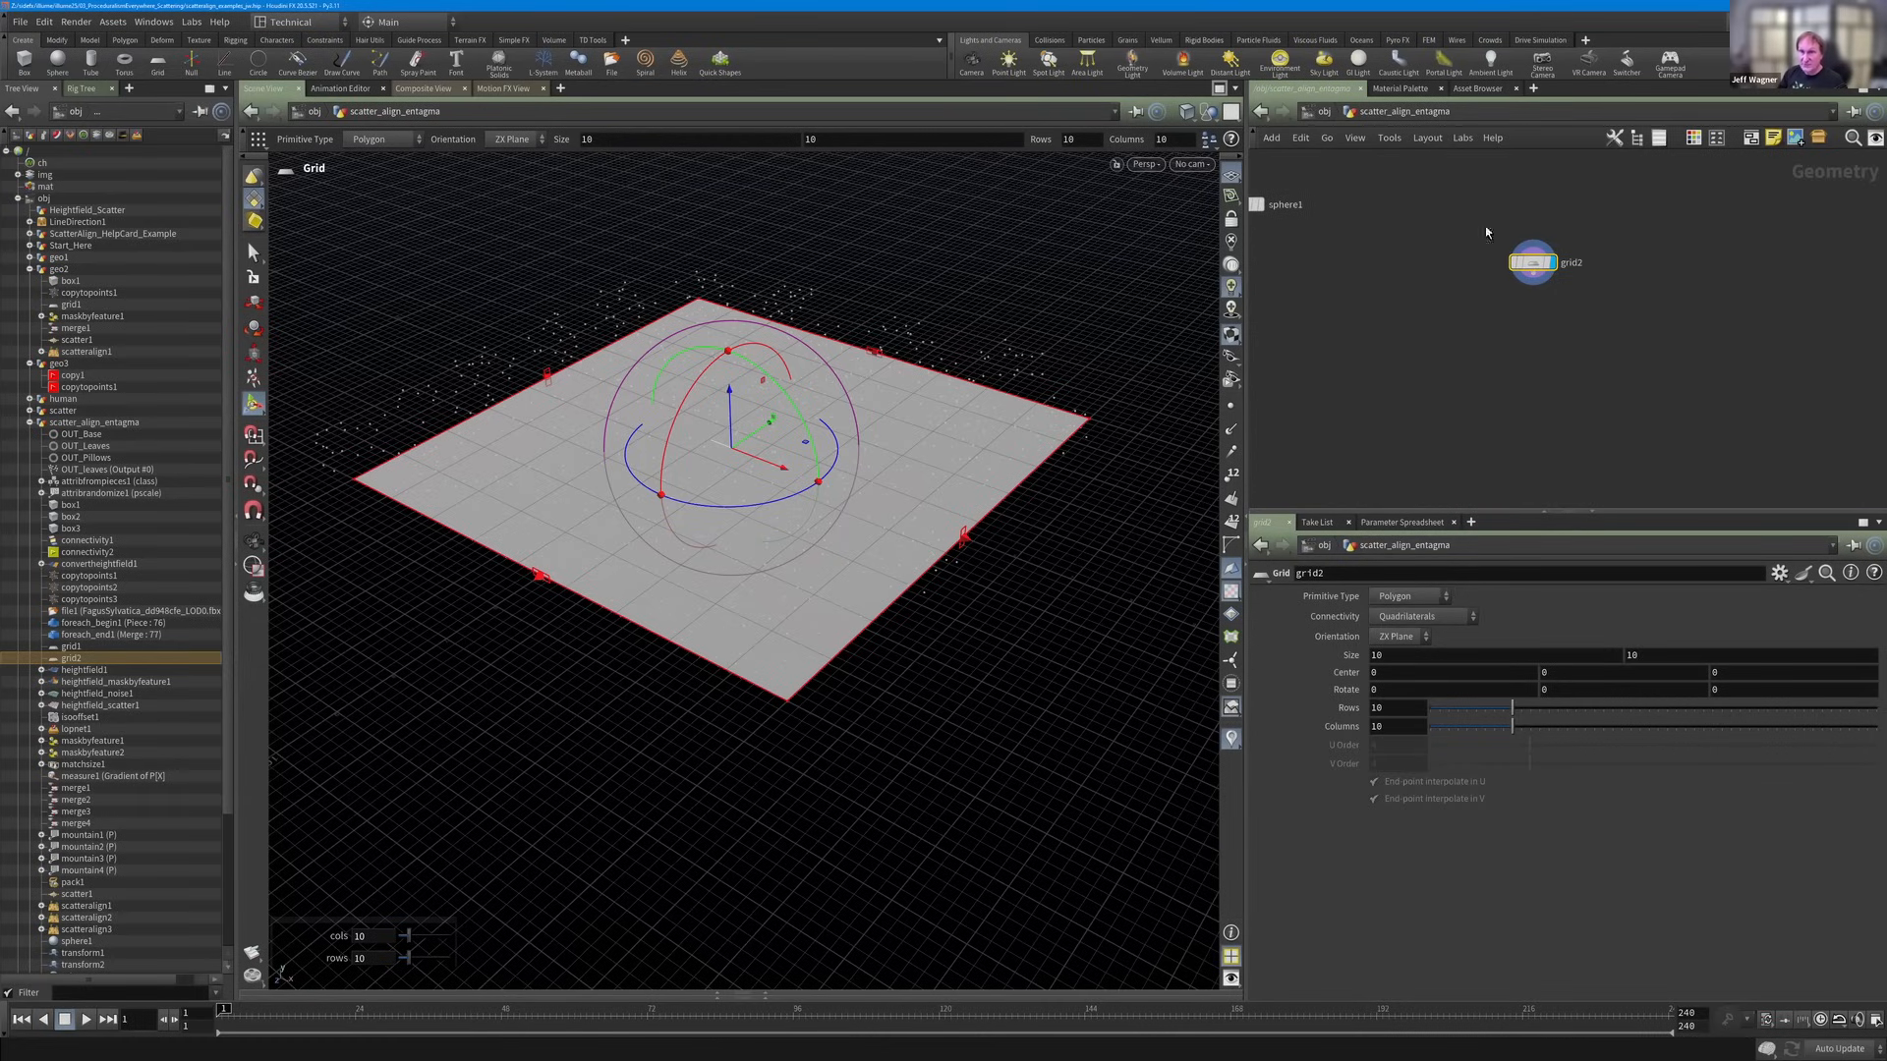
Add a Scatter node below grid2 and connect it to the grid's output.
key("Tab")
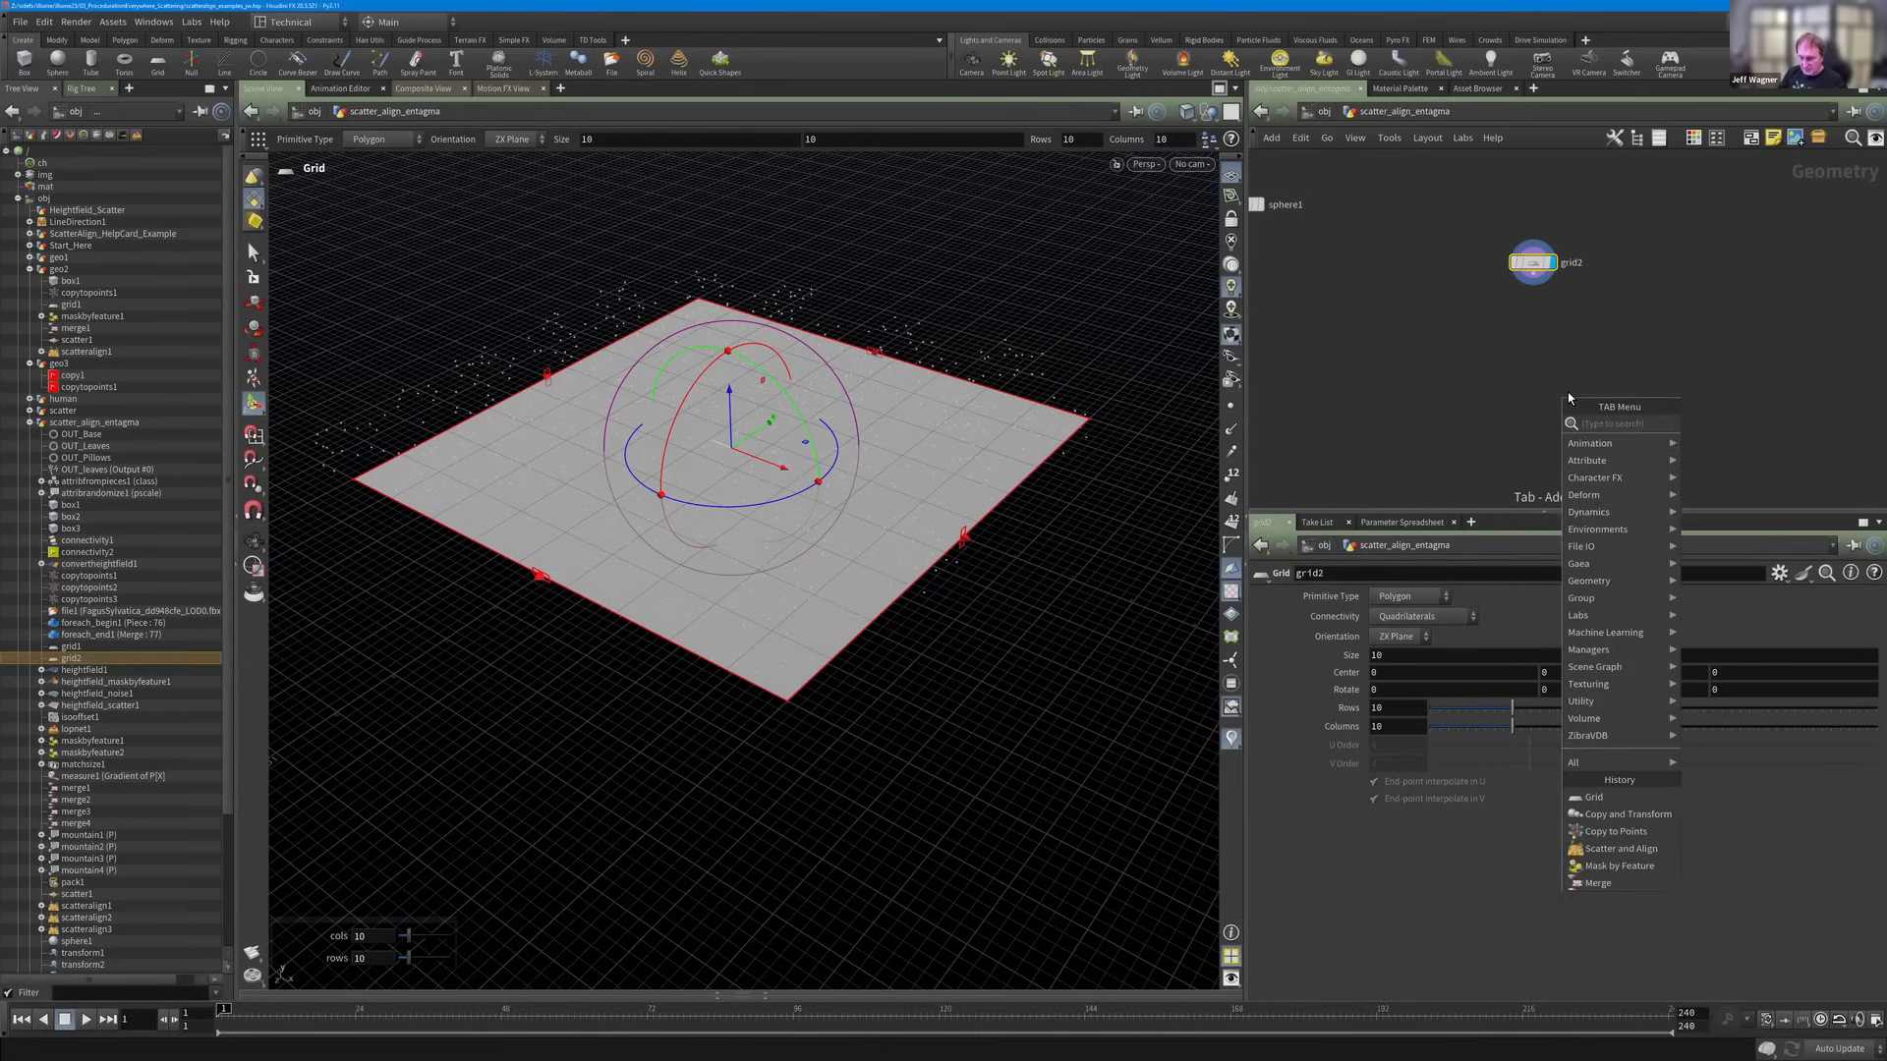
type("scatter")
key("Return")
left_click(1535, 343)
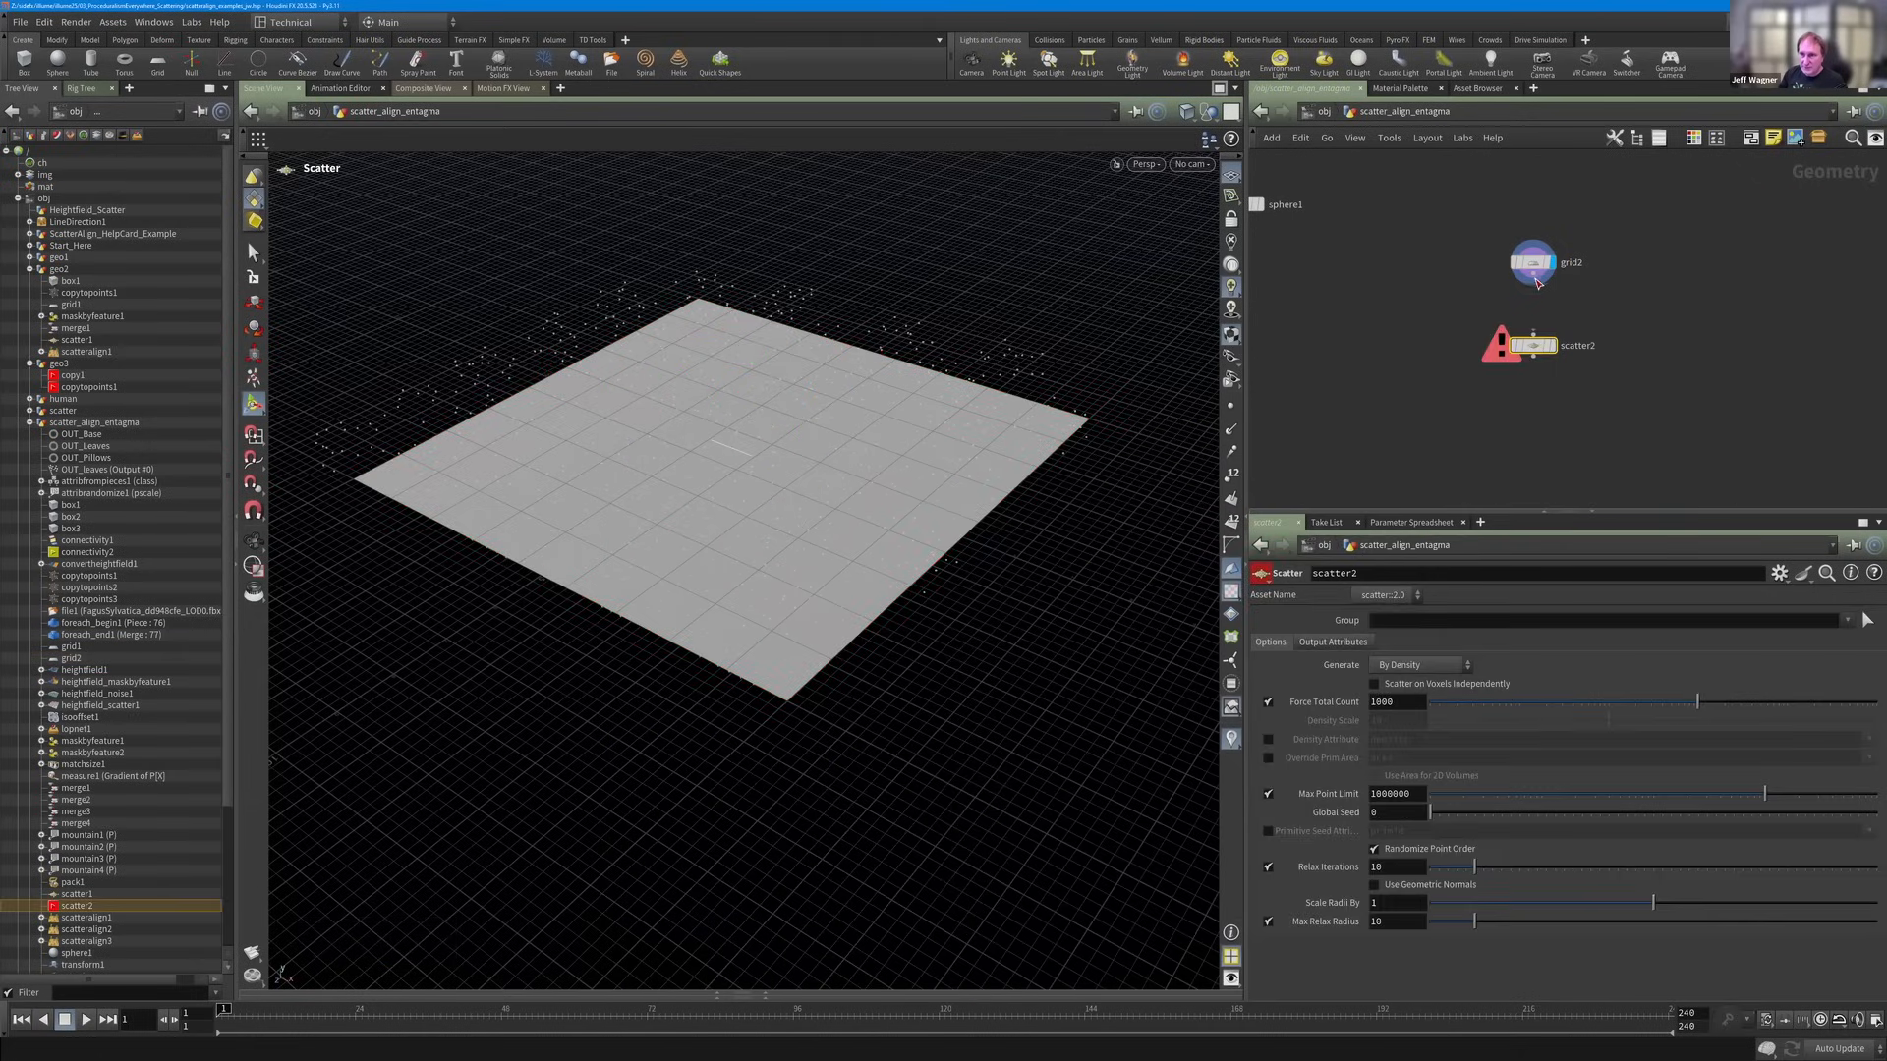
left_click_drag(1534, 332, 1532, 277)
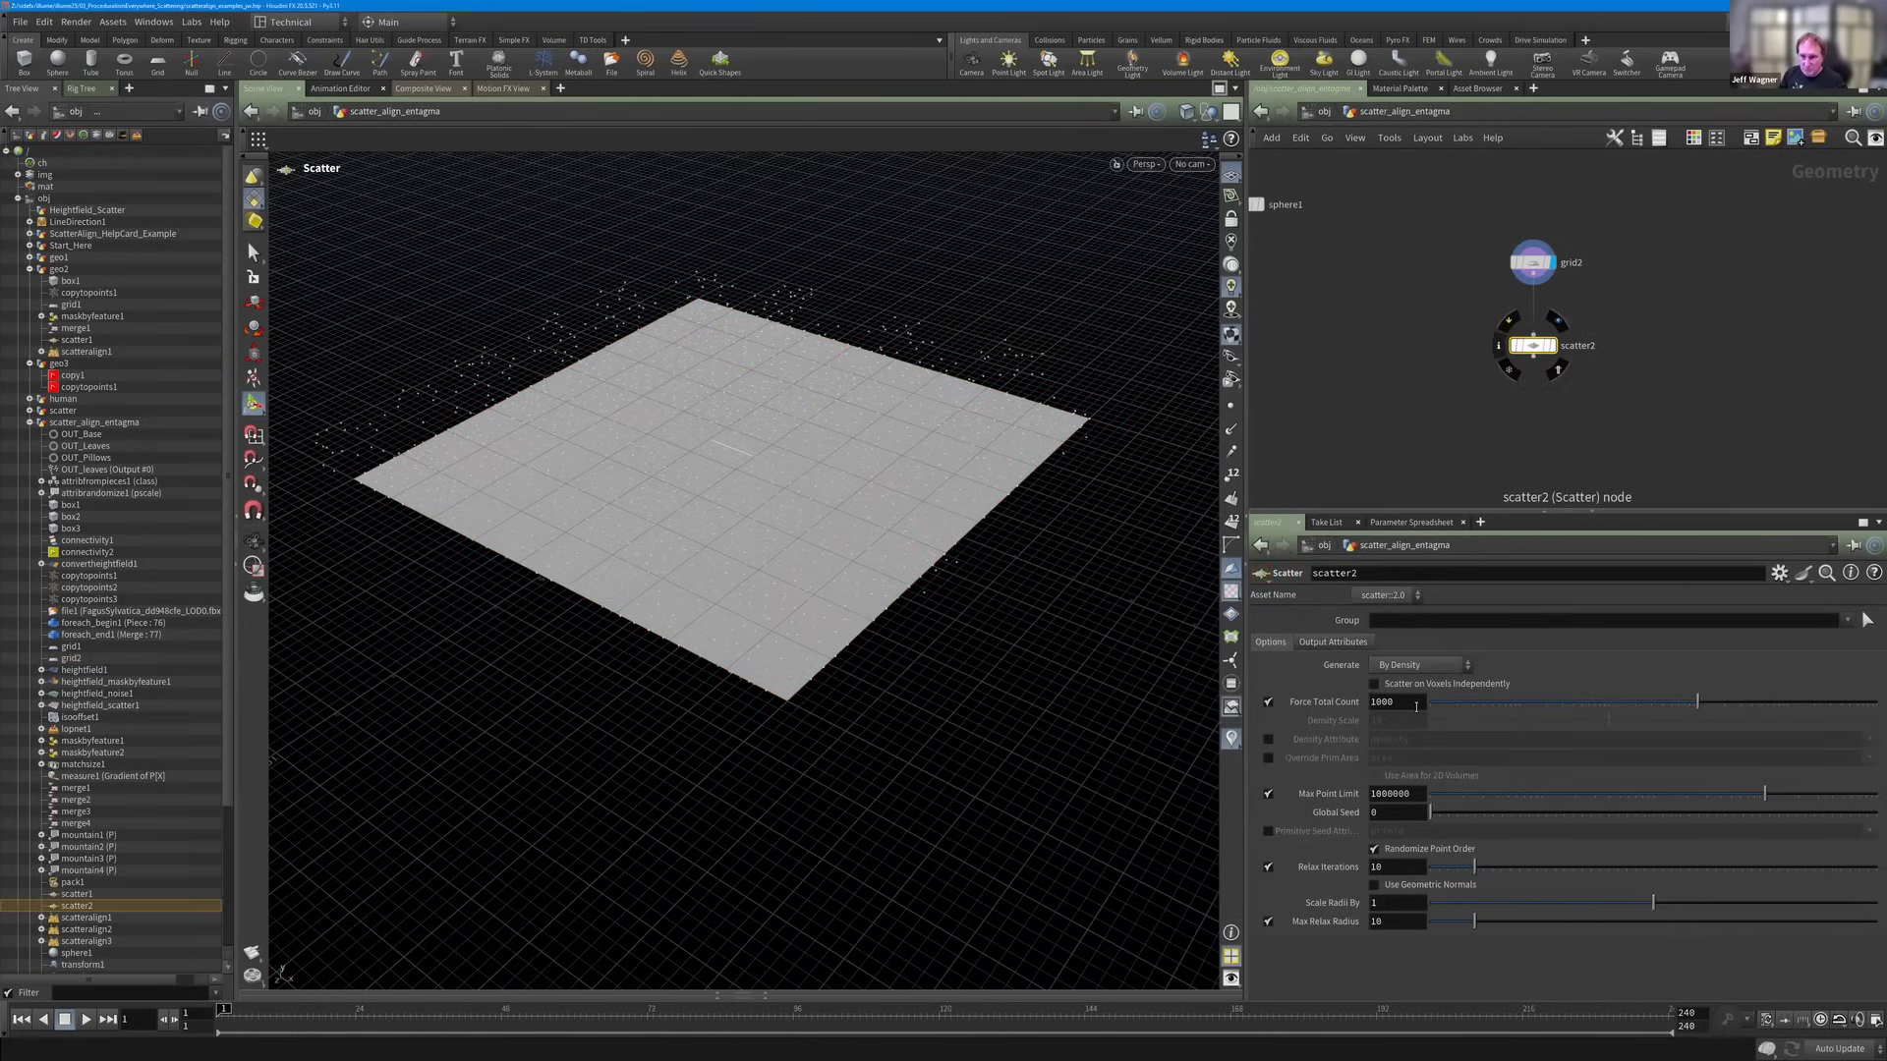
Make scatter2 the displayed node and set its Force Total Count to 3.
type("13")
key("Return")
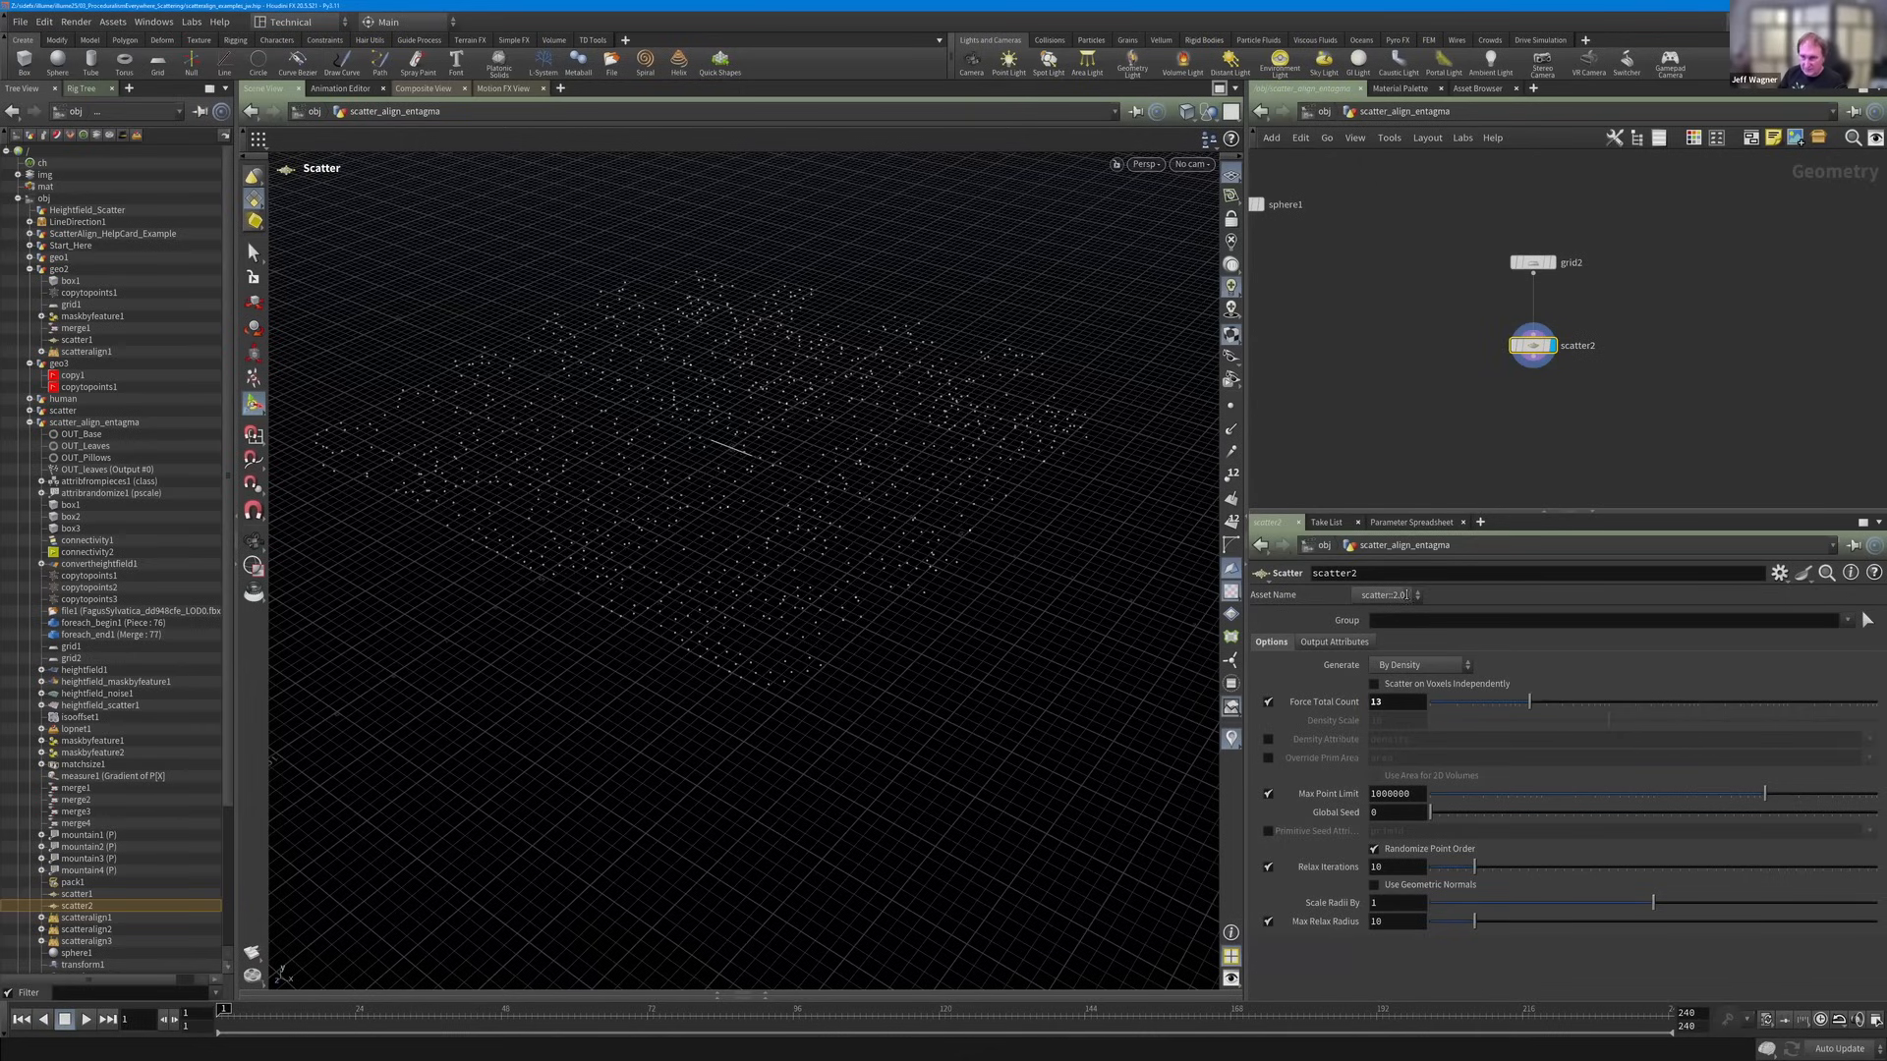
left_click(1370, 702)
key("Delete")
key("Return")
Hide the other objects in the viewport and view the points of scatter2 on their own.
mouse_move(1551, 347)
left_click(1212, 113)
left_click(1220, 162)
left_click(1212, 114)
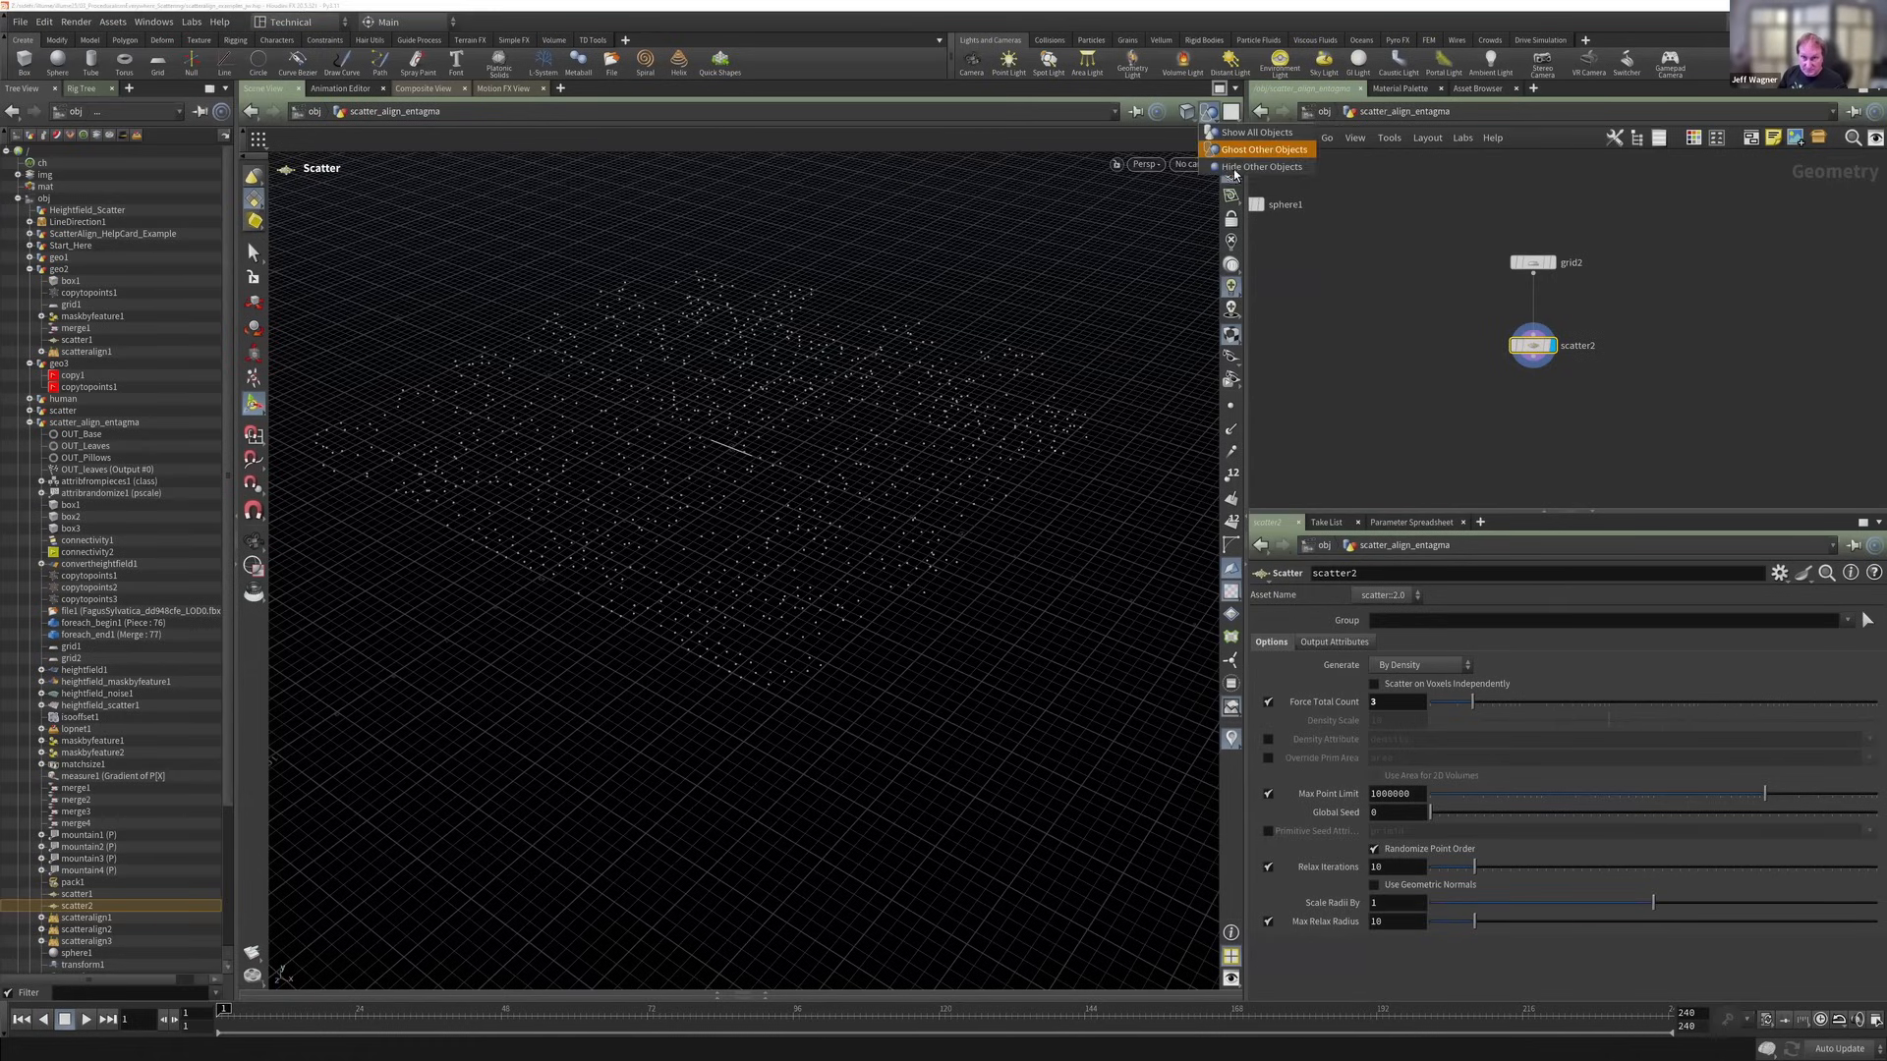
left_click(1225, 169)
key("Escape")
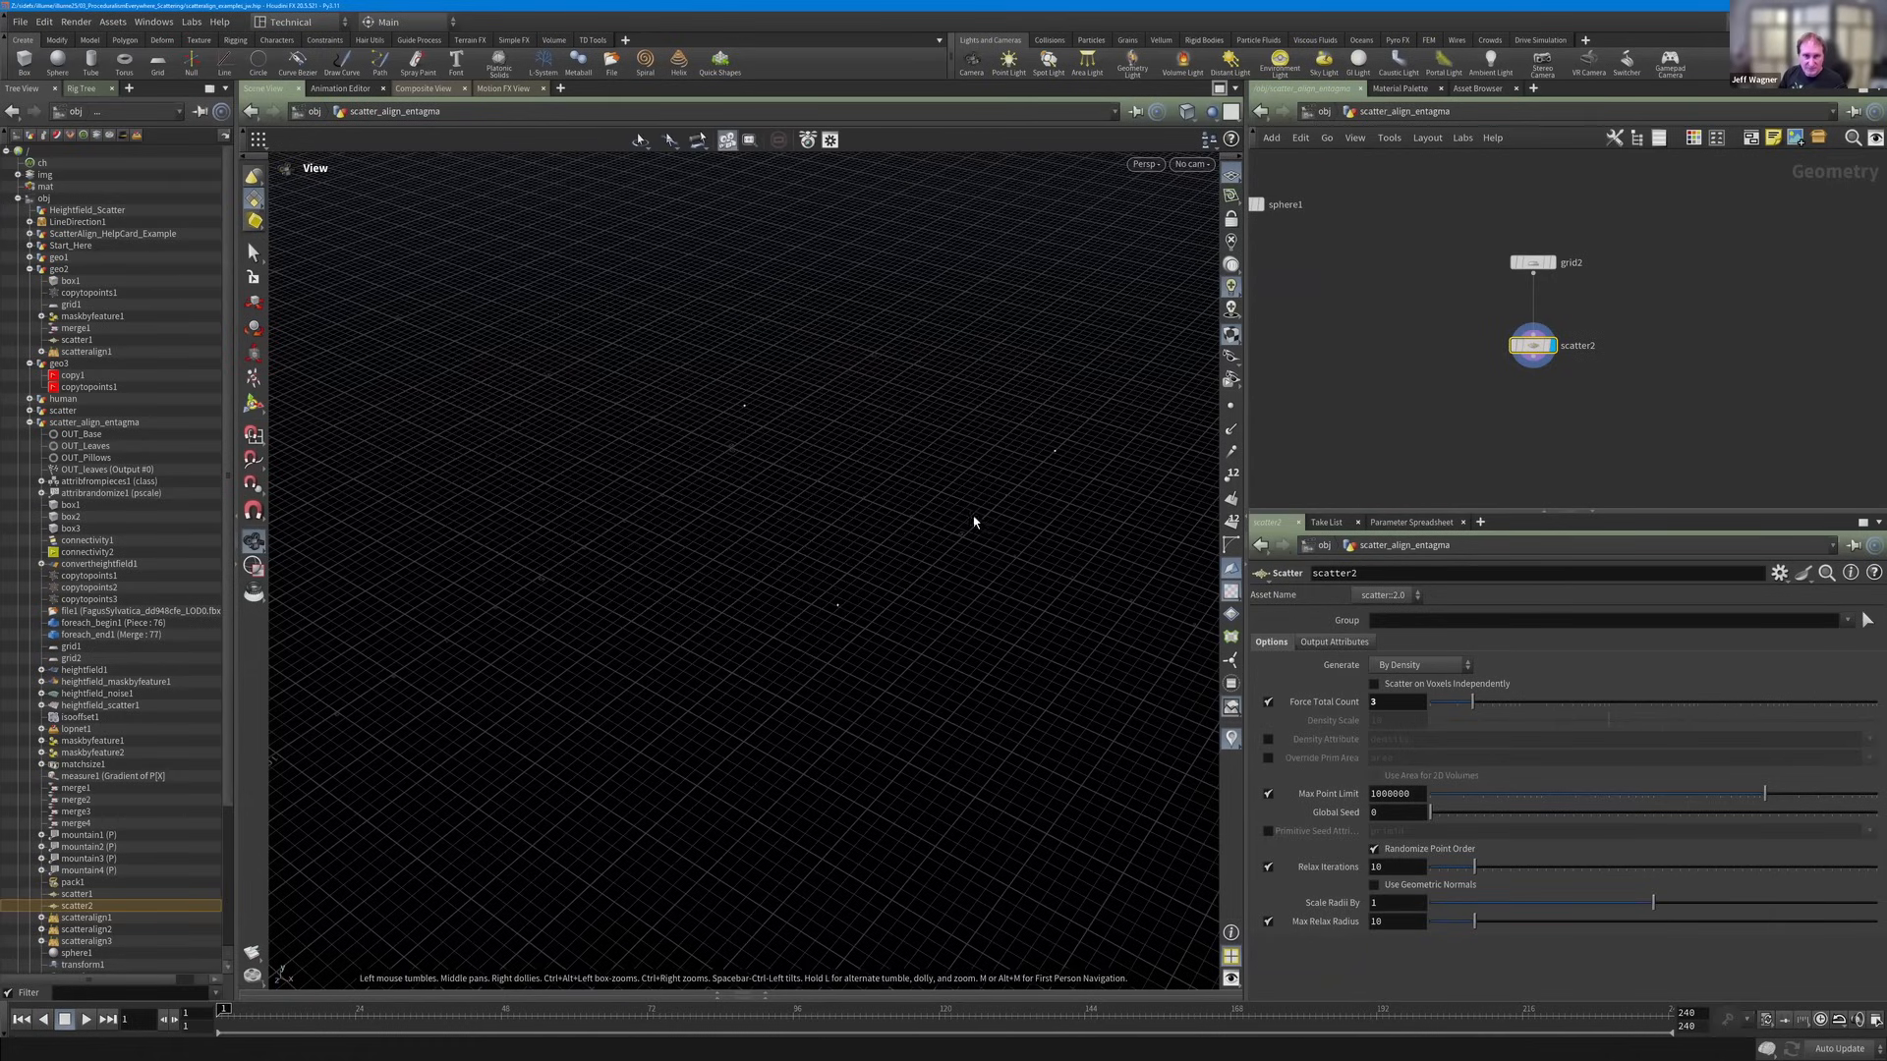
scroll(974, 491, "up", 1)
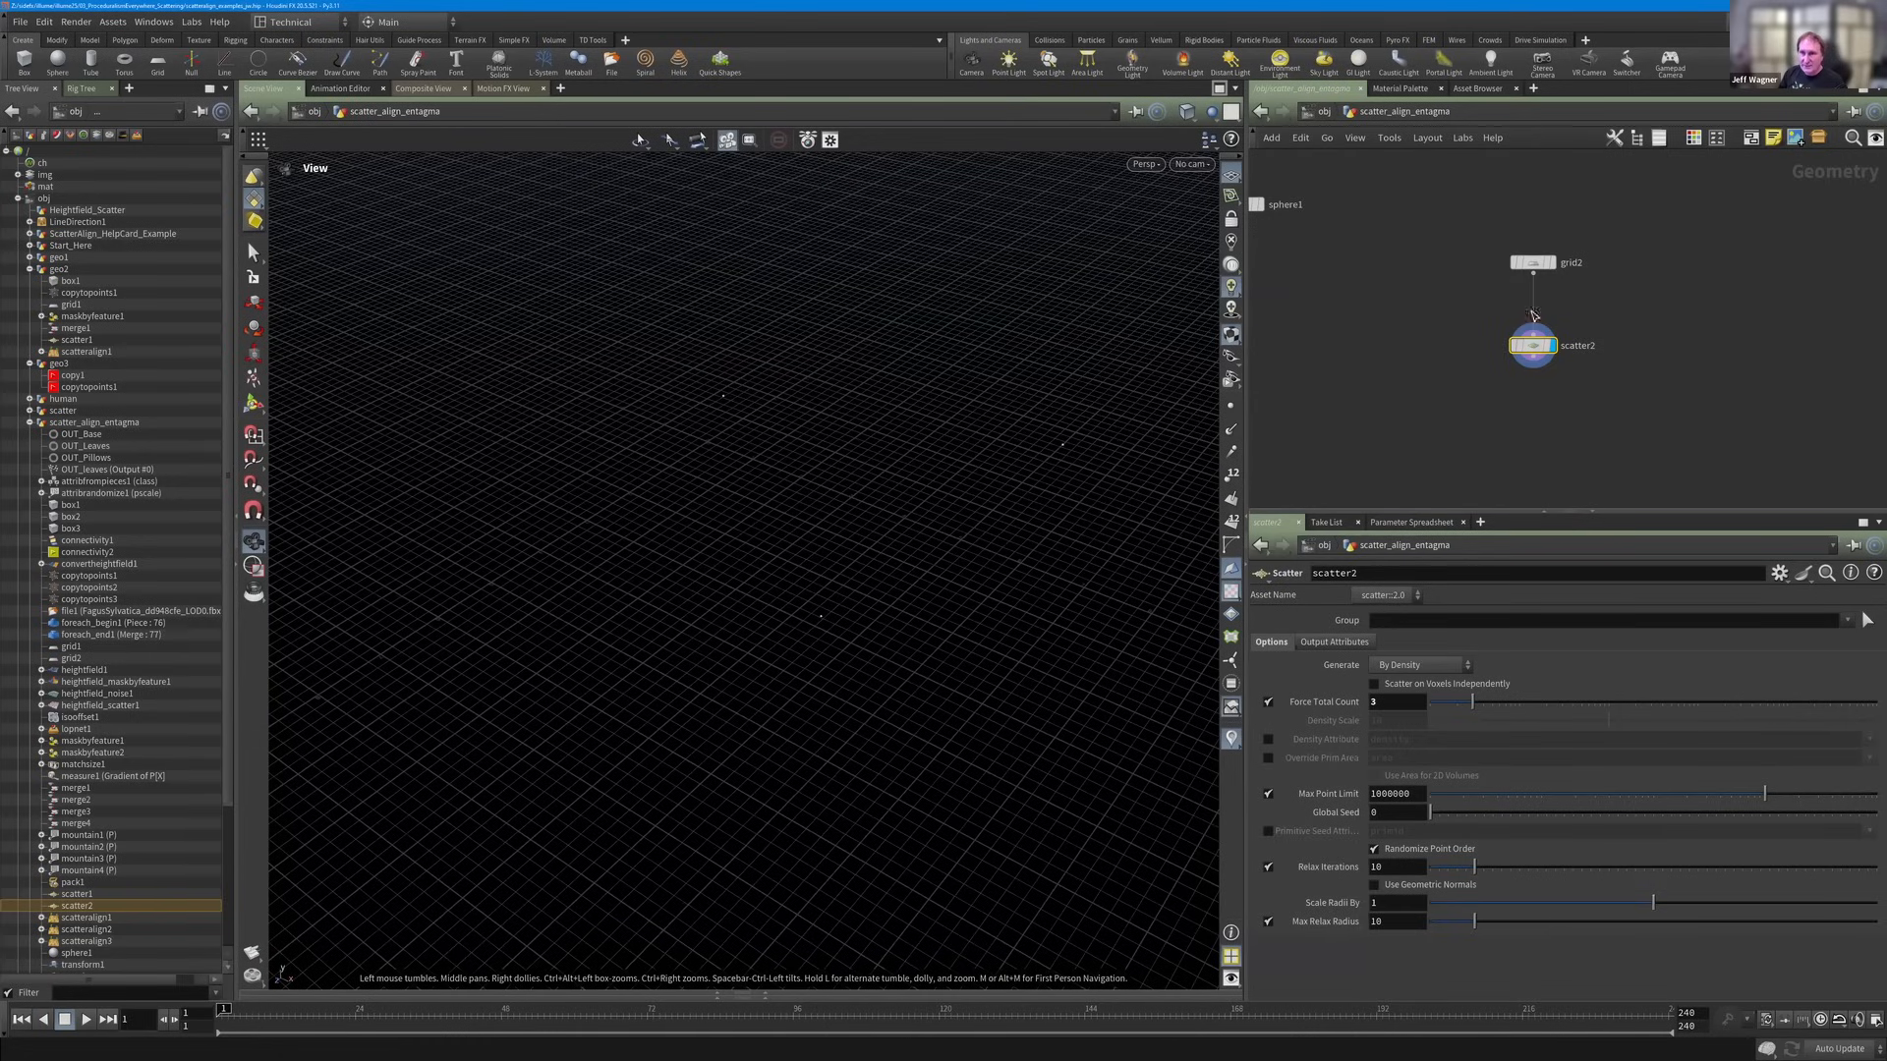
left_click(1533, 348)
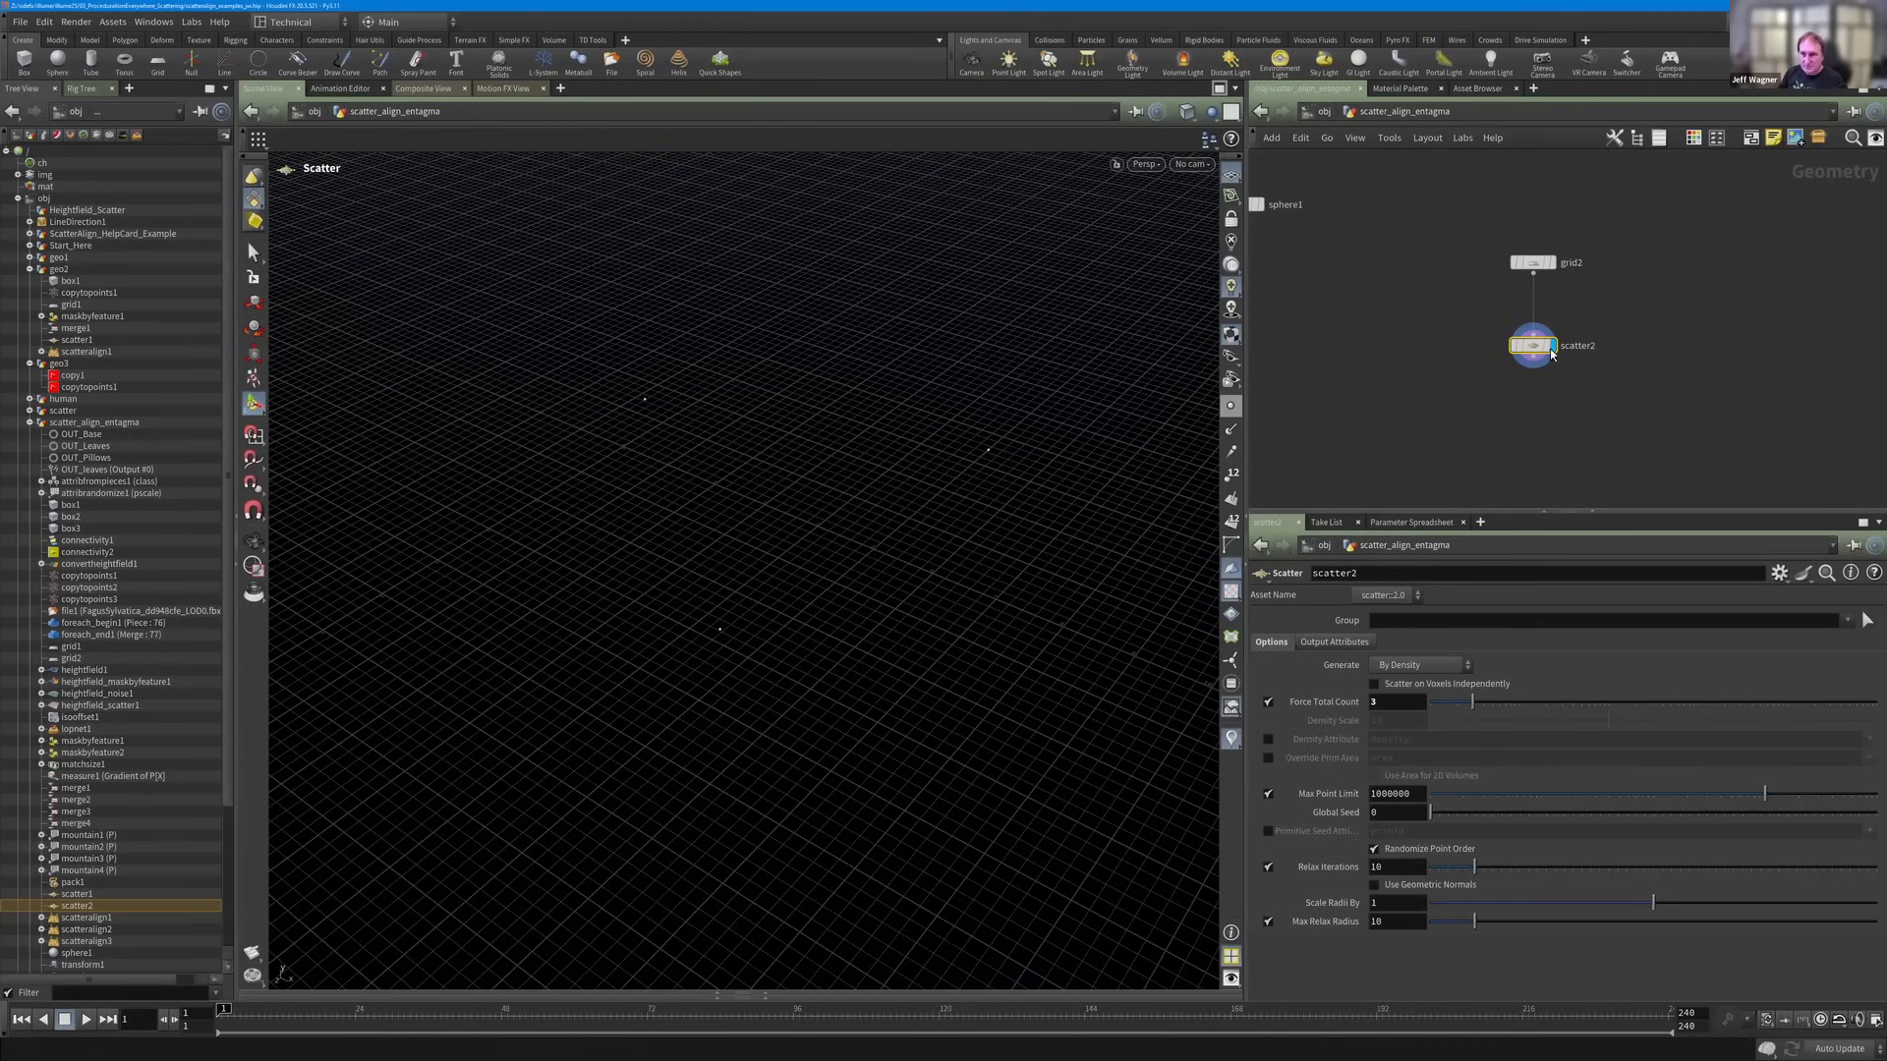
Add a Pyro Configure Ground Explosion setup in the empty area below scatter2.
scroll(1556, 357, "down", 3)
key("Tab")
type("pyro")
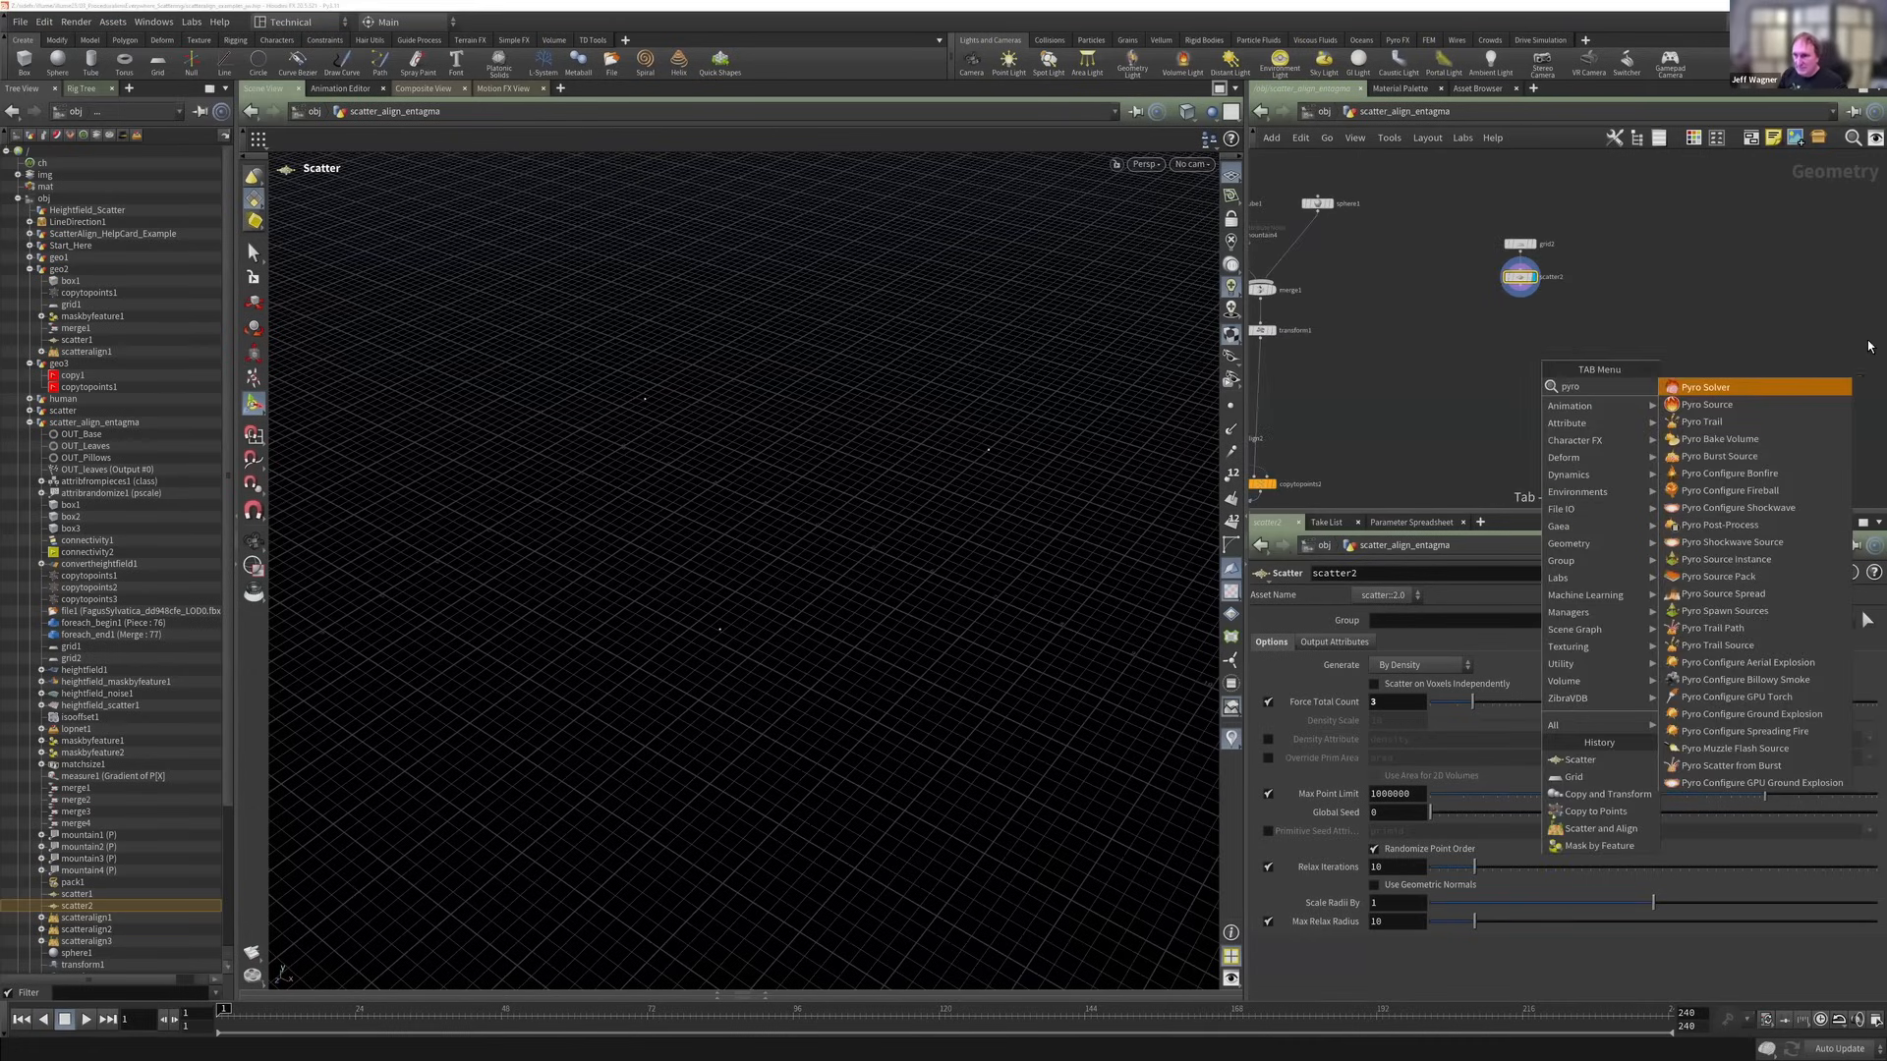
key("Escape")
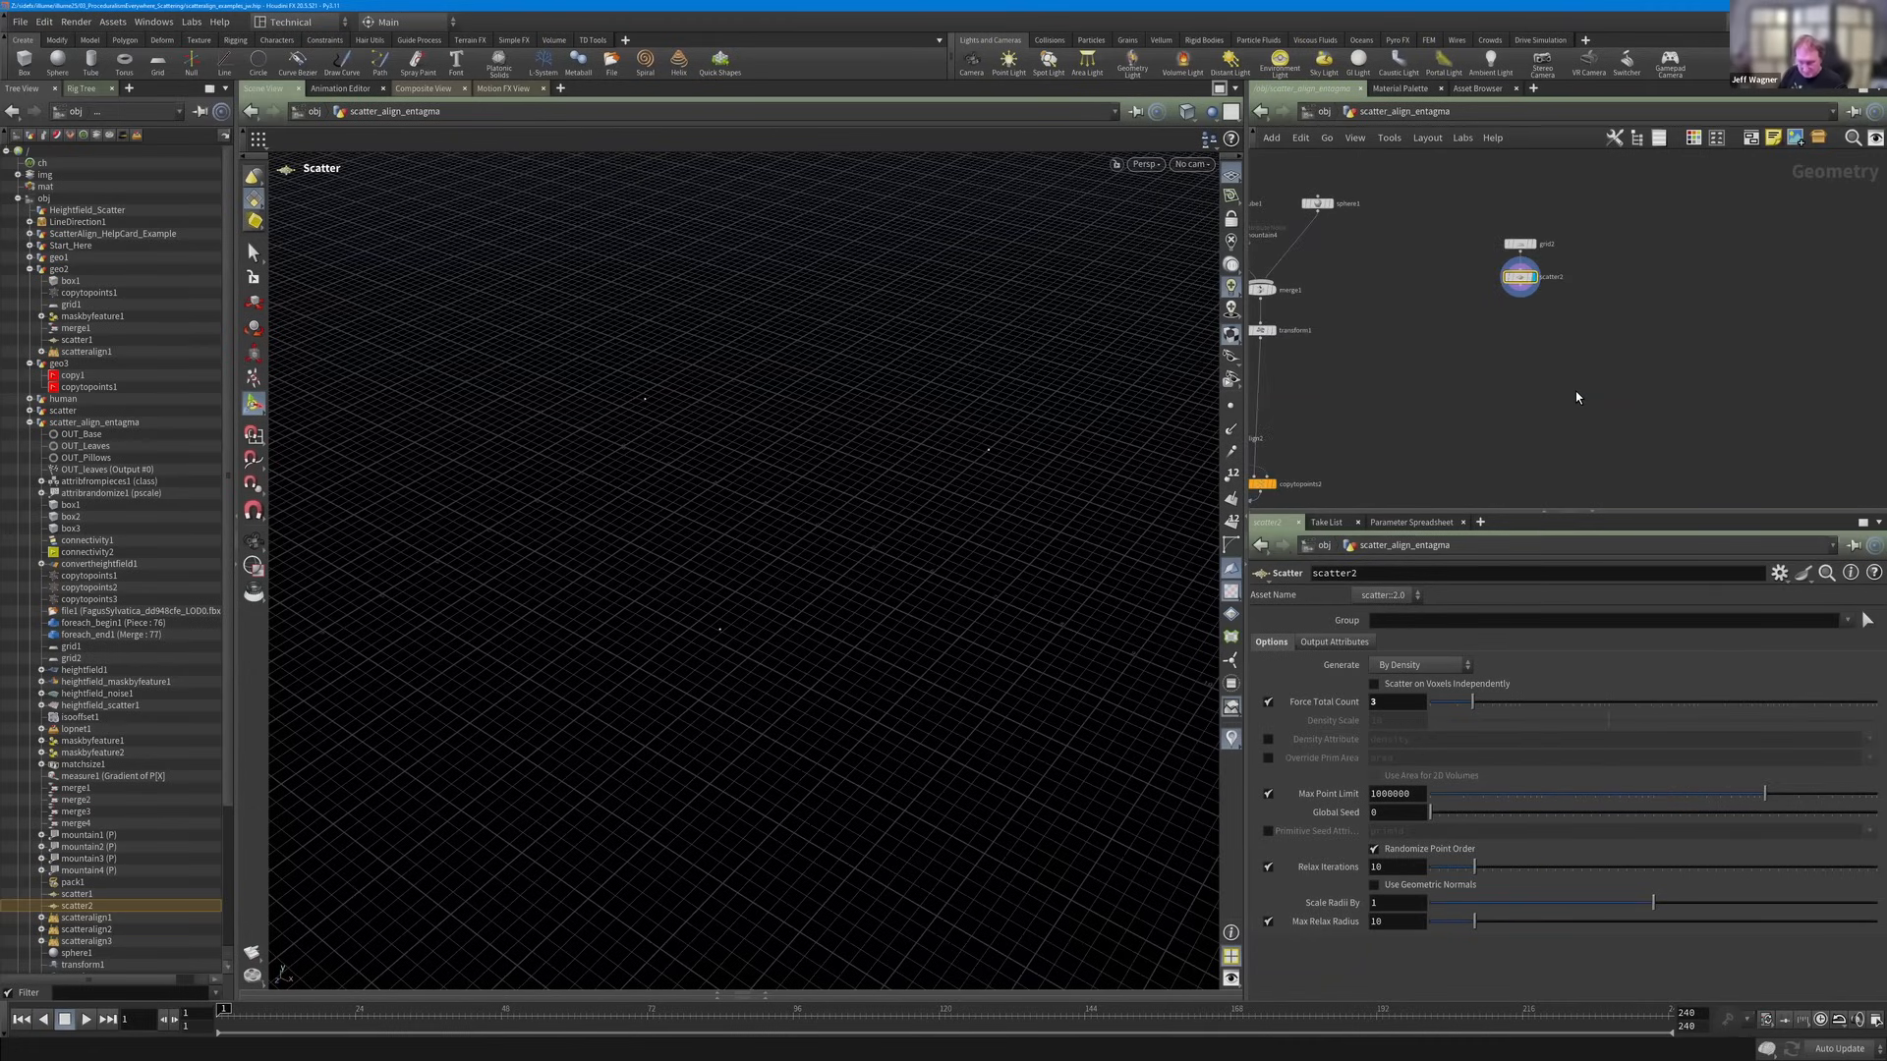
key("Tab")
type("pyro")
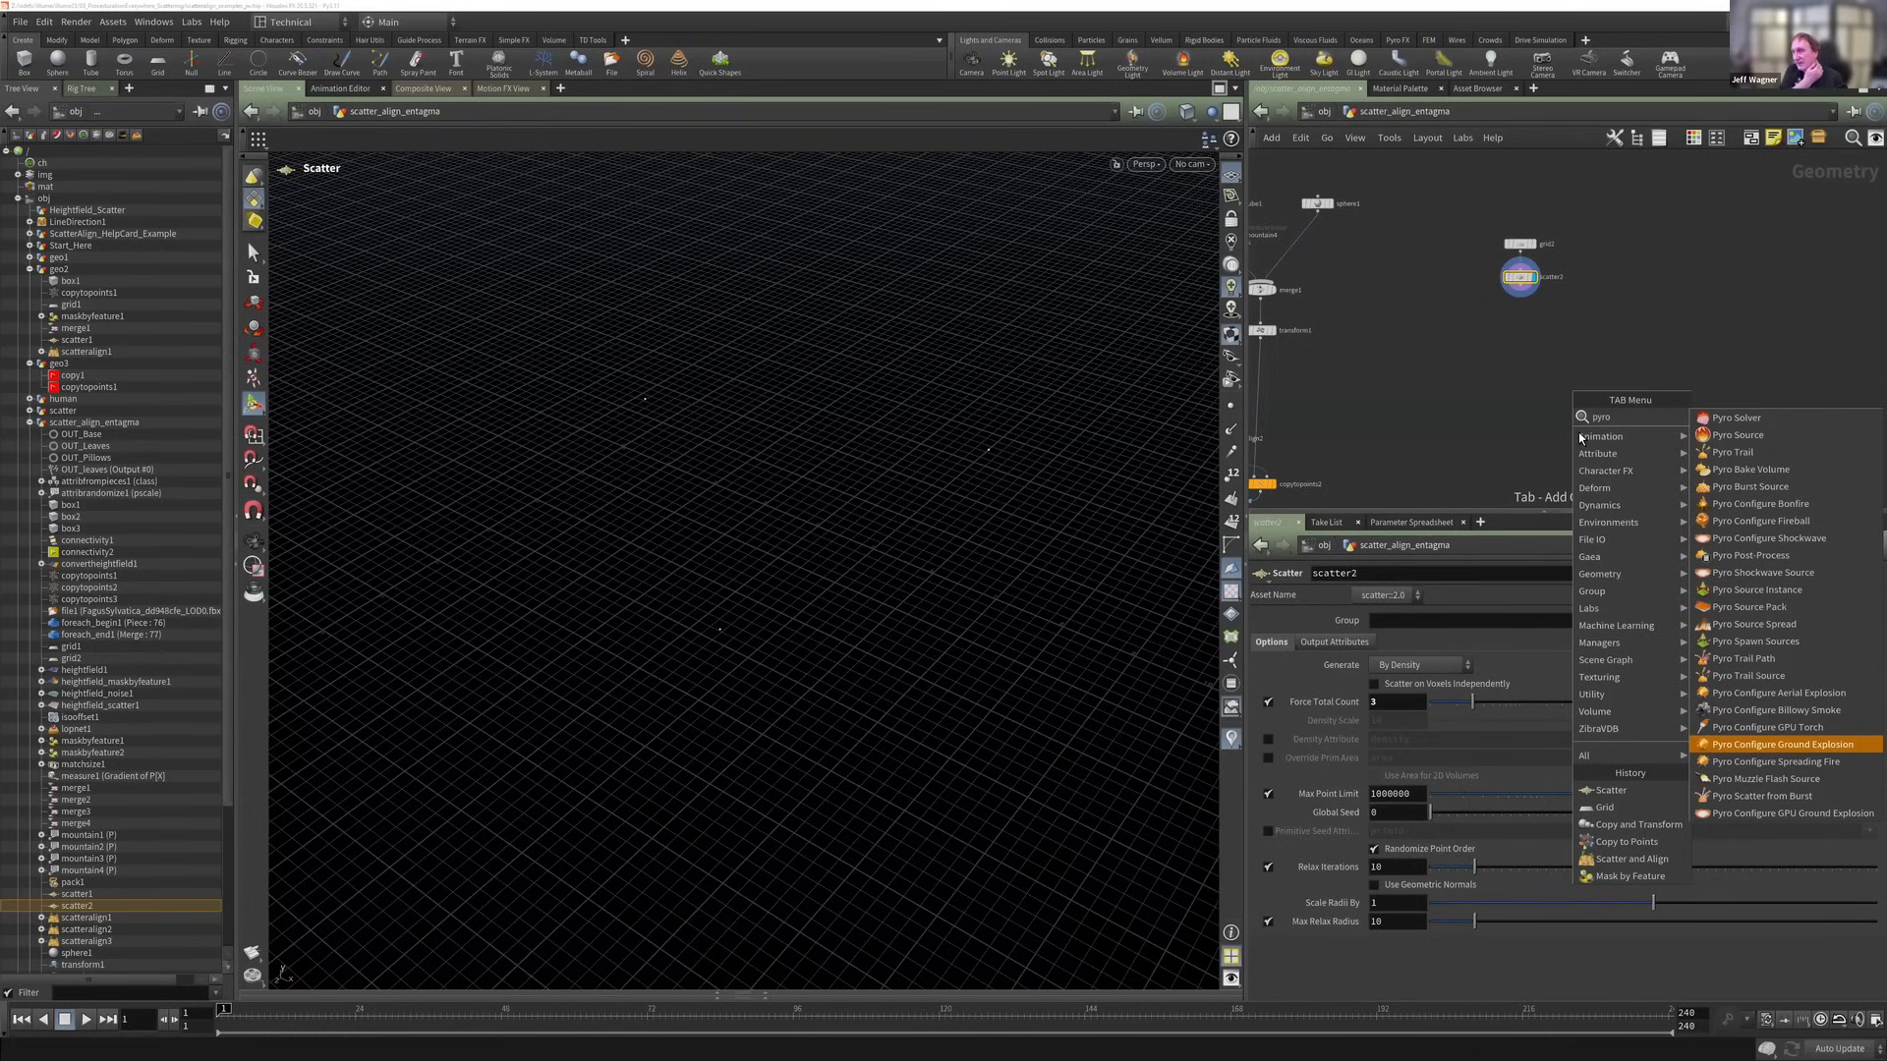
key("Return")
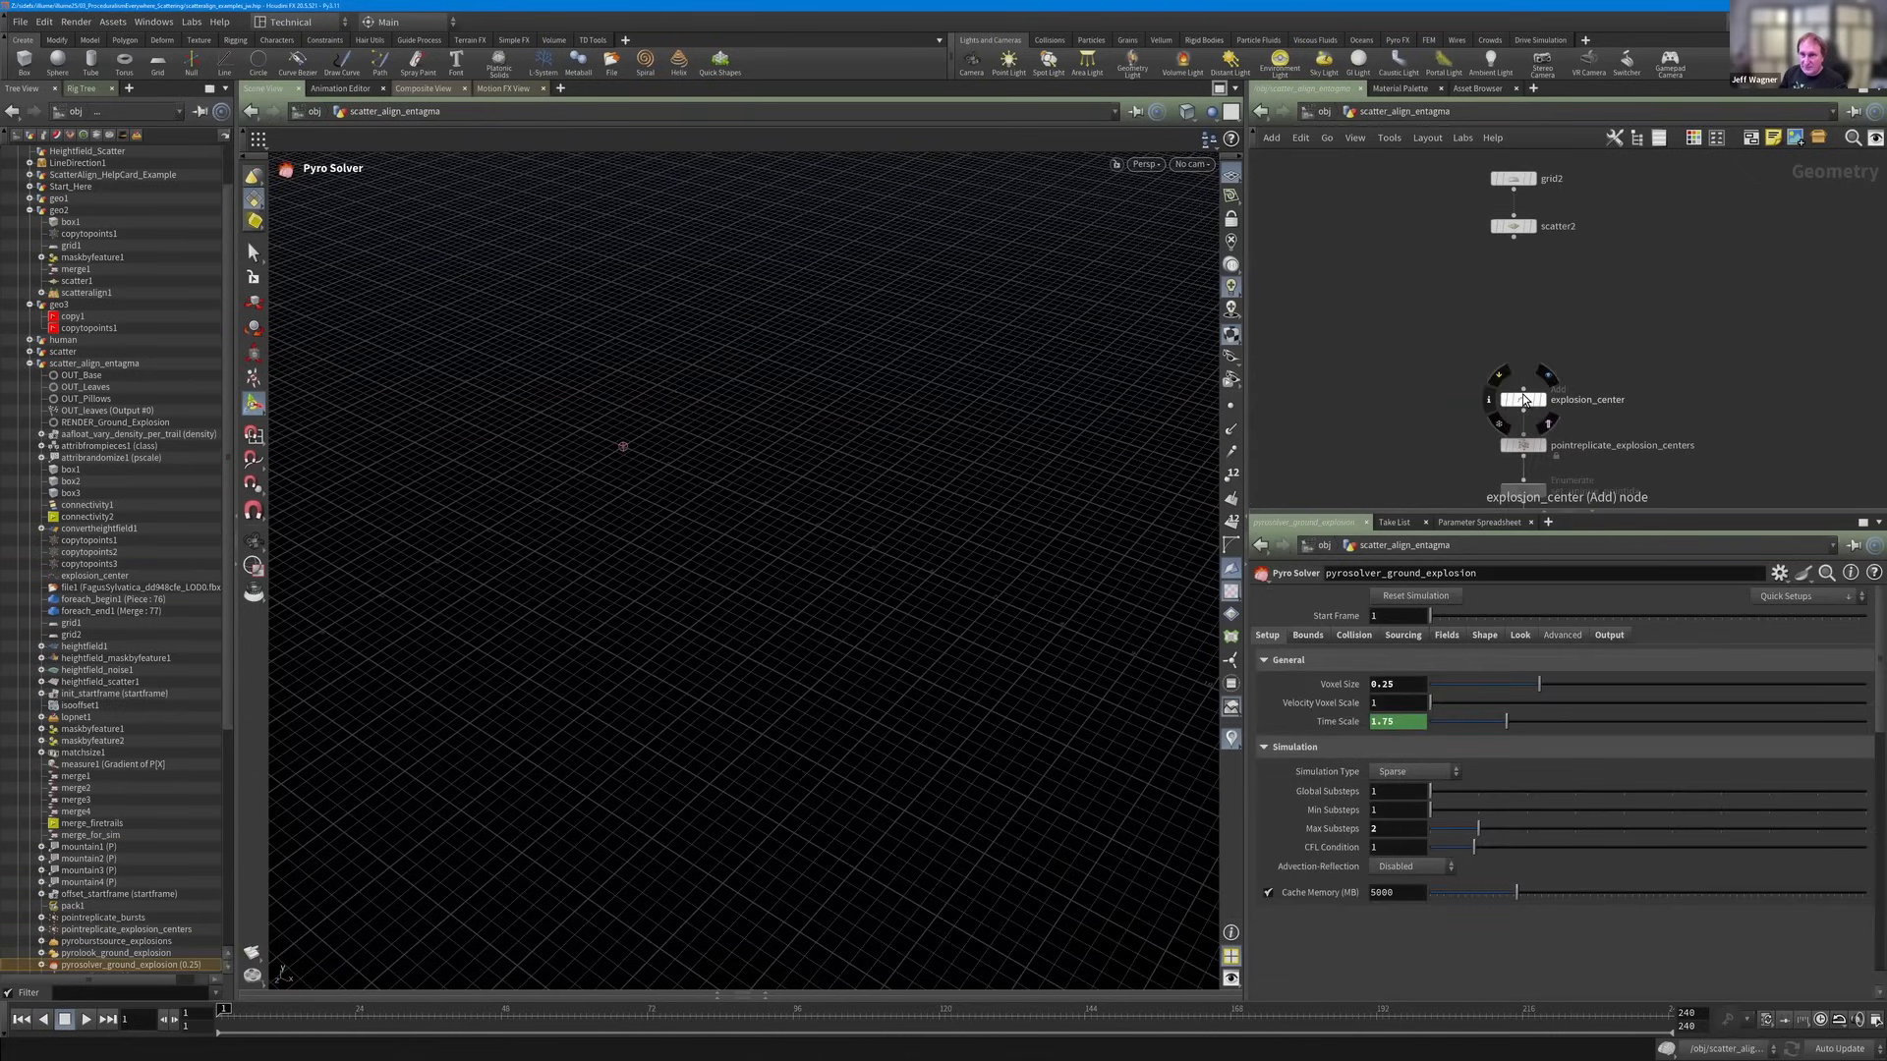
Select the explosion_center node and move it to one side of the pointreplicate_explosion_centers chain.
left_click(1525, 402)
middle_click_drag(1557, 396, 1516, 290)
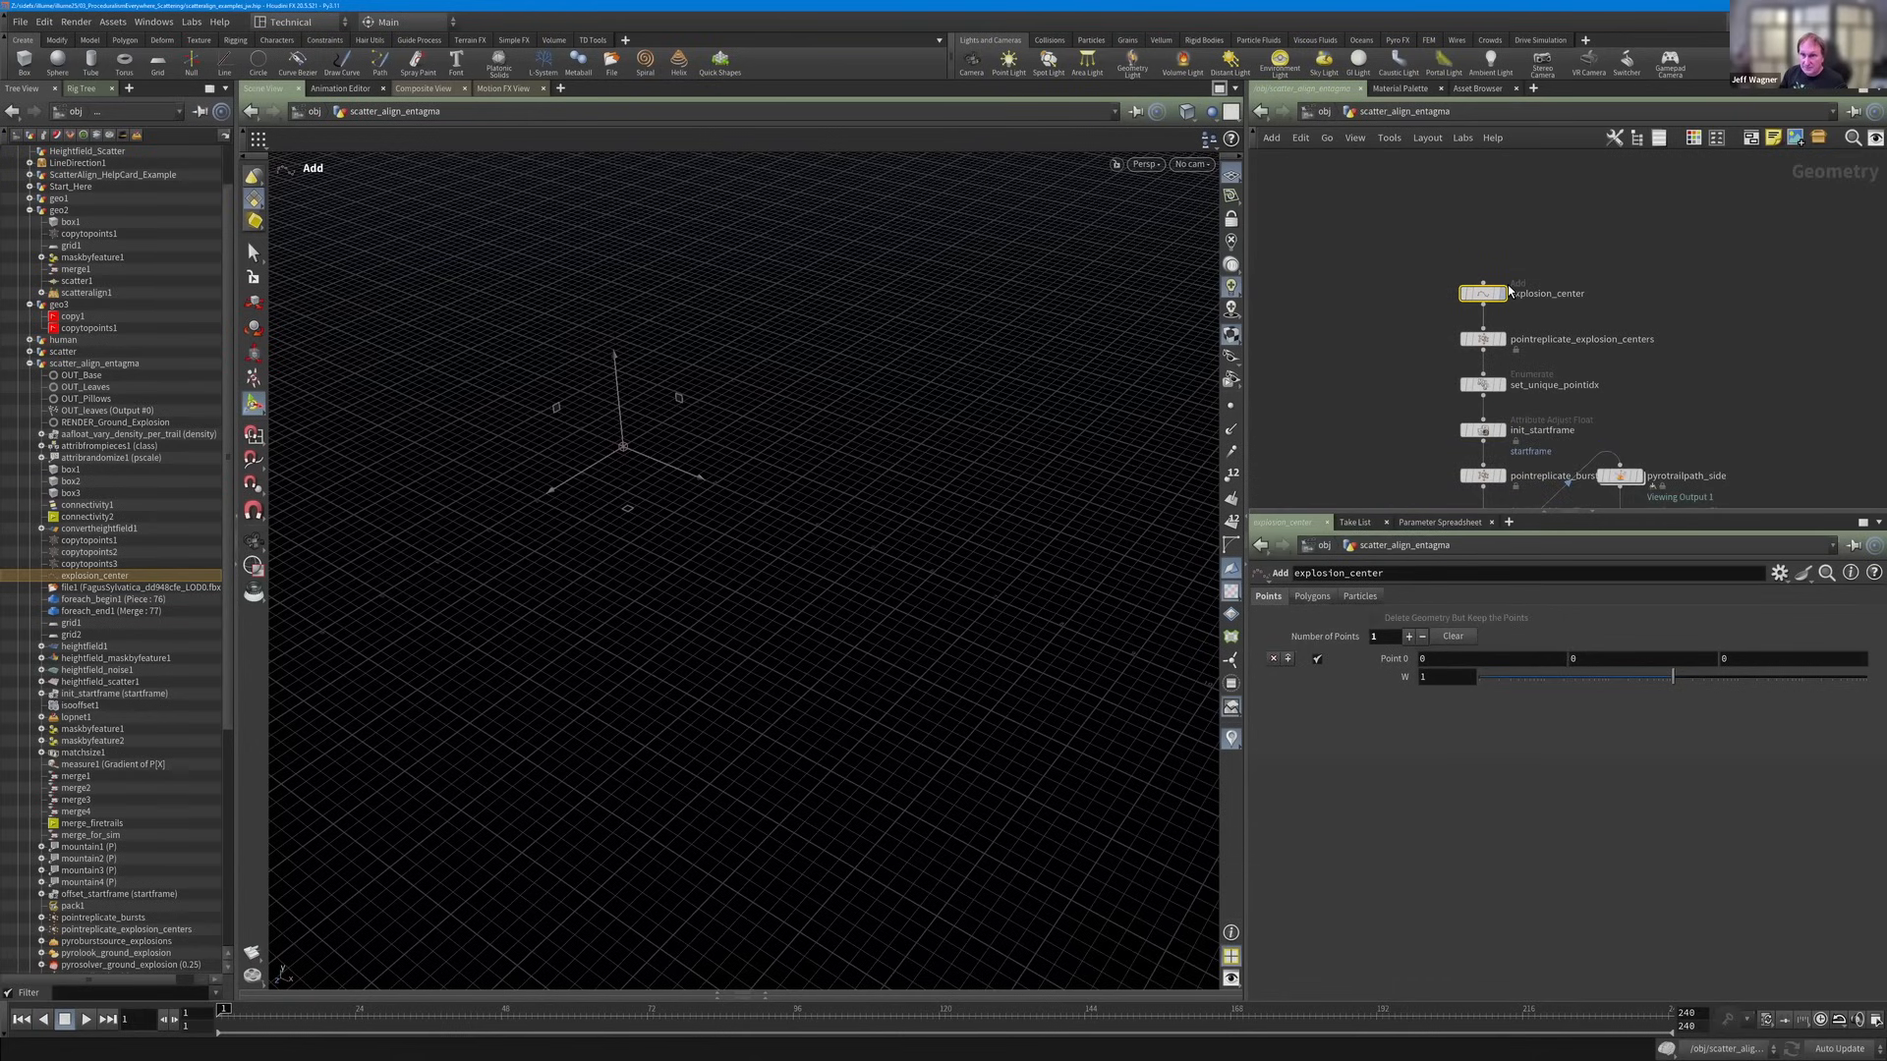
mouse_move(1484, 285)
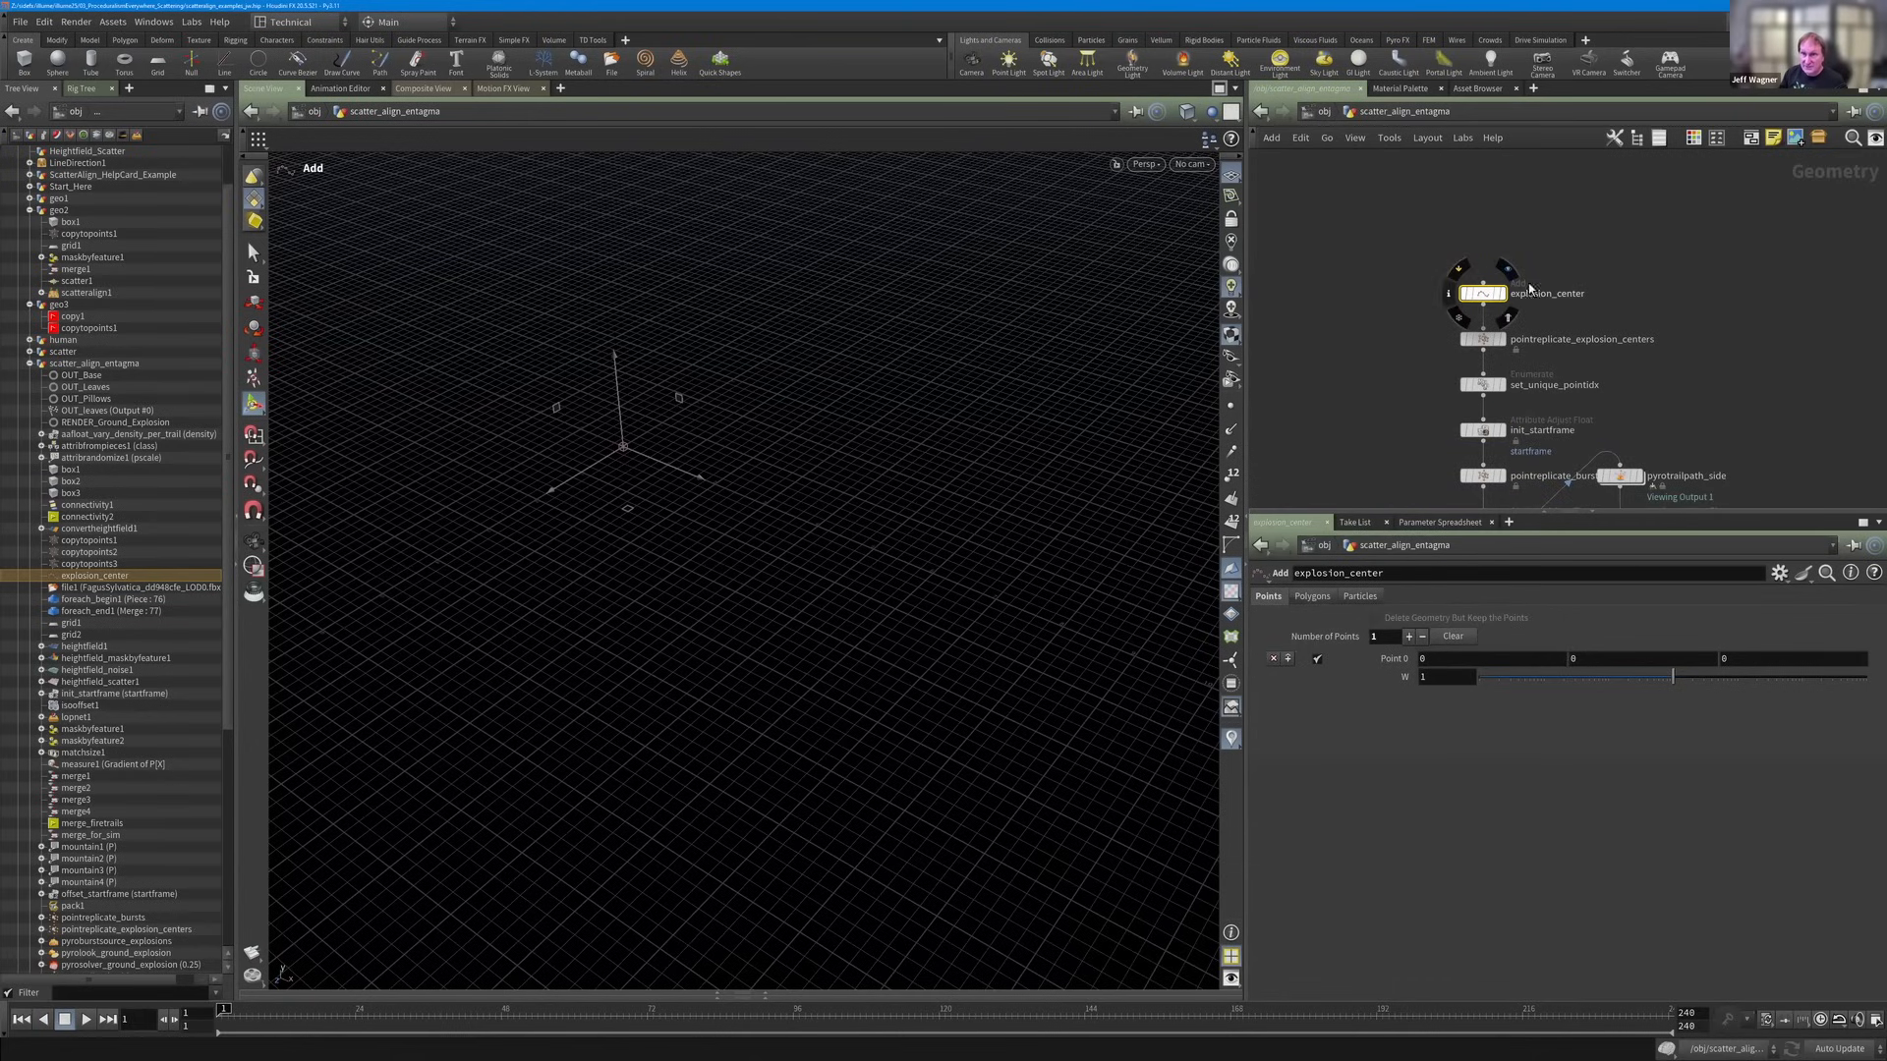
left_click_drag(1505, 291, 1505, 274)
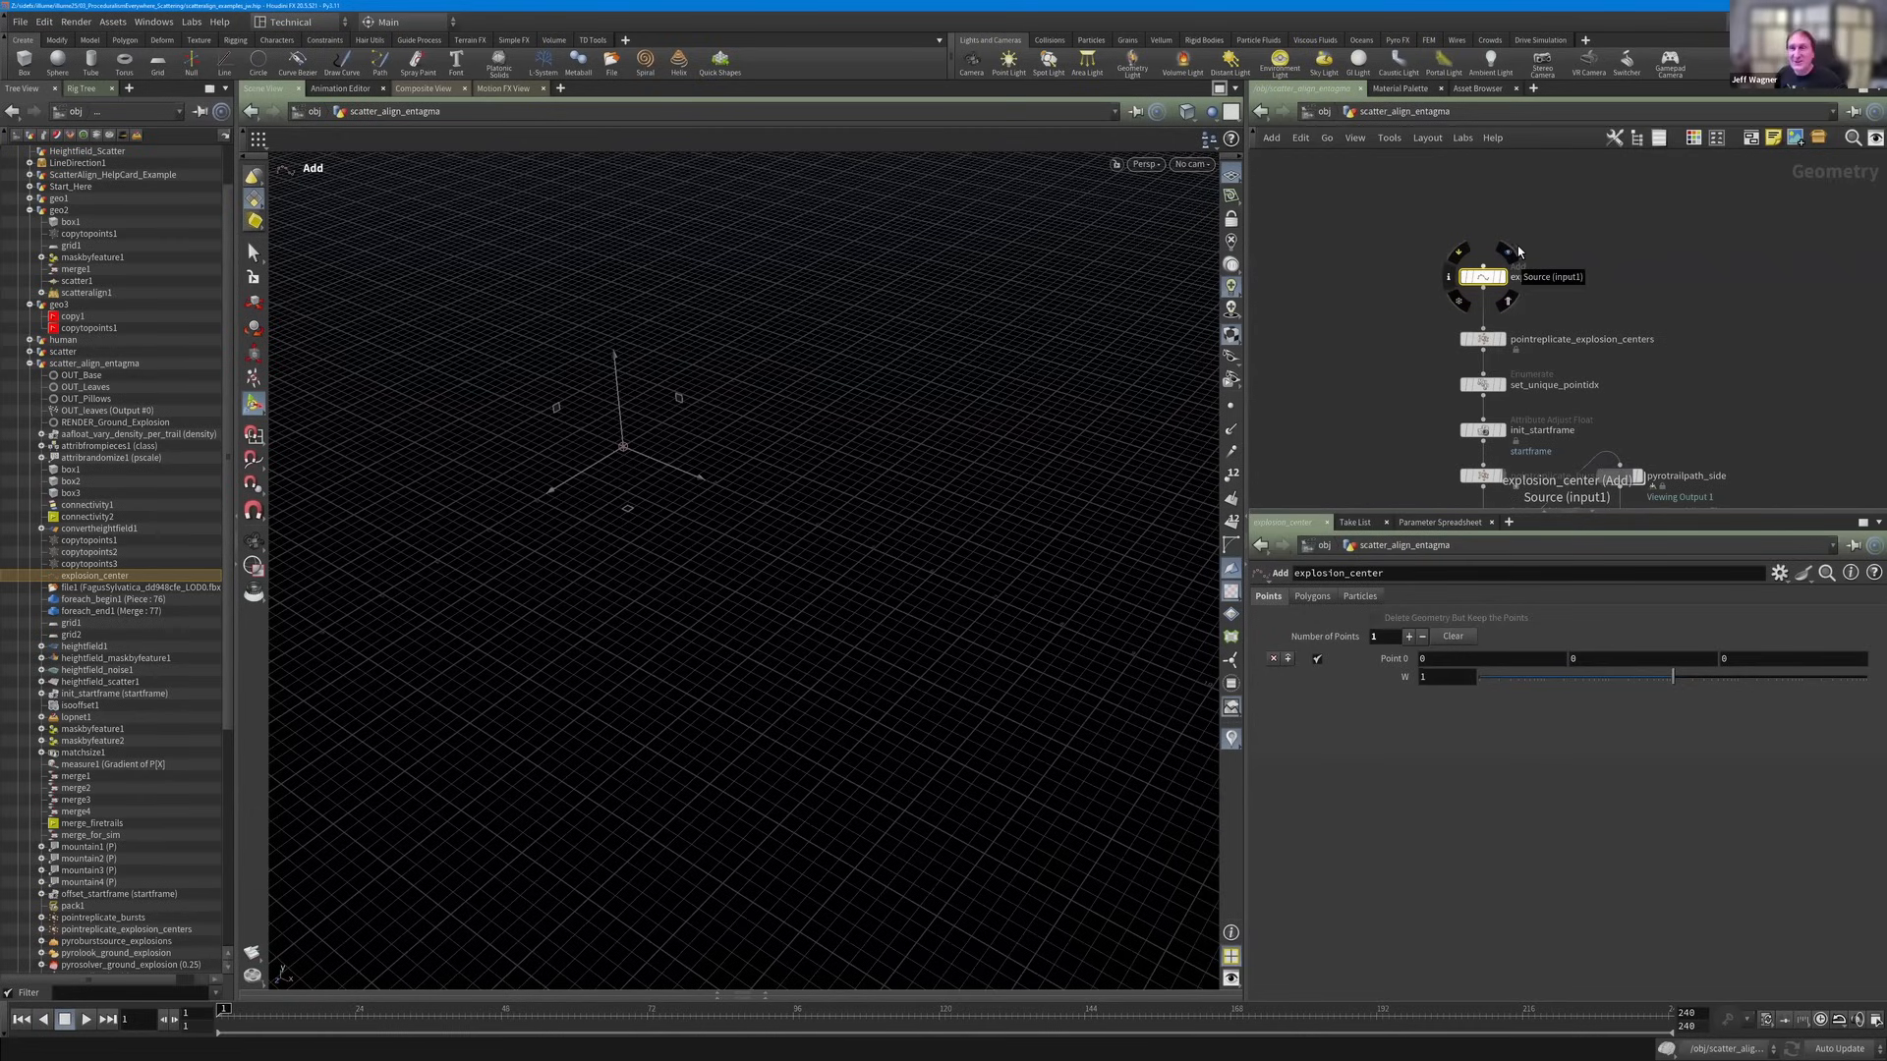
scroll(1504, 305, "up", 2)
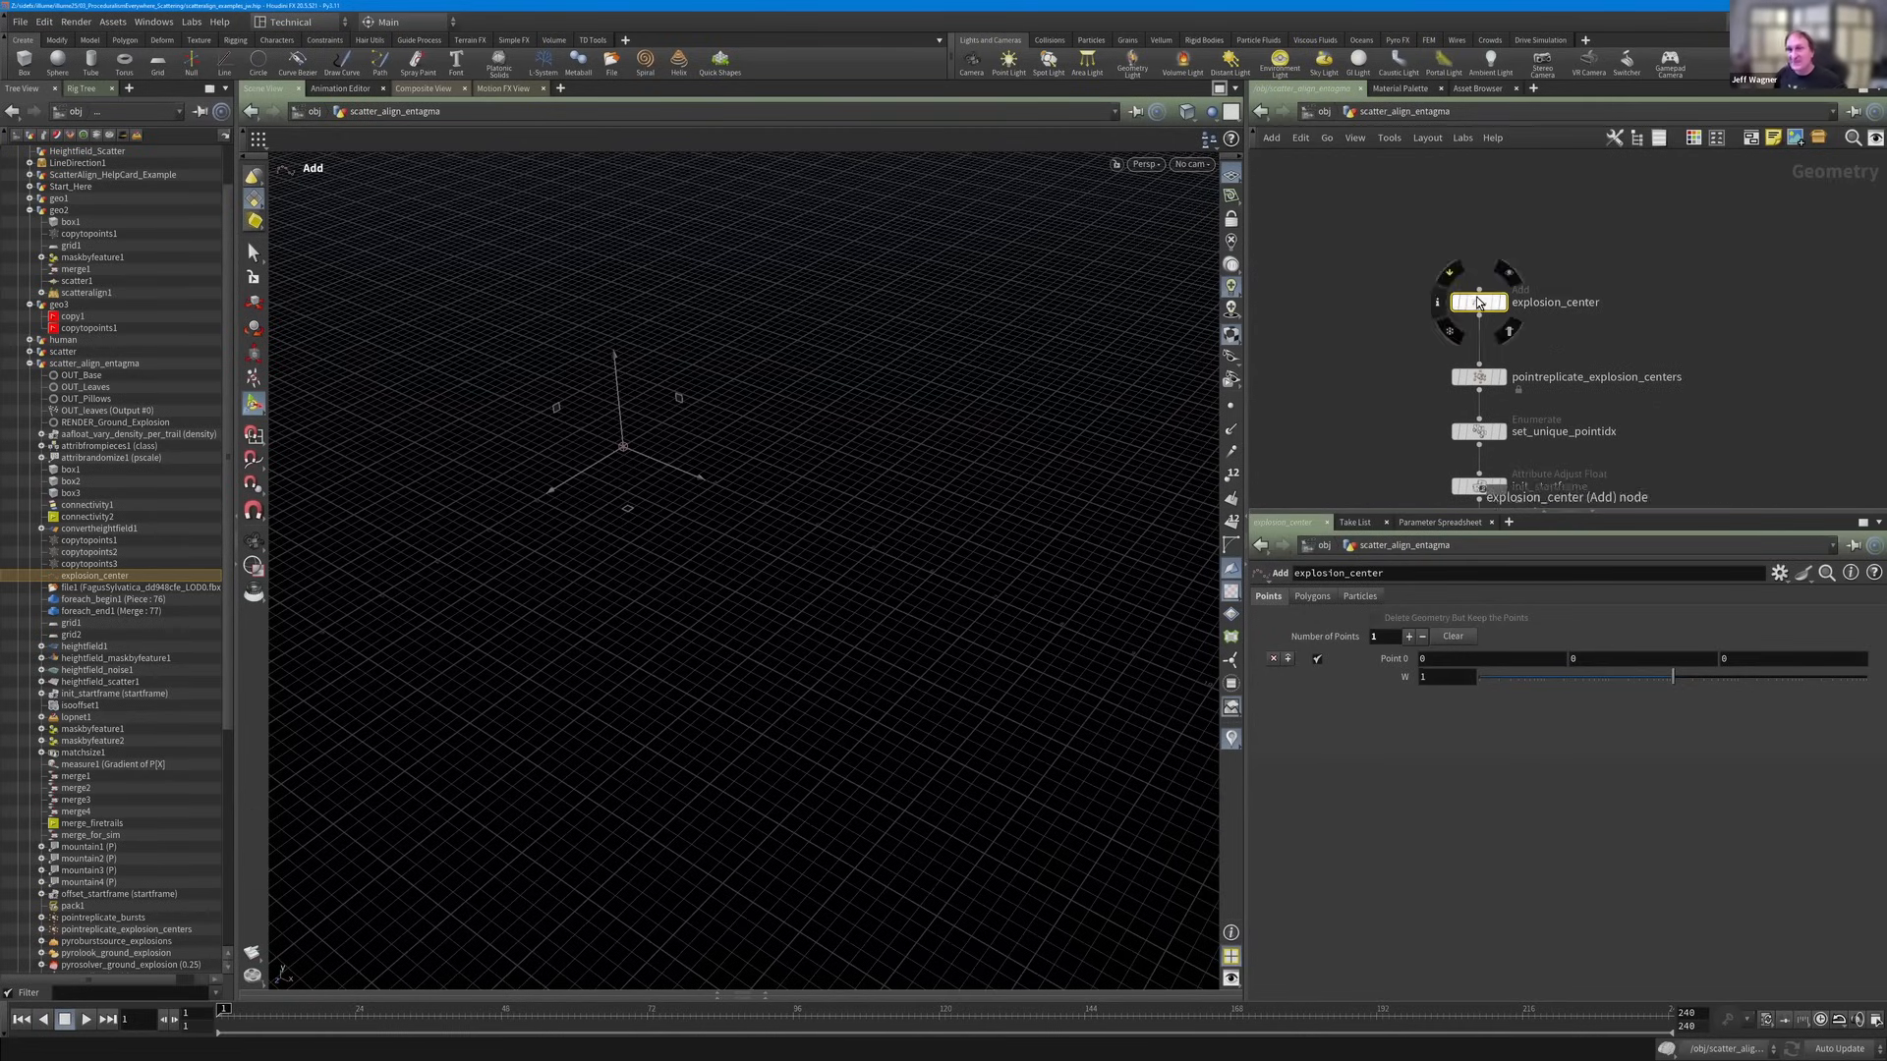
left_click_drag(1479, 302, 1479, 310)
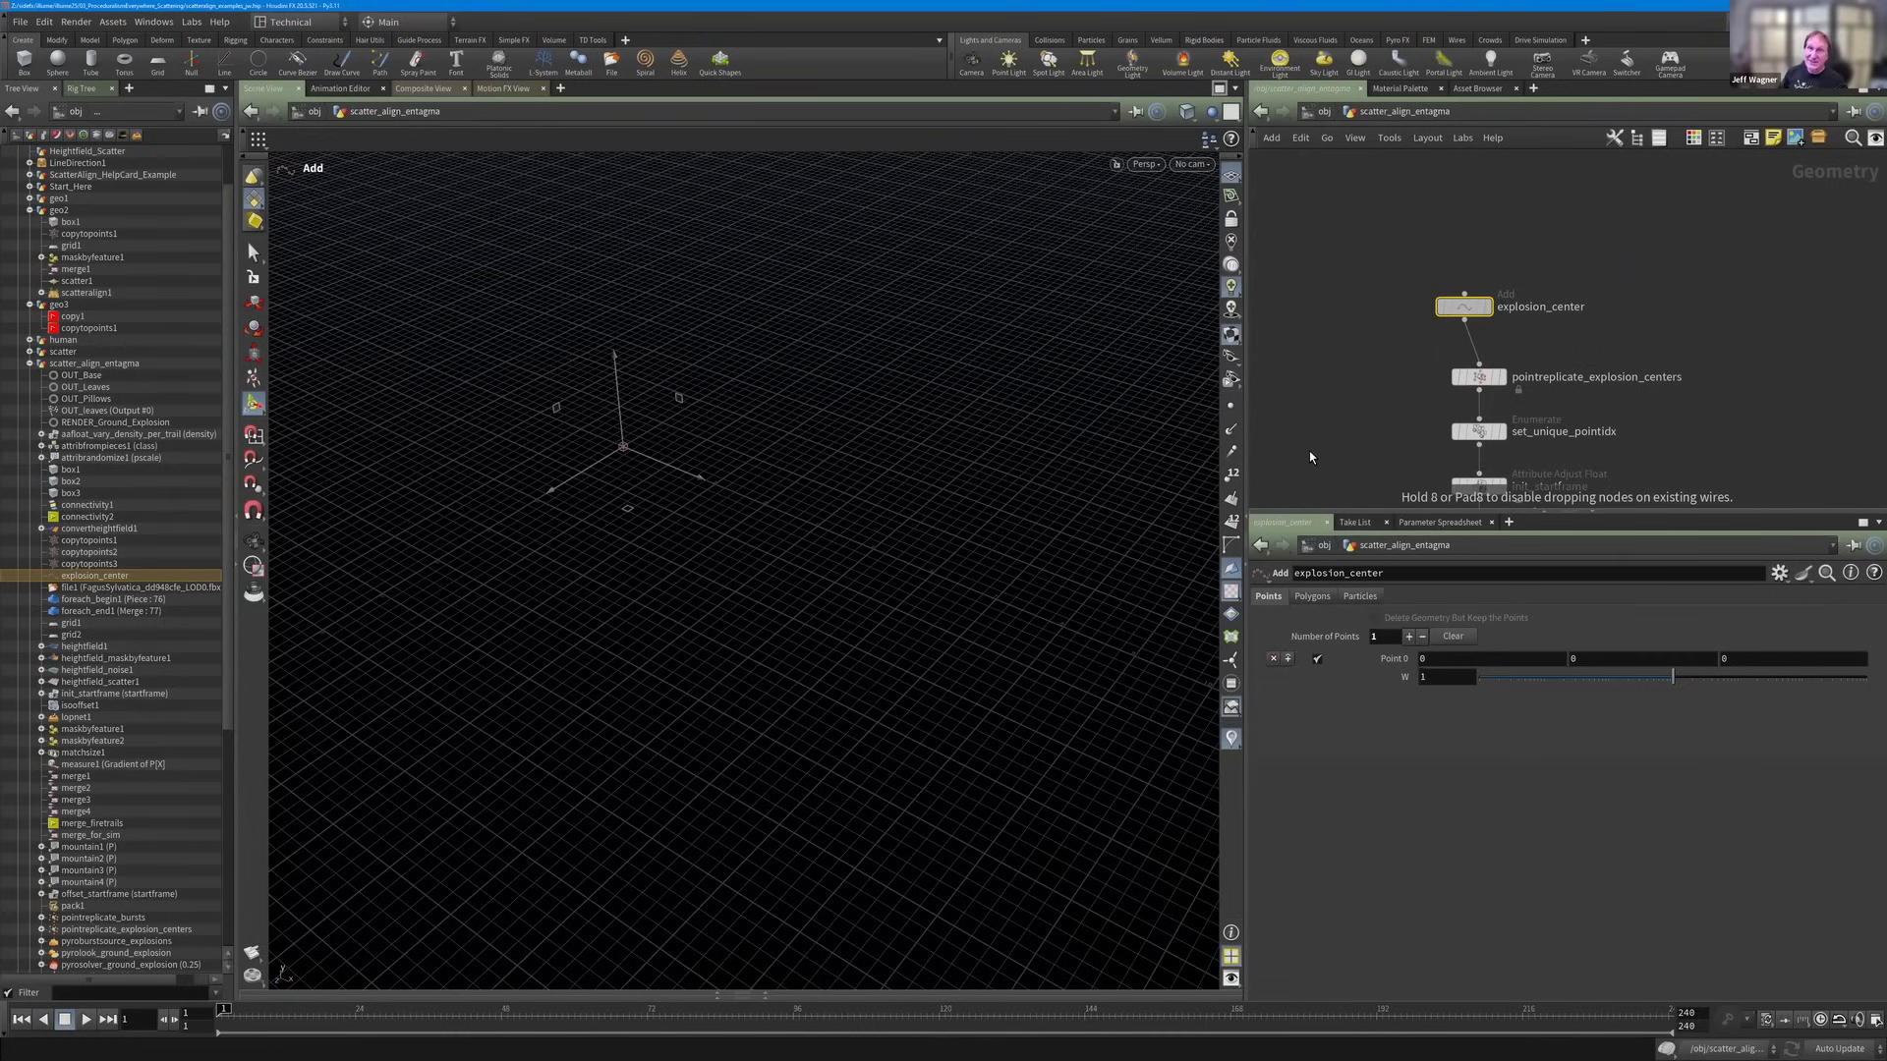
left_click_drag(1501, 325, 1491, 320)
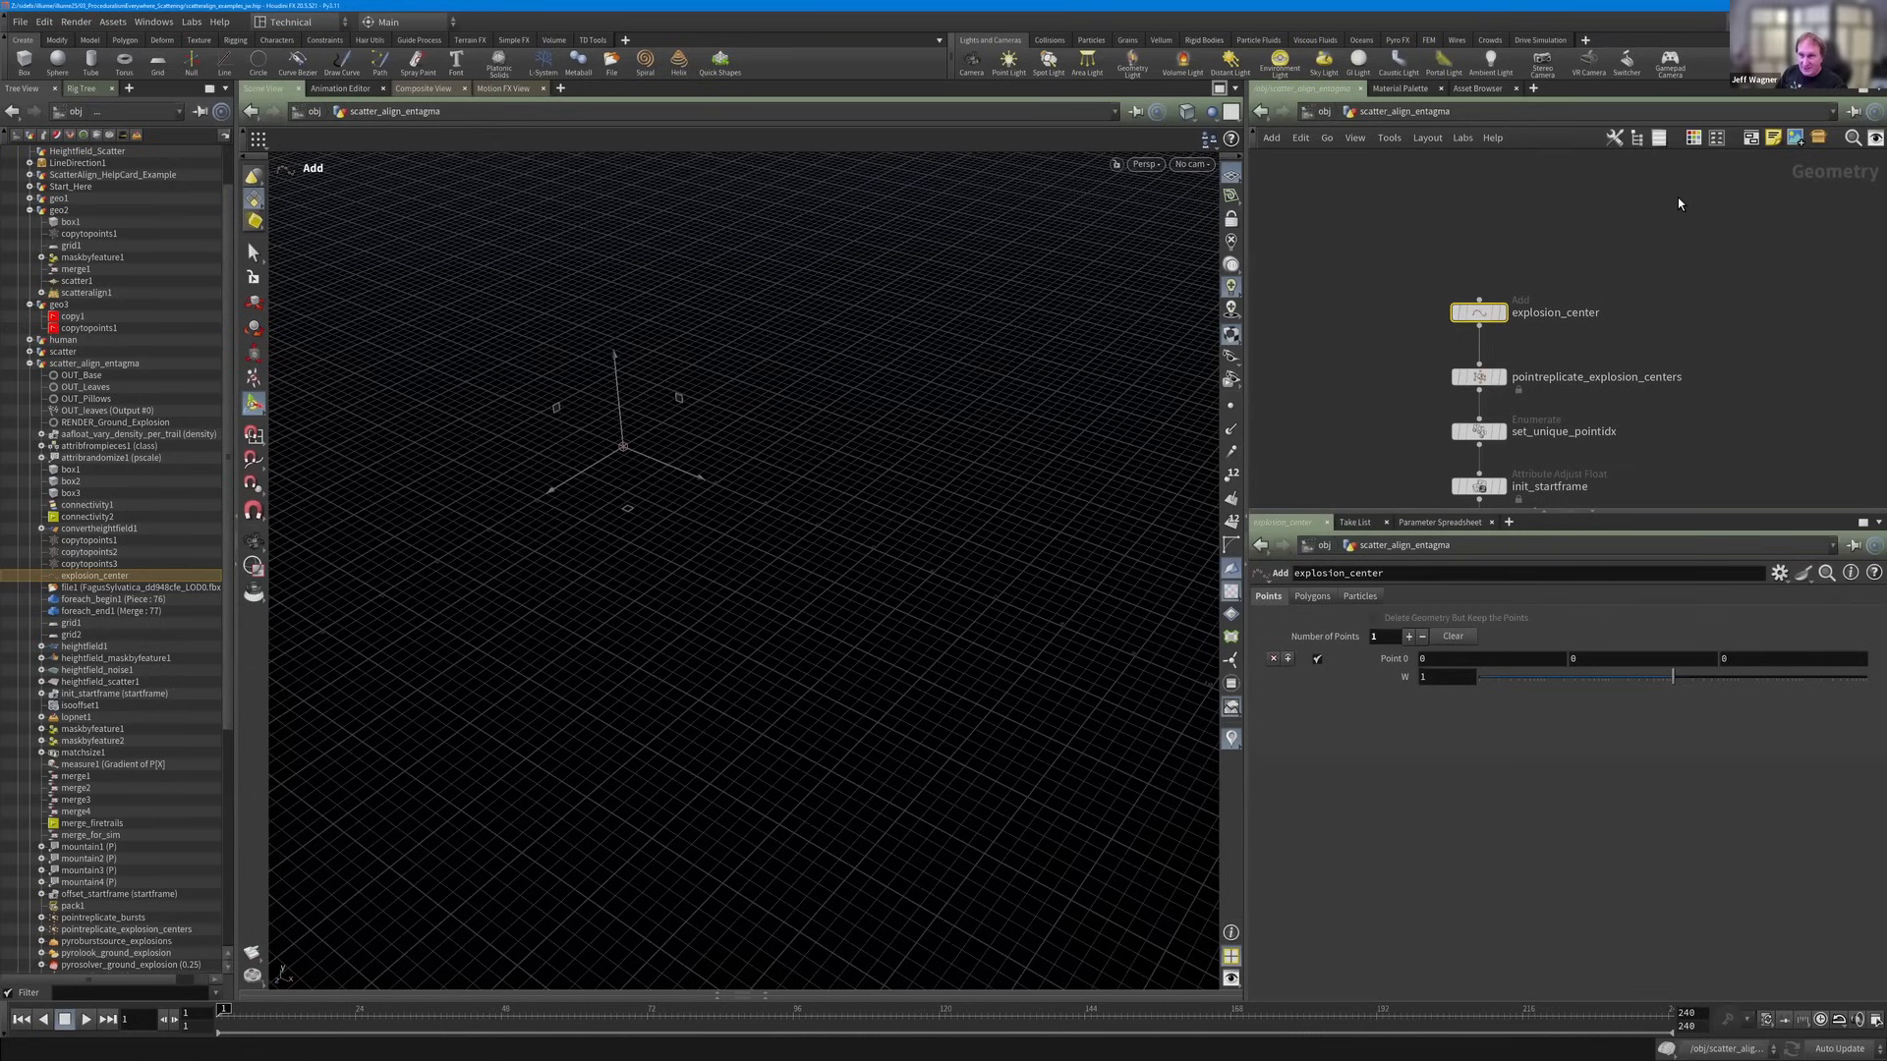
scroll(1626, 344, "down", 3)
left_click_drag(1519, 315, 1440, 322)
scroll(1454, 315, "up", 2)
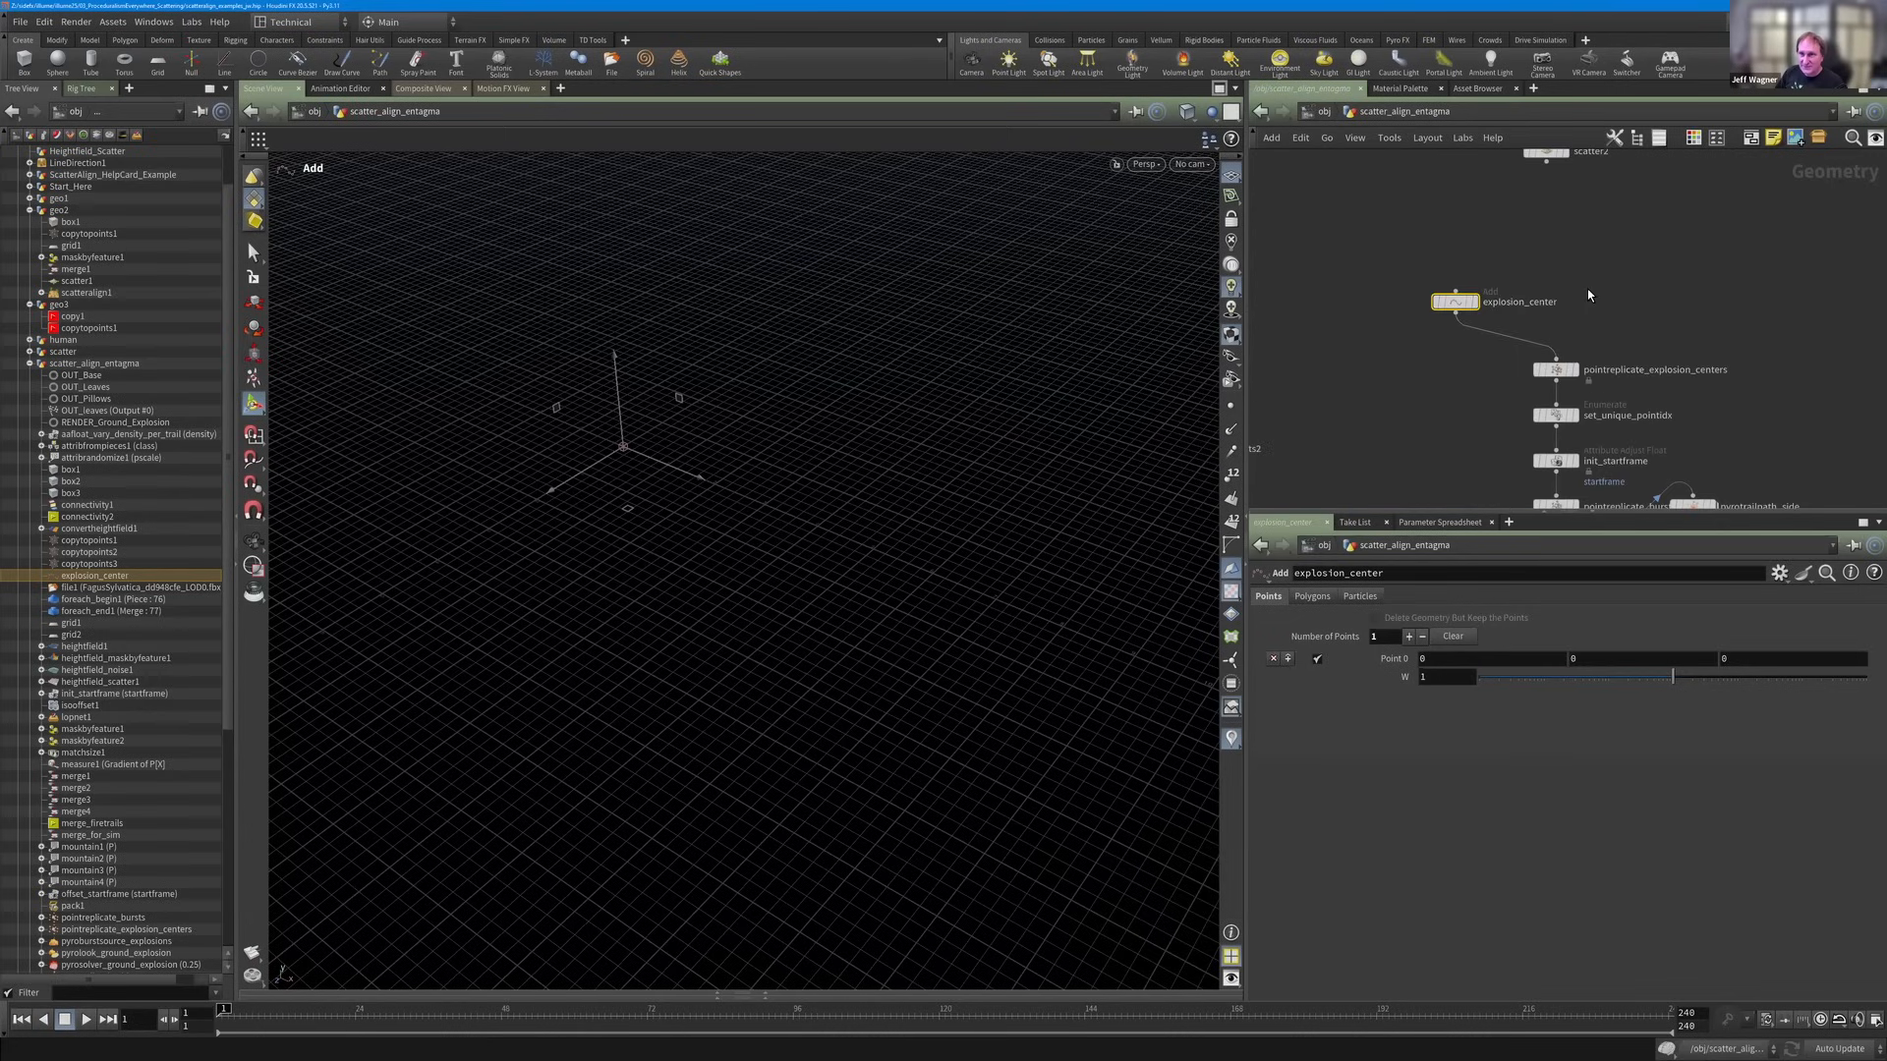
Play the ground explosion simulation, stop it at about frame 14 and view the explosion in the viewport.
scroll(1588, 295, "down", 2)
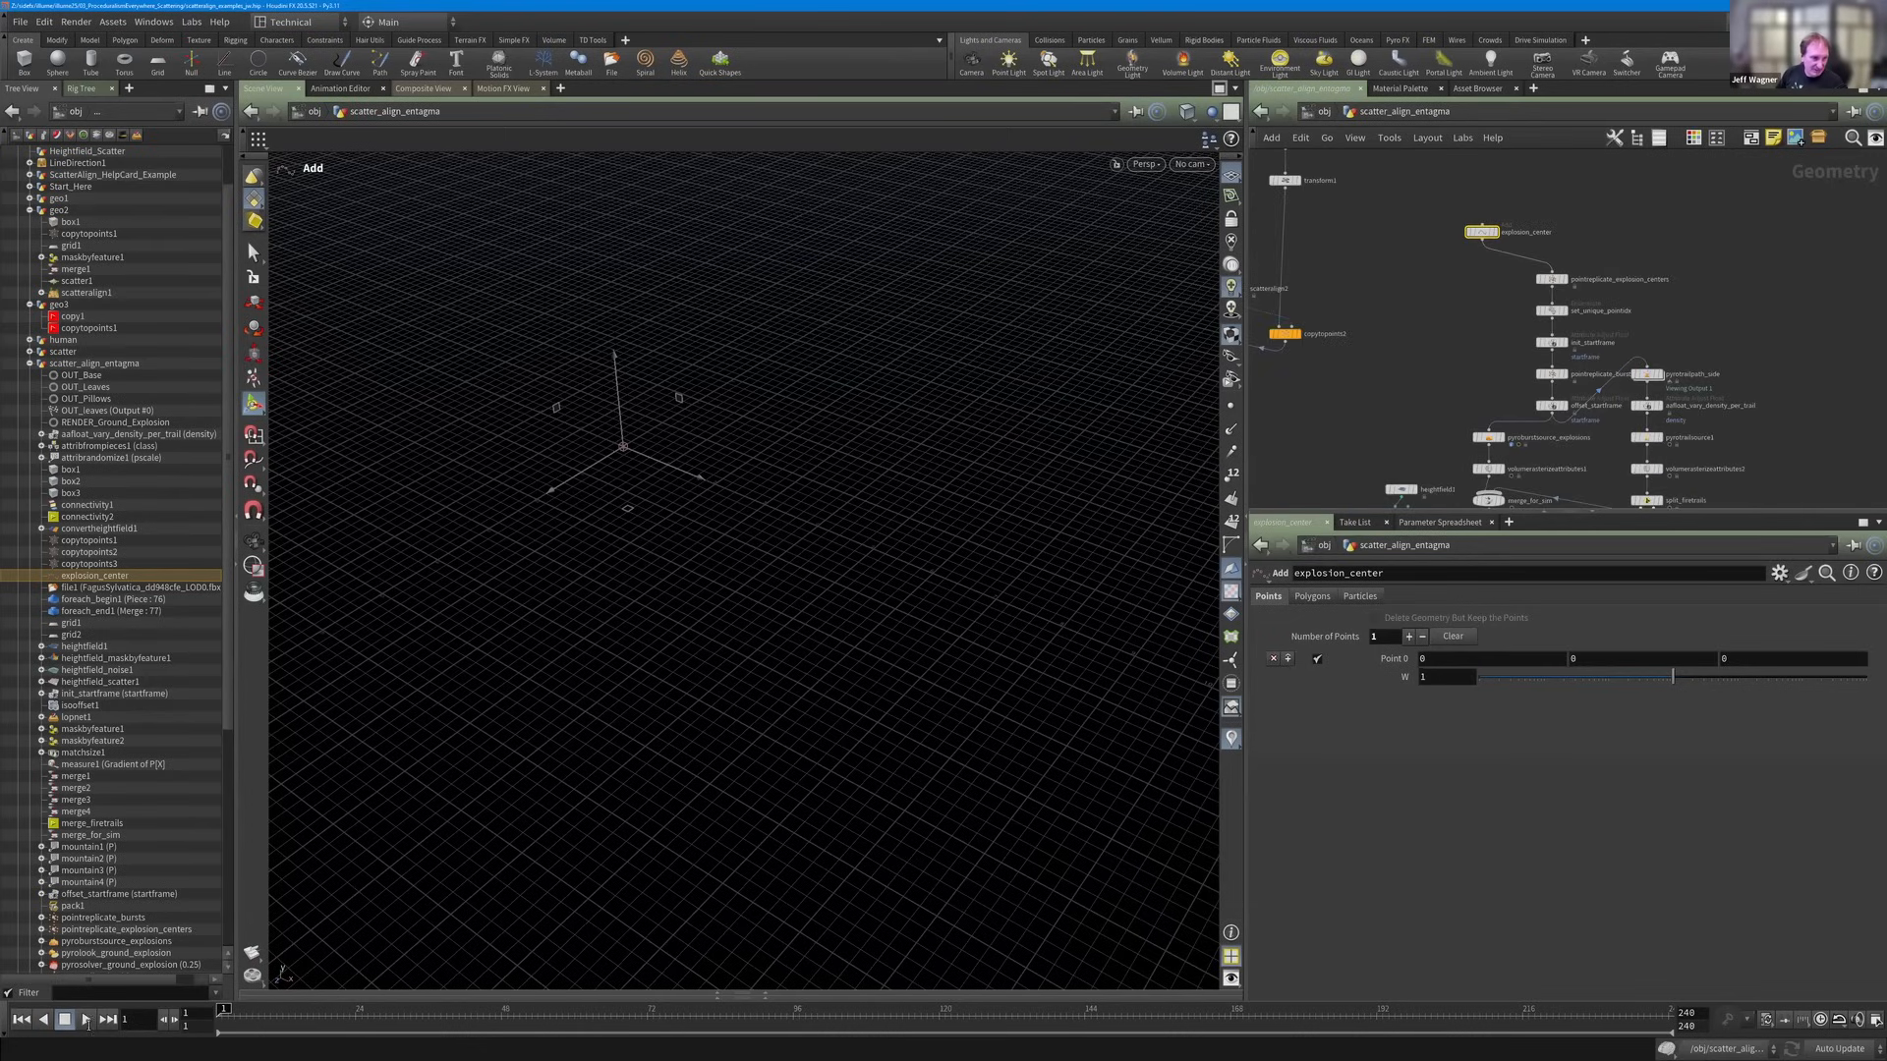
key("Up")
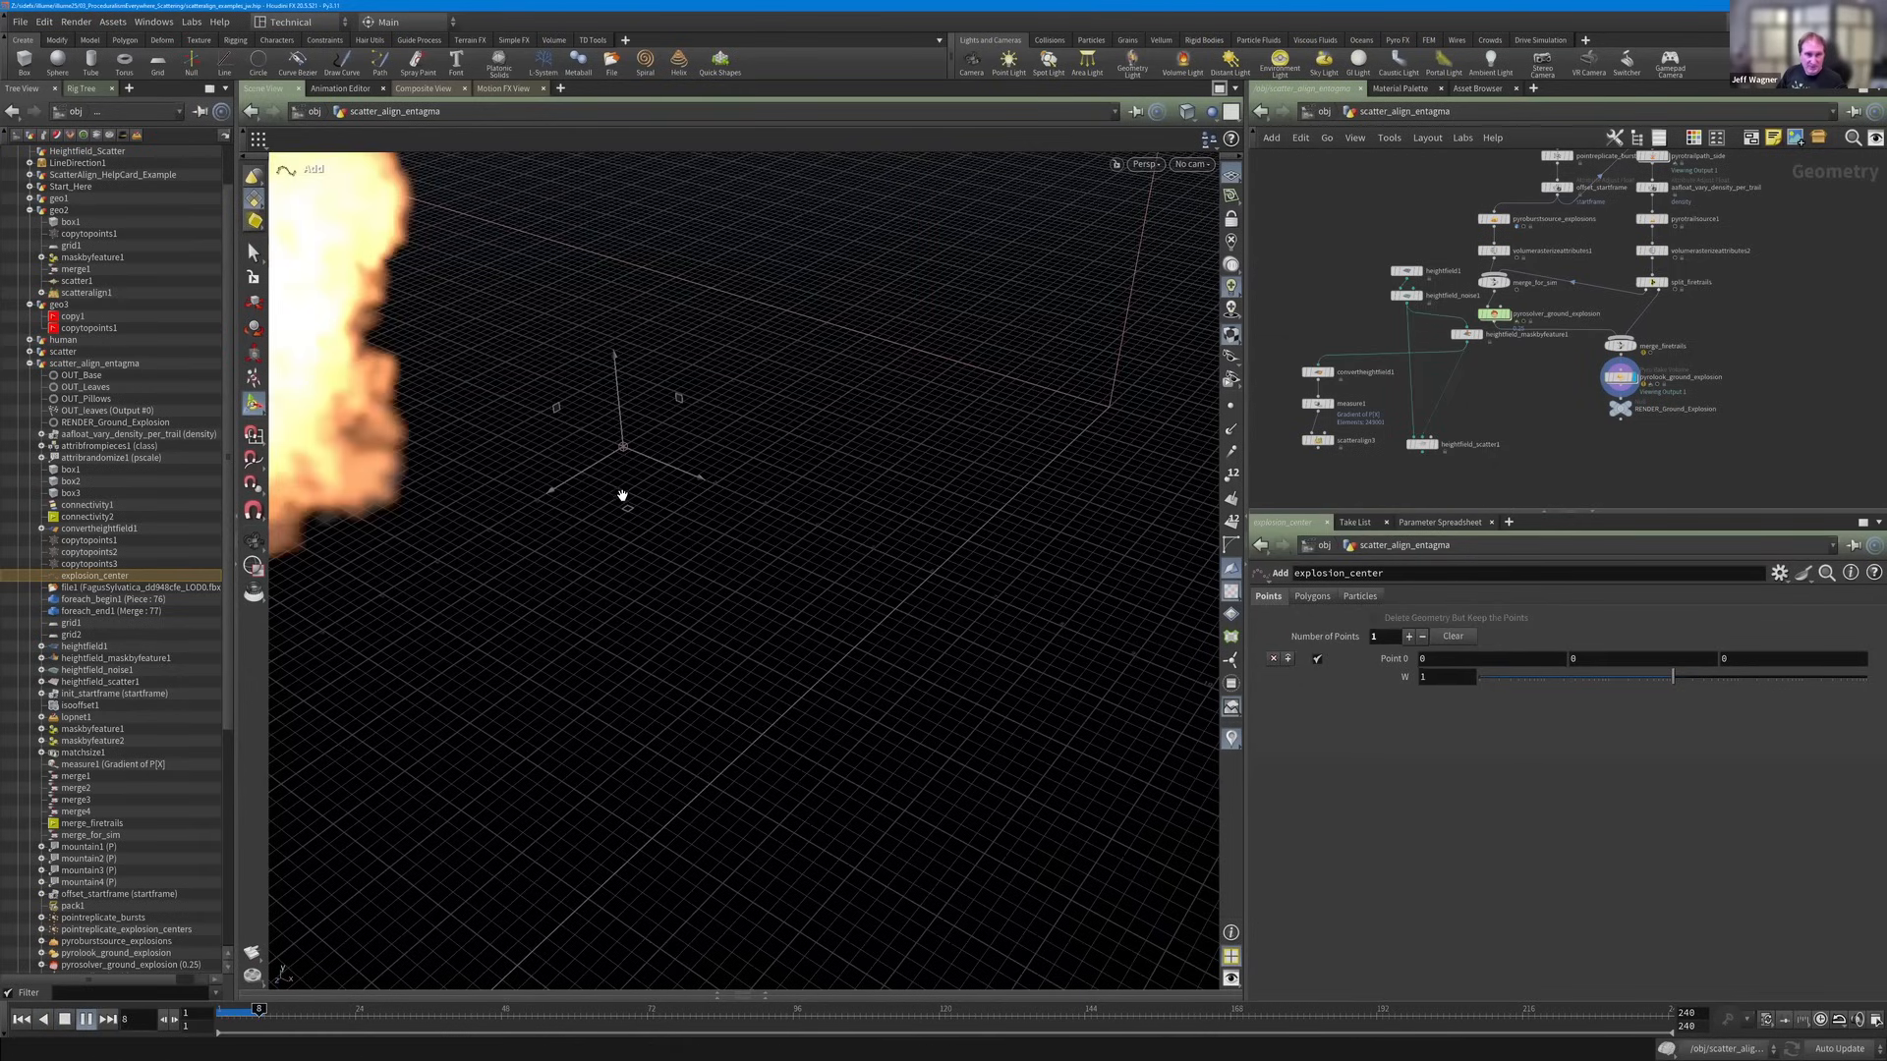
key("Escape")
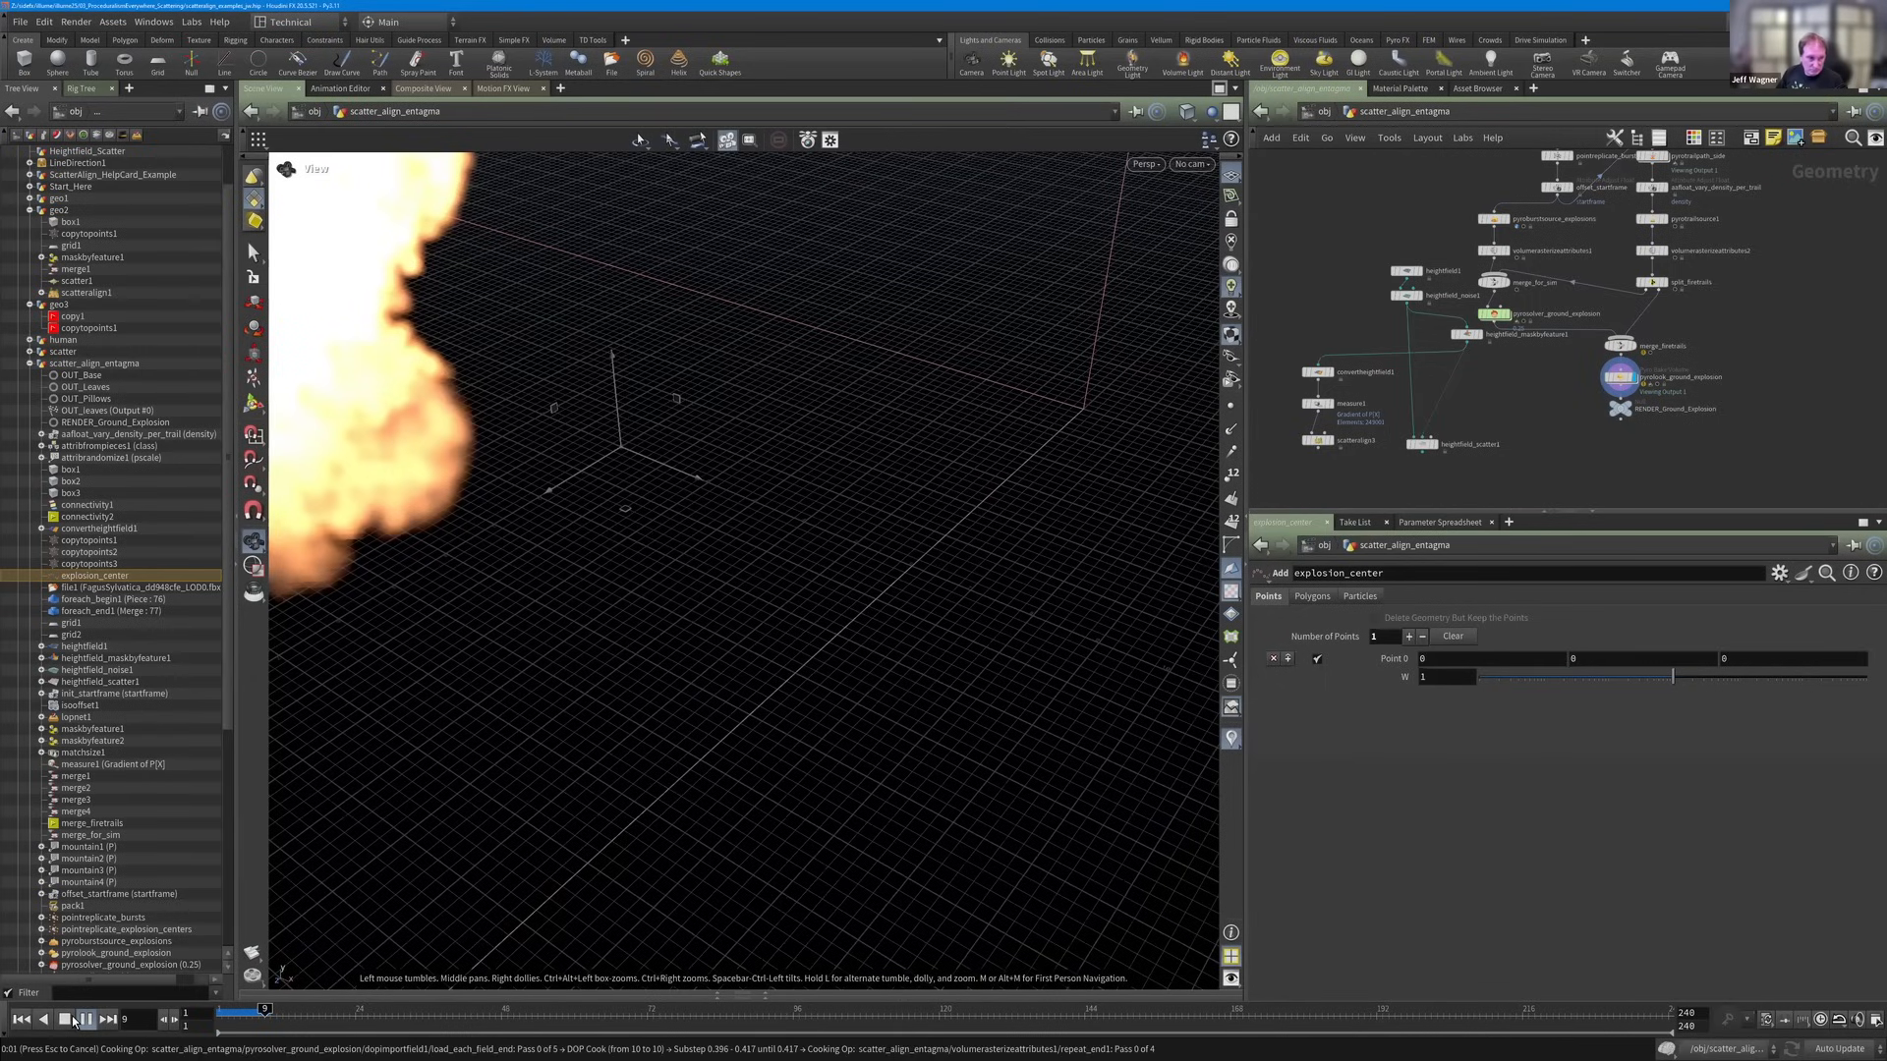
key("Return")
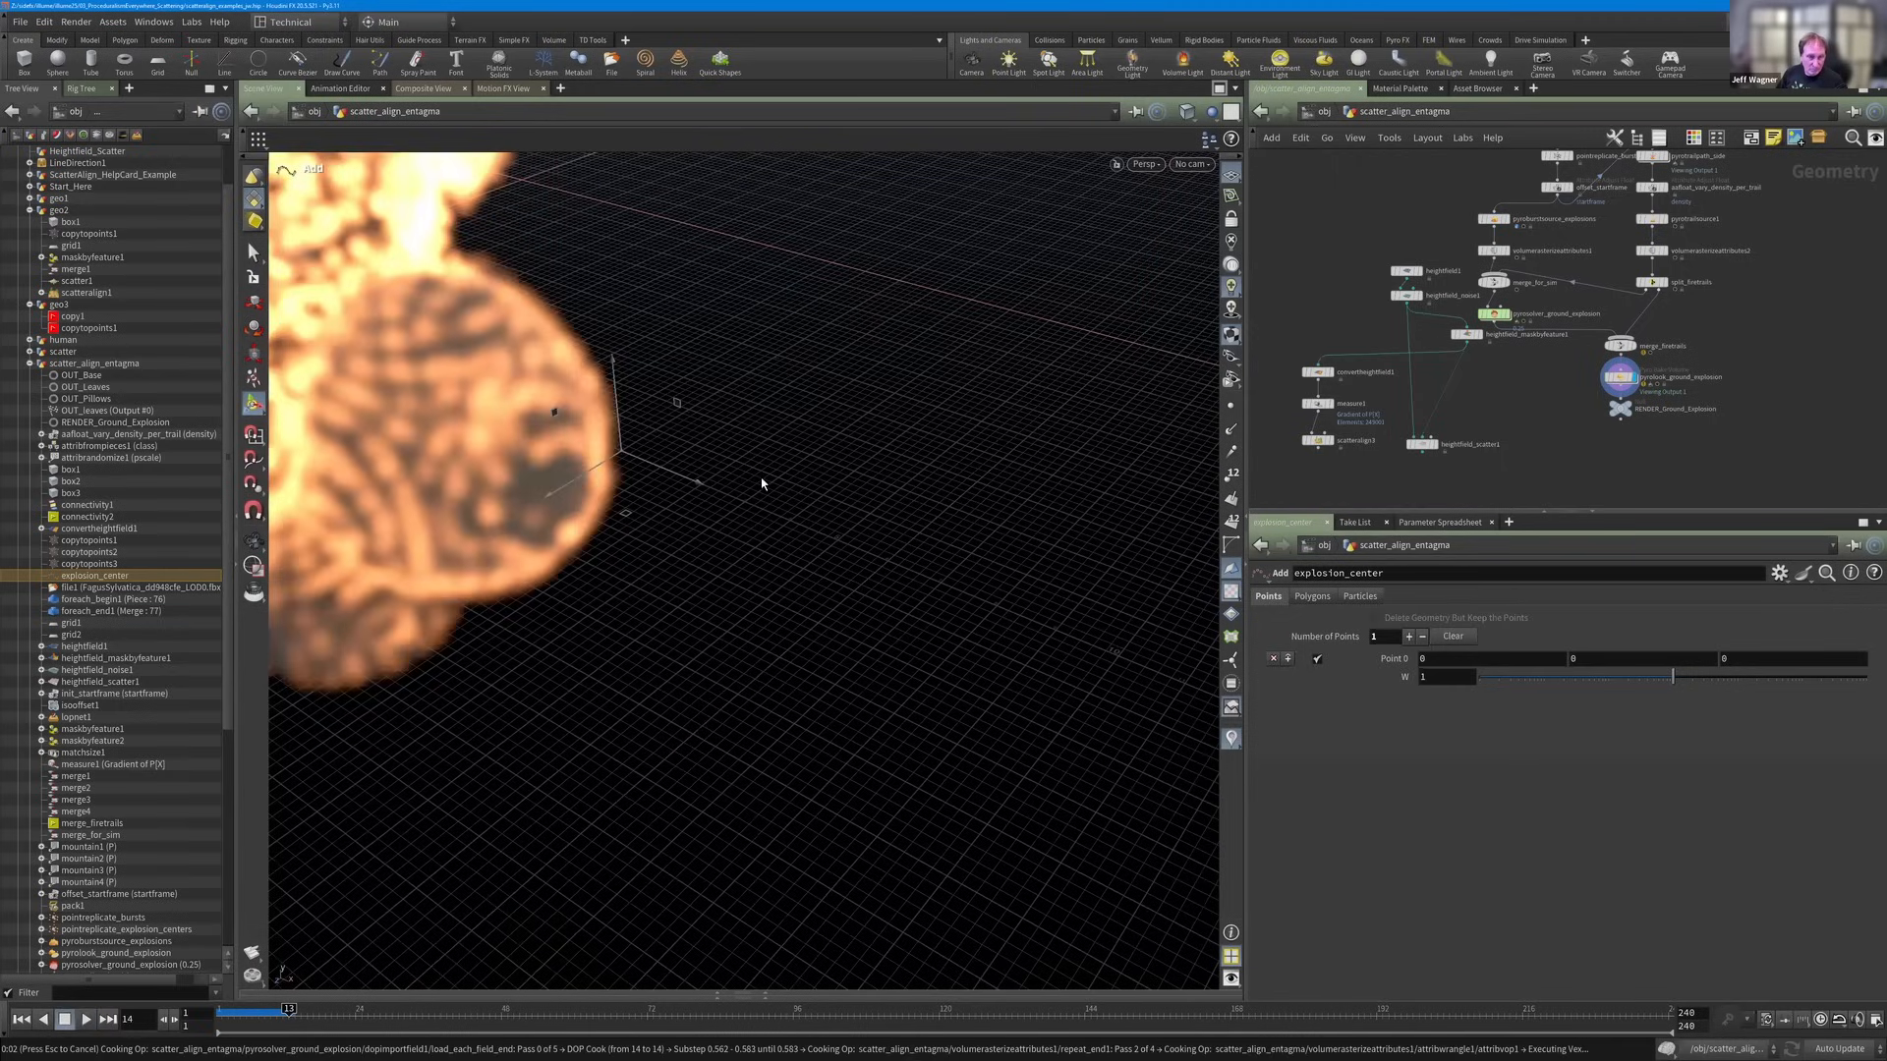
right_click_drag(795, 526, 836, 621)
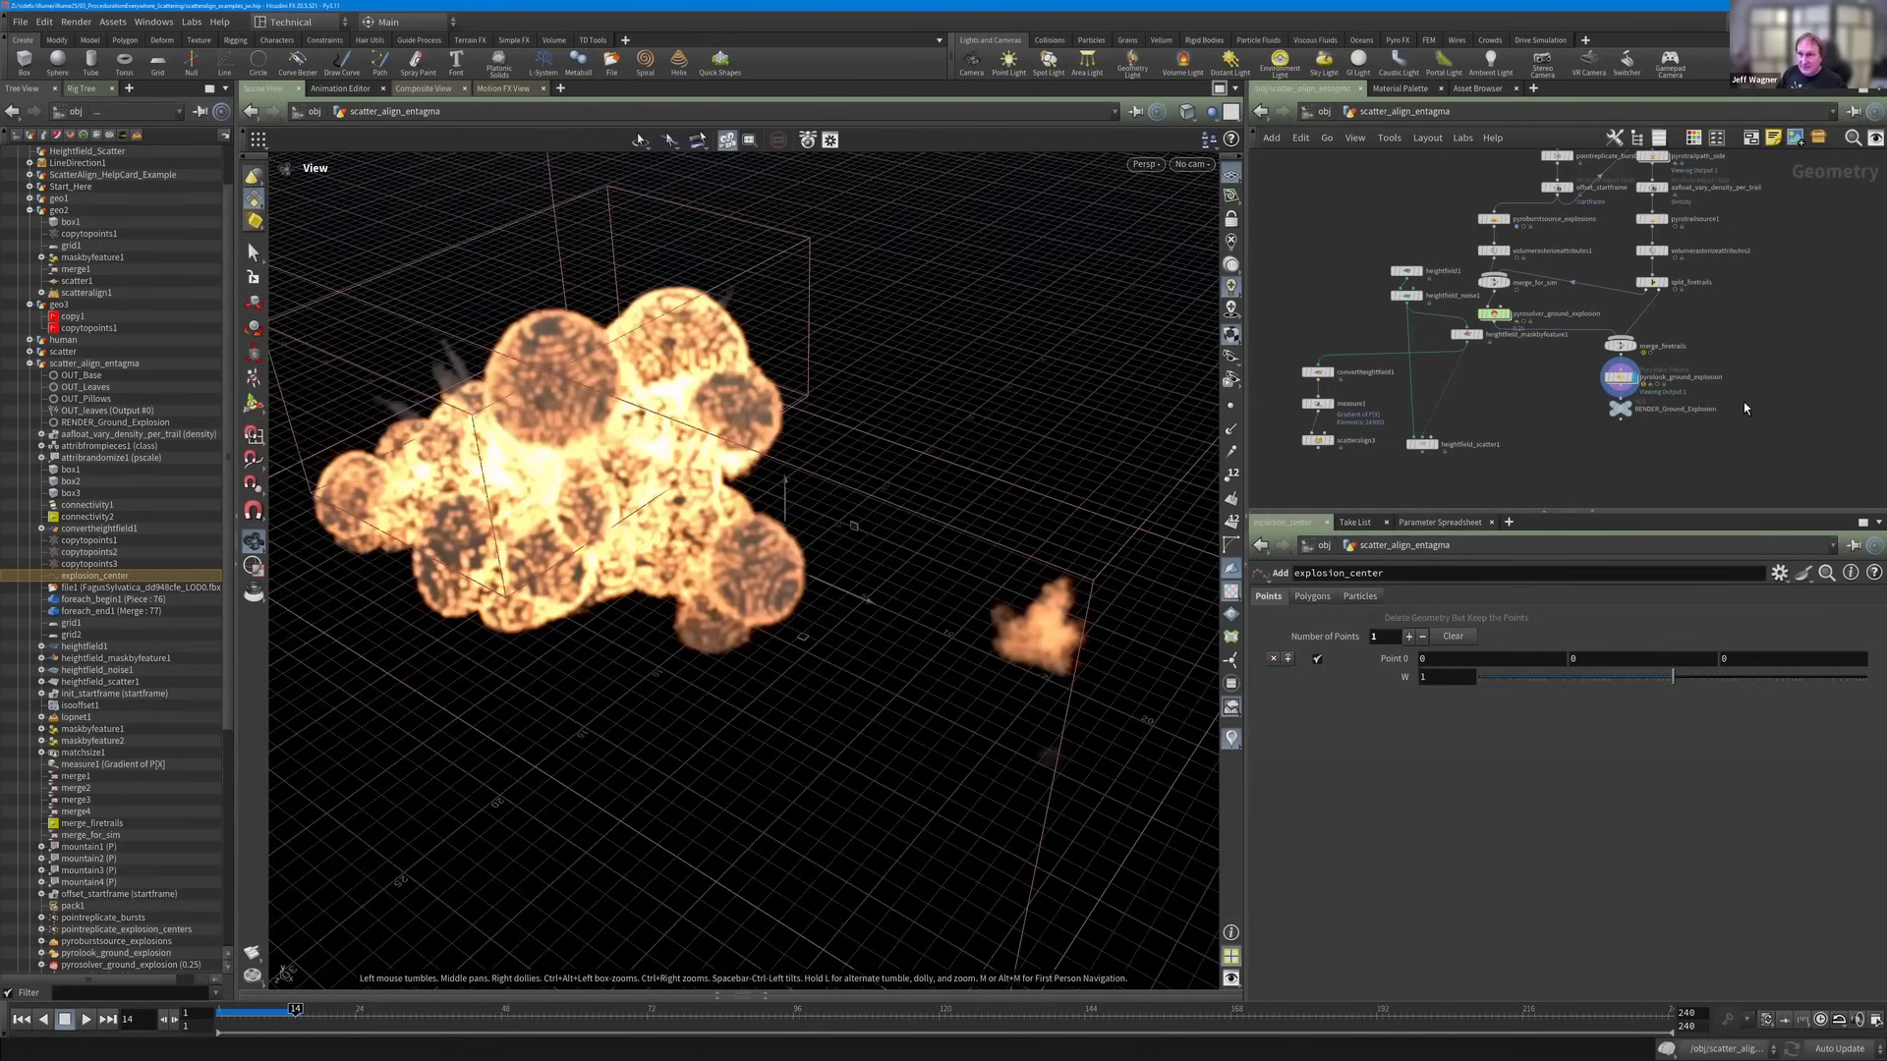
Review the Polygons and Points settings of the explosion_center Add node.
key("f")
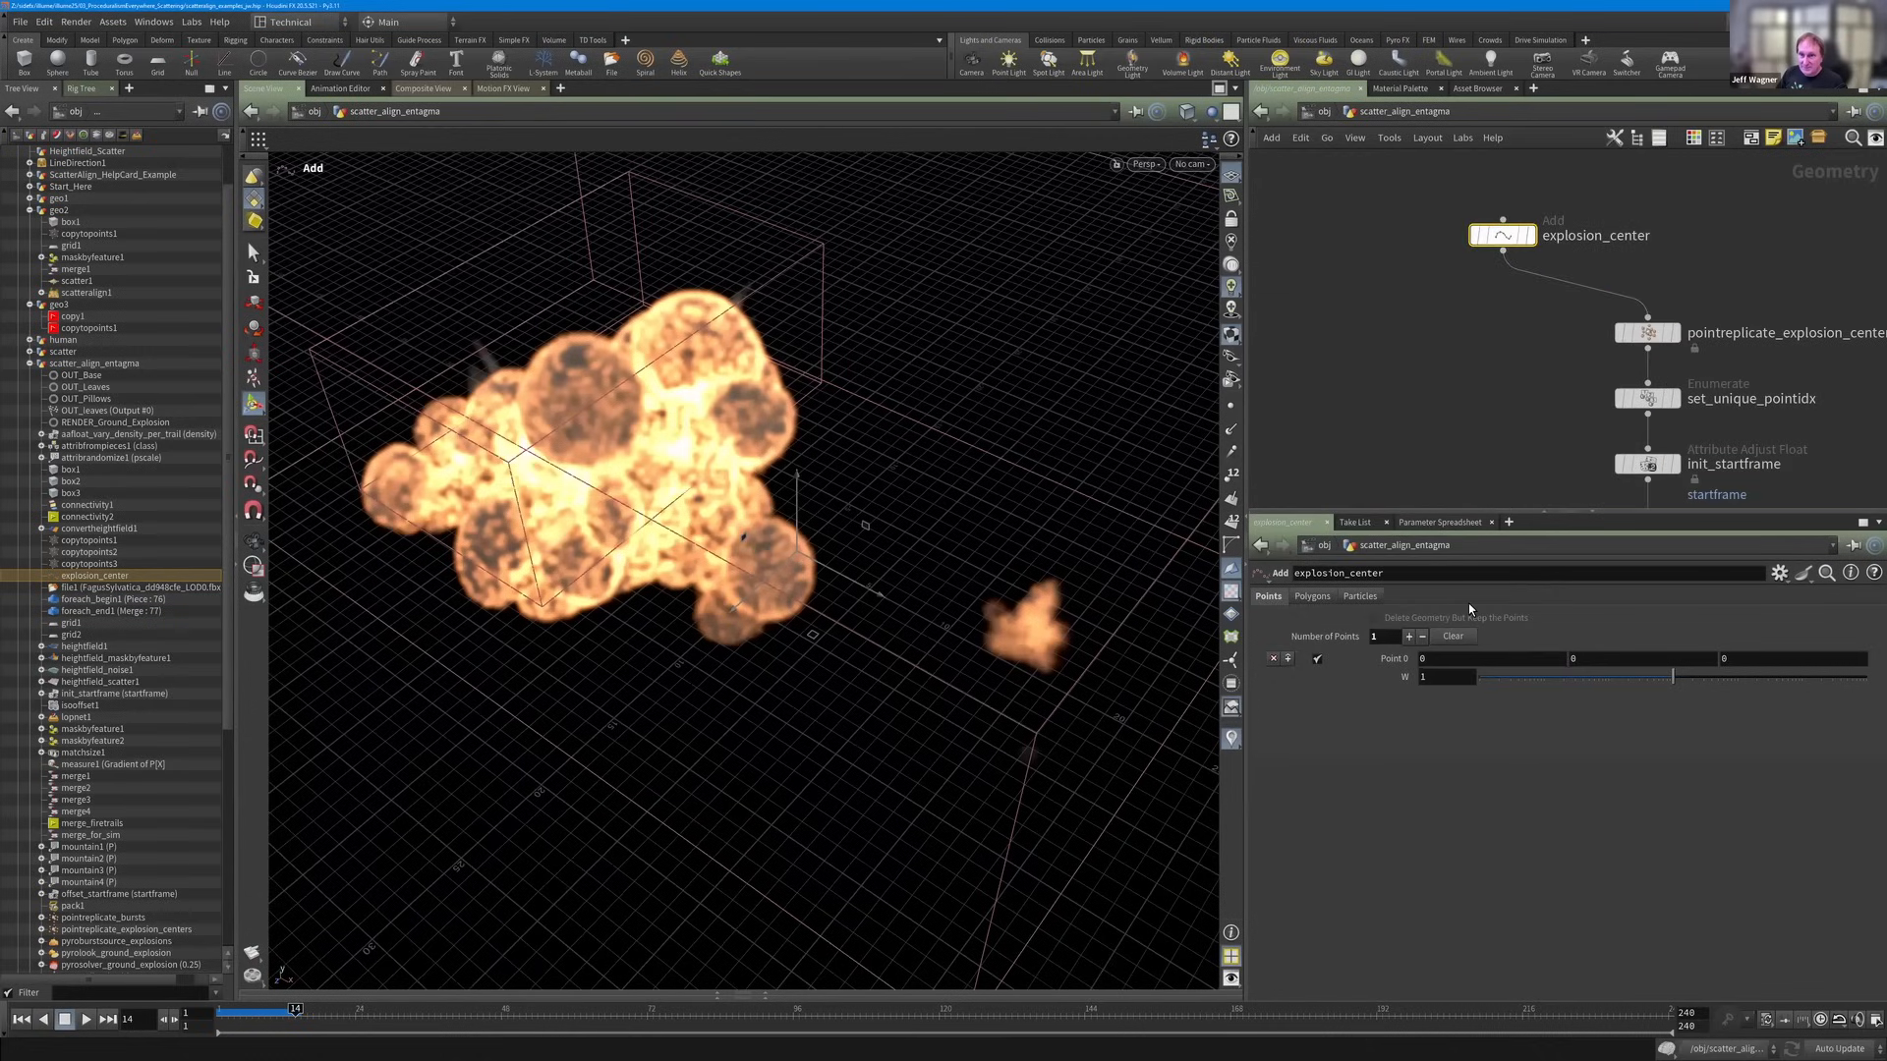
left_click(1312, 597)
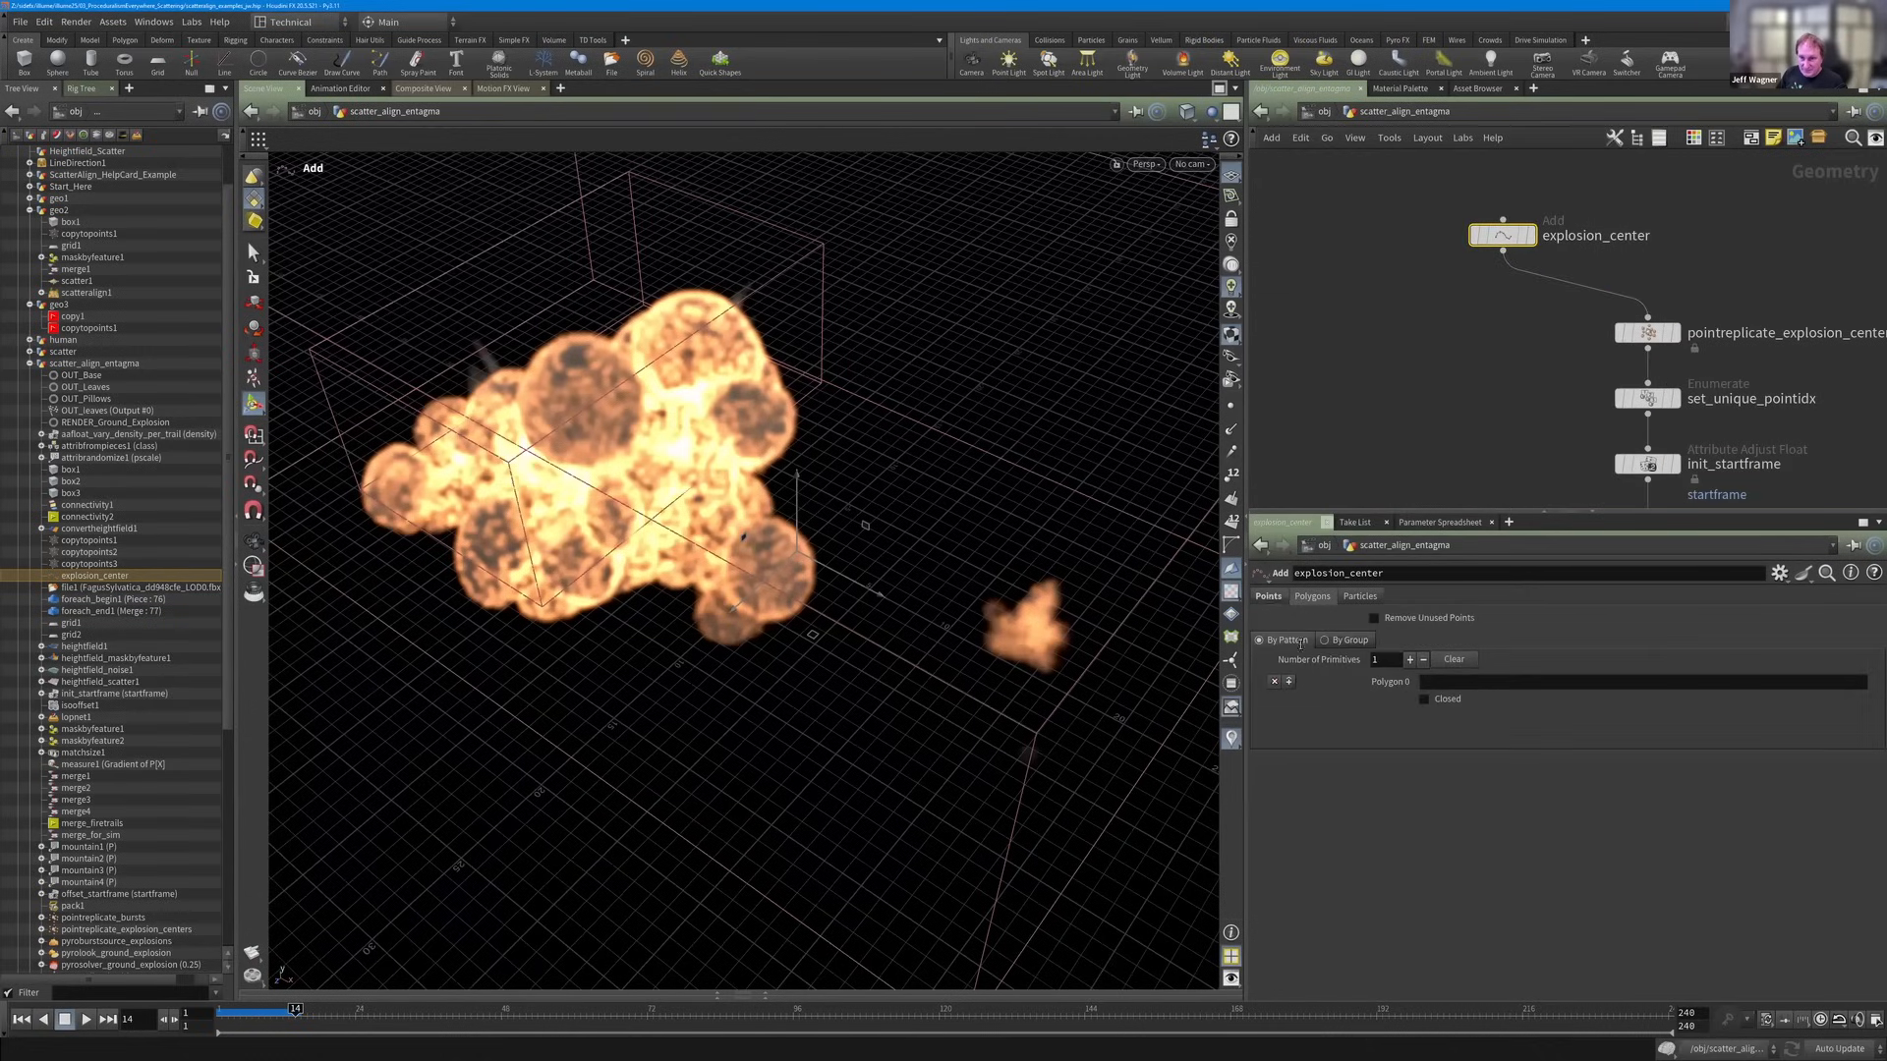
left_click(1268, 596)
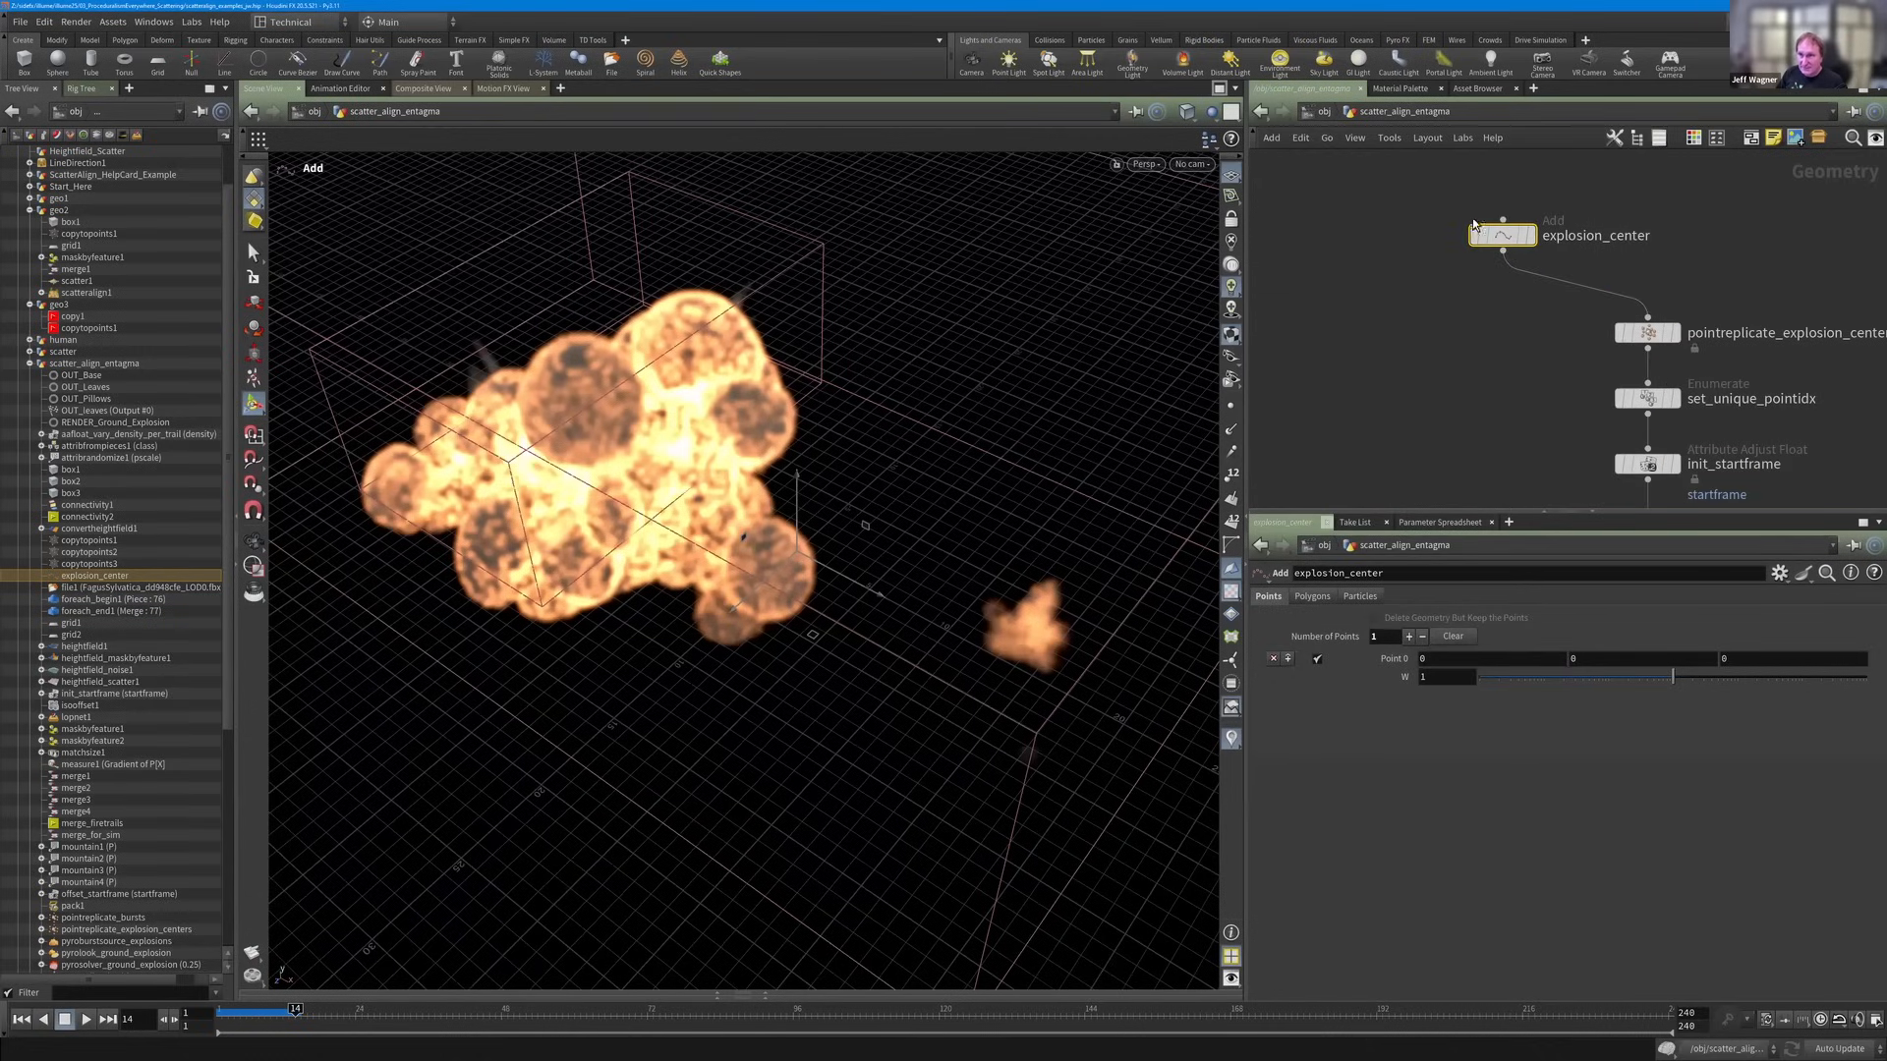
Examine the parameters of pointreplicate_explosion_centers and set_unique_pointidx in the explosion chain.
middle_click_drag(1617, 321, 1389, 238)
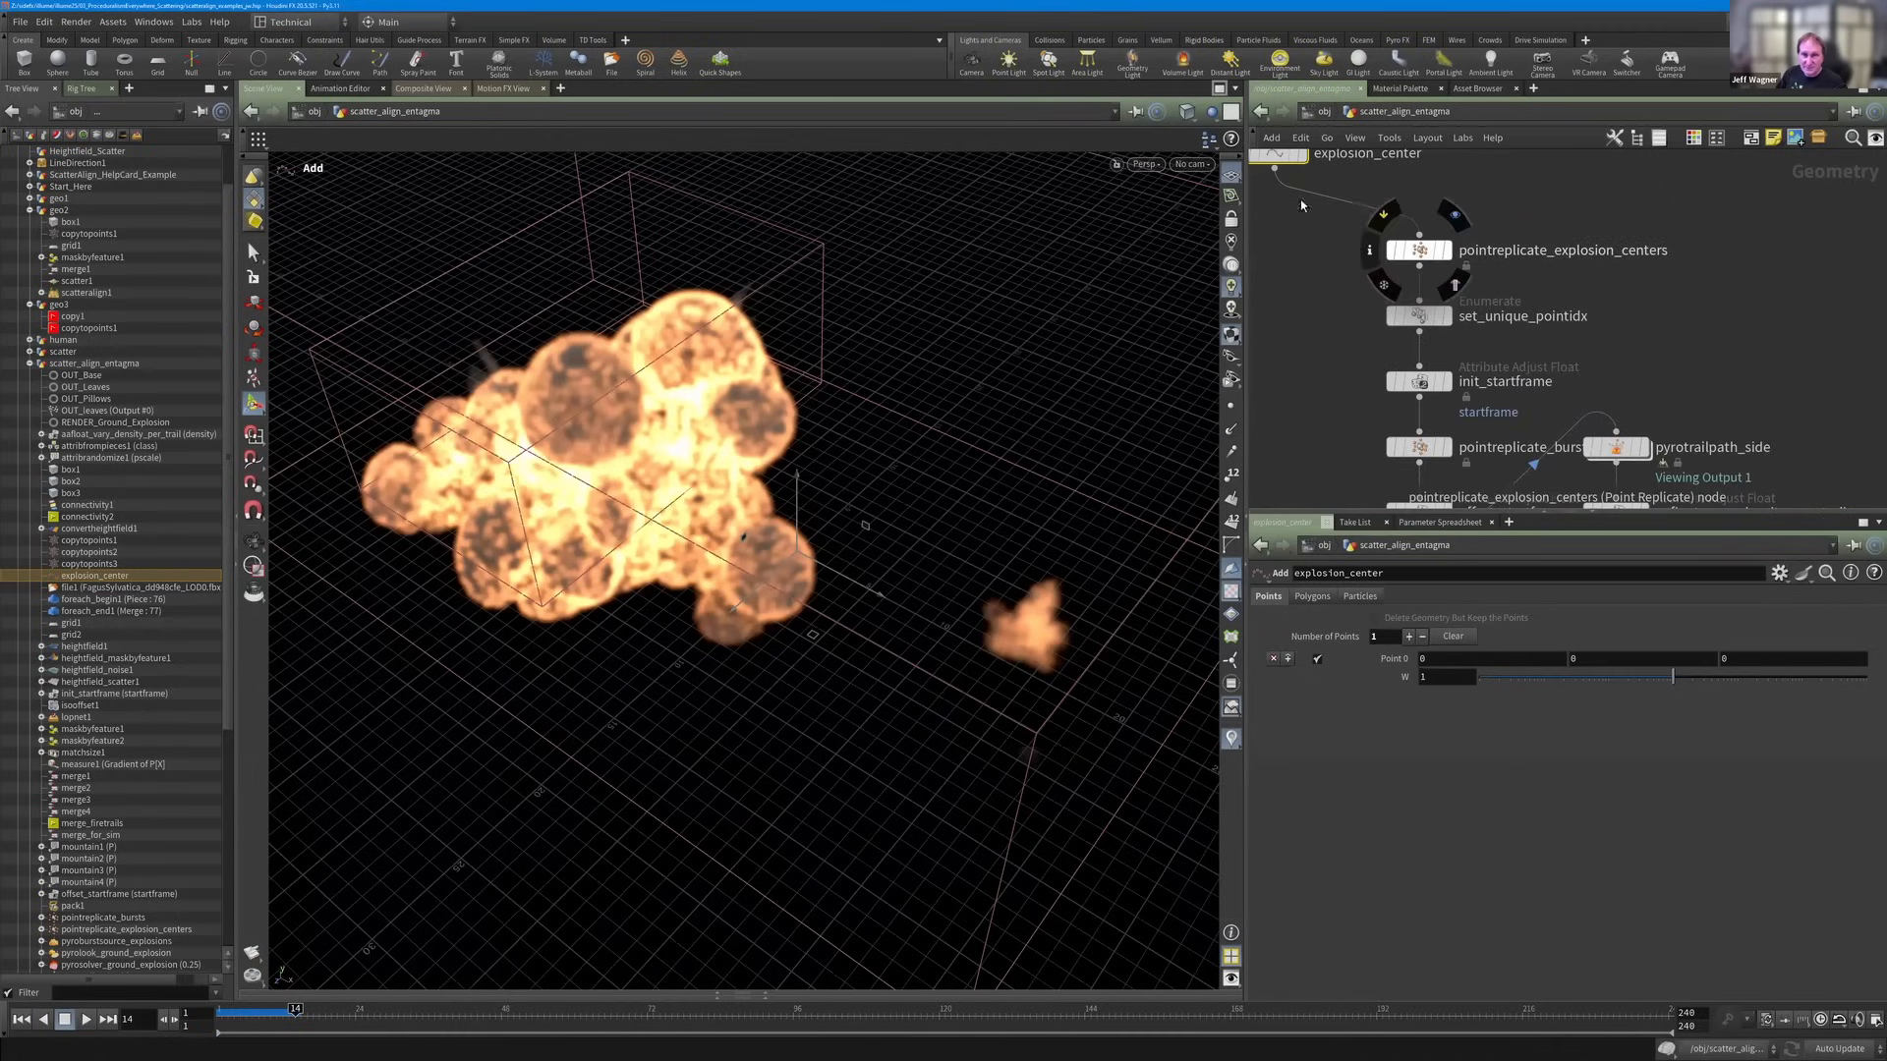
left_click_drag(1415, 250, 1349, 240)
scroll(1344, 269, "up", 2)
mouse_move(1359, 286)
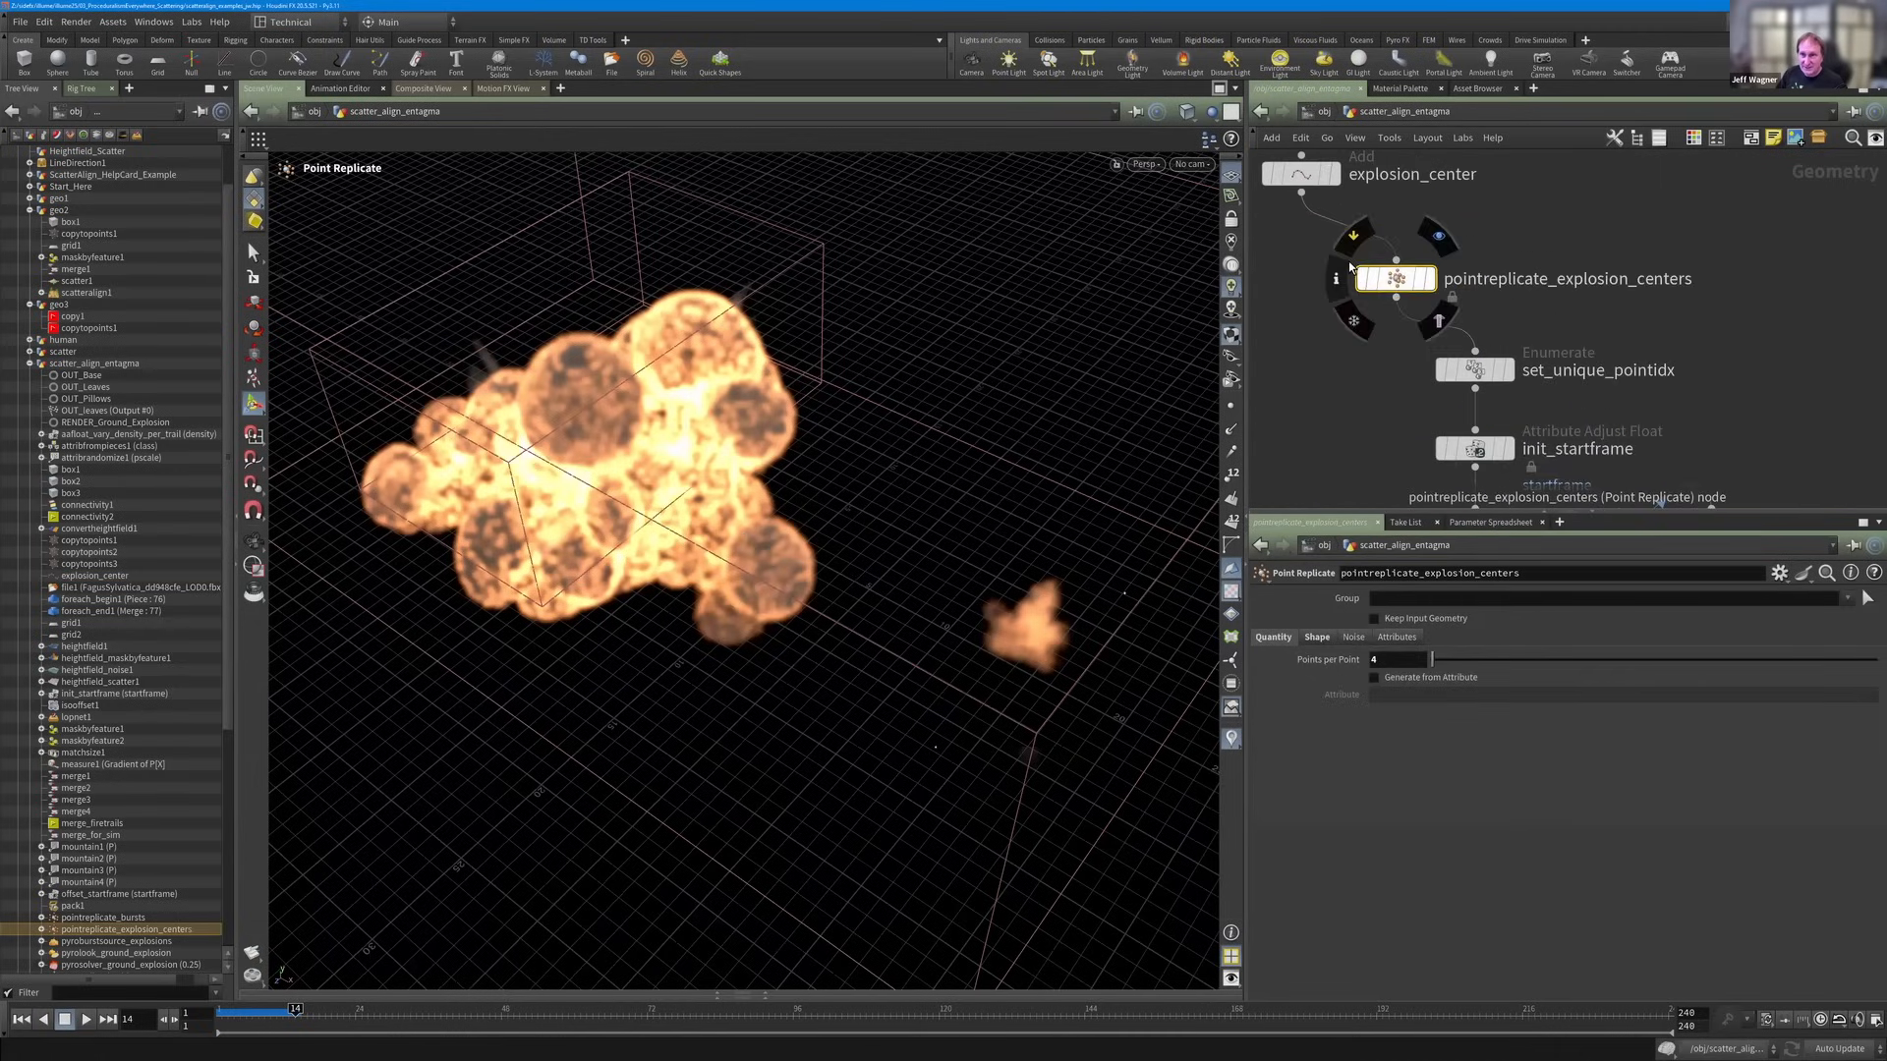
scroll(1376, 391, "down", 3)
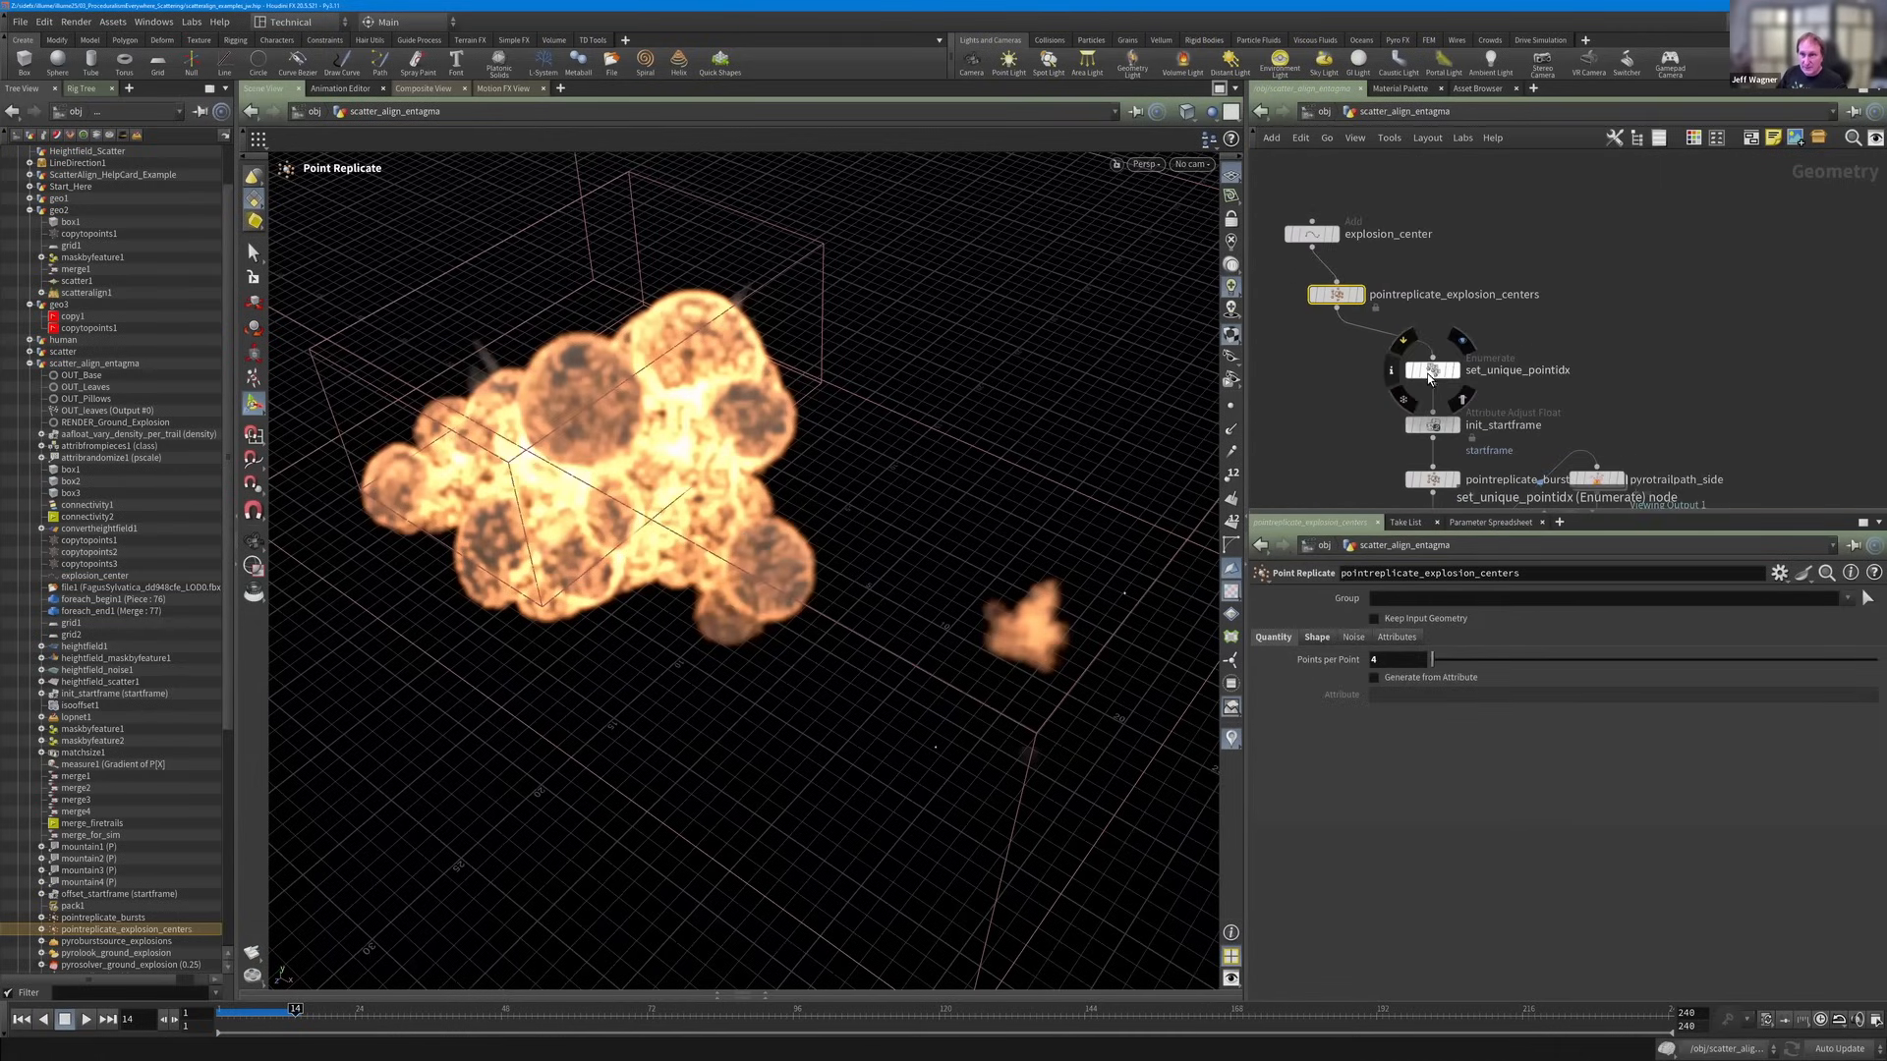
left_click(1432, 370)
middle_click_drag(1472, 176, 1442, 250)
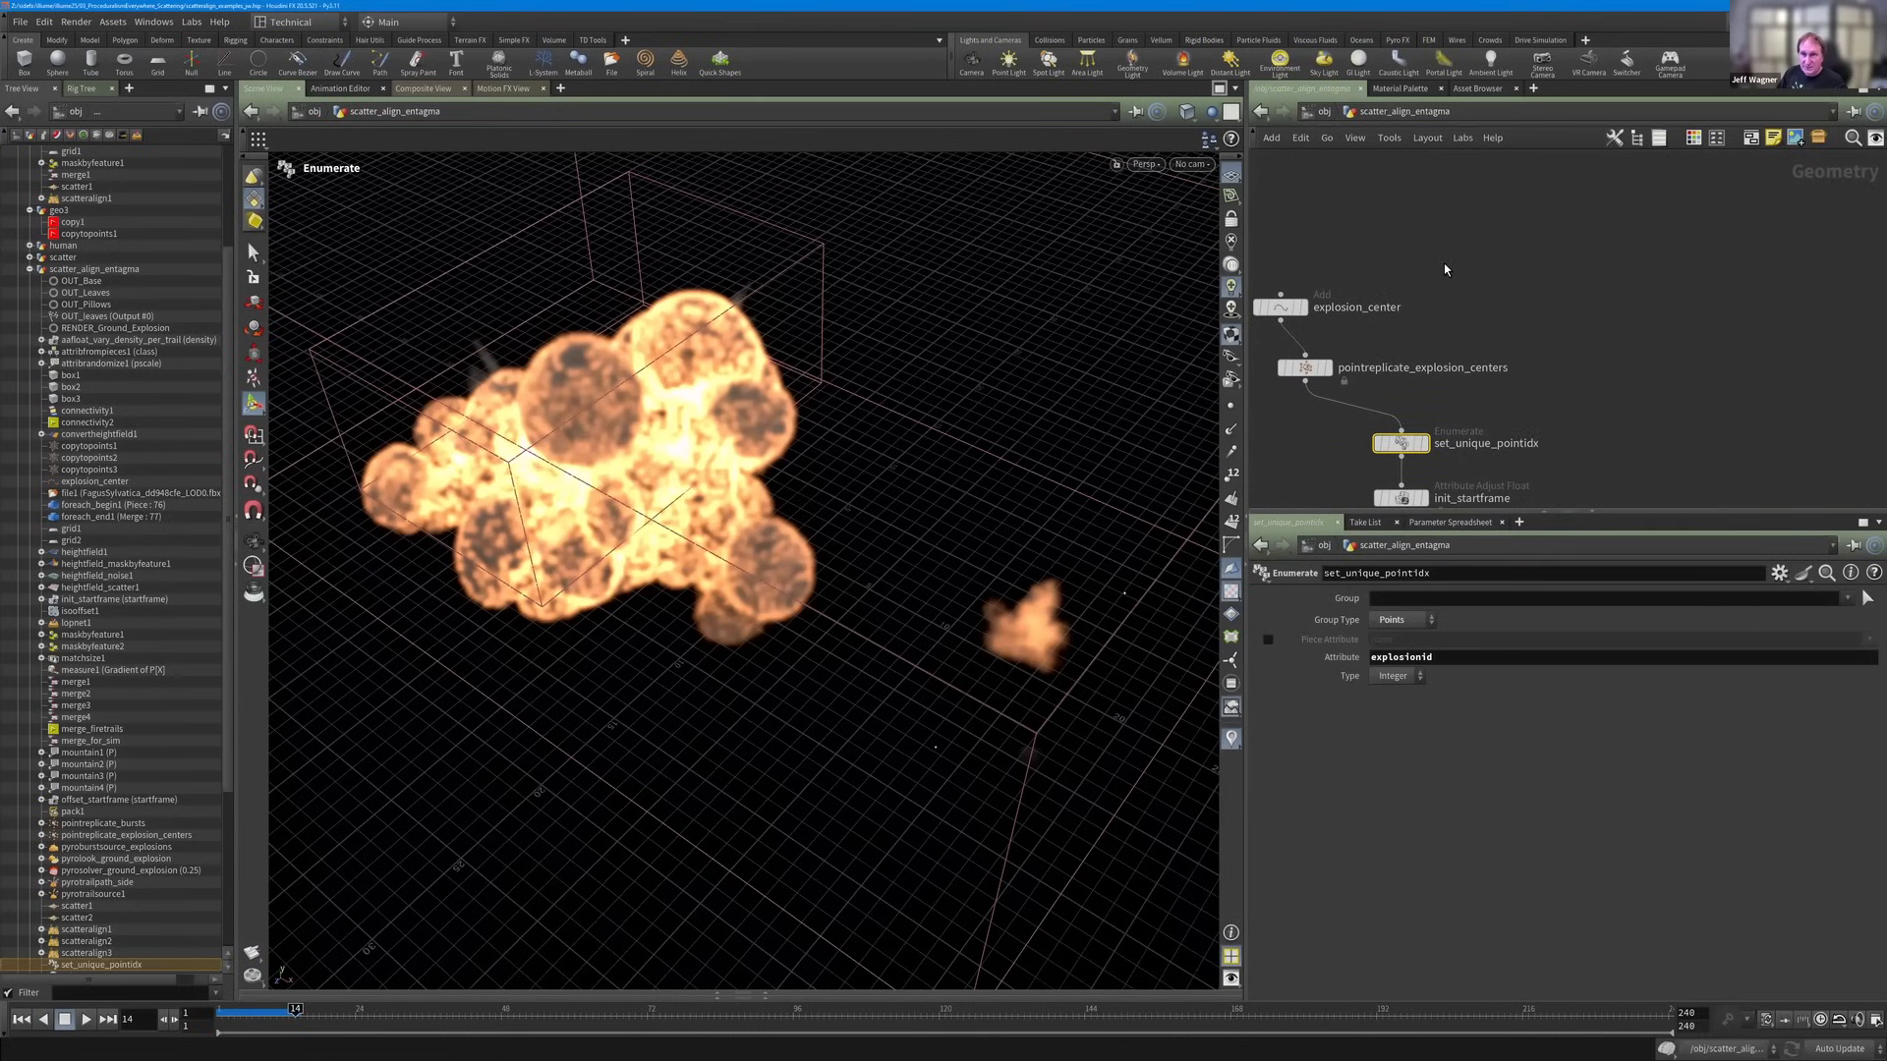
middle_click_drag(1326, 341, 1343, 401)
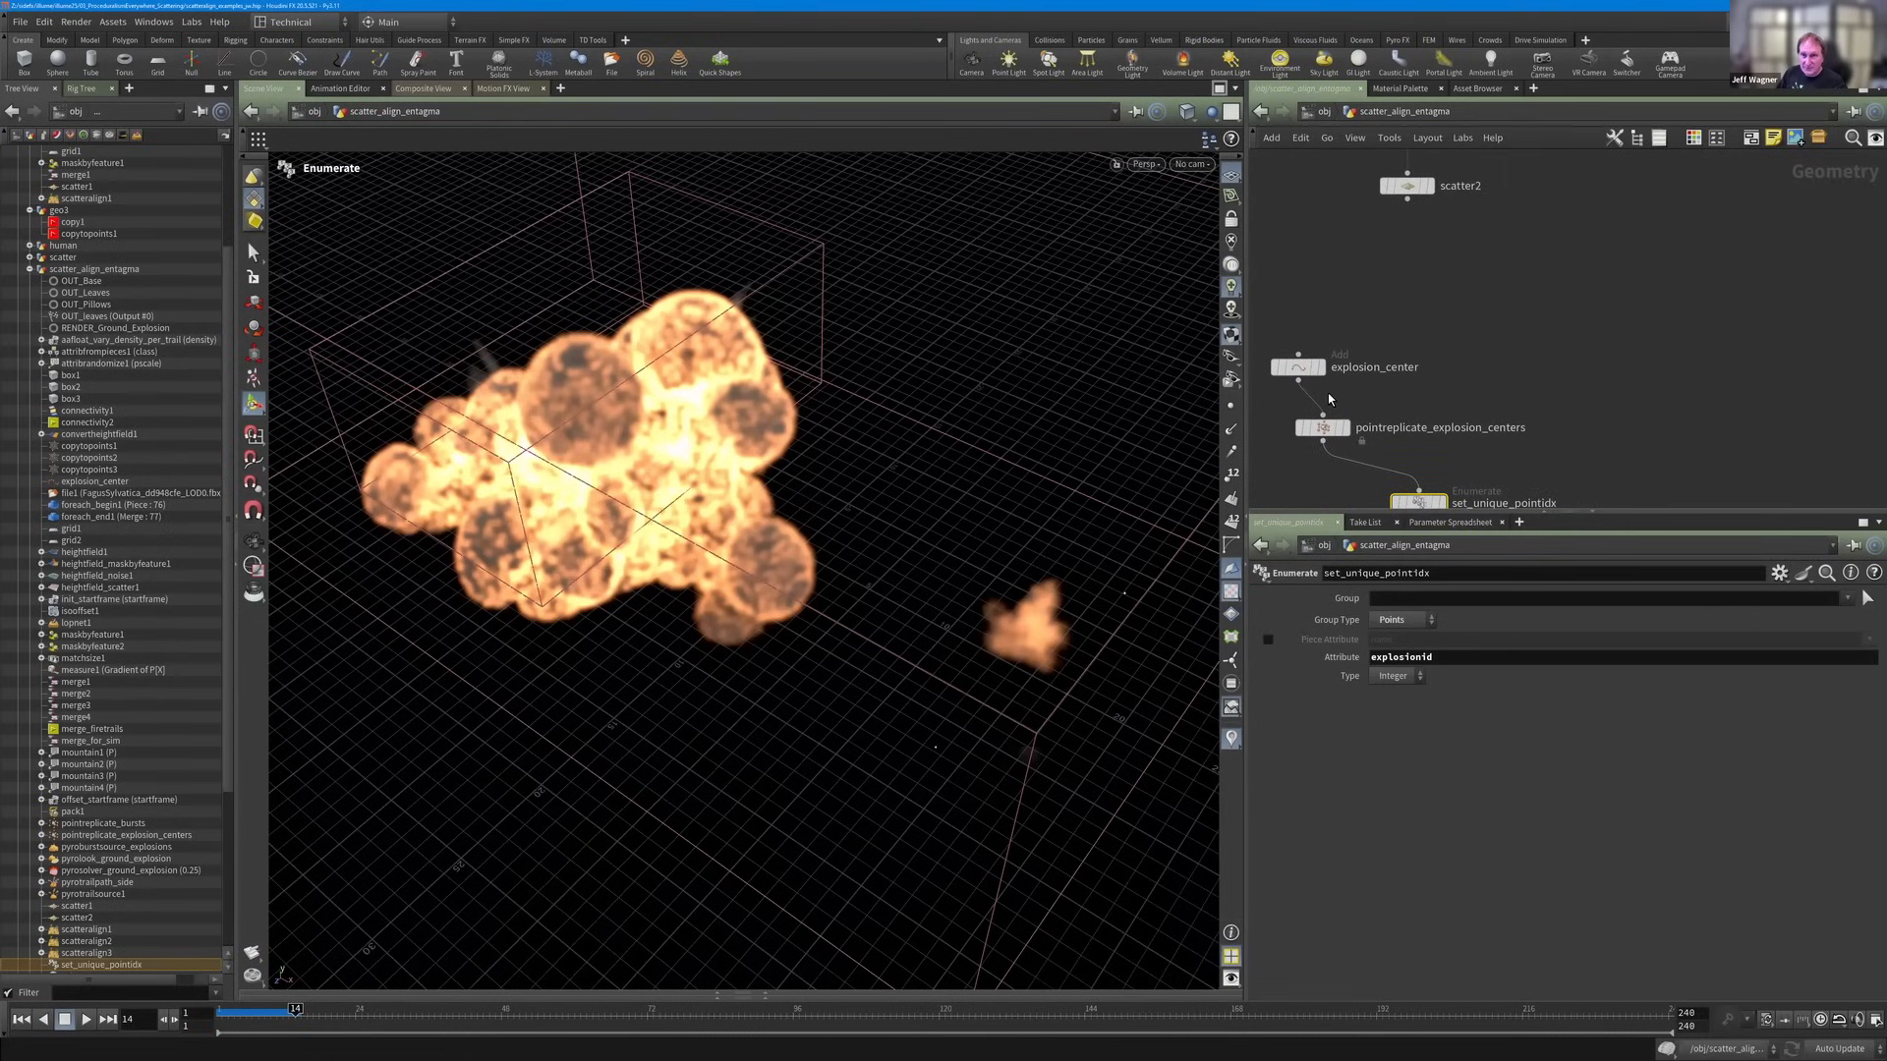
scroll(1336, 395, "down", 1)
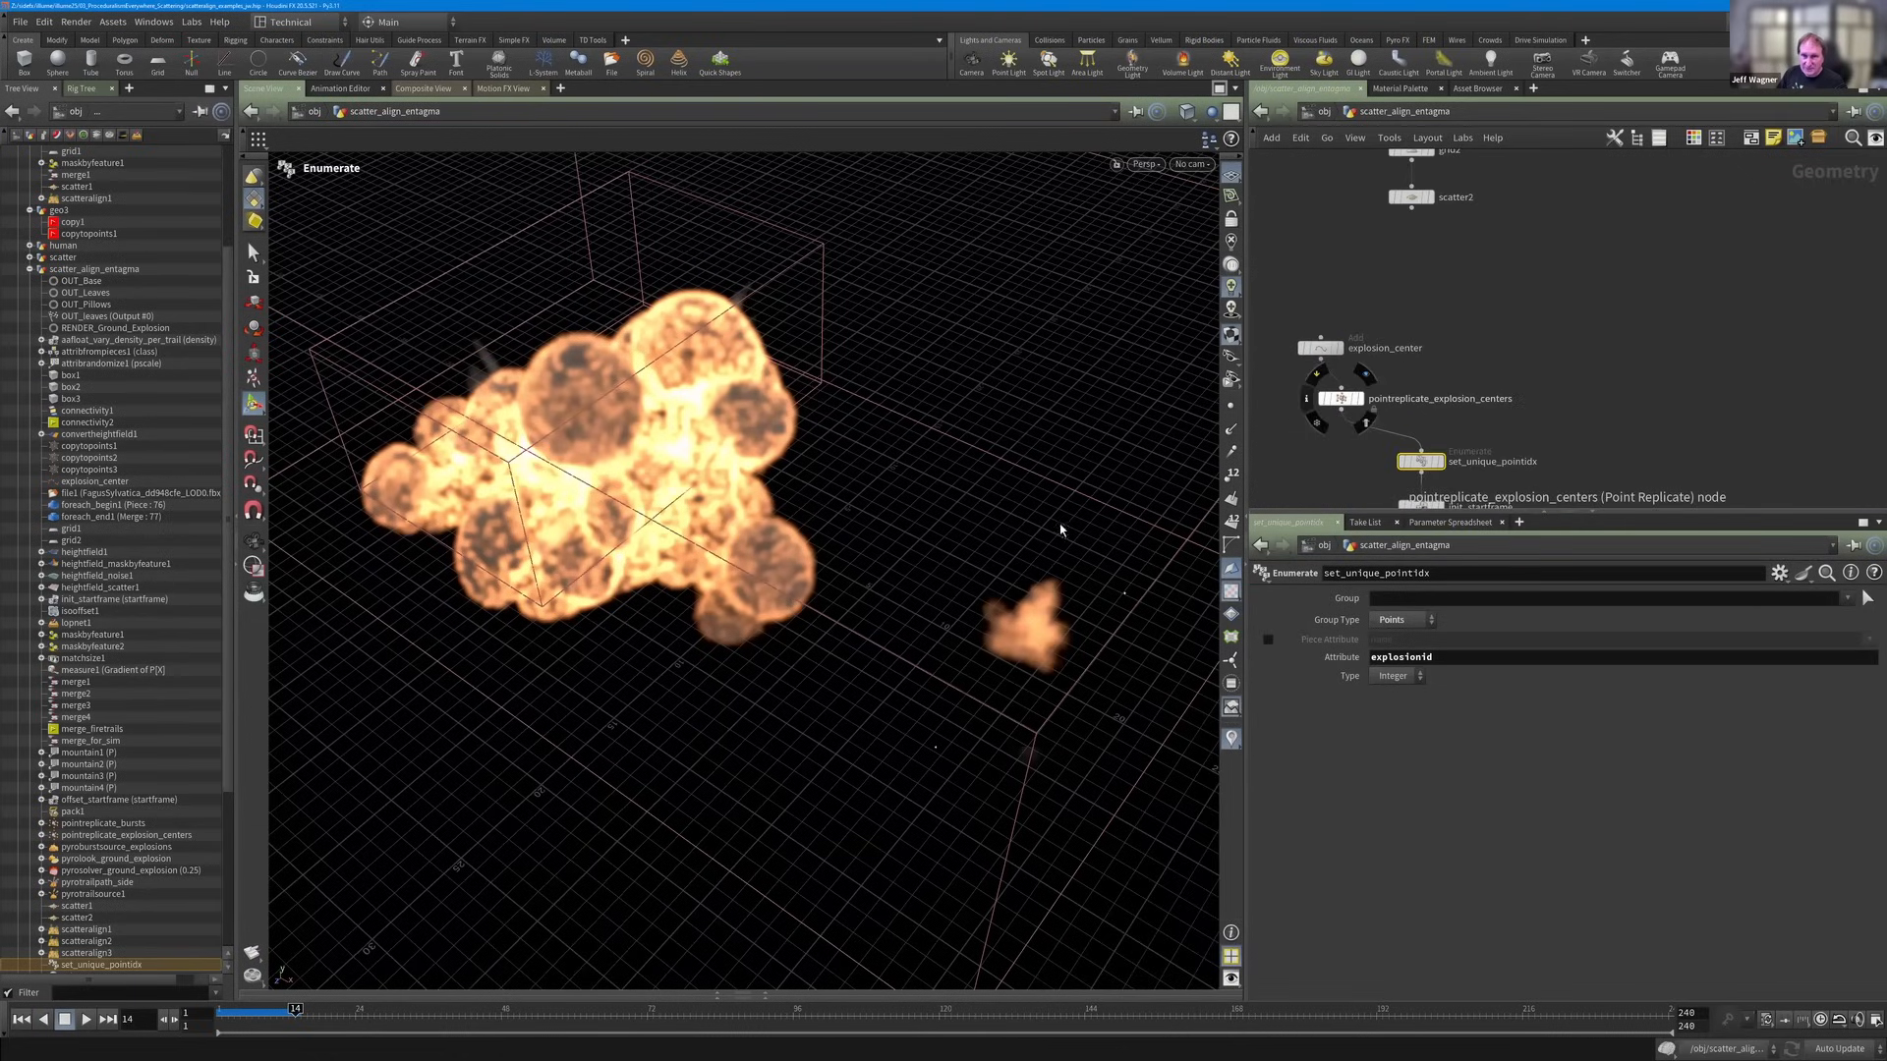
Return the timeline to frame 1 and make pointreplicate_explosion_centers the displayed node.
left_click_drag(255, 1016, 205, 1014)
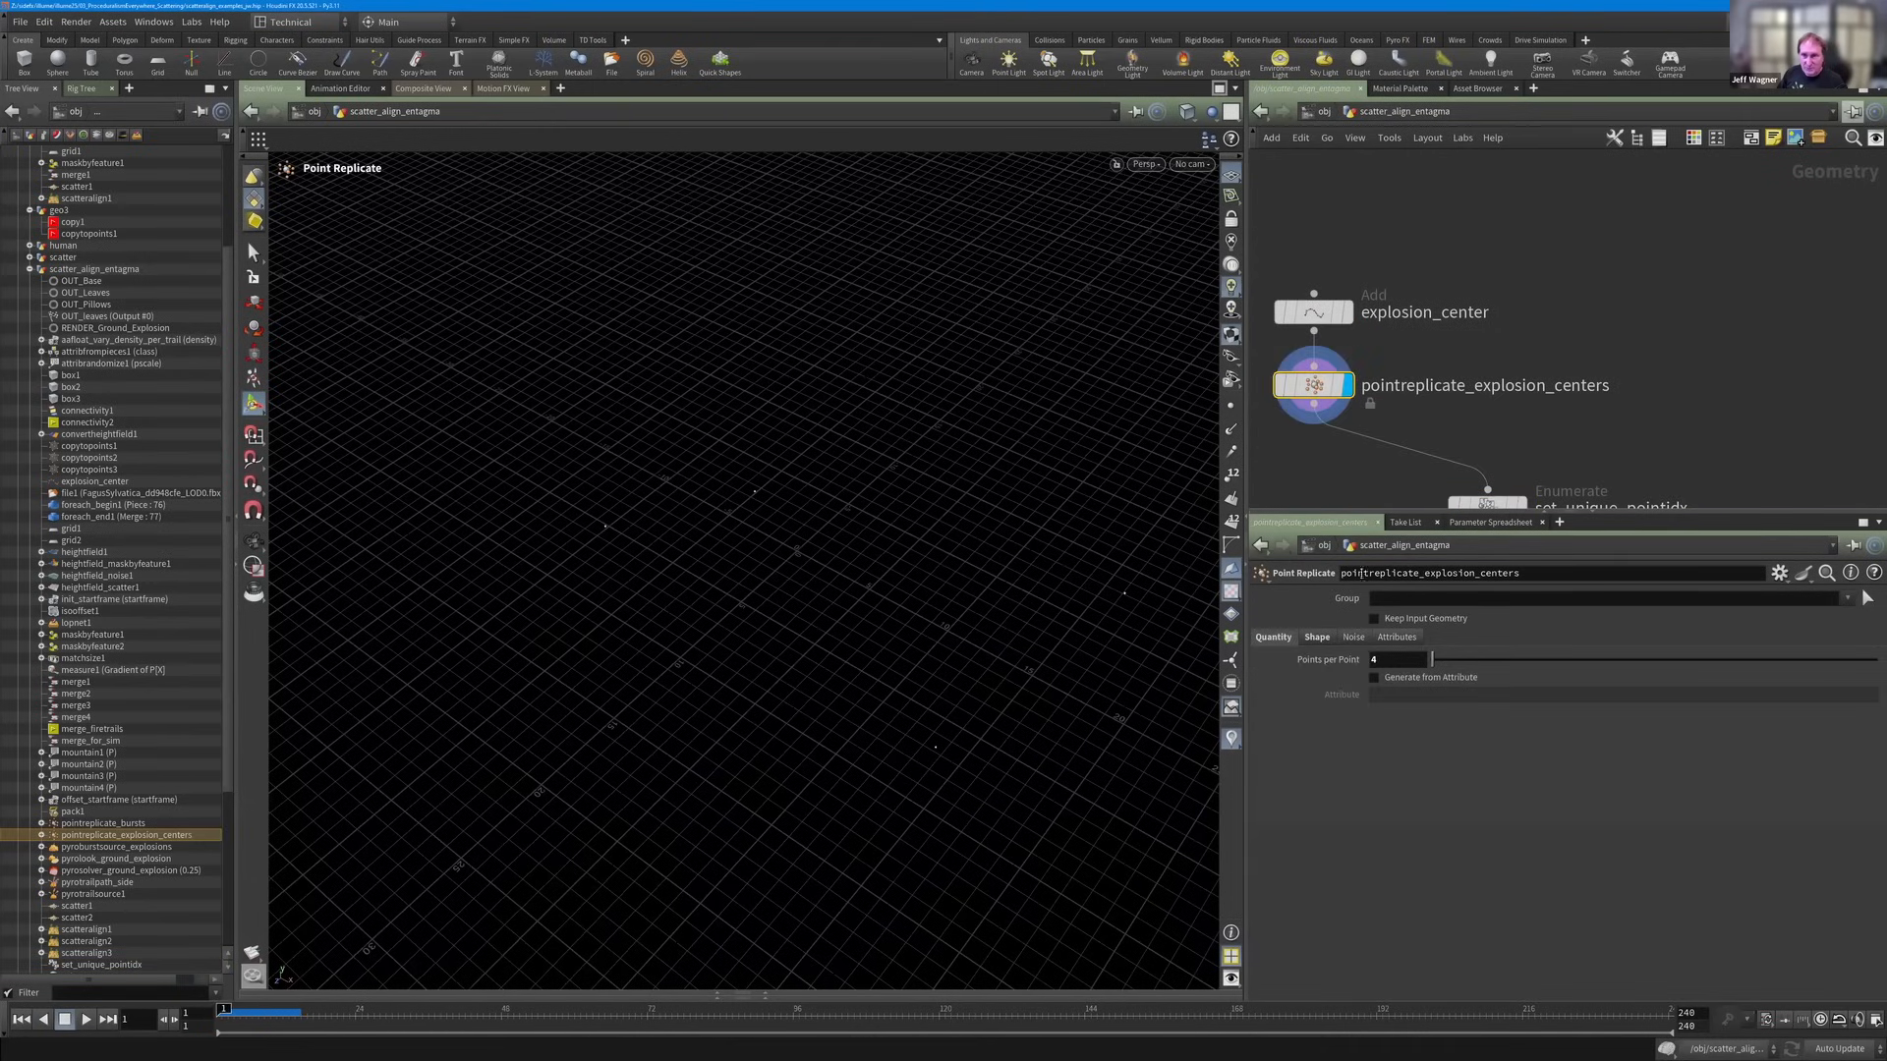
middle_click_drag(1395, 452, 1394, 357)
left_click(1317, 636)
scroll(1397, 356, "down", 3)
Move explosion_center out of the way and feed pointreplicate_explosion_centers from the output of scatter2 instead.
left_click_drag(1396, 355, 1516, 364)
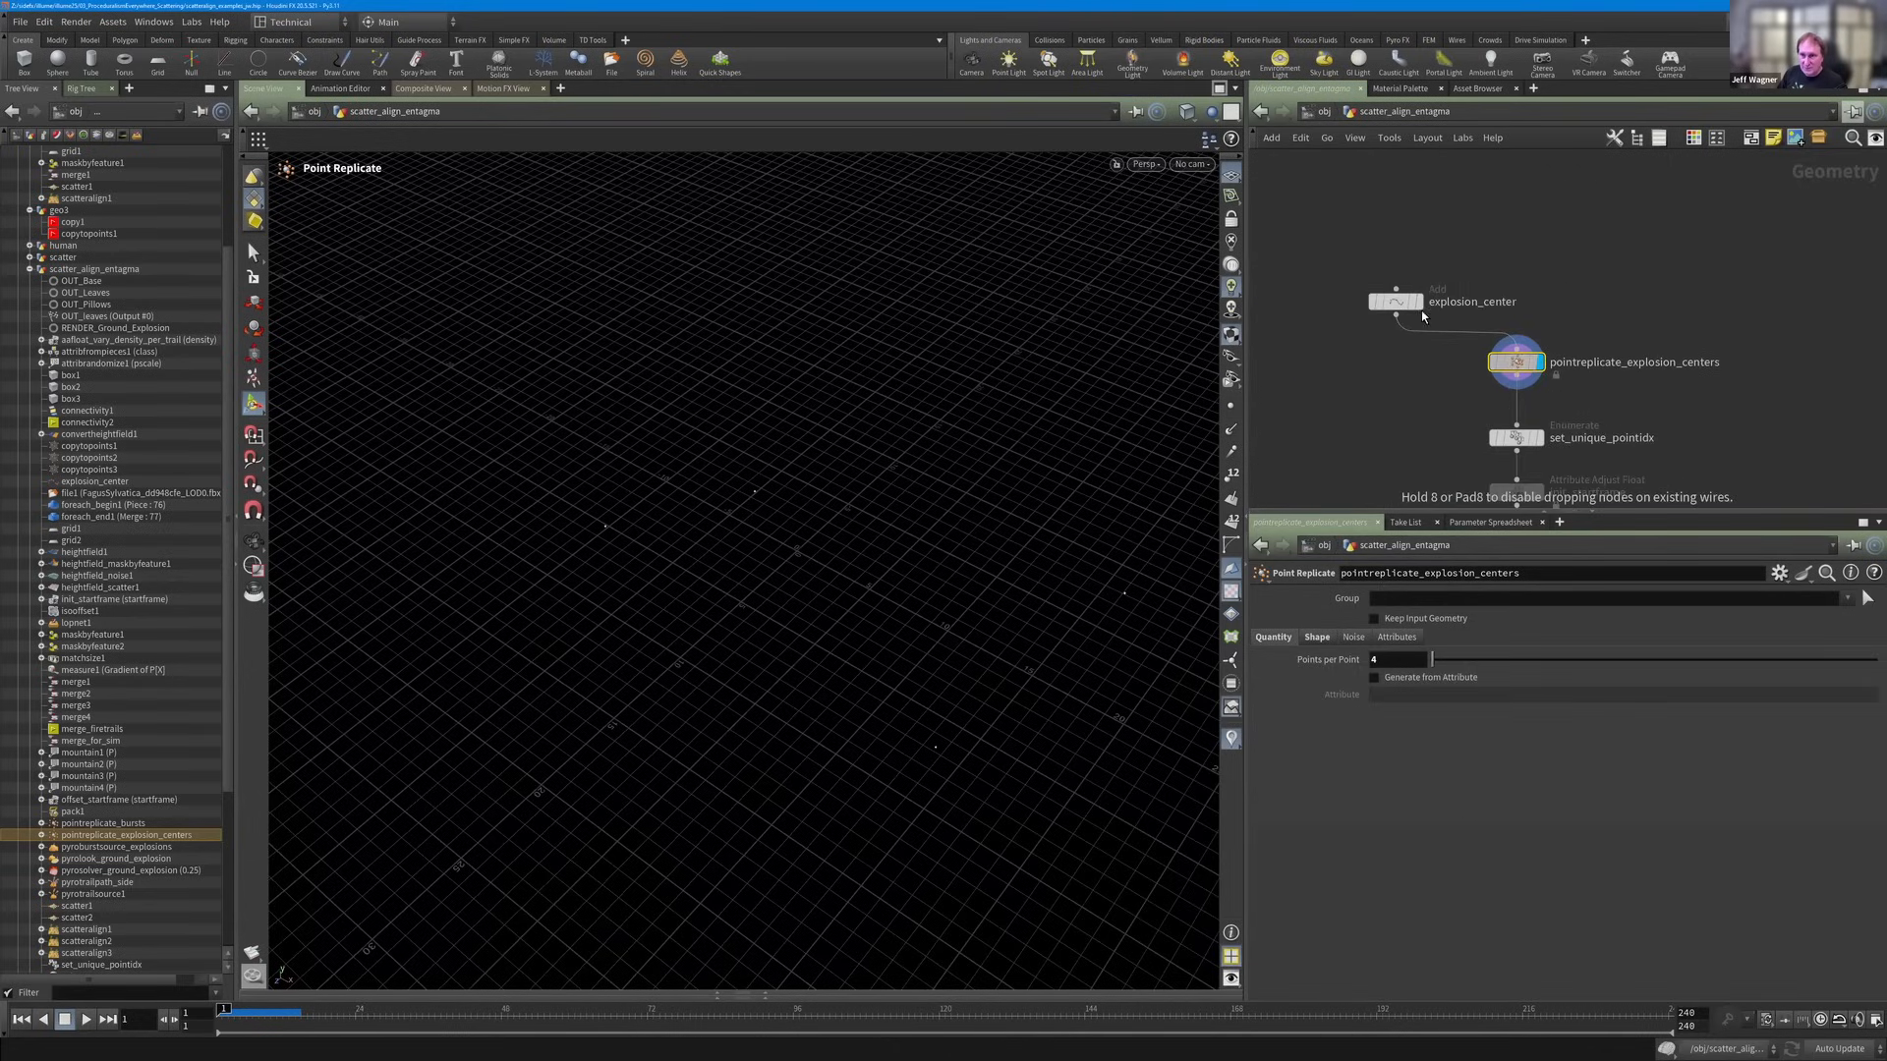
left_click_drag(1391, 303, 1300, 296)
scroll(1448, 324, "down", 3)
middle_click_drag(1532, 332, 1518, 400)
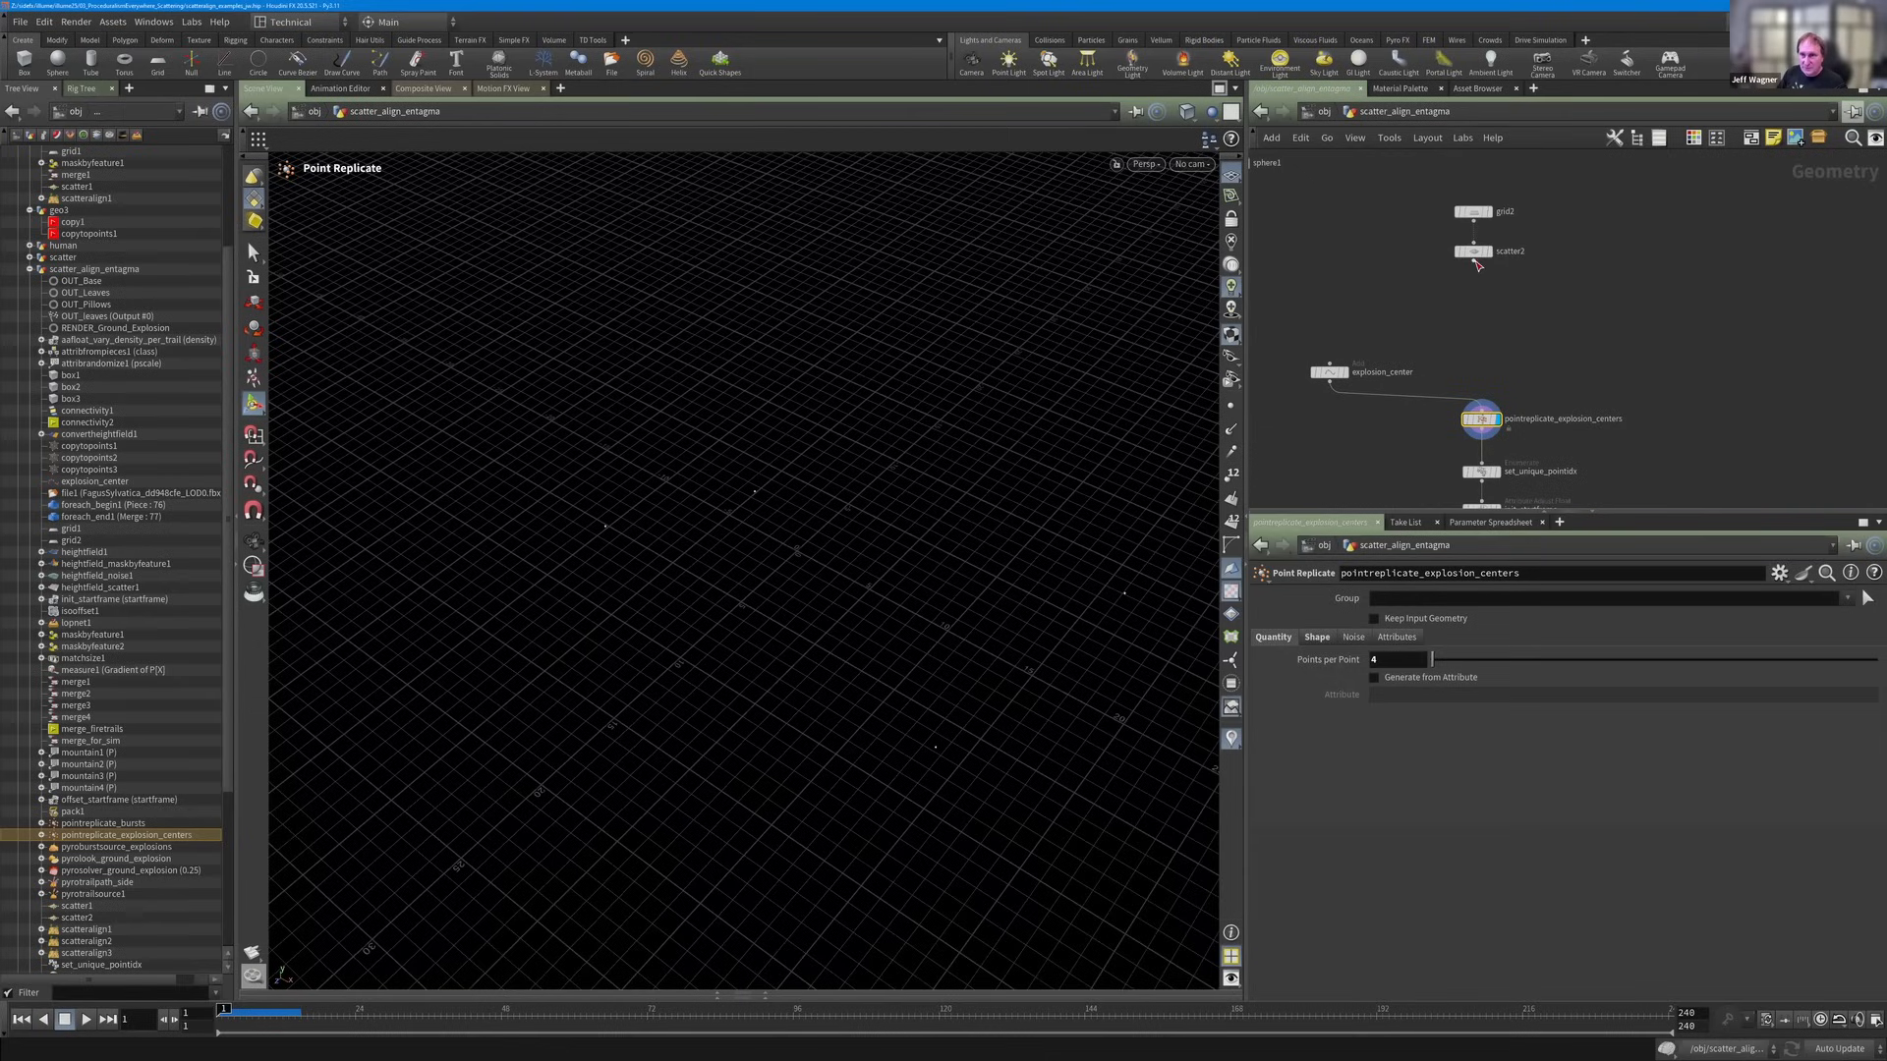
left_click_drag(1473, 262, 1482, 413)
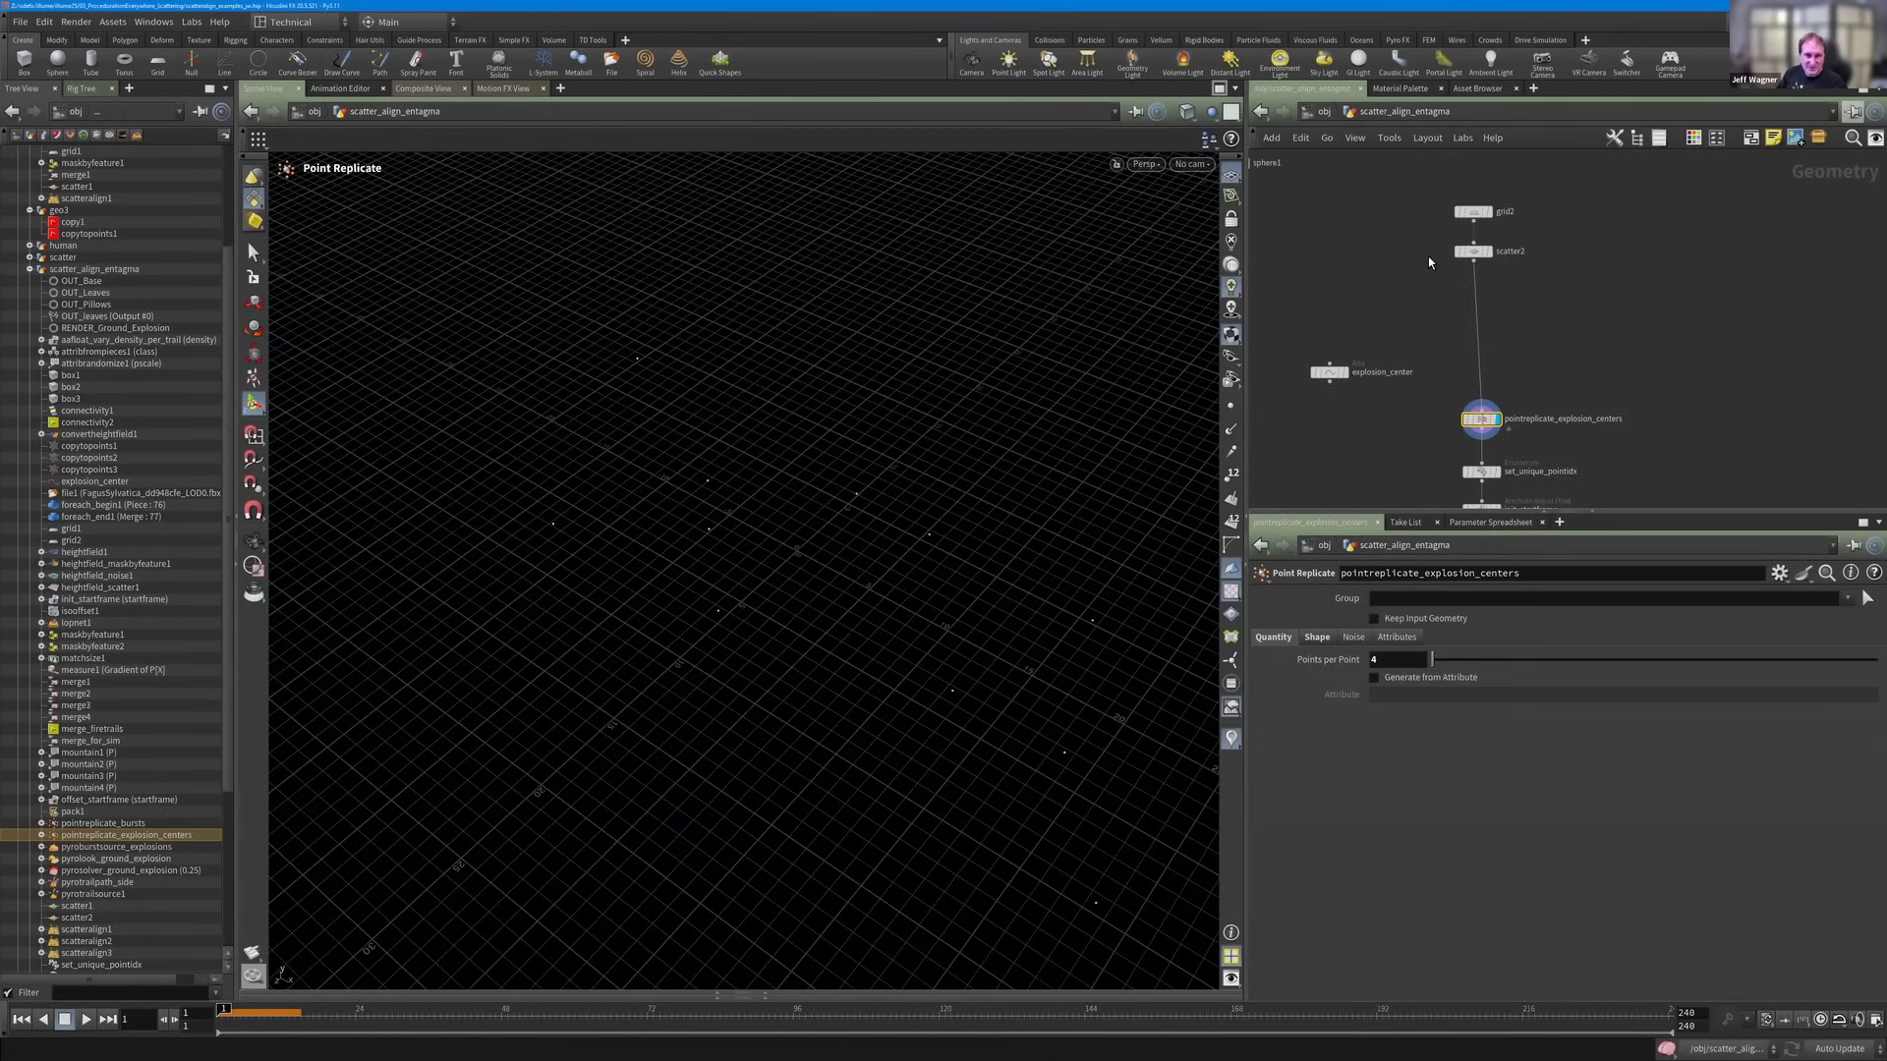
scroll(550, 251, "down", 3)
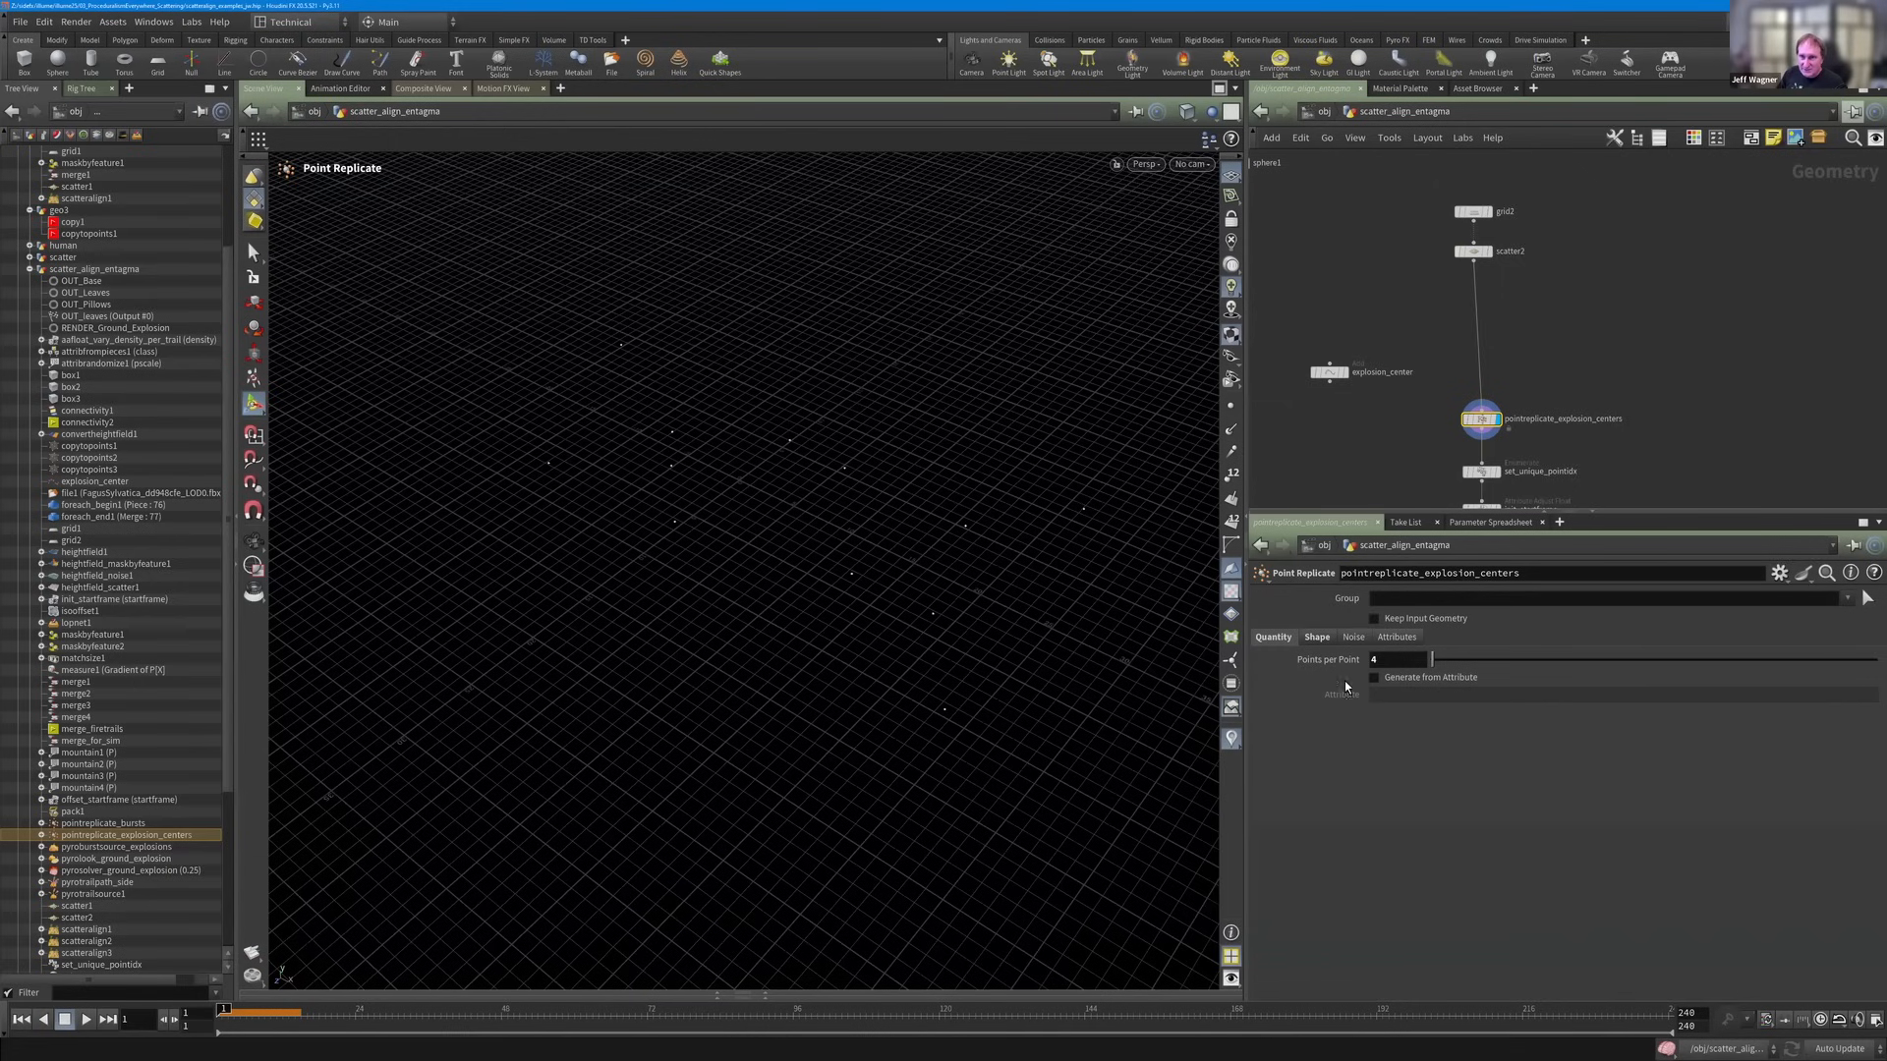
Select grid2 and compare its extent with the replicated points in the viewport.
left_click(1473, 211)
middle_click_drag(1349, 653, 1437, 595)
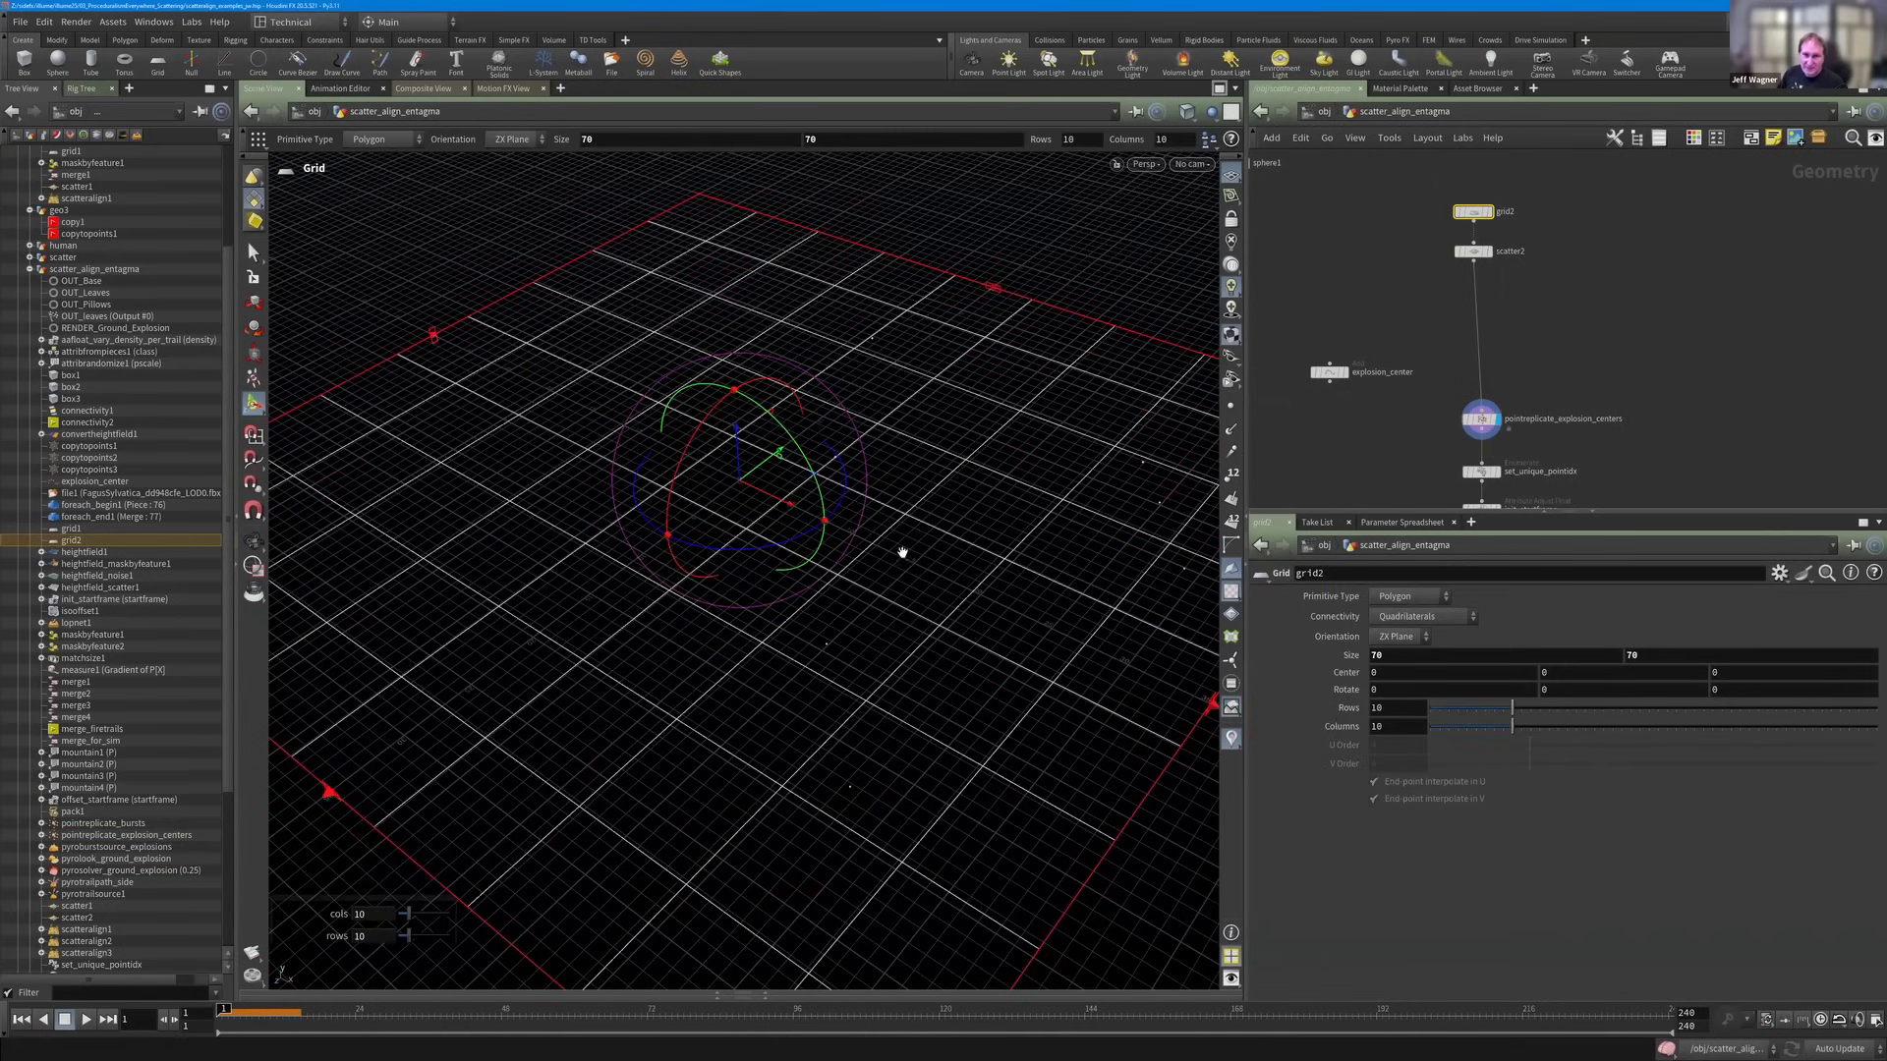
key("space")
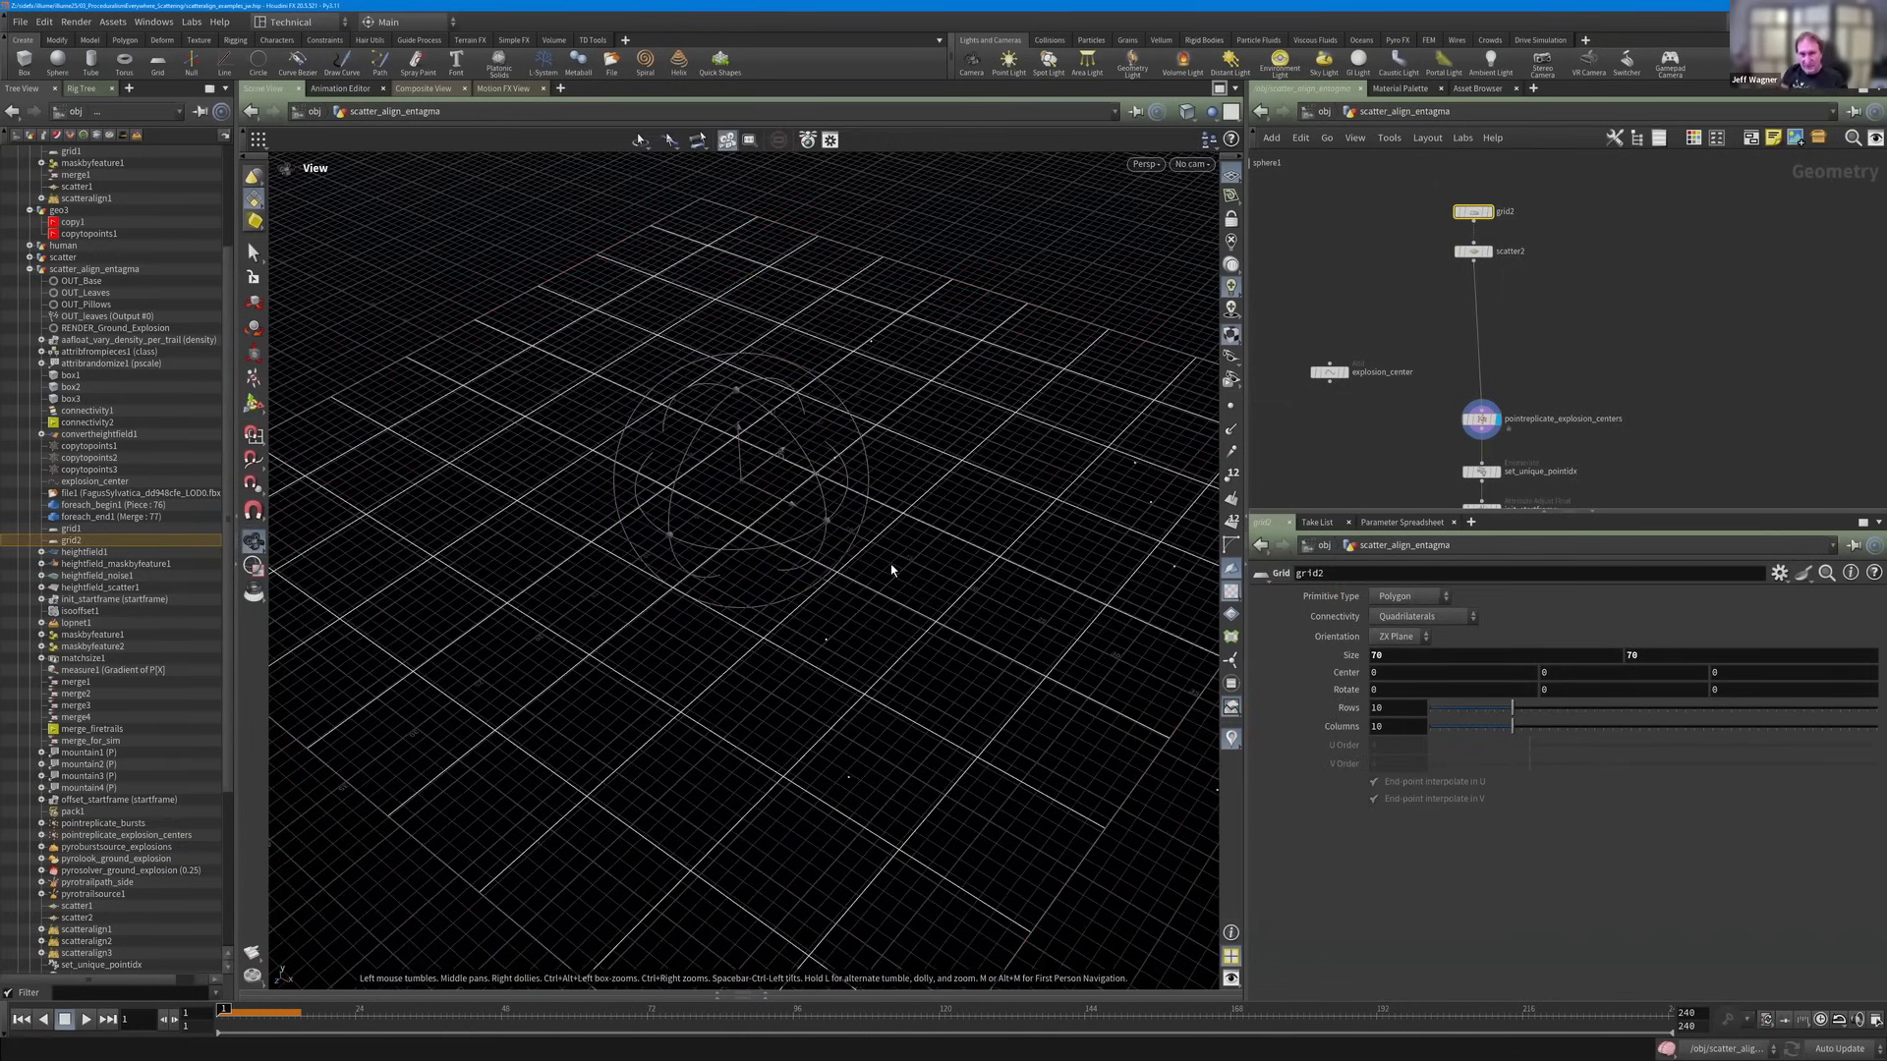
scroll(890, 570, "down", 3)
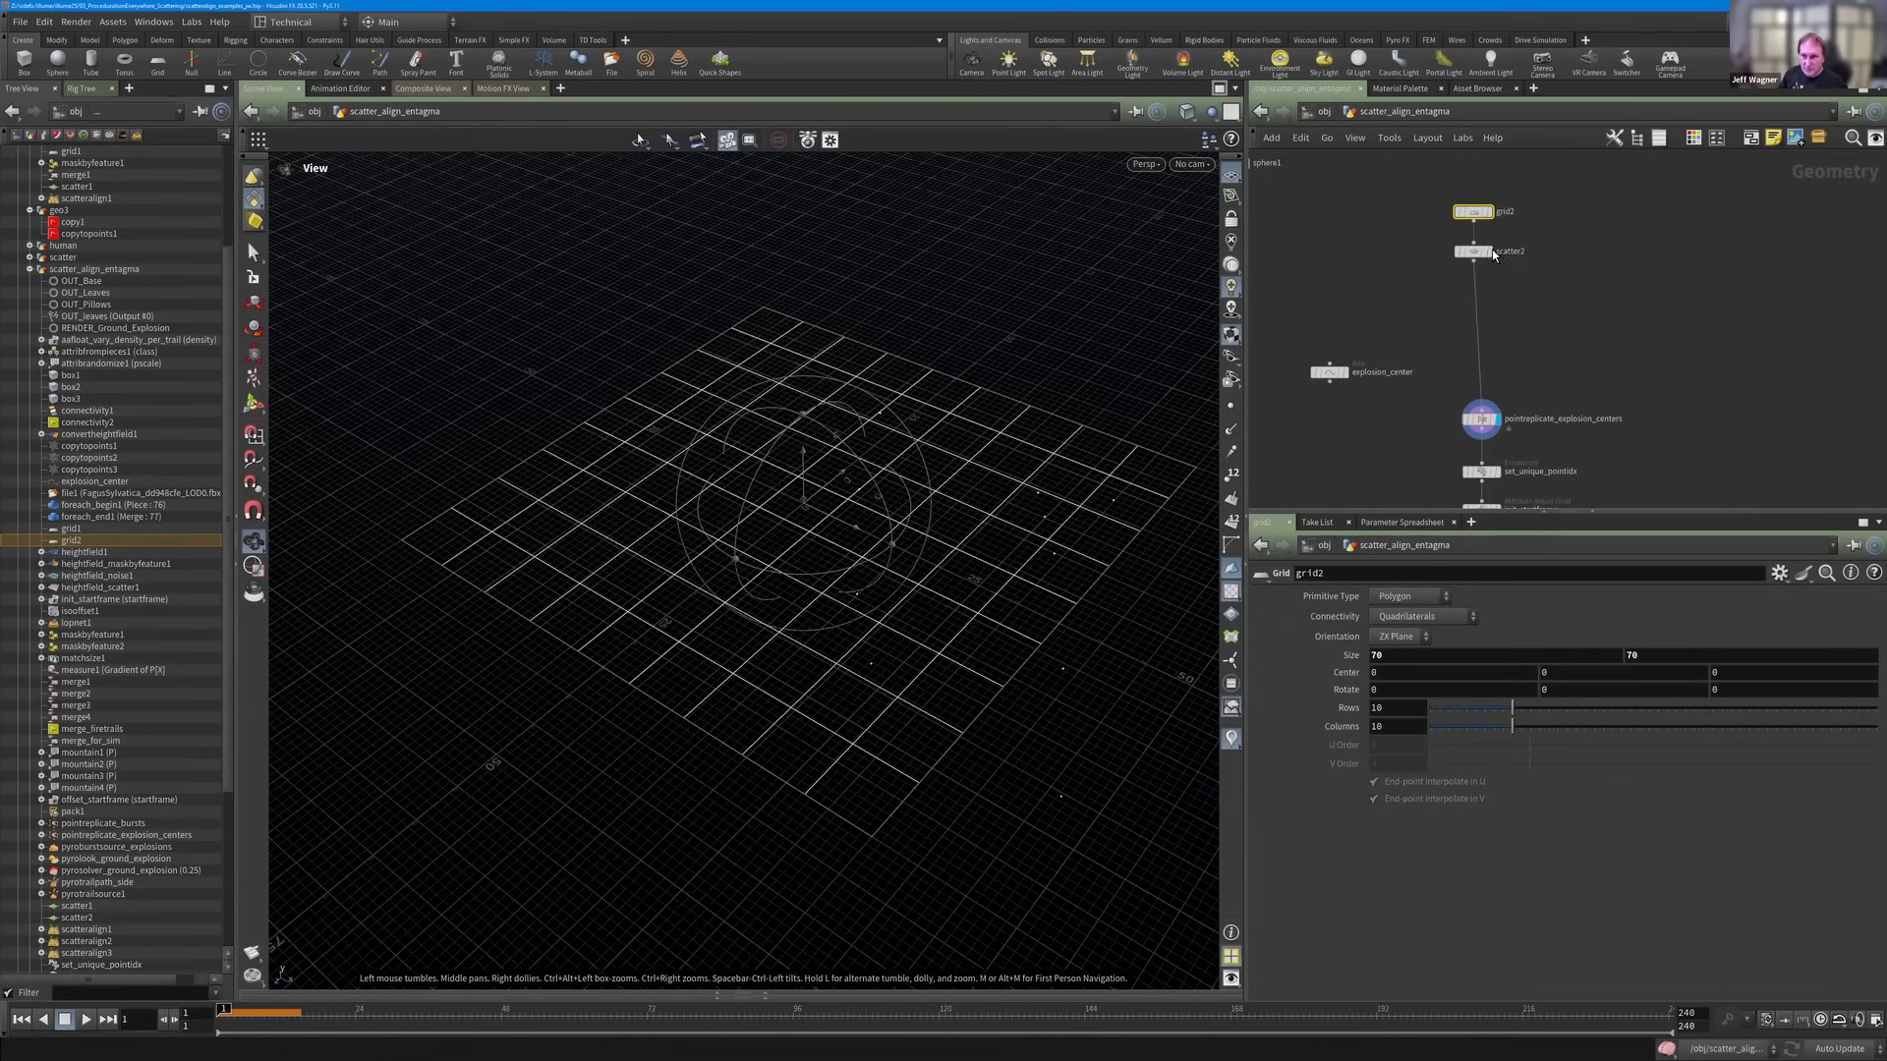
middle_click_drag(1179, 467, 1052, 452)
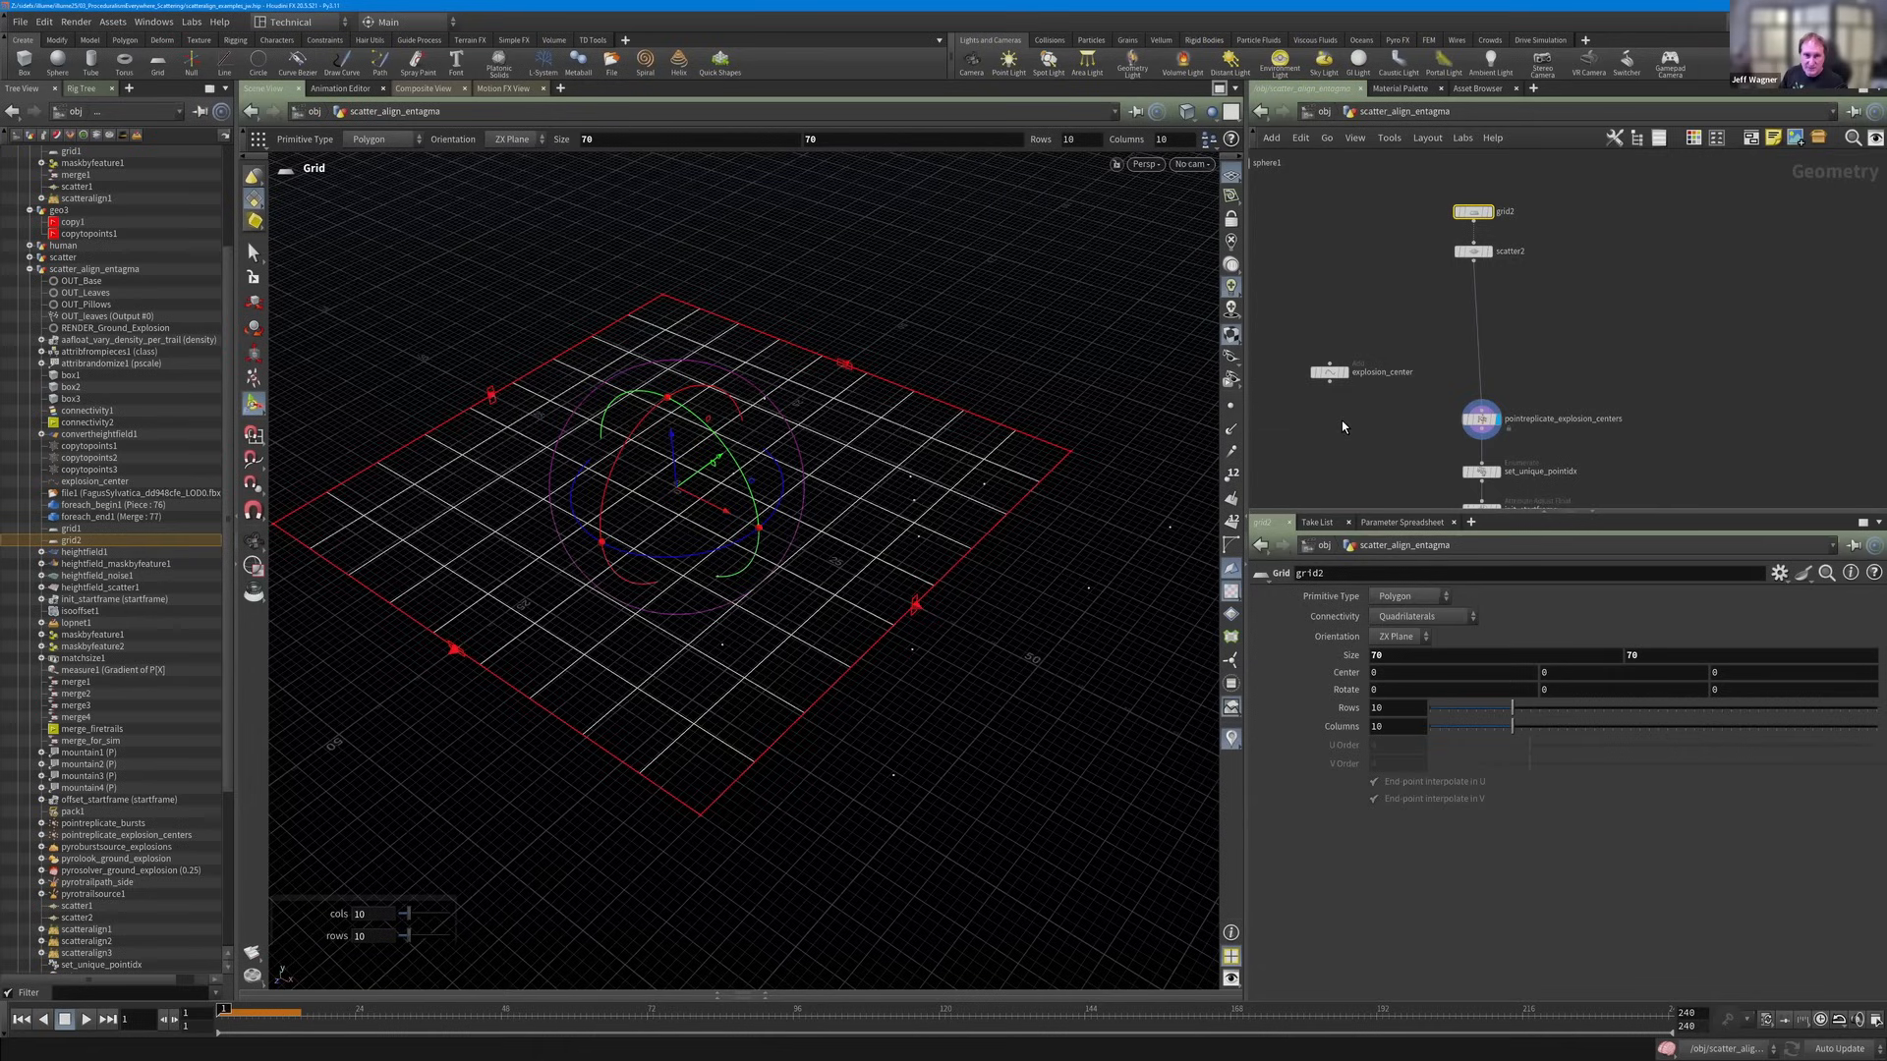
Make scatter2 the displayed node to view its source points without the replication.
left_click(1488, 251)
middle_click_drag(1445, 435, 1424, 289)
scroll(1425, 289, "down", 1)
scroll(1463, 275, "up", 4)
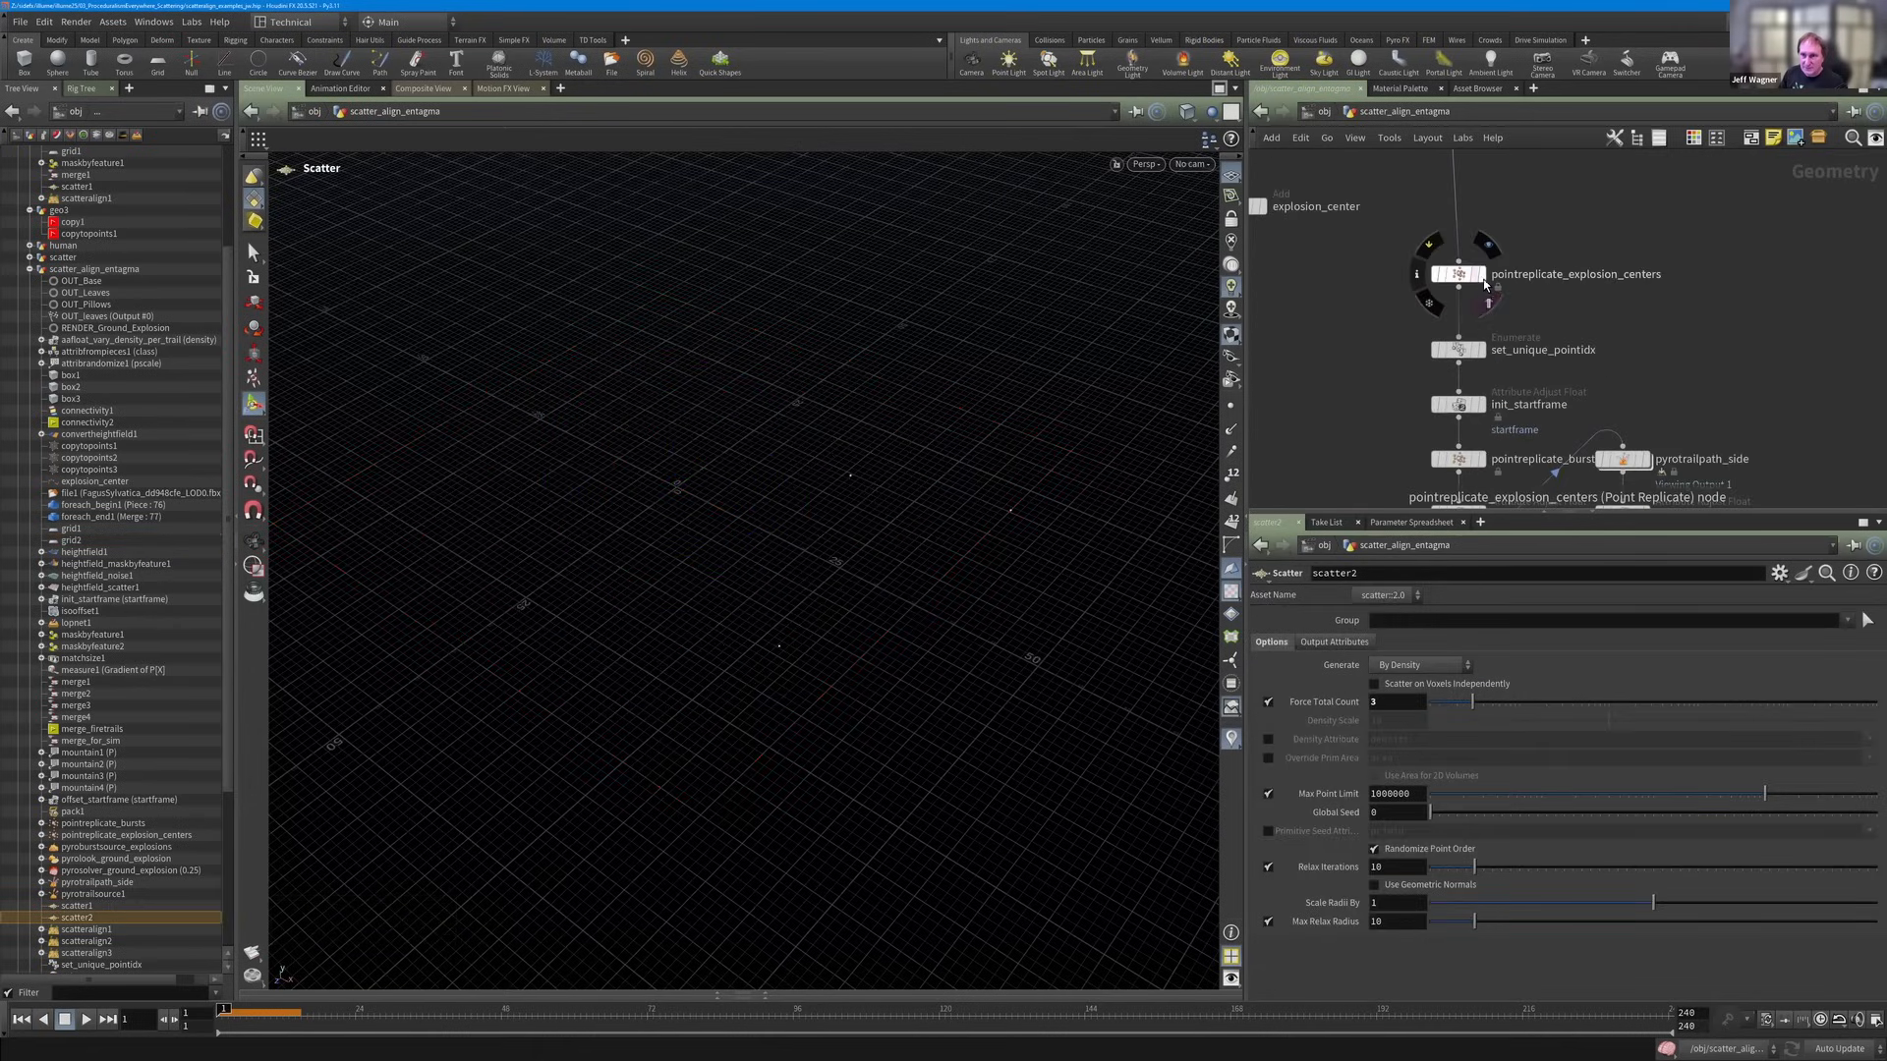
Display pyrolook_ground_explosion and play the simulation to view explosions from the scattered points.
left_click(1464, 277)
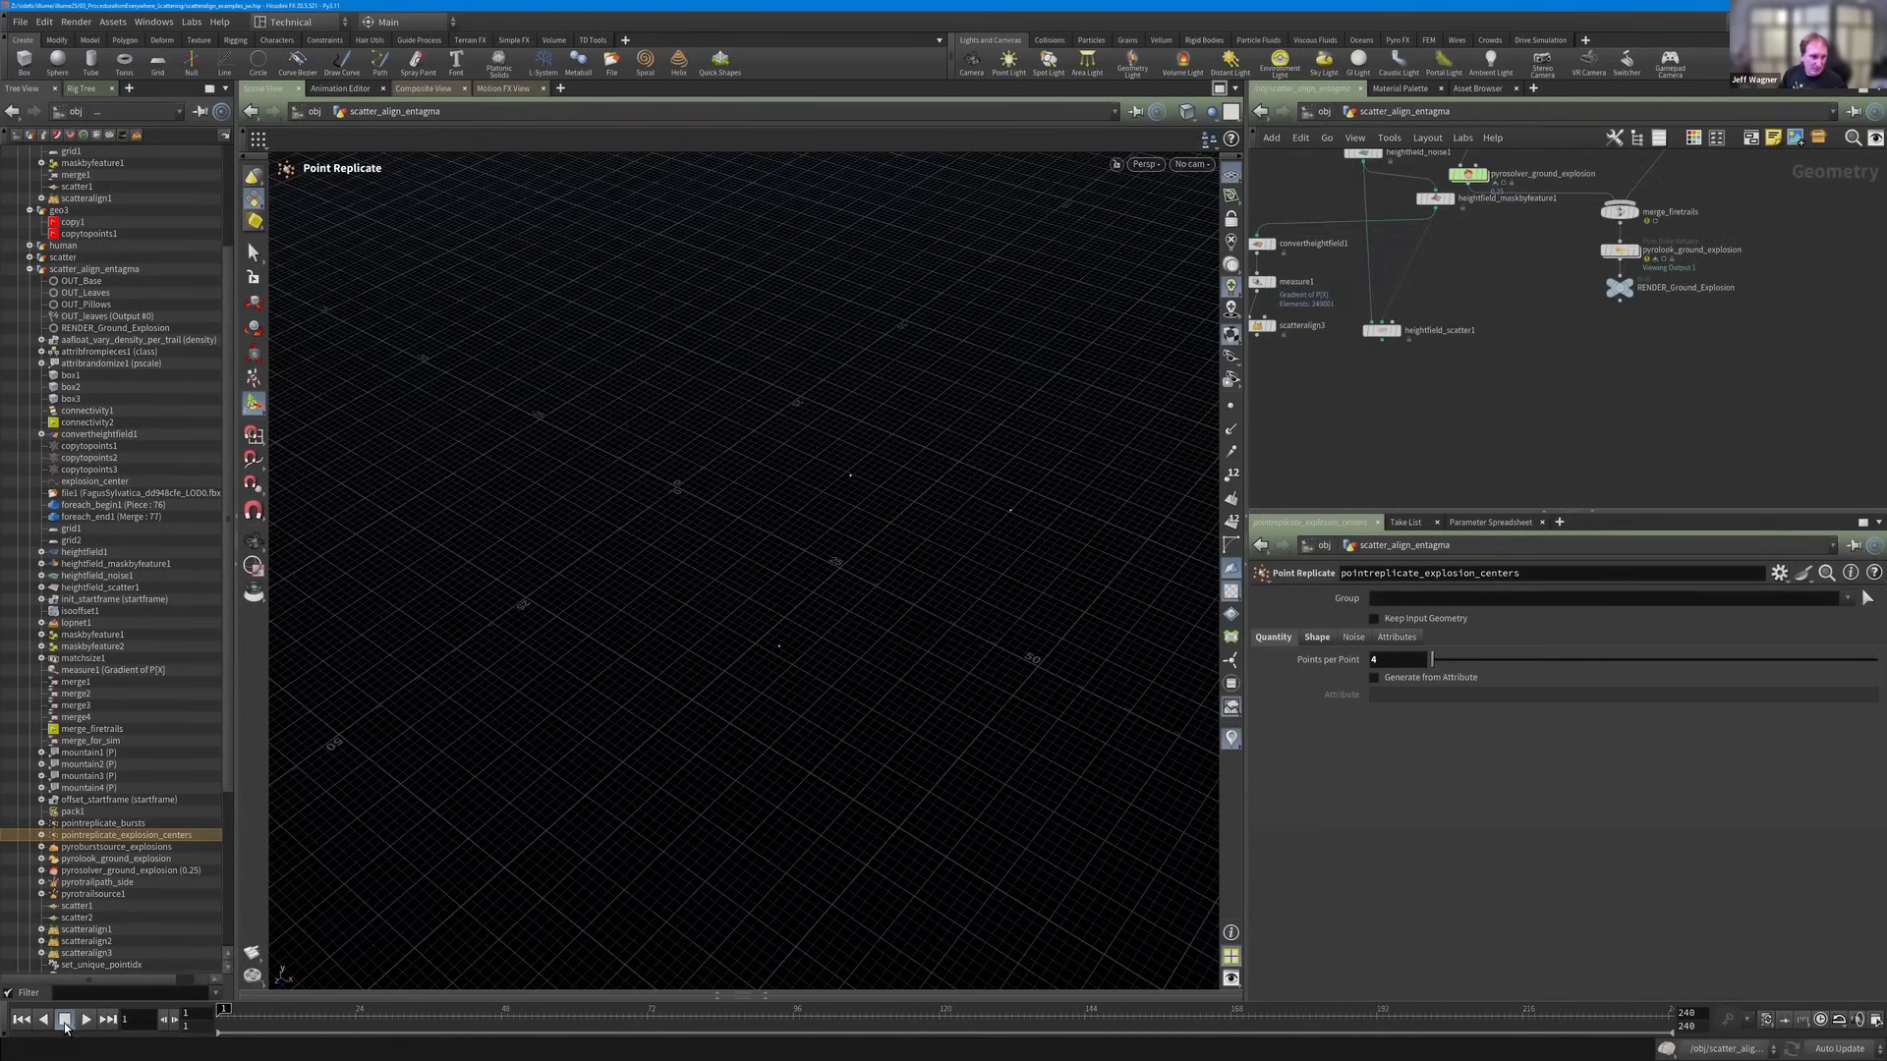
left_click(87, 1022)
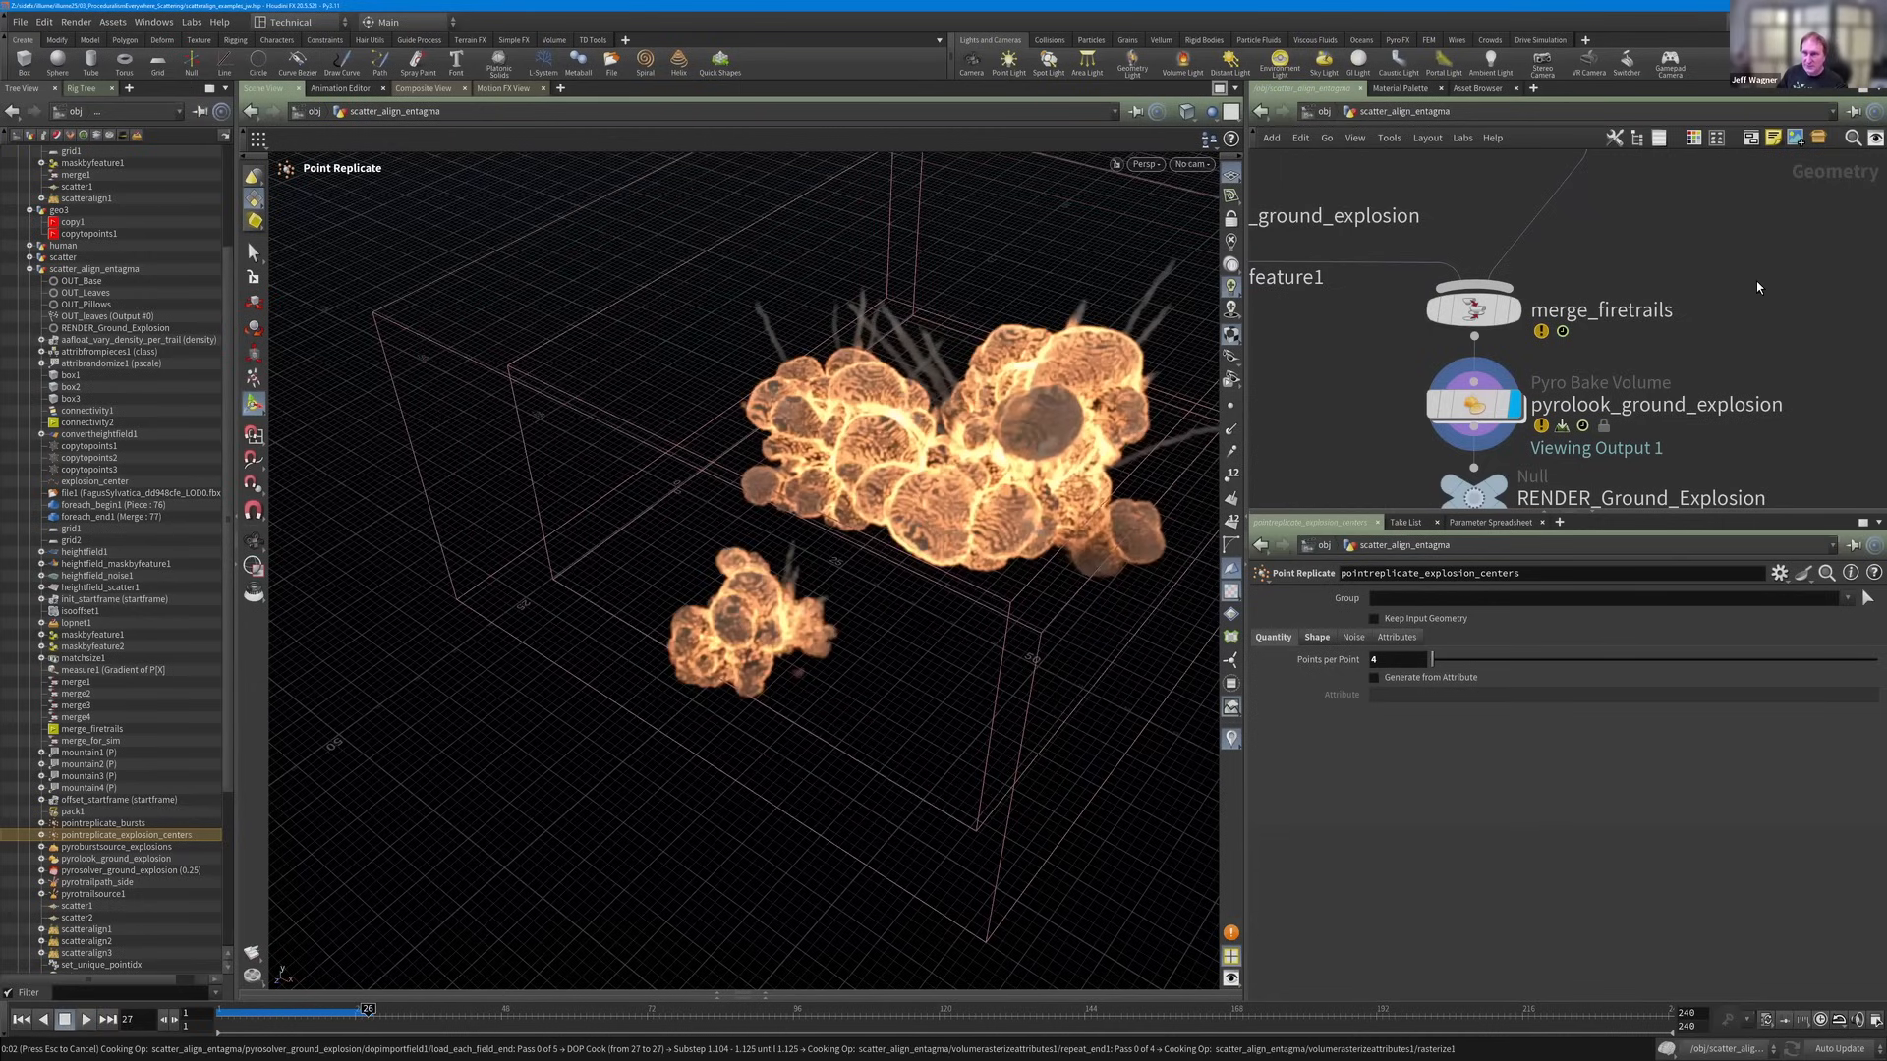
Examine the disconnected explosion_center Add node and its parameters, along with the surrounding grid and scatter nodes in the network.
scroll(1649, 253, "down", 5)
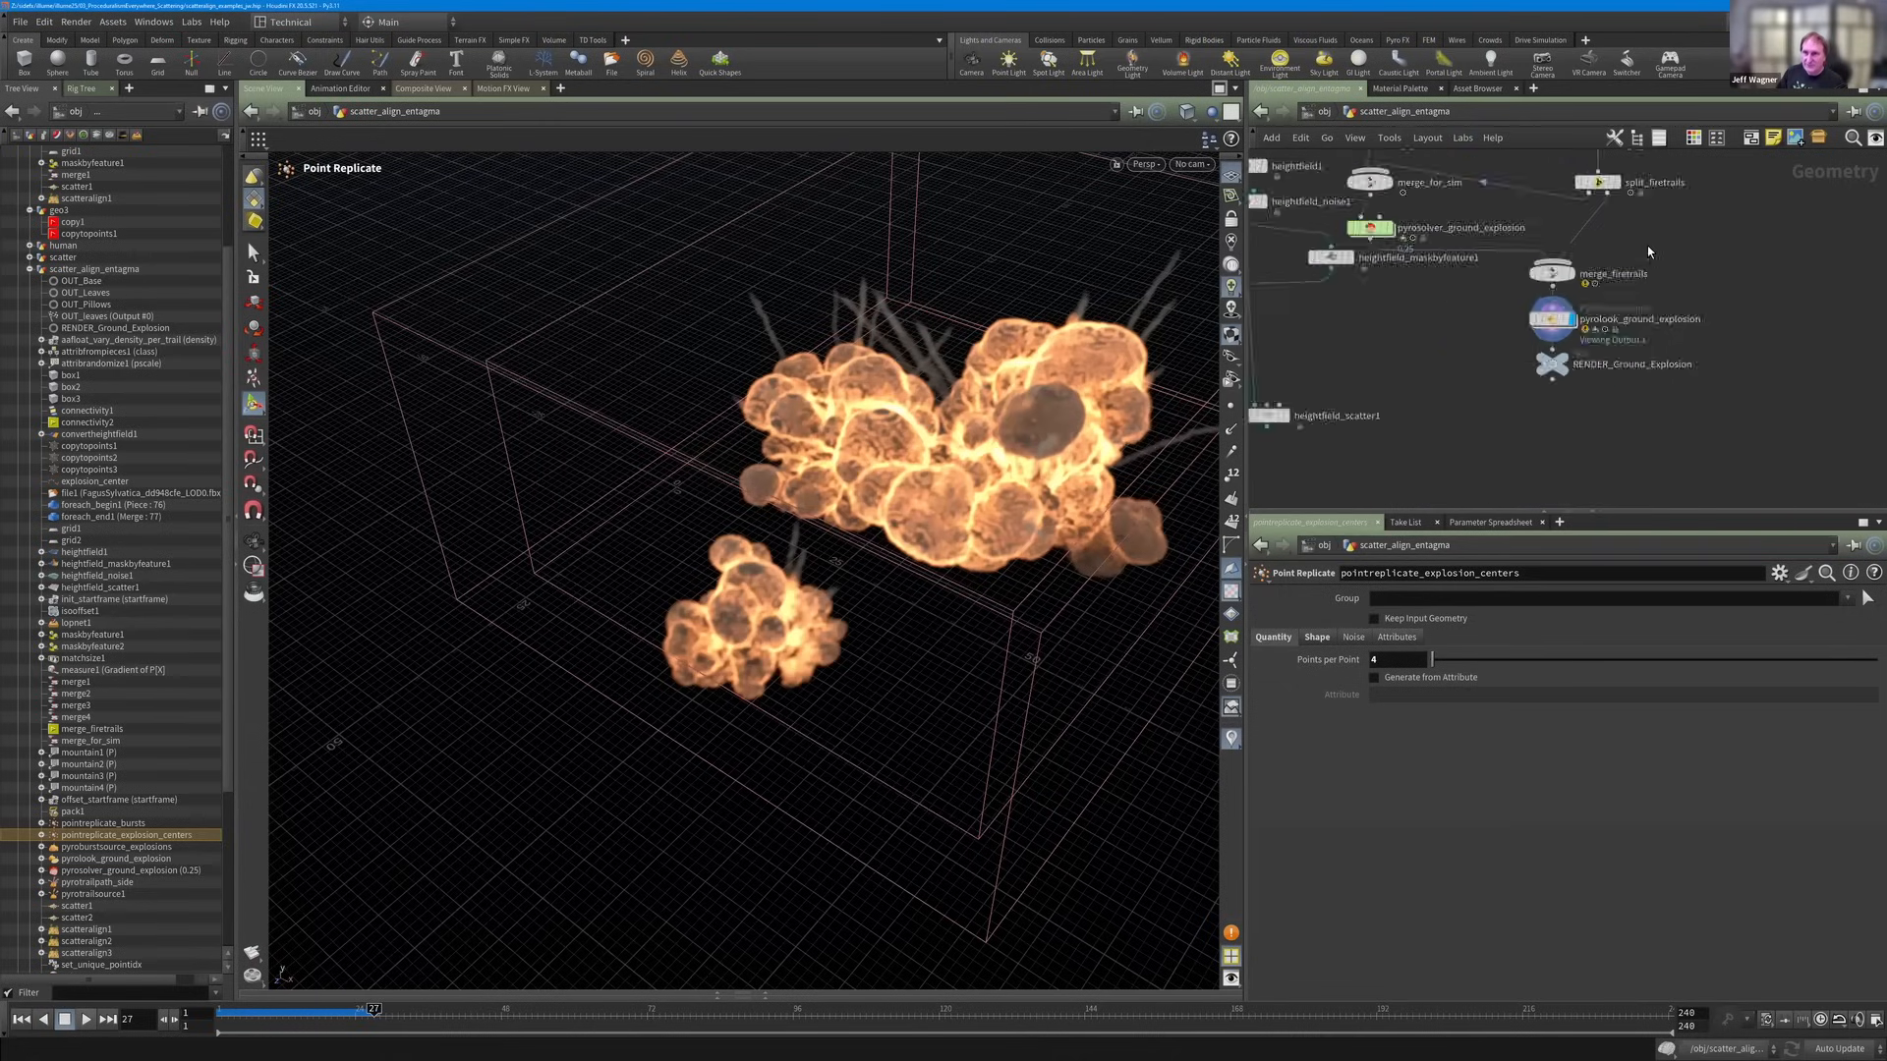
scroll(1649, 252, "down", 3)
middle_click_drag(1649, 252, 1677, 378)
scroll(1535, 203, "up", 2)
scroll(1537, 310, "up", 4)
middle_click_drag(1535, 203, 1611, 356)
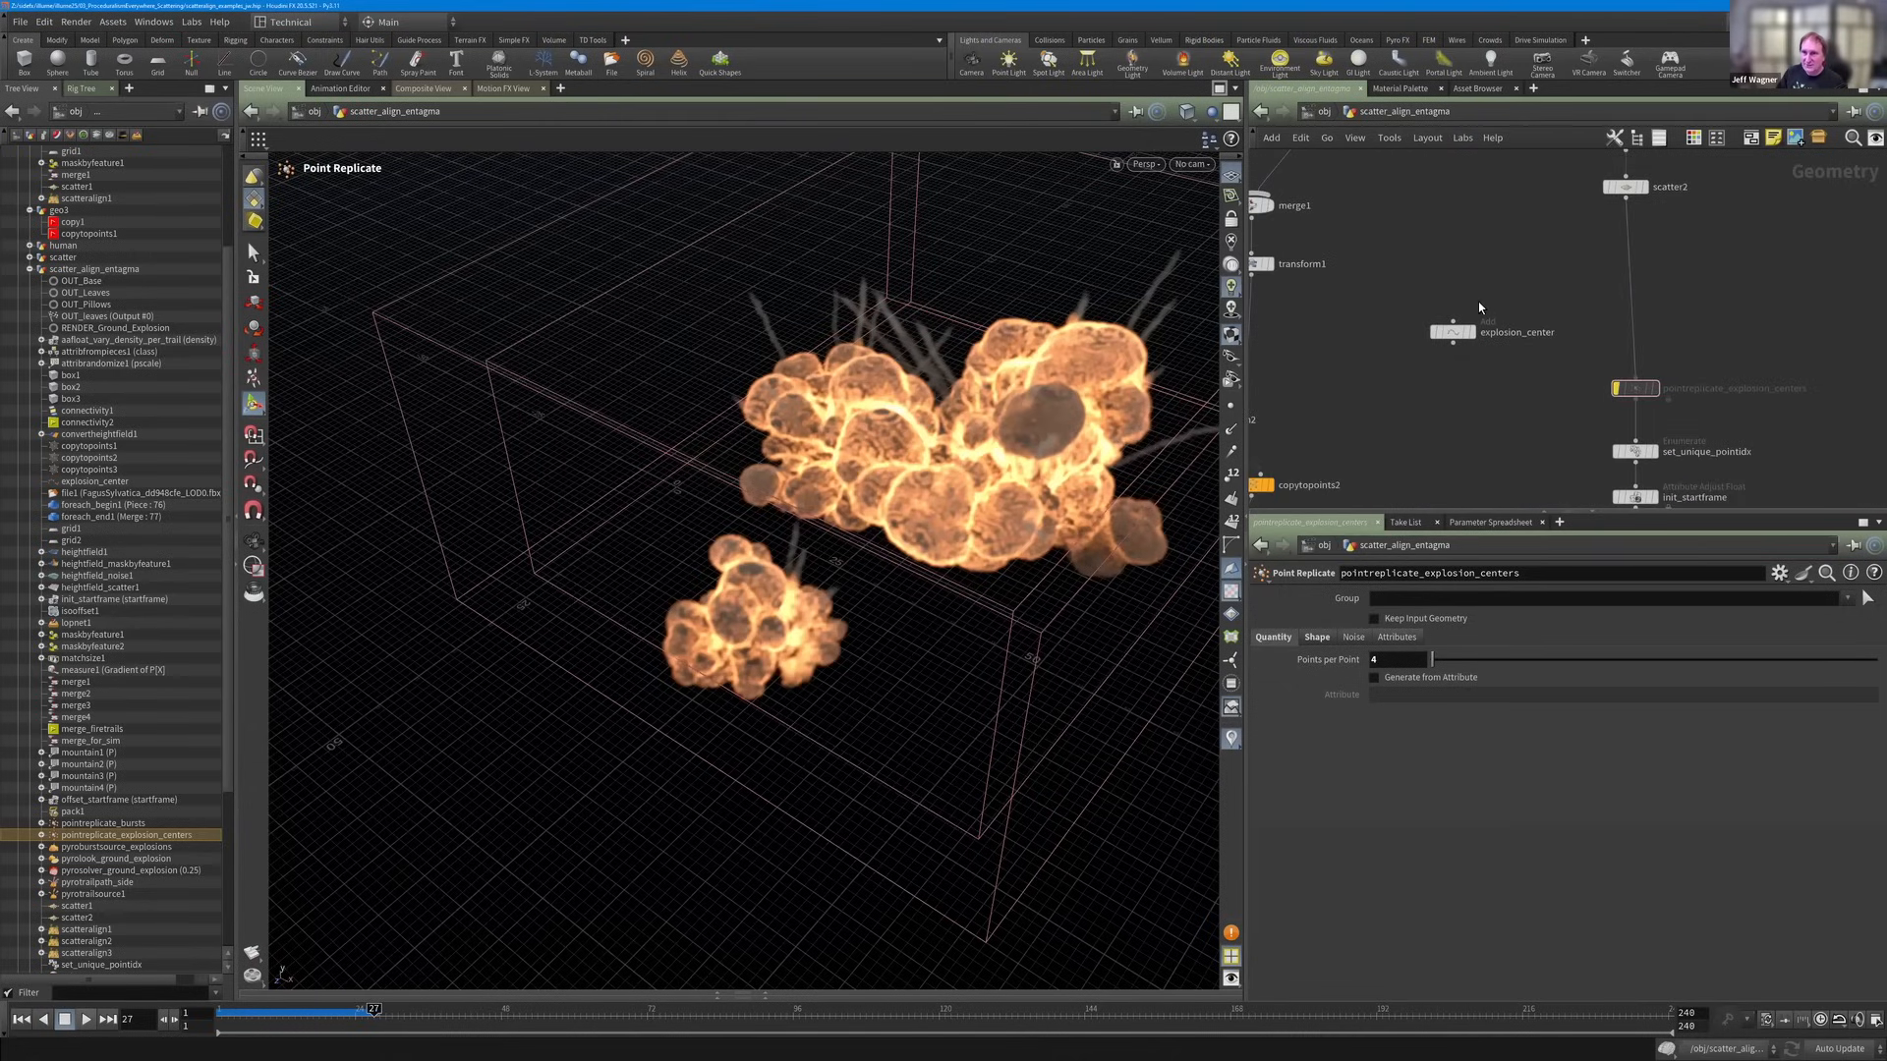
left_click(1558, 332)
key("f")
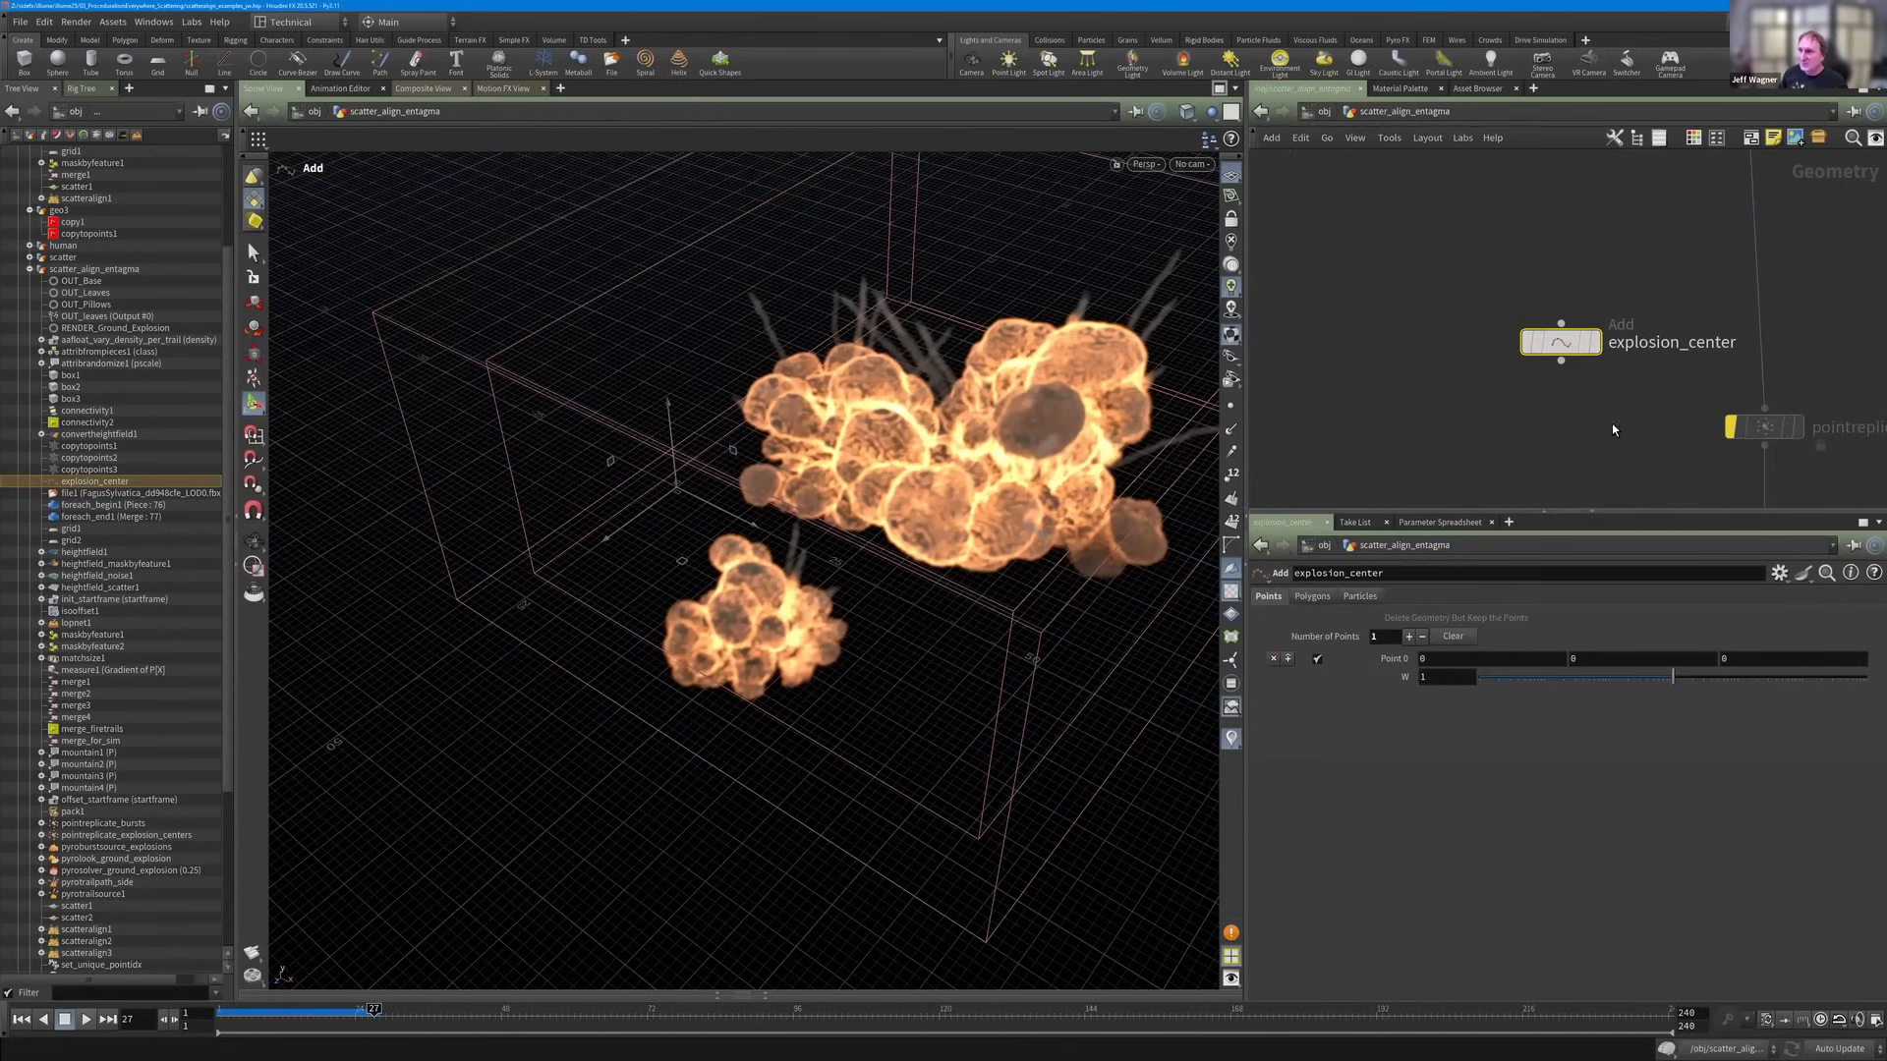
middle_click_drag(1613, 429, 1541, 435)
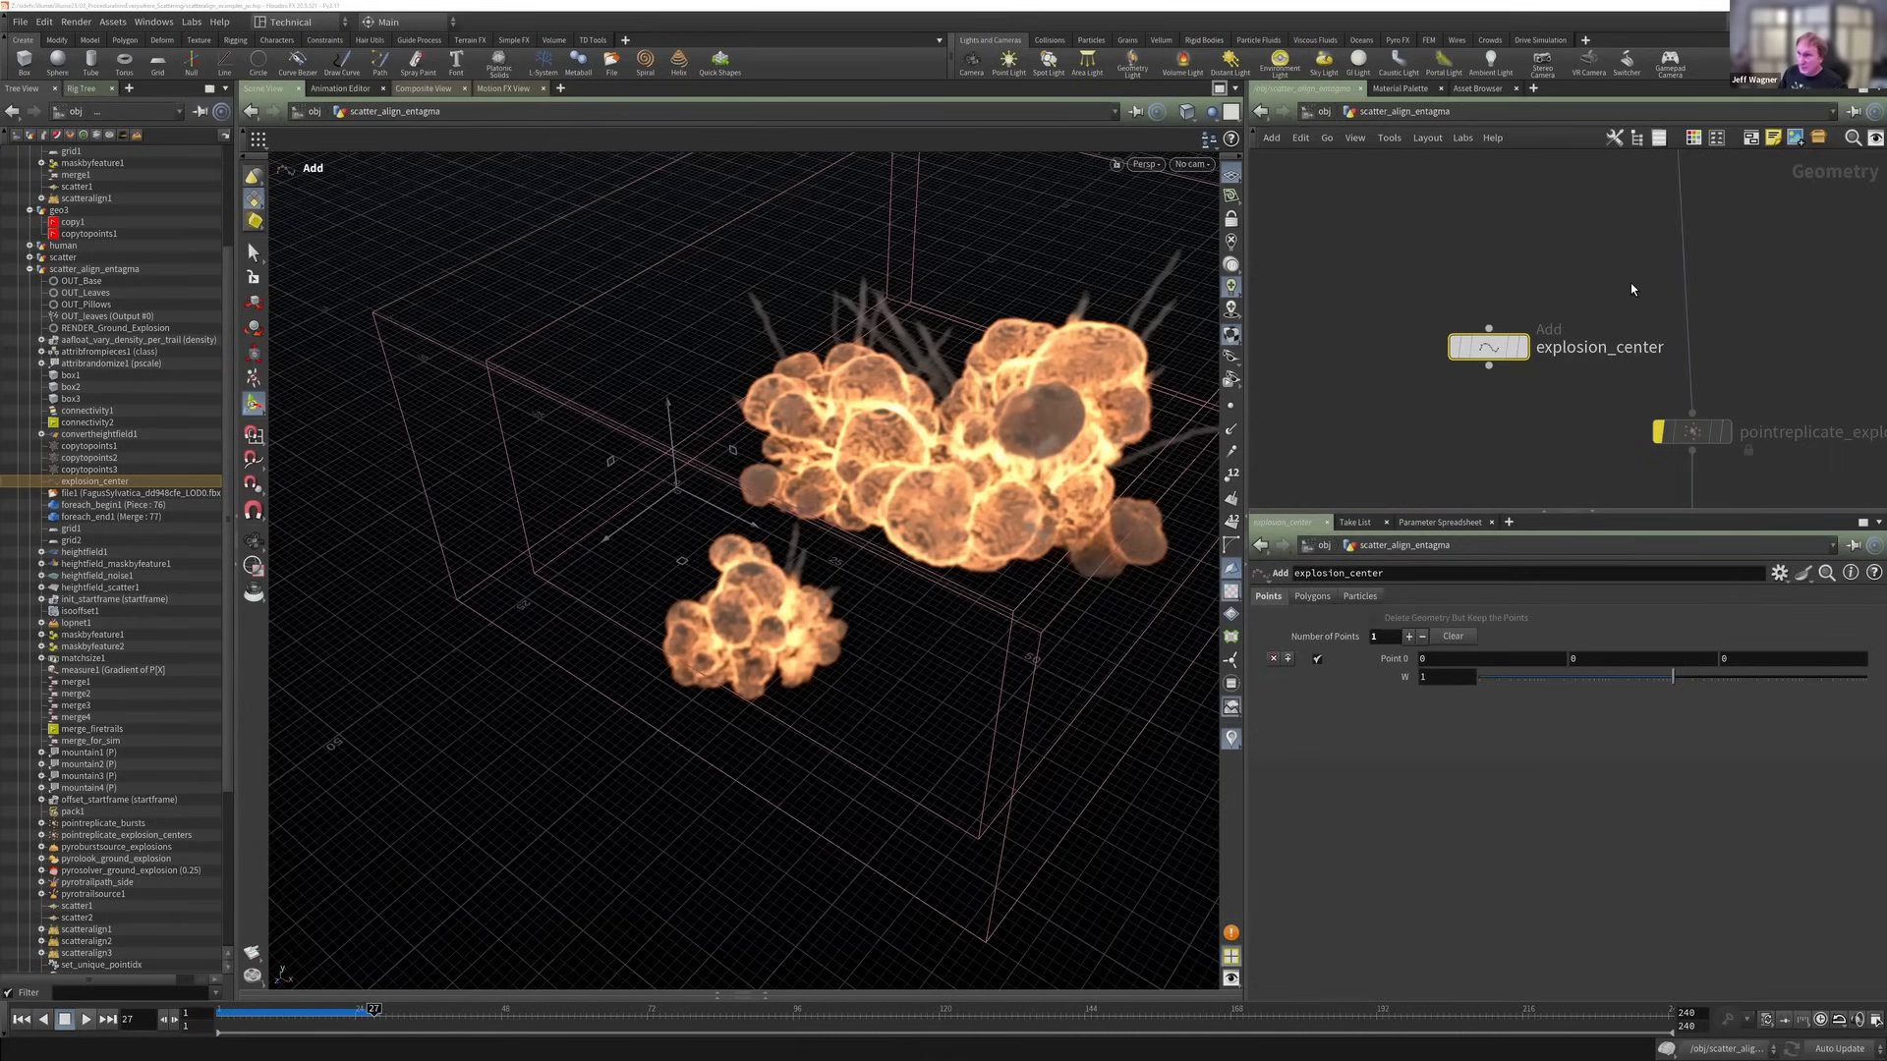
scroll(1612, 269, "down", 5)
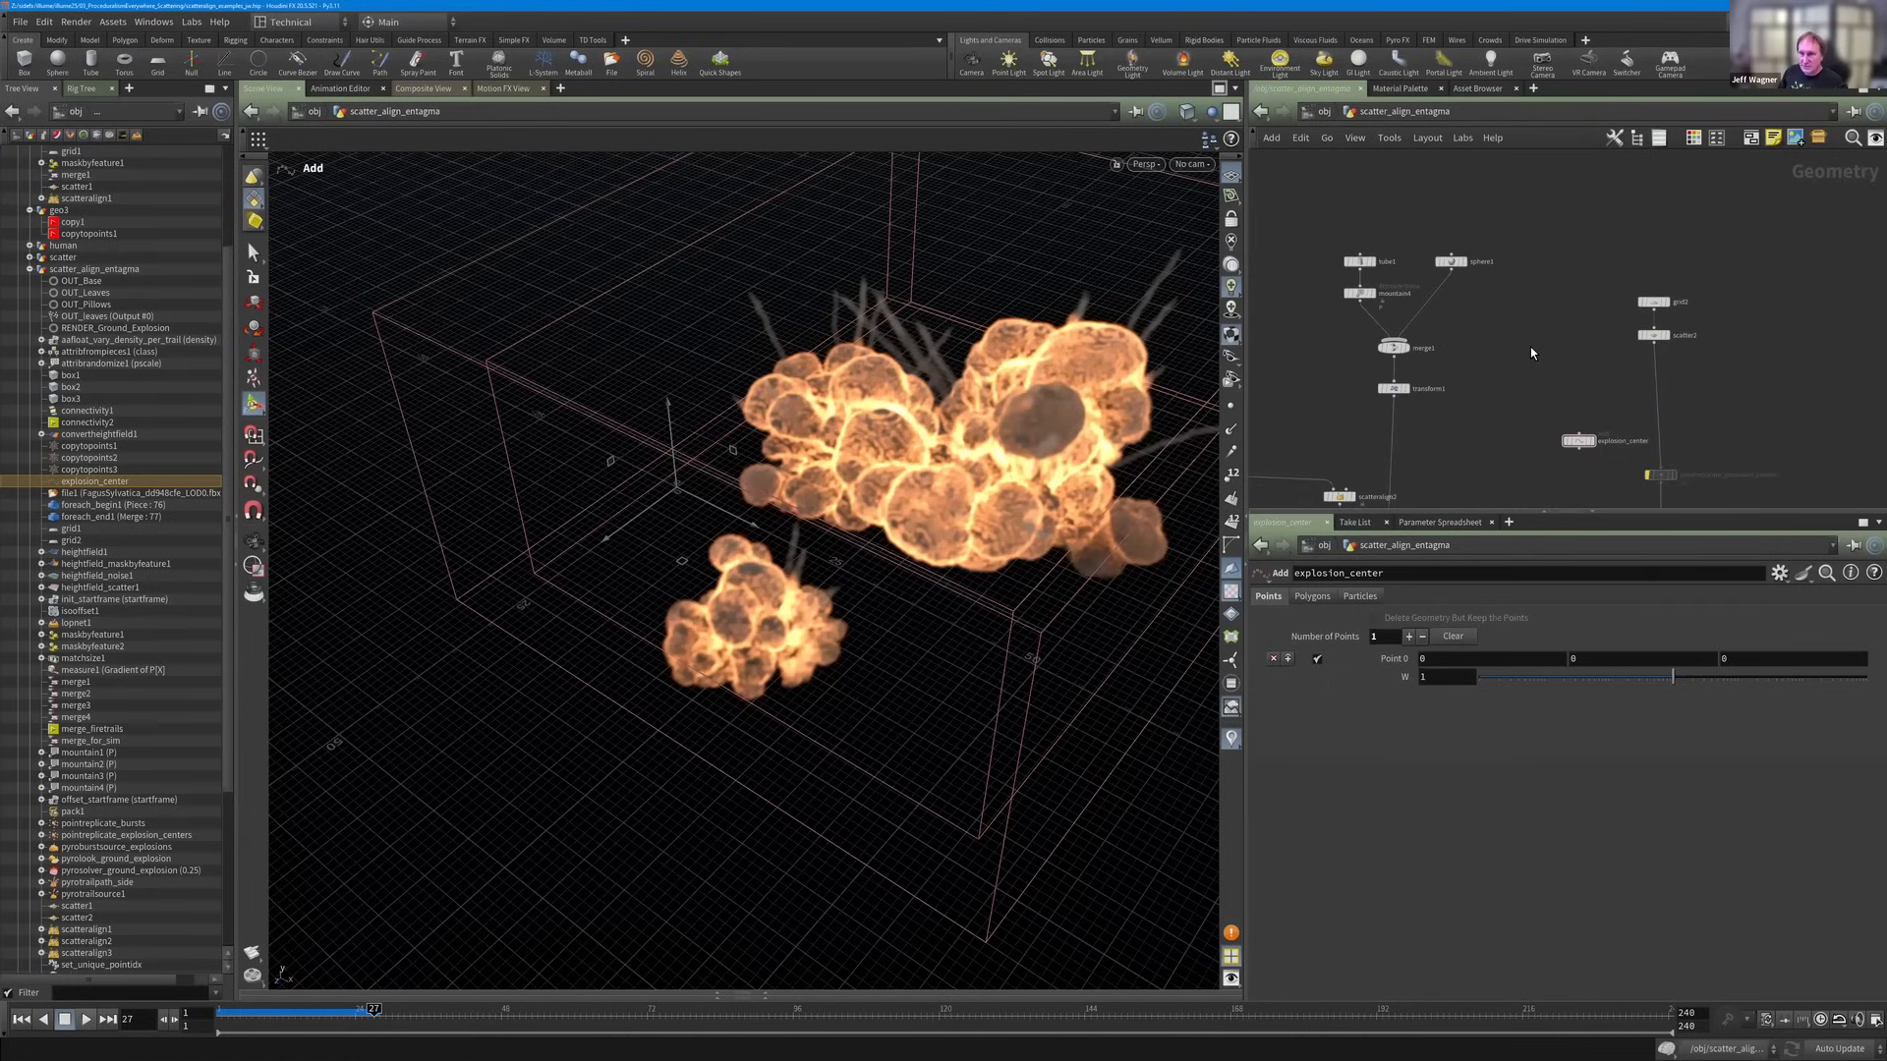
middle_click_drag(1776, 374, 1683, 291)
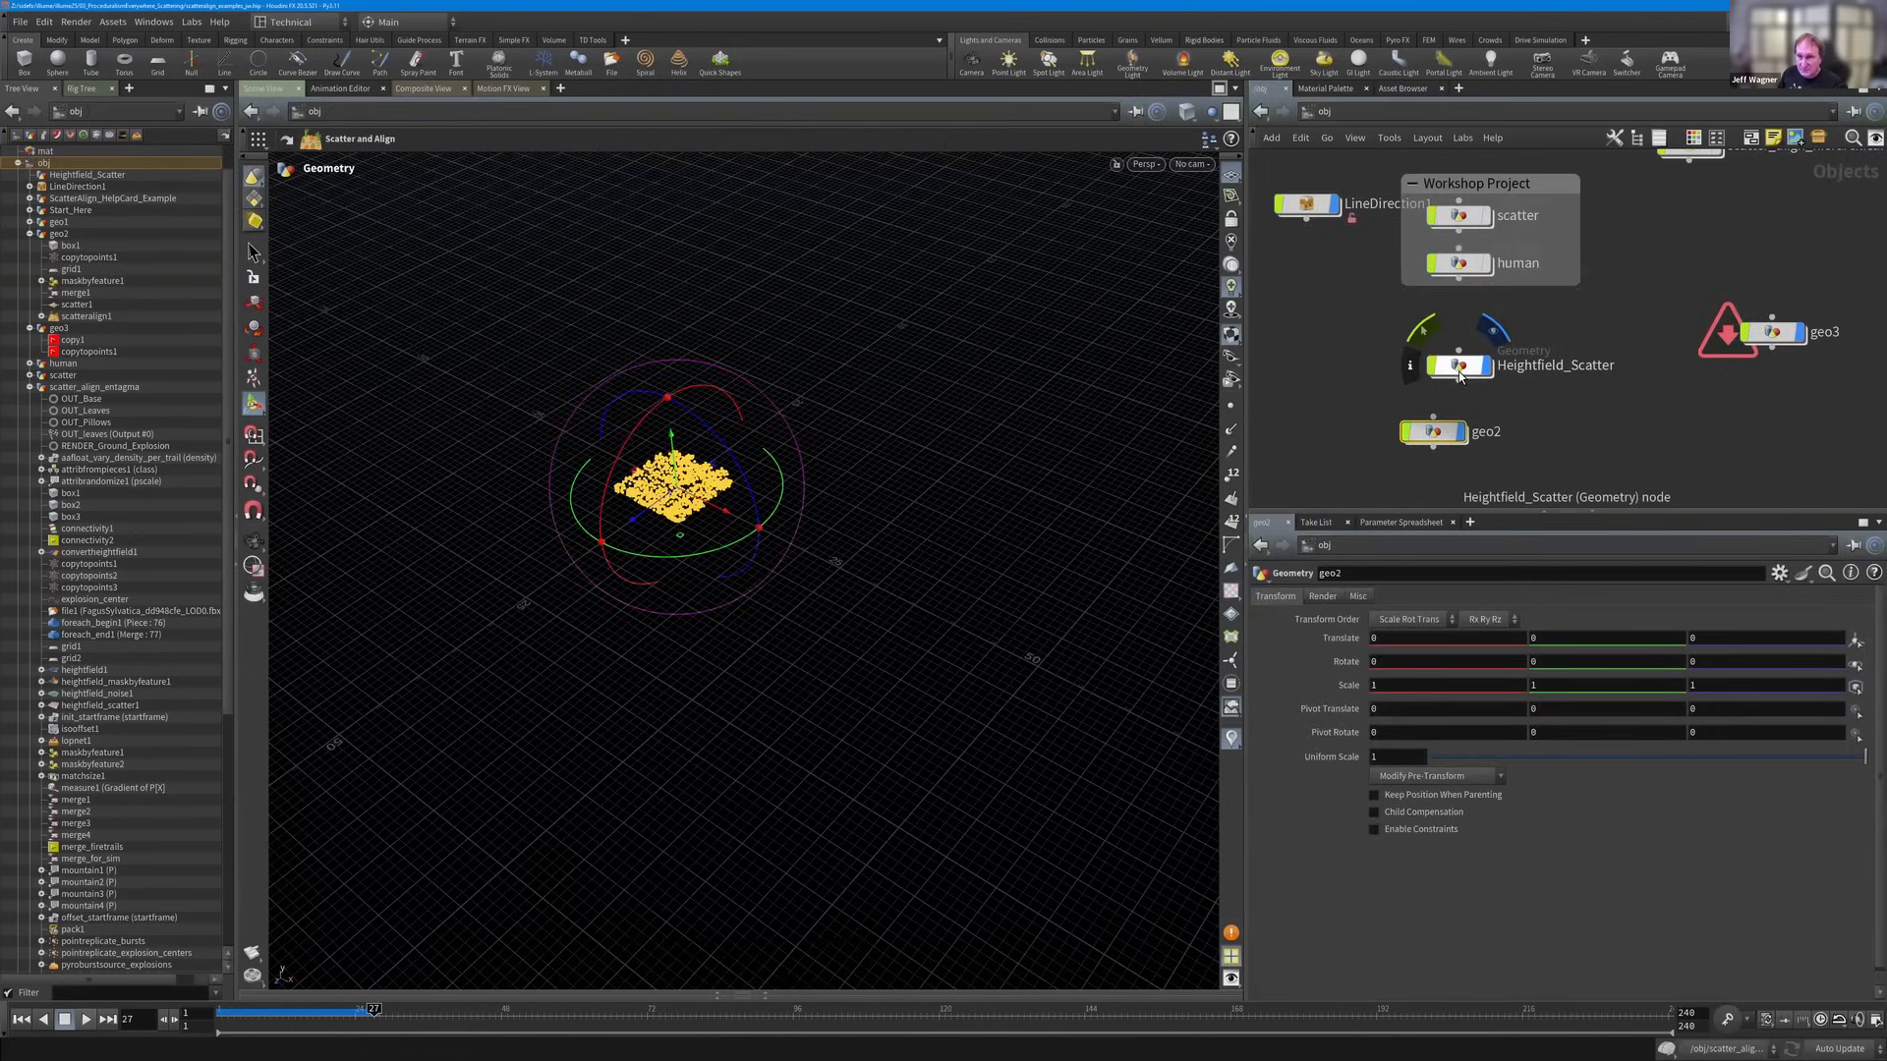
Look inside the Heightfield_Scatter object, return to the object level and select the scatter object.
double_click(1458, 367)
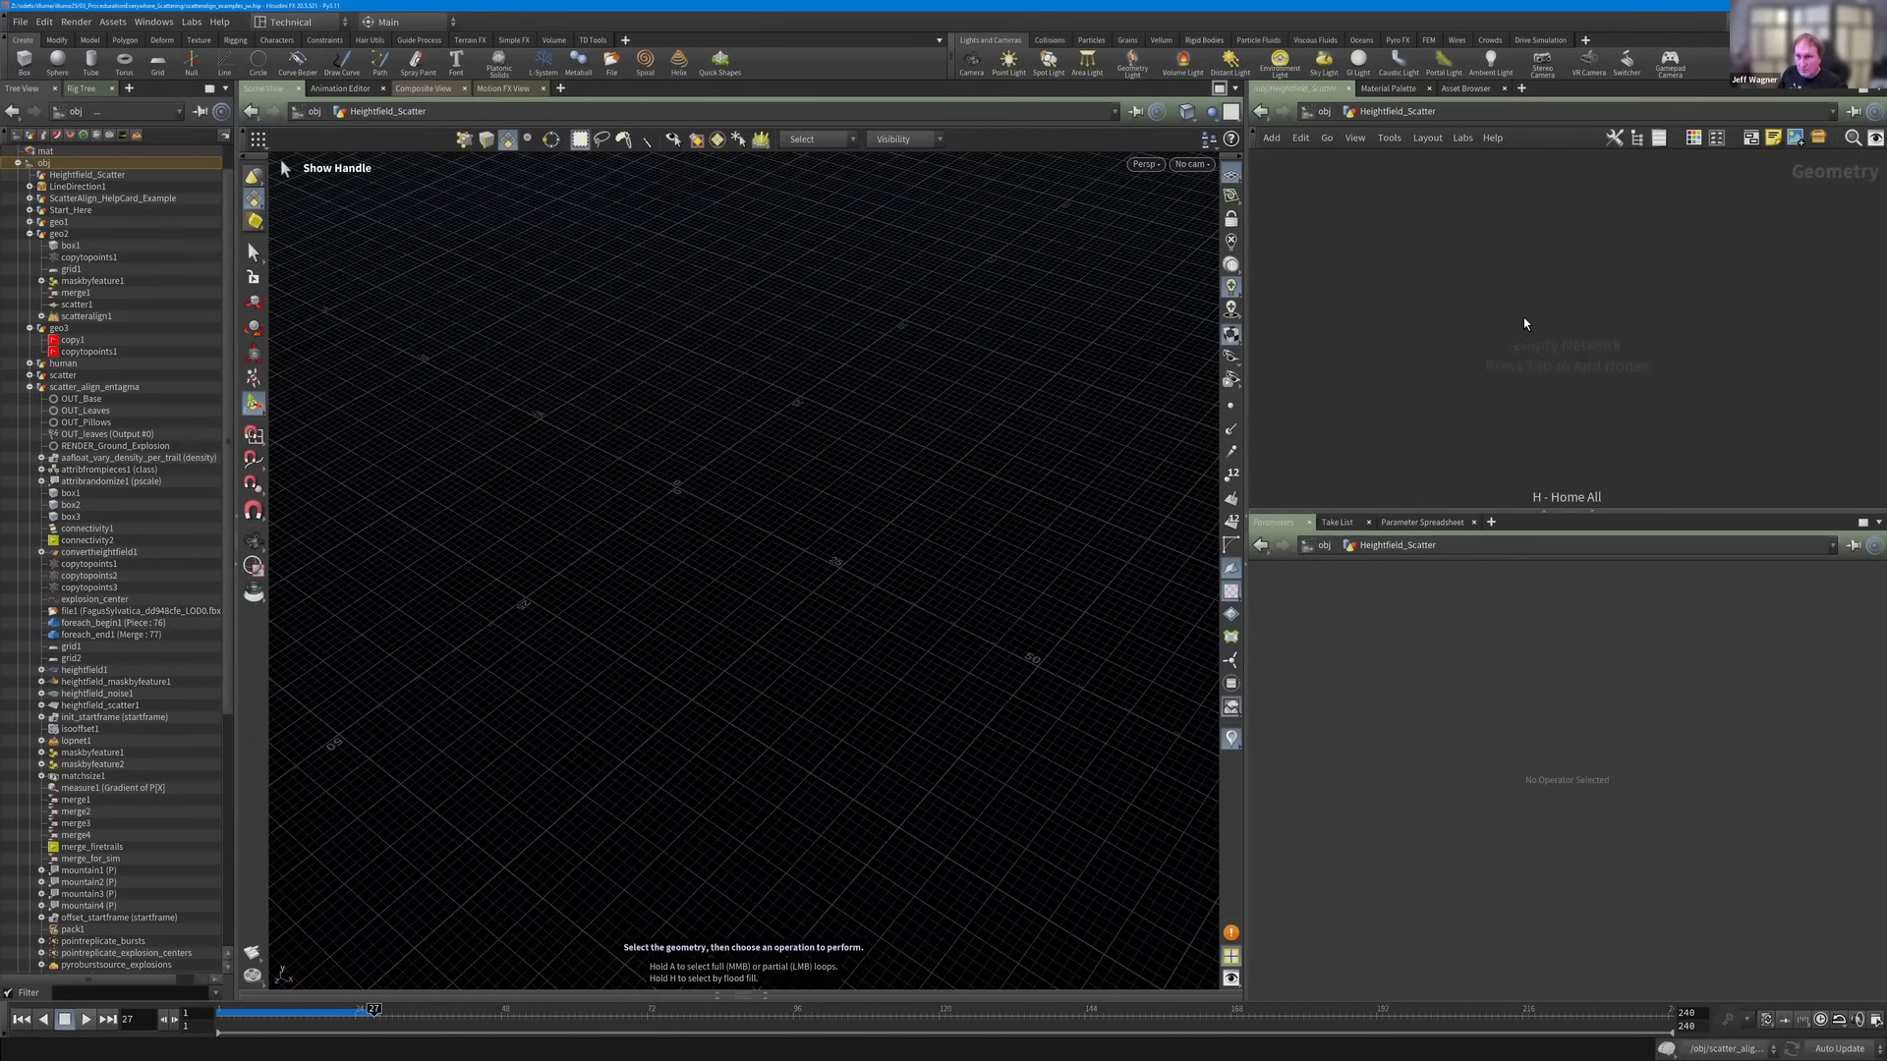
key("u")
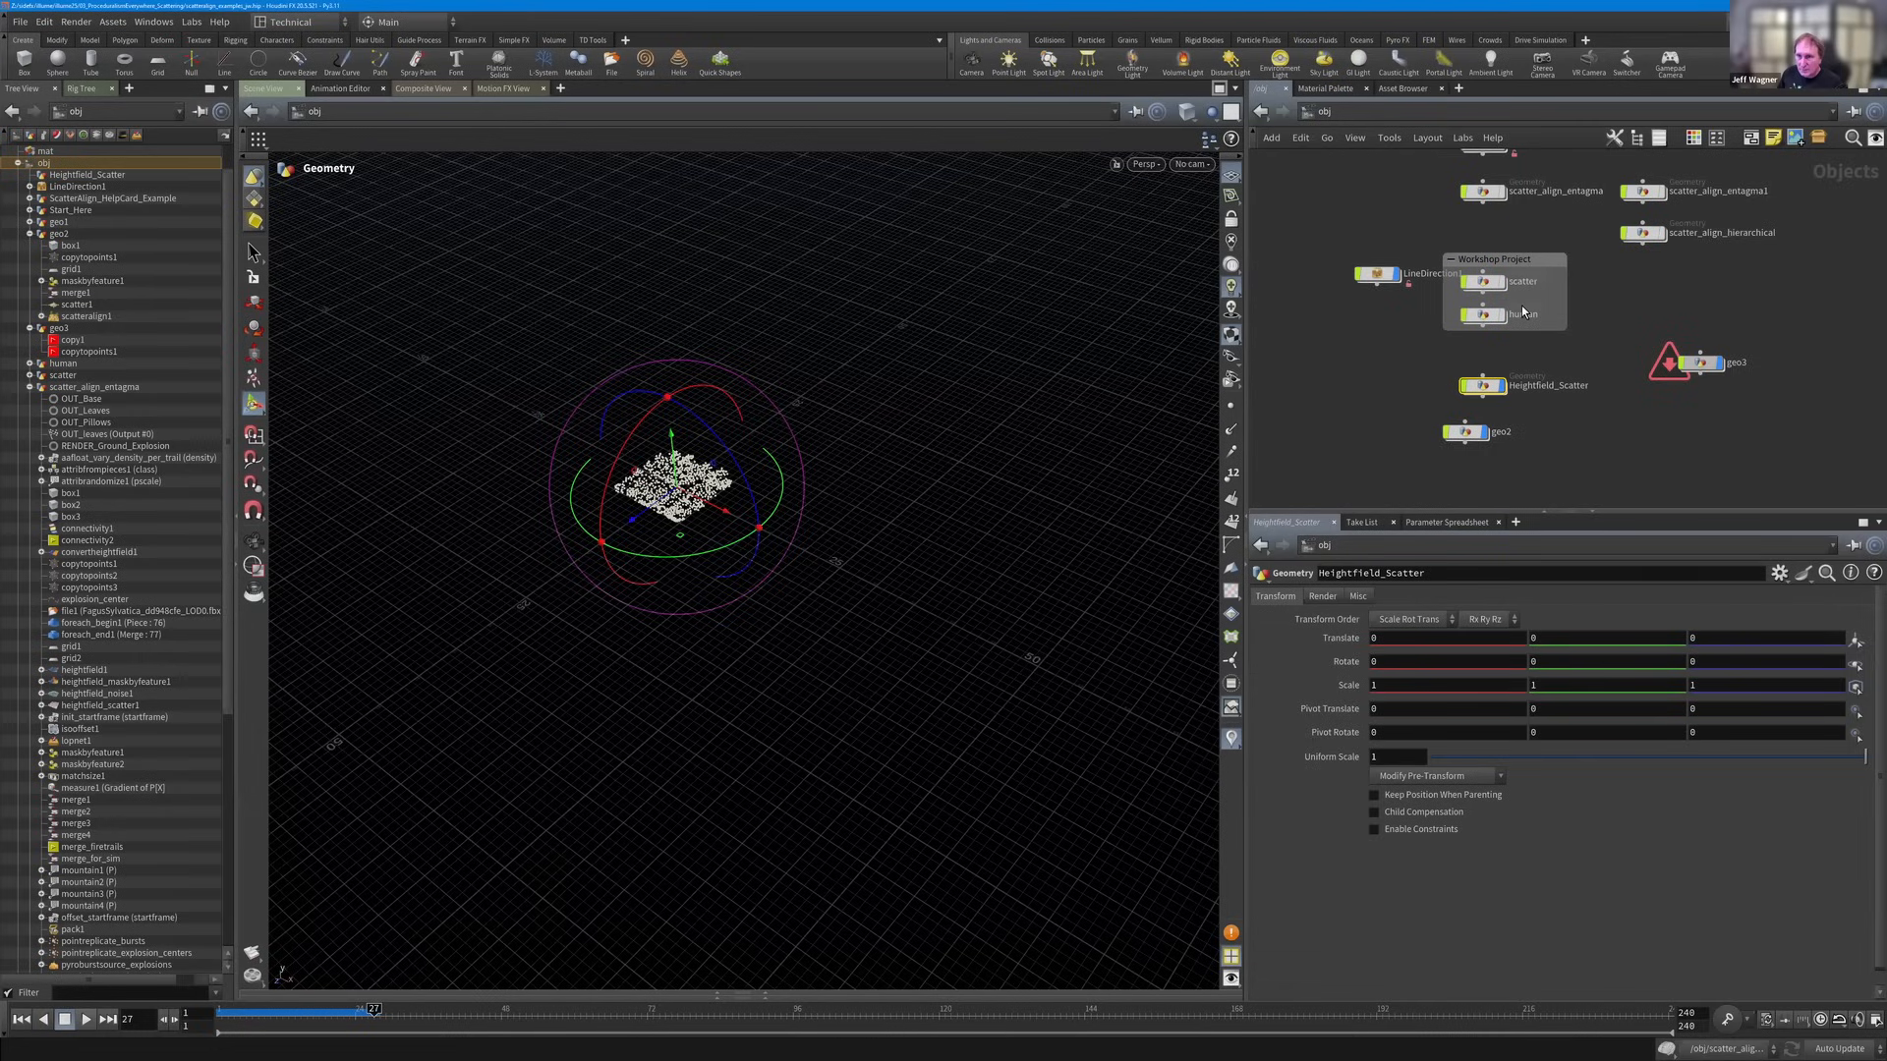
scroll(1523, 324, "up", 2)
left_click(1527, 342)
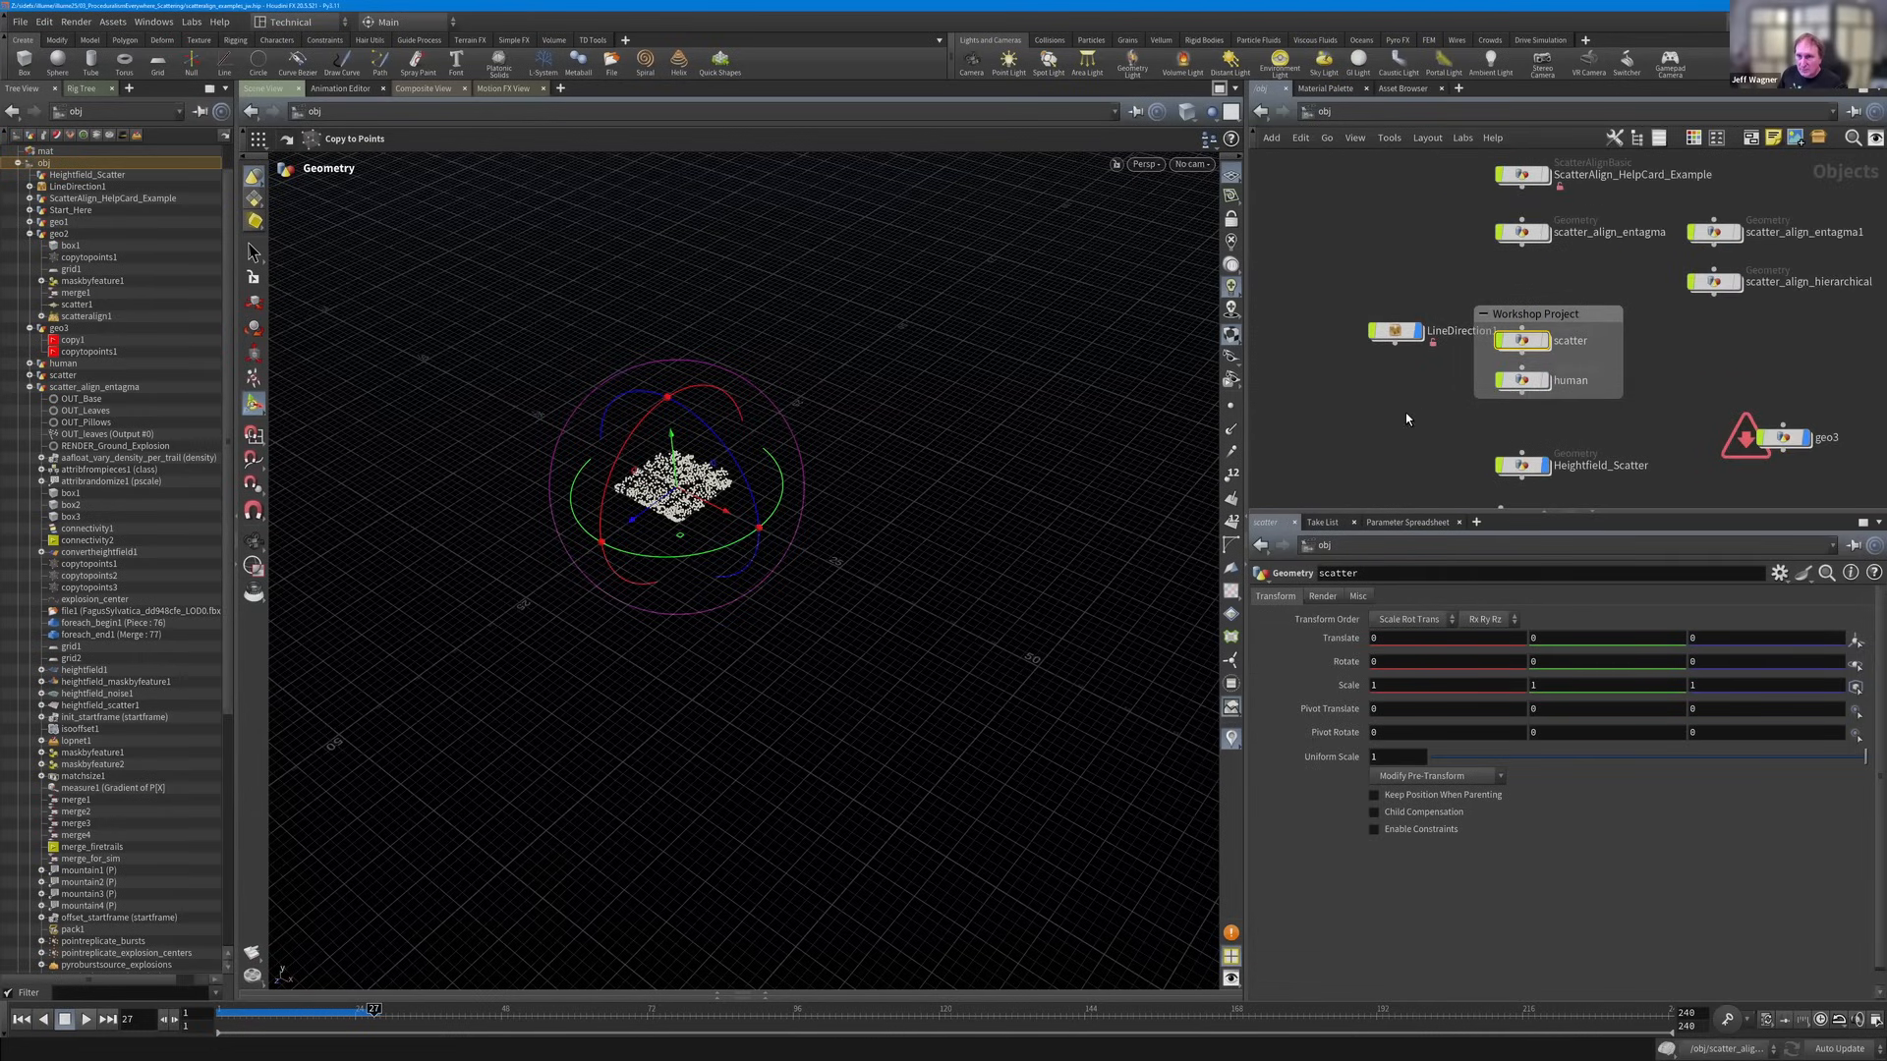
Create a new Geometry object in the object network and enter it.
scroll(1405, 413, "down", 3)
key("Tab")
type("g")
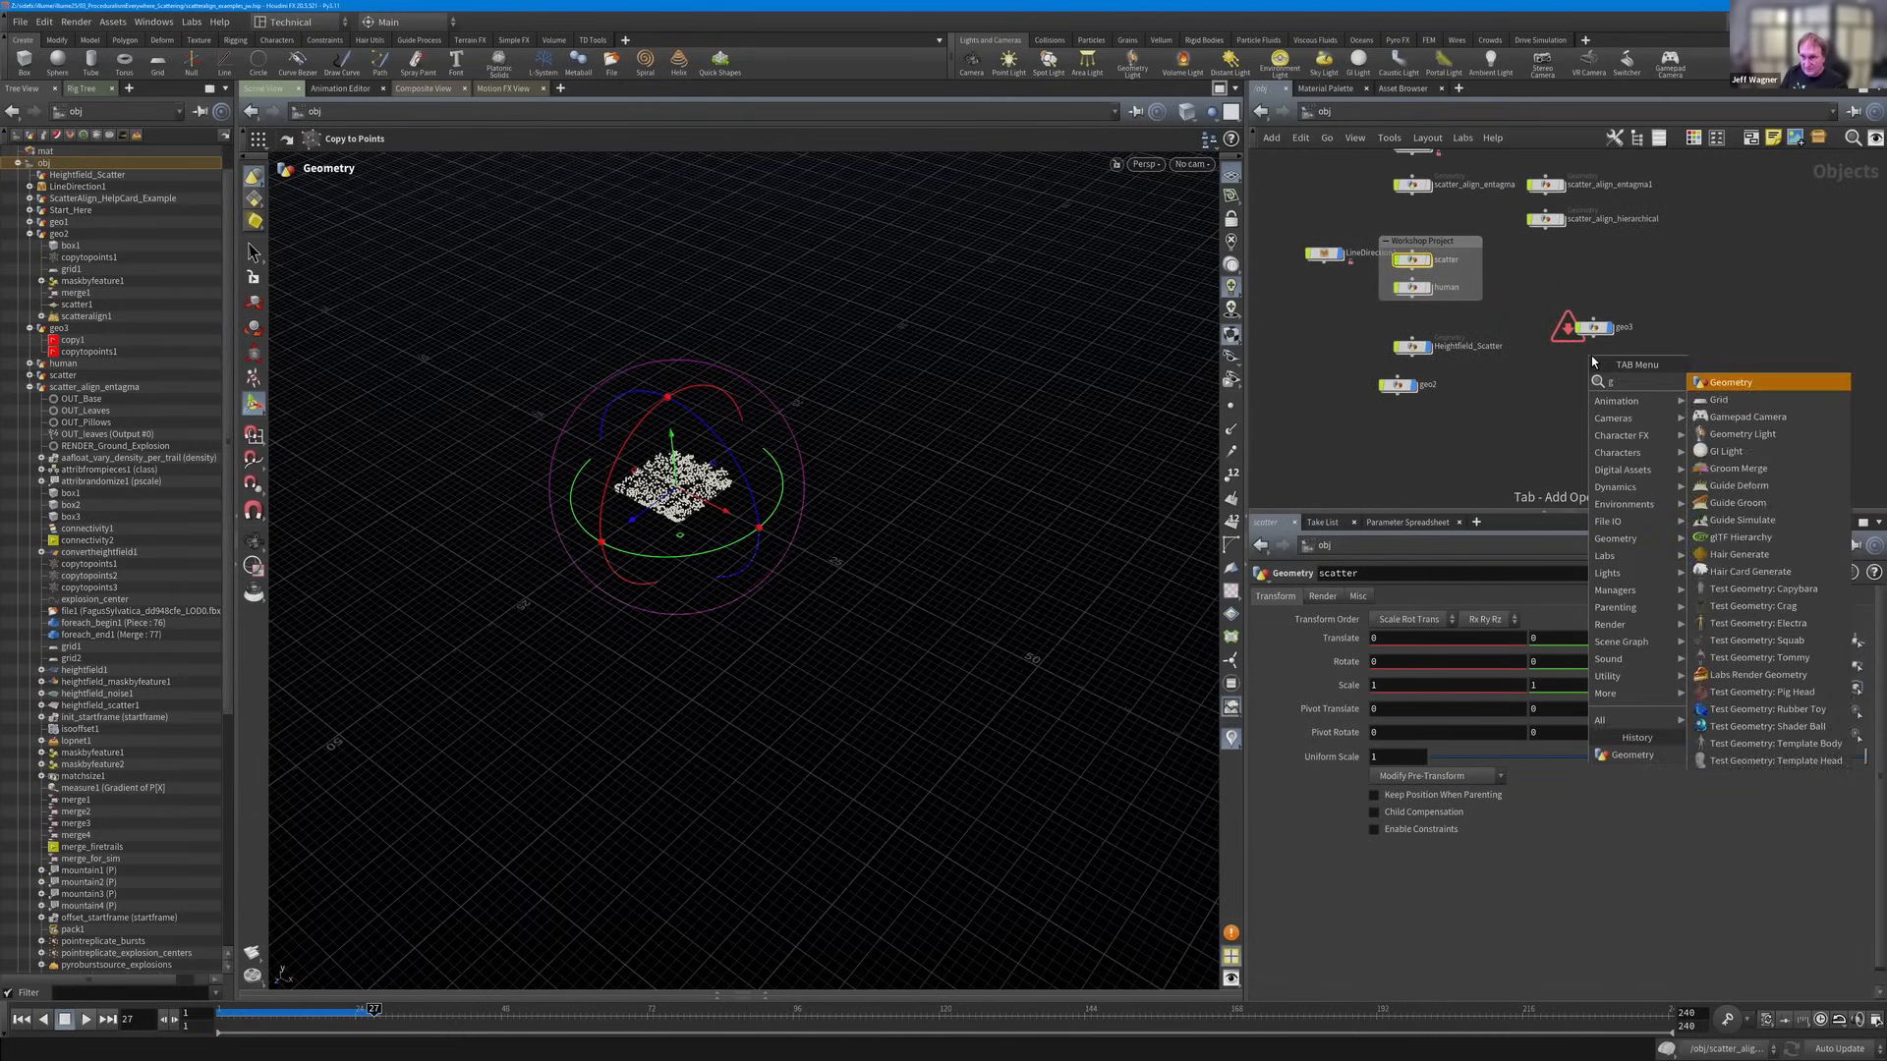
key("Return")
left_click(1592, 357)
double_click(1591, 357)
Add a Grid node with a Mountain node connected below it and display the Mountain output.
key("Tab")
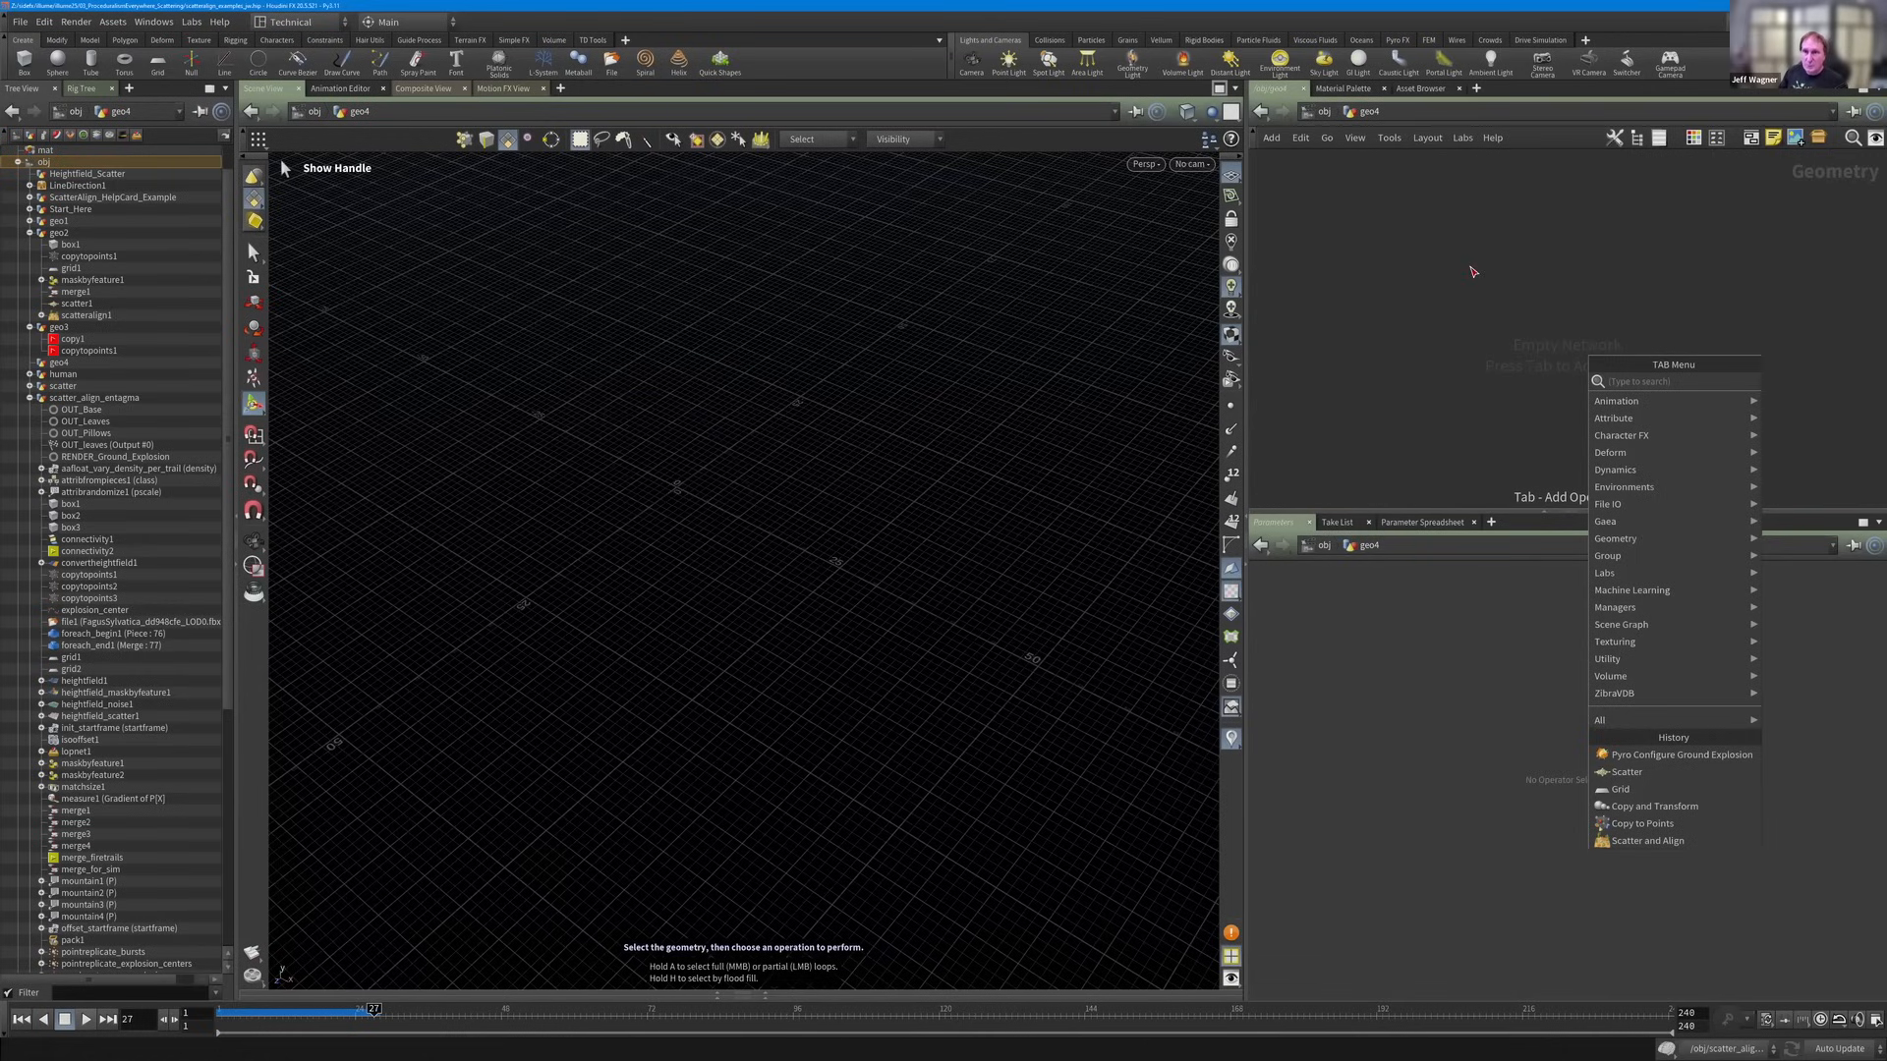
key("Escape")
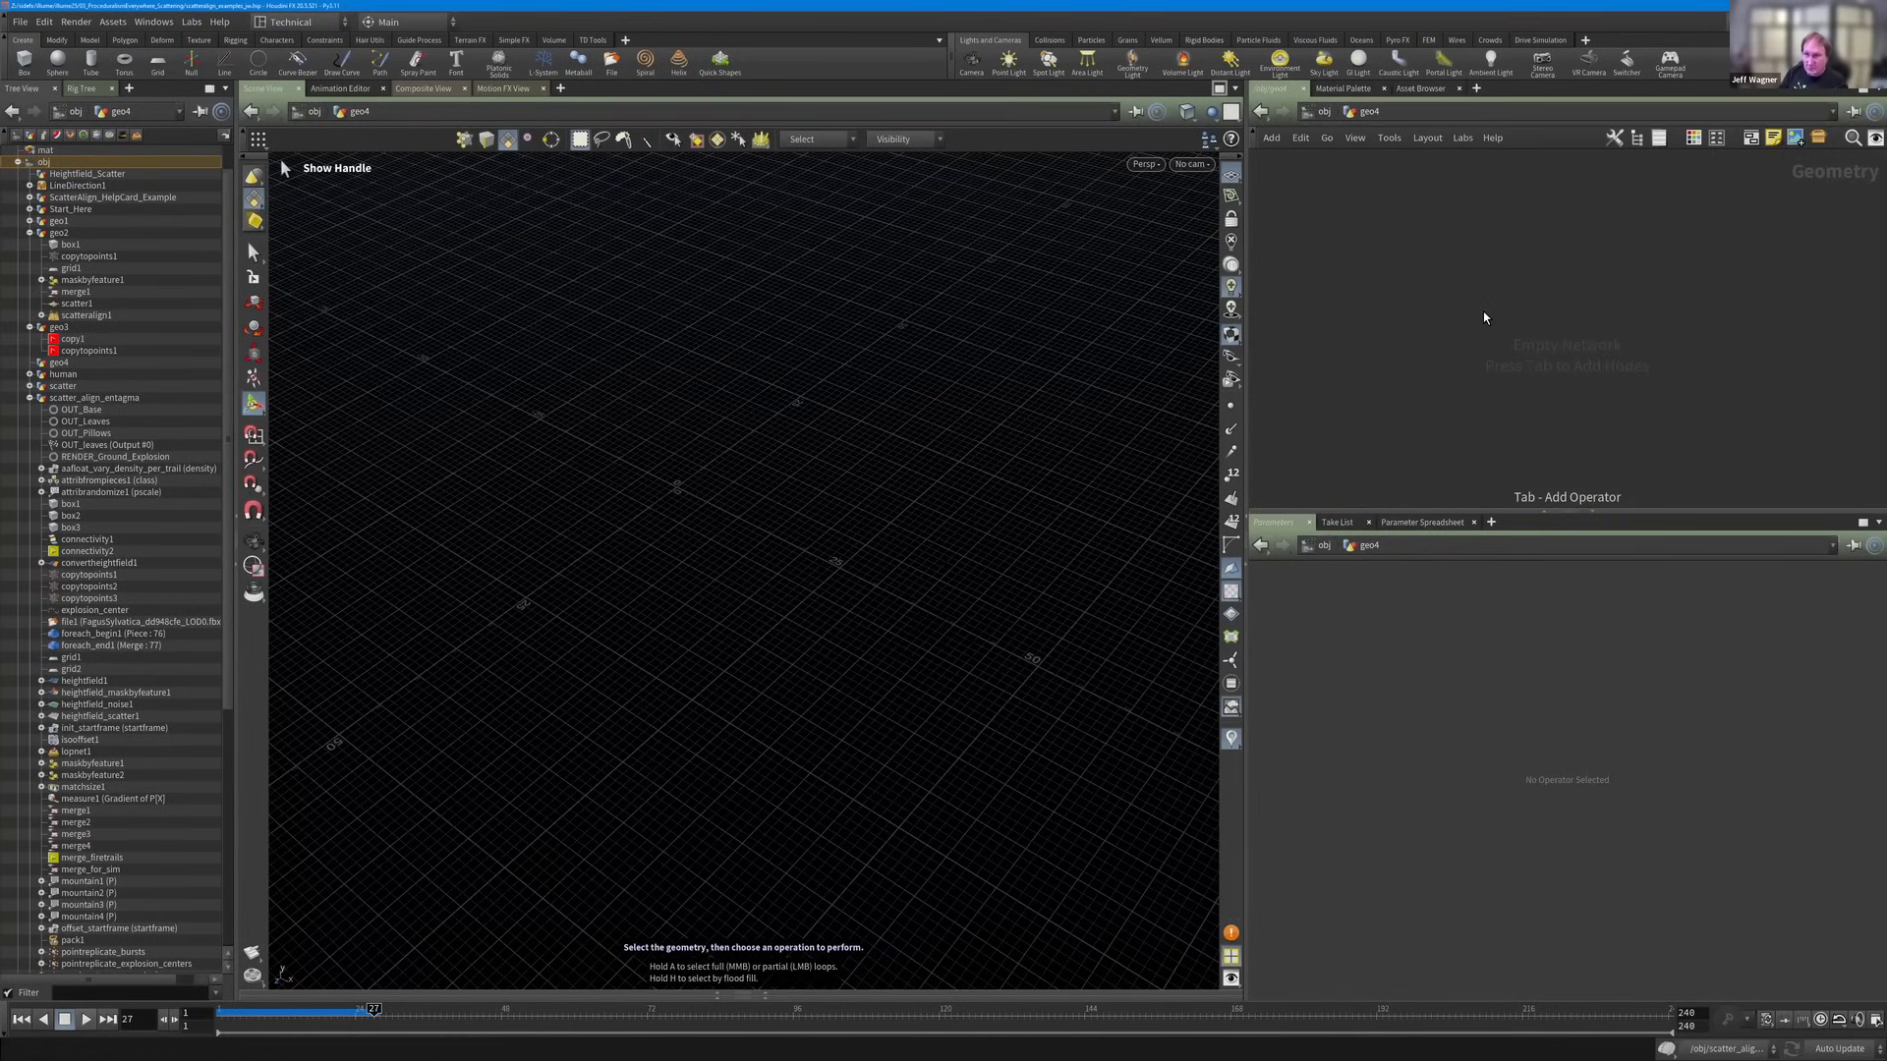
left_click(1469, 250)
key("Tab")
type("mou")
key("Return")
left_click(1469, 286)
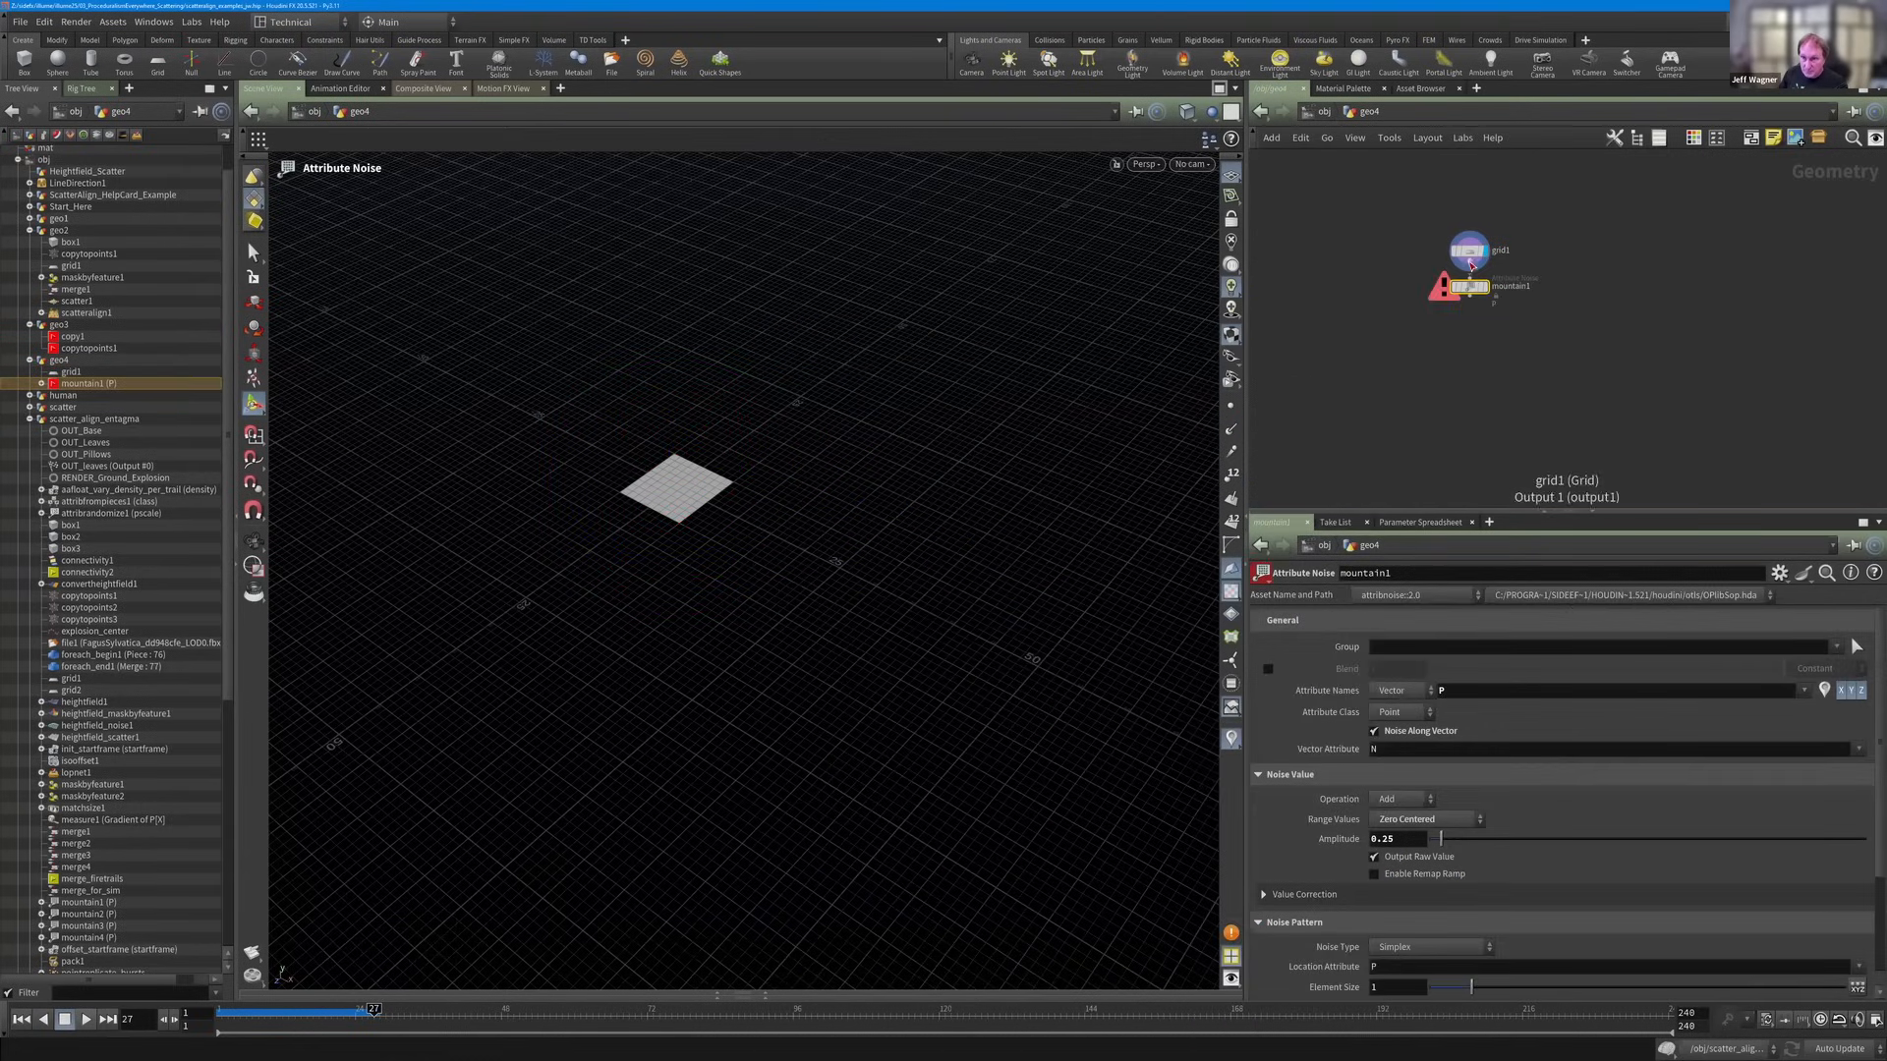
left_click(1471, 279)
left_click(1487, 288)
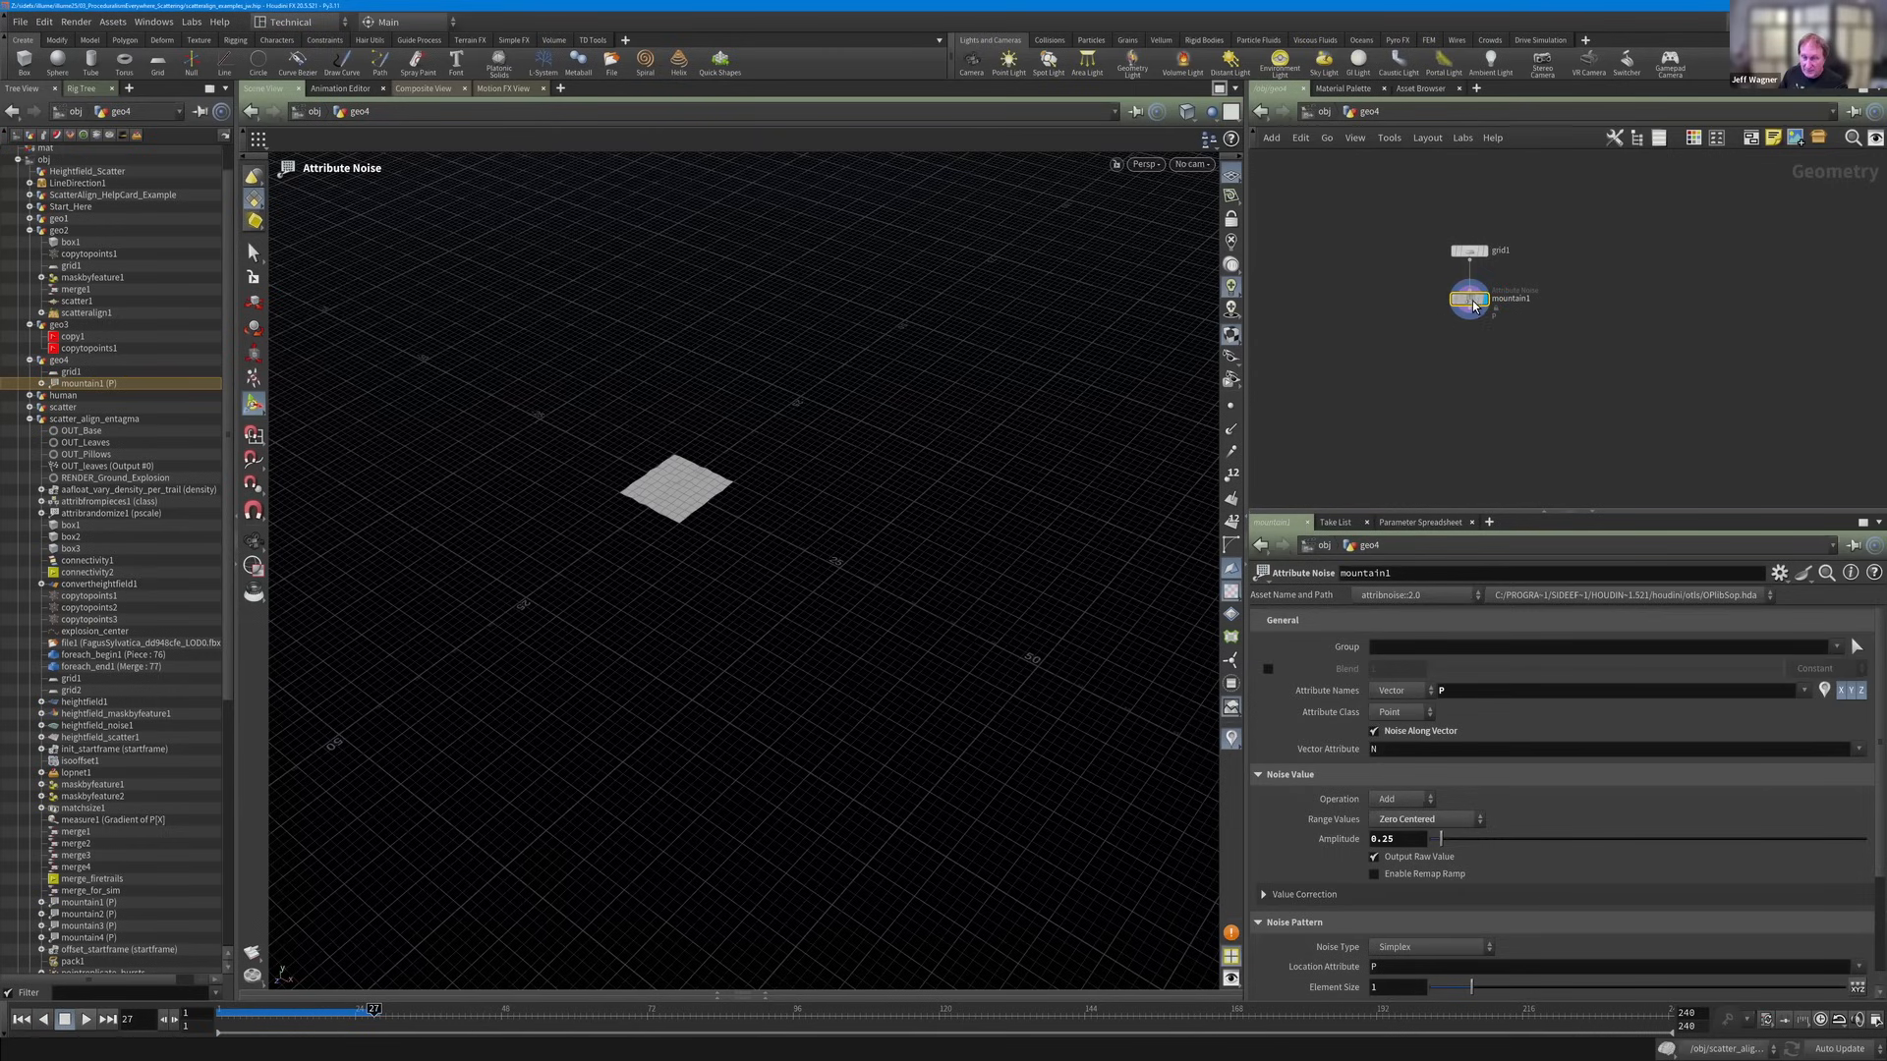
Set grid1 to 49 rows and 50 columns.
key("Escape")
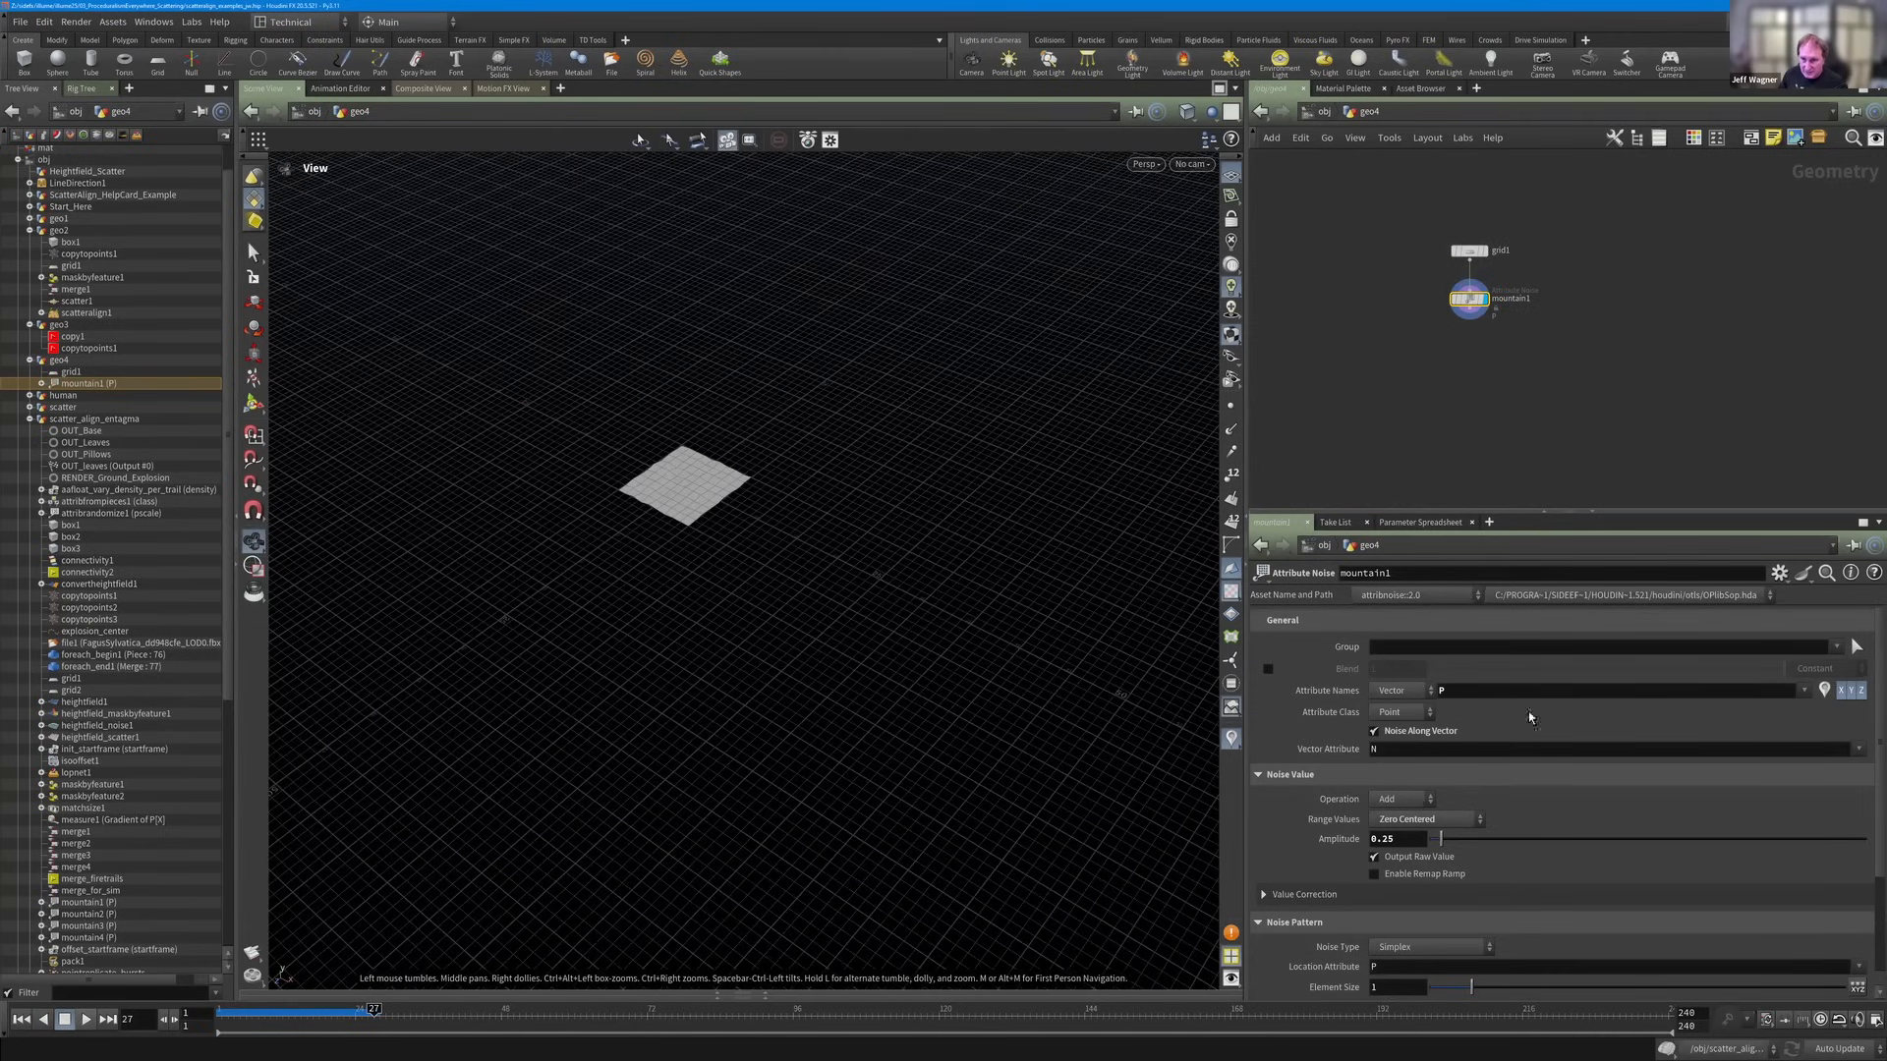
mouse_move(1858, 708)
left_mouse_down()
mouse_move(1834, 736)
mouse_move(1871, 730)
left_mouse_up()
left_click_drag(691, 573, 808, 538)
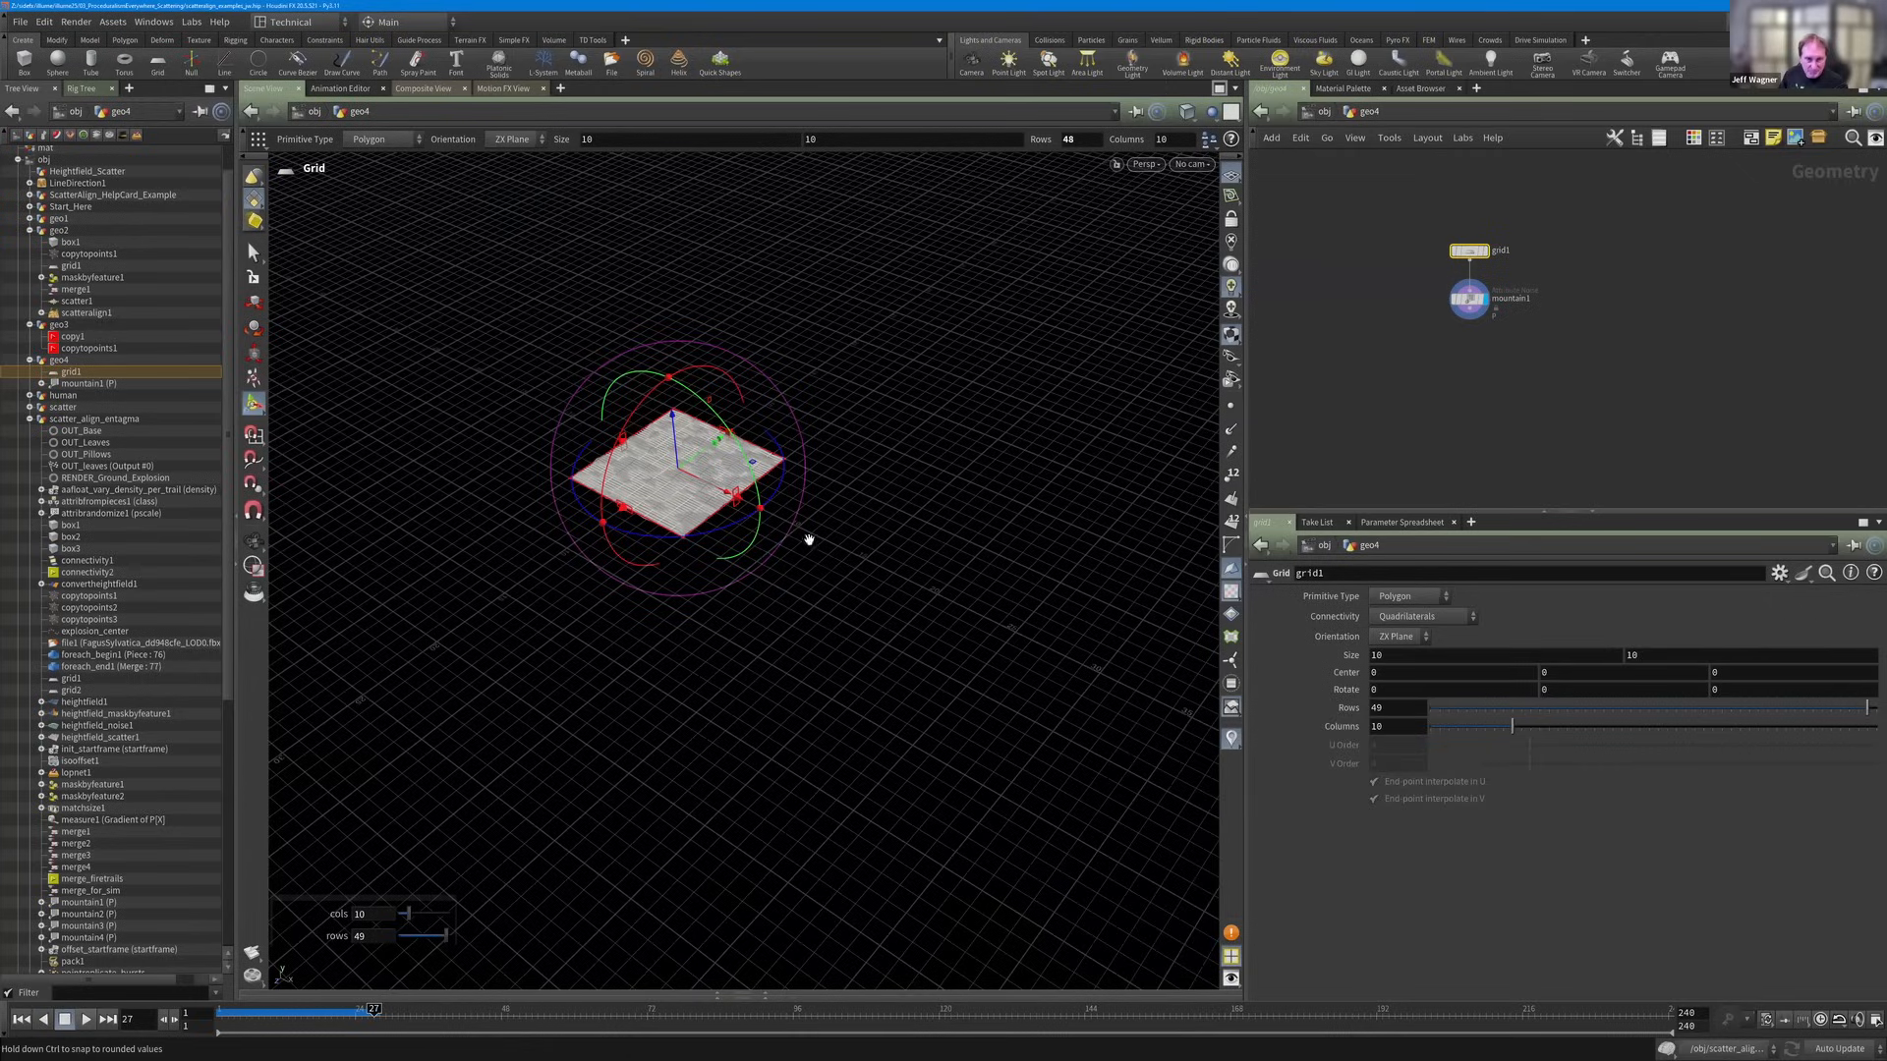
right_click_drag(704, 583, 838, 455)
Set mountain1's noise amplitude to 0.84 and add a displayed Measure node below it.
left_click(1469, 298)
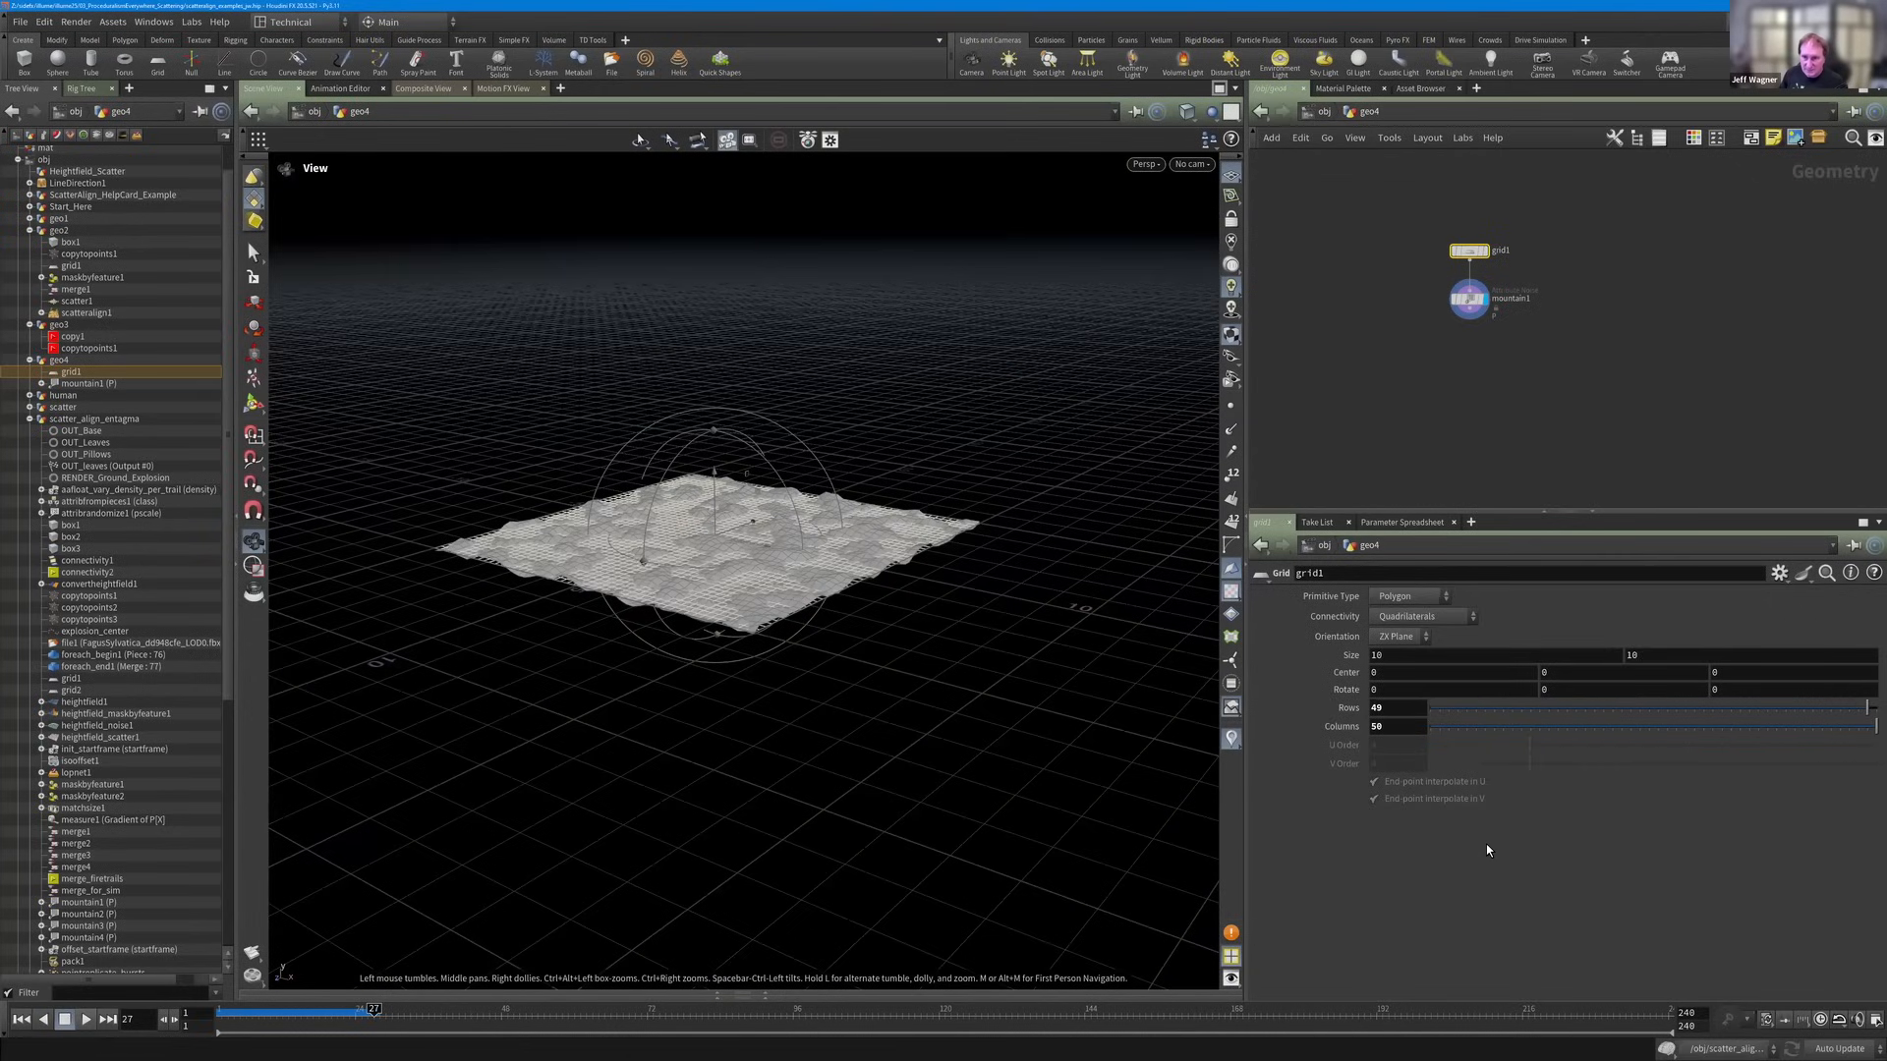
left_click_drag(1470, 843, 1476, 838)
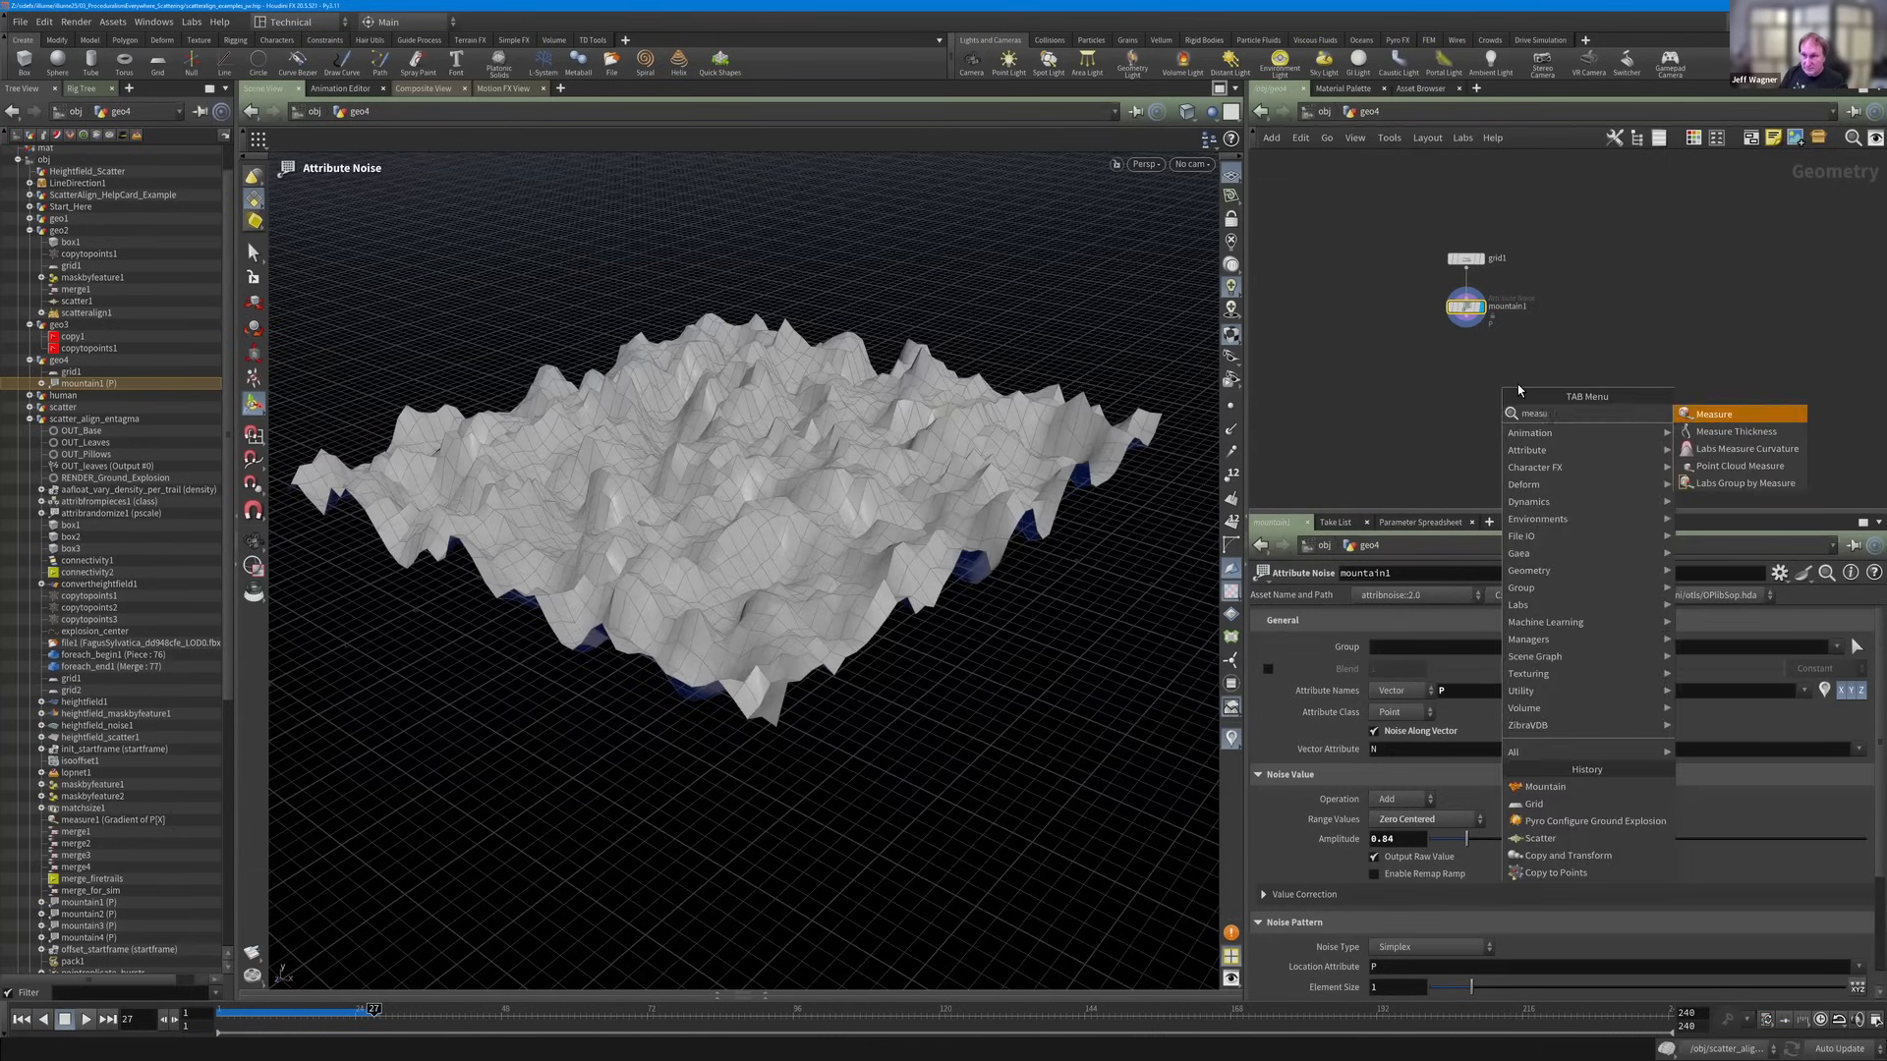
left_click(1468, 328)
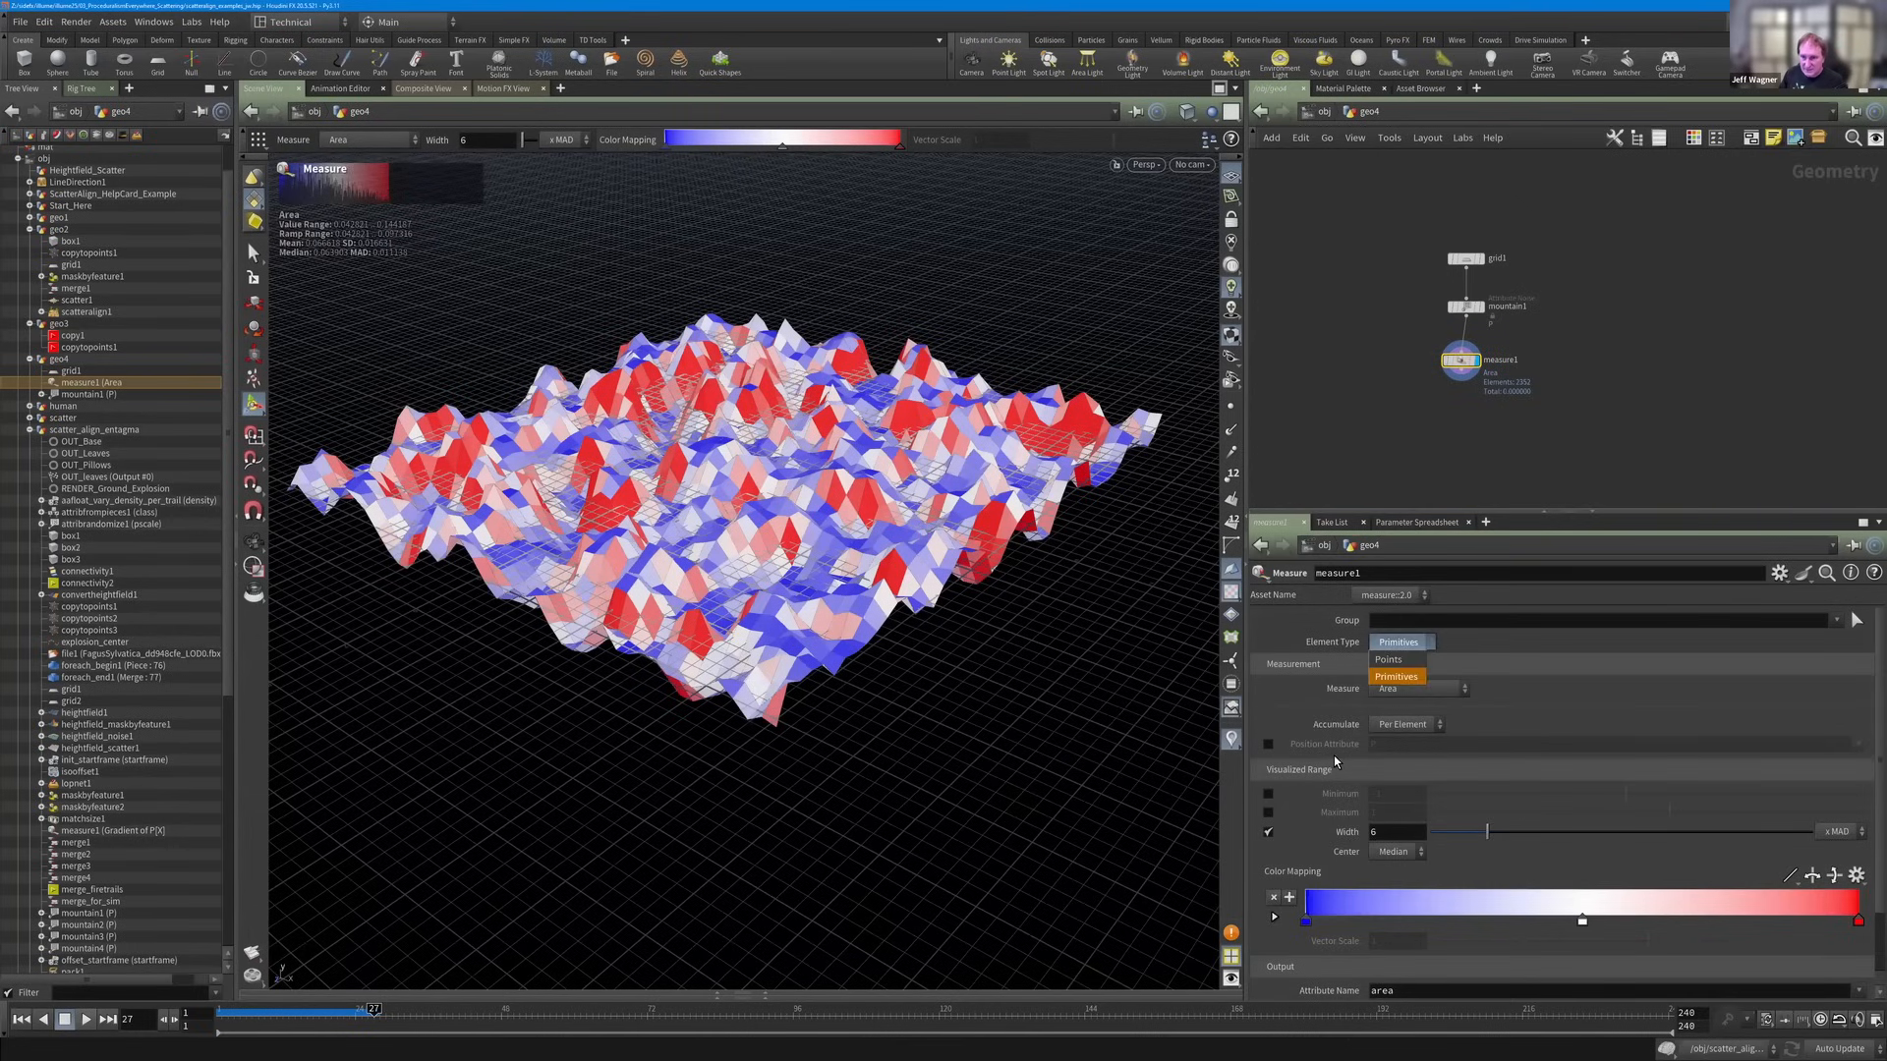
Set measure1 to measure curvedness on points and raise grid1's resolution to 200 rows and 200 columns.
scroll(1334, 757, "down", 2)
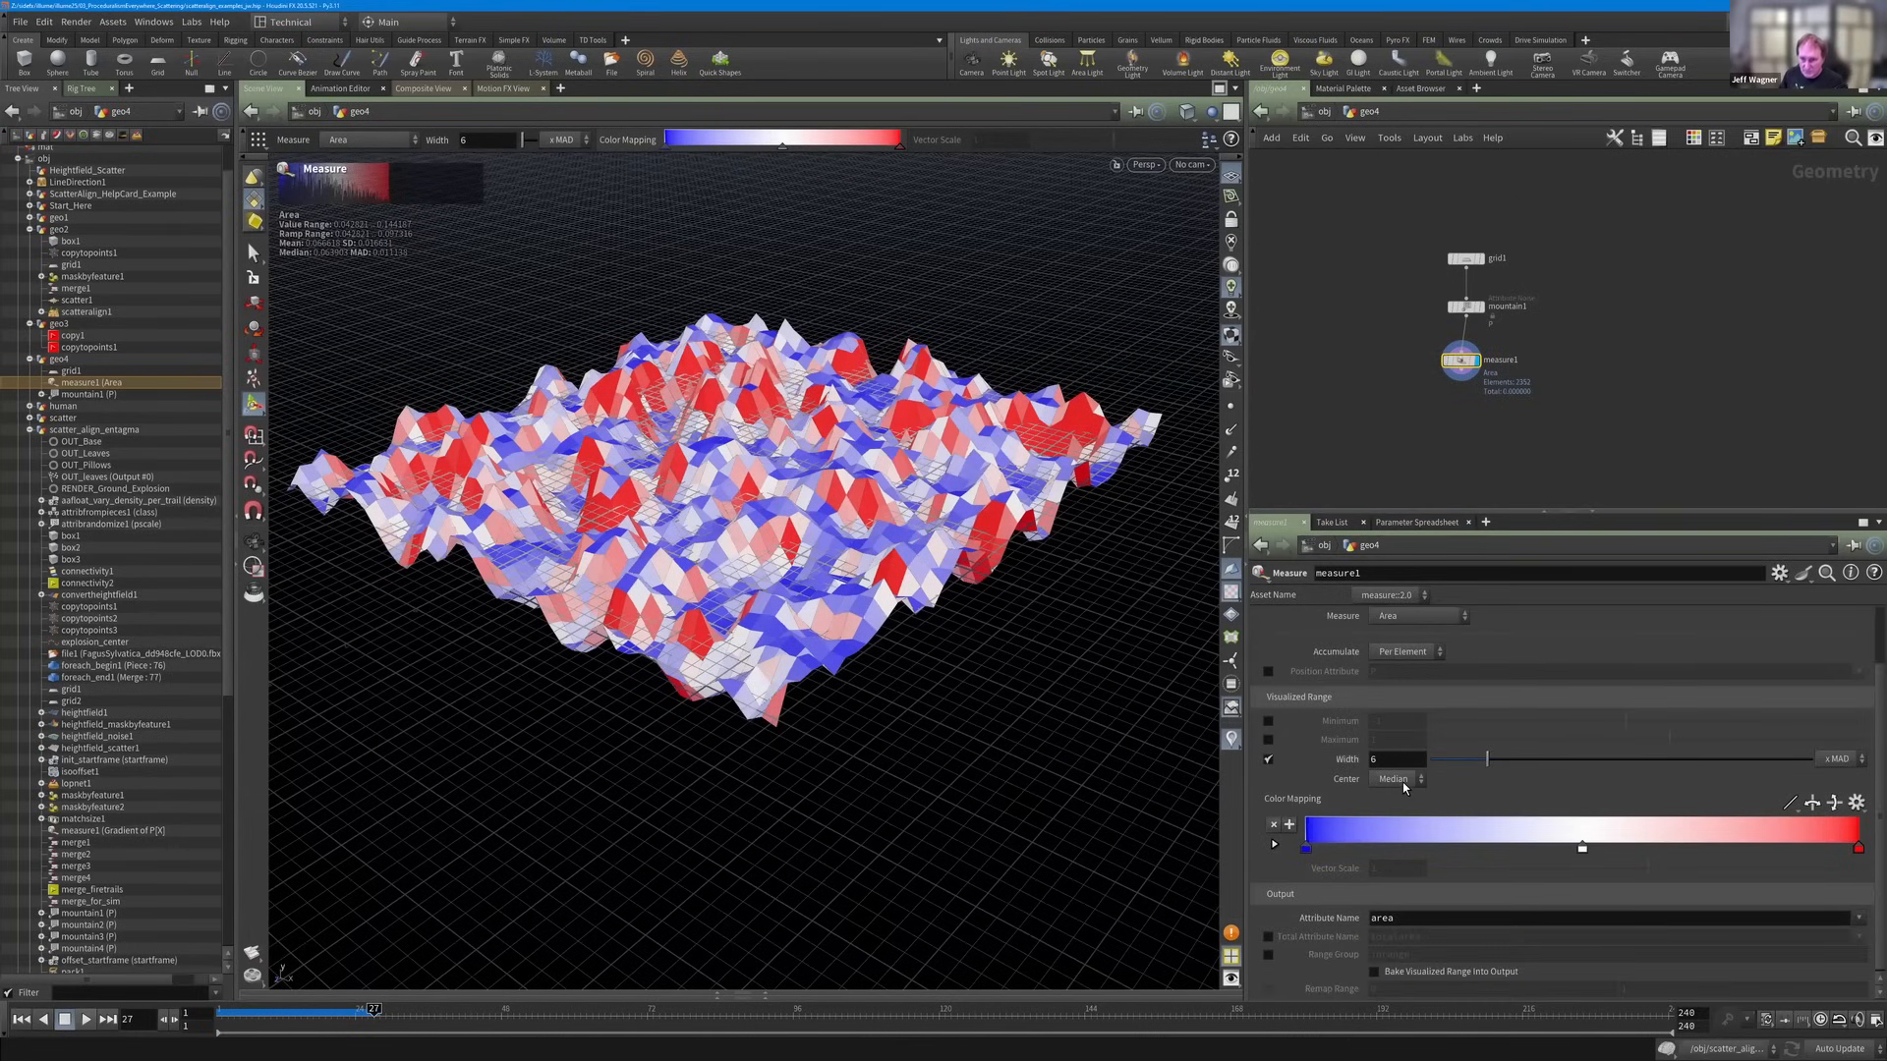
left_click(1401, 782)
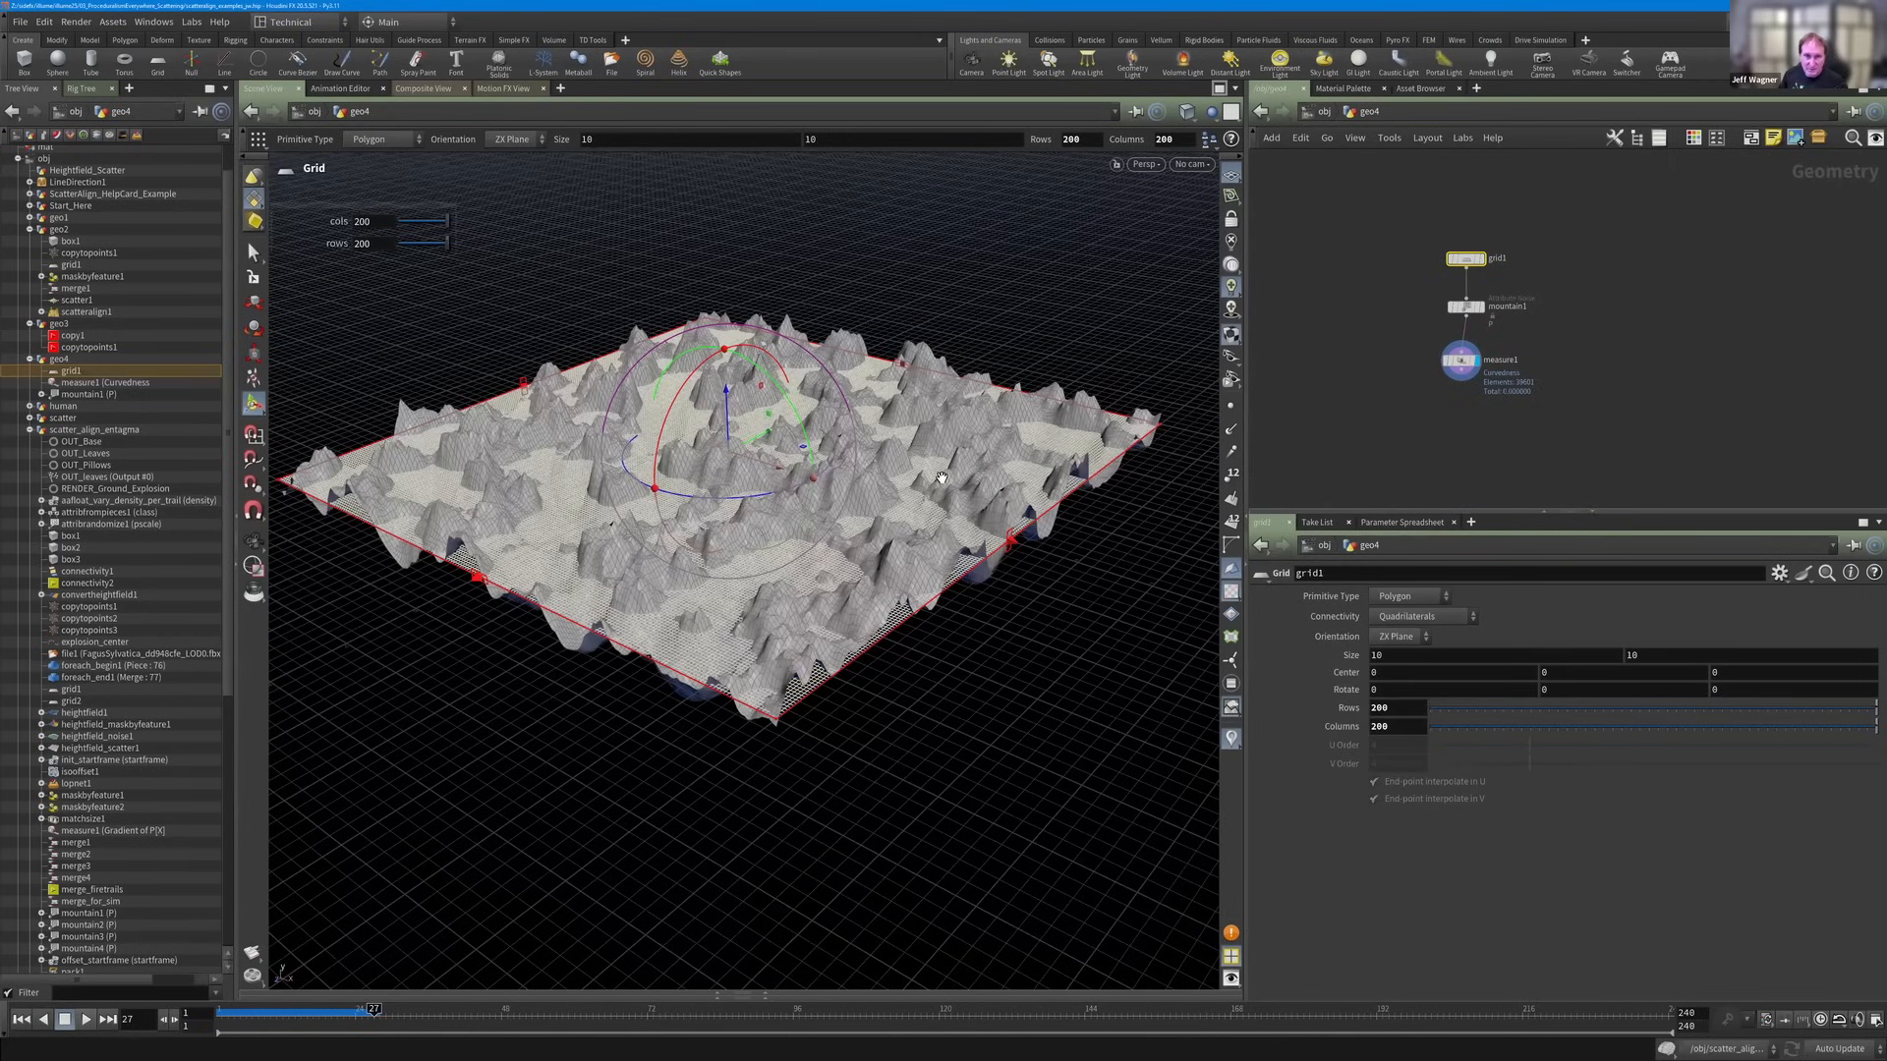
scroll(976, 570, "up", 2)
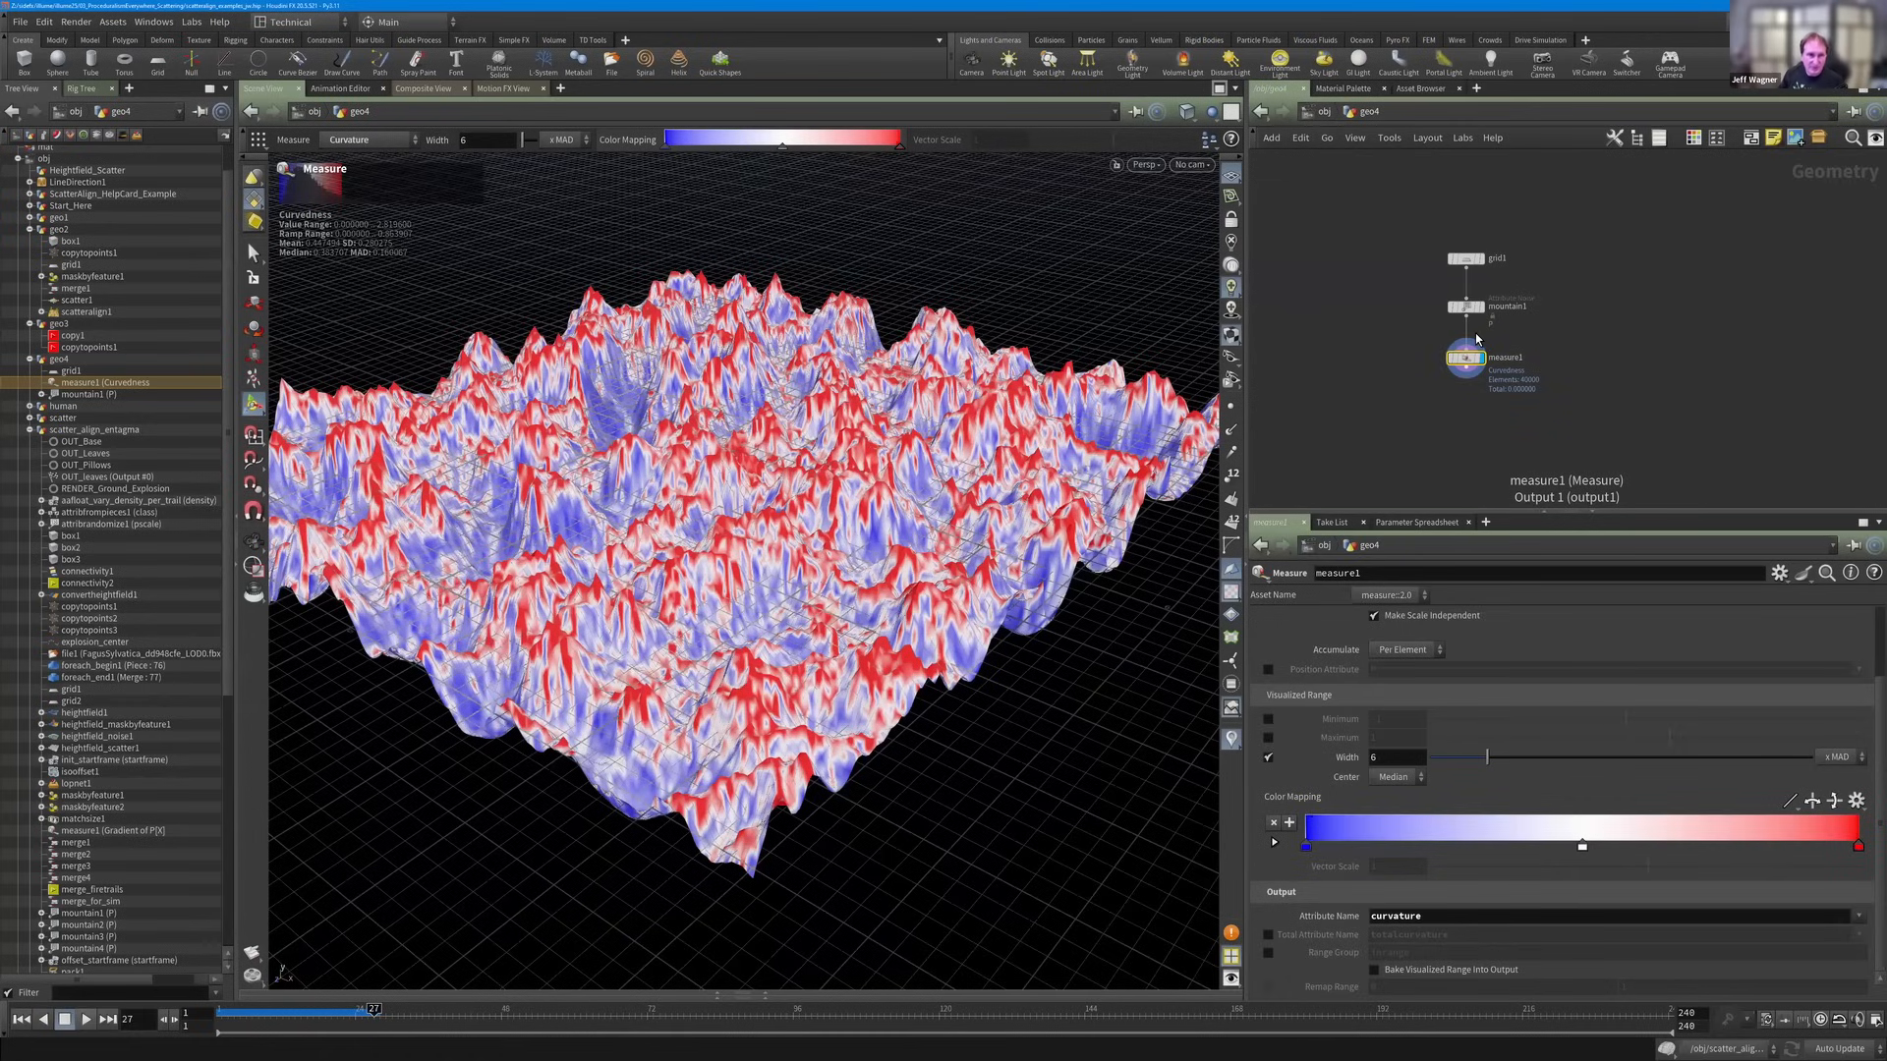
key("l")
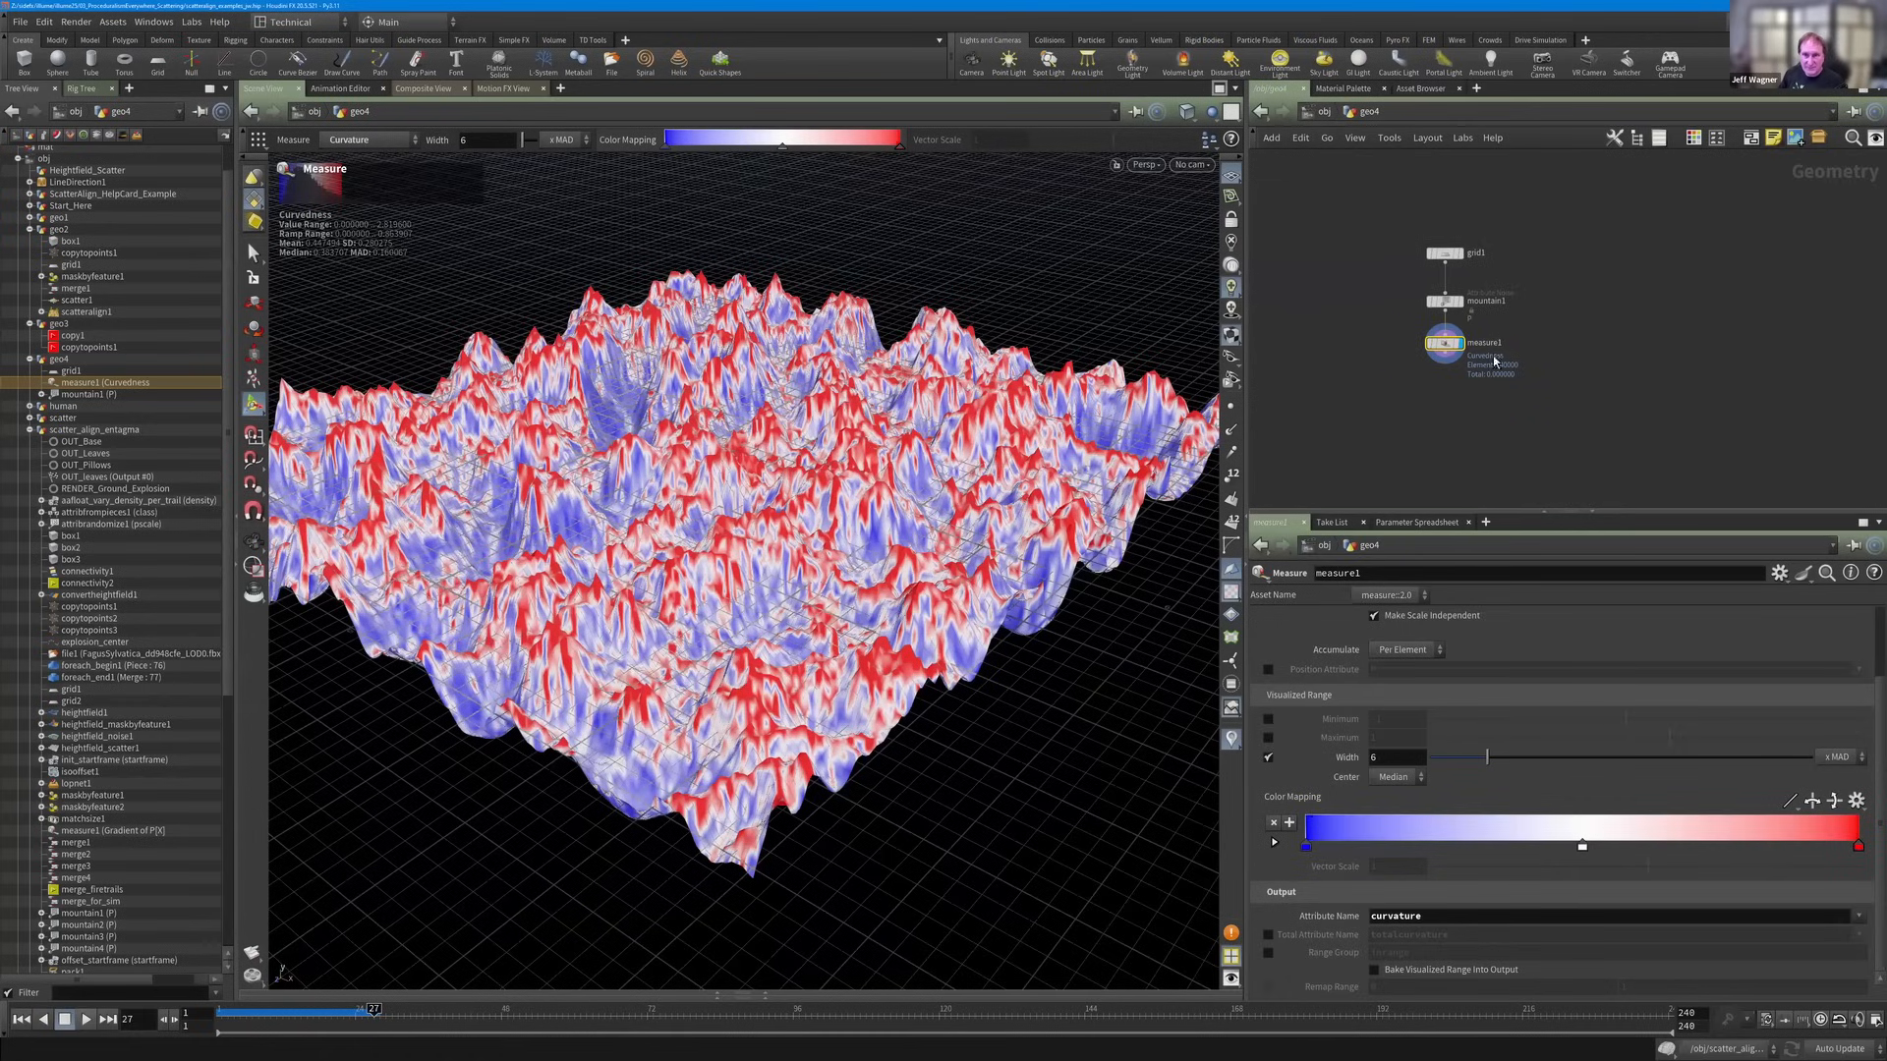
left_click_drag(1448, 343, 1455, 354)
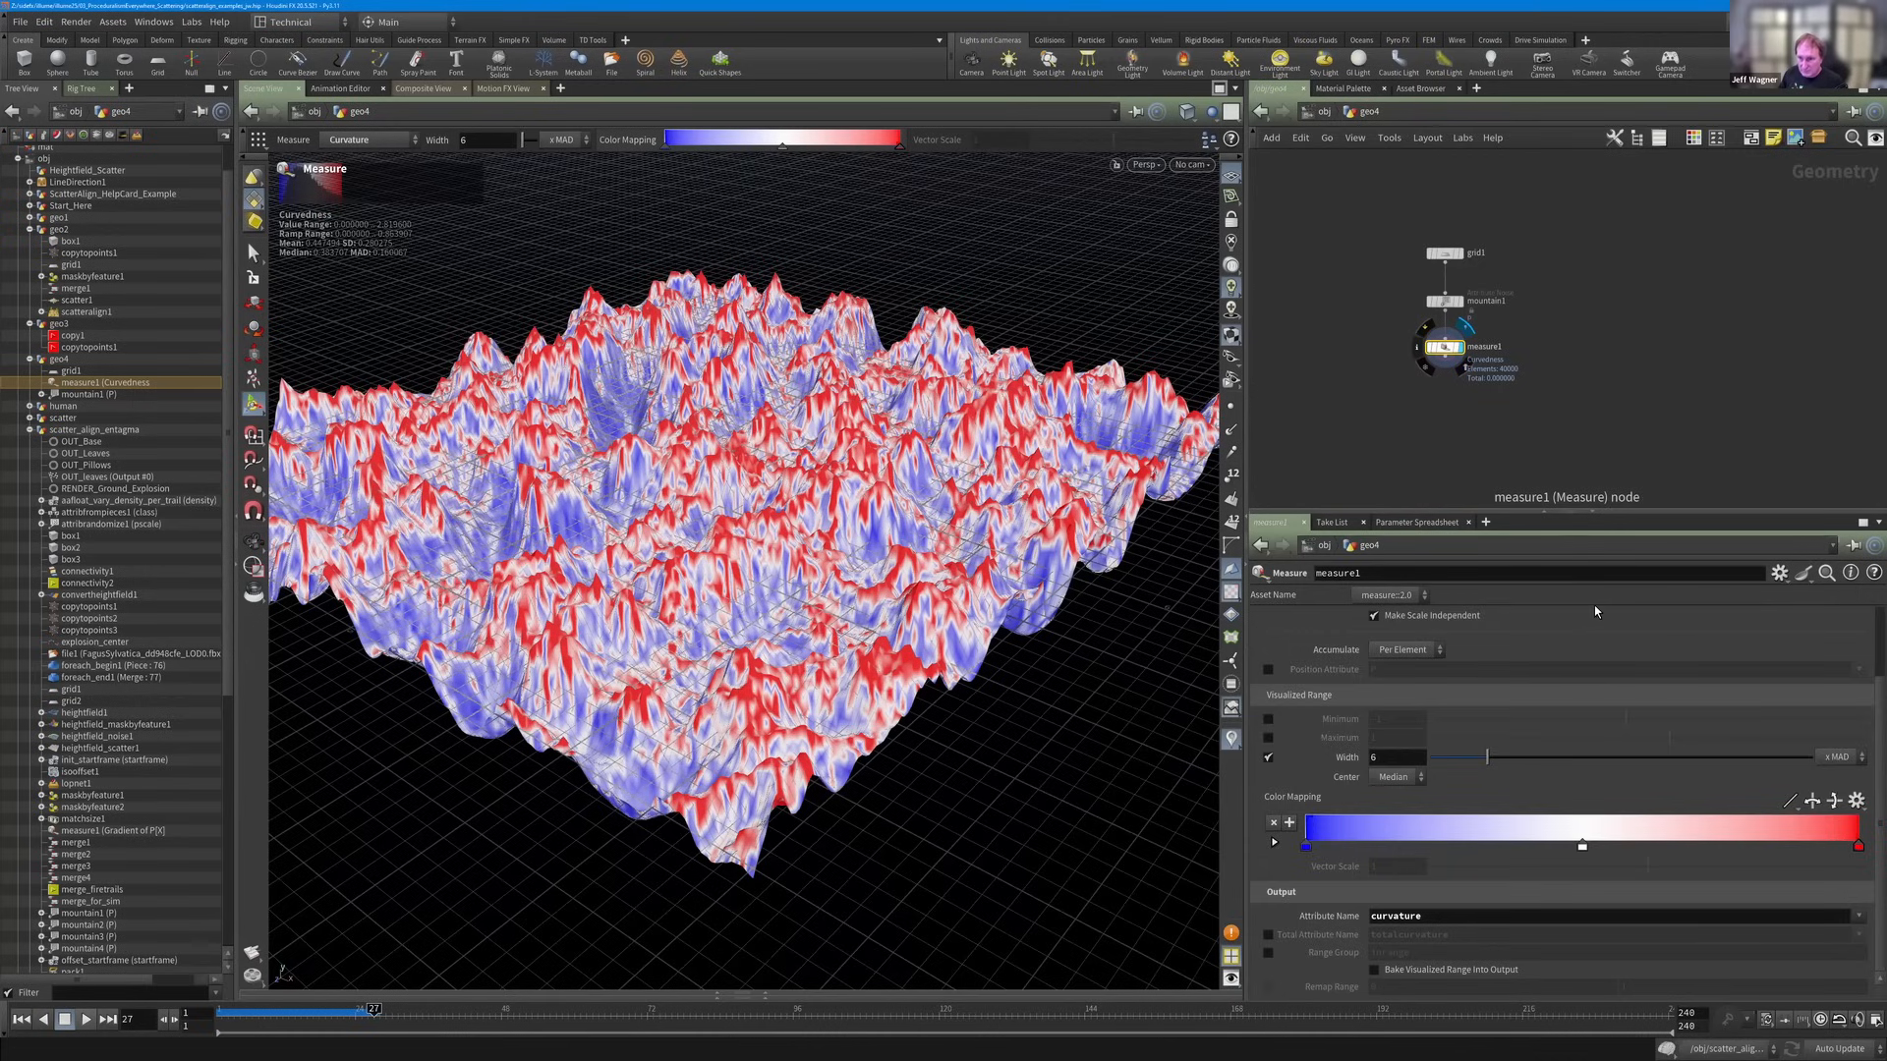
key("Tab")
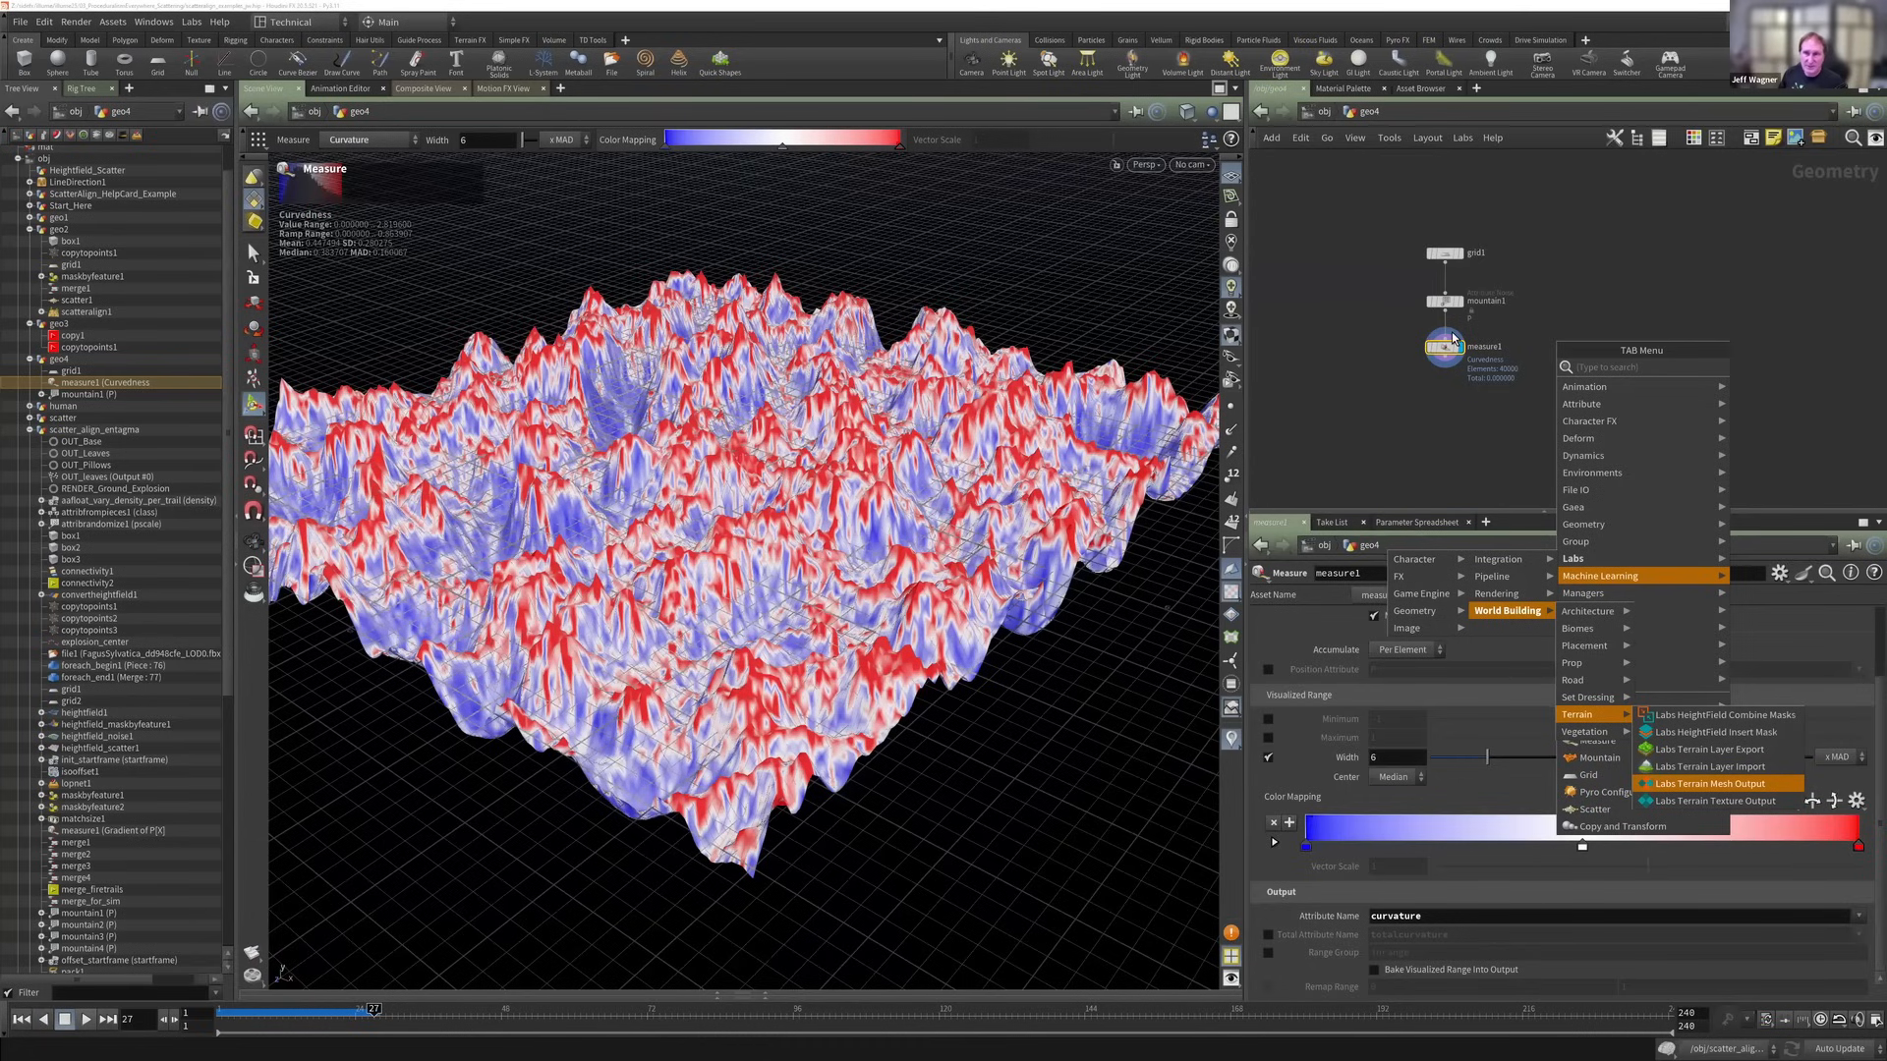
key("Down")
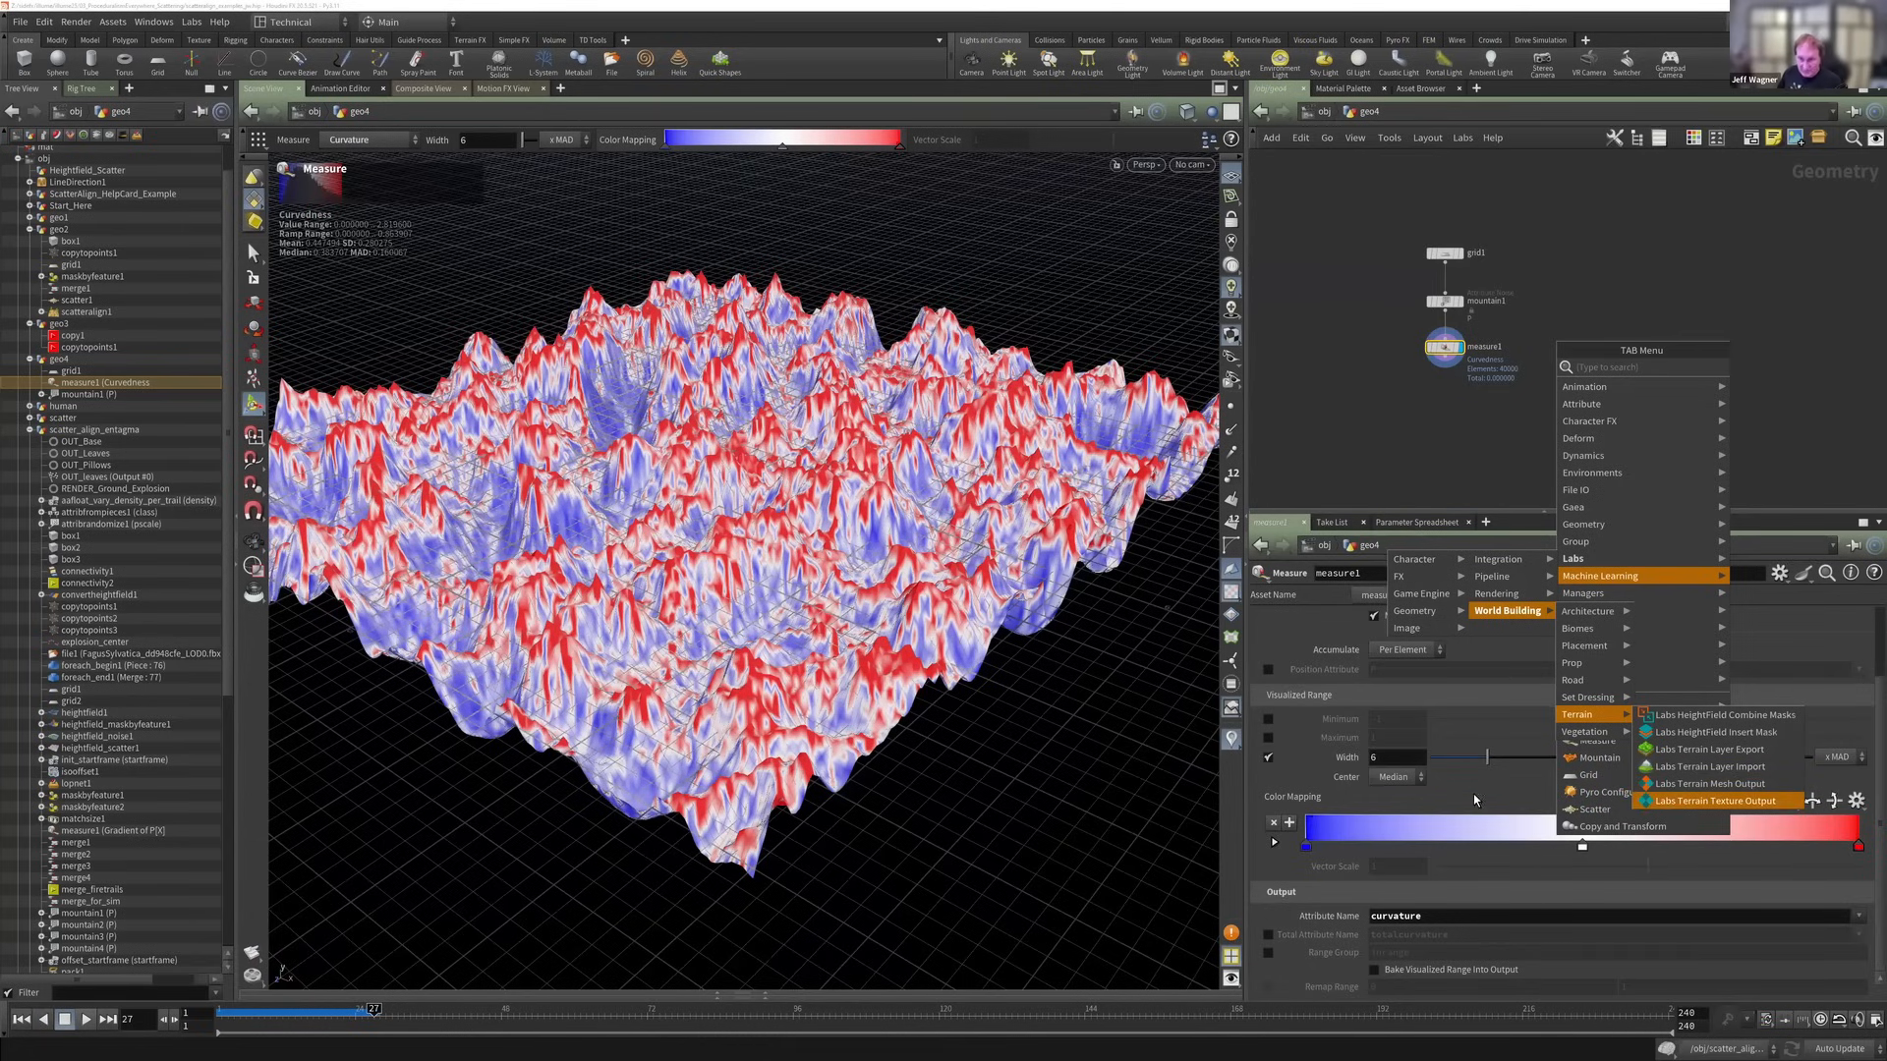
left_click(1441, 299)
scroll(1437, 292, "up", 3)
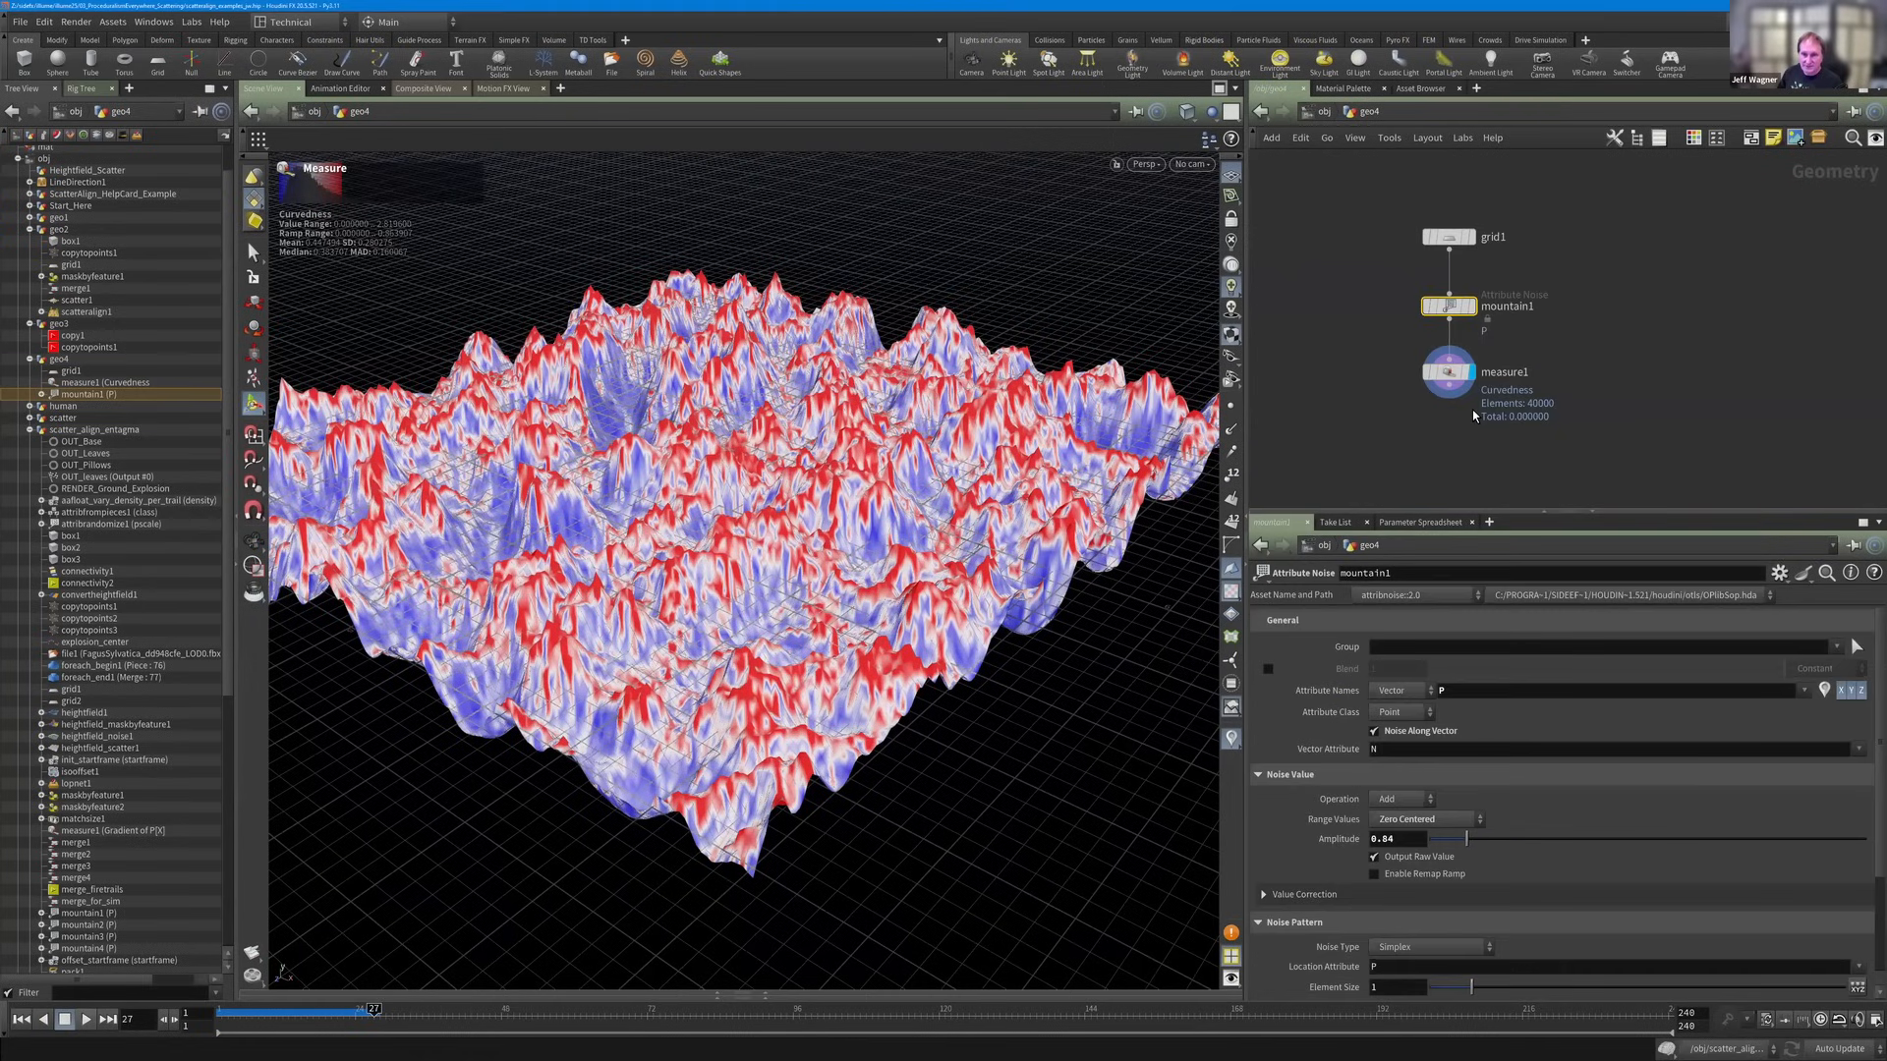
Add an Attribute Adjust Float node and connect it below measure1.
left_click(1489, 401)
key("Tab")
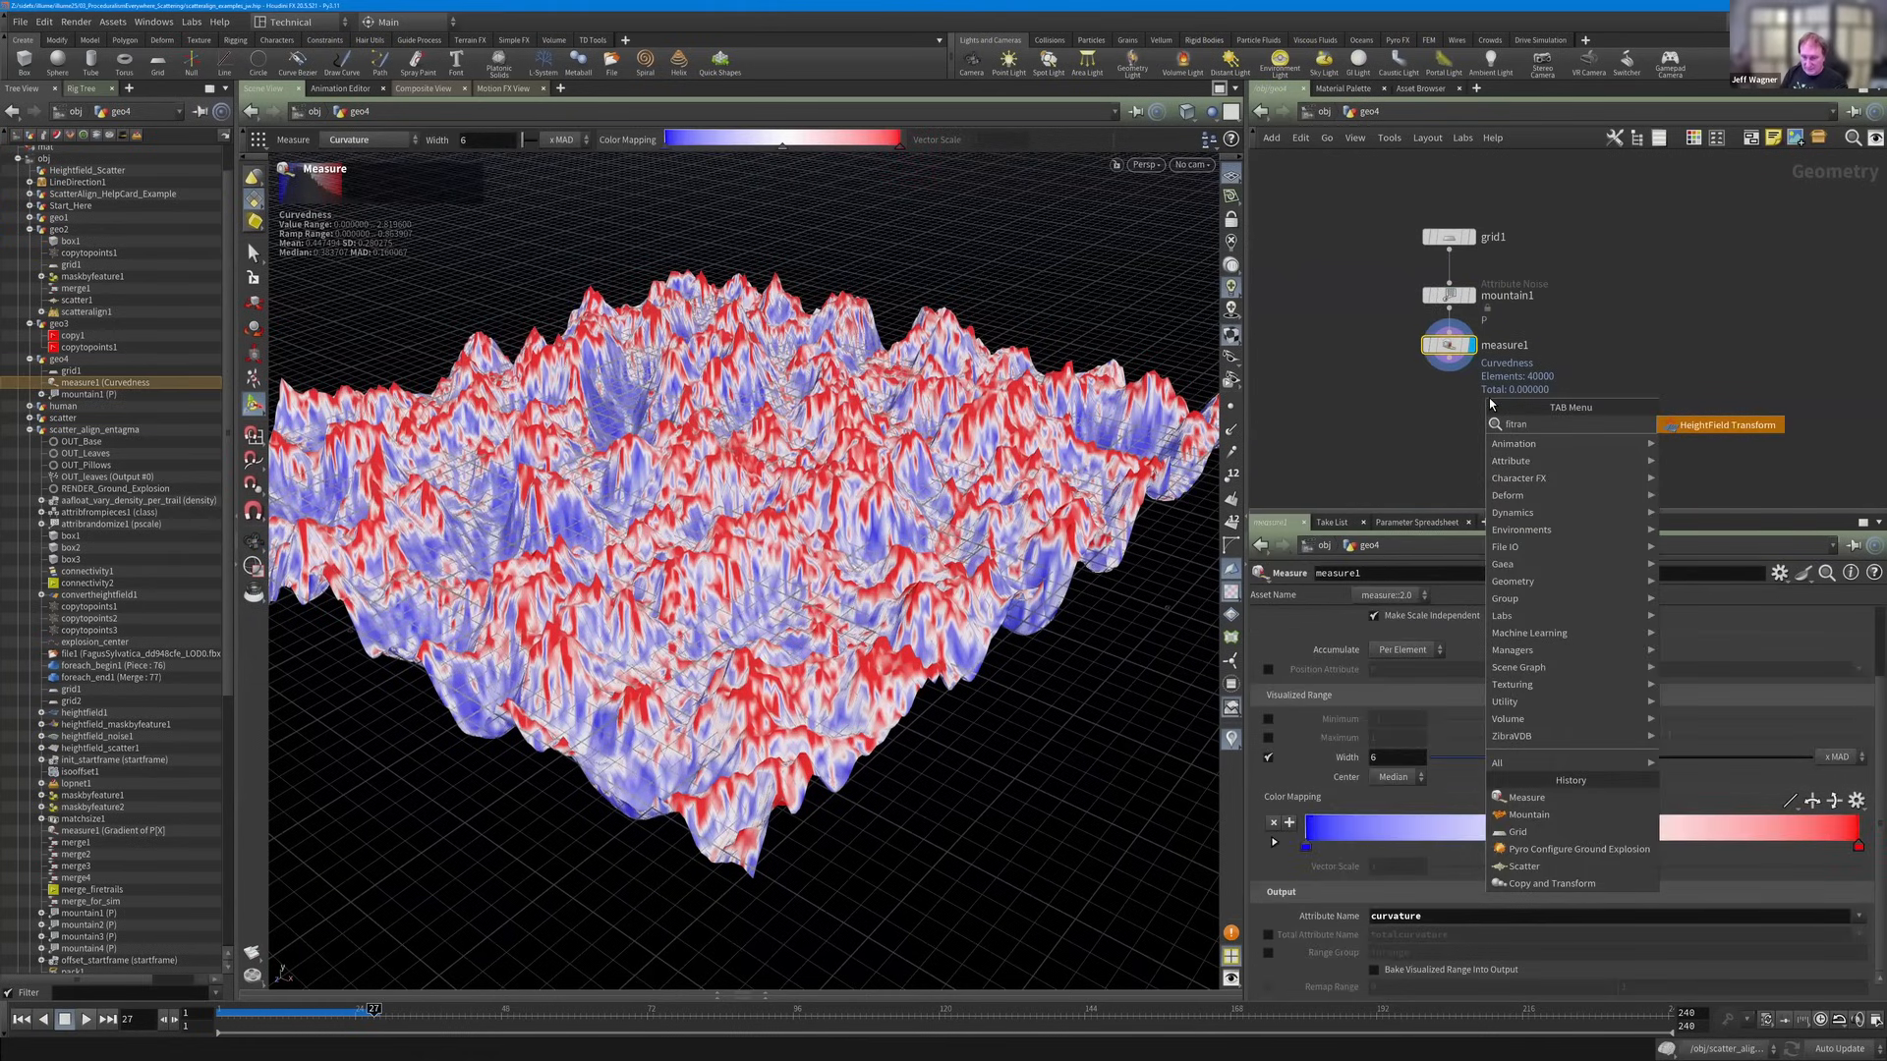
key("BackSpace")
key("BackSpace")
key("BackSpace")
key("BackSpace")
key("BackSpace")
key("BackSpace")
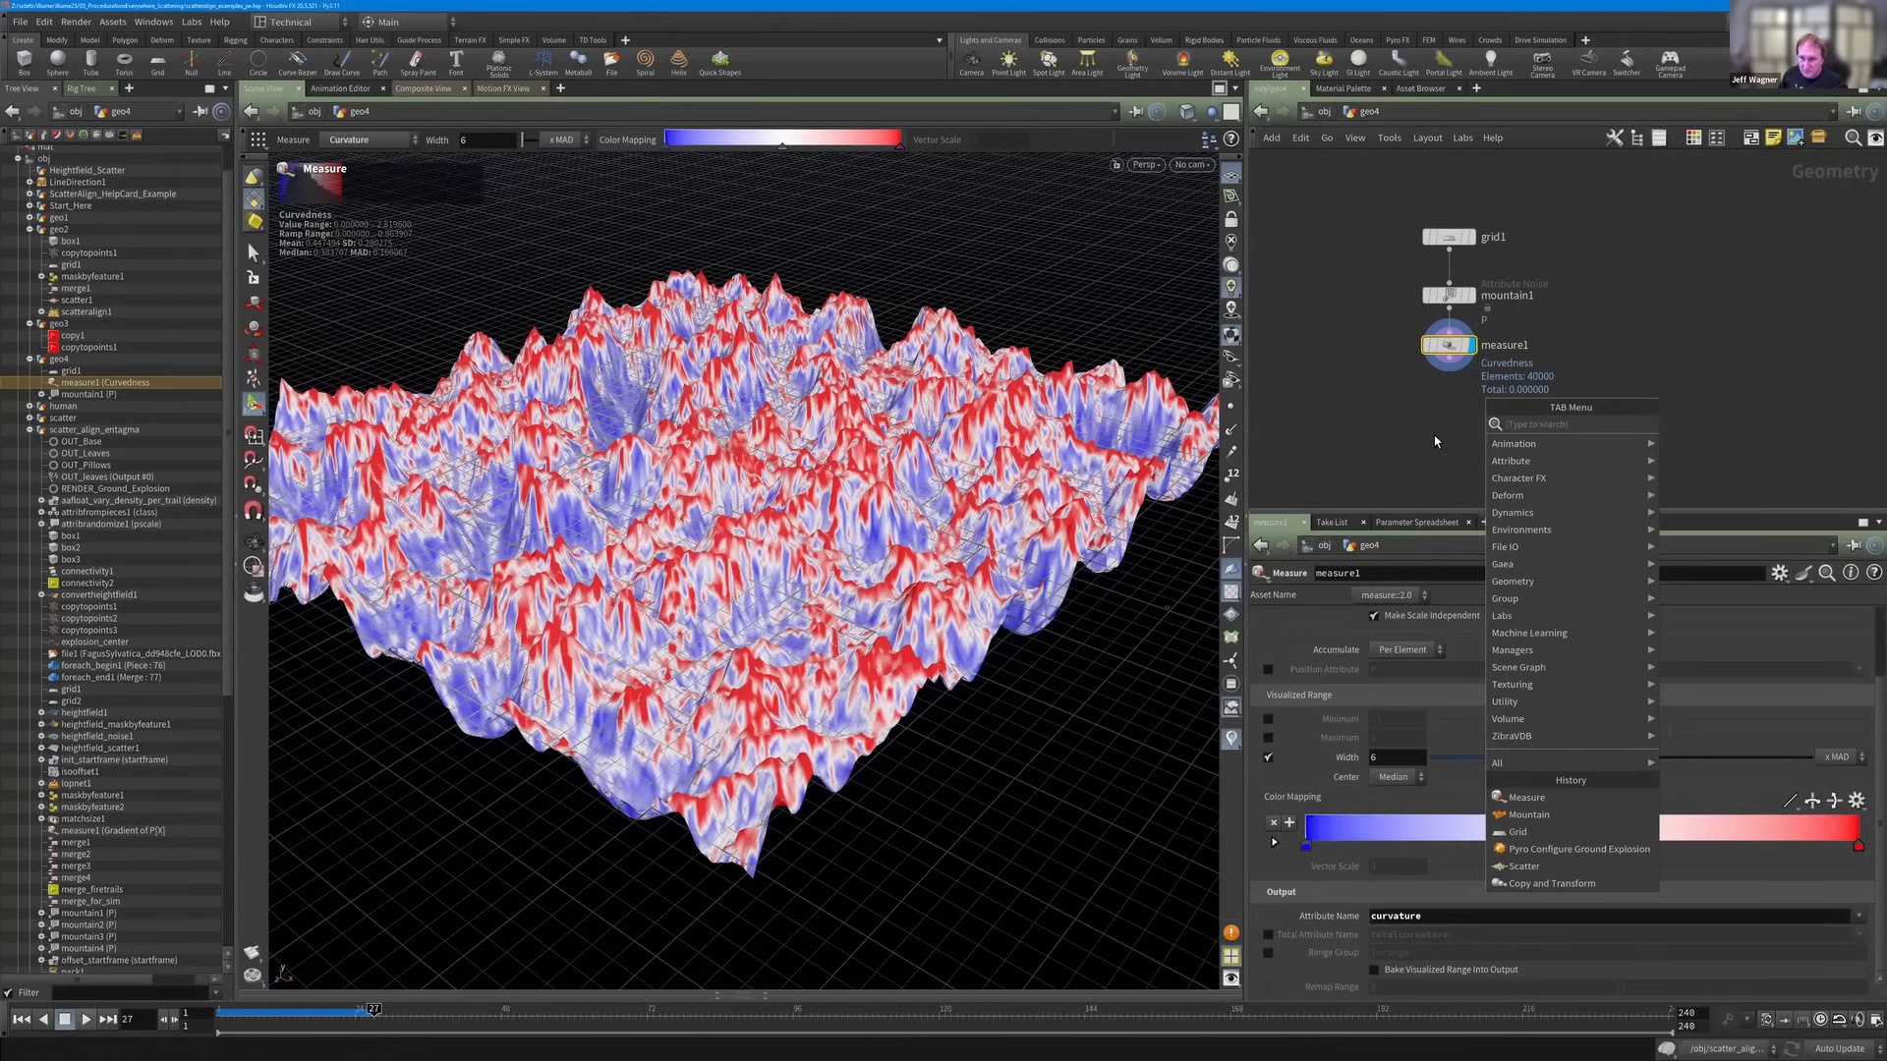
type("atta")
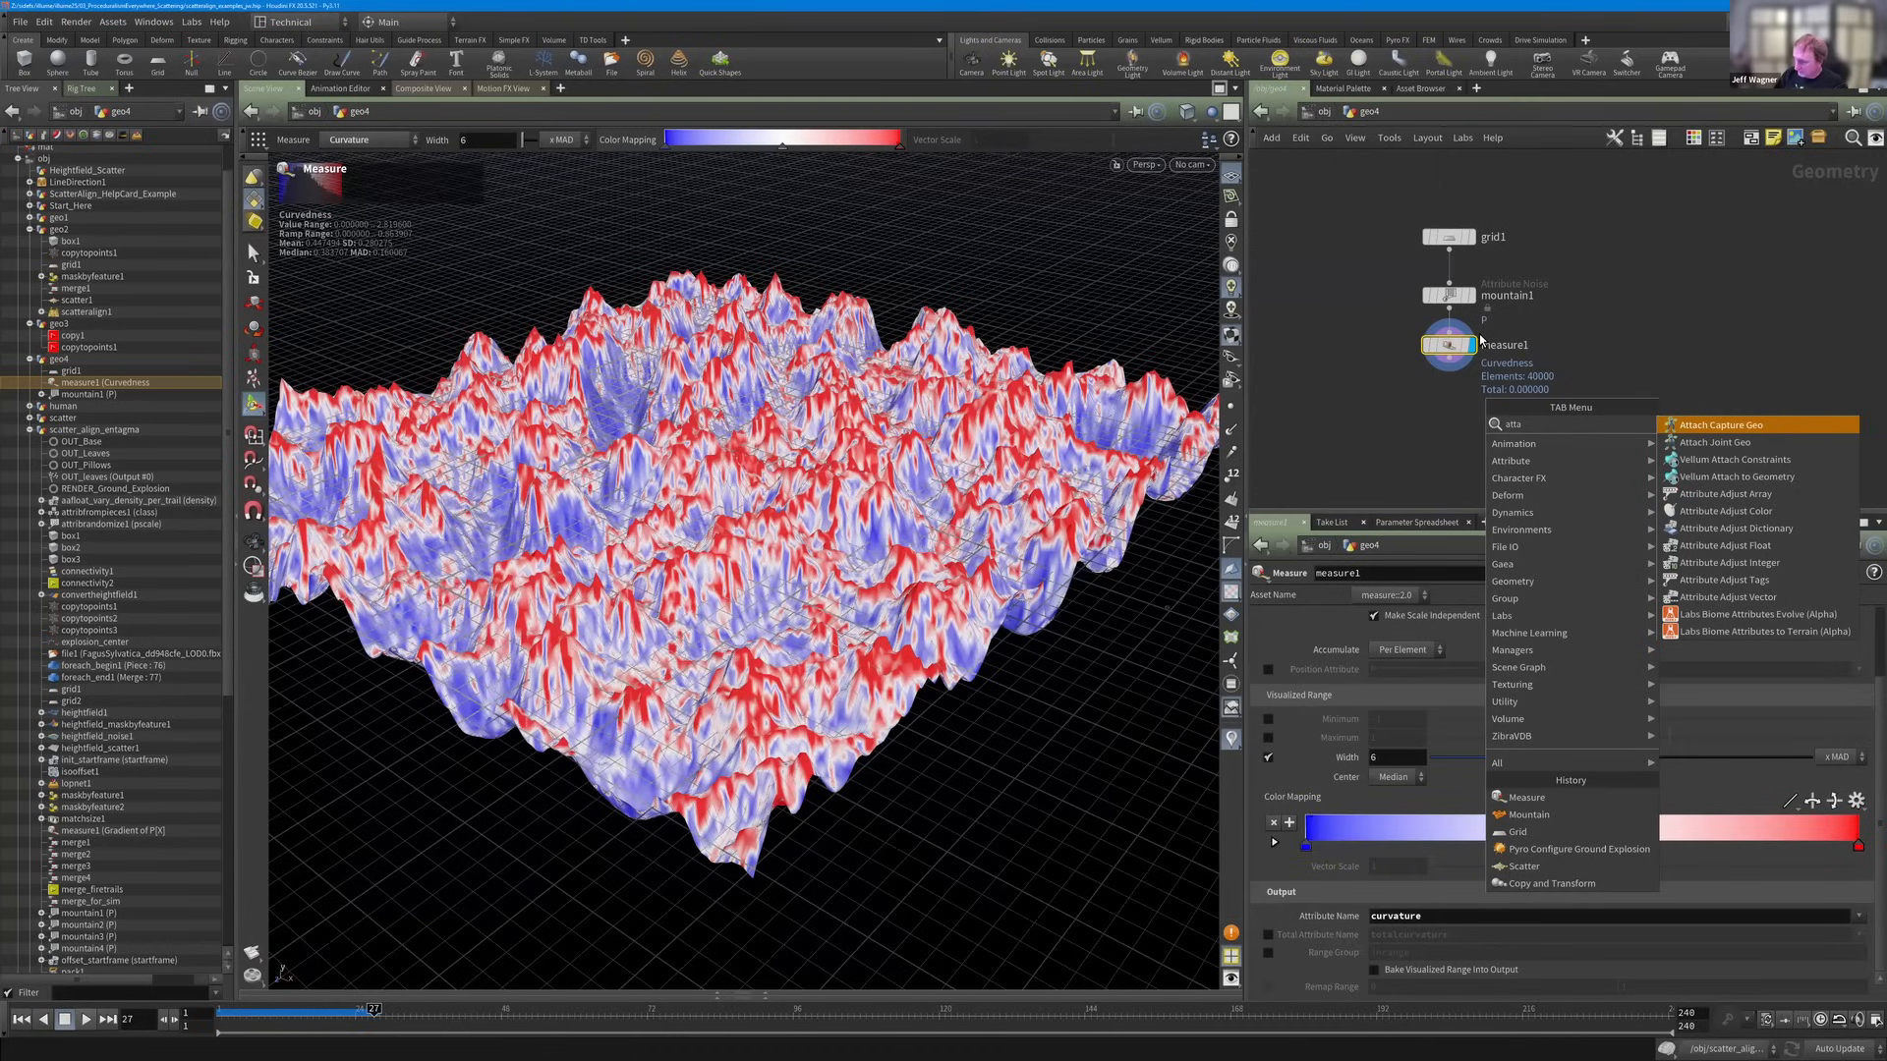
type("f")
key("Return")
key("Return")
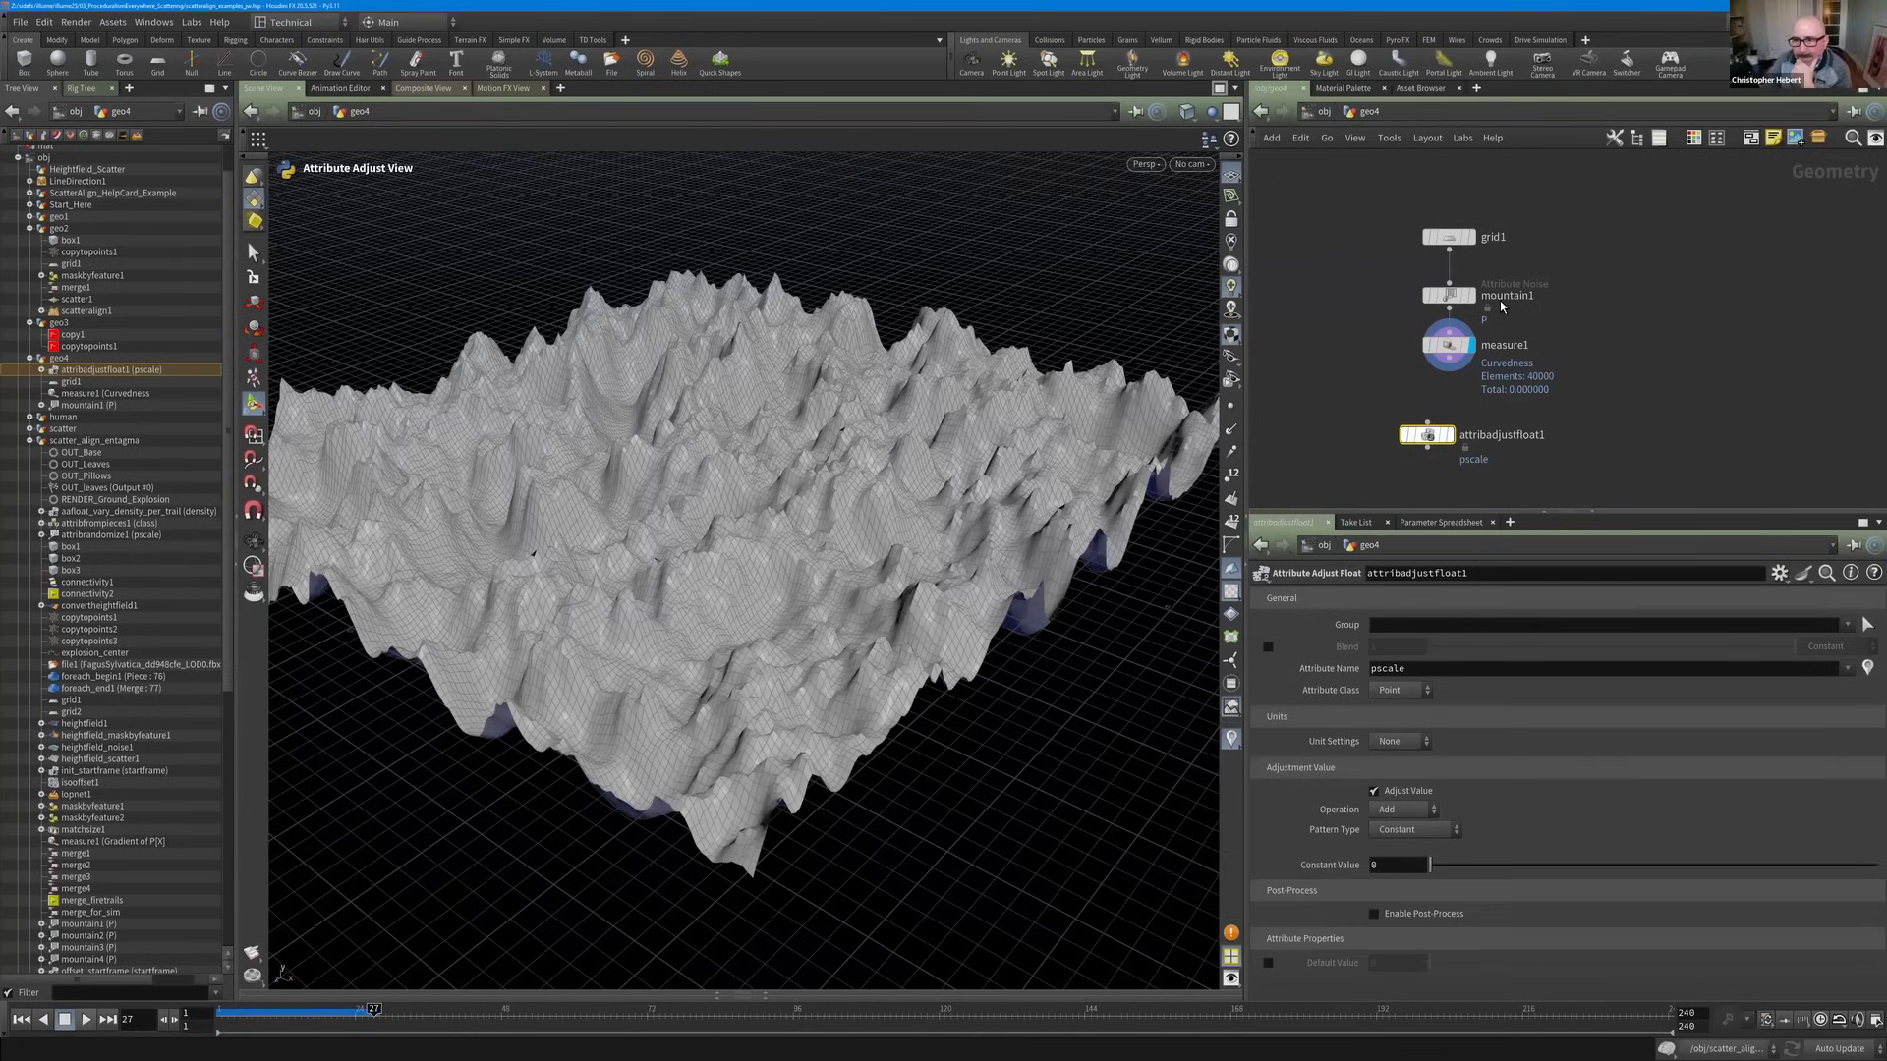
left_click(1448, 344)
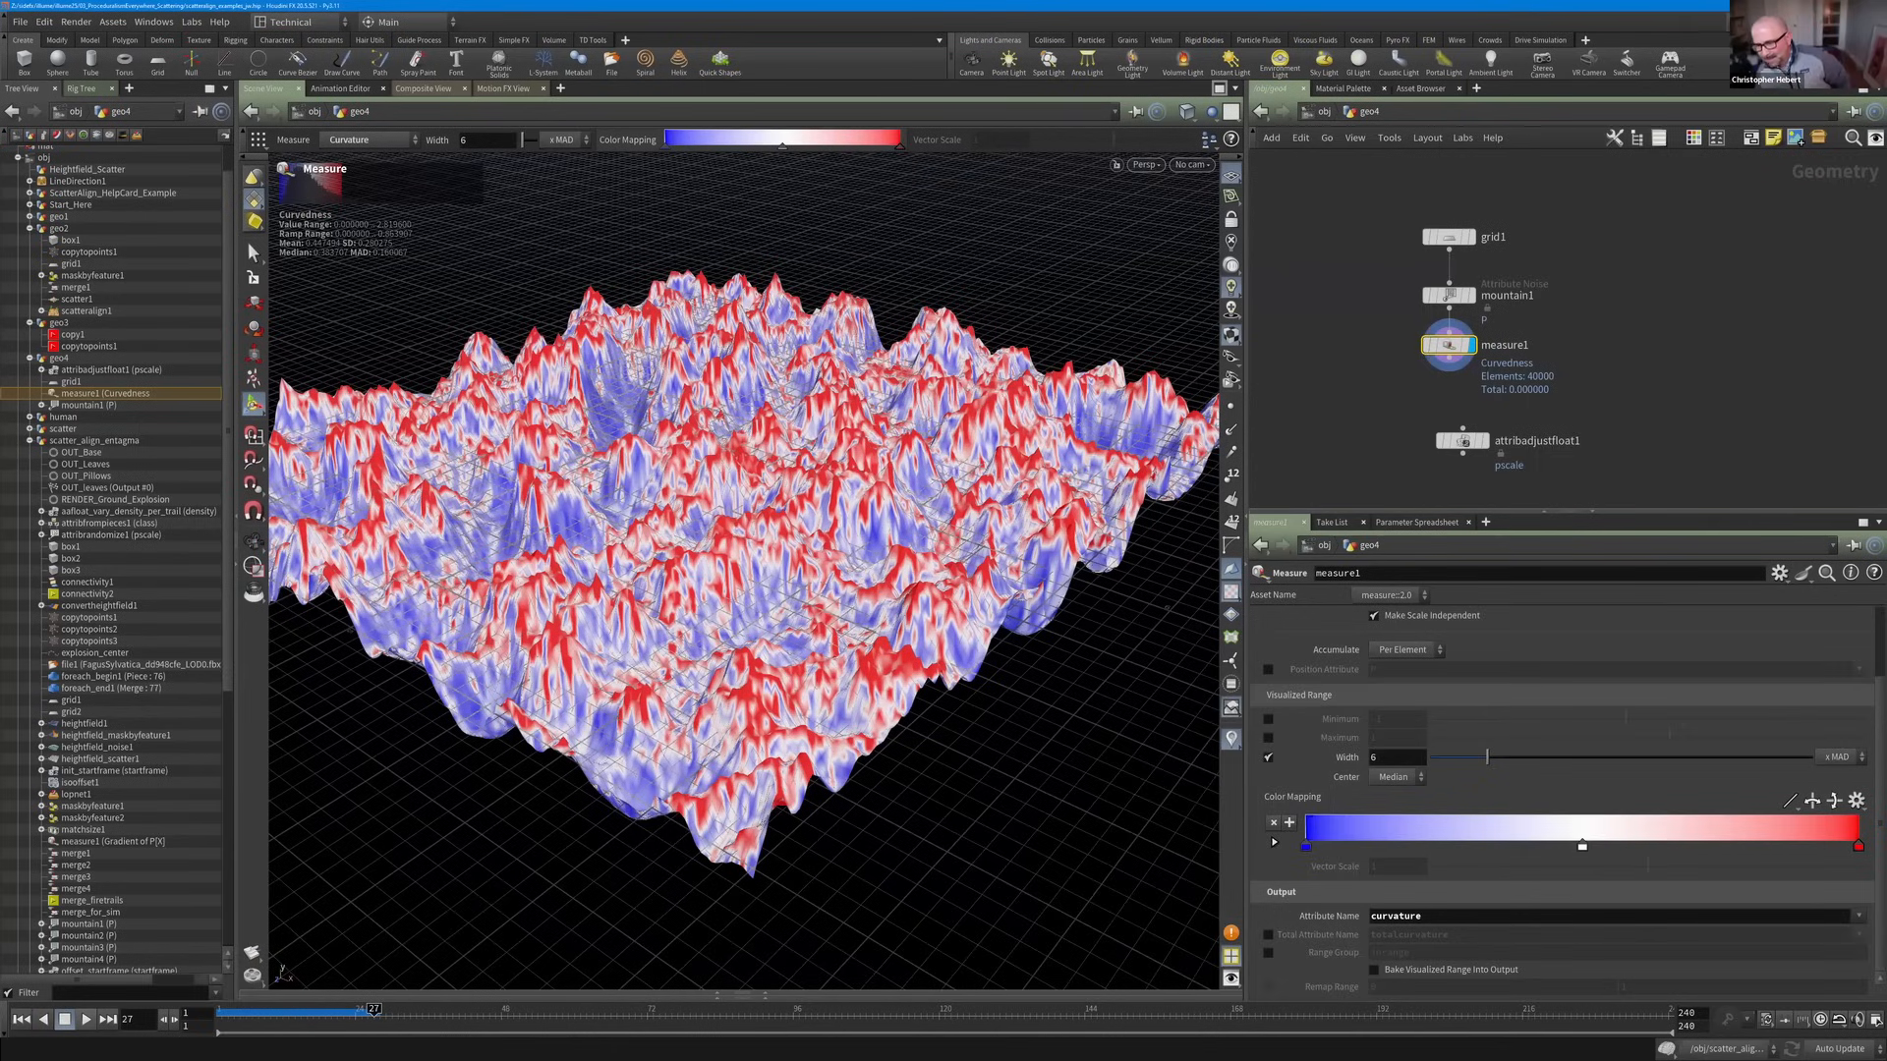
left_click_drag(1462, 441, 1448, 435)
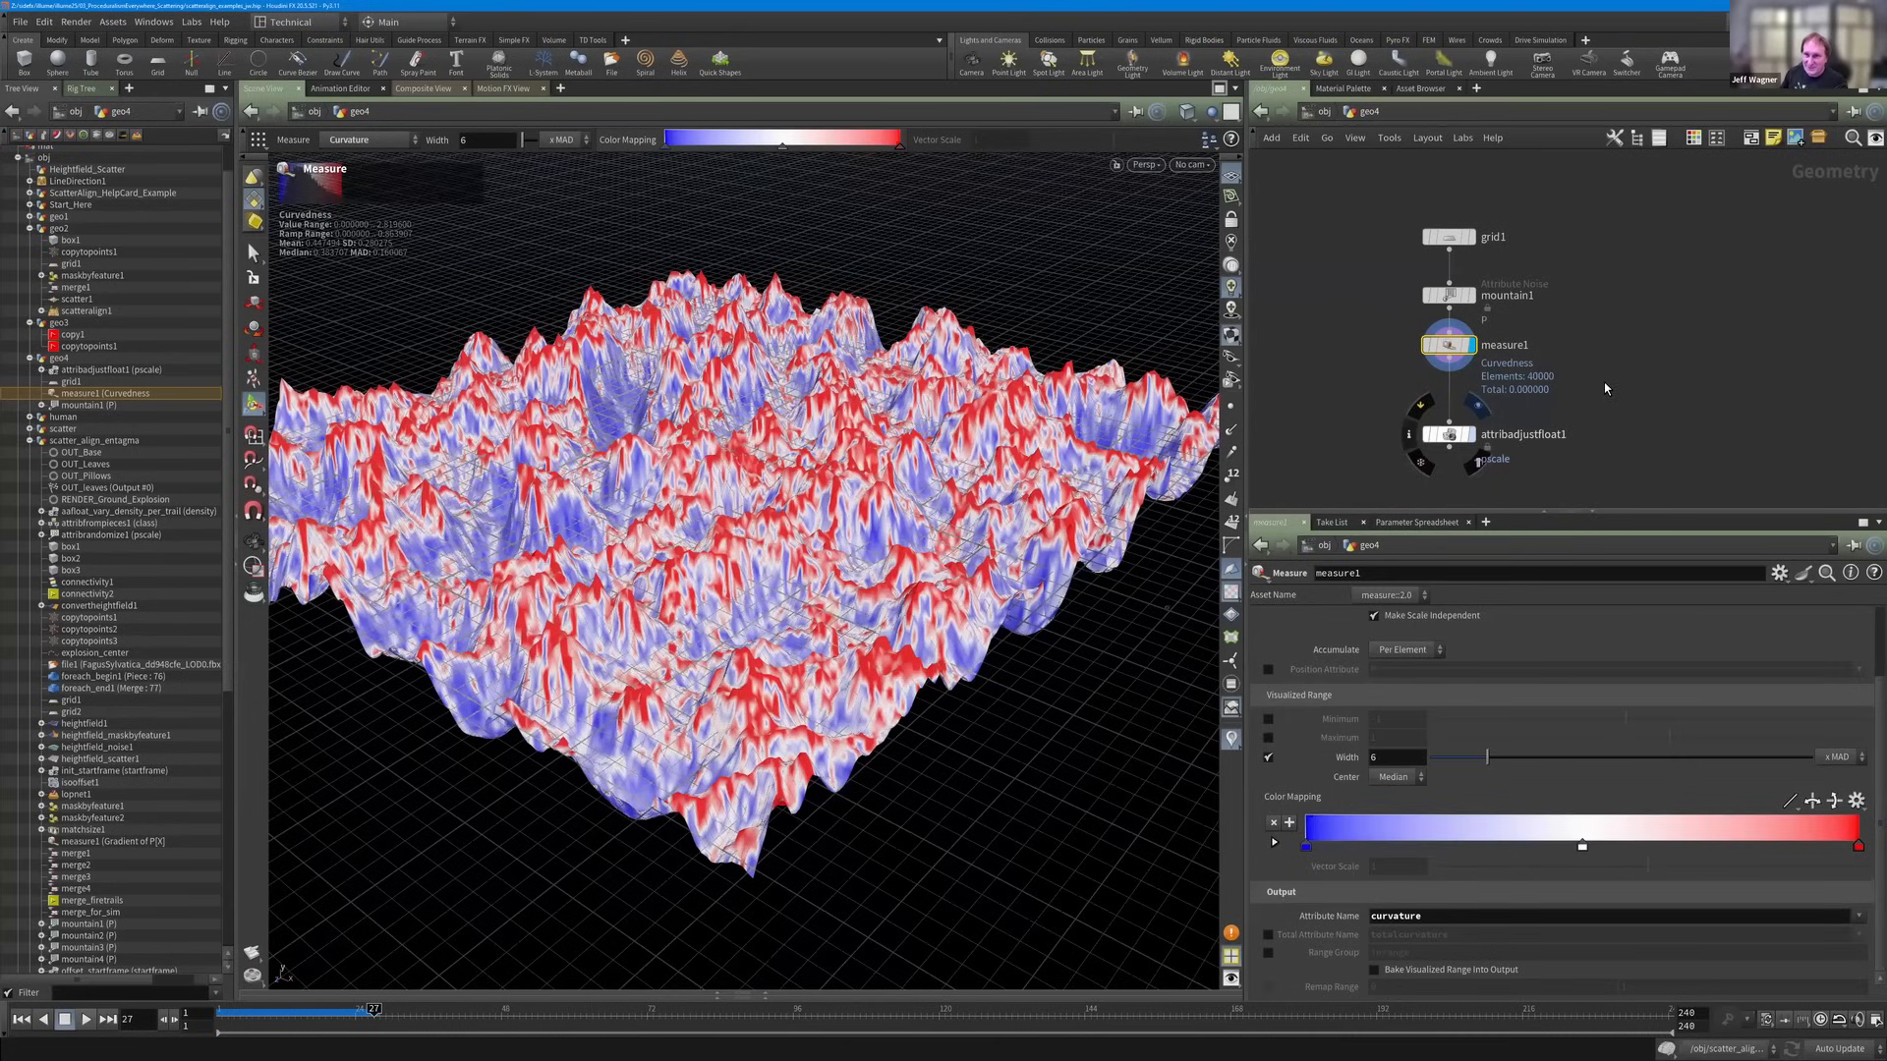
Add a displayed HeightField Mask by Feature node directly below measure1.
key("Down")
key("Tab")
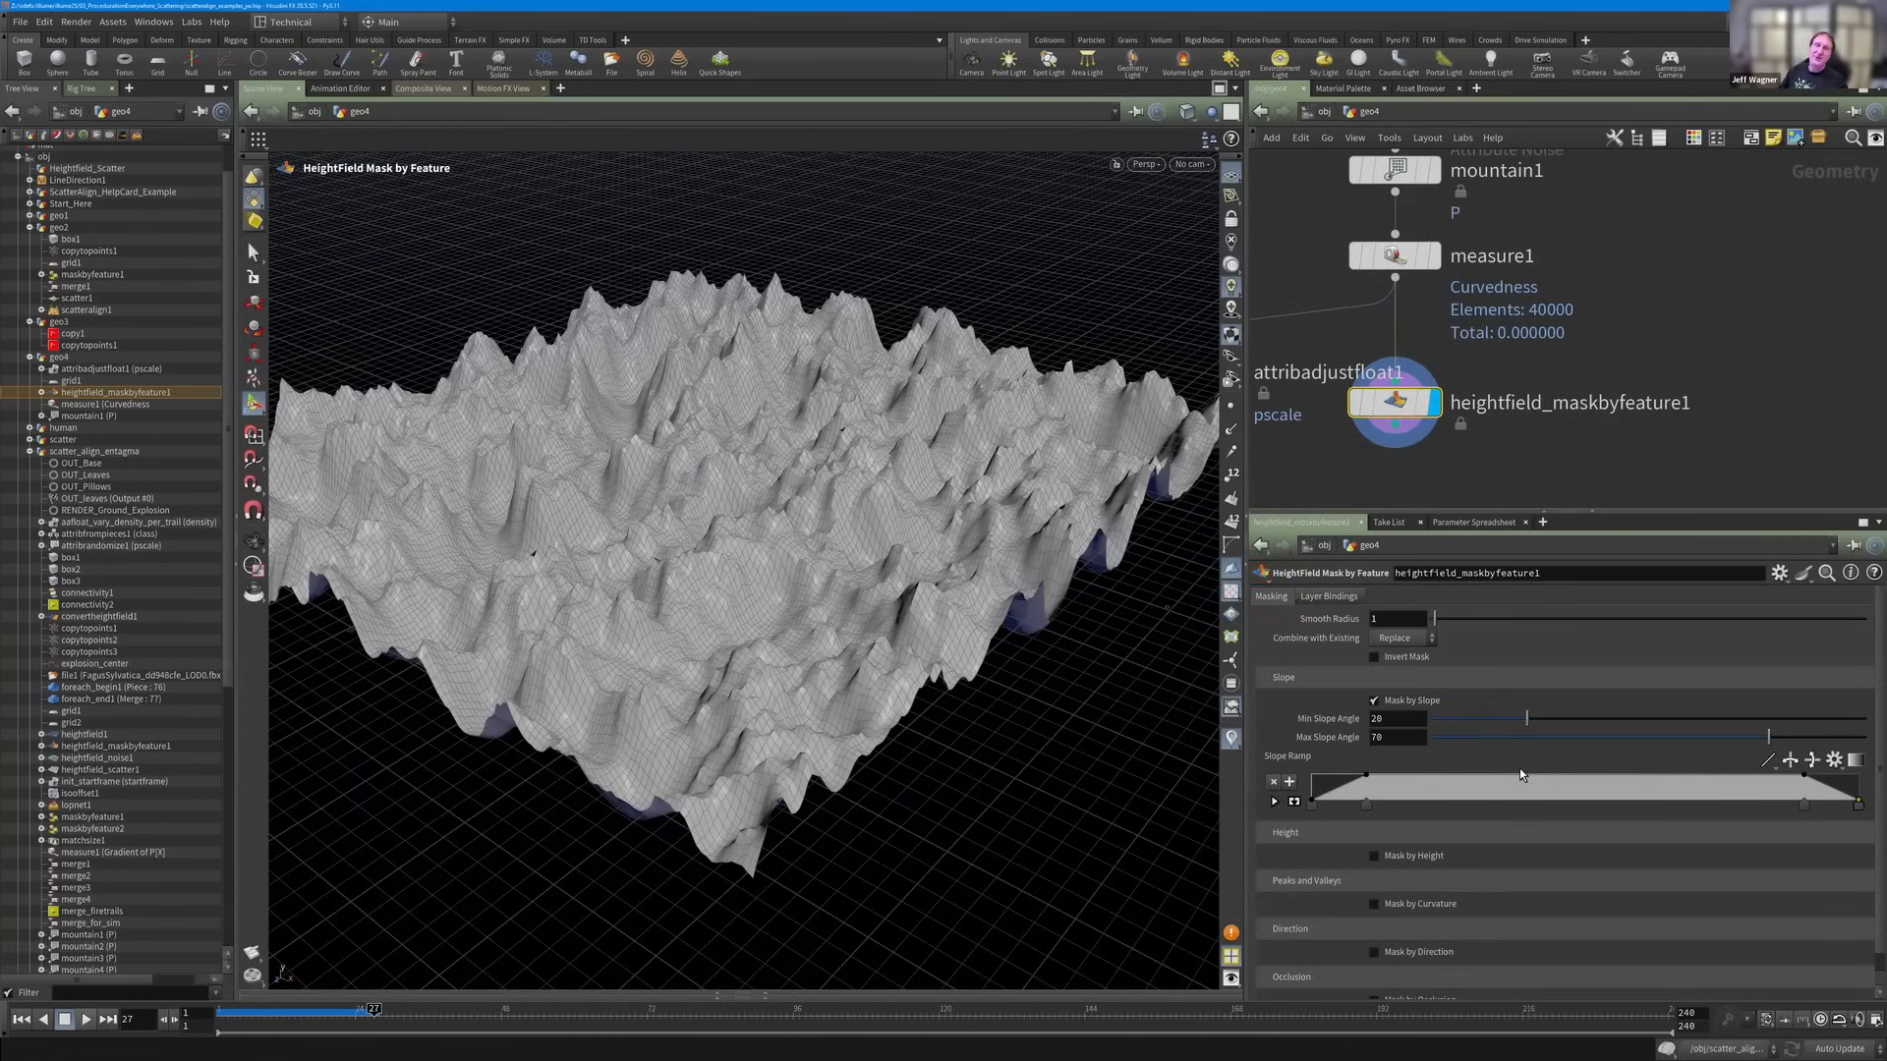
left_click_drag(1428, 436, 1429, 448)
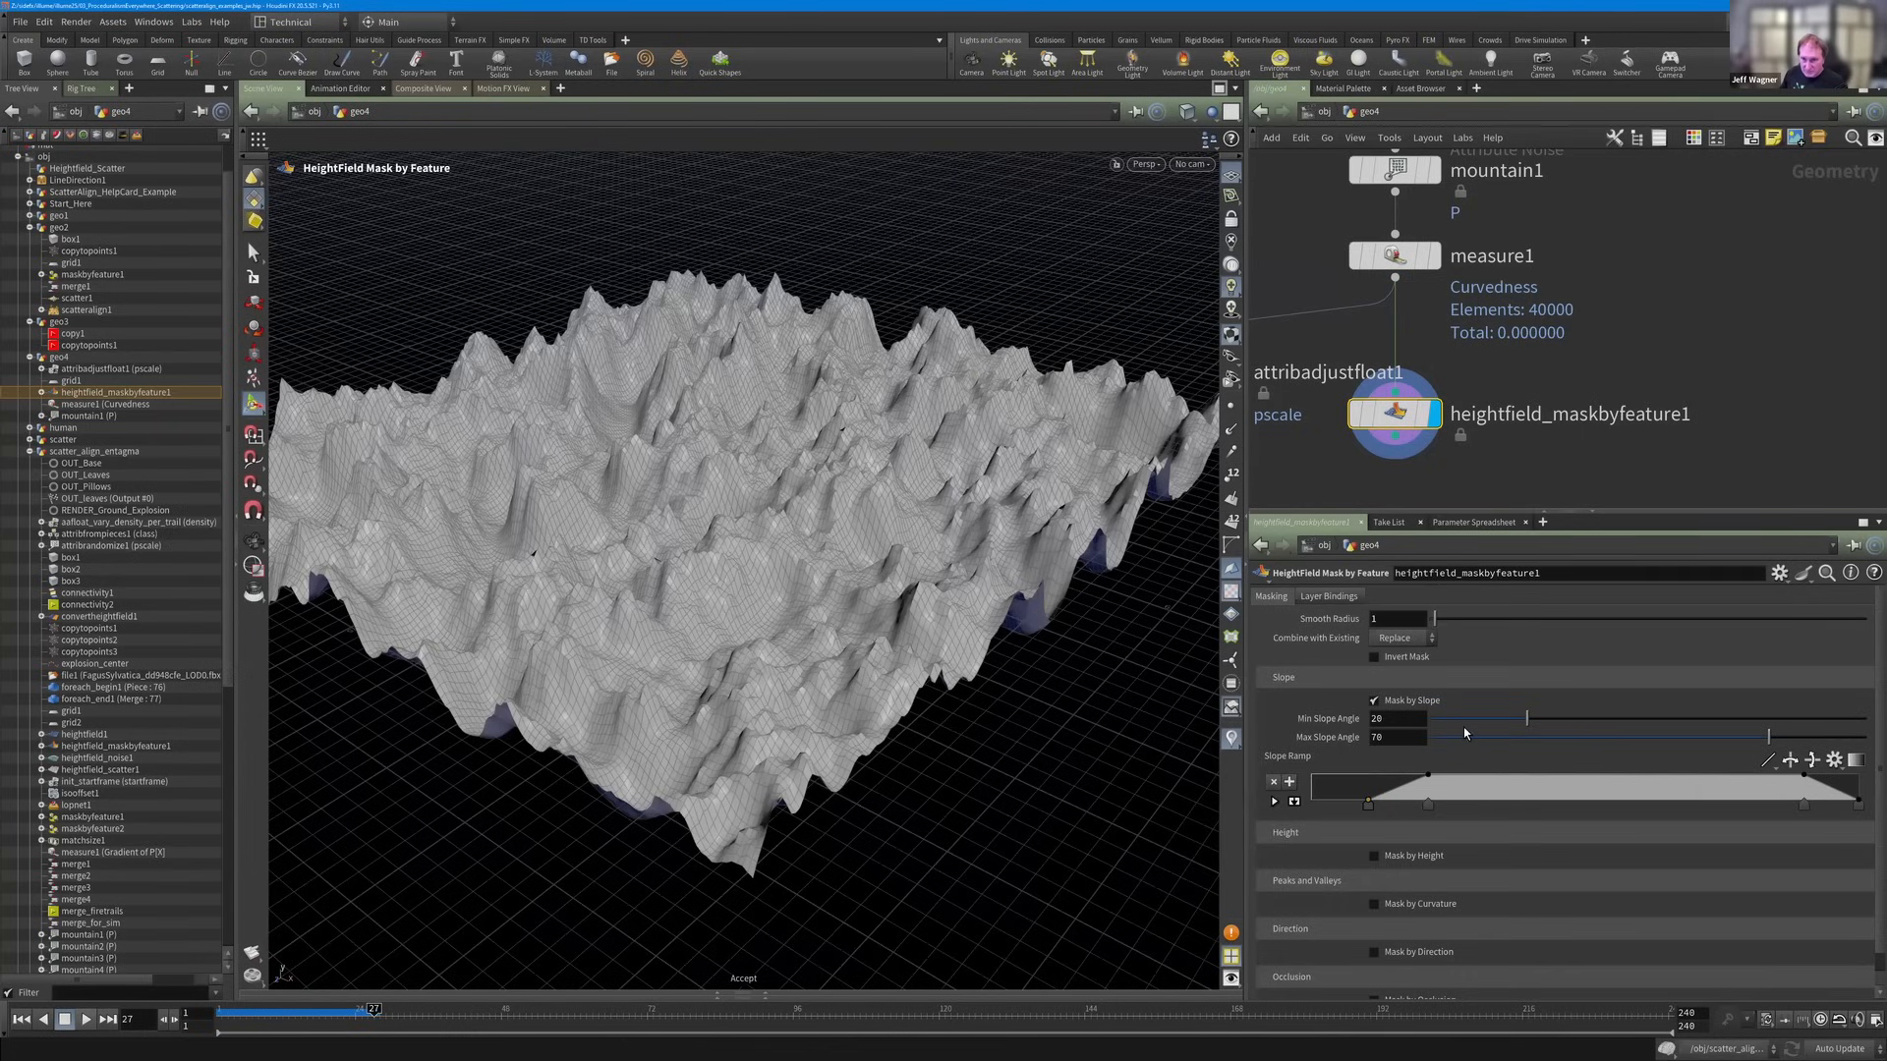
Set the slope mask's minimum angle to 39.6 and maximum to 59.3, and steepen the rising side of its slope ramp.
scroll(1434, 782, "down", 1)
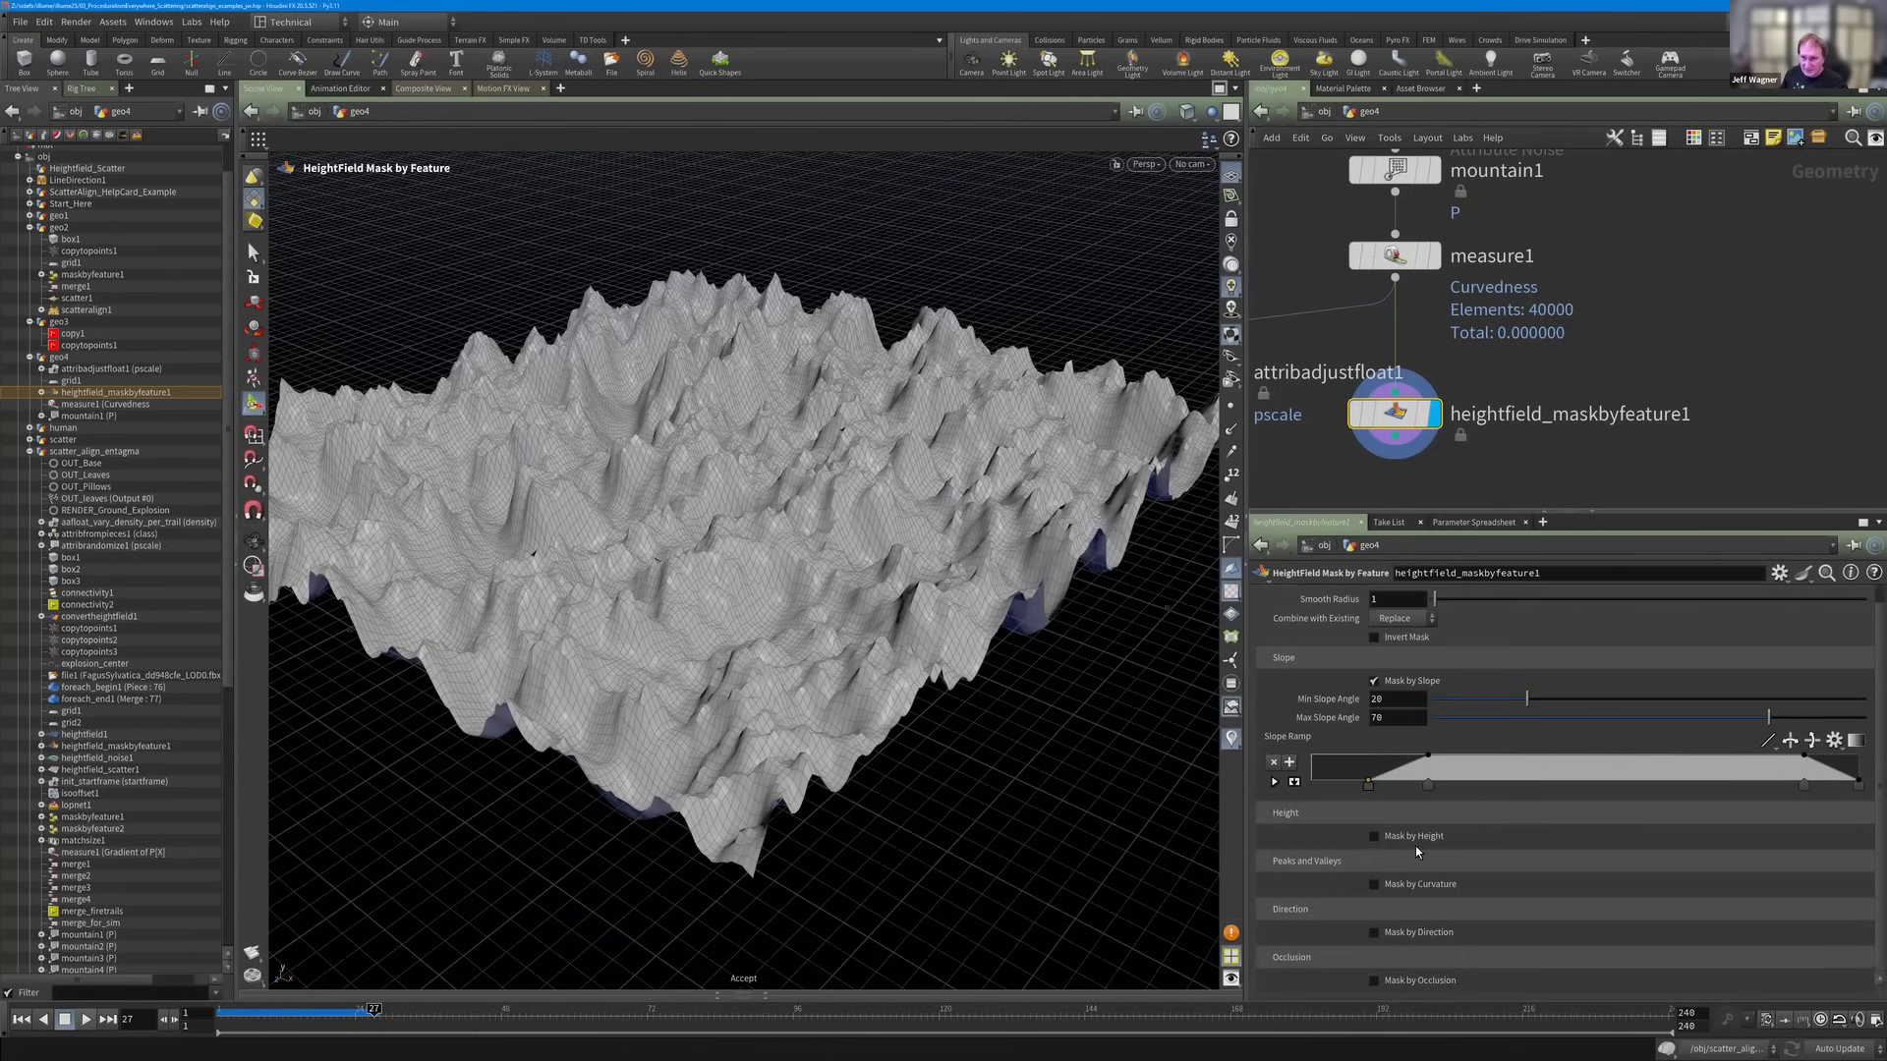
left_click_drag(1428, 785, 1416, 846)
left_click(1432, 835)
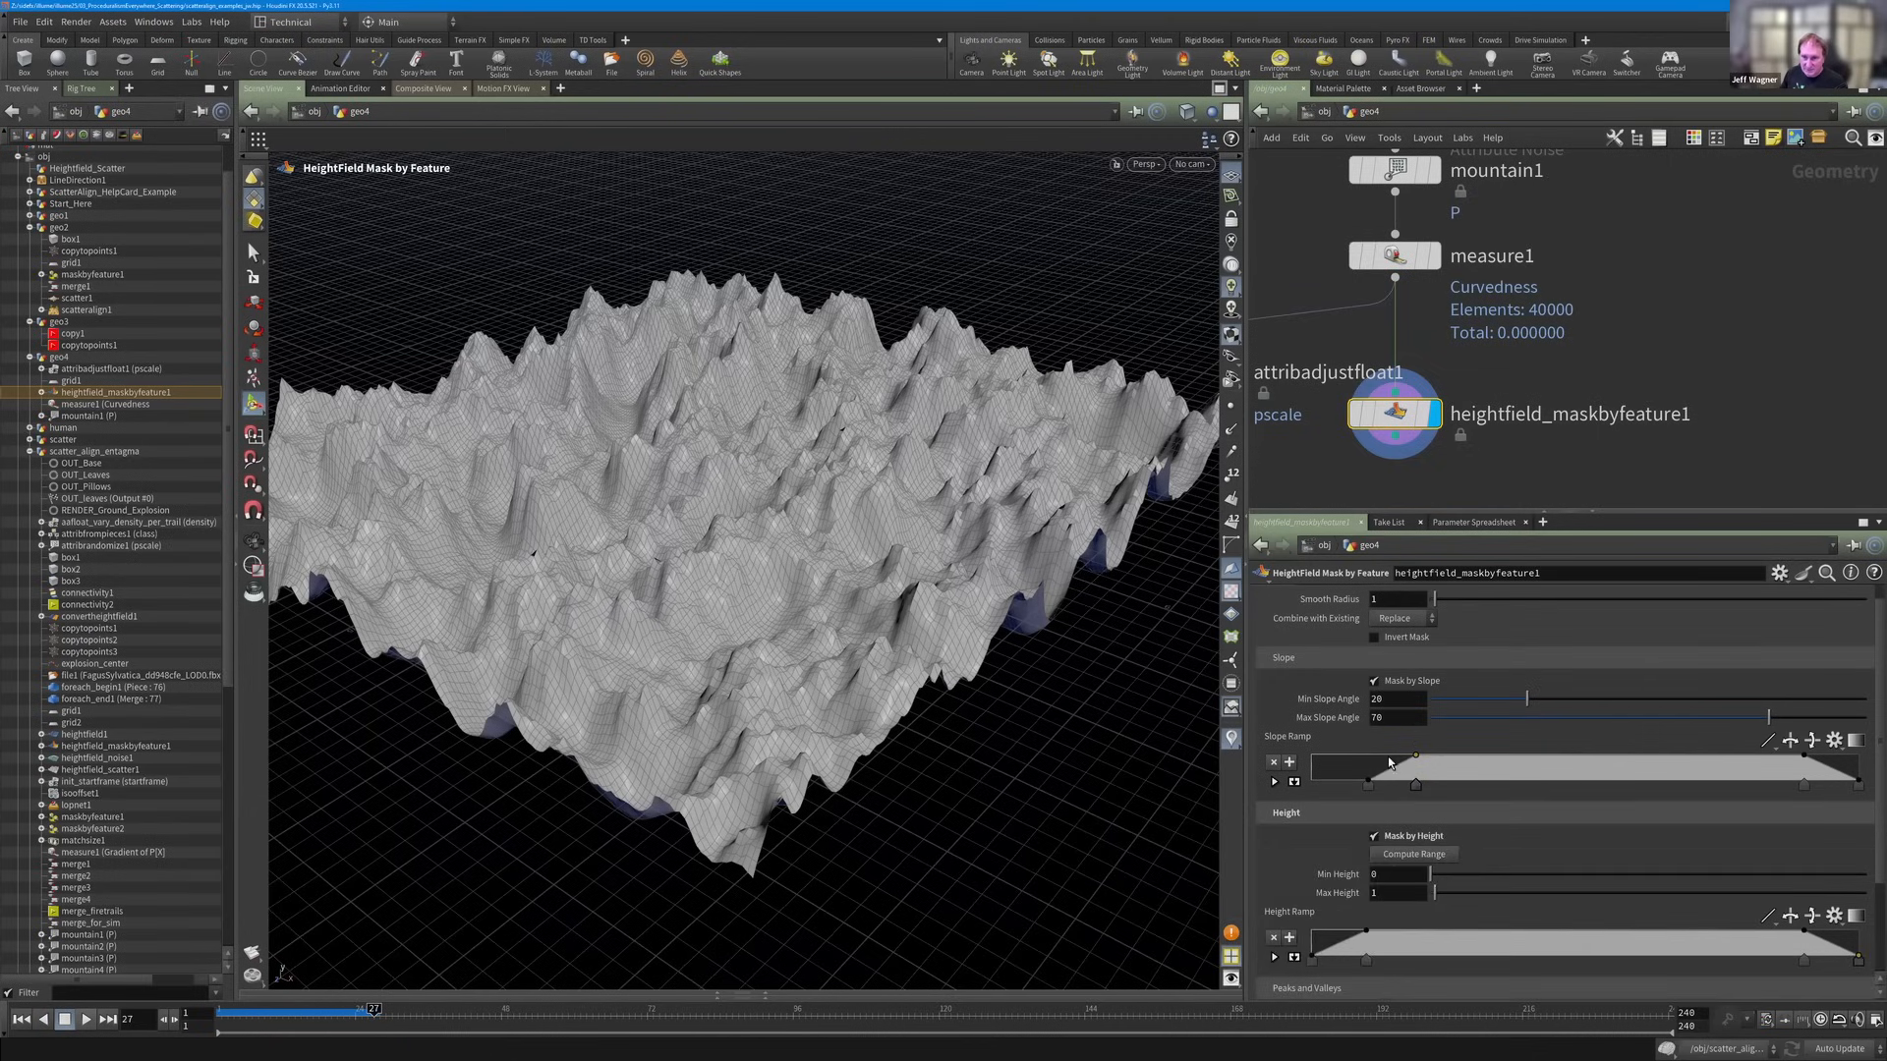
scroll(1572, 737, "down", 3)
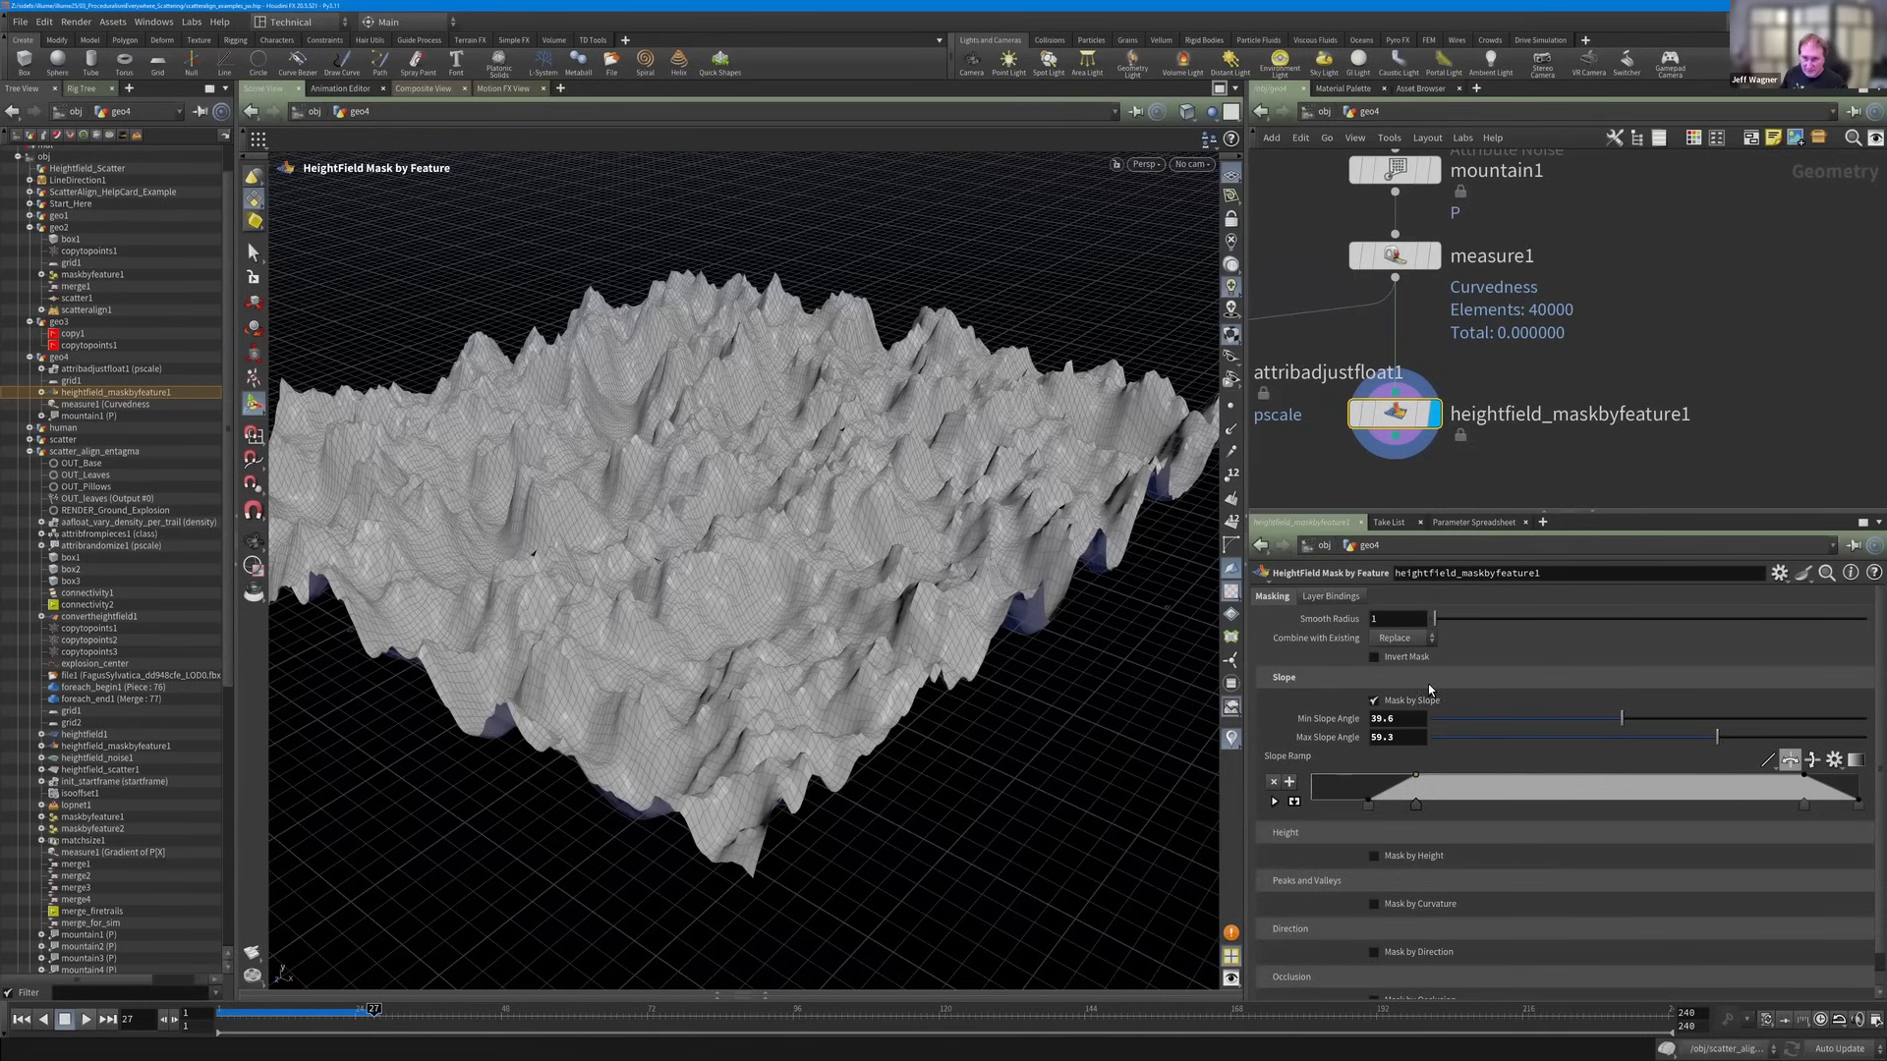
left_click(1333, 597)
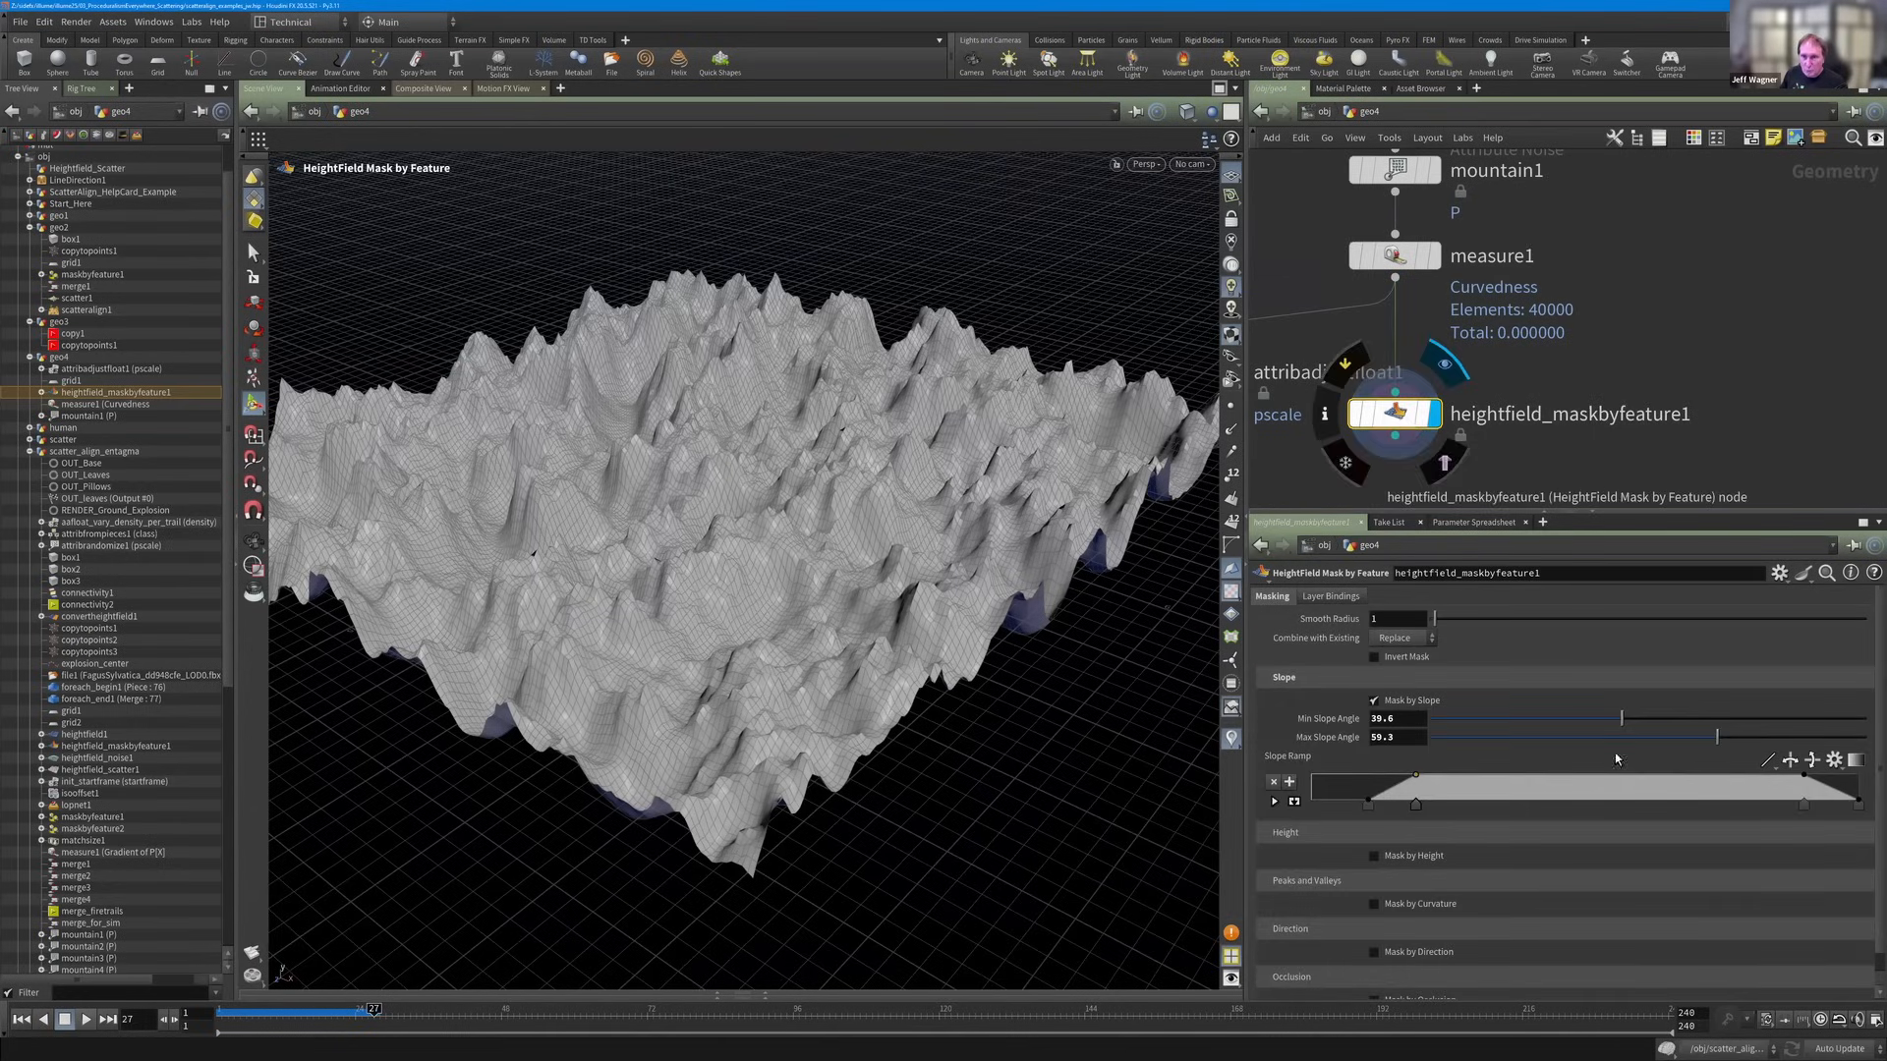
scroll(1864, 744, "down", 1)
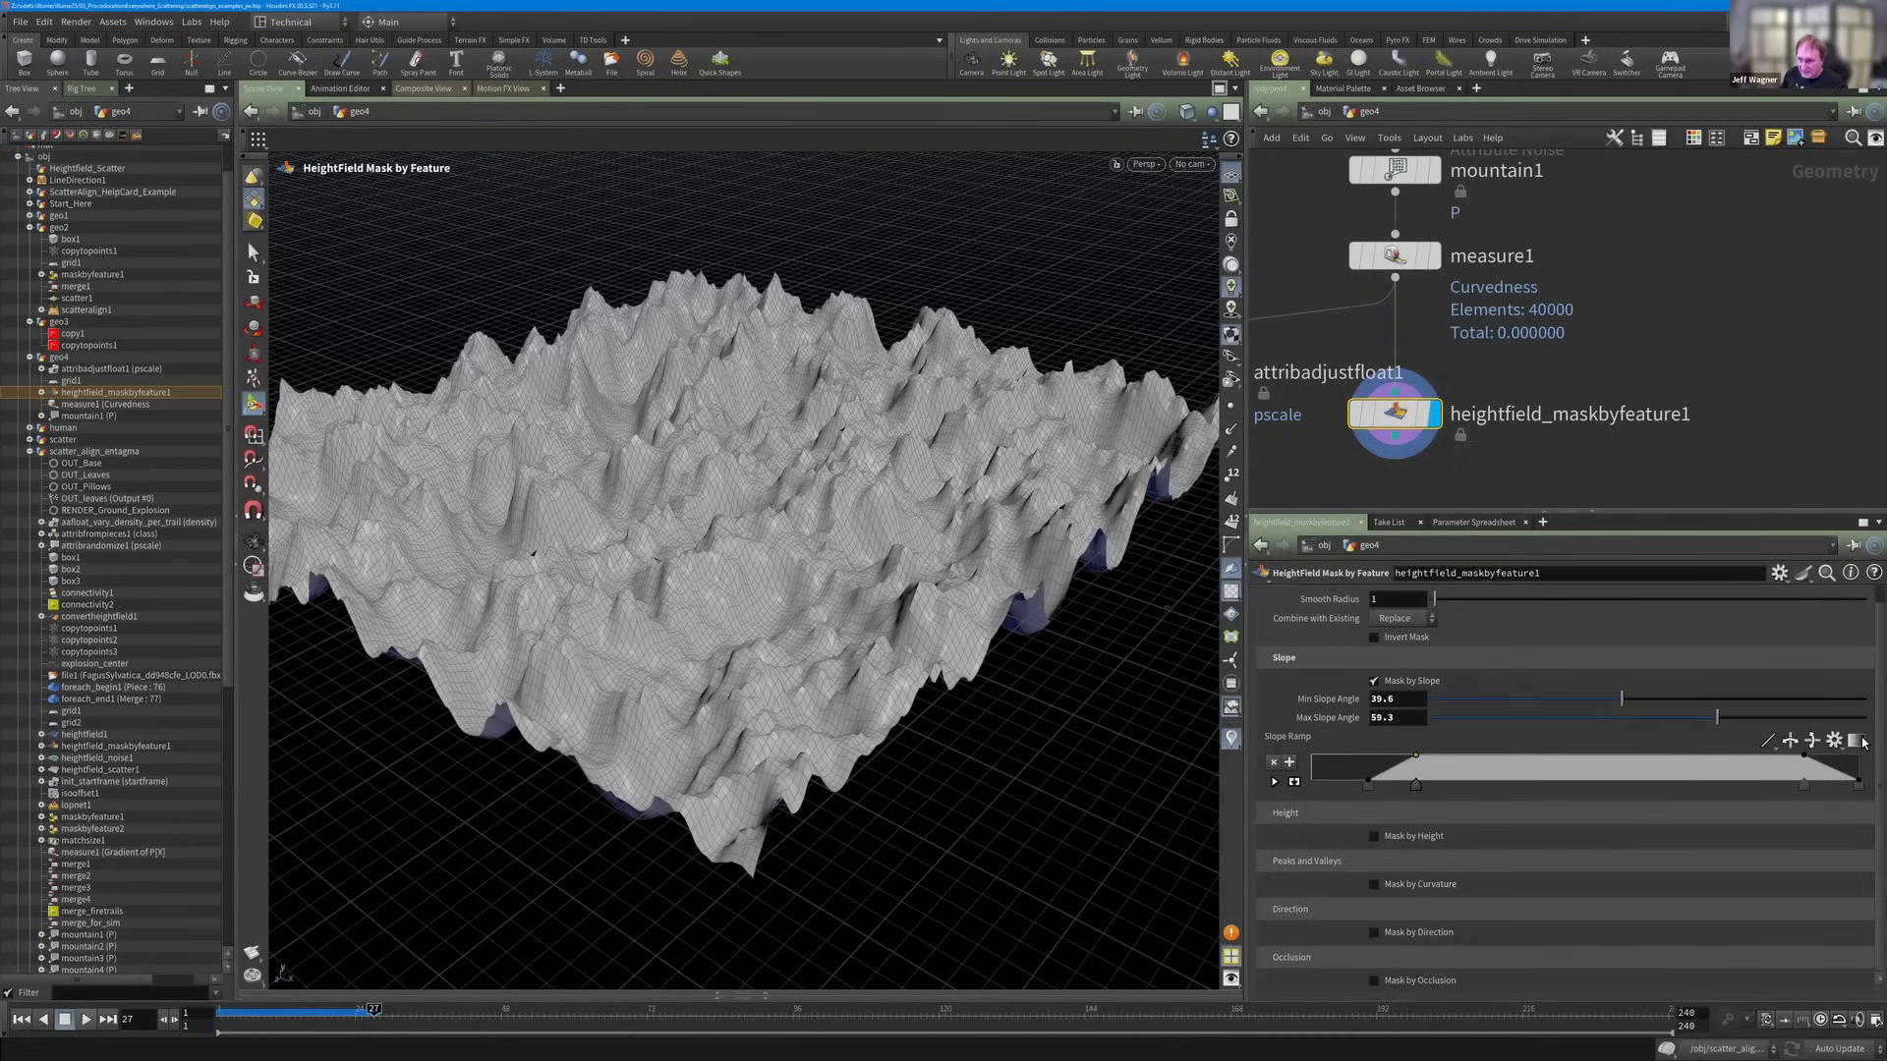
left_click(1834, 740)
left_click(1396, 425)
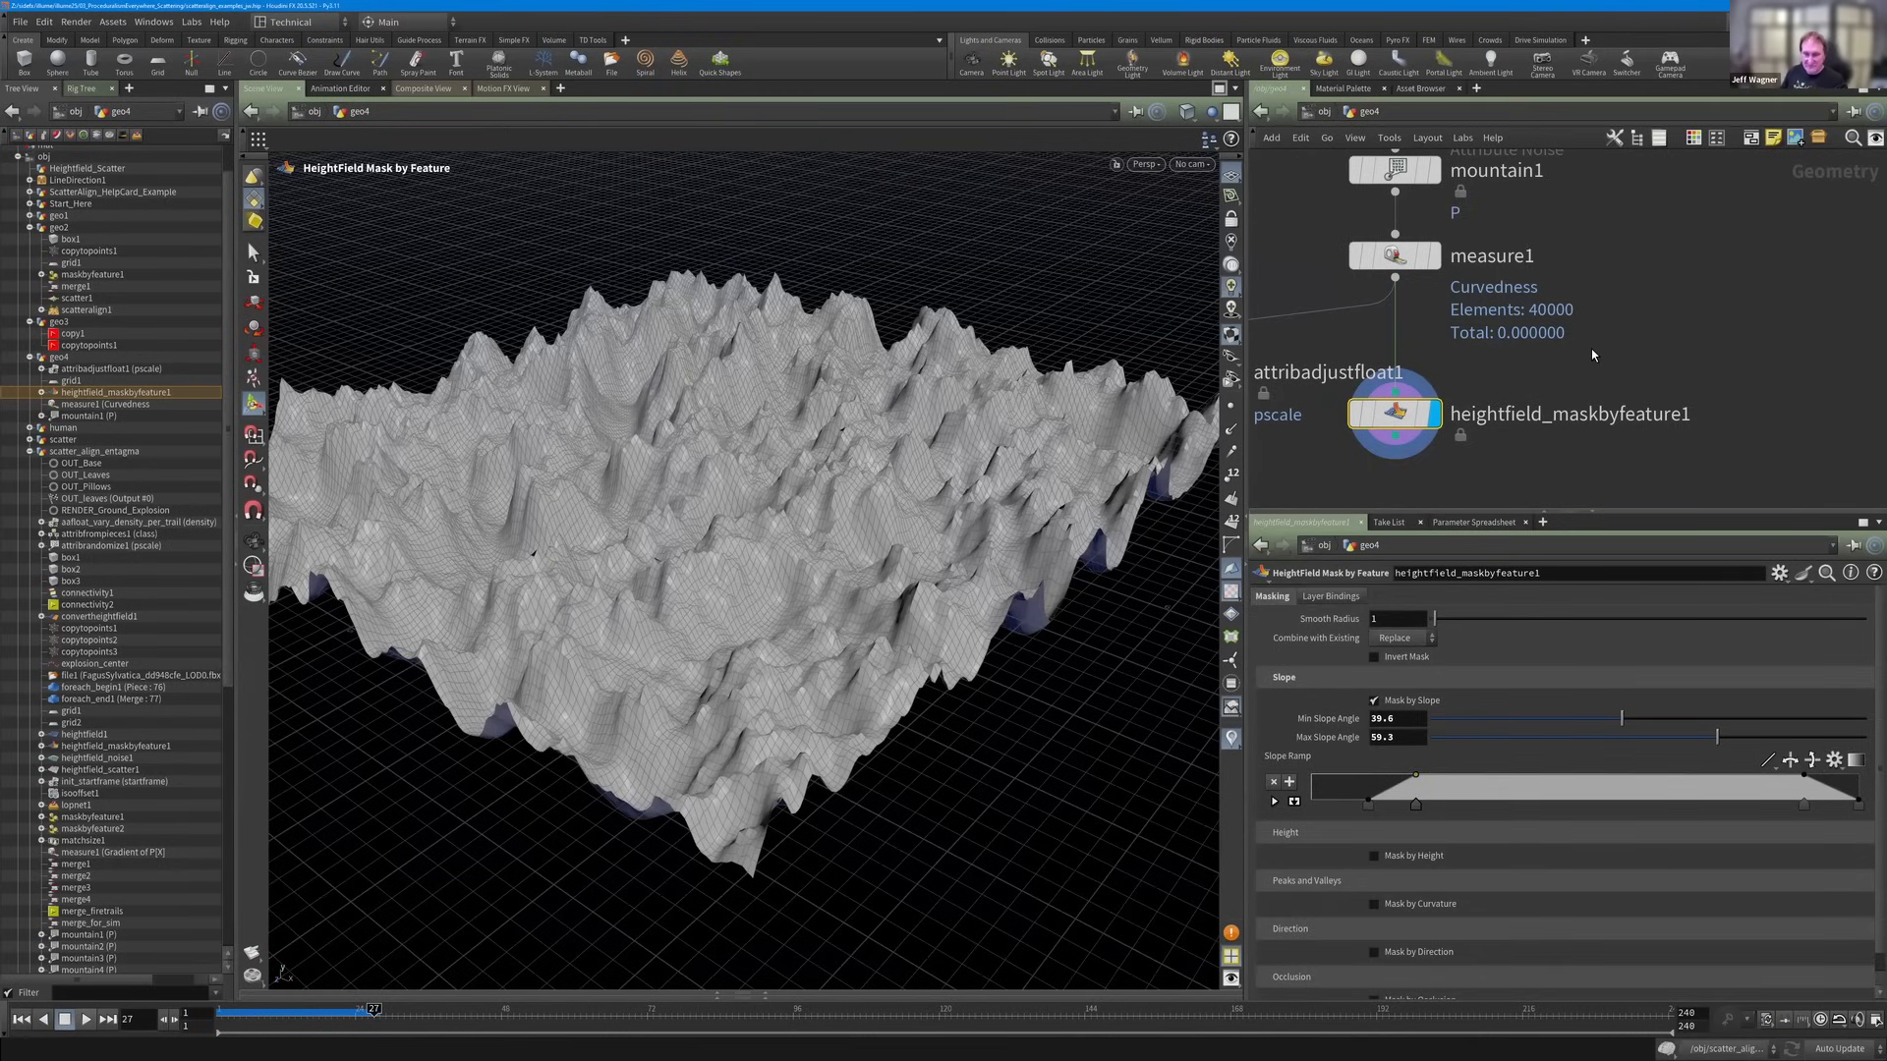
Add a Scatter node below heightfield_maskbyfeature1 and display its scattered points.
middle_click_drag(1572, 453, 1592, 353)
key("Tab")
type("sc")
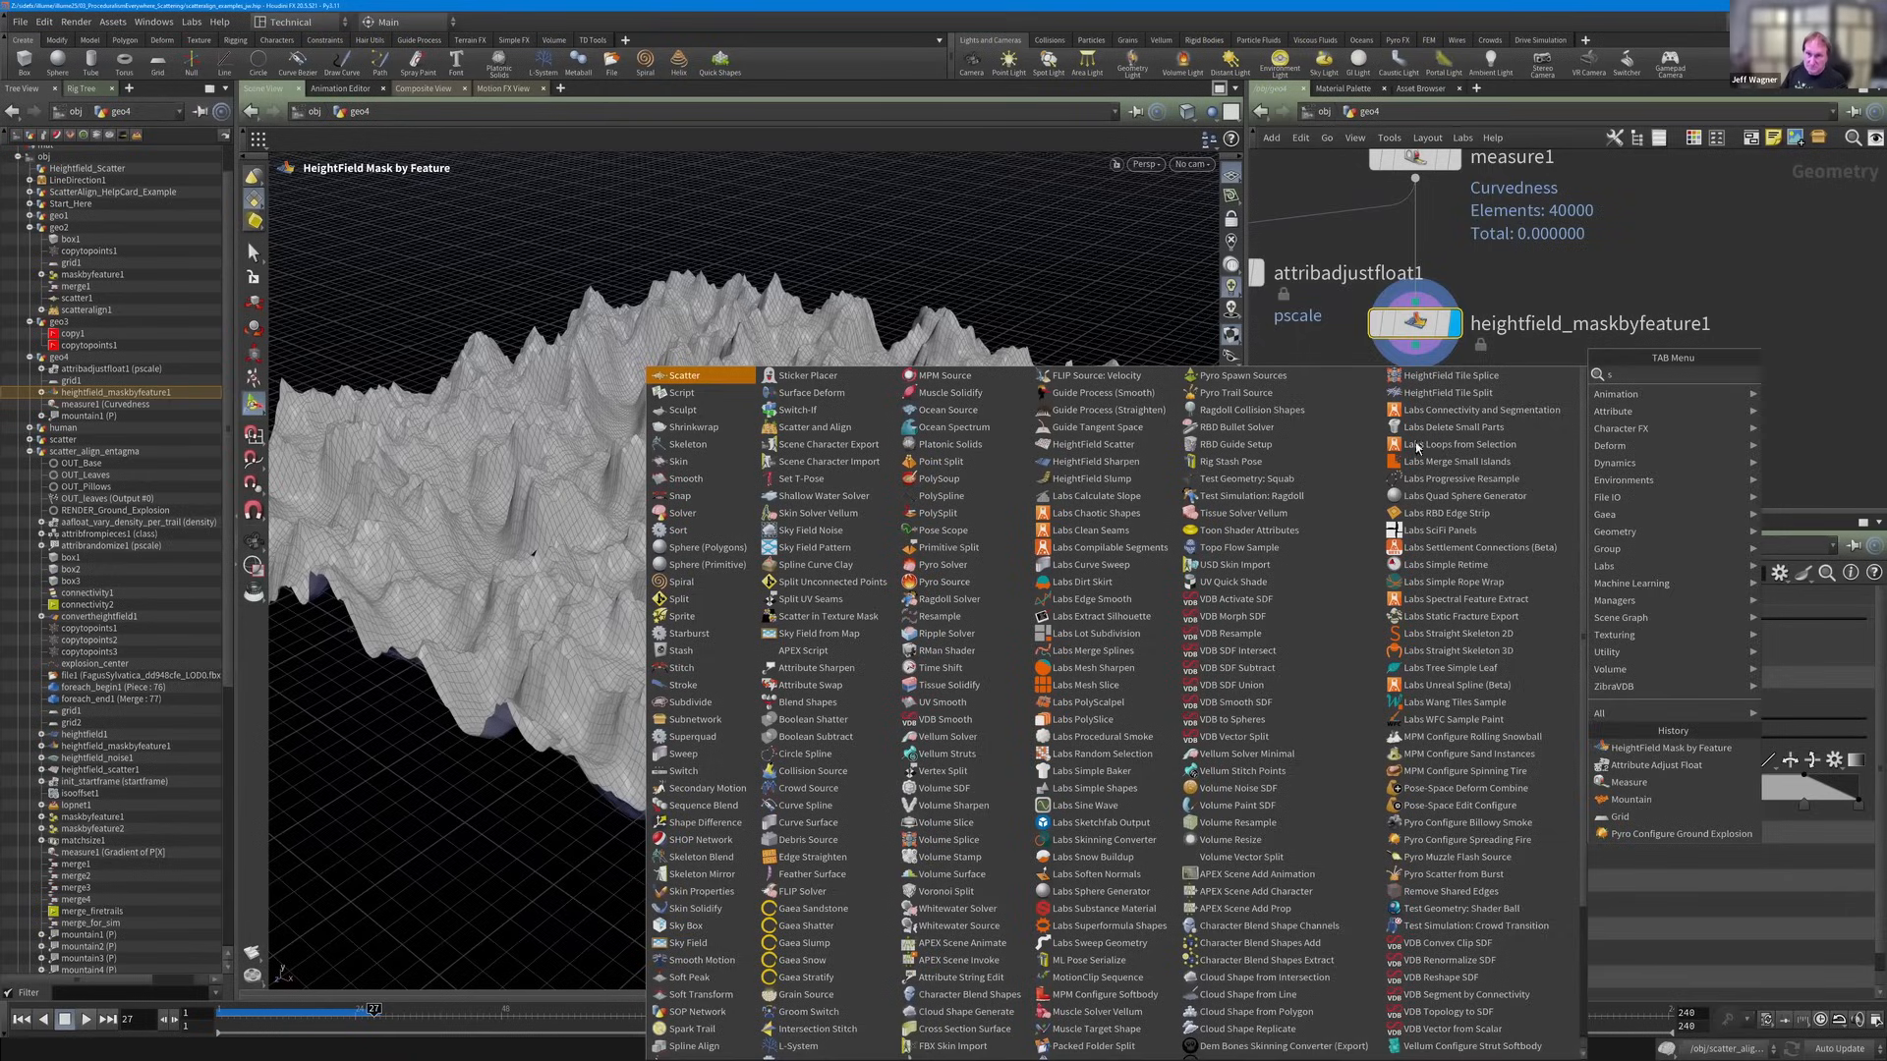
key("Return")
left_click(1415, 453)
middle_click(1427, 327)
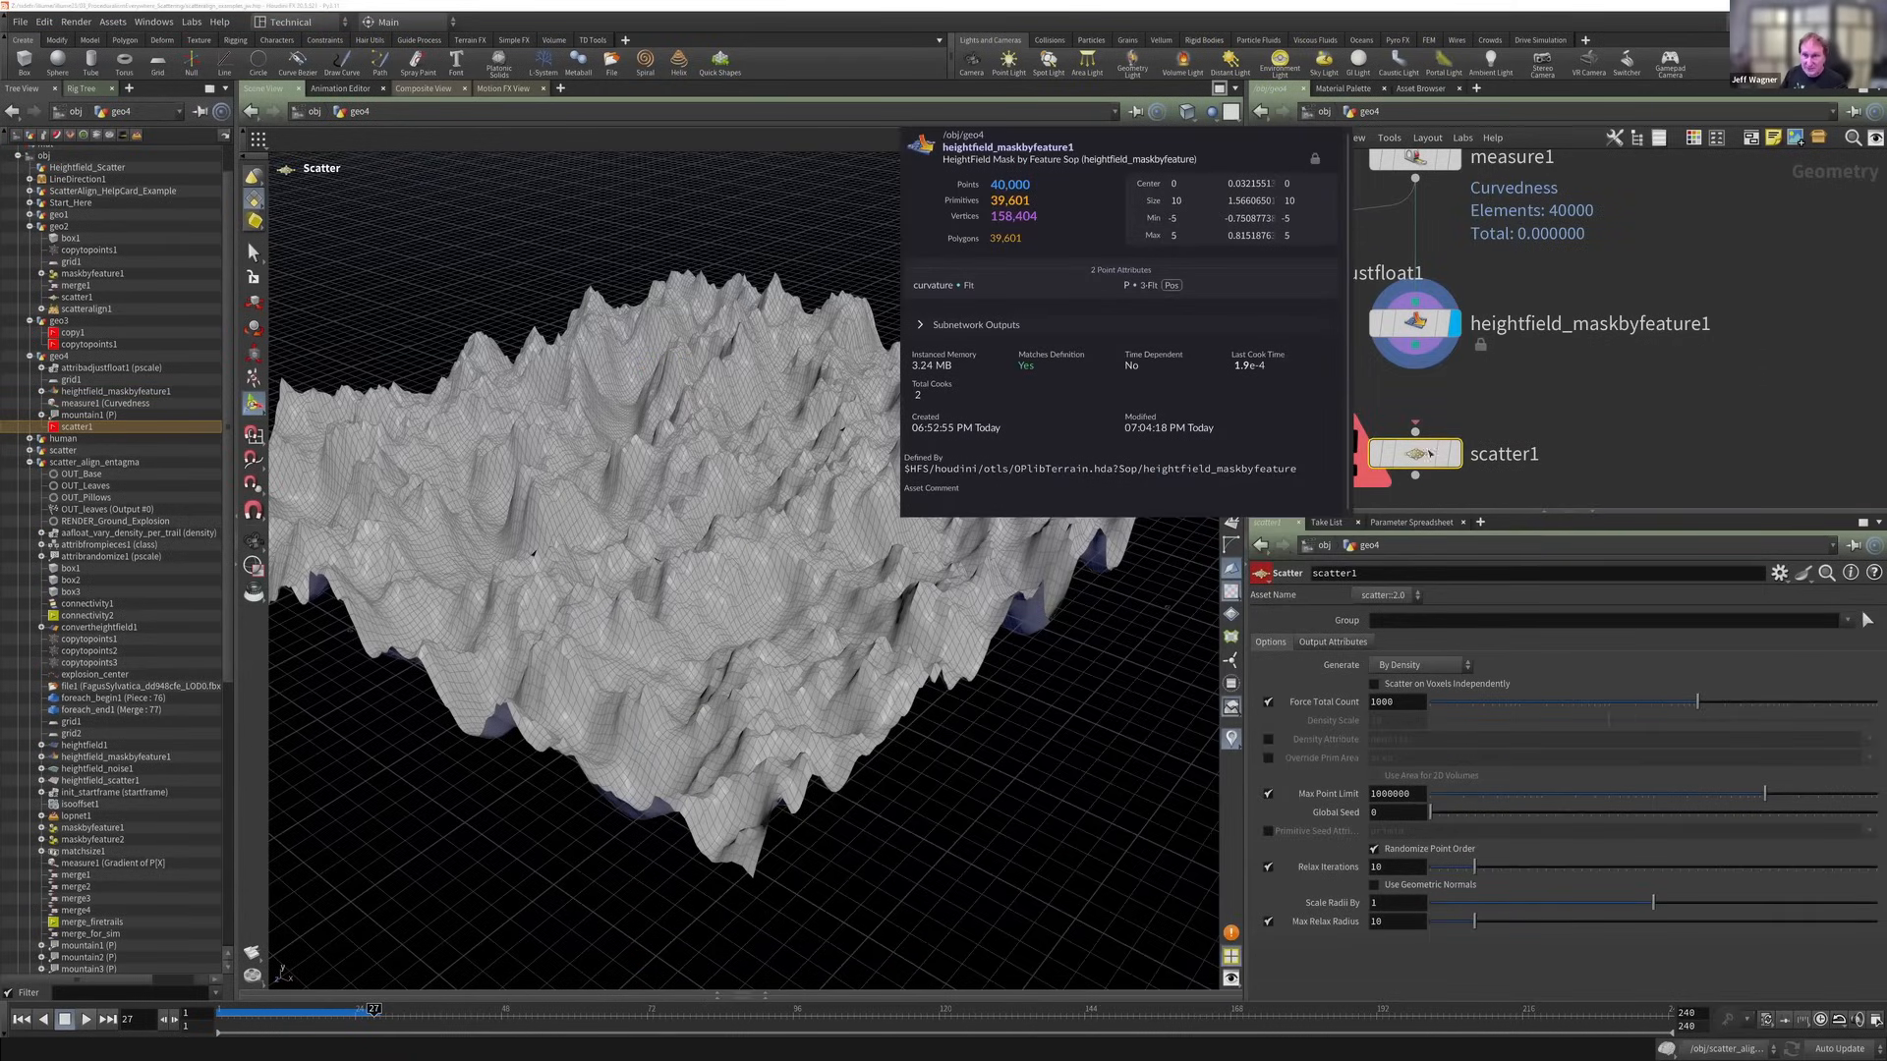
left_click(1474, 495)
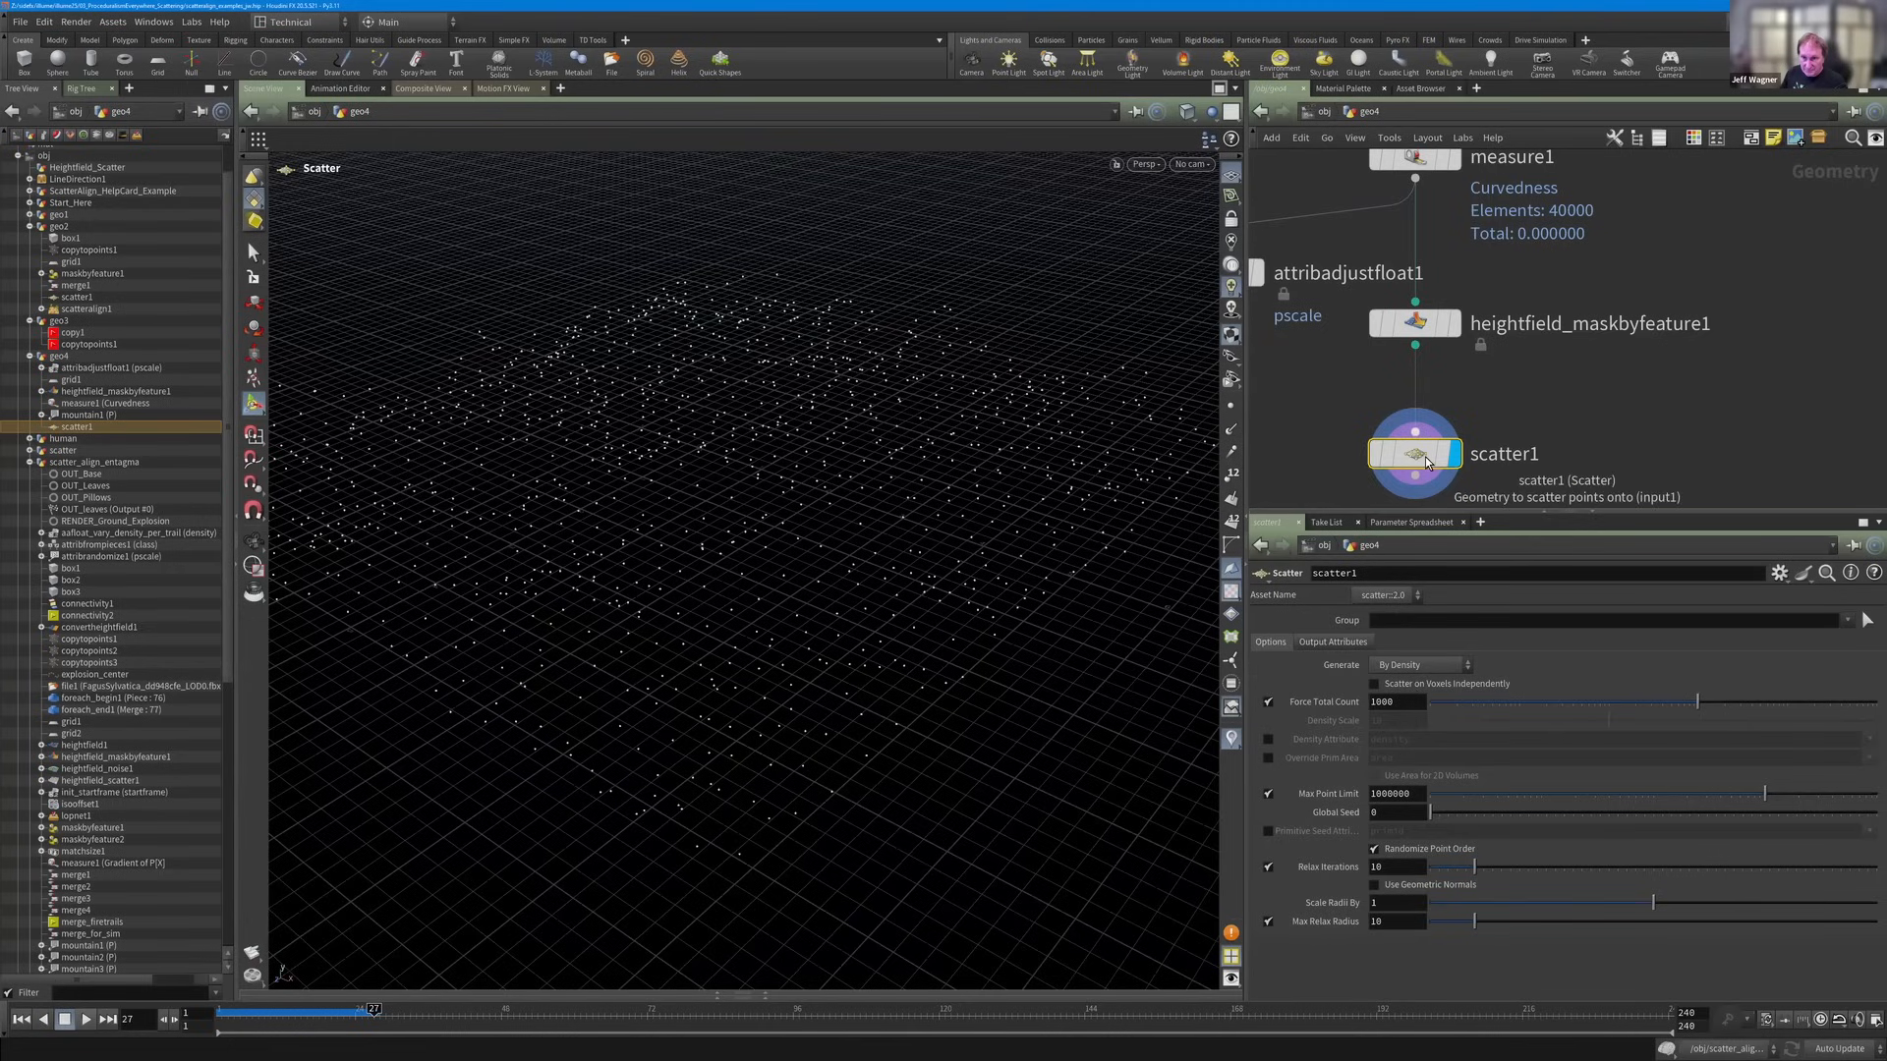
mouse_move(1433, 439)
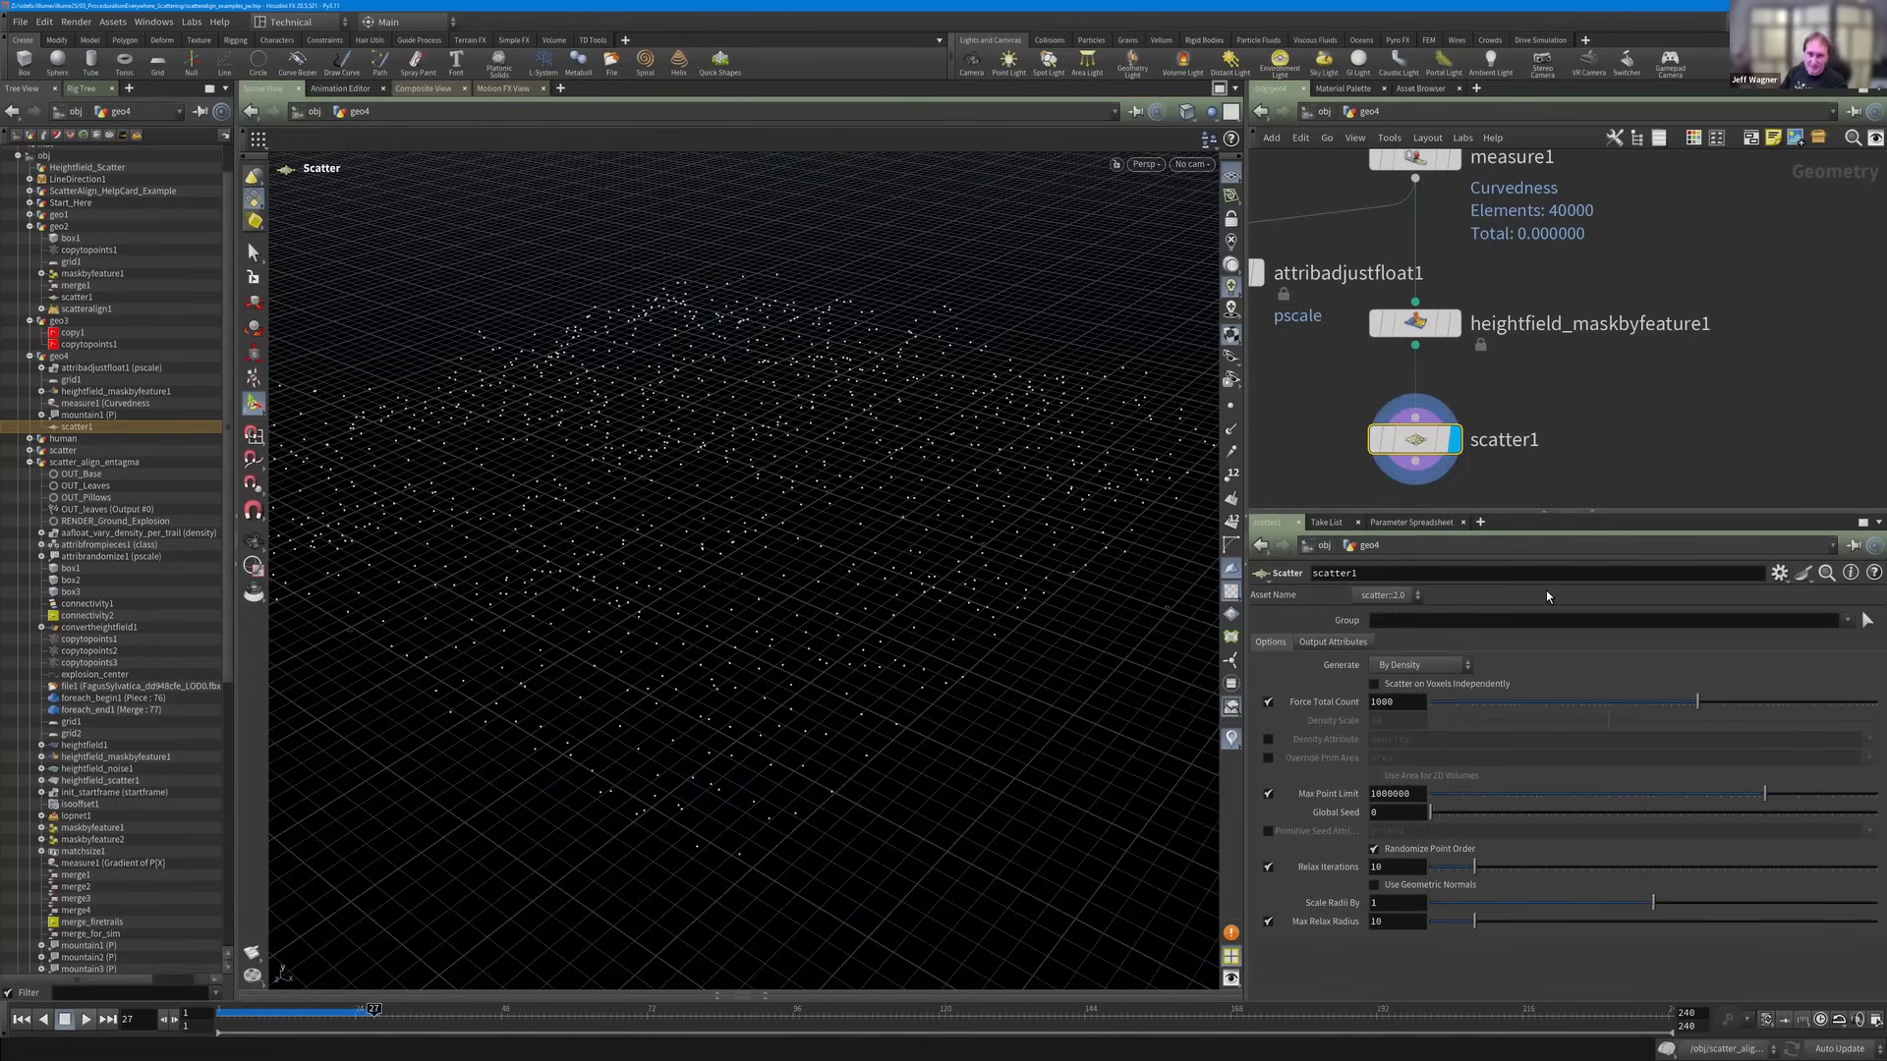
Move scatter1 aside and connect a displayed Scatter and Align node below heightfield_maskbyfeature1.
left_click(1435, 664)
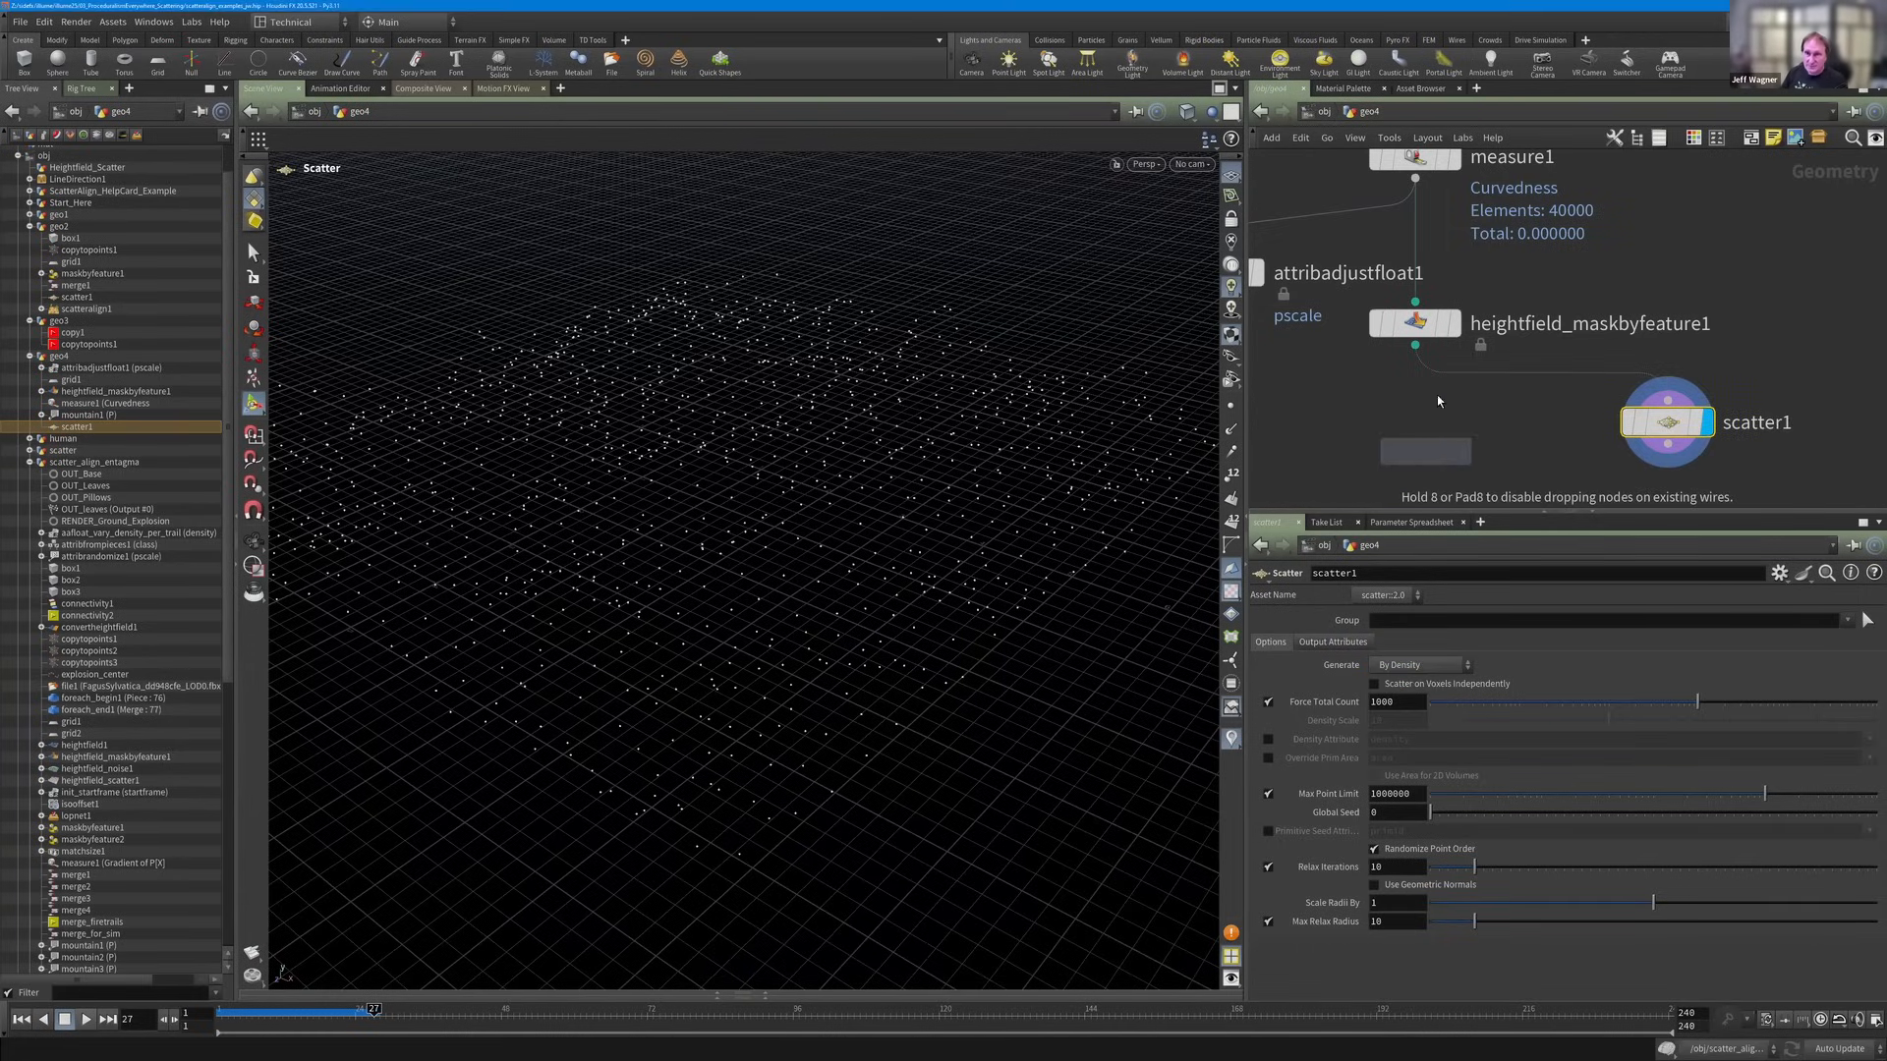
left_click(1430, 448)
left_click(1453, 449)
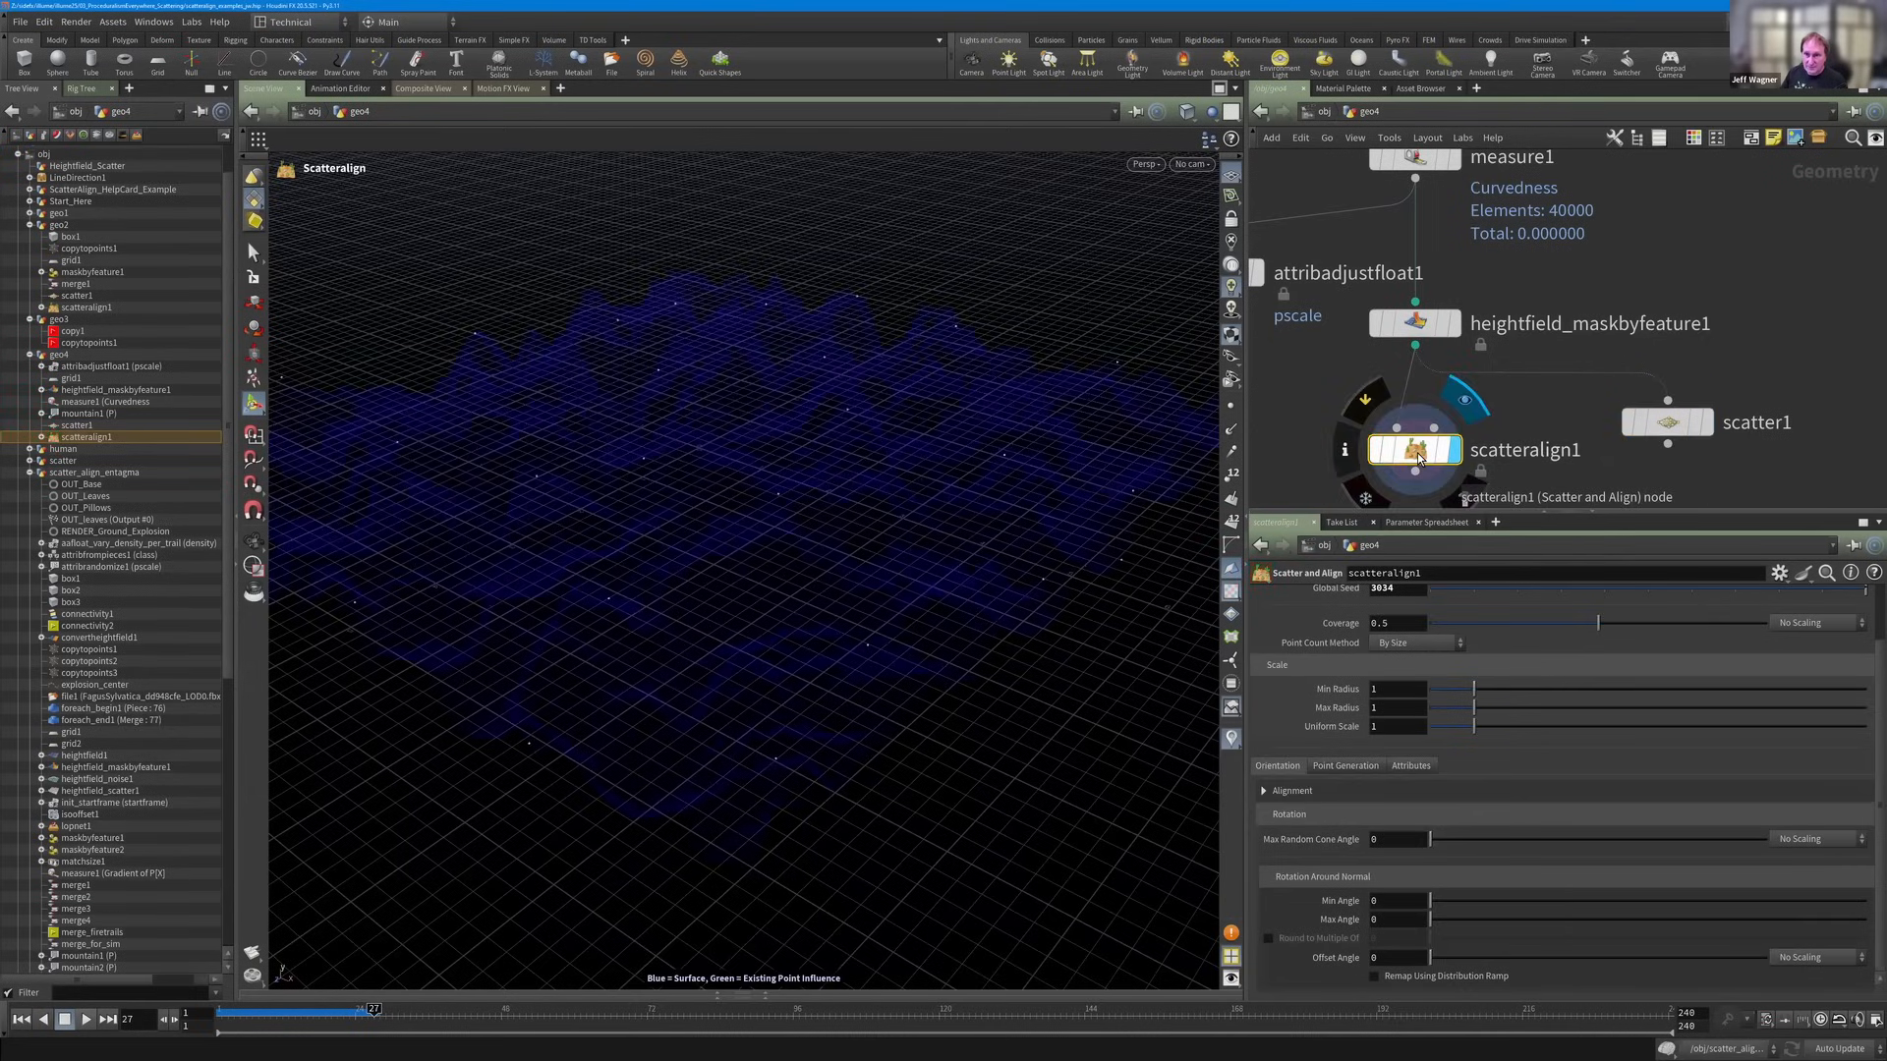
scroll(1487, 682, "up", 2)
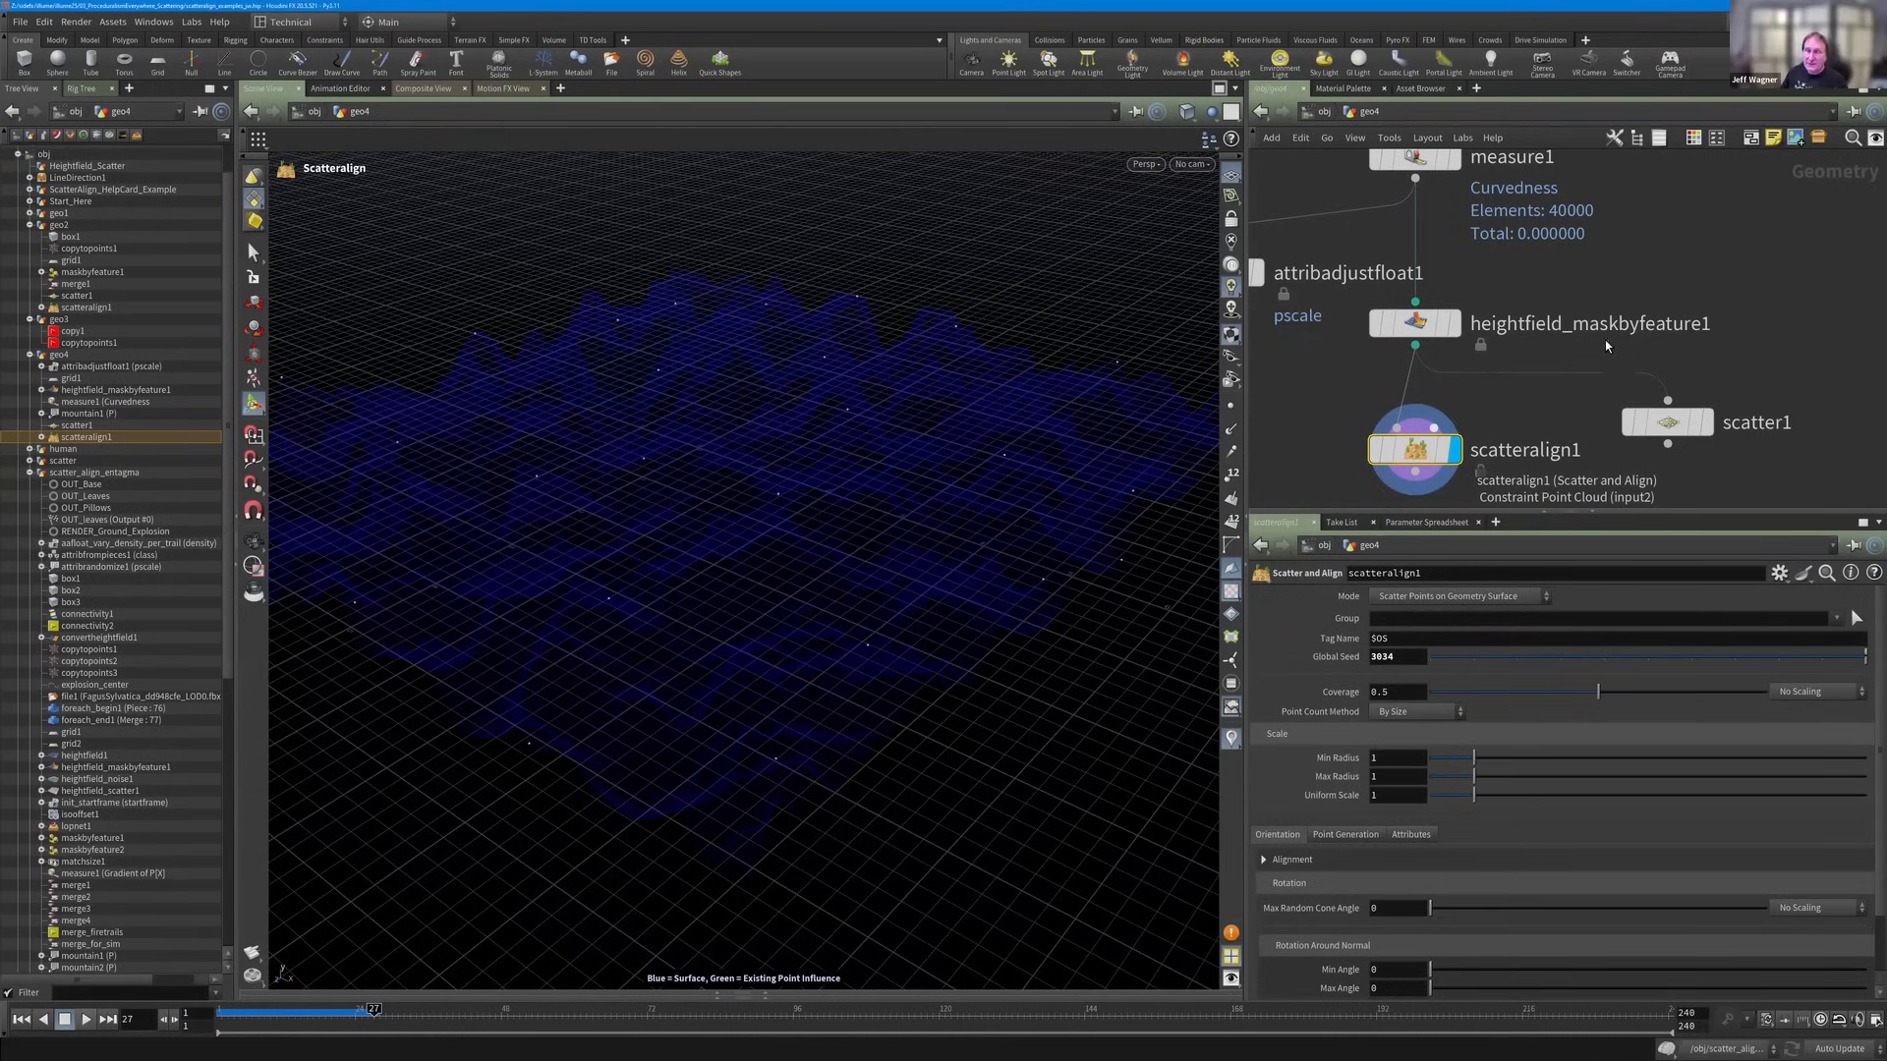
left_click(1463, 370)
left_click(1455, 356)
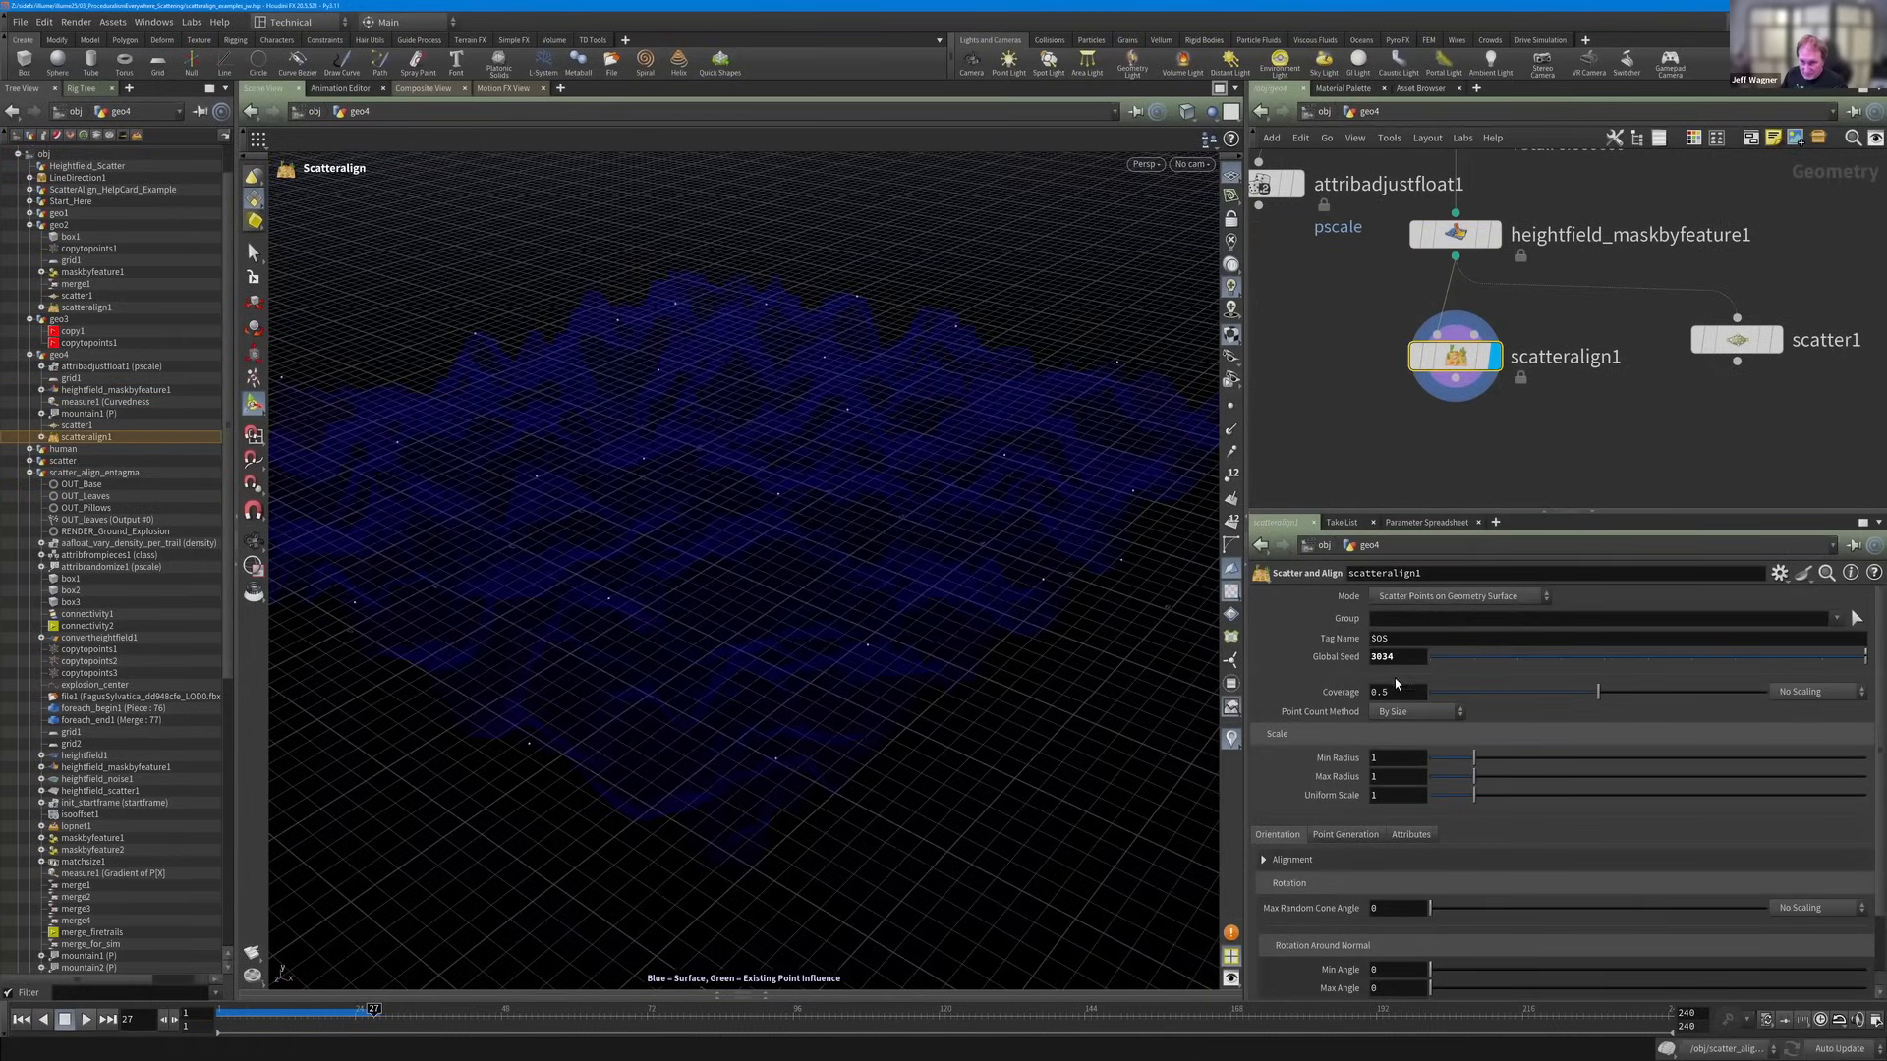
Set scatteralign1's point count method to By Density with curvature as its density attribute.
scroll(1454, 772, "down", 1)
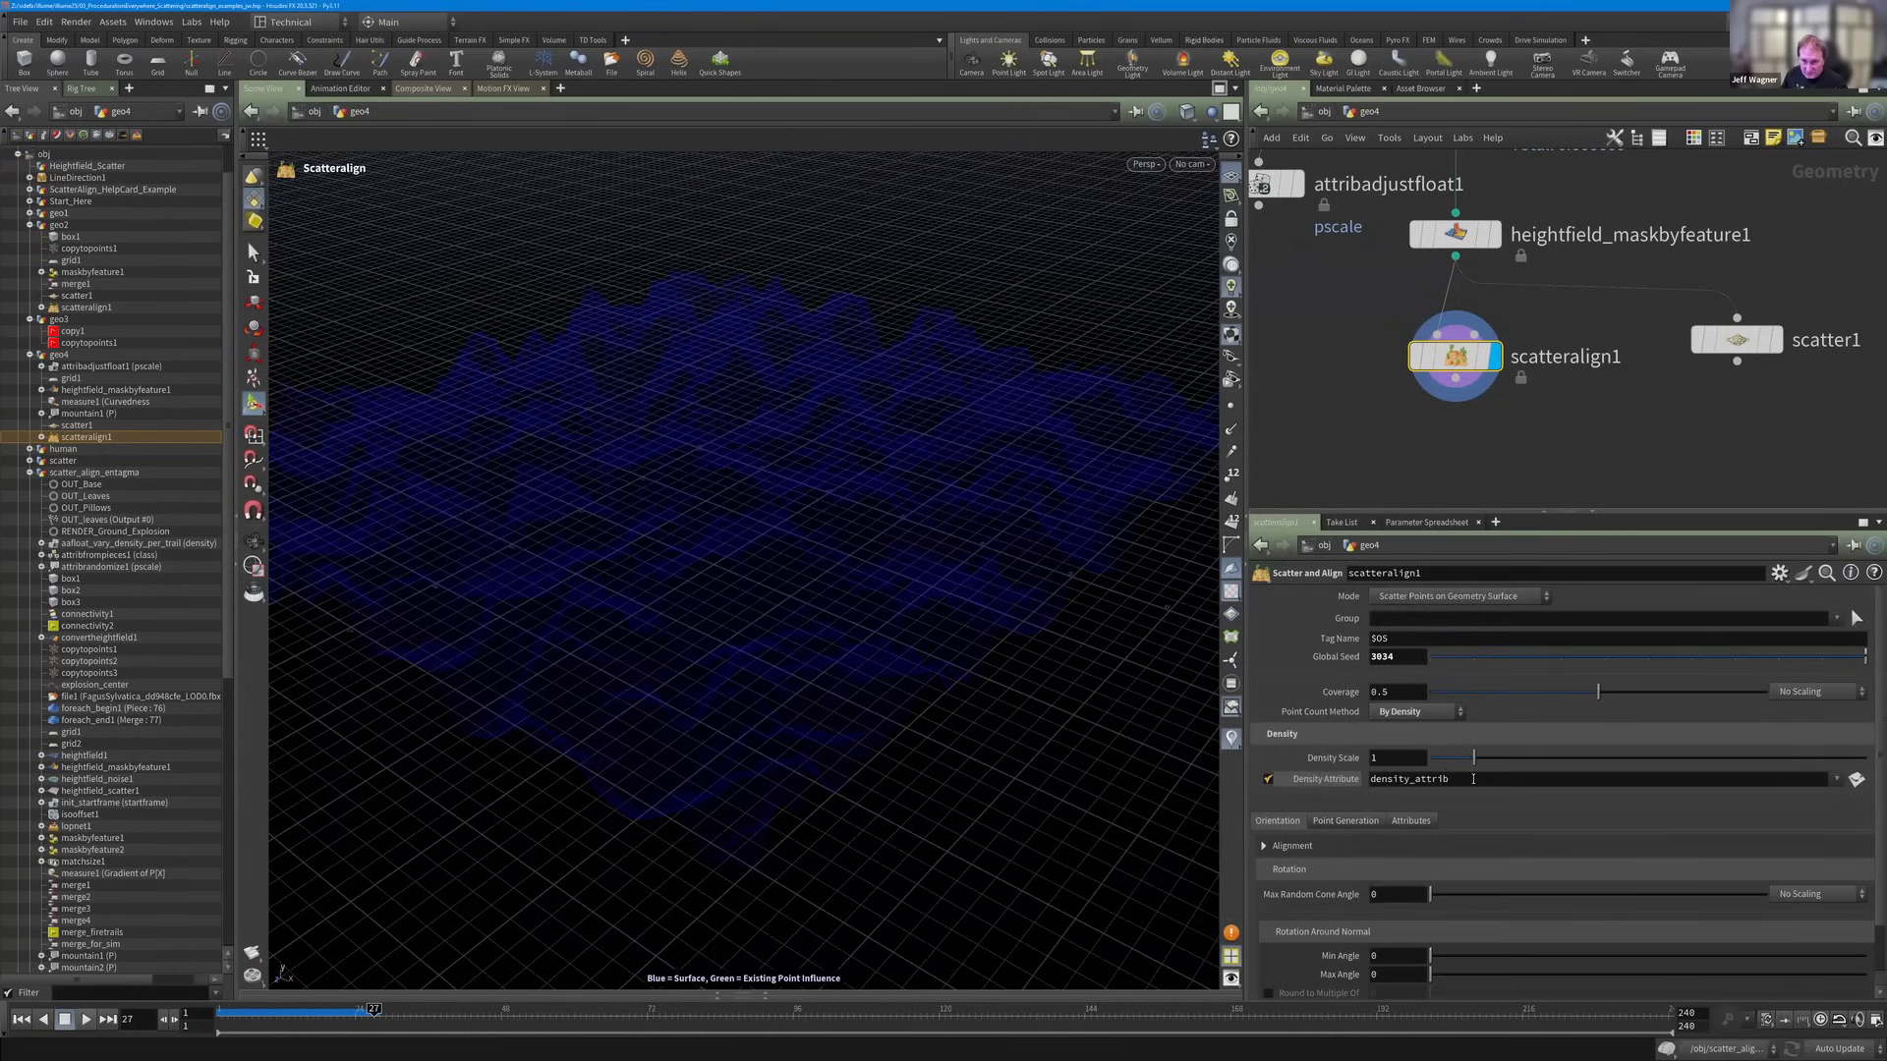
left_click(1512, 783)
type("c")
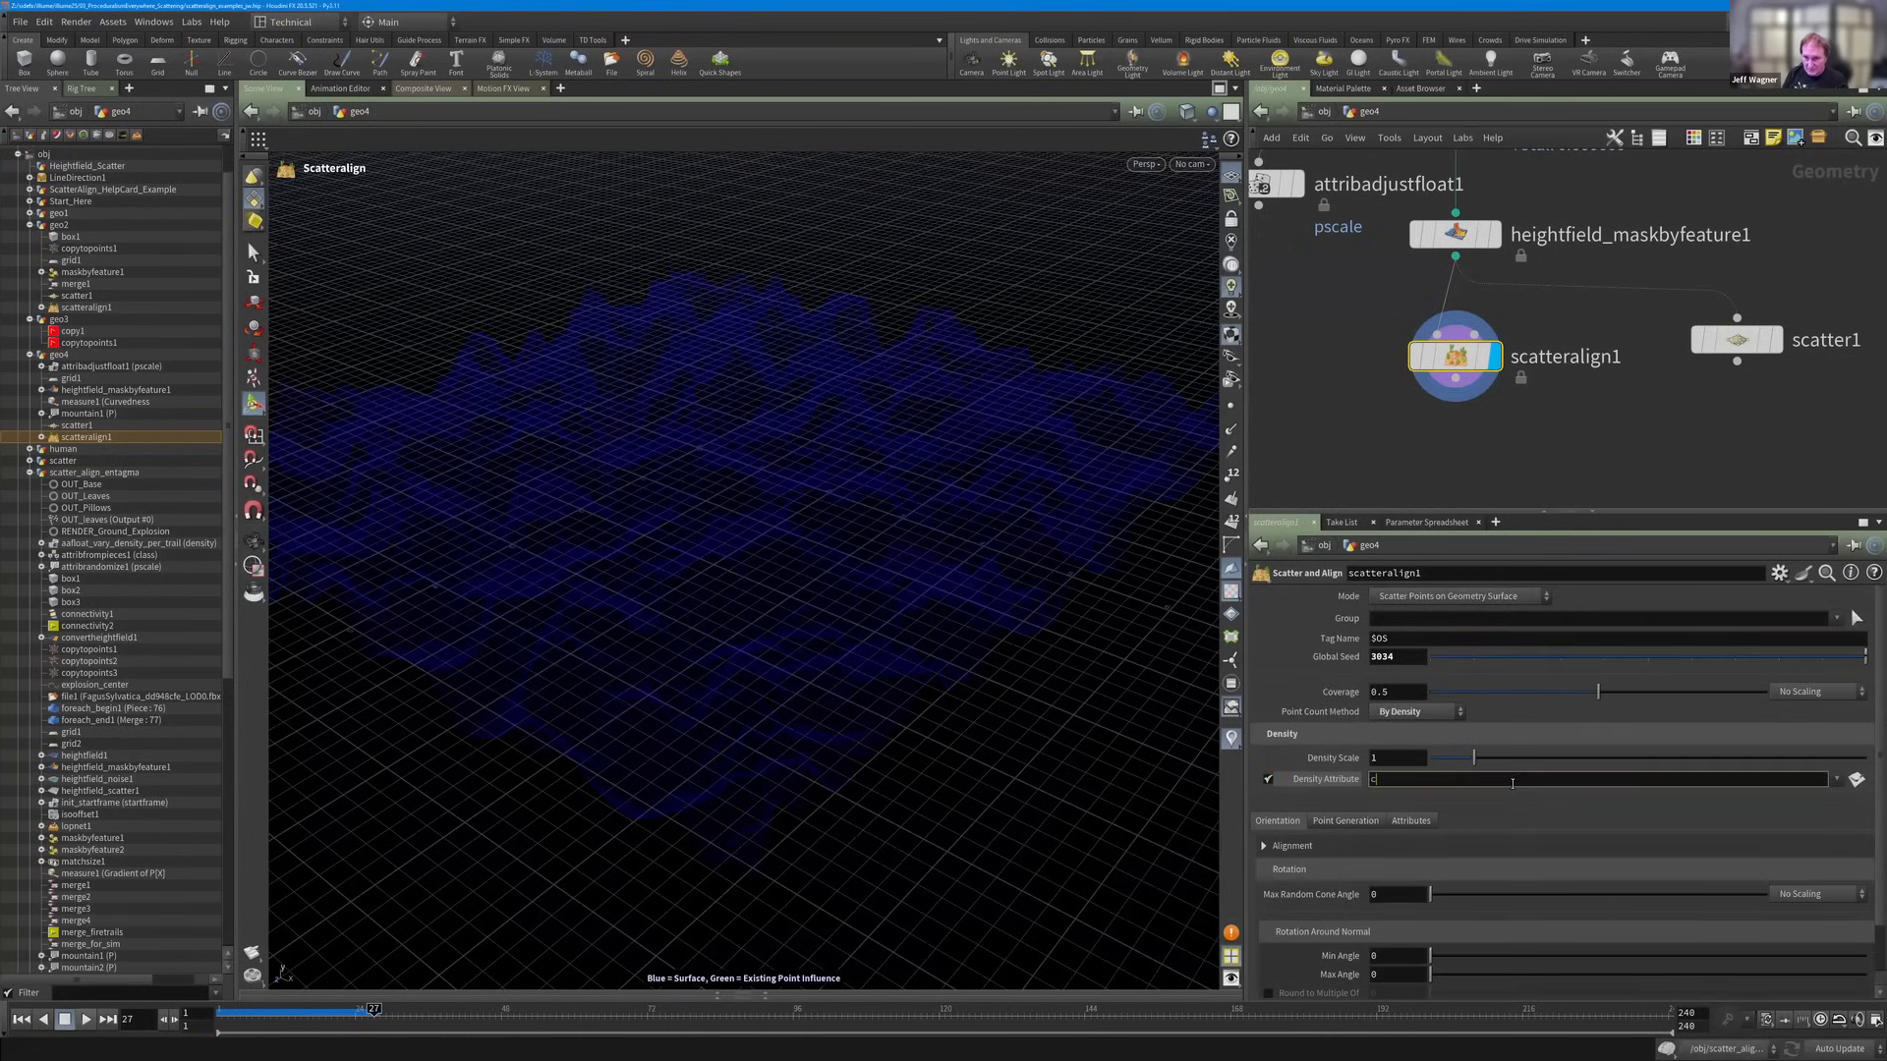
type("urvature")
key("Return")
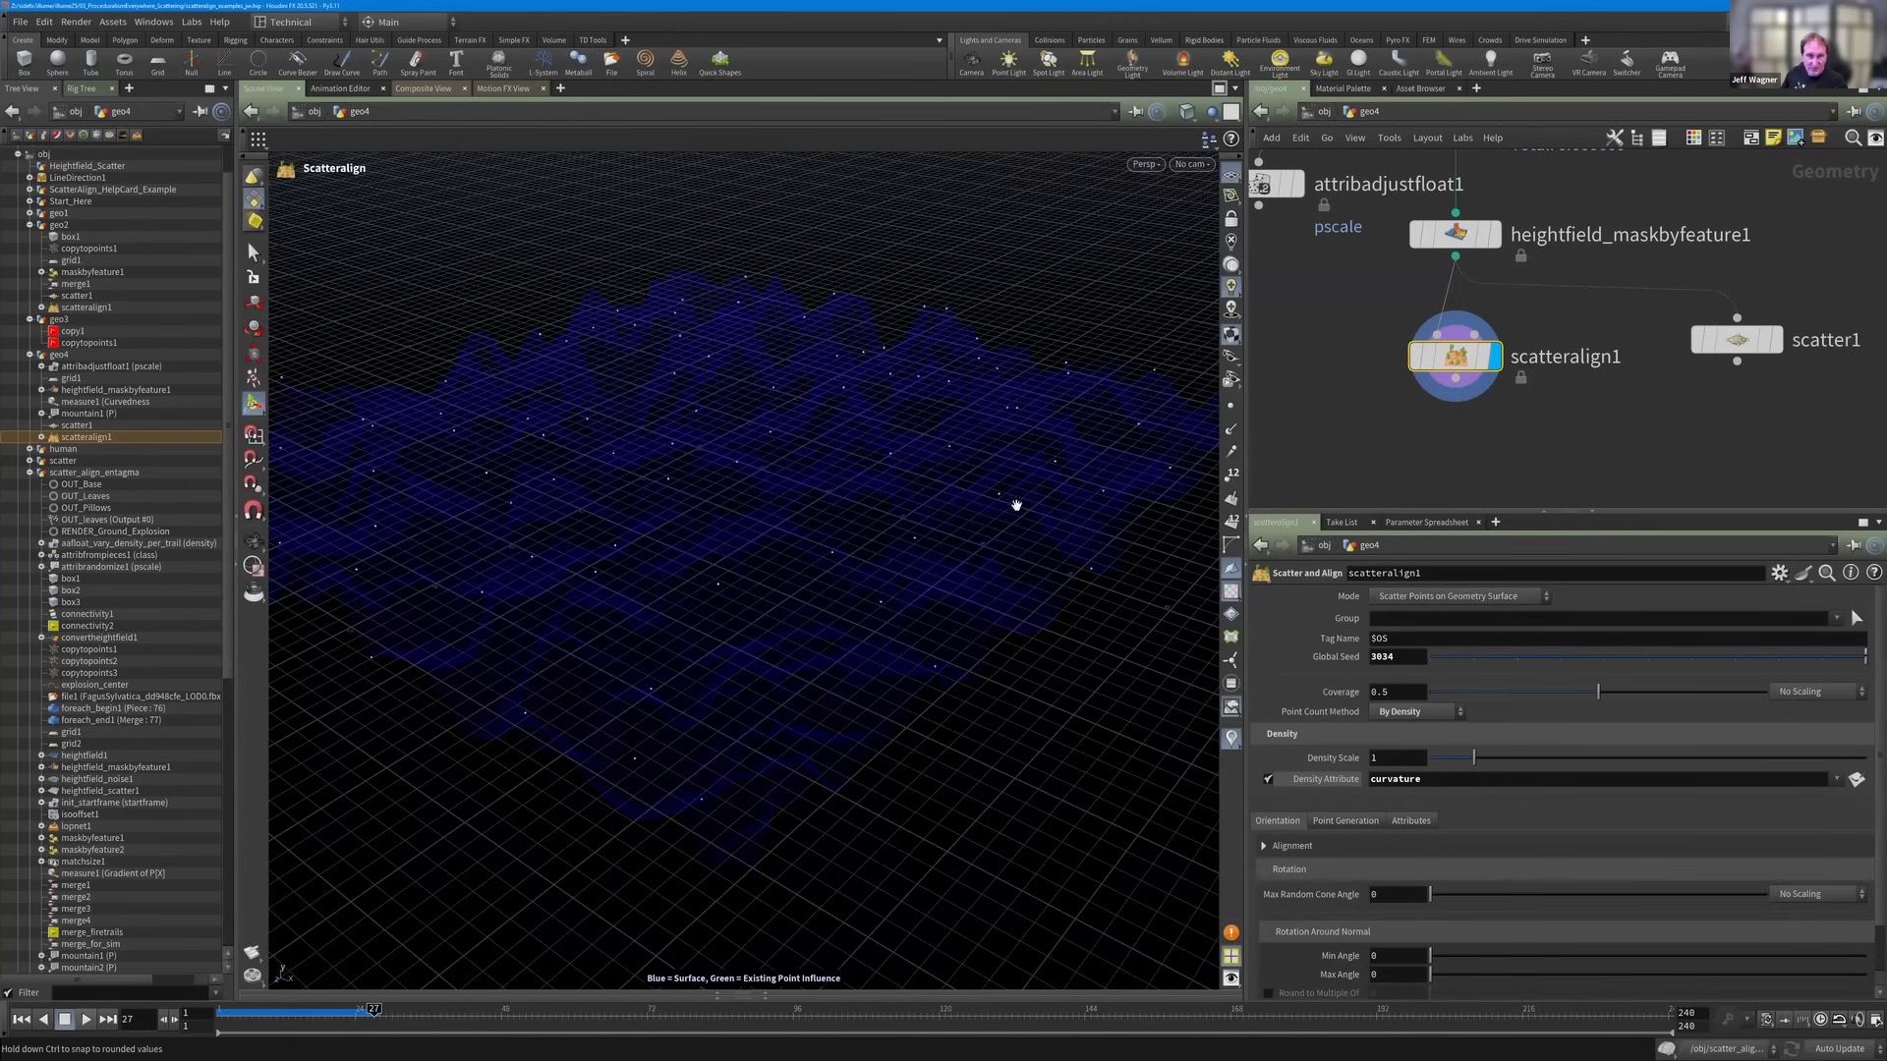
Pull the falling side of heightfield_maskbyfeature1's slope ramp inward to form a narrower trapezoid.
key("ctrl+z")
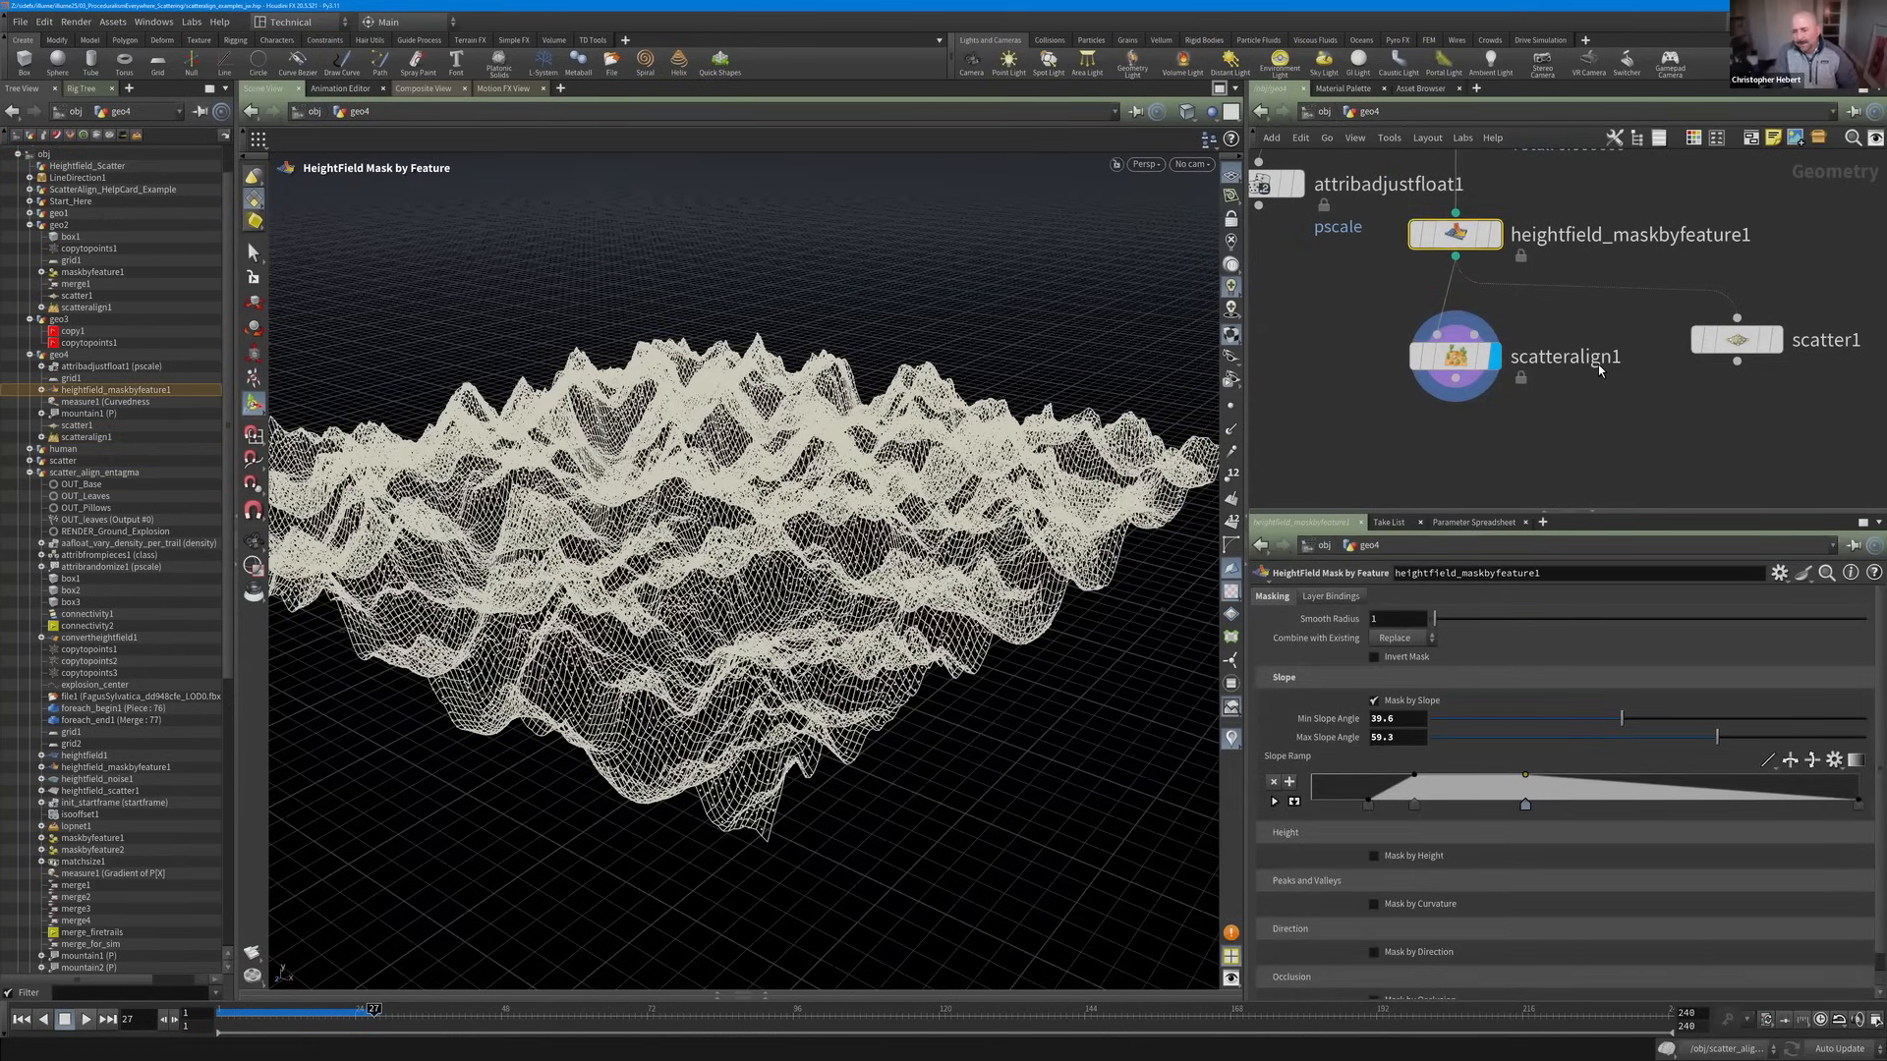
scroll(1541, 375, "down", 2)
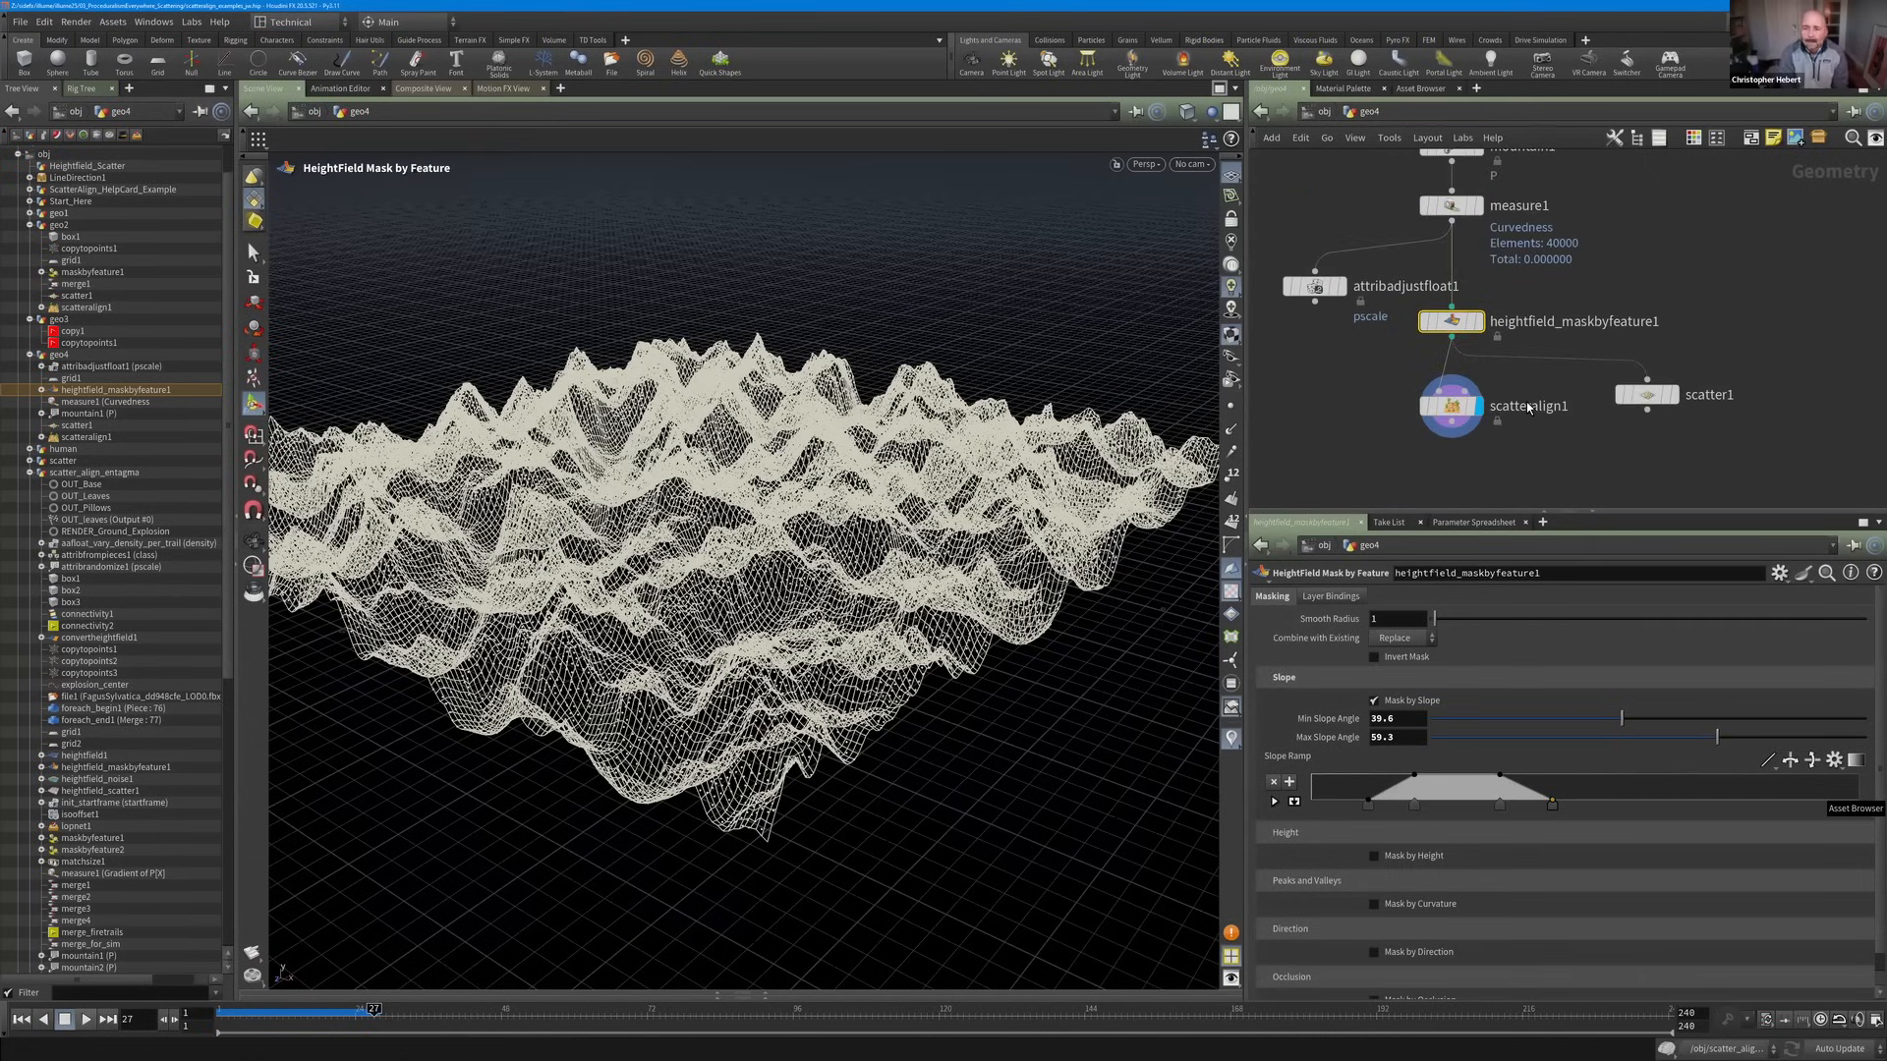
key("Tab")
type("vis")
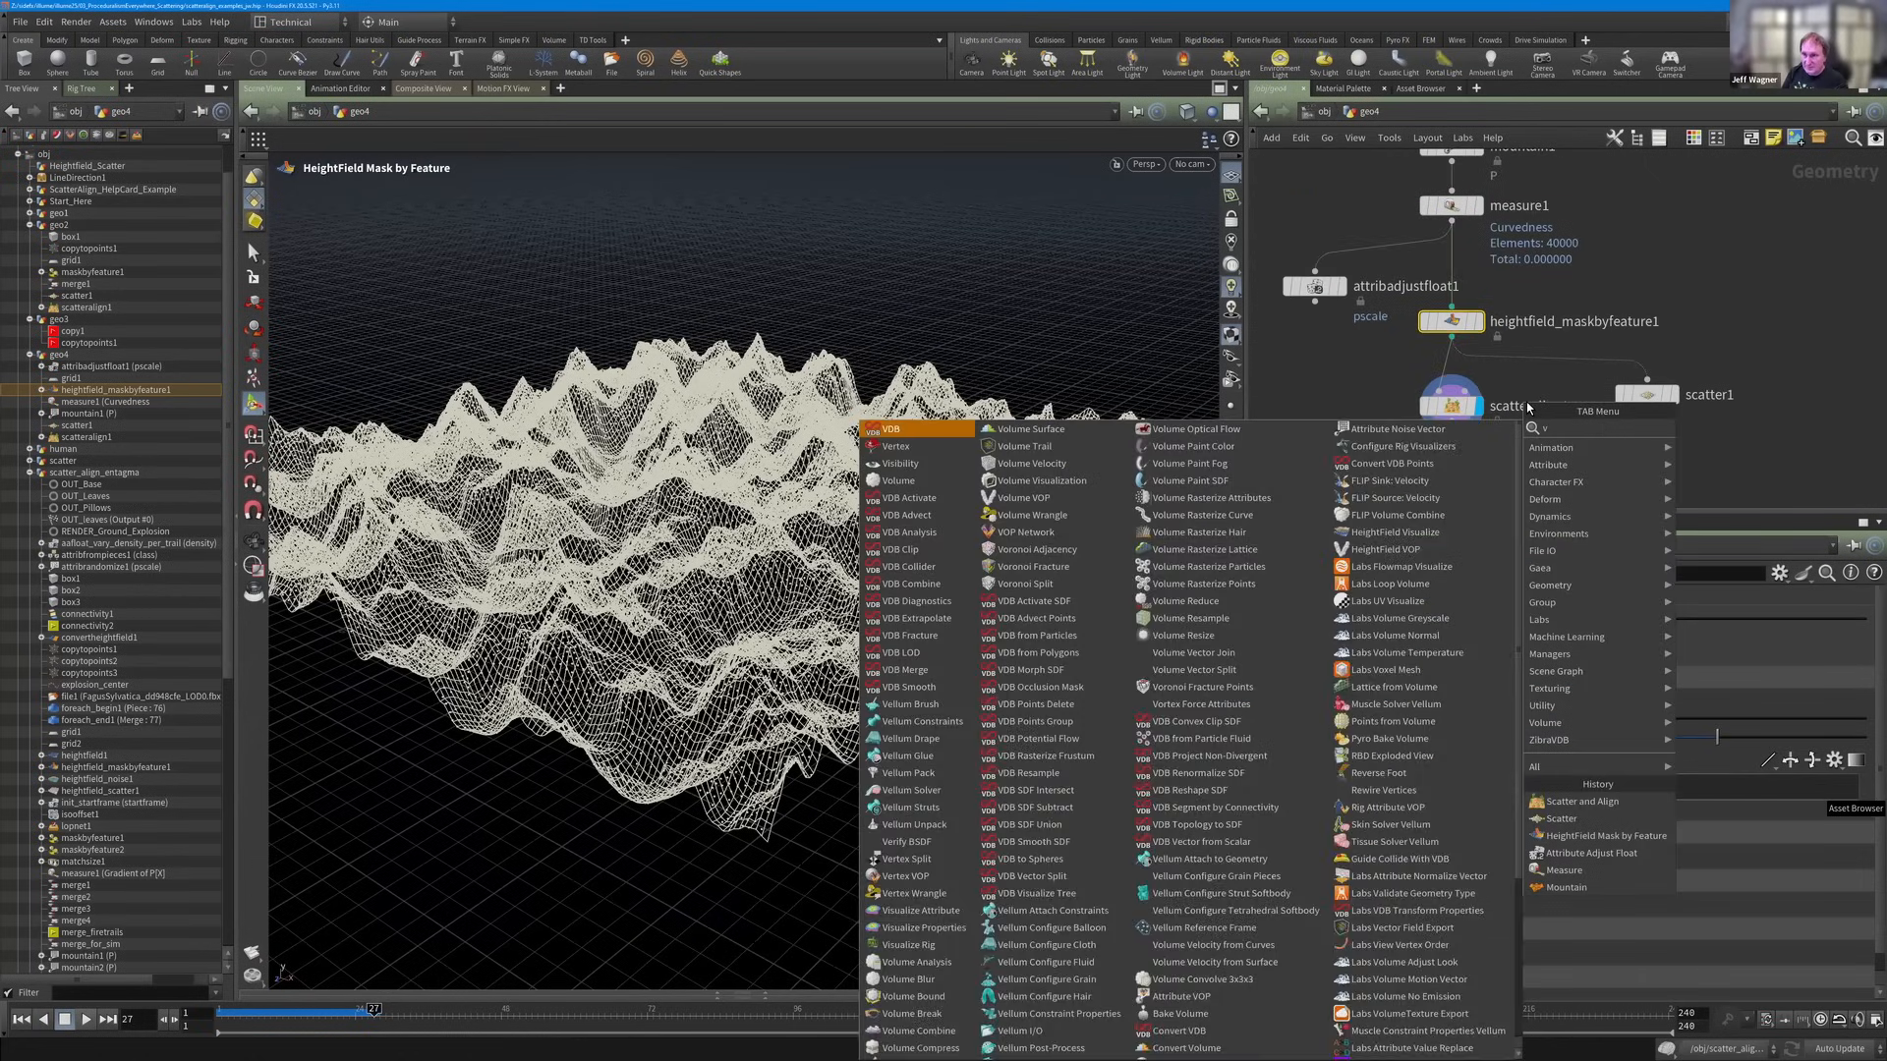
left_click(1462, 320)
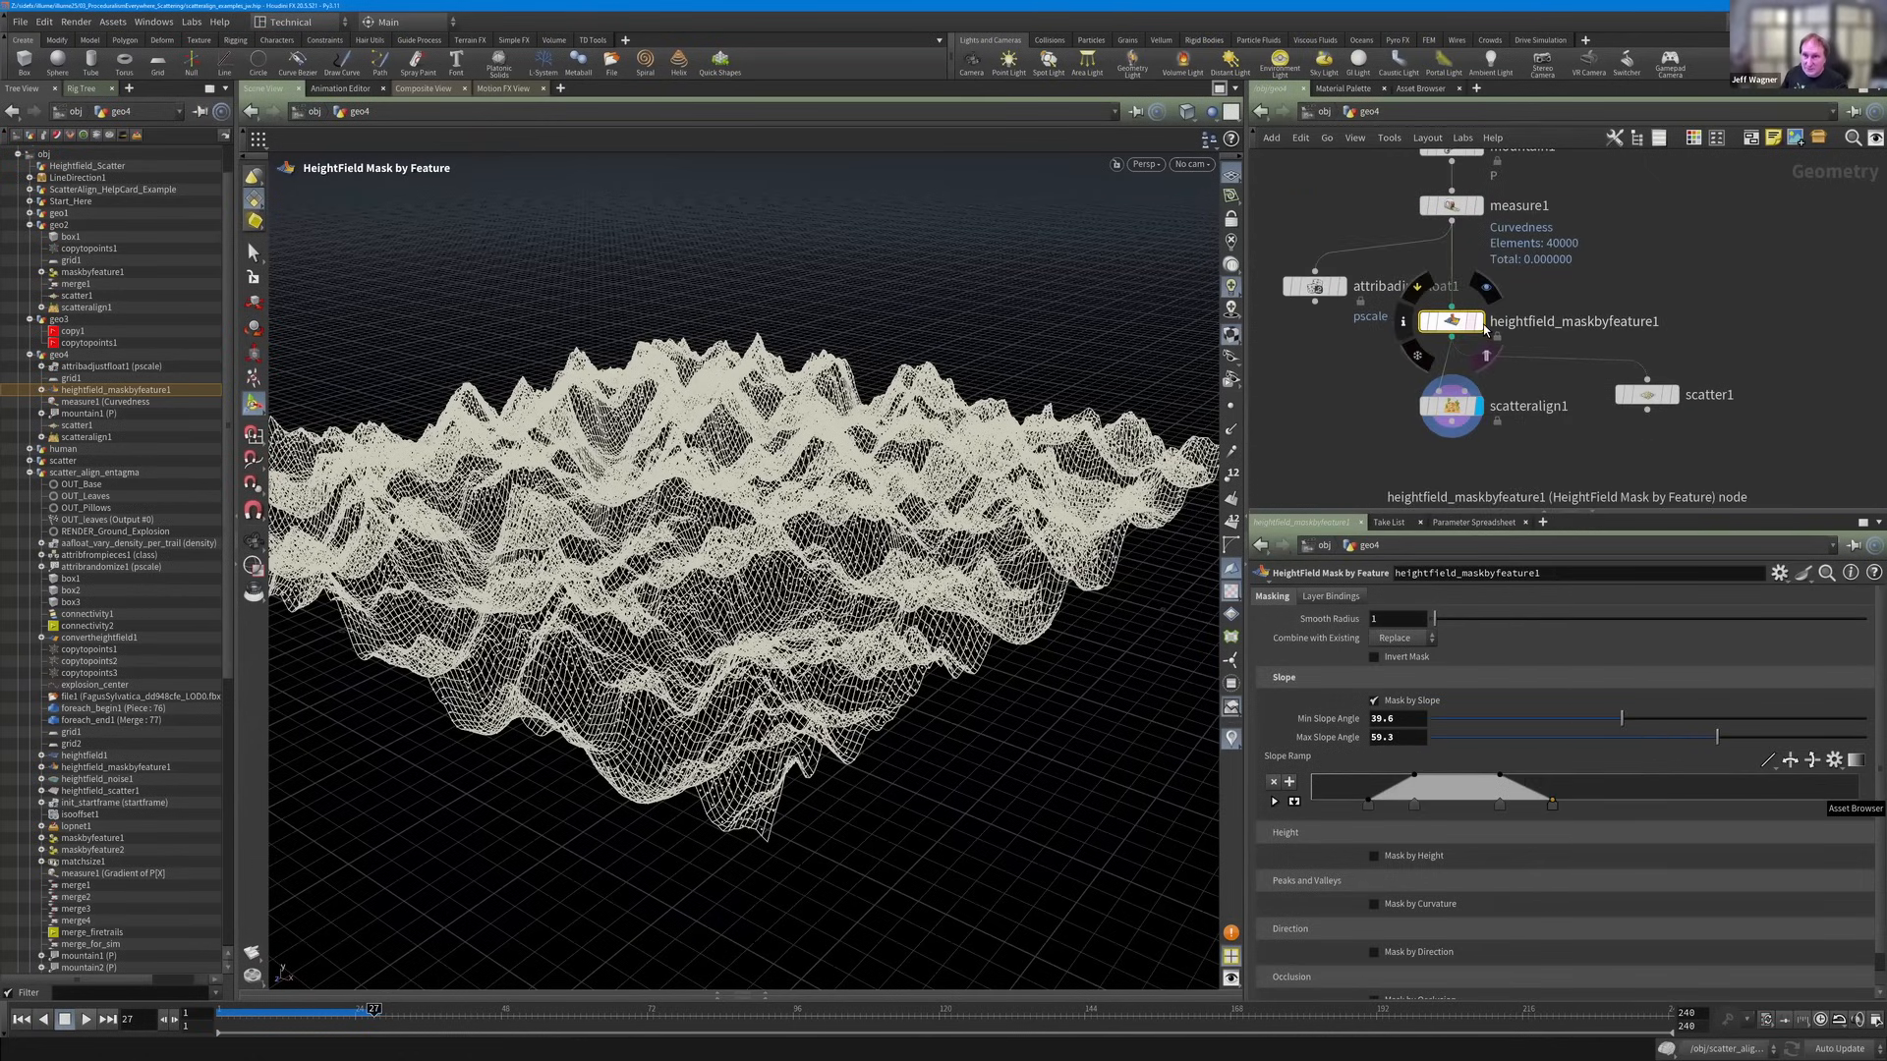
Display heightfield_maskbyfeature1 and visualize its curvature point attribute, comparing it with the P attribute.
left_click(1480, 322)
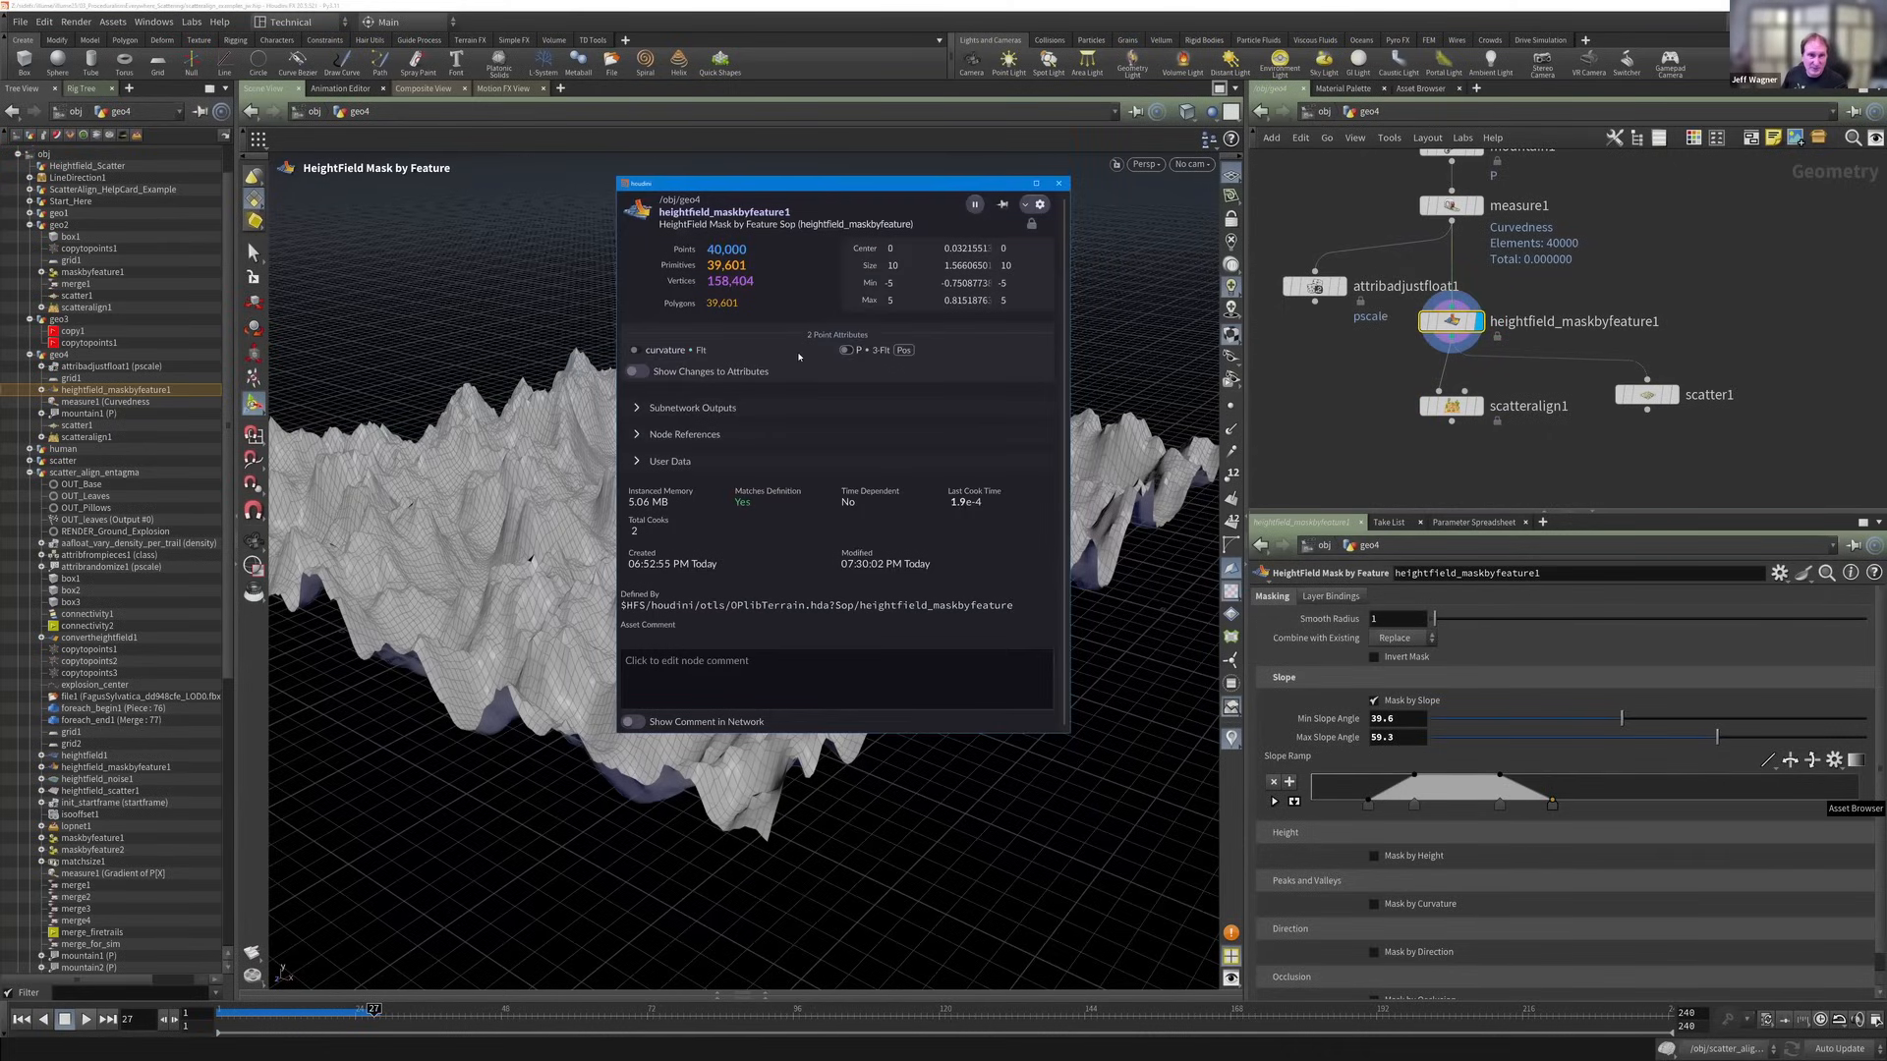
left_click(638, 350)
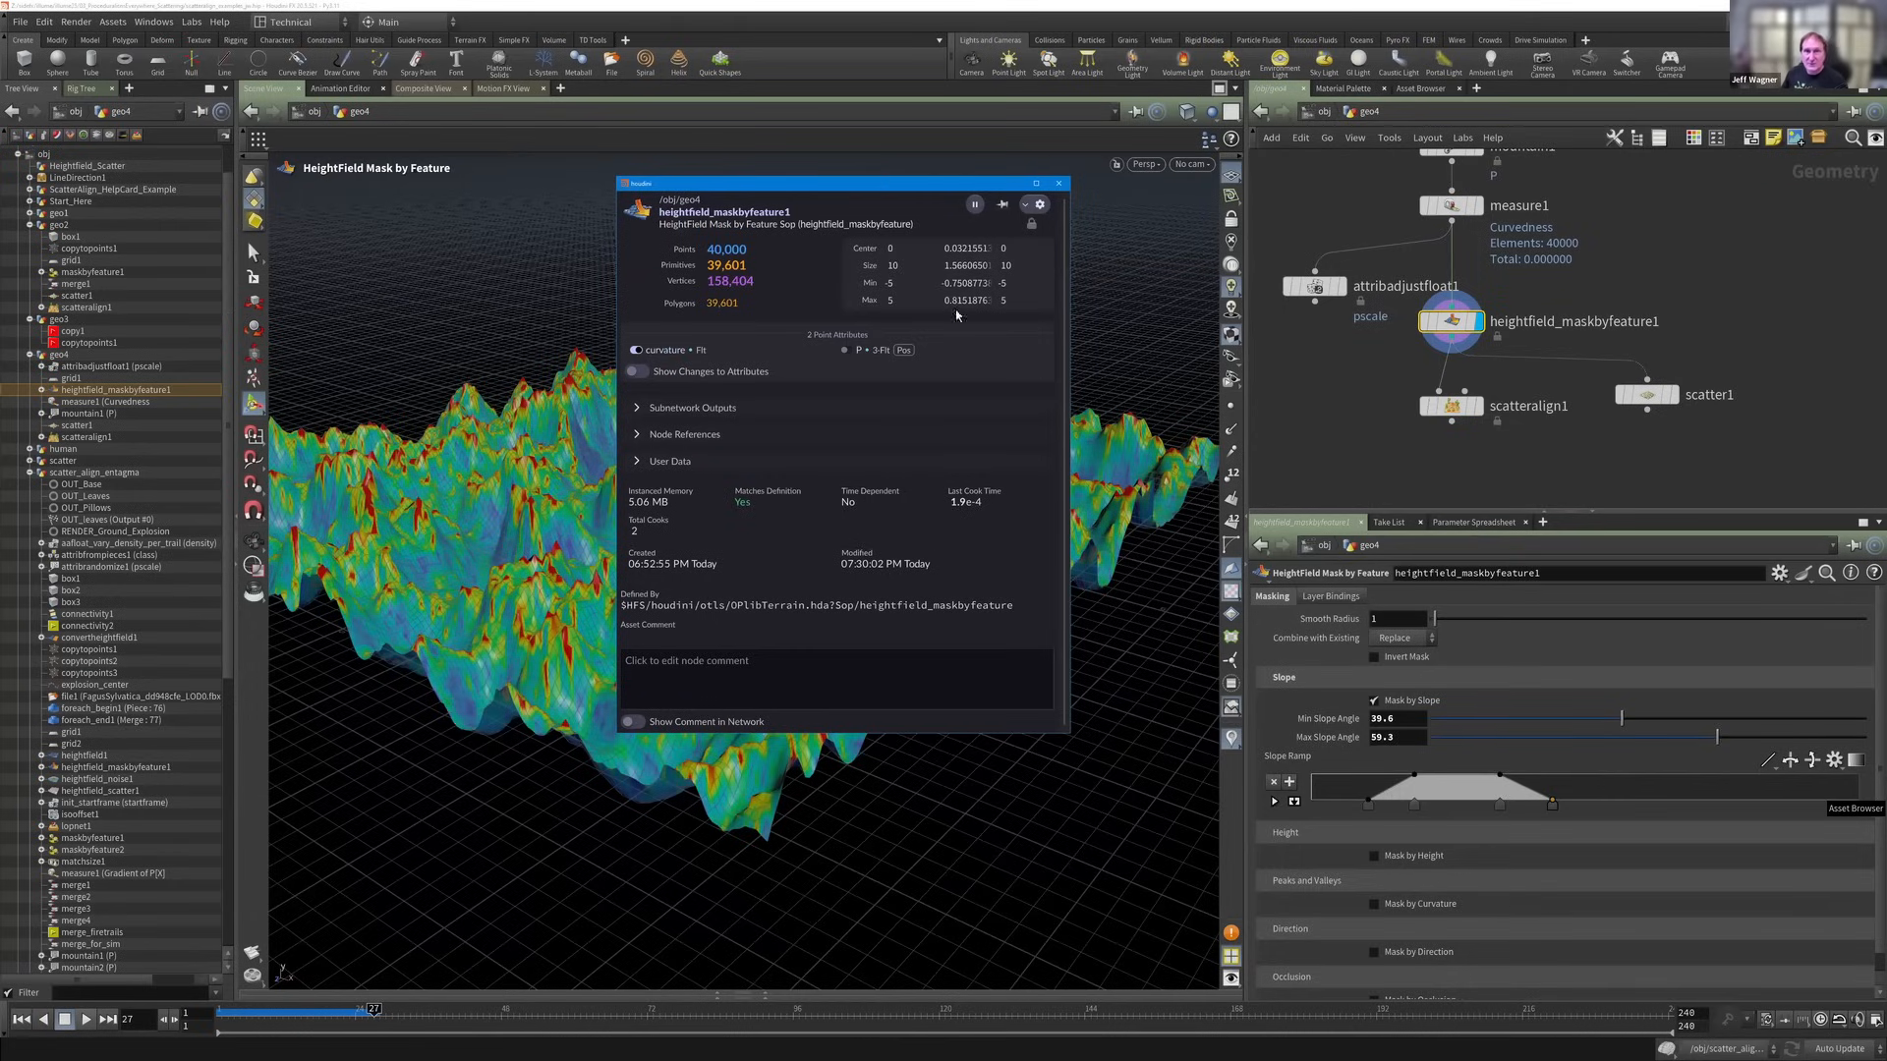
left_click_drag(688, 183, 1001, 126)
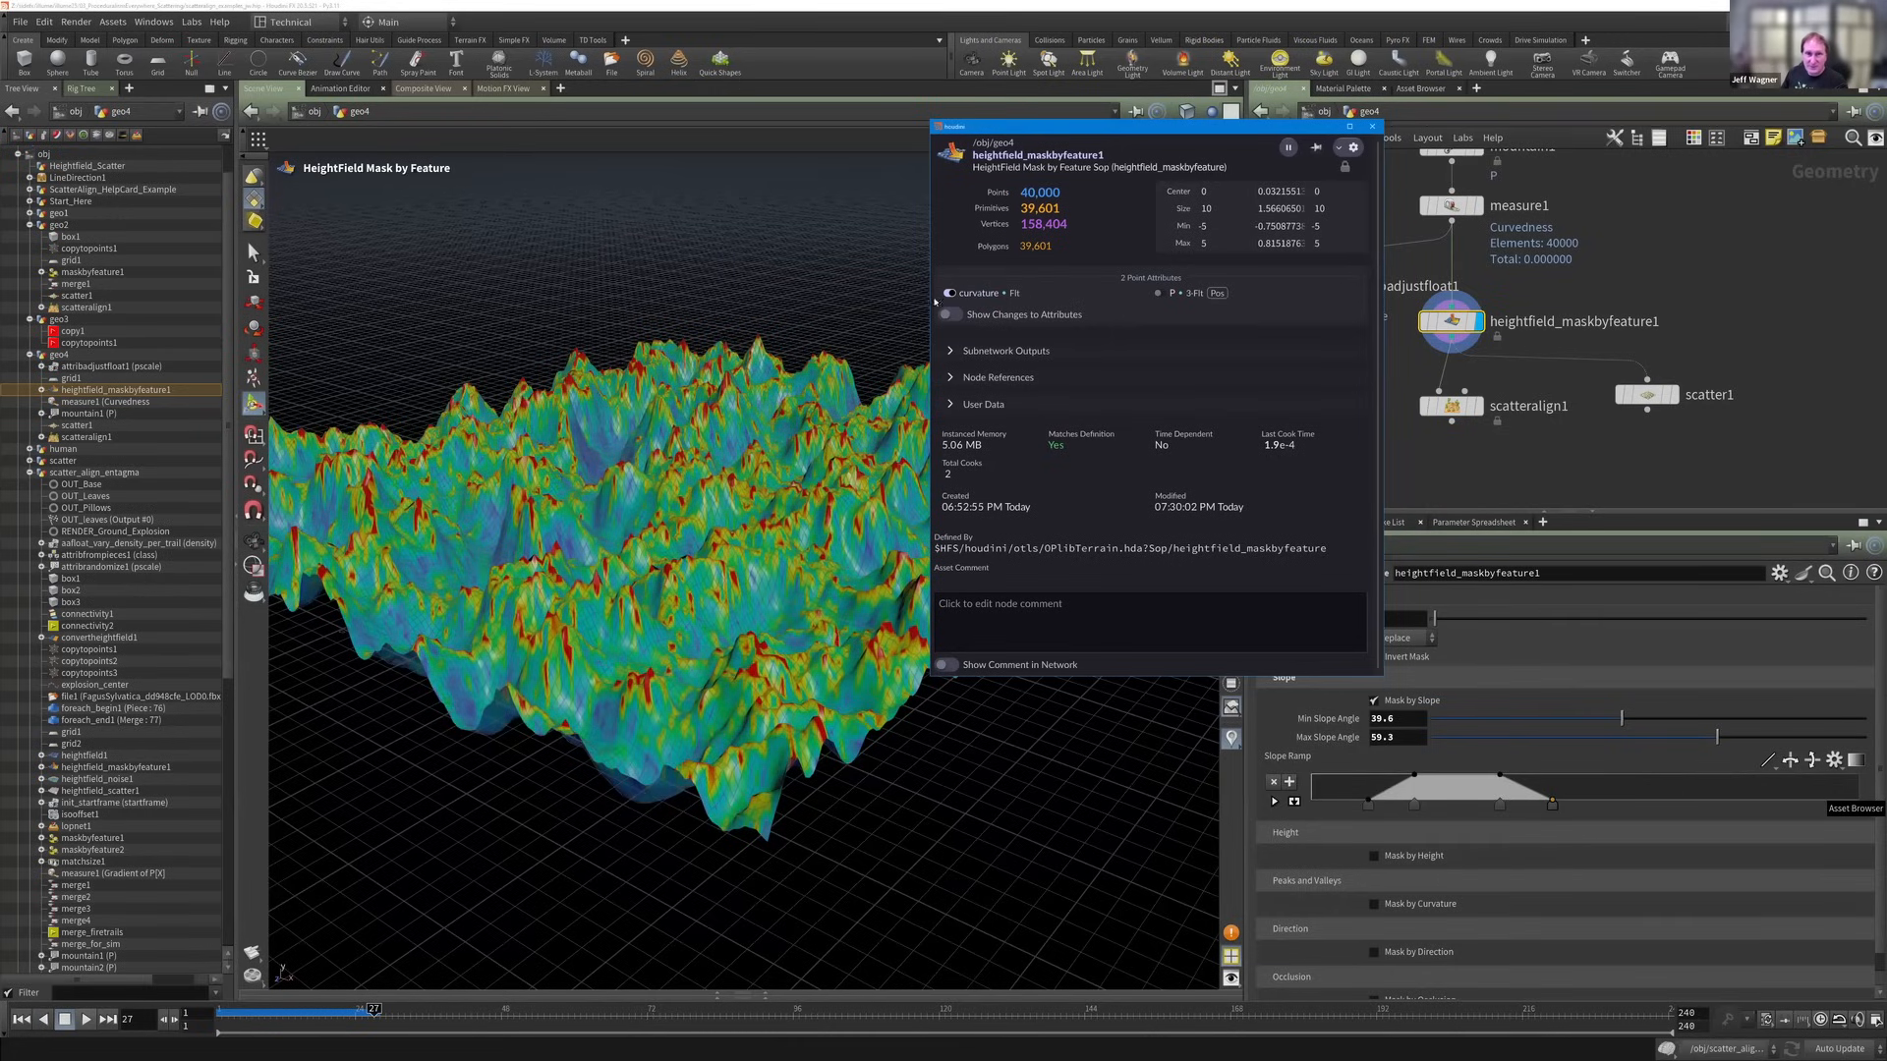
left_click(1165, 294)
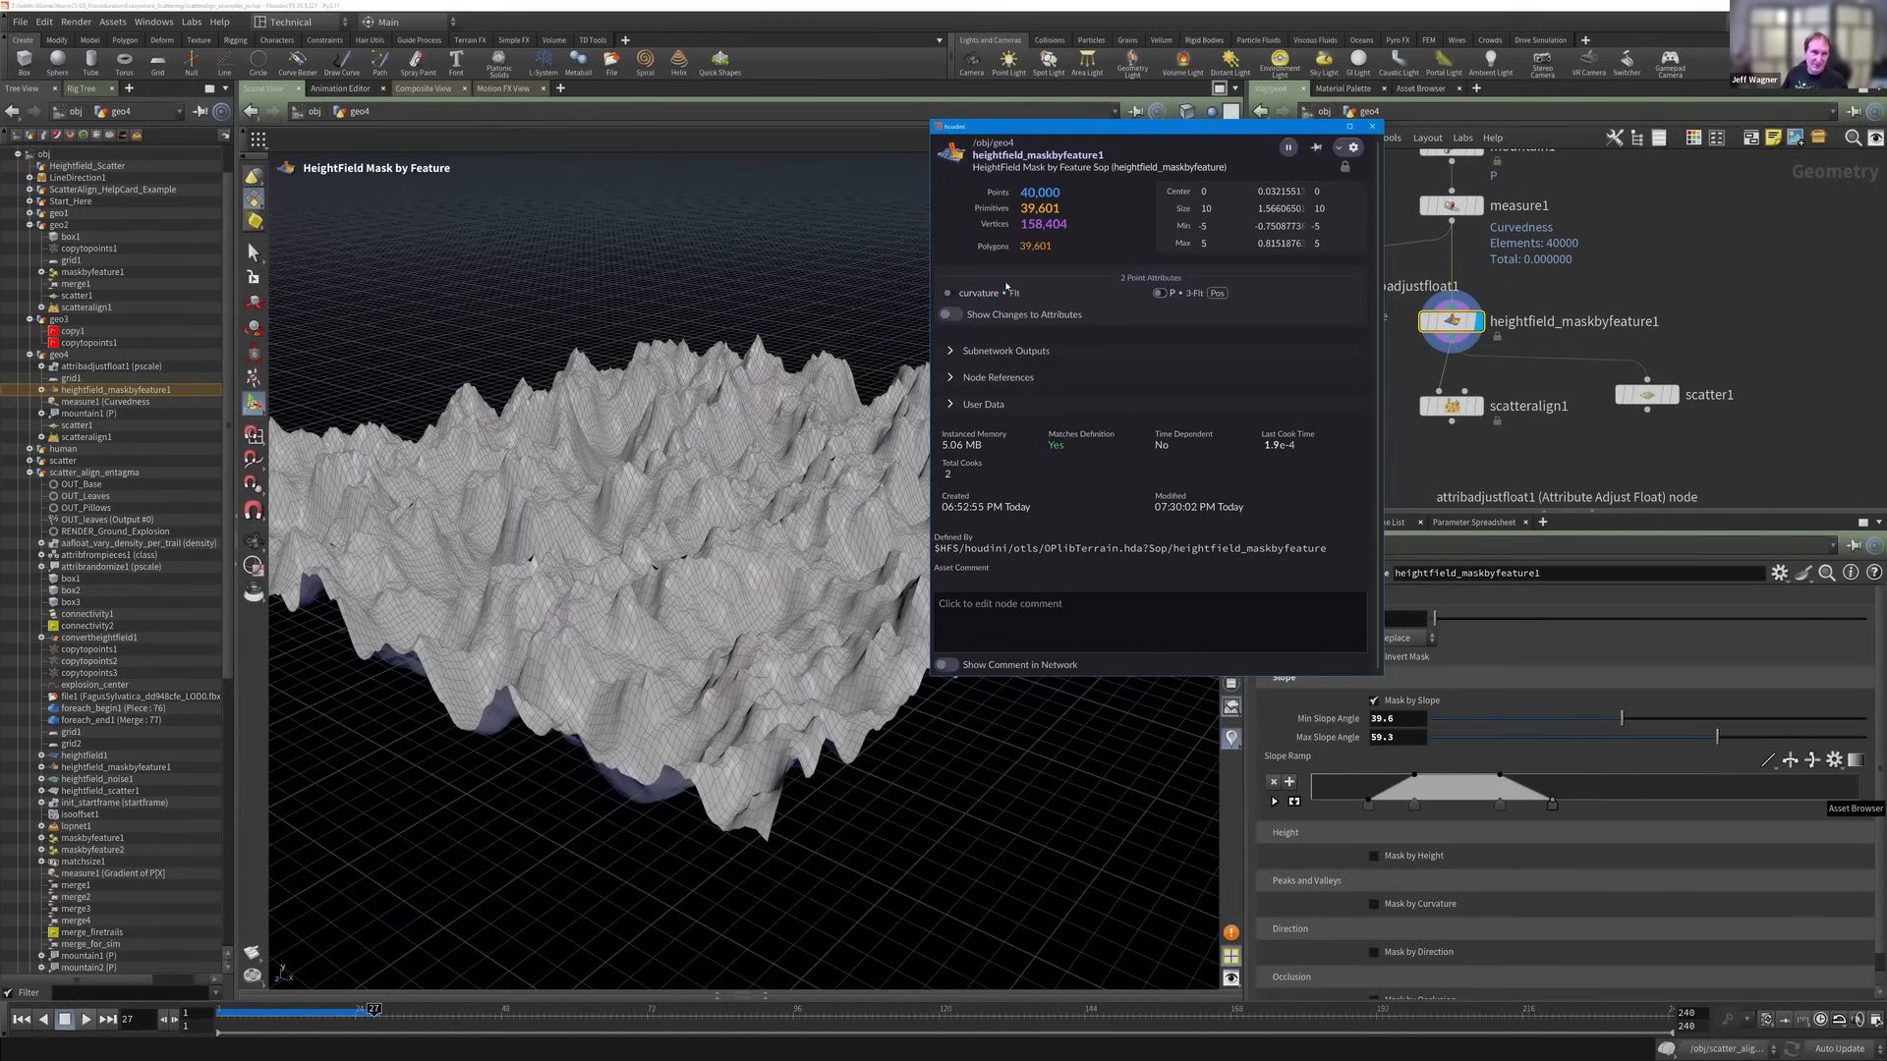
left_click(1160, 293)
left_click(948, 293)
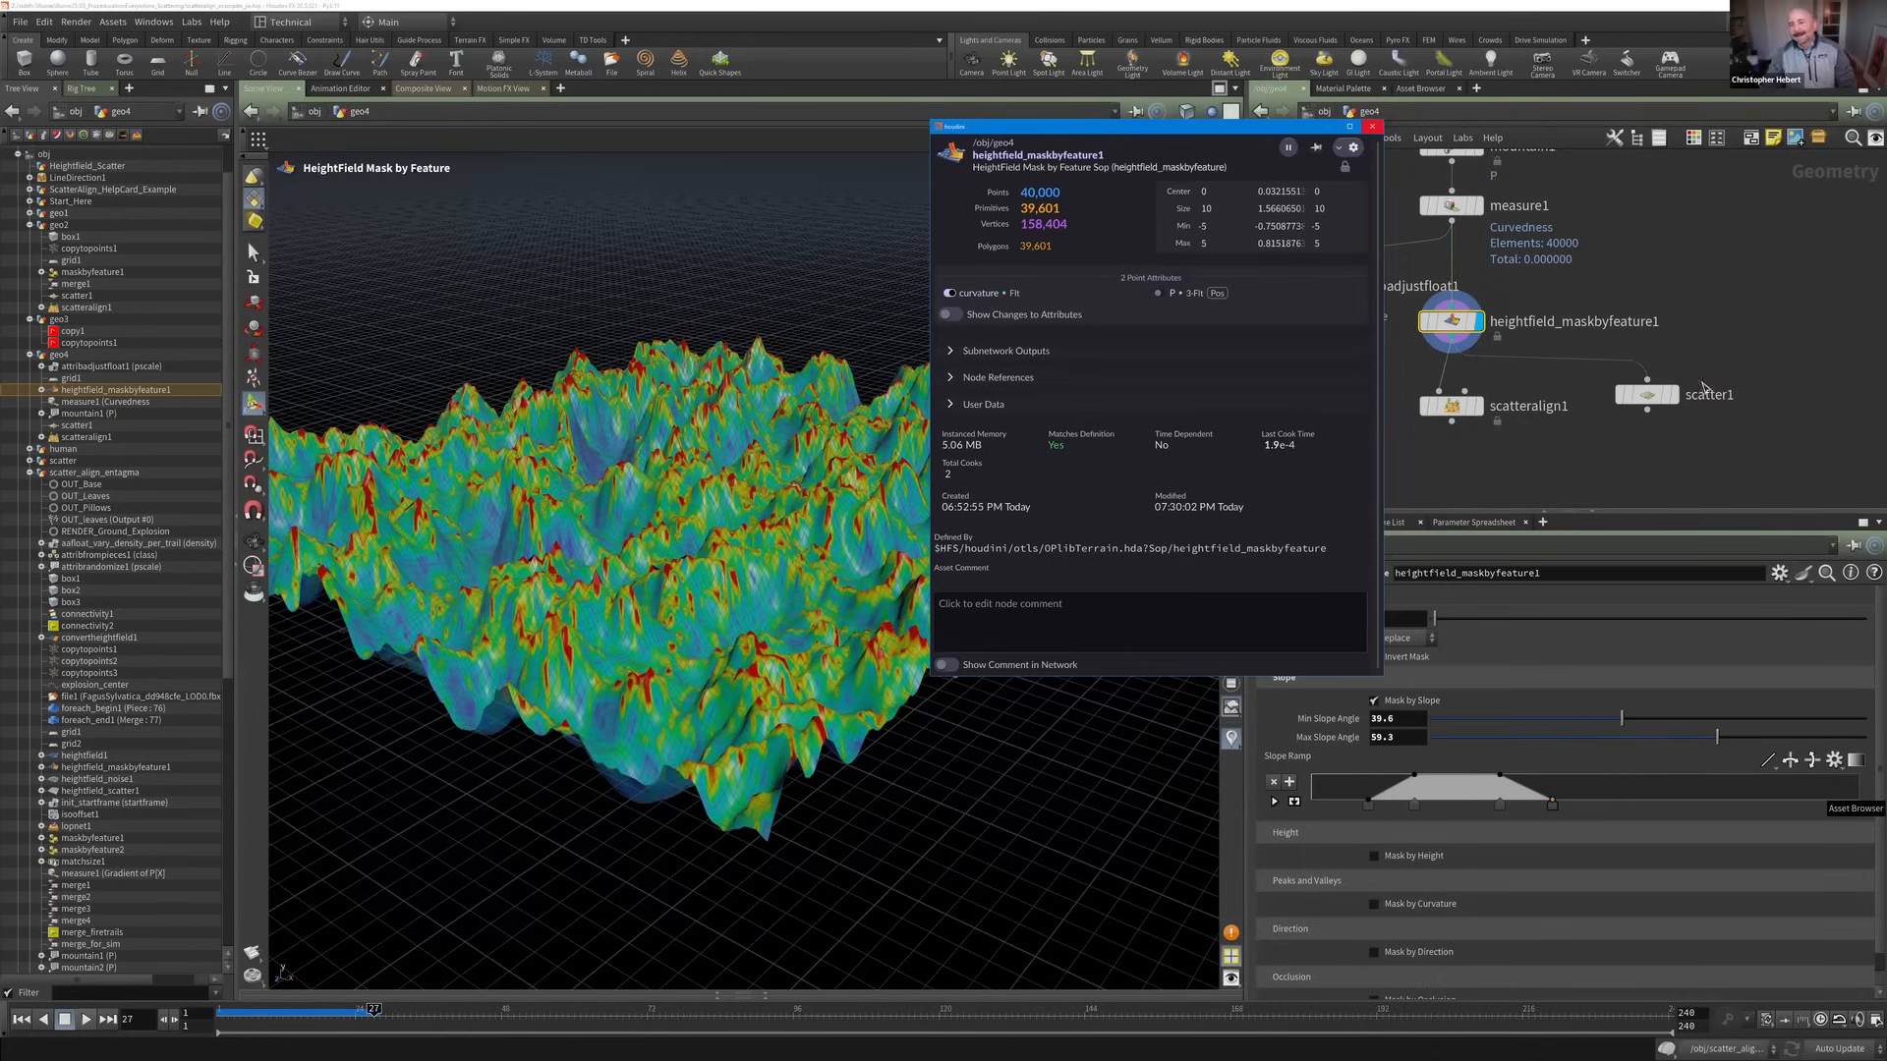
left_click(1476, 319)
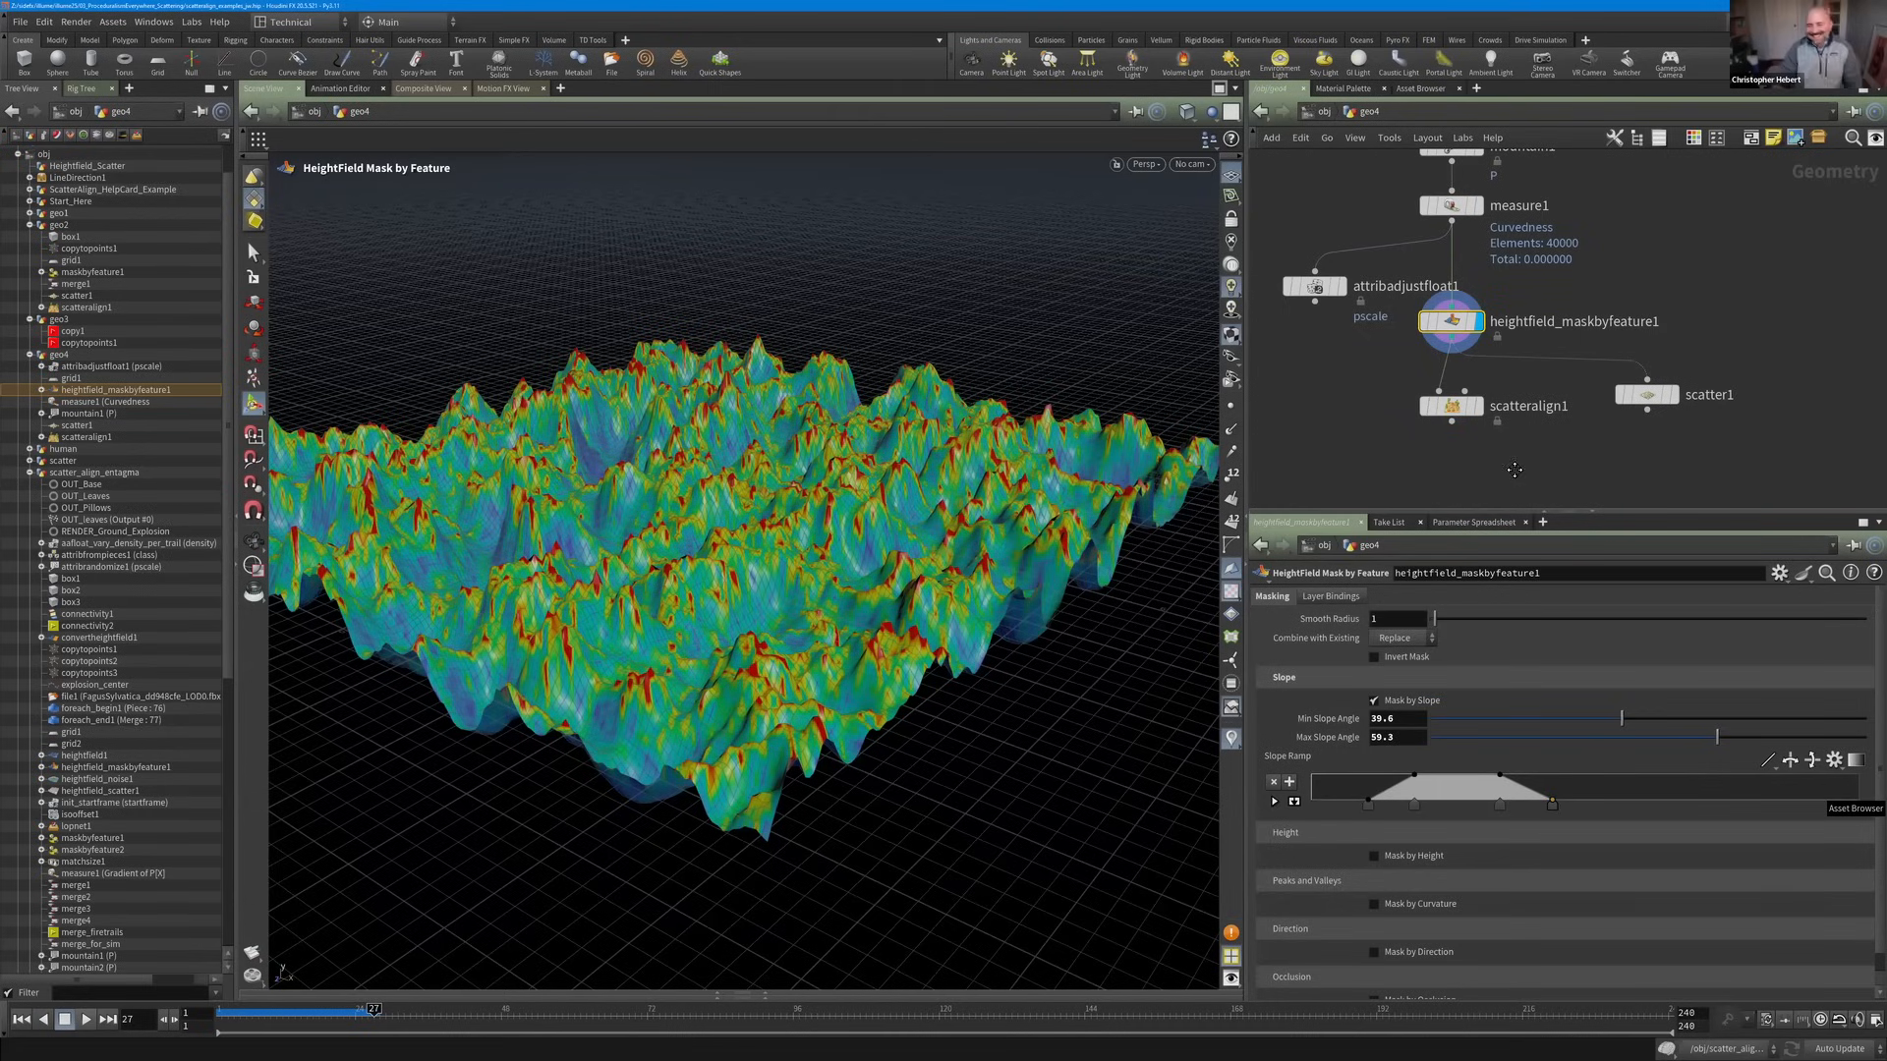
Move measure1 slightly closer to heightfield_maskbyfeature1 and select it to show its curvature settings.
key("h")
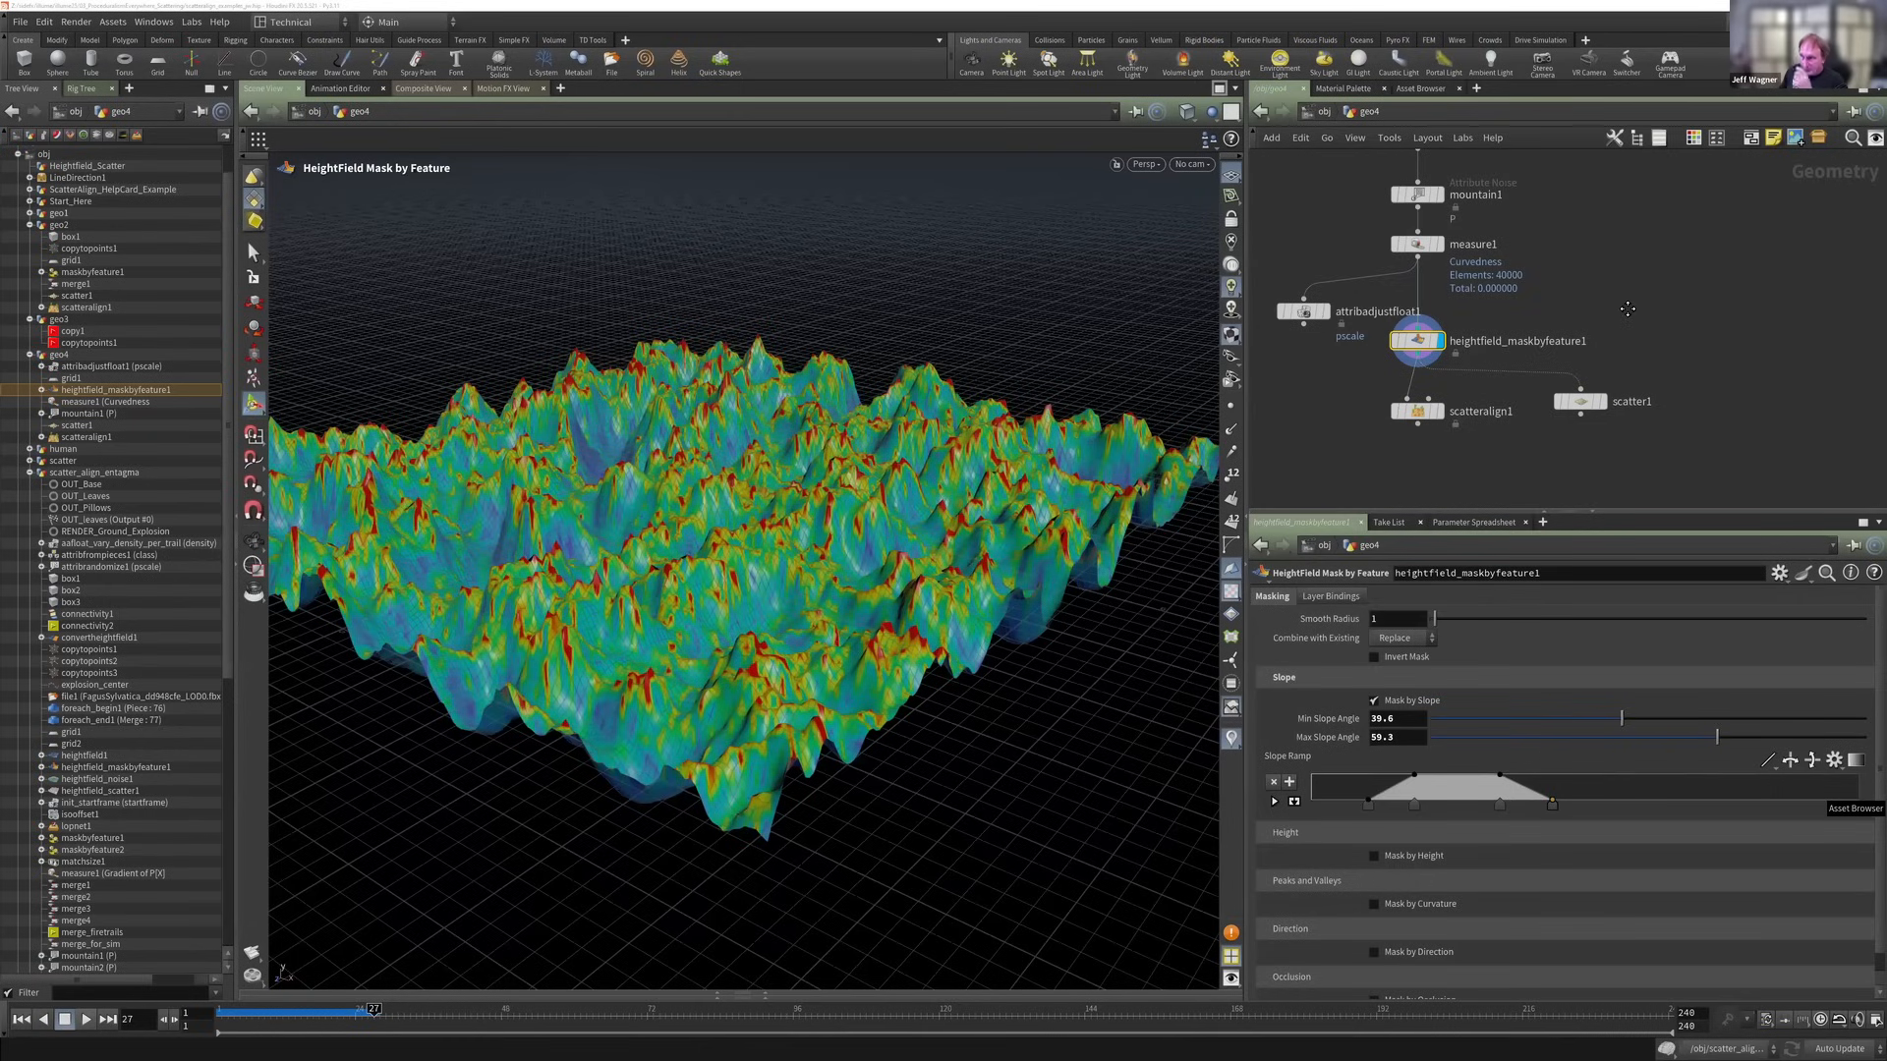
scroll(1702, 273, "down", 1)
middle_click_drag(1702, 272, 1627, 334)
scroll(1639, 337, "up", 2)
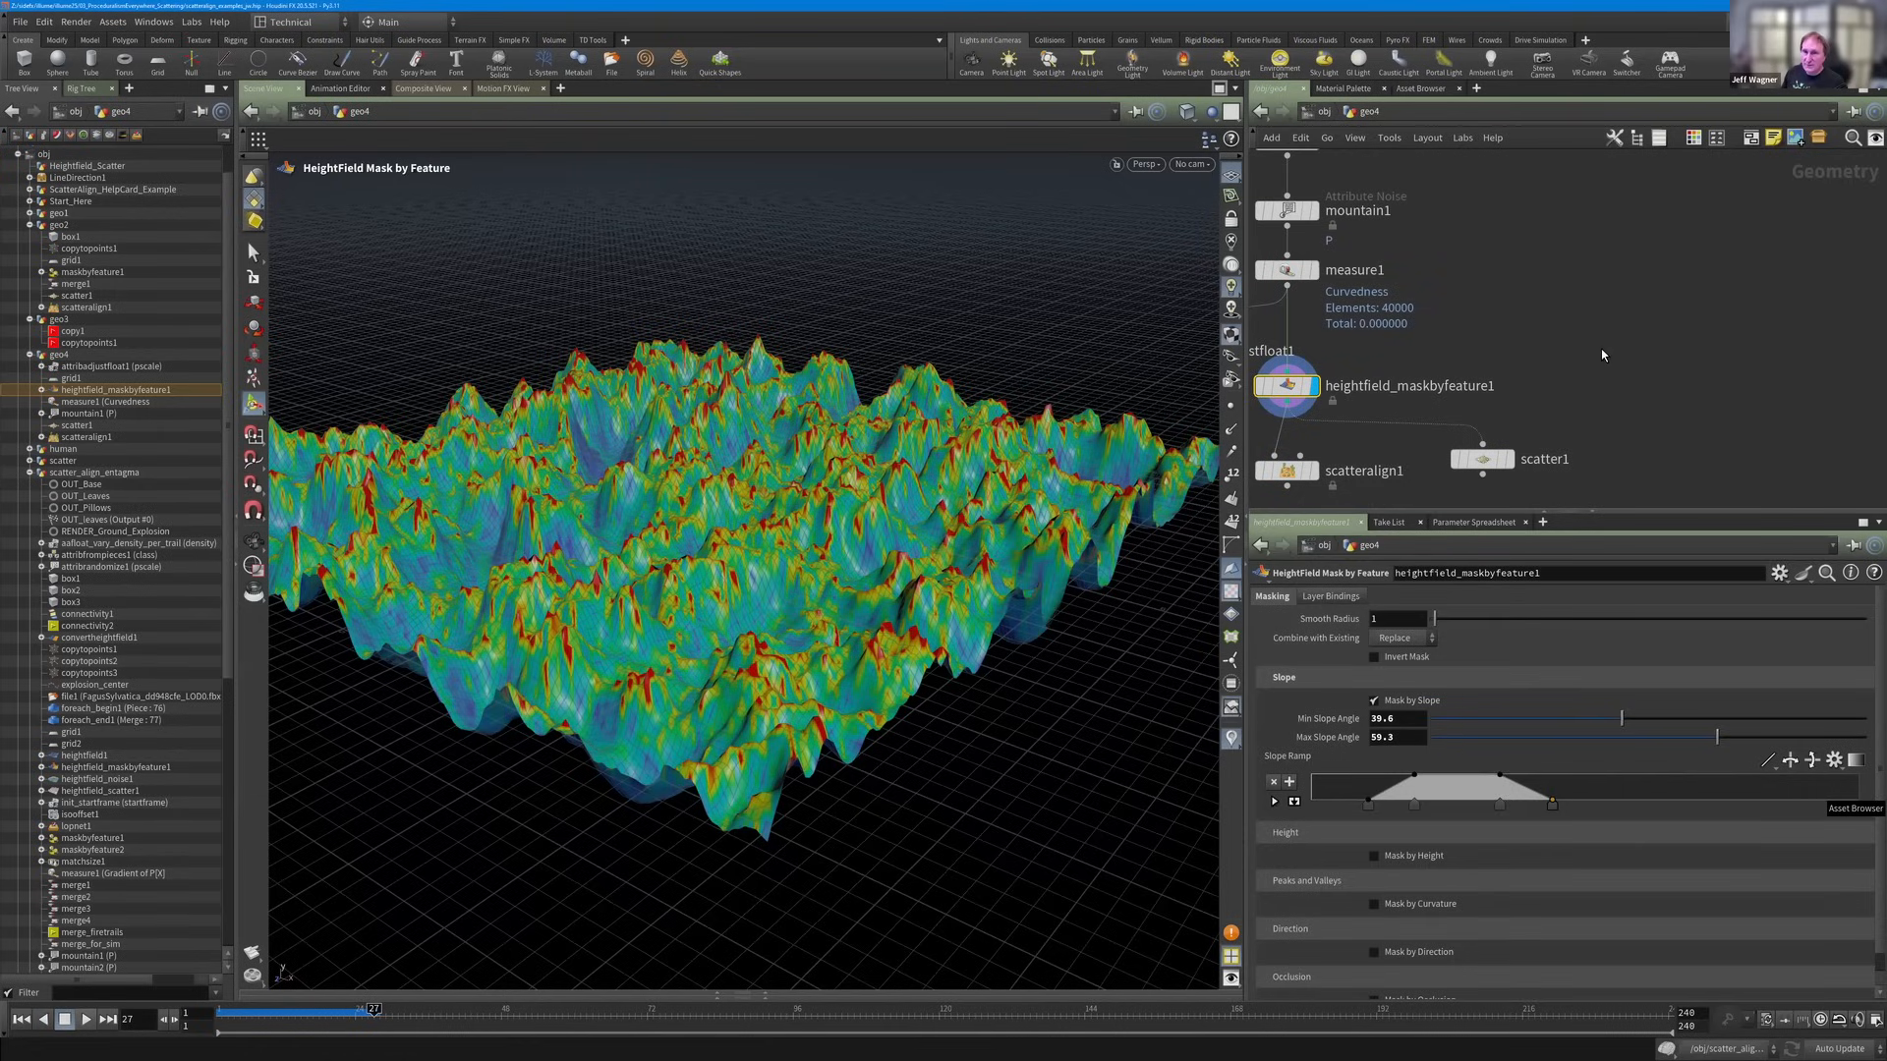
scroll(1605, 350, "down", 1)
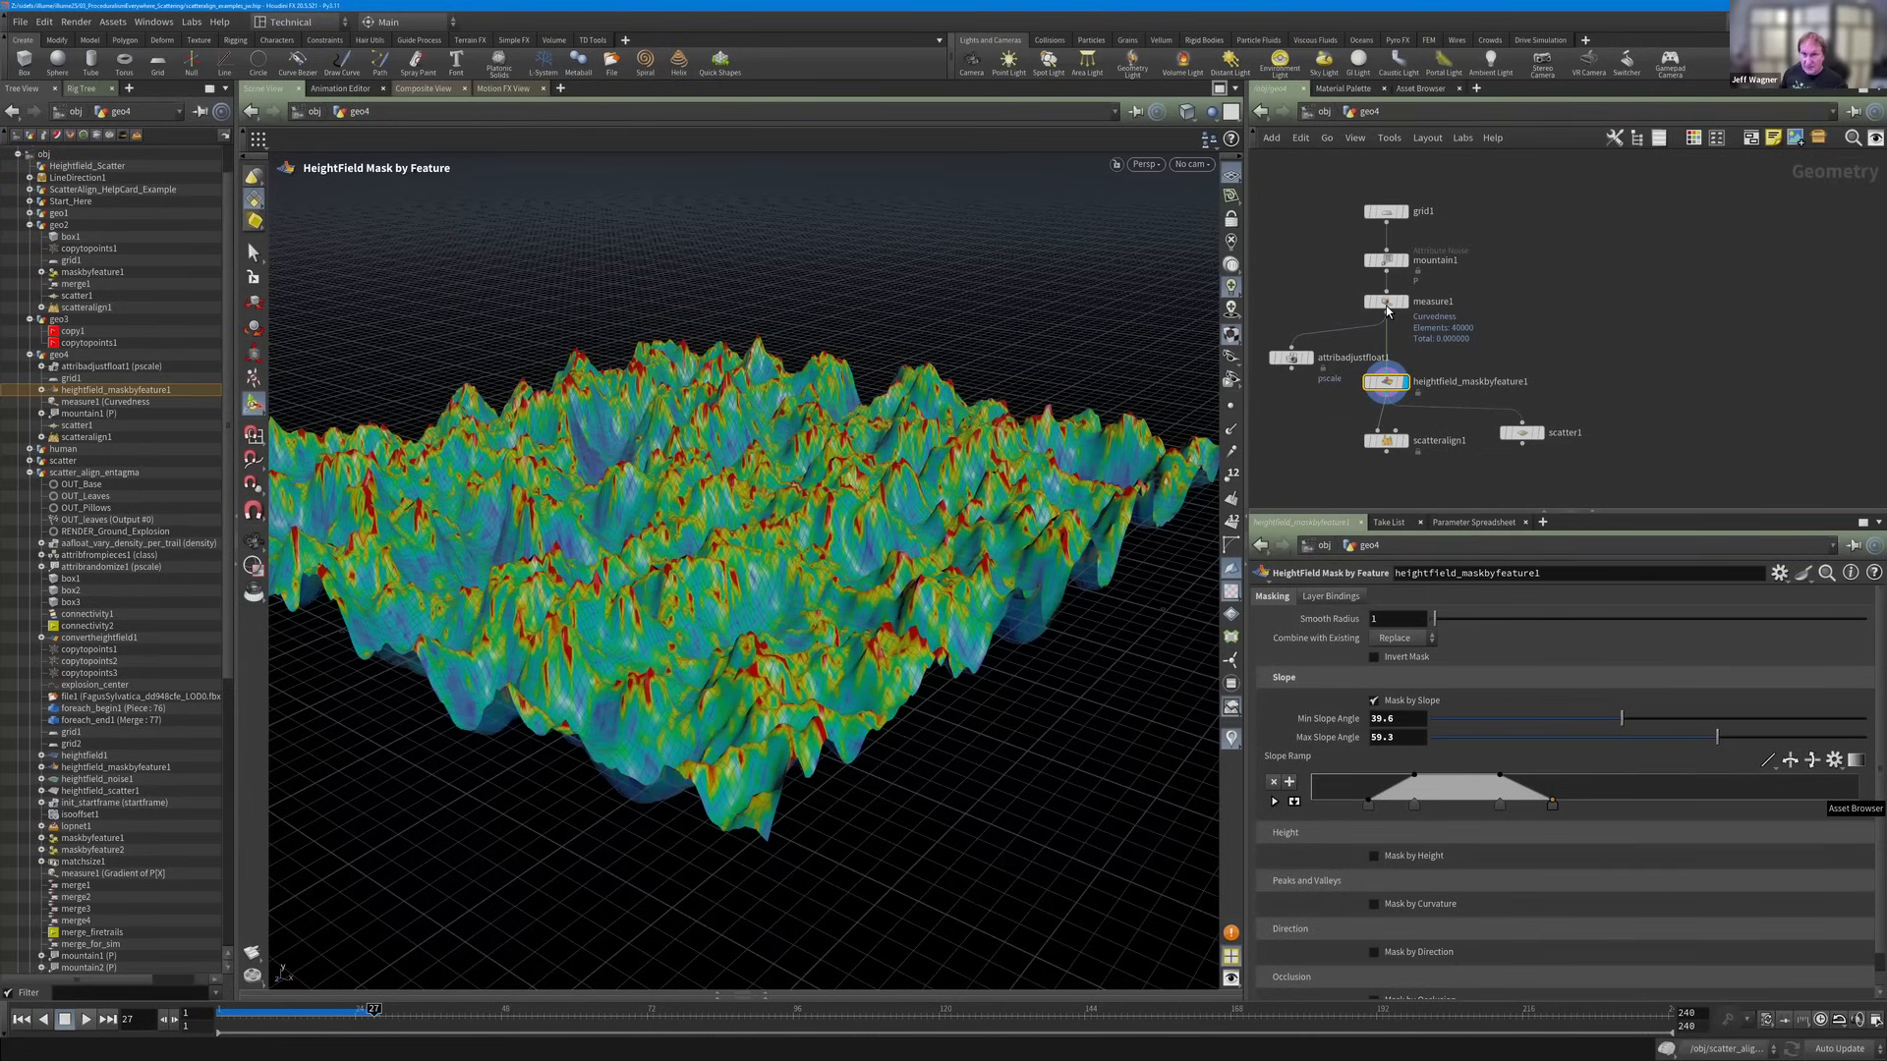
mouse_move(1387, 311)
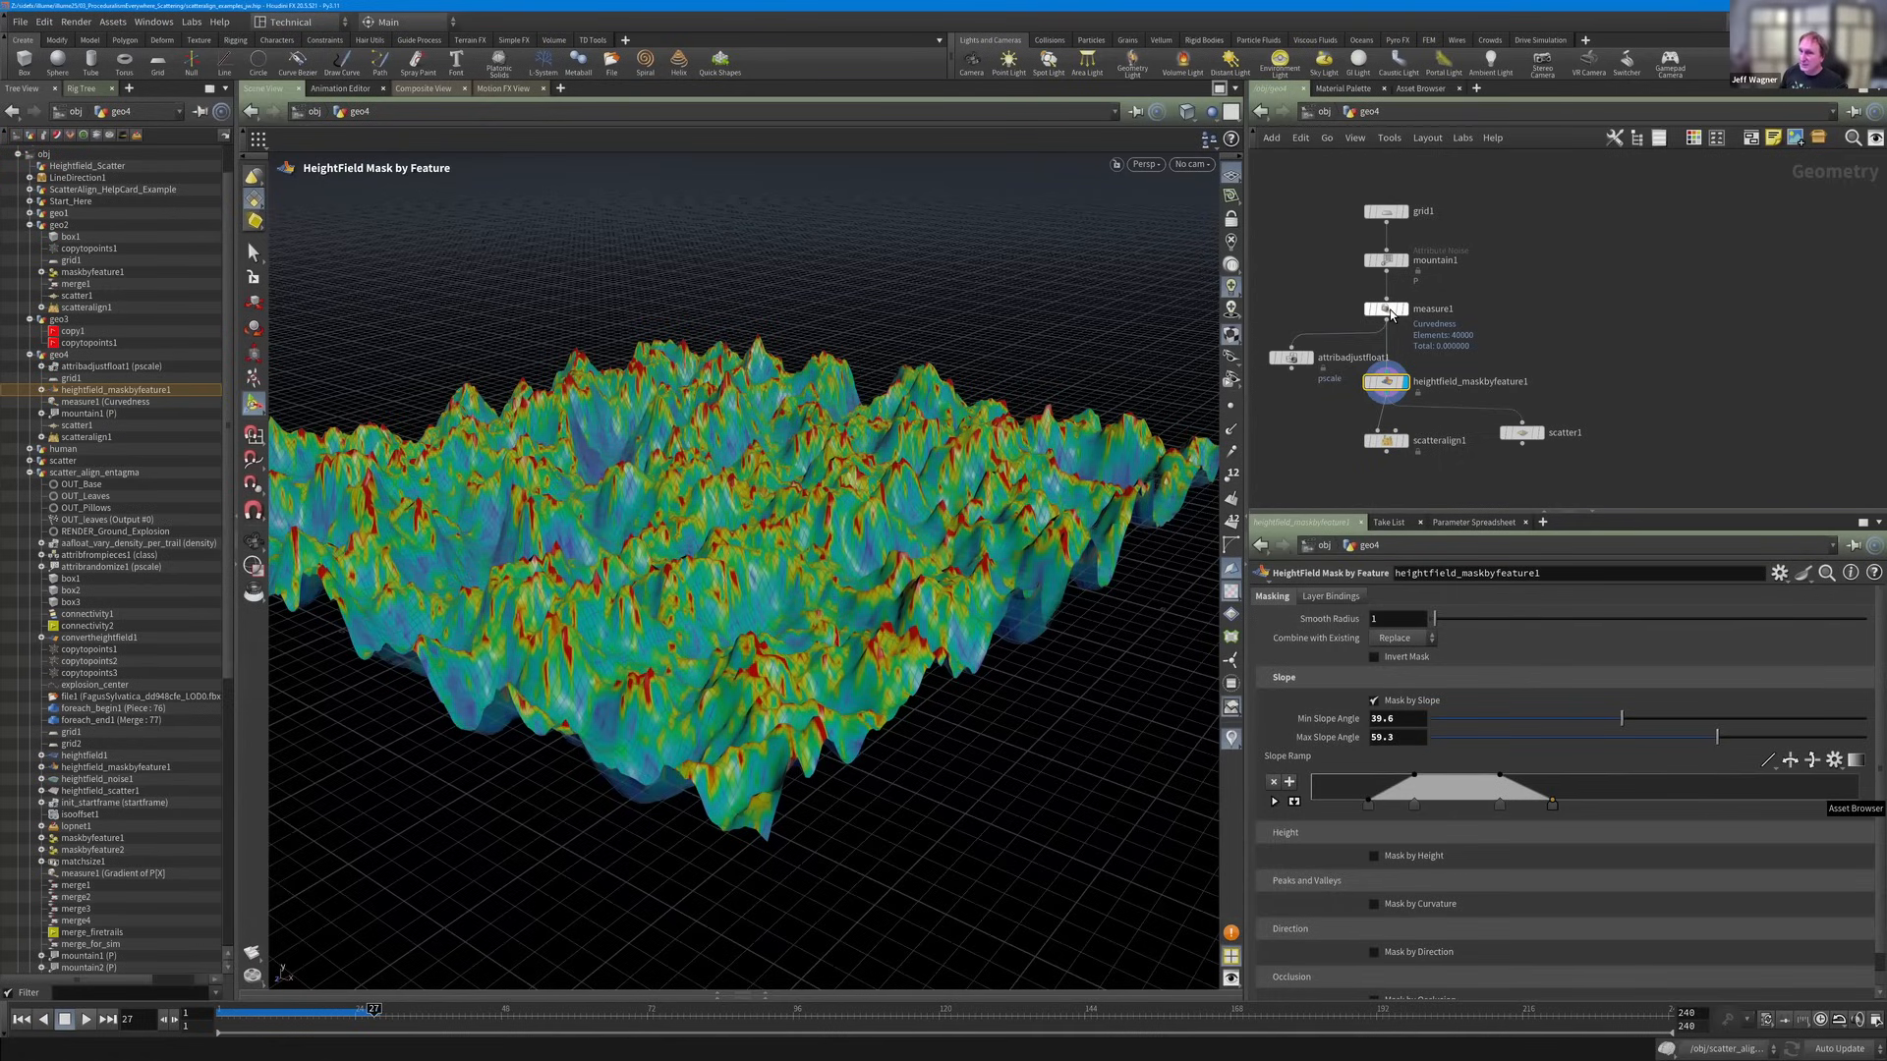
left_click_drag(1391, 314, 1390, 320)
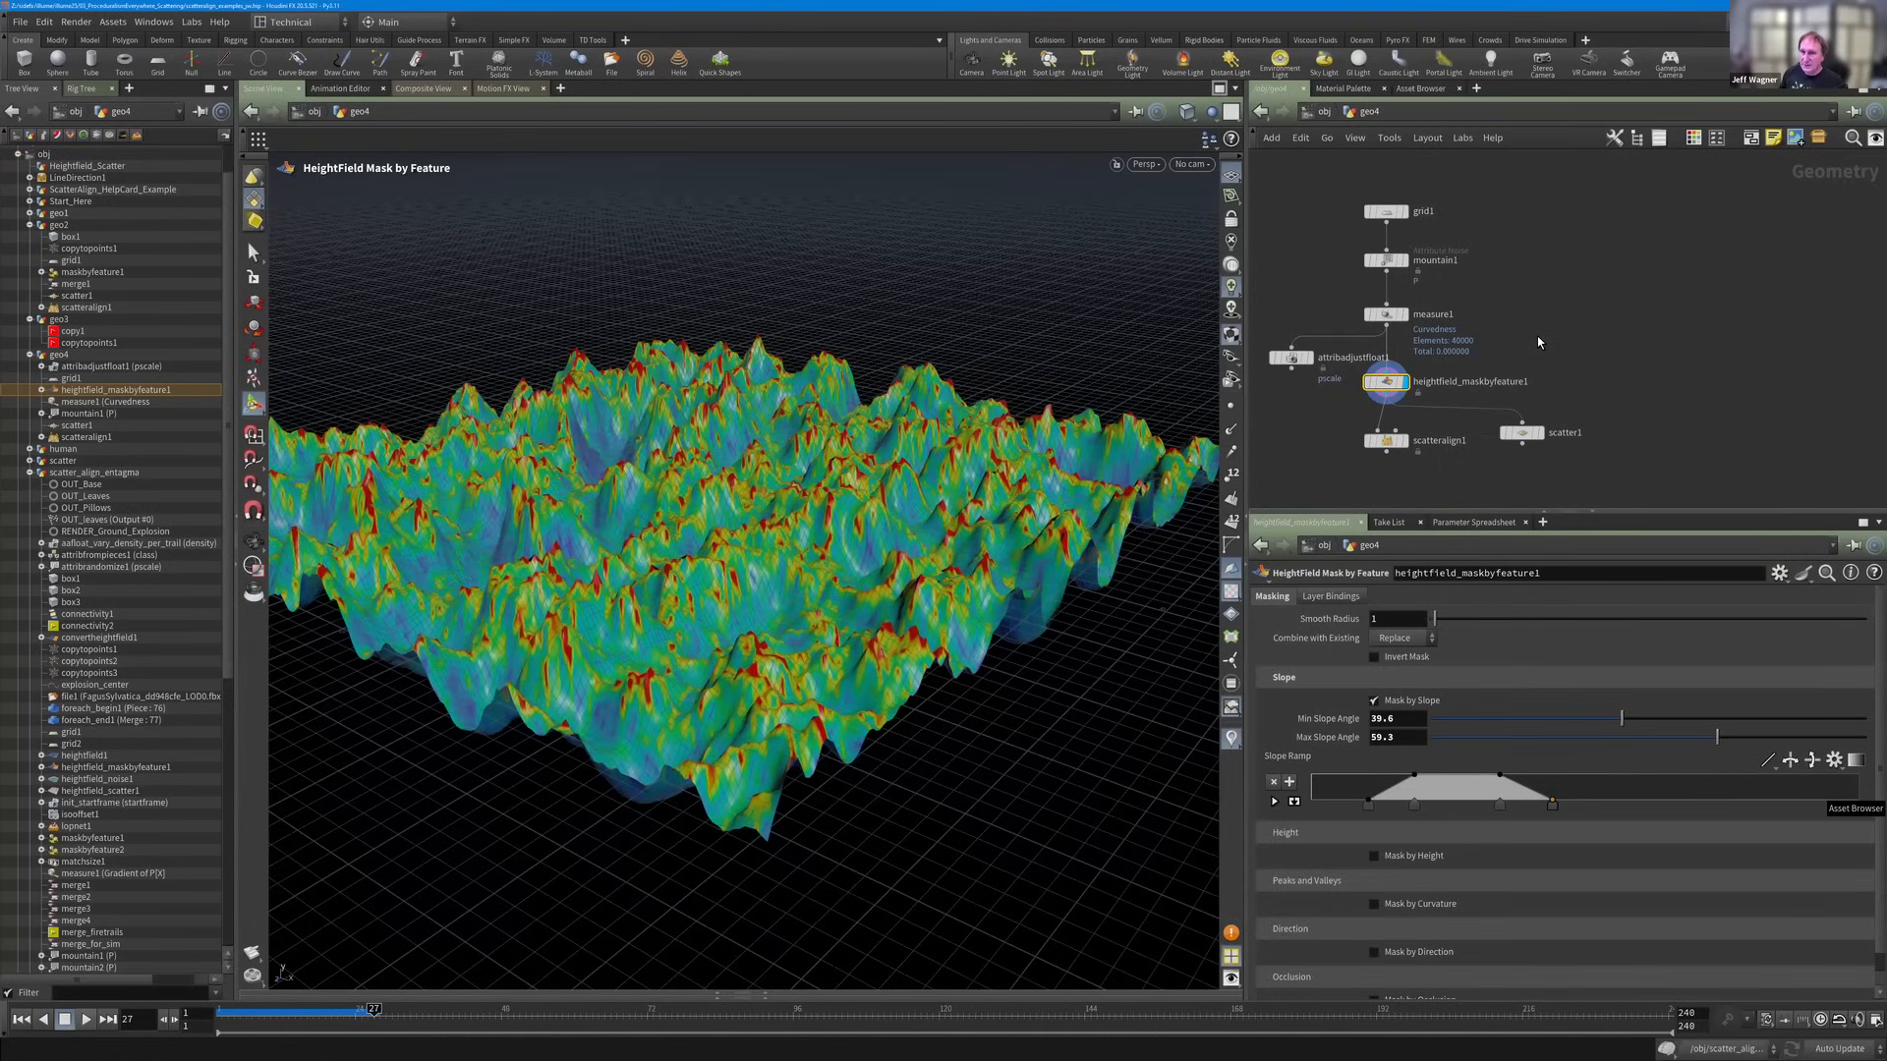
key("Up")
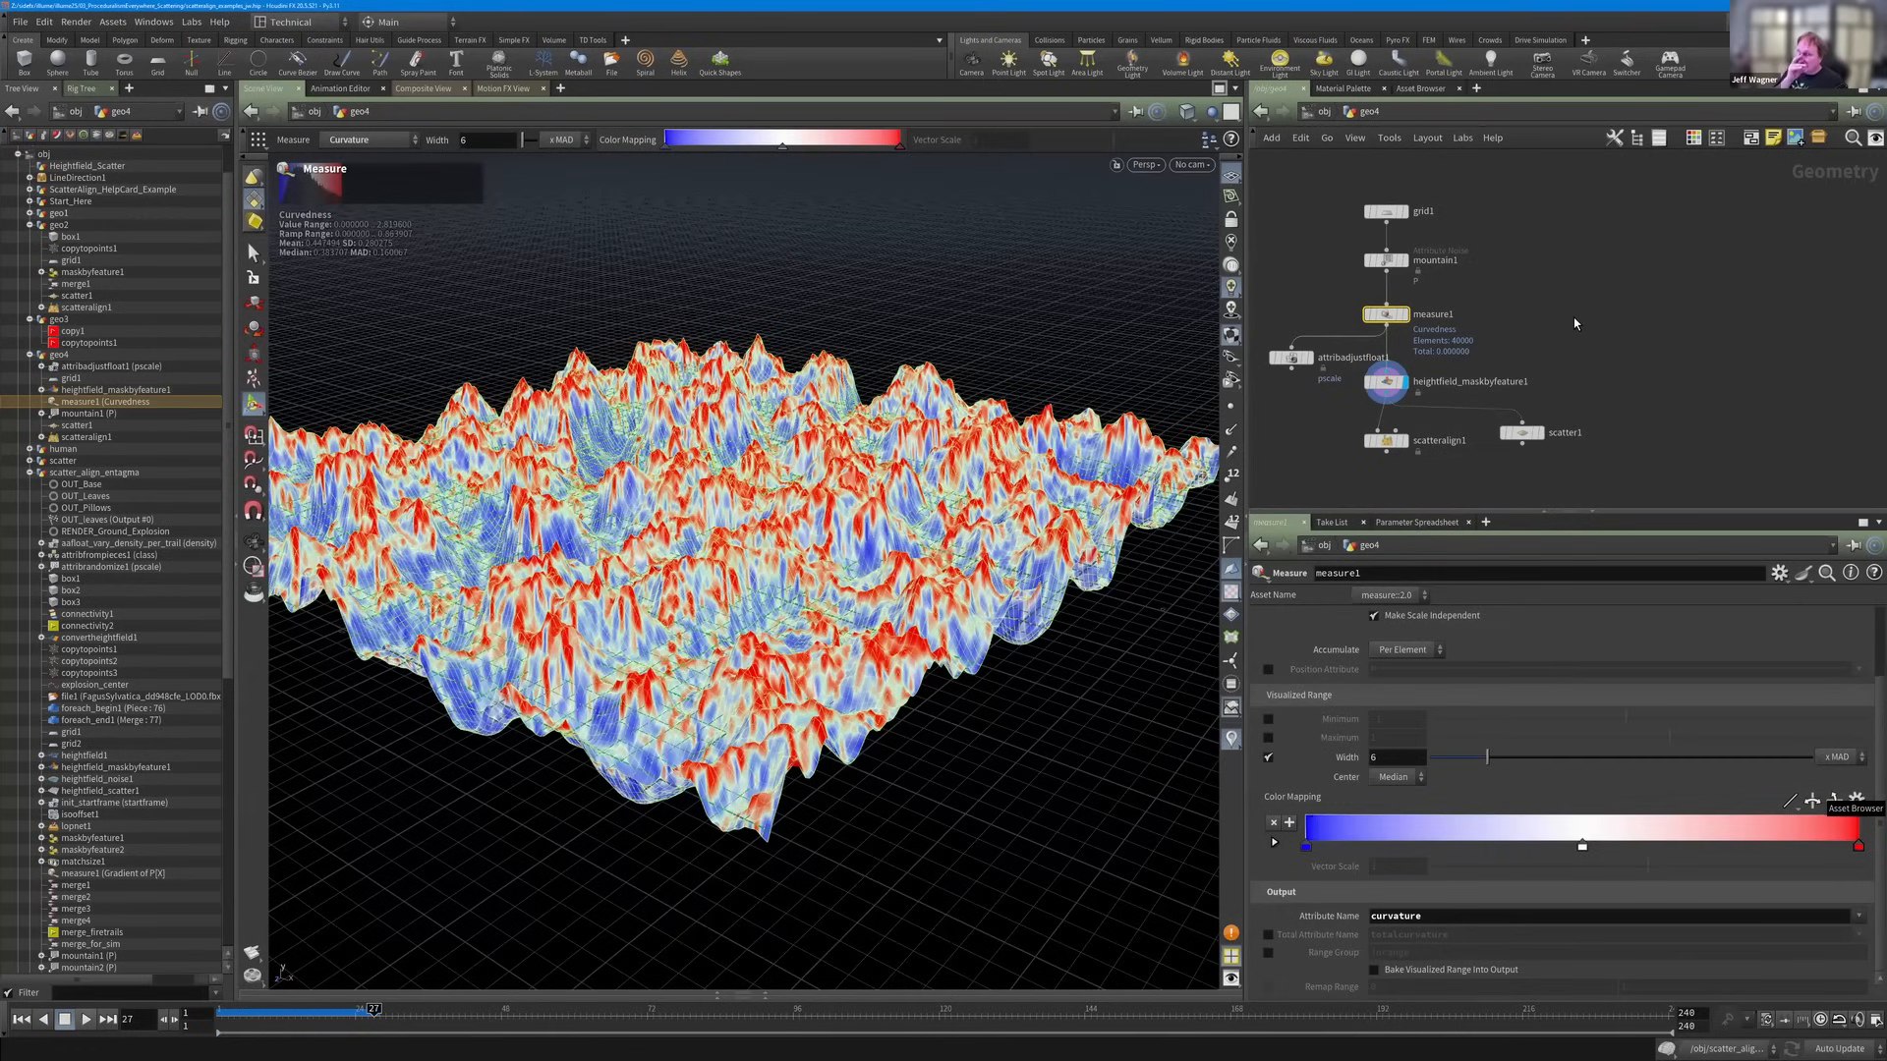
Add a Test Geometry: Template Head node in empty space beside the grid network.
scroll(1574, 322, "up", 2)
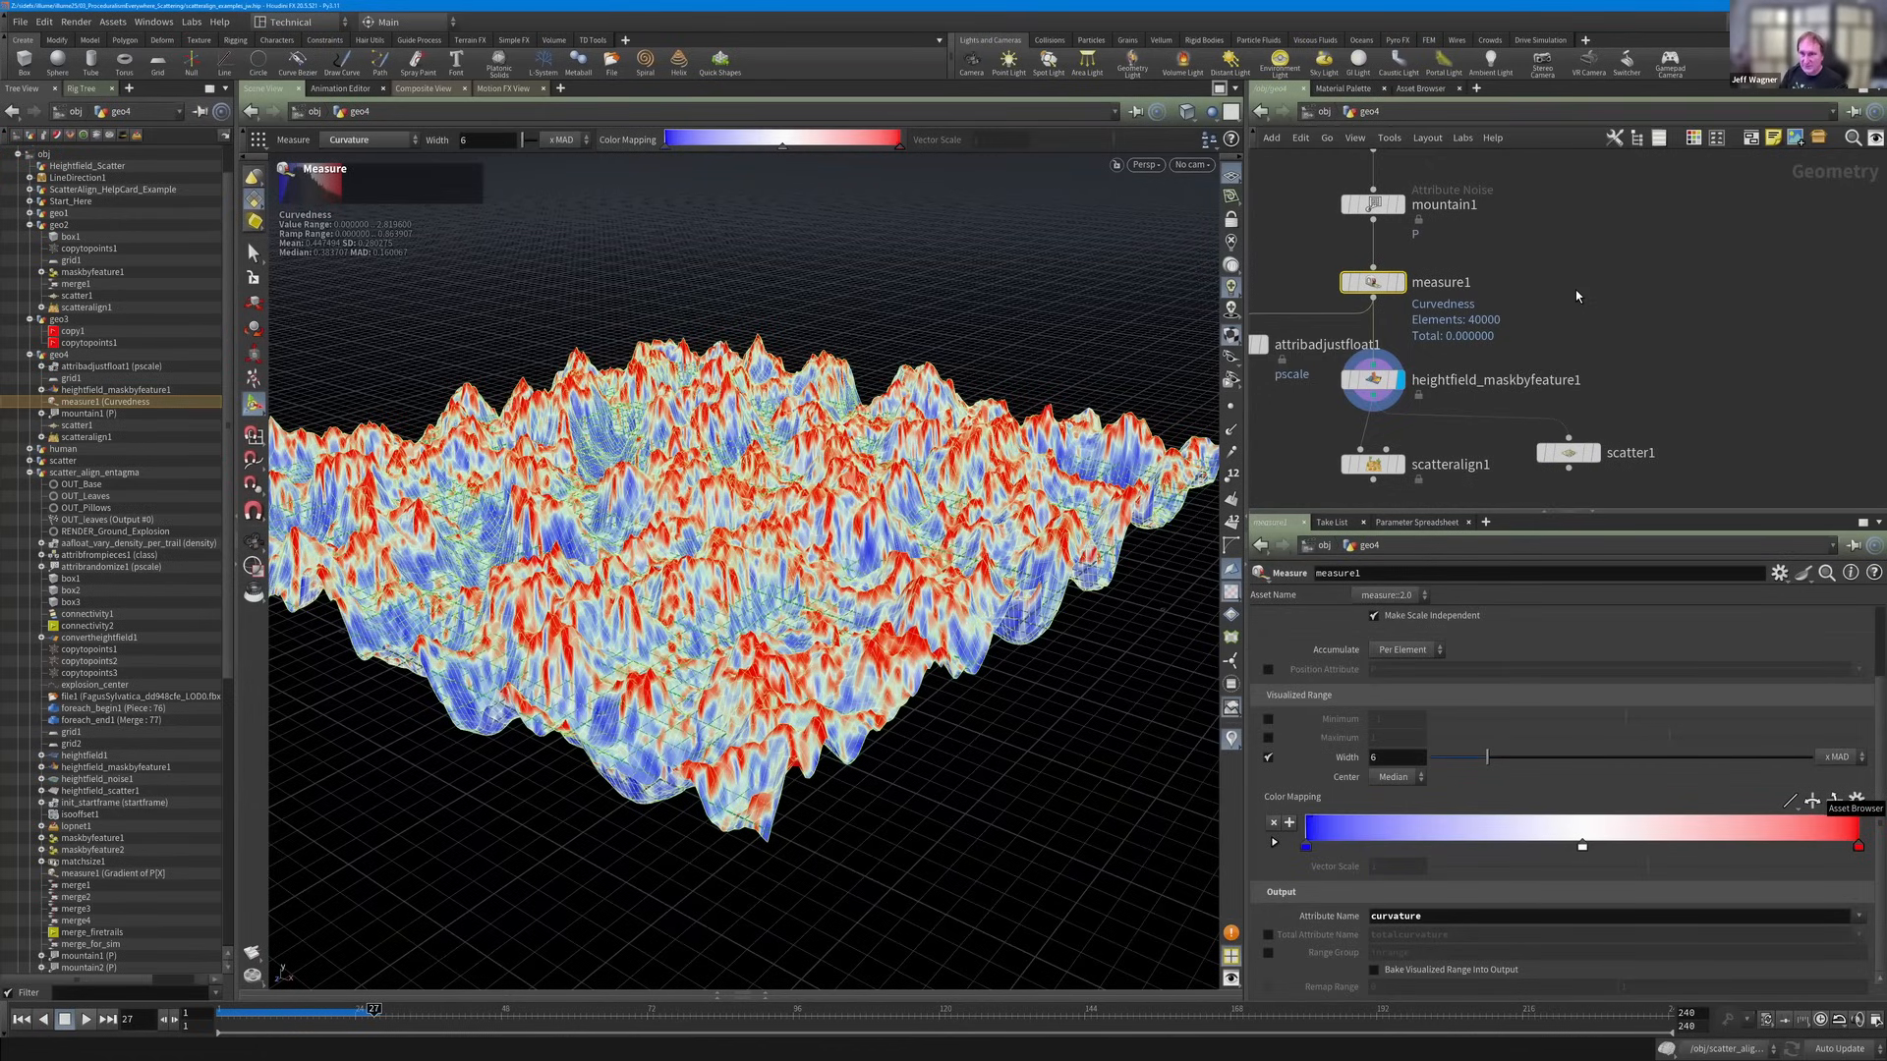
key("Tab")
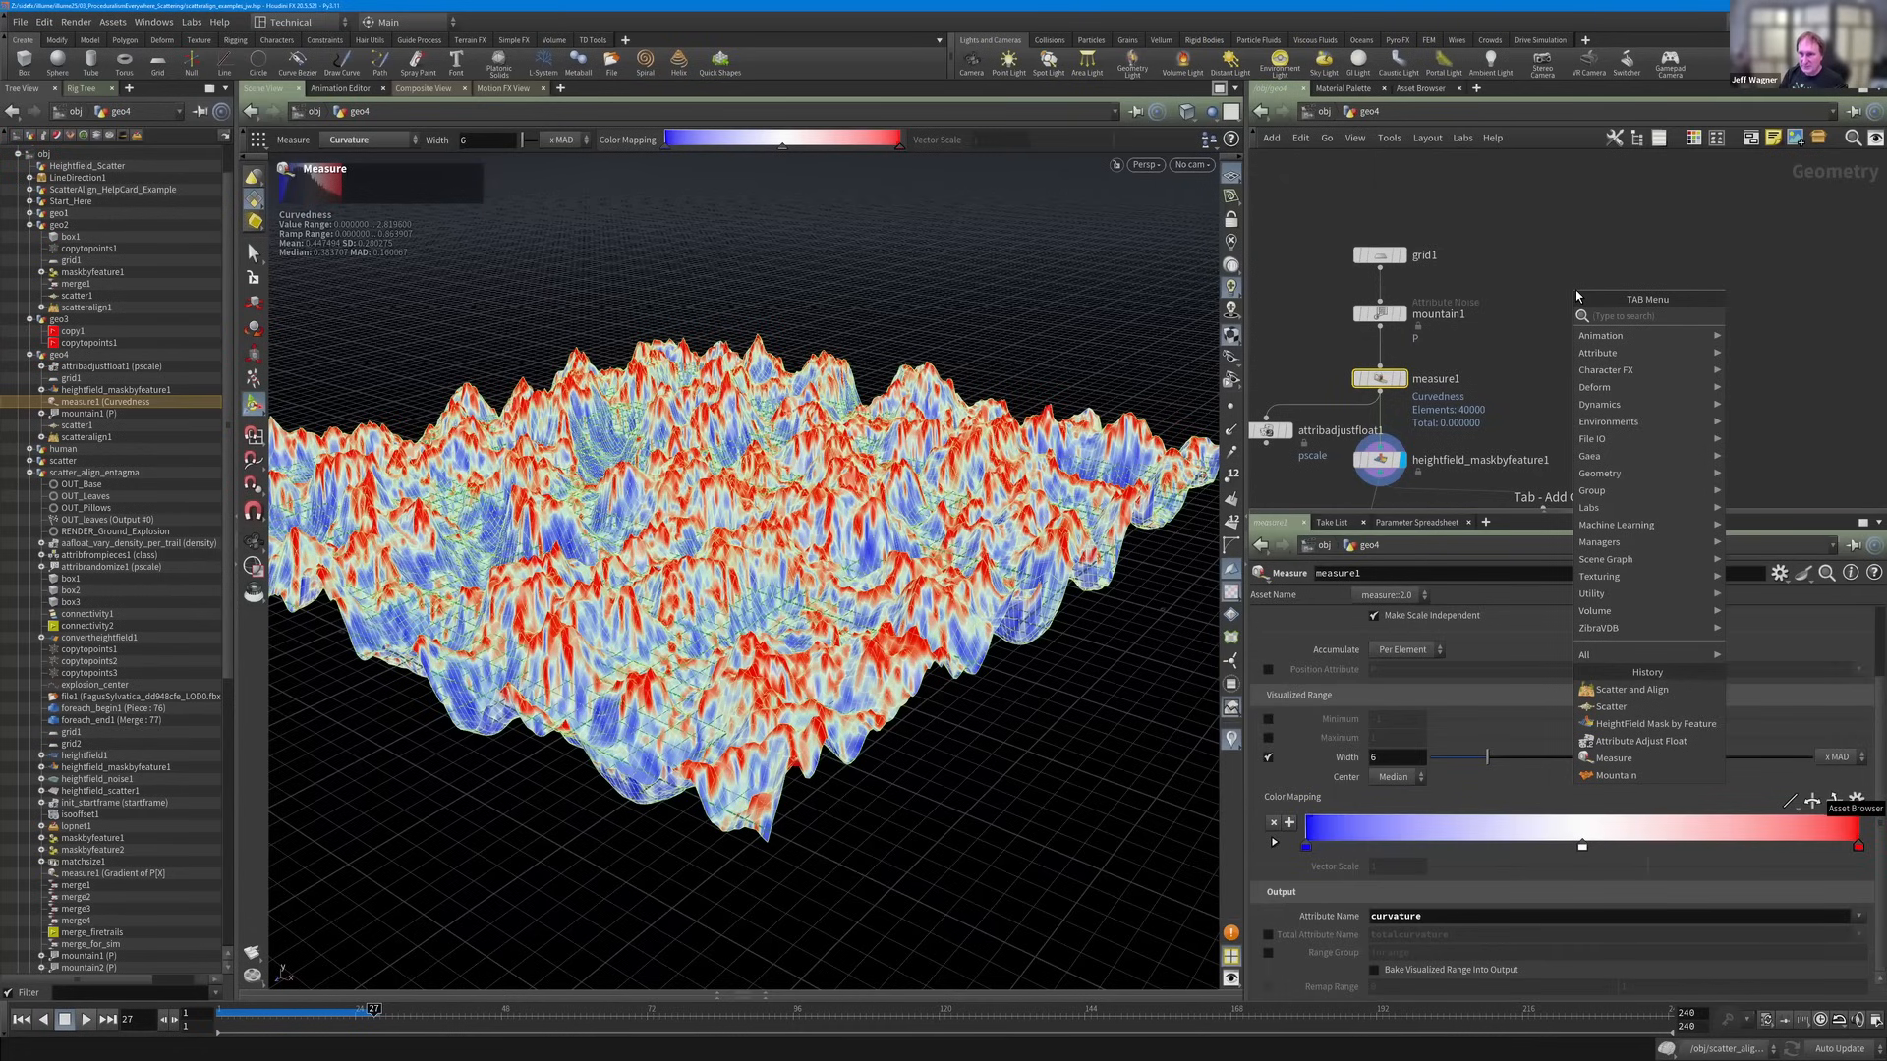
type("test")
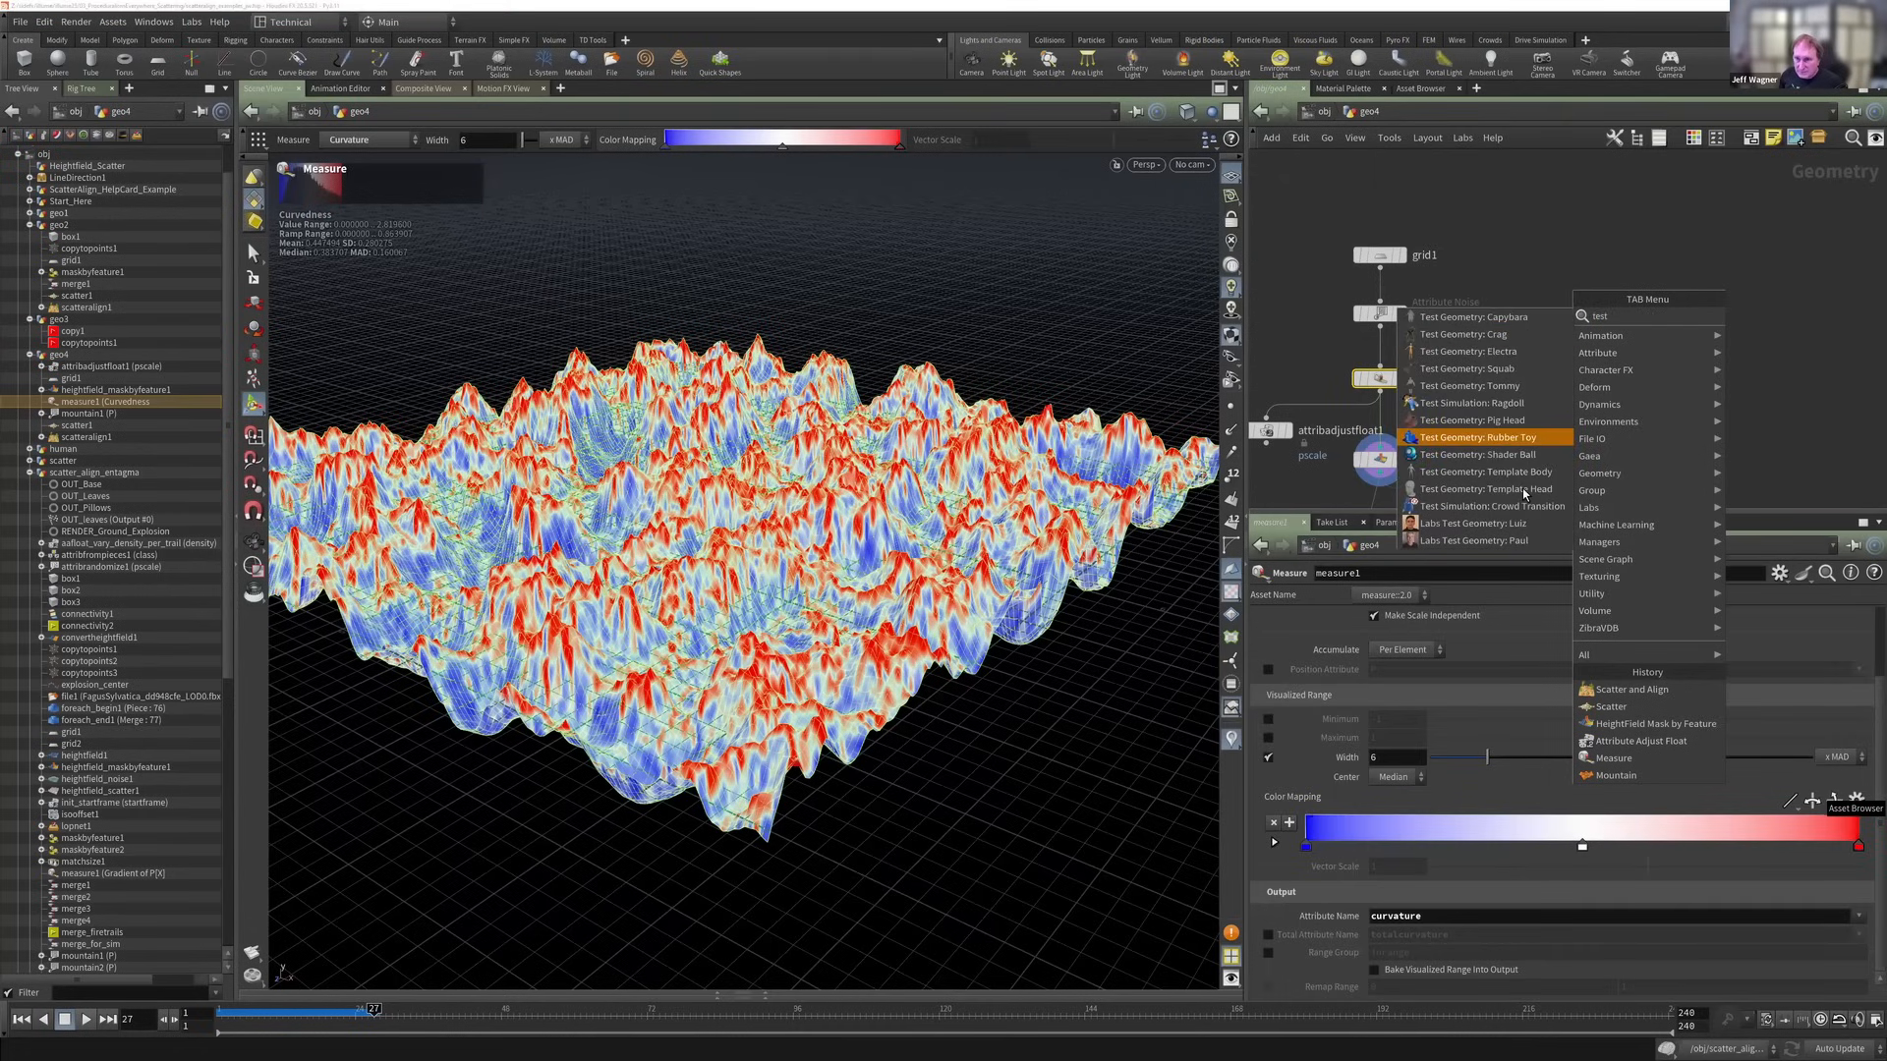
key("Down")
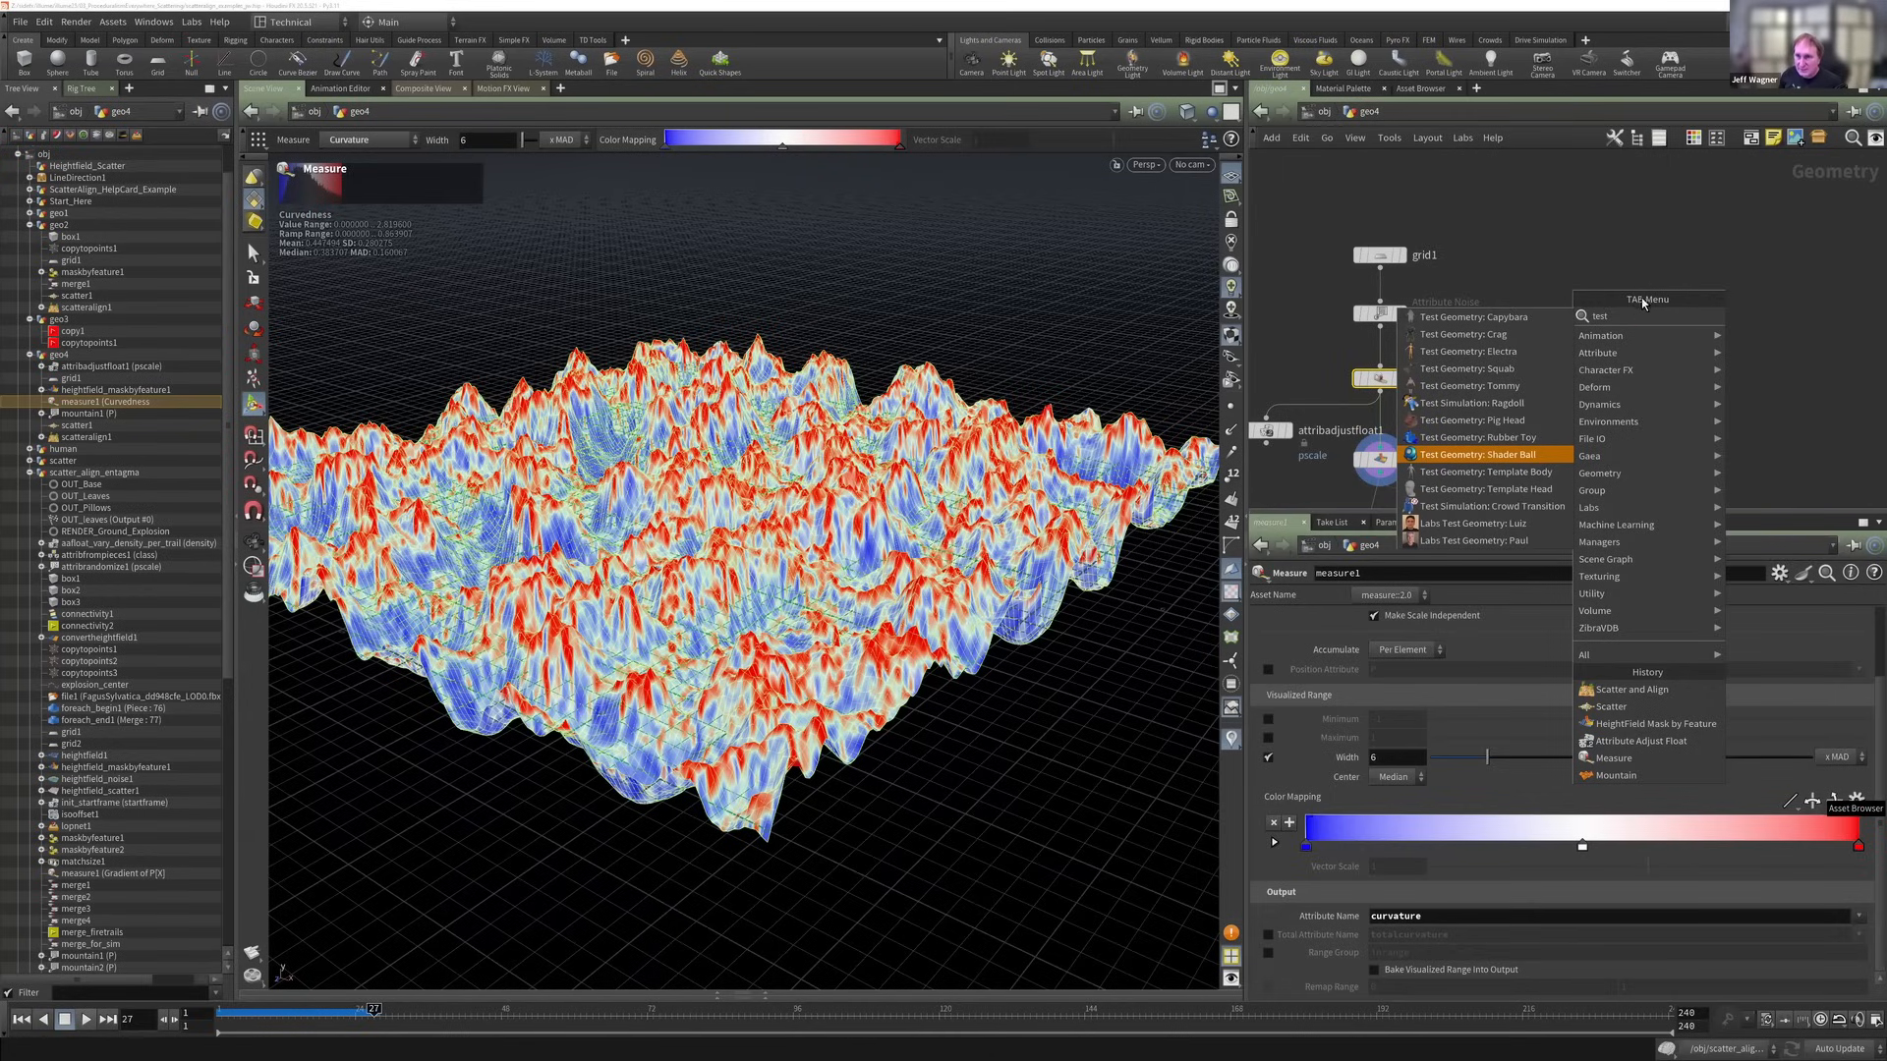
key("Down")
key("Down")
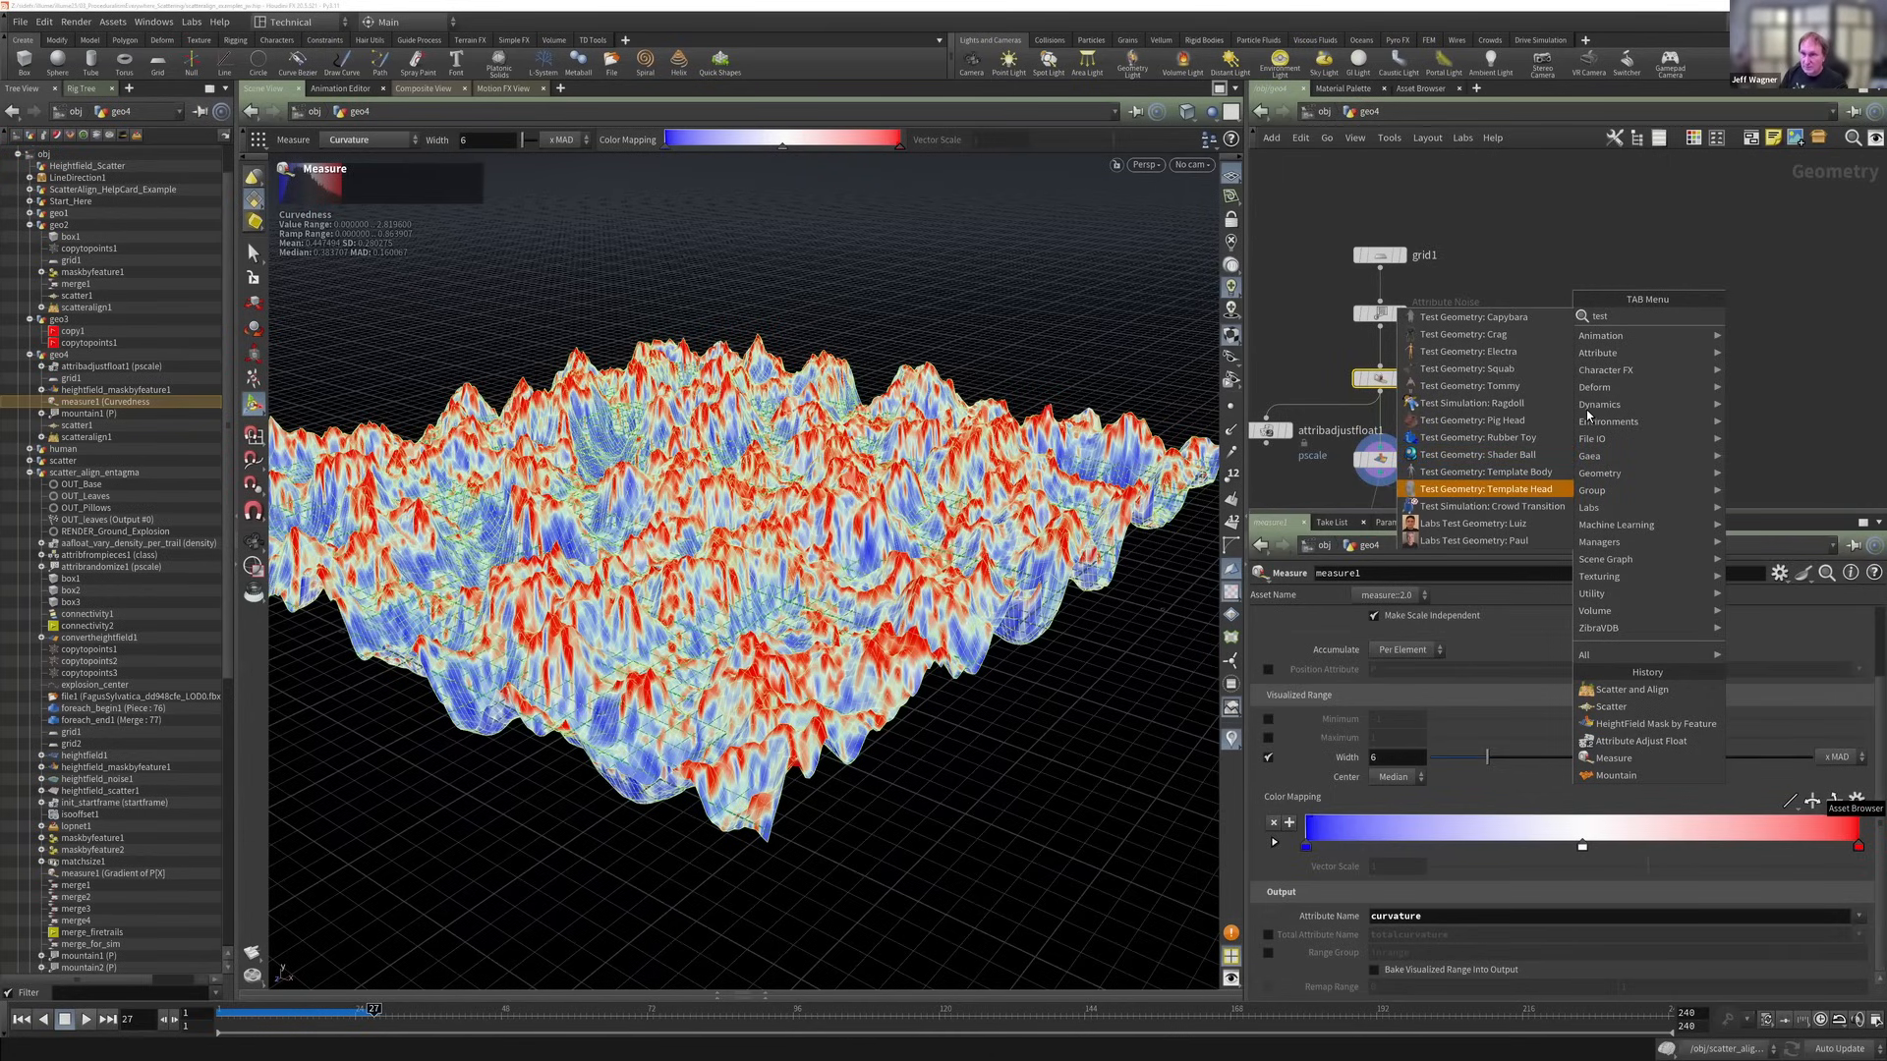
key("Return")
Append a Normal node below the template head, and frame the head in the viewport.
key("Tab")
type("no")
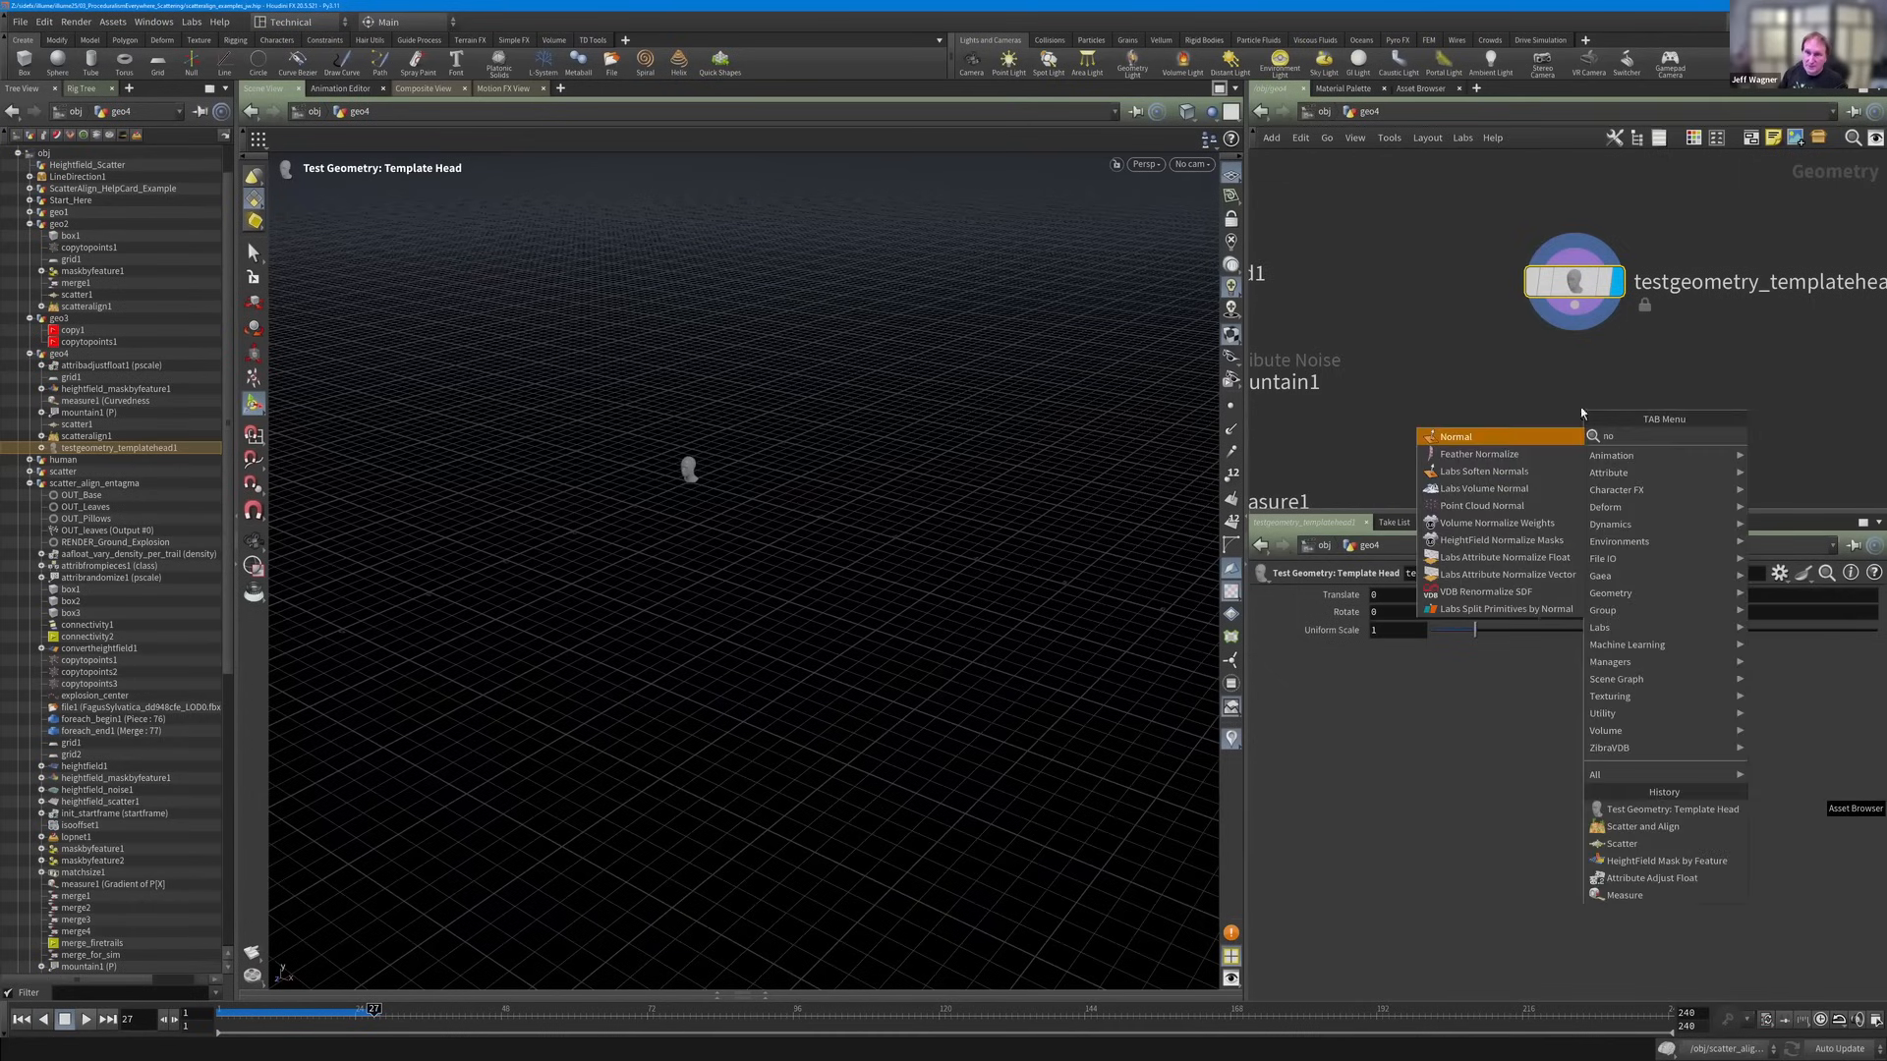
key("Return")
left_click(1581, 401)
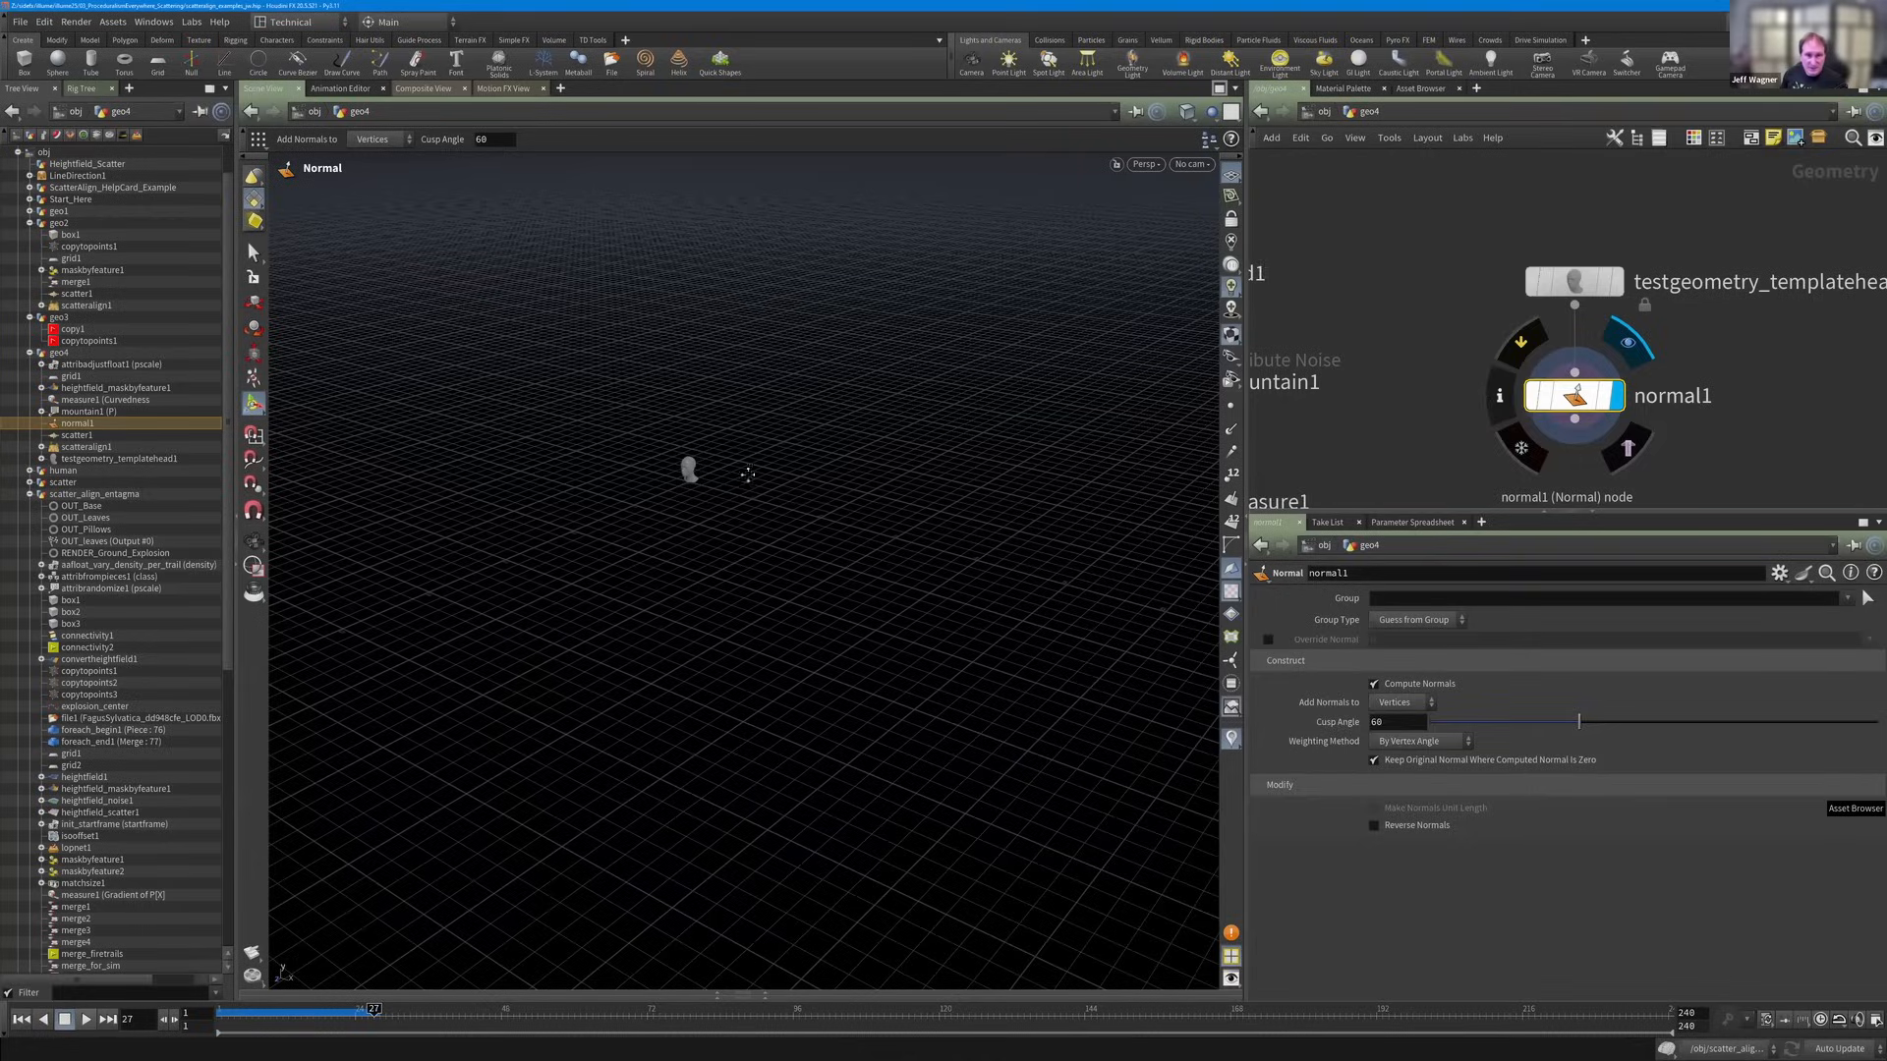
key("space+g")
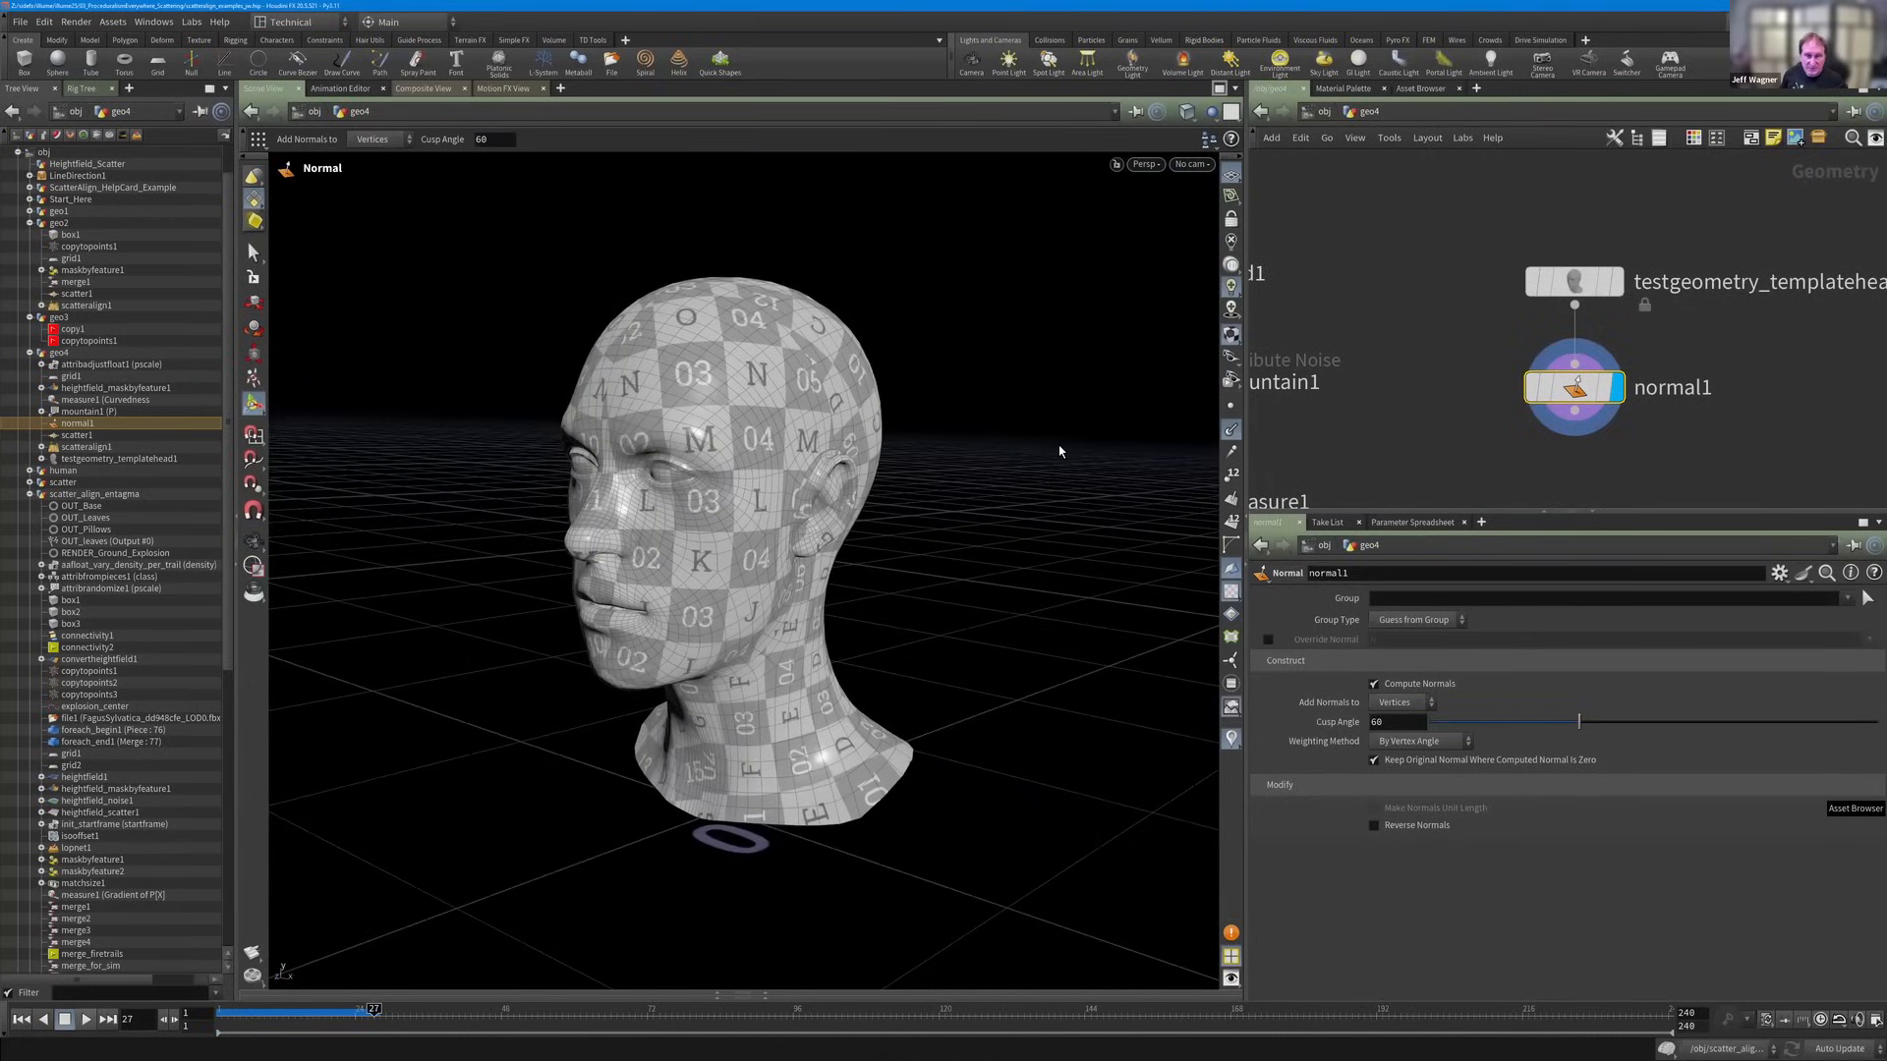
Show the head's normals in the viewport and inspect them from another angle.
left_click(1232, 431)
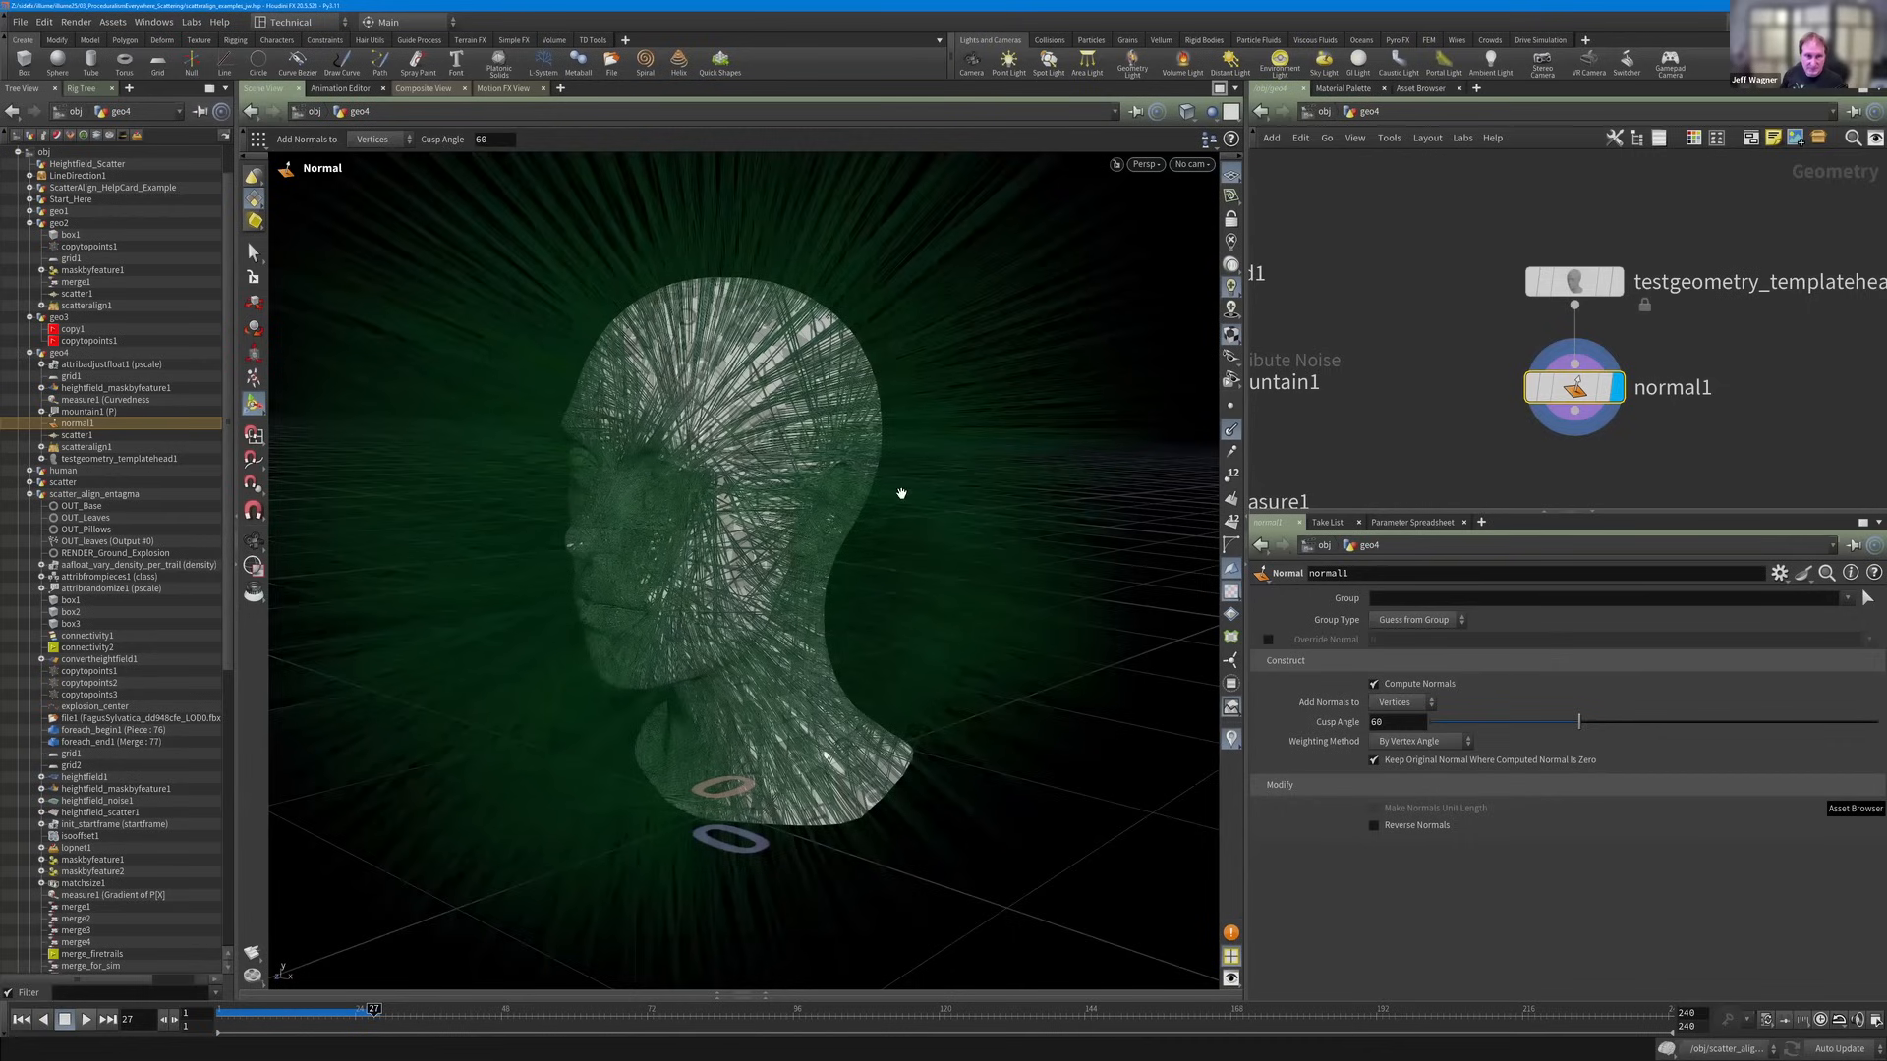
key("Escape")
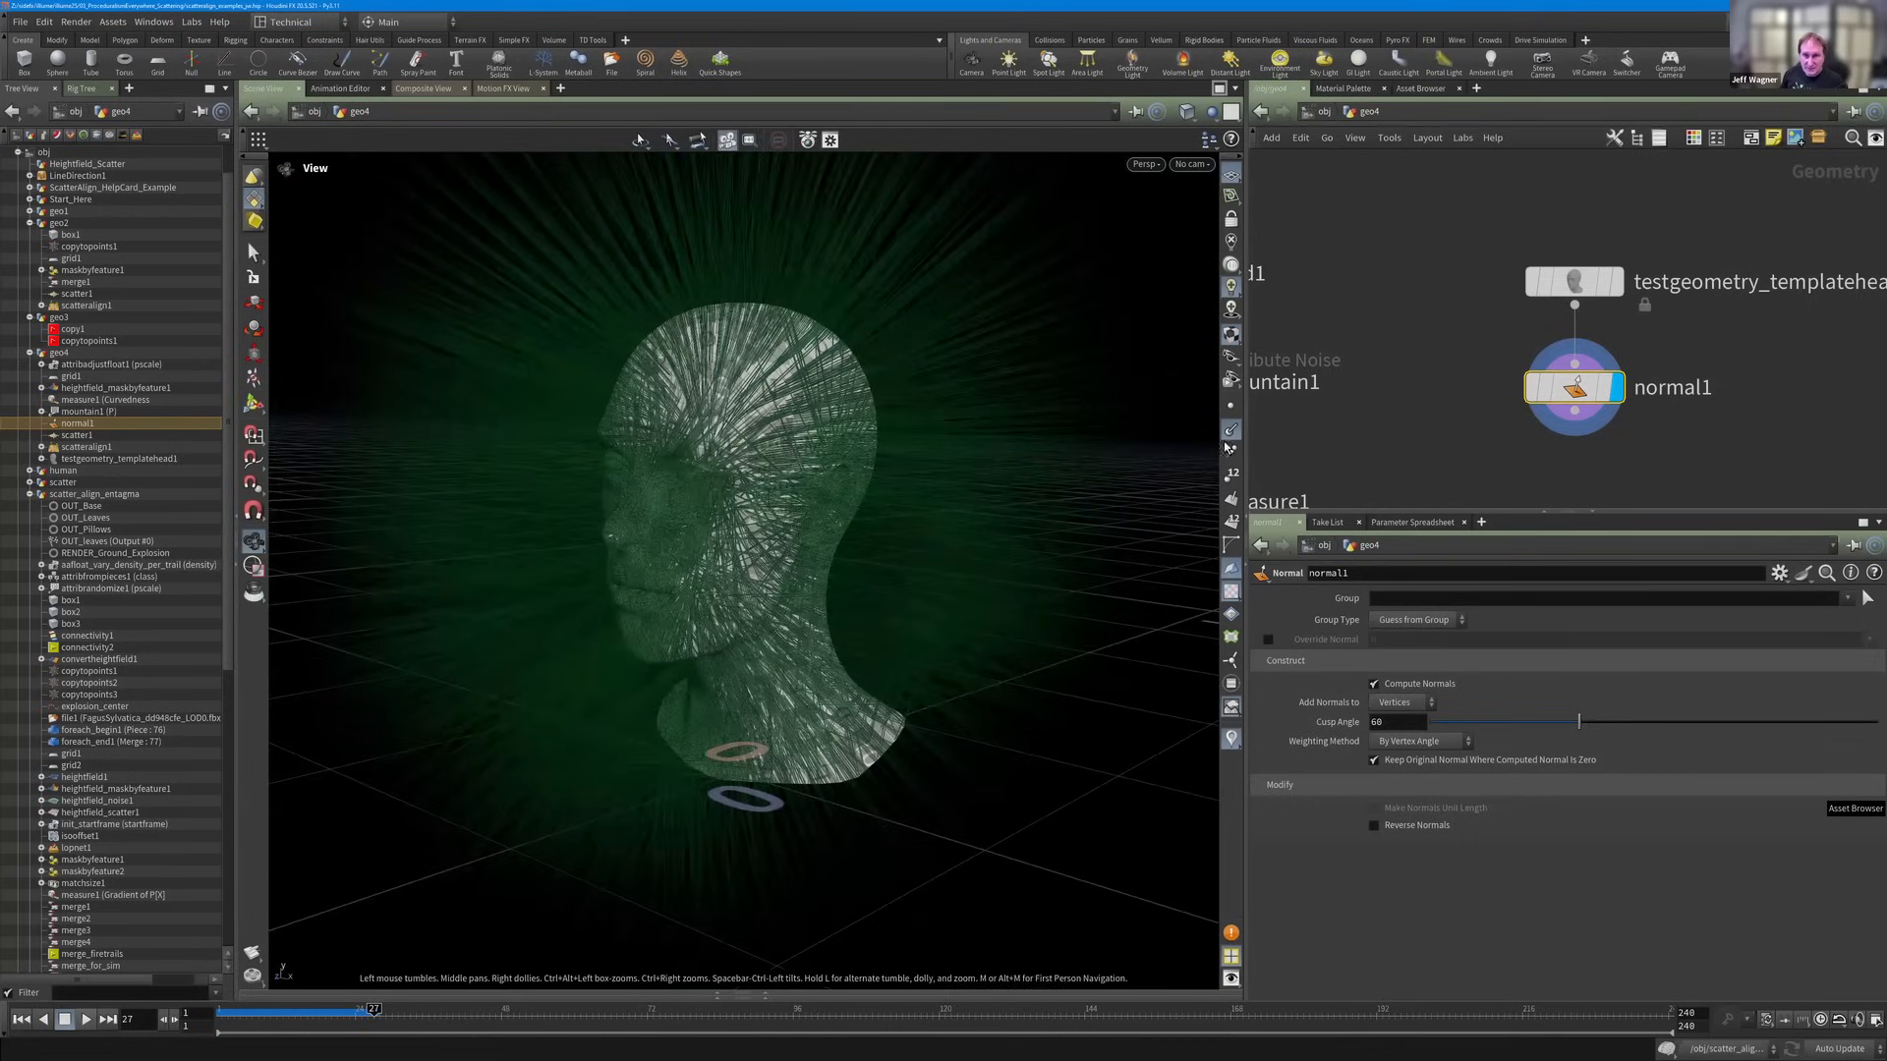
left_click_drag(1096, 450, 814, 457)
key("s")
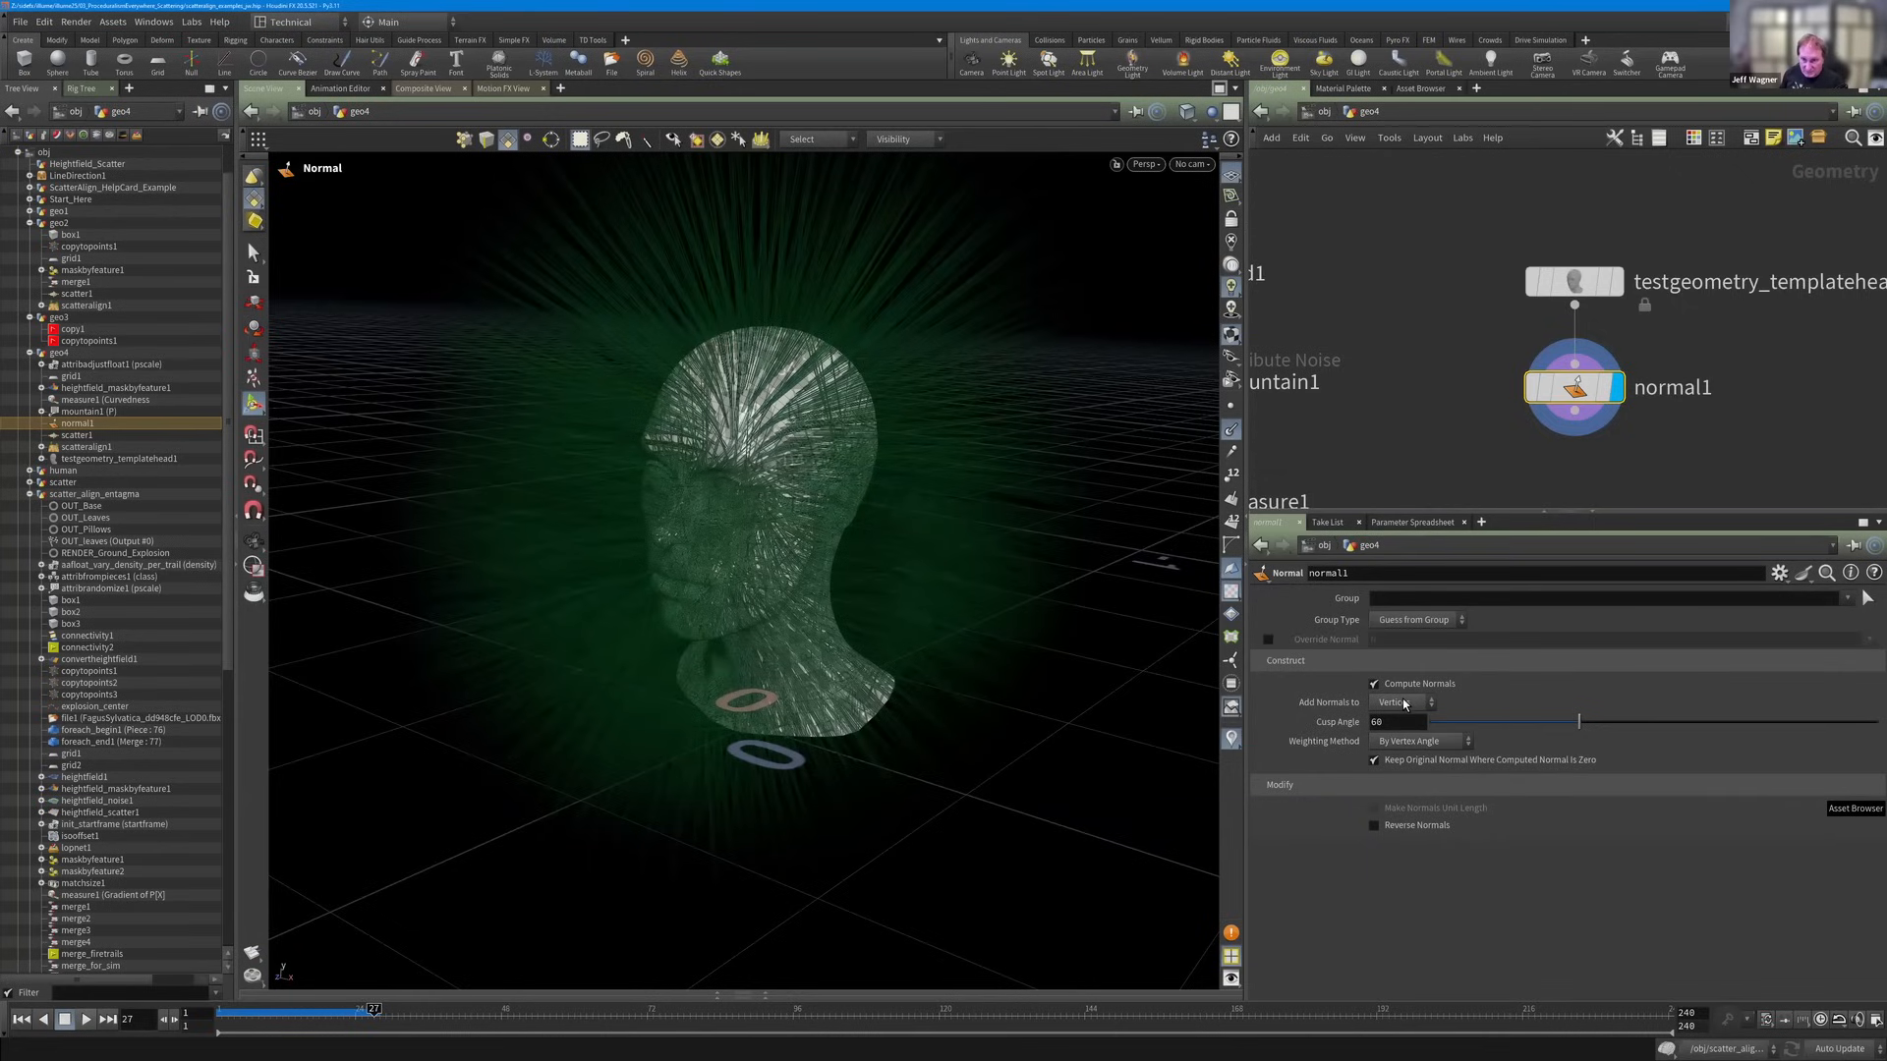
Set normal1's weighting method to Each Vertex Equally and move the node aside to free space below the template head.
left_click(1420, 742)
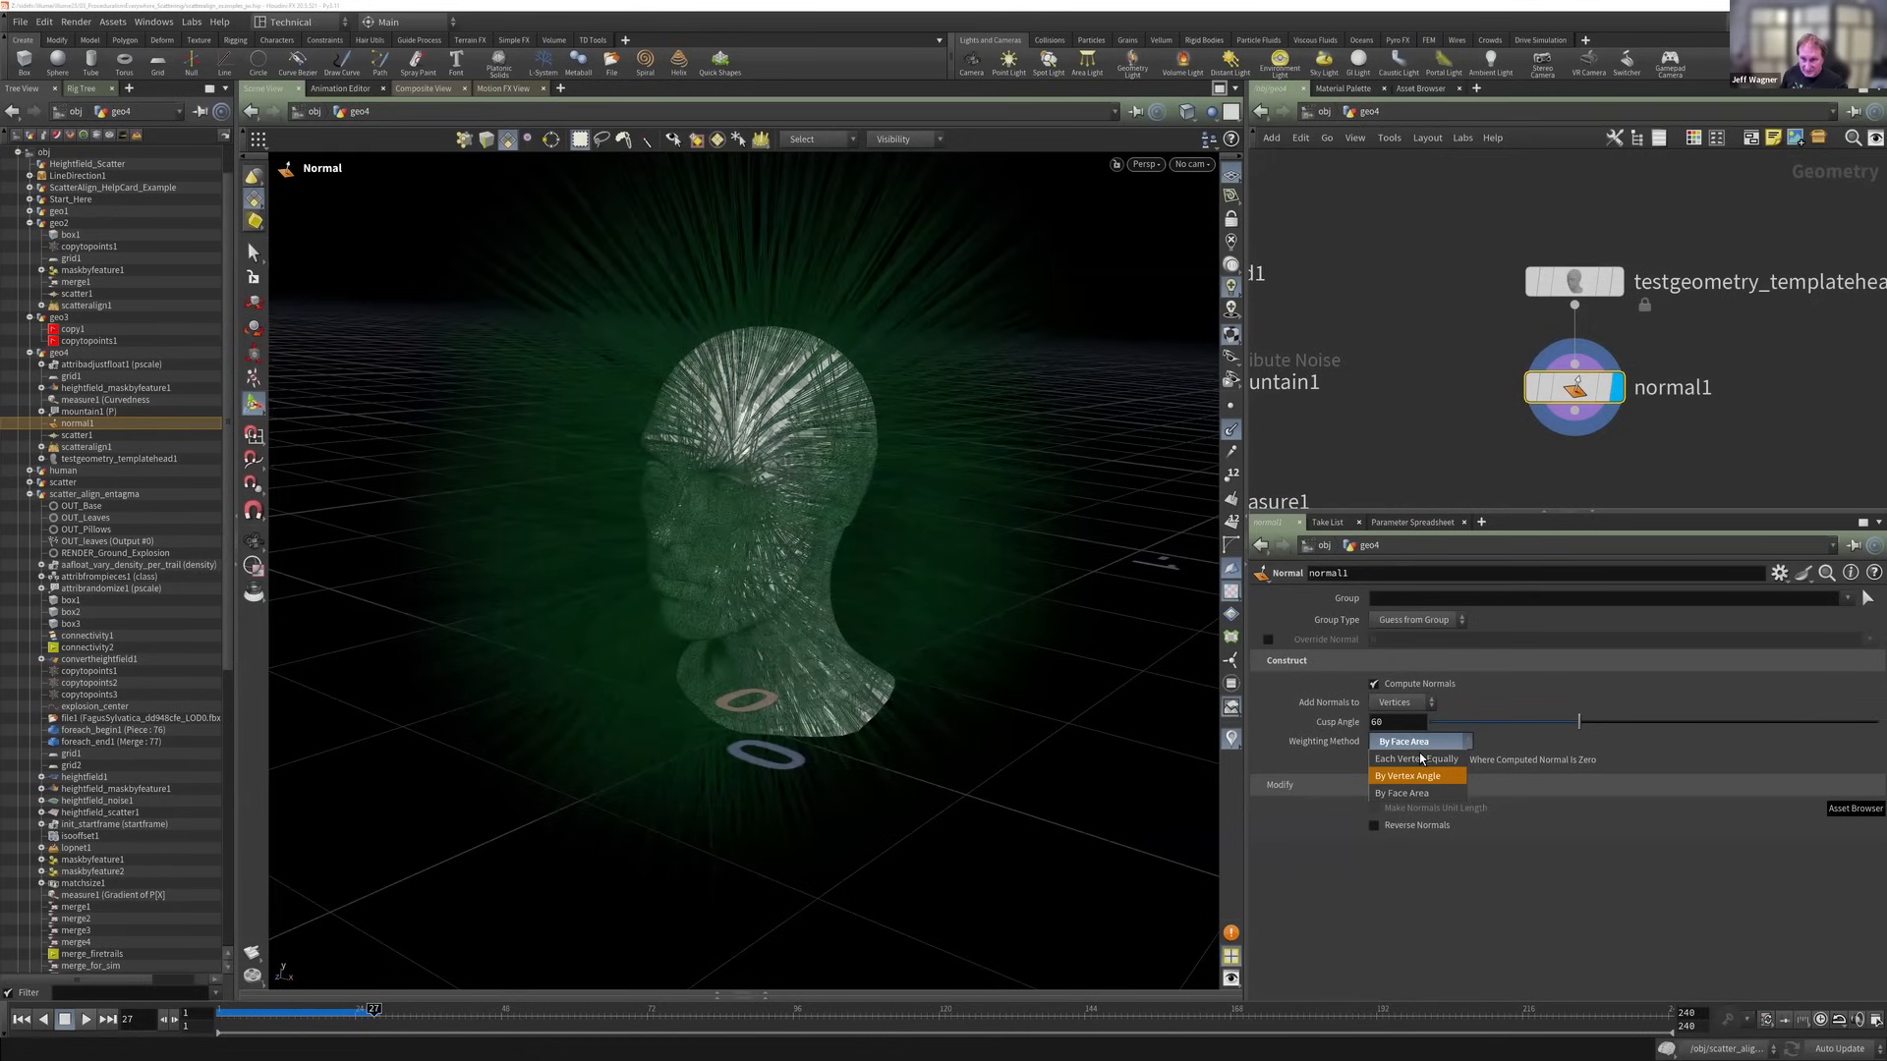
left_click(1414, 758)
middle_click_drag(1504, 393, 1378, 298)
left_click_drag(1434, 293, 1296, 303)
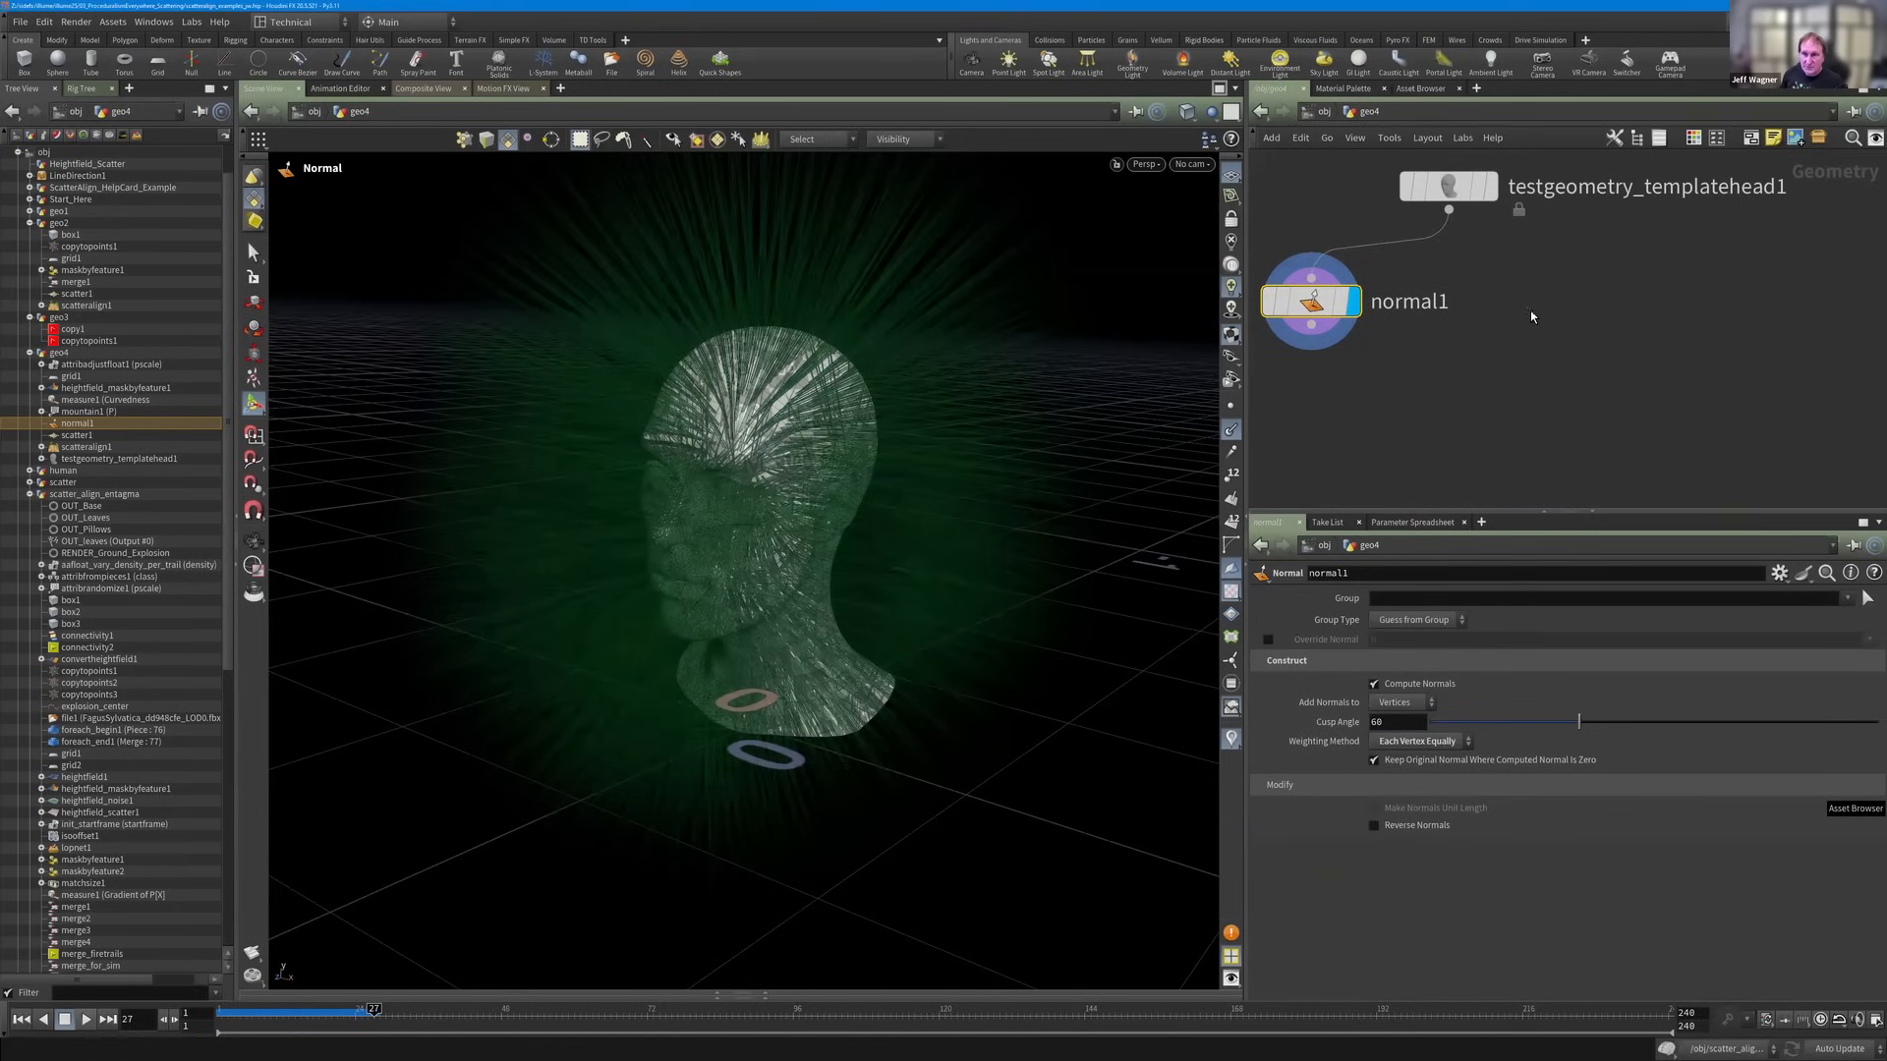
scroll(1489, 256, "down", 1)
middle_click_drag(1489, 257, 1508, 315)
left_click_drag(1472, 257, 1523, 256)
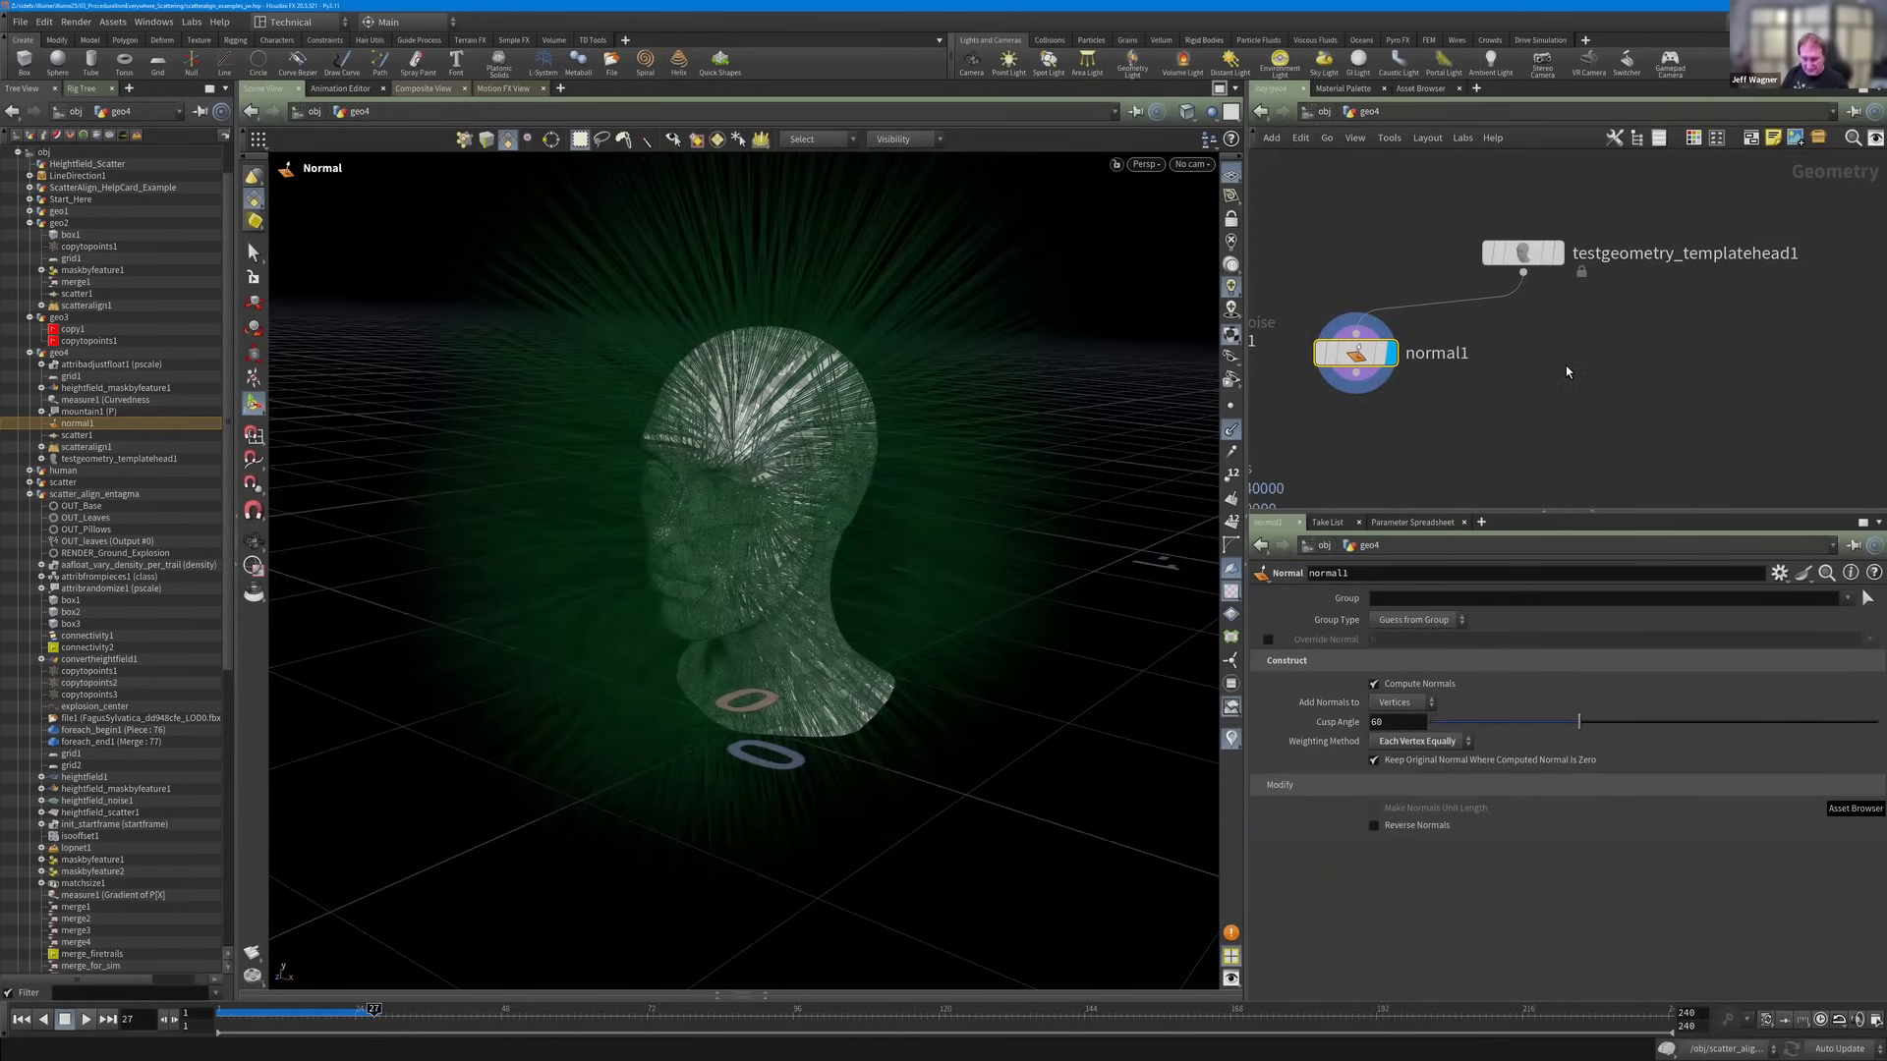
Branch an Attribute Adjust Vector node off the template head and display its output.
key("Tab")
type("attadj")
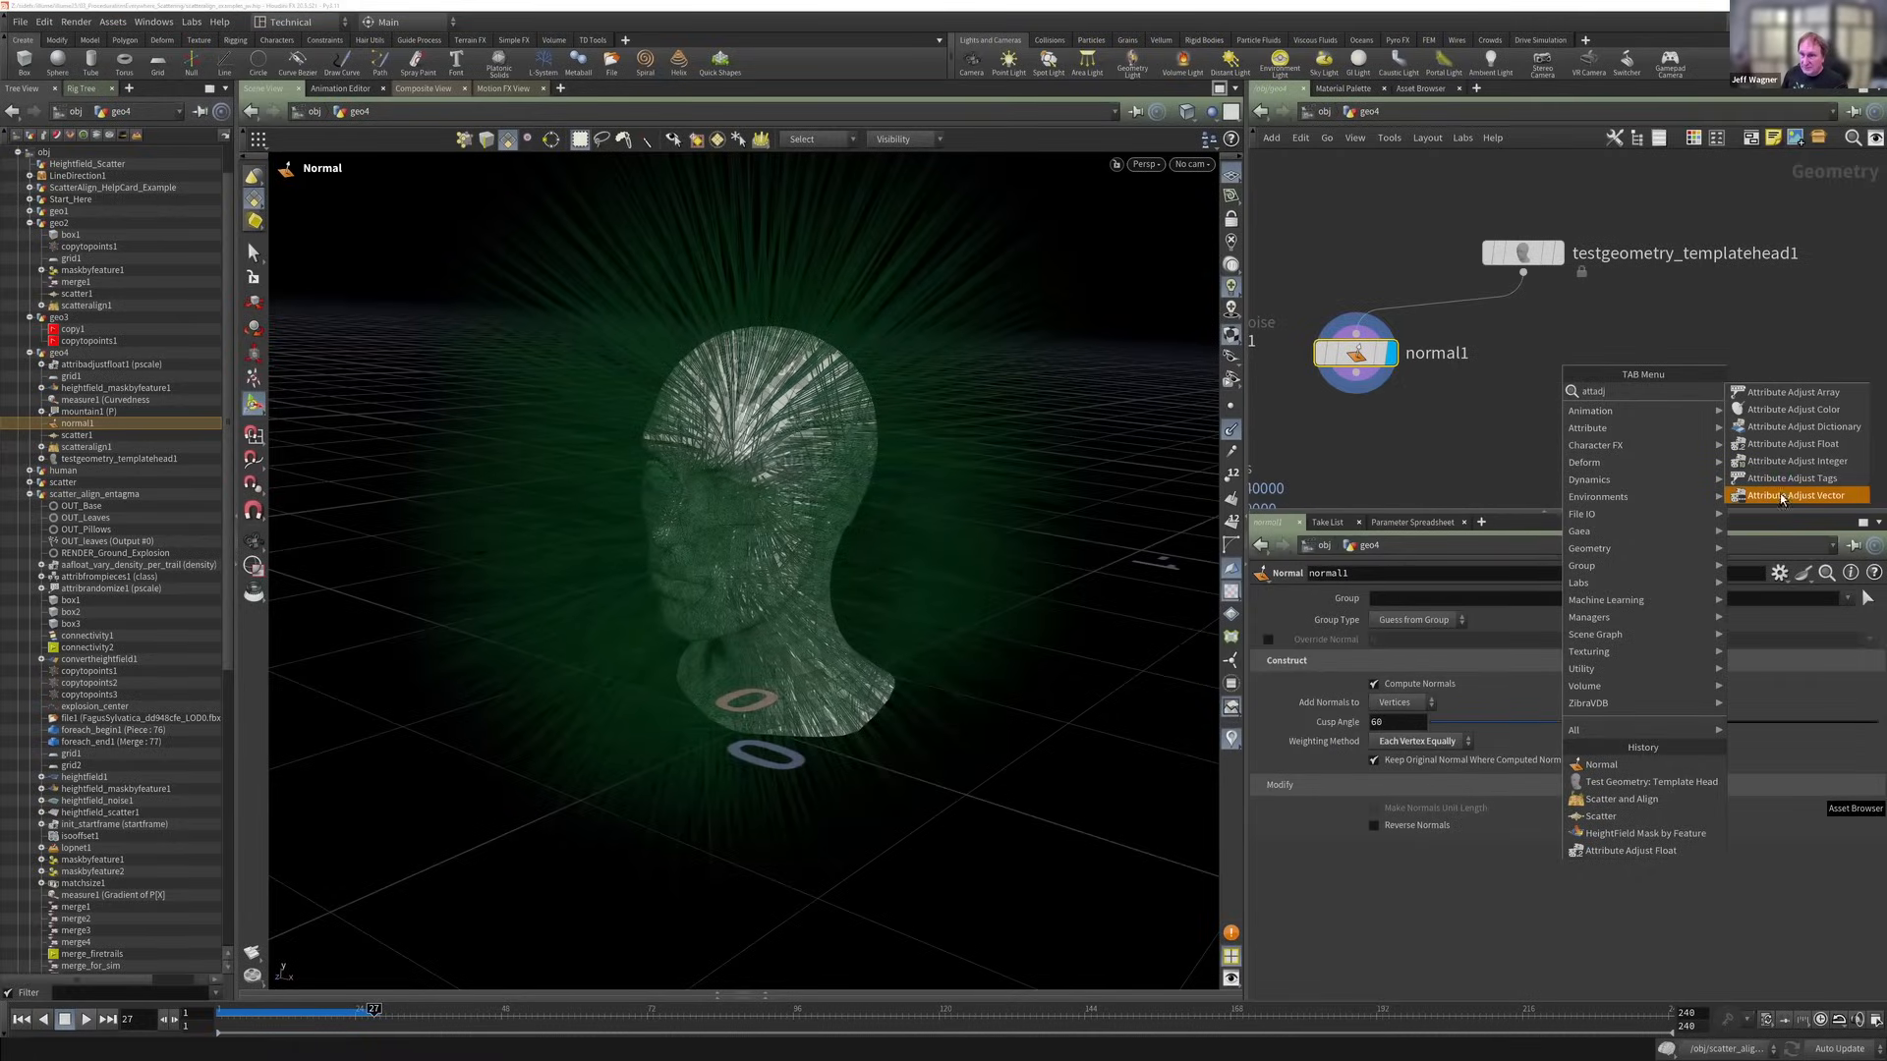
key("Return")
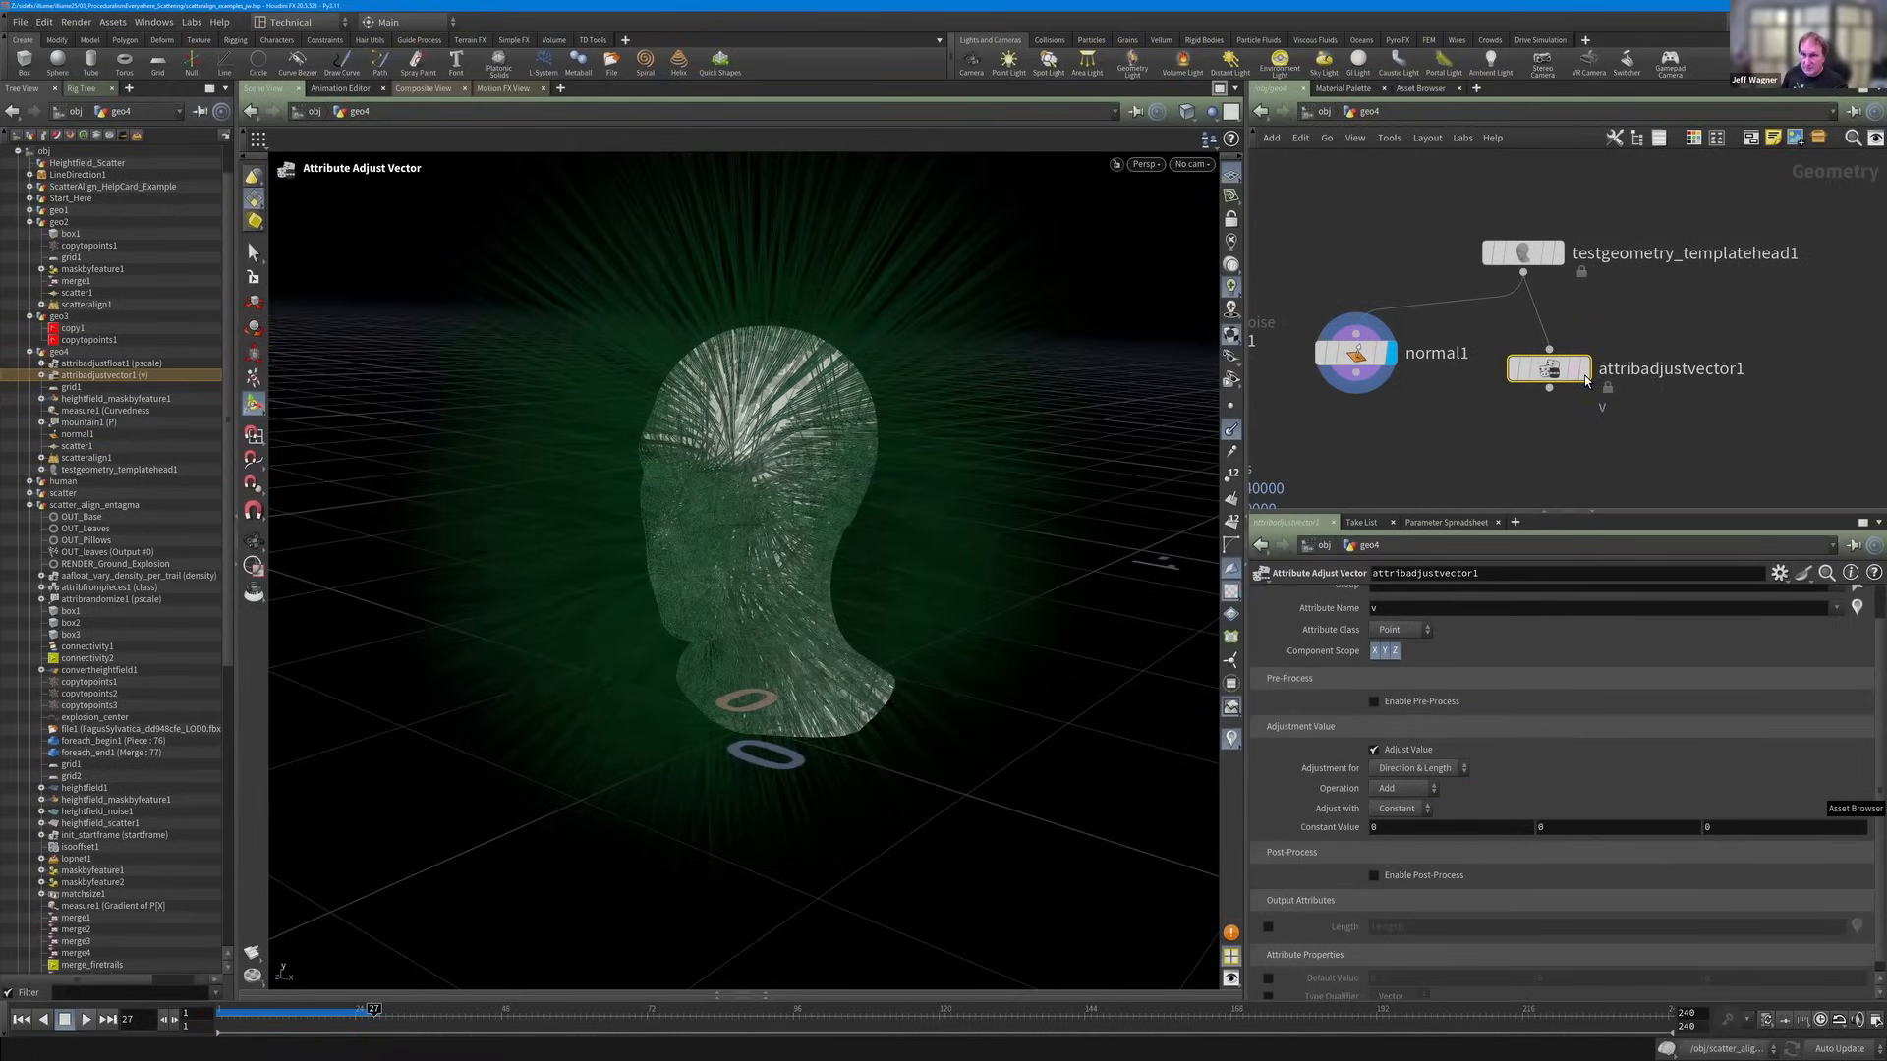
key("r")
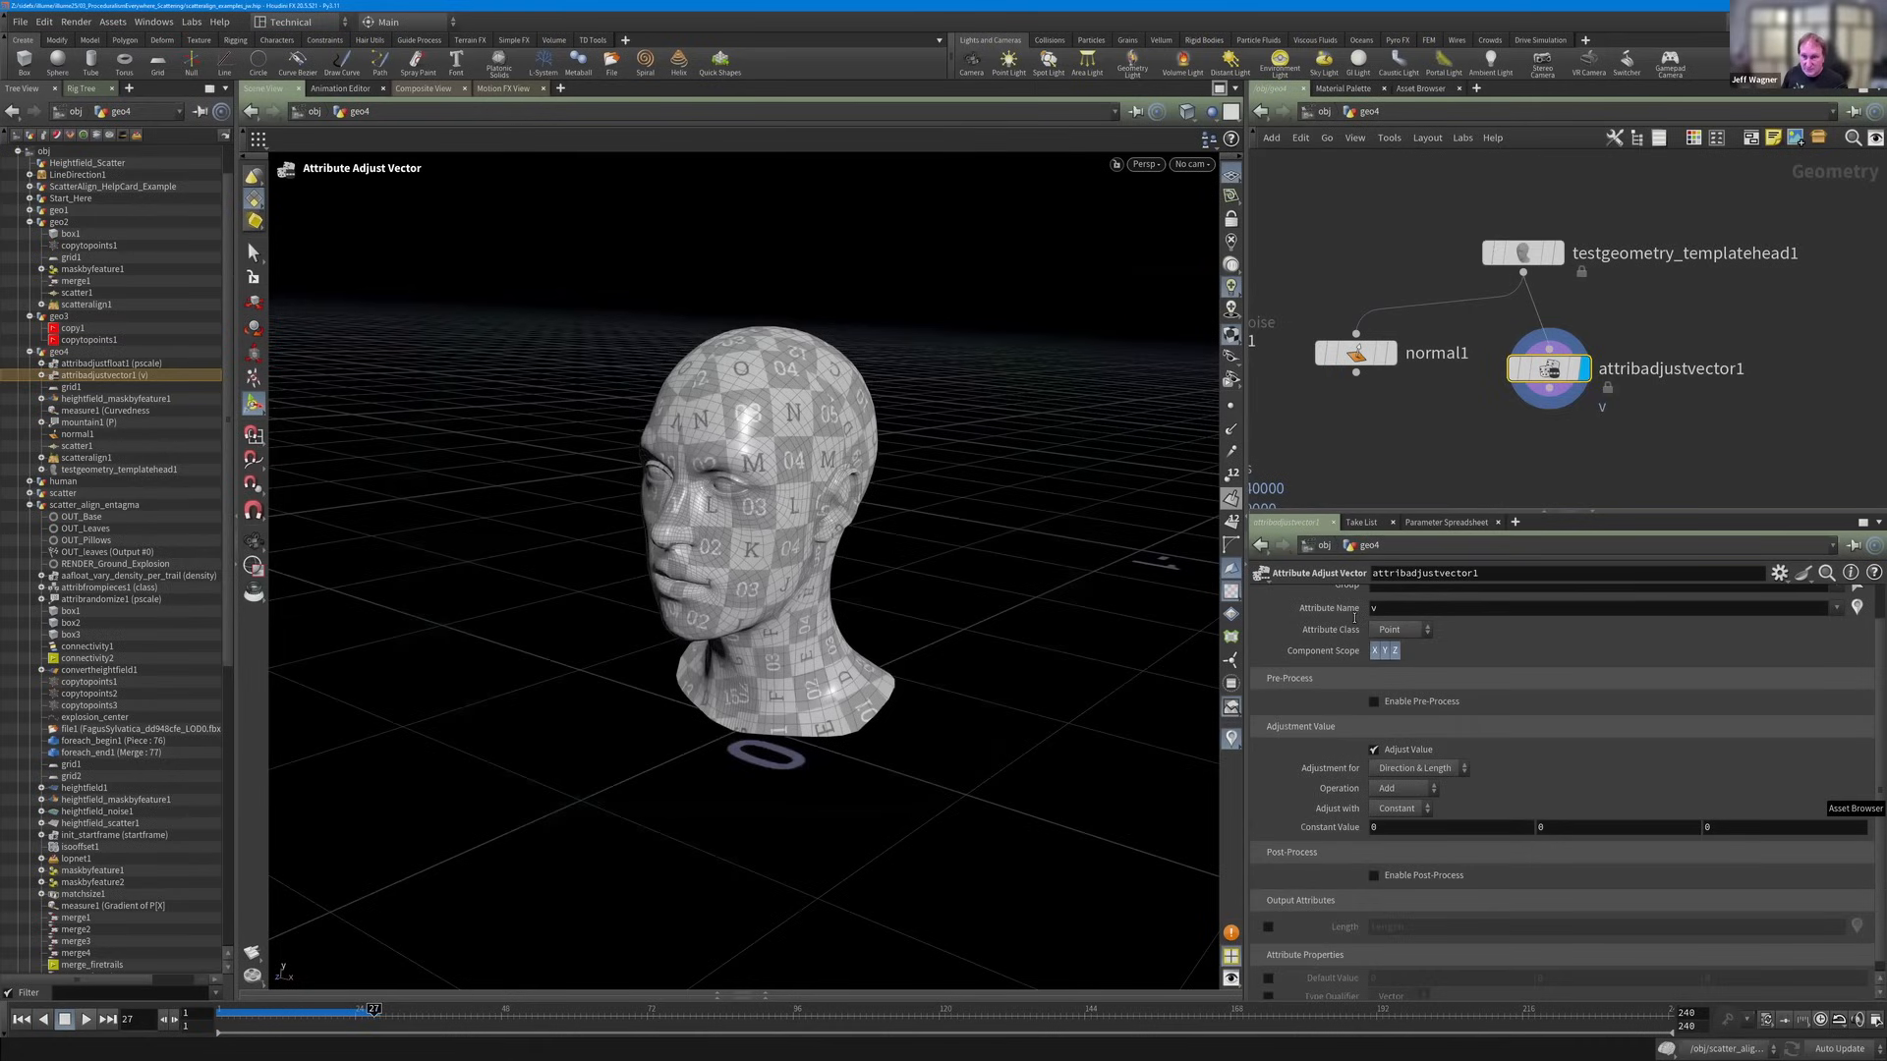
Set attribadjustvector1's attribute name to N, keeping the attribute class at Point.
left_click_drag(1354, 618, 1358, 613)
type("N")
key("Return")
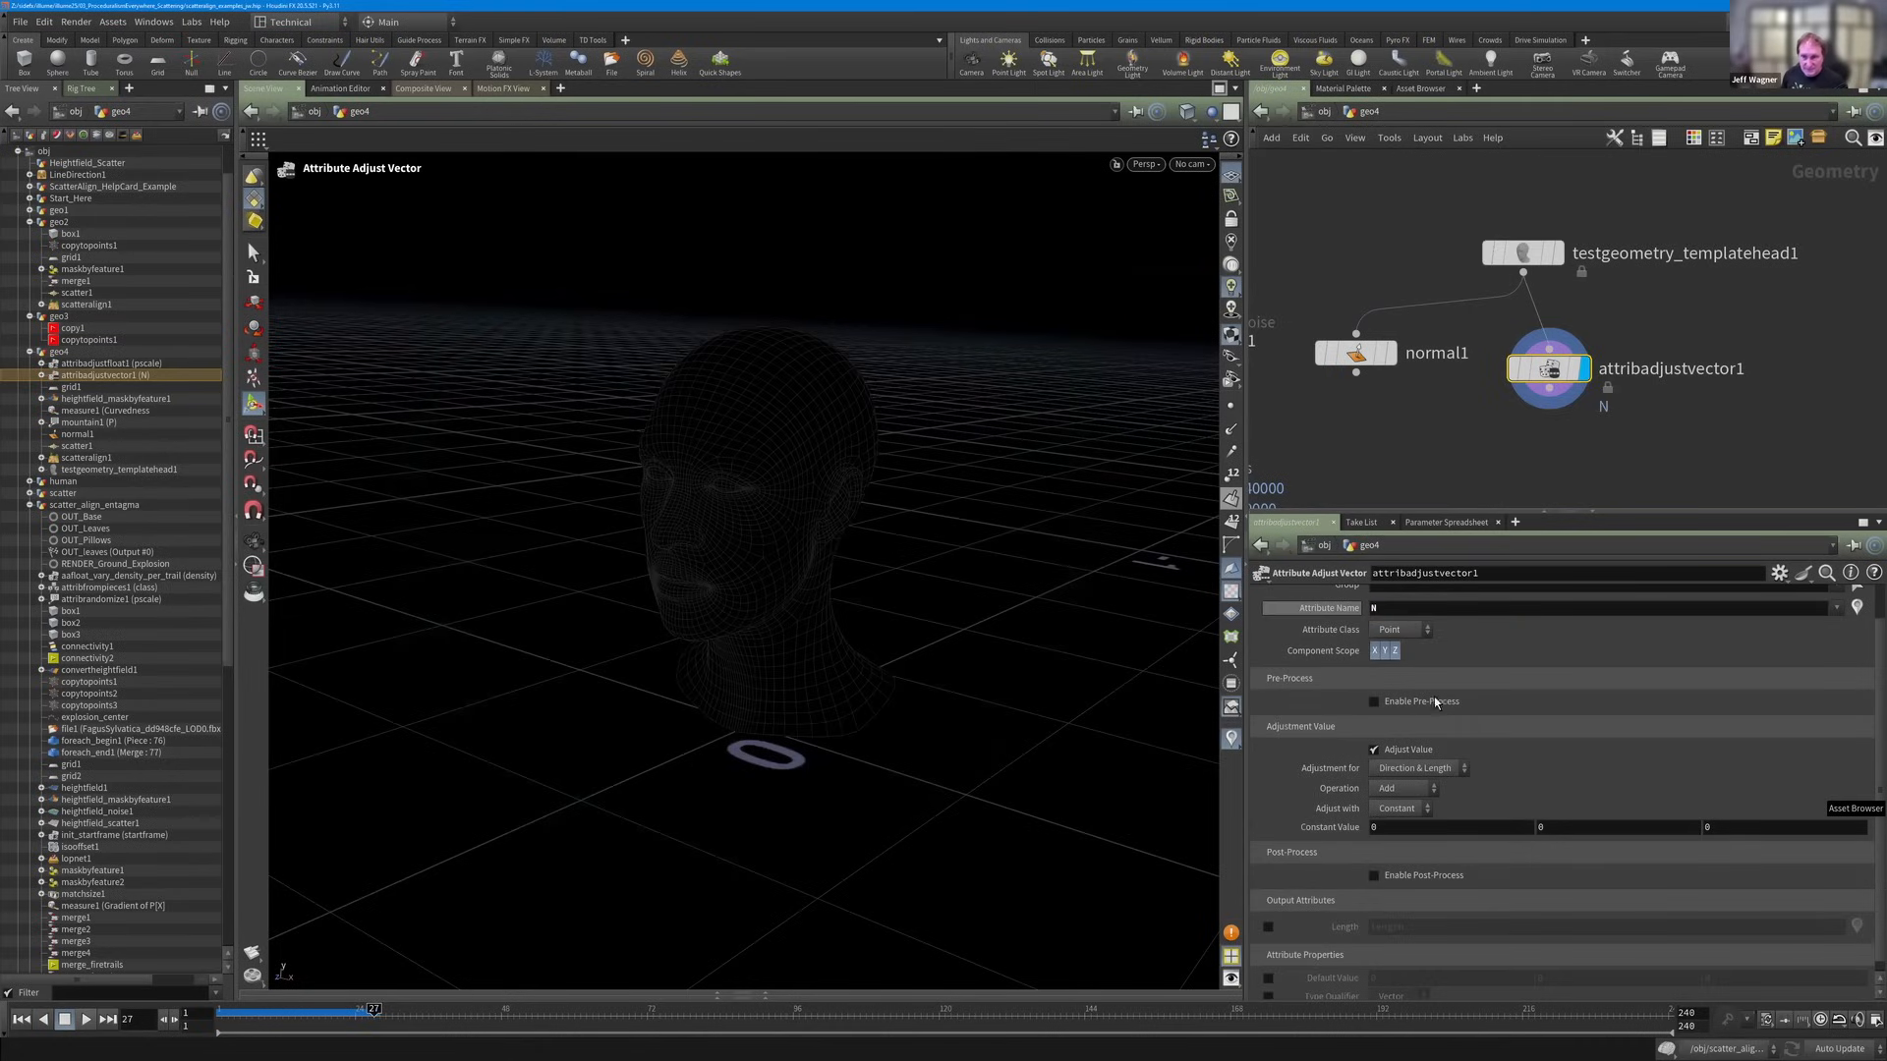
scroll(1406, 776, "down", 1)
scroll(1406, 756, "up", 2)
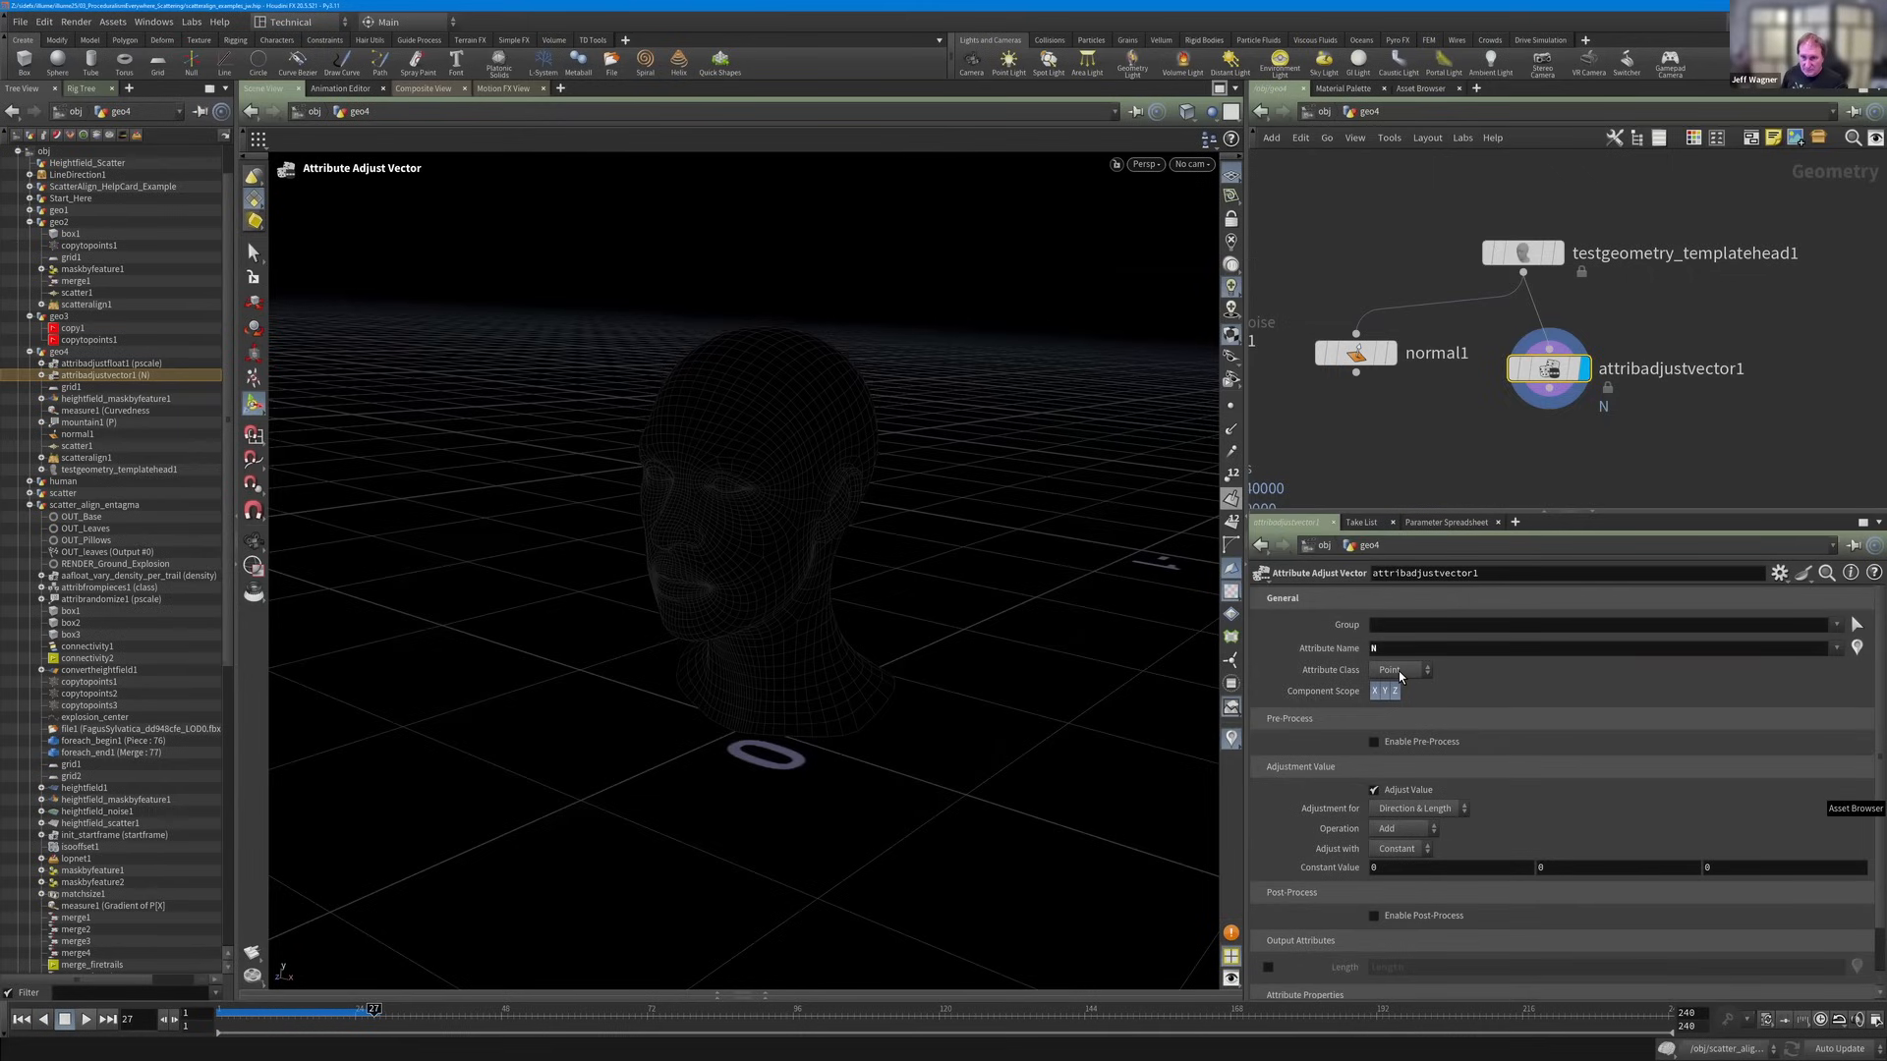
left_click(1399, 672)
left_click(1400, 674)
Rewire attribadjustvector1 to take its input from normal1, place it just below that node and display it.
left_click_drag(1358, 351, 1381, 380)
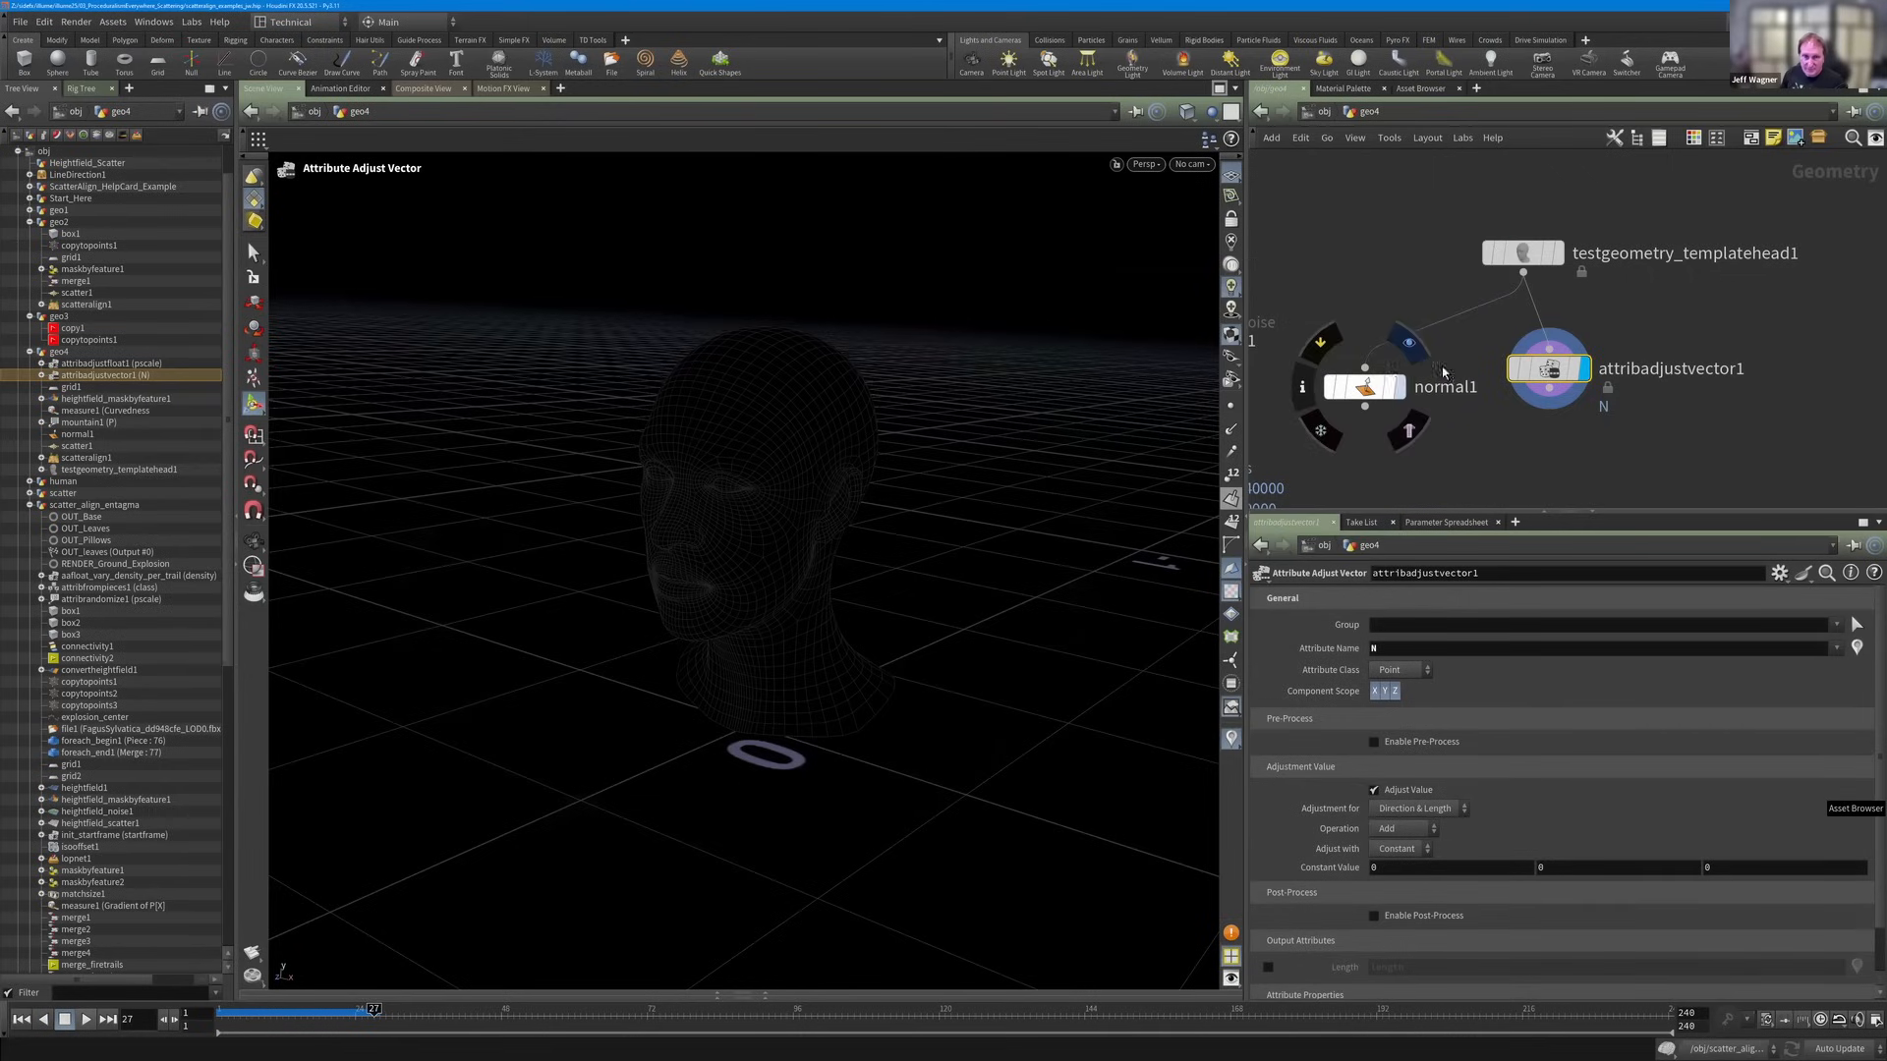
left_click(1400, 384)
left_click_drag(1550, 373, 1549, 457)
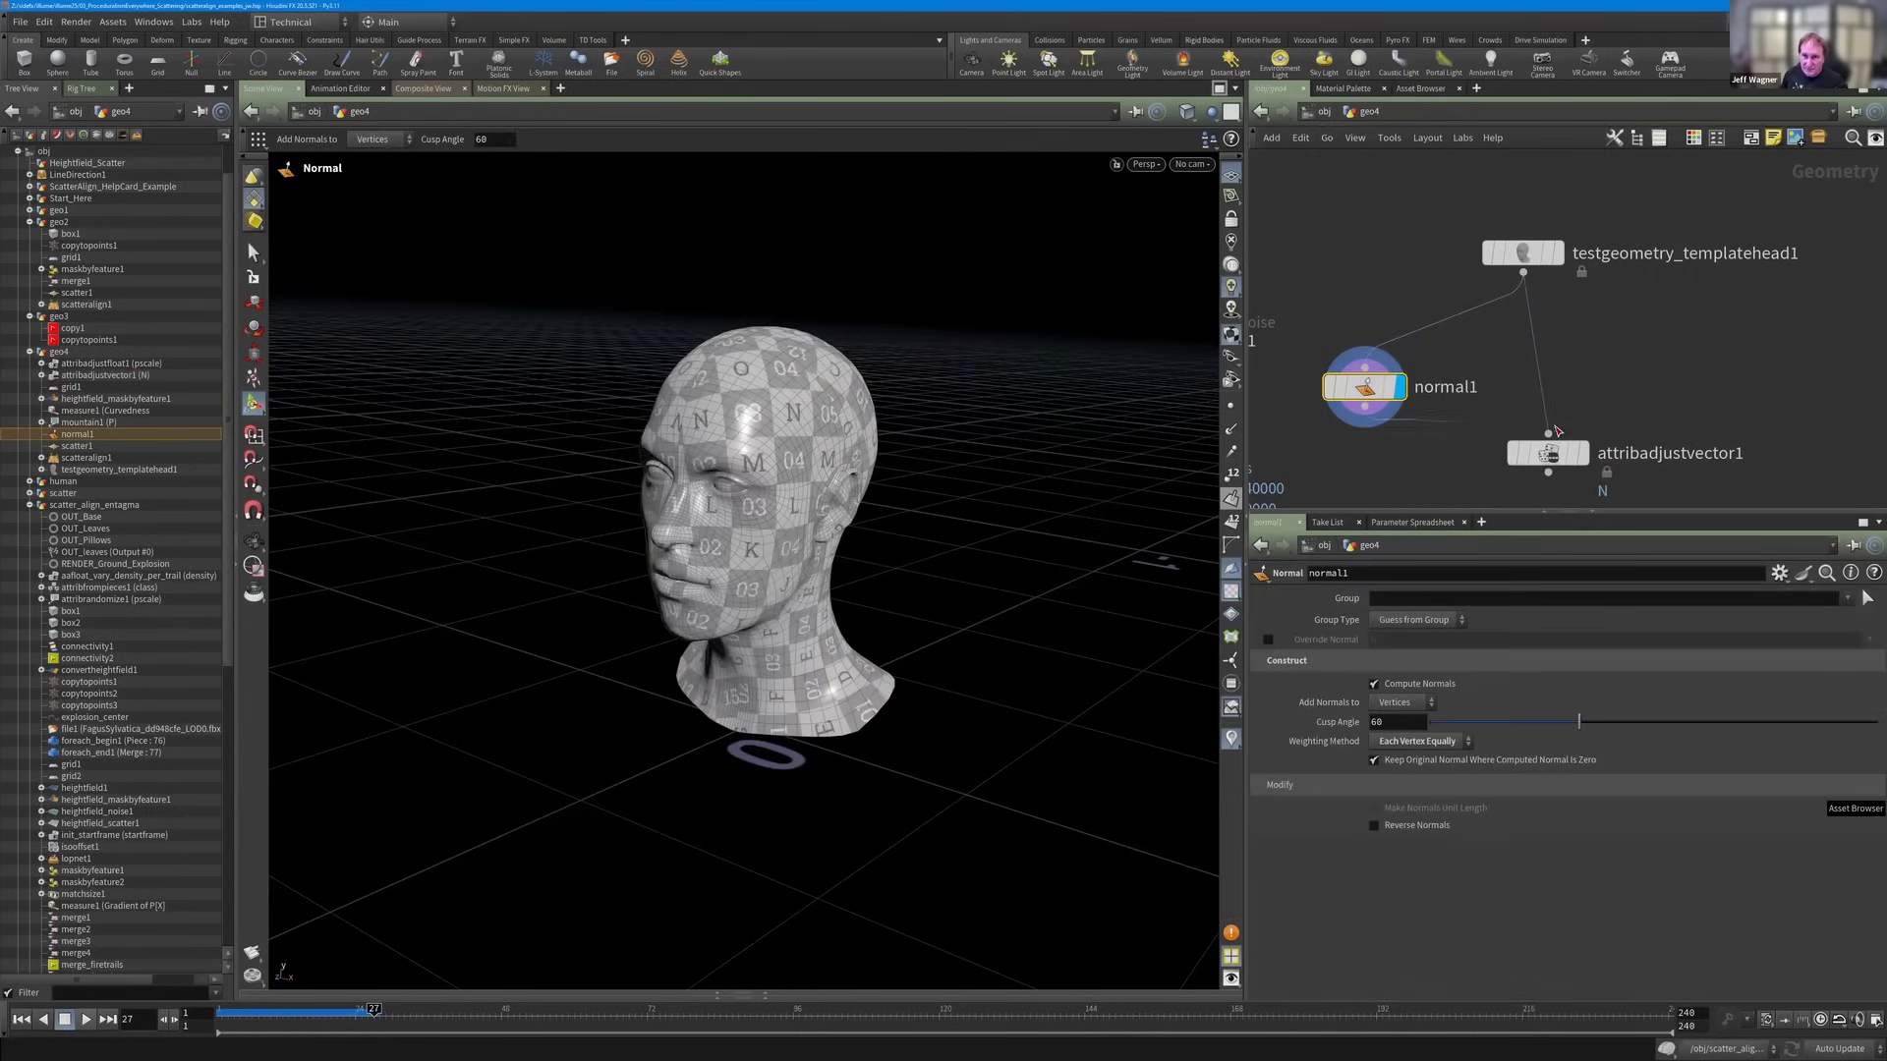
left_click(1554, 431)
left_click(1582, 454)
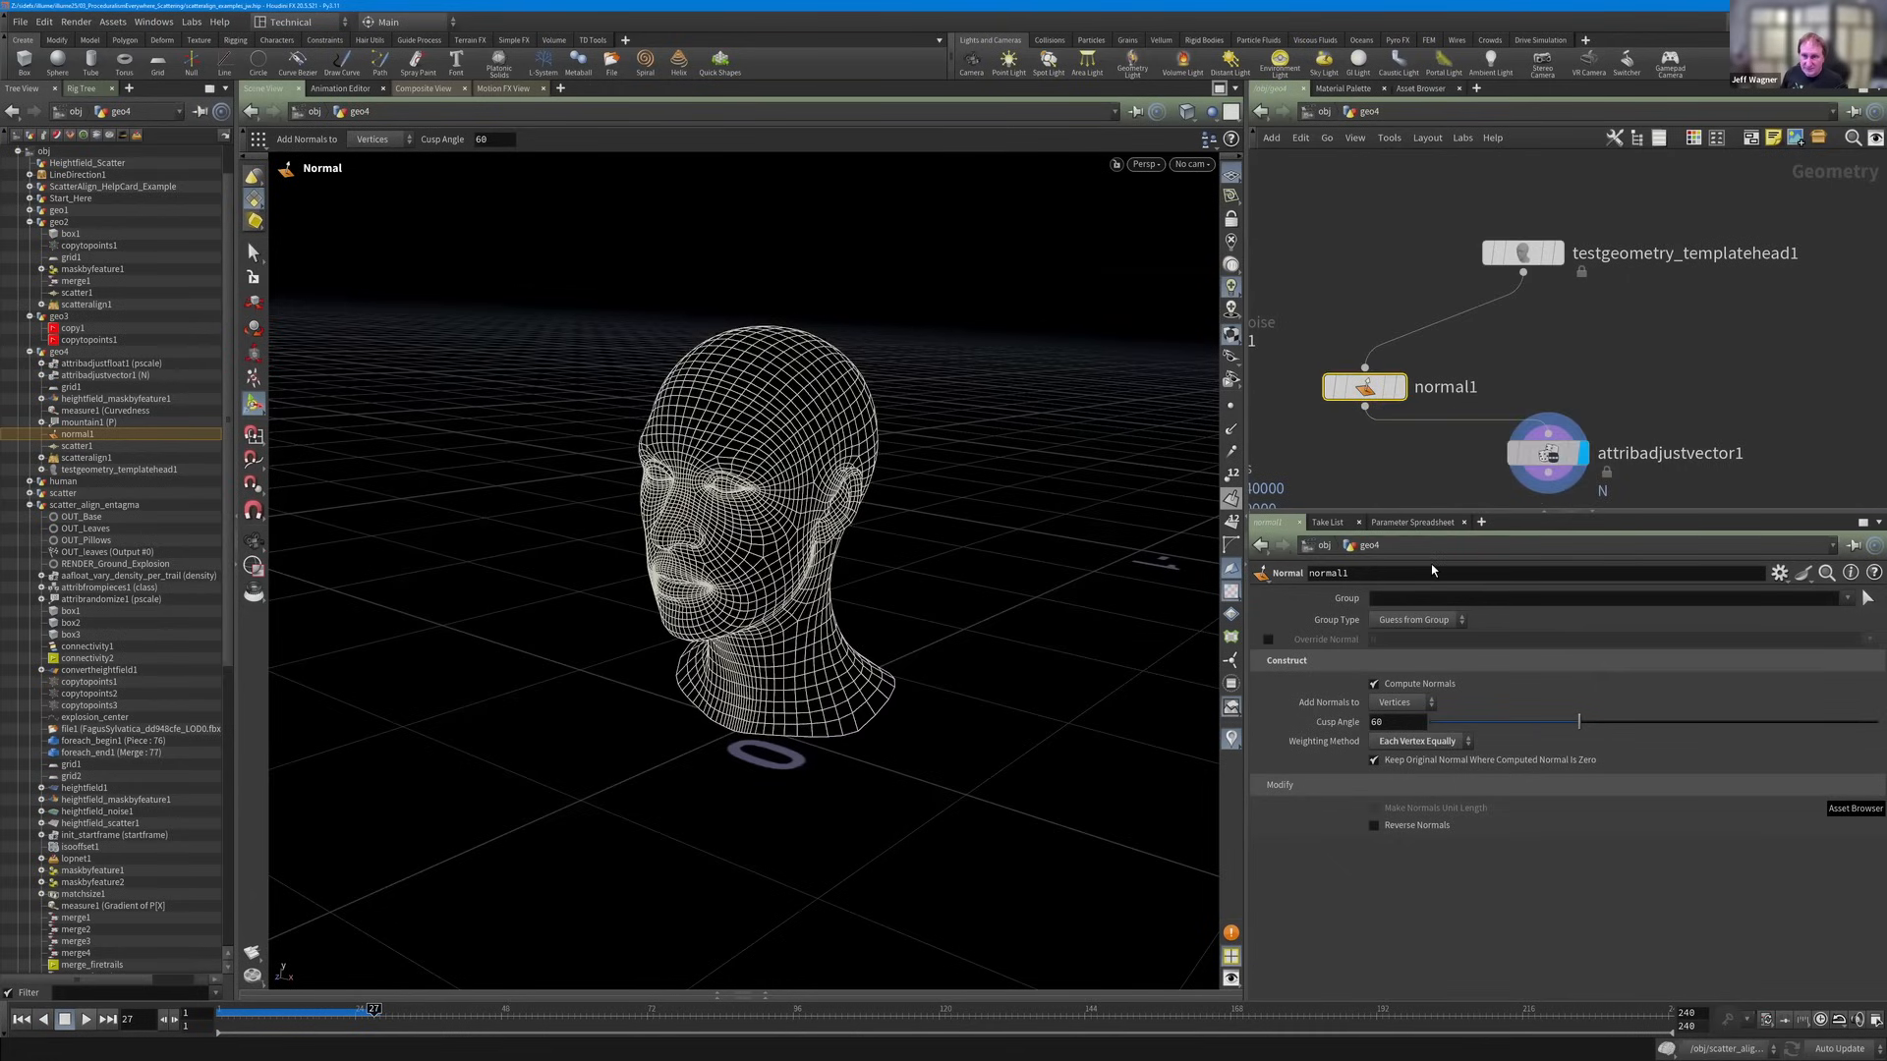
left_click_drag(1548, 453, 1472, 447)
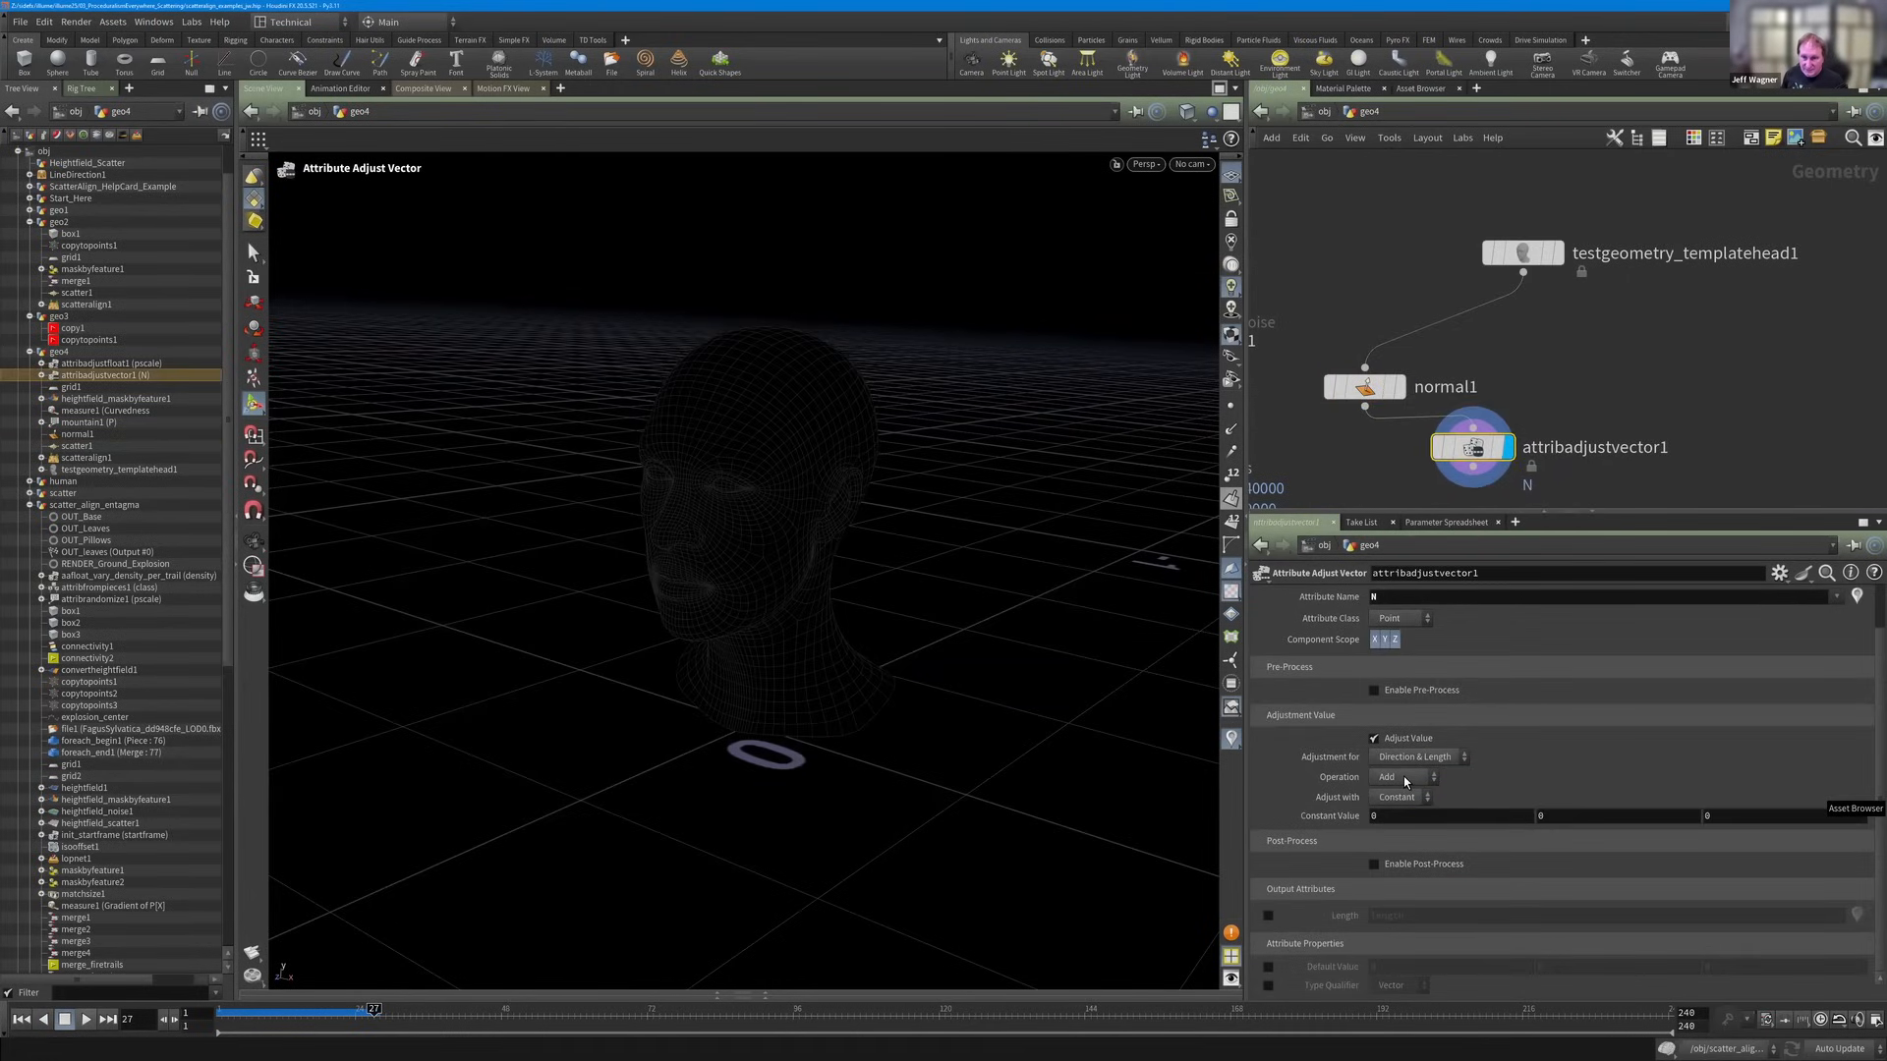
Keep attribadjustvector1's operation at Add, set it to adjust with Noise, and lower the amplitude to about 0.13.
left_click(1403, 776)
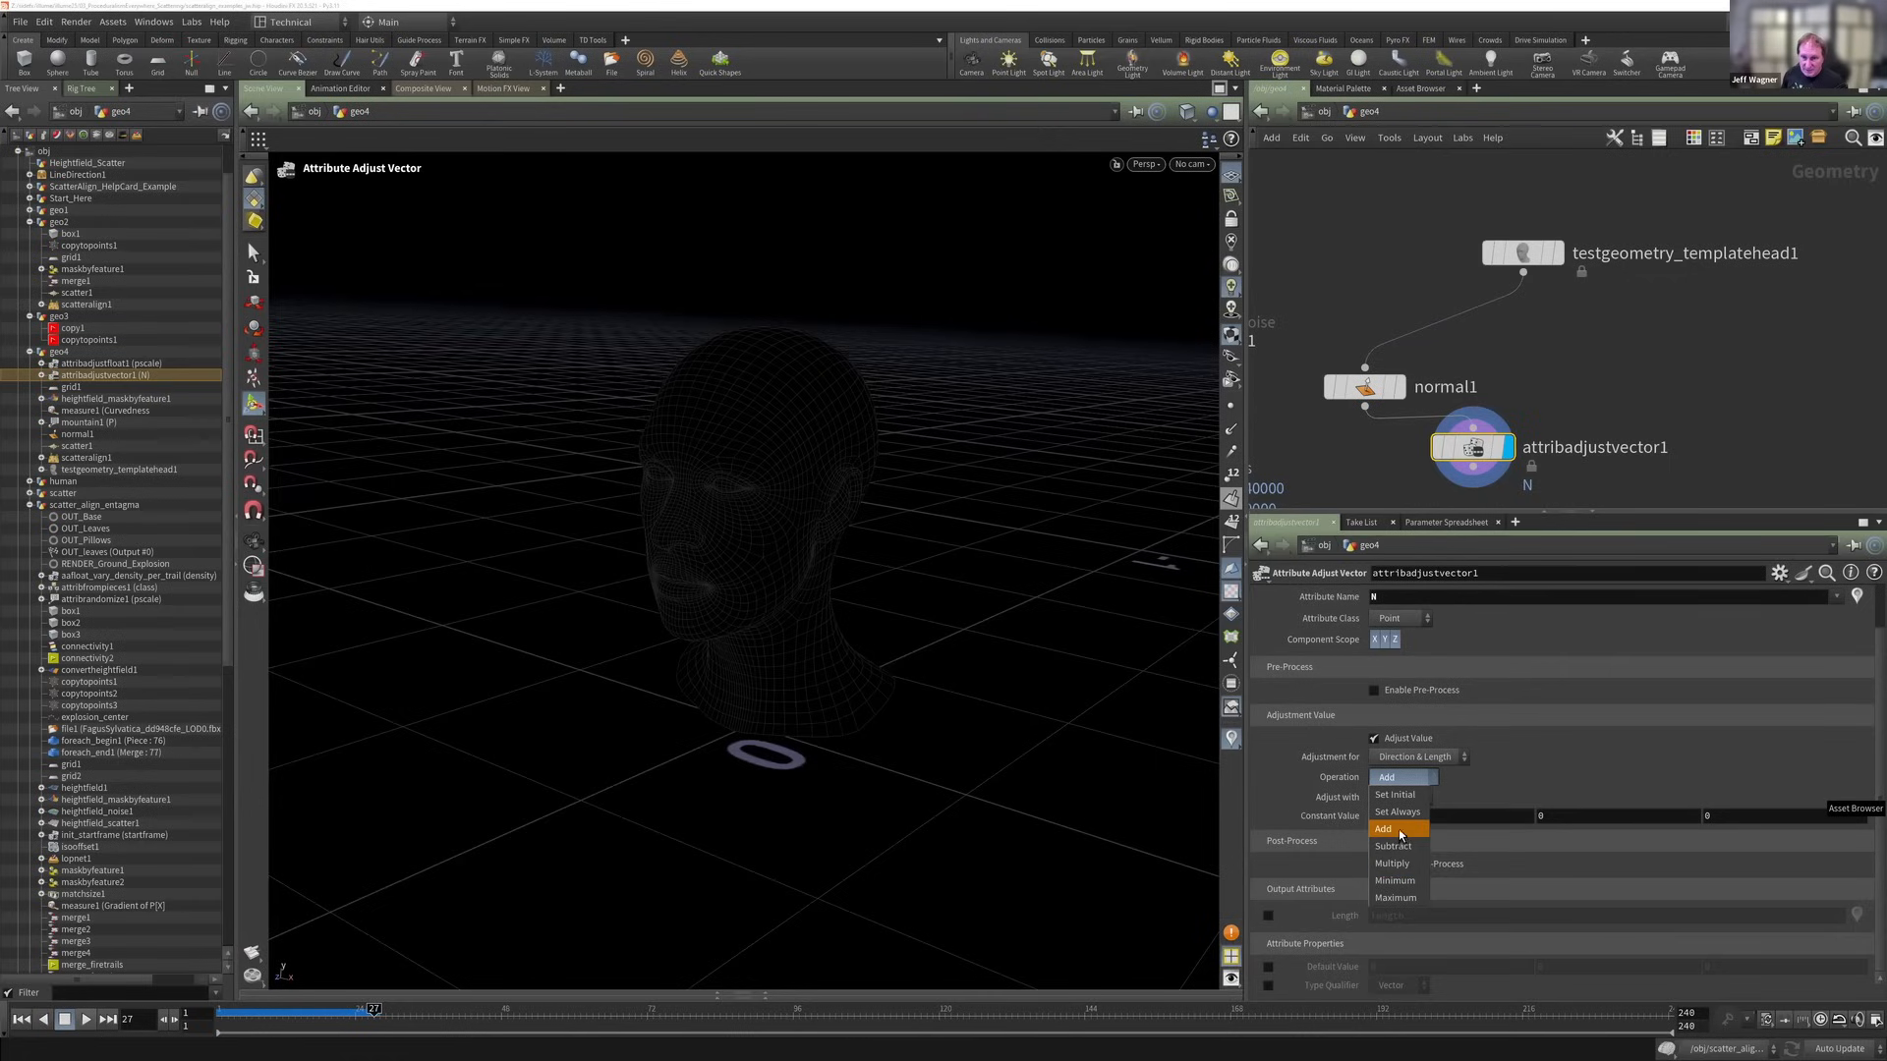
left_click(1400, 831)
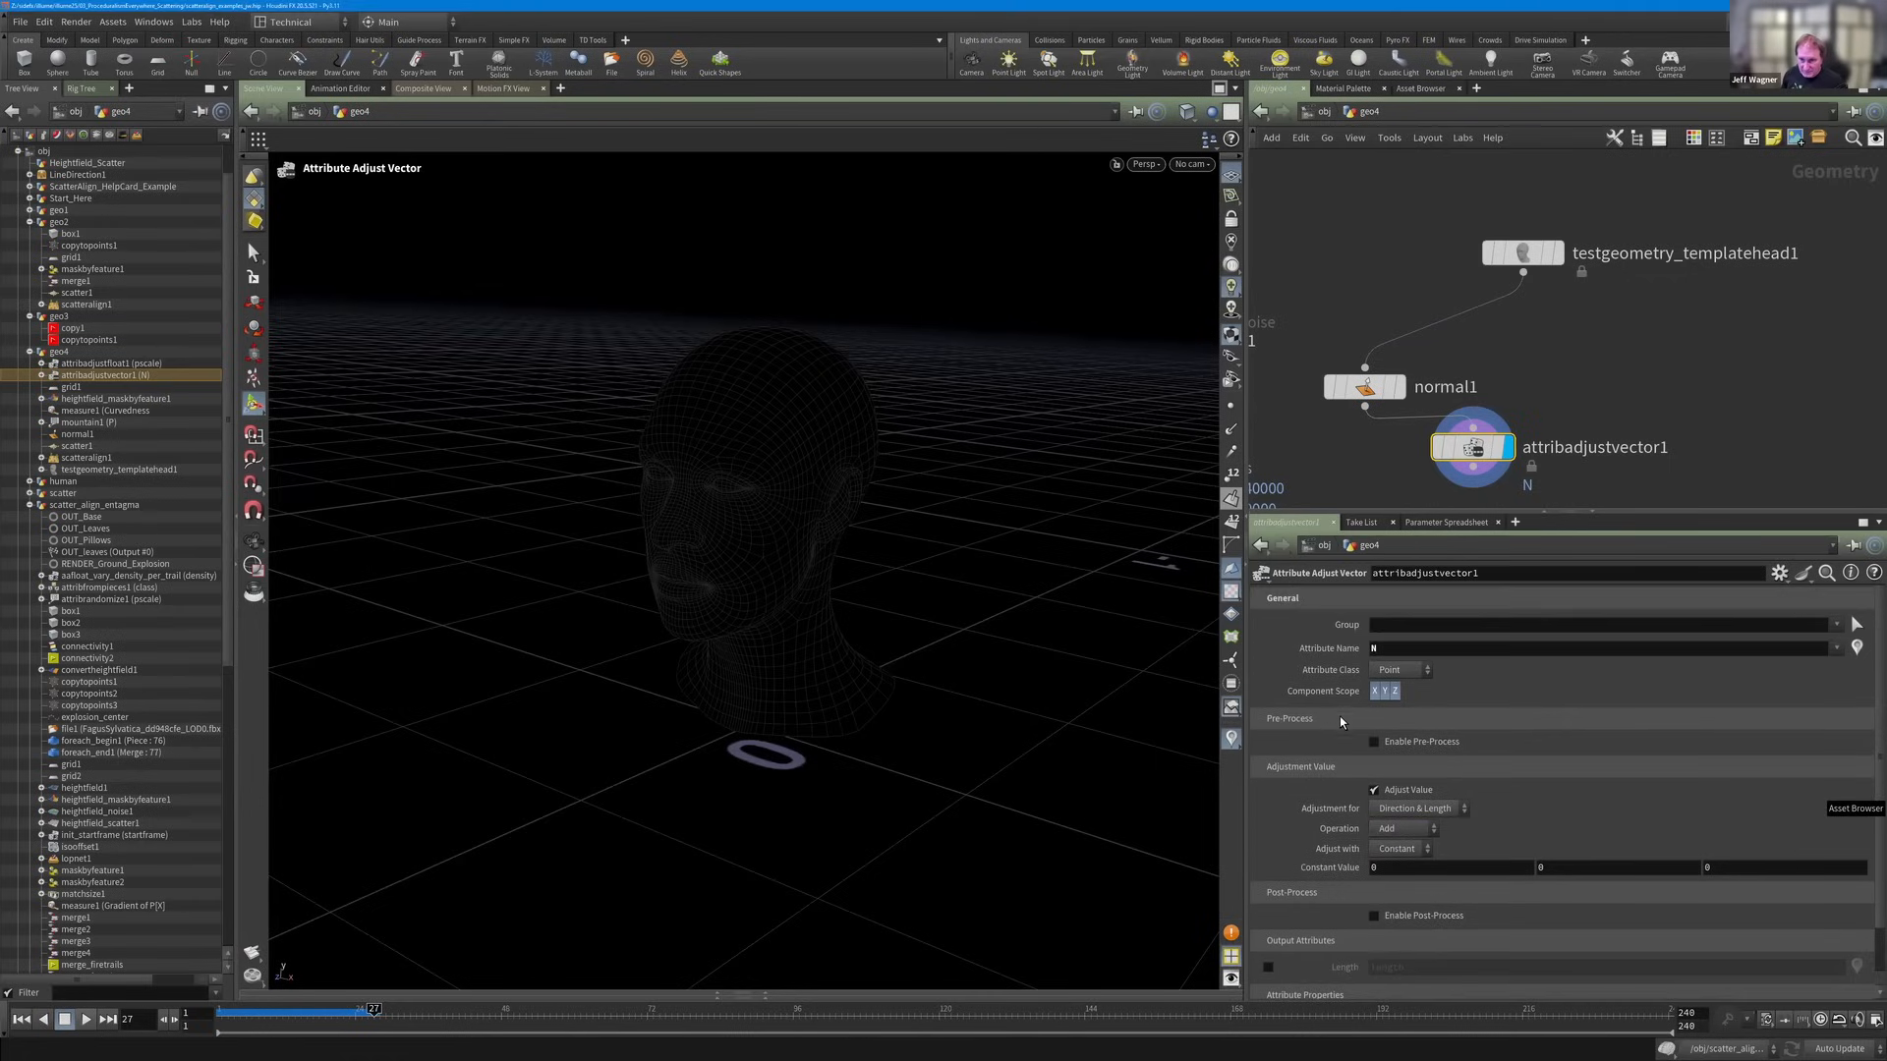
left_click(1400, 798)
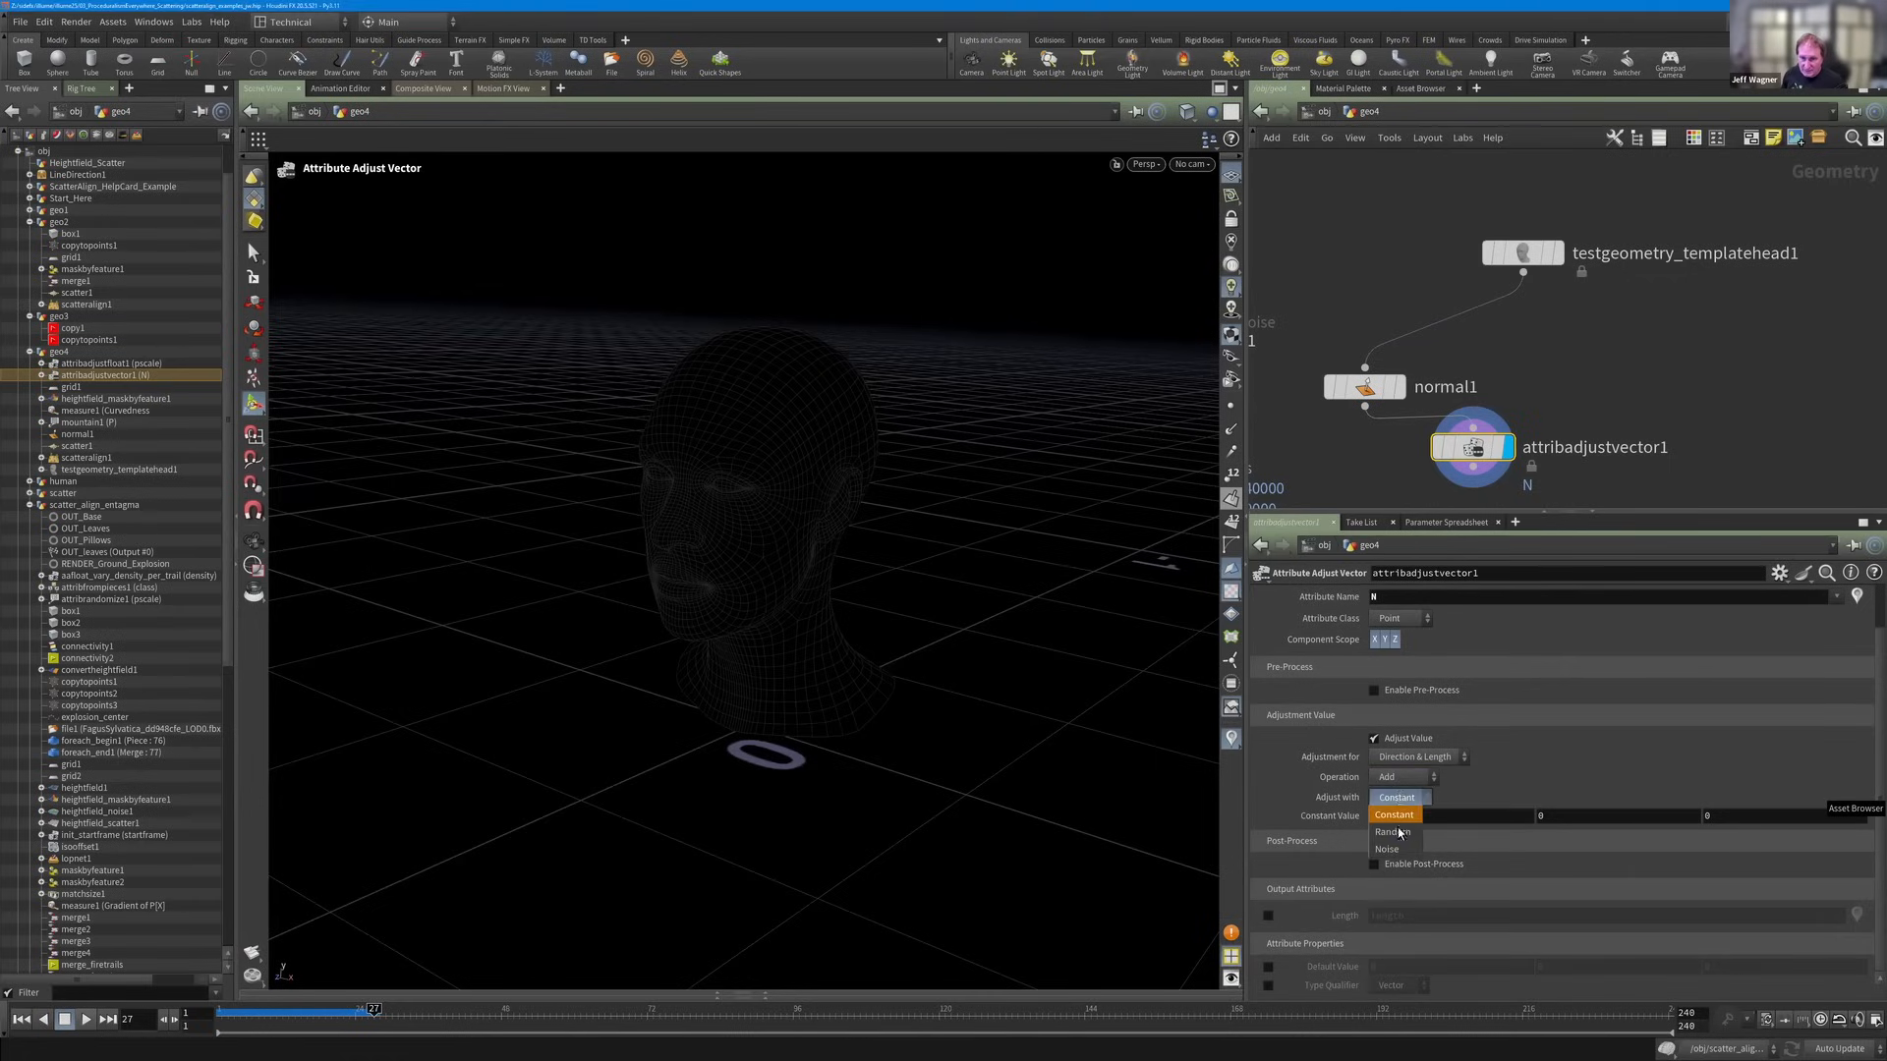
left_click(1394, 847)
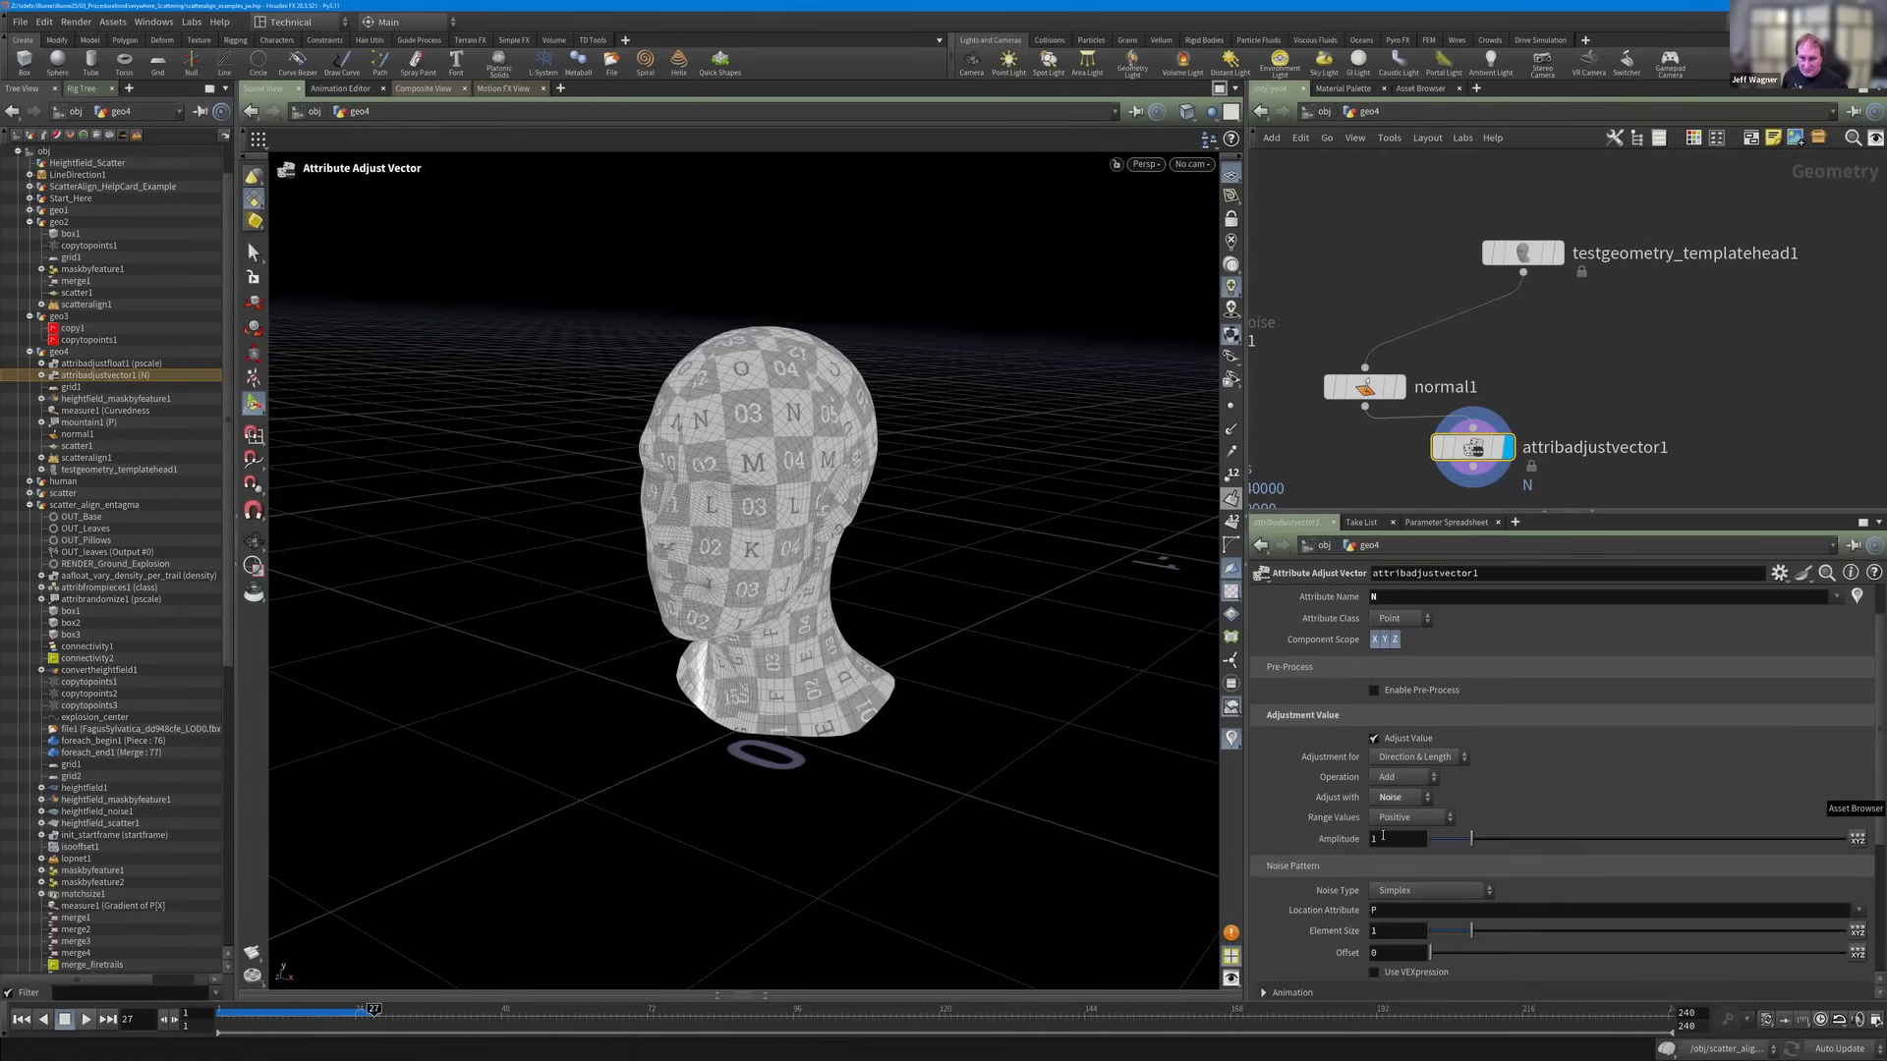
left_click_drag(1440, 842, 1434, 842)
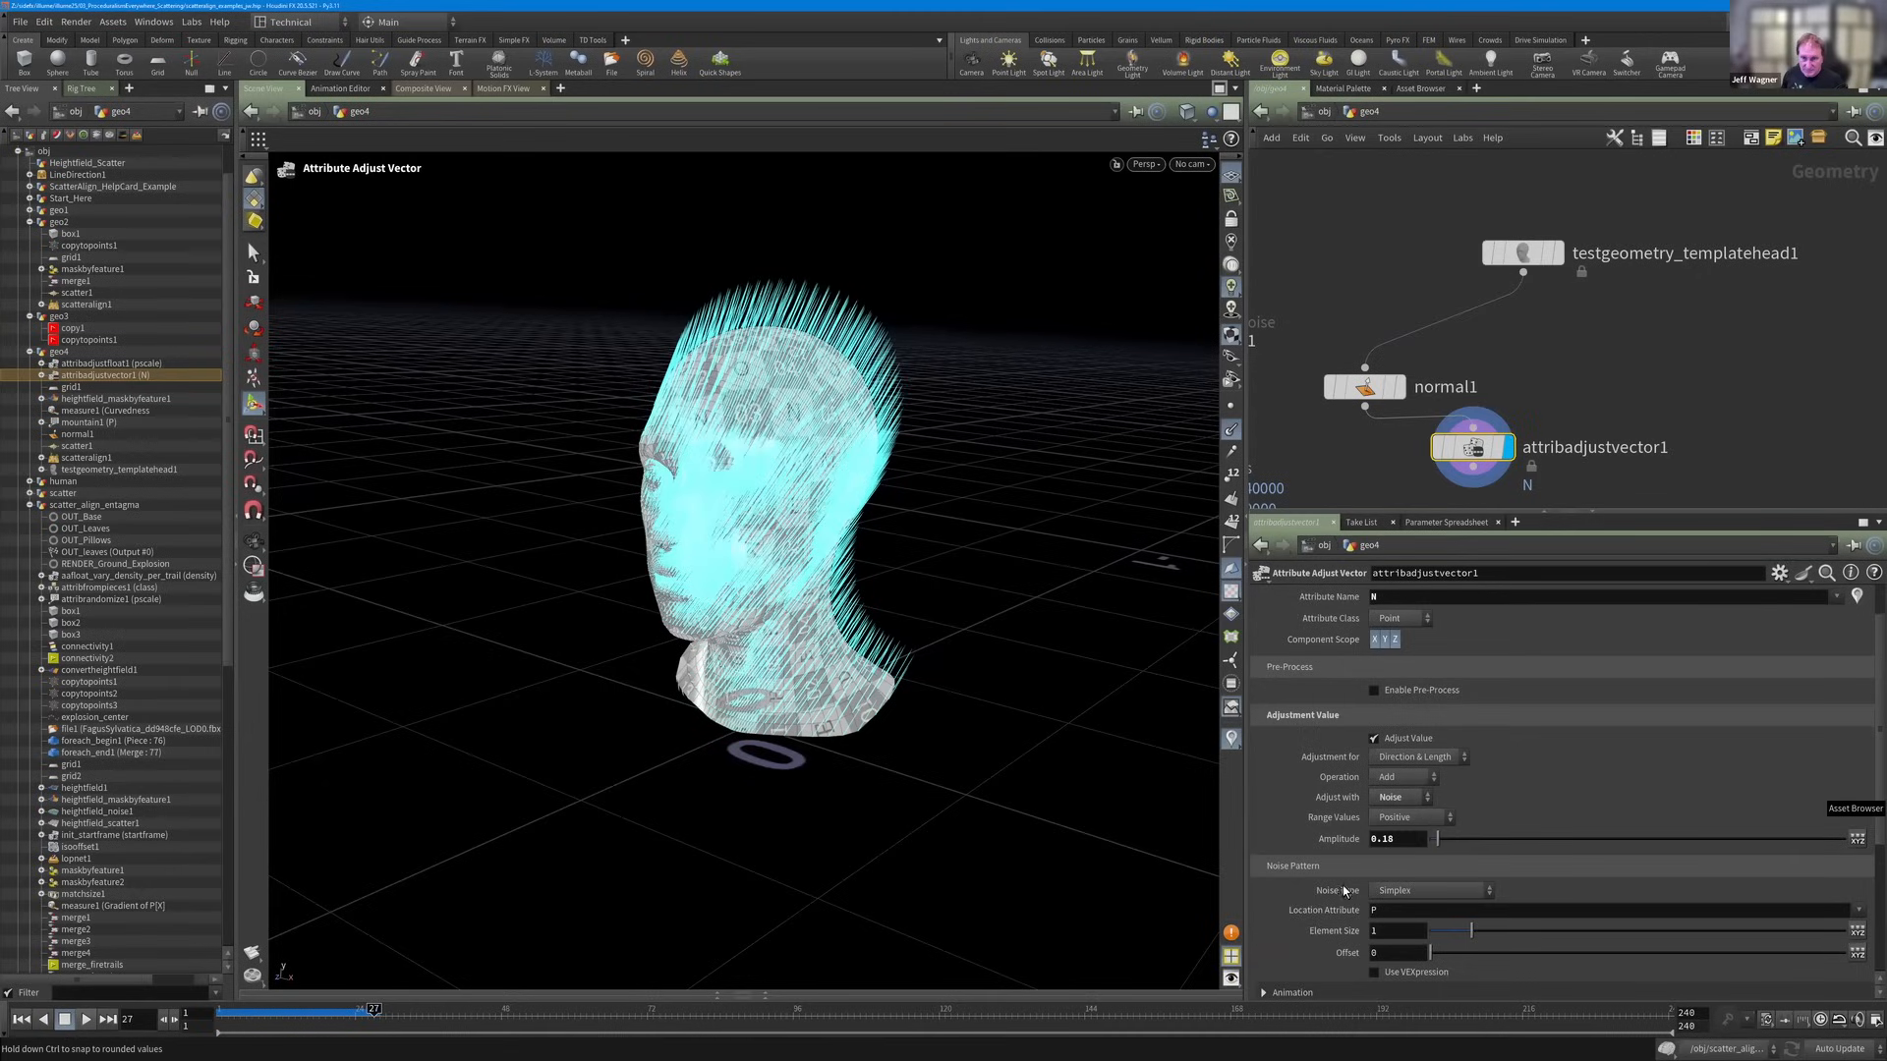
Change the vector adjustment's operation to Multiply and raise the noise amplitude slightly.
scroll(1387, 735, "down", 1)
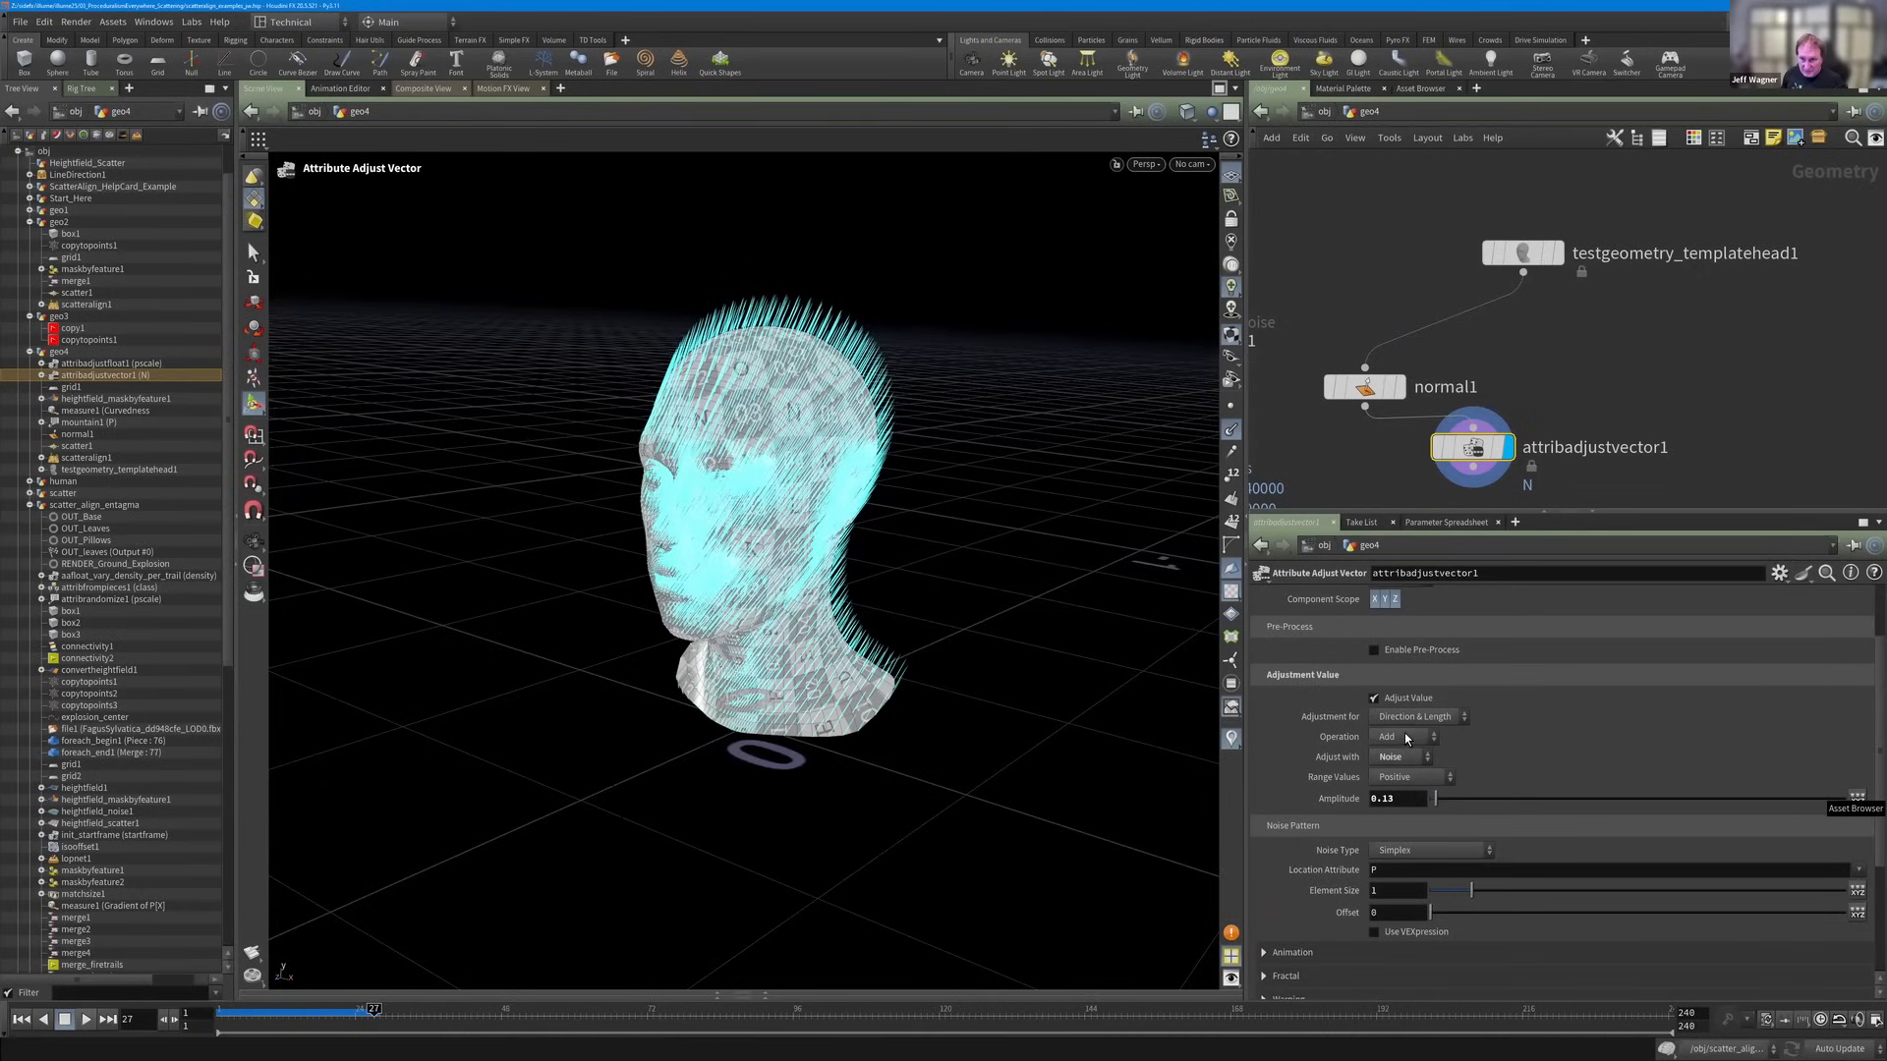
left_click(1407, 737)
left_click(1407, 823)
left_click_drag(1438, 802, 1436, 804)
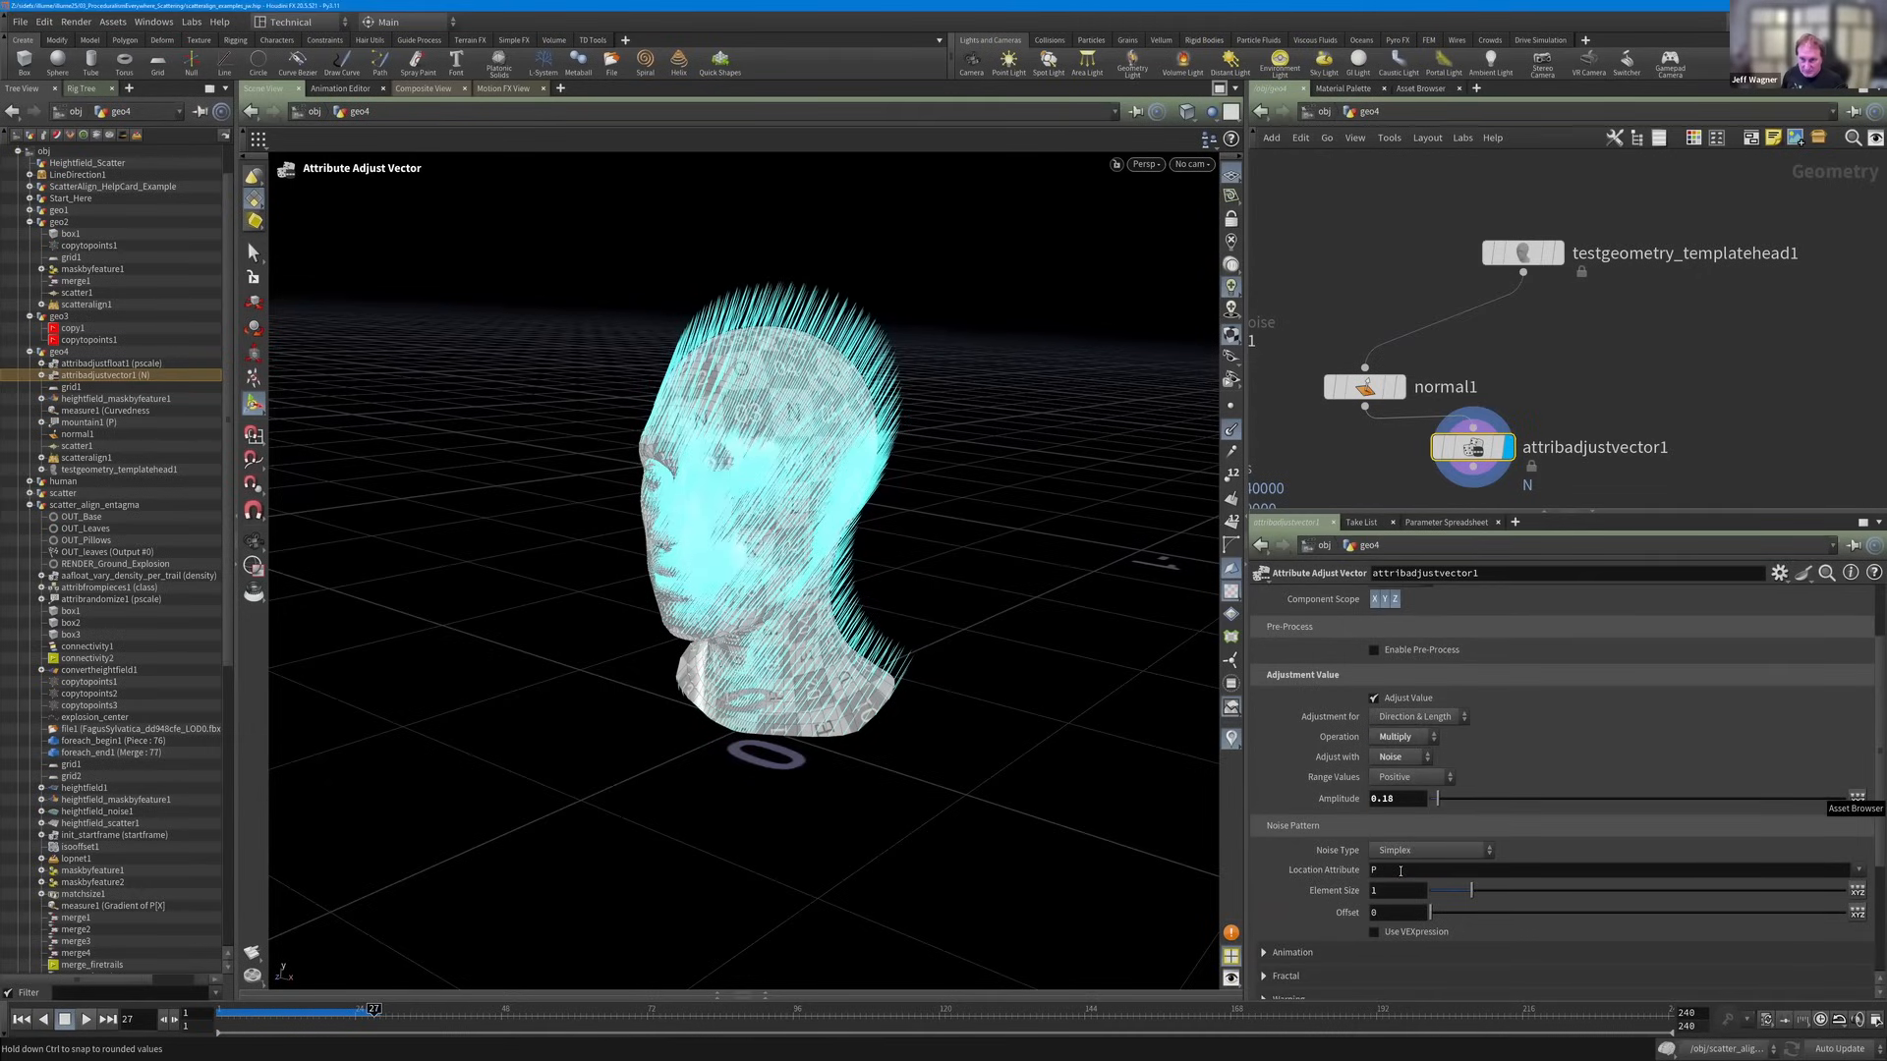
Set attribadjustvector1's adjustment to Direction Only and adjust the direction with Noise.
scroll(1419, 735, "up", 1)
scroll(1418, 735, "up", 3)
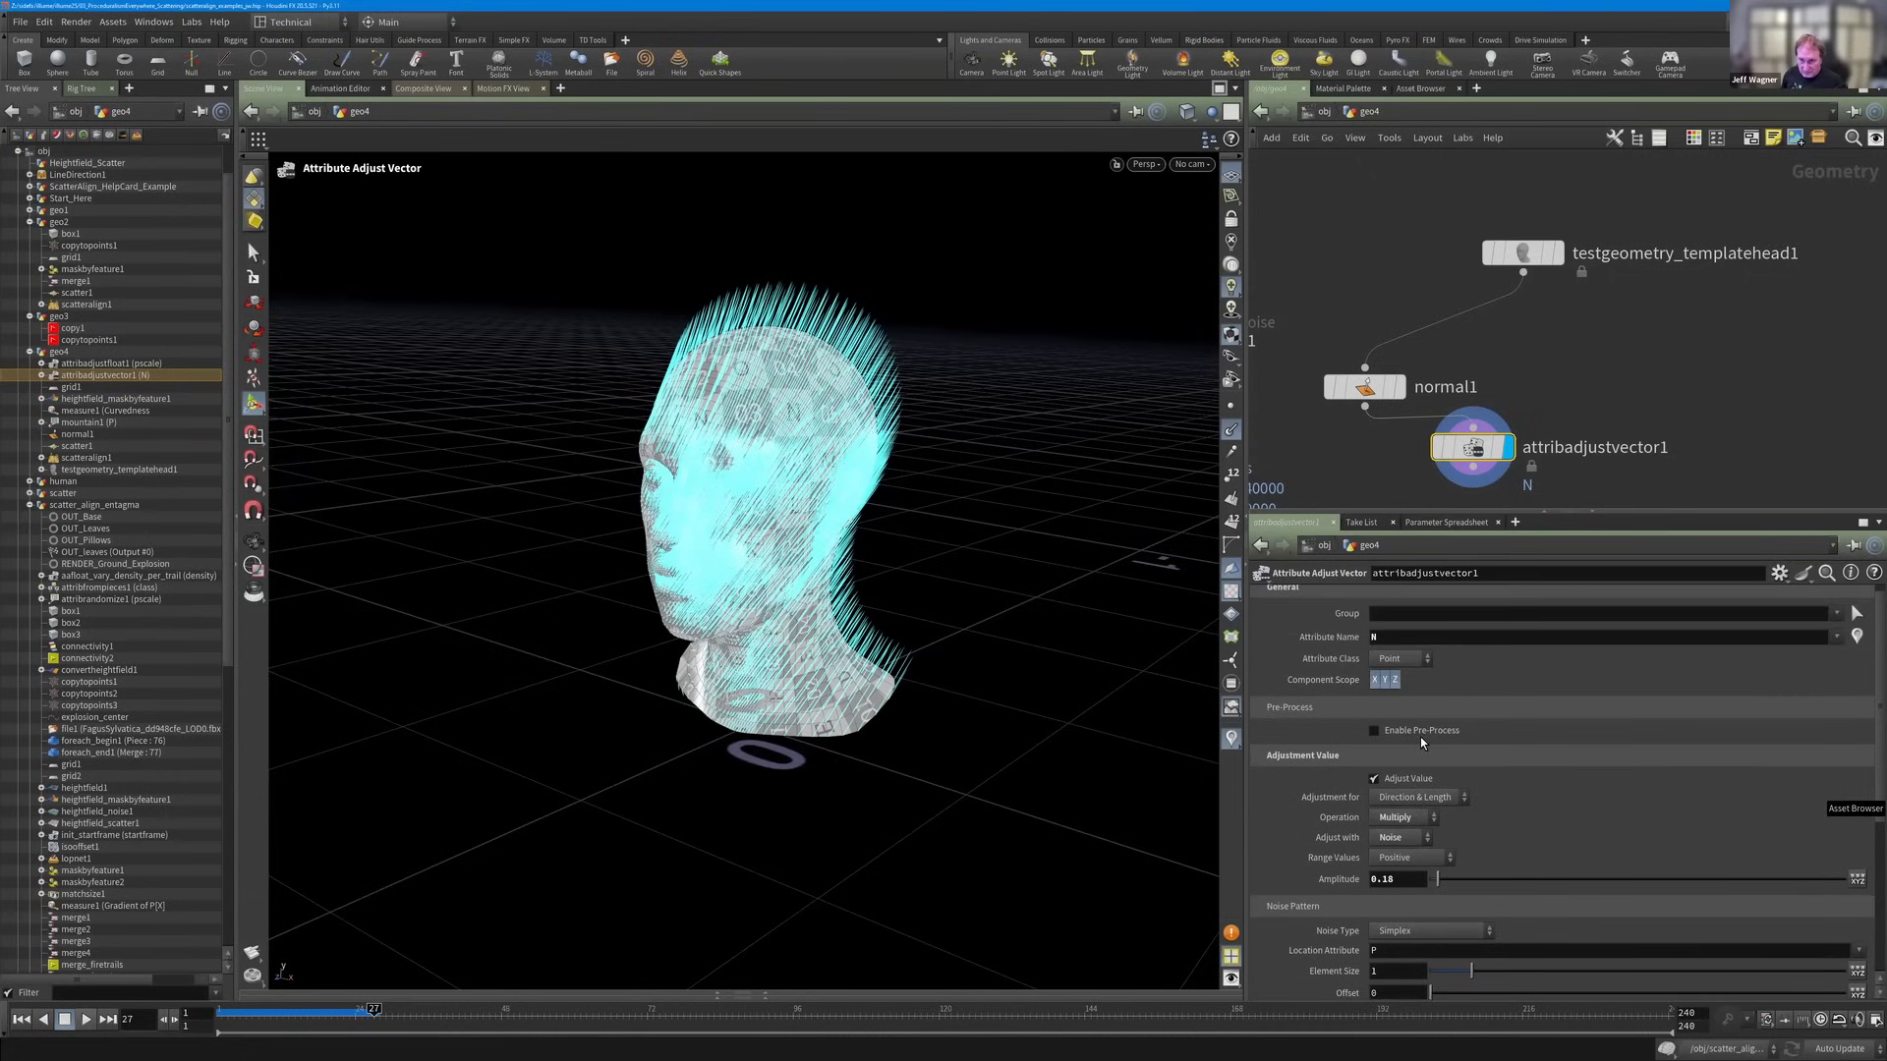
scroll(1401, 775, "down", 6)
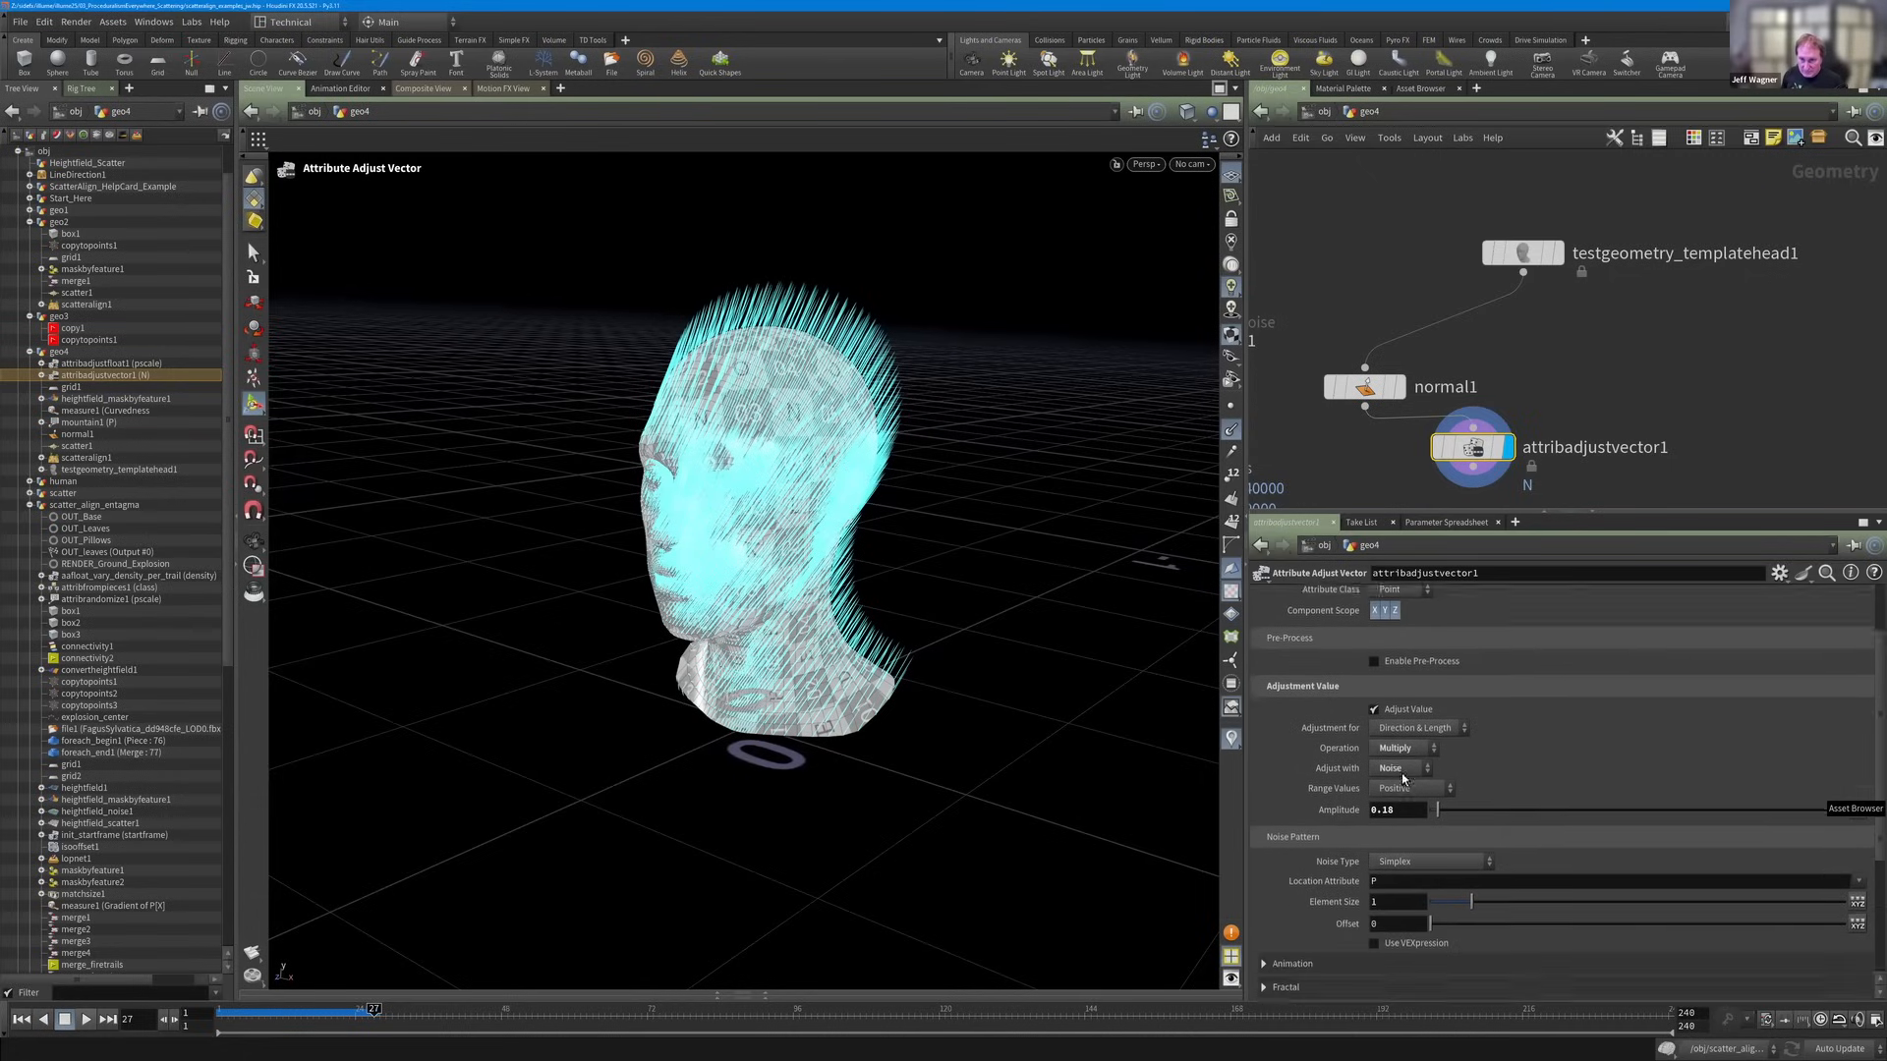
left_click(1402, 668)
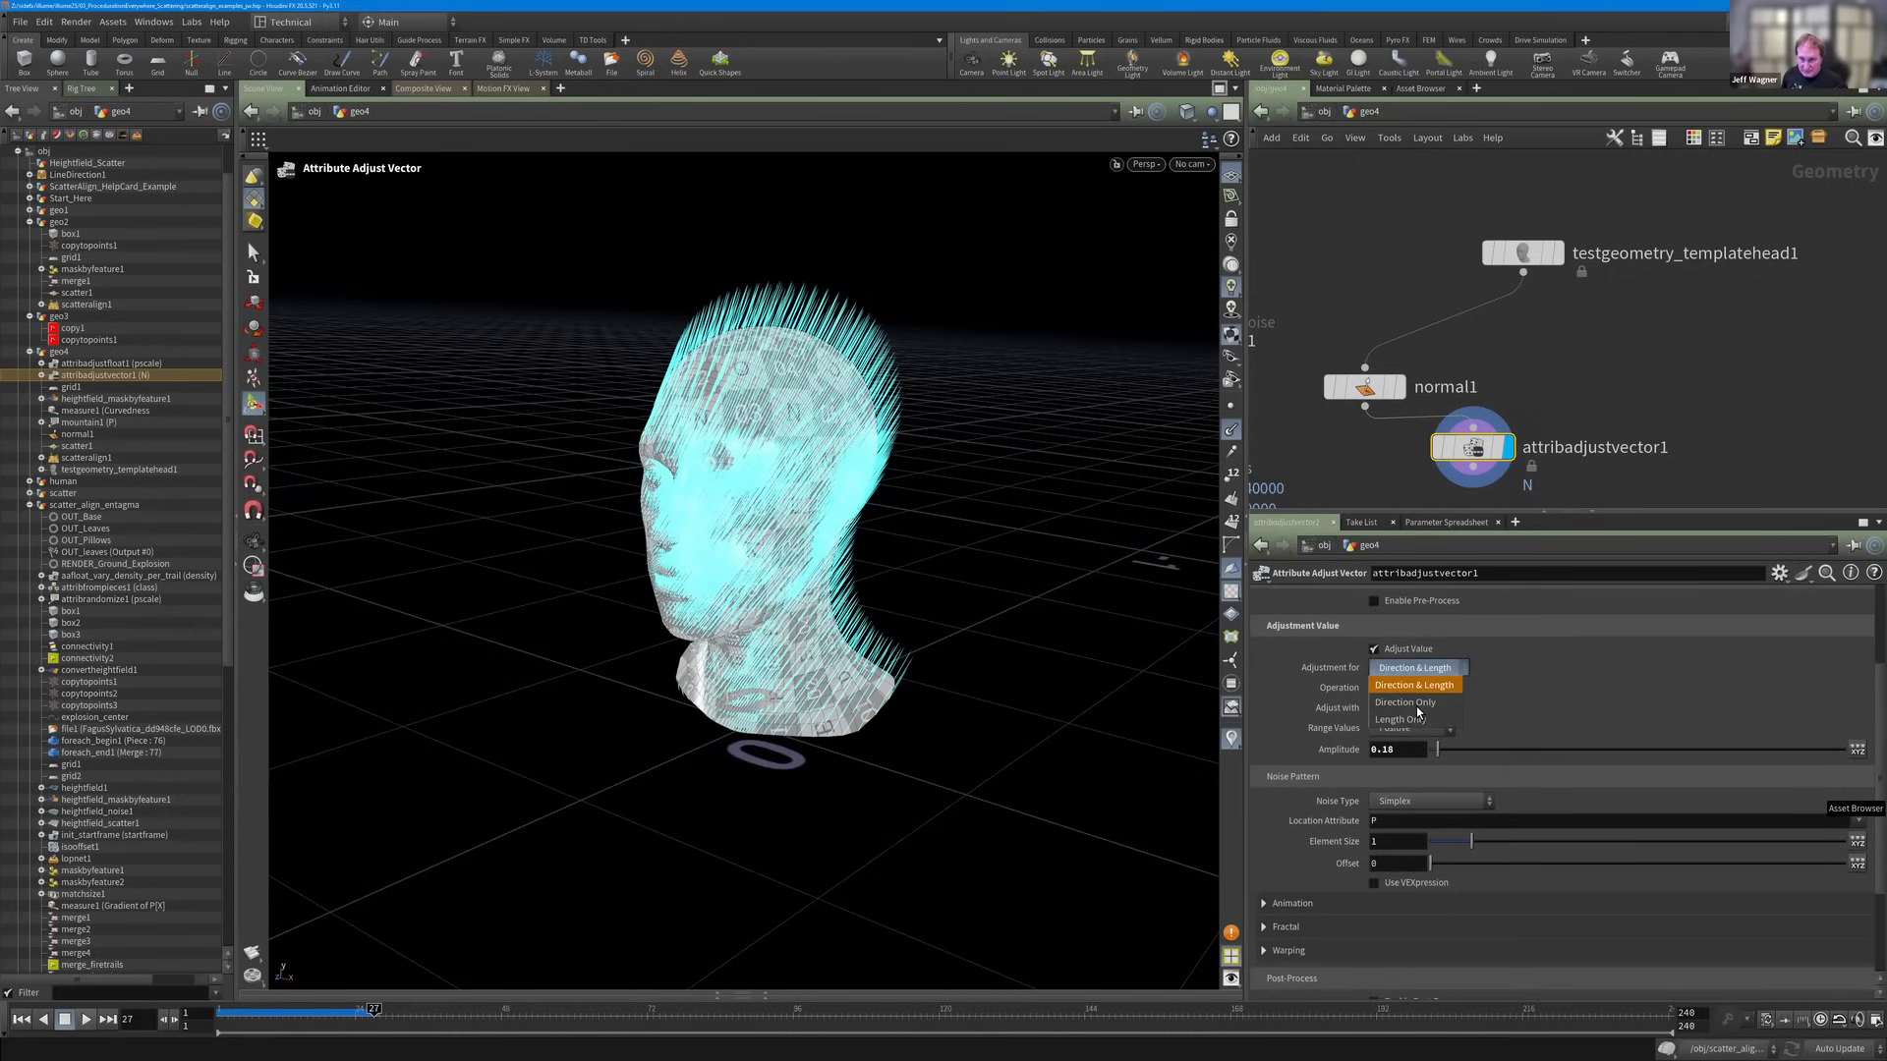
left_click(1415, 704)
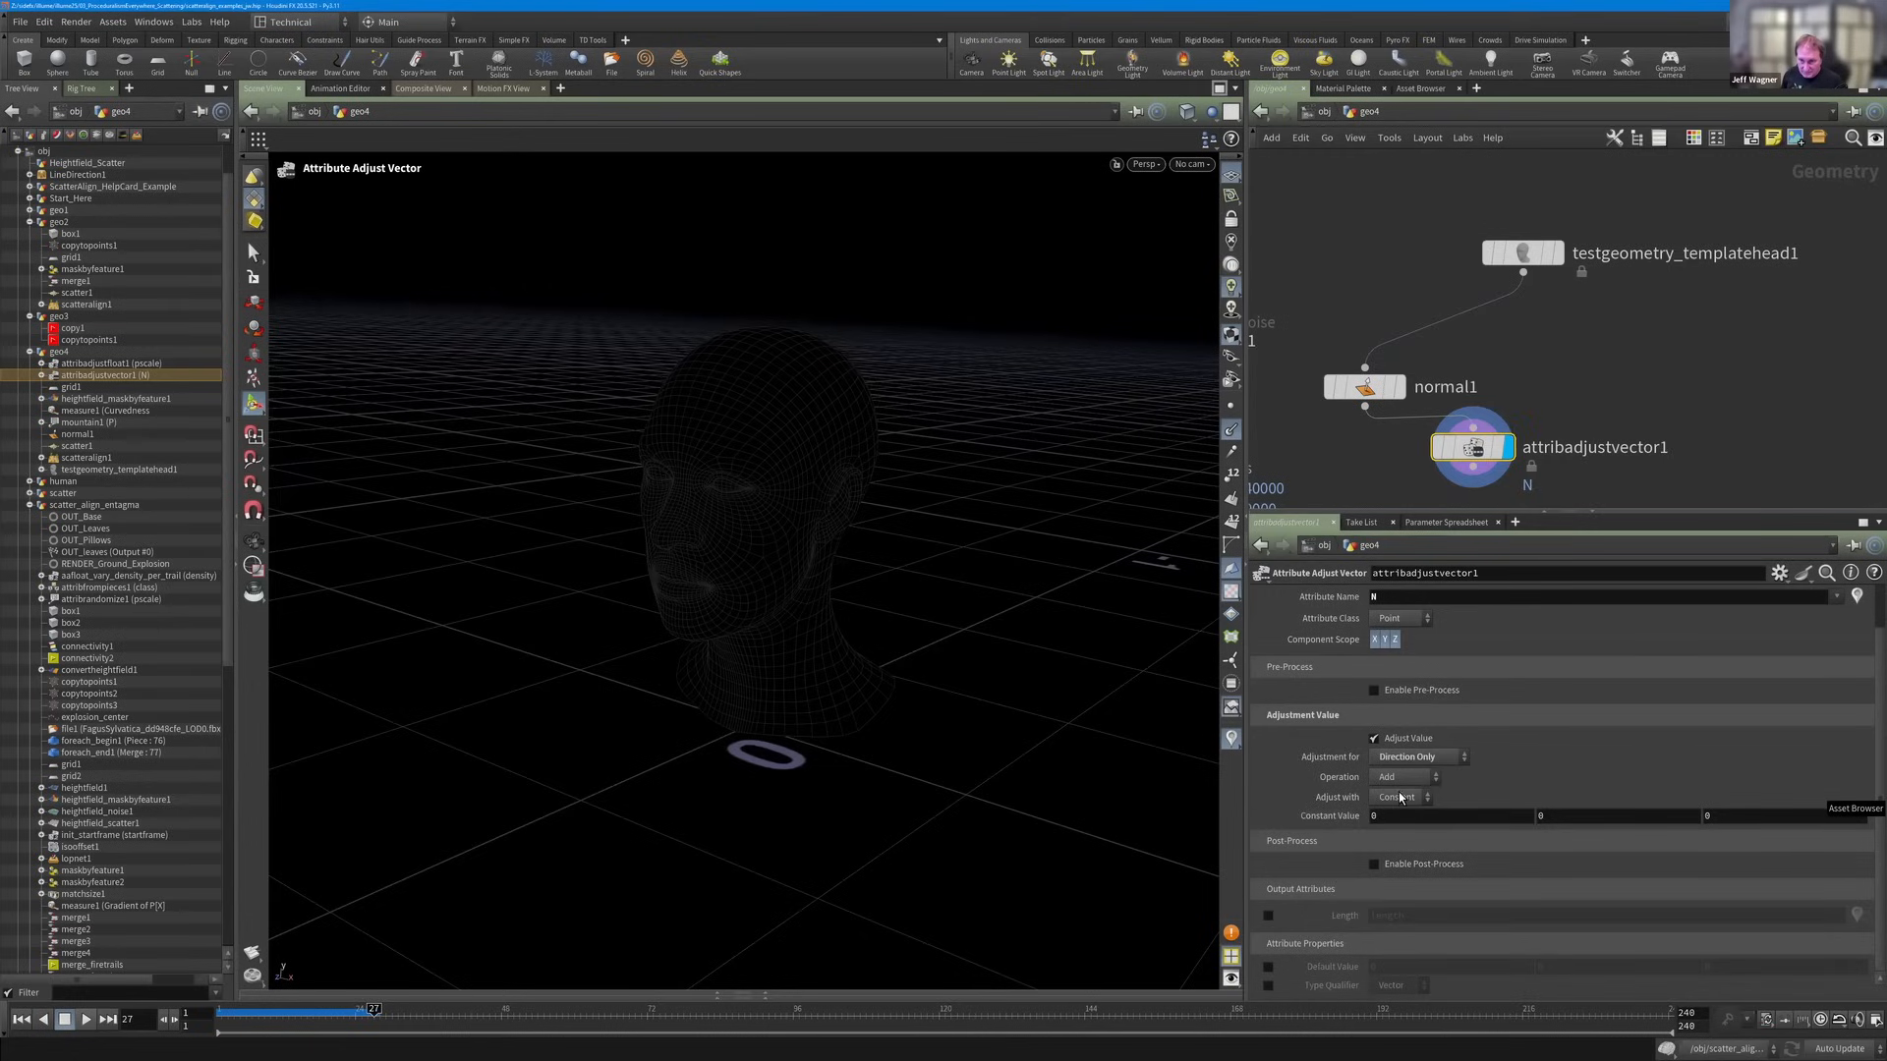
left_click(1399, 797)
left_click(1399, 843)
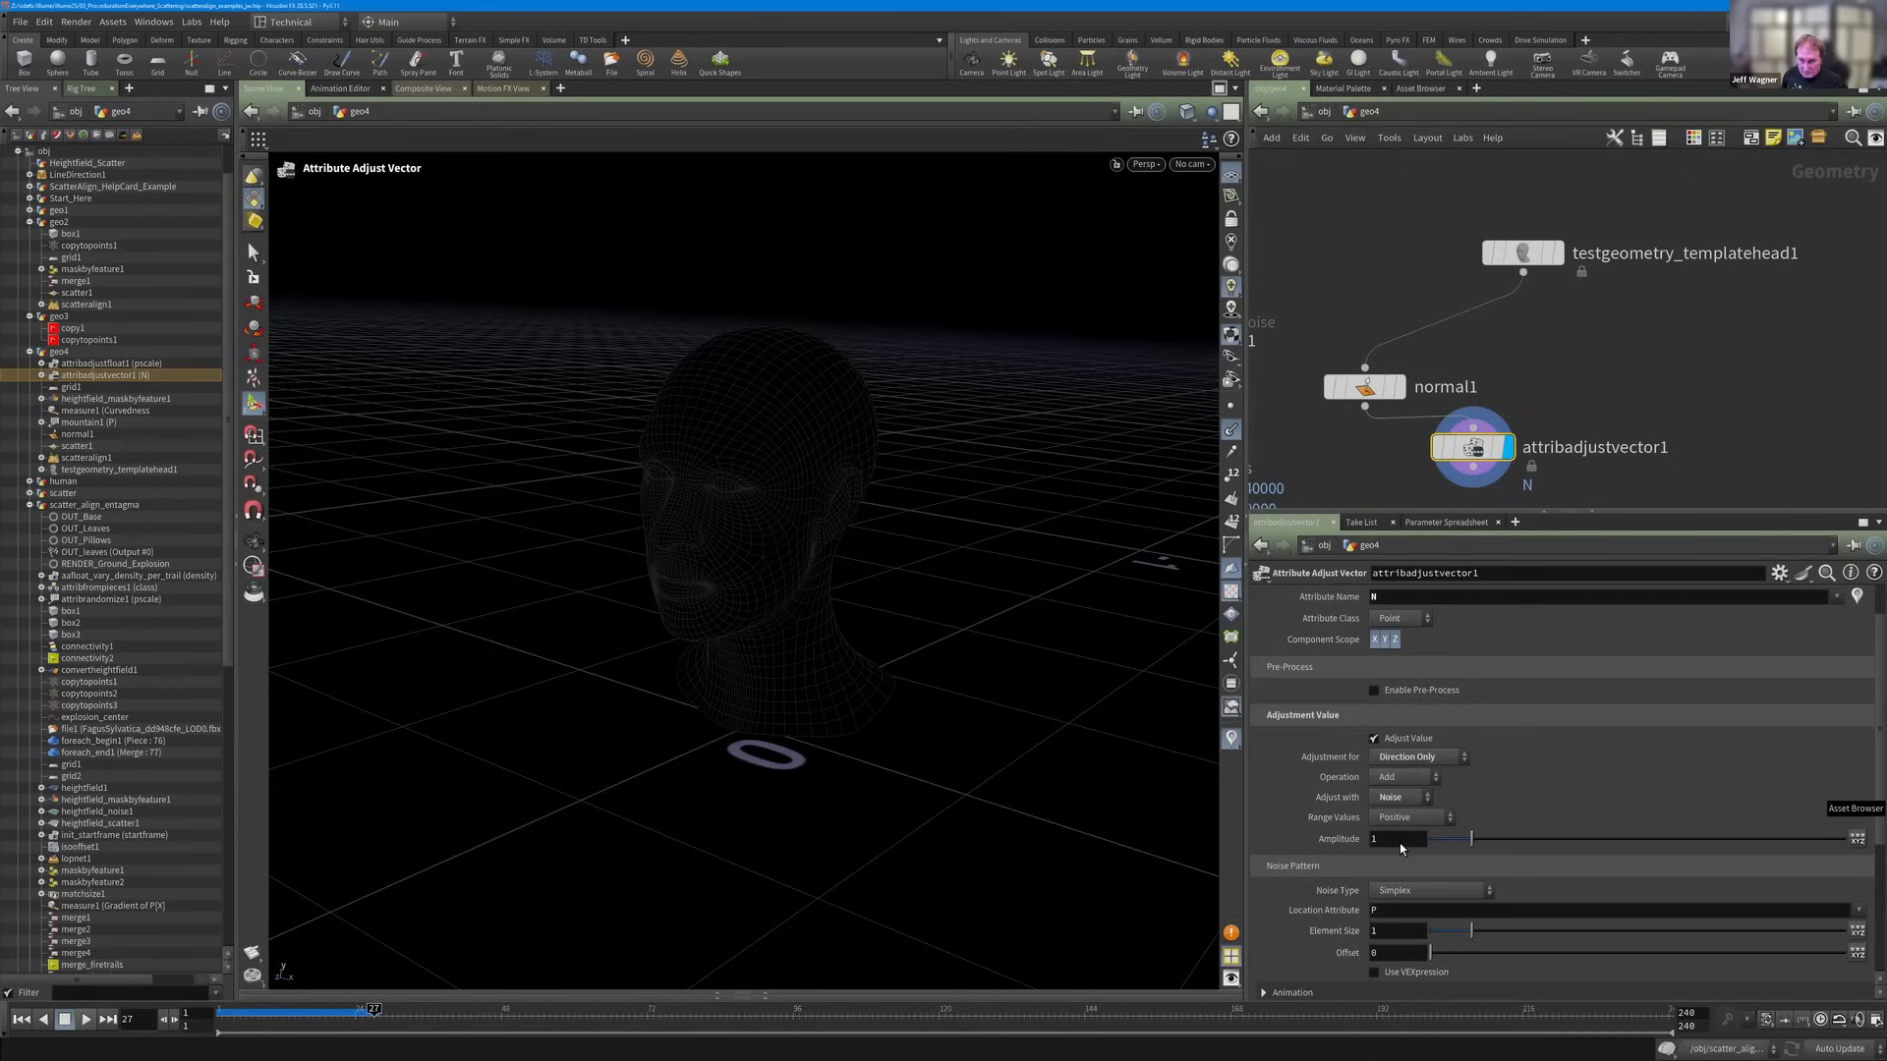
Lower attribadjustvector1's noise amplitude to 0.92 and its noise element size to 0.52.
left_click_drag(1470, 840, 1468, 841)
scroll(1417, 831, "down", 2)
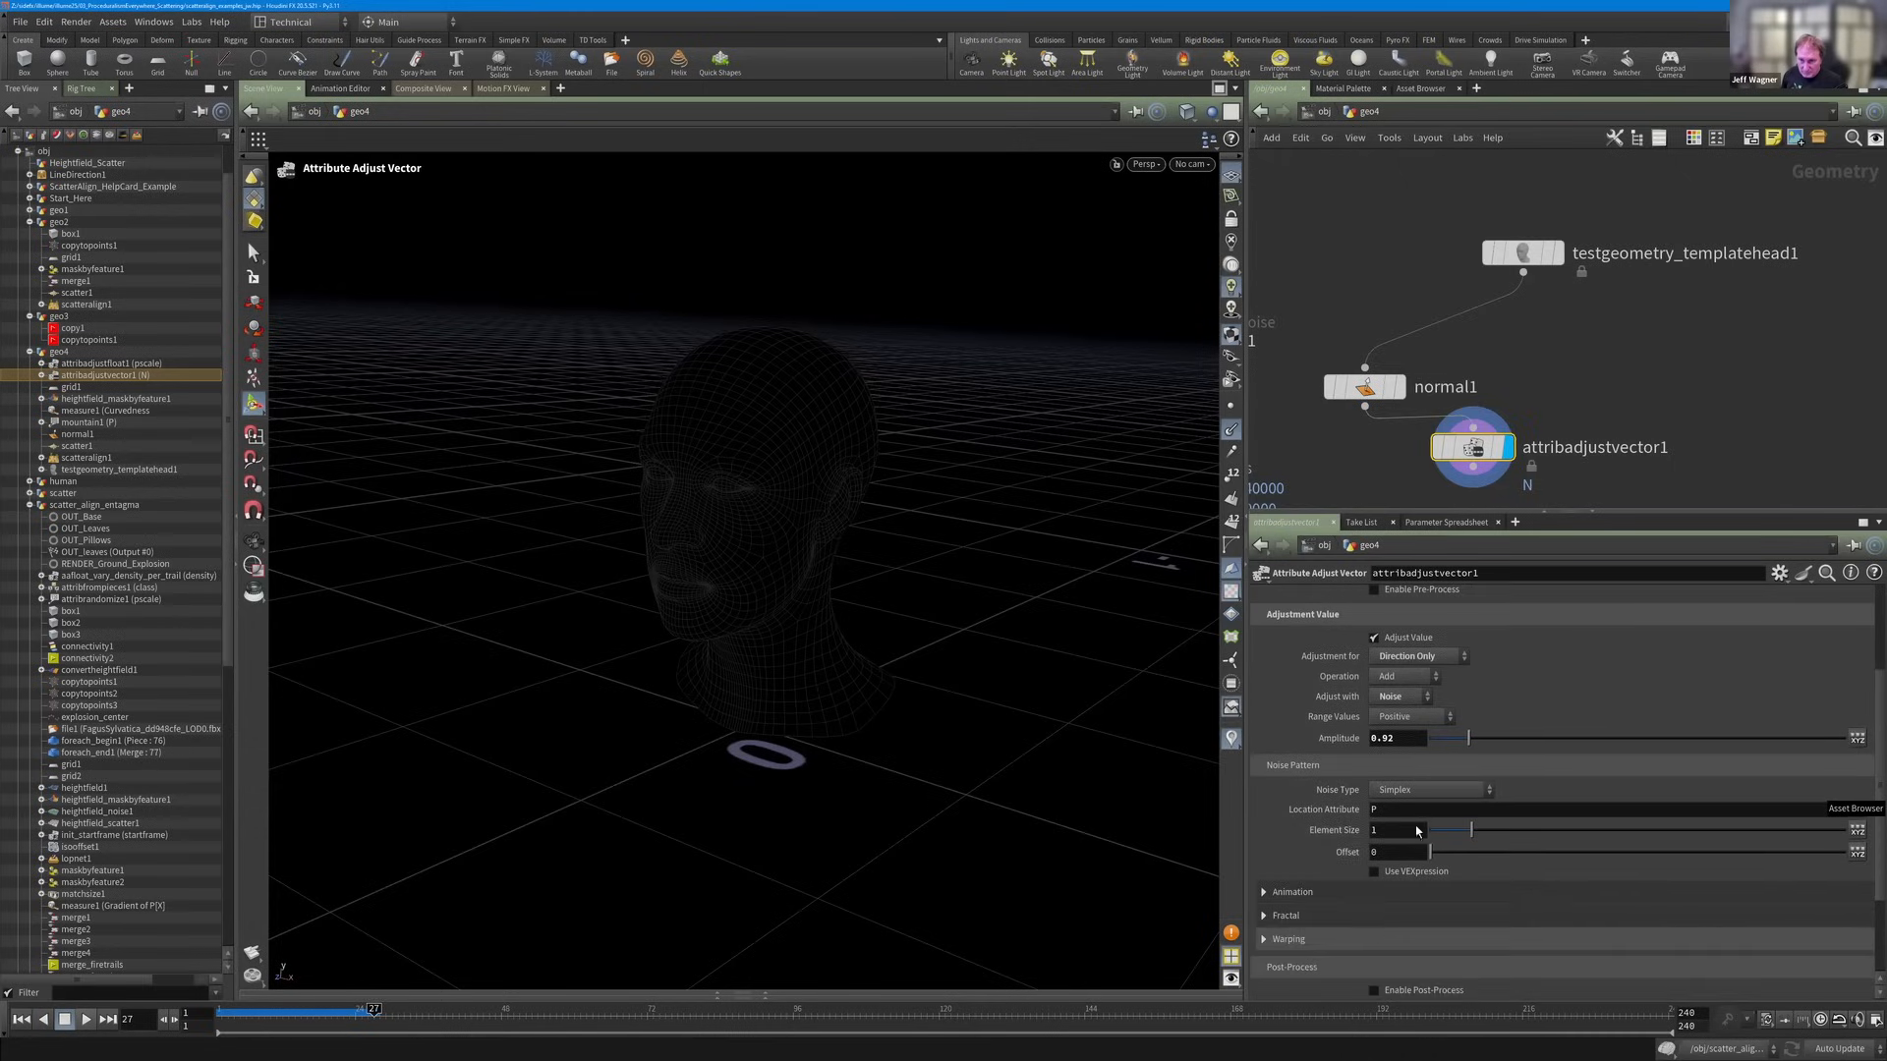
scroll(1417, 831, "down", 1)
mouse_move(1471, 775)
left_mouse_down()
mouse_move(1565, 774)
mouse_move(1451, 776)
left_mouse_up()
scroll(1451, 776, "up", 3)
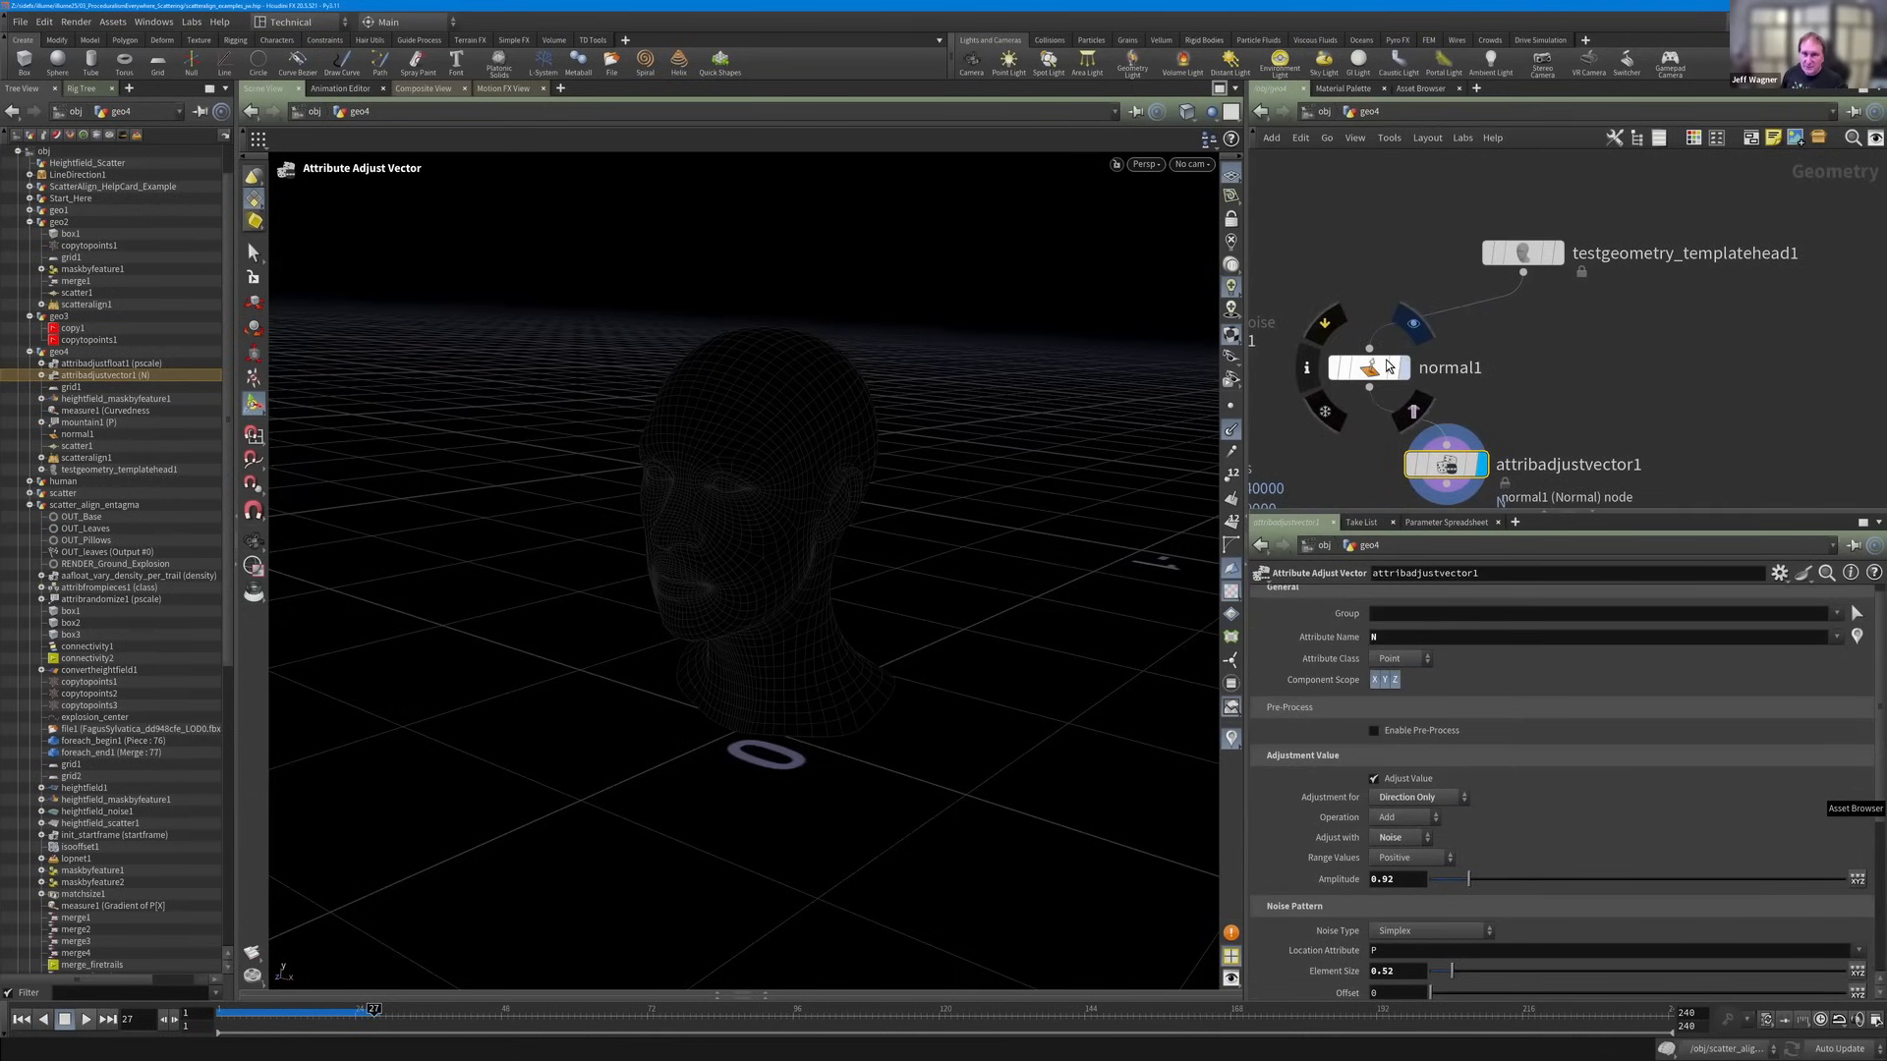
Display normal1 and line up testgeometry_templatehead1, normal1 and attribadjustvector1 in a straight vertical chain.
left_click(1387, 366)
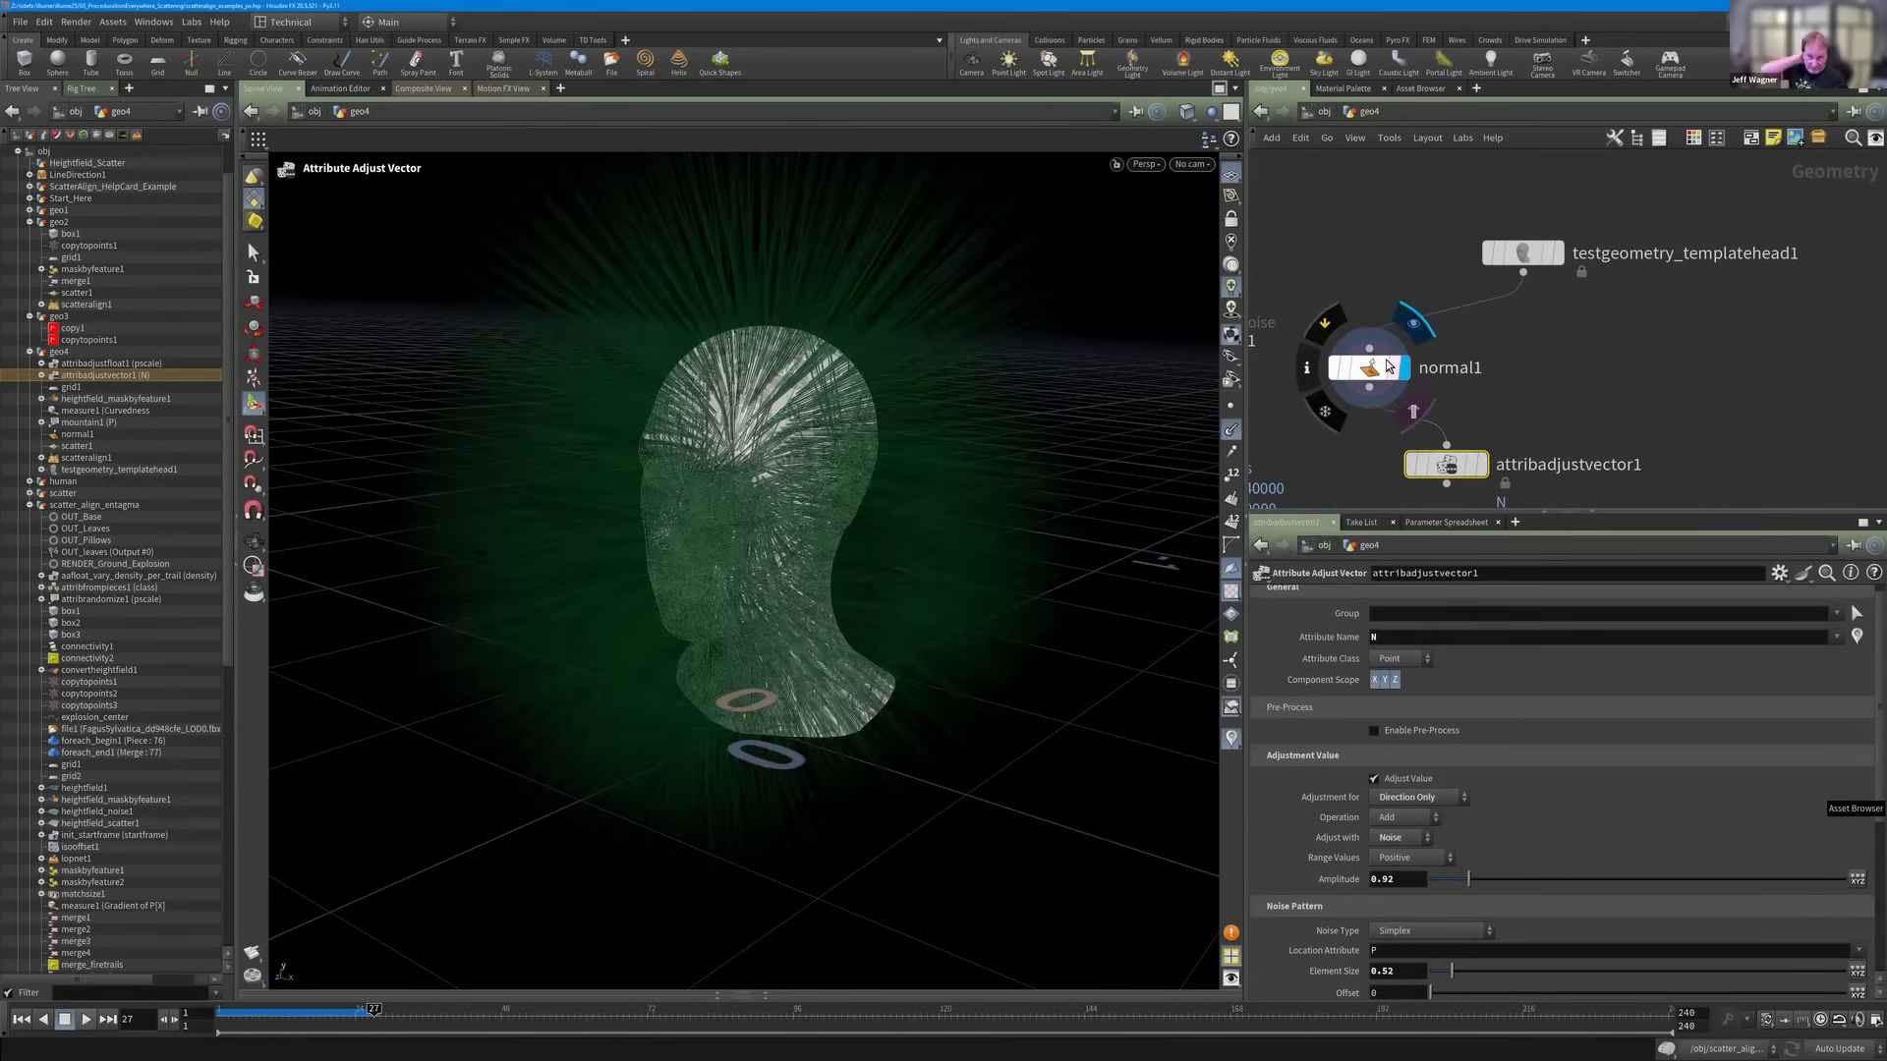
left_click(1381, 366)
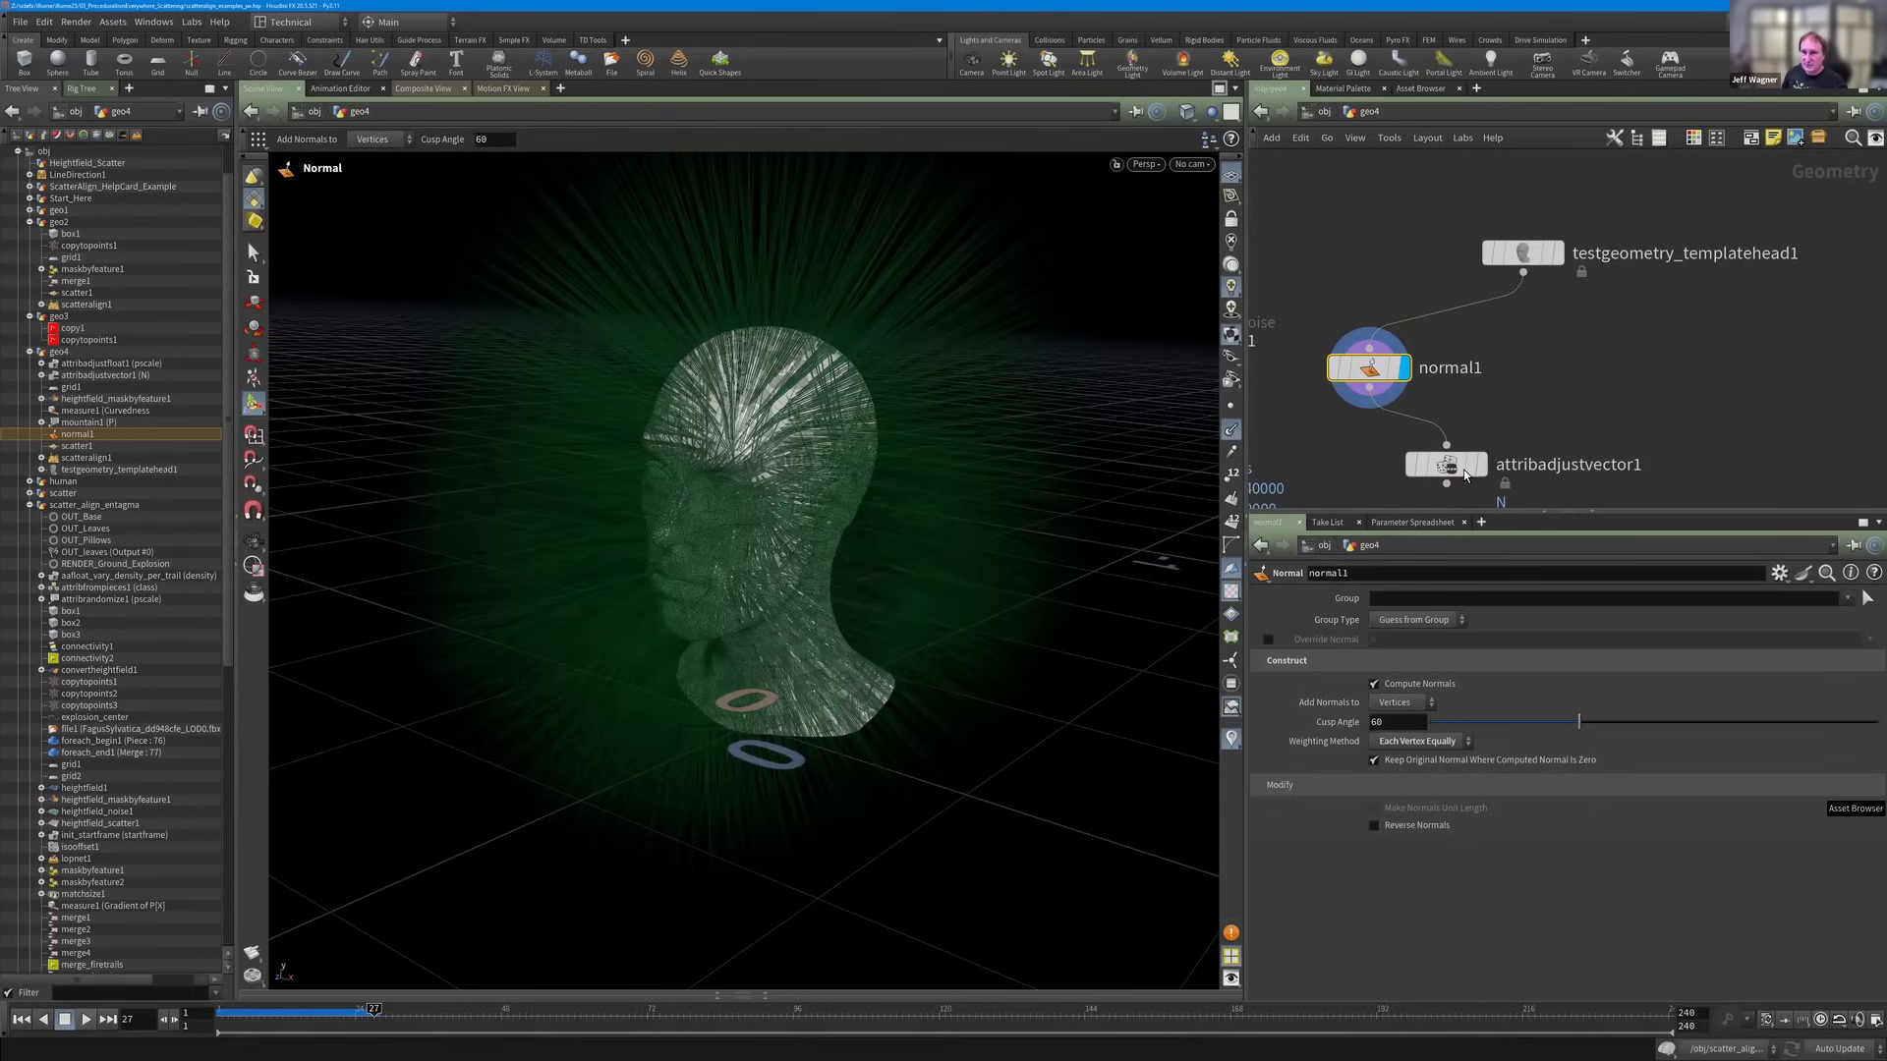
key("l")
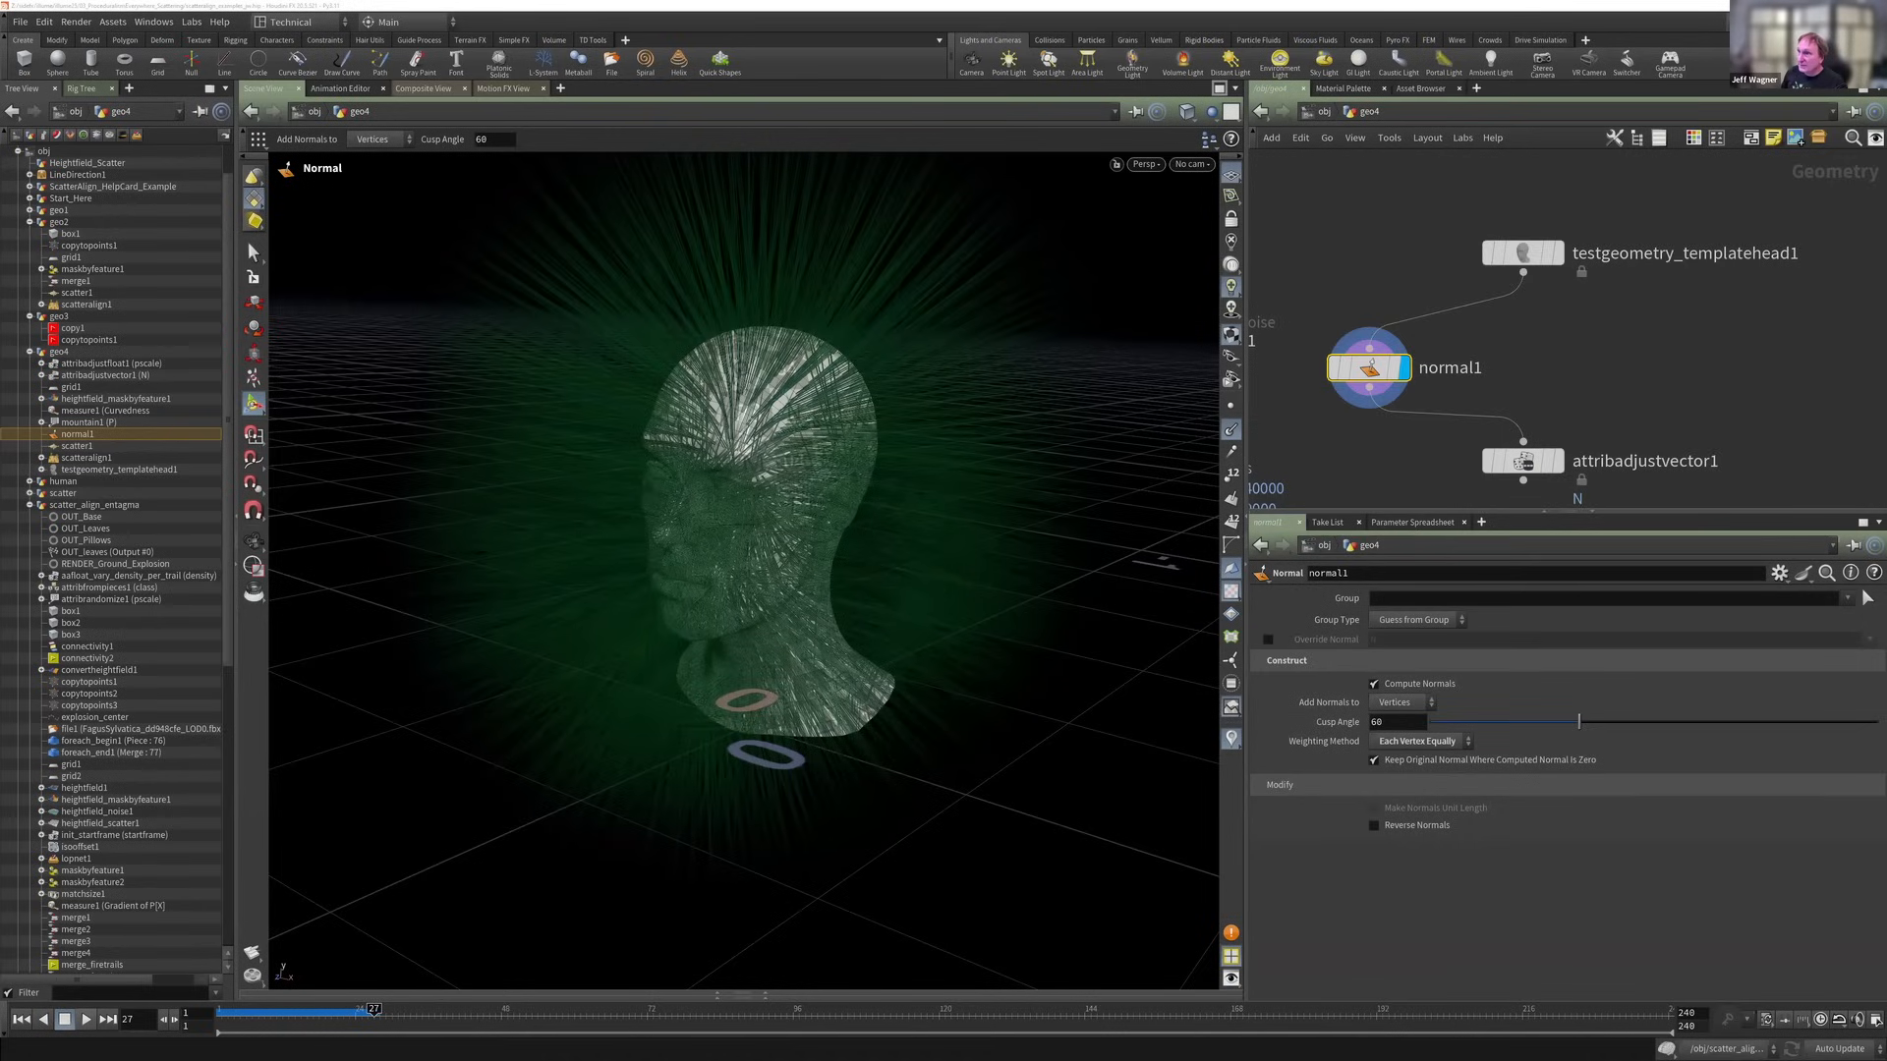
scroll(1405, 341, "down", 2)
left_click(1488, 281)
left_click_drag(1386, 363, 1489, 352)
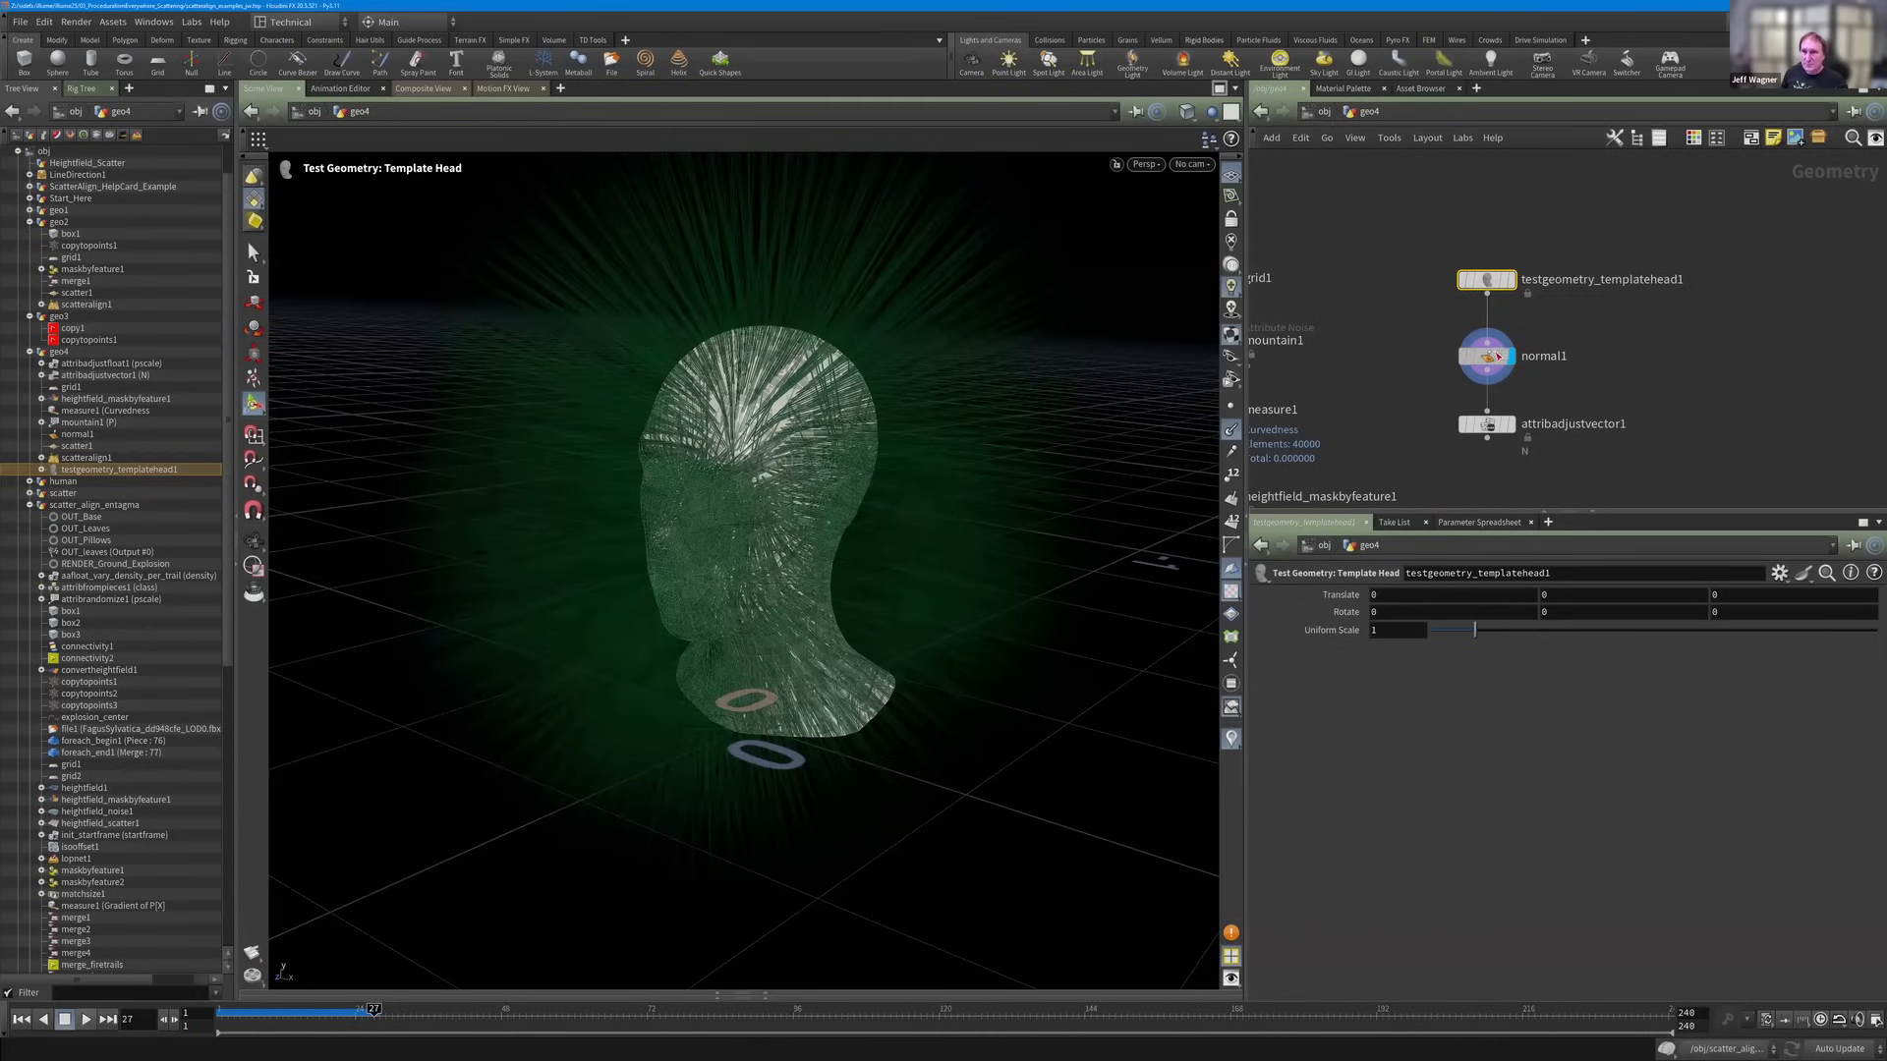
left_click_drag(1496, 351, 1495, 352)
left_click_drag(1489, 285, 1501, 286)
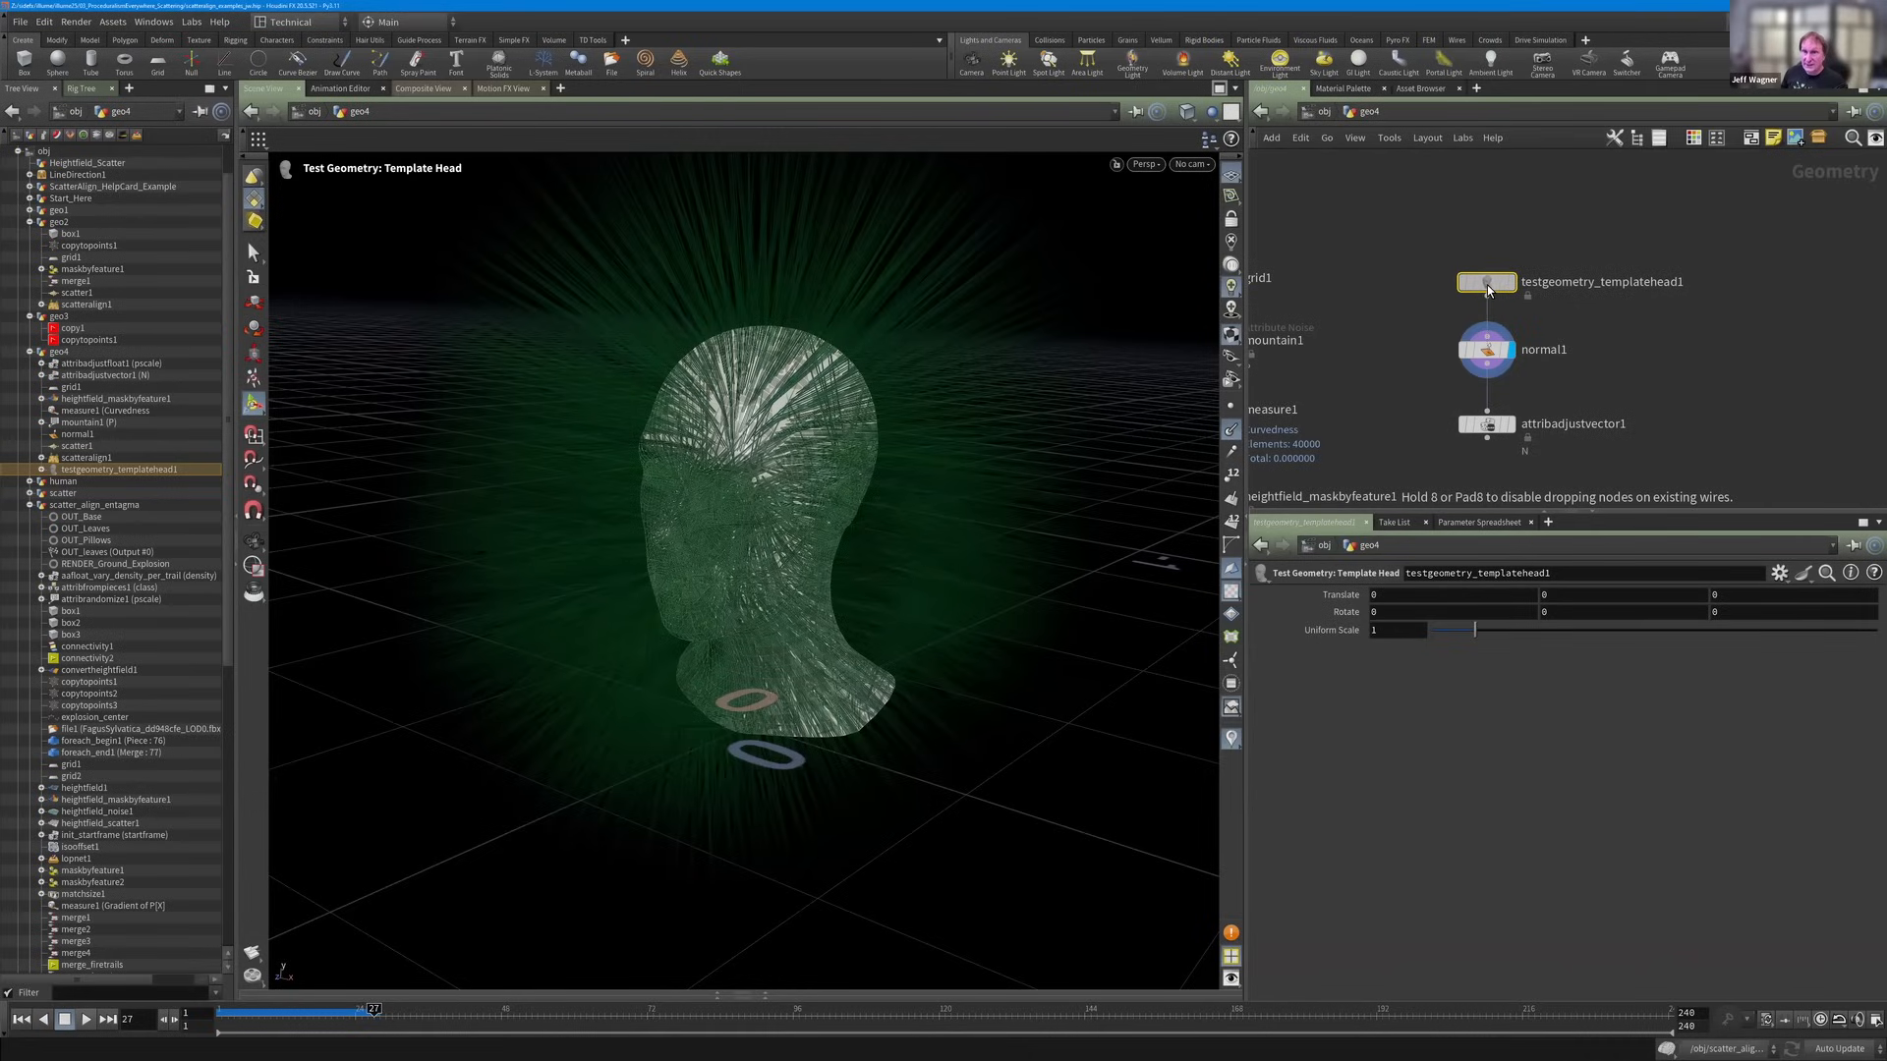
left_click(1498, 359)
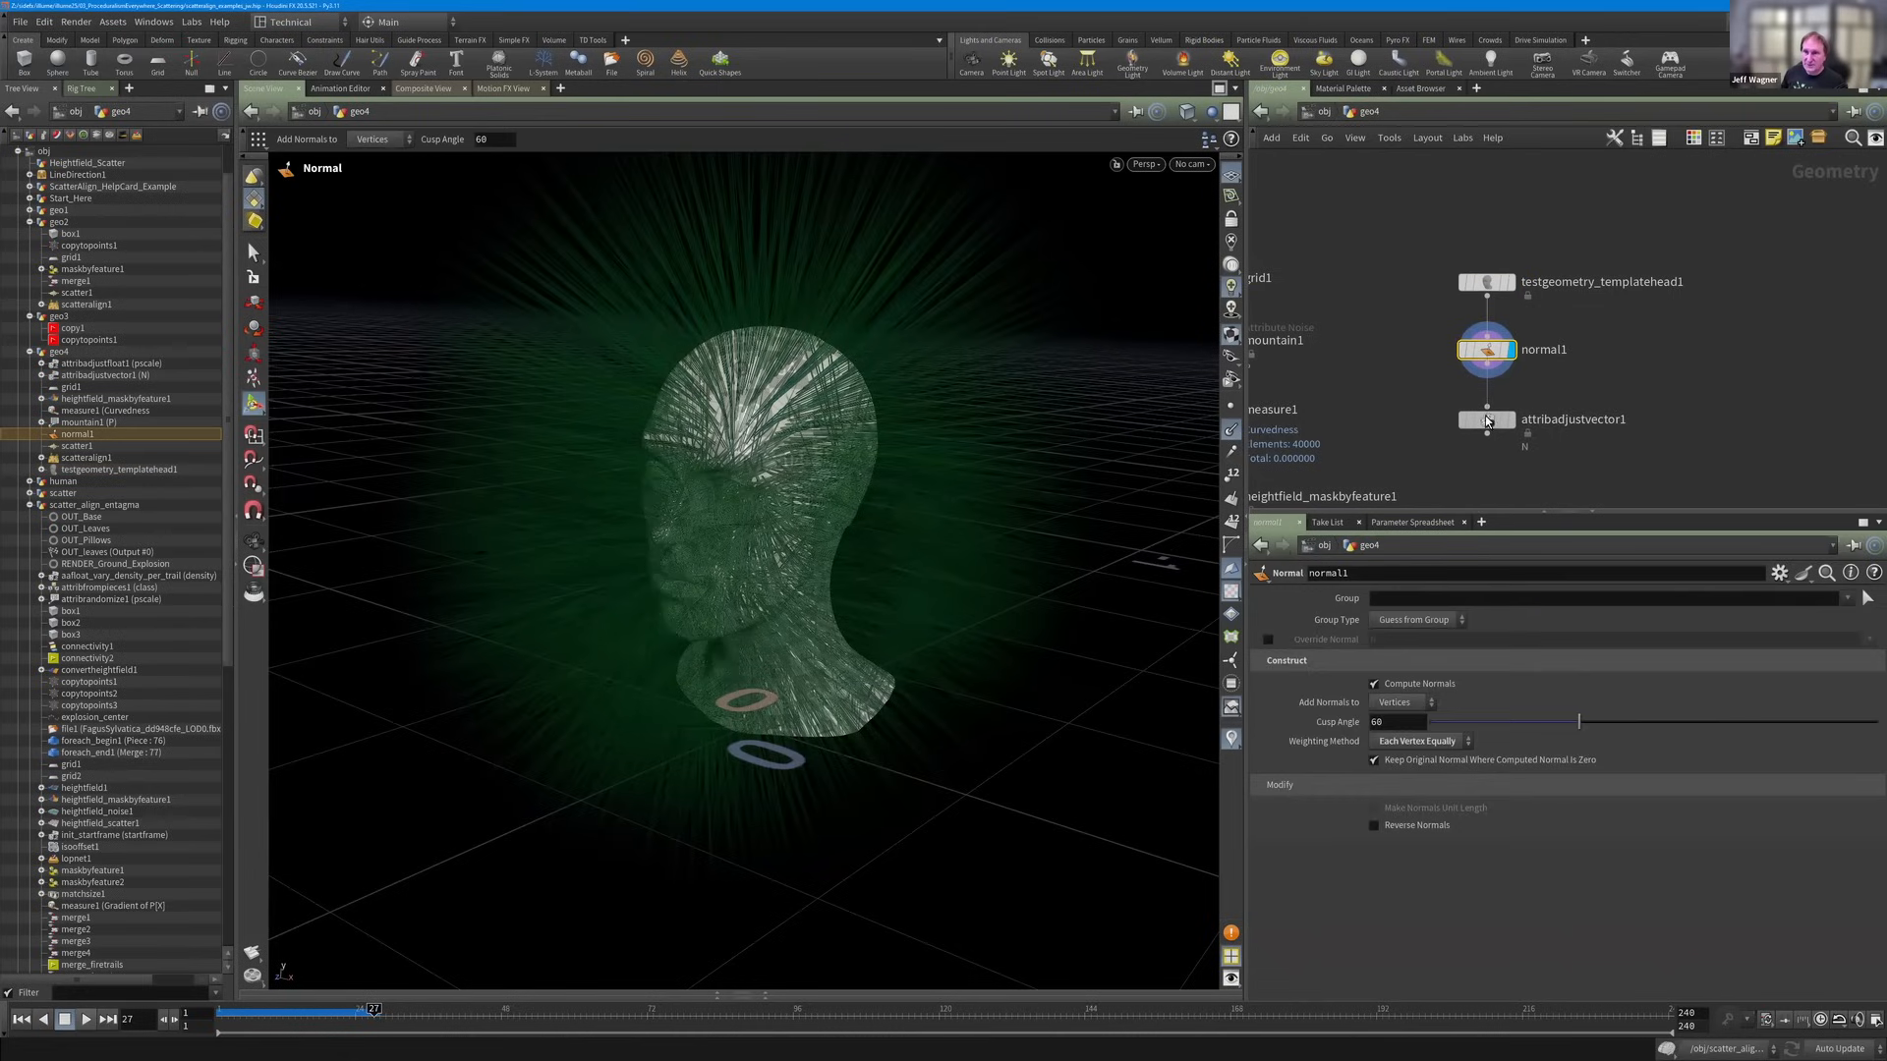
left_click_drag(1492, 421, 1492, 414)
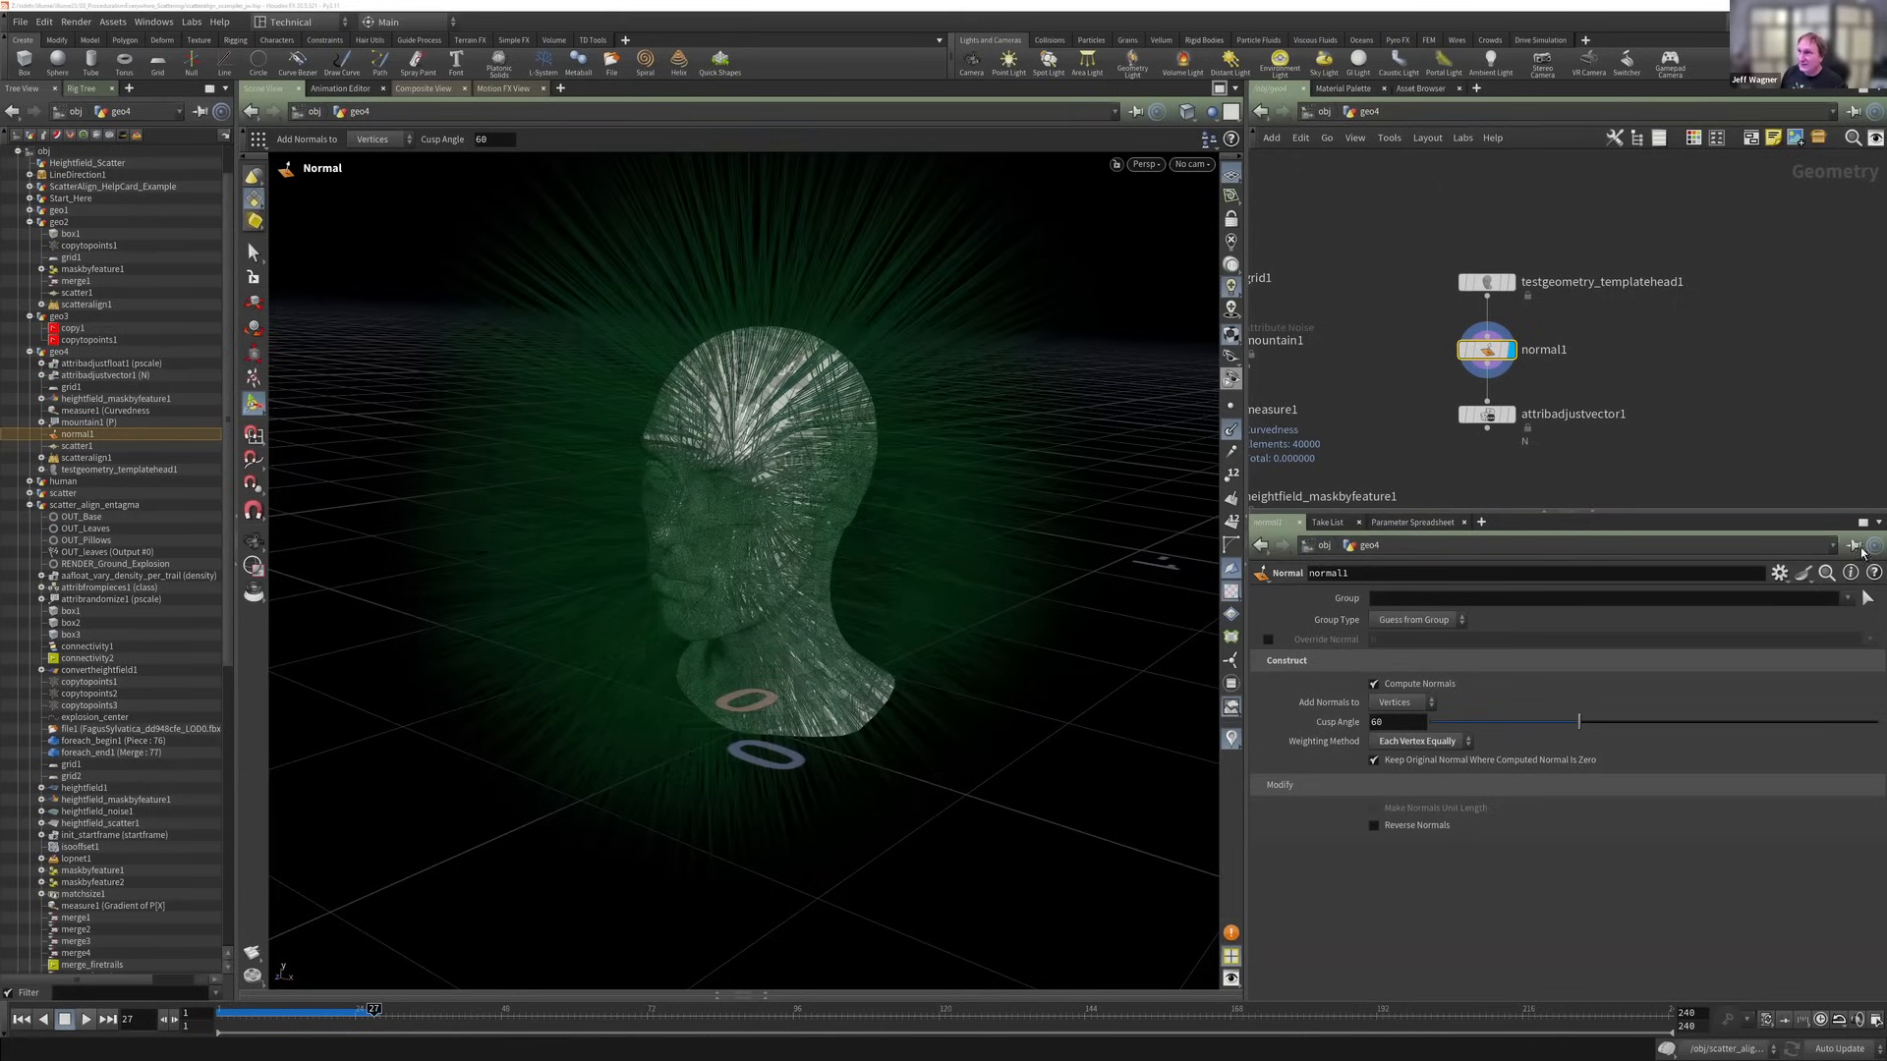
Add a sticky note near the template head chain and paste in the question about converting tree leaf opacity maps to geo.
left_click(1575, 686)
left_click(1774, 137)
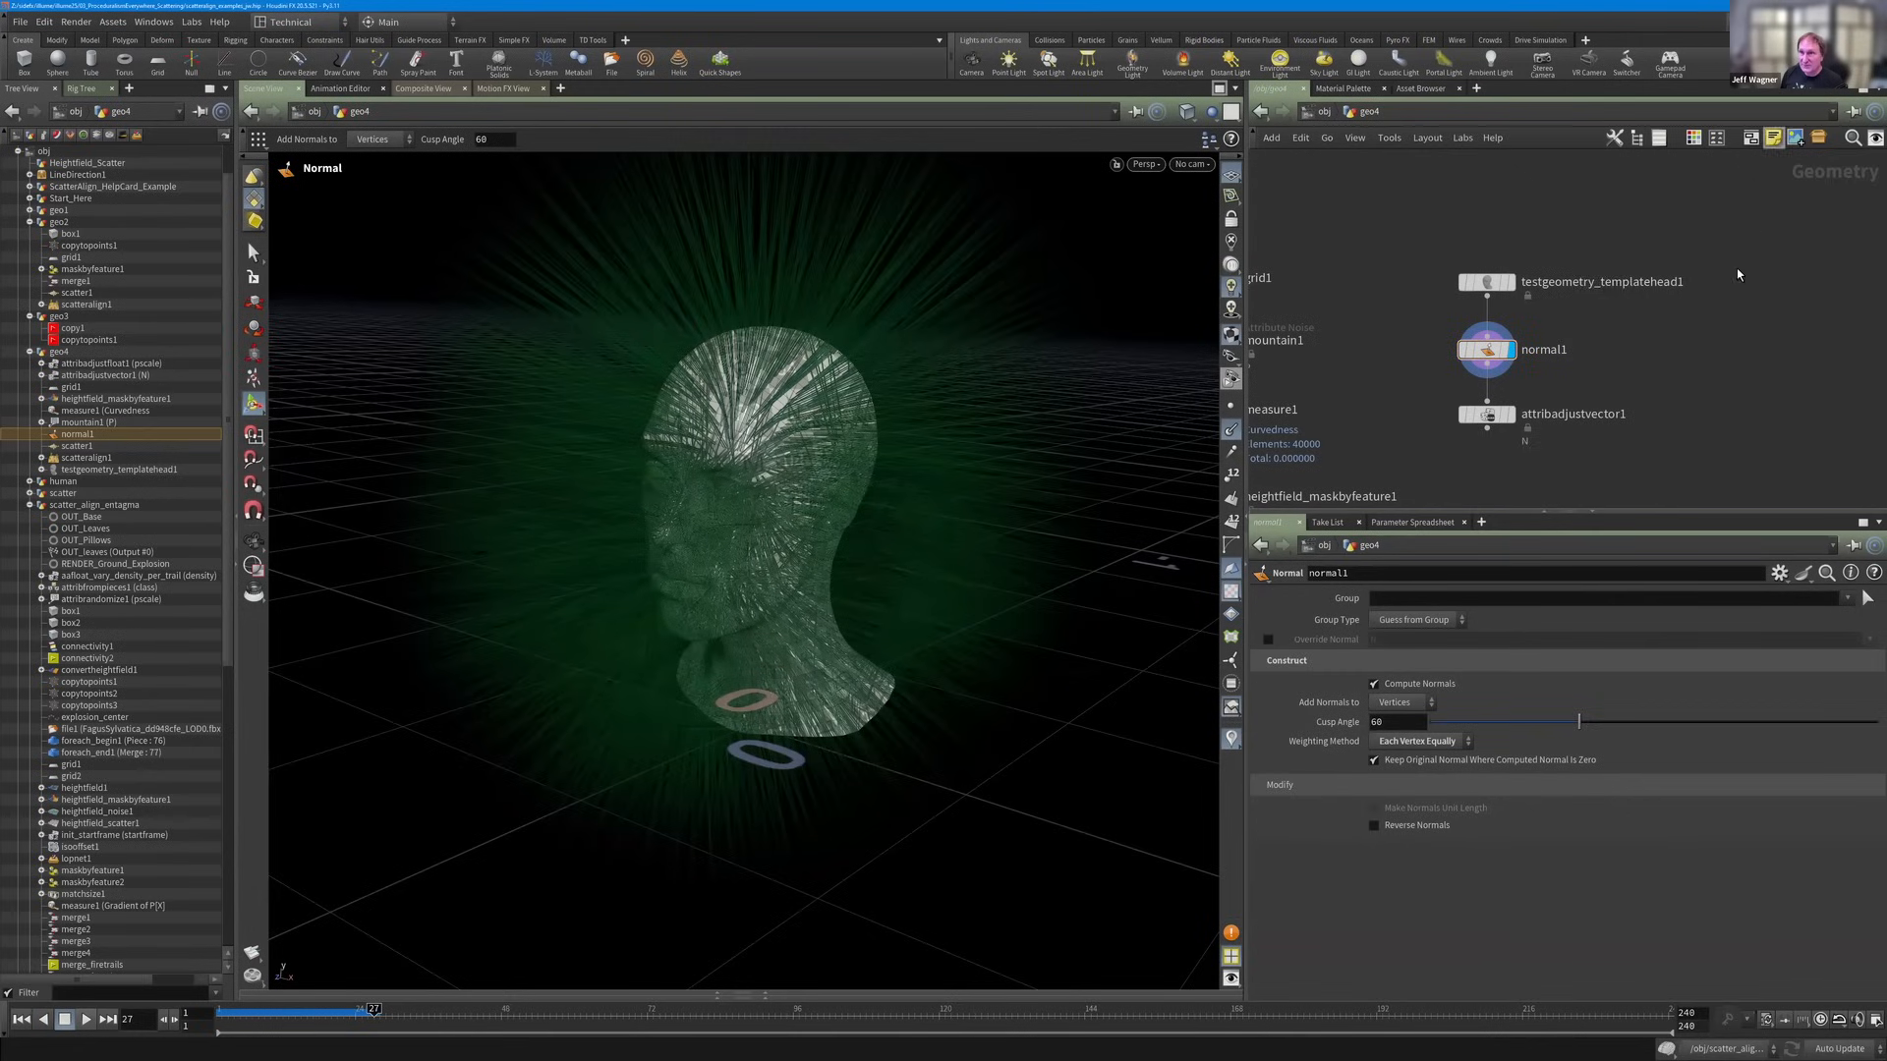
left_click(1620, 210)
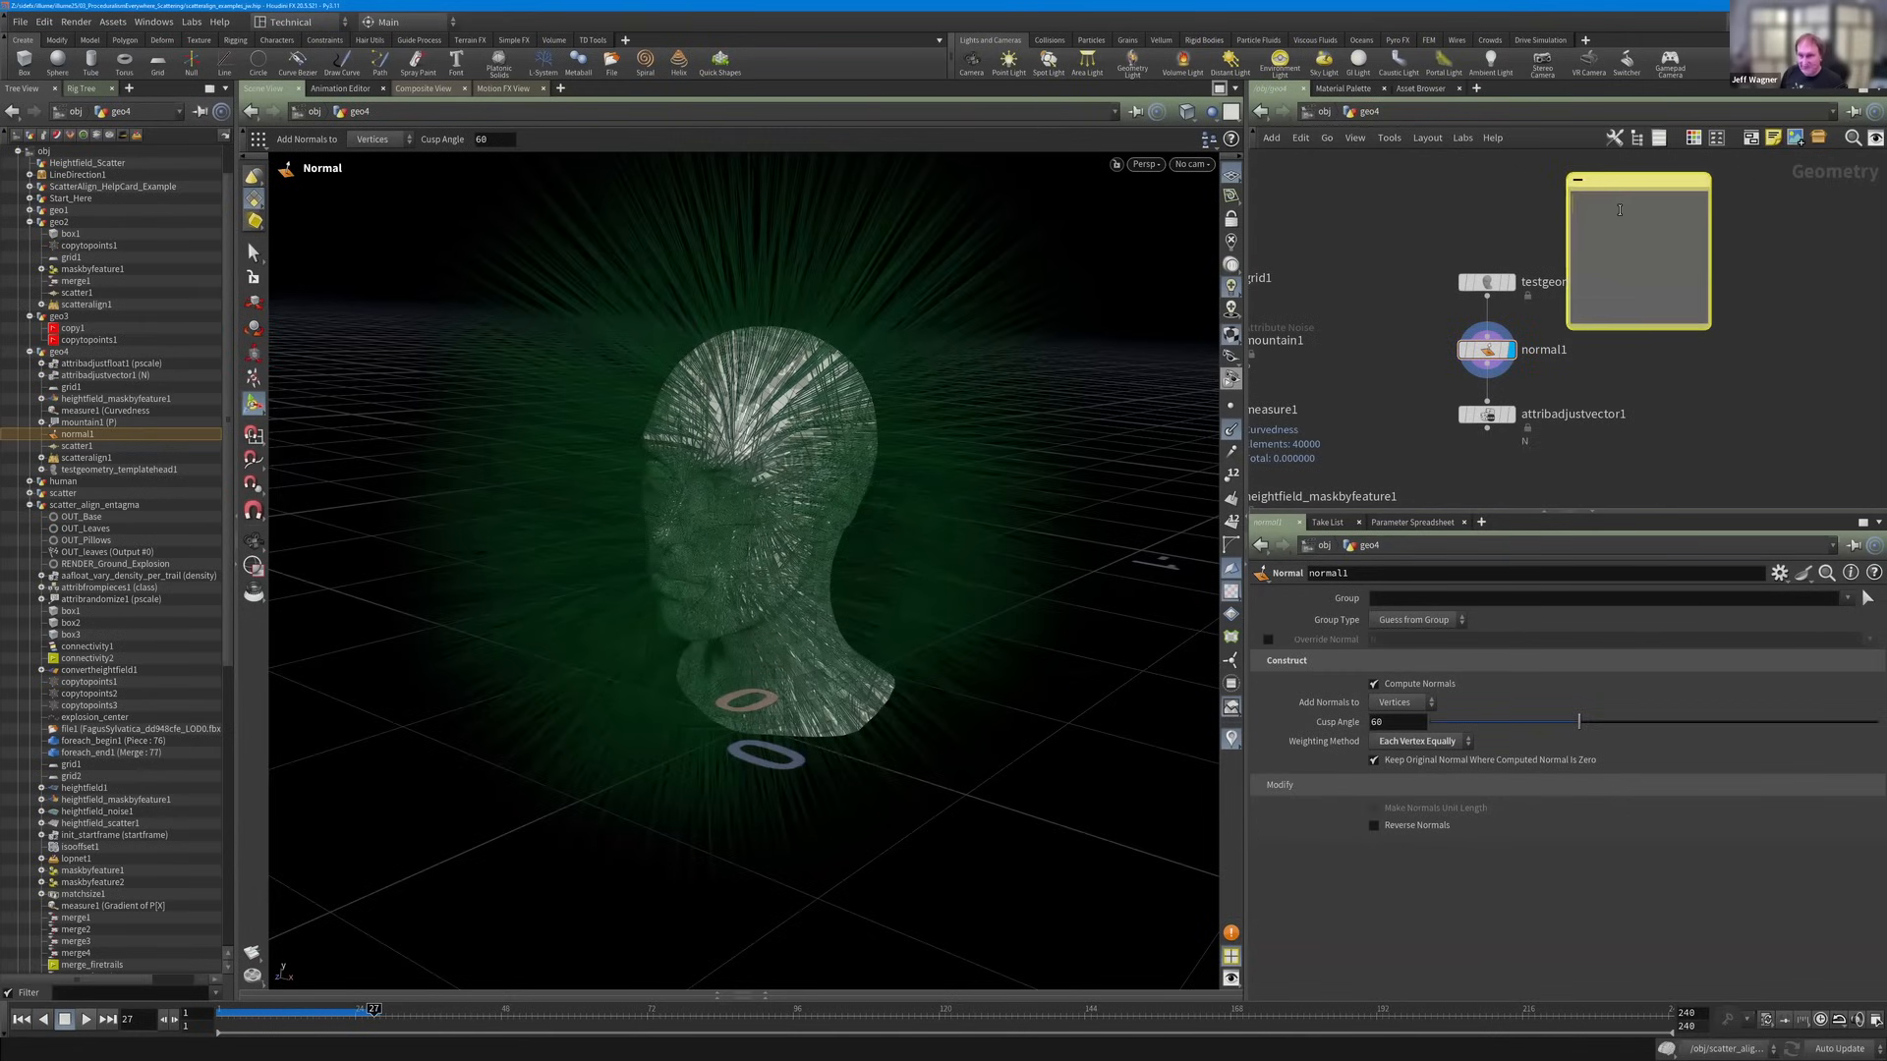
key("ctrl+v")
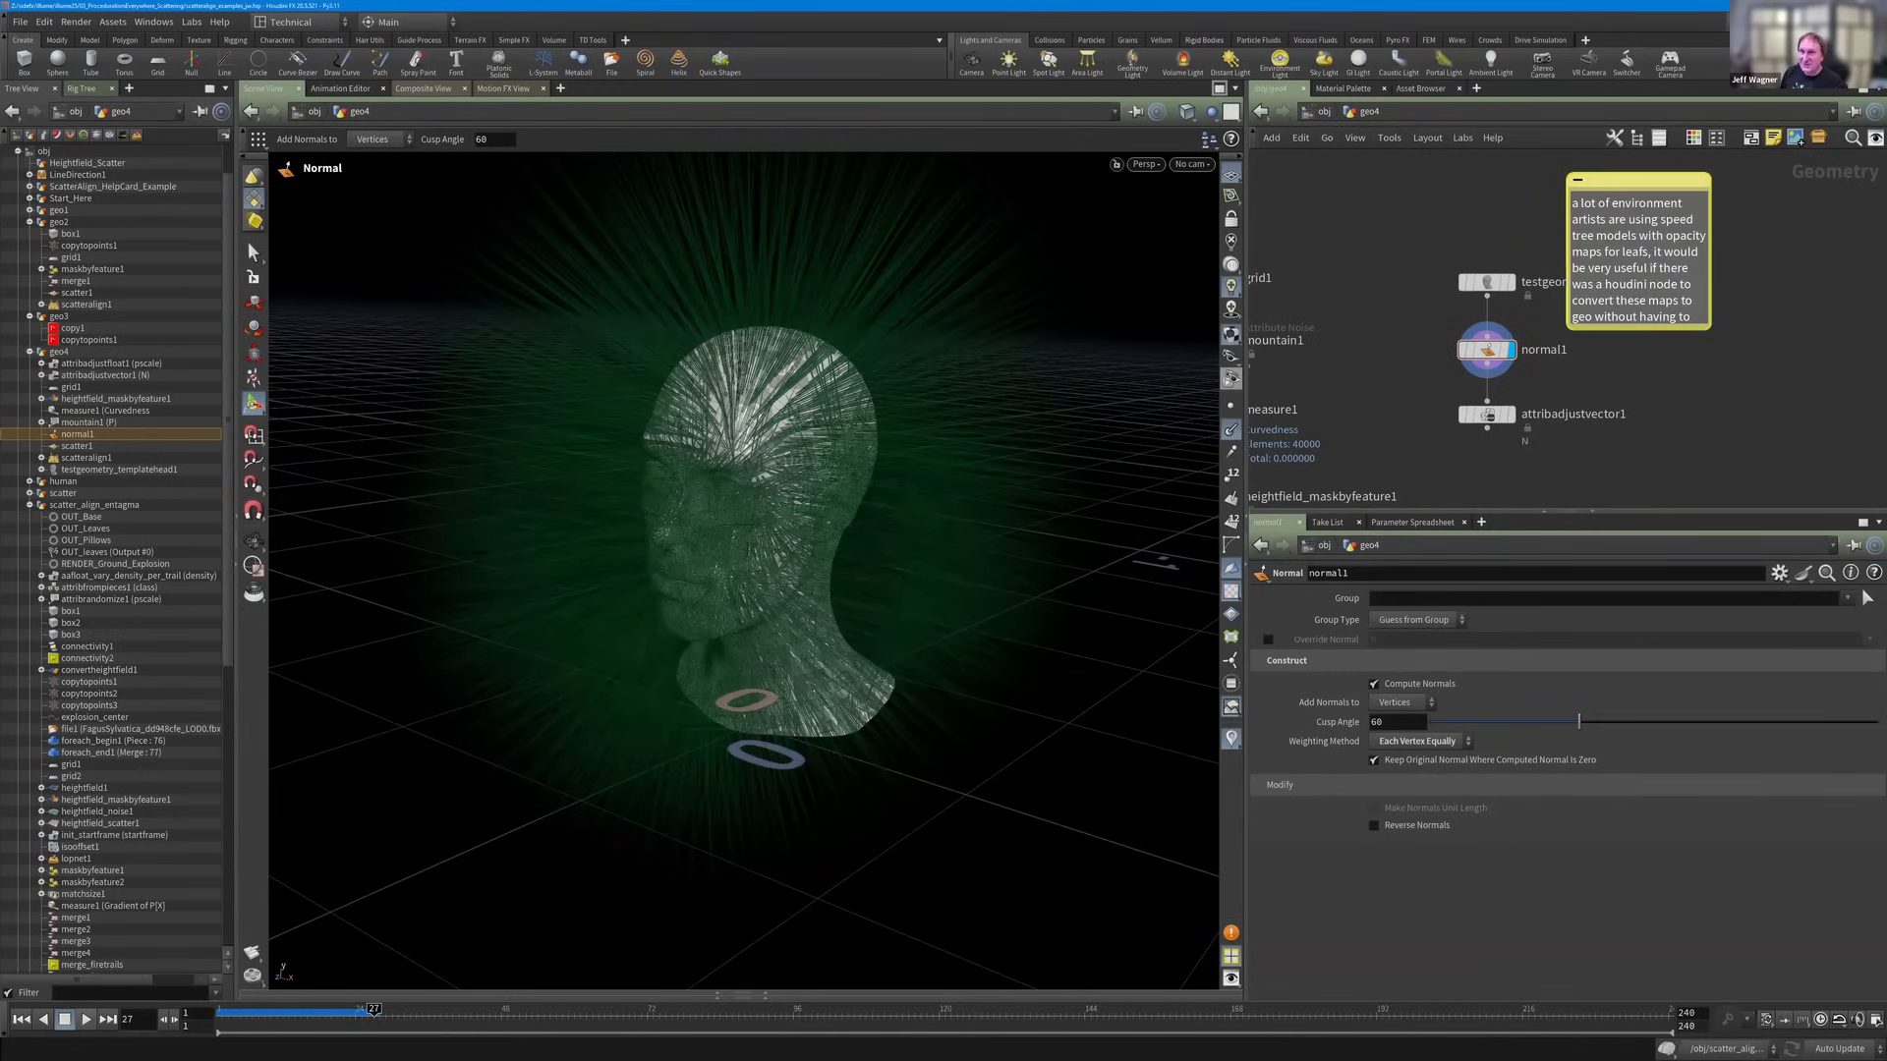
Resize the sticky note into a wide, short box that fits its text and place it beside the template head chain.
left_click_drag(1710, 327, 1885, 373)
scroll(1844, 449, "down", 2)
middle_click_drag(1844, 449, 1638, 431)
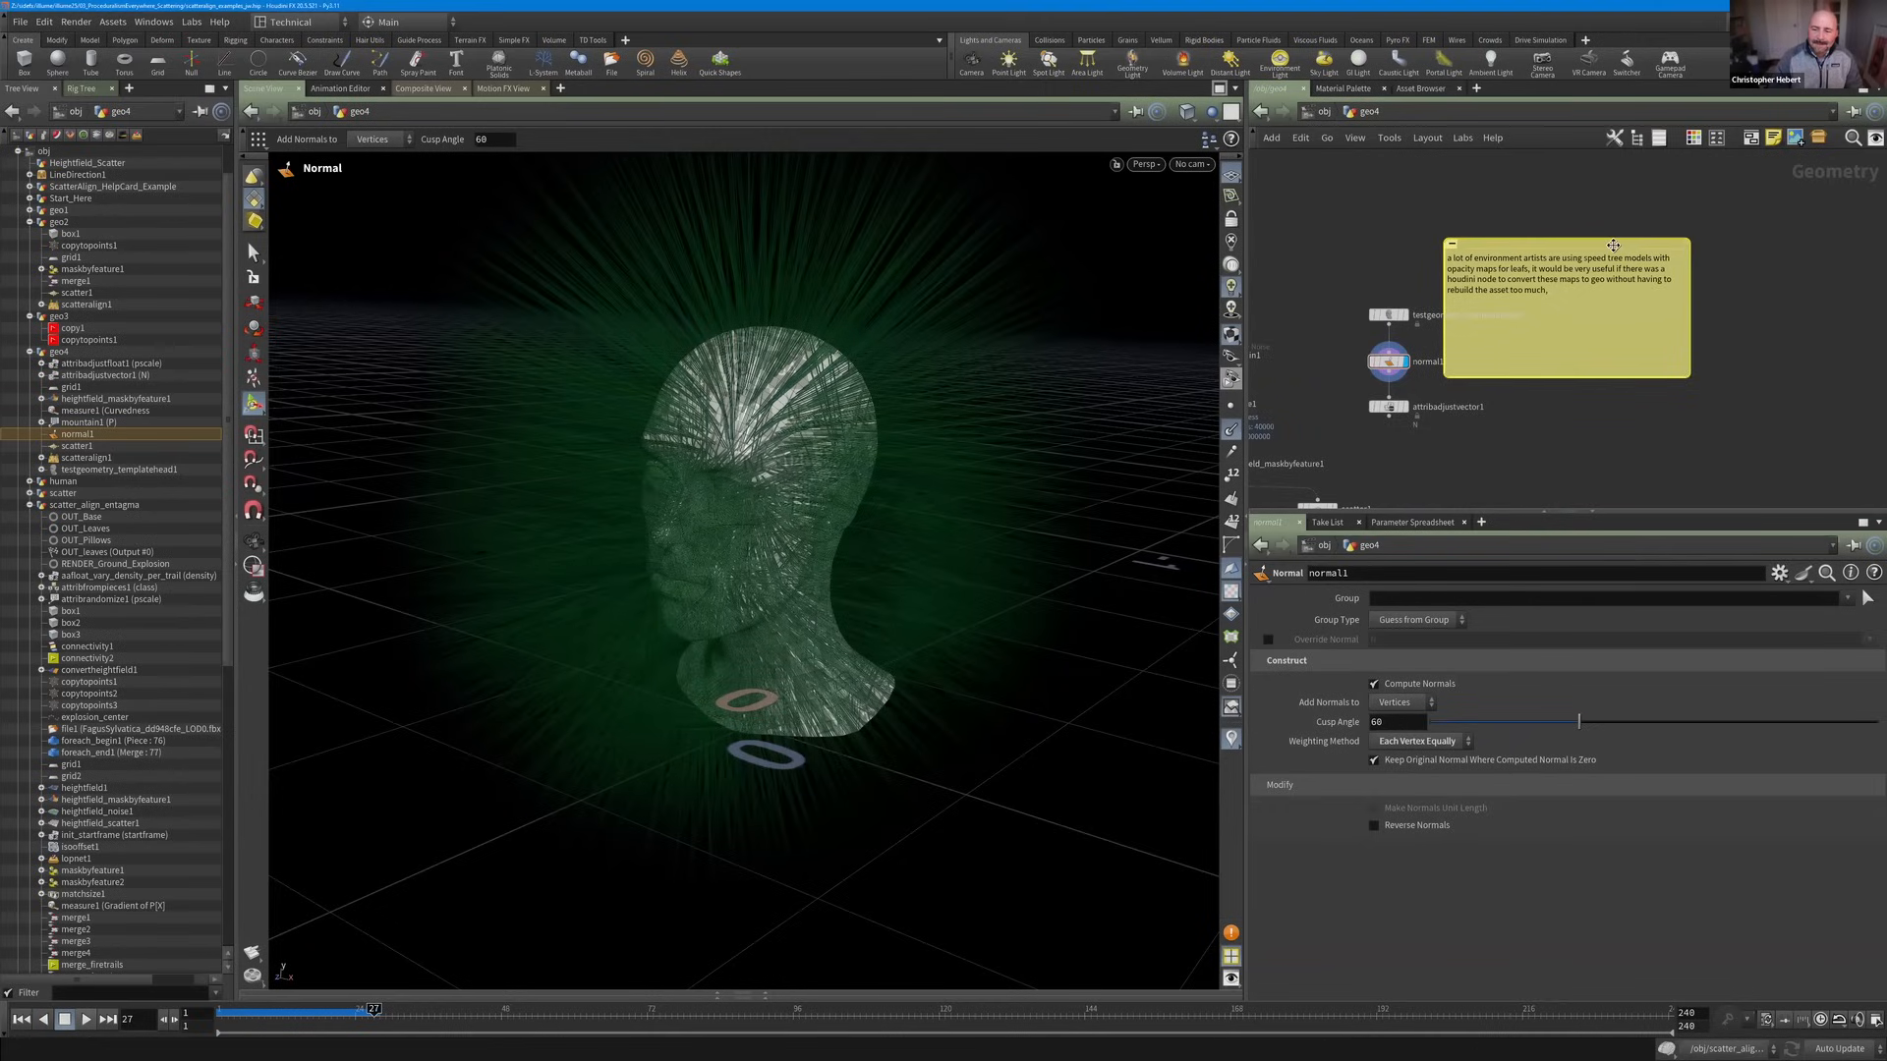
left_click_drag(1628, 246, 1716, 292)
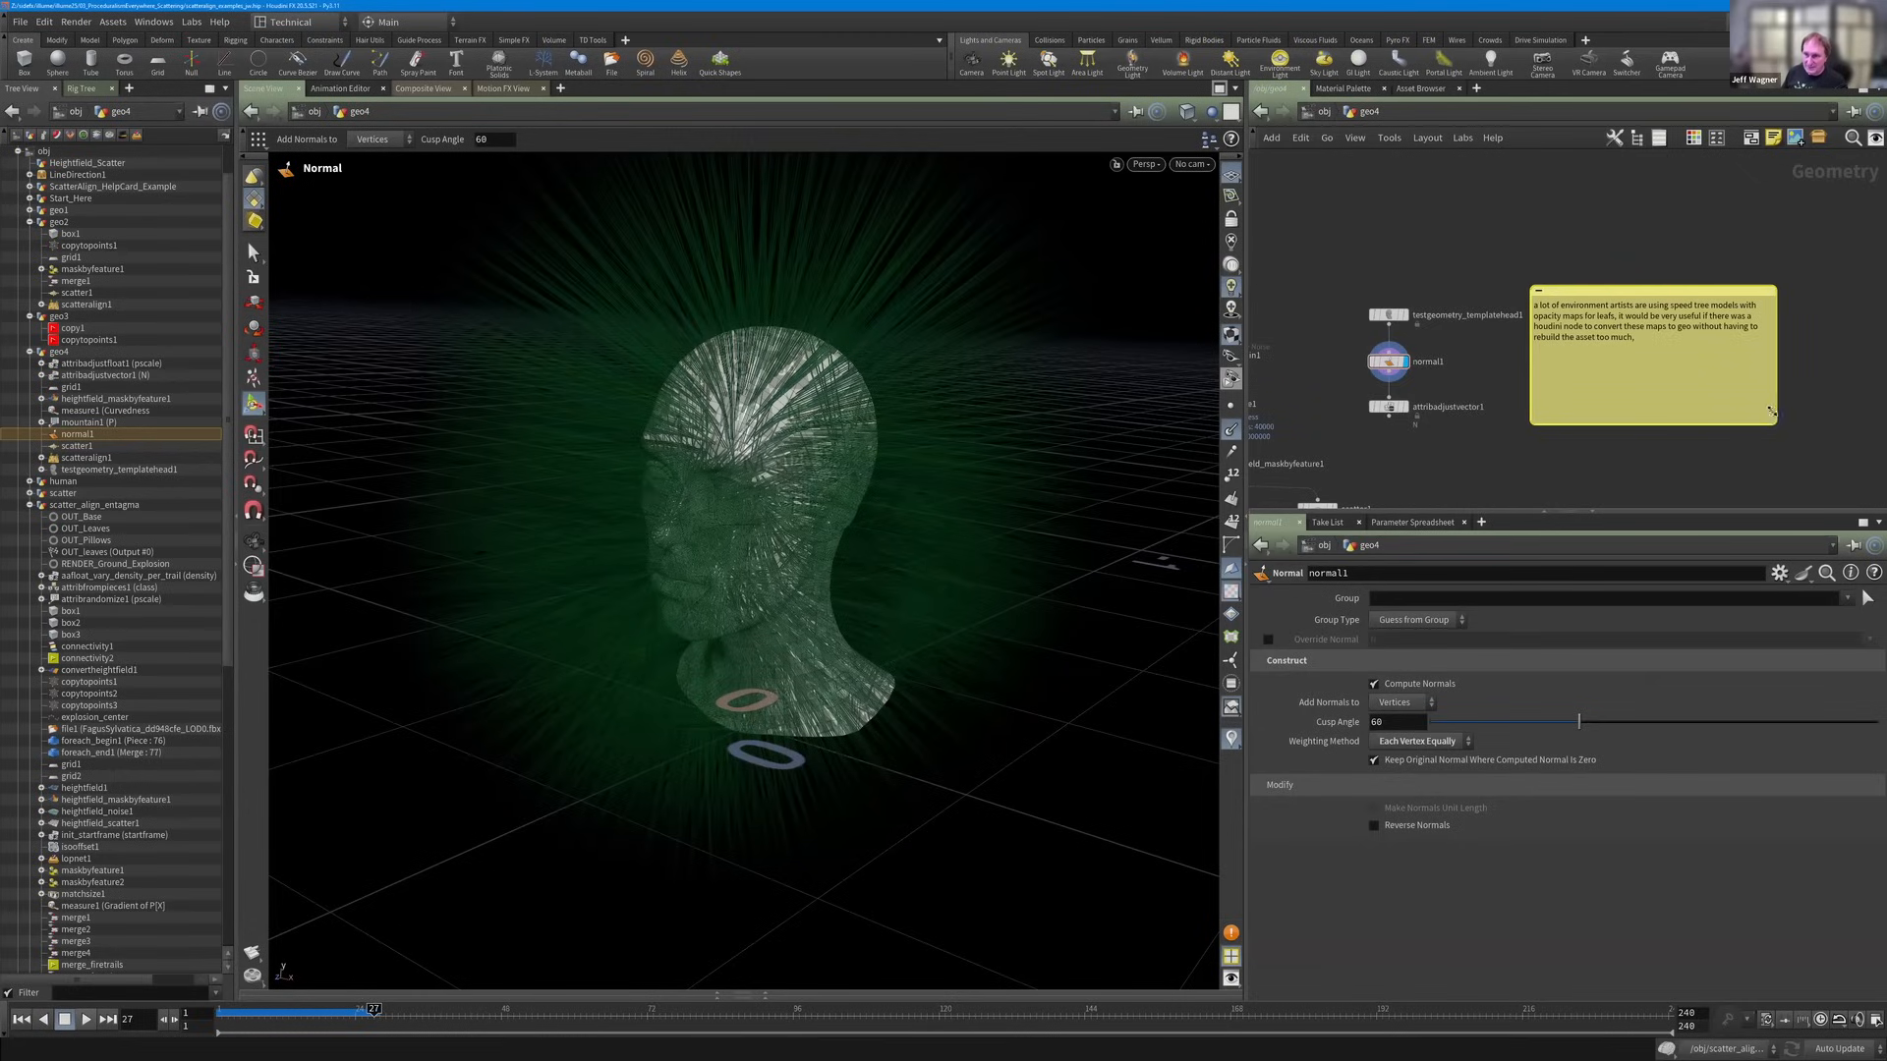
left_click_drag(1771, 412, 1741, 379)
scroll(1753, 370, "down", 2)
middle_click_drag(1754, 417, 1684, 400)
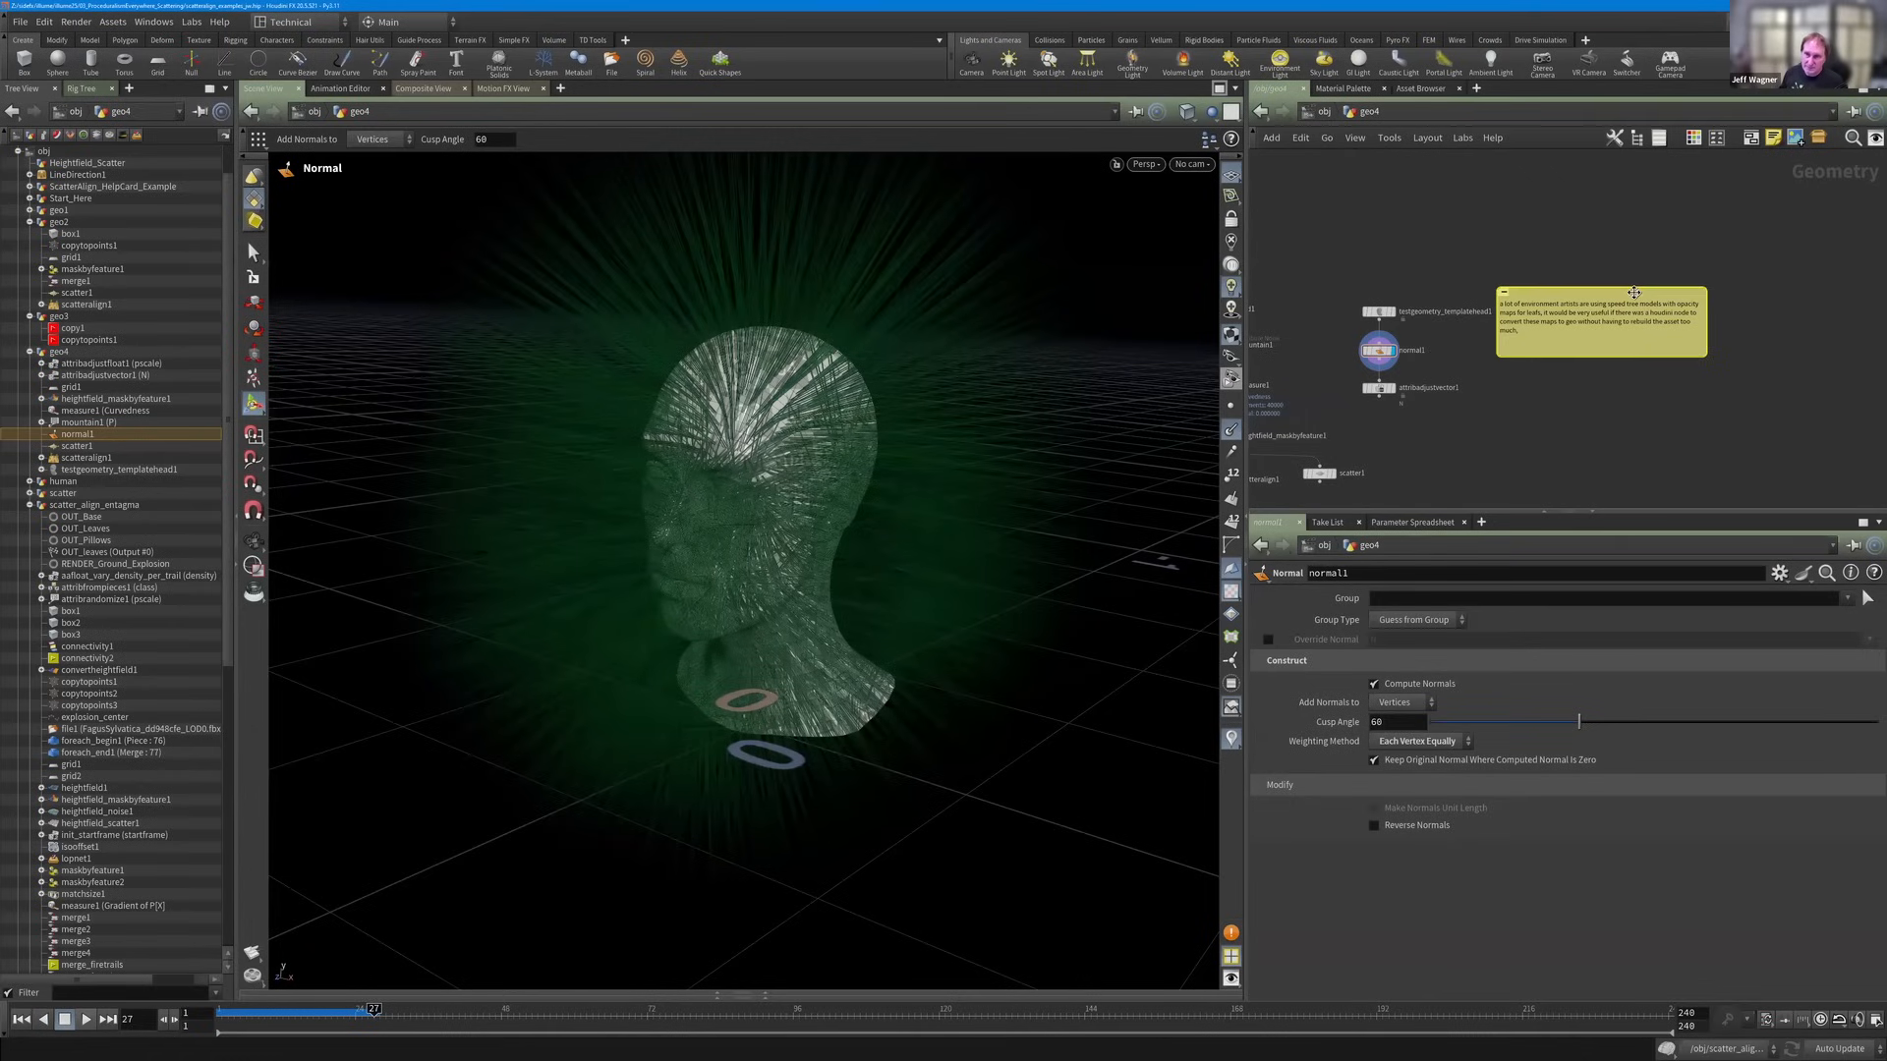
left_click_drag(1636, 289, 1635, 295)
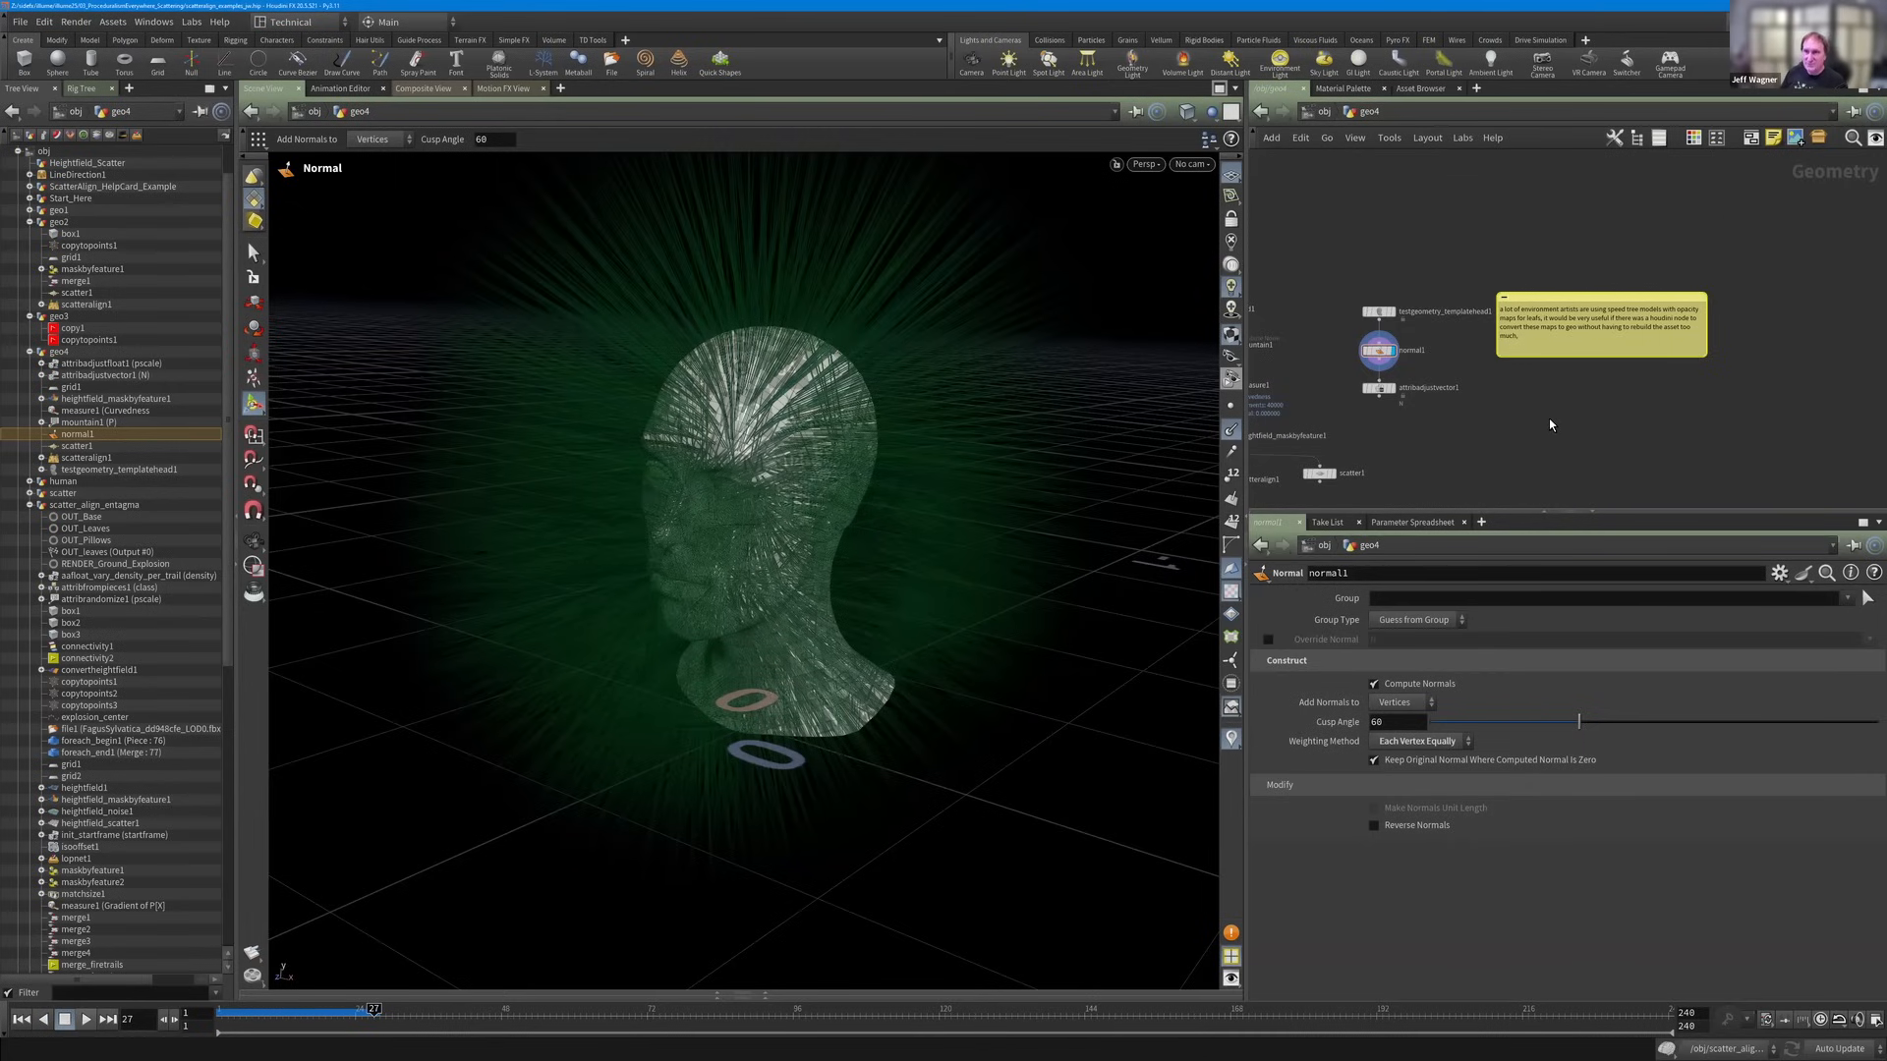
Add a Trace node to the network below the sticky note.
key("Tab")
type("t")
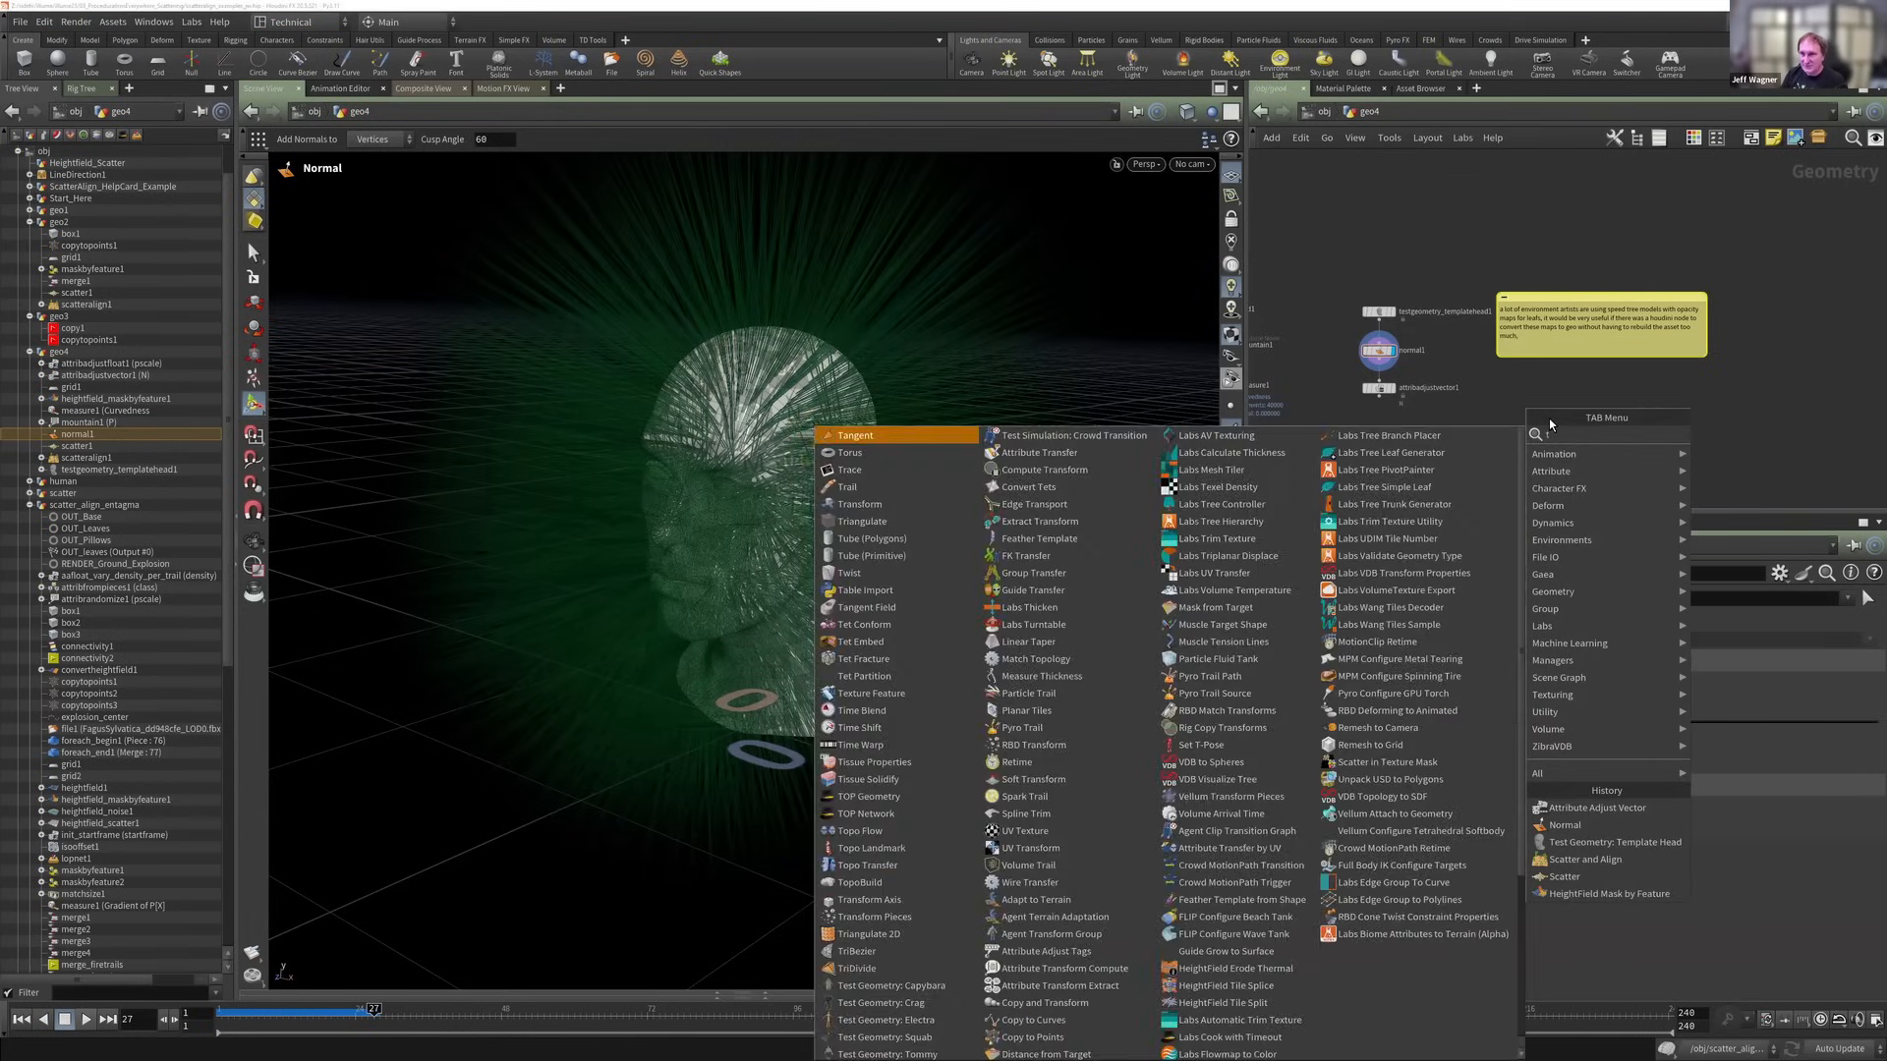
key("Return")
left_click(1570, 415)
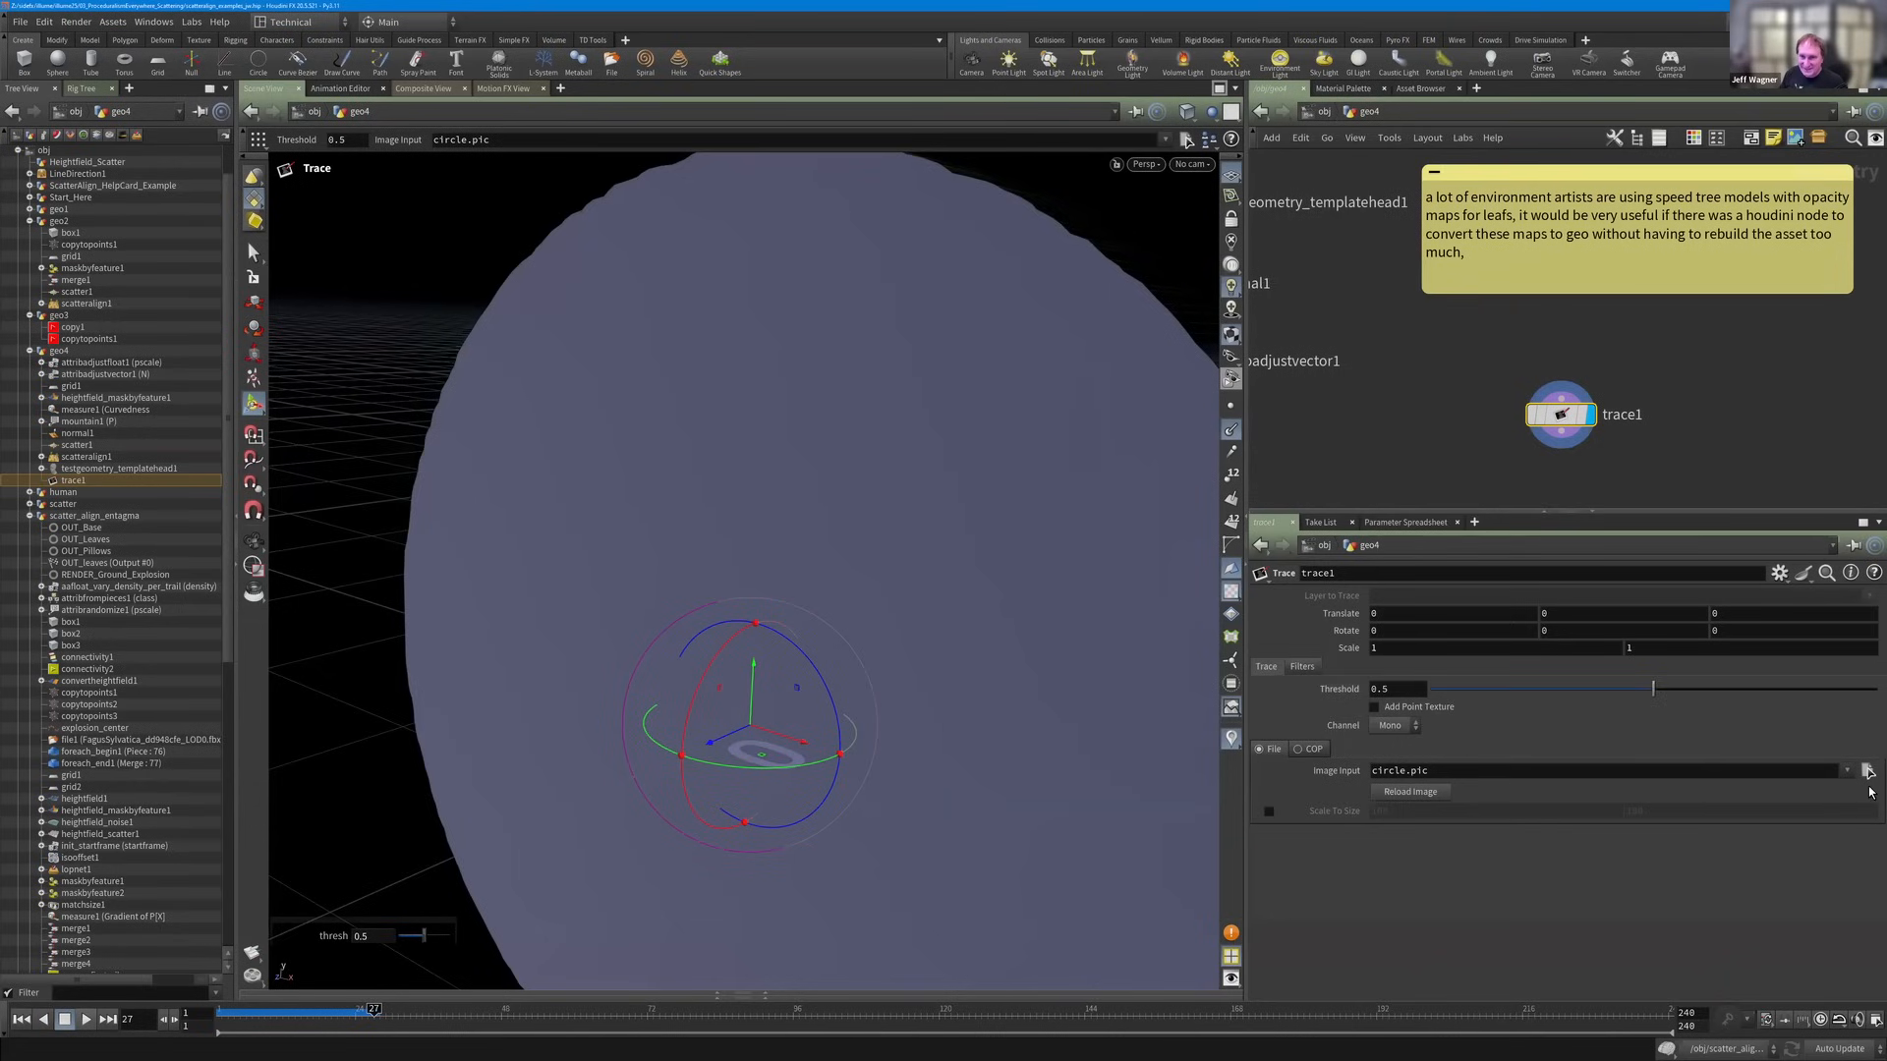
Set trace1's image input to mapleleafAlpha.rat from the $HFS/houdini/pic folder.
left_click(1866, 770)
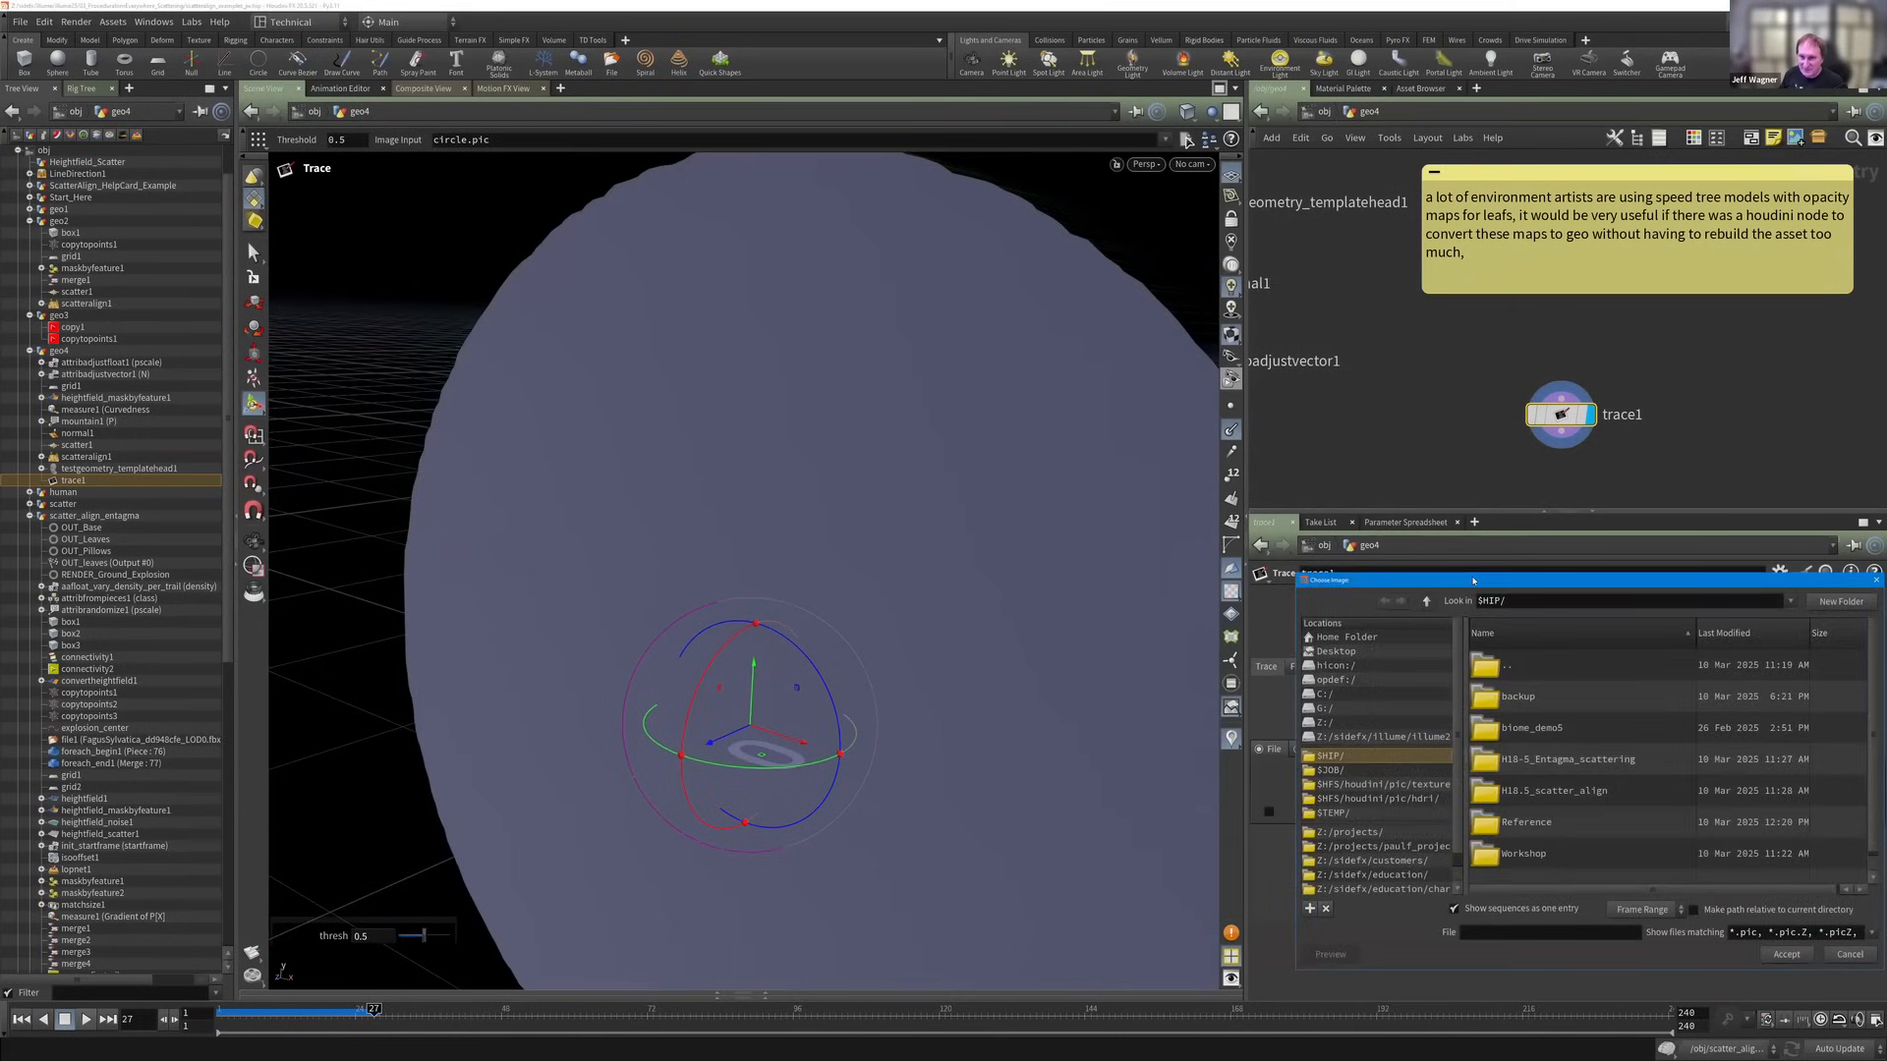
left_click_drag(1048, 383, 1029, 164)
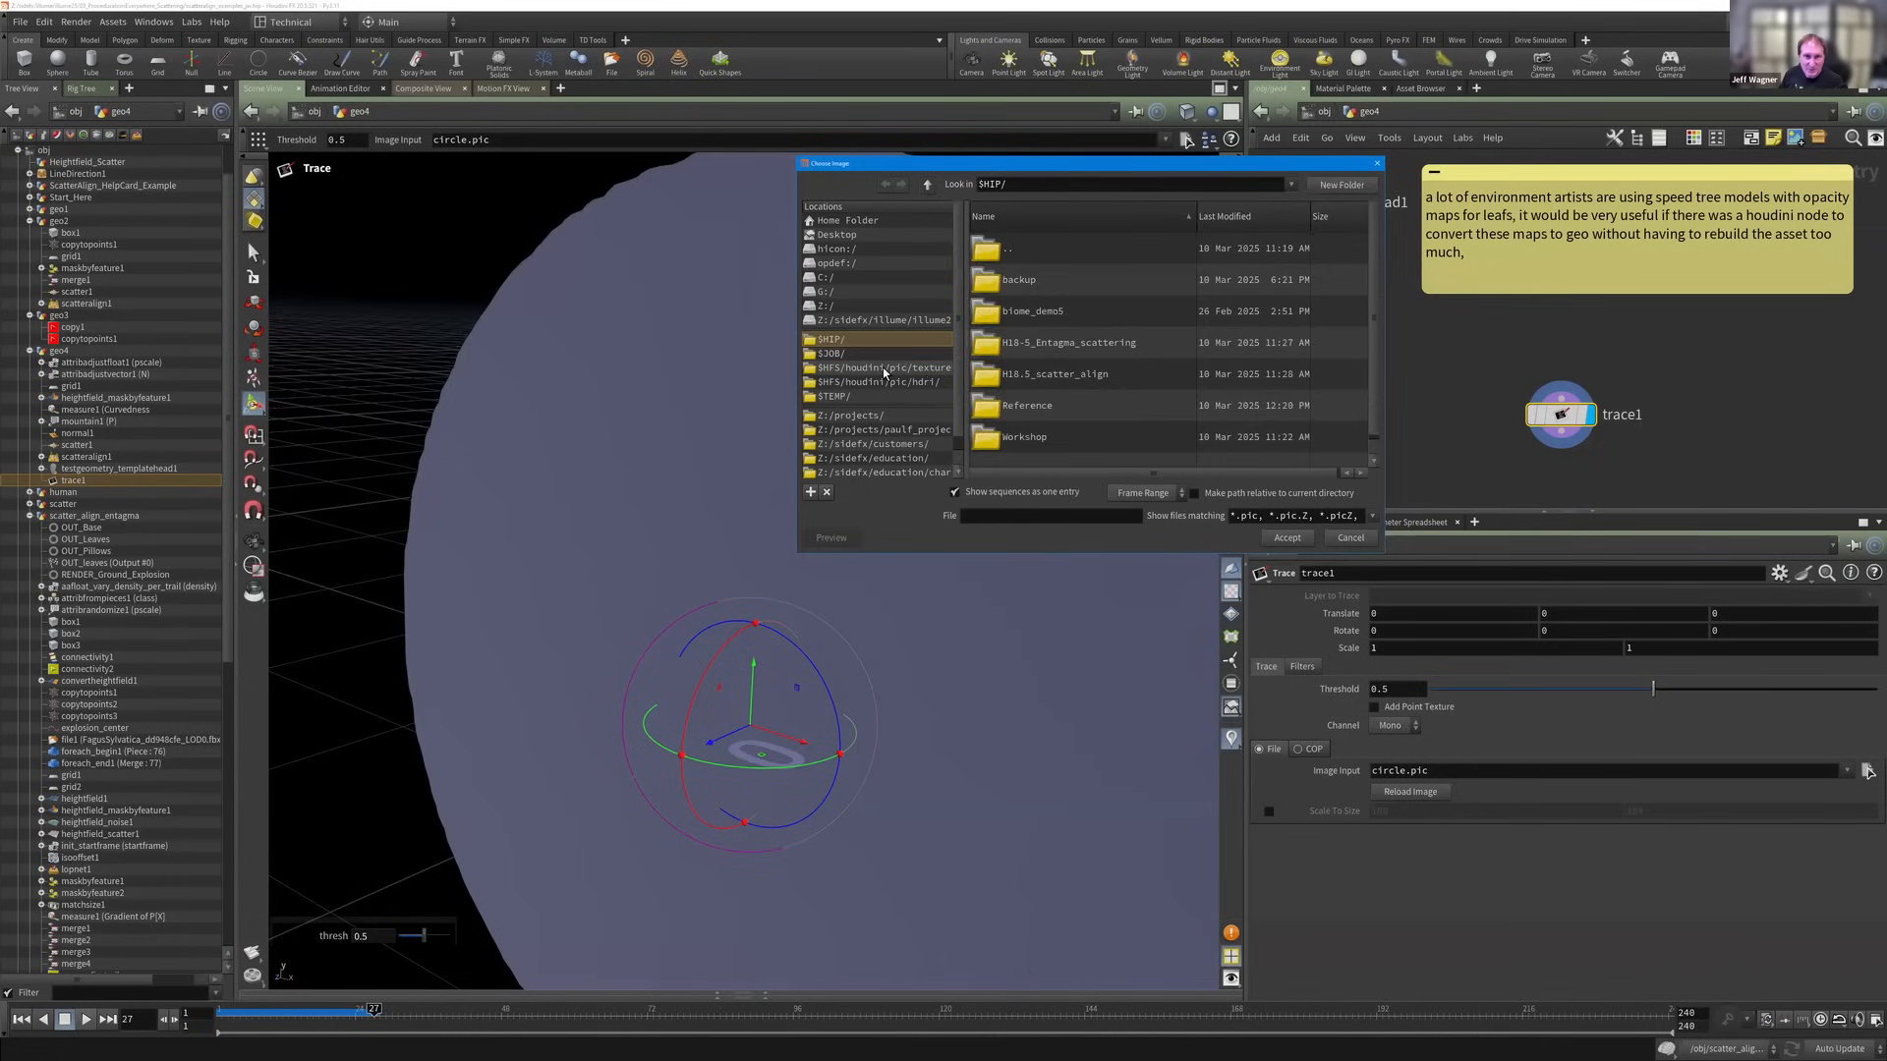
left_click(885, 367)
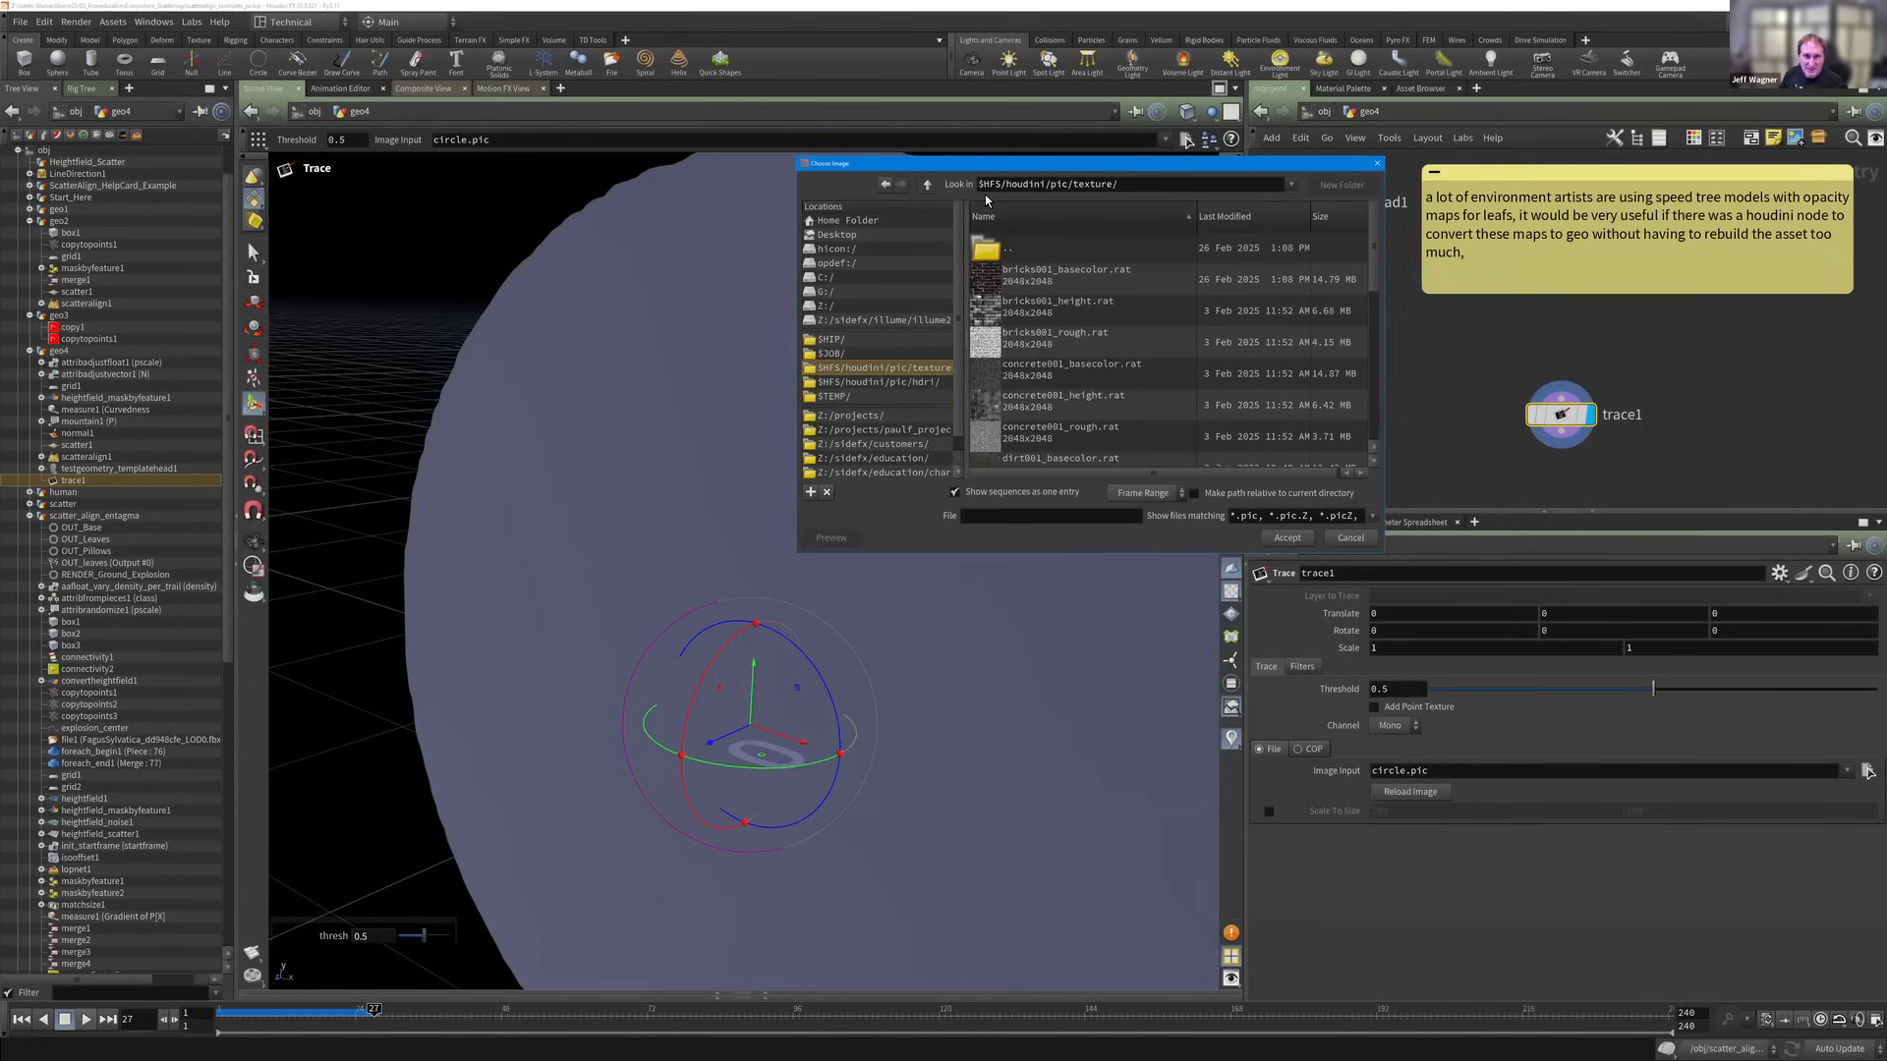
left_click(928, 185)
scroll(1106, 410, "down", 3)
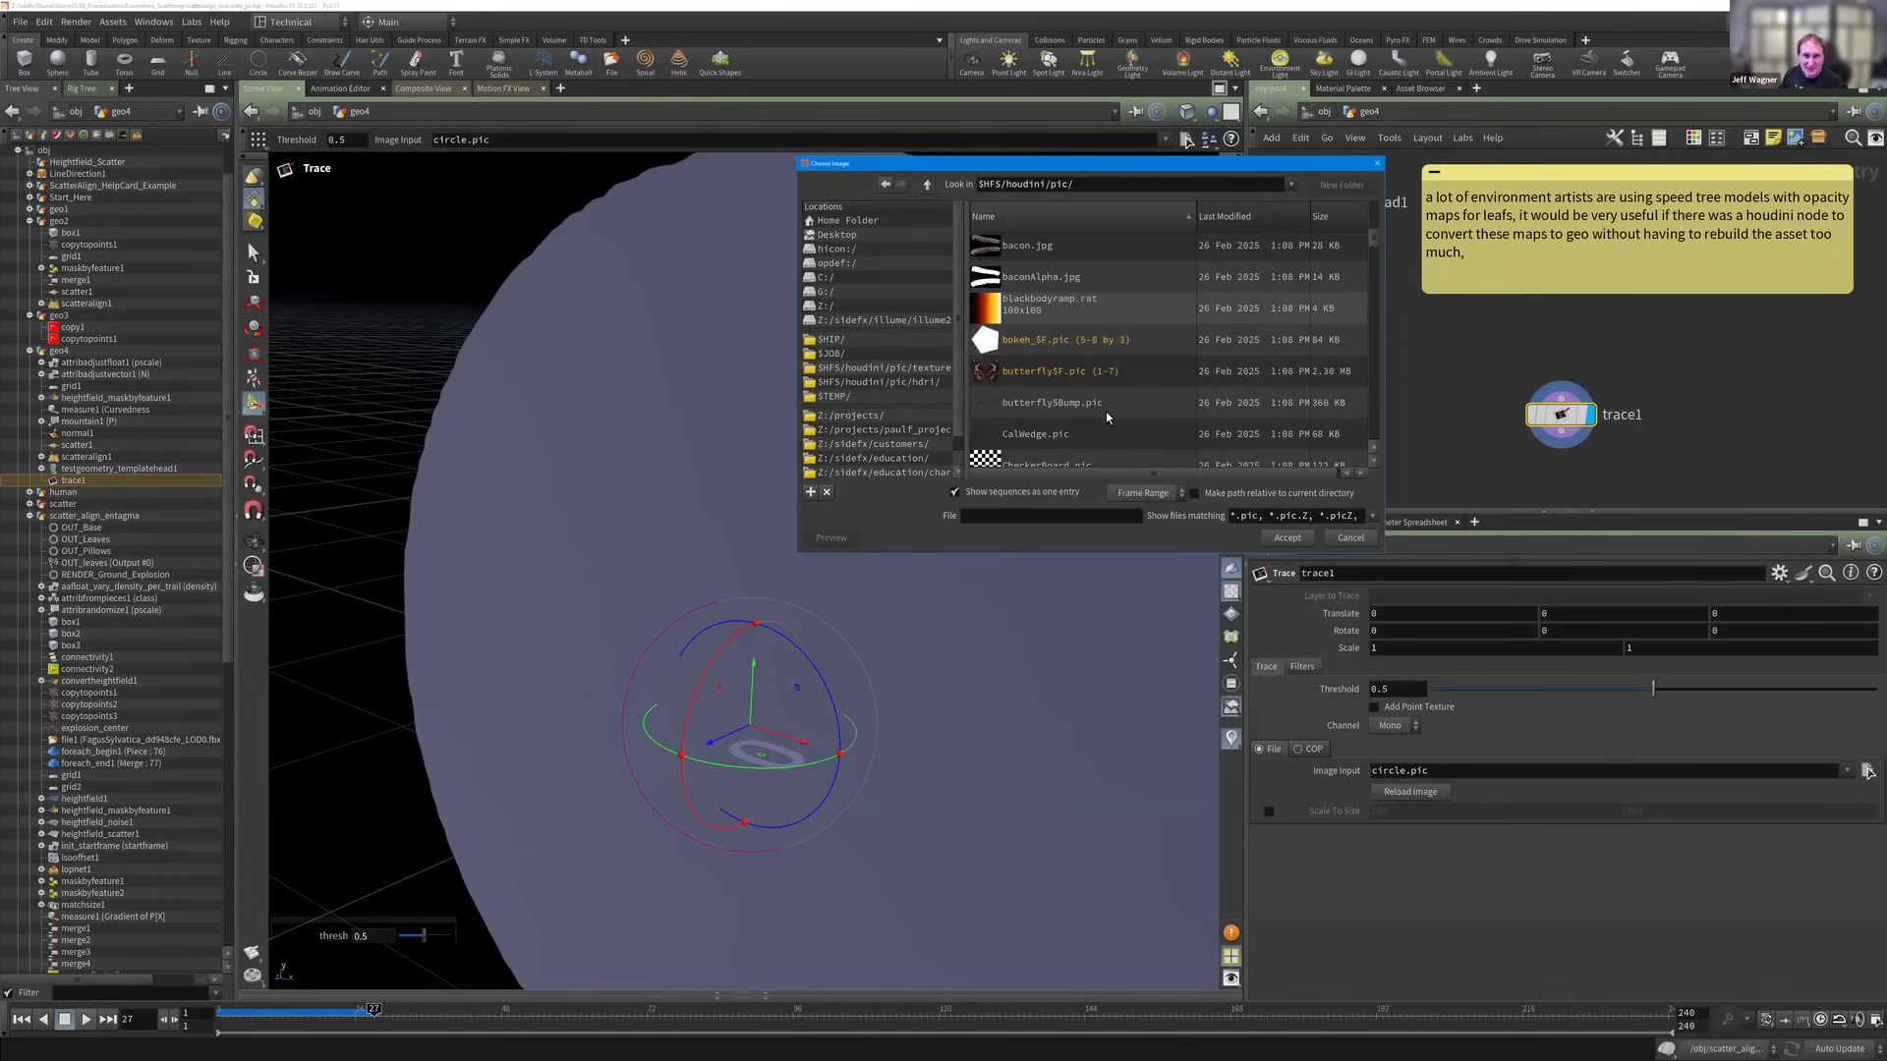
scroll(1107, 415, "down", 2)
scroll(1106, 415, "down", 10)
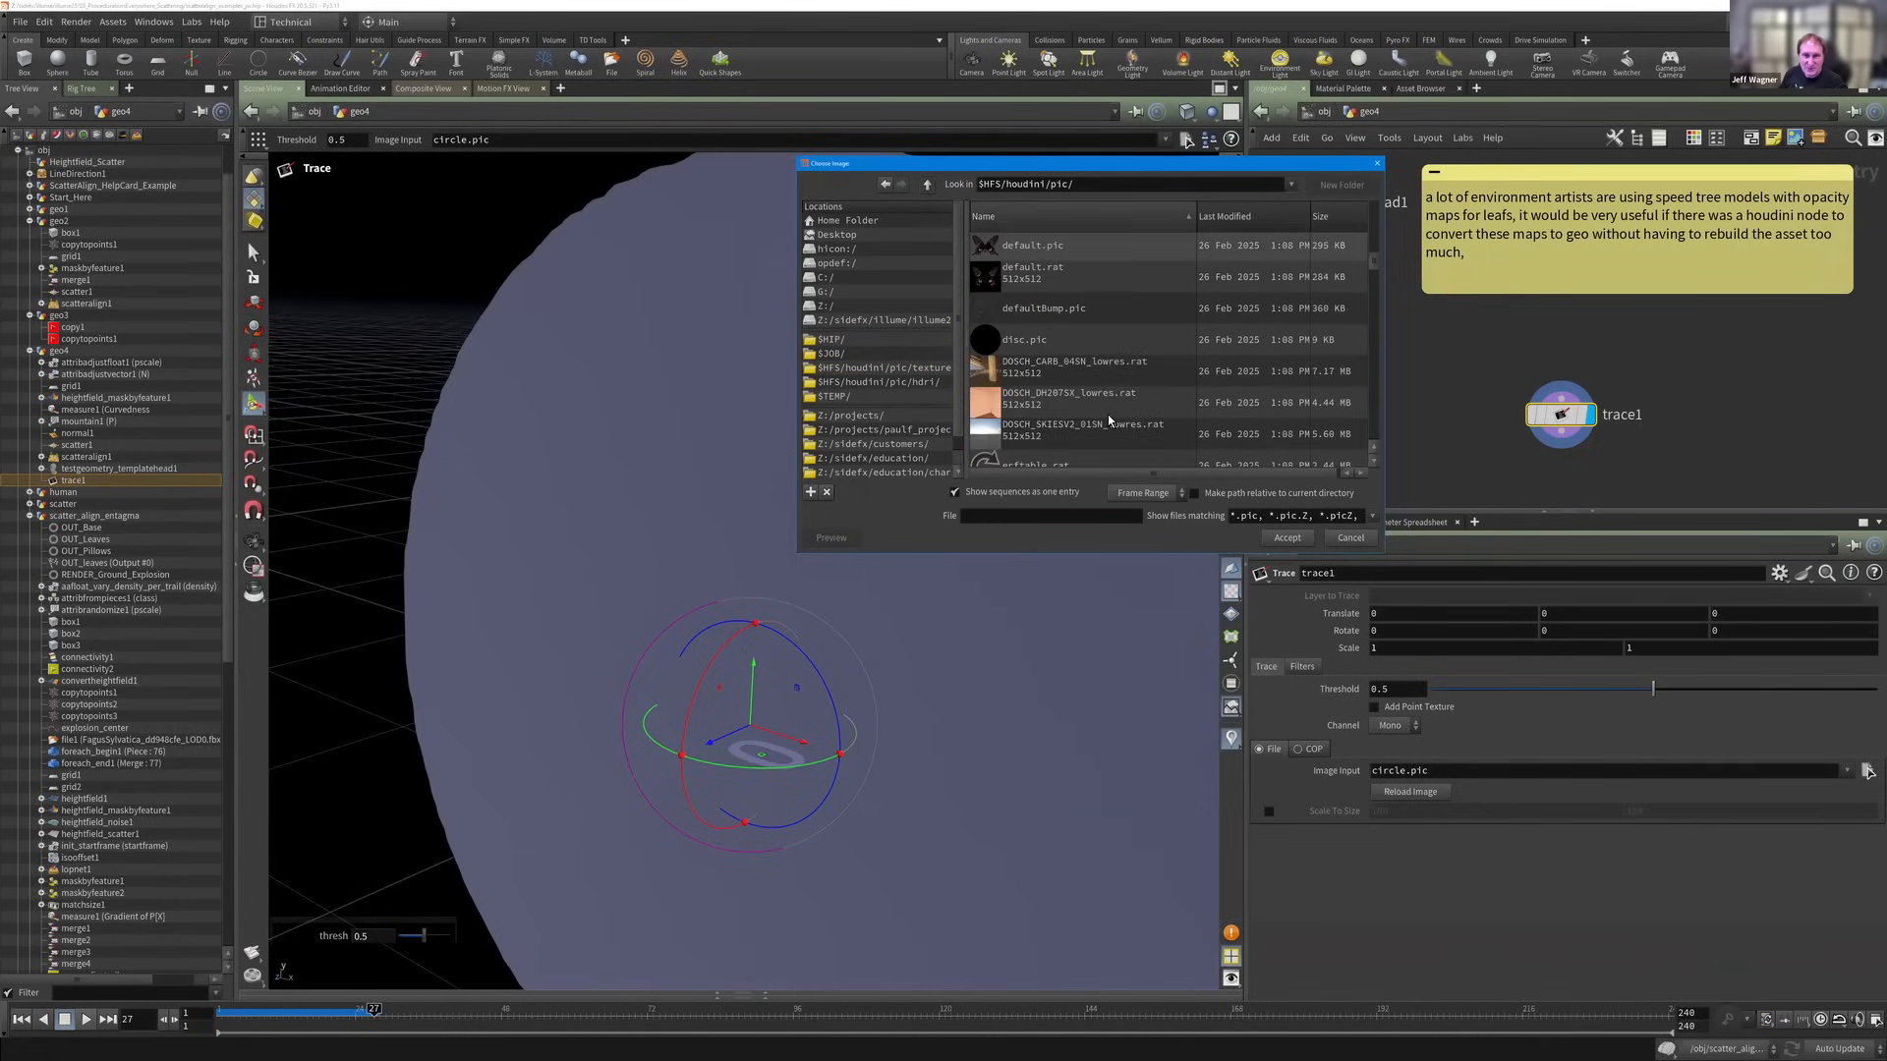
scroll(1109, 421, "down", 6)
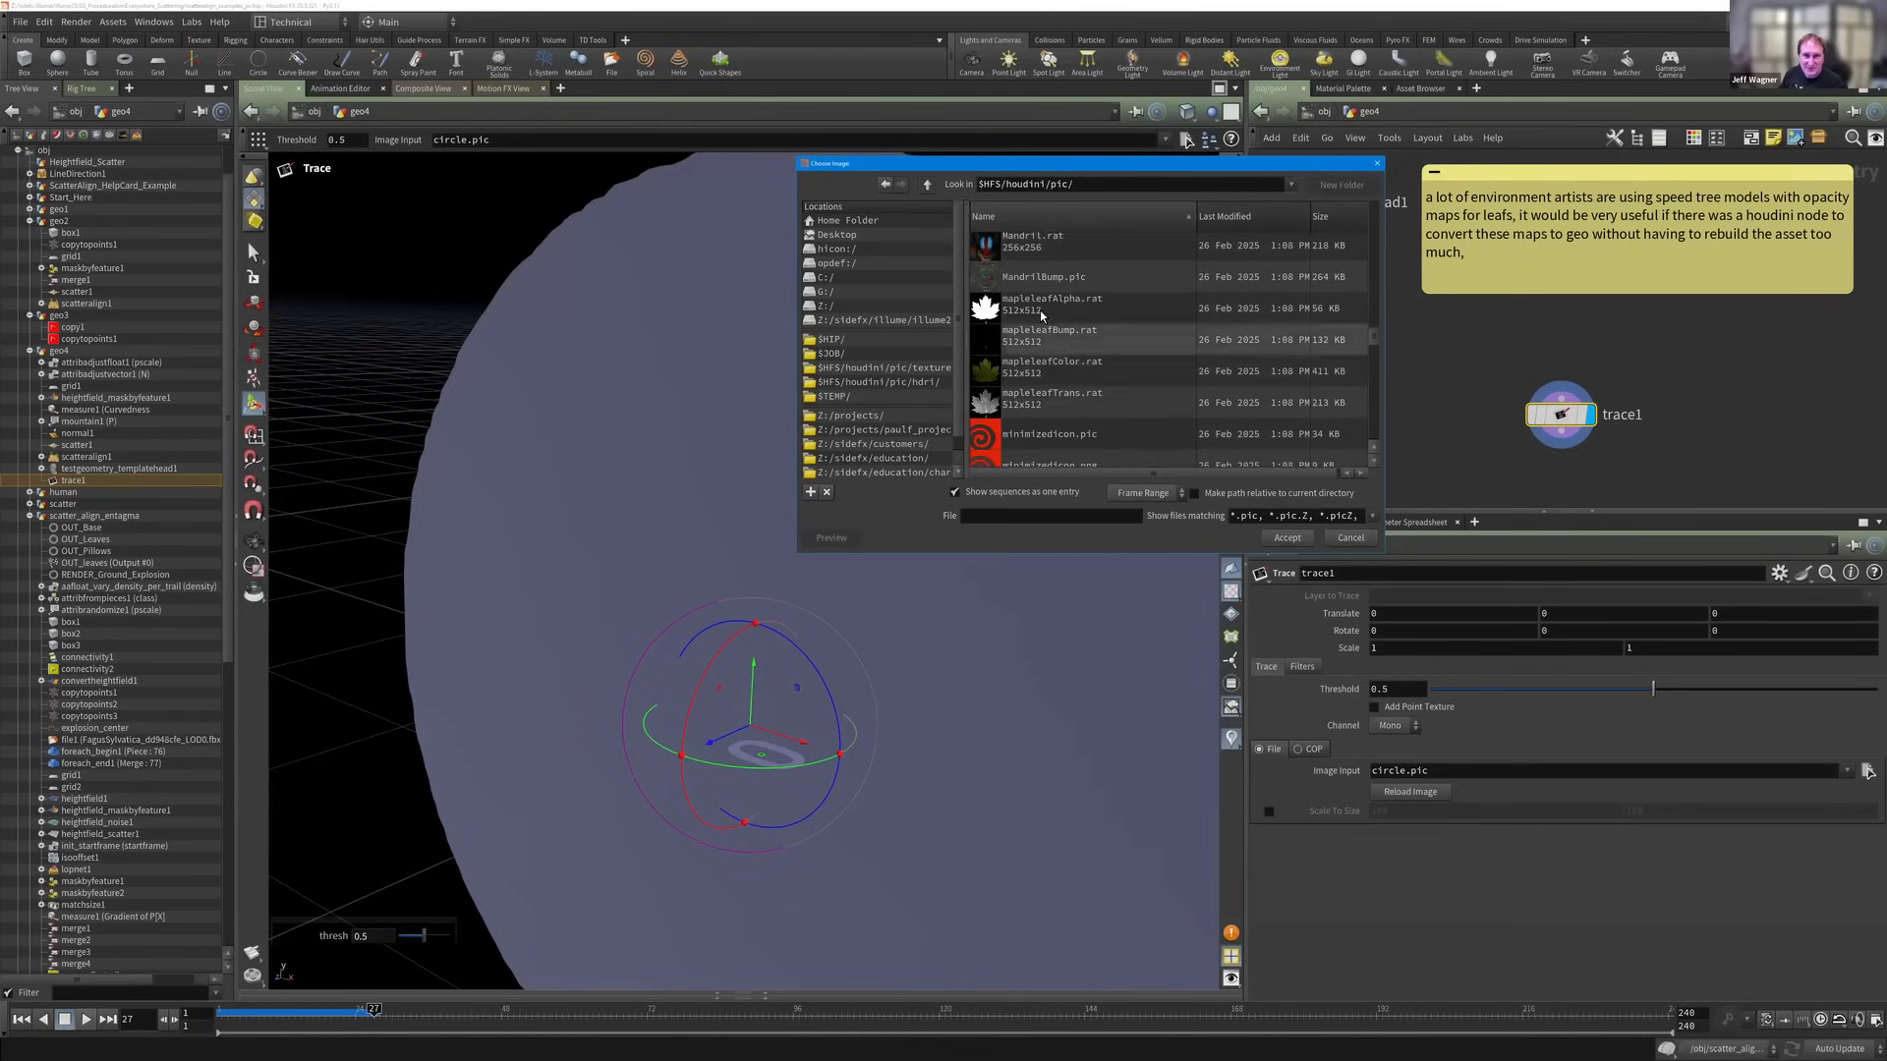
left_click(1051, 366)
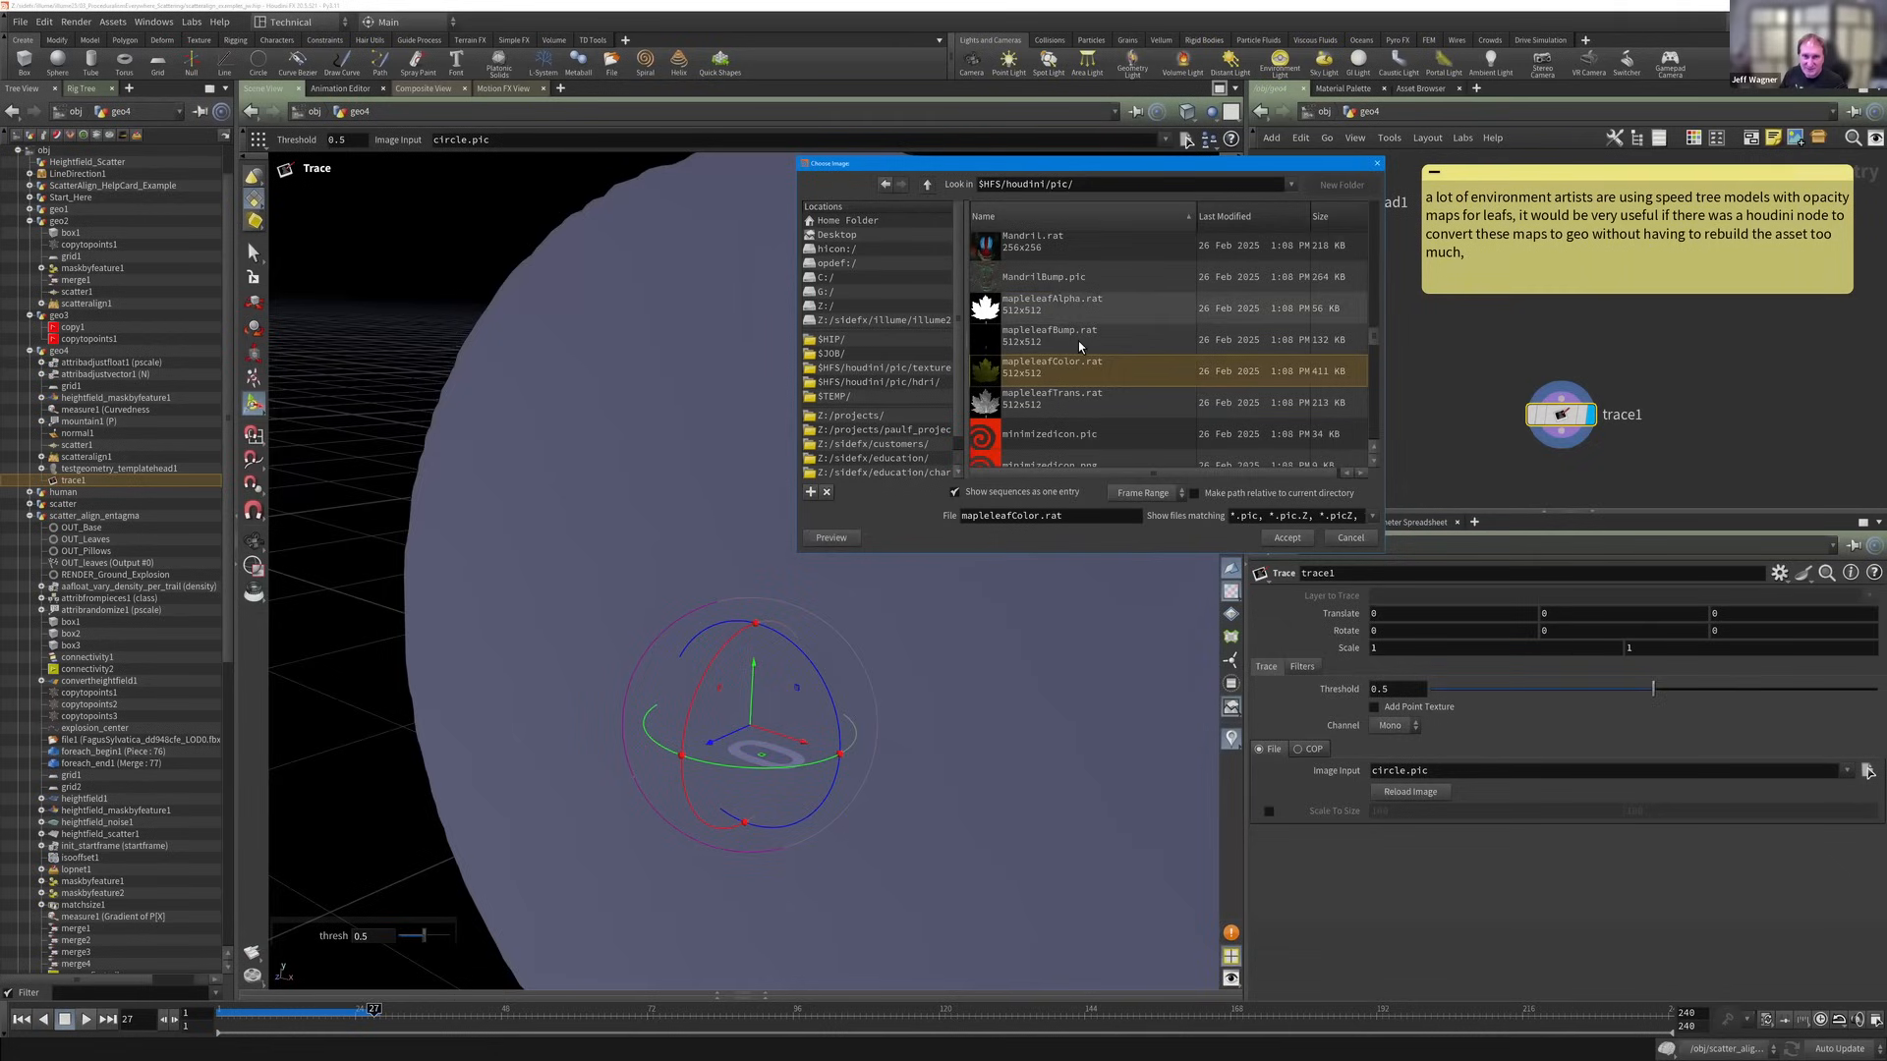
double_click(1051, 303)
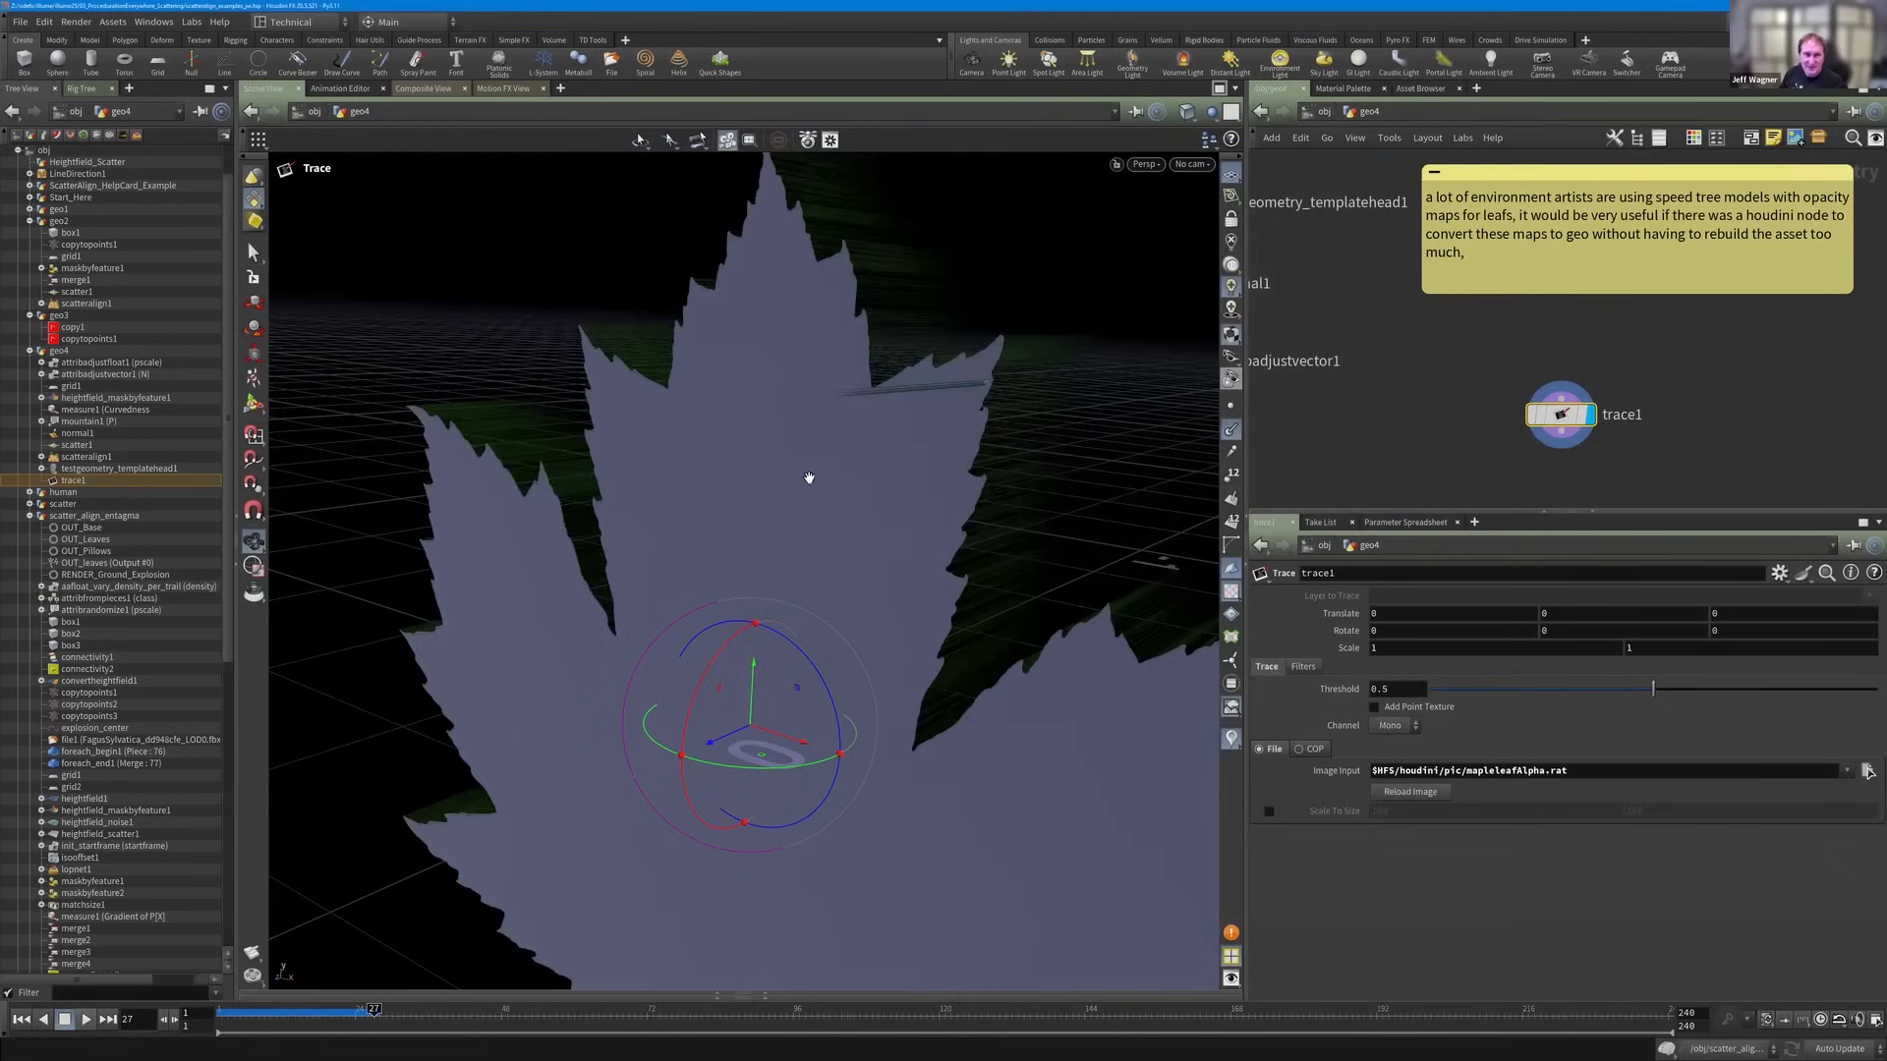
Hide the normals display in the viewport, move trace1 closer to the sticky note and view the traced leaf from another angle.
right_click_drag(809, 476, 879, 580, "alt")
middle_click_drag(880, 580, 791, 511, "alt")
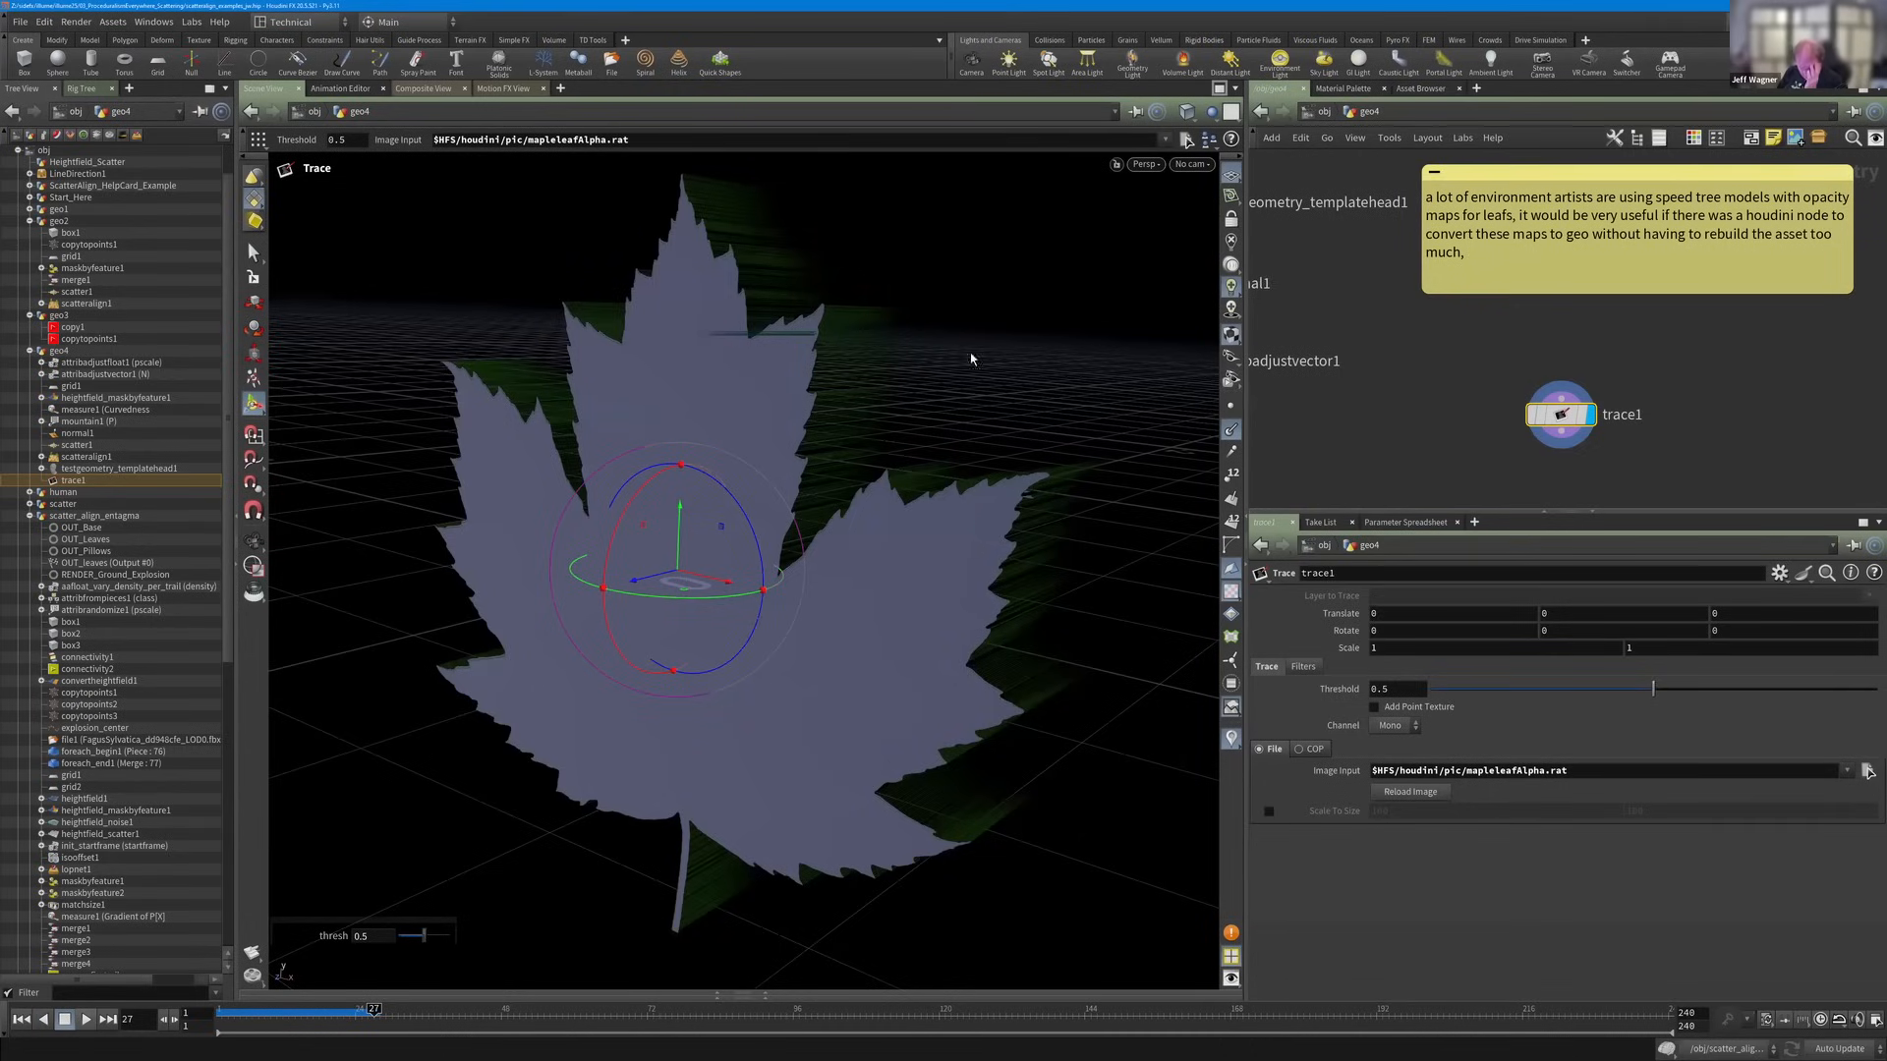
left_click(1228, 432)
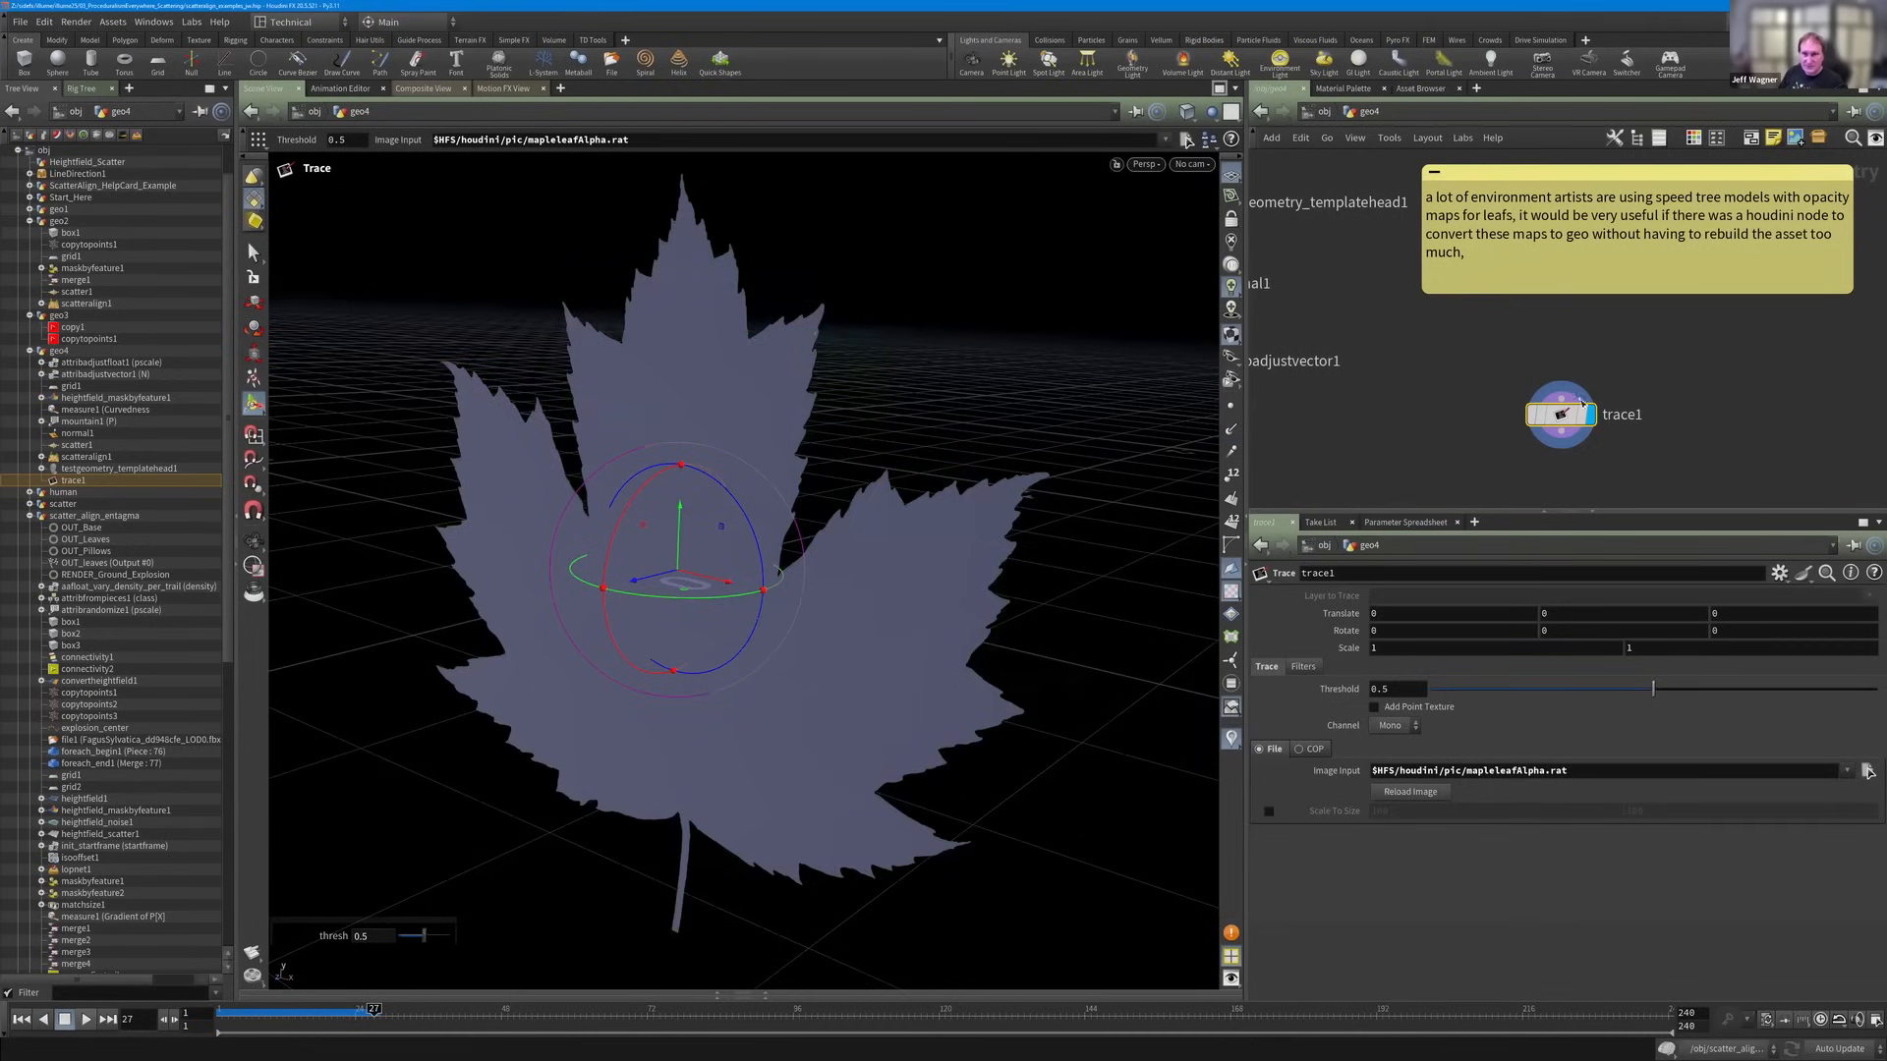
left_click_drag(1573, 417, 1542, 381)
right_click_drag(746, 458, 786, 536, "alt")
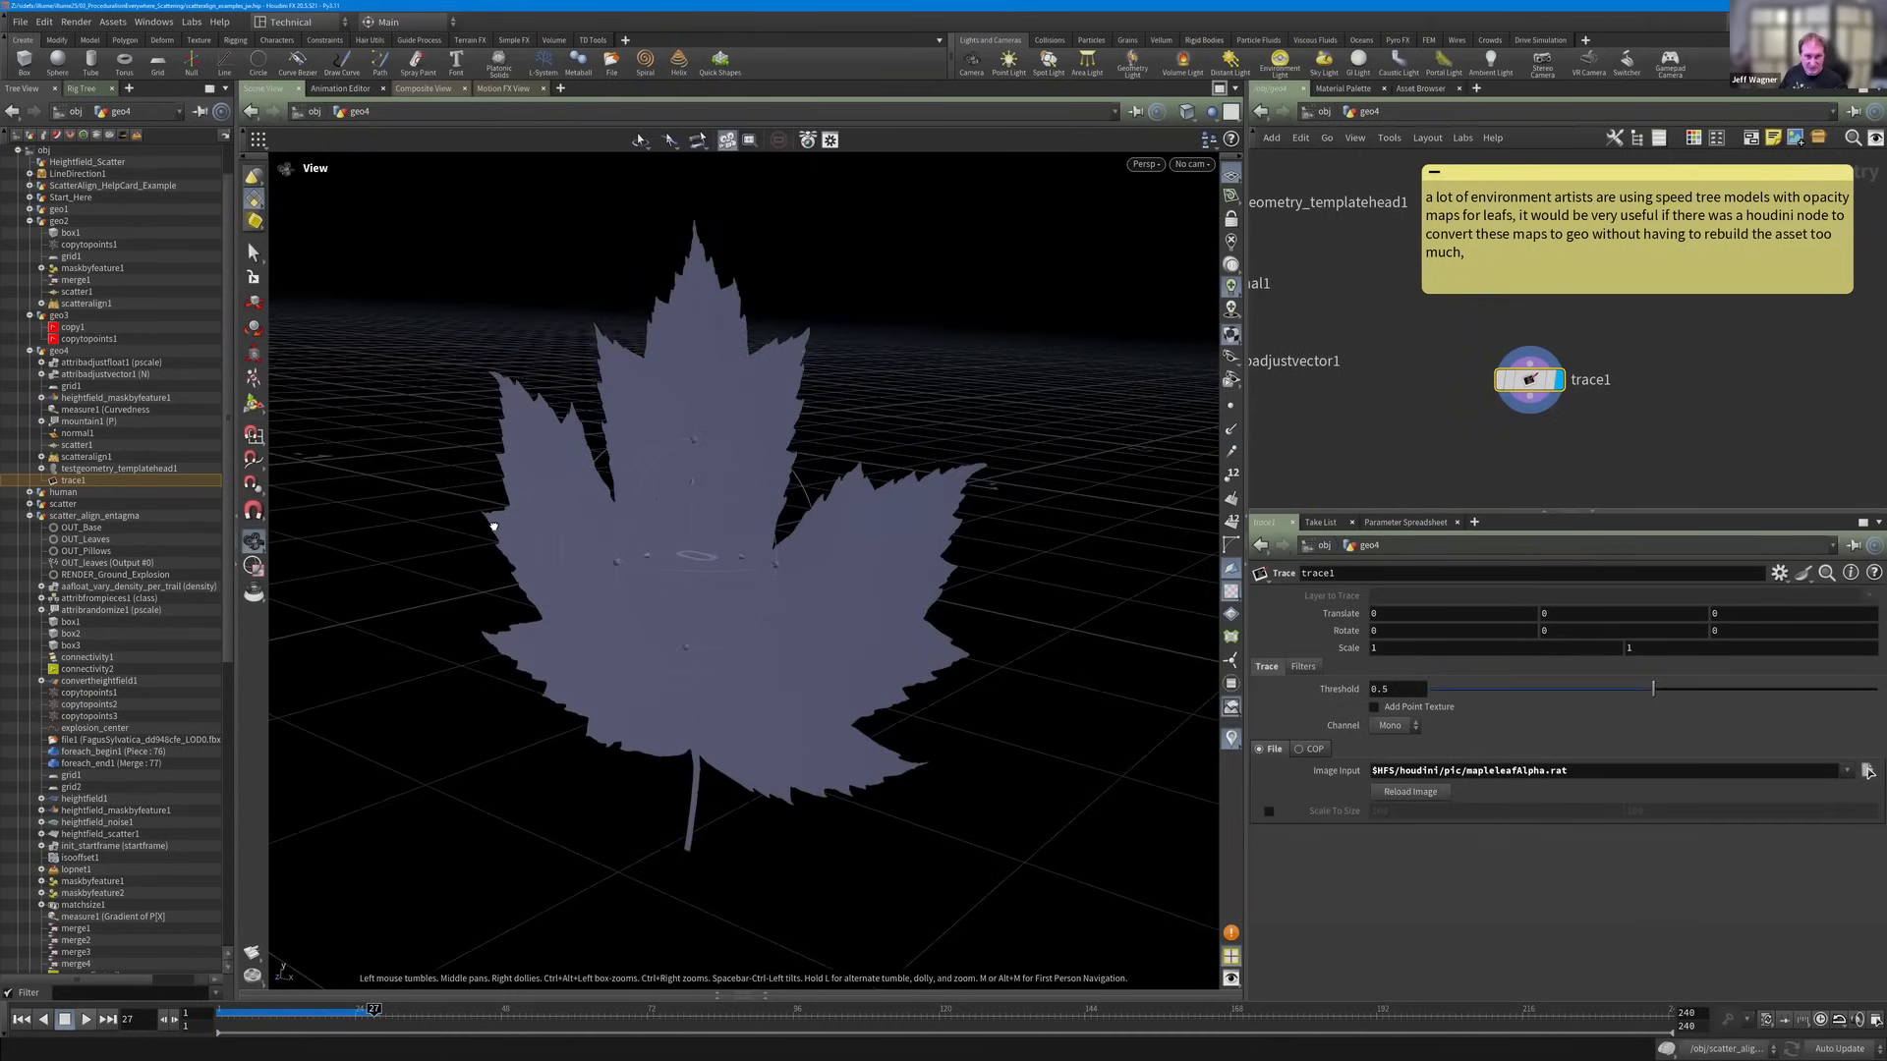
left_click_drag(786, 535, 1130, 521, "alt")
middle_click_drag(1636, 477, 1621, 465)
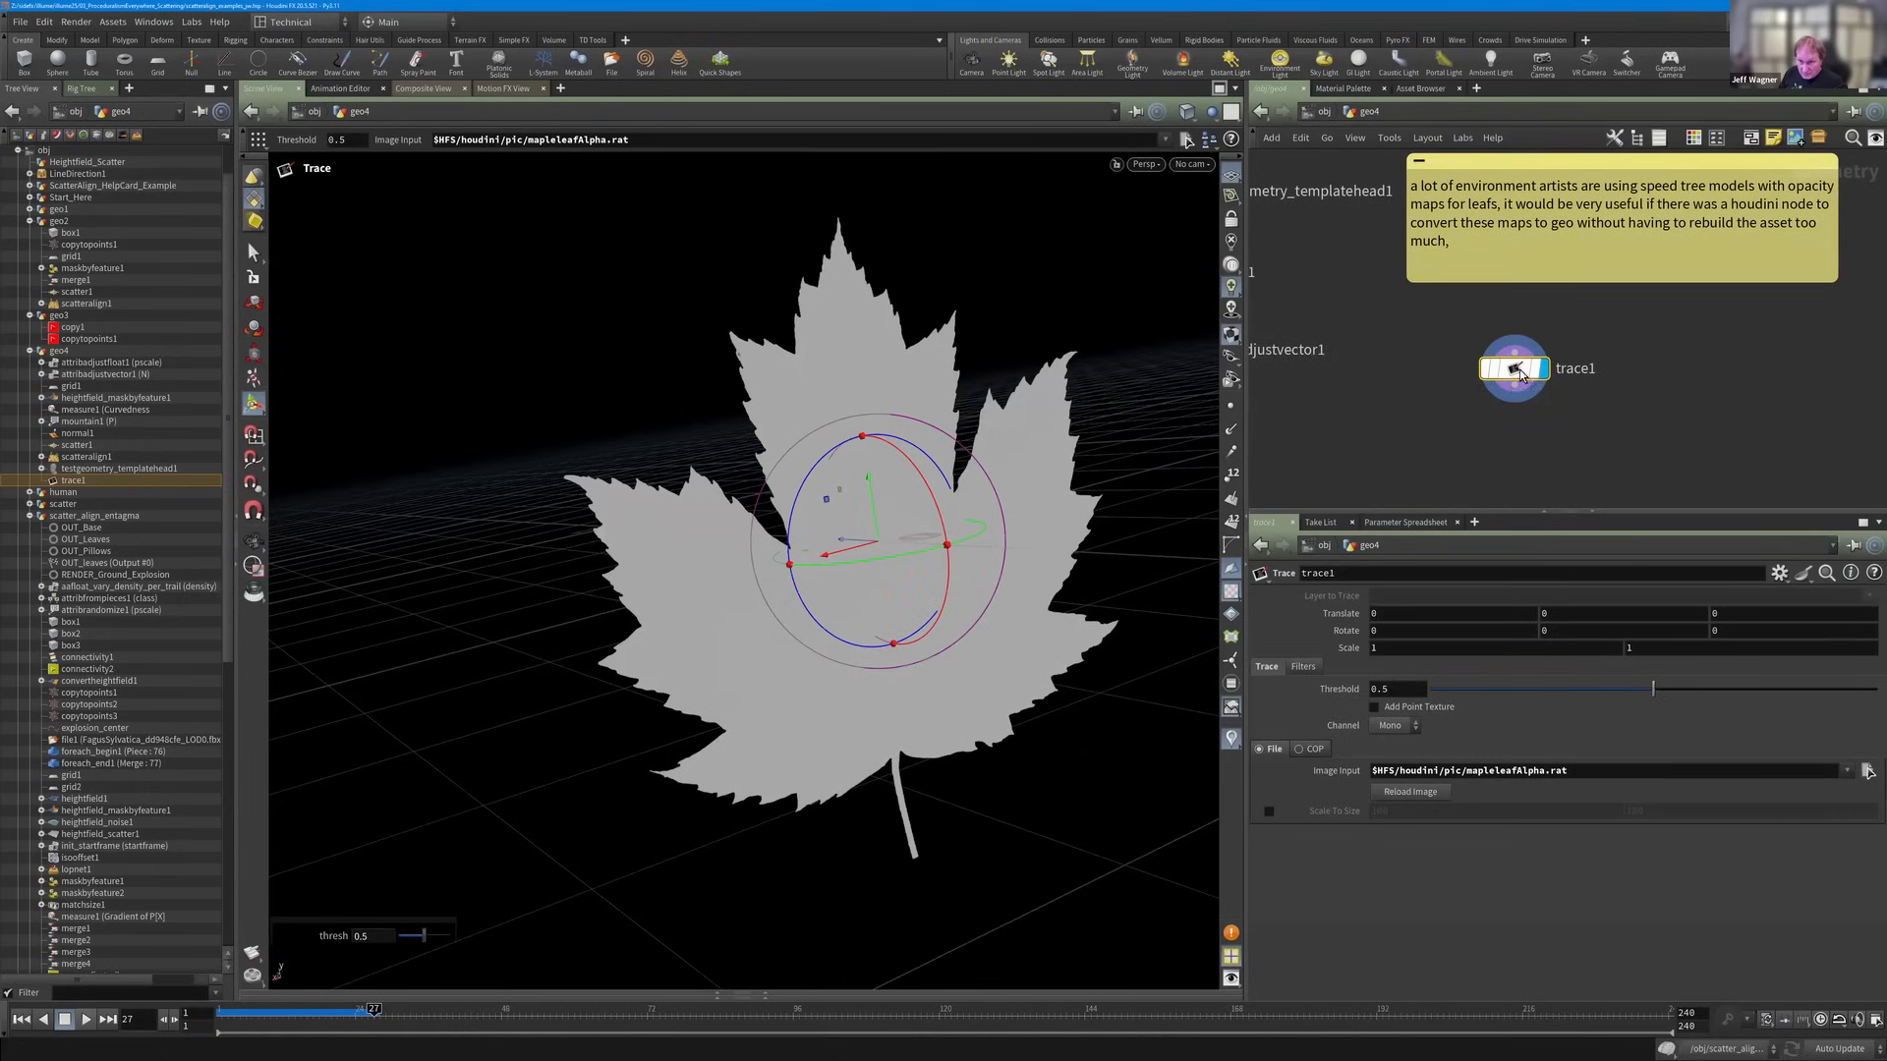
Check trace1's channel choices and try COP as the image source before returning to File.
left_click(1390, 727)
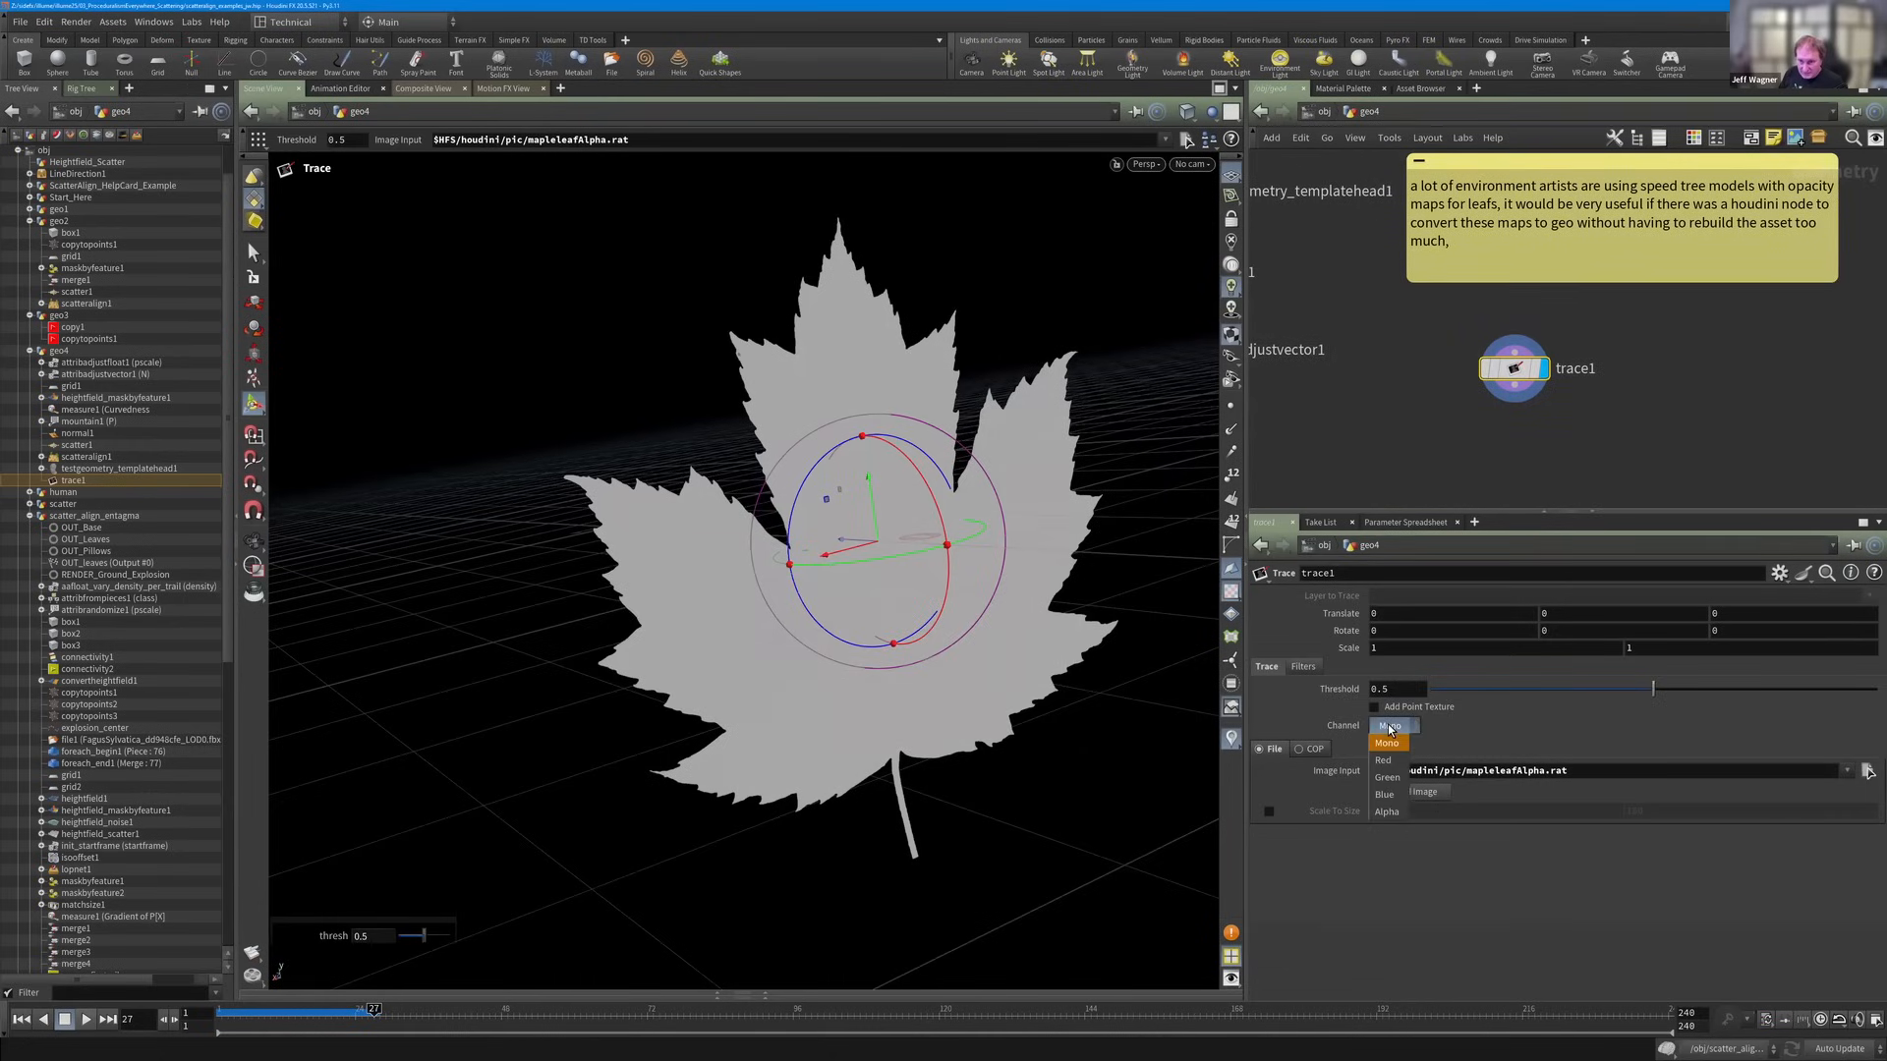
left_click(1307, 753)
left_click(1312, 752)
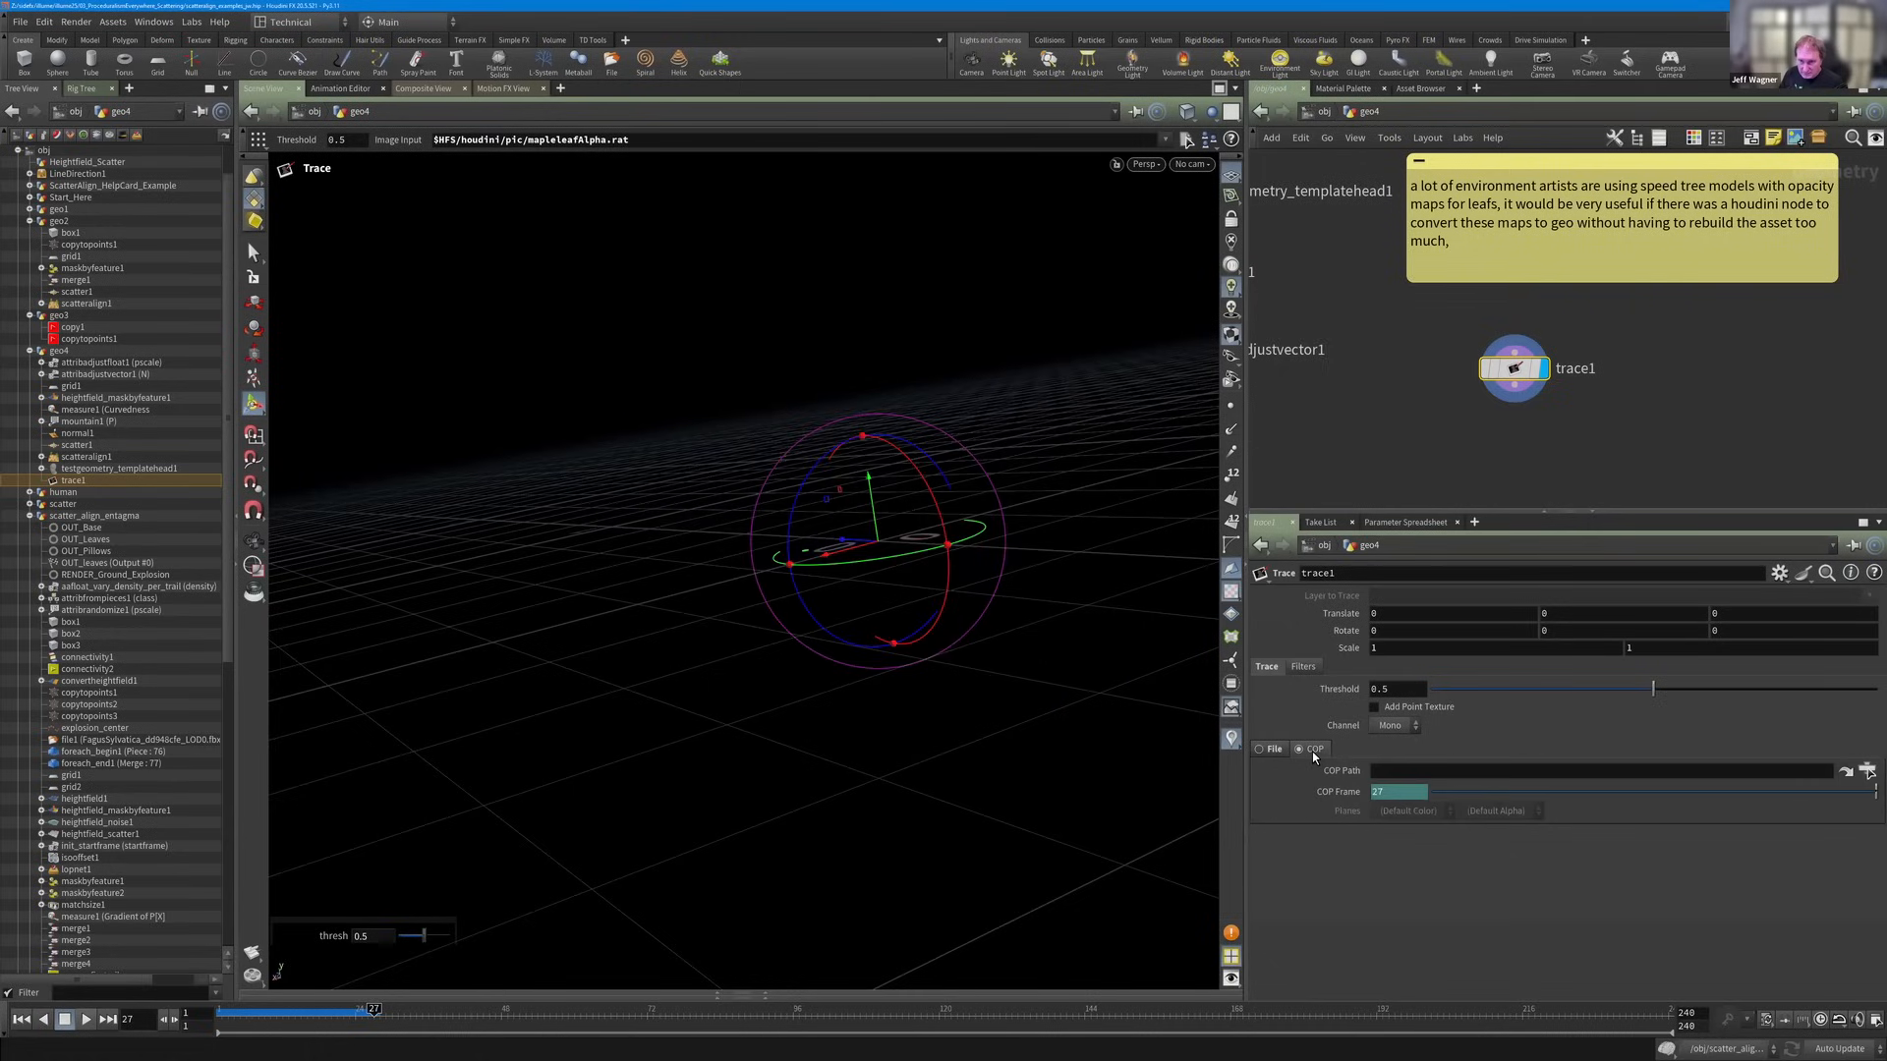
left_click(1276, 751)
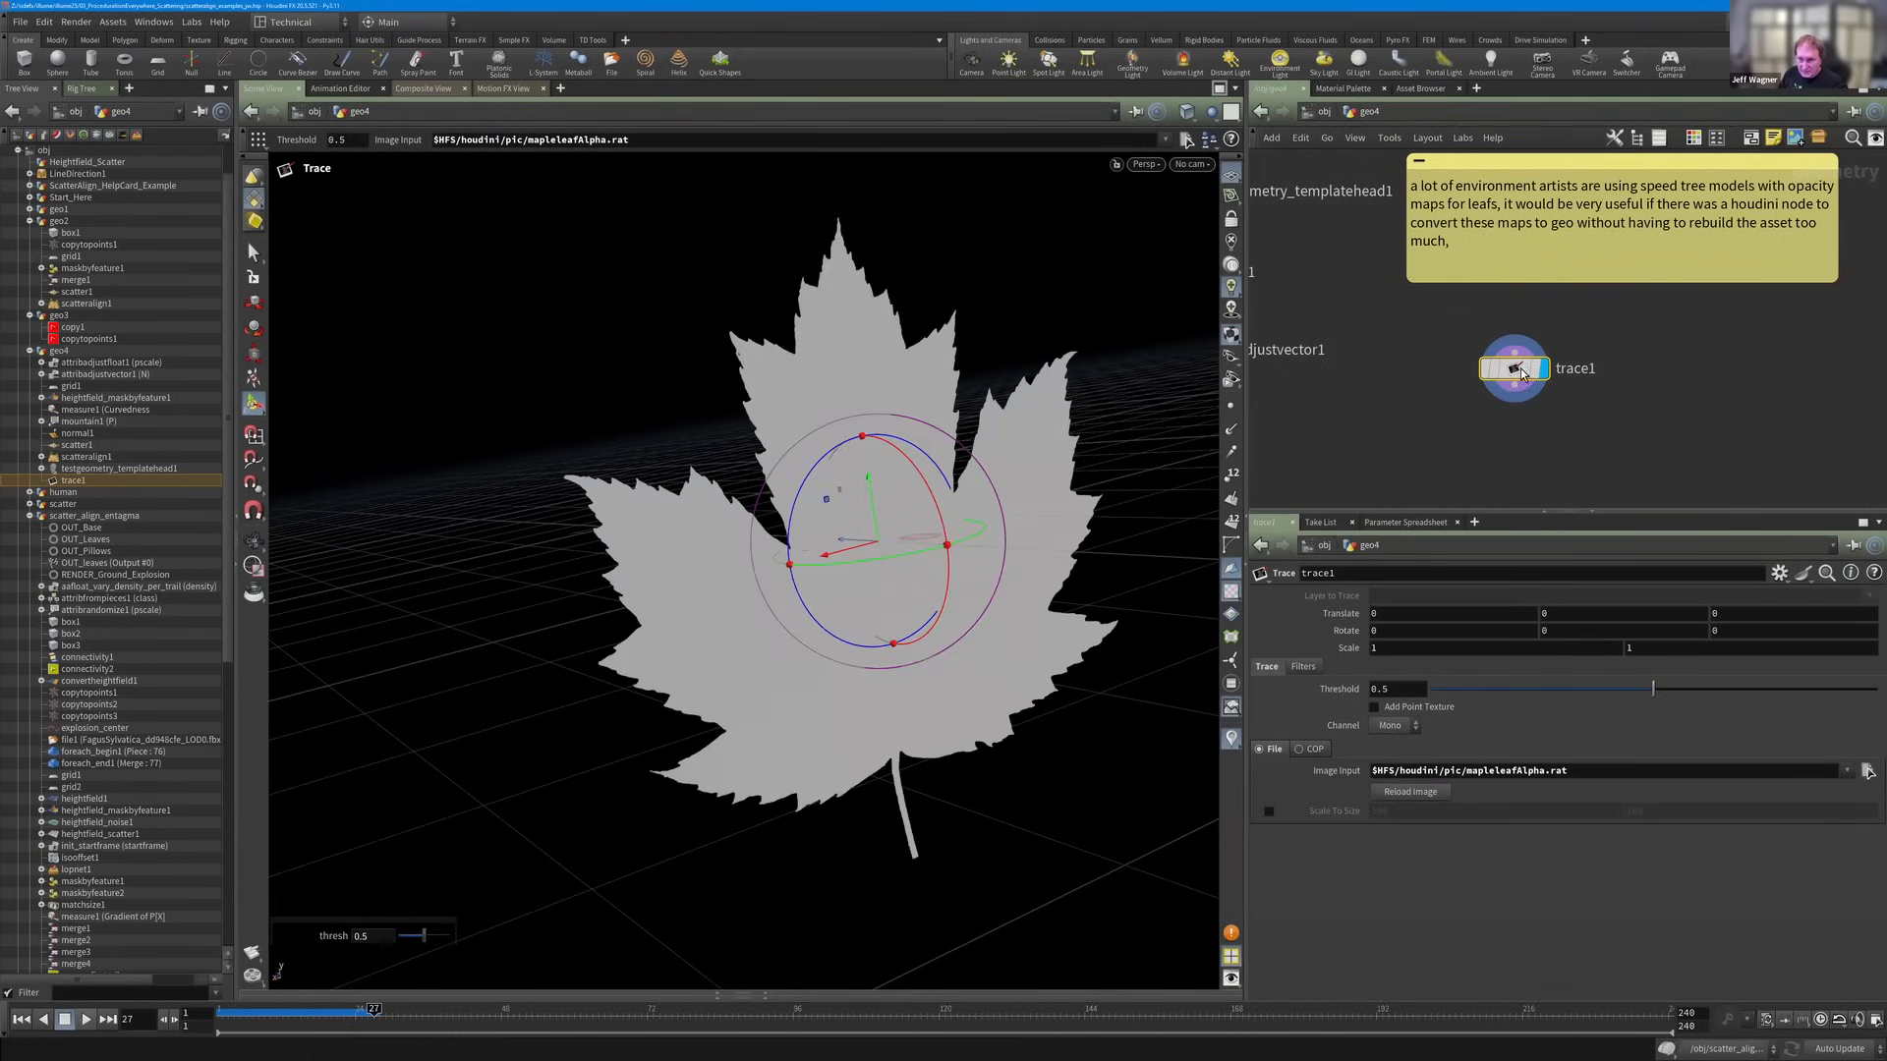
Inspect trace1's node info for its point and polygon statistics.
middle_click_drag(1520, 373, 1085, 425)
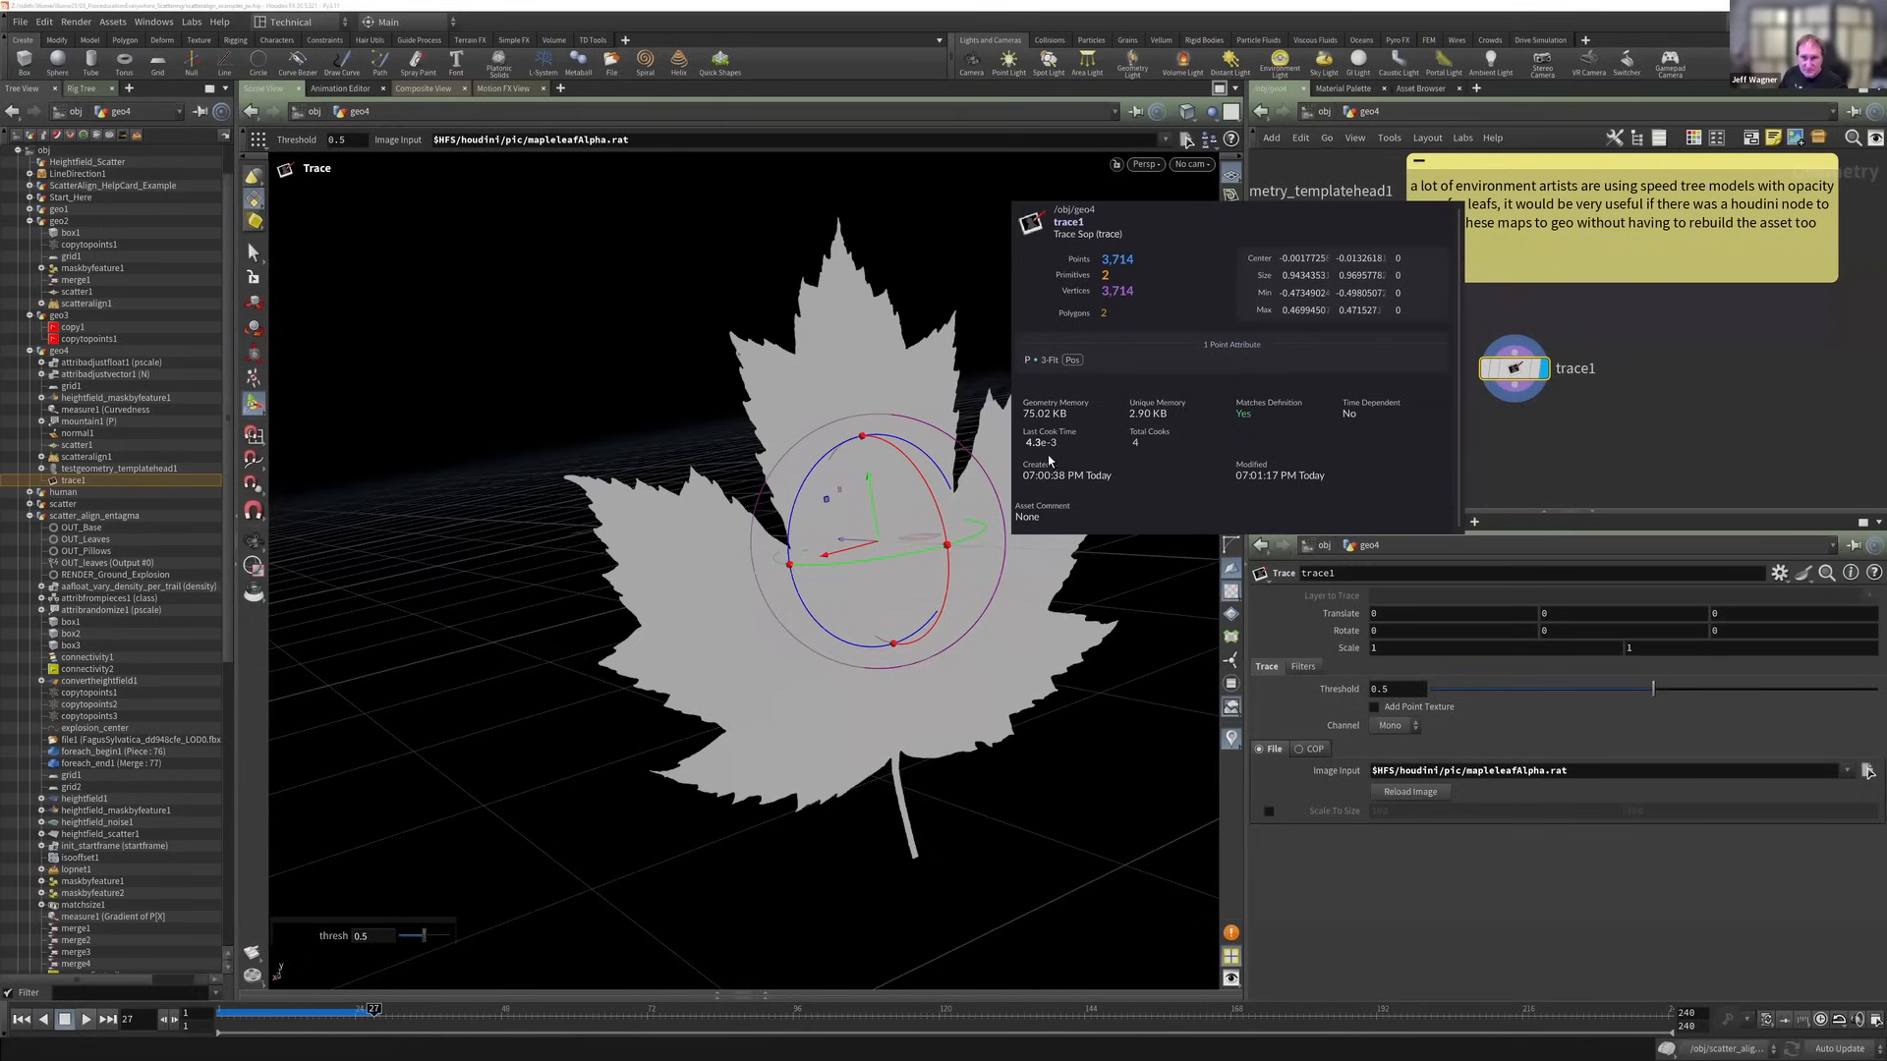
middle_click_drag(1049, 460, 1543, 340)
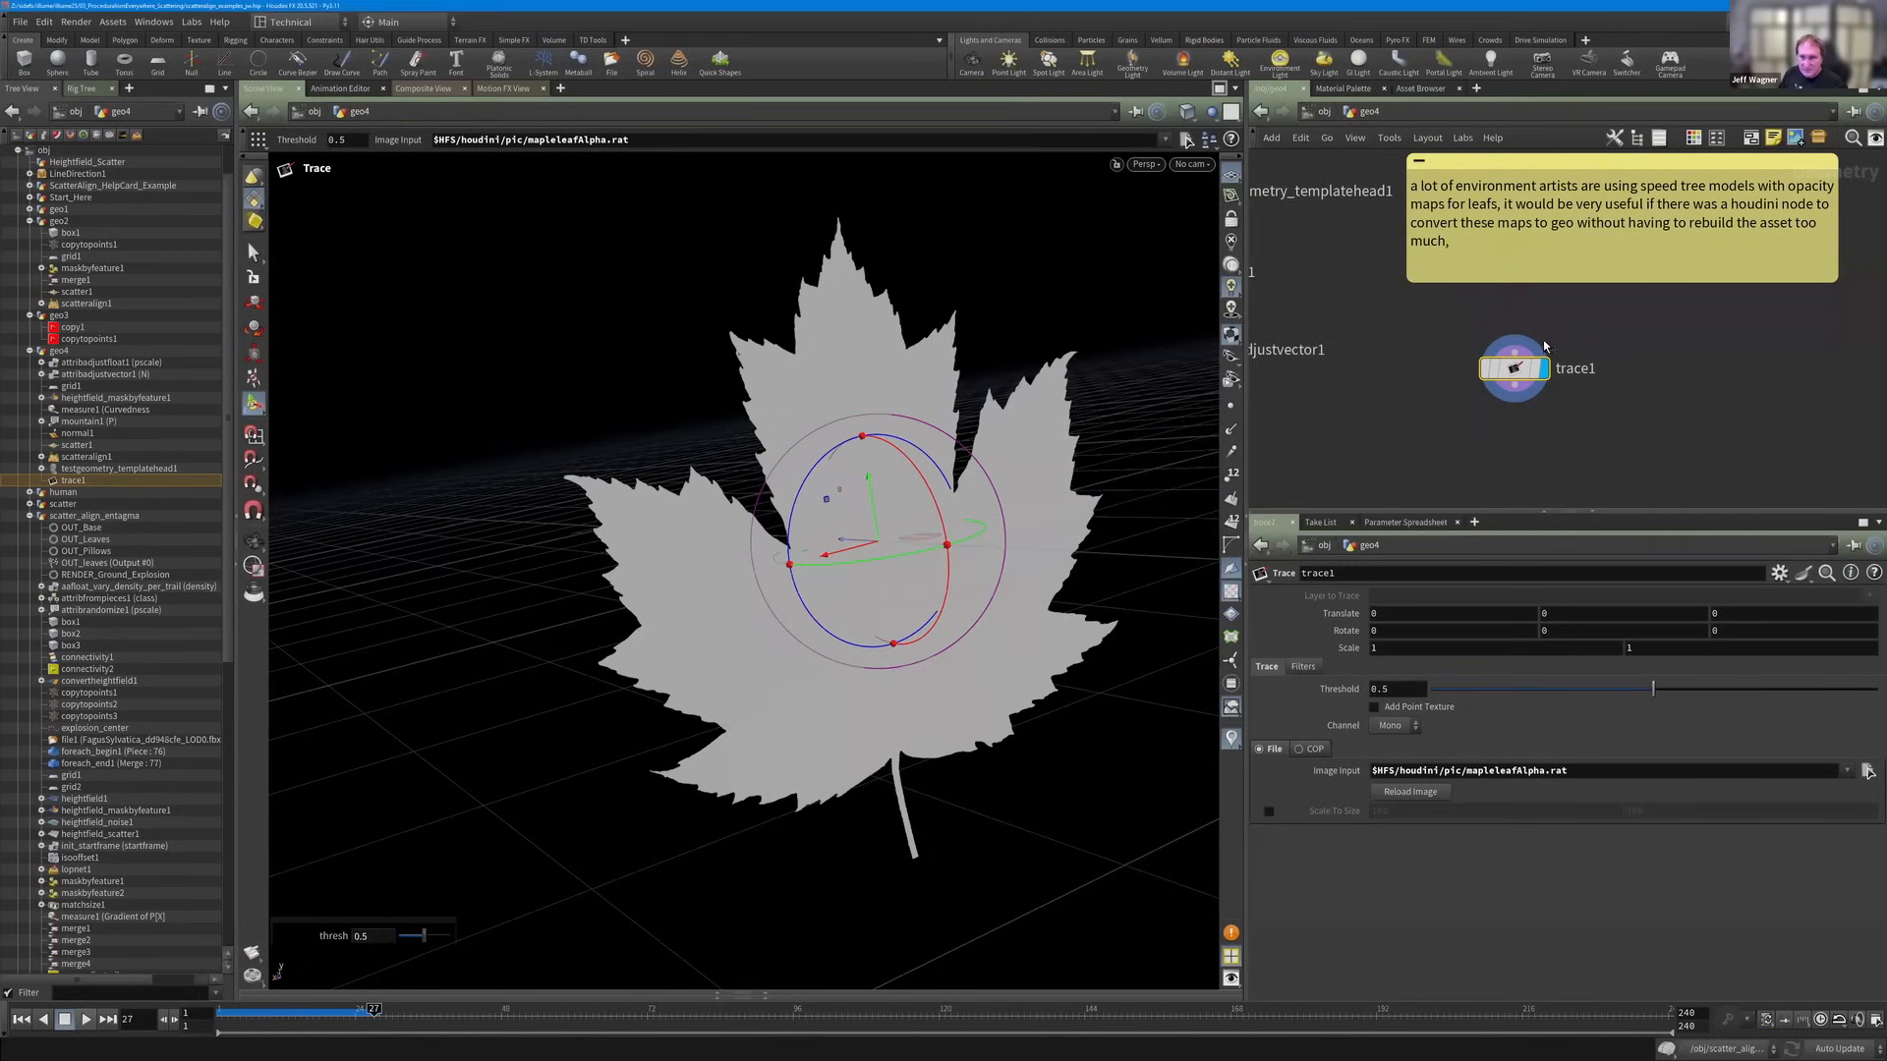
Review trace1's filter options and inspect its node info for geometry statistics and attributes.
left_click(1310, 666)
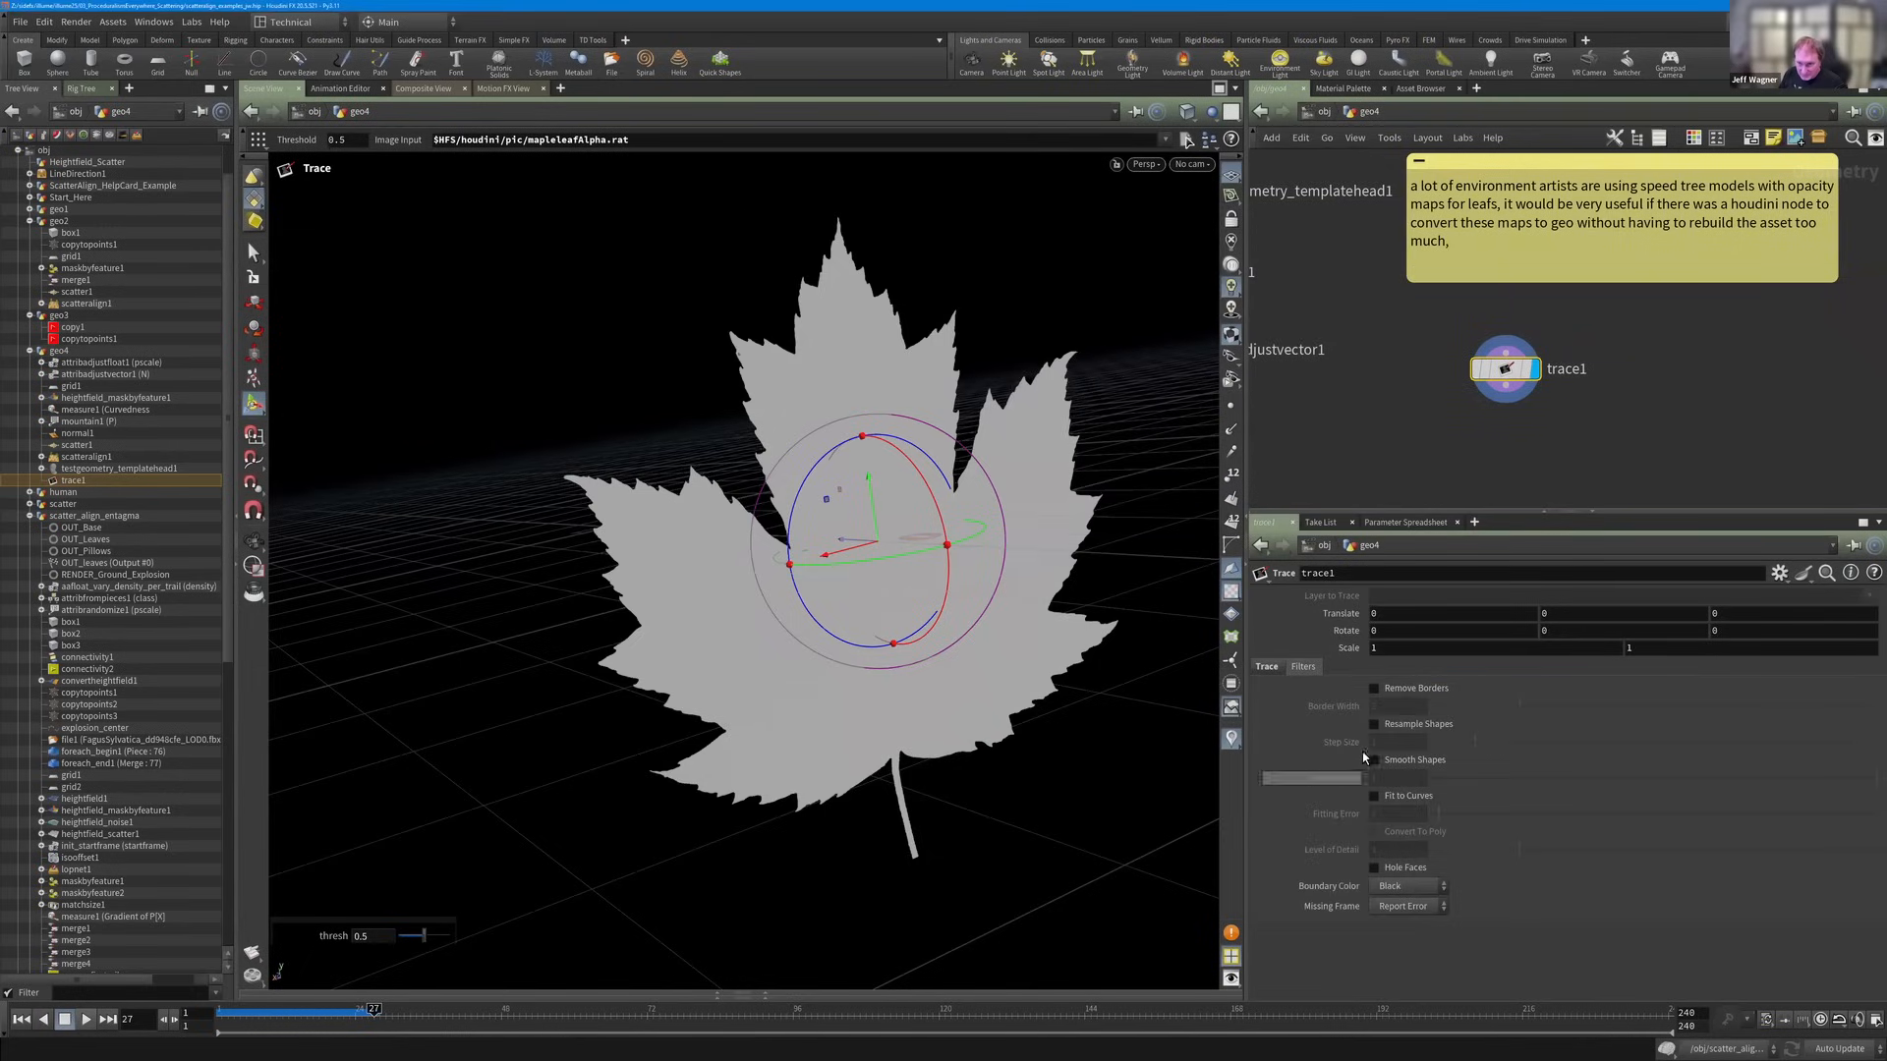
left_click(1269, 666)
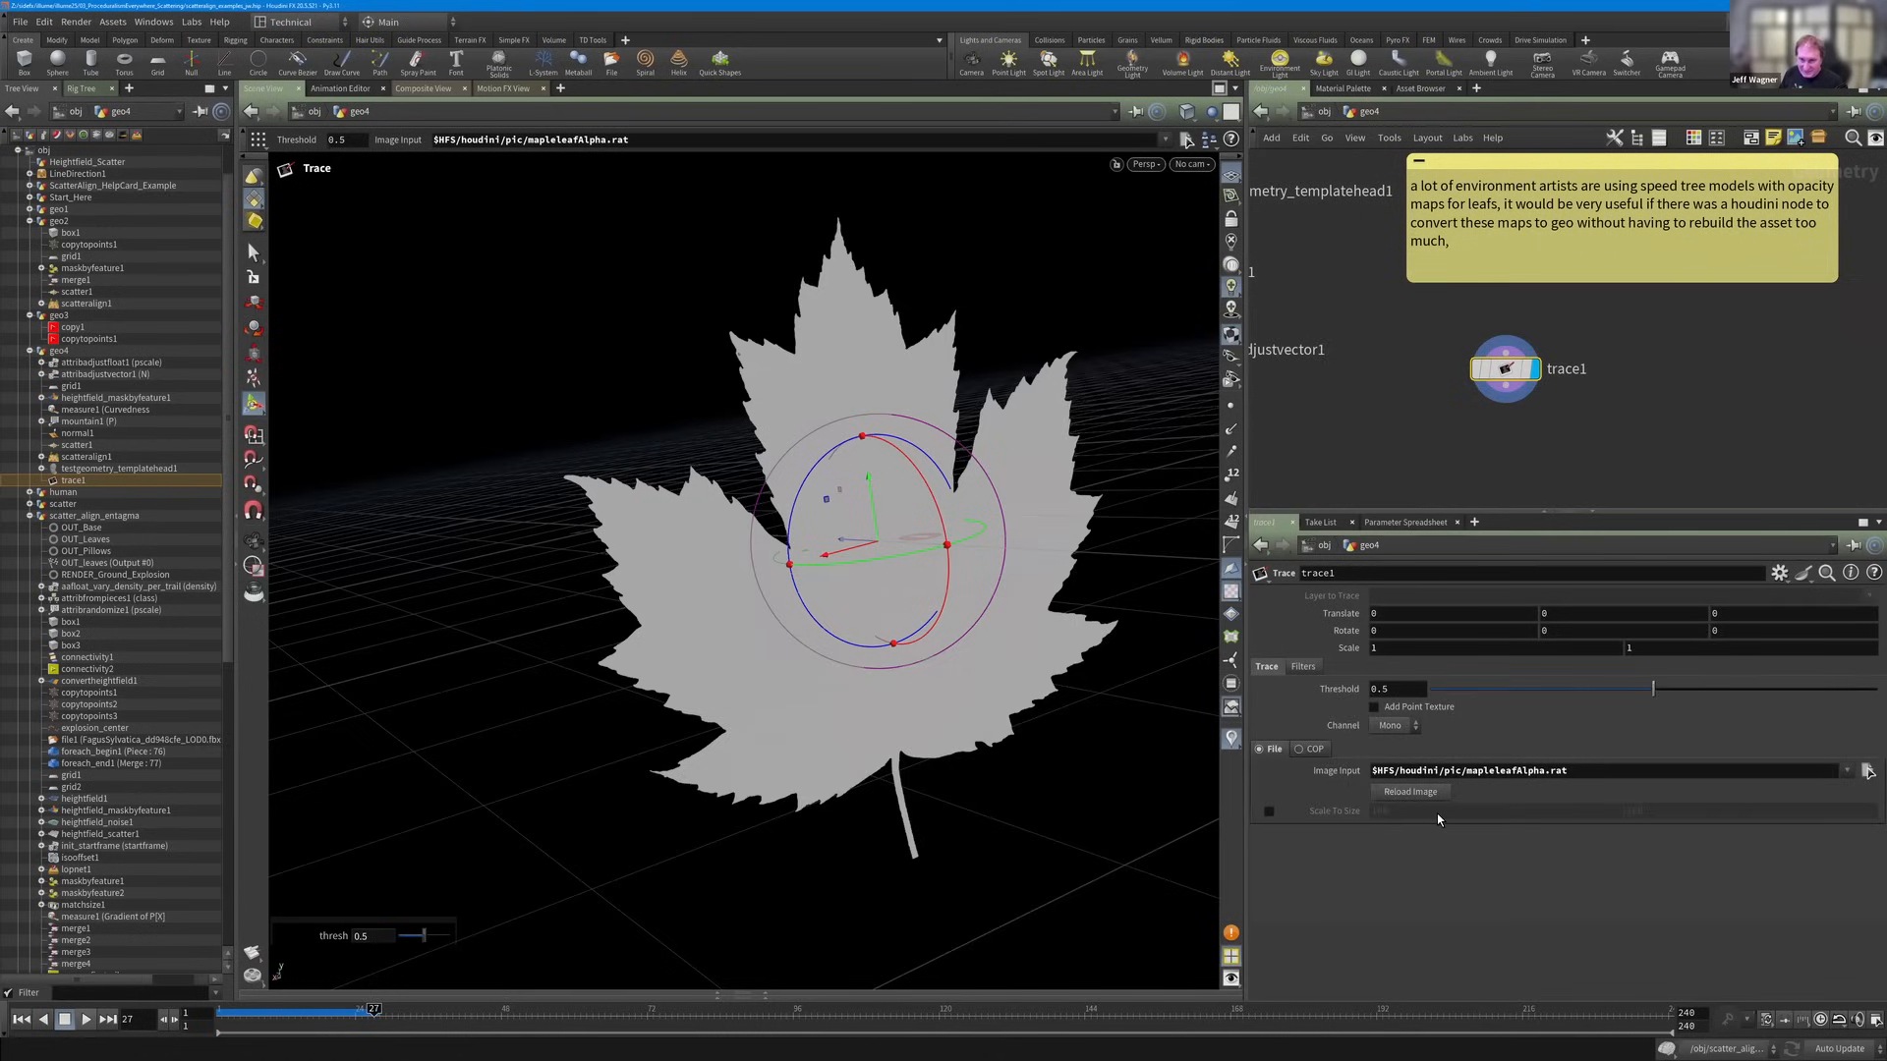
middle_click_drag(1505, 368, 1313, 381)
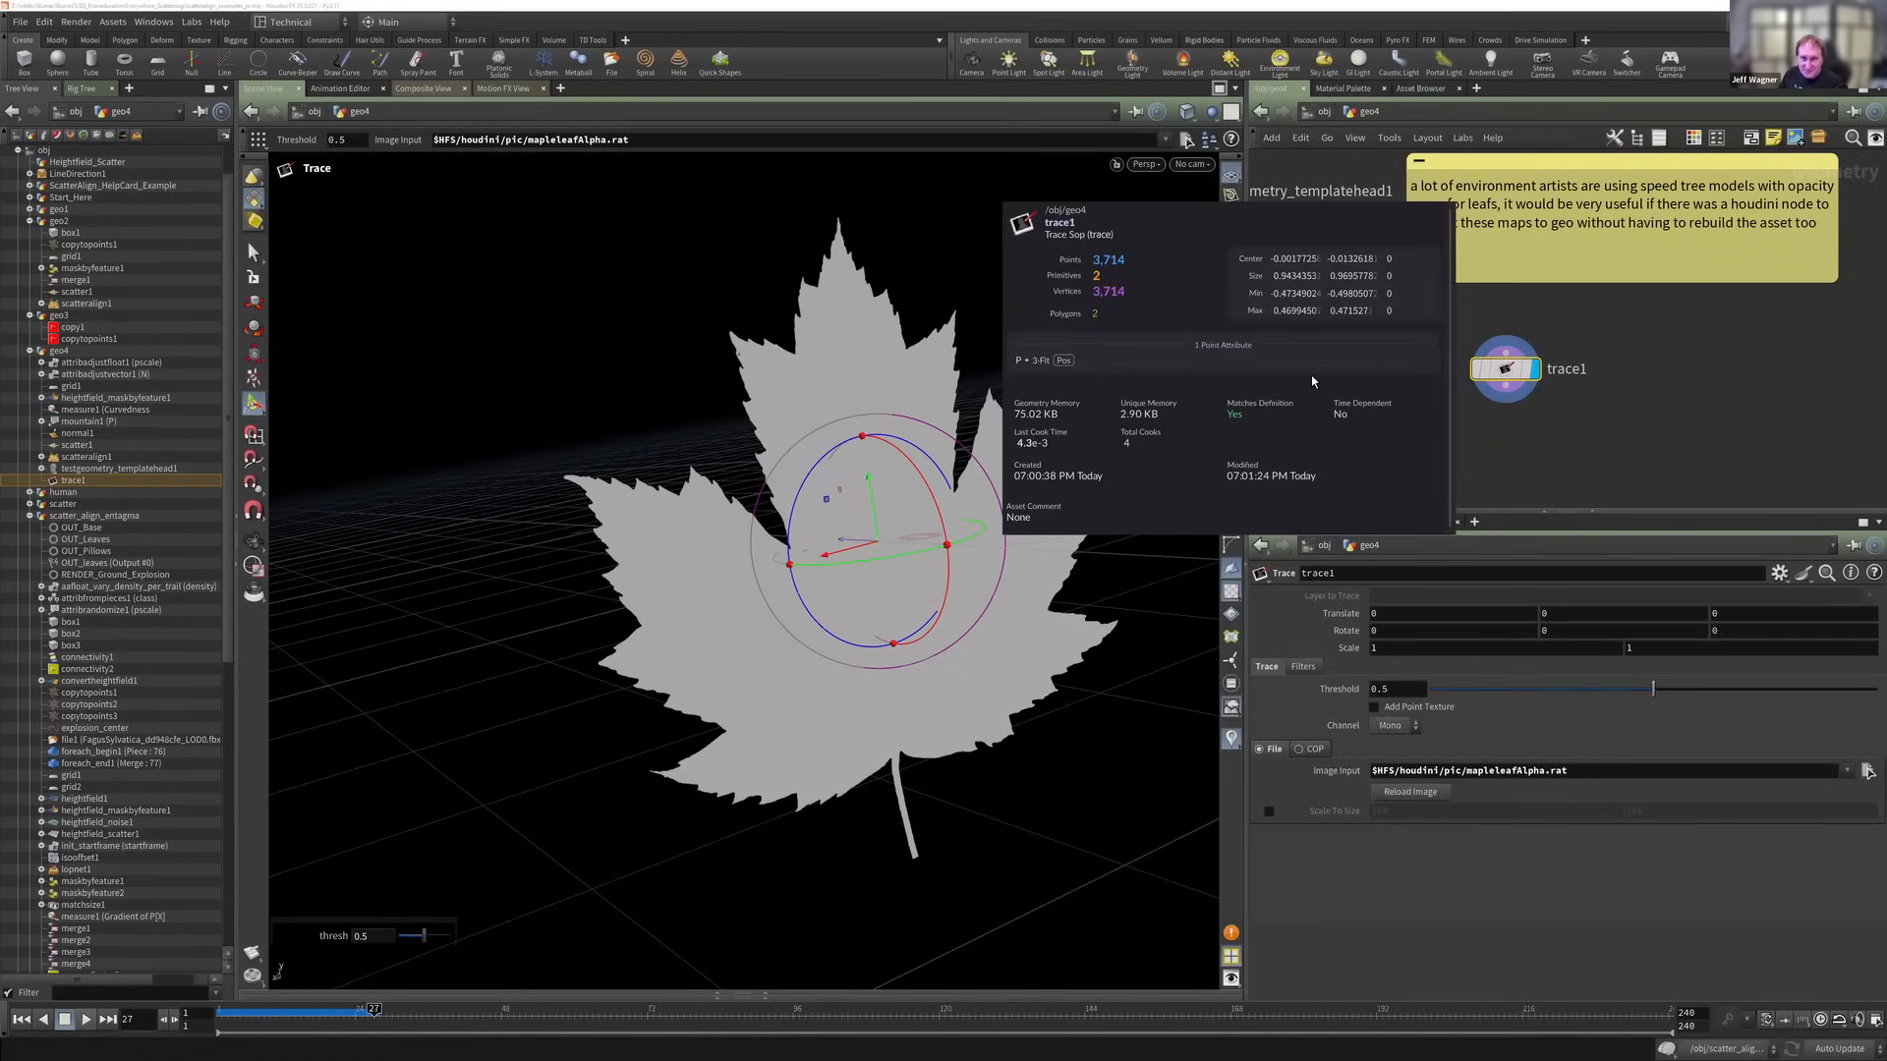
middle_click_drag(1086, 355, 1492, 421)
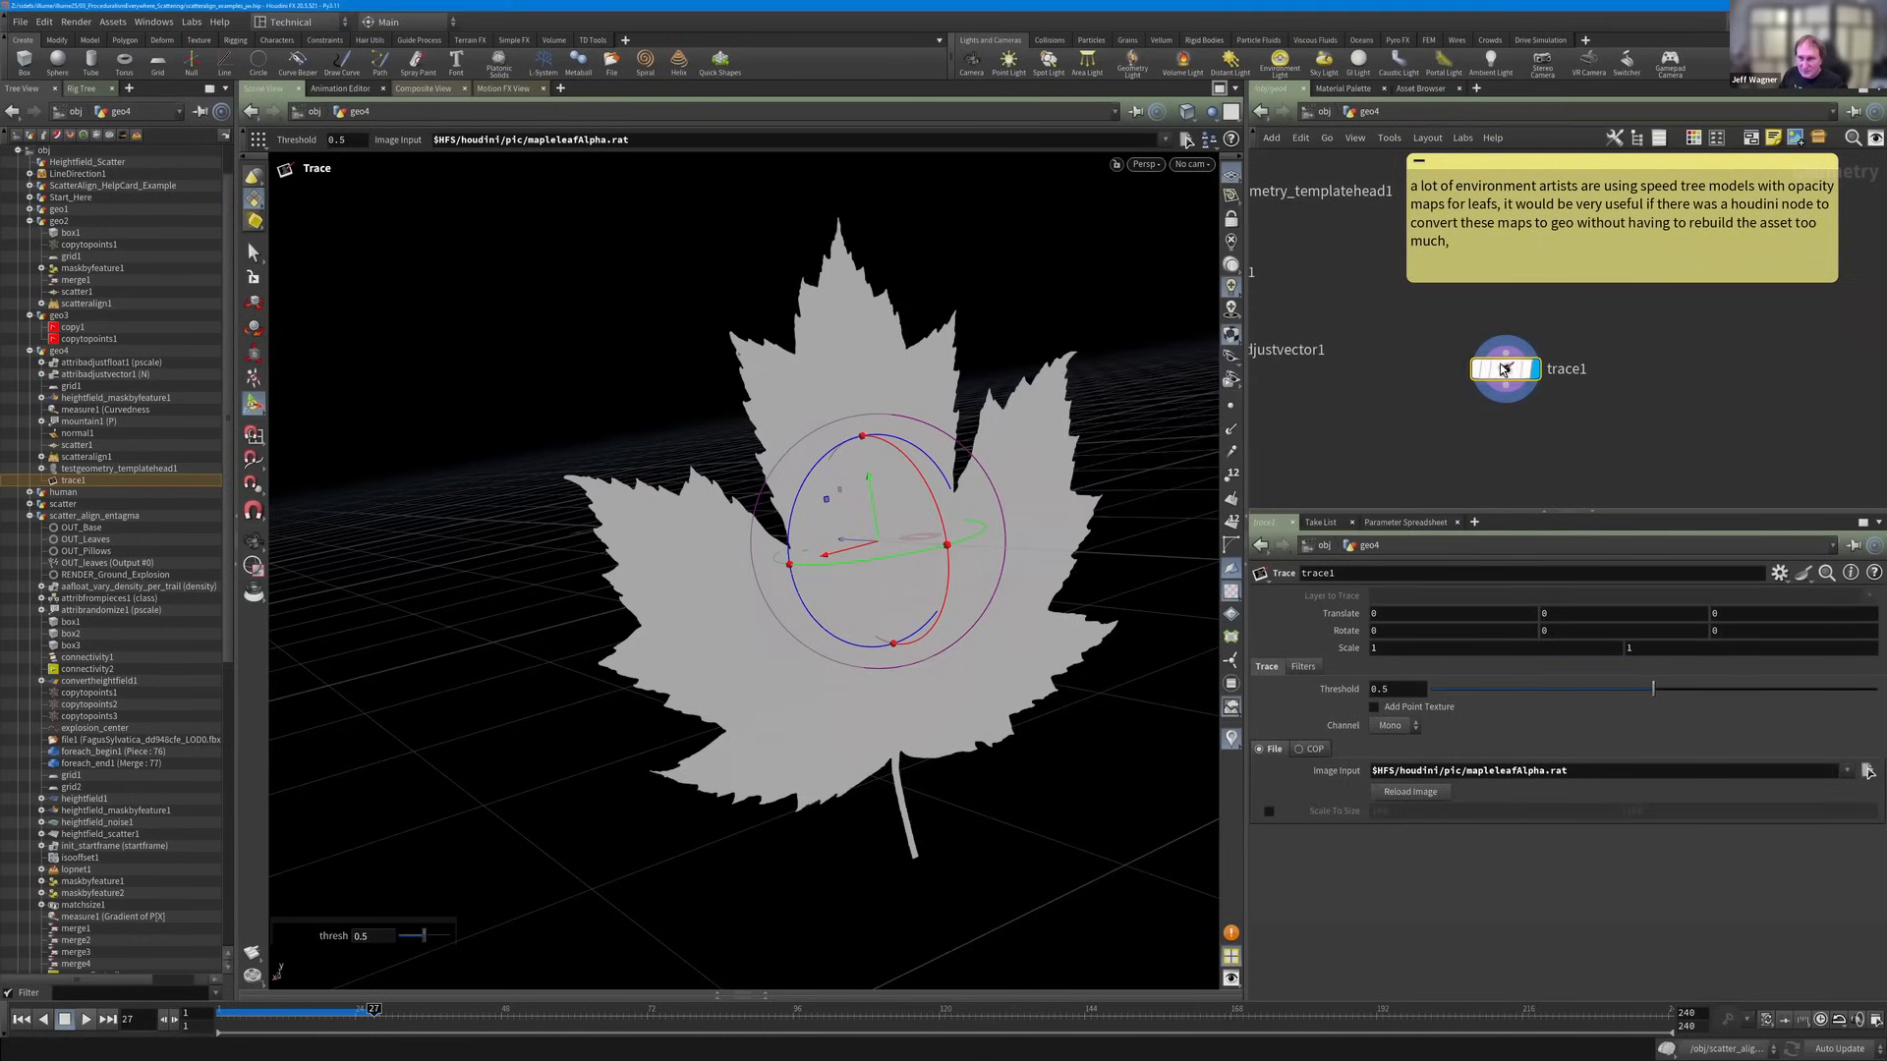
Enable Add Point Texture on trace1 and move the node closer to the sticky note.
left_click(1374, 706)
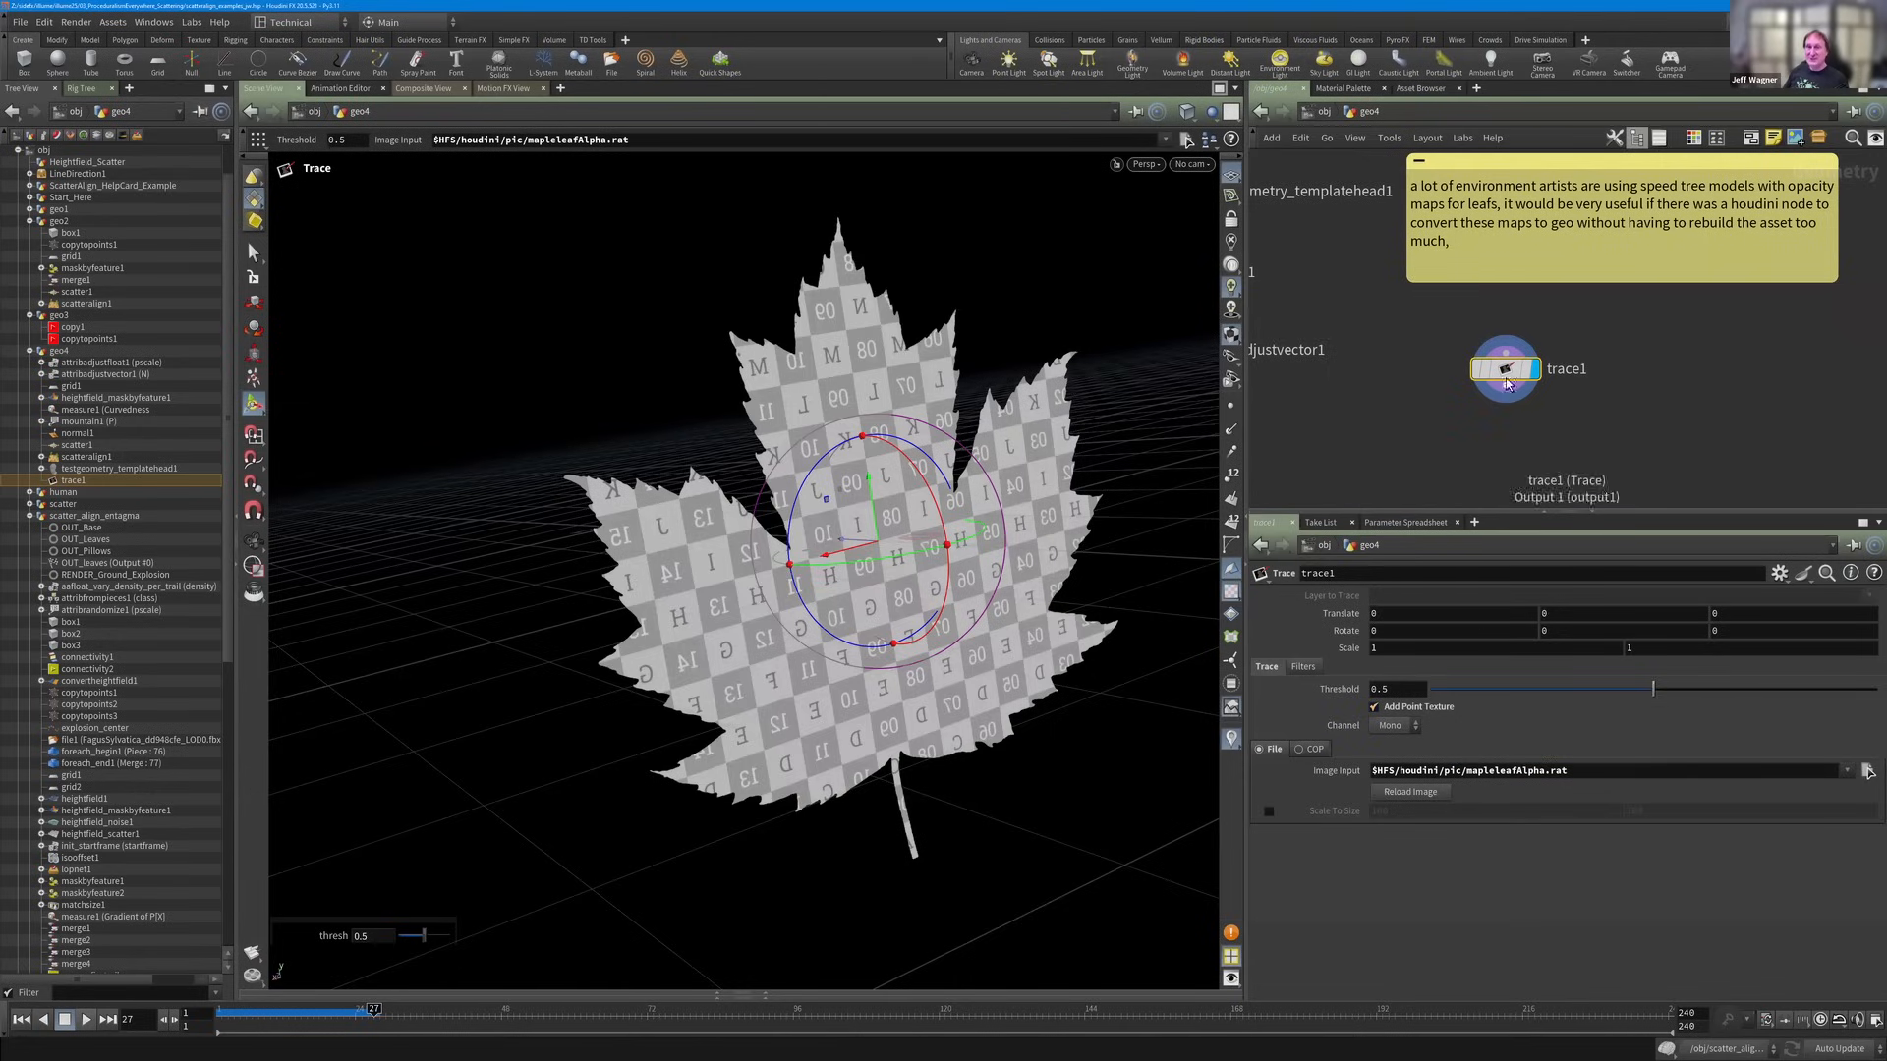
left_click_drag(1512, 370, 1515, 342)
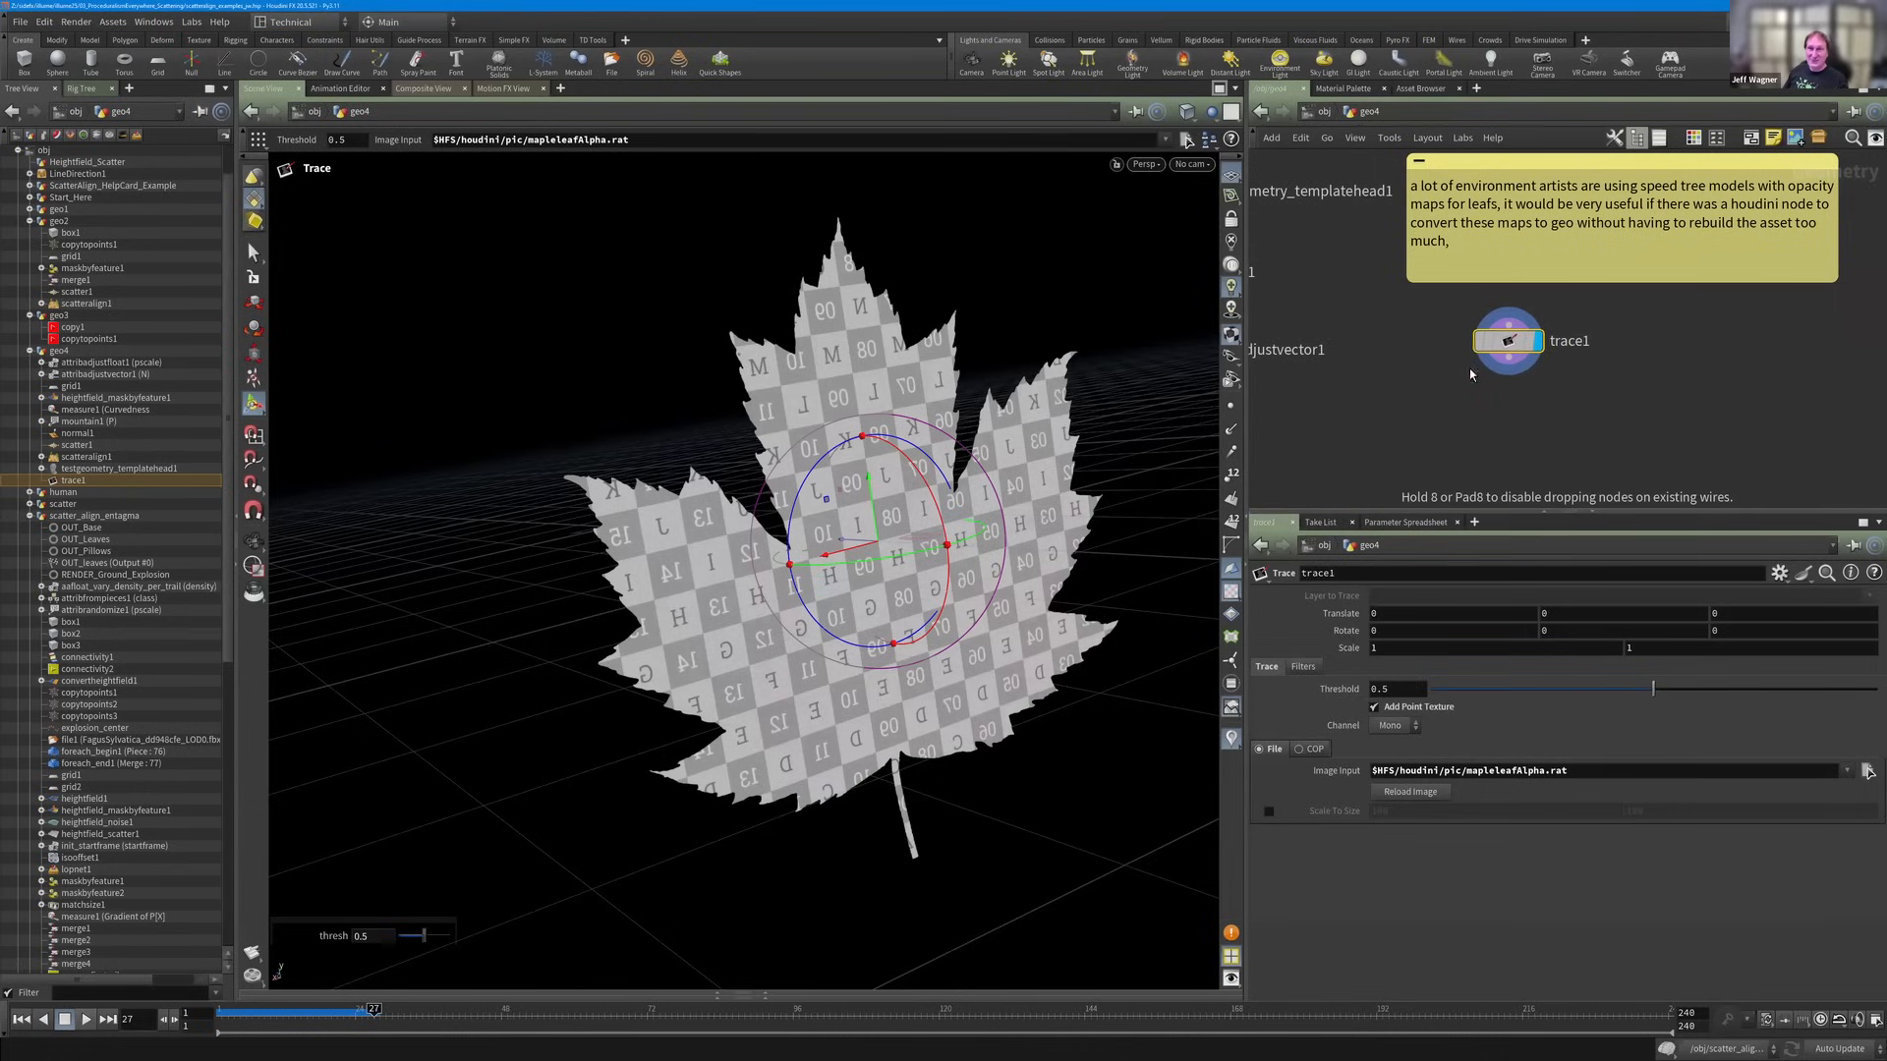
scroll(1504, 388, "down", 1)
mouse_move(1496, 374)
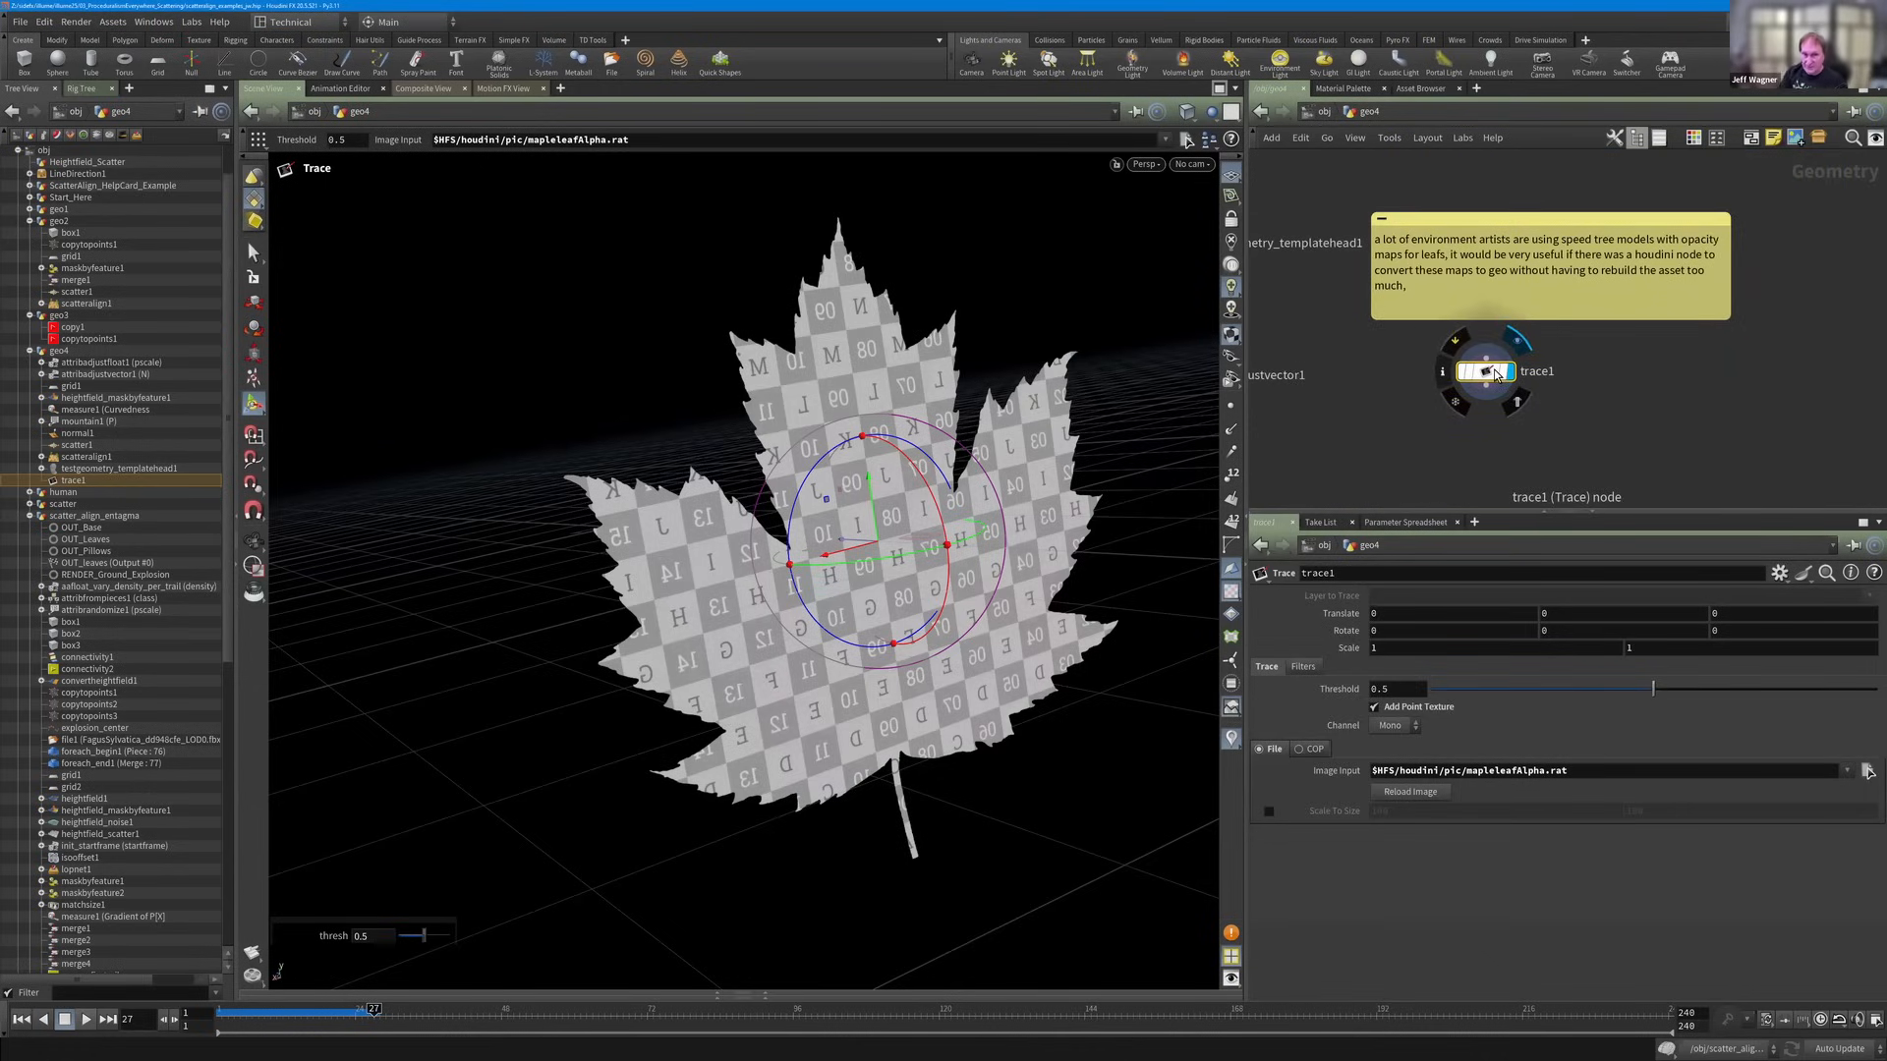
middle_click_drag(1539, 446, 1541, 436)
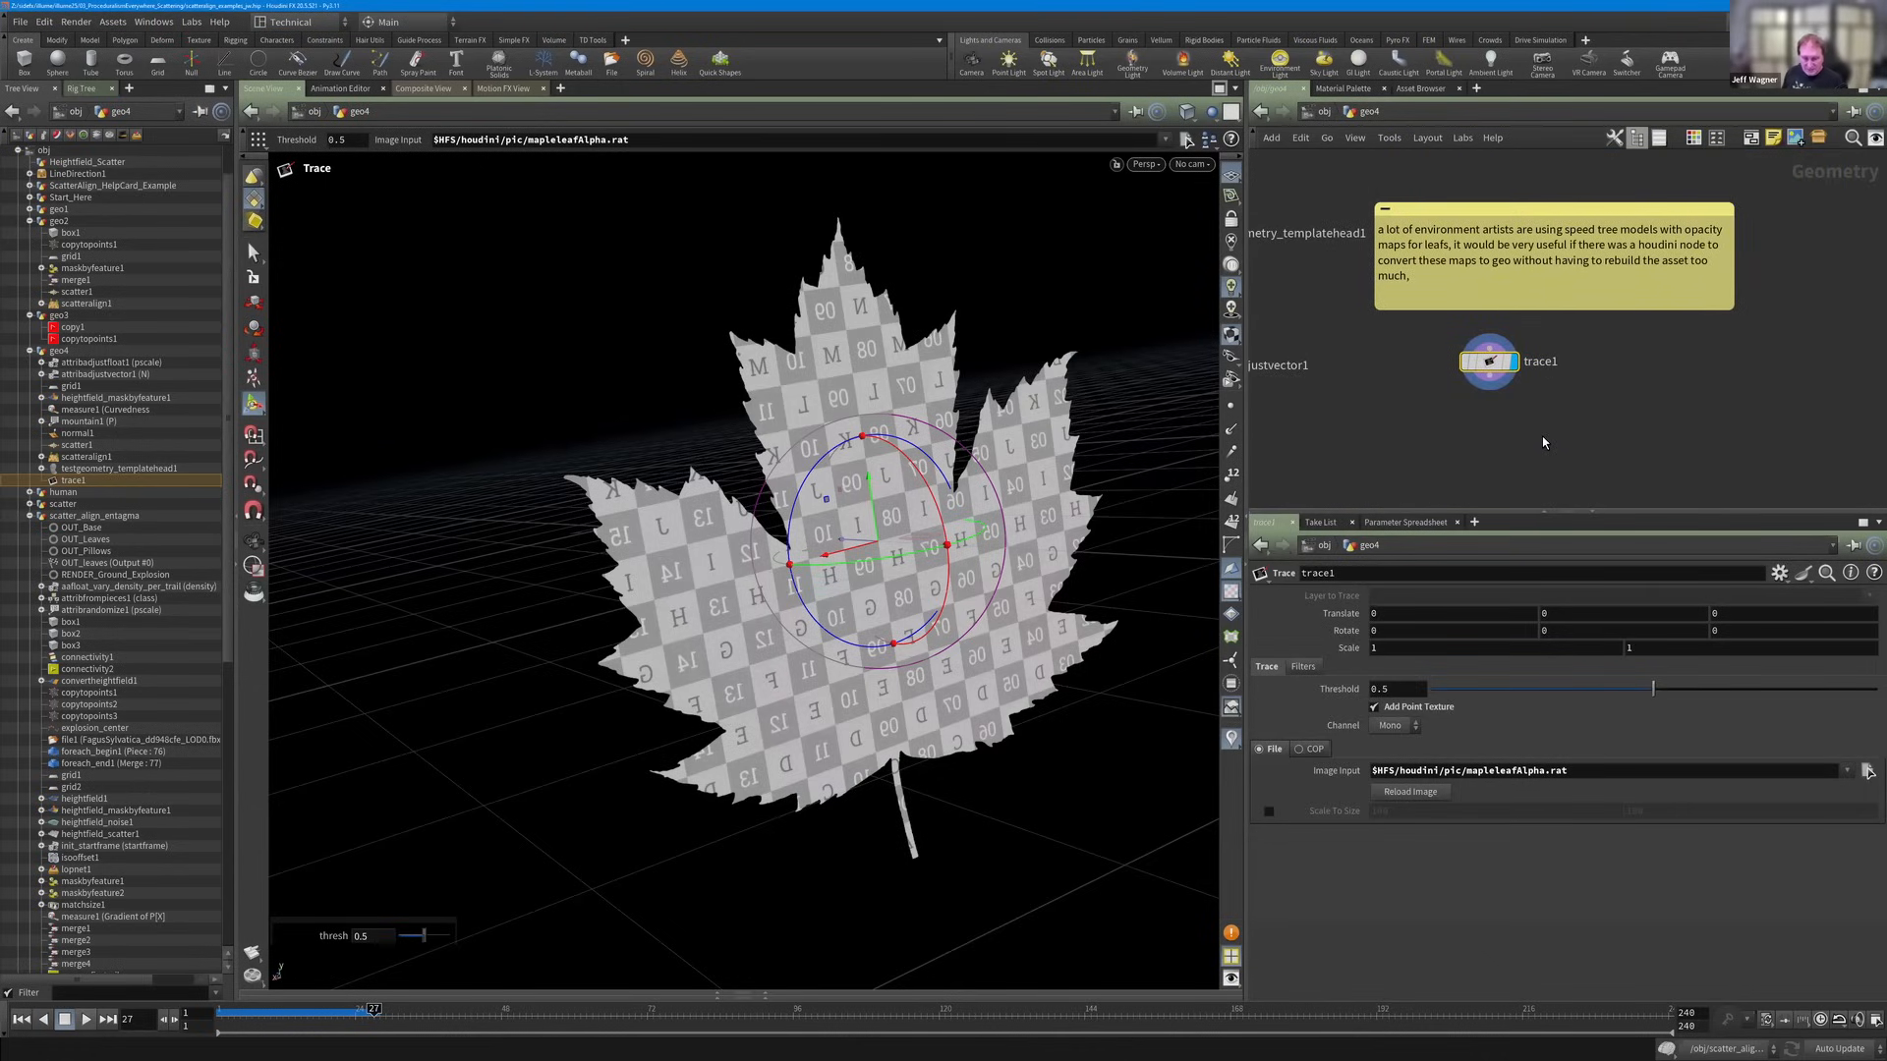
key("Tab")
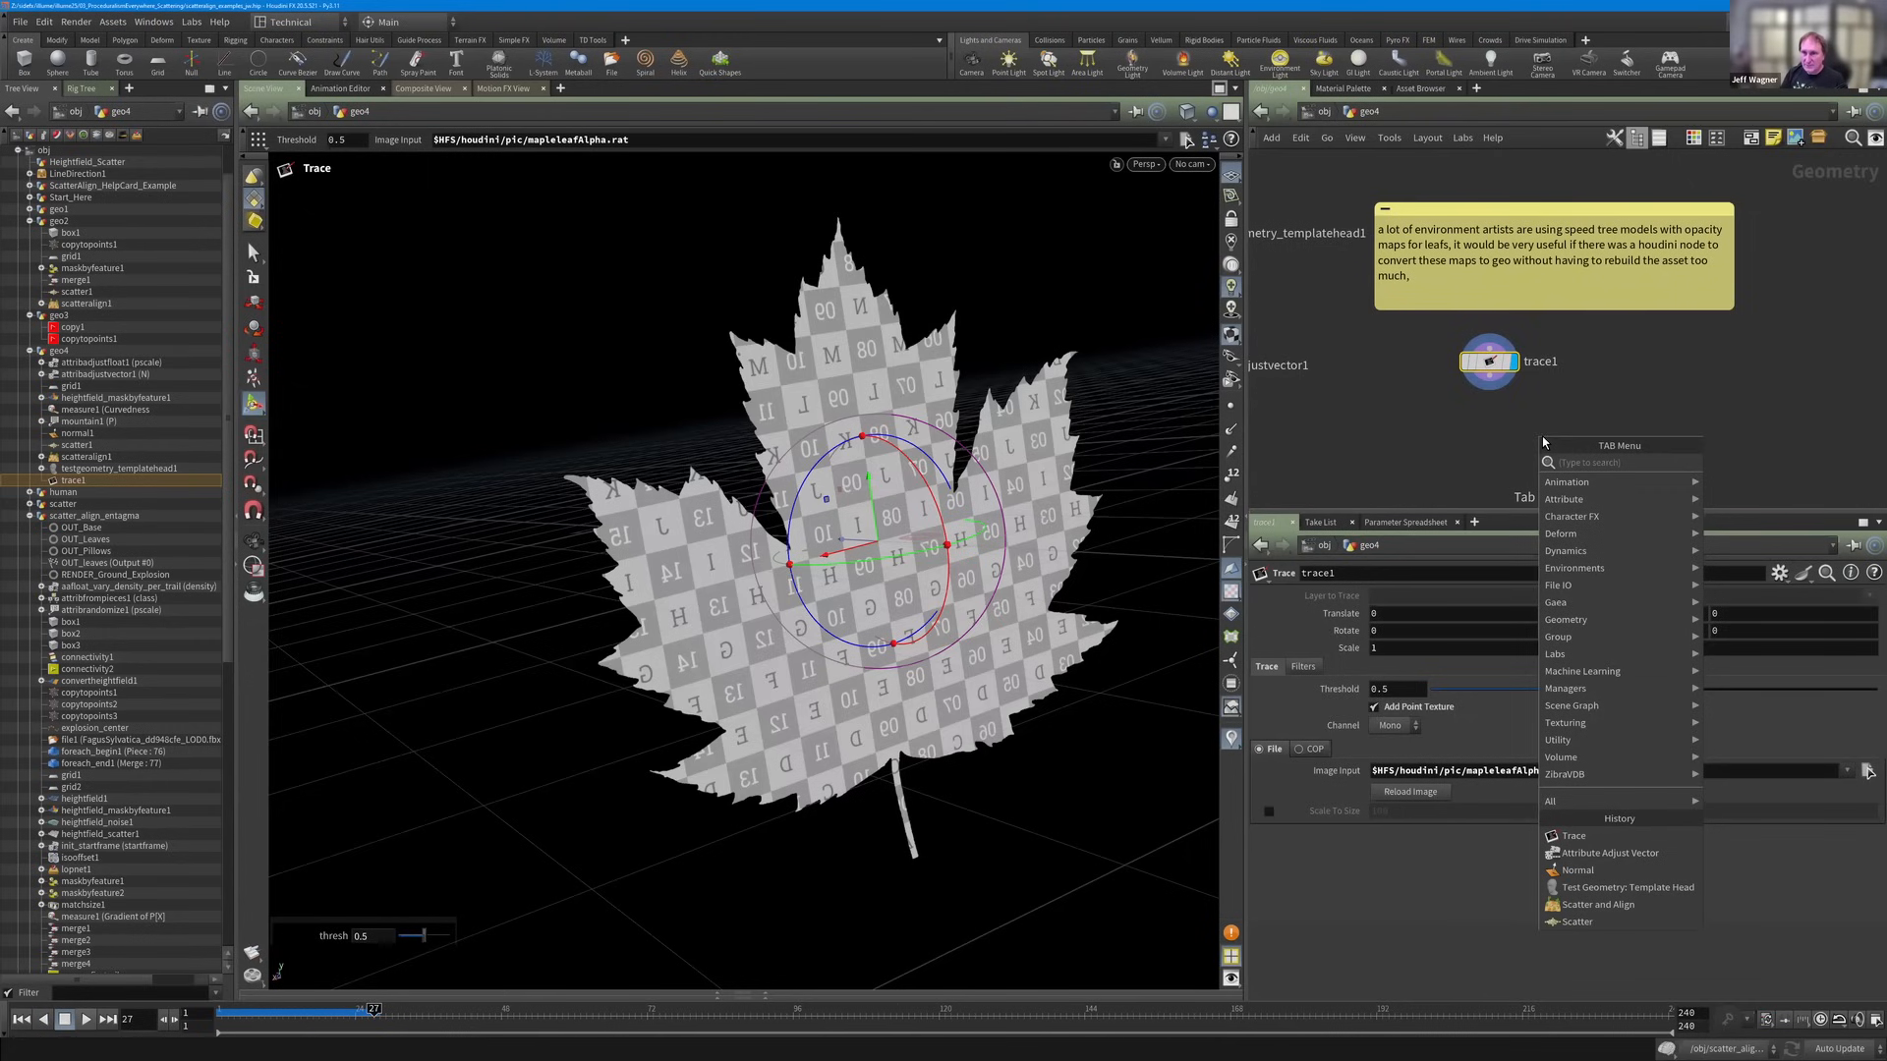
type("labqu")
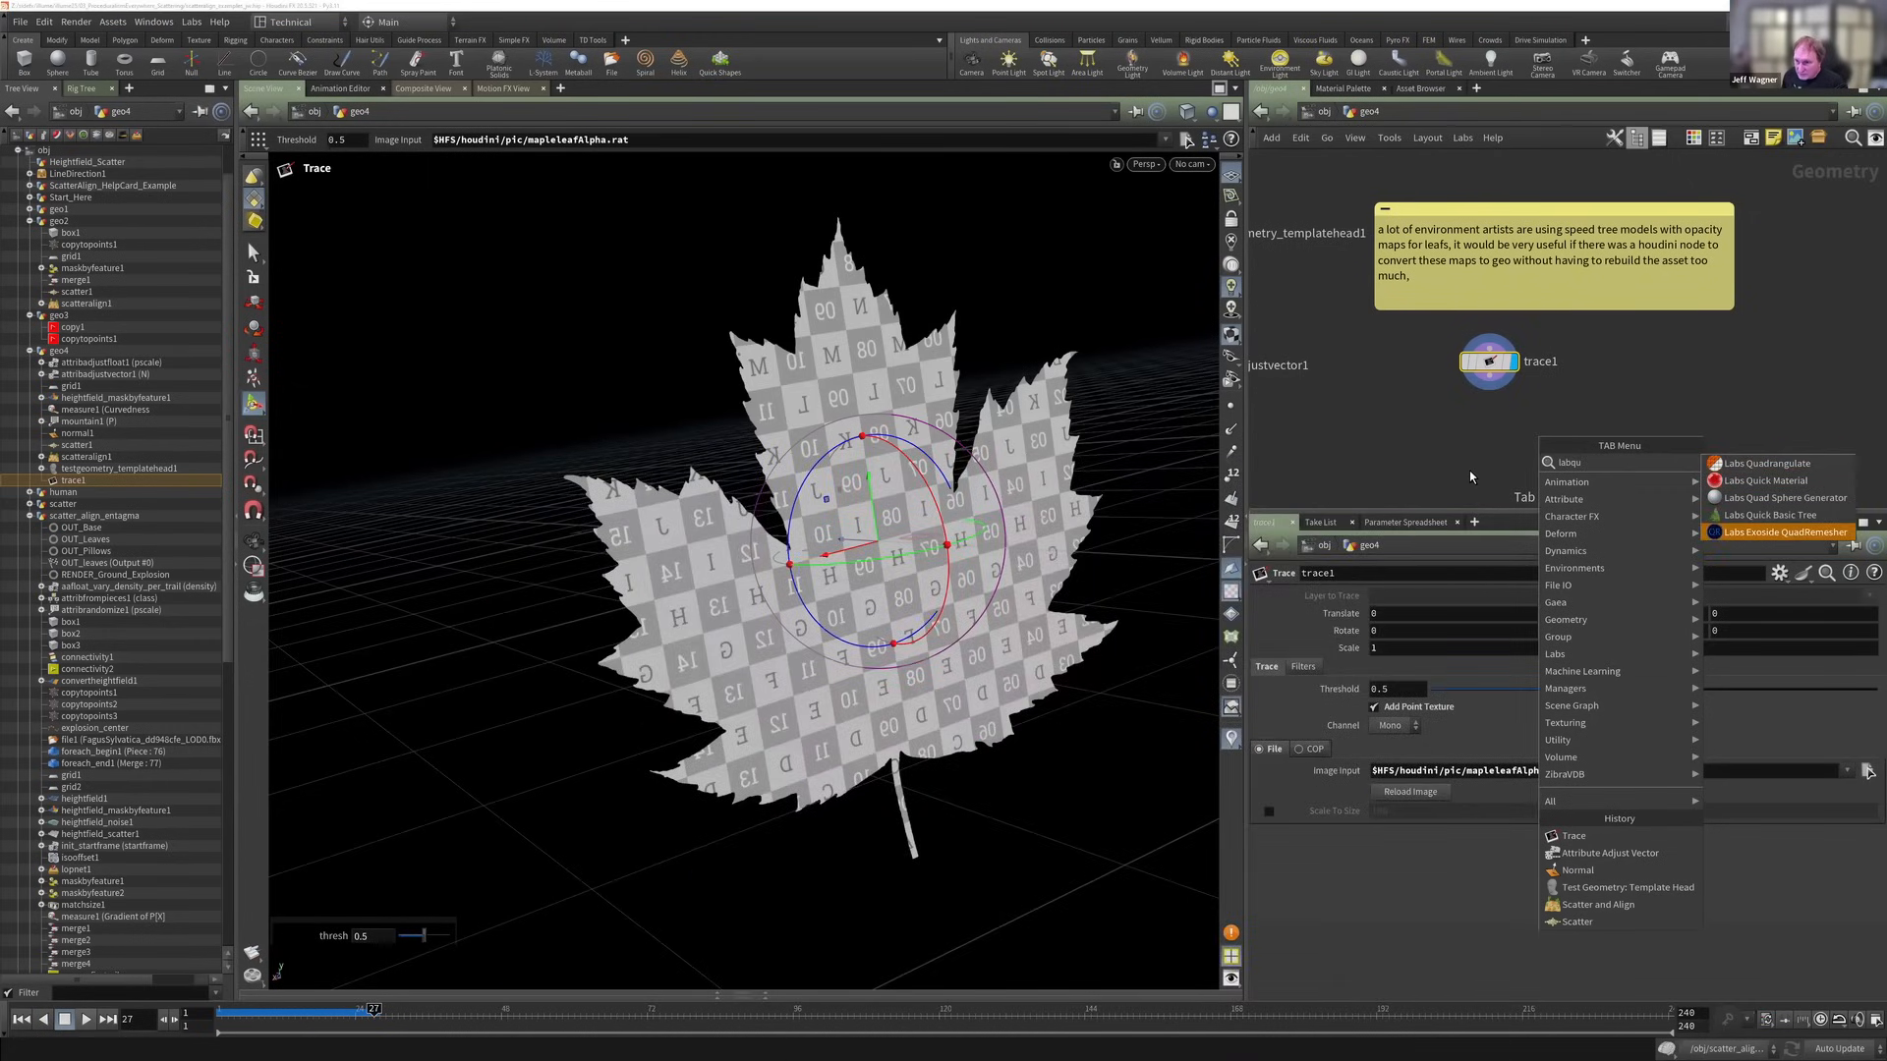
key("Escape")
key("Tab")
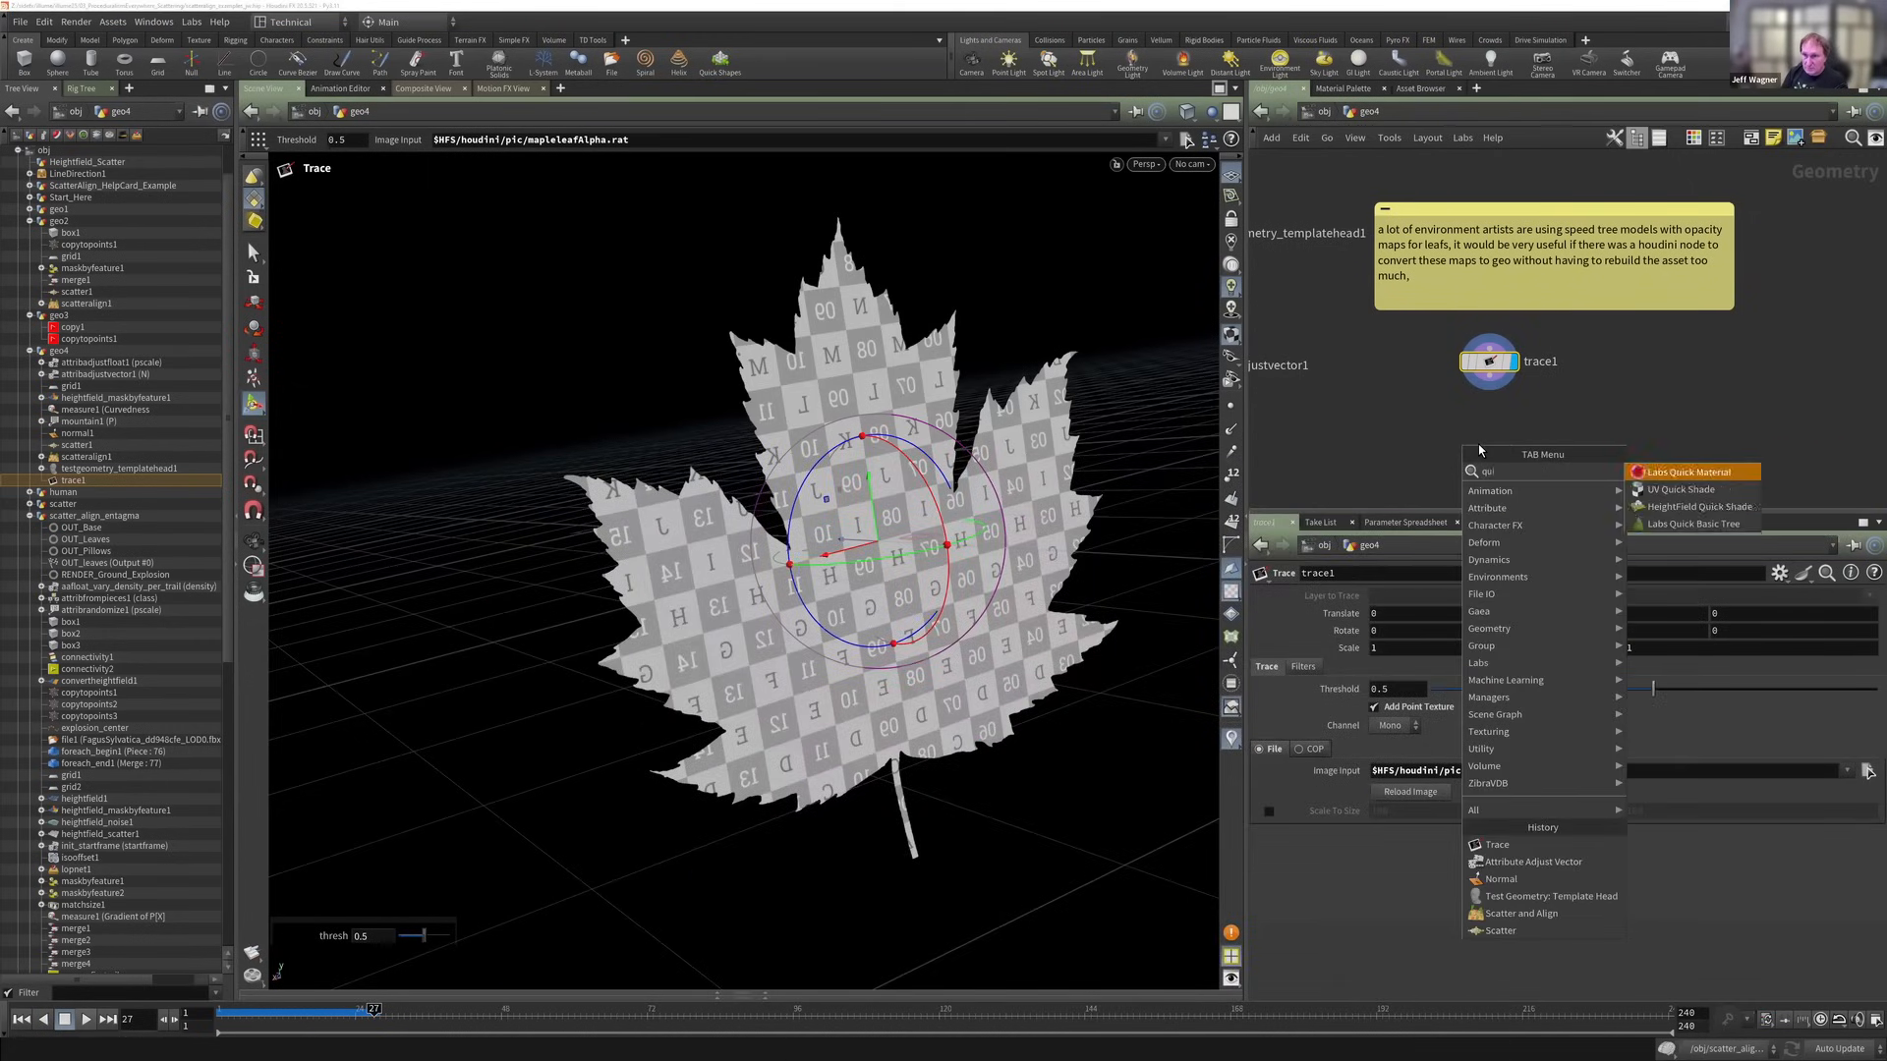
key("Escape")
Add a UV Quick Shade node below trace1, wired to its output.
key("Tab")
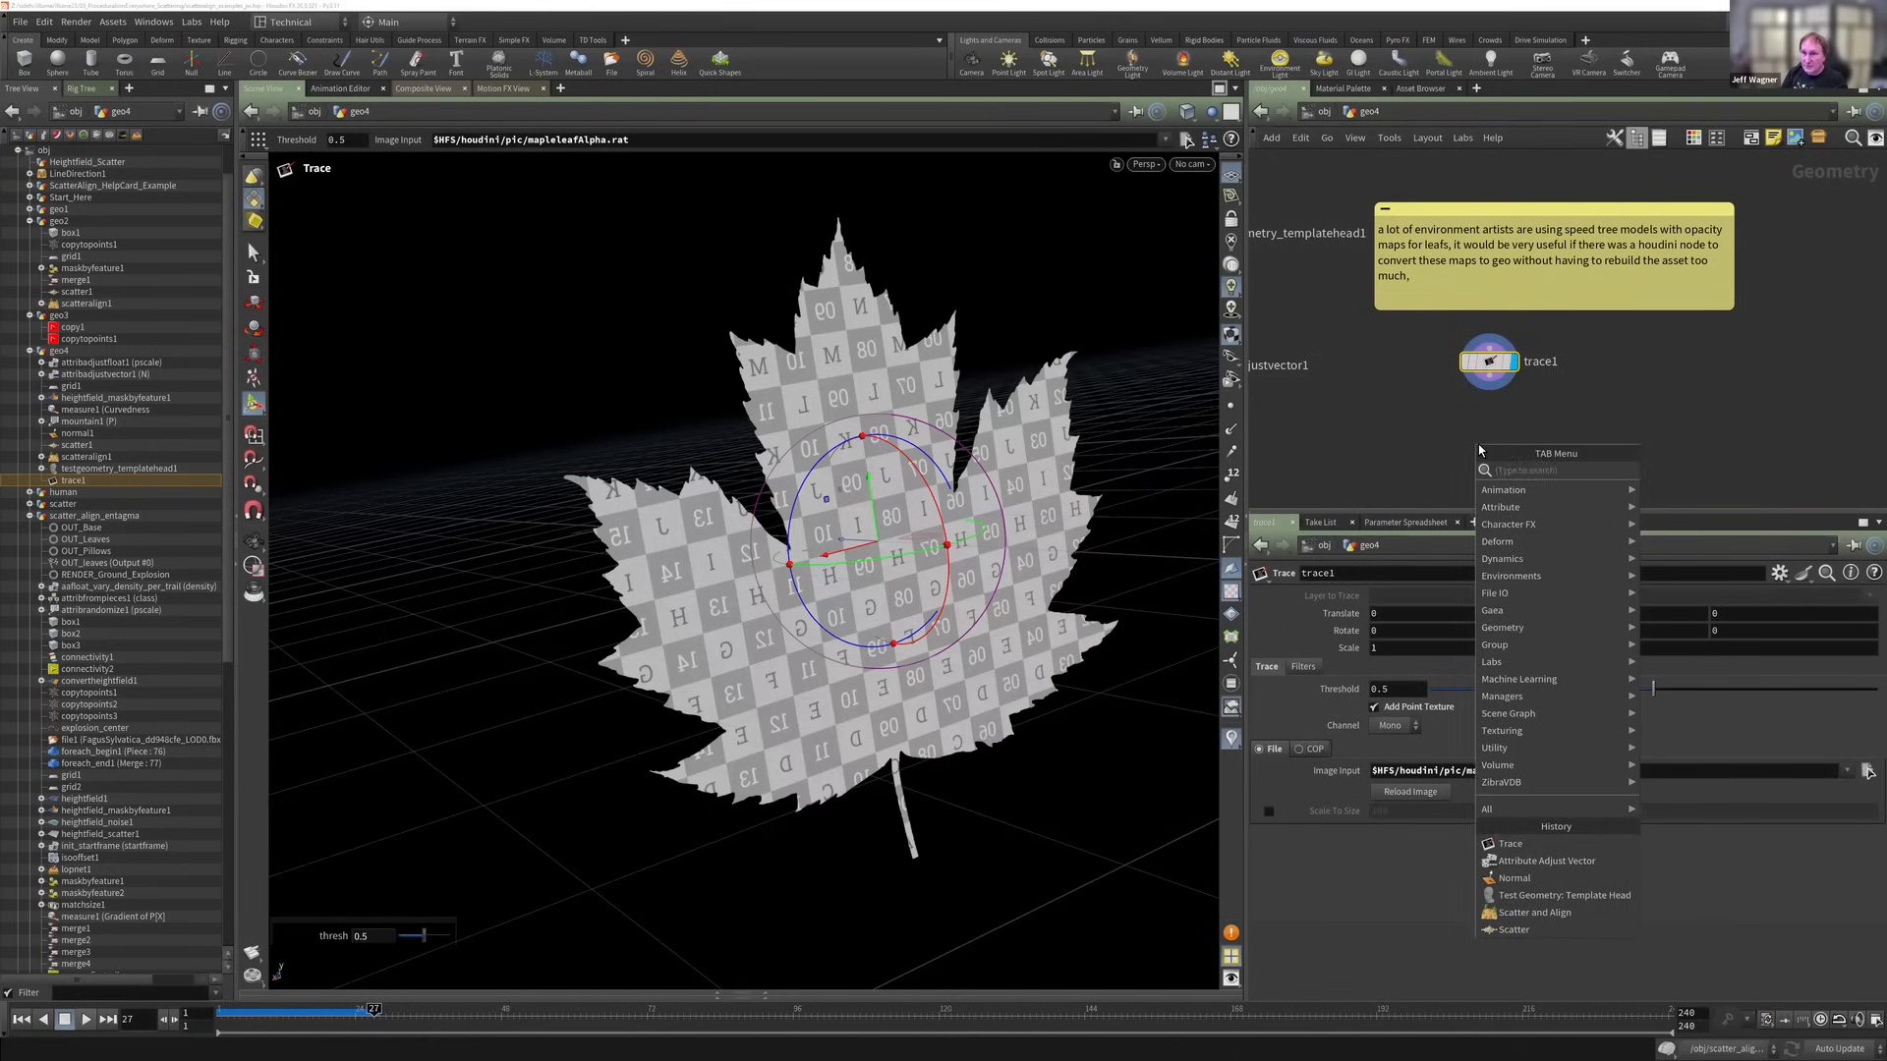
type("uvqu")
key("Return")
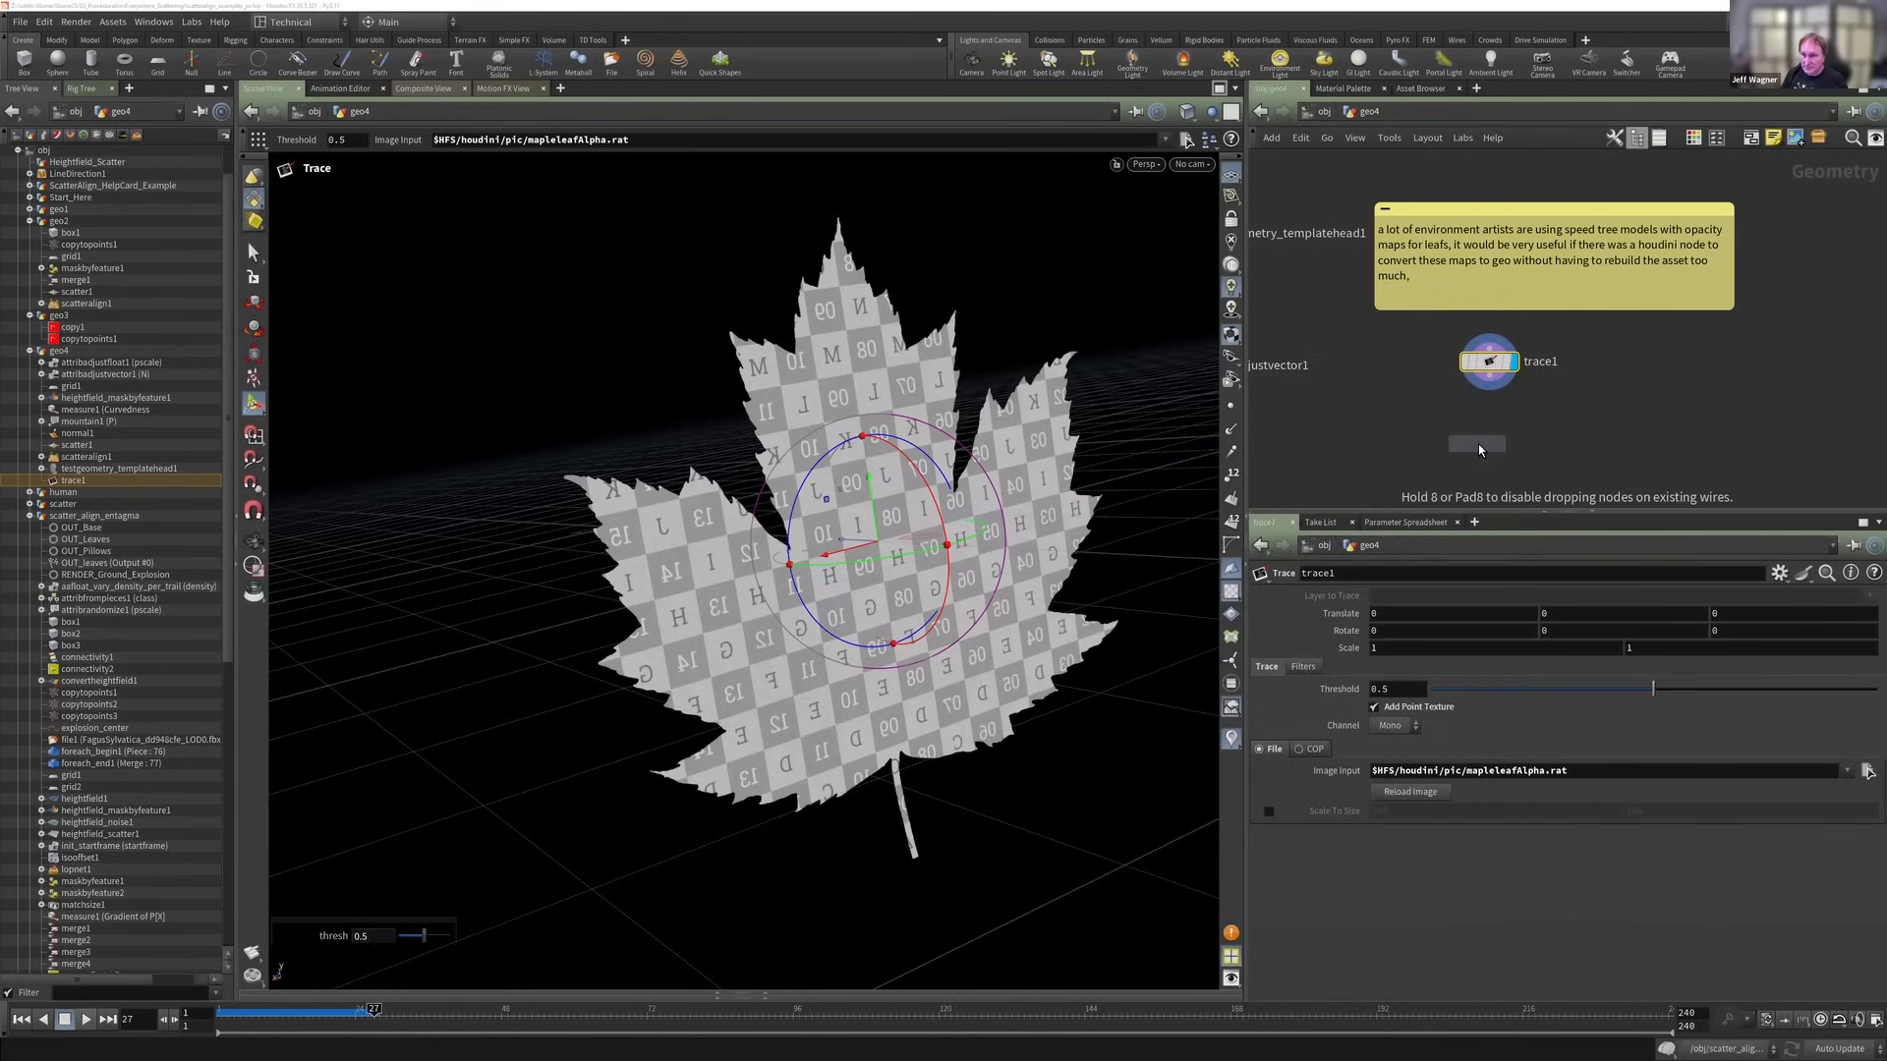
left_click(1511, 456)
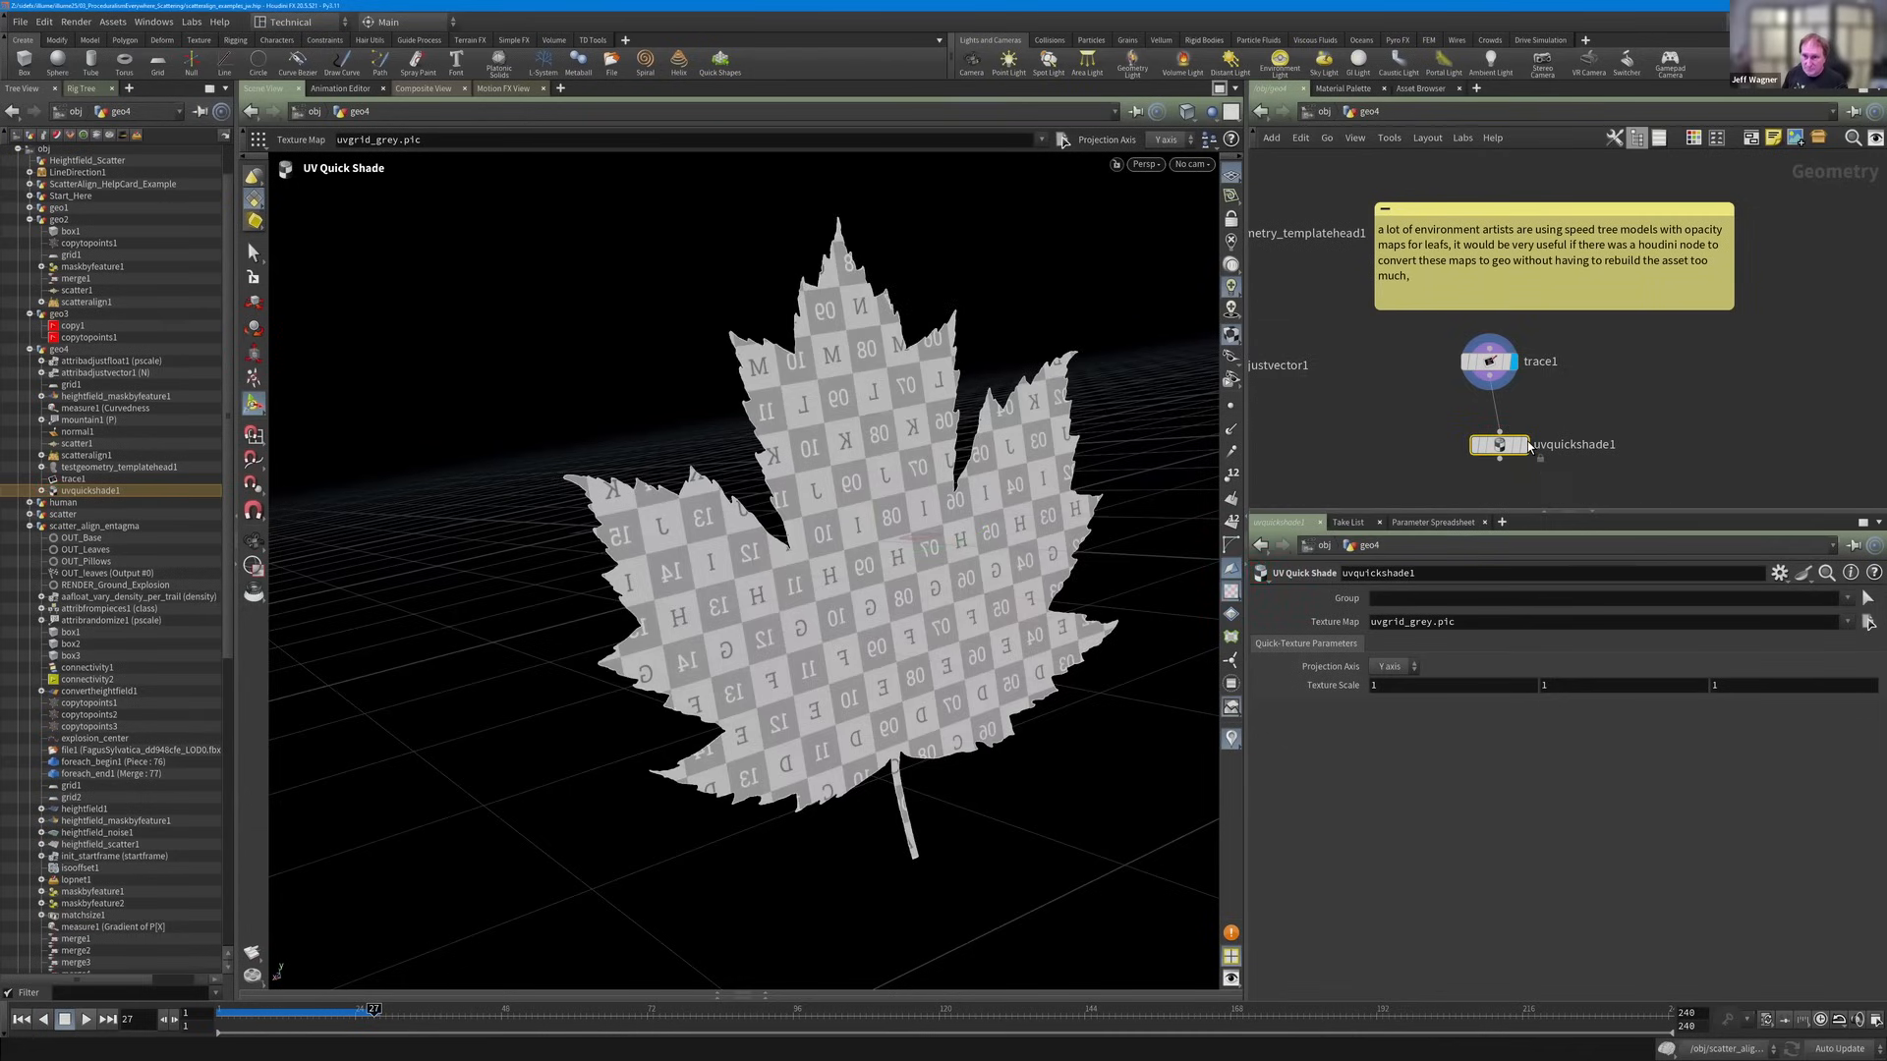
Set uvquickshade1's texture map to $HFS/houdini/pic/mapleleafColor.rat, view the leaf from another angle and align trace1 above uvquickshade1.
left_click(1868, 623)
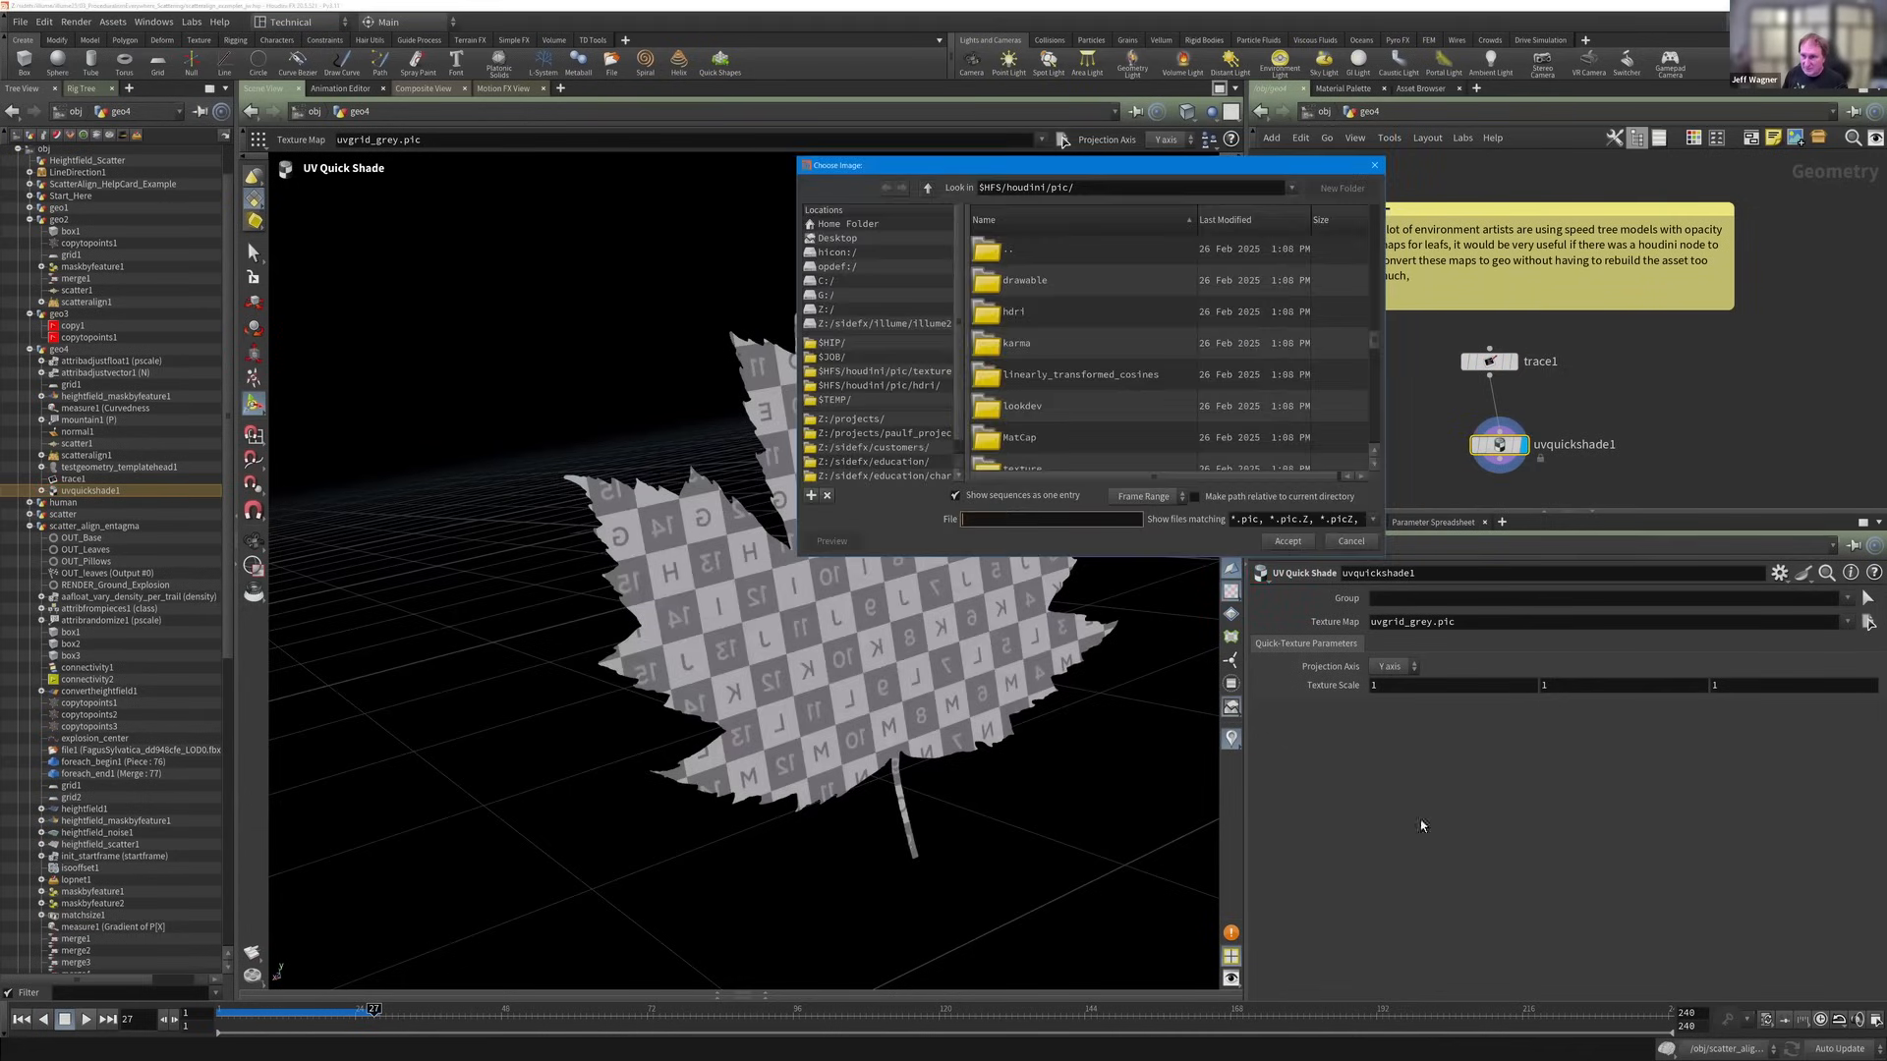
scroll(1166, 374, "down", 10)
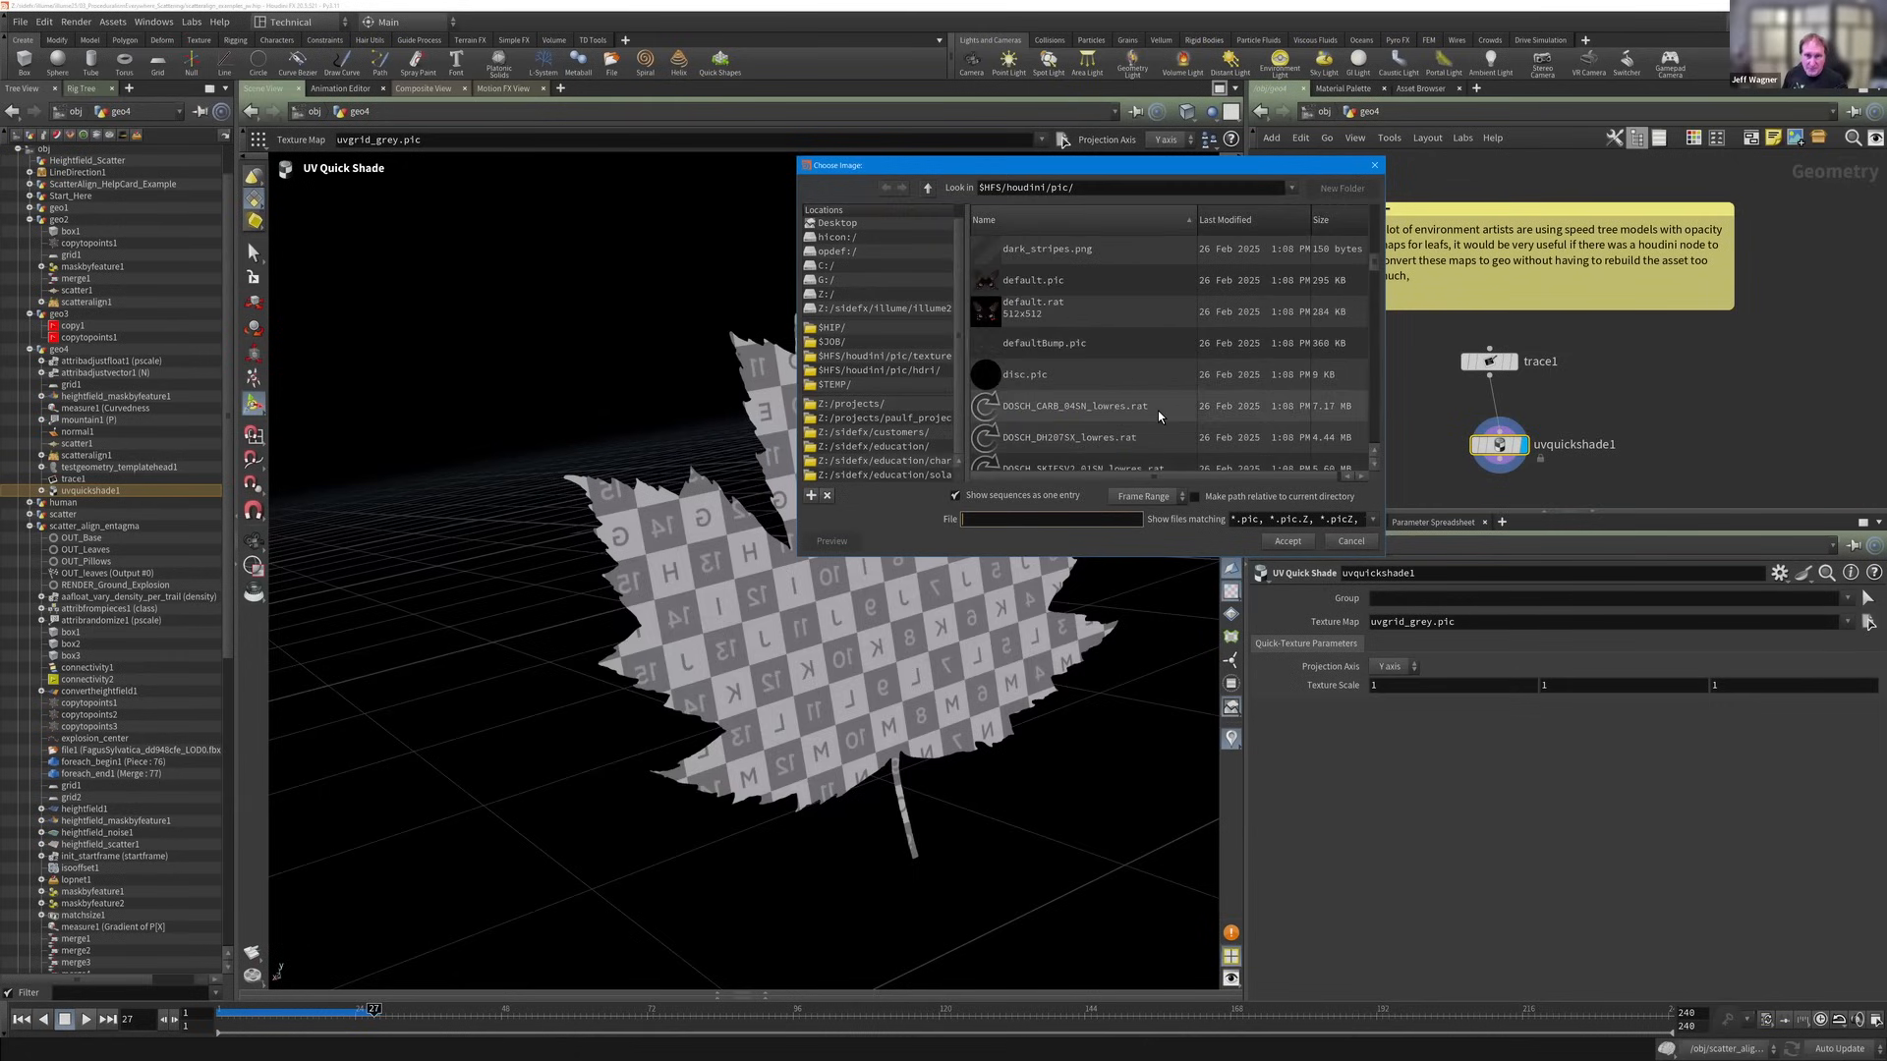
scroll(1130, 385, "down", 5)
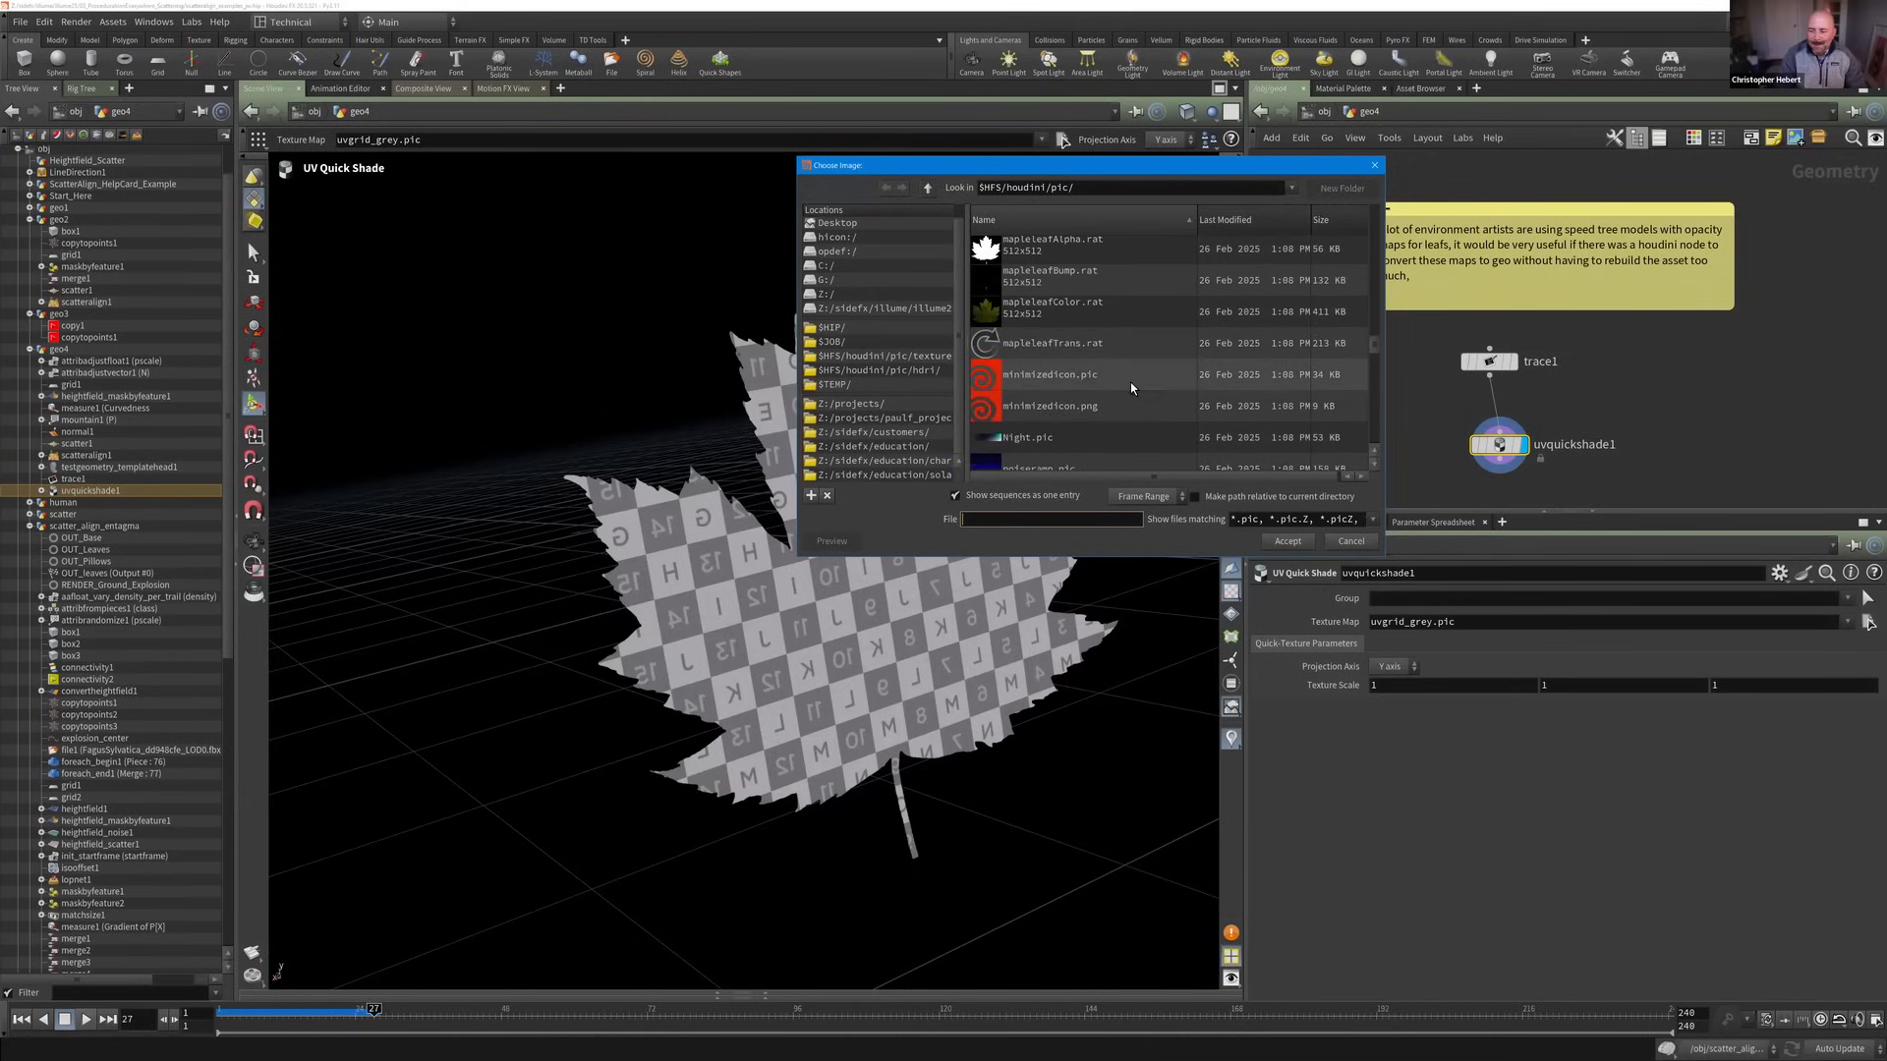
left_click(1090, 312)
left_click(1287, 541)
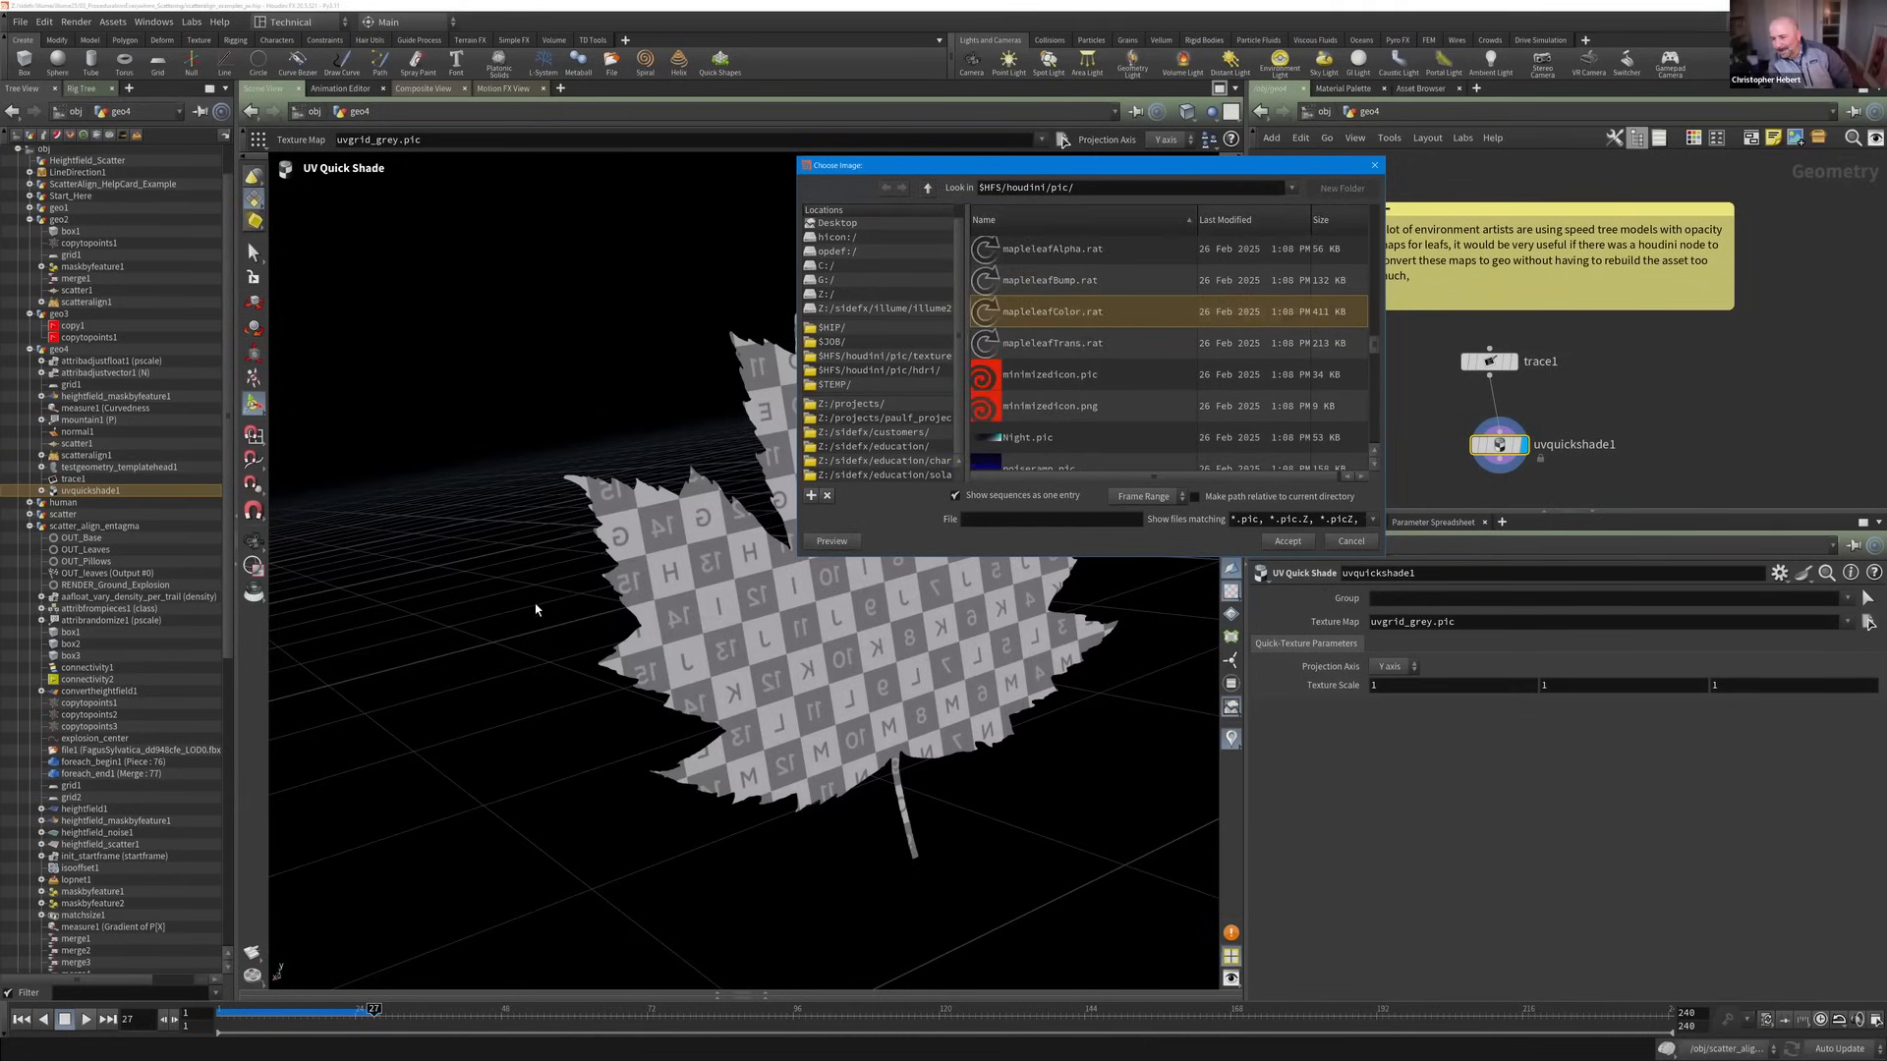
key("Escape")
left_click_drag(743, 596, 886, 651)
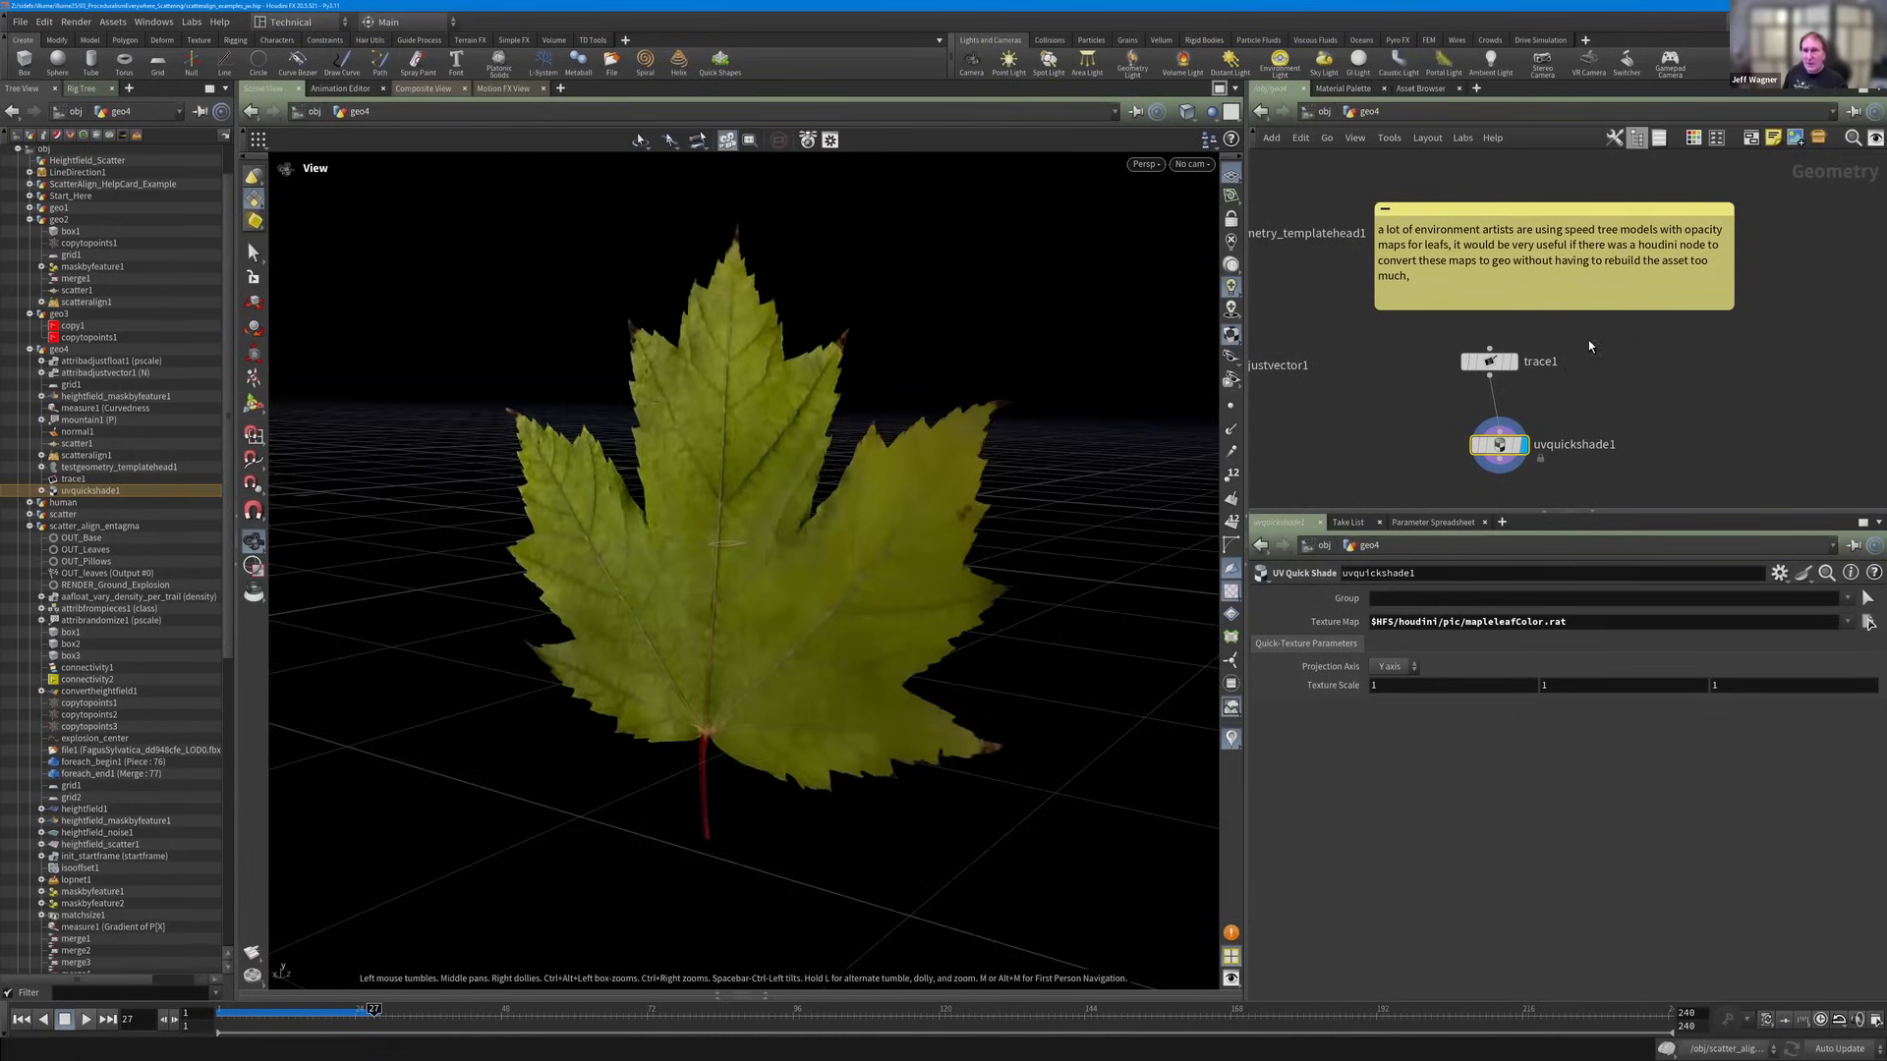
left_click_drag(1486, 361, 1495, 386)
Add a For-Each Primitive block beside the trace nodes and spread its begin and end nodes apart vertically.
scroll(1576, 385, "down", 3)
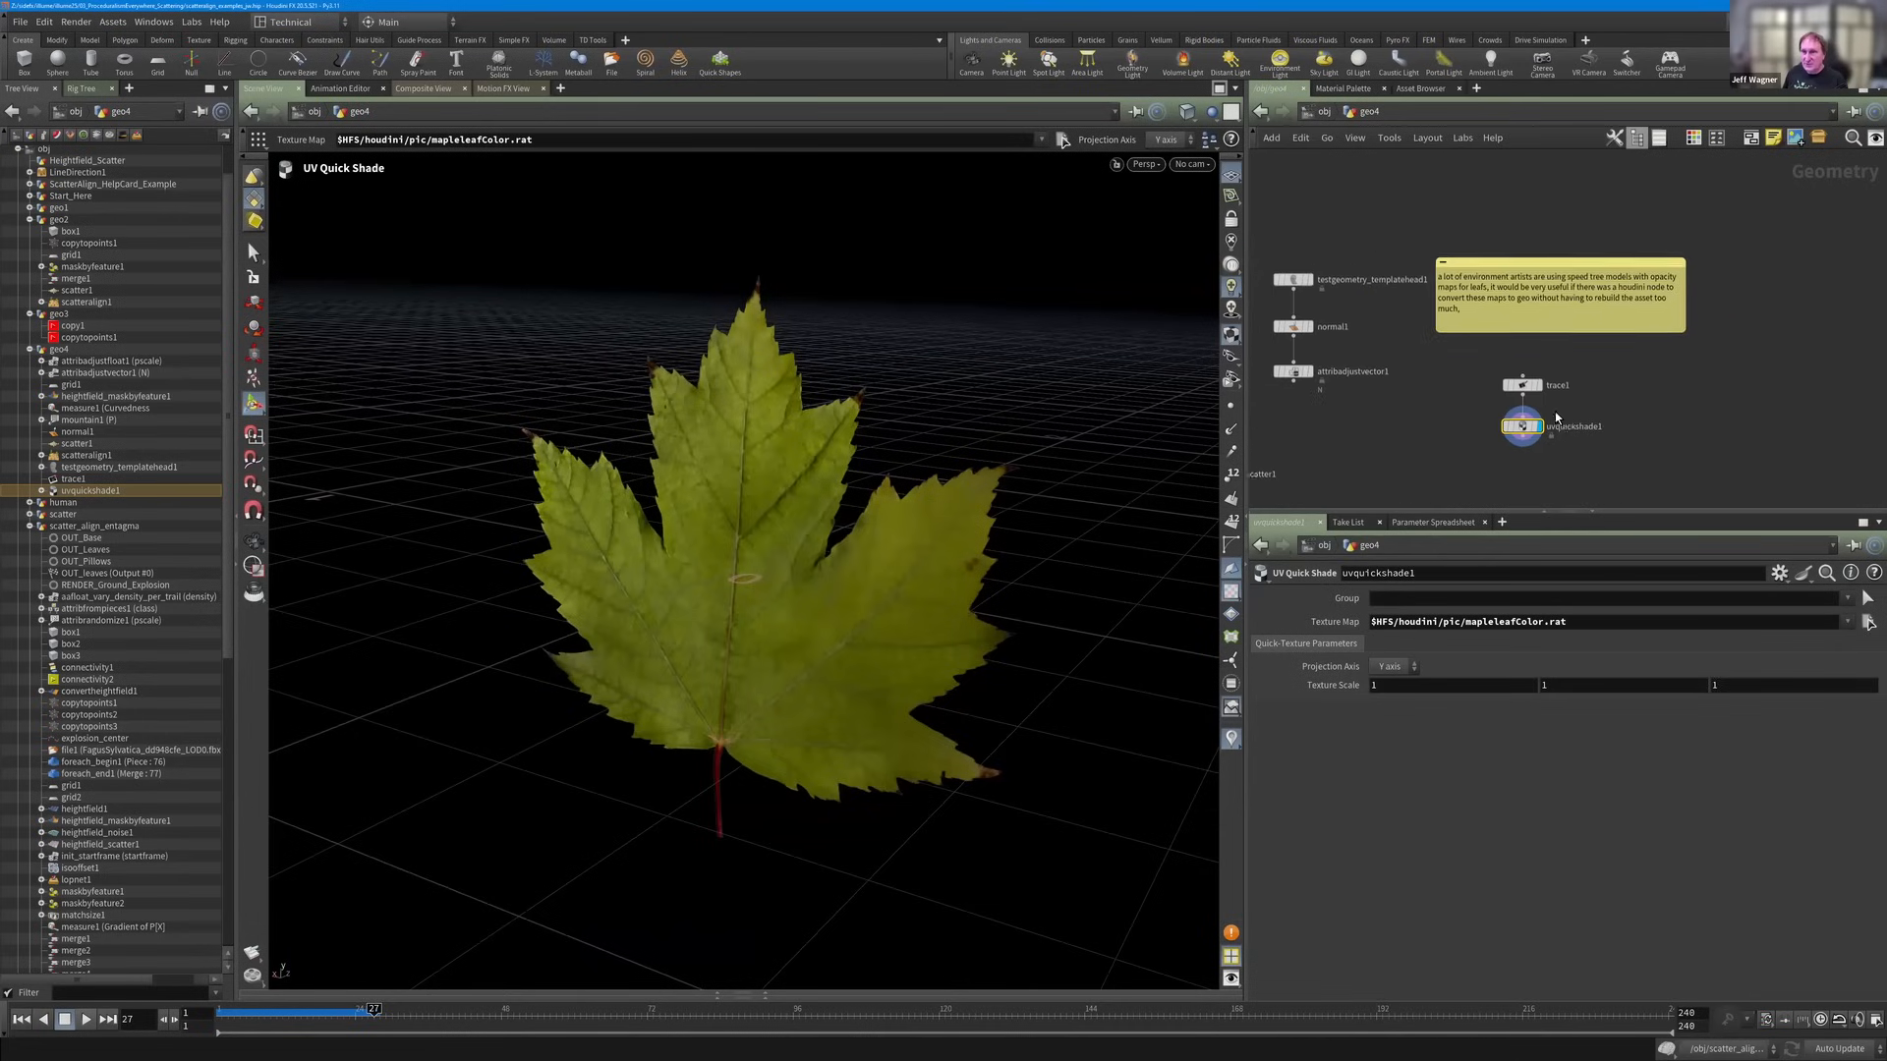
key("Tab")
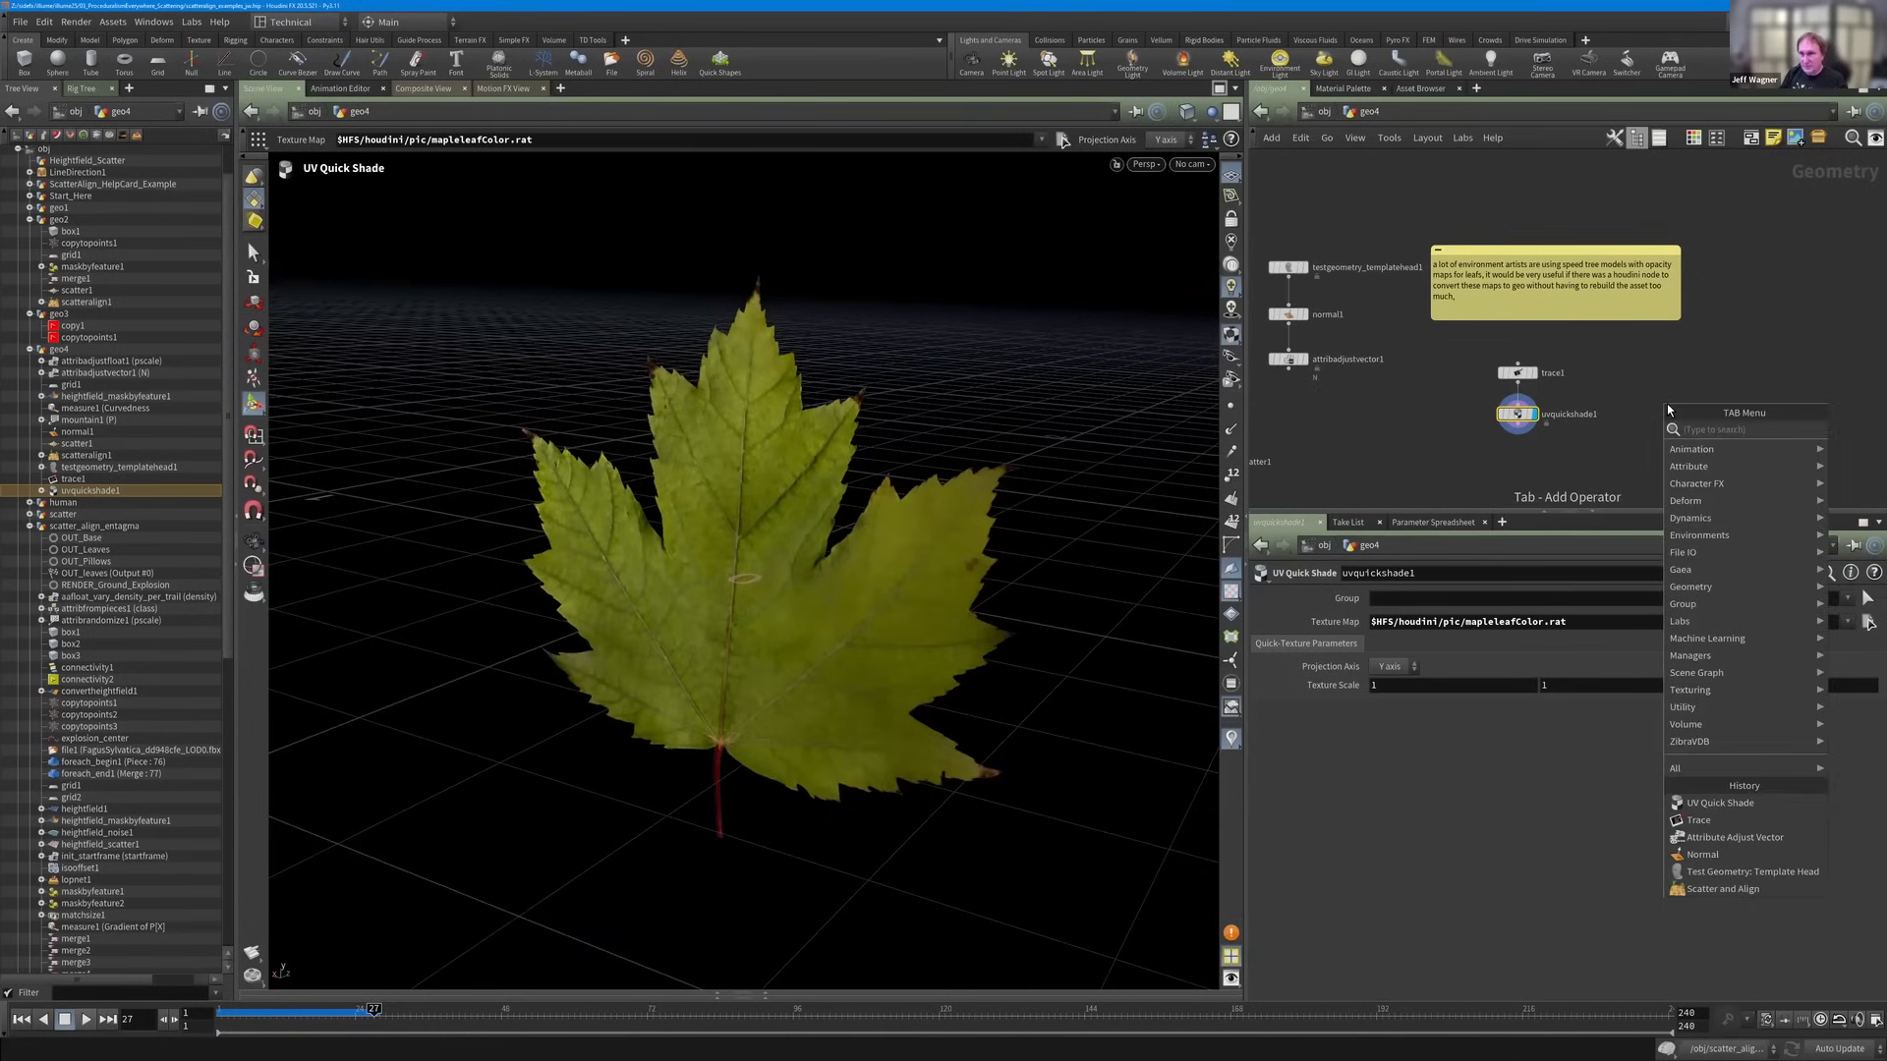
type("forea")
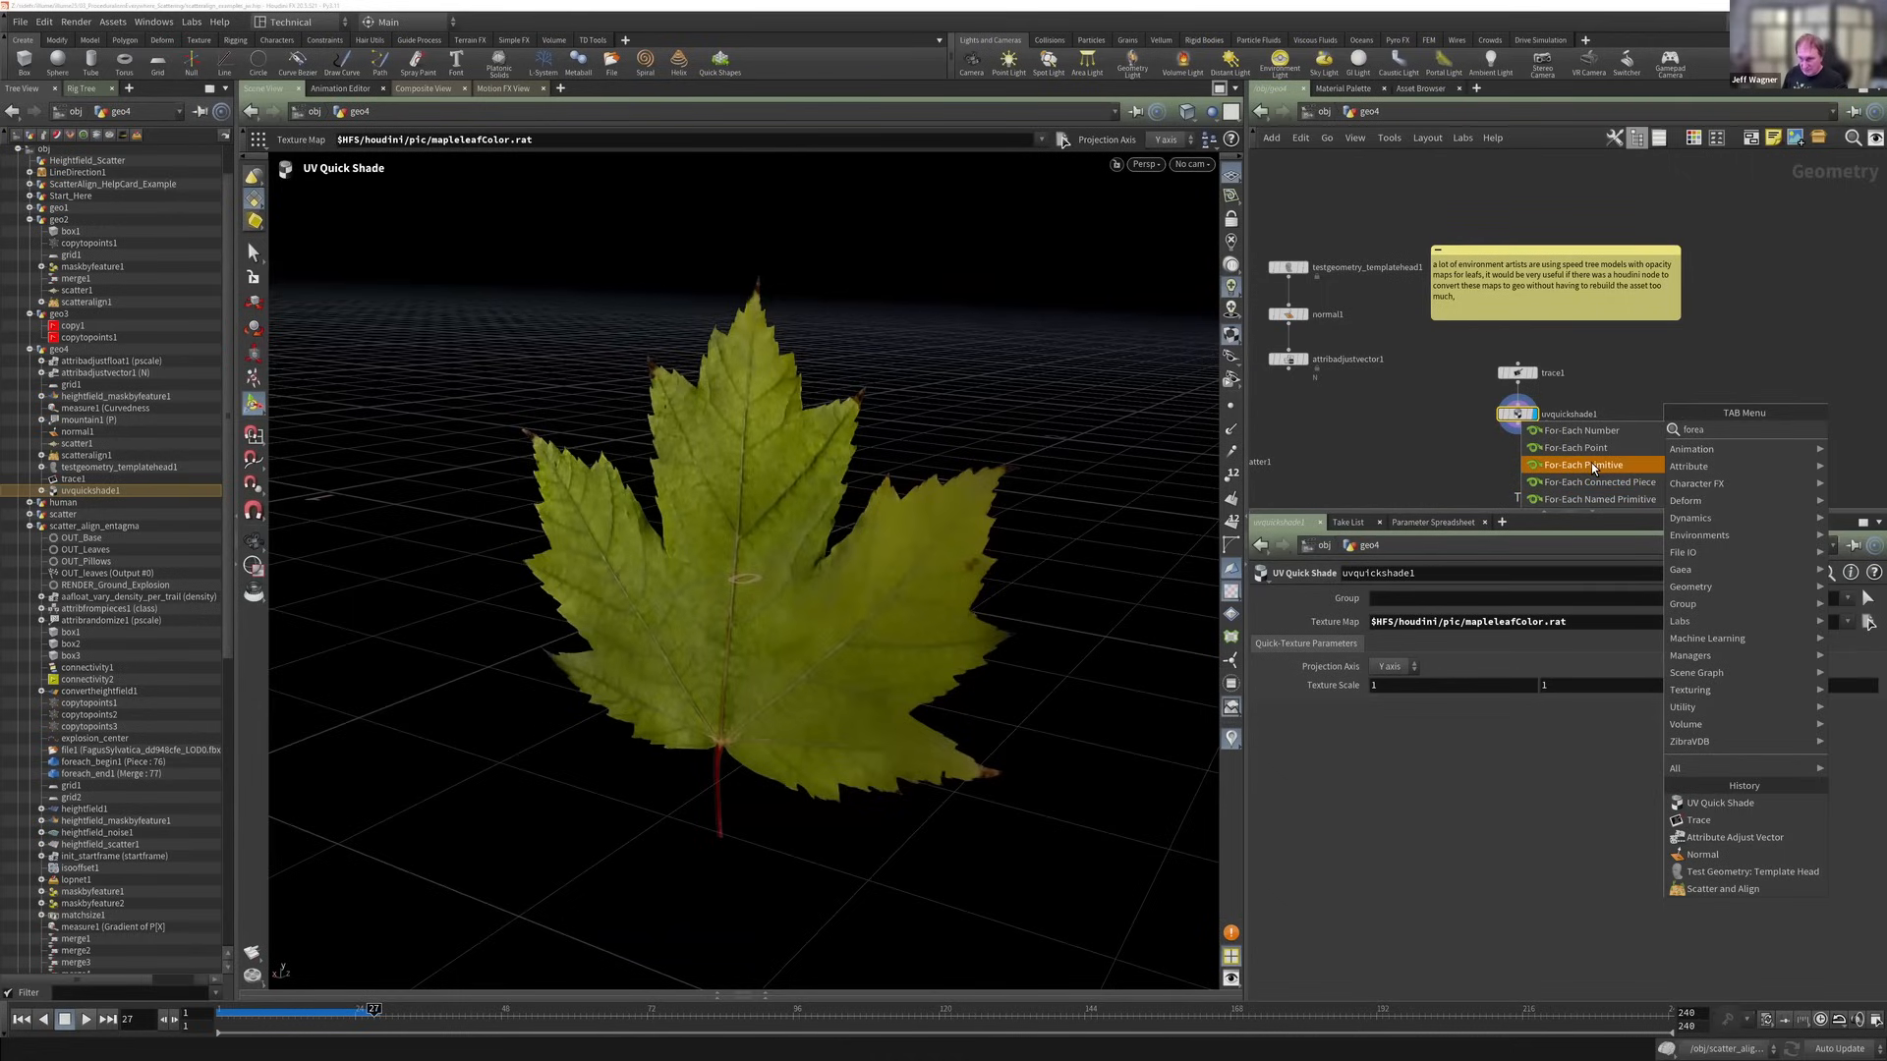
left_click(1617, 462)
left_click(1659, 423)
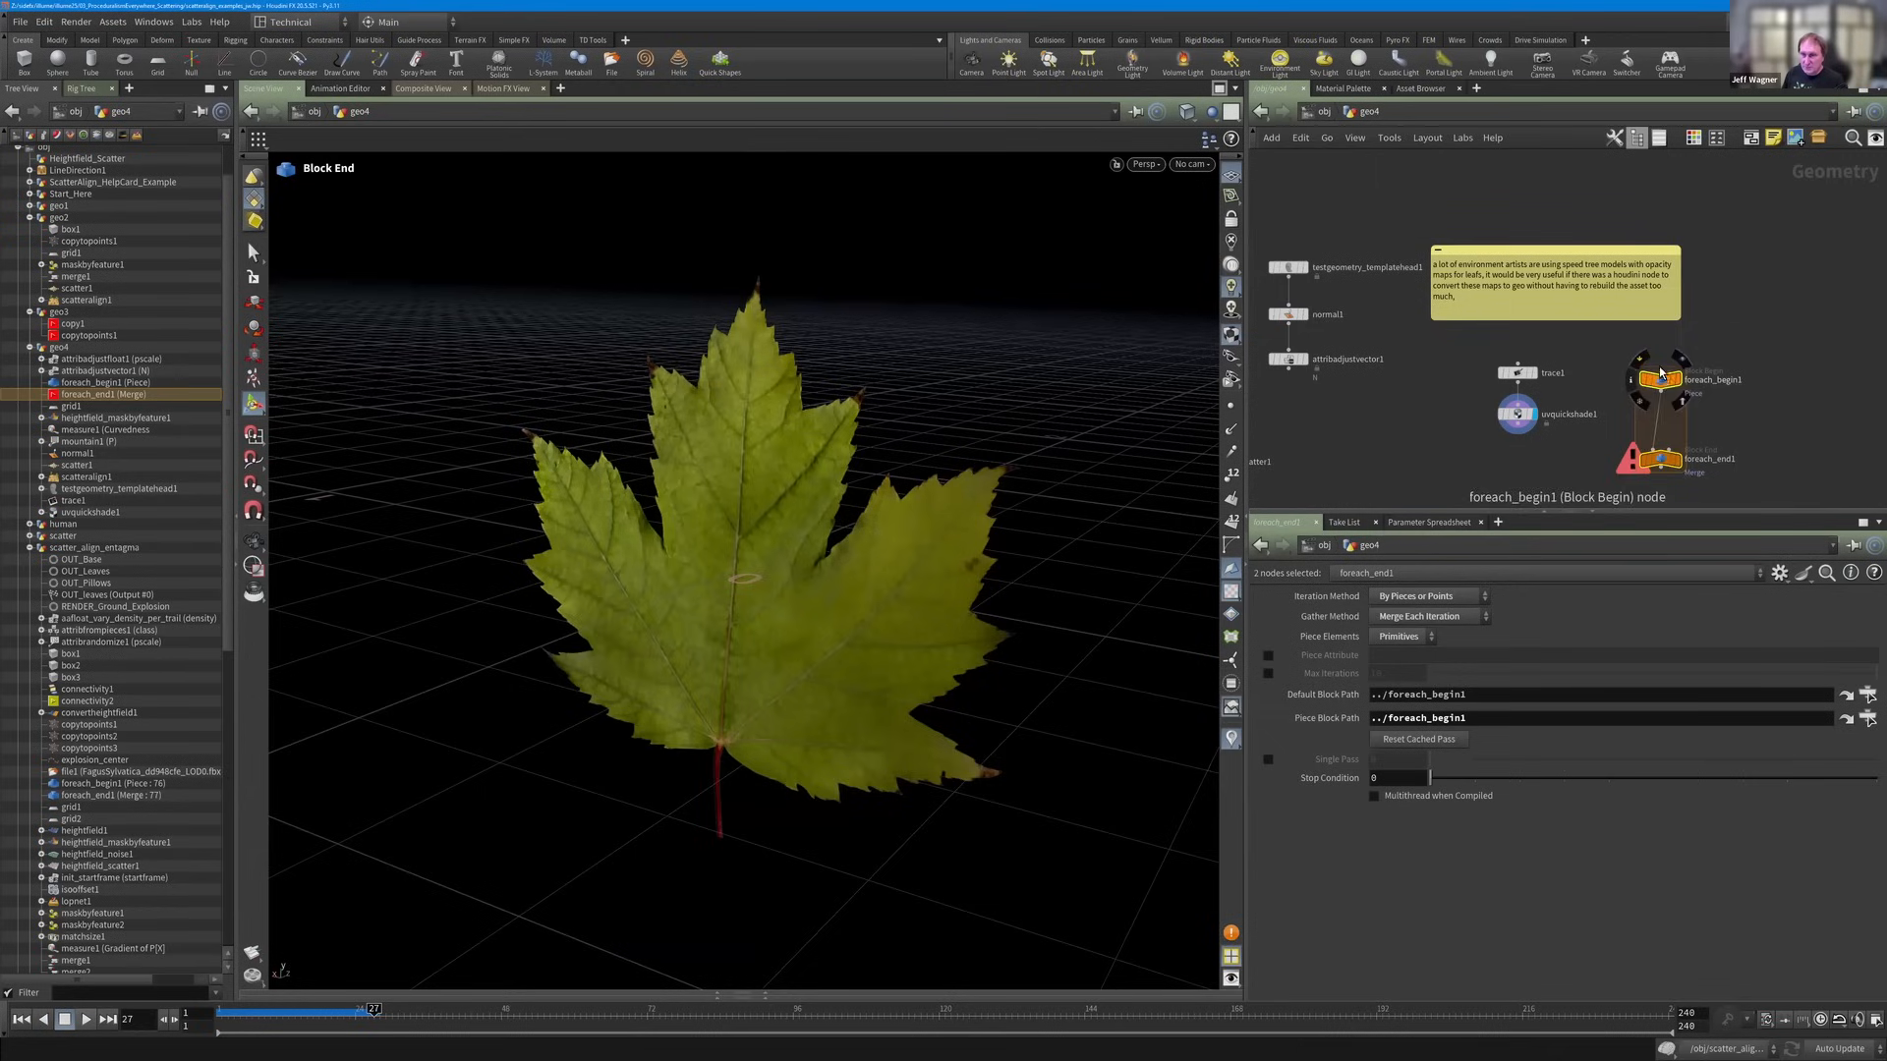
left_click(1658, 433)
left_click_drag(1658, 433, 1658, 462)
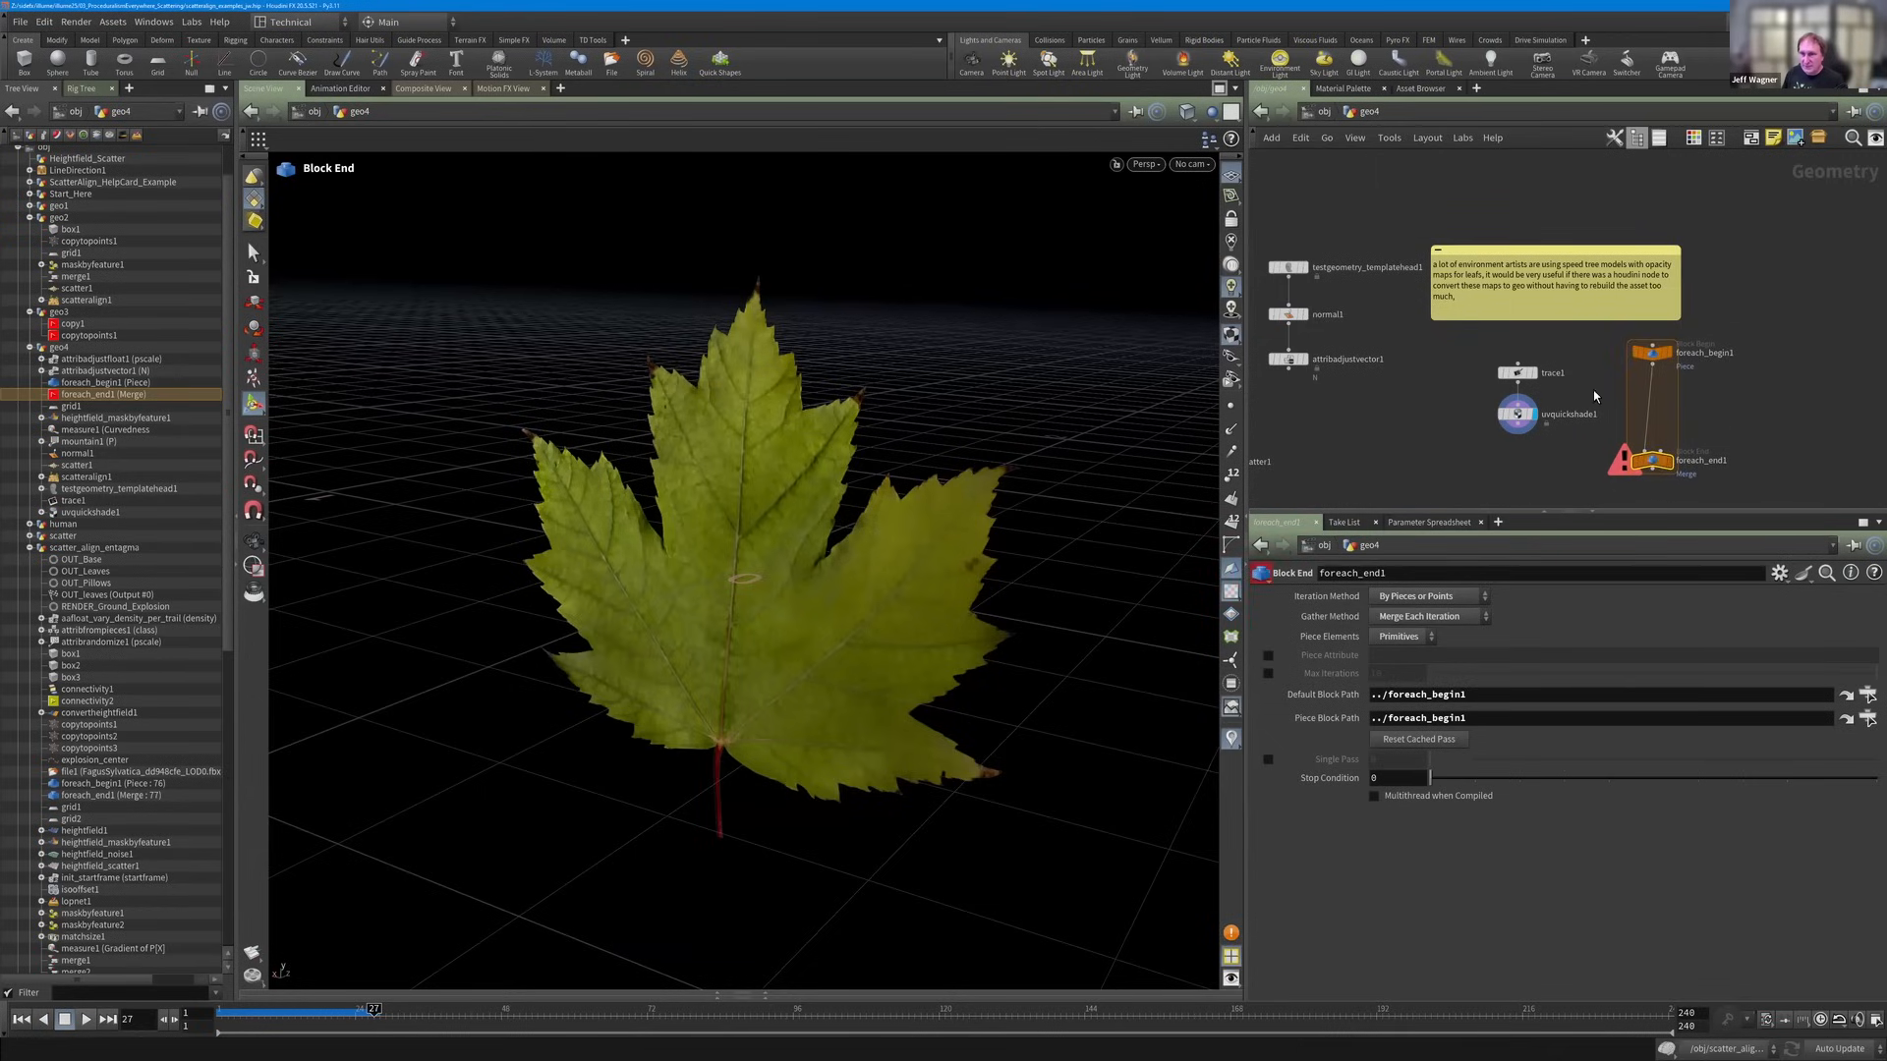
mouse_move(1594, 395)
middle_mouse_down()
mouse_move(1539, 407)
mouse_move(1590, 384)
middle_mouse_up()
left_click_drag(1589, 368, 1586, 357)
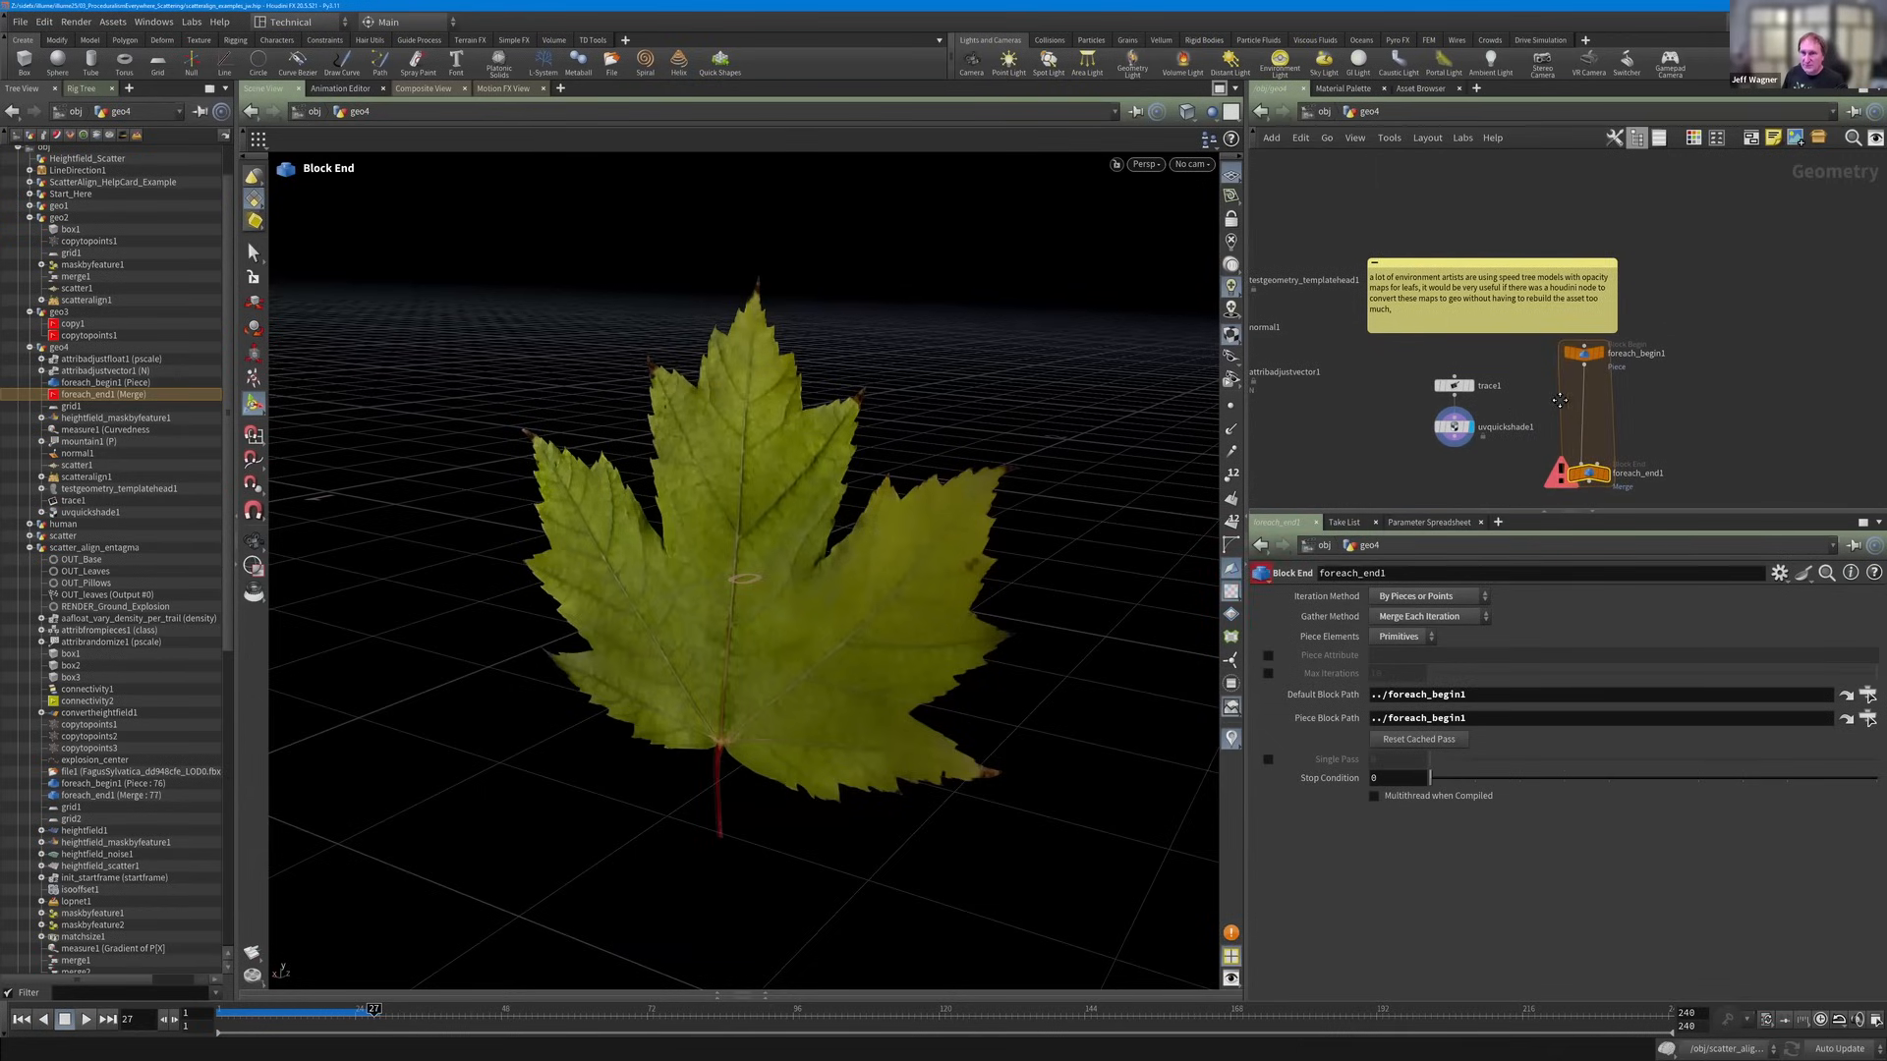
Select trace1 and uvquickshade1 together, view the textured leaf from other angles and move both nodes away from the for-each block.
middle_click_drag(1390, 460, 1412, 460)
mouse_move(1411, 454)
left_mouse_down()
mouse_move(1474, 379)
mouse_move(1555, 386)
left_mouse_up()
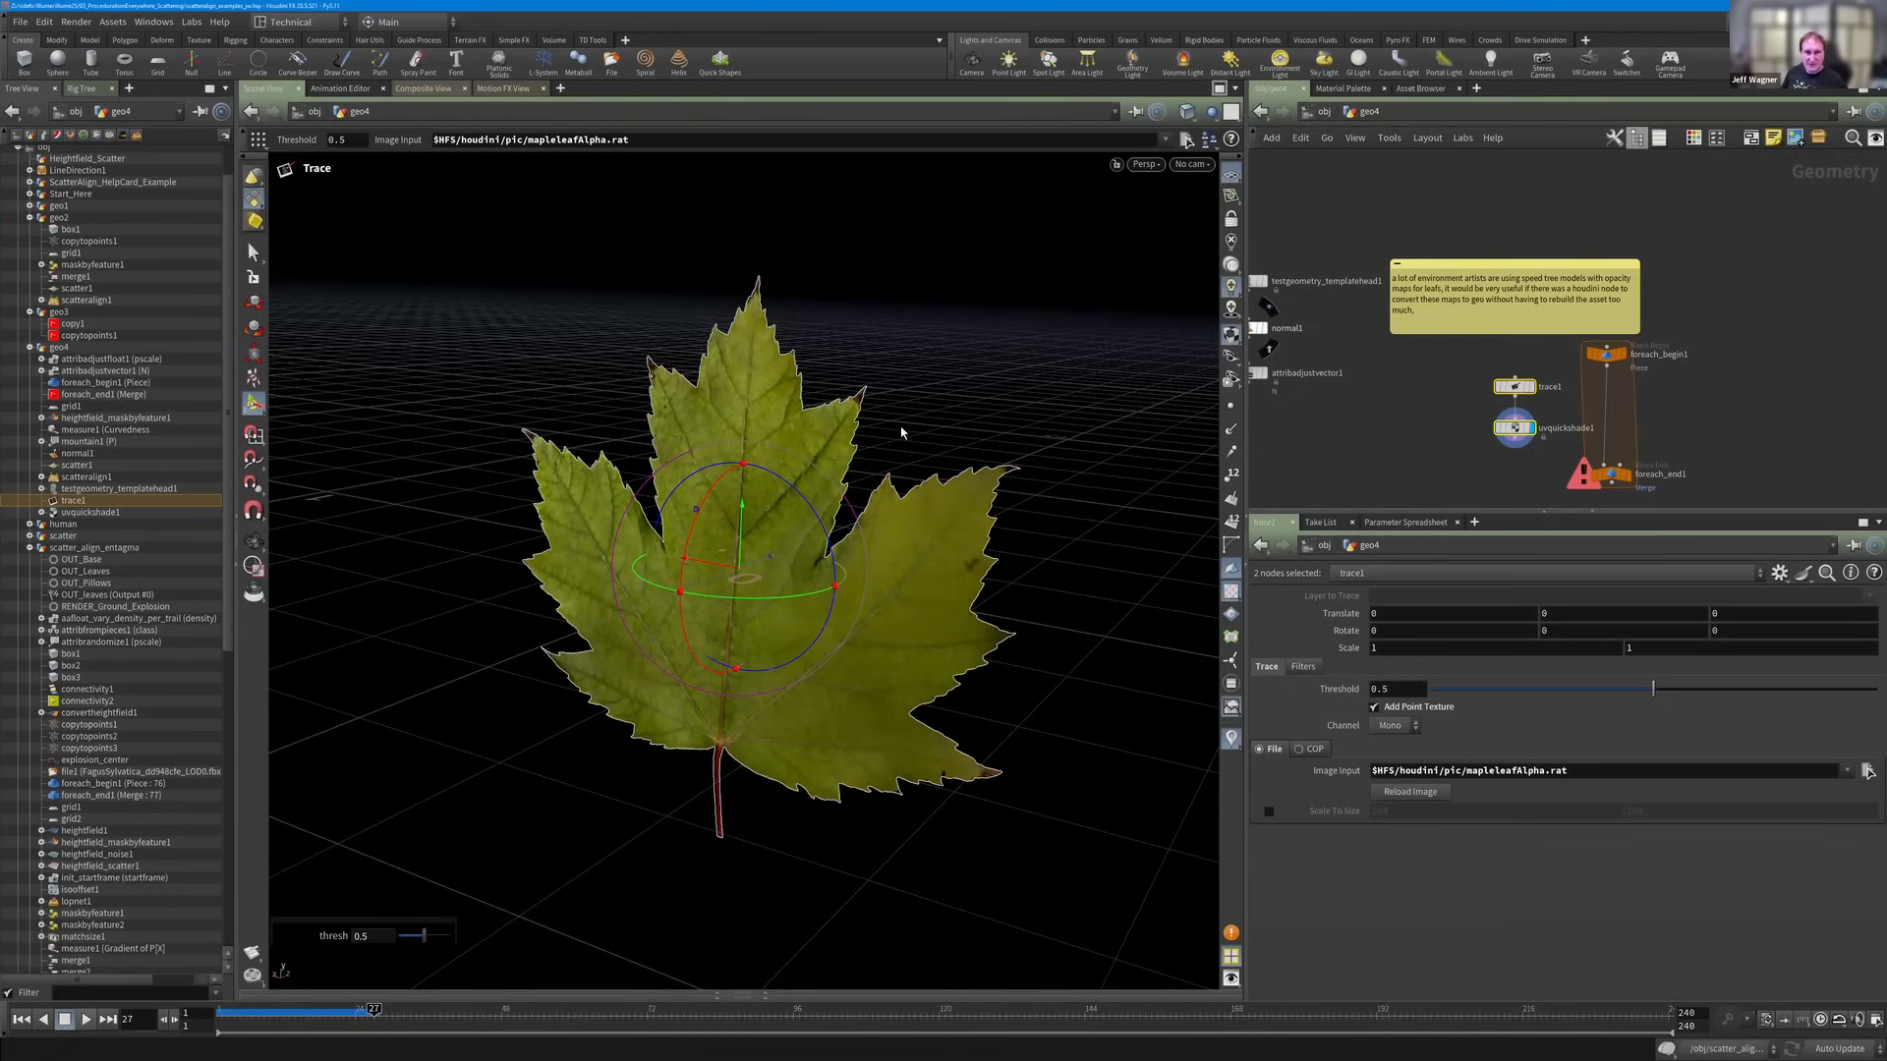
key("Escape")
mouse_move(906, 426)
left_mouse_down()
mouse_move(799, 498)
mouse_move(822, 497)
mouse_move(843, 449)
left_mouse_up()
key("Return")
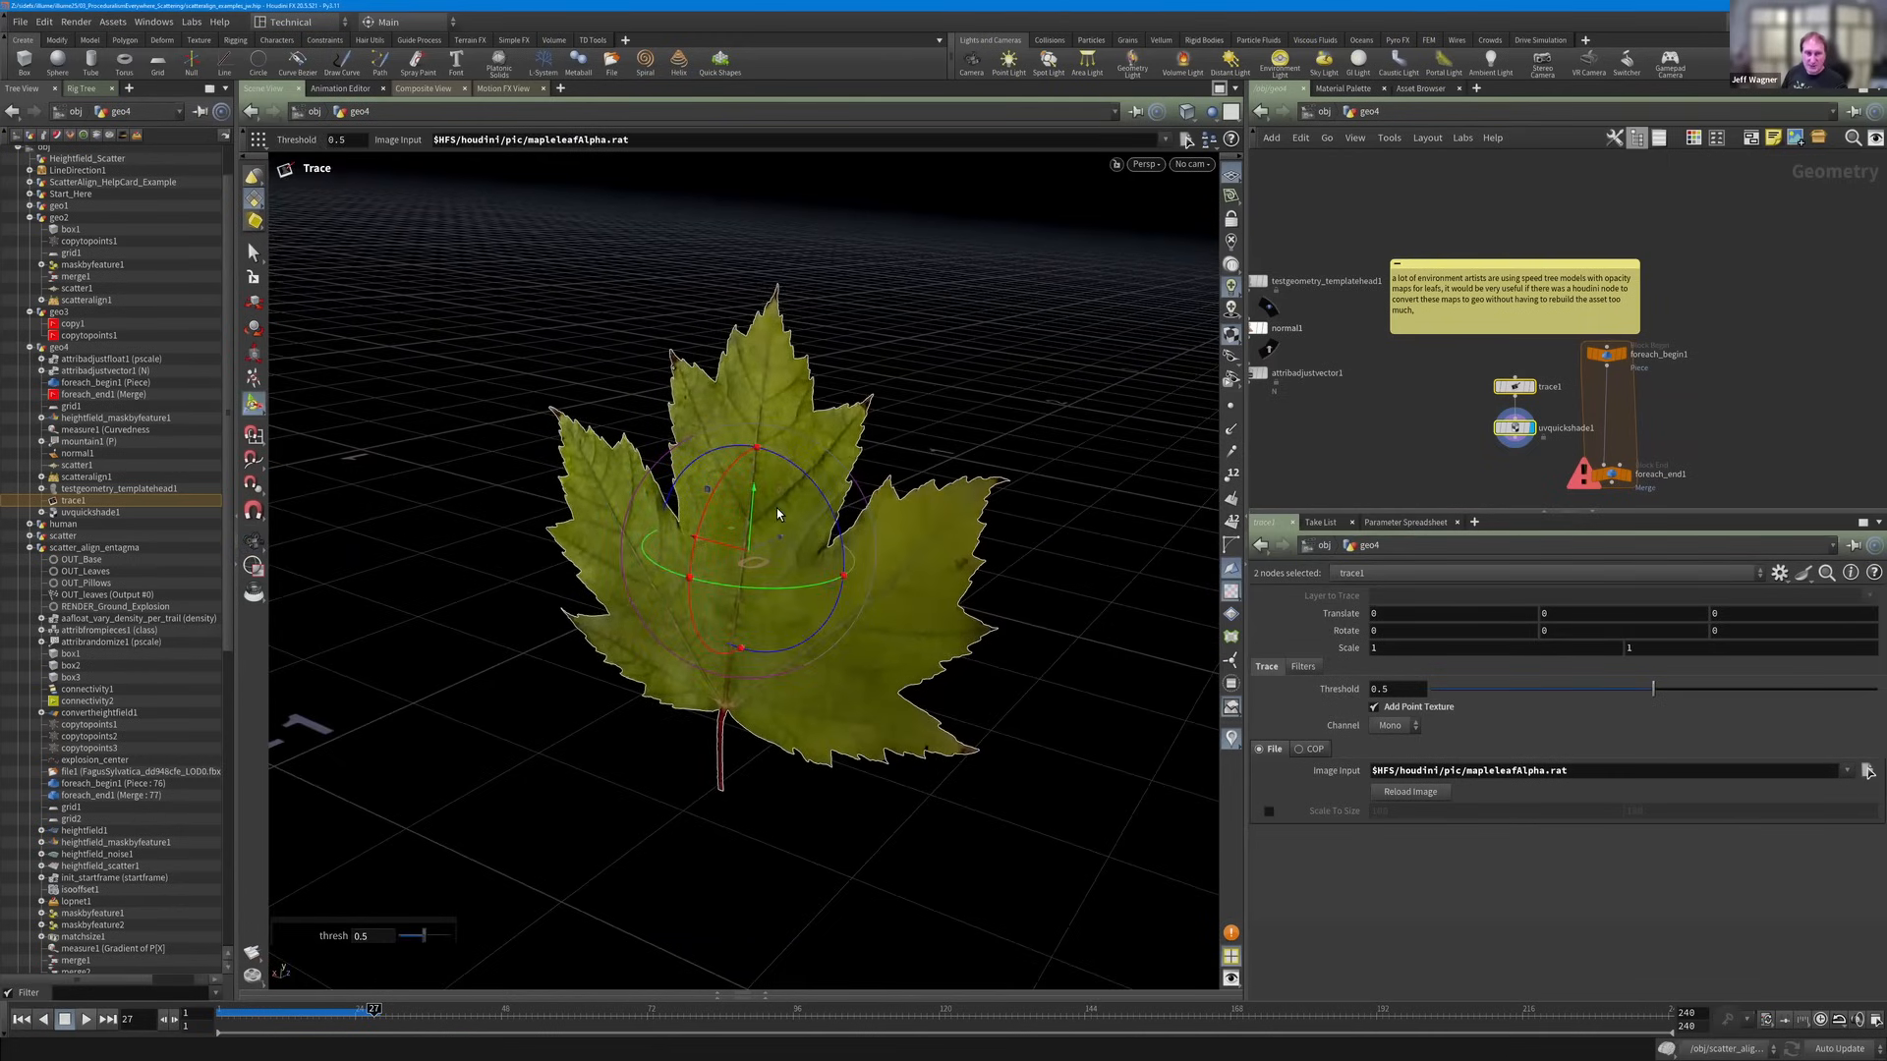
left_click_drag(781, 478, 783, 417, "alt")
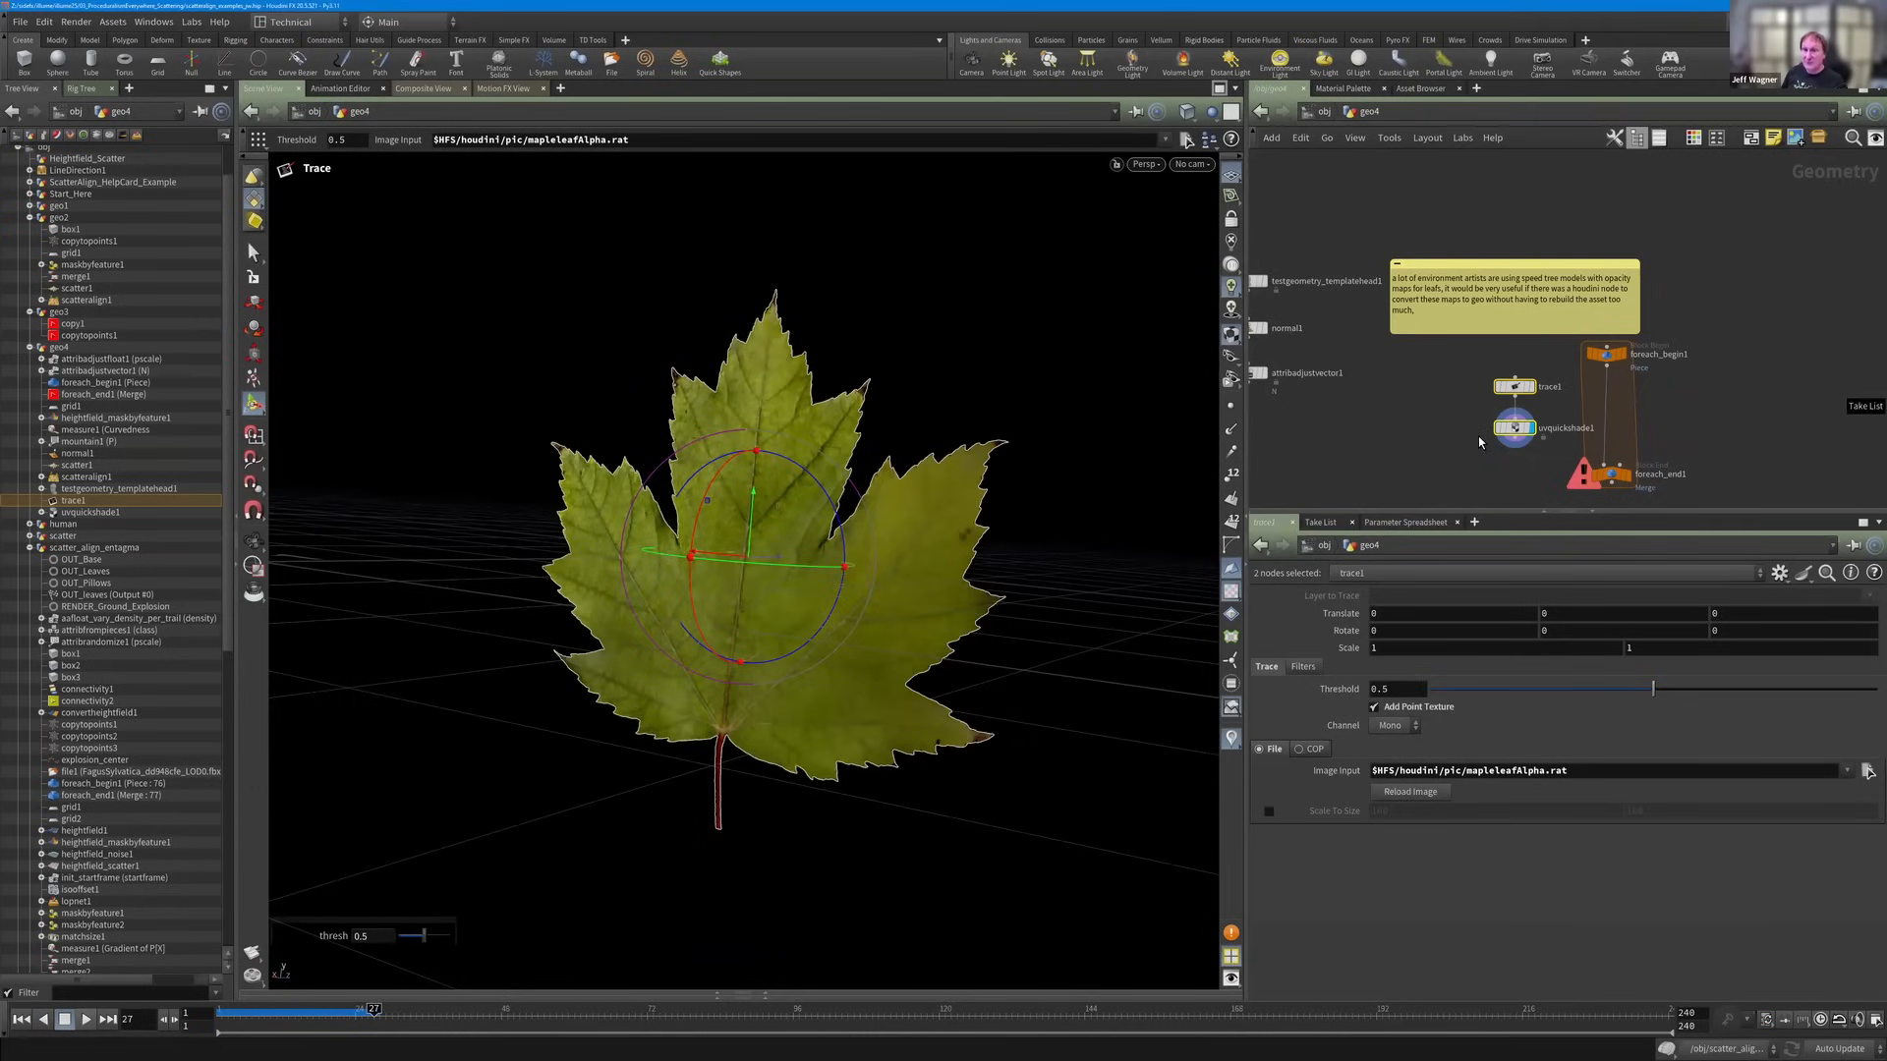
left_click_drag(1516, 389, 1469, 395)
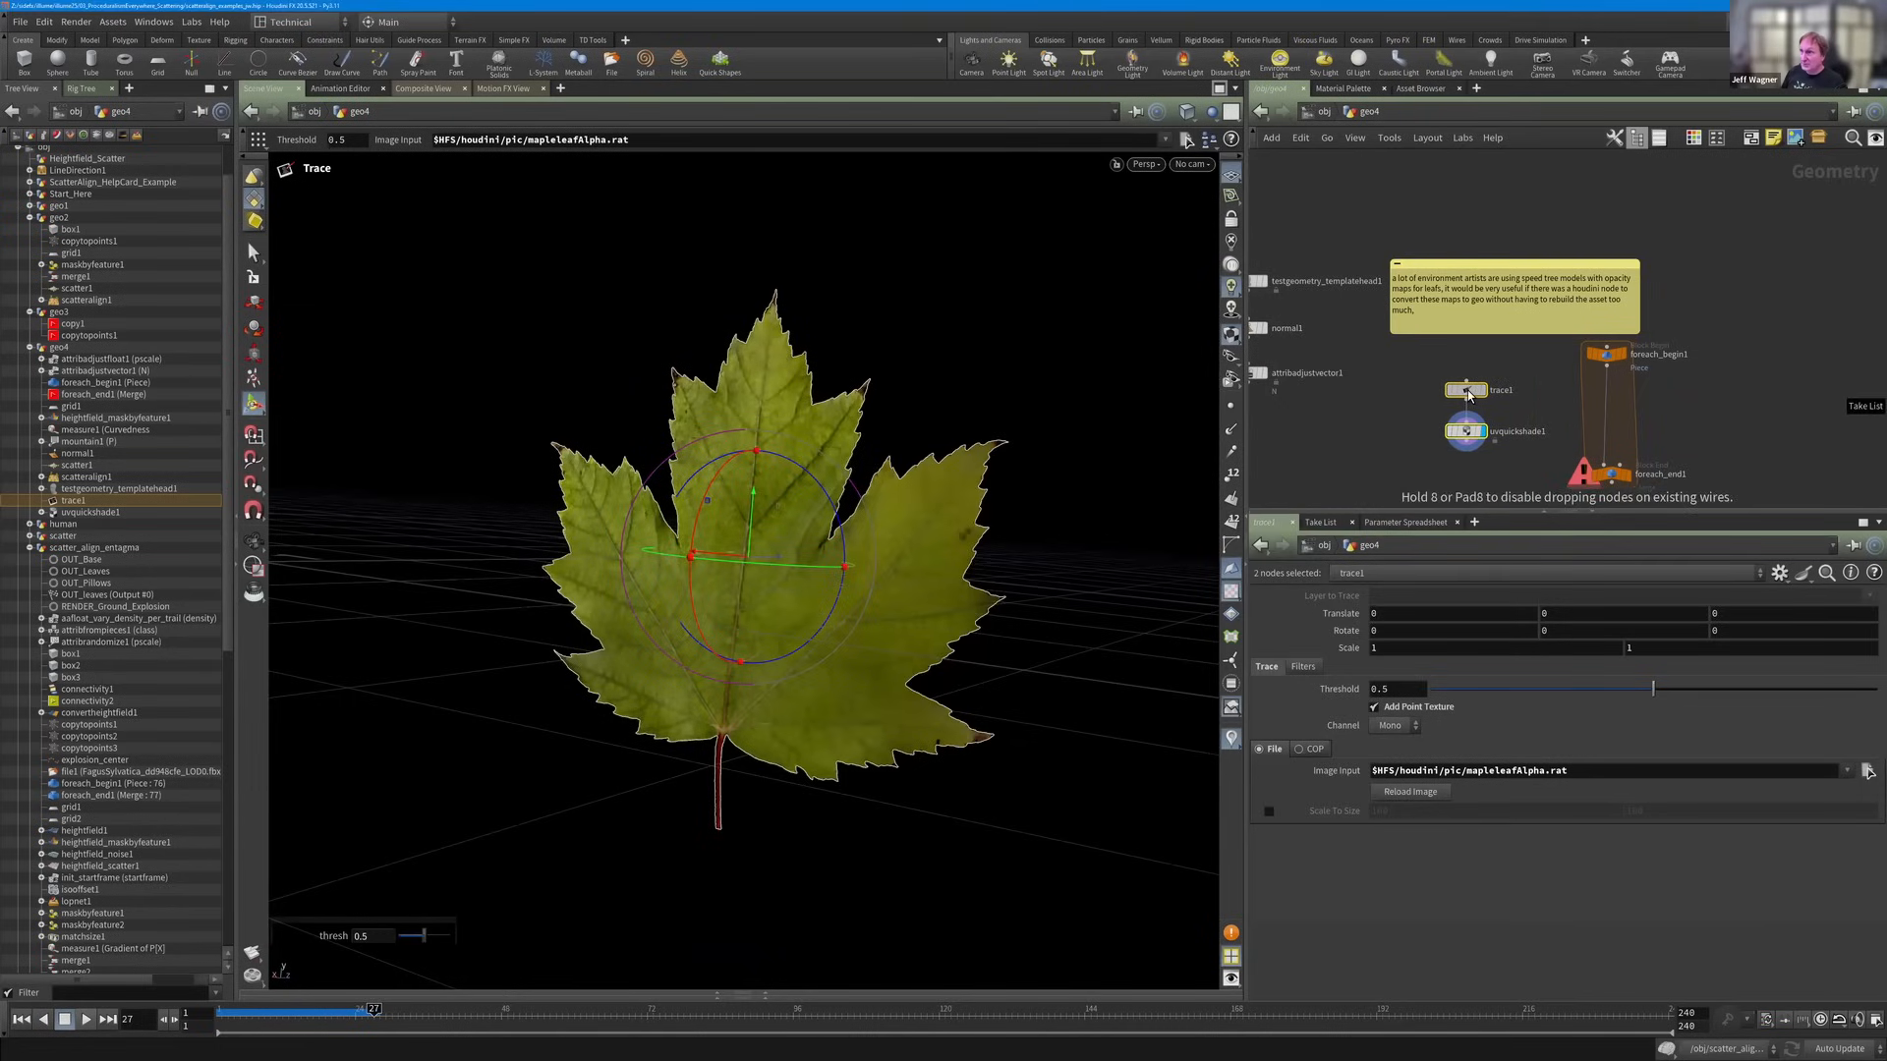